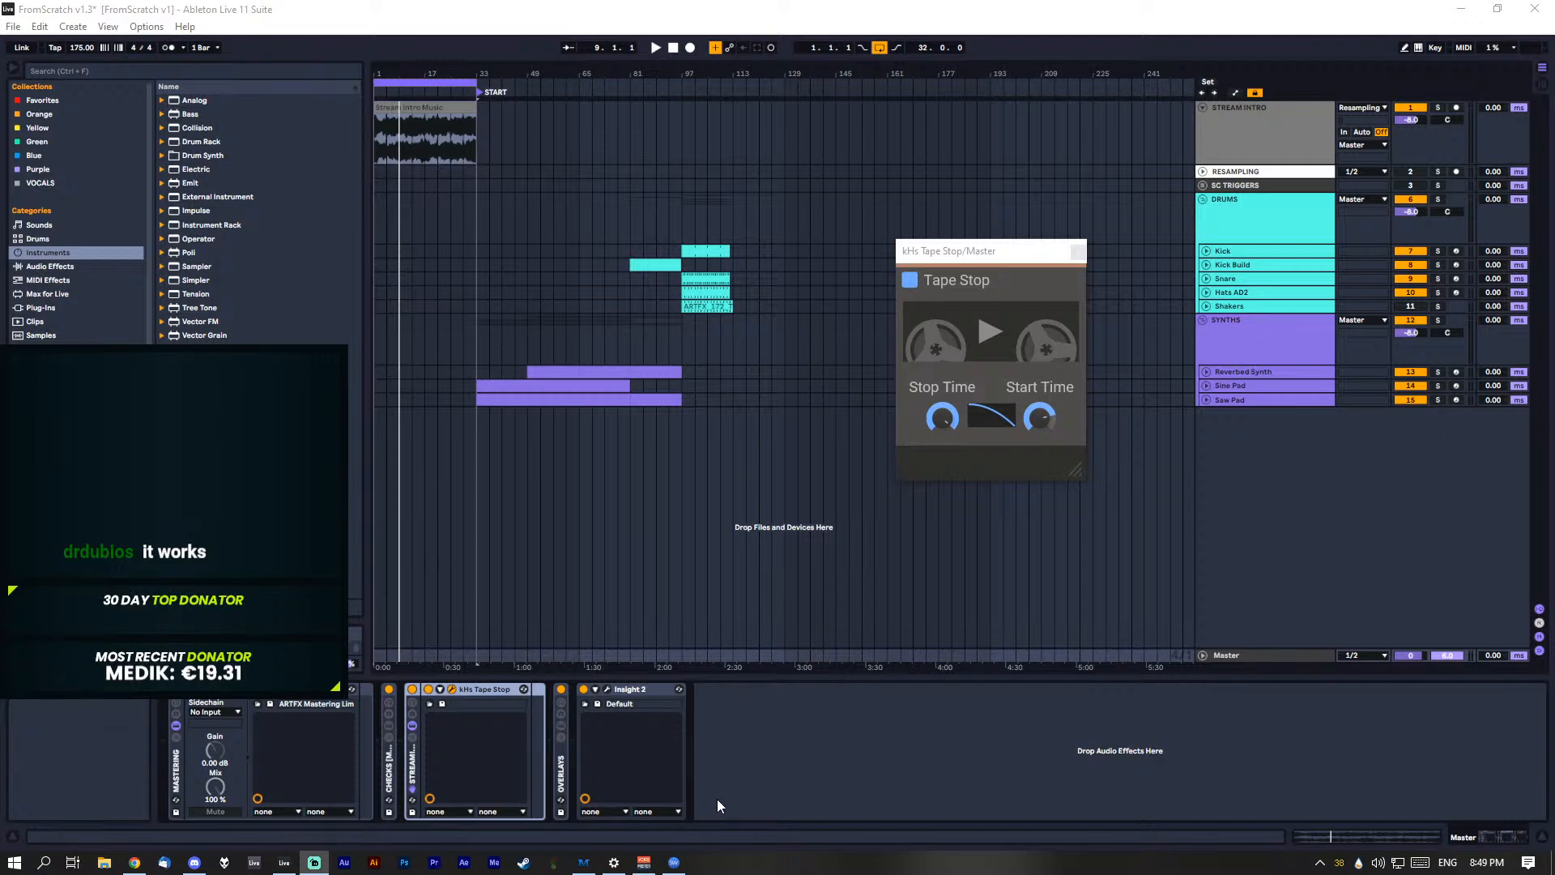
# Step: Review the Sonarworks Reference 4 window and the MOTU M-Series sample rate and buffer size settings
pyautogui.moveTo(615, 865)
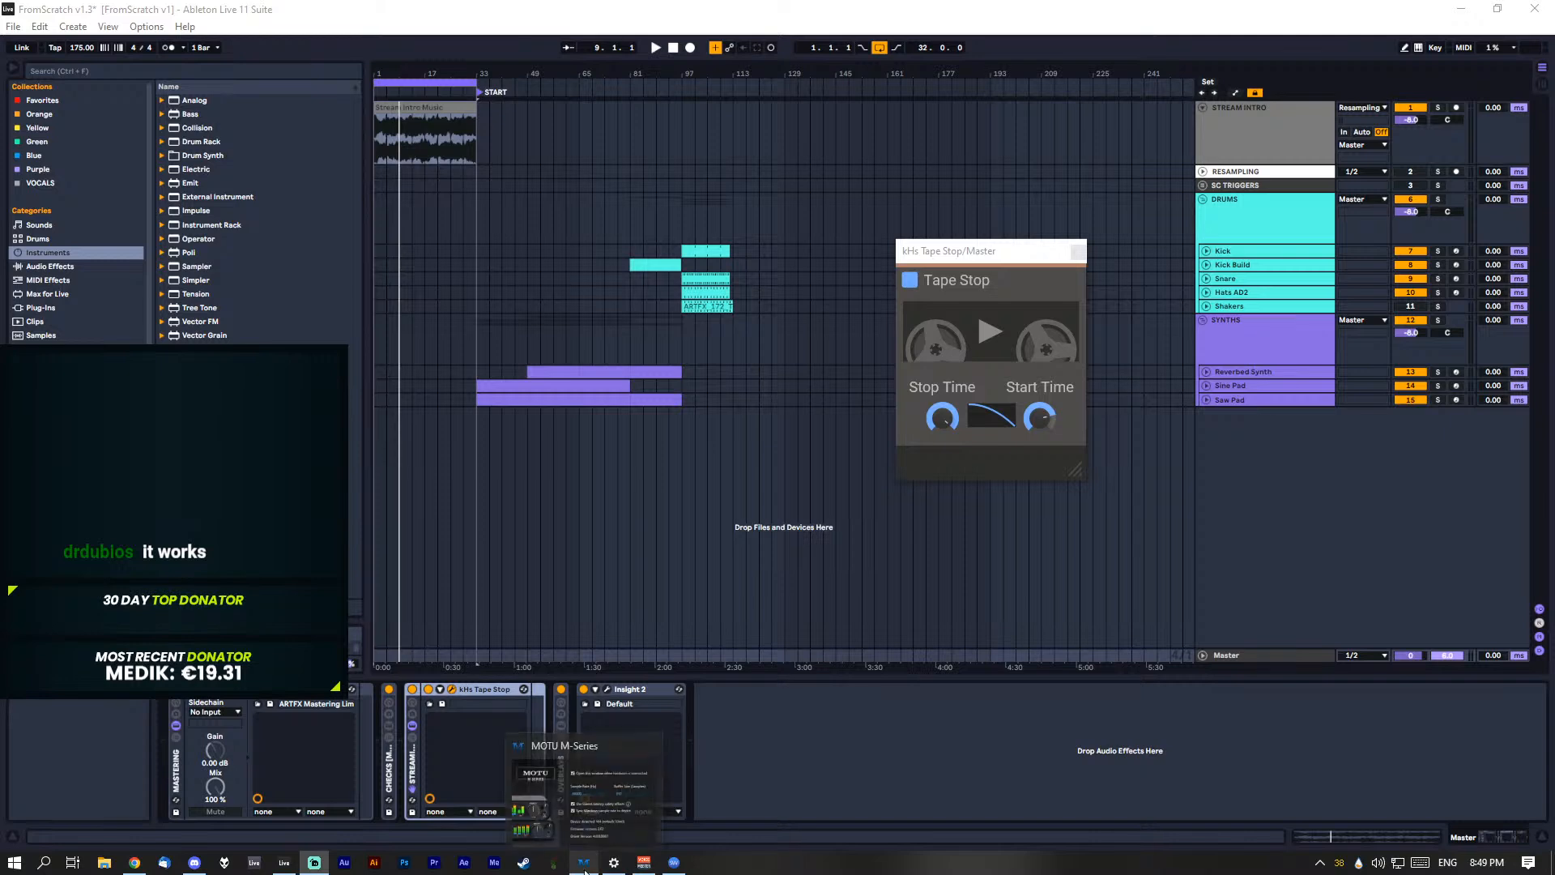
pyautogui.click(674, 863)
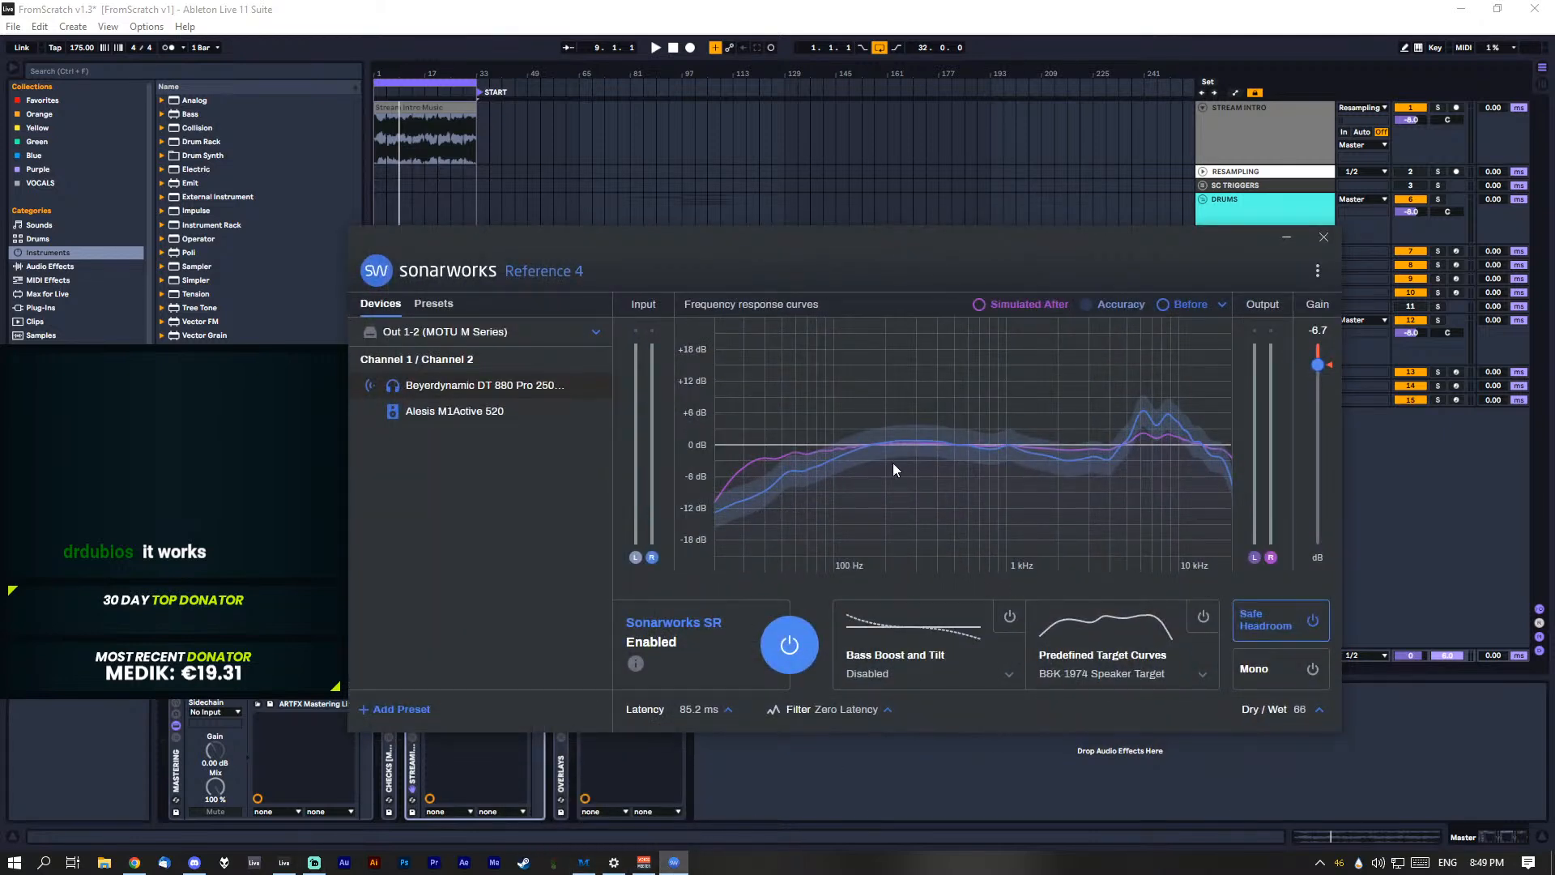
pyautogui.moveTo(894, 237); pyautogui.dragTo(1026, 152)
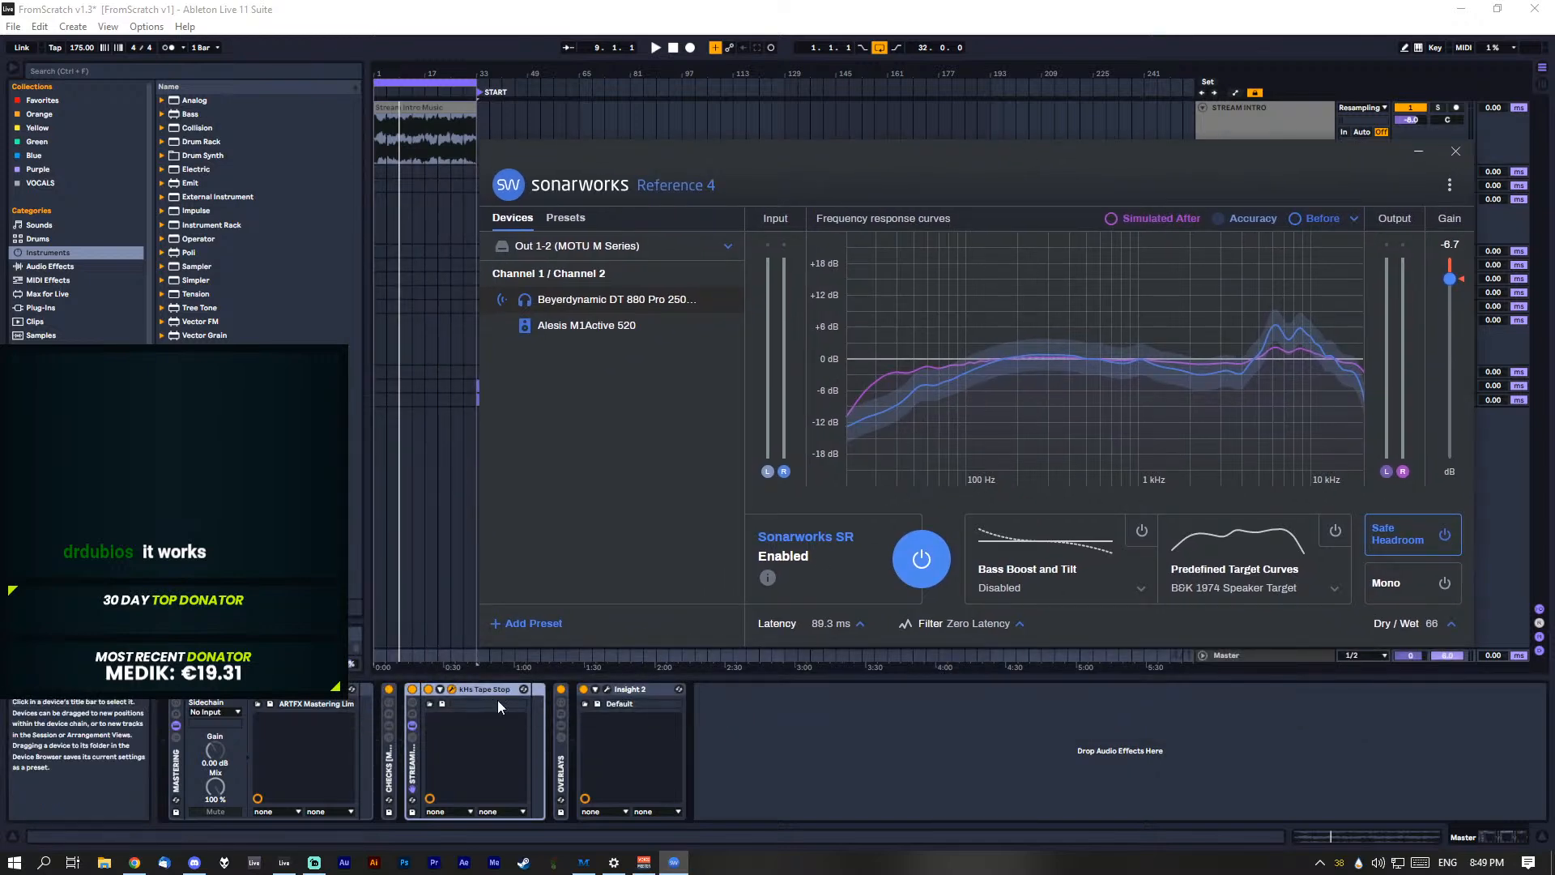
pyautogui.click(583, 862)
pyautogui.moveTo(827, 301); pyautogui.dragTo(1145, 486)
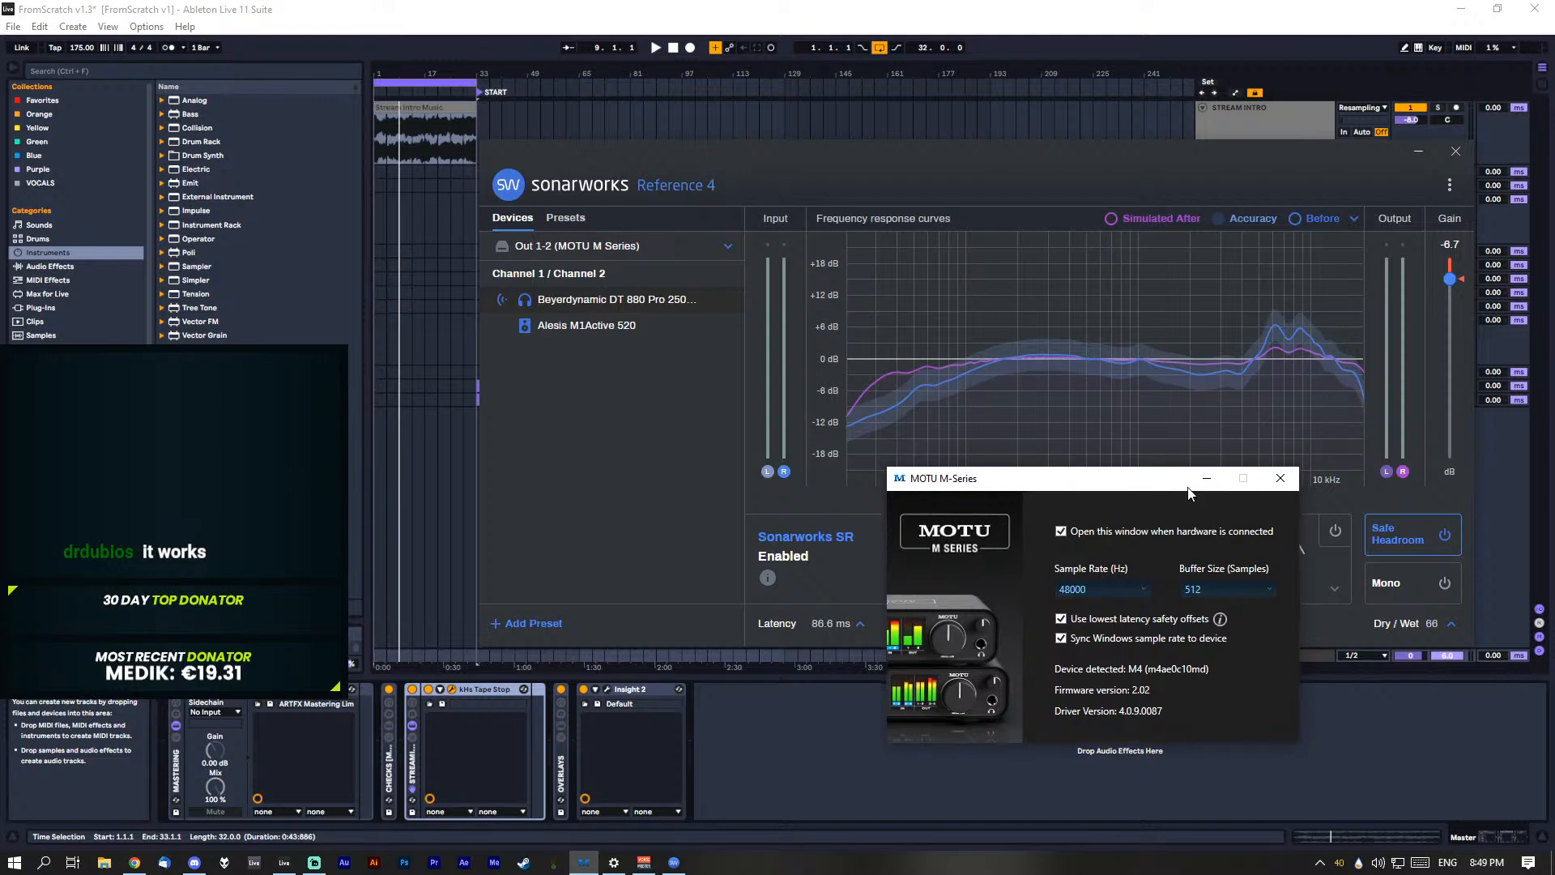
pyautogui.click(1216, 484)
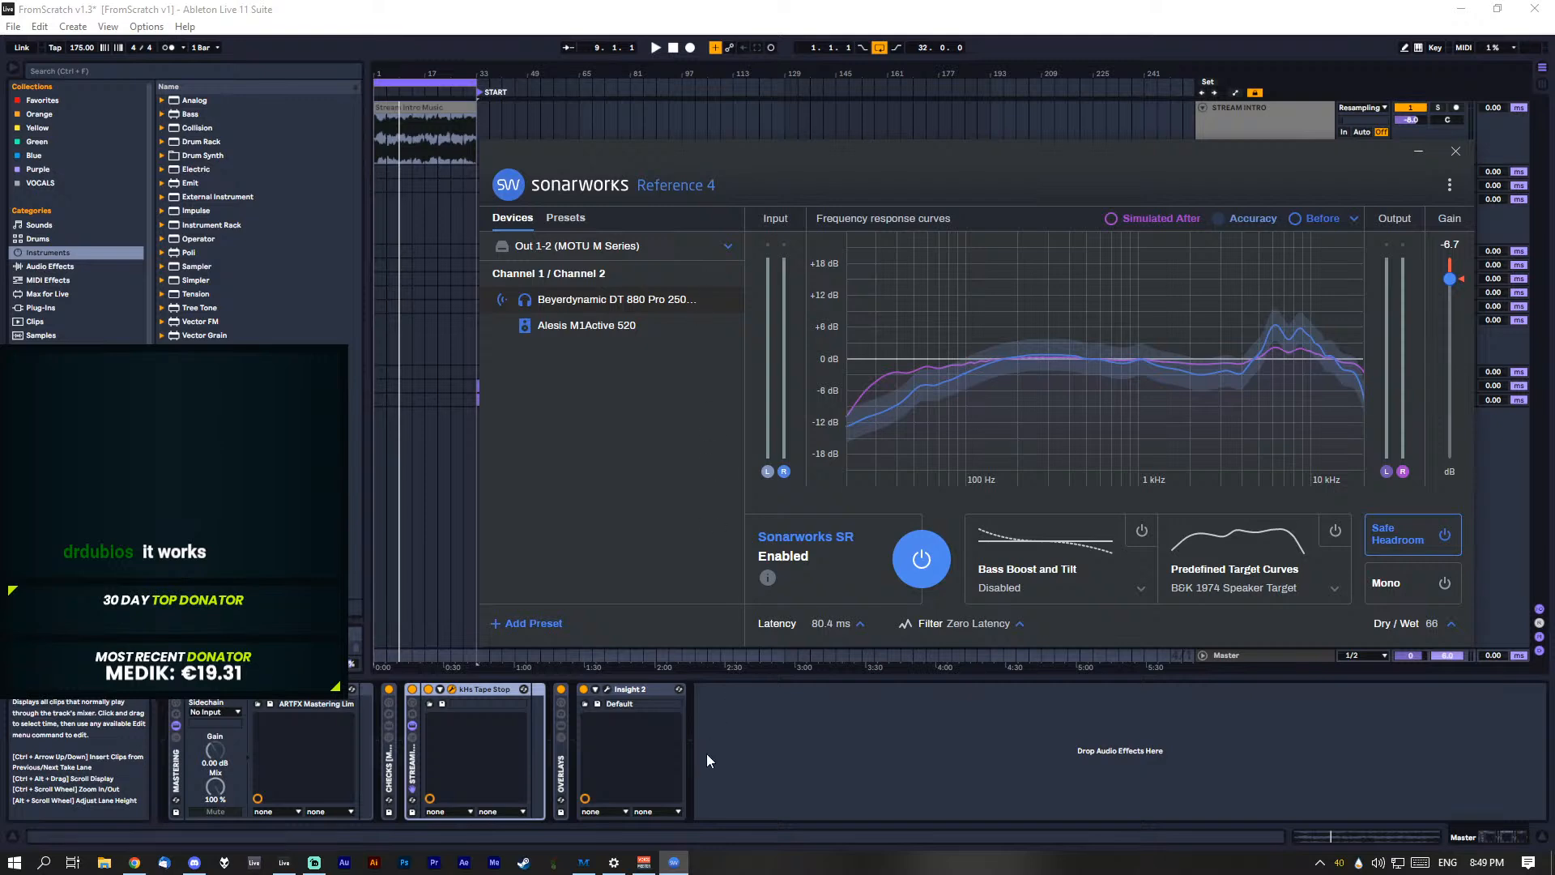
# Step: Switch to Voicemeeter Banana and check which device its A1 hardware output is assigned to, leaving the selection as is
pyautogui.click(644, 862)
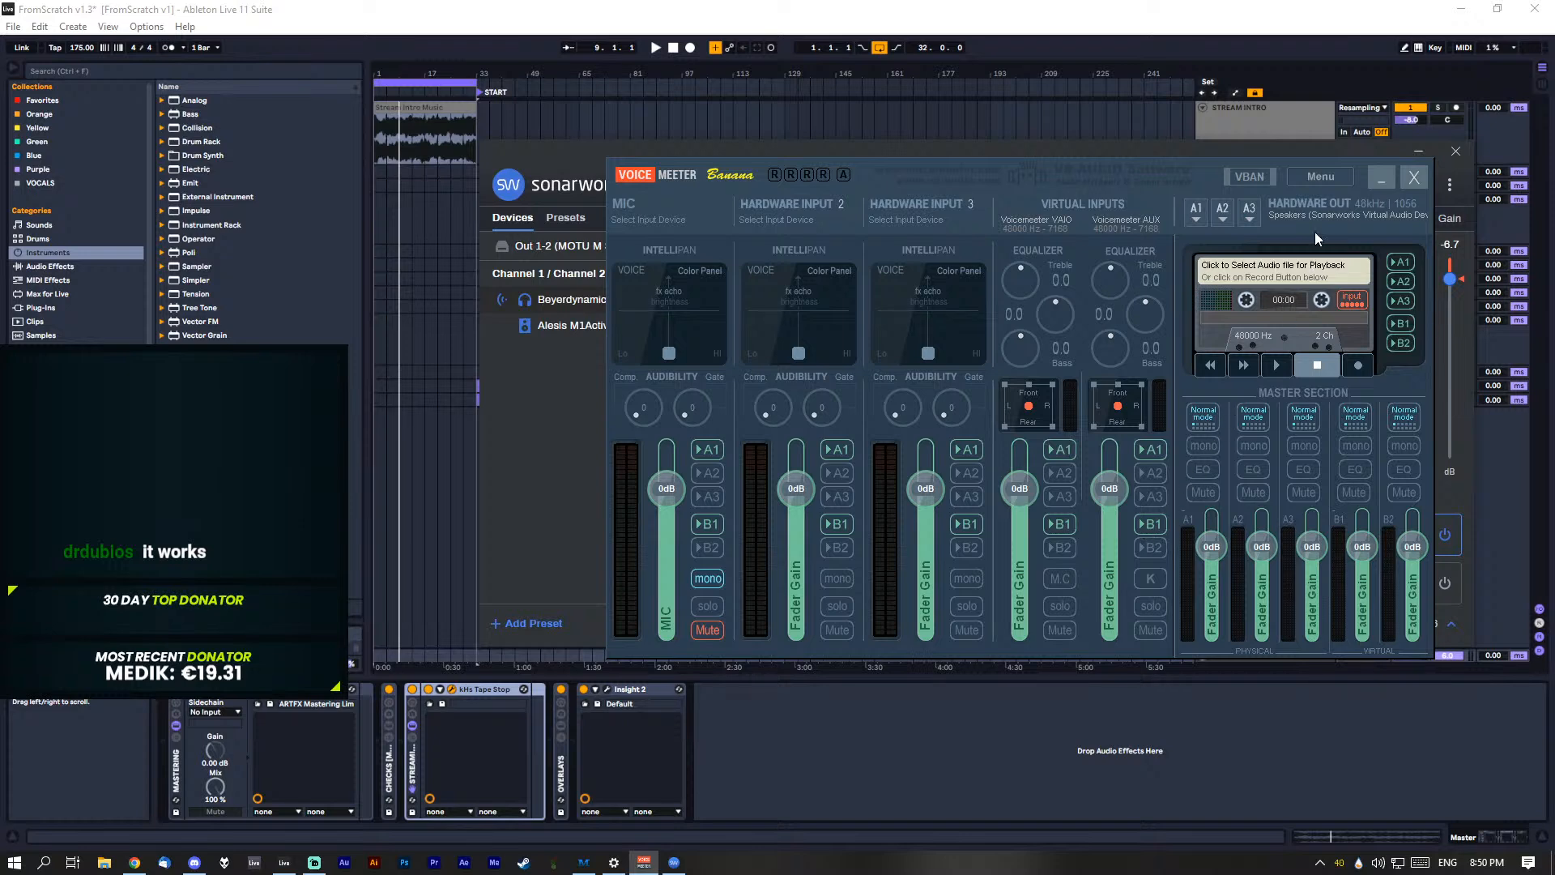
pyautogui.click(1194, 207)
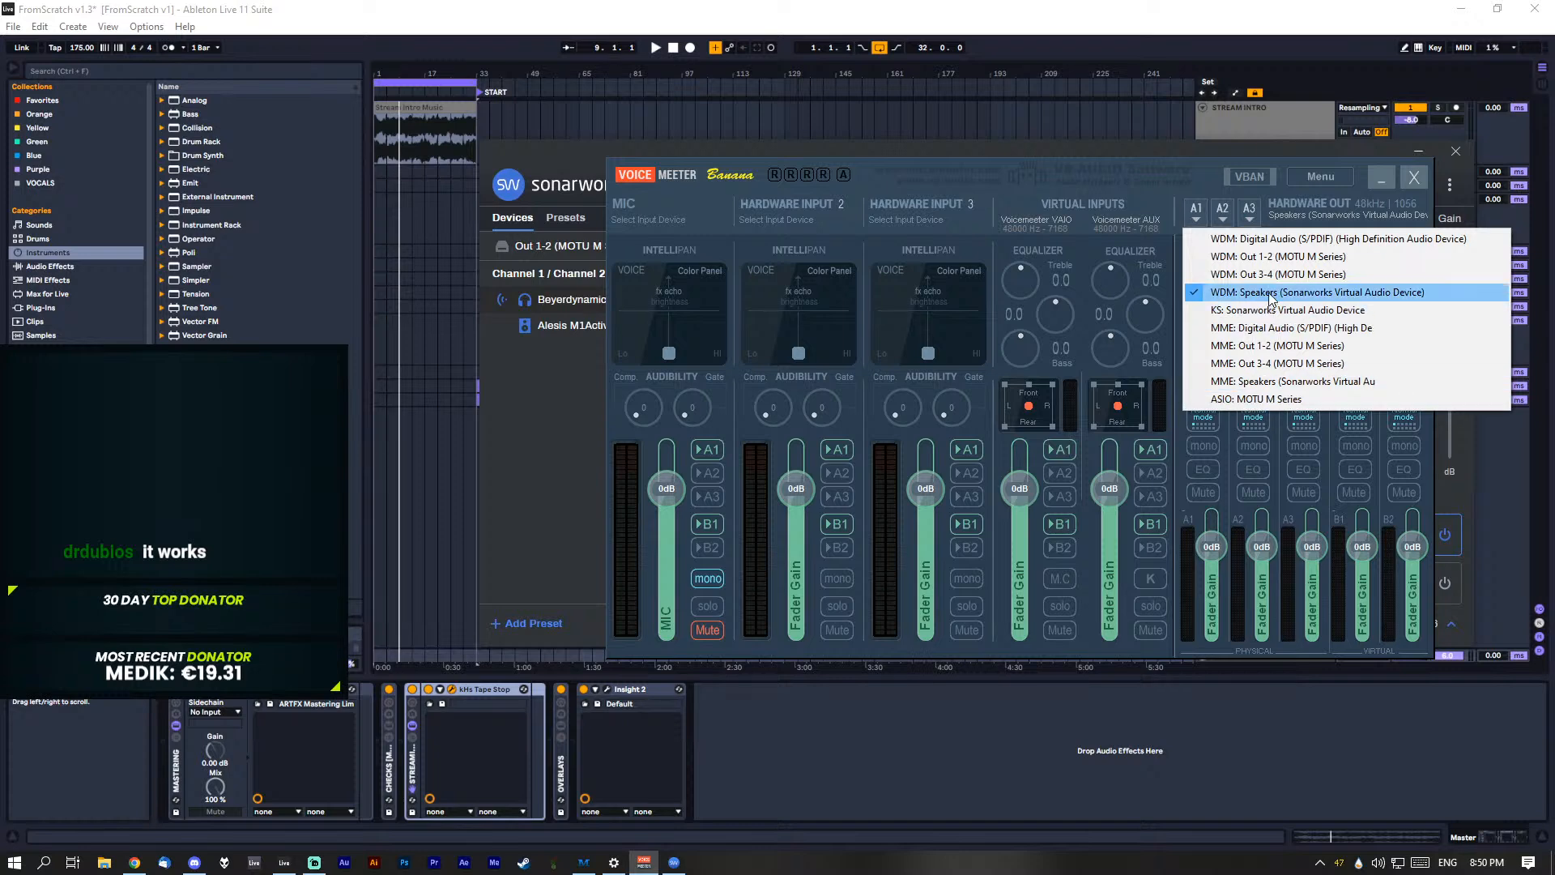
pyautogui.click(1294, 162)
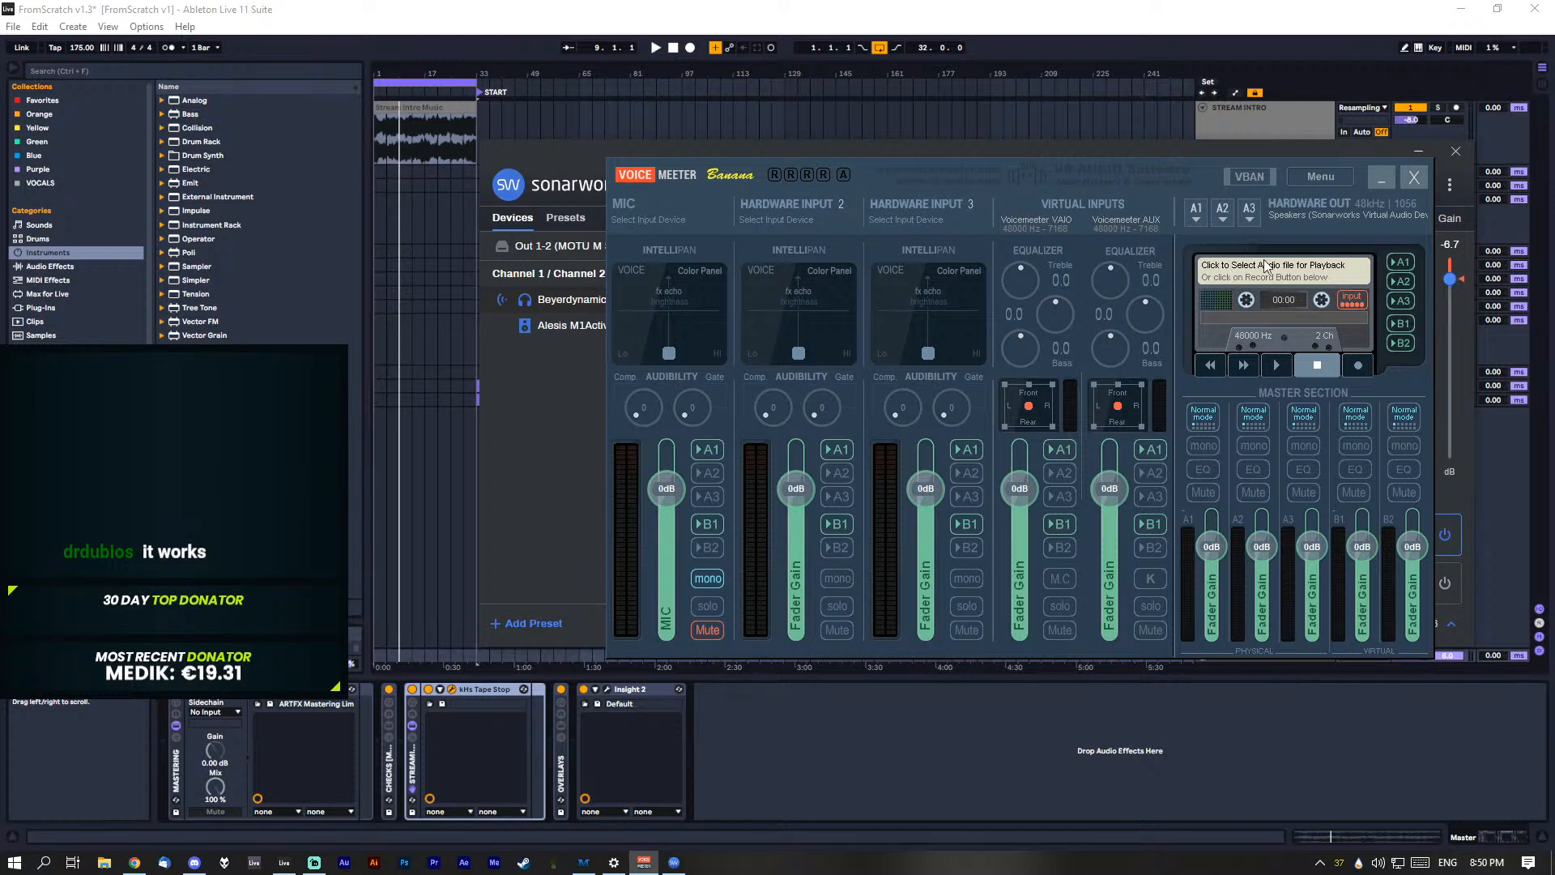
pyautogui.click(1379, 181)
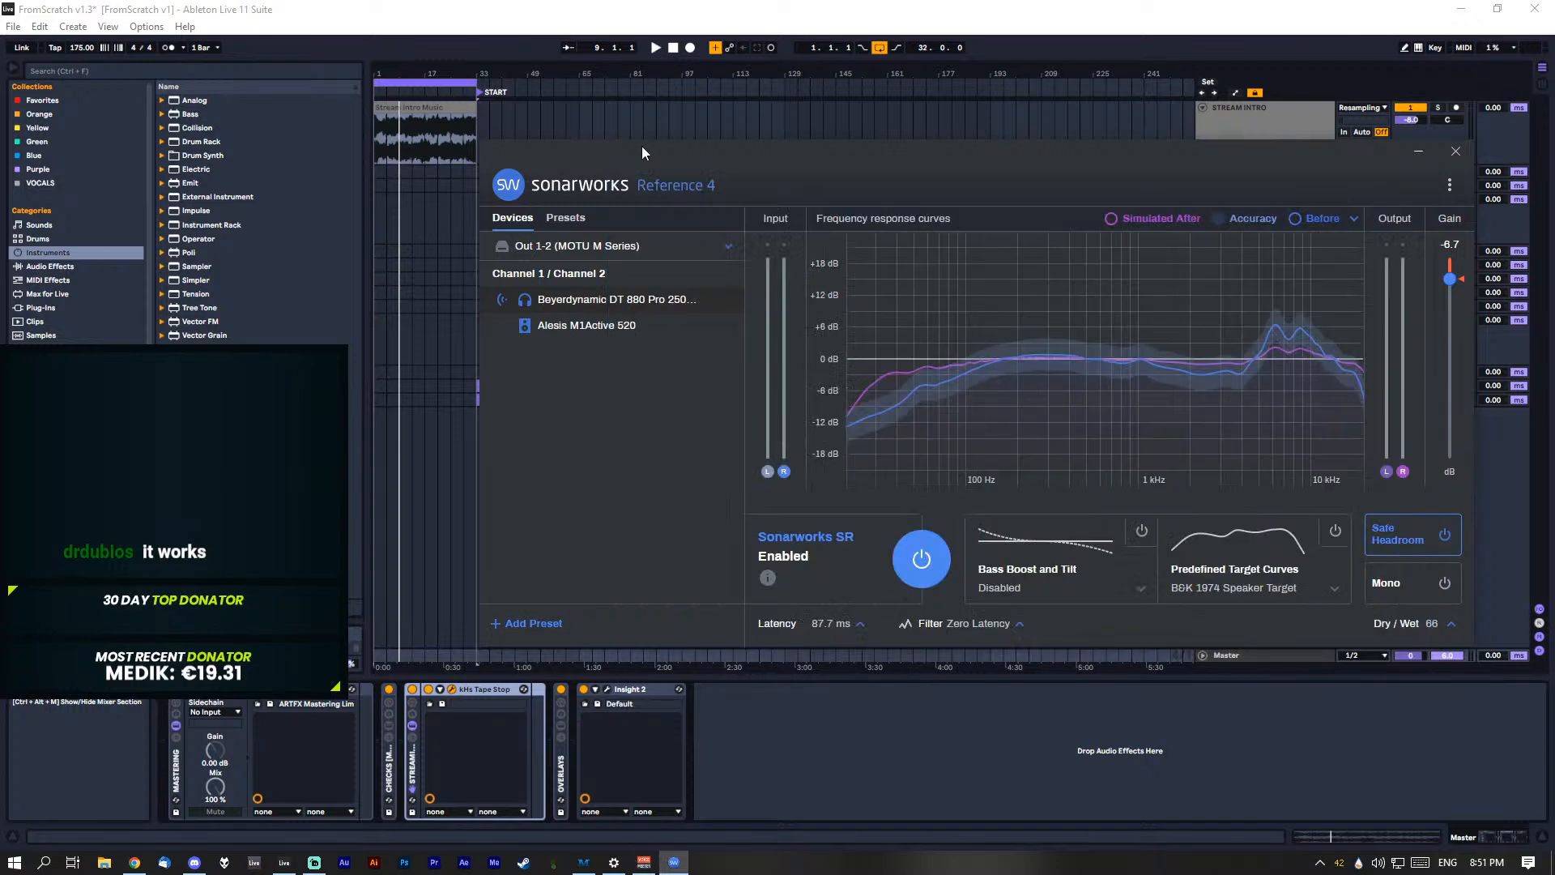
# Step: Loop bars 33 to 49 in the Ableton Live arrangement, start playback and close the kHs Tape Stop plug-in window
pyautogui.moveTo(1272, 173); pyautogui.dragTo(1321, 425)
pyautogui.moveTo(475, 208); pyautogui.dragTo(526, 216)
pyautogui.hotkey('ctrl', 'l')
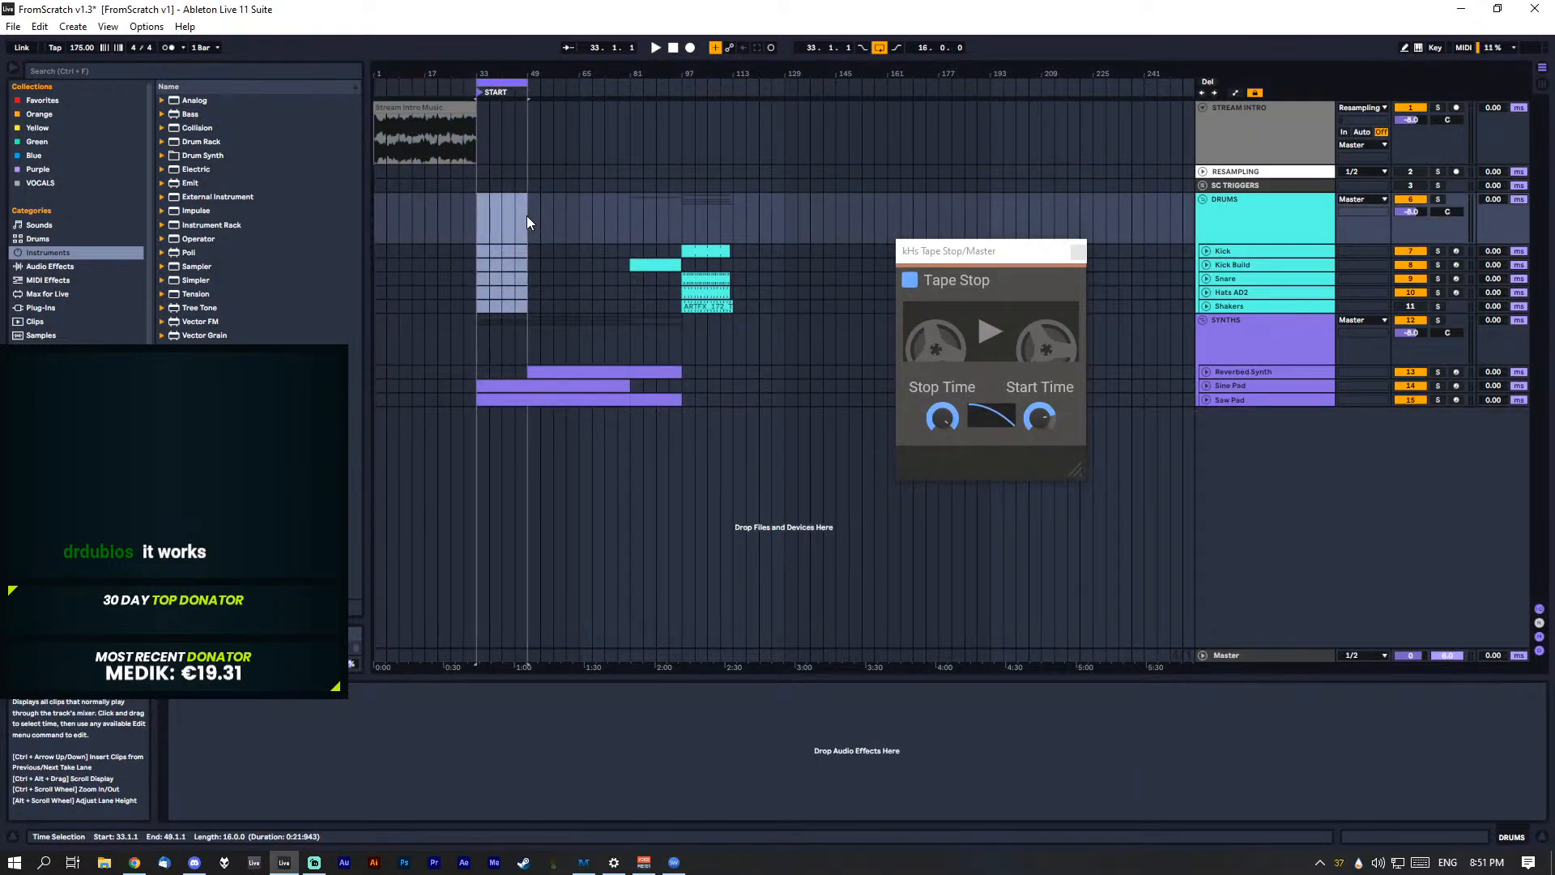
pyautogui.press('space')
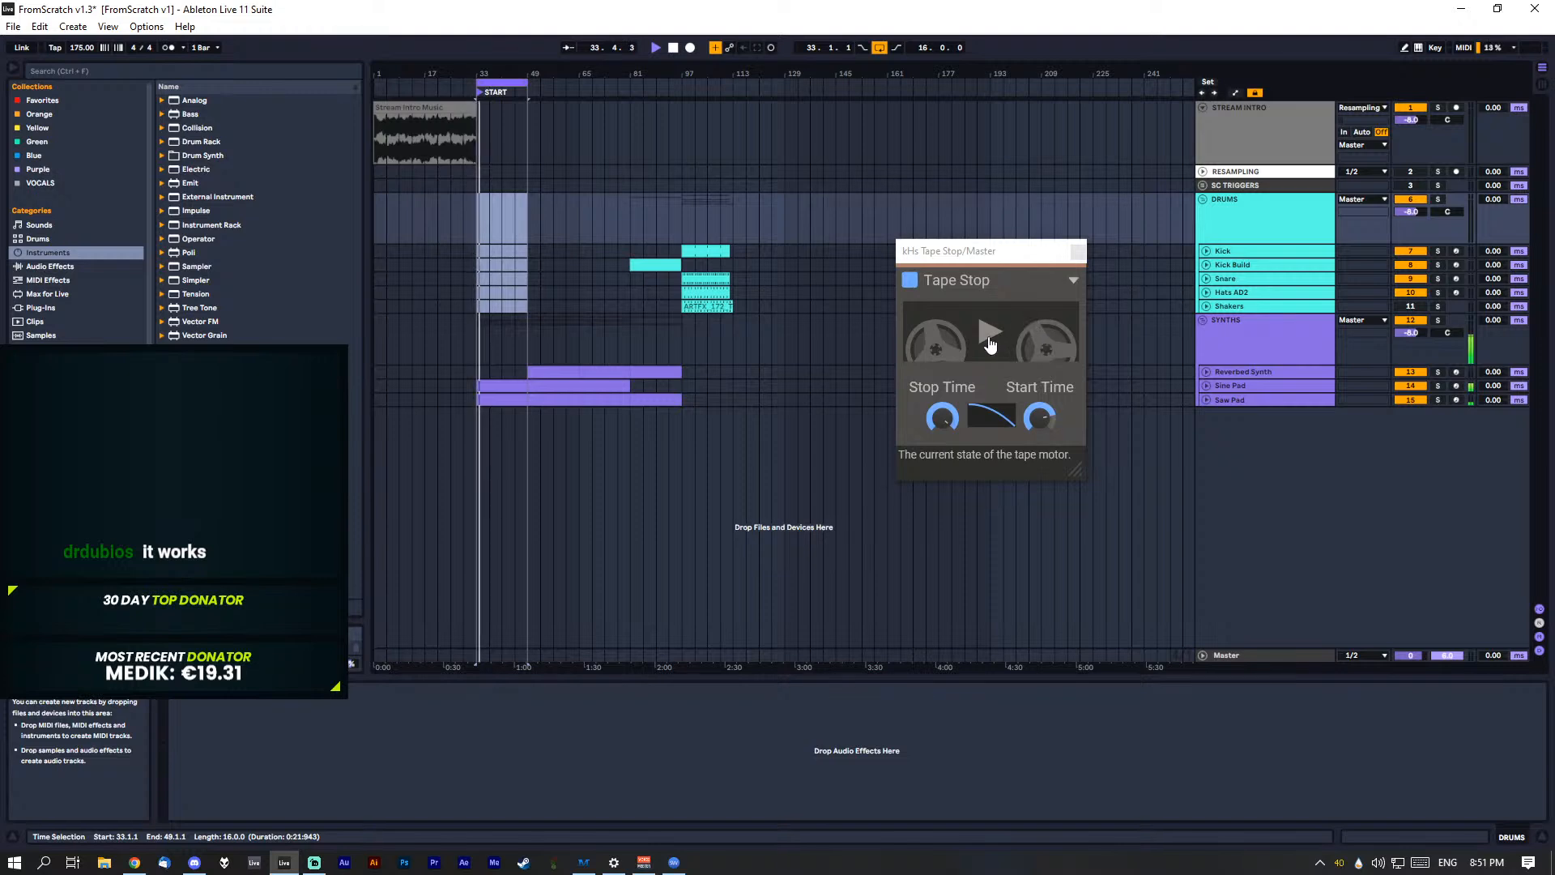
pyautogui.click(1077, 251)
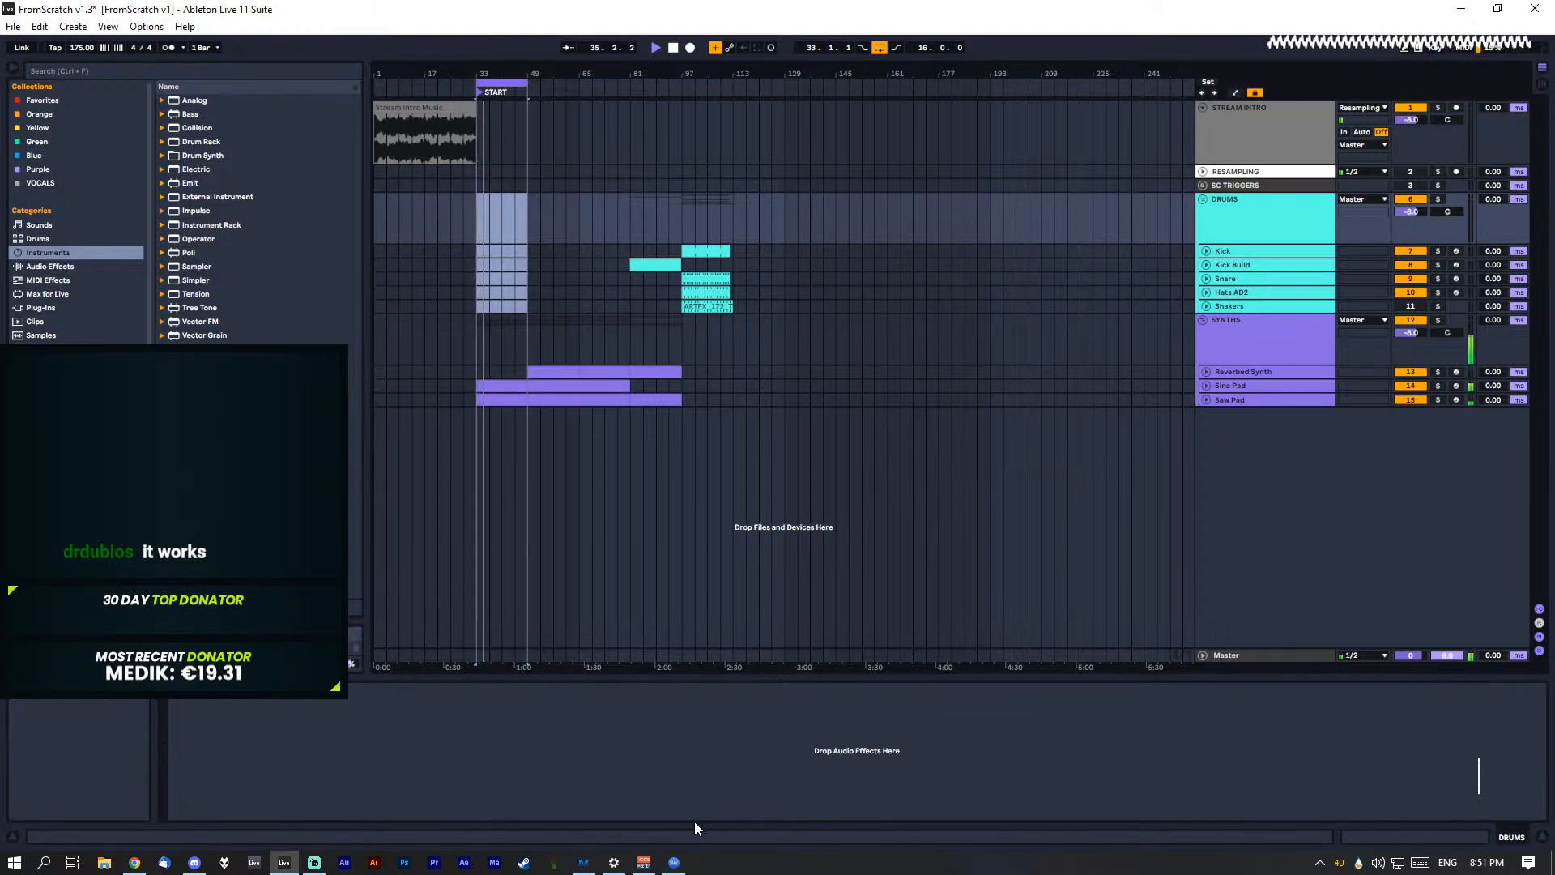
# Step: Bring up Sonarworks Reference 4 during playback and check the Beyerdynamic DT 880 Pro headphone profile
pyautogui.click(675, 863)
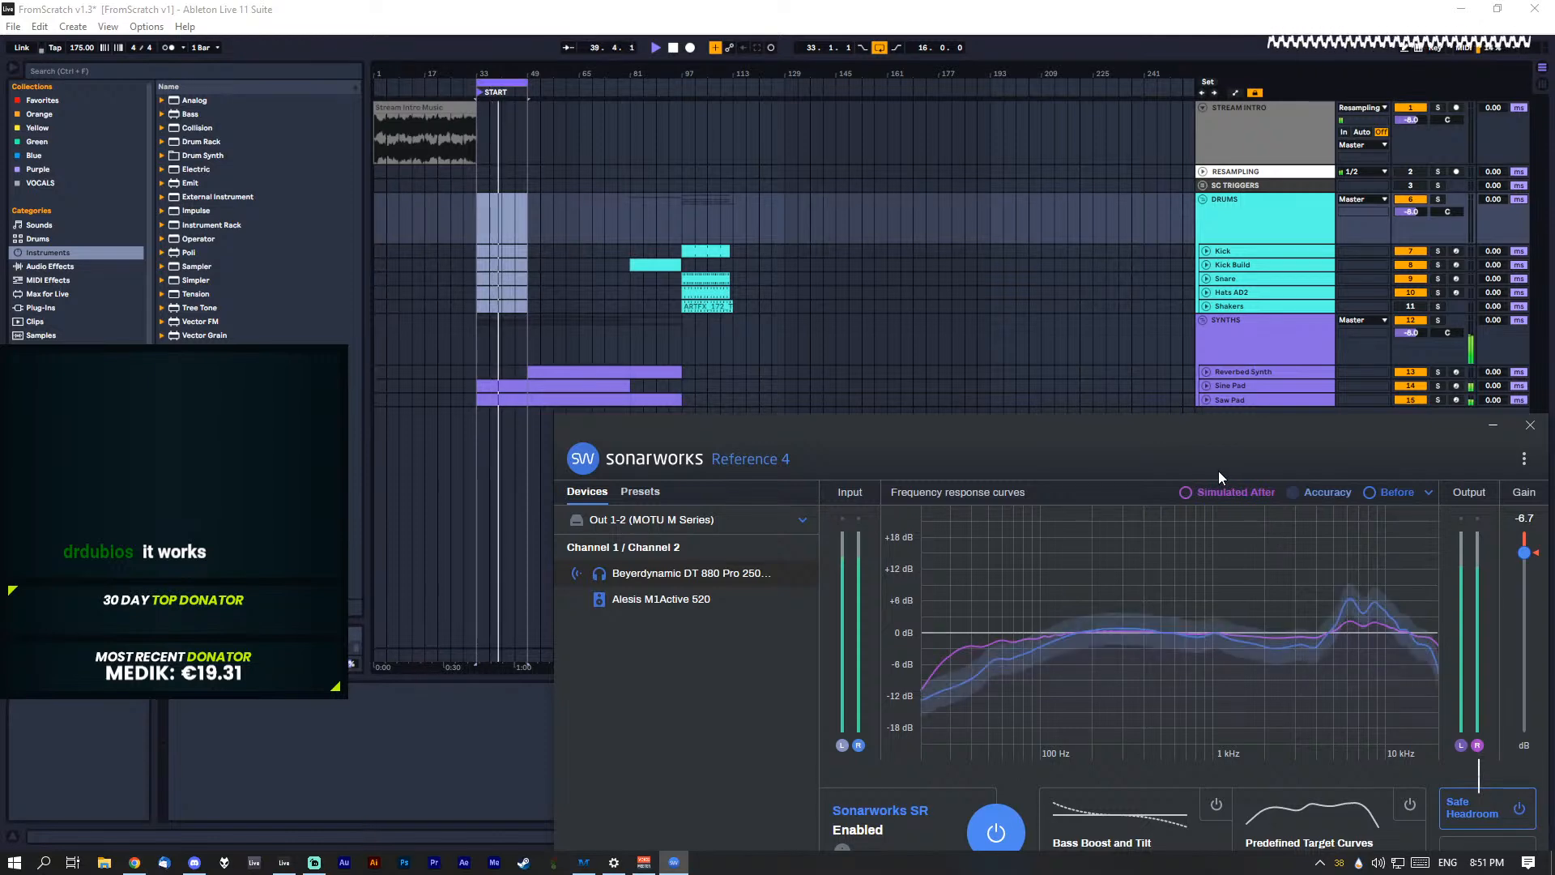
pyautogui.moveTo(1241, 430); pyautogui.dragTo(1150, 274)
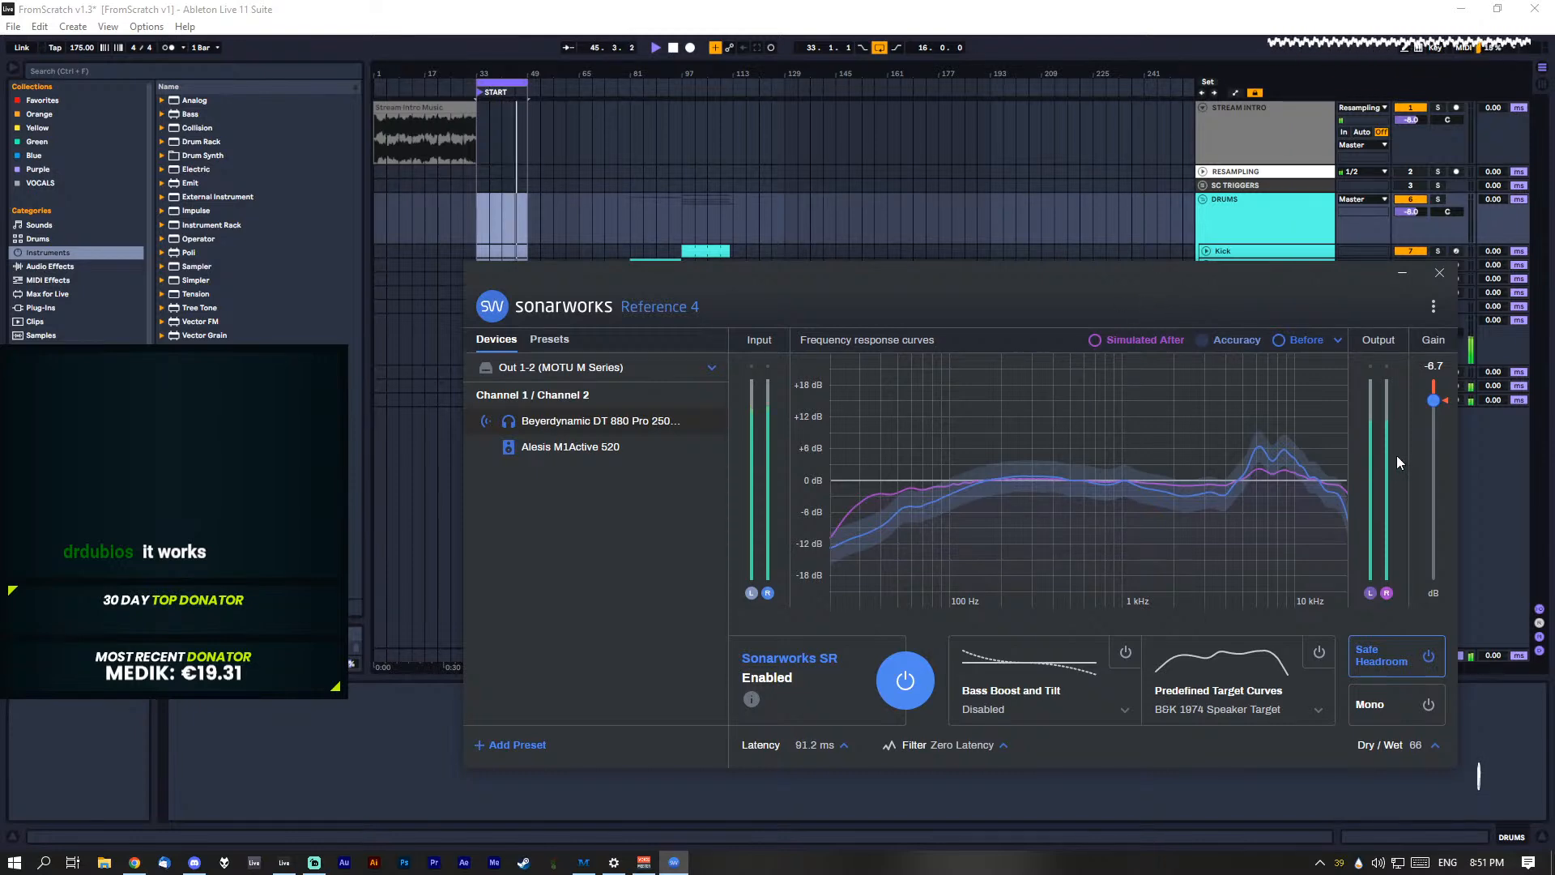
pyautogui.click(545, 437)
pyautogui.click(557, 421)
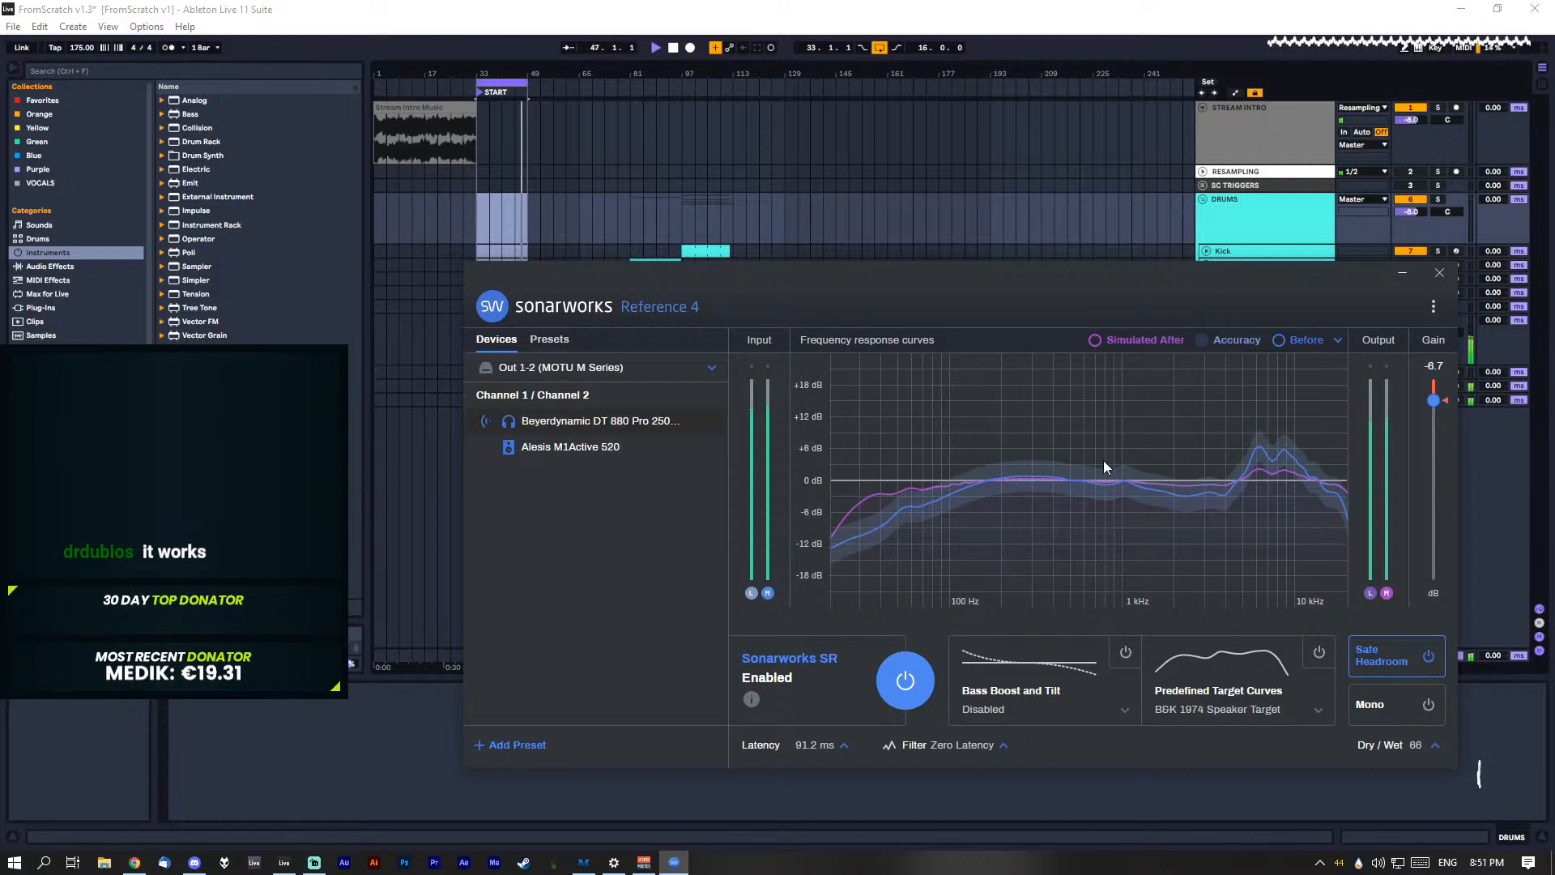
# Step: Sweep the Sonarworks output gain down to -90.0 dB and up and down several times, returning it to -6.7 dB
pyautogui.moveTo(1436, 400); pyautogui.dragTo(1432, 595)
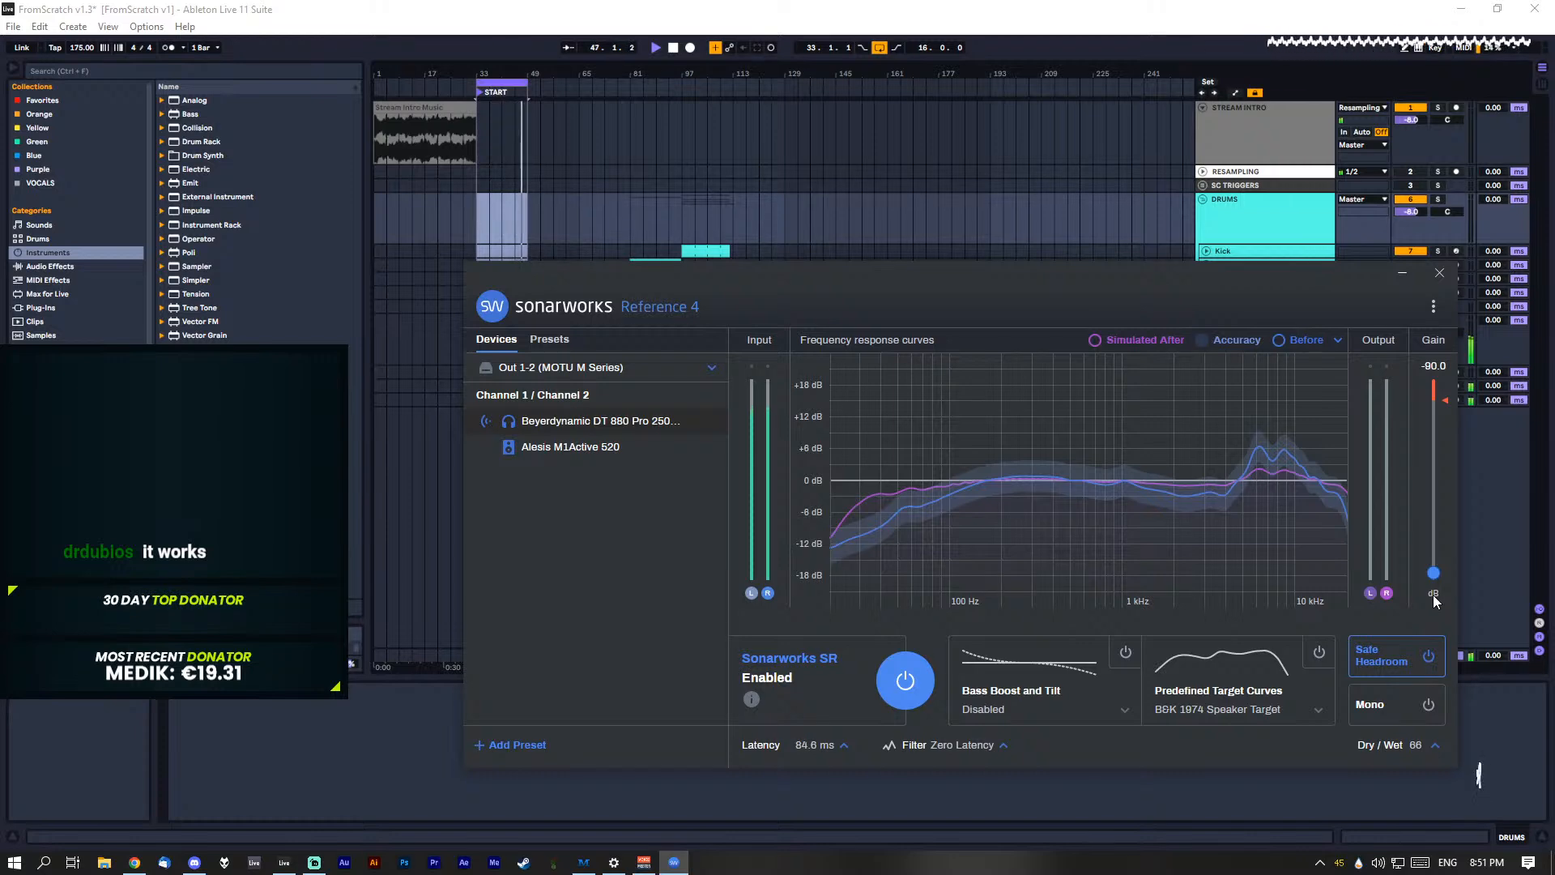
pyautogui.moveTo(1432, 594); pyautogui.dragTo(1416, 430)
pyautogui.moveTo(1414, 372); pyautogui.dragTo(1405, 498)
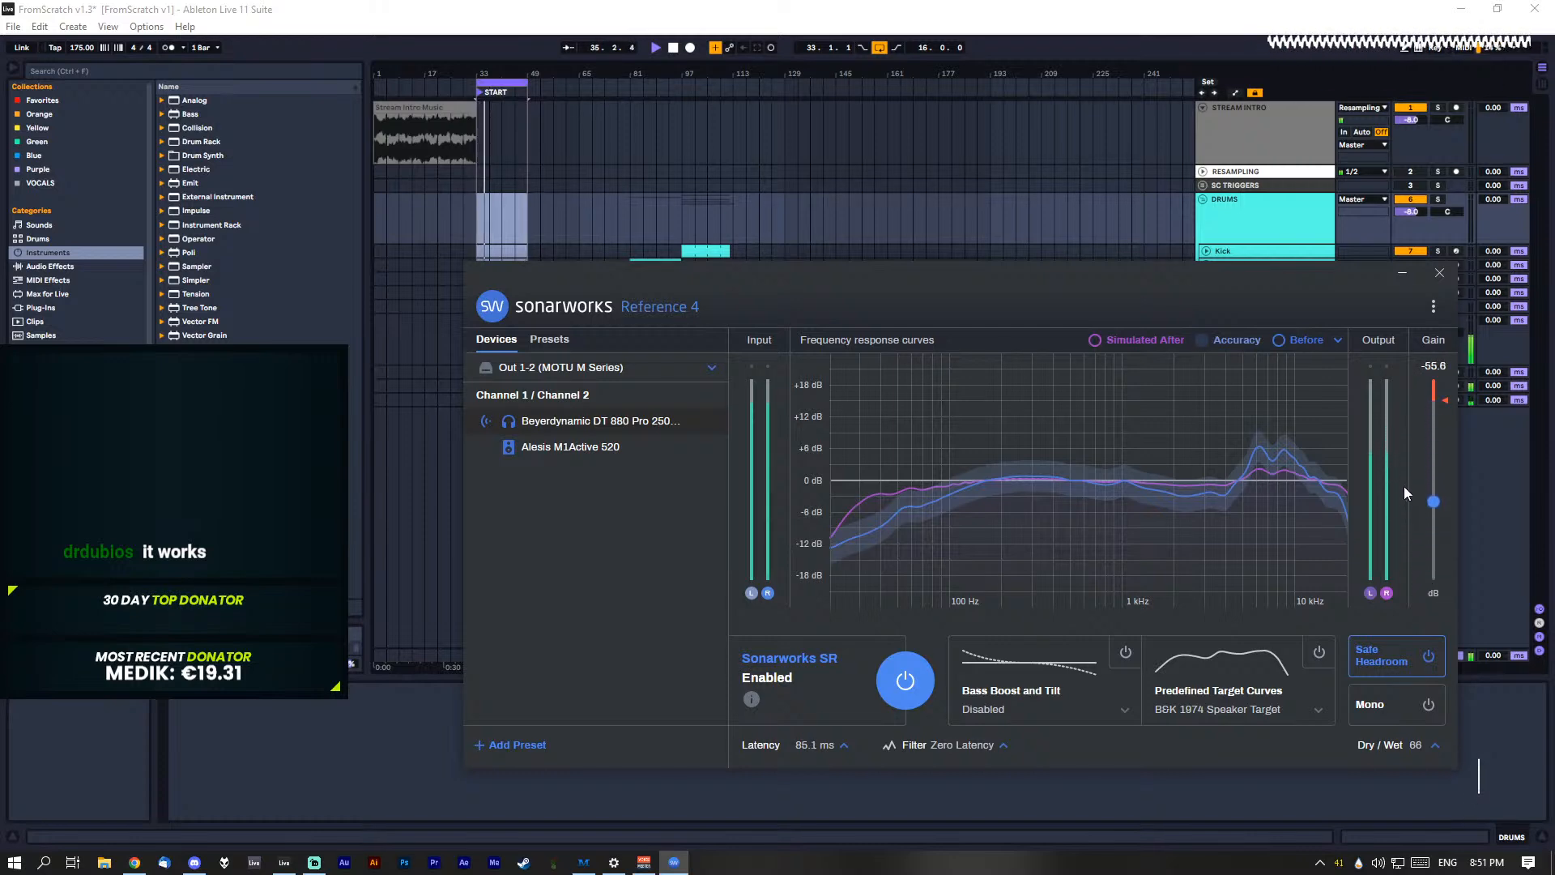
pyautogui.moveTo(1407, 392); pyautogui.dragTo(1396, 512)
pyautogui.moveTo(1392, 372)
pyautogui.mouseDown()
pyautogui.moveTo(1391, 604)
pyautogui.moveTo(1391, 377)
pyautogui.moveTo(1407, 585)
pyautogui.moveTo(1398, 391)
pyautogui.moveTo(1402, 580)
pyautogui.moveTo(1384, 395)
pyautogui.mouseUp()
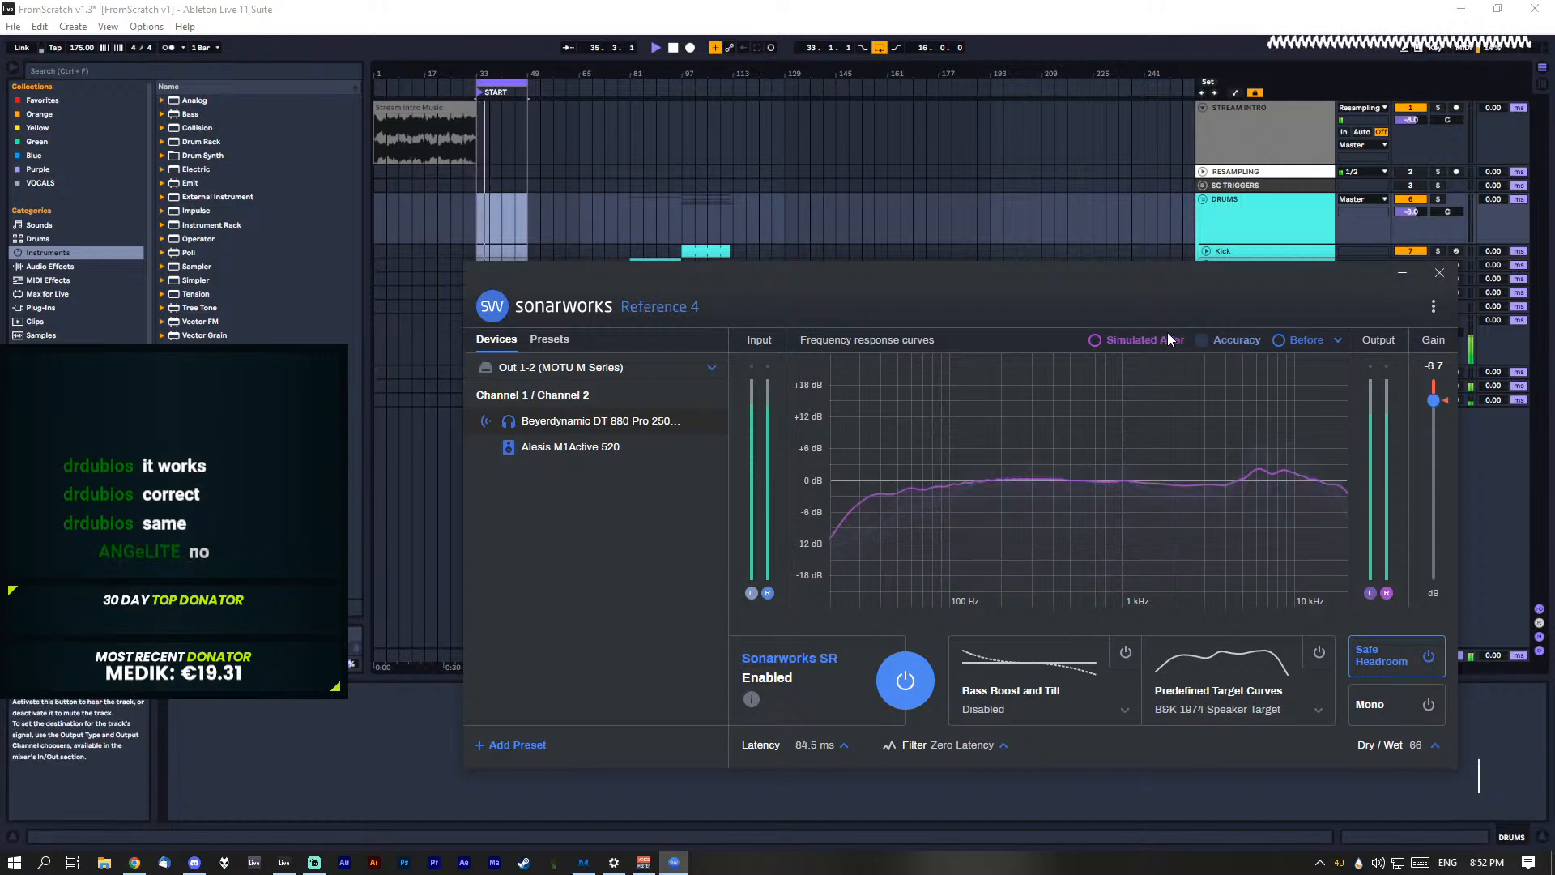
# Step: Minimize Sonarworks and show the Master track's device chain in Ableton Live
pyautogui.click(1402, 272)
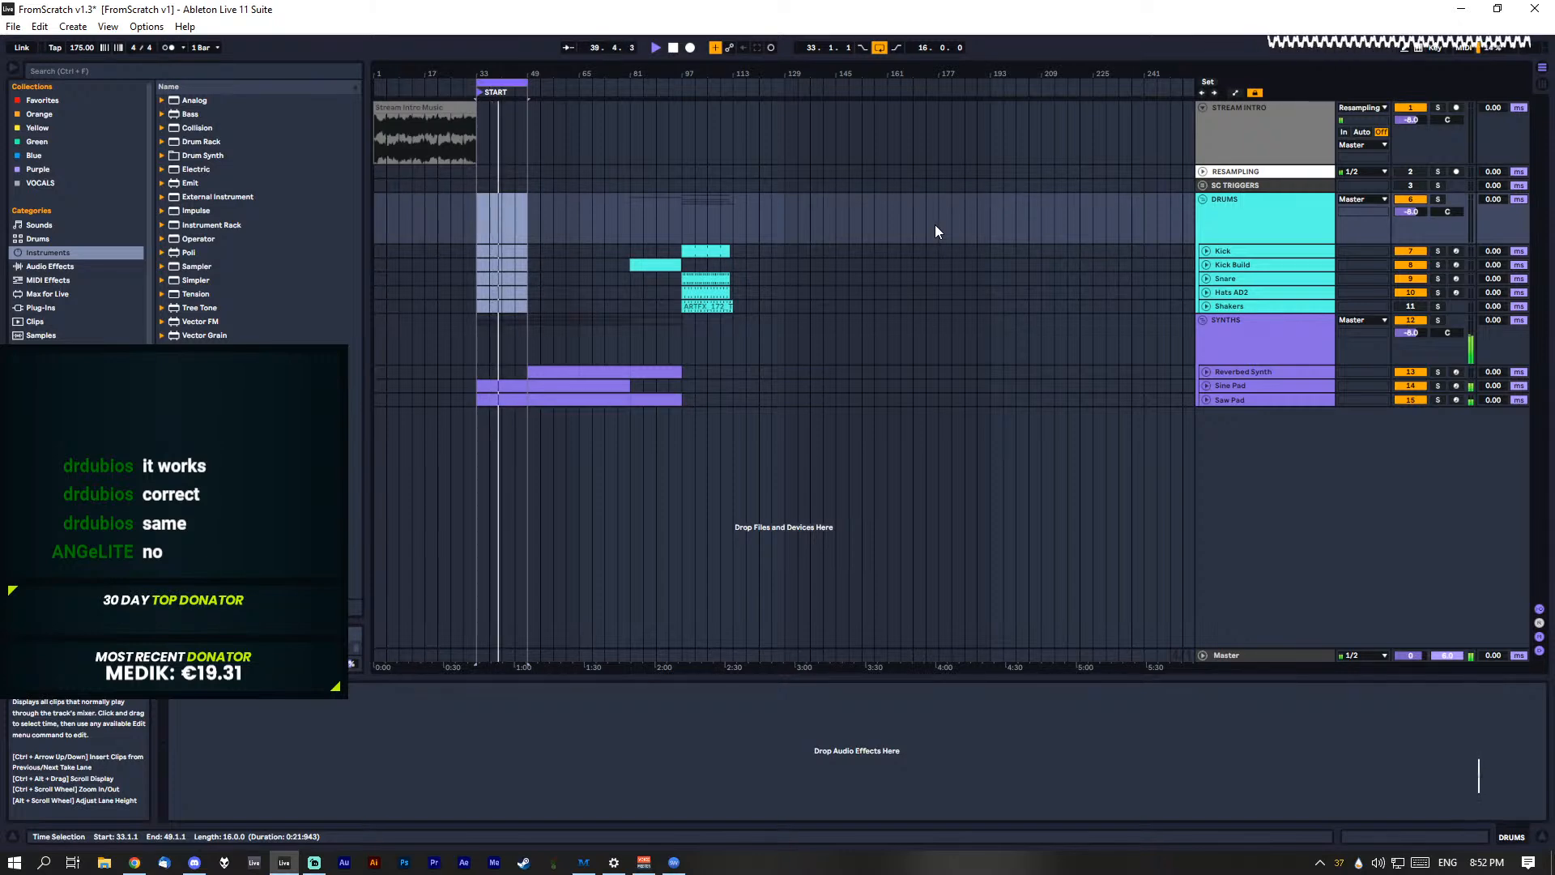
pyautogui.click(1231, 656)
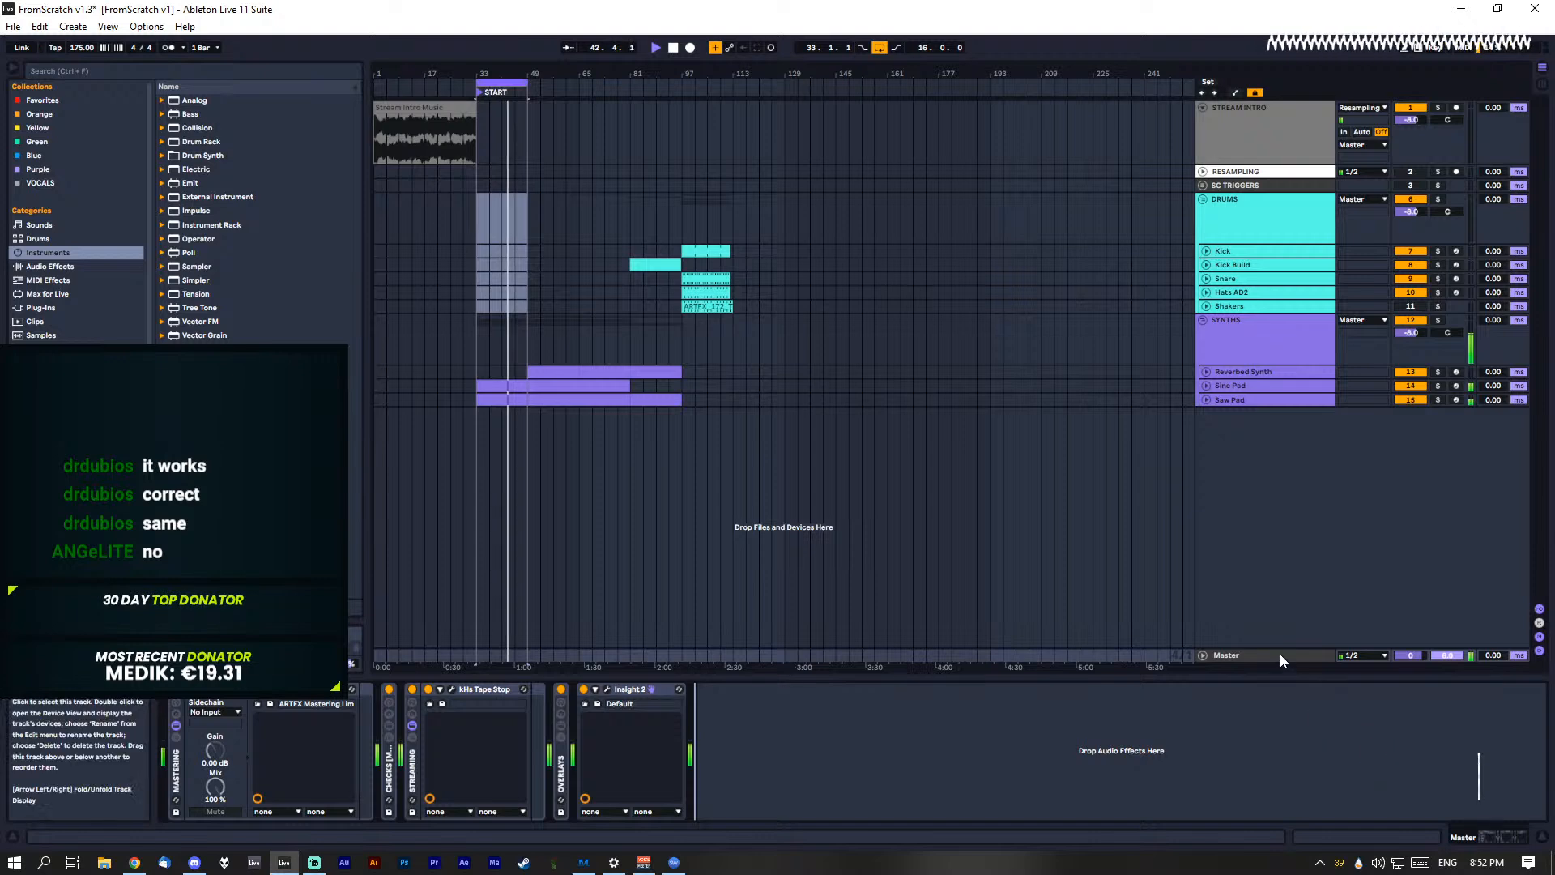
# Step: Show Sonarworks Reference 4 alongside the Windows app volume and device preferences, with the output and input devices in view
pyautogui.click(673, 862)
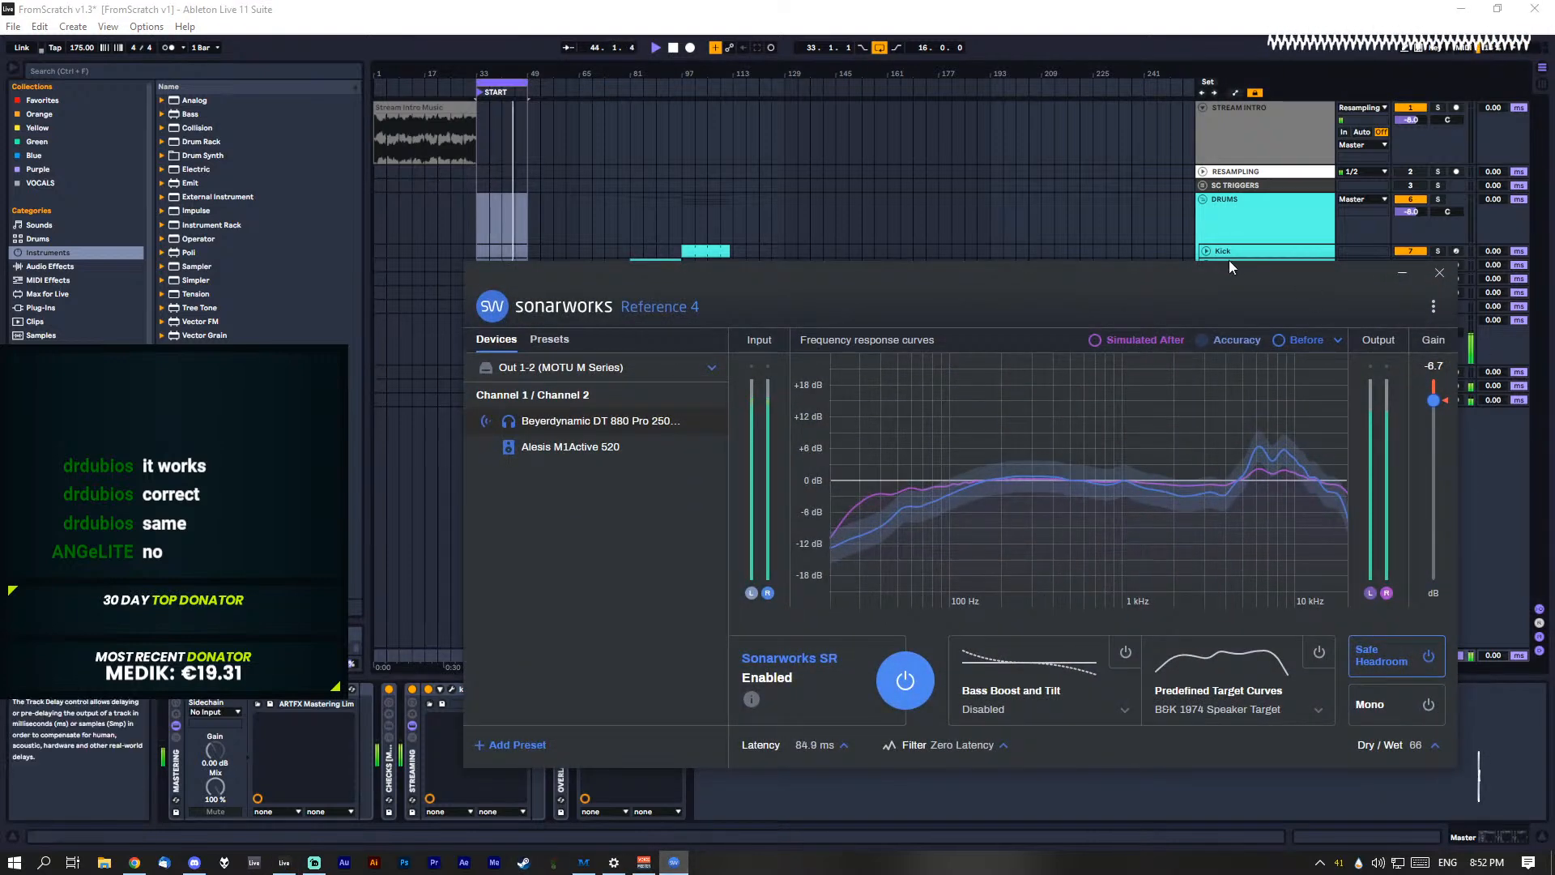
pyautogui.moveTo(1213, 194); pyautogui.dragTo(1231, 234)
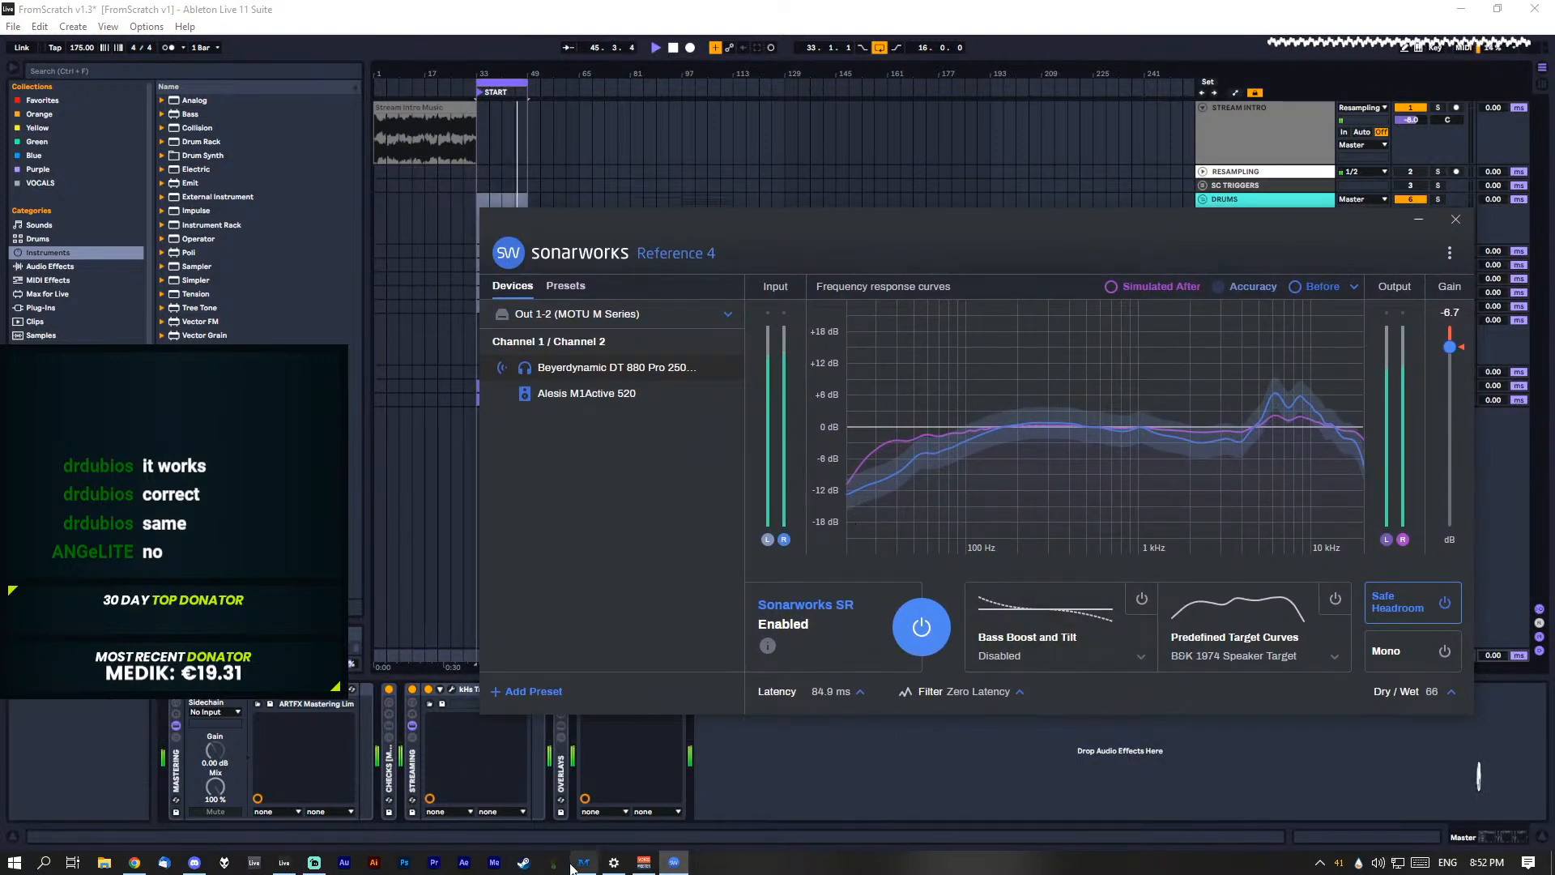
pyautogui.click(616, 865)
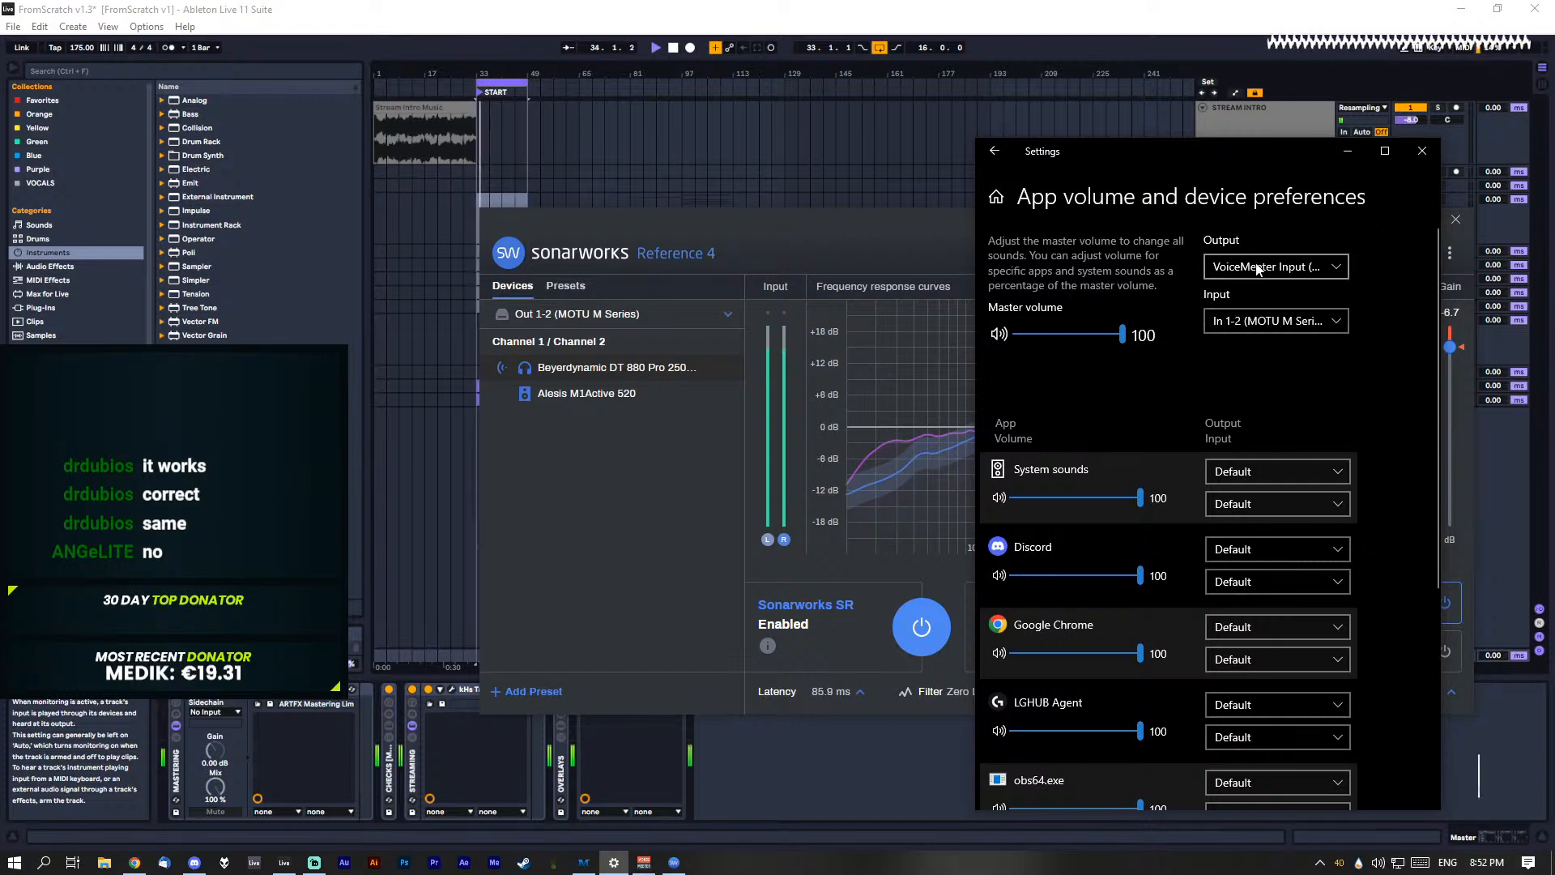
pyautogui.moveTo(1210, 152); pyautogui.dragTo(1281, 142)
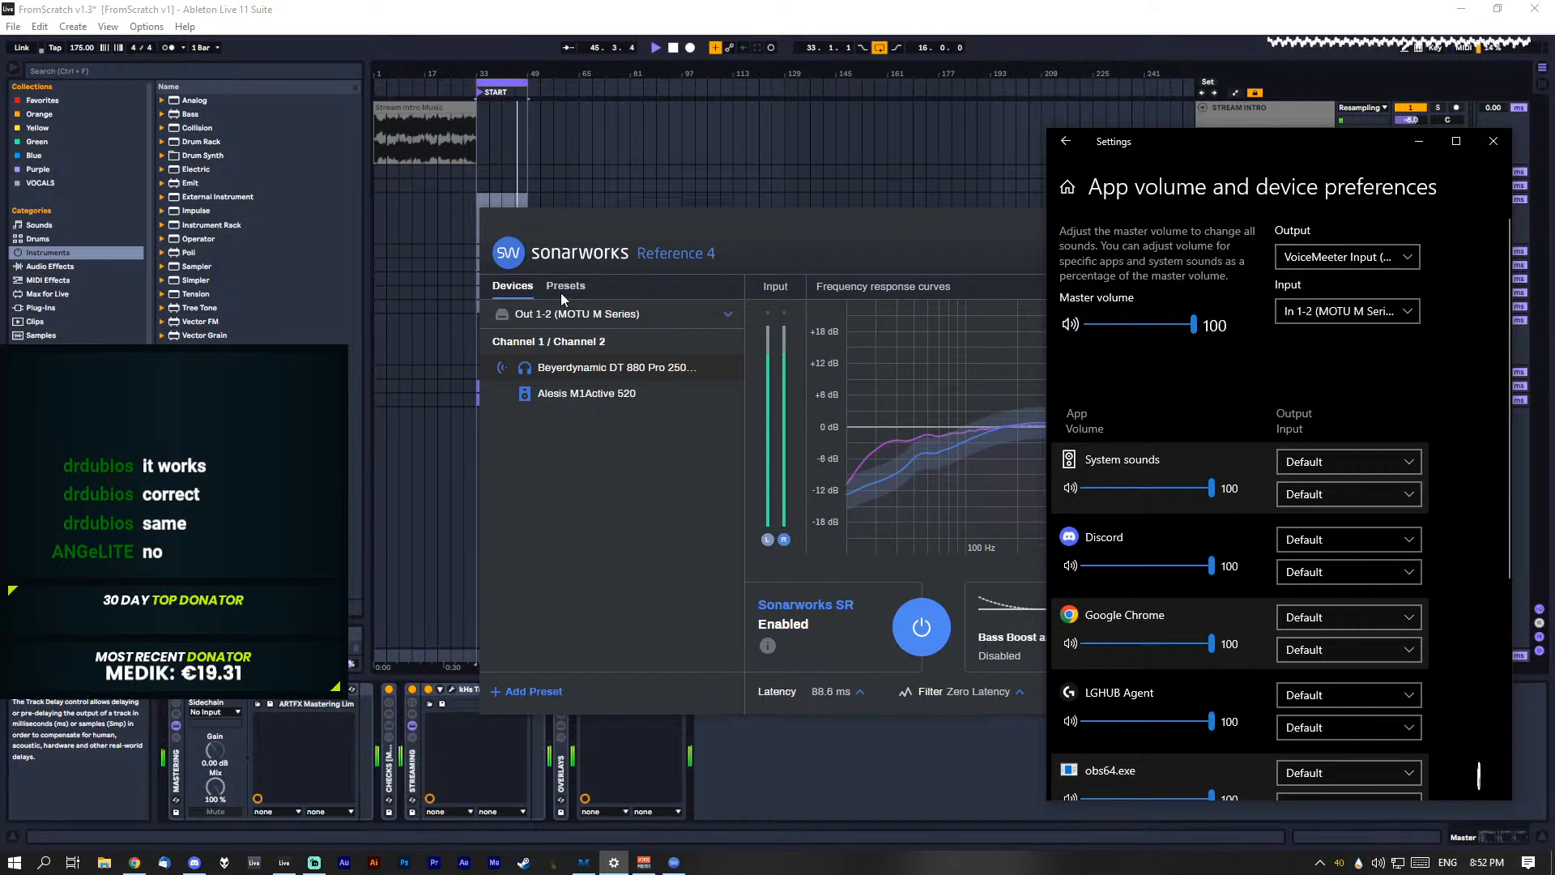
# Step: Examine the Sonarworks audio settings from sample rate down to the default output device and debug options, then close them
pyautogui.click(680, 215)
pyautogui.click(1448, 255)
pyautogui.click(1319, 290)
pyautogui.scroll(-5, 966, 517)
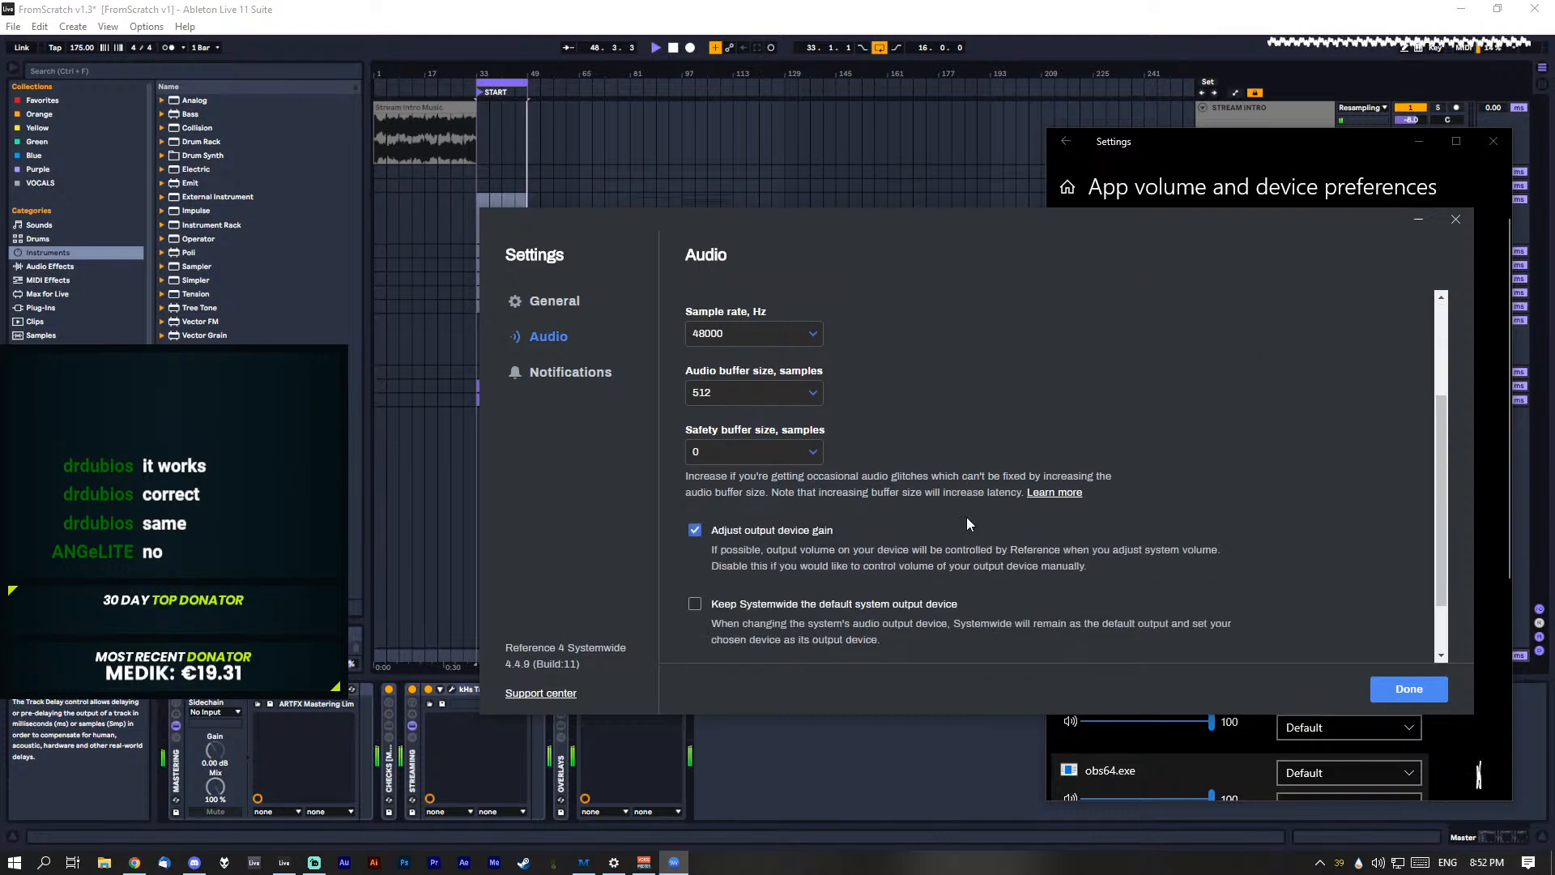
pyautogui.scroll(-1, 965, 517)
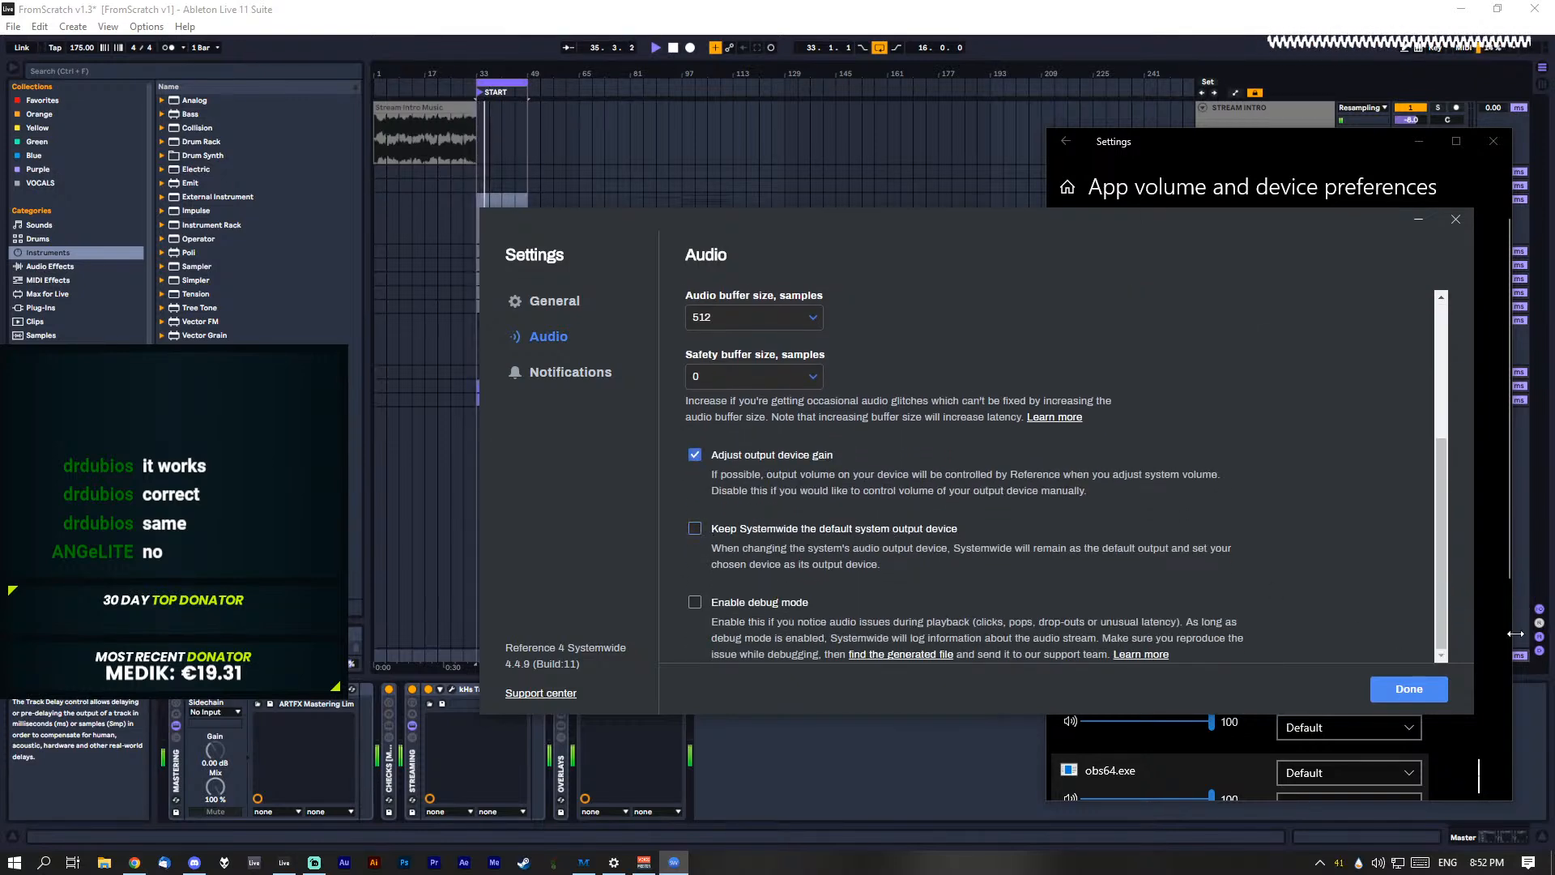
pyautogui.click(1427, 690)
# Step: Trace the audio routing from the Windows output device through Voicemeeter Banana to Sonarworks, checking the signal levels
pyautogui.click(1374, 145)
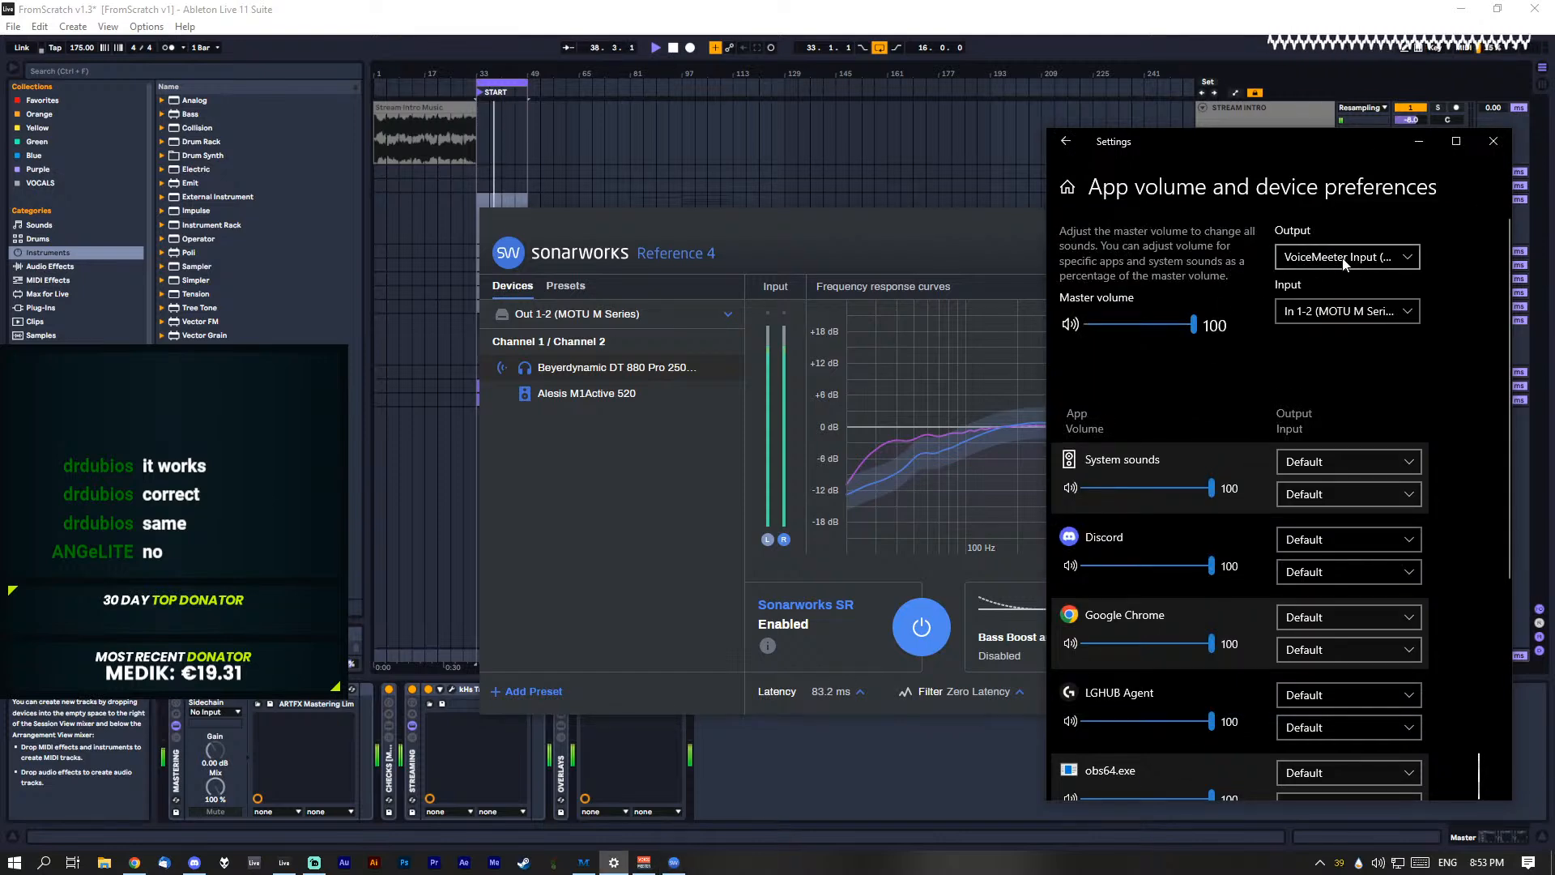
pyautogui.click(644, 862)
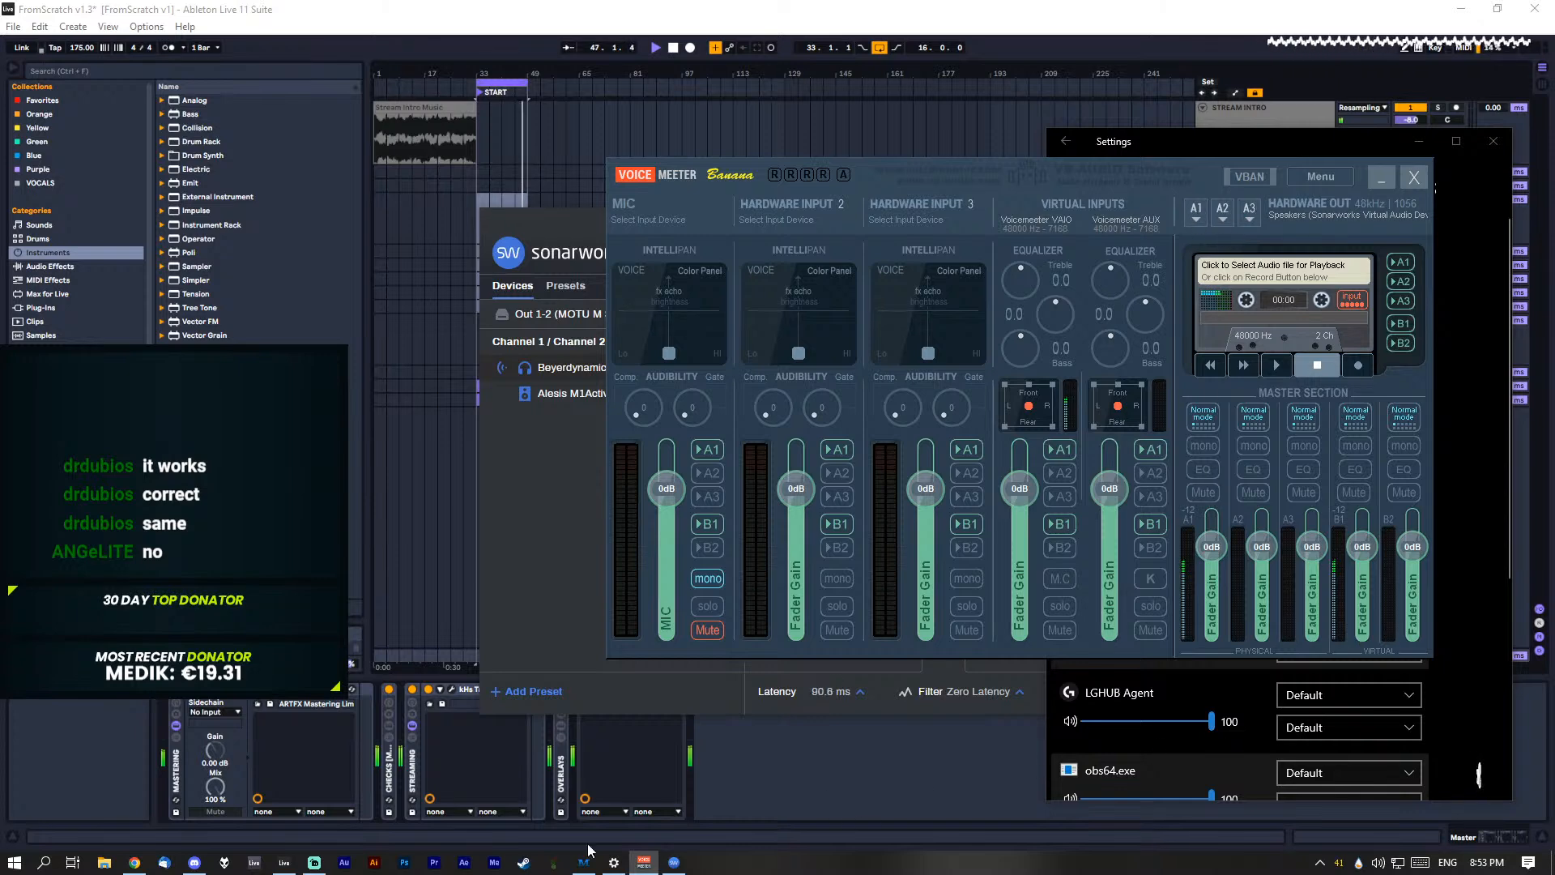
pyautogui.click(679, 864)
pyautogui.click(1212, 163)
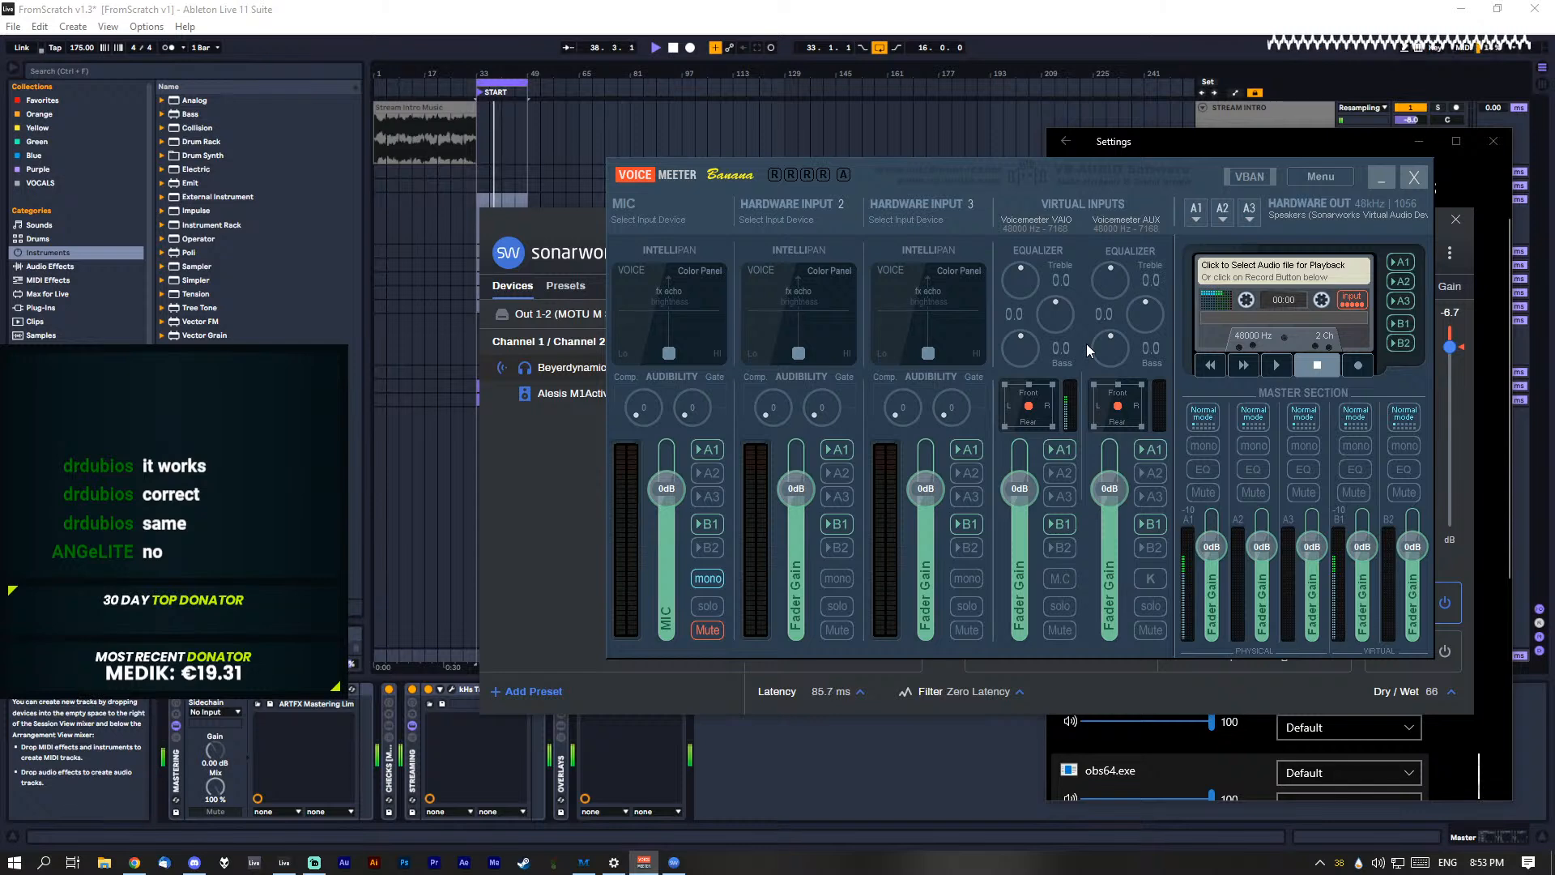
pyautogui.click(1380, 178)
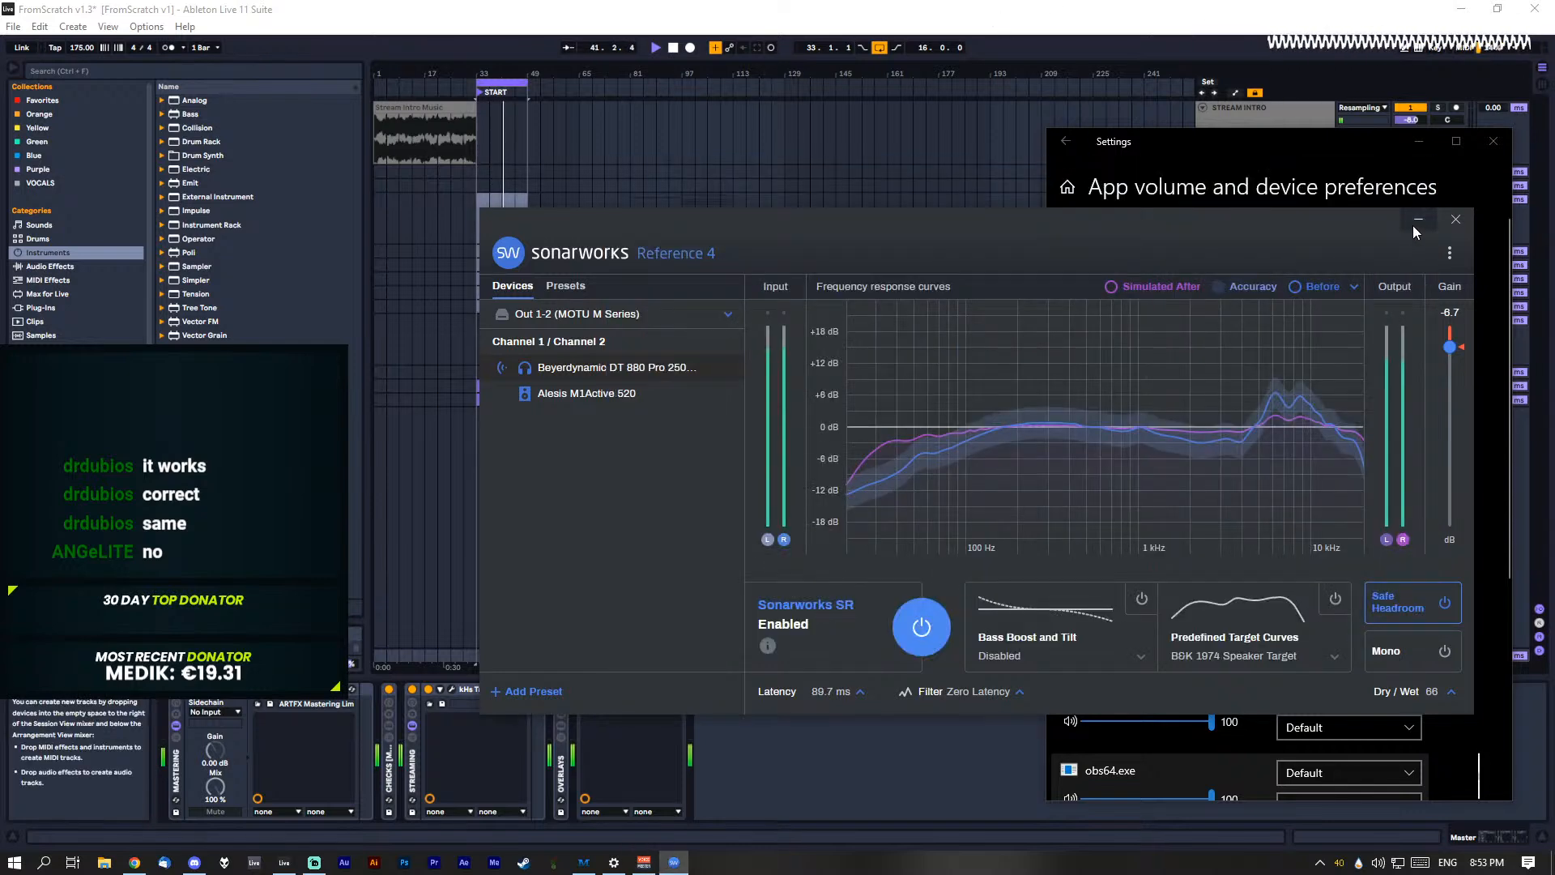
# Step: Minimize the Sonarworks and Windows sound settings windows and stop playback in Ableton Live
pyautogui.click(1415, 220)
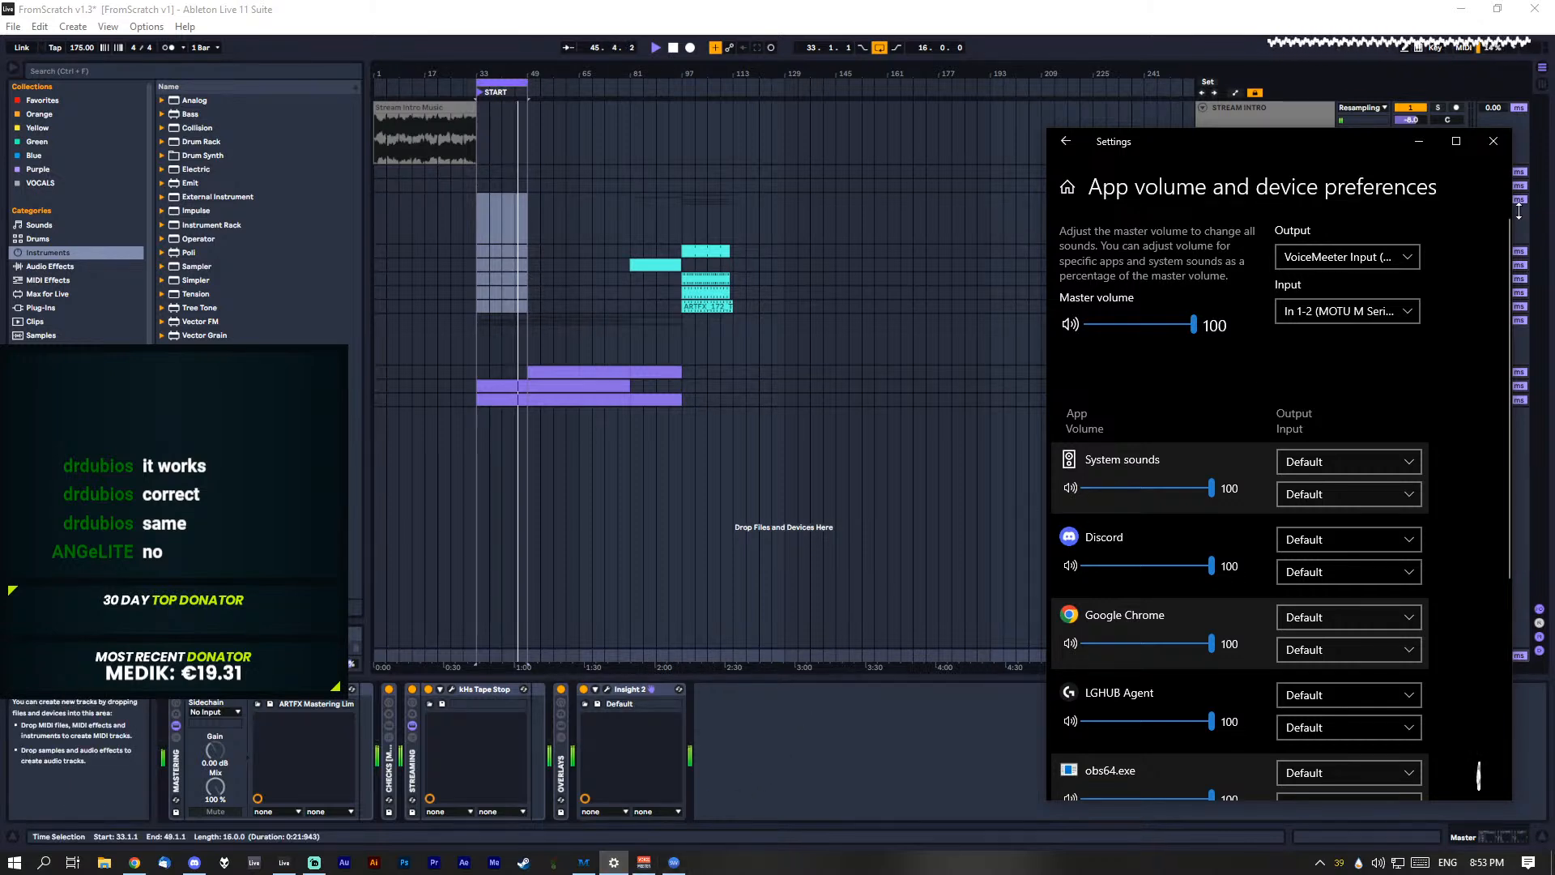
pyautogui.click(1418, 141)
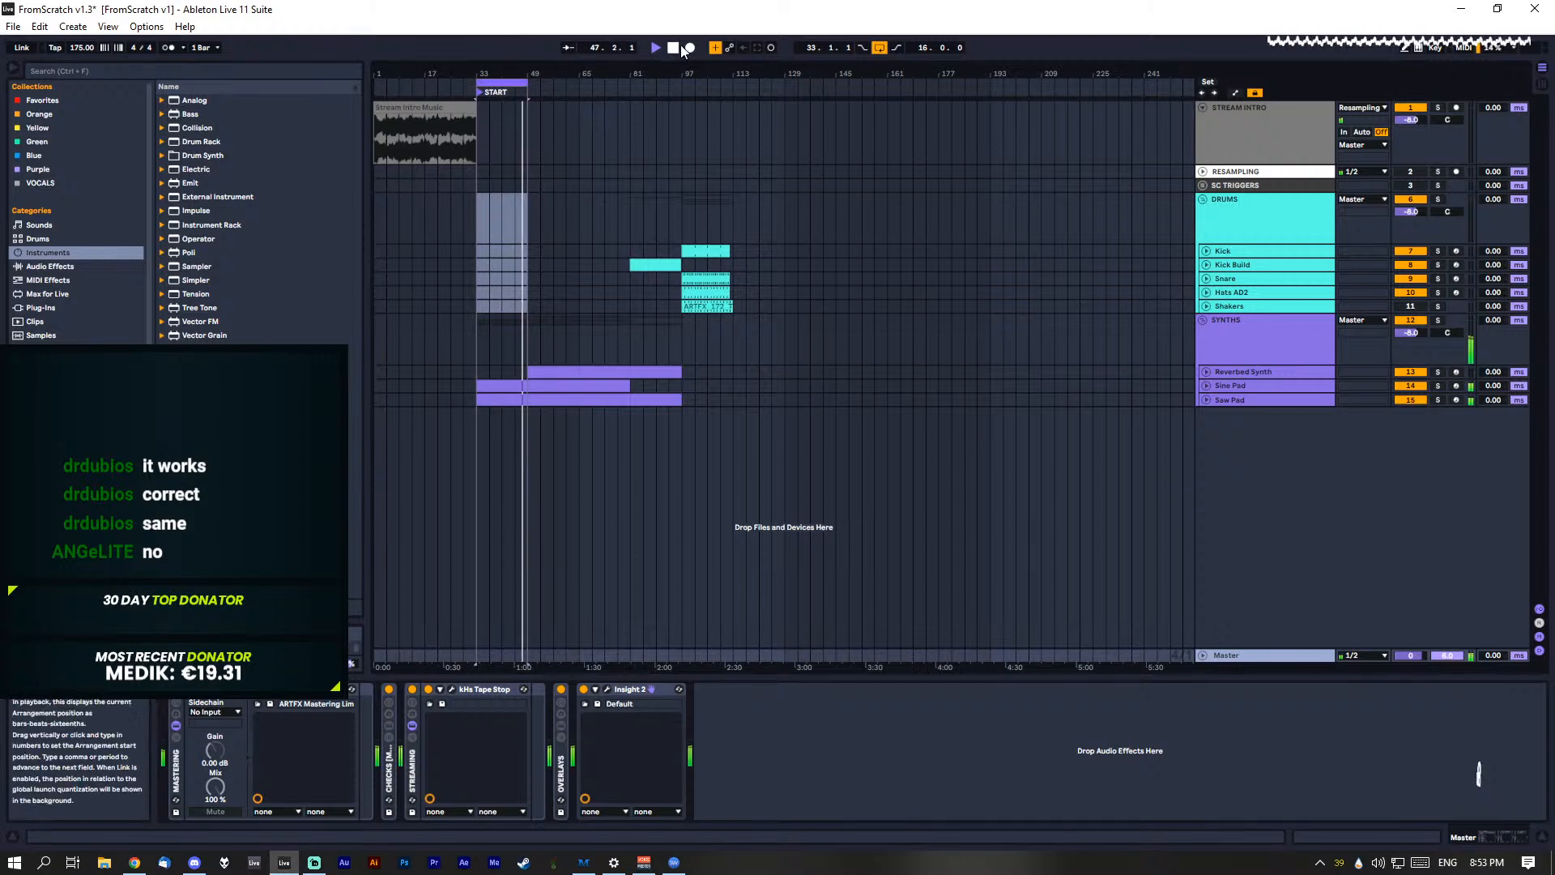
pyautogui.click(665, 47)
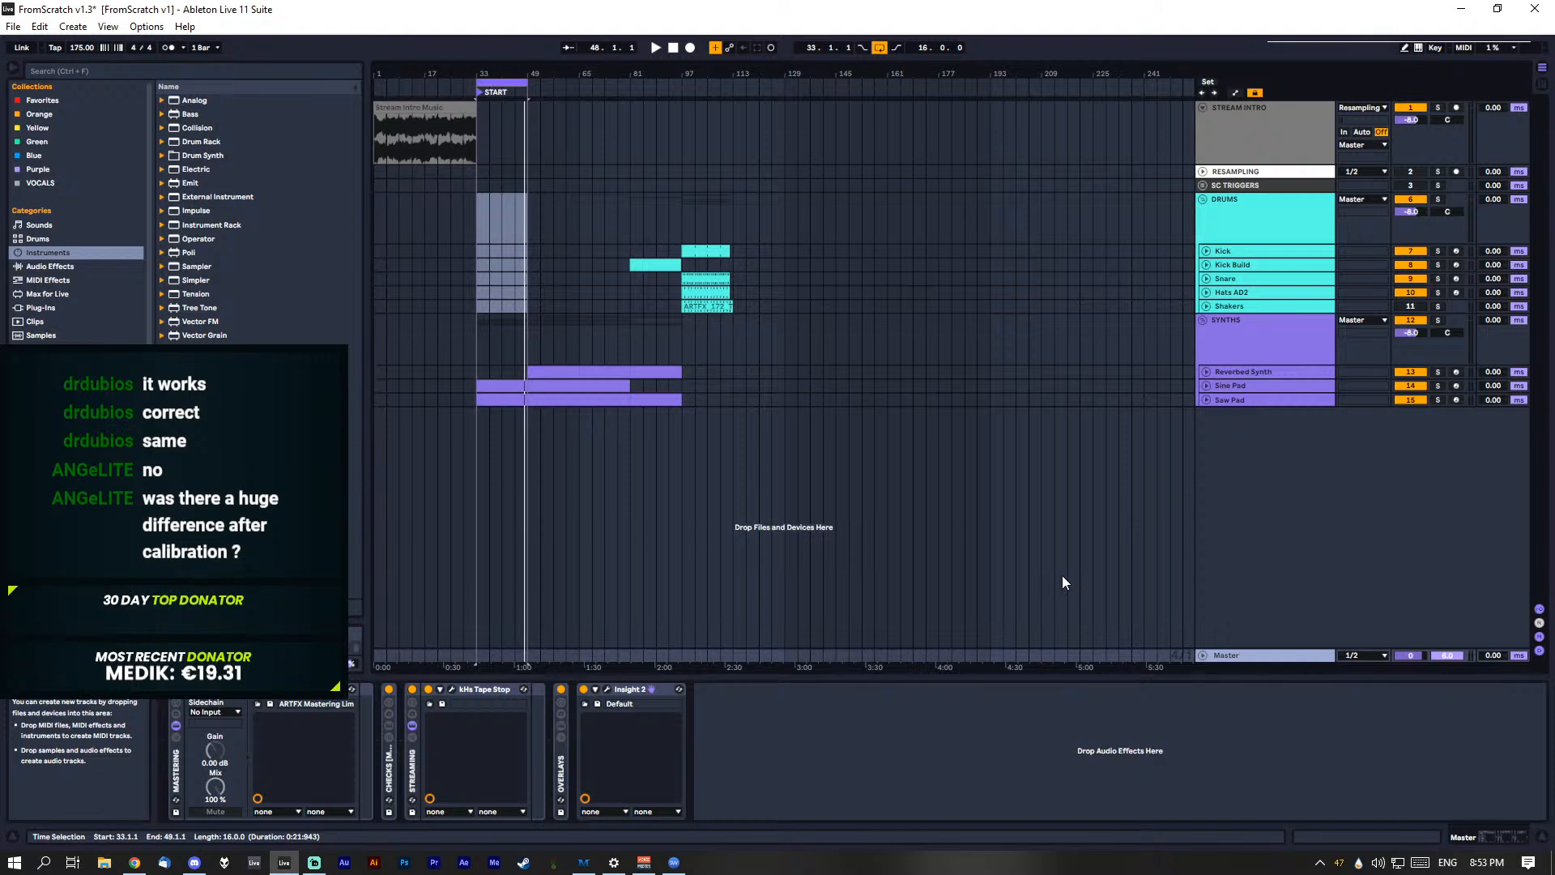
# Step: Bring up Sonarworks Reference 4 and look at the Dry/Wet amount of the headphone calibration
pyautogui.click(674, 862)
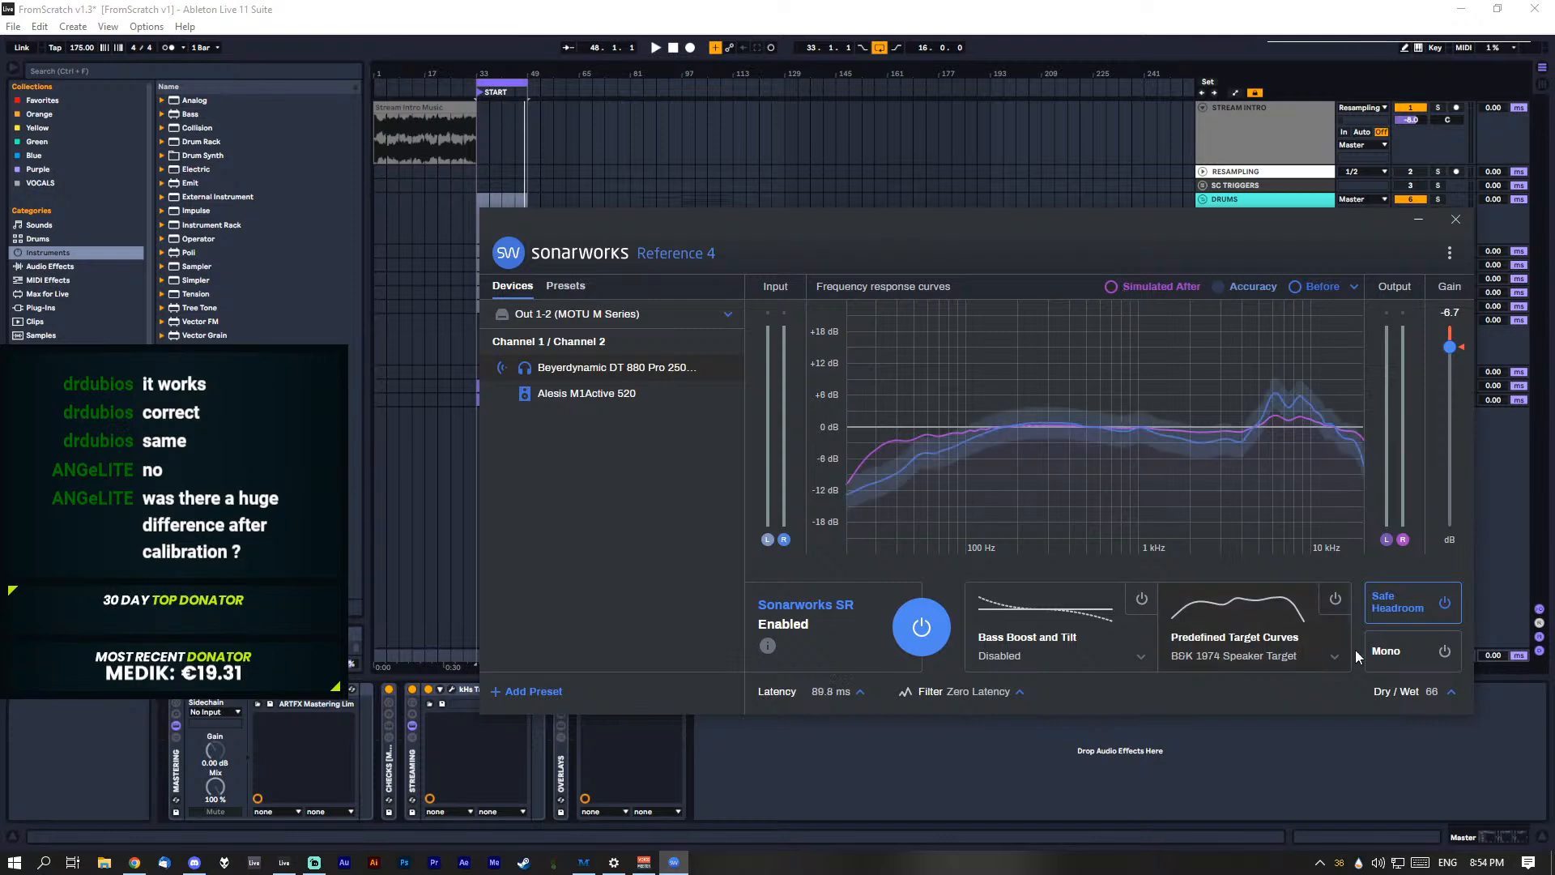
pyautogui.click(1448, 692)
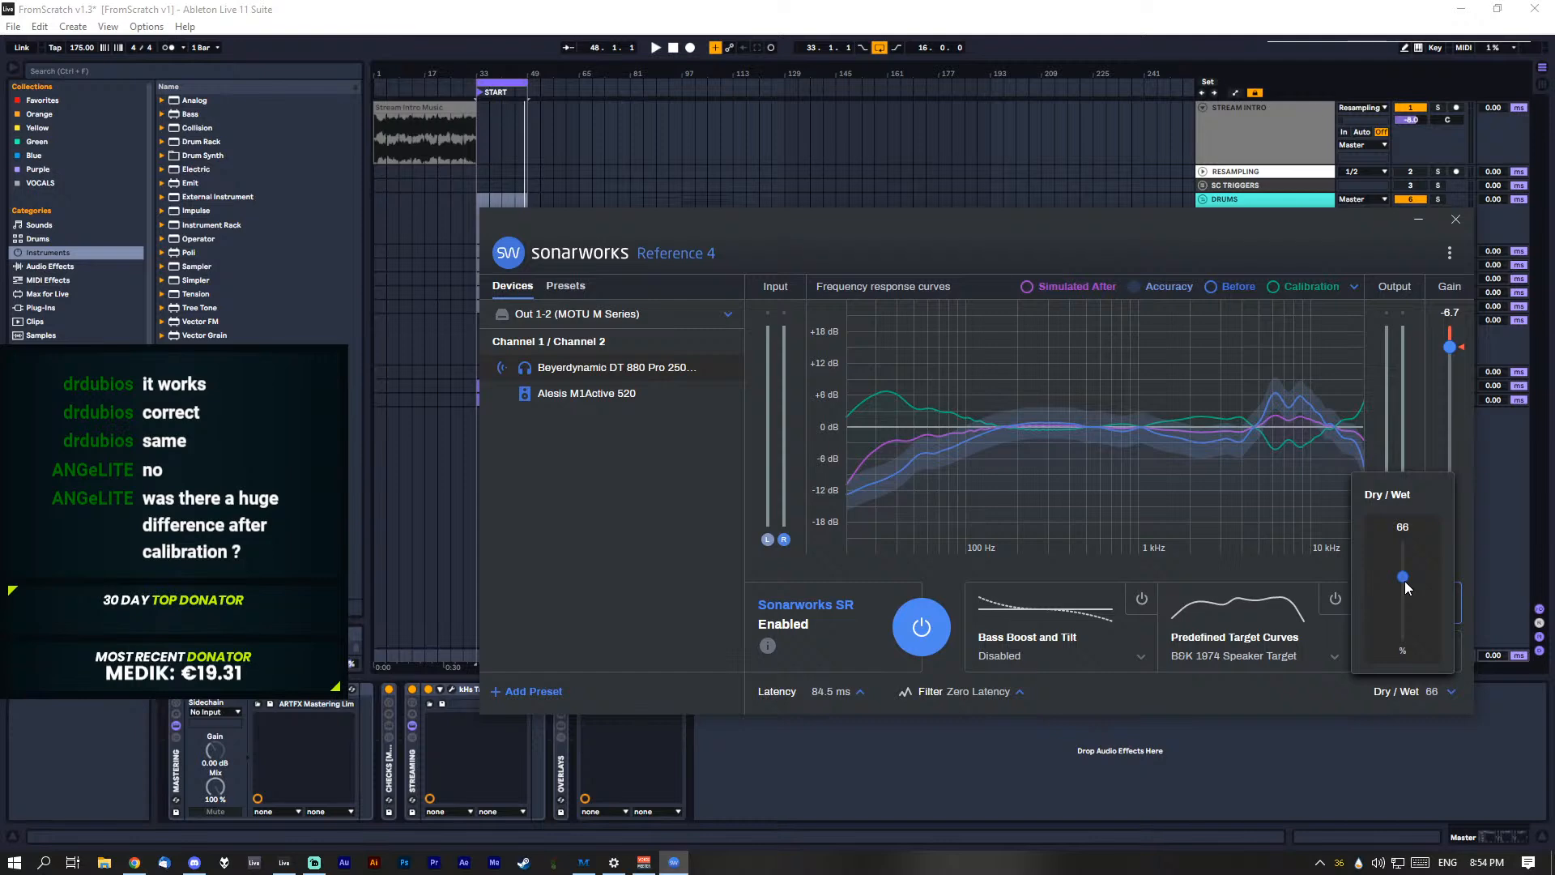
pyautogui.click(1475, 515)
pyautogui.click(674, 863)
pyautogui.click(1304, 474)
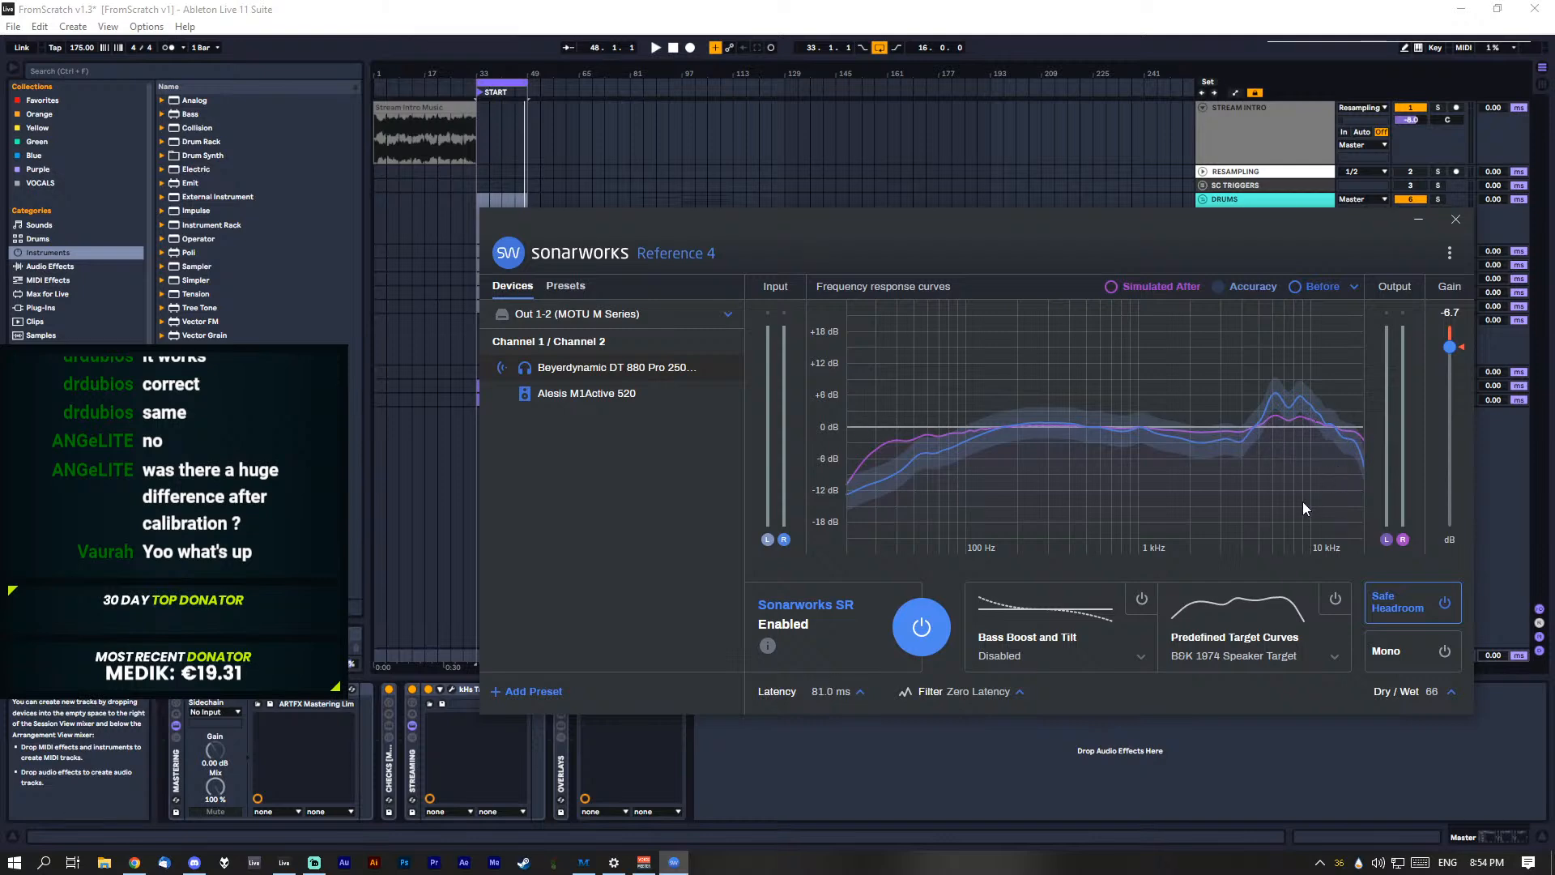
# Step: Try the headphone calibration at 100% Dry/Wet, returning it to 66% with the output gain at -6.7 dB
pyautogui.click(1450, 692)
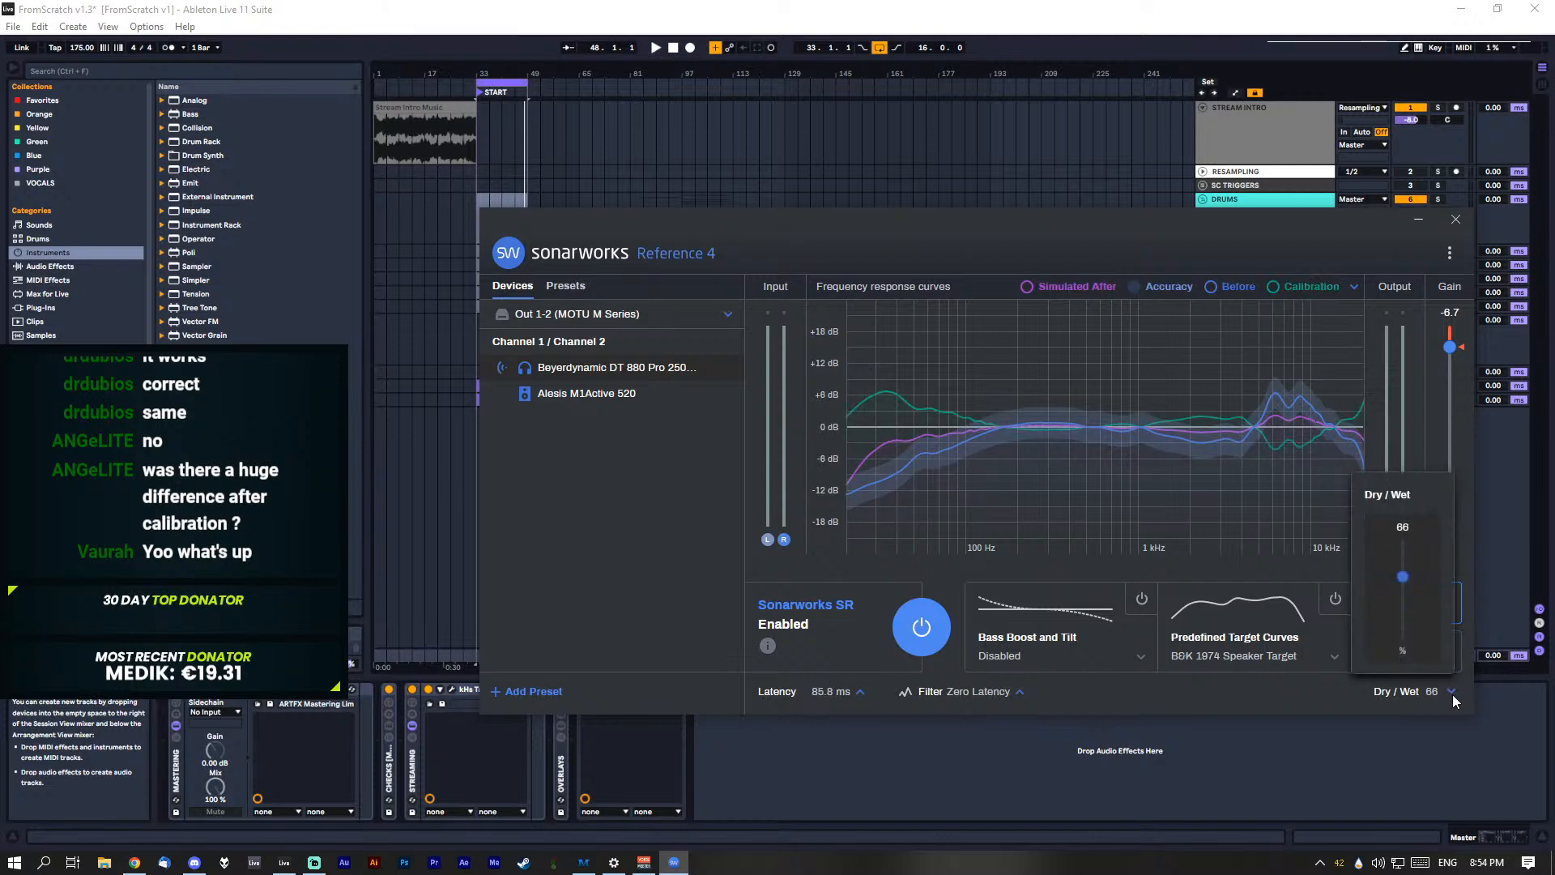
pyautogui.moveTo(1404, 573); pyautogui.dragTo(1401, 447)
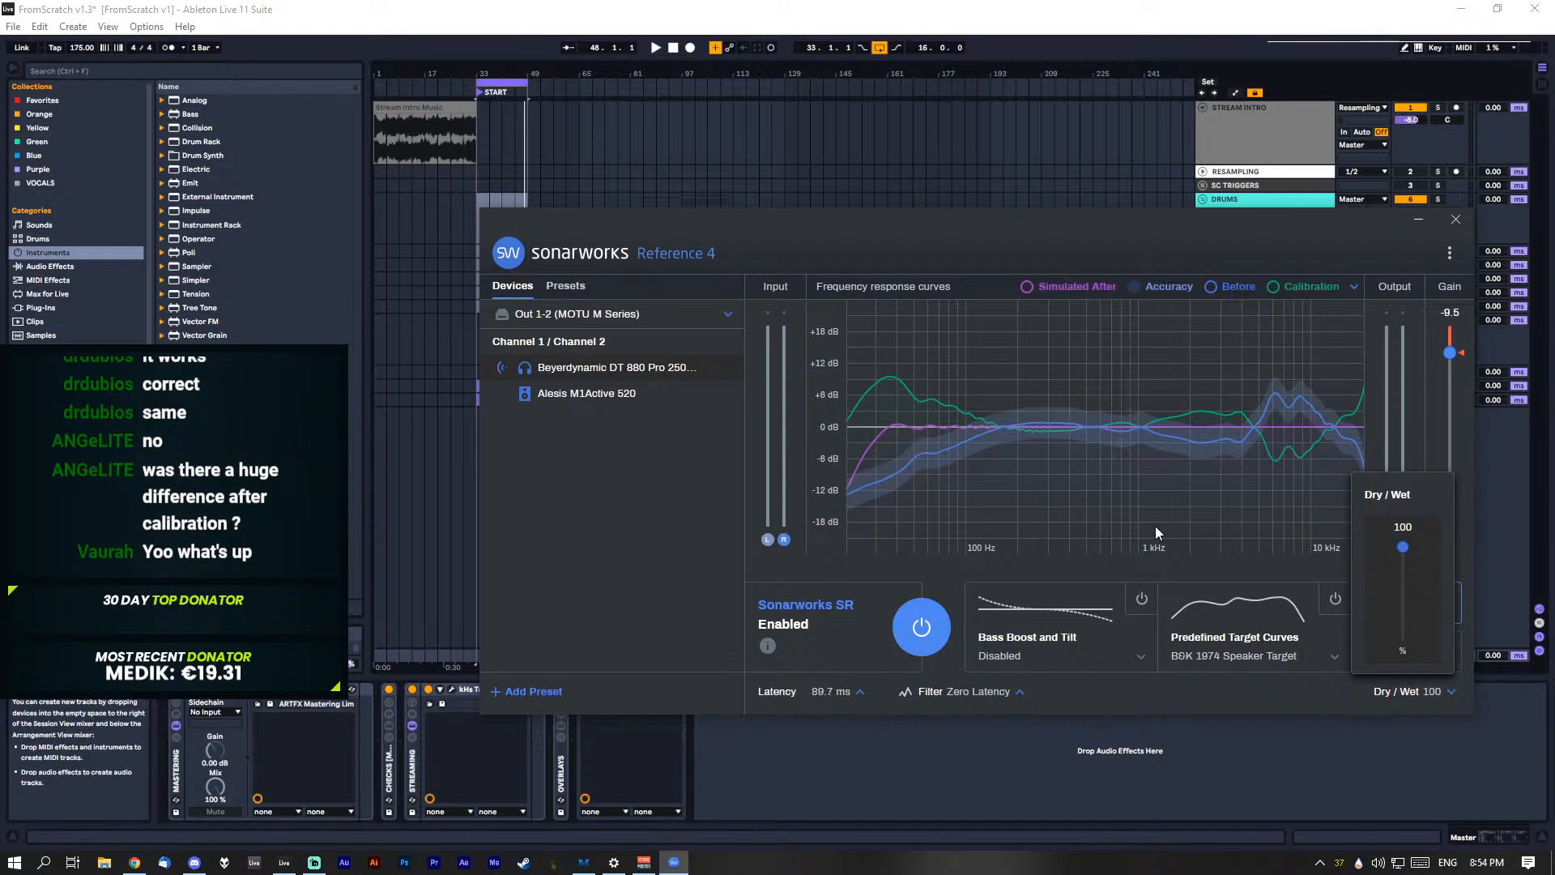
pyautogui.moveTo(1402, 548); pyautogui.dragTo(1400, 584)
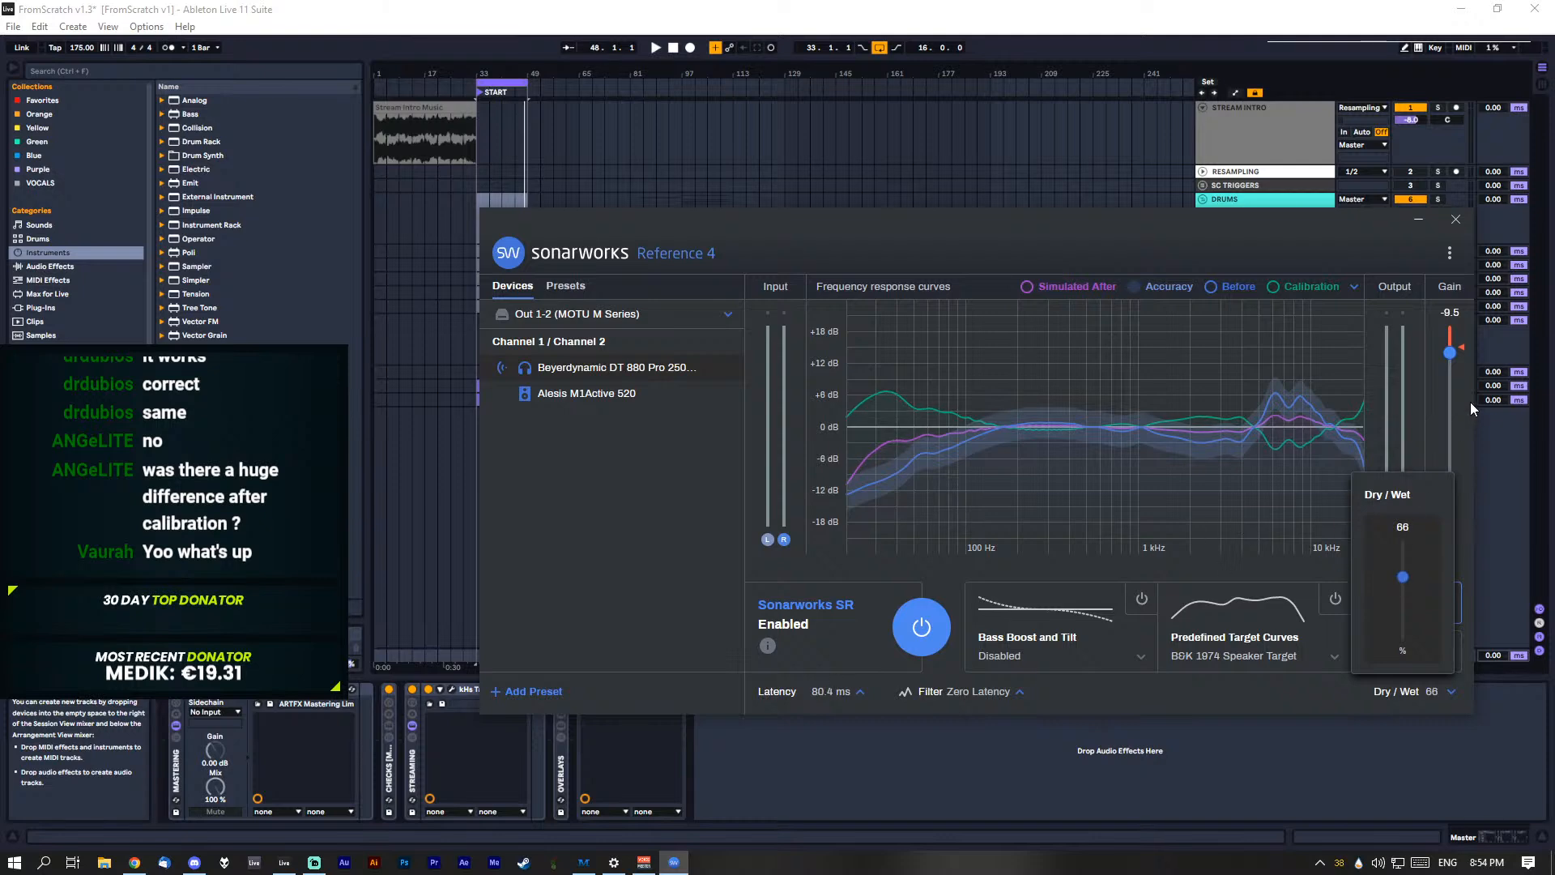
pyautogui.moveTo(1449, 351); pyautogui.dragTo(1446, 312)
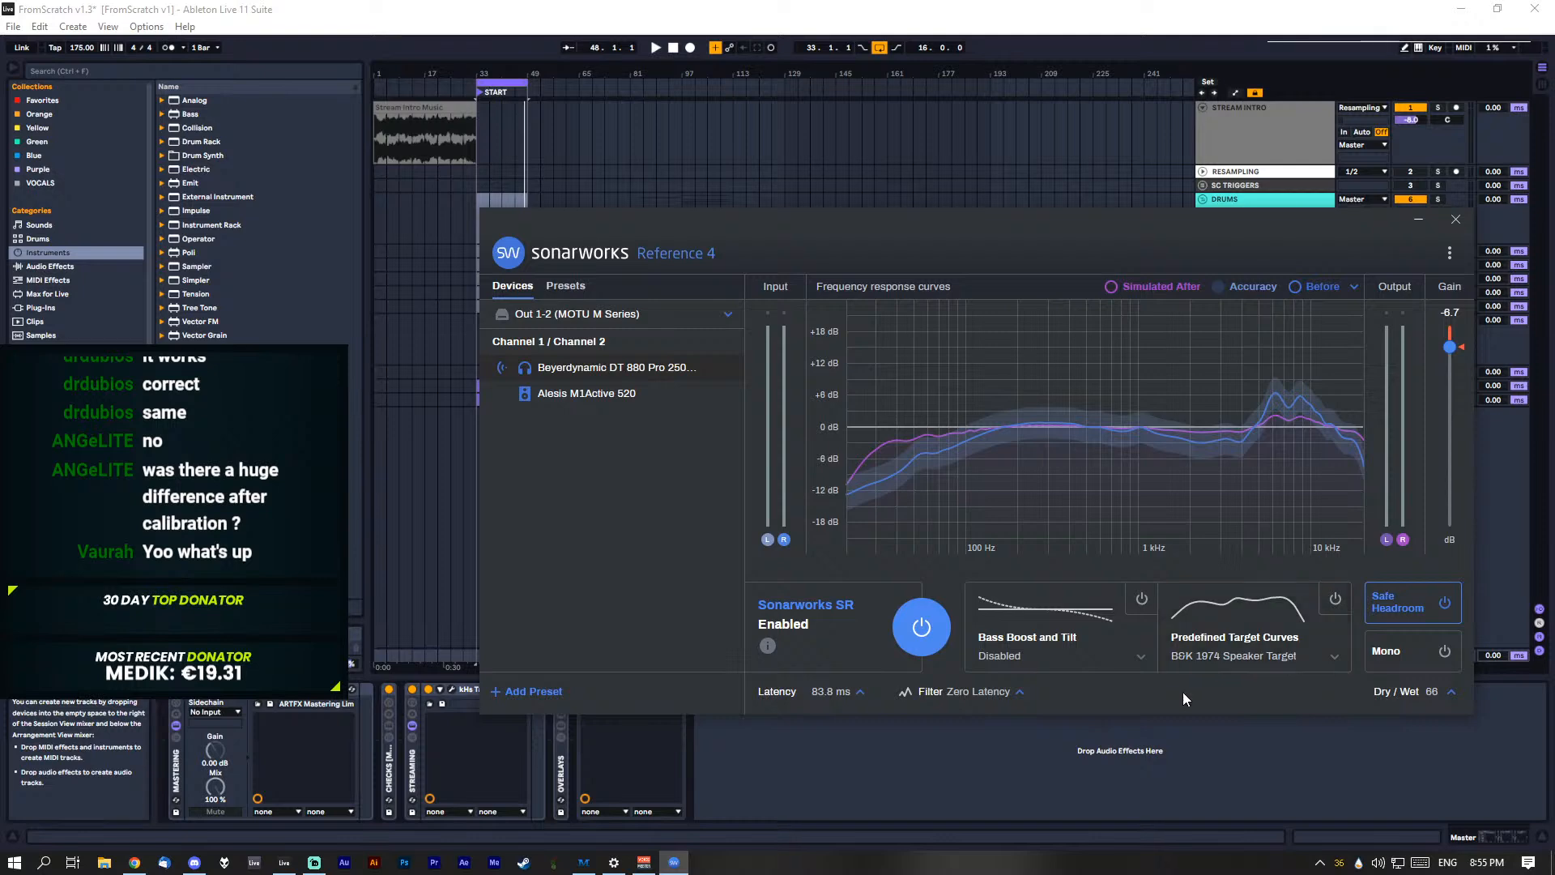
# Step: Switch the calibration to the Alesis M1Active 520 speakers and minimize Sonarworks Reference 4
pyautogui.click(648, 387)
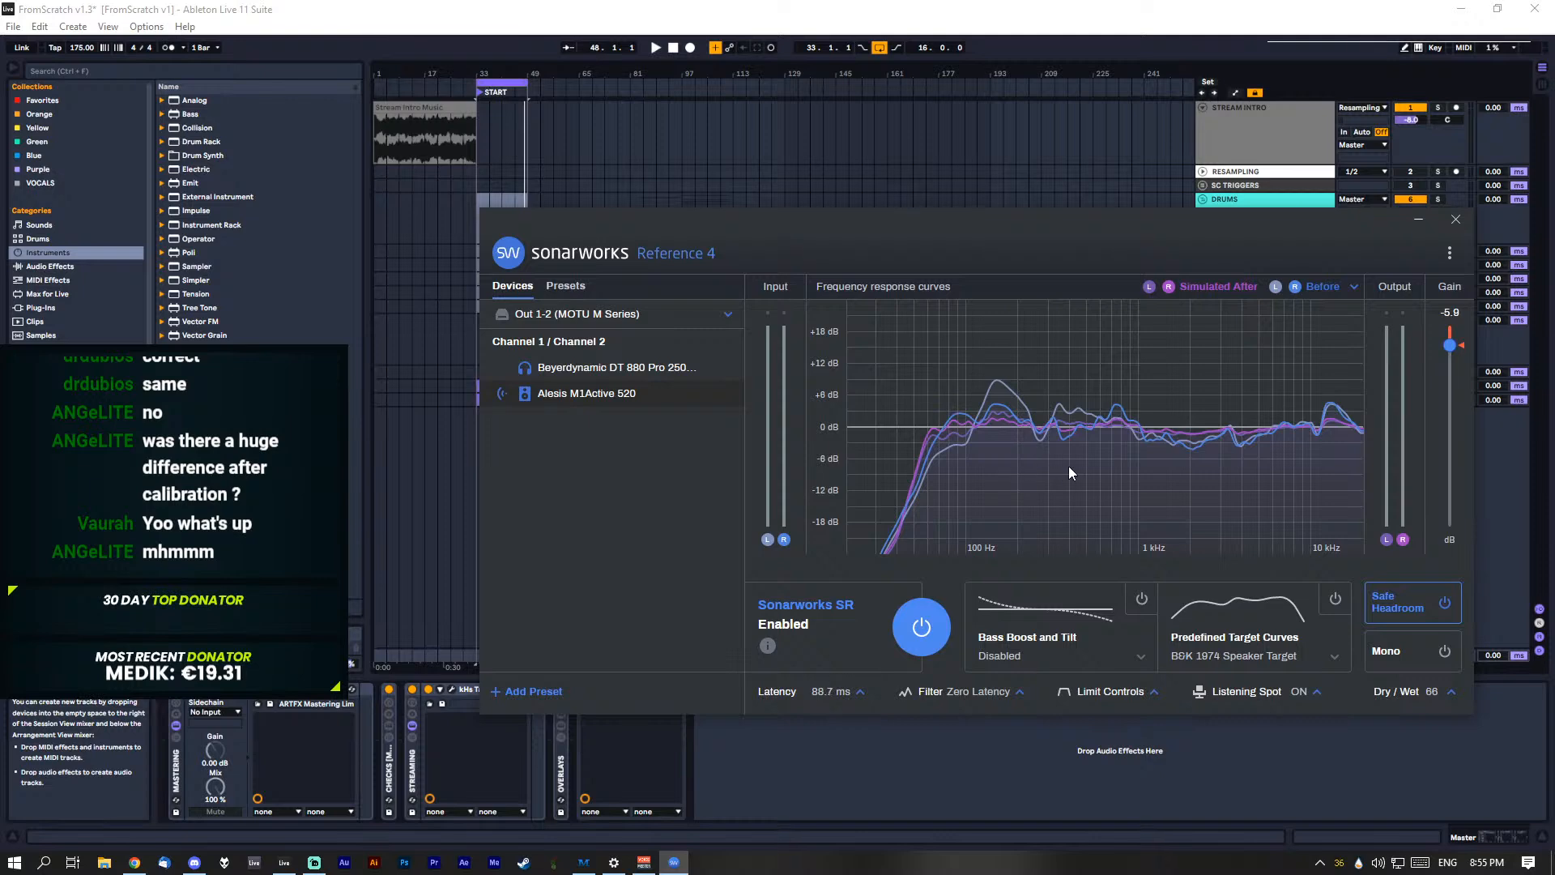
pyautogui.click(1419, 220)
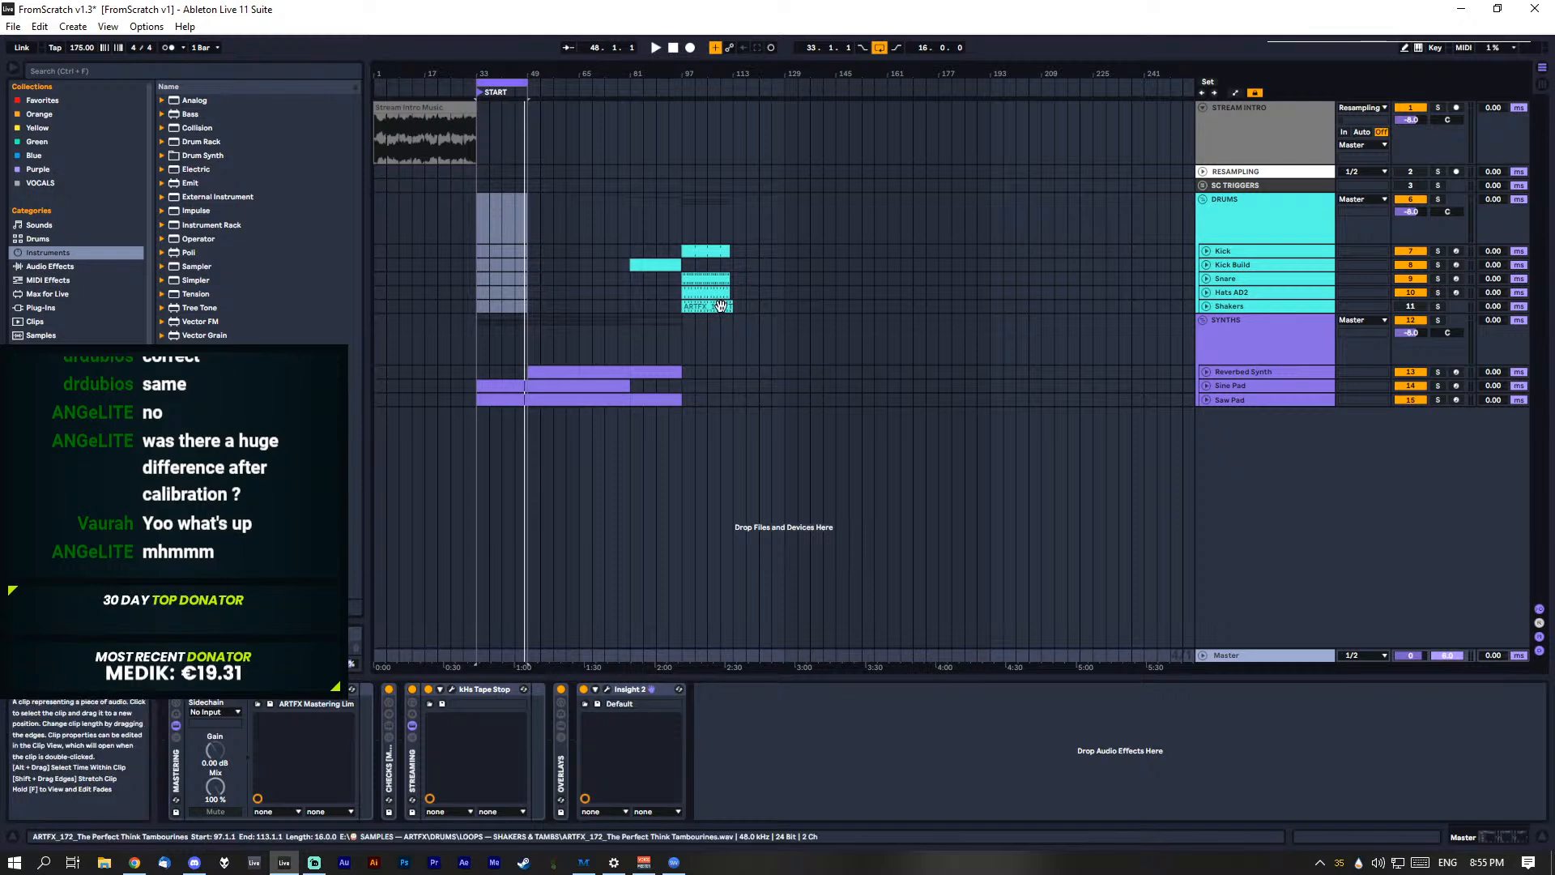
# Step: Save the Live Set and extend the loop region to bar 113, making it 80 bars long
pyautogui.click(746, 306)
pyautogui.click(789, 305)
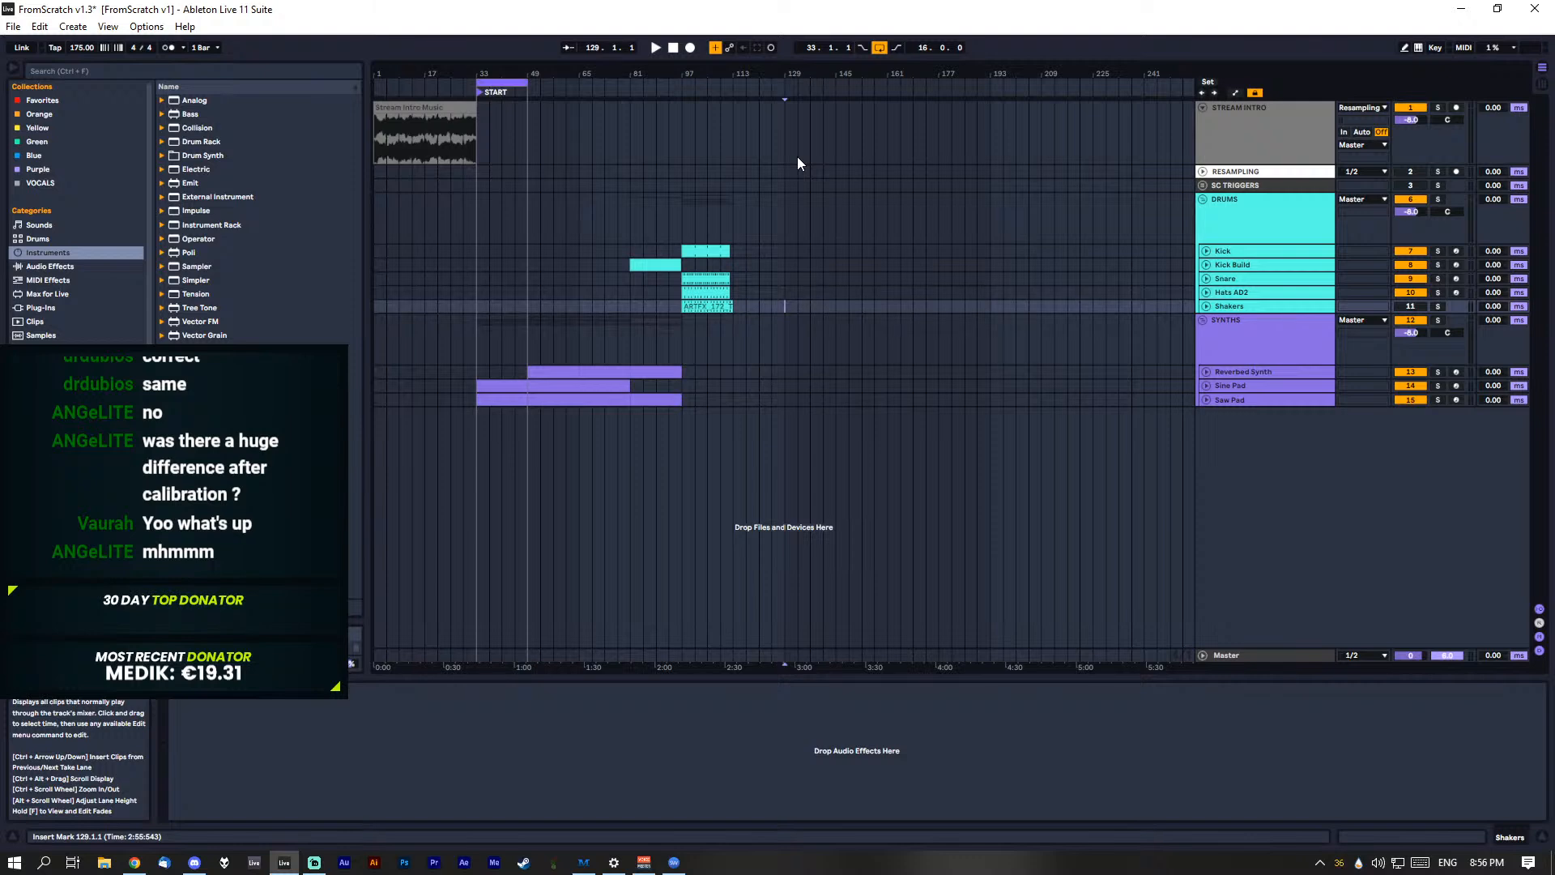
pyautogui.hotkey('ctrl', 's')
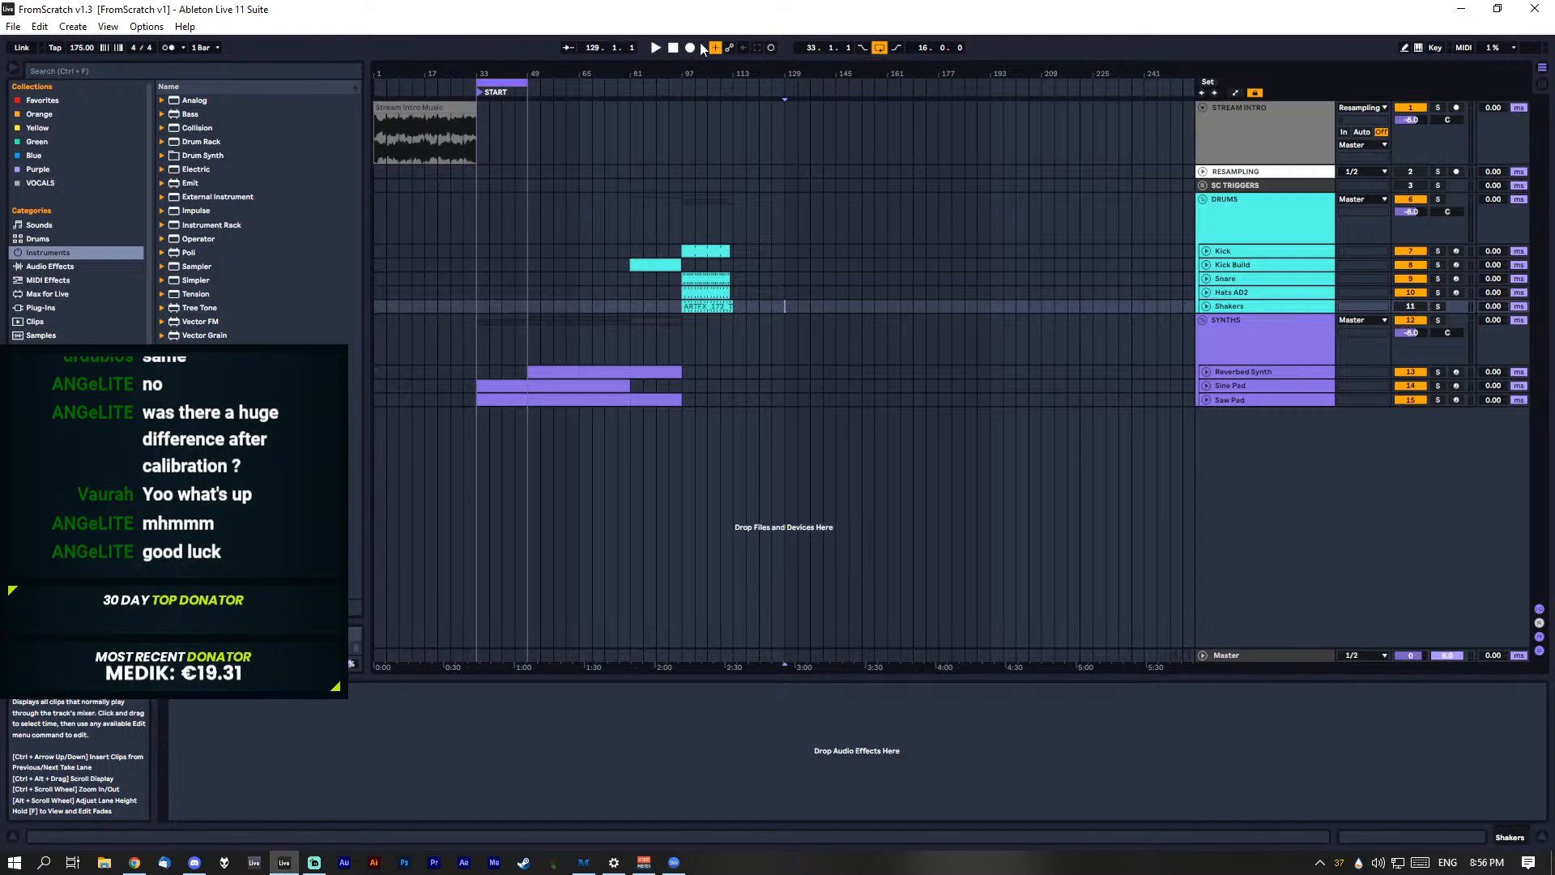
pyautogui.moveTo(524, 82); pyautogui.dragTo(733, 82)
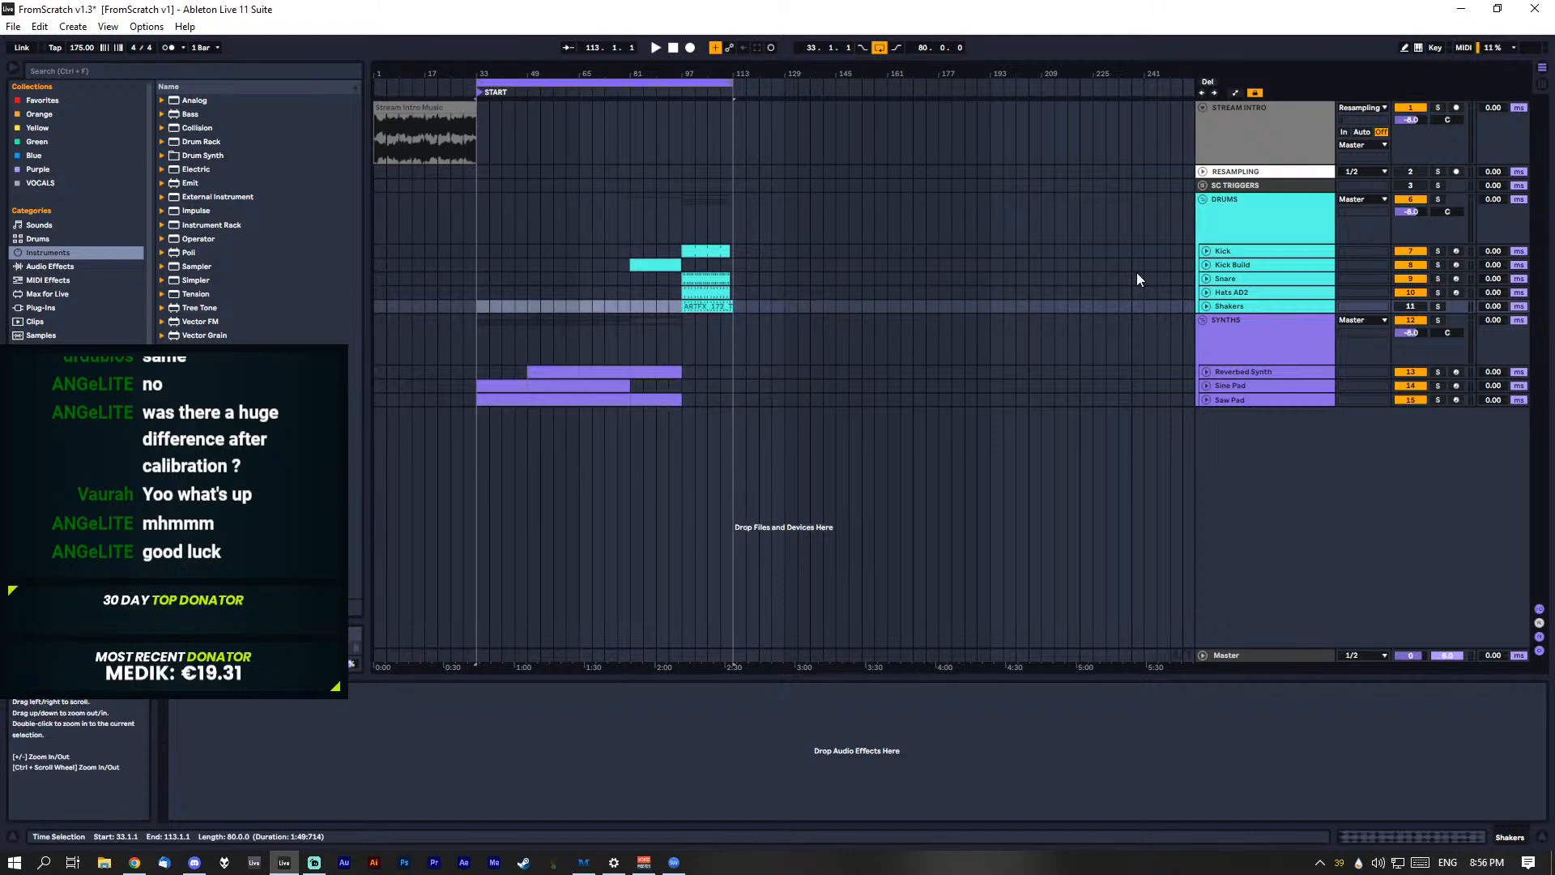
# Step: Unfold the Sine Pad, Saw Pad and Reverbed Synth tracks in the arrangement
pyautogui.click(1237, 386)
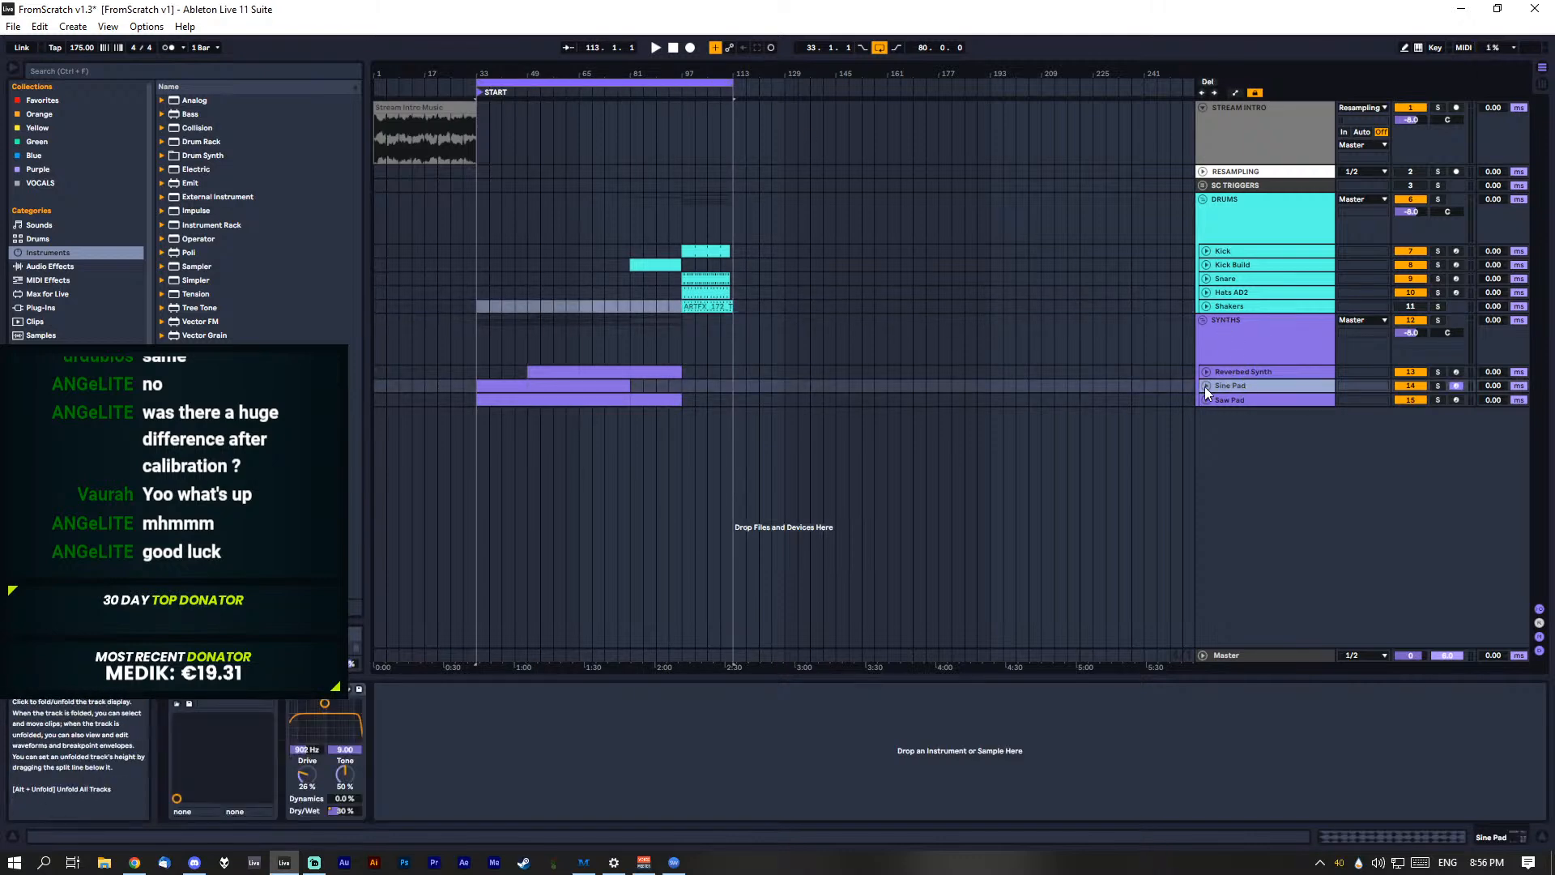
pyautogui.click(1205, 387)
pyautogui.click(1205, 451)
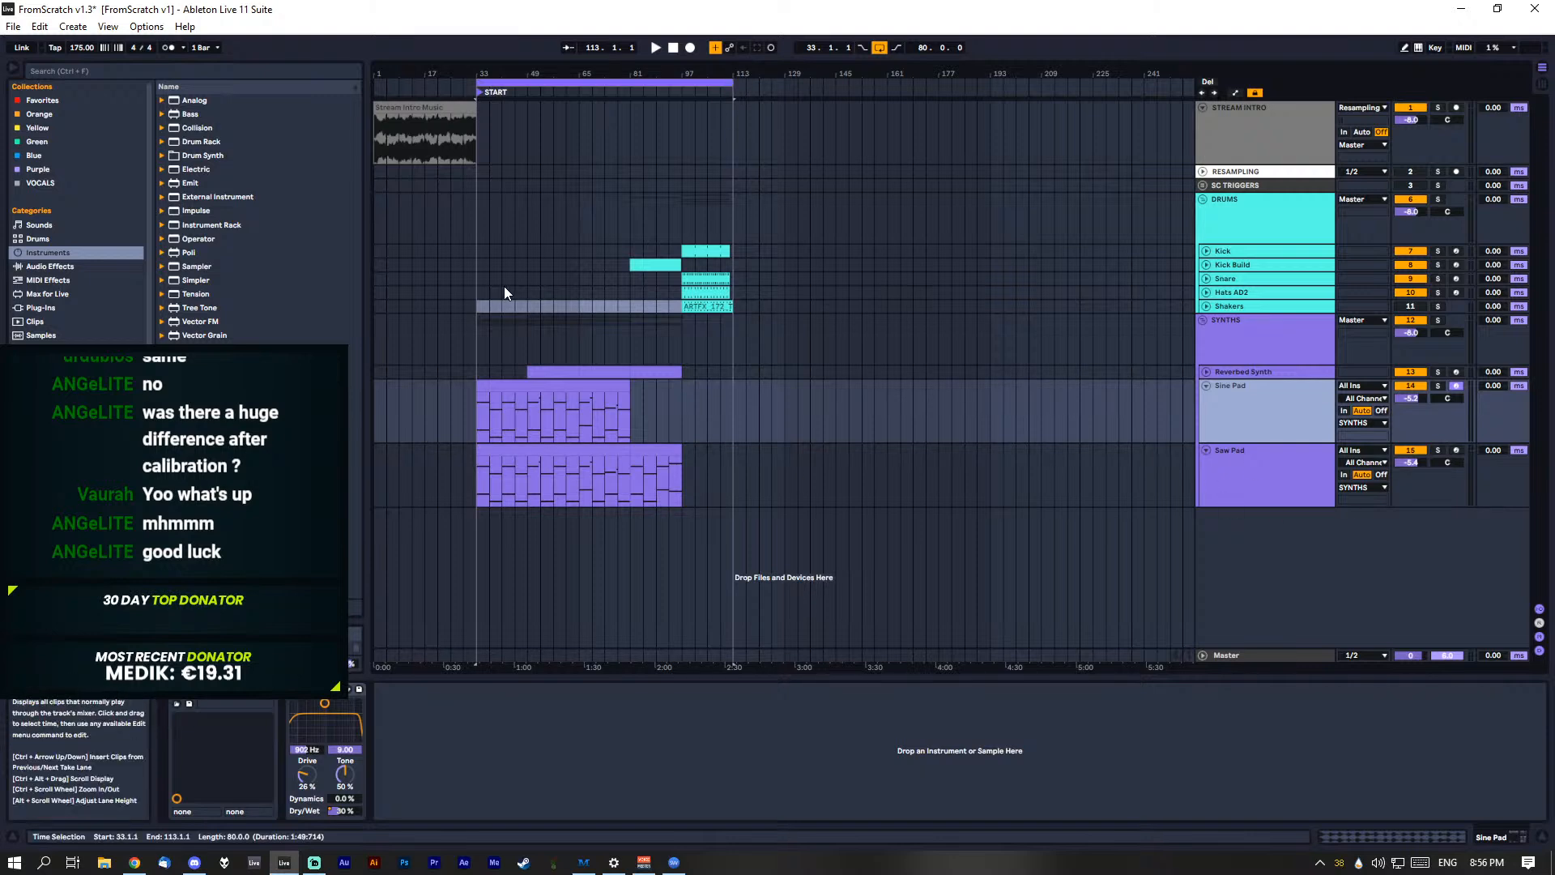
pyautogui.click(474, 288)
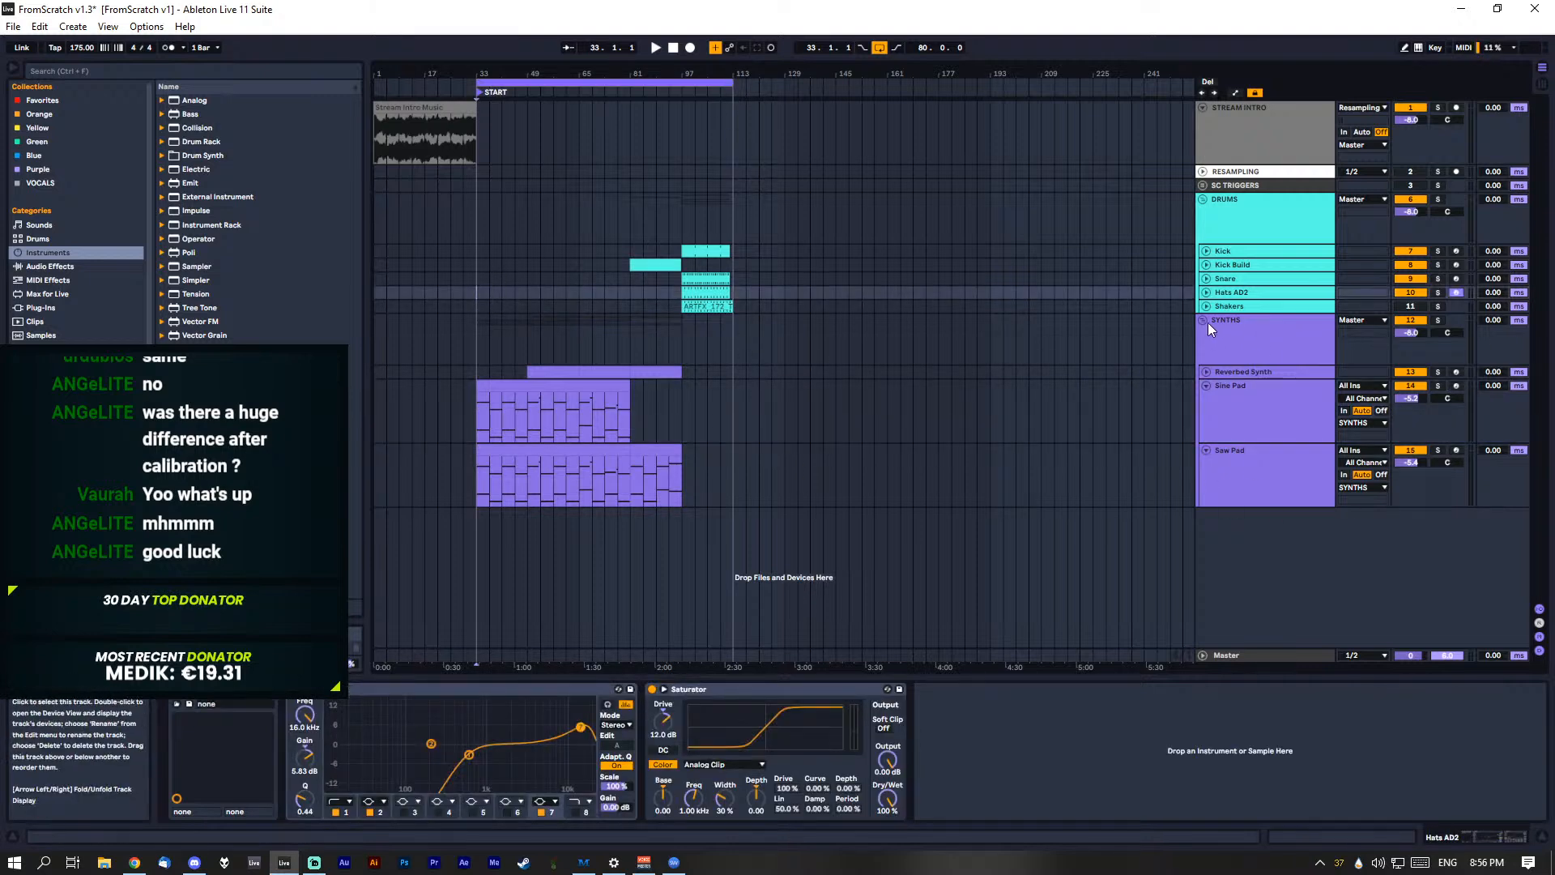
pyautogui.click(1204, 371)
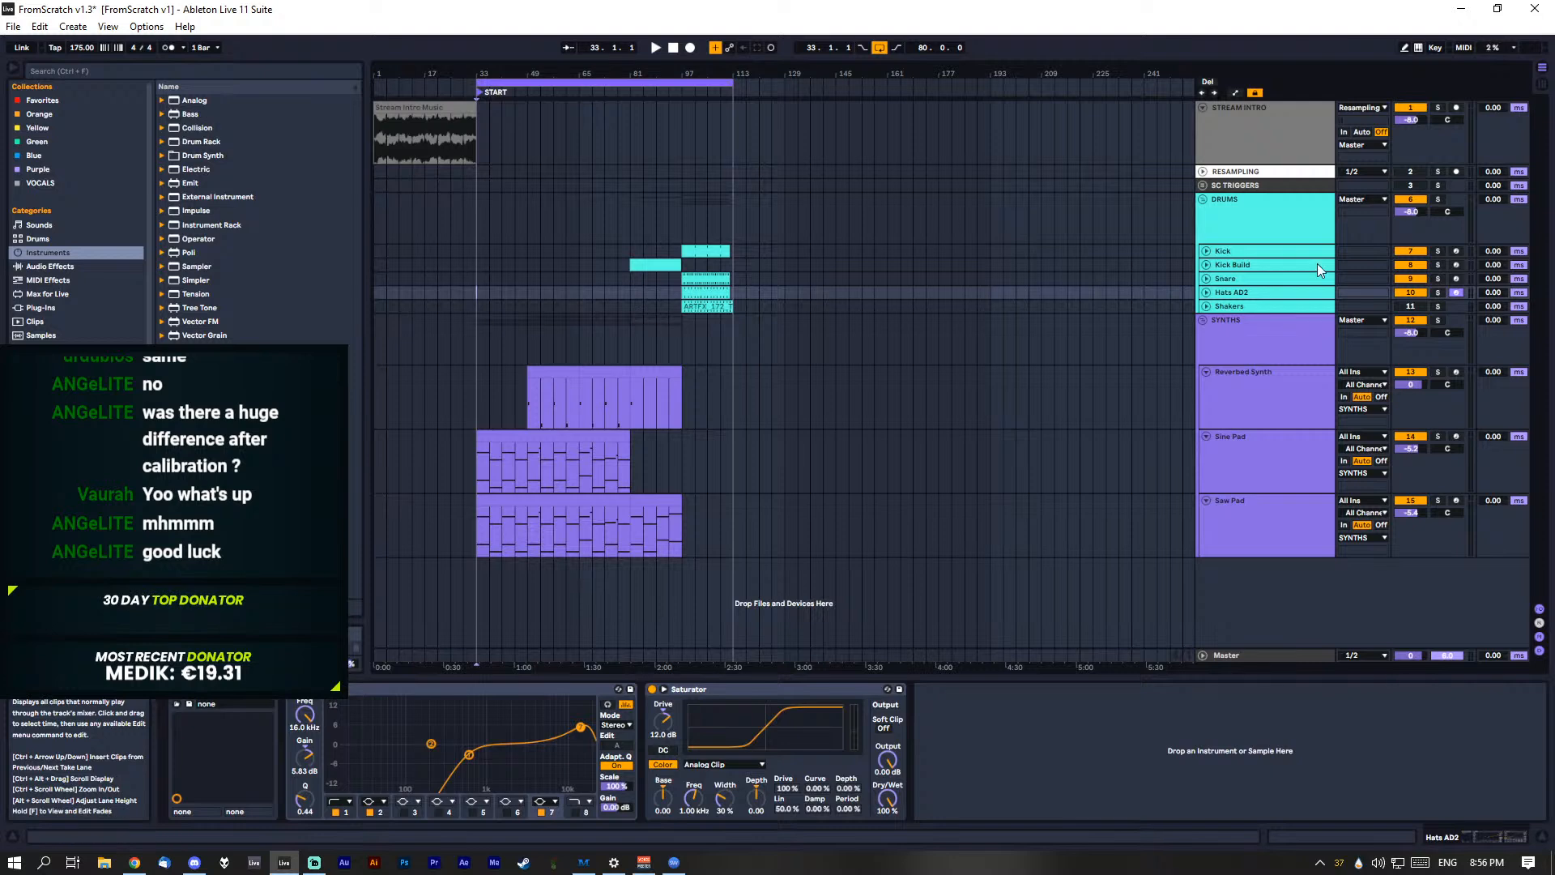
# Step: Point out the drum clips in bars 97 to 113 and the synth clips from bar 33
pyautogui.moveTo(679, 305); pyautogui.dragTo(735, 243)
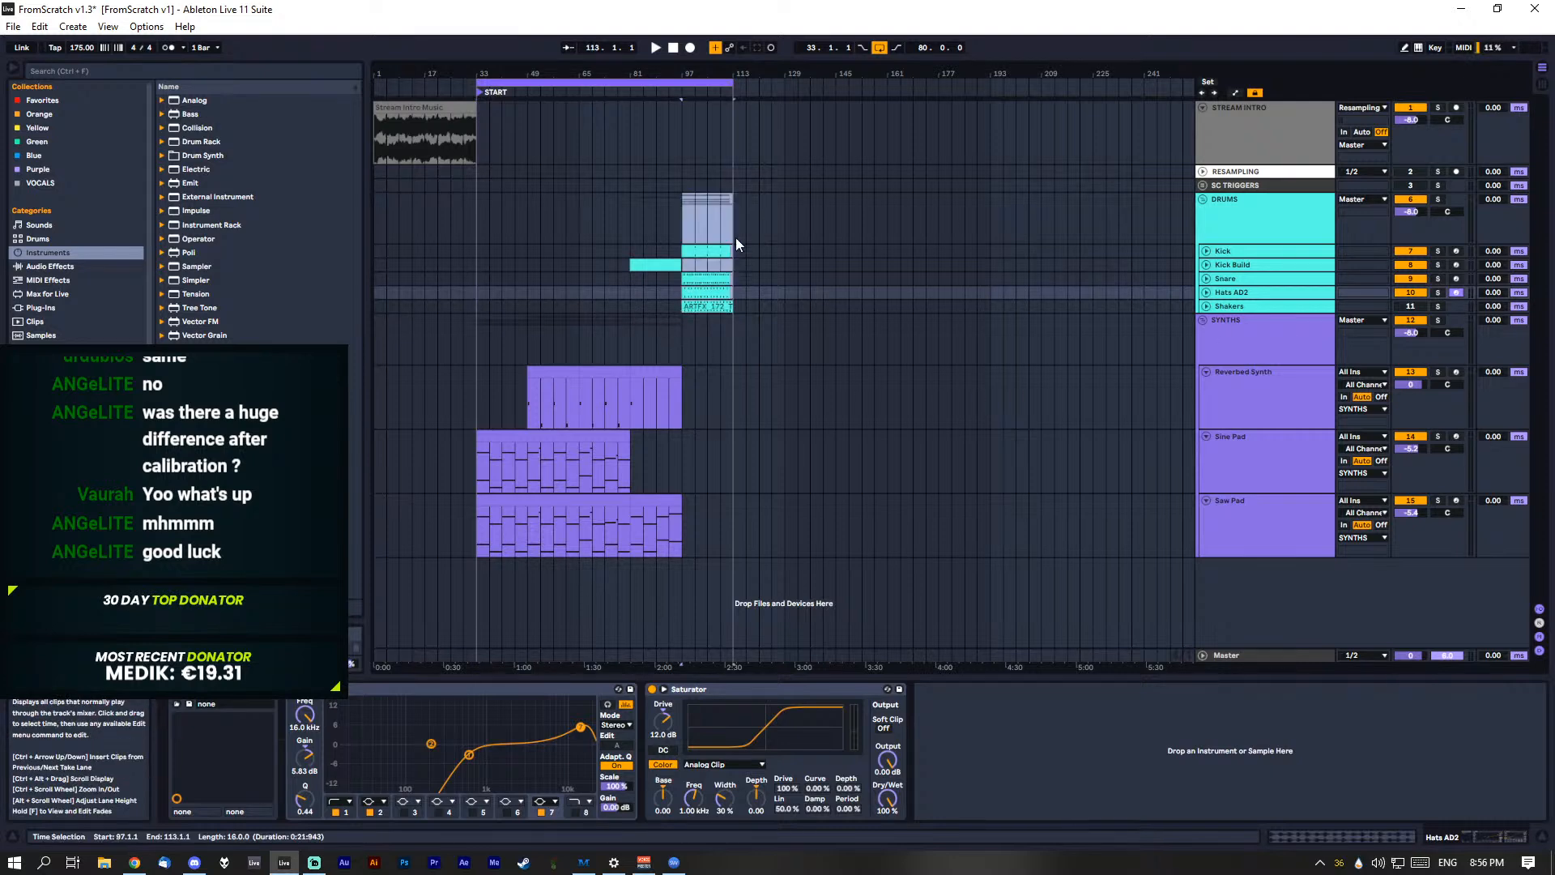
pyautogui.moveTo(681, 342); pyautogui.dragTo(479, 522)
pyautogui.click(478, 465)
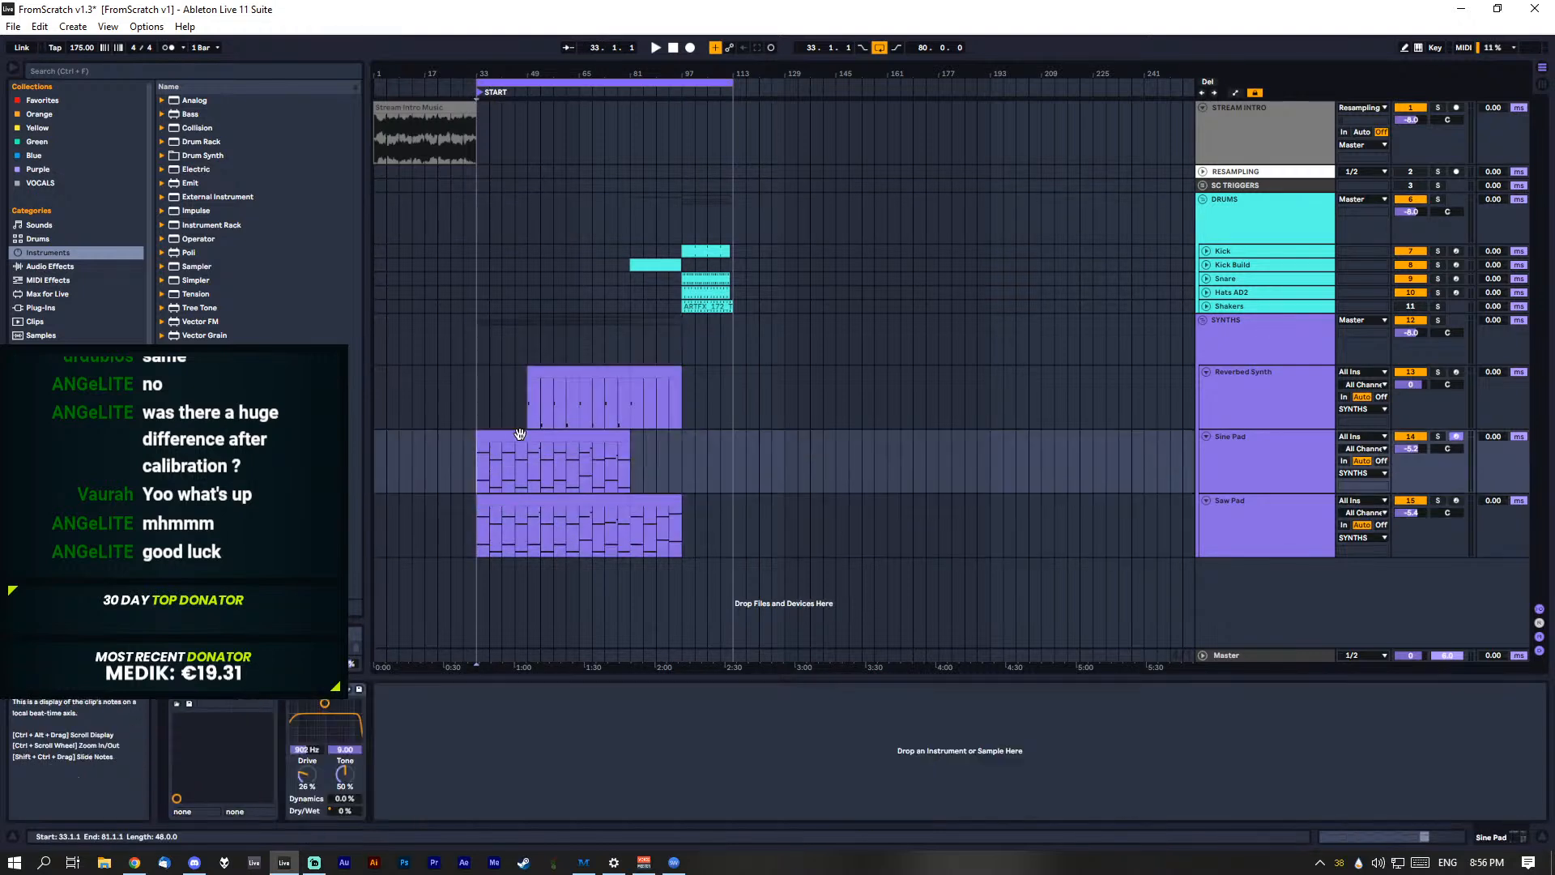
# Step: Open the Sine Pad MIDI clip, highlight its first two groups of notes, and return to the track's devices
pyautogui.doubleClick(518, 439)
pyautogui.scroll(1, 473, 640)
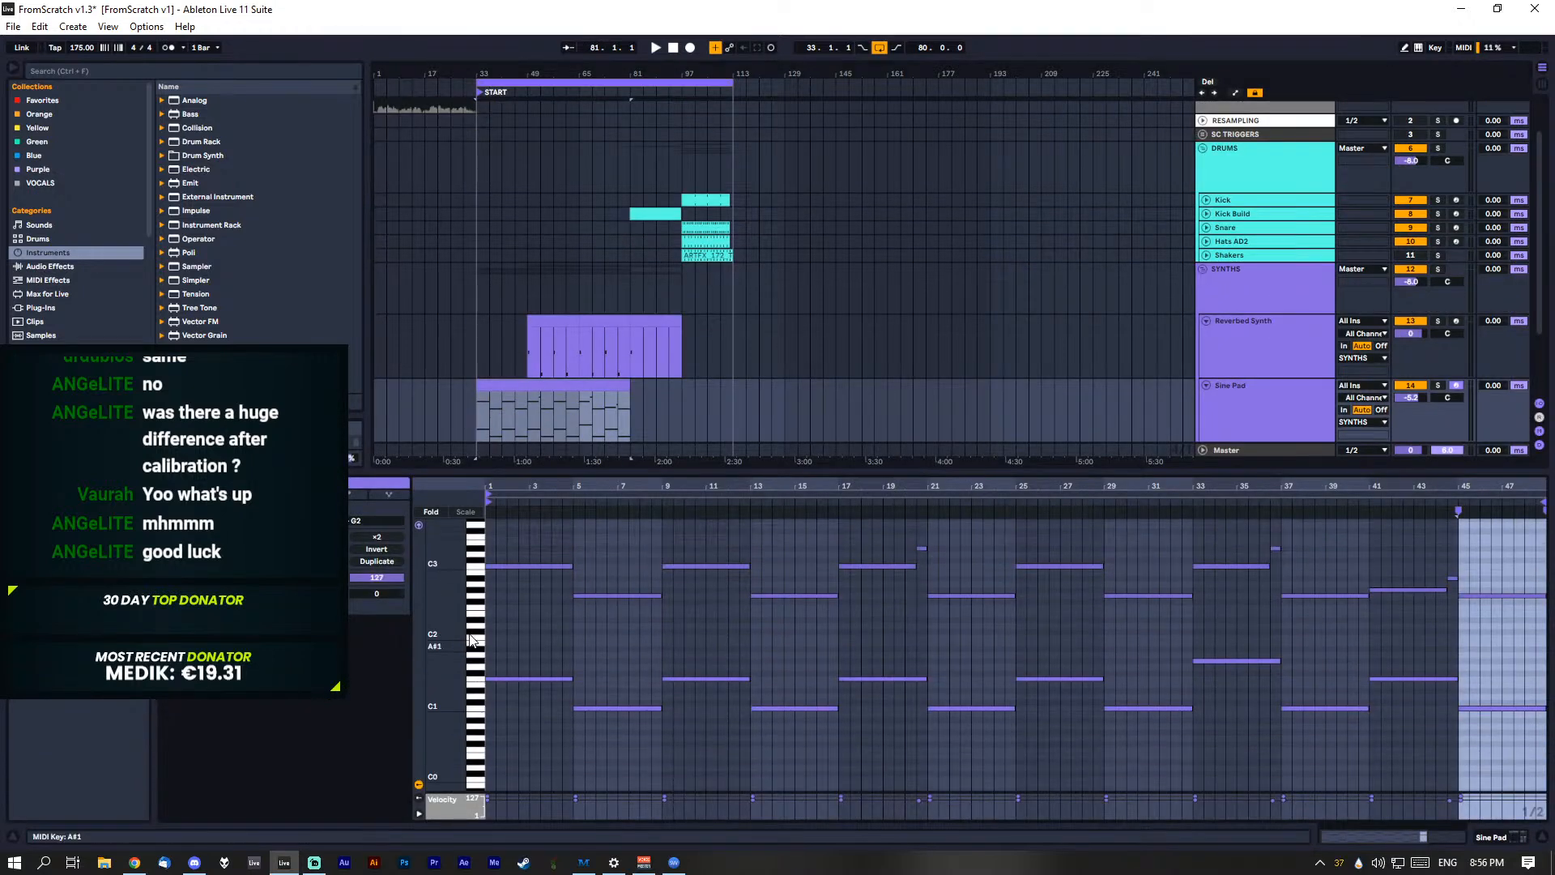
pyautogui.moveTo(534, 542); pyautogui.dragTo(548, 726)
pyautogui.moveTo(638, 530); pyautogui.dragTo(628, 810)
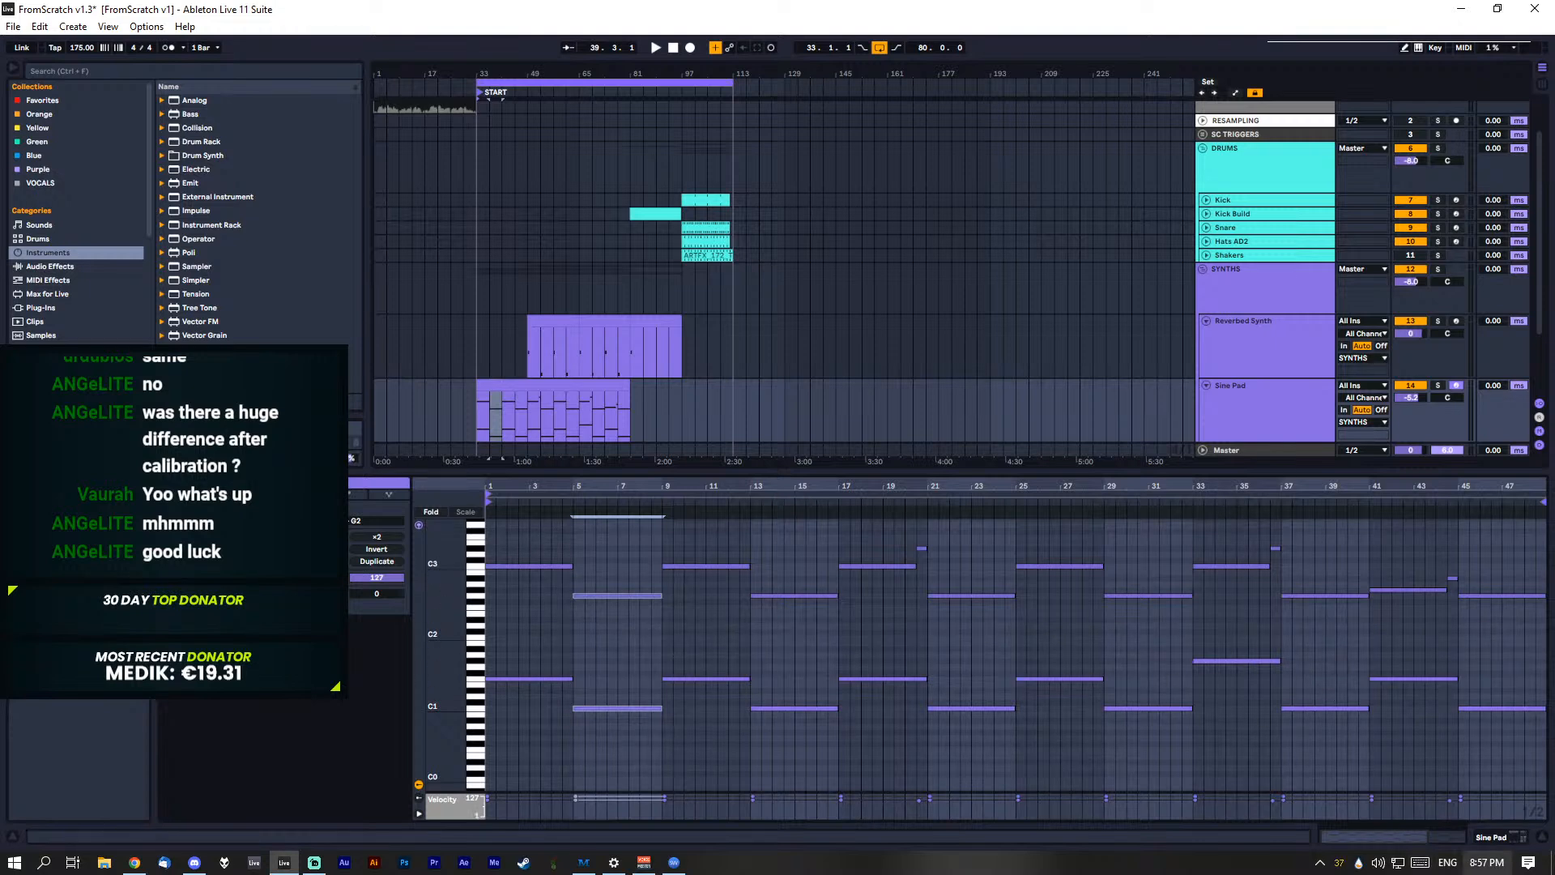
pyautogui.click(1489, 839)
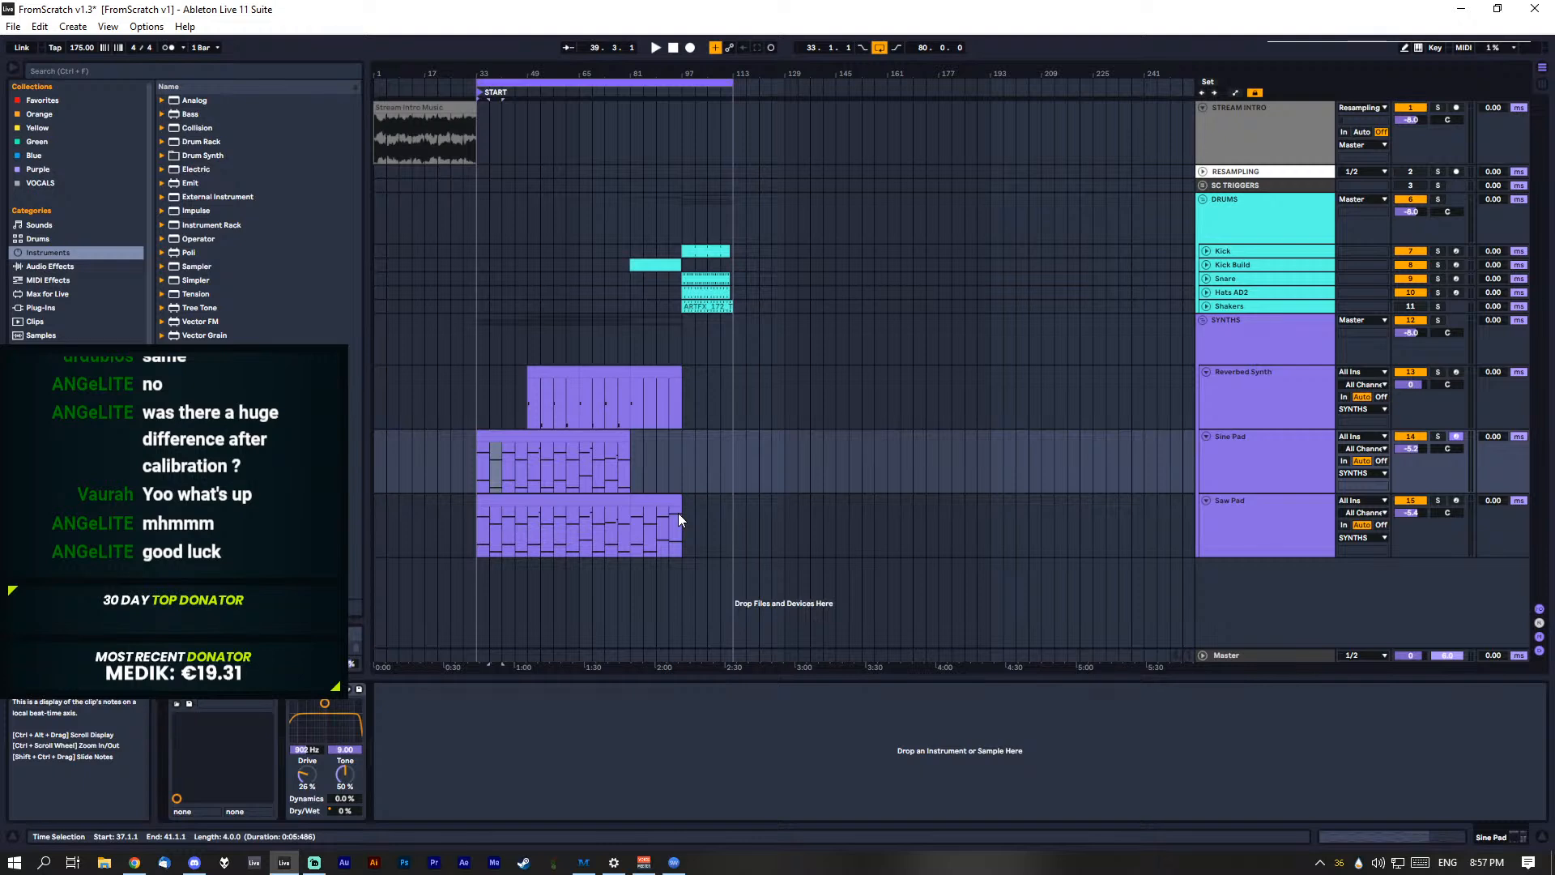
# Step: Switch Live to full screen and select bars 49 to 65 of the Reverbed Synth clip
pyautogui.click(108, 27)
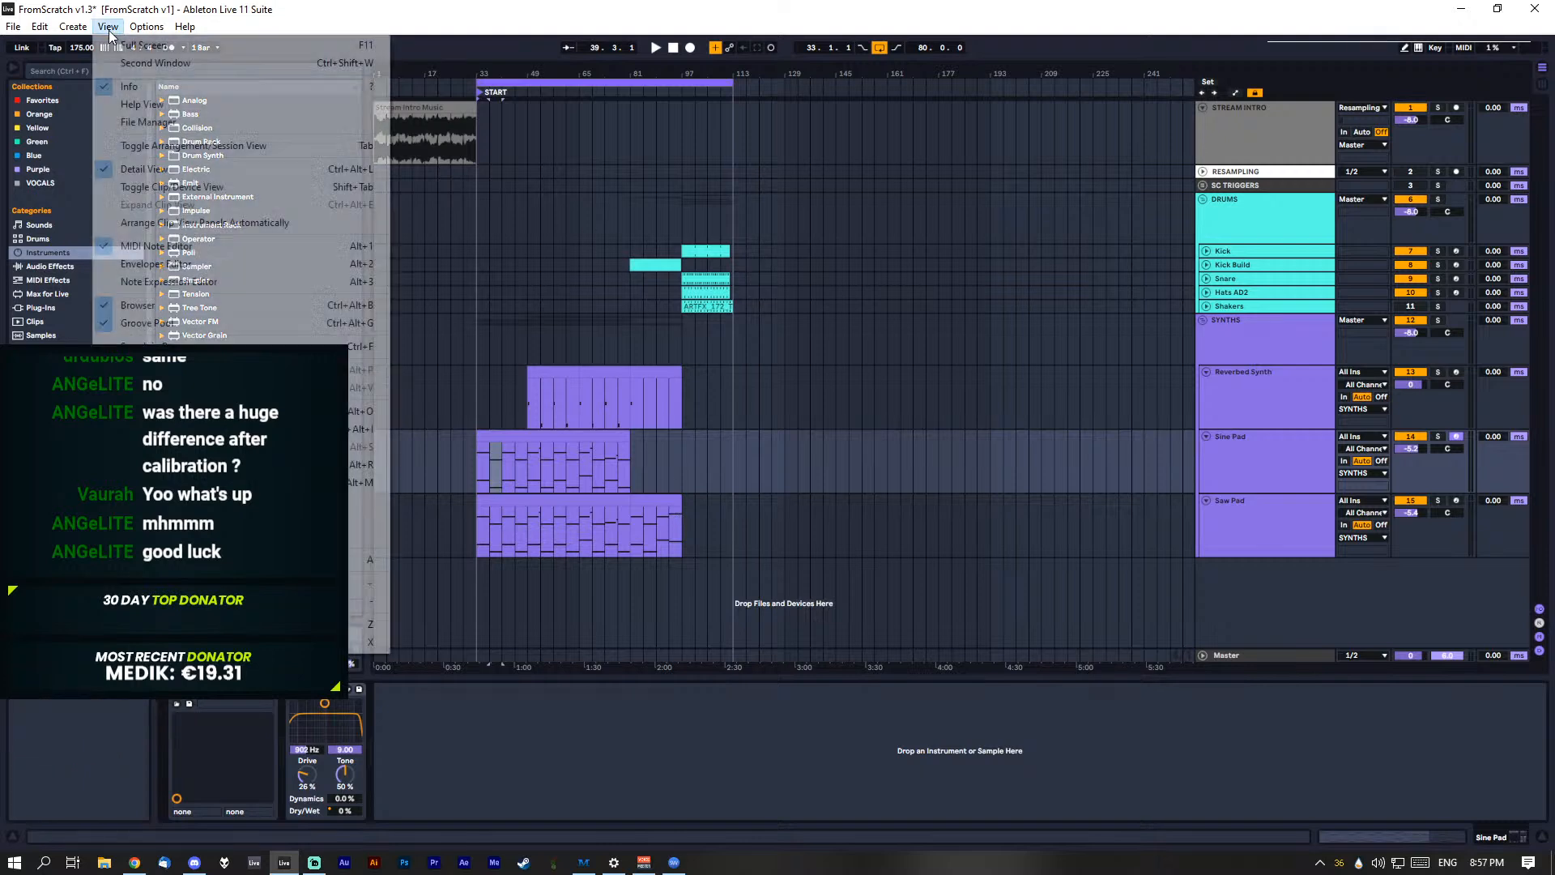
pyautogui.click(138, 43)
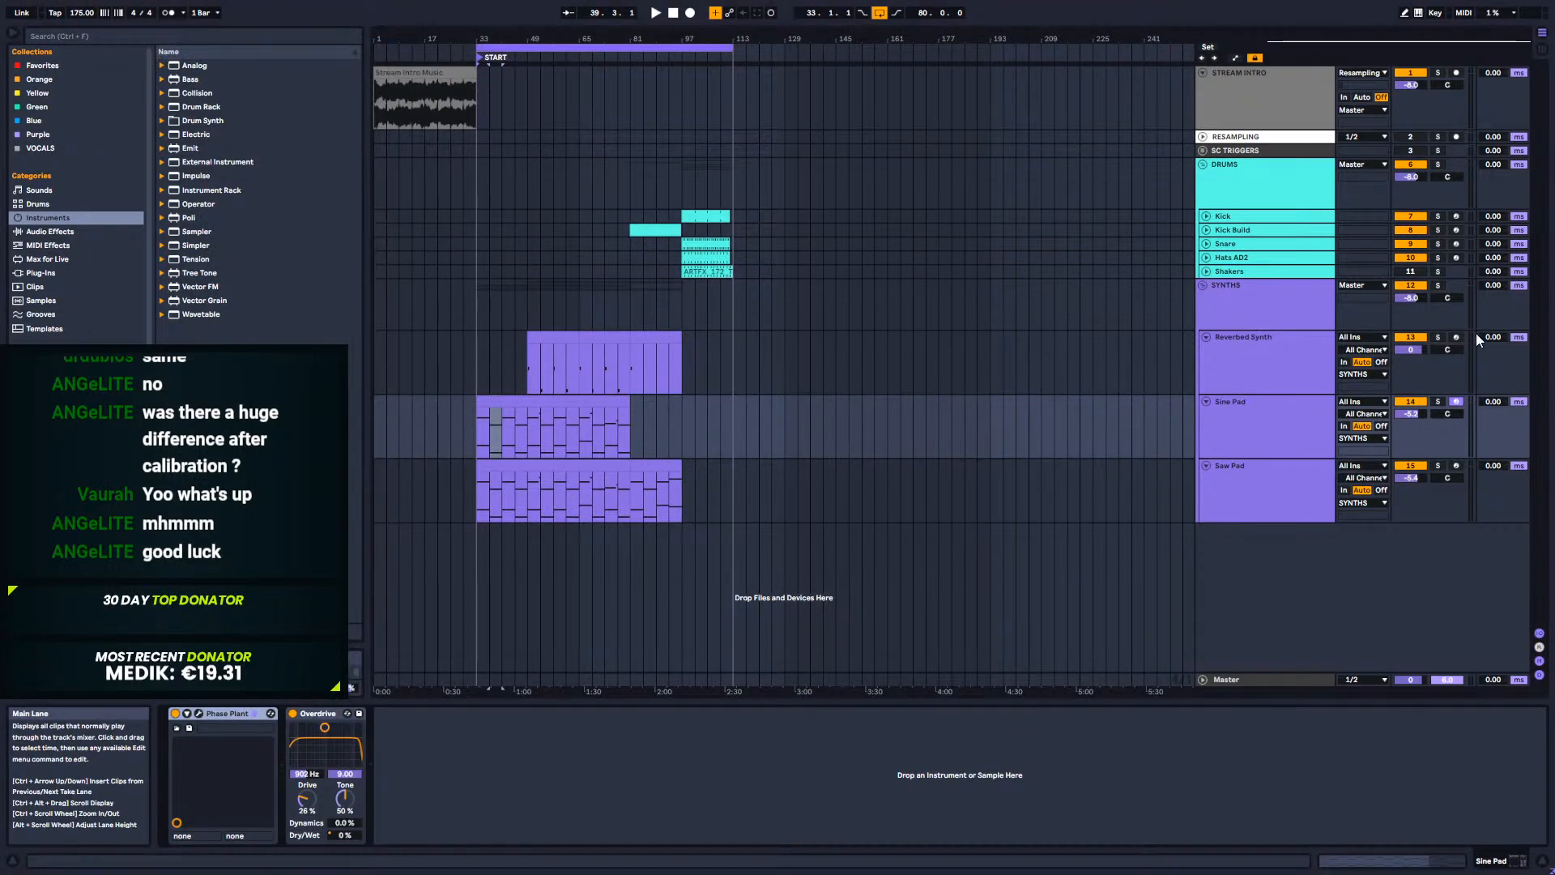
pyautogui.click(470, 358)
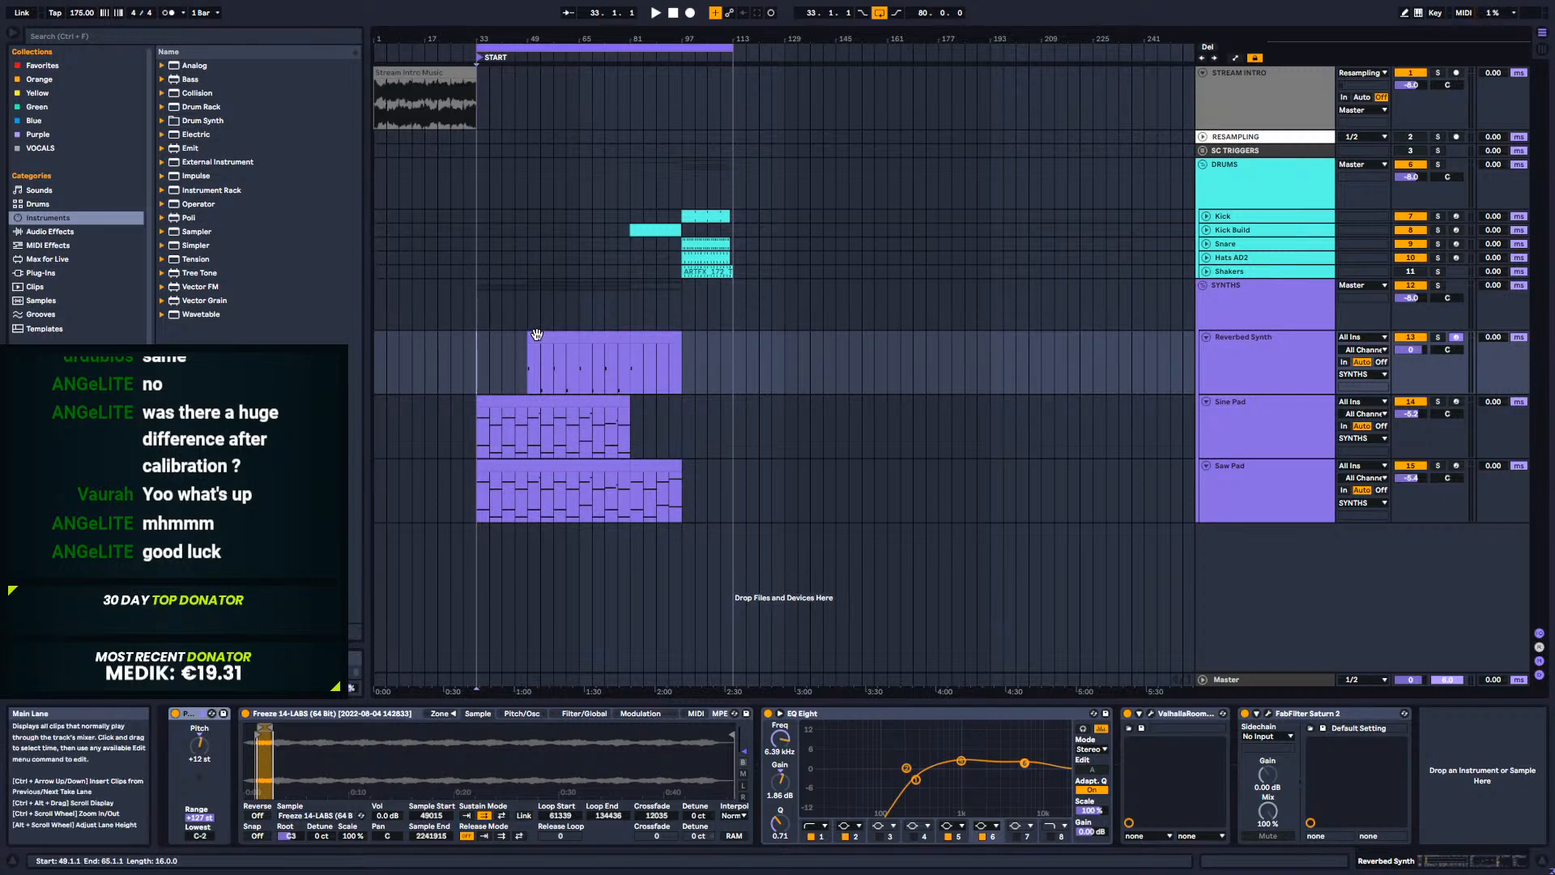
pyautogui.moveTo(532, 352); pyautogui.dragTo(578, 356)
pyautogui.click(1284, 338)
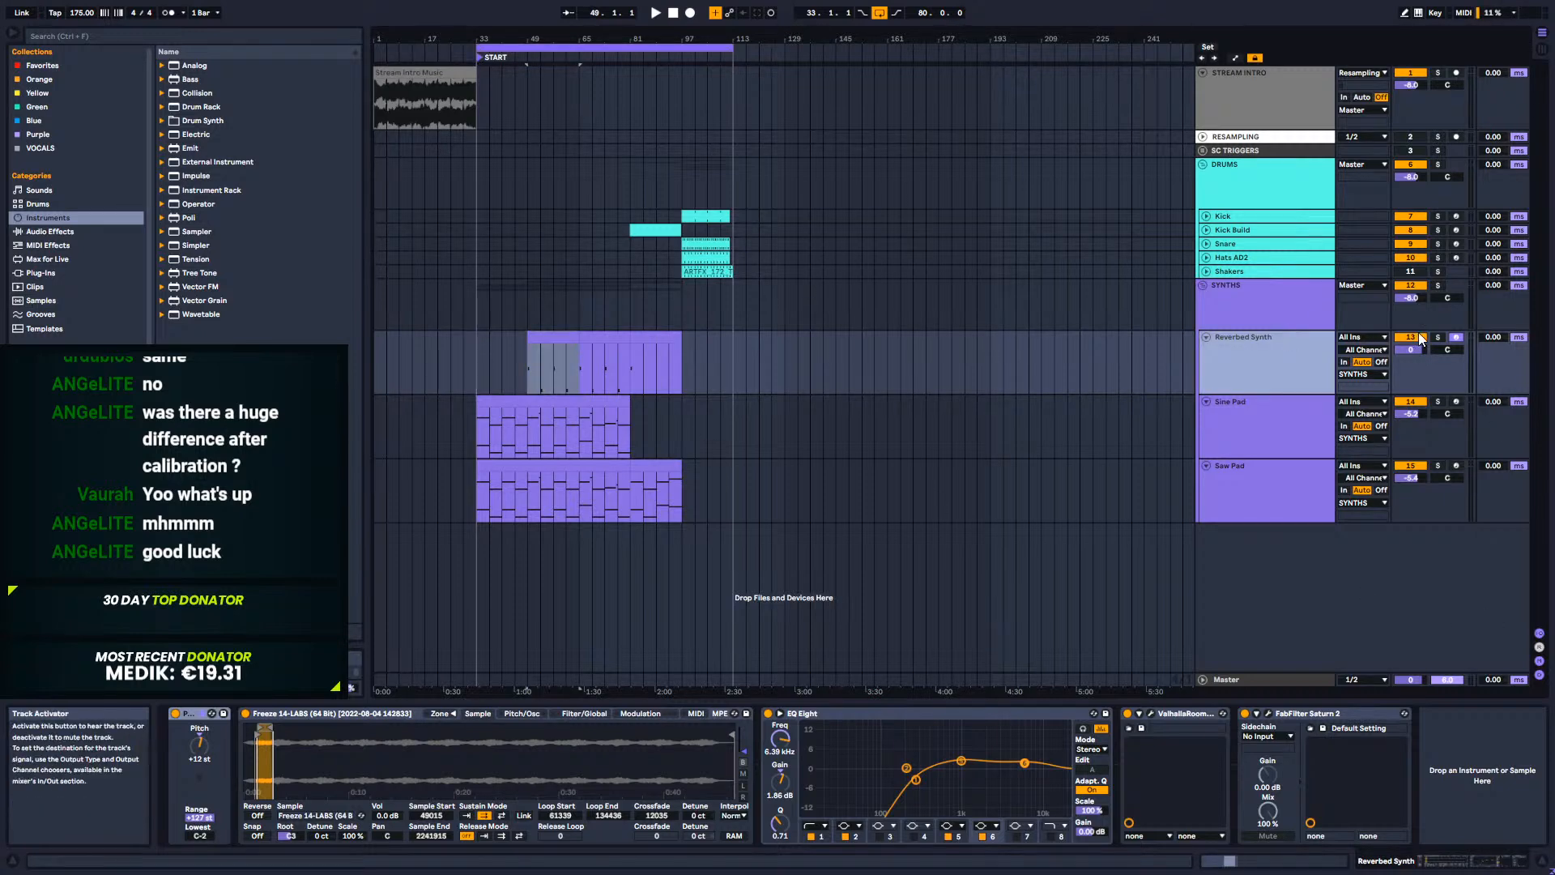
# Step: Play the arrangement from bar 33 and narrow the browser slightly to widen the arrangement
pyautogui.click(472, 363)
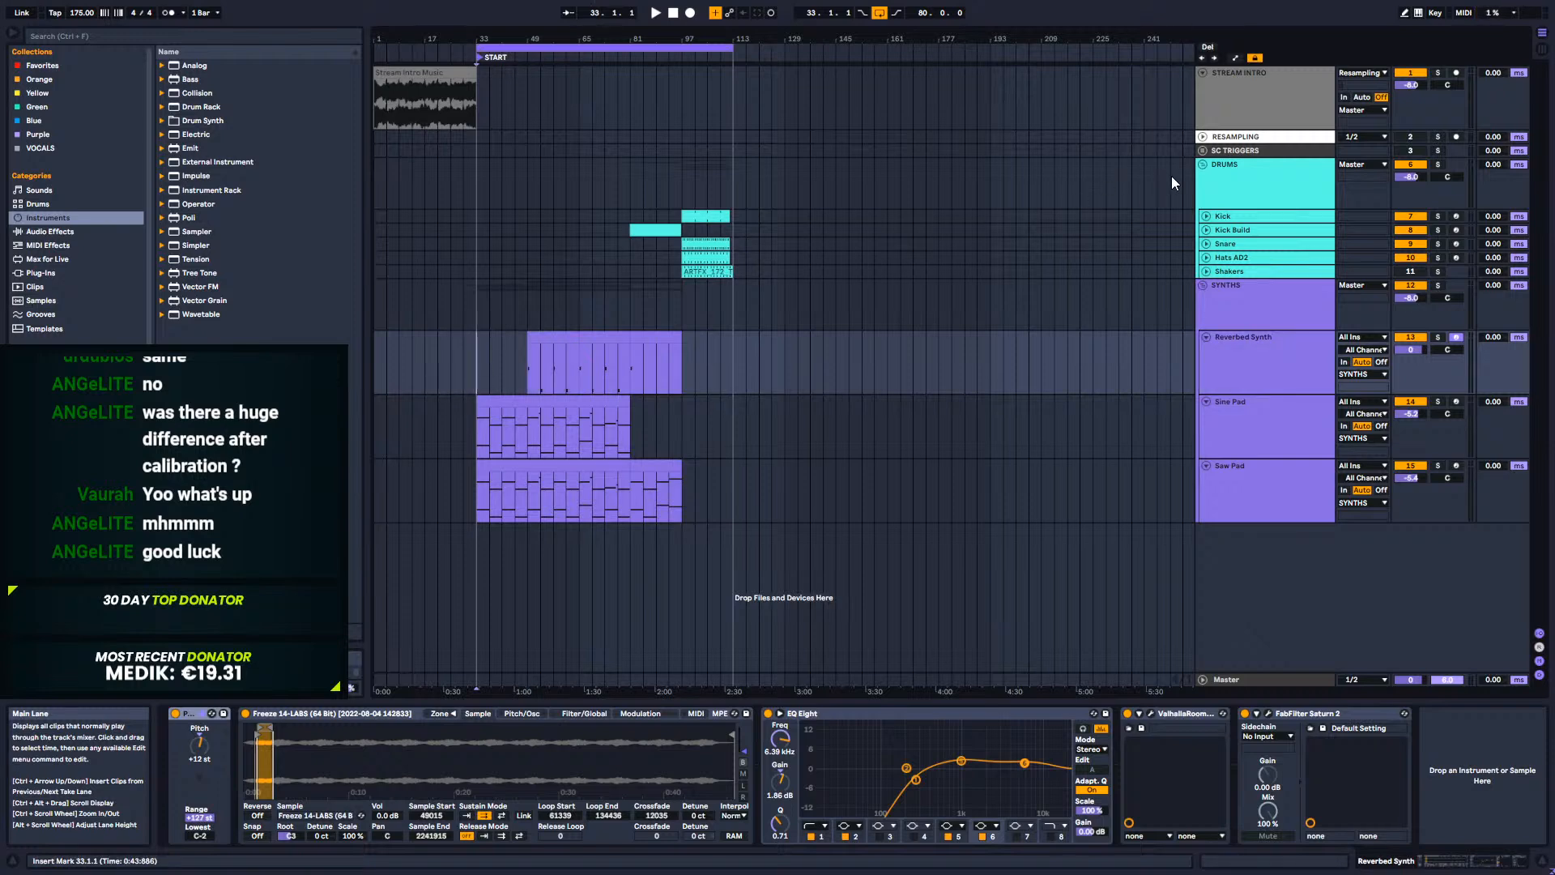
pyautogui.press('space')
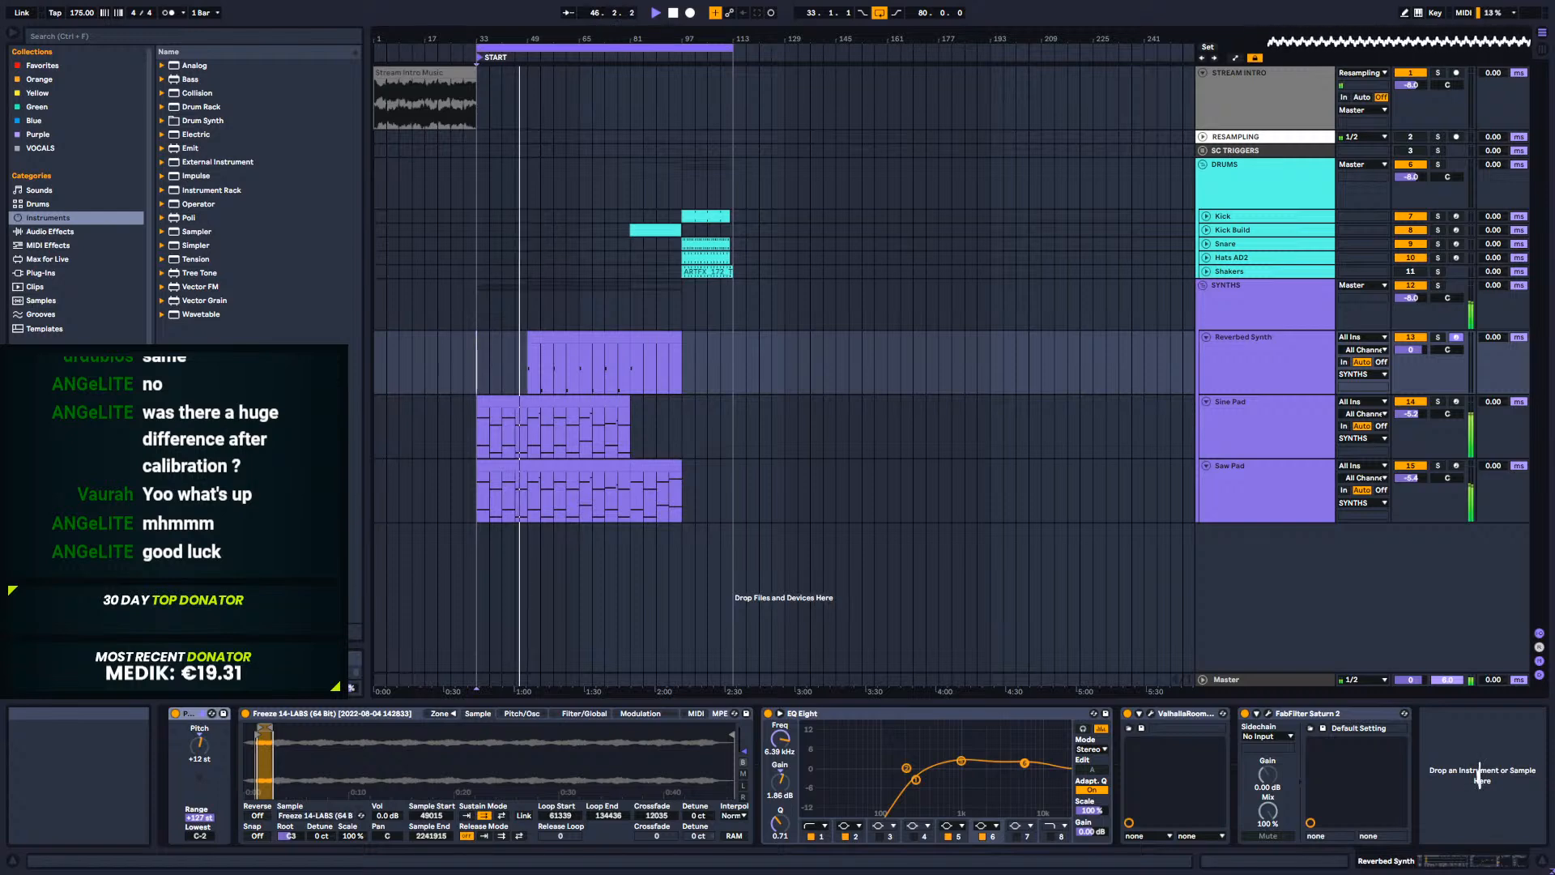
pyautogui.moveTo(366, 320); pyautogui.dragTo(352, 318)
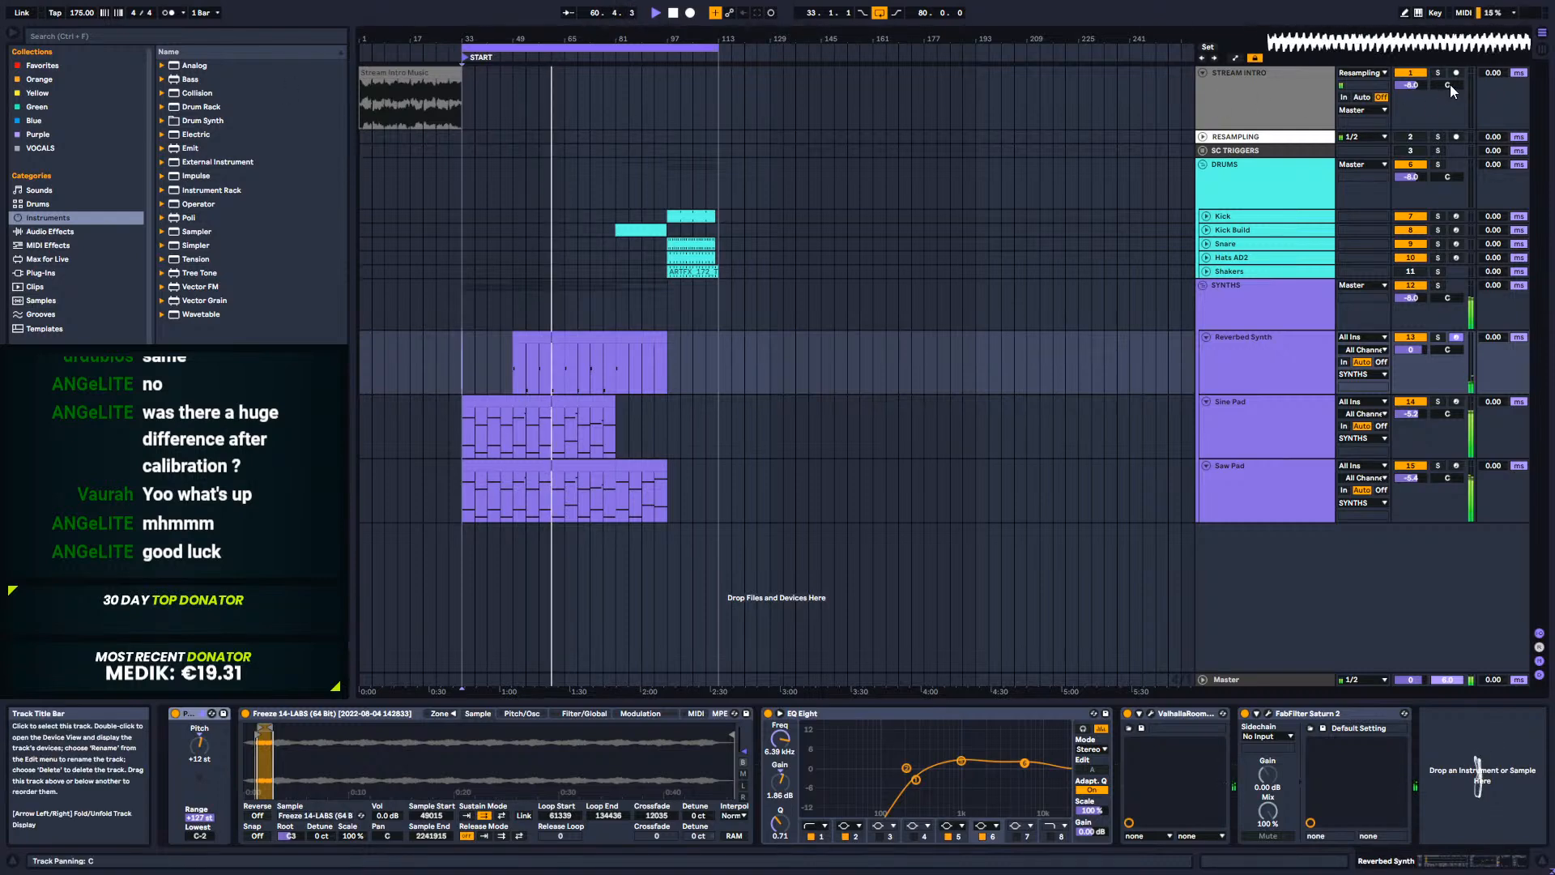
# Step: Mute the STREAM INTRO track, lower its volume to about -10 dB, and fold it
pyautogui.click(1413, 72)
pyautogui.click(1421, 85)
pyautogui.moveTo(1411, 85); pyautogui.dragTo(1410, 96)
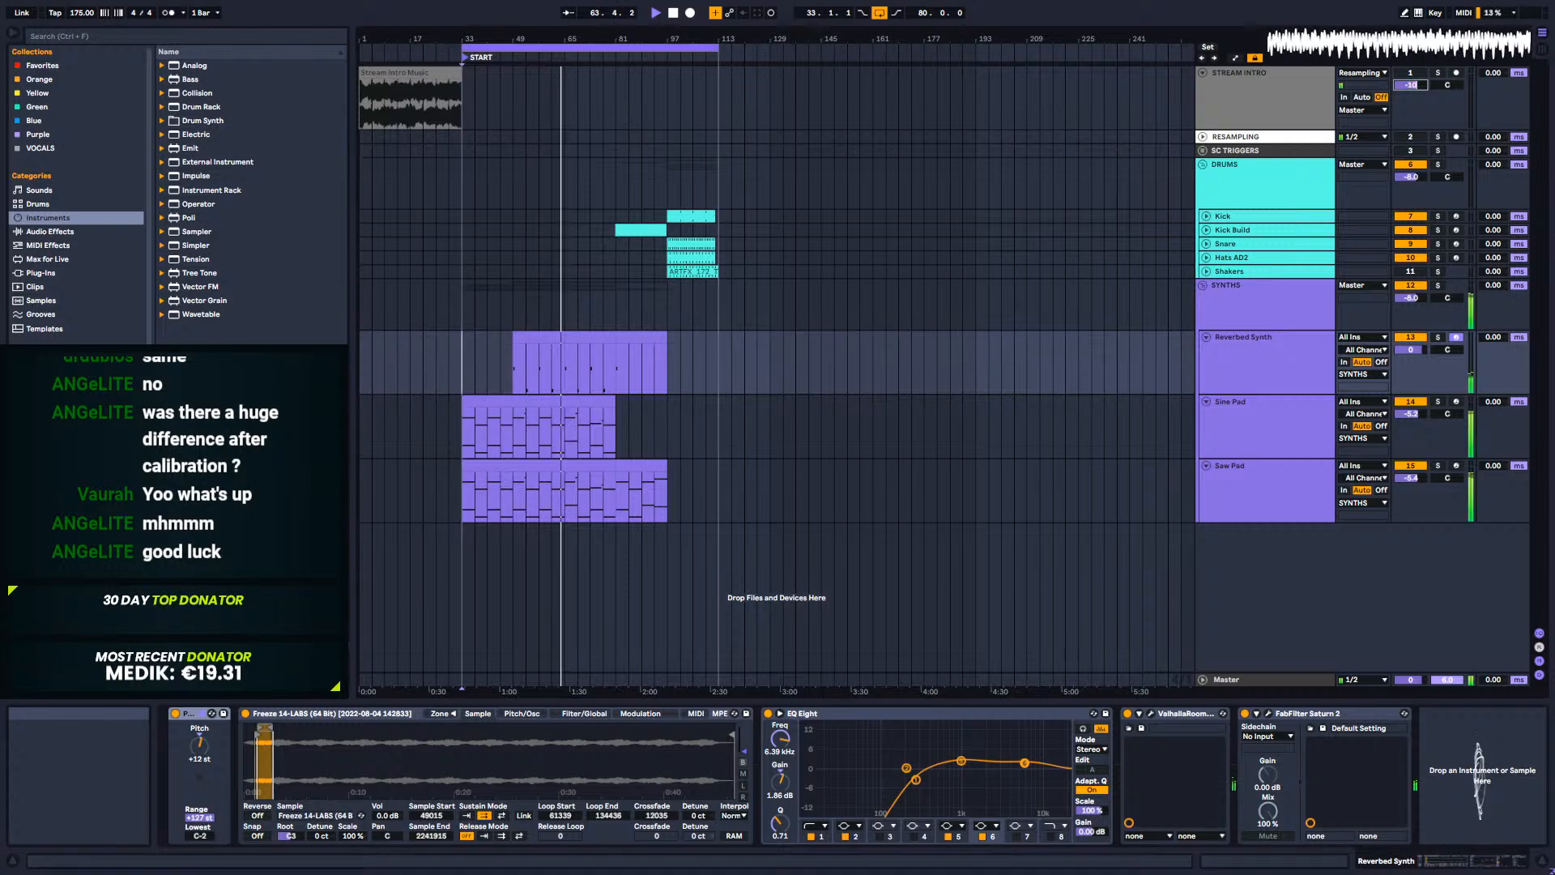
pyautogui.click(1202, 72)
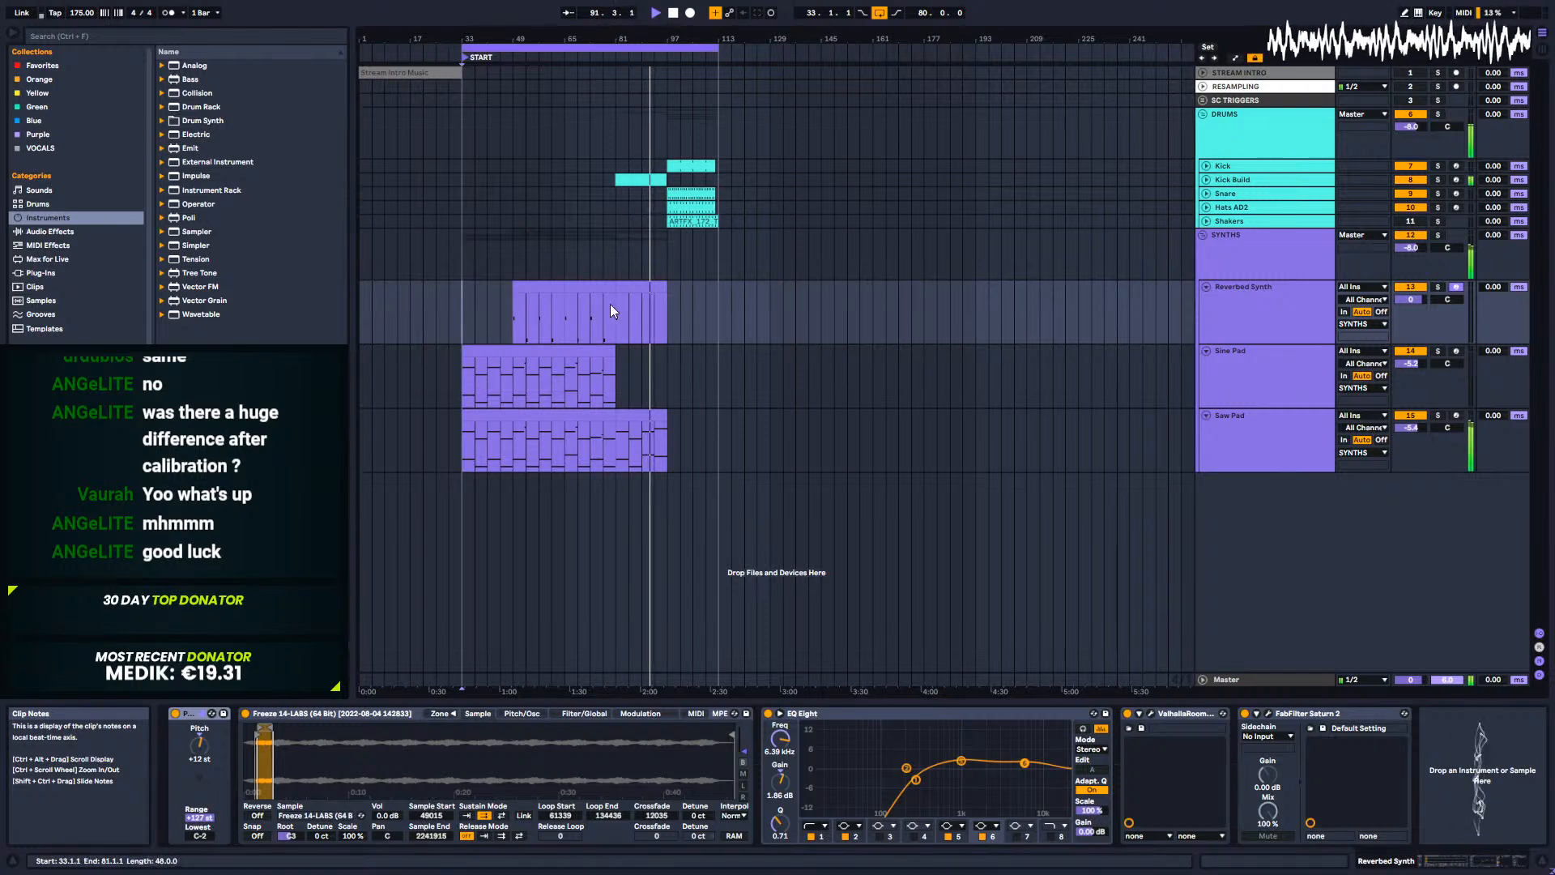
# Step: Stop playback and solo the Sine Pad track, viewing its Phase Plant patch before closing the plug-in window
pyautogui.click(673, 14)
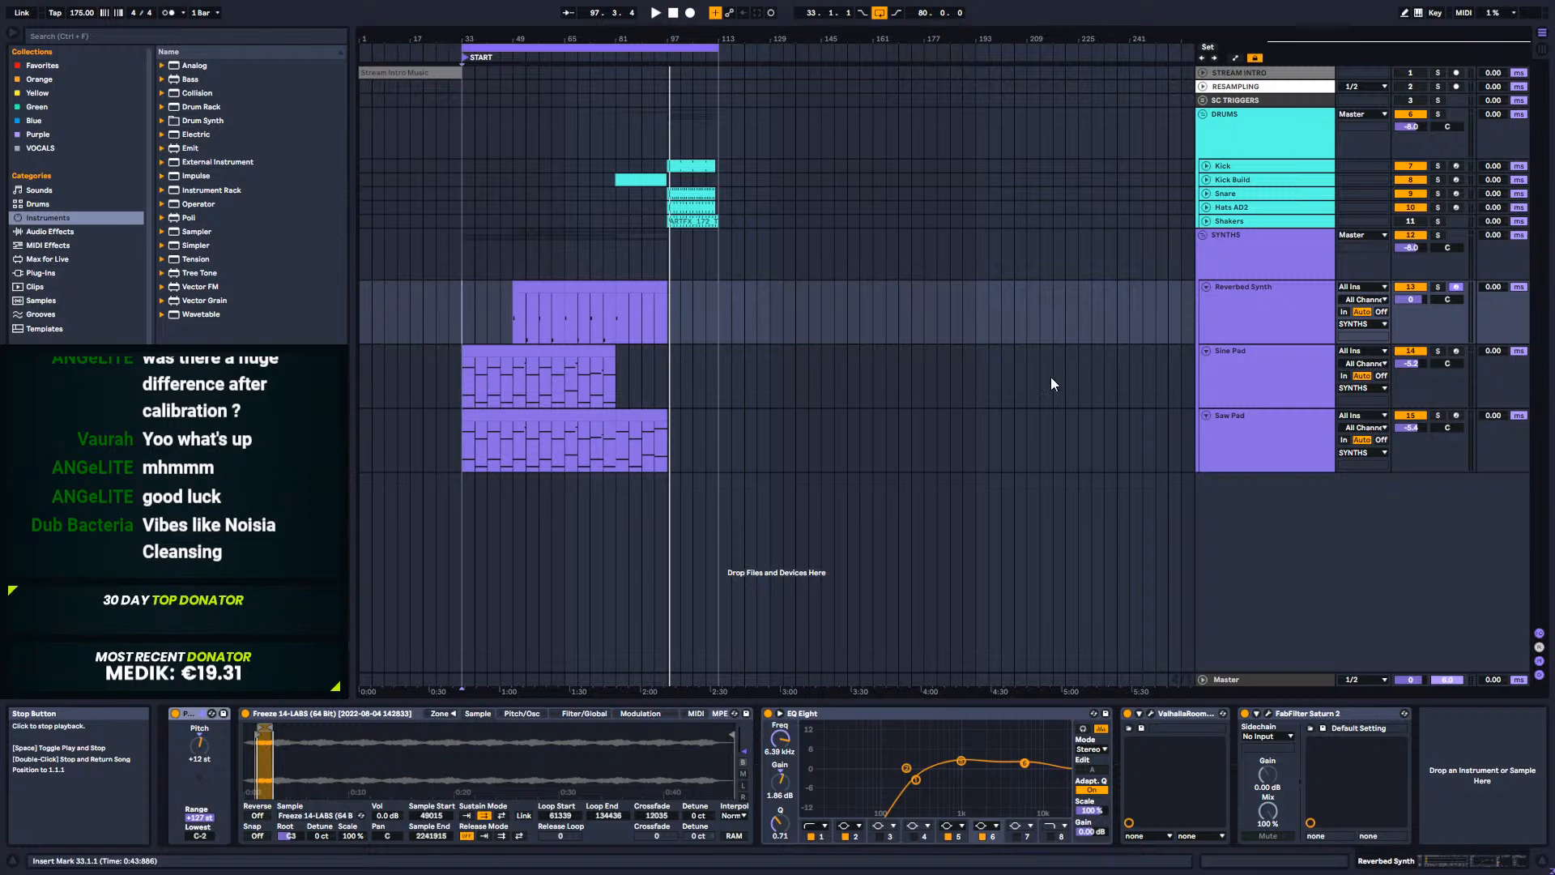
pyautogui.click(1274, 384)
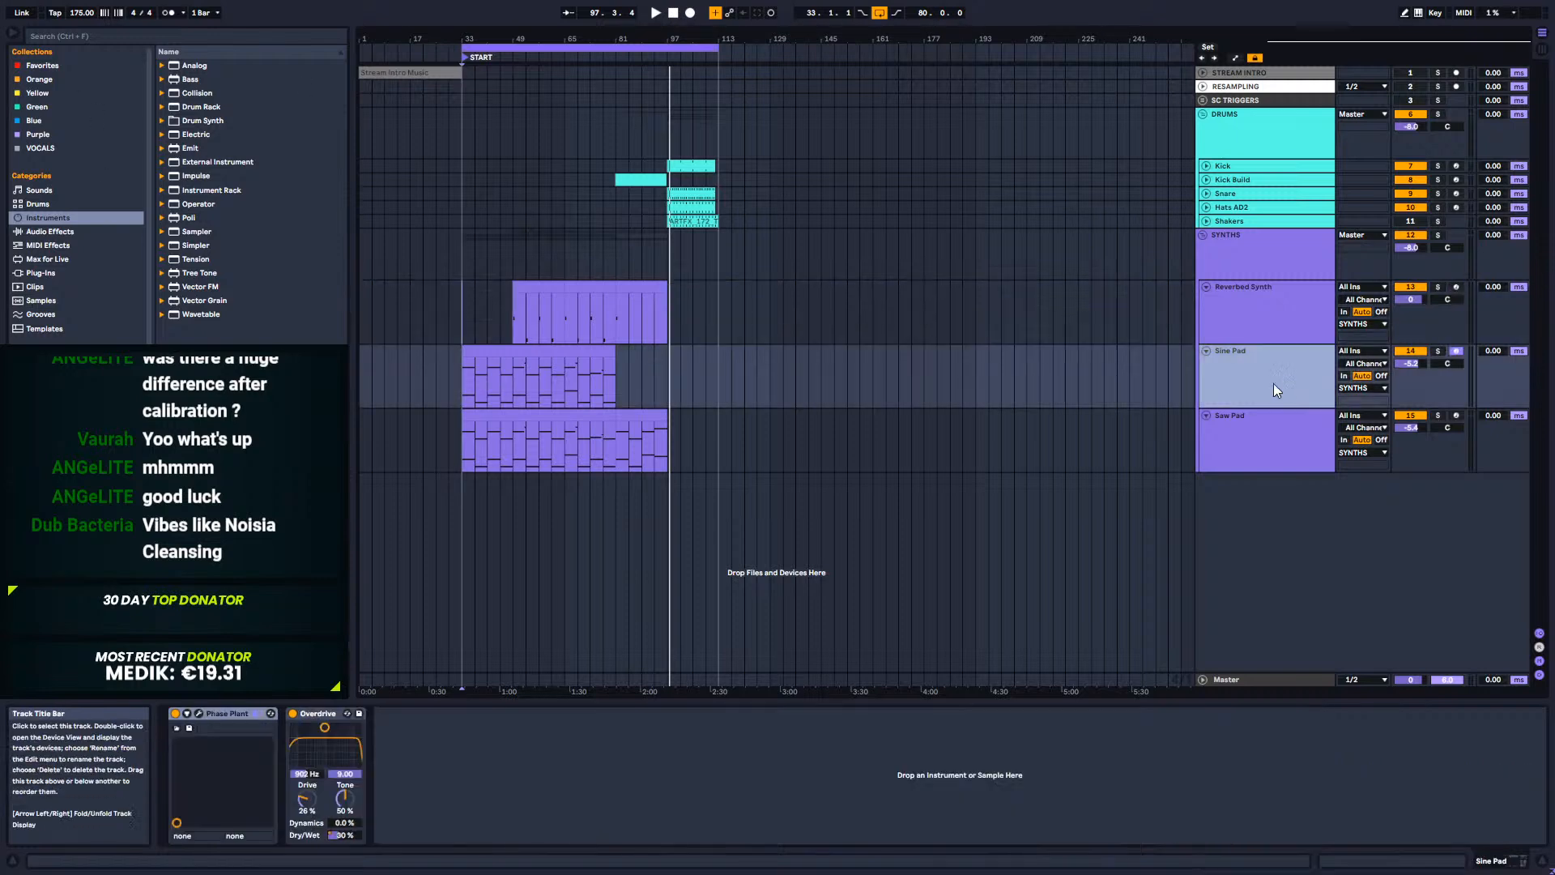
pyautogui.click(1439, 352)
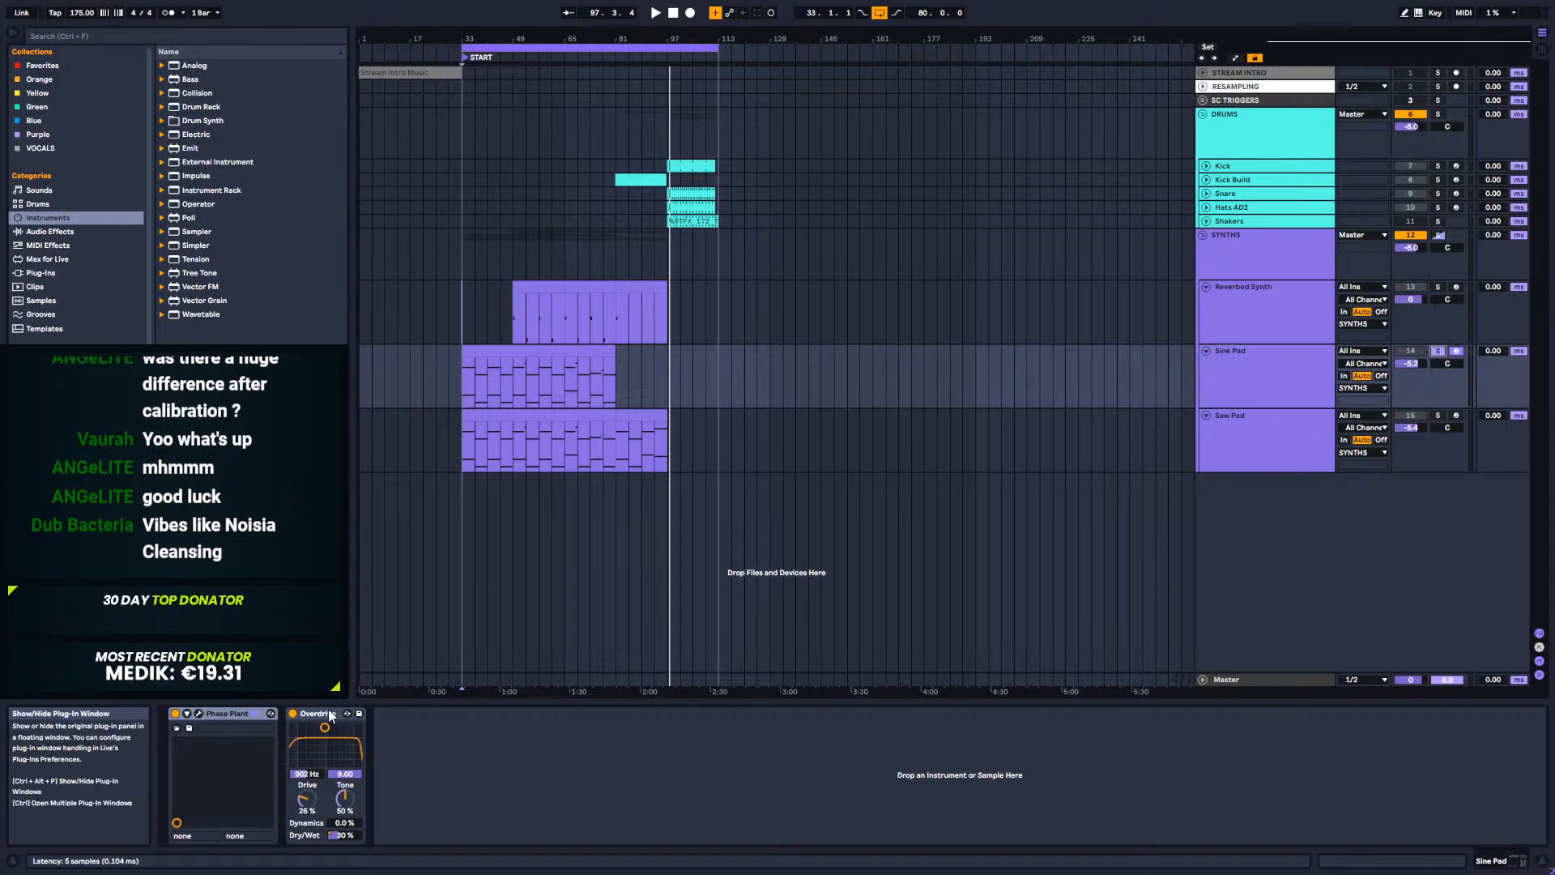
pyautogui.click(199, 713)
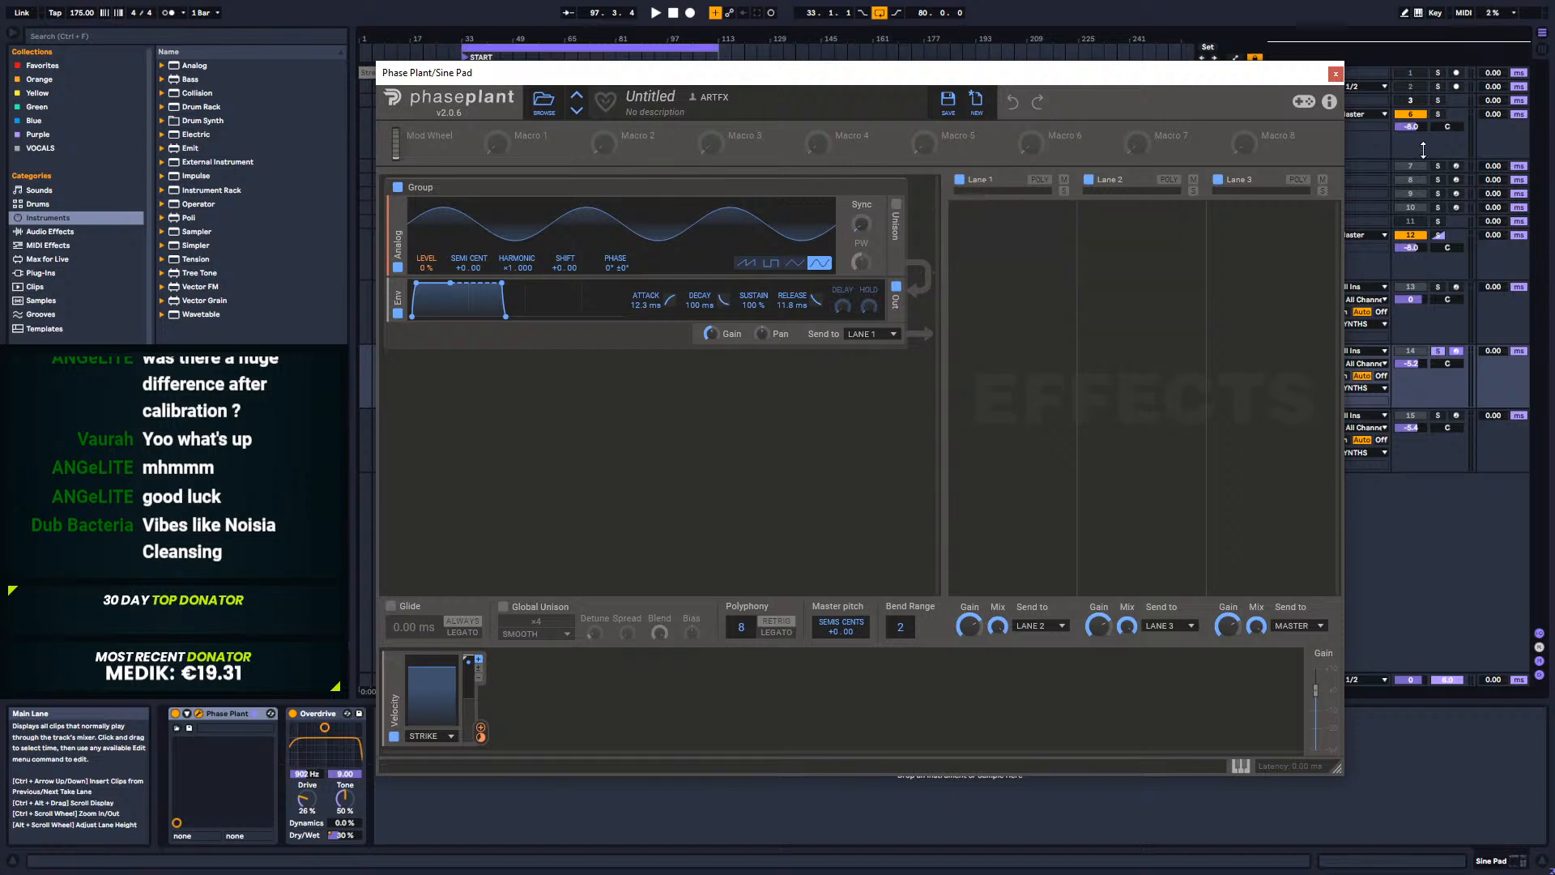
pyautogui.click(1335, 73)
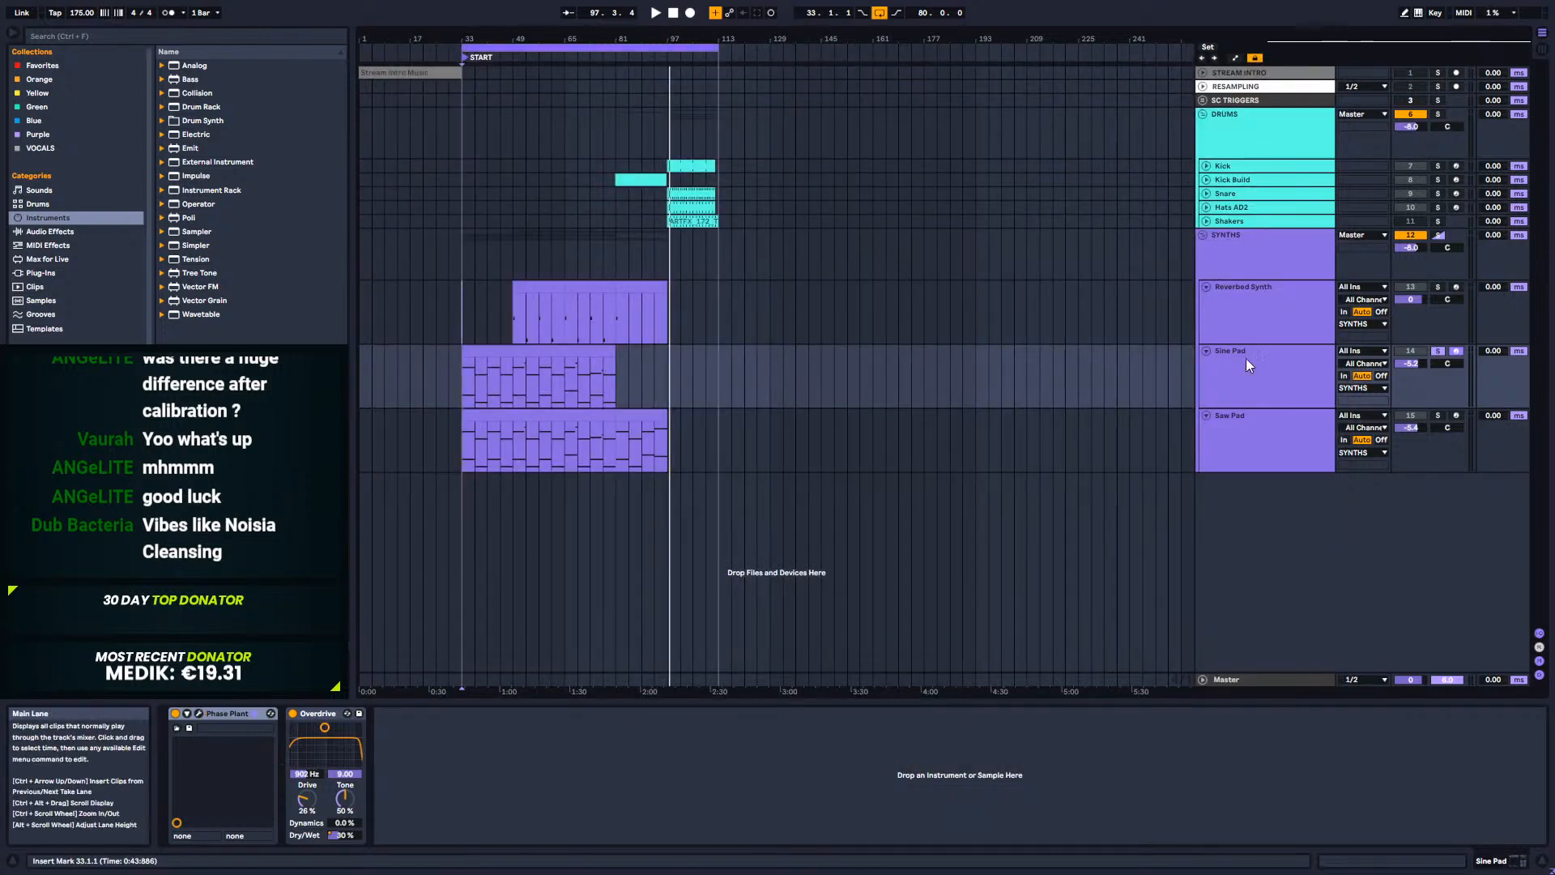
# Step: Select bars 33 to 81 of the Sine Pad clip, then clear the selection and unsolo the Sine Pad track
pyautogui.click(1280, 379)
pyautogui.moveTo(460, 383); pyautogui.dragTo(610, 377)
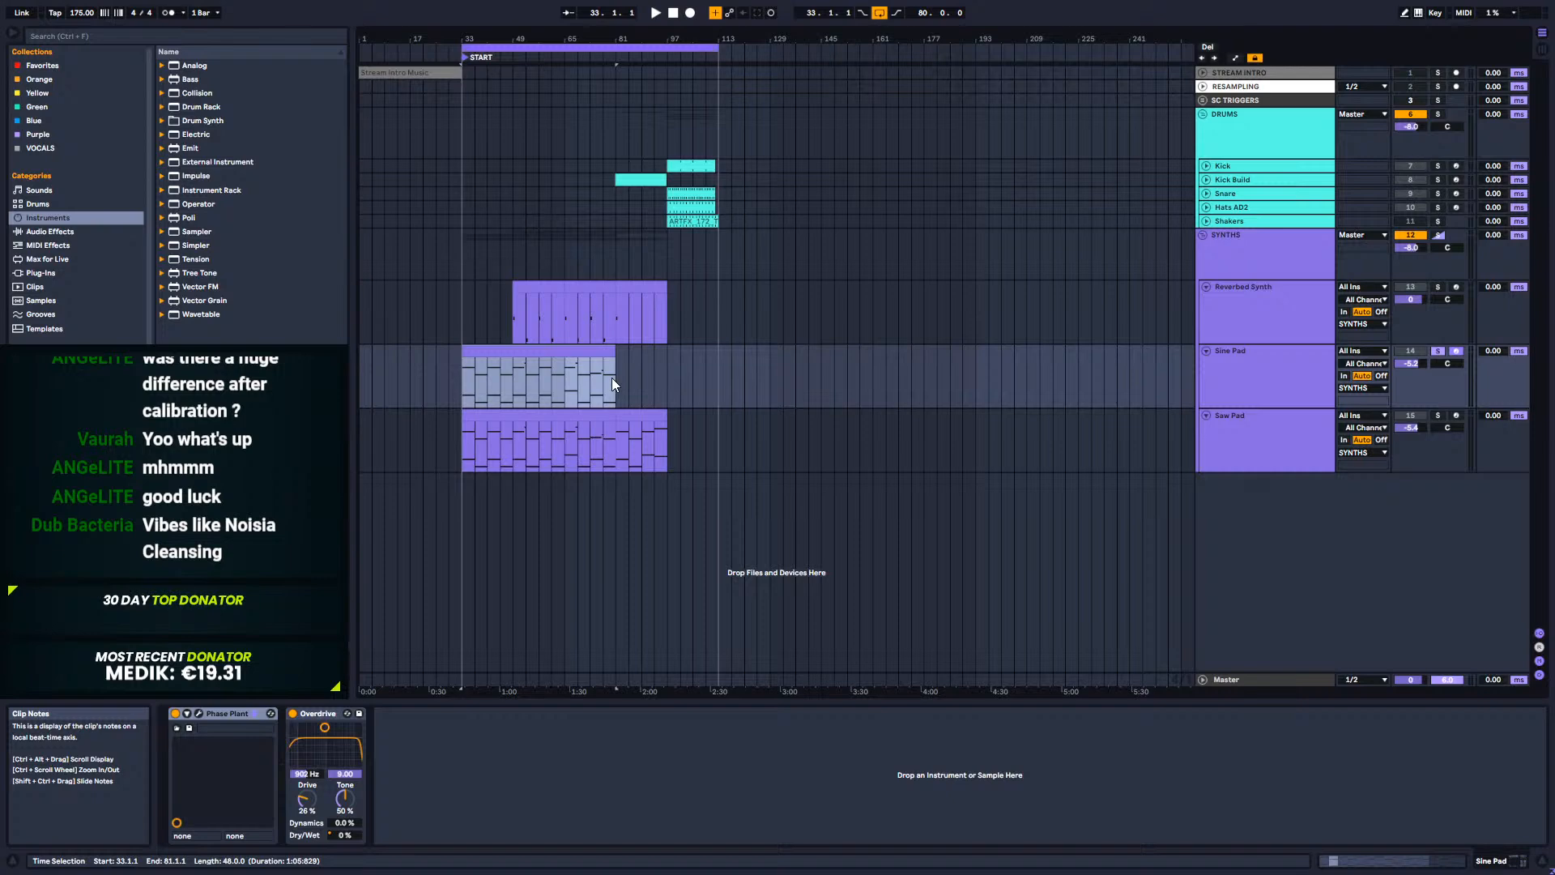
pyautogui.click(621, 378)
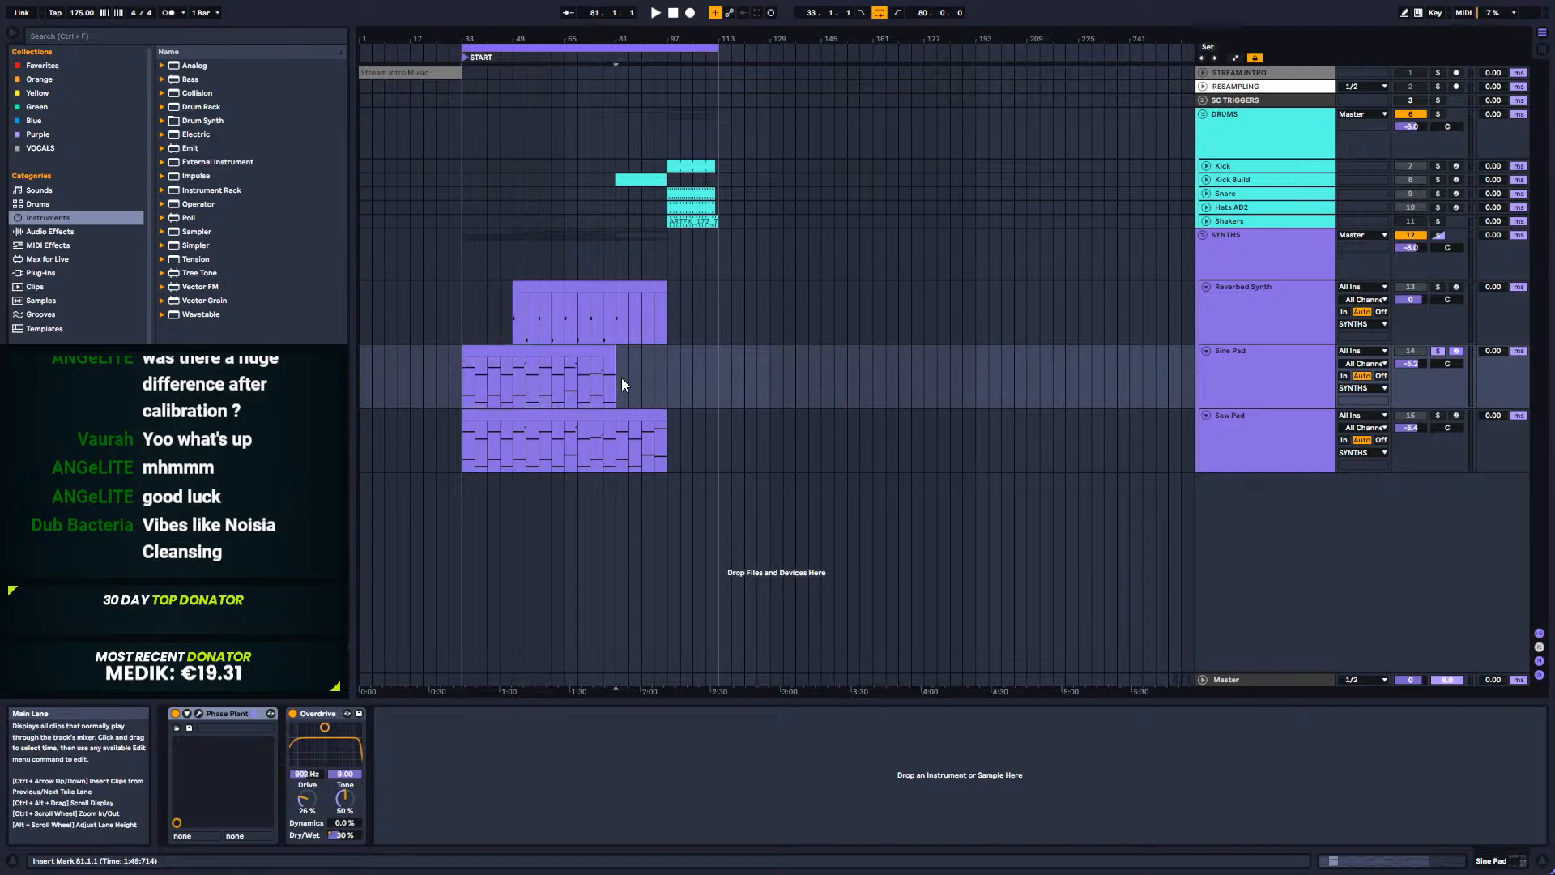
pyautogui.click(1437, 350)
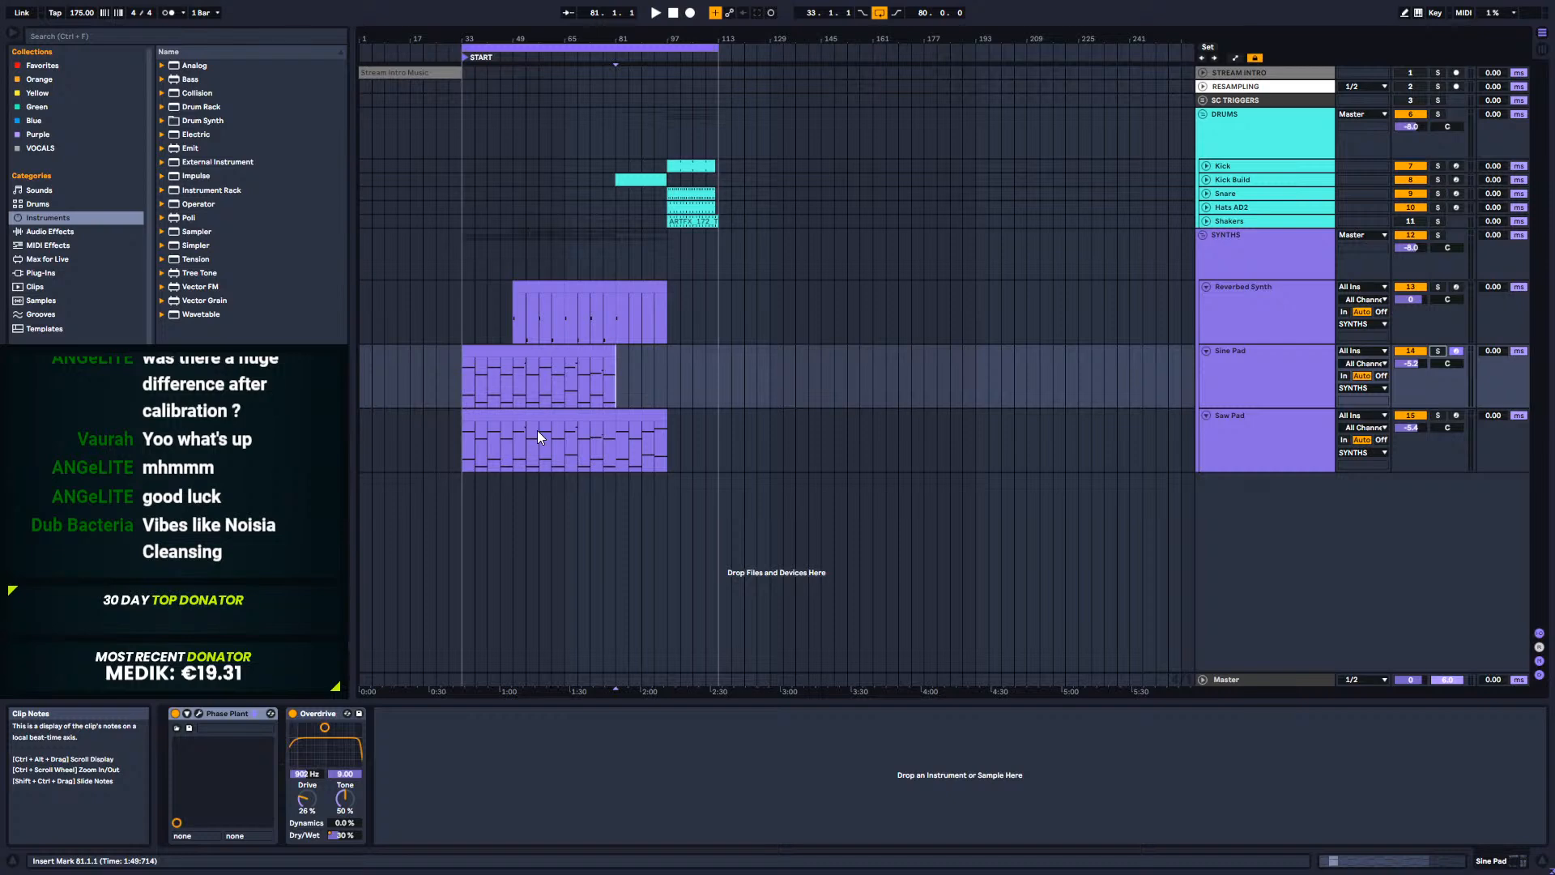
# Step: Select bars 33 to 49 on Sine Pad, then view the clip's MIDI notes and return to the track's devices
pyautogui.moveTo(458, 376); pyautogui.dragTo(510, 384)
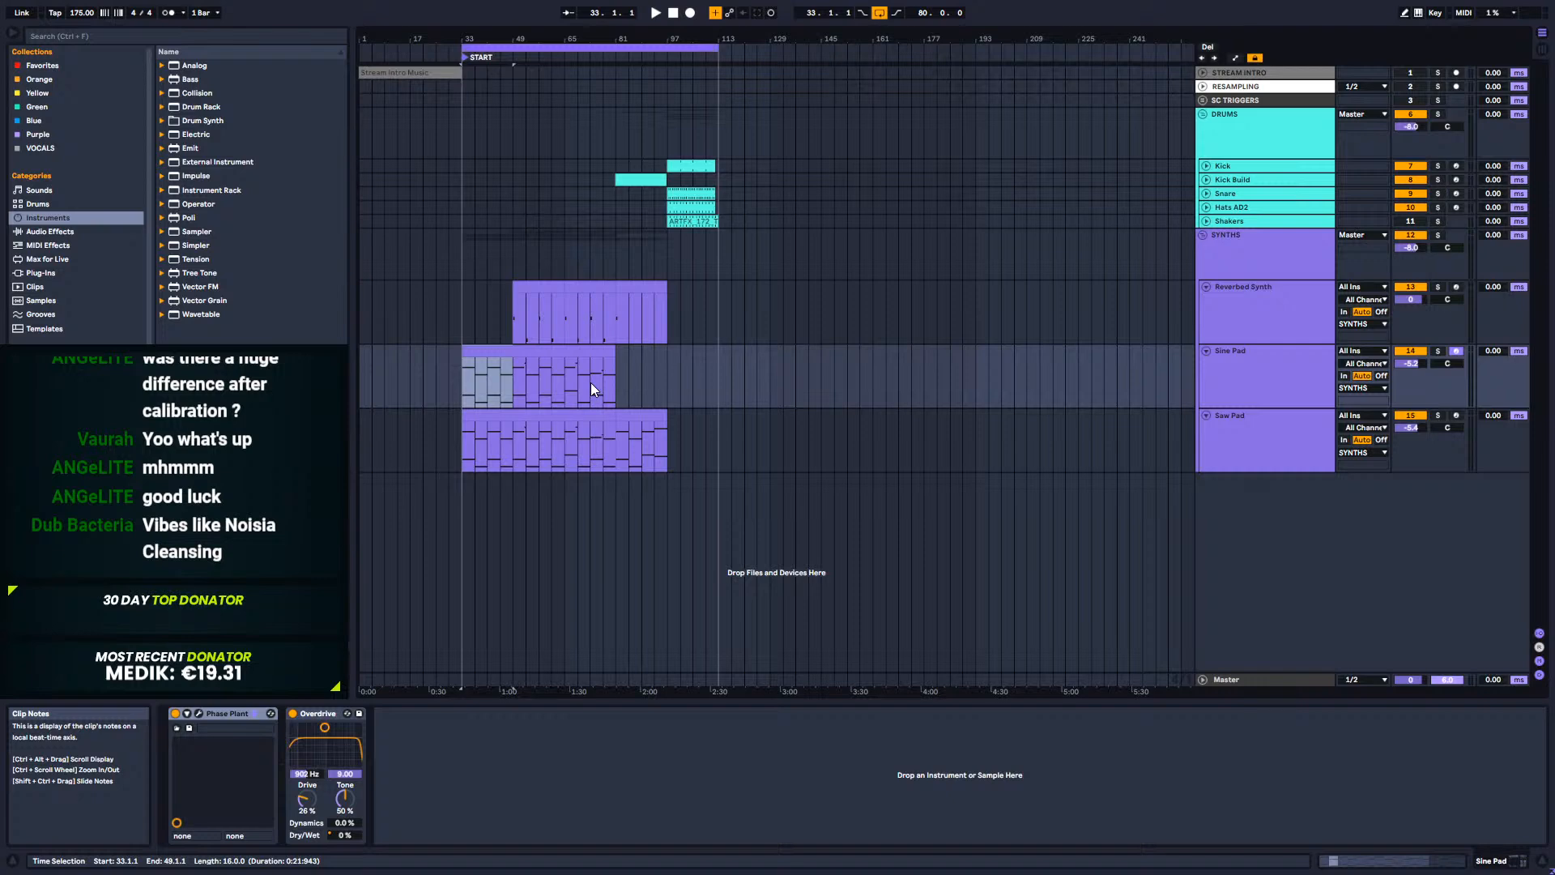
pyautogui.click(539, 355)
pyautogui.doubleClick(539, 354)
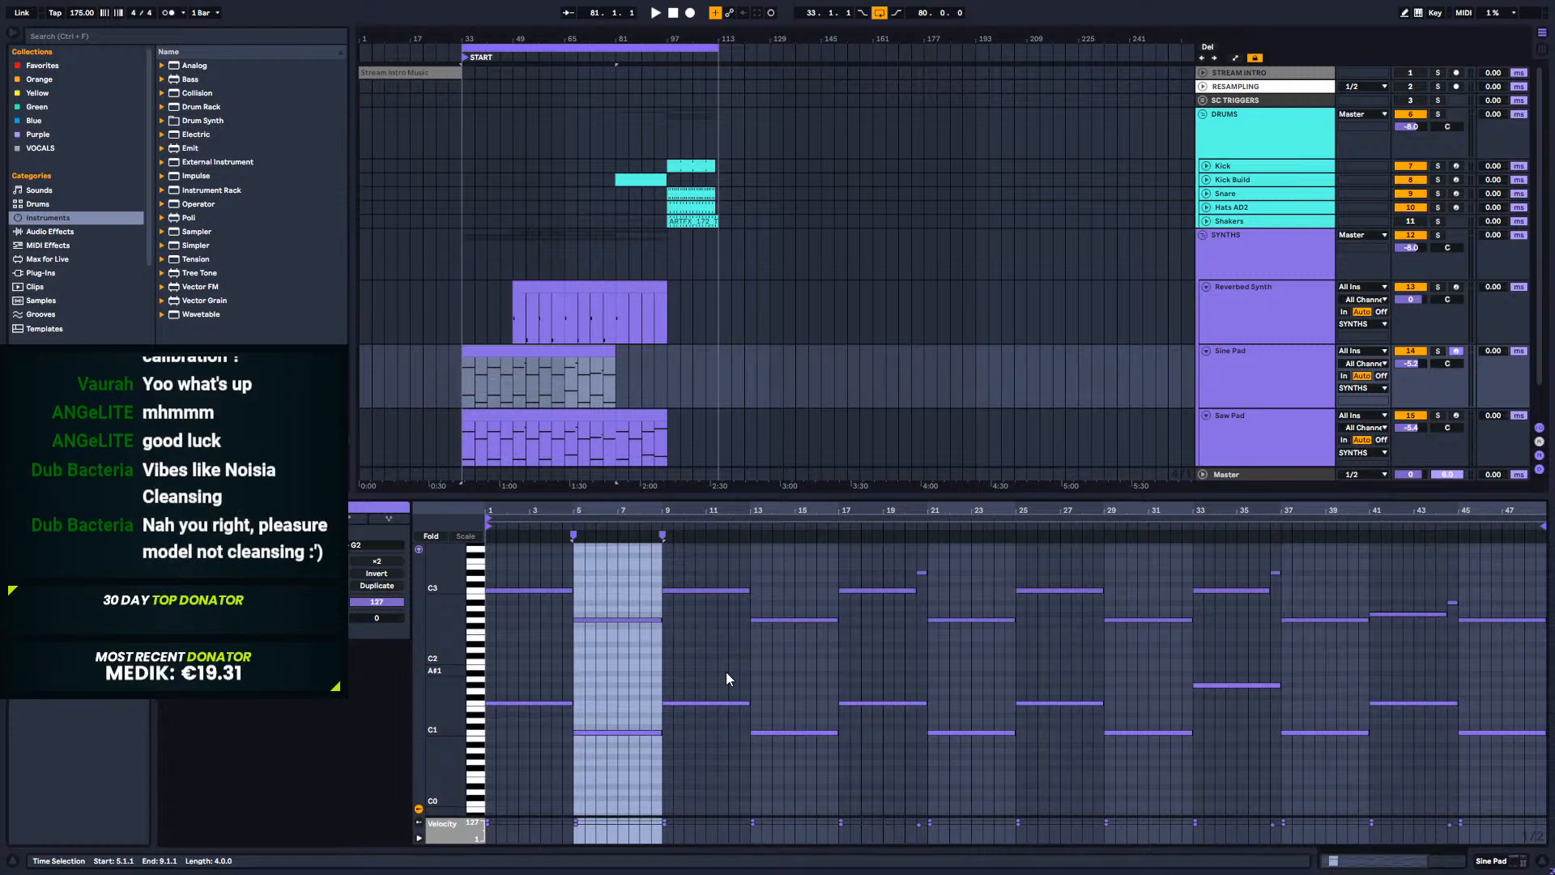
pyautogui.click(528, 620)
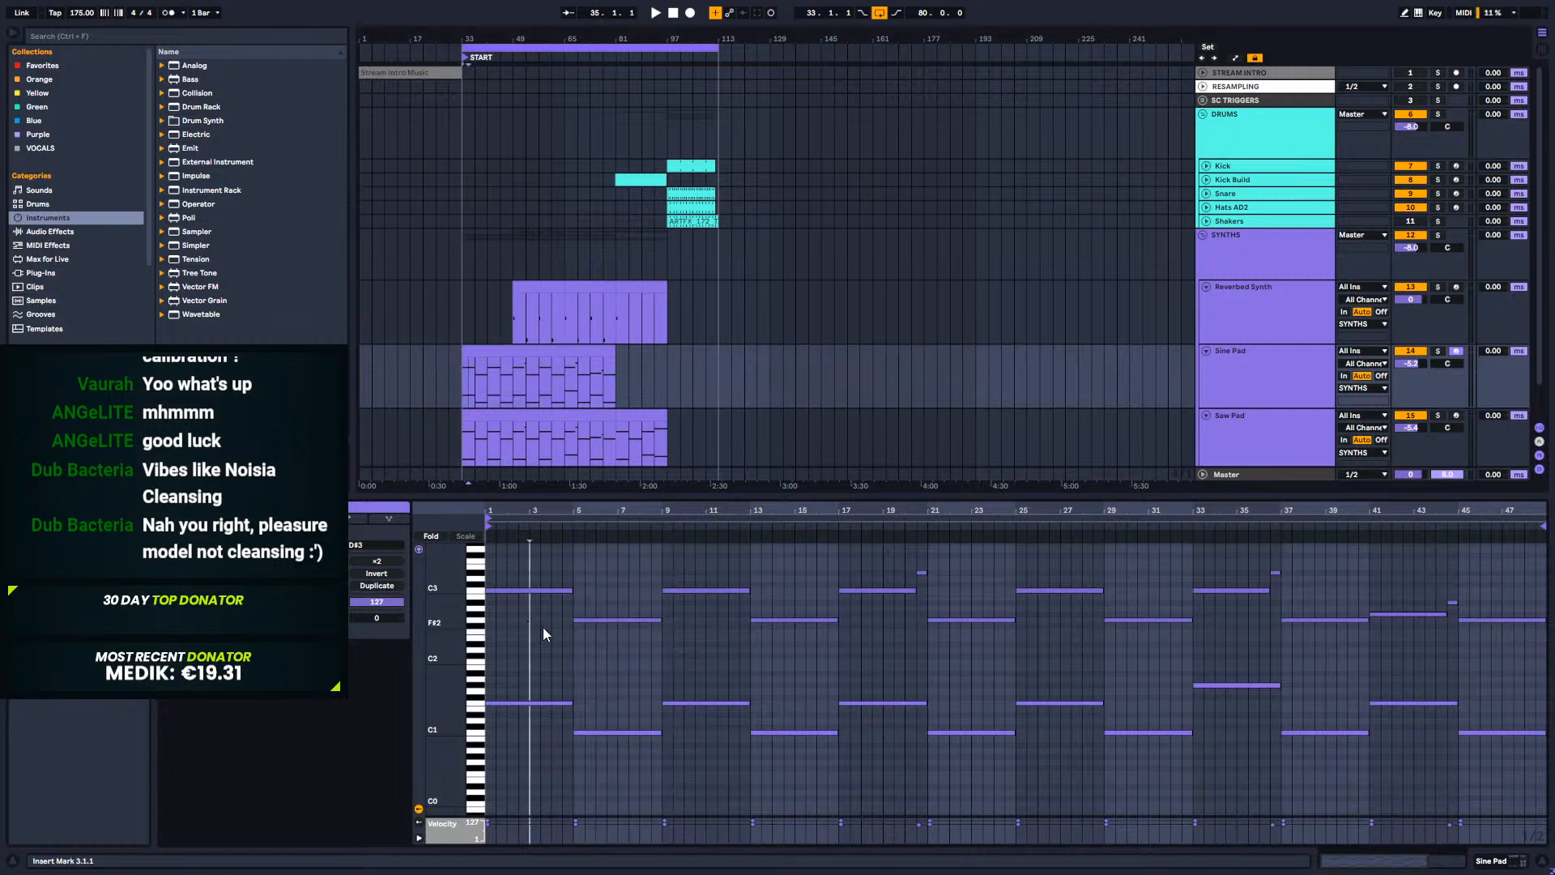
pyautogui.click(1483, 860)
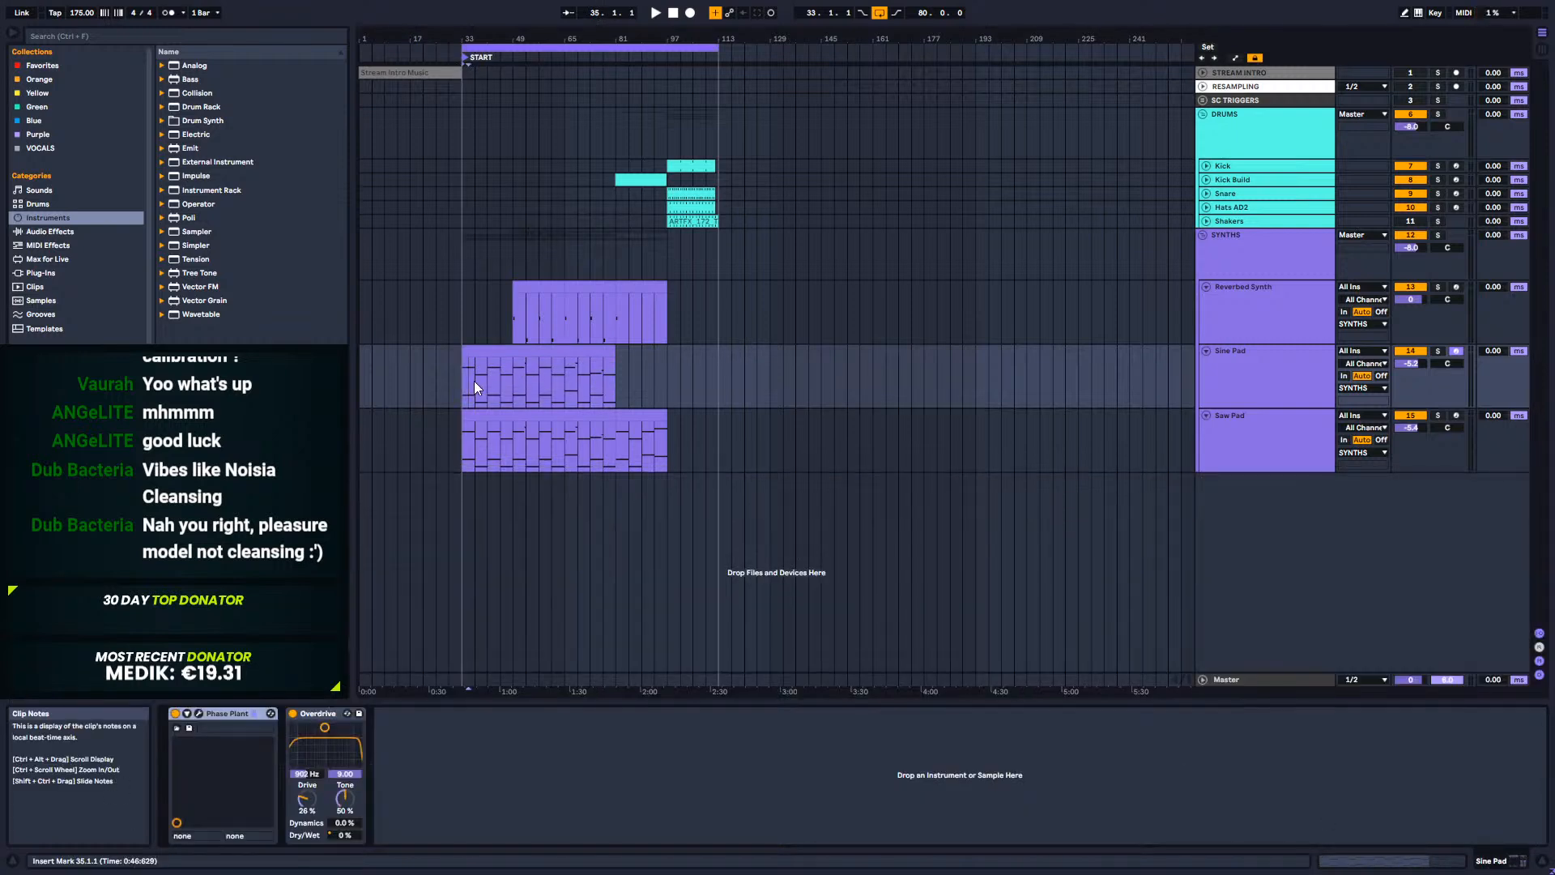
# Step: Place the insert marker at bar 33 and reopen the Sine Pad clip's notes before returning to the device chain
pyautogui.click(461, 378)
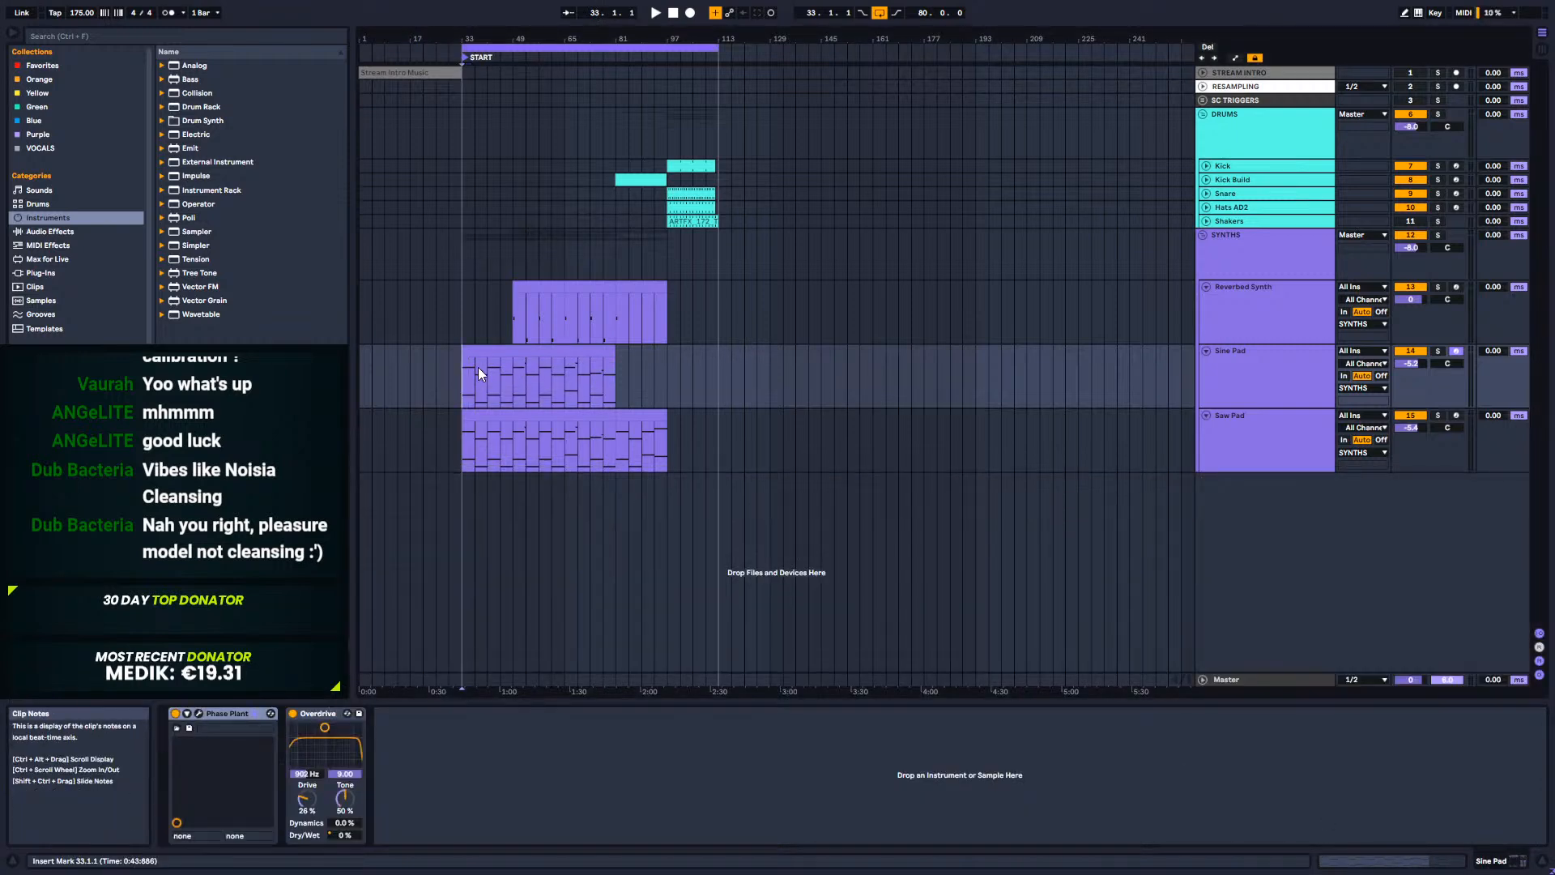
pyautogui.click(1287, 368)
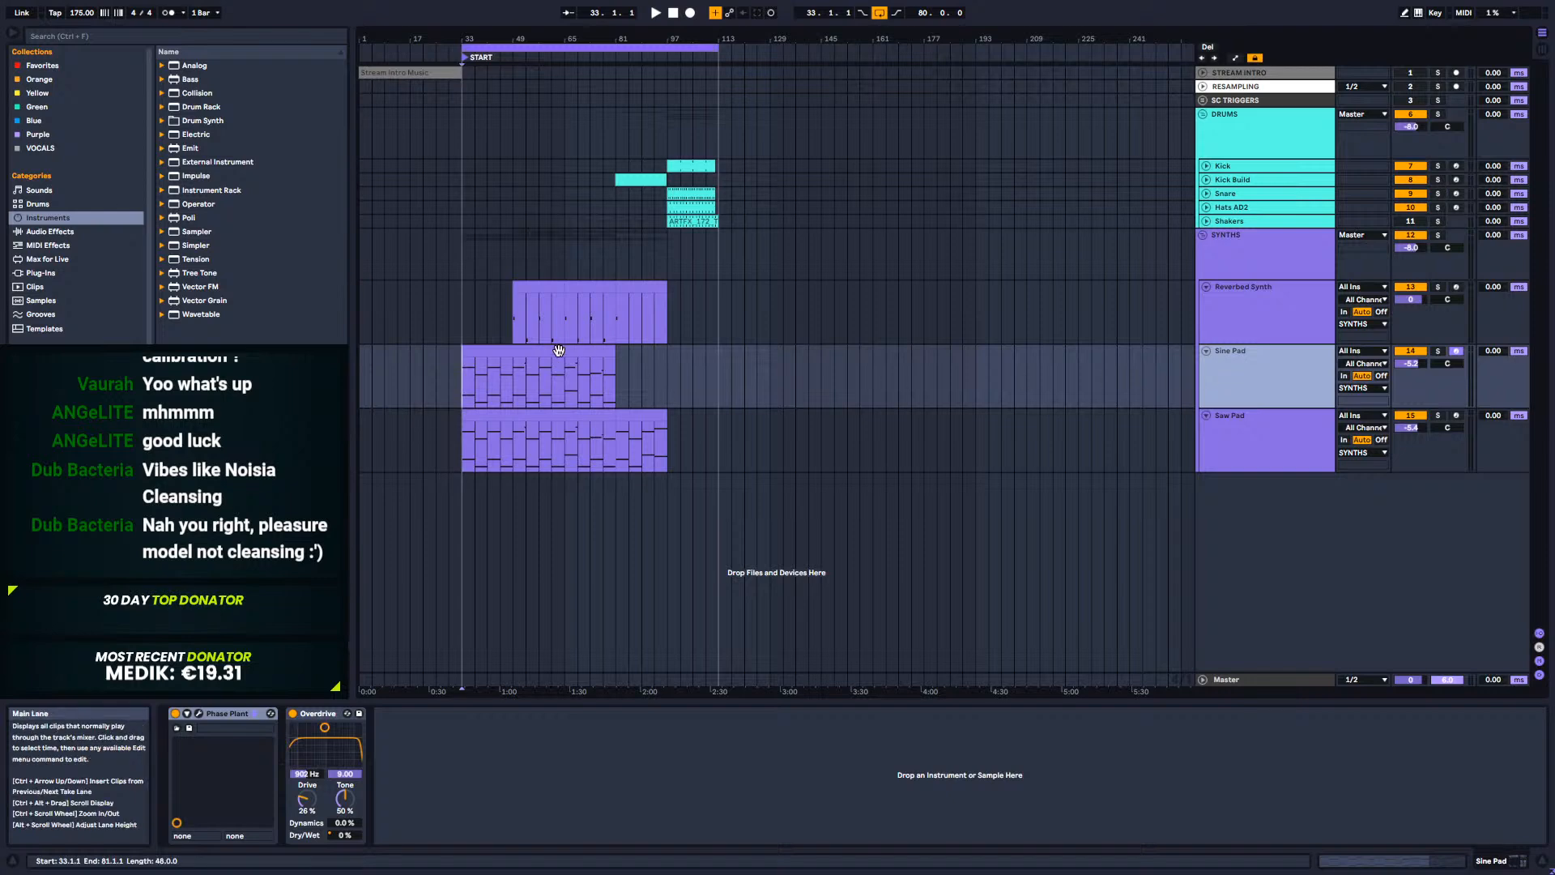
pyautogui.click(503, 356)
pyautogui.doubleClick(503, 356)
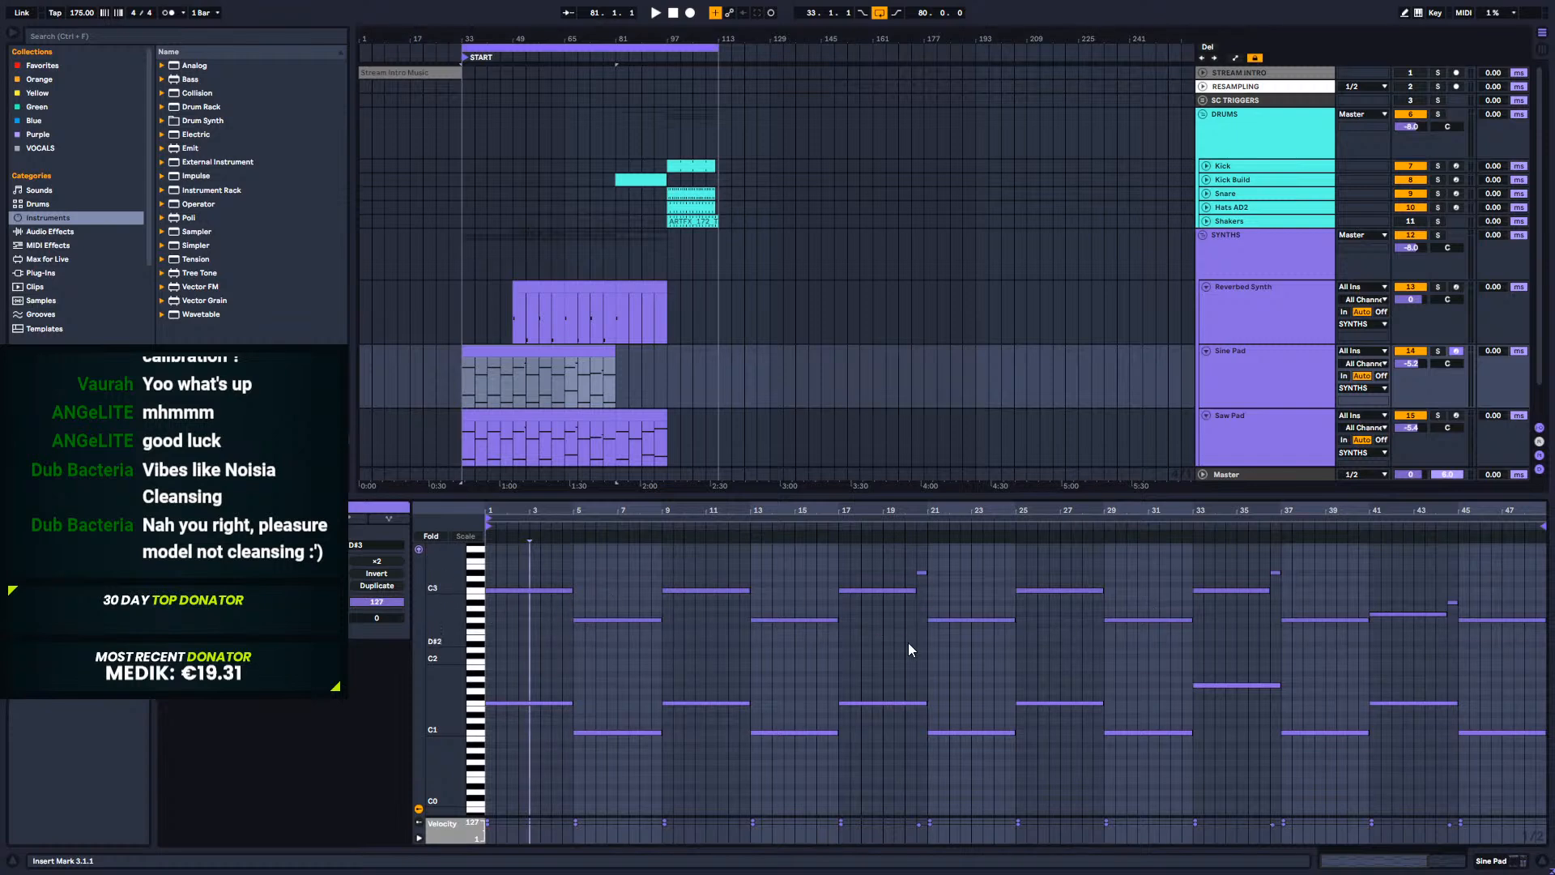
pyautogui.click(1486, 860)
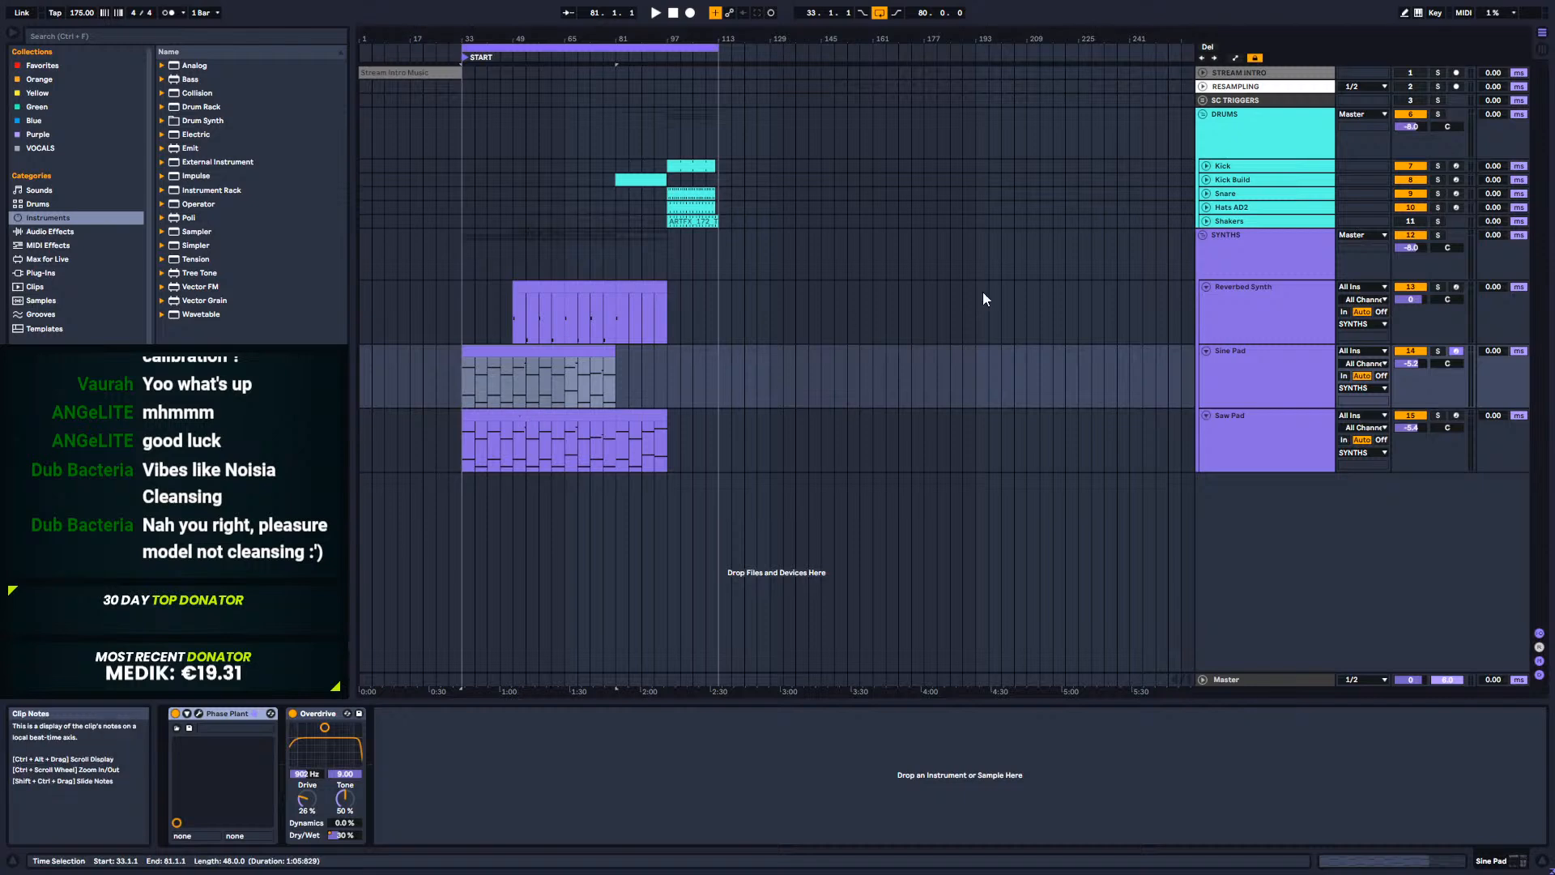
# Step: Solo the Saw Pad track and view its Phase Plant patch before closing the plug-in window
pyautogui.click(1247, 433)
pyautogui.click(1441, 415)
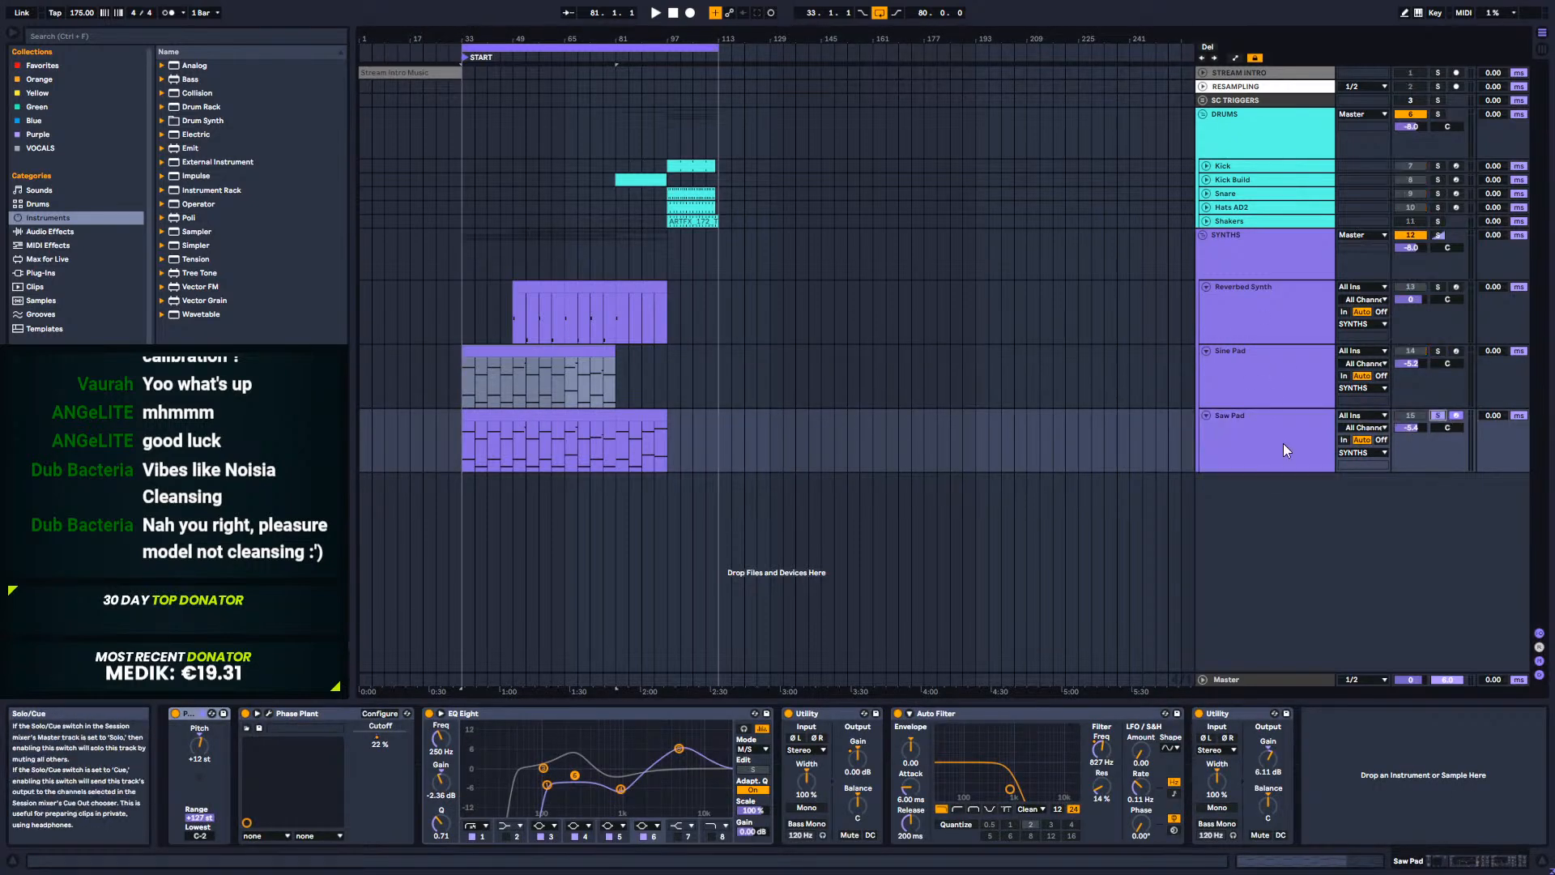
pyautogui.click(499, 439)
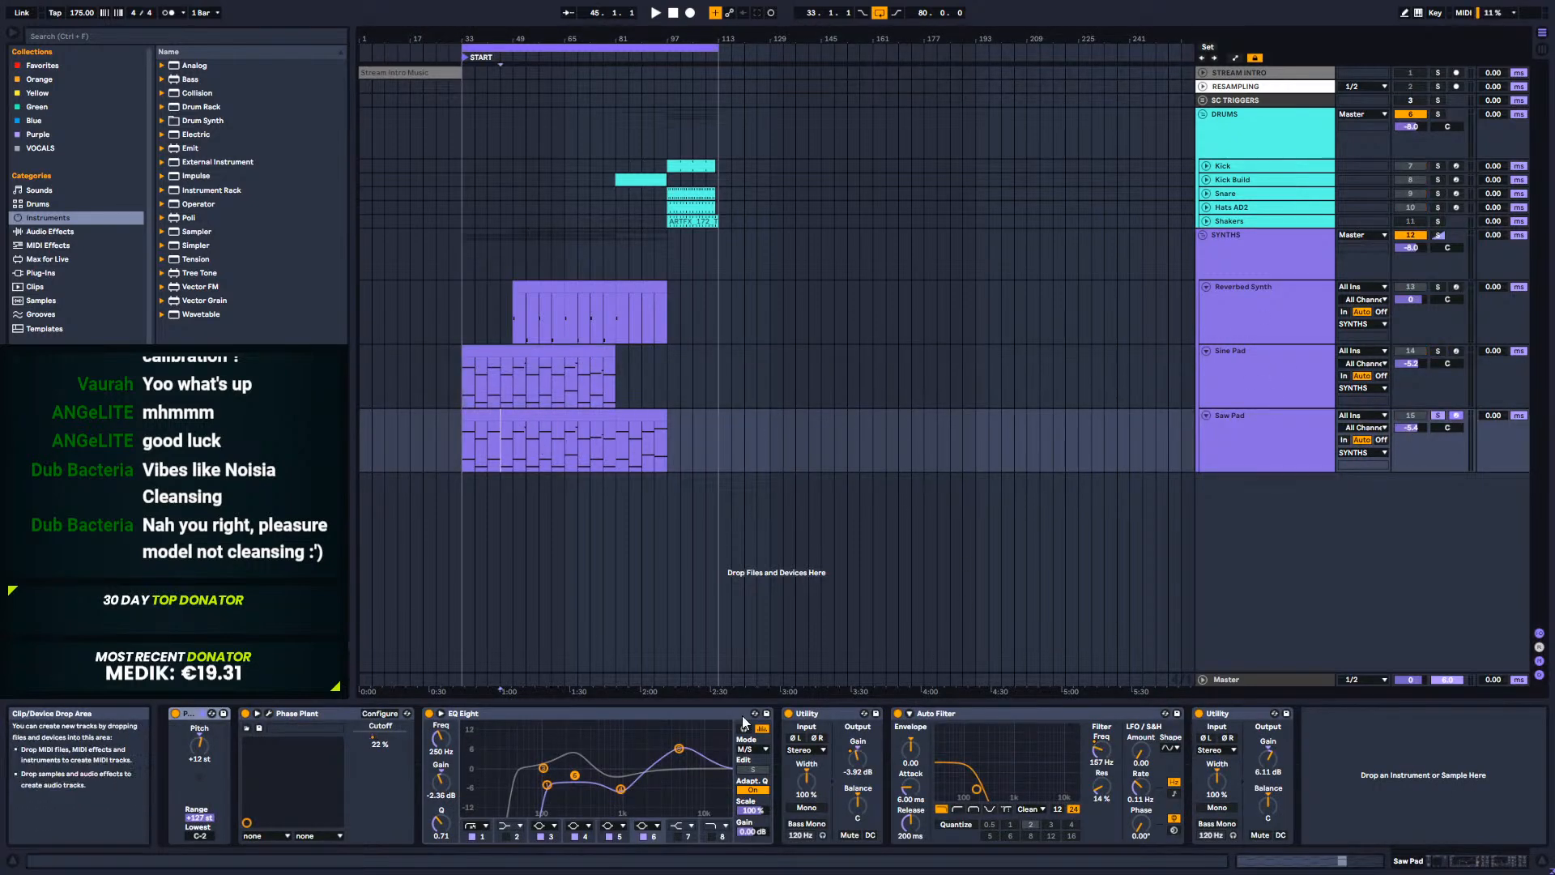
pyautogui.click(269, 713)
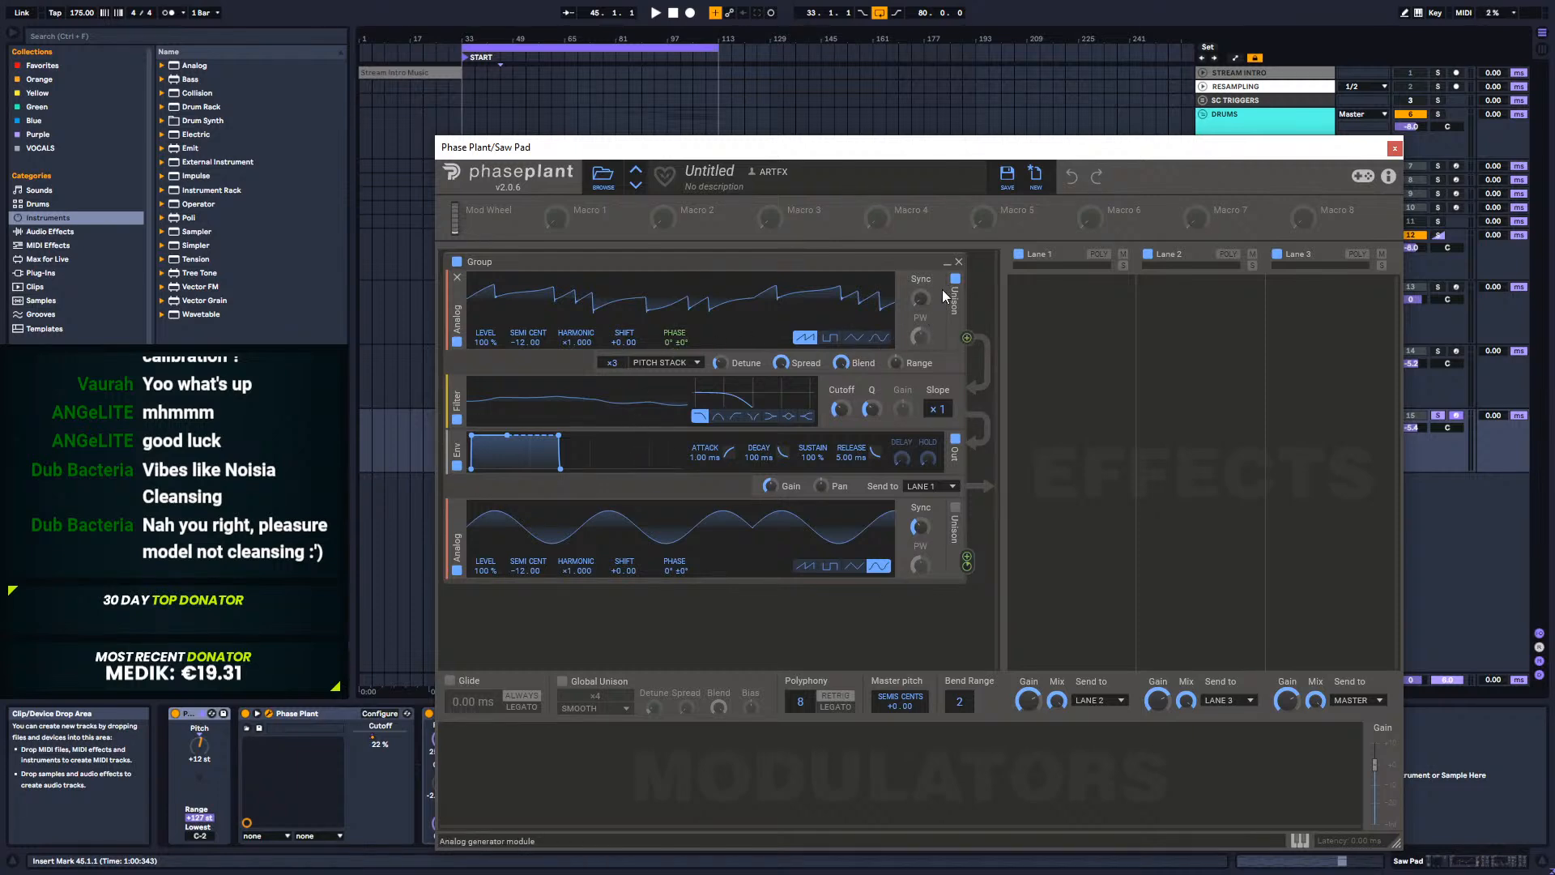
pyautogui.click(1395, 149)
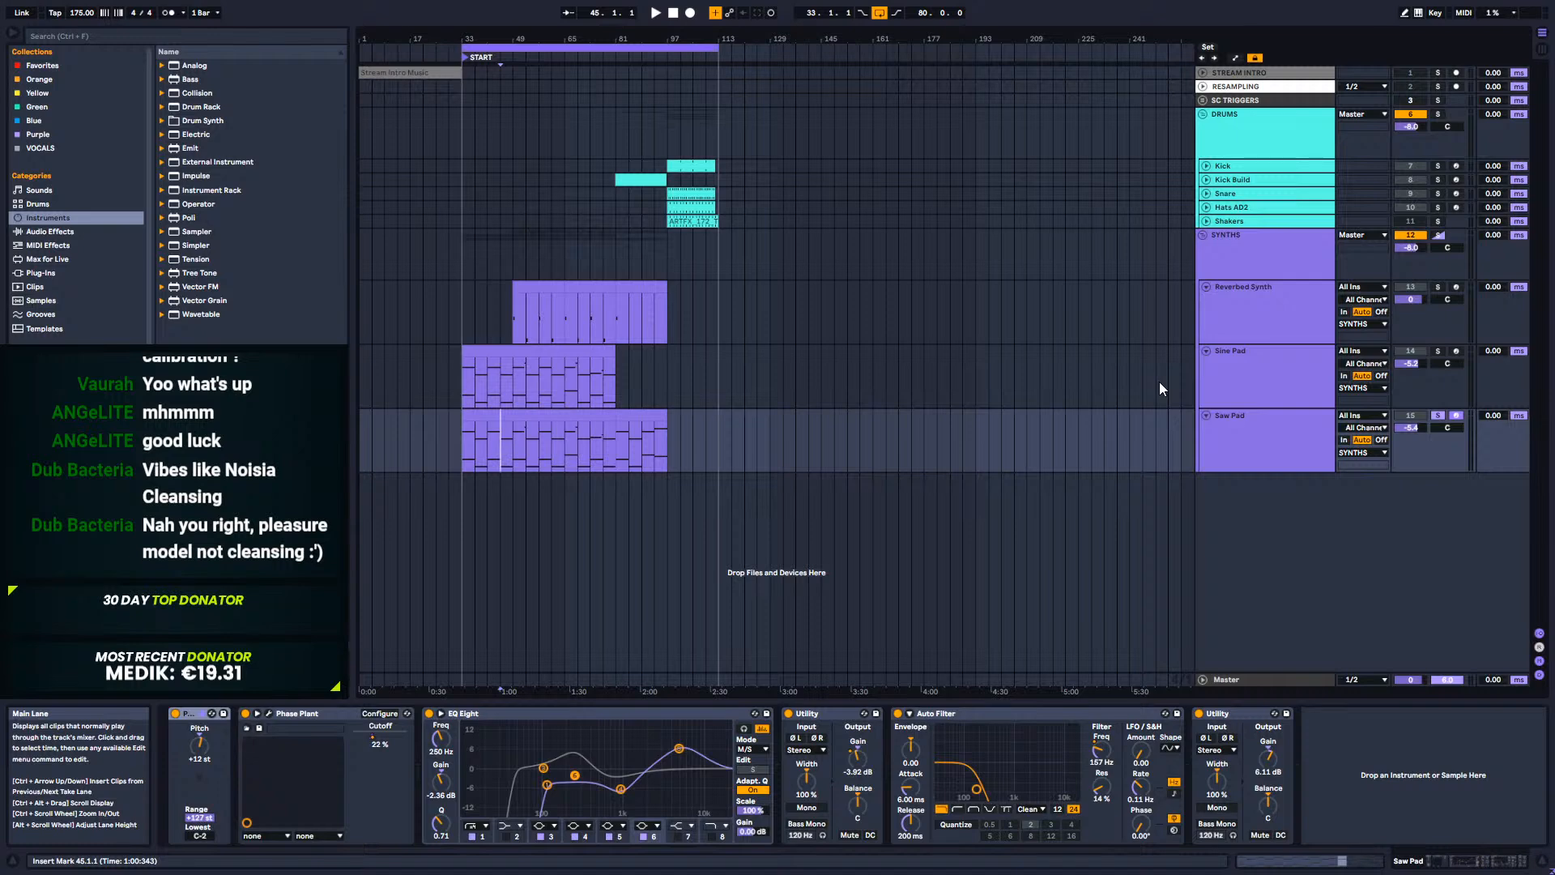
# Step: Add Sine Pad to the soloed Saw Pad and play both tracks together from bar 33
pyautogui.click(1281, 364)
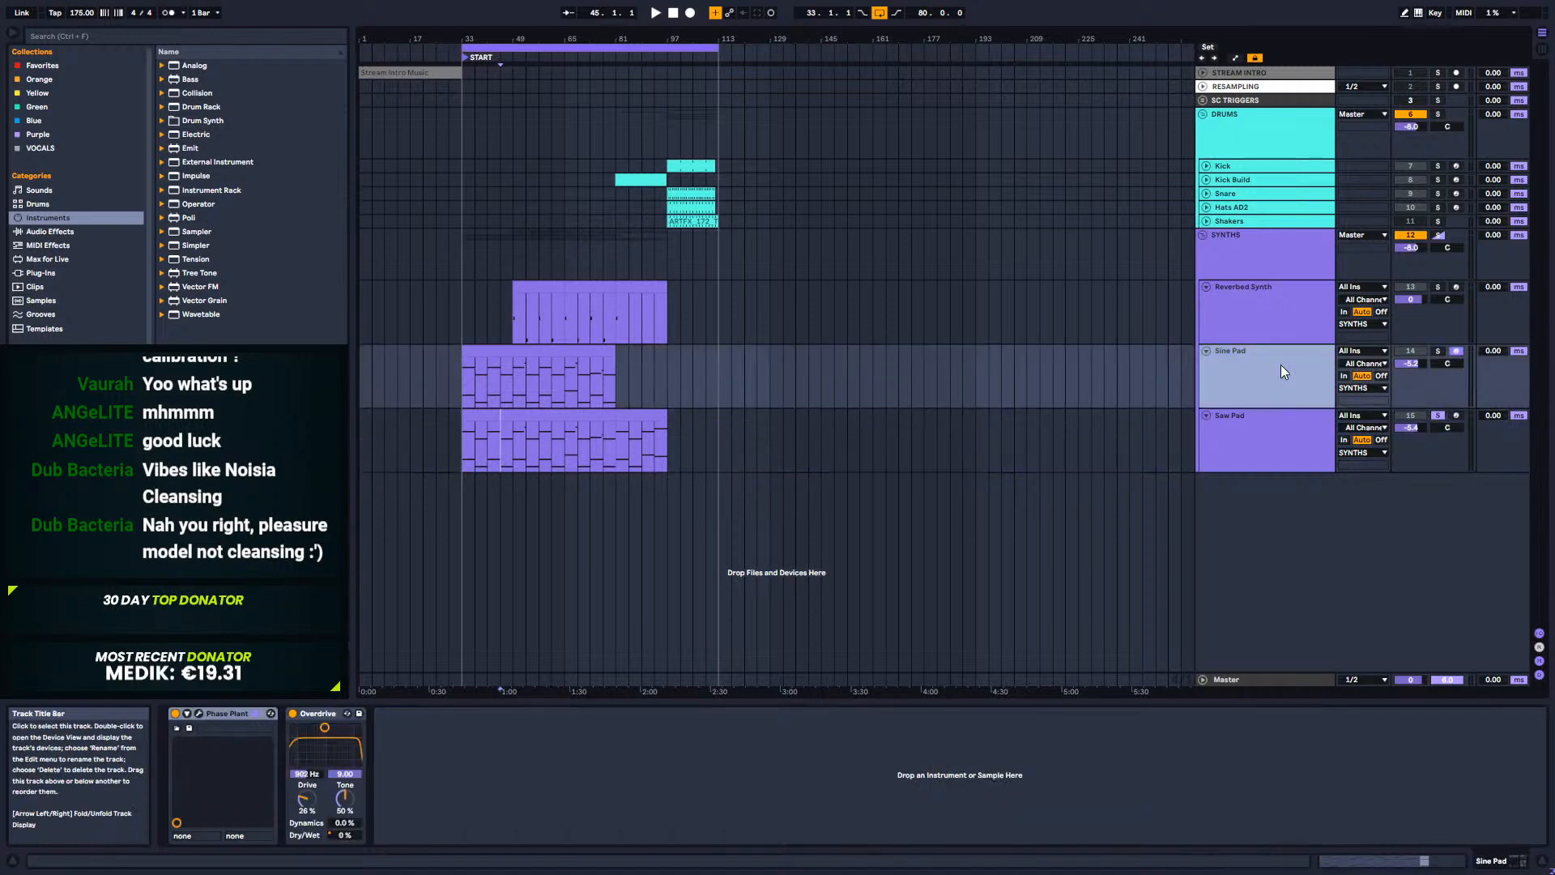
pyautogui.click(1320, 413)
pyautogui.keyDown('ctrl'); pyautogui.click(1439, 352); pyautogui.keyUp('ctrl')
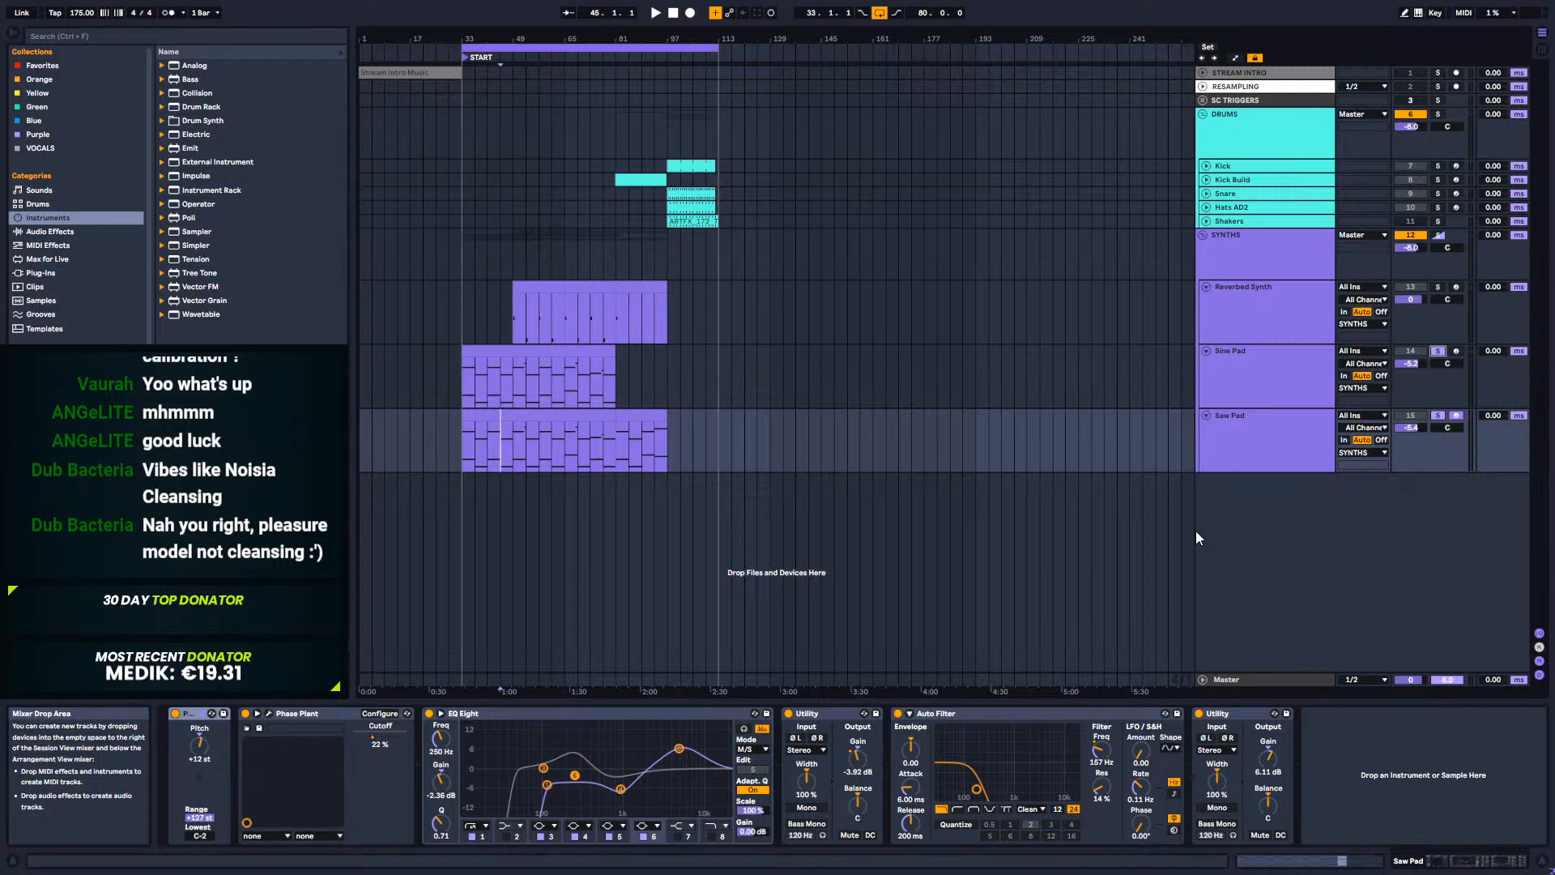
pyautogui.click(513, 396)
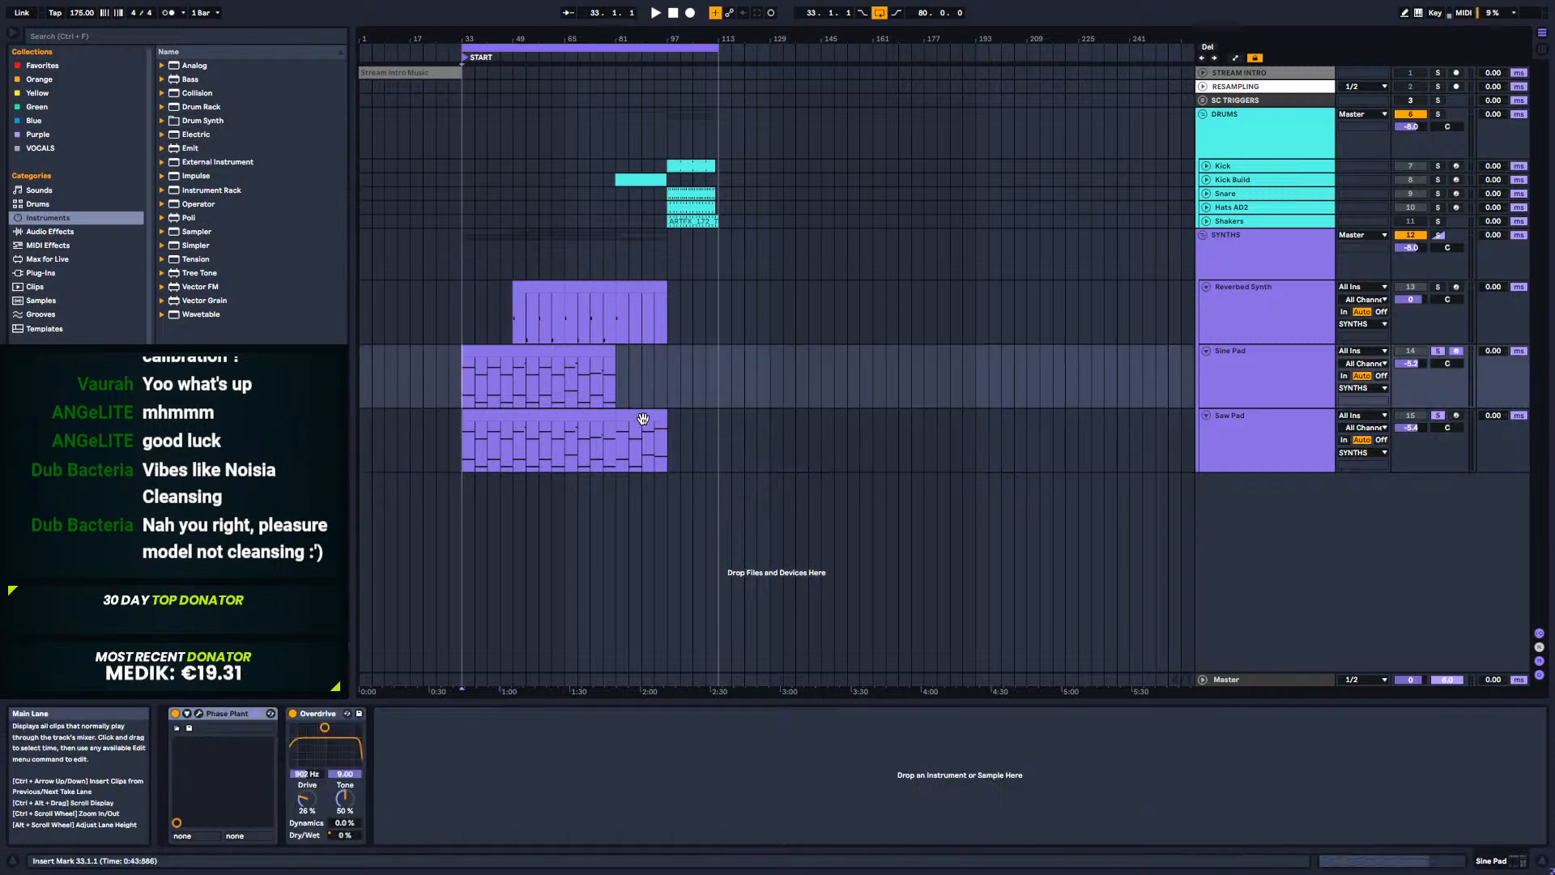
pyautogui.press('space')
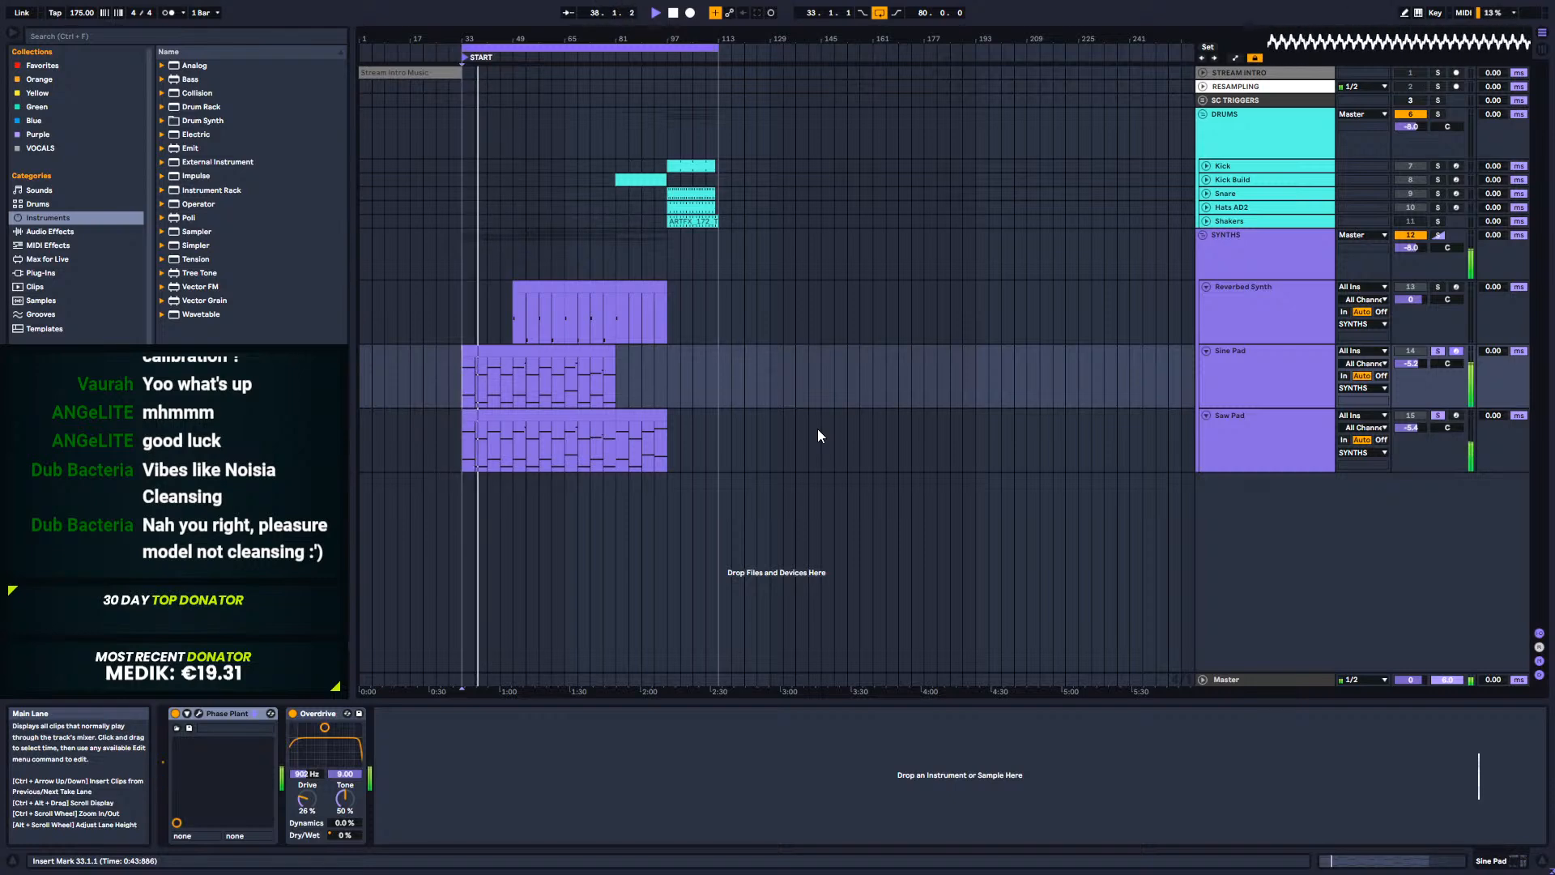
# Step: Show the automation lanes and compare the sound with Sine Pad's solo off and on before stopping playback
pyautogui.click(1250, 450)
pyautogui.press('a')
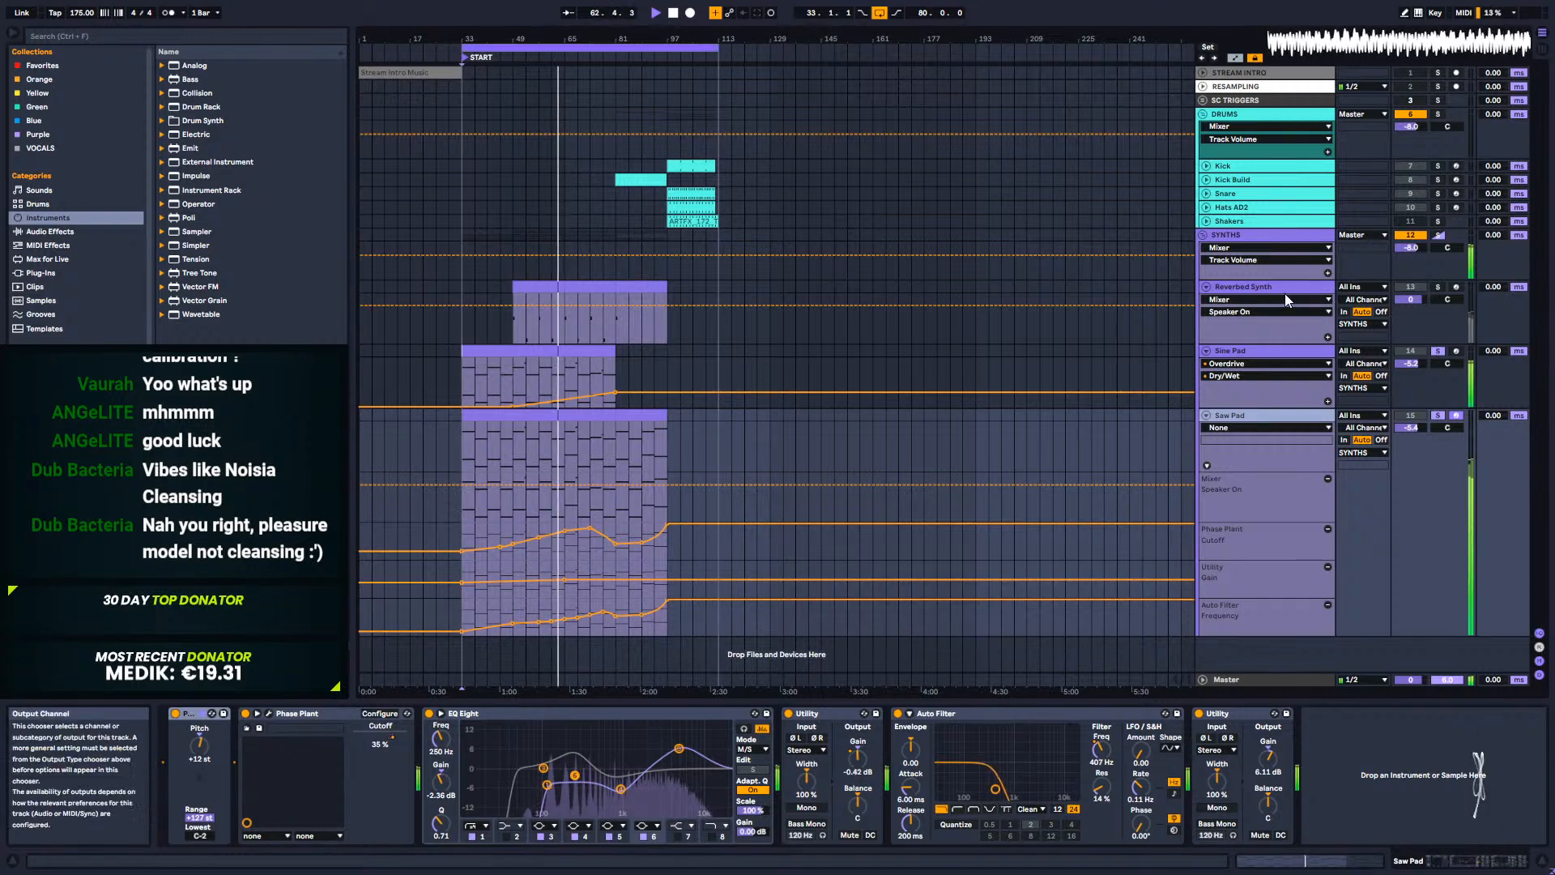
pyautogui.click(1437, 352)
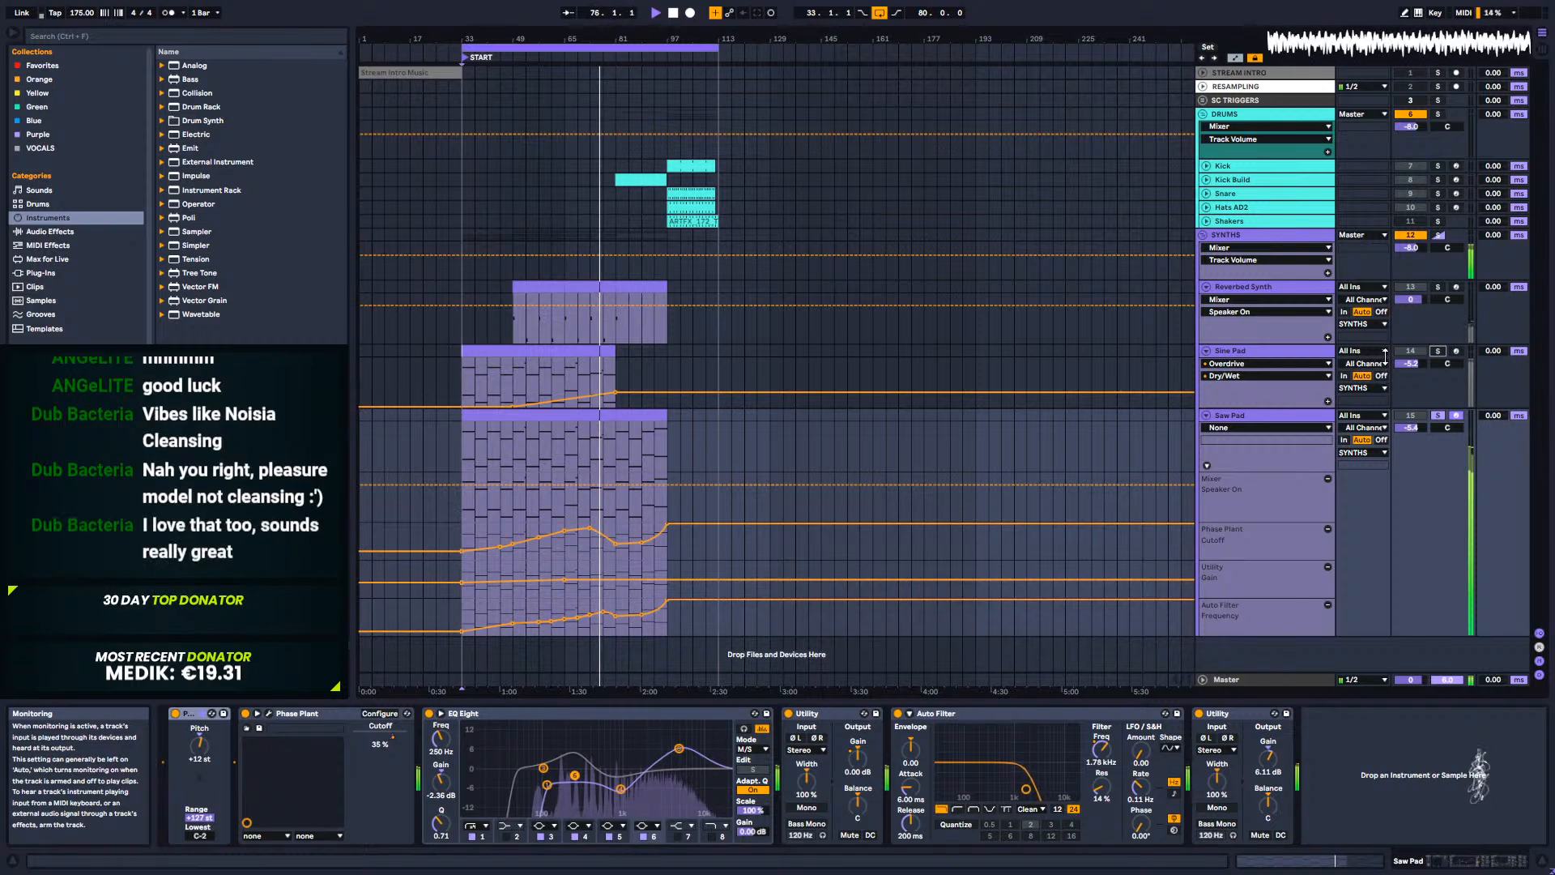
pyautogui.keyDown('ctrl'); pyautogui.click(1439, 351); pyautogui.keyUp('ctrl')
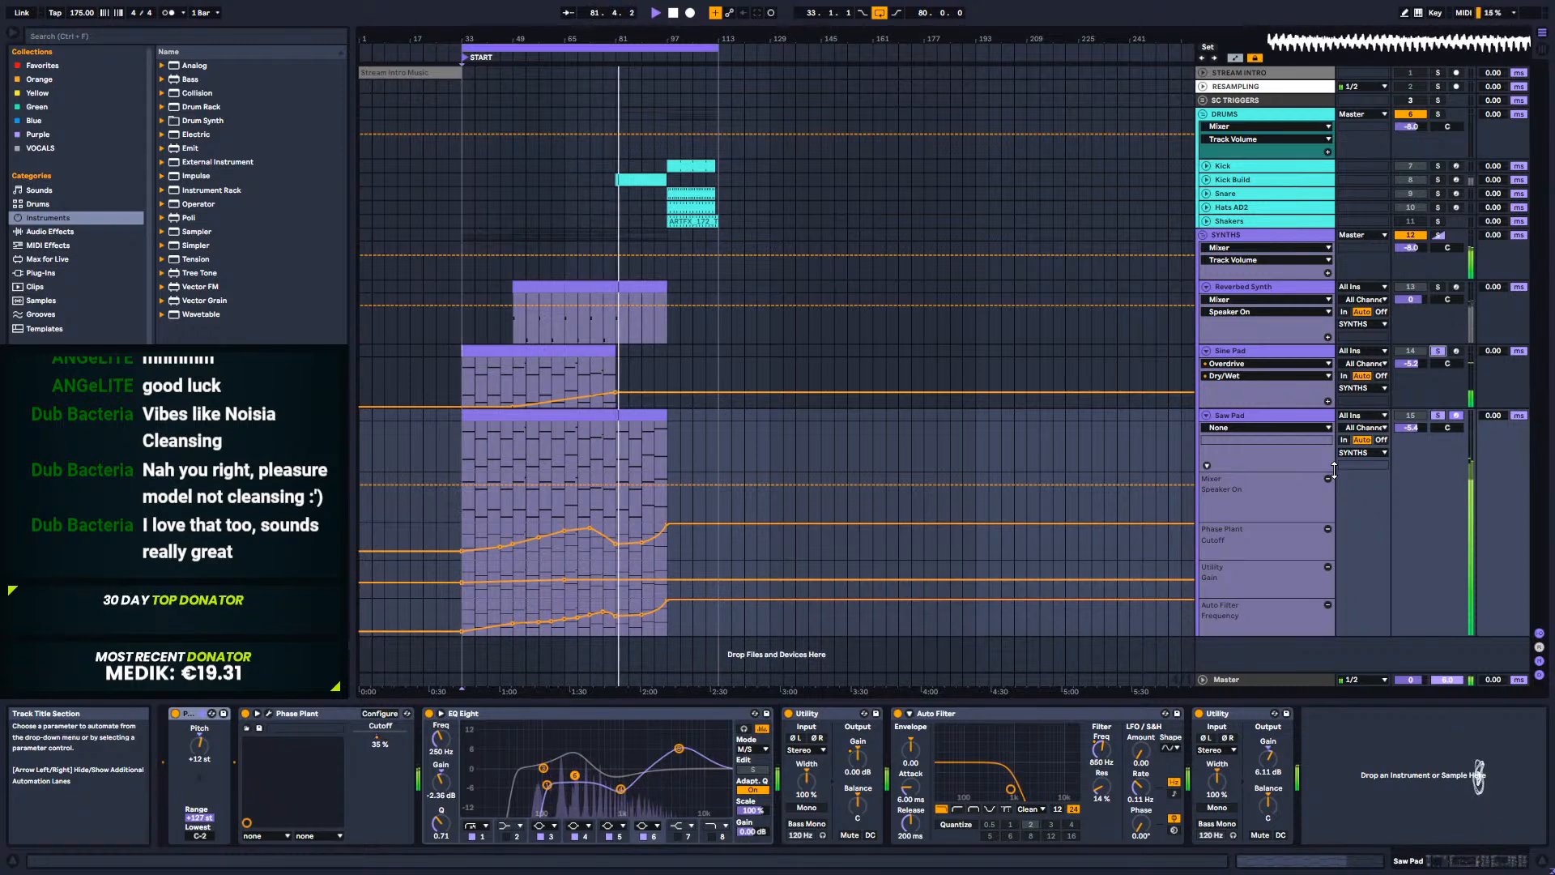
pyautogui.press('space')
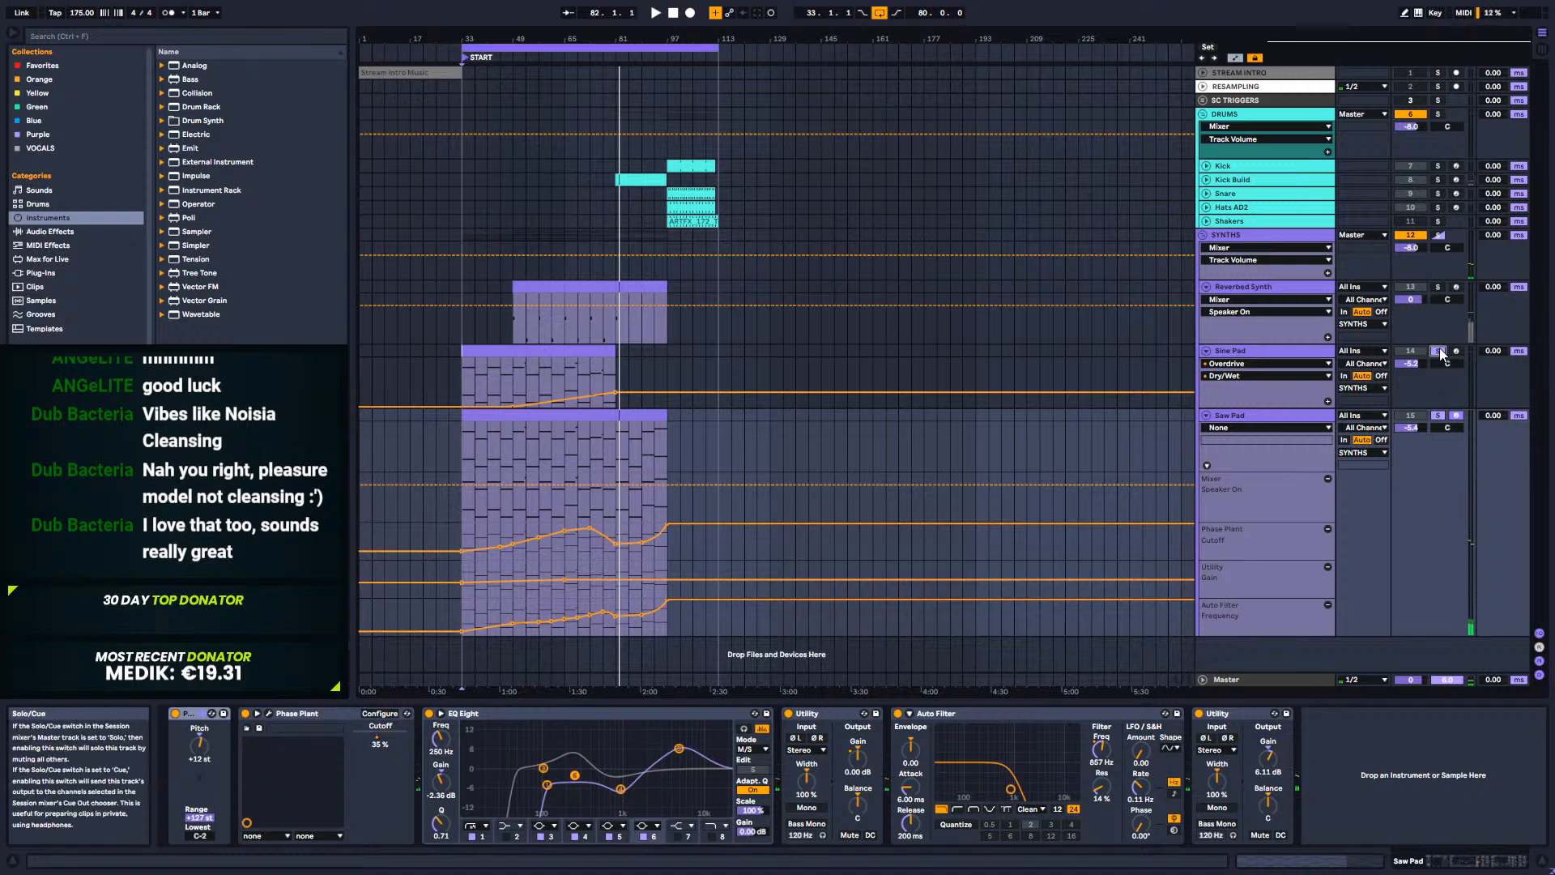
# Step: Unsolo both pads, place the insert marker at bar 33, and open the Reverbed Synth clip's MIDI notes
pyautogui.click(463, 372)
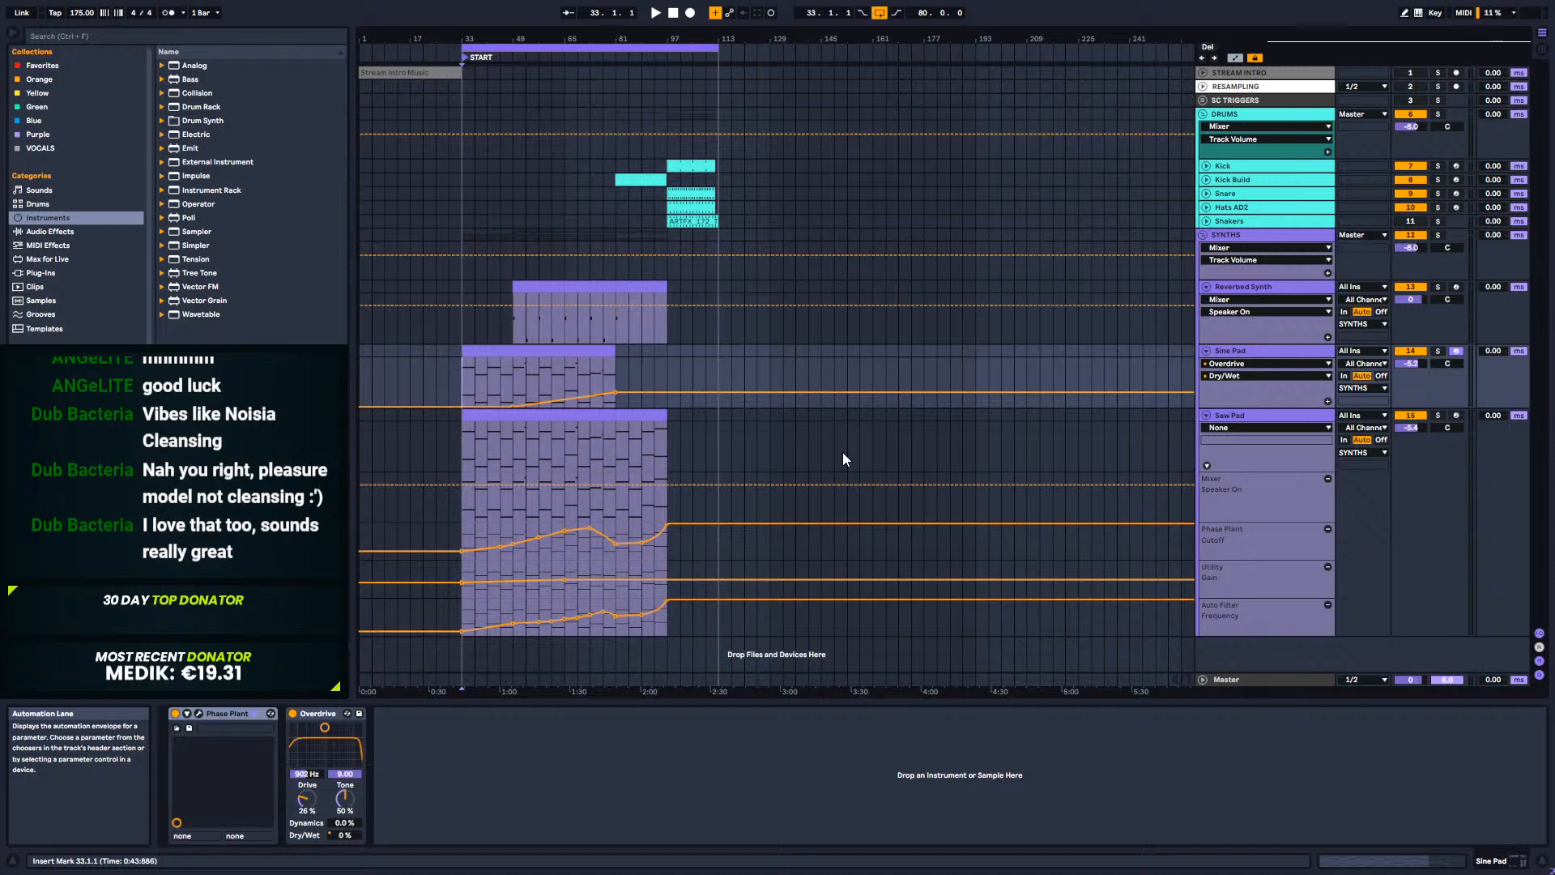
pyautogui.click(1275, 284)
pyautogui.doubleClick(535, 288)
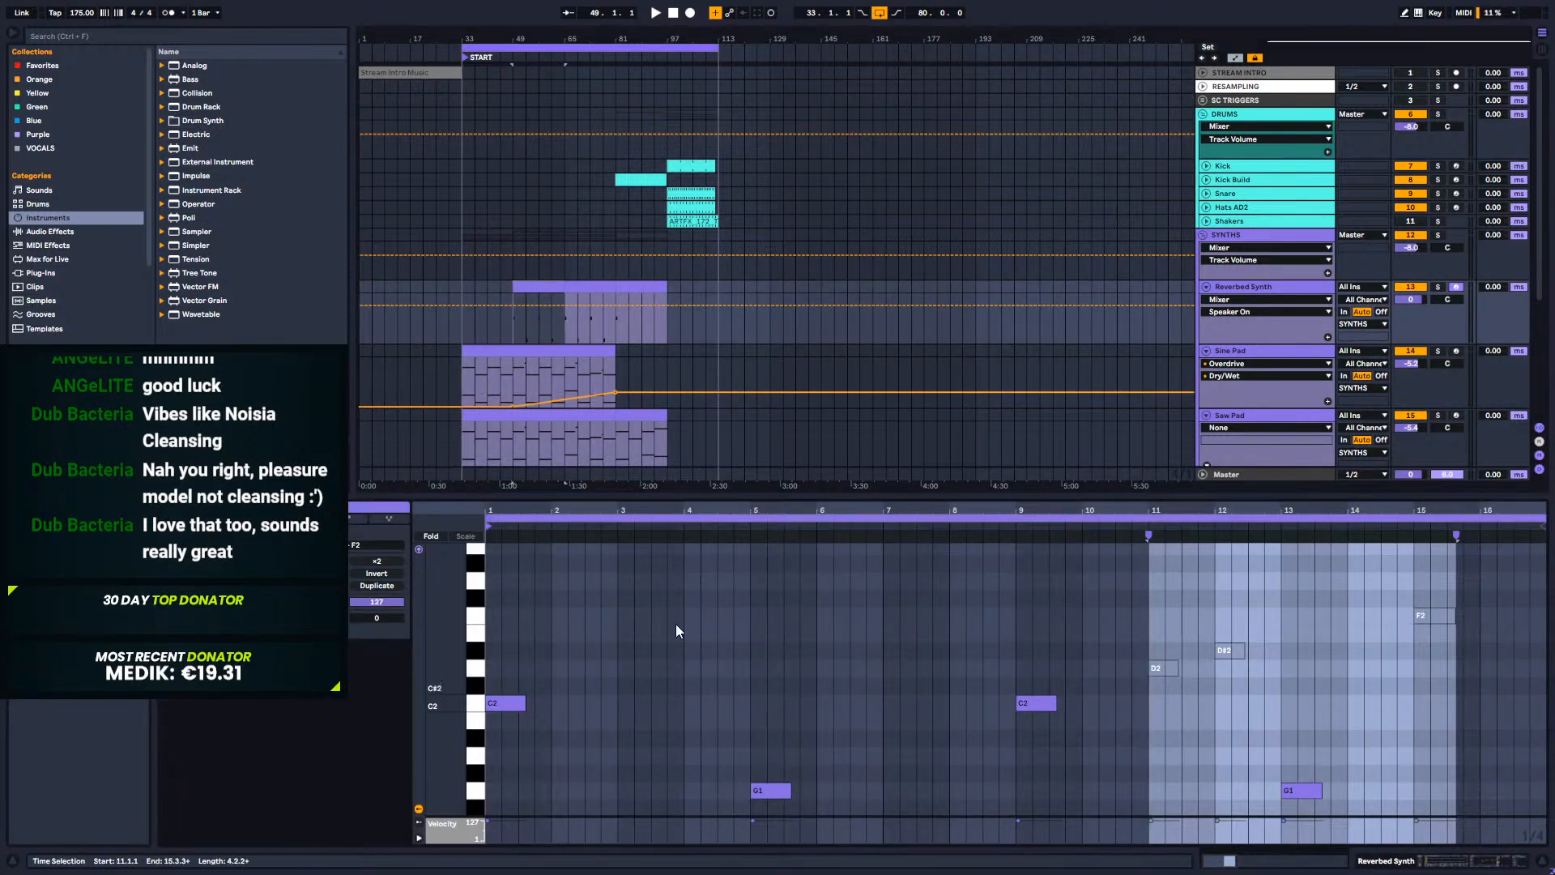
pyautogui.scroll(-4, 711, 641)
pyautogui.scroll(2, 711, 649)
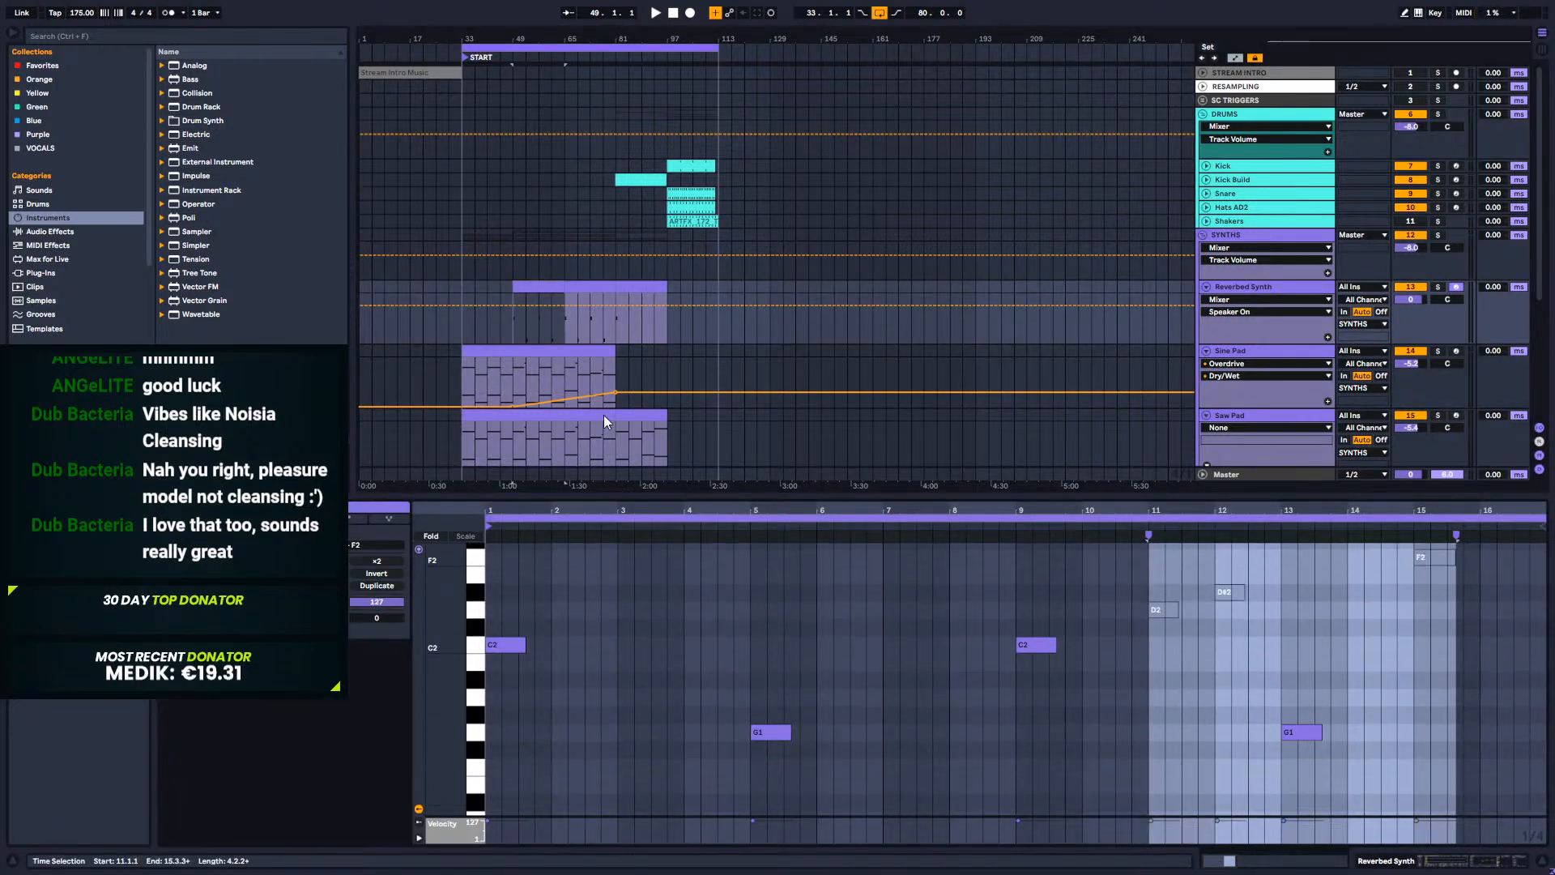
# Step: Hide the automation lanes and briefly play the arrangement from bar 49
pyautogui.click(521, 286)
pyautogui.press('a')
pyautogui.click(508, 340)
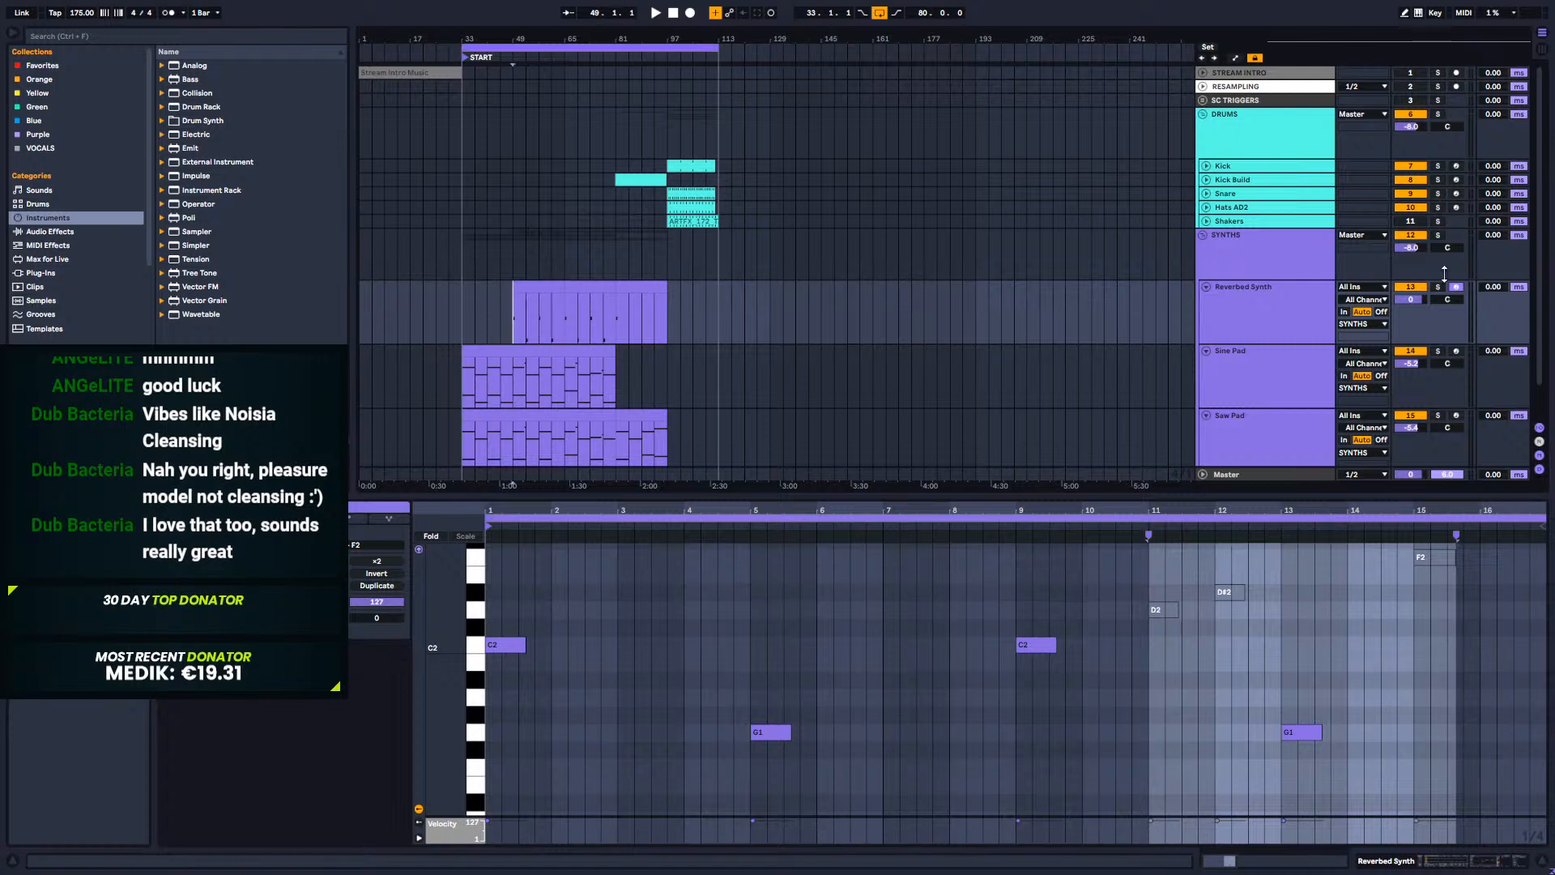
pyautogui.press('space')
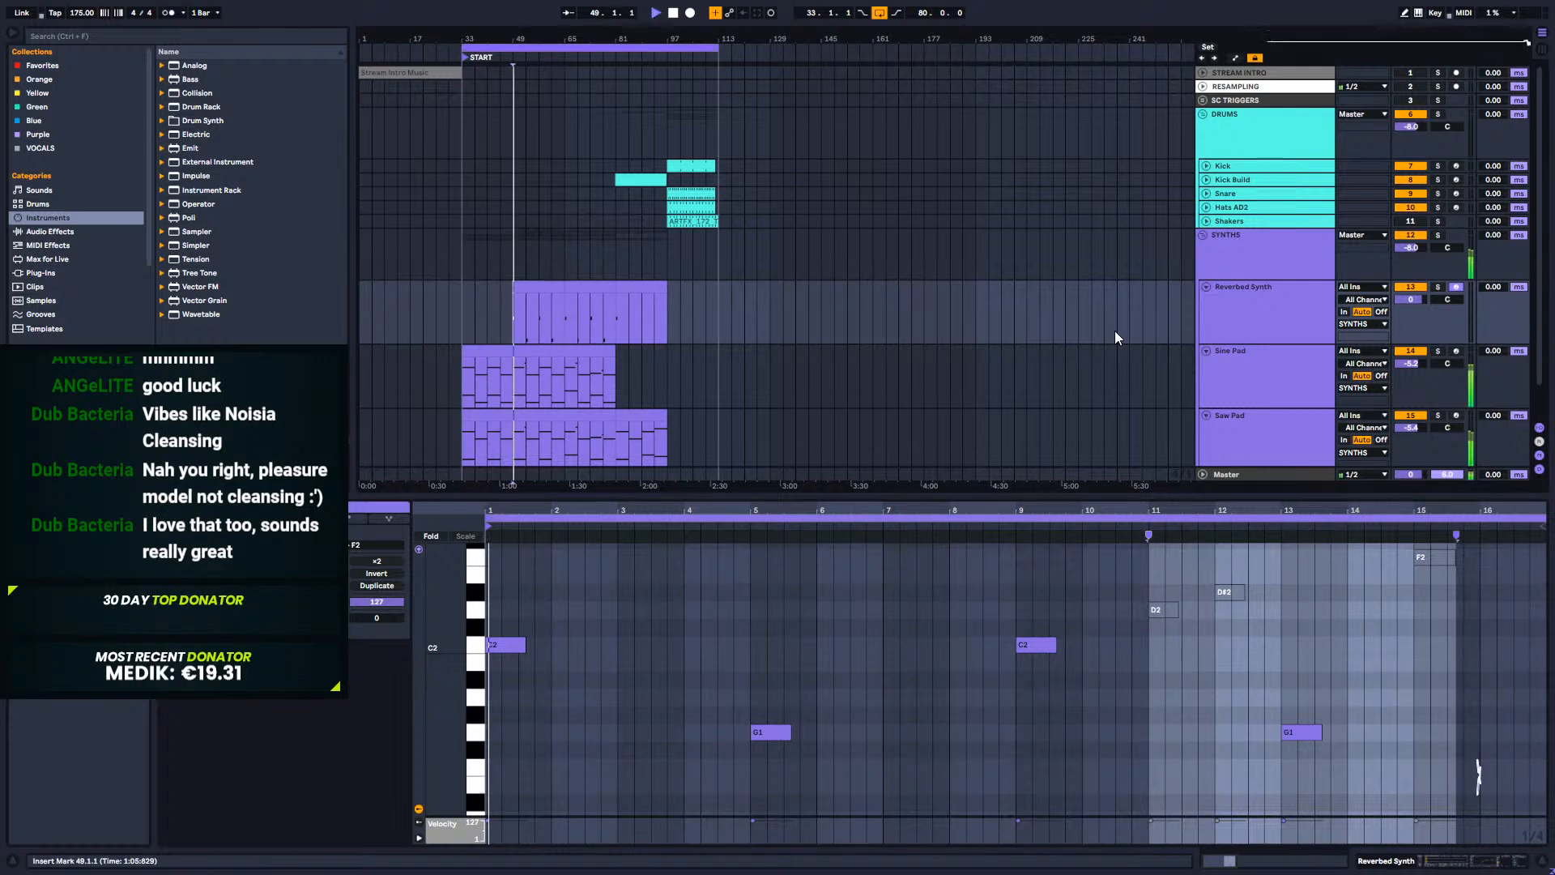
pyautogui.press('space')
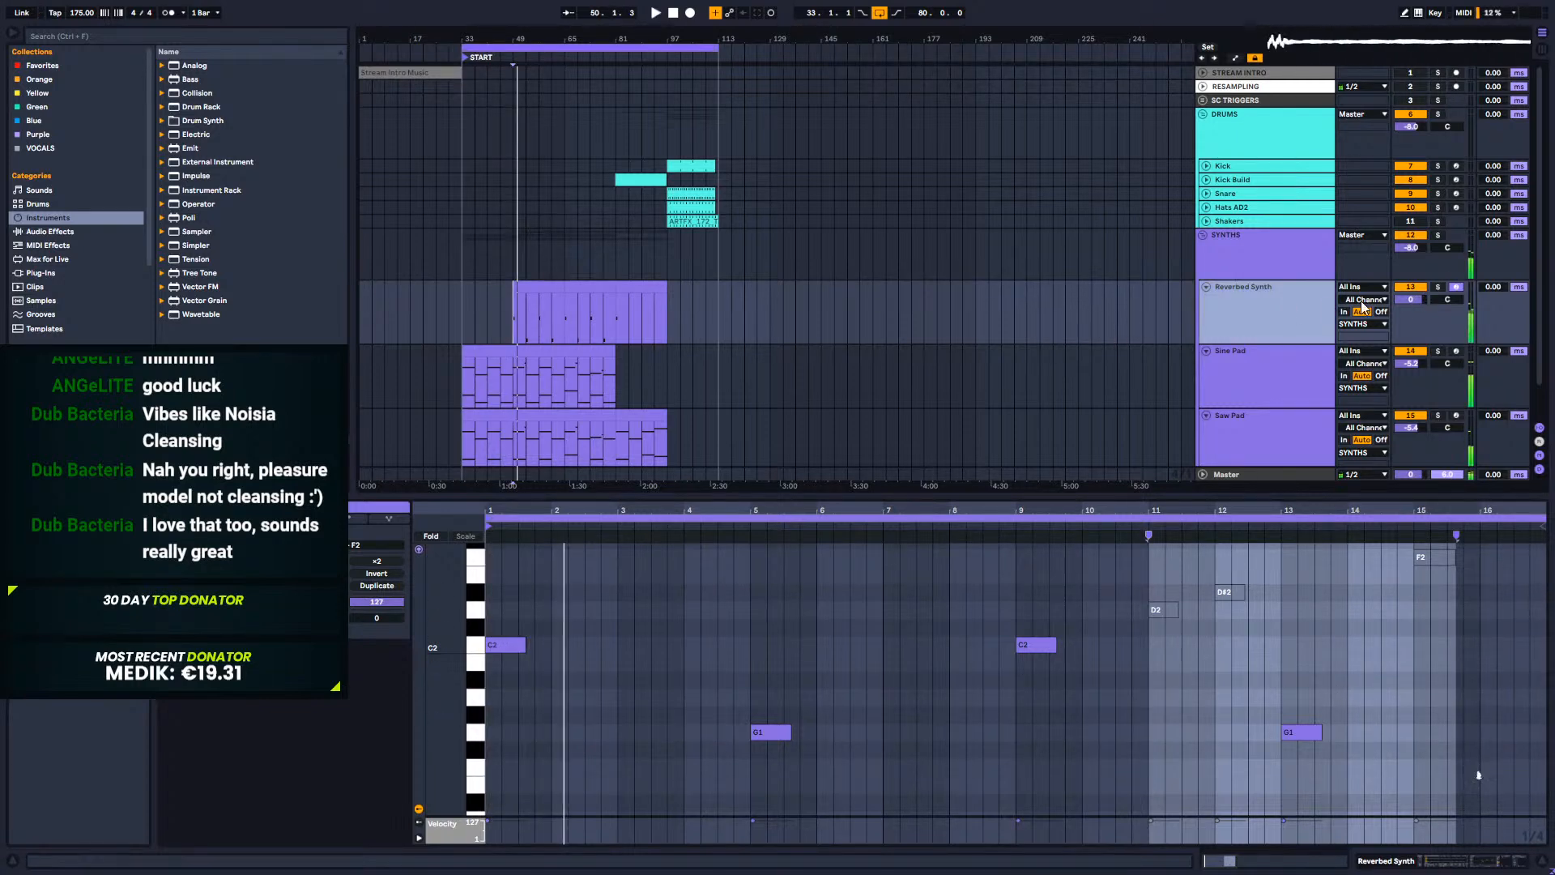
pyautogui.click(1425, 863)
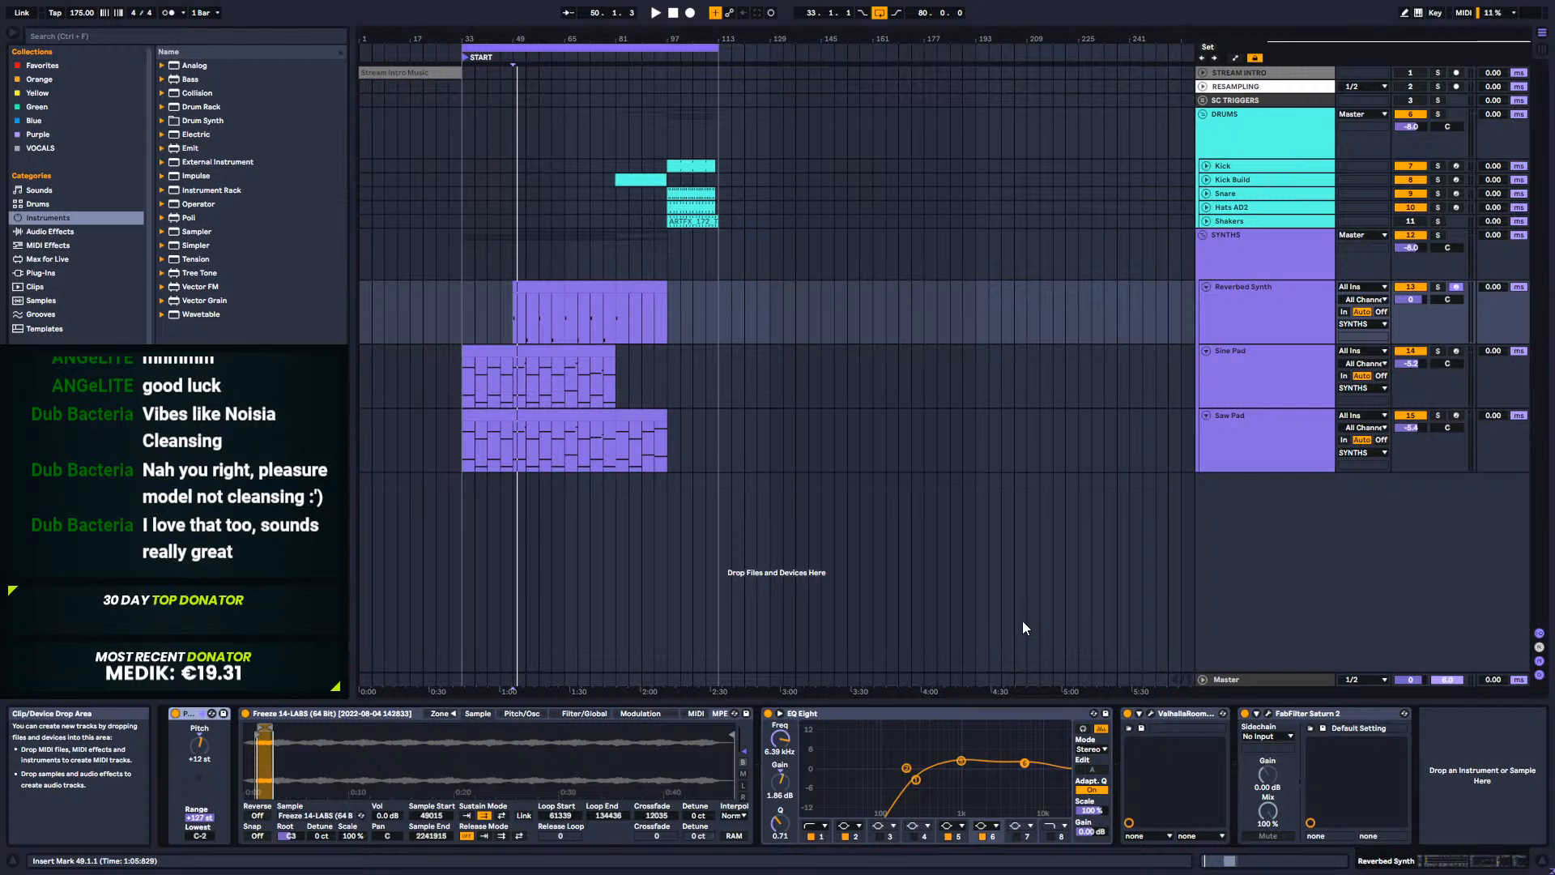
pyautogui.rightClick(357, 750)
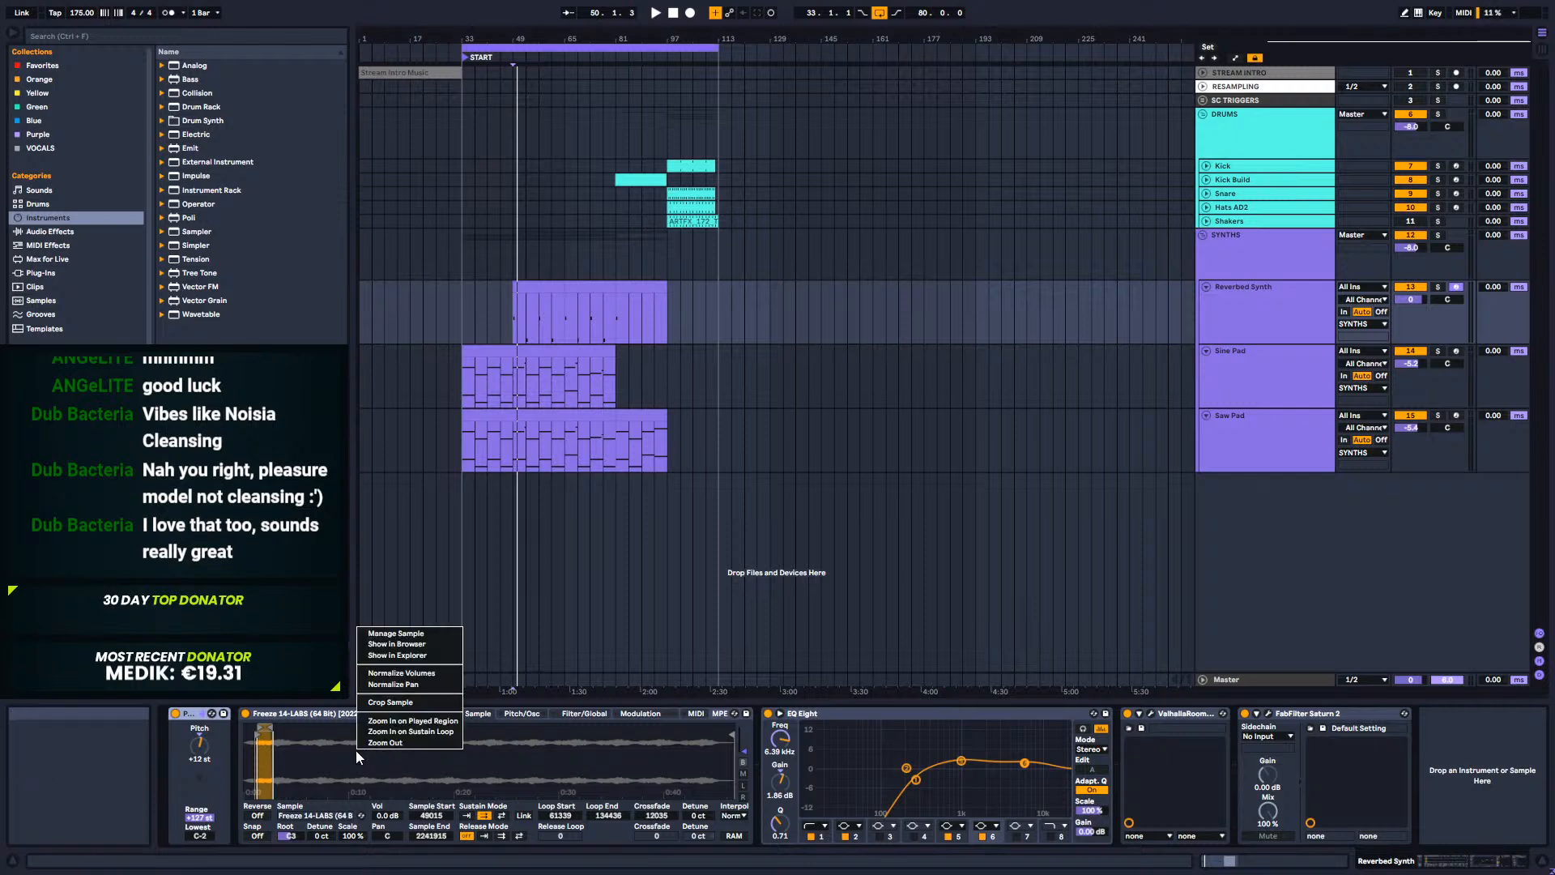
pyautogui.click(408, 644)
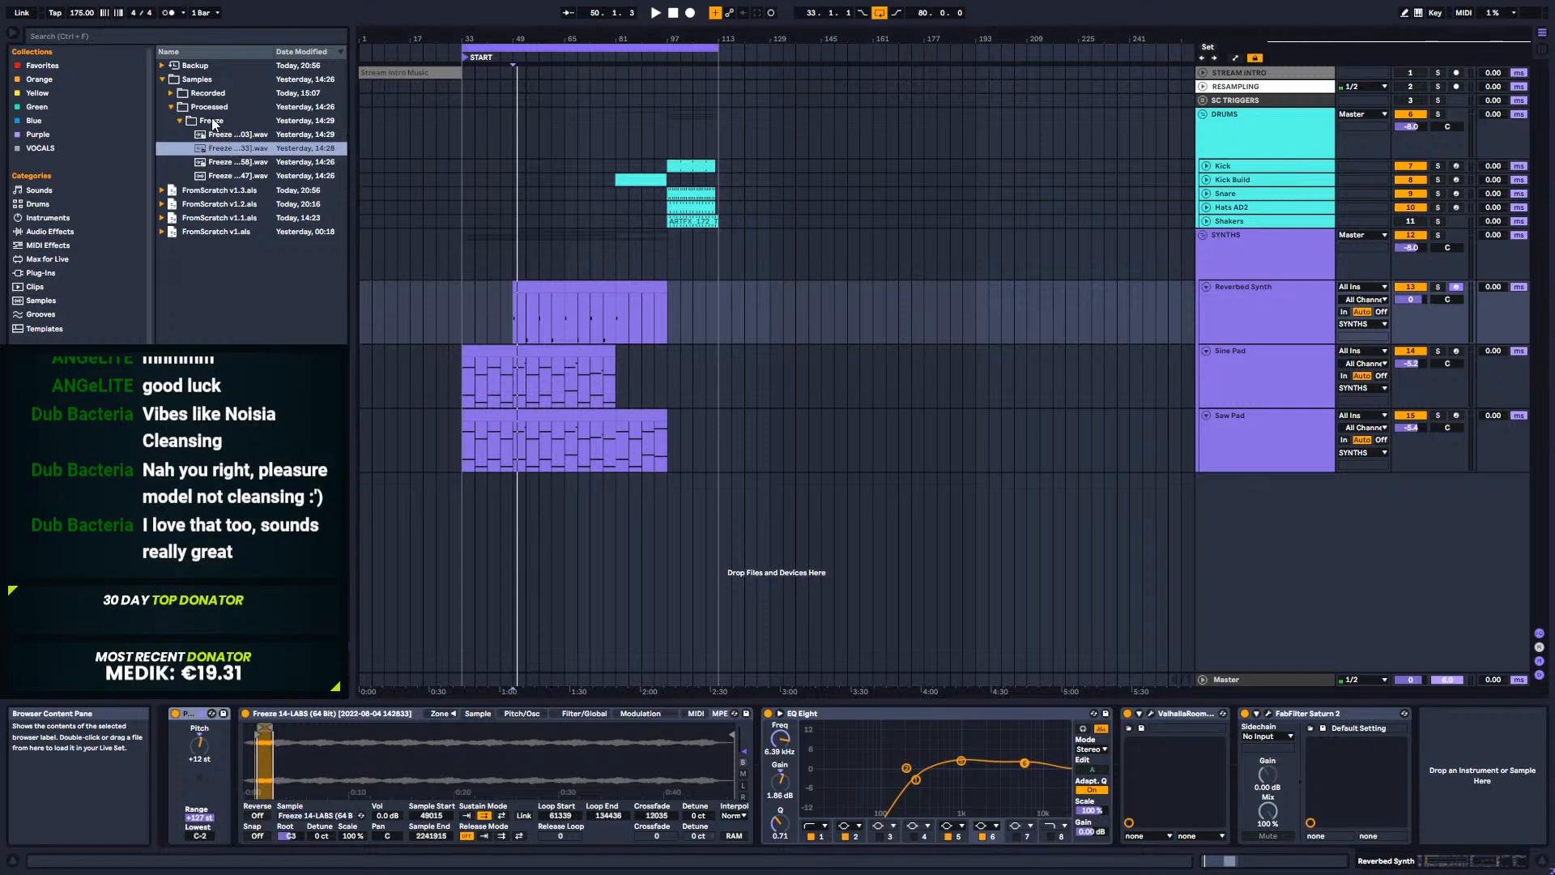
pyautogui.click(215, 124)
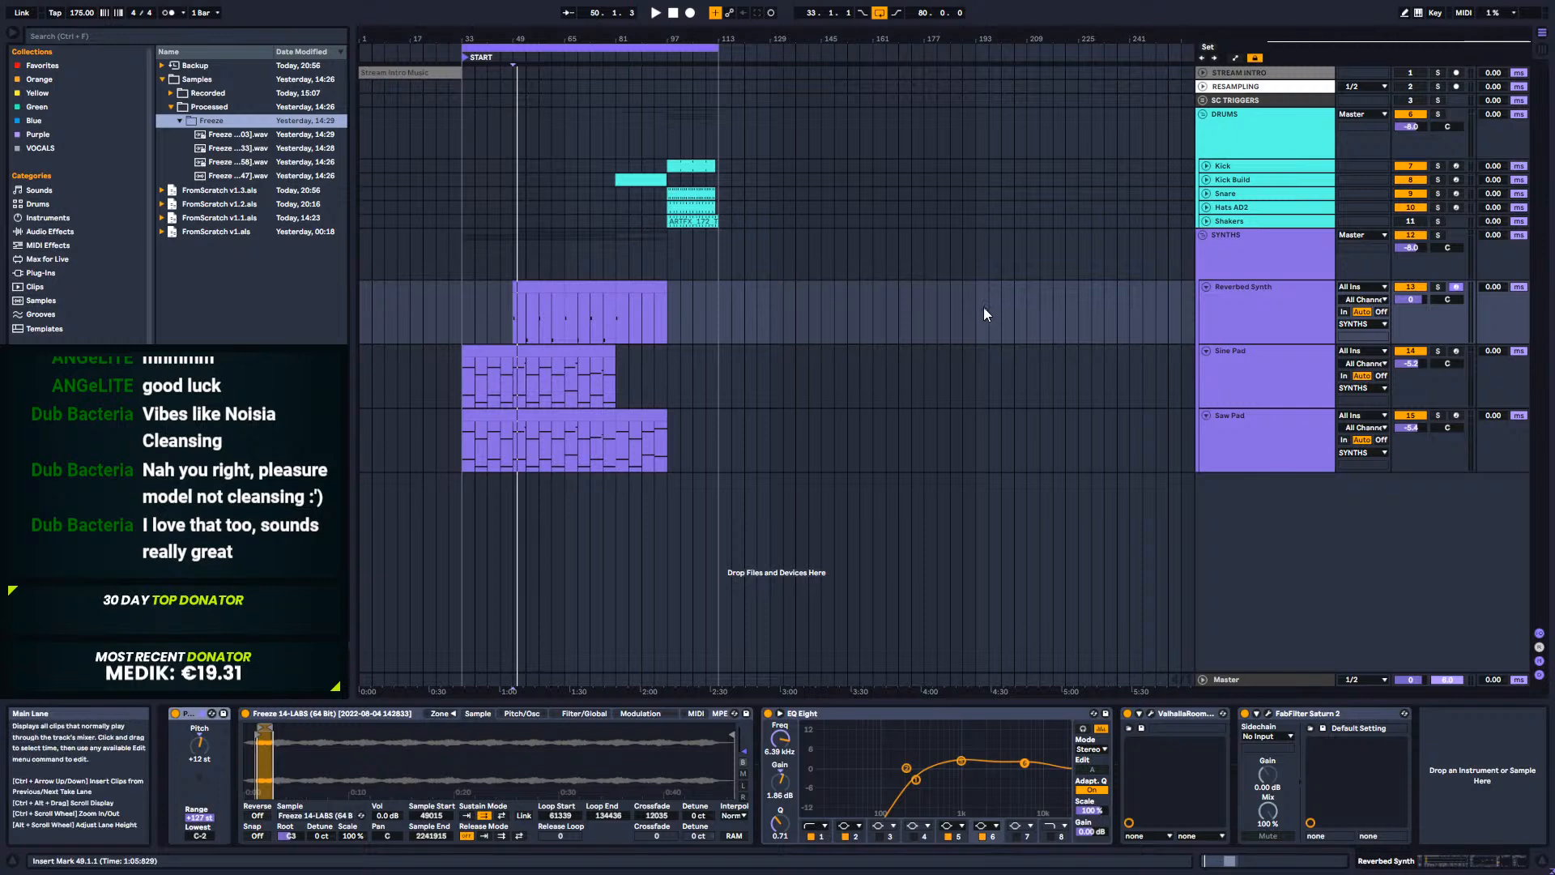
# Step: Play the arrangement from bar 45 and display the Saw Pad track's device chain during playback
pyautogui.click(501, 297)
pyautogui.press('space')
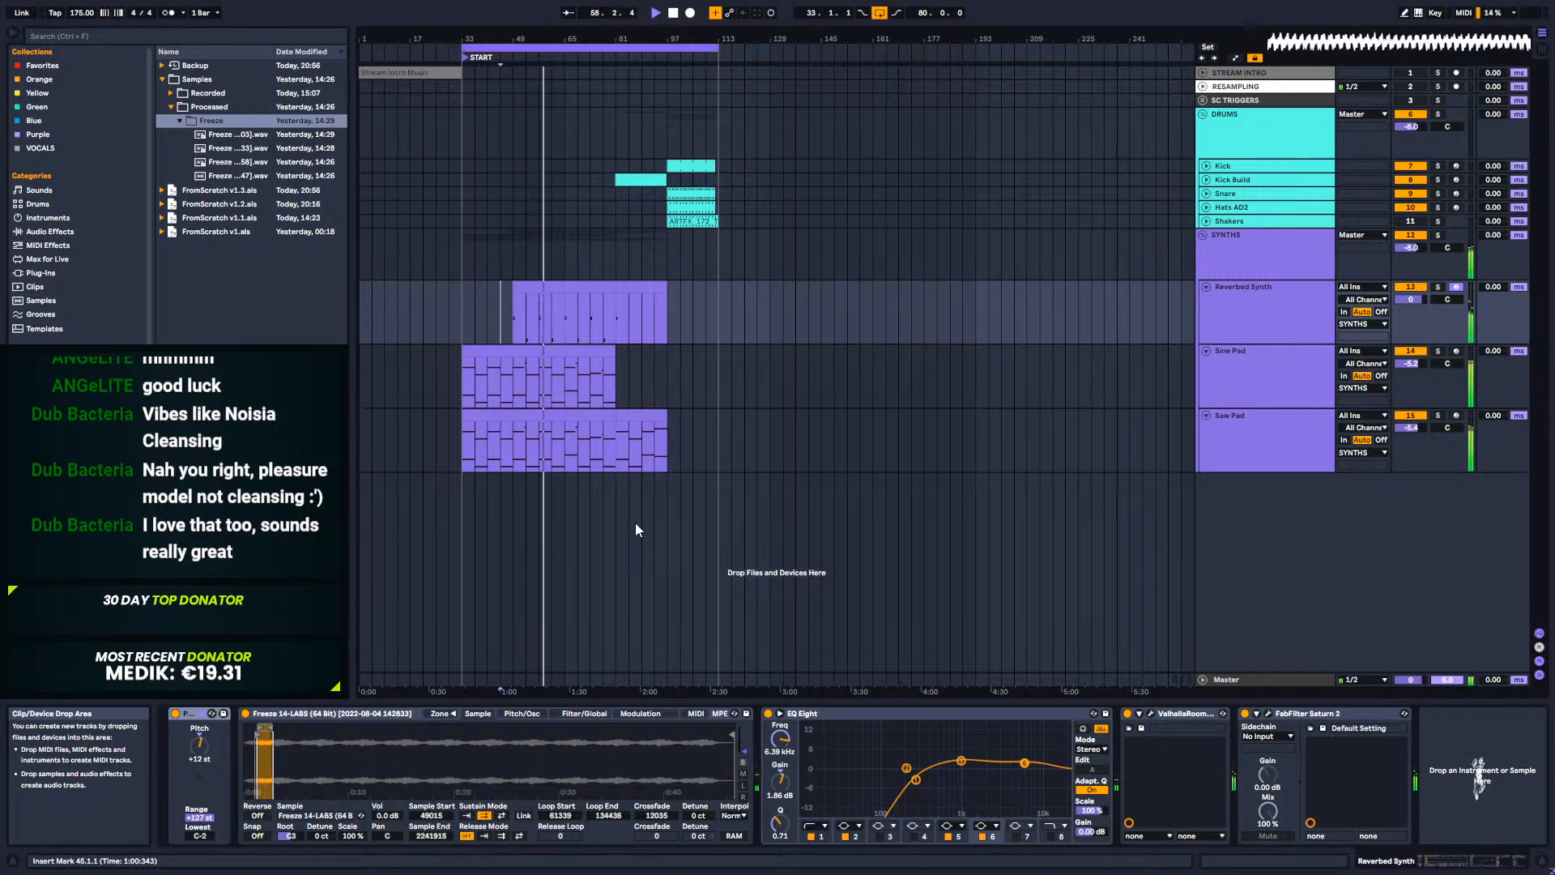
pyautogui.click(1346, 427)
pyautogui.click(1255, 419)
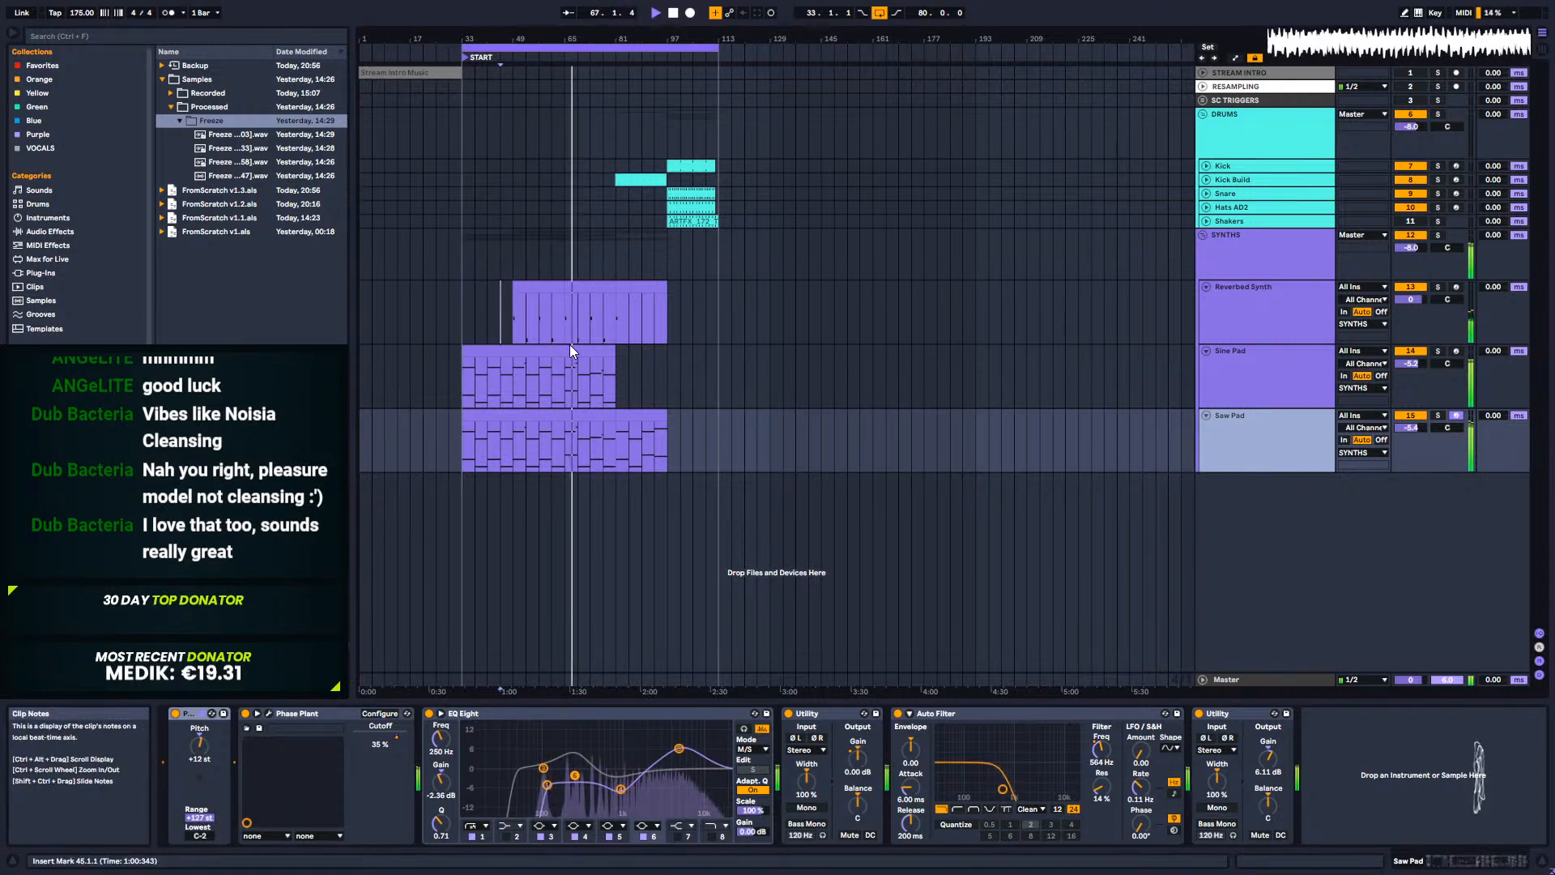
# Step: Stop playback and examine the Sine Pad clip's MIDI notes, selecting the low note at clip bars 5 to 9
pyautogui.click(565, 387)
pyautogui.press('space')
pyautogui.doubleClick(565, 387)
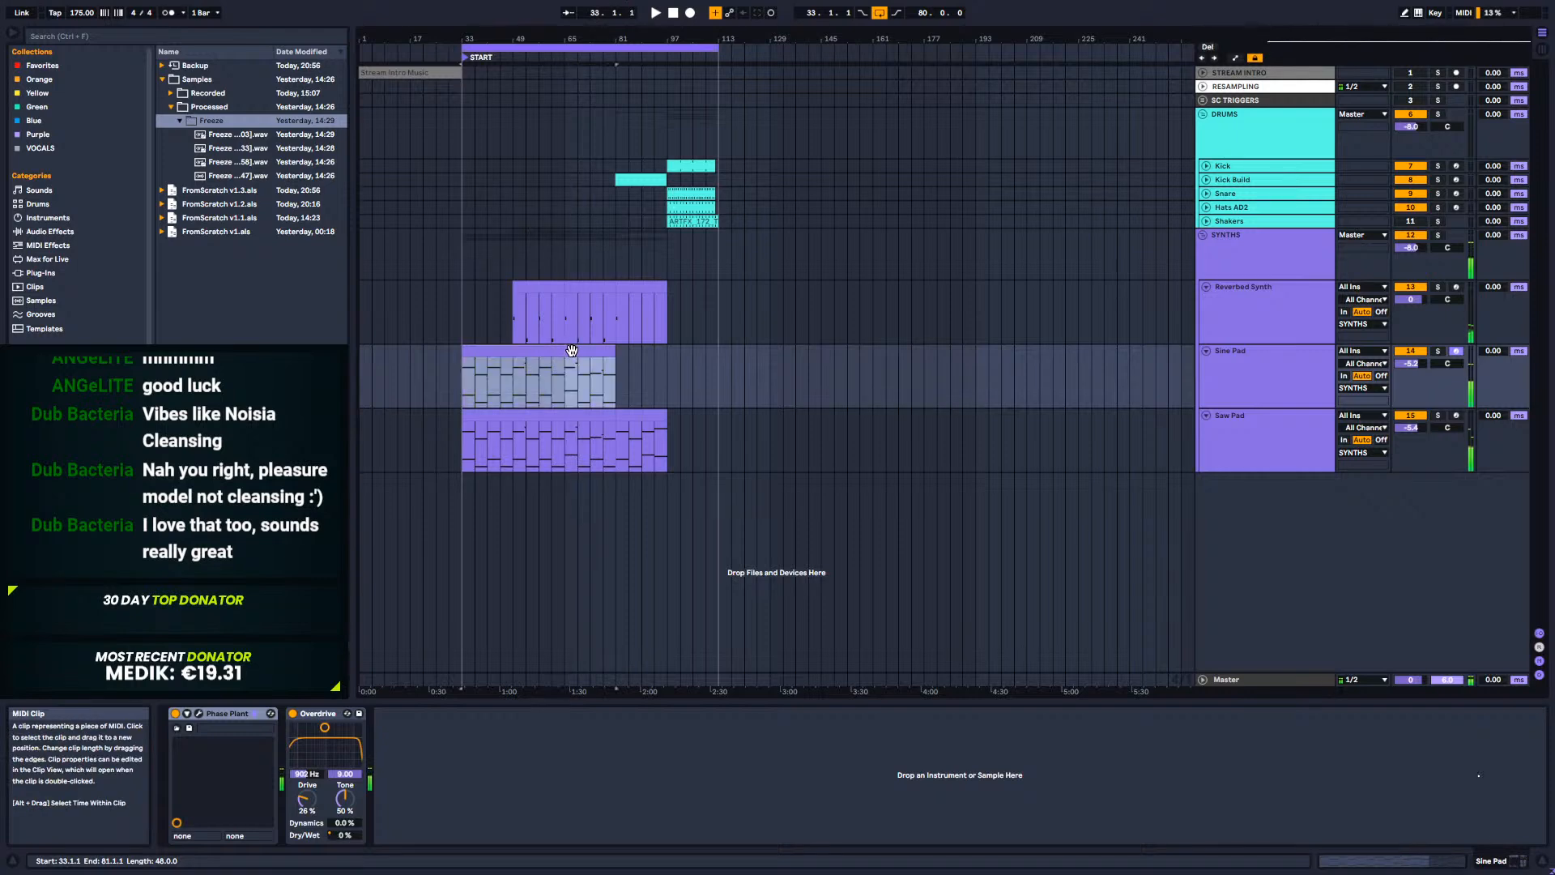
pyautogui.moveTo(1222, 571); pyautogui.dragTo(1224, 790)
pyautogui.click(1035, 632)
pyautogui.moveTo(1045, 567); pyautogui.dragTo(1044, 771)
pyautogui.click(1042, 561)
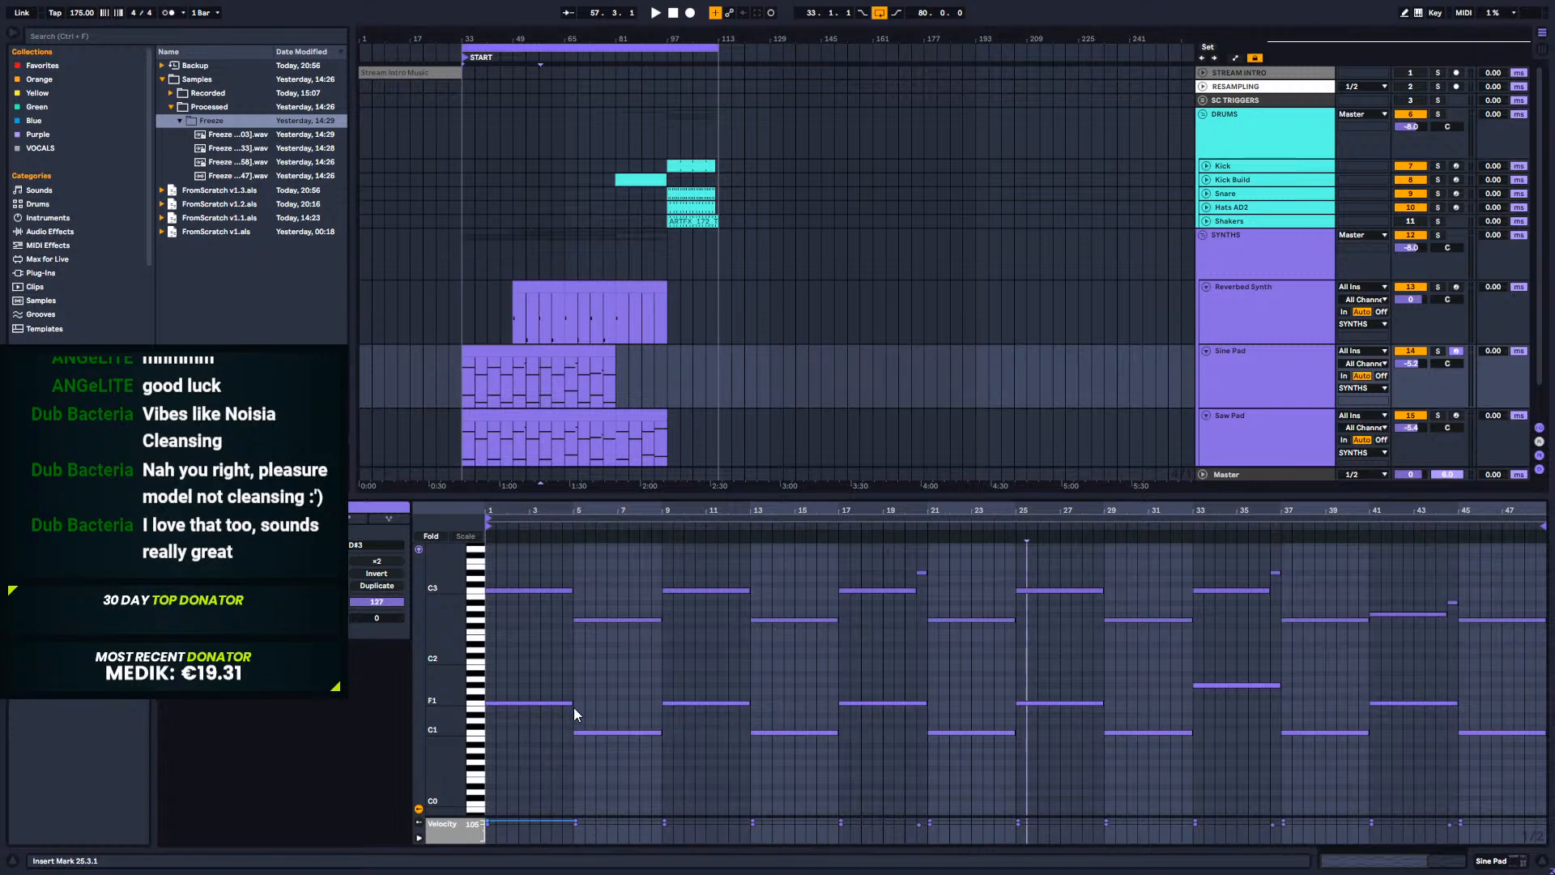
pyautogui.moveTo(605, 703); pyautogui.dragTo(615, 803)
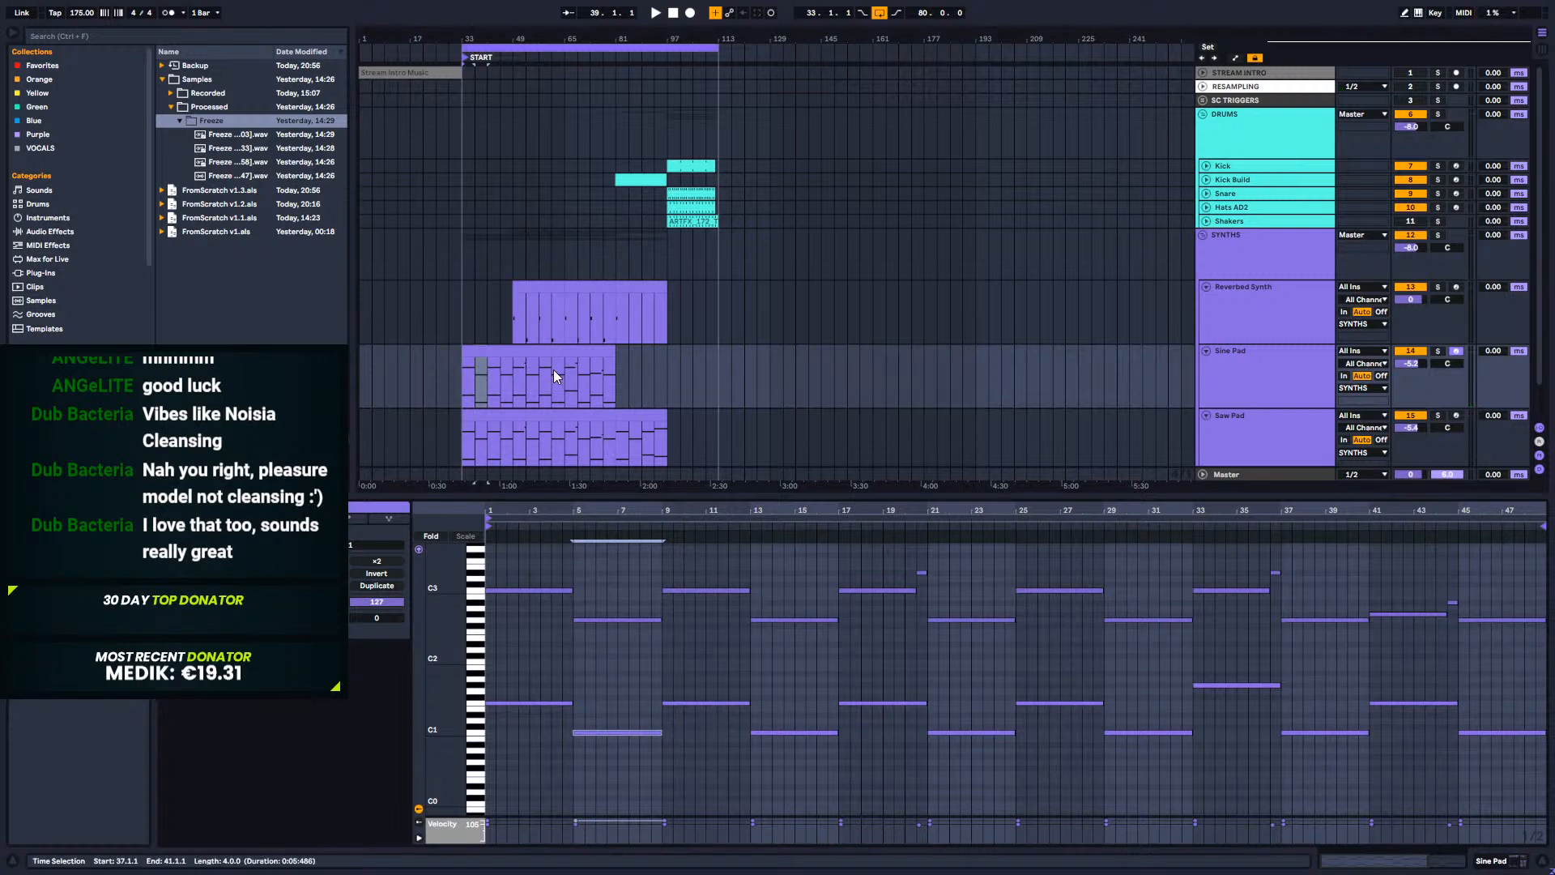
pyautogui.click(450, 376)
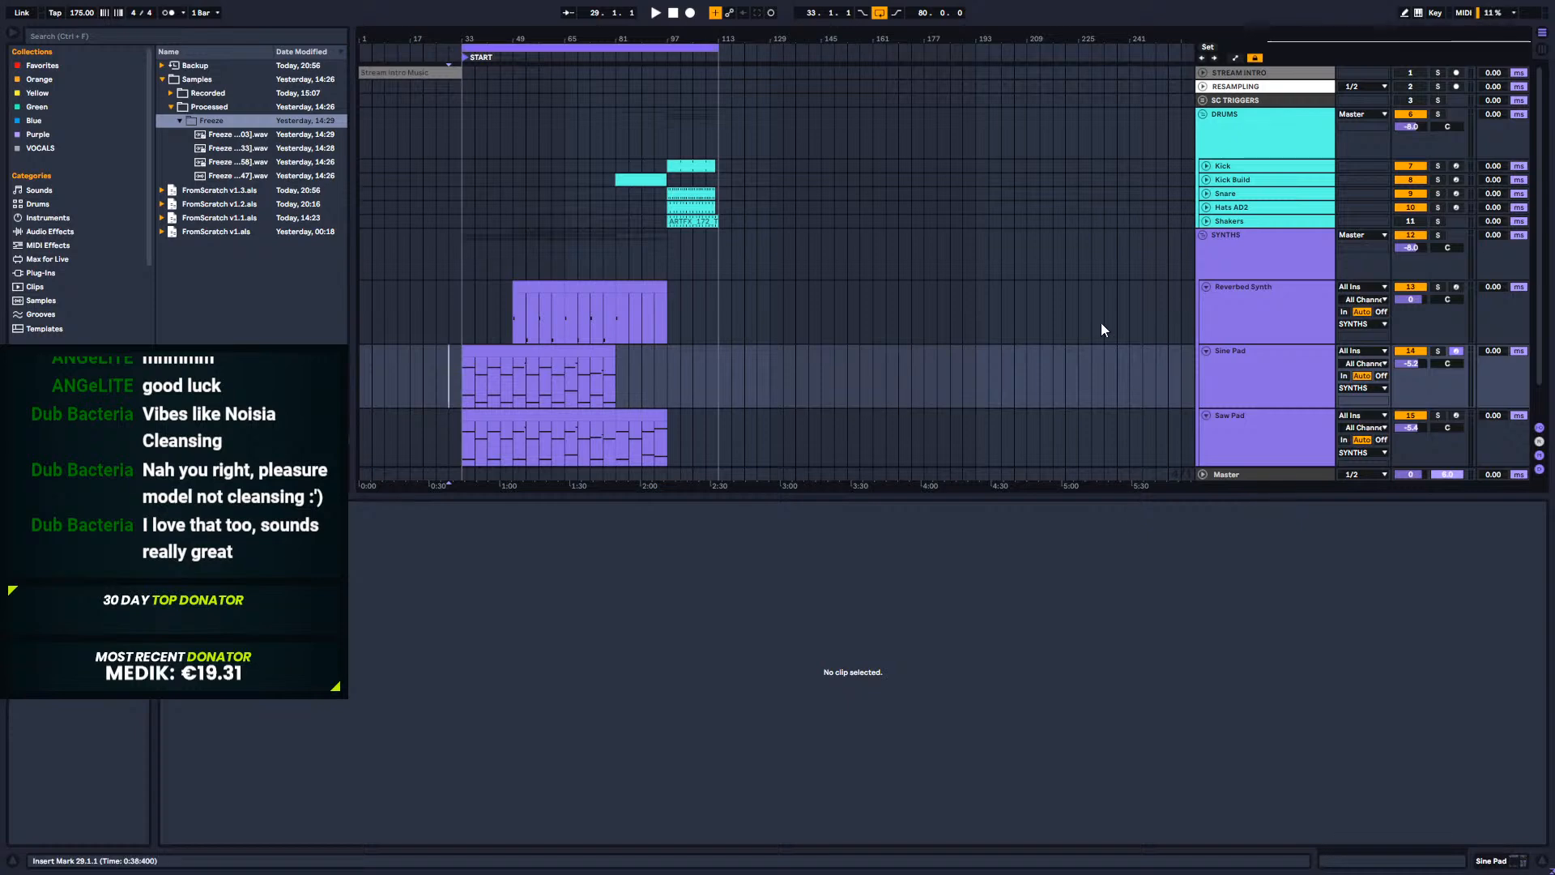
# Step: Play the arrangement from bar 65 while viewing the Reverbed Synth, Sine Pad and SYNTHS device chains, and stop playback
pyautogui.click(518, 384)
pyautogui.click(571, 380)
pyautogui.click(565, 381)
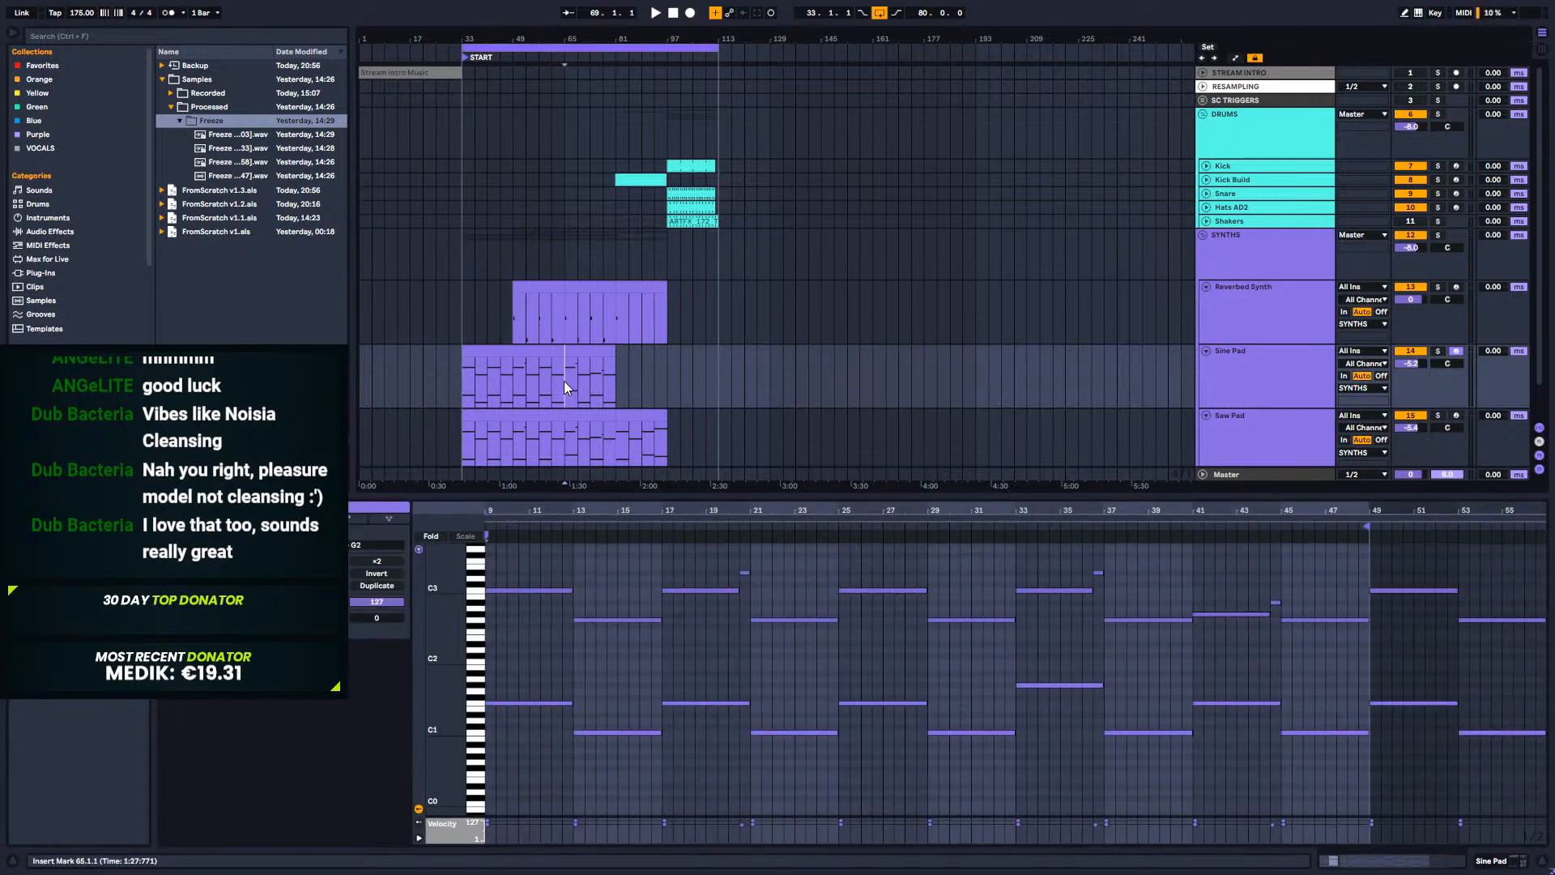
pyautogui.hotkey('shift', 'Tab')
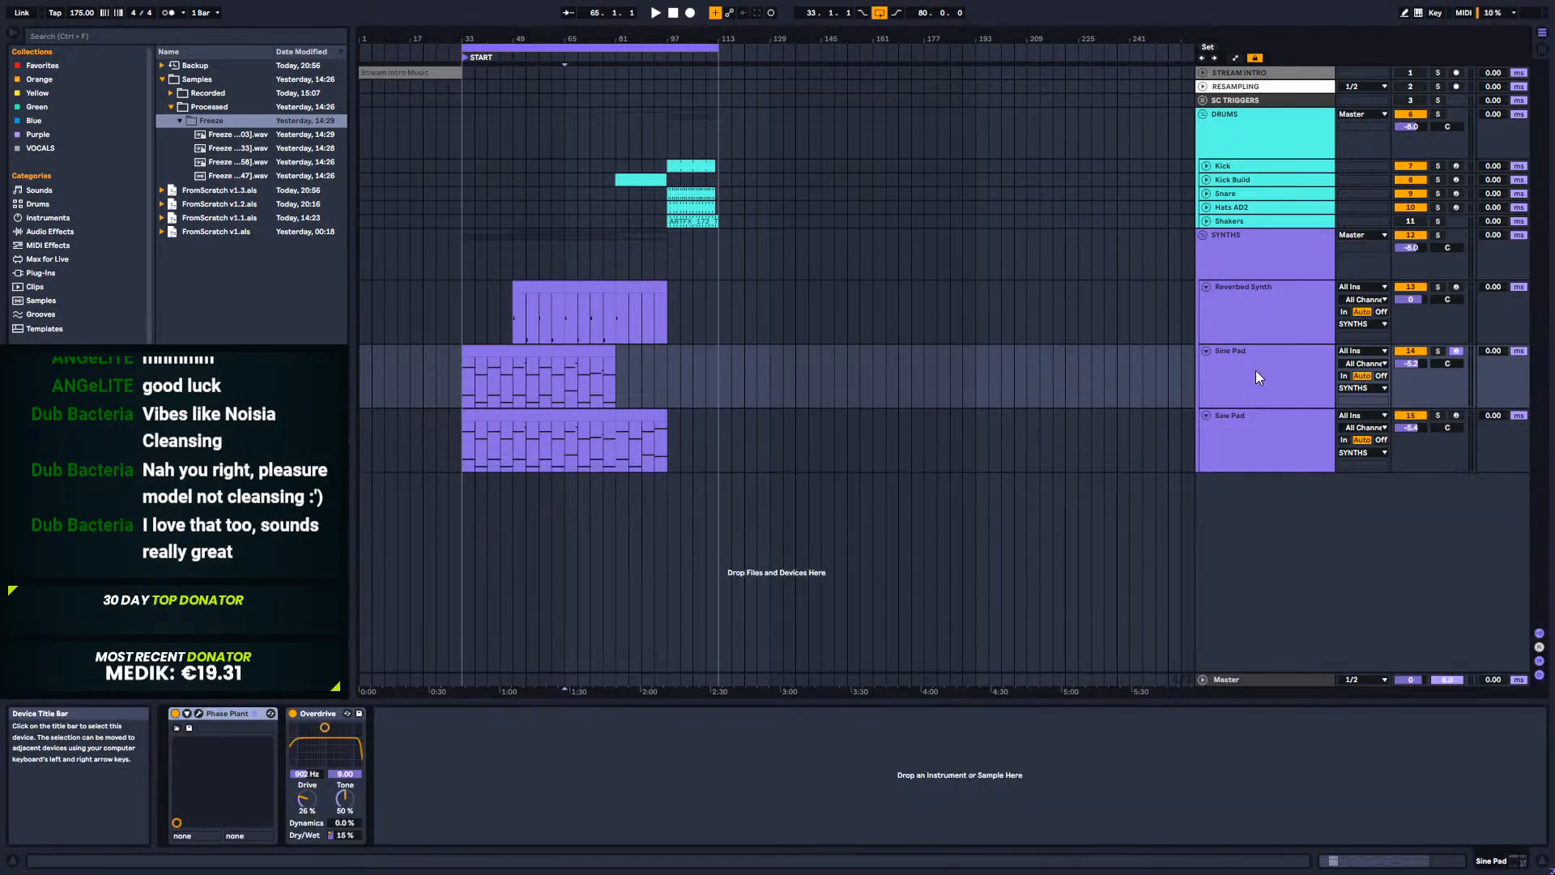
pyautogui.press('space')
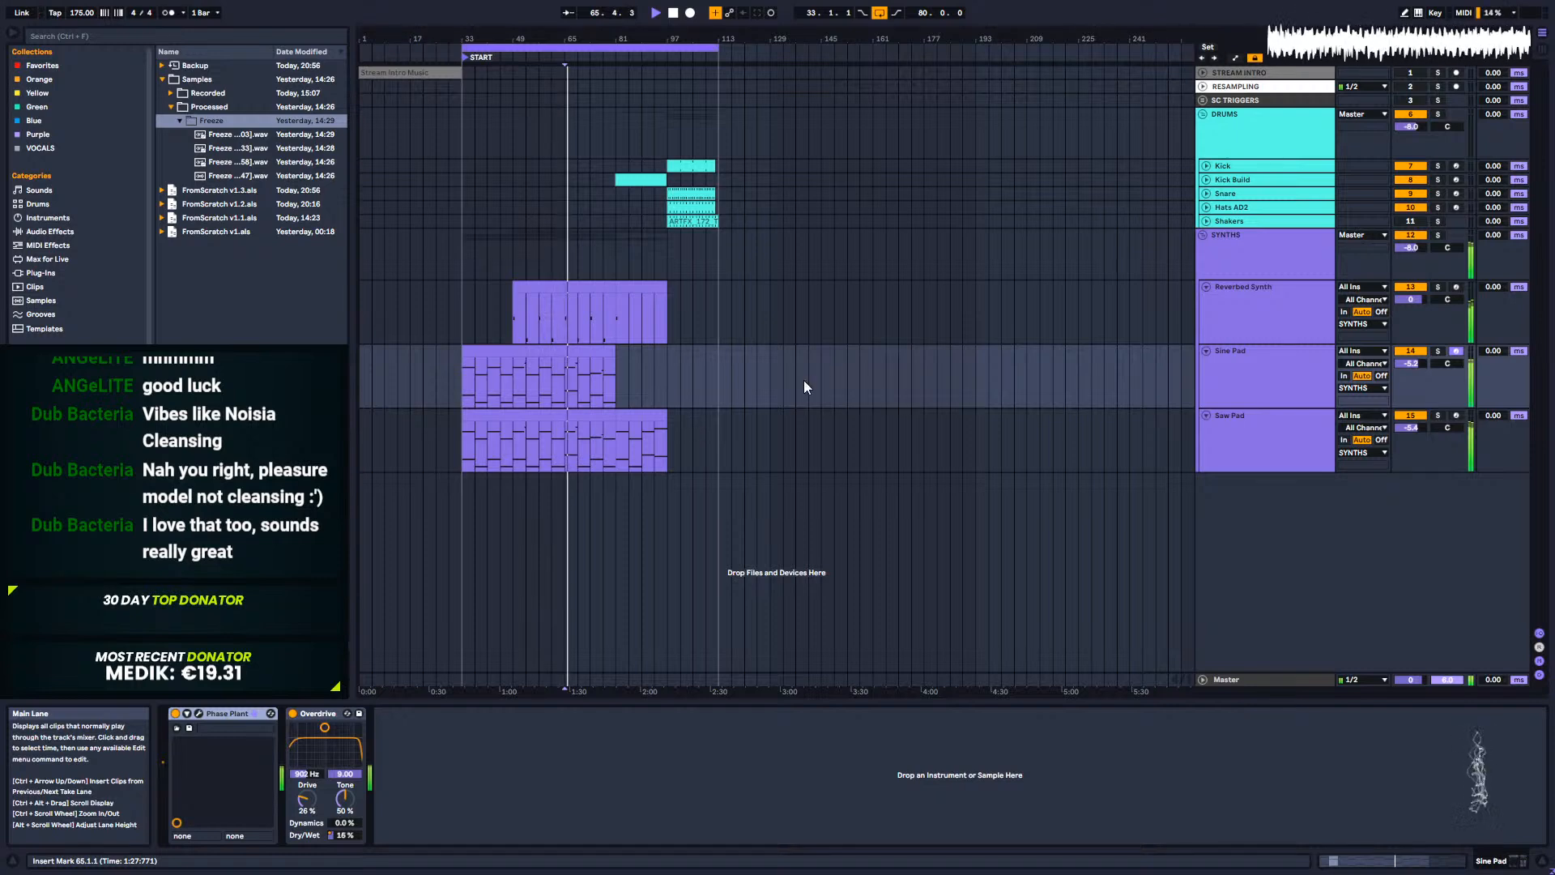
pyautogui.click(1228, 283)
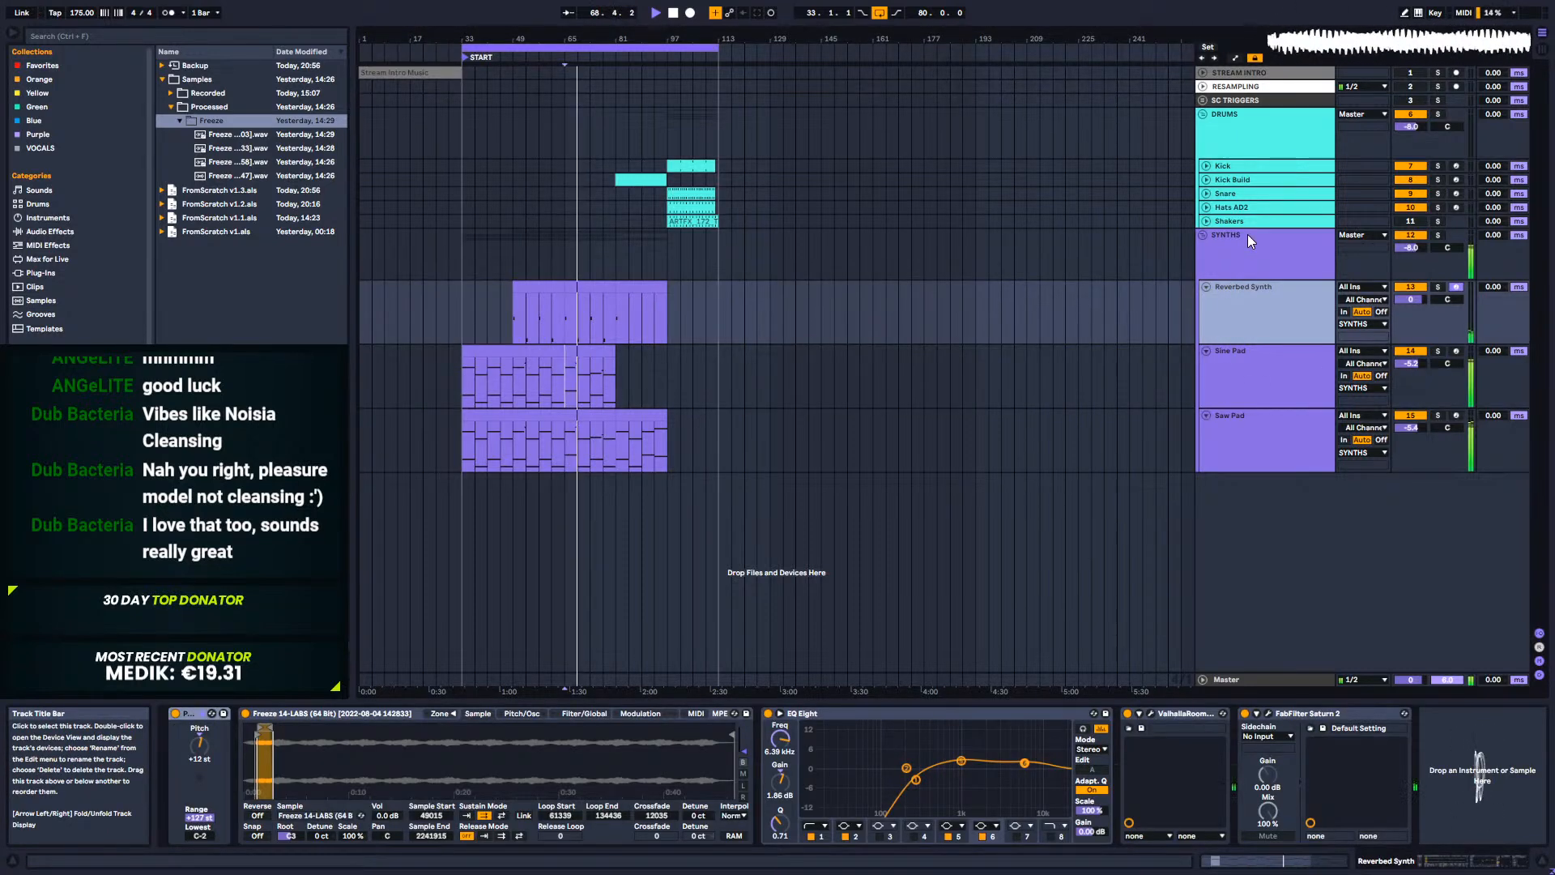
pyautogui.click(1261, 378)
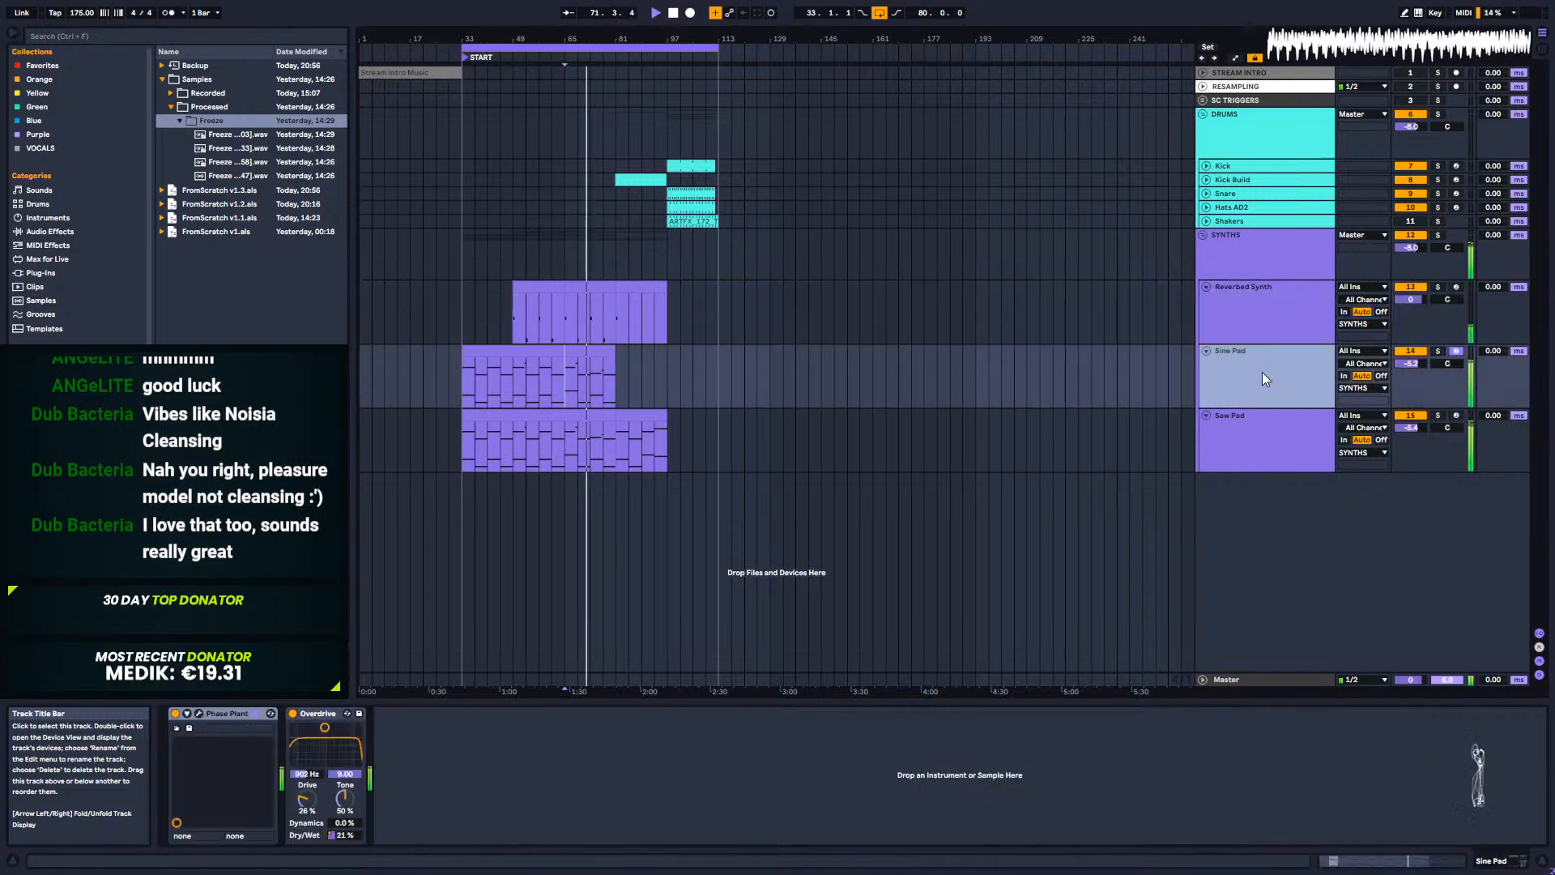
pyautogui.click(1257, 241)
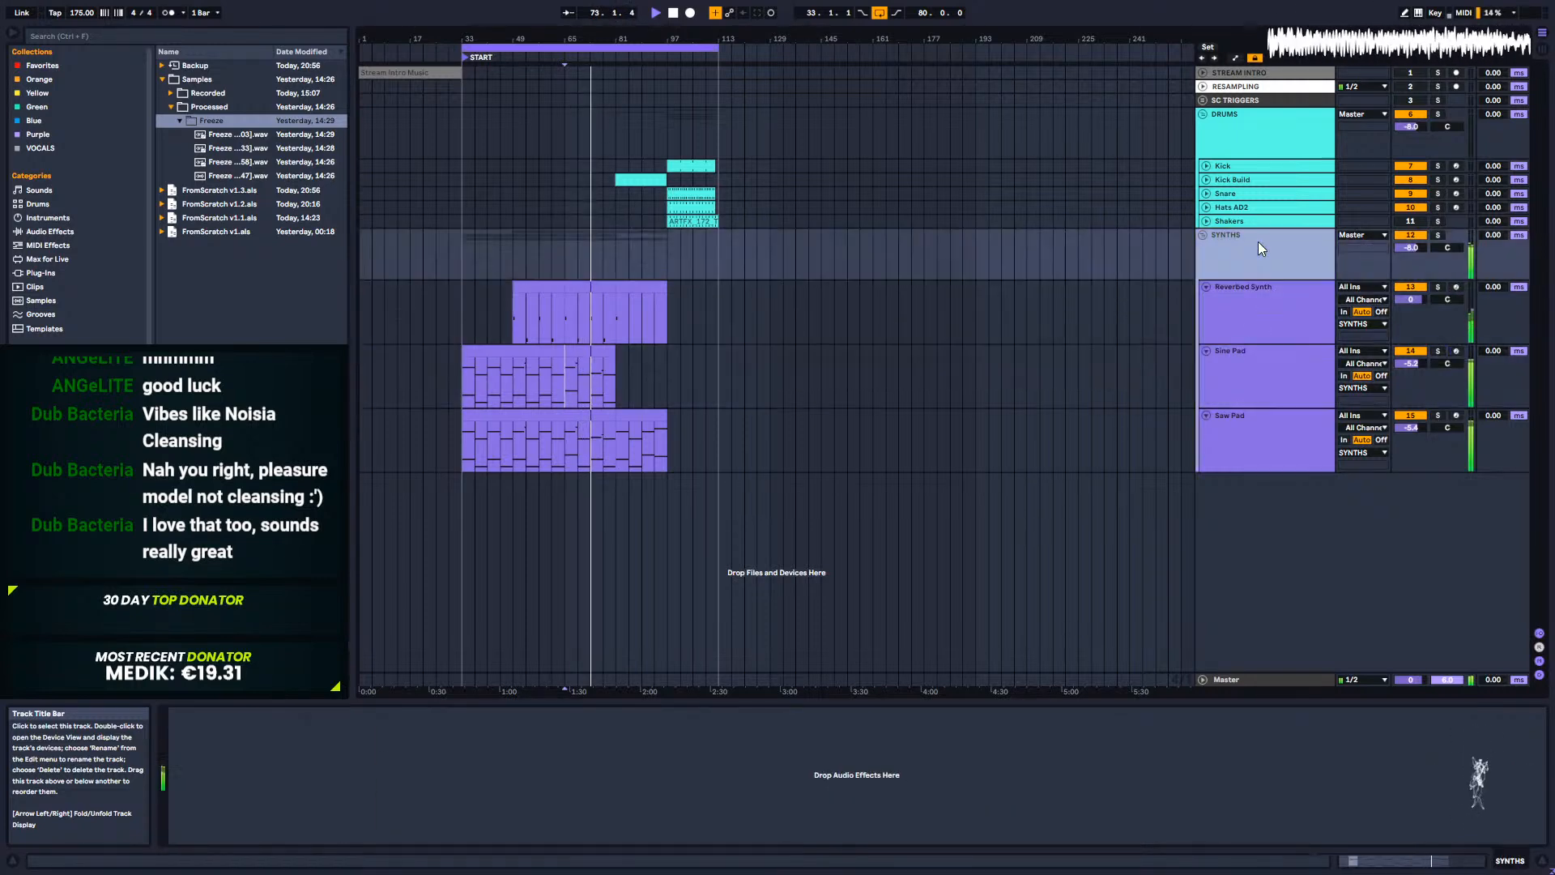
pyautogui.press('space')
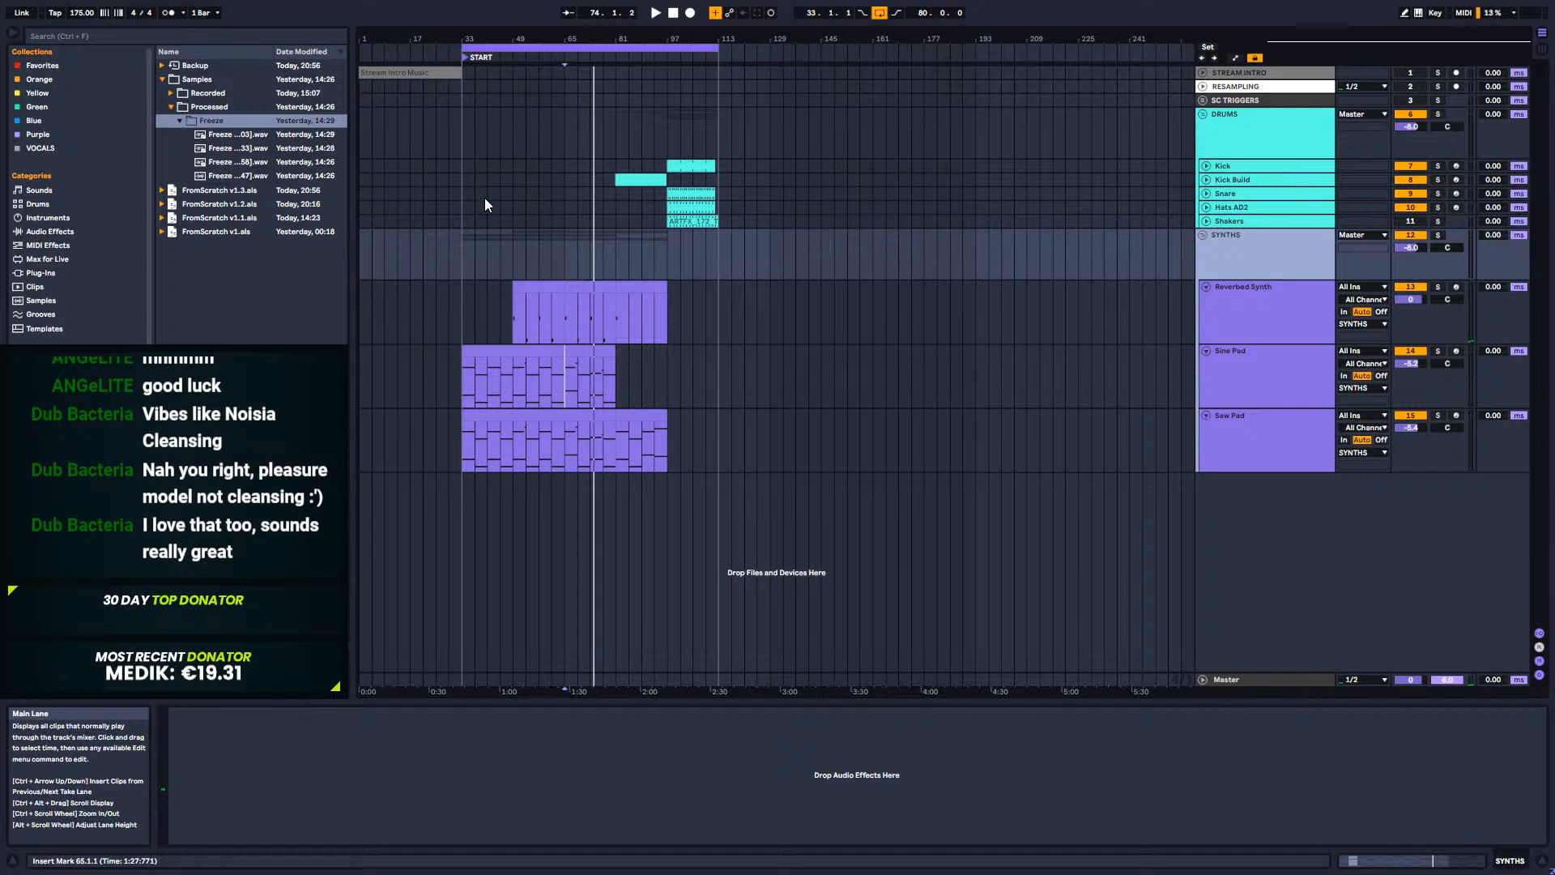
# Step: Play the arrangement from bar 33 and select the Beyerdynamic DT 880 Pro profile in Sonarworks Reference 4
pyautogui.click(464, 163)
pyautogui.press('space')
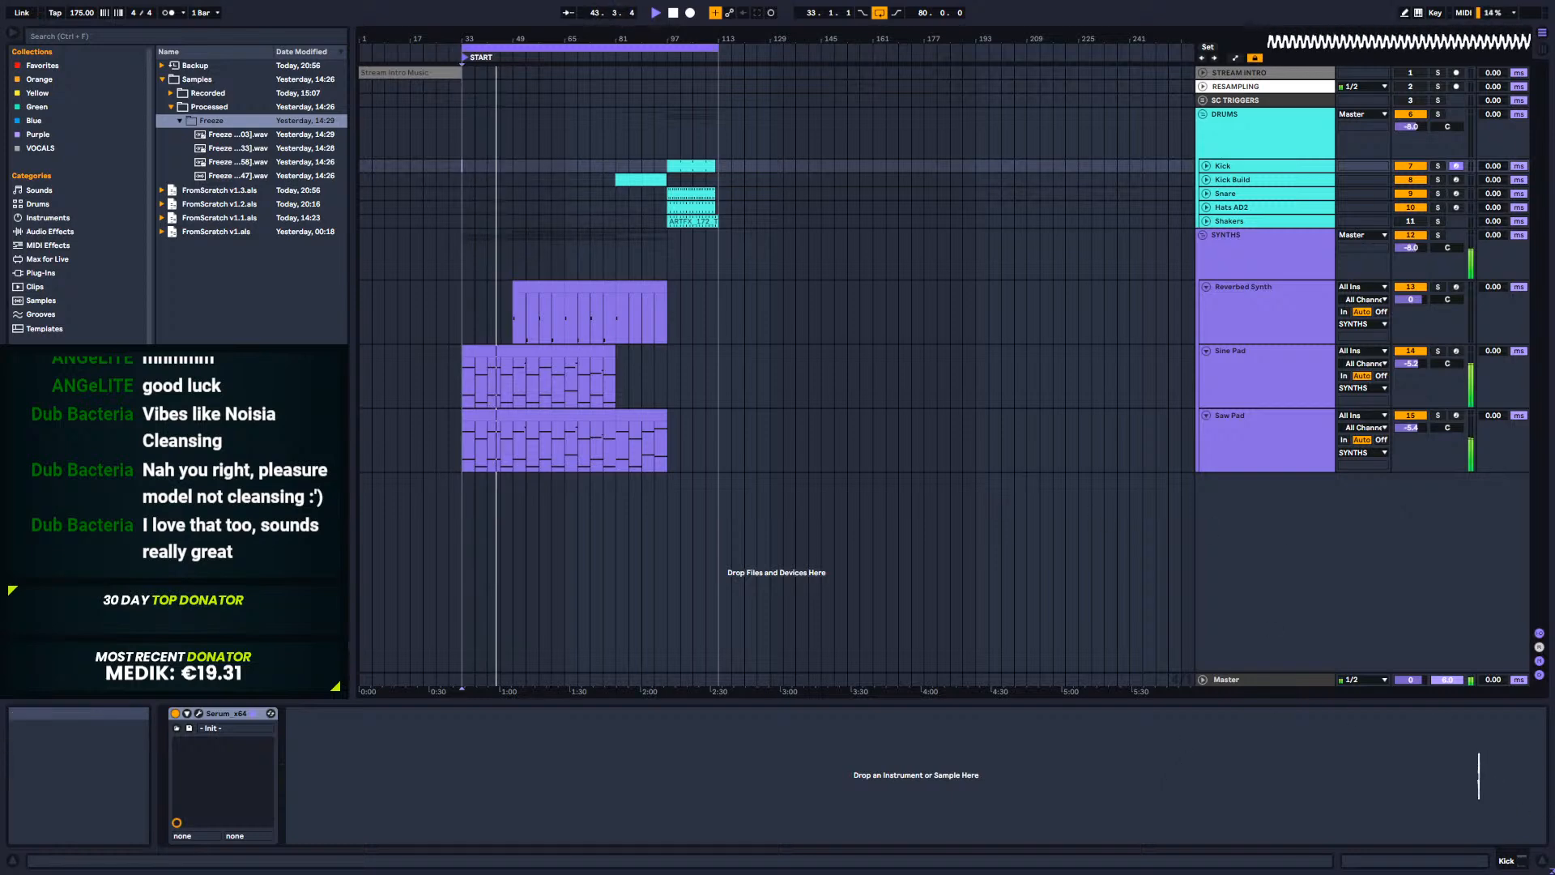
pyautogui.hotkey('alt', 'Tab')
pyautogui.click(645, 369)
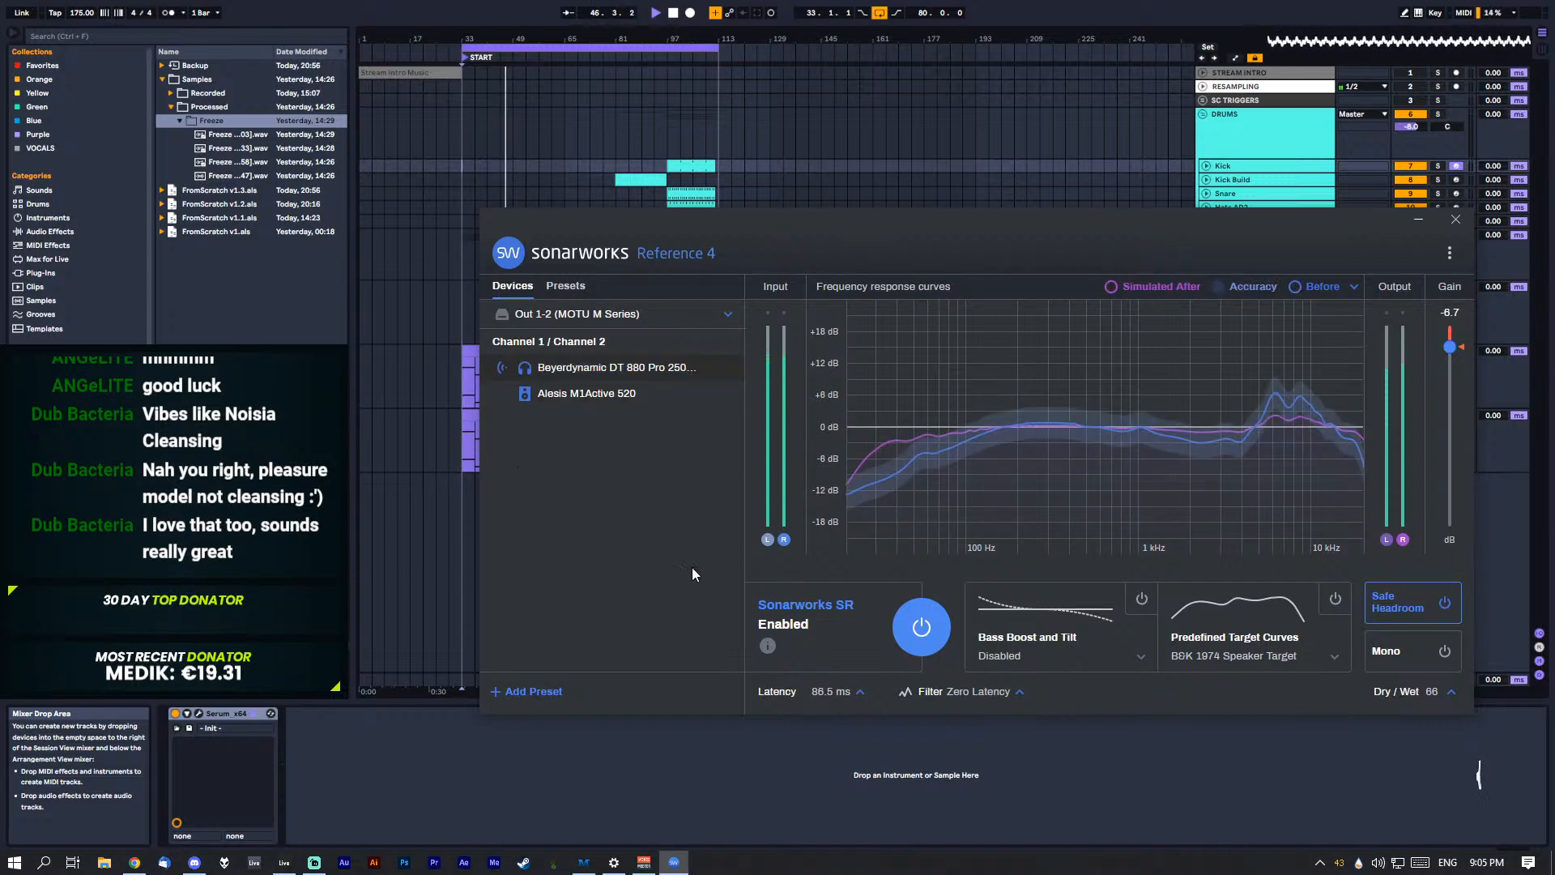
pyautogui.click(1418, 219)
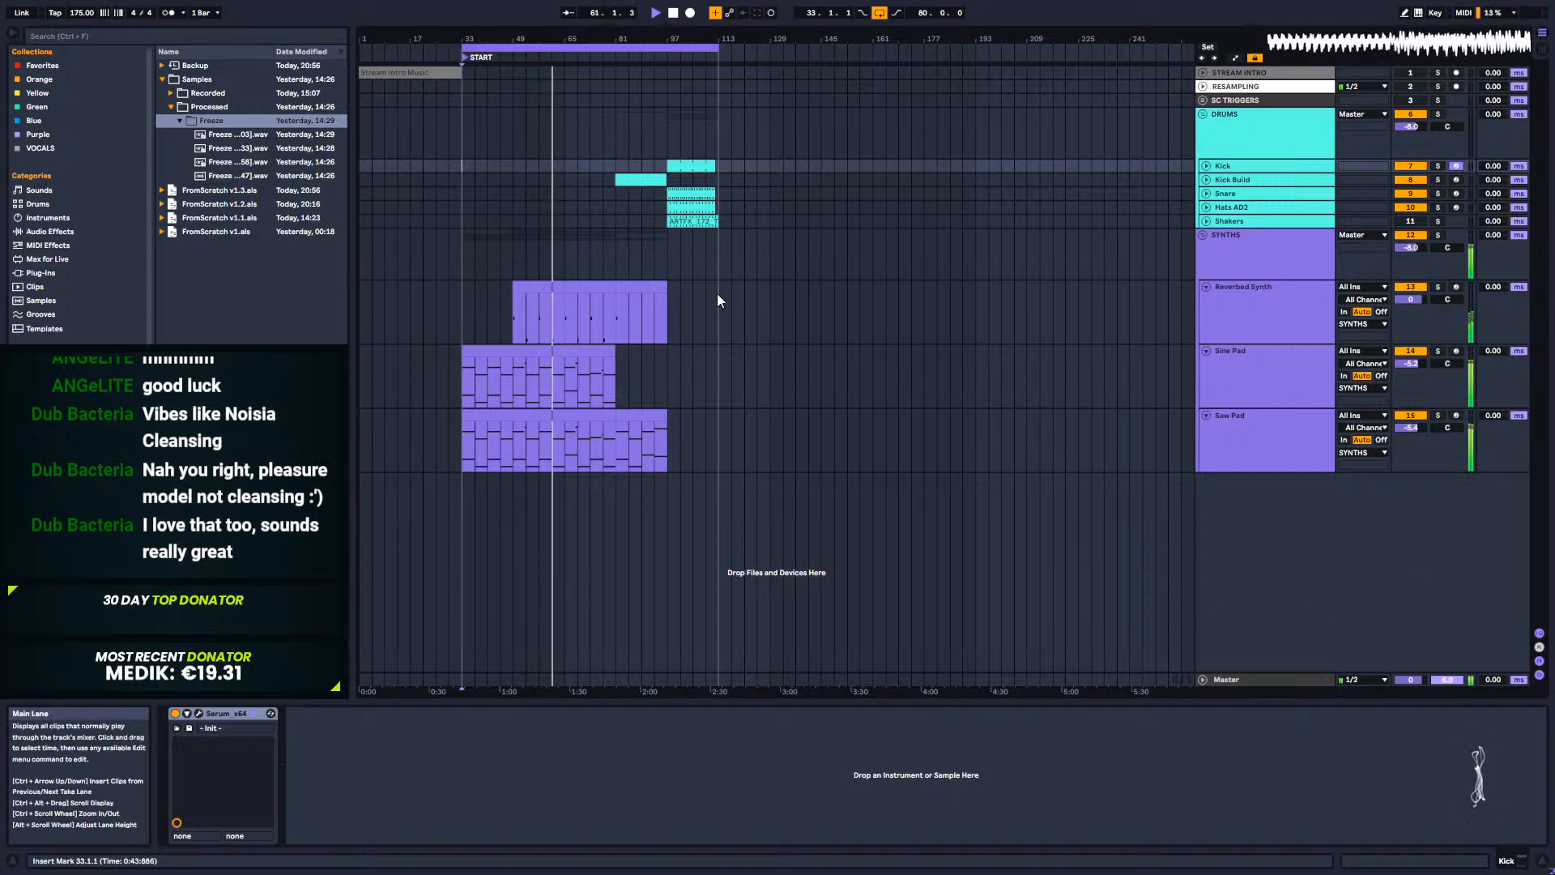
# Step: Open the Sine Pad clip's MIDI notes and audition the arrangement from bar 61
pyautogui.doubleClick(565, 349)
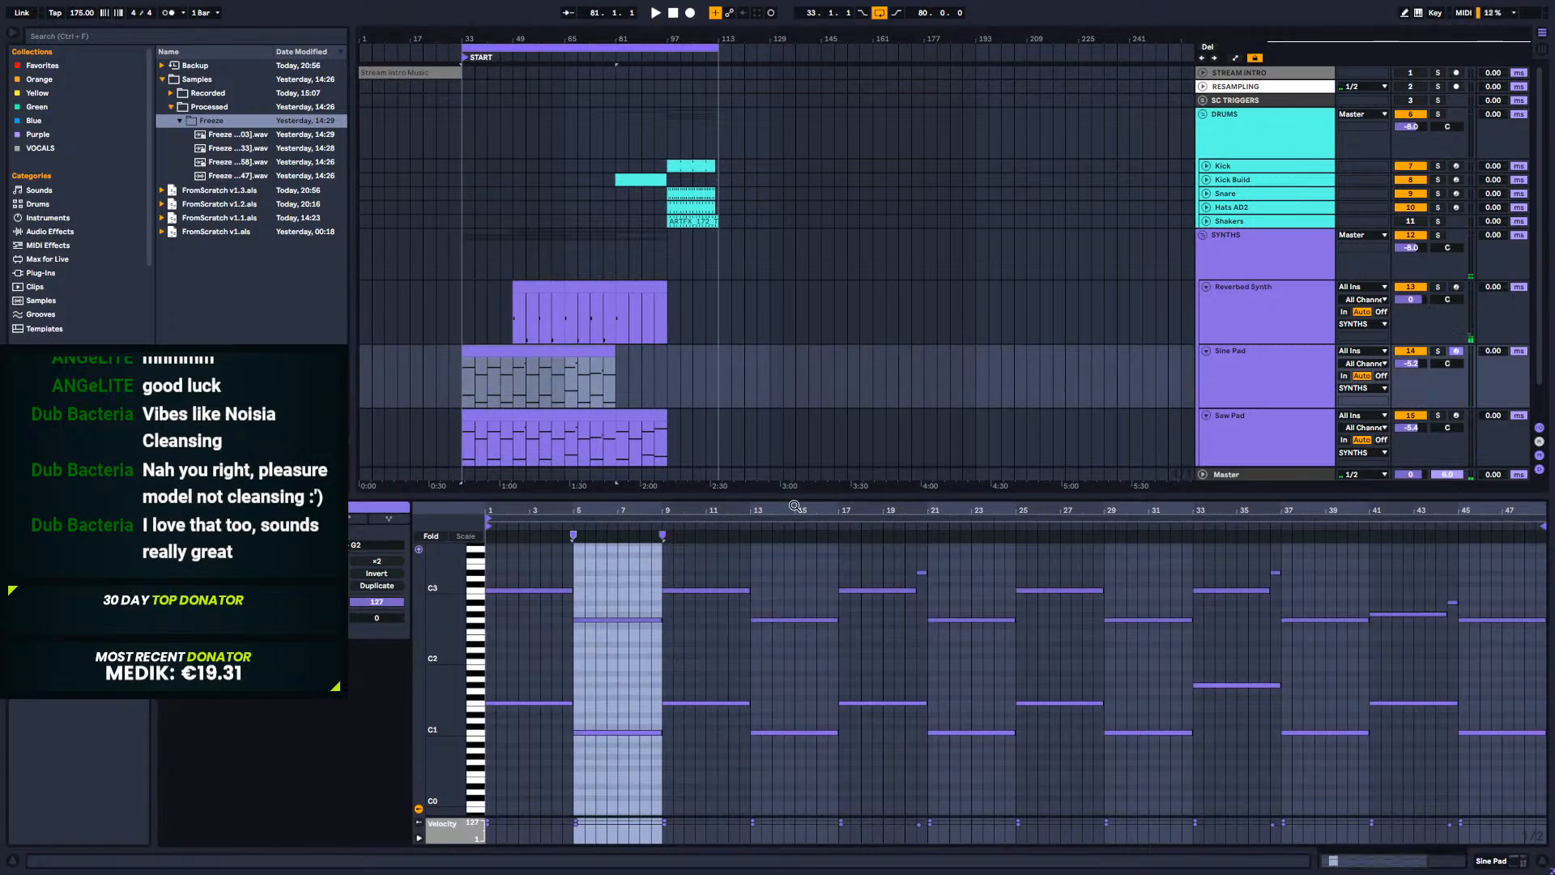
pyautogui.click(553, 387)
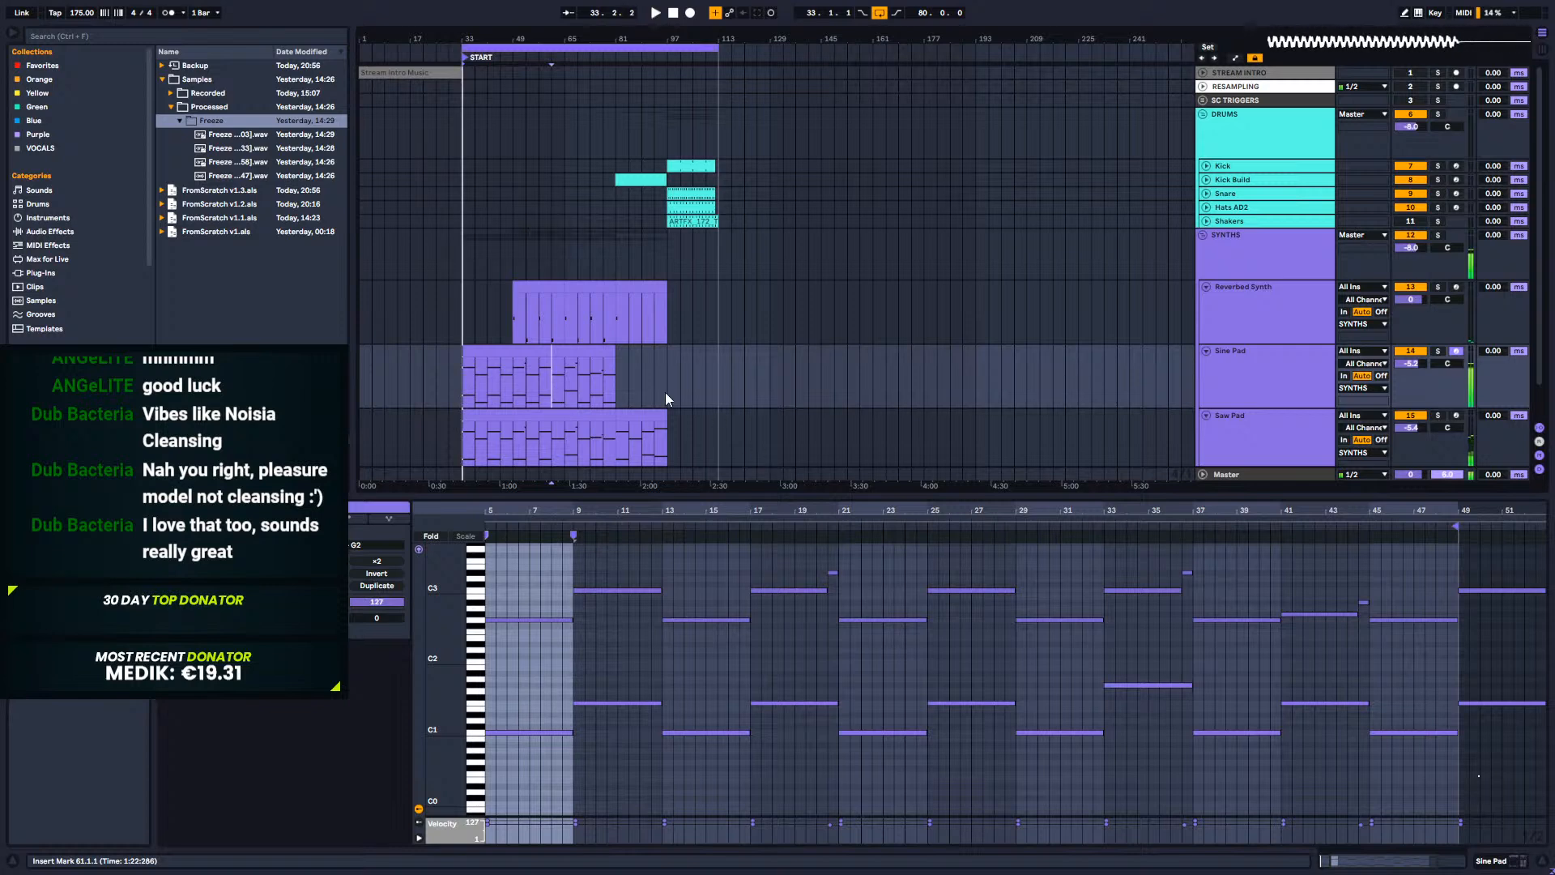
pyautogui.press('space')
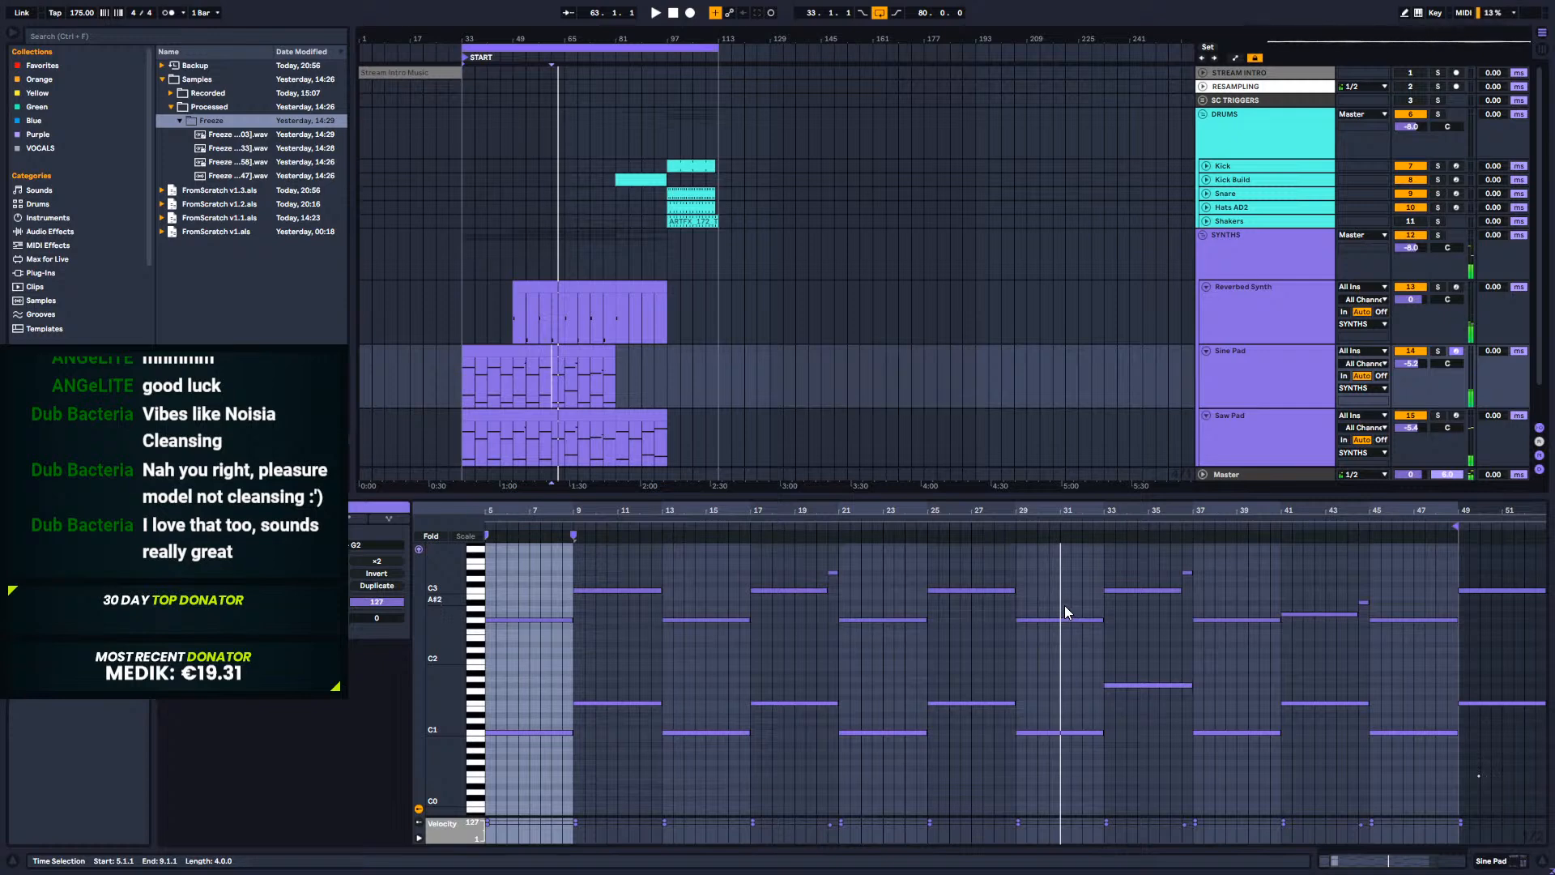
# Step: Shorten Sine Pad's G2 note at clip bar 29 to end at bar 31 and add an F3 note from bar 31 to 33
pyautogui.moveTo(1103, 620)
pyautogui.mouseDown()
pyautogui.moveTo(1056, 621)
pyautogui.moveTo(1062, 609)
pyautogui.mouseUp()
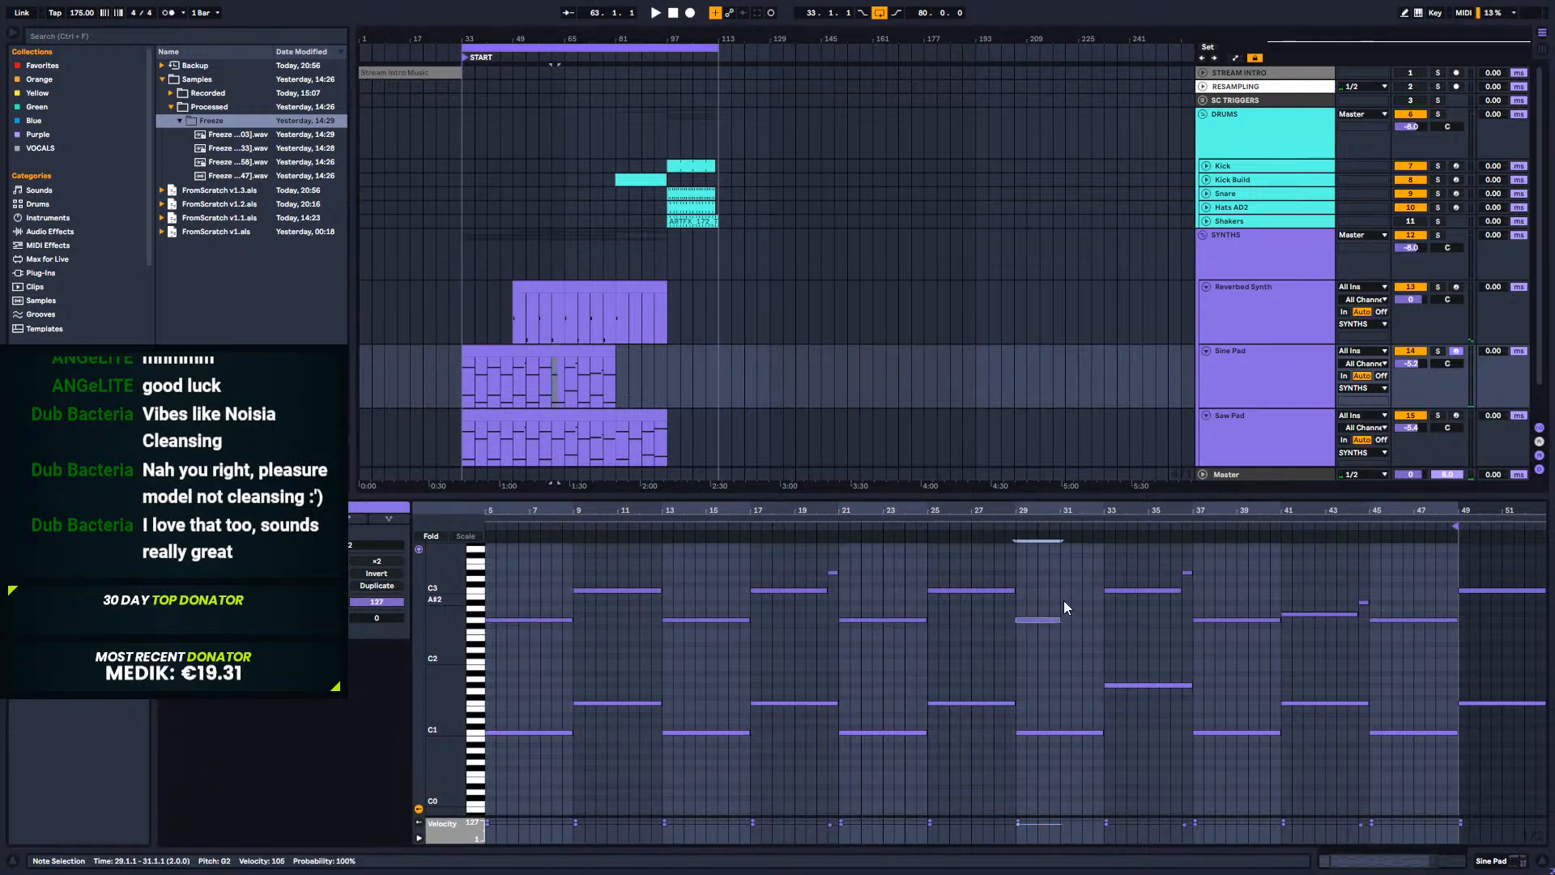
pyautogui.doubleClick(1062, 601)
pyautogui.moveTo(1090, 600); pyautogui.dragTo(1087, 562)
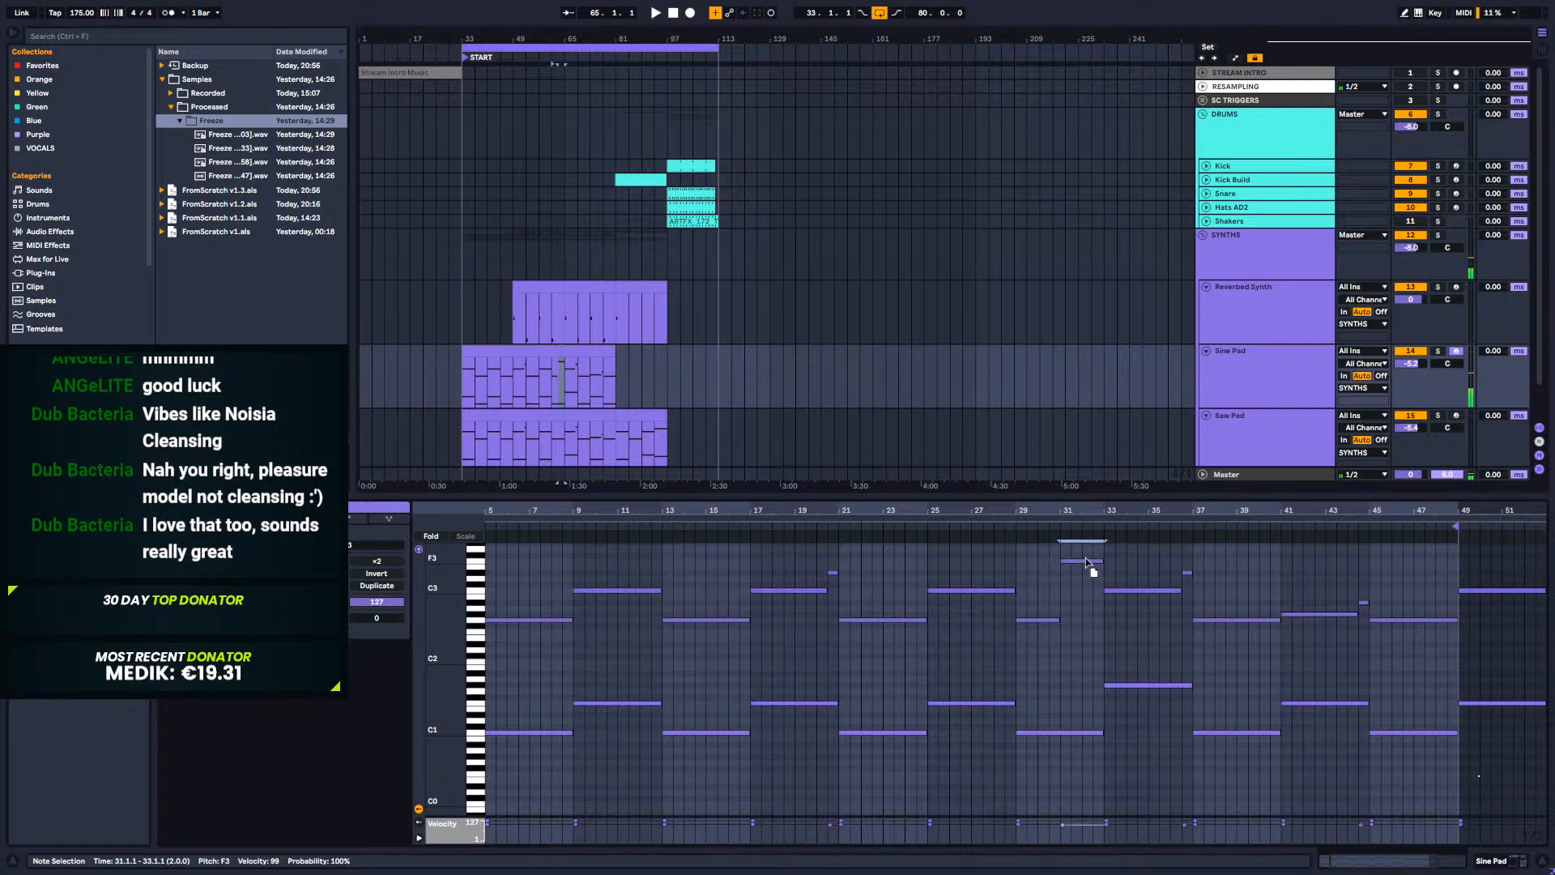
# Step: Audition the added Sine Pad note, shorten it to end at 32.3.1, and add a D#3 note from 32.3.1 to 33.1.1
pyautogui.press('space')
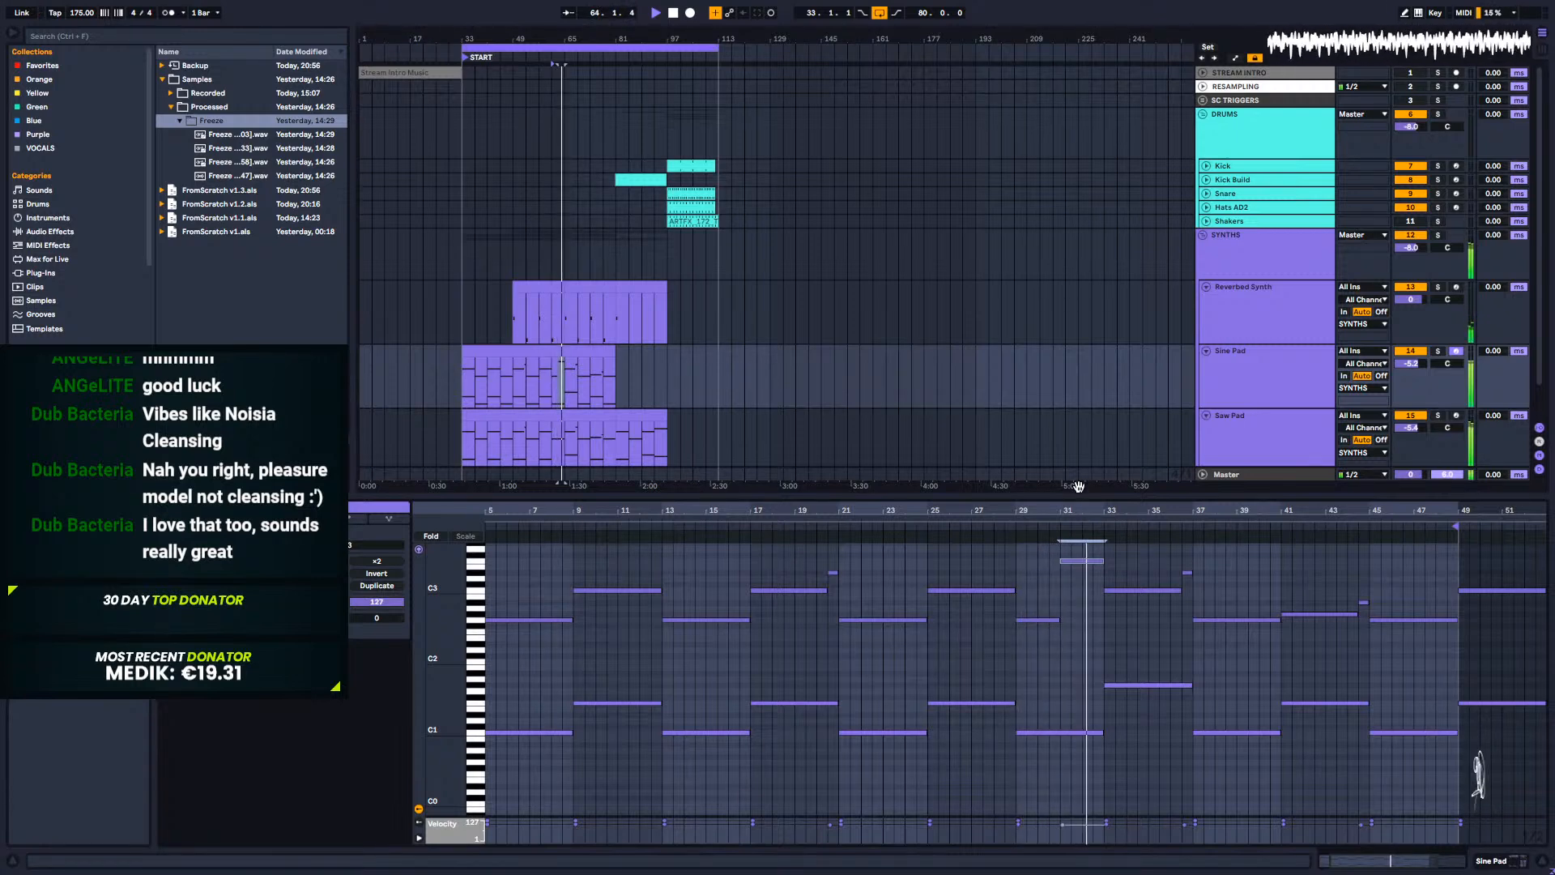
pyautogui.press('space')
pyautogui.moveTo(1101, 561); pyautogui.dragTo(1089, 562)
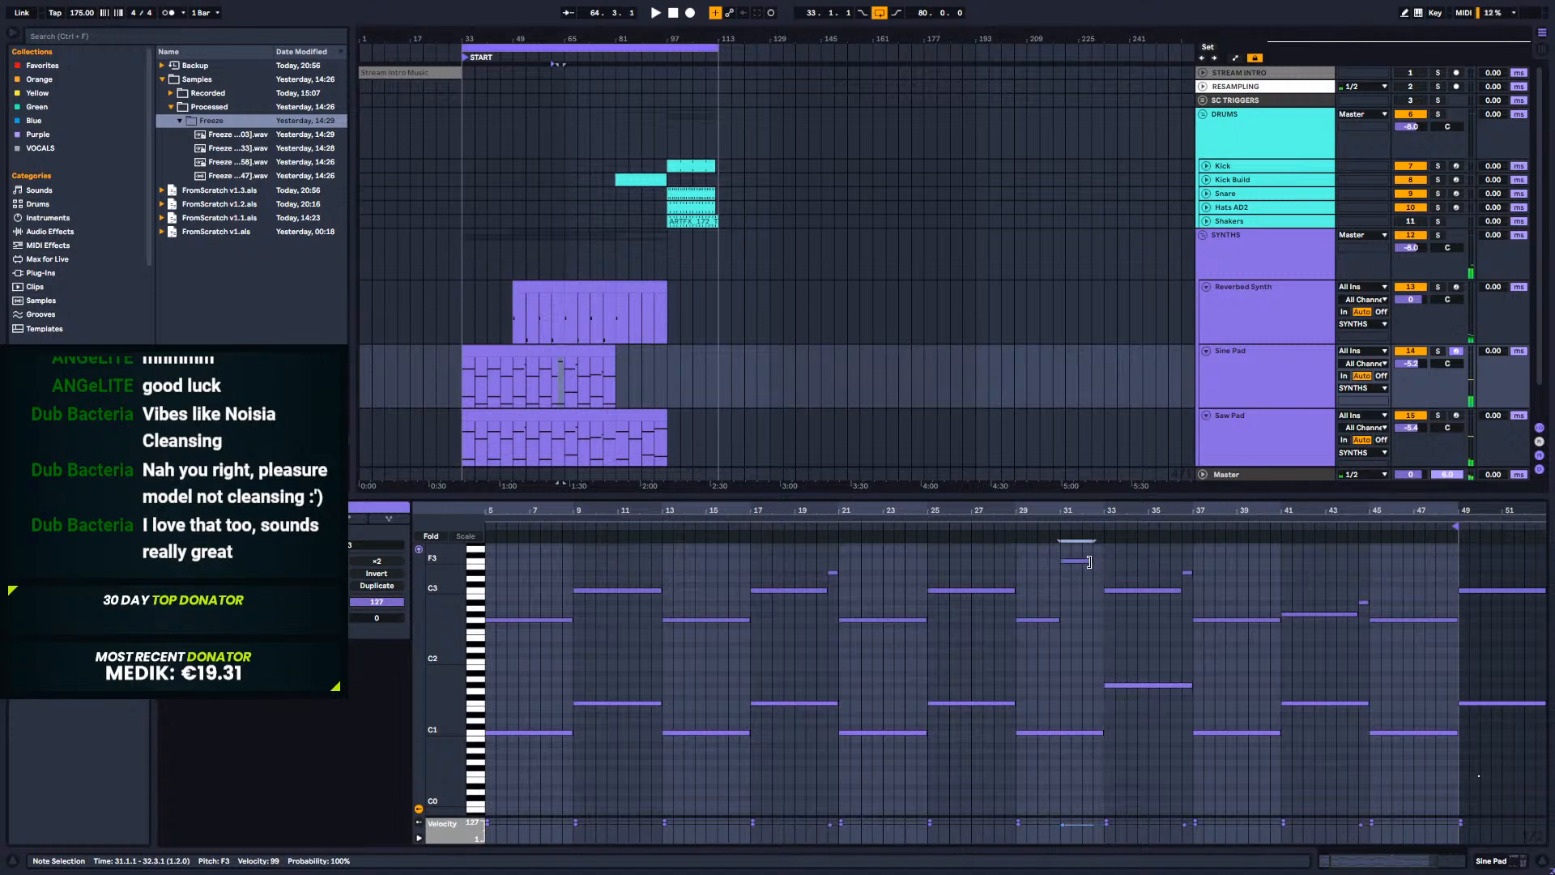
pyautogui.doubleClick(1097, 573)
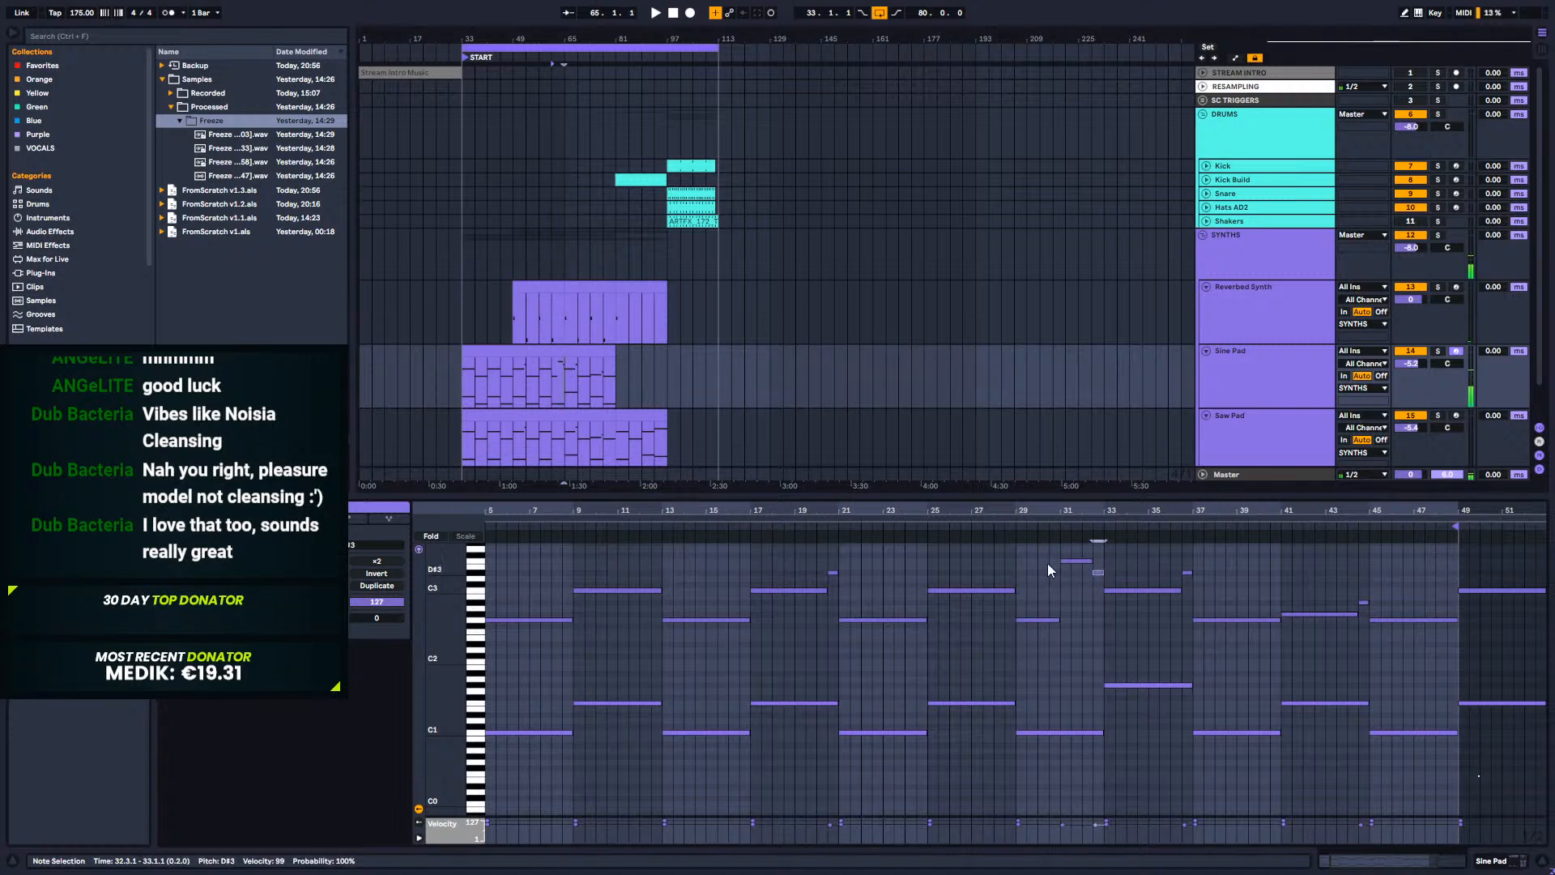
# Step: Copy the edited Sine Pad section from bars 61 to 65 onto Saw Pad and audition it from bar 61
pyautogui.moveTo(546, 388); pyautogui.dragTo(556, 430)
pyautogui.click(549, 362)
pyautogui.press('space')
pyautogui.scroll(-1, 790, 362)
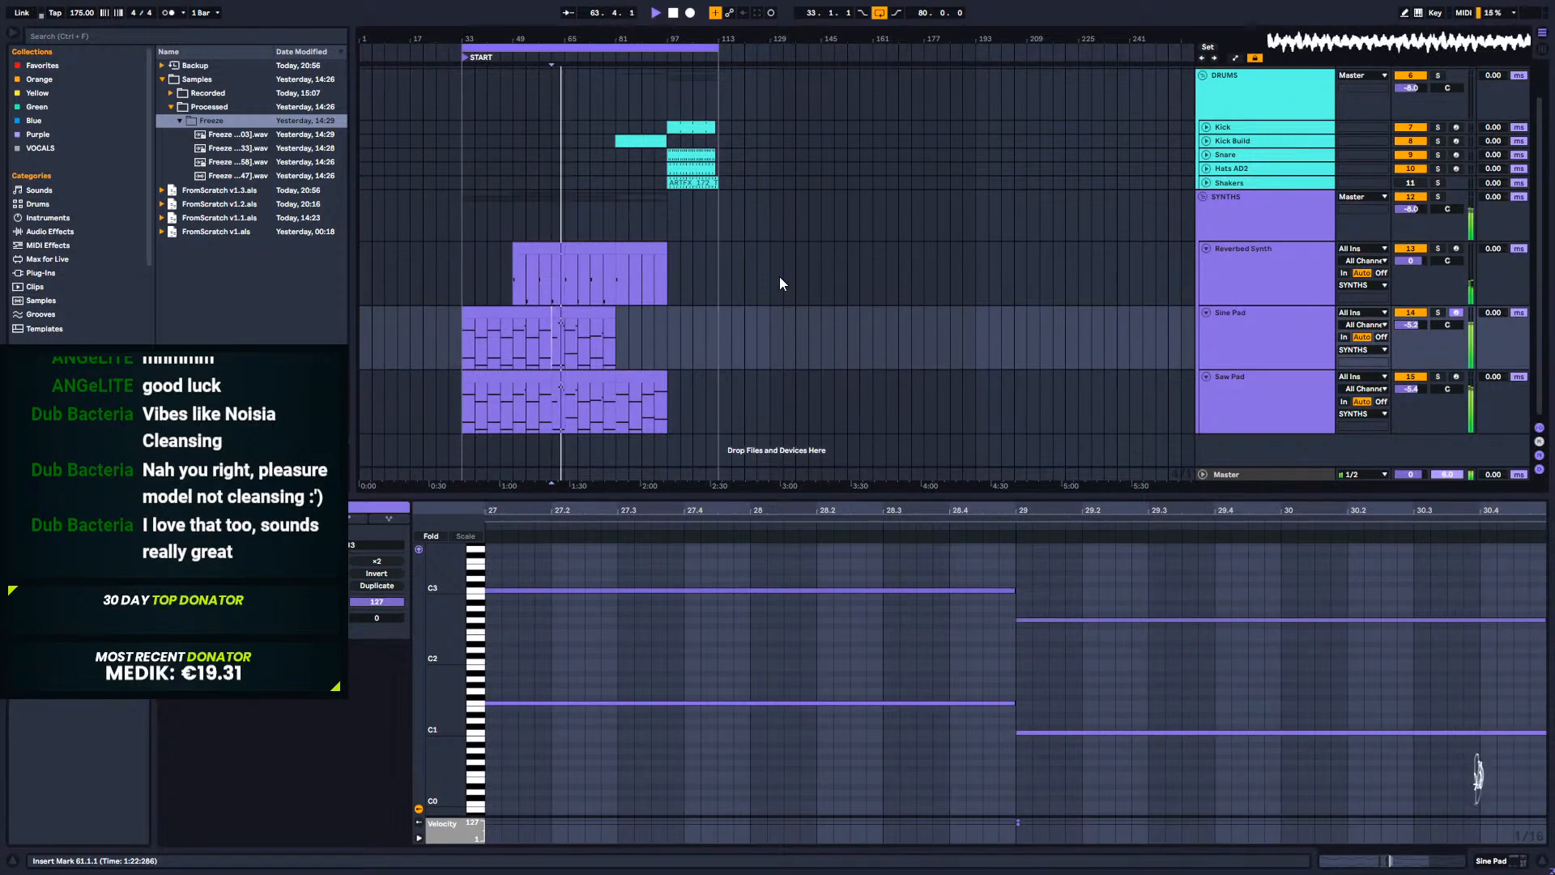
pyautogui.press('space')
# Step: In Saw Pad's clip, delete the copied F3 and D#3 notes and extend the G2 note from bar 29 to bar 33
pyautogui.click(560, 388)
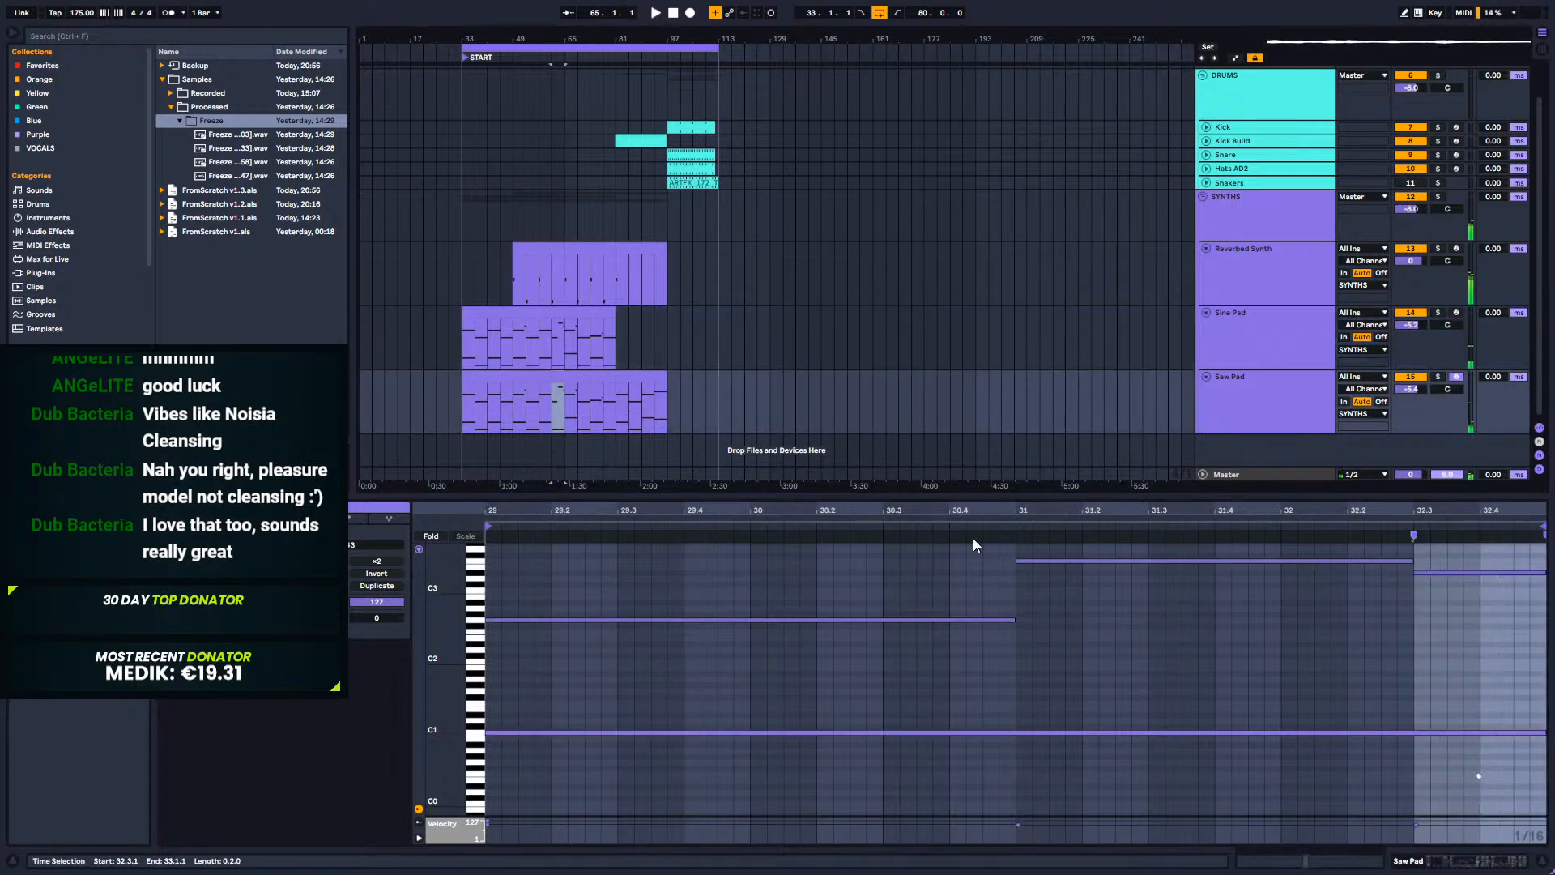
pyautogui.scroll(1, 1173, 621)
pyautogui.moveTo(1232, 561); pyautogui.dragTo(1454, 640)
pyautogui.press('Delete')
pyautogui.moveTo(1015, 667); pyautogui.dragTo(1545, 662)
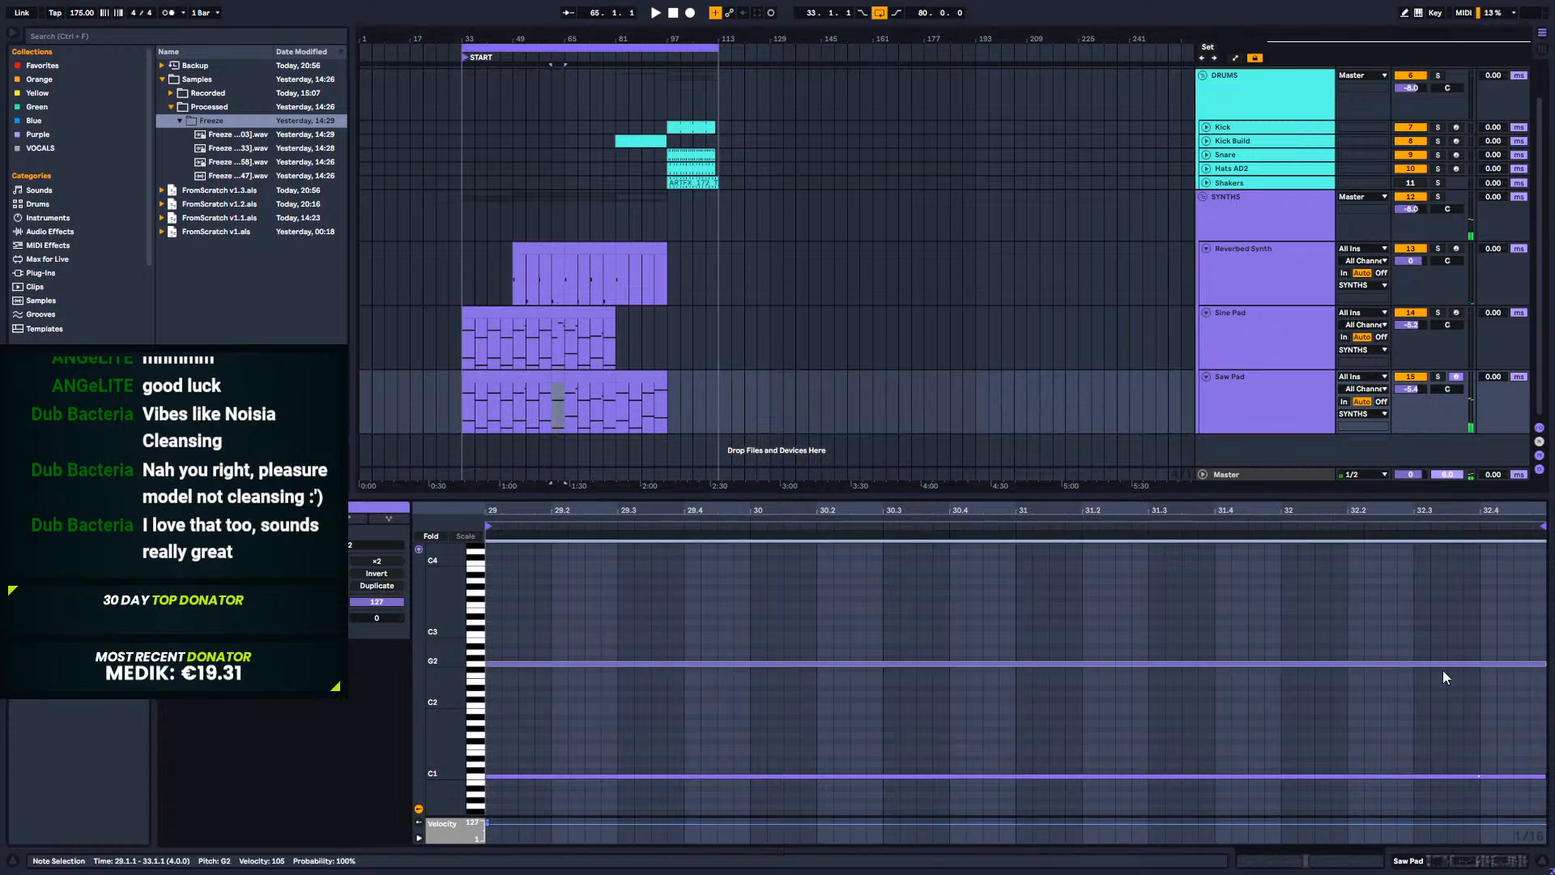
# Step: Play the arrangement from bar 57 and return to the Sine Pad device chain
pyautogui.click(540, 334)
pyautogui.press('space')
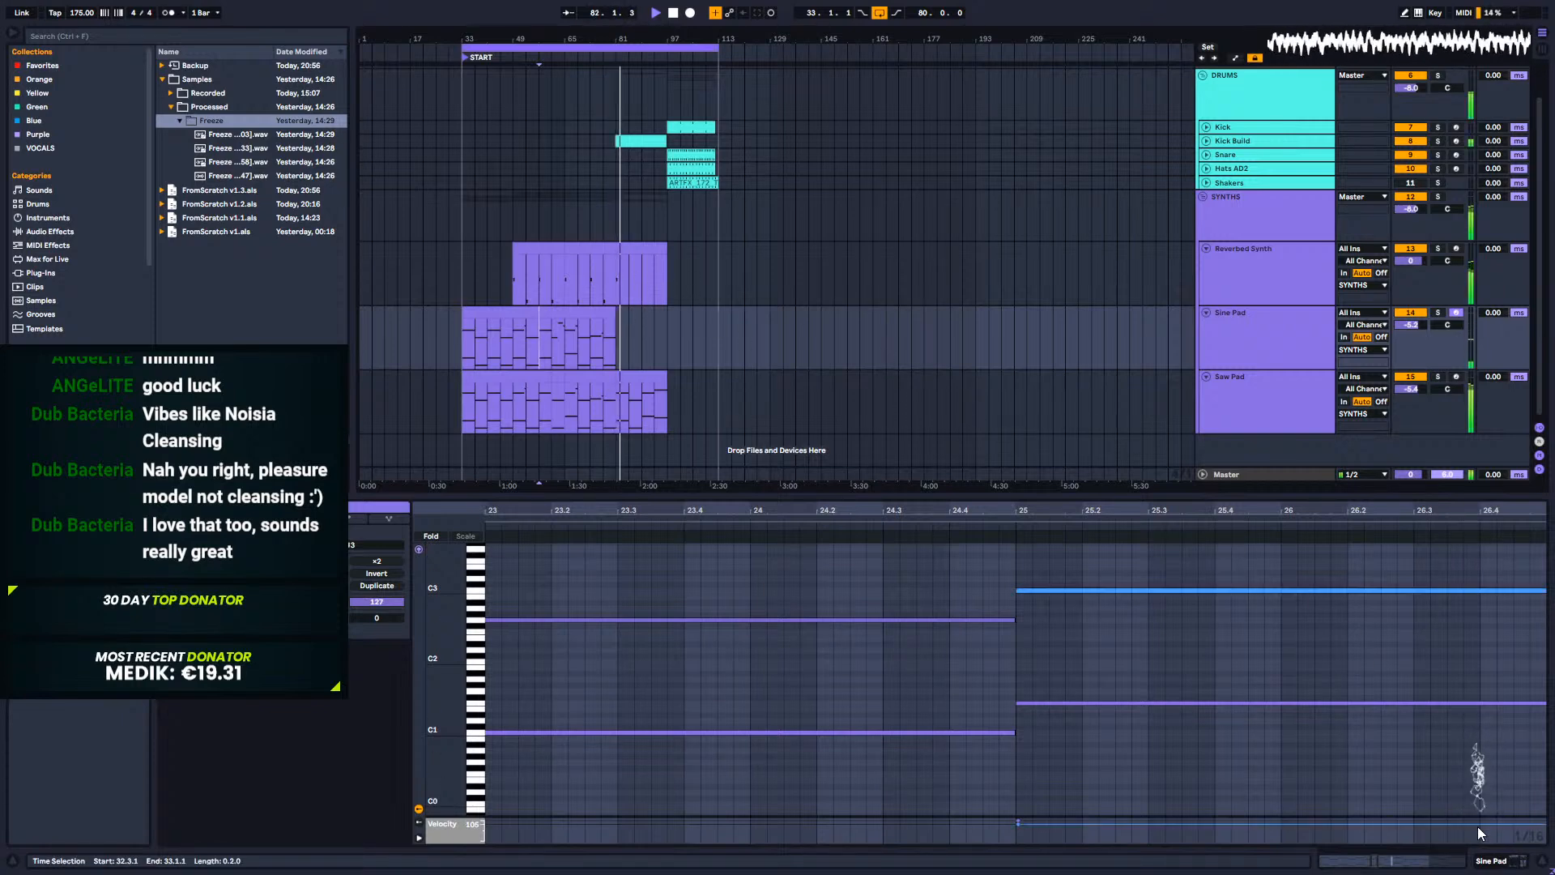
pyautogui.click(800, 329)
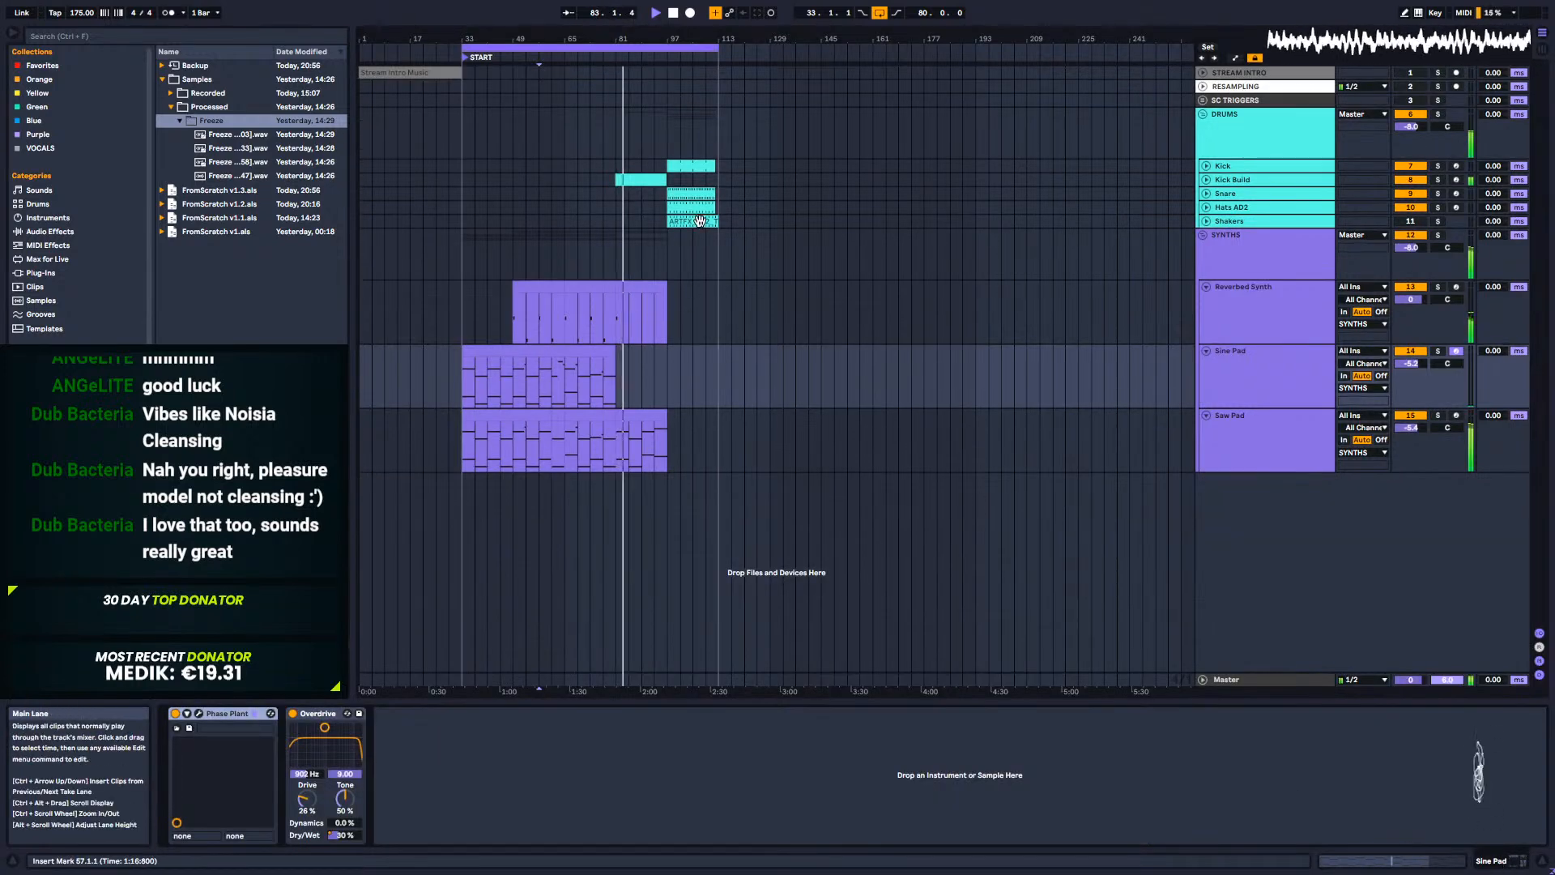
# Step: Insert a new MIDI track below Saw Pad
pyautogui.click(1284, 447)
pyautogui.rightClick(1276, 441)
pyautogui.click(1315, 557)
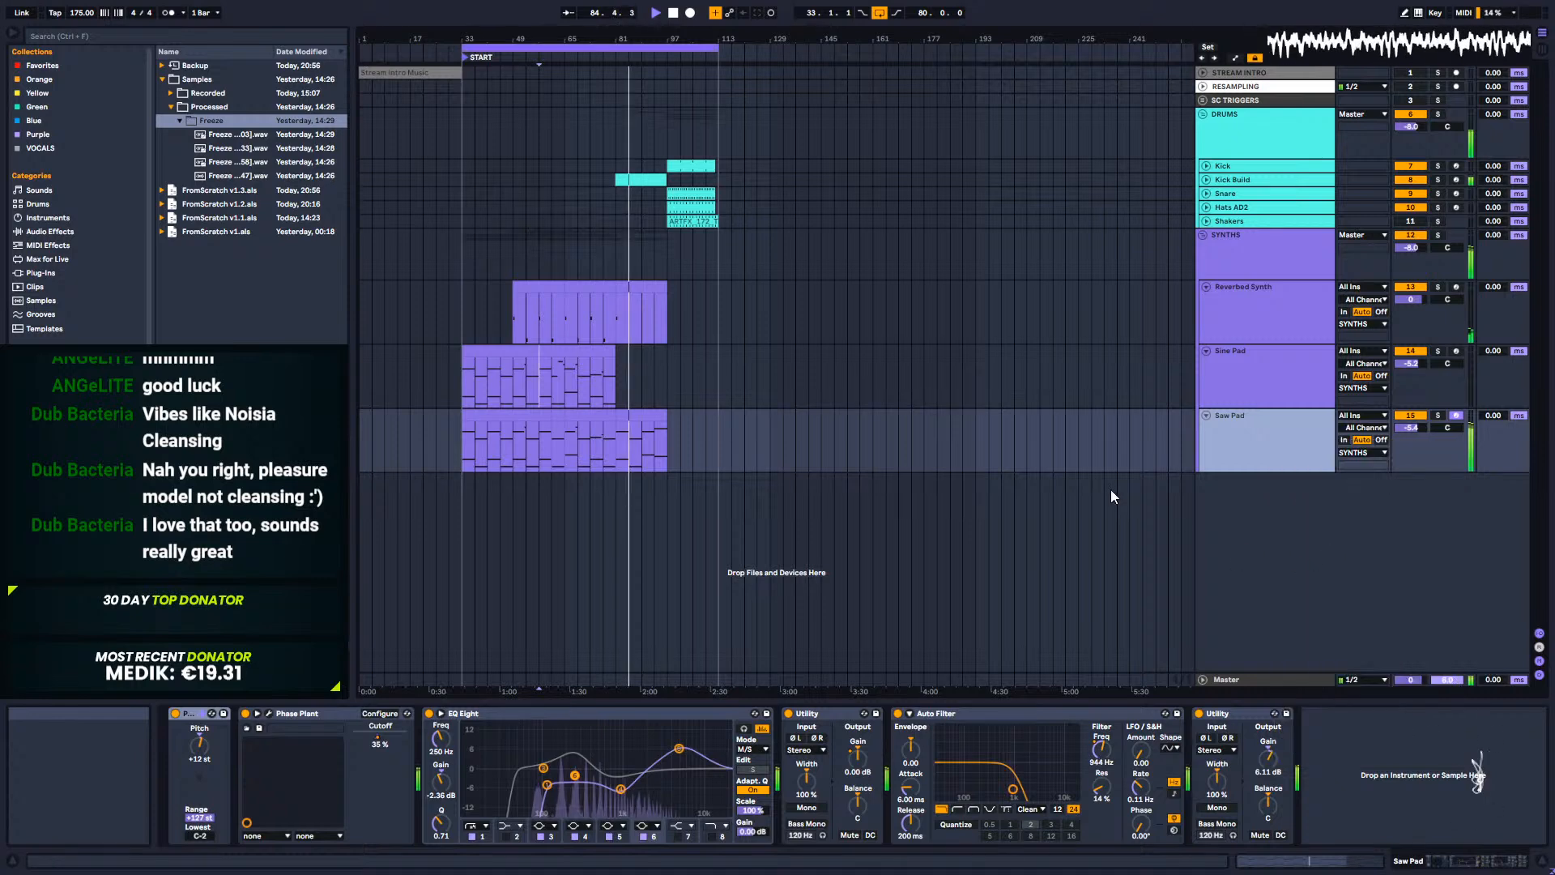
# Step: Stop playback and select bars 81 to 85 of the Saw Pad clip
pyautogui.click(616, 441)
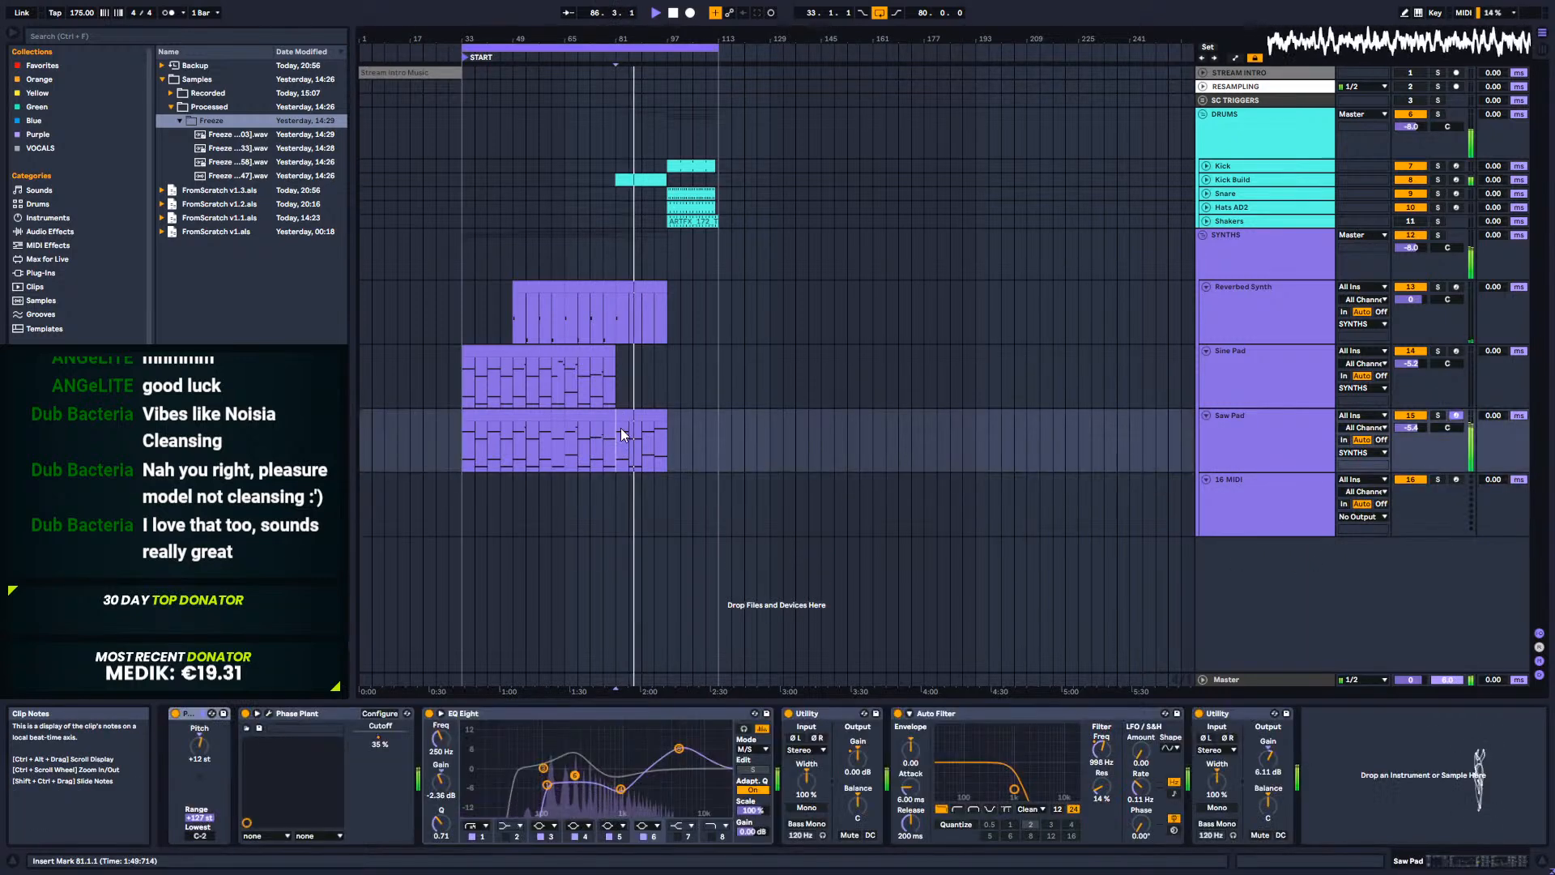
pyautogui.press('space')
pyautogui.moveTo(644, 430)
pyautogui.mouseDown()
pyautogui.moveTo(669, 441)
pyautogui.moveTo(629, 444)
pyautogui.mouseUp()
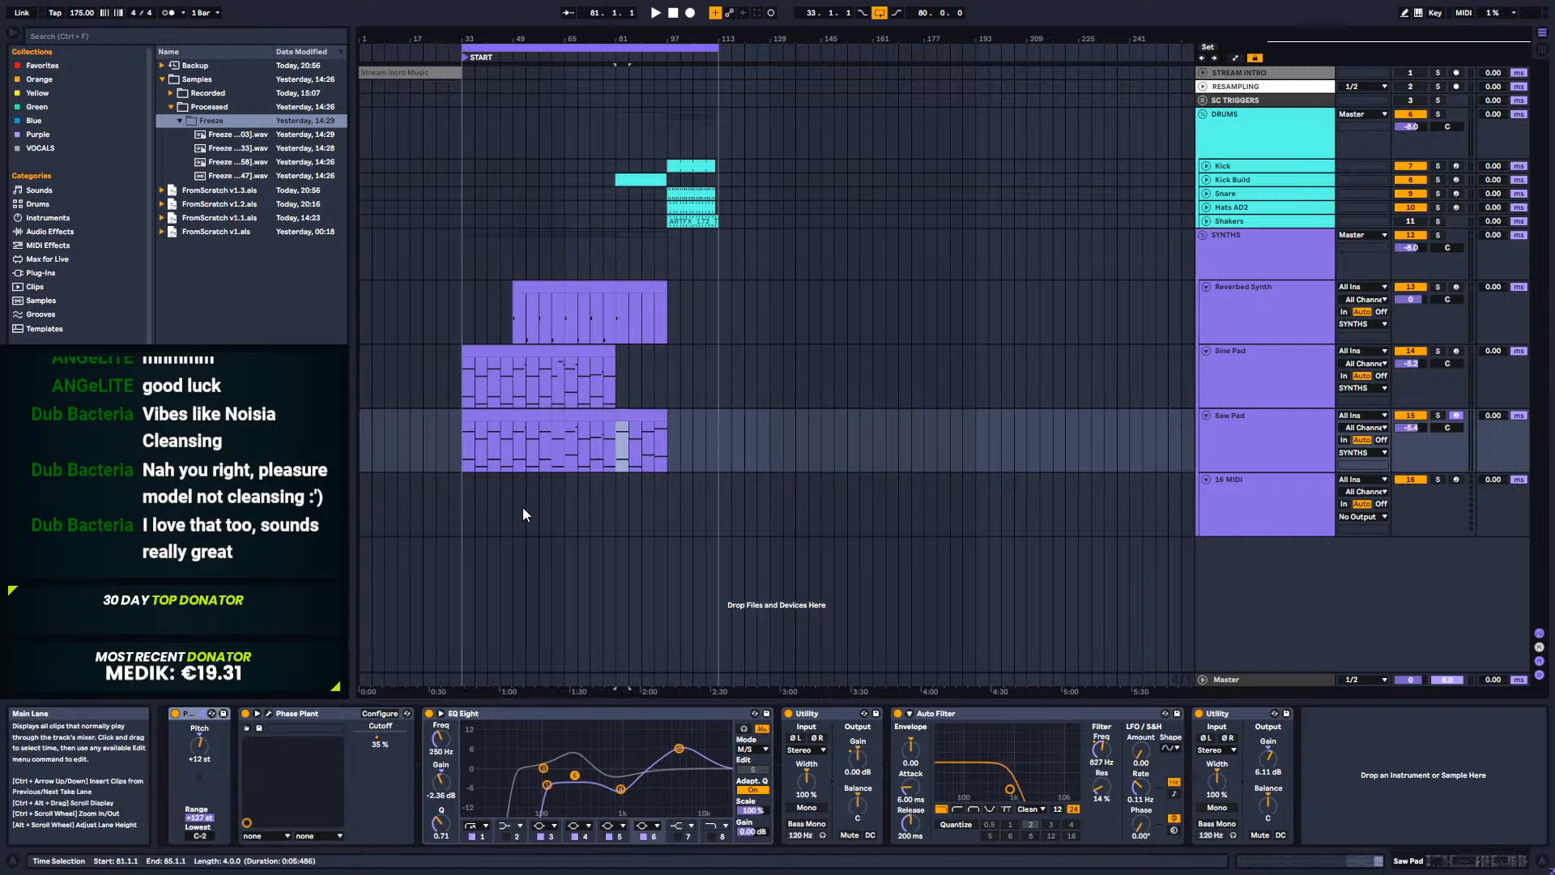
# Step: Load the Arturia Pigments VST plug-in onto the new MIDI track
pyautogui.click(444, 494)
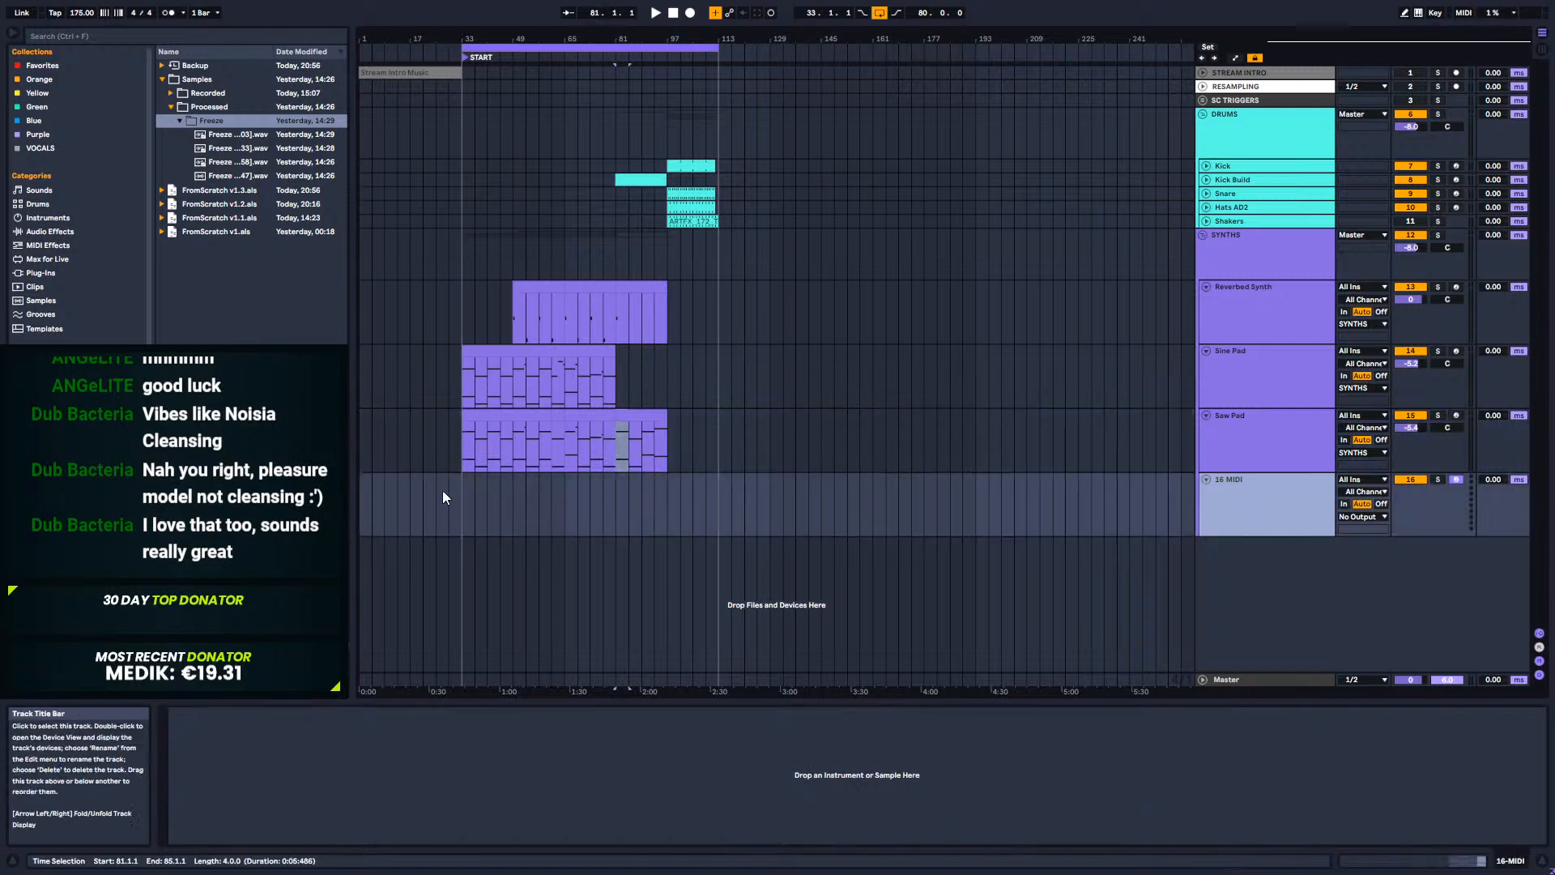
pyautogui.click(45, 272)
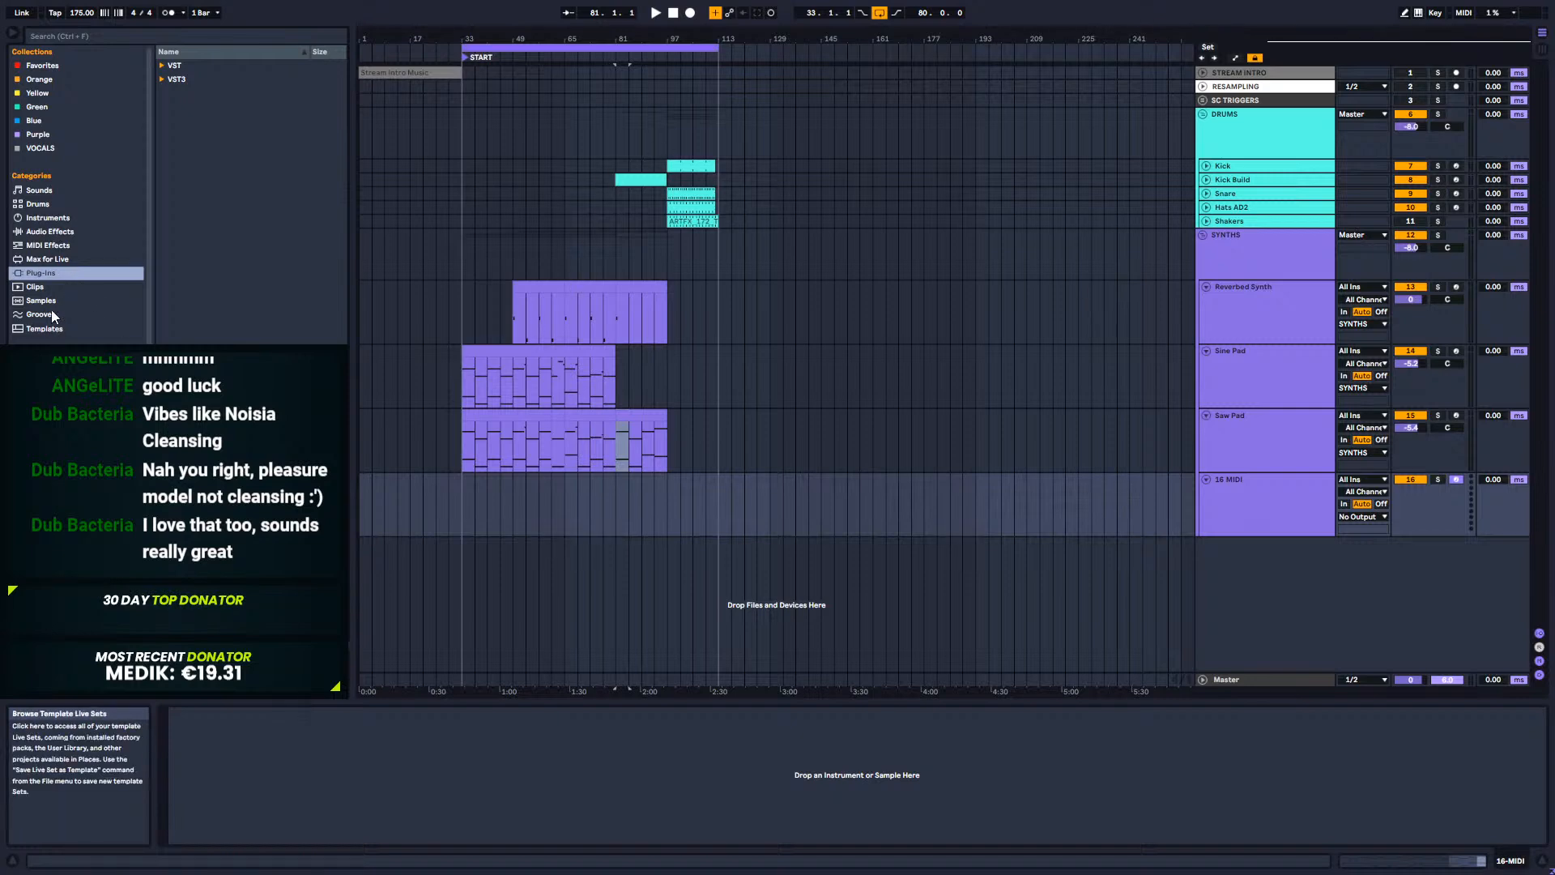
pyautogui.click(164, 68)
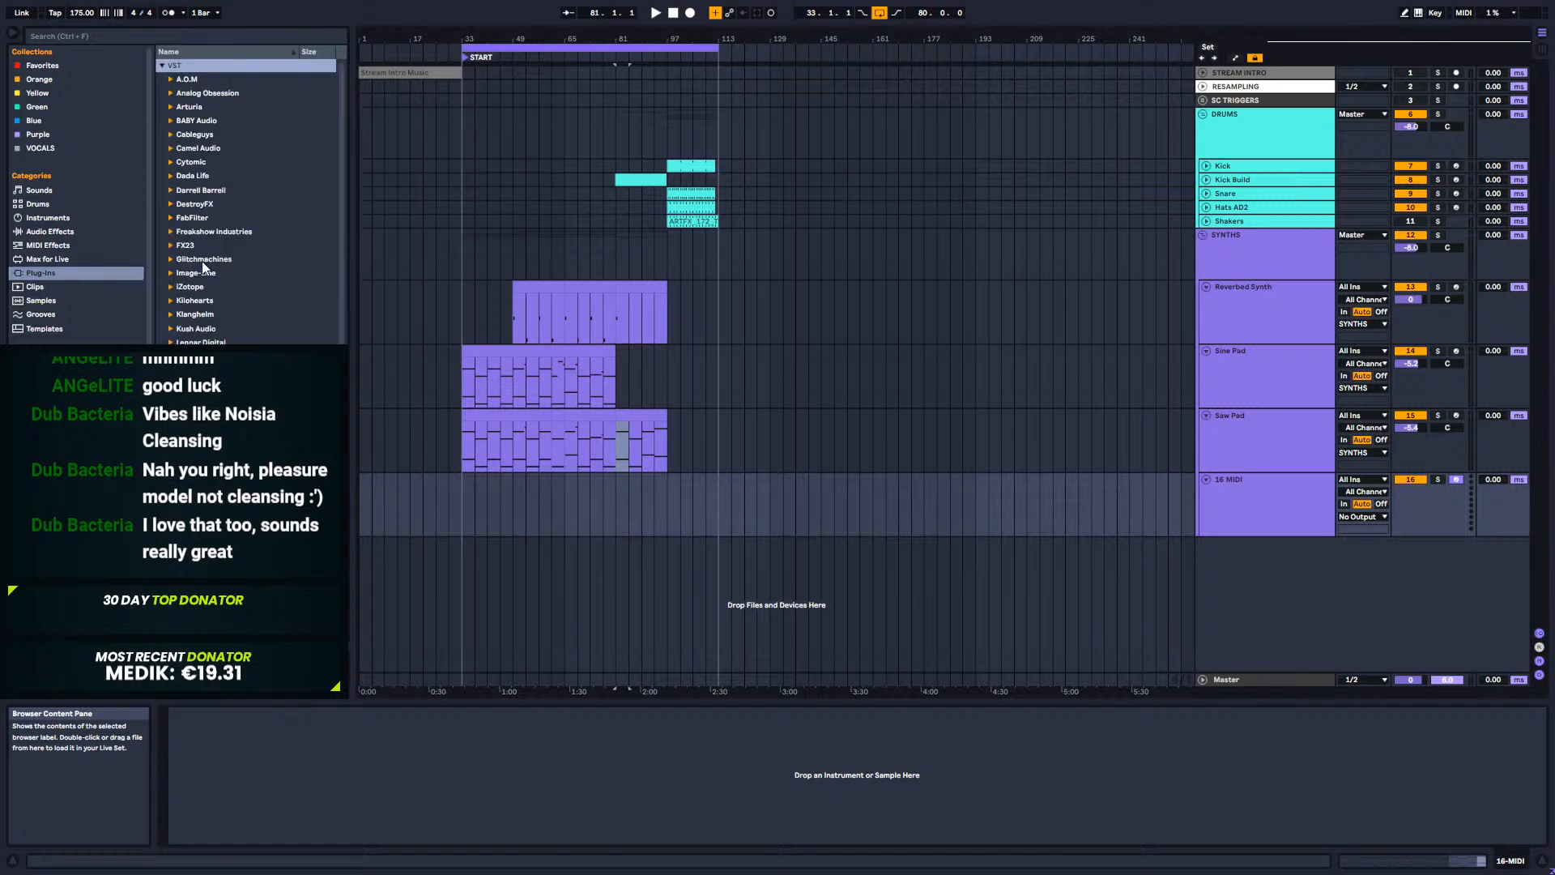
pyautogui.click(169, 110)
pyautogui.moveTo(217, 121); pyautogui.dragTo(669, 541)
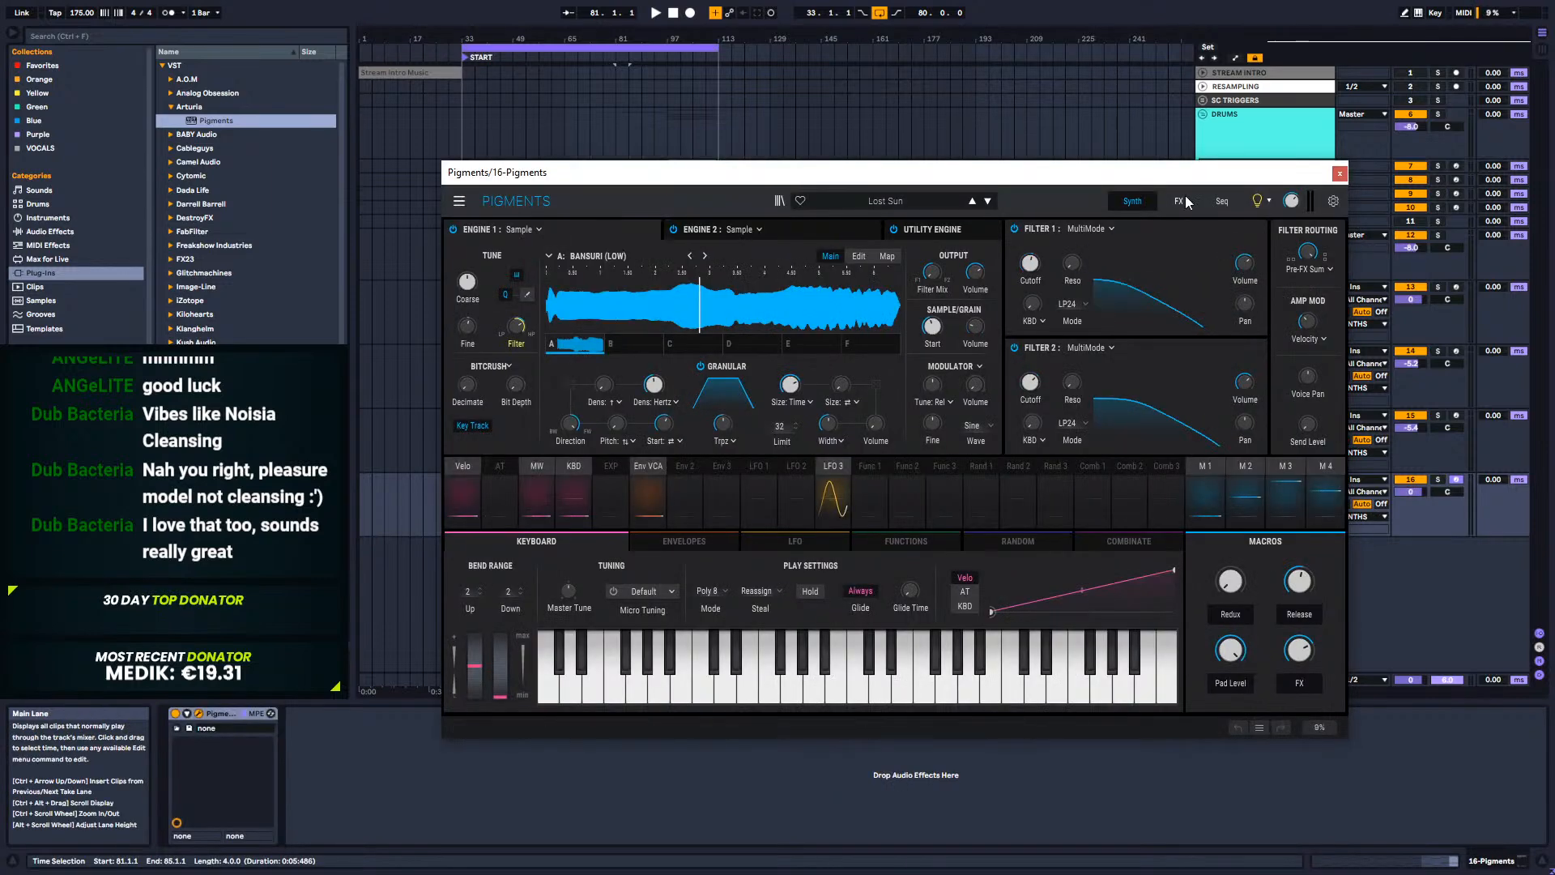
# Step: Export bars 81 to 97 with Reverbed Synth as the rendered track and Normalize switched on
pyautogui.moveTo(1191, 173)
pyautogui.mouseDown()
pyautogui.moveTo(1241, 287)
pyautogui.moveTo(1315, 581)
pyautogui.mouseUp()
pyautogui.moveTo(606, 322); pyautogui.dragTo(668, 326)
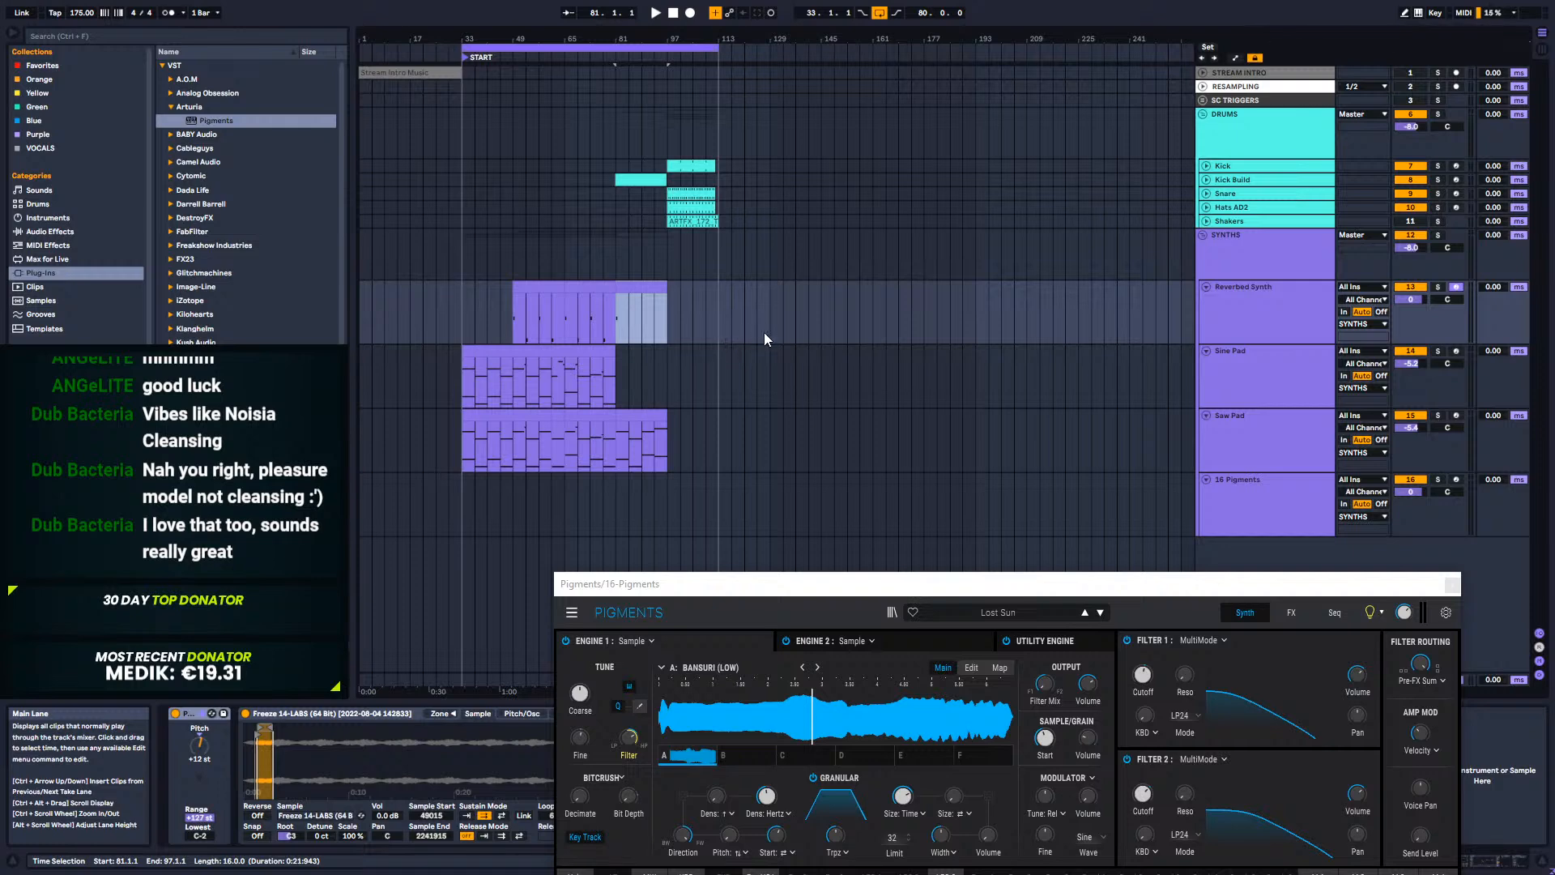
pyautogui.hotkey('ctrl', 'shift', 'r')
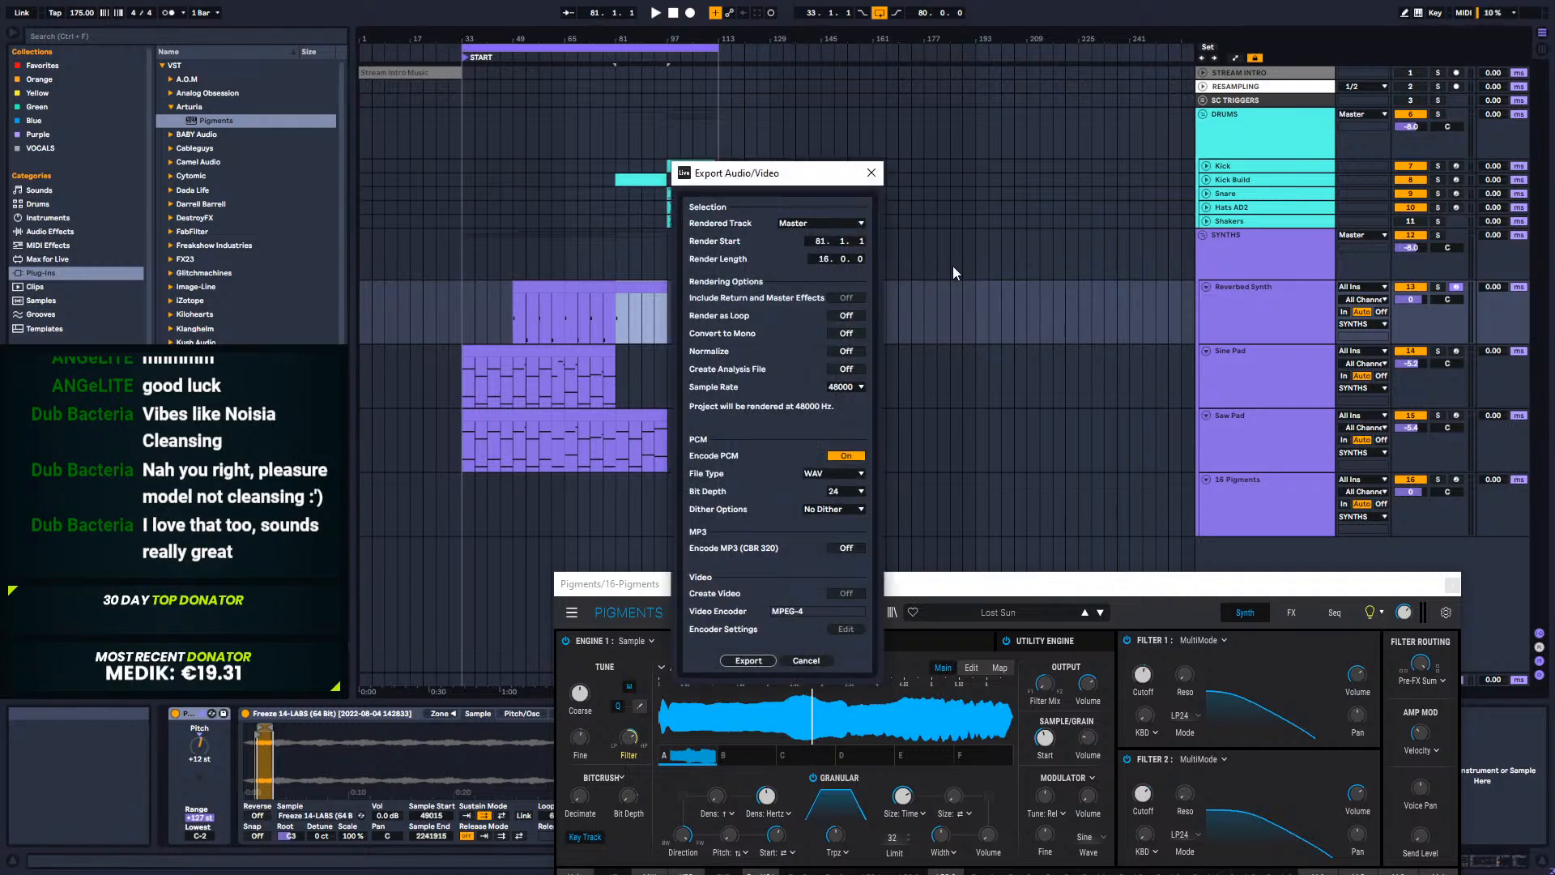
pyautogui.click(808, 223)
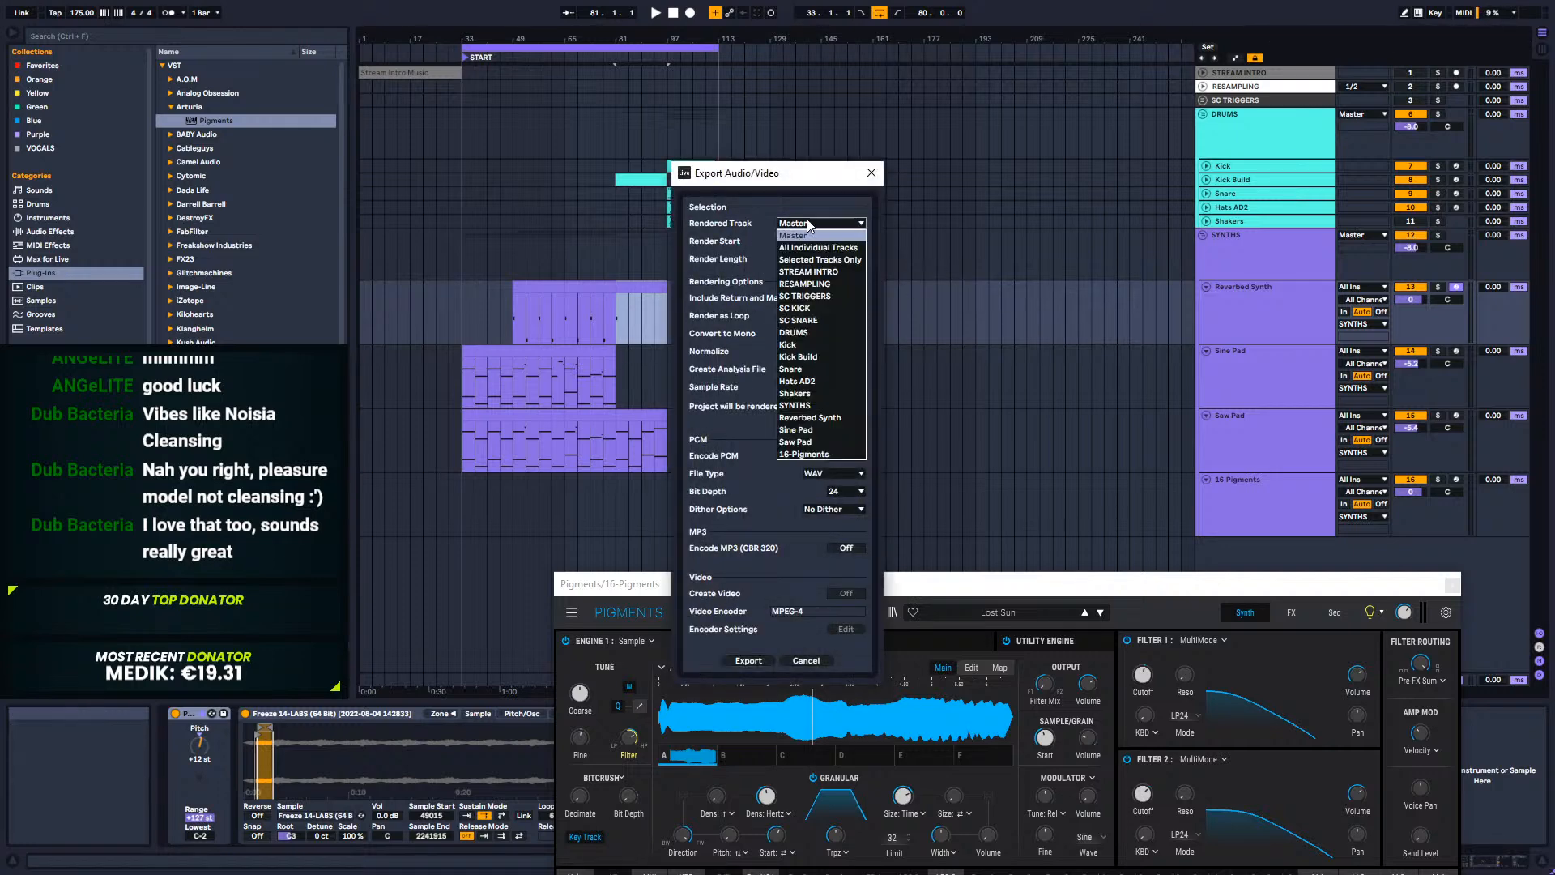
pyautogui.click(812, 417)
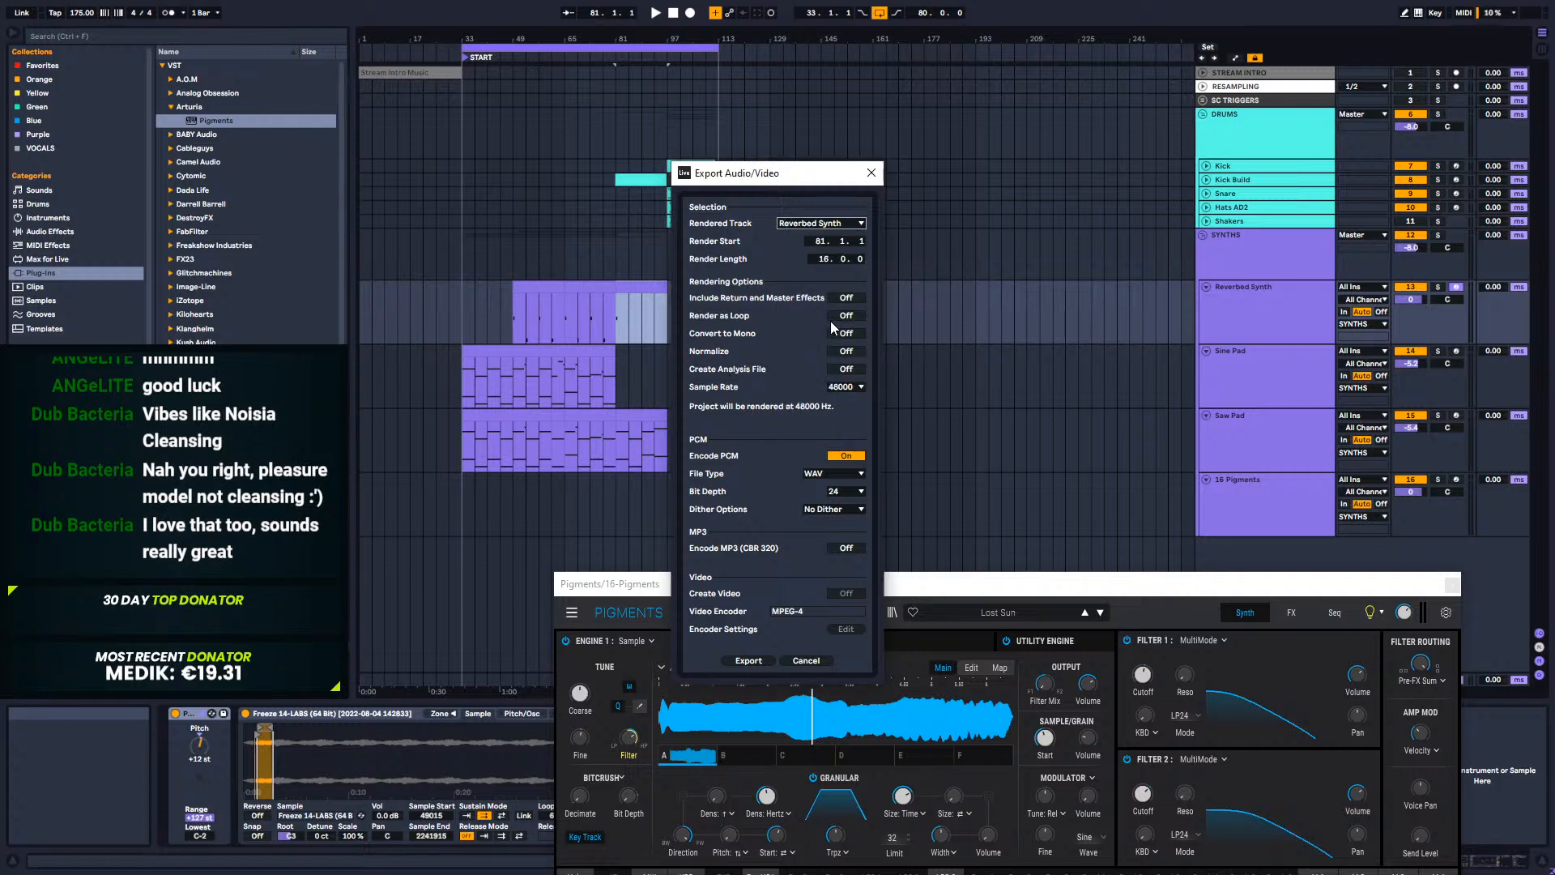
pyautogui.click(846, 351)
pyautogui.press('Return')
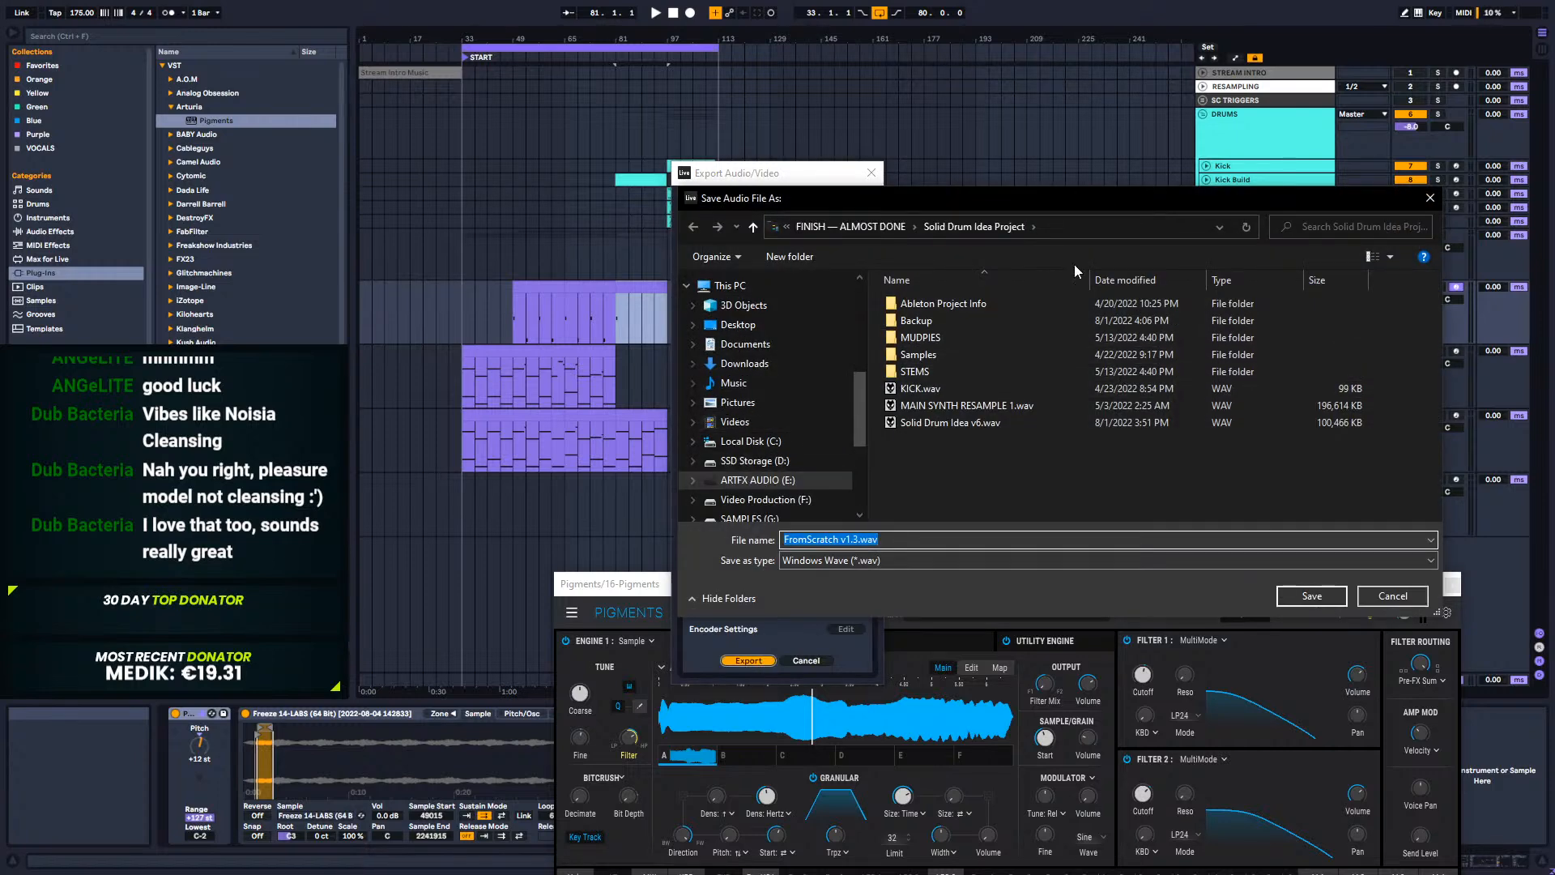
# Step: Save the rendered audio as Reverbed Synth C in the FromScratch v1 Project folder under PRIORITY — FINISH POOL
pyautogui.click(861, 225)
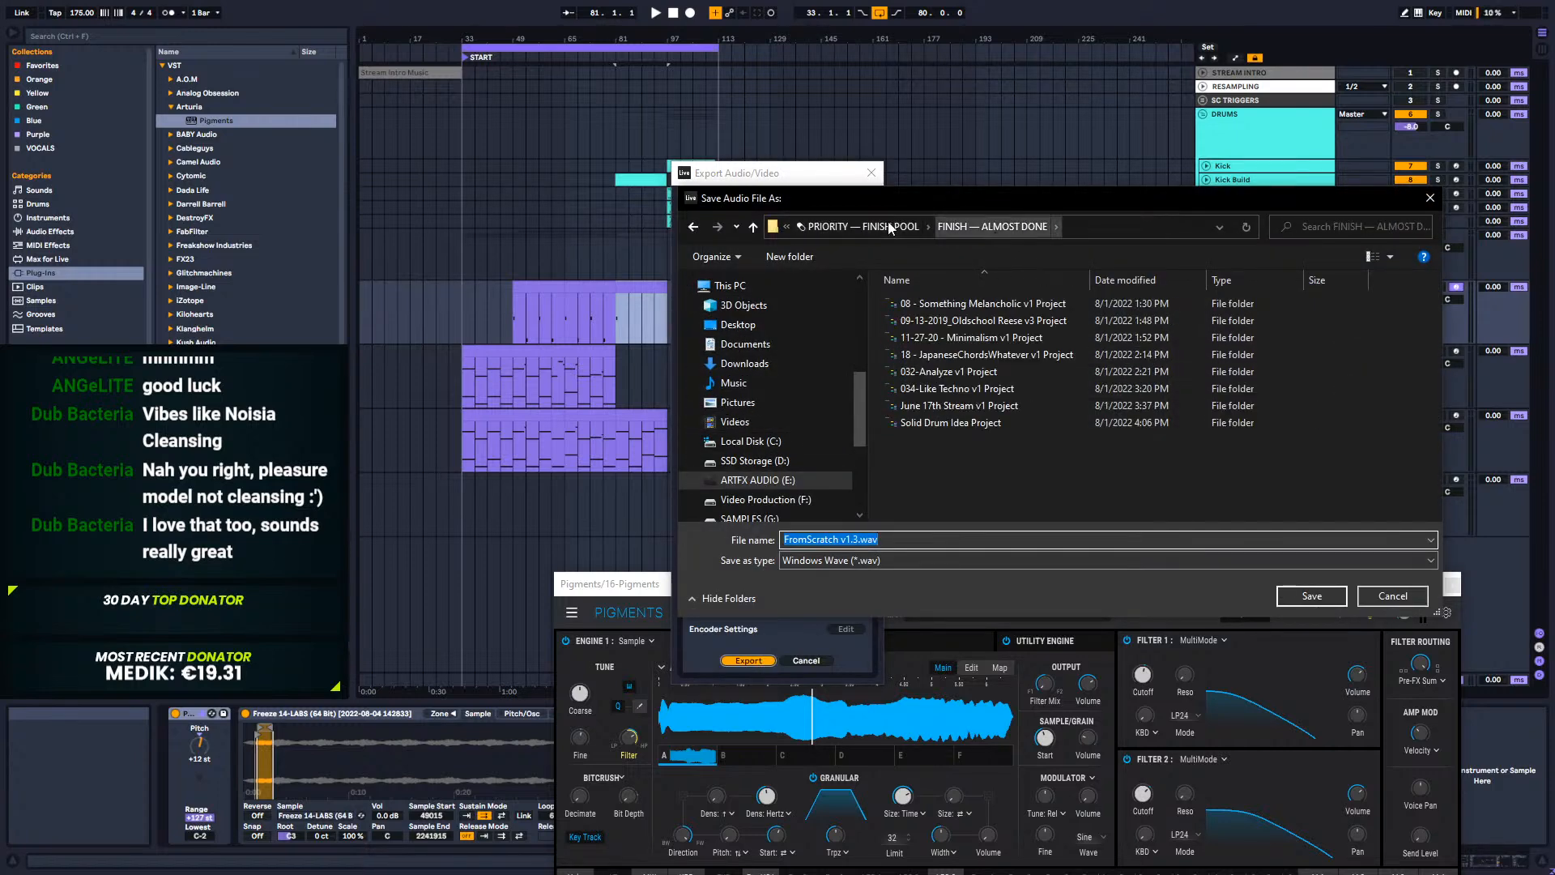
pyautogui.click(852, 220)
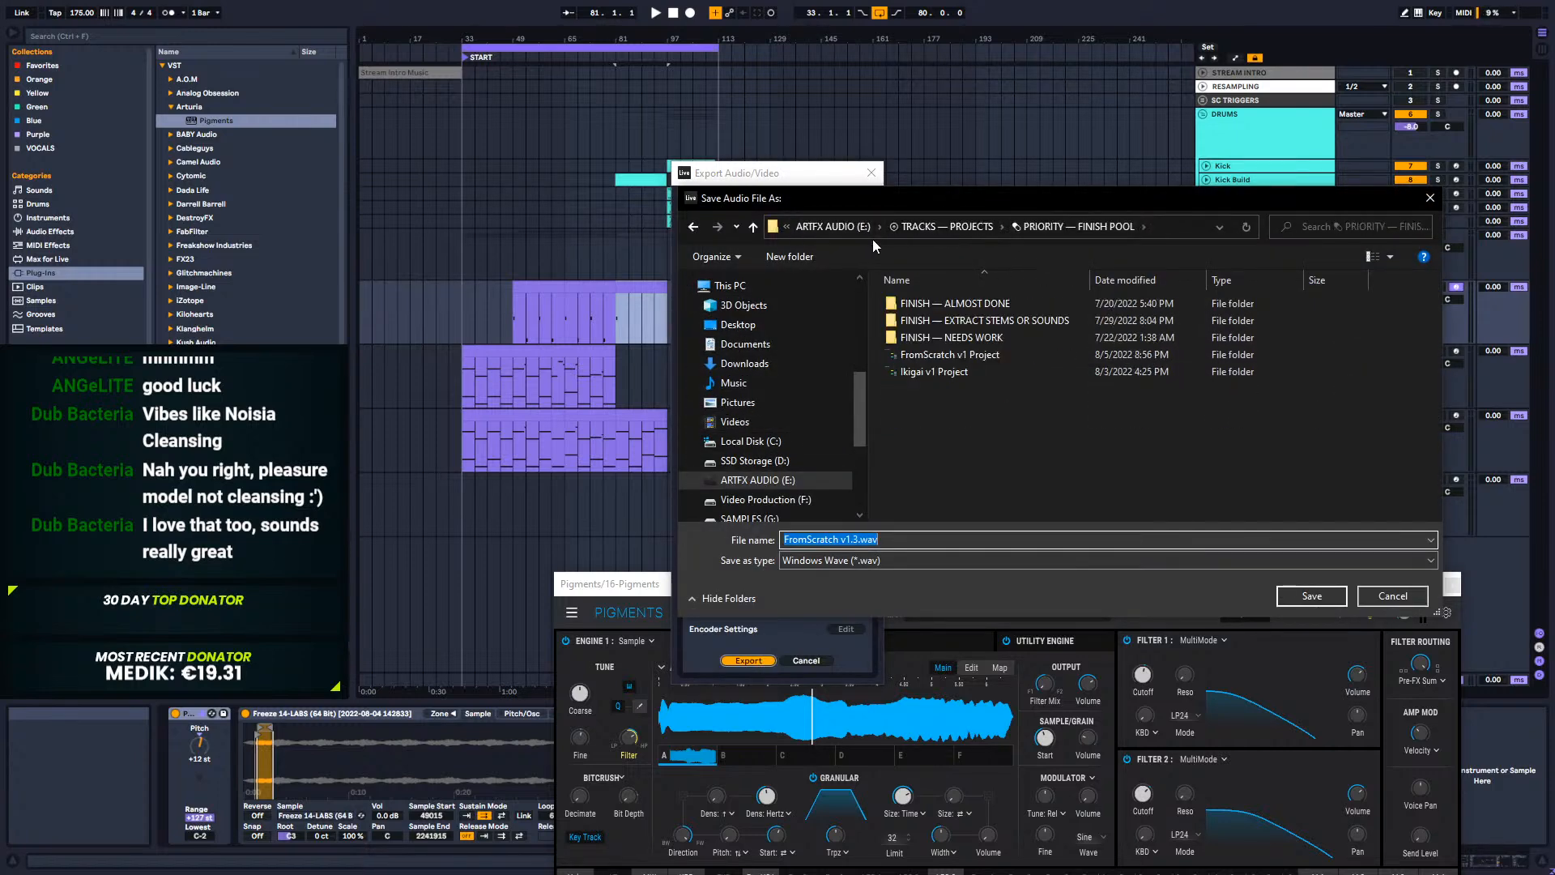
pyautogui.doubleClick(945, 356)
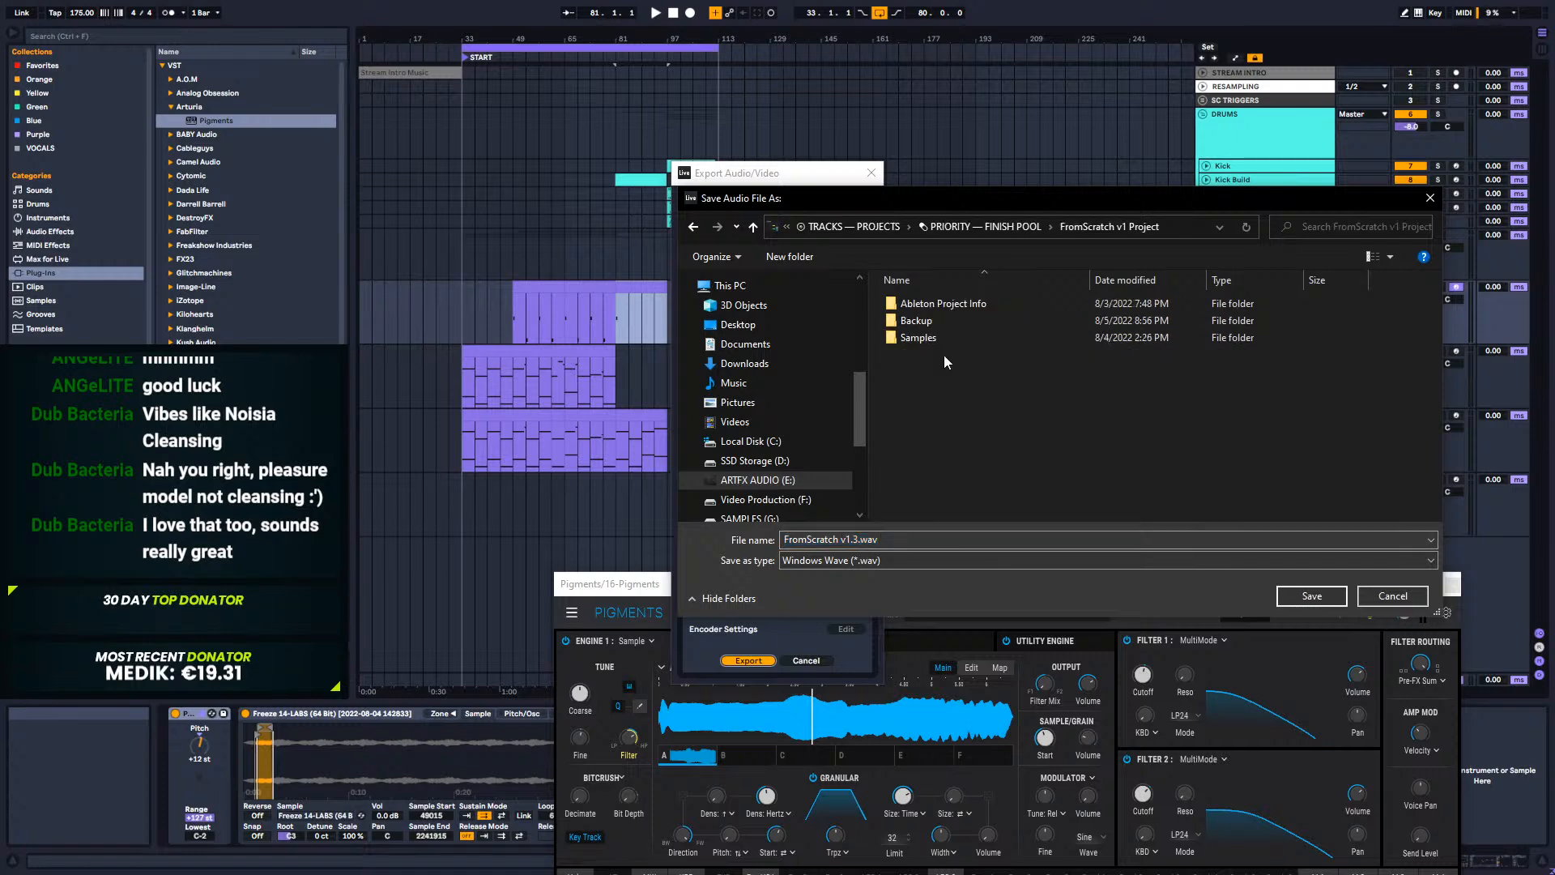
pyautogui.click(949, 541)
pyautogui.write('Re')
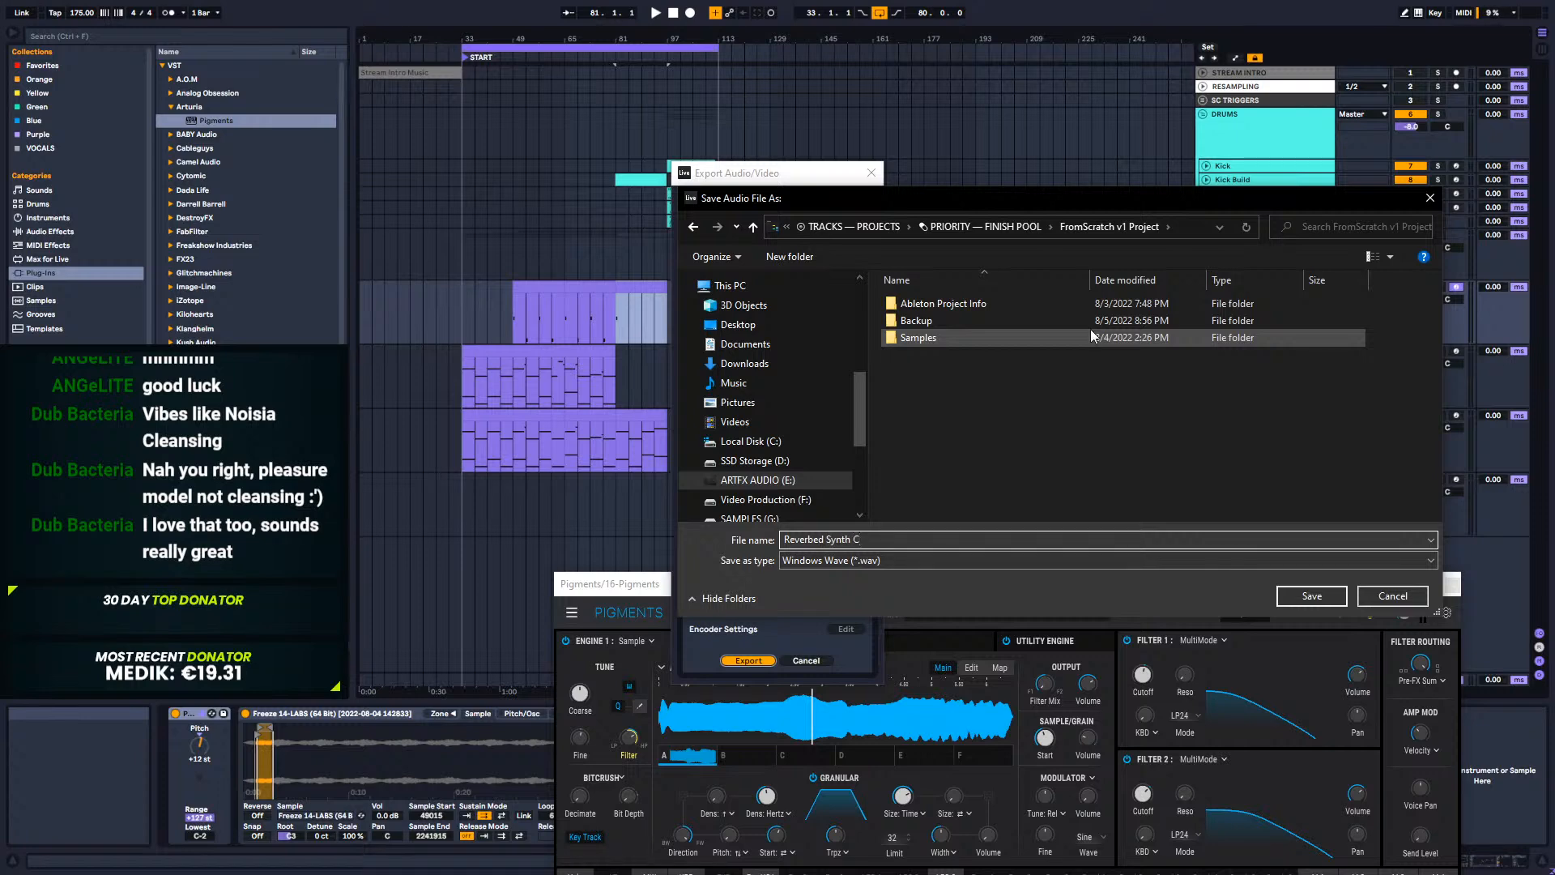
pyautogui.write('verbed Synth C')
pyautogui.press('Return')
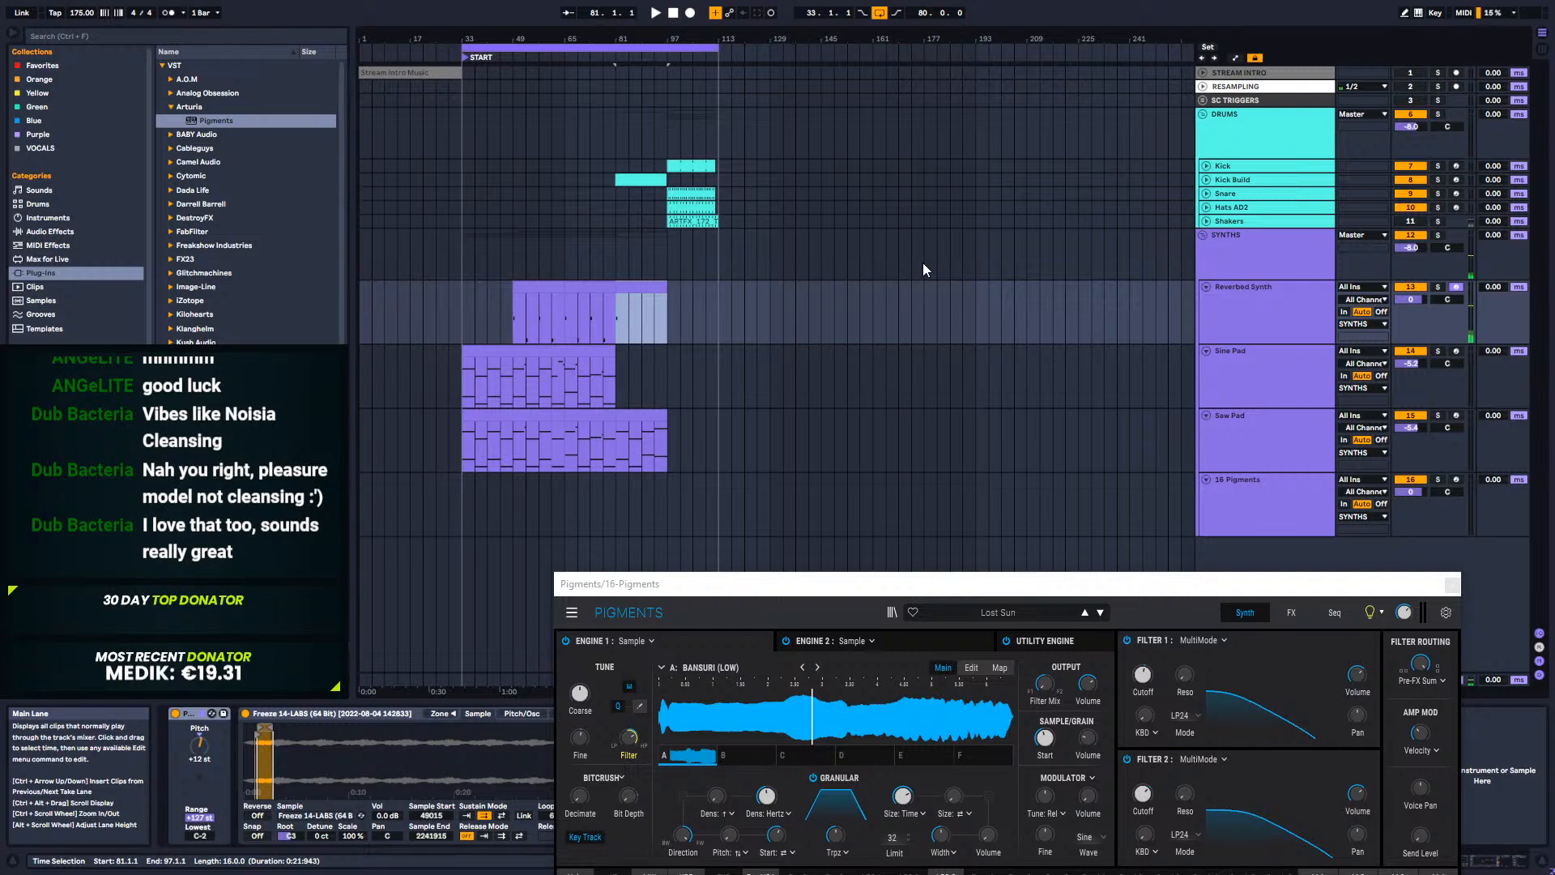
# Step: Reset Pigments to a new Default preset
pyautogui.moveTo(852, 583); pyautogui.dragTo(783, 156)
pyautogui.click(502, 186)
pyautogui.click(534, 203)
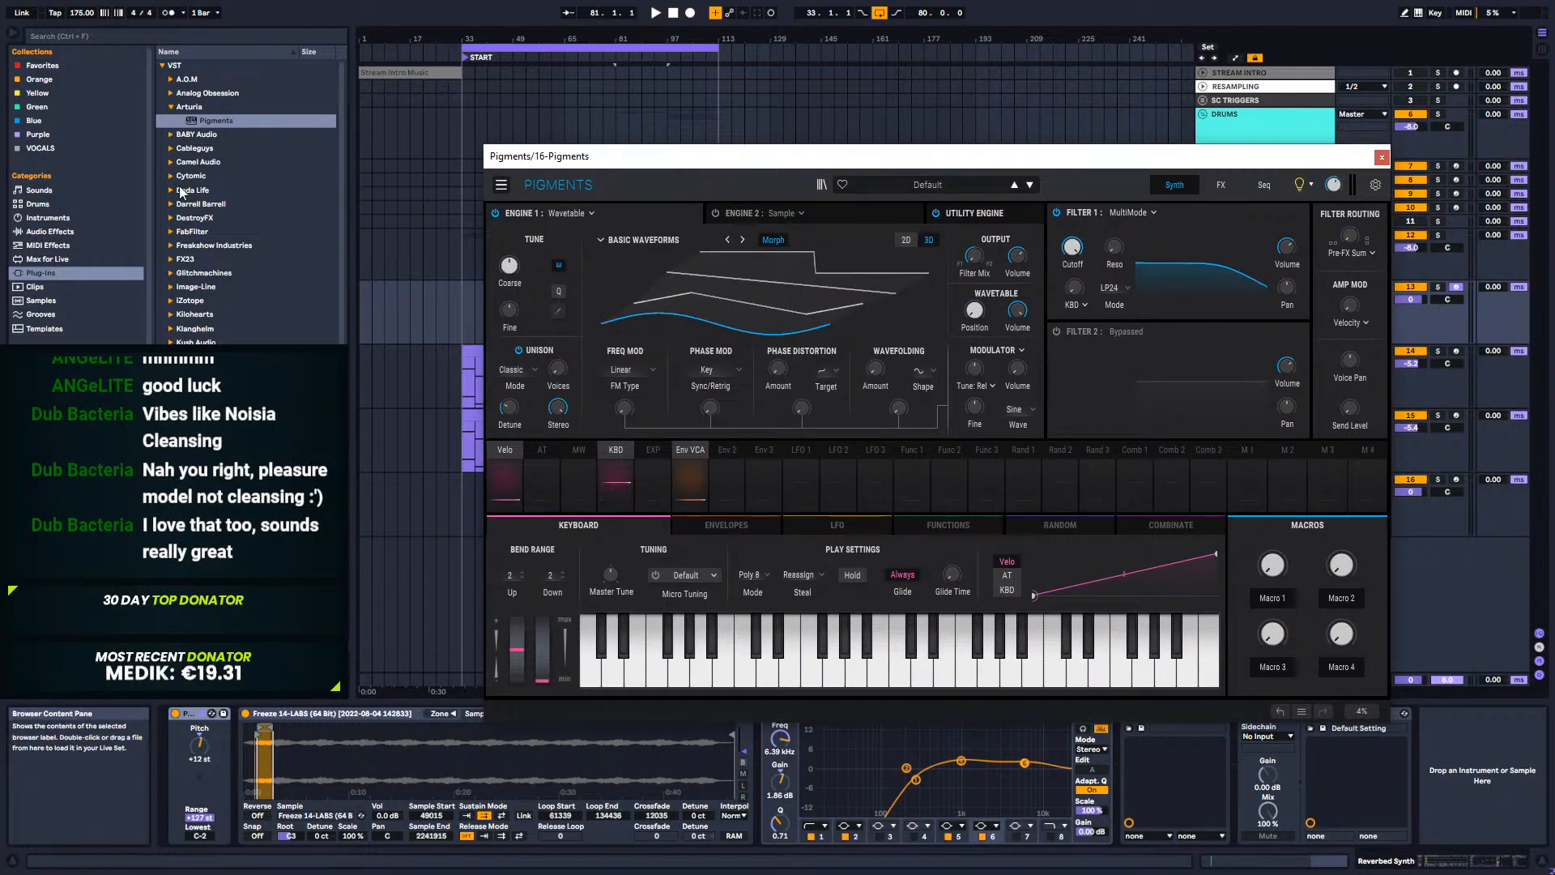
# Step: Switch Pigments Engine 1 to the Sample type and load Reverbed Synth C.wav from the project folder into it
pyautogui.click(54, 409)
pyautogui.click(210, 192)
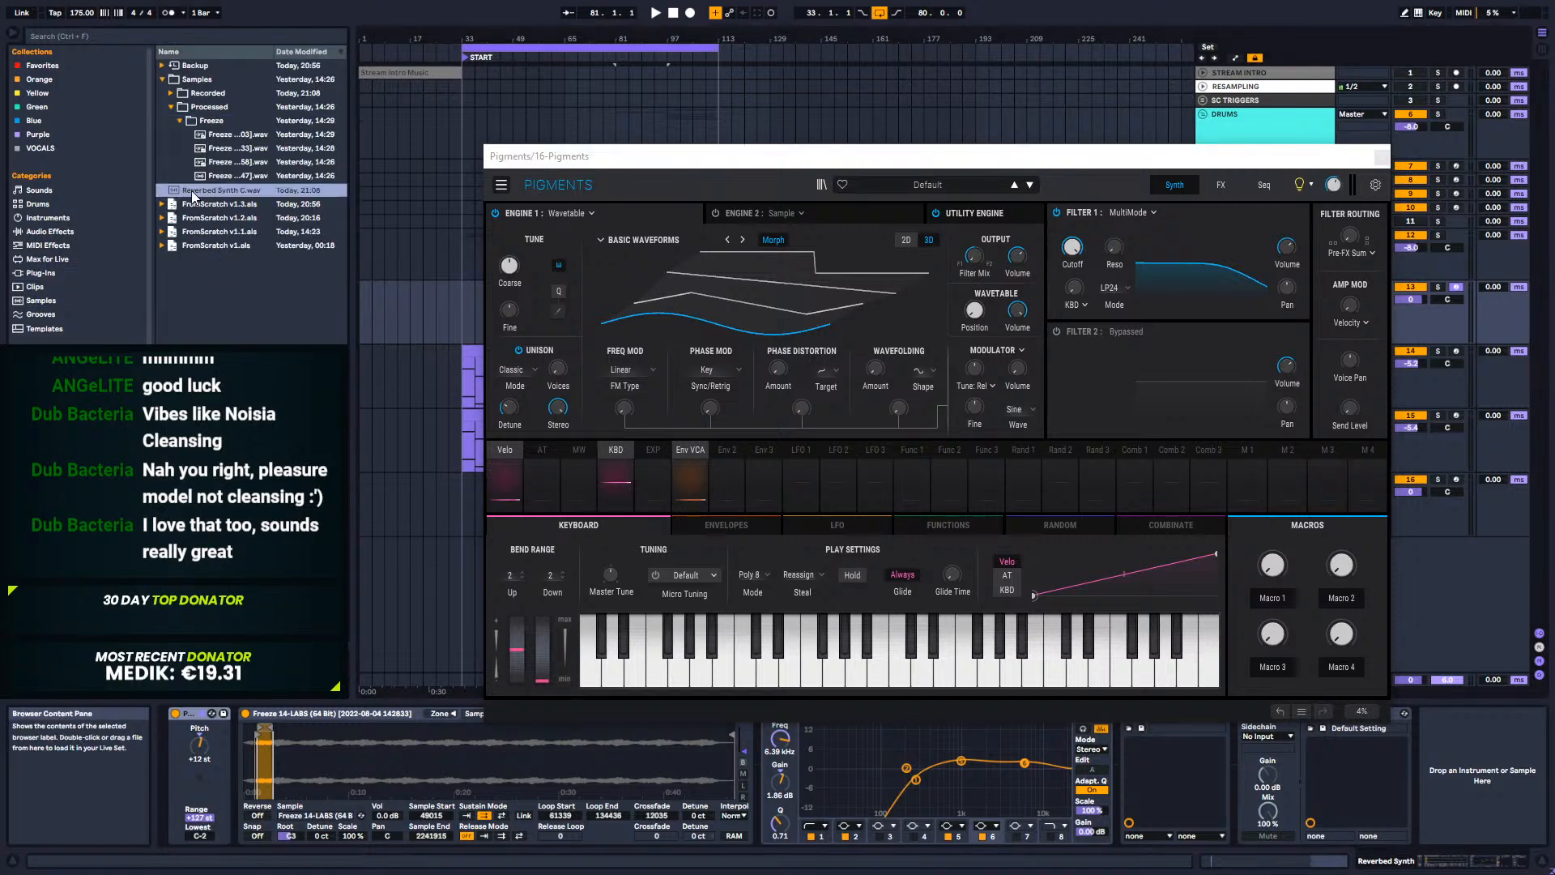
pyautogui.moveTo(210, 197); pyautogui.dragTo(695, 324)
pyautogui.click(570, 213)
pyautogui.click(656, 249)
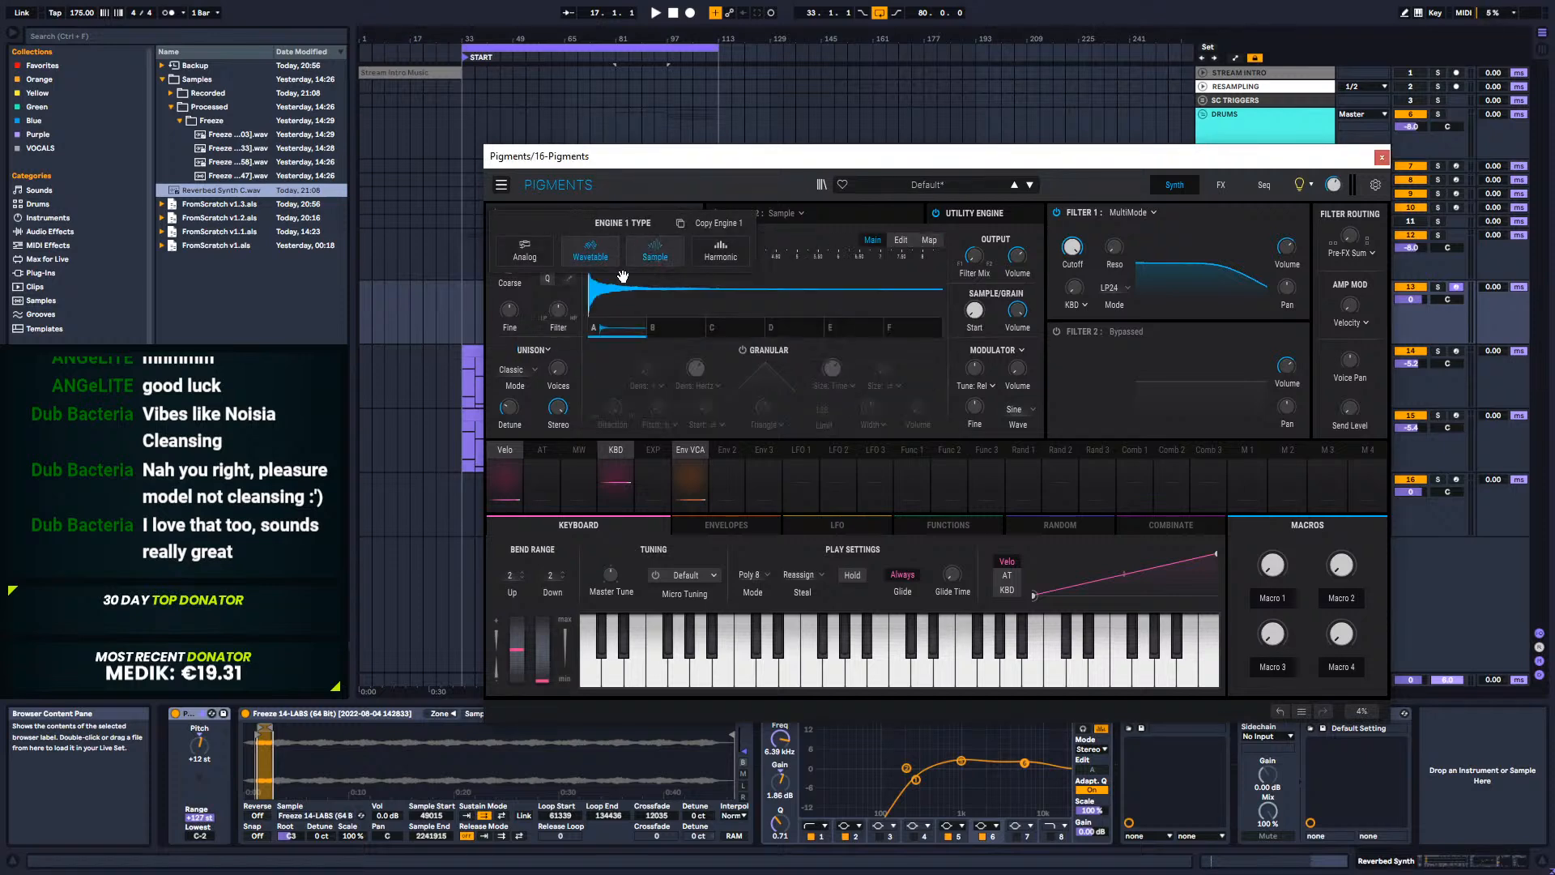
pyautogui.click(227, 176)
pyautogui.moveTo(233, 198); pyautogui.dragTo(741, 306)
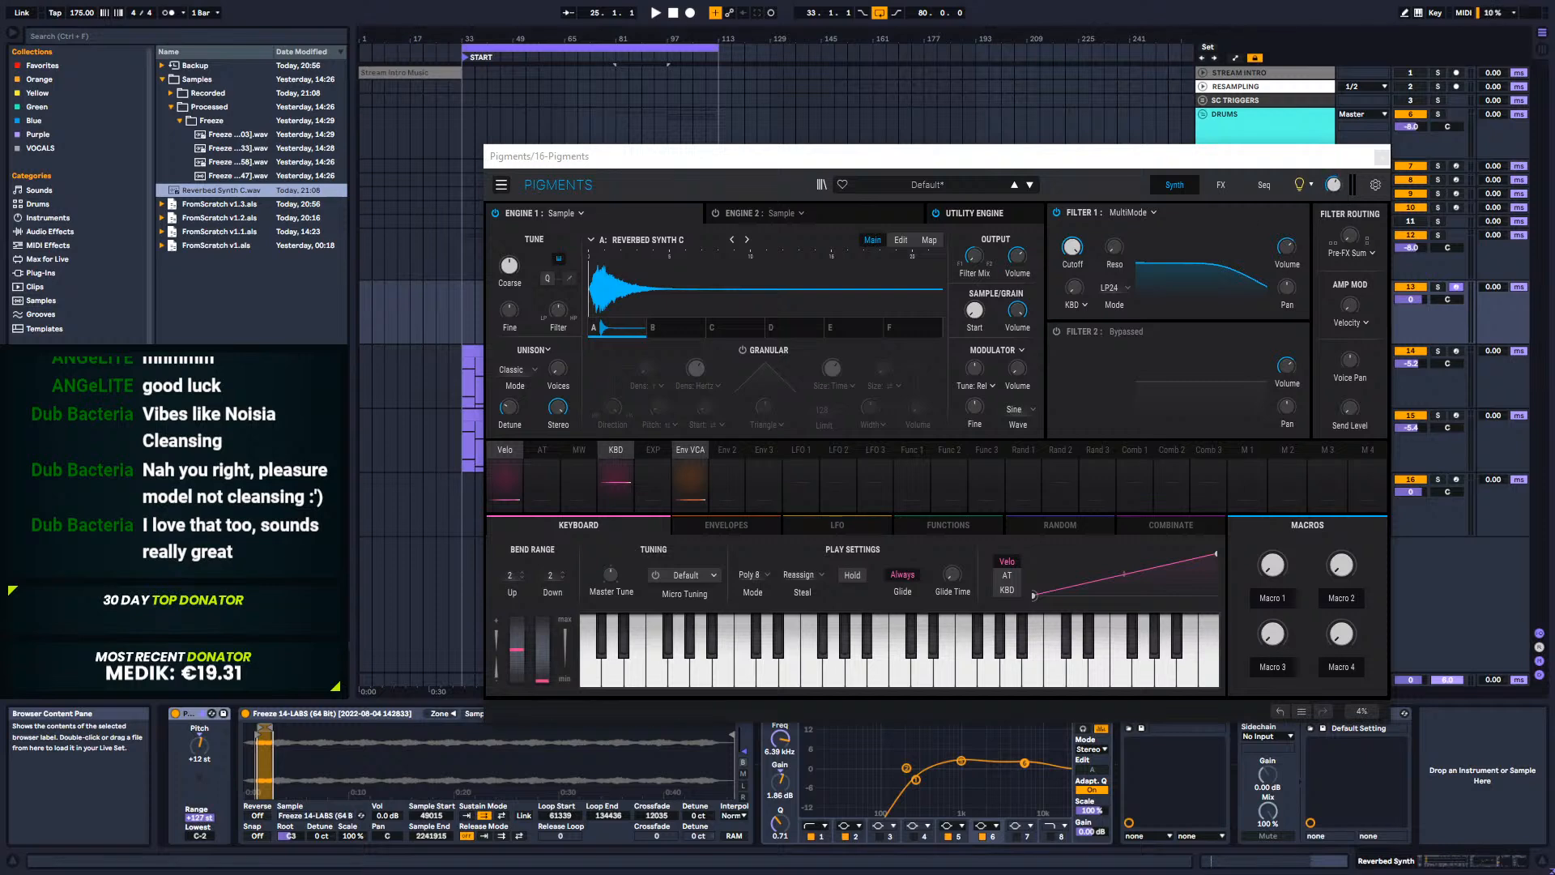
# Step: Enable Granular mode for Engine 1 and close the Pigments window
pyautogui.moveTo(1130, 156); pyautogui.dragTo(1205, 244)
pyautogui.click(818, 438)
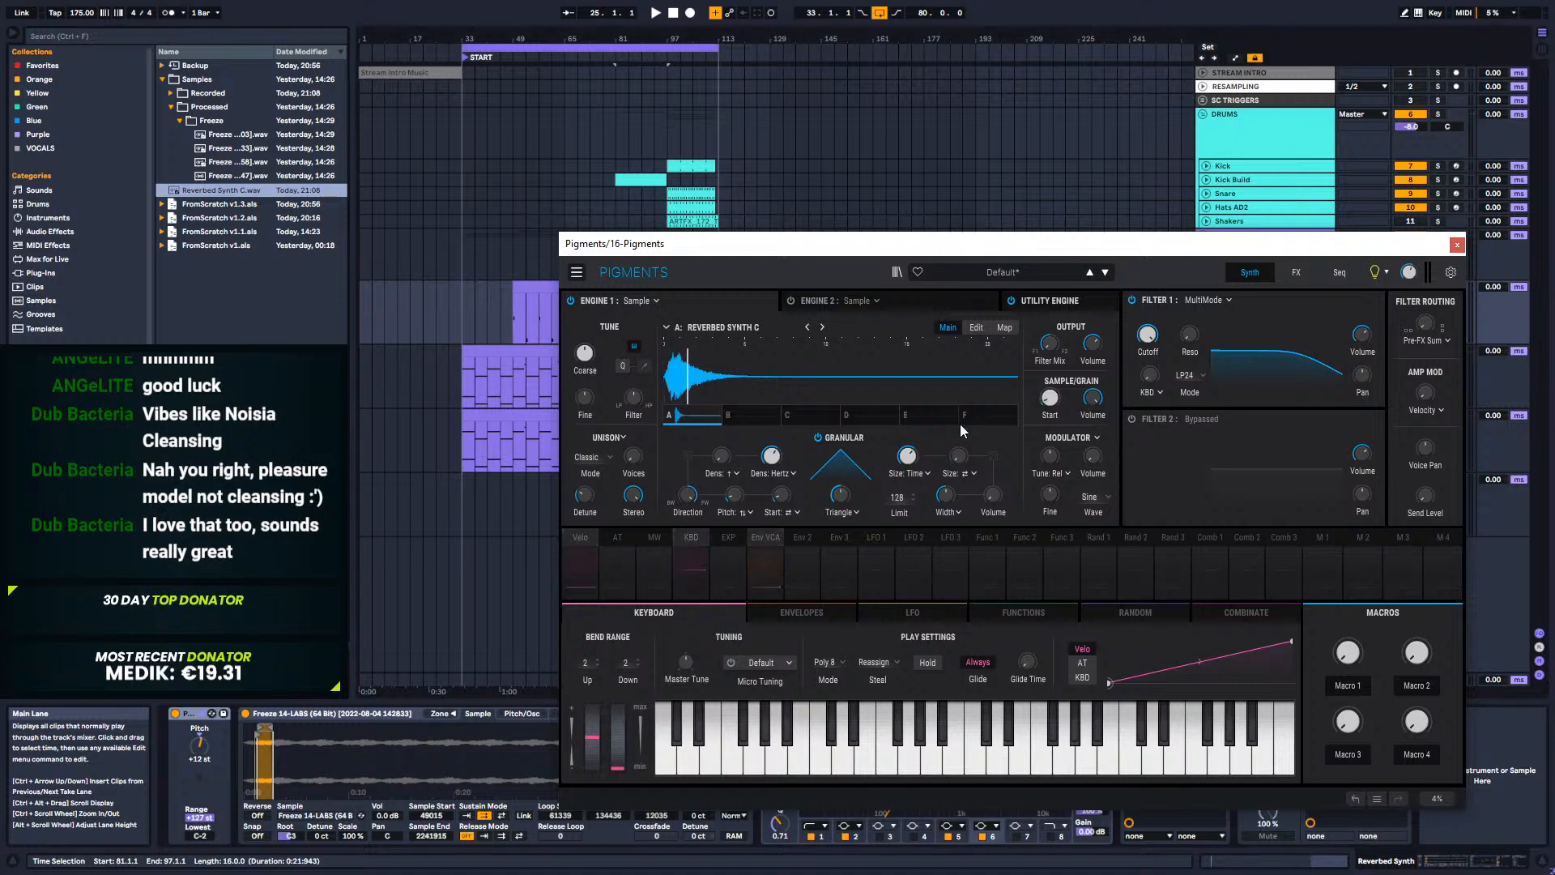
pyautogui.click(1454, 248)
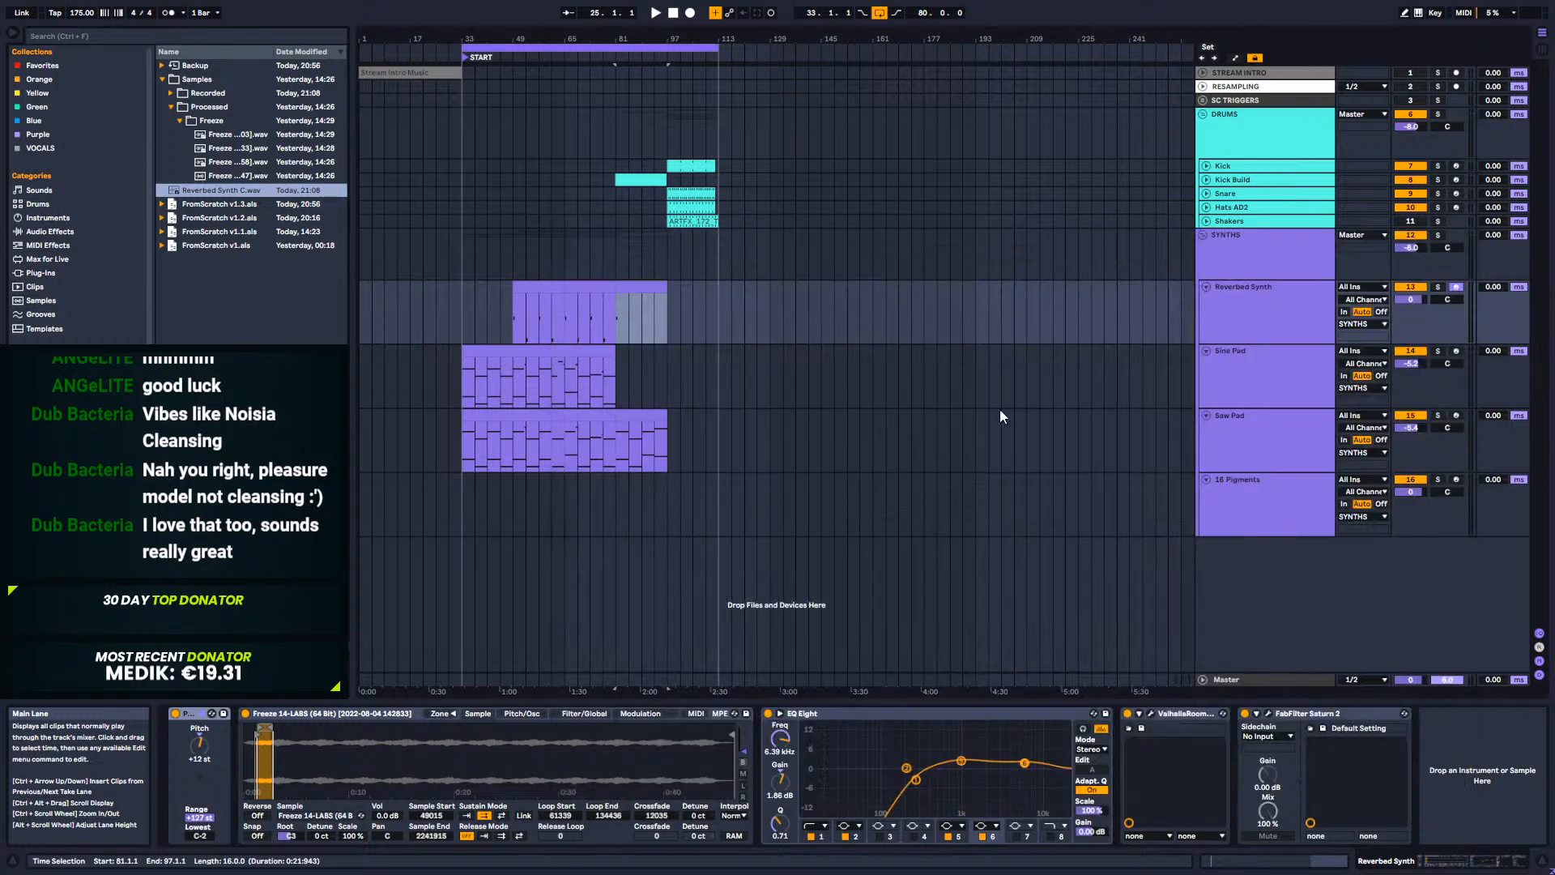
# Step: Create a MIDI clip over bars 81 to 97 on the Pigments track, set a 1/4 grid, and draw one C3 note across its full length
pyautogui.moveTo(615, 509); pyautogui.dragTo(667, 512)
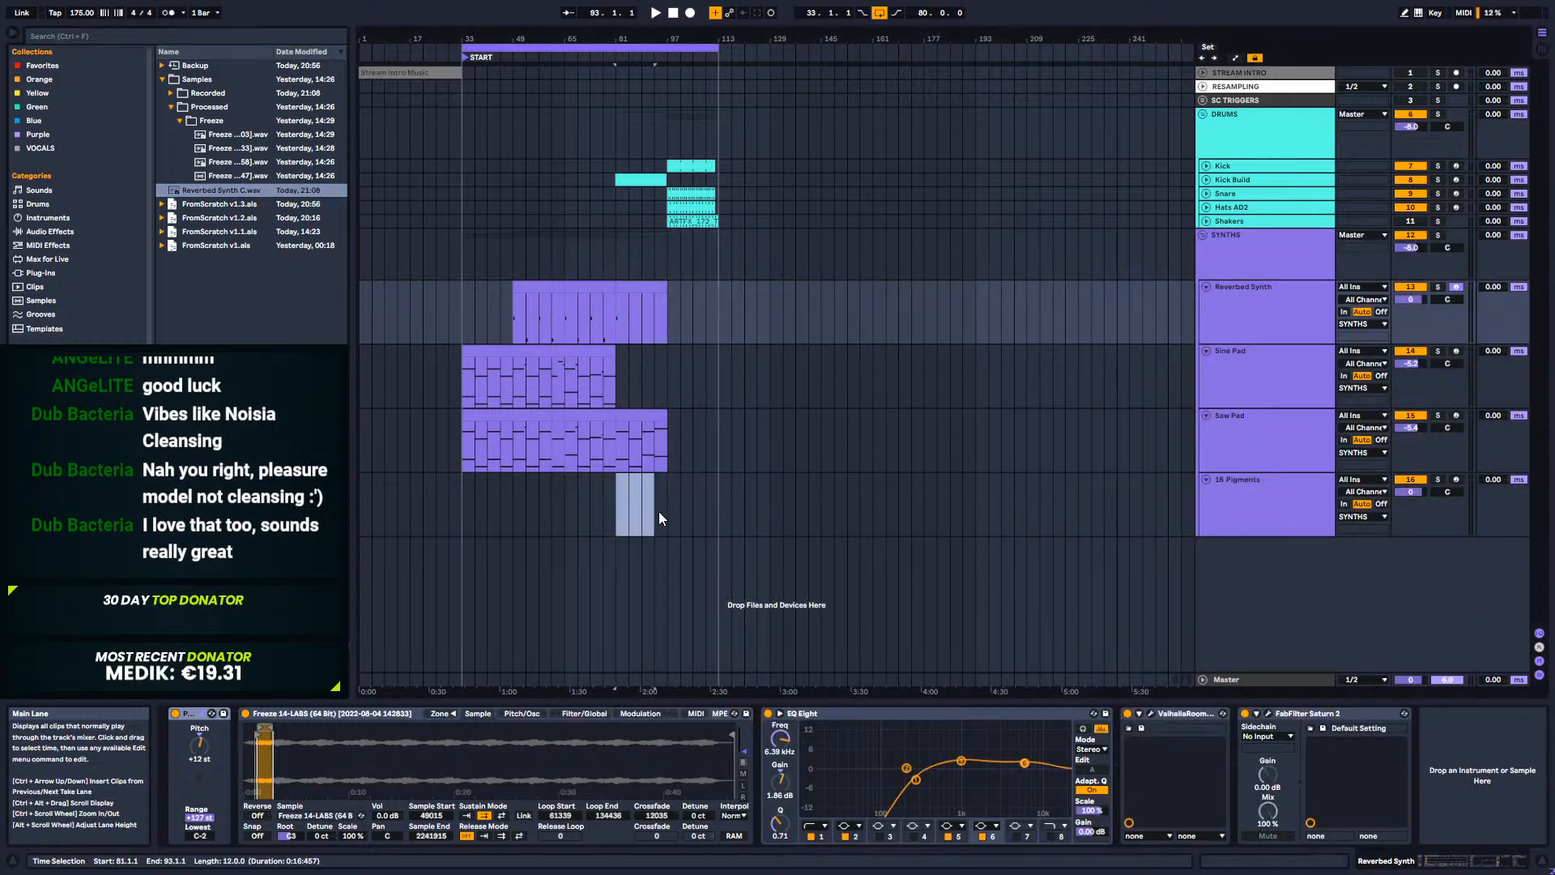
pyautogui.hotkey('ctrl', 'shift', 'm')
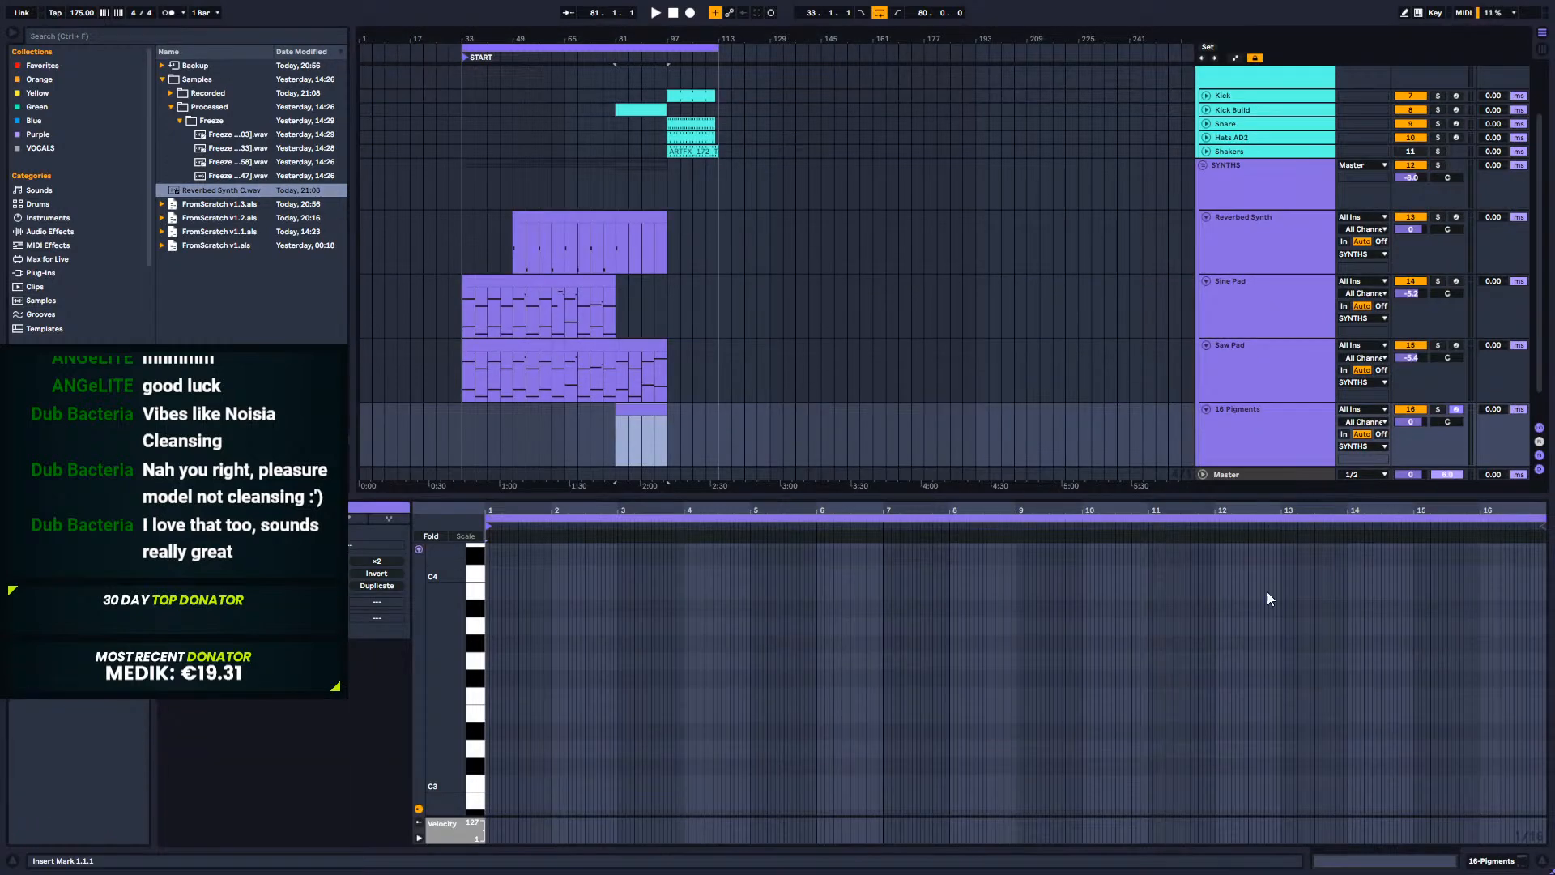
pyautogui.rightClick(574, 692)
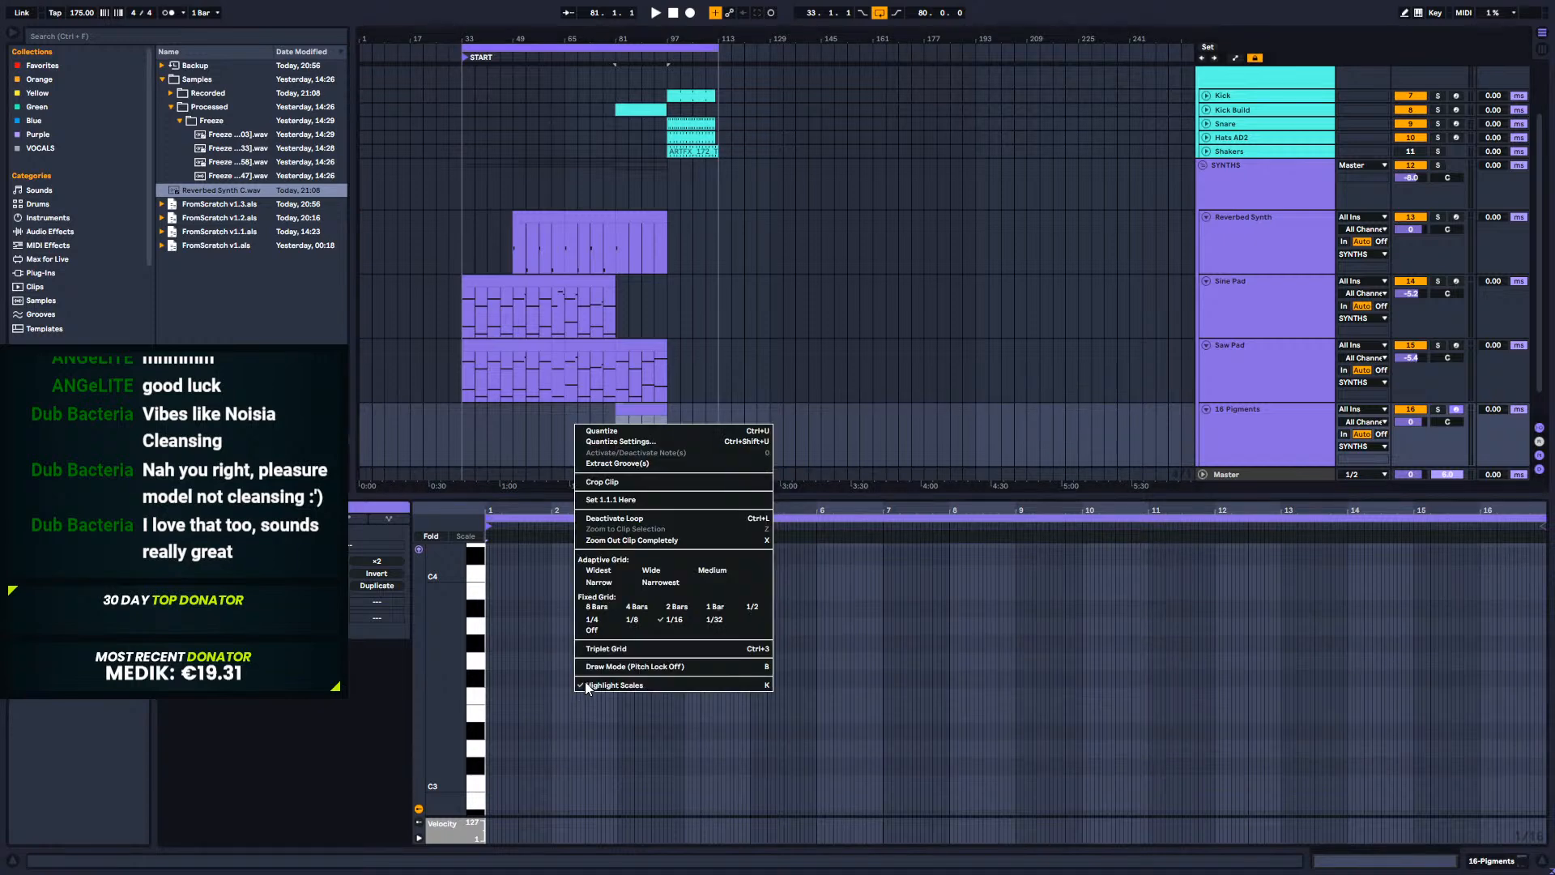
pyautogui.click(592, 621)
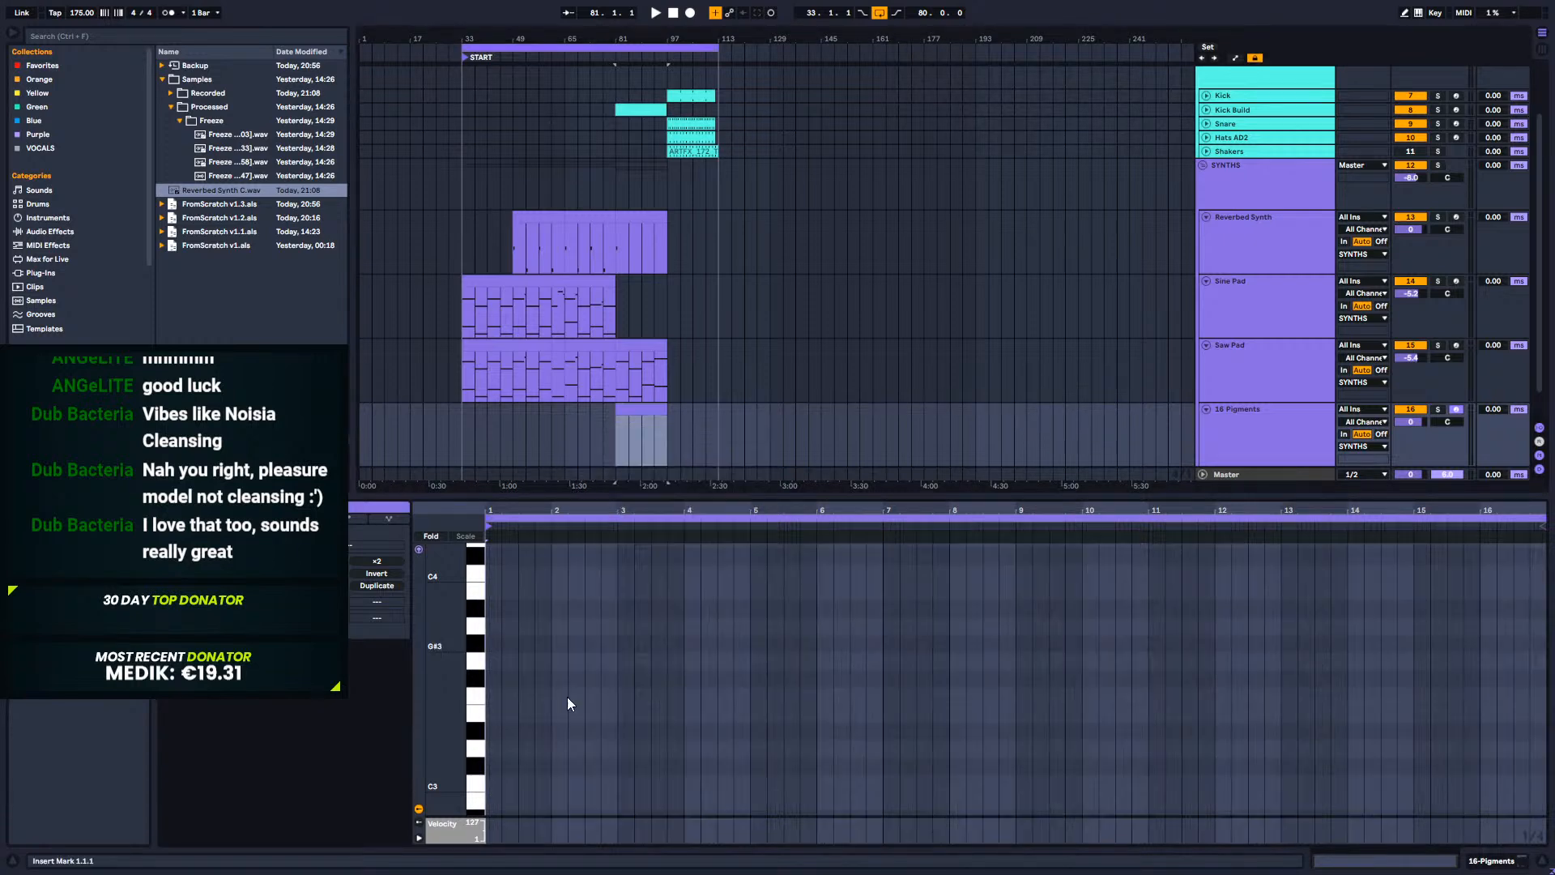
pyautogui.moveTo(488, 785); pyautogui.dragTo(1542, 742)
# Step: Play the build from bar 81 to hear the Pigments note, and check the bend range in the plug-in window
pyautogui.press('space')
pyautogui.click(1260, 416)
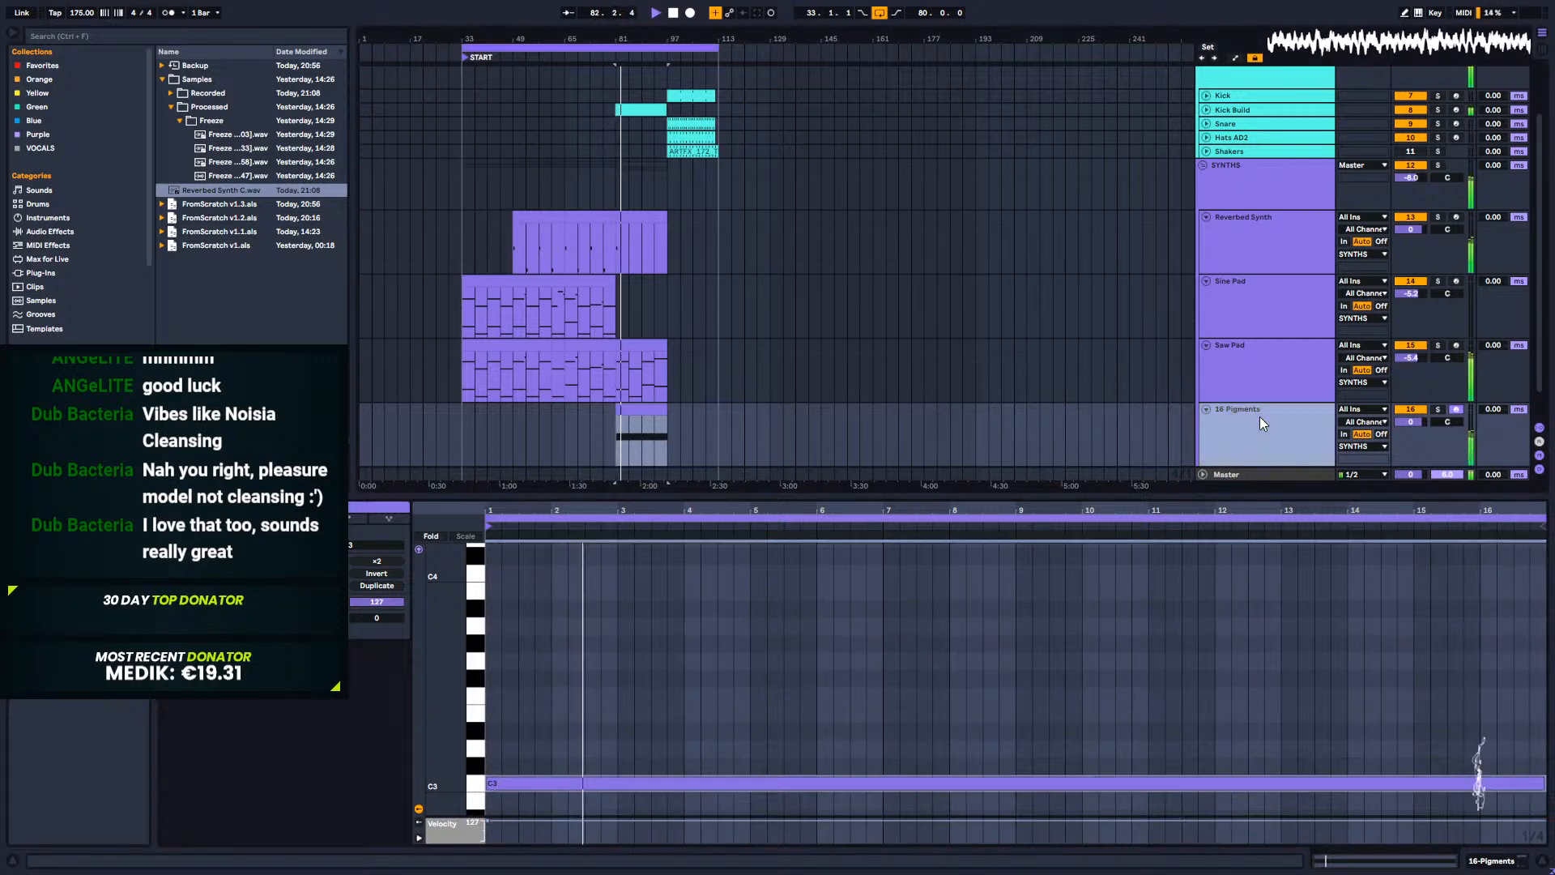
pyautogui.click(1487, 862)
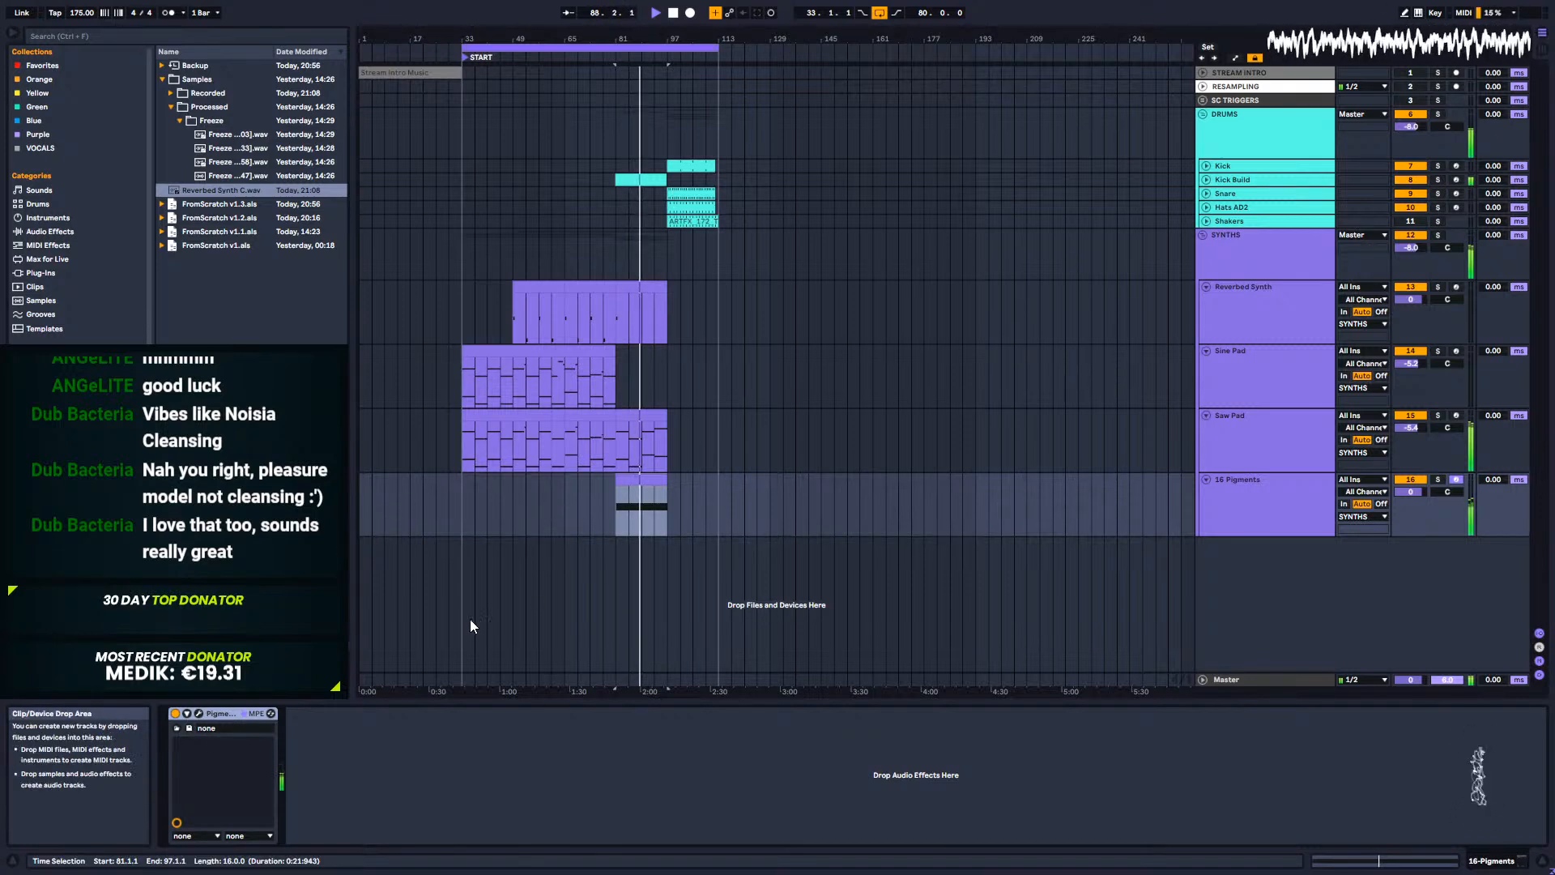
pyautogui.press('space')
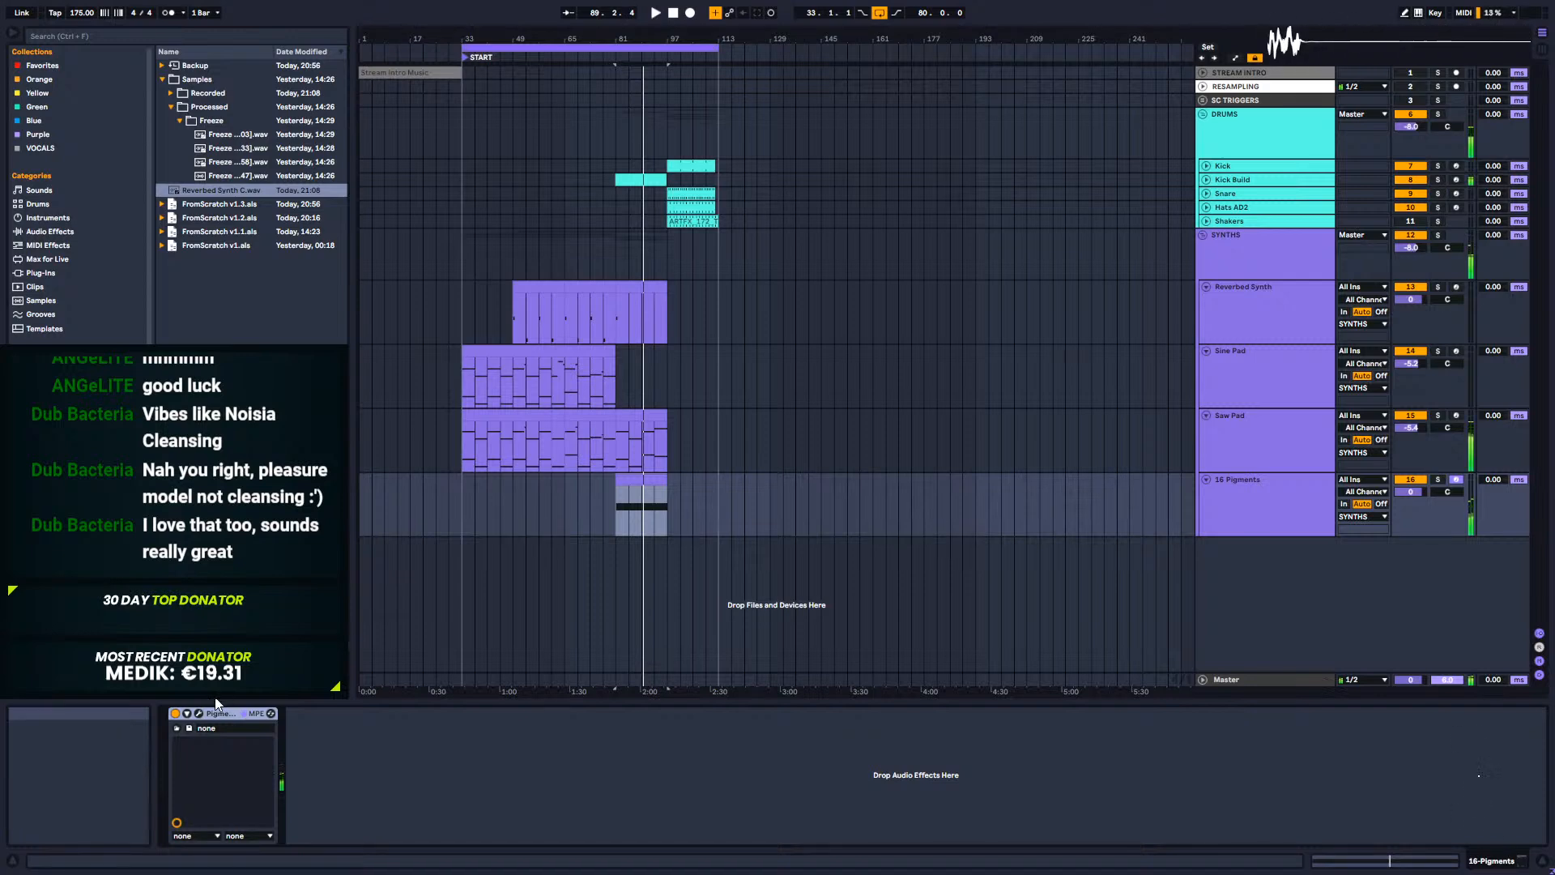
pyautogui.click(198, 714)
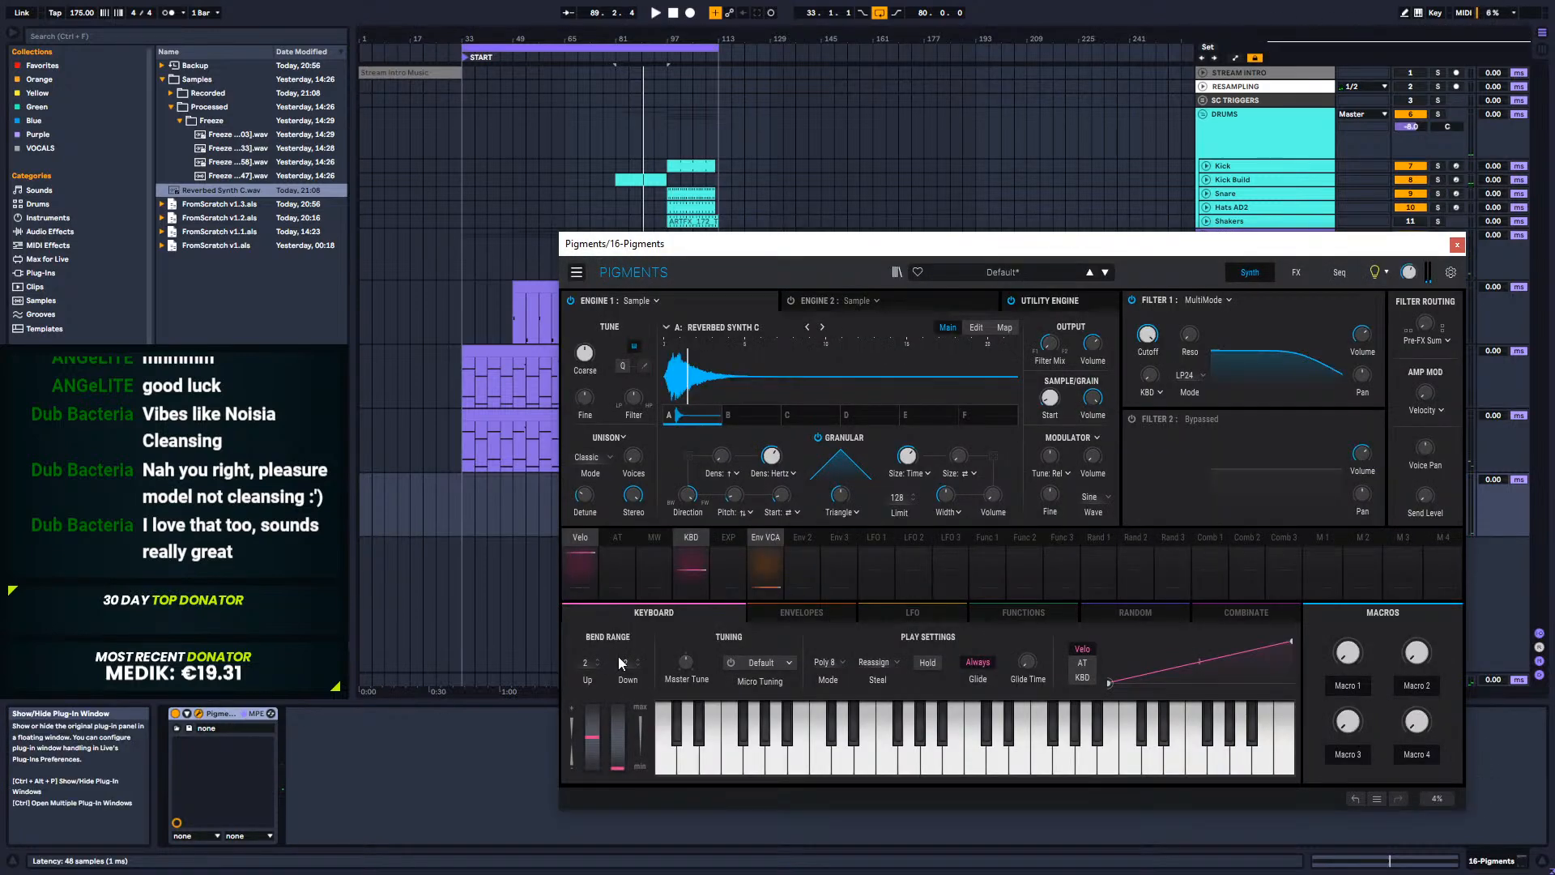
pyautogui.click(1457, 245)
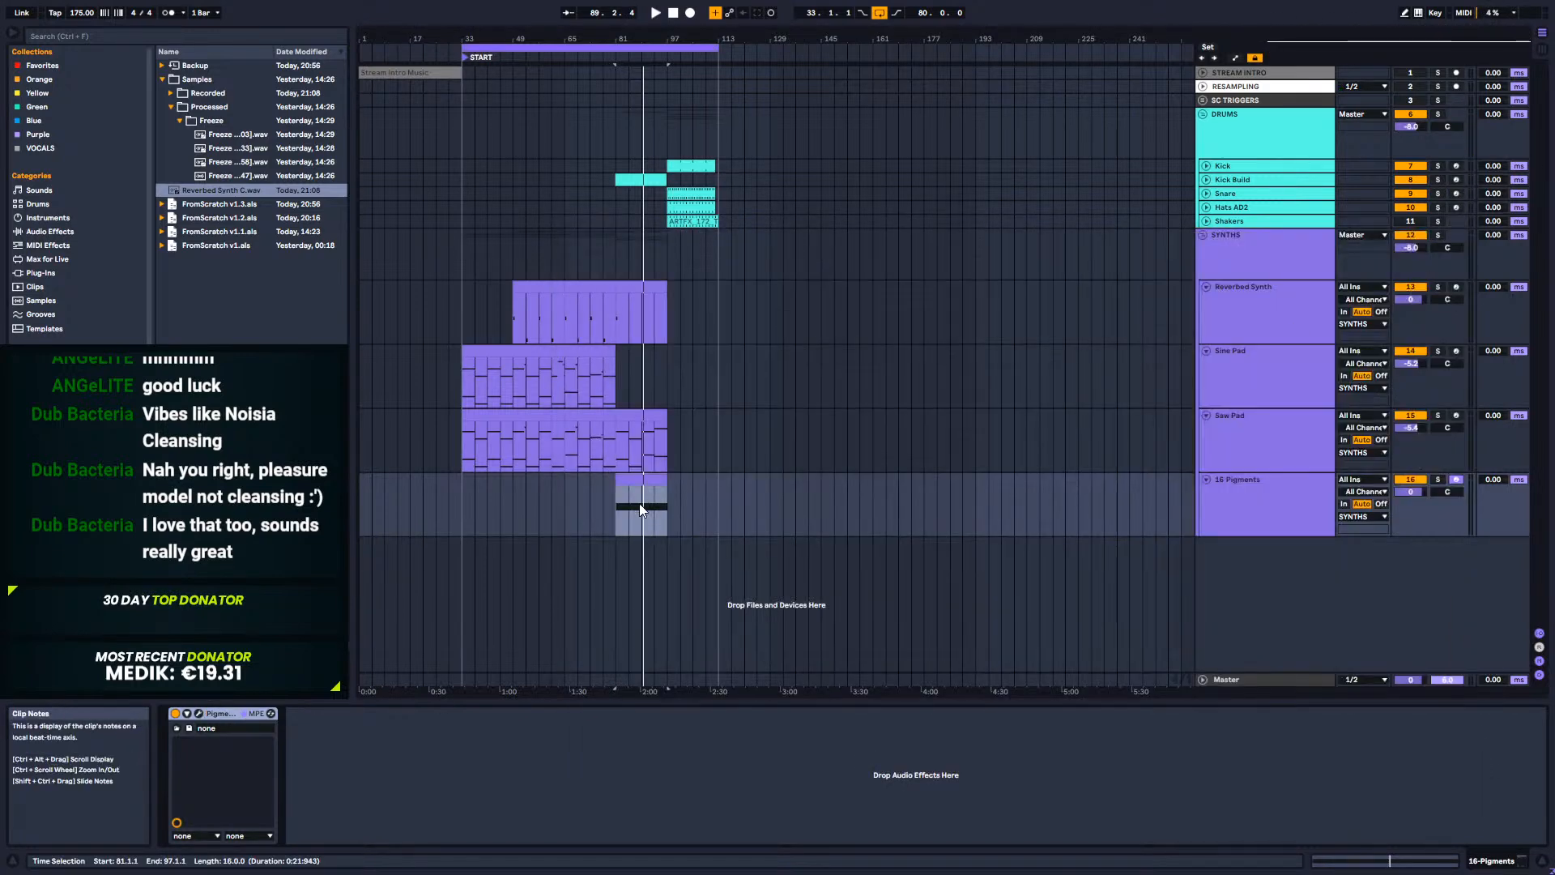
# Step: Draw a Pitch Bend envelope in the Pigments clip that stays at 0 until bar 9 and ramps to 8172 at the end
pyautogui.doubleClick(647, 480)
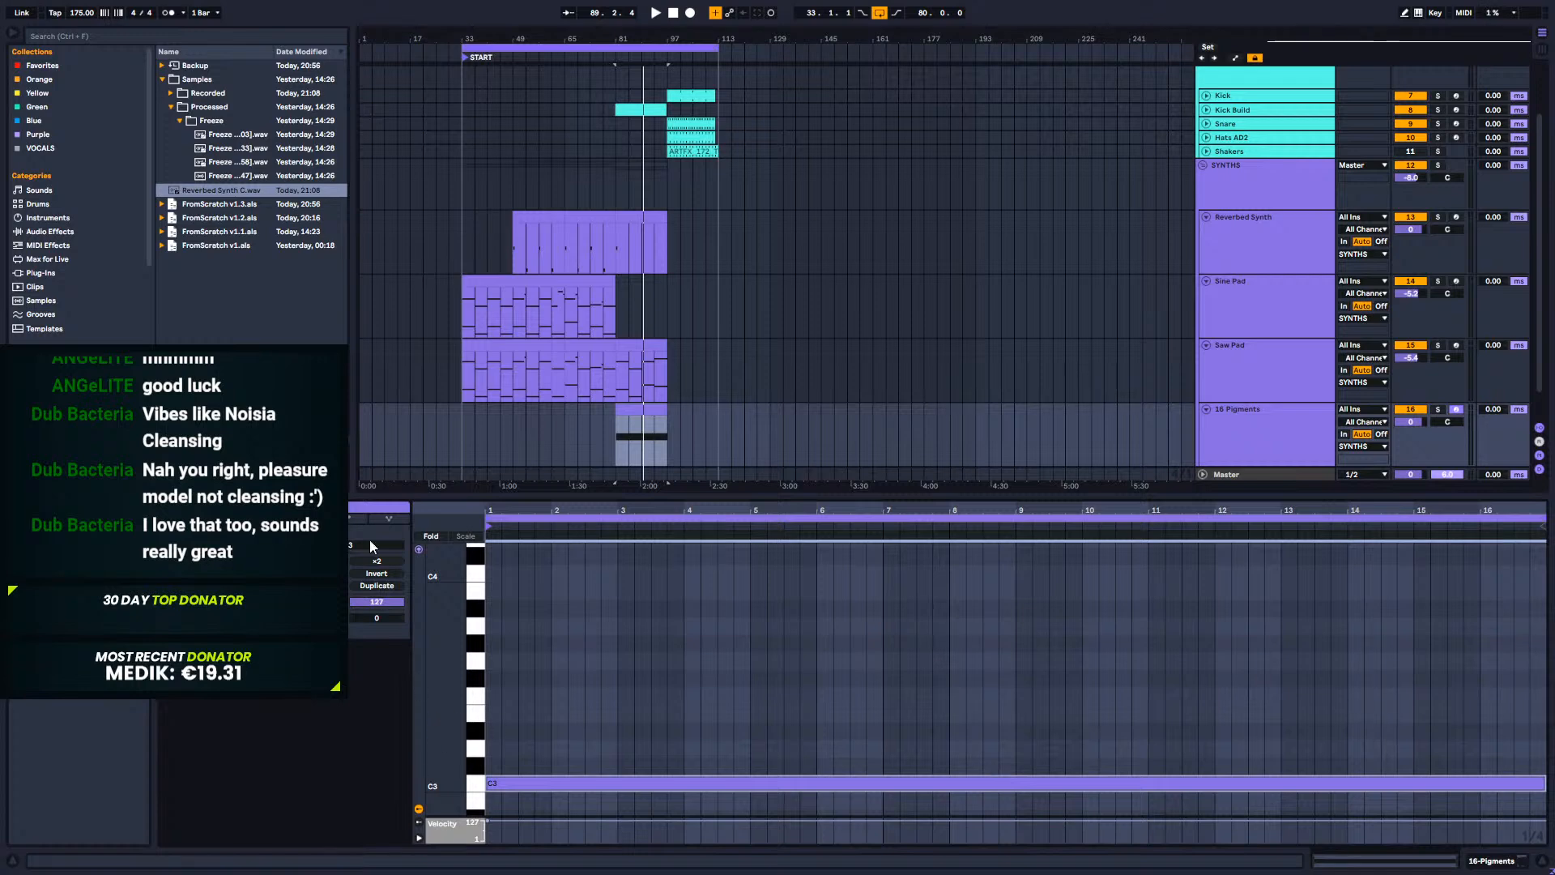
pyautogui.click(387, 519)
pyautogui.click(324, 545)
pyautogui.click(327, 560)
pyautogui.click(1015, 688)
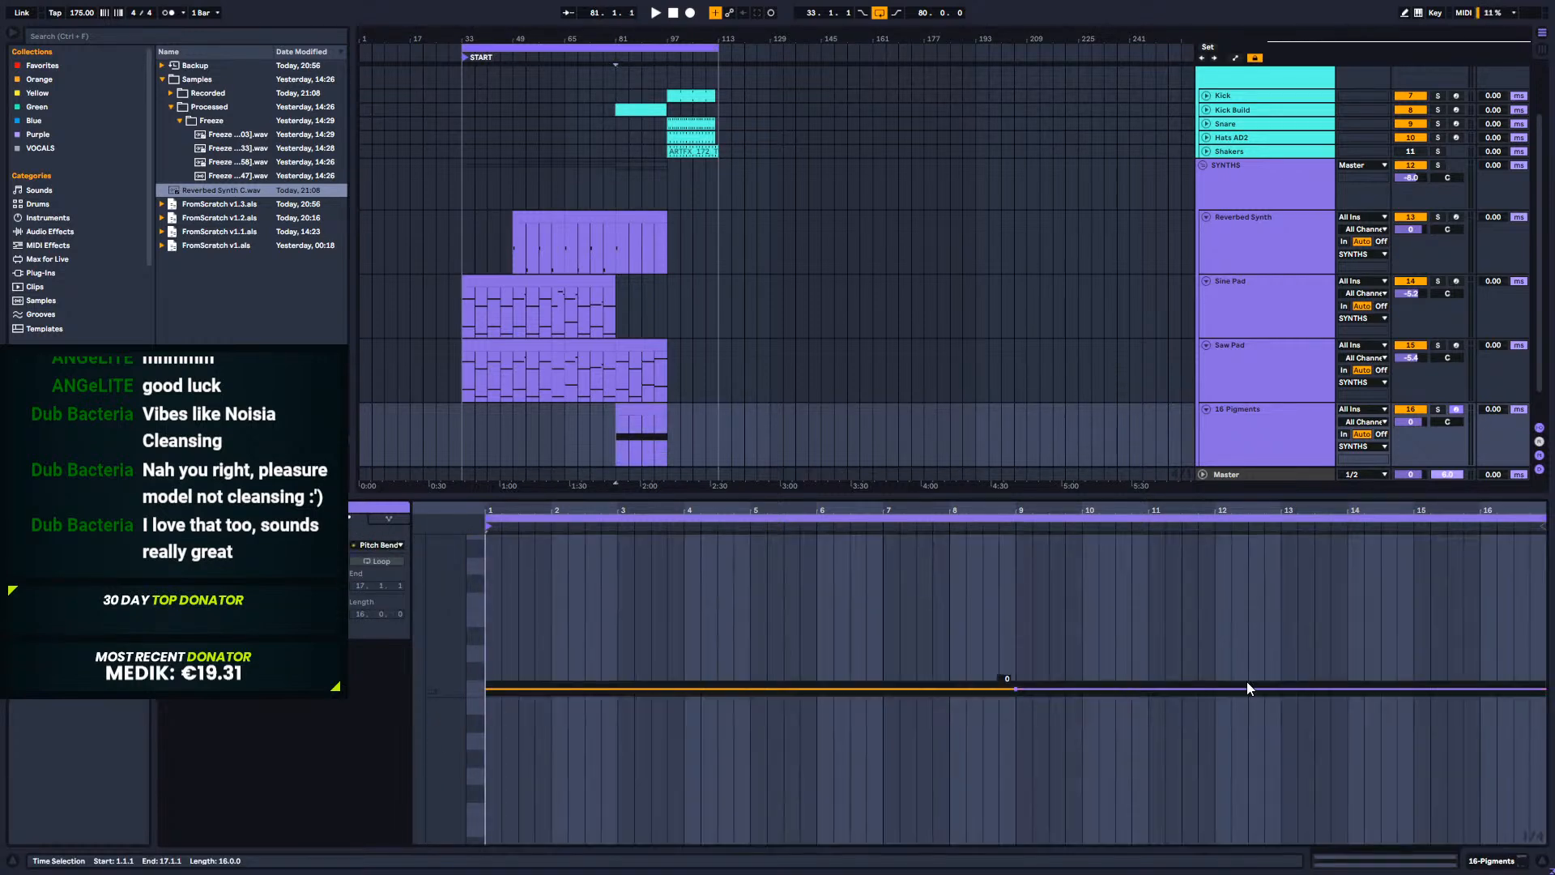
pyautogui.moveTo(1538, 695); pyautogui.dragTo(1542, 536)
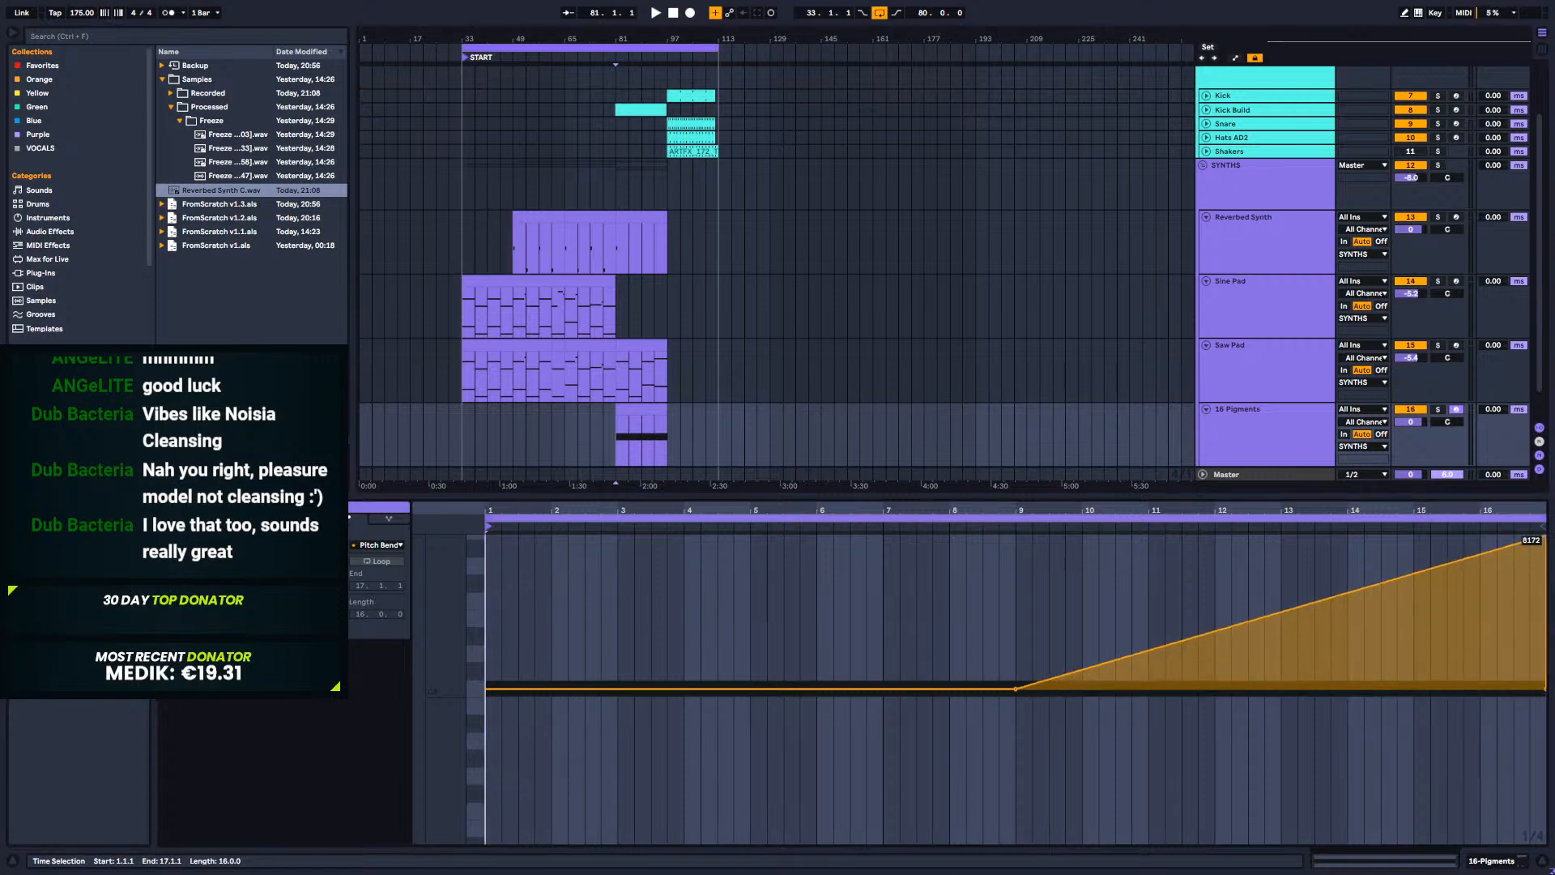
# Step: Play the pitch rise from bar 81 and set the upward bend range in Pigments to 5
pyautogui.press('space')
pyautogui.click(1495, 865)
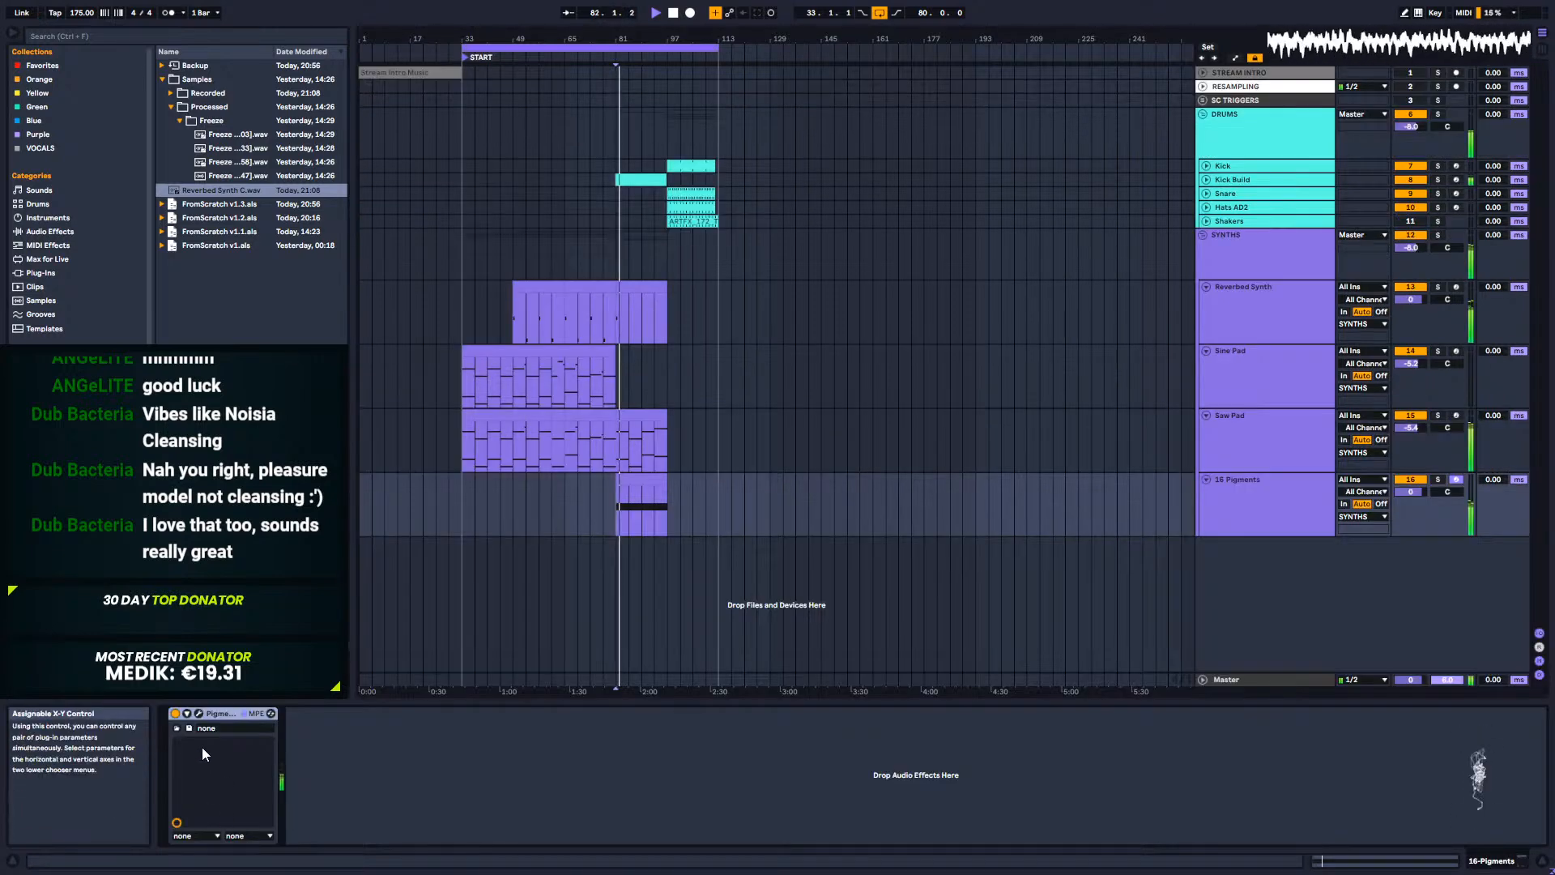
pyautogui.press('space')
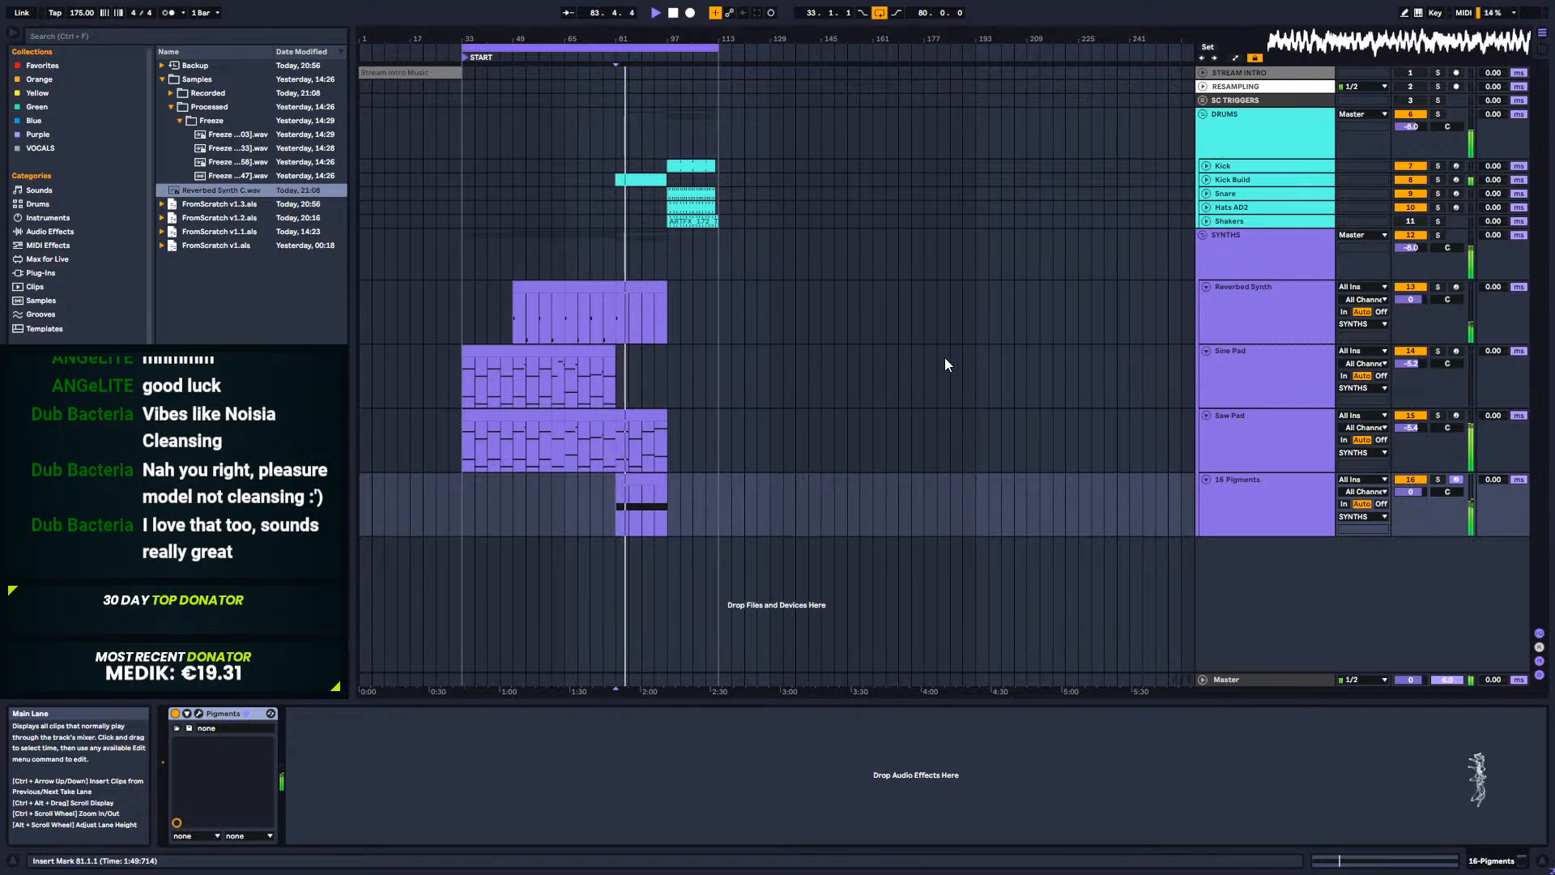
pyautogui.click(198, 713)
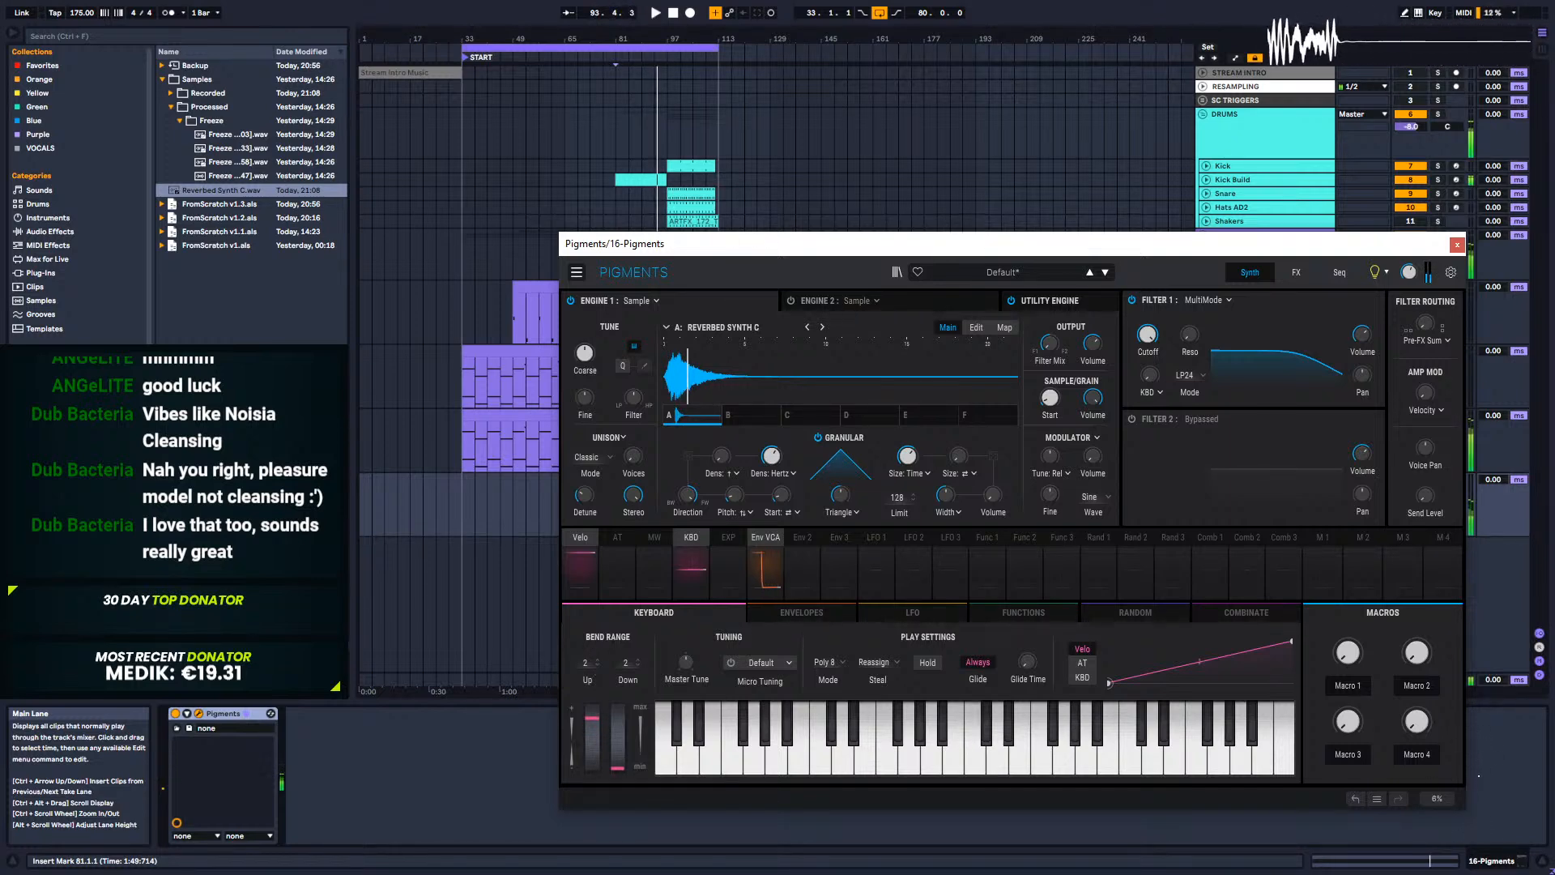
pyautogui.press('space')
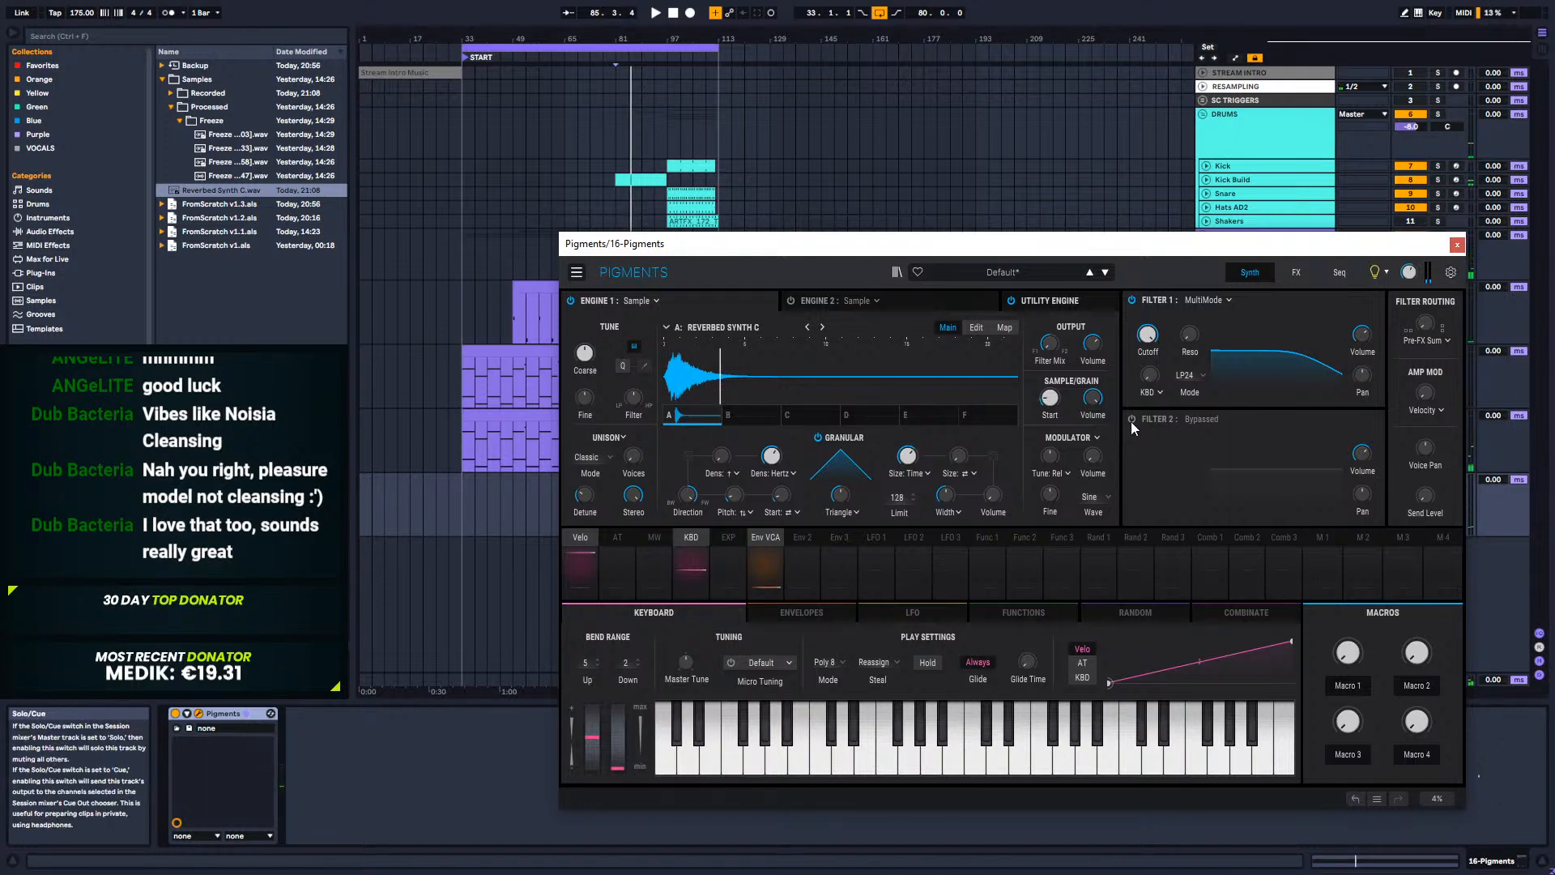
# Step: Map Macro 1 to Engine 1's sample start with an amount of -0.12 and turn Macro 1 fully up
pyautogui.click(1315, 543)
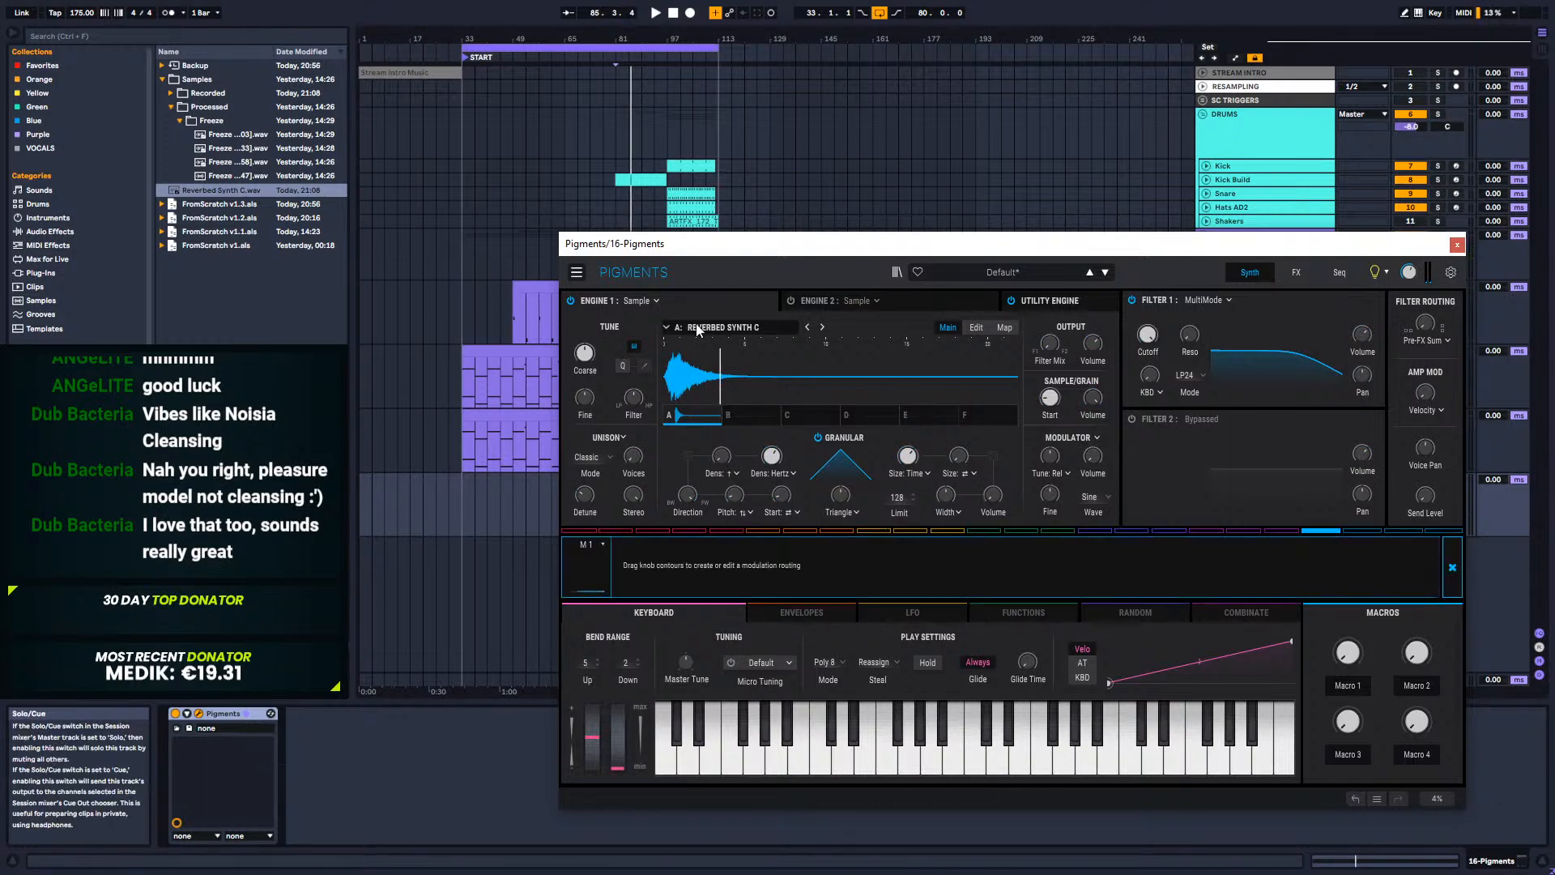
pyautogui.moveTo(1049, 397); pyautogui.dragTo(1049, 403)
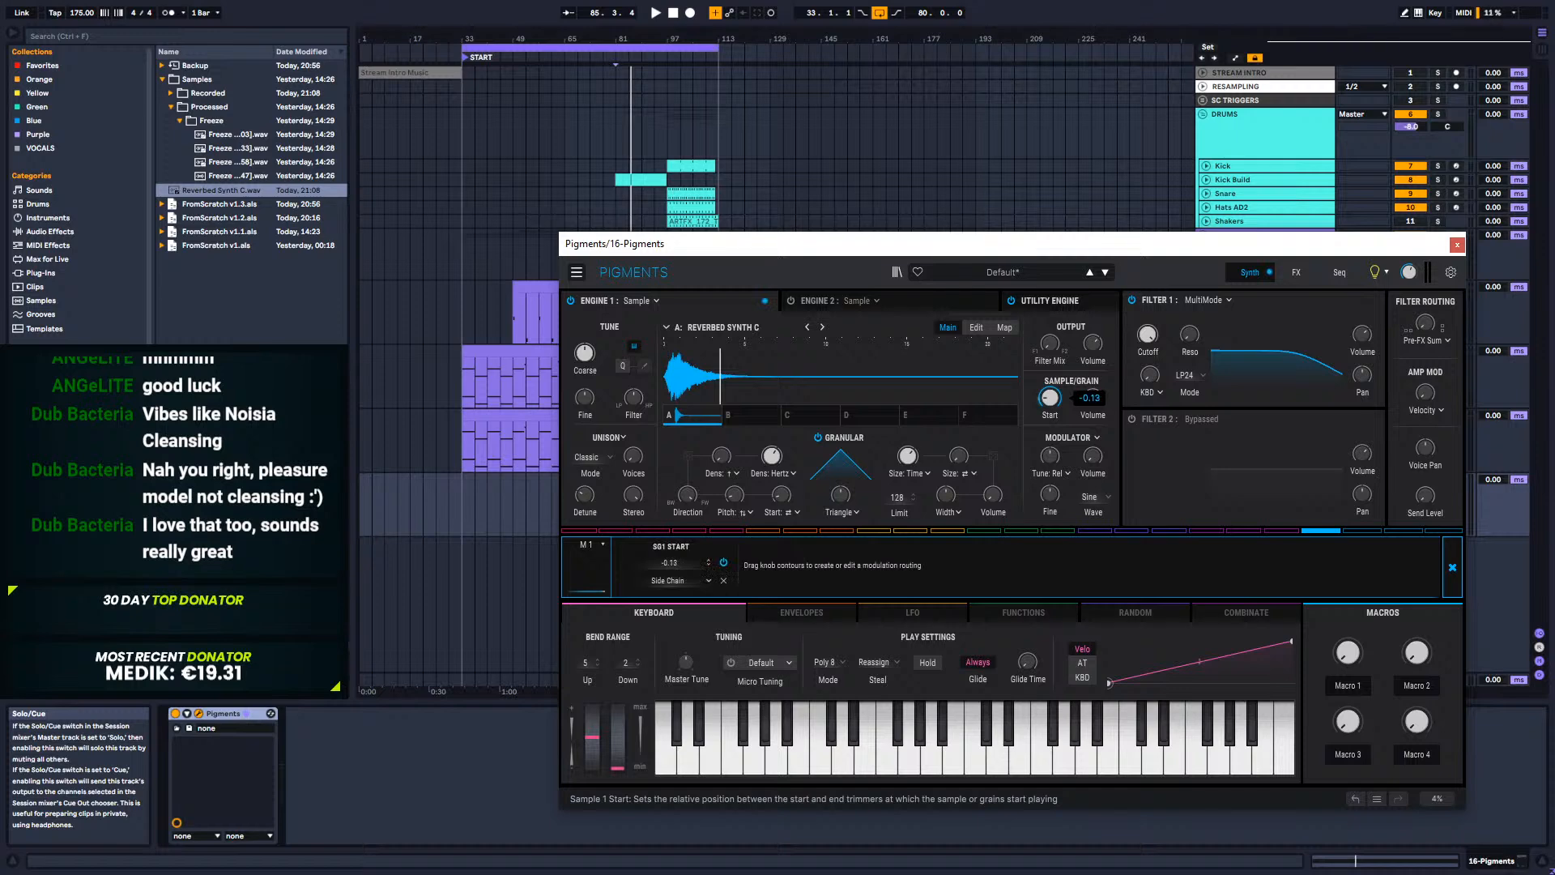
pyautogui.moveTo(1348, 653); pyautogui.dragTo(1348, 518)
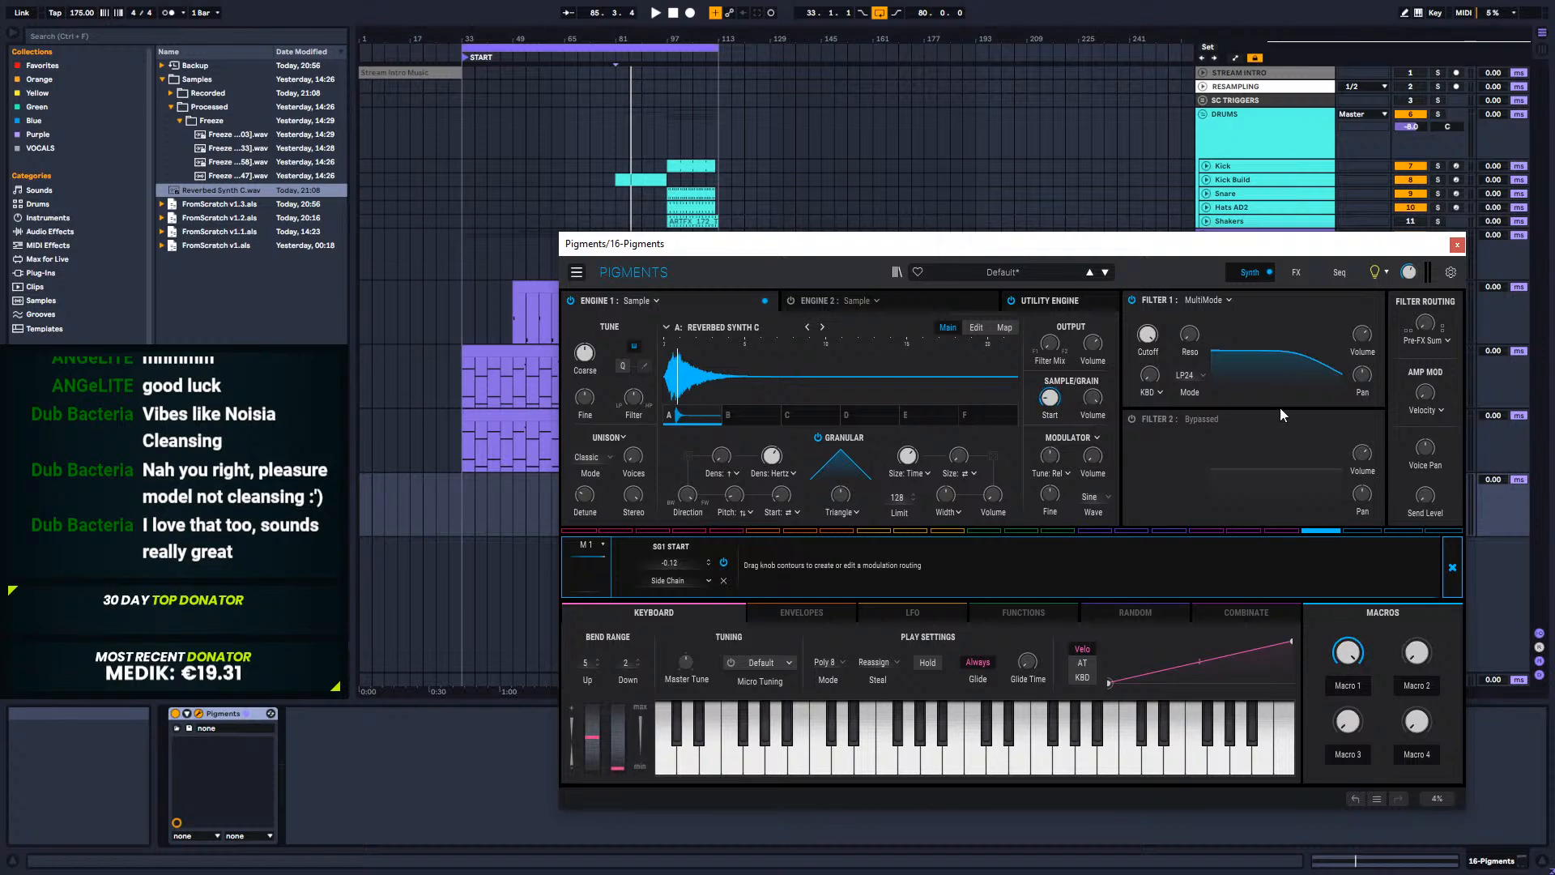
# Step: Automate Pigments' Macro 1 on the arrangement track with a ramp from 0 at bar 81 up to 1.00 at bar 97
pyautogui.click(1454, 563)
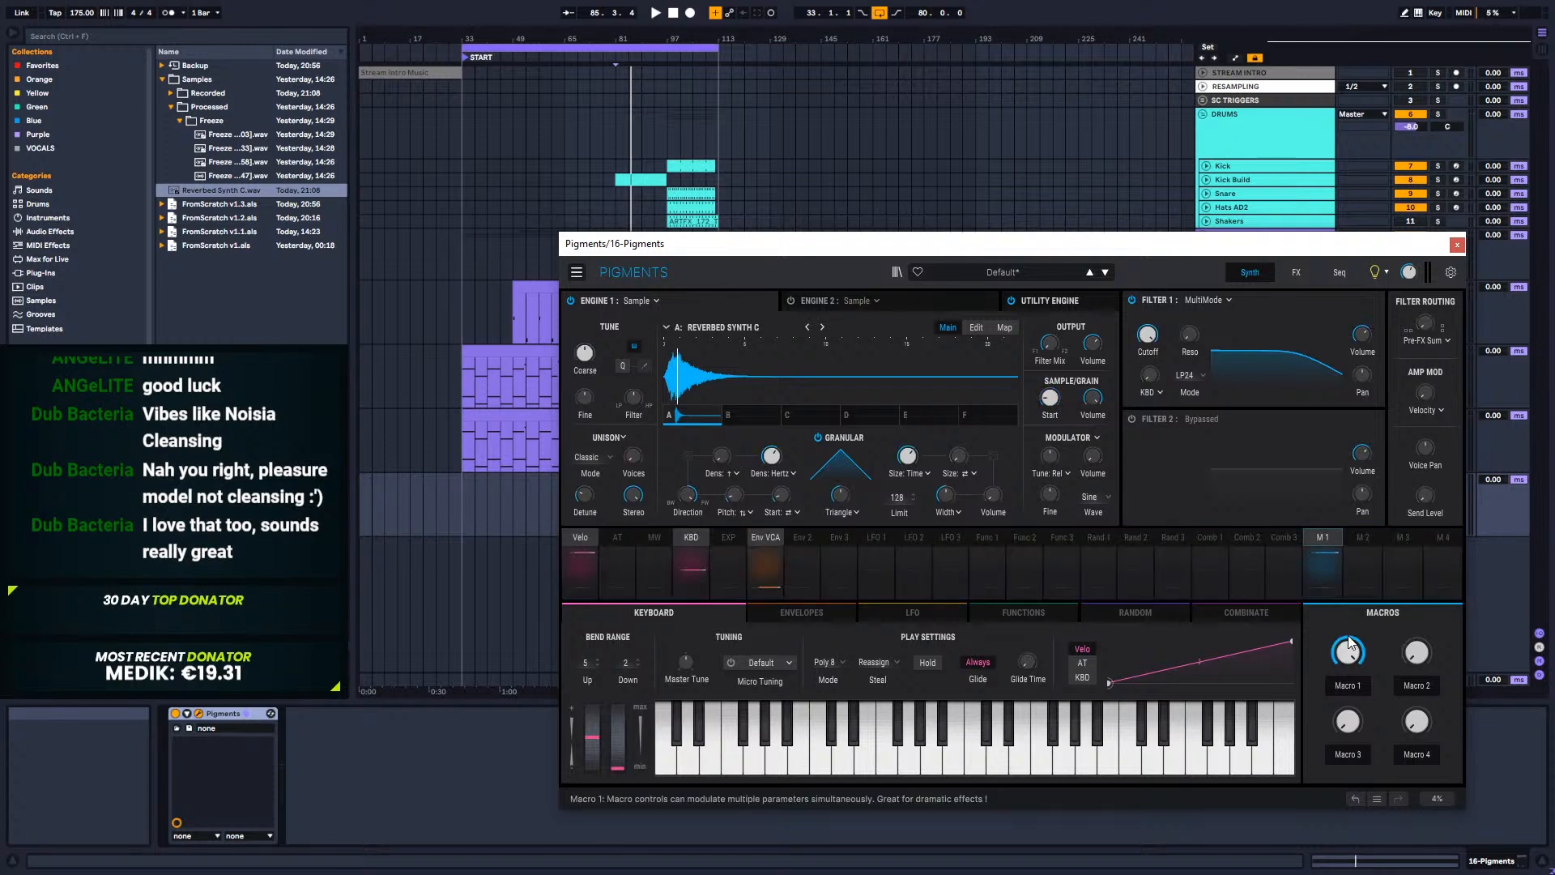
pyautogui.click(1457, 245)
pyautogui.press('a')
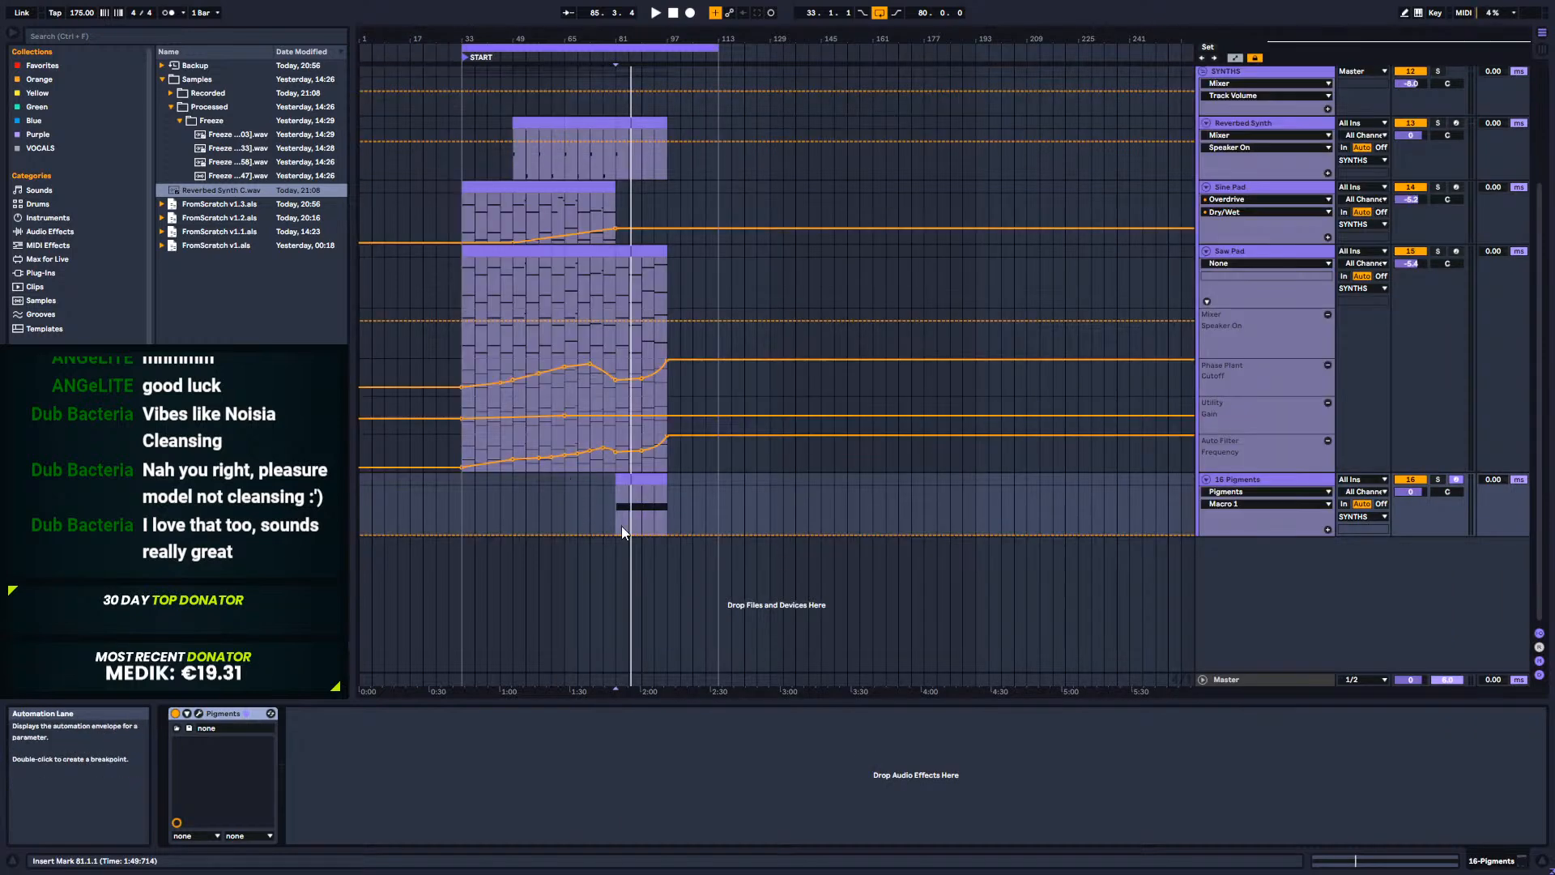
pyautogui.click(617, 534)
pyautogui.moveTo(668, 537); pyautogui.dragTo(668, 487)
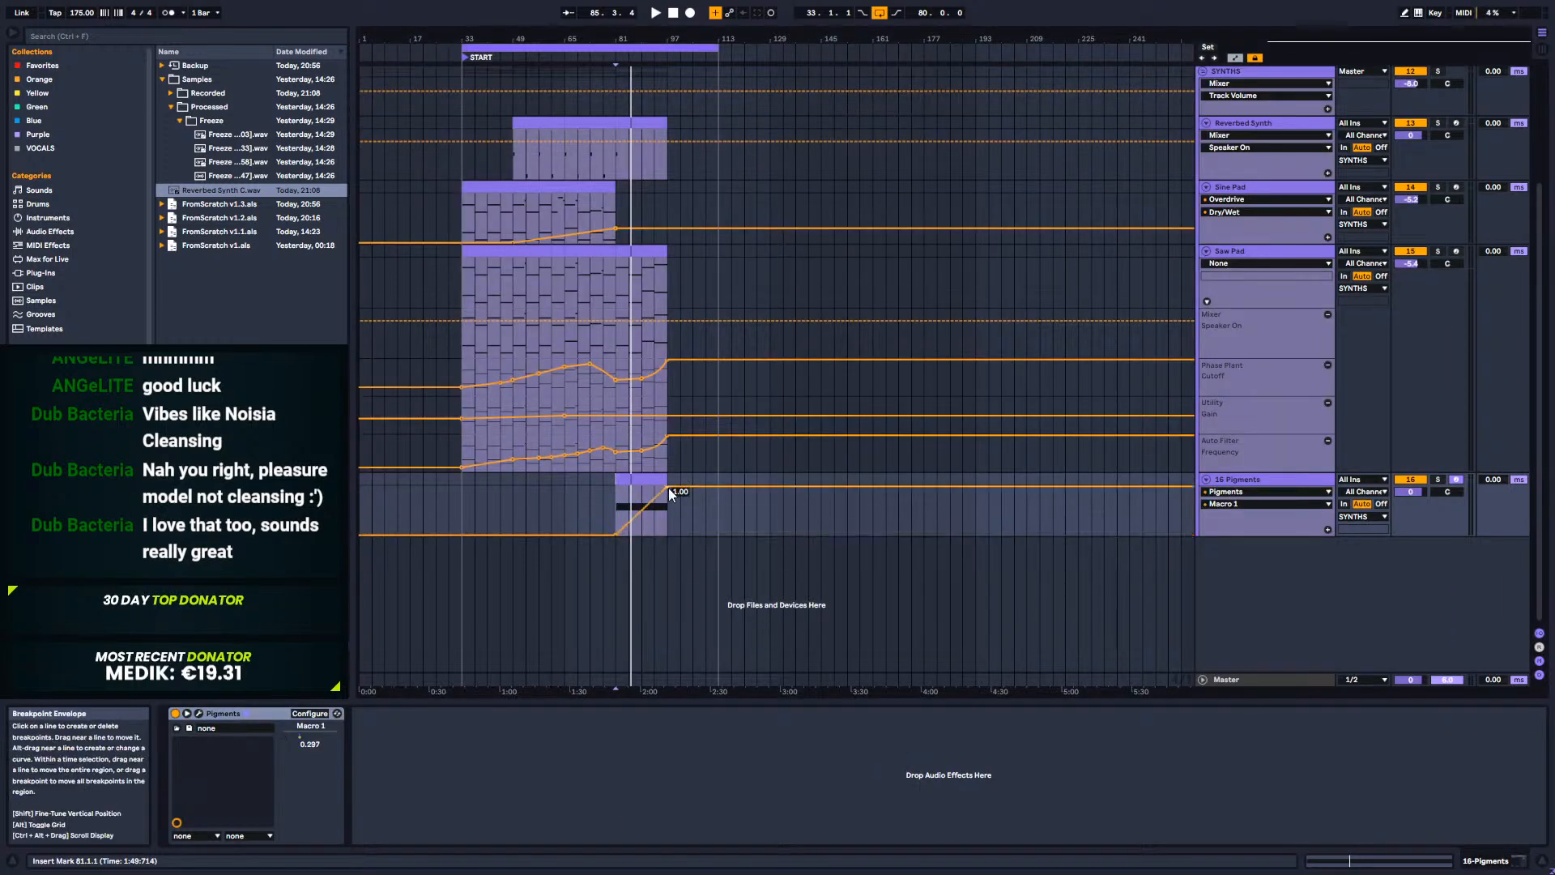
# Step: Play the build with the Pigments window open, turn Macro 1 up to 0.890, and check the grain density and random start
pyautogui.click(198, 713)
pyautogui.press('space')
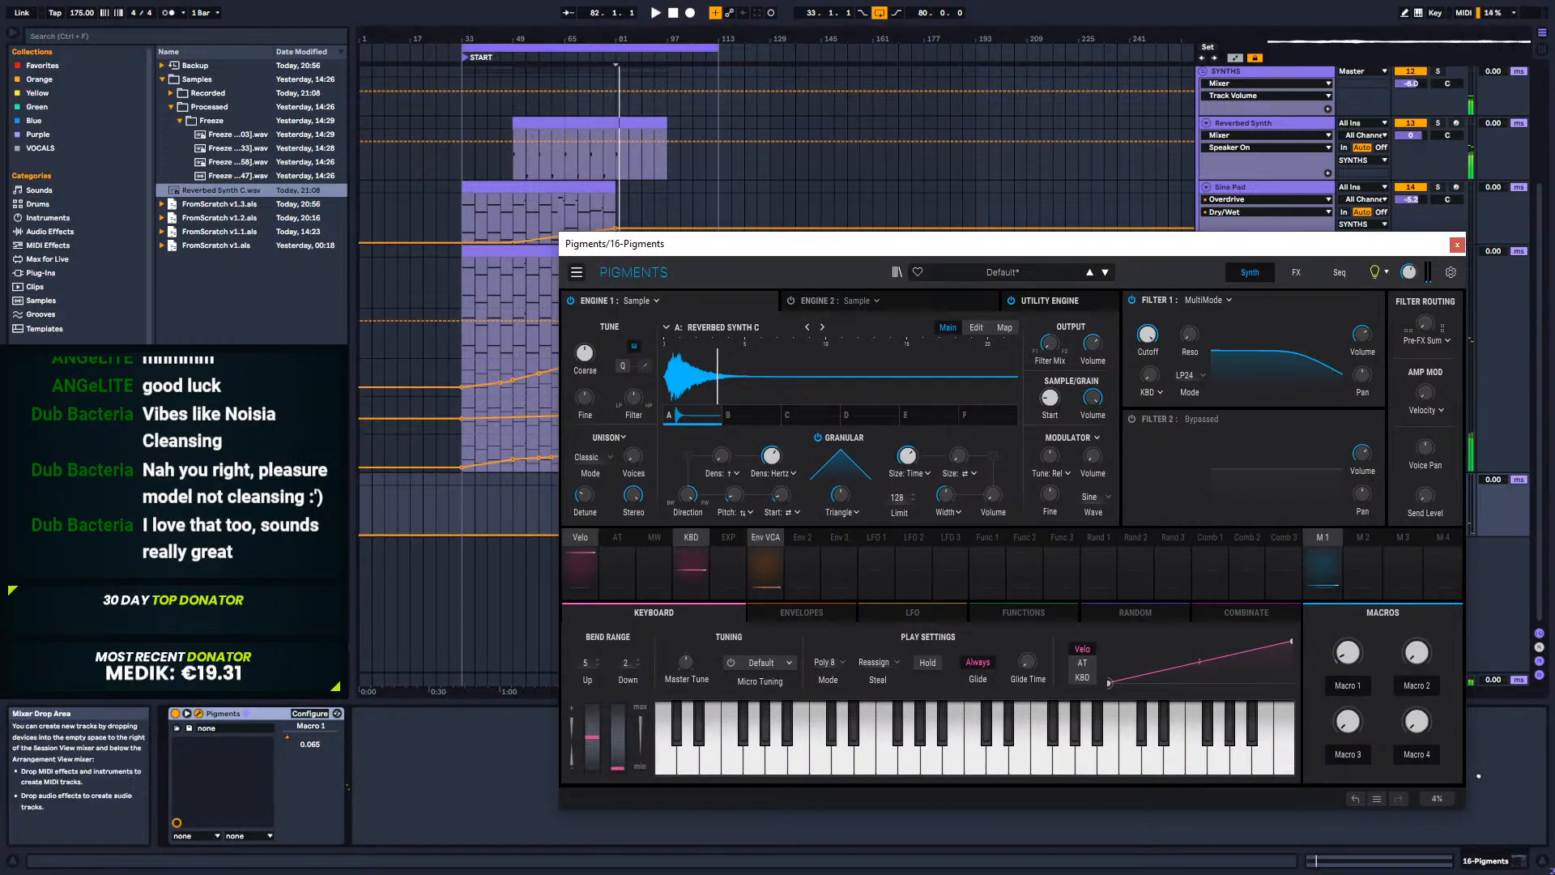
pyautogui.moveTo(1051, 237); pyautogui.dragTo(1131, 163)
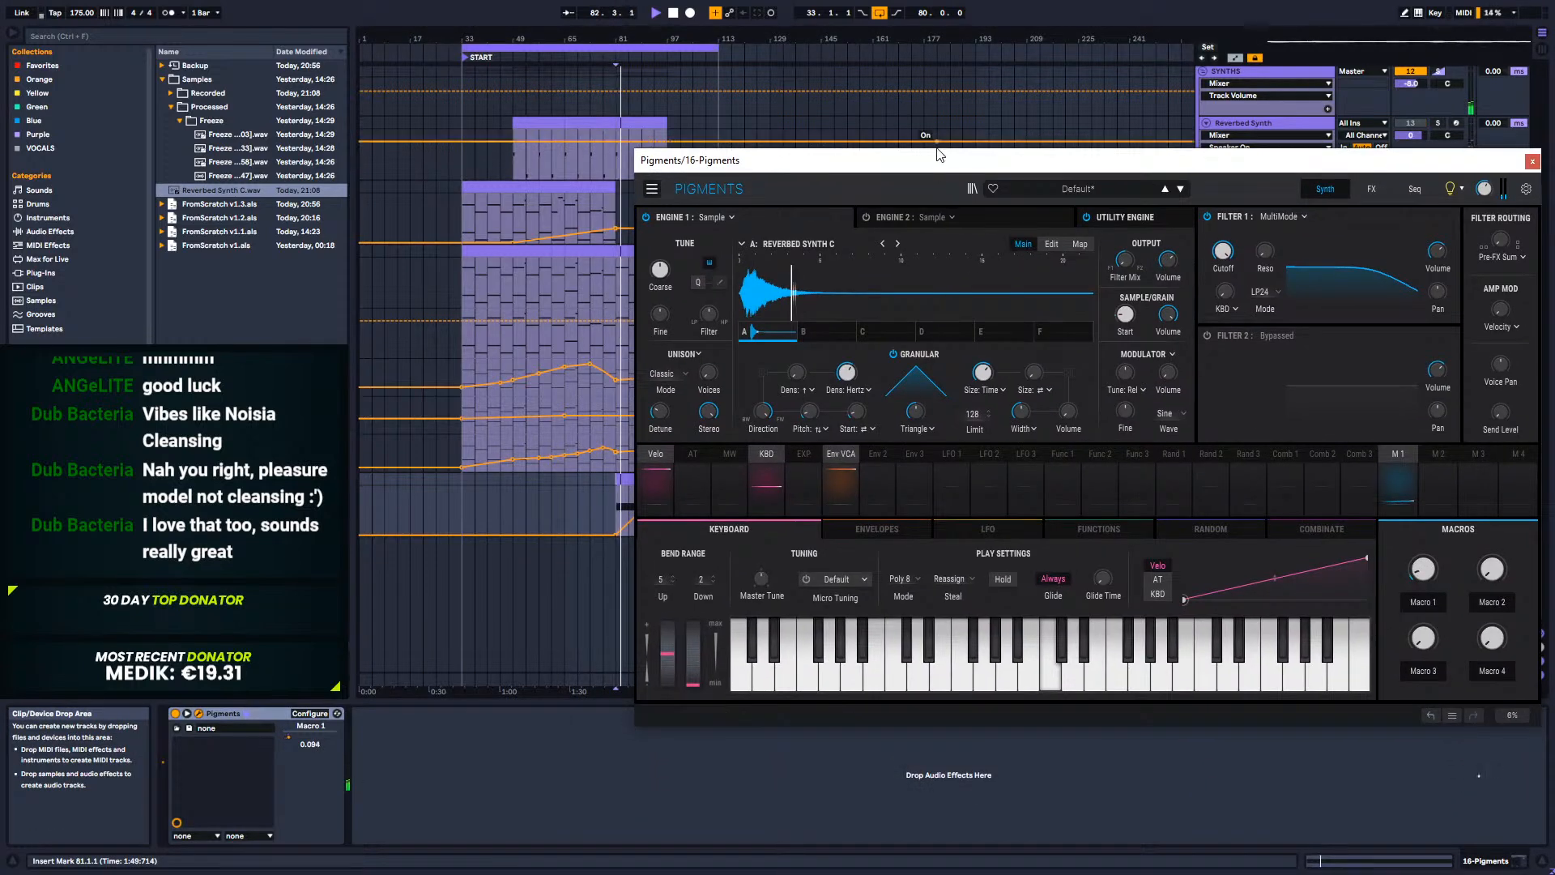
pyautogui.moveTo(1423, 573); pyautogui.dragTo(1422, 502)
pyautogui.press('space')
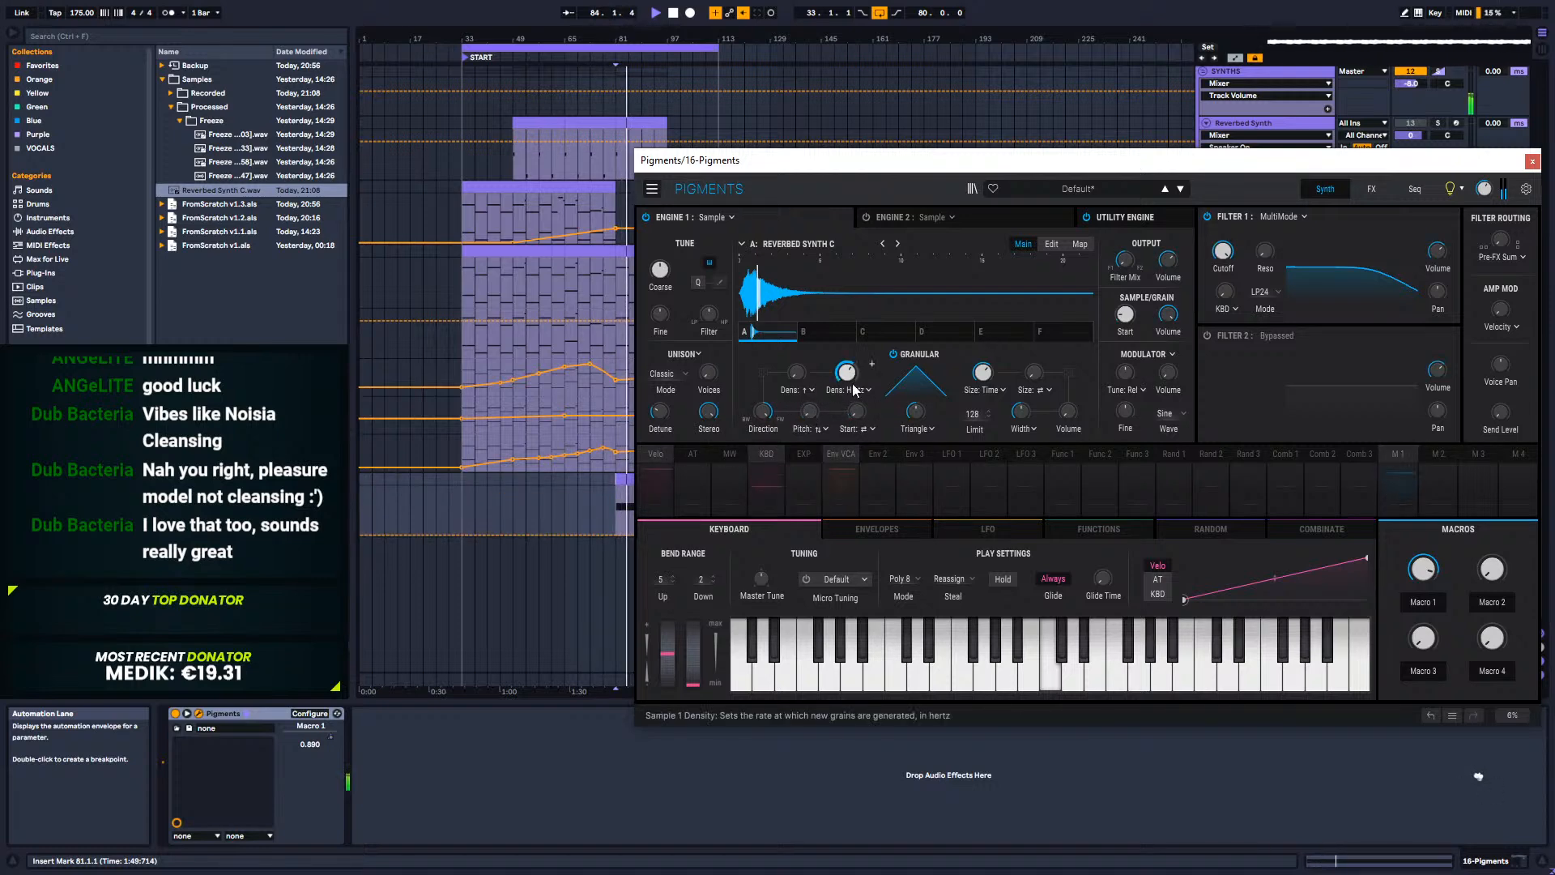
pyautogui.moveTo(871, 363)
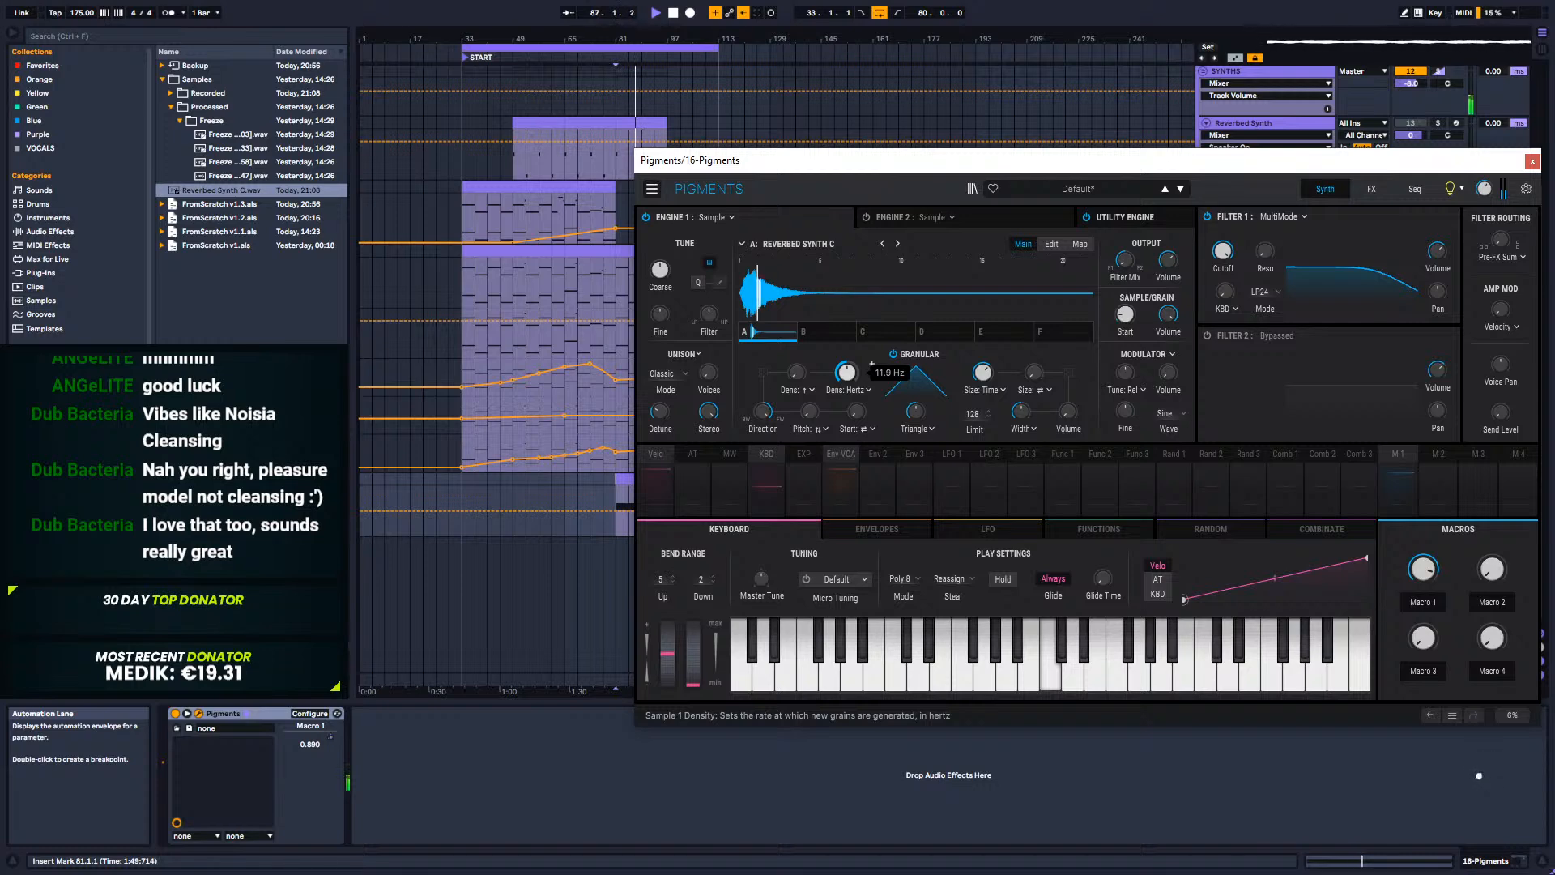
pyautogui.moveTo(872, 402)
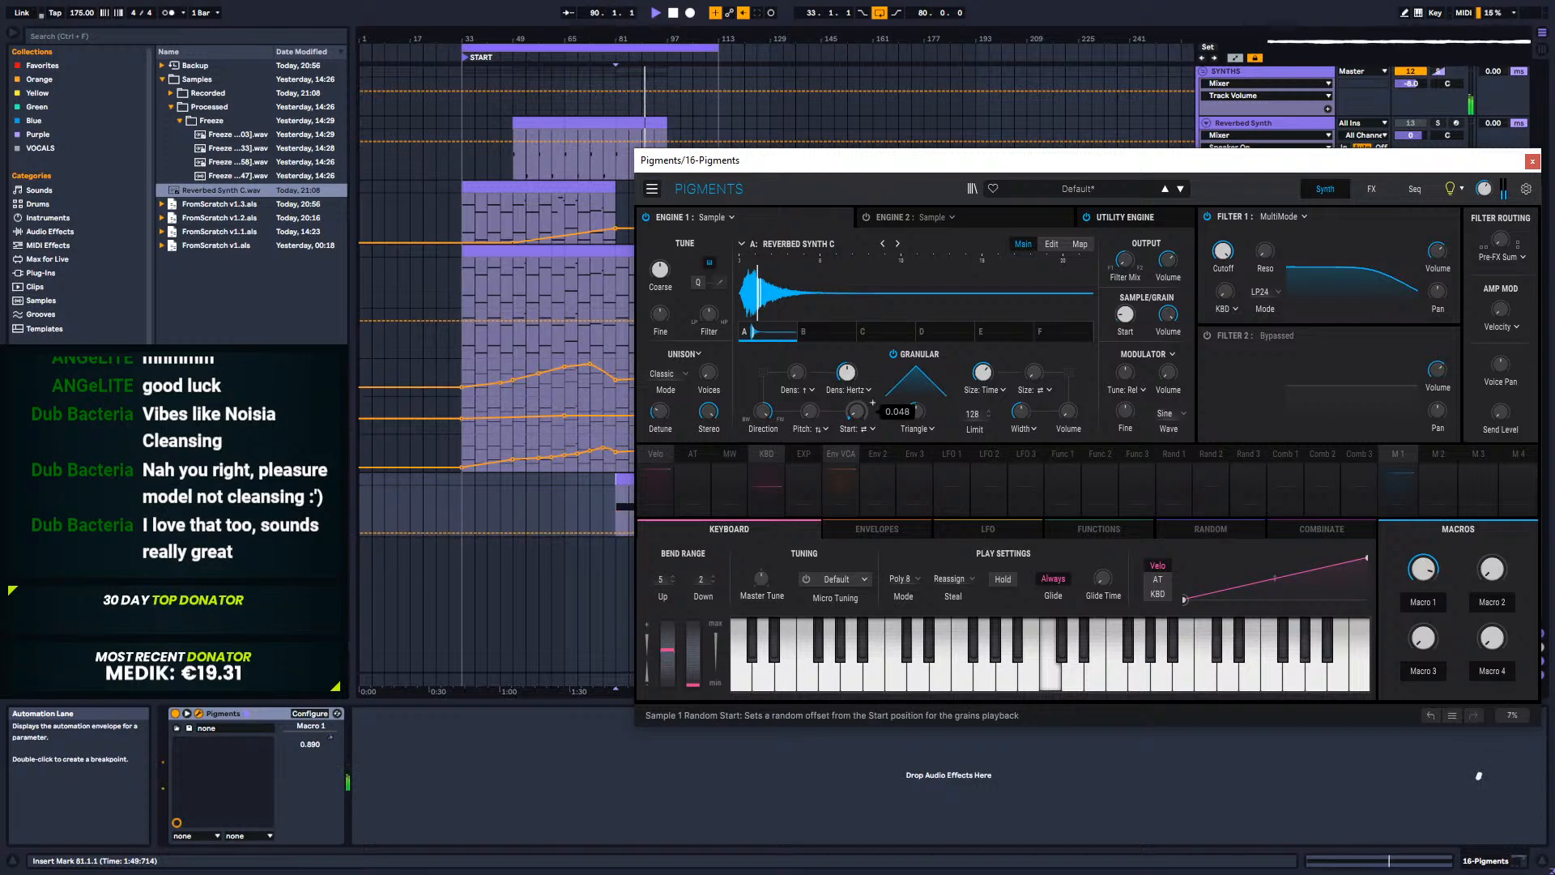
# Step: Change the grain envelope shape to Trapezoid, set its shape amount to about 0.744, and replay the build
pyautogui.click(926, 431)
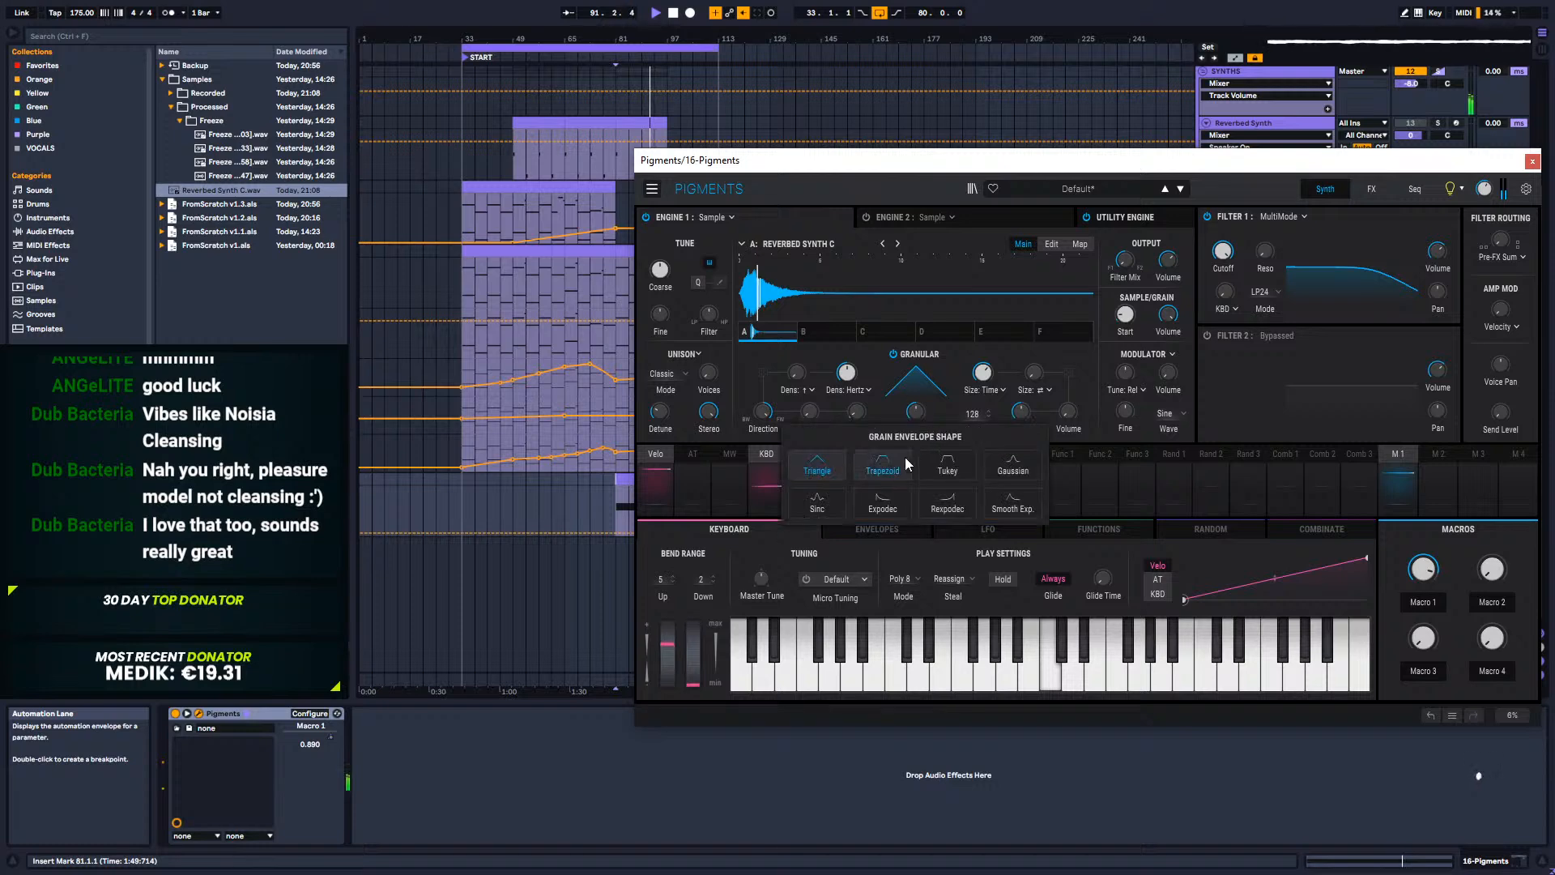
pyautogui.click(883, 471)
pyautogui.moveTo(910, 416); pyautogui.dragTo(918, 419)
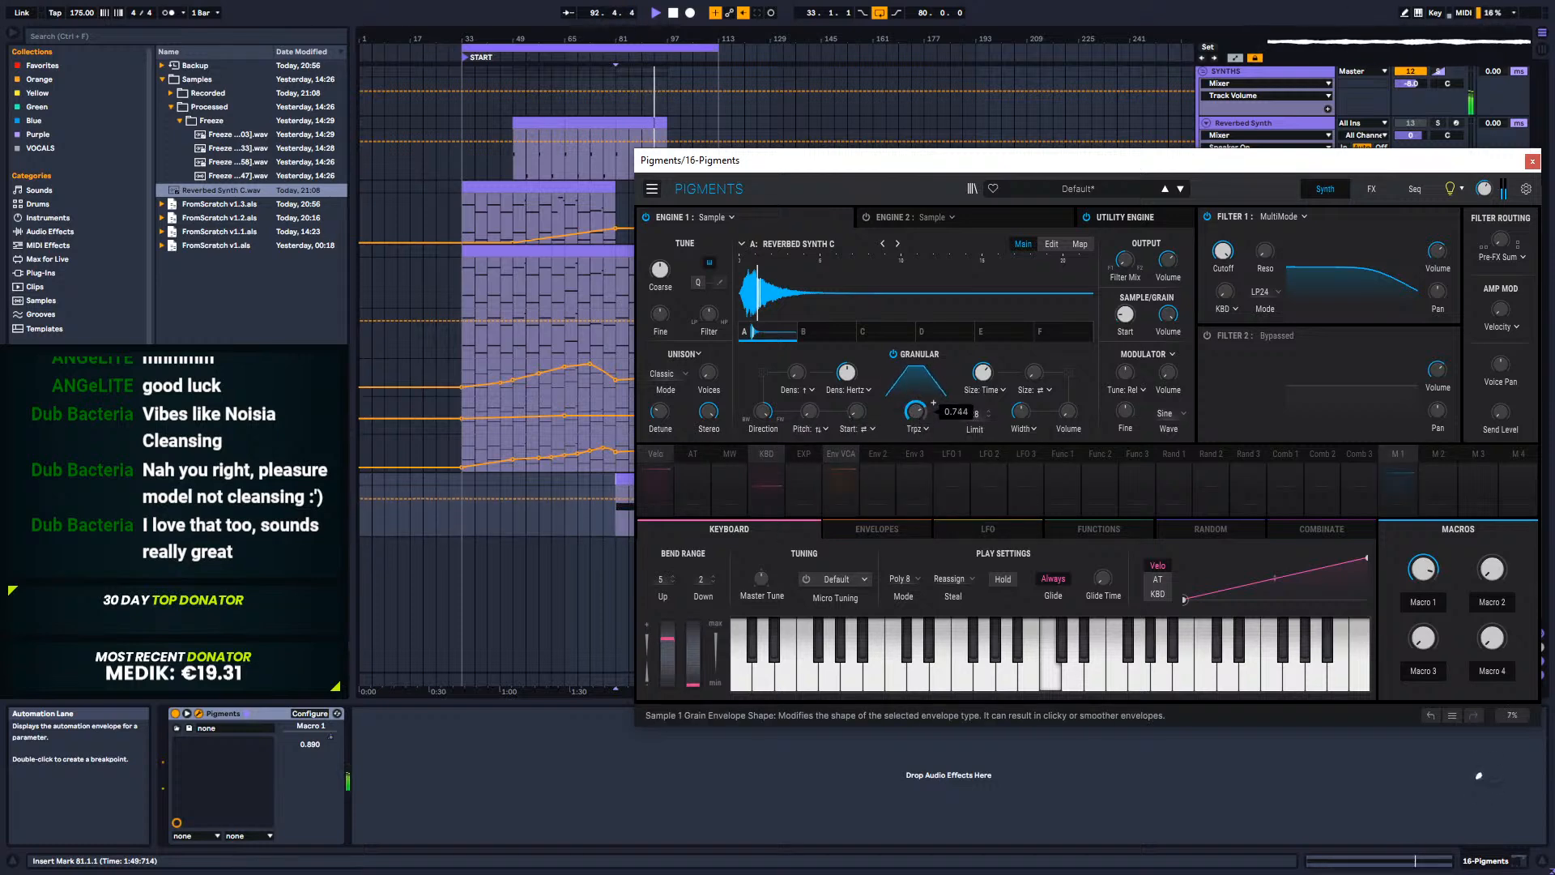
pyautogui.press('space')
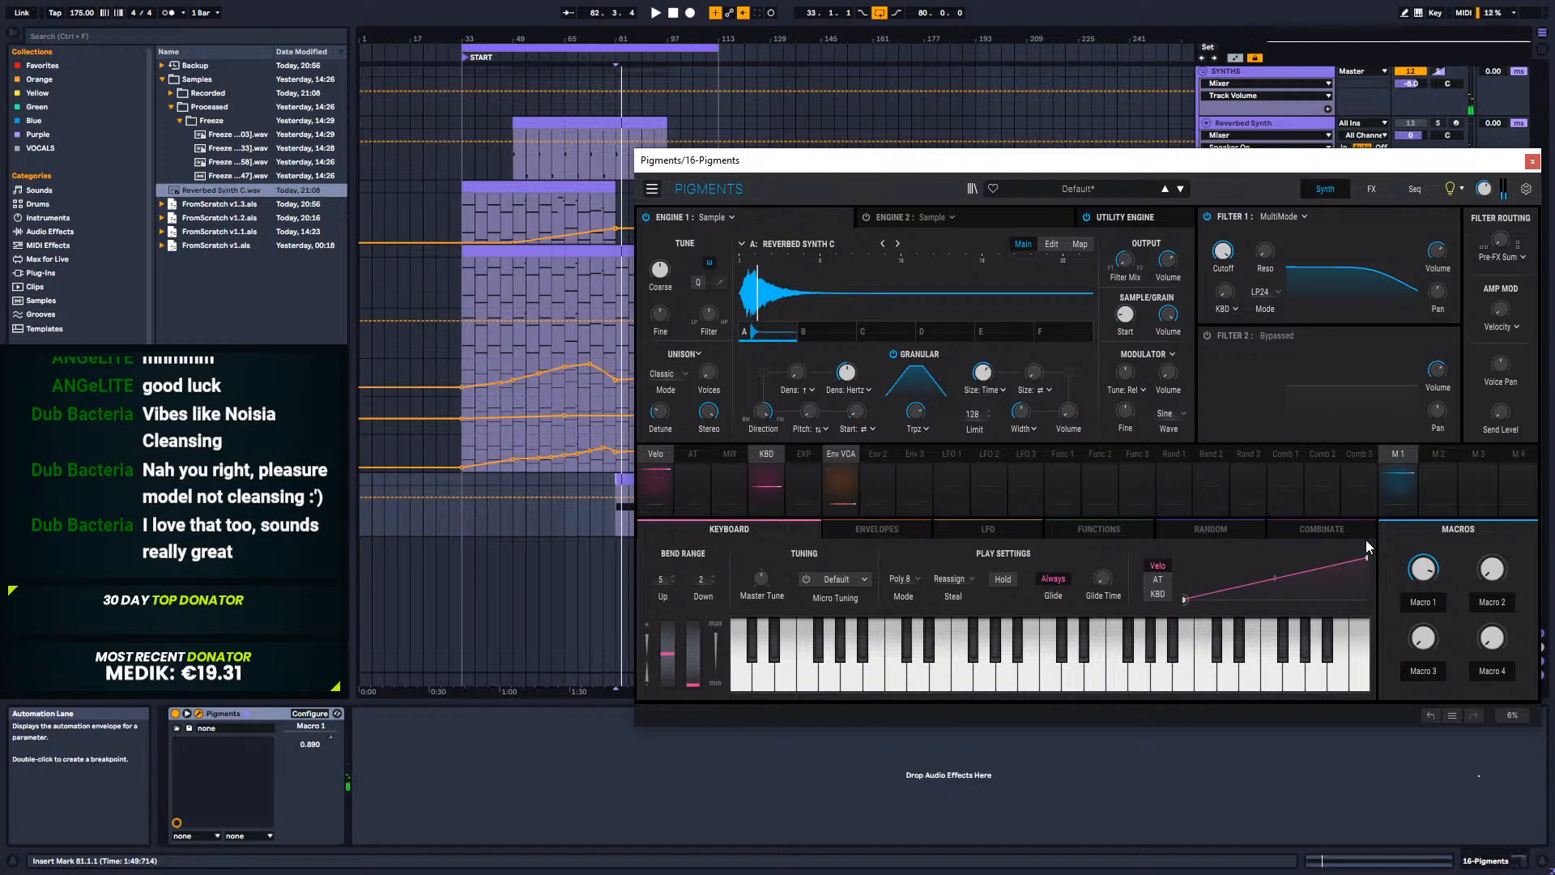
# Step: Map Macro 1 to grain density at 0.13, grain envelope amount at -0.28 and random pitch at 0.11
pyautogui.click(1397, 456)
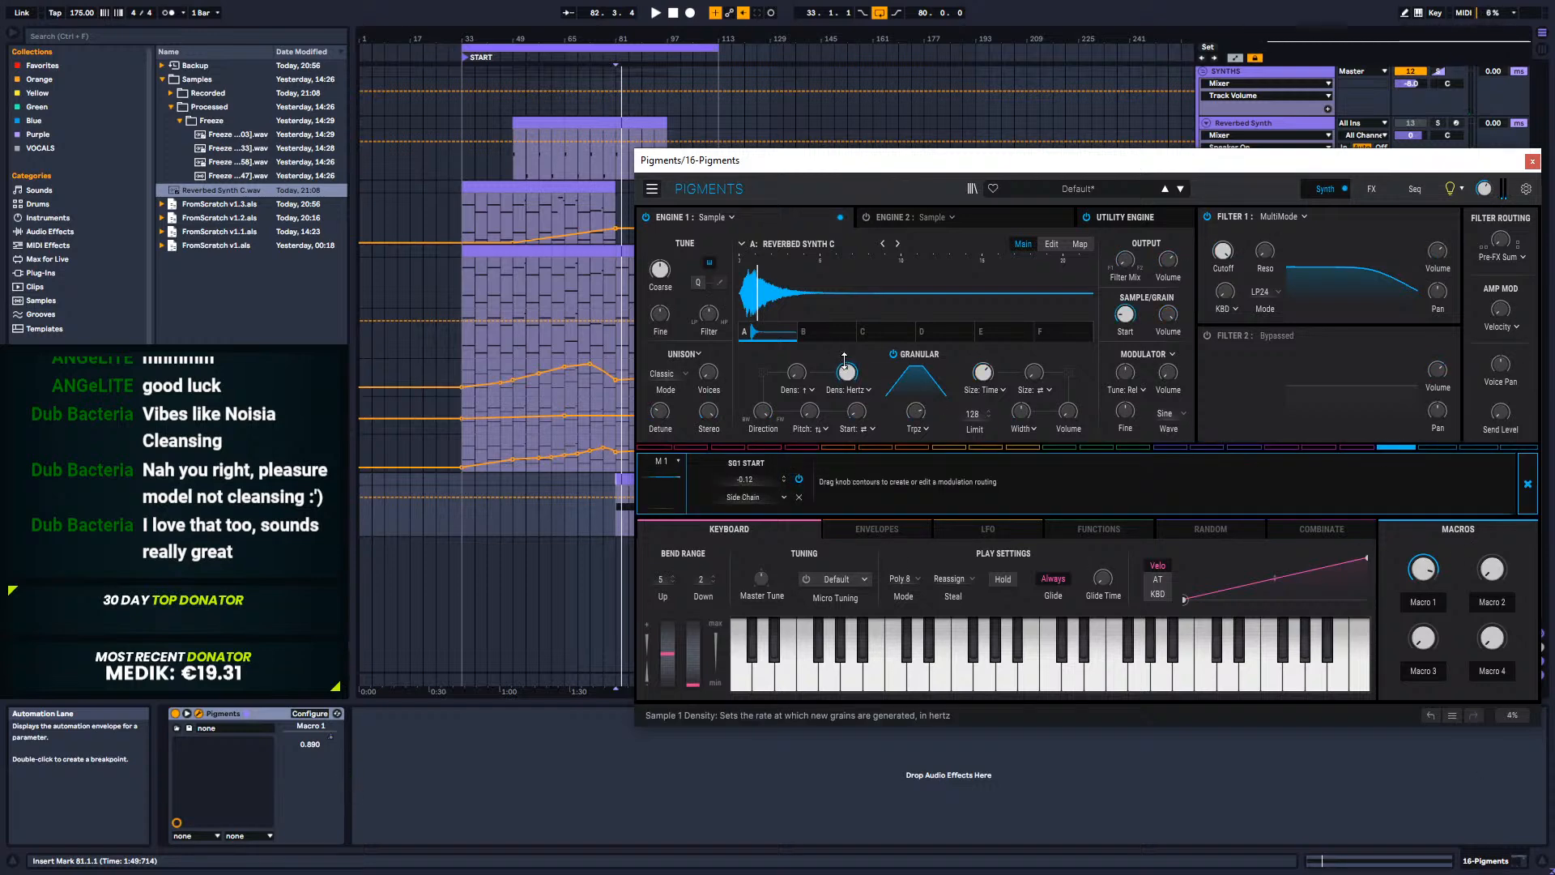
pyautogui.moveTo(846, 372); pyautogui.dragTo(846, 369)
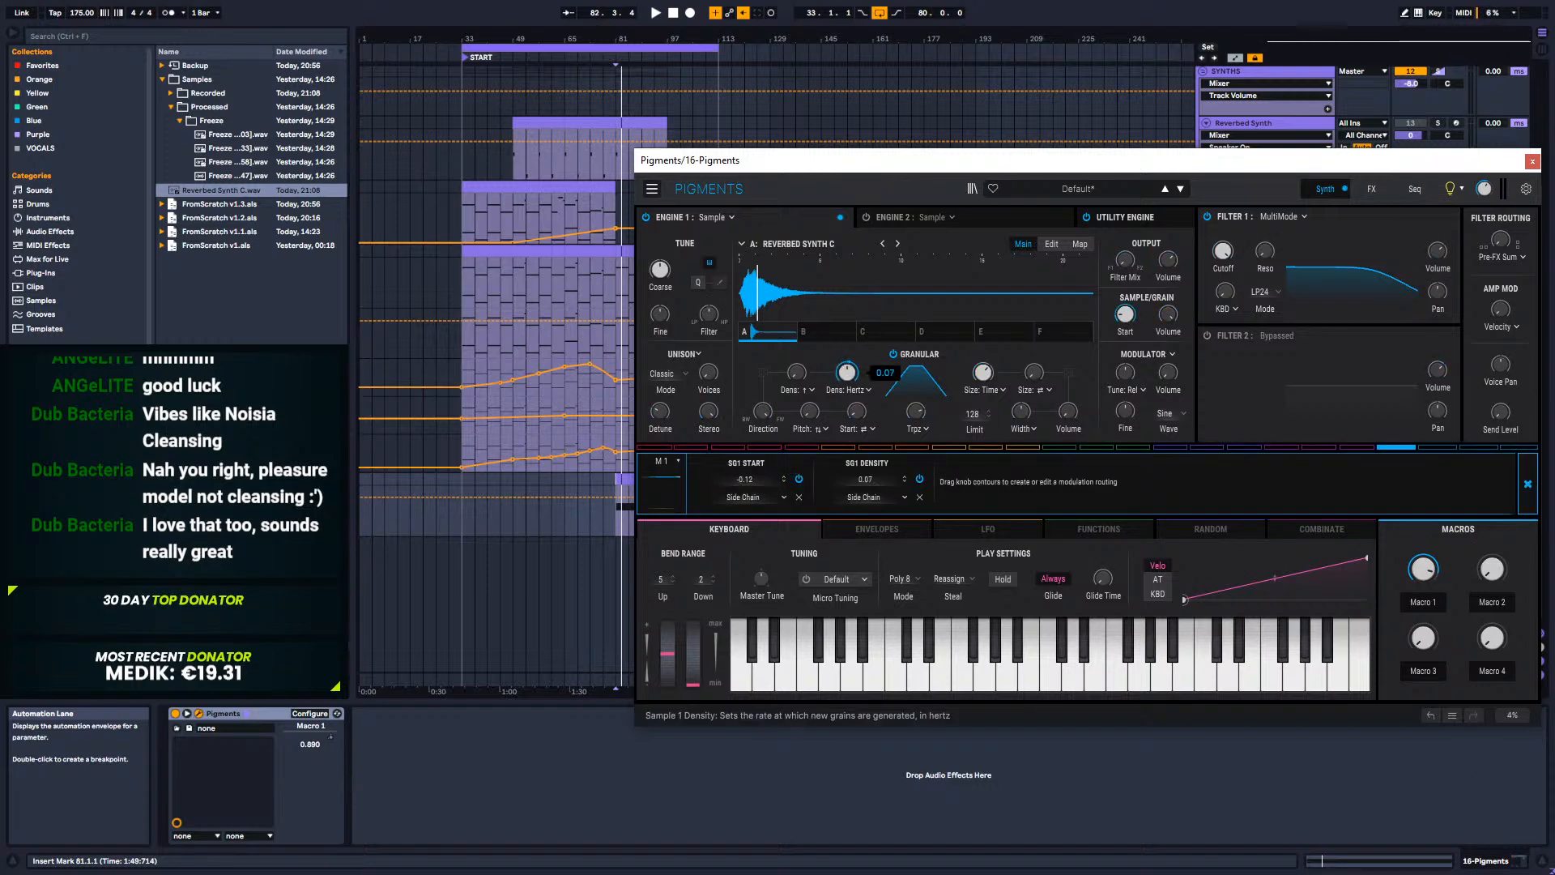
pyautogui.moveTo(915, 411); pyautogui.dragTo(915, 414)
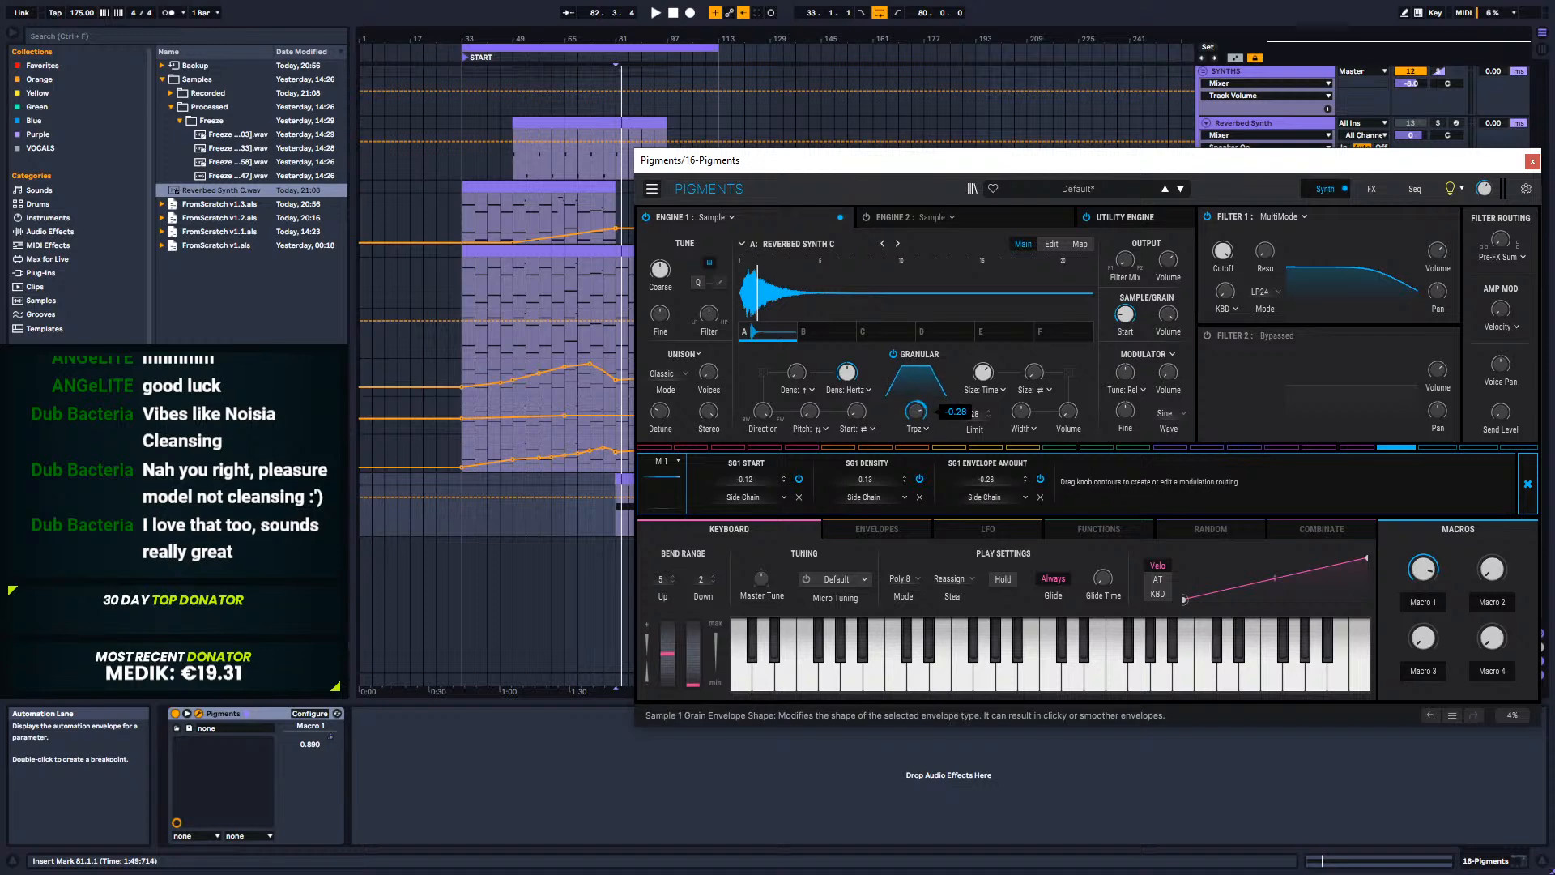
pyautogui.moveTo(809, 413); pyautogui.dragTo(808, 409)
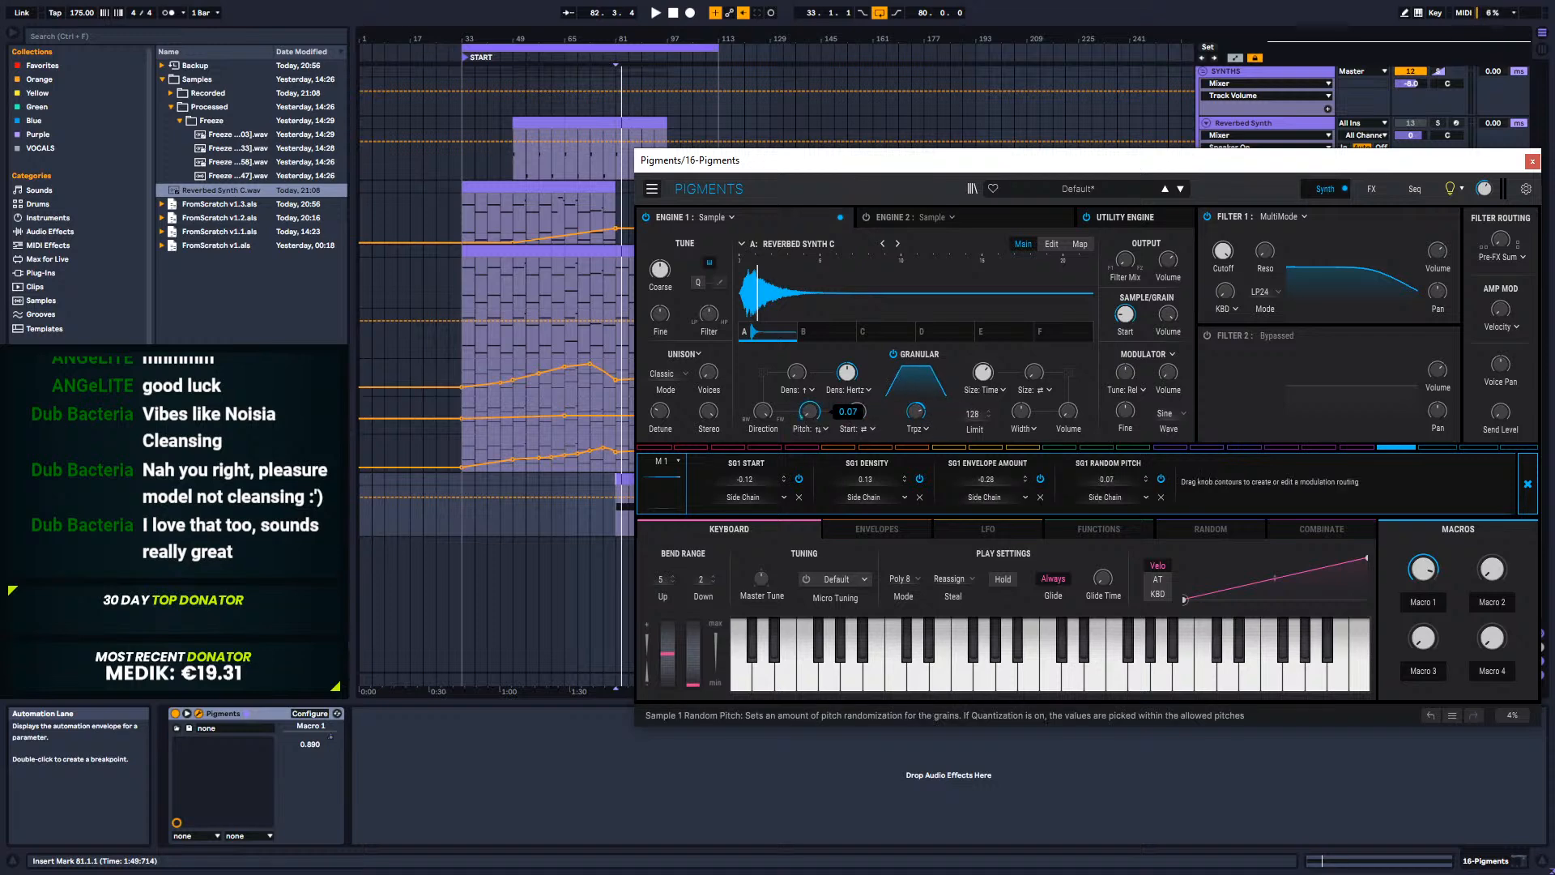
# Step: Switch the grain size mode from Time to Ratio and close the Macro 1 modulation view
pyautogui.moveTo(988, 370)
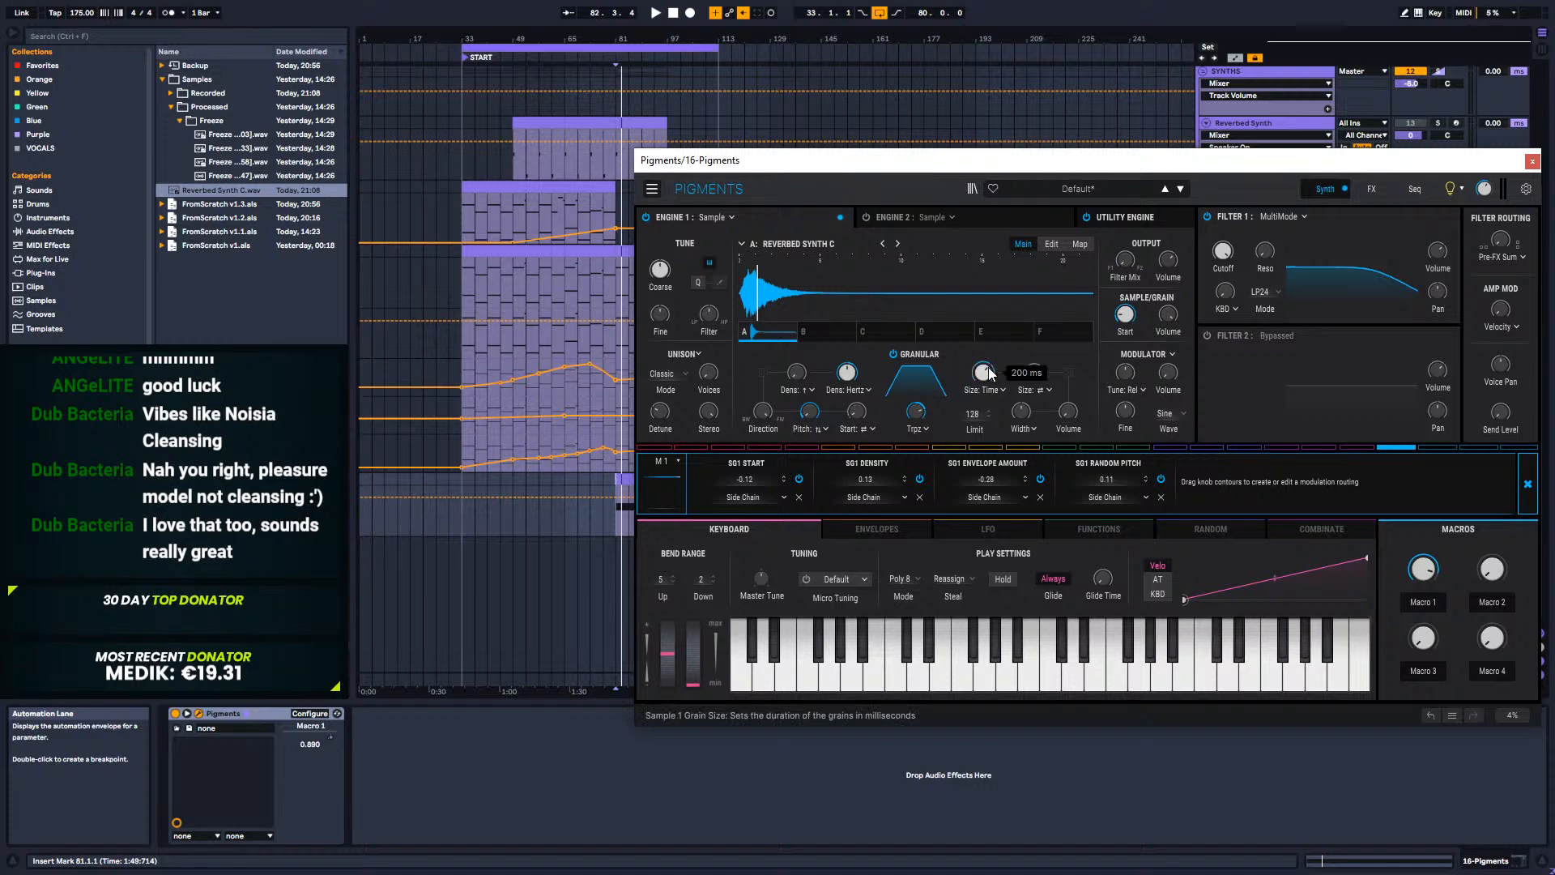
pyautogui.click(995, 391)
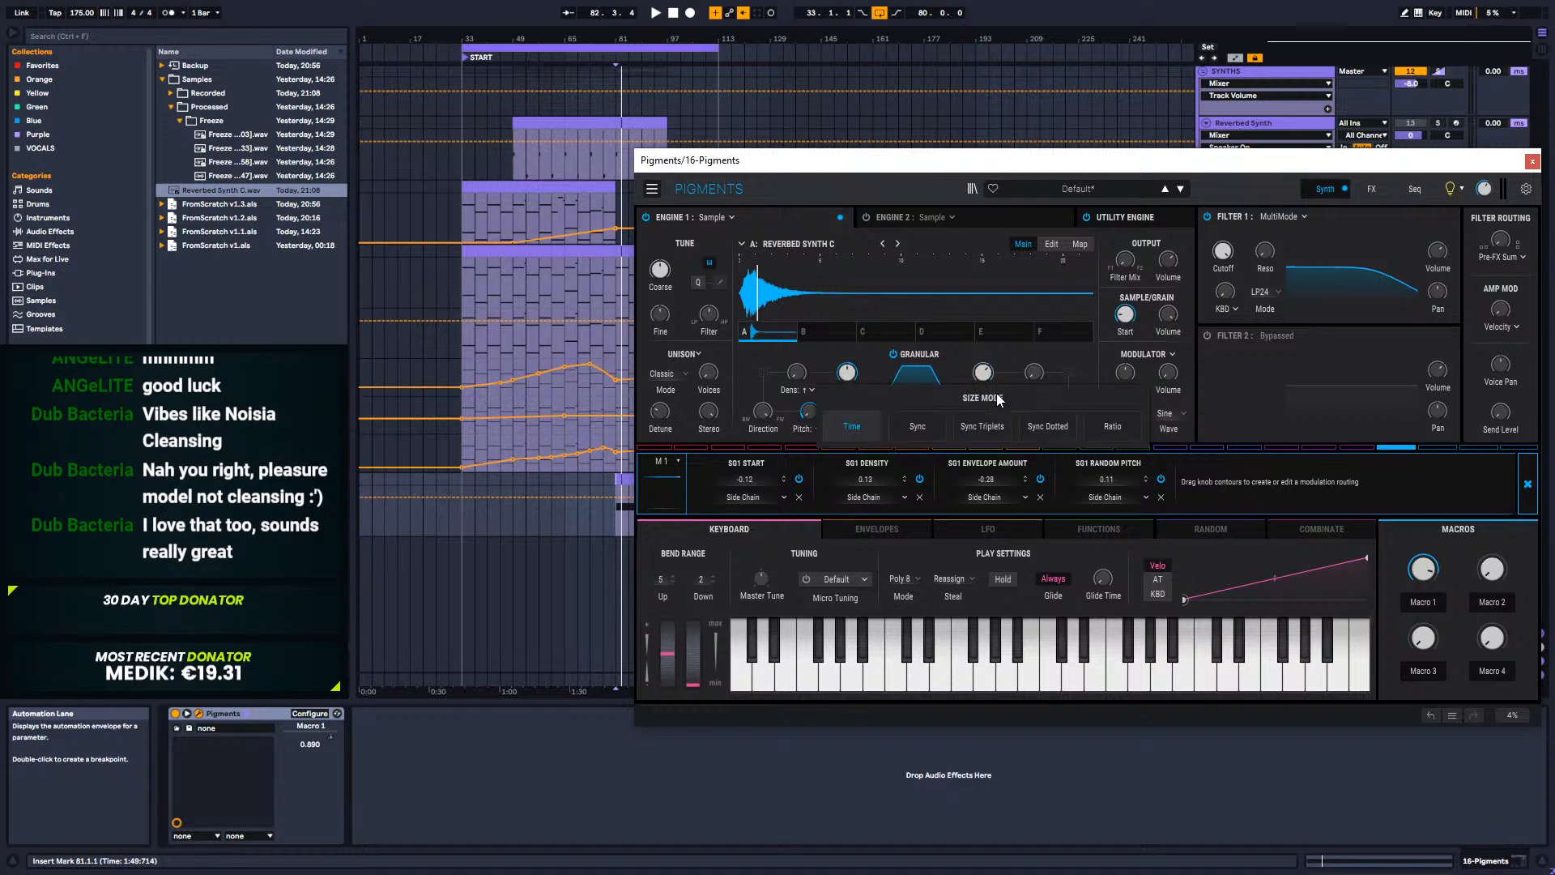
pyautogui.click(1114, 427)
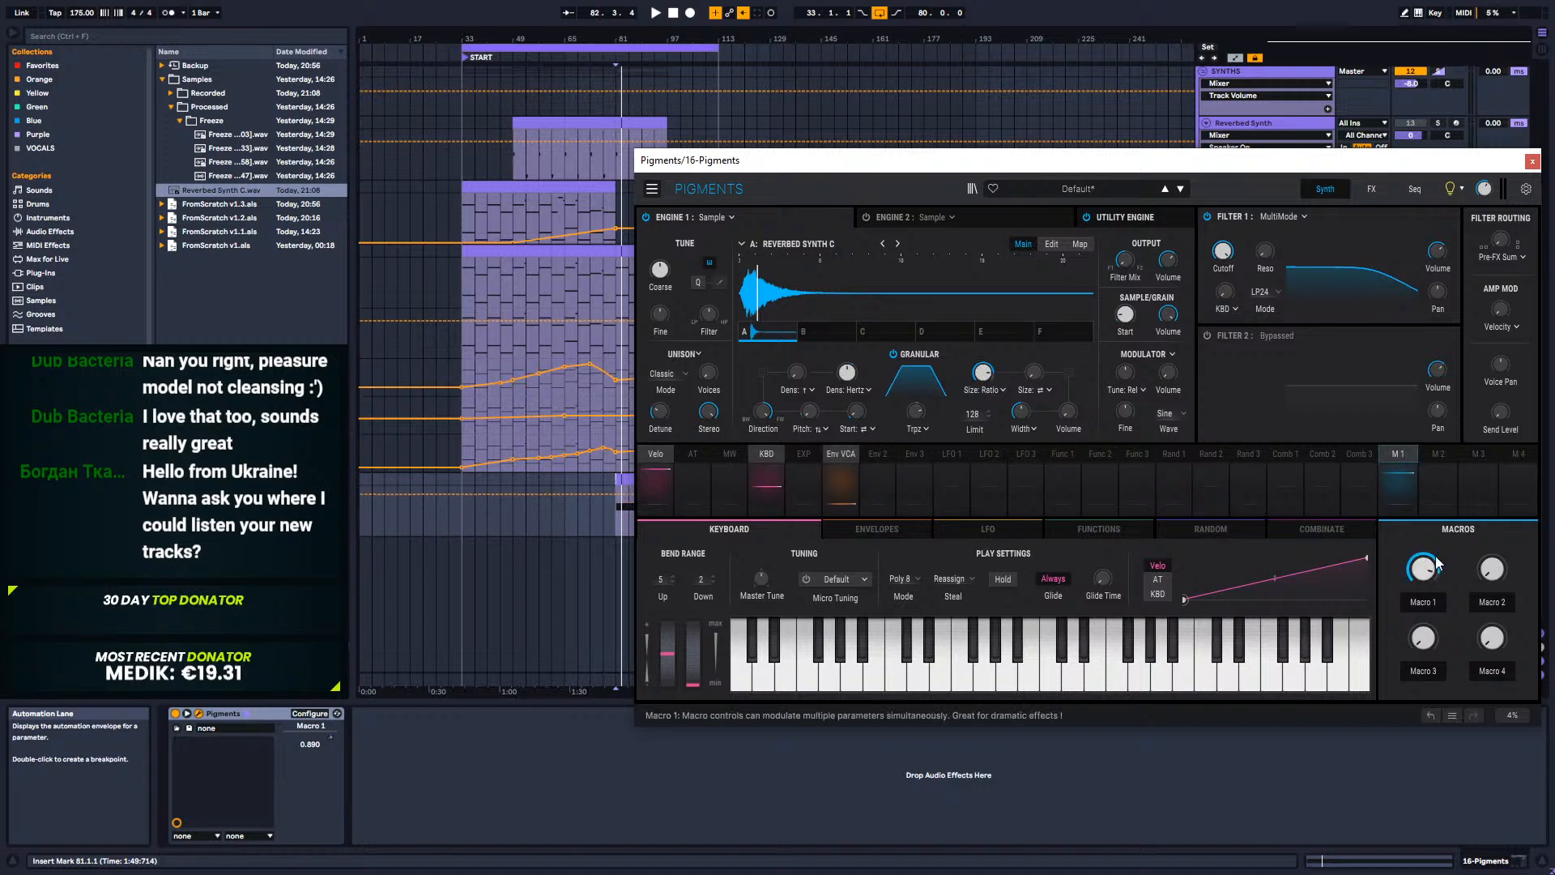
# Step: Play the build and adjust the grains' random start and random density in Engine 1
pyautogui.click(655, 13)
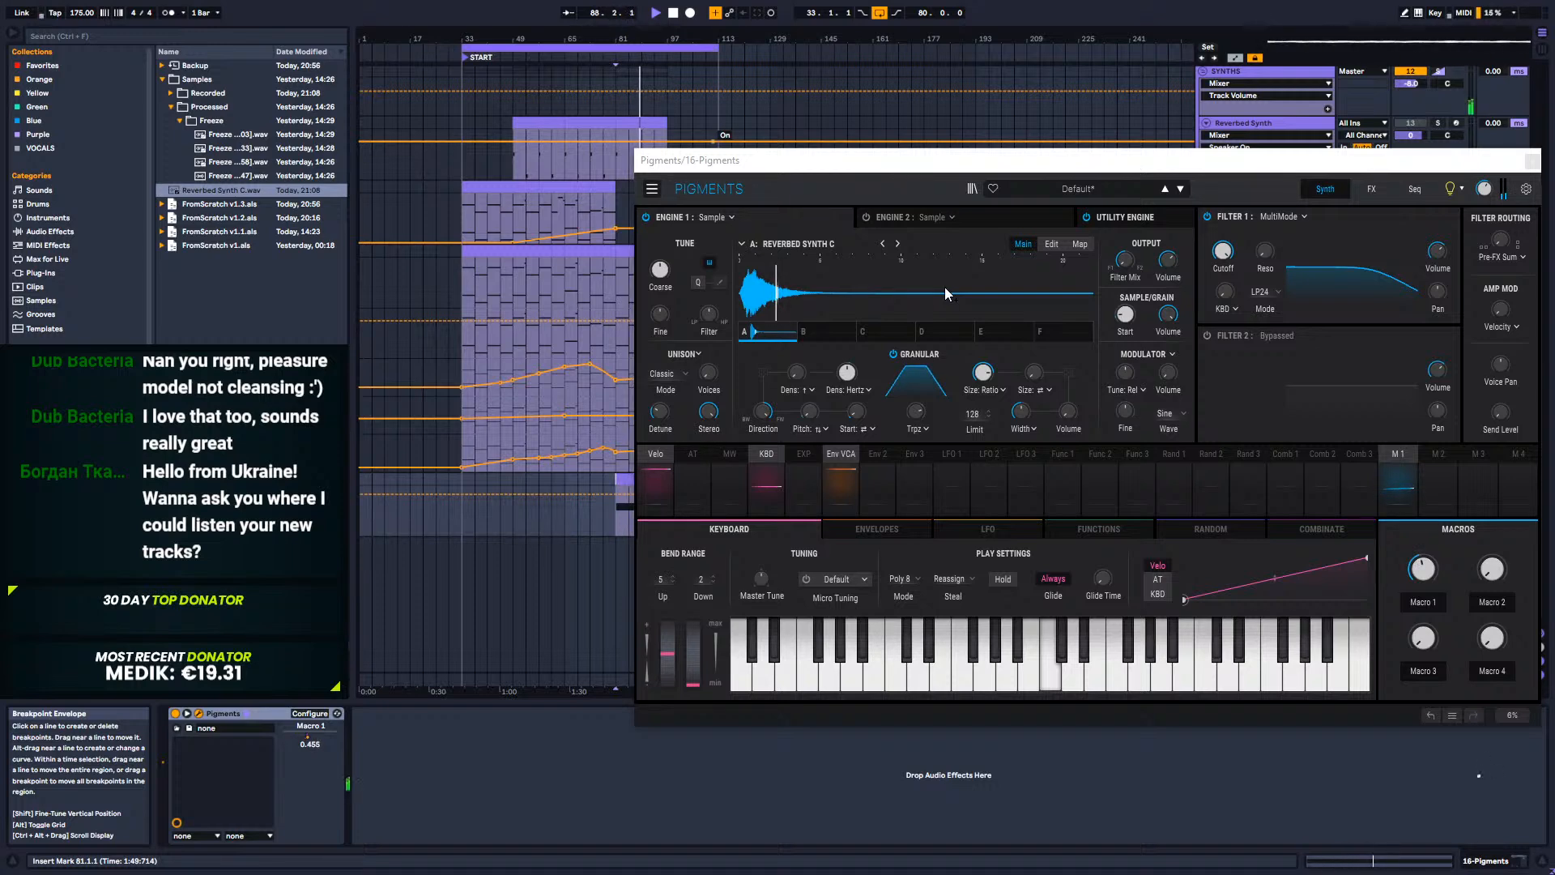
pyautogui.moveTo(859, 415); pyautogui.dragTo(859, 407)
pyautogui.moveTo(795, 367); pyautogui.dragTo(795, 365)
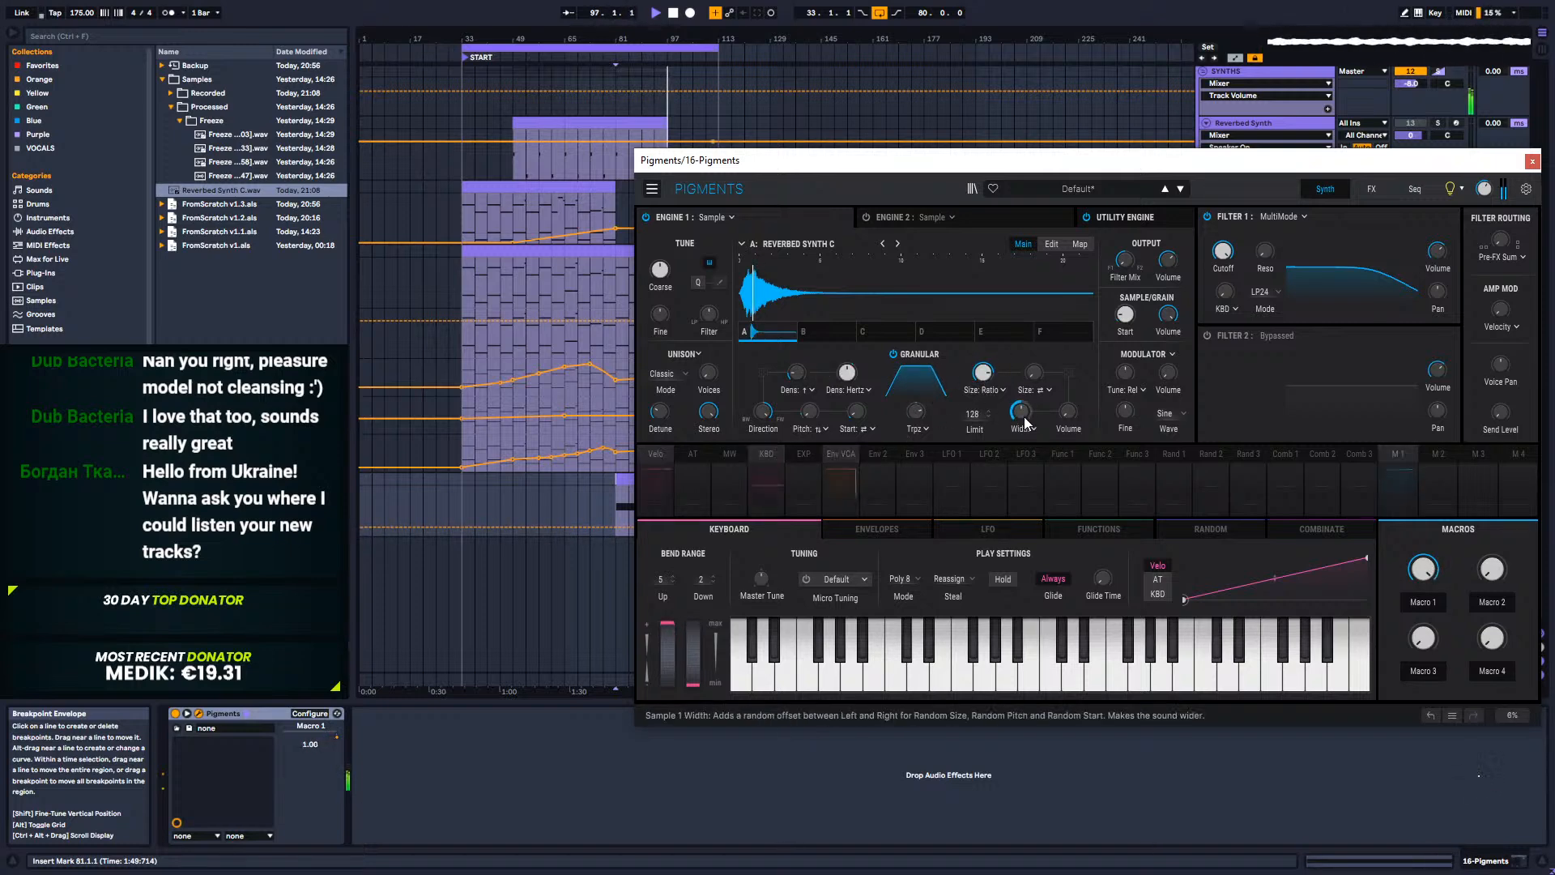
pyautogui.moveTo(847, 371); pyautogui.dragTo(856, 411)
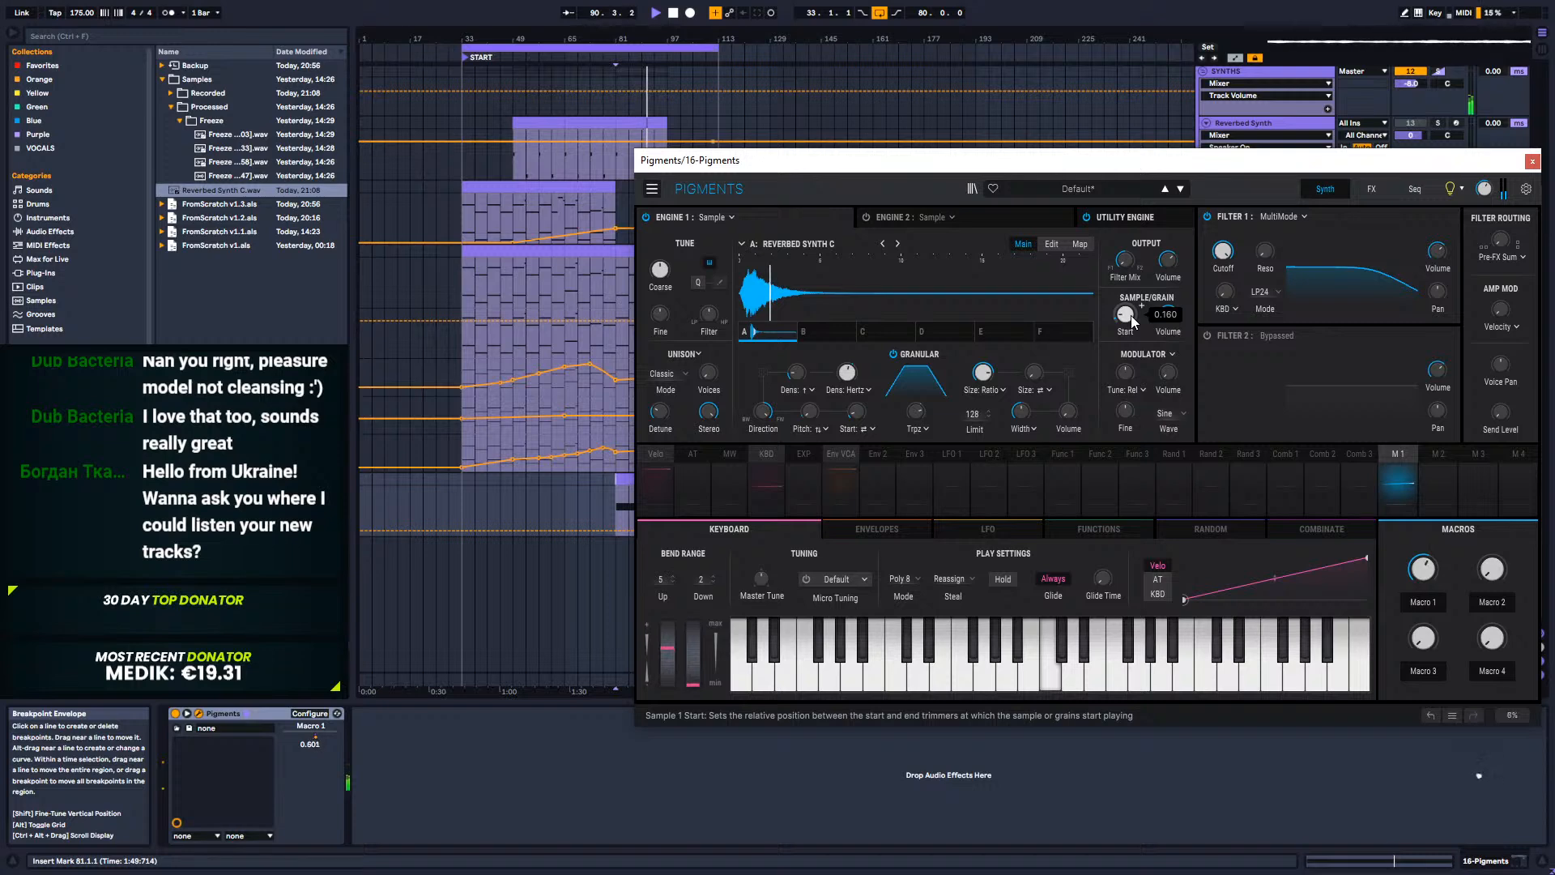
# Step: Fine-tune Engine 1's sample start around 0.160 during playback, and replay the beginning of the build
pyautogui.moveTo(1131, 314)
pyautogui.mouseDown()
pyautogui.moveTo(1131, 331)
pyautogui.moveTo(1130, 314)
pyautogui.mouseUp()
pyautogui.press('space')
pyautogui.press('space')
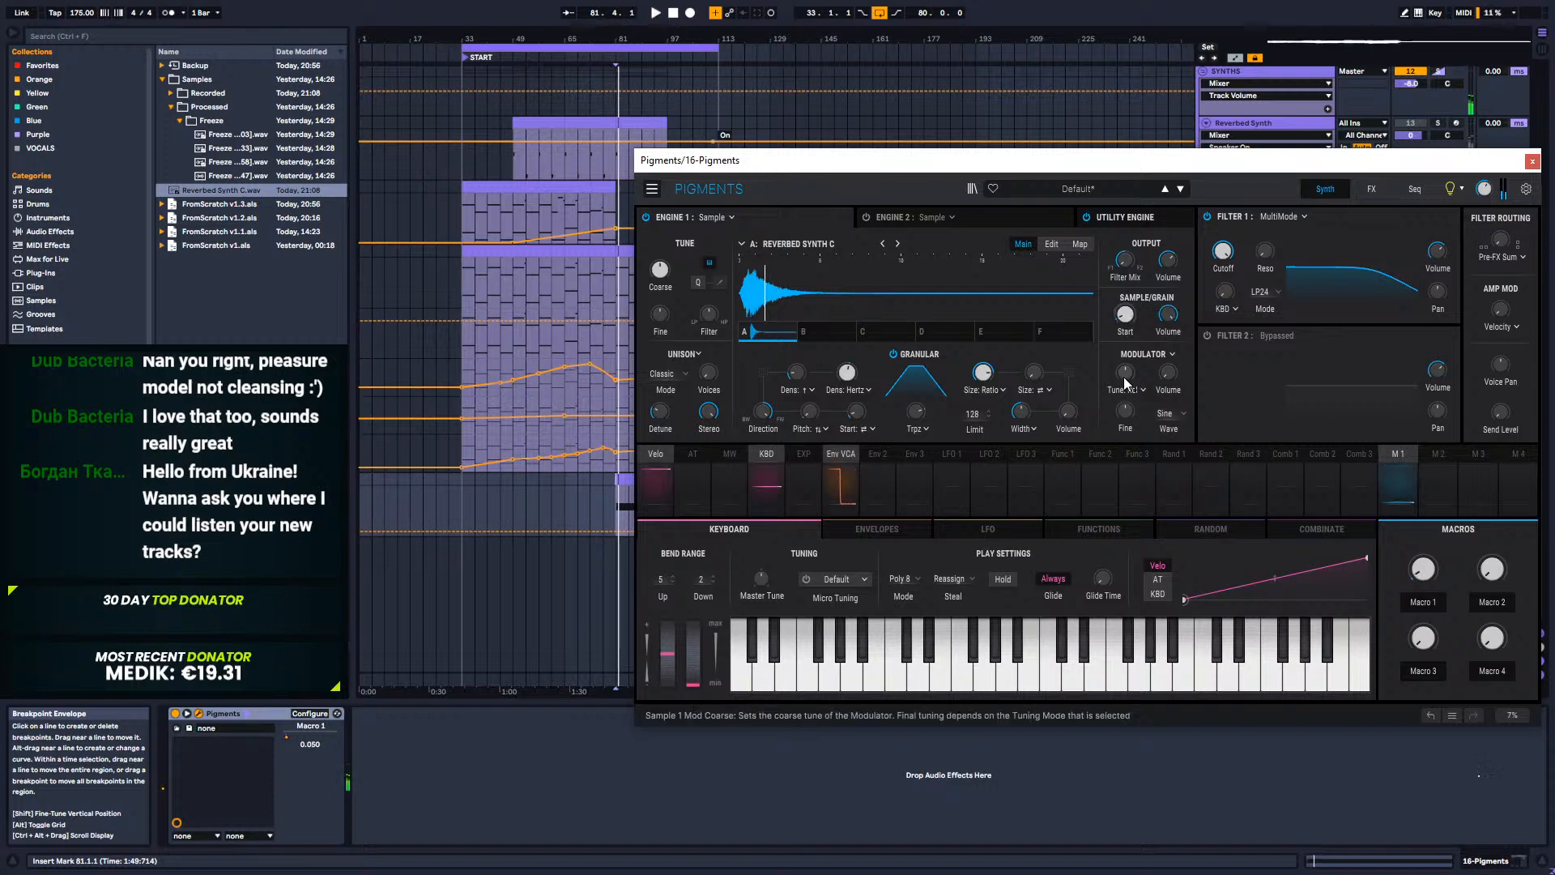
# Step: Turn Macro 1 fully up and set its sample start modulation amount to -0.04
pyautogui.click(1423, 569)
pyautogui.moveTo(1422, 569); pyautogui.dragTo(1423, 518)
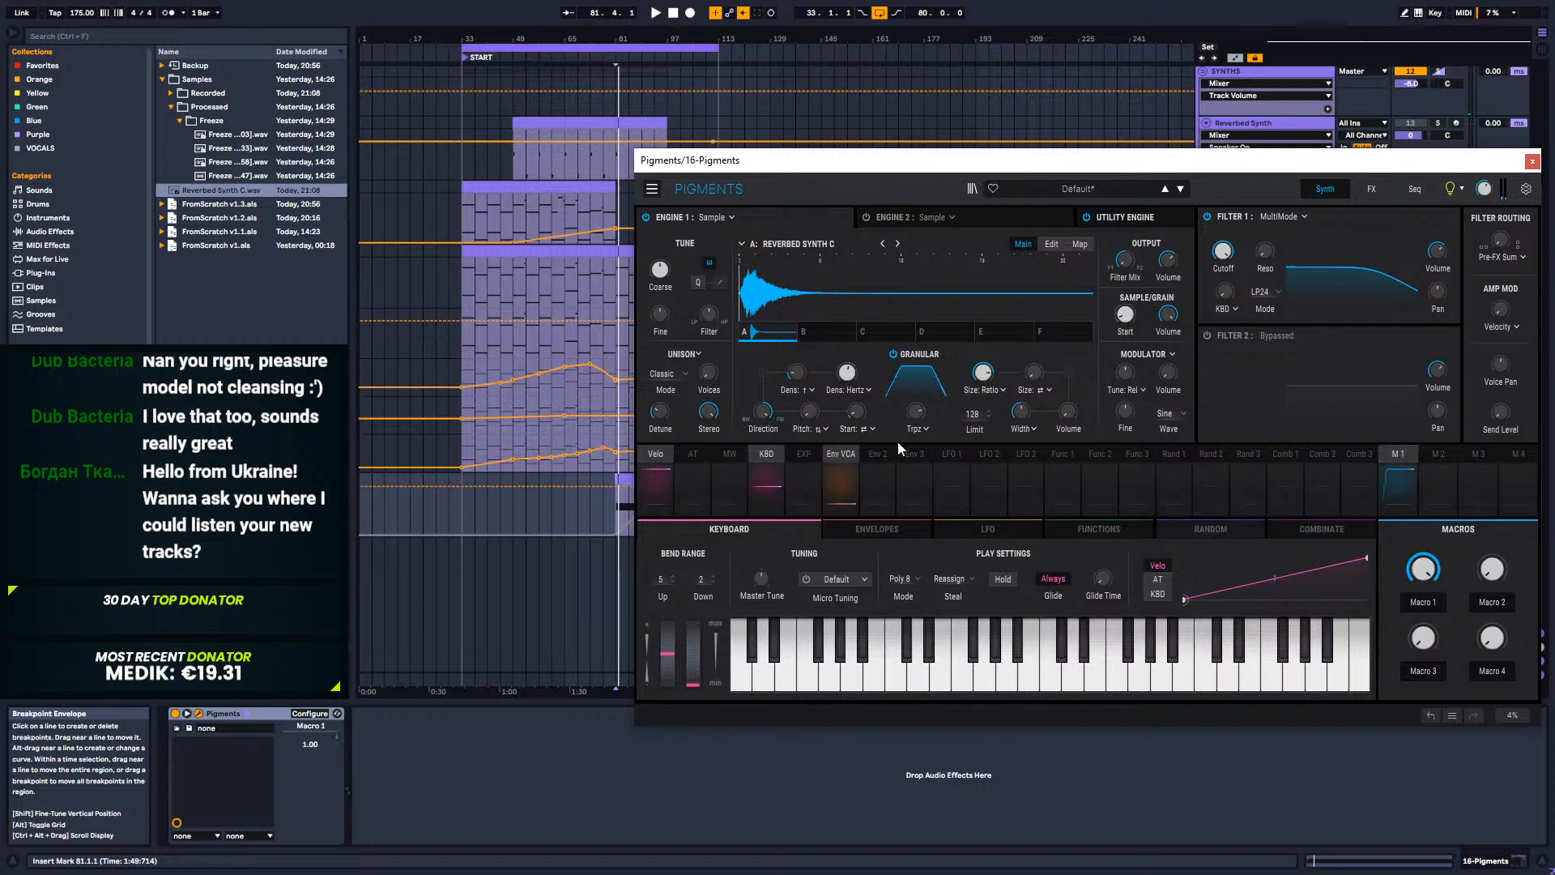
pyautogui.click(1400, 452)
pyautogui.click(1110, 319)
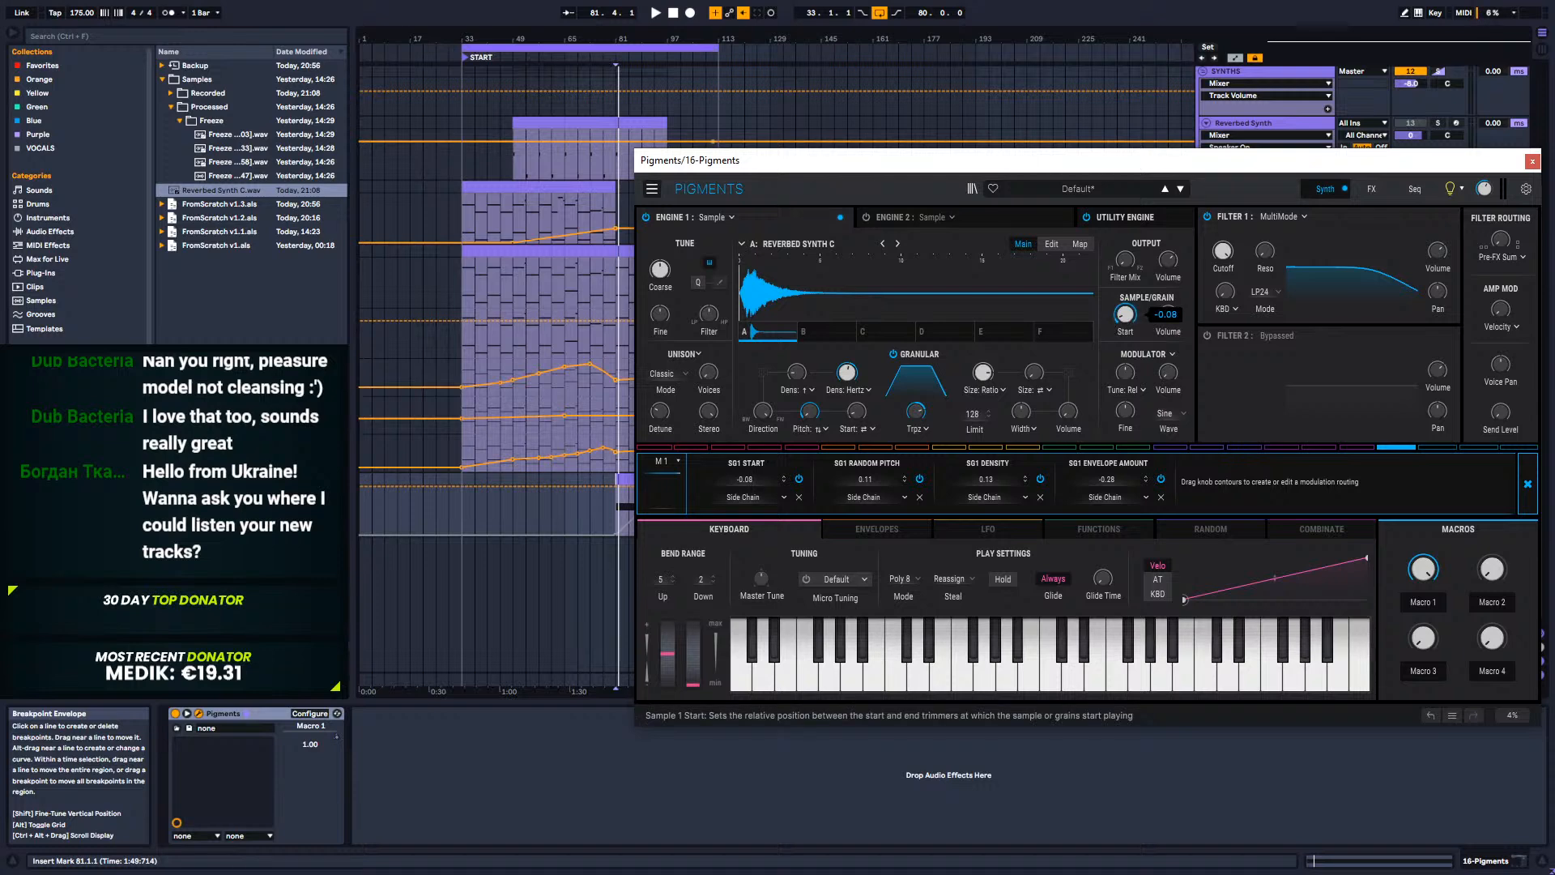
pyautogui.moveTo(1110, 319); pyautogui.dragTo(1110, 315)
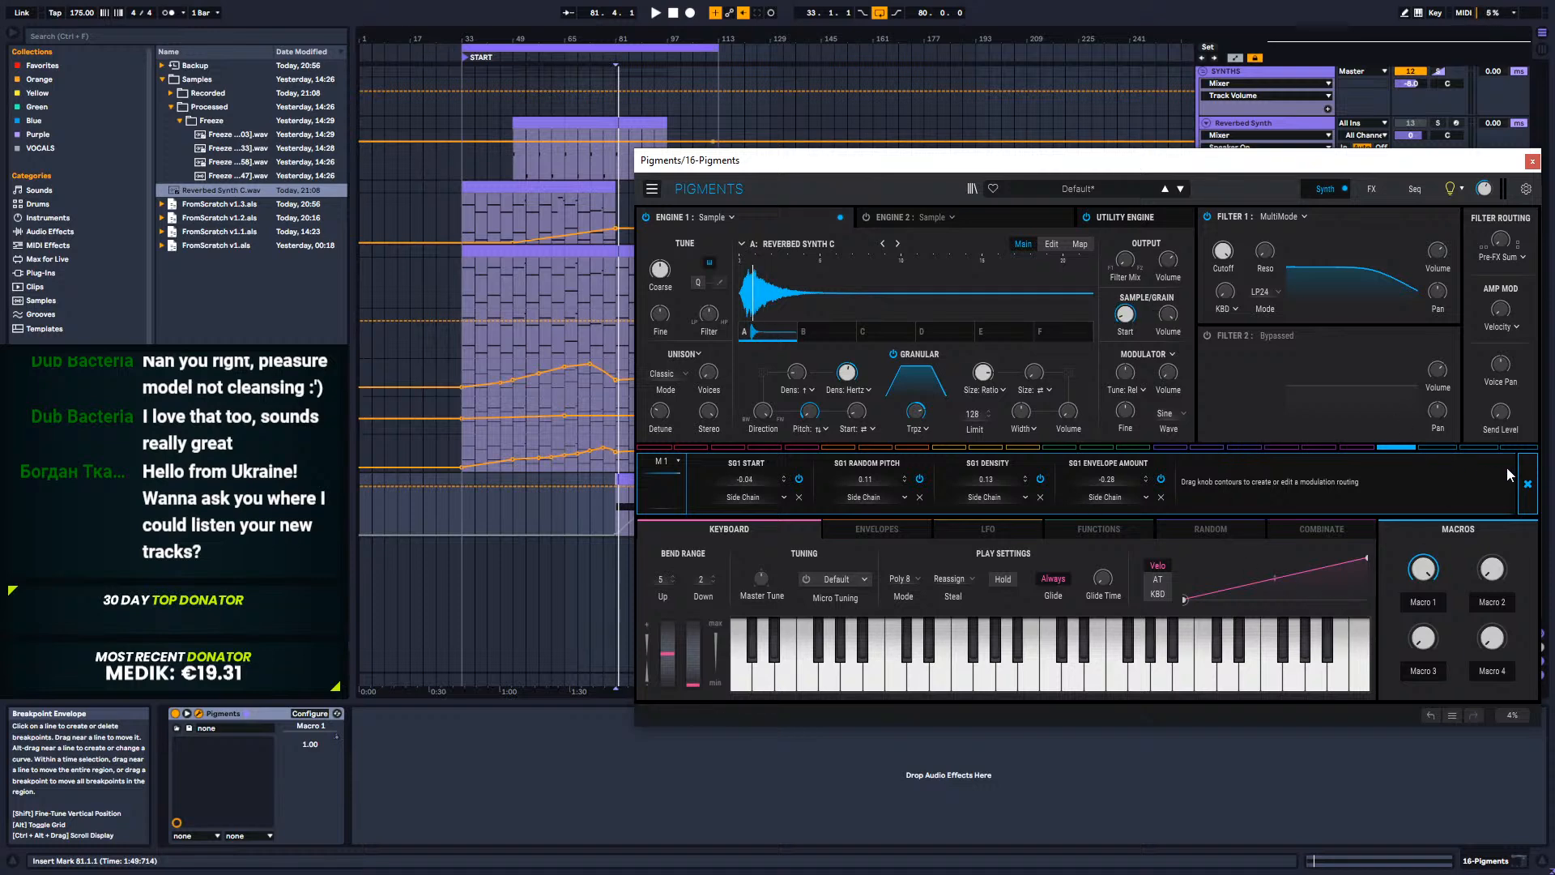
pyautogui.click(1527, 484)
# Step: Play the build, raise Engine 1's unison voices, and close the Pigments window
pyautogui.press('space')
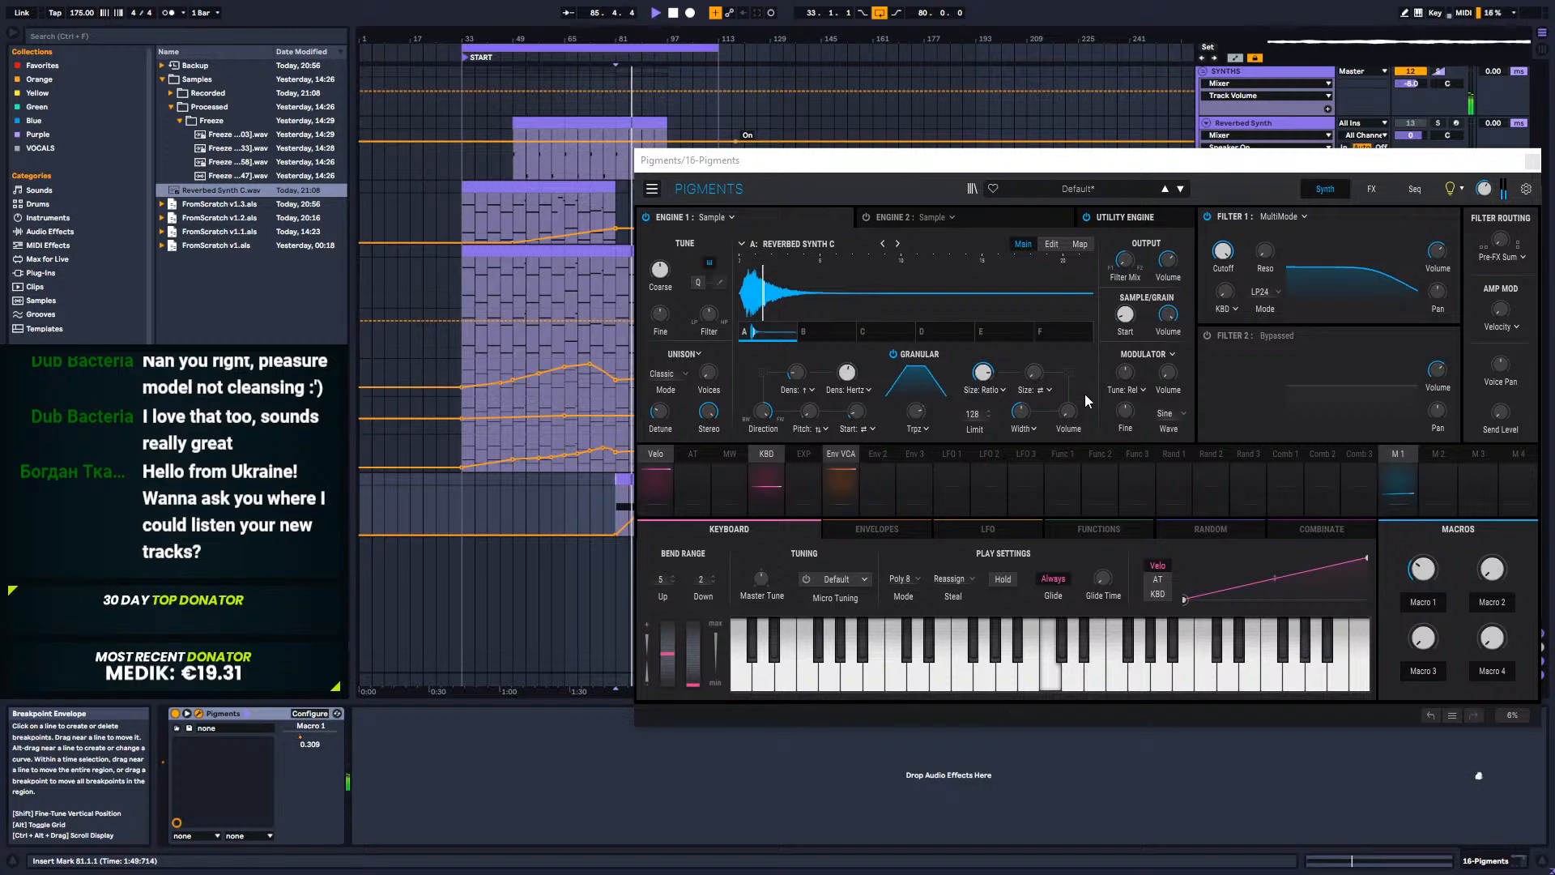
pyautogui.moveTo(708, 373); pyautogui.dragTo(708, 328)
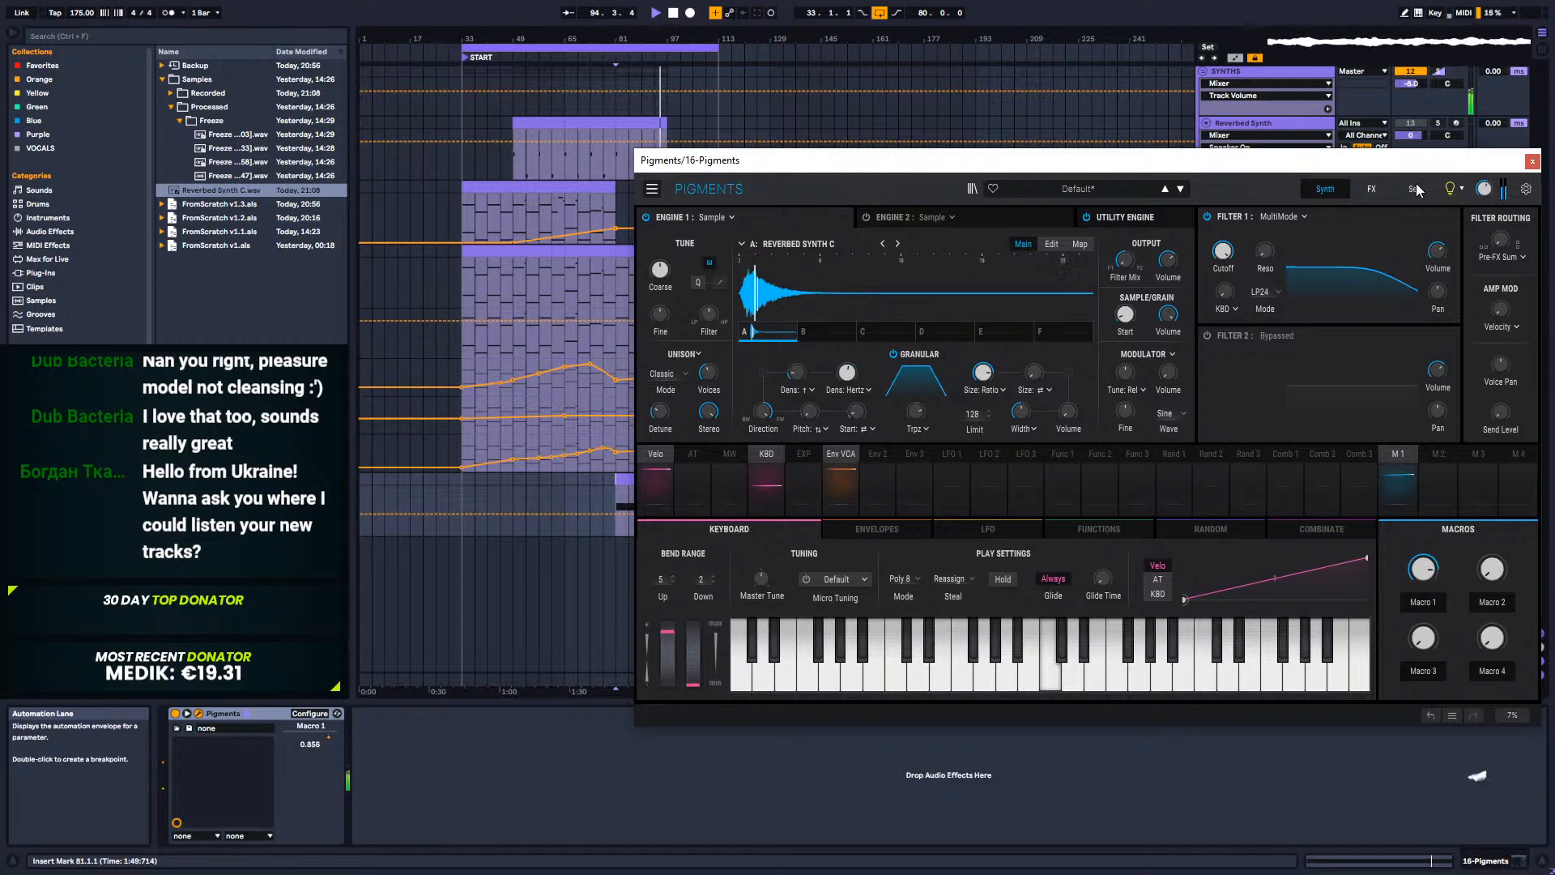
pyautogui.click(1532, 163)
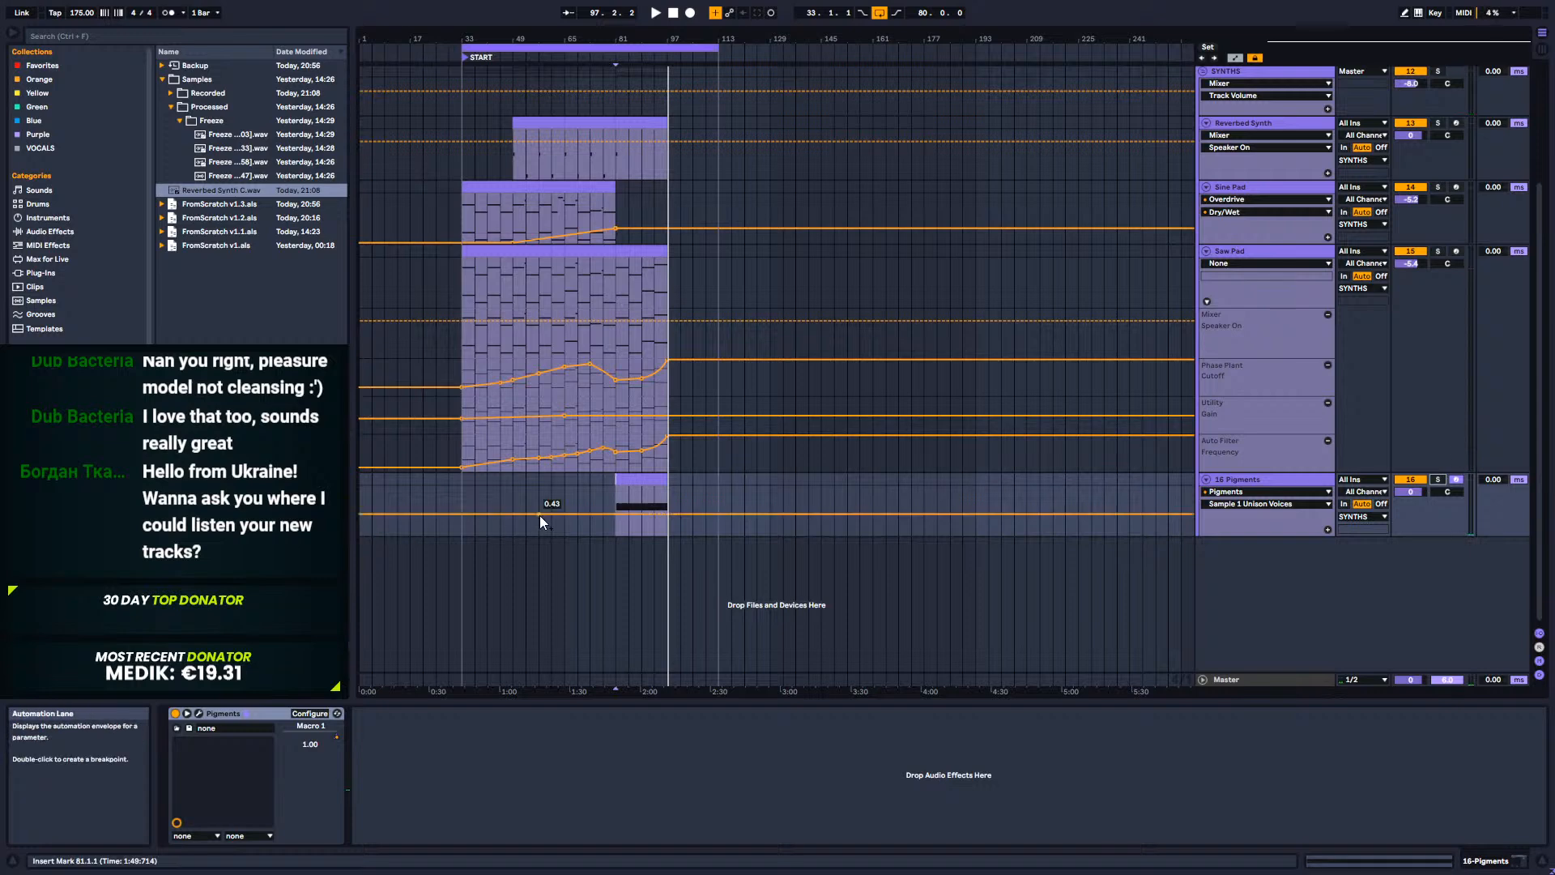
# Step: Hide the automation lanes and play the arrangement from bar 33
pyautogui.press('a')
pyautogui.click(577, 501)
pyautogui.click(463, 504)
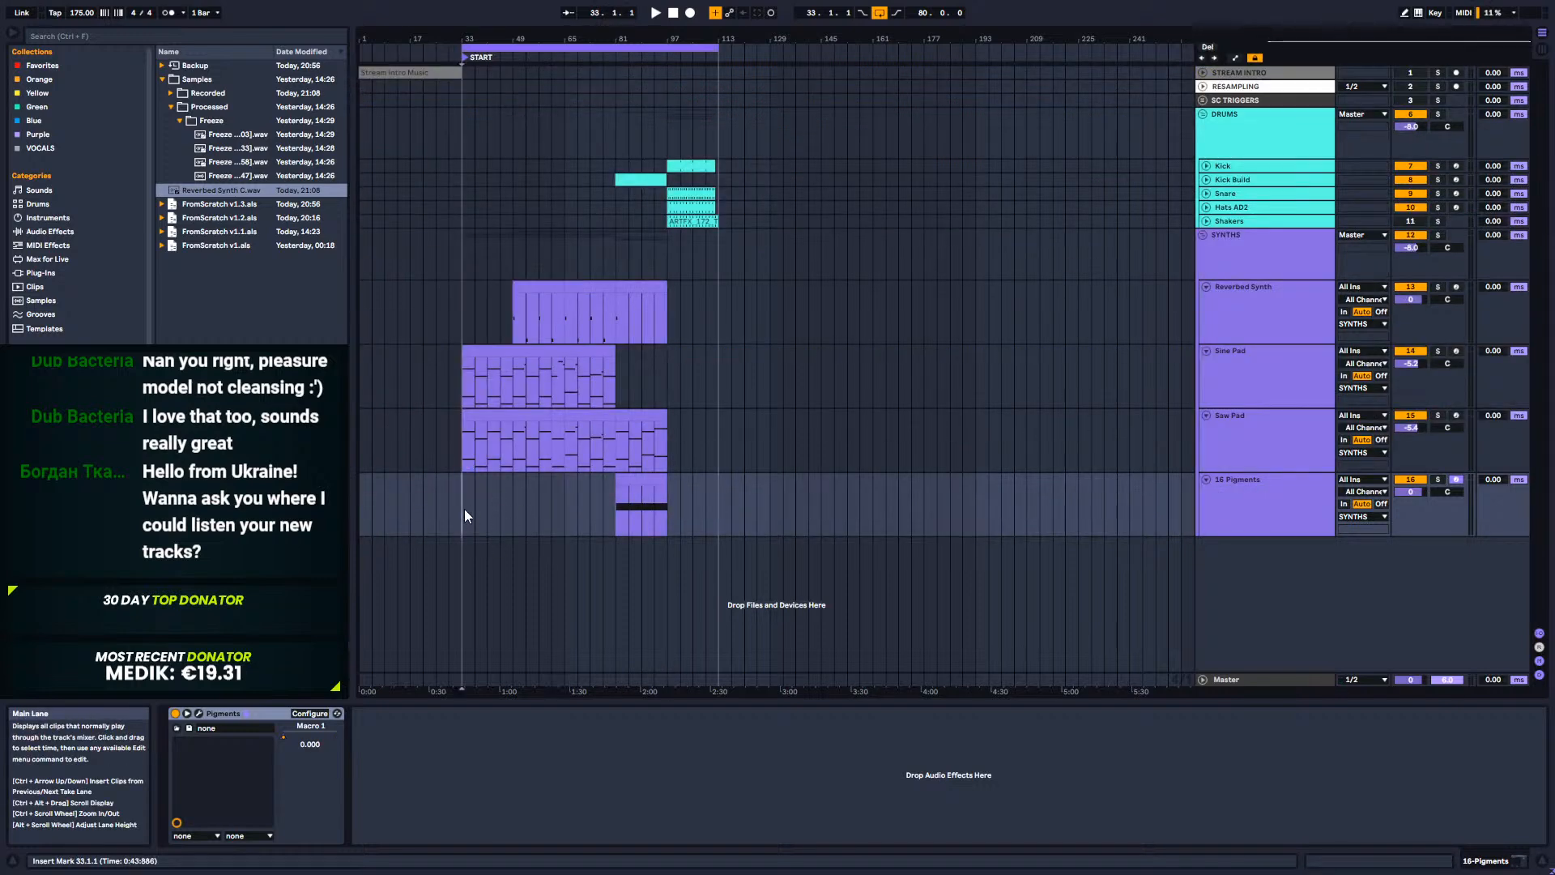
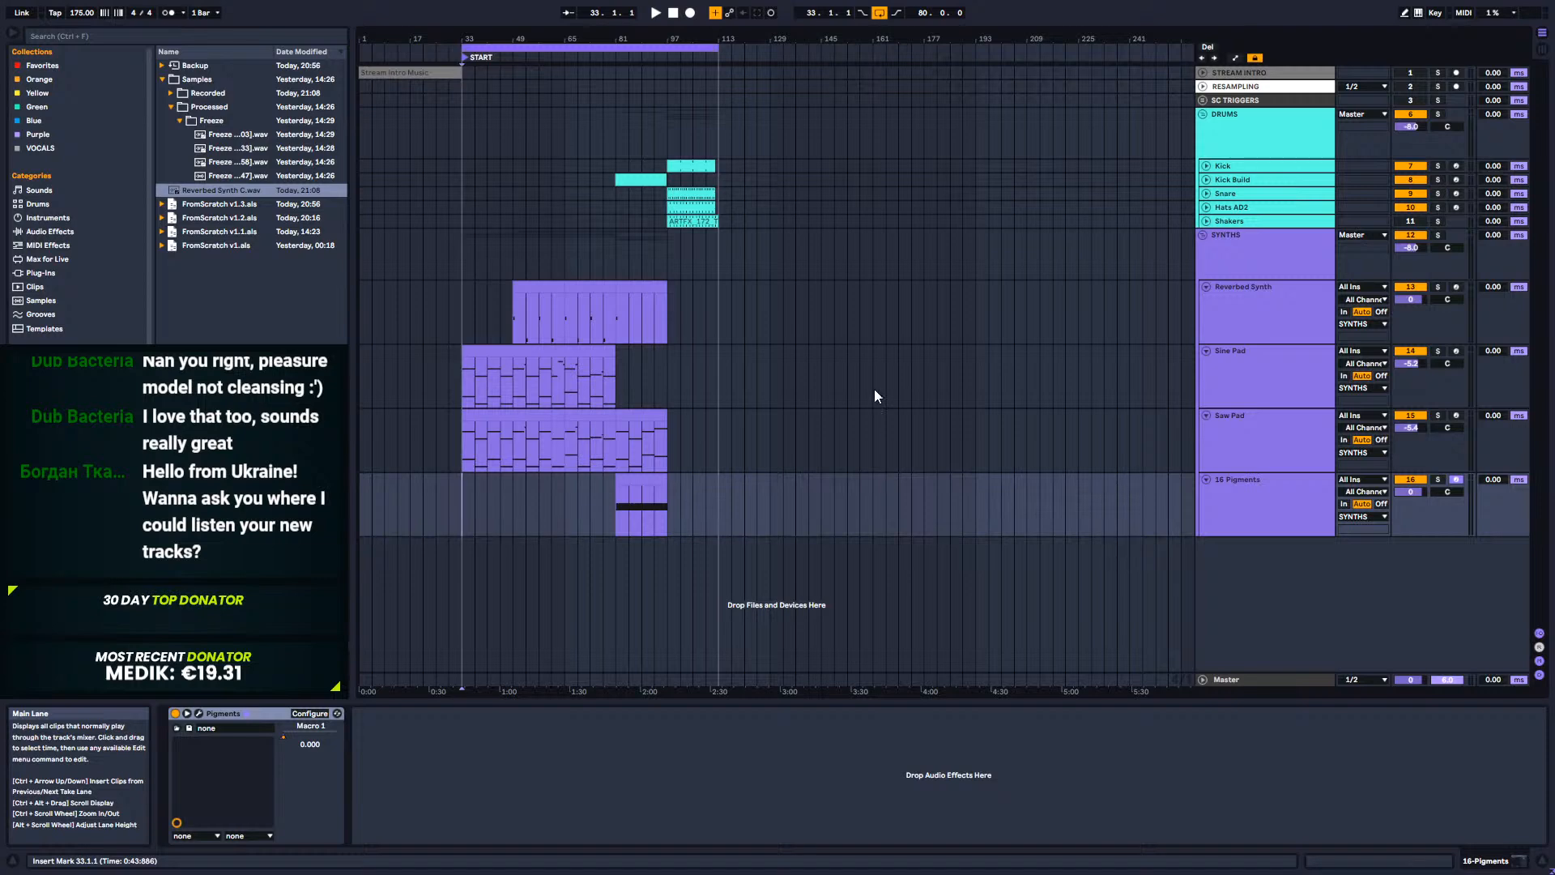
pyautogui.click(474, 319)
pyautogui.press('space')
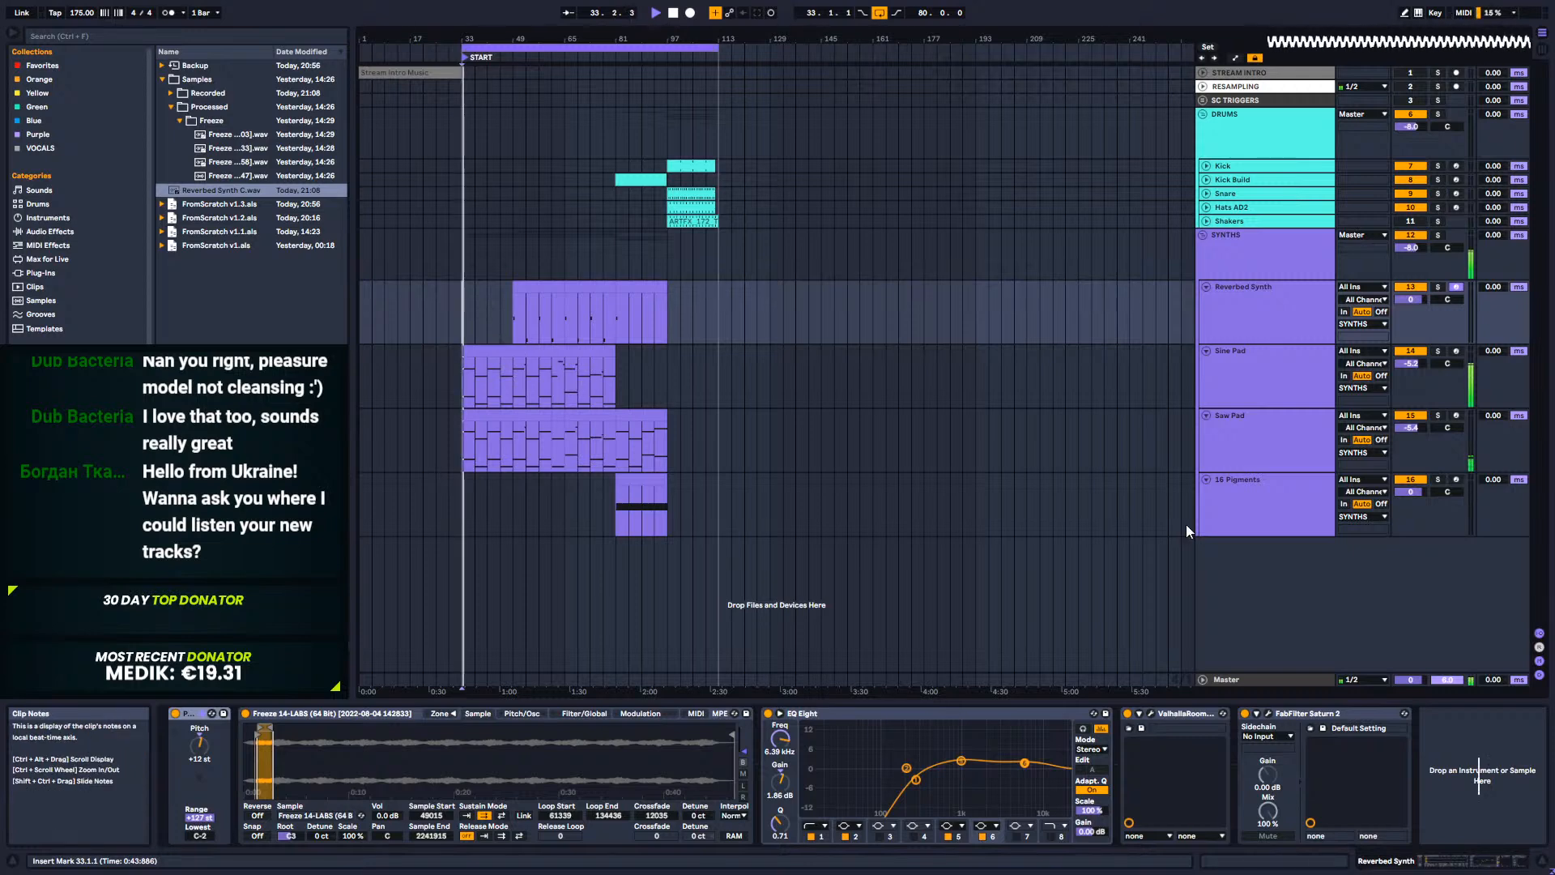
# Step: Play the build from bar 77 with all the layers and check the Pigments settings in the plug-in window
pyautogui.click(605, 507)
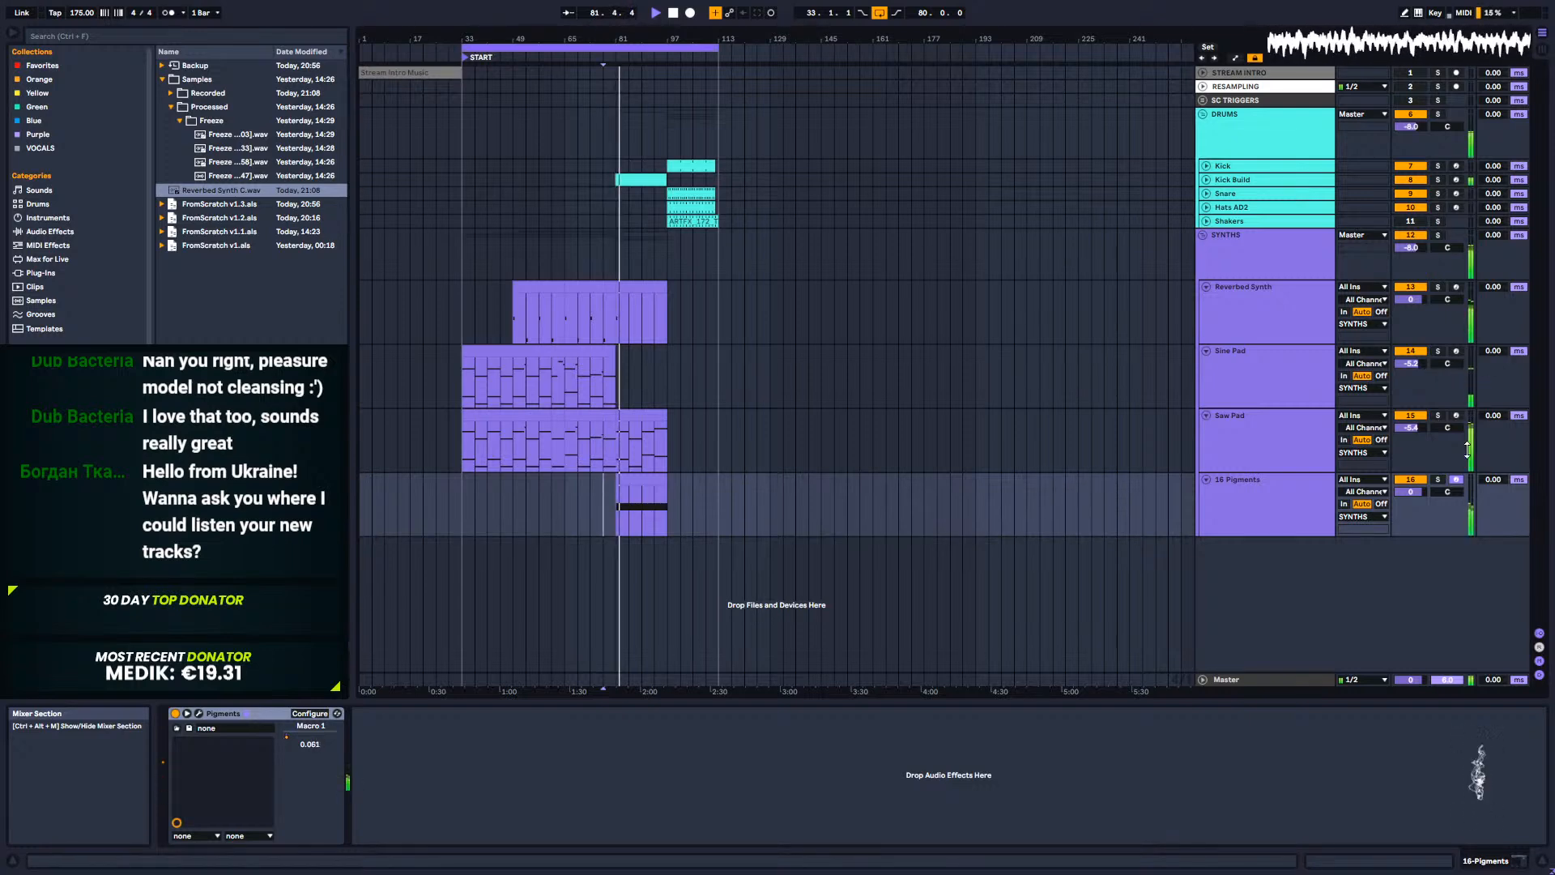
pyautogui.click(1248, 487)
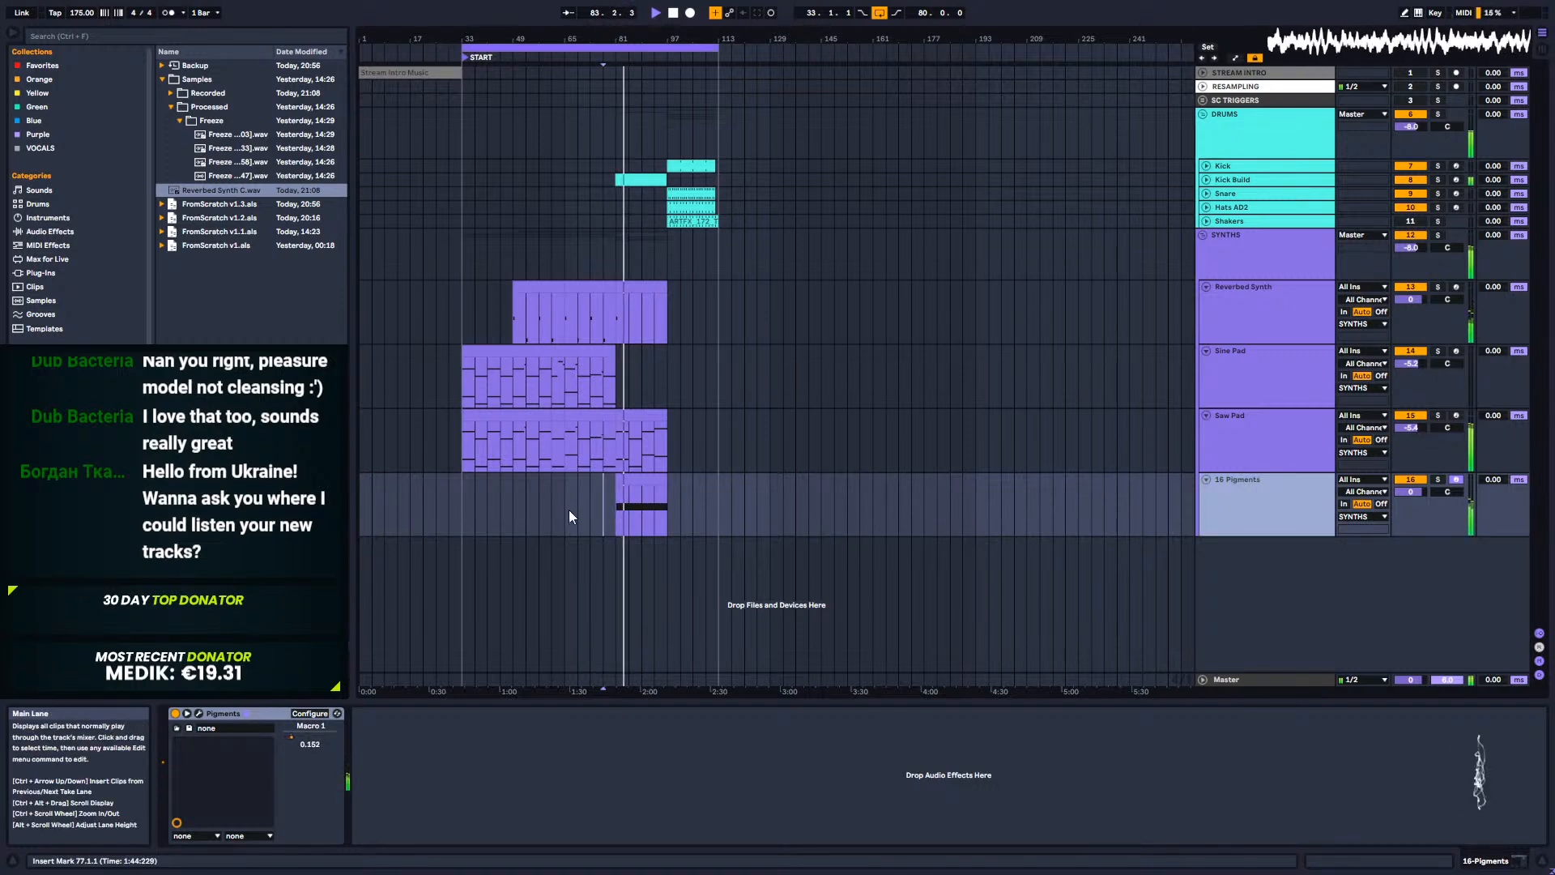
pyautogui.click(198, 713)
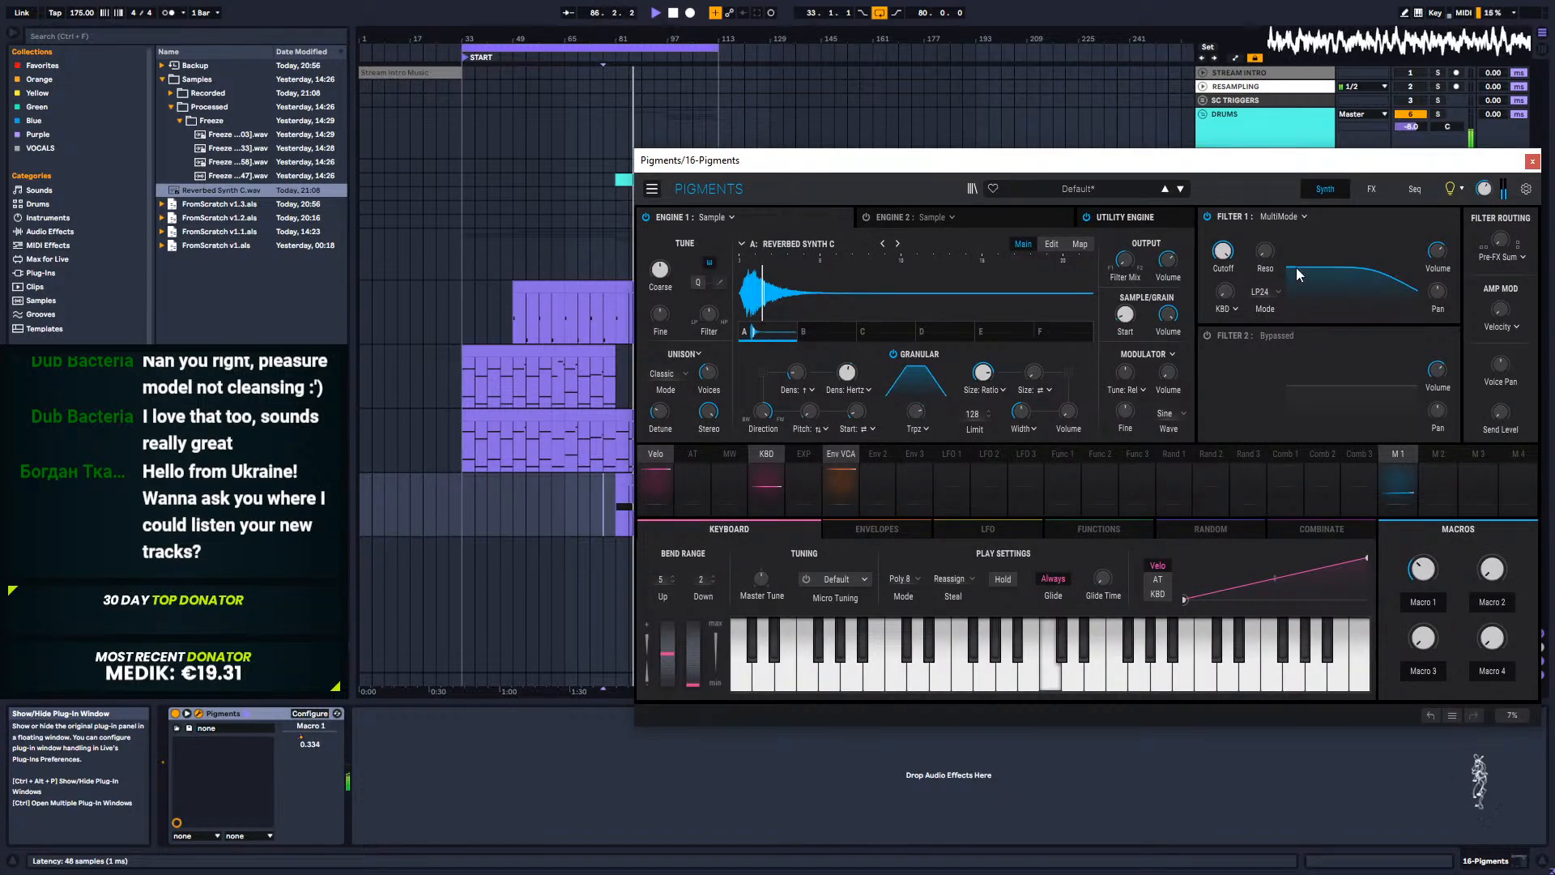
pyautogui.click(1532, 161)
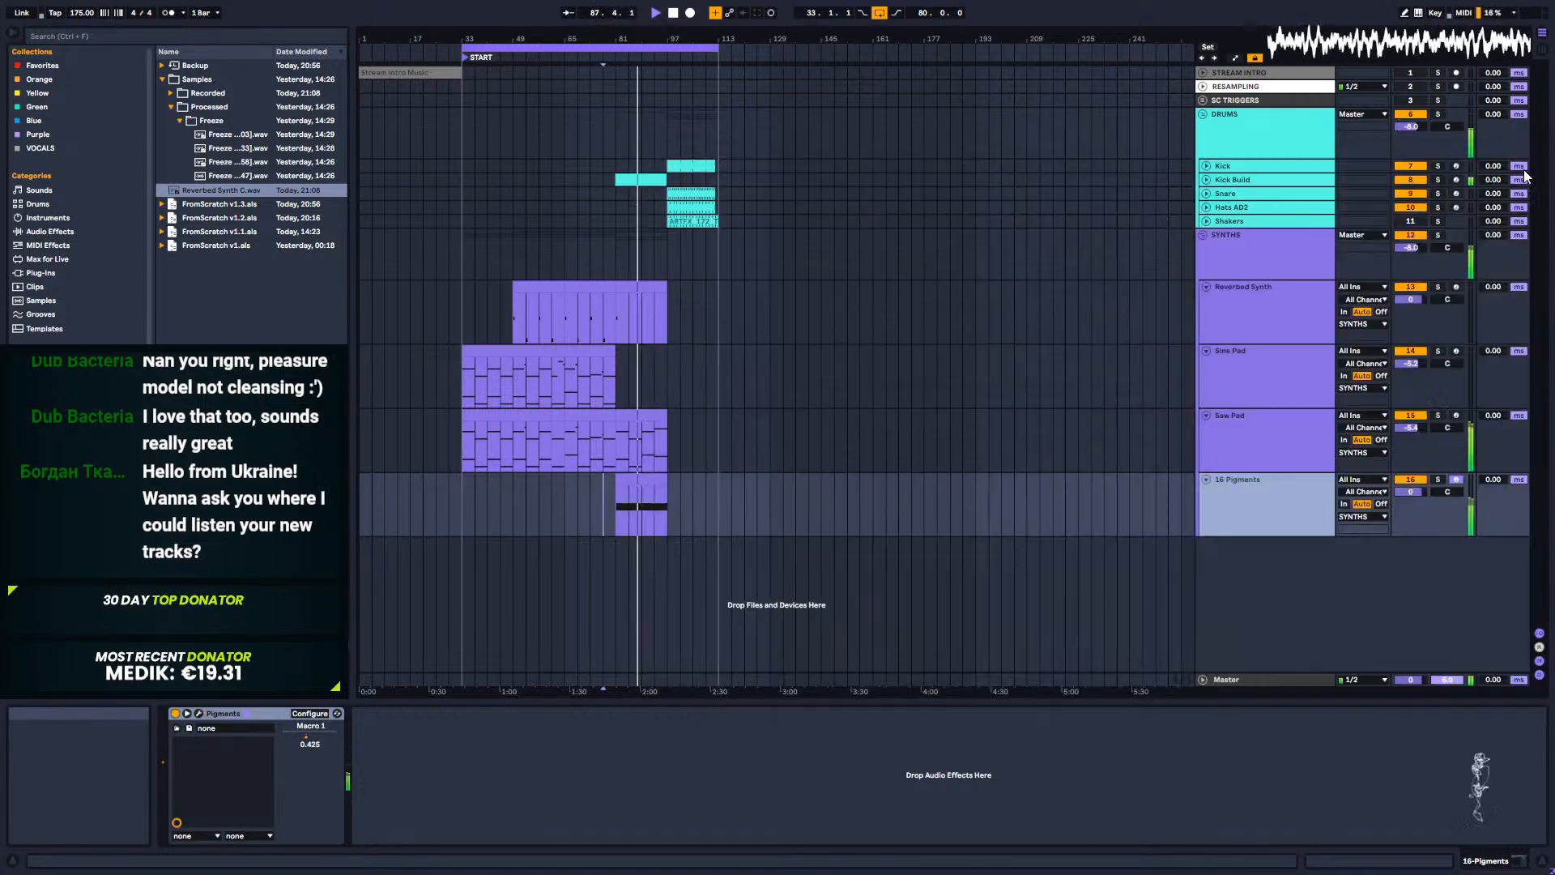
# Step: Show the Pitch Bend envelope of the Pigments clip and play the build to check the pitch rise
pyautogui.doubleClick(639, 484)
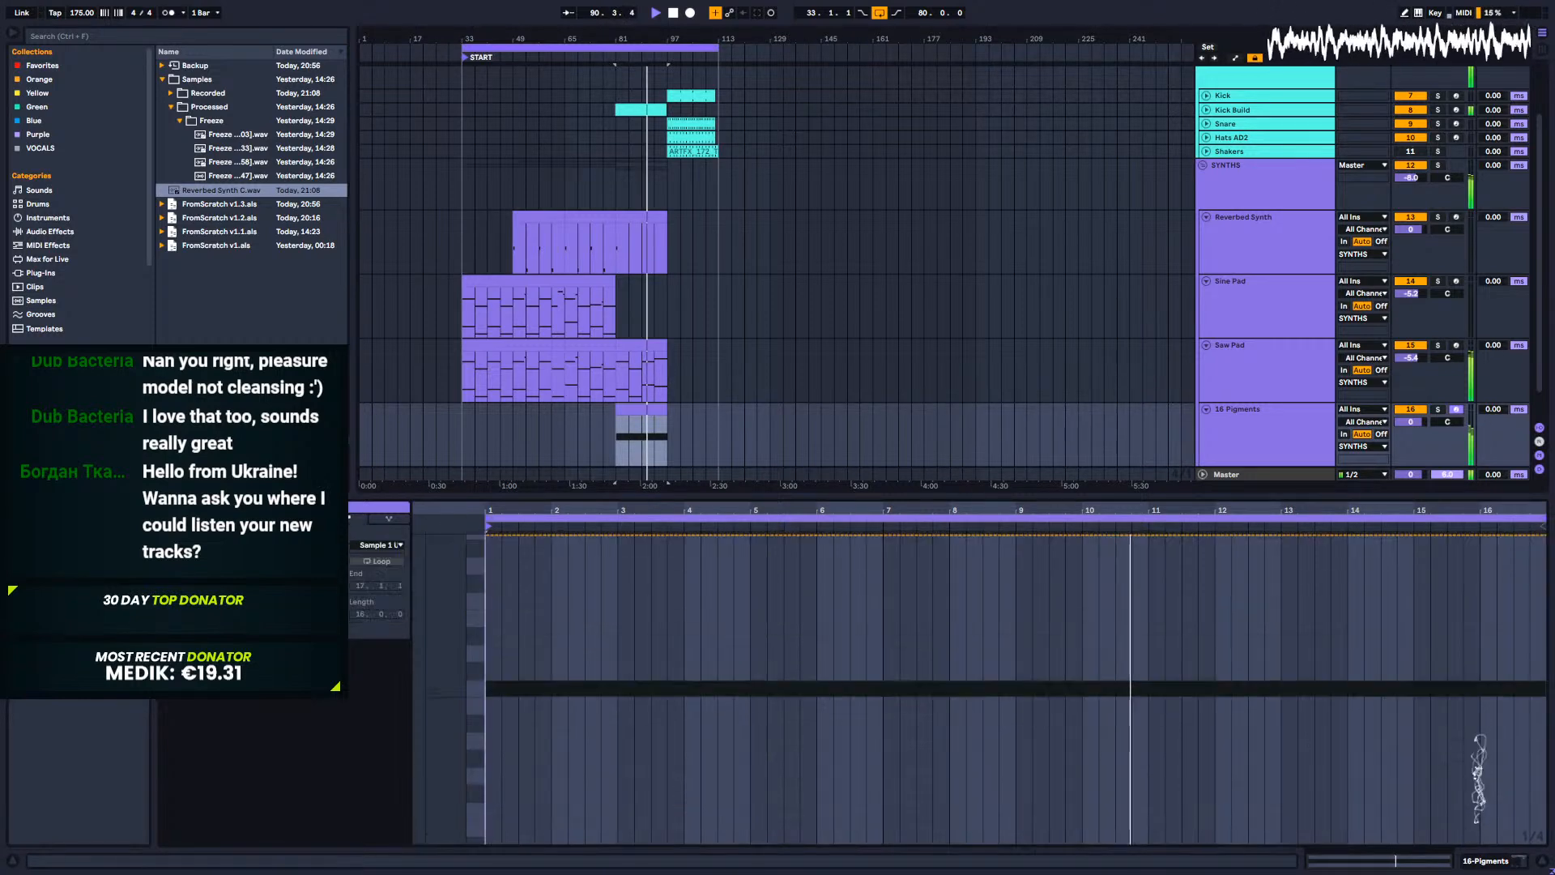
pyautogui.click(314, 557)
pyautogui.moveTo(1315, 601)
pyautogui.mouseDown()
pyautogui.moveTo(1315, 625)
pyautogui.moveTo(1315, 609)
pyautogui.mouseUp()
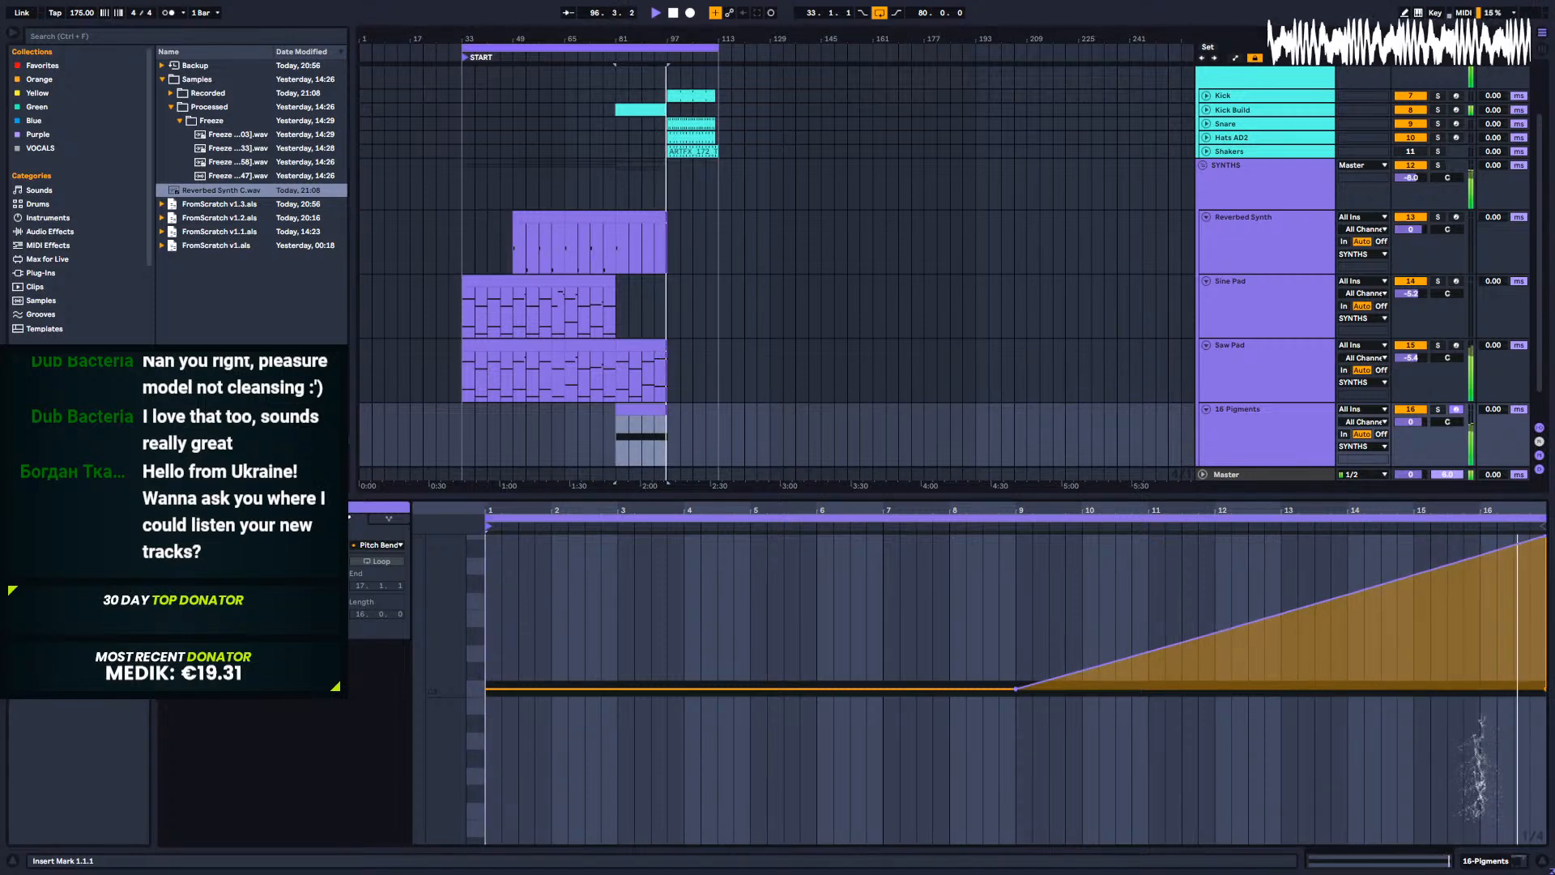
pyautogui.press('space')
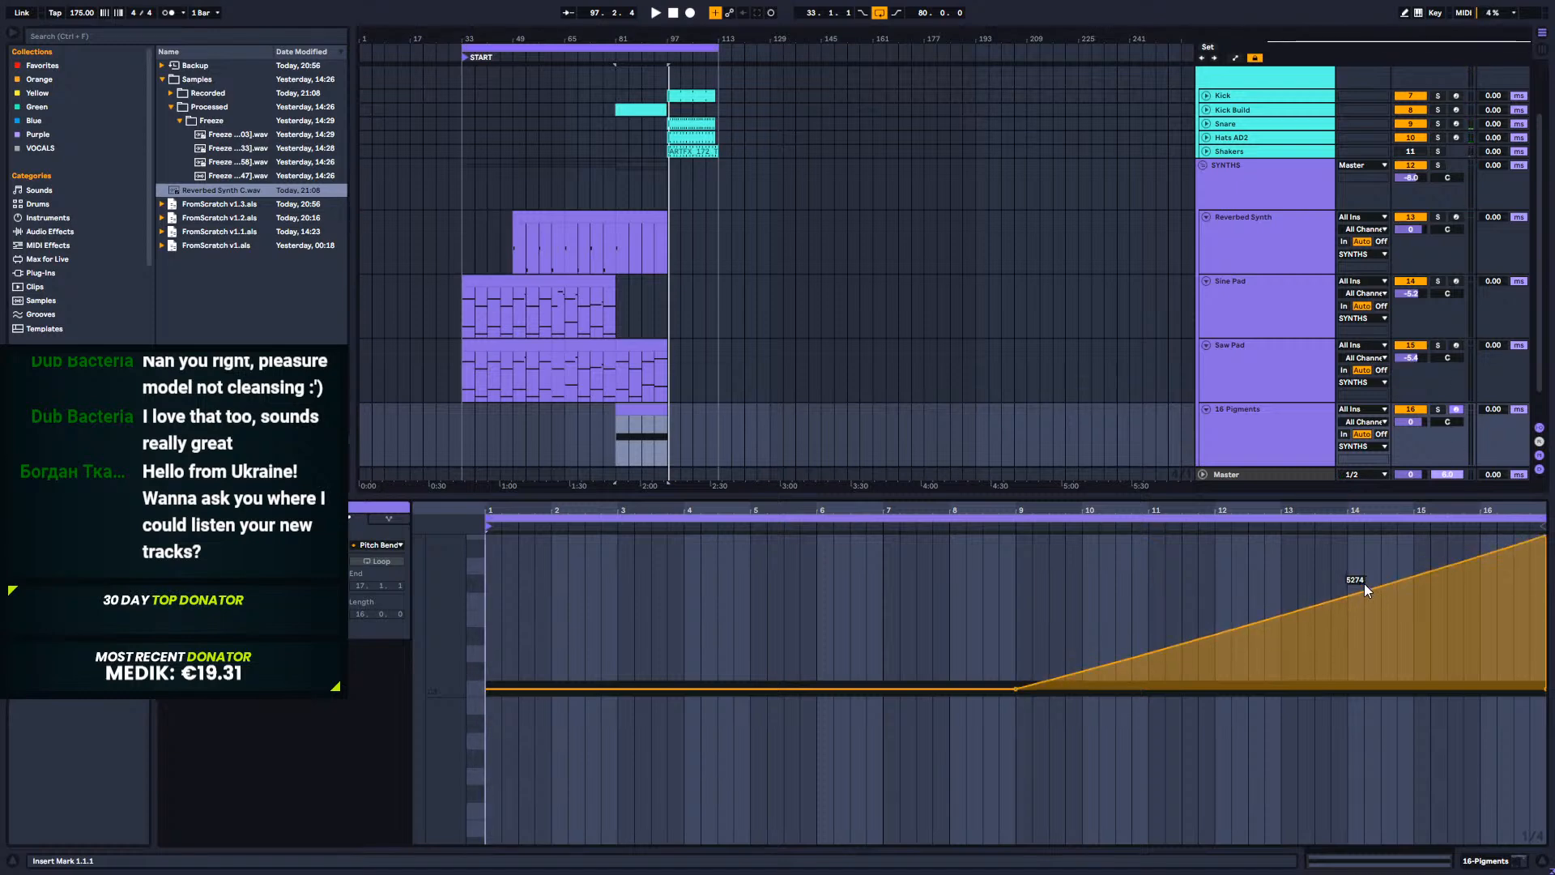
pyautogui.click(1015, 586)
pyautogui.press('space')
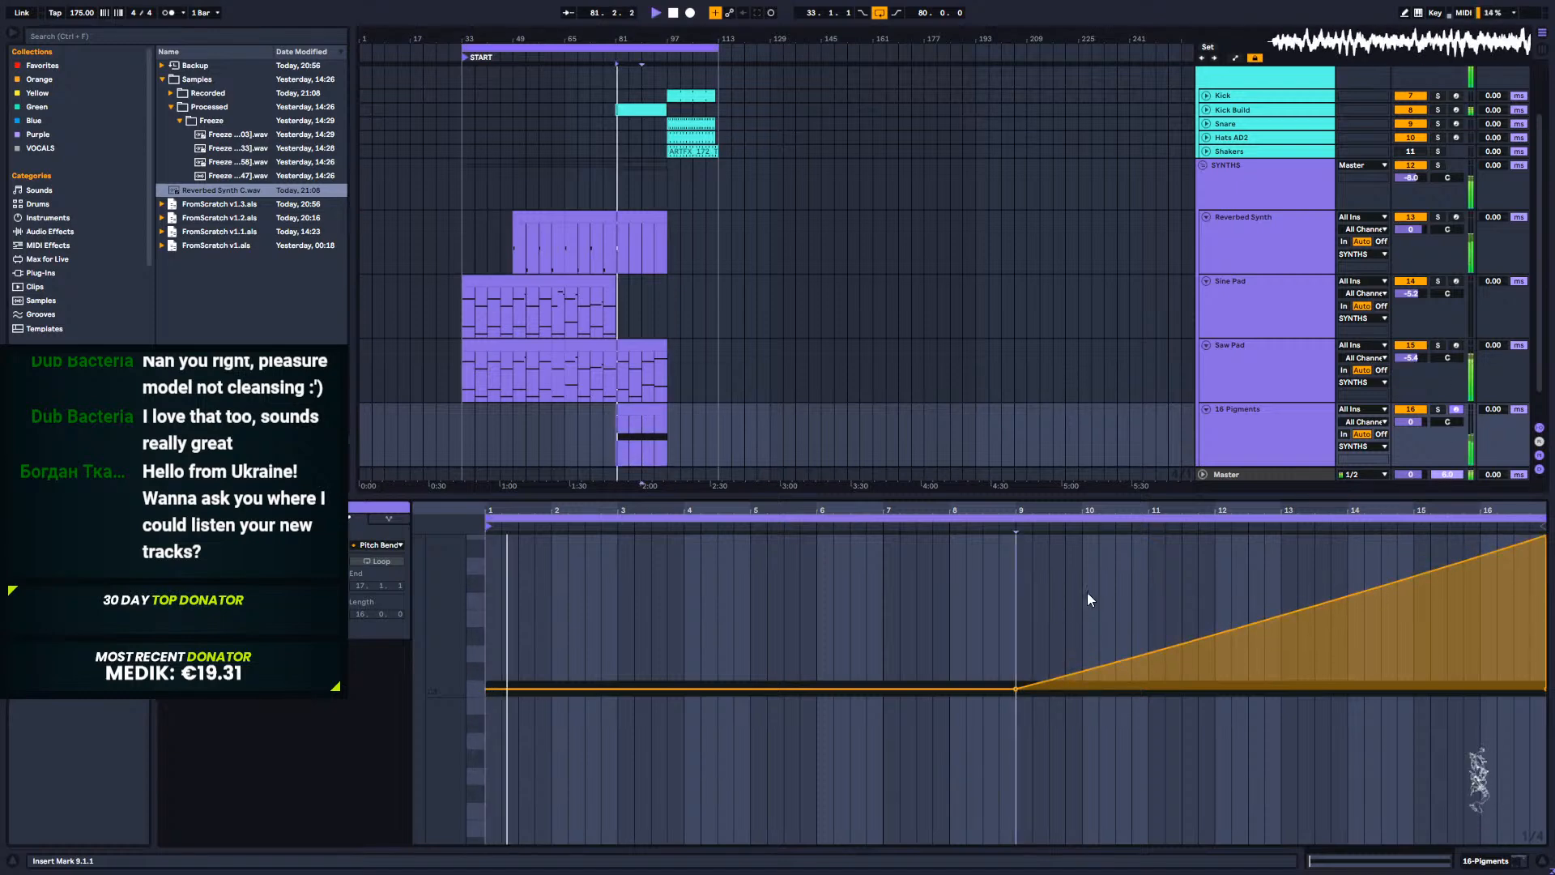
# Step: Set the Pigments upward bend range to 5, play the build, and close the plug-in window
pyautogui.click(1252, 443)
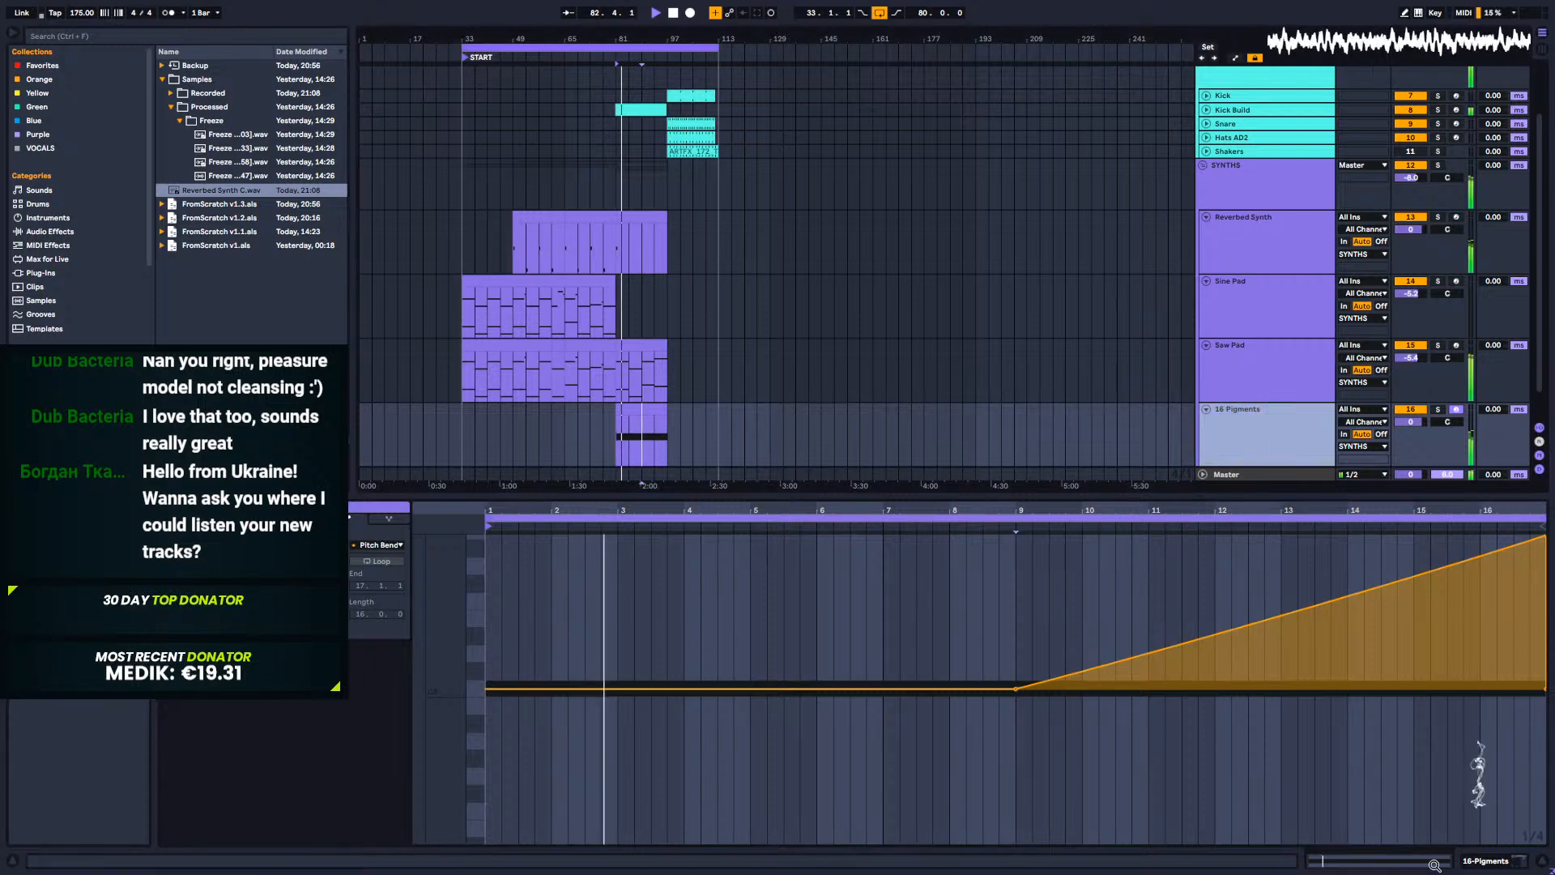
pyautogui.click(1425, 858)
pyautogui.click(198, 714)
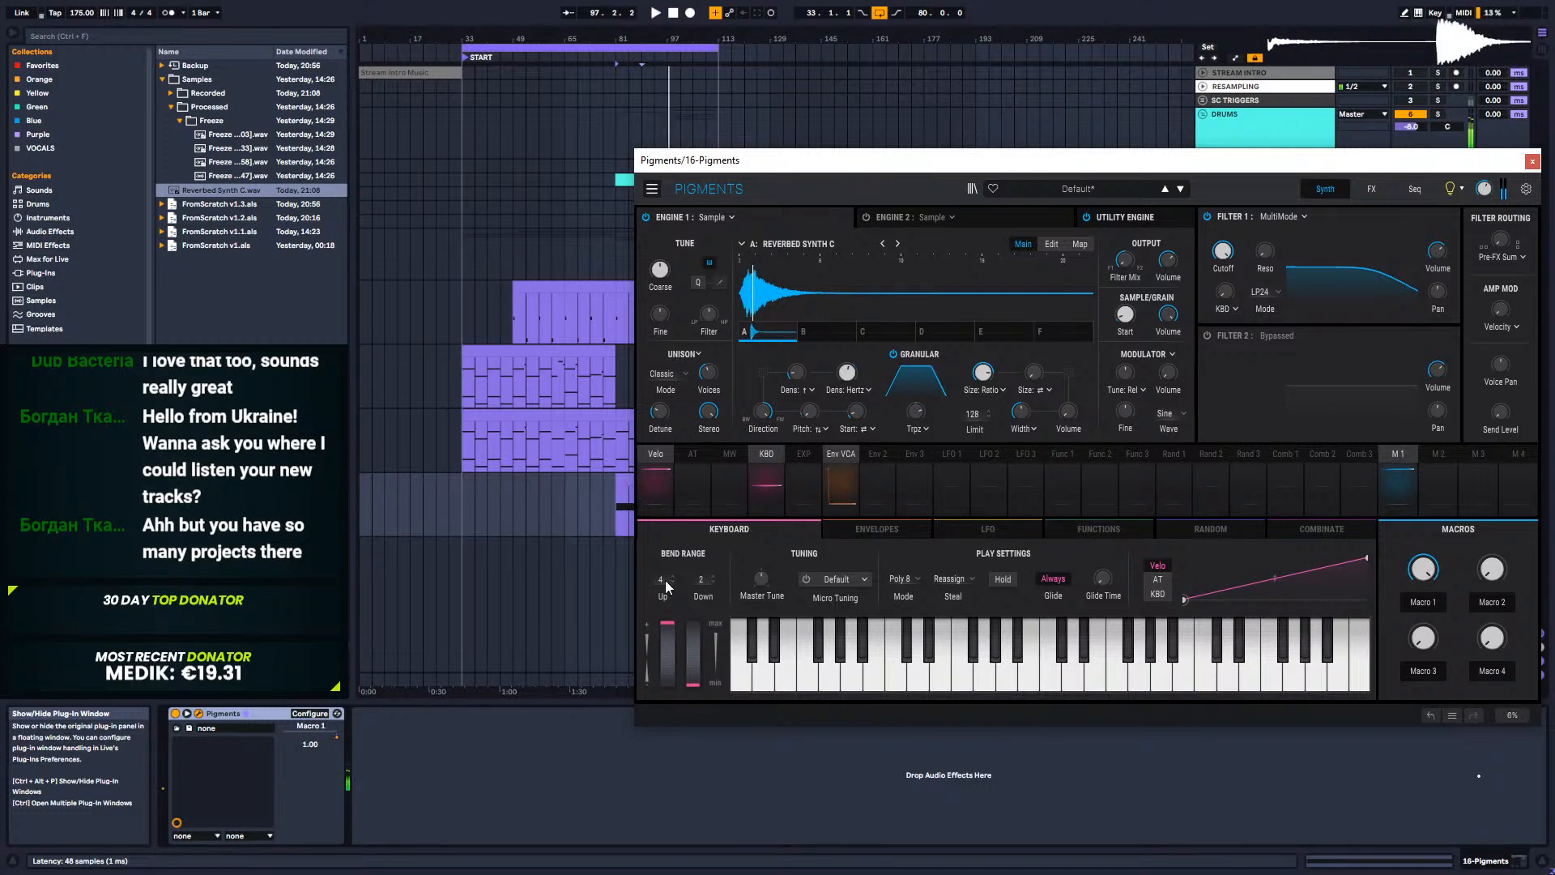
pyautogui.press('space')
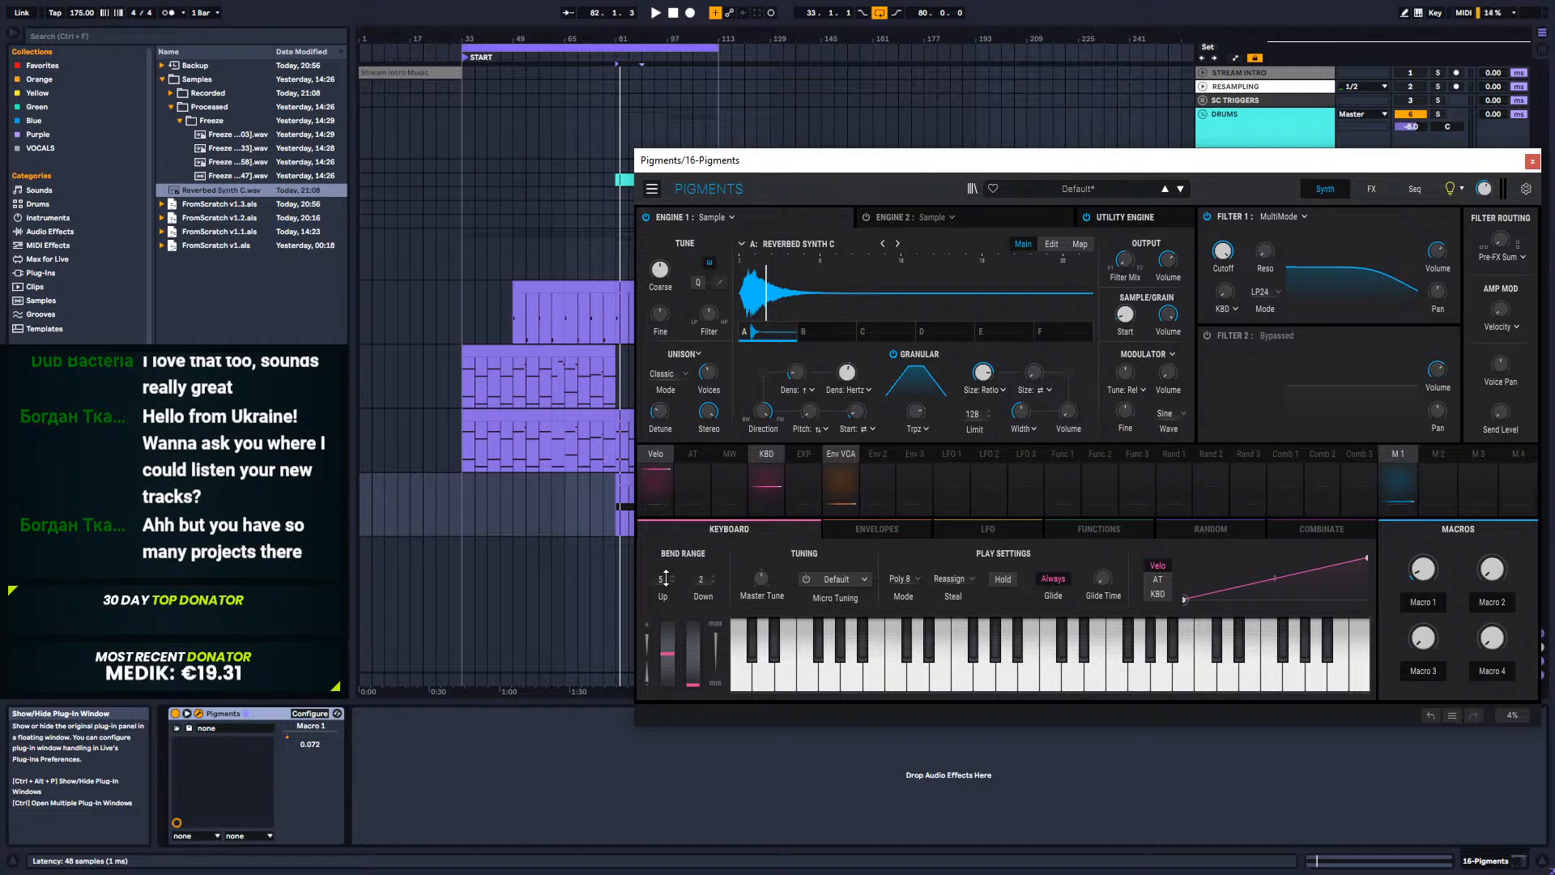
pyautogui.press('space')
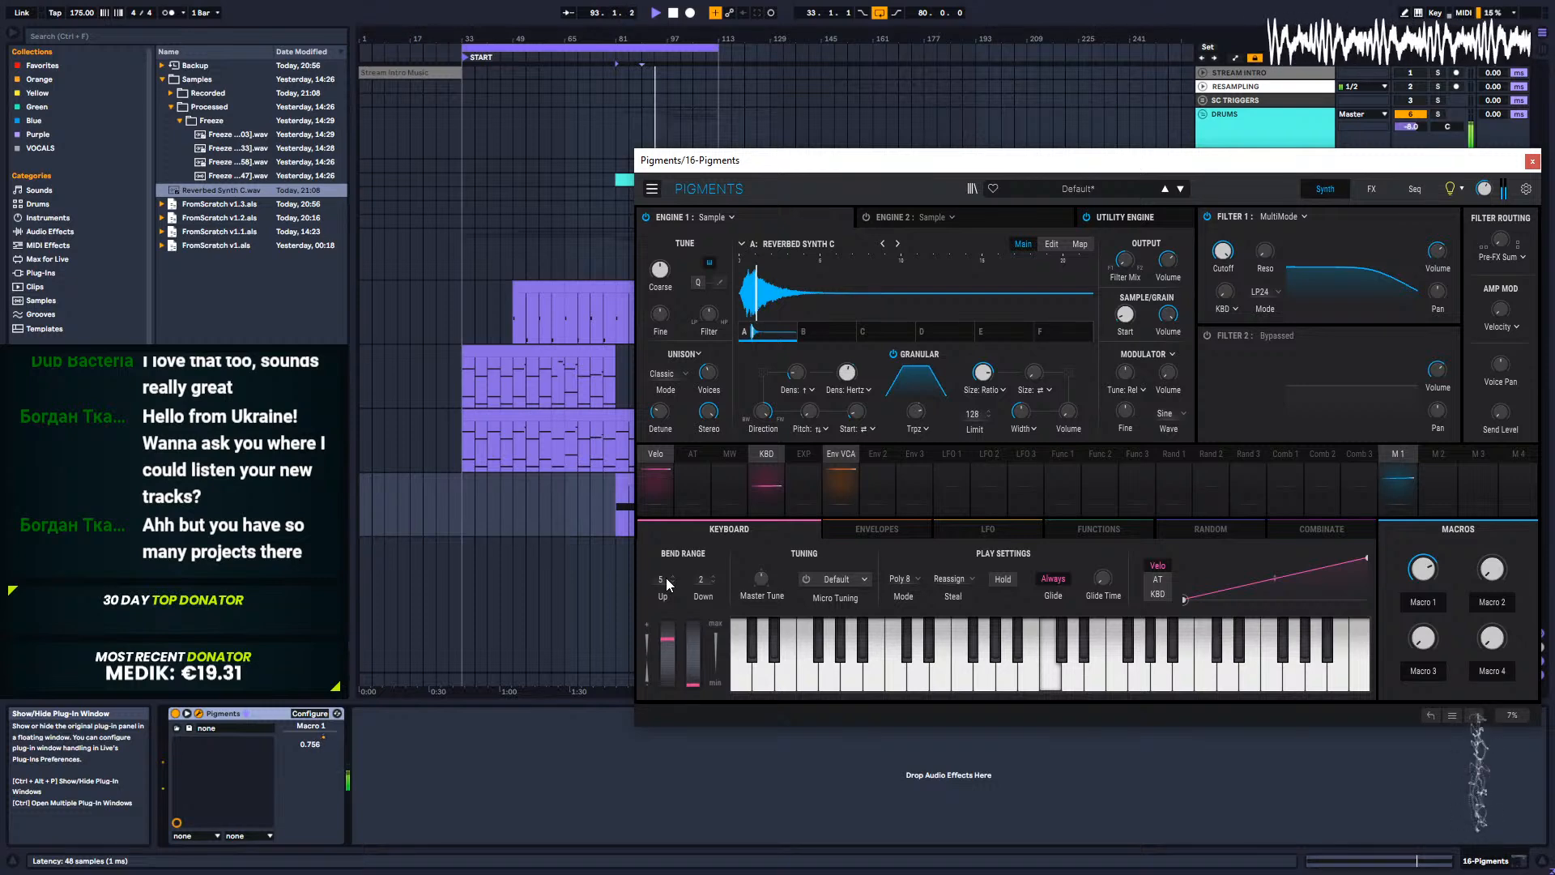
pyautogui.click(1533, 161)
# Step: Reopen the Pigments window and turn on Engine 2 as a Wavetable engine
pyautogui.moveTo(664, 38); pyautogui.dragTo(974, 204)
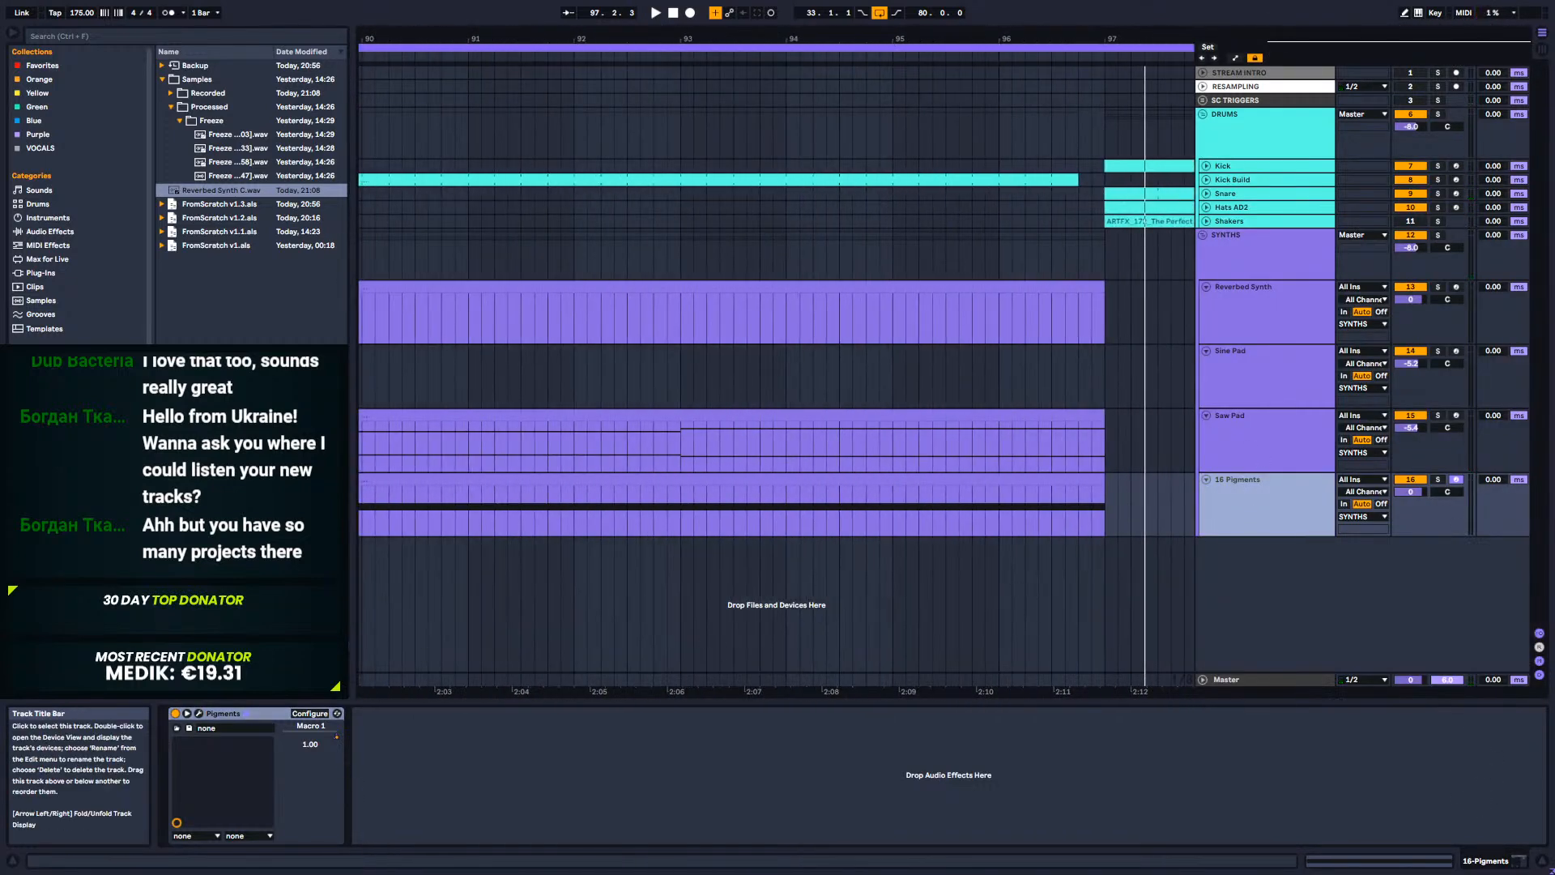
pyautogui.click(197, 713)
pyautogui.moveTo(930, 167); pyautogui.dragTo(672, 195)
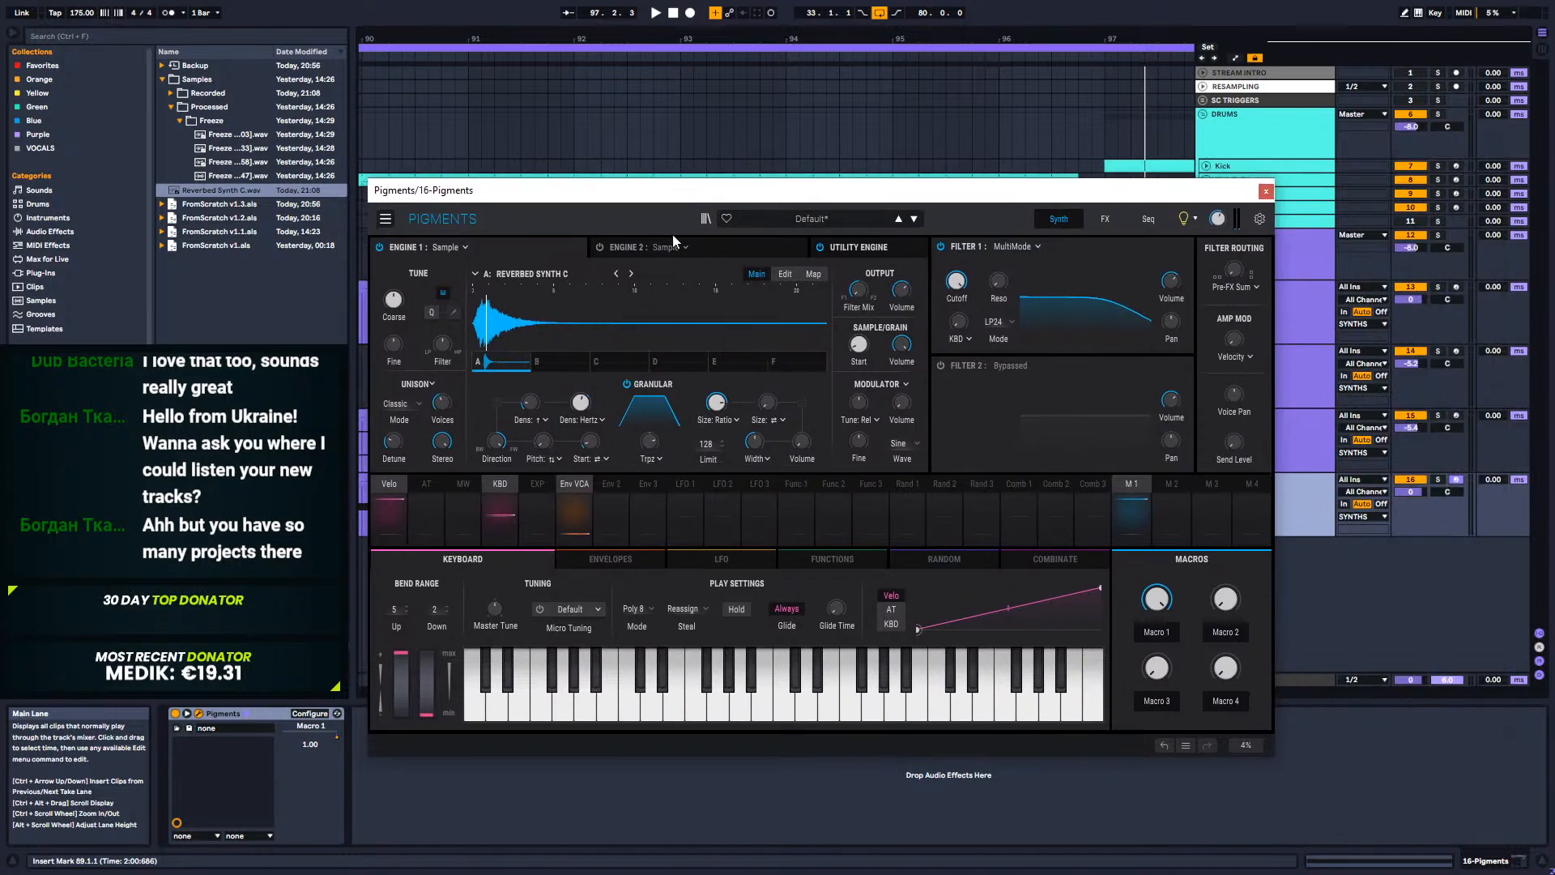
pyautogui.click(669, 247)
pyautogui.click(588, 290)
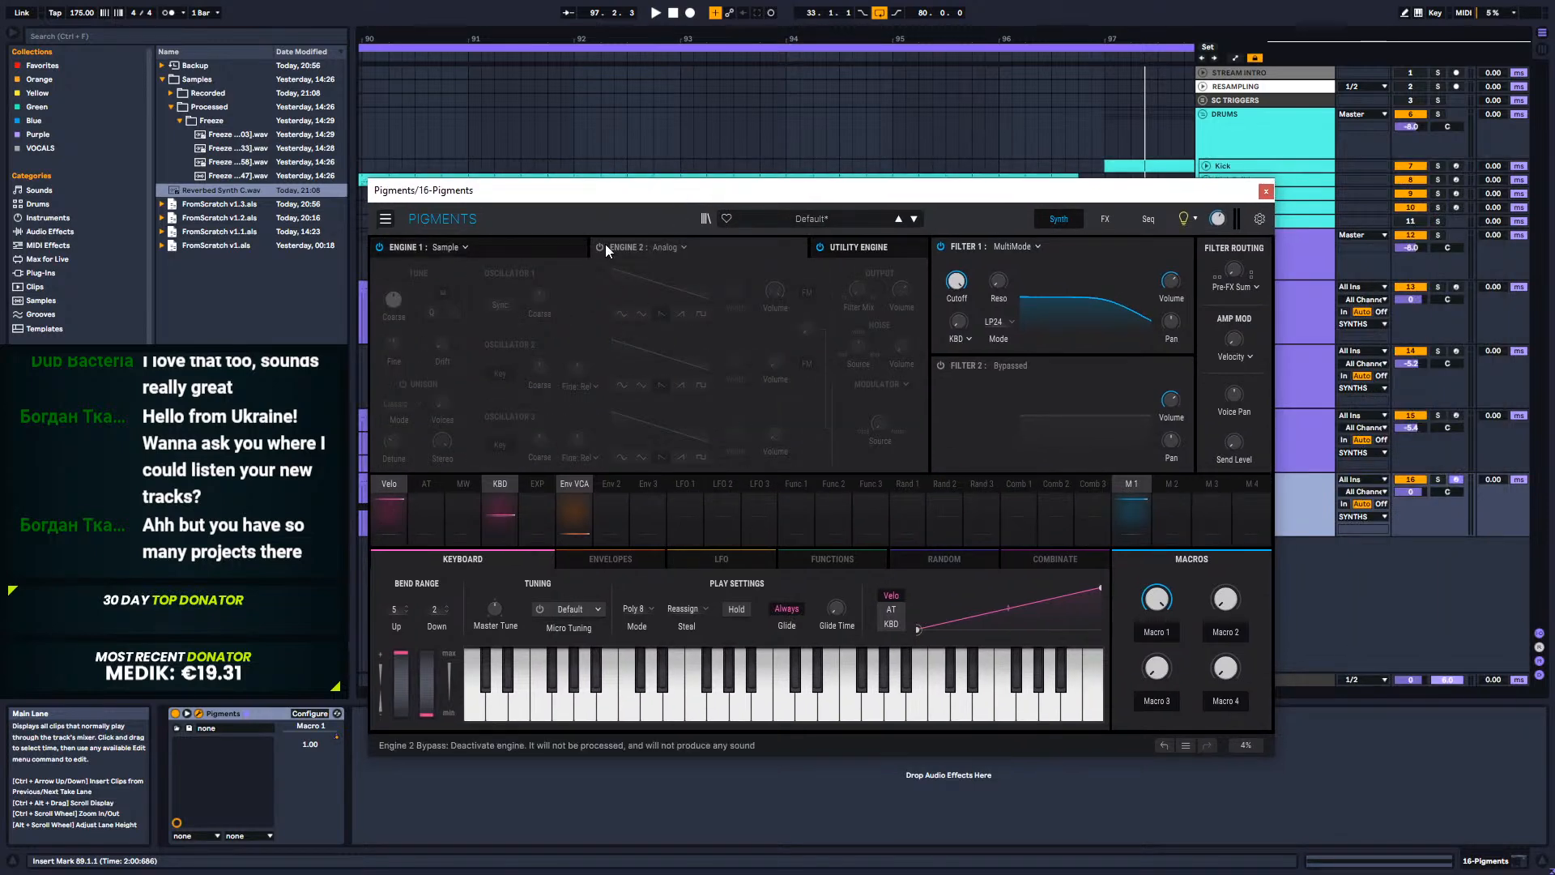
pyautogui.click(659, 251)
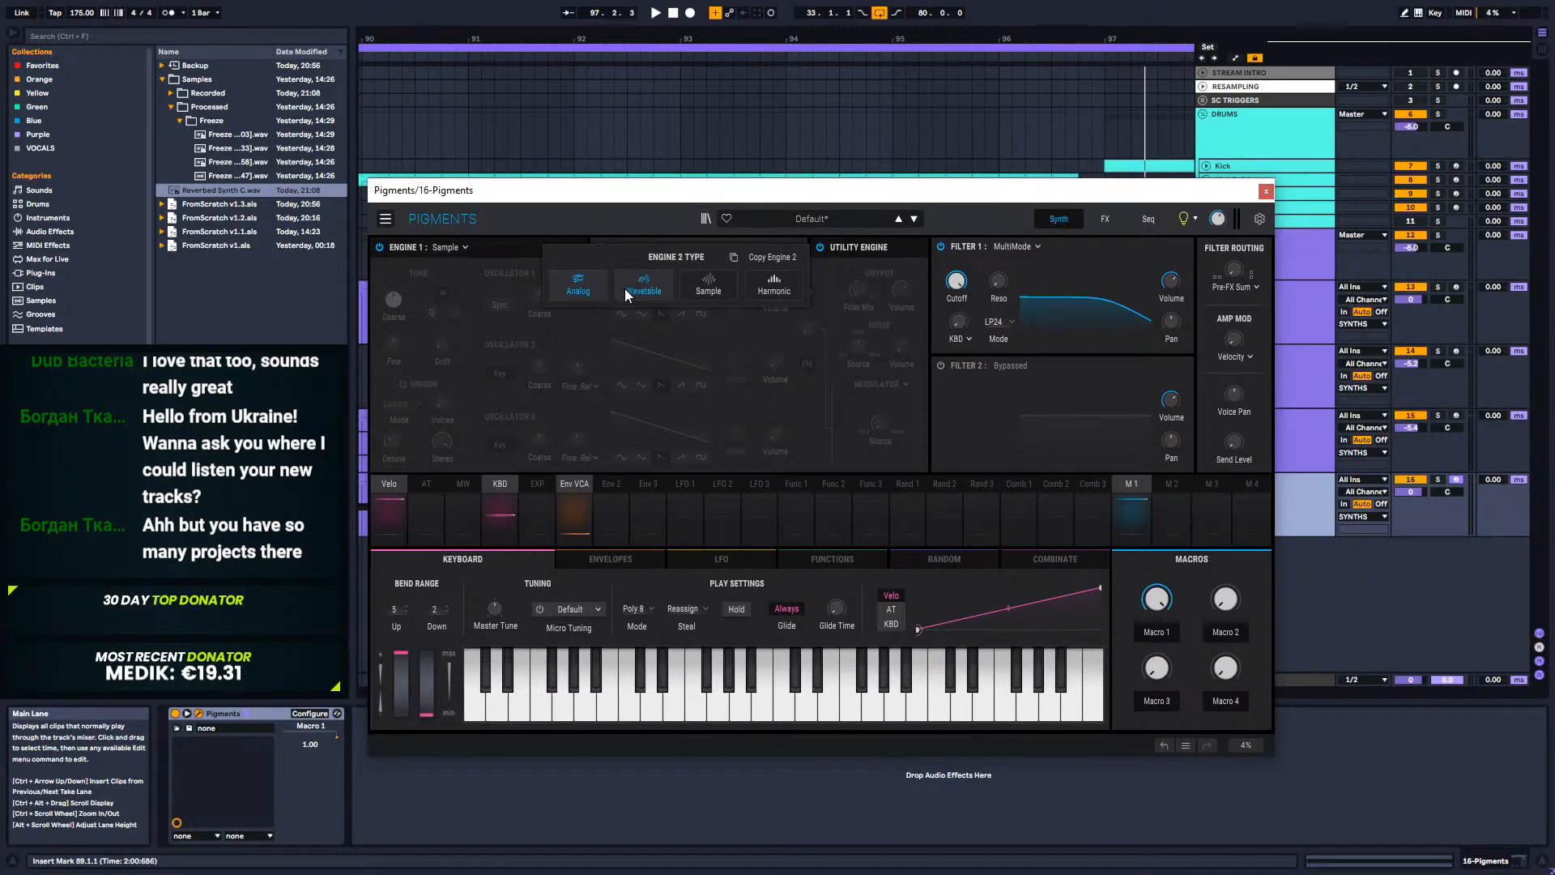
pyautogui.click(624, 270)
pyautogui.click(600, 247)
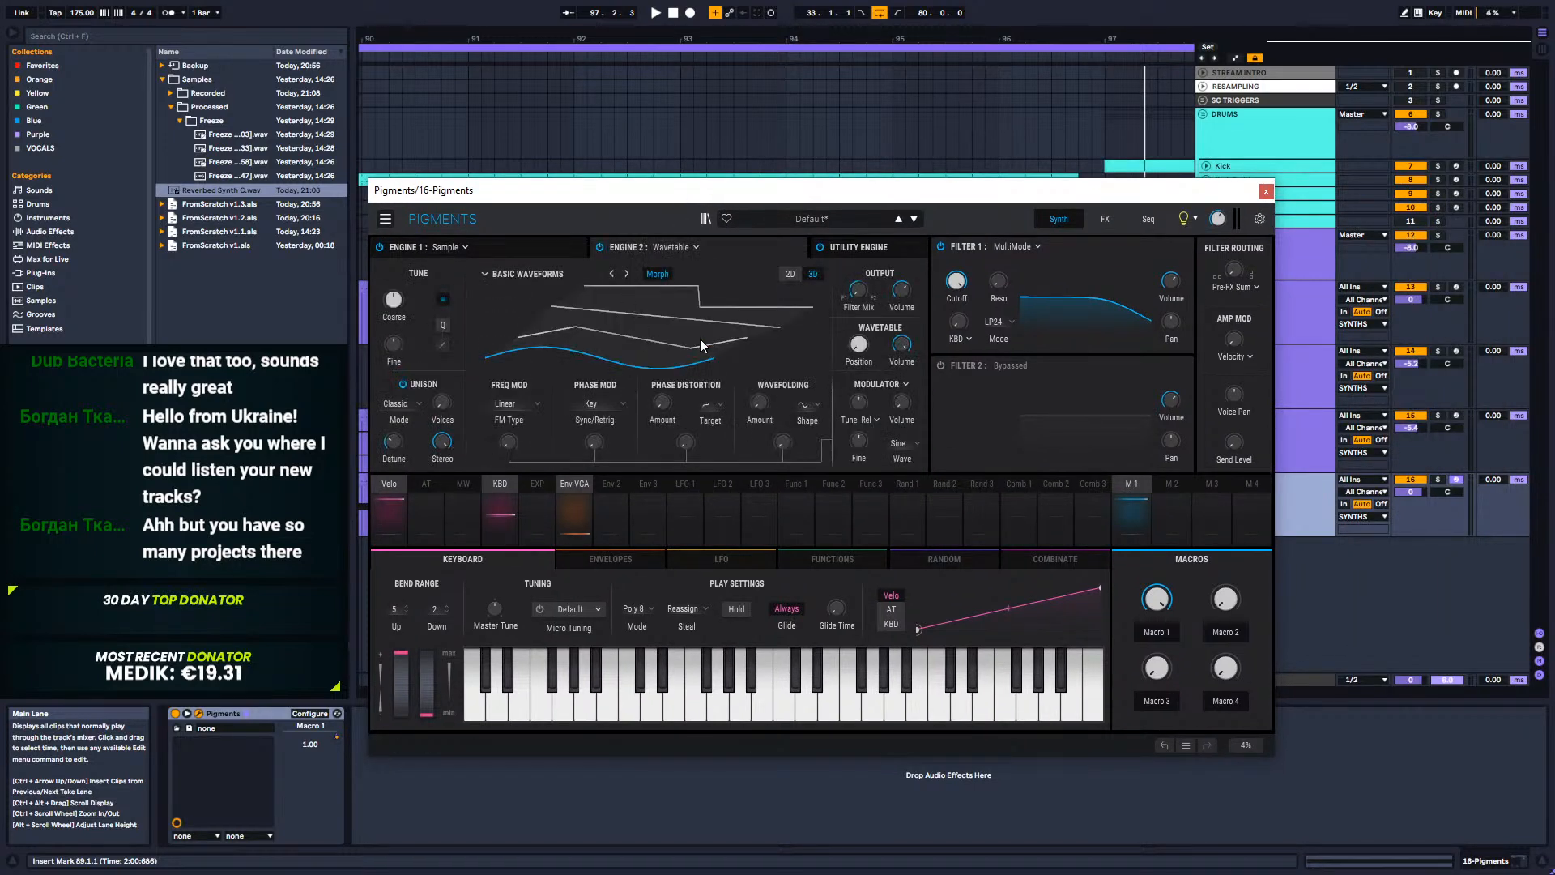
# Step: Use the unmorphed saw from Basic Waveforms in Engine 2, display it in 2D, and set the unison mode to Super
pyautogui.click(657, 274)
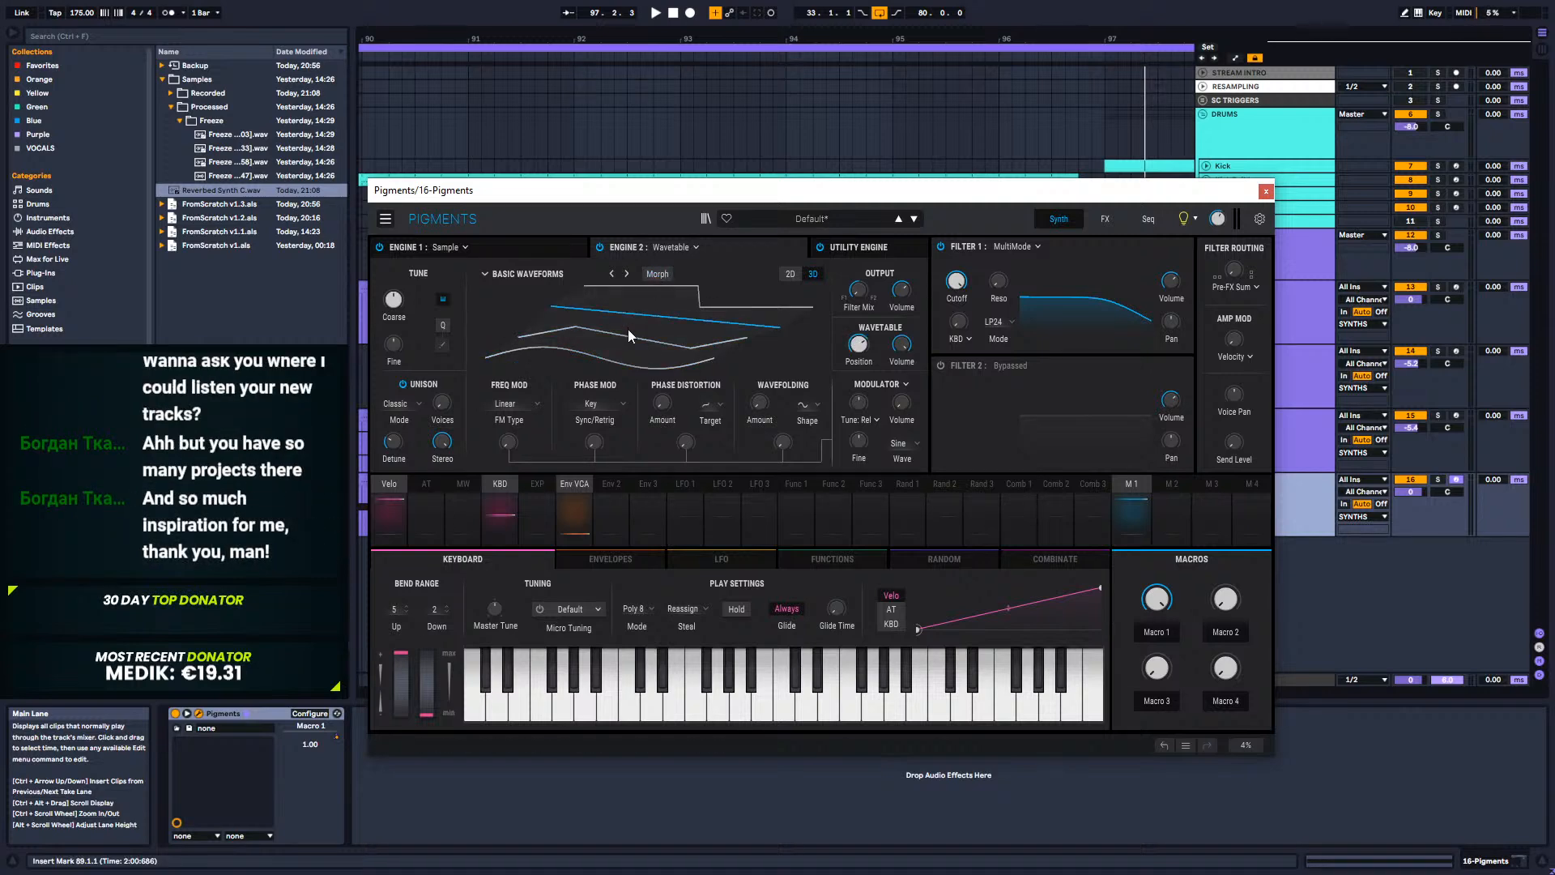
pyautogui.click(789, 274)
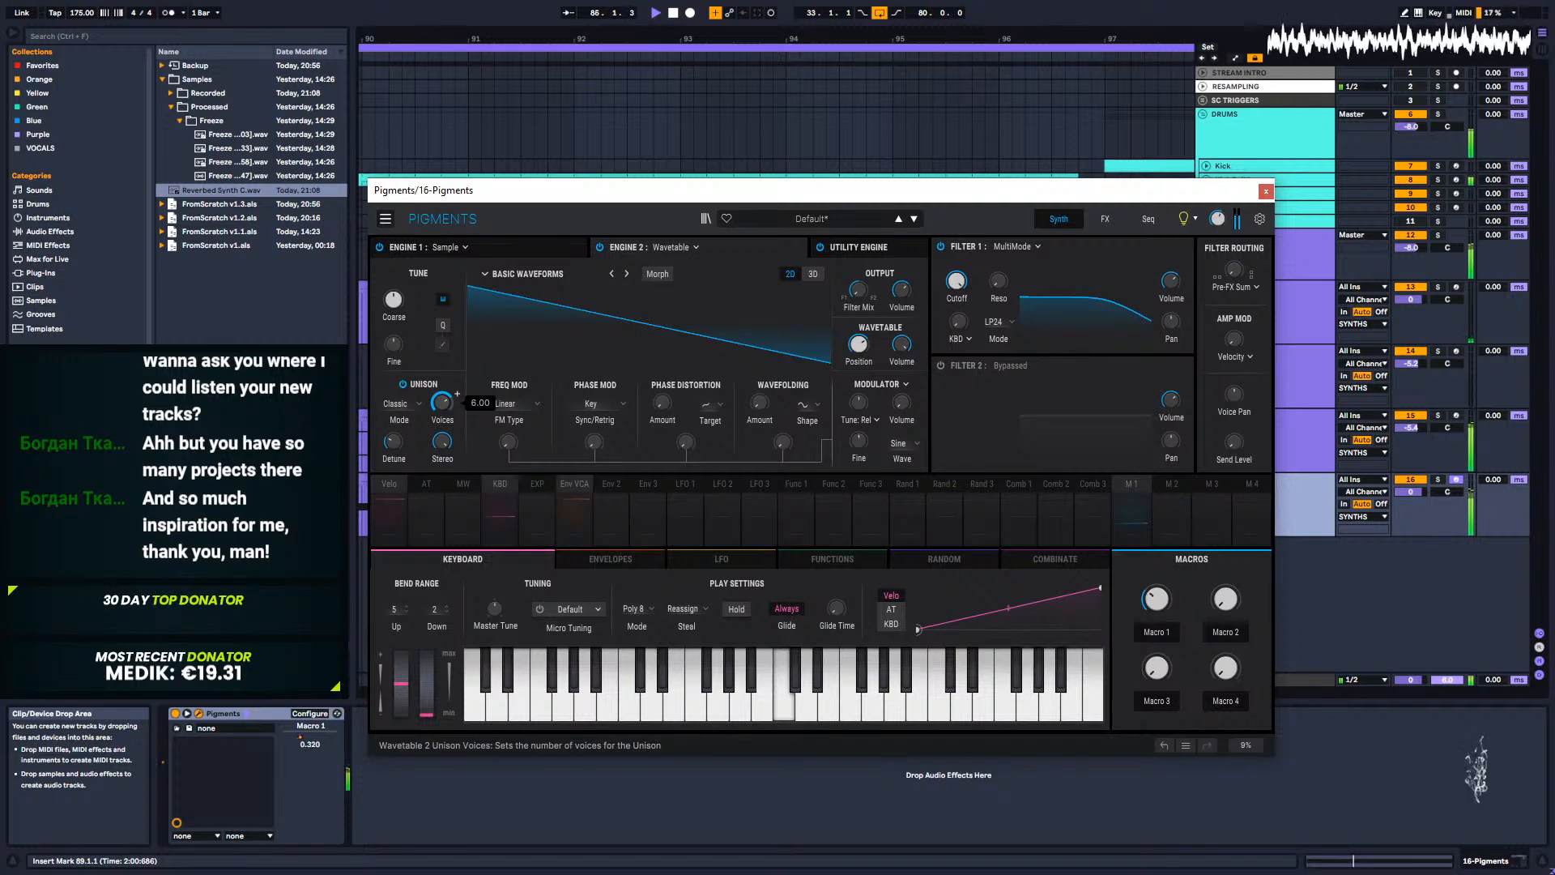
pyautogui.click(400, 404)
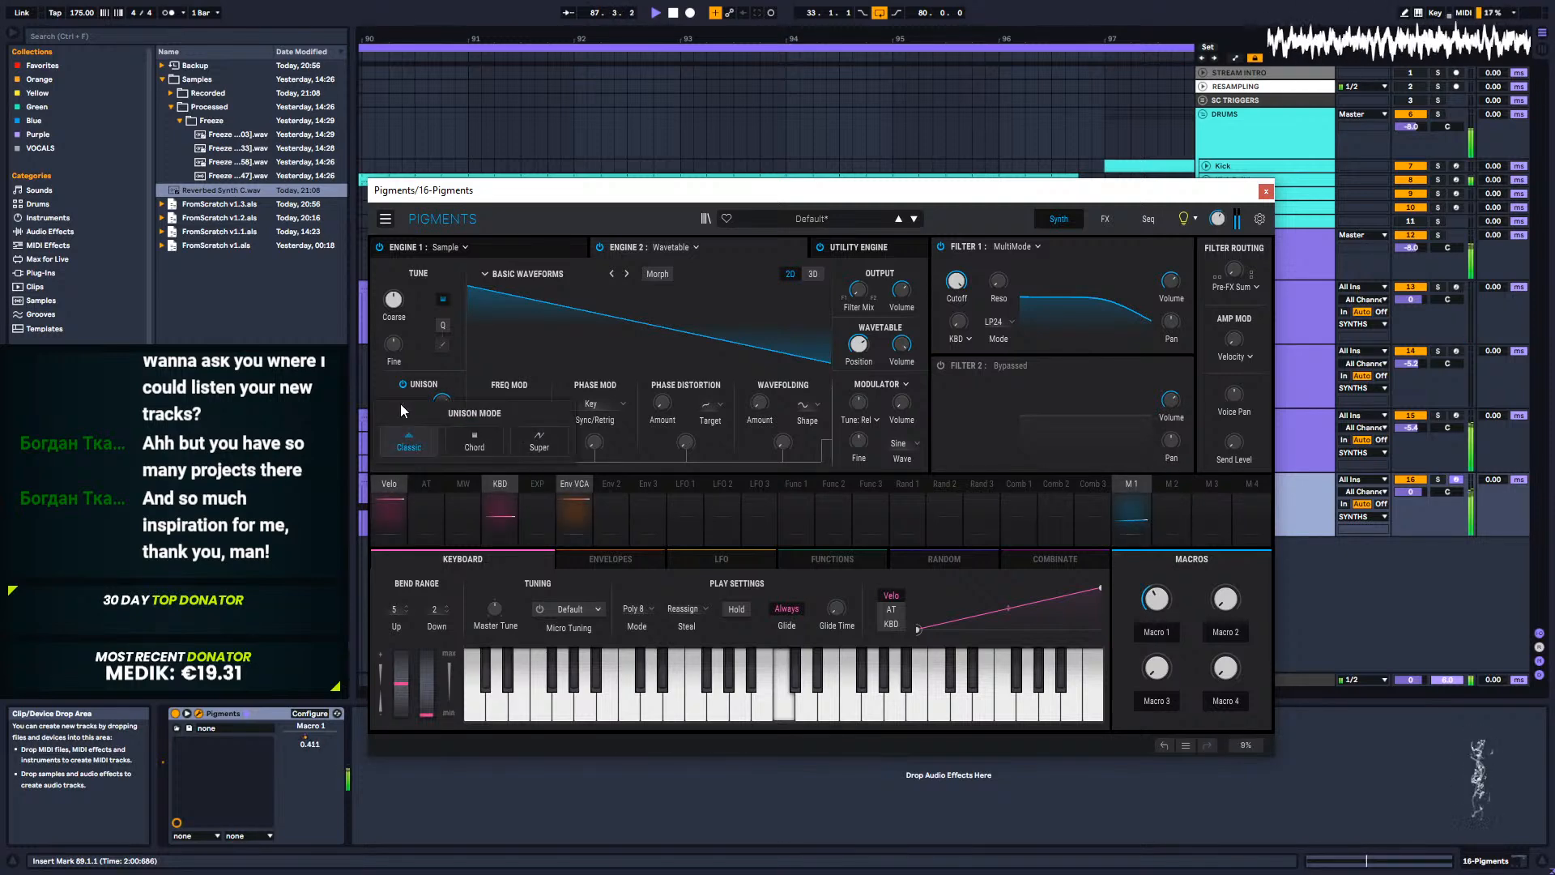
pyautogui.click(541, 440)
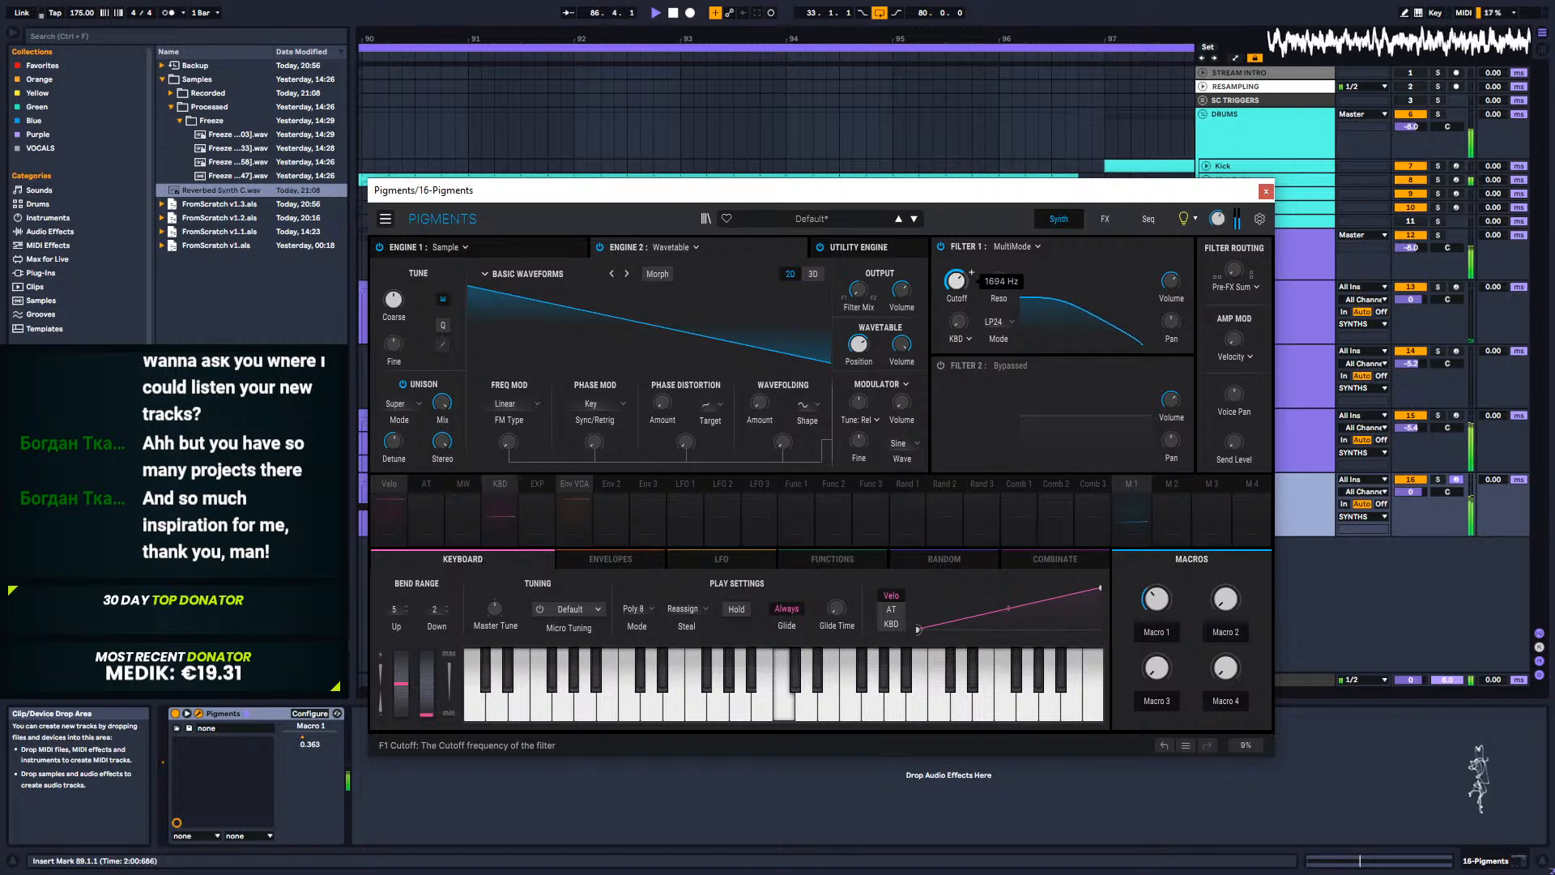
# Step: Modulate Filter 1's cutoff with Macro 1 by 0.50 and play the build
pyautogui.click(1134, 483)
pyautogui.moveTo(959, 270); pyautogui.dragTo(959, 254)
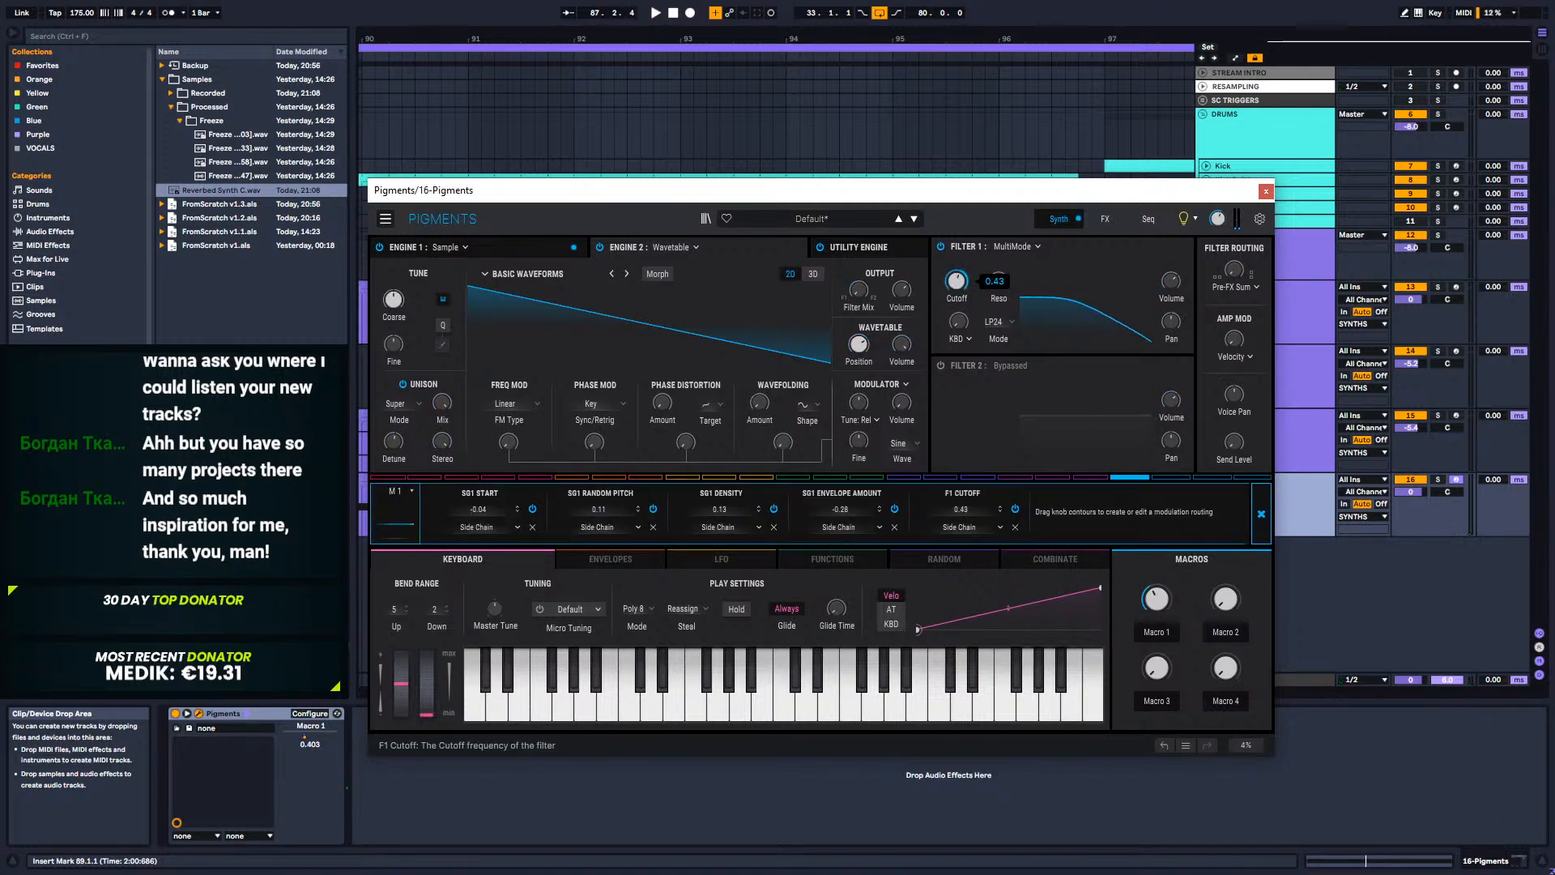
pyautogui.press('space')
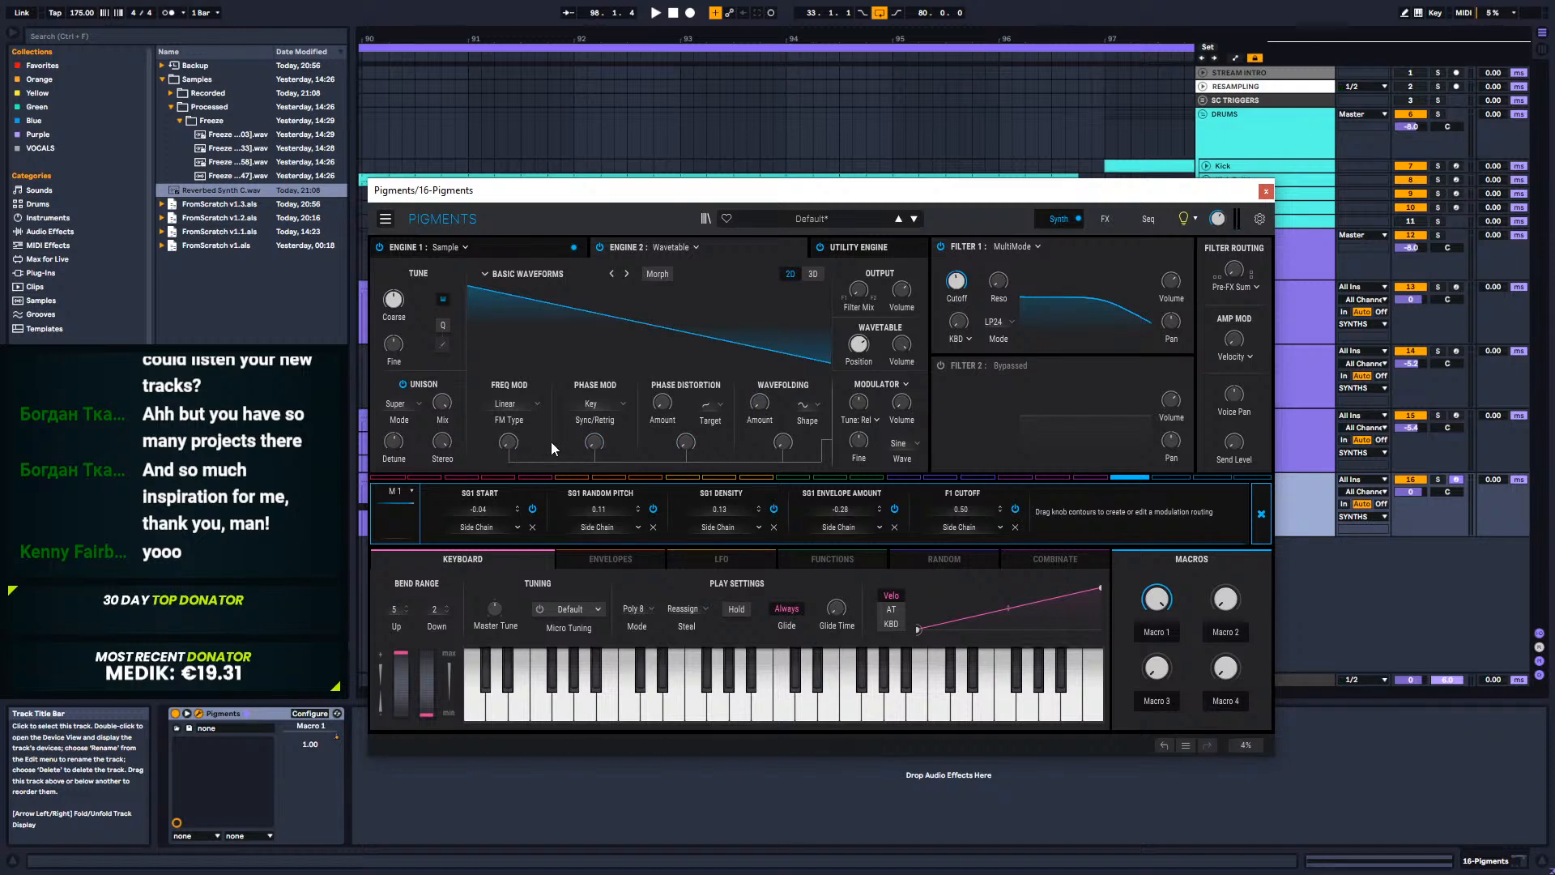
# Step: Tune Engine 2's modulator to -11 semitones, raise its frequency modulation amount, and play the build
pyautogui.moveTo(858, 404); pyautogui.dragTo(859, 404)
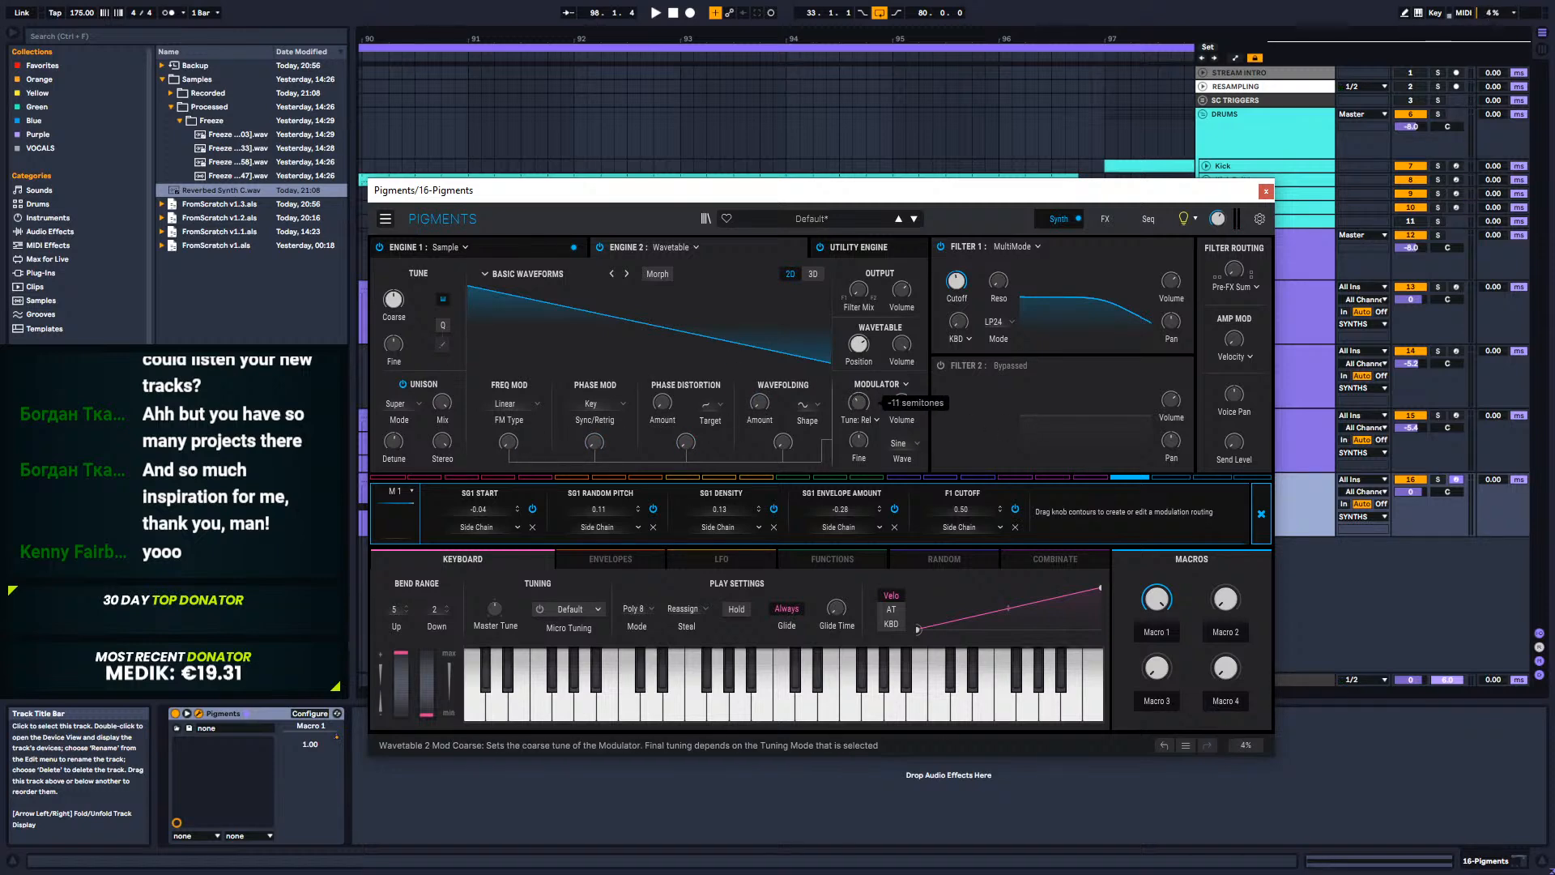
pyautogui.moveTo(509, 442); pyautogui.dragTo(504, 307)
pyautogui.press('space')
pyautogui.press('space')
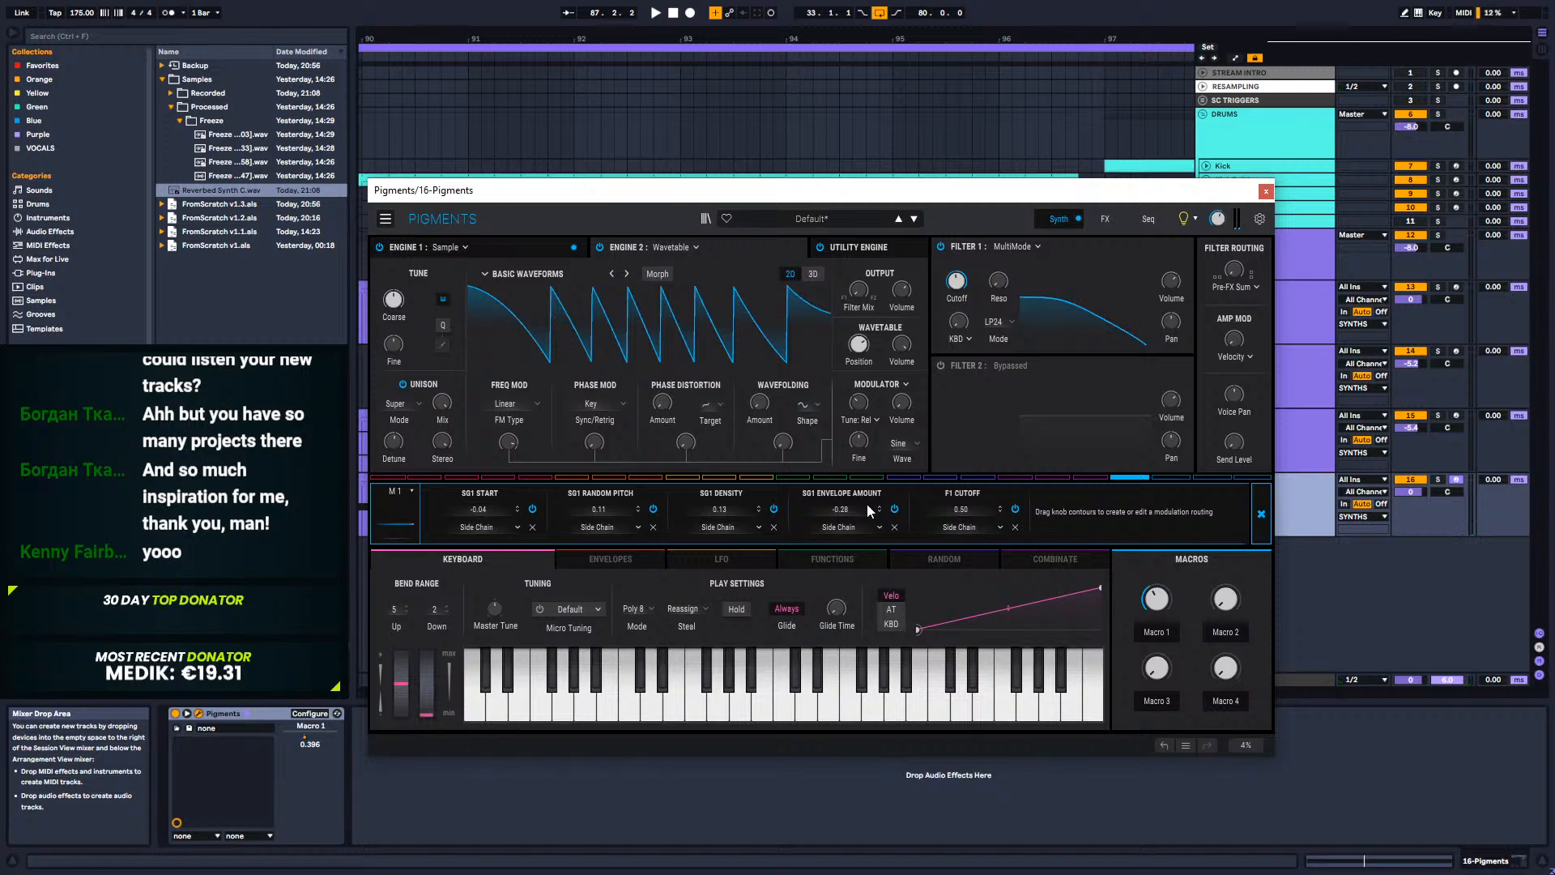
# Step: Assign Macro 1 to Engine 2's FM amount with a modulation of -0.81 while playing the build
pyautogui.moveTo(508, 441); pyautogui.dragTo(508, 474)
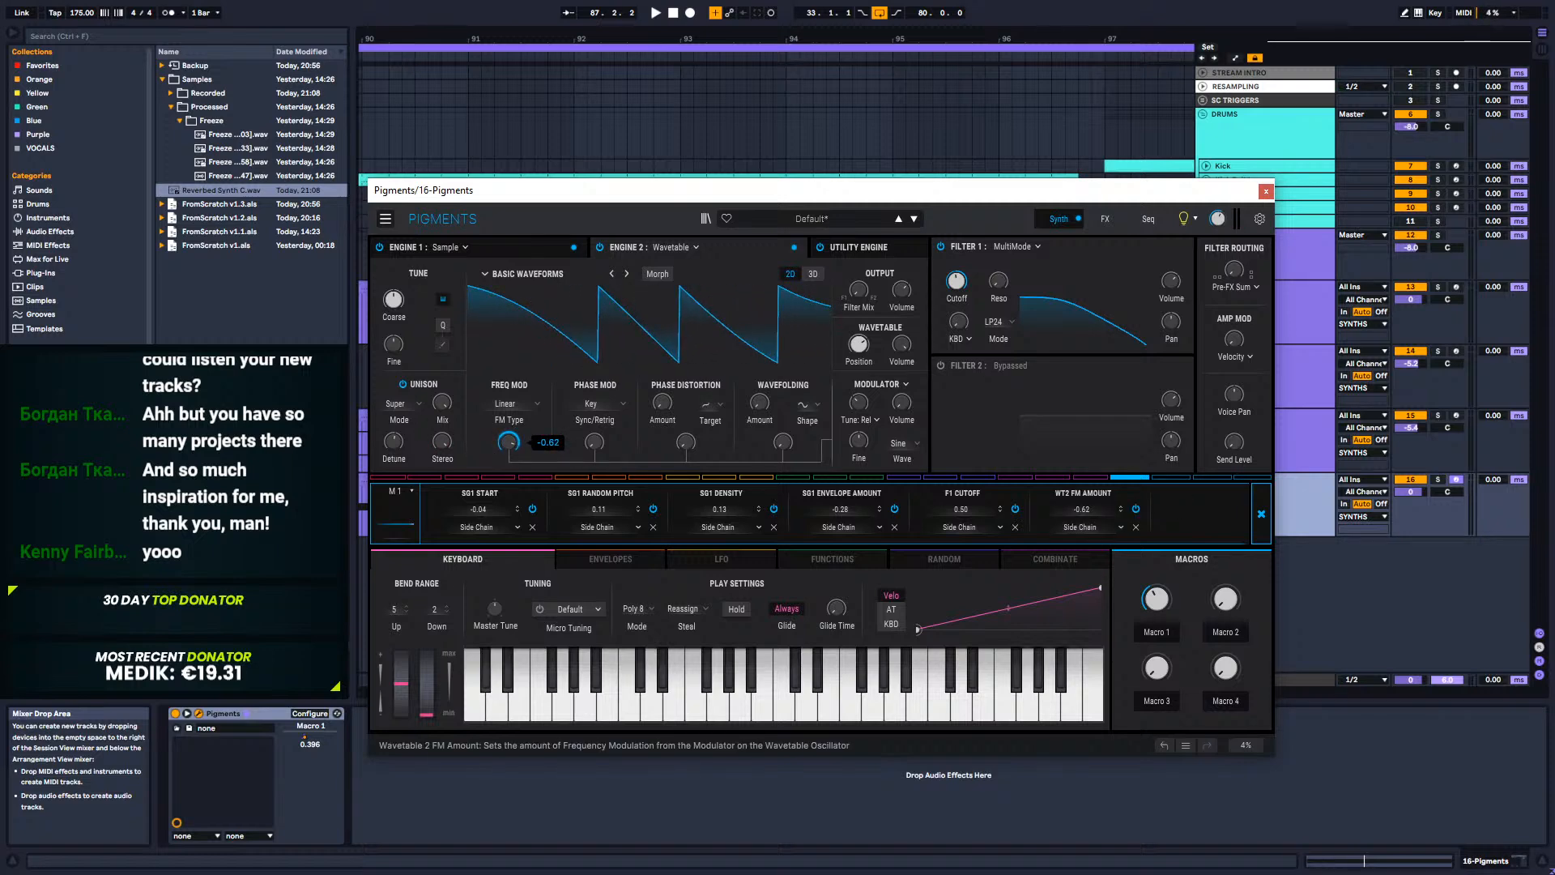
pyautogui.press('space')
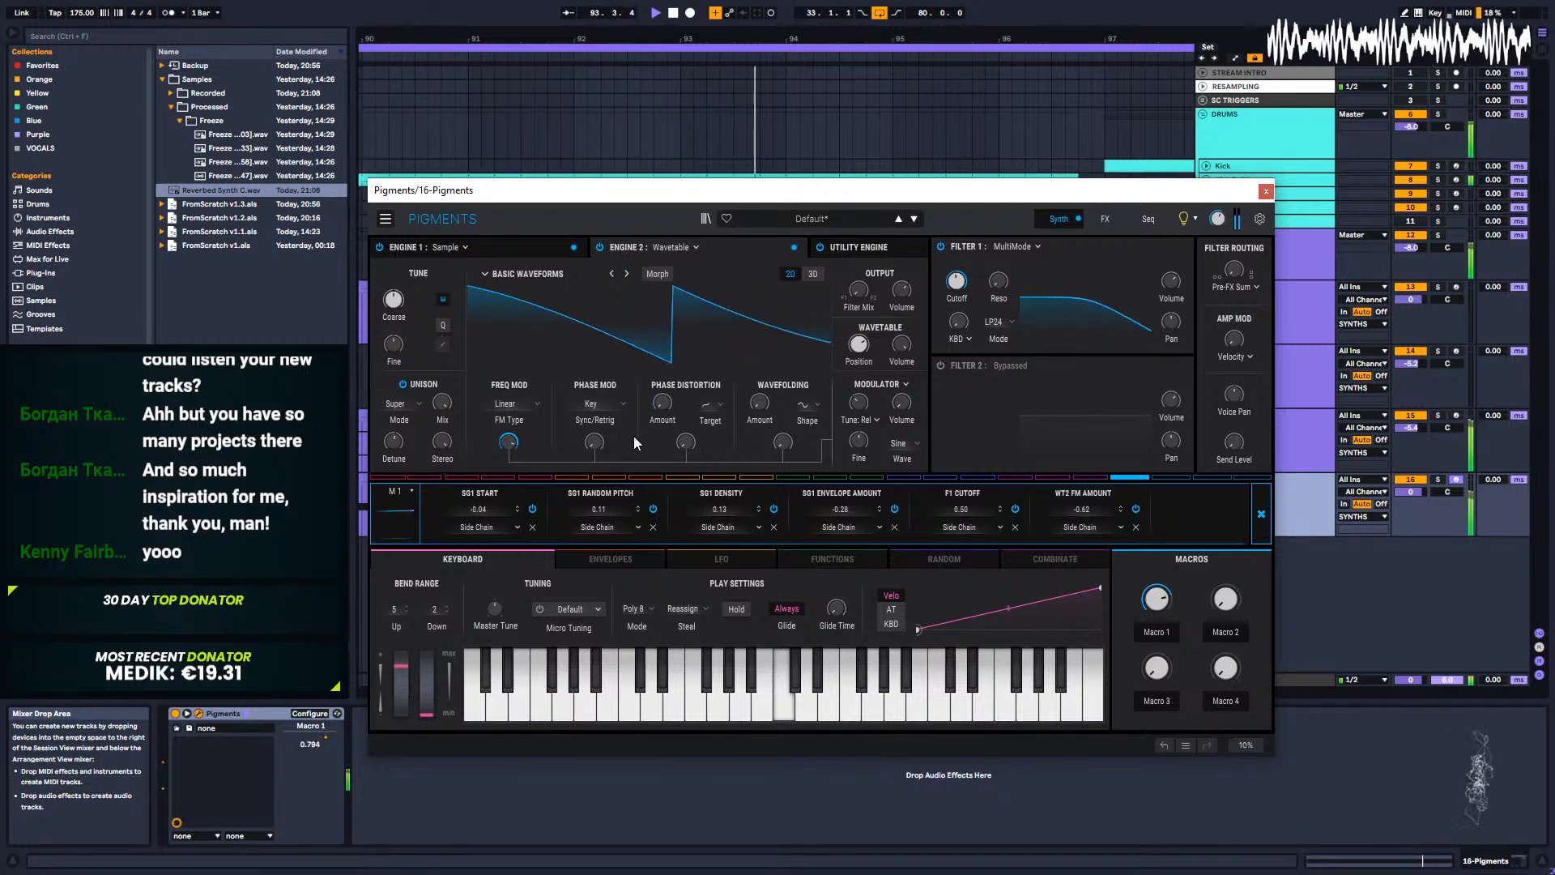
pyautogui.moveTo(508, 442); pyautogui.dragTo(507, 453)
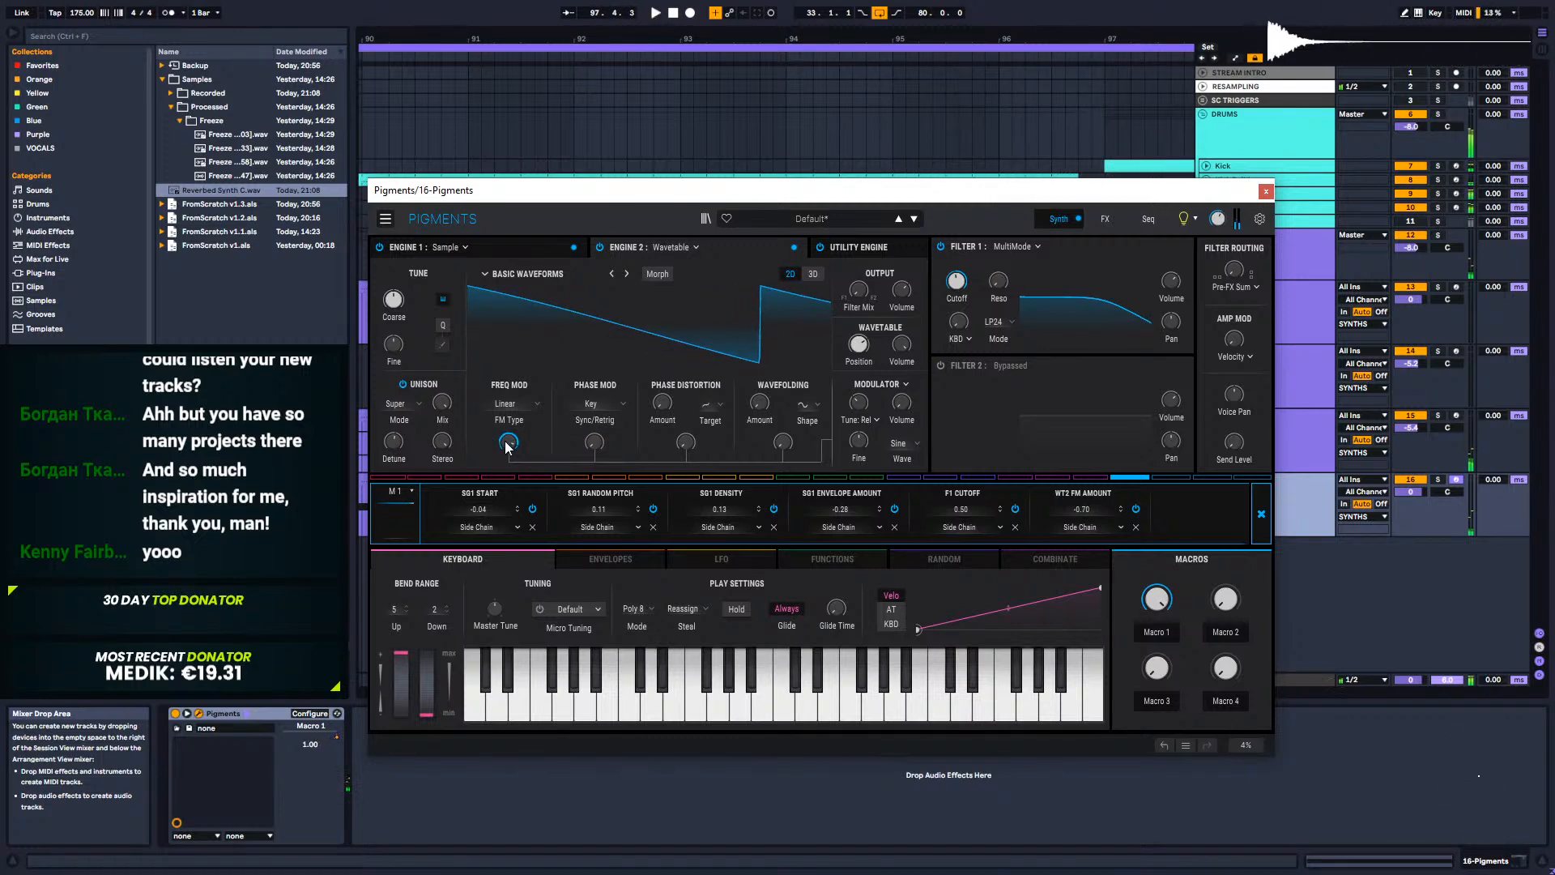
pyautogui.moveTo(507, 442); pyautogui.dragTo(507, 450)
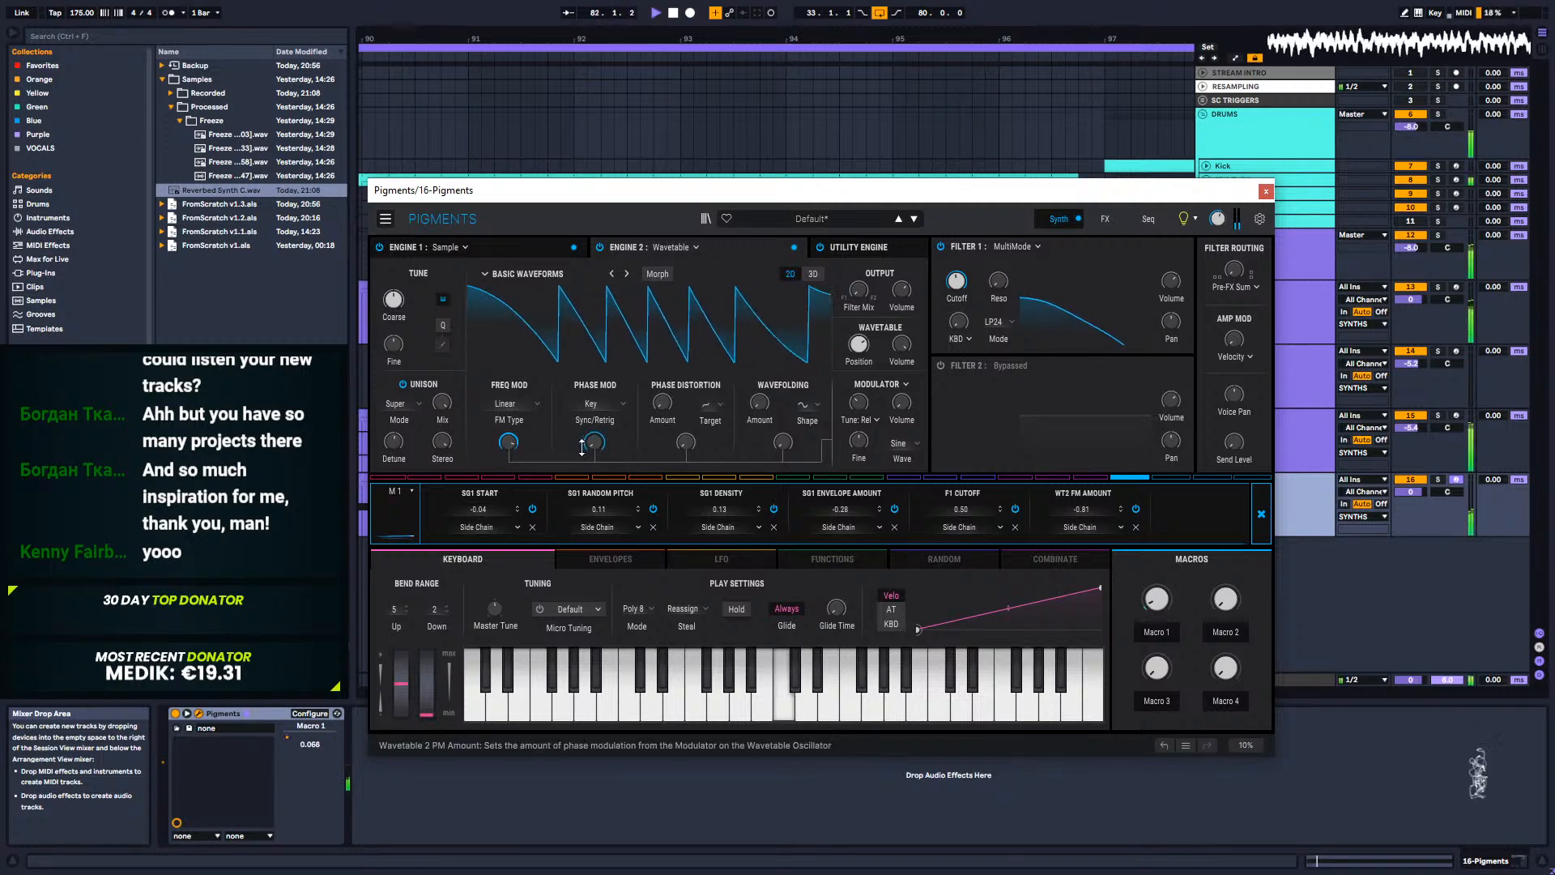
# Step: Try Macro 1 modulation of 0.78 on Engine 2's phase modulation amount, and reset it to 0.00
pyautogui.moveTo(586, 448); pyautogui.dragTo(586, 384)
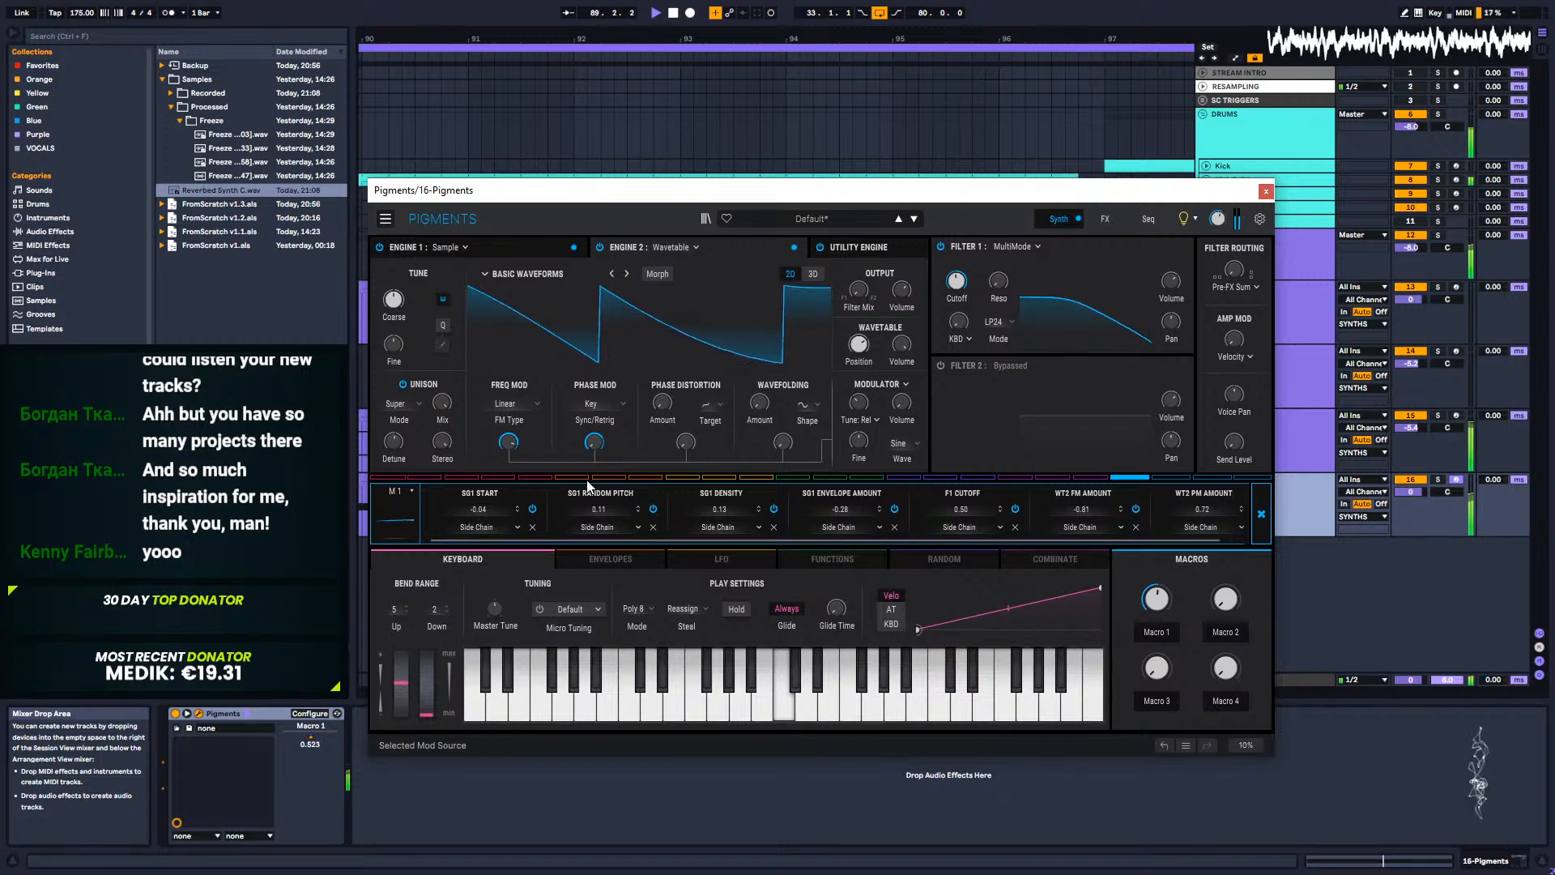
pyautogui.moveTo(580, 452)
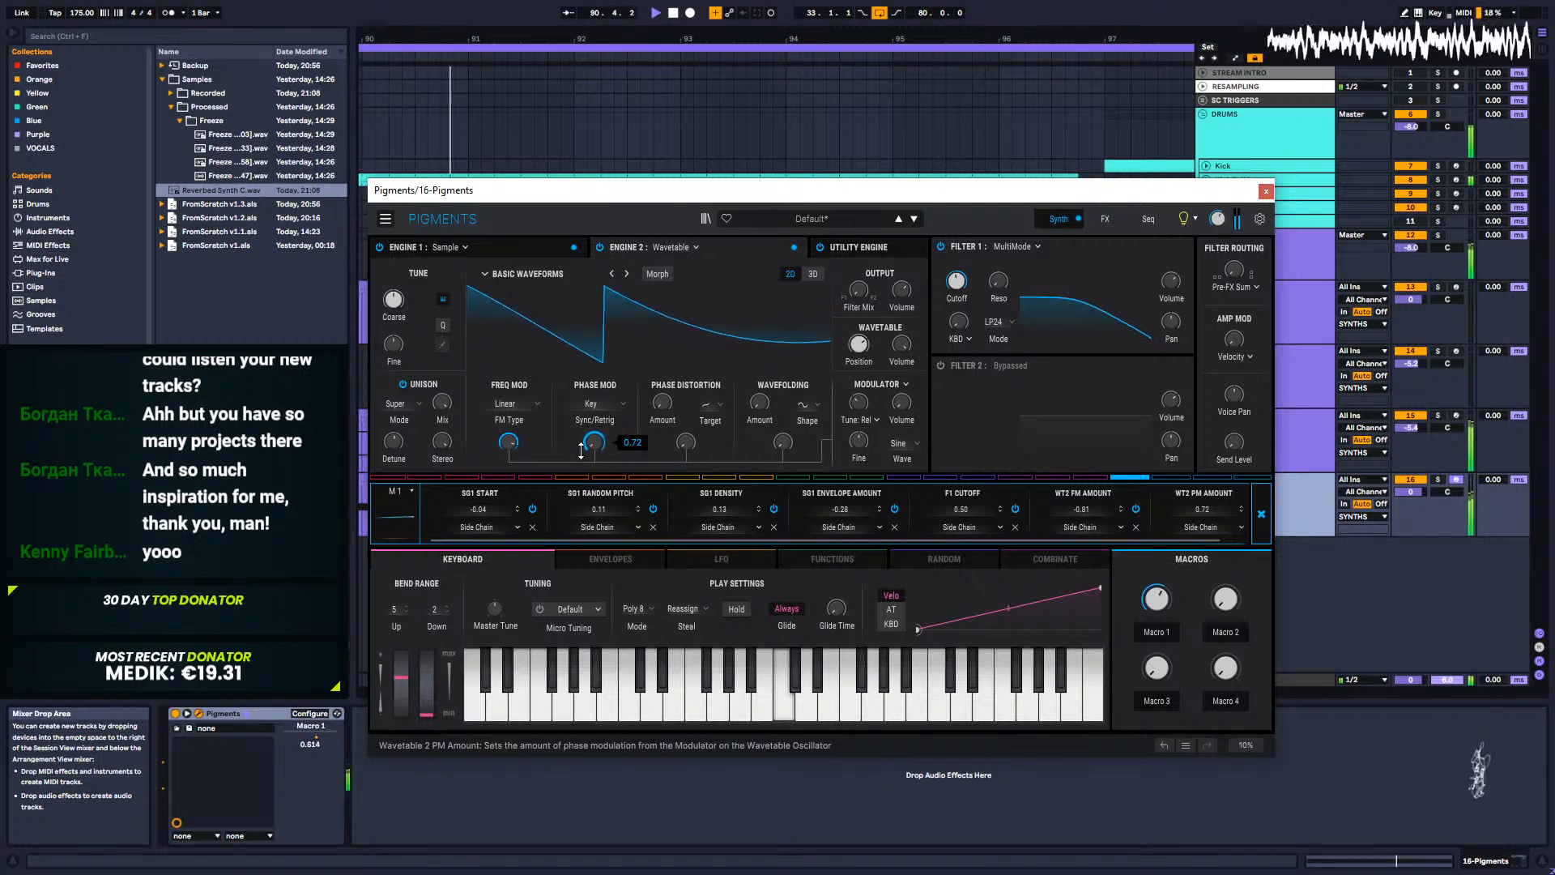
pyautogui.moveTo(581, 451); pyautogui.dragTo(581, 401)
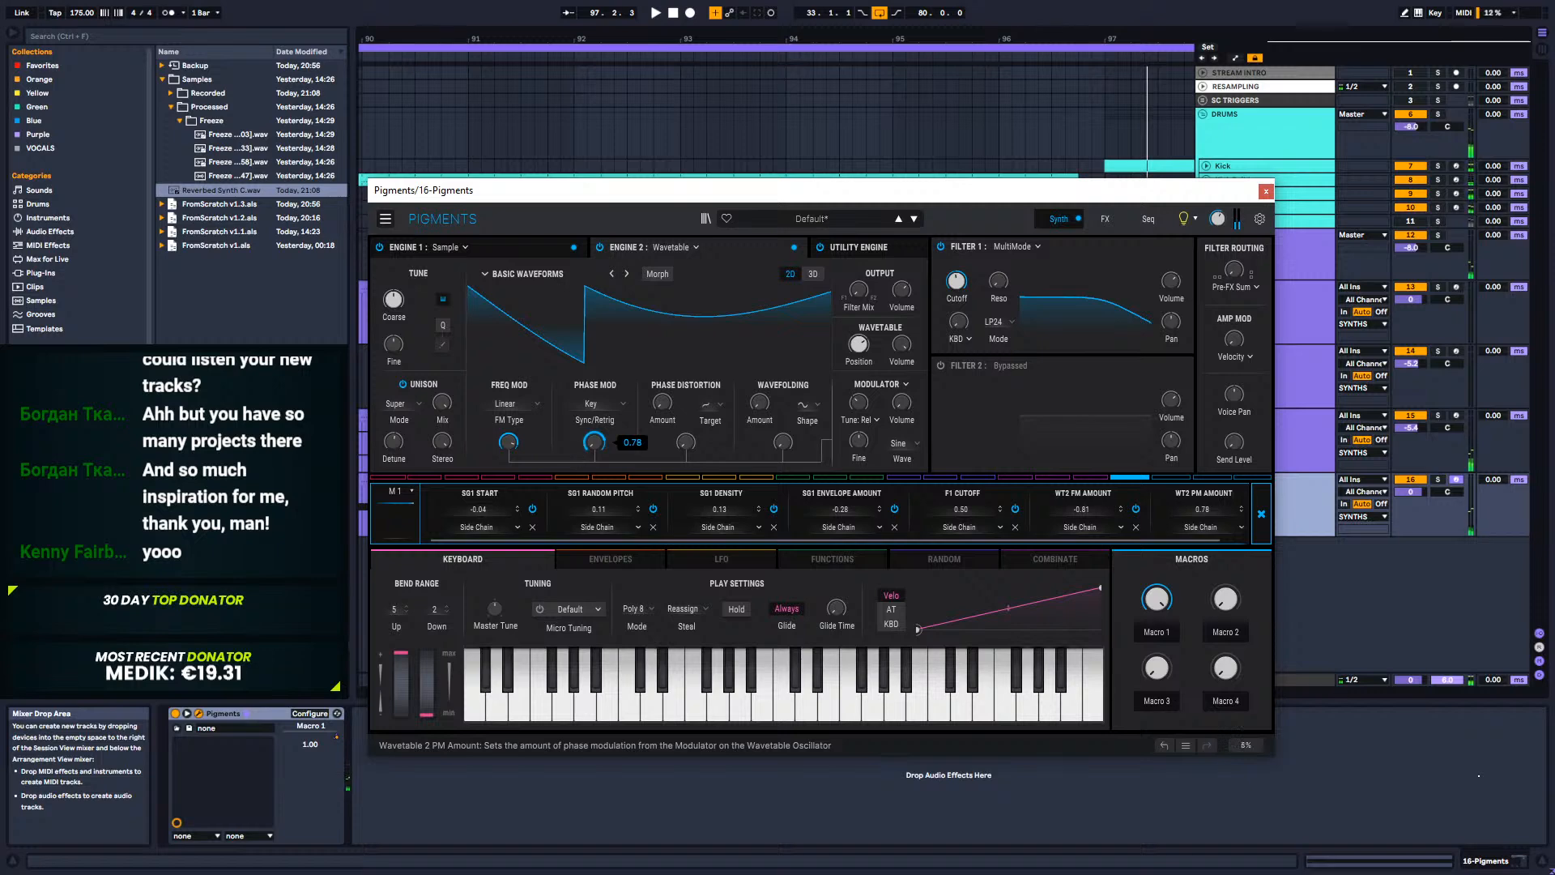
pyautogui.doubleClick(595, 444)
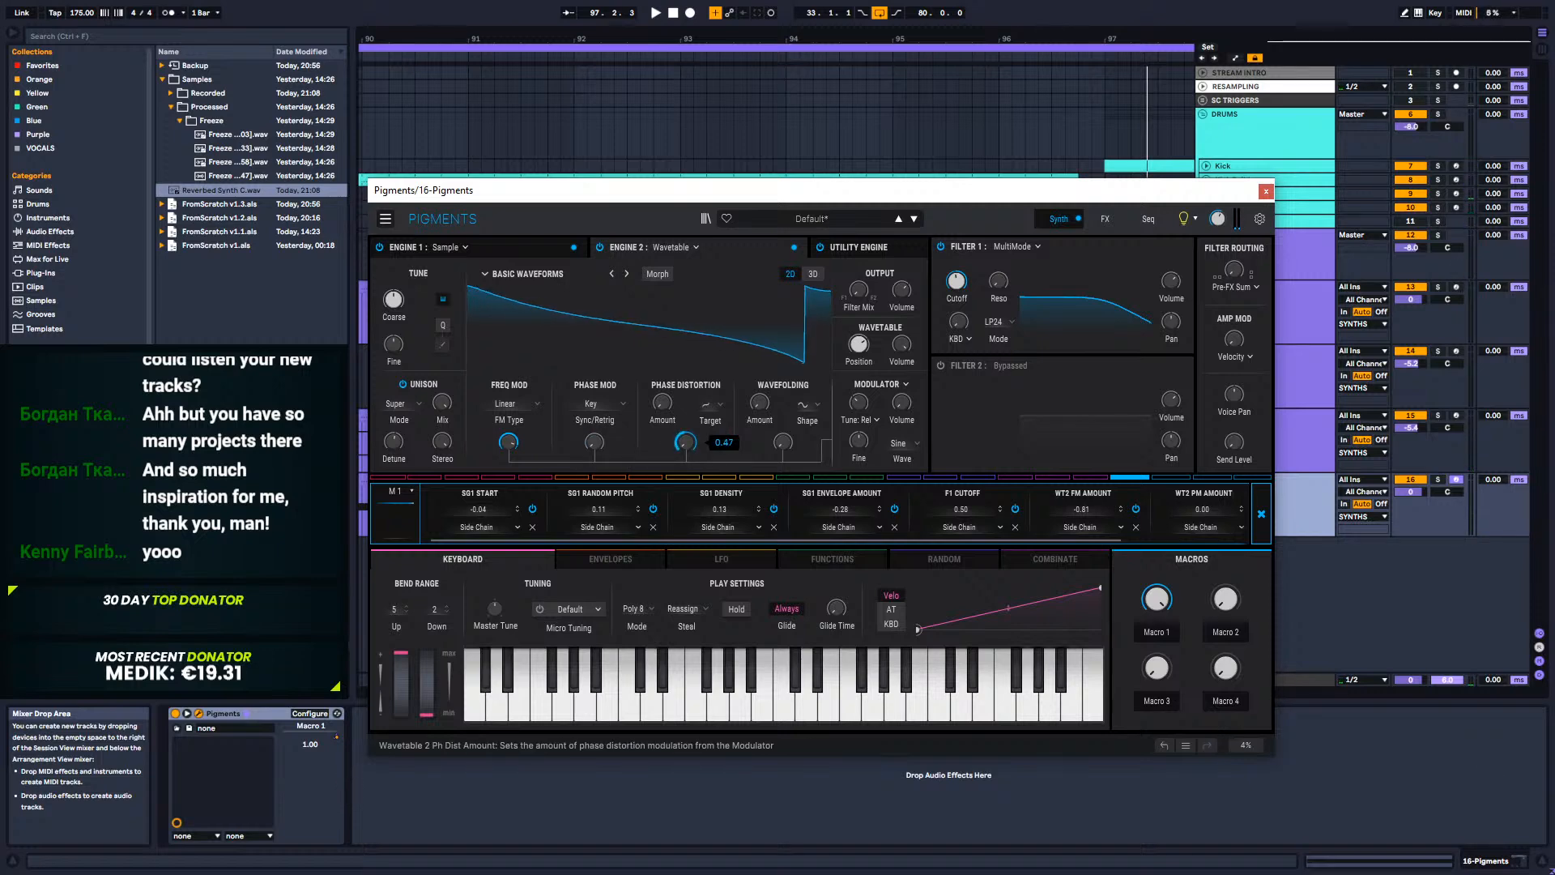
# Step: Try Macro 1 modulation on Engine 2's phase distortion and wavefolding amounts while playing the build
pyautogui.press('space')
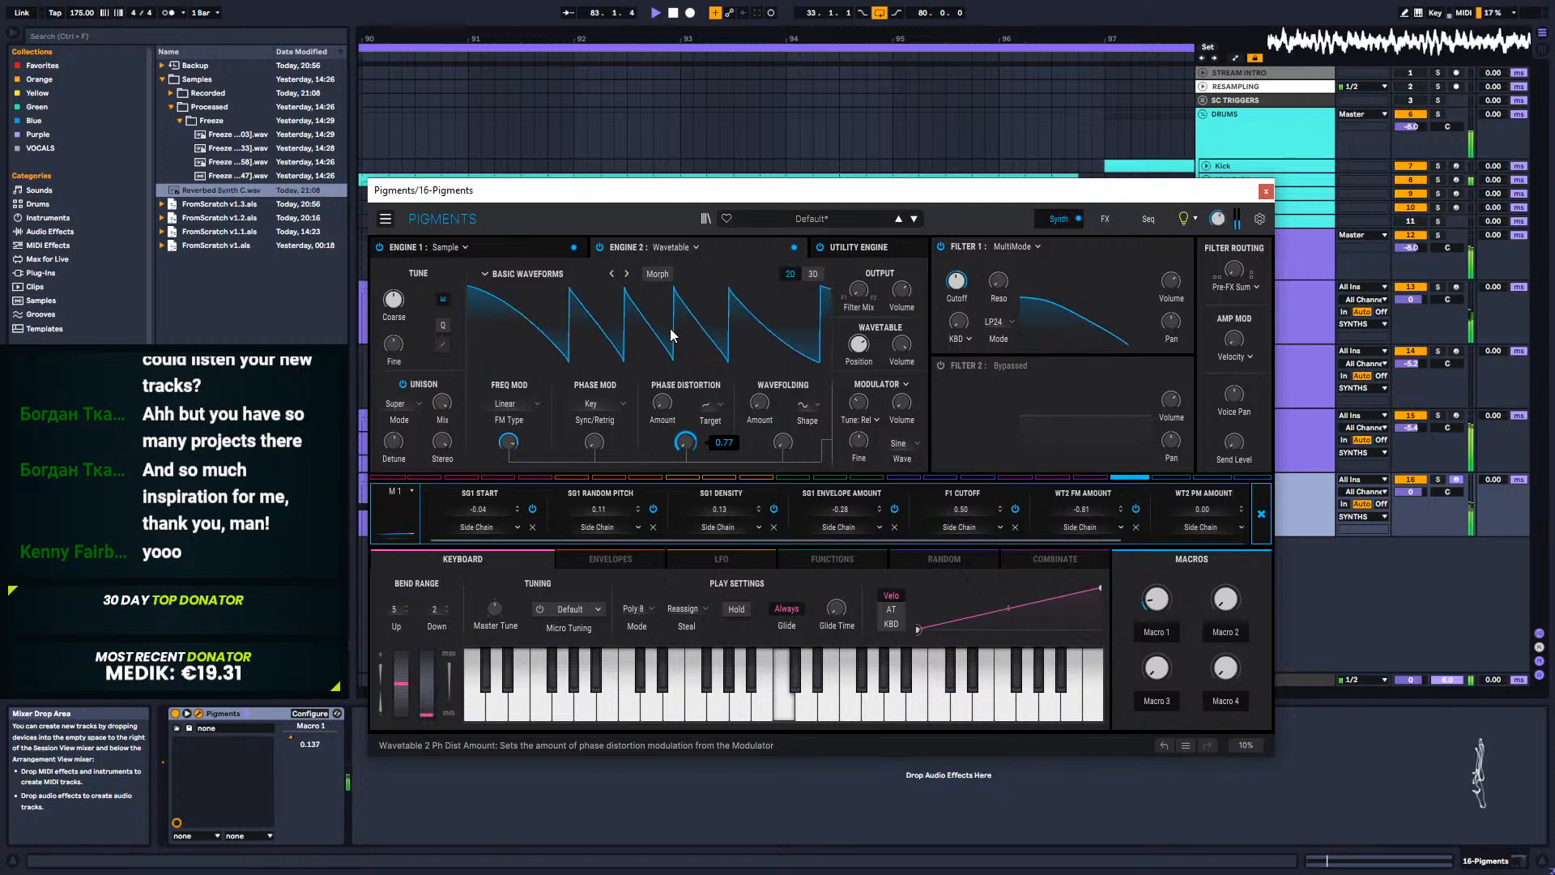
pyautogui.moveTo(677, 446); pyautogui.dragTo(677, 463)
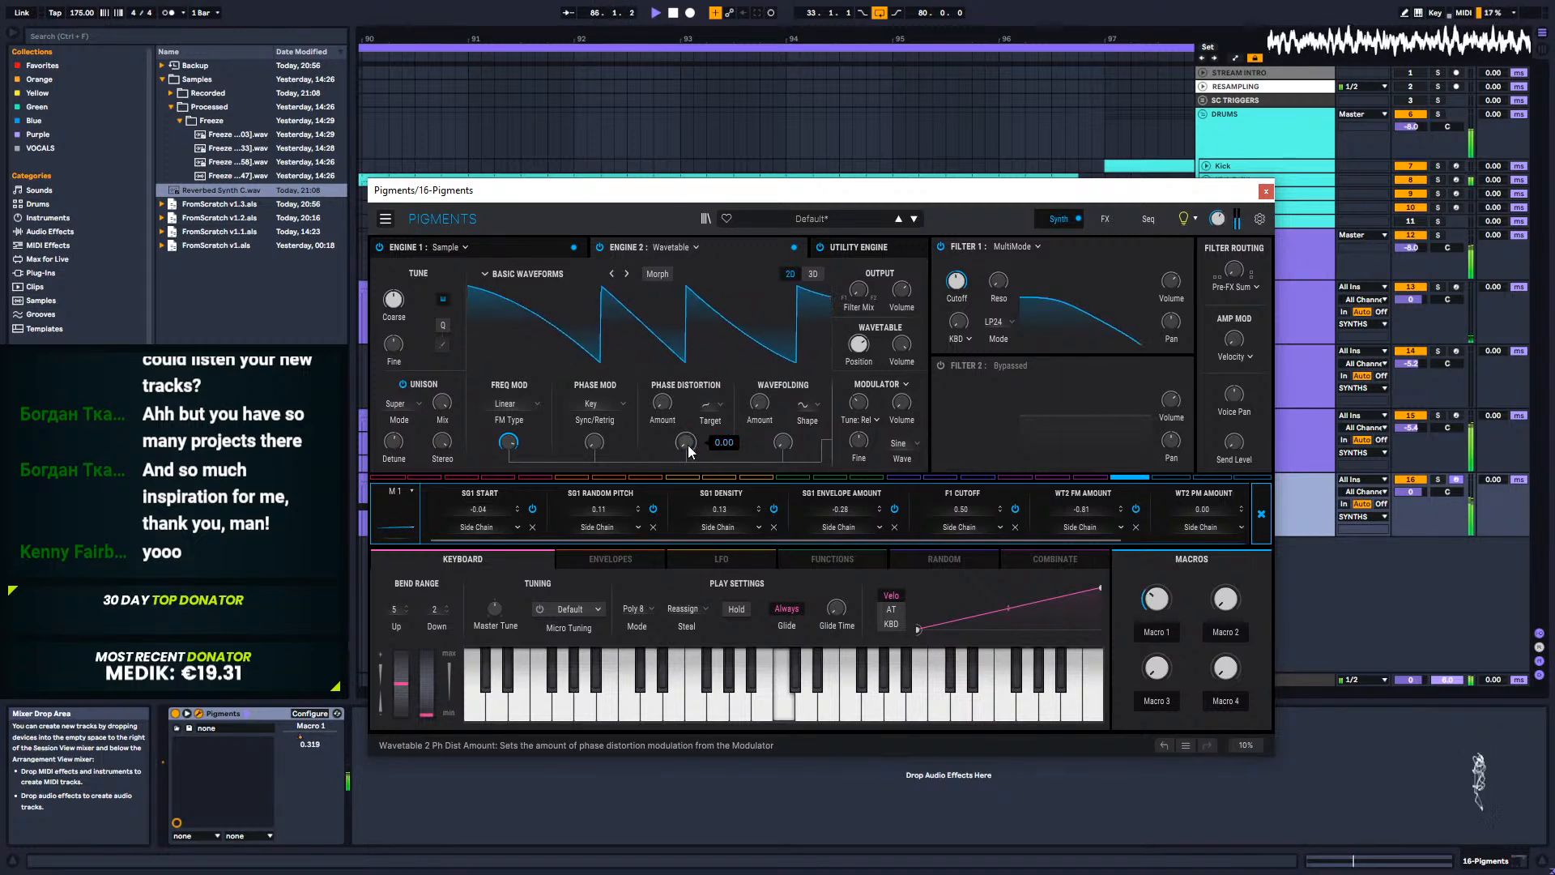
pyautogui.moveTo(596, 447)
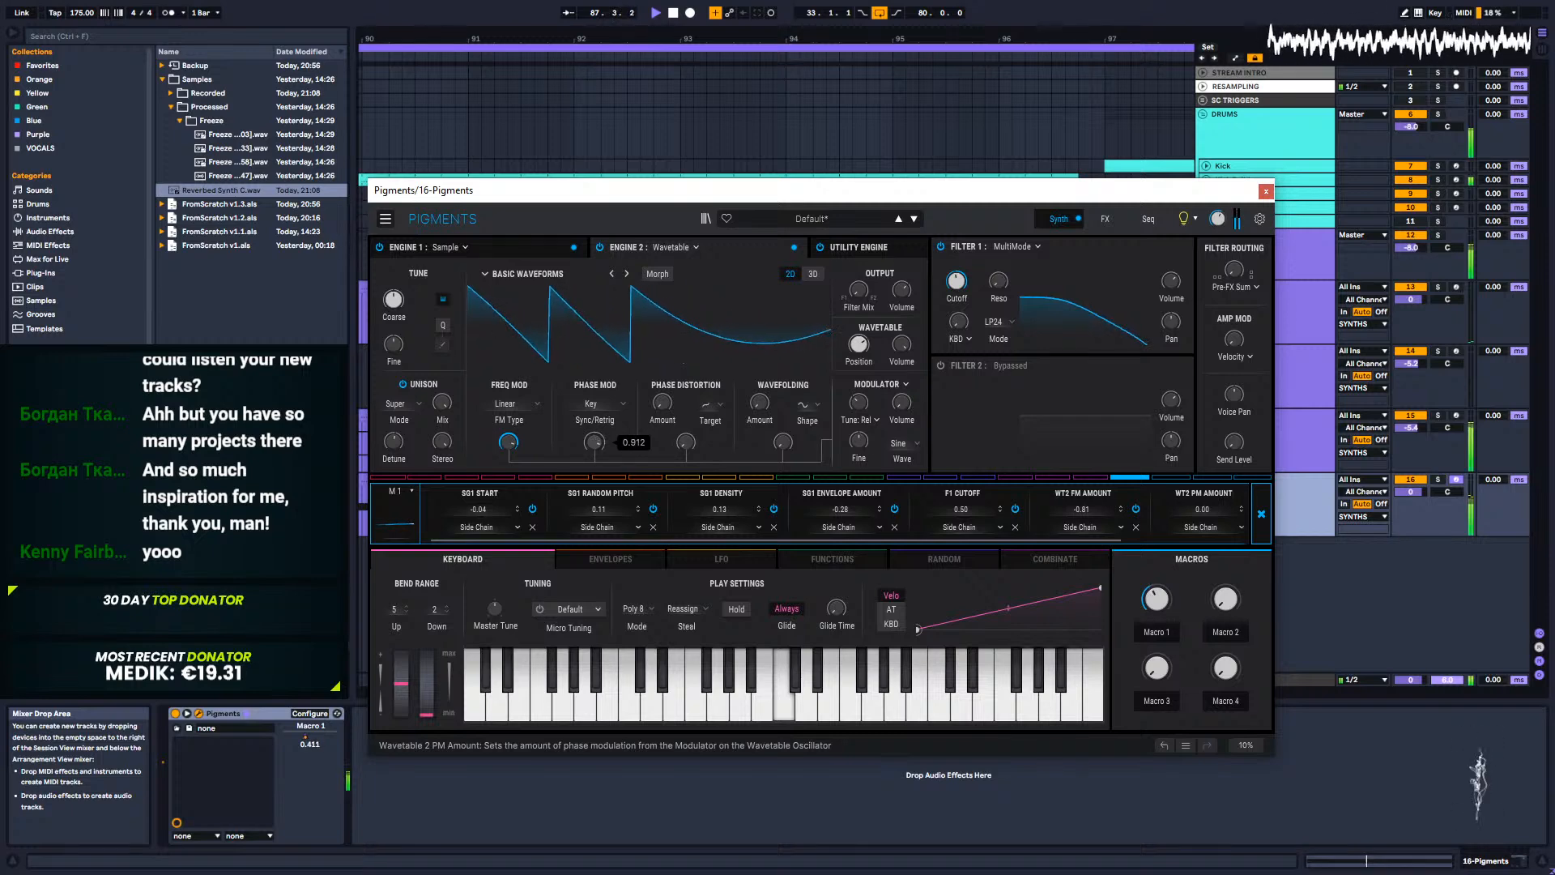
pyautogui.moveTo(782, 441); pyautogui.dragTo(782, 389)
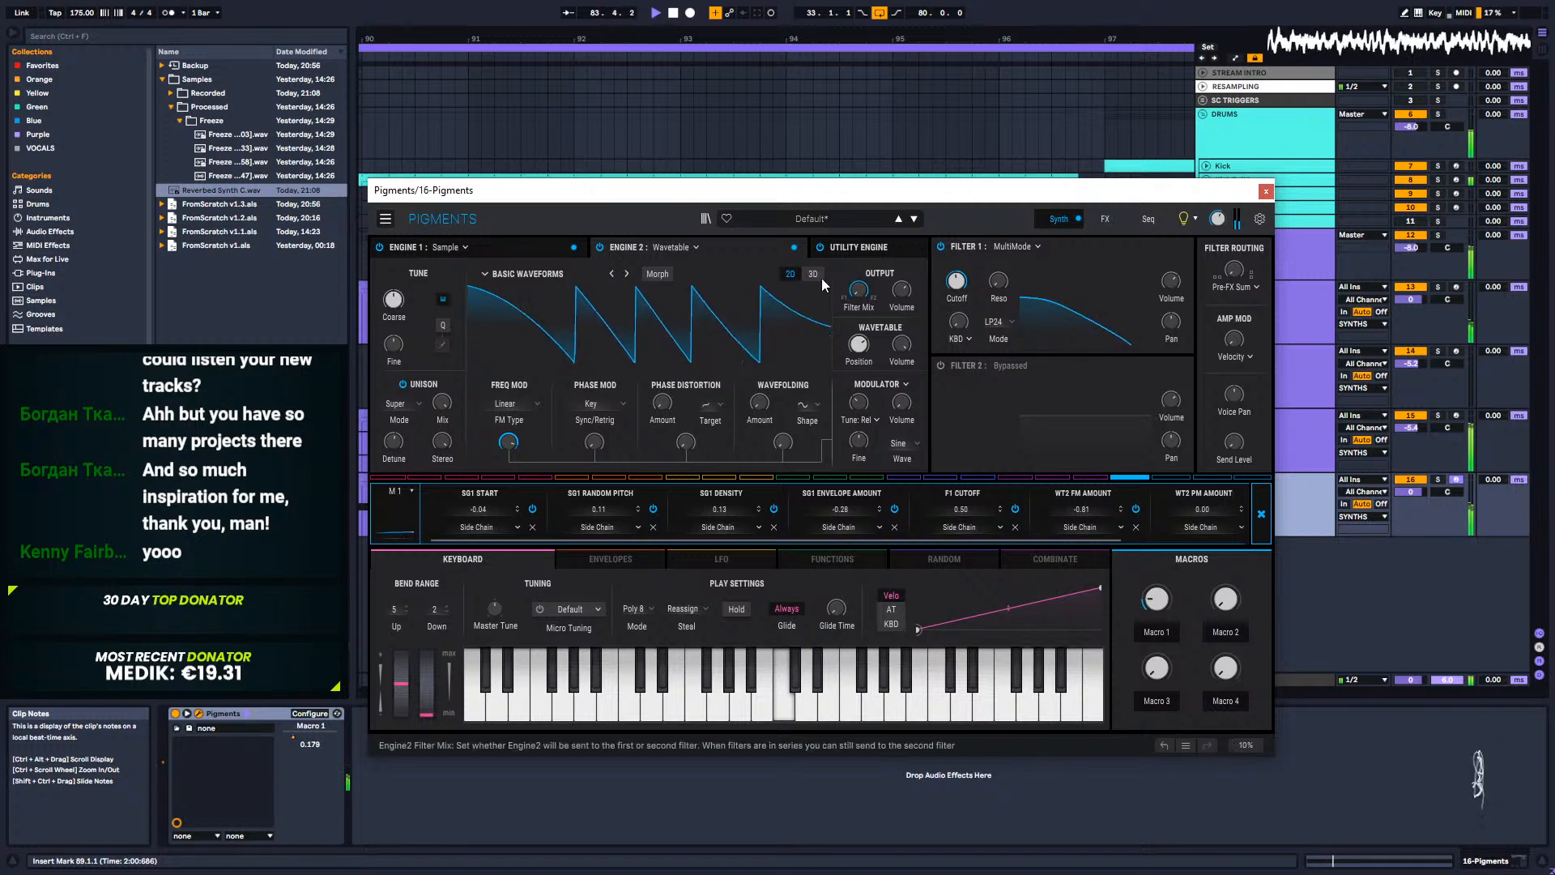
# Step: Set the coarse tune of Engine 2's modulator to -20 semitones and play the build
pyautogui.press('space')
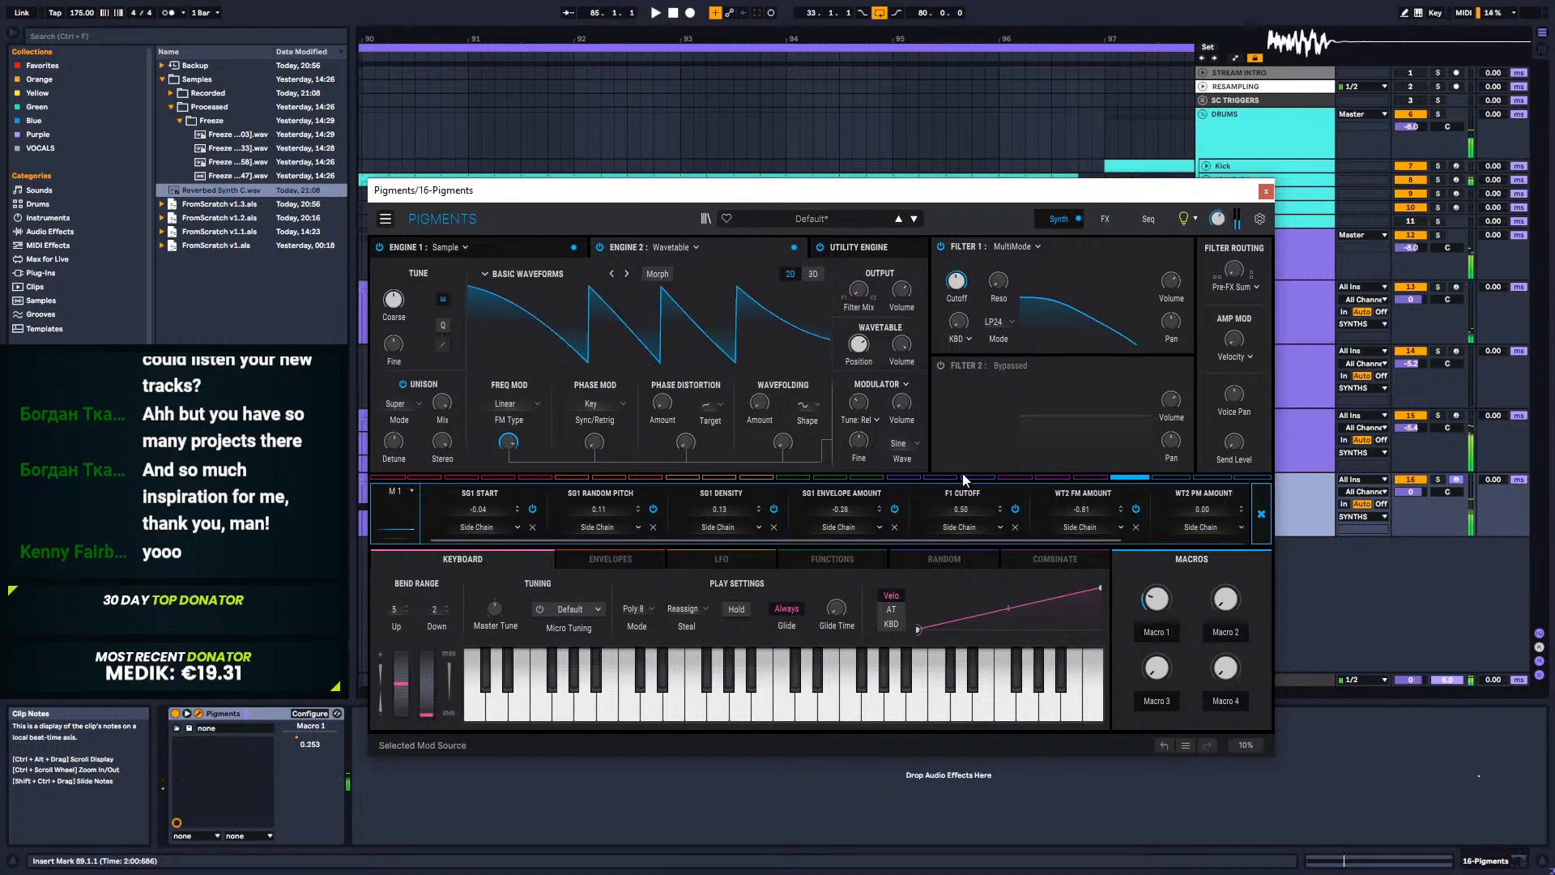
pyautogui.moveTo(858, 403); pyautogui.dragTo(862, 419)
pyautogui.press('space')
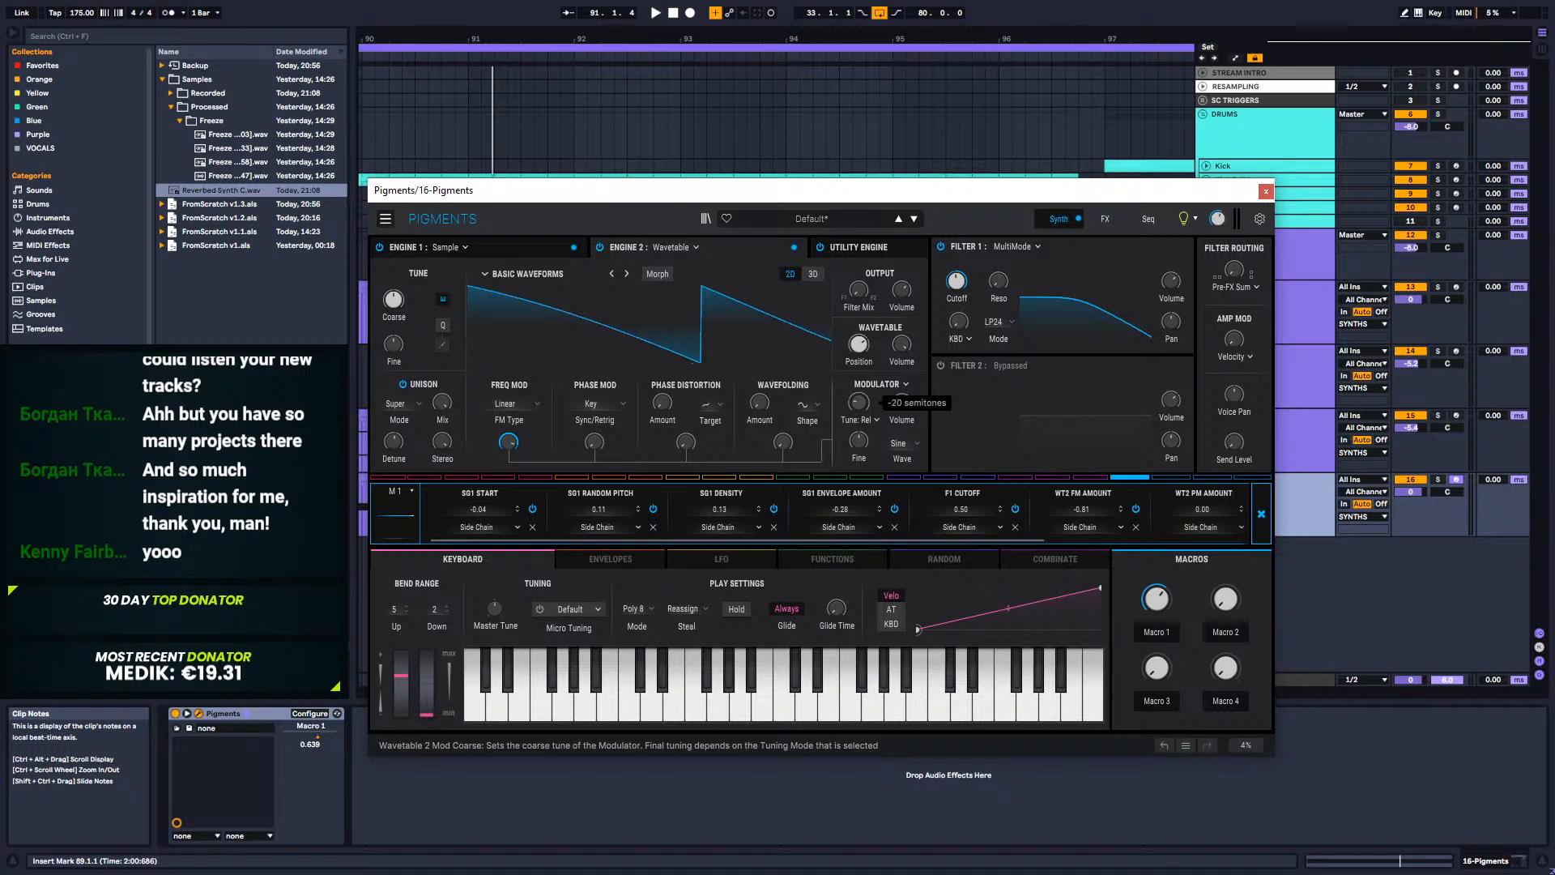
# Step: Set the coarse tune of Engine 2's modulator to -17 semitones while playing the build
pyautogui.press('space')
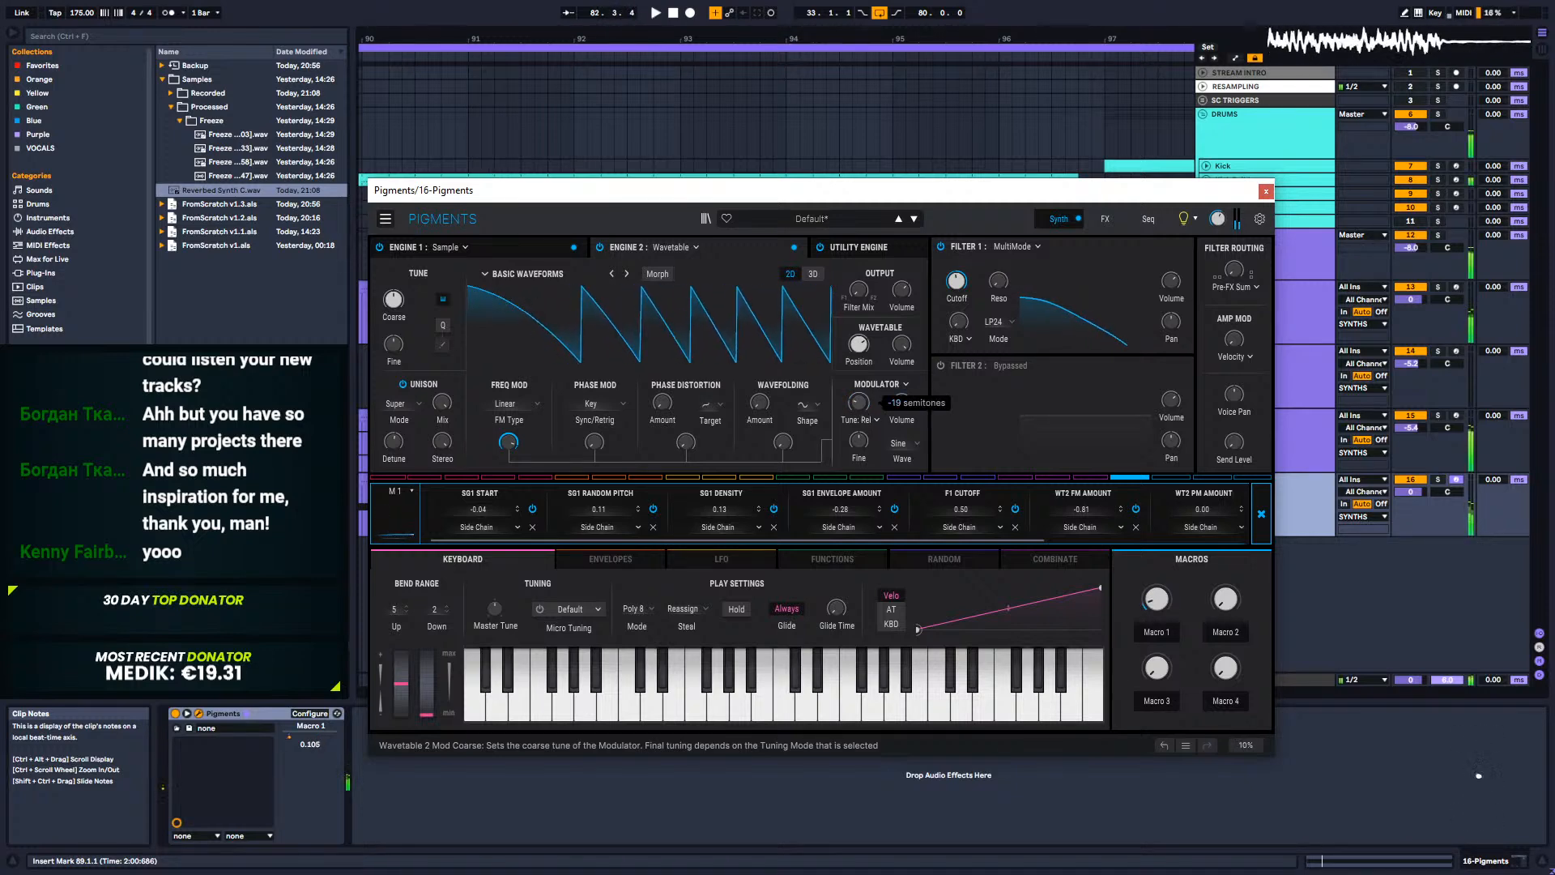
pyautogui.press('space')
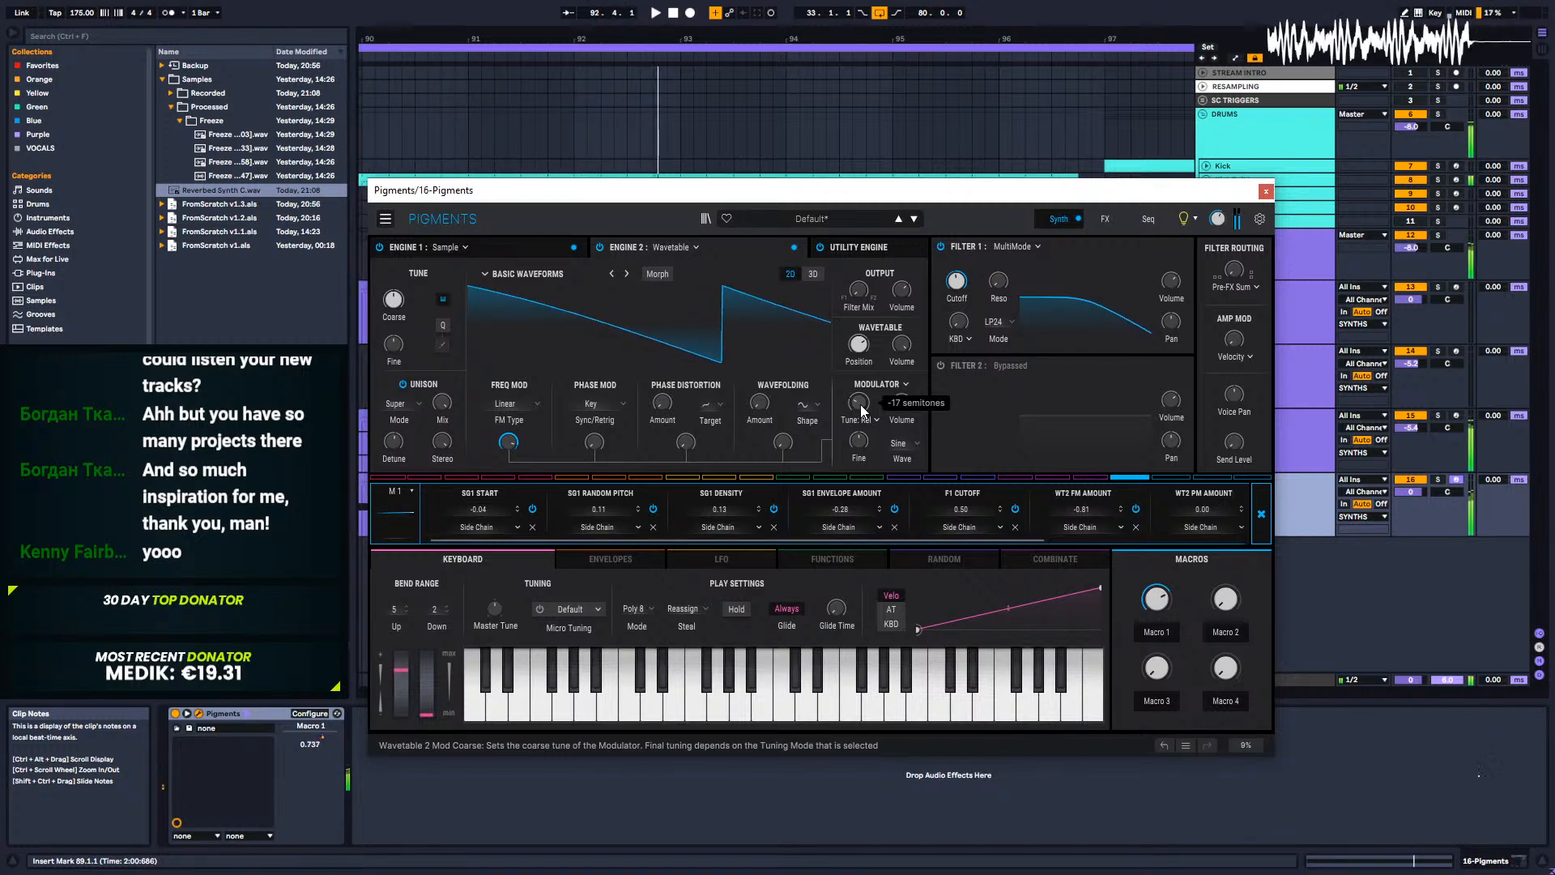
pyautogui.press('space')
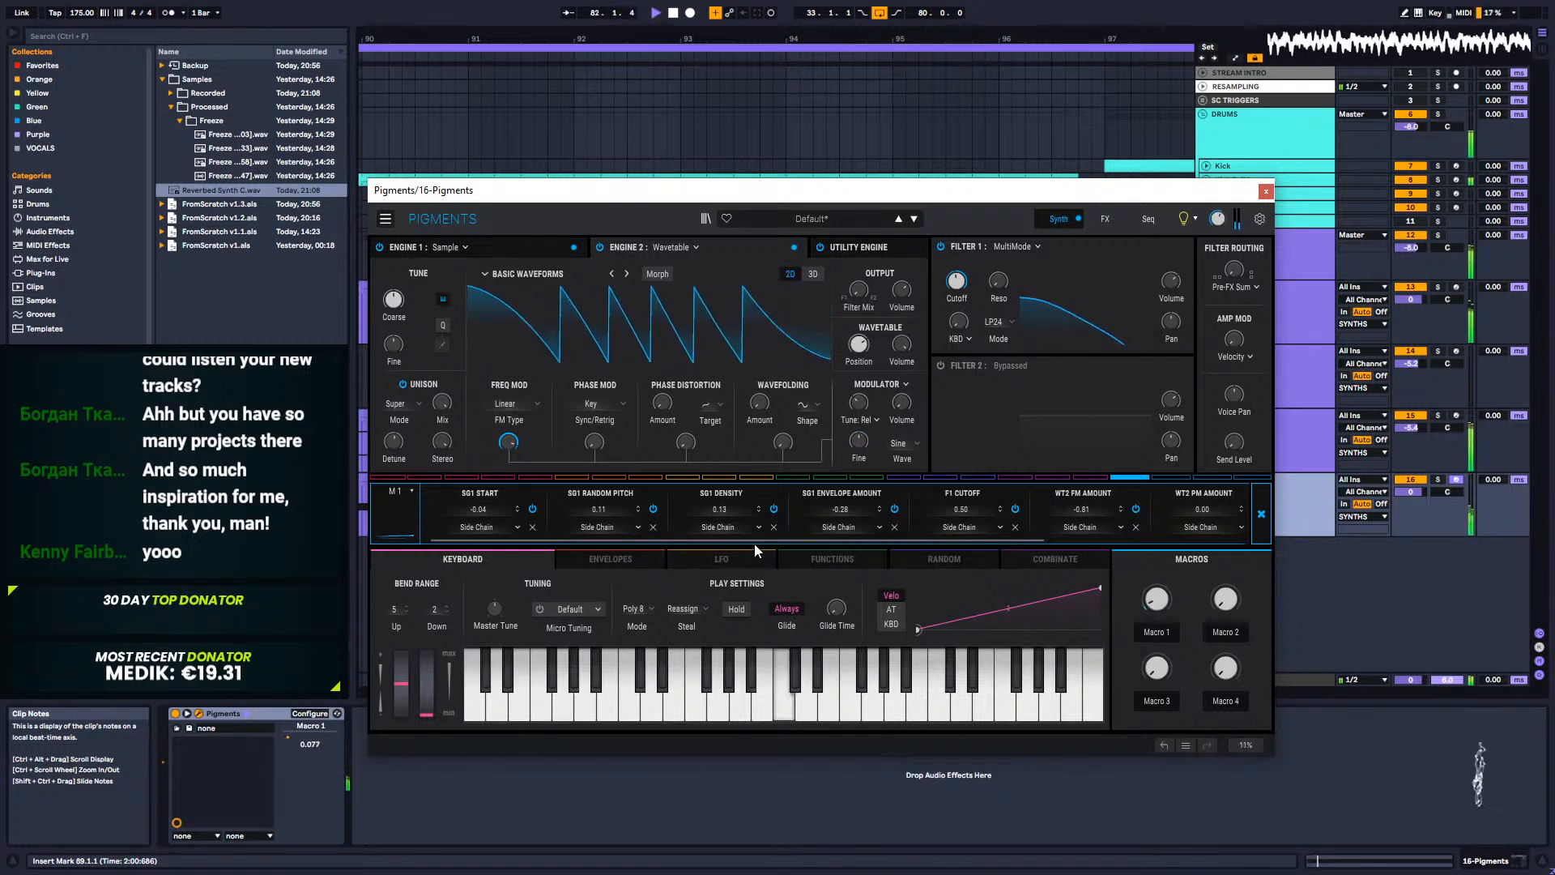
# Step: Remove Macro 1's unused modulations of Engine 2's phase modulation, phase distortion and modulator coarse, and close the macro's modulation list
pyautogui.moveTo(755, 539); pyautogui.dragTo(996, 557)
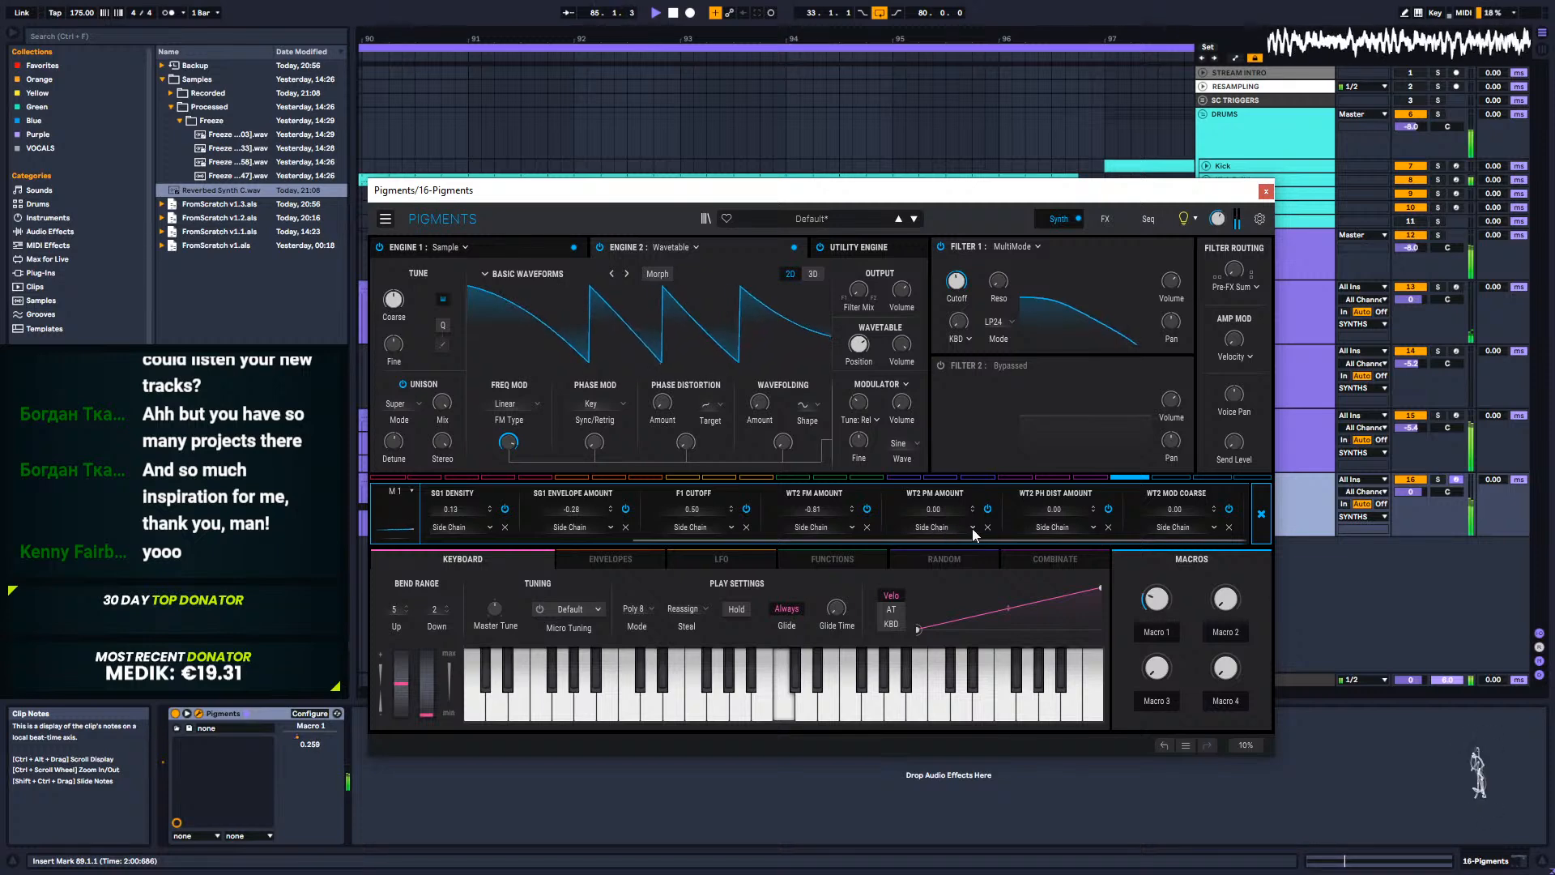
pyautogui.click(1092, 527)
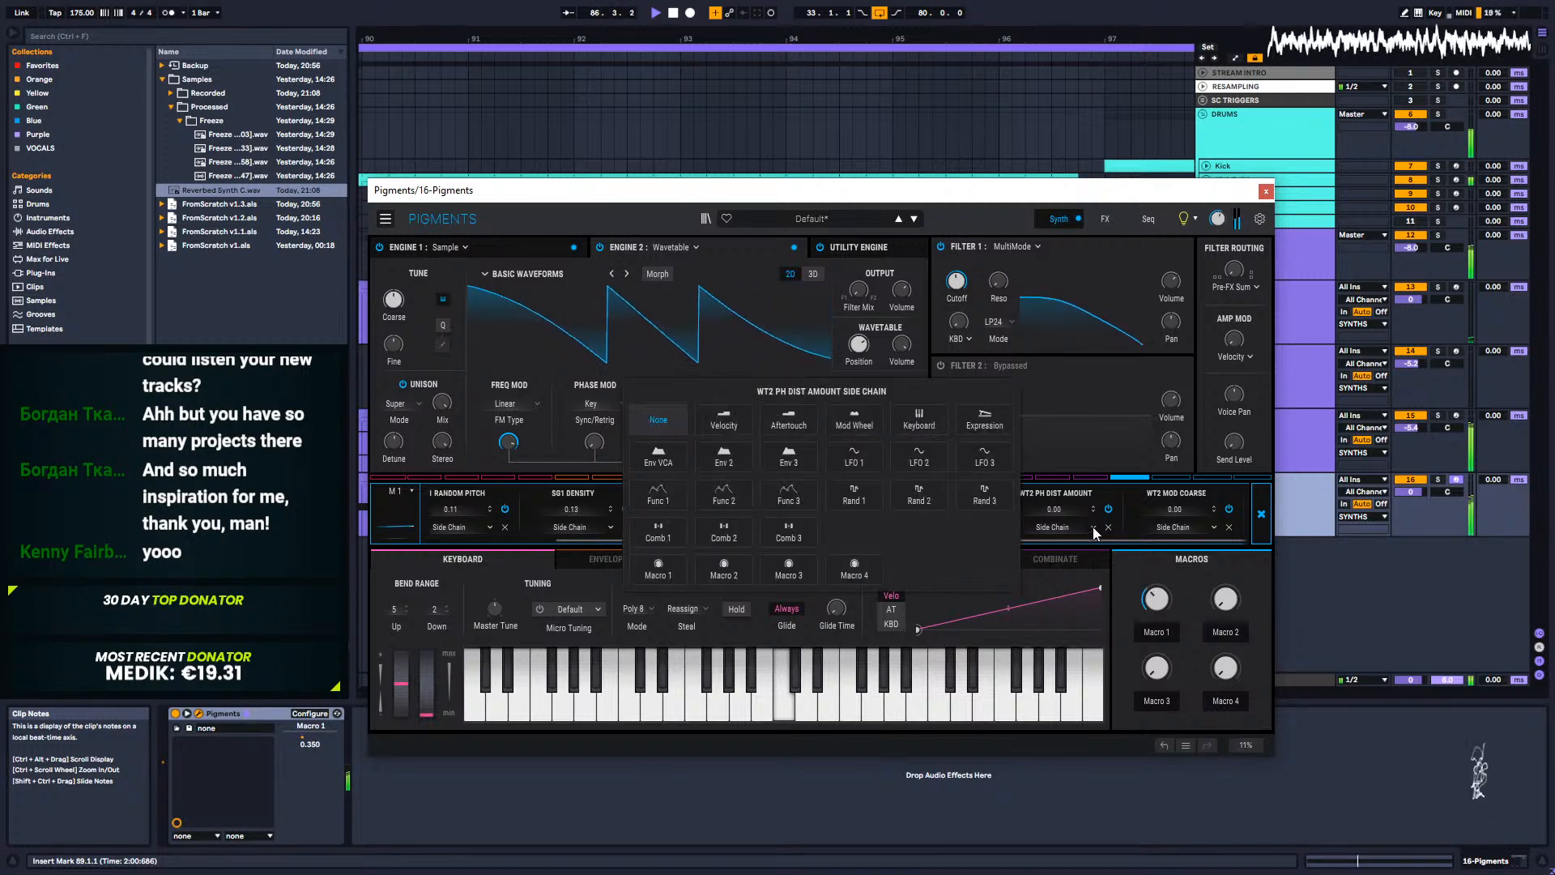
pyautogui.click(1101, 523)
pyautogui.click(1108, 527)
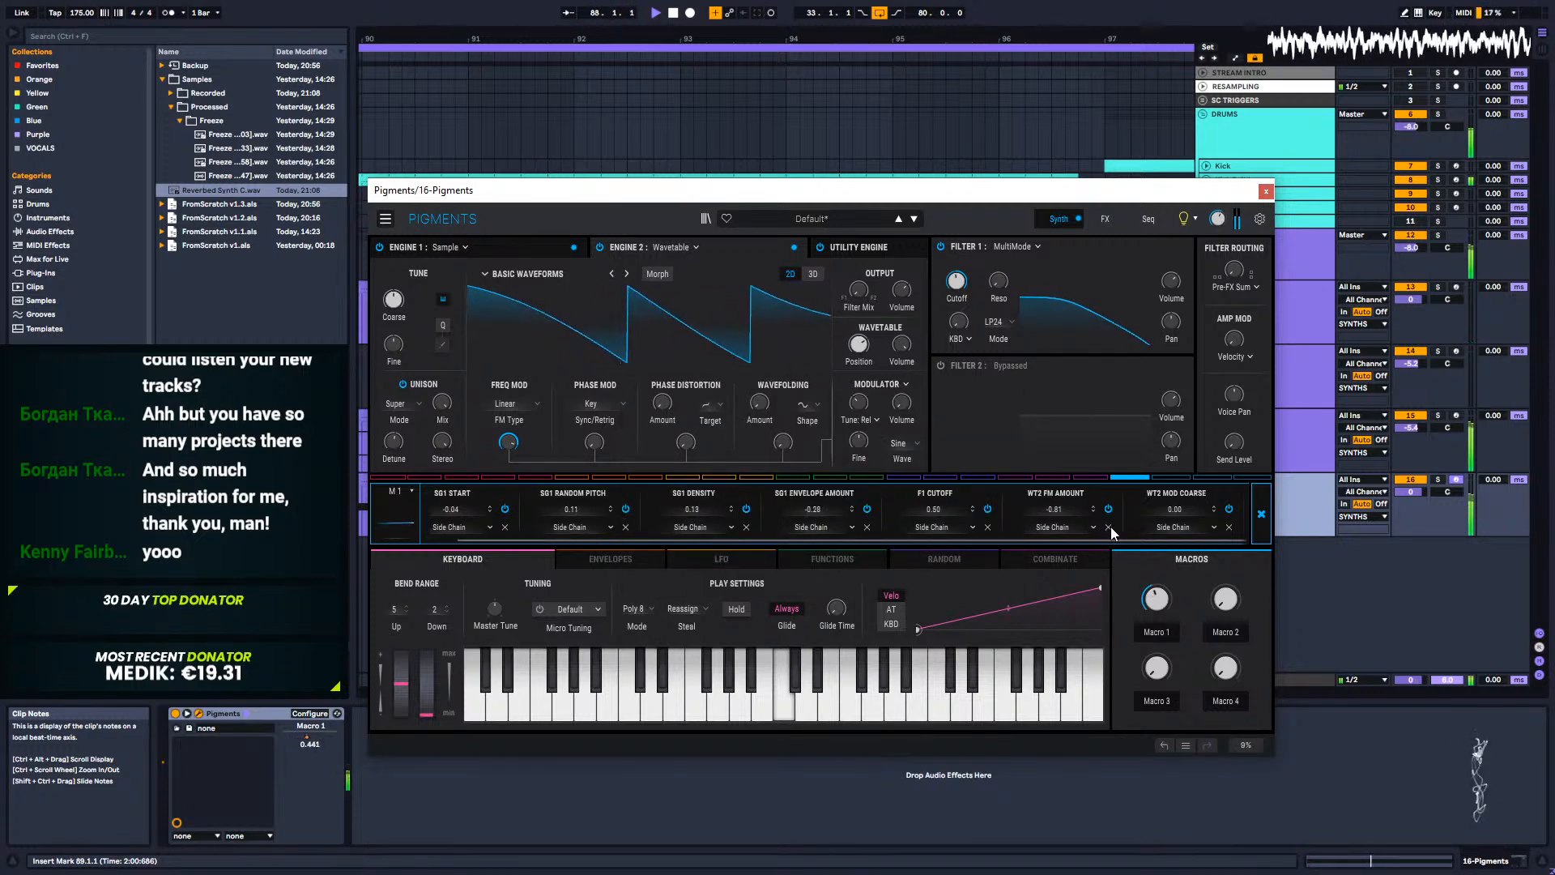
pyautogui.click(1229, 527)
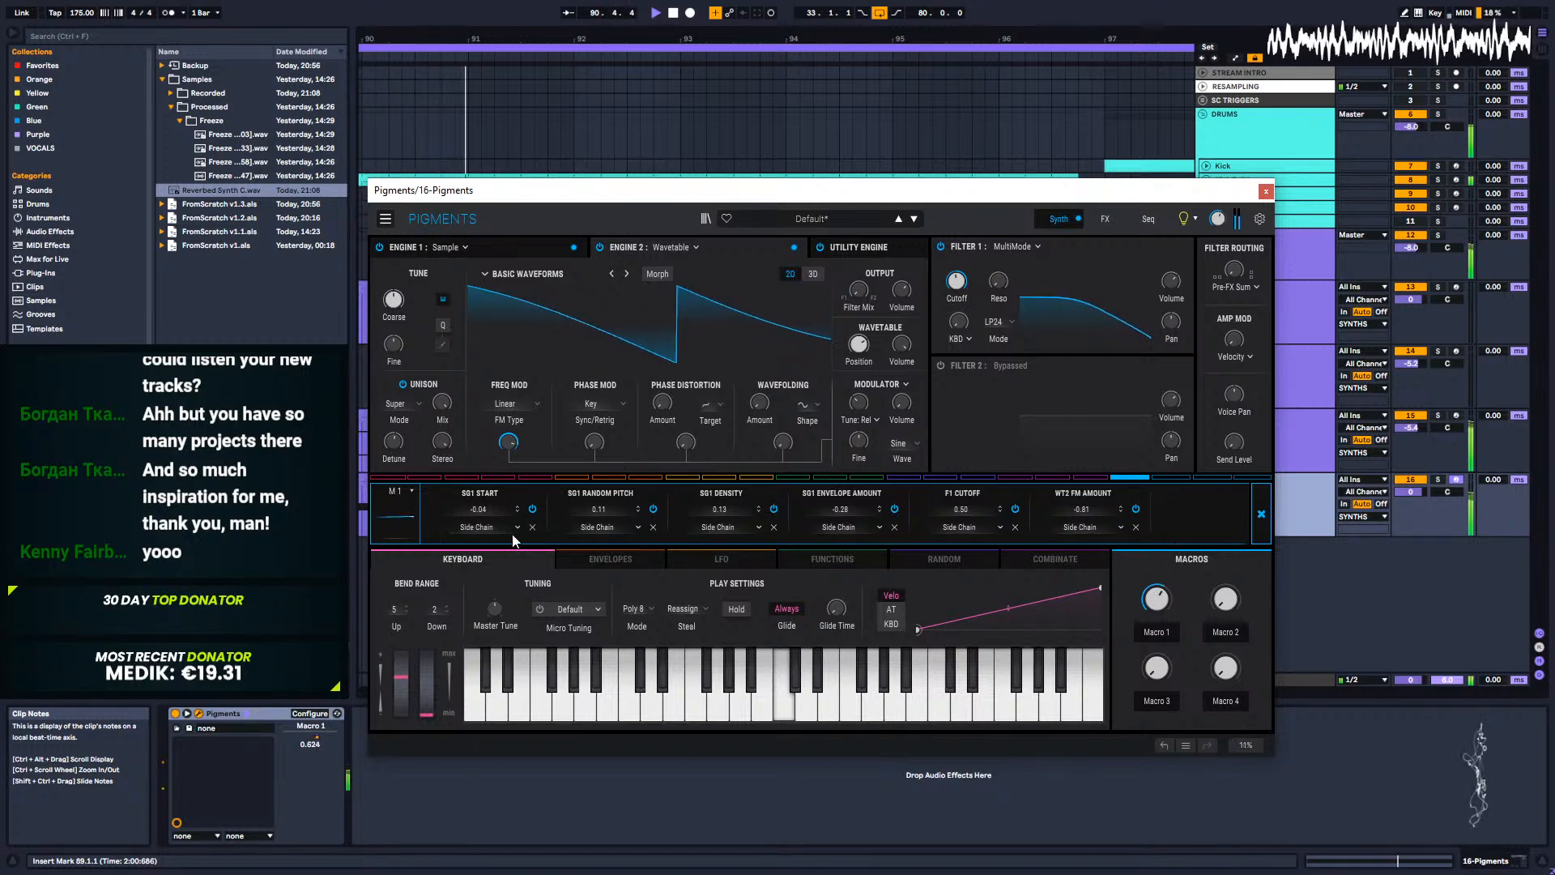
pyautogui.click(1261, 513)
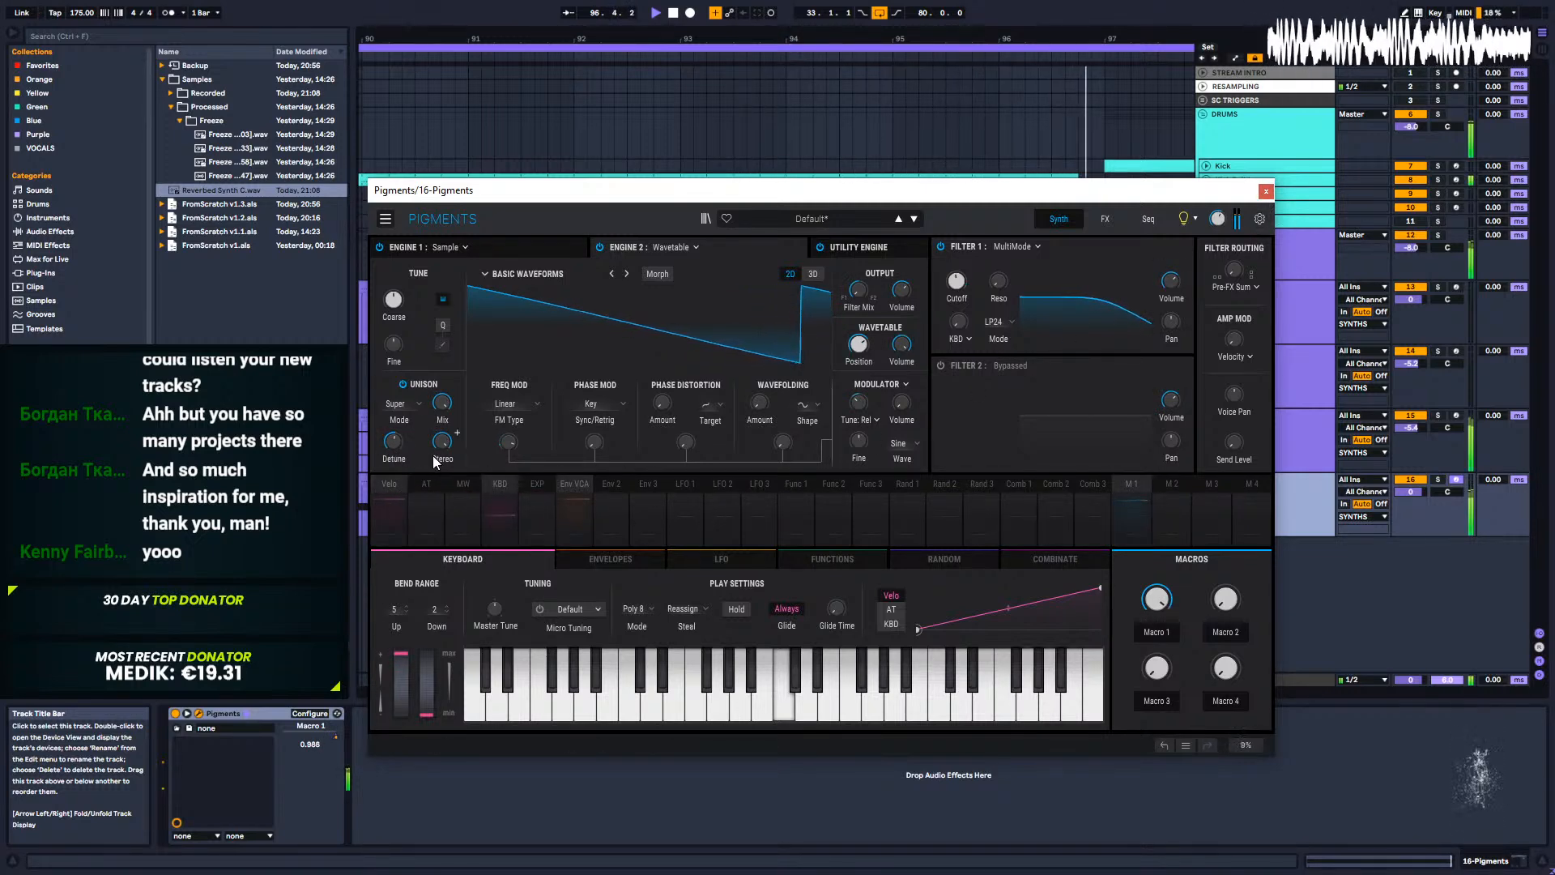
# Step: Close the Pigments window and play the whole arrangement from the START marker
pyautogui.click(1262, 195)
pyautogui.moveTo(591, 32); pyautogui.dragTo(591, 4)
pyautogui.click(492, 243)
pyautogui.press('space')
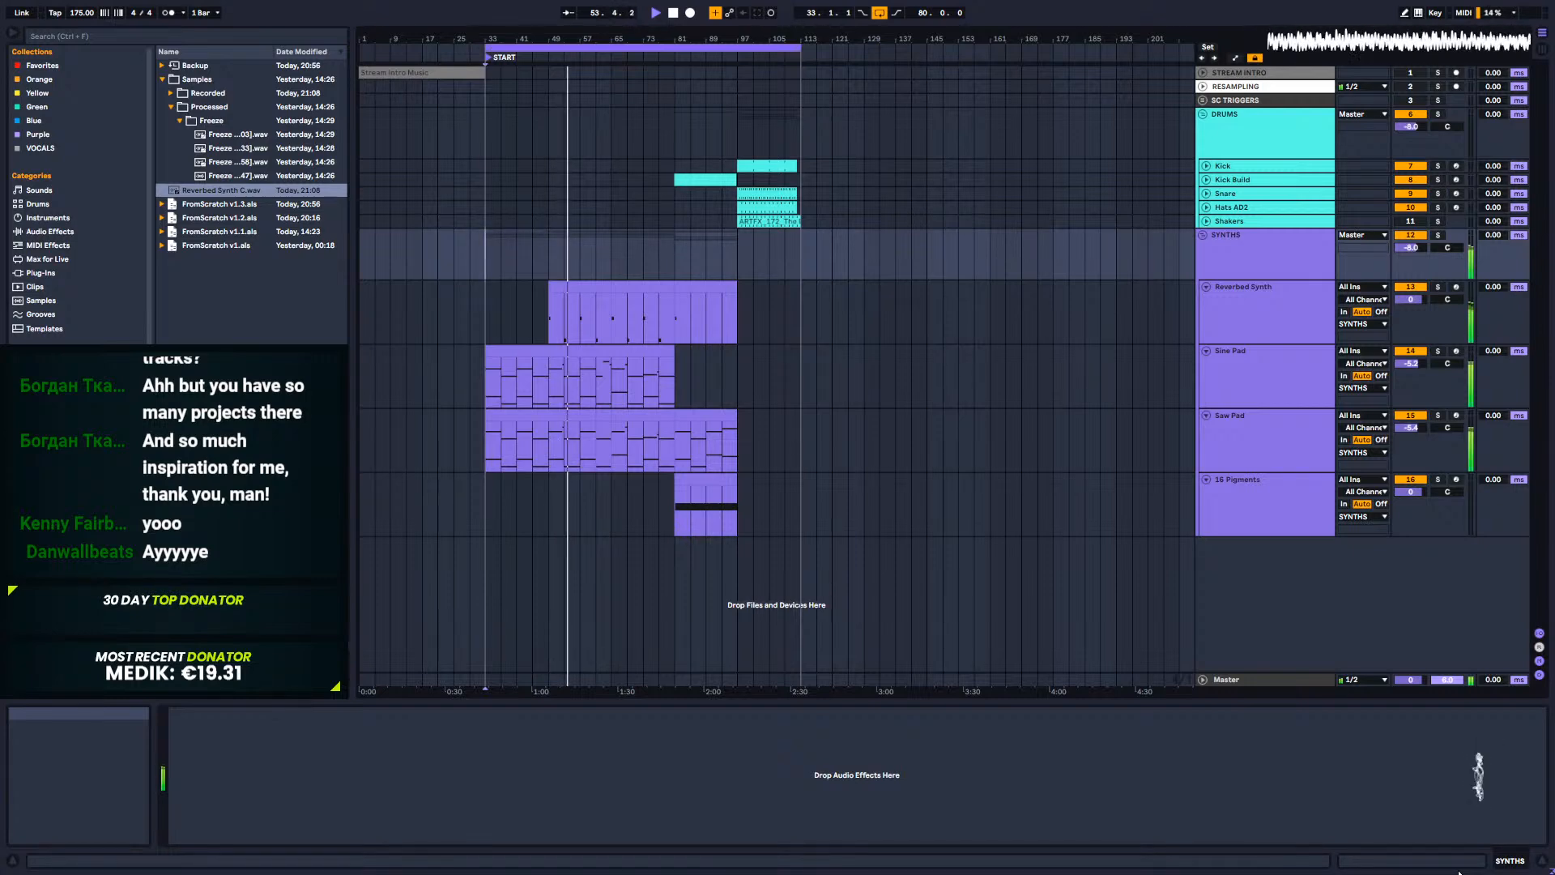
# Step: Fold the Reverbed Synth, Sine Pad, Saw Pad and Pigments tracks in the SYNTHS group
pyautogui.click(570, 286)
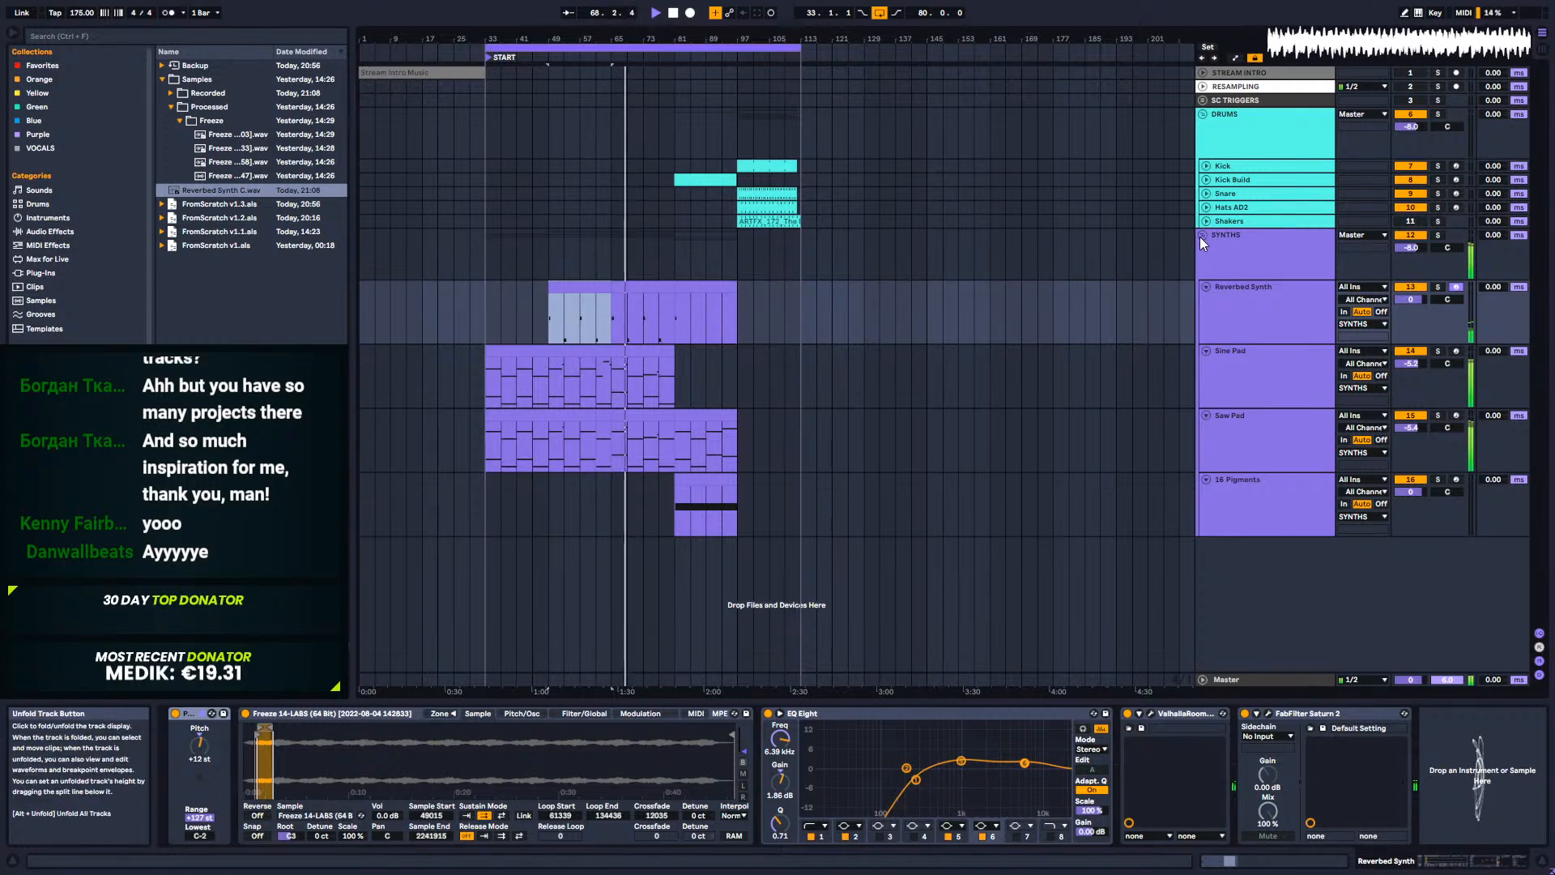
pyautogui.click(1205, 287)
pyautogui.click(1205, 301)
pyautogui.click(1205, 314)
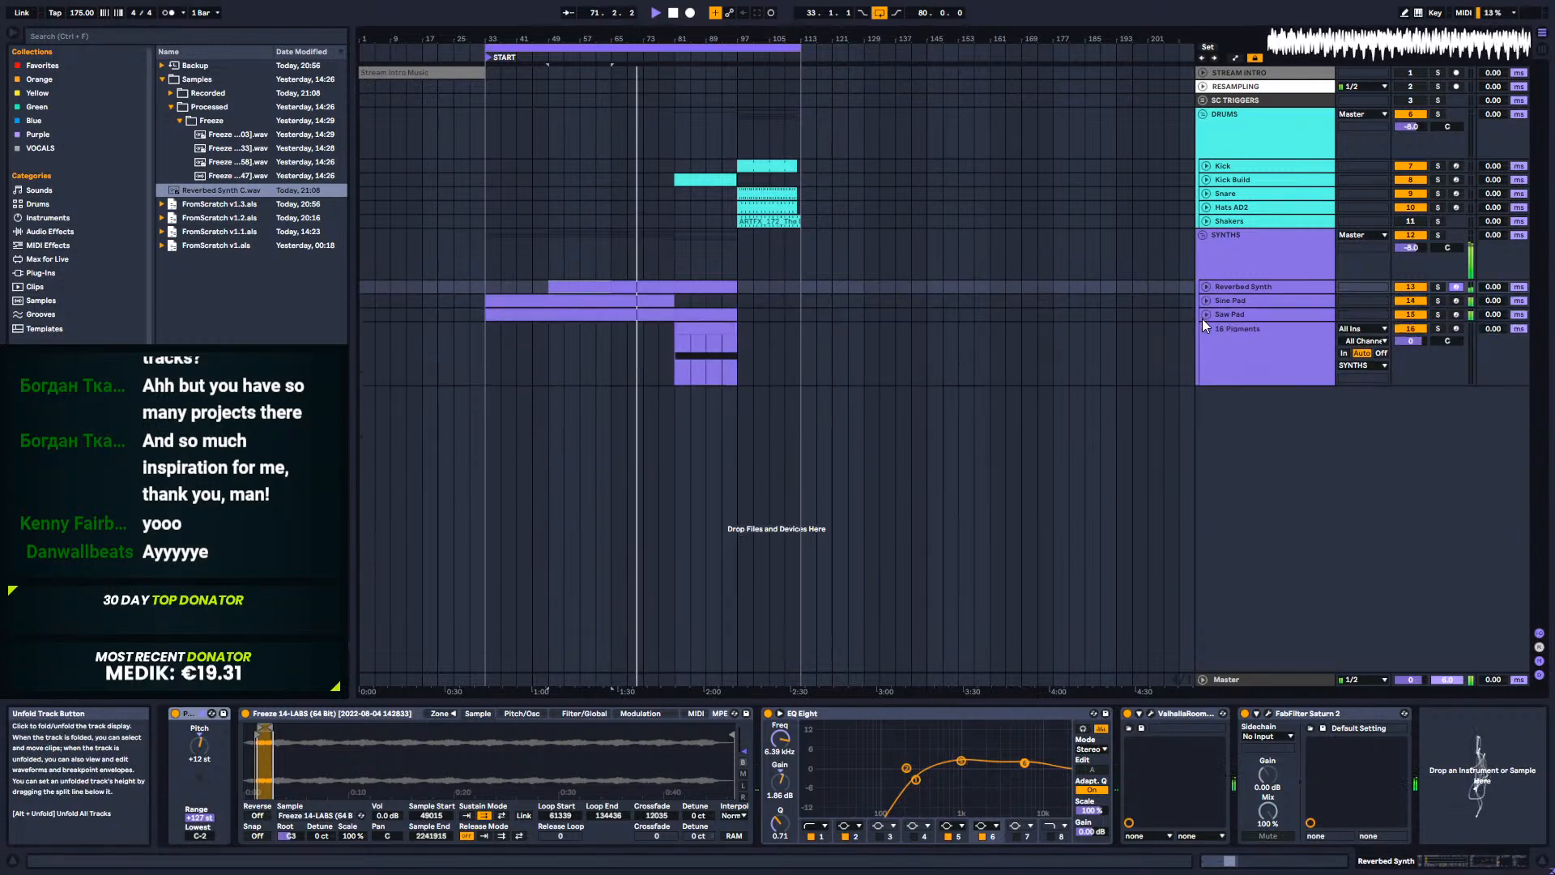
pyautogui.click(1205, 328)
# Step: Insert a new MIDI track below the SYNTHS group and colour it dark purple
pyautogui.rightClick(1234, 332)
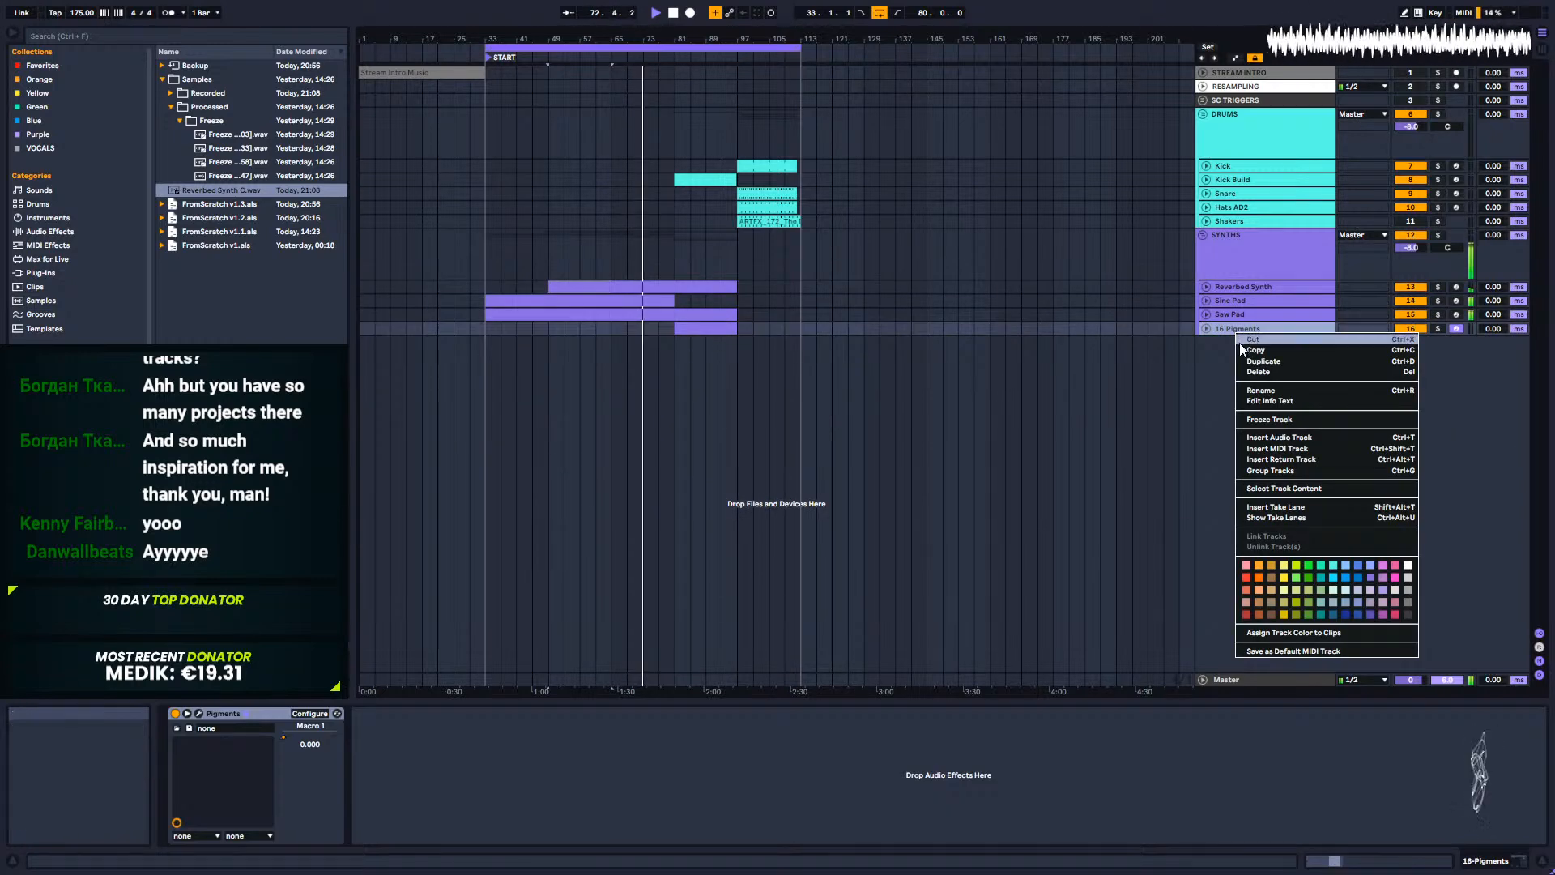
pyautogui.rightClick(1223, 234)
pyautogui.click(1223, 236)
pyautogui.rightClick(1222, 247)
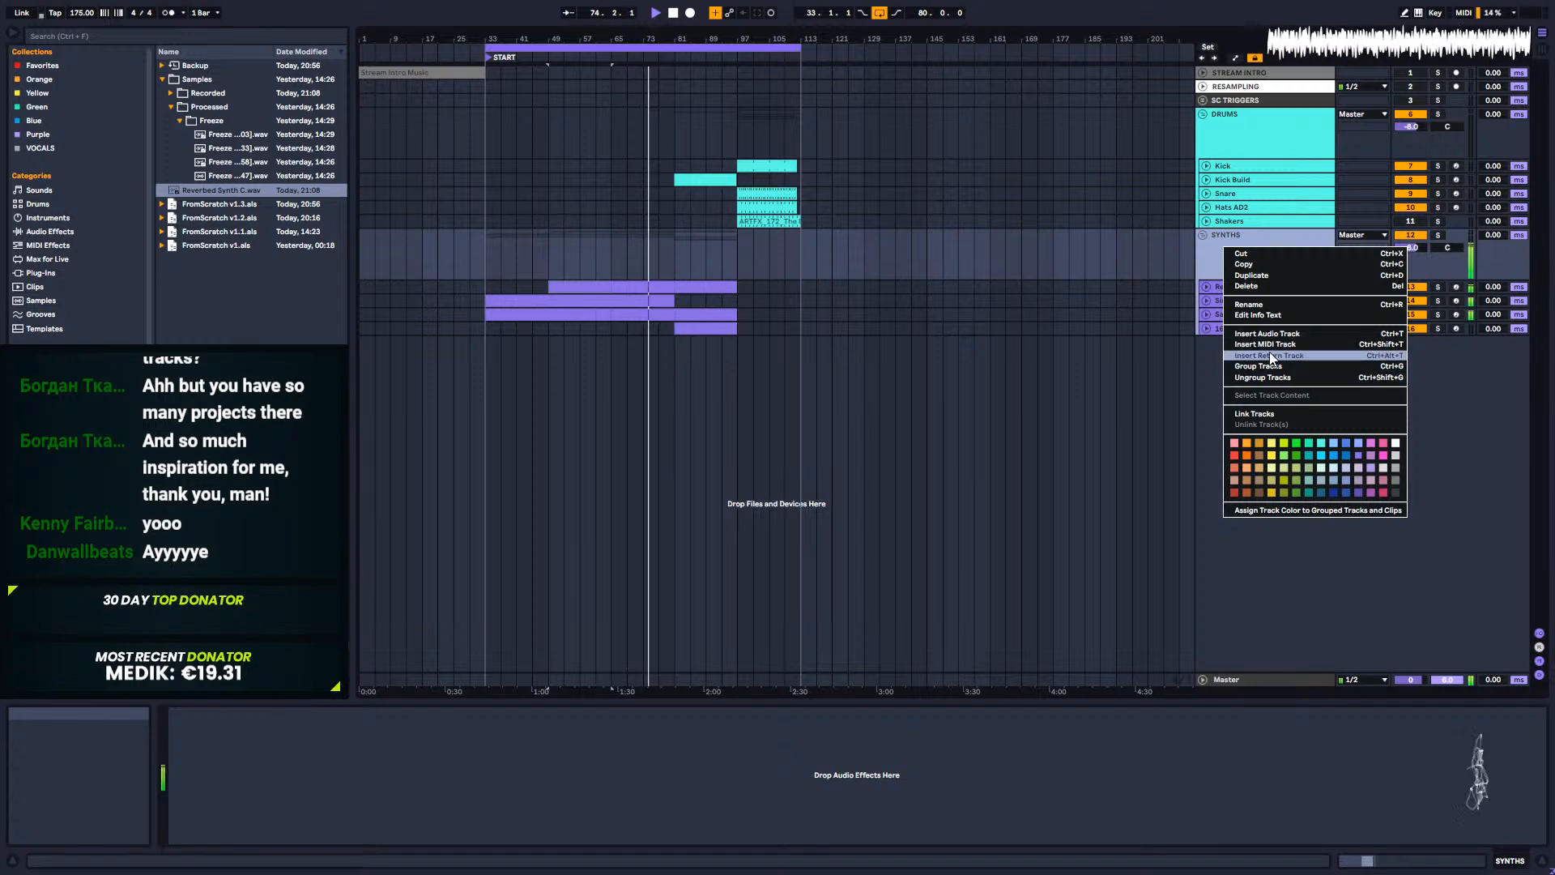
pyautogui.click(1208, 388)
pyautogui.hotkey('ctrl', 'shift', 't')
pyautogui.rightClick(1243, 353)
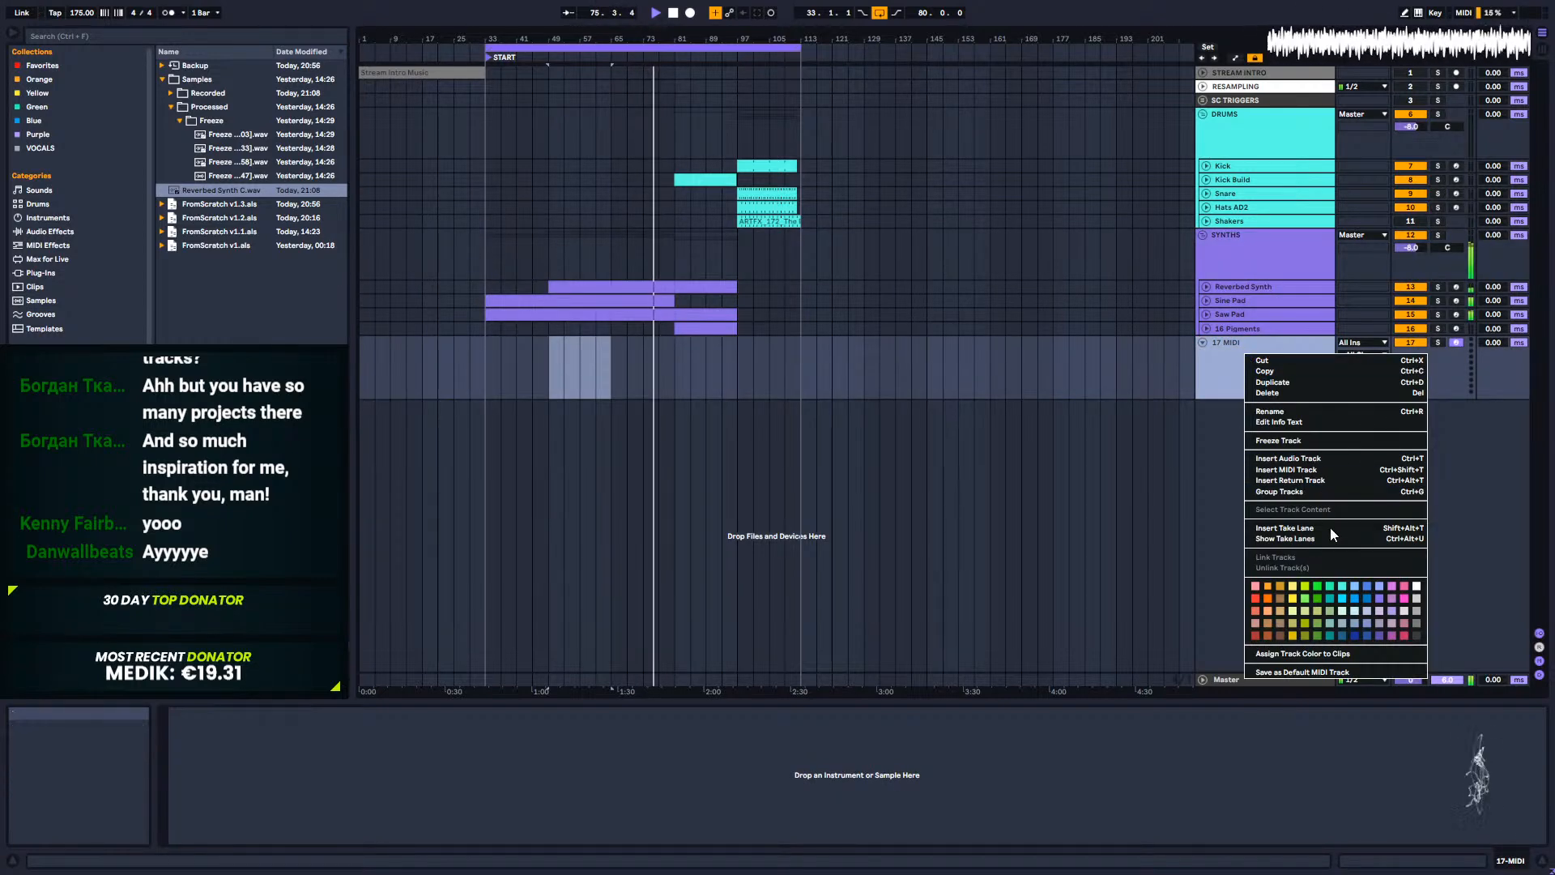
pyautogui.click(1379, 639)
# Step: Group the new MIDI track and name the group BASS
pyautogui.click(1279, 353)
pyautogui.hotkey('ctrl', 'g')
pyautogui.hotkey('ctrl', 'r')
pyautogui.write('B')
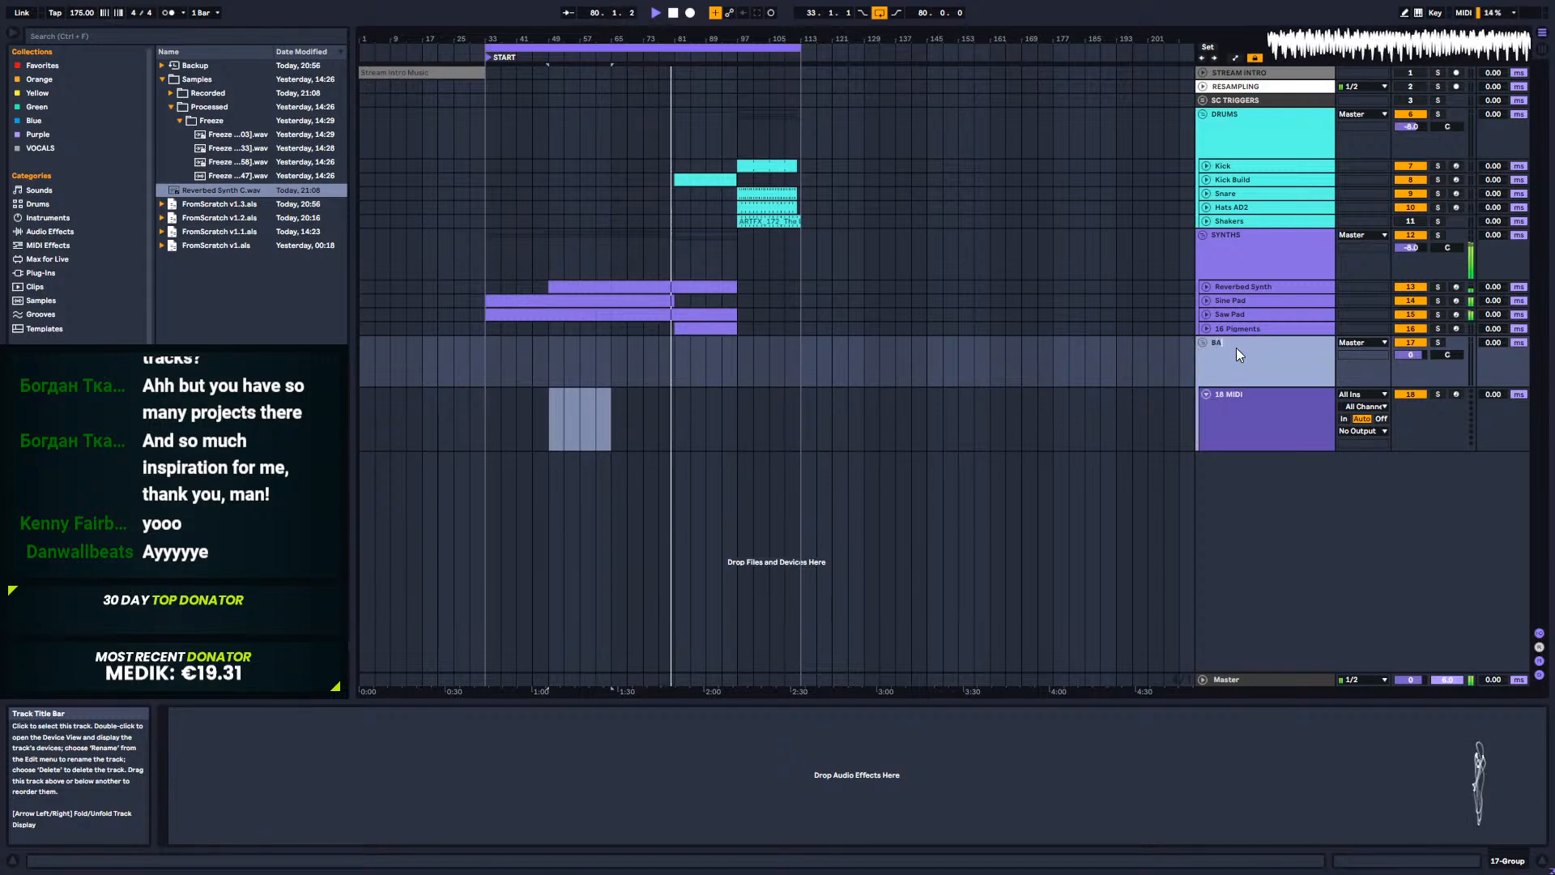
pyautogui.press('Return')
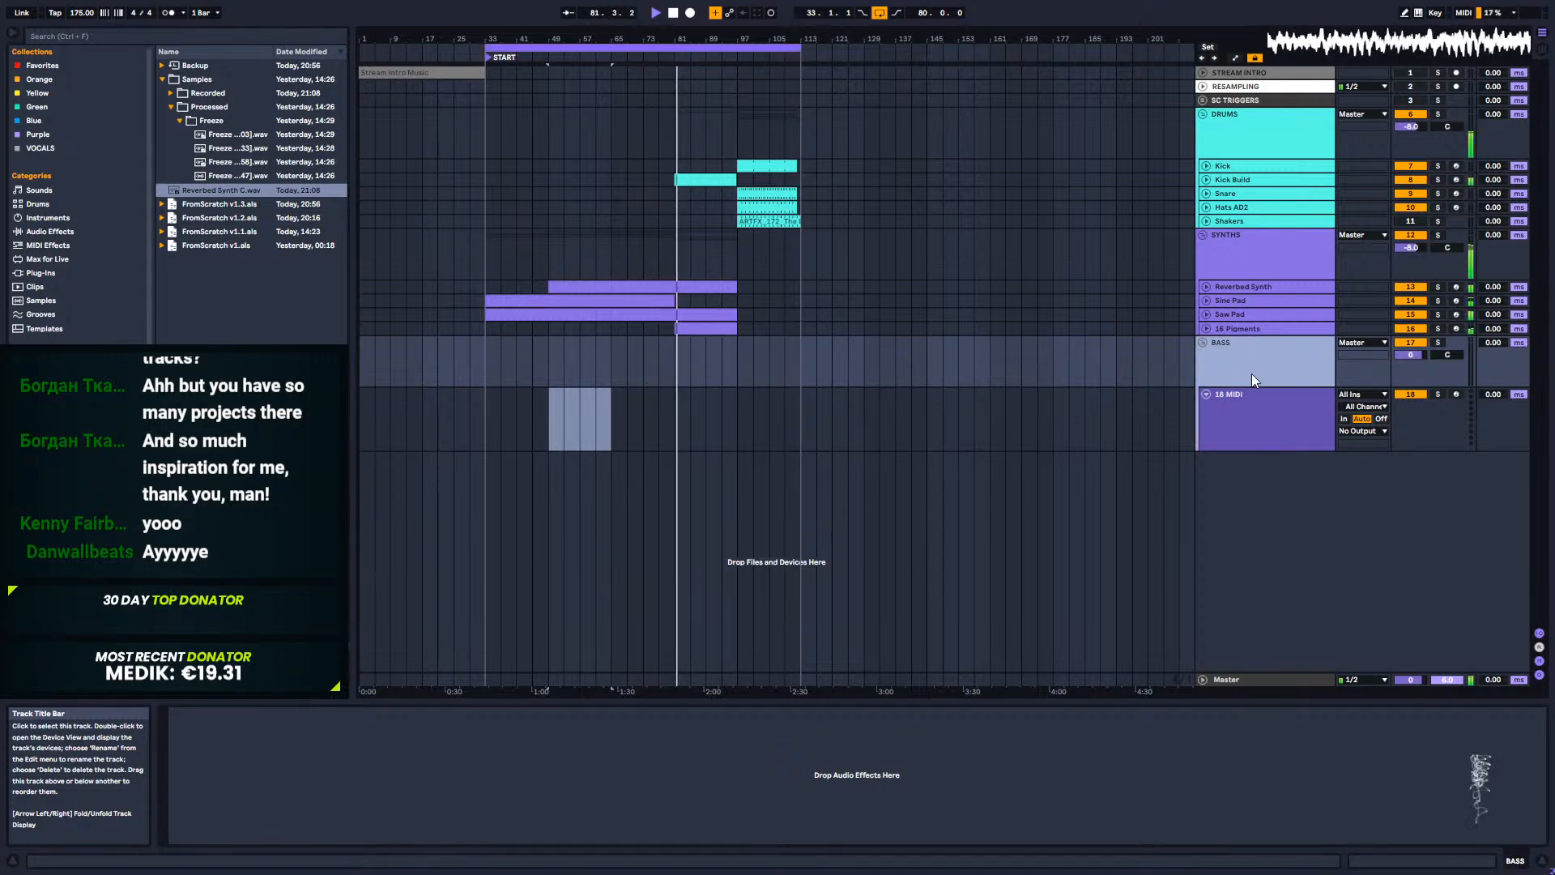
# Step: Set the BASS group's volume to -8 dB and move the group between DRUMS and SYNTHS
pyautogui.click(1415, 356)
pyautogui.write('-8')
pyautogui.press('Return')
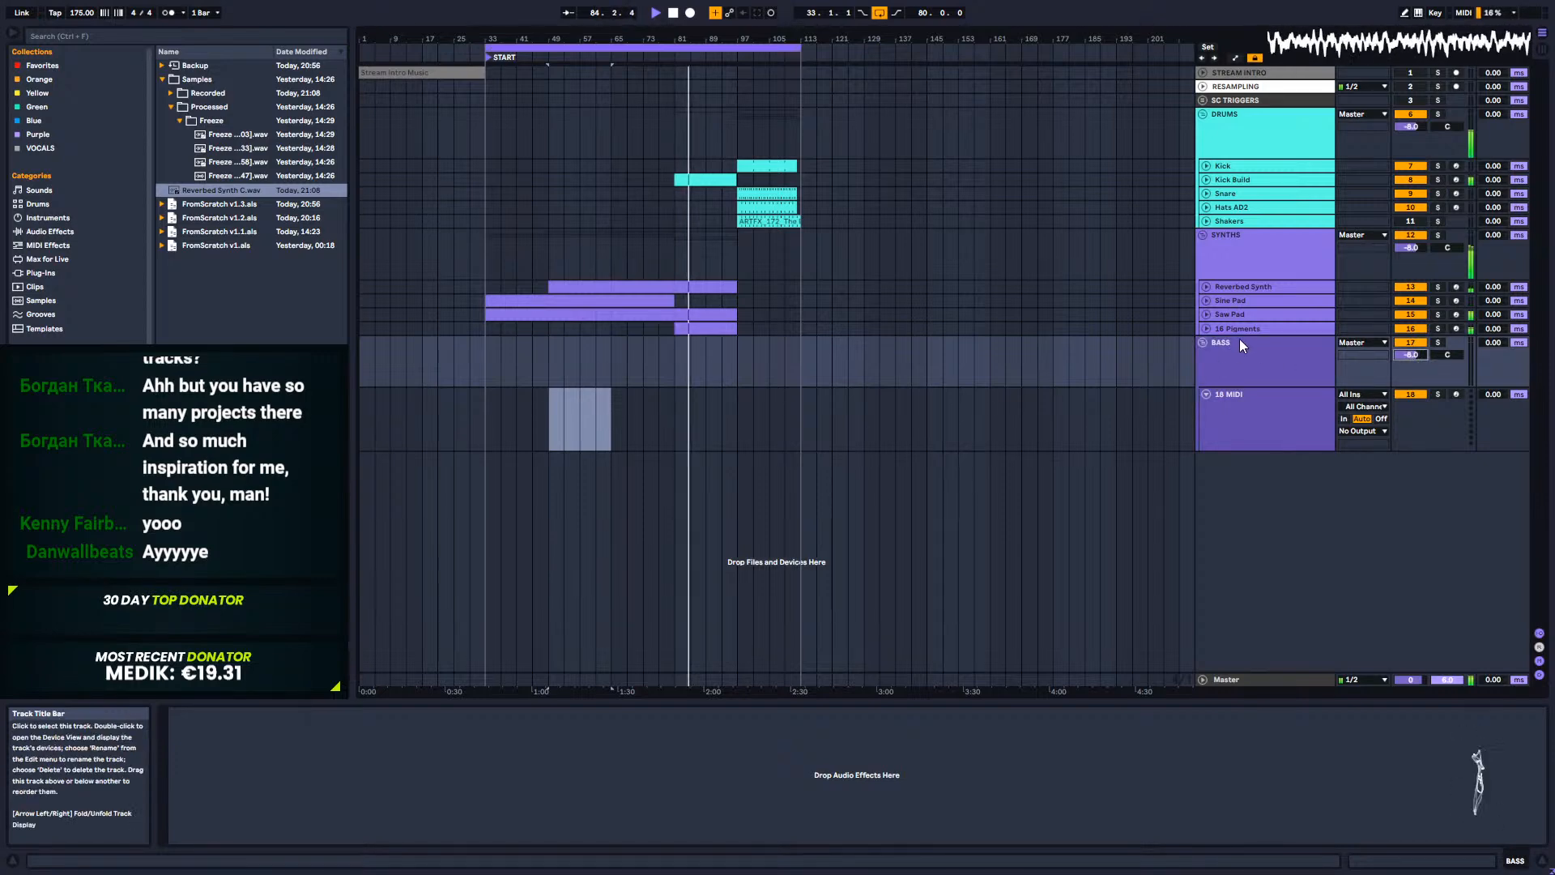
pyautogui.moveTo(1233, 353)
pyautogui.mouseDown()
pyautogui.moveTo(1227, 223)
pyautogui.moveTo(1219, 369)
pyautogui.mouseUp()
pyautogui.click(1247, 306)
pyautogui.click(1283, 242)
# Step: Load the ARTFX-Sidechain Compressor (Live 8) preset onto the BASS group
pyautogui.click(52, 235)
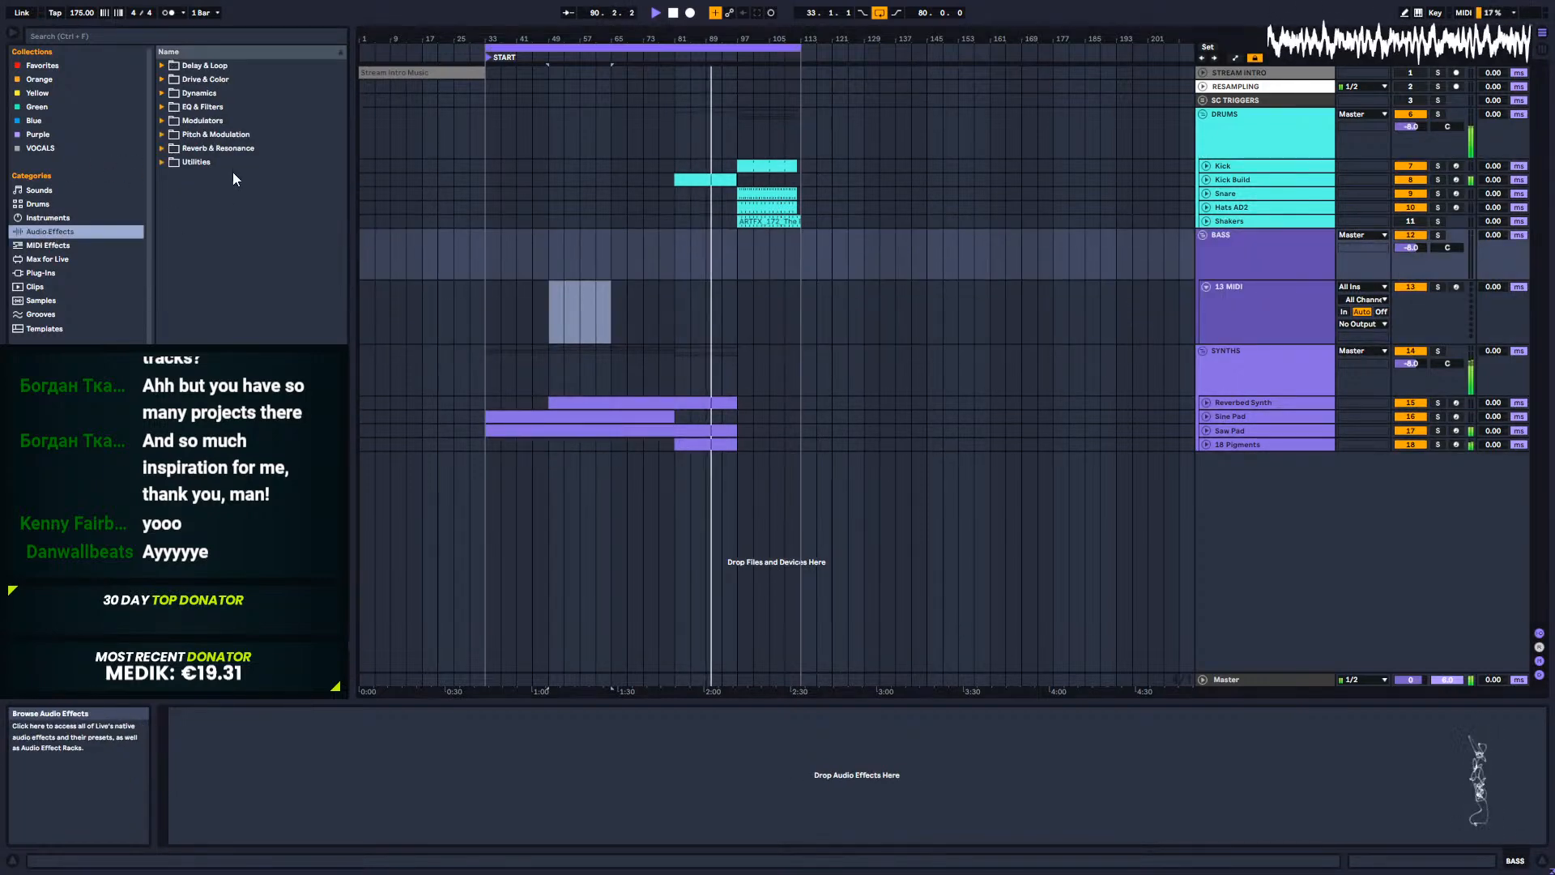
pyautogui.click(164, 93)
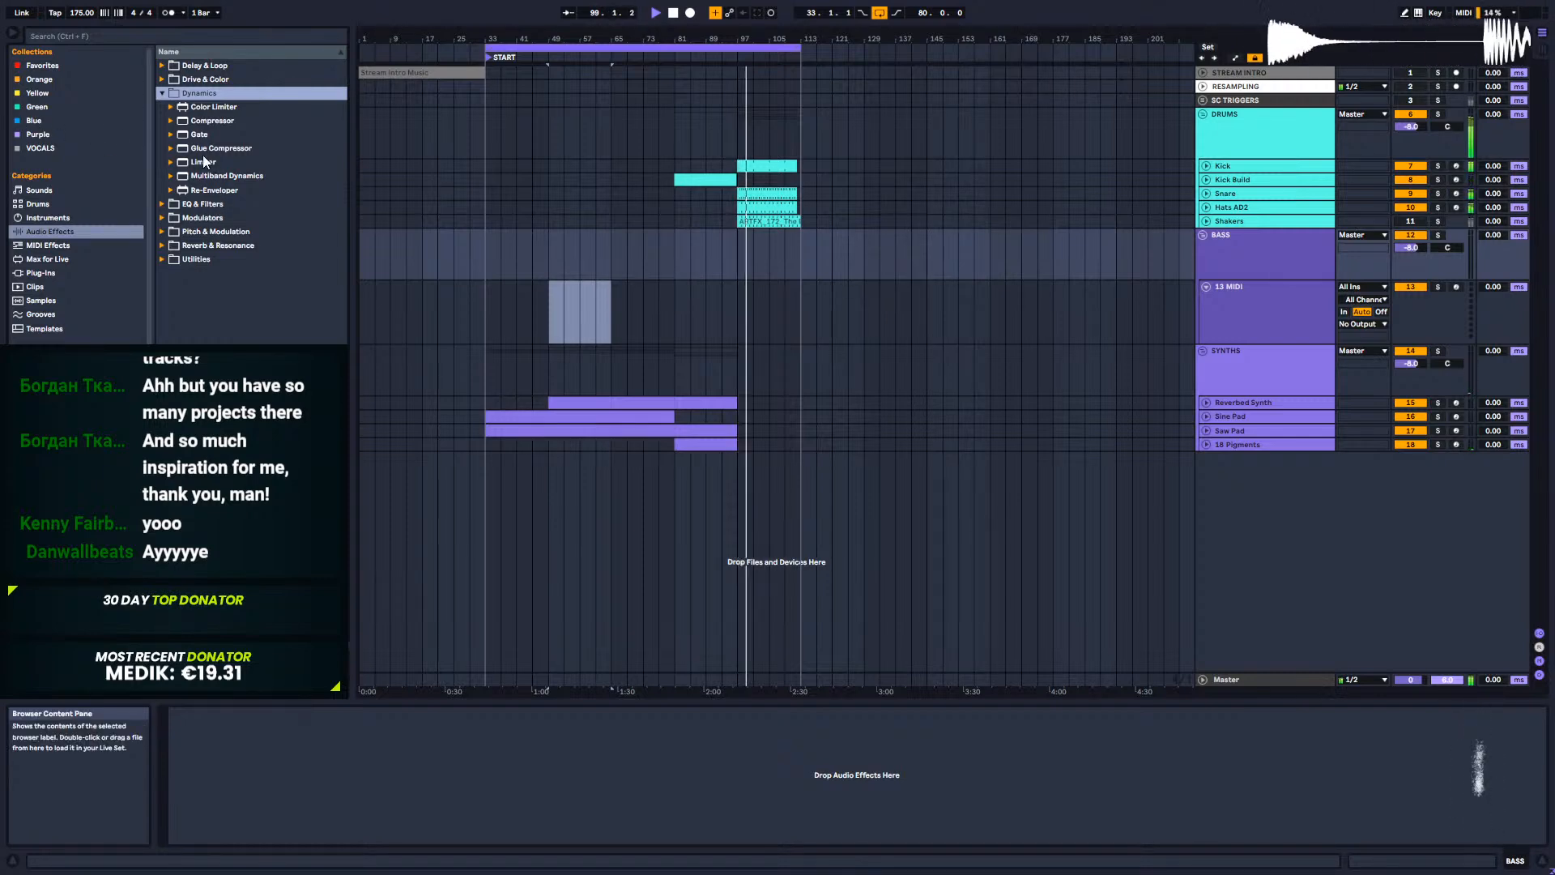
pyautogui.click(167, 123)
pyautogui.click(275, 162)
pyautogui.moveTo(1352, 318); pyautogui.dragTo(1257, 240)
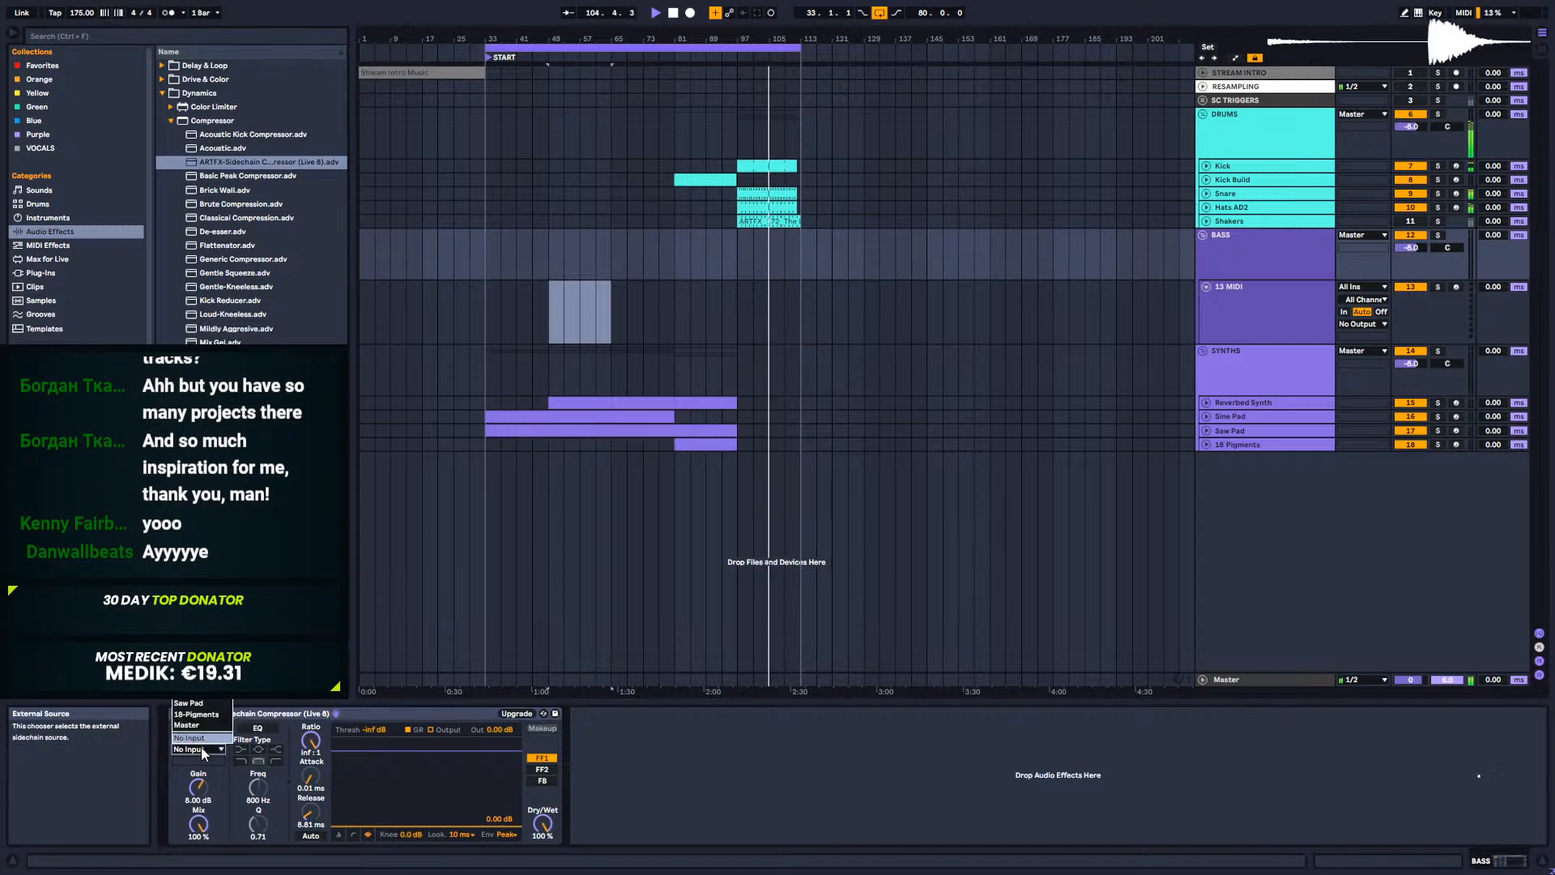
# Step: Set the BASS compressor's sidechain source to SC KICK with a gain of 12 dB
pyautogui.click(306, 714)
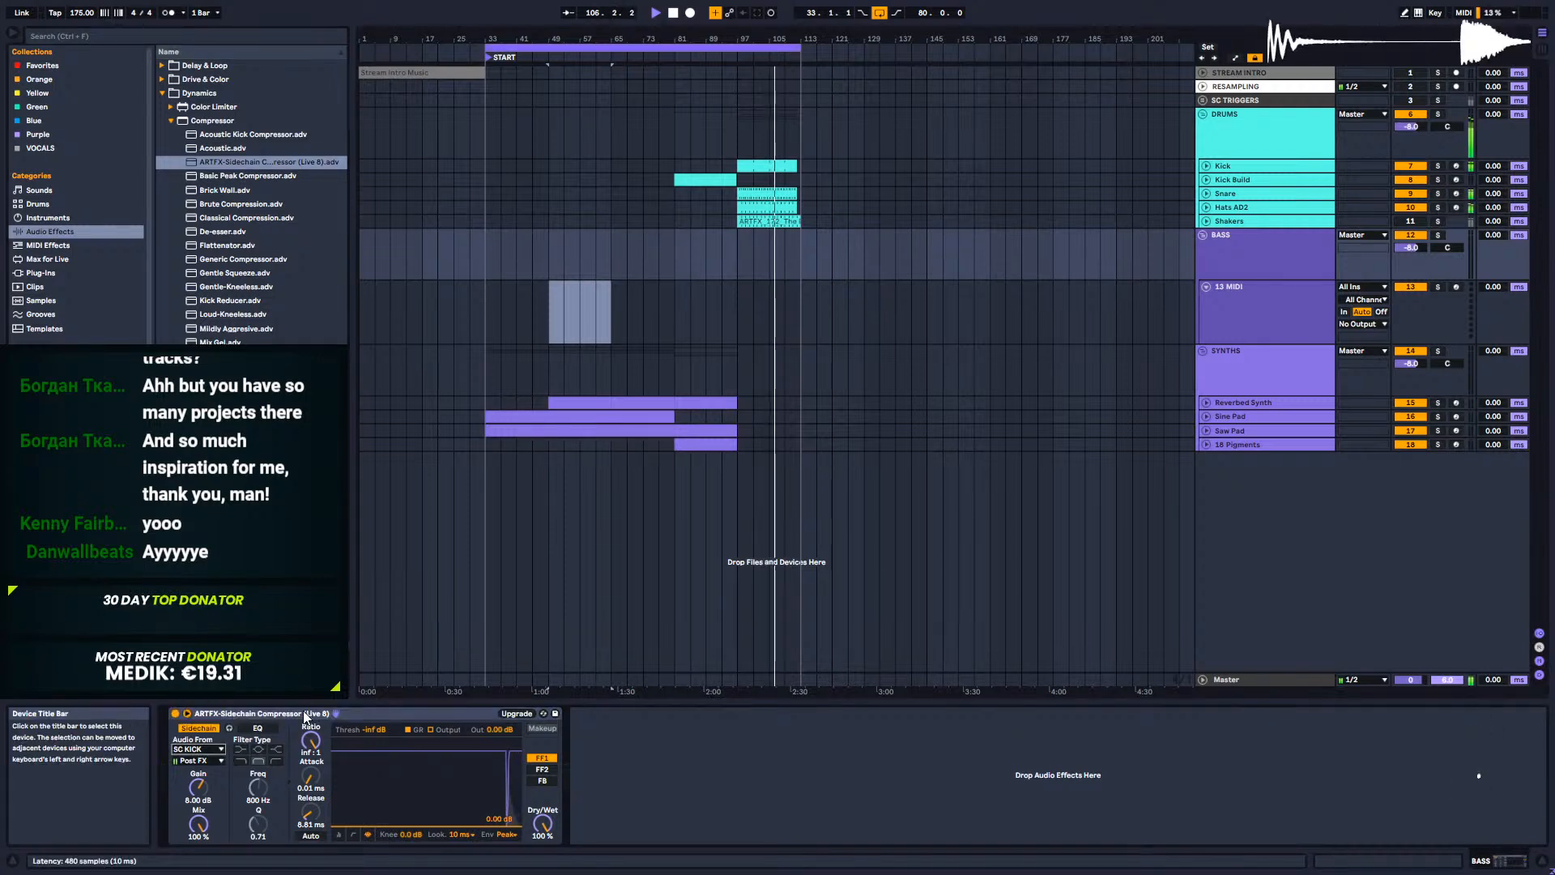
pyautogui.click(203, 789)
pyautogui.moveTo(205, 792); pyautogui.dragTo(205, 775)
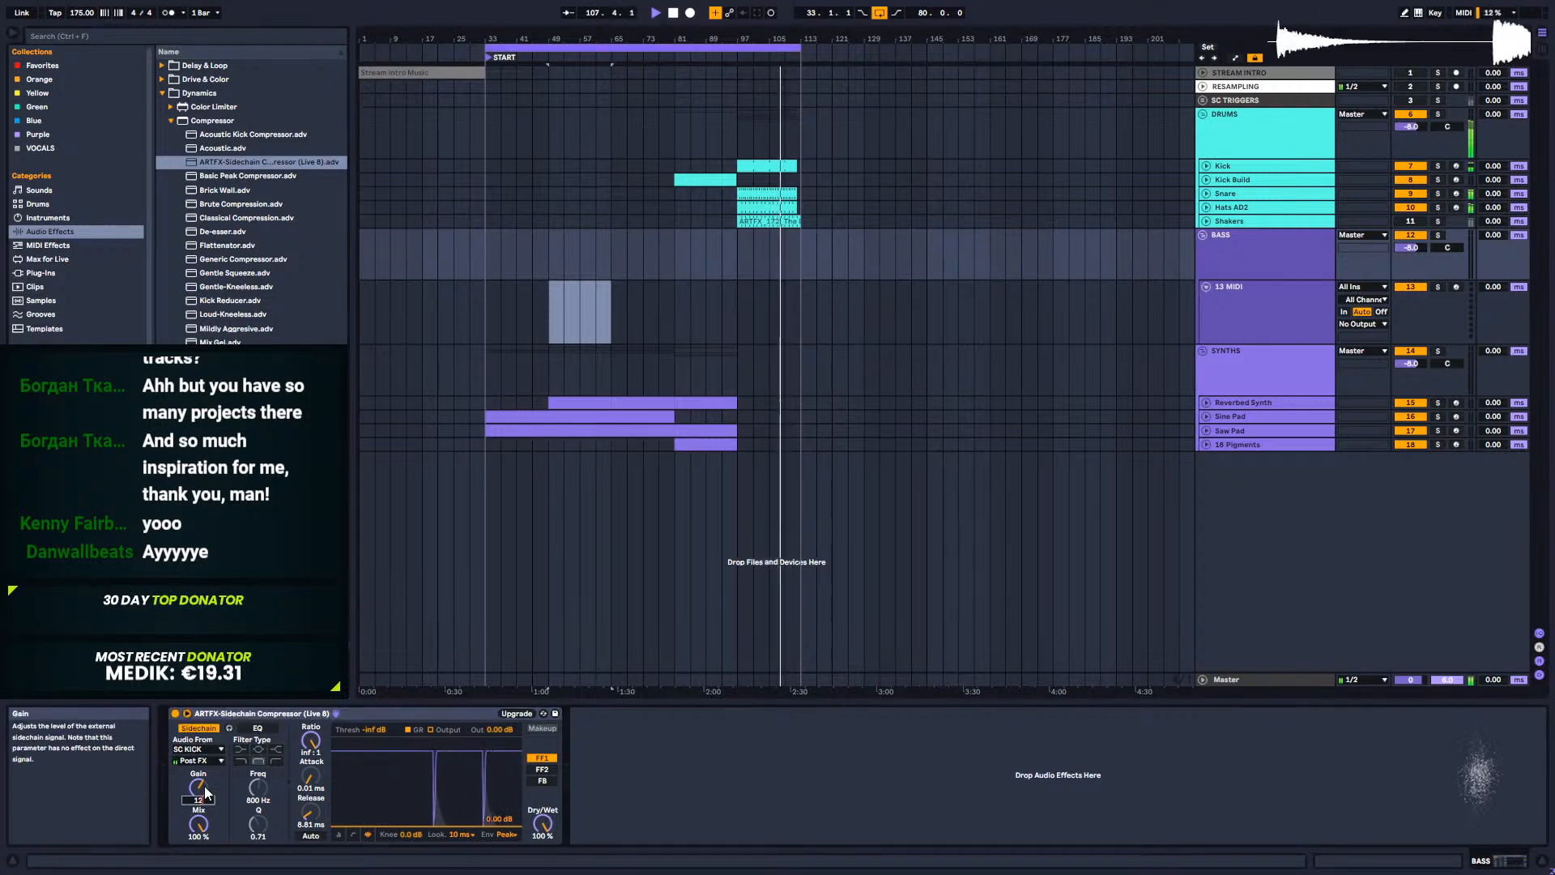
# Step: Duplicate the sidechain compressor and set the copy's sidechain source to SC SNARE
pyautogui.click(396, 717)
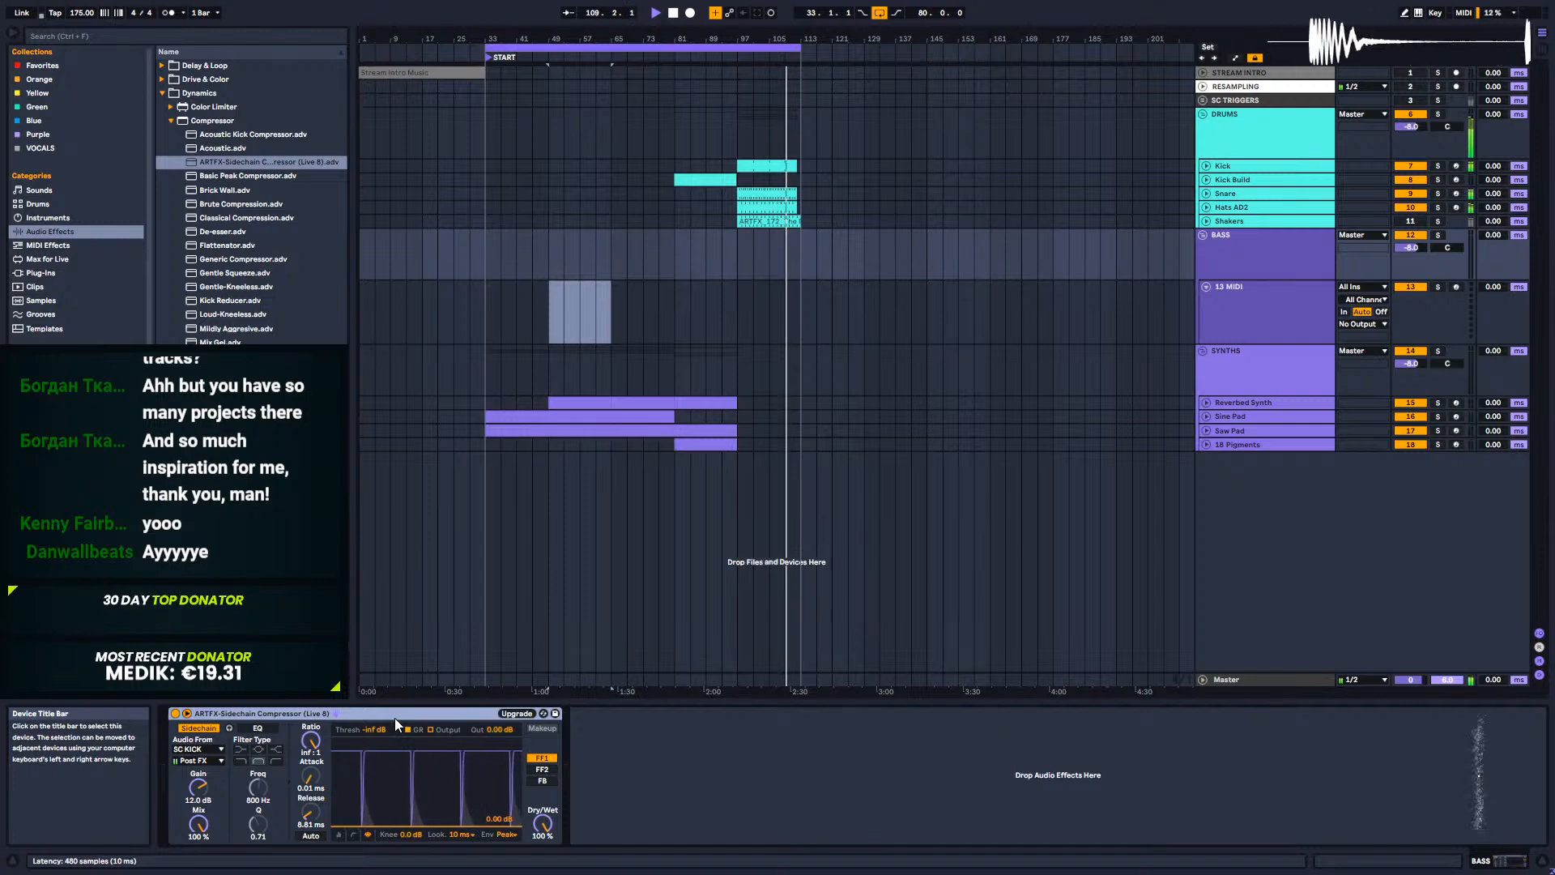
pyautogui.hotkey('ctrl', 'd')
pyautogui.click(599, 749)
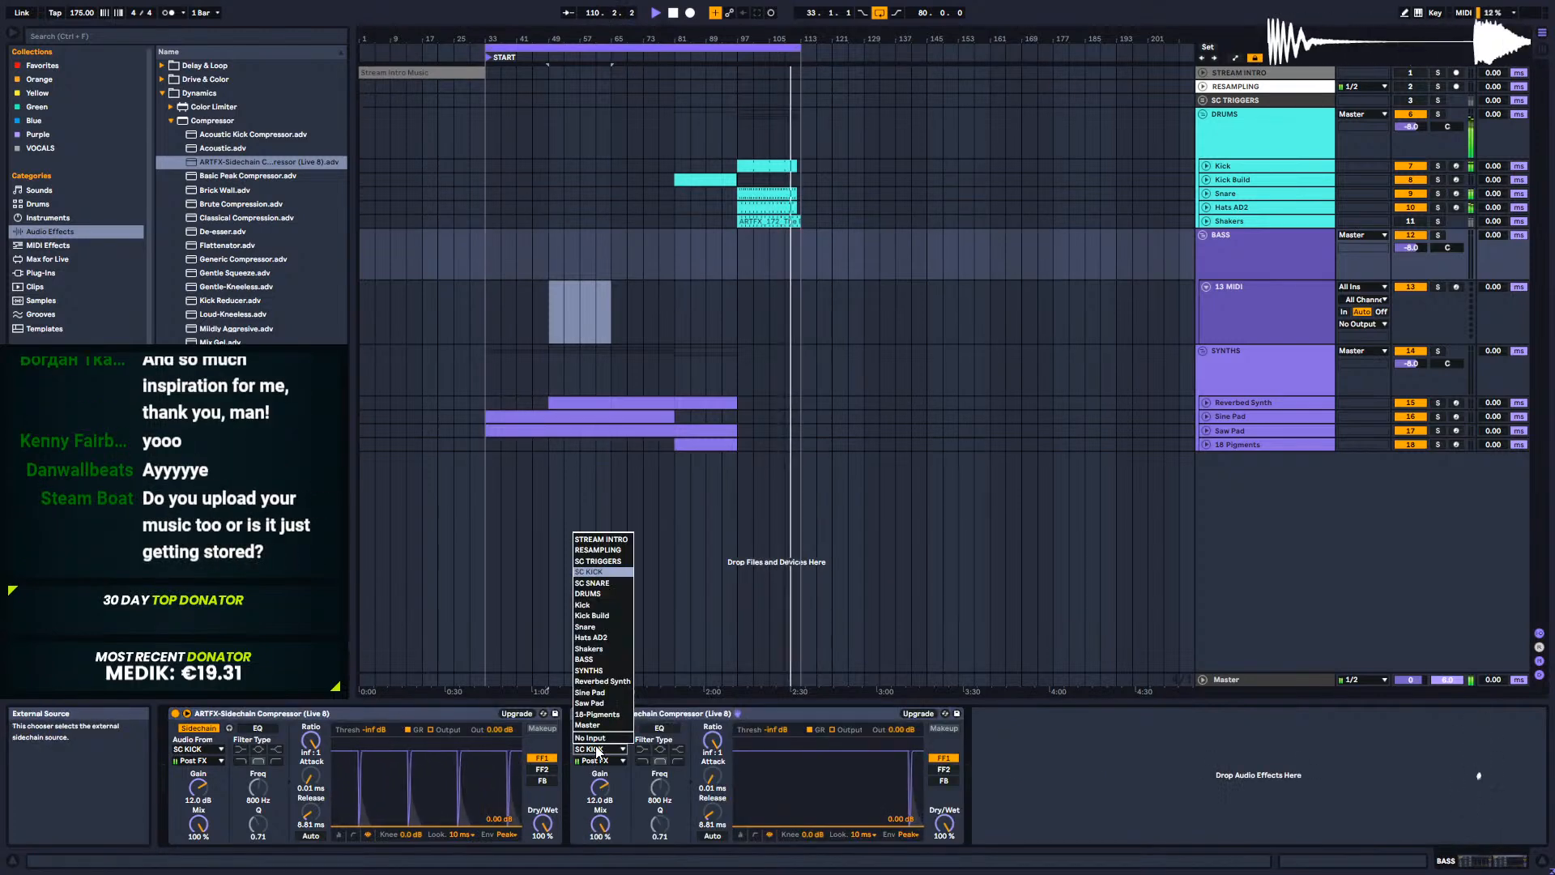
pyautogui.click(591, 580)
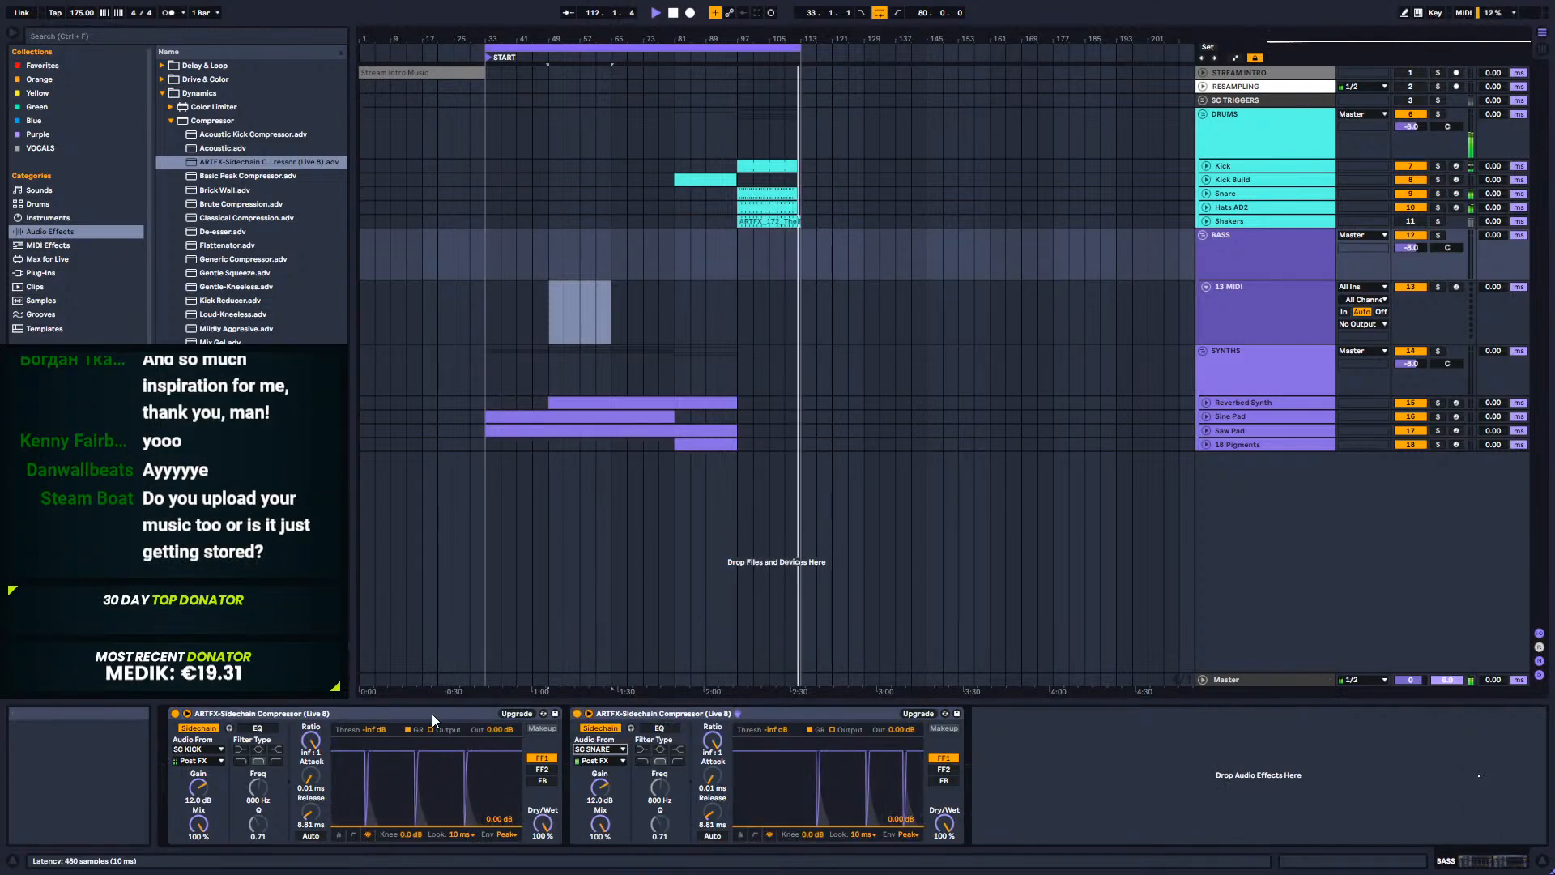
# Step: Group both sidechain compressors into an audio effect rack, name it SIDECHAIN and hide its chain list
pyautogui.hotkey('ctrl', 'g')
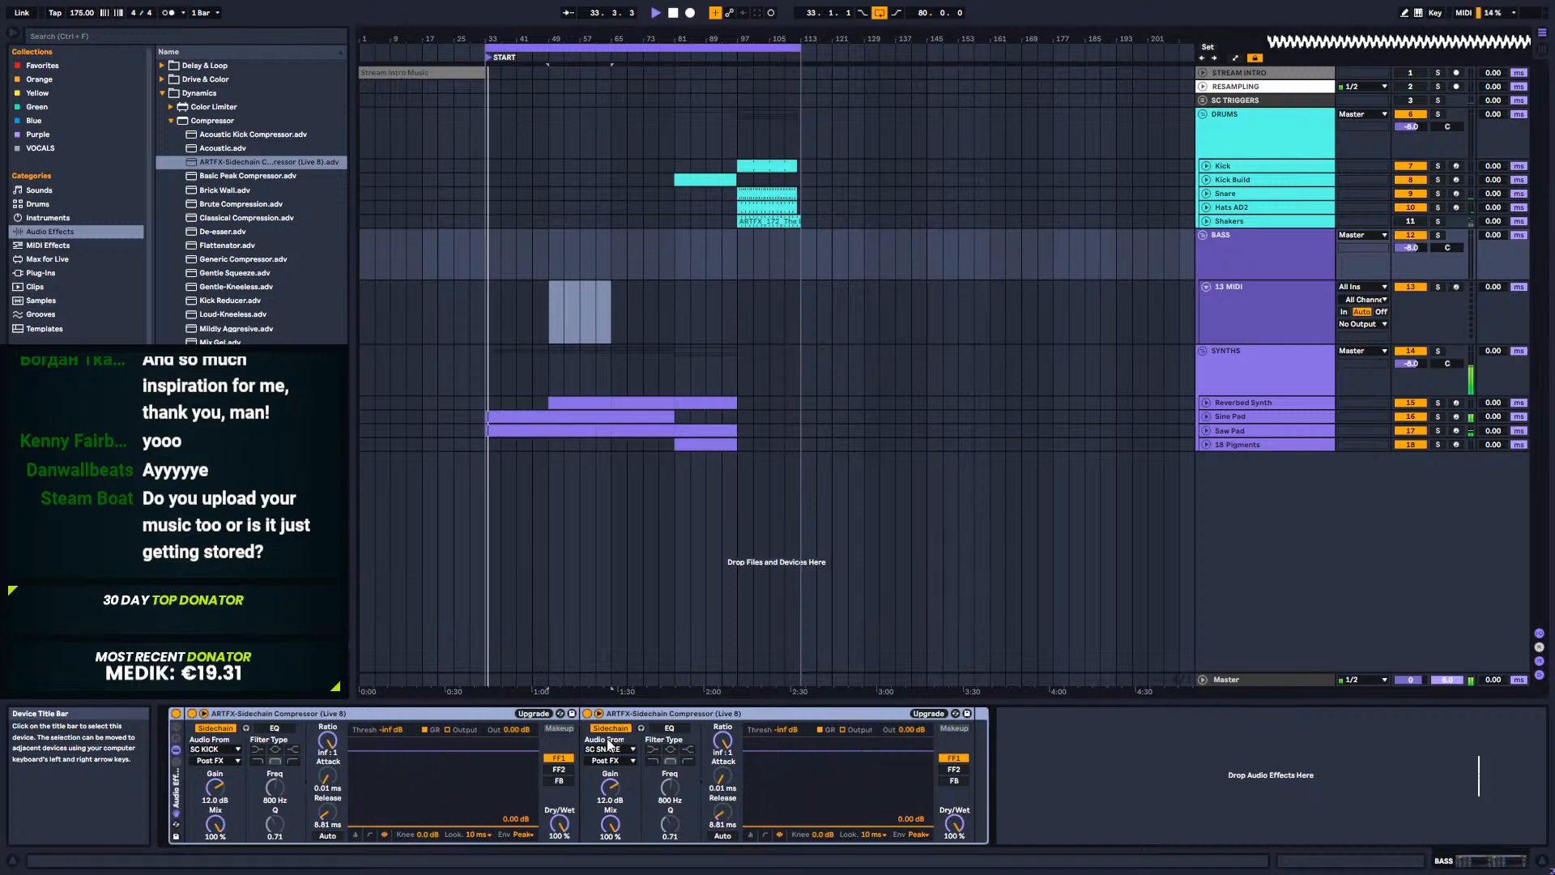
pyautogui.click(175, 764)
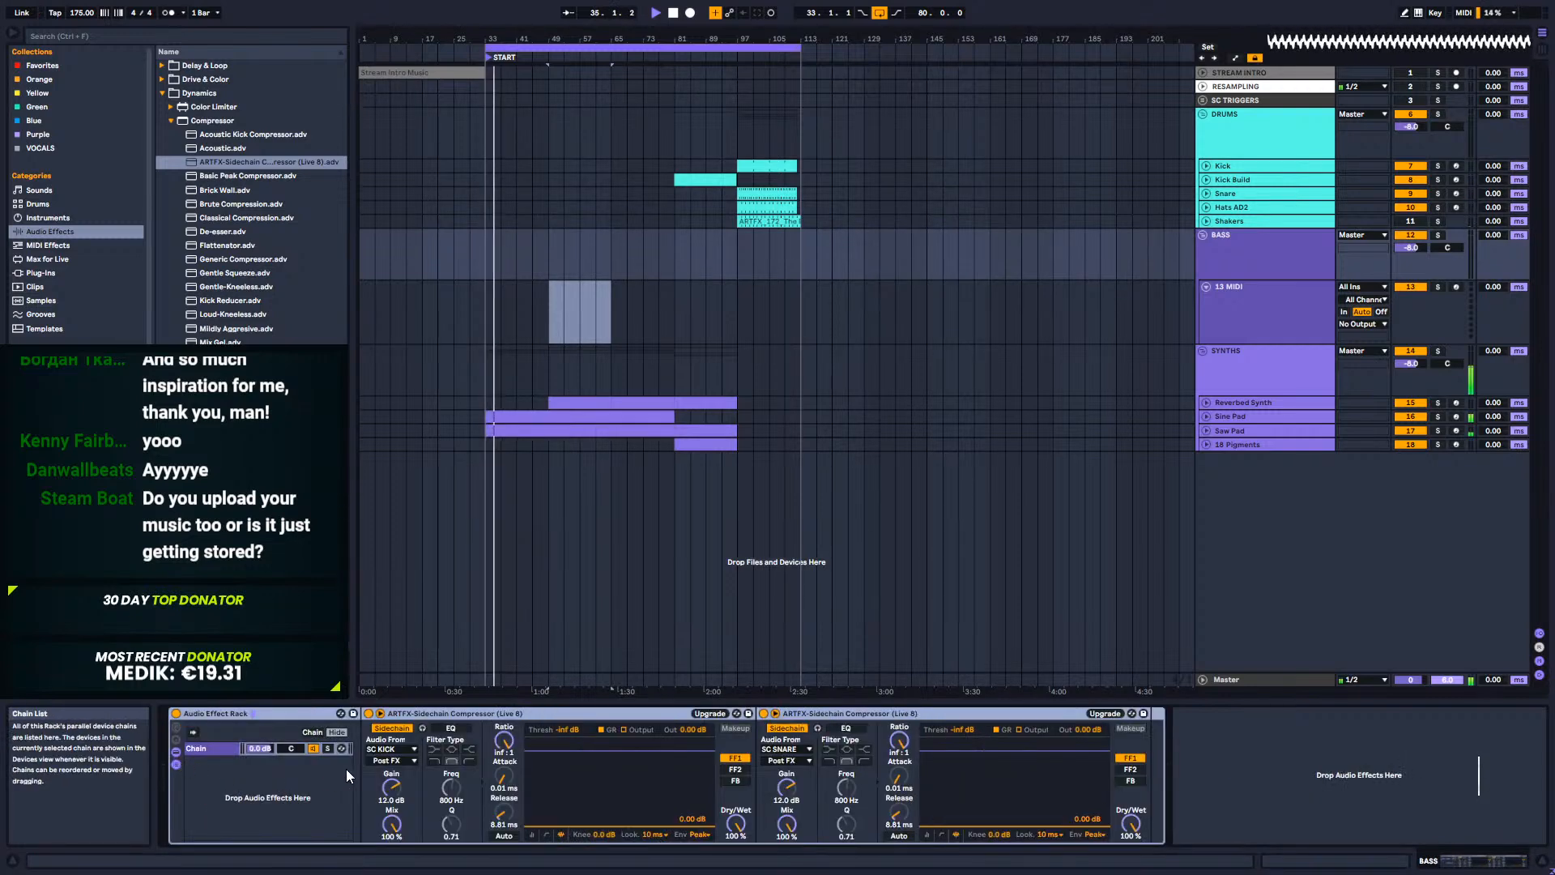
pyautogui.click(177, 764)
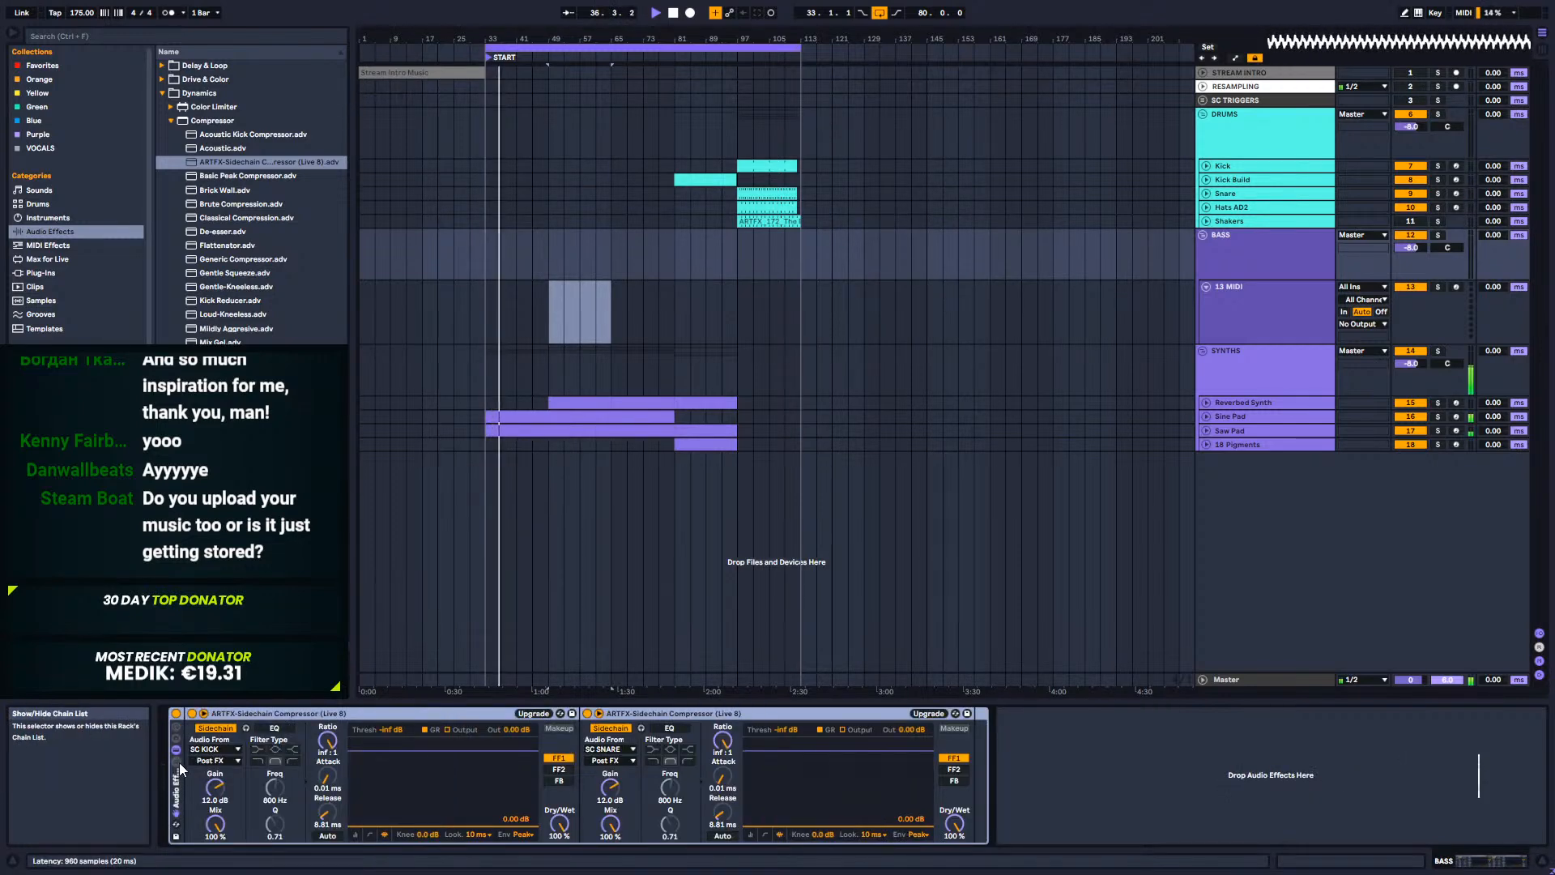
pyautogui.click(176, 761)
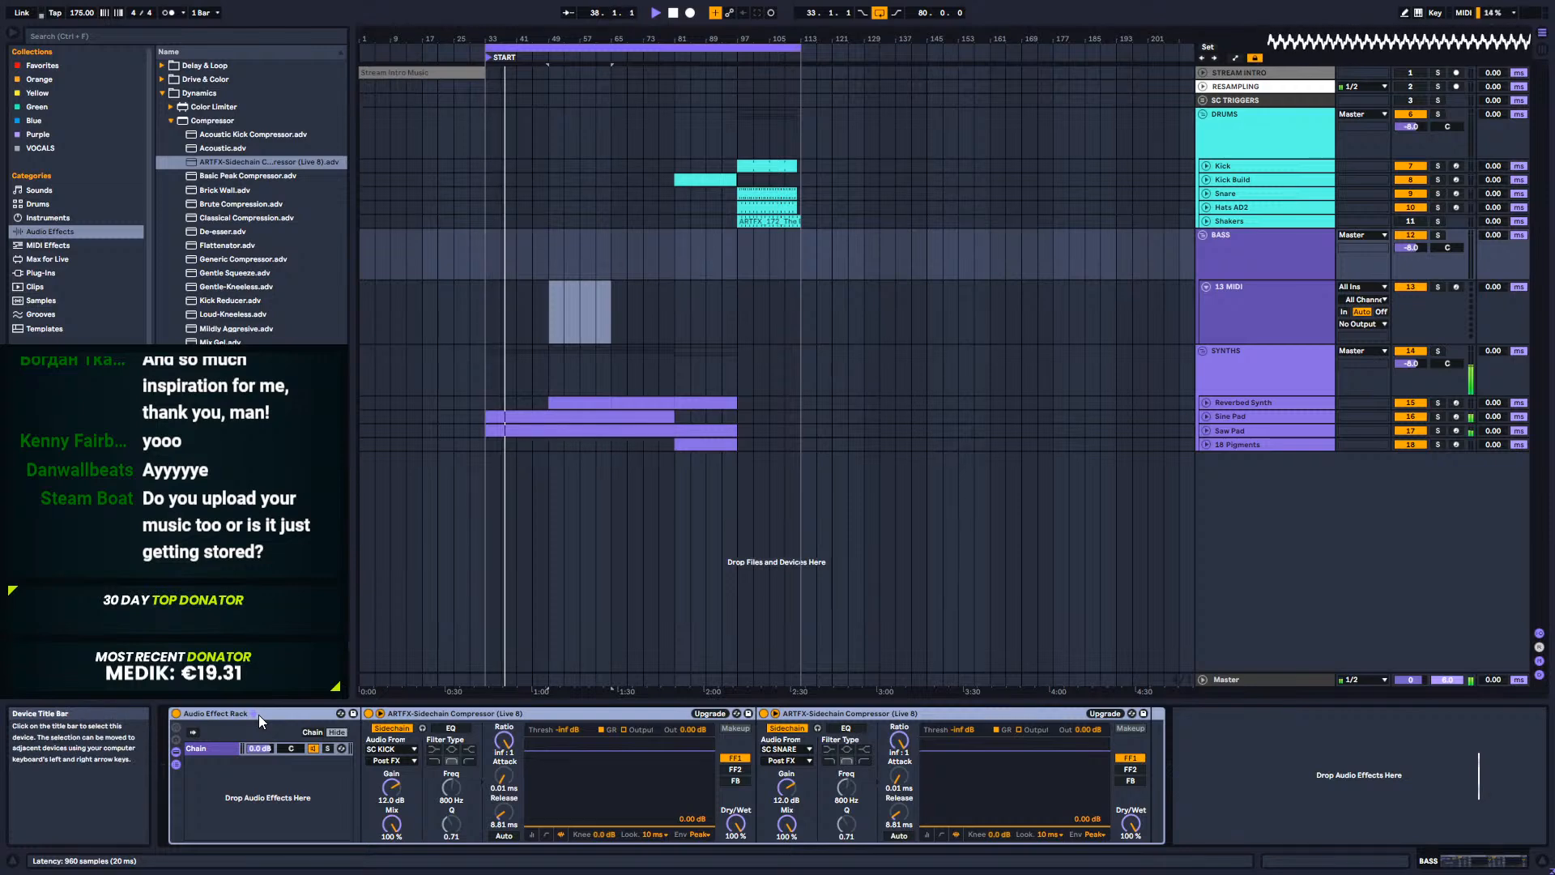
pyautogui.write('SIDE')
pyautogui.press('Return')
pyautogui.write('CHAIN')
pyautogui.press('Return')
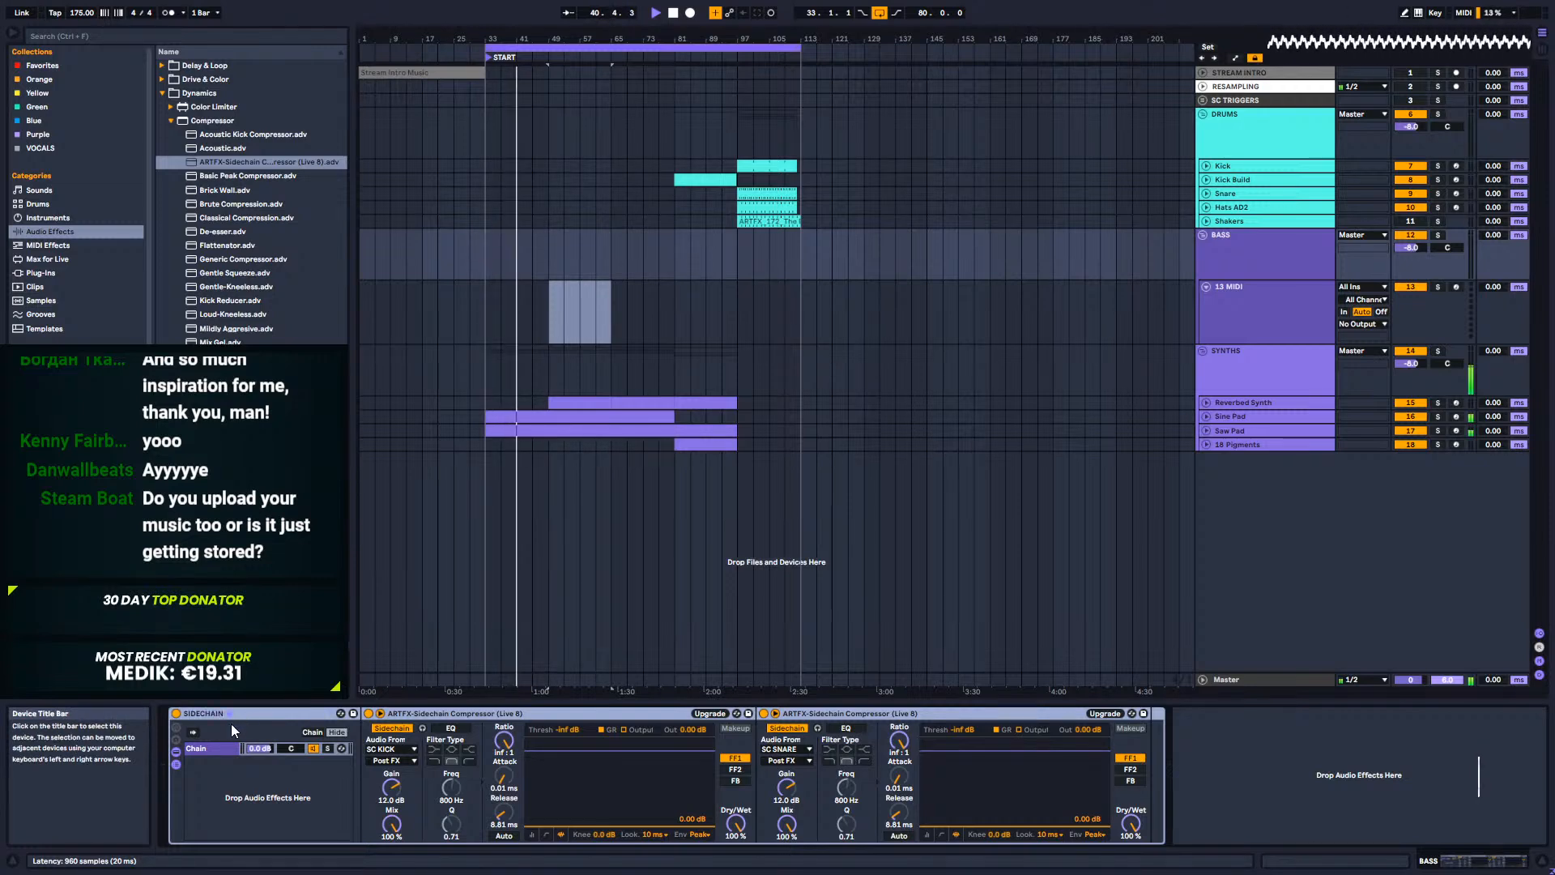
pyautogui.click(176, 765)
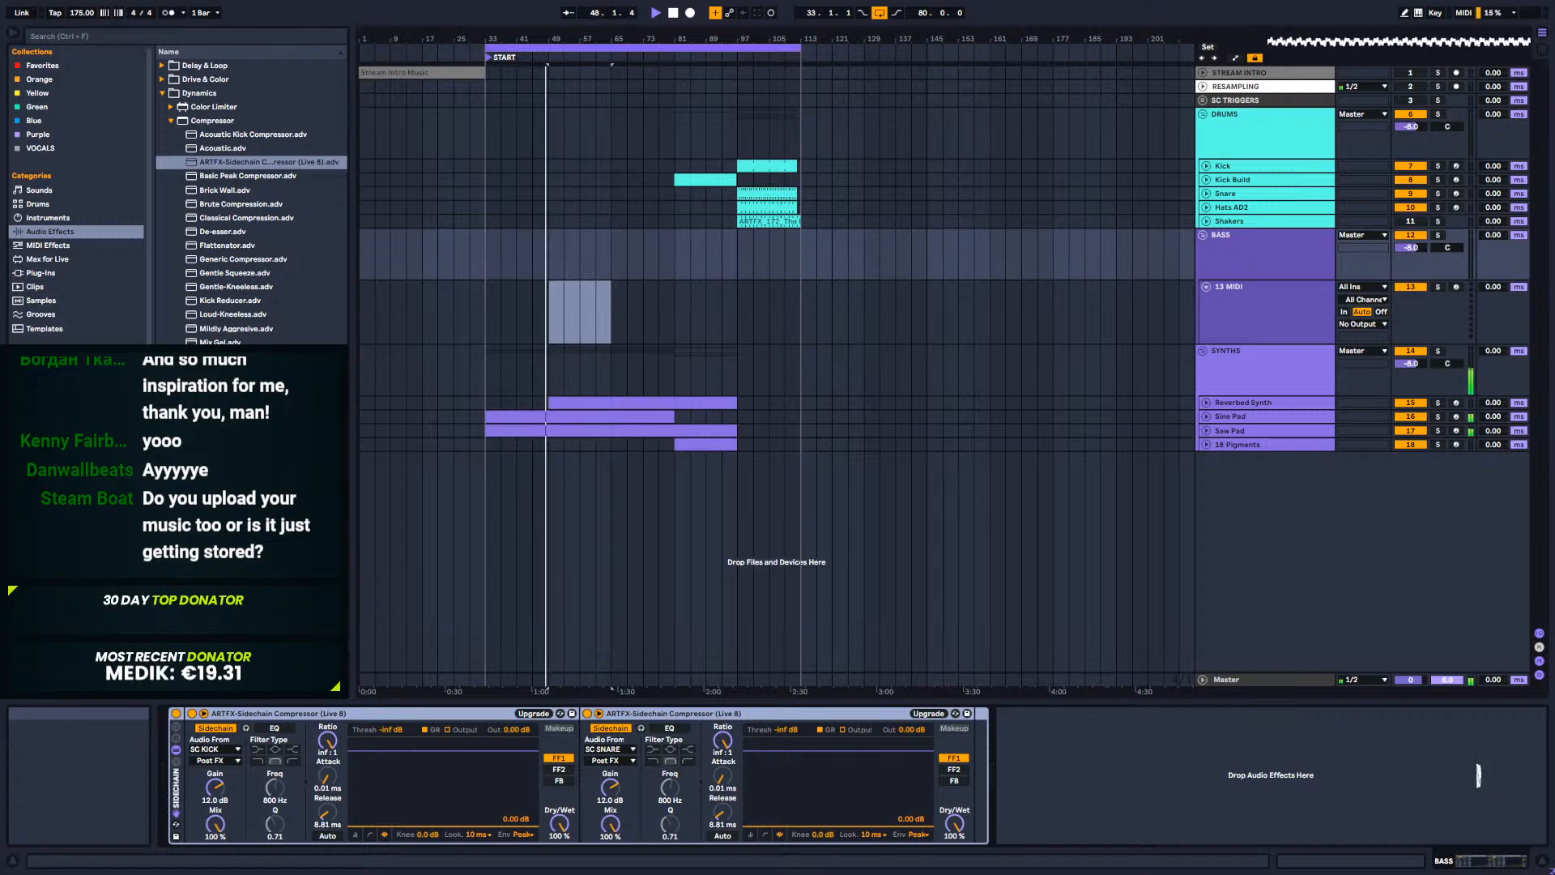
# Step: Load the Serum_x64 plug-in onto the MIDI track in the BASS group
pyautogui.click(1236, 250)
pyautogui.click(1252, 347)
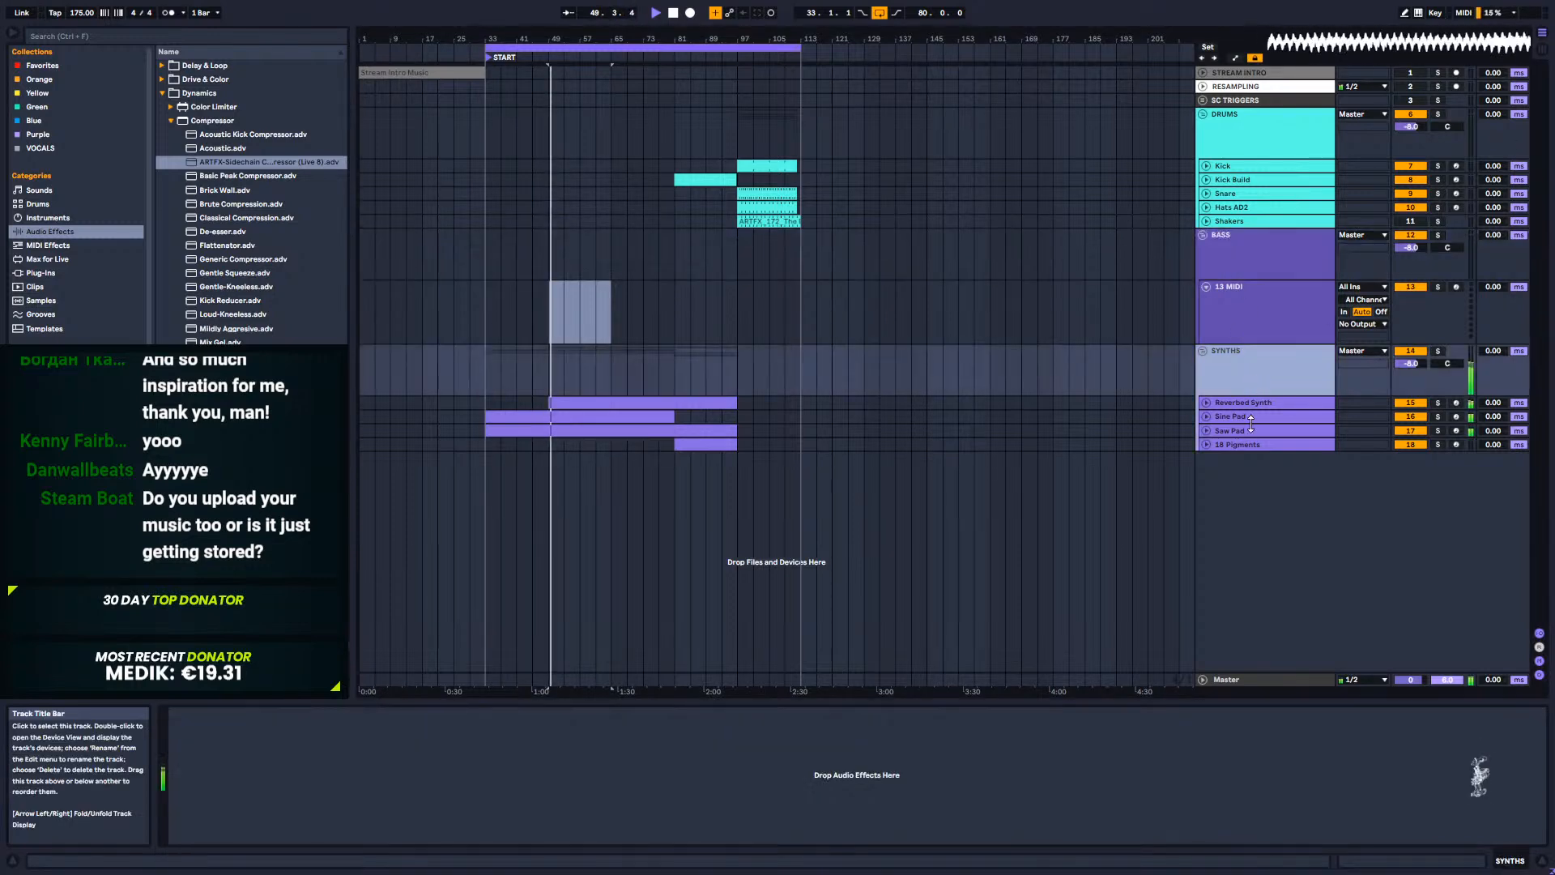
pyautogui.click(1251, 329)
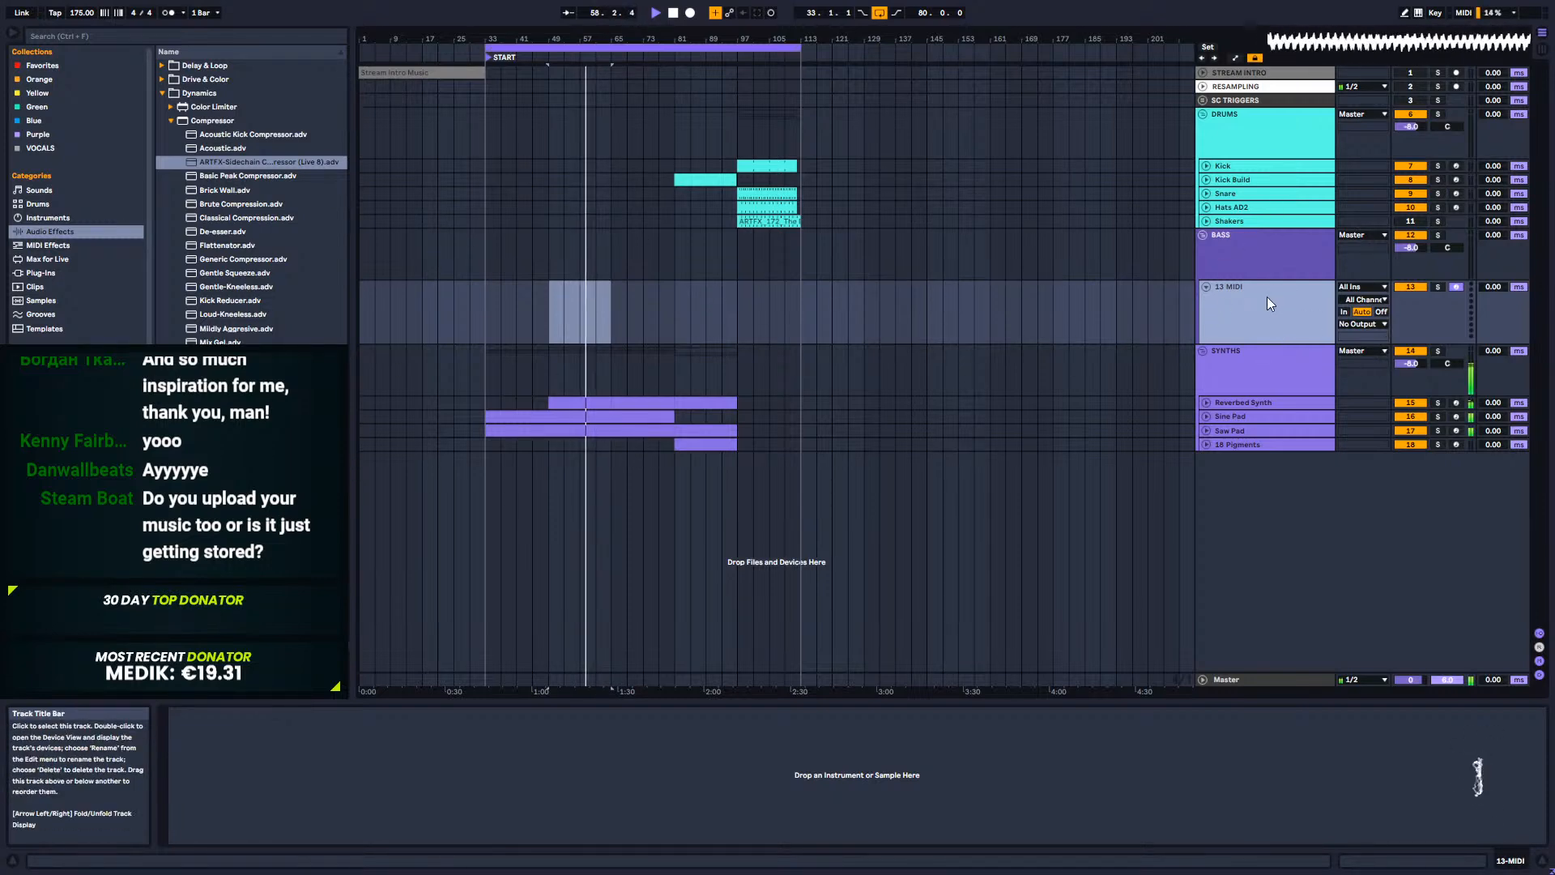
pyautogui.click(45, 273)
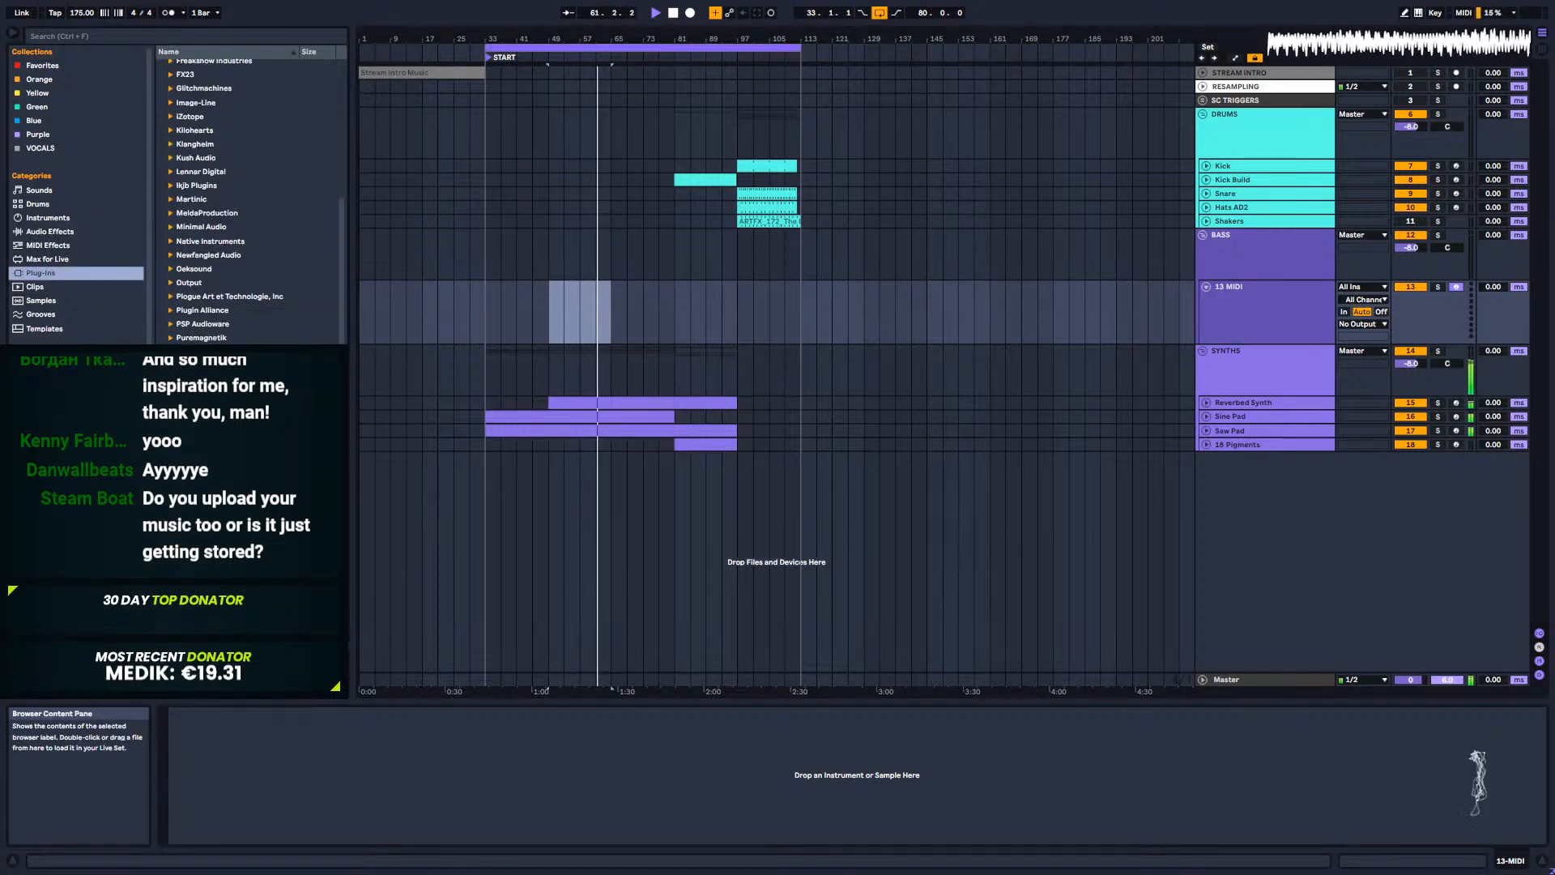
pyautogui.scroll(-2, 226, 203)
pyautogui.moveTo(211, 518); pyautogui.dragTo(771, 310)
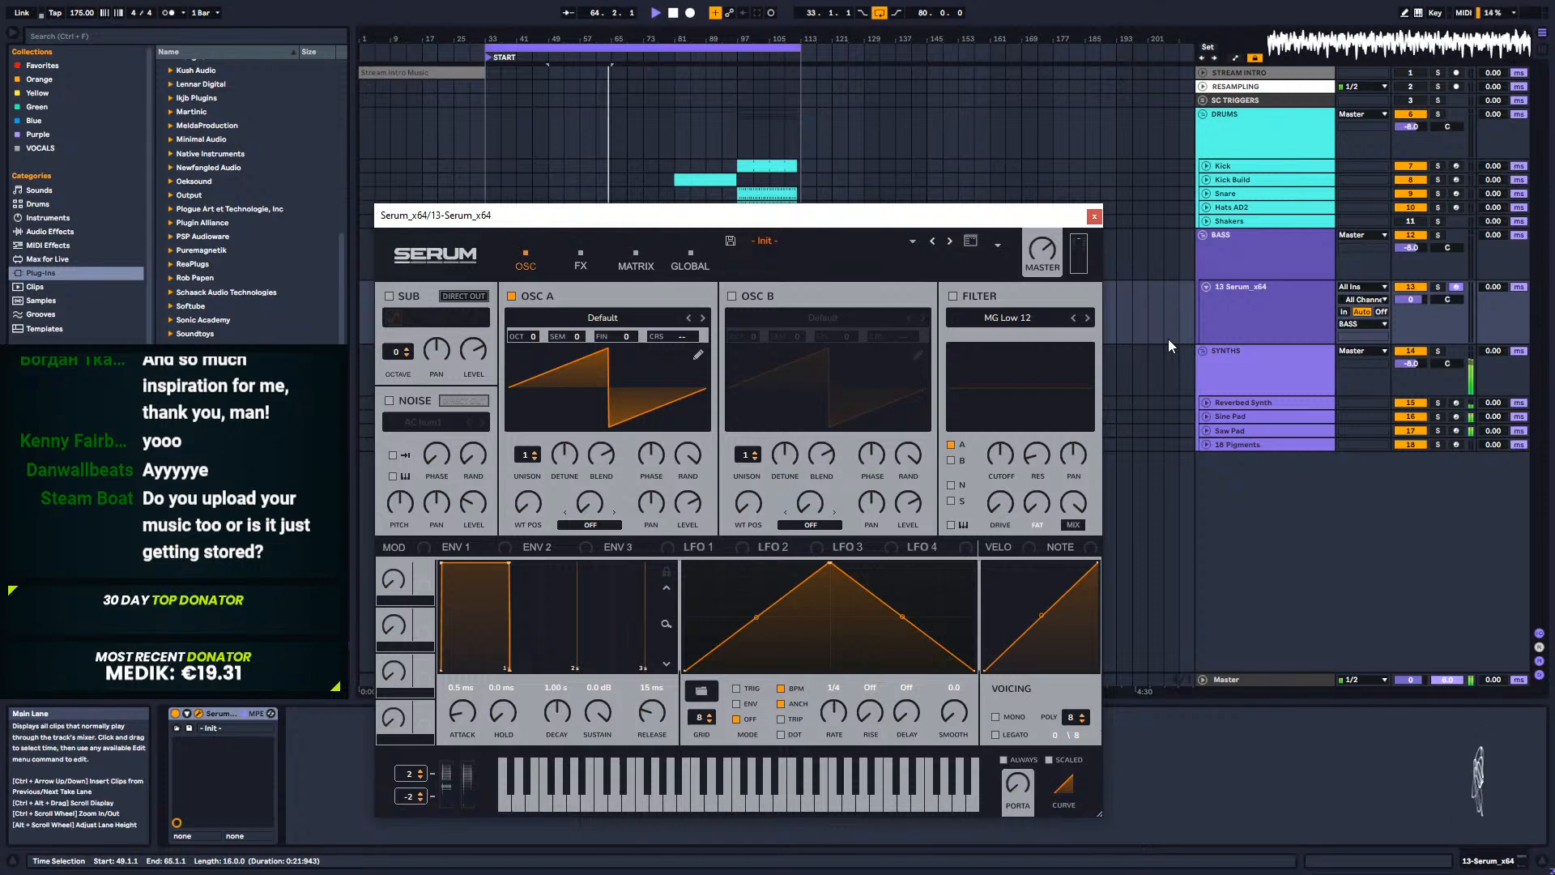
# Step: Close the Serum plug-in window and select the Serum track in the BASS group
pyautogui.moveTo(879, 226); pyautogui.dragTo(1268, 225)
pyautogui.click(1483, 213)
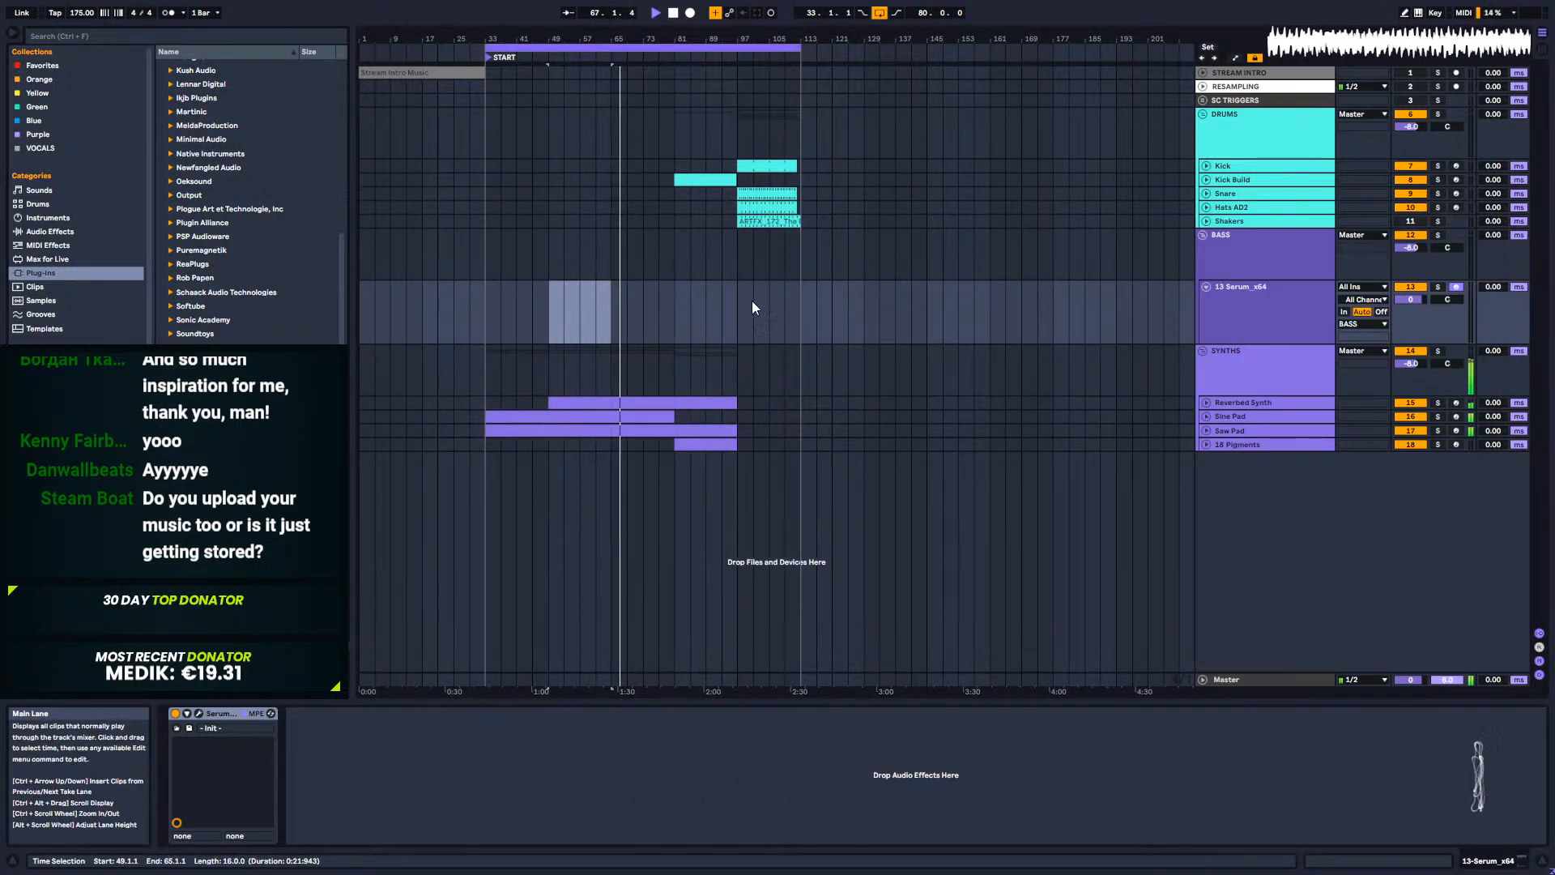
pyautogui.click(1236, 303)
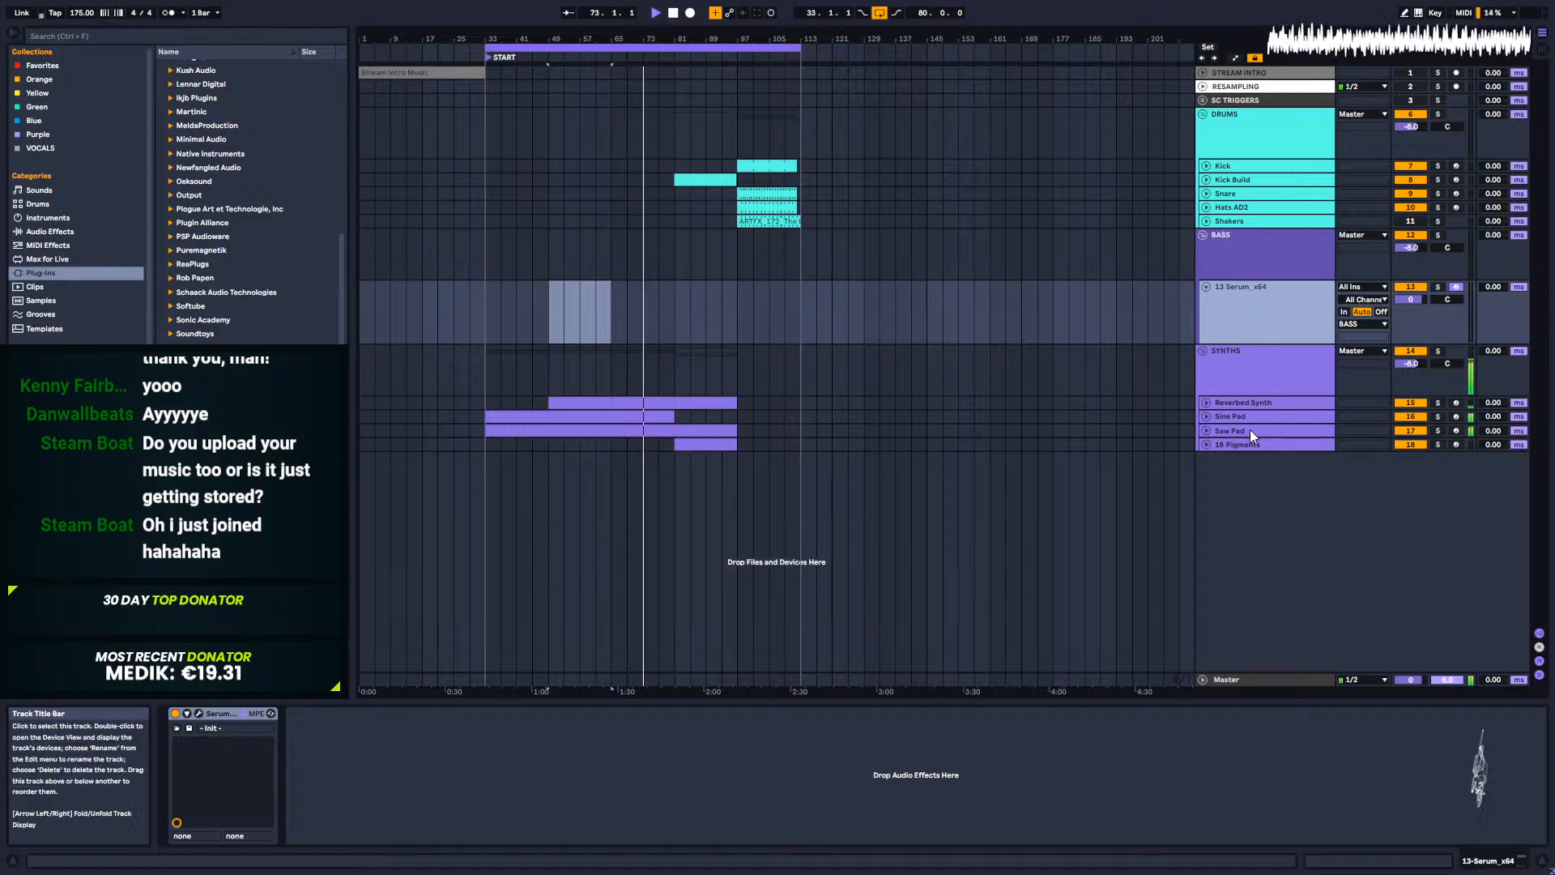
# Step: Add an EQ Eight from the EQ & Filters audio effects to the Pigments track
pyautogui.click(1237, 447)
pyautogui.click(42, 232)
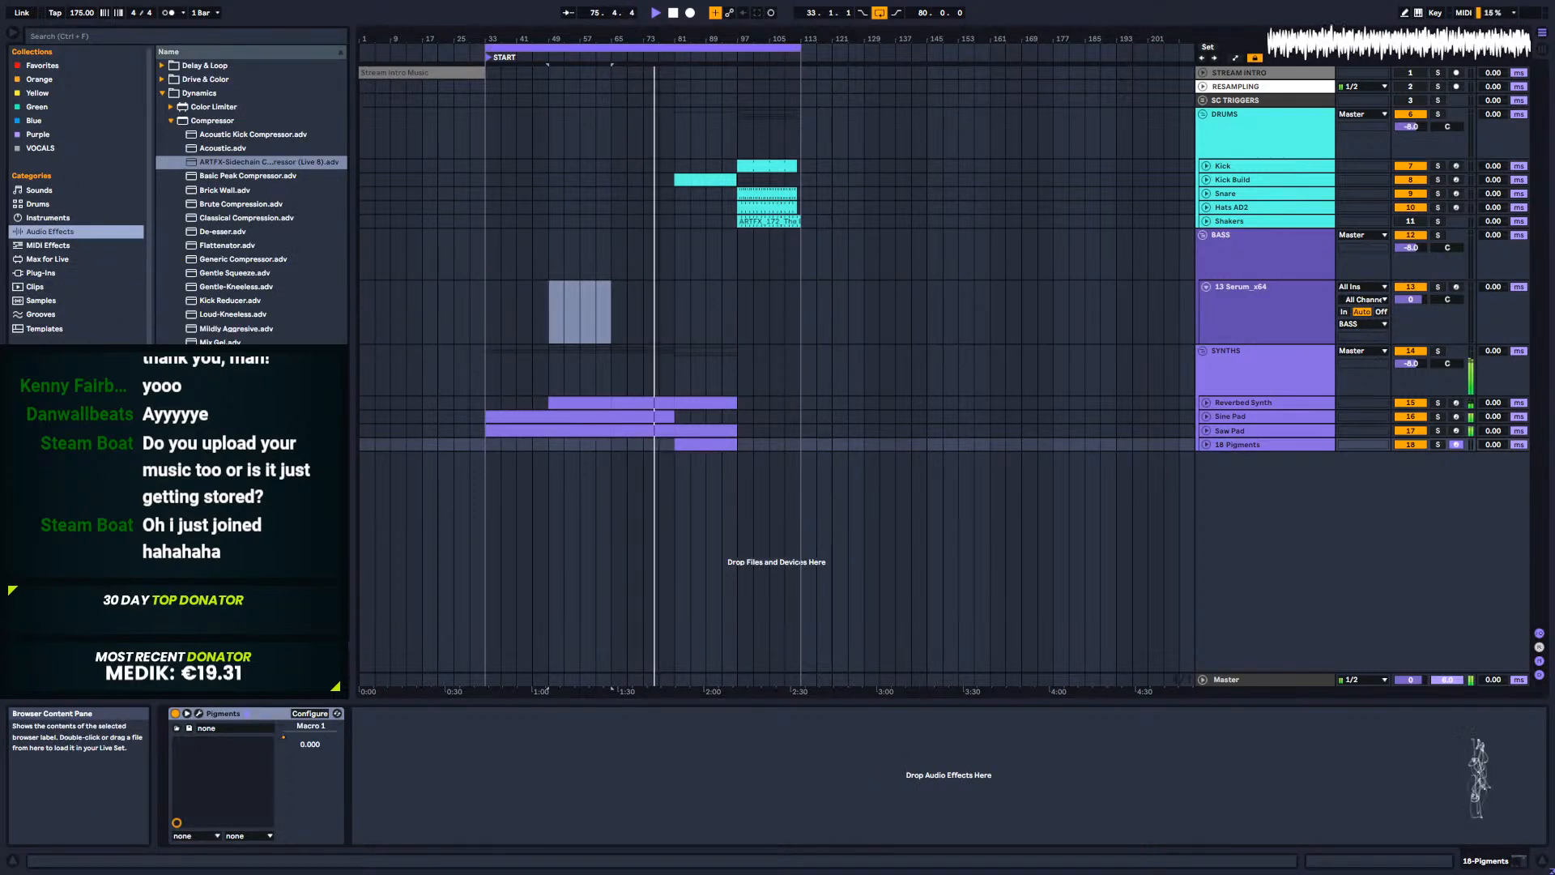
pyautogui.click(162, 93)
pyautogui.click(162, 107)
pyautogui.moveTo(202, 148); pyautogui.dragTo(491, 775)
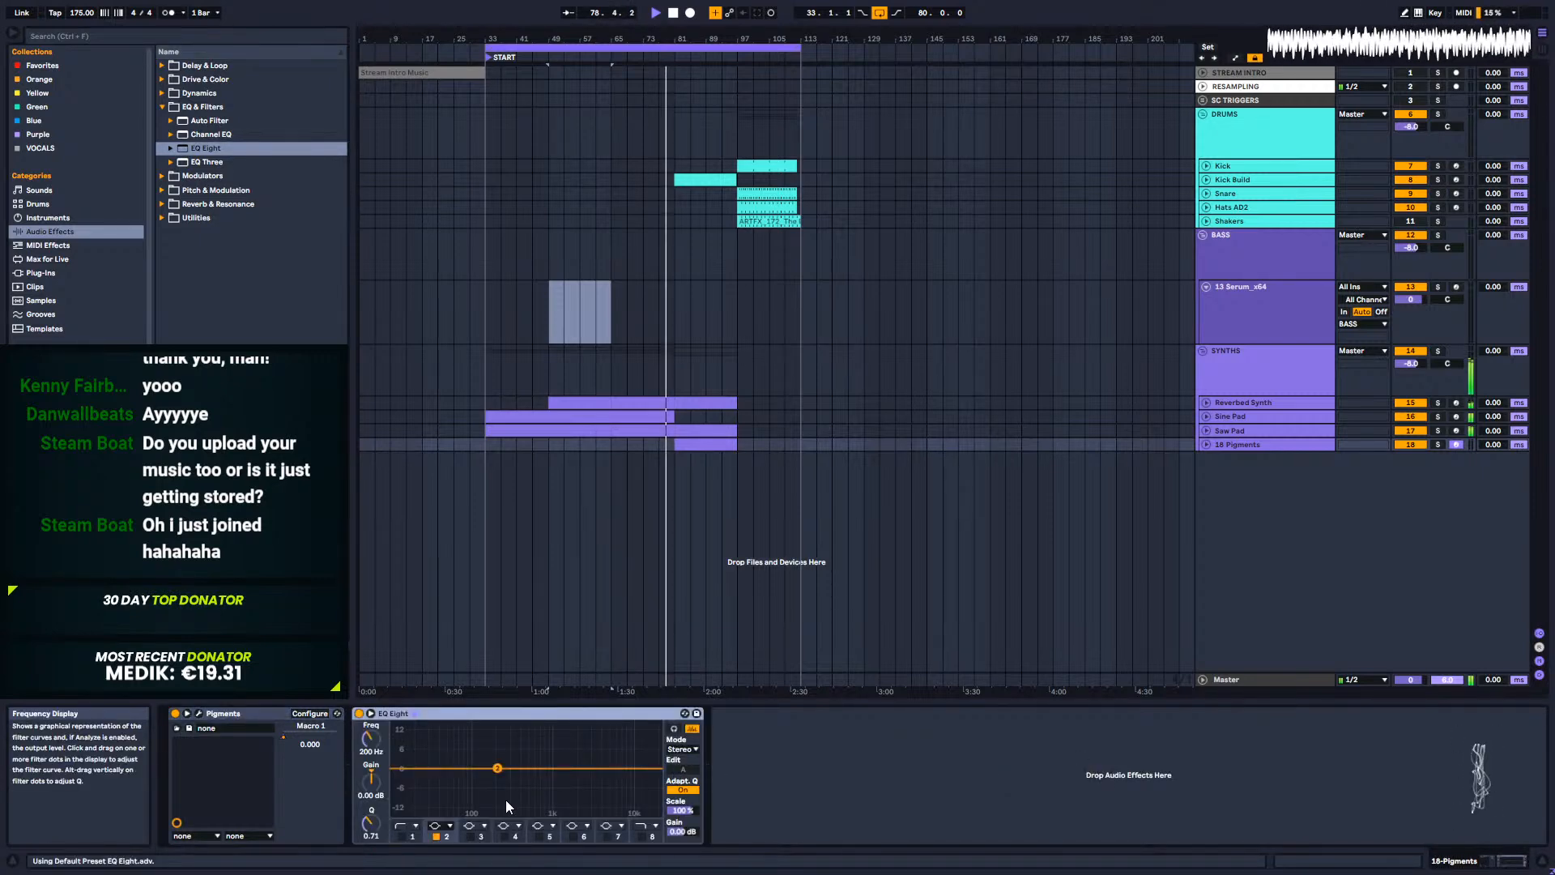
# Step: Change band 2 of the Pigments EQ Eight to a low cut filter at about 153 Hz
pyautogui.click(437, 825)
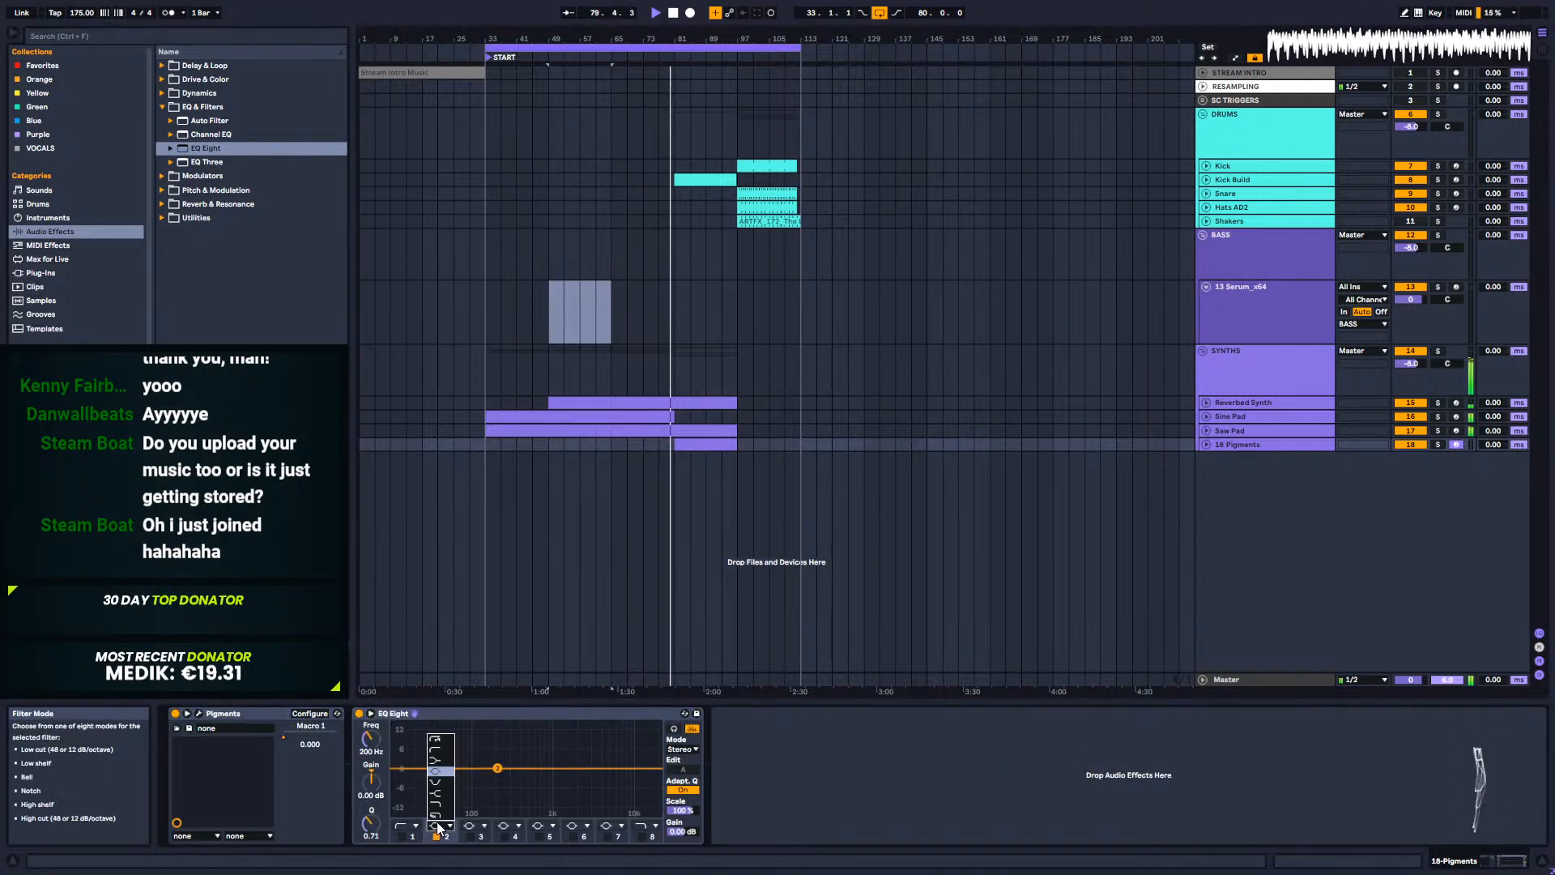
pyautogui.click(435, 752)
pyautogui.moveTo(496, 780); pyautogui.dragTo(487, 781)
pyautogui.click(198, 715)
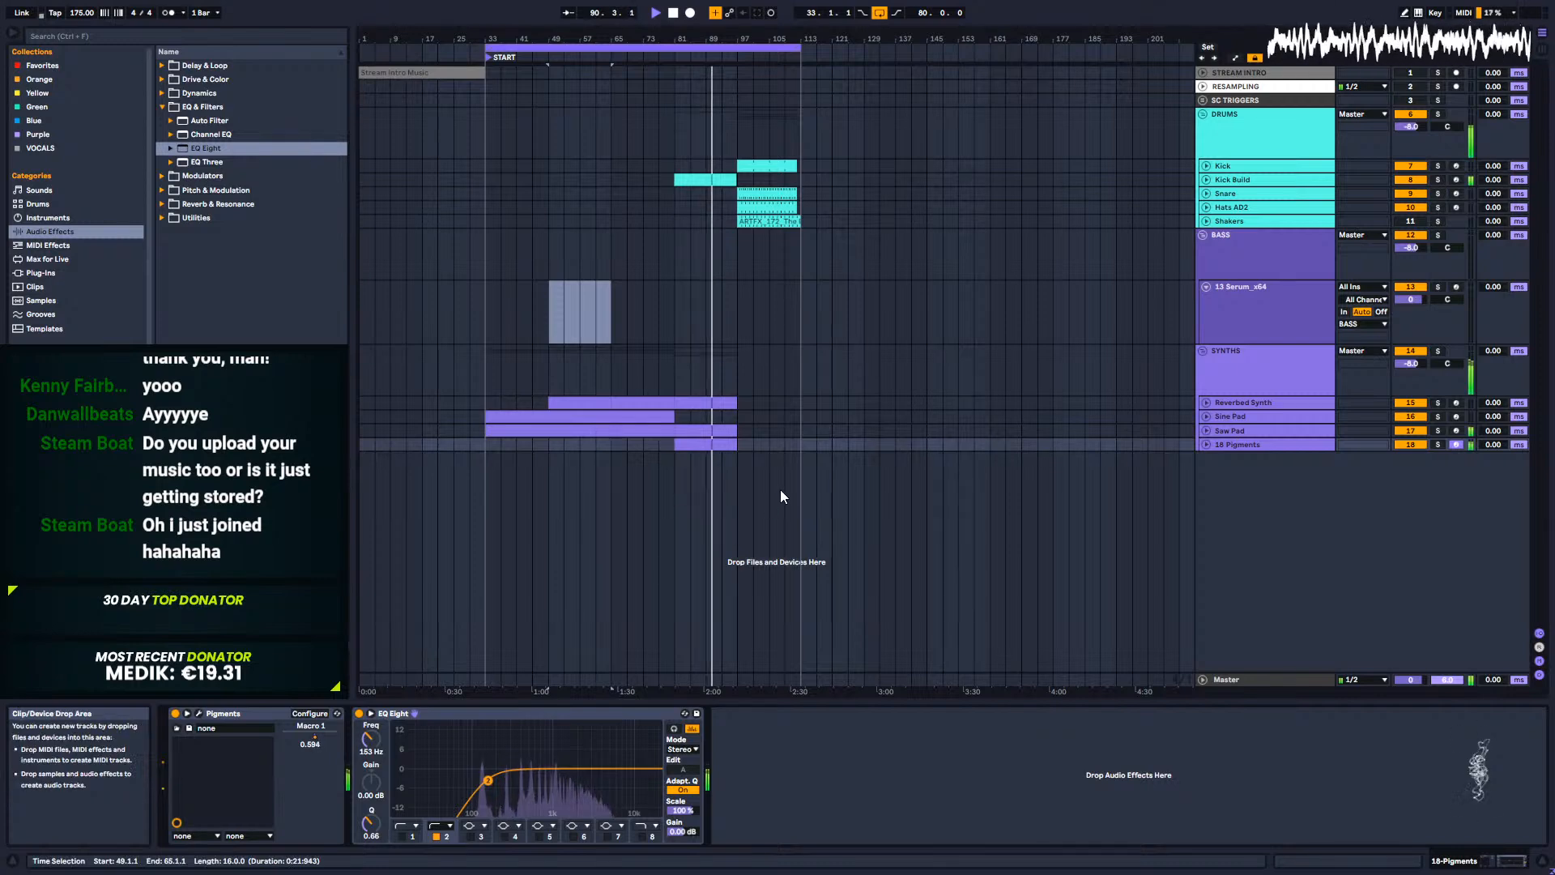
# Step: Create a MIDI clip on the Serum track from bar 97 to 101 and fill it from 1.3 to its end with an F0 note
pyautogui.moveTo(775, 34); pyautogui.dragTo(711, 146)
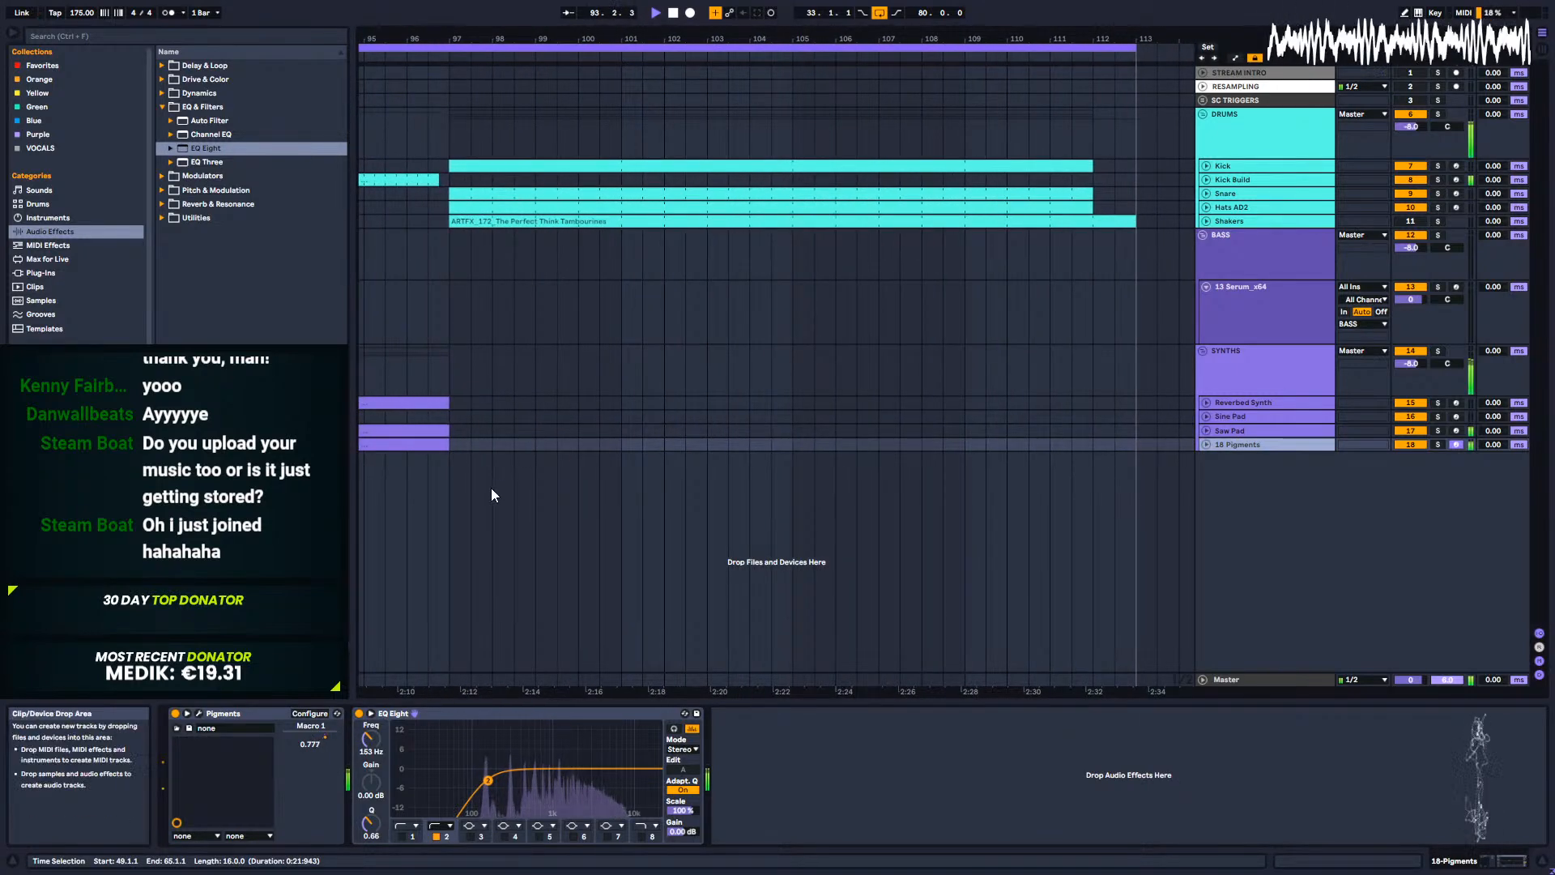
pyautogui.click(1322, 337)
pyautogui.moveTo(469, 299); pyautogui.dragTo(616, 312)
pyautogui.hotkey('ctrl', 'shift', 'm')
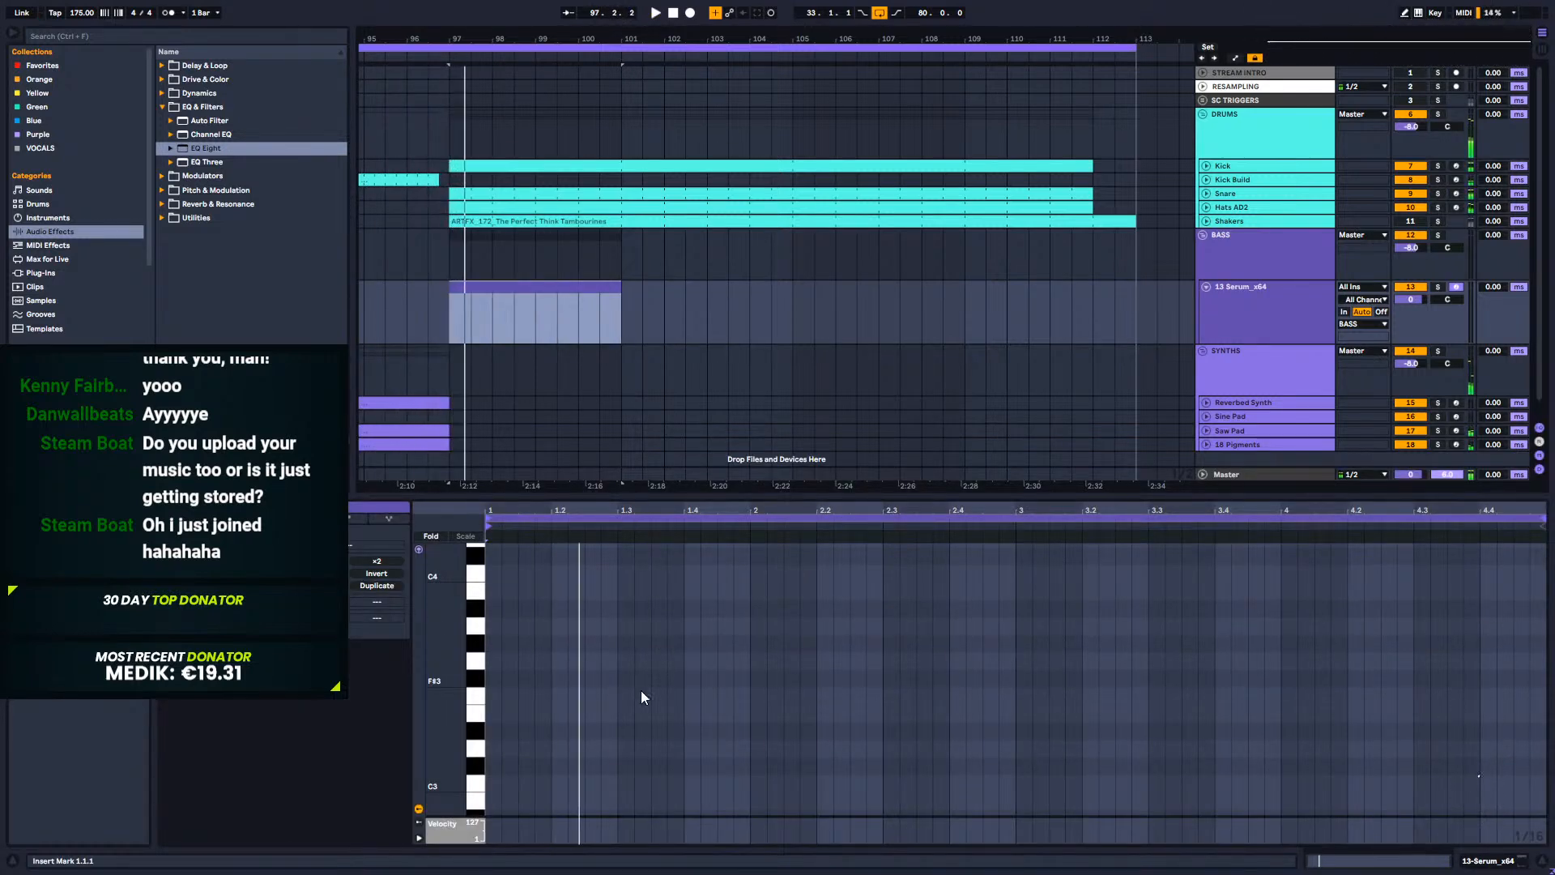
pyautogui.moveTo(628, 694)
pyautogui.mouseDown()
pyautogui.moveTo(1215, 695)
pyautogui.moveTo(1435, 643)
pyautogui.moveTo(1543, 639)
pyautogui.mouseUp()
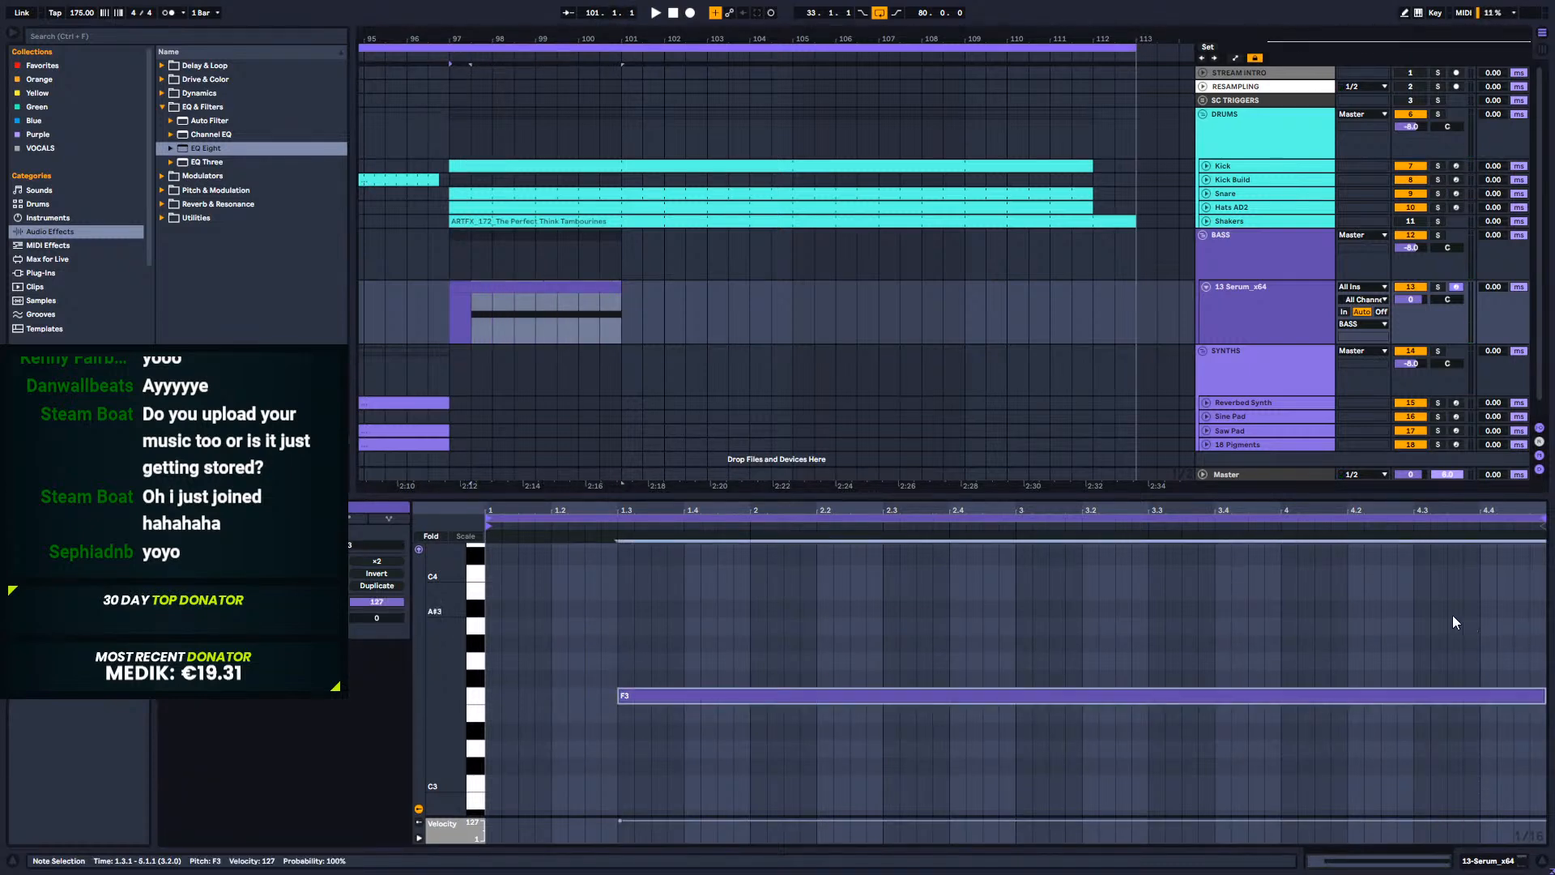
pyautogui.hotkey('shift', 'Down')
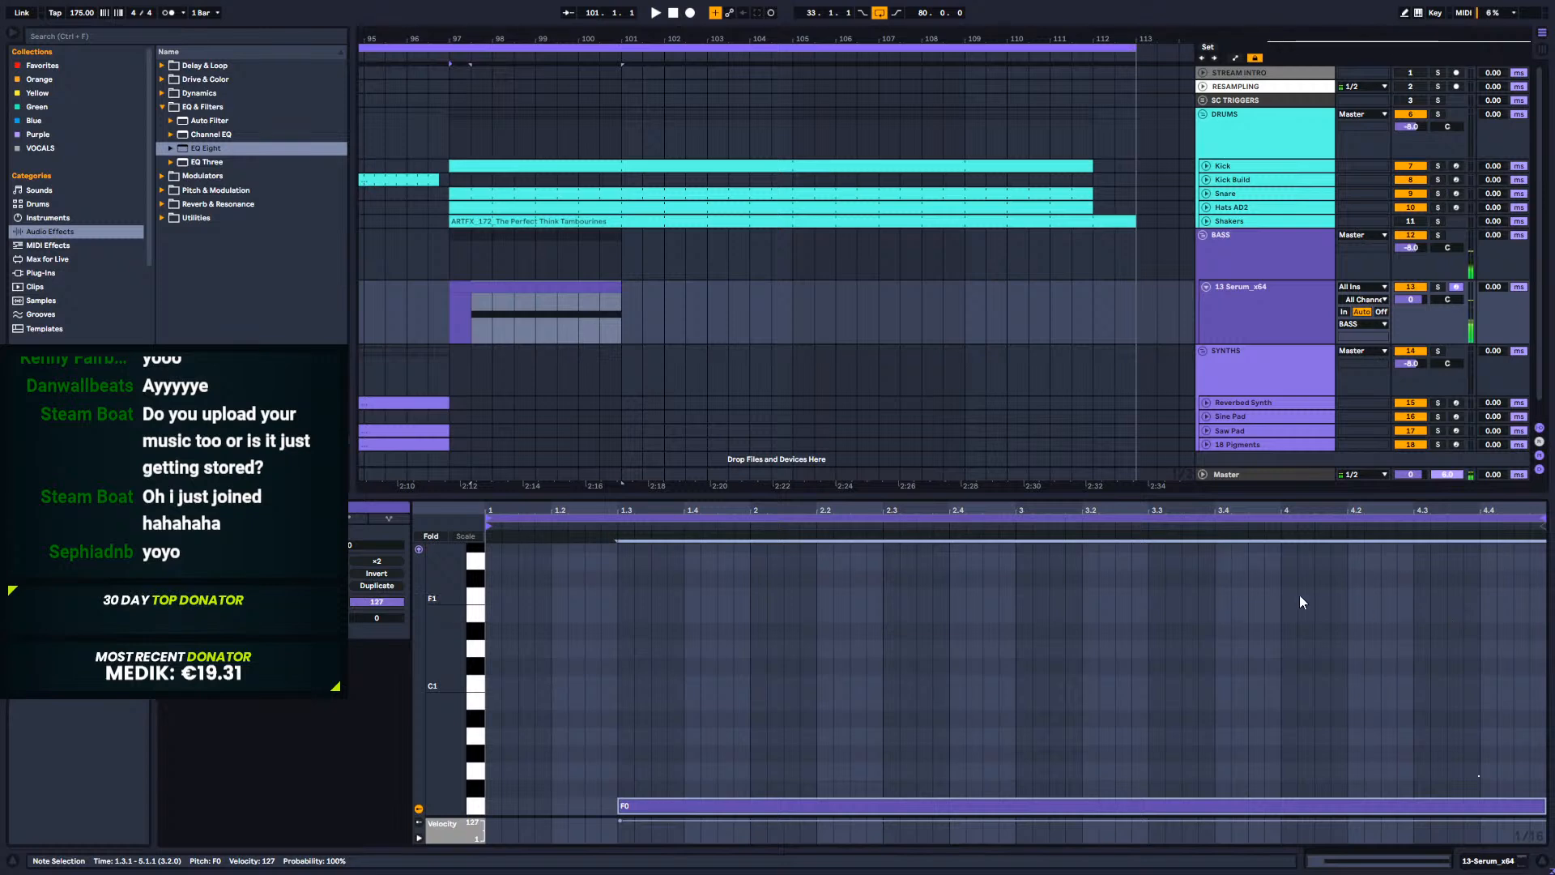
# Step: Play the arrangement from bar 95 to listen to the new bass note against the drums
pyautogui.click(369, 309)
pyautogui.press('space')
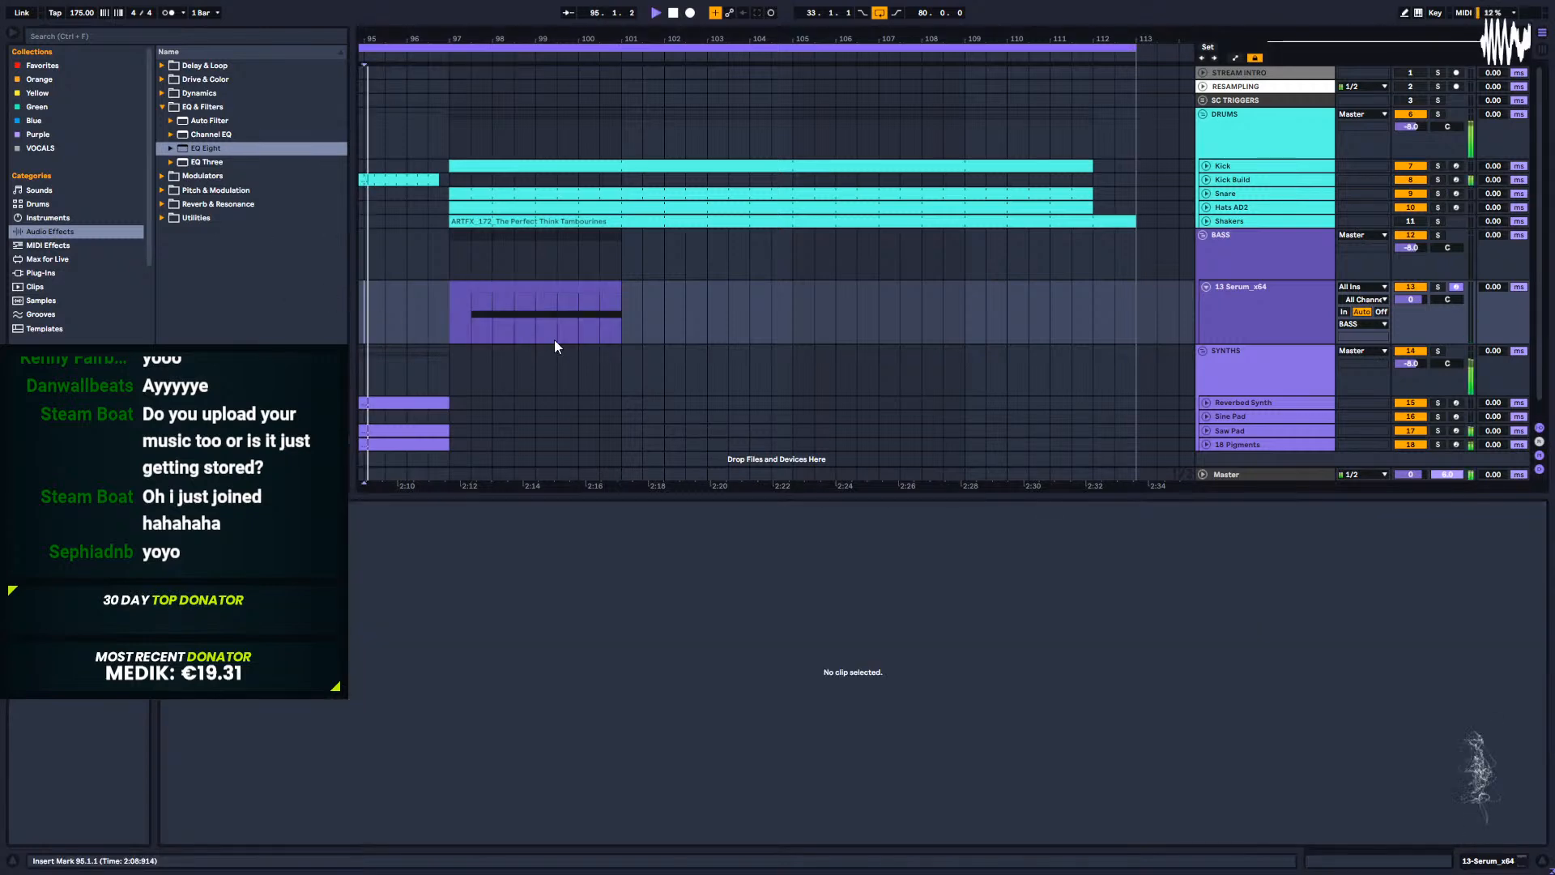
pyautogui.scroll(-1, 567, 292)
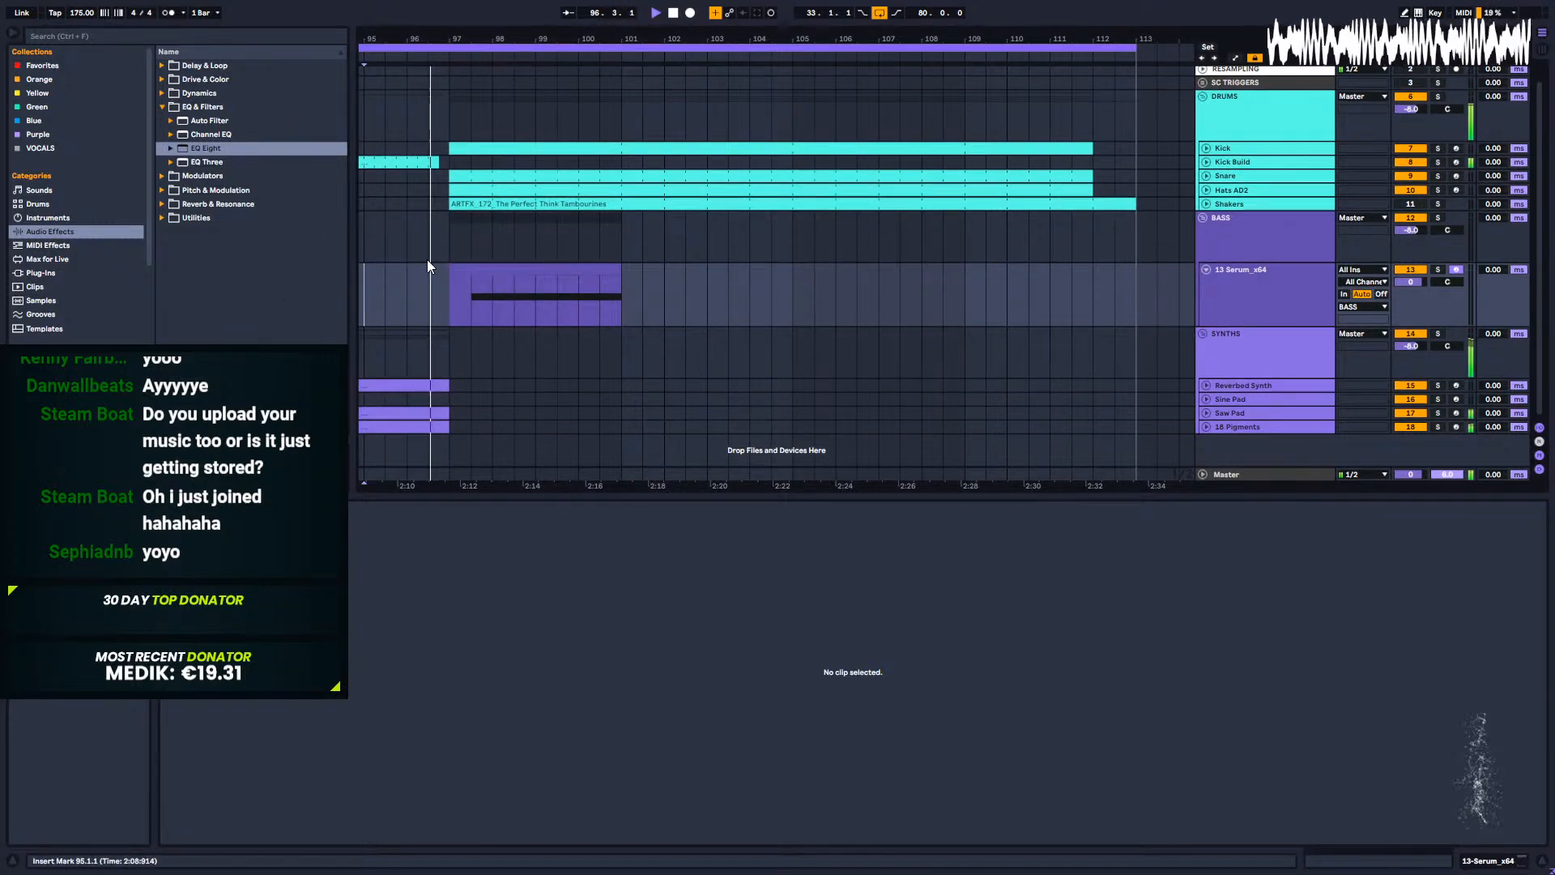
pyautogui.click(481, 283)
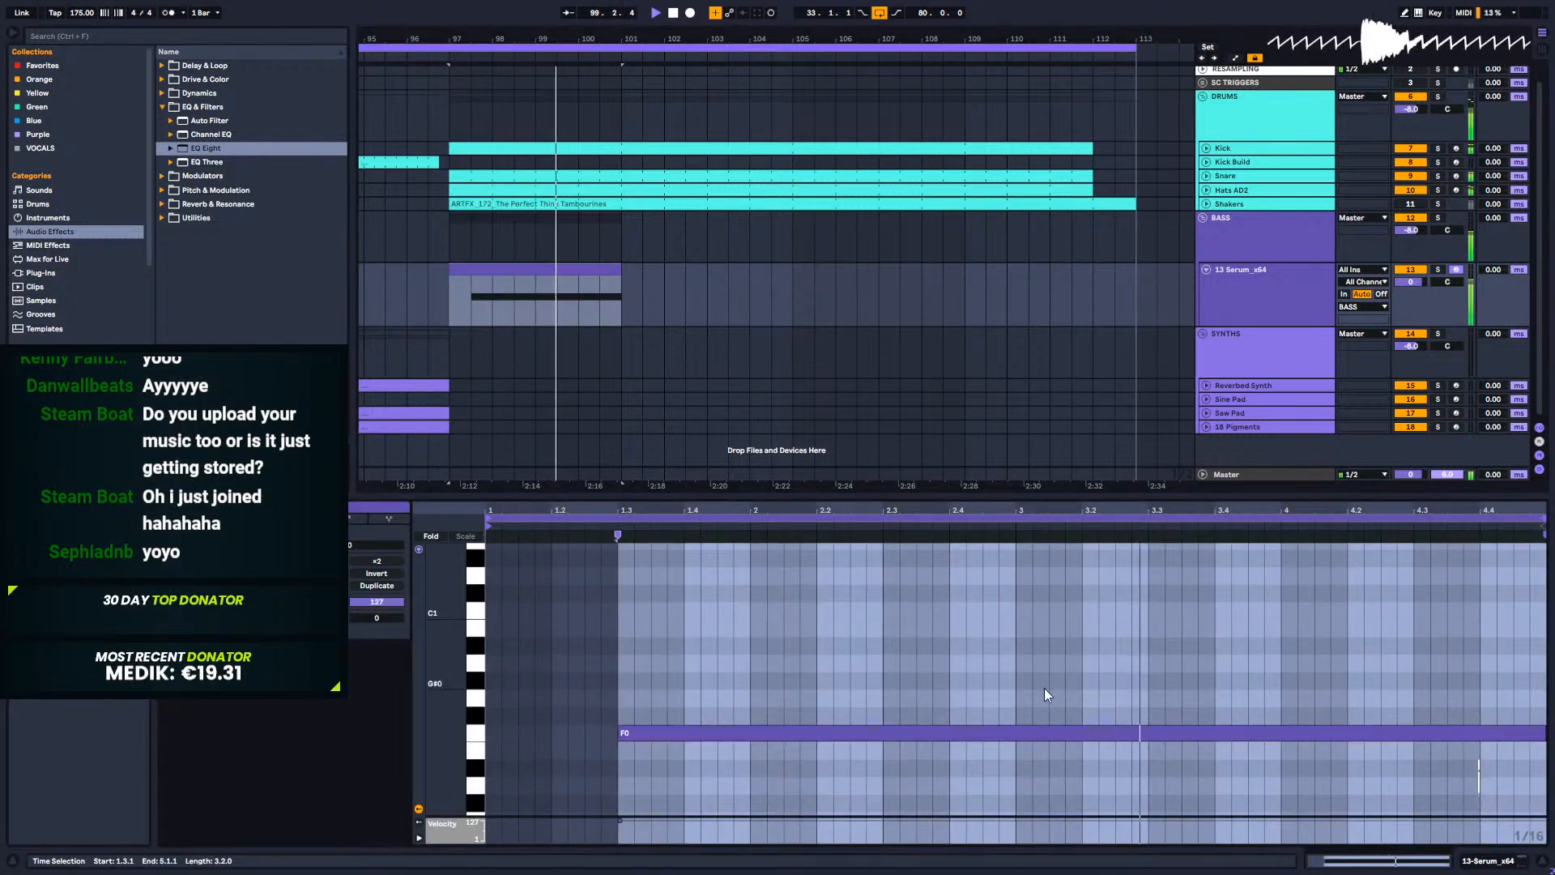
pyautogui.press('space')
# Step: Consolidate the Serum clip out to bar 105 and fill its last four bars with a C0 note
pyautogui.click(615, 293)
pyautogui.keyDown('shift'); pyautogui.click(792, 297); pyautogui.keyUp('shift')
pyautogui.hotkey('ctrl', 'j')
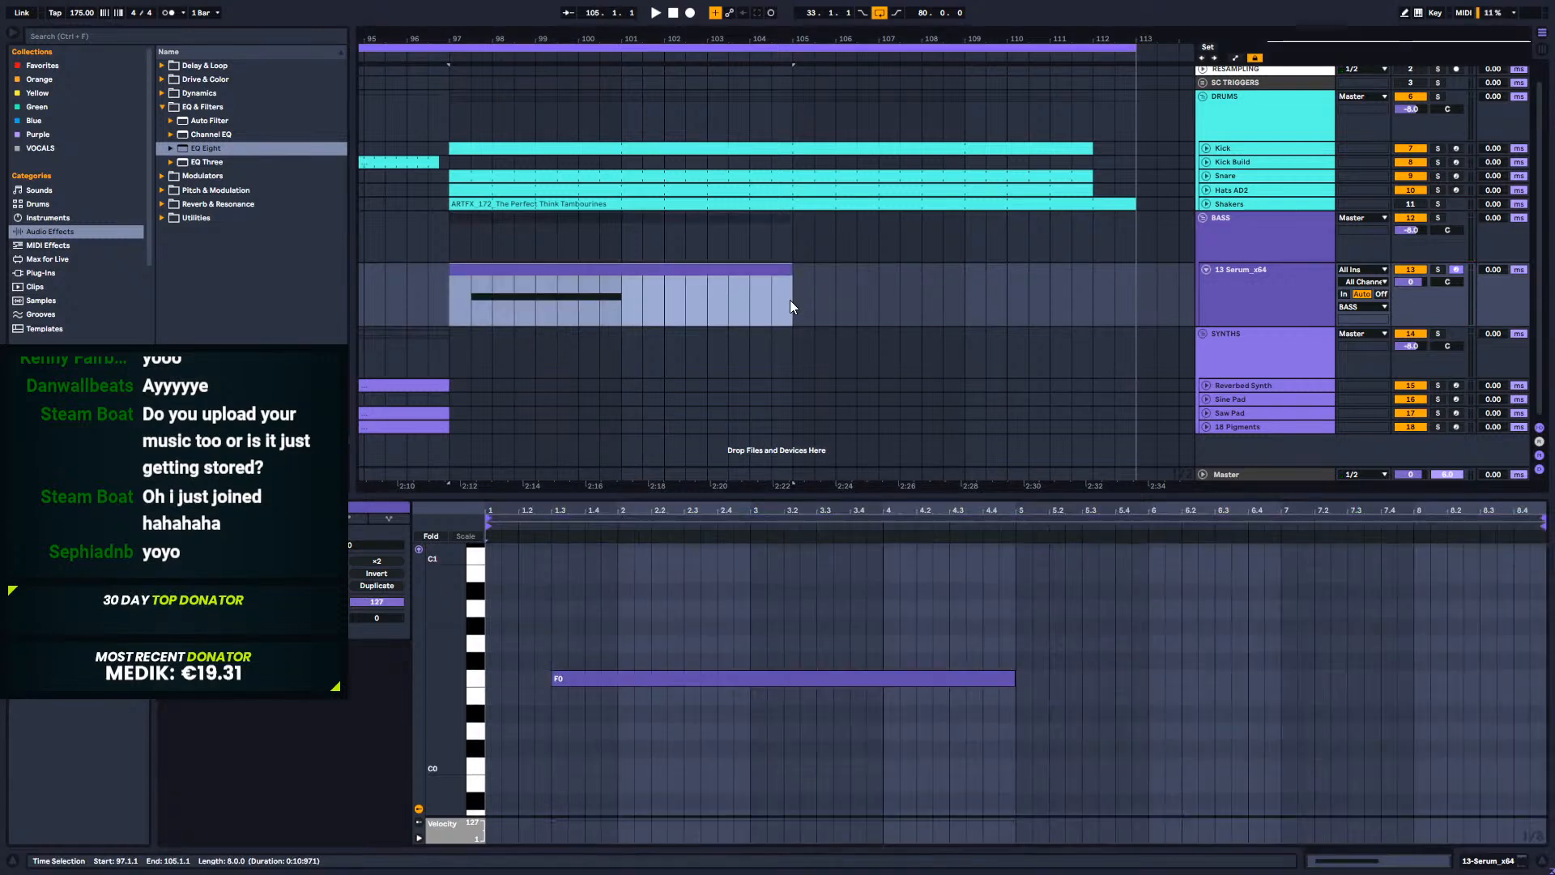
pyautogui.scroll(-1, 1030, 755)
pyautogui.scroll(-2, 1032, 776)
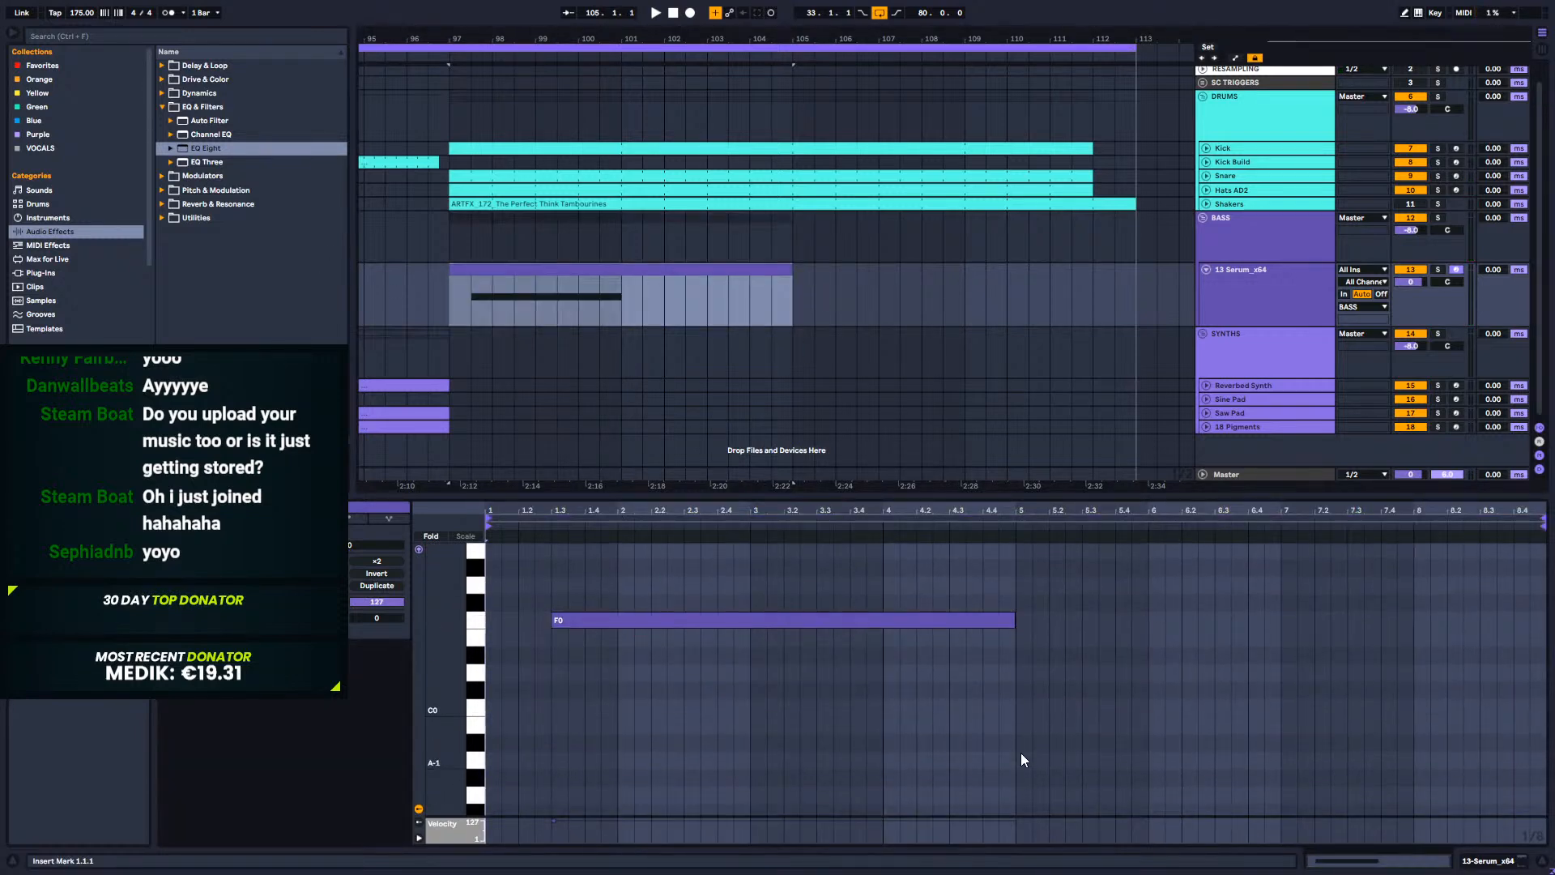
pyautogui.doubleClick(1022, 694)
pyautogui.moveTo(1030, 694); pyautogui.dragTo(1543, 682)
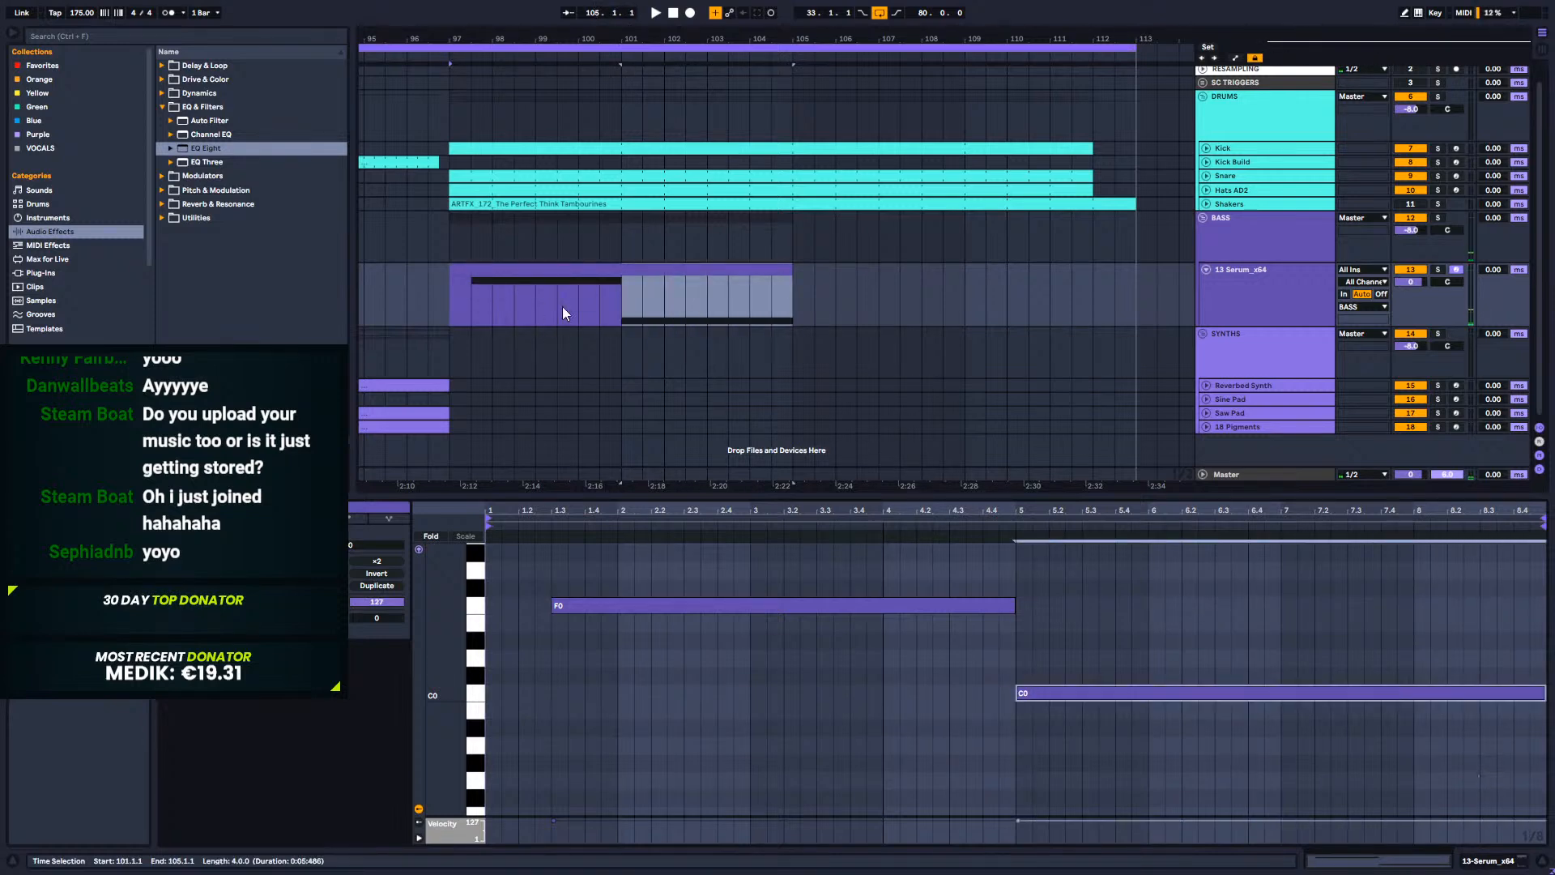
# Step: Extend the Serum clip to bar 113 and loop the arrangement from bar 97 to 113
pyautogui.click(483, 304)
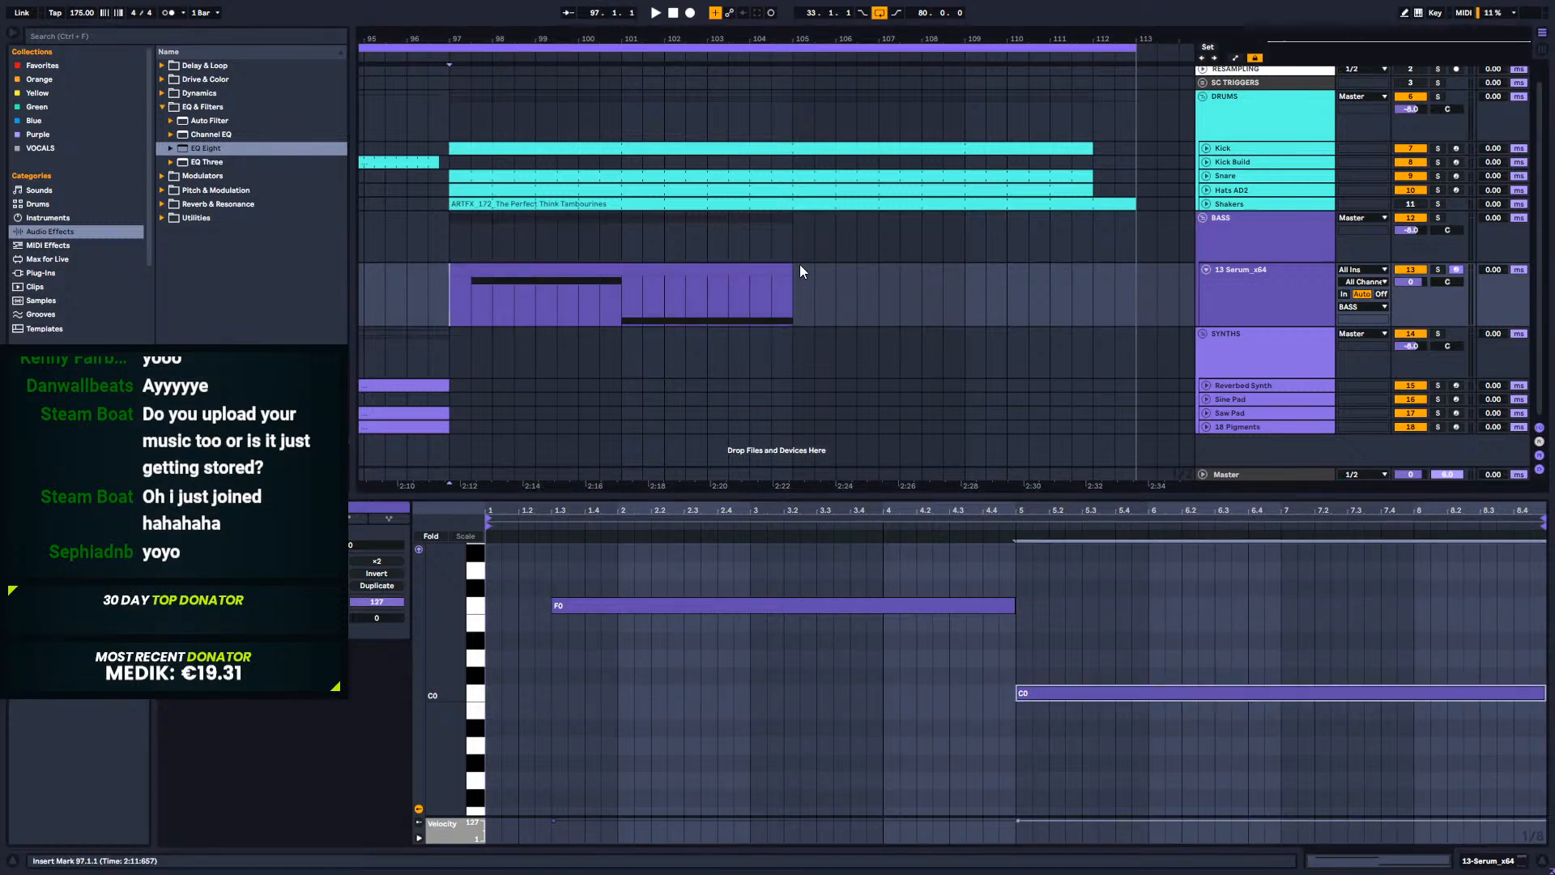
pyautogui.moveTo(792, 269); pyautogui.dragTo(1135, 270)
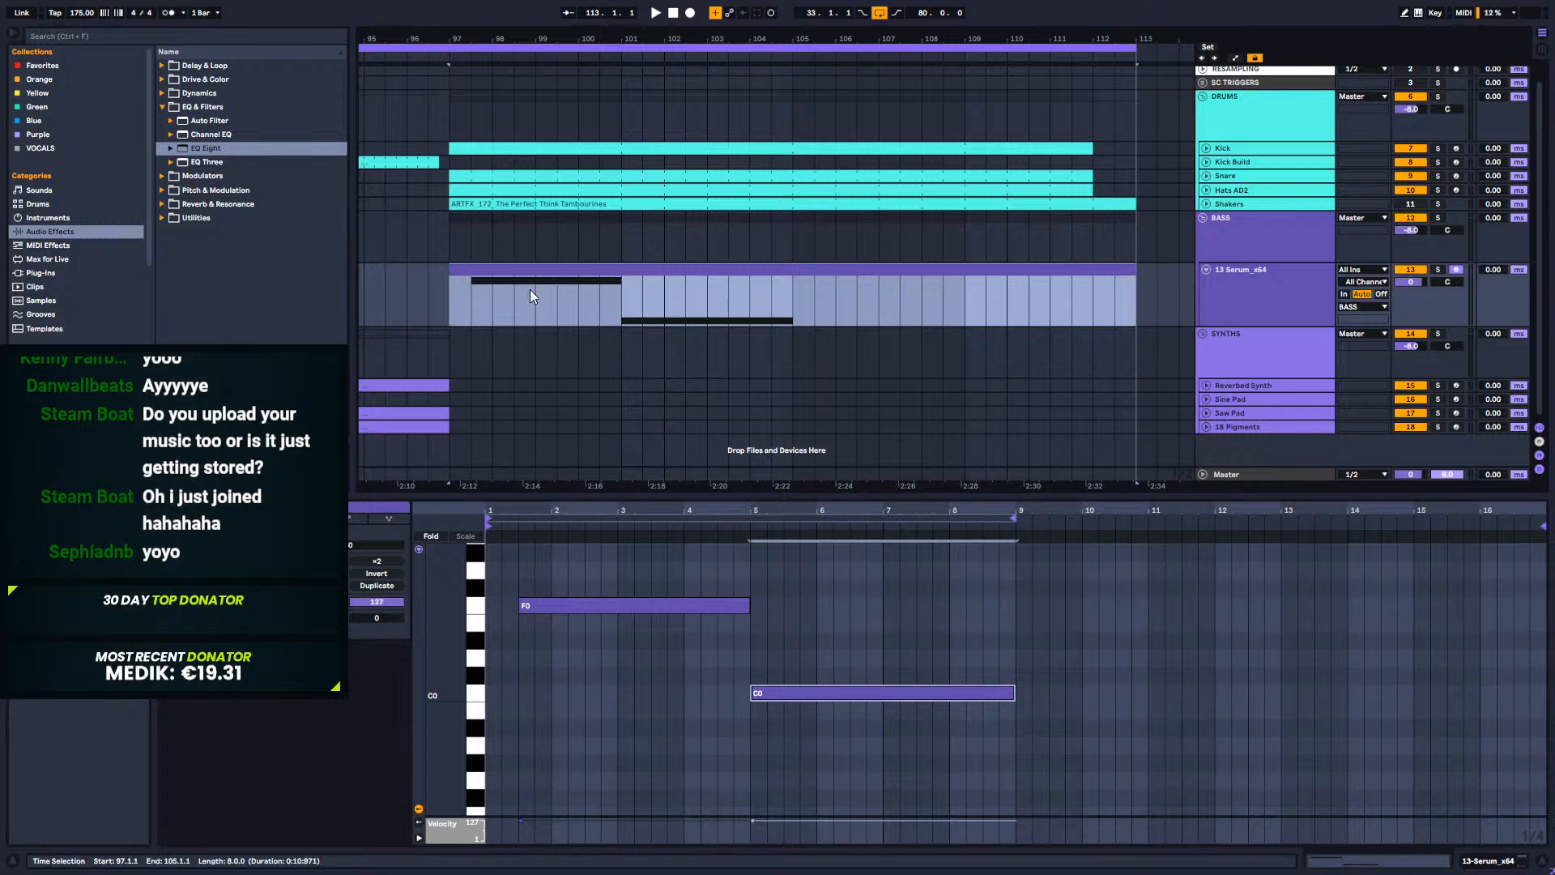
pyautogui.hotkey('ctrl', 'l')
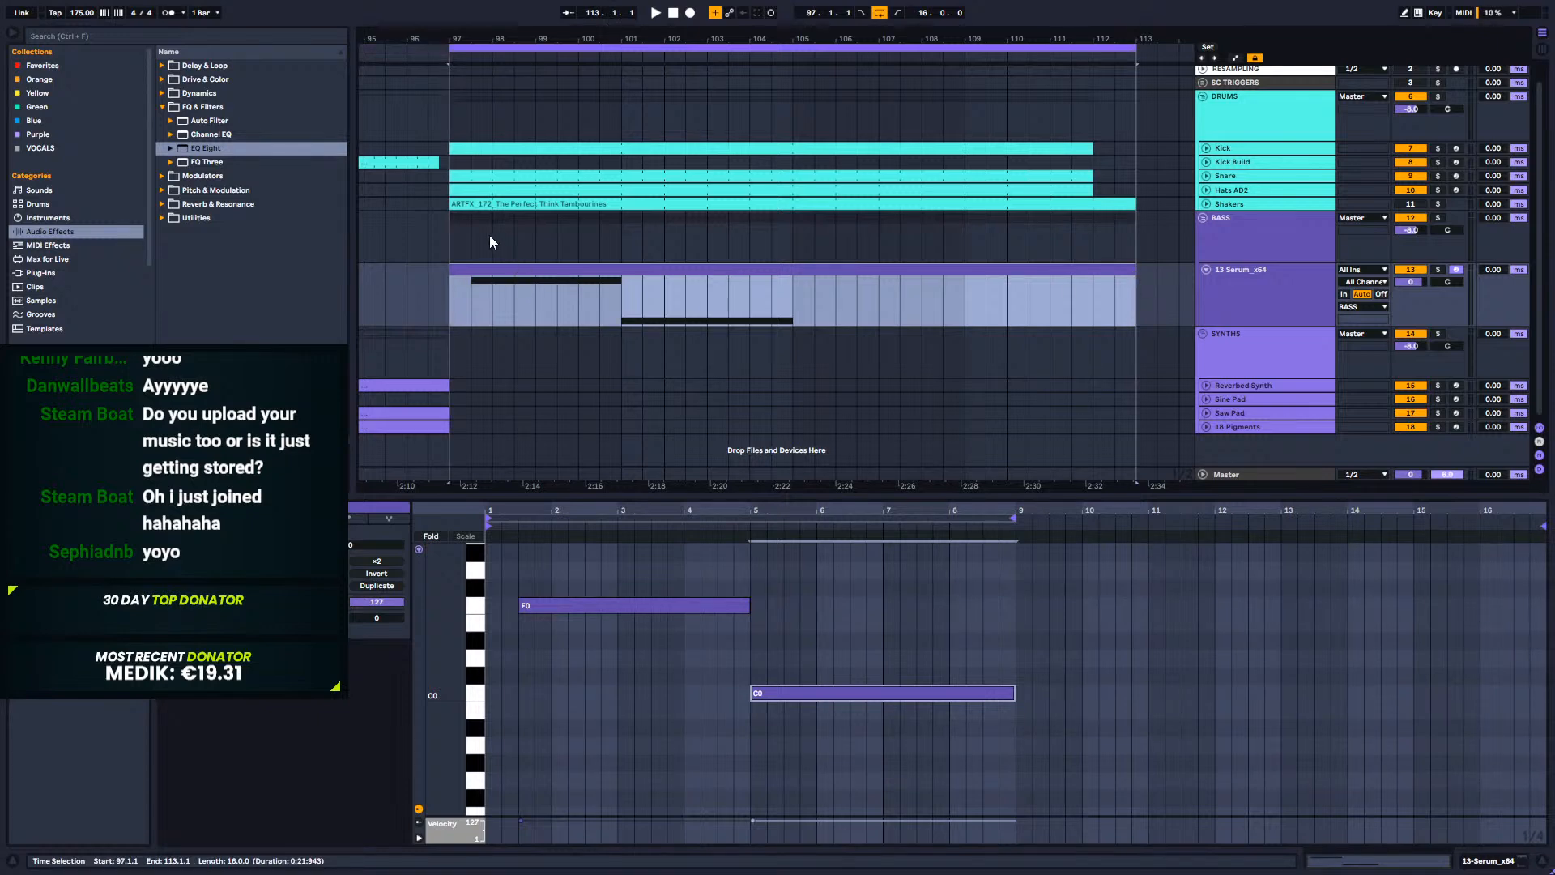
pyautogui.moveTo(580, 39); pyautogui.dragTo(770, 115)
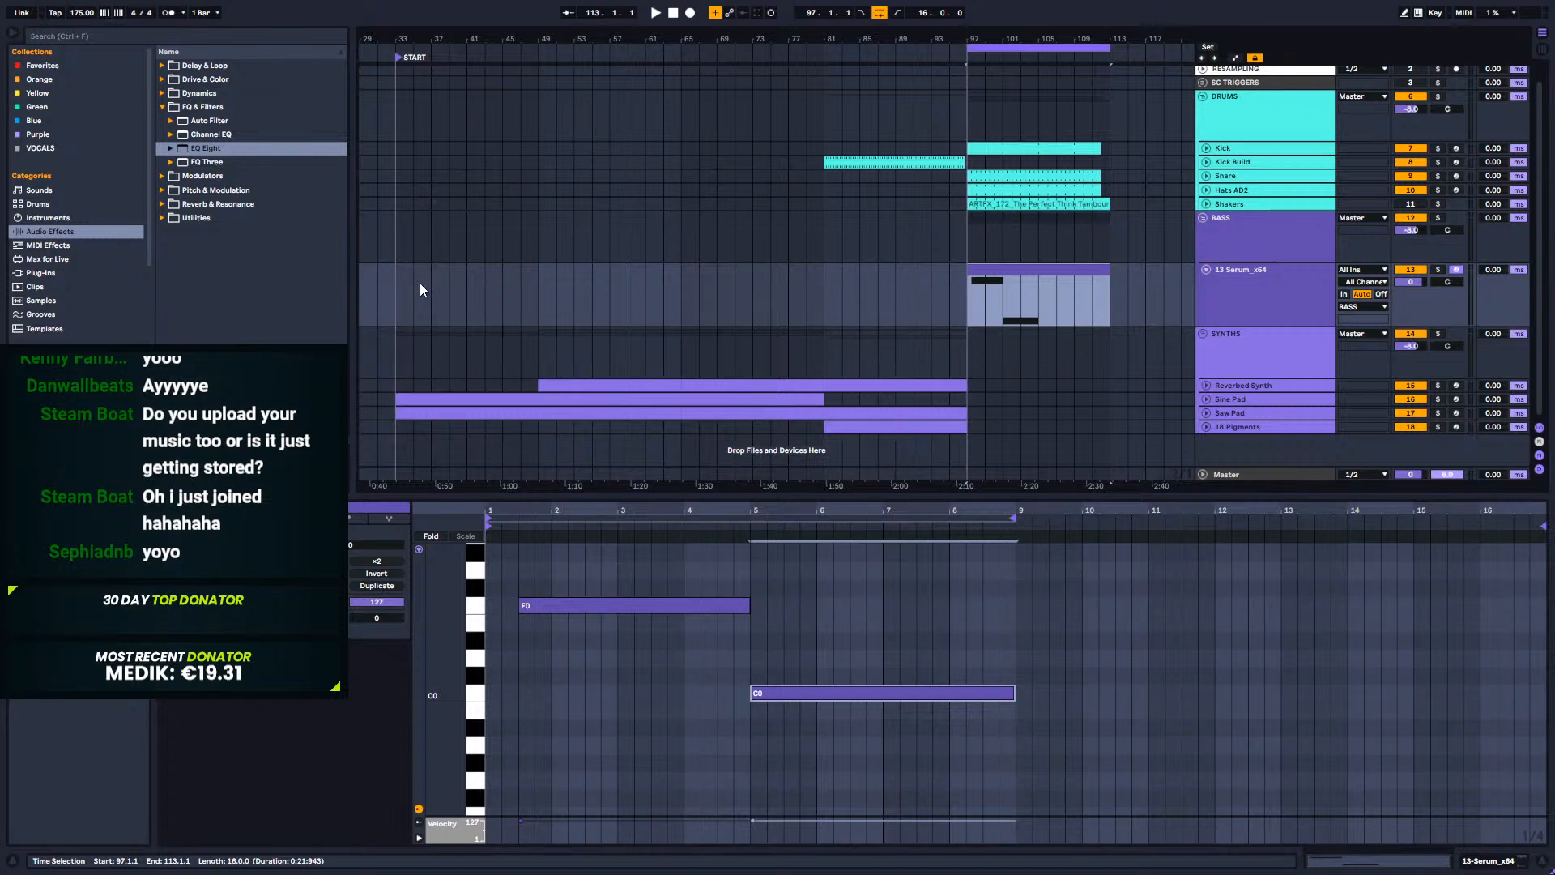
# Step: Compare the bass clip's first eight bars with the Sine Pad's notes in bars 57 to 65
pyautogui.click(1030, 277)
pyautogui.click(1024, 270)
pyautogui.moveTo(995, 309); pyautogui.dragTo(1042, 305)
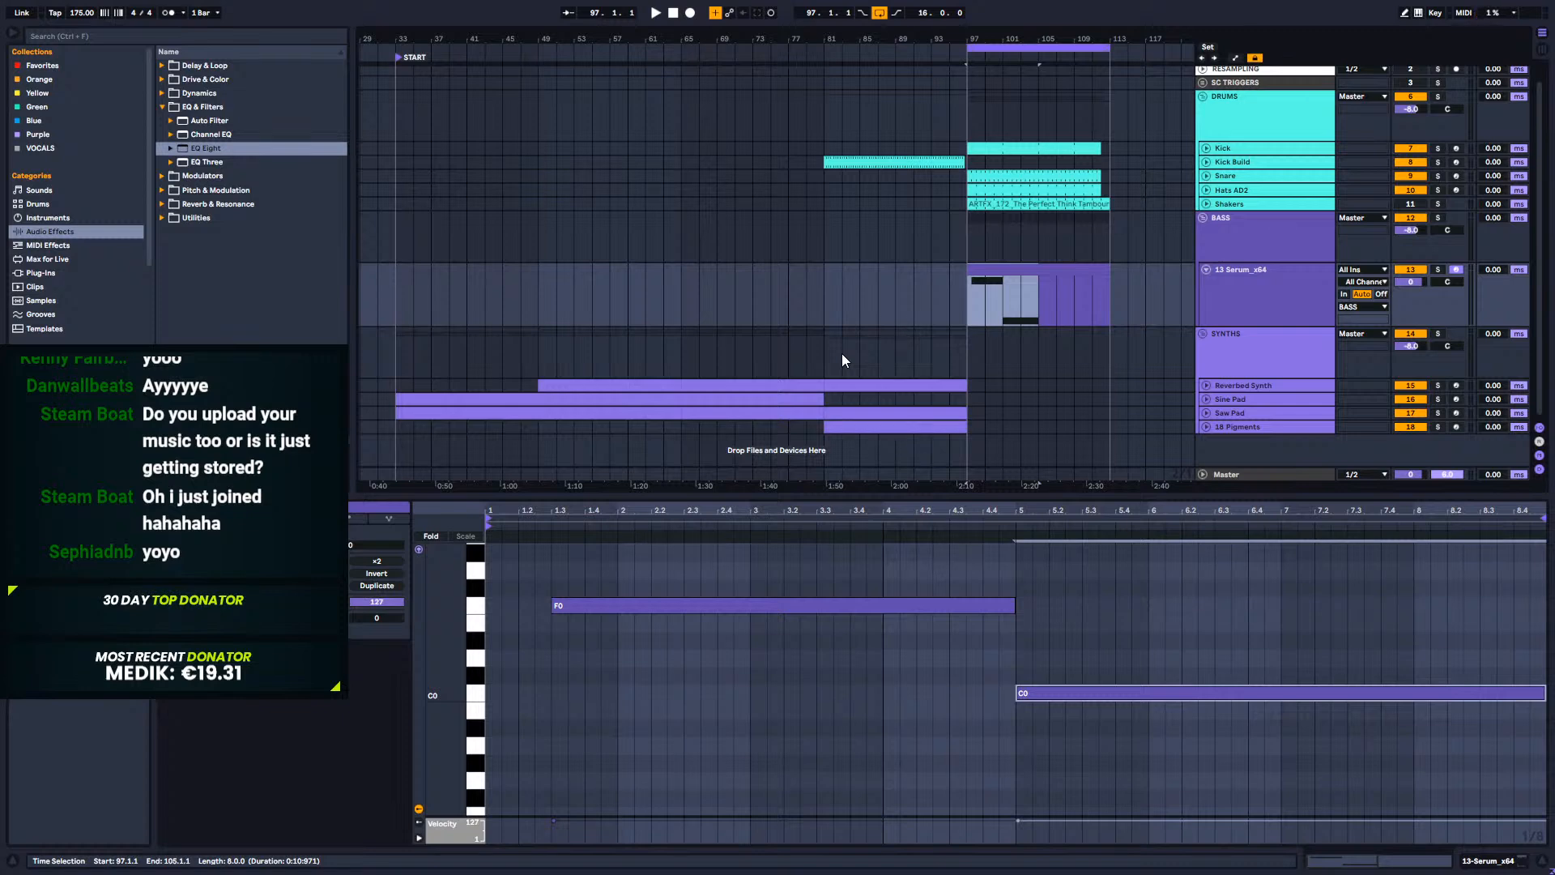
pyautogui.press('space')
pyautogui.moveTo(1014, 606)
pyautogui.mouseDown()
pyautogui.moveTo(711, 612)
pyautogui.moveTo(1015, 607)
pyautogui.mouseUp()
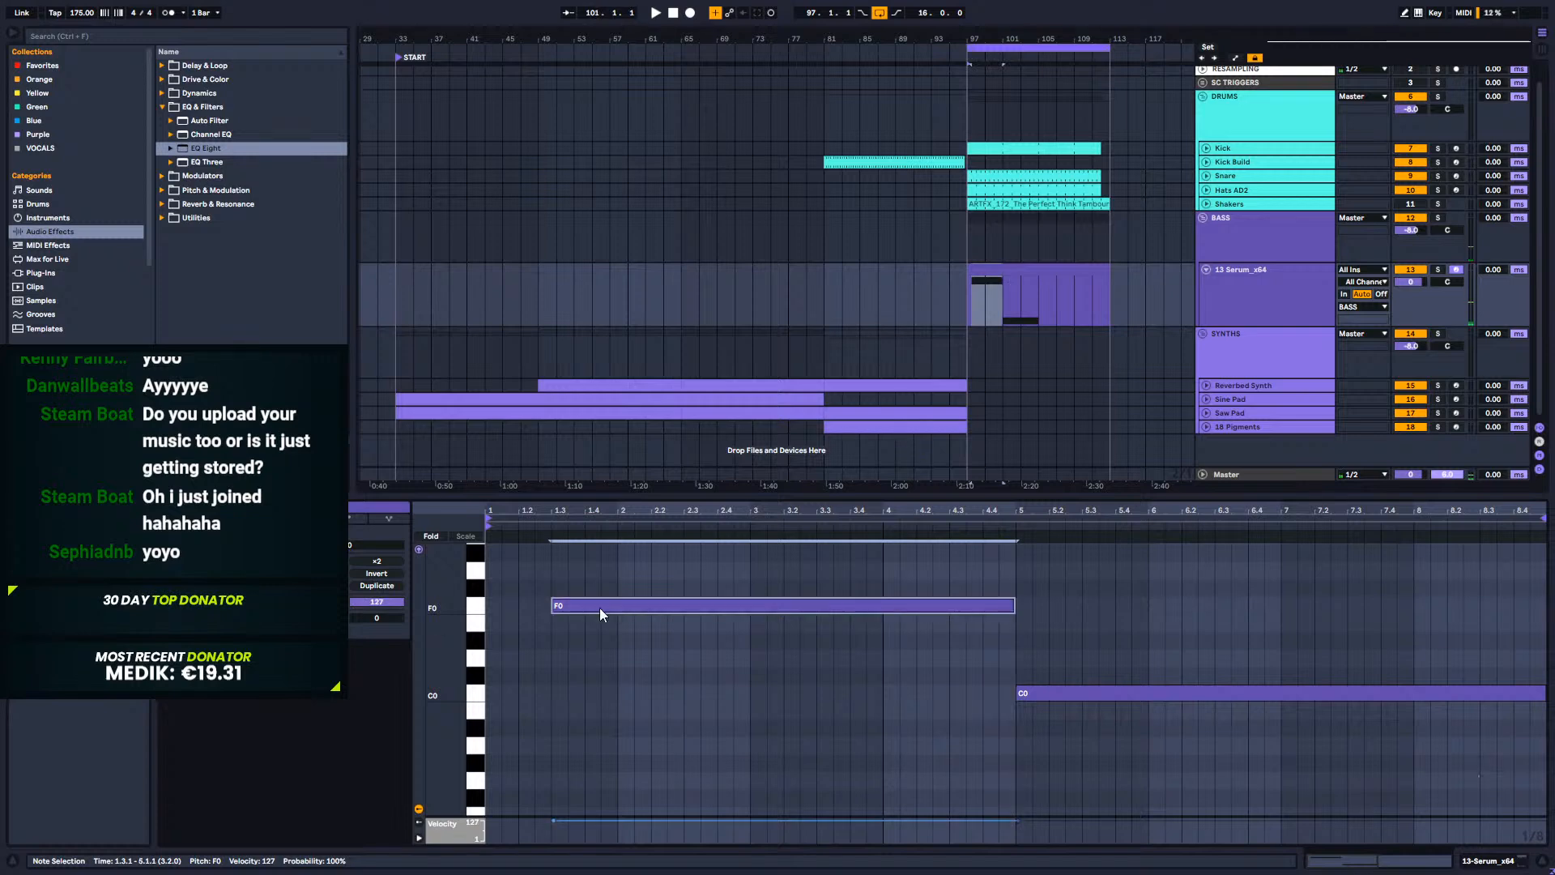
pyautogui.scroll(3, 774, 683)
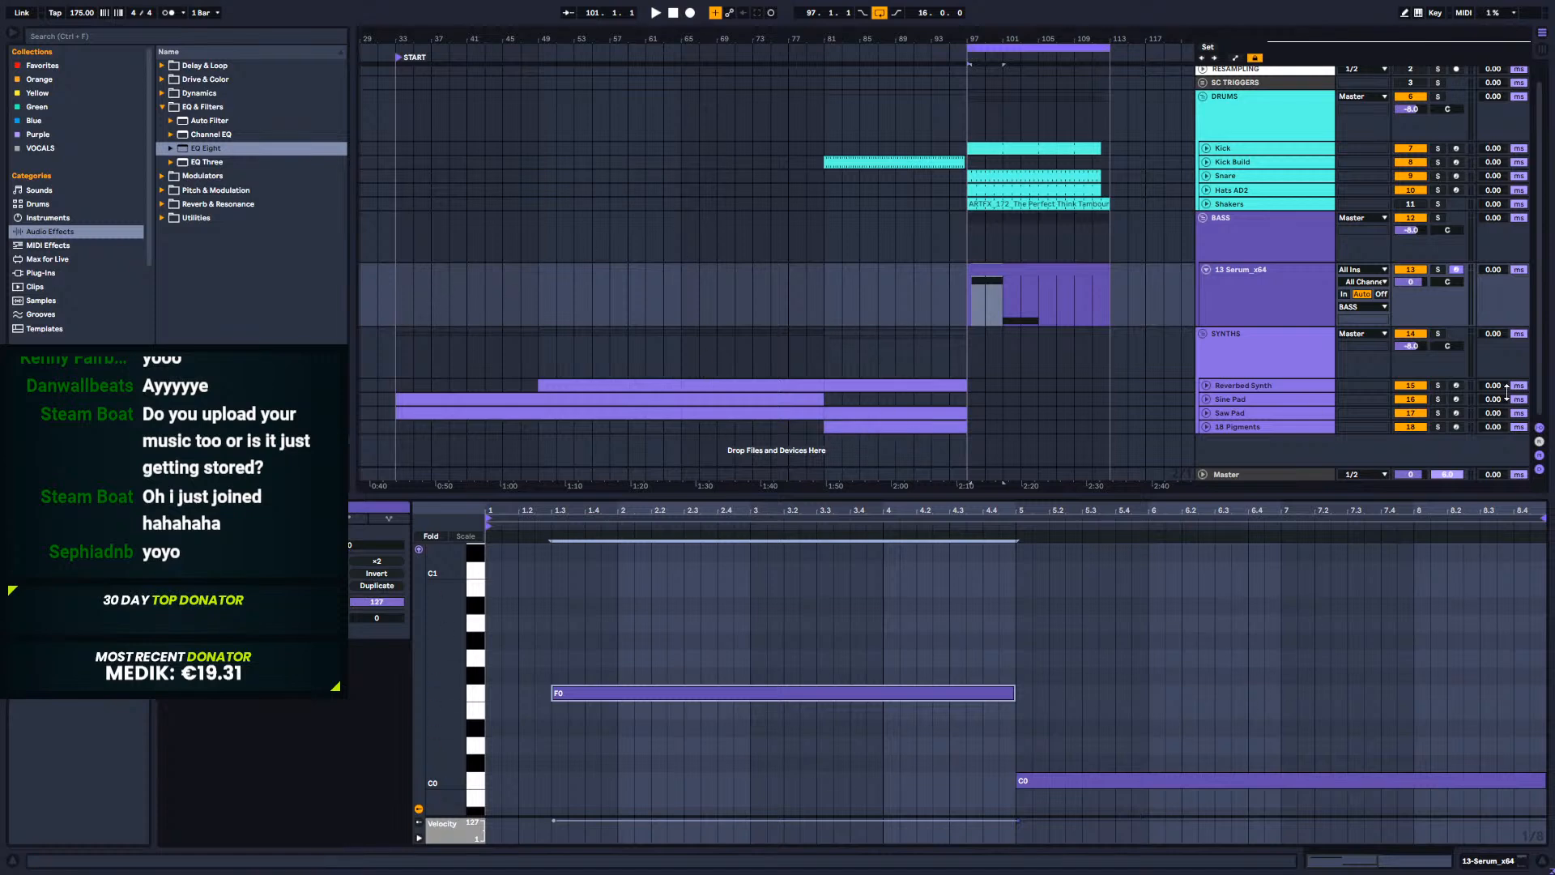
pyautogui.click(1205, 399)
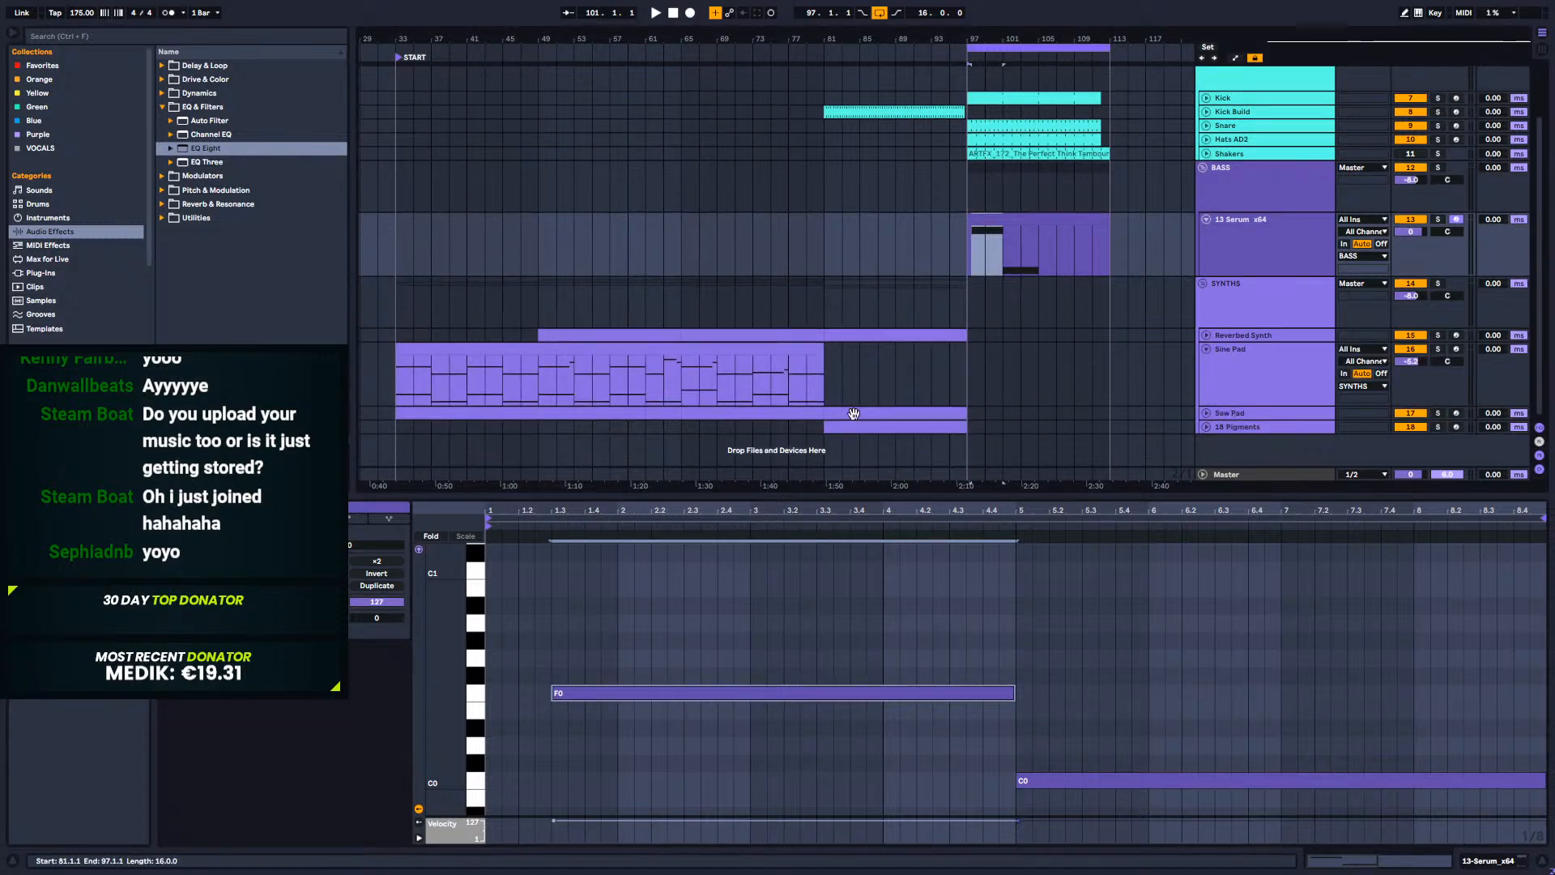
pyautogui.moveTo(614, 386); pyautogui.dragTo(648, 382)
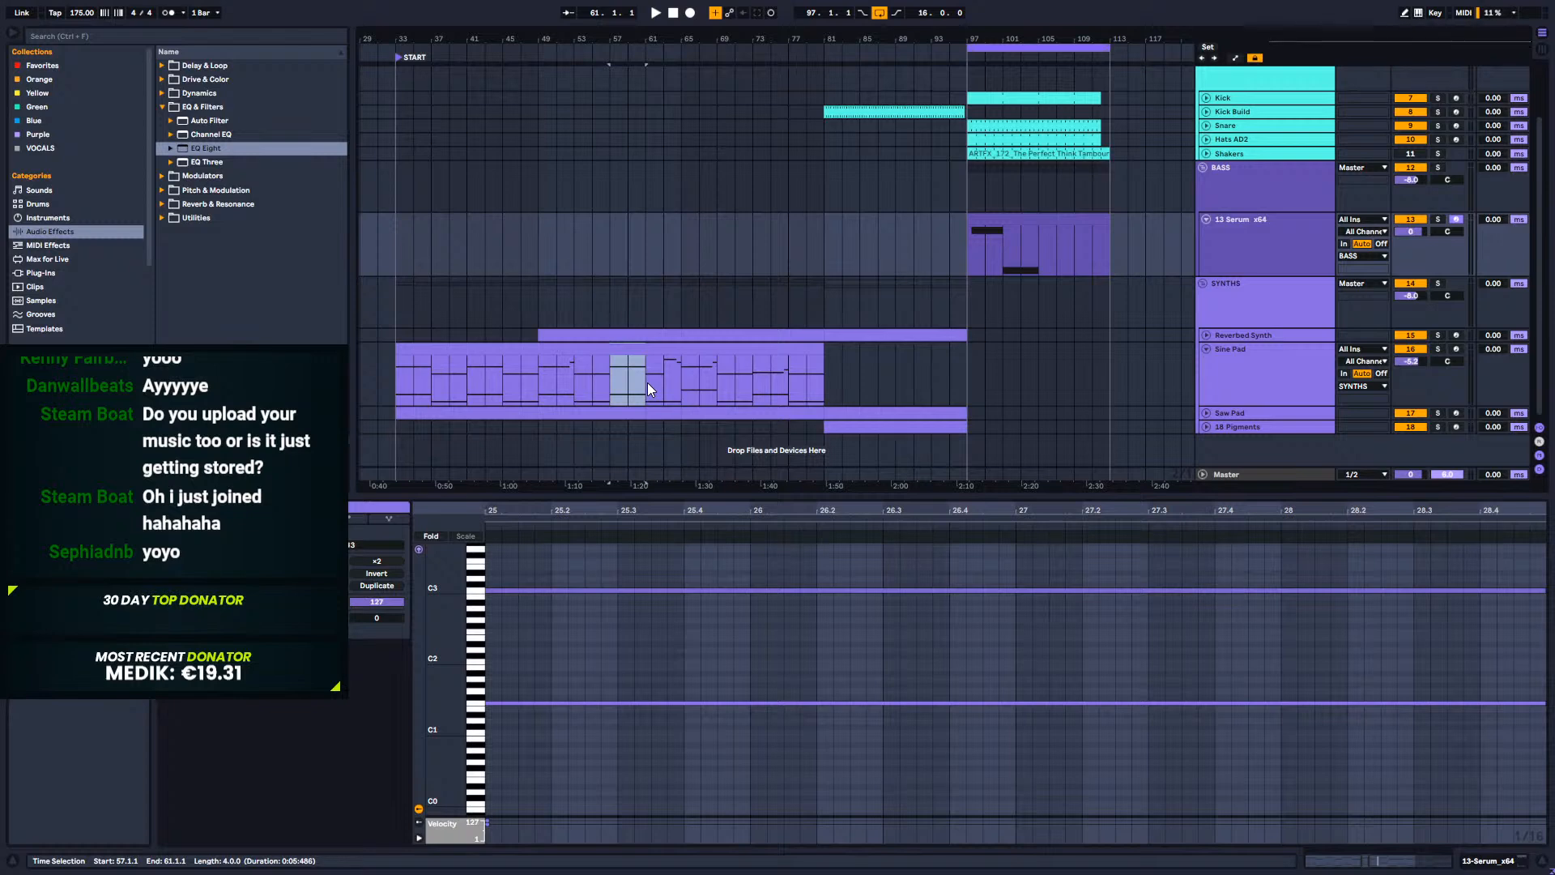
pyautogui.click(672, 387)
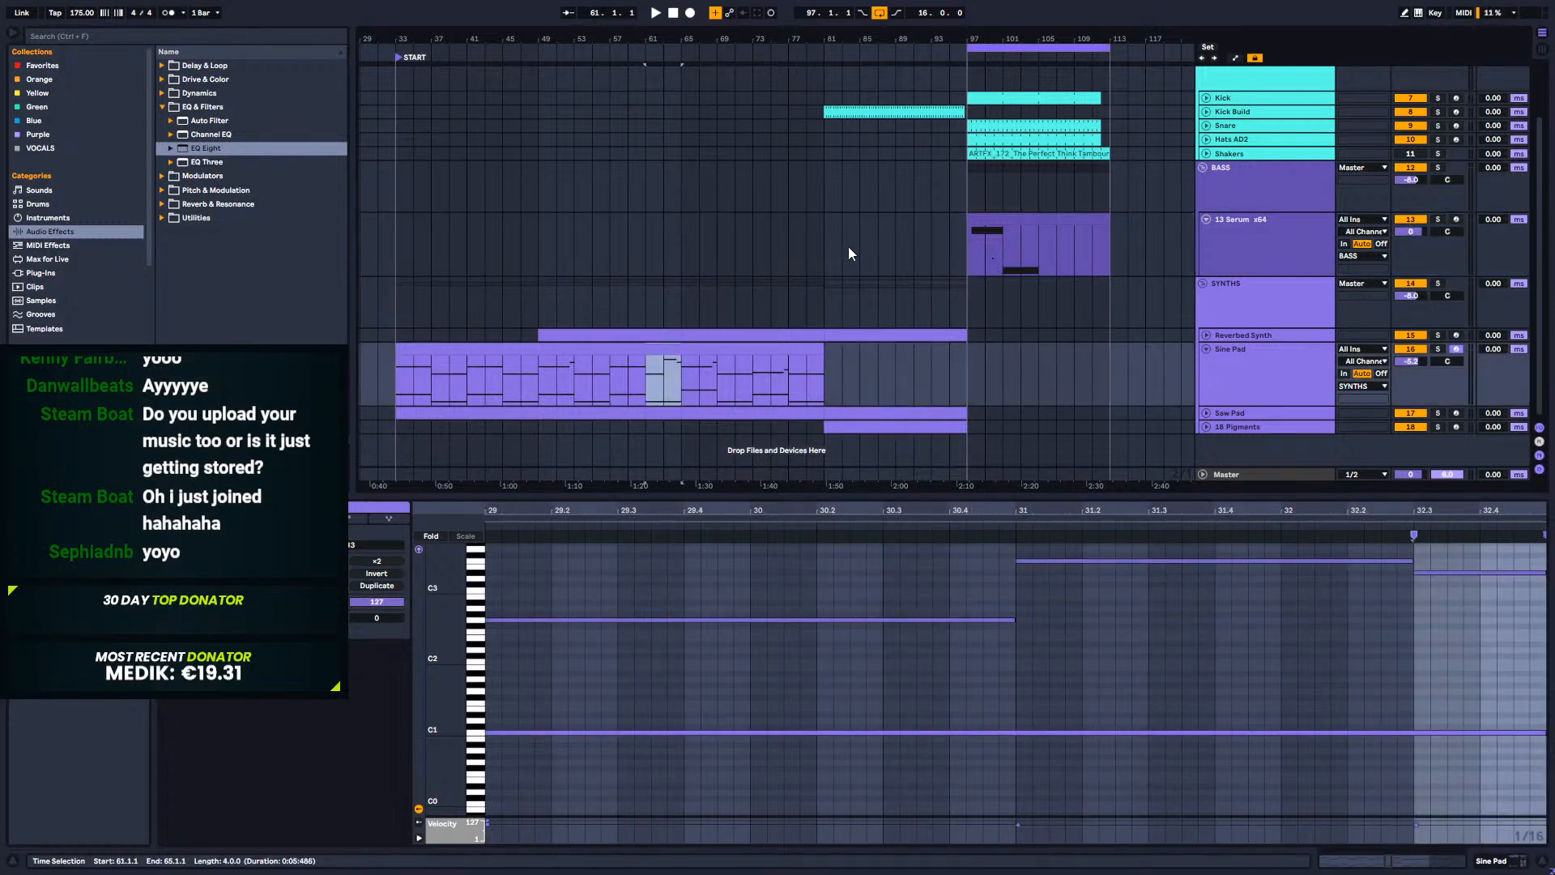
# Step: Play the build section from about bar 79 to listen to it, and select the Serum track
pyautogui.click(813, 242)
pyautogui.press('space')
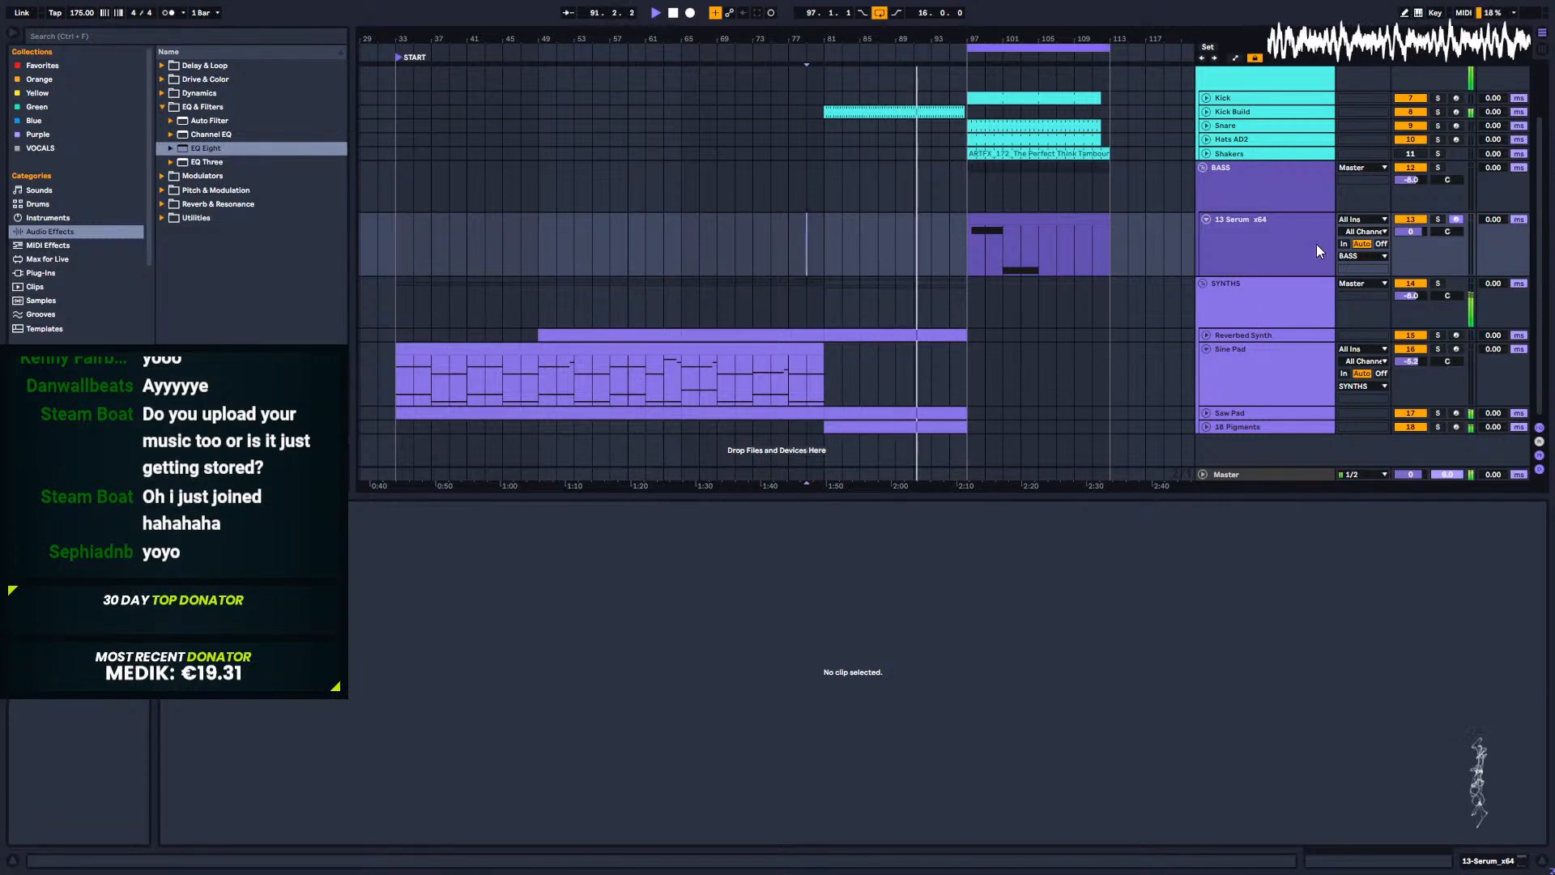
pyautogui.click(1295, 251)
pyautogui.press('space')
# Step: Unfold the Kick Build track, solo it and listen to its clip from bar 81
pyautogui.click(1228, 112)
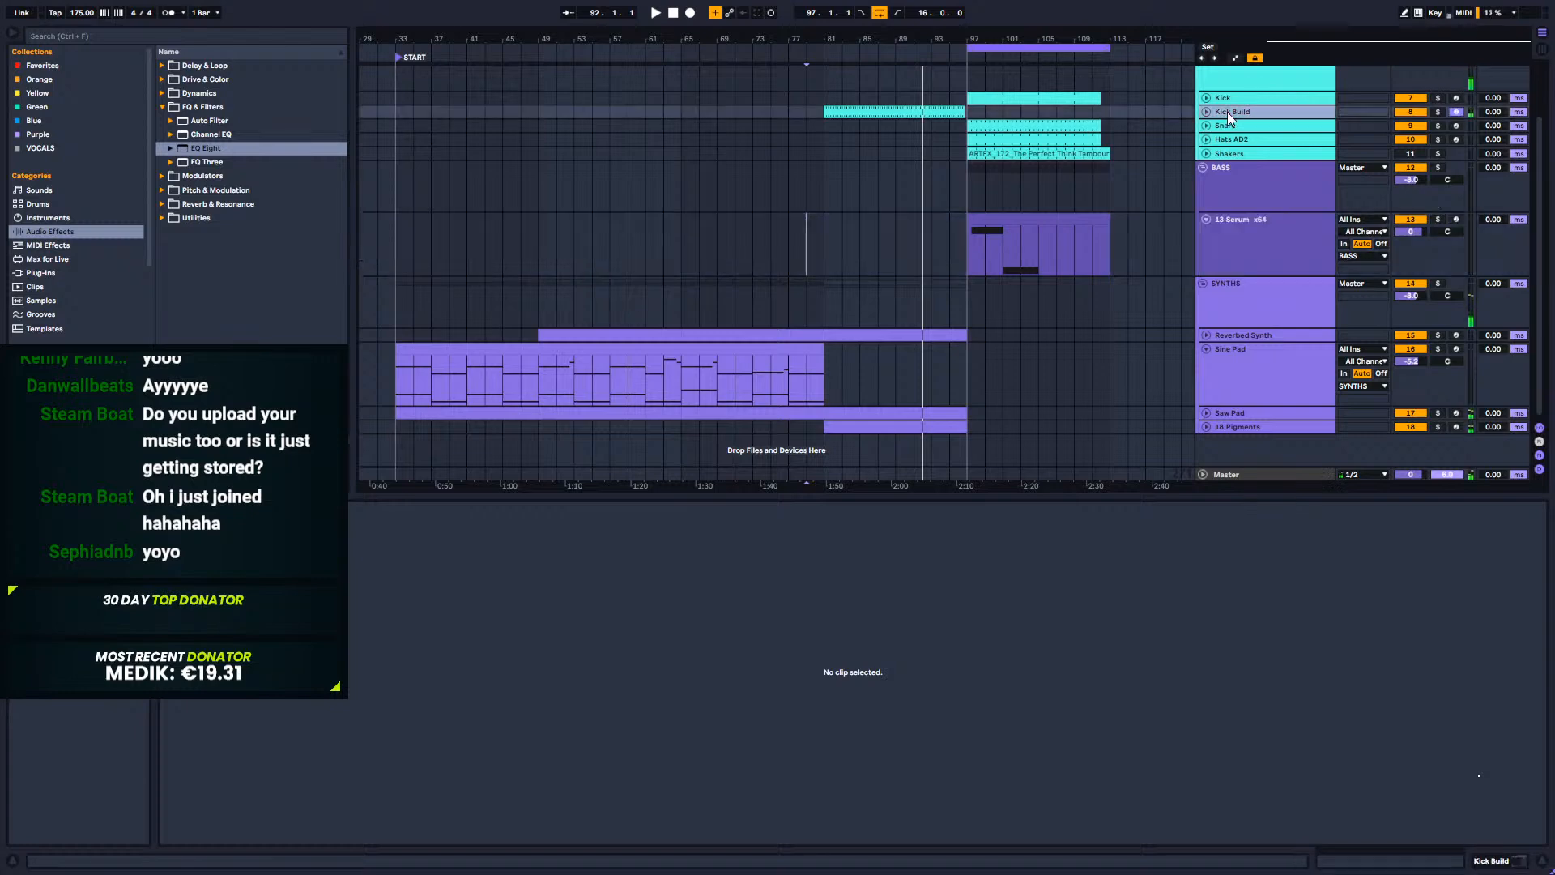
pyautogui.click(1205, 112)
pyautogui.moveTo(889, 35); pyautogui.dragTo(899, 134)
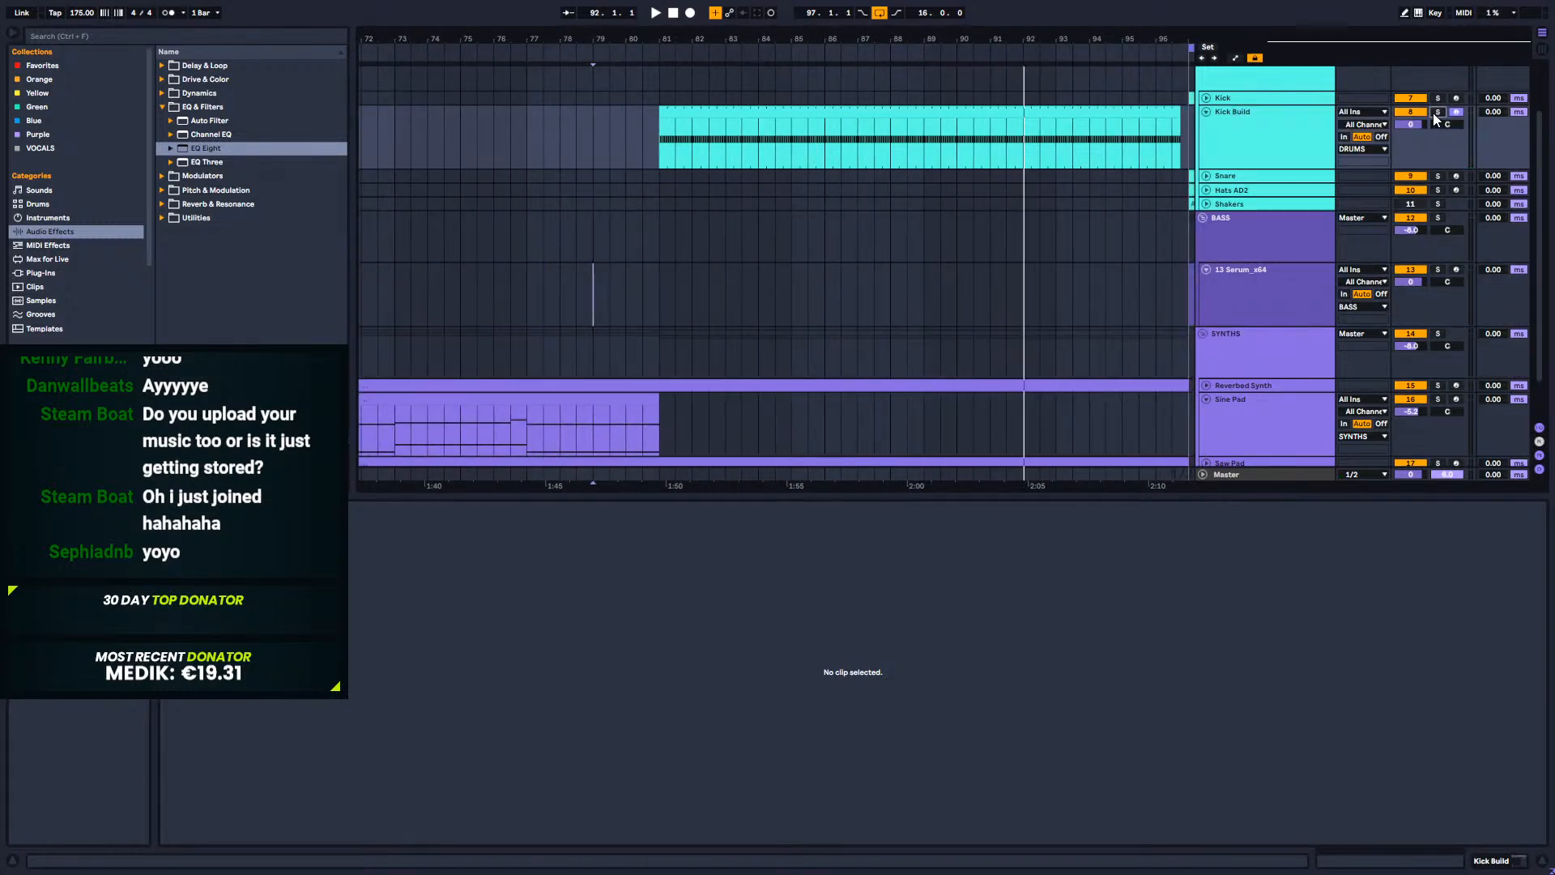
pyautogui.click(964, 111)
pyautogui.press('space')
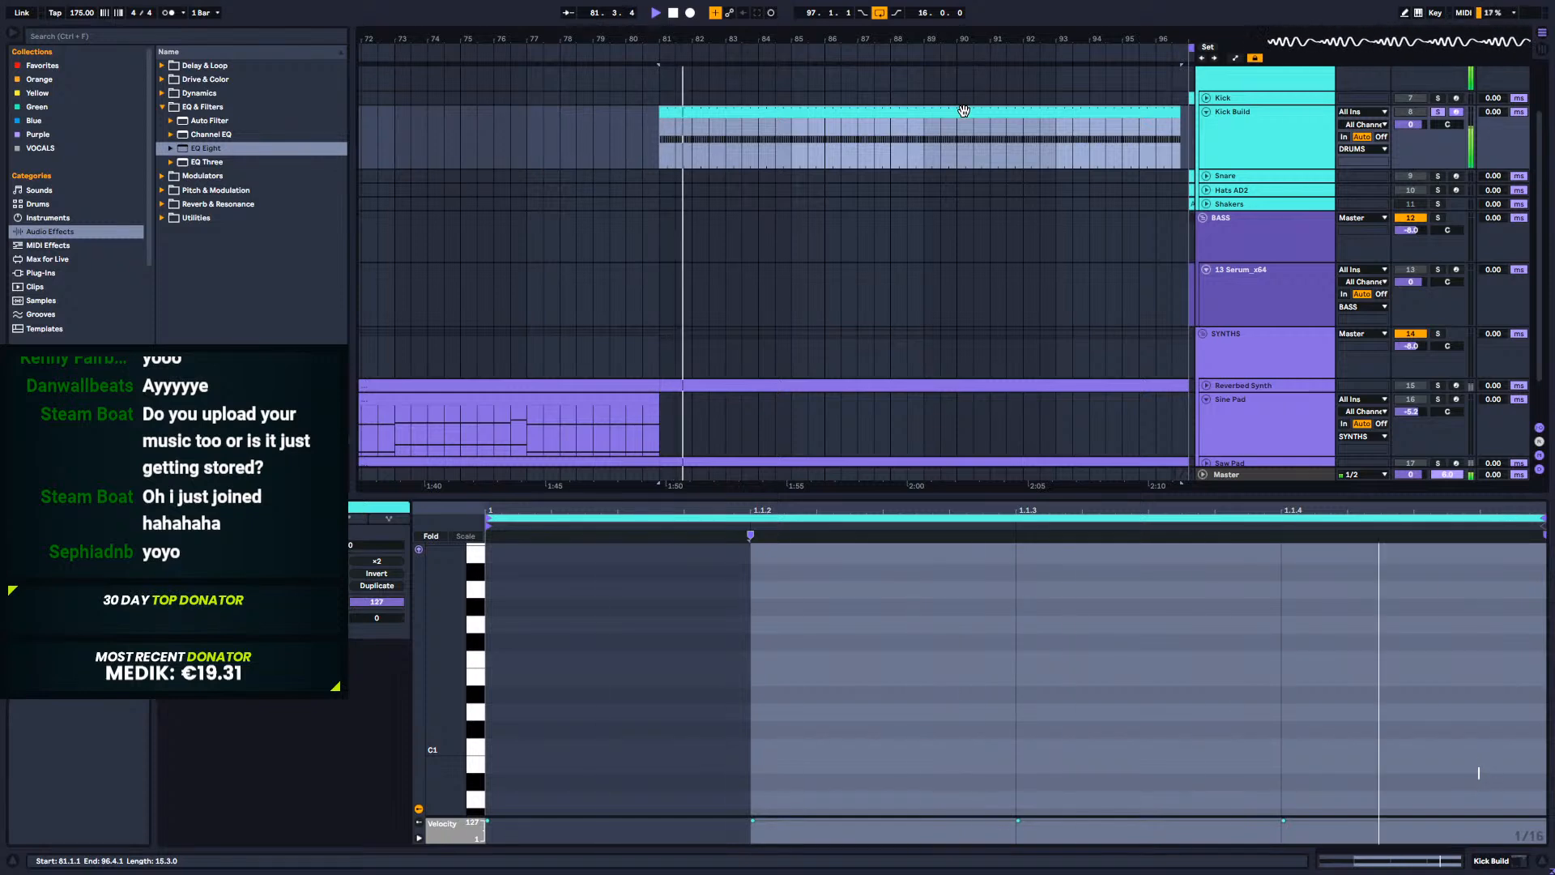
pyautogui.press('space')
# Step: Solo the Sine Pad track and examine the notes of its clip up to bar 81
pyautogui.scroll(-2, 755, 280)
pyautogui.click(1238, 376)
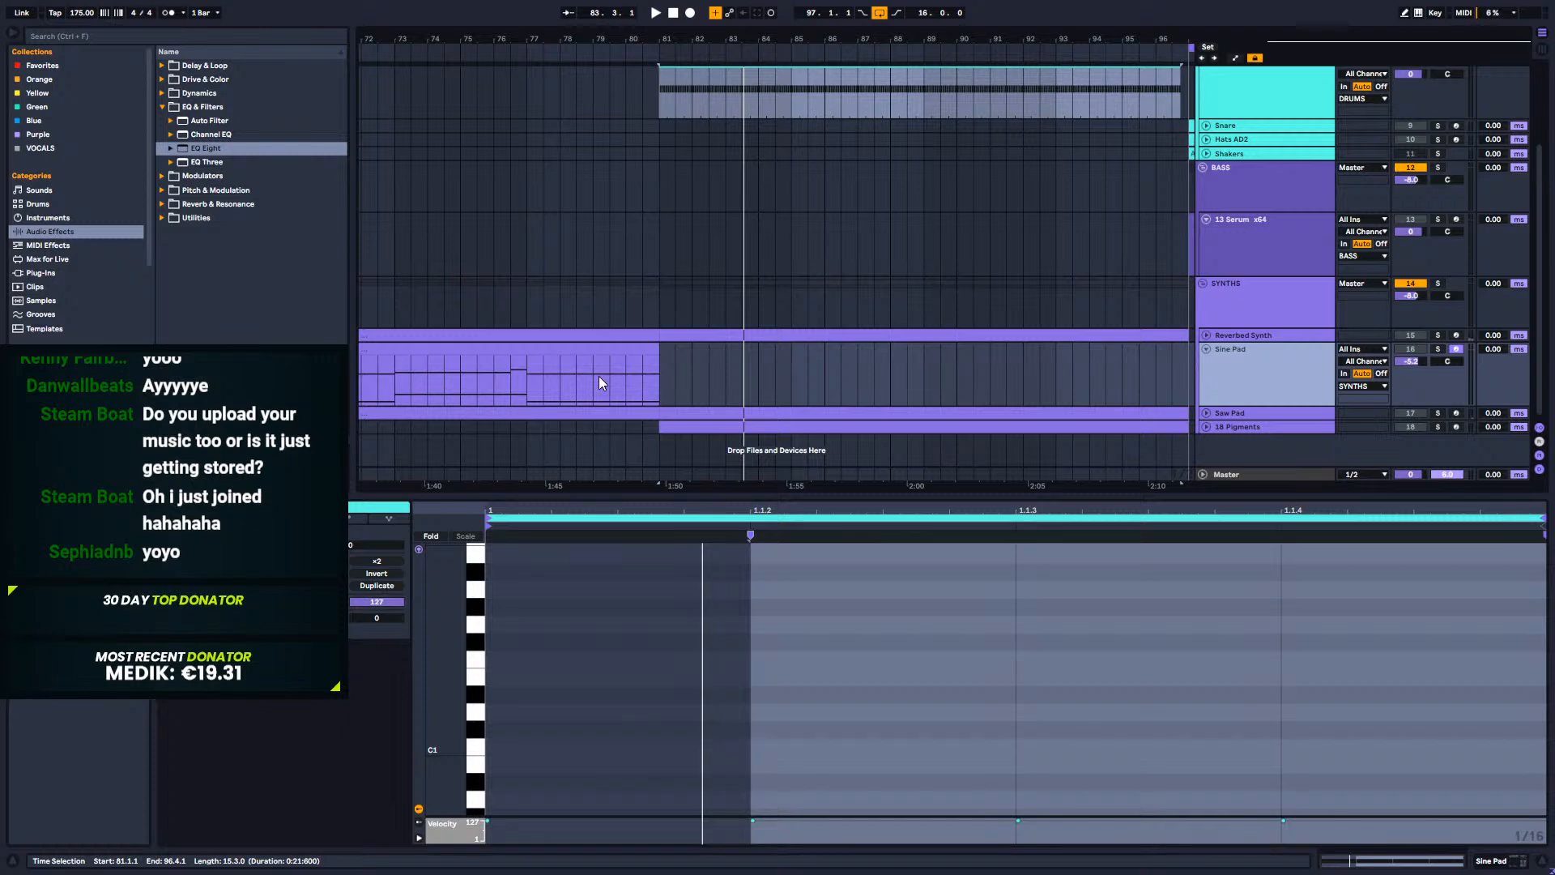
pyautogui.click(597, 348)
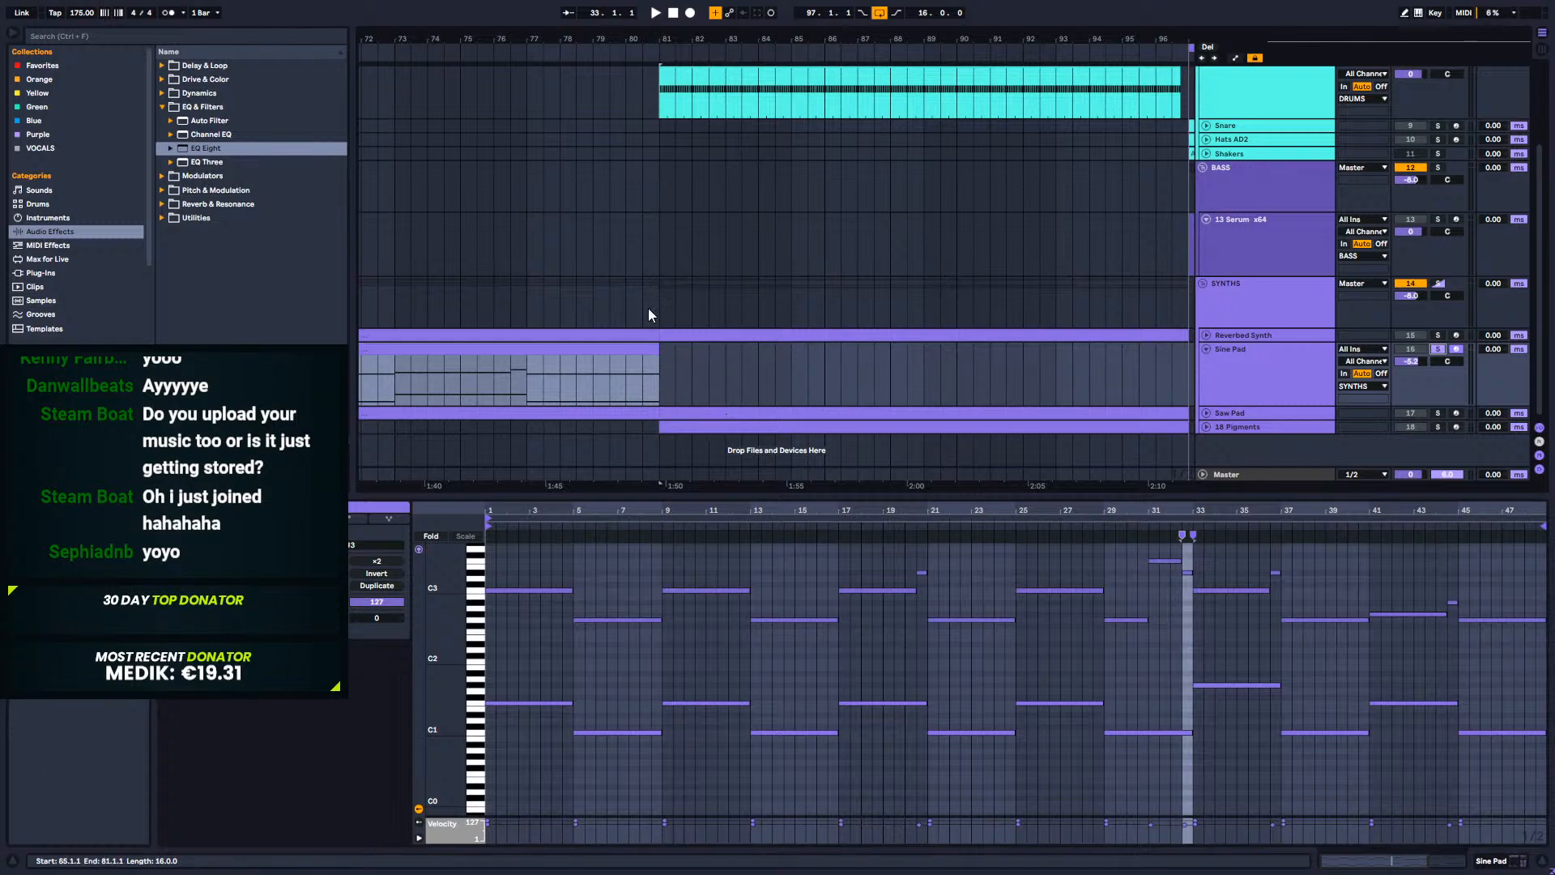
pyautogui.moveTo(658, 34); pyautogui.dragTo(845, 320)
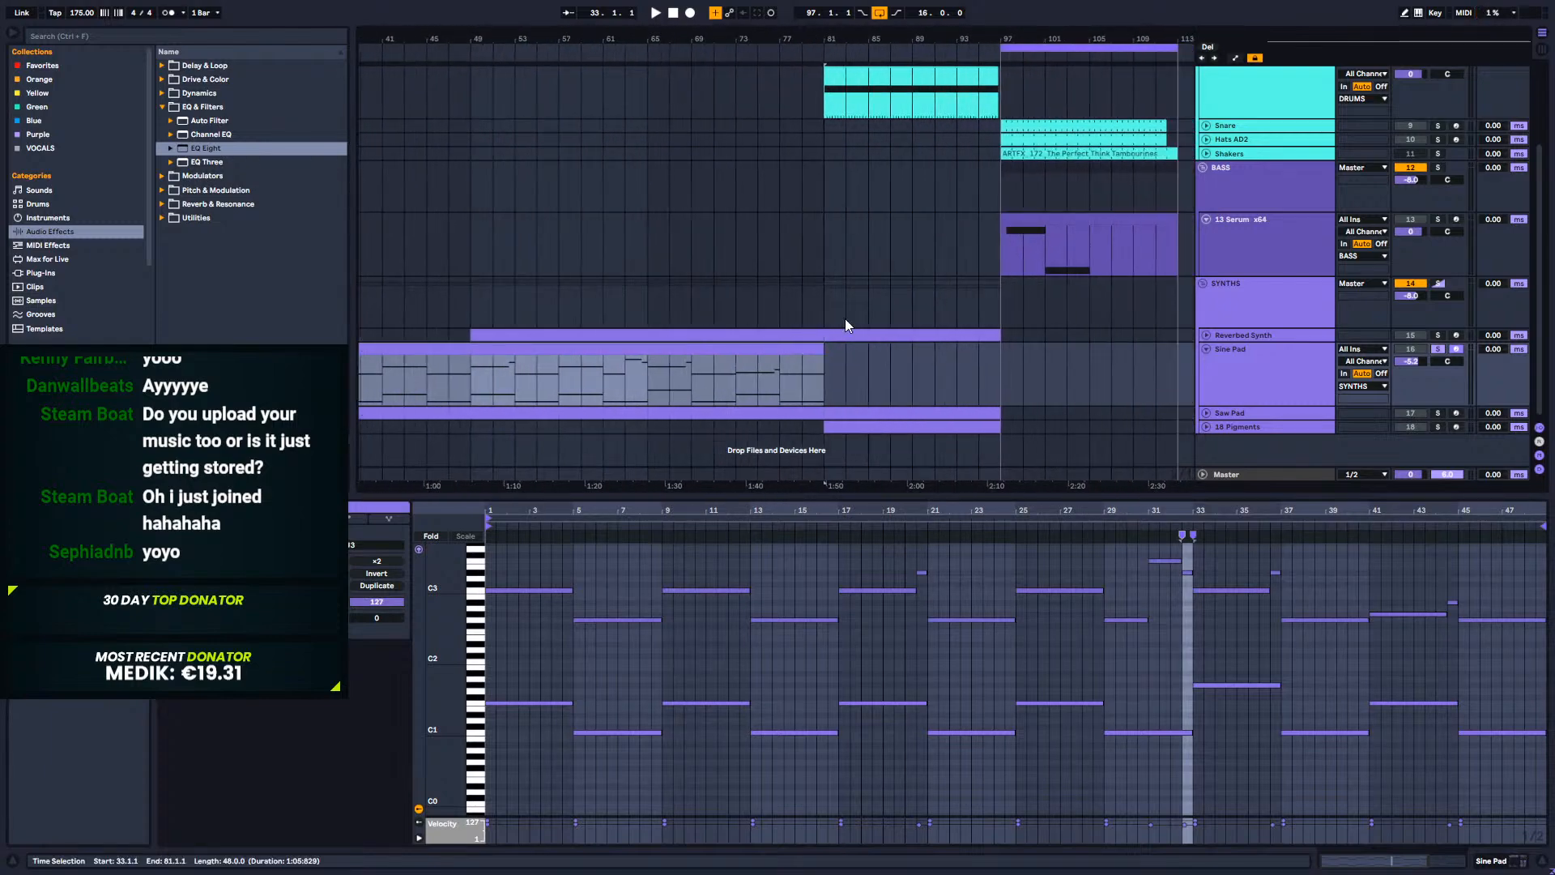
pyautogui.click(821, 377)
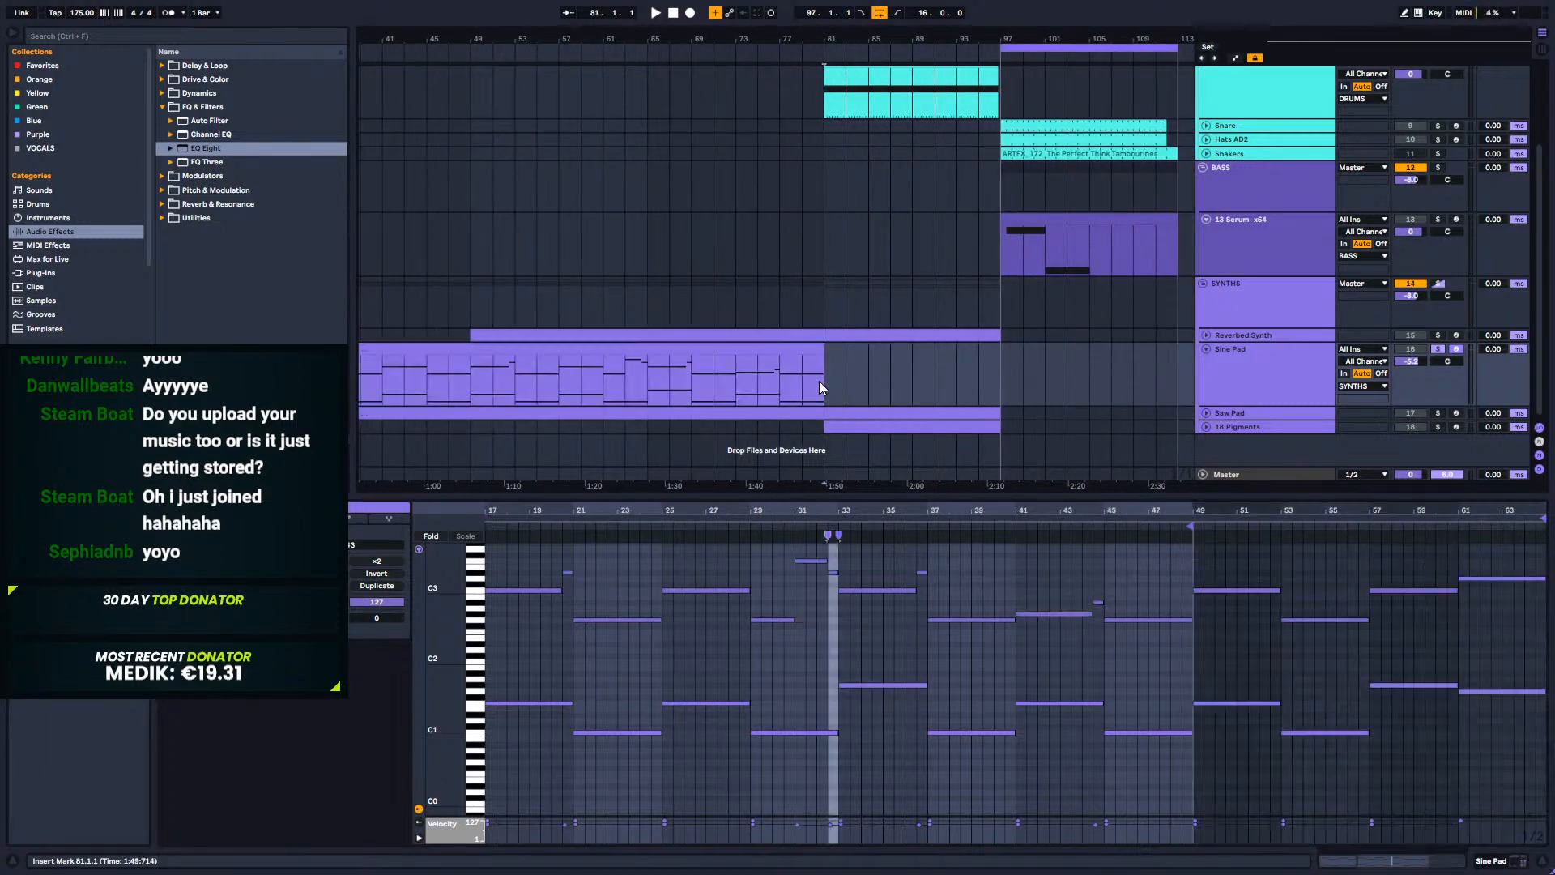
# Step: Select the Kick Build track at bar 81 and open its Serum instrument
pyautogui.scroll(3, 914, 307)
pyautogui.click(909, 175)
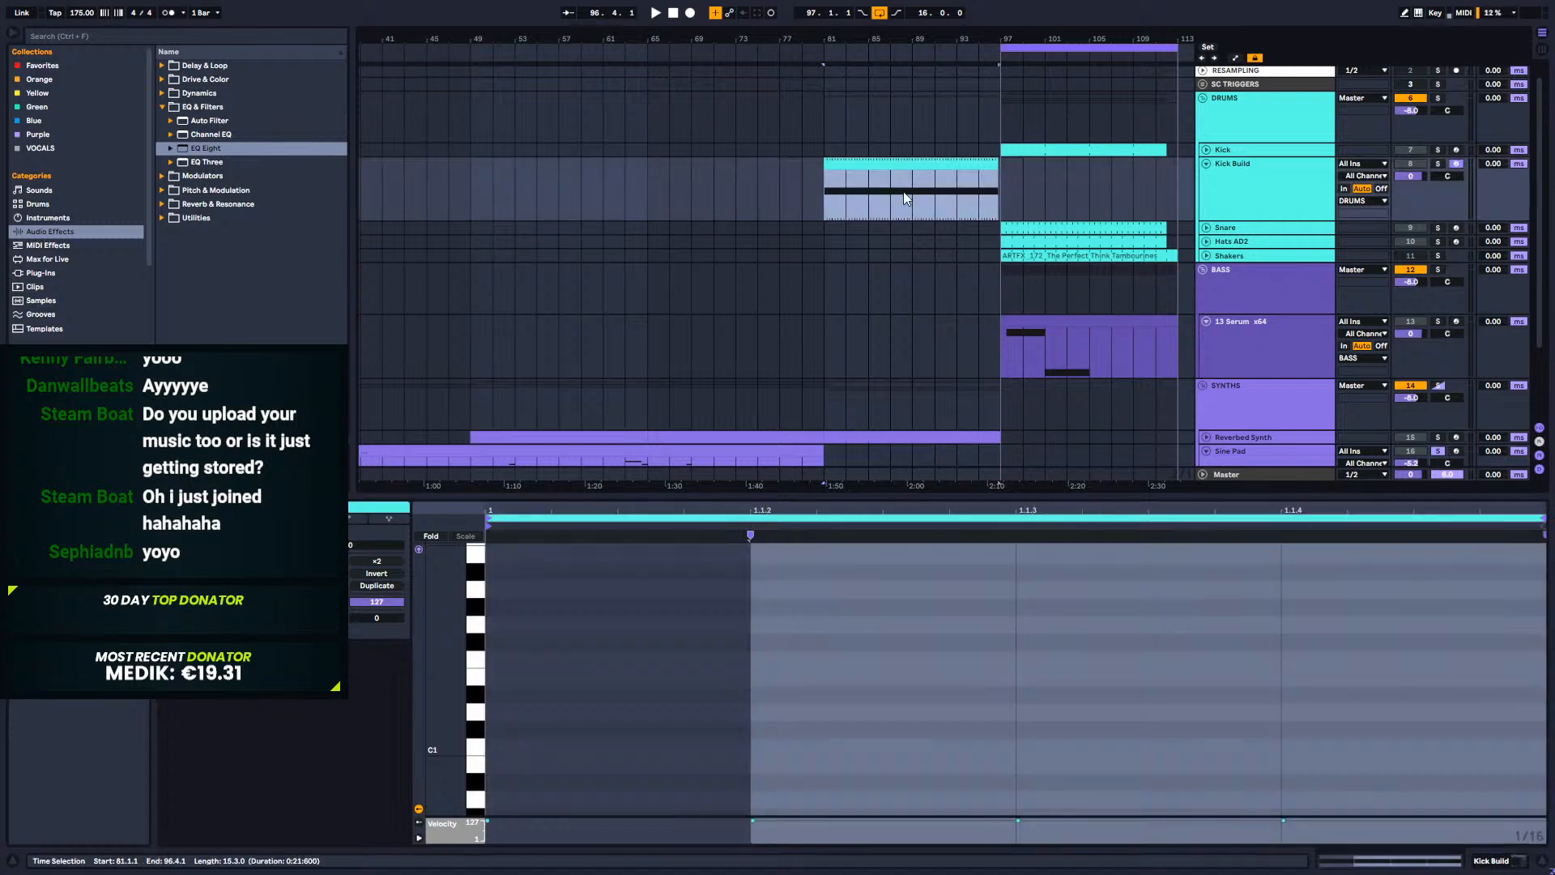
pyautogui.click(818, 192)
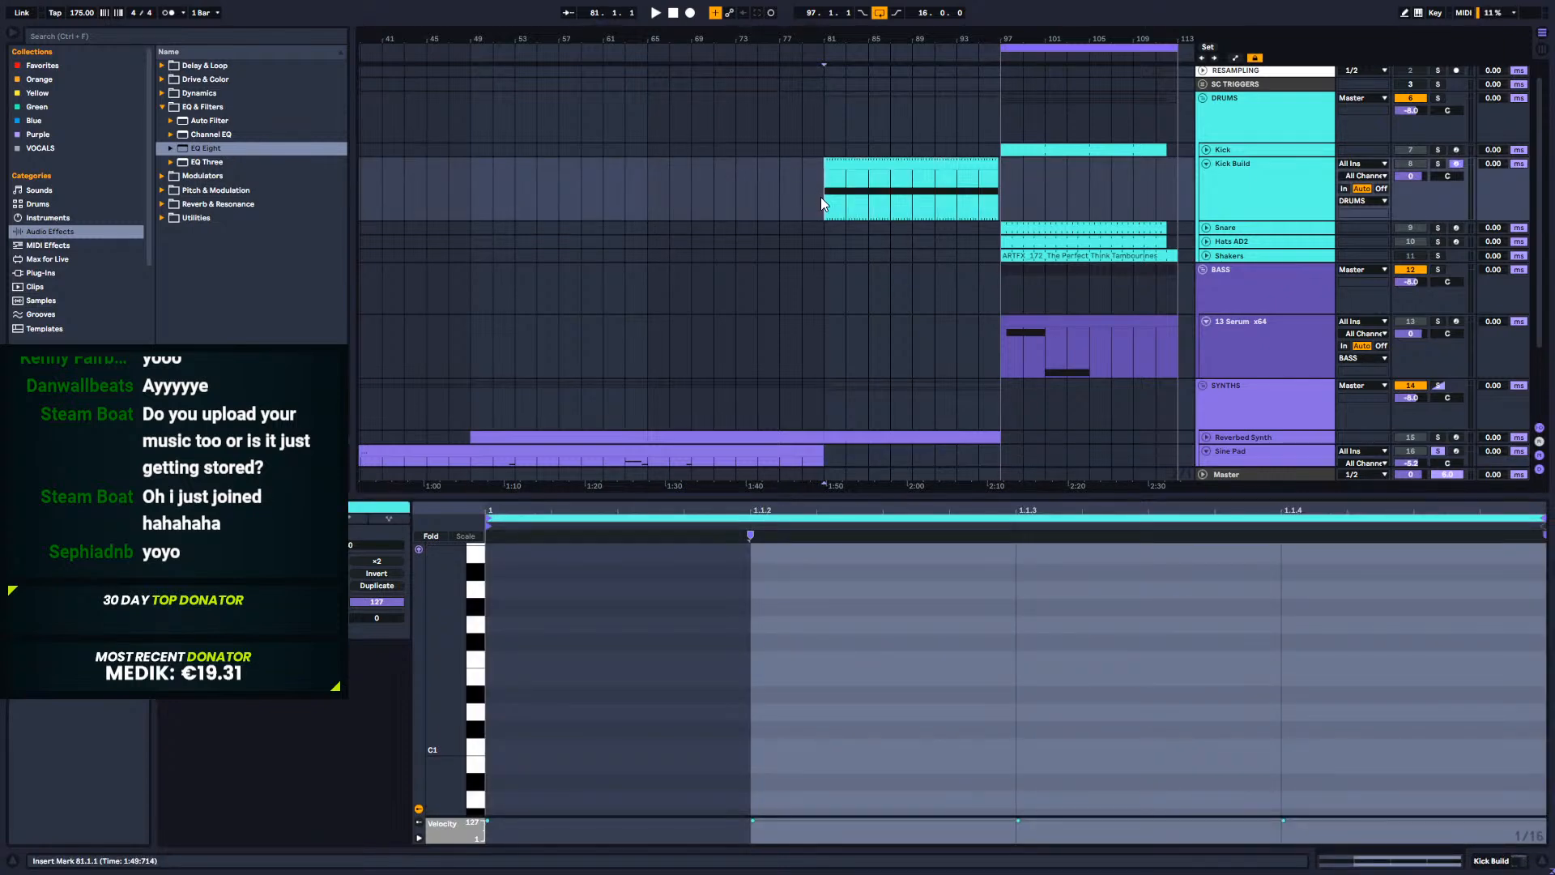
pyautogui.scroll(-3, 845, 264)
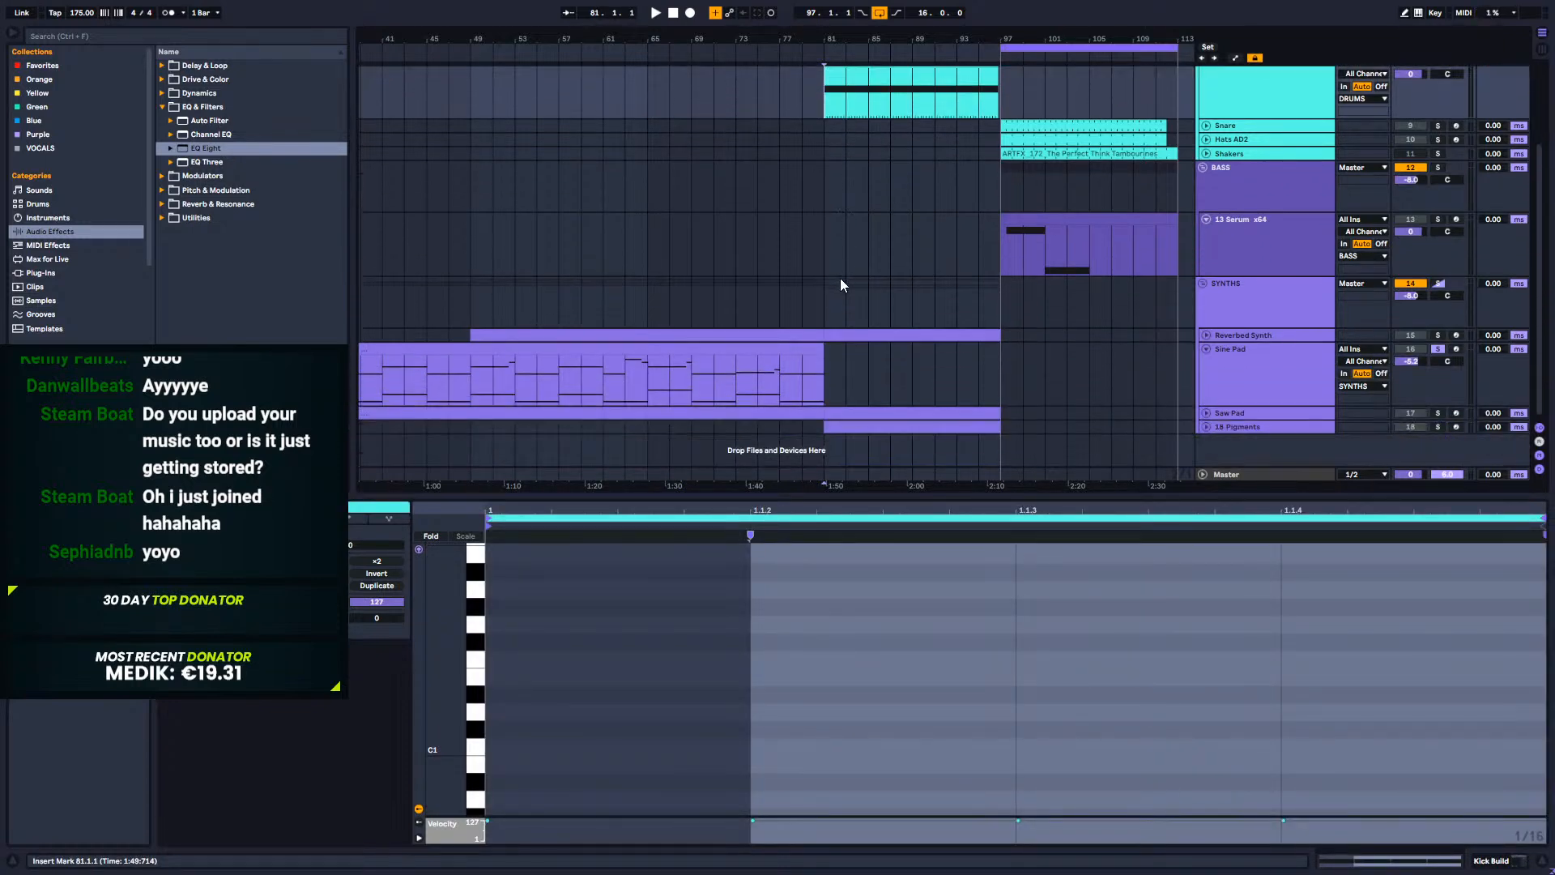
pyautogui.scroll(2, 818, 162)
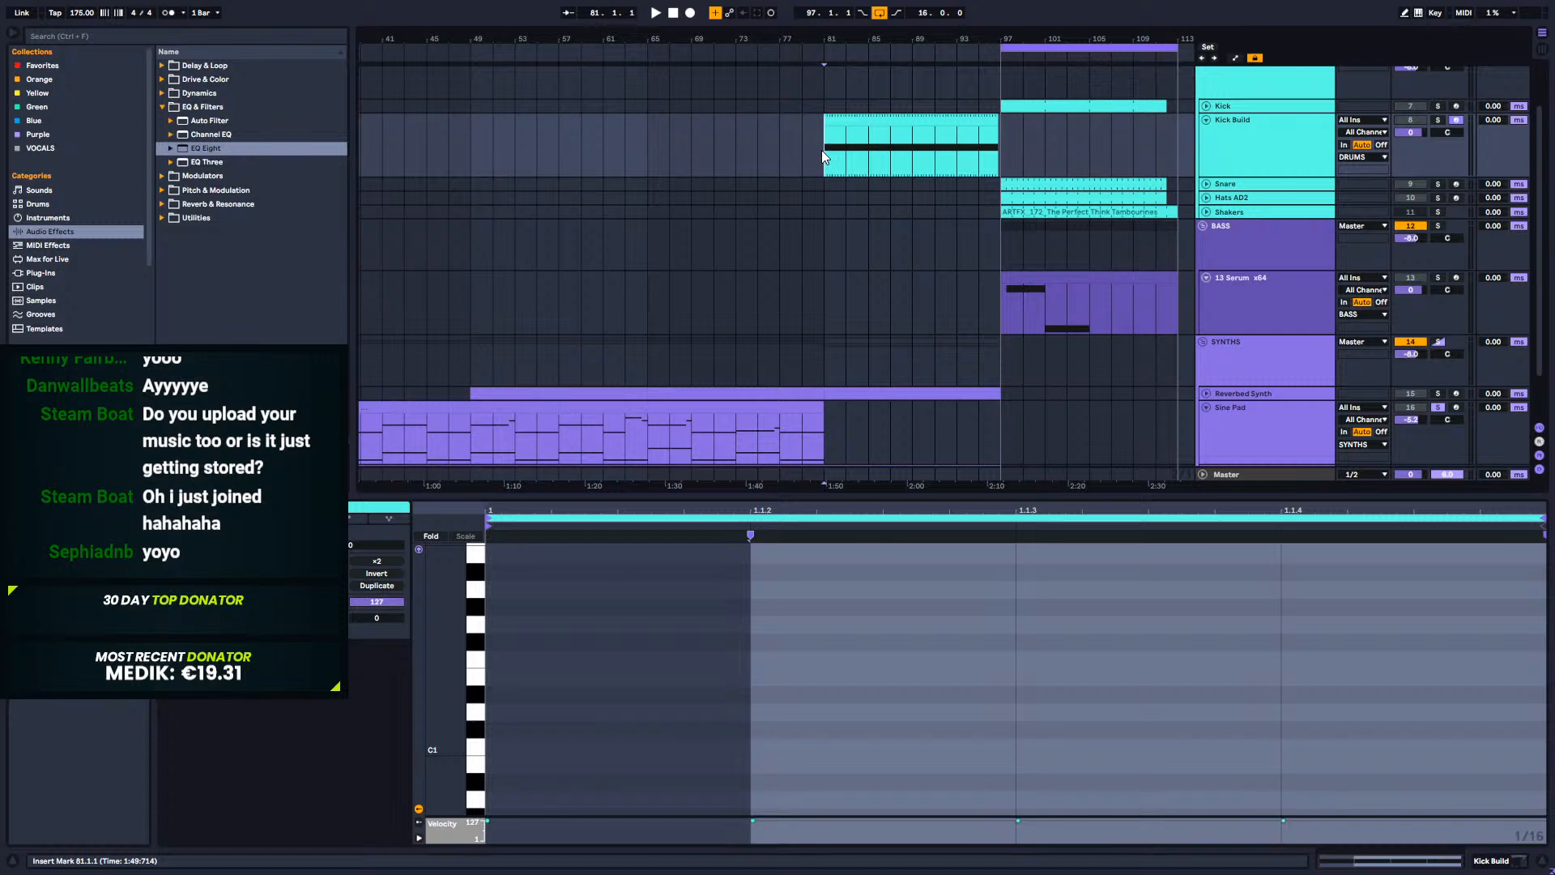
pyautogui.hotkey('shift', 'Tab')
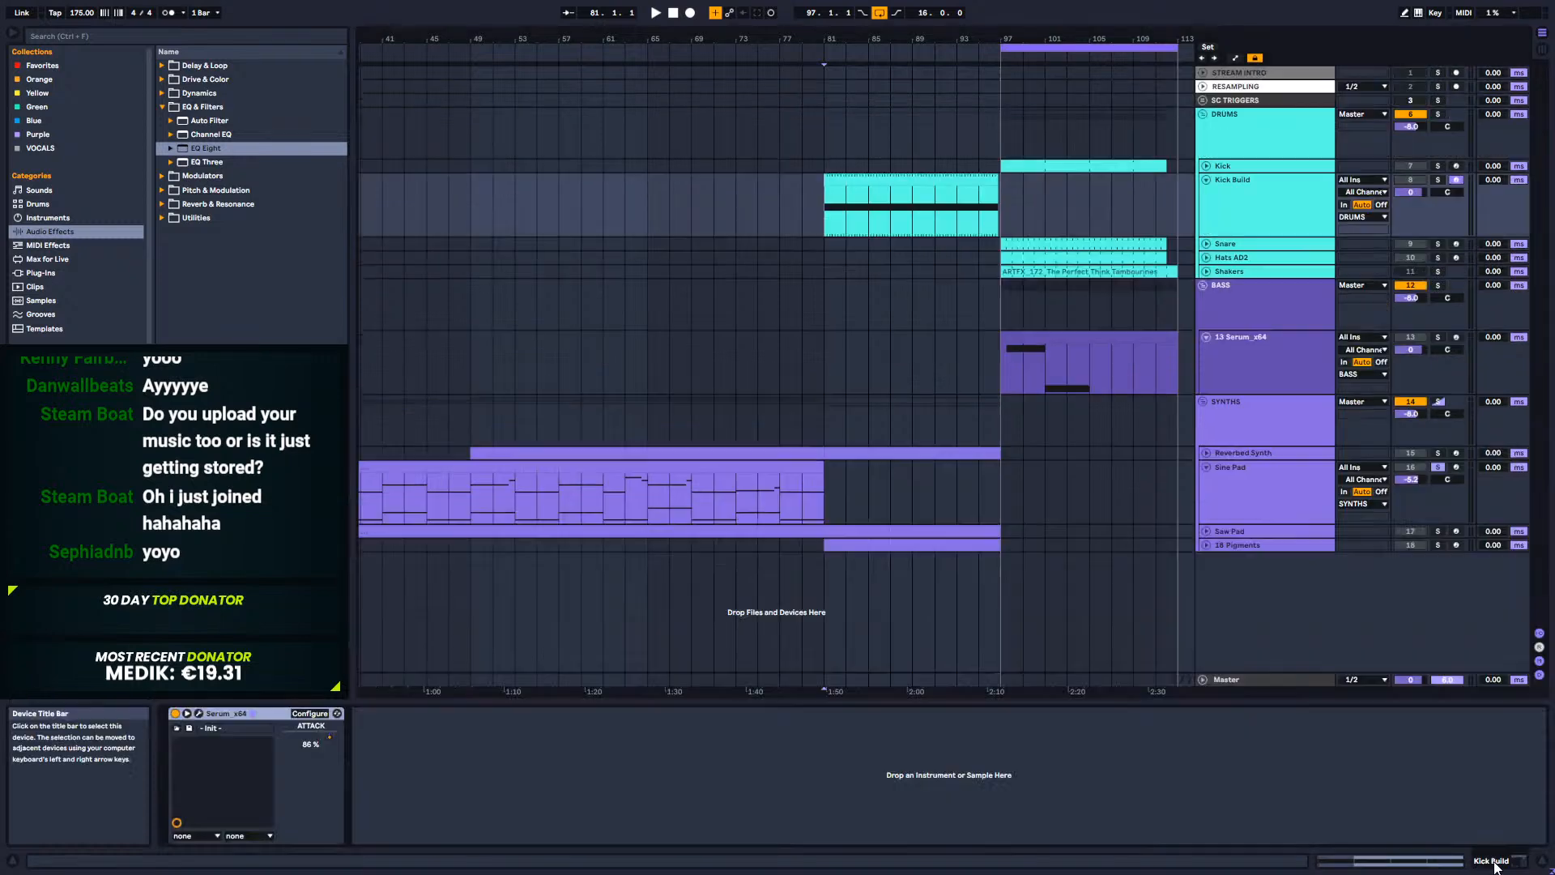
pyautogui.click(198, 714)
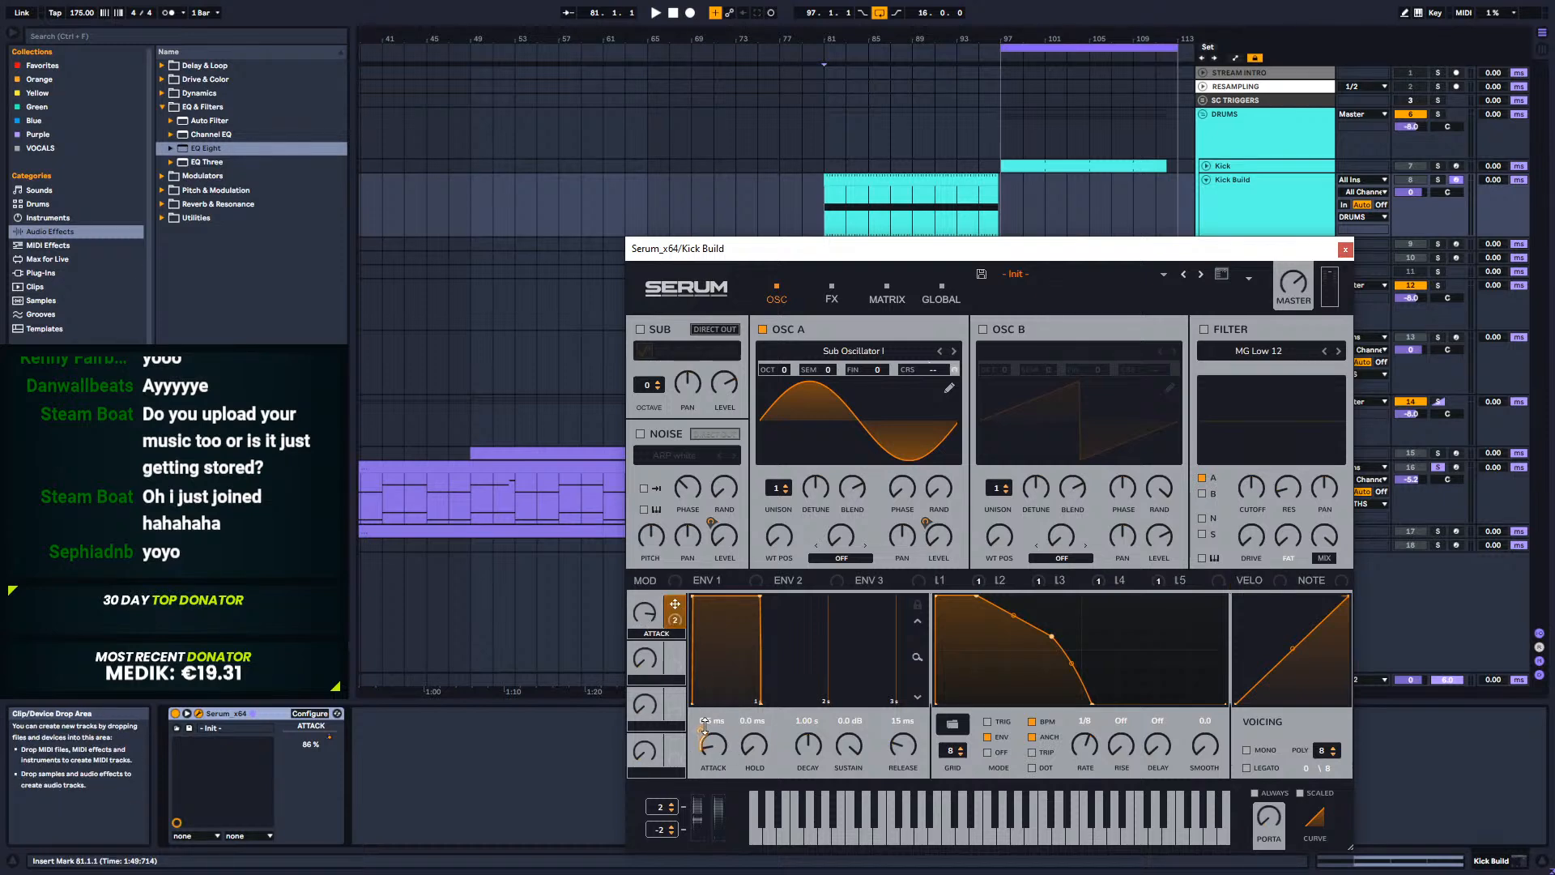
# Step: Play the Kick Build from bar 81 and examine Serum's ATTACK automation over the clip up to bar 97
pyautogui.click(827, 207)
pyautogui.press('space')
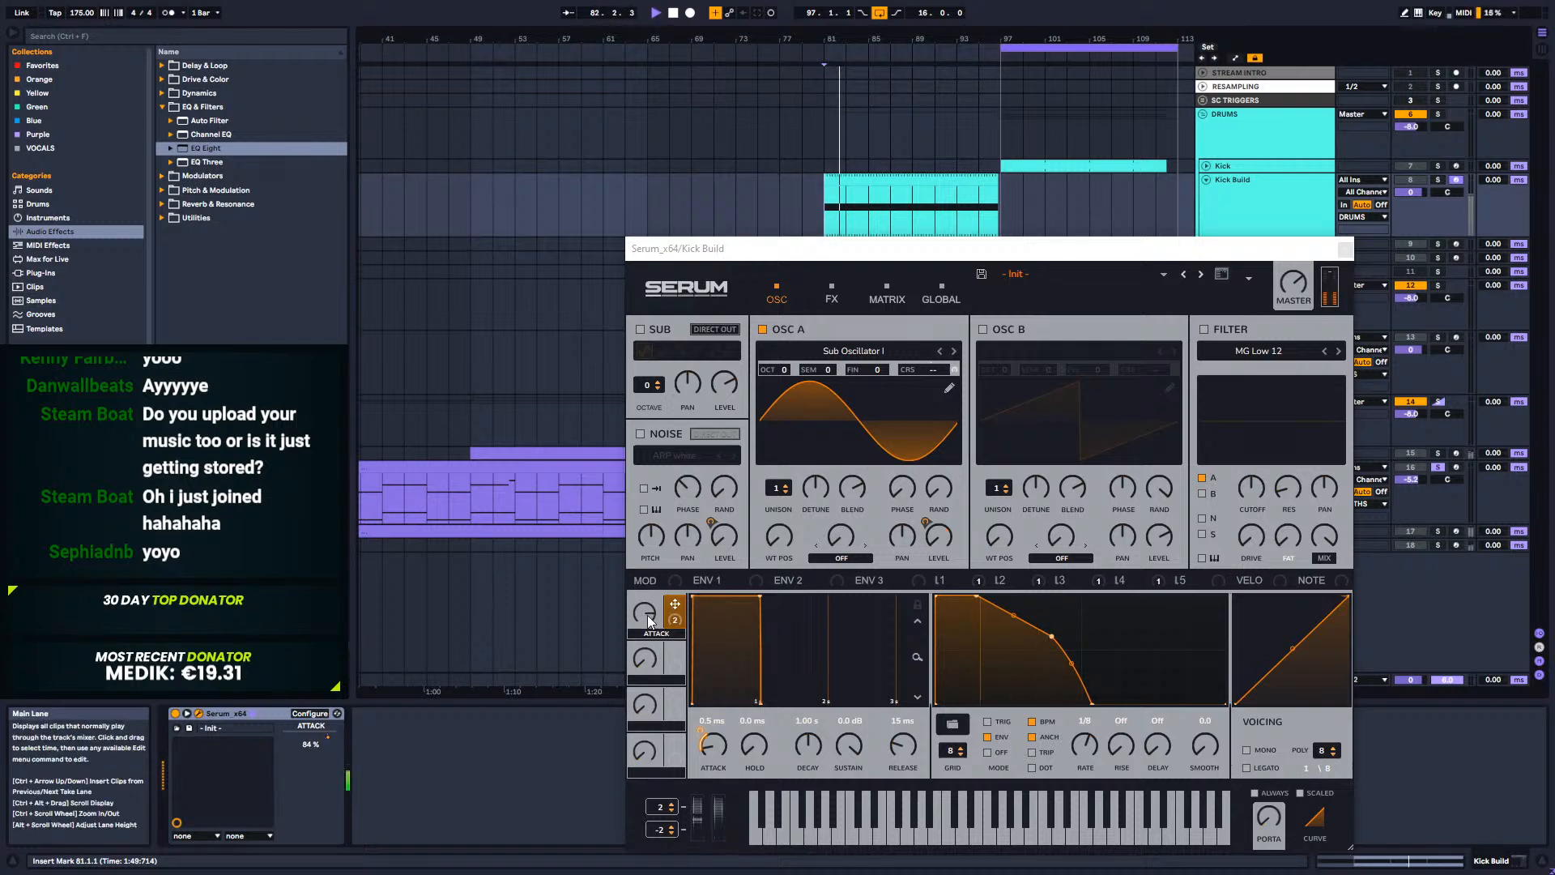
pyautogui.press('space')
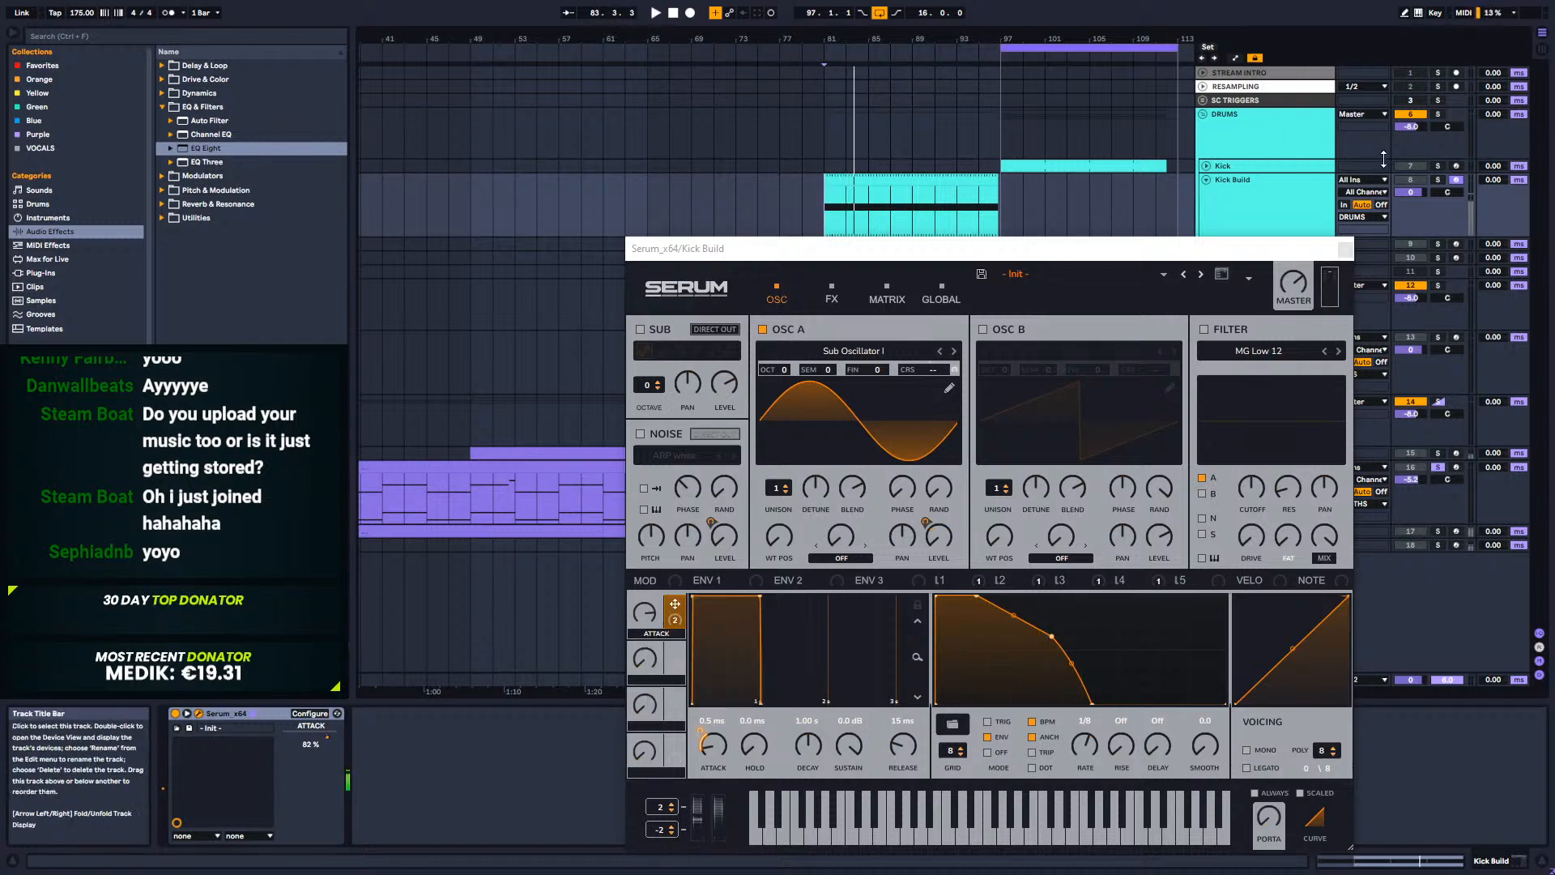
pyautogui.click(1292, 202)
pyautogui.press('a')
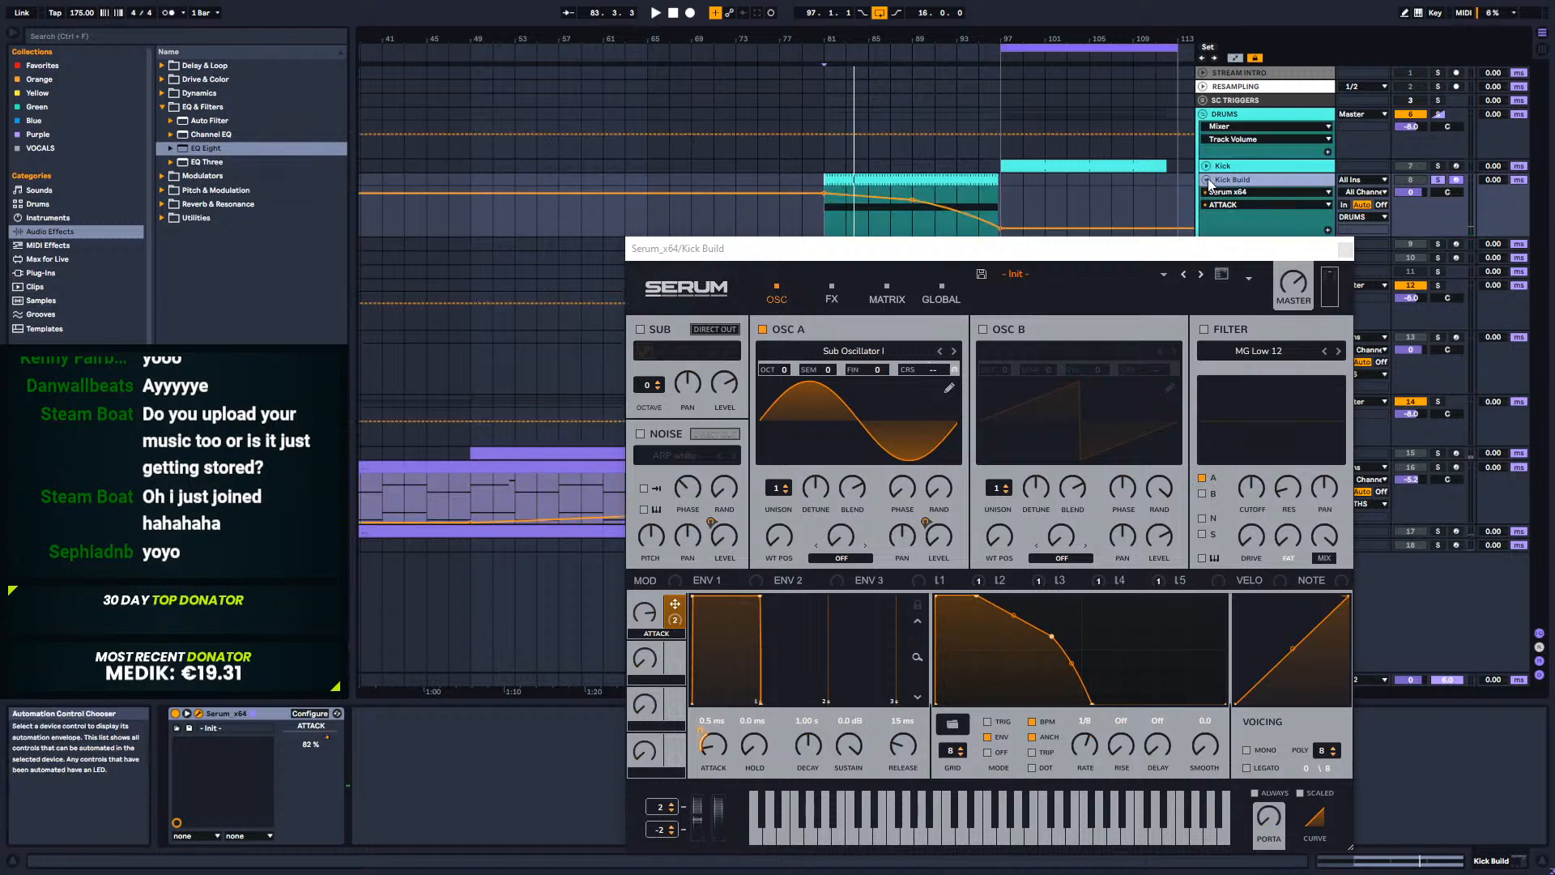
pyautogui.press('space')
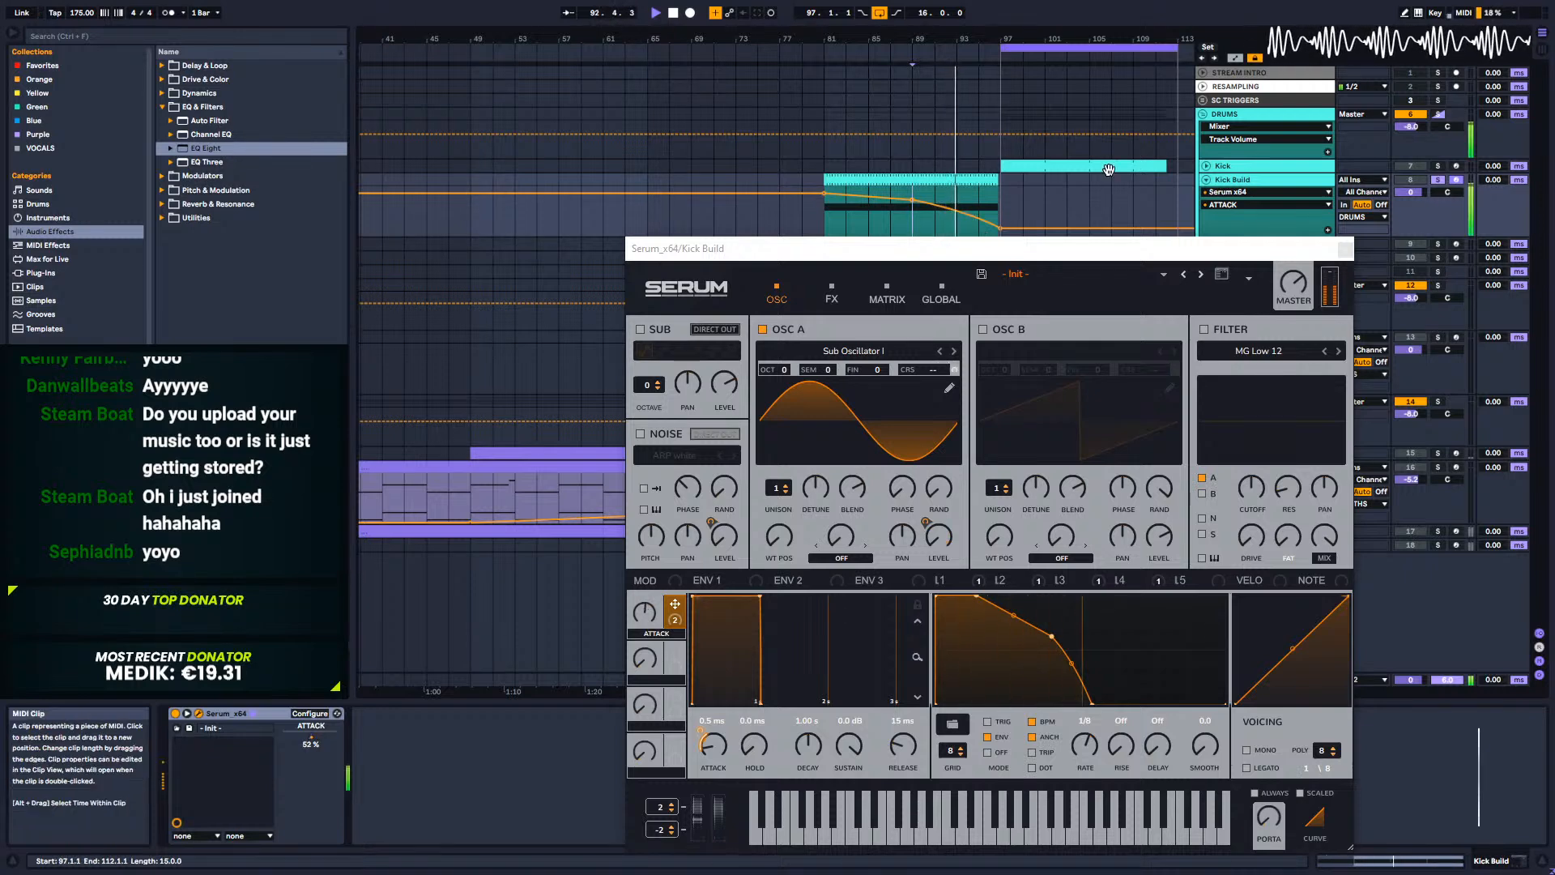
pyautogui.moveTo(1141, 253); pyautogui.dragTo(1228, 285)
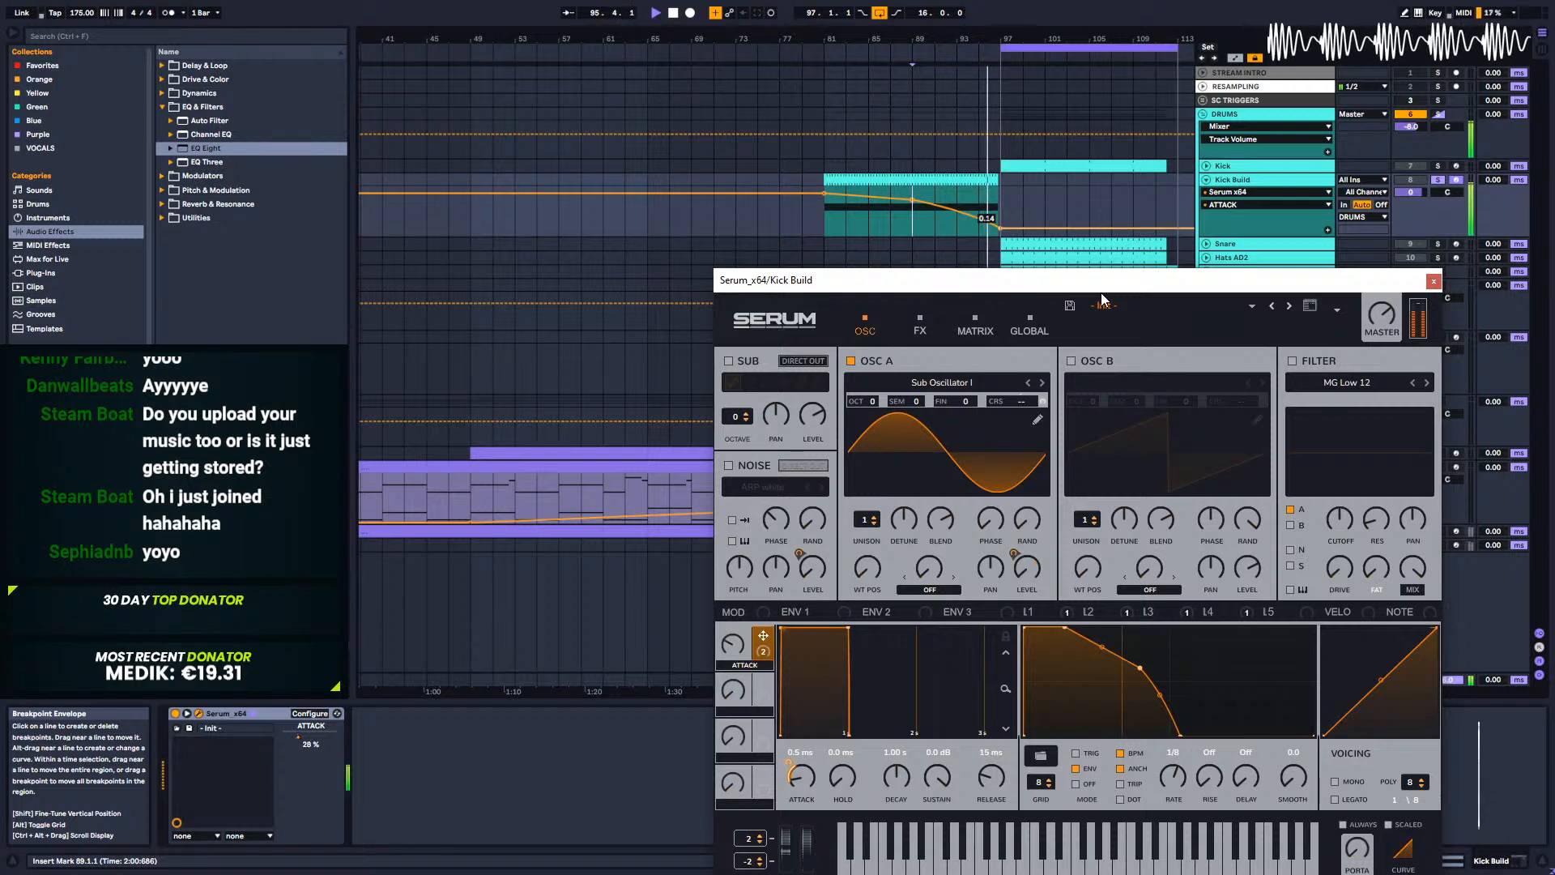
pyautogui.press('space')
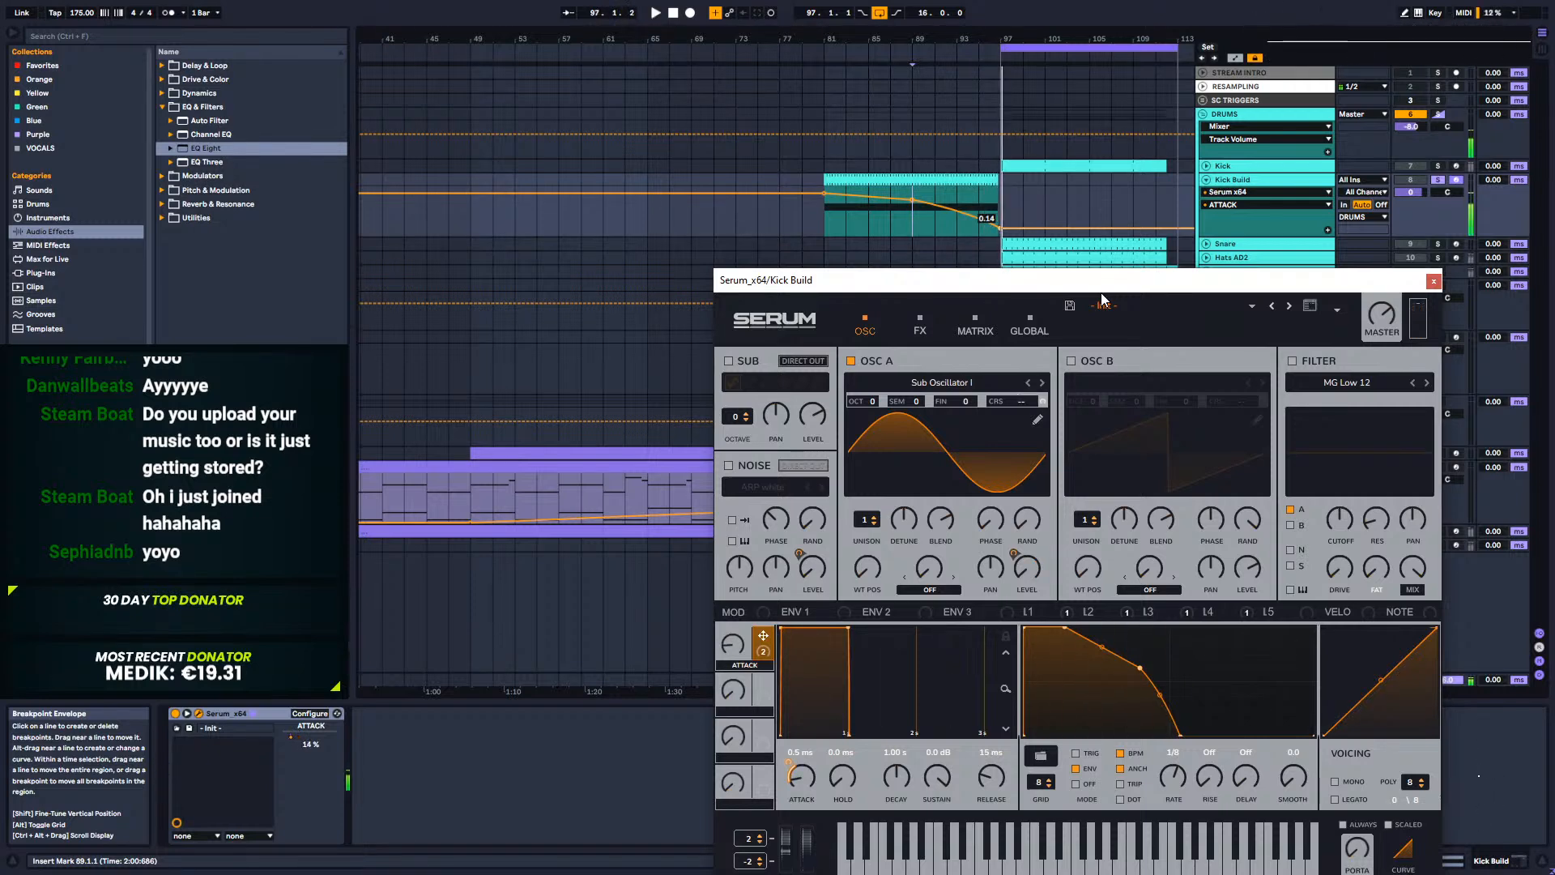
# Step: Close the Serum window, hide the automation lanes and listen to the full build from bar 79
pyautogui.click(1433, 281)
pyautogui.click(804, 216)
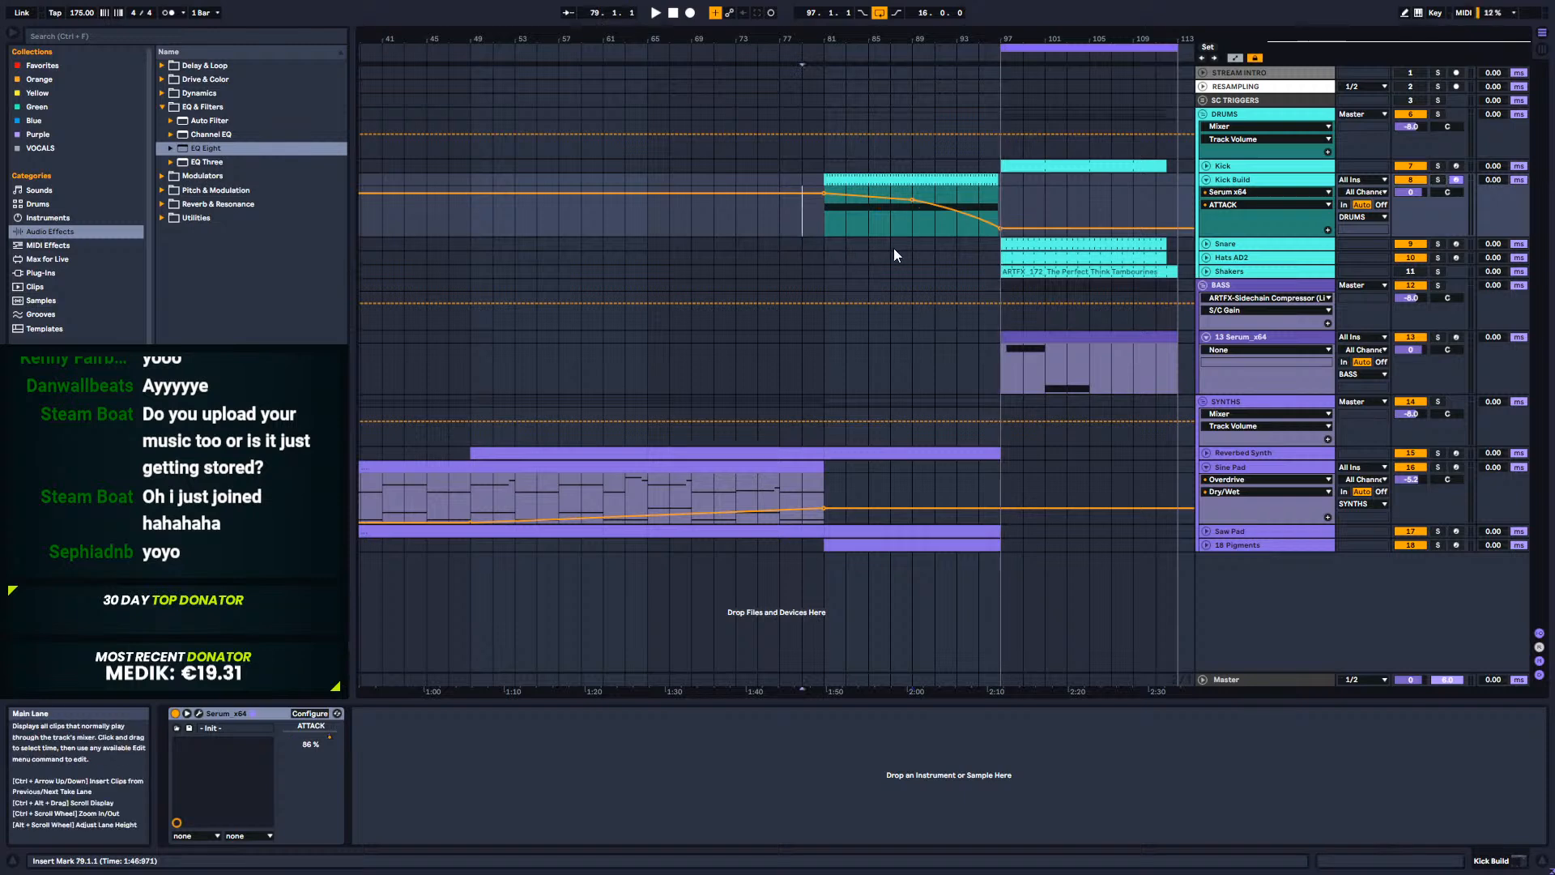
pyautogui.press('a')
pyautogui.press('space')
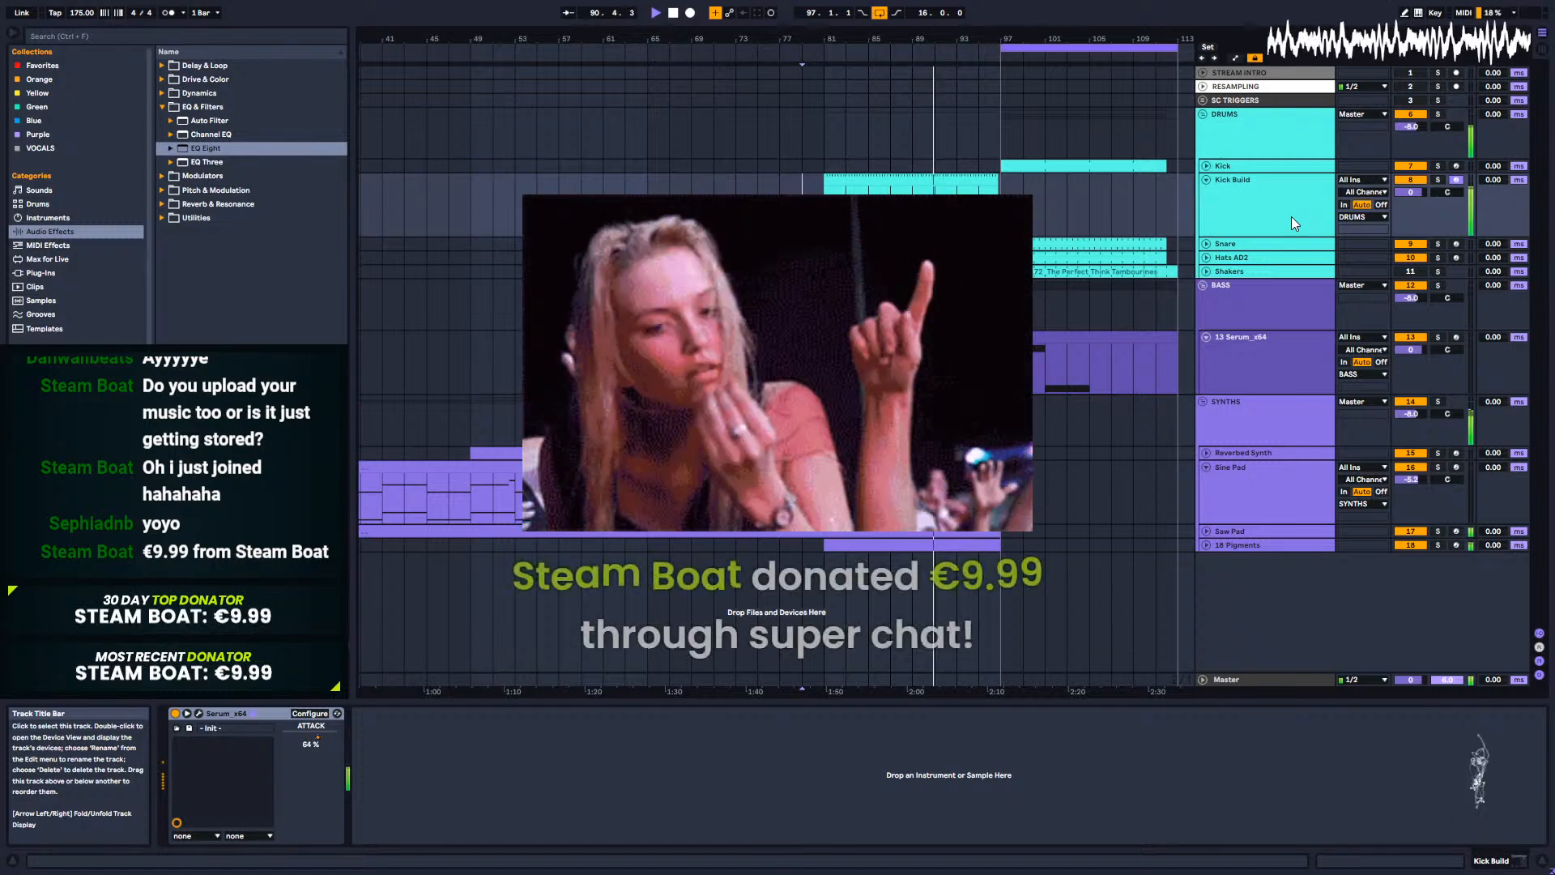
pyautogui.click(673, 13)
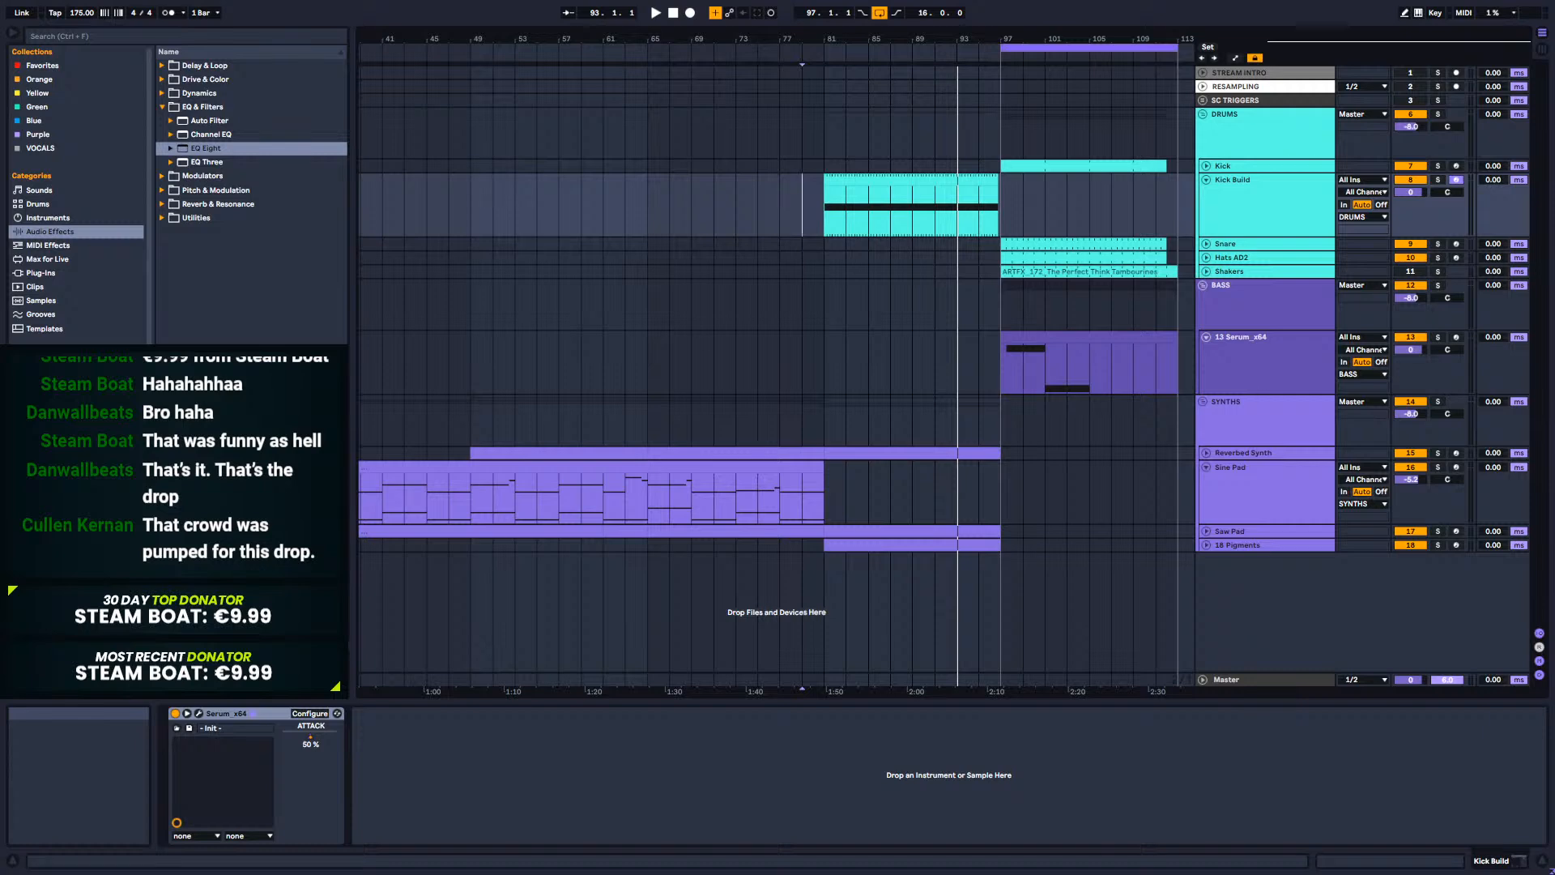
# Step: Play the breakdown from bar 65 to listen to the synth layers, and select the Serum bass track
pyautogui.click(826, 212)
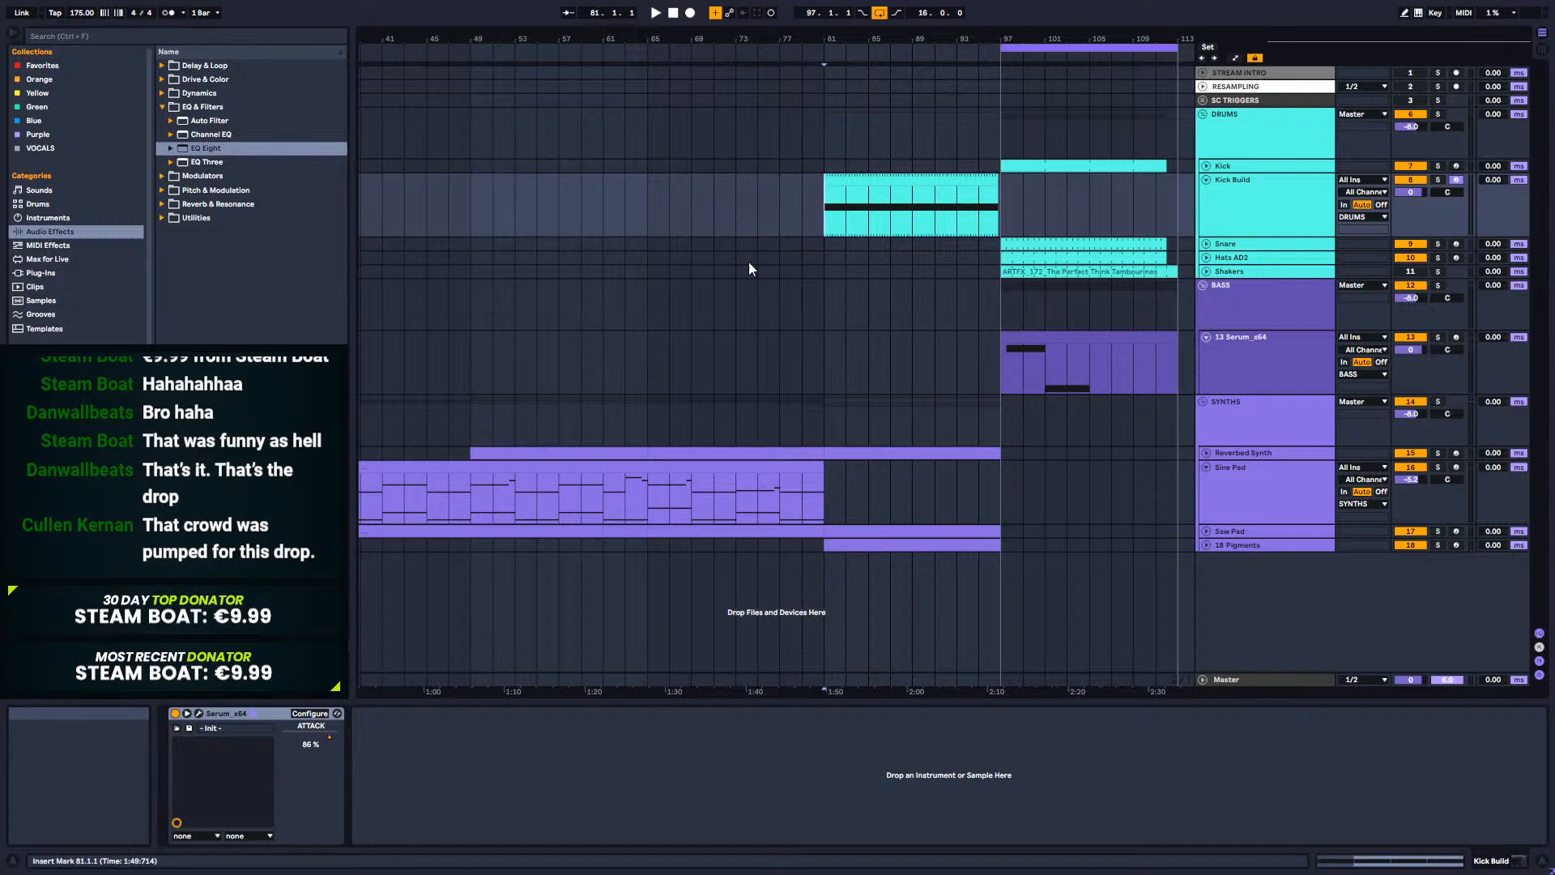
pyautogui.click(641, 207)
pyautogui.press('space')
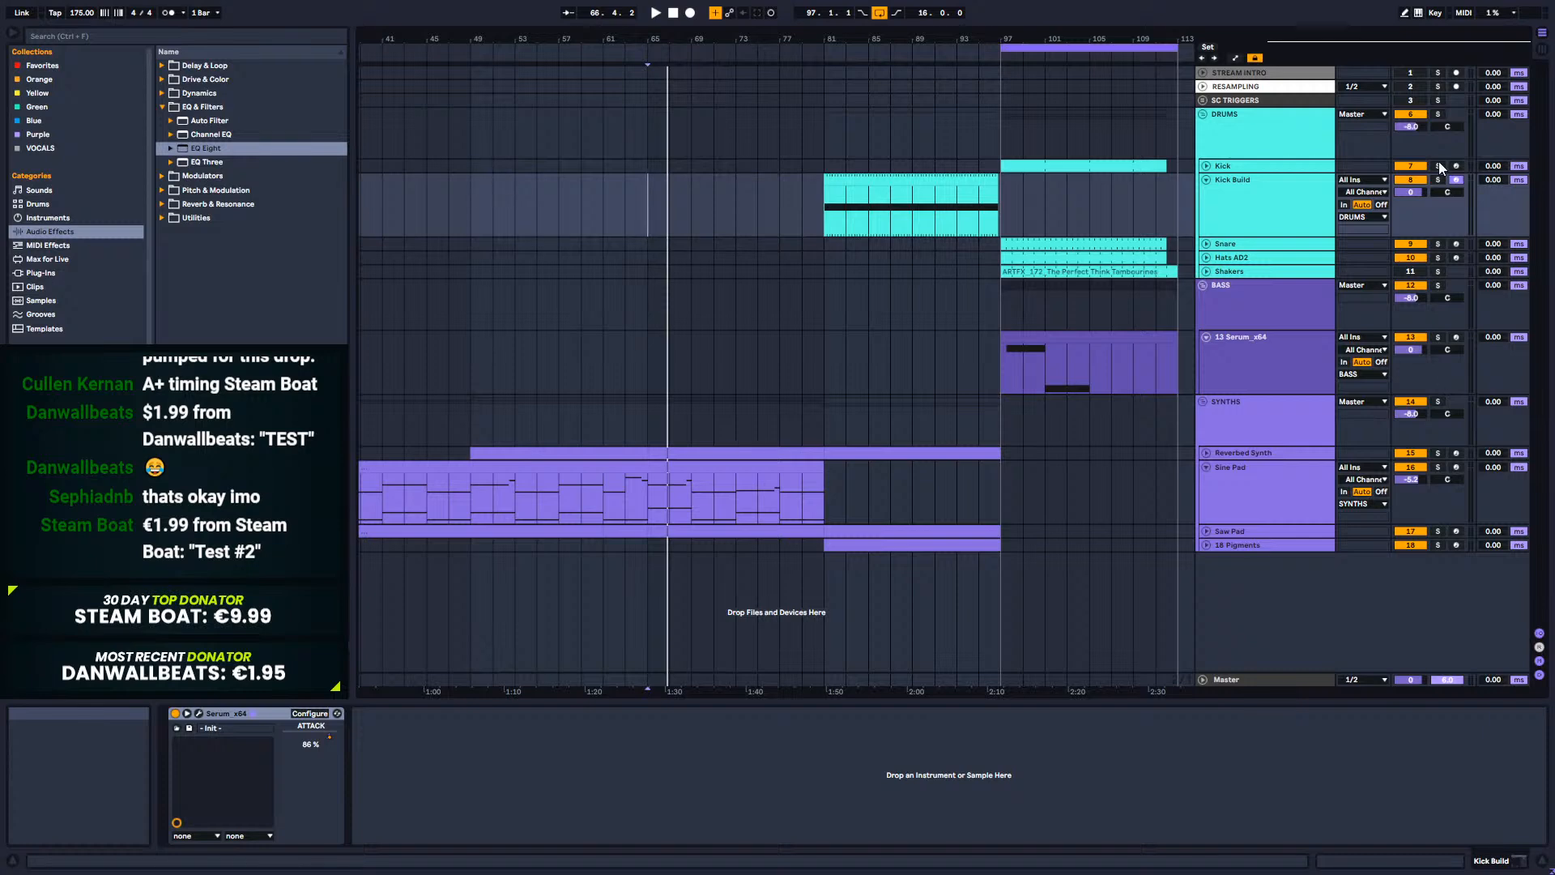
pyautogui.click(469, 212)
pyautogui.click(1022, 207)
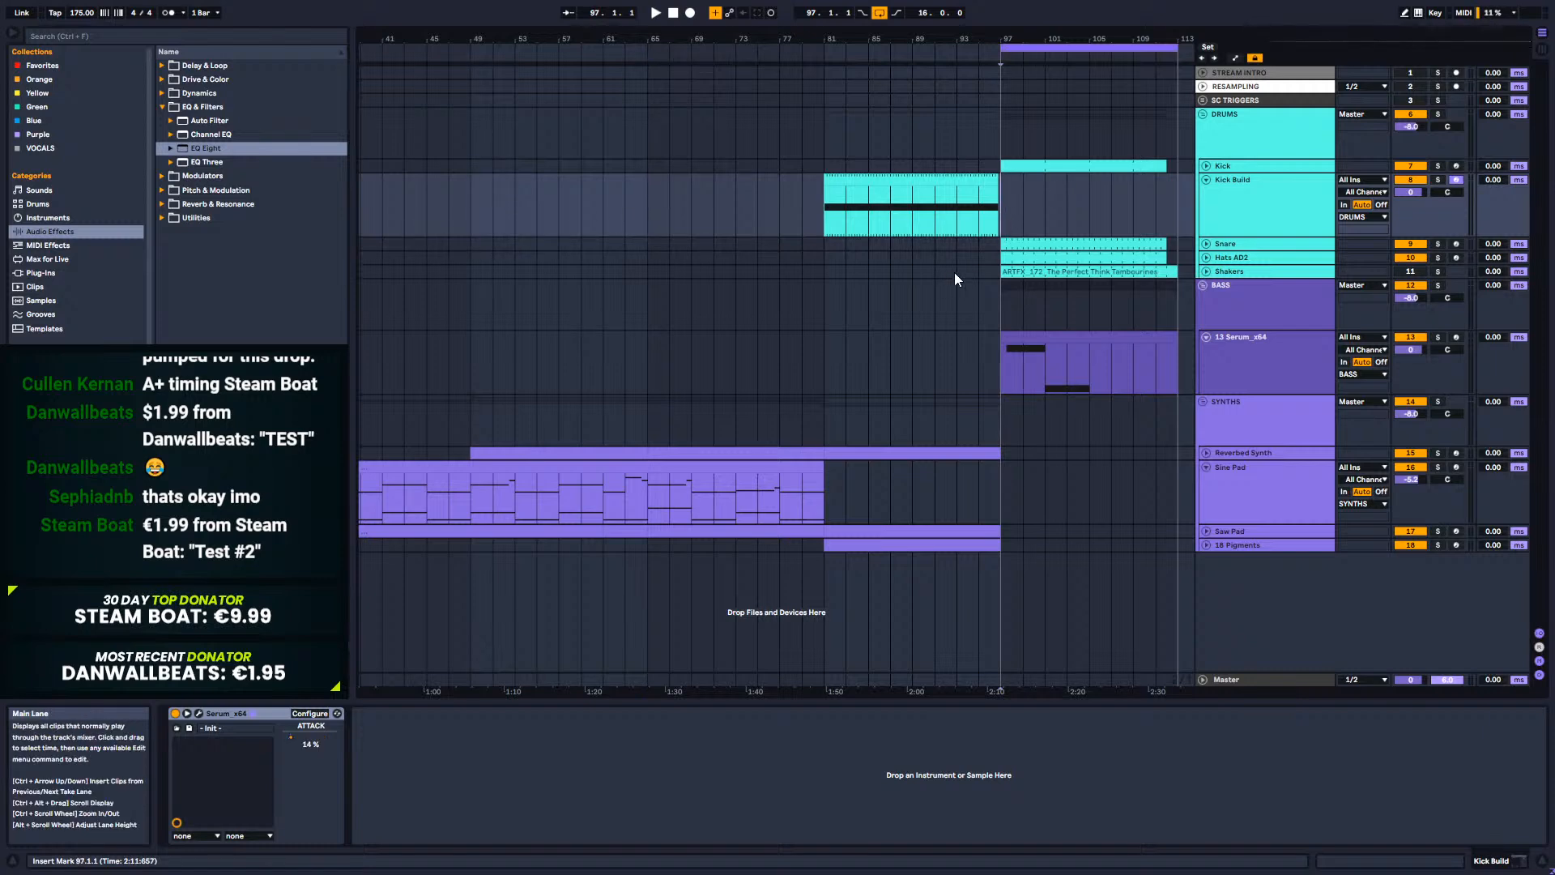
pyautogui.click(1001, 219)
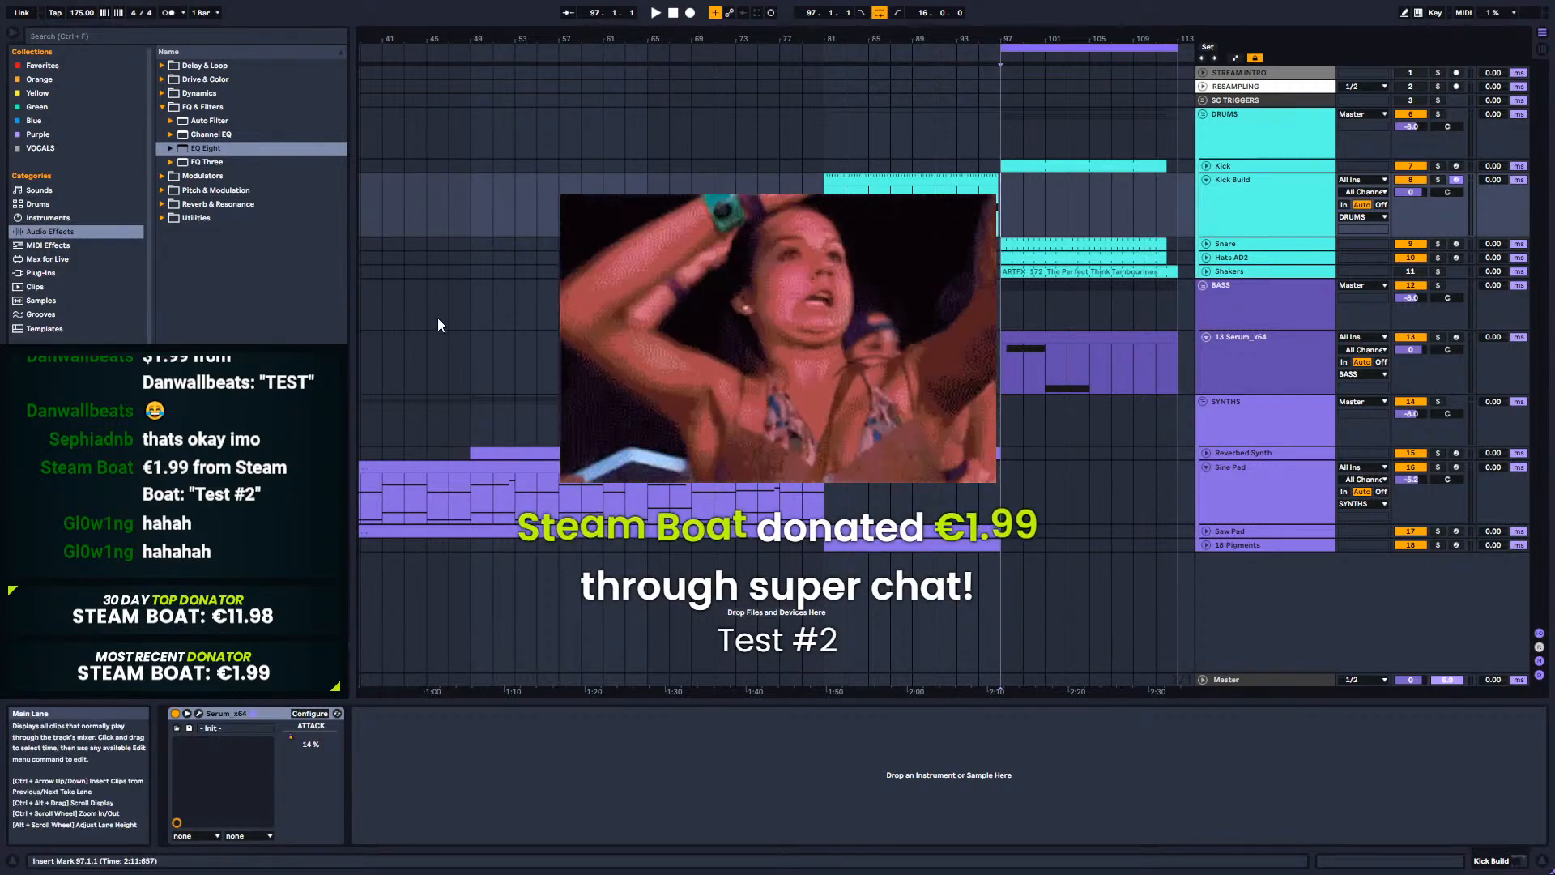
pyautogui.click(470, 356)
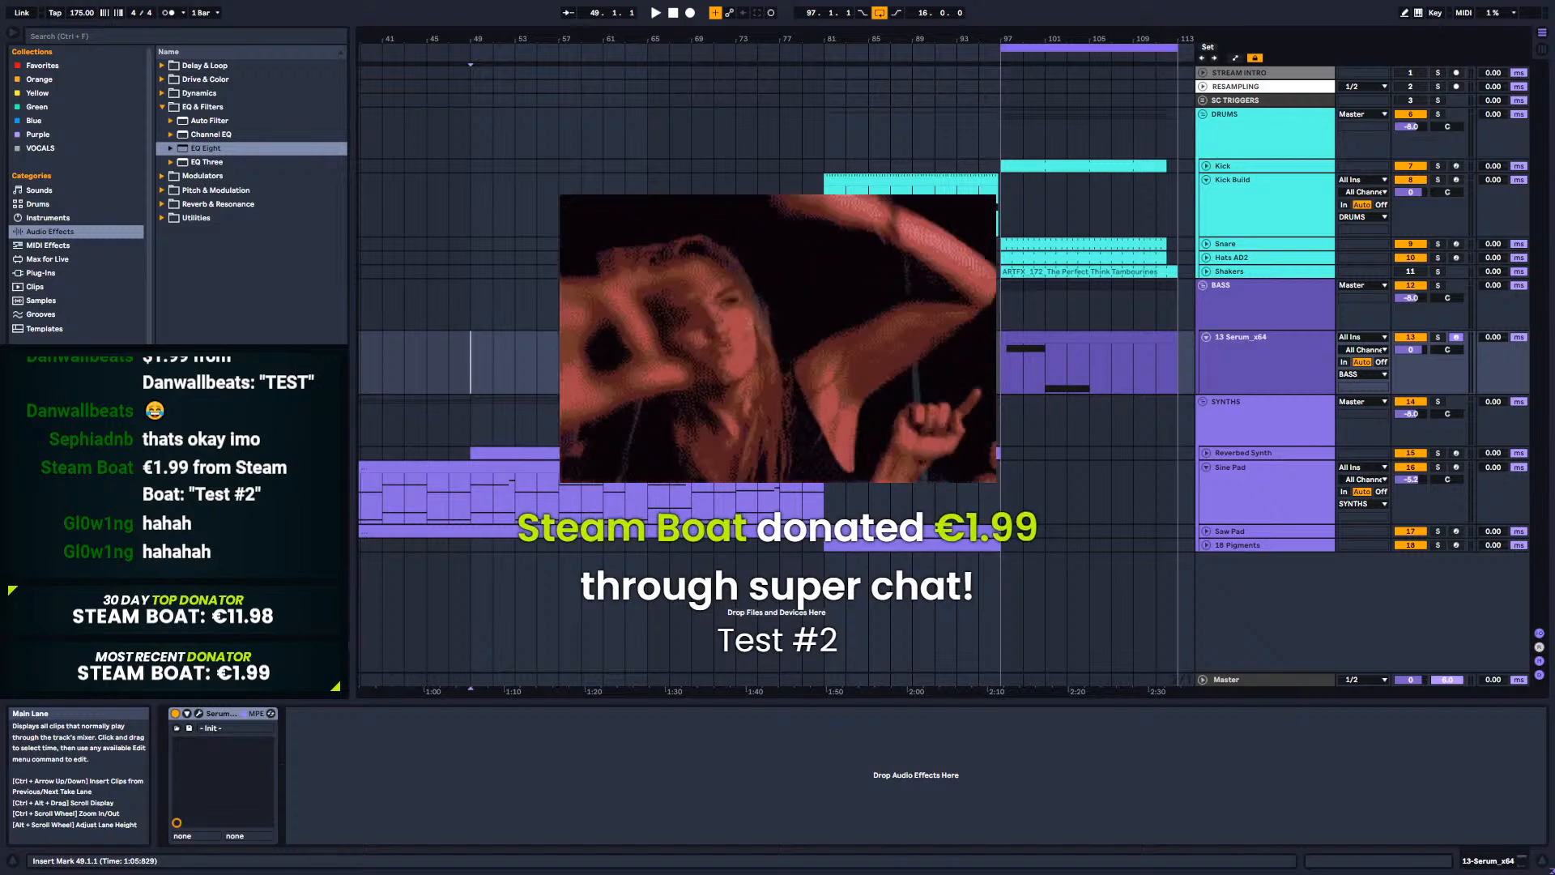
pyautogui.click(647, 363)
pyautogui.press('space')
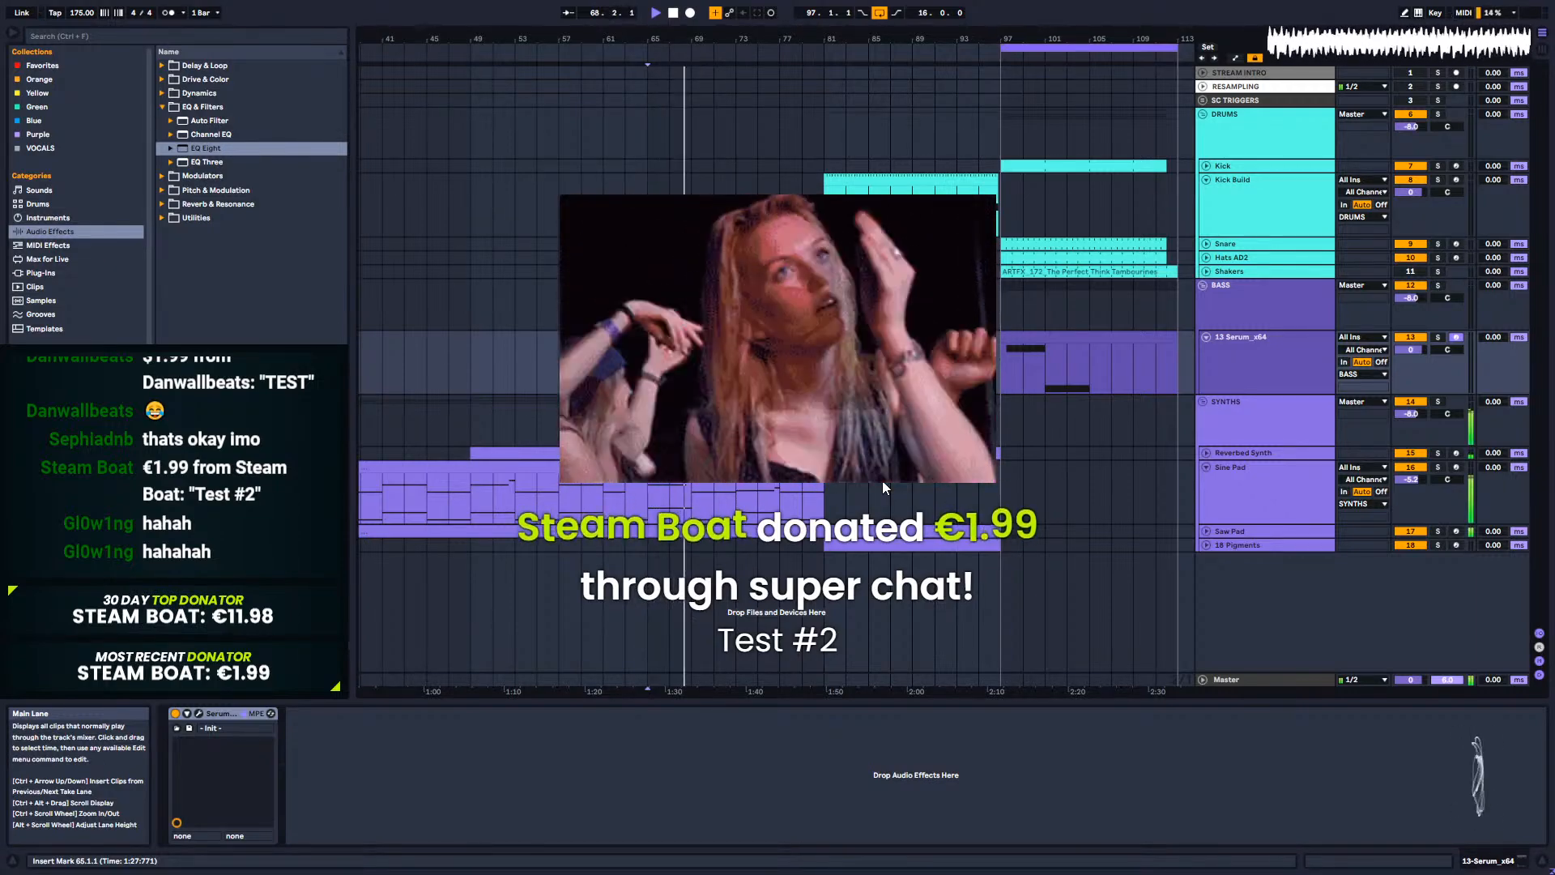
pyautogui.press('space')
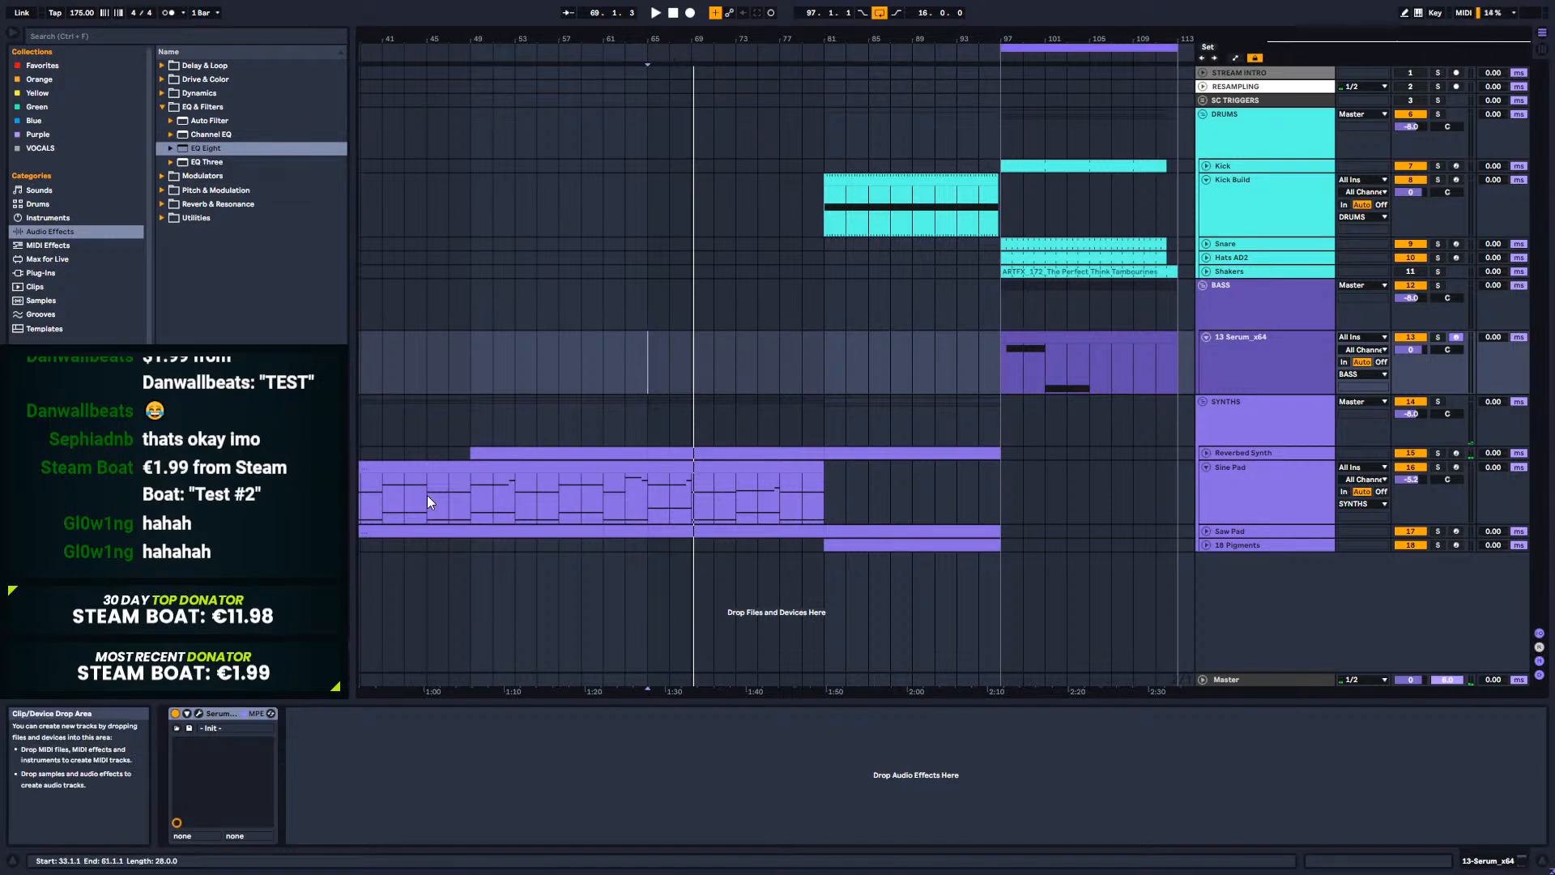
# Step: Play the arrangement from bar 61 to hear the lead-up into the build
pyautogui.click(803, 356)
pyautogui.click(625, 363)
pyautogui.click(605, 361)
pyautogui.press('space')
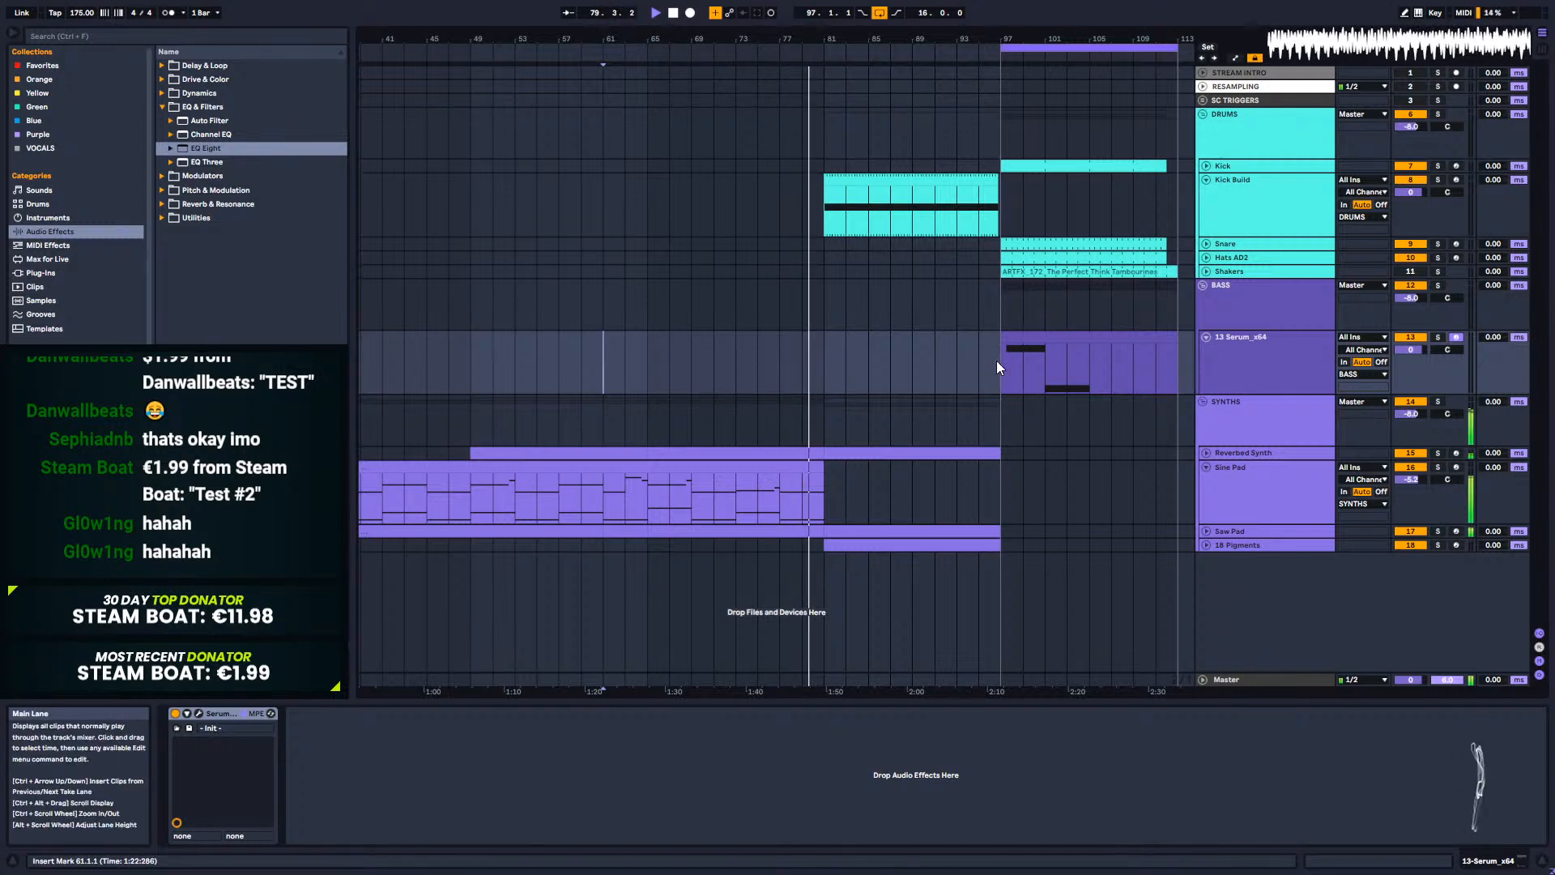
# Step: Open the Serum bass clip at bar 97 and extend its F0 note to start at 1.2.1
pyautogui.moveTo(1117, 40); pyautogui.dragTo(1074, 86)
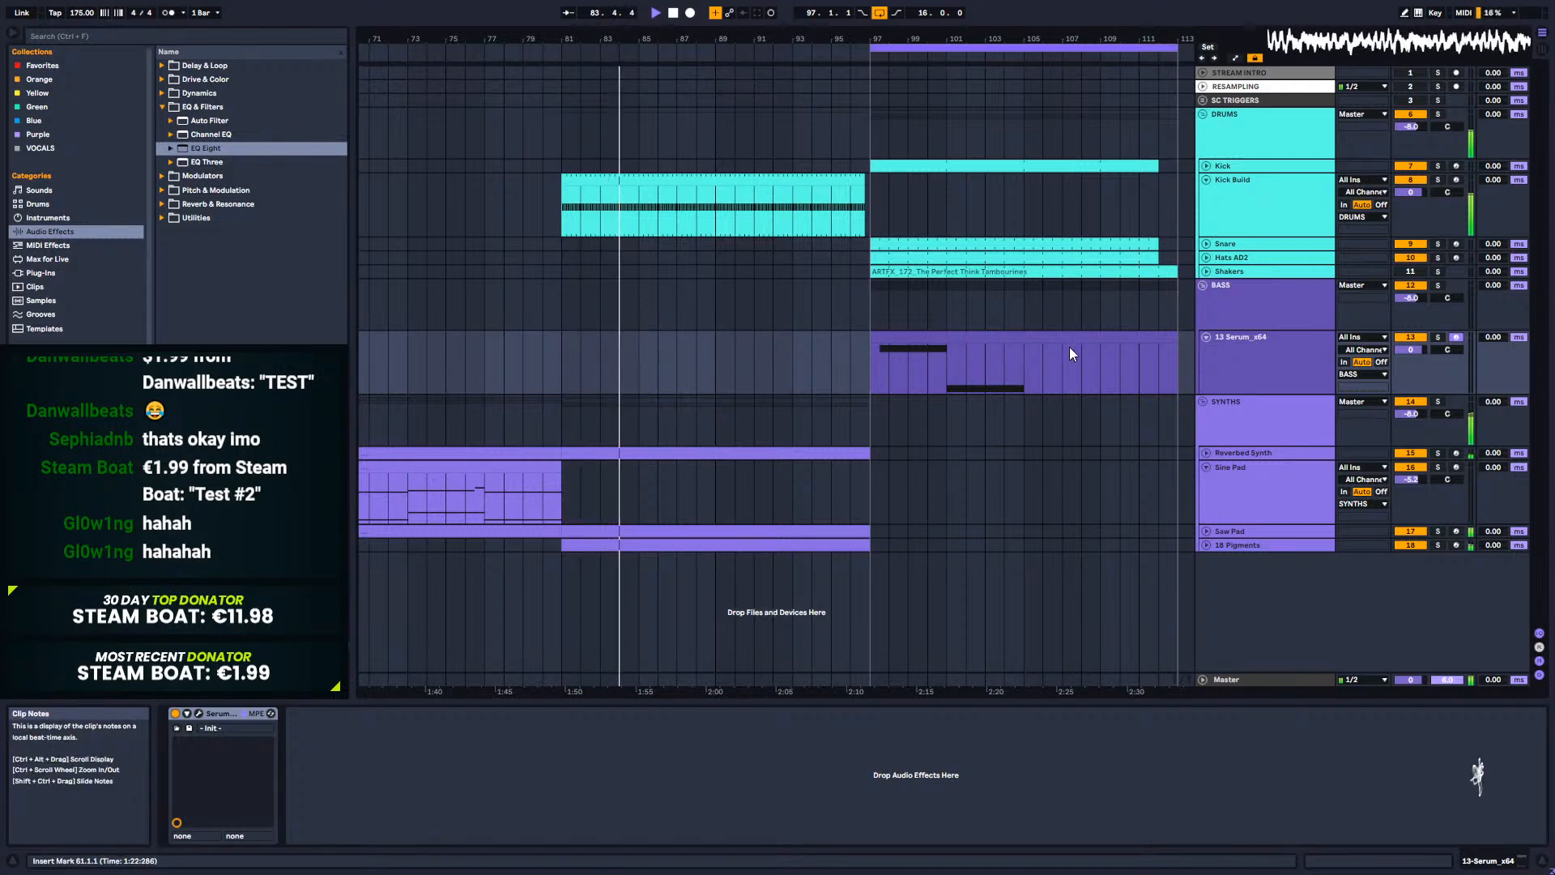
pyautogui.click(1304, 350)
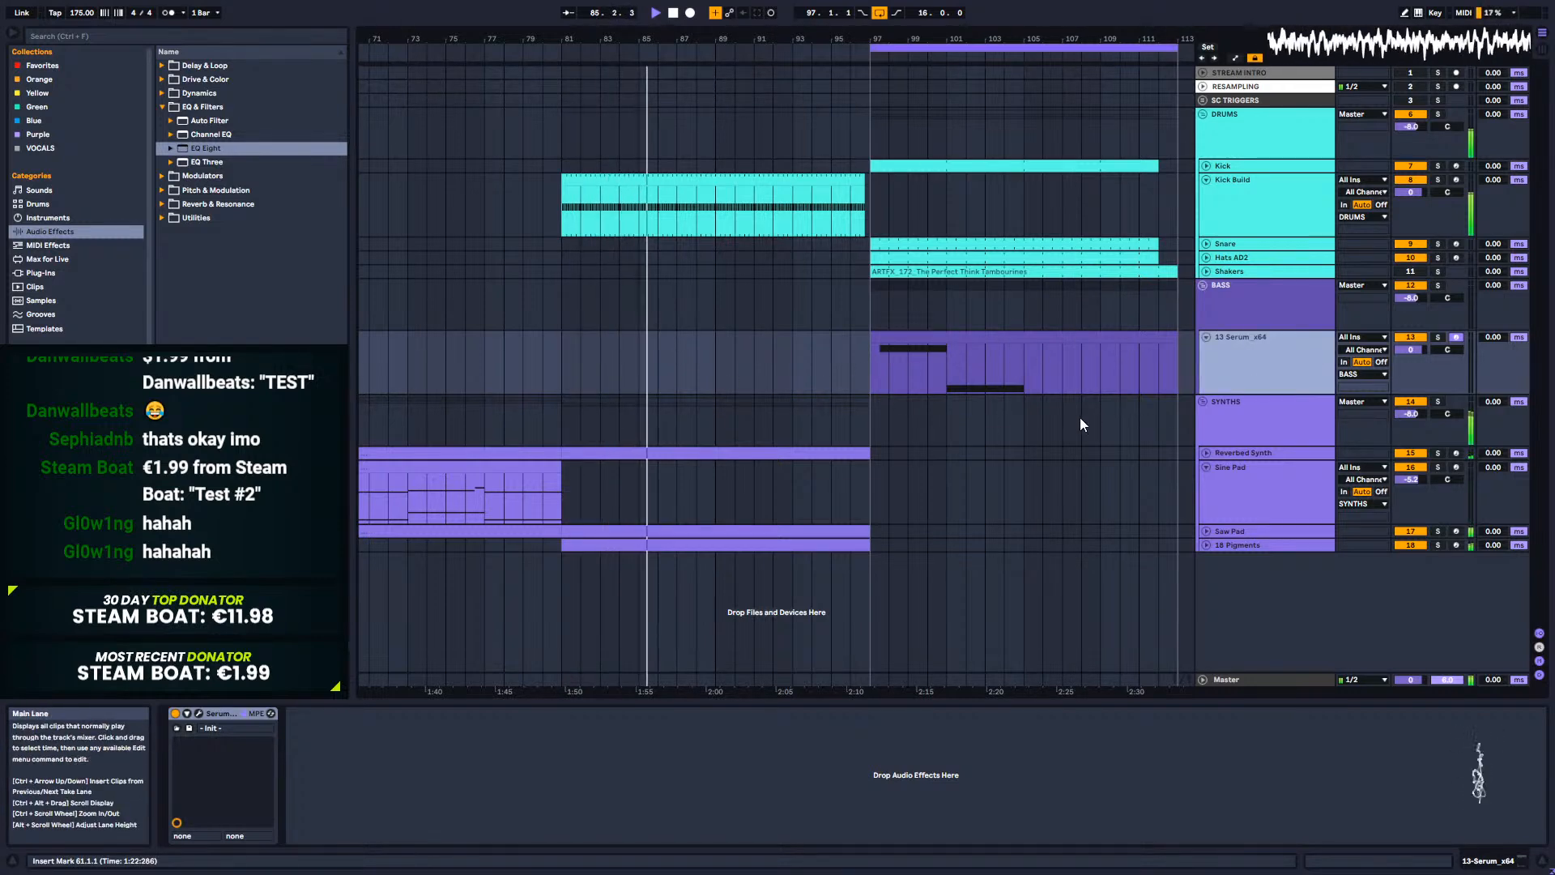
pyautogui.click(1042, 351)
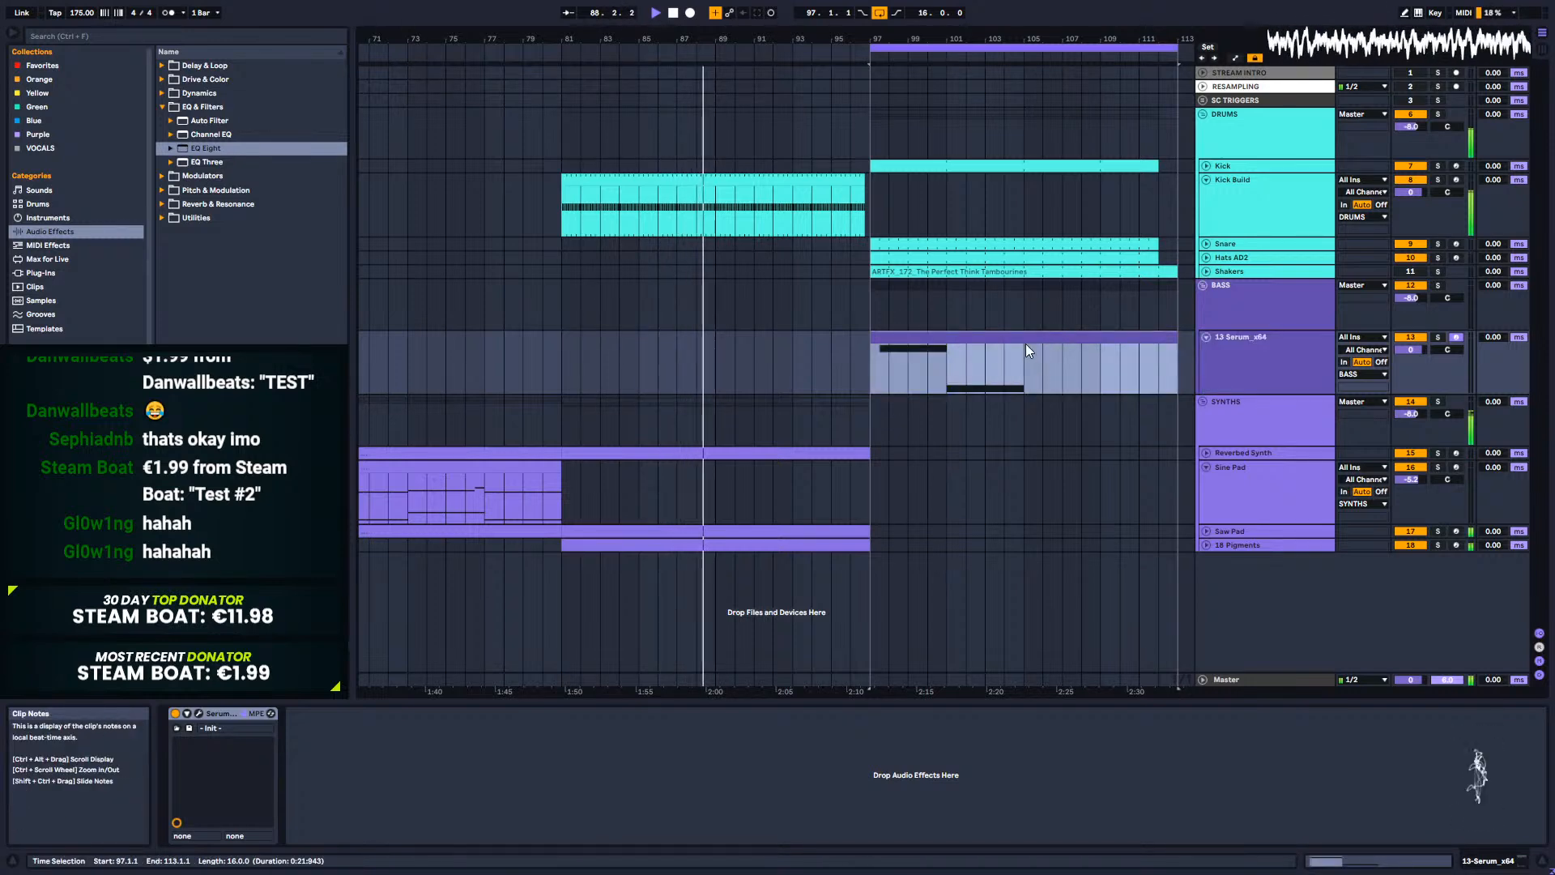
pyautogui.doubleClick(1025, 343)
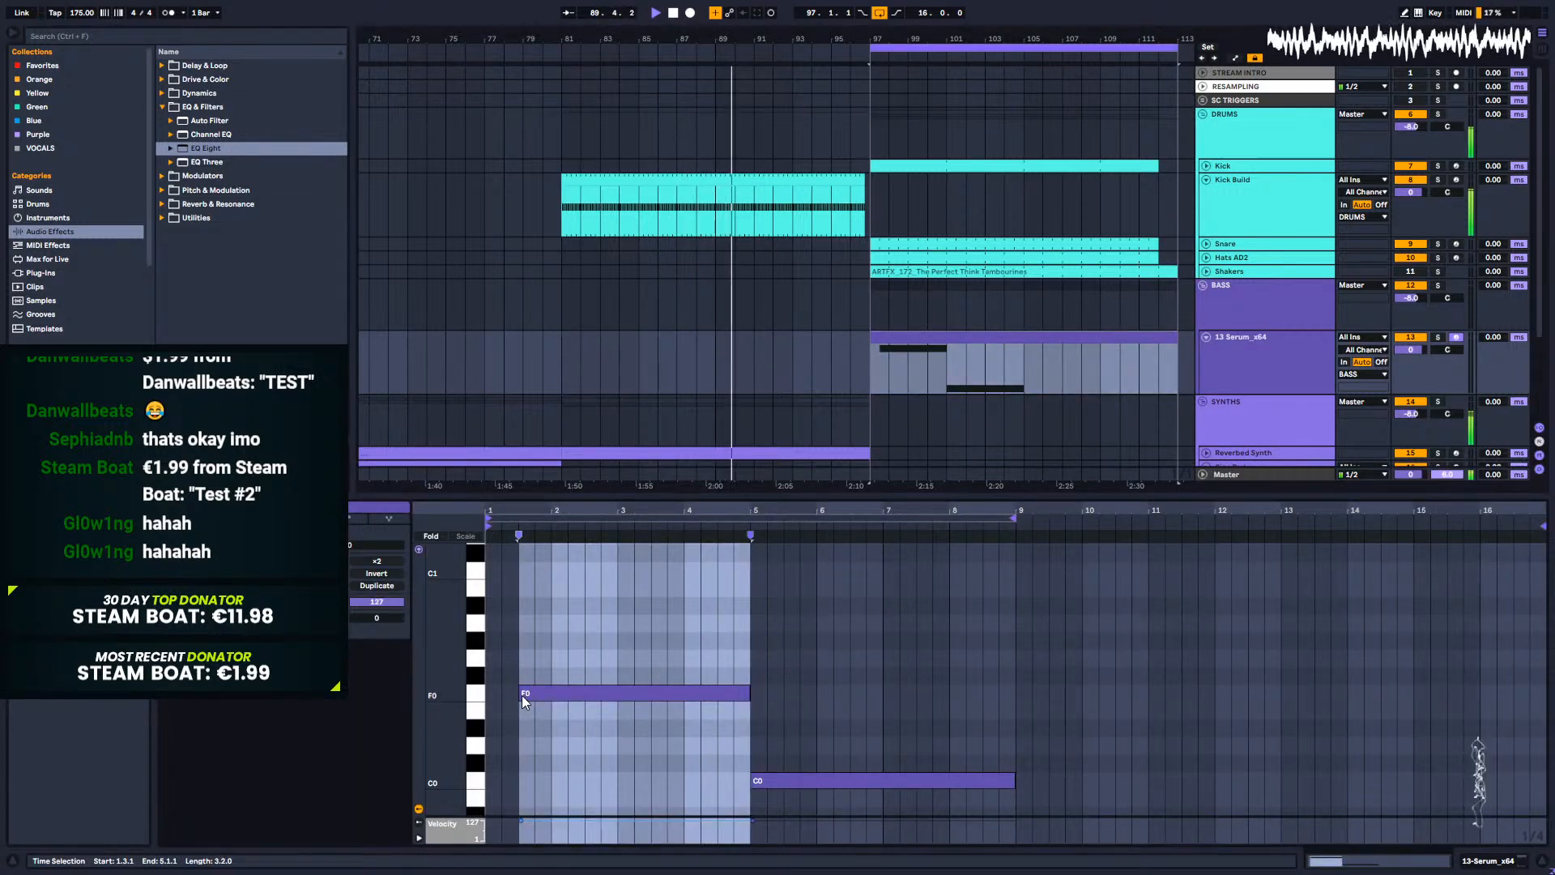
pyautogui.moveTo(520, 694); pyautogui.dragTo(500, 694)
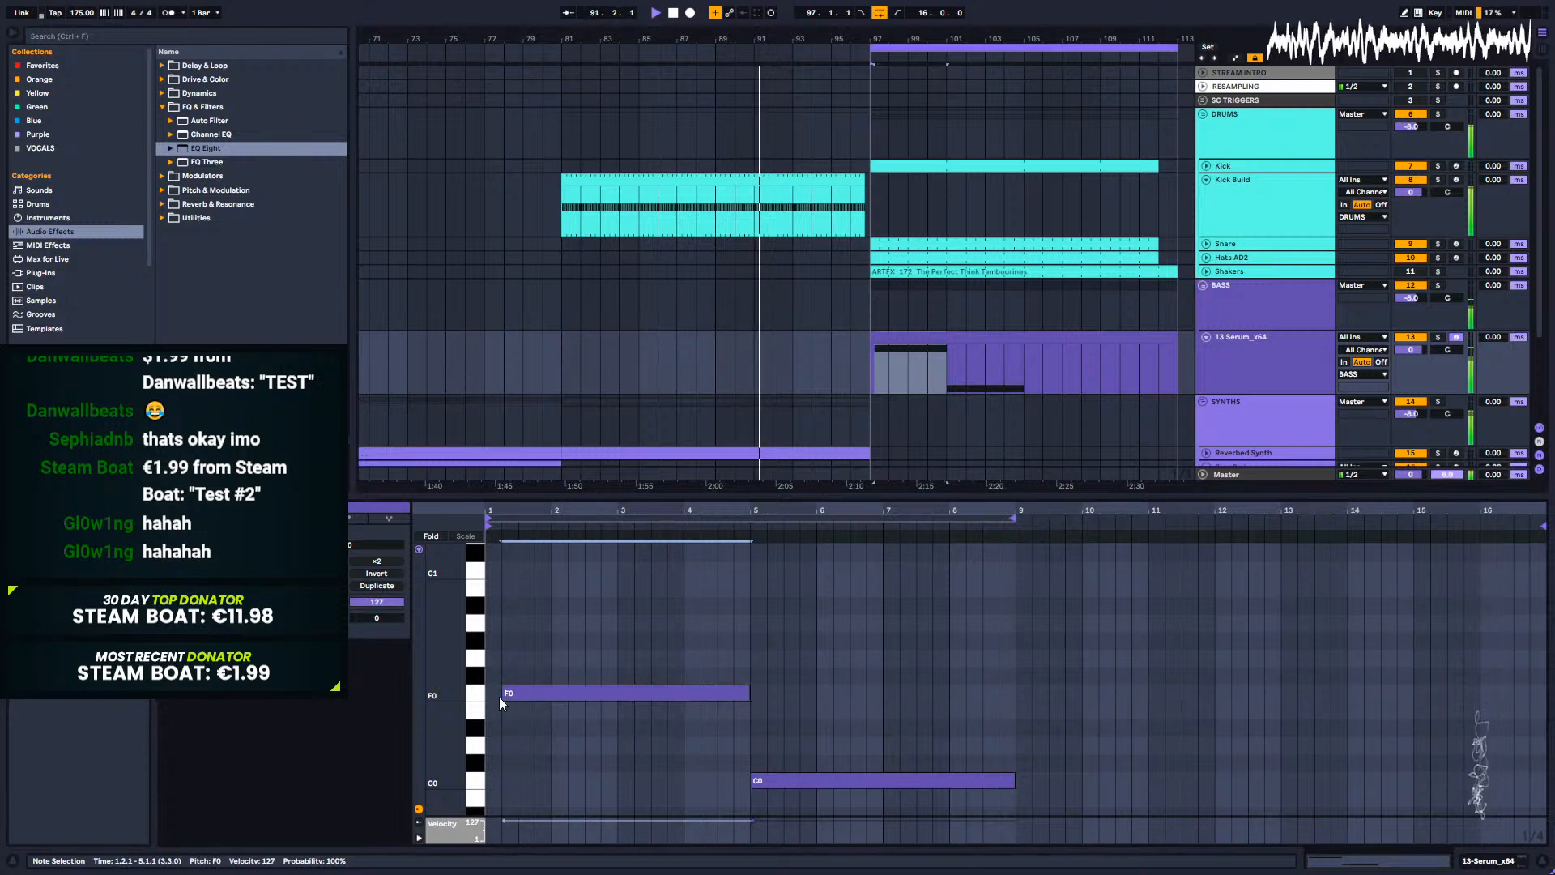
# Step: Shorten the bass clip's F0 note to end around bar 3 and listen to the drop from bar 97
pyautogui.scroll(-3, 950, 654)
pyautogui.scroll(4, 950, 654)
pyautogui.moveTo(423, 661); pyautogui.dragTo(375, 746)
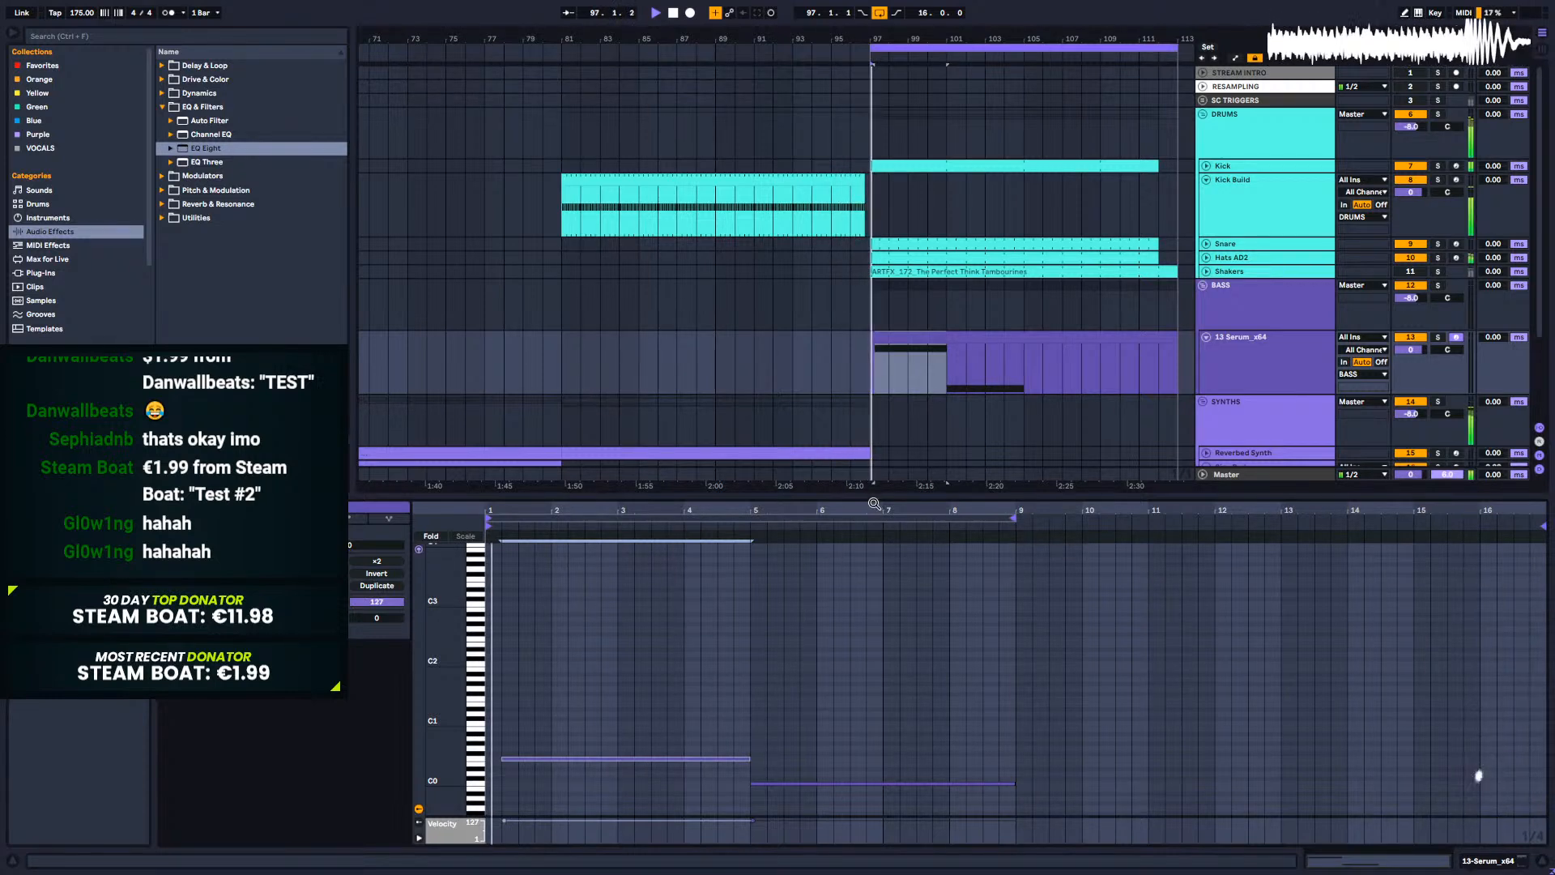
pyautogui.scroll(-2, 672, 704)
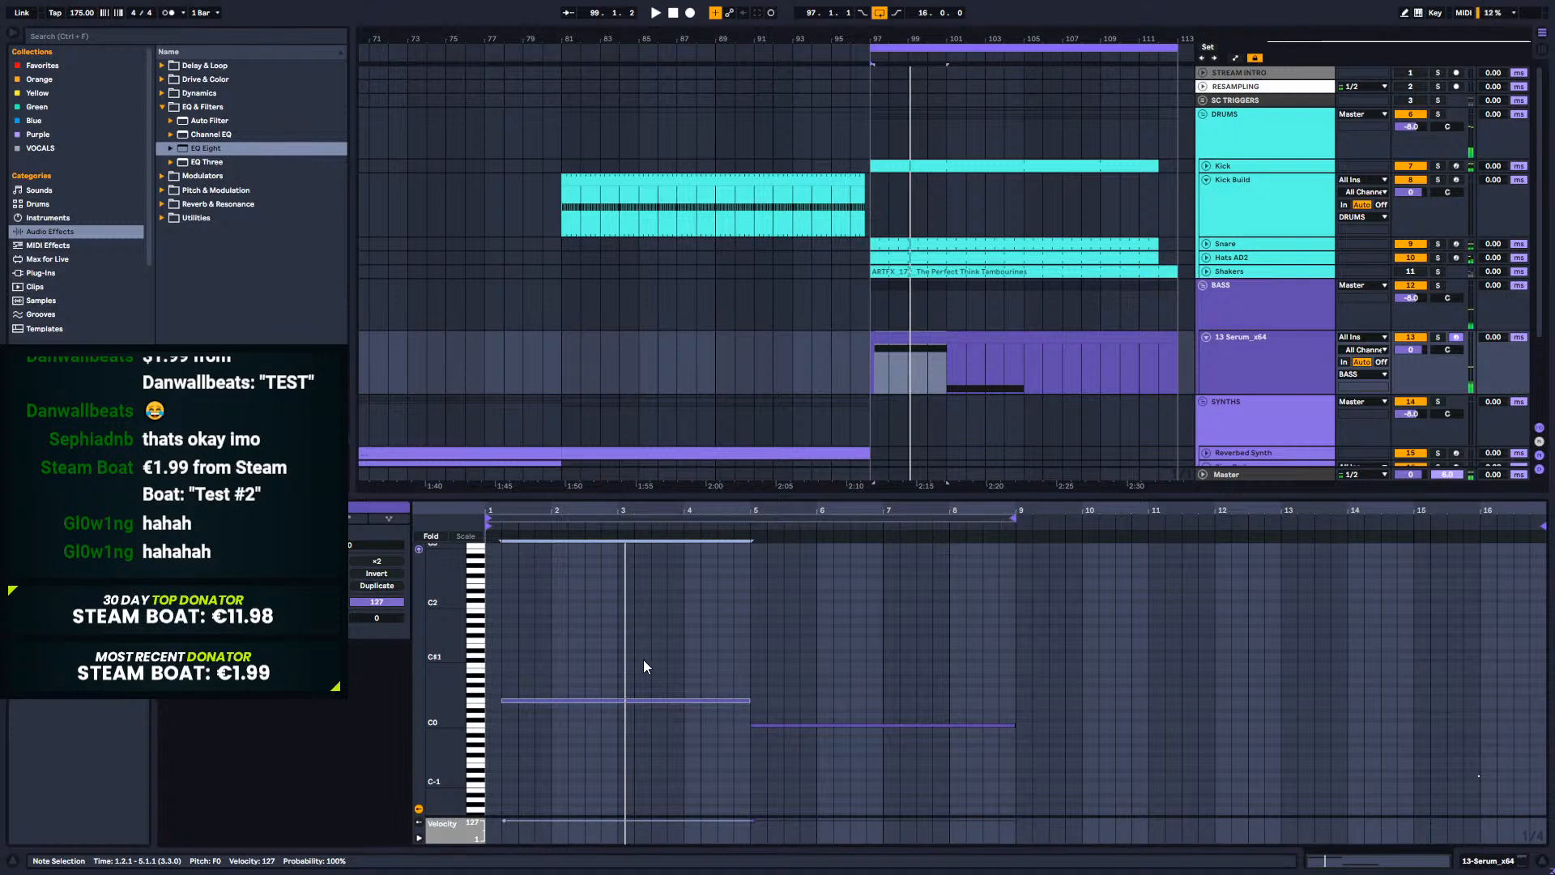
pyautogui.click(765, 700)
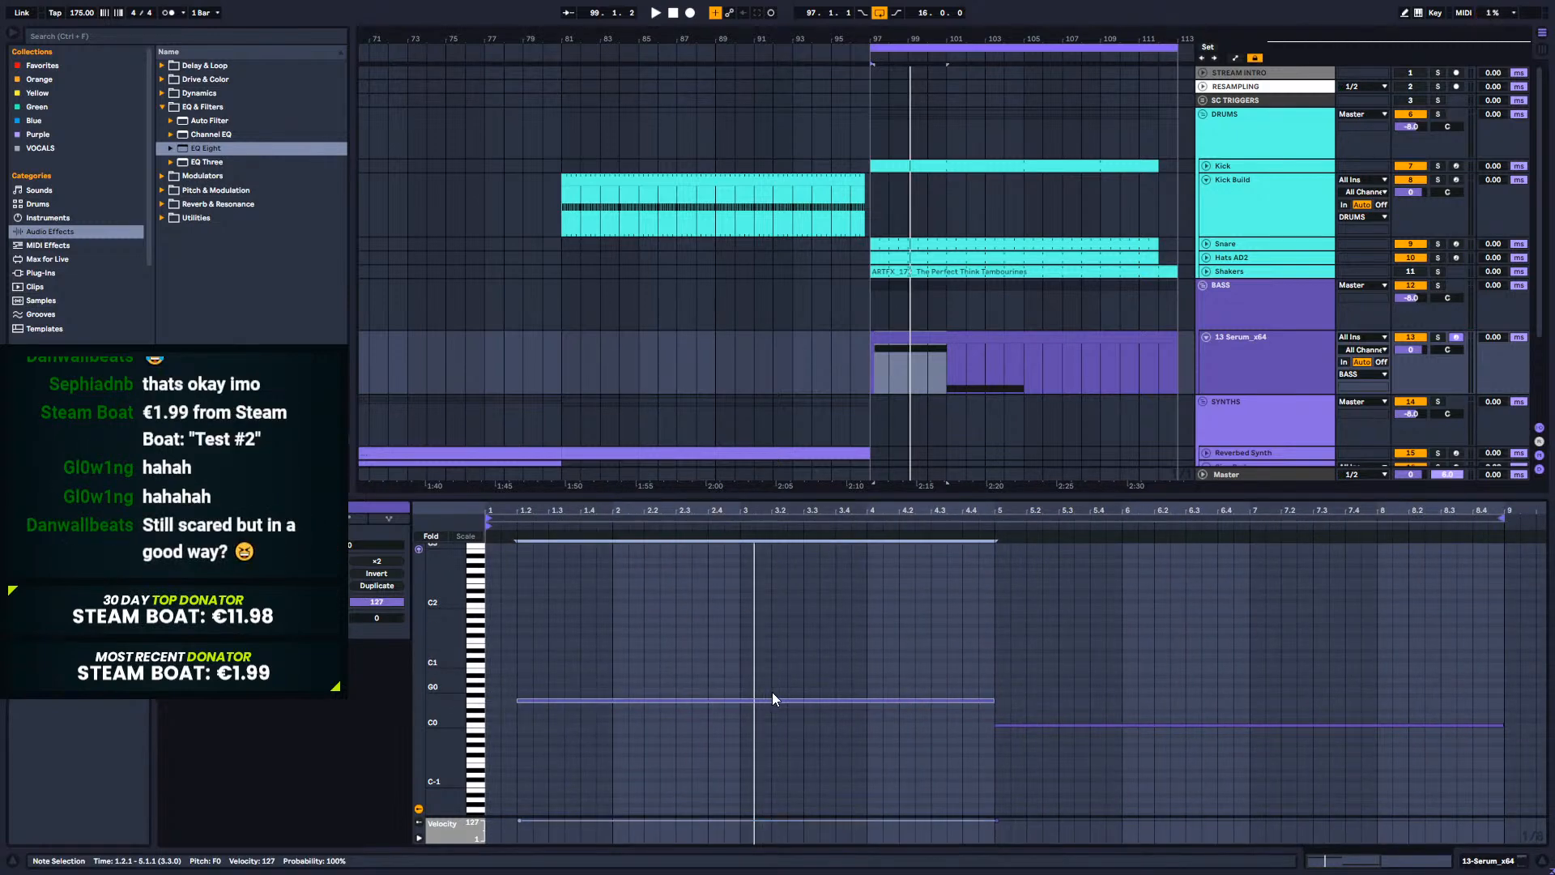
pyautogui.moveTo(1028, 675); pyautogui.dragTo(1071, 799)
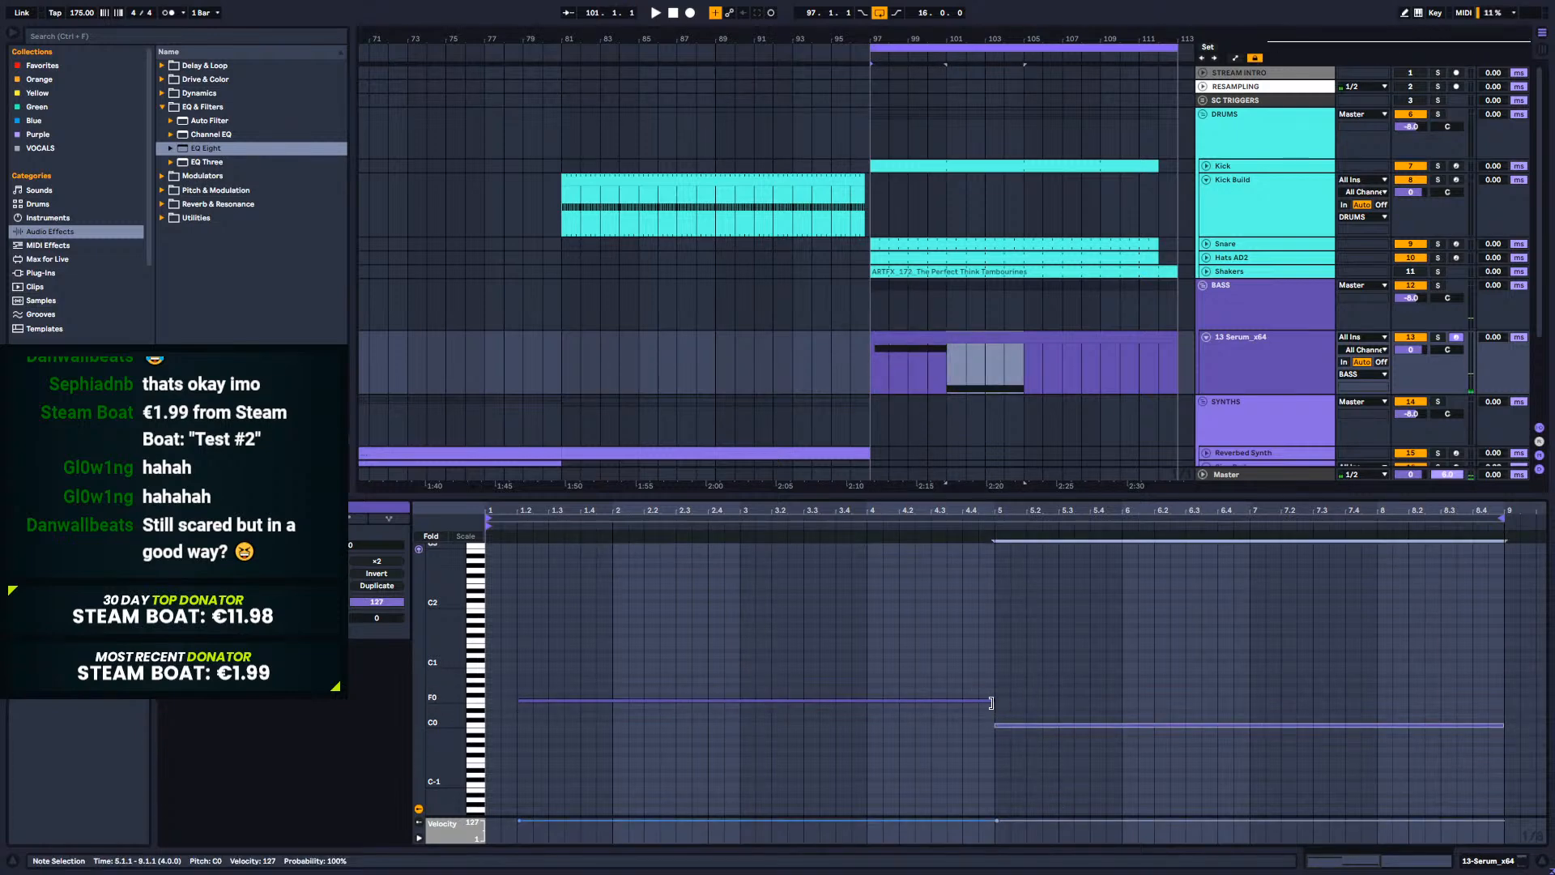
pyautogui.moveTo(990, 702); pyautogui.dragTo(771, 728)
pyautogui.press('space')
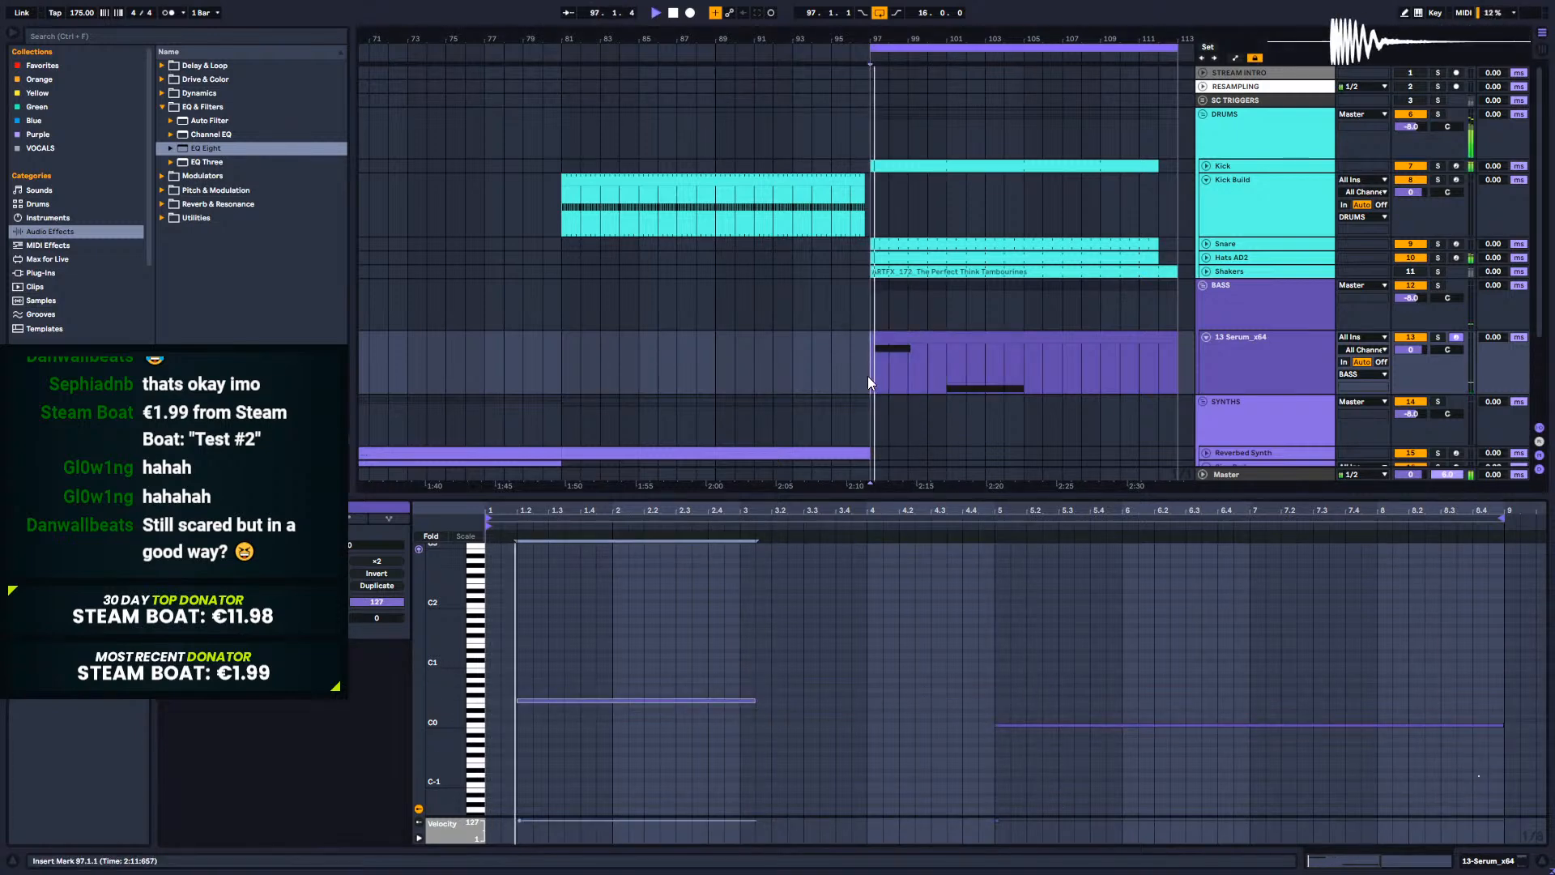
pyautogui.press('space')
# Step: Fill the gap after the F0 note with a higher note over bar 3 and a G0 note from 4.1.1 to 5.1.1, and play it back
pyautogui.moveTo(752, 701)
pyautogui.mouseDown()
pyautogui.moveTo(740, 697)
pyautogui.moveTo(868, 674)
pyautogui.moveTo(991, 690)
pyautogui.mouseUp()
pyautogui.click(744, 688)
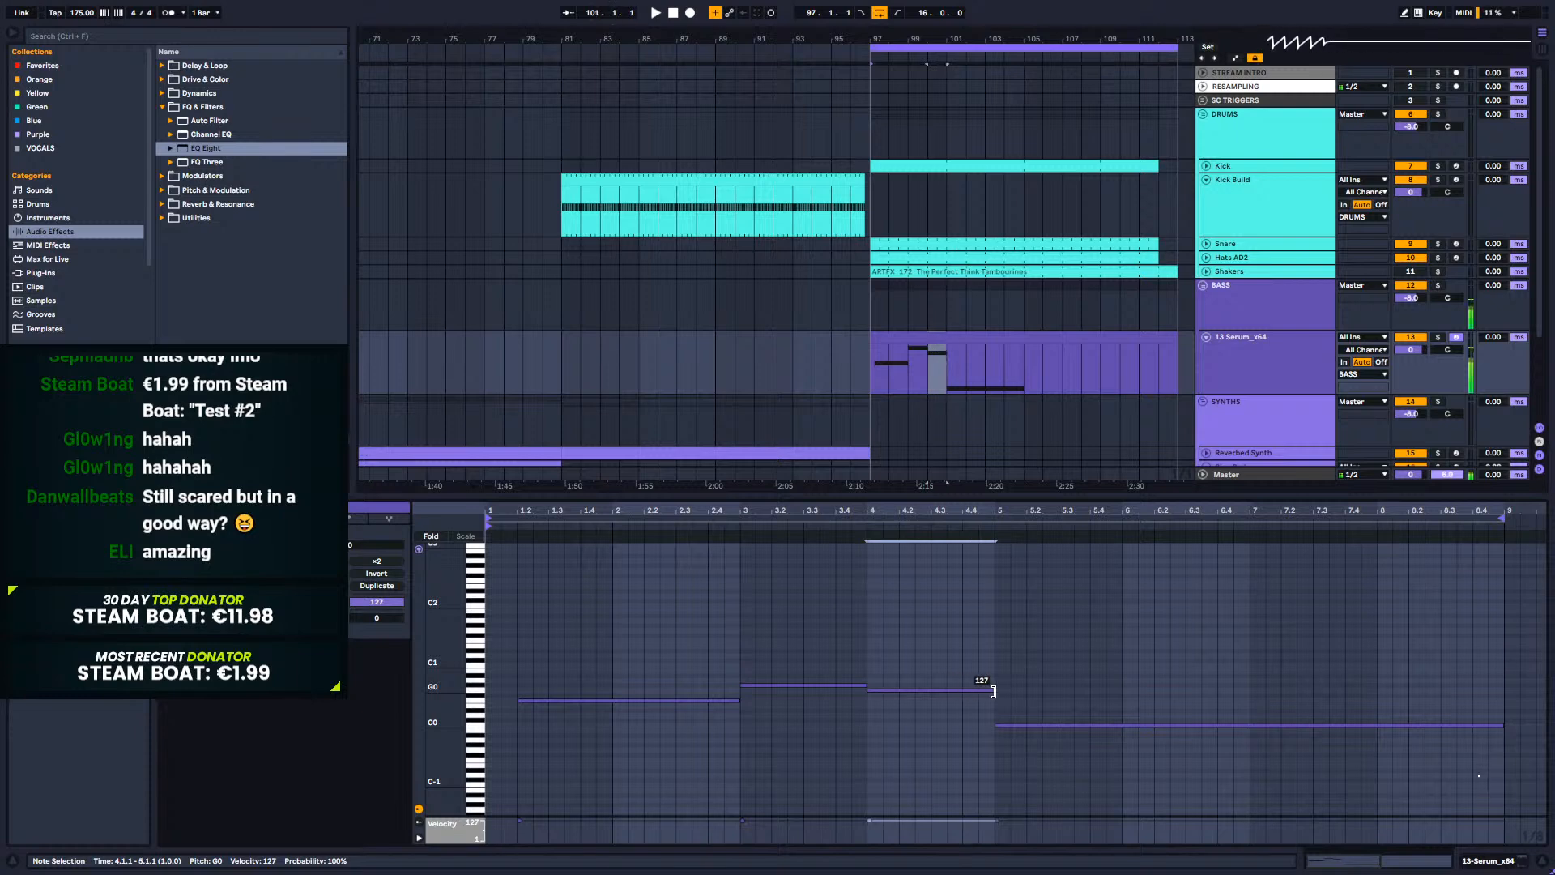
pyautogui.press('space')
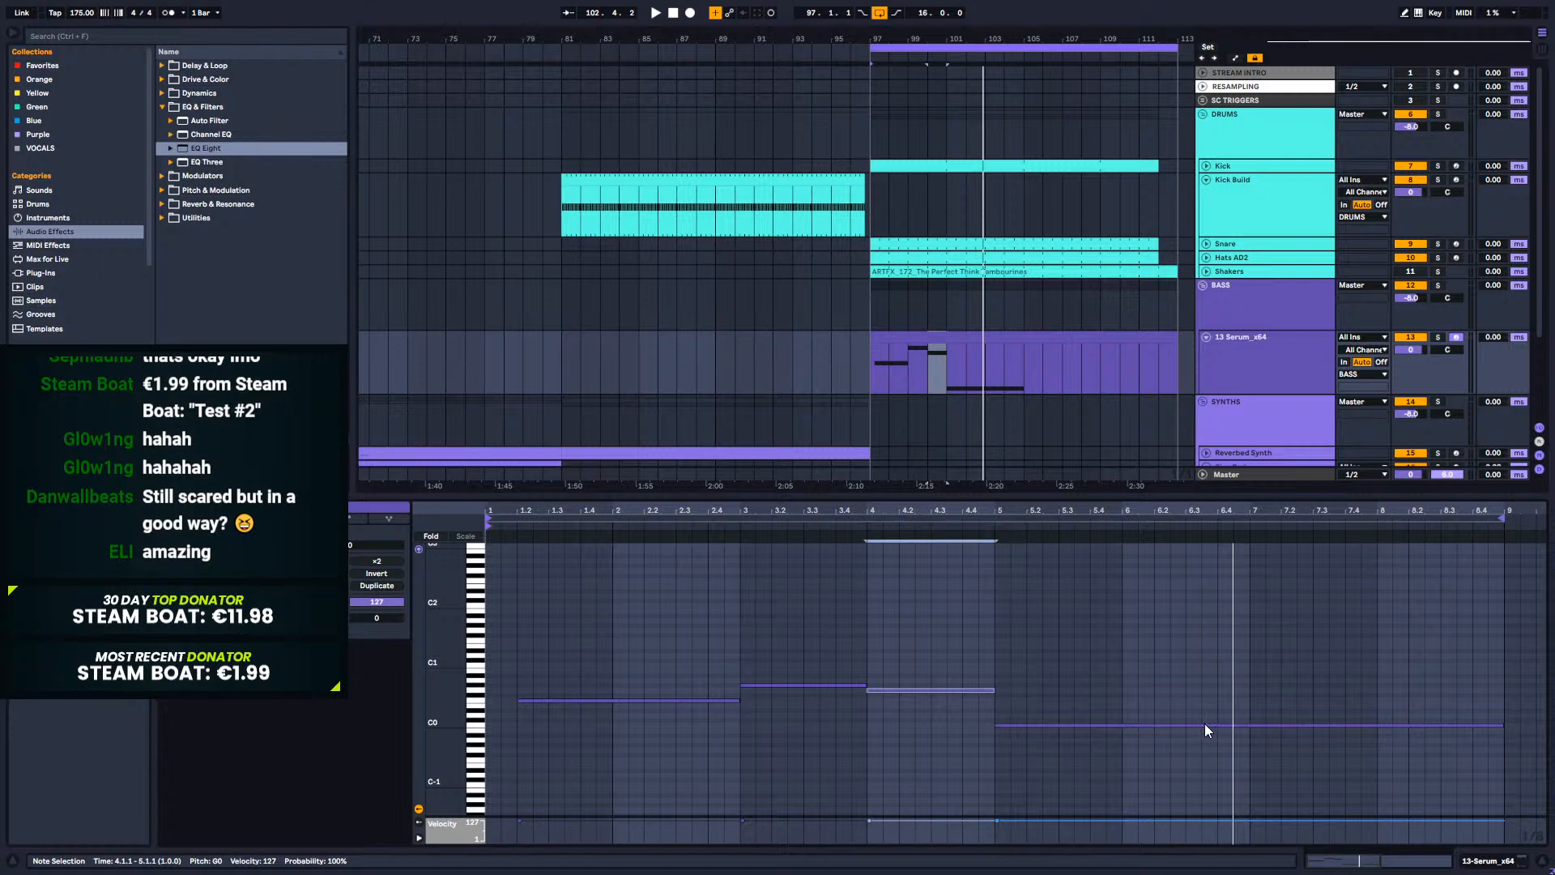
# Step: Try the long bass note from 5.1.1 to 9.1.1 an octave higher at C1, listen, and return it to C0
pyautogui.click(1197, 727)
pyautogui.hotkey('shift', 'Up')
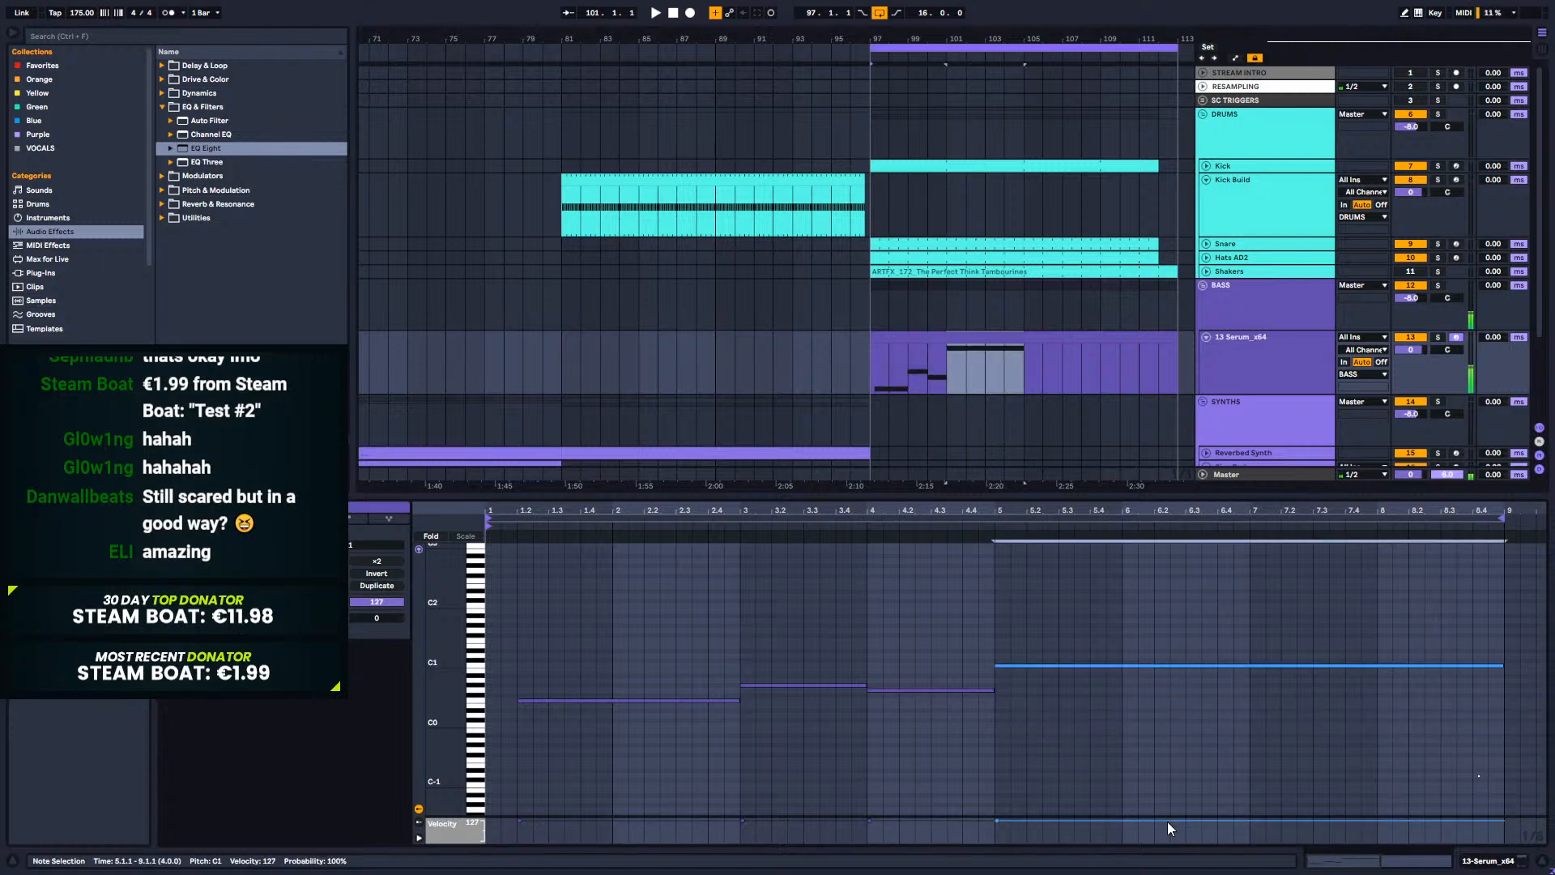
pyautogui.click(1168, 821)
pyautogui.press('space')
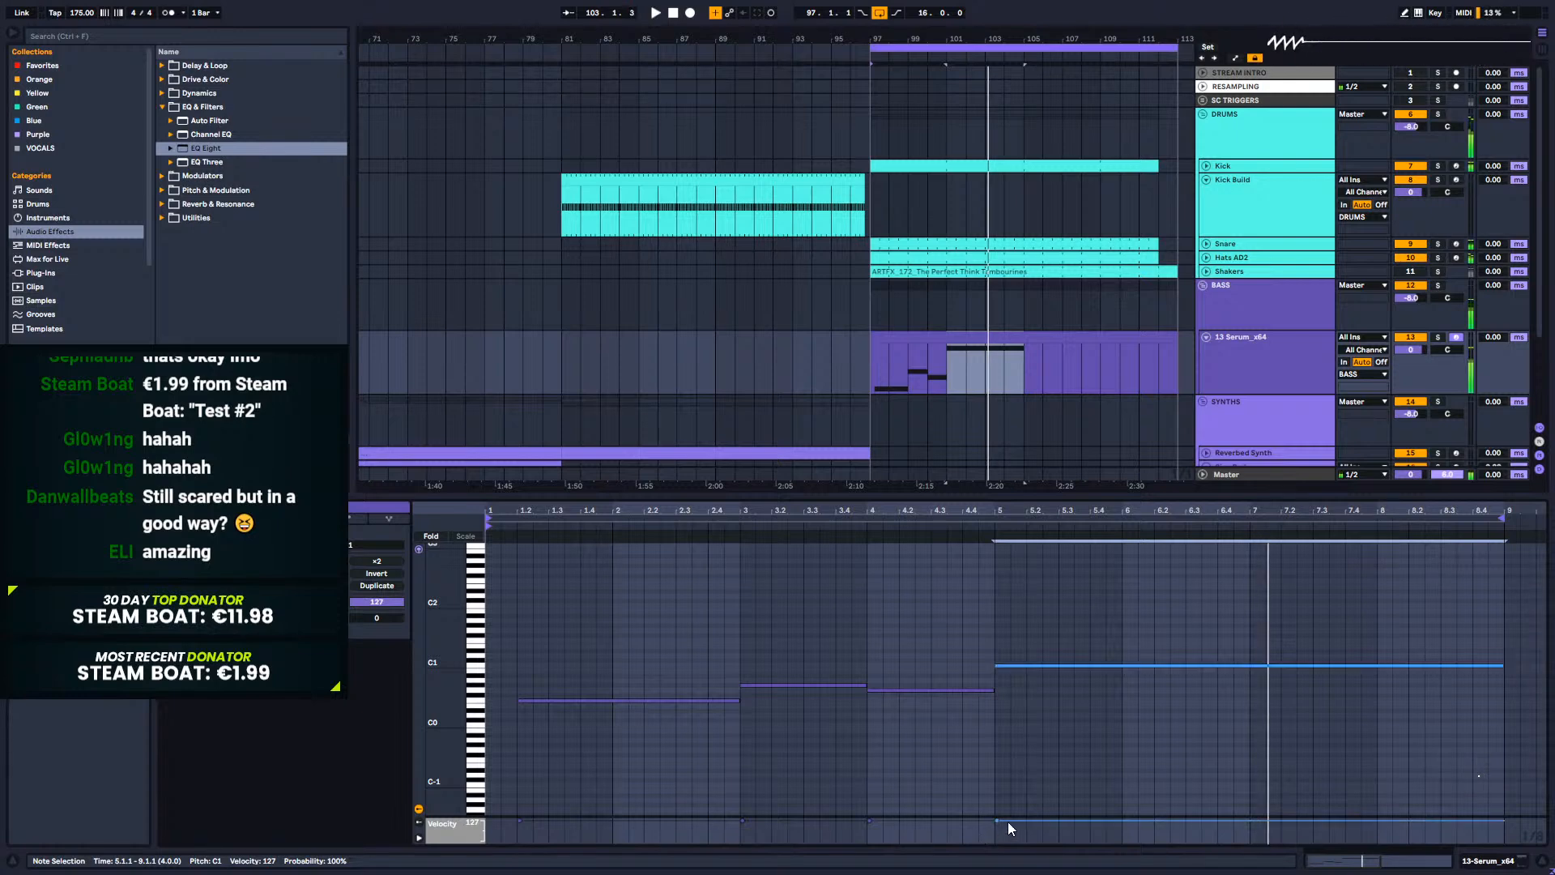
pyautogui.moveTo(1062, 626); pyautogui.dragTo(1059, 672)
pyautogui.hotkey('shift', 'Down')
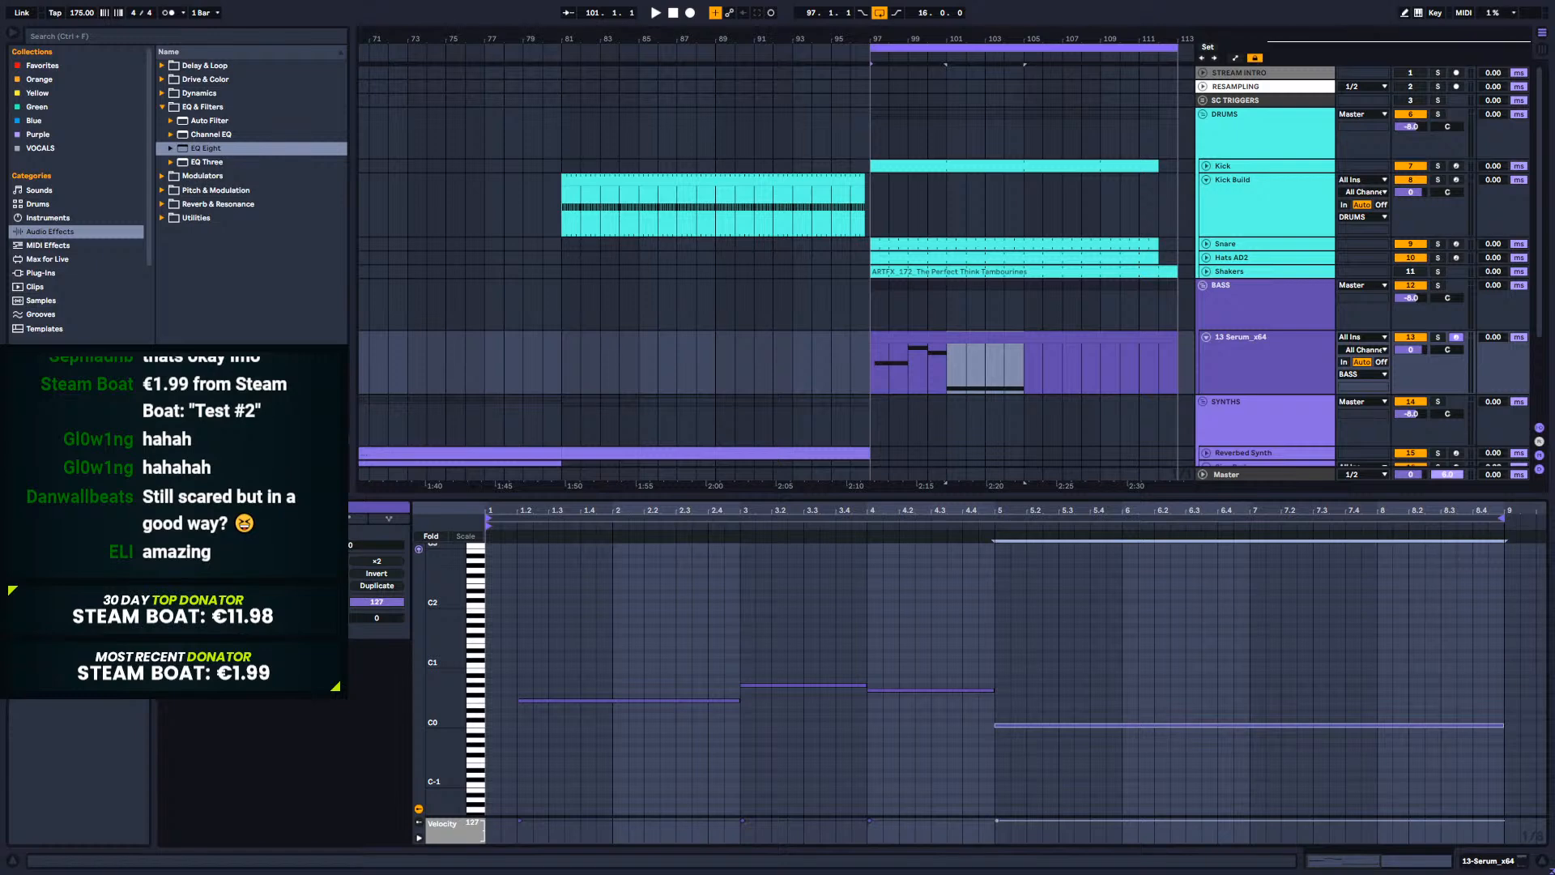
pyautogui.click(575, 360)
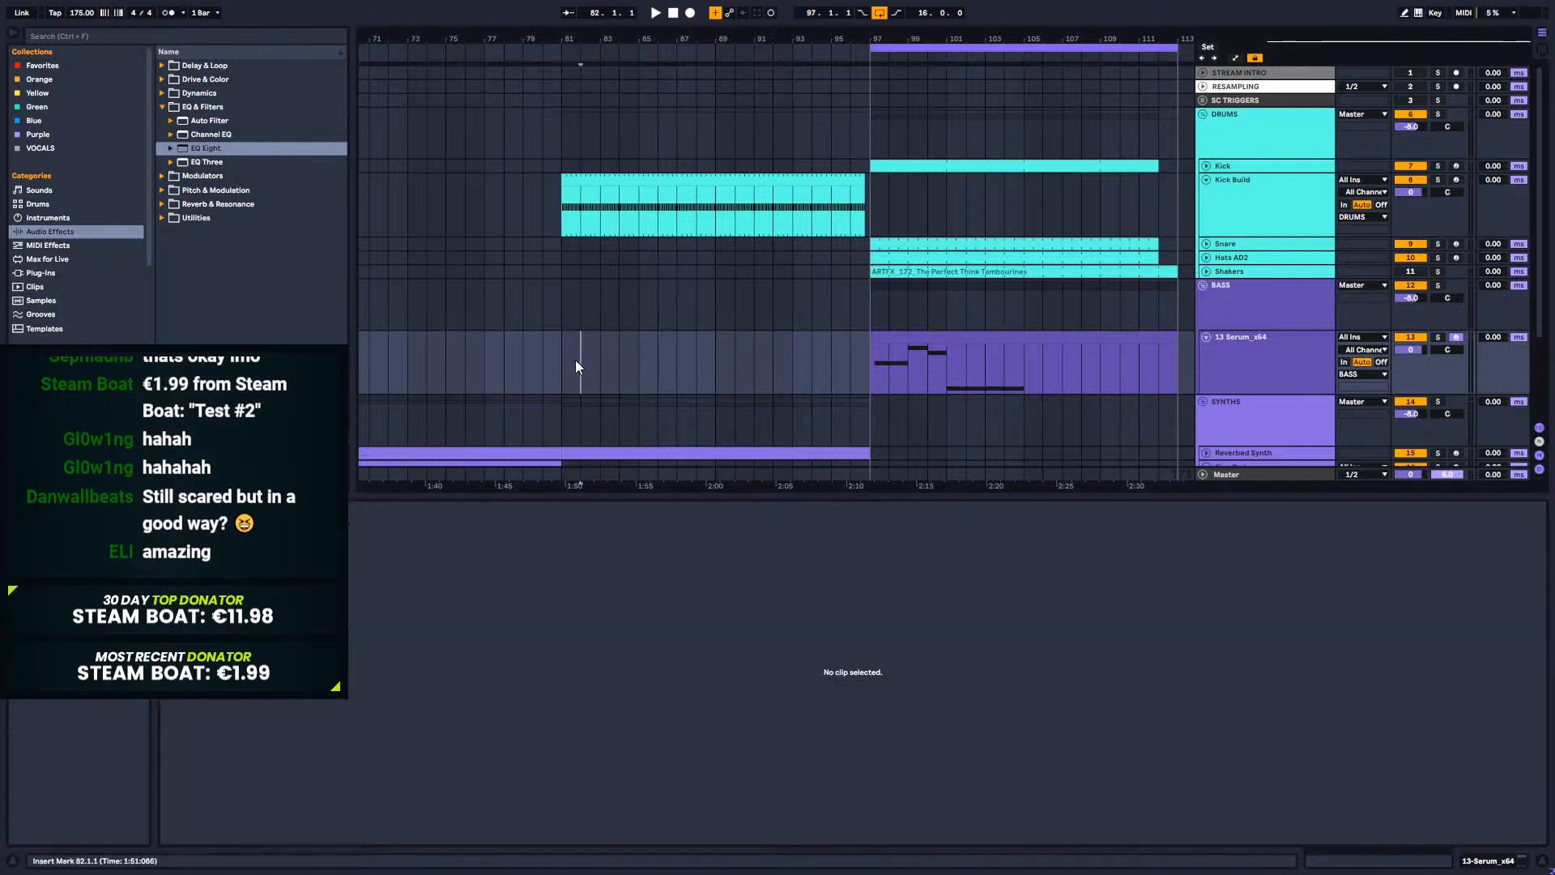
pyautogui.hotkey('ctrl', 'shift', 'm')
pyautogui.press('Delete')
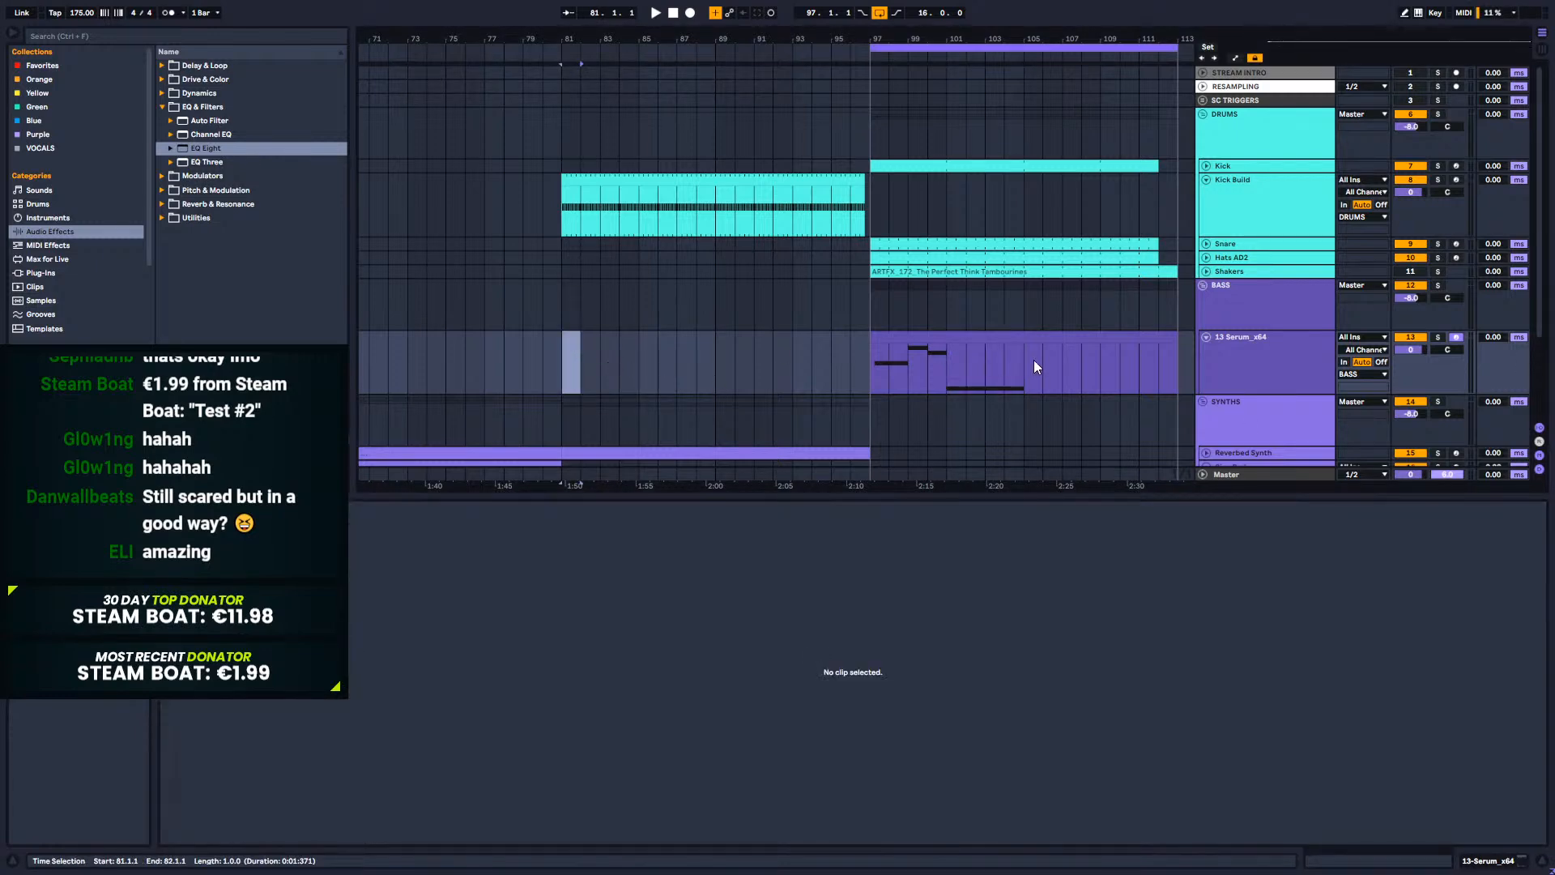
# Step: Play the Serum bass clip from bar 97 and shorten its G0 note at 4.1.1 to end at 4.4.1
pyautogui.click(911, 362)
pyautogui.press('space')
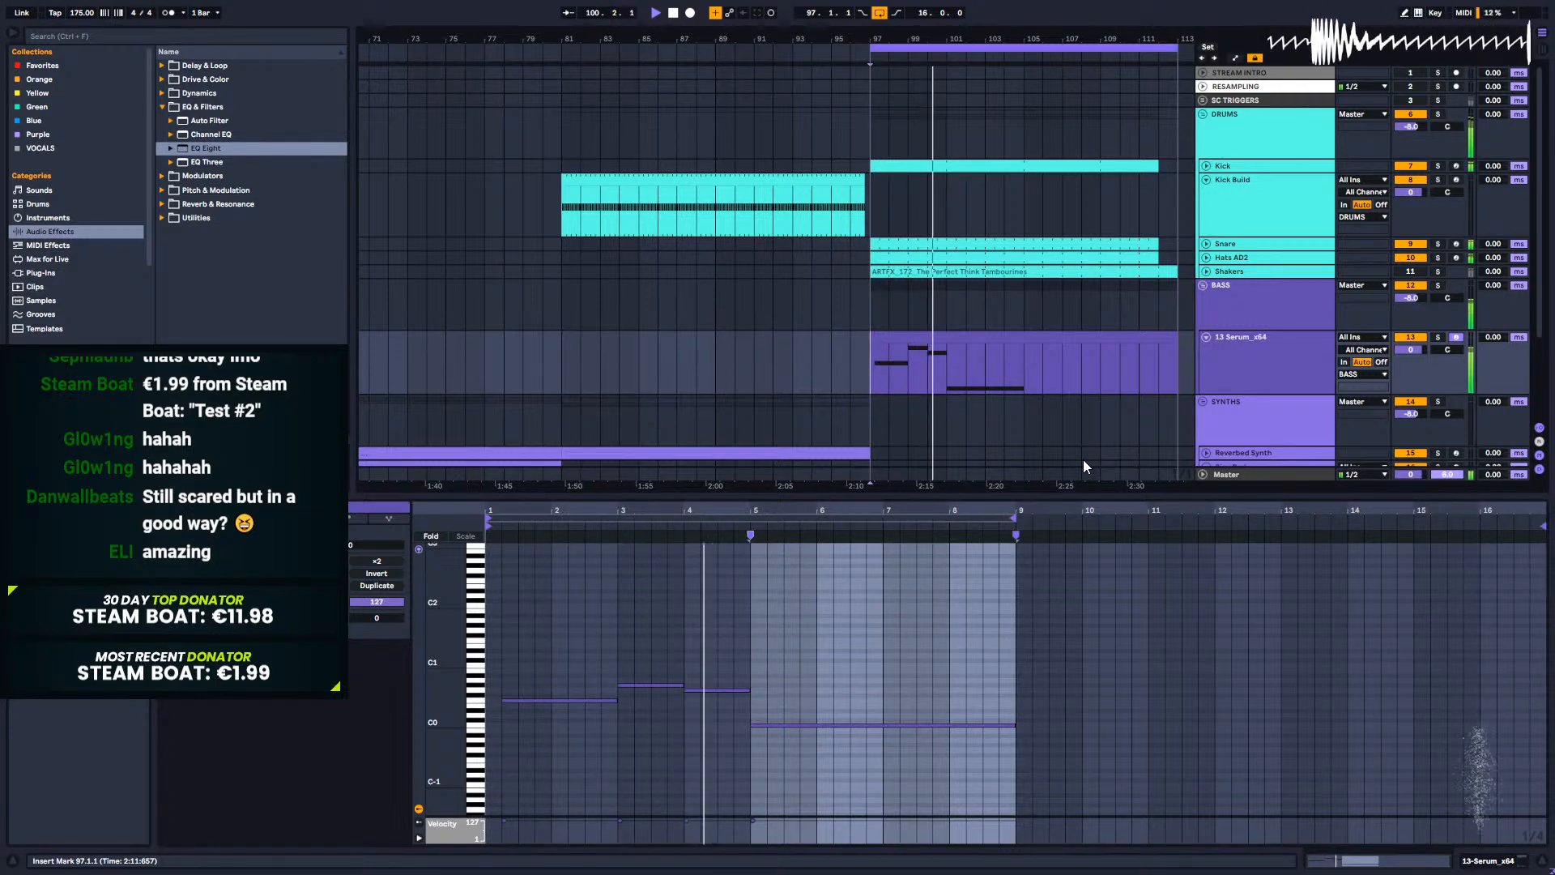
pyautogui.press('space')
pyautogui.click(729, 690)
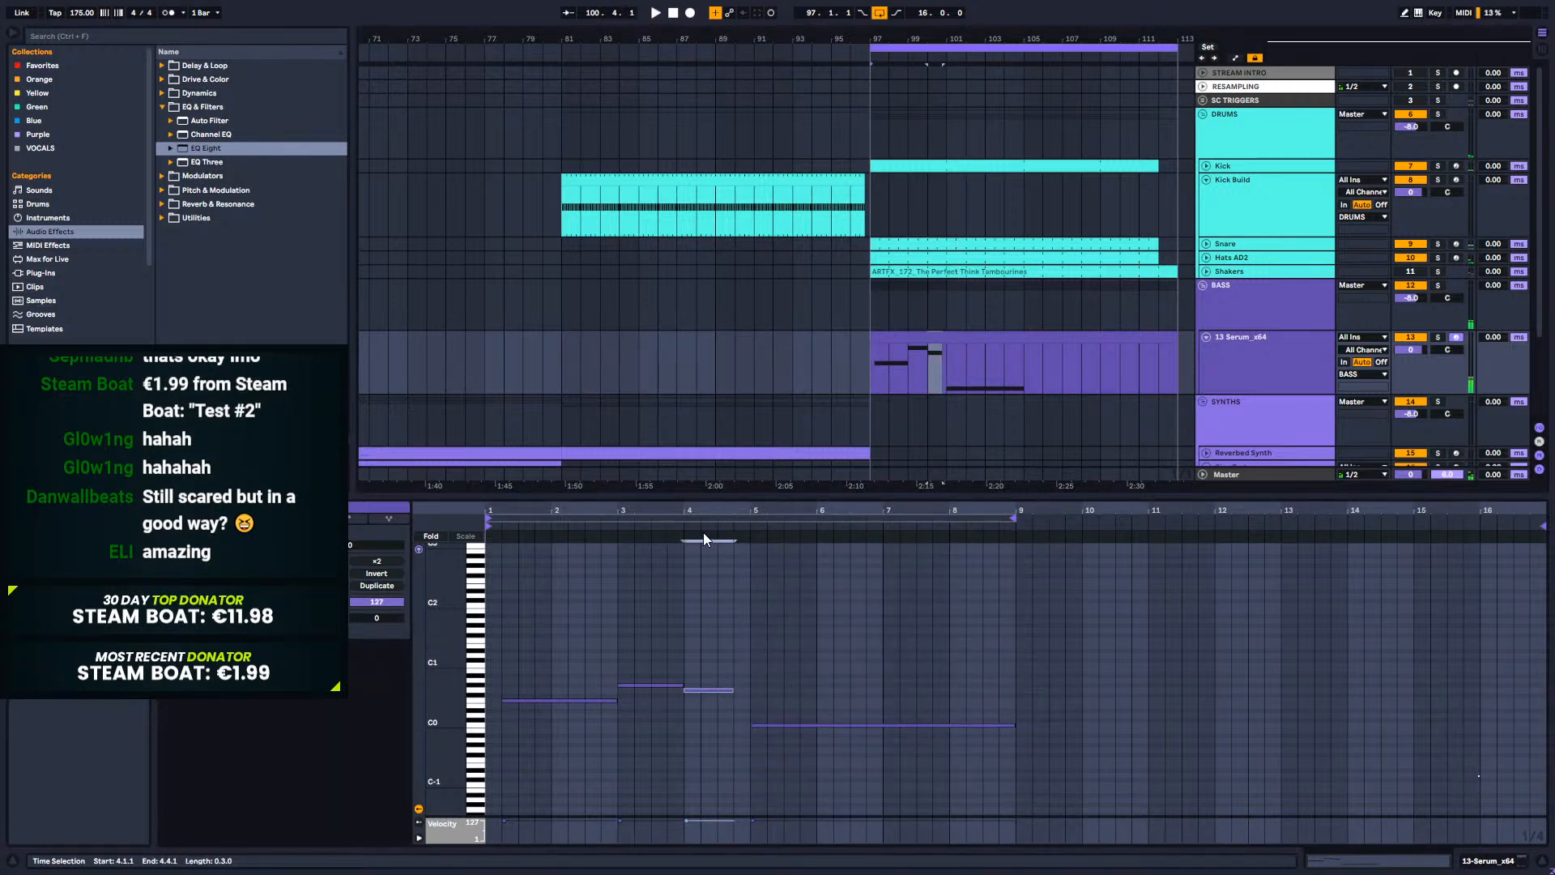
pyautogui.click(673, 525)
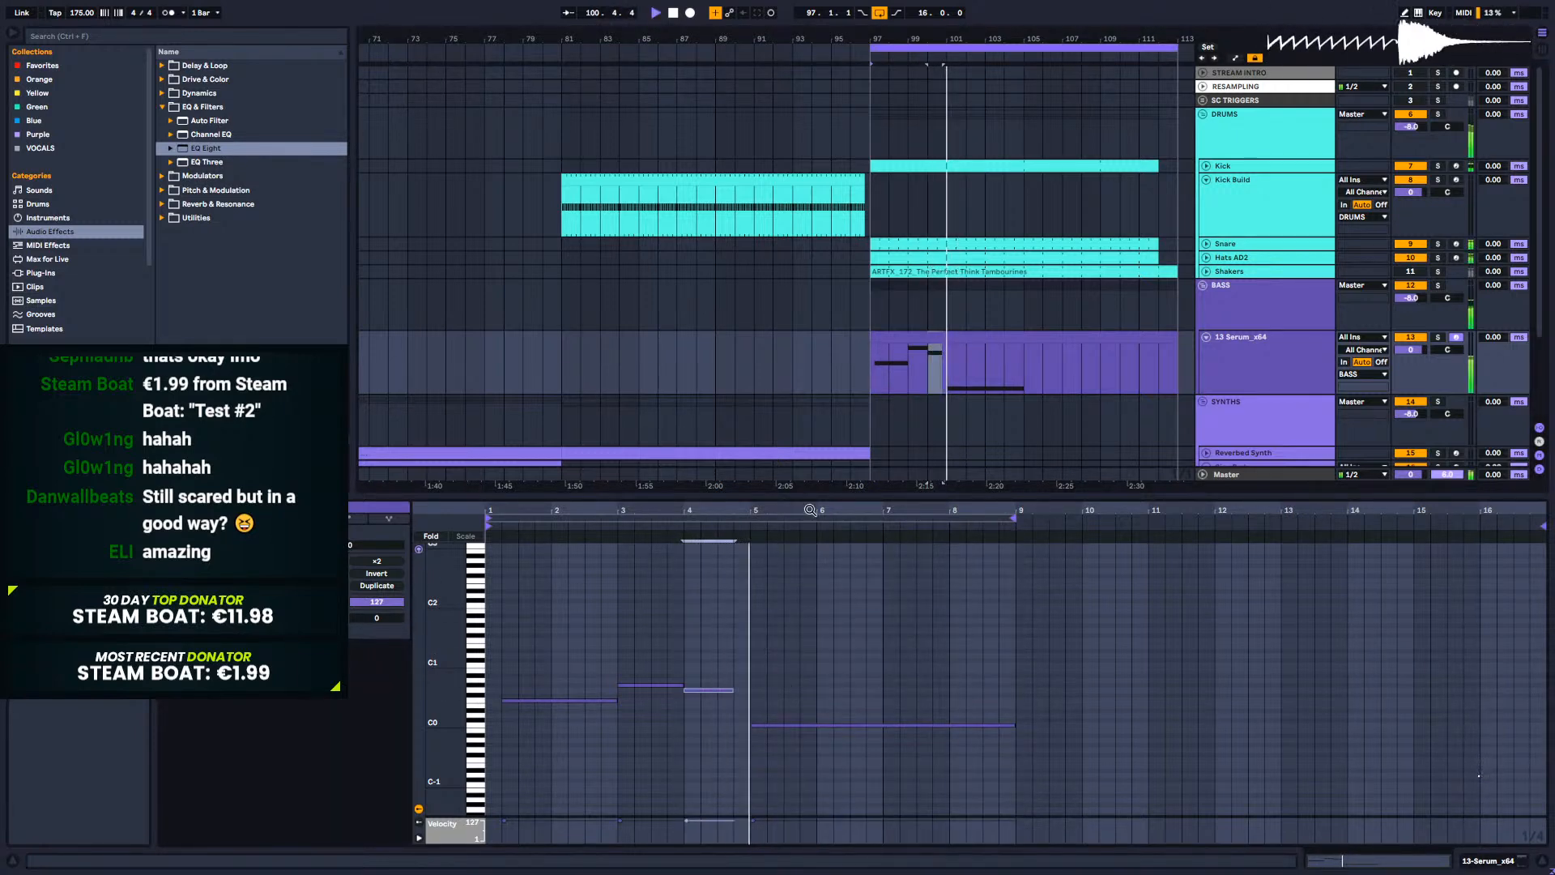
# Step: Add one-bar notes D#1 at bar 7 and D1 at bar 8, and shorten the long C0 note to end at 7.1.1
pyautogui.click(921, 726)
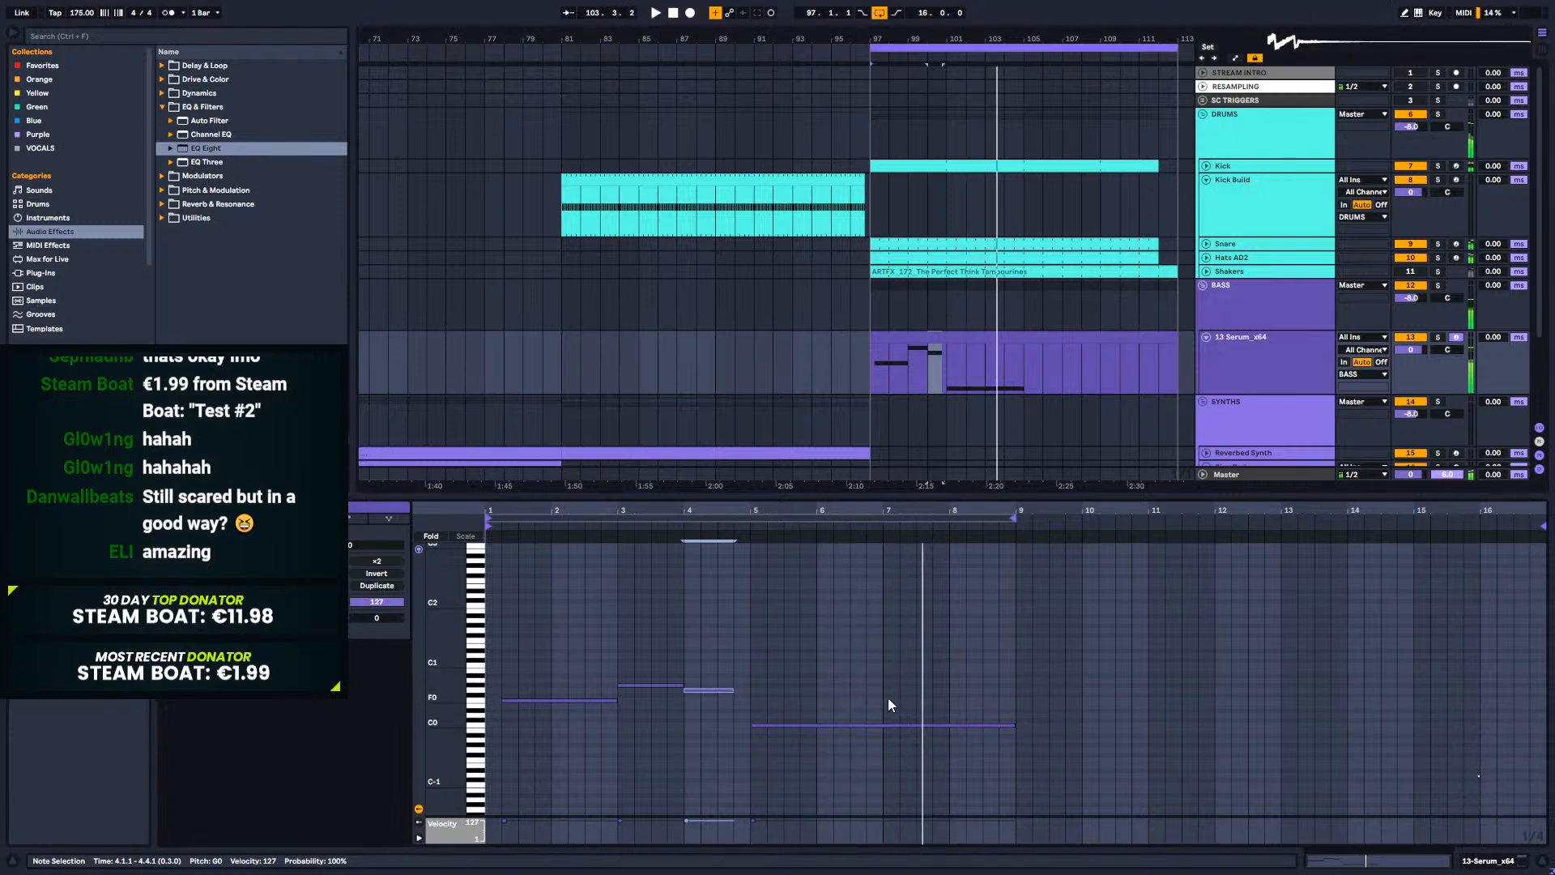
pyautogui.moveTo(890, 666); pyautogui.dragTo(1017, 663)
pyautogui.press('space')
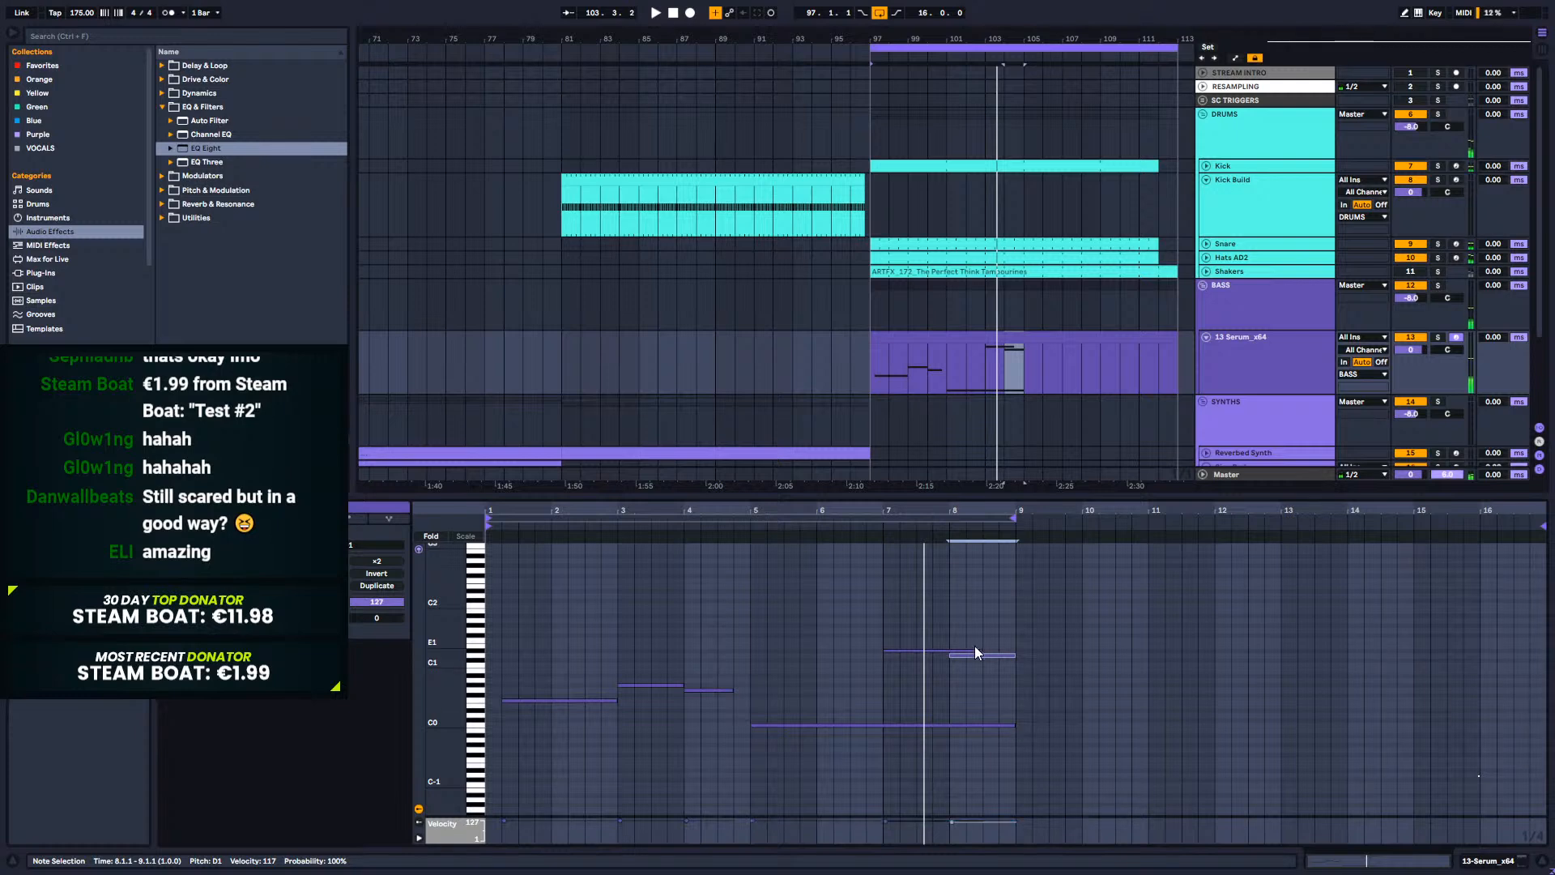
pyautogui.click(947, 651)
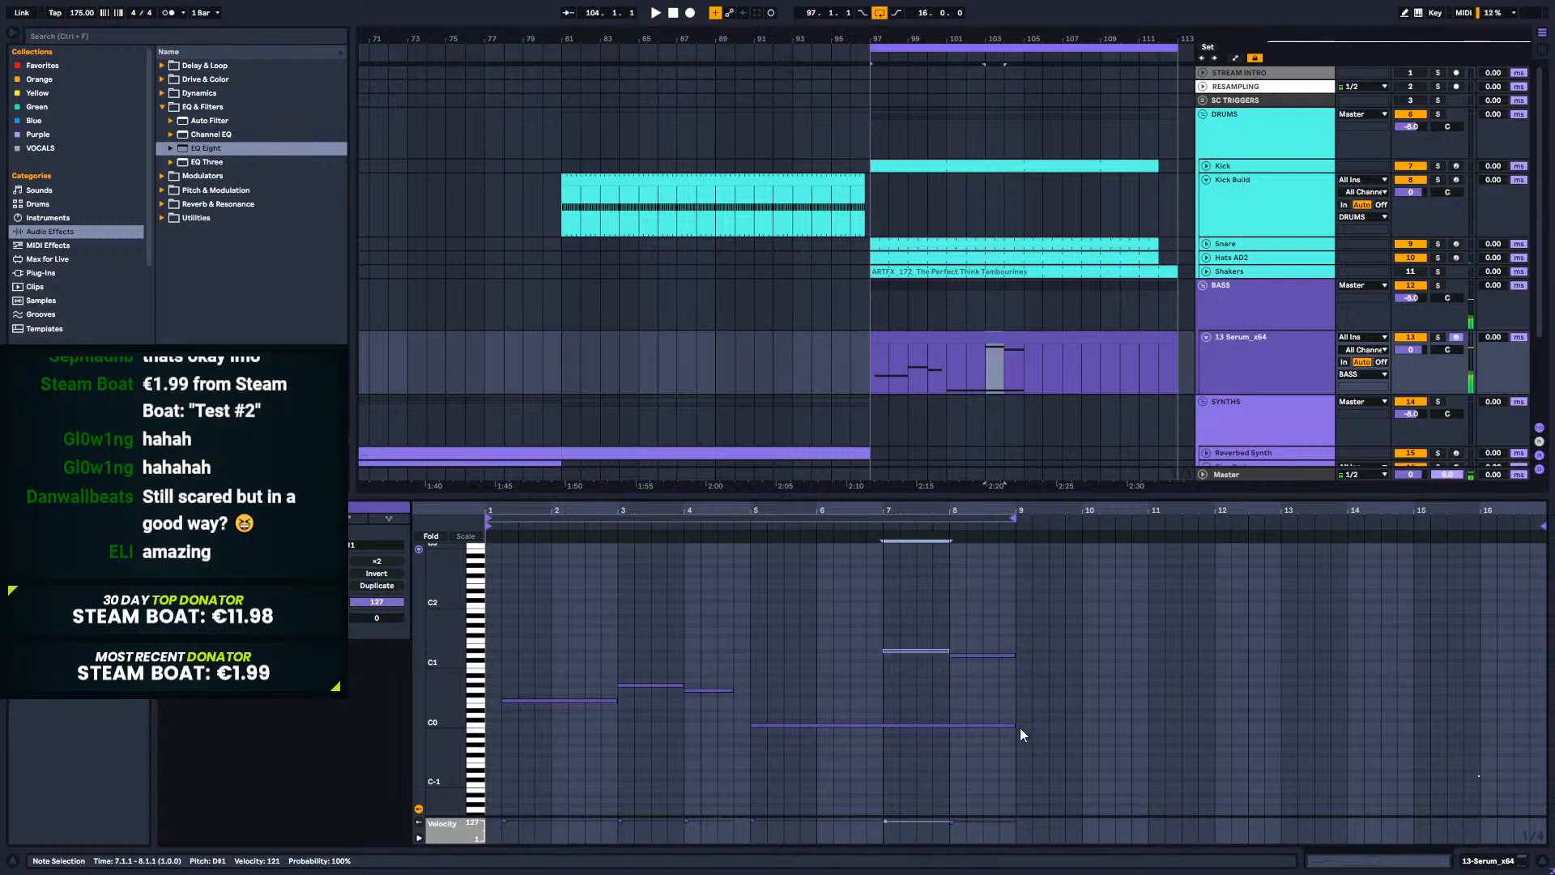
pyautogui.moveTo(1014, 725); pyautogui.dragTo(880, 727)
pyautogui.press('space')
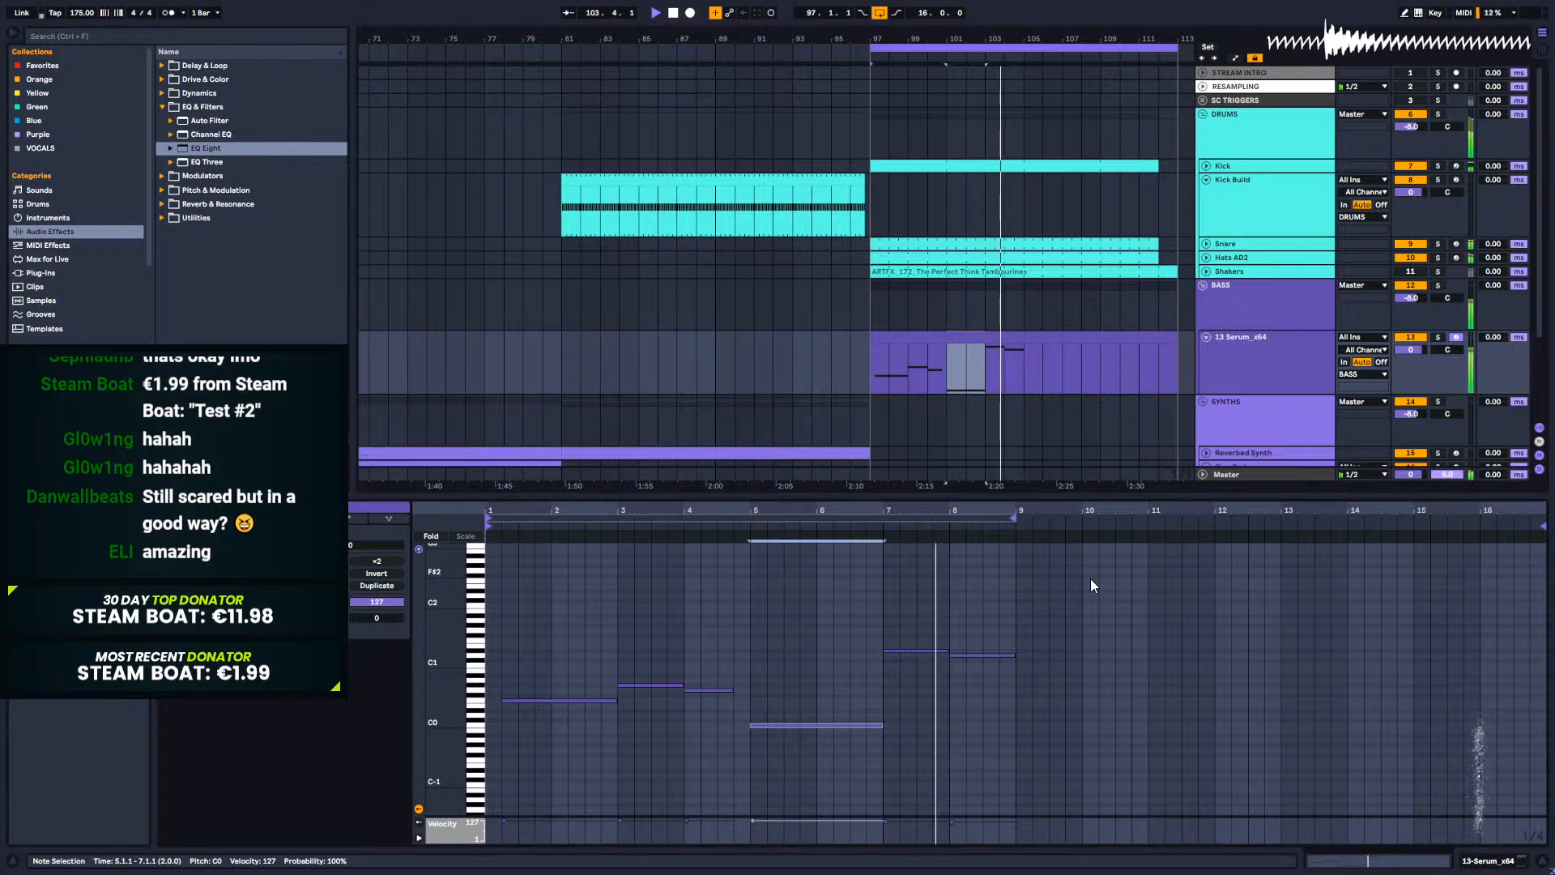
# Step: Shorten the D1 note at bar 8 to end at 8.4.1 and add a one-beat B0 note after it
pyautogui.press('space')
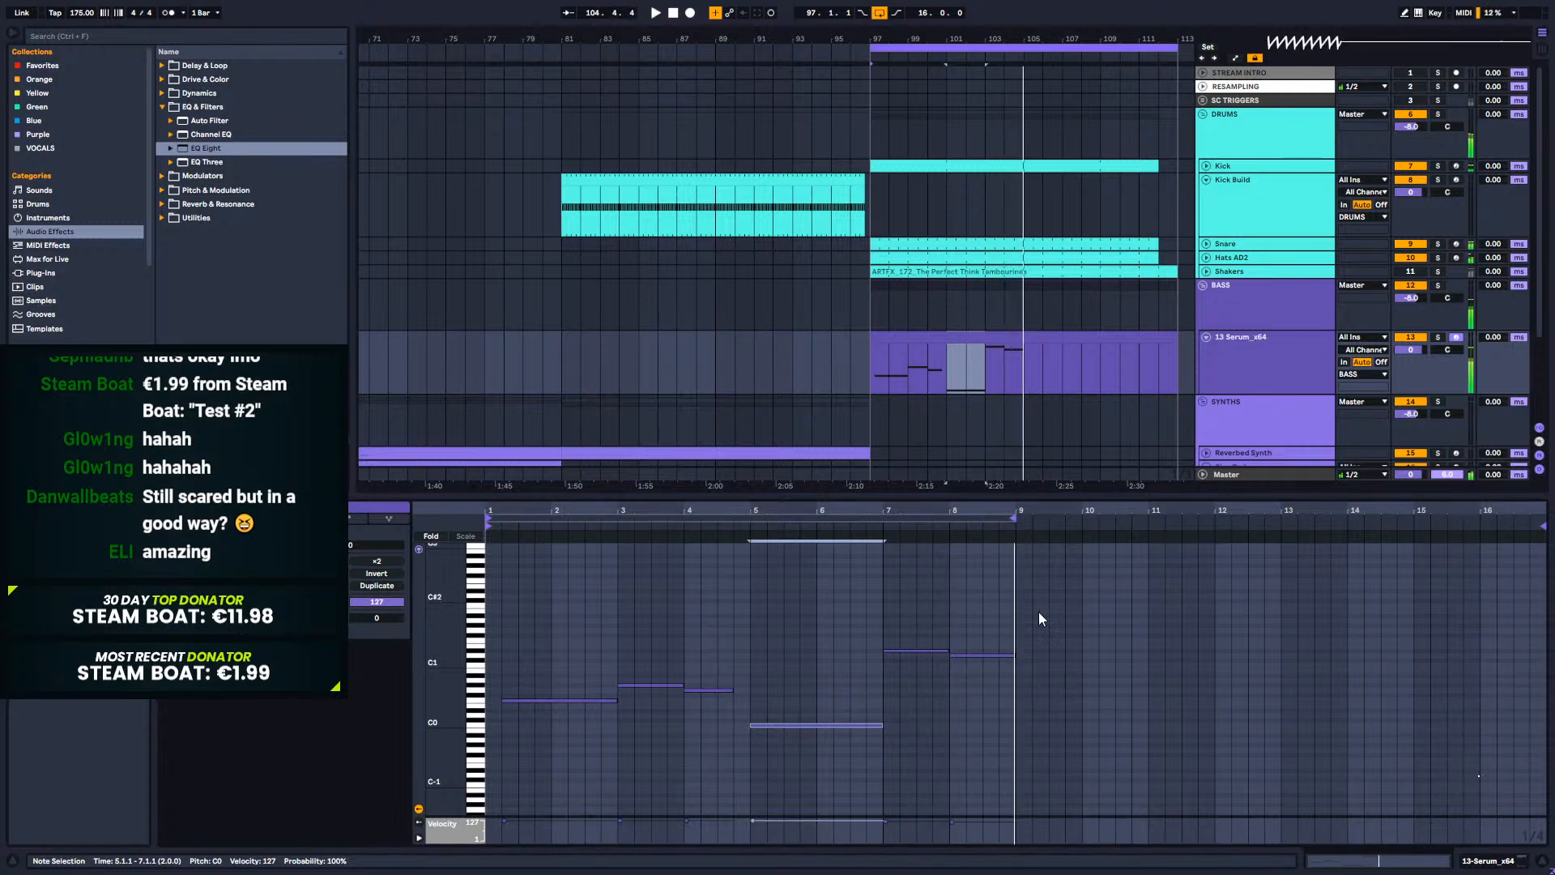
pyautogui.moveTo(1011, 653); pyautogui.dragTo(999, 653)
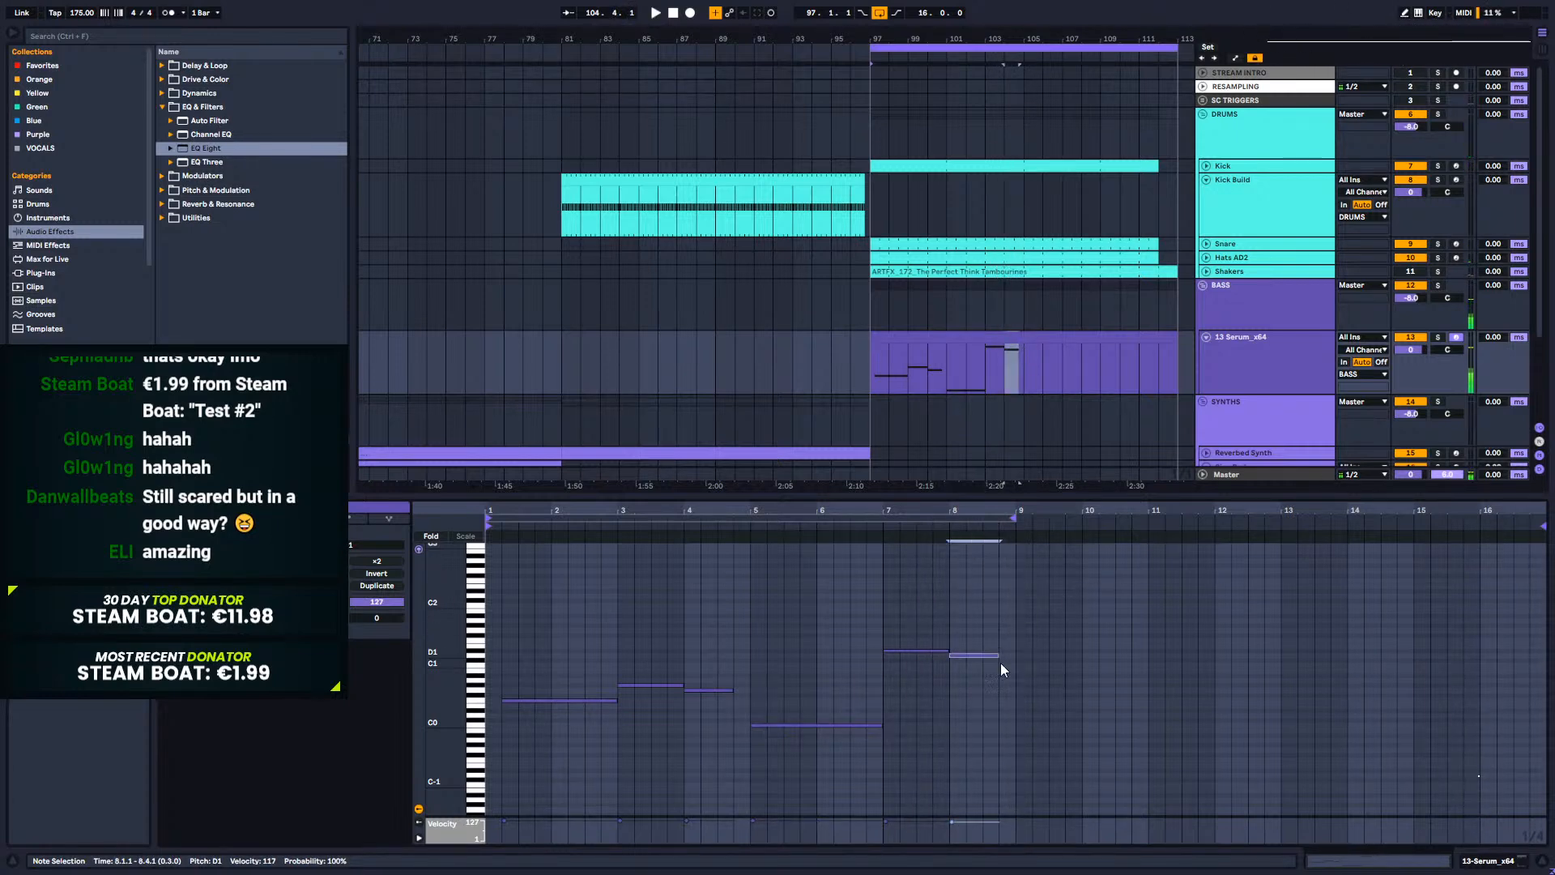
pyautogui.doubleClick(1004, 667)
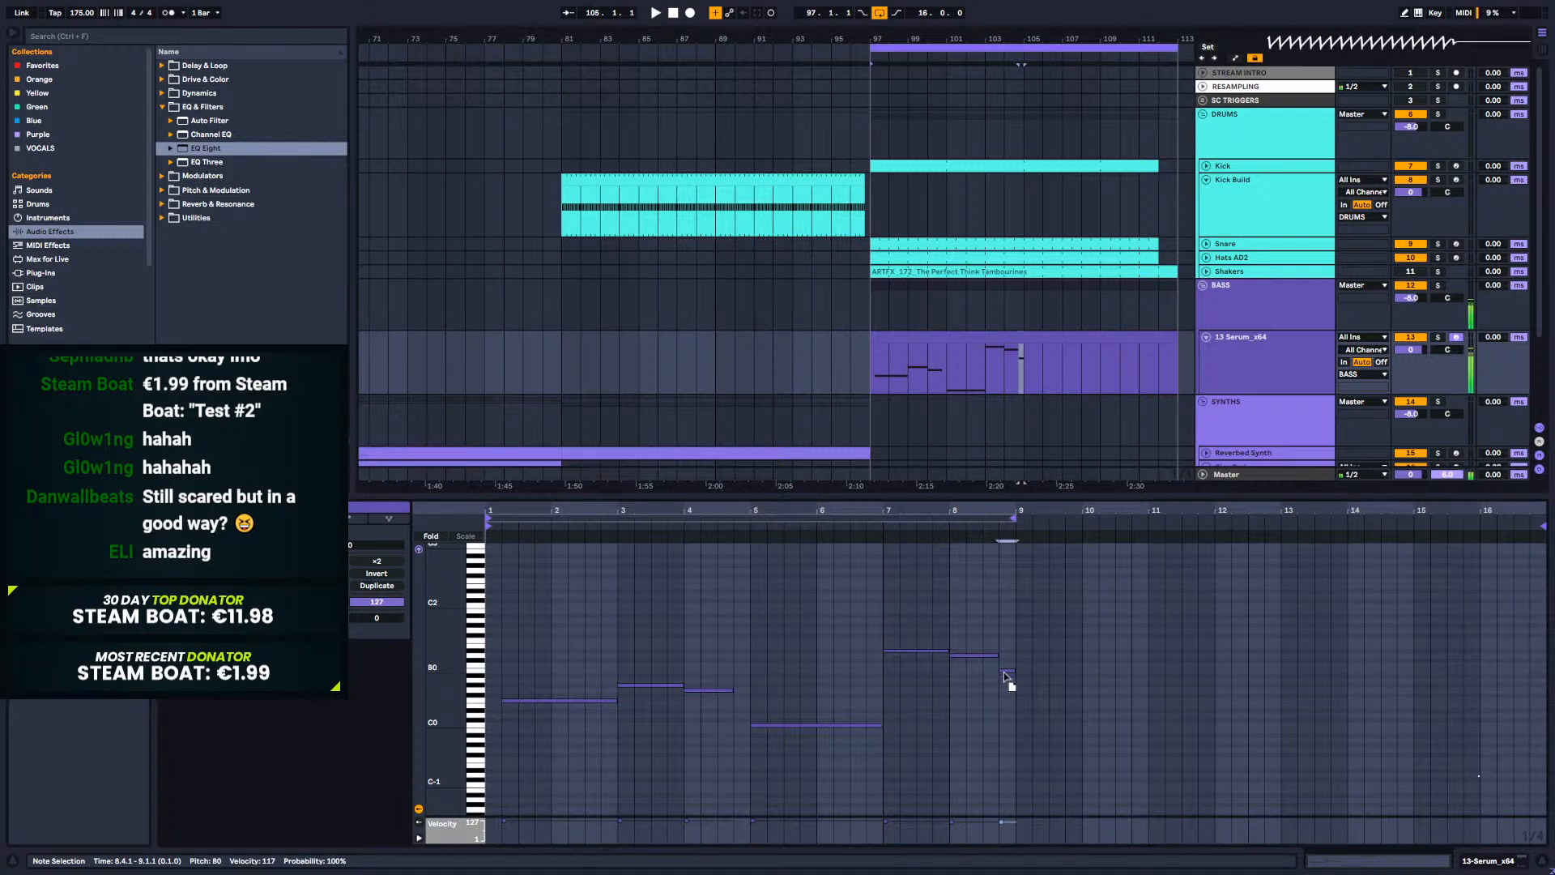
# Step: Duplicate all the notes of bars 1 to 8 into bars 9 to 16 and play the result
pyautogui.moveTo(1013, 623); pyautogui.dragTo(486, 779)
pyautogui.hotkey('ctrl', 'd')
pyautogui.press('space')
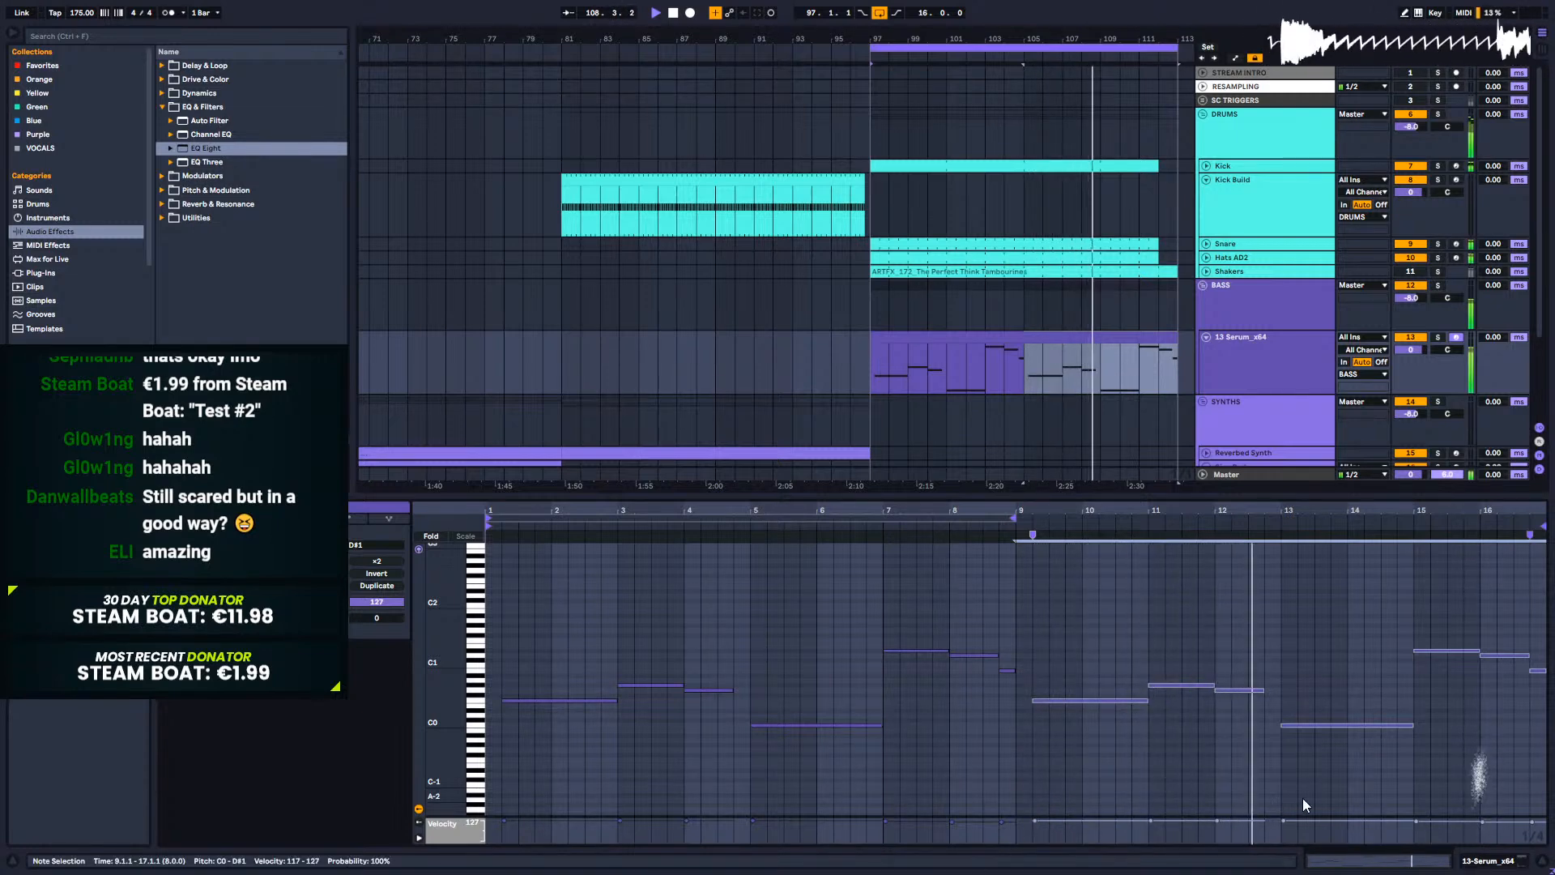
# Step: Raise the two-bar C0 note at bar 13 by one octave to C1 and play it back
pyautogui.press('space')
pyautogui.click(1301, 697)
pyautogui.moveTo(1303, 723); pyautogui.dragTo(1306, 666)
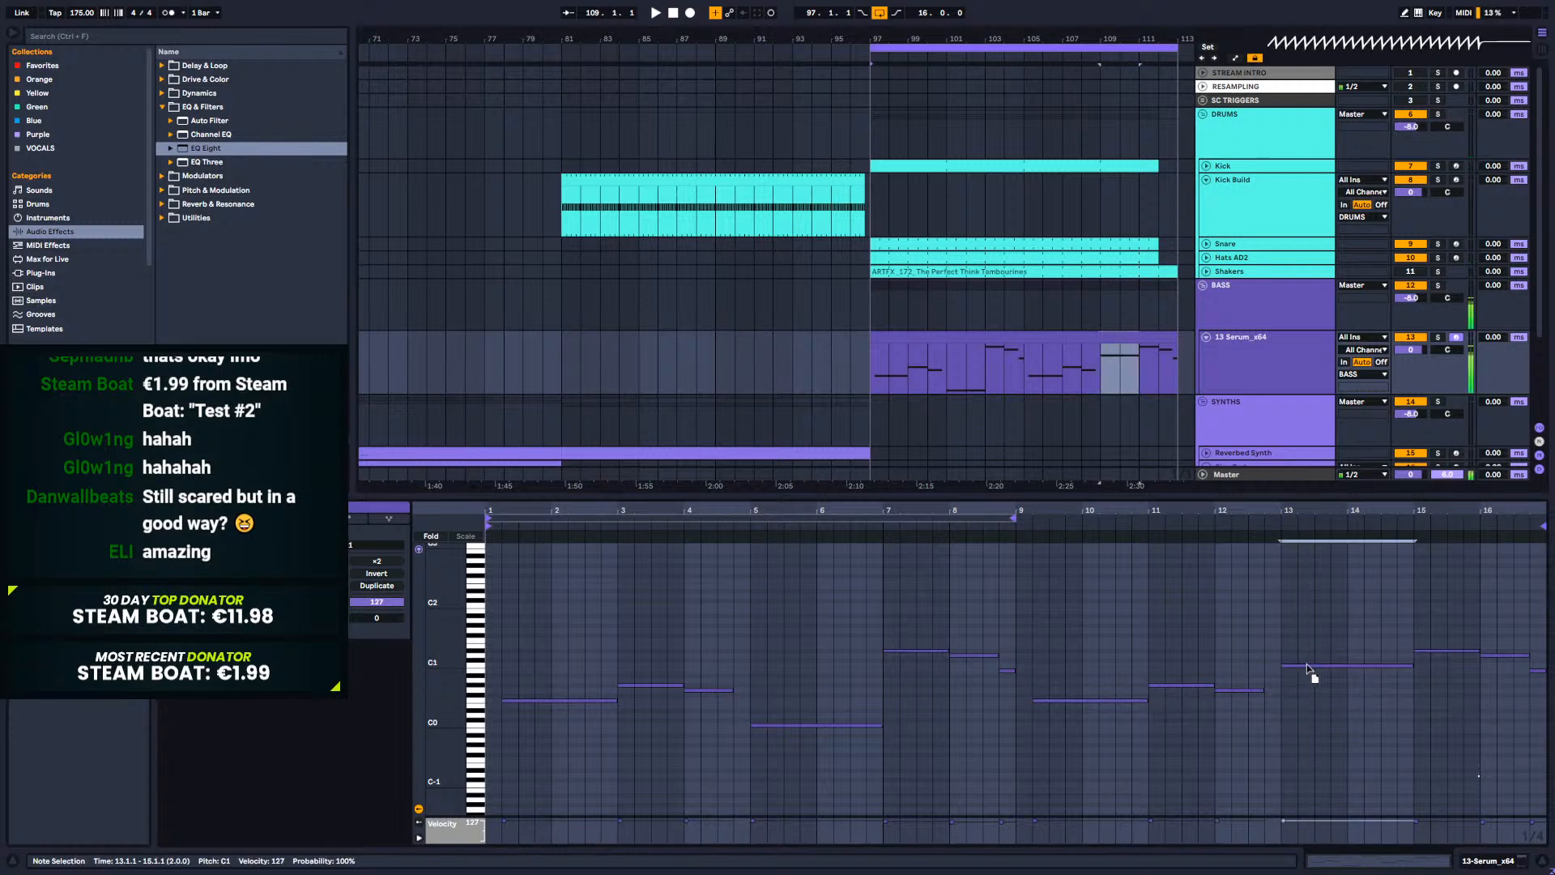
pyautogui.press('space')
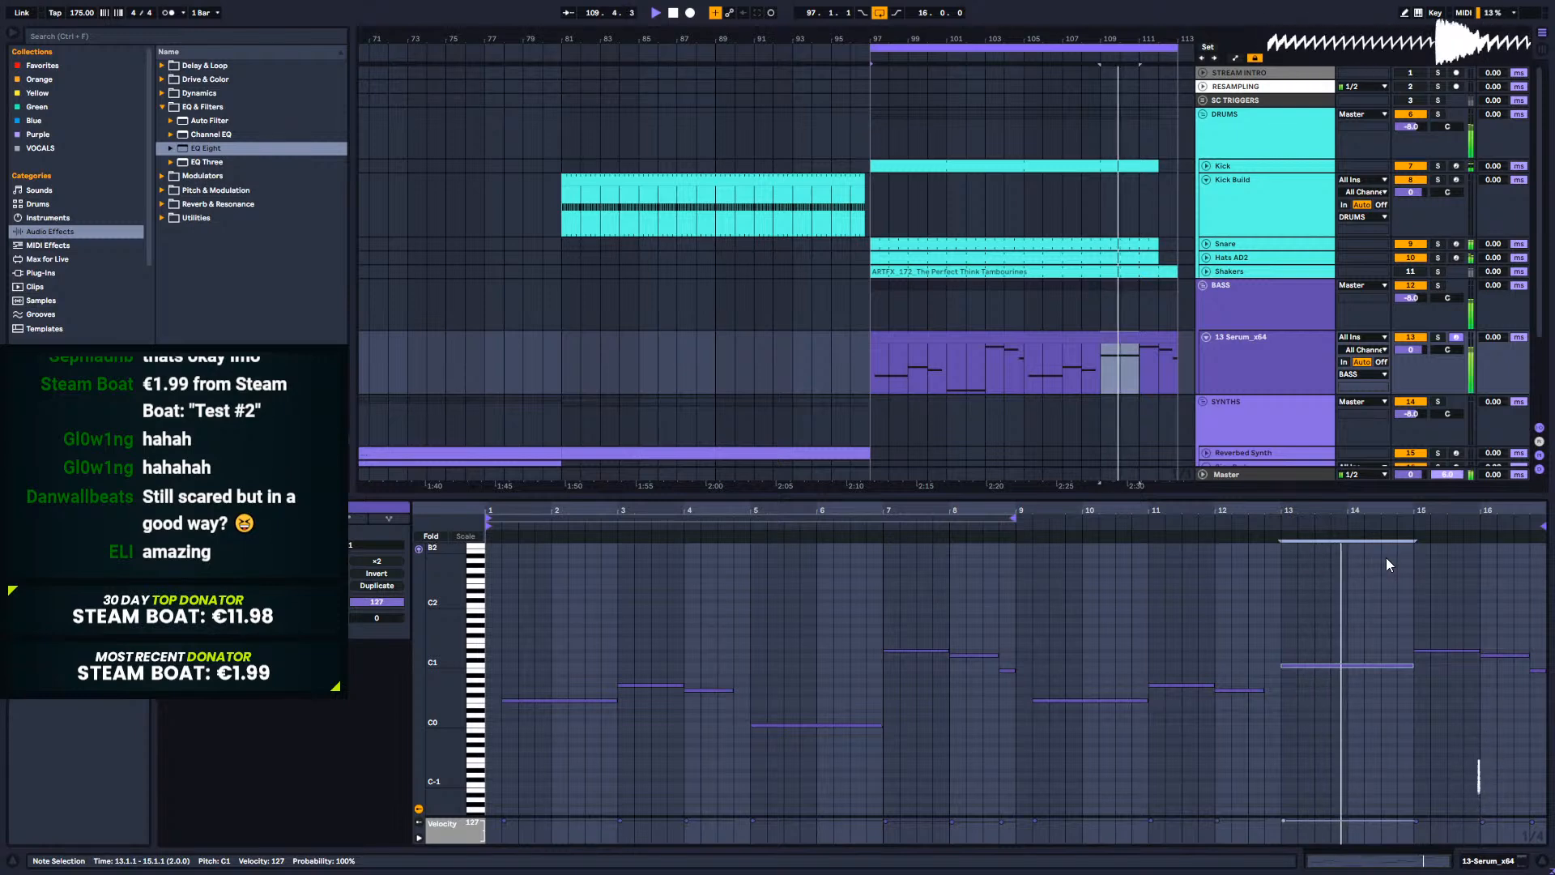
# Step: Lower the bar 15 note to A#0, the bar 16 note to G#0, and the final short note at 16.4.1
pyautogui.press('space')
pyautogui.moveTo(1446, 652); pyautogui.dragTo(1445, 677)
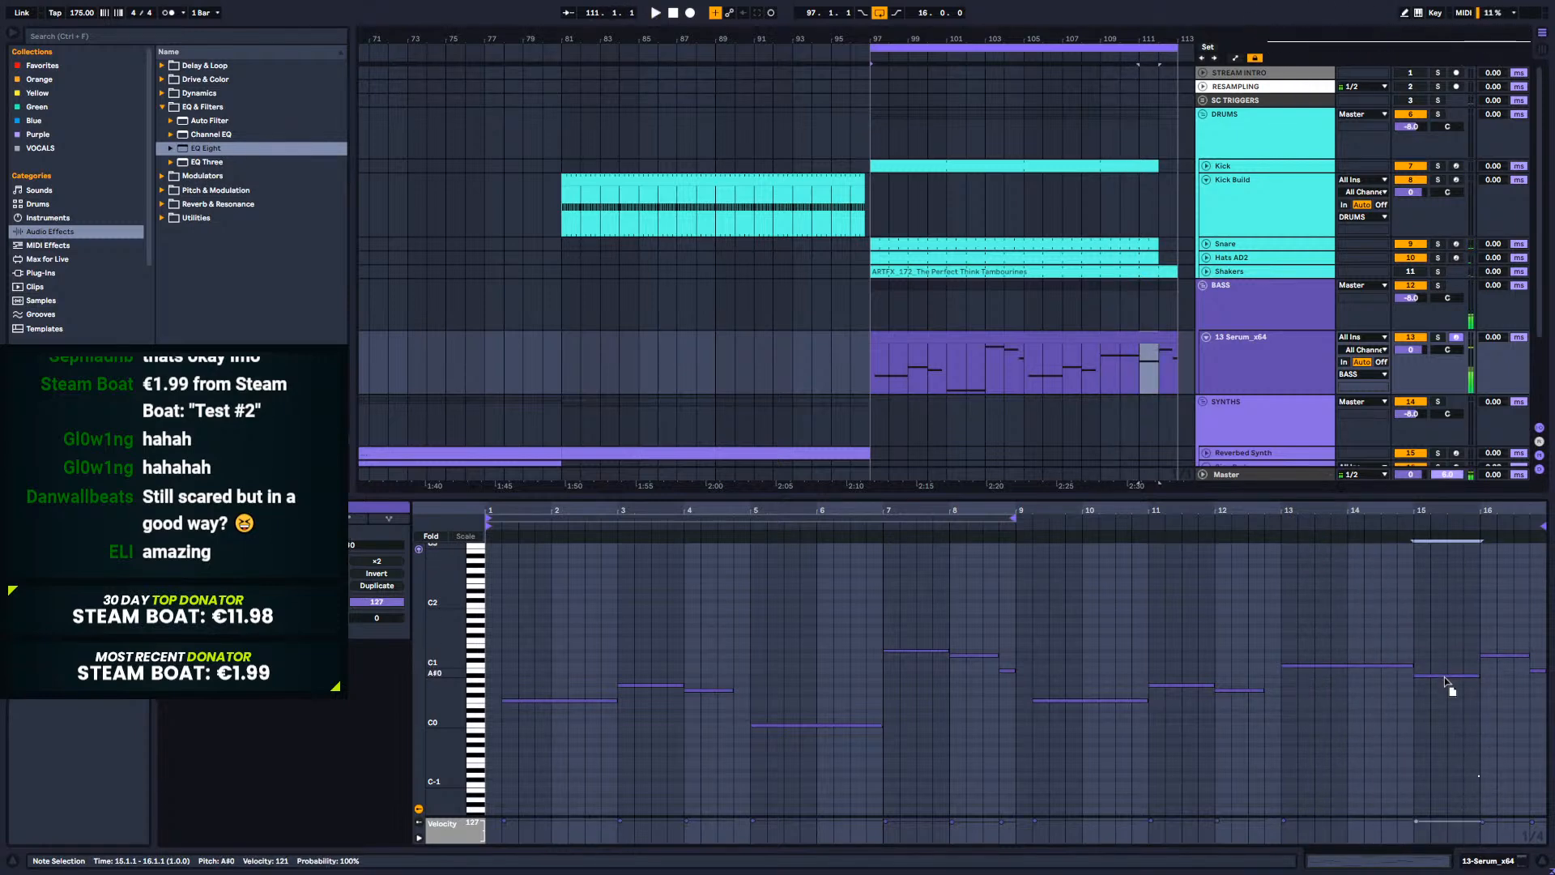
pyautogui.click(1384, 535)
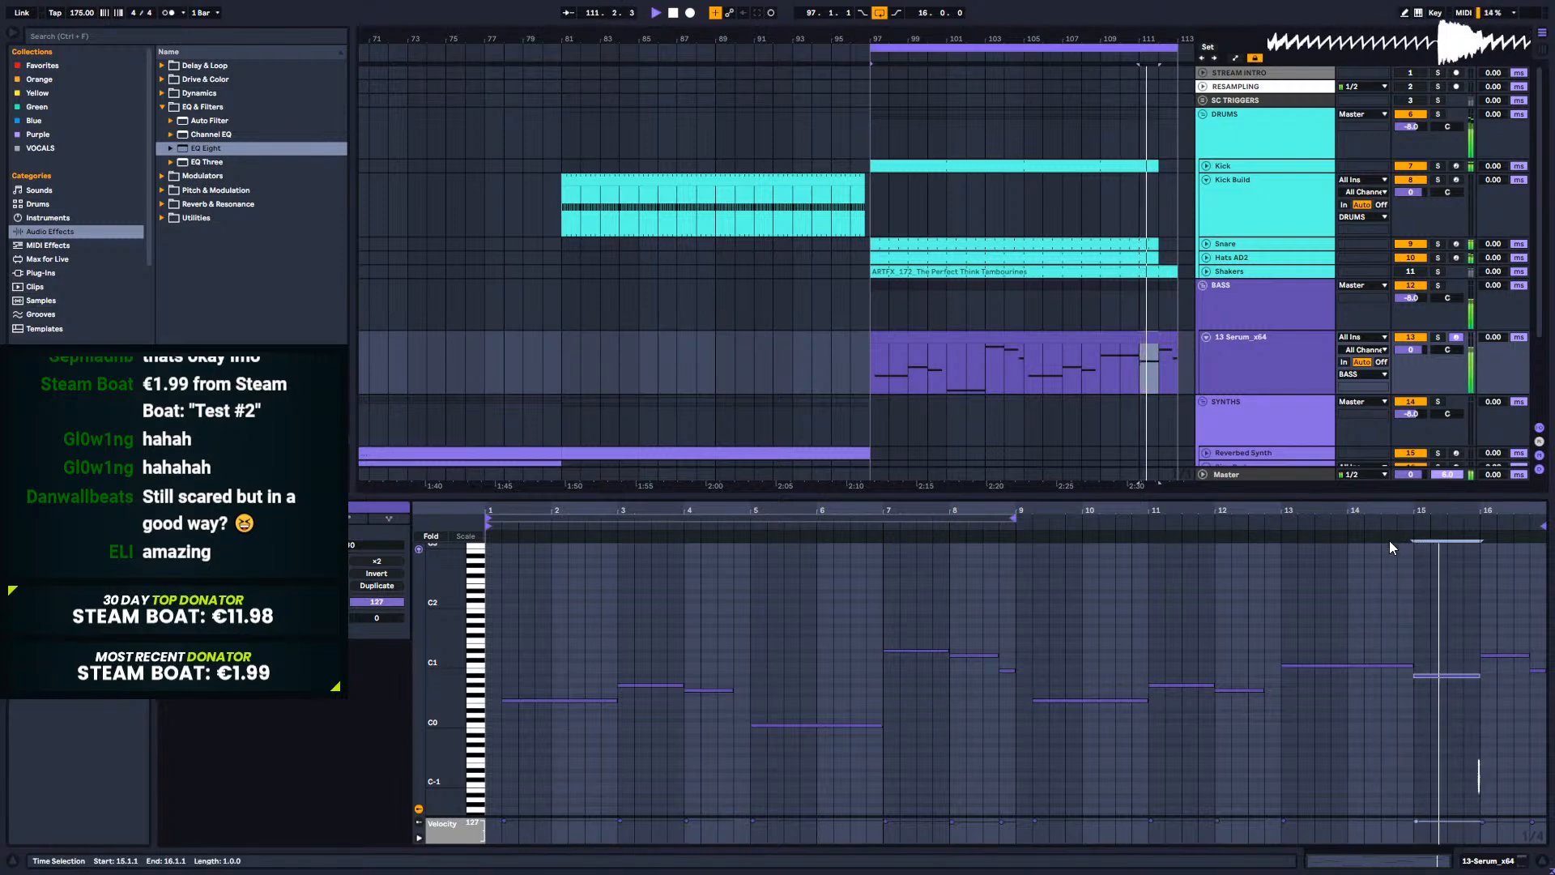
pyautogui.moveTo(1503, 659); pyautogui.dragTo(1499, 685)
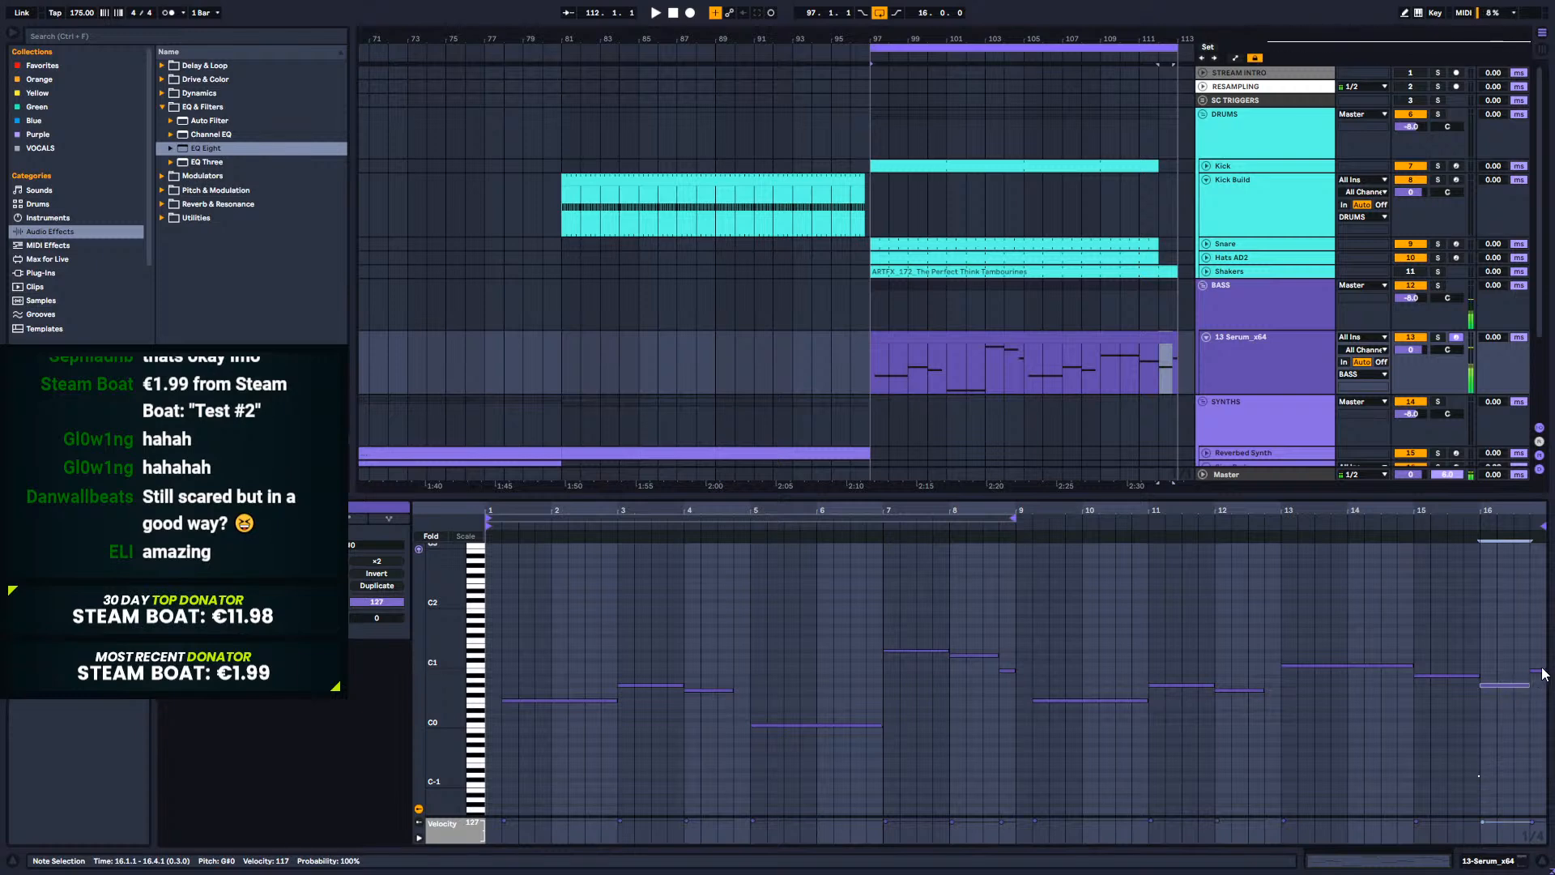
pyautogui.moveTo(1540, 671); pyautogui.dragTo(1535, 696)
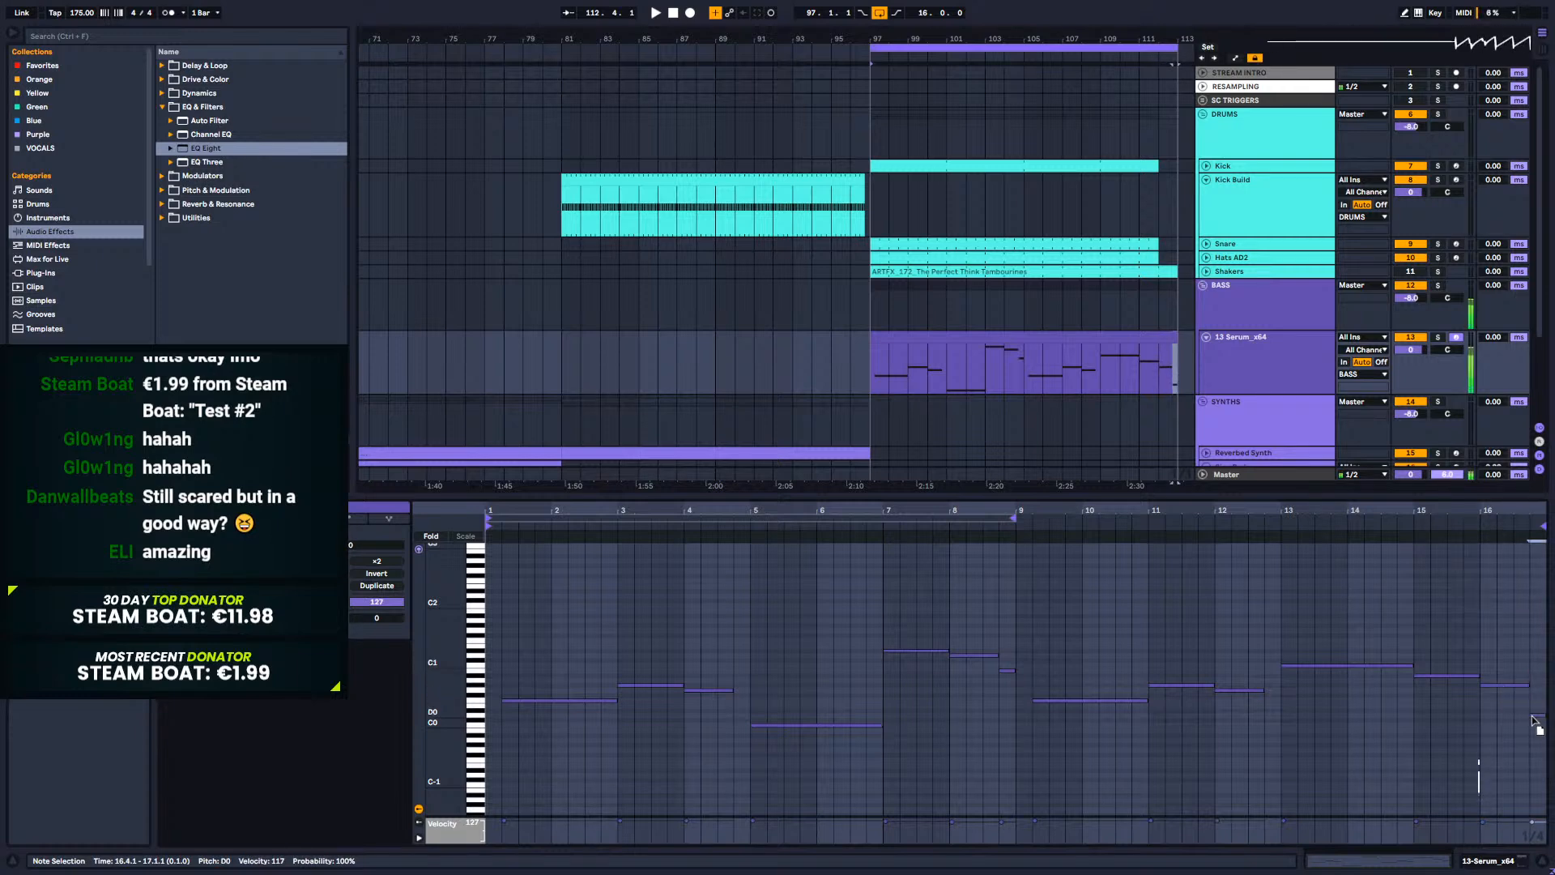
pyautogui.moveTo(1532, 713); pyautogui.dragTo(1531, 710)
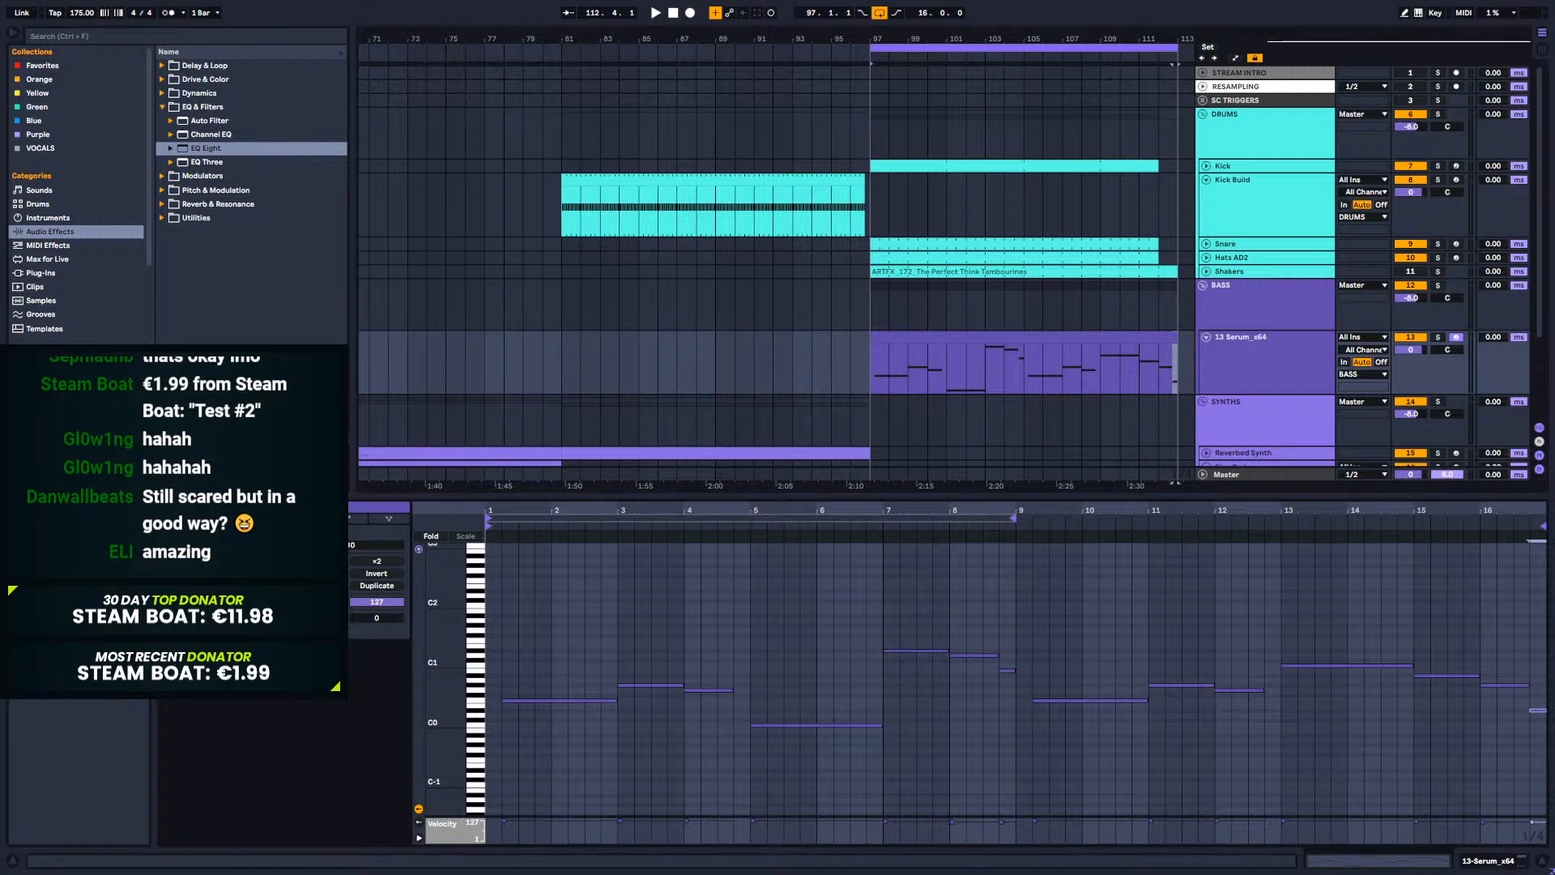
# Step: Play the arrangement from bar 81 and check the Serum plugin window on the bass track
pyautogui.click(567, 343)
pyautogui.press('space')
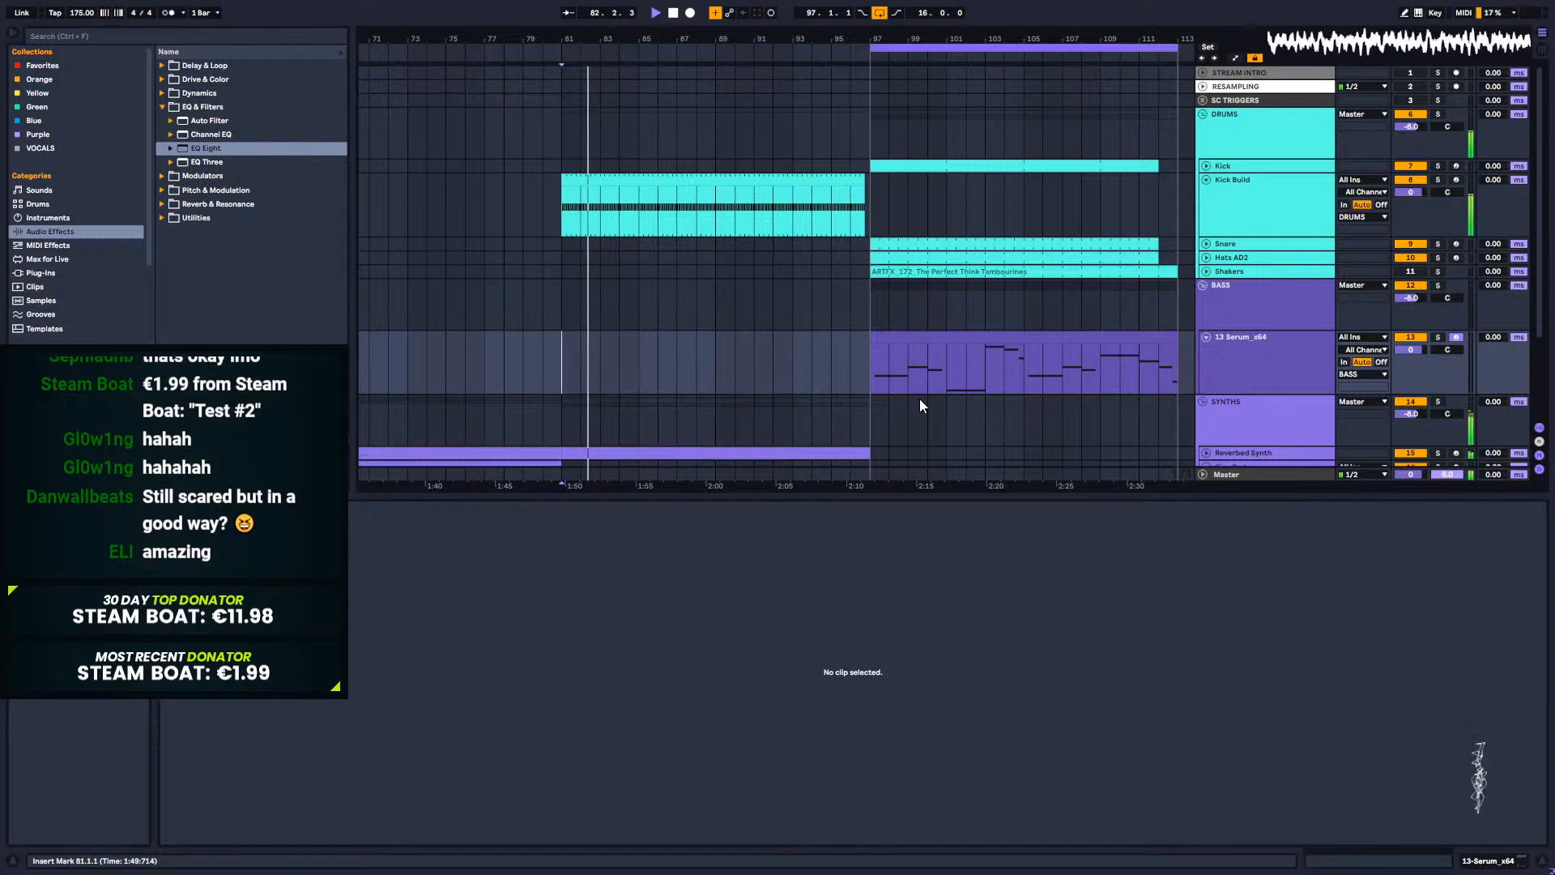
pyautogui.click(1488, 861)
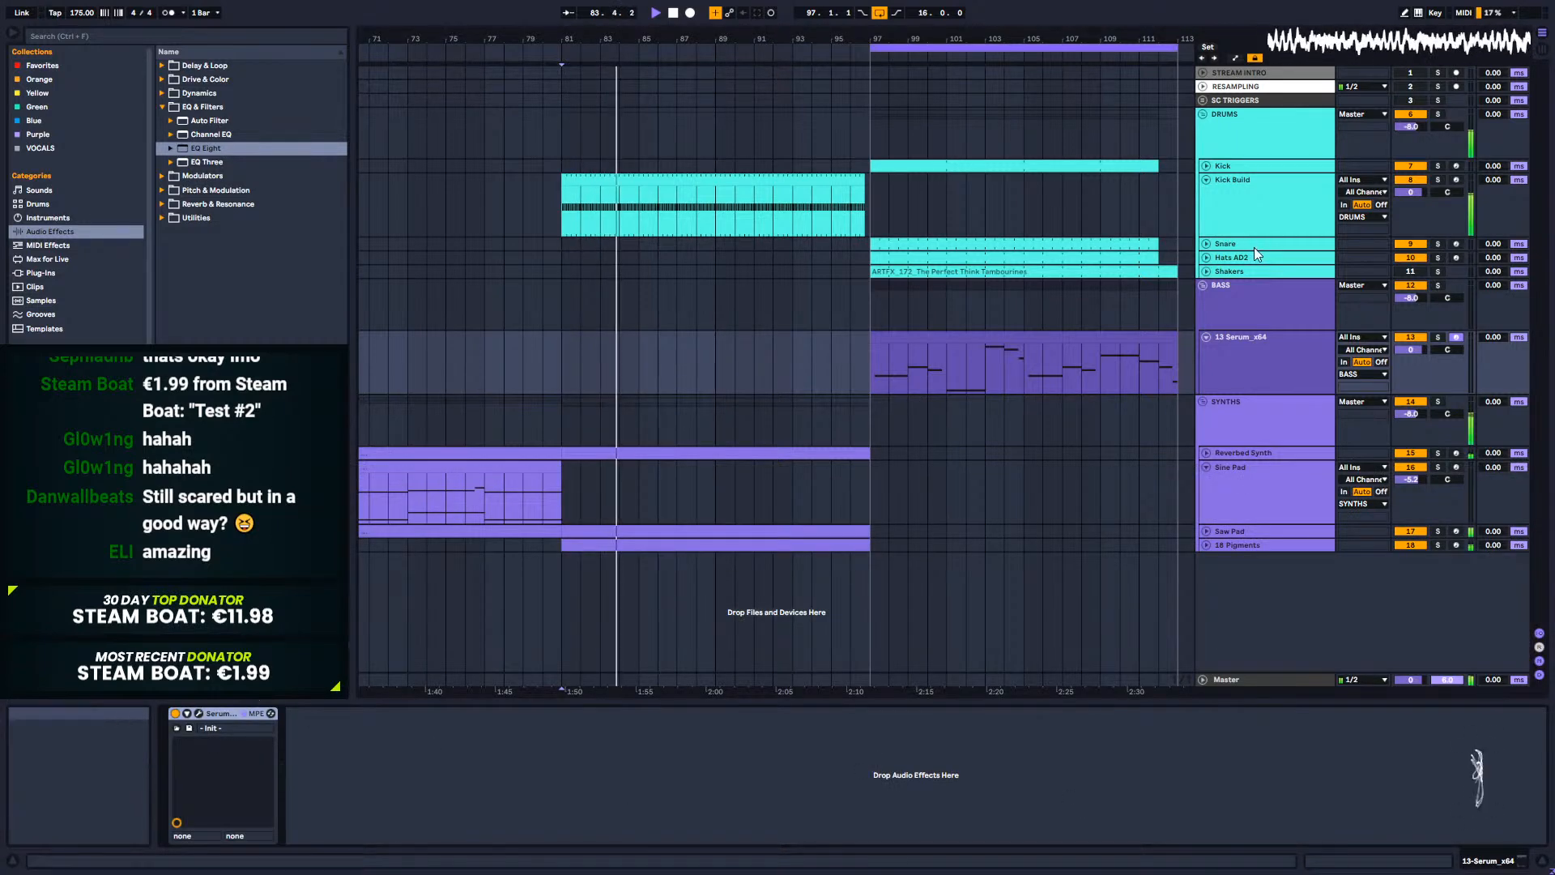
pyautogui.click(1231, 378)
pyautogui.click(198, 712)
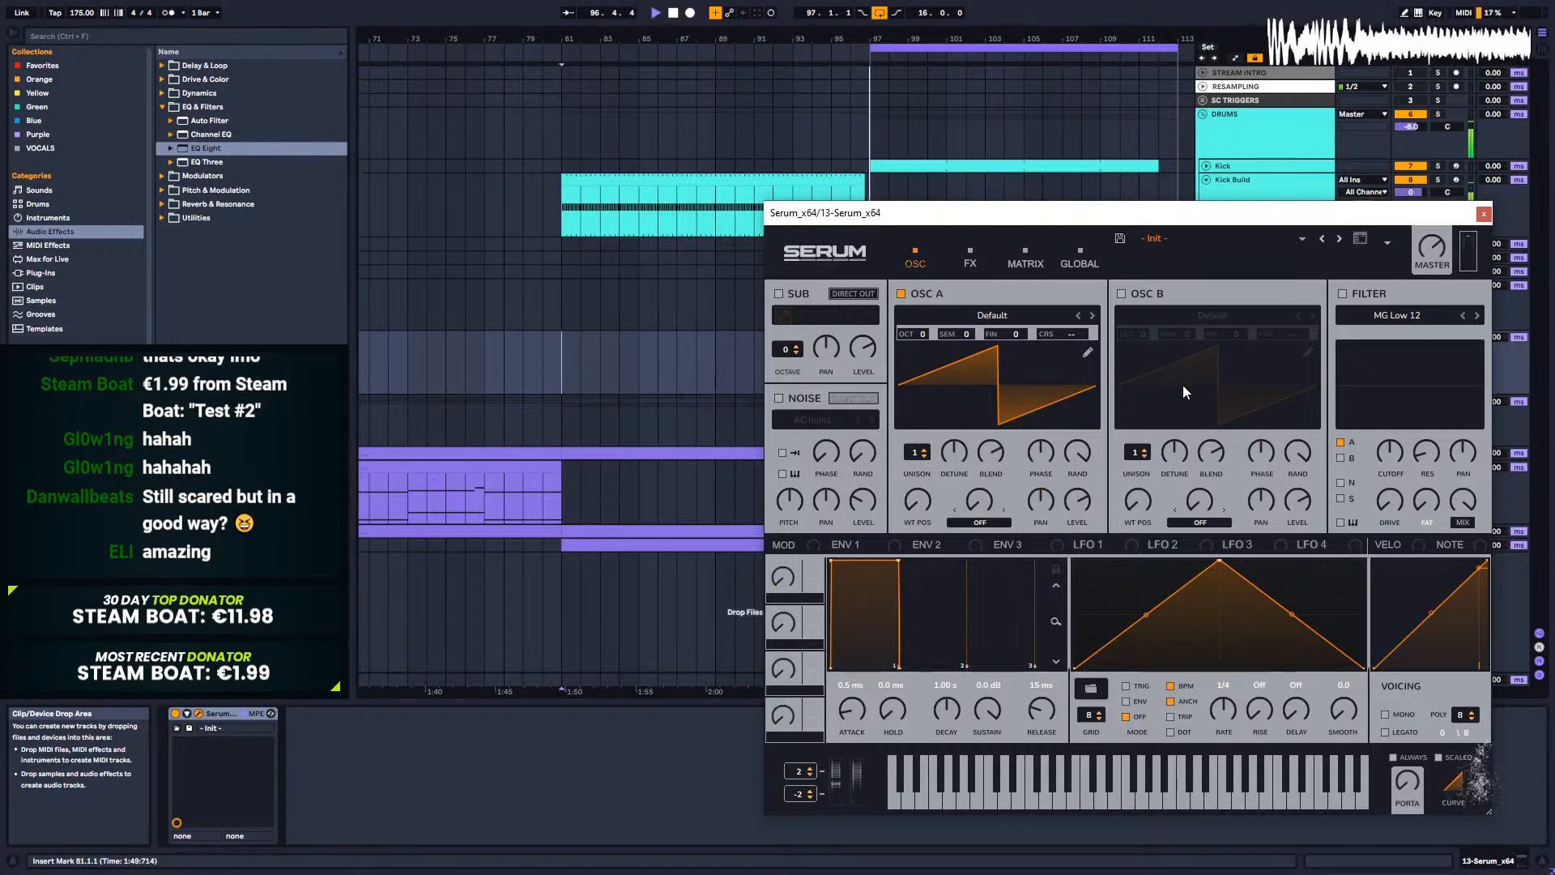
pyautogui.click(1483, 213)
# Step: Open the Serum bass clip and copy its first note, from 1.2.1 to 3.1.1, up to C3
pyautogui.doubleClick(931, 335)
pyautogui.press('space')
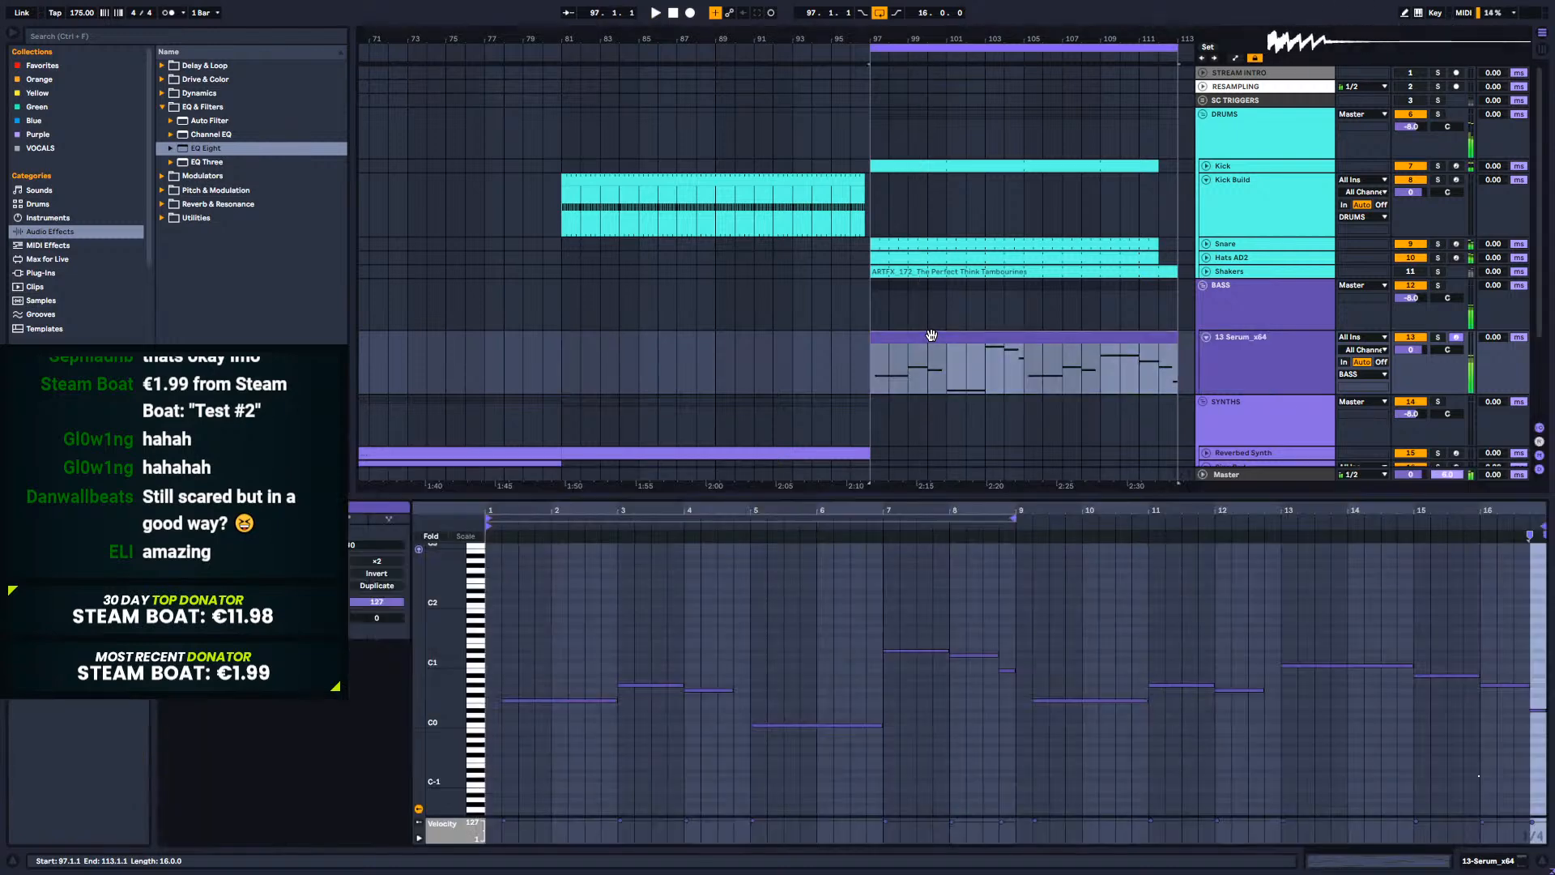
pyautogui.scroll(3, 553, 648)
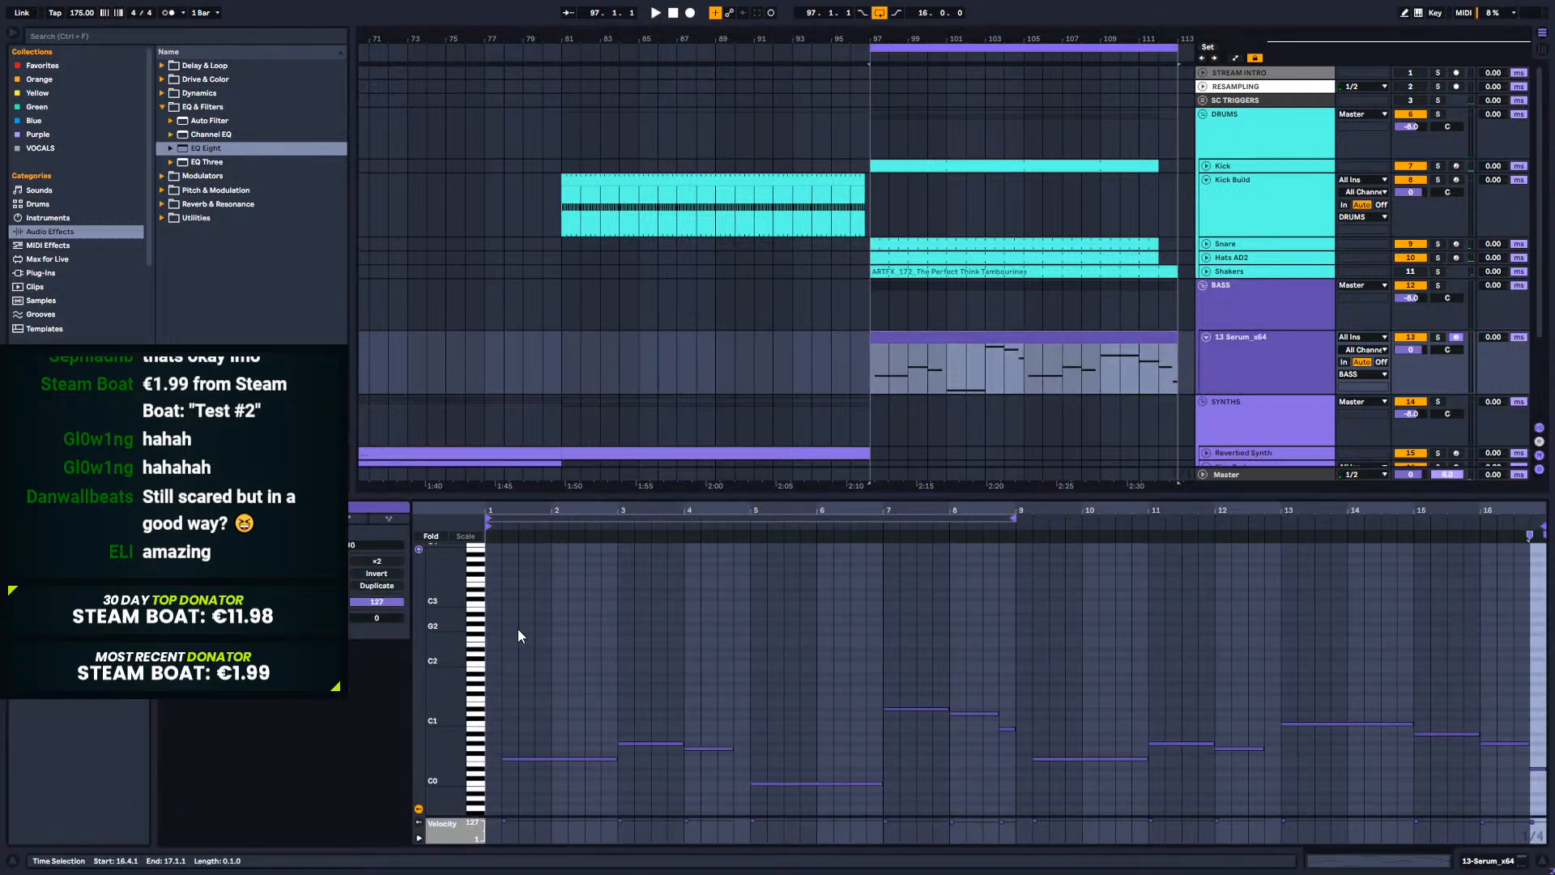
pyautogui.scroll(-1, 706, 624)
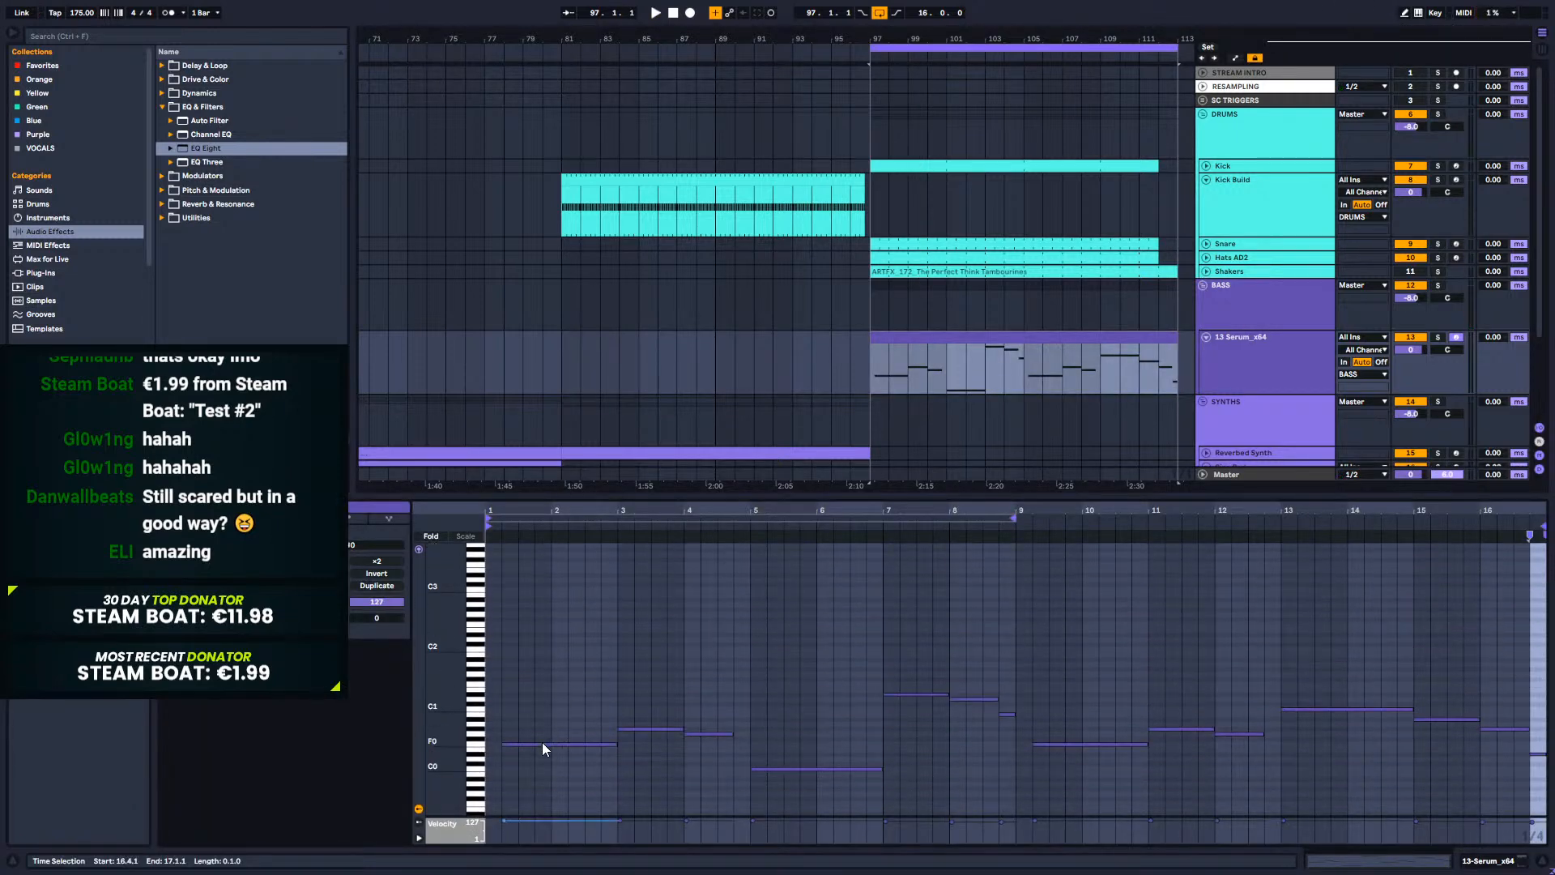
pyautogui.moveTo(541, 745); pyautogui.dragTo(541, 711)
pyautogui.hotkey('shift', 'Up')
pyautogui.hotkey('shift', 'Up')
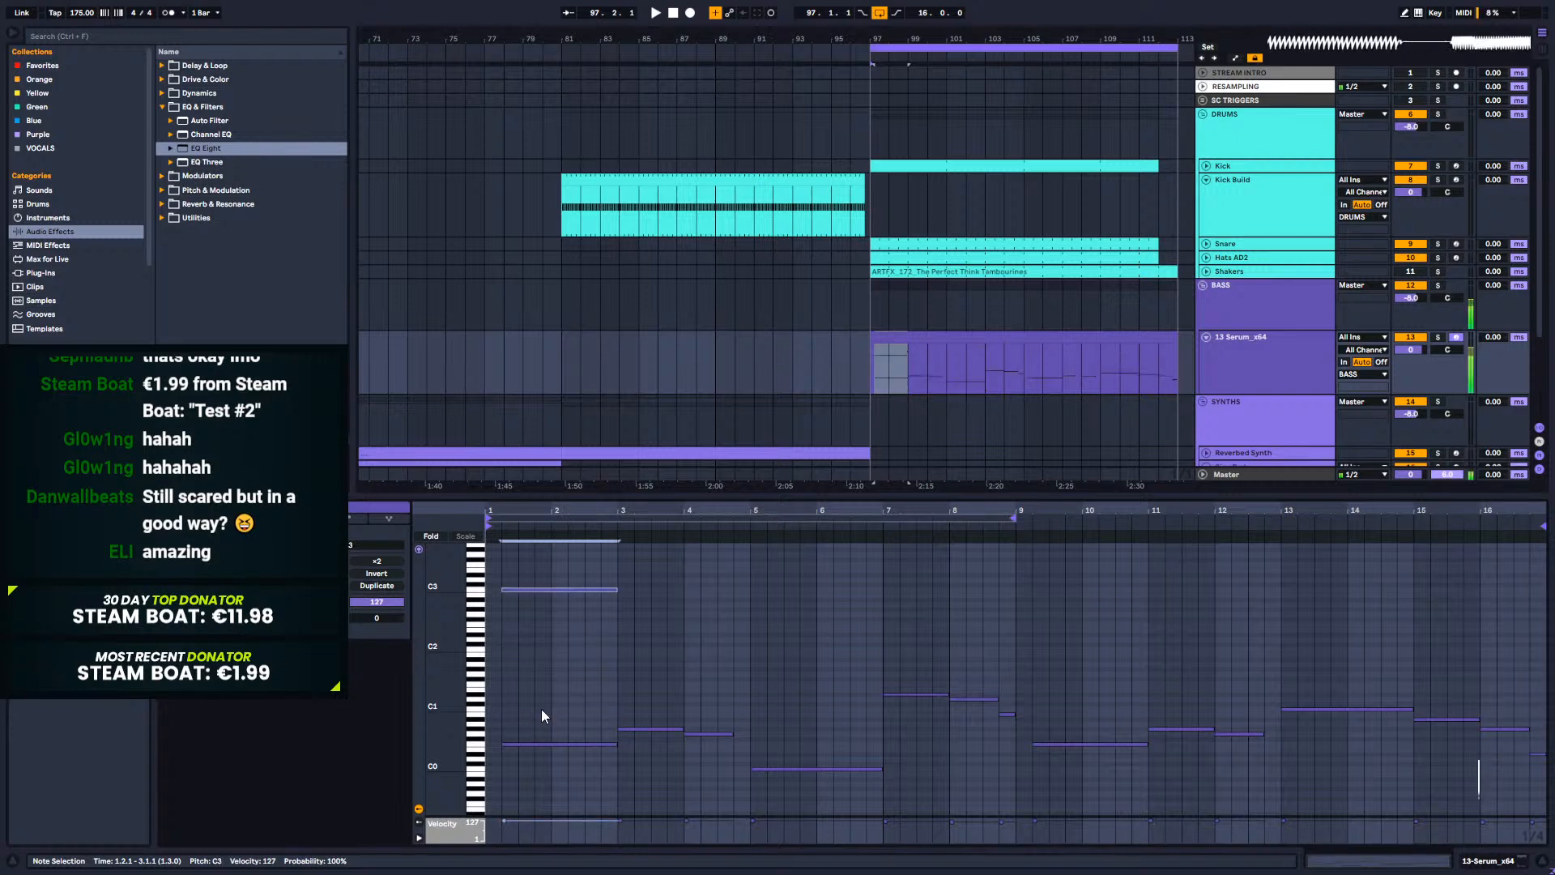
pyautogui.hotkey('shift', 'Up')
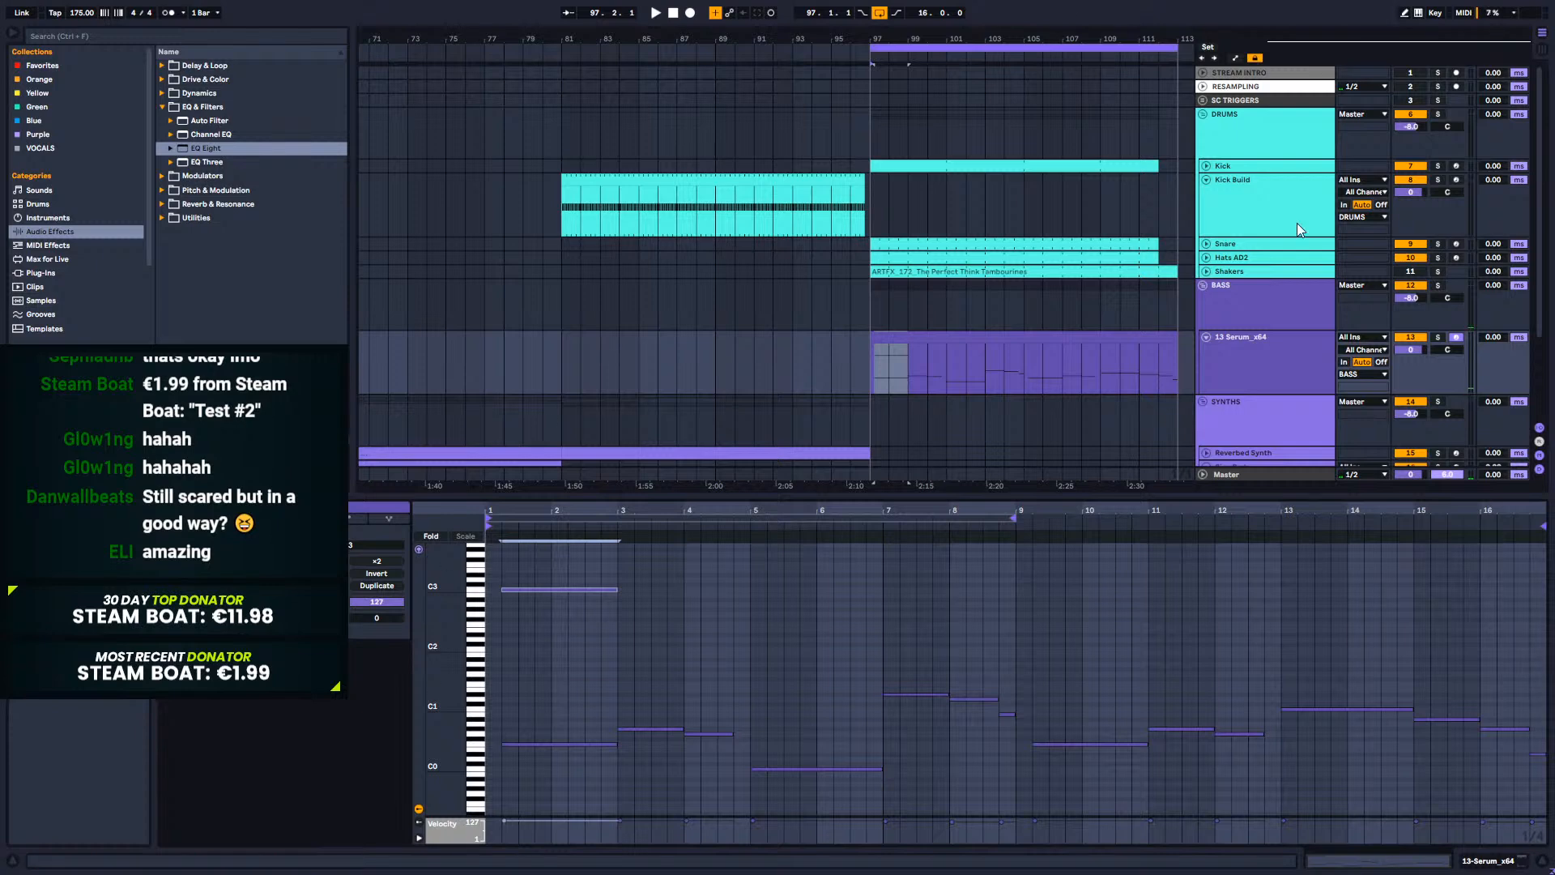
# Step: Unfold the Reverbed Synth, Sine Pad and Saw Pad tracks and examine the Saw Pad clip's notes from bar 49
pyautogui.scroll(-3, 963, 371)
pyautogui.click(1205, 352)
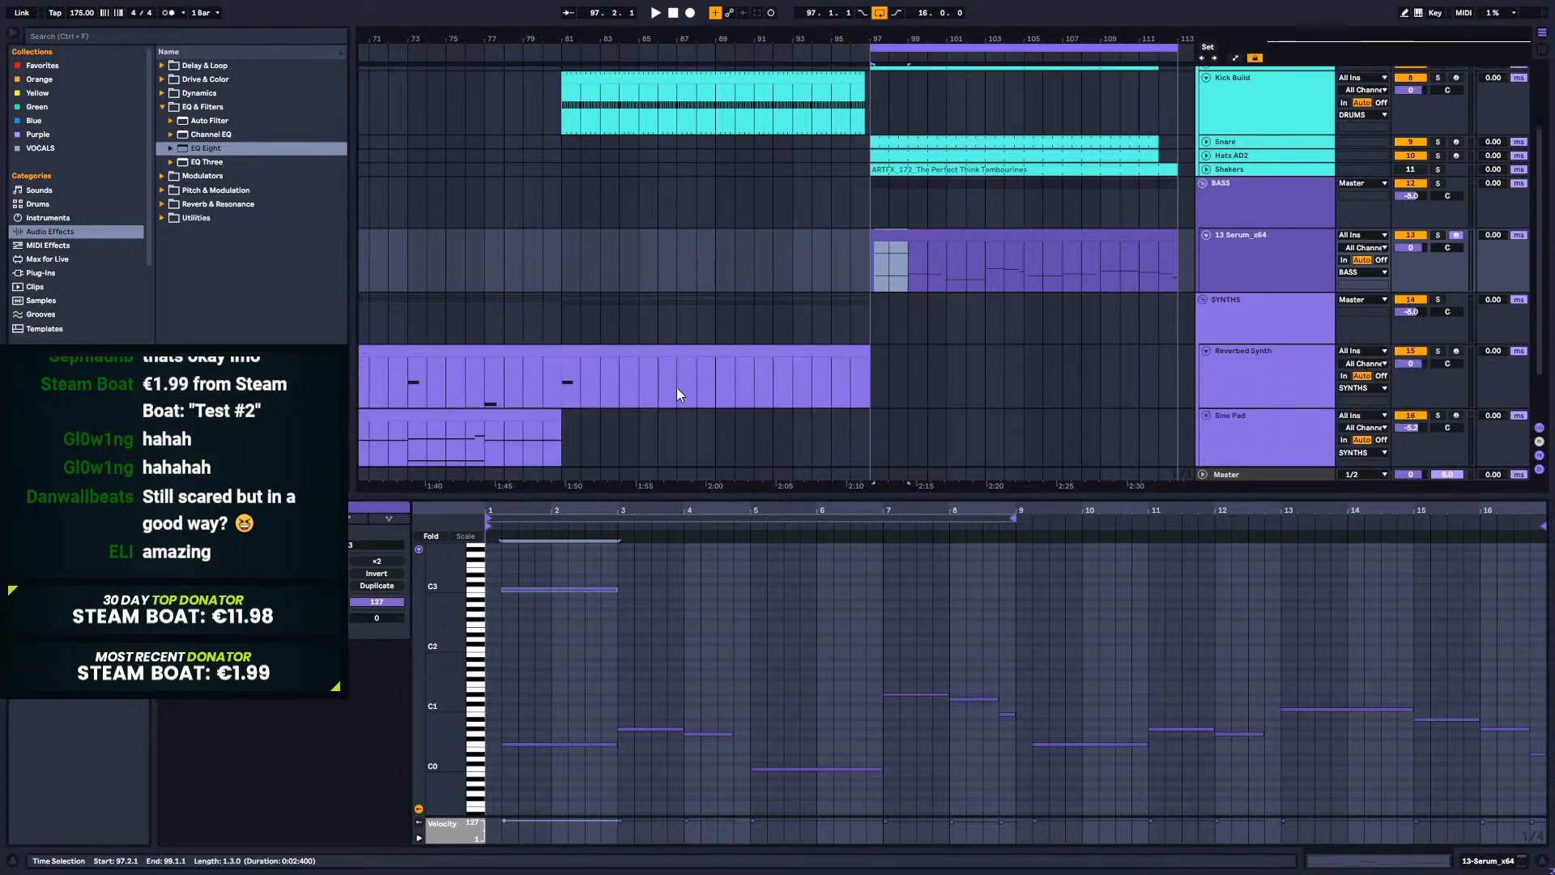
pyautogui.scroll(-2, 581, 381)
pyautogui.click(1216, 413)
pyautogui.click(1205, 411)
pyautogui.scroll(-2, 683, 360)
pyautogui.click(612, 362)
pyautogui.click(562, 634)
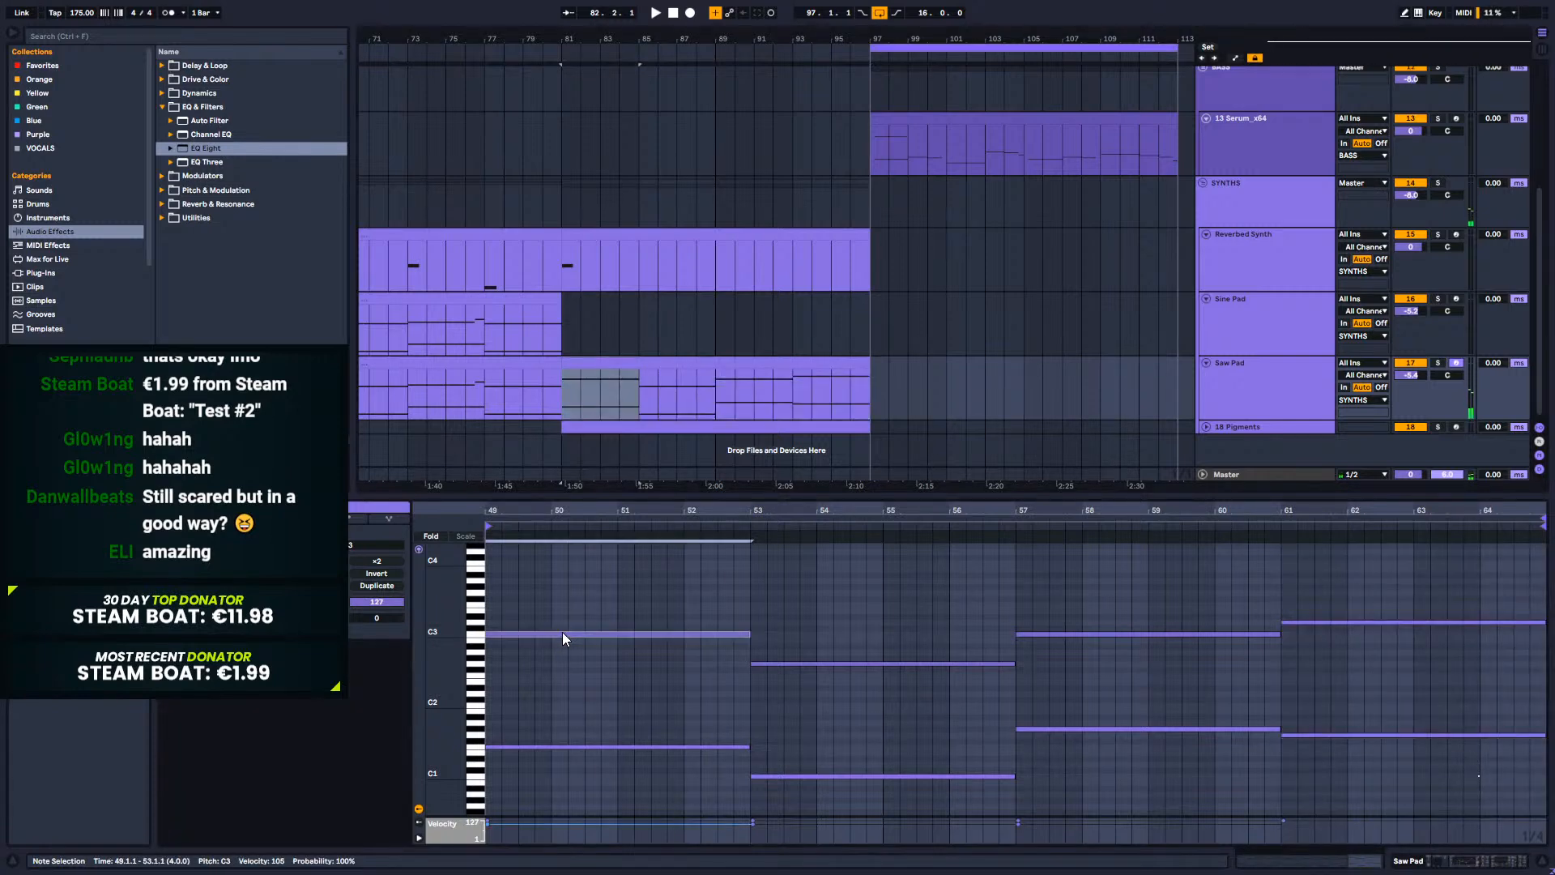
# Step: Return to the Serum bass clip, solo its track and play from bar 97
pyautogui.click(965, 121)
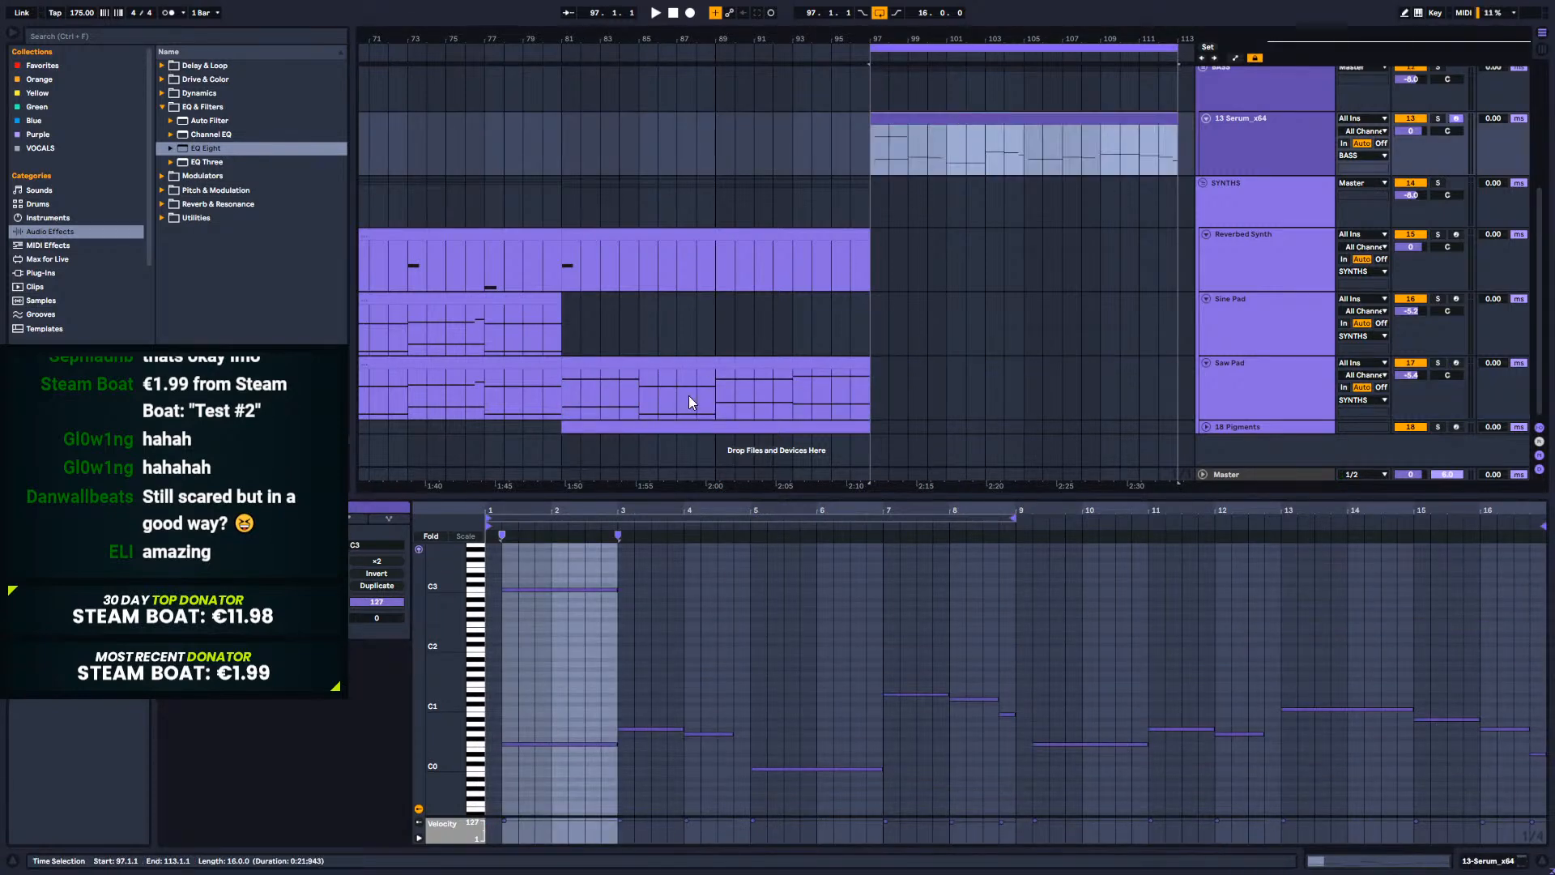
pyautogui.click(526, 590)
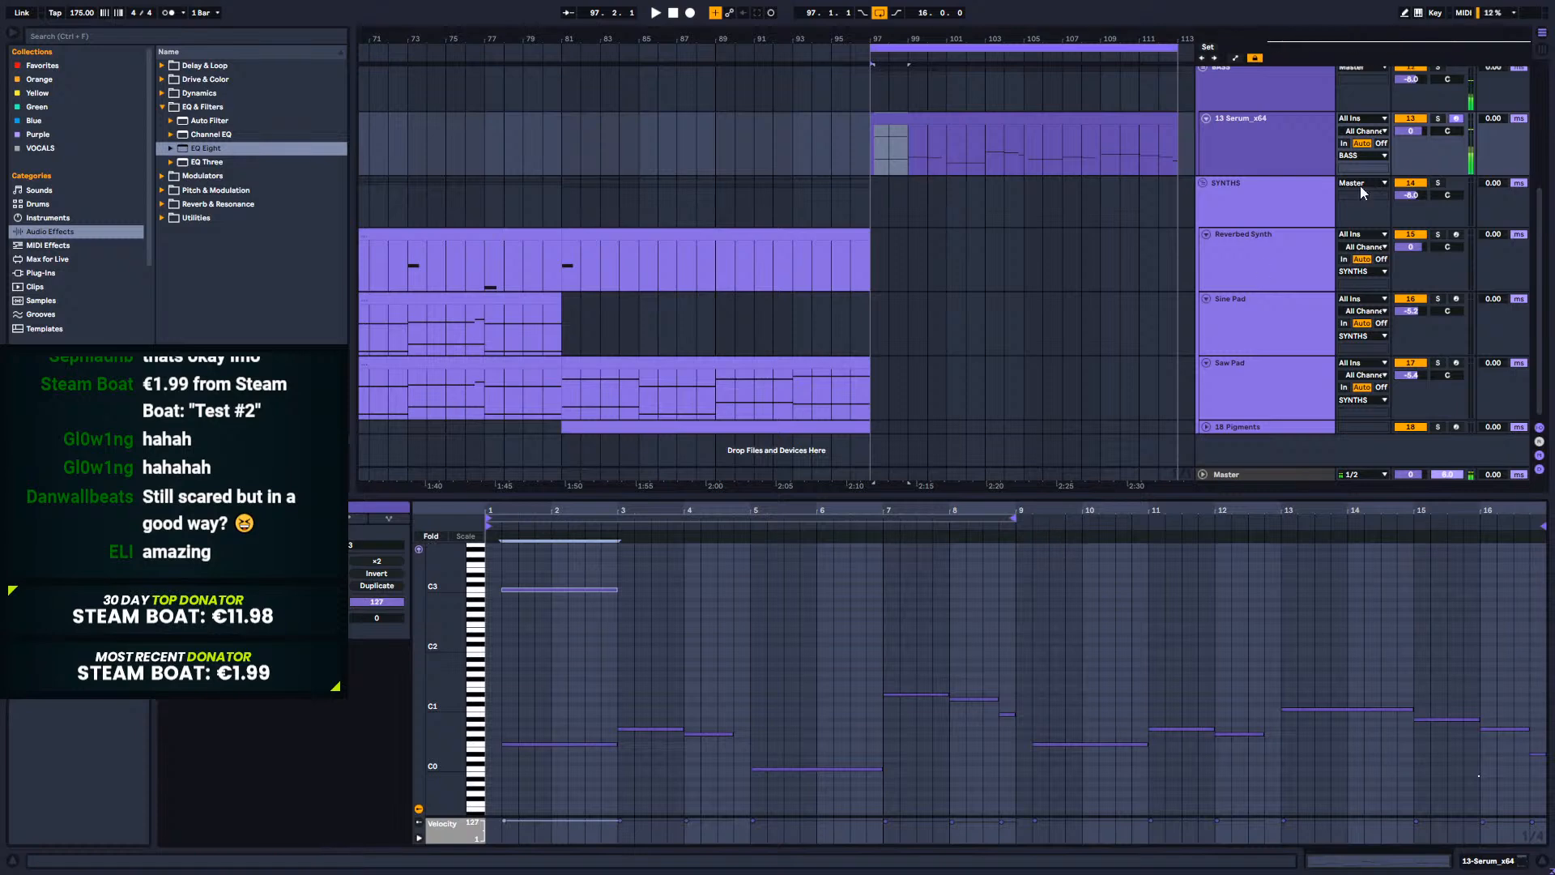
pyautogui.click(857, 144)
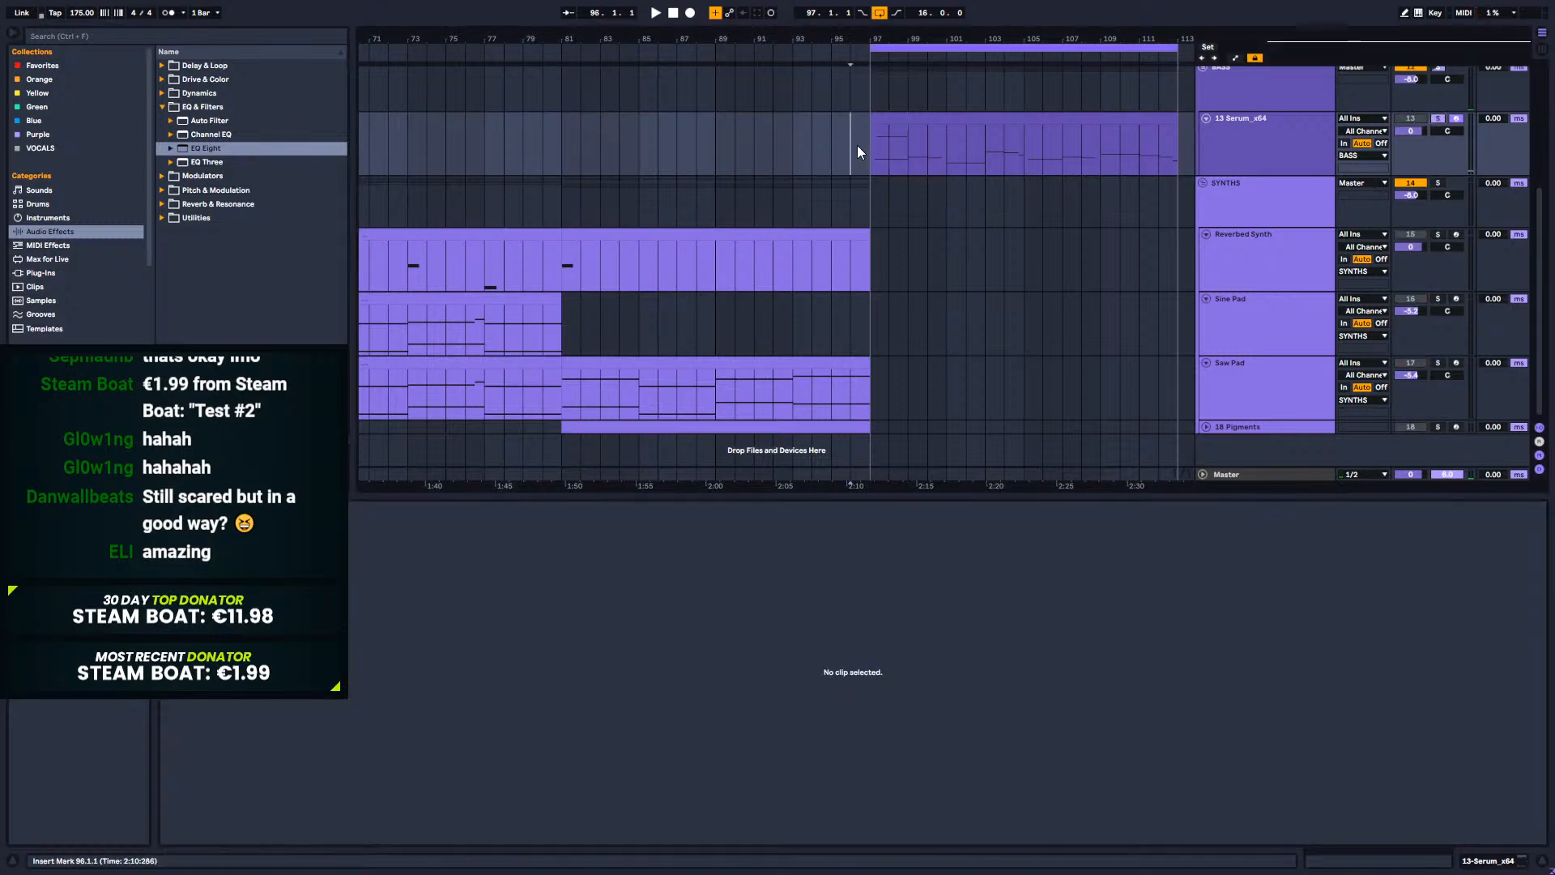
pyautogui.click(868, 148)
pyautogui.press('space')
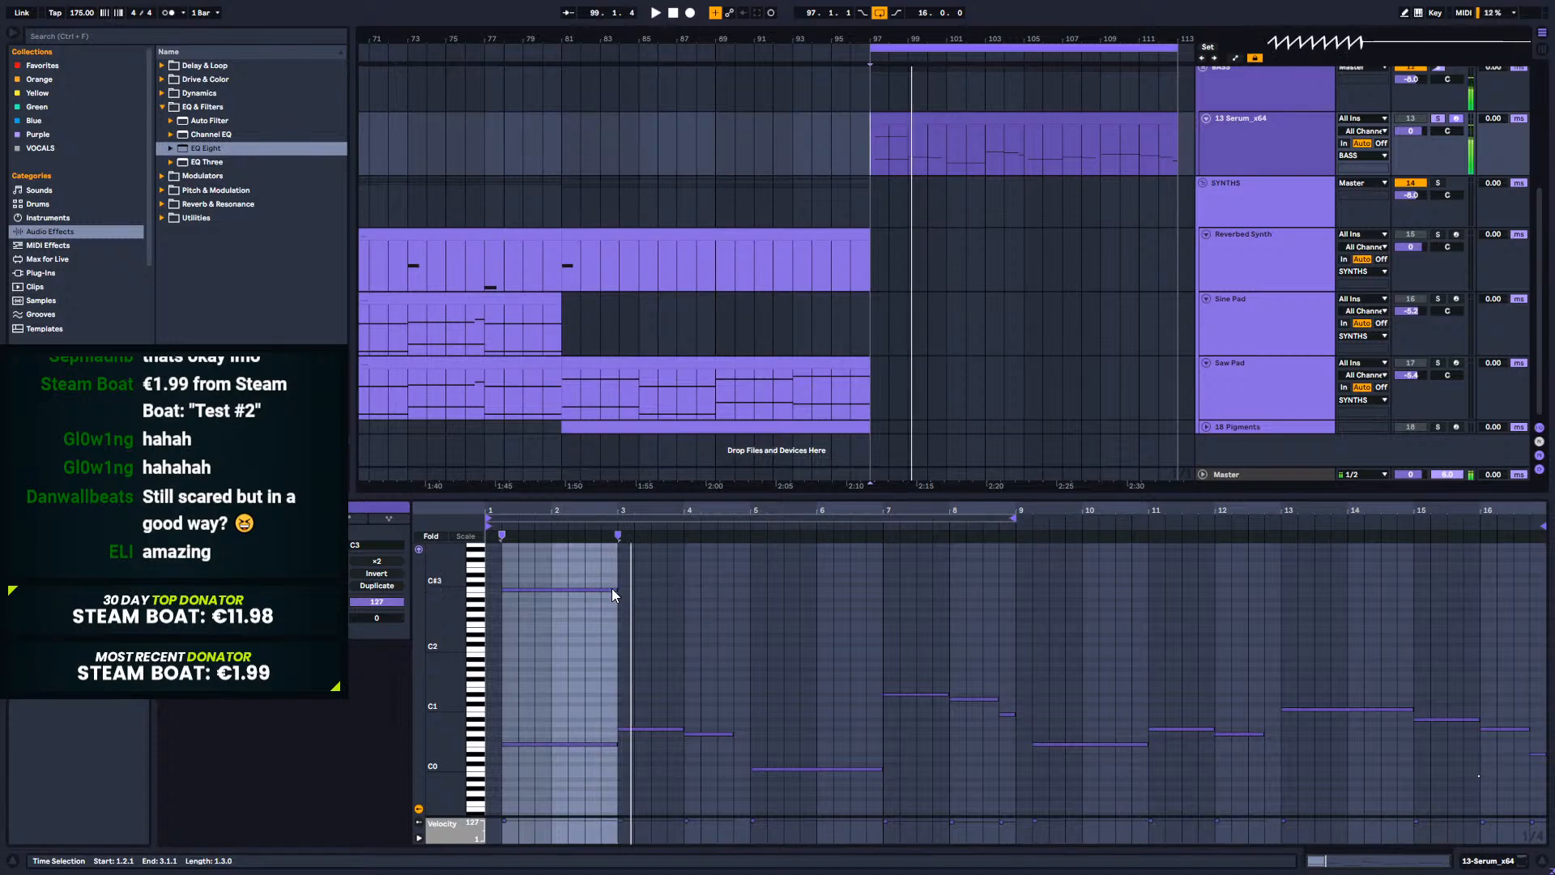
# Step: Extend the C3 note to 4.4.1 and copy the C0 note at bar 5 up to G2
pyautogui.moveTo(616, 590); pyautogui.dragTo(734, 588)
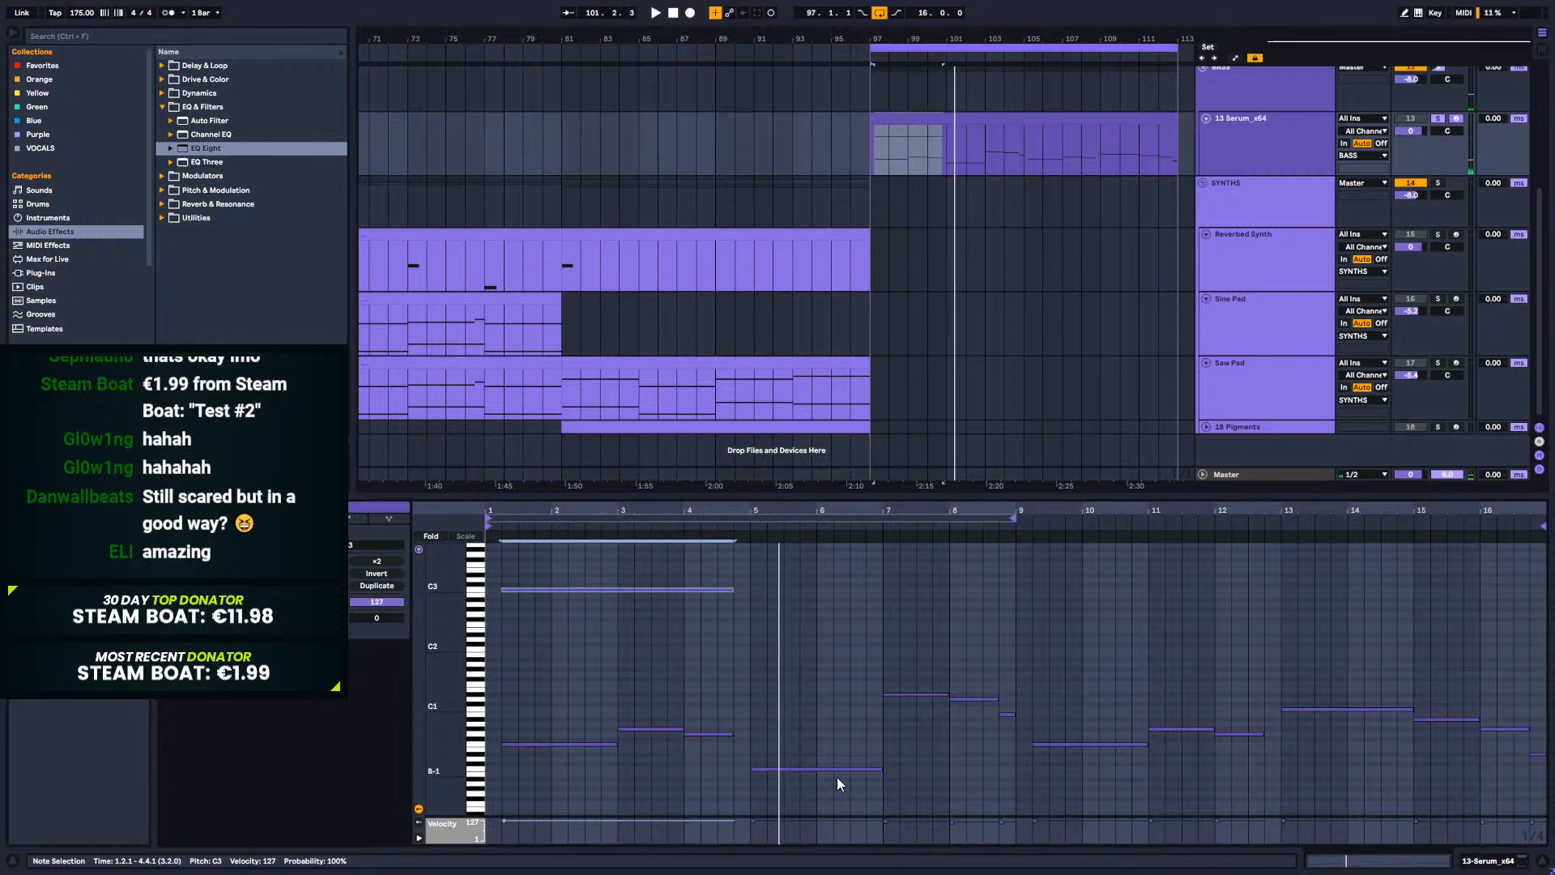
pyautogui.moveTo(800, 766); pyautogui.dragTo(796, 641)
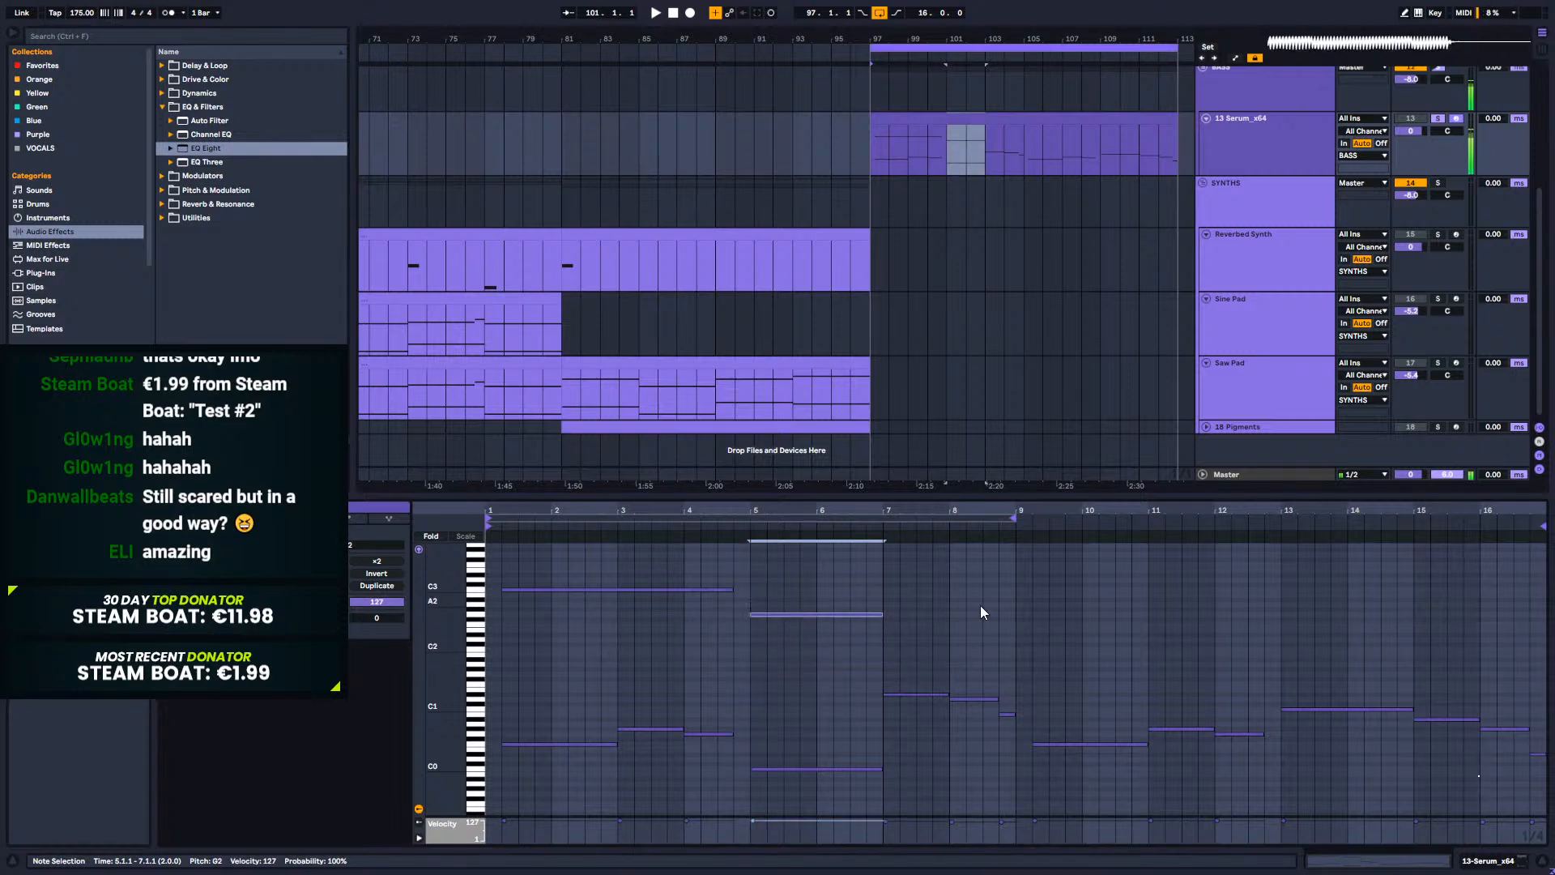
pyautogui.click(718, 519)
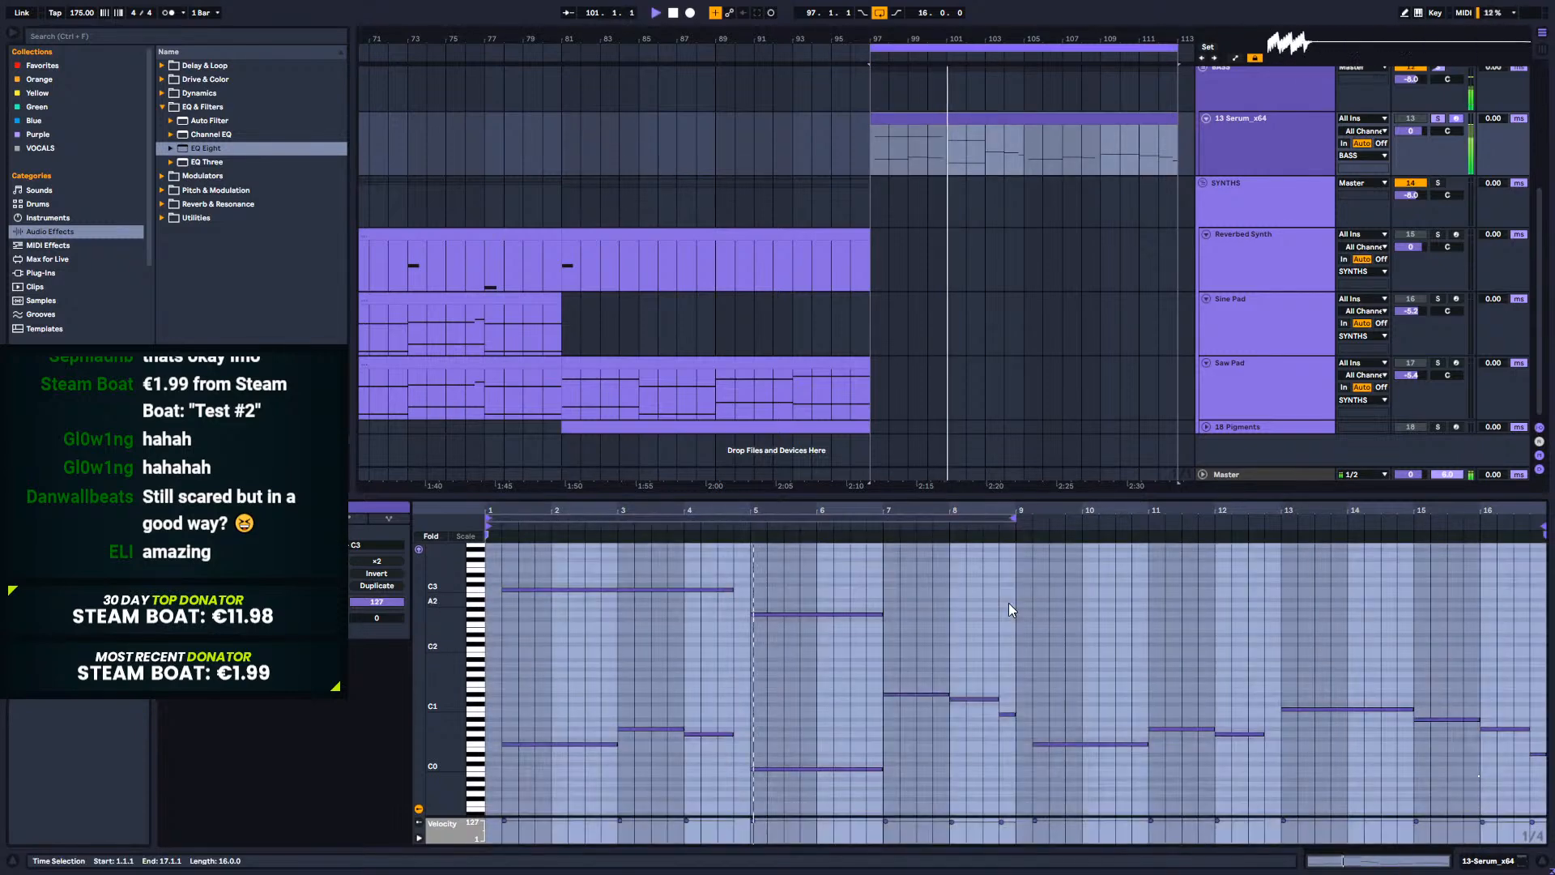
# Step: Extend the G2 note to end at 9.1.1 and play the clip
pyautogui.click(900, 615)
pyautogui.moveTo(882, 618); pyautogui.dragTo(1016, 614)
pyautogui.press('space')
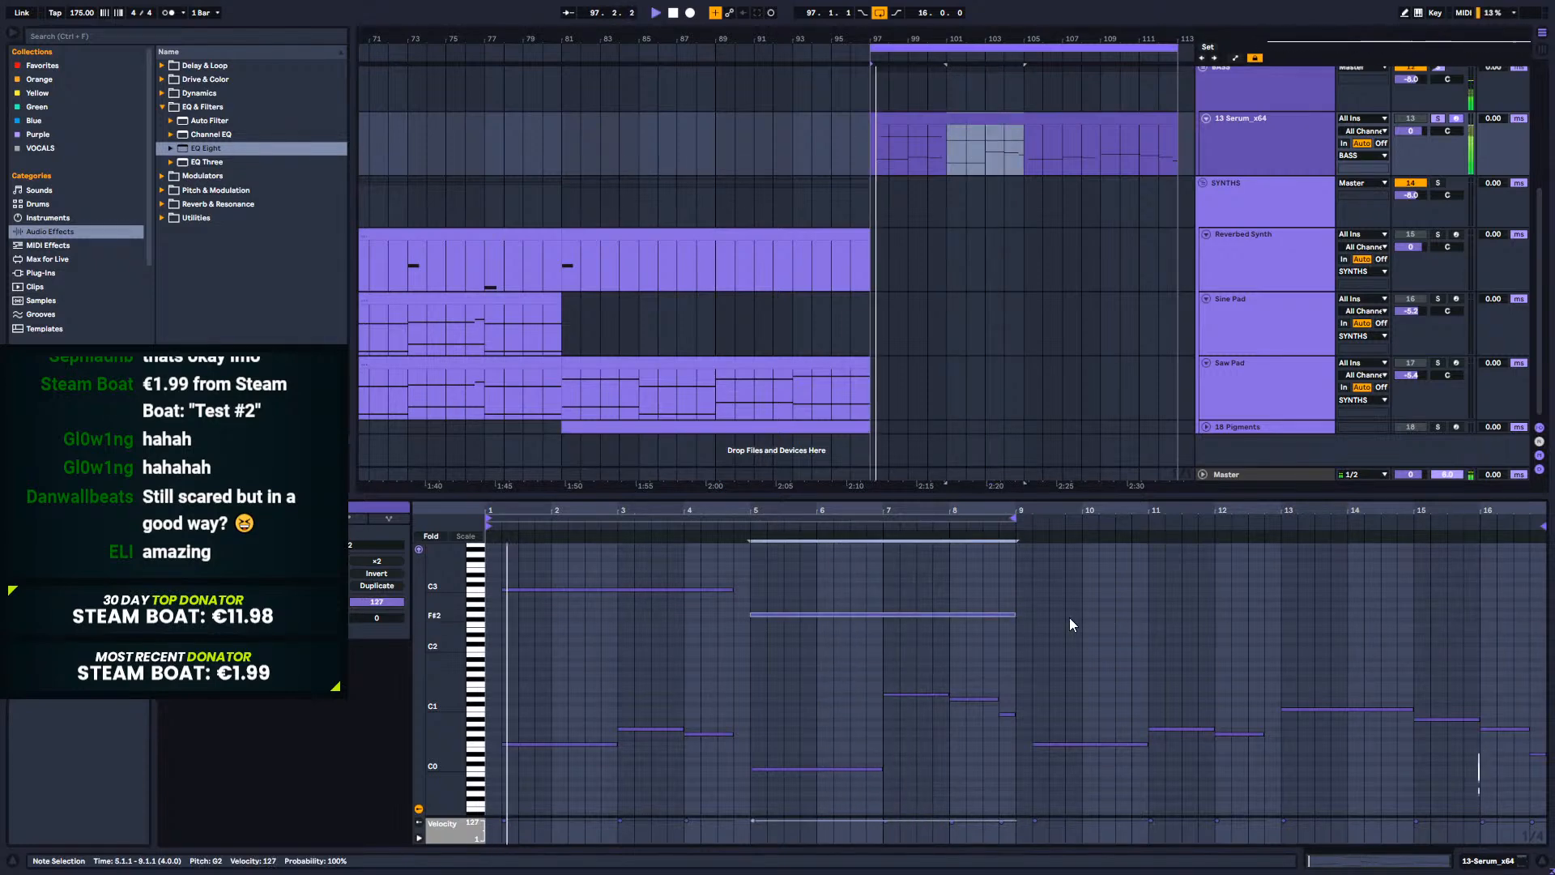
# Step: Play from bar 5 and copy the long C3 and G2 notes to bars 9 and 13
pyautogui.click(744, 523)
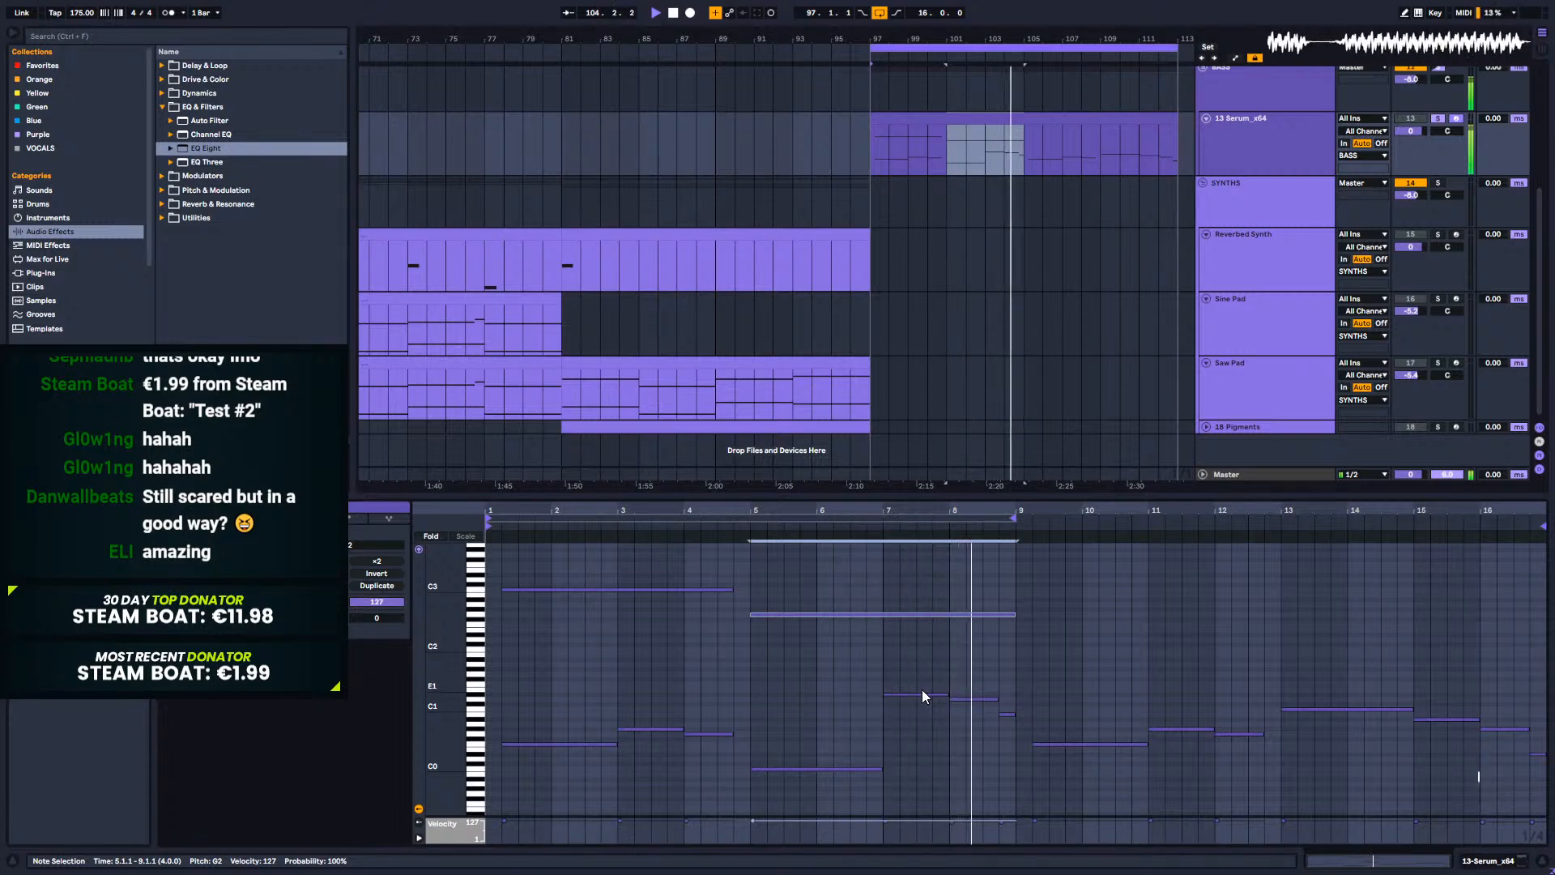
pyautogui.press('space')
pyautogui.moveTo(873, 566); pyautogui.dragTo(654, 635)
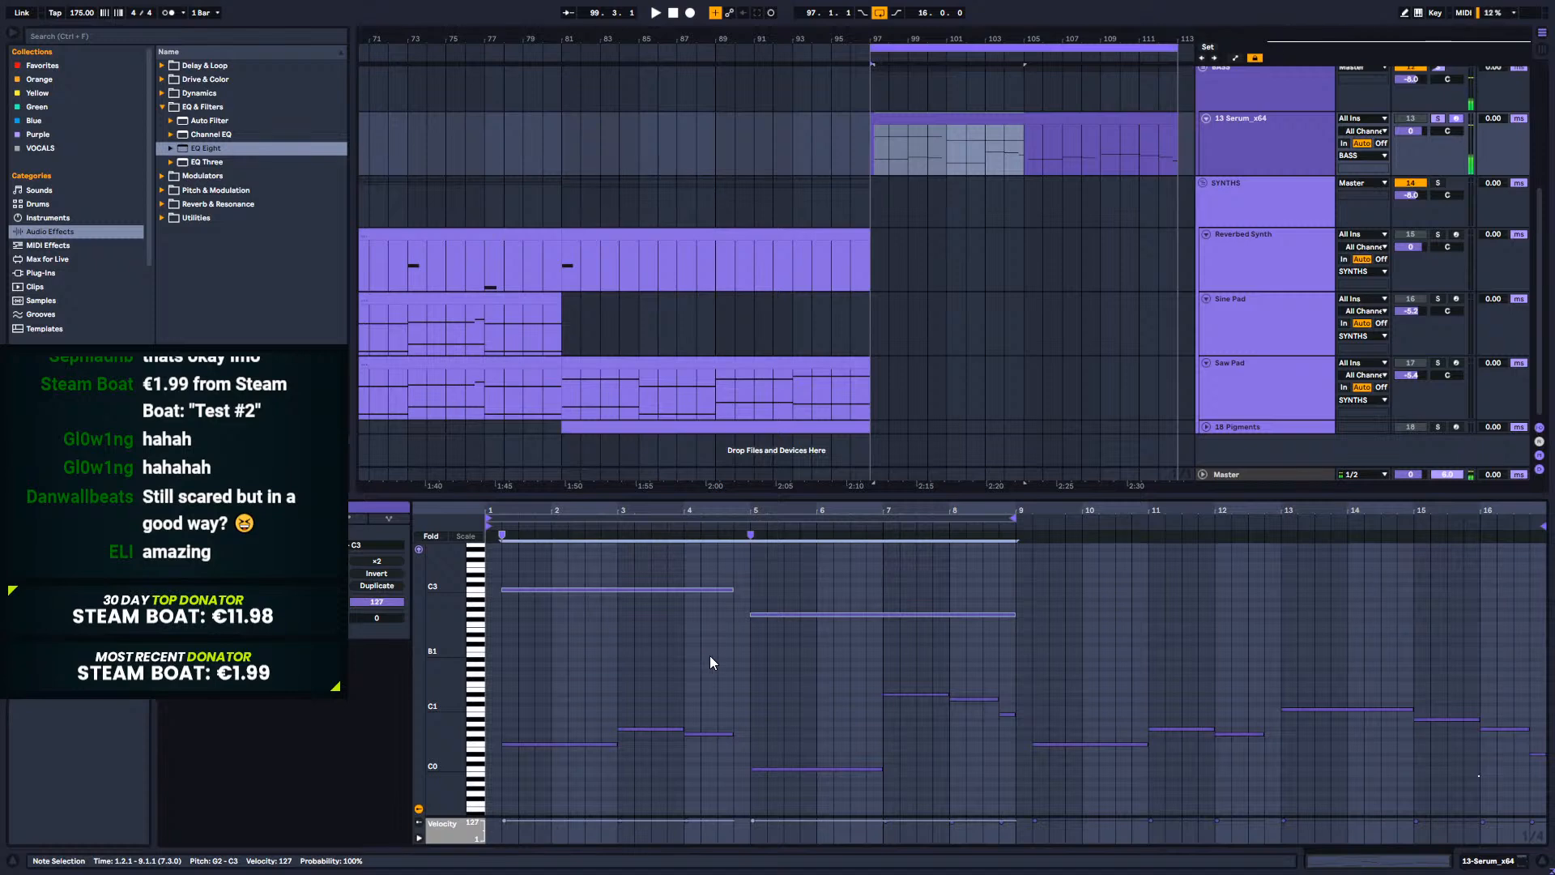
pyautogui.keyDown('ctrl'); pyautogui.moveTo(541, 590); pyautogui.dragTo(1067, 593); pyautogui.keyUp('ctrl')
pyautogui.press('space')
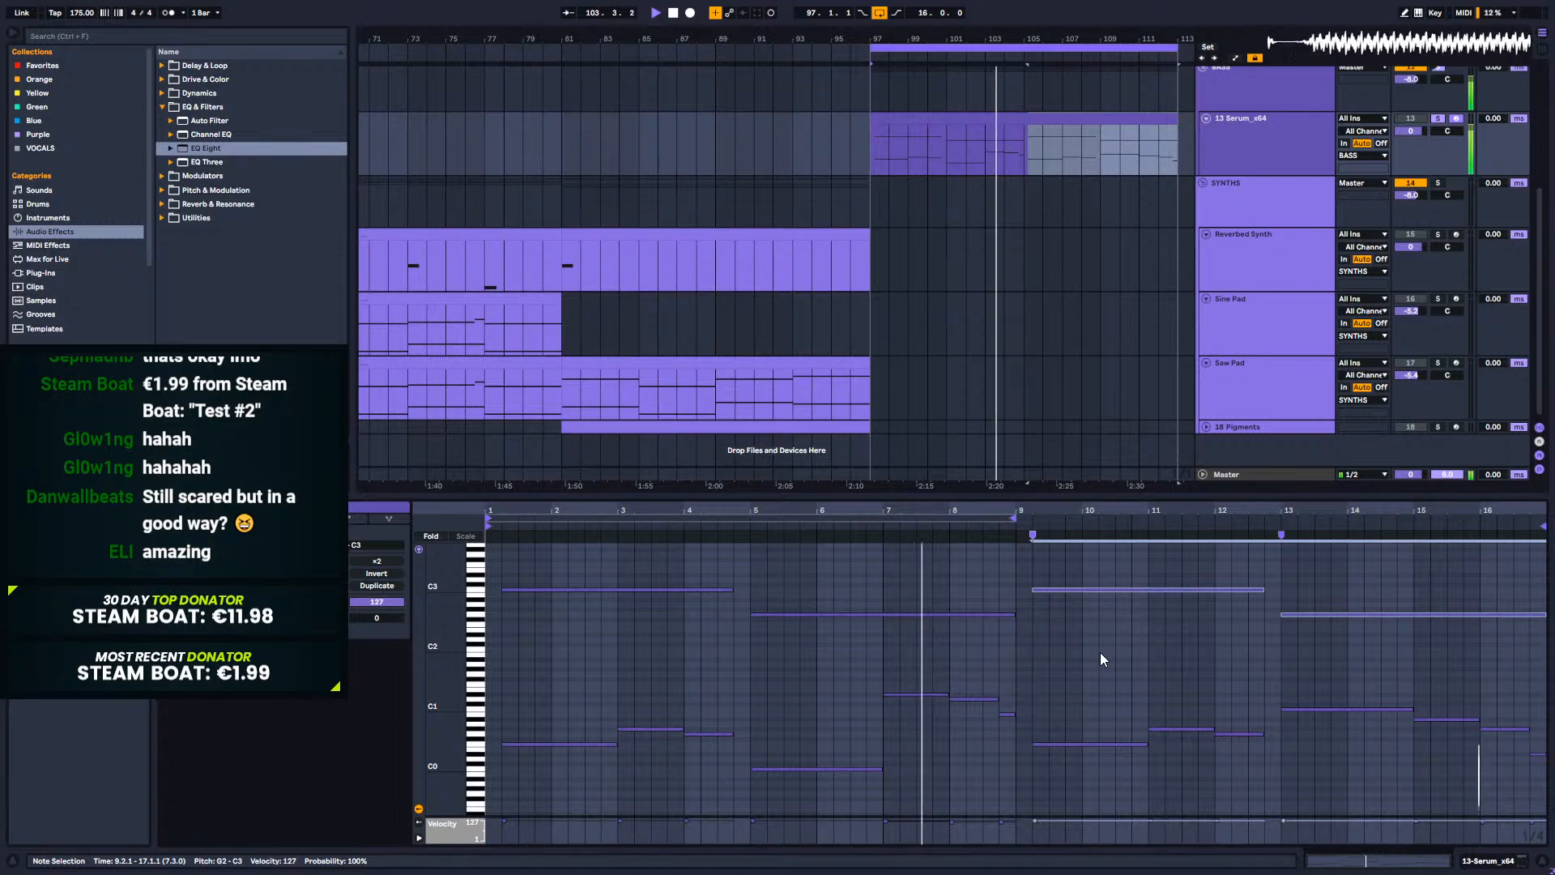
# Step: Shorten the first C3 note to end at bar 3, add D#3 at bar 3 and D3 from 4.1.1 to 4.4.1, and play
pyautogui.press('space')
pyautogui.click(617, 658)
pyautogui.moveTo(732, 589)
pyautogui.mouseDown()
pyautogui.moveTo(617, 591)
pyautogui.moveTo(737, 579)
pyautogui.mouseUp()
pyautogui.click(622, 575)
pyautogui.click(598, 535)
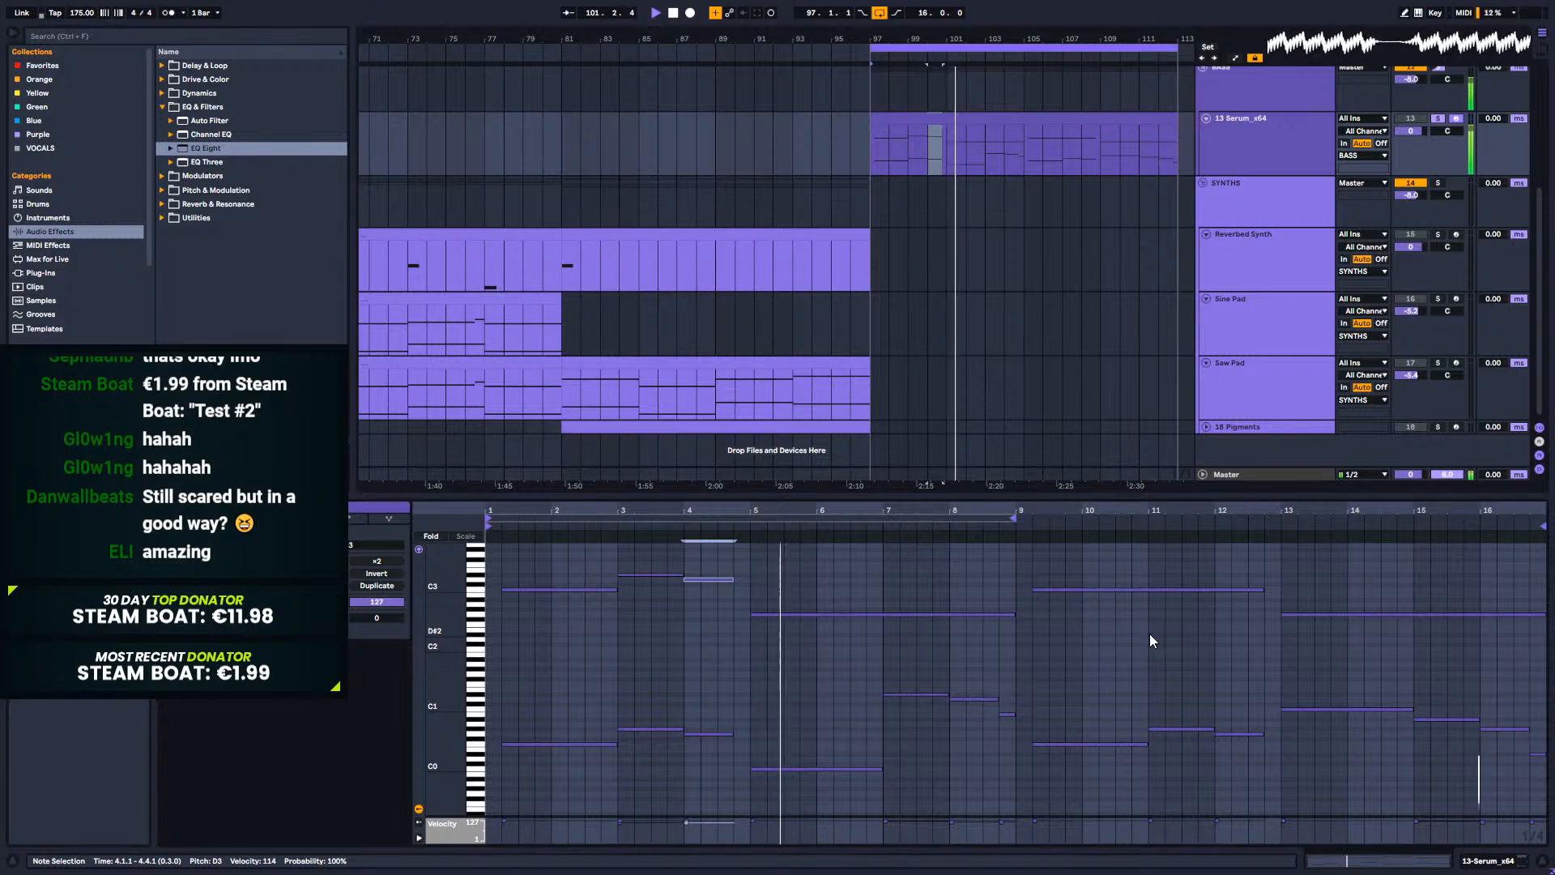
# Step: Shorten the first G2 note to end at 7.1.1, add a C3 note from 7.1.1 to 8.1.1, and play
pyautogui.click(1013, 615)
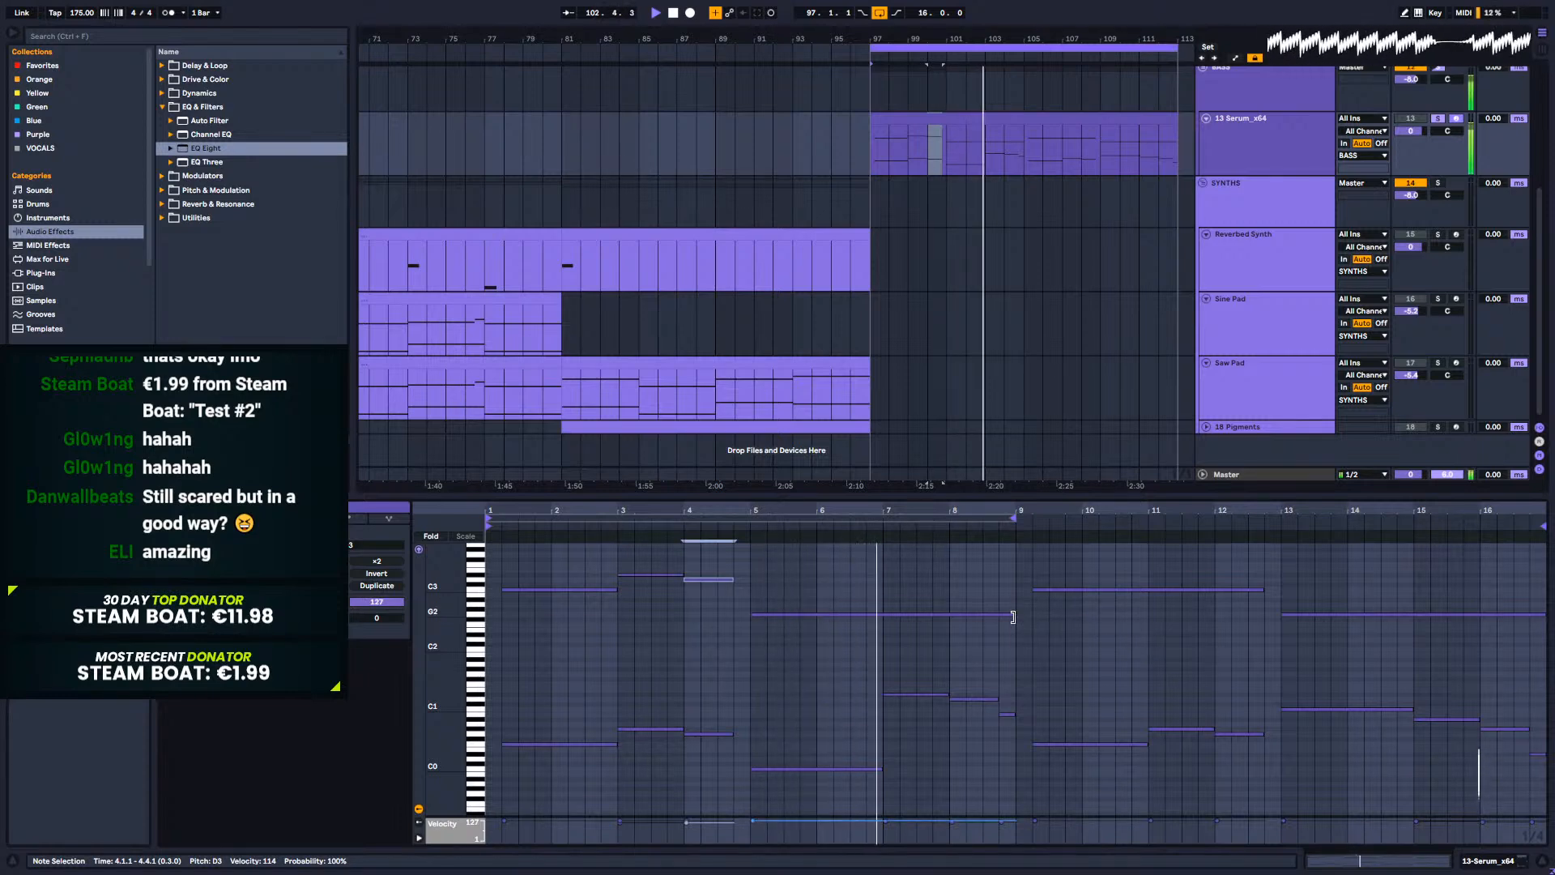
pyautogui.press('space')
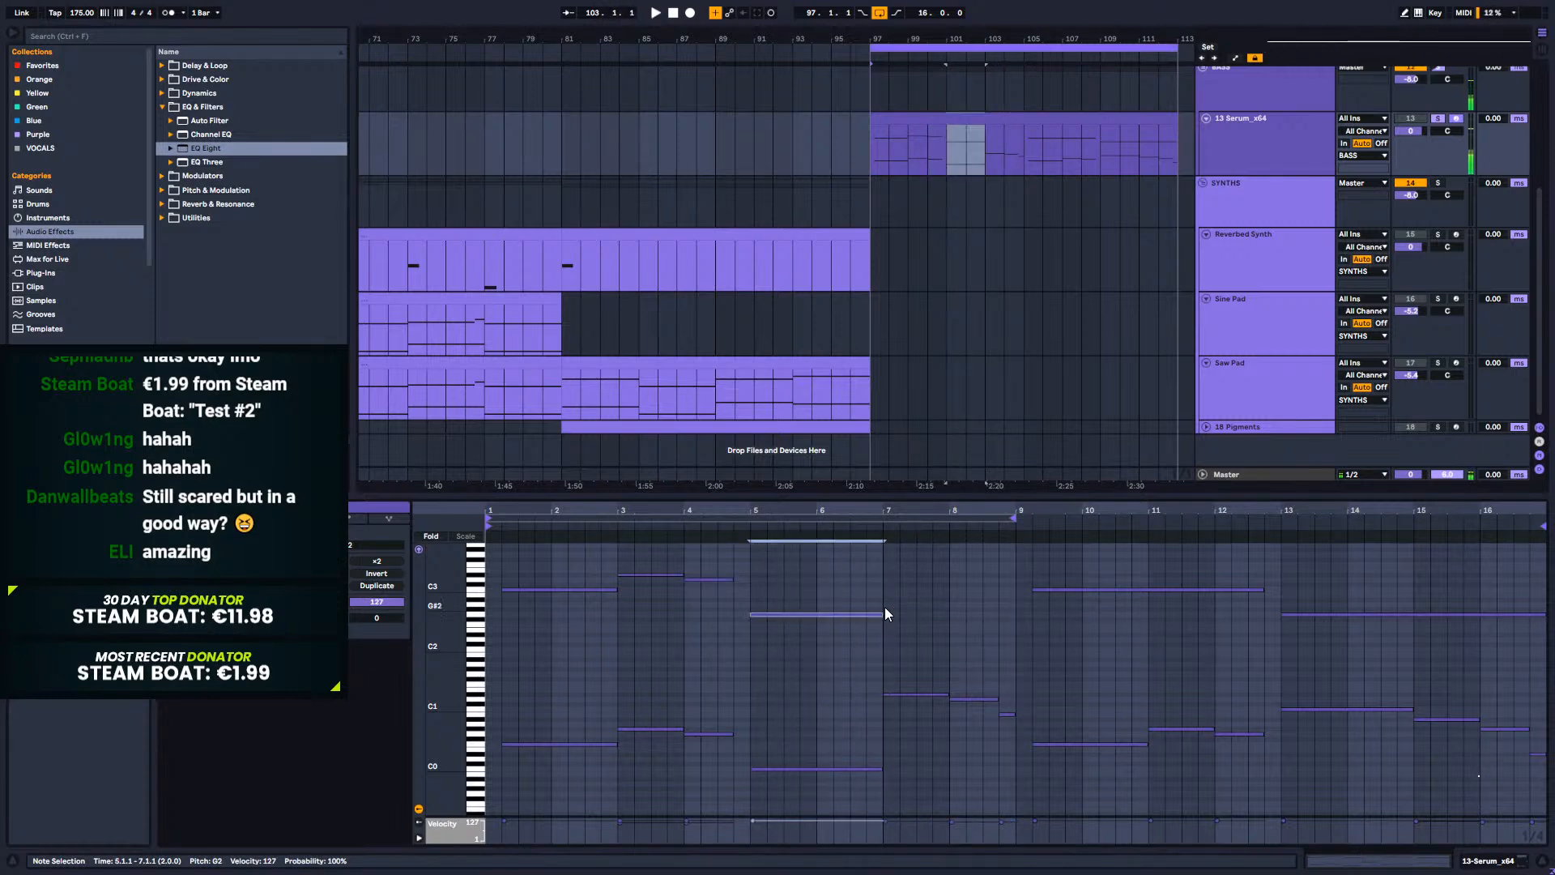
pyautogui.moveTo(885, 601); pyautogui.dragTo(954, 604)
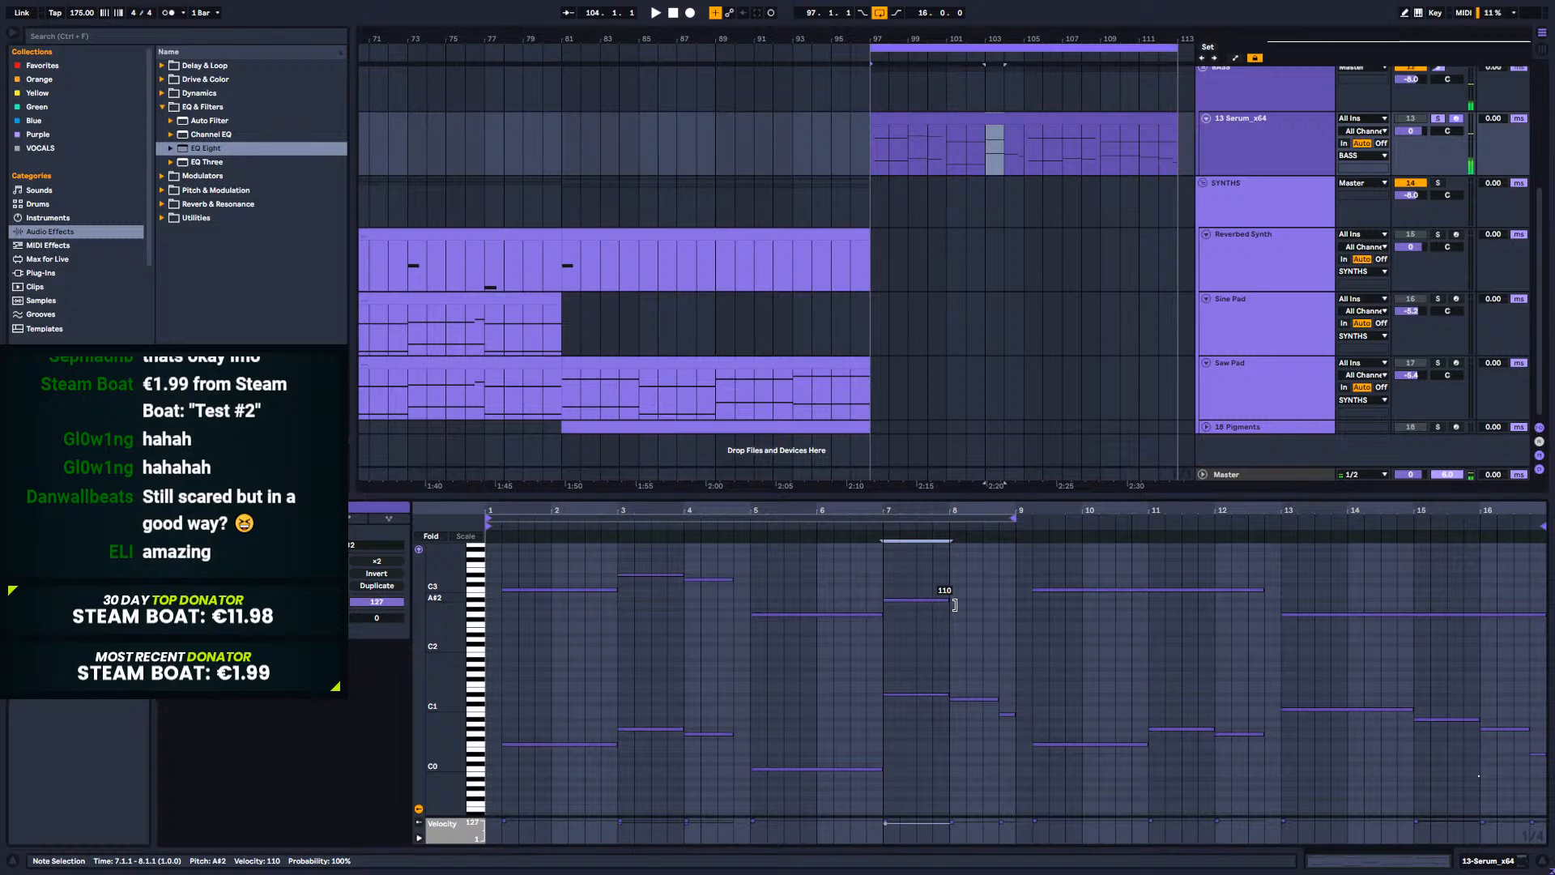
pyautogui.click(860, 526)
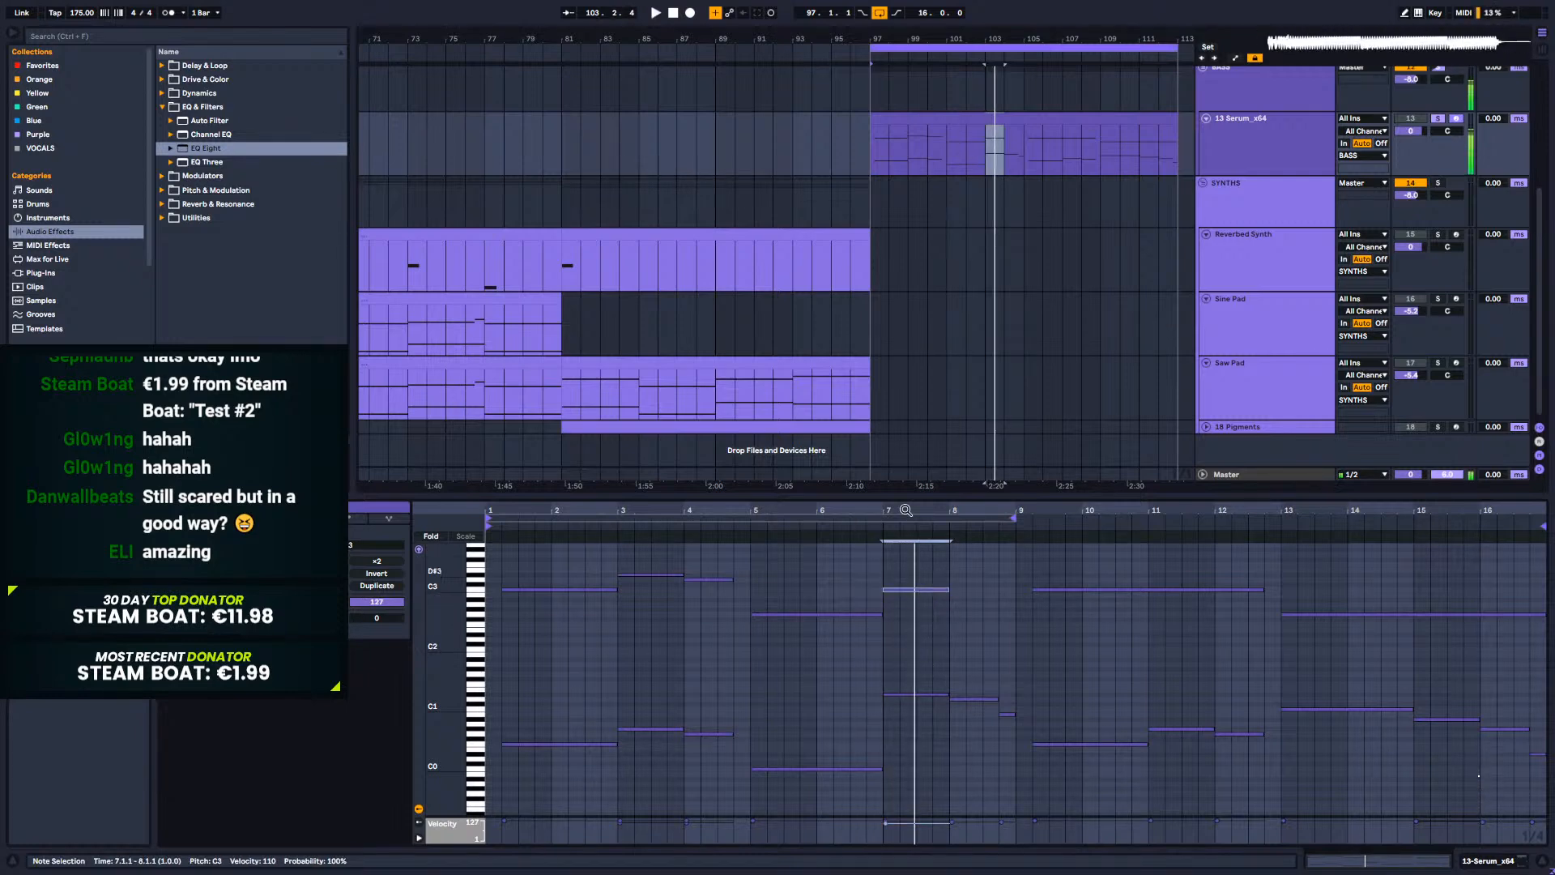
# Step: Add an A#2 note from 8.1.1 to 8.4.1 and audition its length
pyautogui.doubleClick(955, 604)
pyautogui.moveTo(966, 604); pyautogui.dragTo(999, 604)
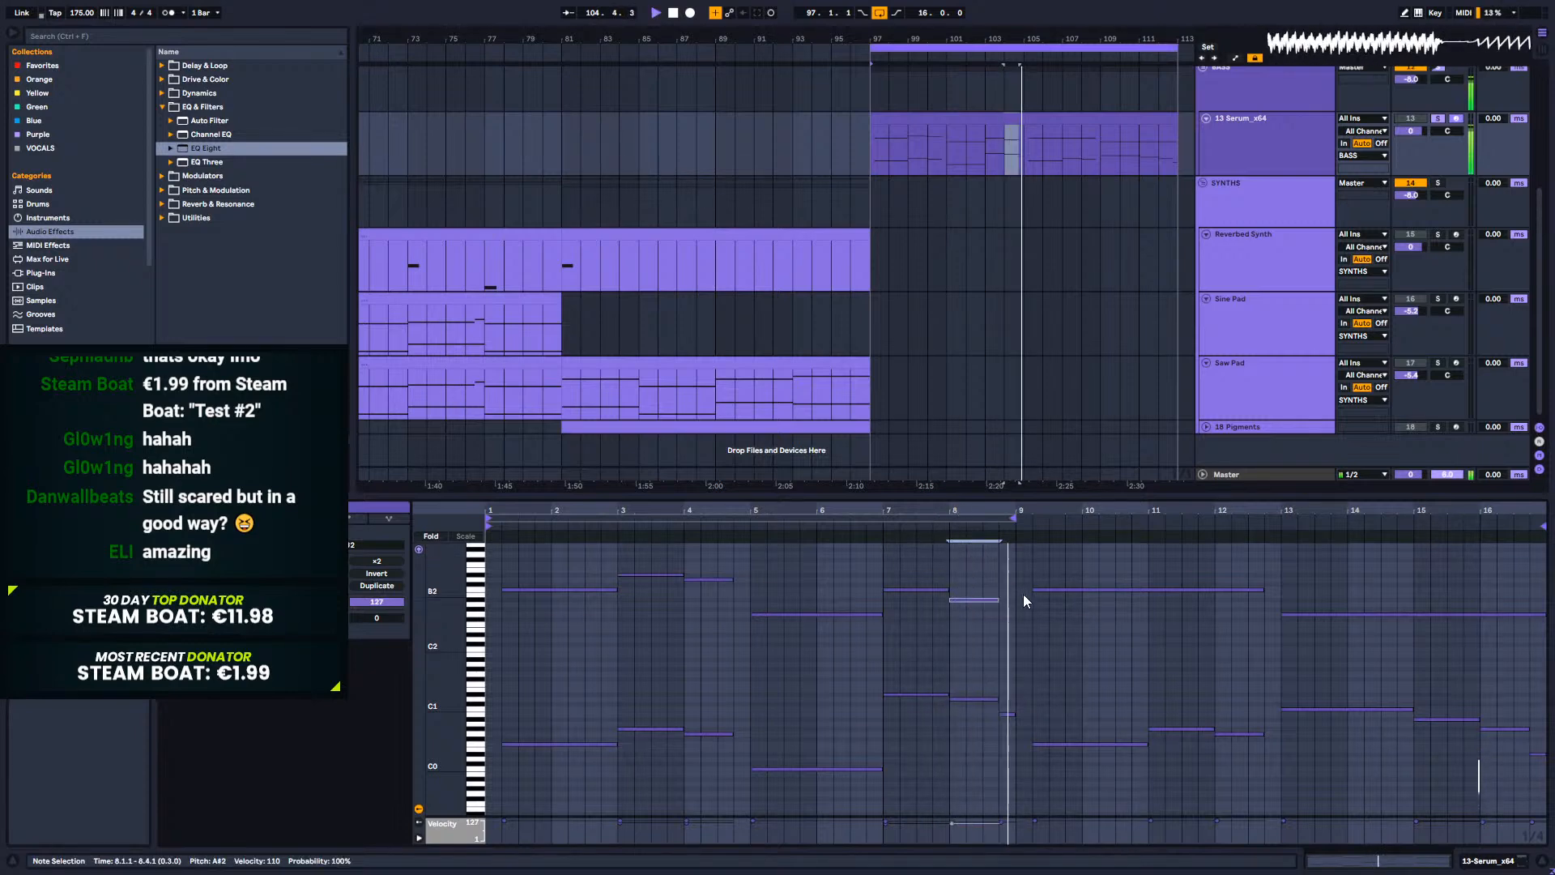
pyautogui.moveTo(1000, 600); pyautogui.dragTo(1015, 600)
pyautogui.click(930, 525)
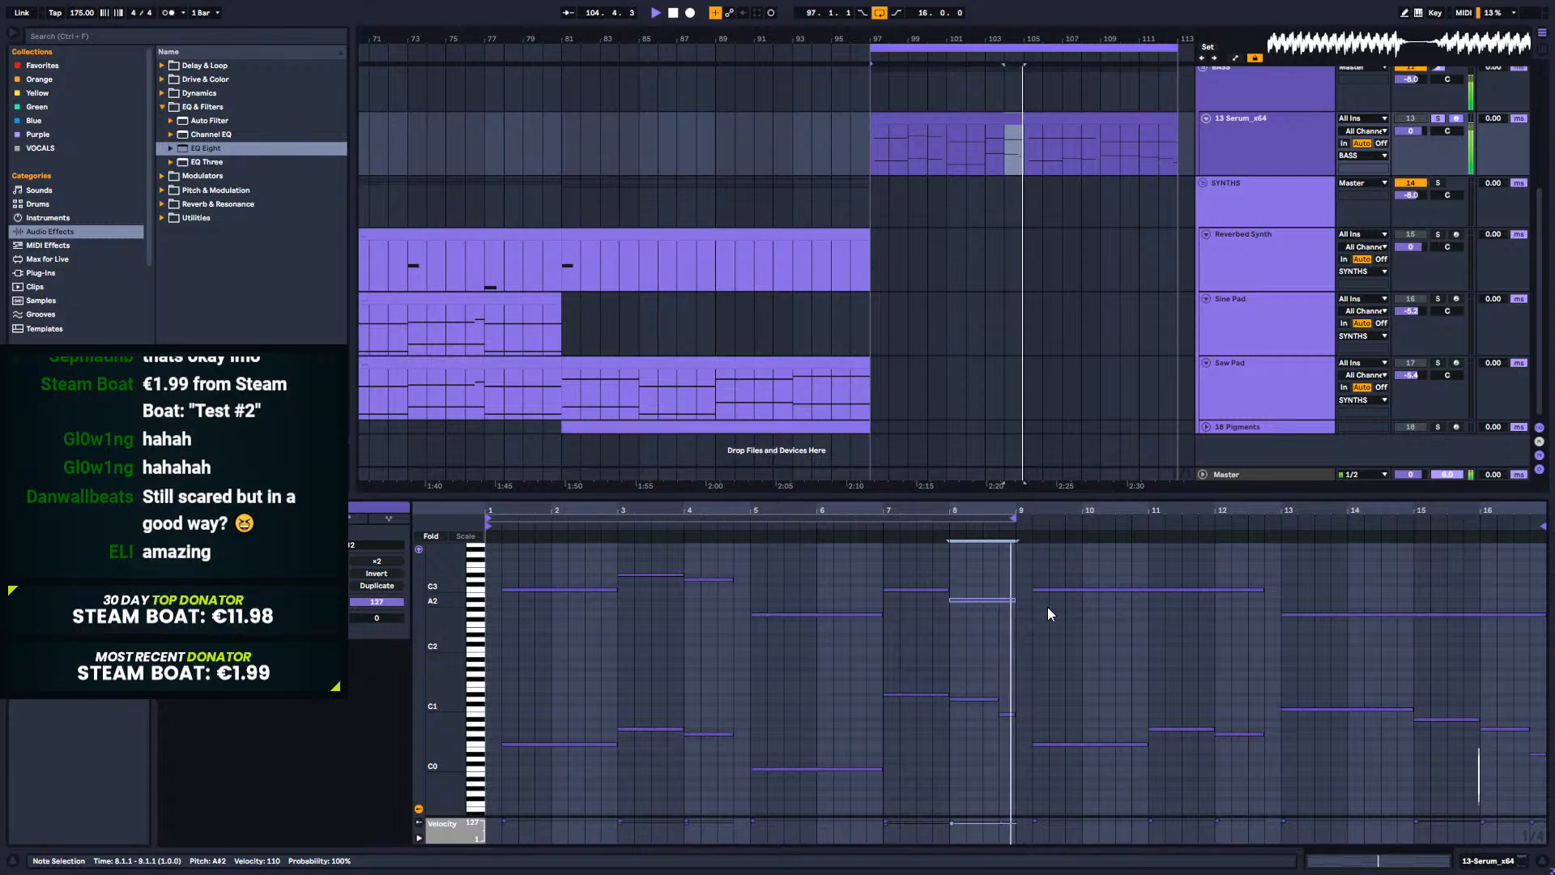
pyautogui.moveTo(1016, 600); pyautogui.dragTo(999, 601)
pyautogui.press('space')
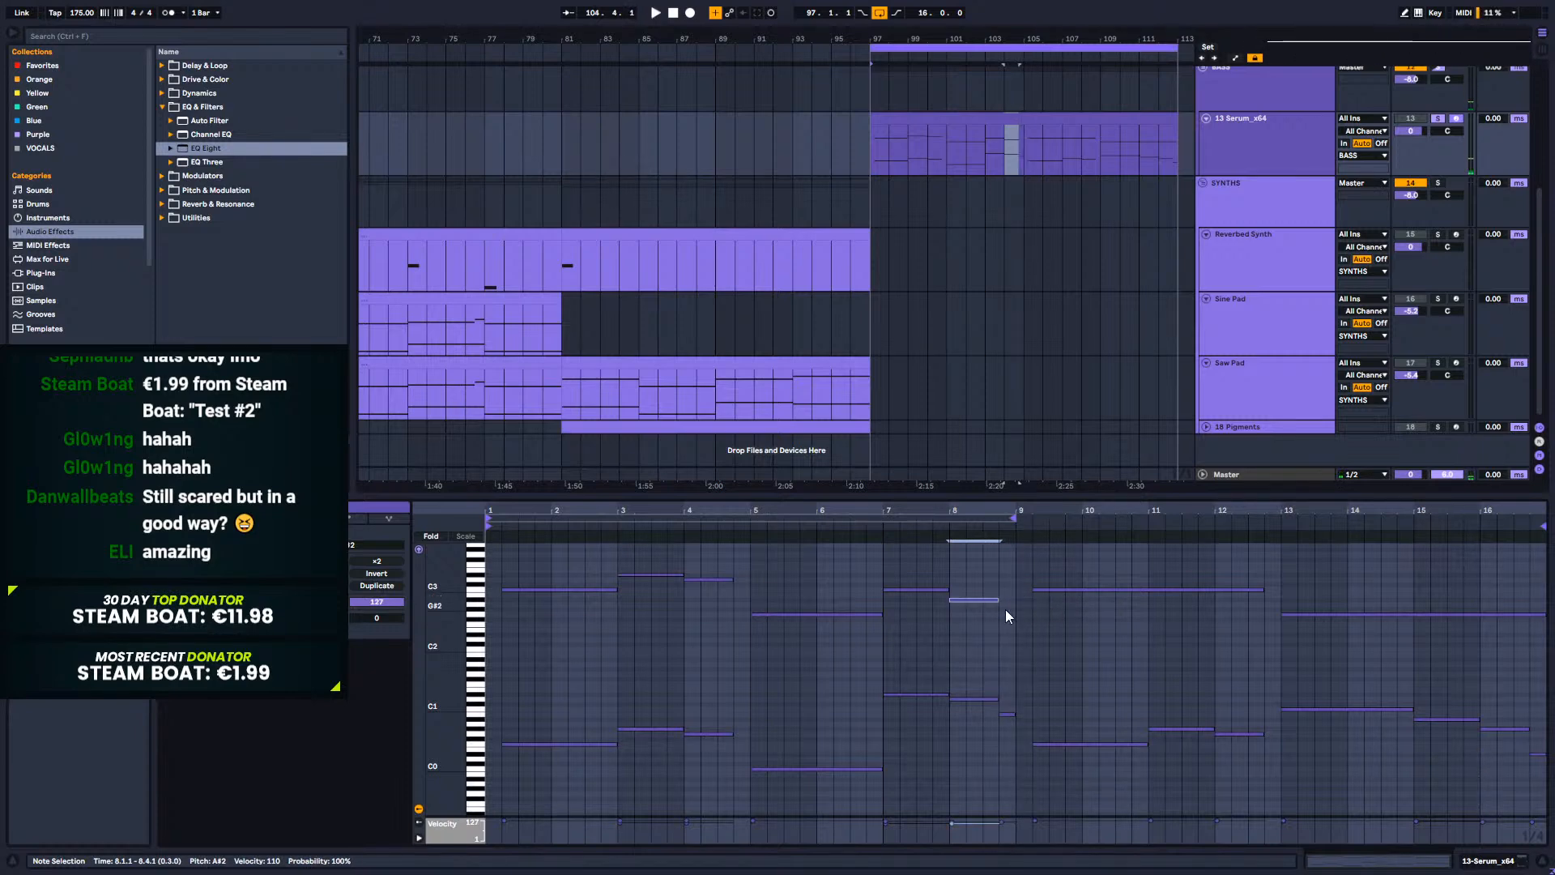
# Step: Add a short F#2 note from 8.4.1 to 9.1.1 and play the passage
pyautogui.doubleClick(1001, 608)
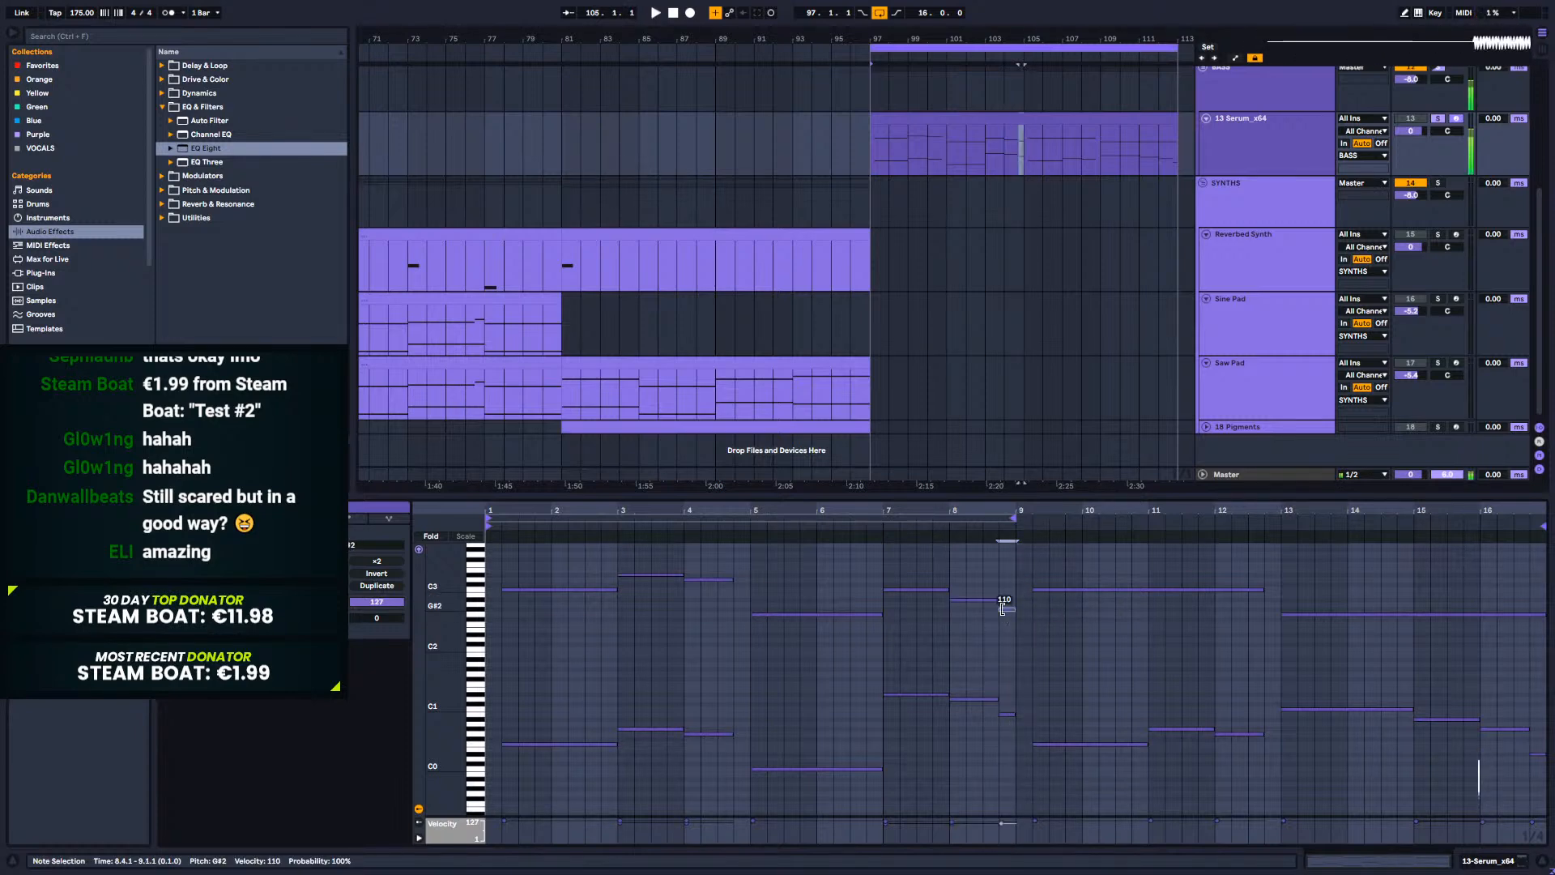
pyautogui.click(976, 528)
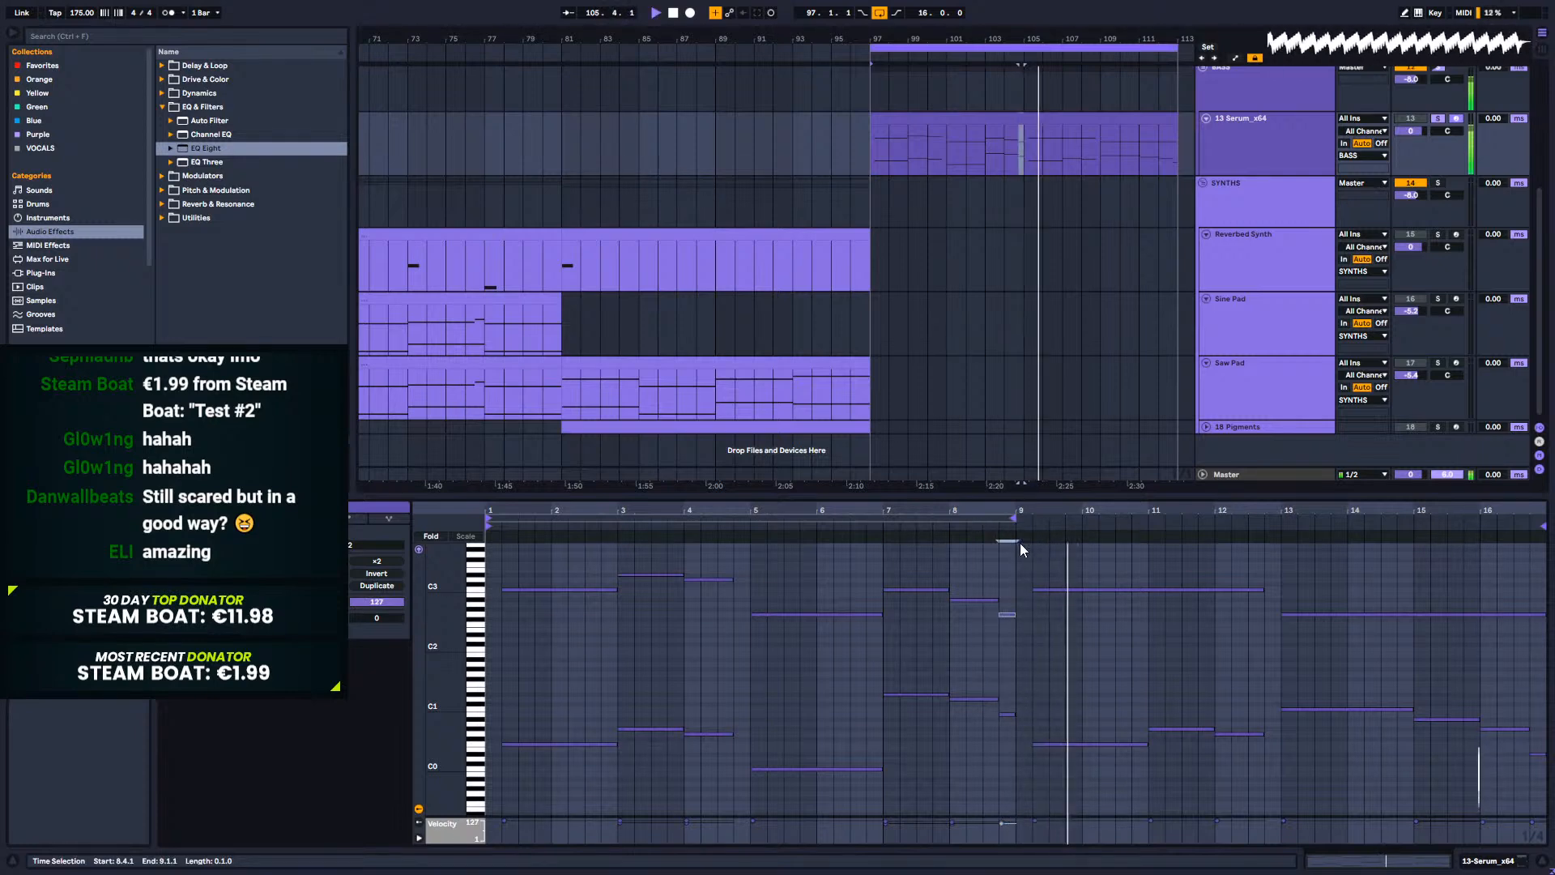
pyautogui.moveTo(1008, 615); pyautogui.dragTo(1007, 621)
pyautogui.click(974, 523)
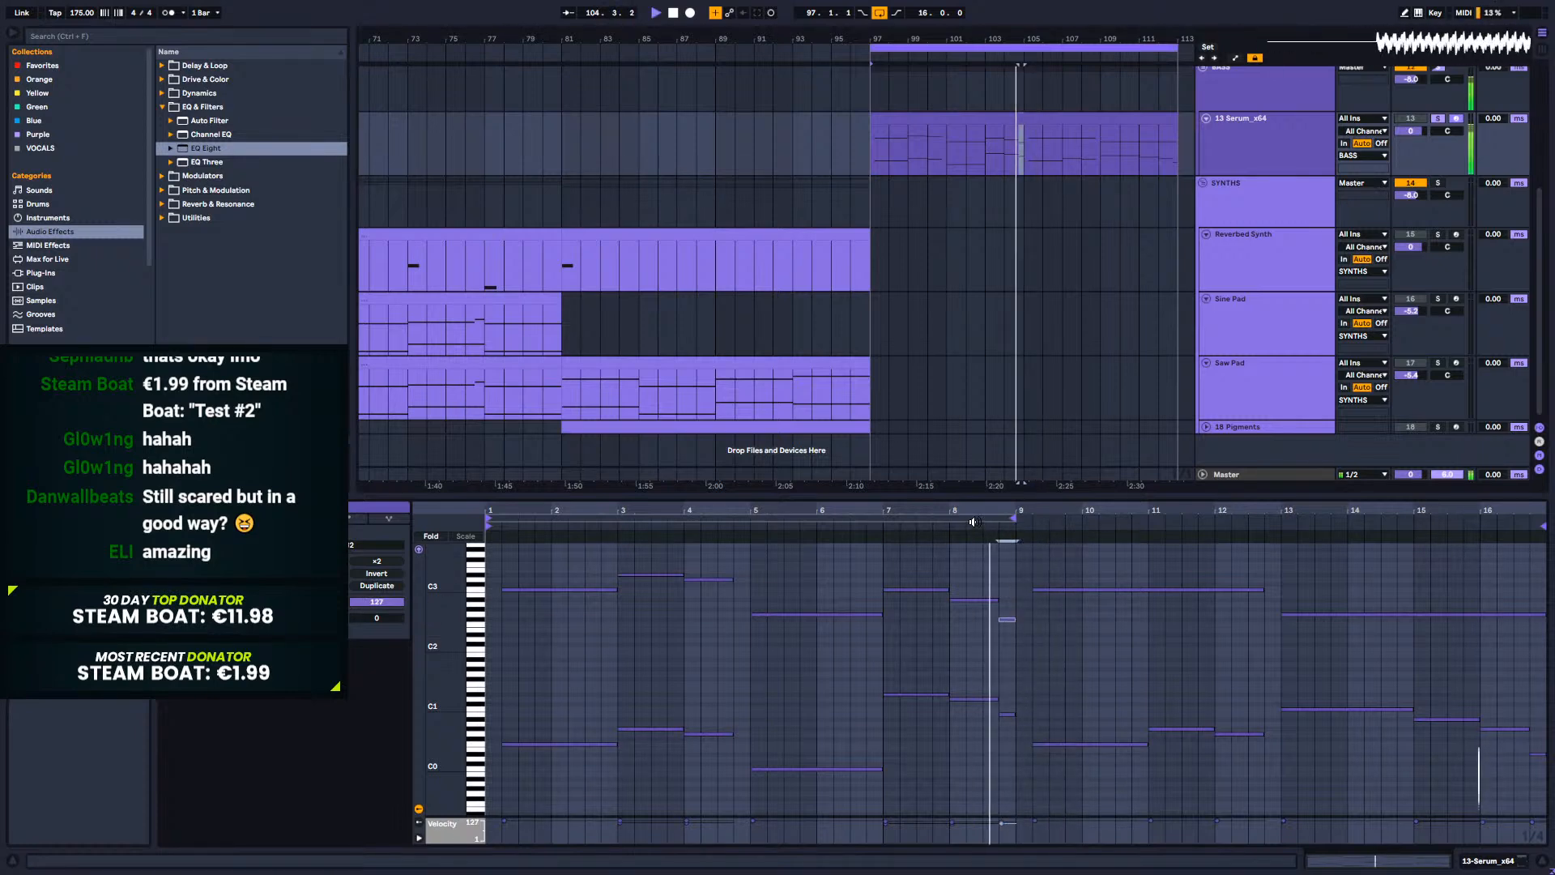
pyautogui.press('space')
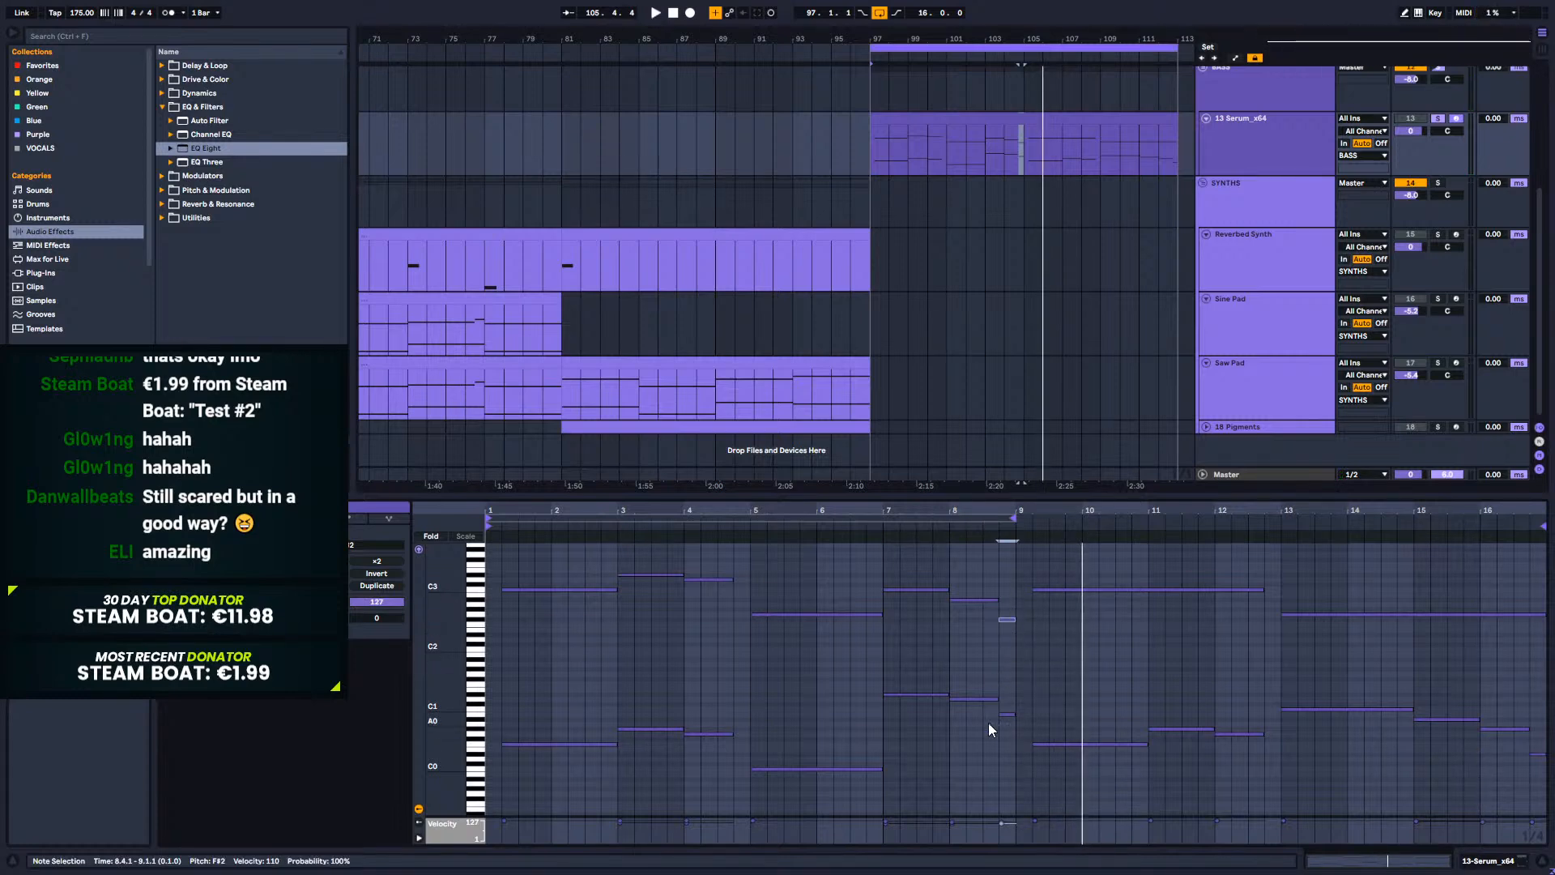
# Step: Unsolo the Serum track, play the arrangement from bar 89 into the drop, and reopen the bass clip's notes
pyautogui.click(830, 128)
pyautogui.press('space')
pyautogui.scroll(3, 881, 228)
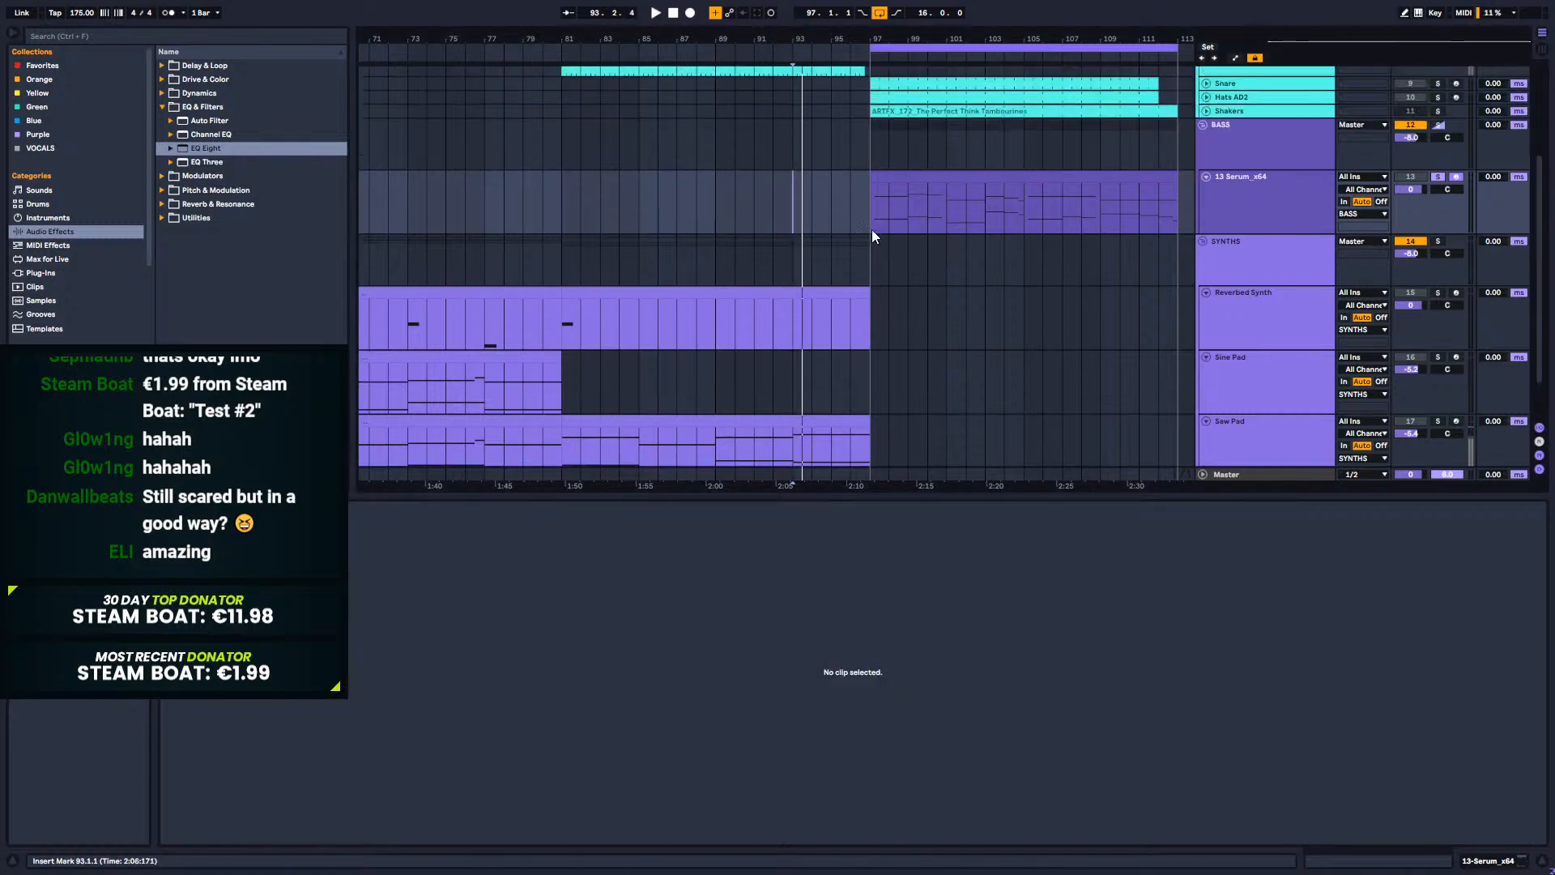
pyautogui.scroll(-2, 770, 244)
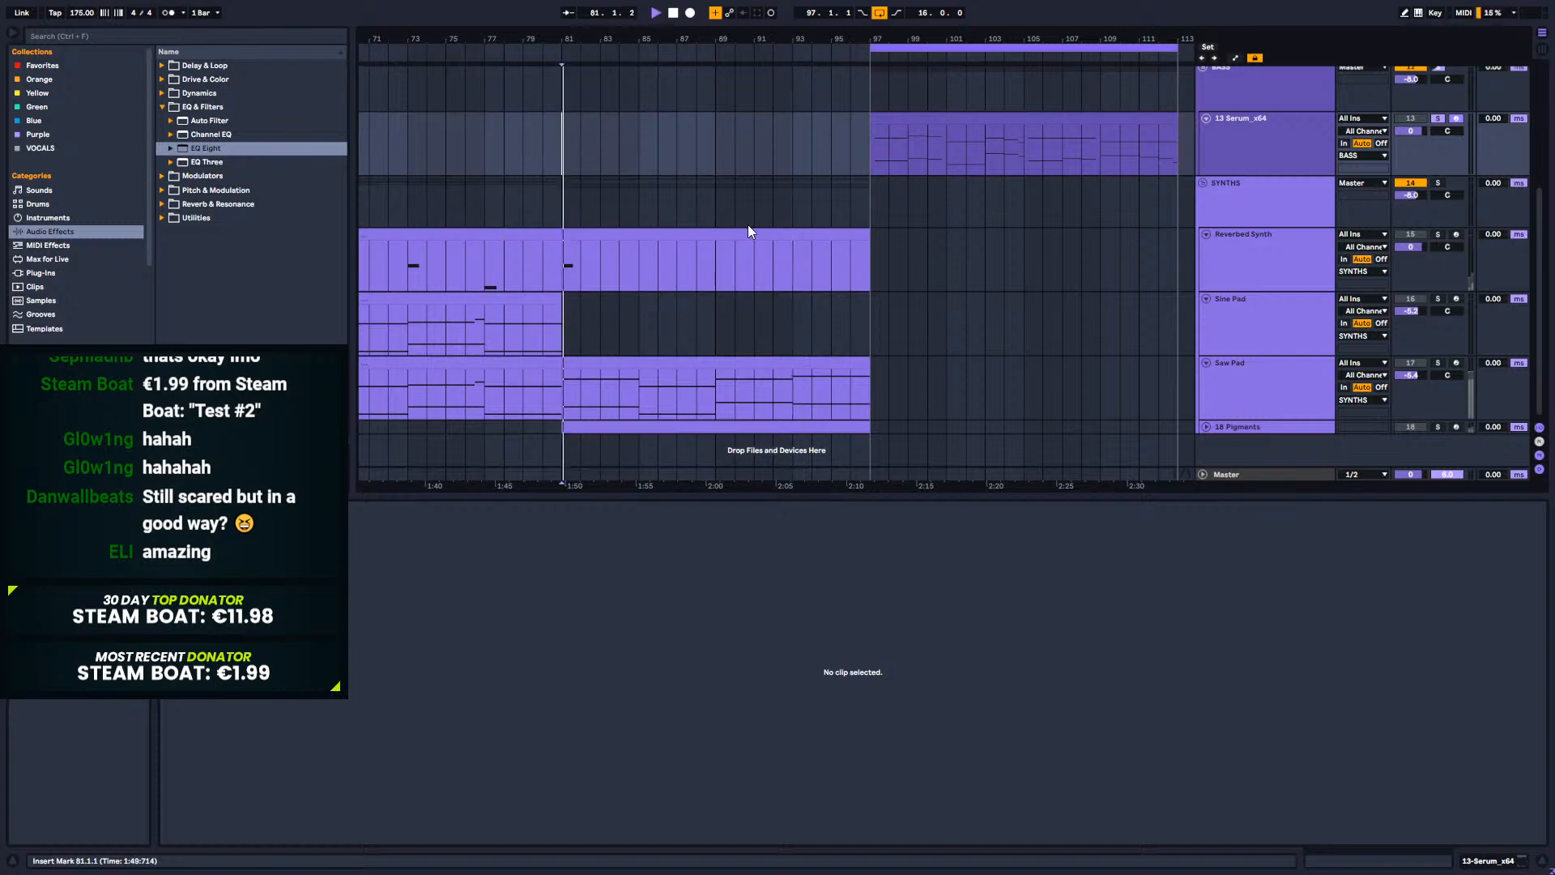
pyautogui.click(1439, 119)
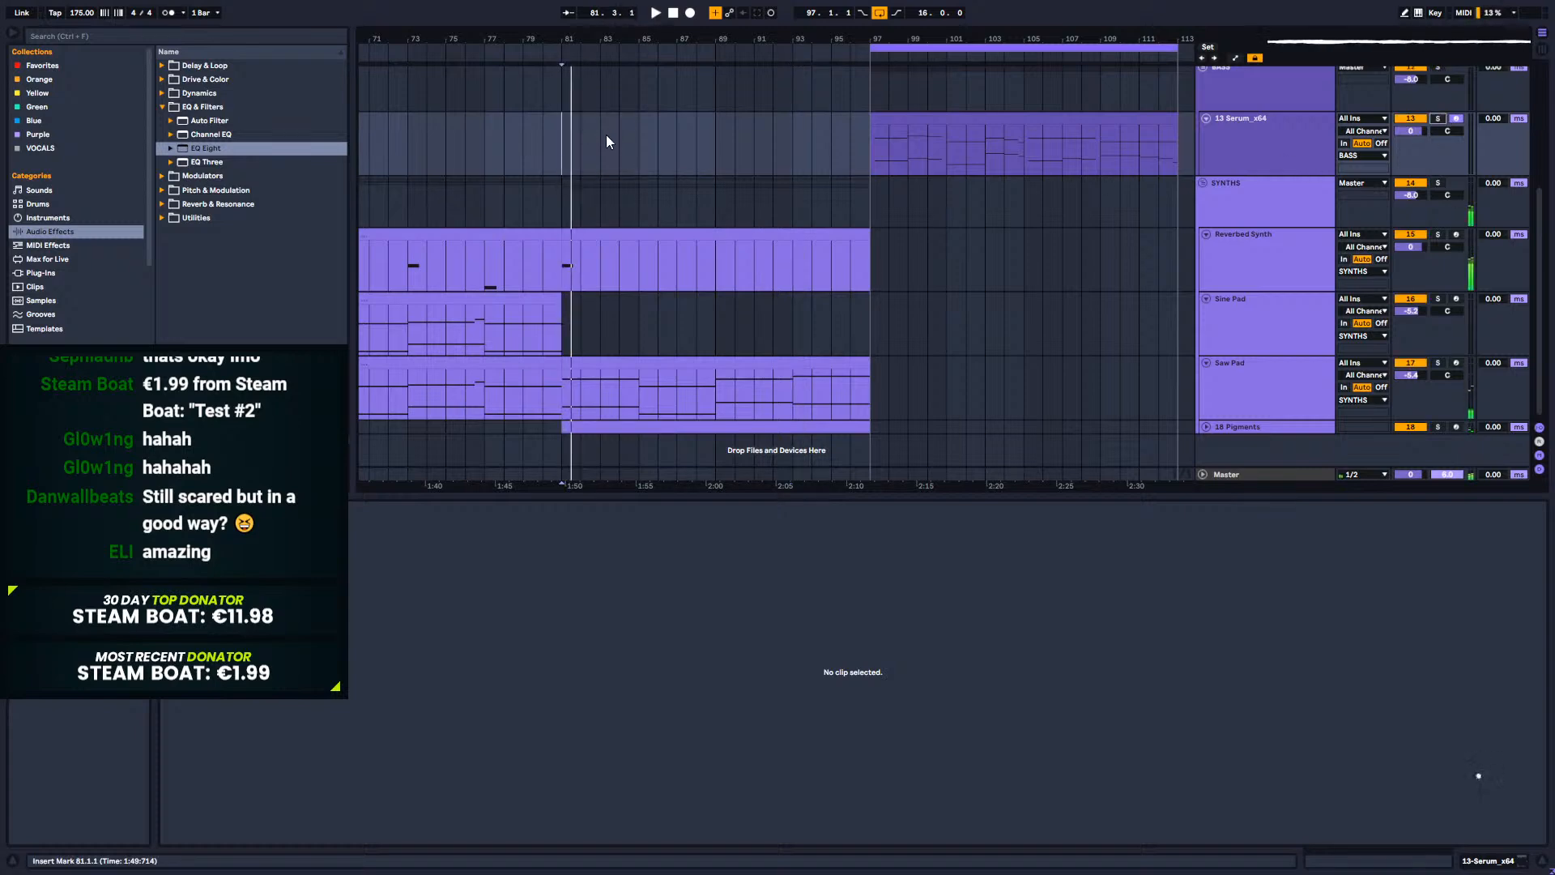
pyautogui.click(718, 143)
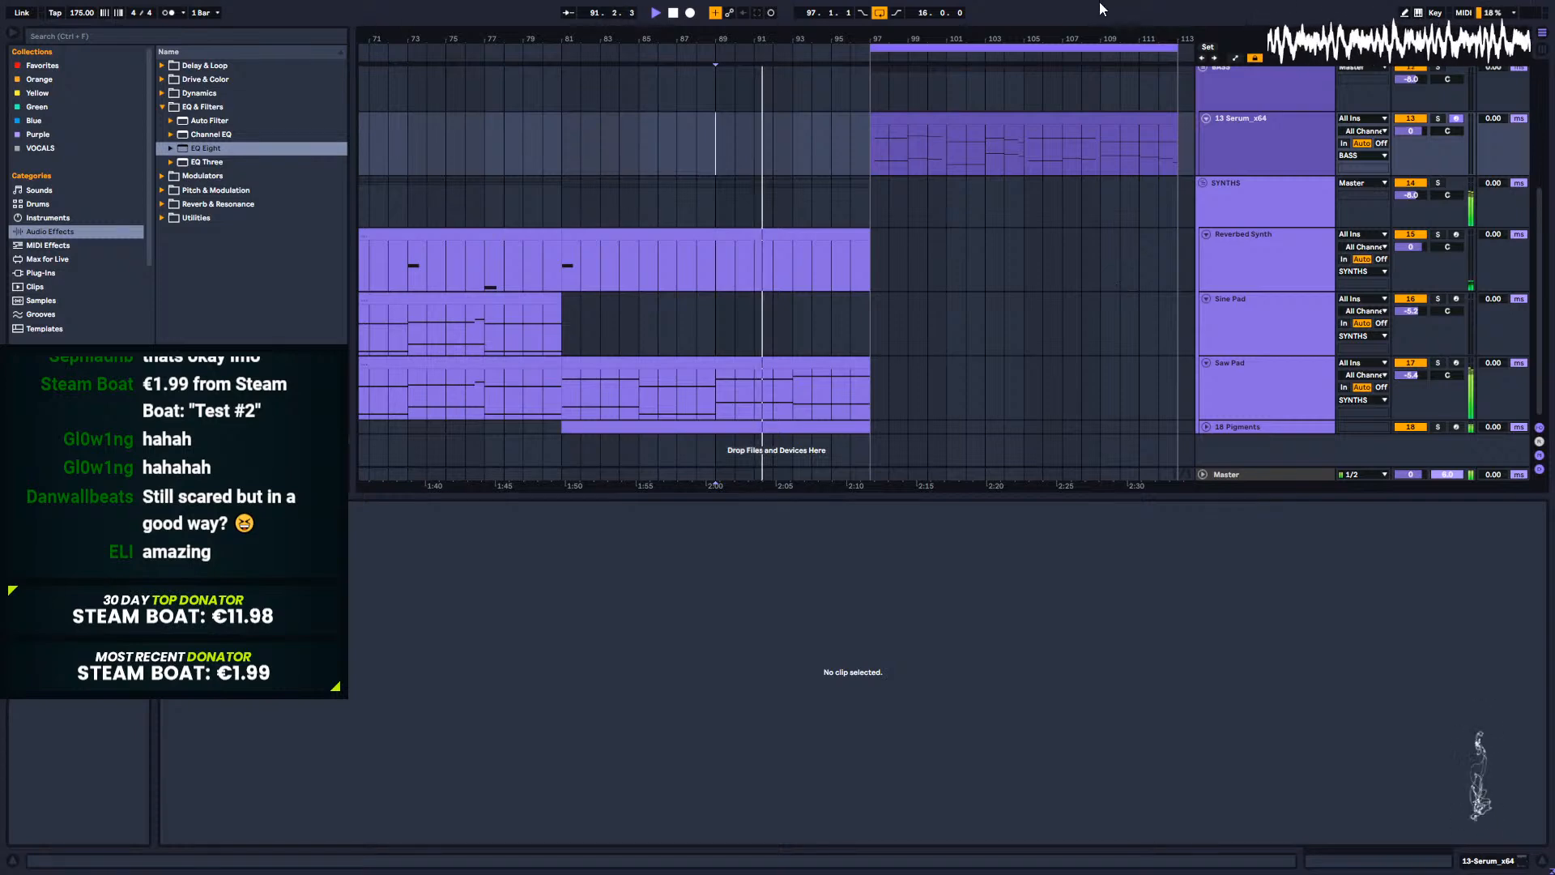
pyautogui.click(1500, 862)
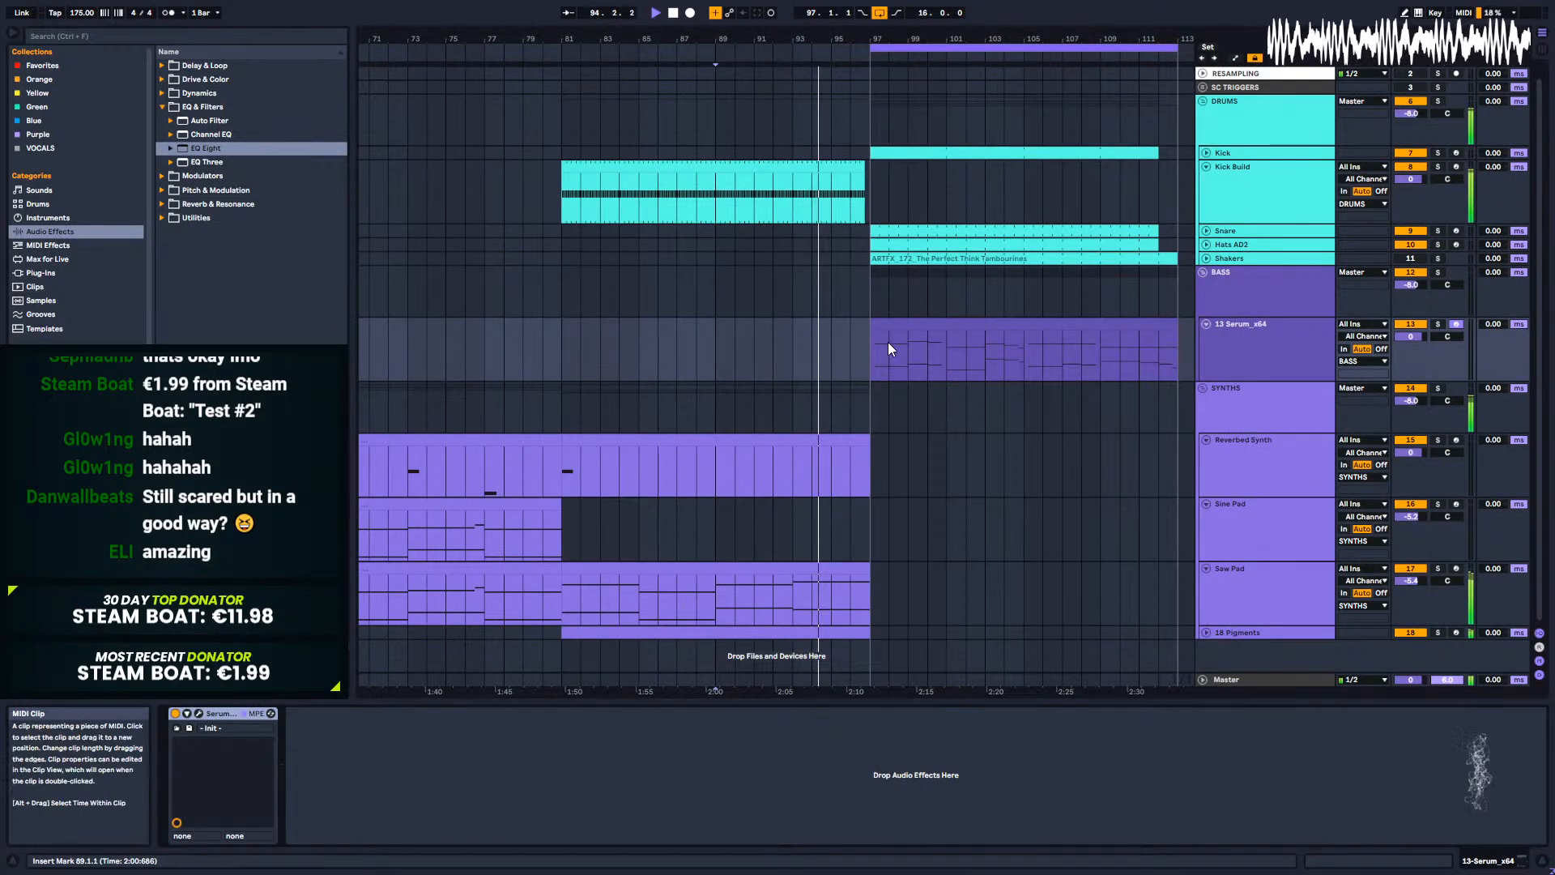
pyautogui.doubleClick(935, 322)
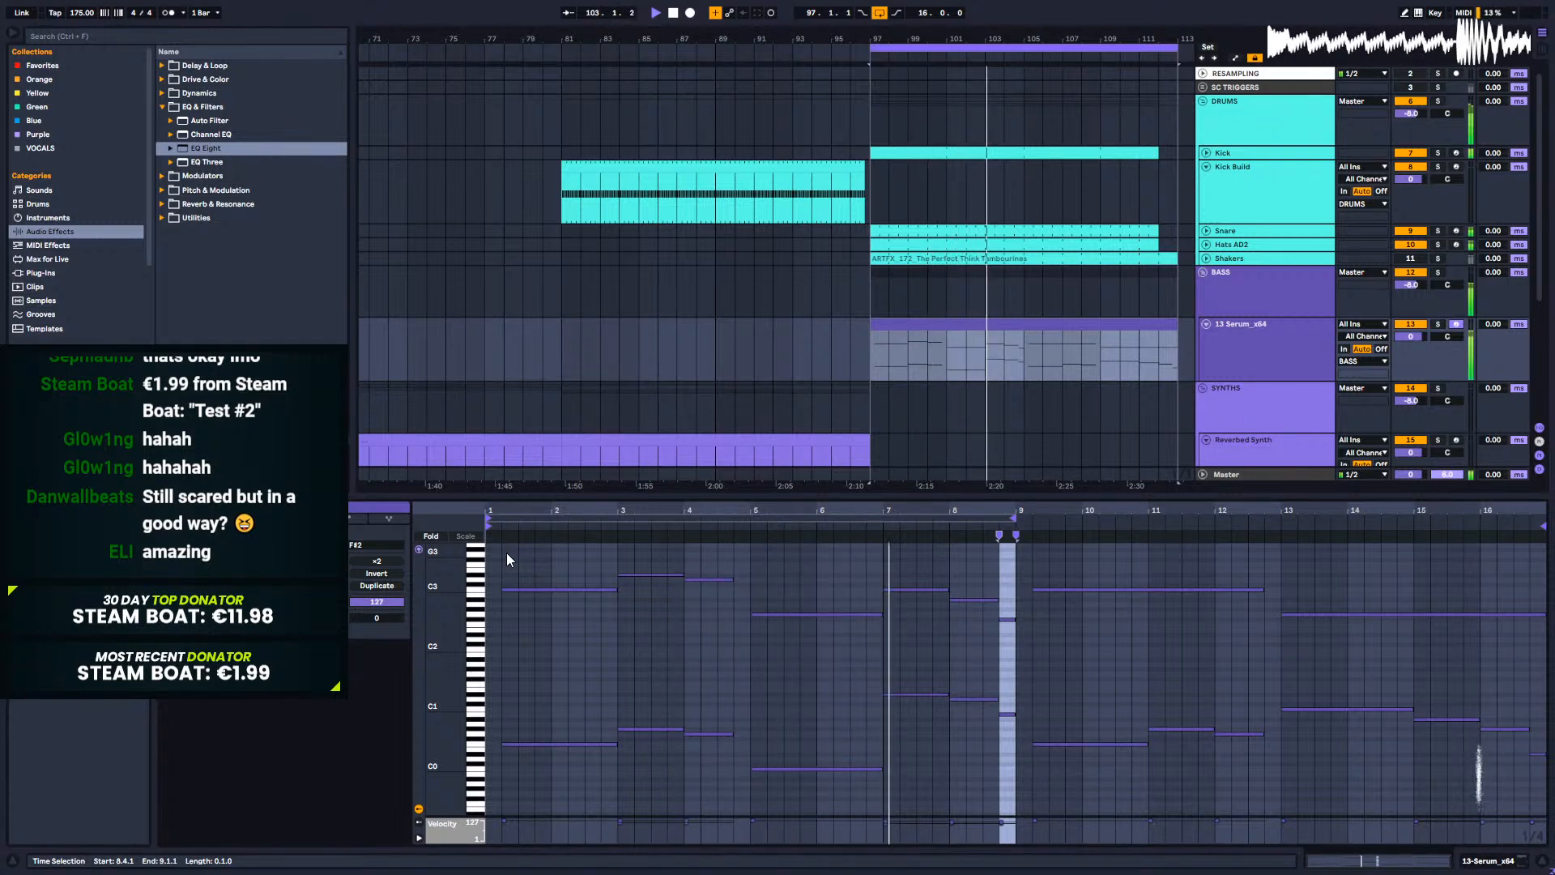
pyautogui.press('space')
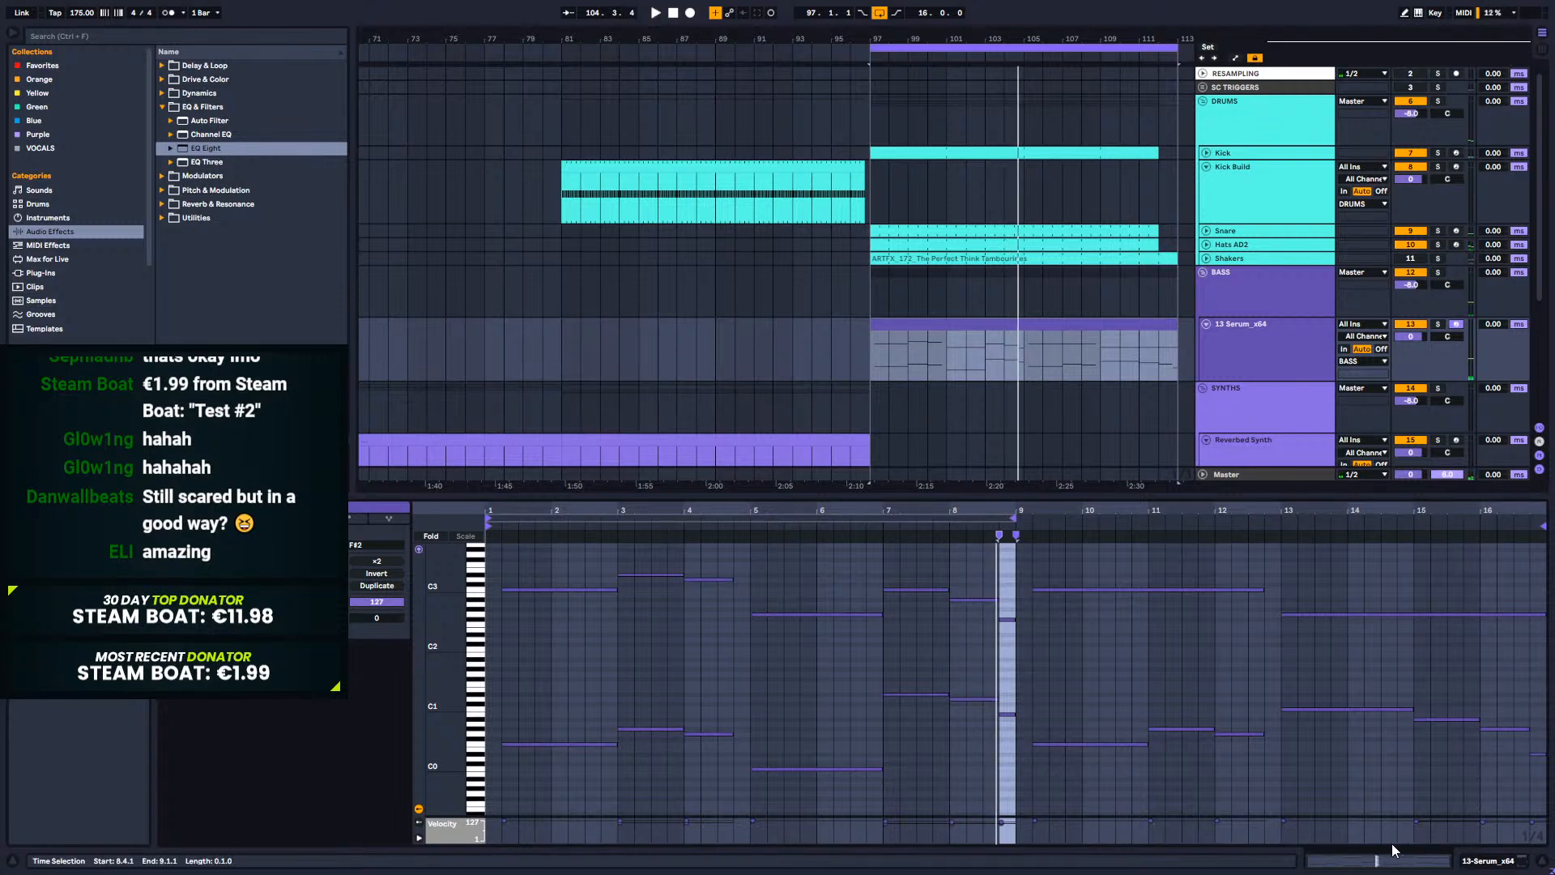
# Step: Set Serum's pitch bend range to 24 up and -24 down
pyautogui.click(1497, 862)
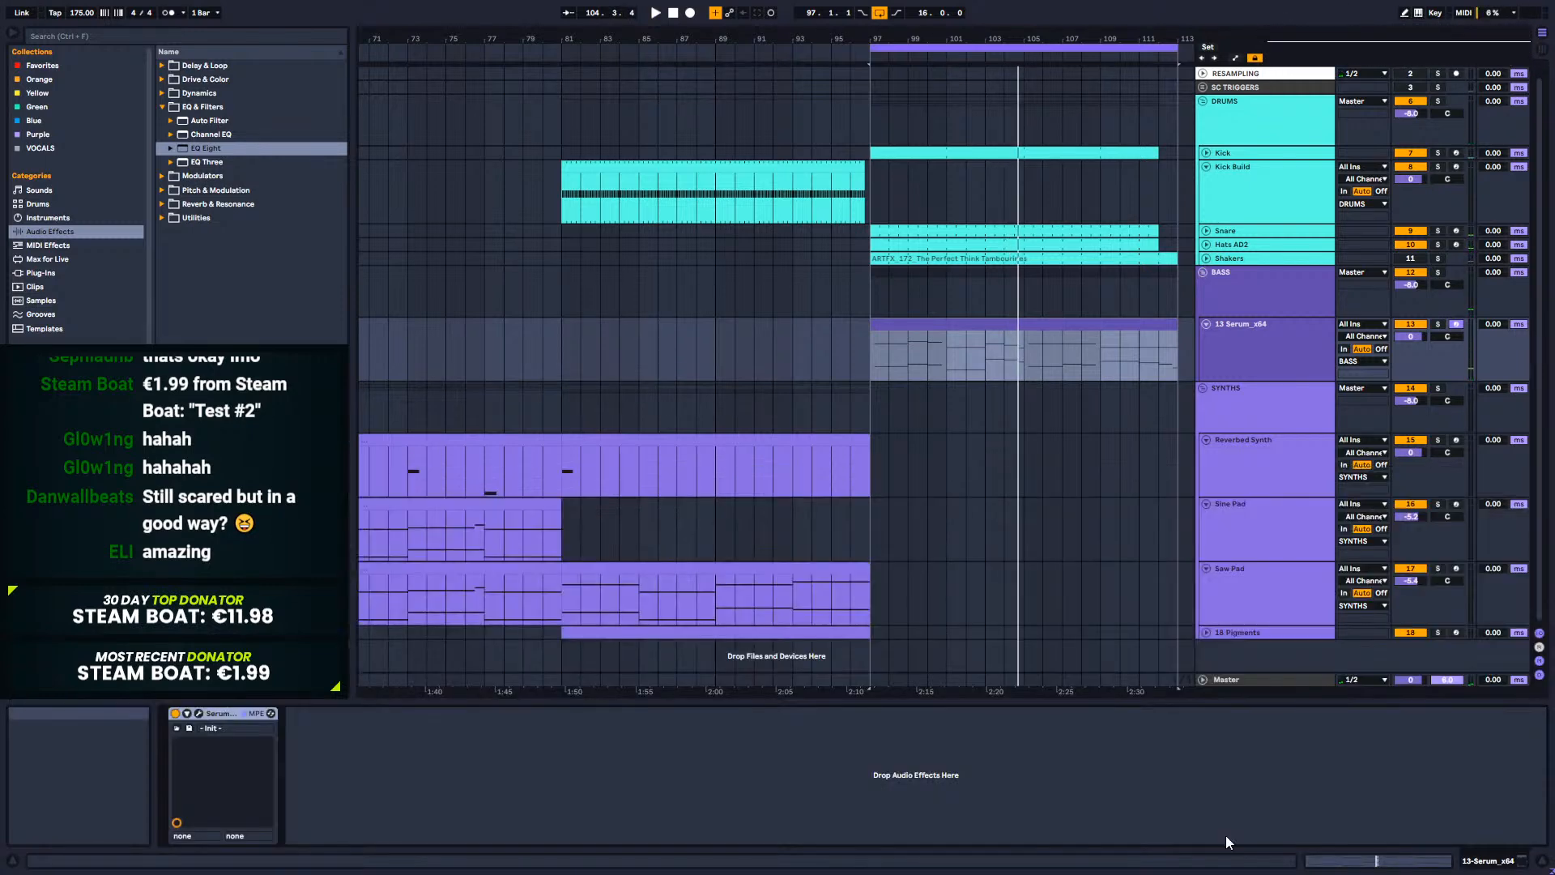
pyautogui.click(1292, 327)
pyautogui.click(199, 716)
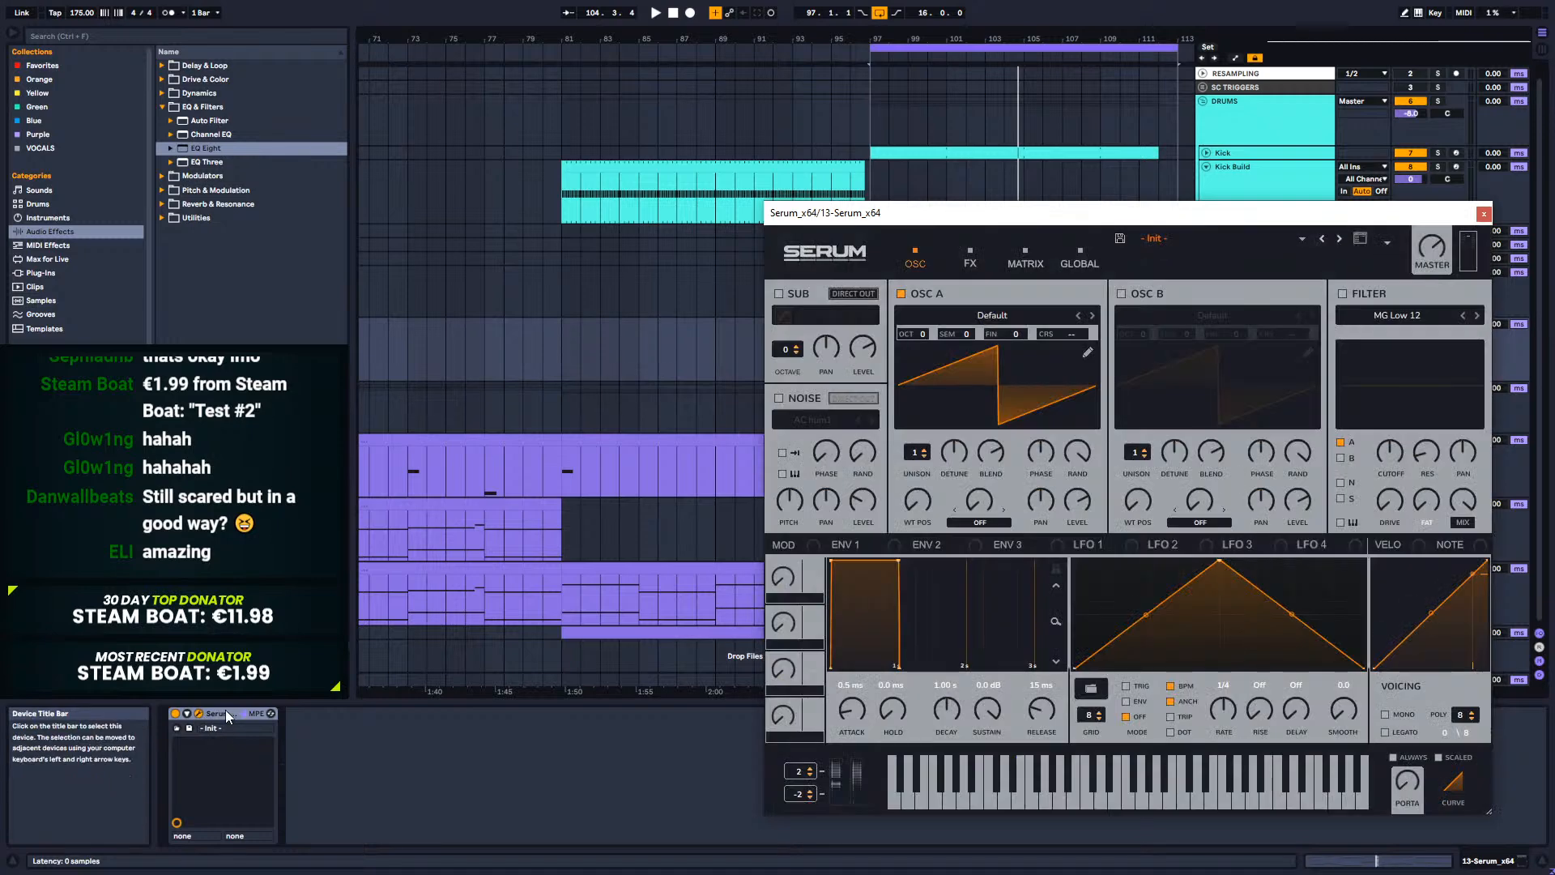
pyautogui.rightClick(247, 711)
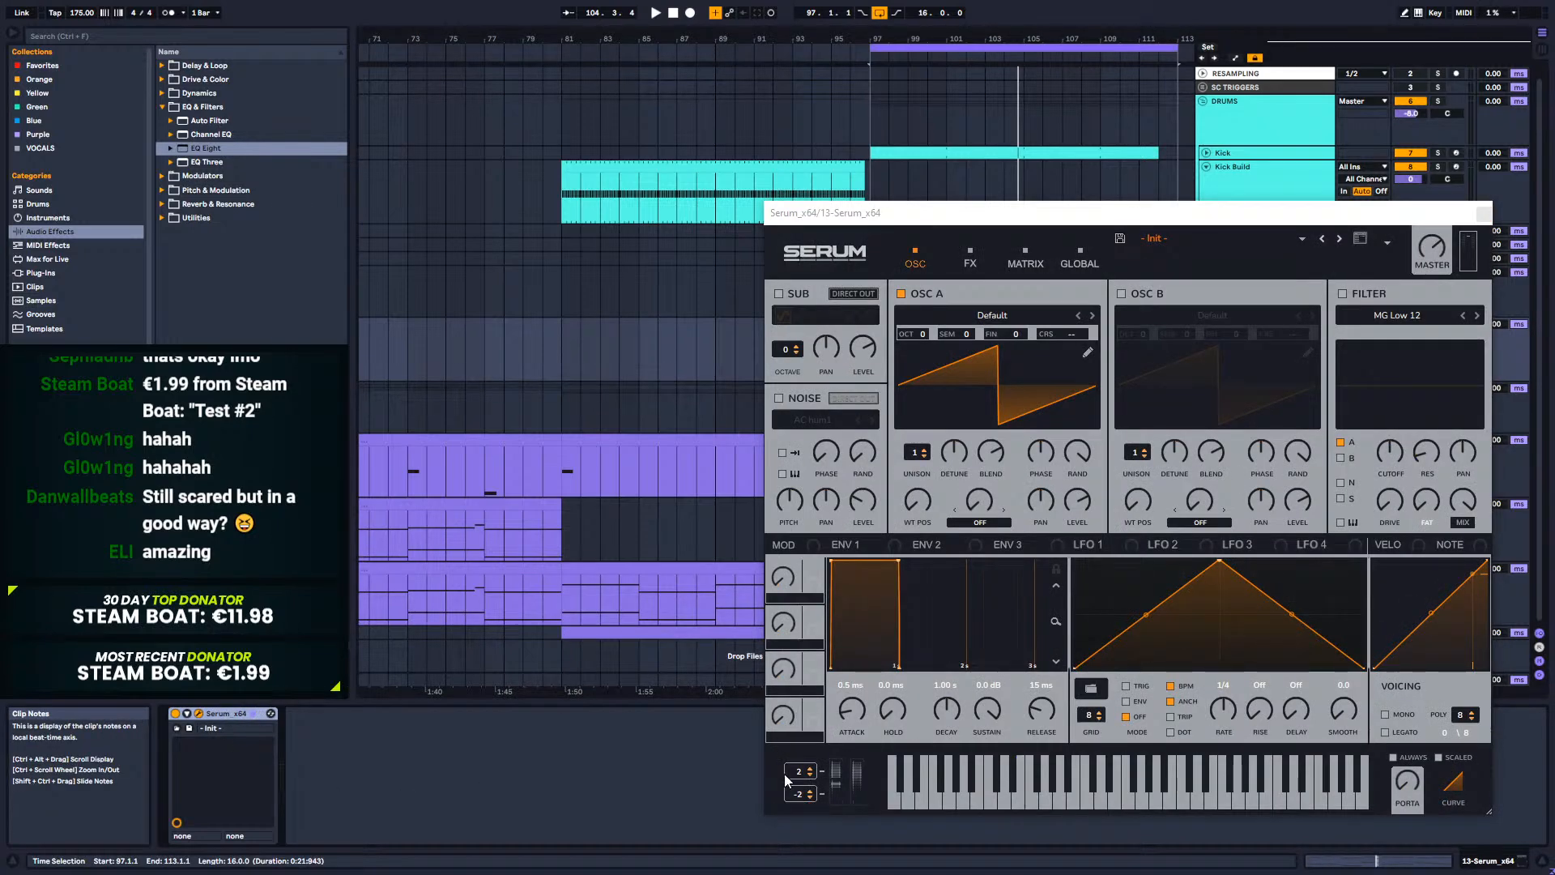
pyautogui.moveTo(803, 776); pyautogui.dragTo(803, 702)
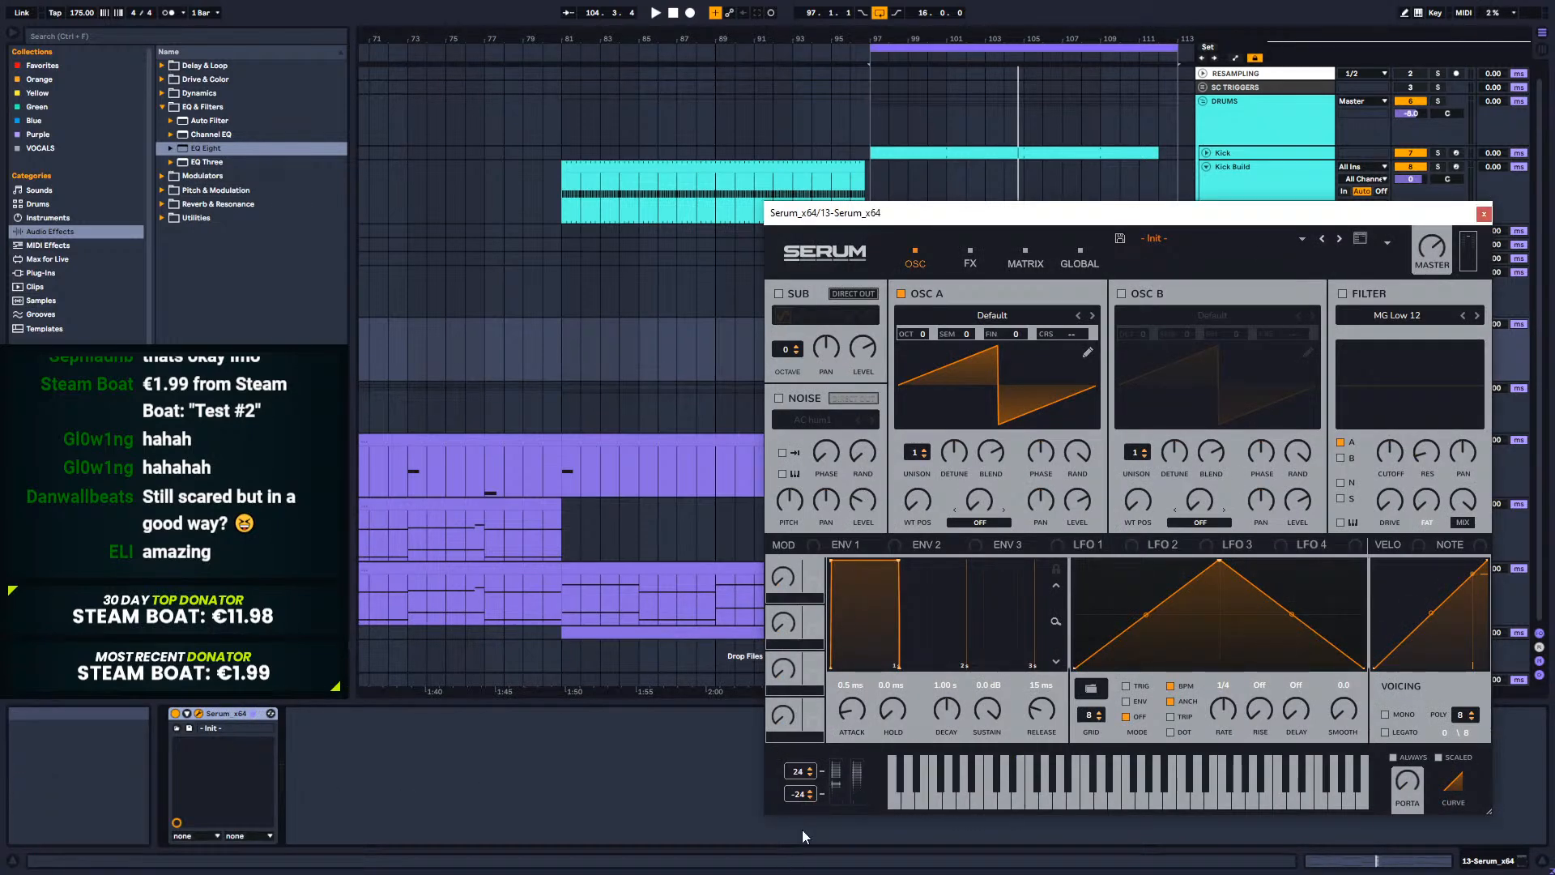
pyautogui.click(1482, 213)
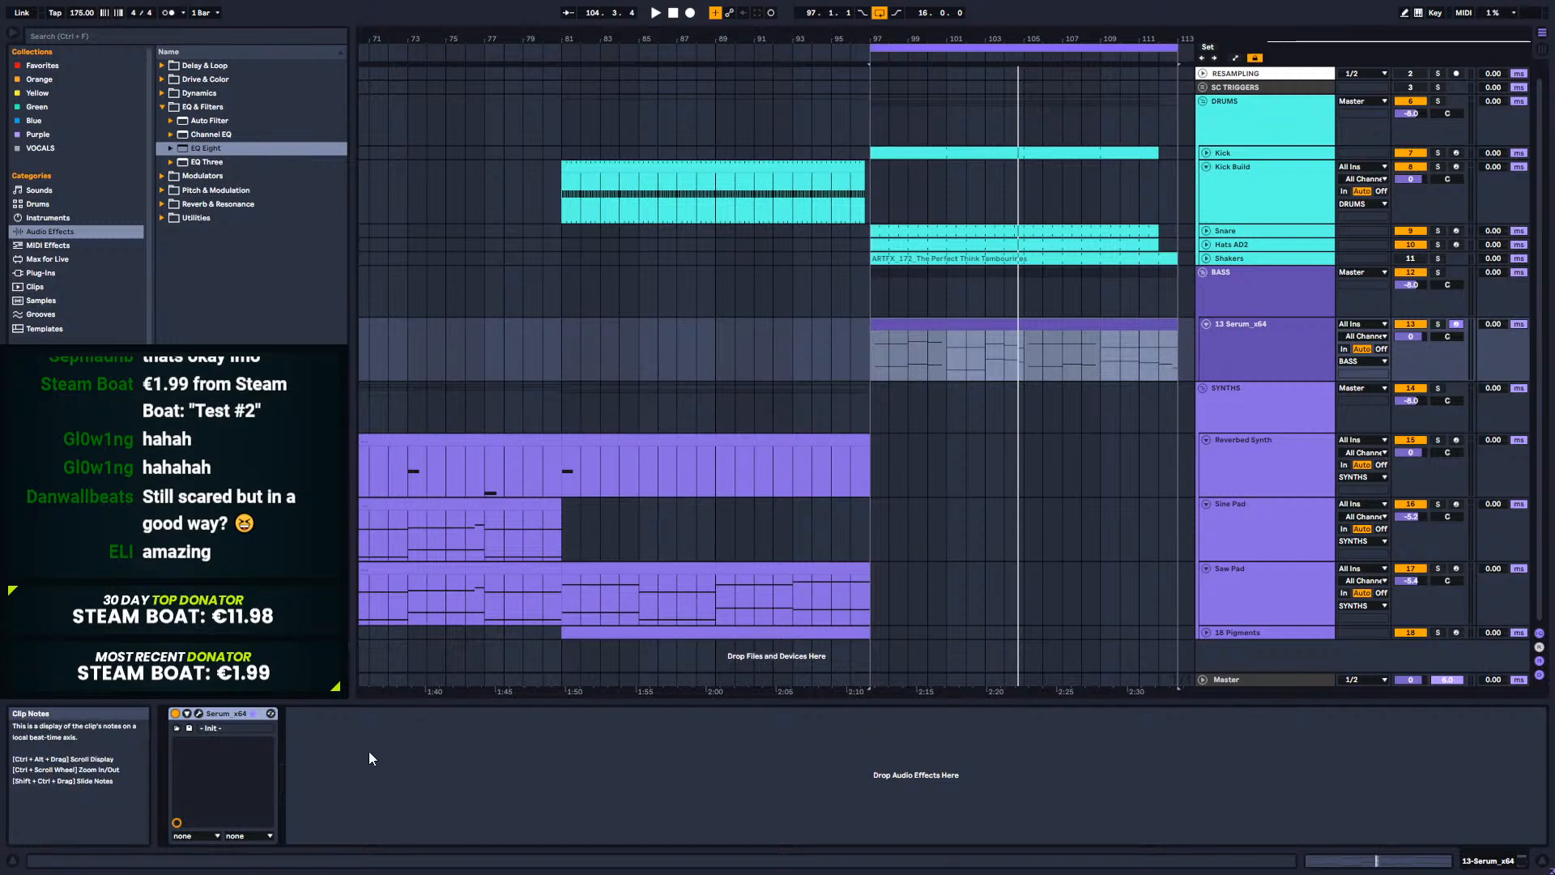
# Step: Configure Serum's Pitch Bend as an exposed device parameter and close the plug-in window
pyautogui.click(178, 727)
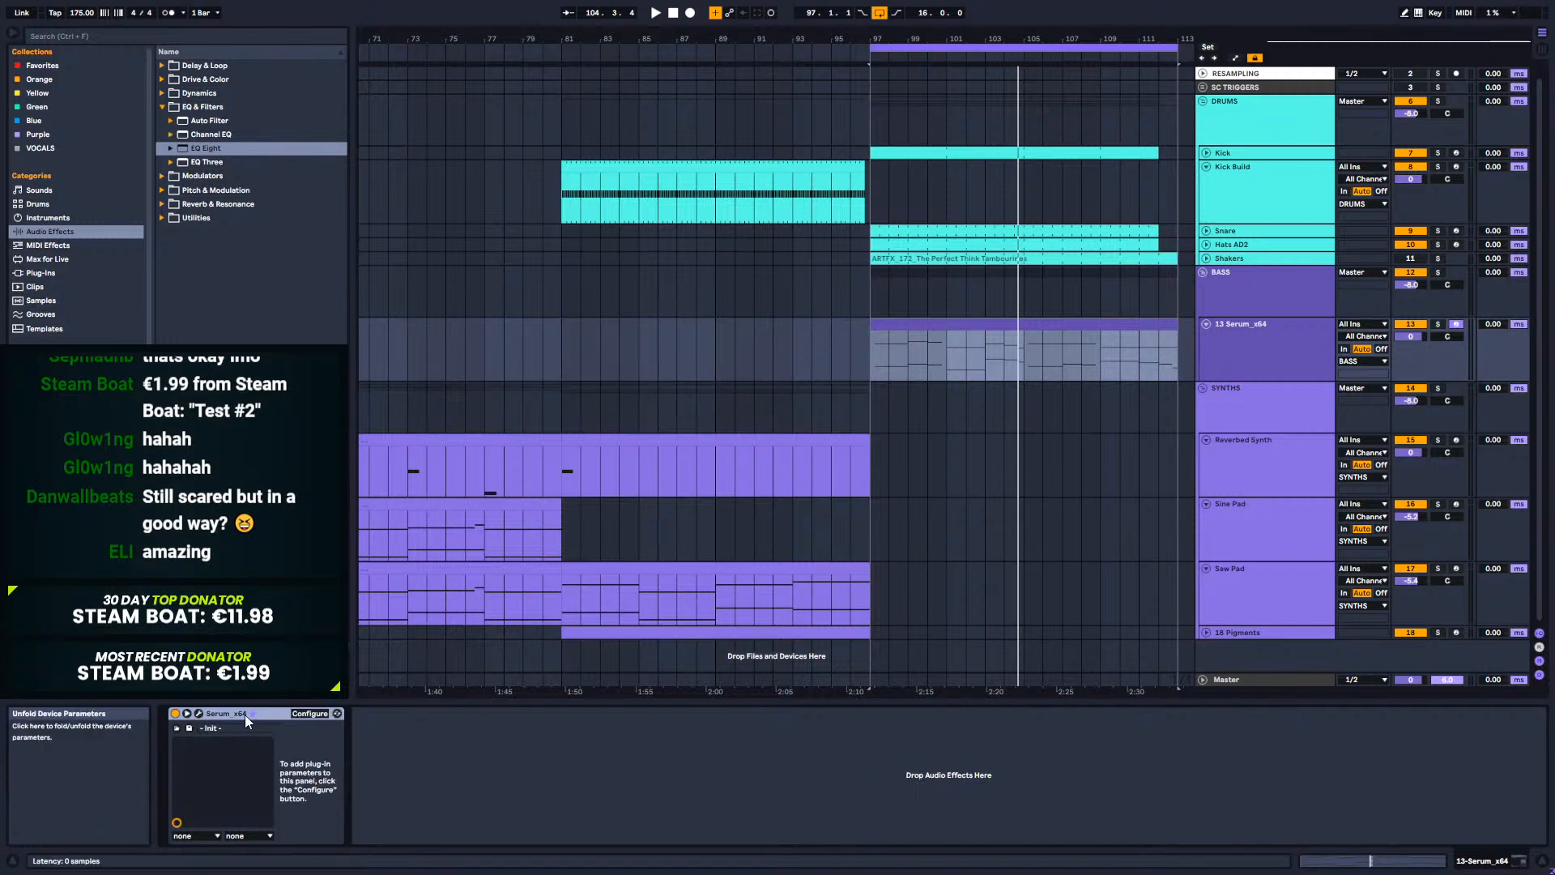
pyautogui.click(307, 712)
pyautogui.click(831, 789)
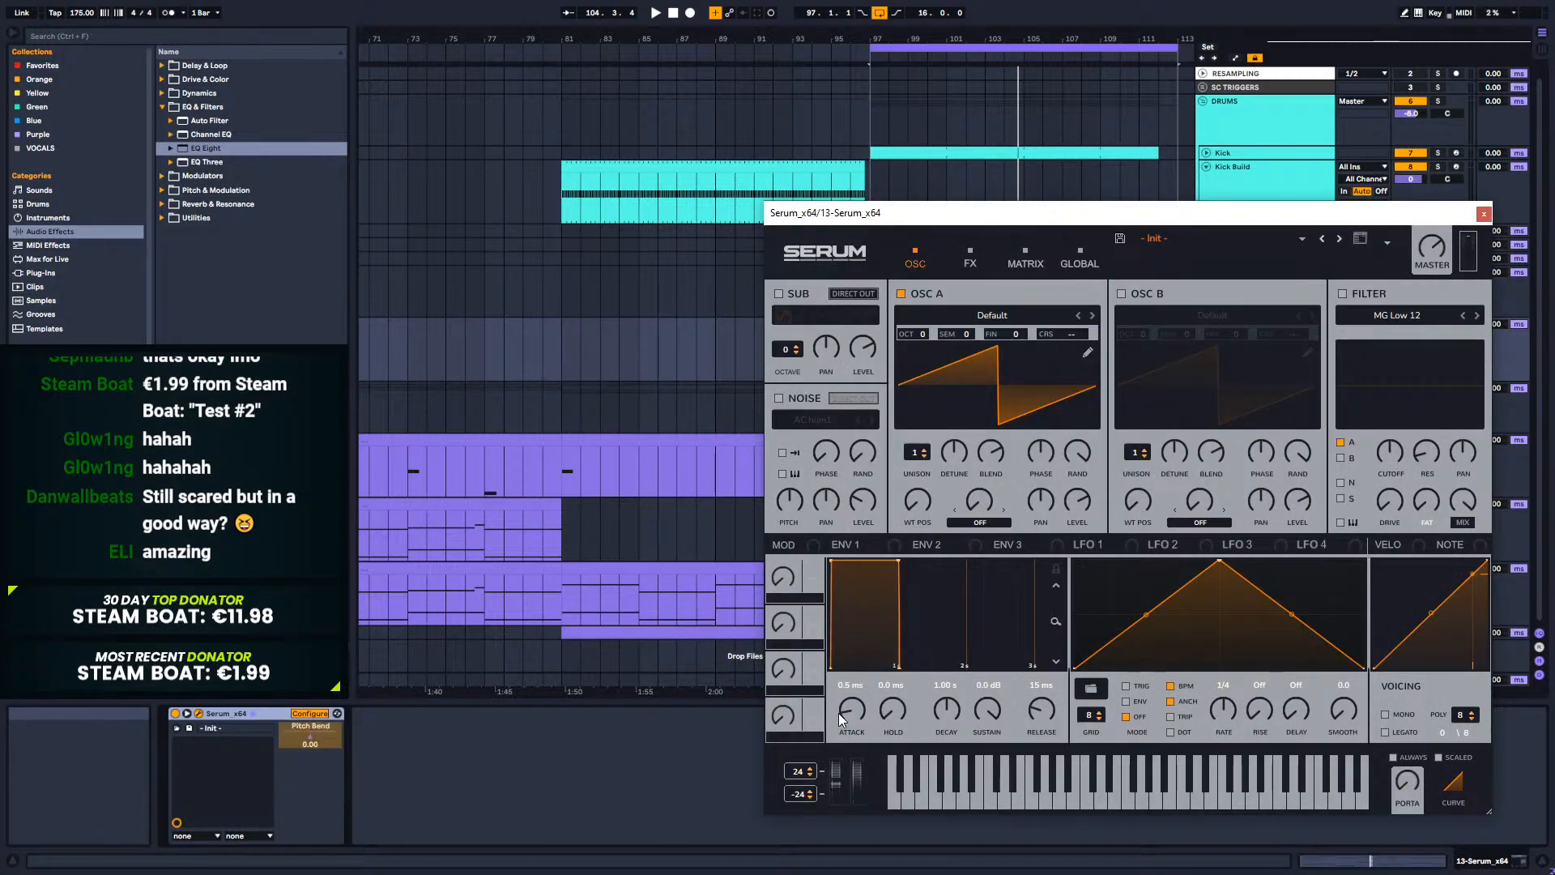
pyautogui.click(309, 711)
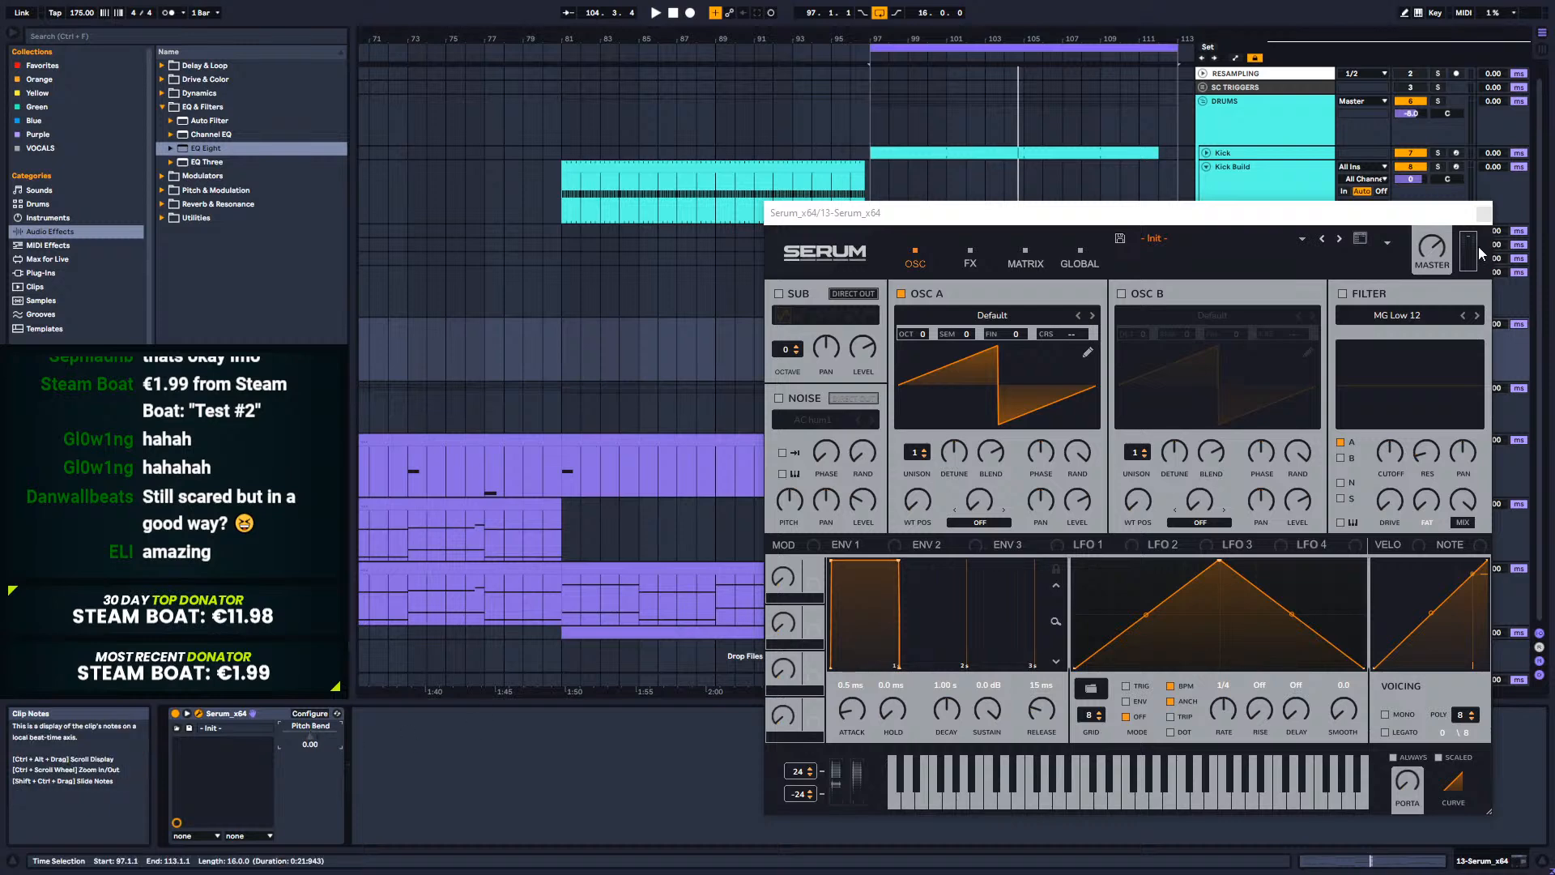
pyautogui.click(1483, 214)
# Step: Draw a Pitch Bend automation dip on the Serum track, falling from 0.50 at 97.1.3 to 0.00 at 97.2 and rising back
pyautogui.moveTo(877, 38); pyautogui.dragTo(768, 251)
pyautogui.press('a')
pyautogui.click(823, 356)
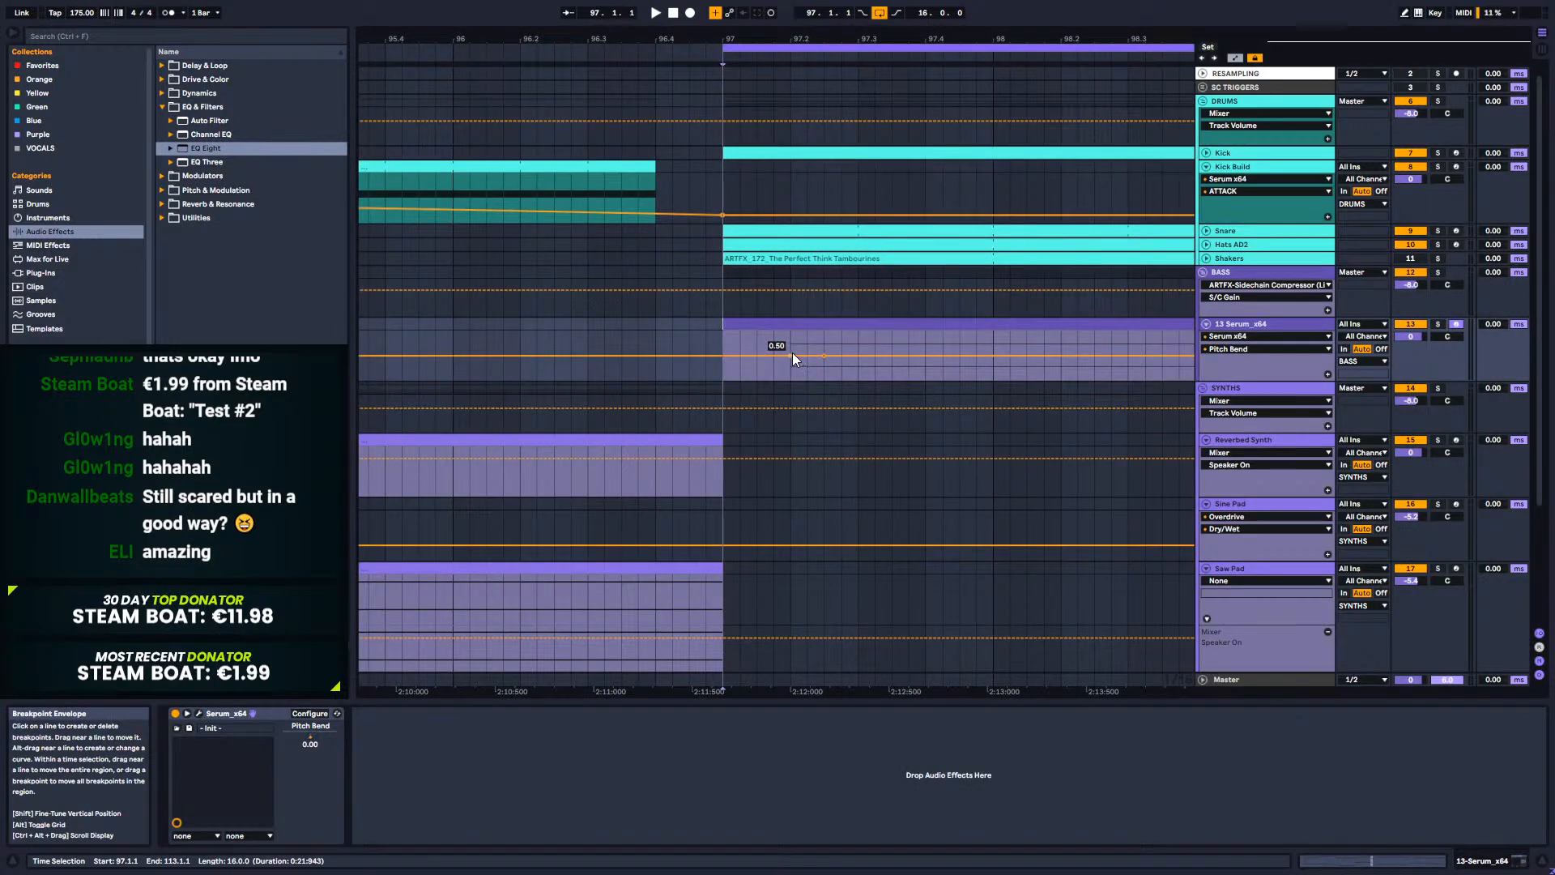
pyautogui.click(756, 359)
pyautogui.moveTo(795, 356); pyautogui.dragTo(795, 378)
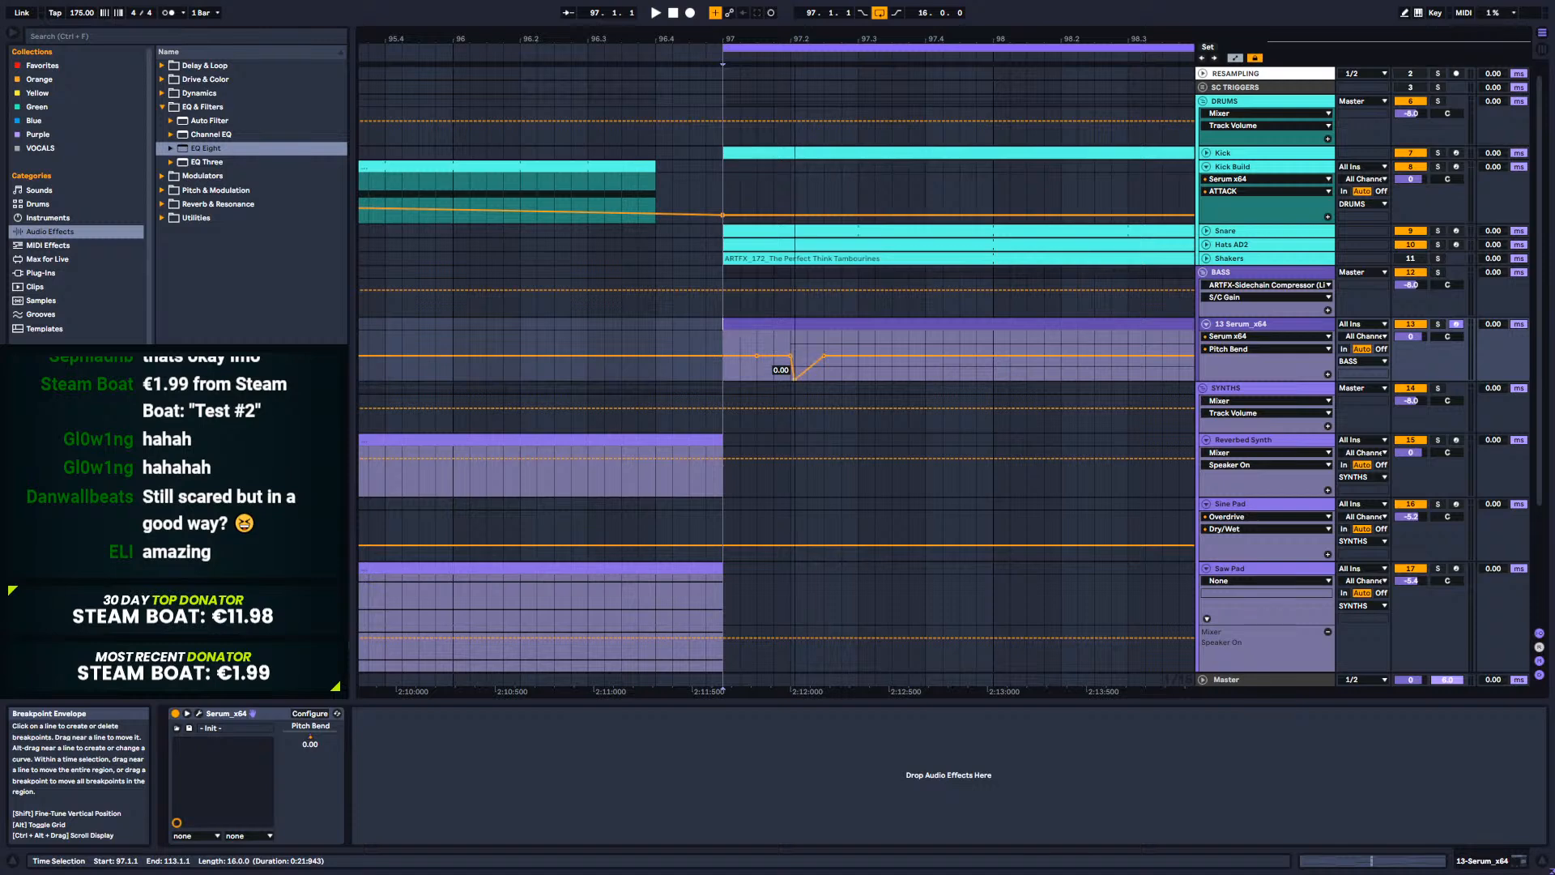
pyautogui.click(790, 358)
# Step: Stretch the dip's return to 0.50 out to 97.3, bend it into a curved ramp, and play it
pyautogui.press('space')
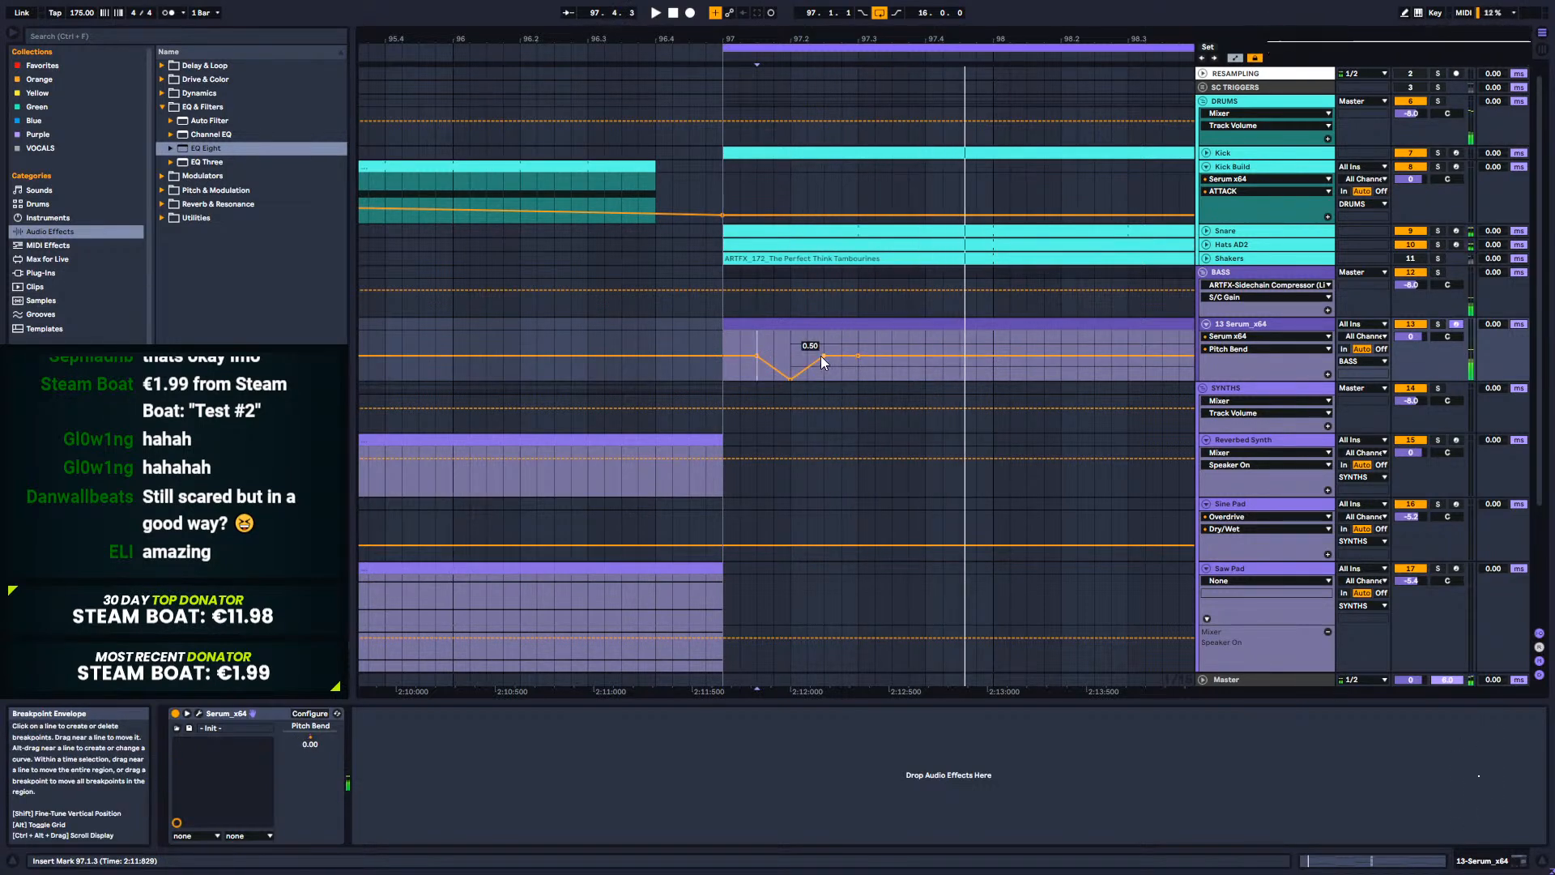
pyautogui.moveTo(822, 357); pyautogui.dragTo(826, 370)
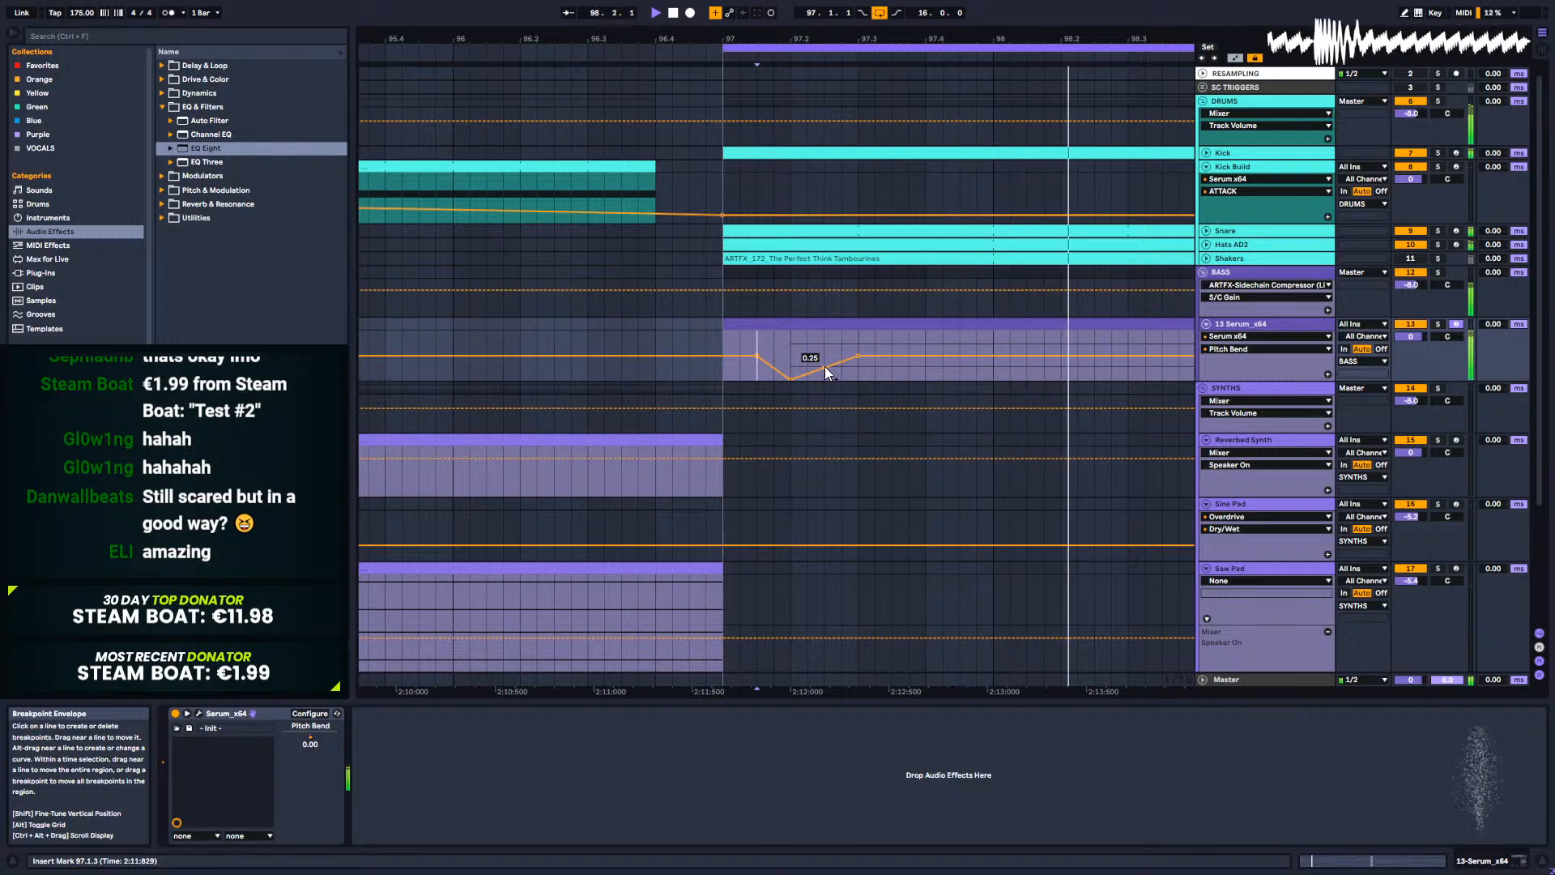
pyautogui.press('space')
pyautogui.press('space')
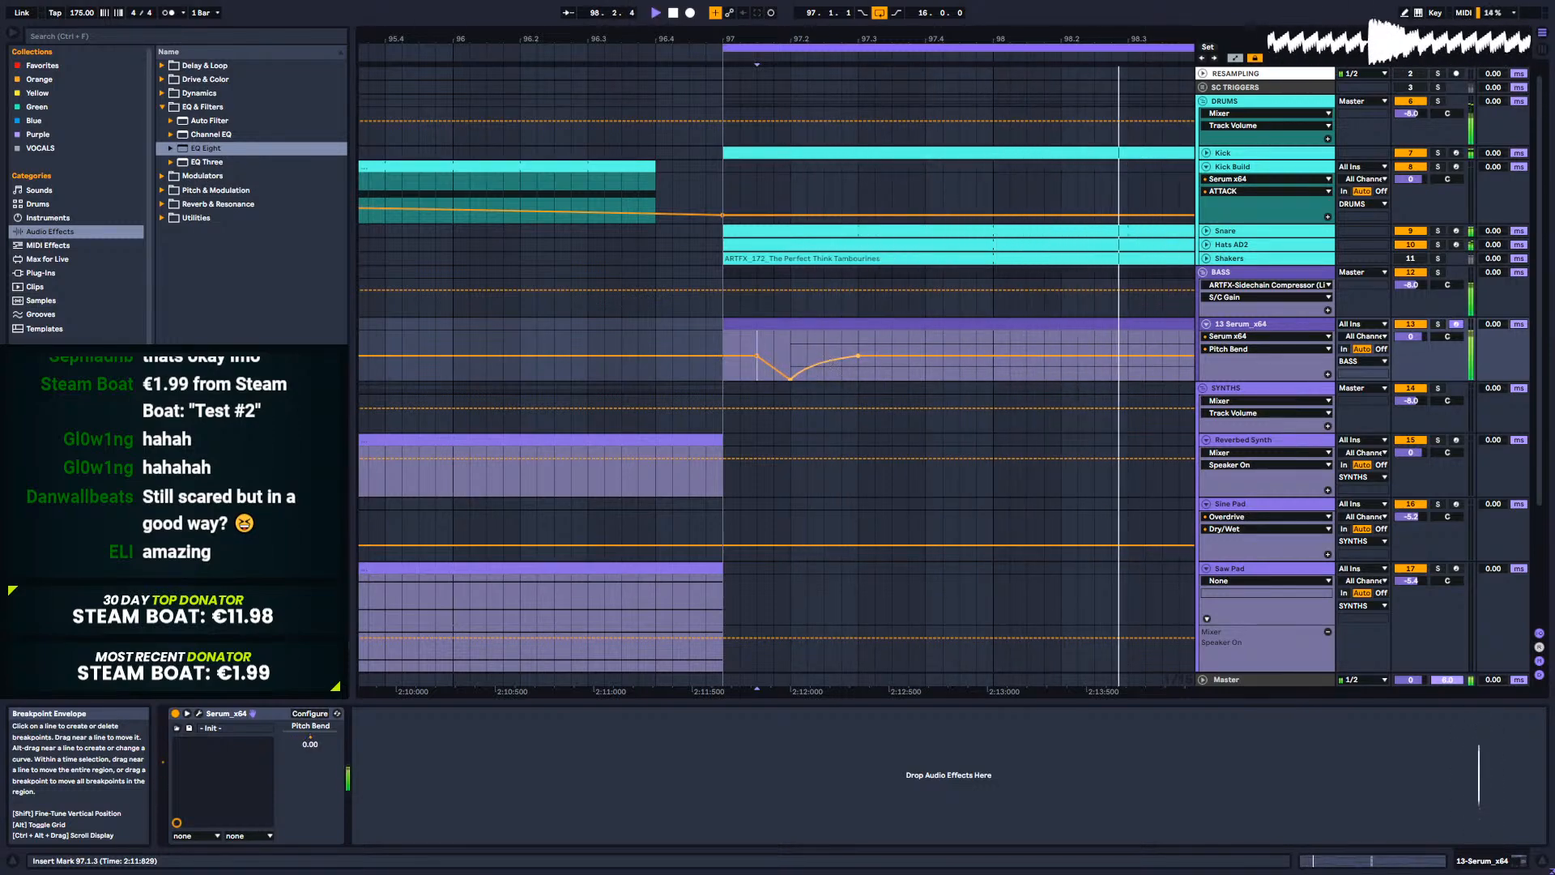
# Step: Add a curved Pitch Bend dip on the Serum track from 0.50 at 98.4 to 0.00 at 99 and back by 99.2, and play it
pyautogui.press('space')
pyautogui.moveTo(842, 39); pyautogui.dragTo(564, 15)
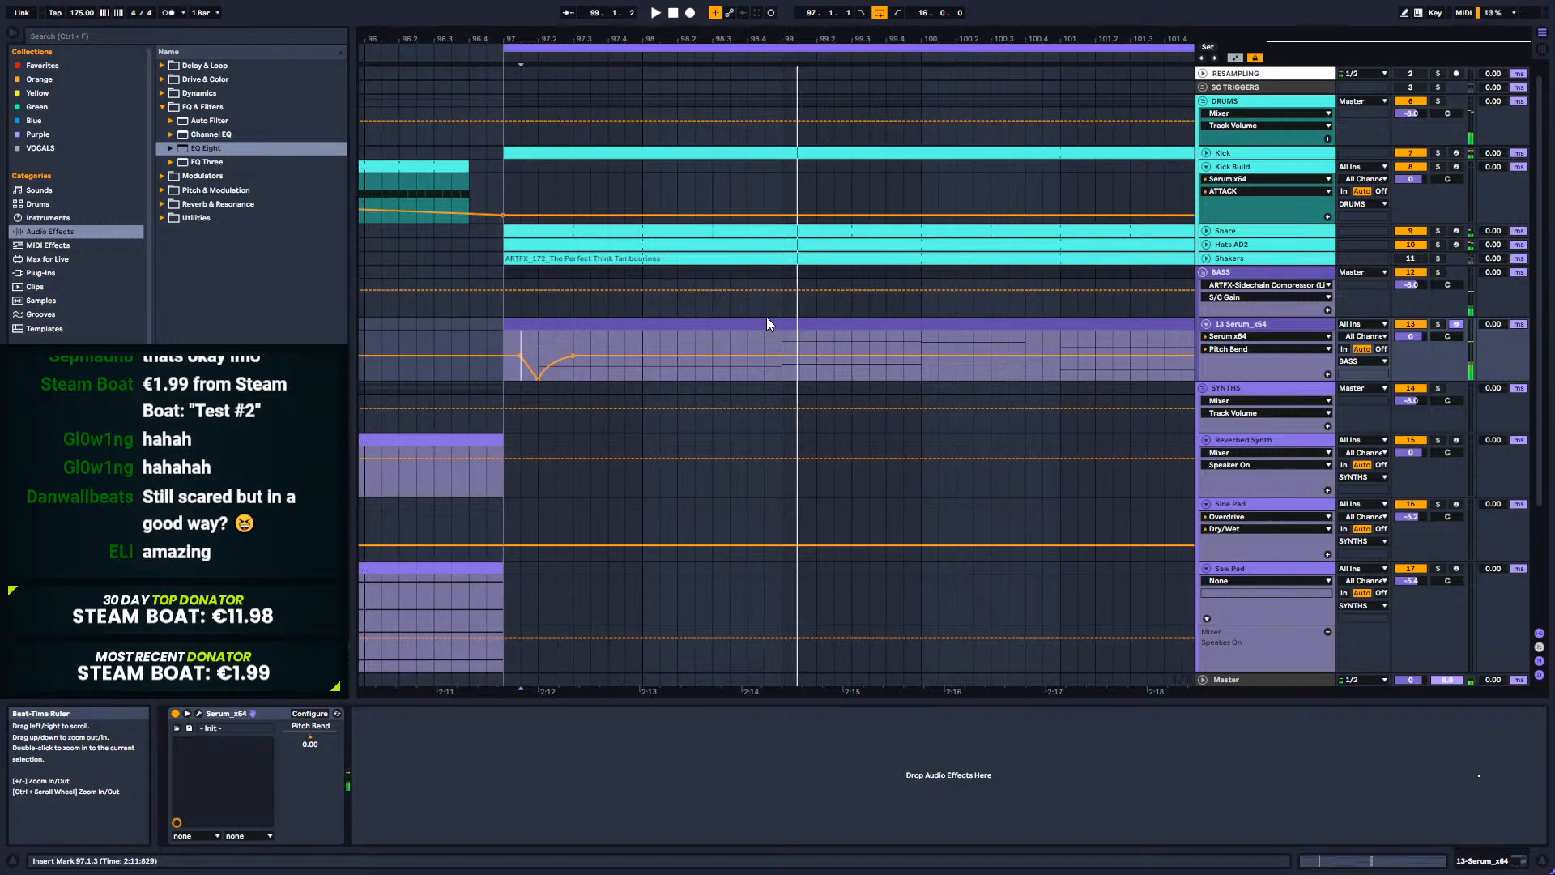
pyautogui.click(745, 354)
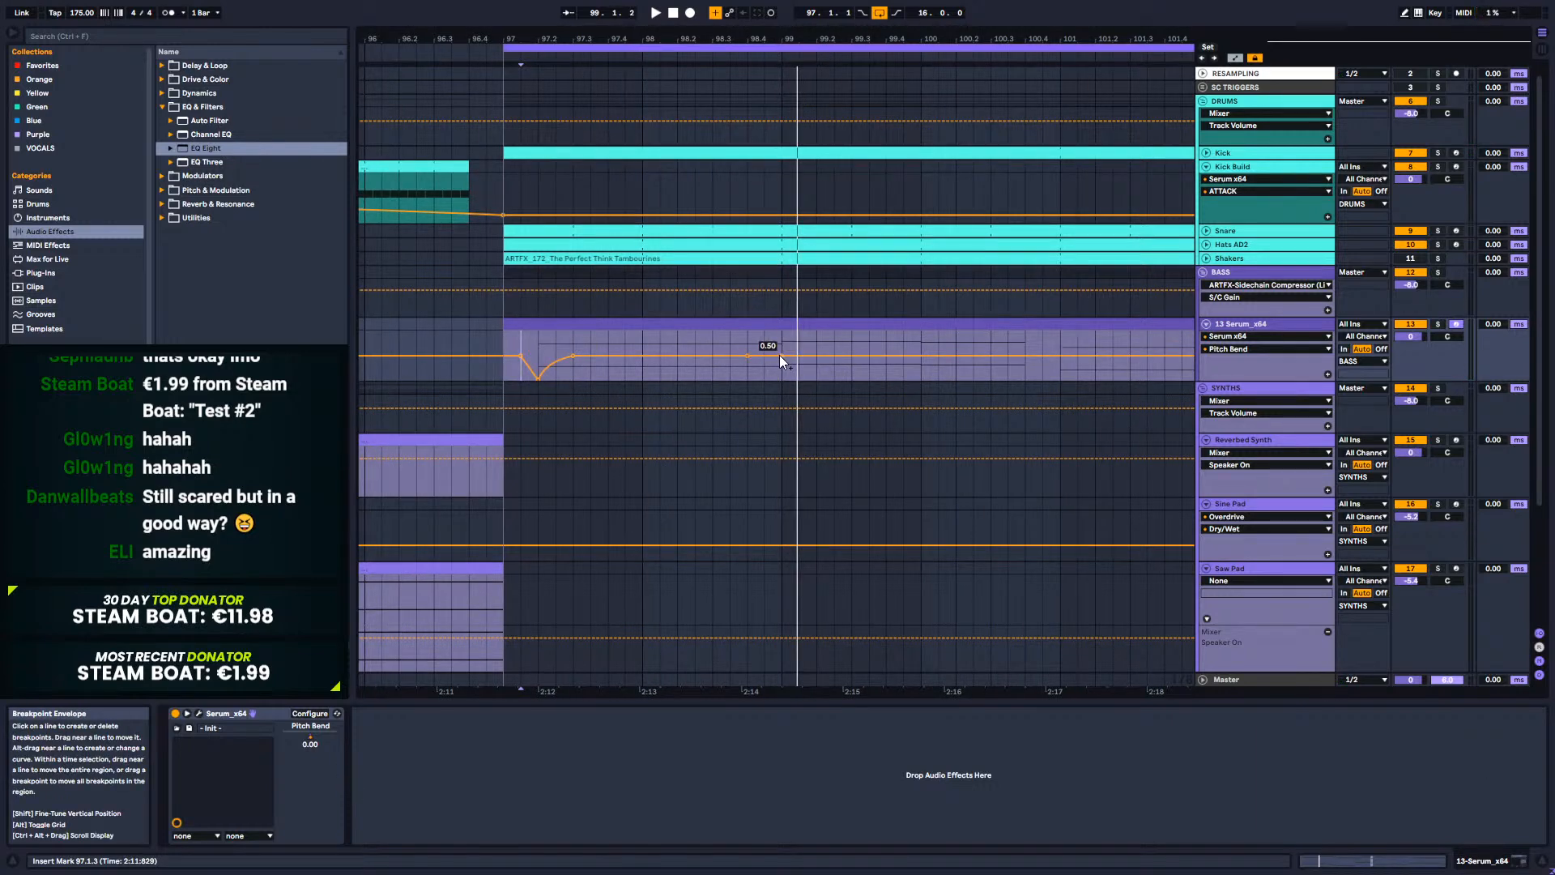
pyautogui.click(816, 355)
pyautogui.click(783, 356)
pyautogui.press('space')
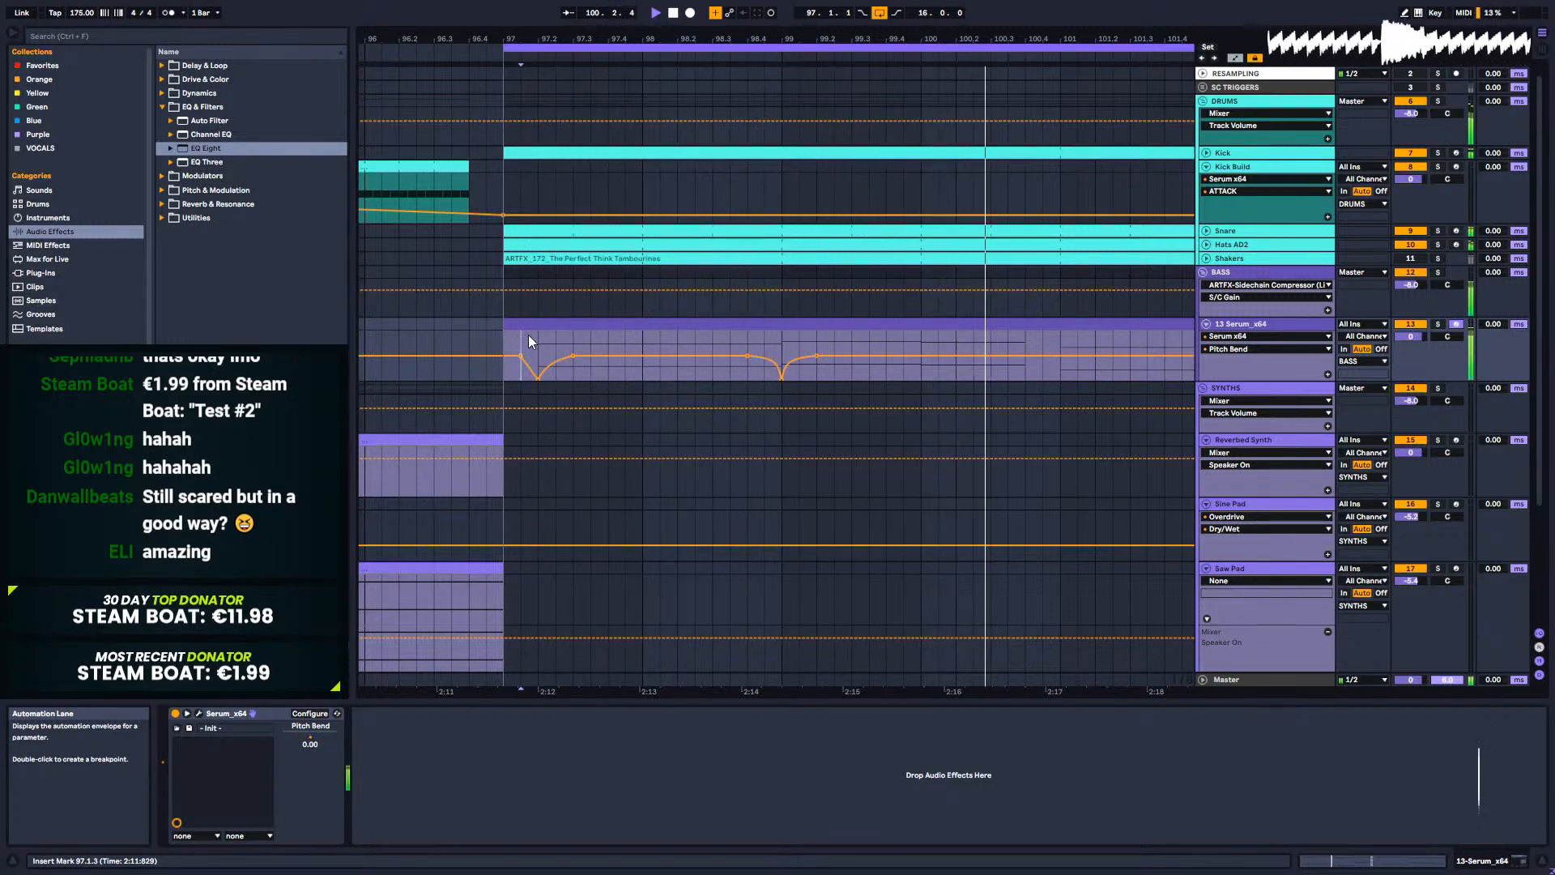
pyautogui.press('space')
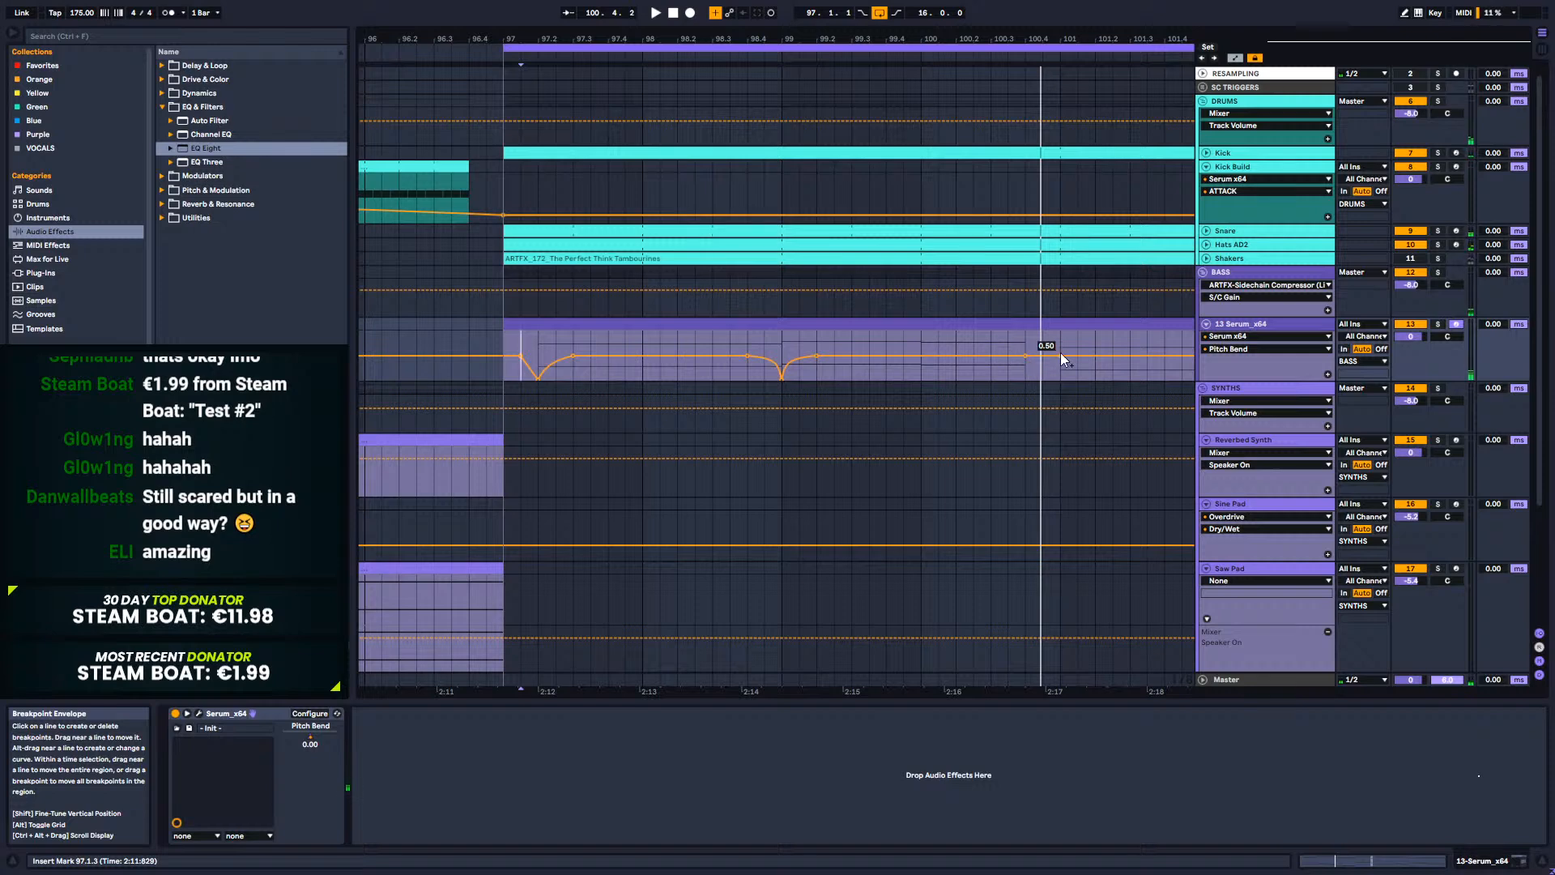
# Step: Add another Pitch Bend dip from 0.50 at 100.4 to 0.00 at 101, returning to 0.50 at 101.2
pyautogui.click(1061, 355)
pyautogui.click(1096, 355)
pyautogui.moveTo(1061, 356); pyautogui.dragTo(1061, 381)
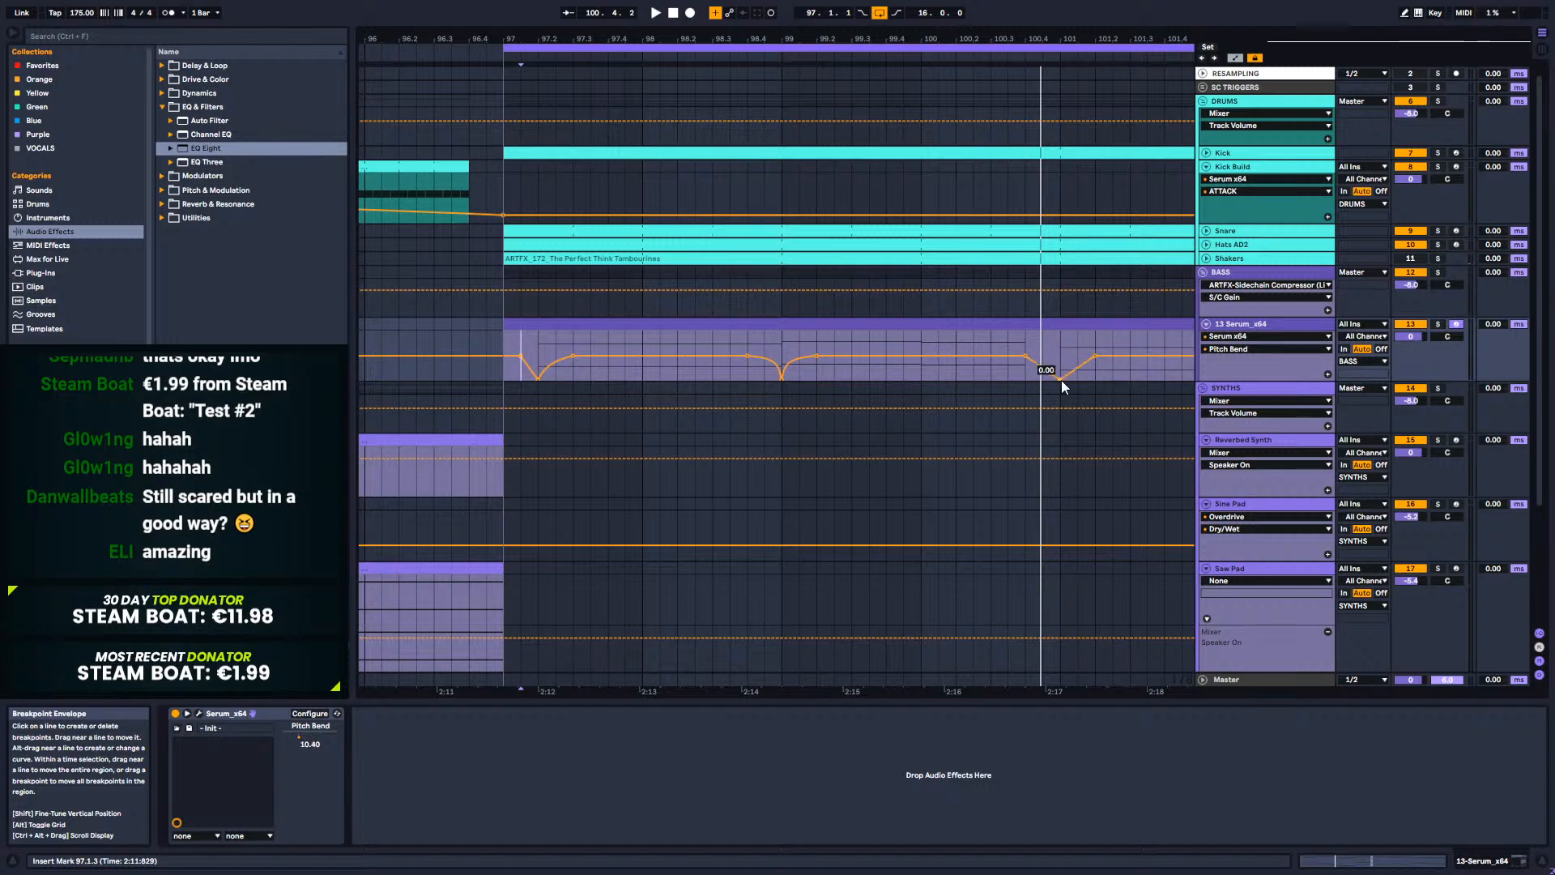
# Step: Extend the upper and lower notes in bar 4 of the Serum clip to the start of bar 5, and play the result
pyautogui.doubleClick(1027, 323)
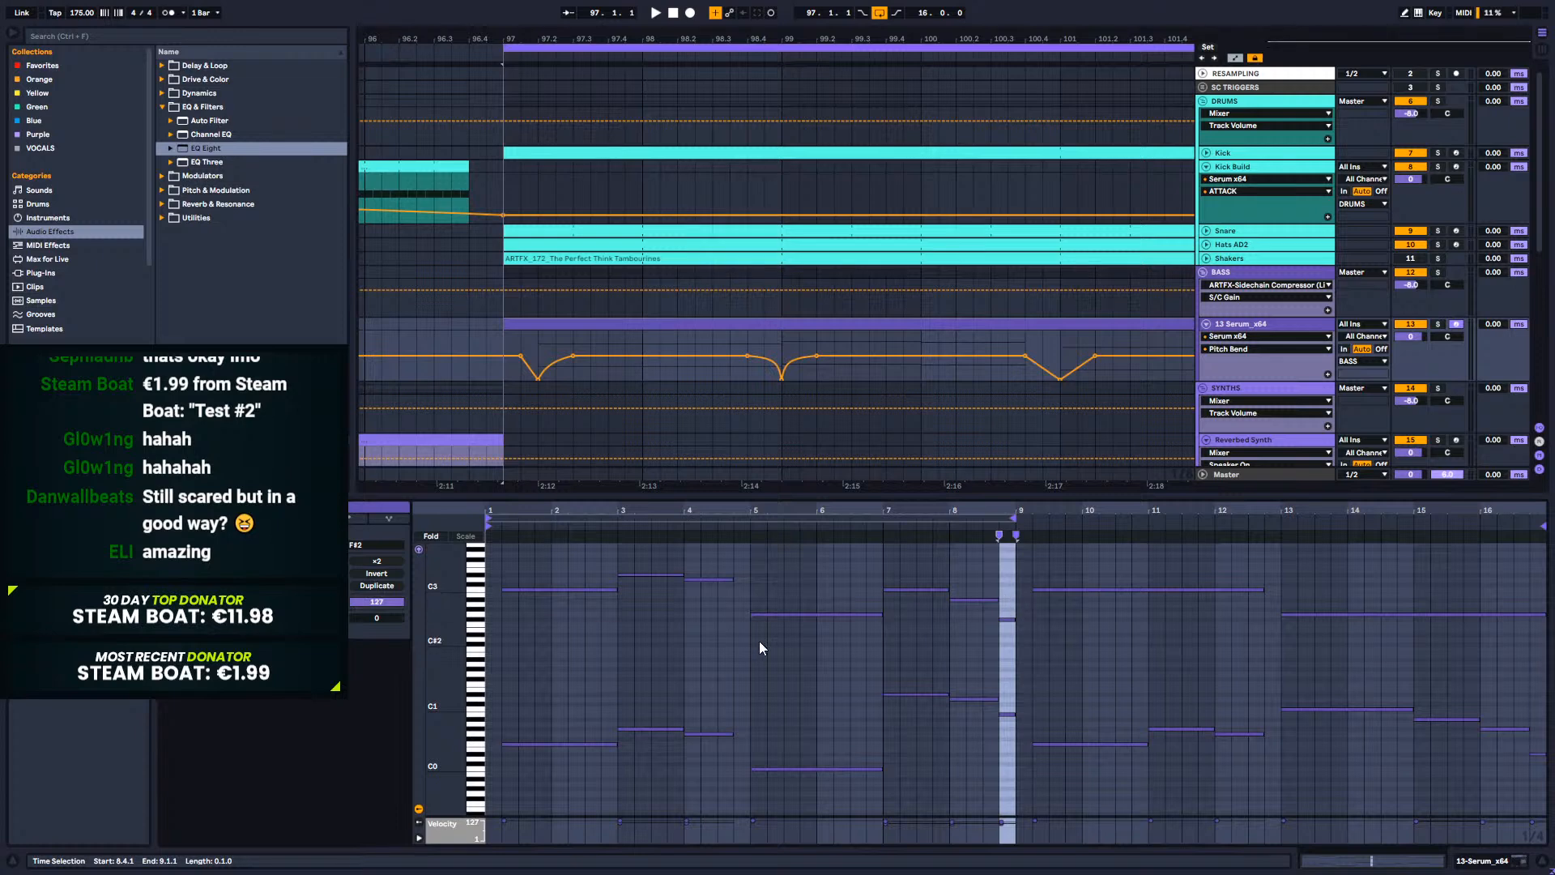
pyautogui.moveTo(734, 571); pyautogui.dragTo(750, 733)
pyautogui.press('space')
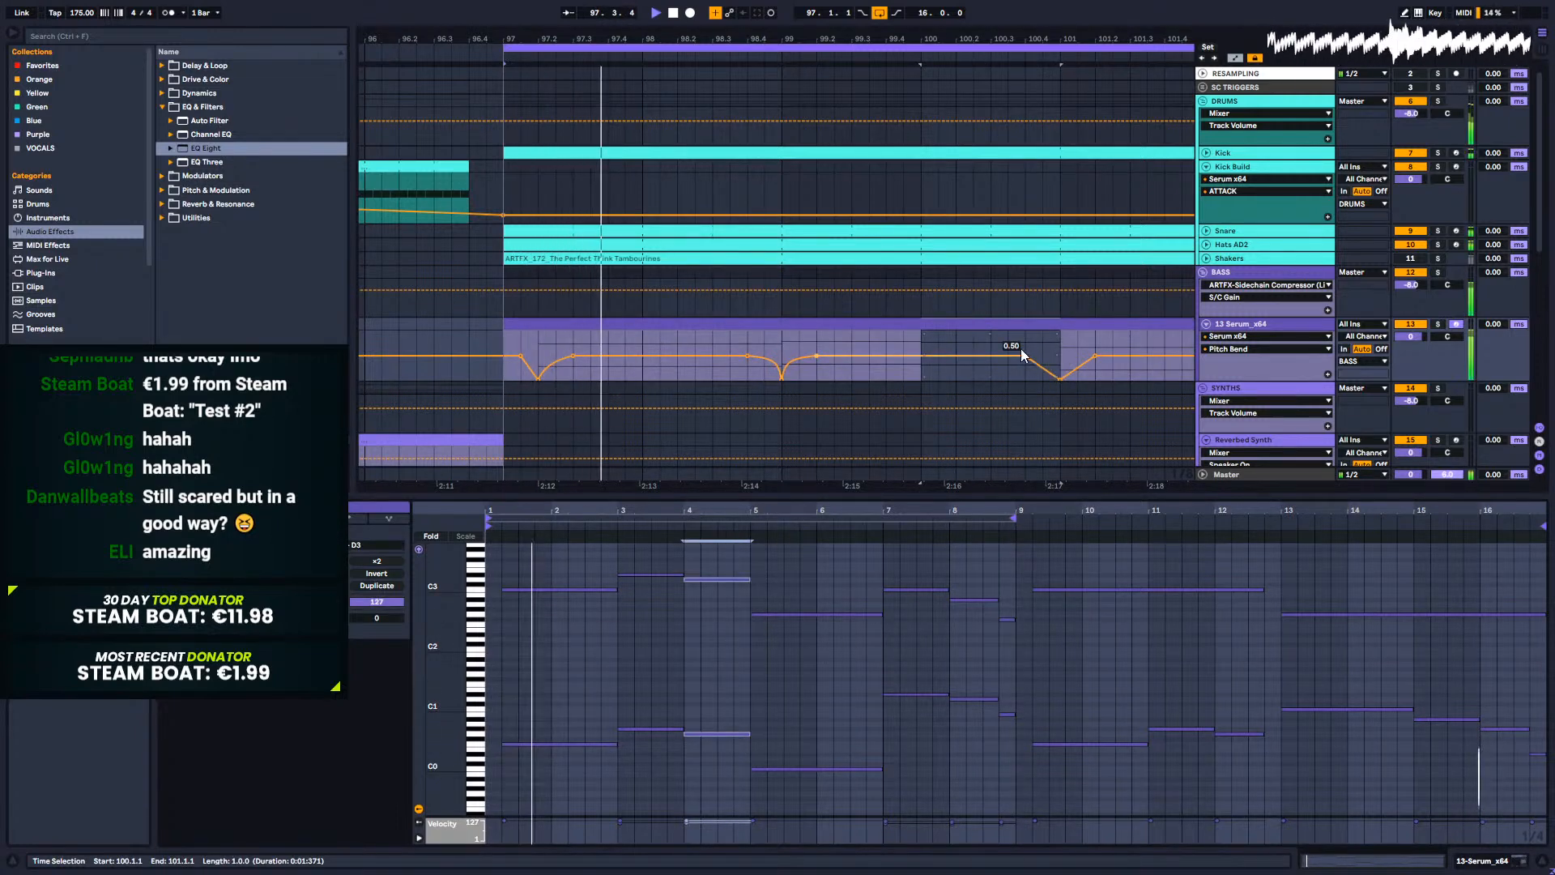
# Step: Bend both sides of the Pitch Bend dip at bar 101 into curved ramps during playback
pyautogui.click(1043, 366)
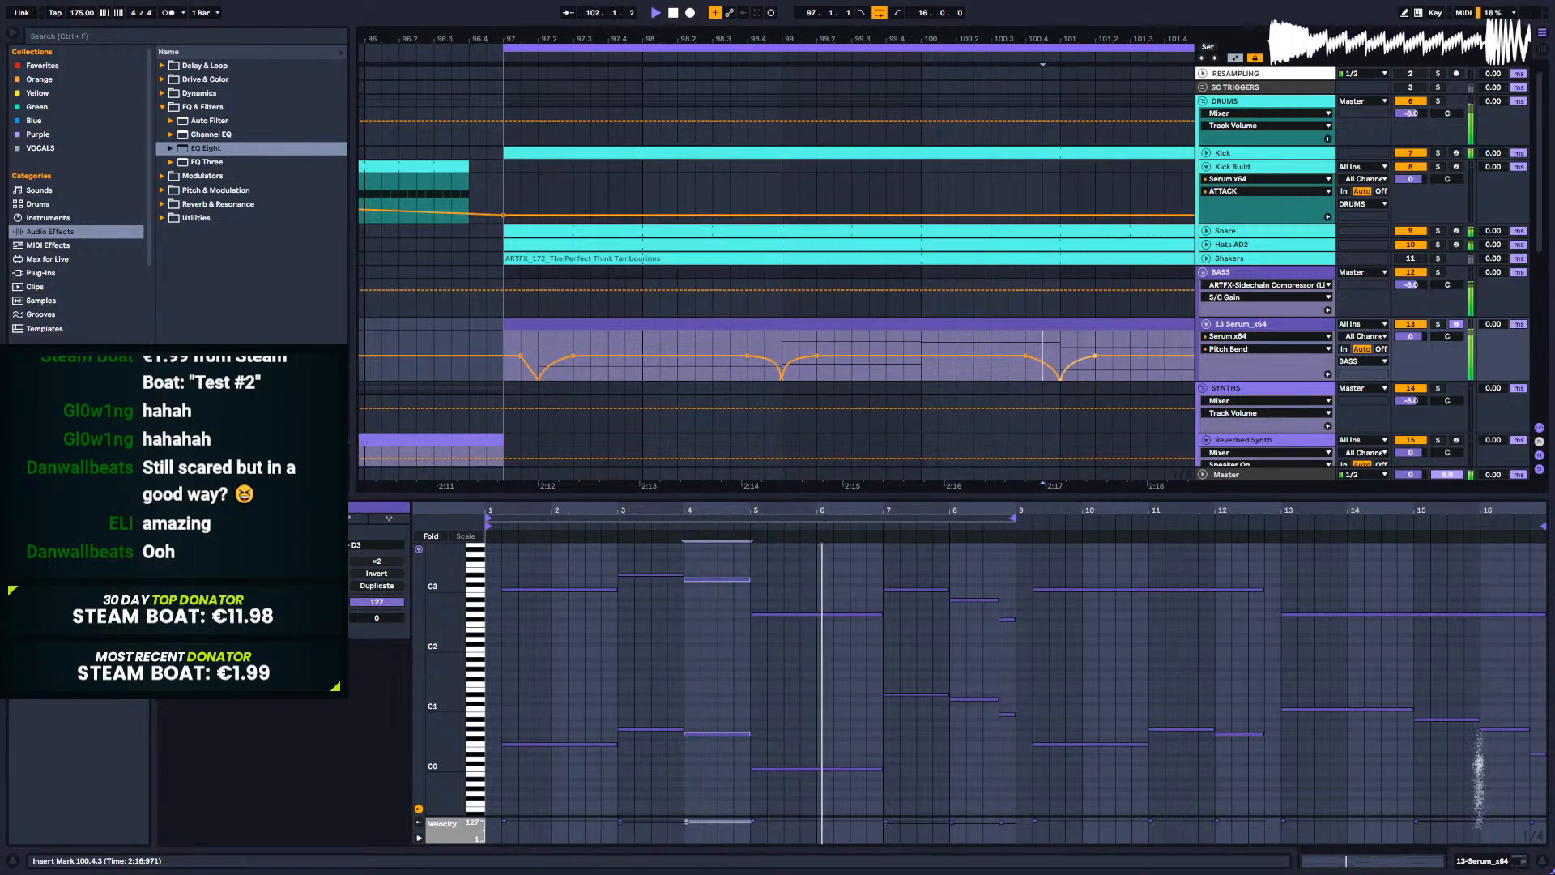
pyautogui.press('space')
# Step: Raise the upper note at bar 7 of the Serum clip to D3 and play it
pyautogui.moveTo(1056, 36); pyautogui.dragTo(592, 10)
pyautogui.click(895, 589)
pyautogui.moveTo(897, 591); pyautogui.dragTo(897, 580)
pyautogui.press('space')
pyautogui.press('space')
# Step: Try other pitches for the short upper note at 8.4, settle it on F2, and play from bar 8
pyautogui.click(978, 600)
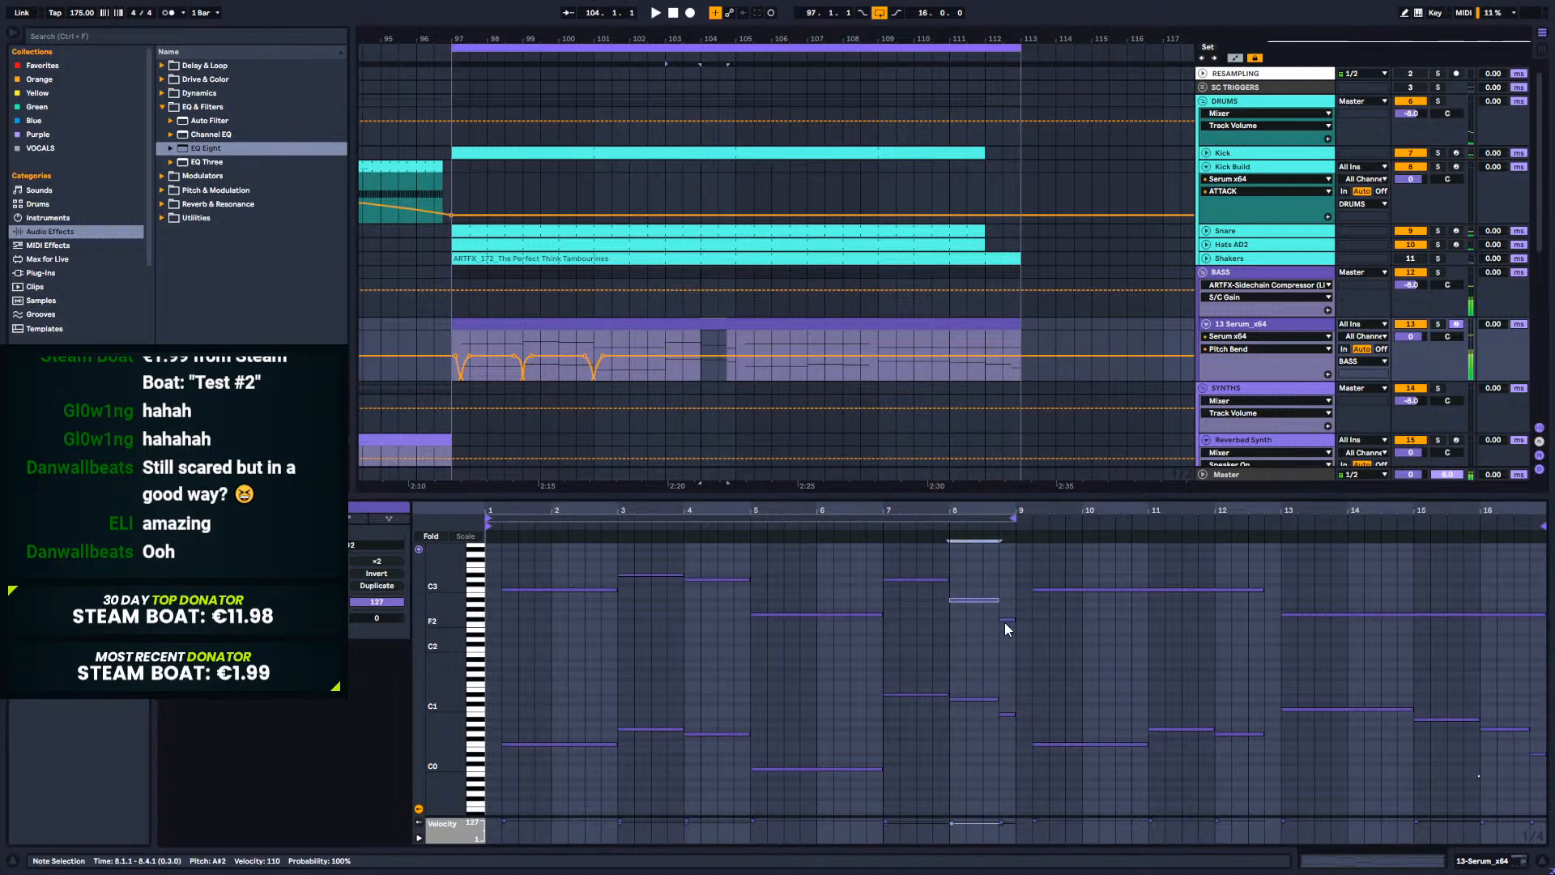
pyautogui.moveTo(1009, 619); pyautogui.dragTo(1009, 609)
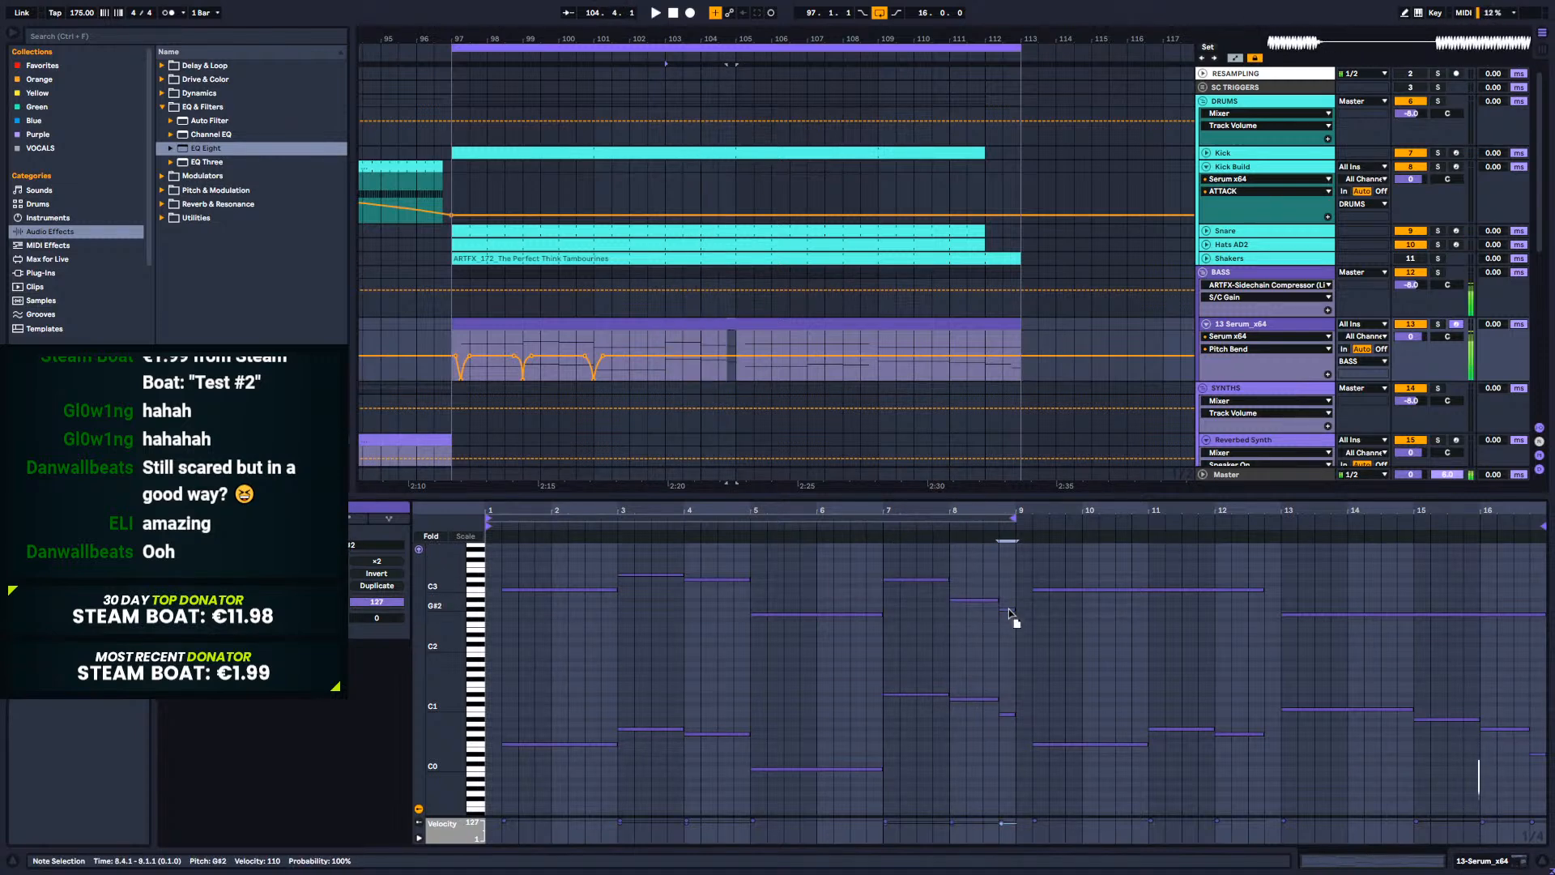
pyautogui.click(943, 521)
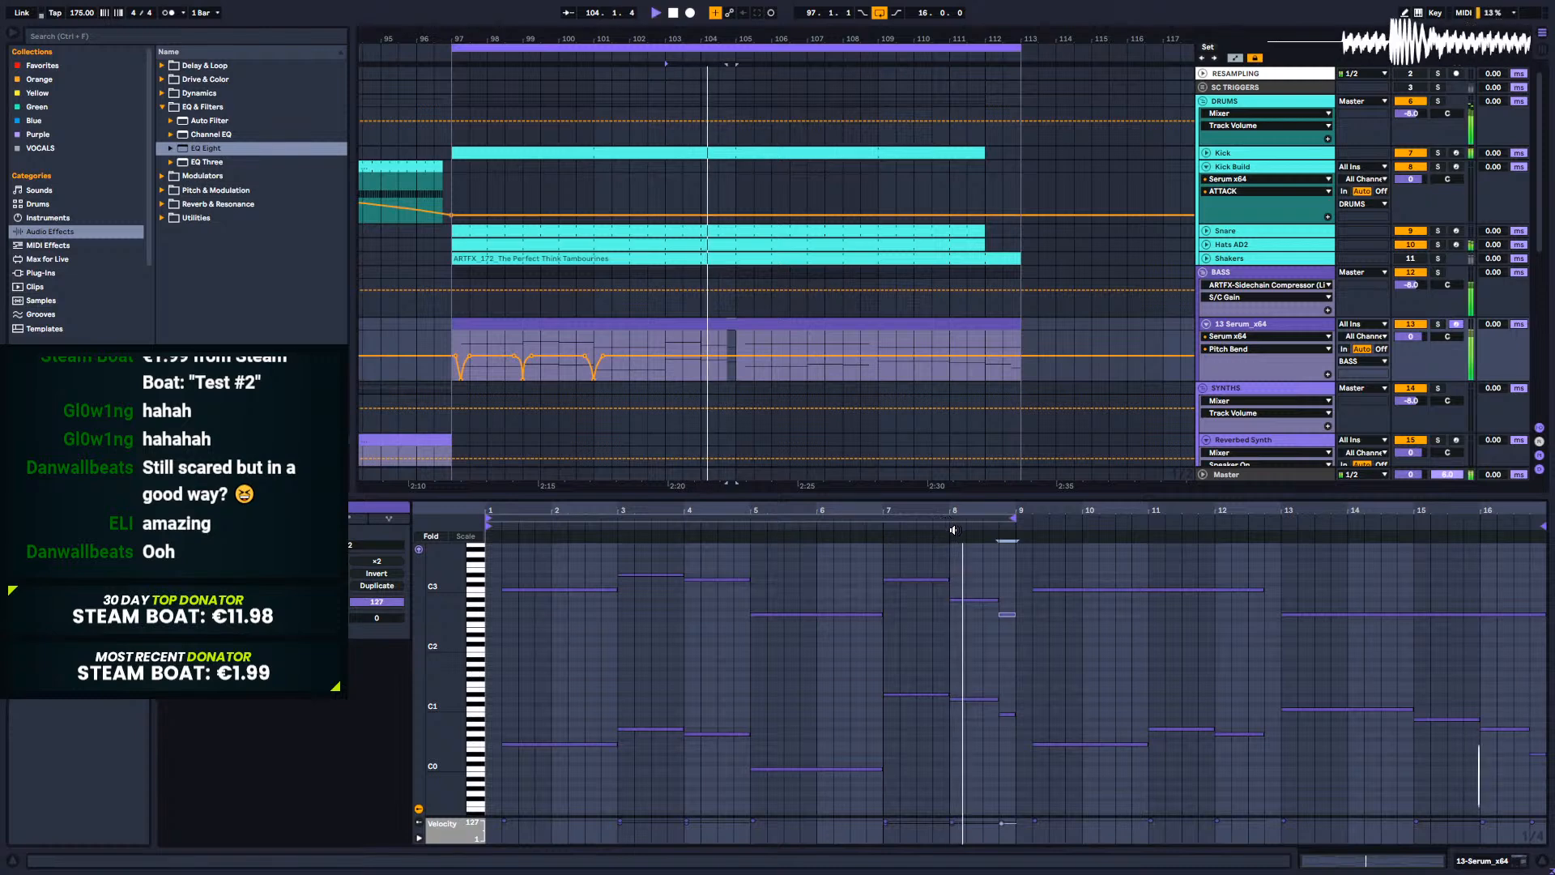
pyautogui.moveTo(1005, 616); pyautogui.dragTo(1008, 630)
pyautogui.click(957, 536)
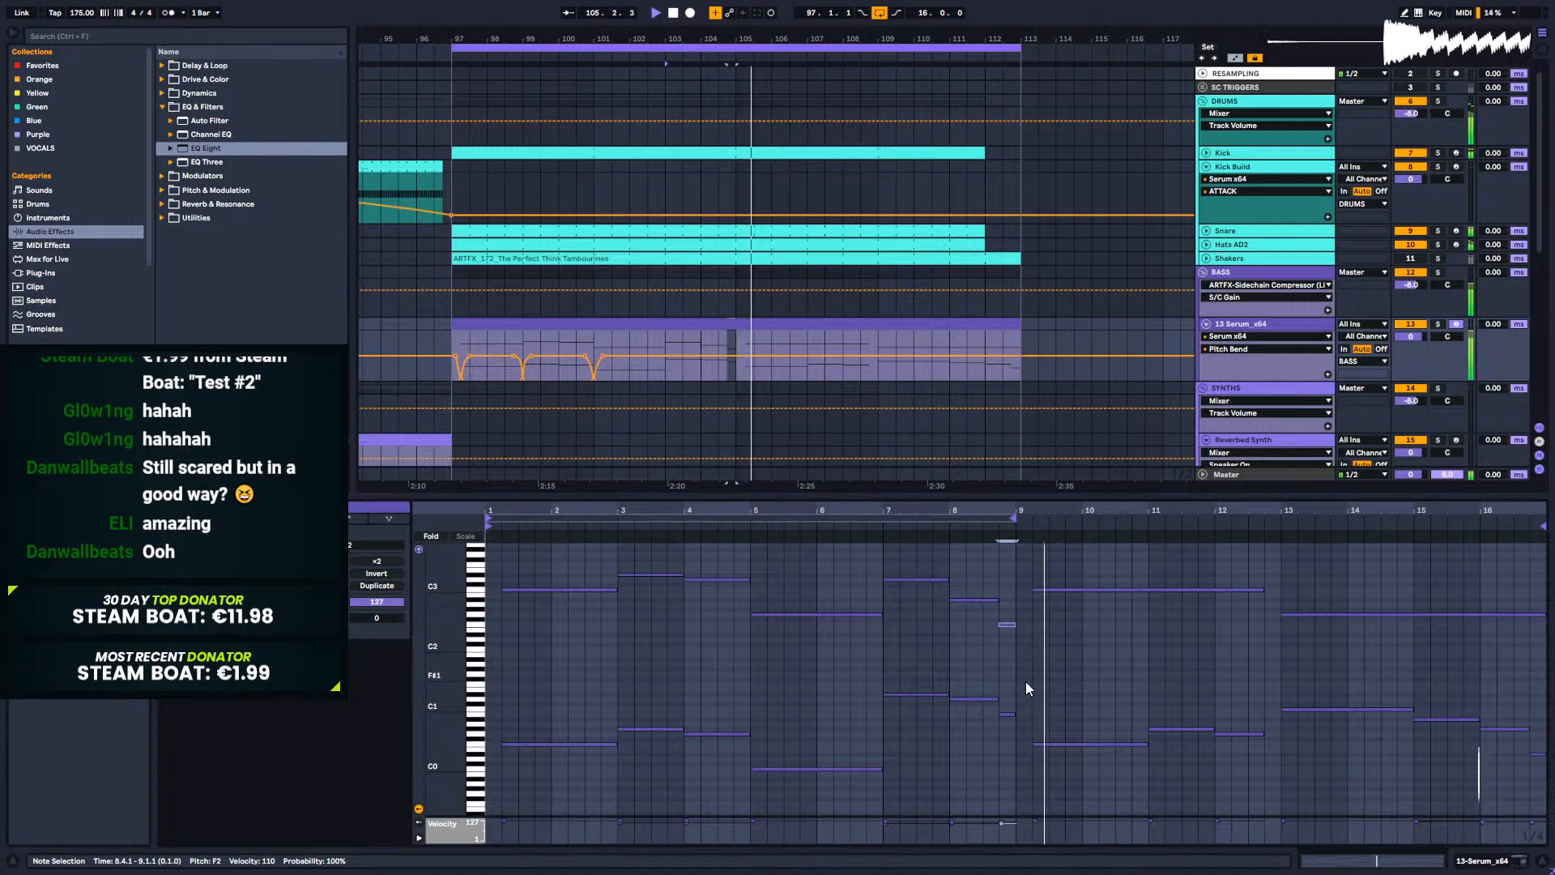
pyautogui.press('space')
# Step: Try the long upper note at 9.2 on G#2, play it, and move it back to C3
pyautogui.click(1057, 592)
pyautogui.moveTo(1057, 593); pyautogui.dragTo(1061, 618)
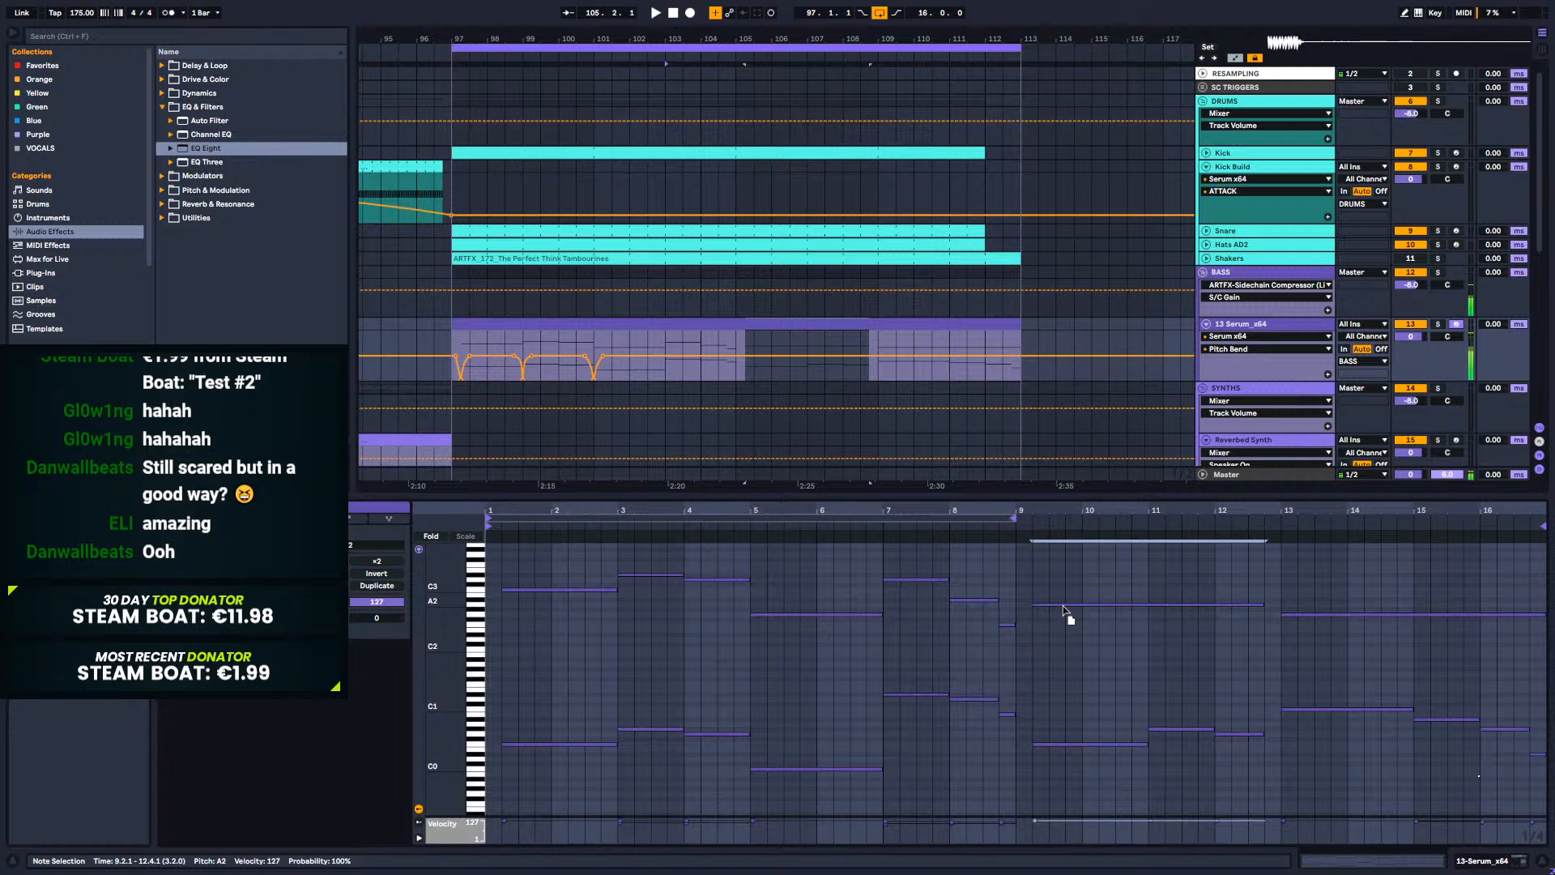
pyautogui.press('space')
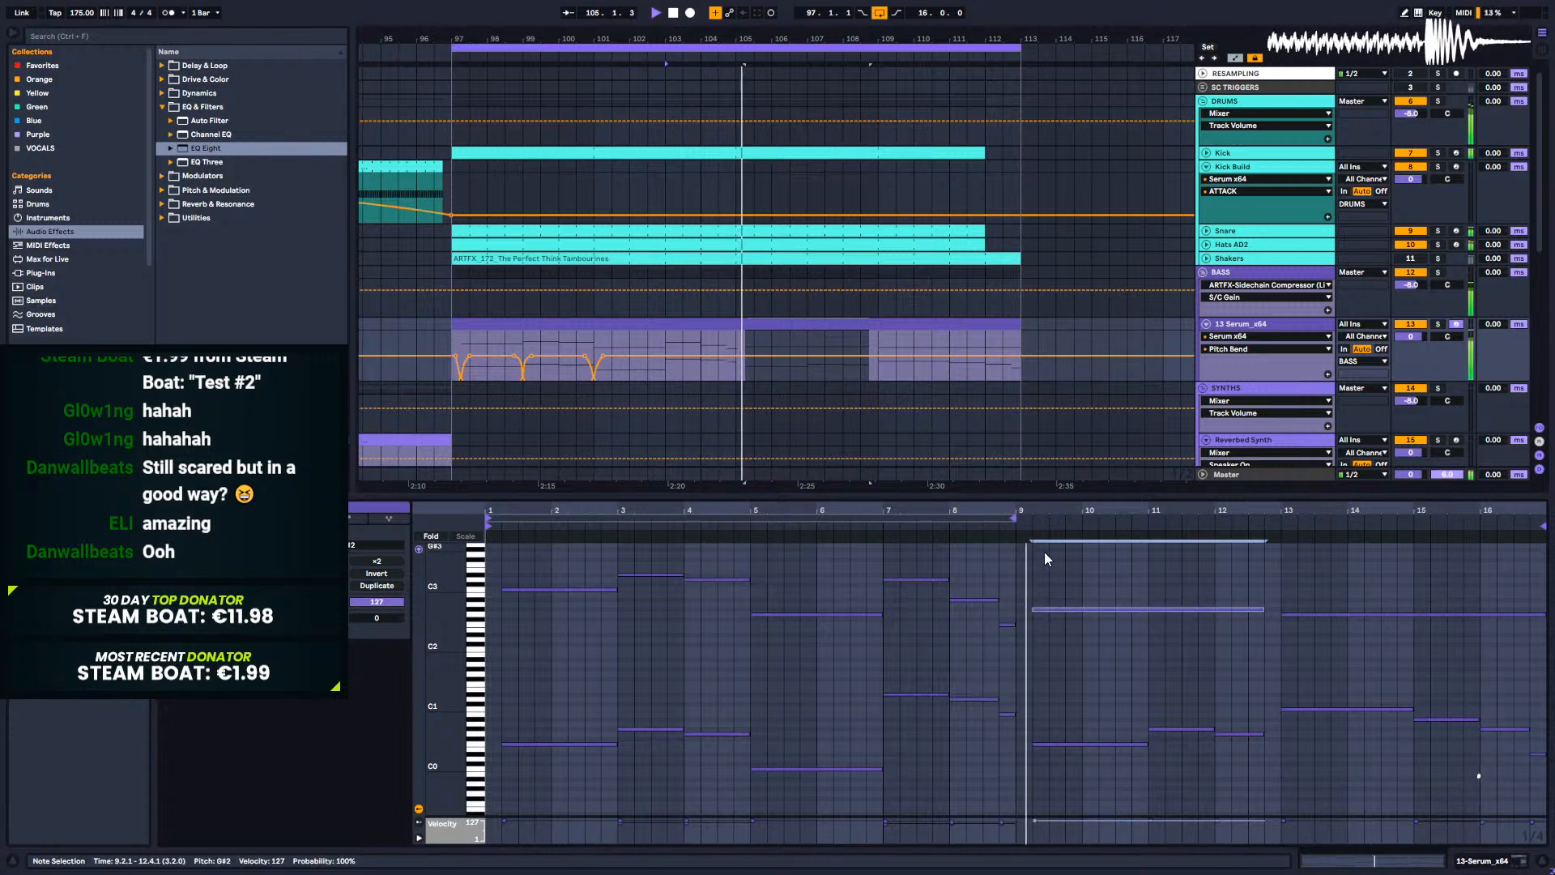
pyautogui.press('space')
pyautogui.moveTo(1060, 609); pyautogui.dragTo(1061, 591)
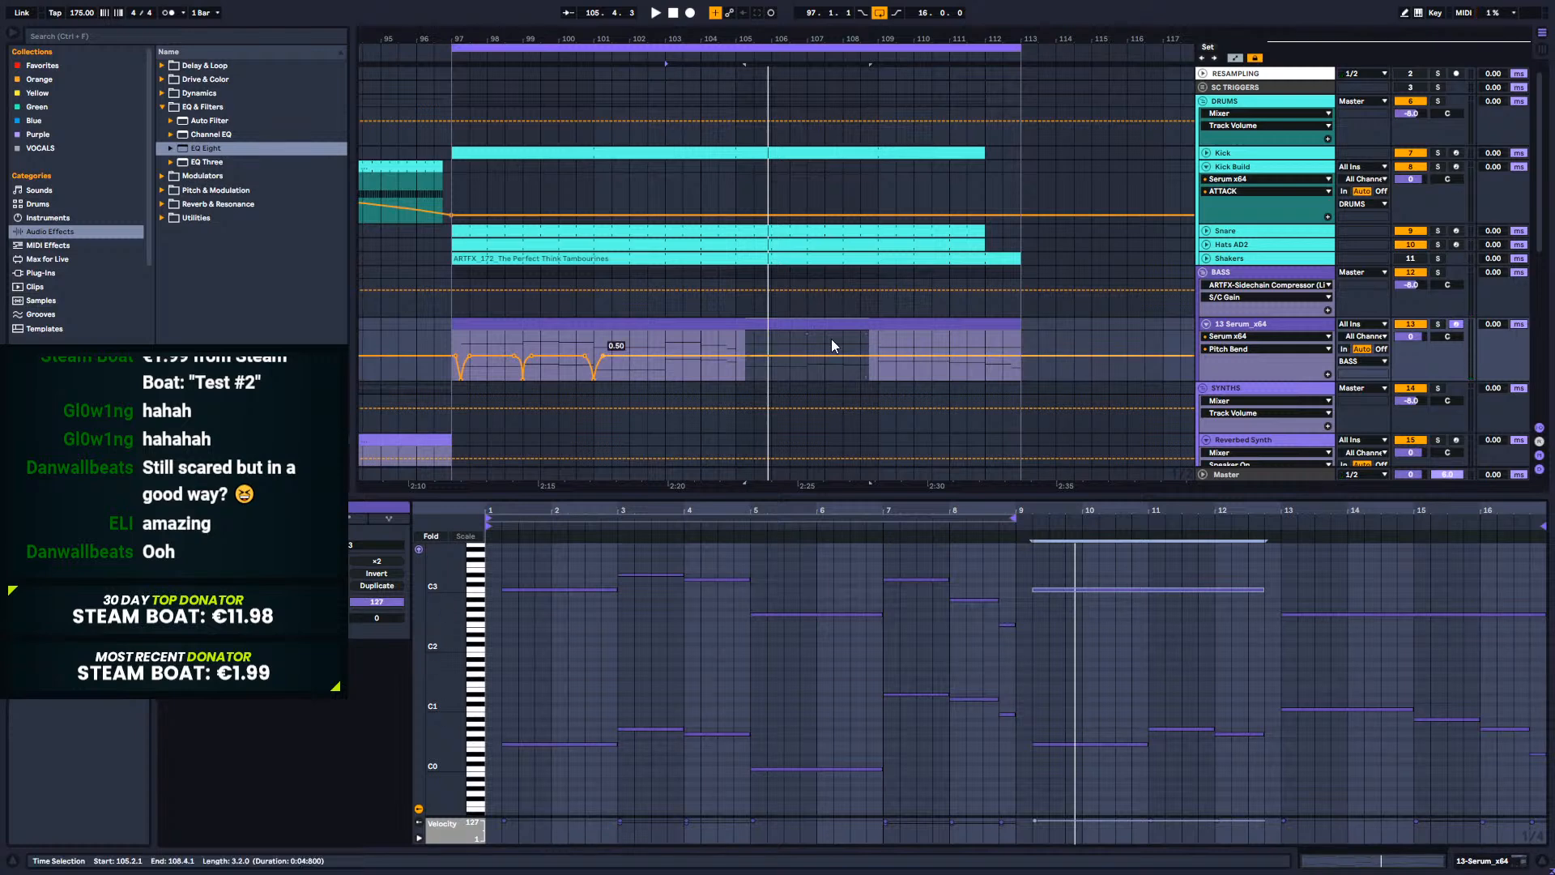
# Step: Copy the Pitch Bend dip at 98.3–99.3 to 102.3 and the dip at 100.3–101.3 to 104.3
pyautogui.moveTo(585, 338); pyautogui.dragTo(605, 342)
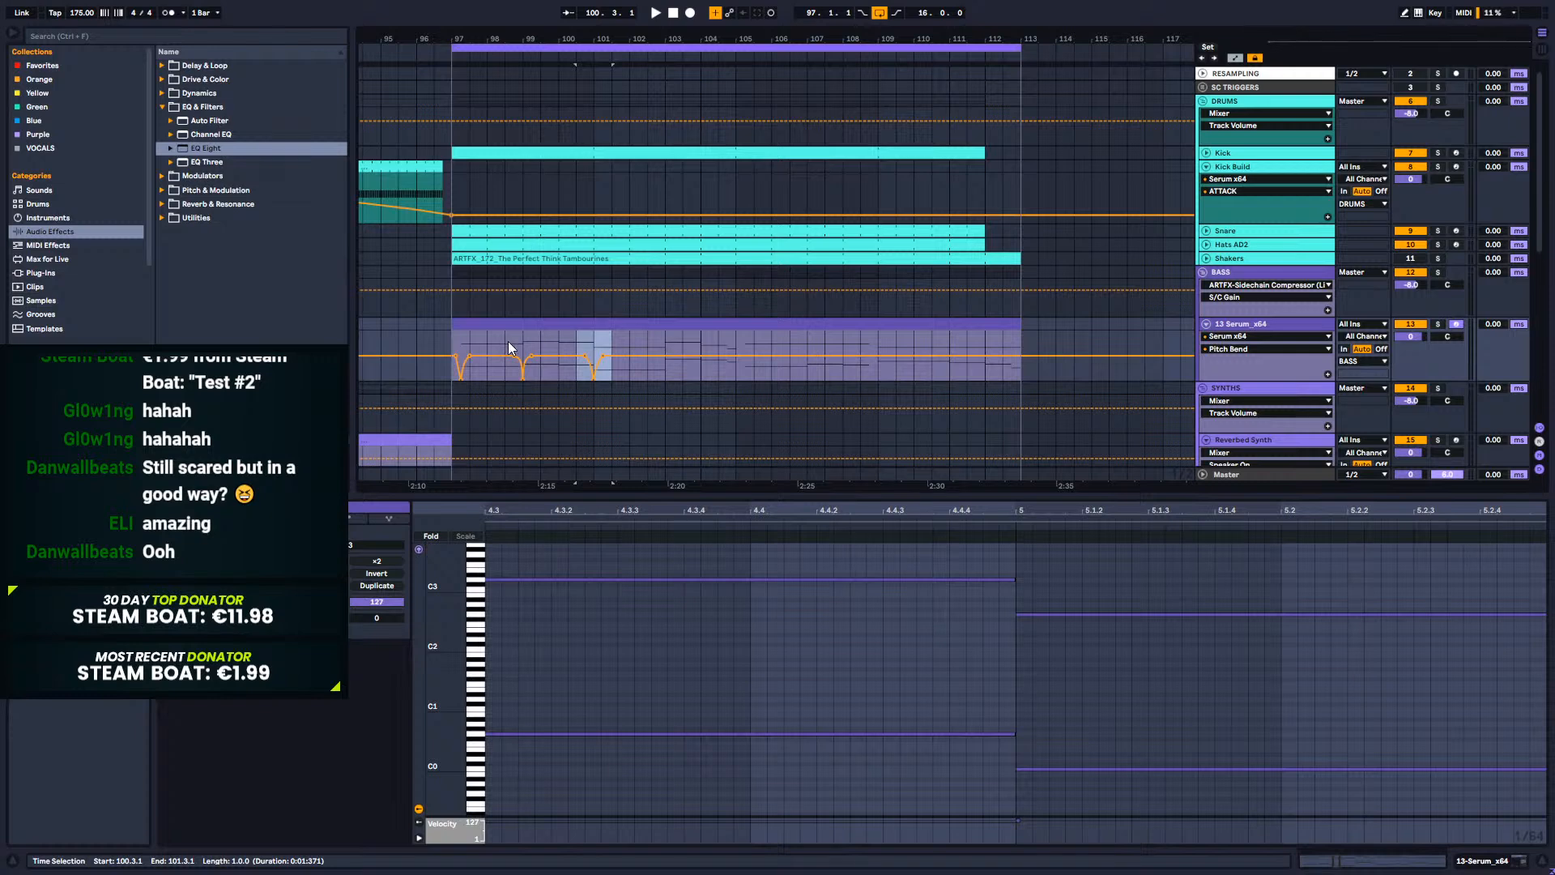
pyautogui.moveTo(508, 342); pyautogui.dragTo(550, 337)
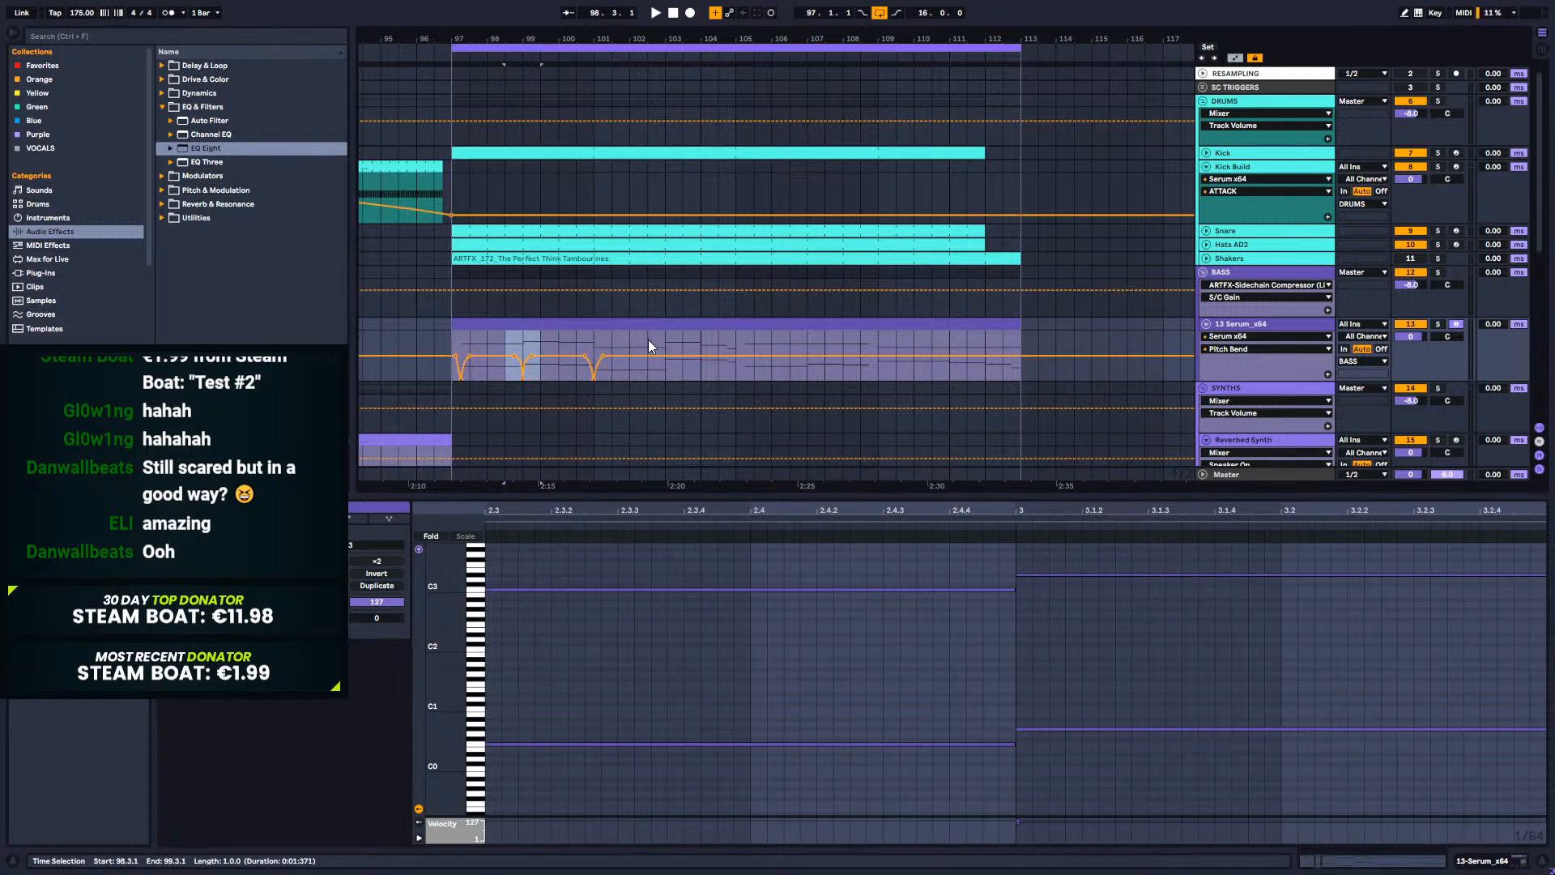
pyautogui.click(651, 337)
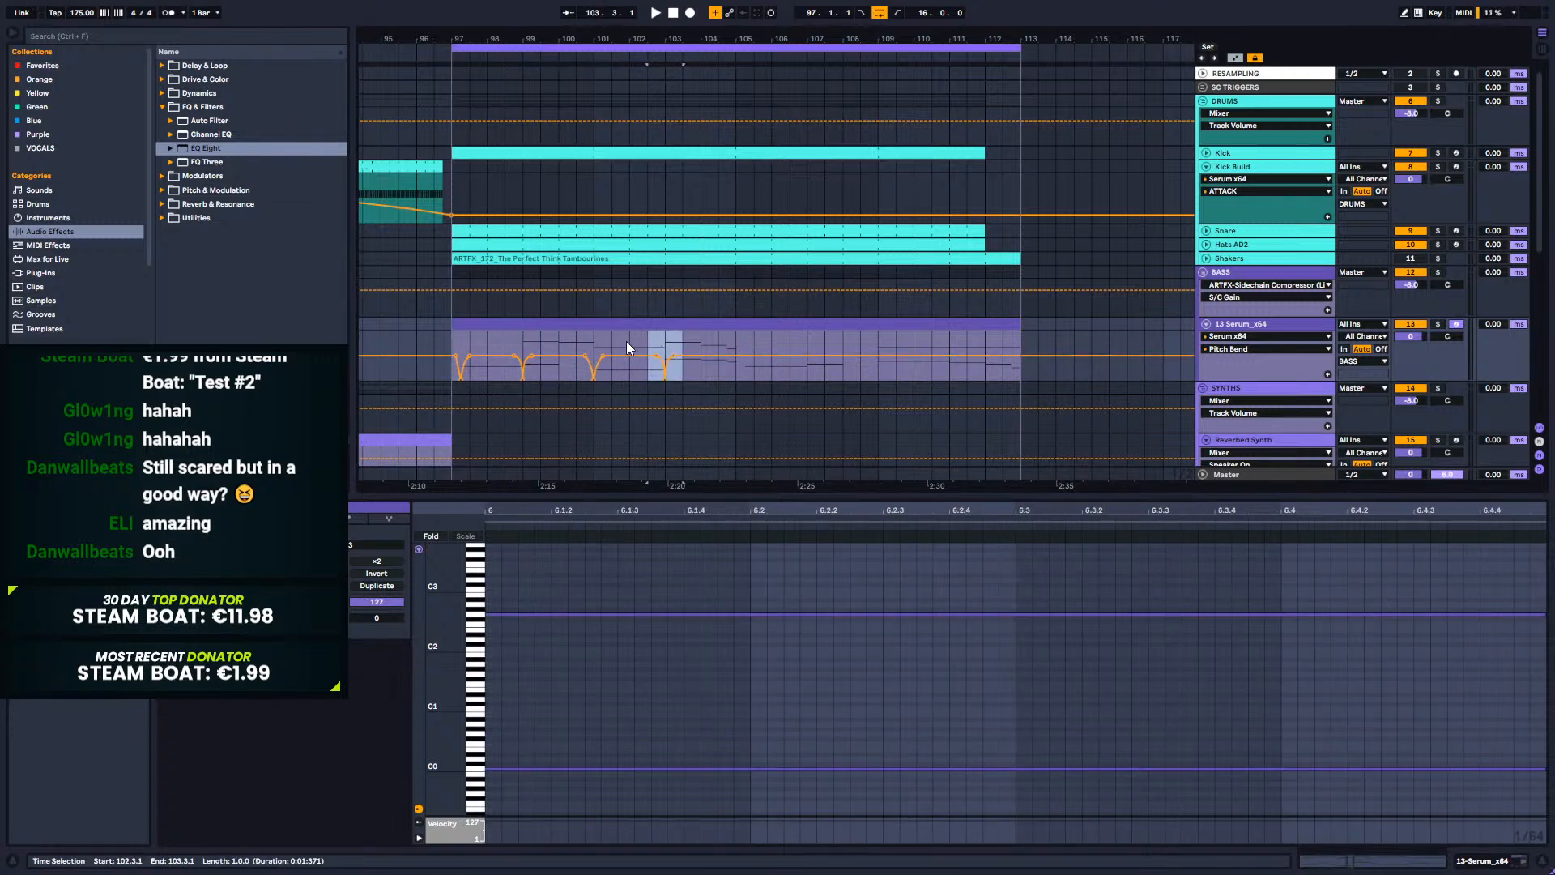
pyautogui.click(578, 334)
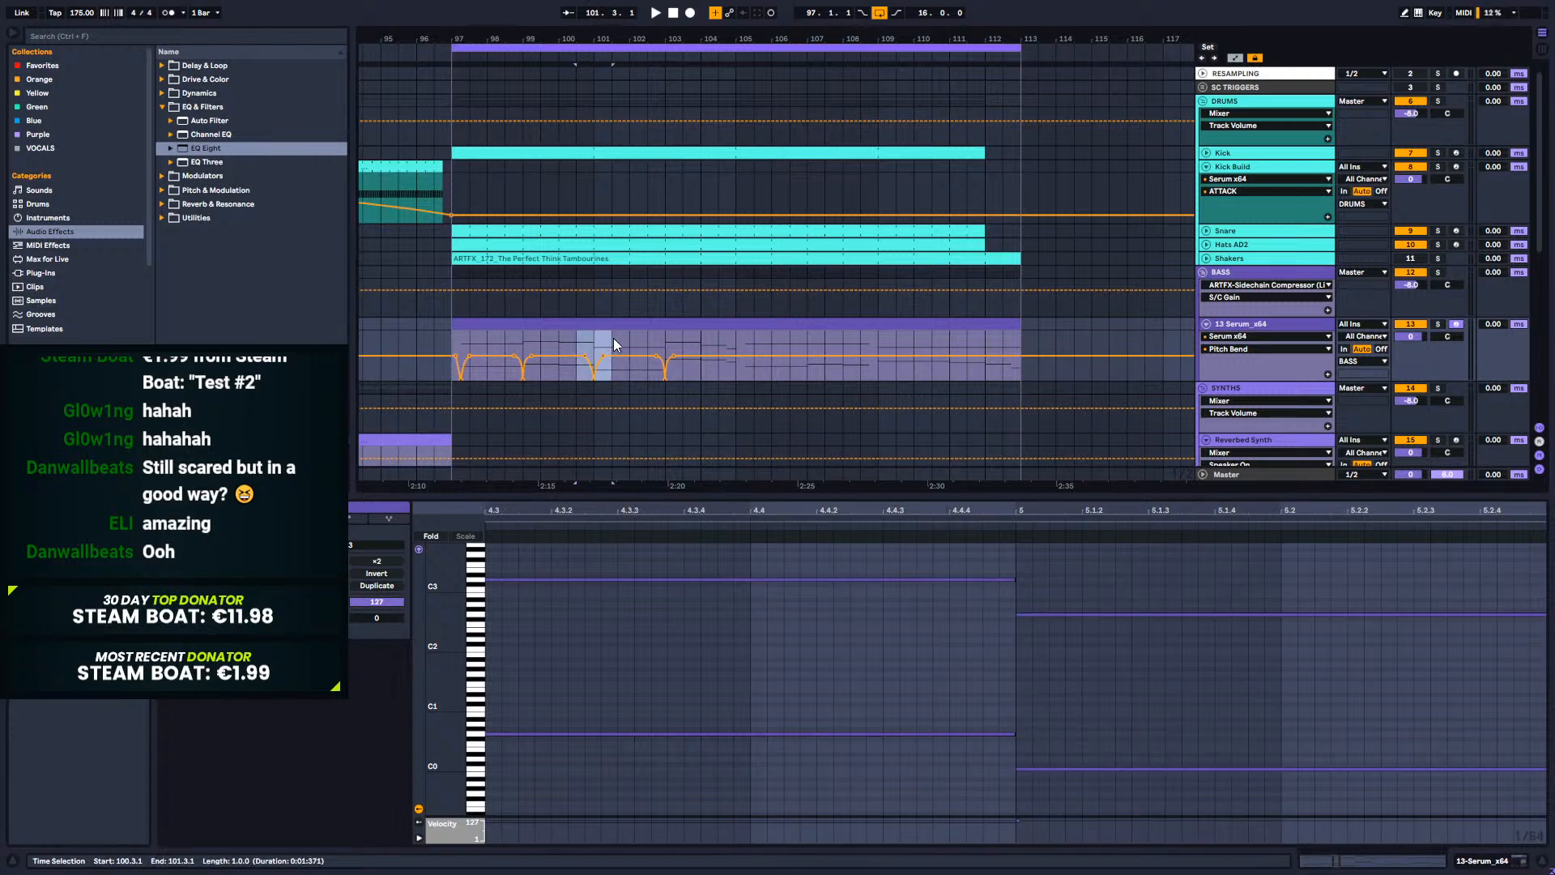
pyautogui.click(721, 341)
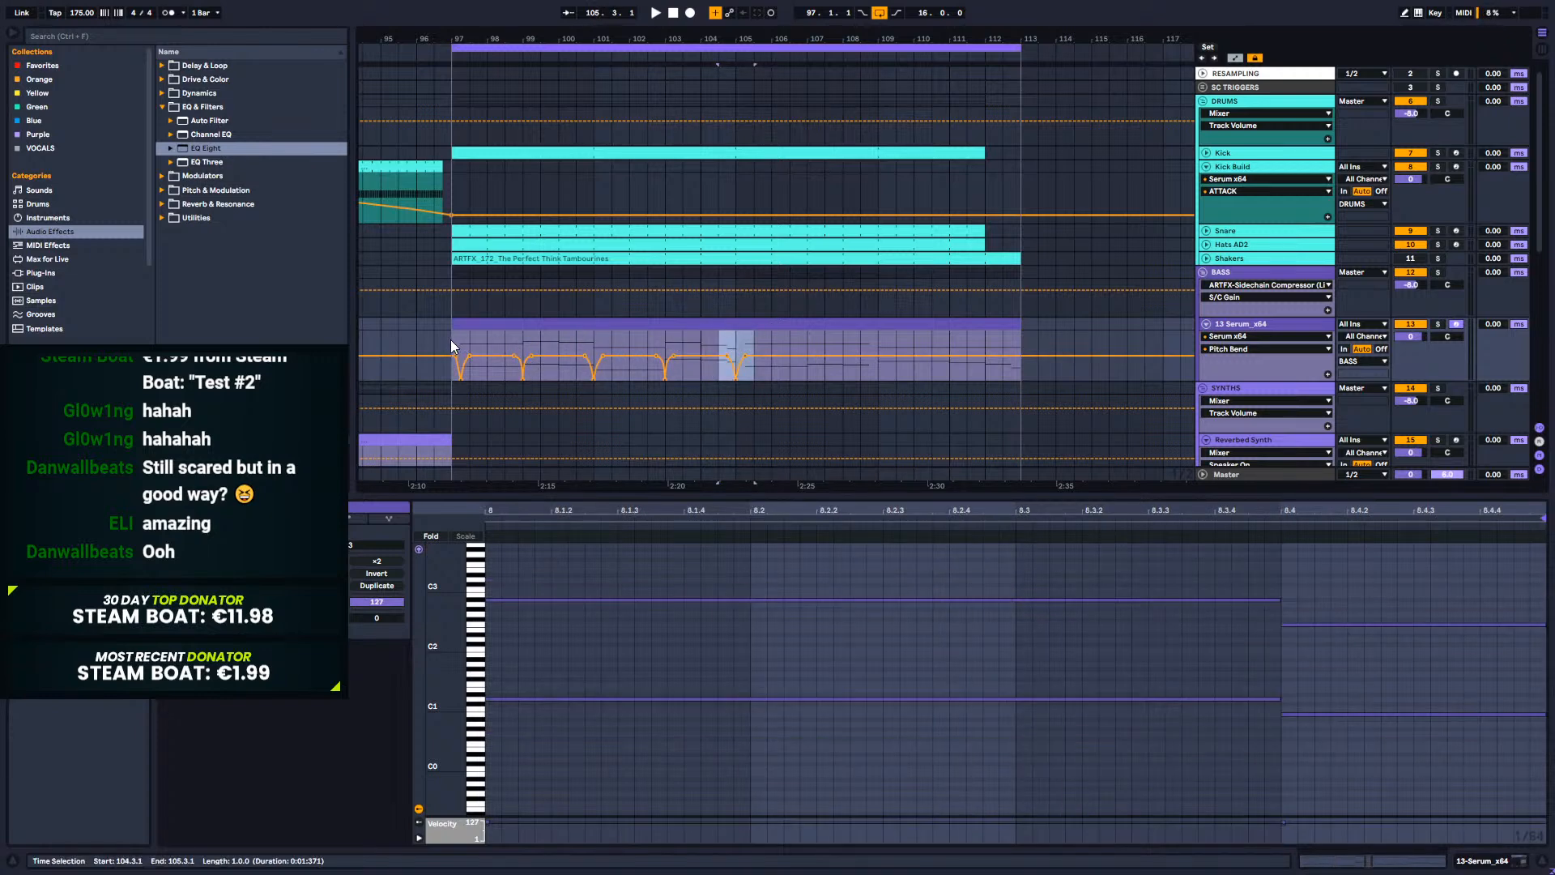
# Step: Duplicate the eight bars of Pitch Bend automation from 97.2 to 105.2 so the copy starts at 105.2.1
pyautogui.moveTo(634, 39); pyautogui.dragTo(756, 71)
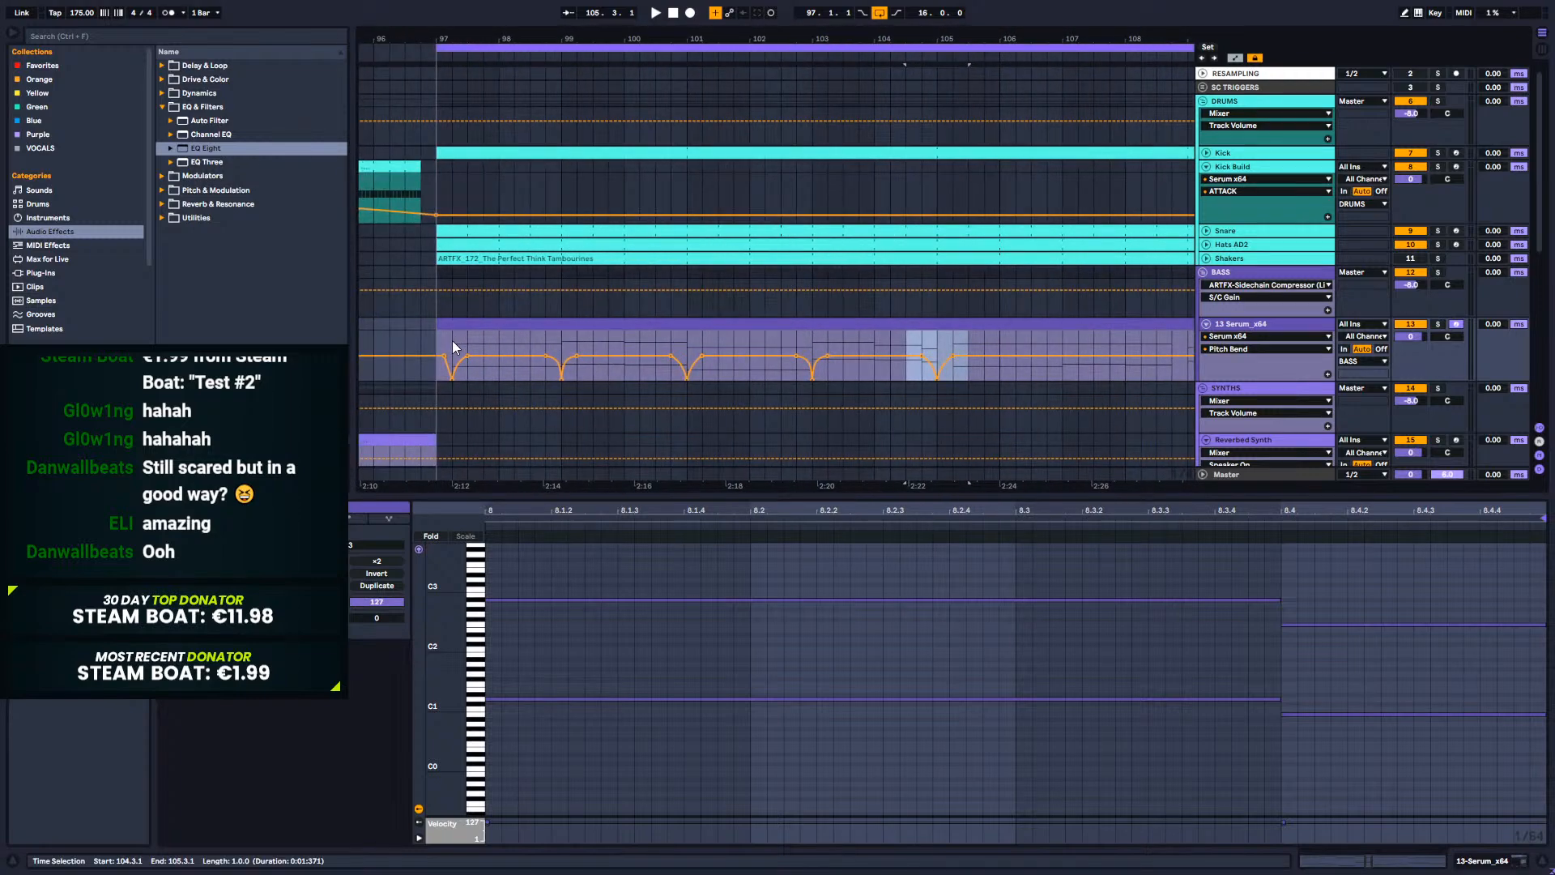
pyautogui.click(939, 346)
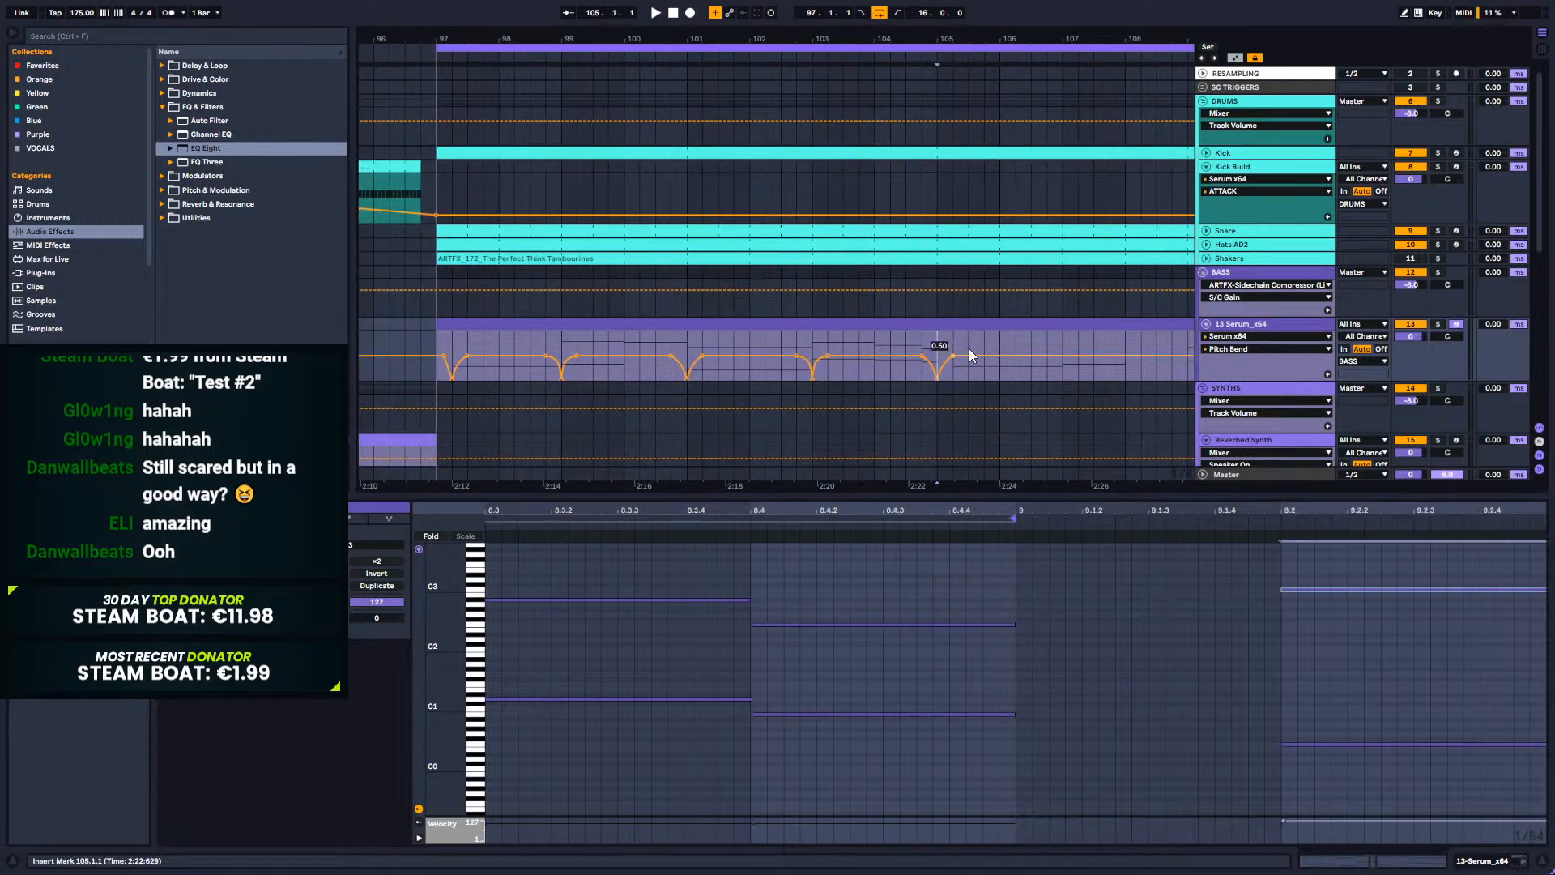
pyautogui.moveTo(450, 342); pyautogui.dragTo(960, 343)
pyautogui.hotkey('ctrl', 'd')
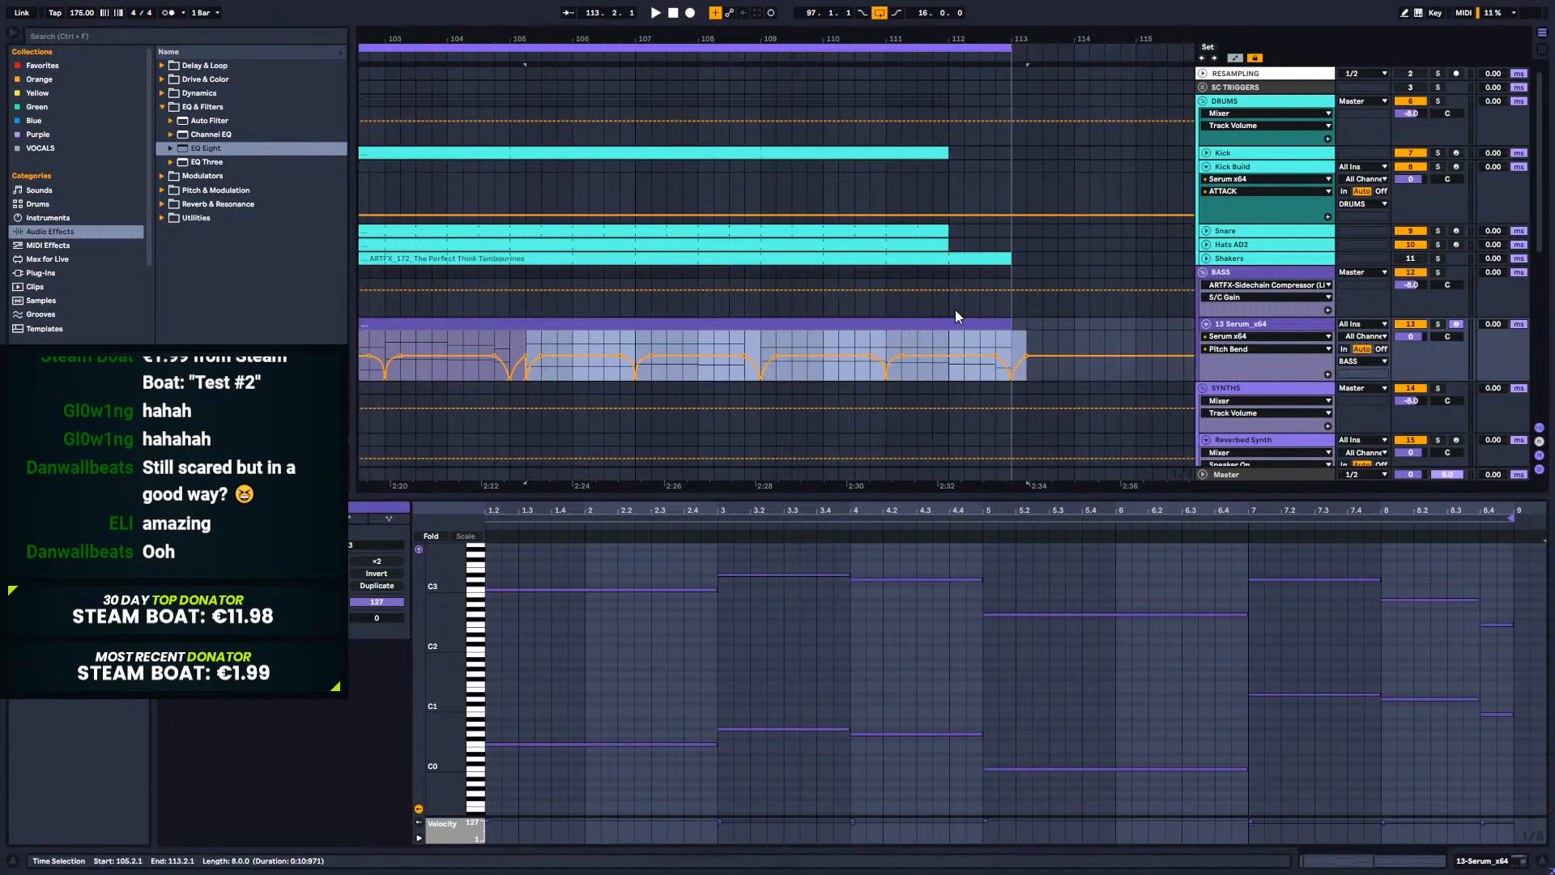
# Step: Copy the automation from bars 105 to 113 onto 97.1.1 and duplicate those eight bars at 105.1.1
pyautogui.moveTo(549, 38); pyautogui.dragTo(790, 16)
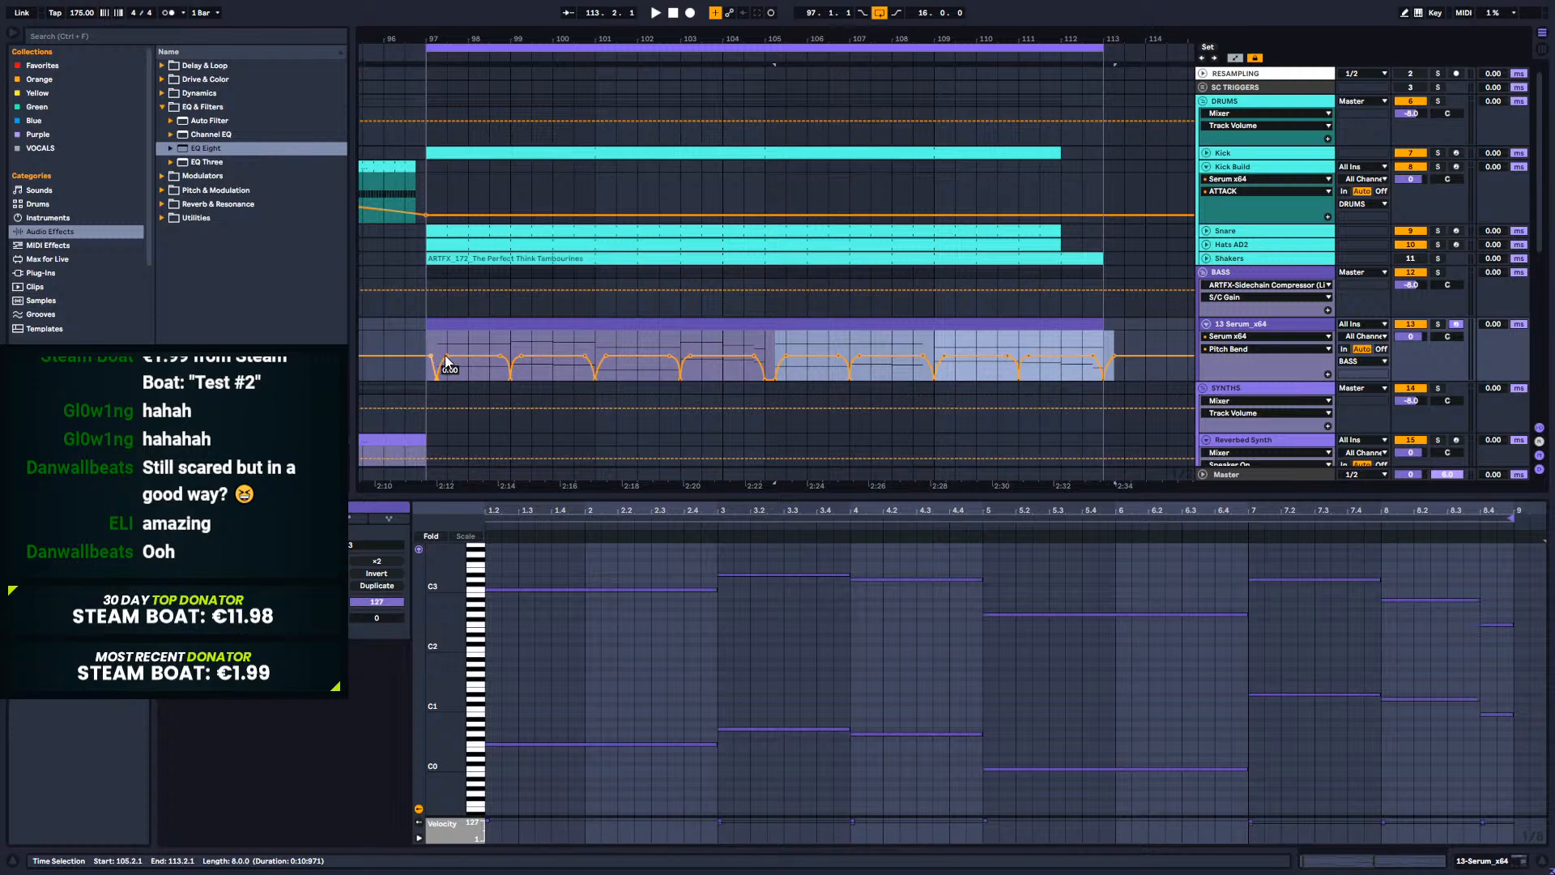
pyautogui.moveTo(765, 345); pyautogui.dragTo(1100, 347)
pyautogui.click(427, 338)
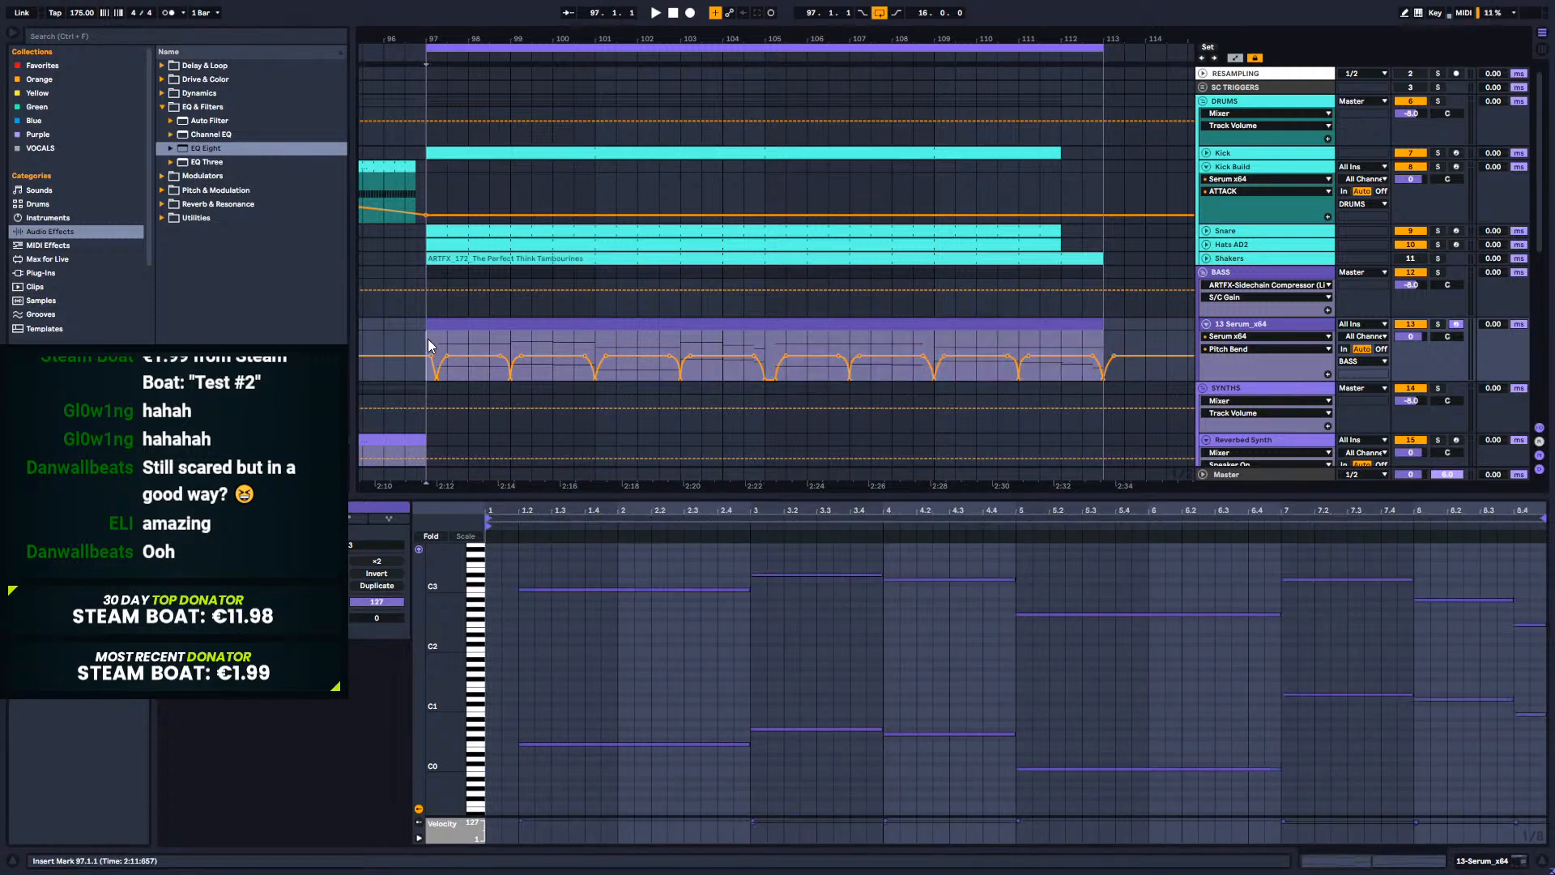
pyautogui.hotkey('ctrl', 'v')
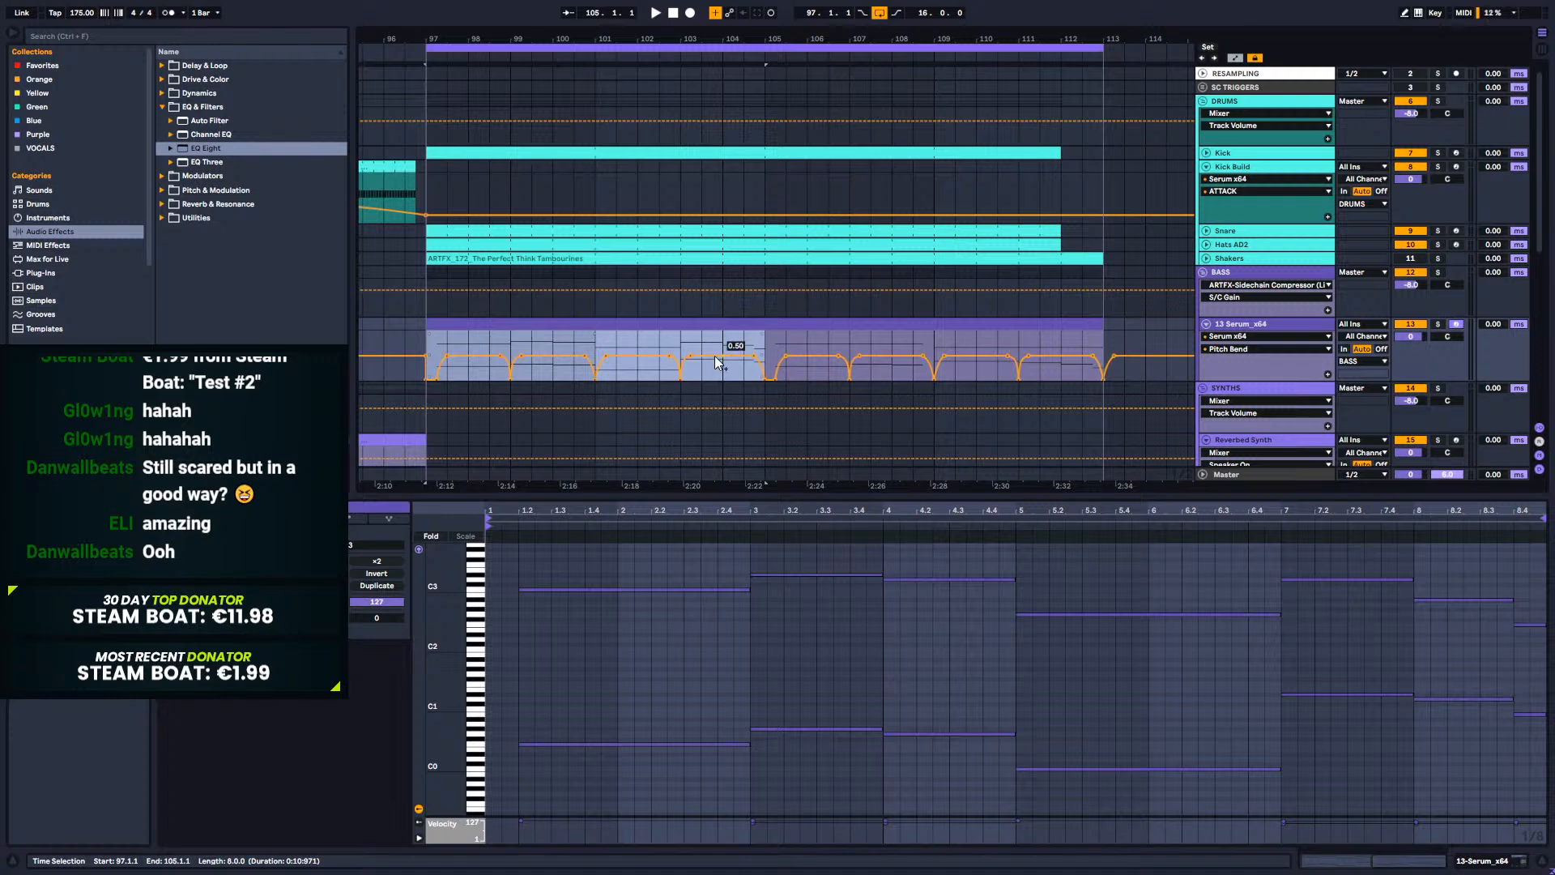
pyautogui.hotkey('ctrl', 'd')
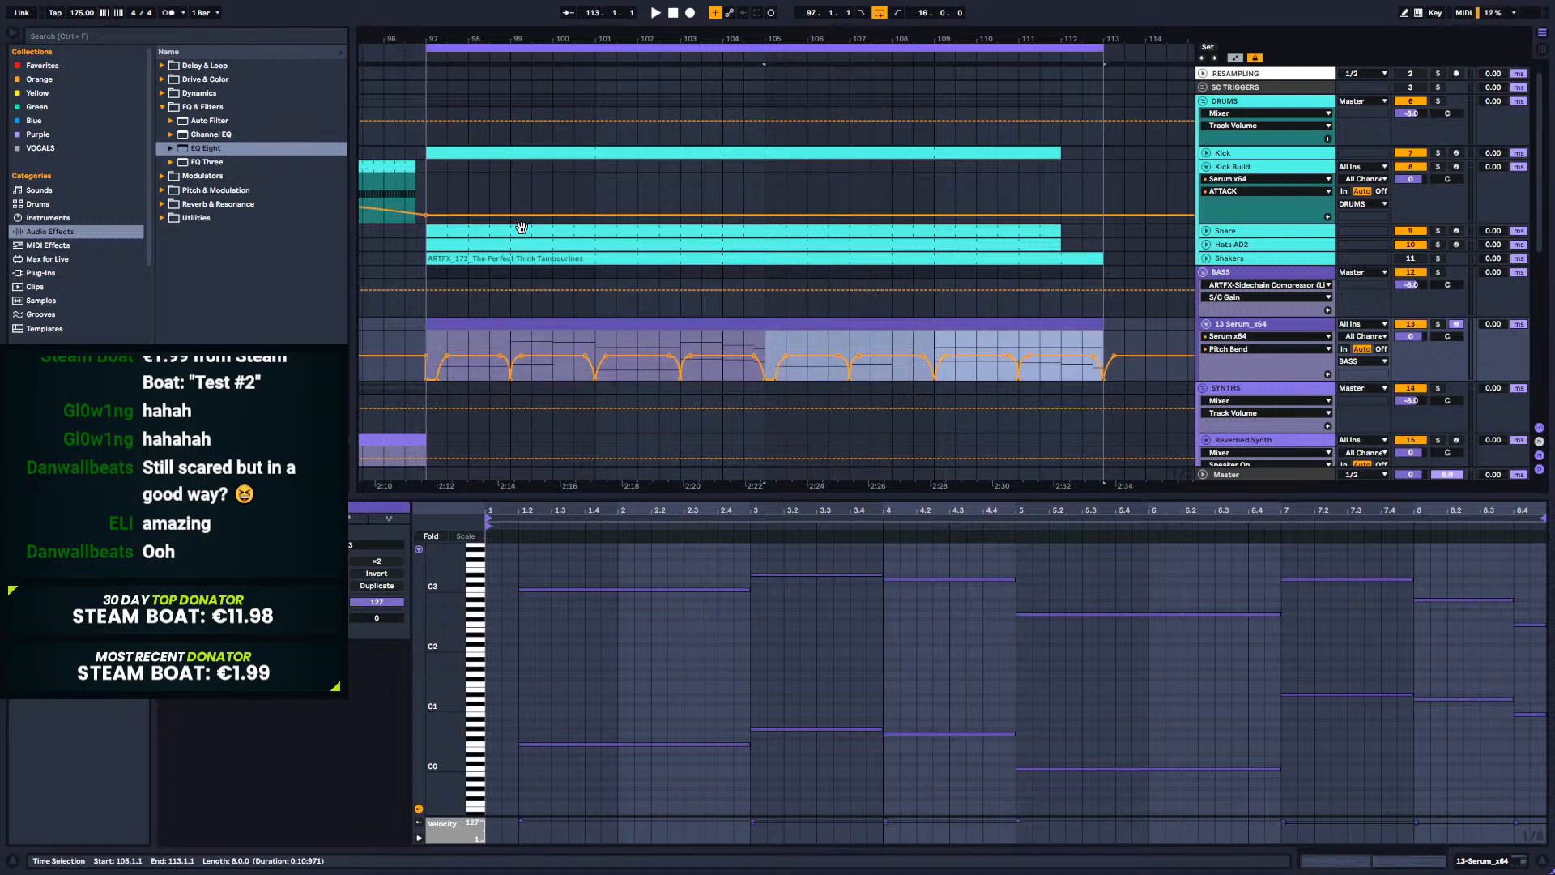
# Step: Play the bass line from bar 97 with its pitch bends, switching from the clip's notes to the Serum device view
pyautogui.click(431, 347)
pyautogui.press('space')
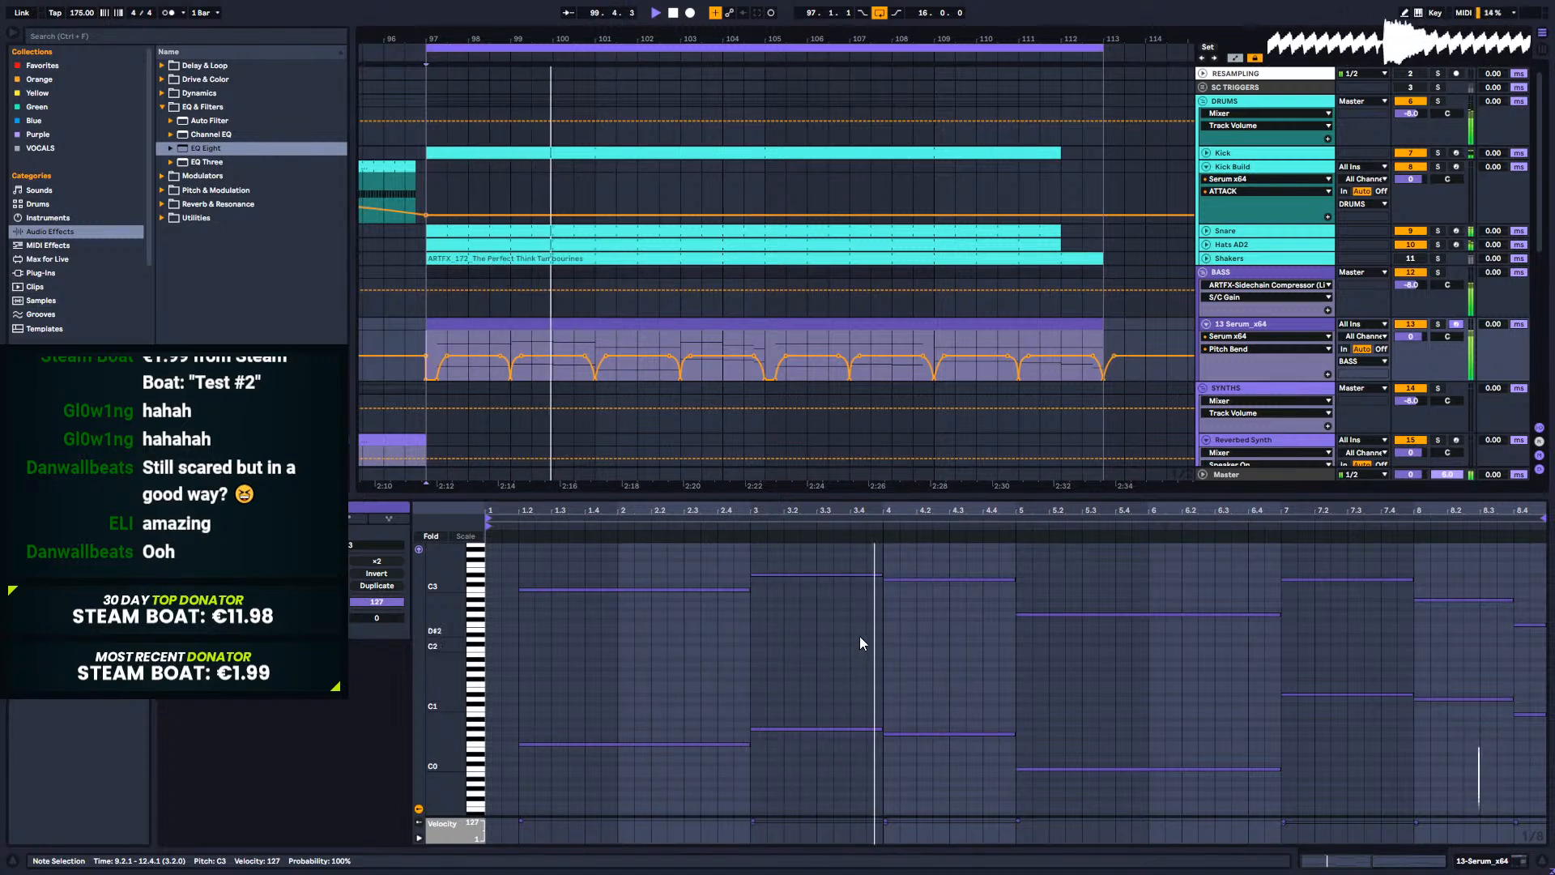
pyautogui.hotkey('shift', 'Tab')
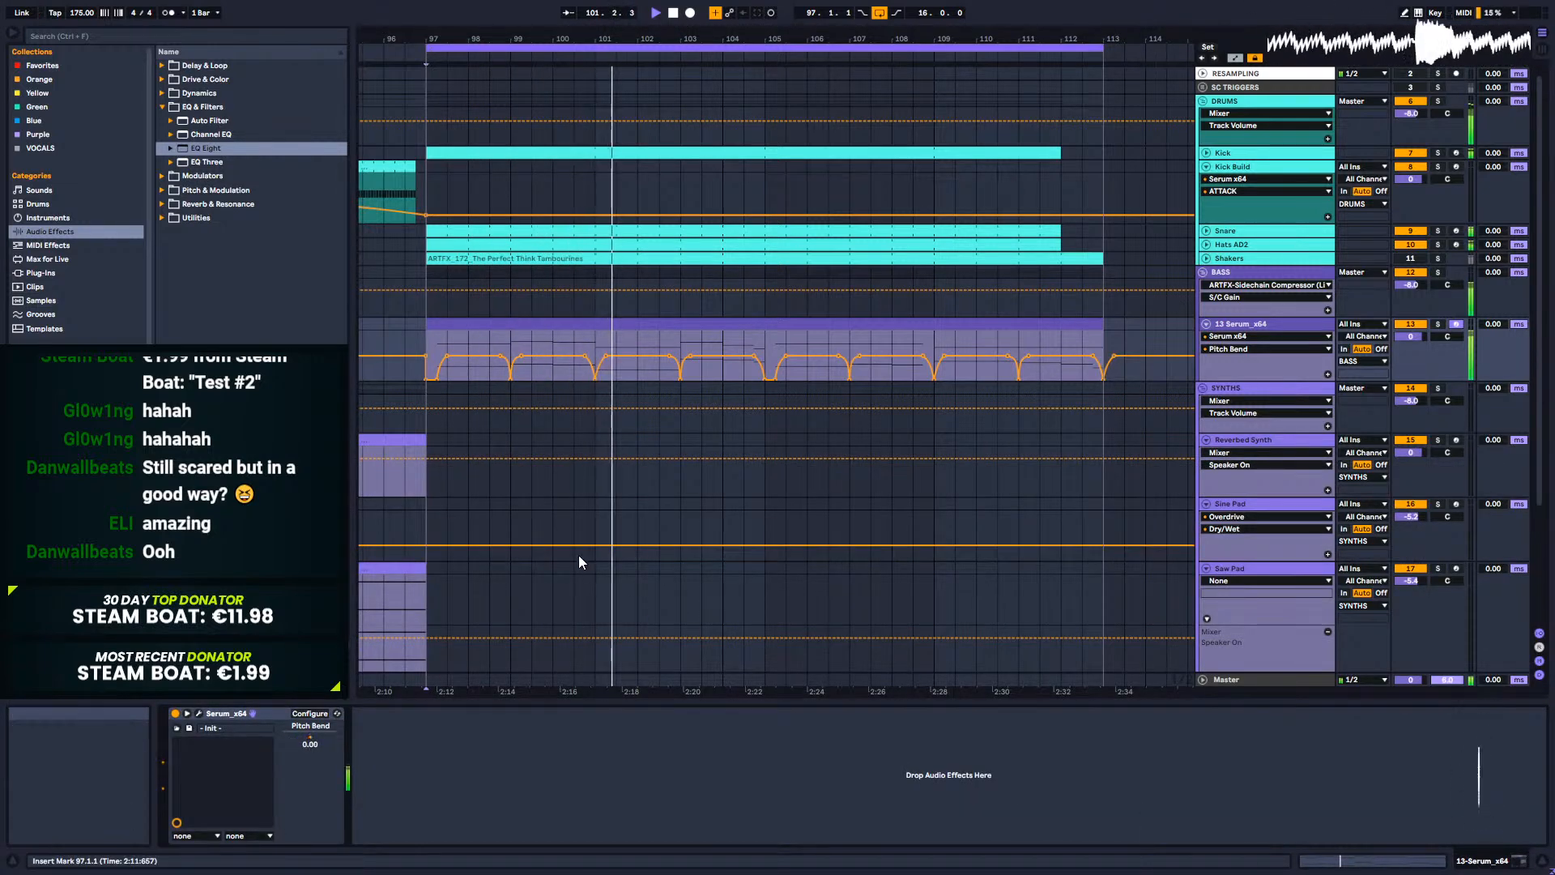
pyautogui.click(656, 340)
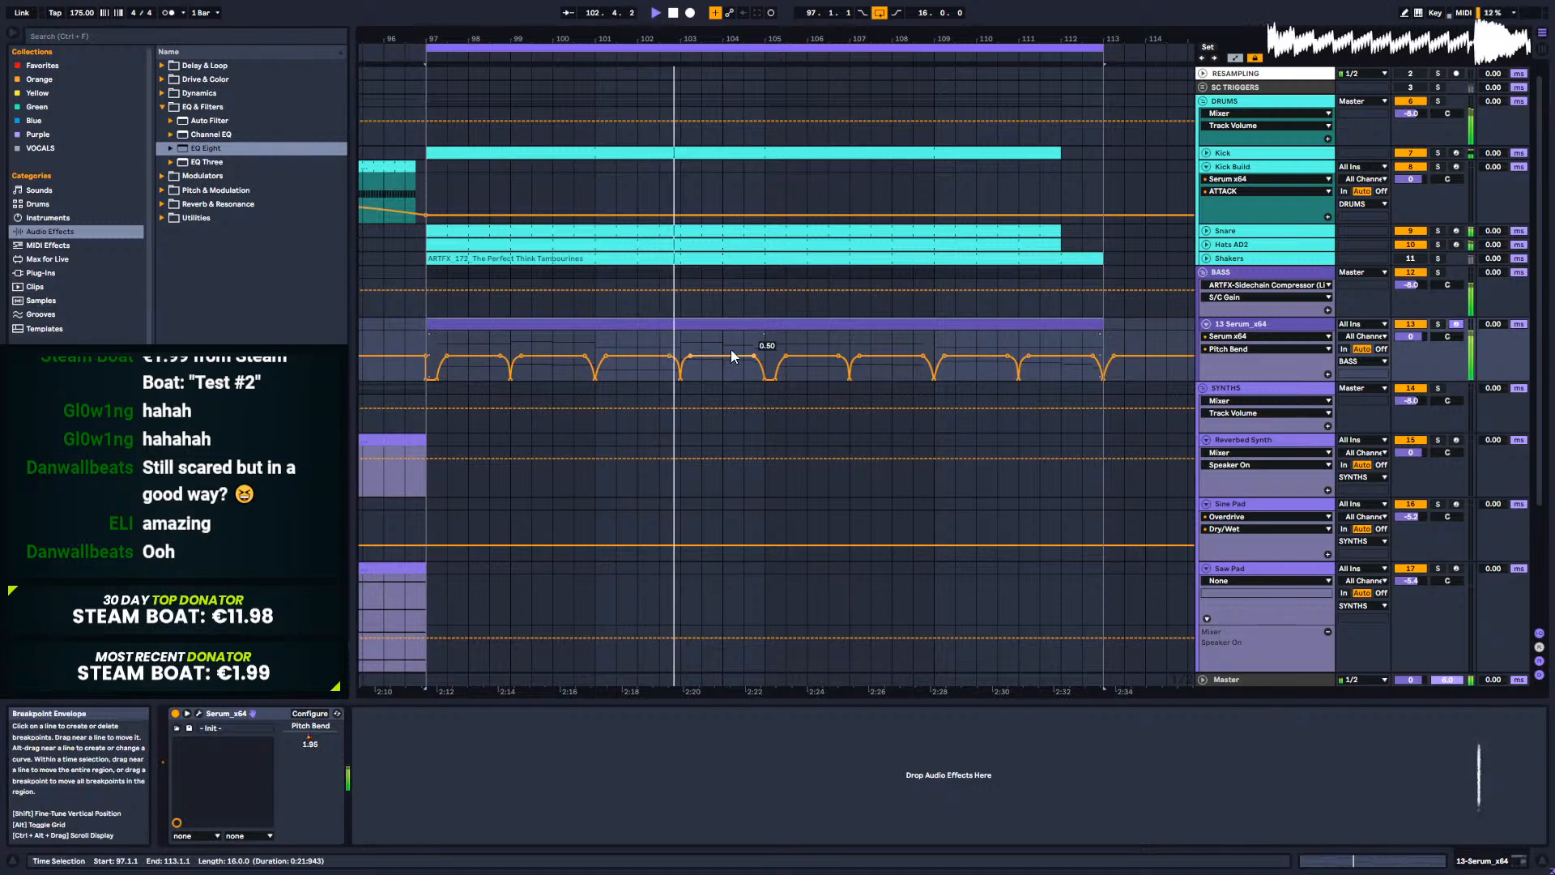
pyautogui.press('space')
# Step: Open Serum and set OSC A's unison to 4 voices with reduced detune while the bass line plays
pyautogui.click(199, 713)
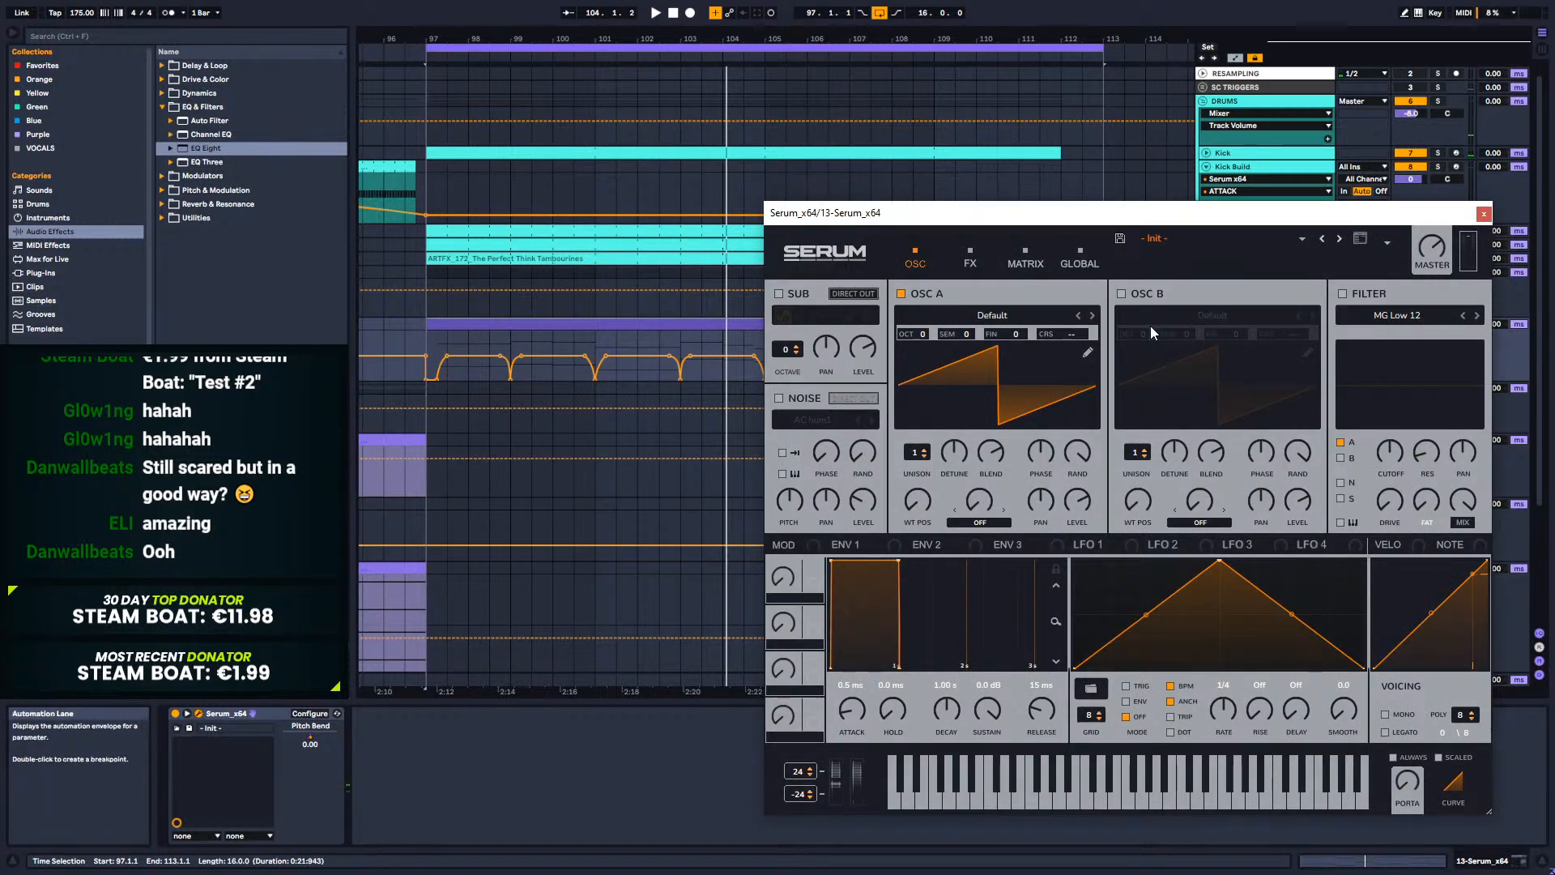
pyautogui.moveTo(912, 451); pyautogui.dragTo(953, 506)
pyautogui.press('space')
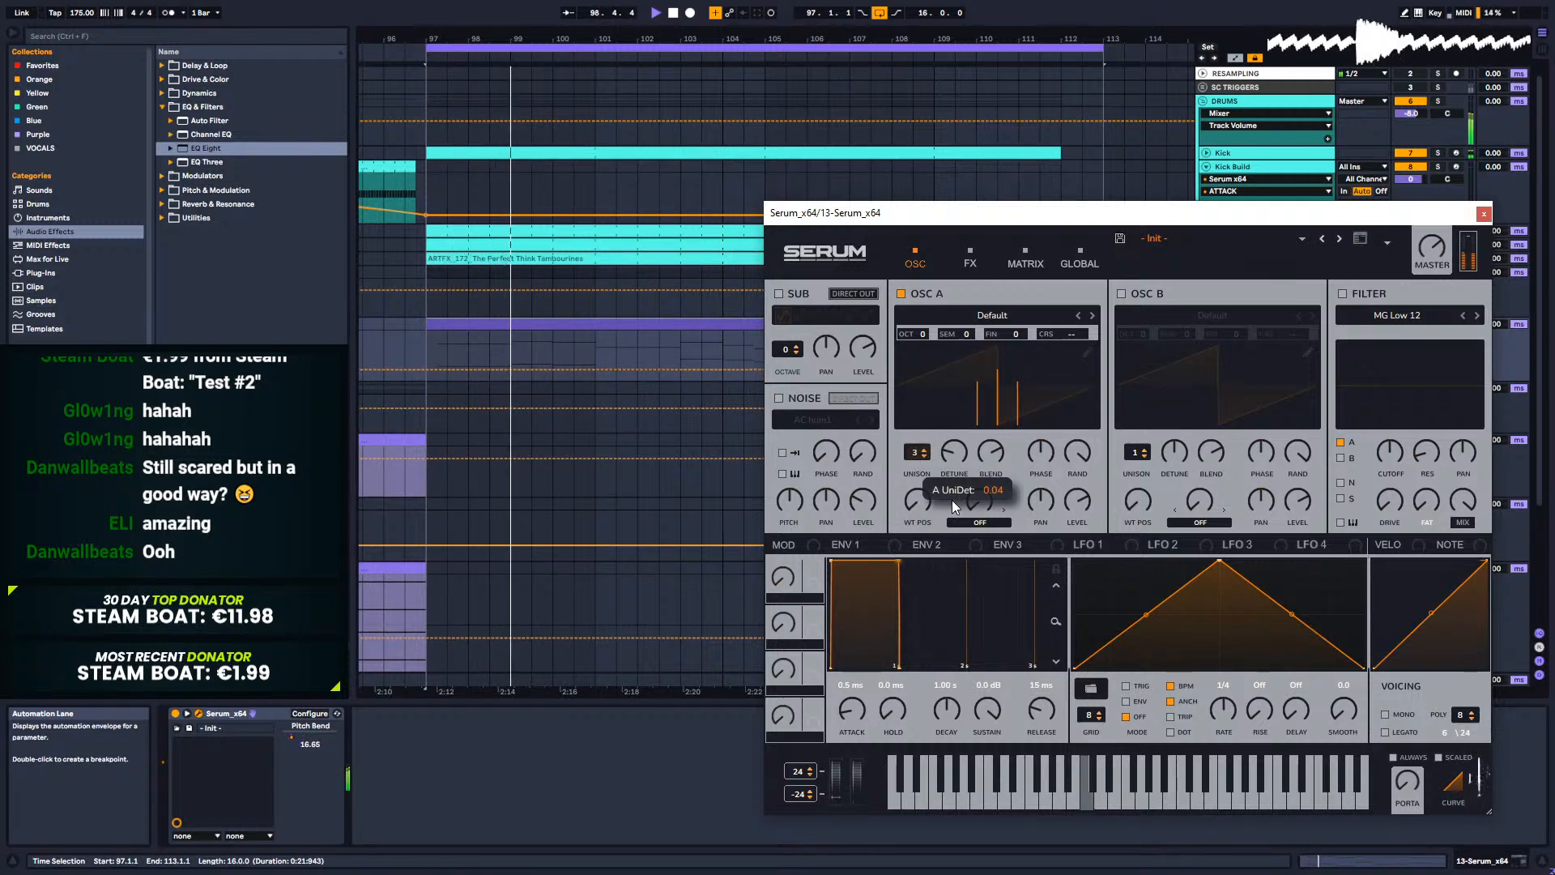
pyautogui.moveTo(915, 452); pyautogui.dragTo(950, 460)
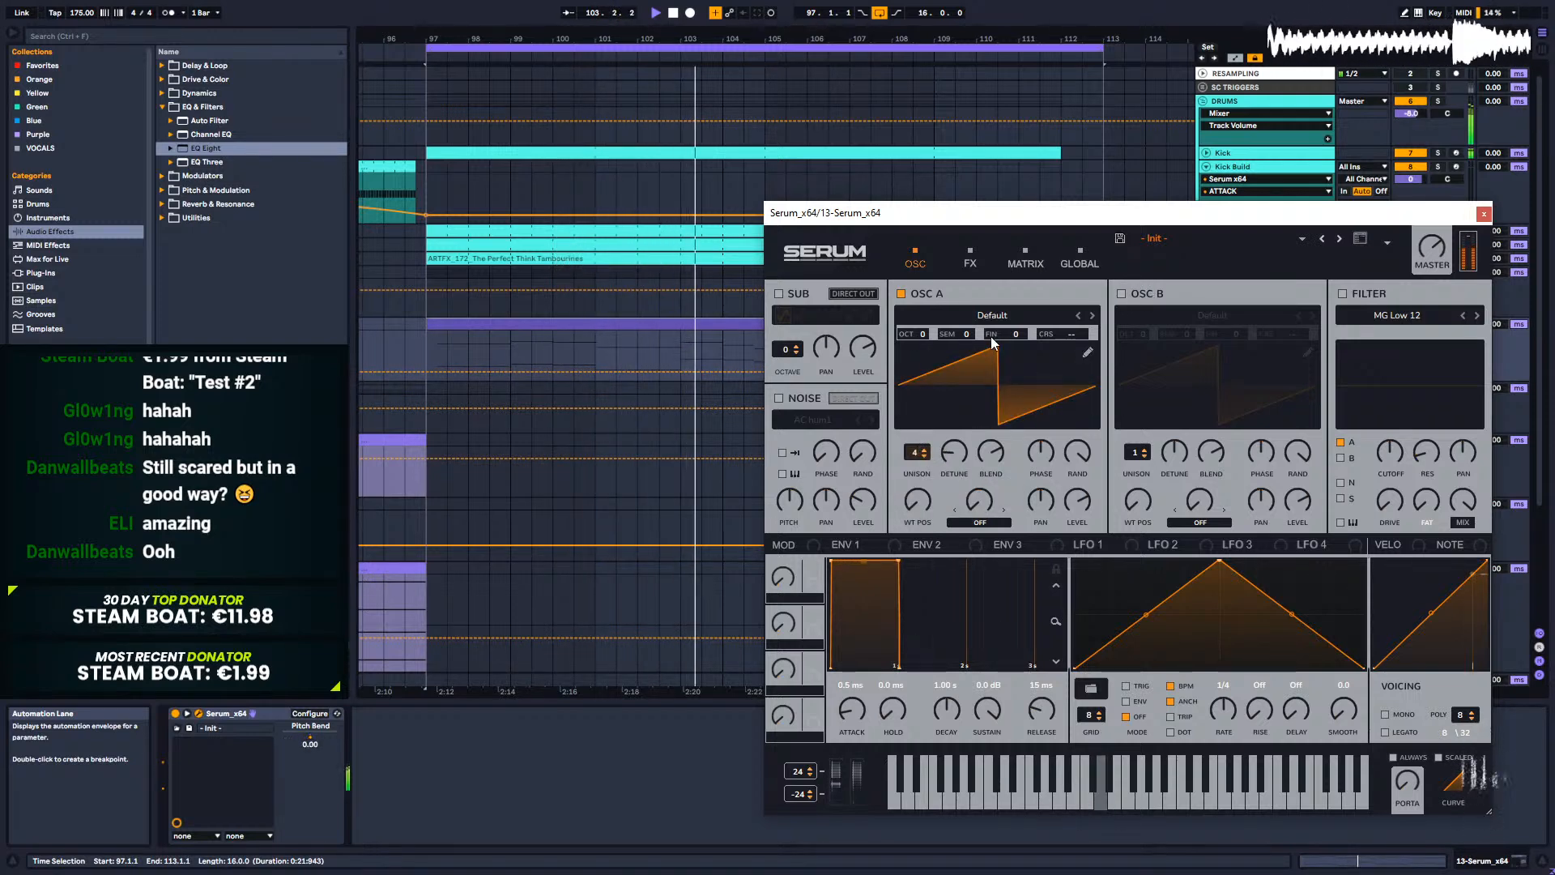
# Step: Turn on OSC B in Serum and try adjusting OSC A's octave while the bass line plays
pyautogui.click(1118, 293)
pyautogui.moveTo(888, 214); pyautogui.dragTo(643, 188)
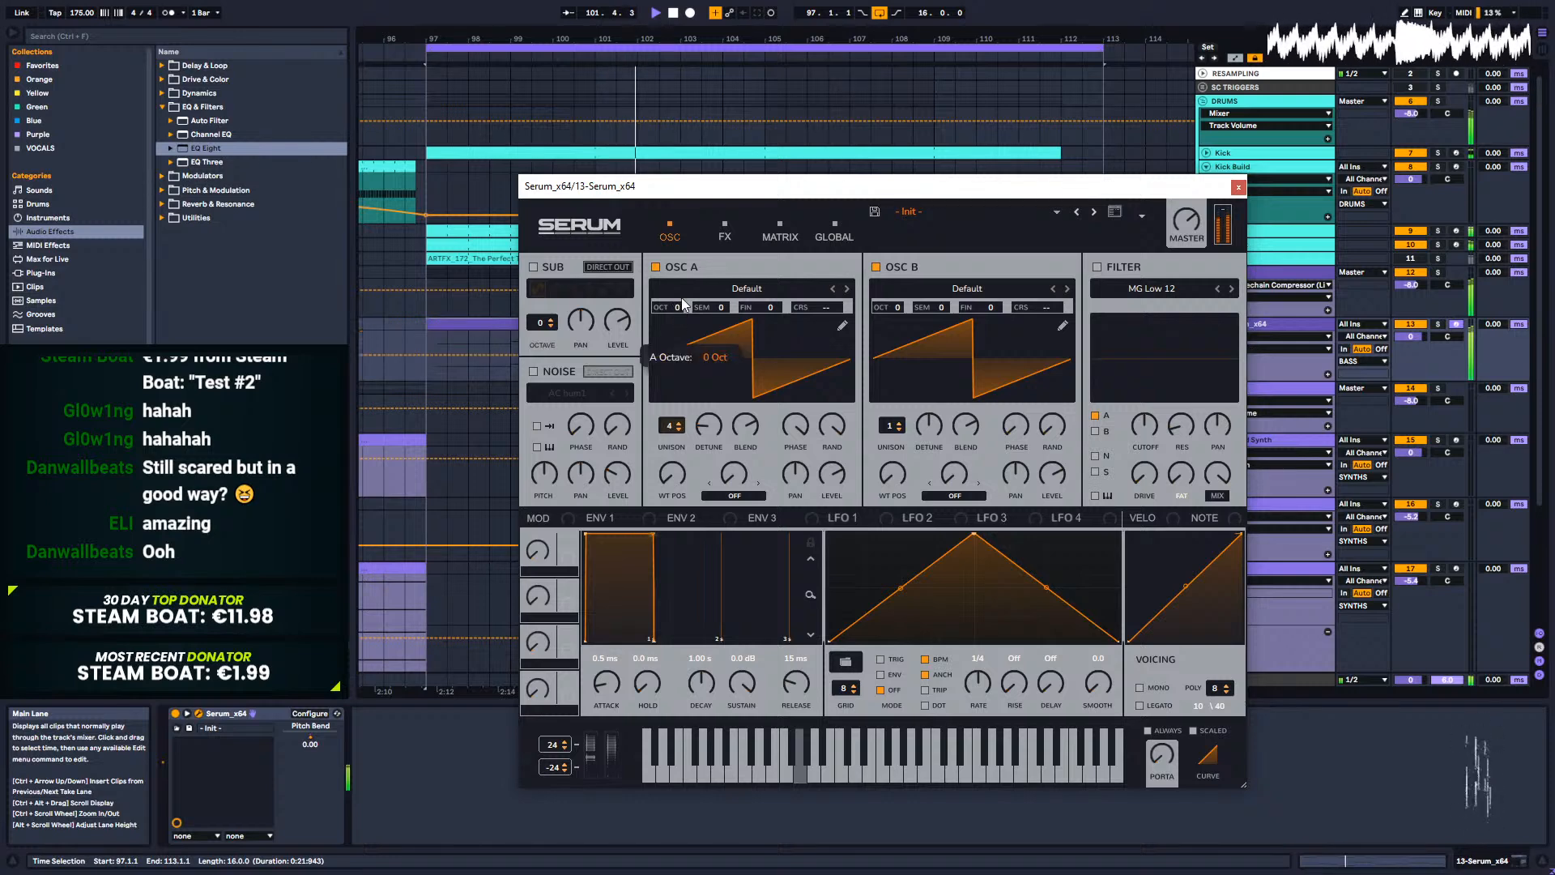
pyautogui.moveTo(683, 305)
pyautogui.mouseDown()
pyautogui.moveTo(683, 329)
pyautogui.moveTo(684, 303)
pyautogui.mouseUp()
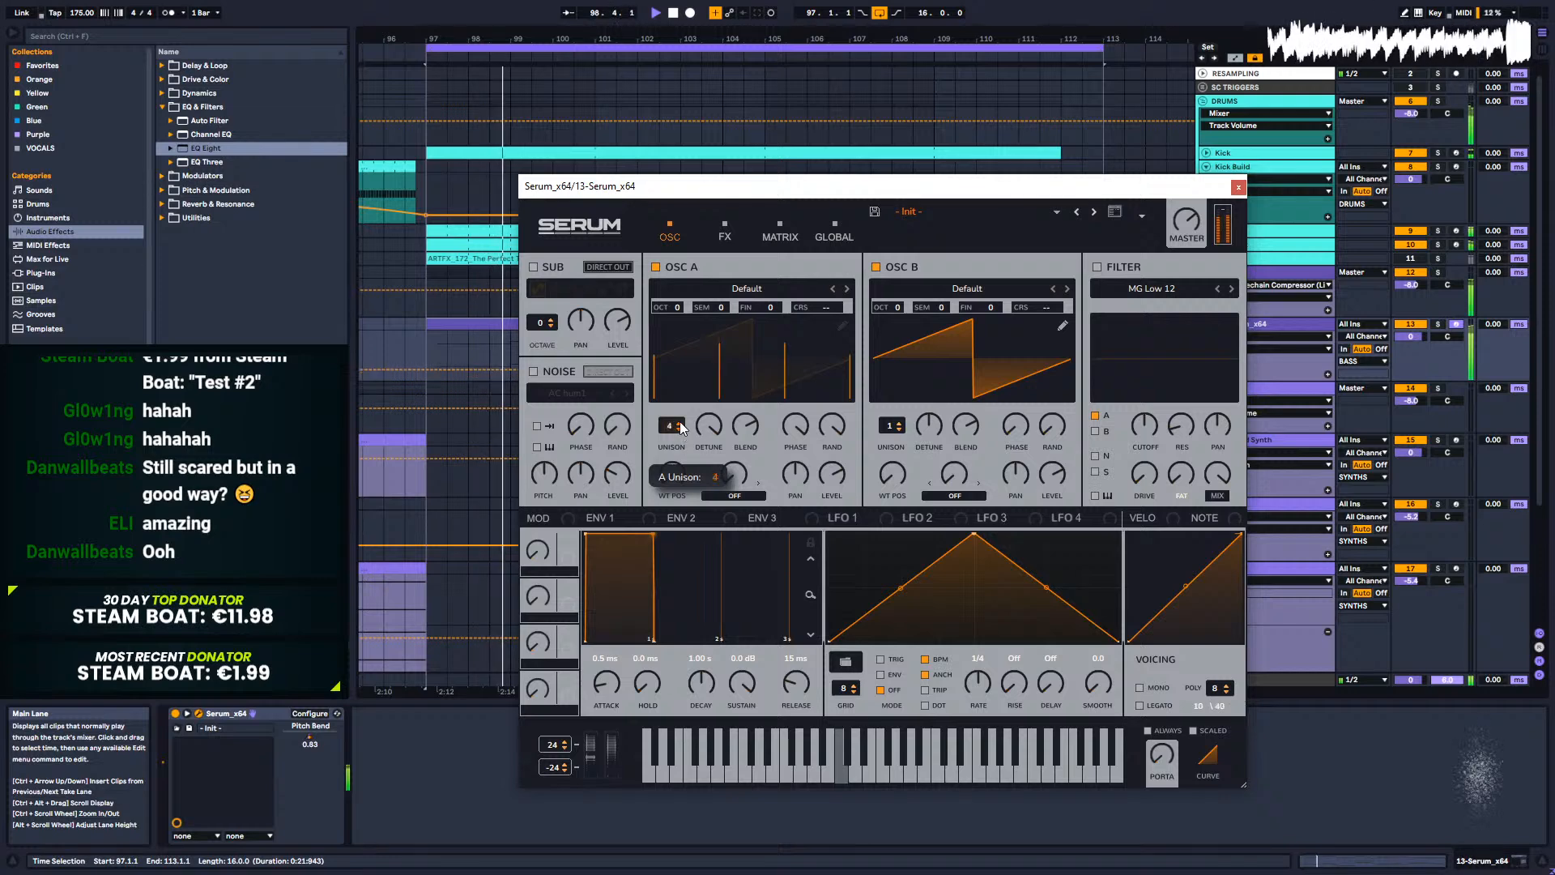
# Step: Adjust OSC A's detune in Serum and add a Diode 2 distortion with its drive at about 16%
pyautogui.moveTo(709, 425); pyautogui.dragTo(690, 560)
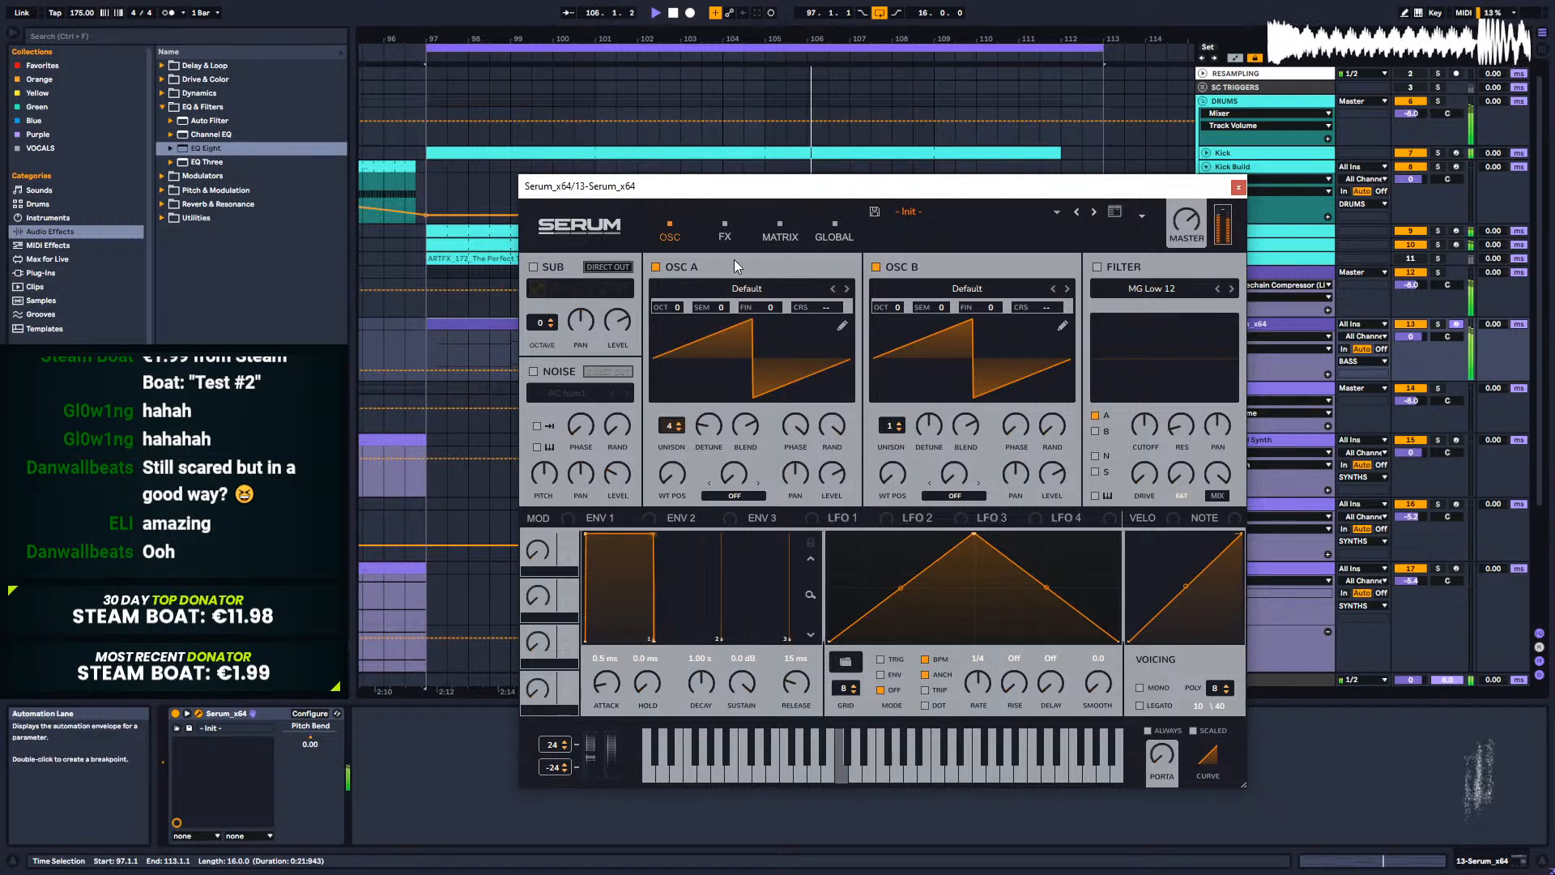
pyautogui.click(725, 234)
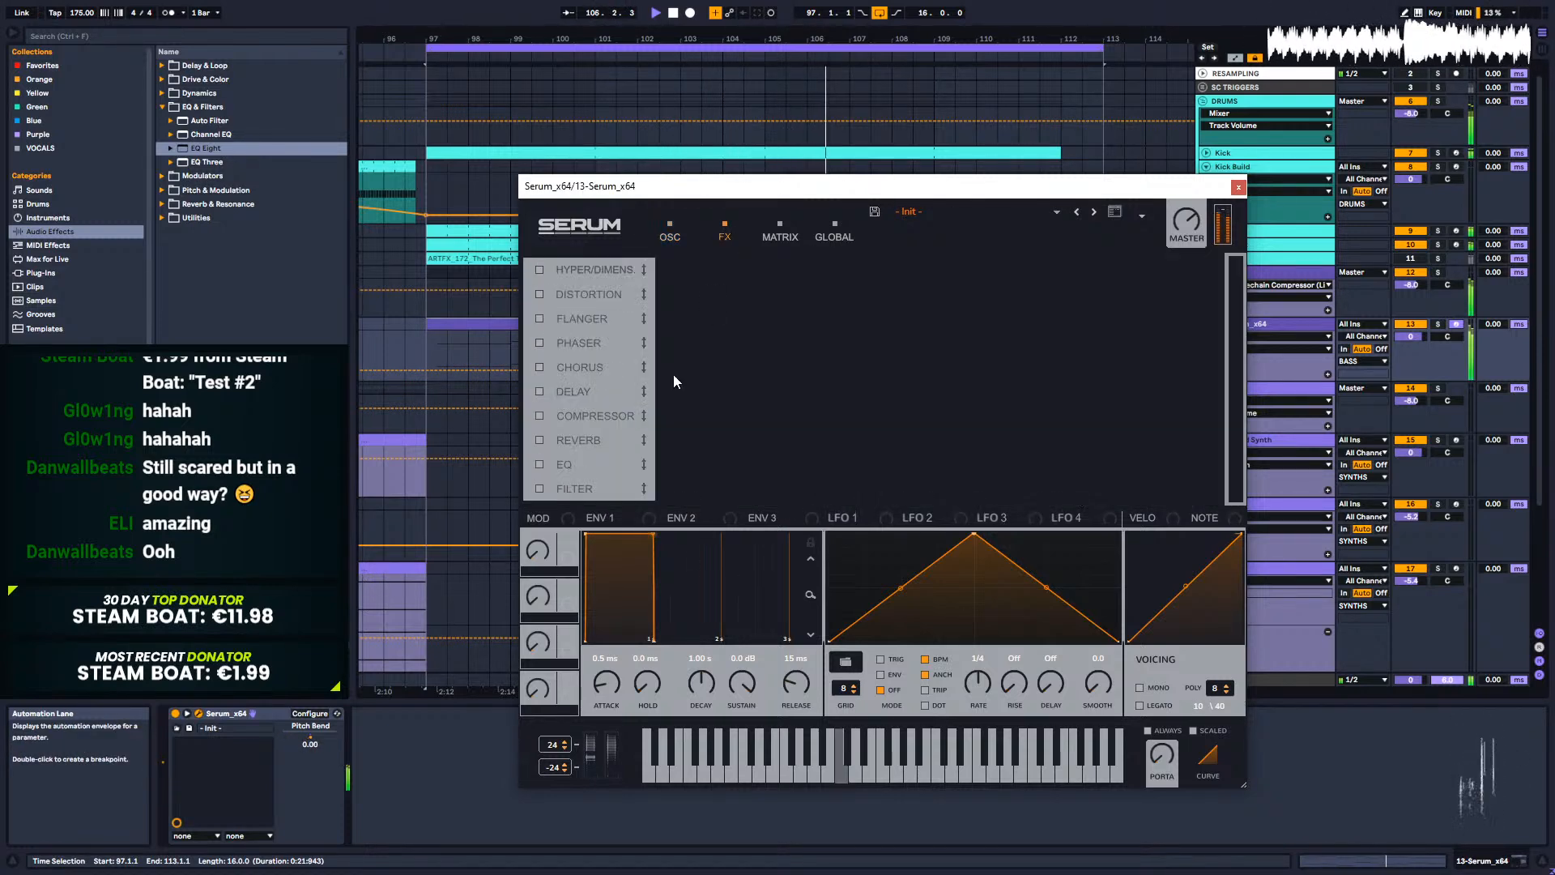
pyautogui.click(539, 294)
pyautogui.click(795, 275)
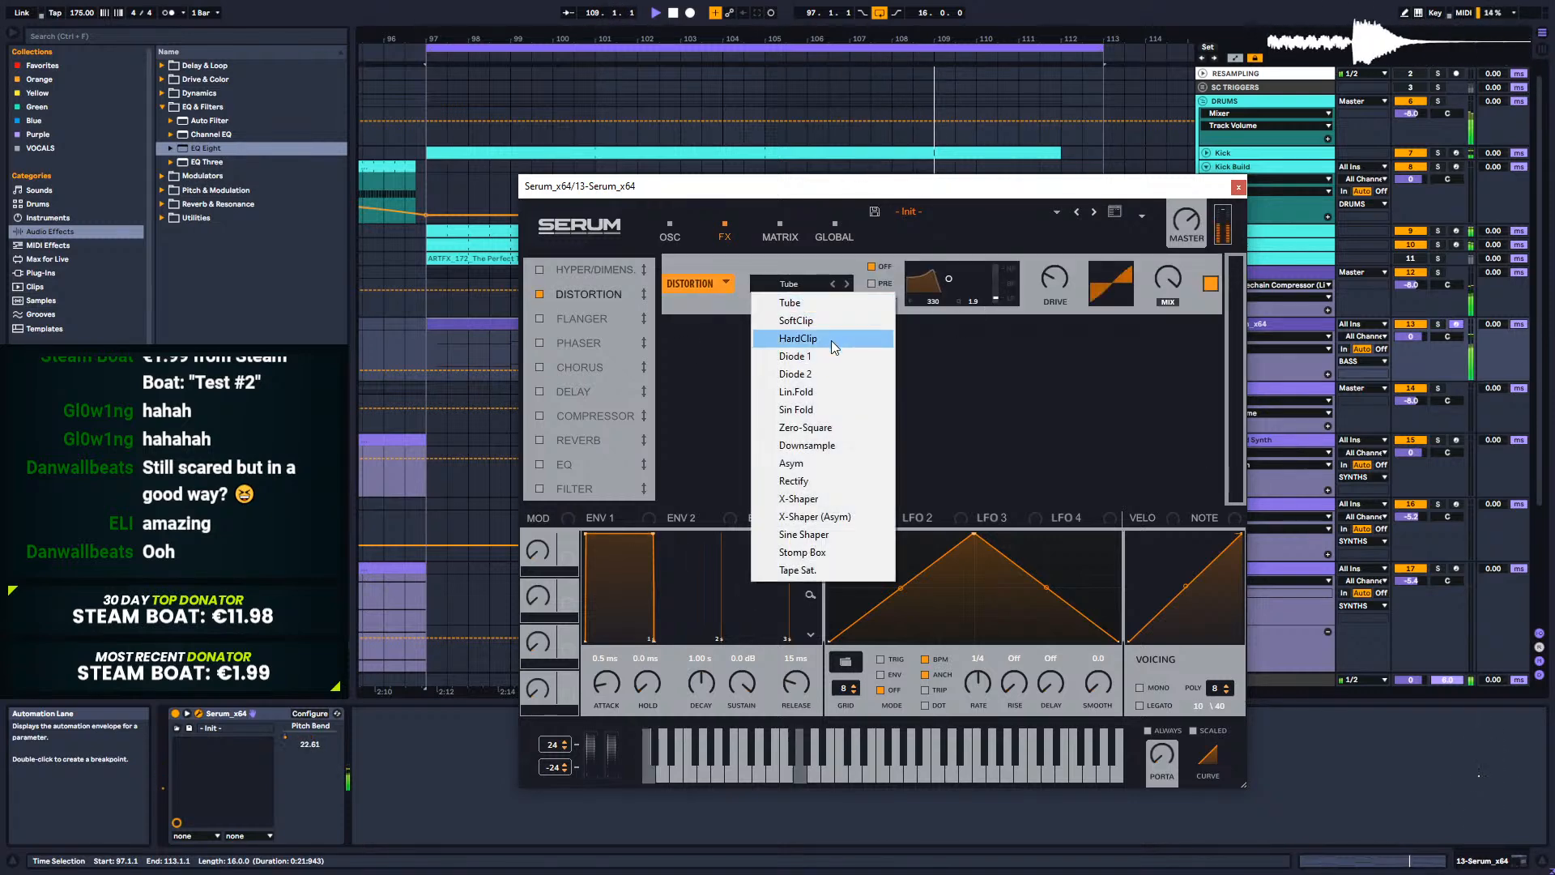
pyautogui.click(810, 374)
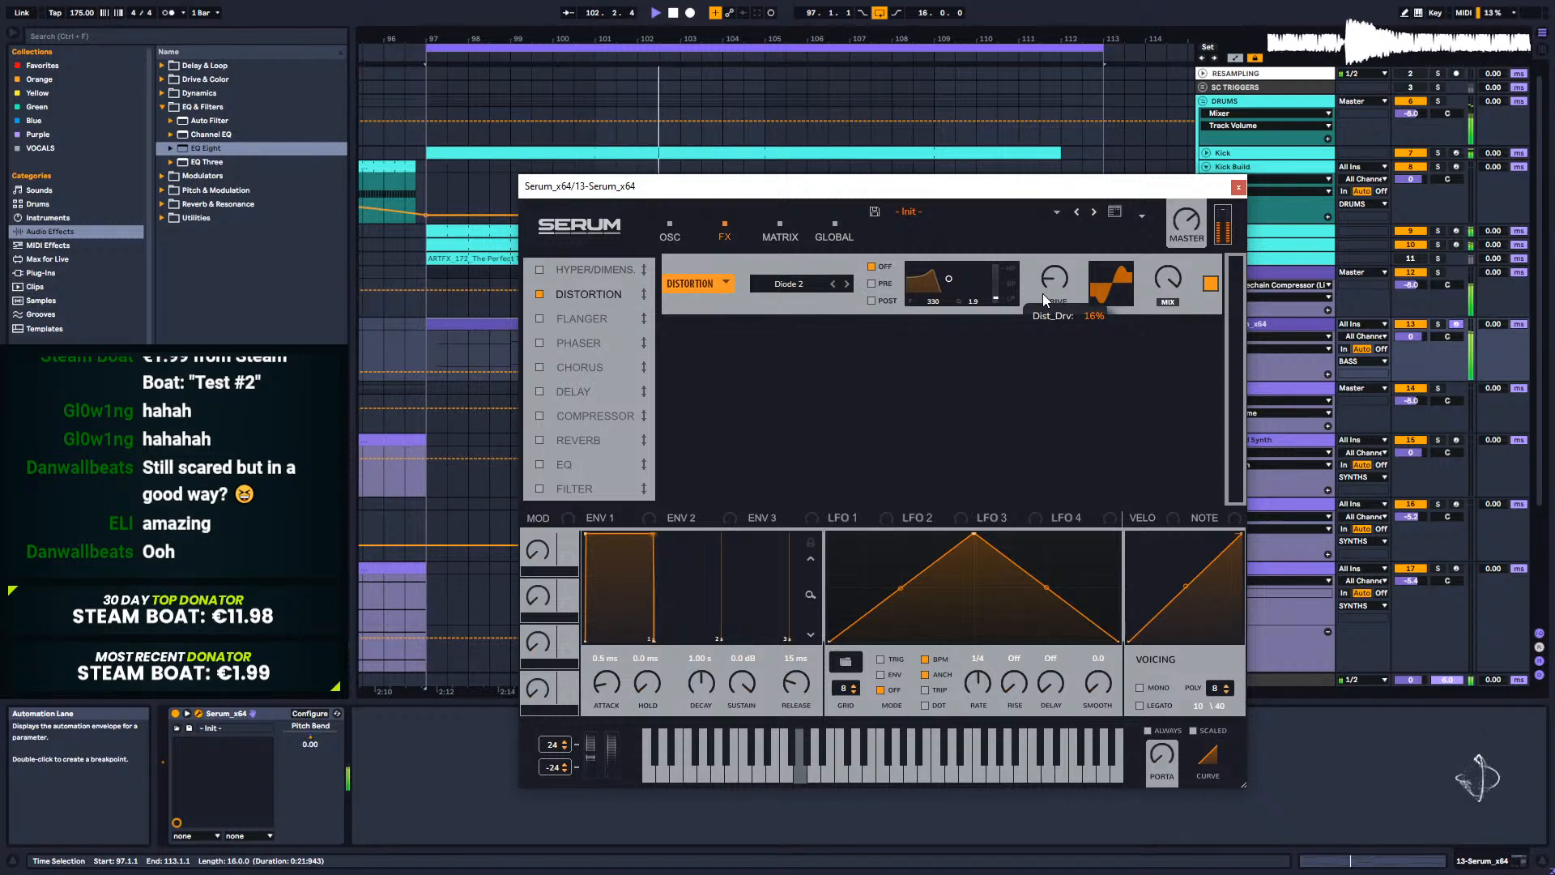
pyautogui.press('space')
pyautogui.click(1239, 187)
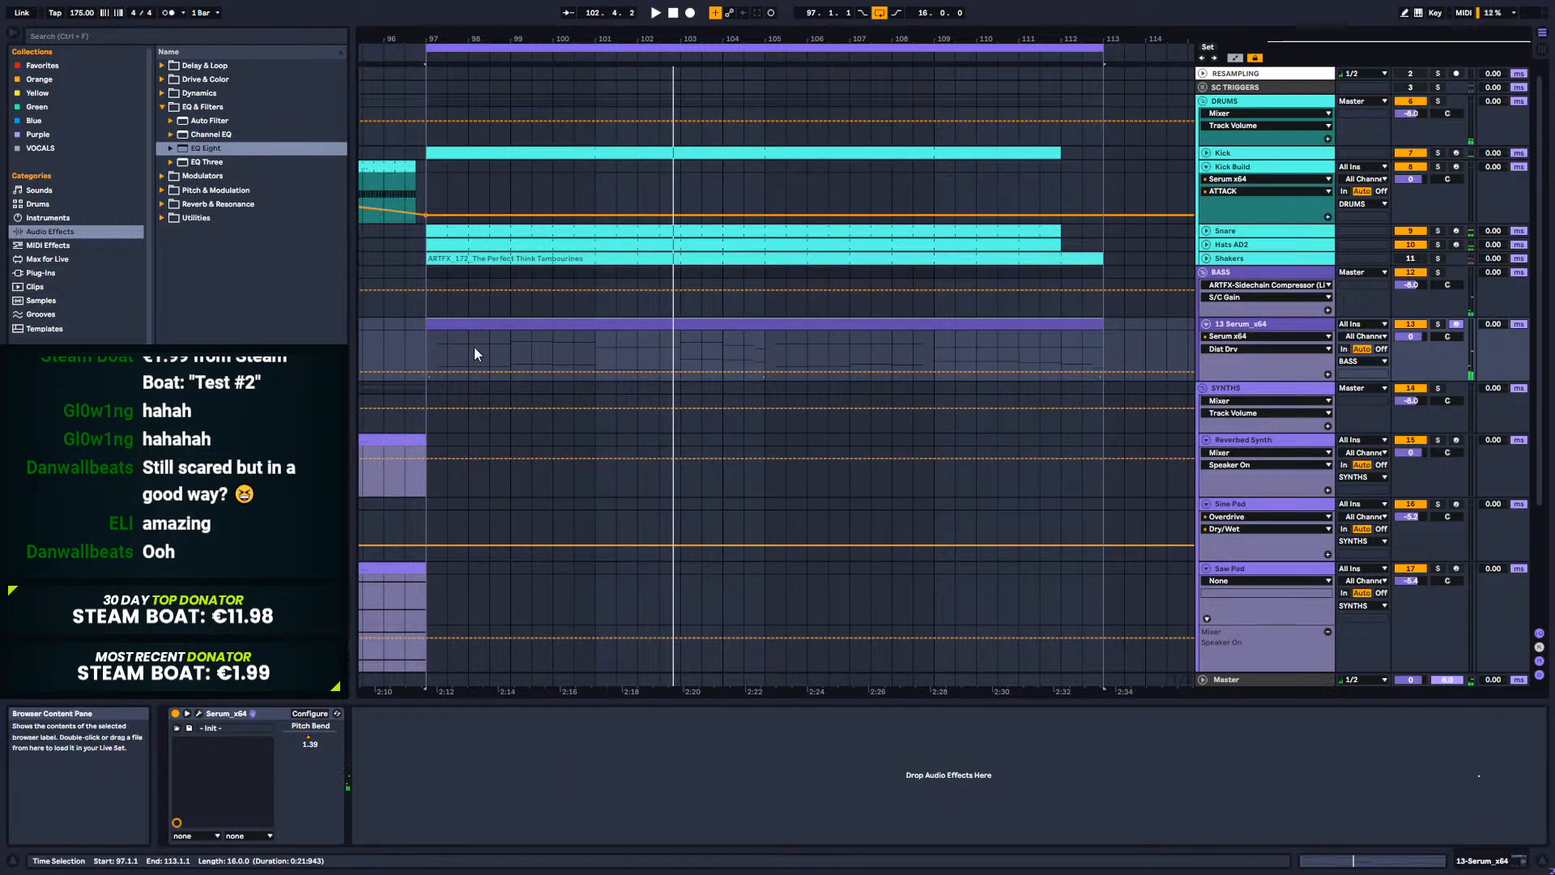
# Step: Loop bars 97 to 101 and play the bass line, checking Serum's oscillators meanwhile
pyautogui.moveTo(425, 343); pyautogui.dragTo(677, 343)
pyautogui.hotkey('ctrl', 'l')
pyautogui.press('space')
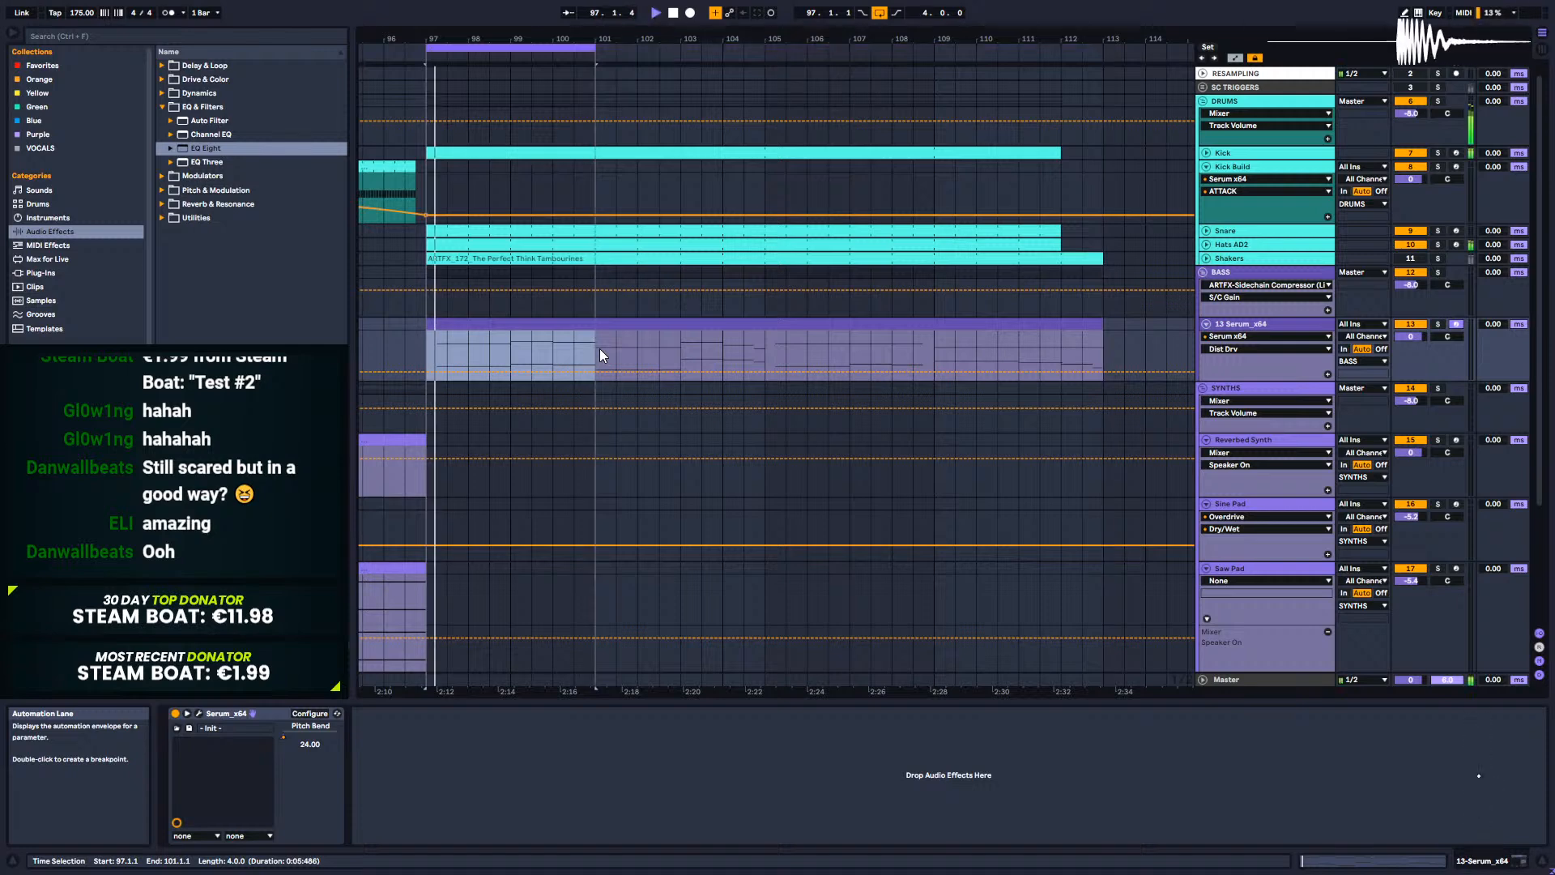
pyautogui.click(198, 714)
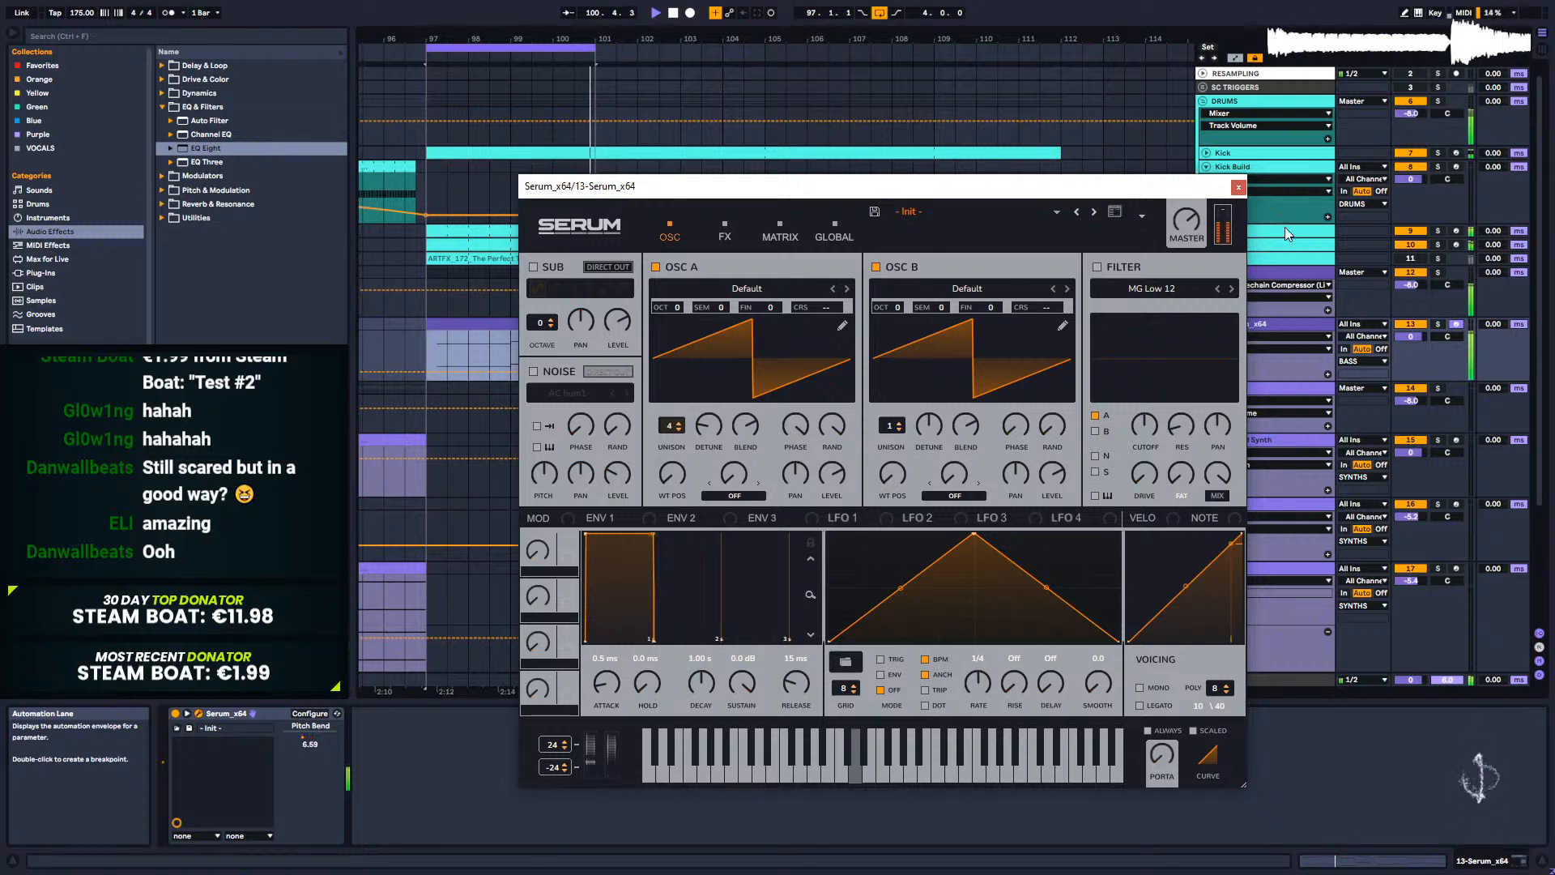
pyautogui.click(1238, 187)
# Step: Transpose the three higher notes in bars 1 to 4 of the Serum clip down an octave and play the loop
pyautogui.click(513, 322)
pyautogui.press('space')
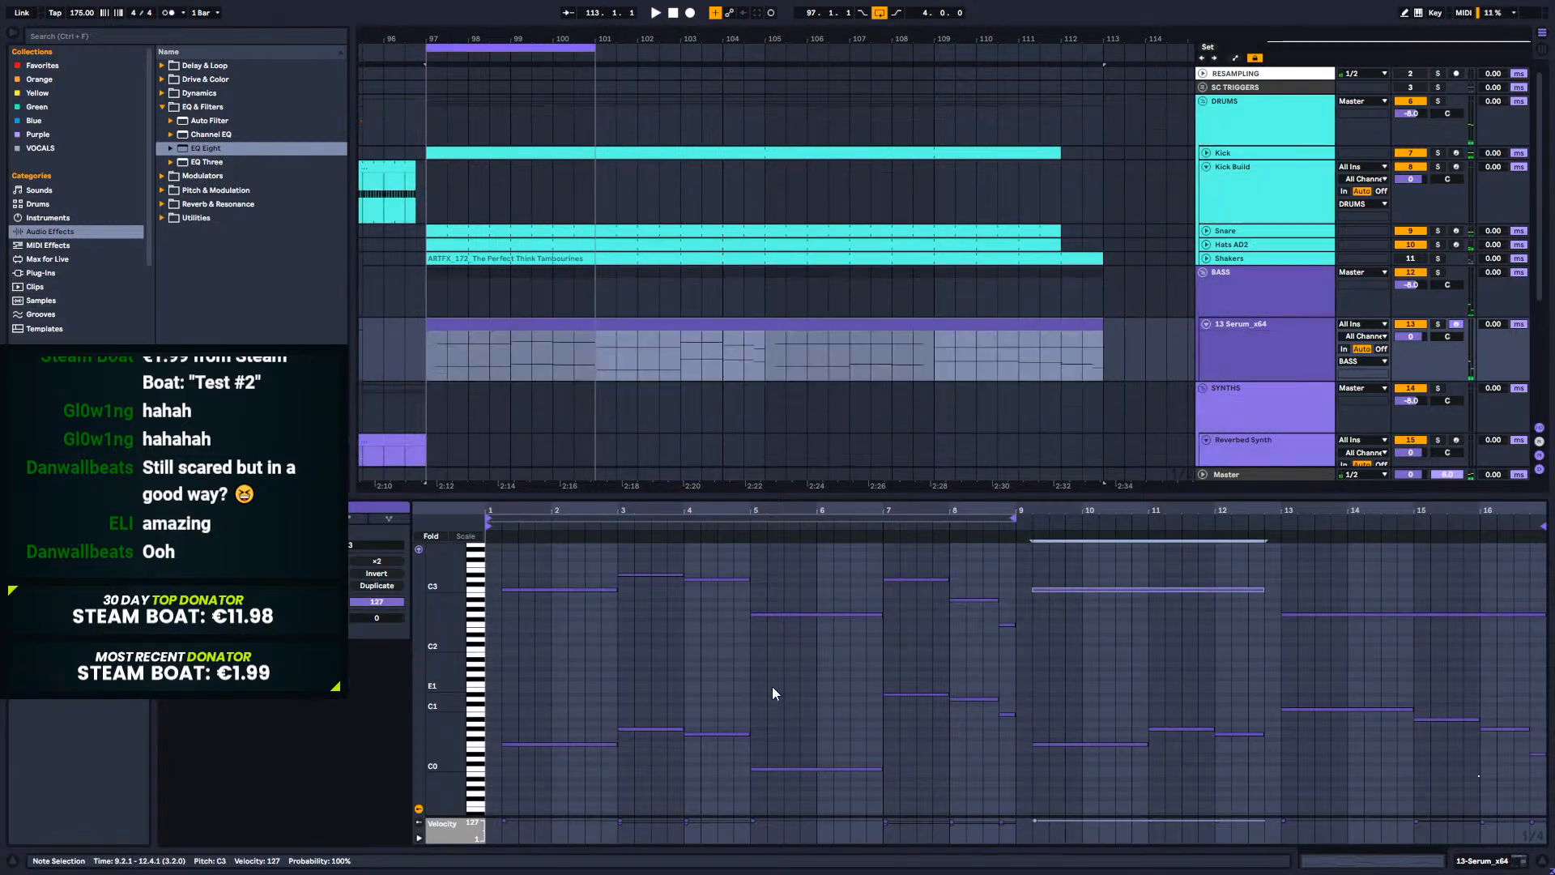
pyautogui.moveTo(723, 558); pyautogui.dragTo(560, 616)
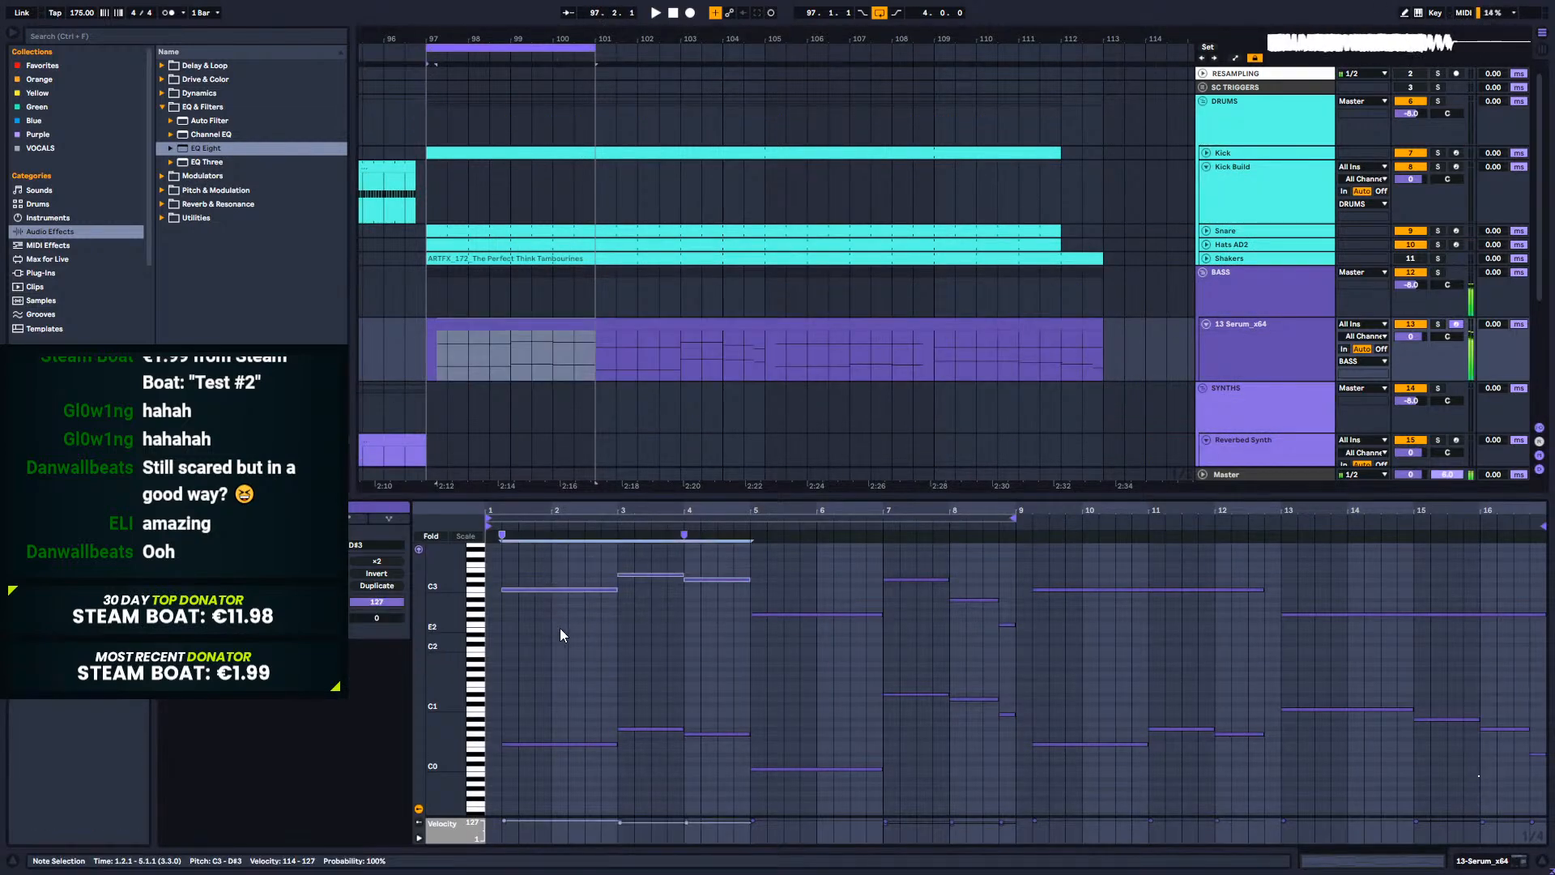
pyautogui.hotkey('shift', 'Down')
pyautogui.press('space')
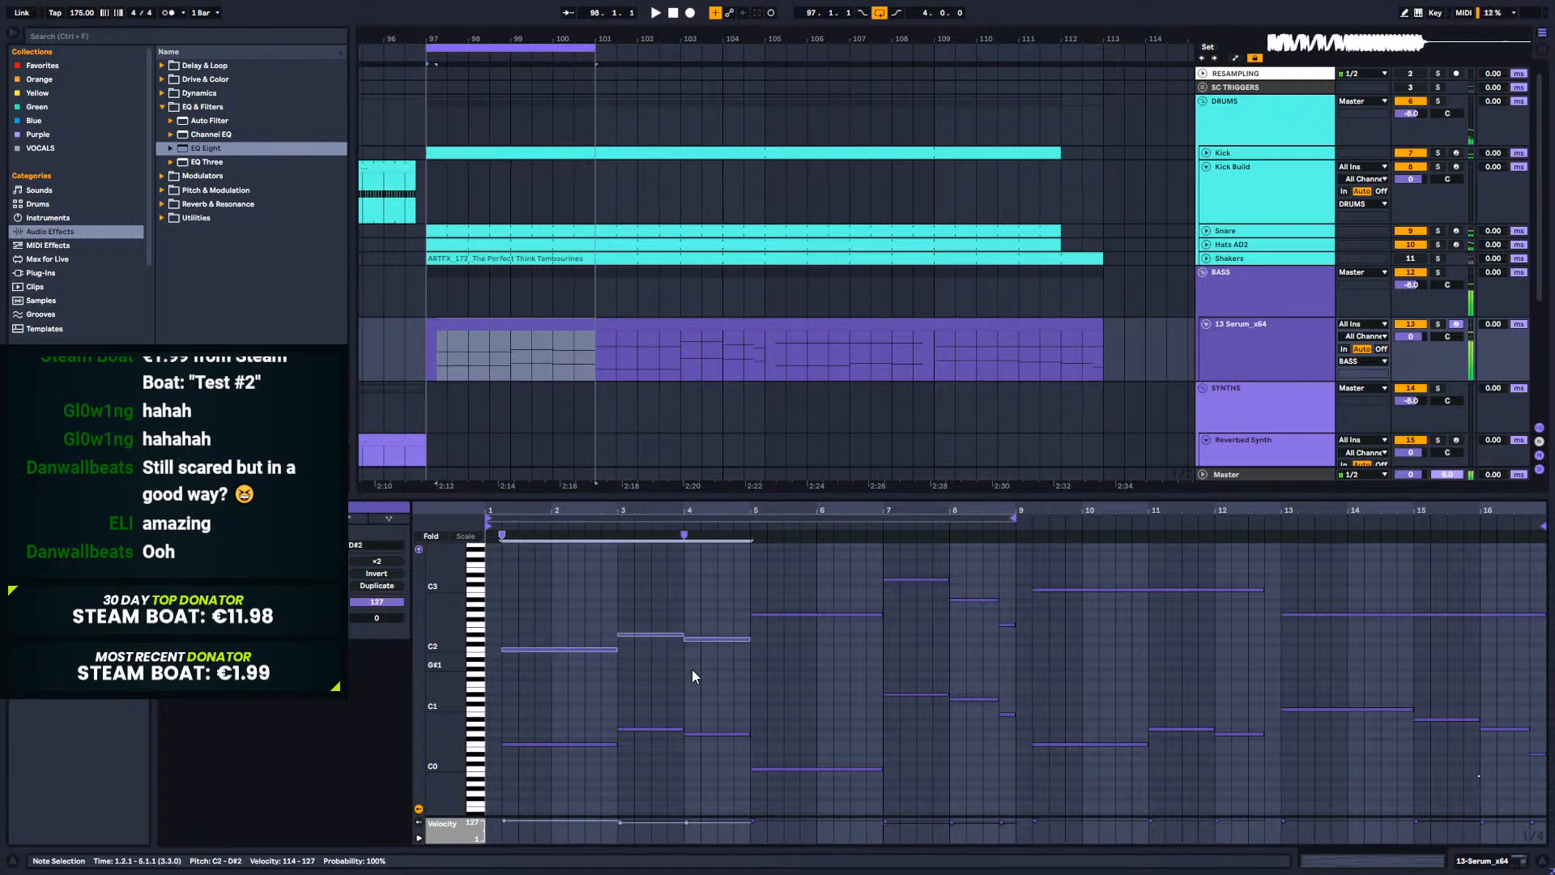
pyautogui.press('space')
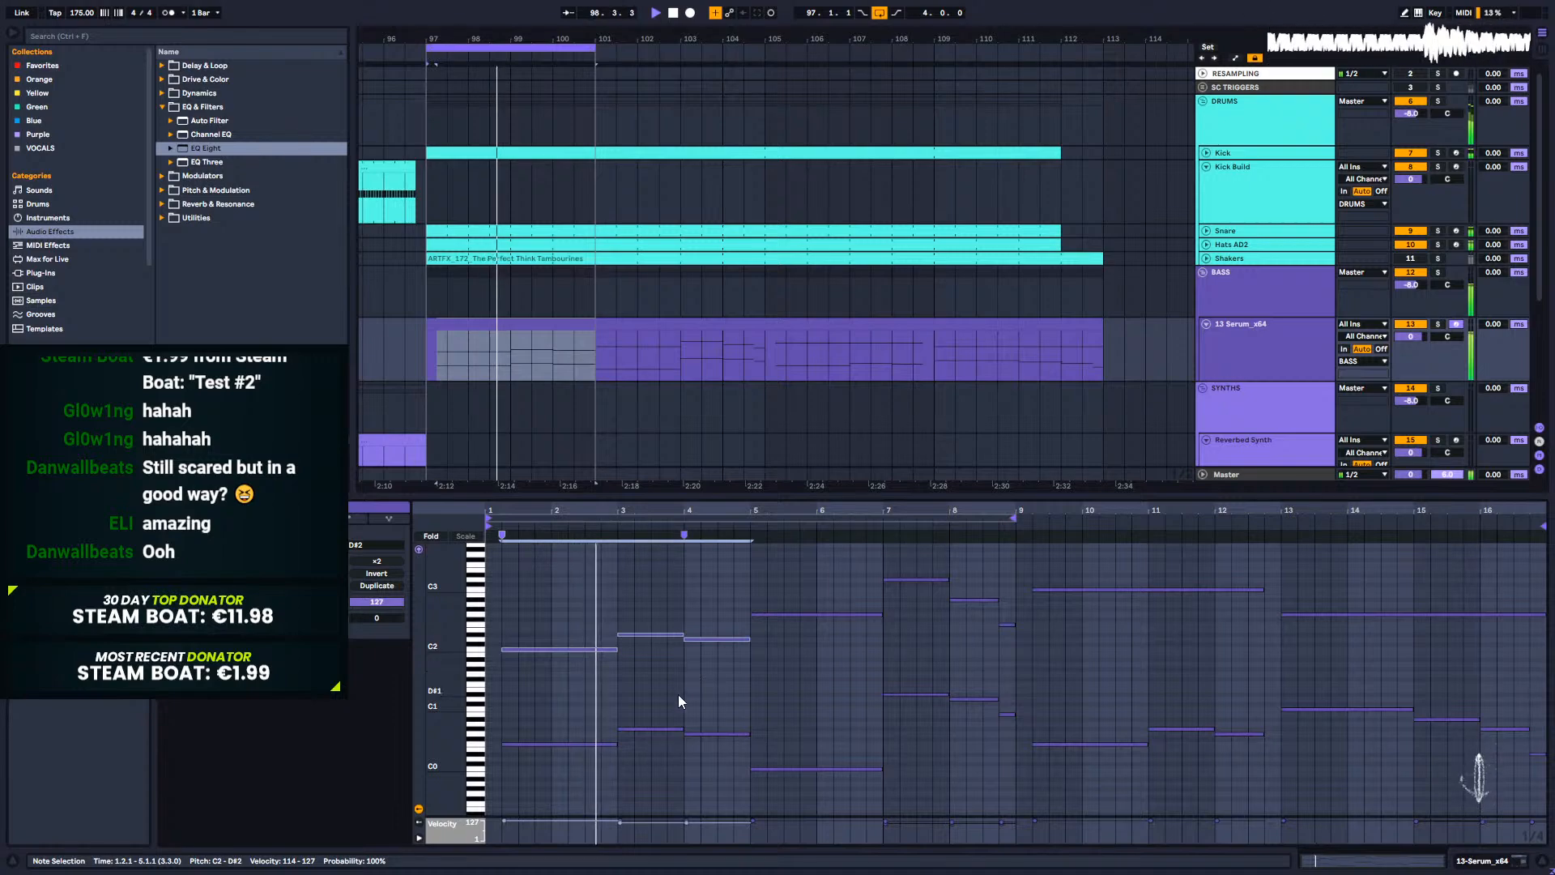
# Step: Reopen Serum, adjust OSC A's detune, set its warp mode to FM (From B) and bring in some warp
pyautogui.hotkey('shift', 'Tab')
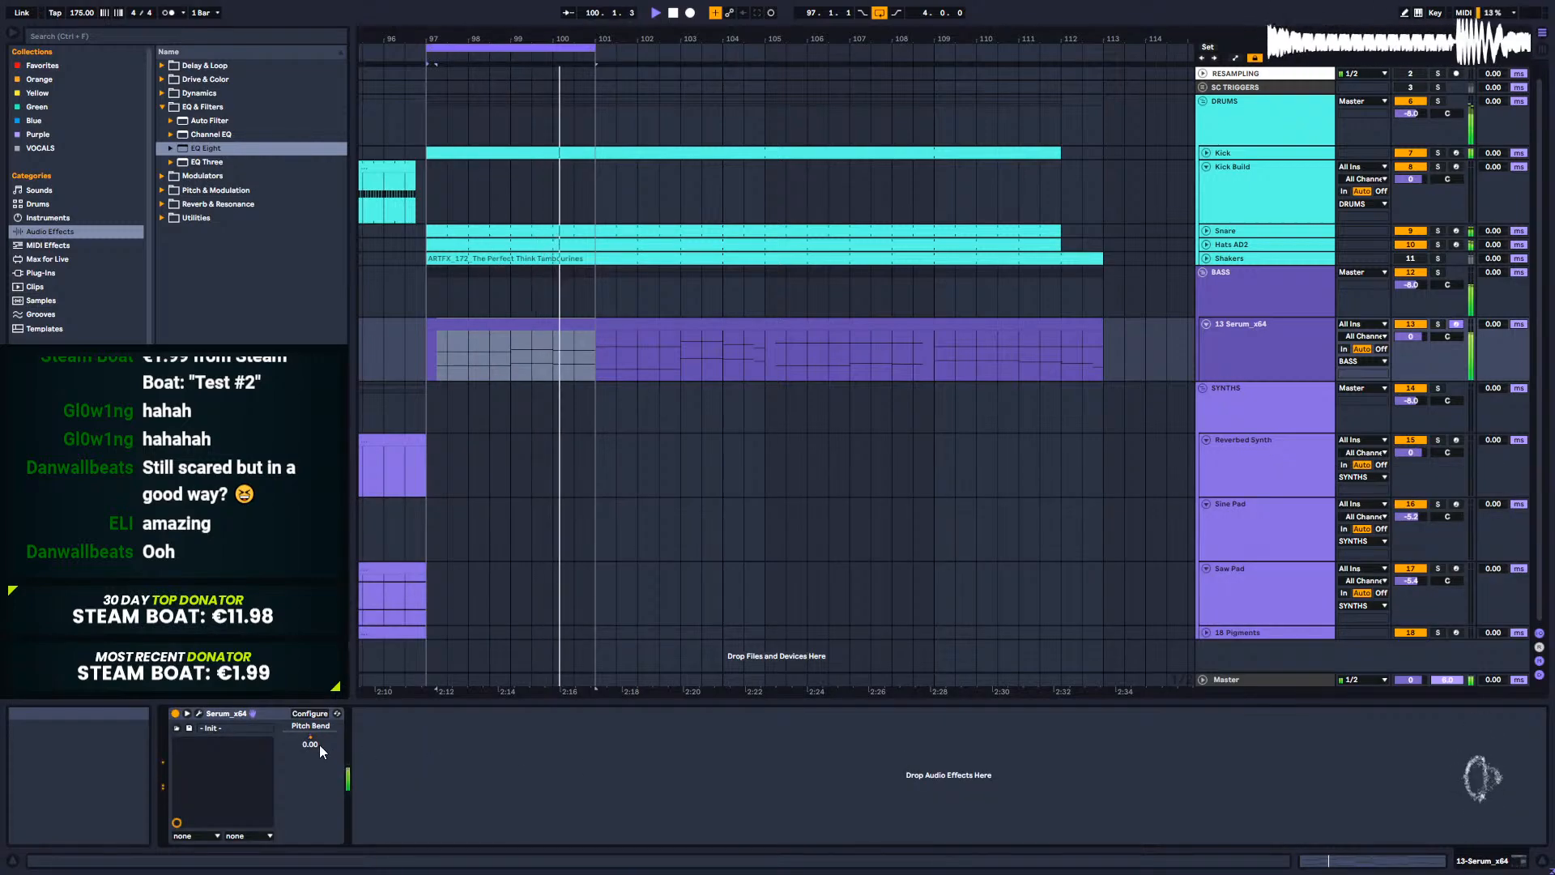
pyautogui.click(198, 713)
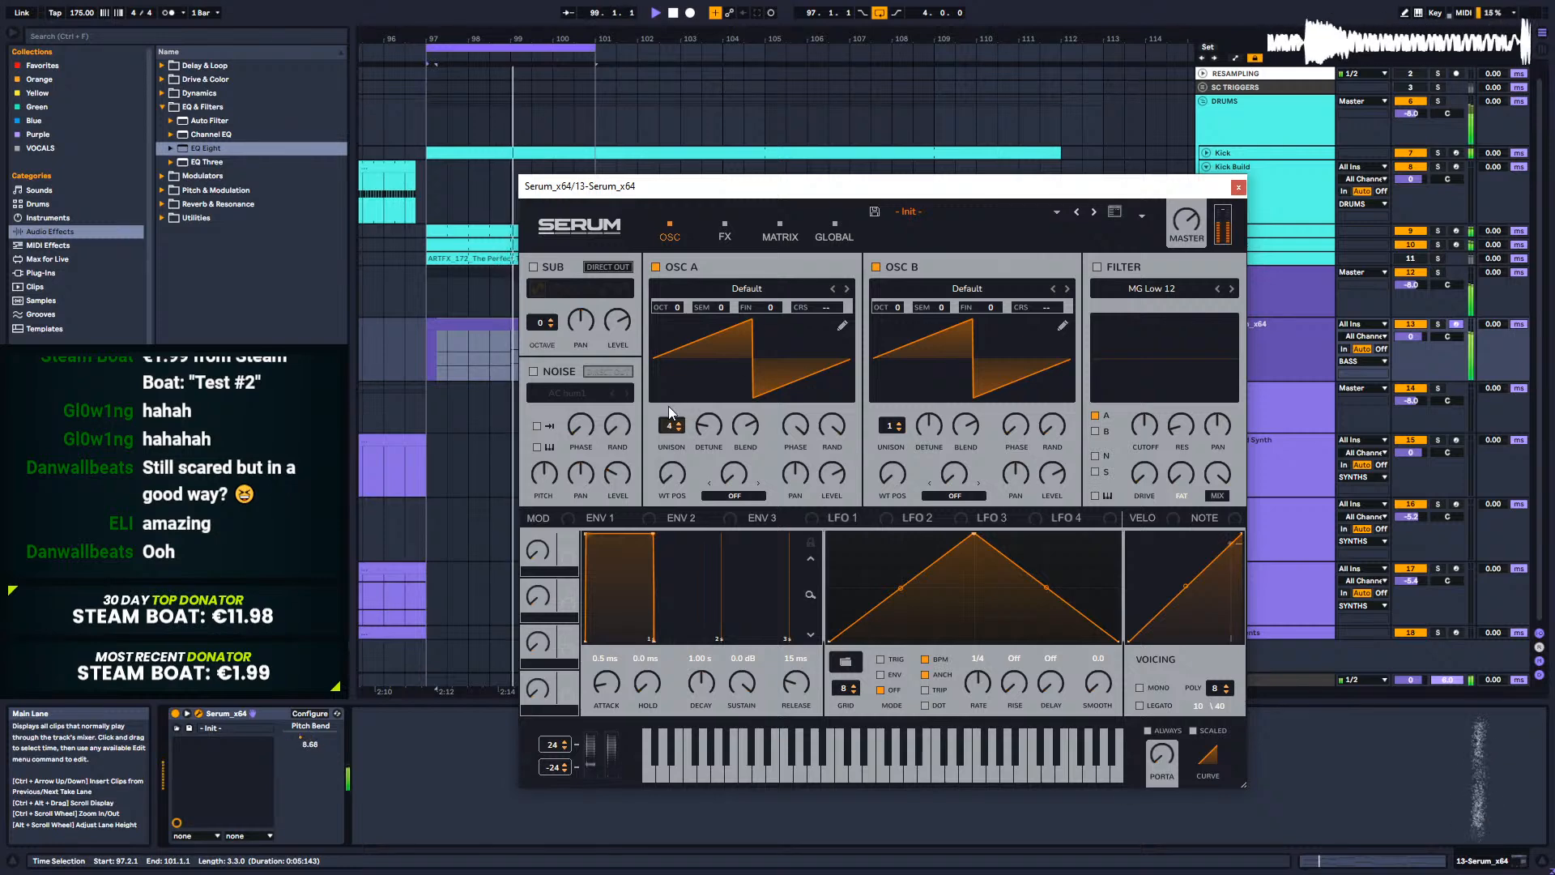
pyautogui.moveTo(707, 417)
pyautogui.mouseDown()
pyautogui.moveTo(692, 439)
pyautogui.moveTo(702, 417)
pyautogui.moveTo(704, 453)
pyautogui.moveTo(735, 475)
pyautogui.moveTo(729, 396)
pyautogui.mouseUp()
pyautogui.click(724, 494)
pyautogui.click(790, 419)
pyautogui.moveTo(731, 467); pyautogui.dragTo(727, 431)
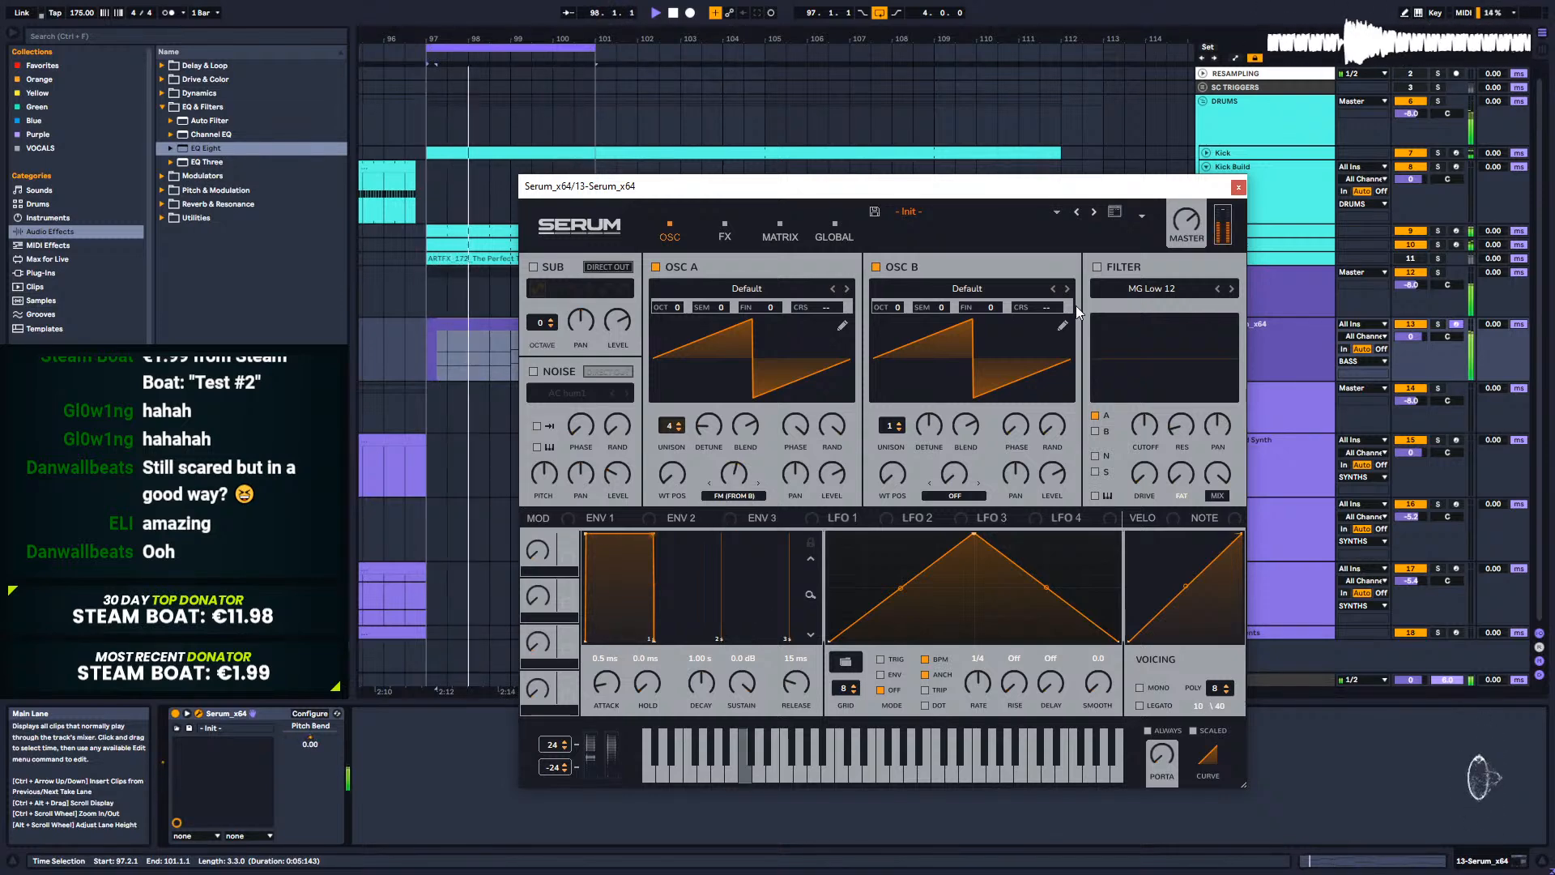
# Step: Turn on the MG Low 12 filter for OSC A and OSC B with the cutoff at about 4644 Hz
pyautogui.click(1099, 265)
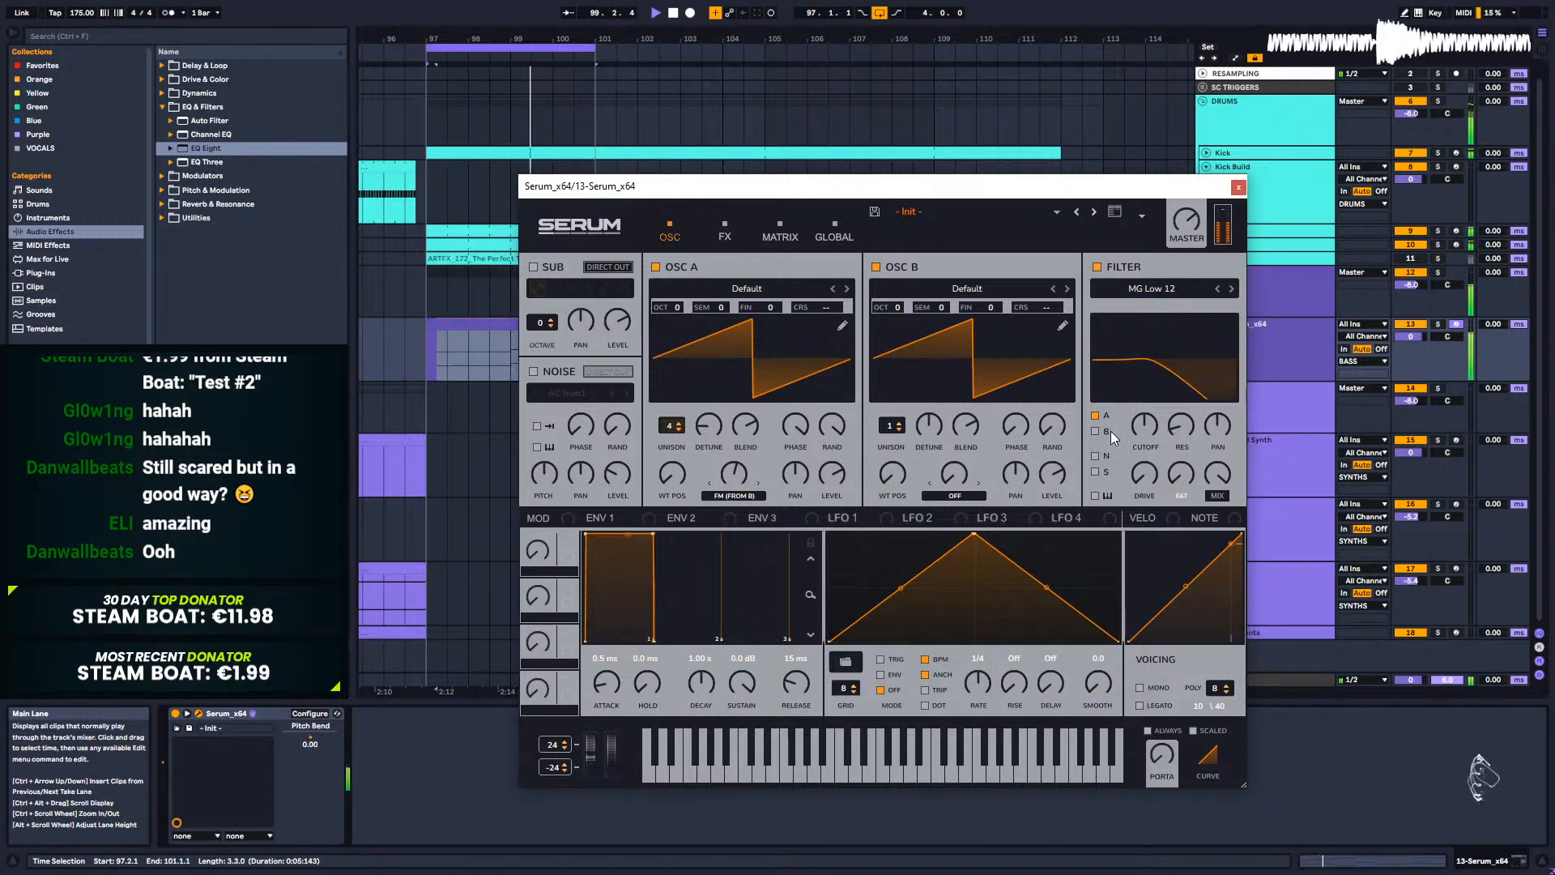
pyautogui.moveTo(1158, 383); pyautogui.dragTo(1151, 415)
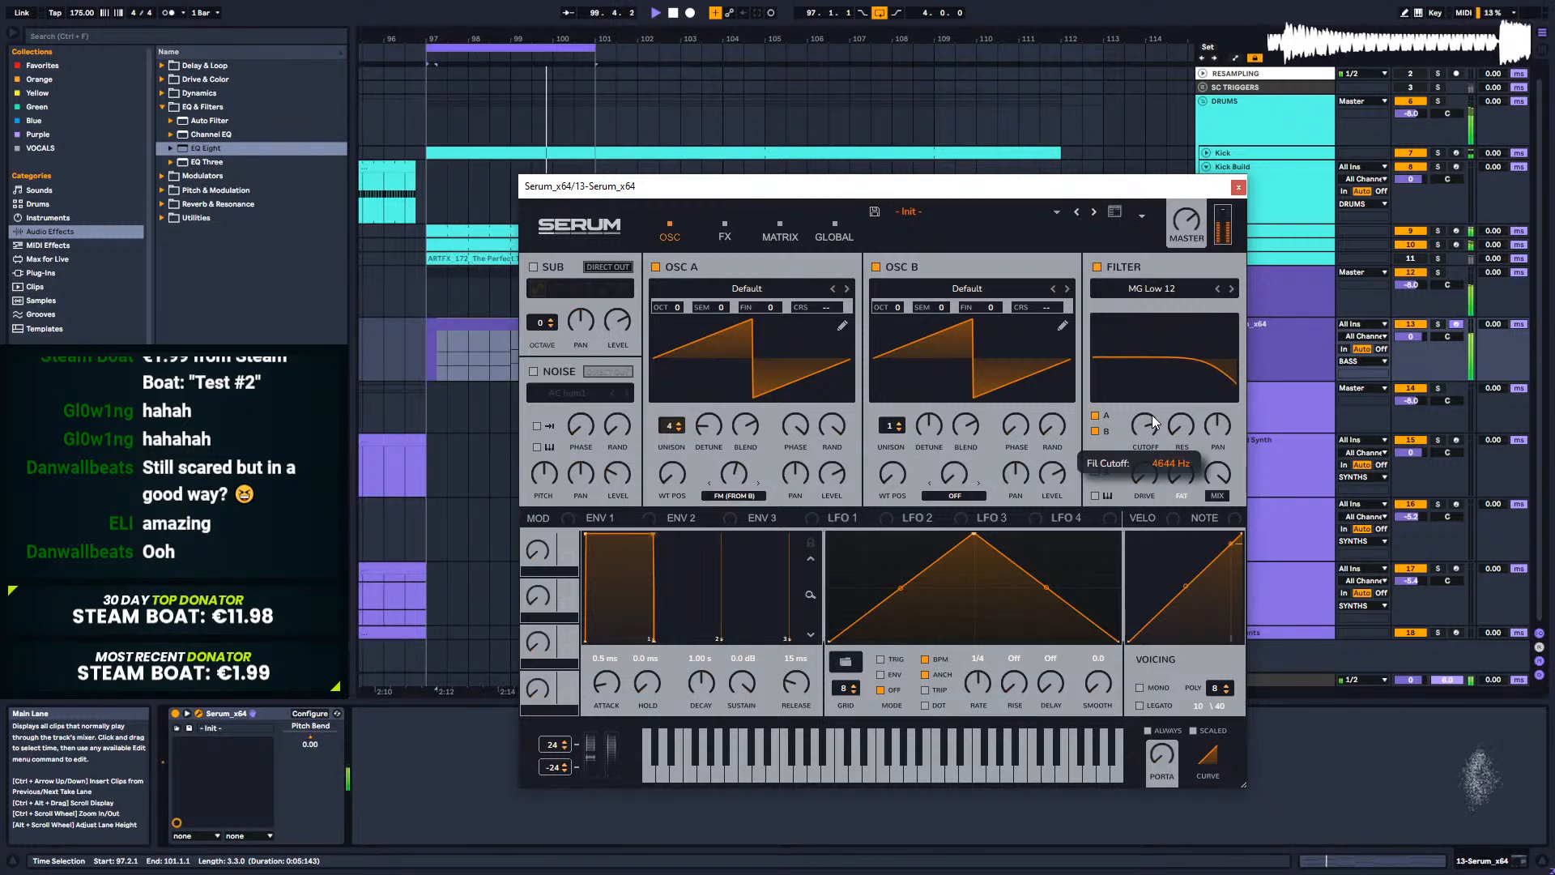
# Step: Fine-tune OSC A's FM warp amount while the four-bar loop plays, trying values between 39% and 64%
pyautogui.moveTo(705, 542); pyautogui.dragTo(740, 463)
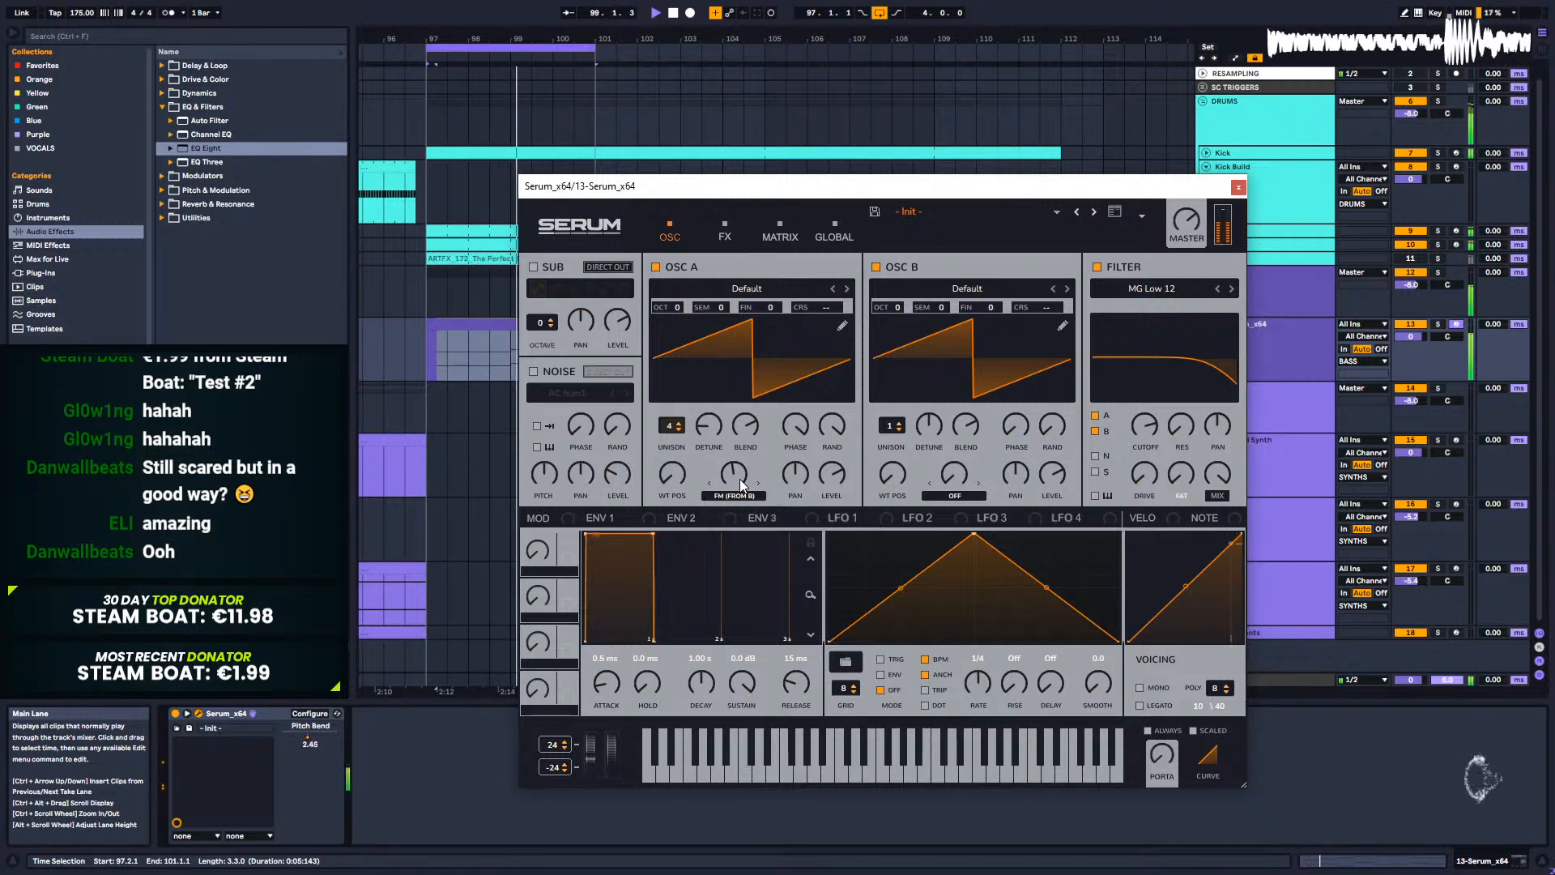
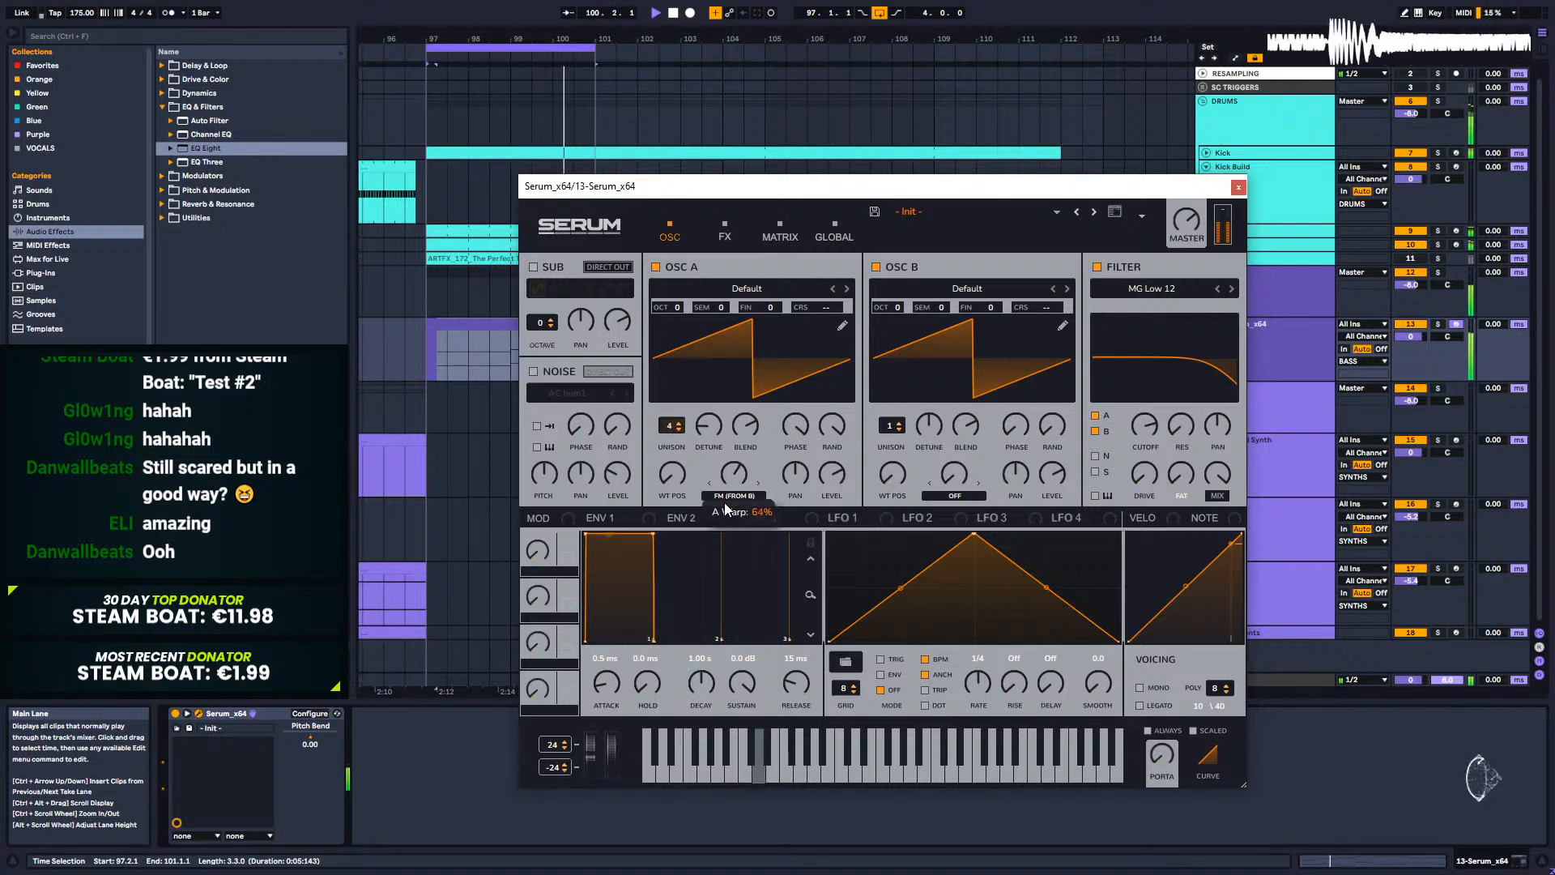
pyautogui.moveTo(722, 522); pyautogui.dragTo(730, 489)
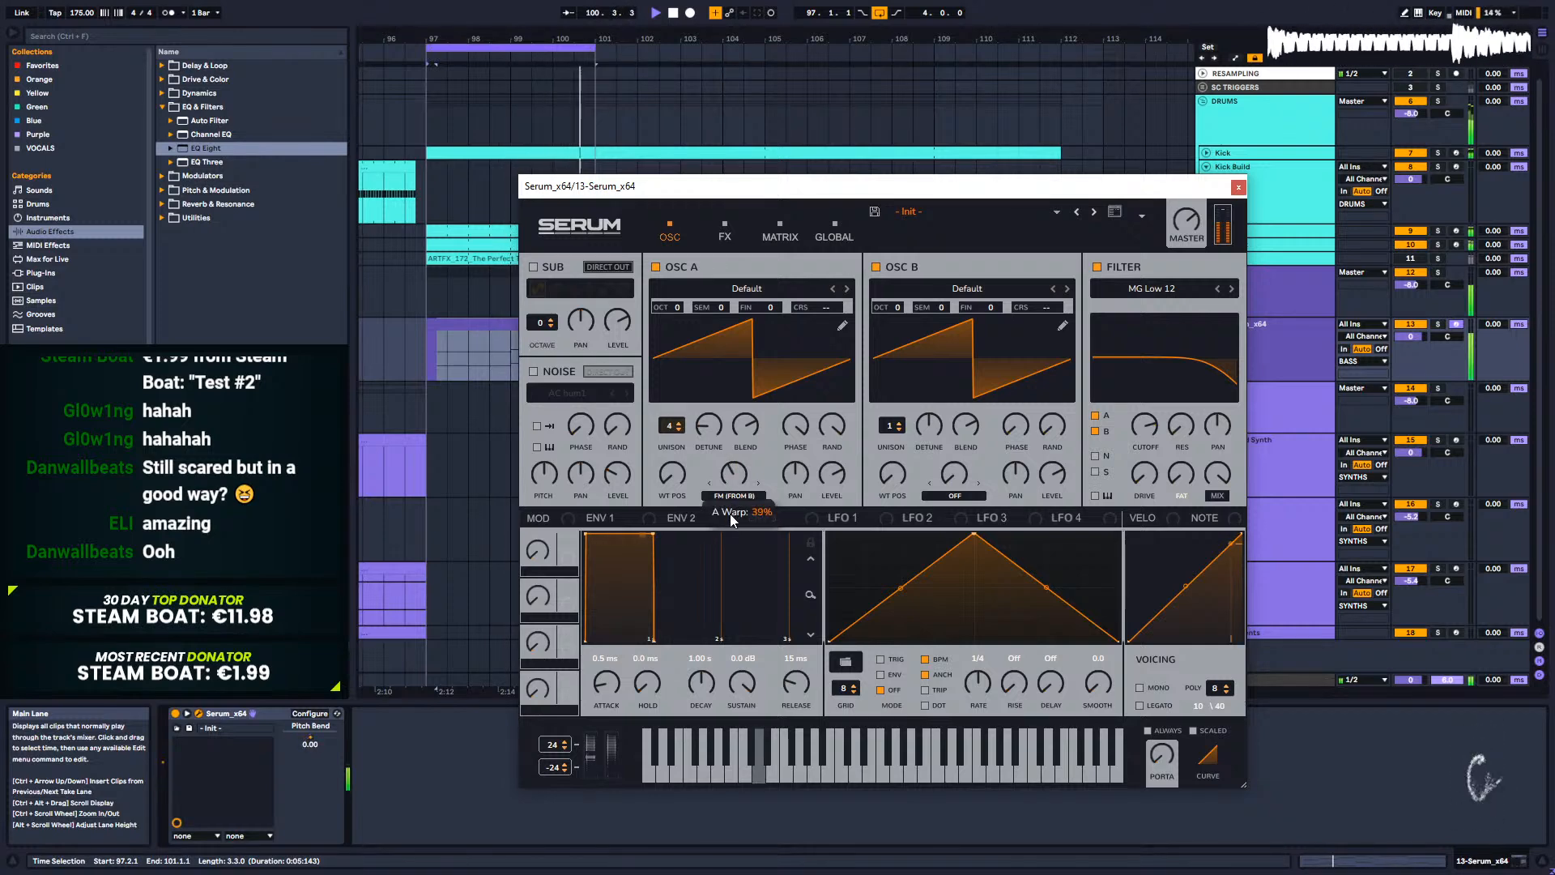
pyautogui.press('space')
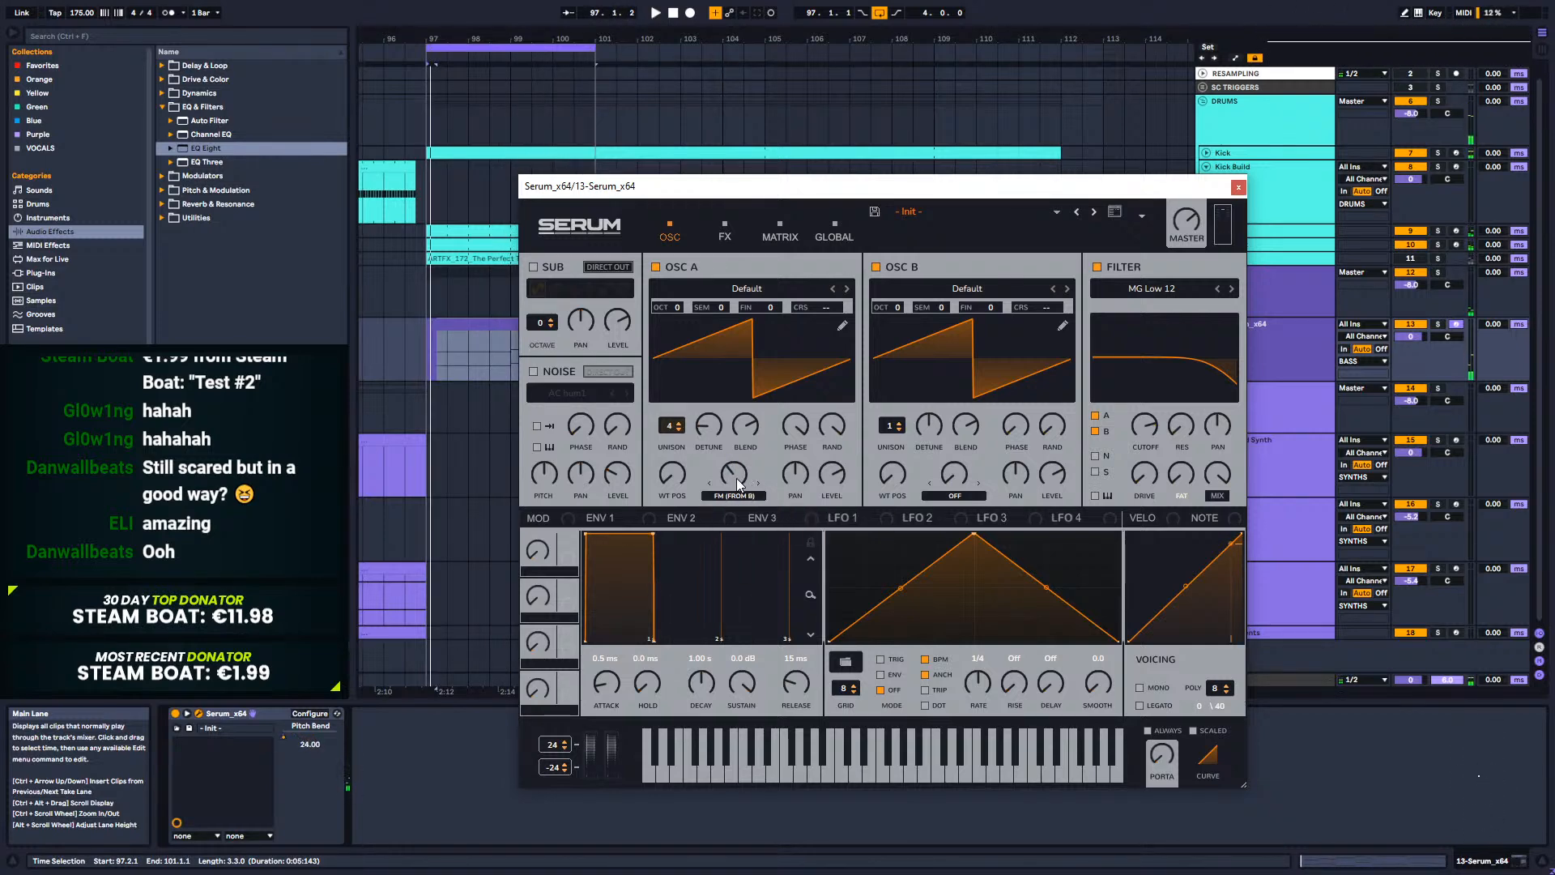
pyautogui.press('space')
pyautogui.moveTo(735, 480); pyautogui.dragTo(735, 441)
# Step: Try OSC B at +1 octave with different OSC A warp amounts, then return its octave to 0
pyautogui.moveTo(905, 304); pyautogui.dragTo(906, 298)
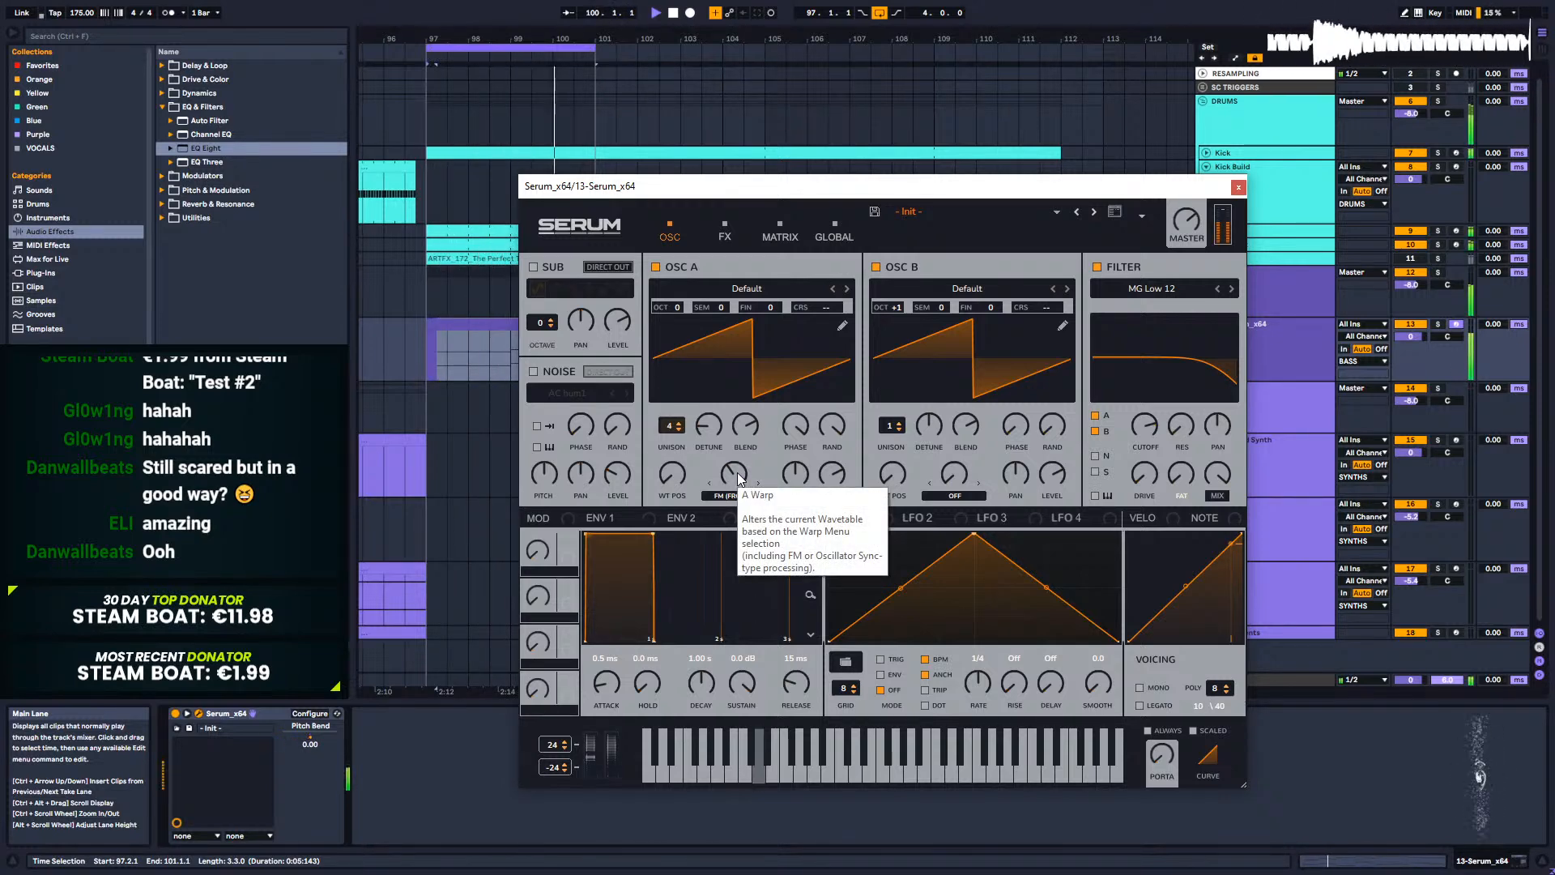
pyautogui.moveTo(739, 477)
pyautogui.mouseDown()
pyautogui.moveTo(728, 448)
pyautogui.moveTo(726, 465)
pyautogui.mouseUp()
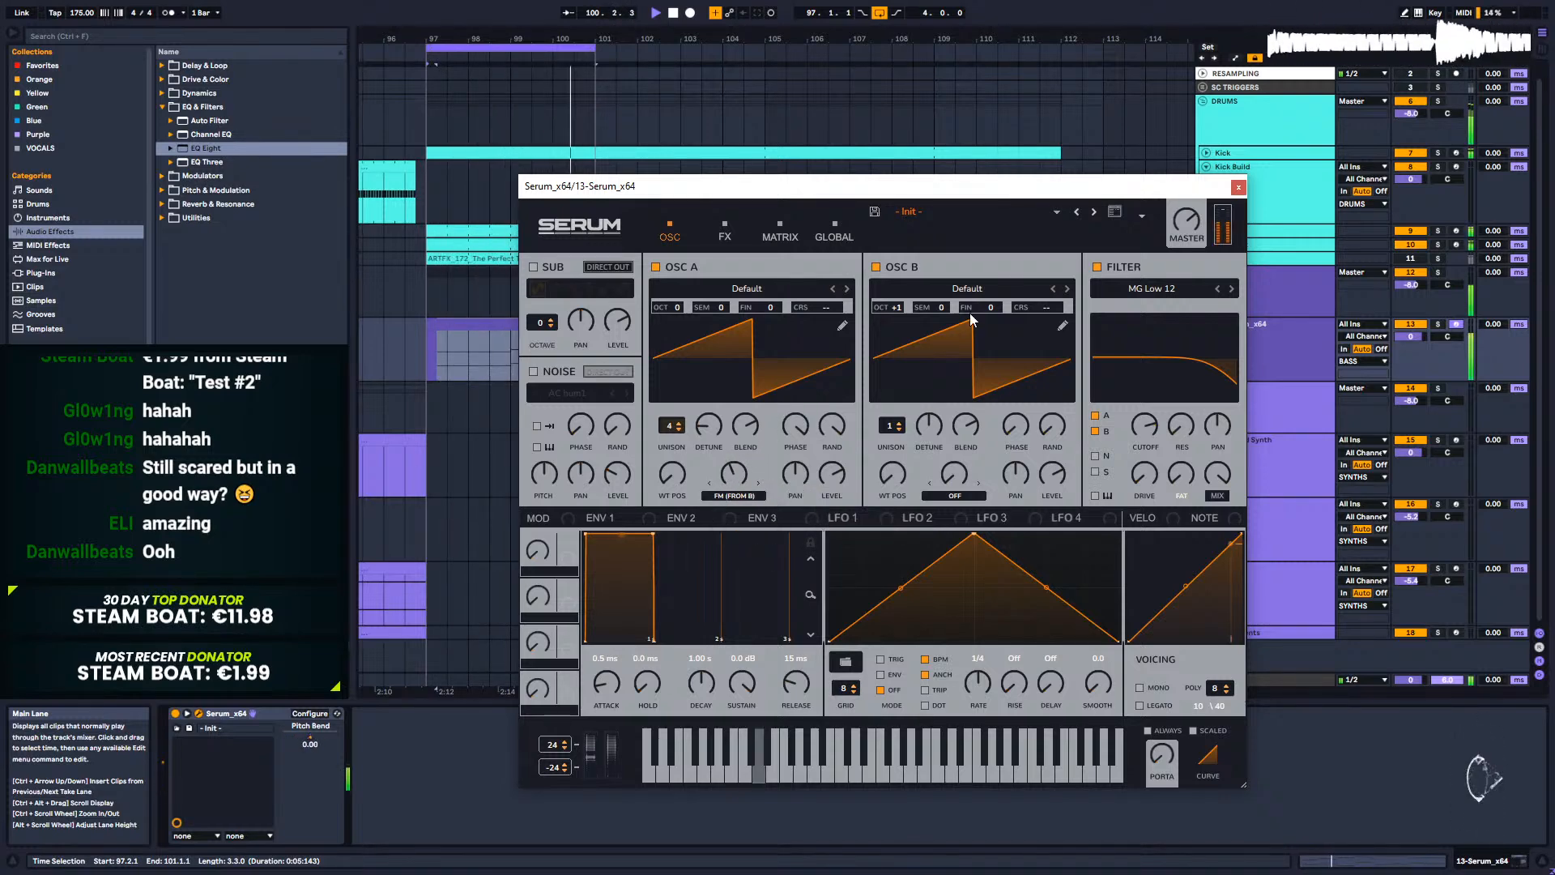
pyautogui.moveTo(895, 307); pyautogui.dragTo(901, 300)
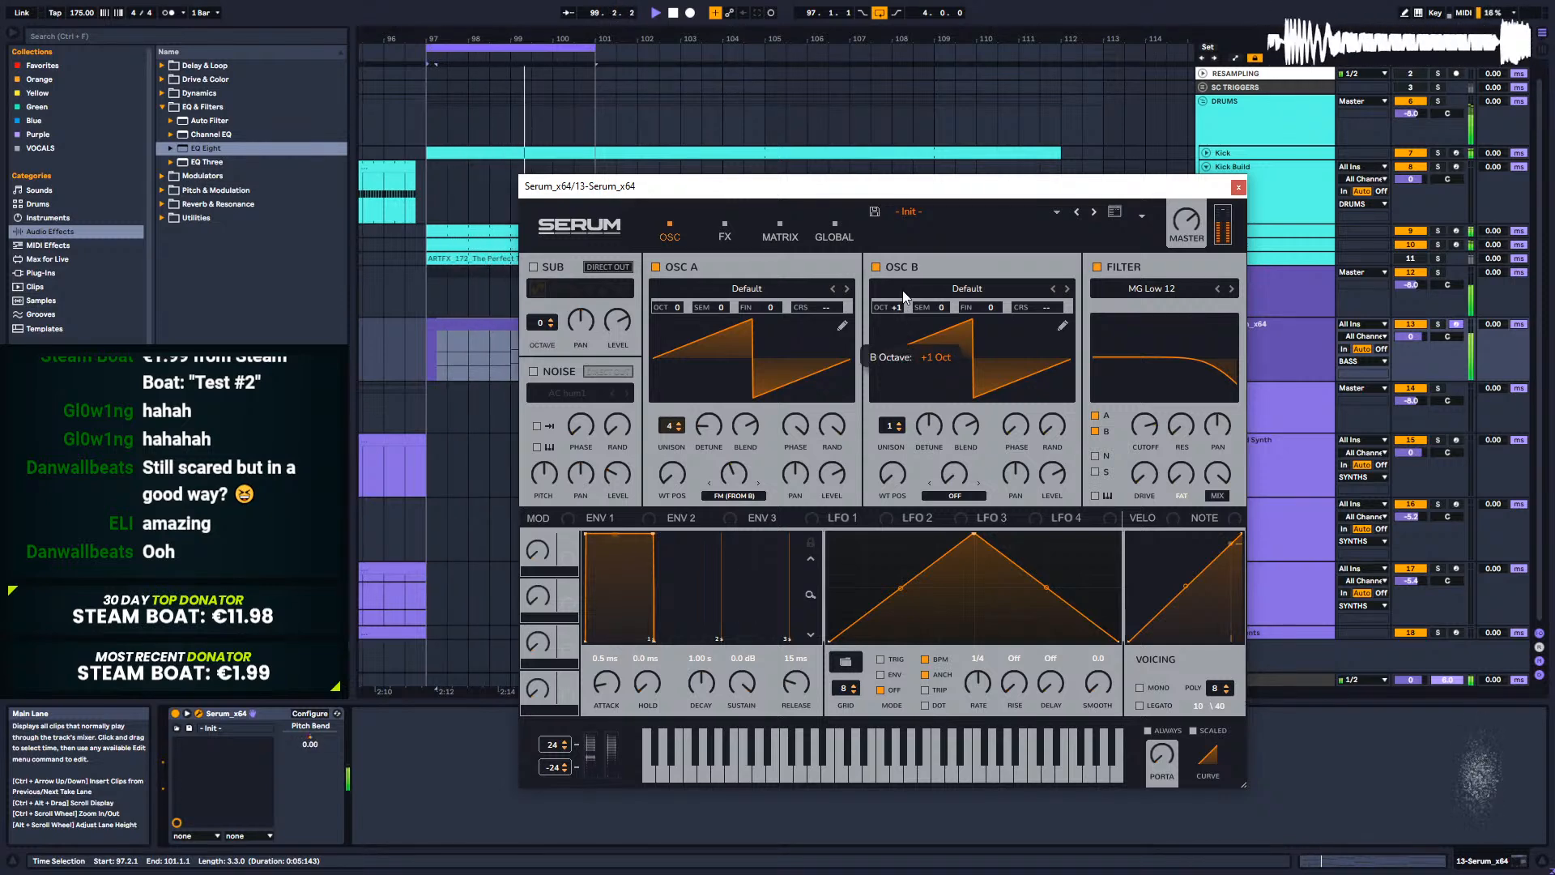
pyautogui.moveTo(900, 299); pyautogui.dragTo(901, 304)
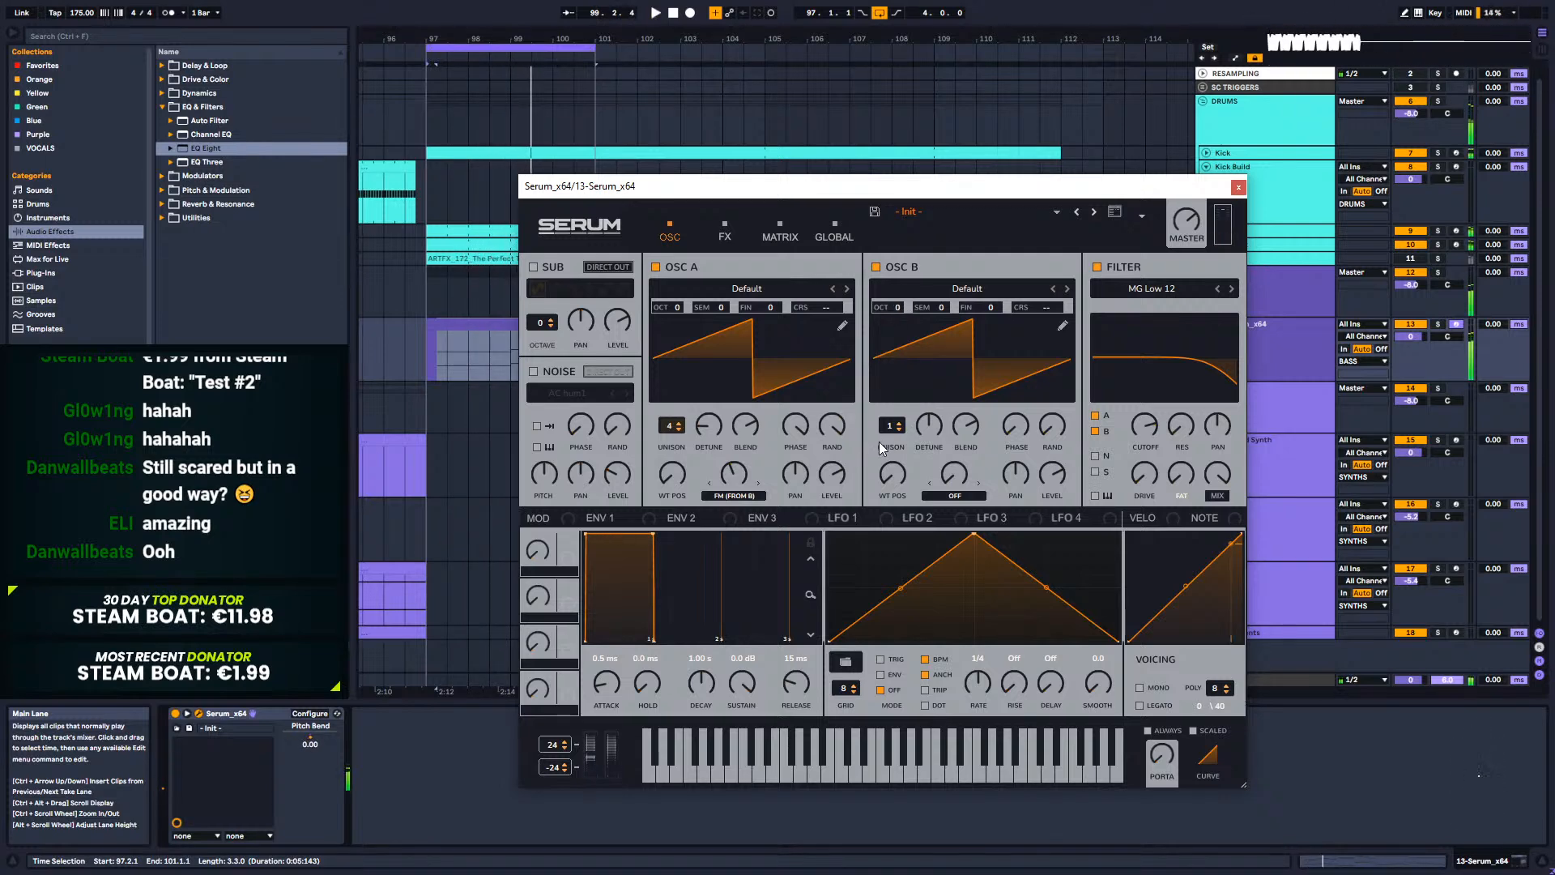
pyautogui.press('space')
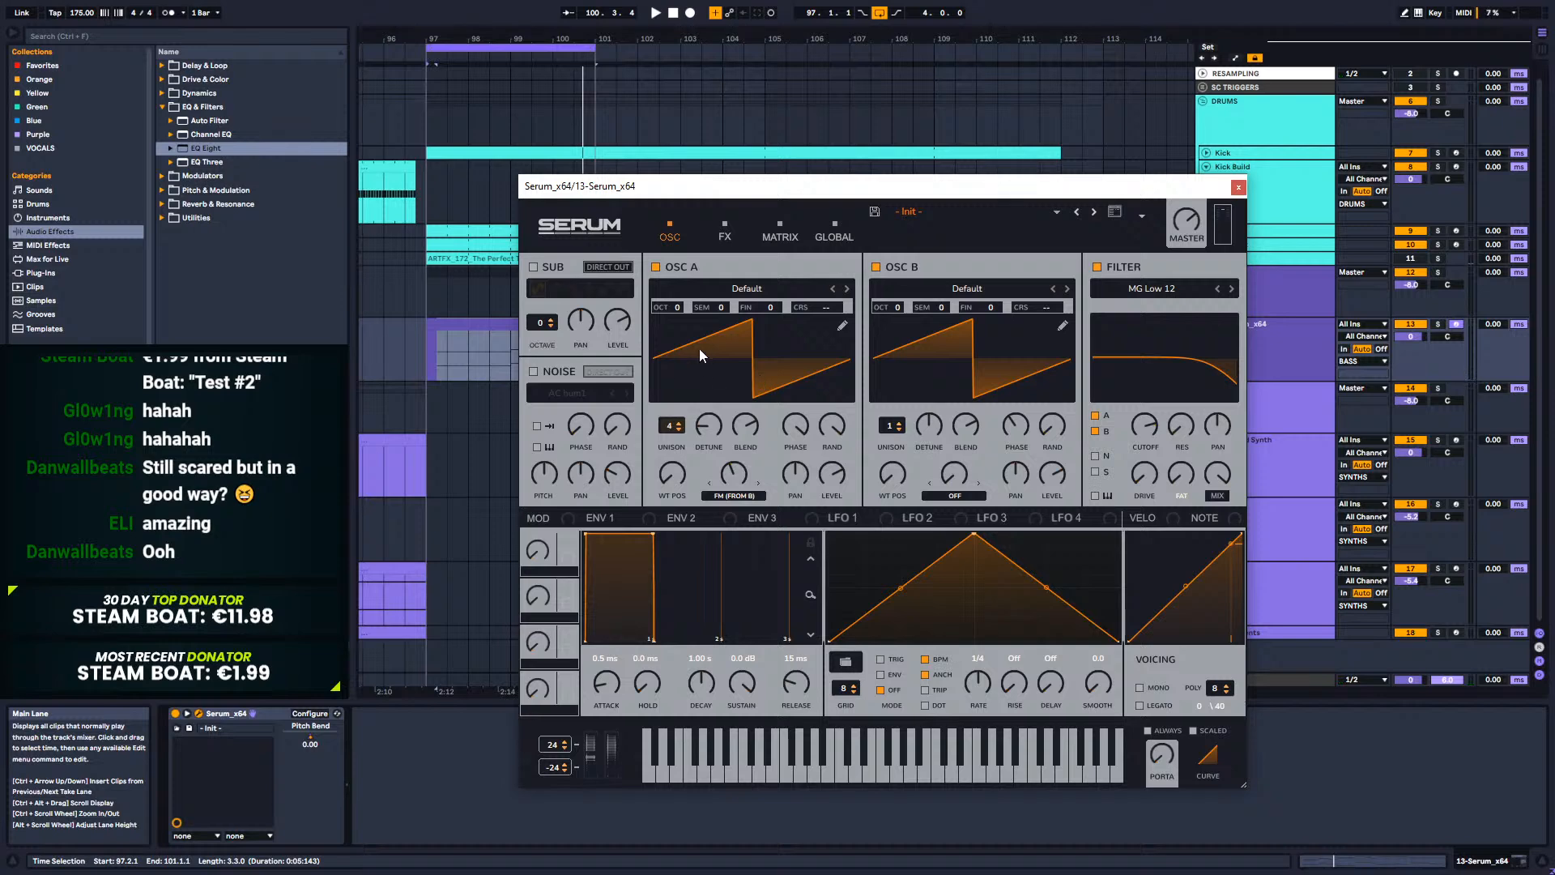
# Step: Adjust OSC B's phase while the loop plays
pyautogui.press('space')
pyautogui.moveTo(1014, 426); pyautogui.dragTo(1008, 362)
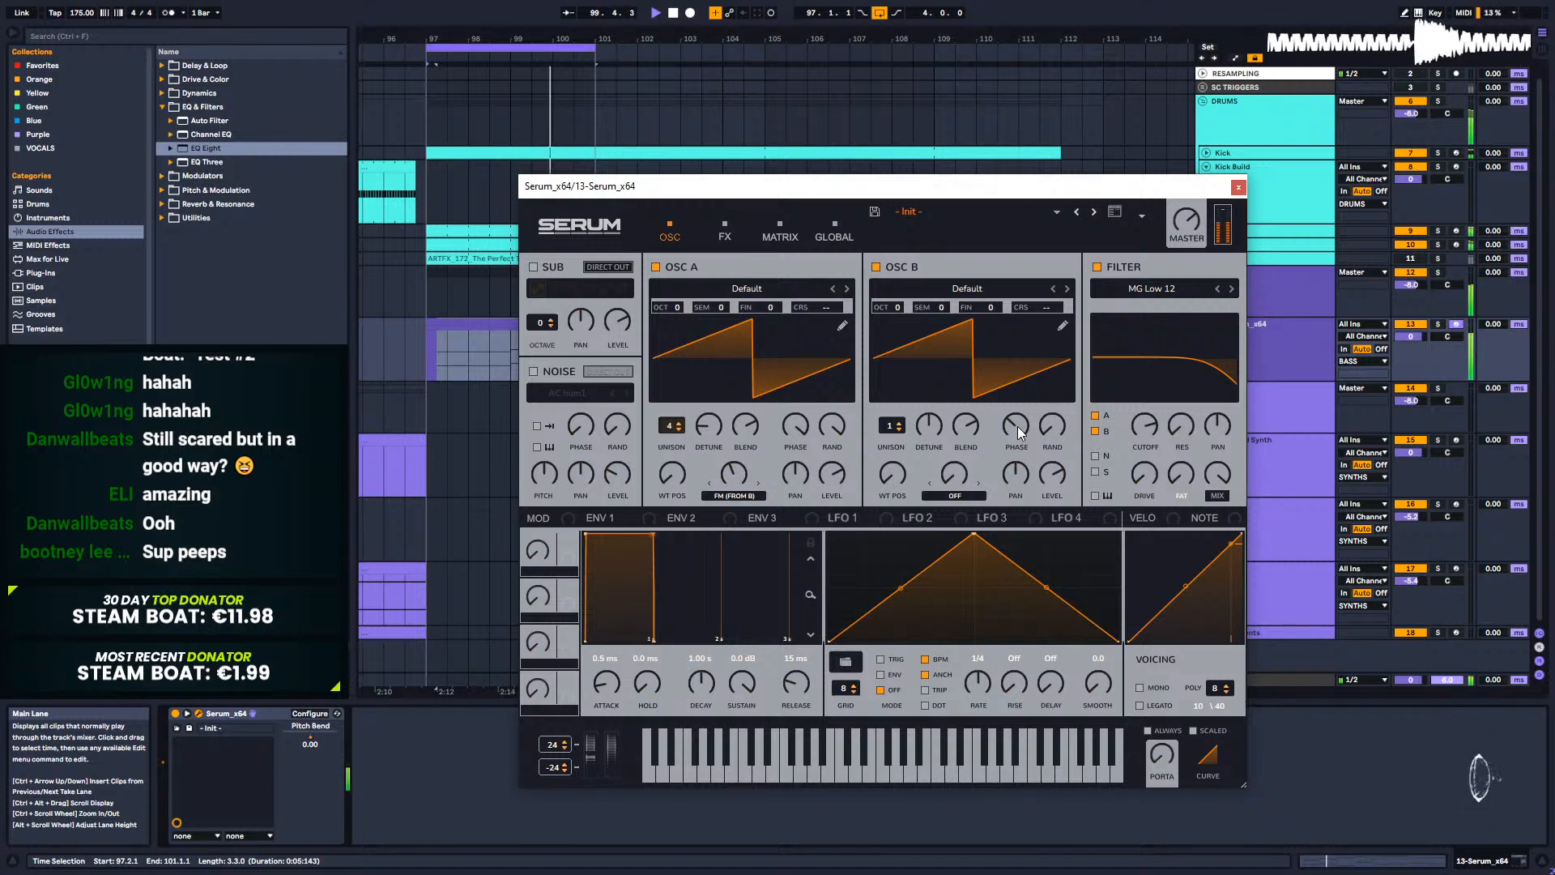
pyautogui.moveTo(1017, 426)
pyautogui.mouseDown()
pyautogui.moveTo(1032, 352)
pyautogui.moveTo(1015, 425)
pyautogui.mouseUp()
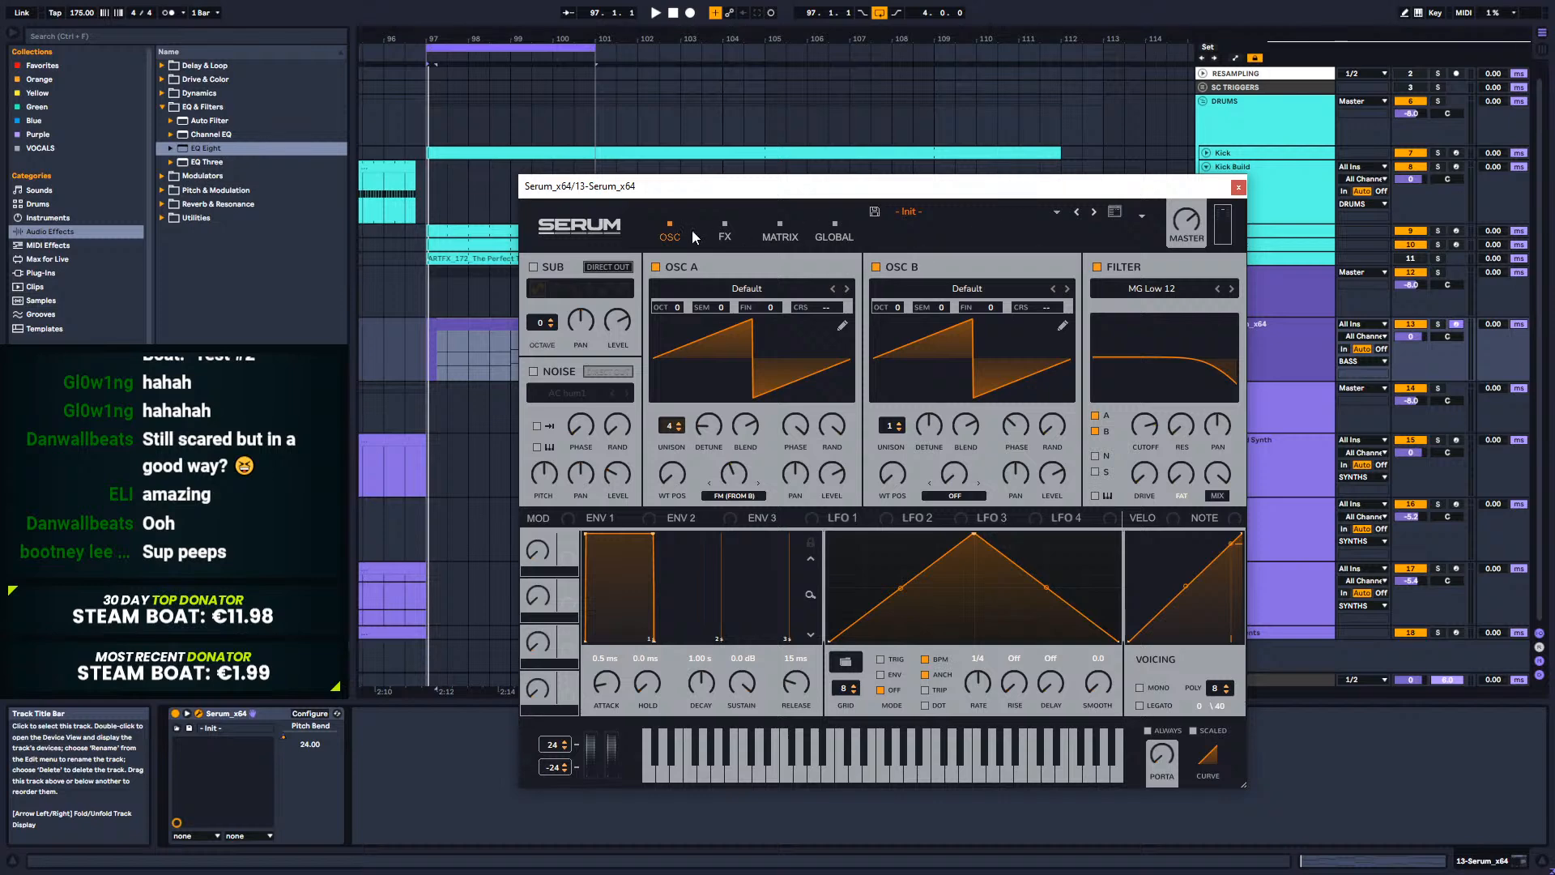
# Step: Close and reopen Serum and bring up its distortion effect settings
pyautogui.click(719, 235)
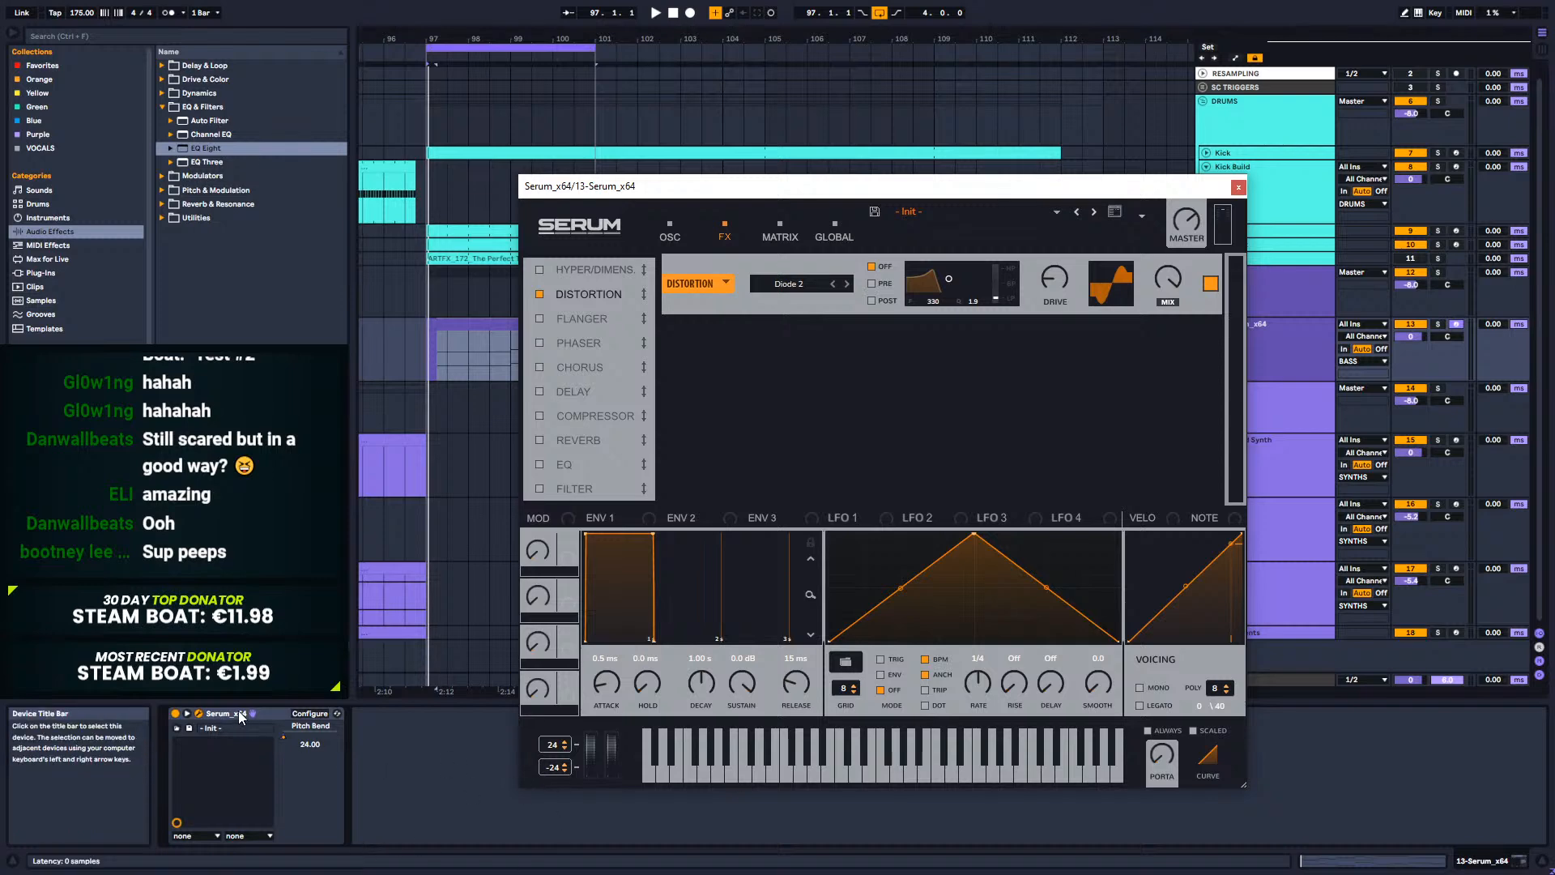
pyautogui.click(1237, 187)
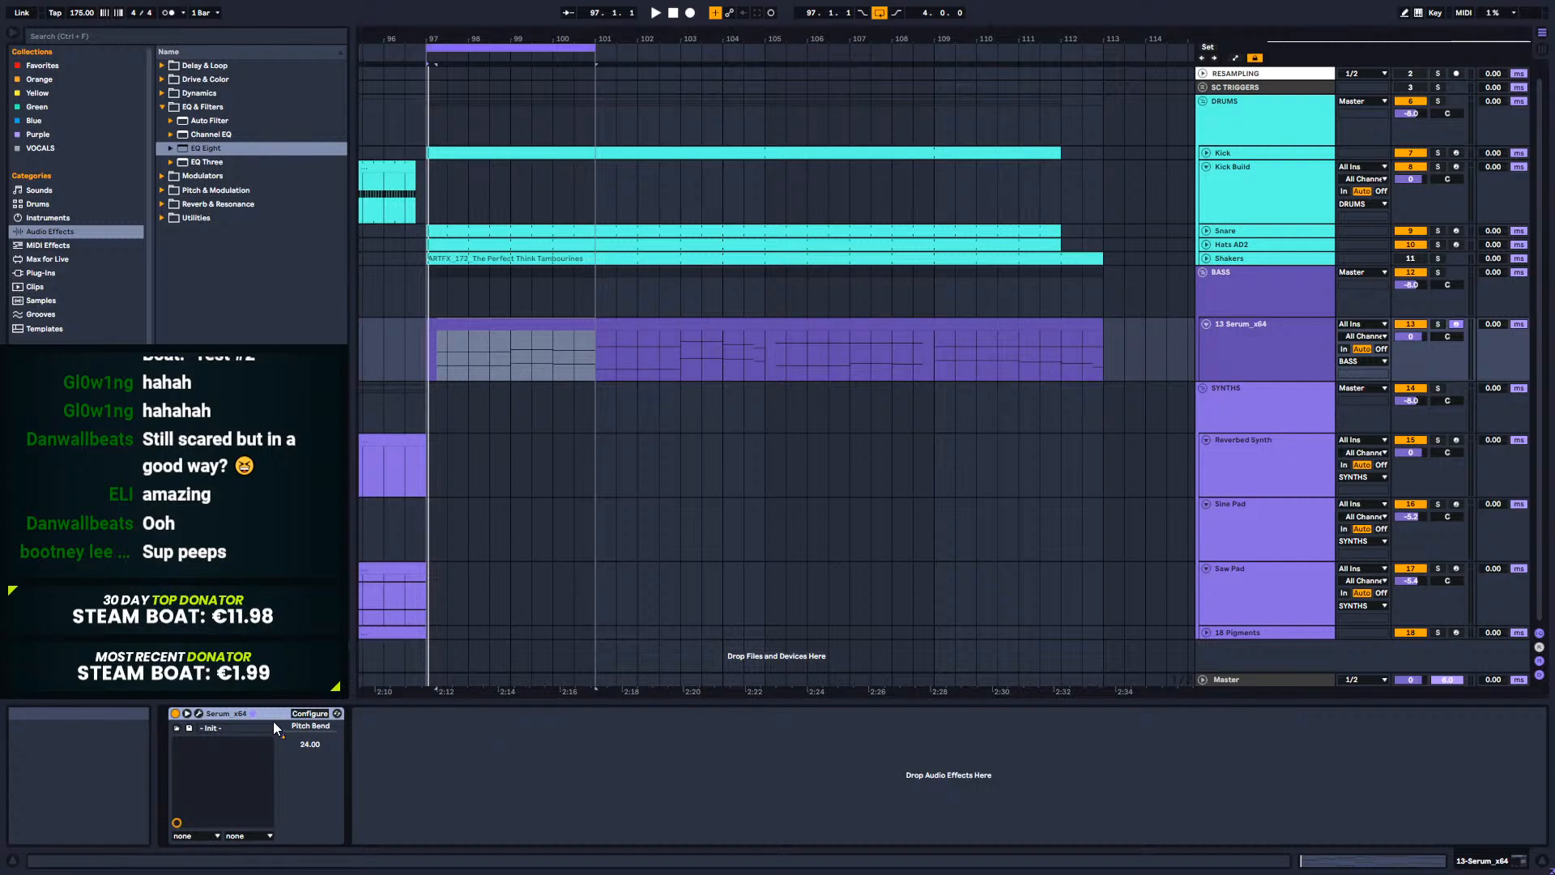
pyautogui.click(197, 712)
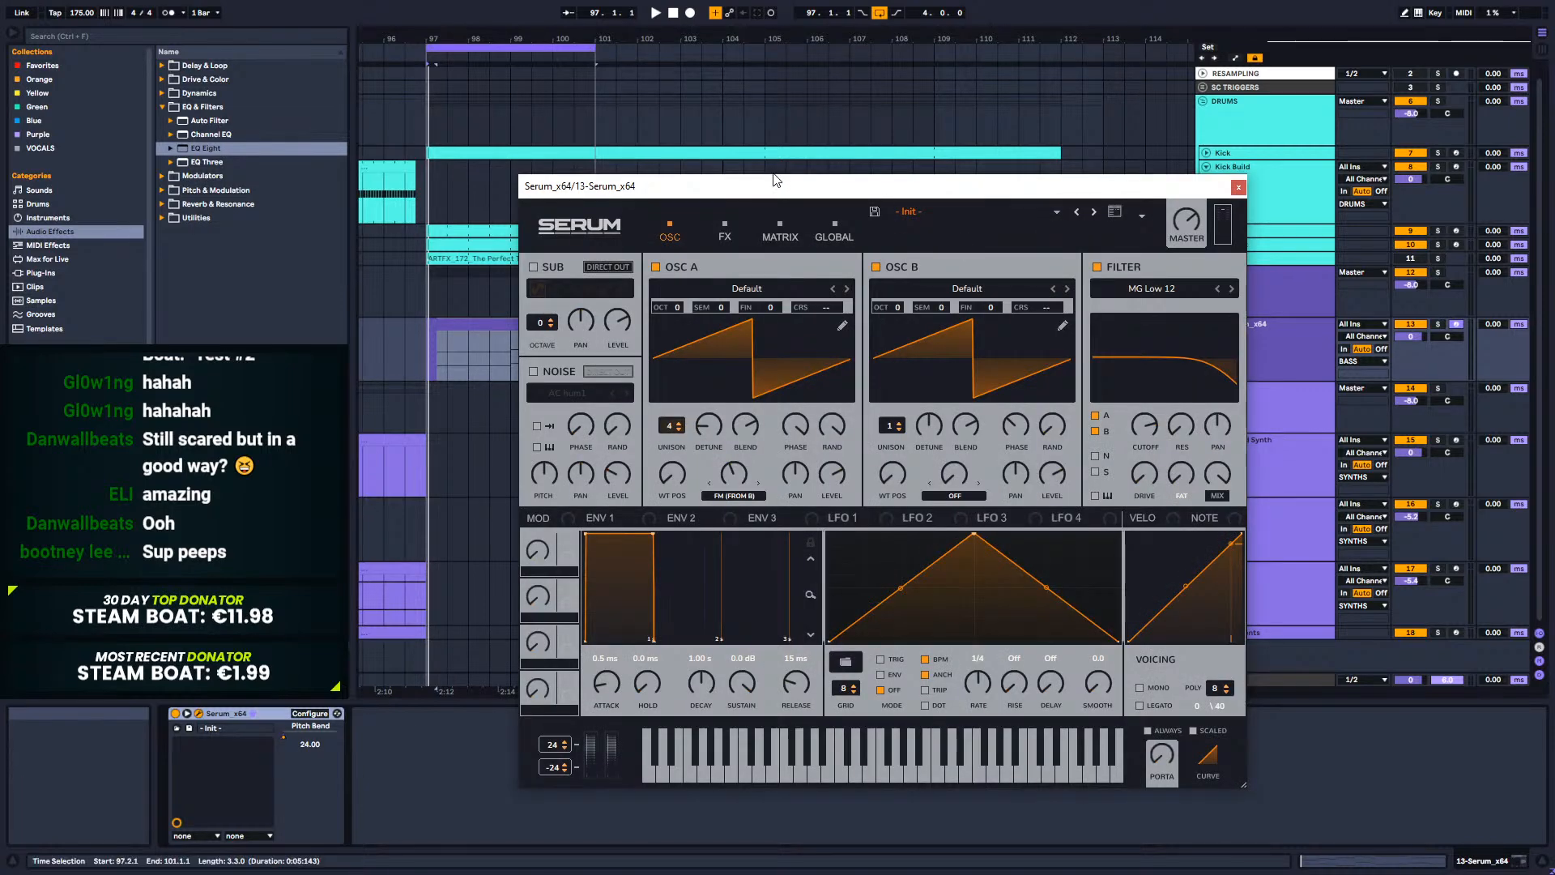
pyautogui.click(721, 230)
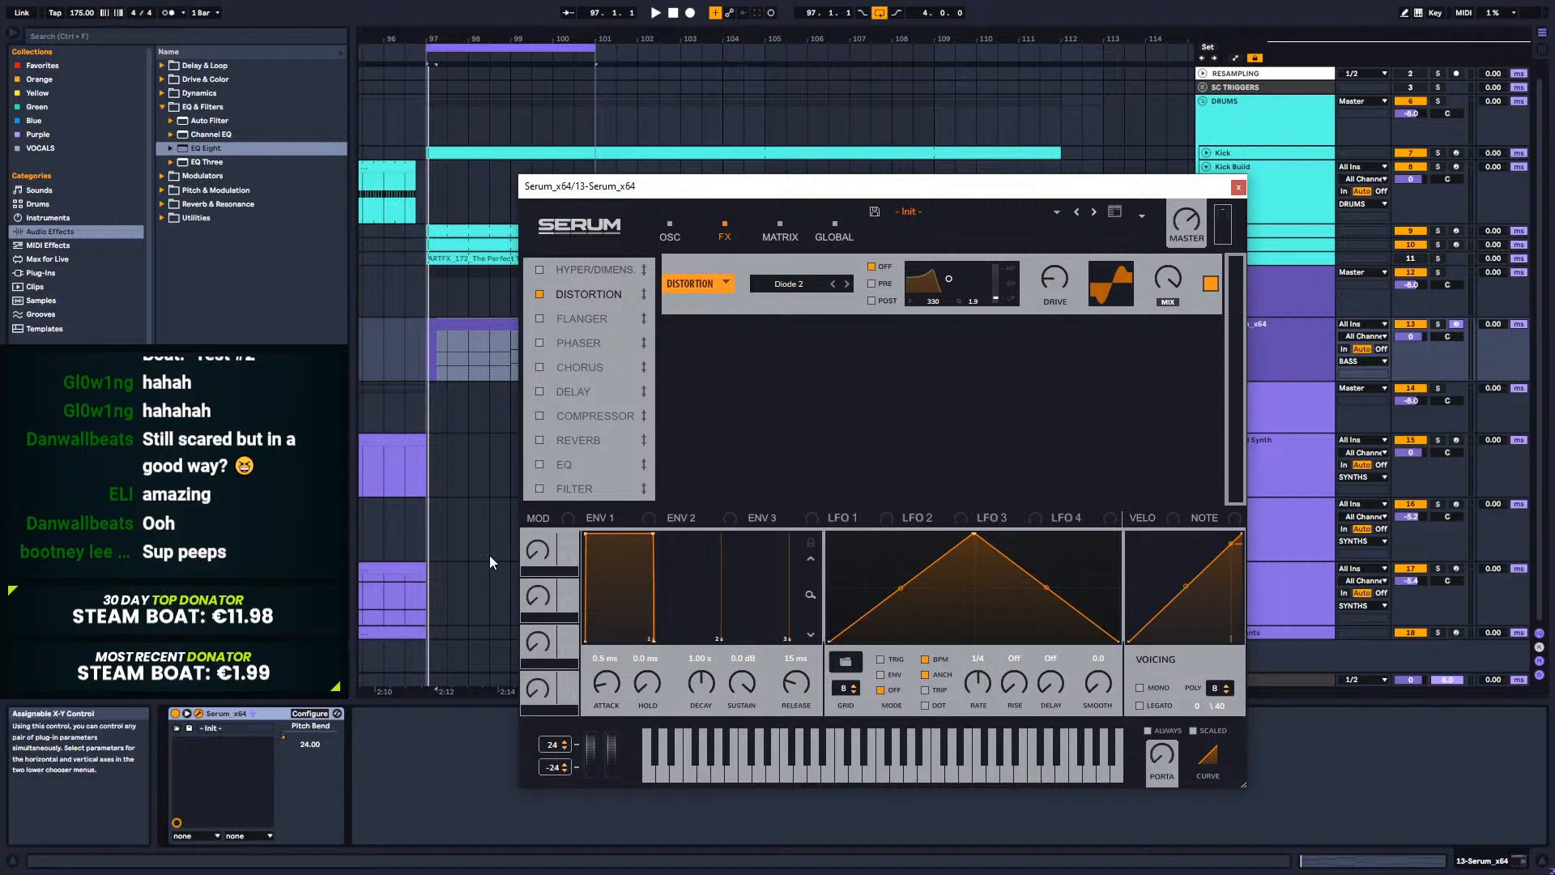
# Step: Solo the 13 Serum_x64 track, close Serum and play the looped bass line on its own
pyautogui.click(1438, 323)
pyautogui.press('space')
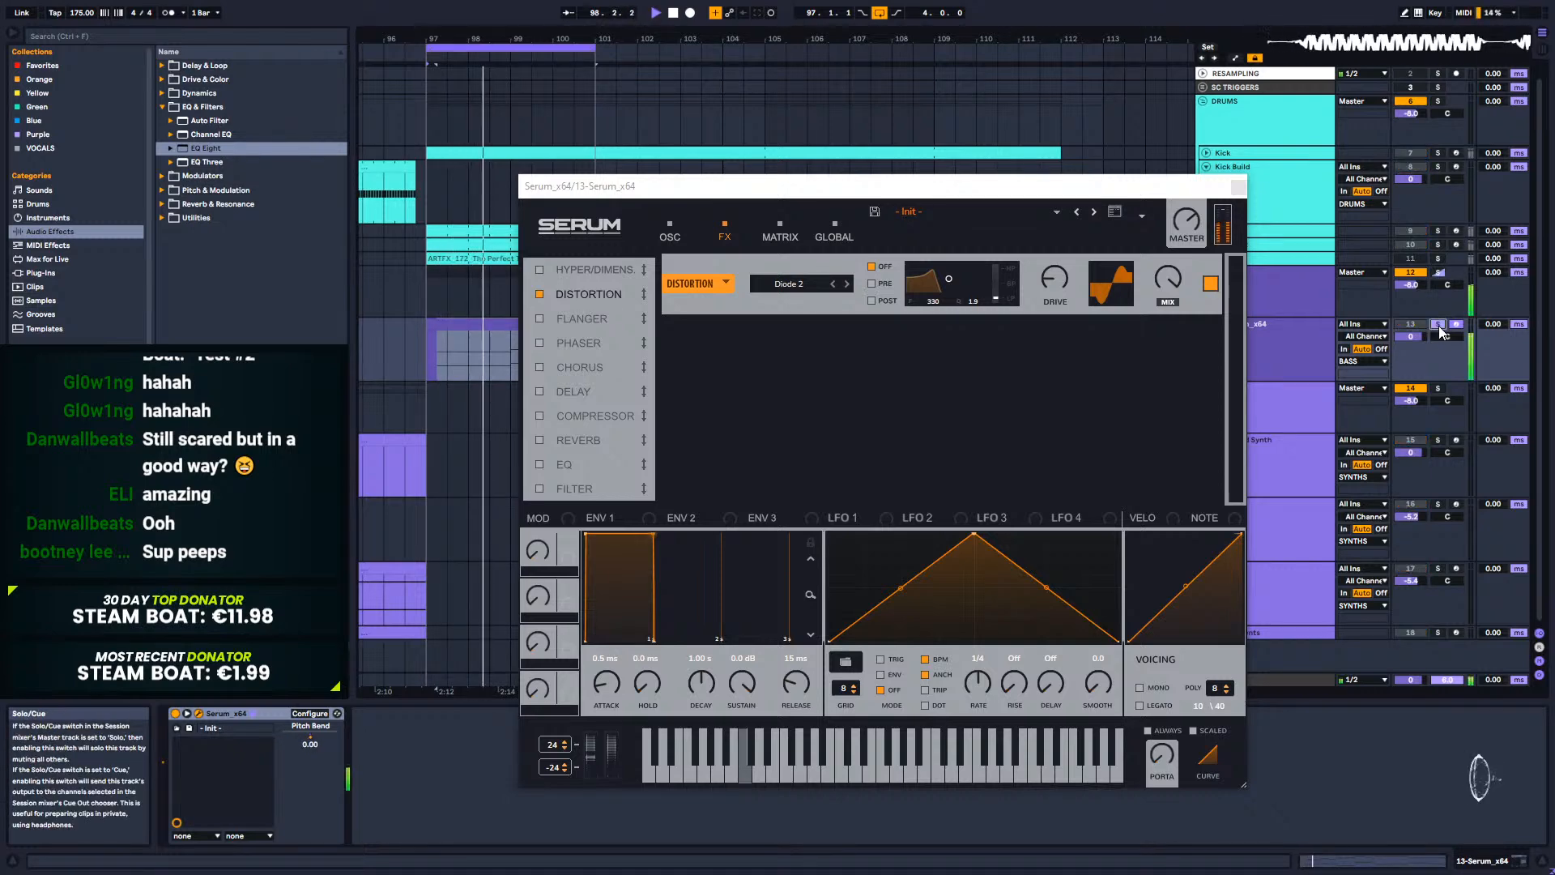
pyautogui.click(362, 769)
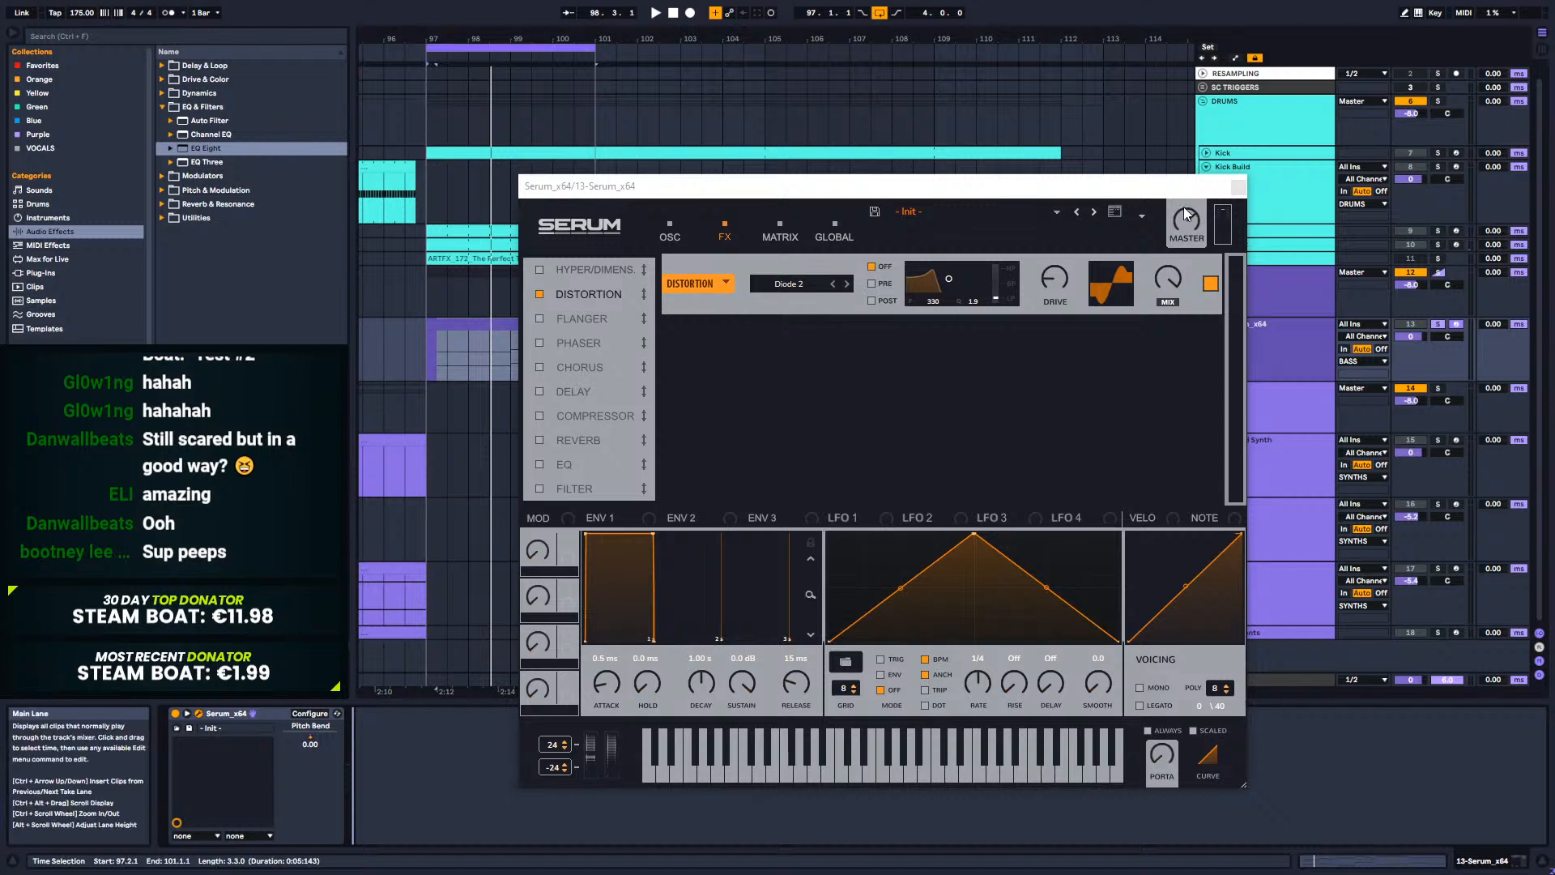
pyautogui.click(1237, 186)
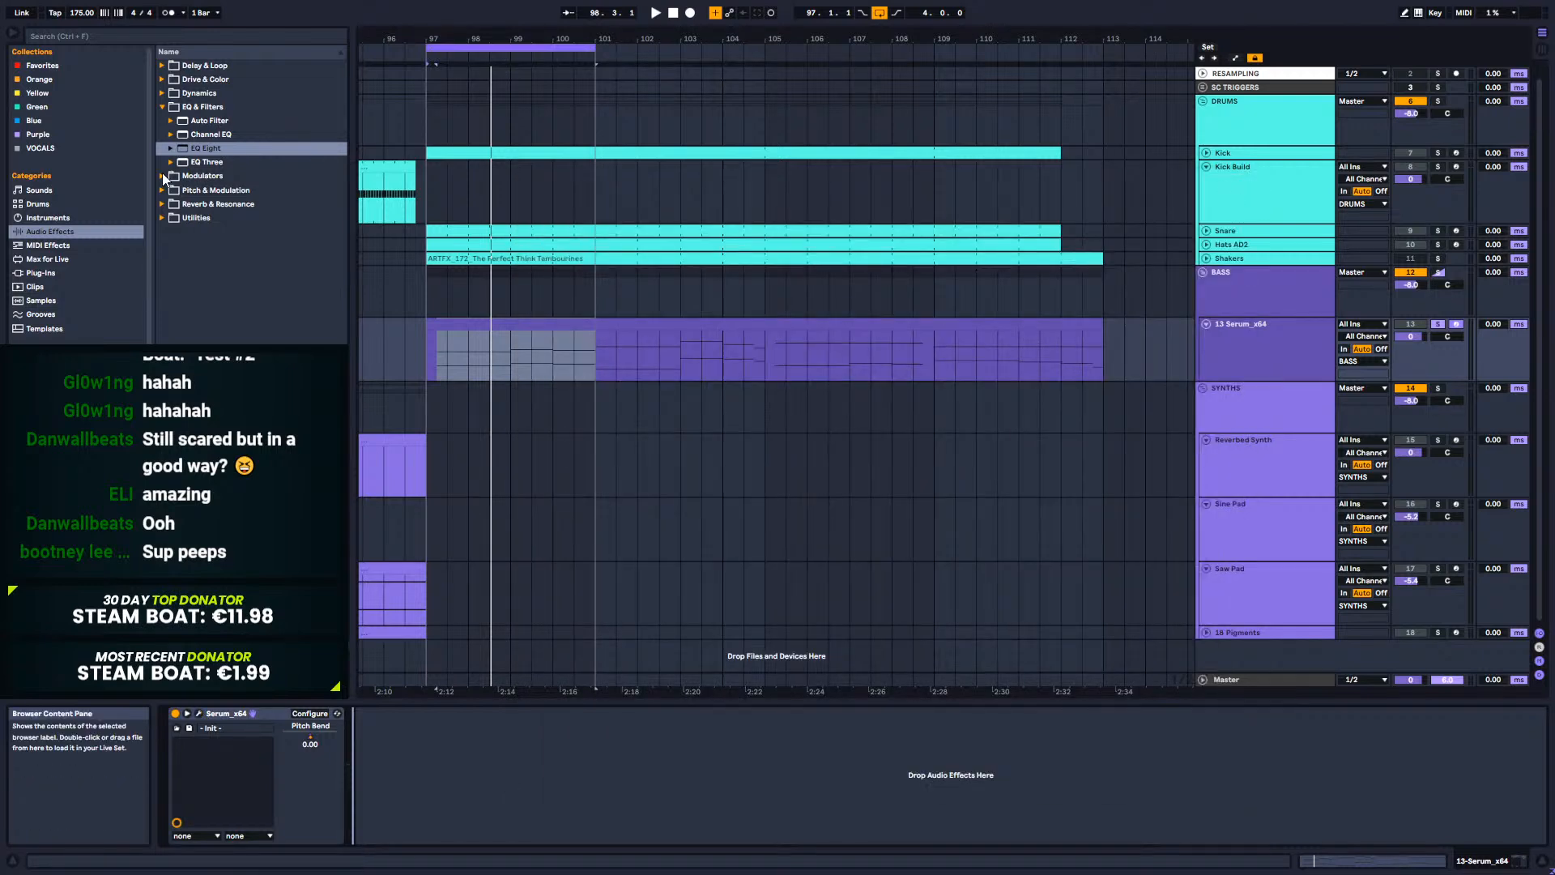
pyautogui.press('space')
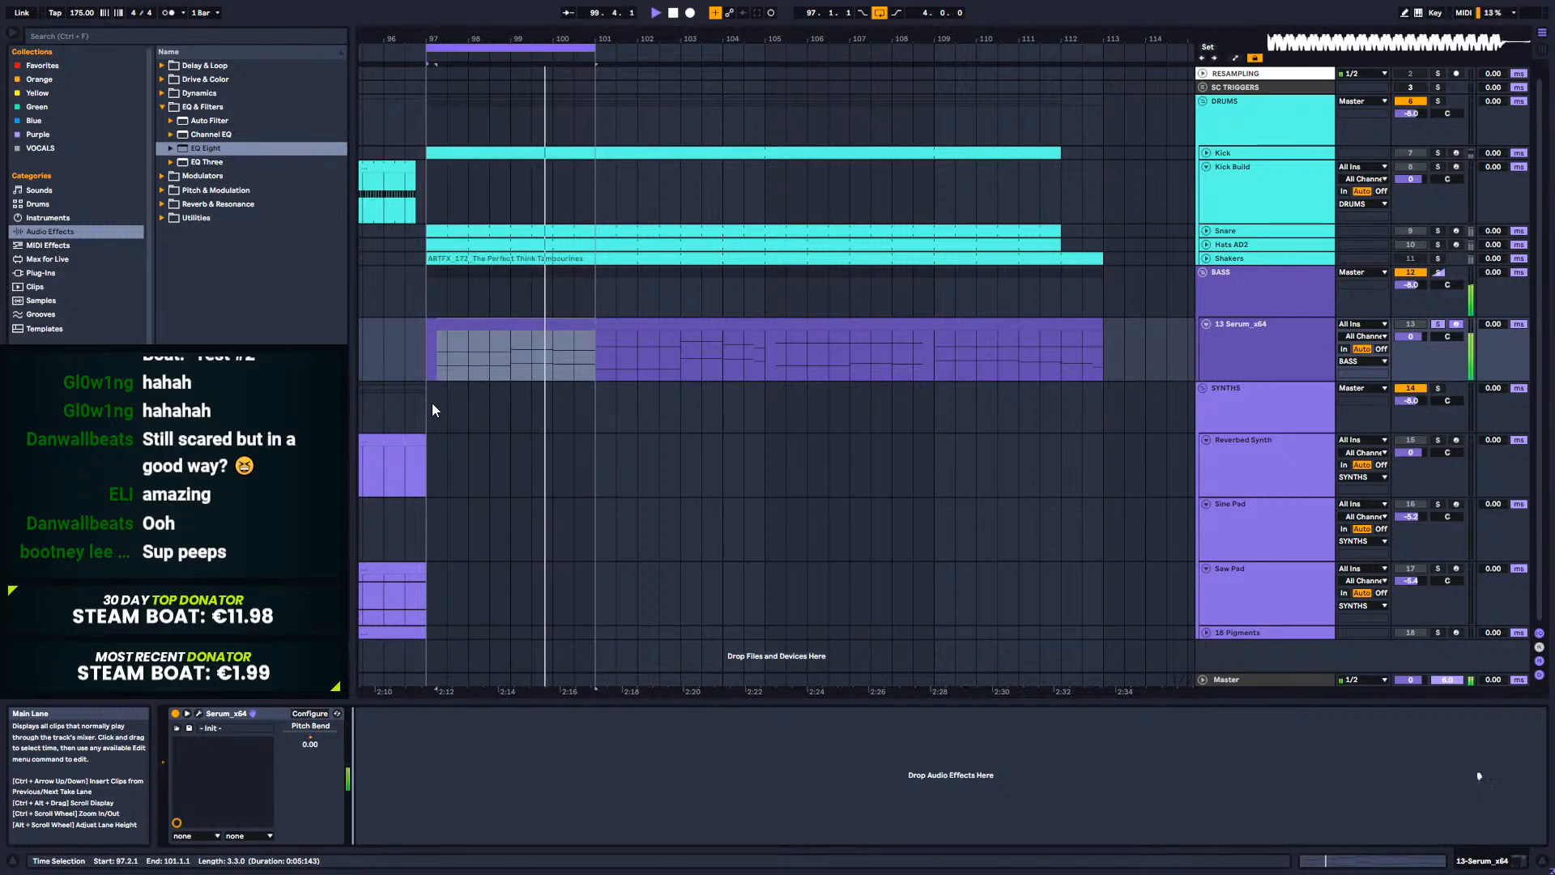
# Step: Group the bass track's Serum into an Instrument Rack and create a second, empty chain
pyautogui.click(198, 713)
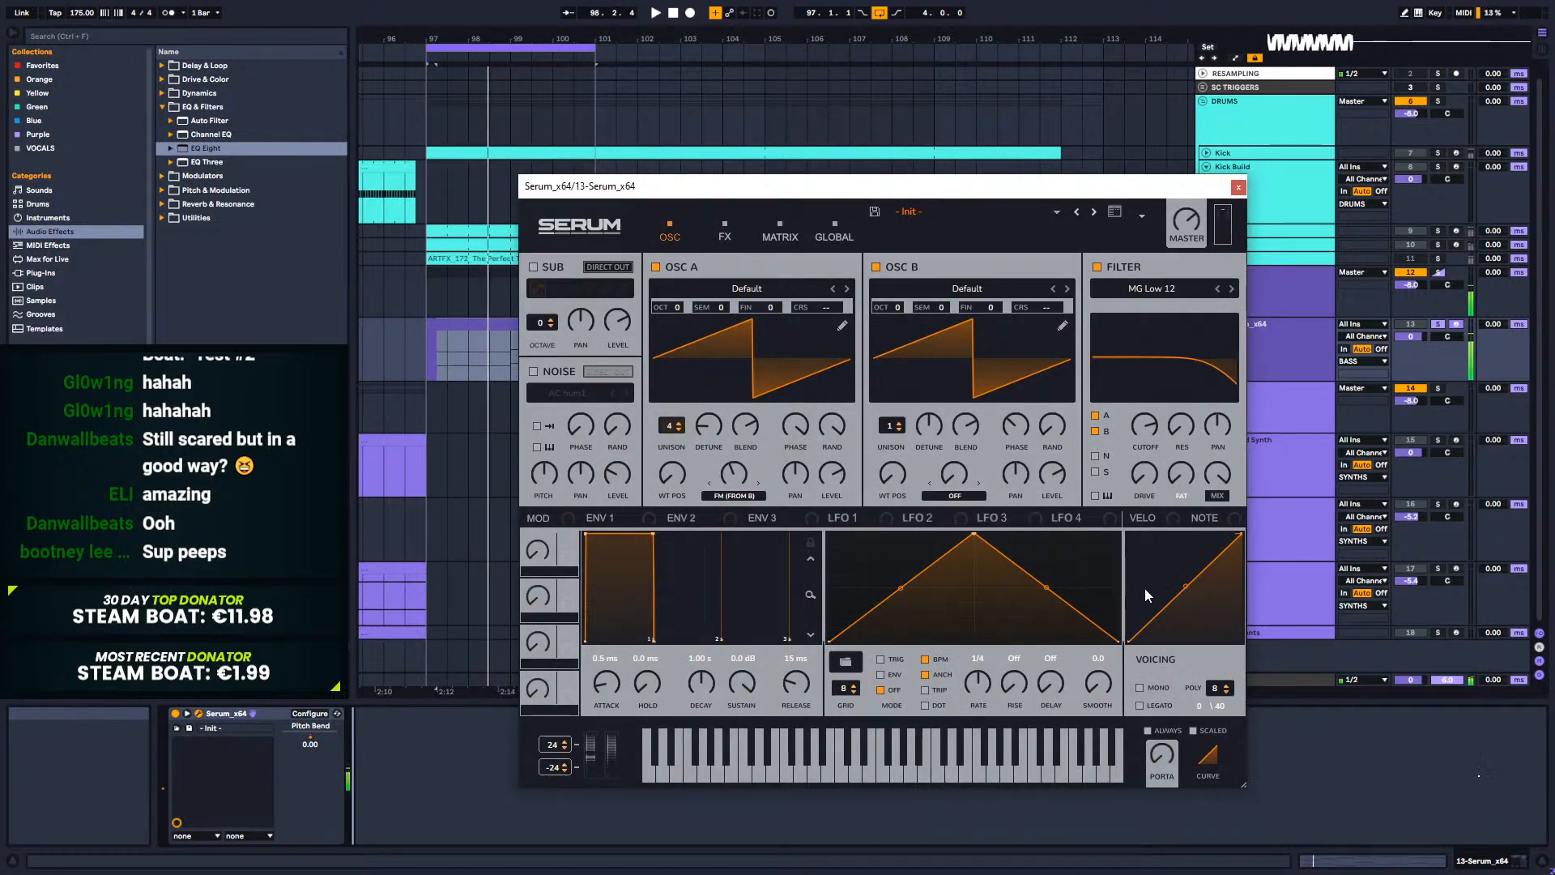
pyautogui.click(1238, 189)
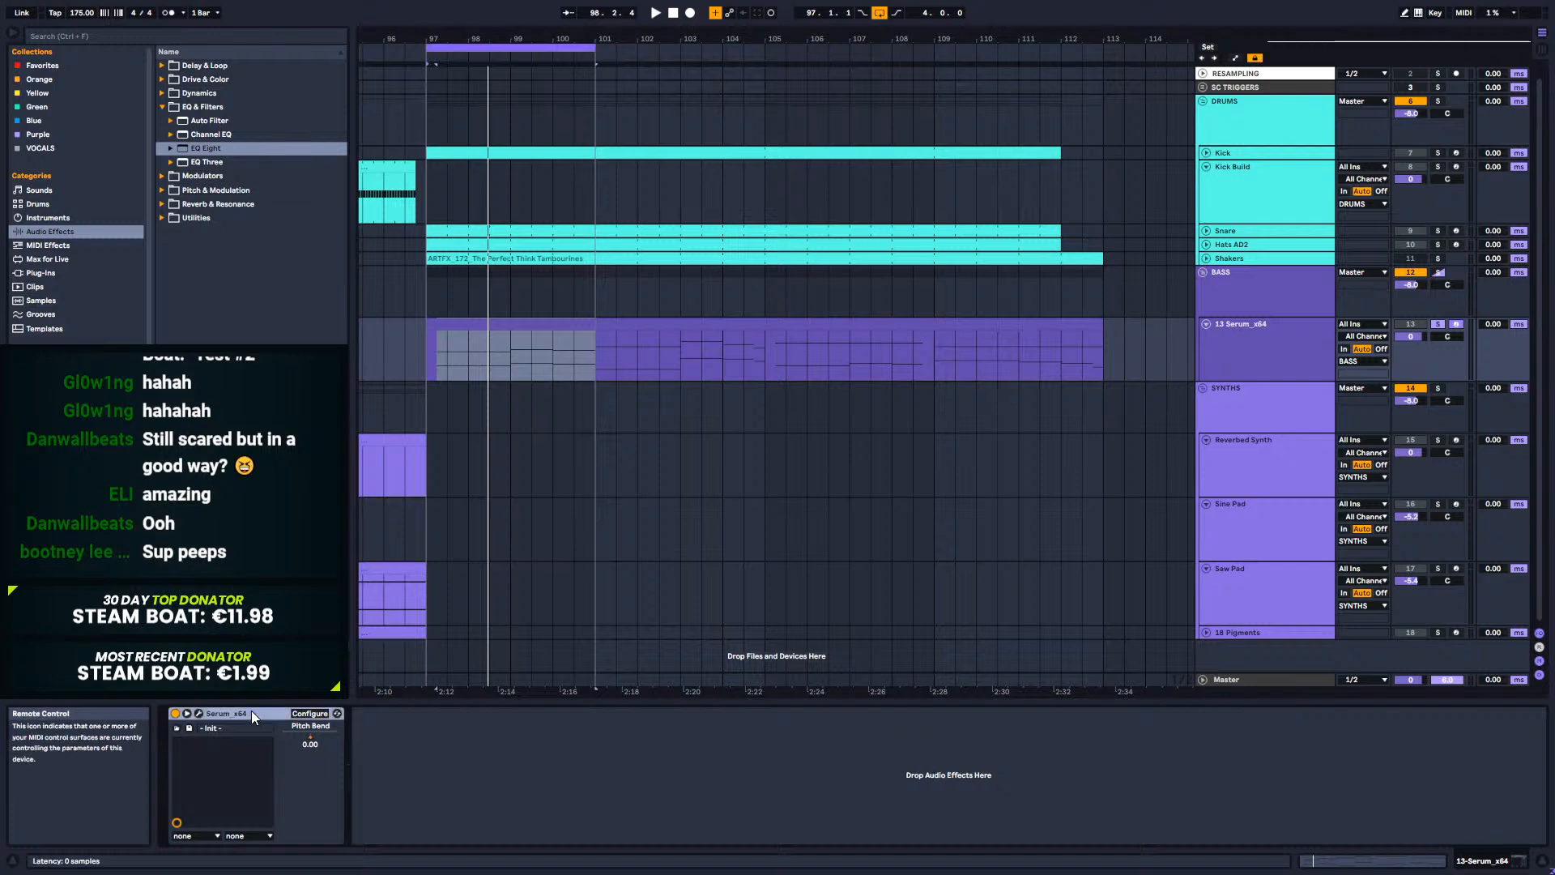
pyautogui.hotkey('ctrl', 'g')
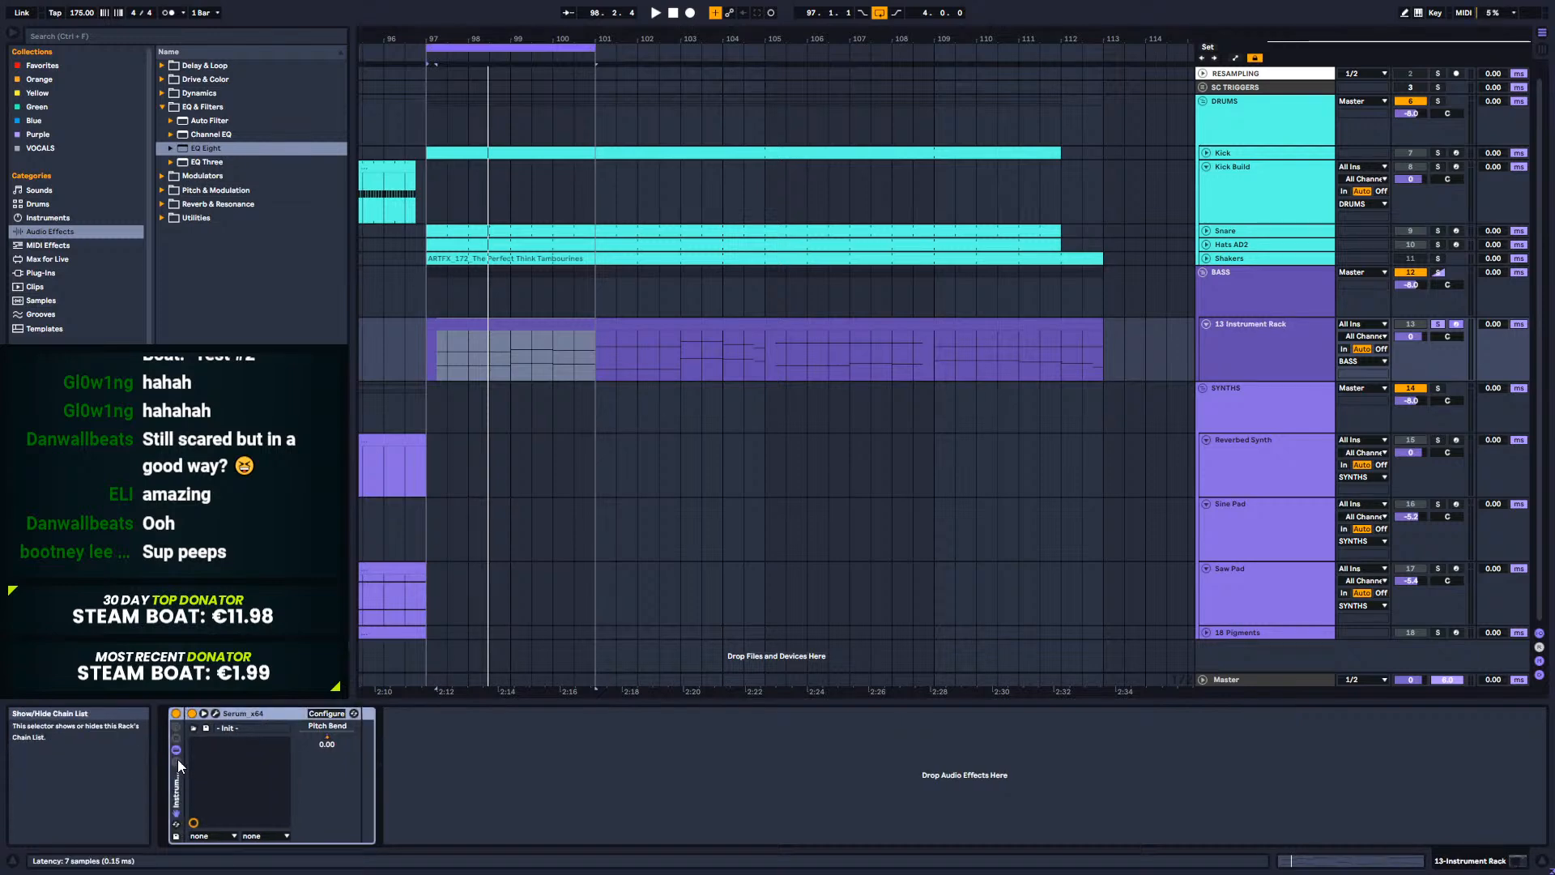
pyautogui.rightClick(246, 766)
pyautogui.click(272, 786)
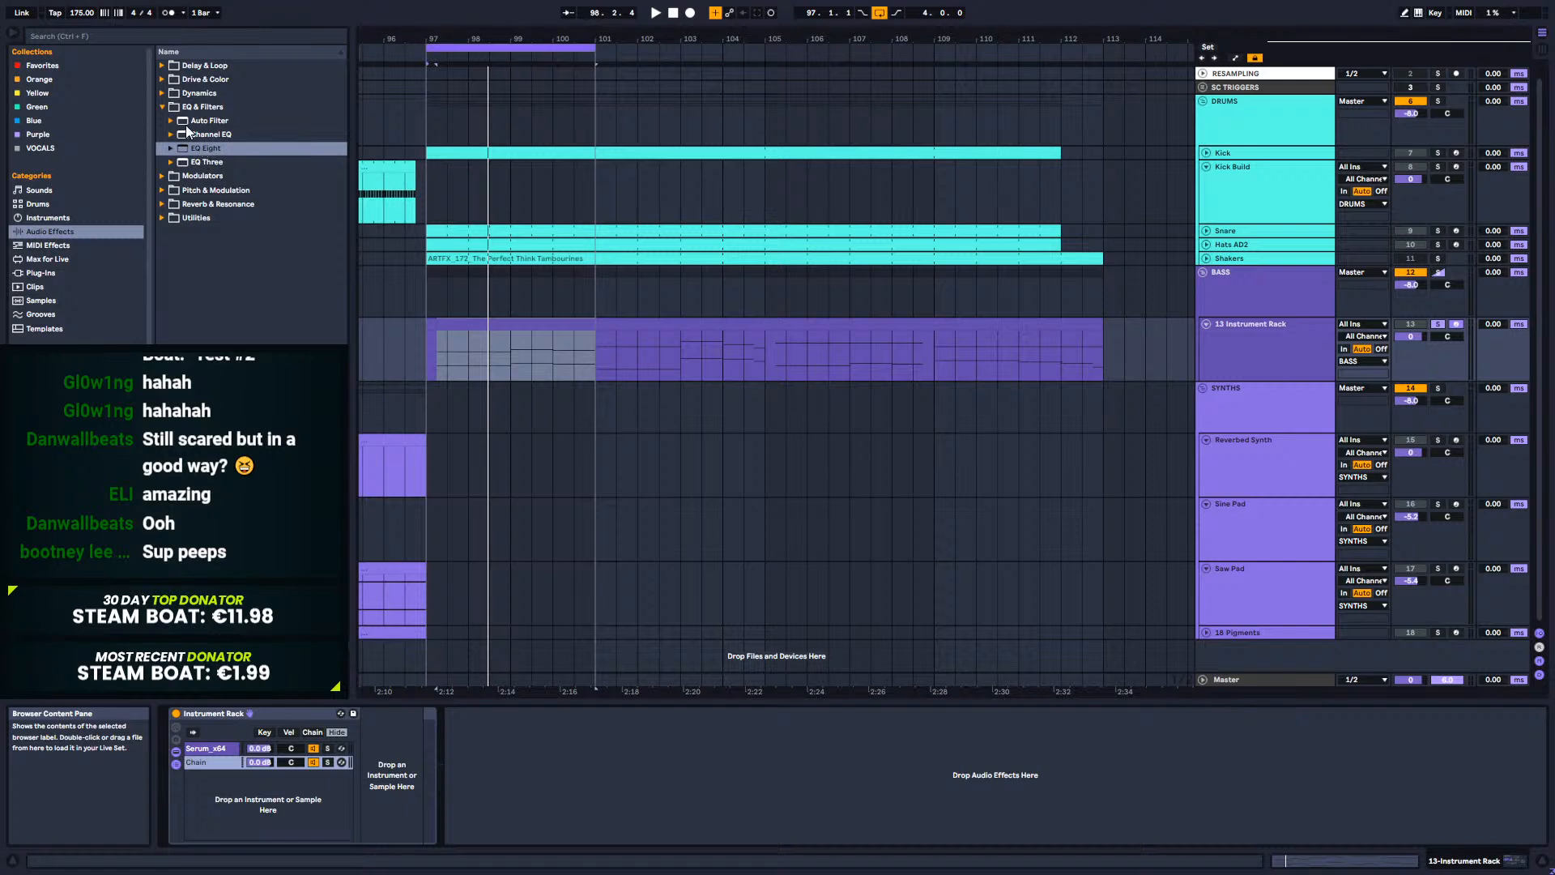
# Step: Load another Serum onto the empty chain, solo that chain, and set its pitch bend range to +24 and -24
pyautogui.click(50, 272)
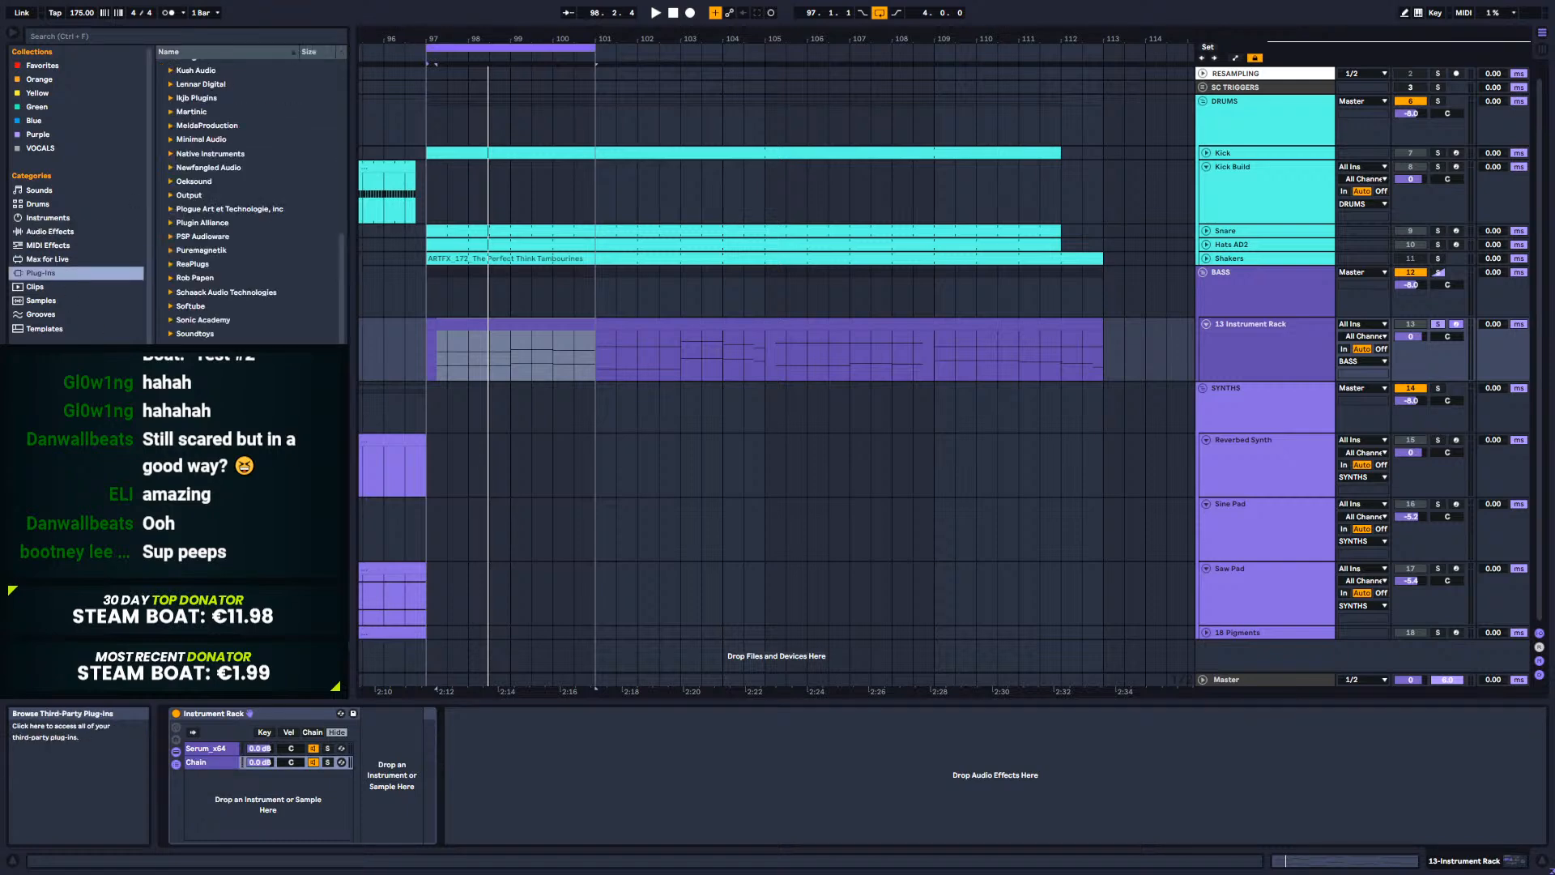
pyautogui.moveTo(225, 764); pyautogui.dragTo(225, 764)
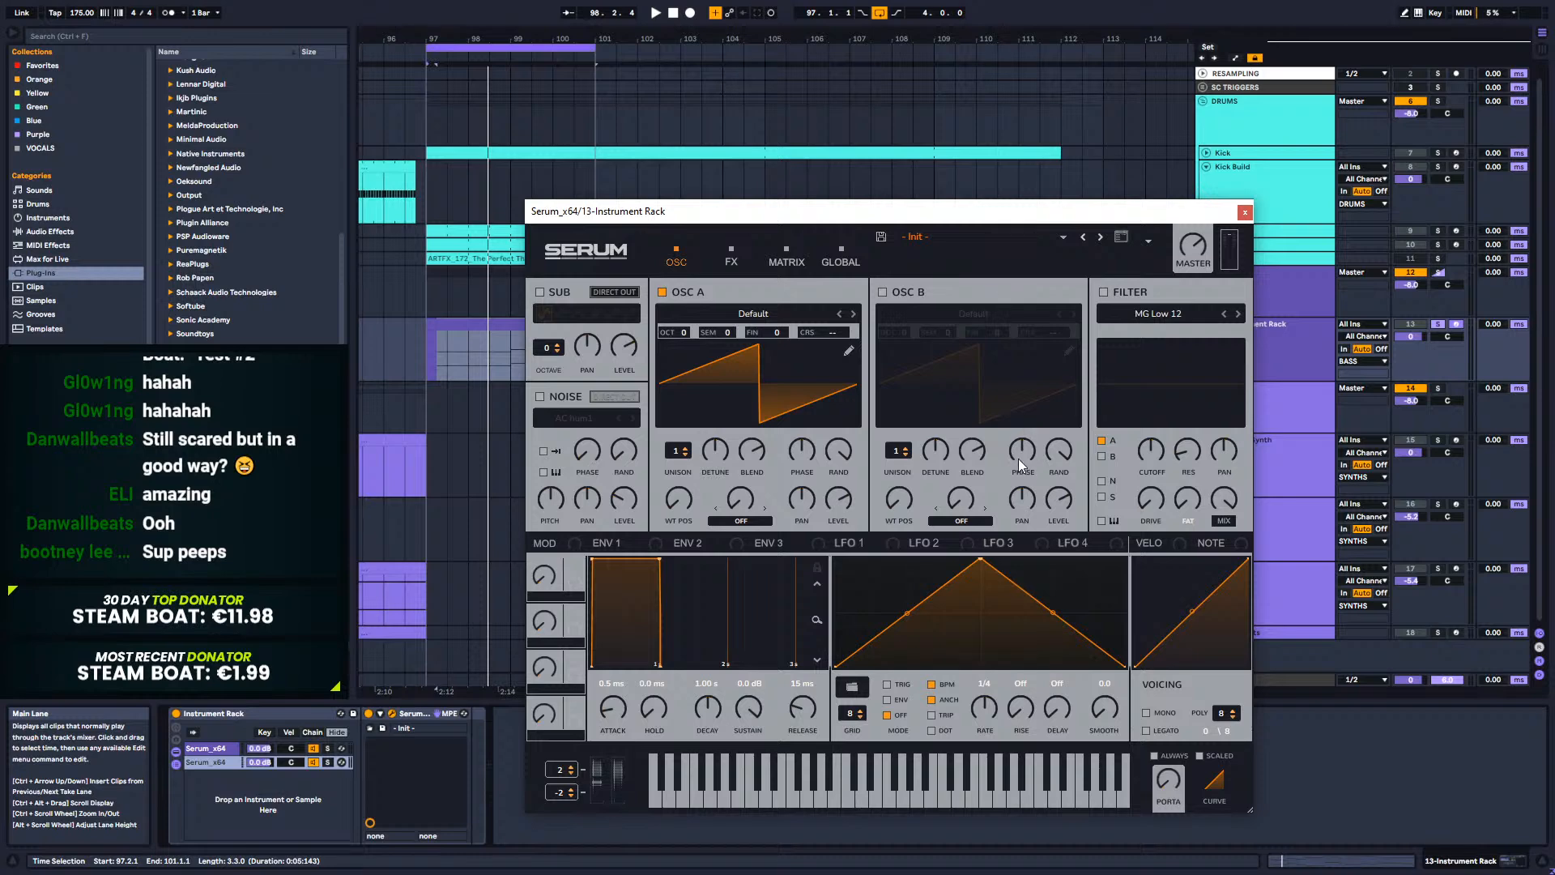
pyautogui.click(328, 763)
pyautogui.click(768, 314)
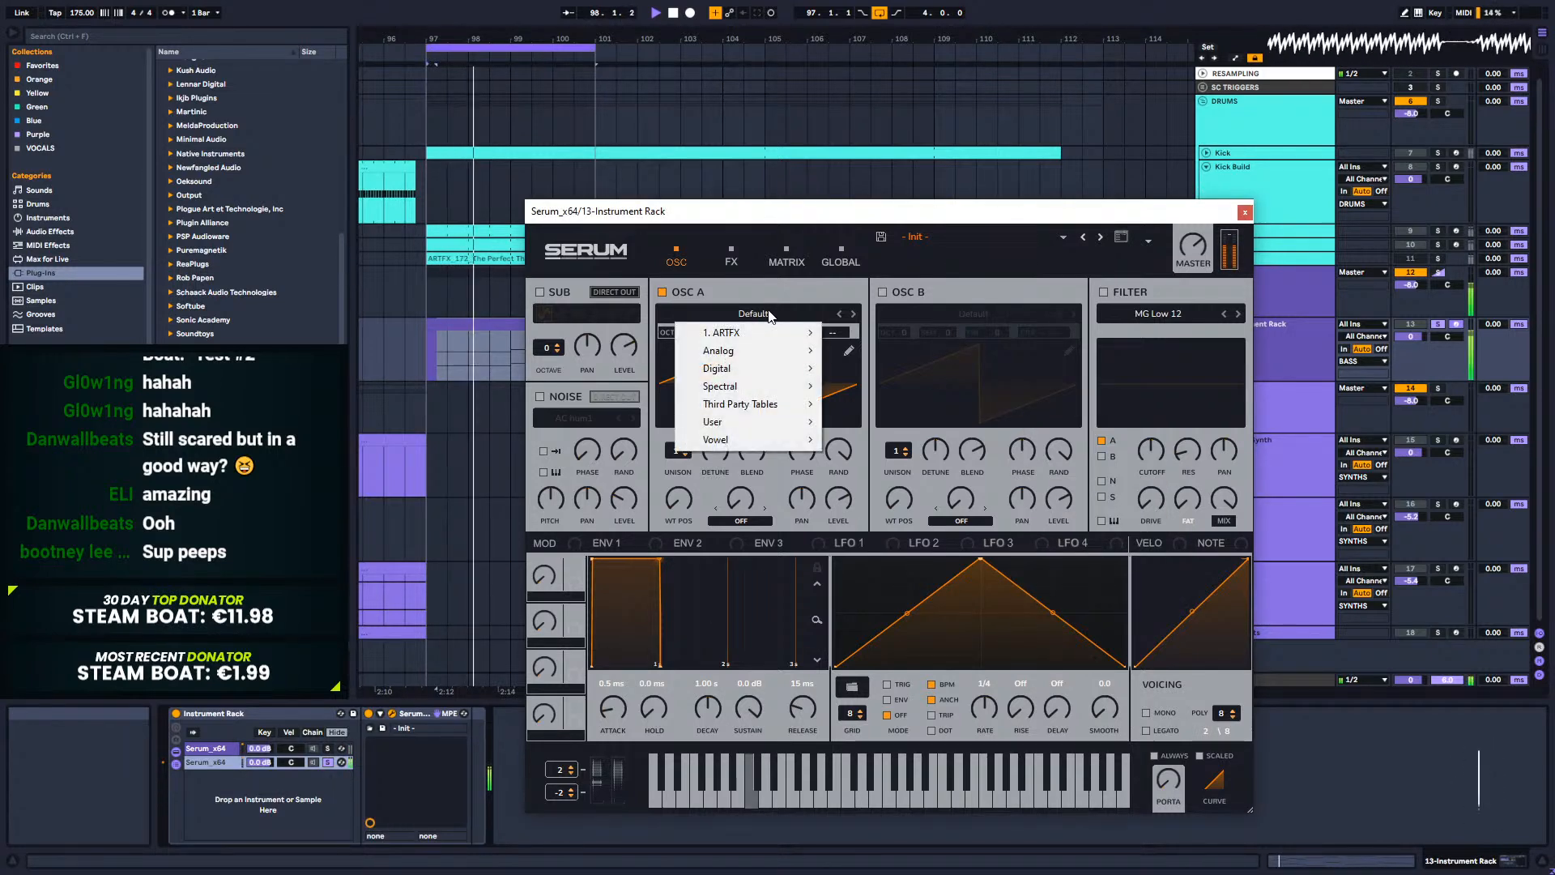
pyautogui.click(749, 219)
pyautogui.press('space')
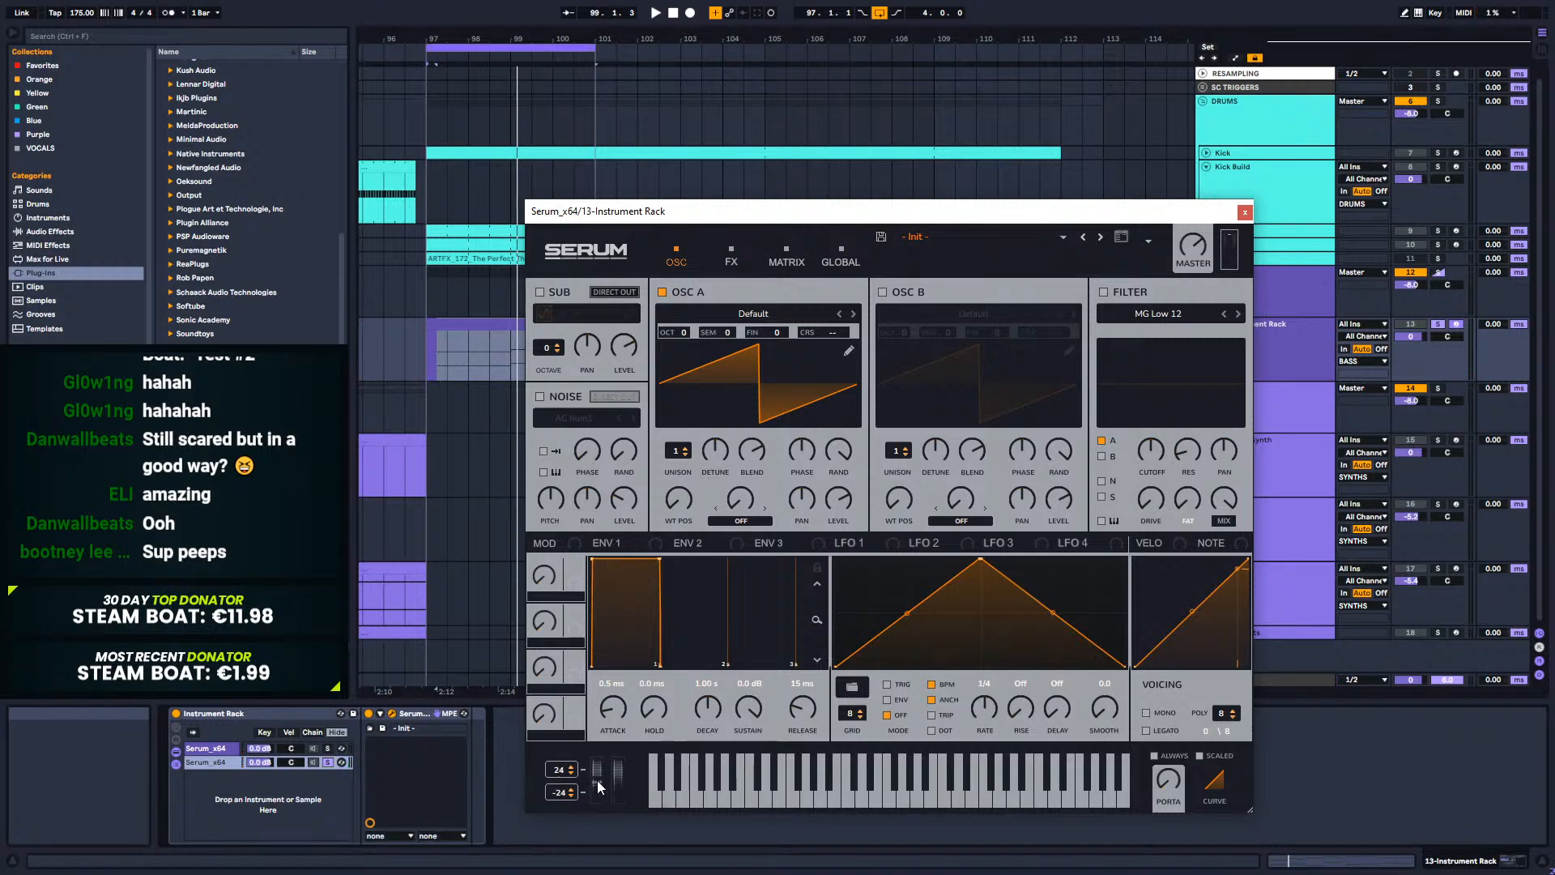
# Step: Turn off MPE for the second Serum and expose its Pitch Bend as a configured parameter
pyautogui.click(413, 715)
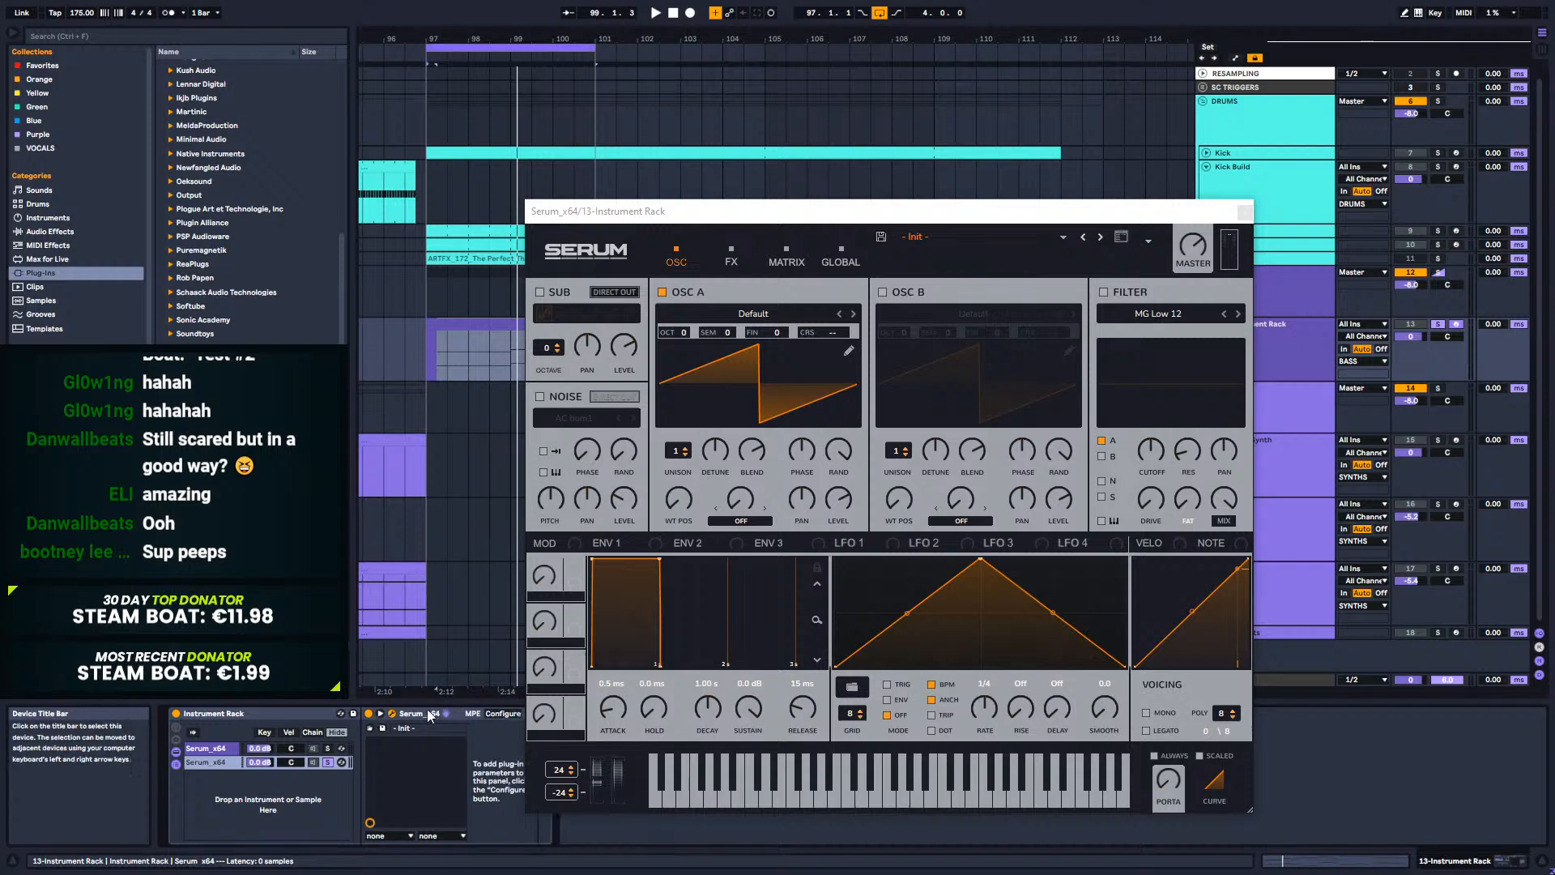
pyautogui.rightClick(473, 712)
pyautogui.click(481, 693)
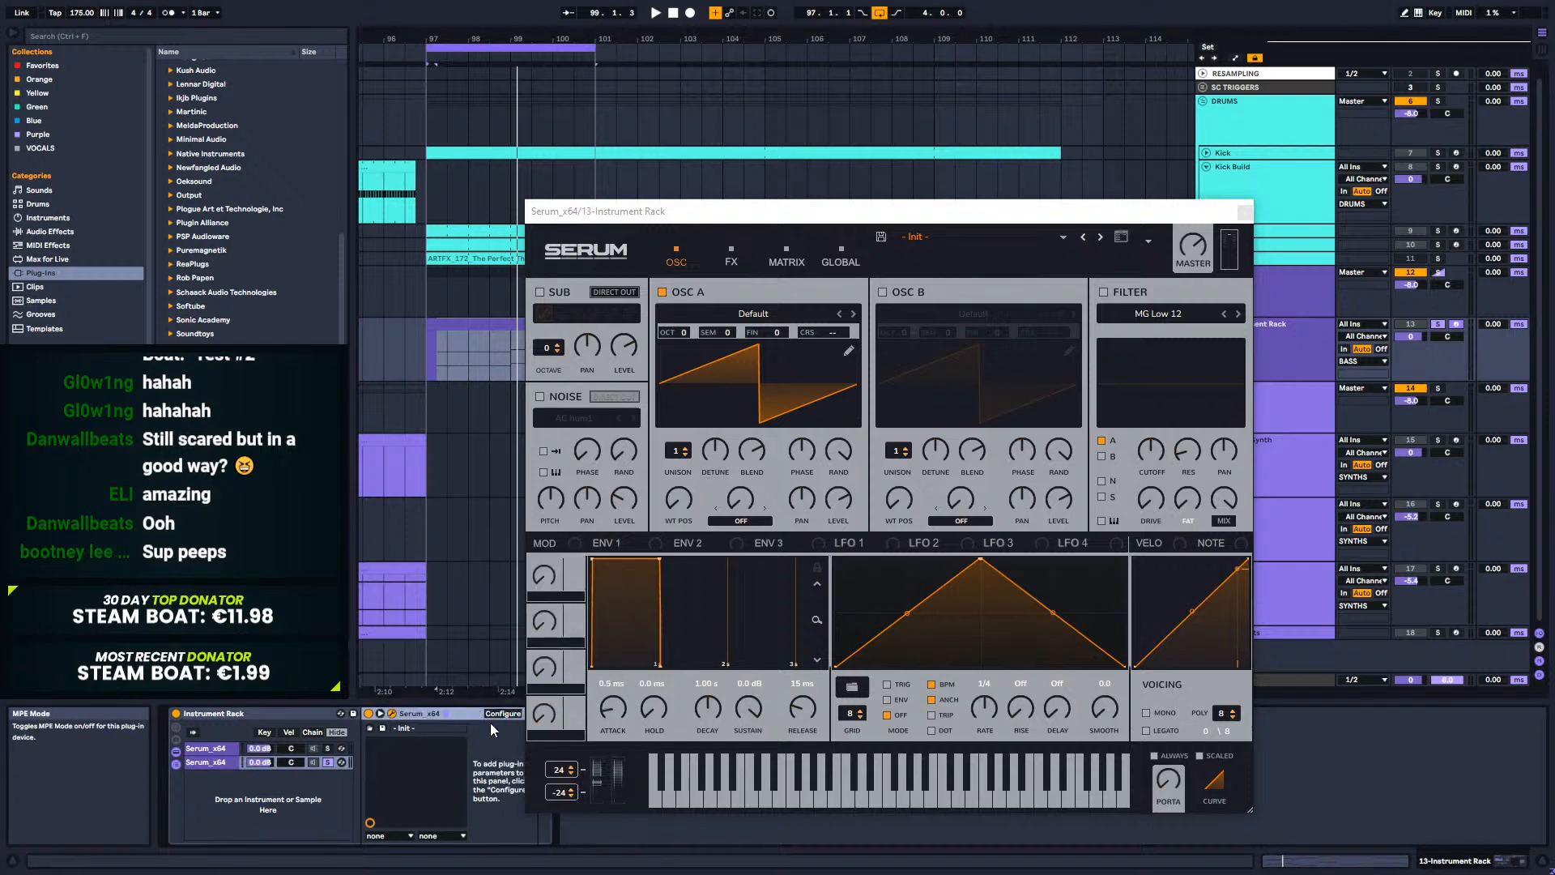
pyautogui.click(495, 713)
pyautogui.click(597, 779)
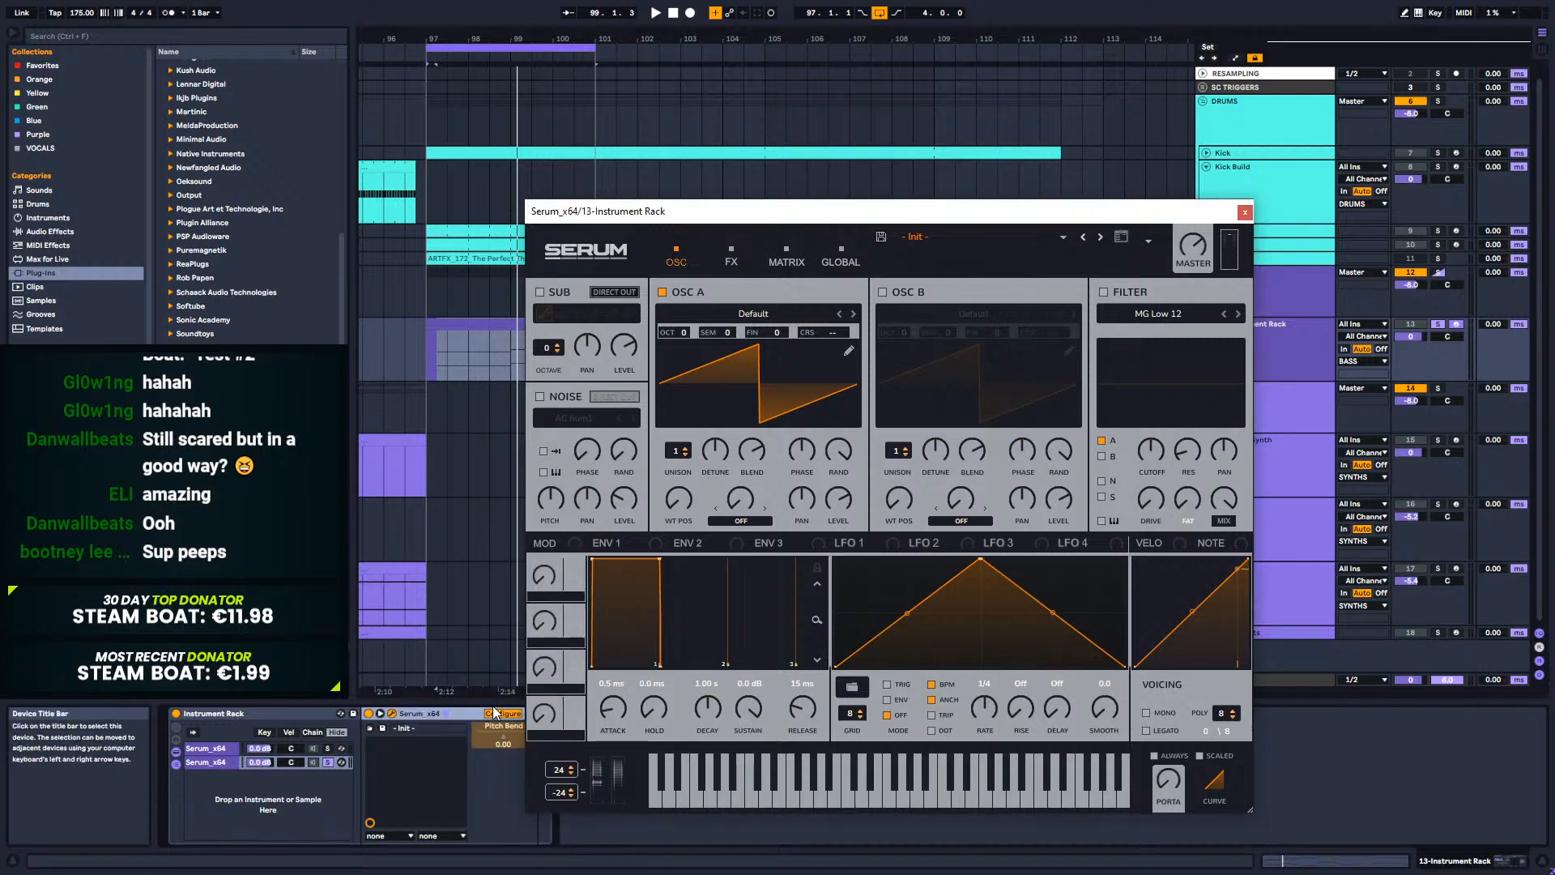
pyautogui.click(1244, 212)
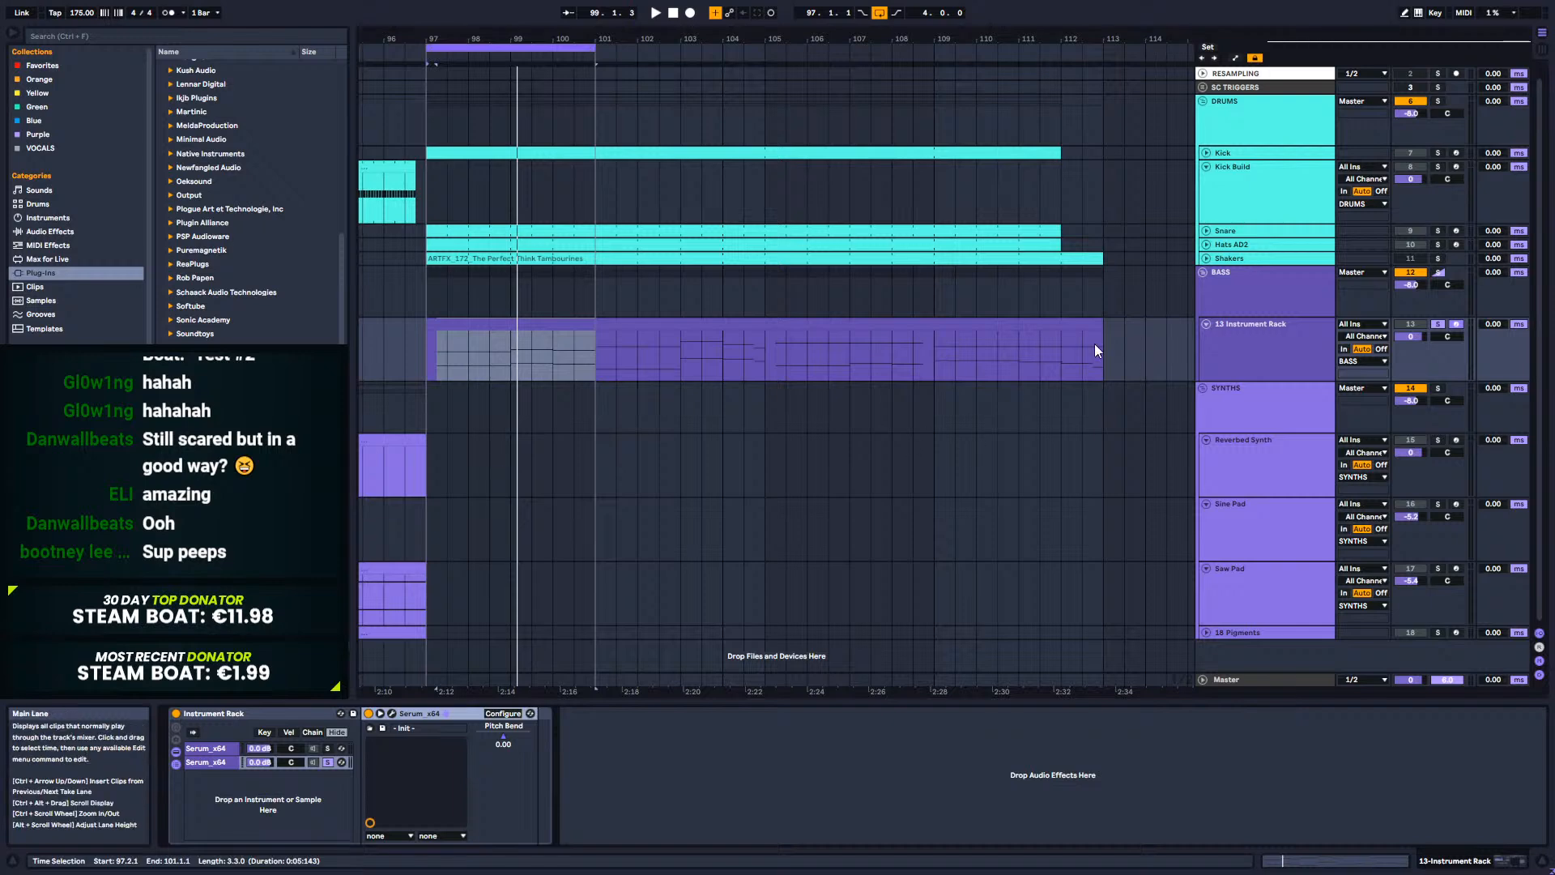
# Step: Show the rack track's automation lanes and copy the bars 97–113 pitch bend automation onto the second Serum's Pitch Bend lane
pyautogui.press('a')
pyautogui.rightClick(1249, 369)
pyautogui.click(1265, 386)
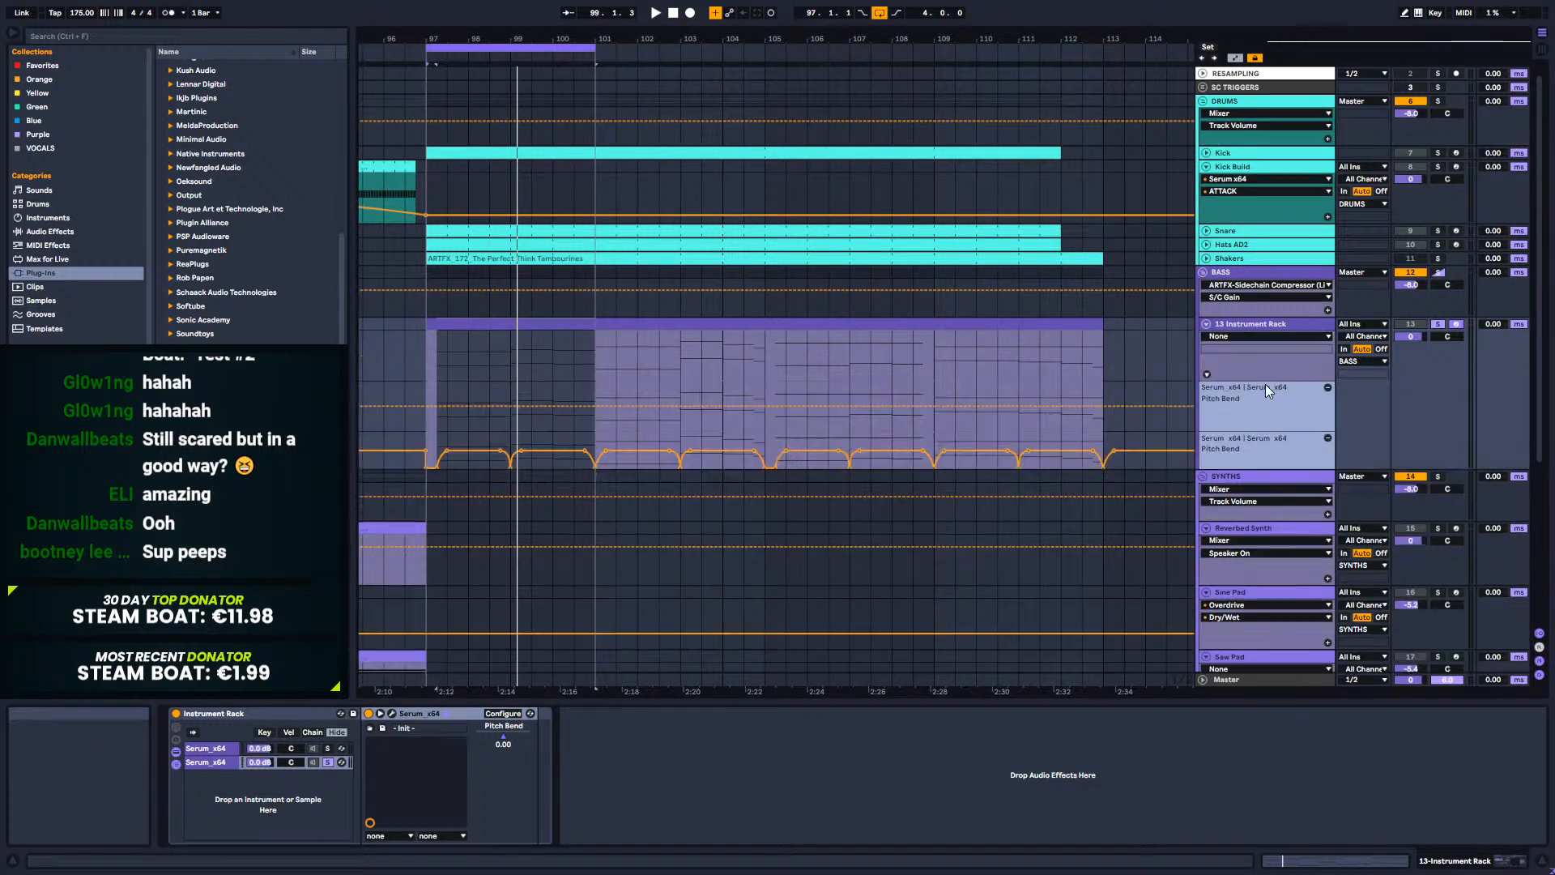
pyautogui.moveTo(1125, 445); pyautogui.dragTo(429, 445)
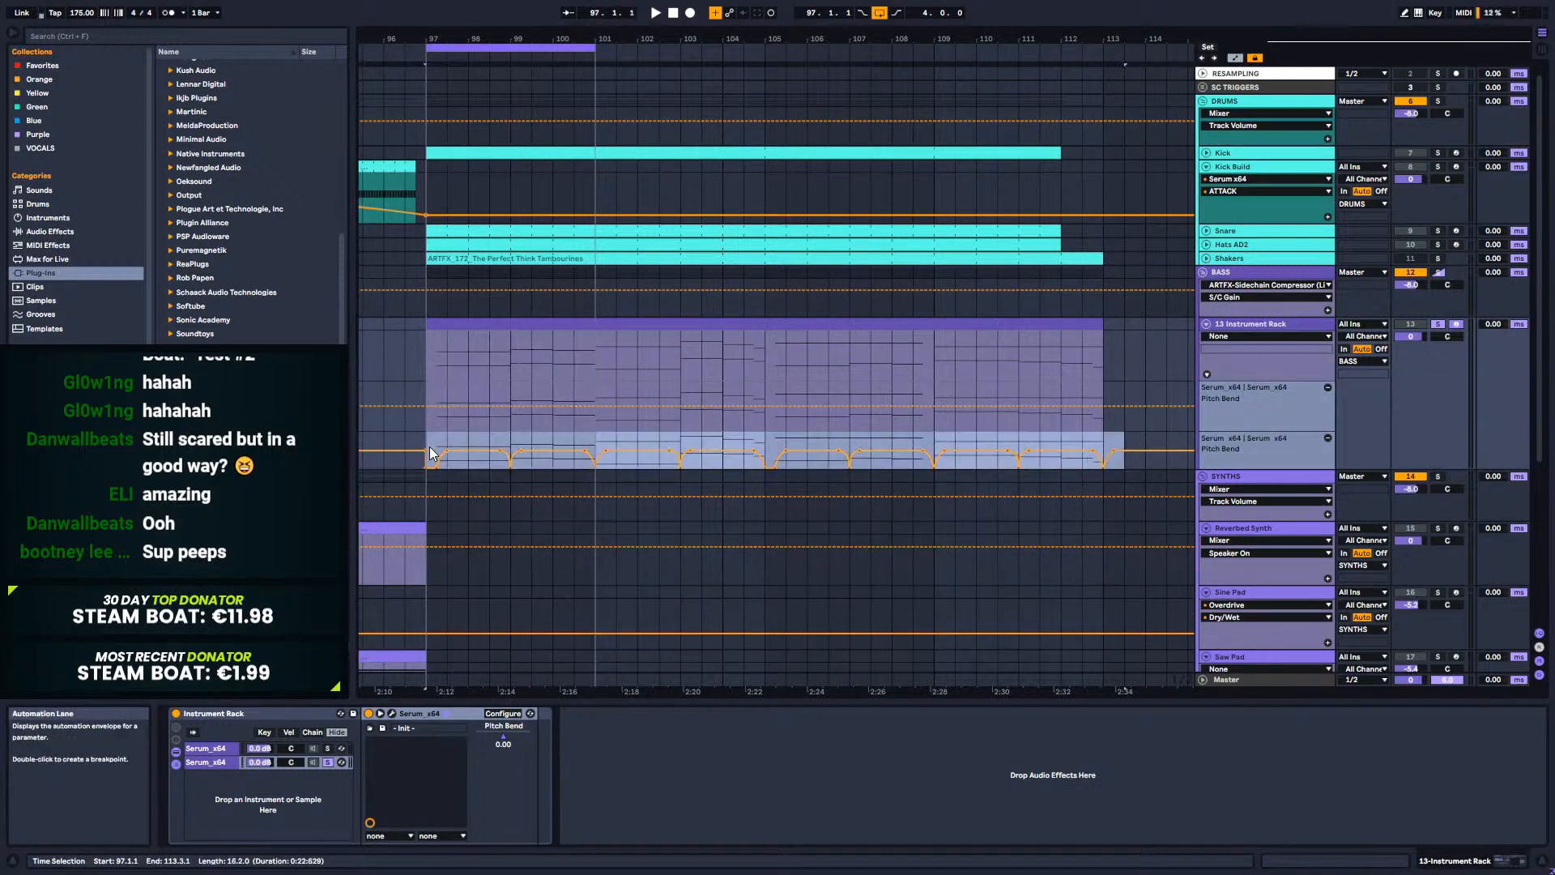
pyautogui.hotkey('ctrl', 'c')
pyautogui.click(422, 392)
pyautogui.hotkey('ctrl', 'v')
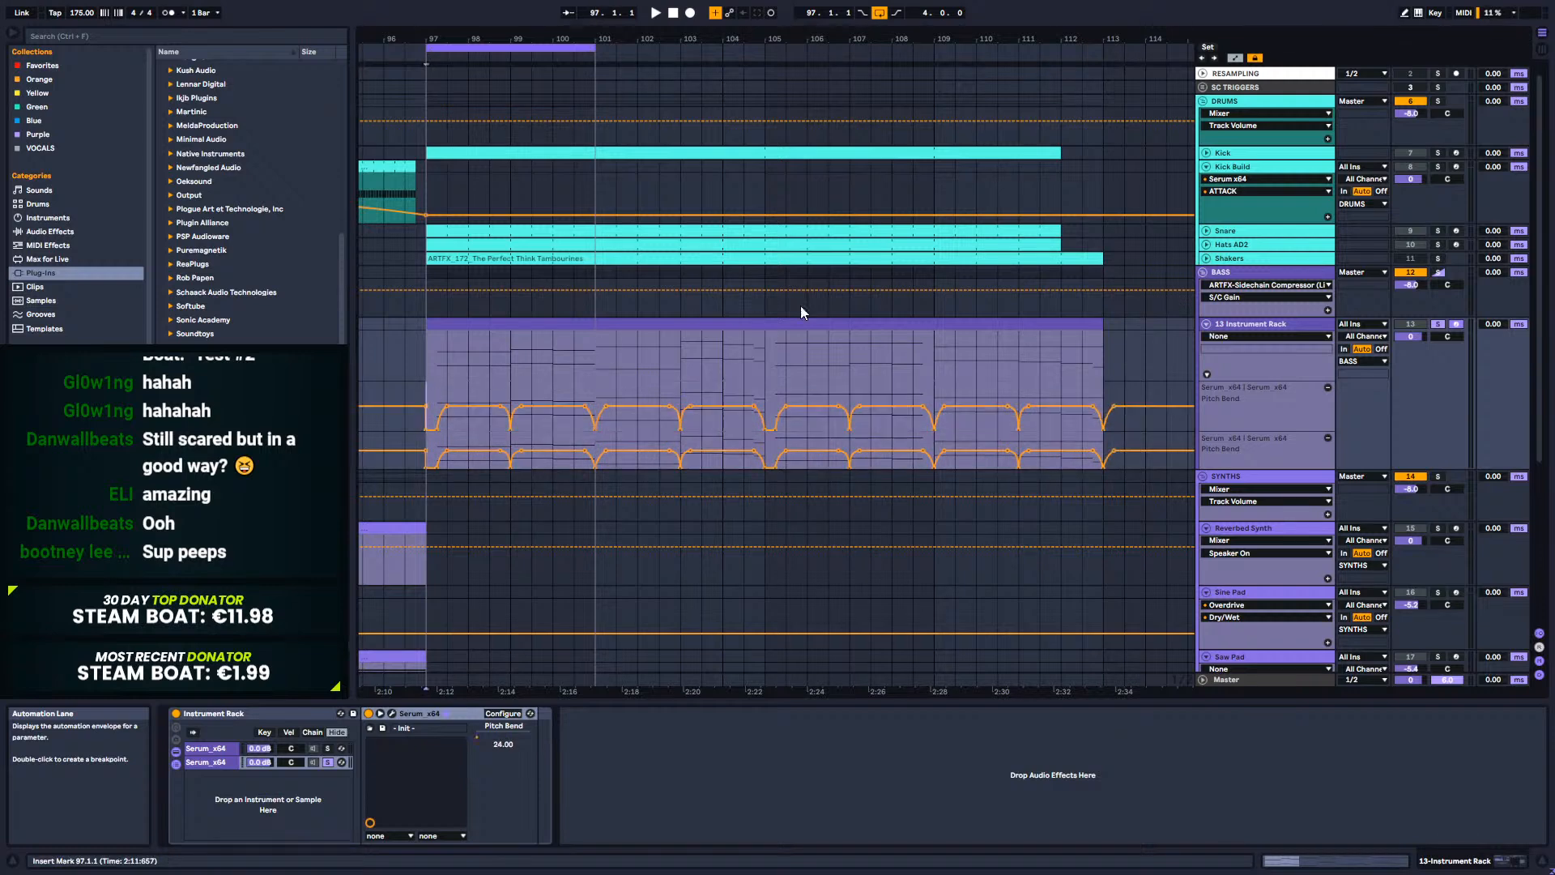
pyautogui.press('space')
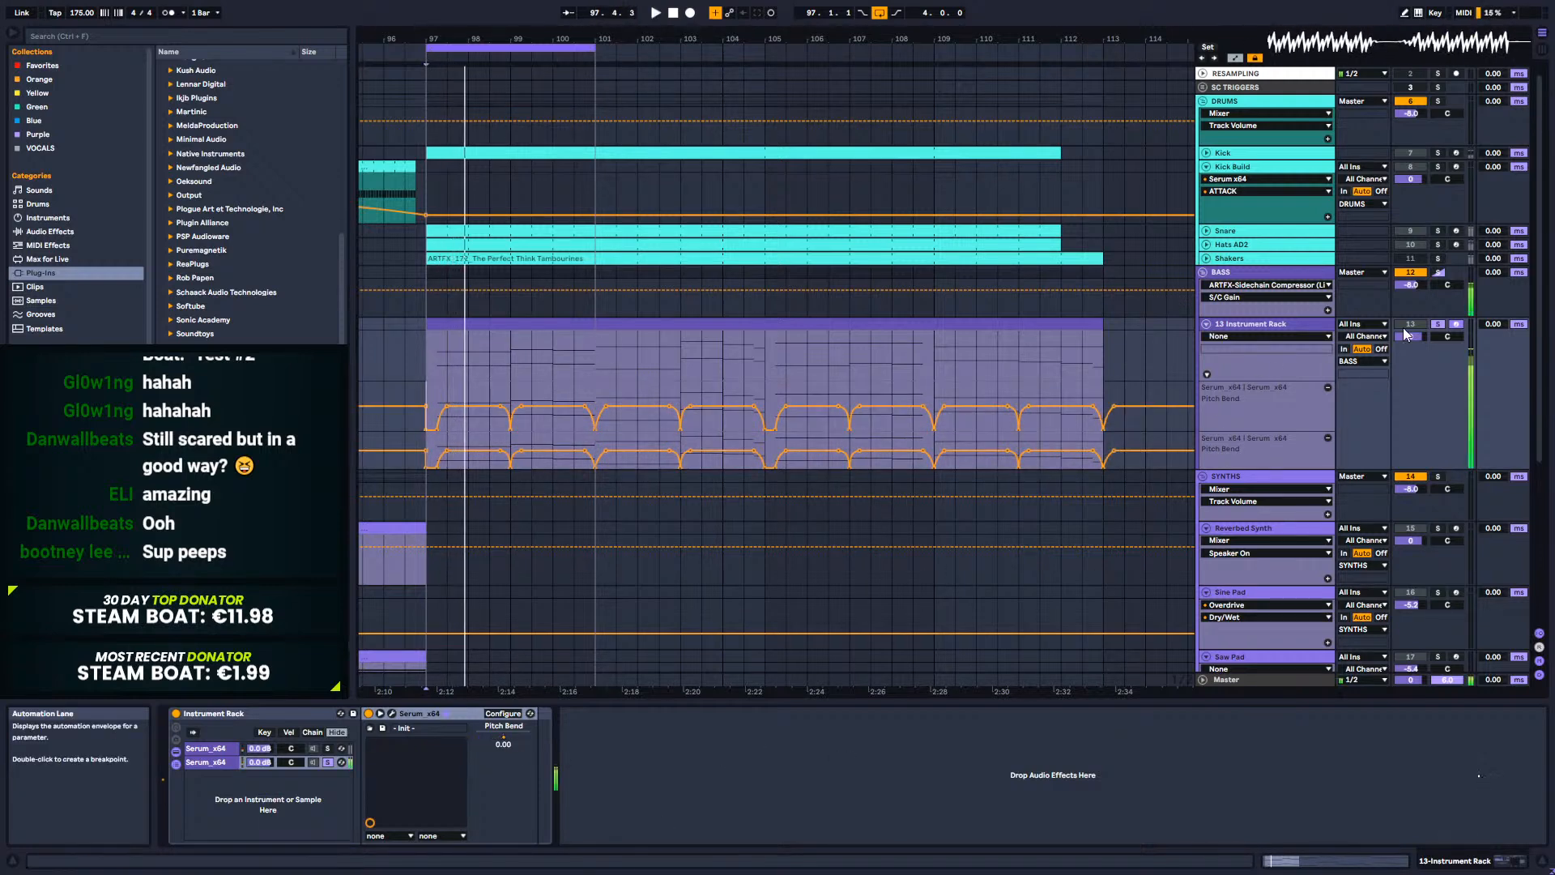
# Step: Load the Digital wavetable HarmonicSeries into the second Serum's OSC A and set its wavetable position to 3
pyautogui.click(392, 713)
pyautogui.click(767, 314)
pyautogui.moveTo(765, 368)
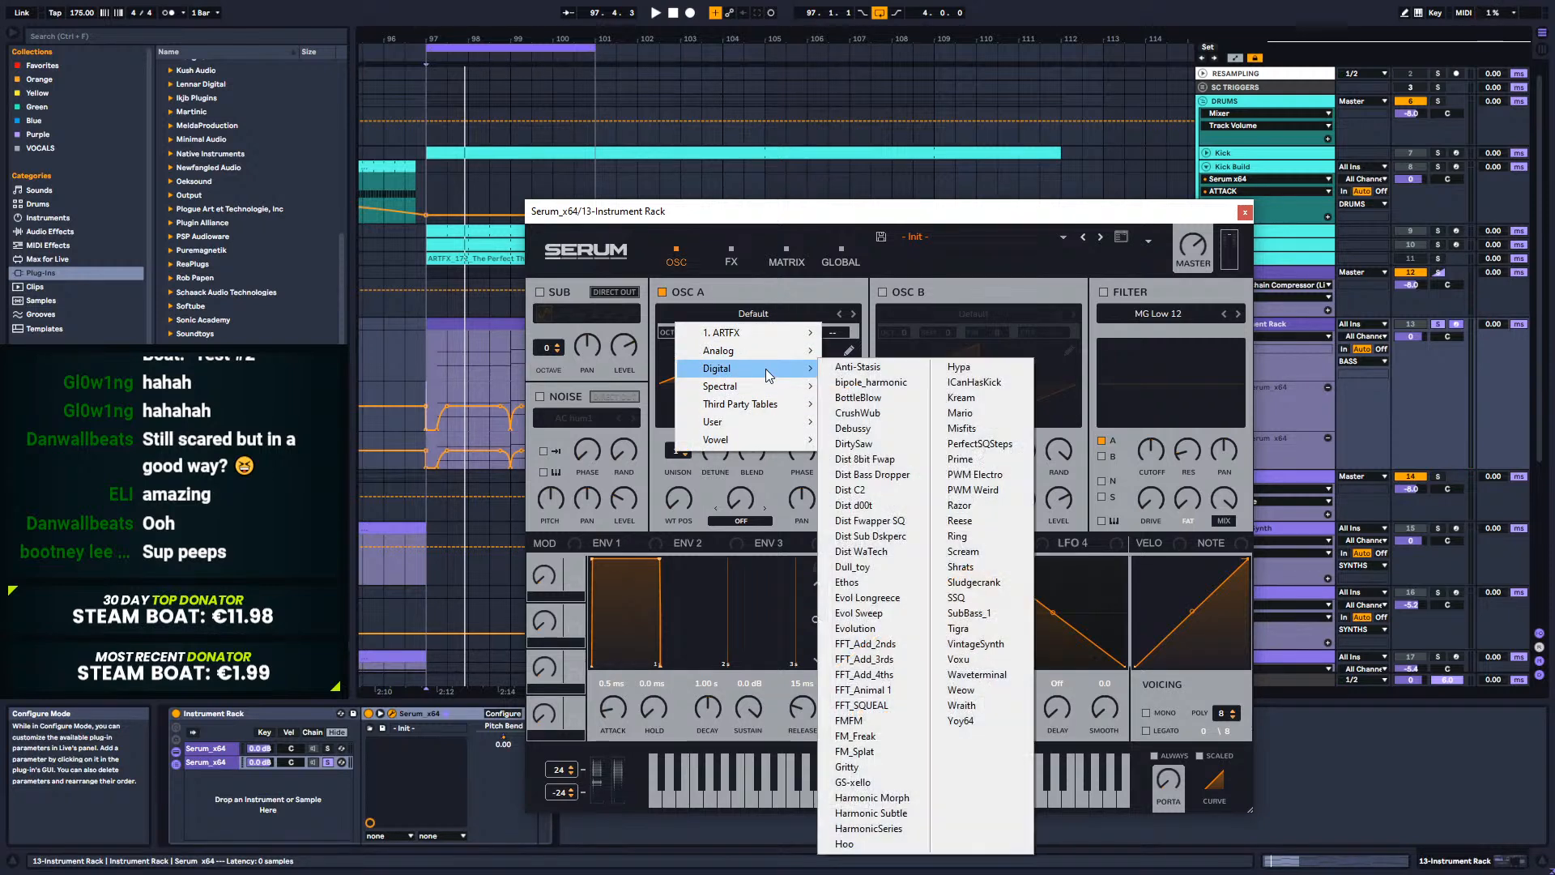
pyautogui.click(868, 827)
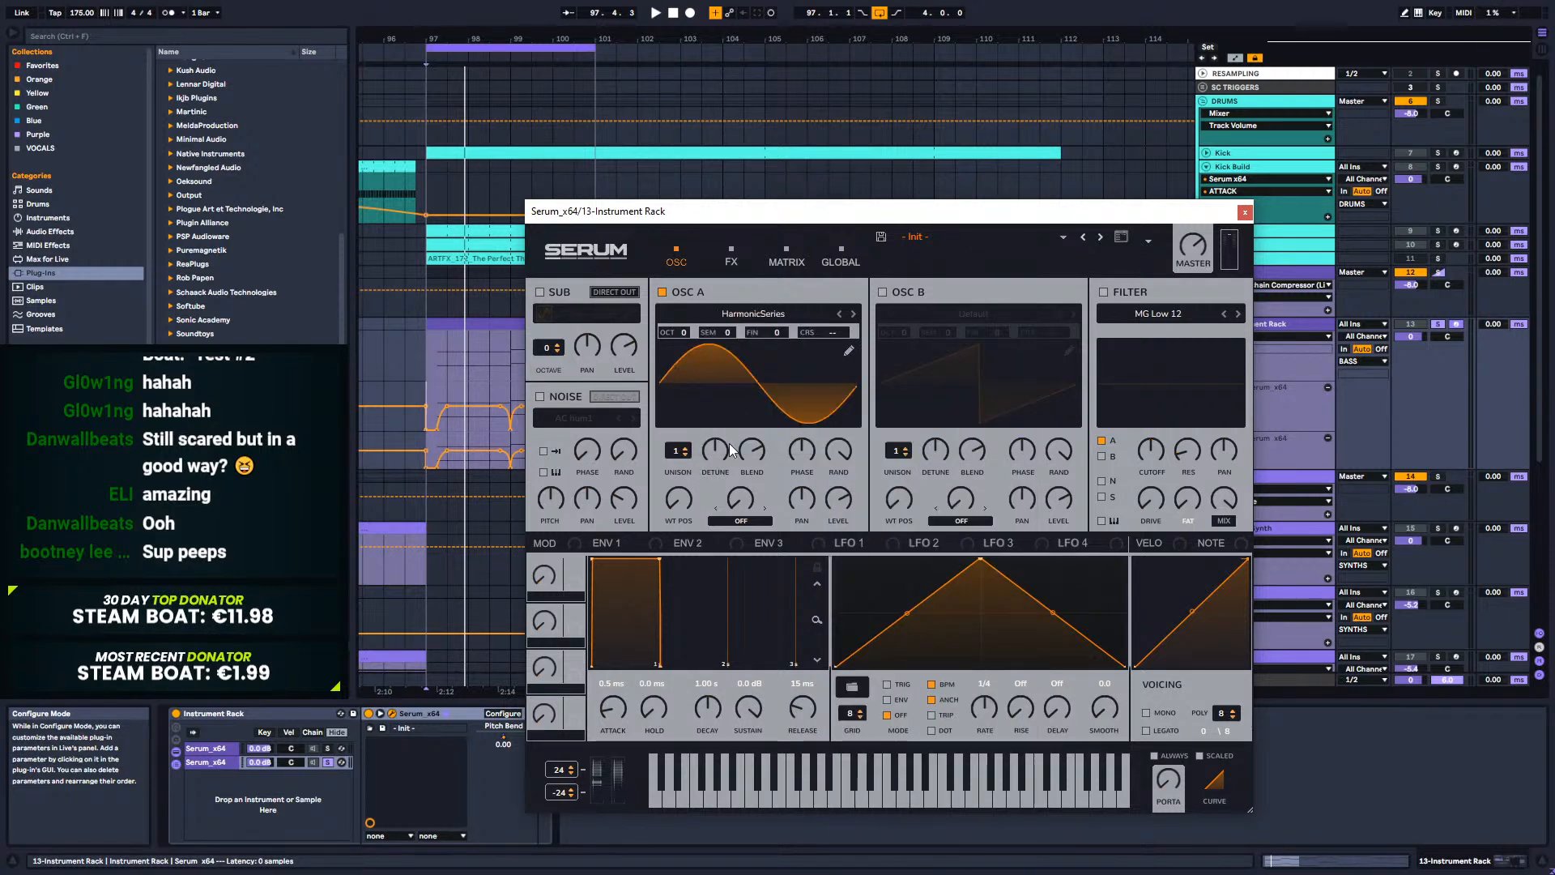
pyautogui.moveTo(683, 497); pyautogui.dragTo(683, 473)
pyautogui.press('space')
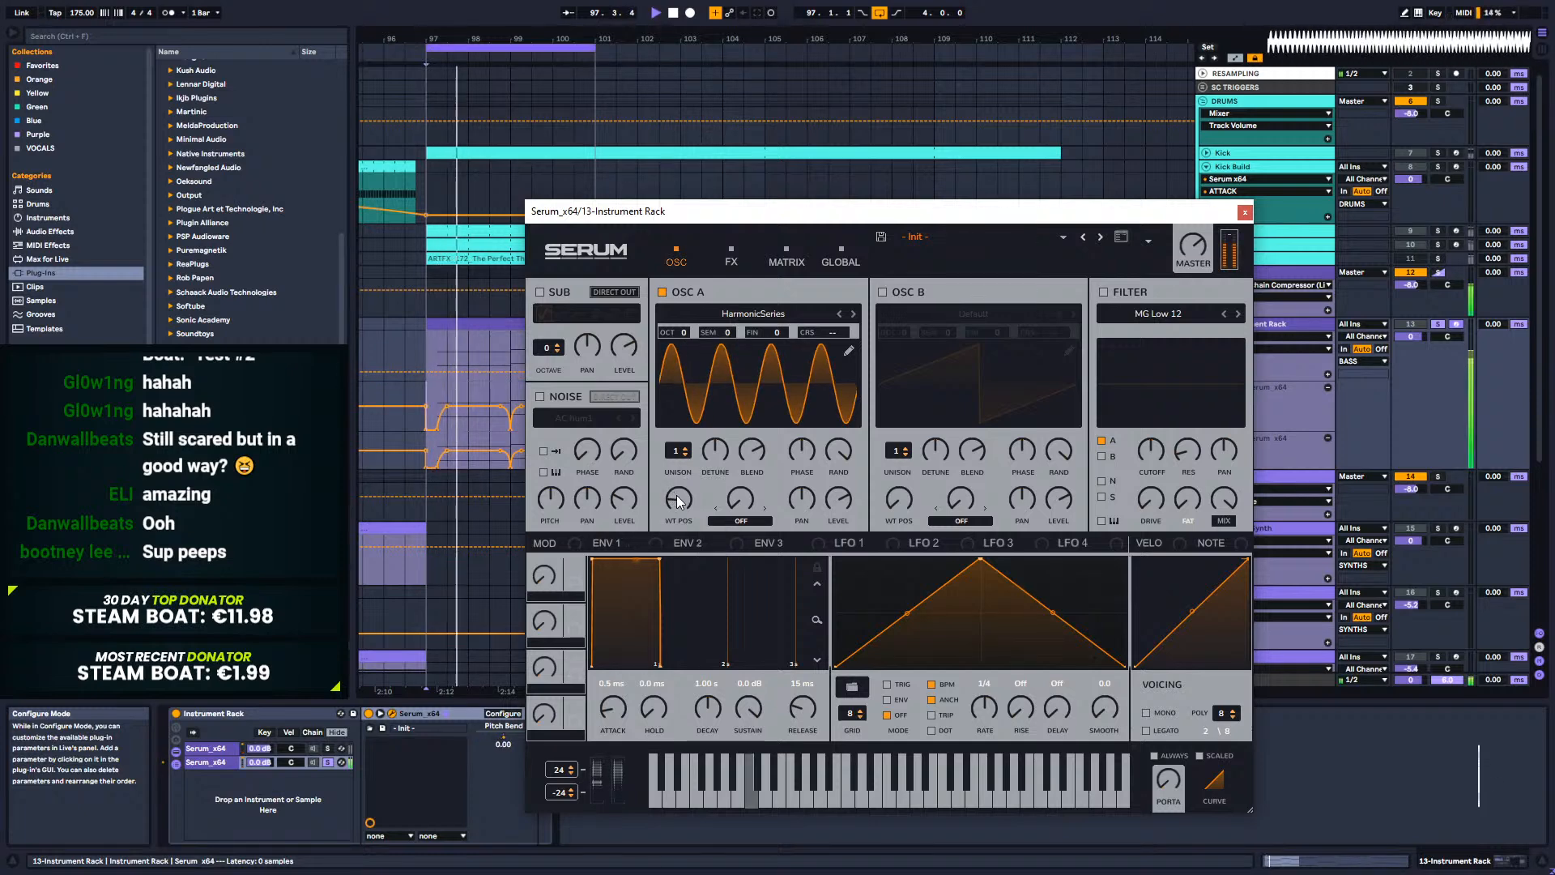
pyautogui.moveTo(678, 502); pyautogui.dragTo(677, 507)
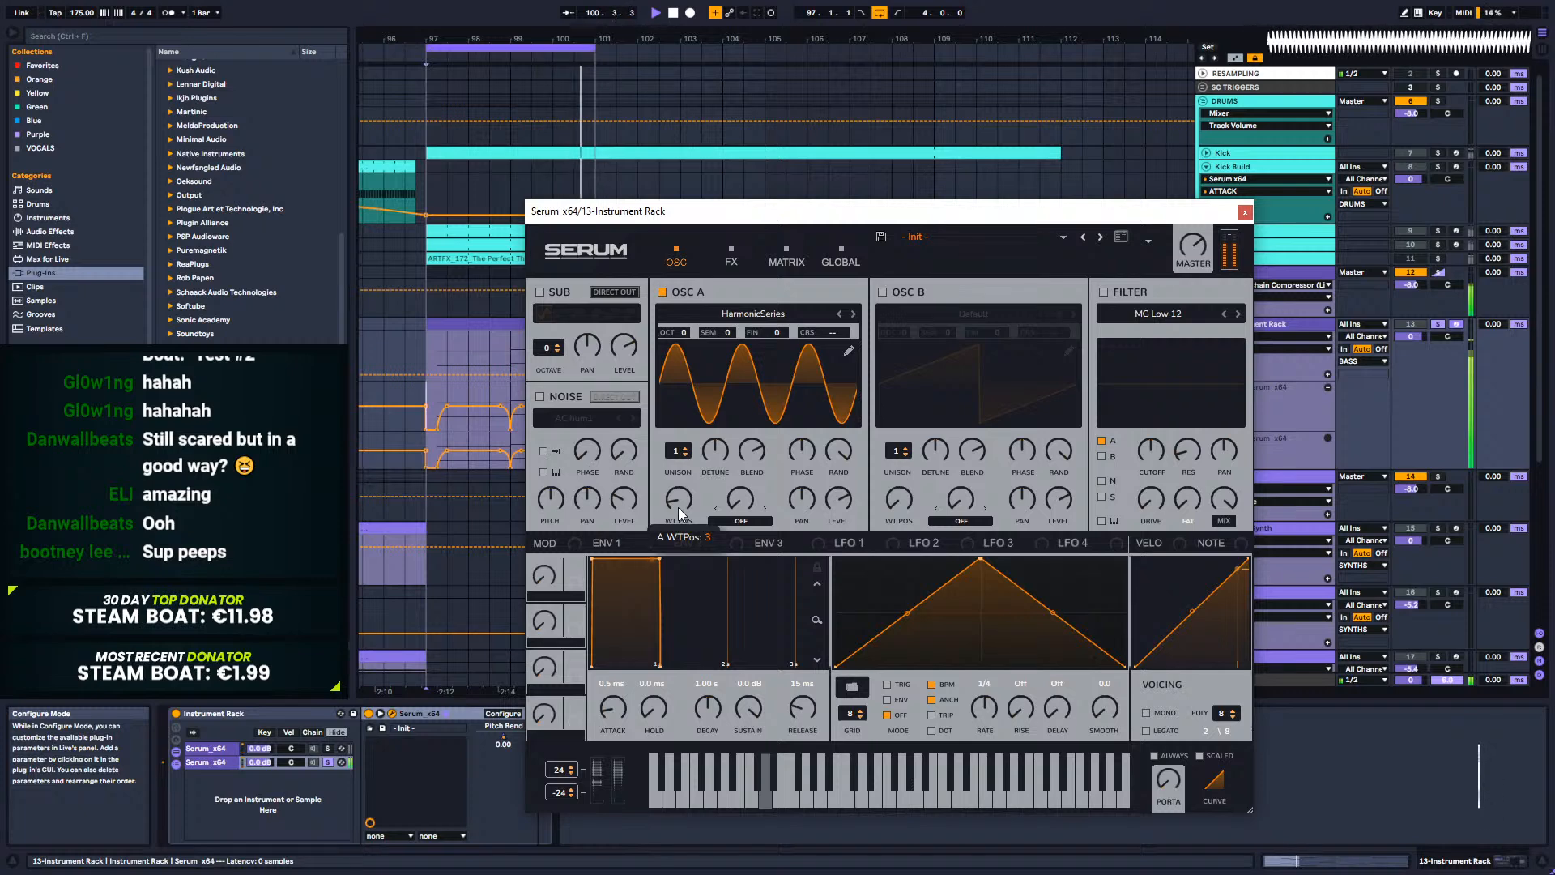
pyautogui.press('space')
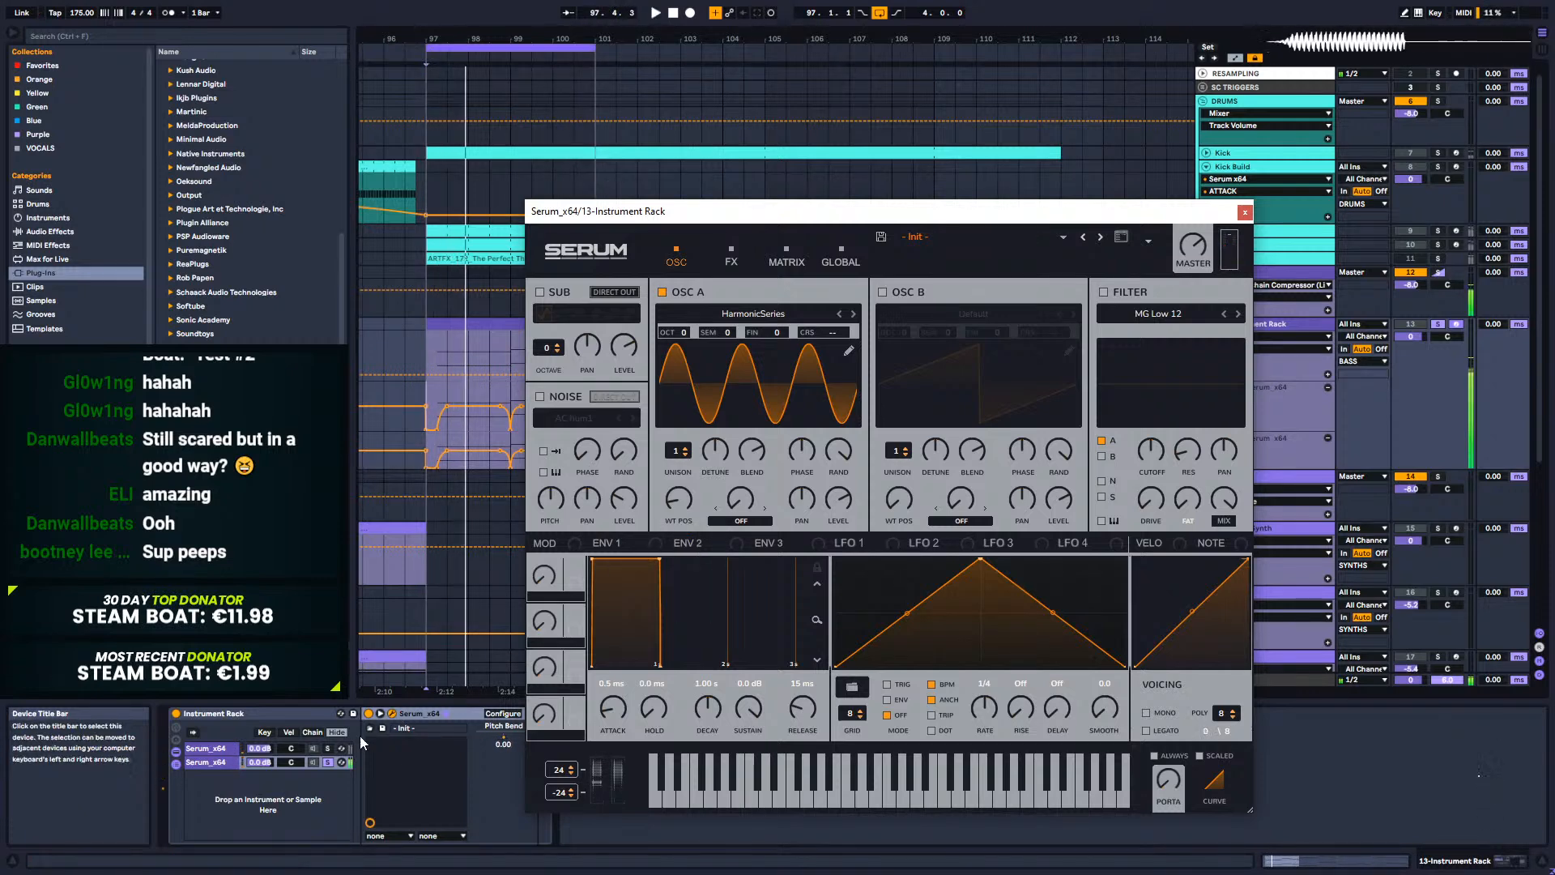
# Step: Unsolo the second Serum chain and adjust its OSC A phase while both layers play
pyautogui.click(328, 762)
pyautogui.press('space')
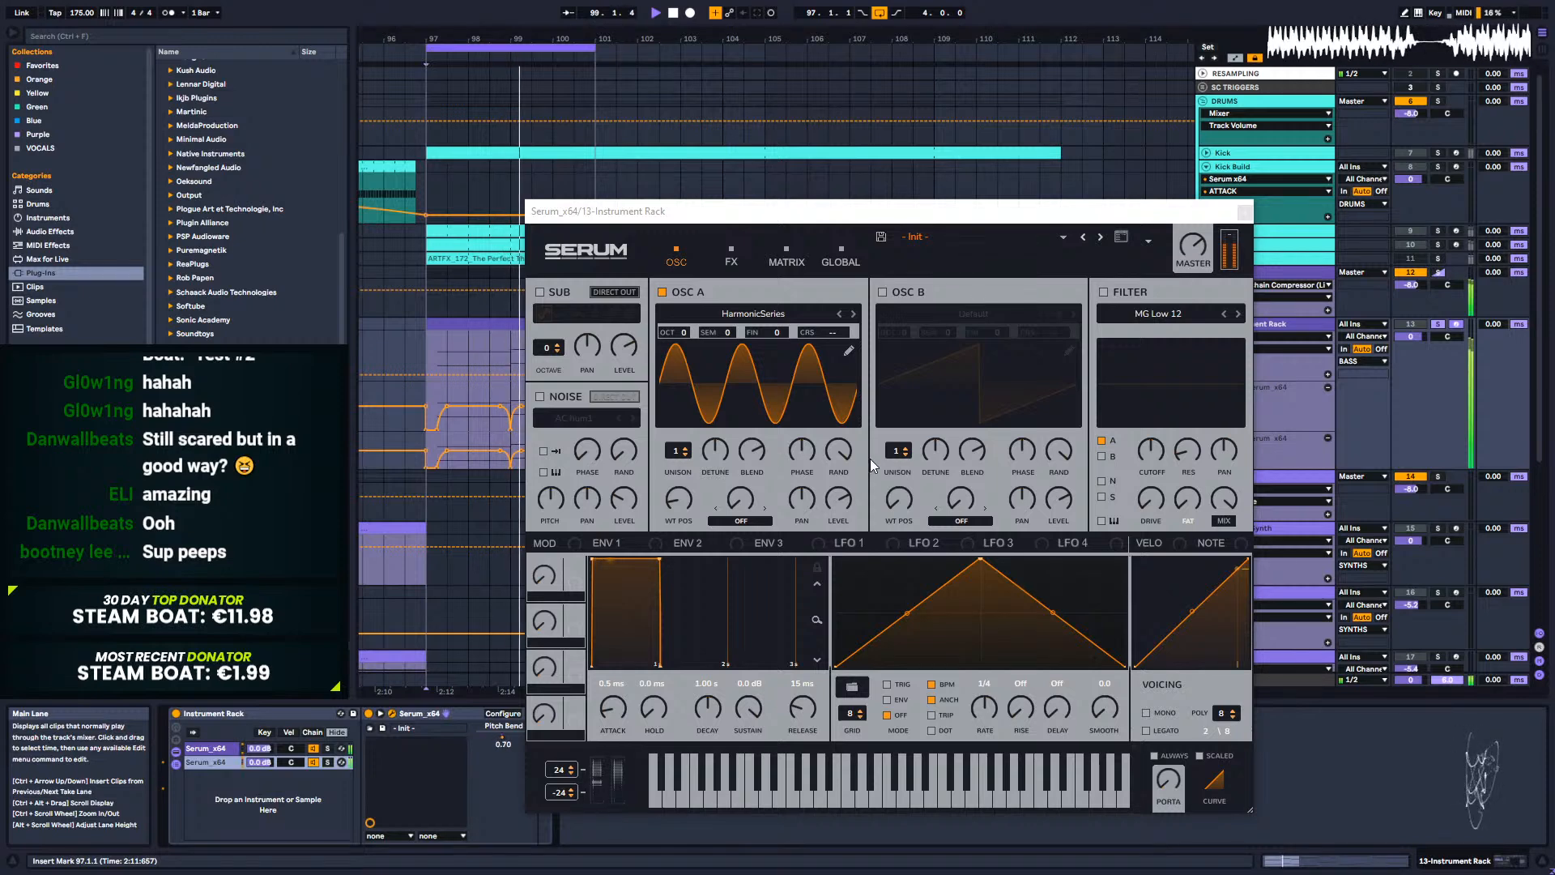
pyautogui.moveTo(794, 504); pyautogui.dragTo(804, 444)
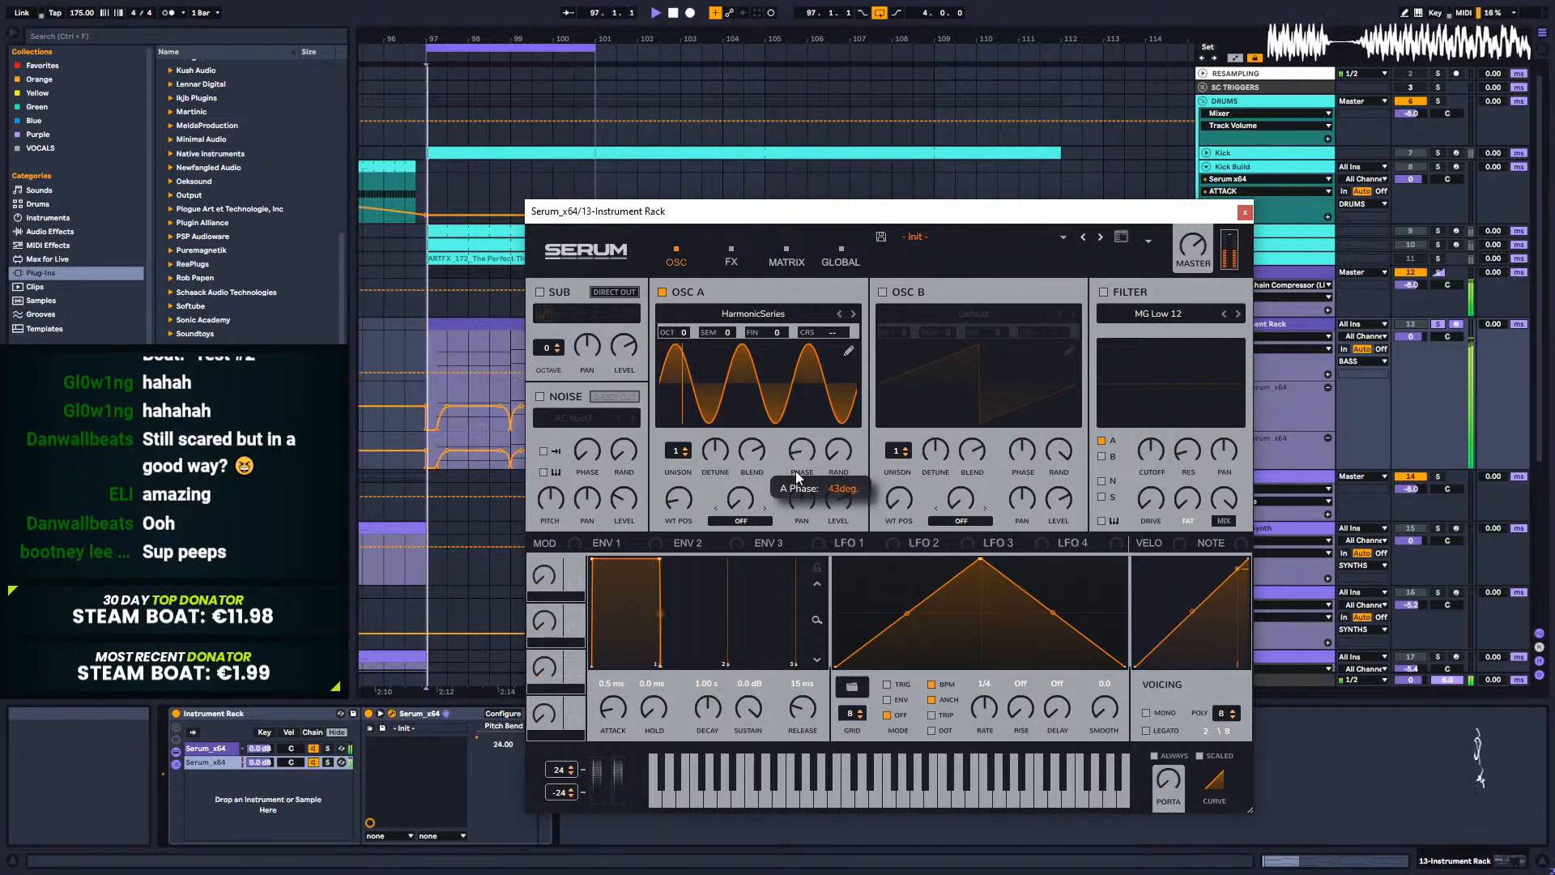
pyautogui.moveTo(795, 444)
pyautogui.mouseDown()
pyautogui.moveTo(794, 472)
pyautogui.moveTo(790, 357)
pyautogui.mouseUp()
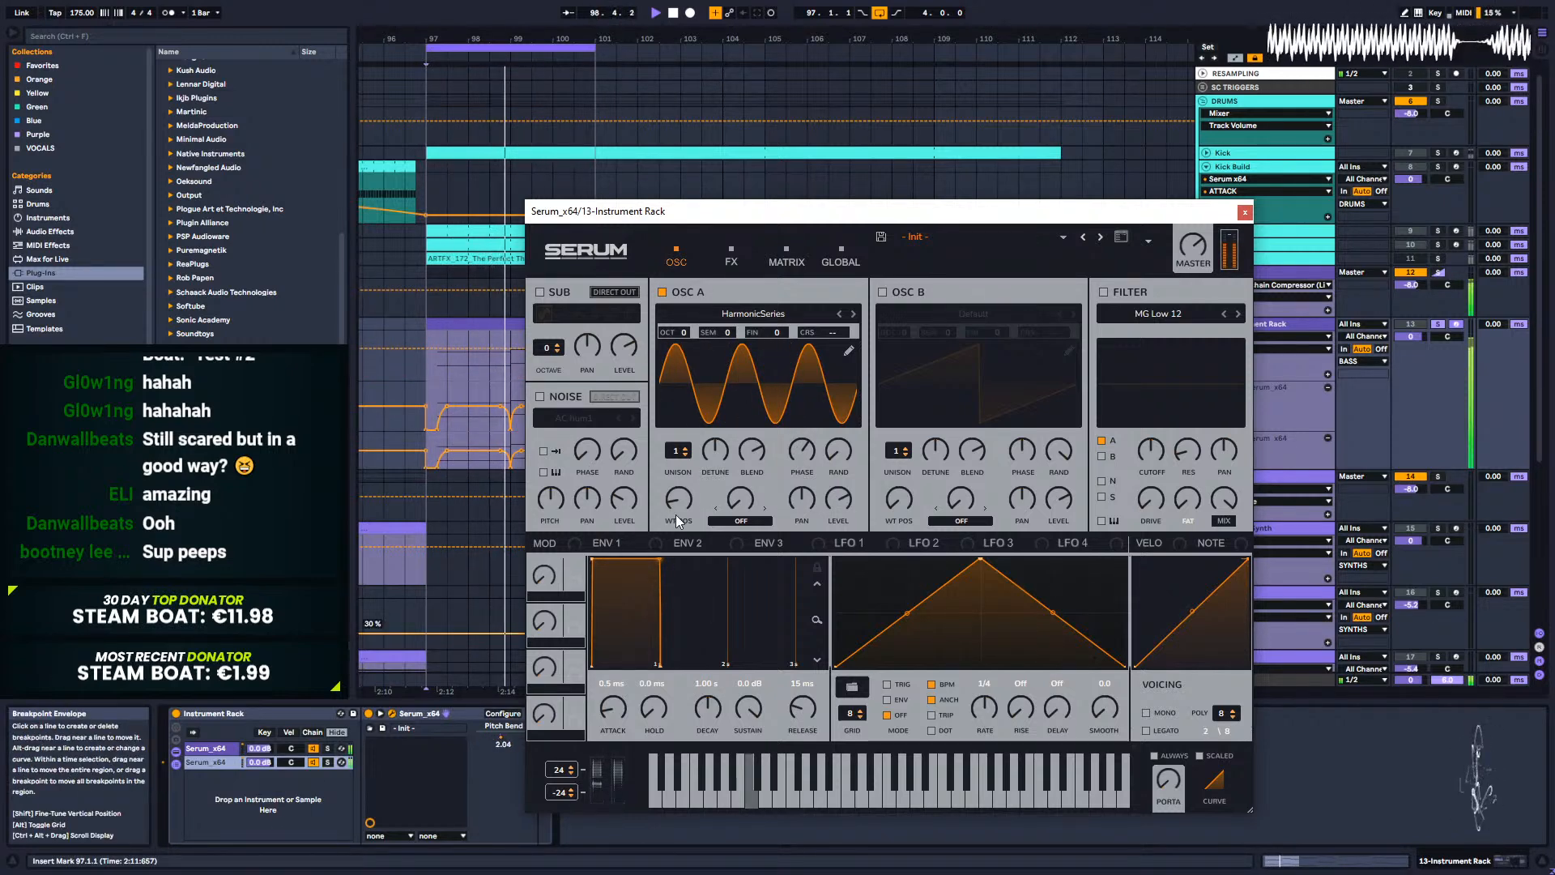
# Step: Raise OSC A's wavetable position to the five-cycle waveform and fine-tune the oscillator's level and phase
pyautogui.moveTo(688, 494); pyautogui.dragTo(680, 500)
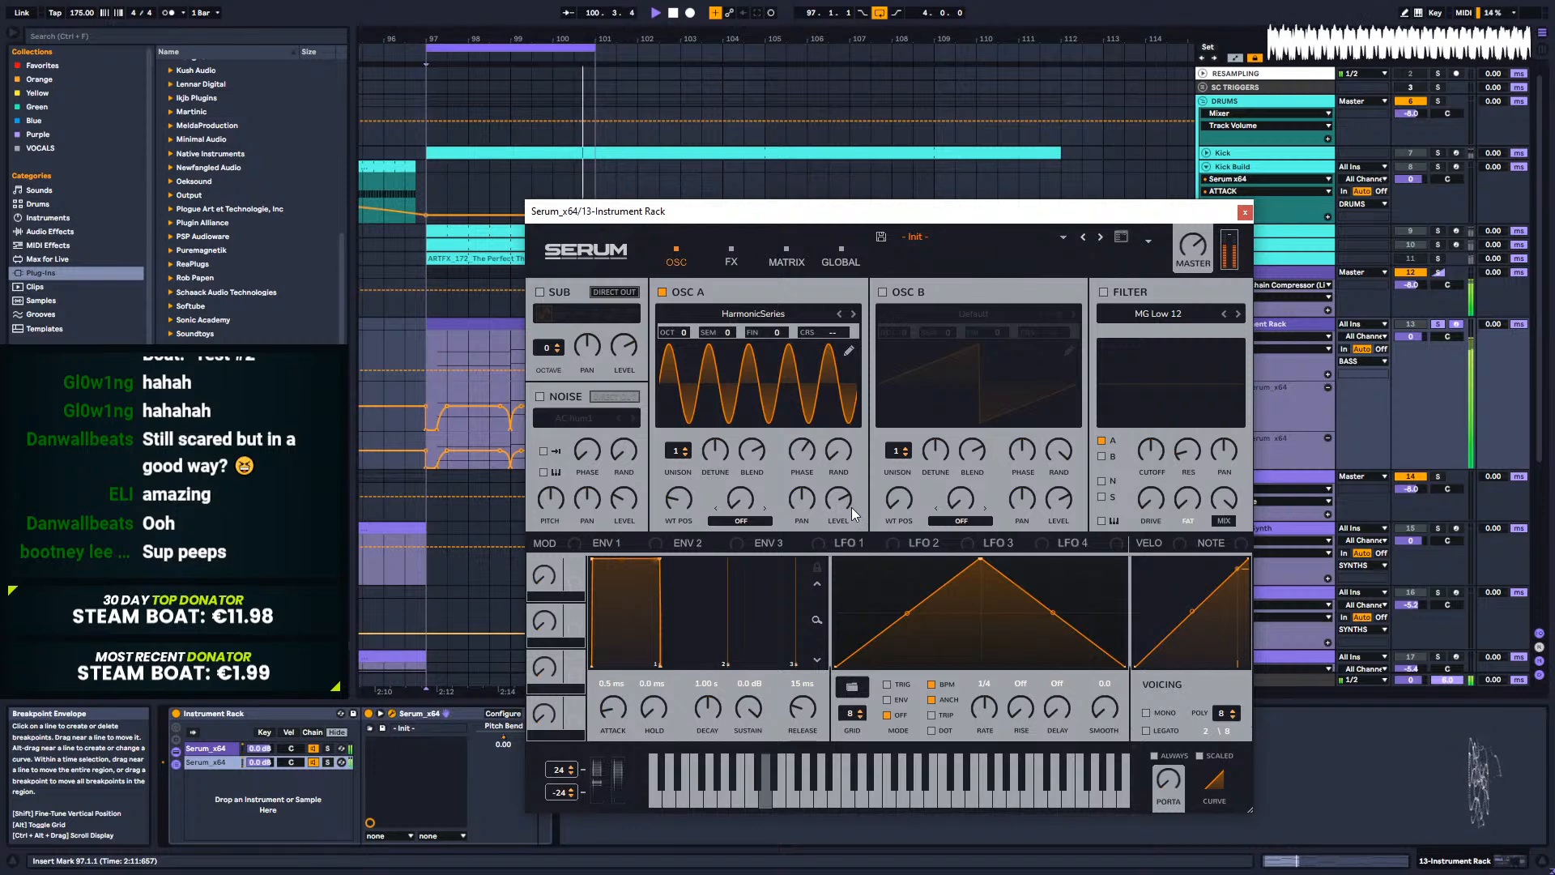
pyautogui.moveTo(825, 518)
pyautogui.moveTo(824, 517); pyautogui.dragTo(812, 561)
pyautogui.moveTo(819, 464)
pyautogui.mouseDown()
pyautogui.moveTo(803, 541)
pyautogui.moveTo(808, 468)
pyautogui.moveTo(807, 491)
pyautogui.mouseUp()
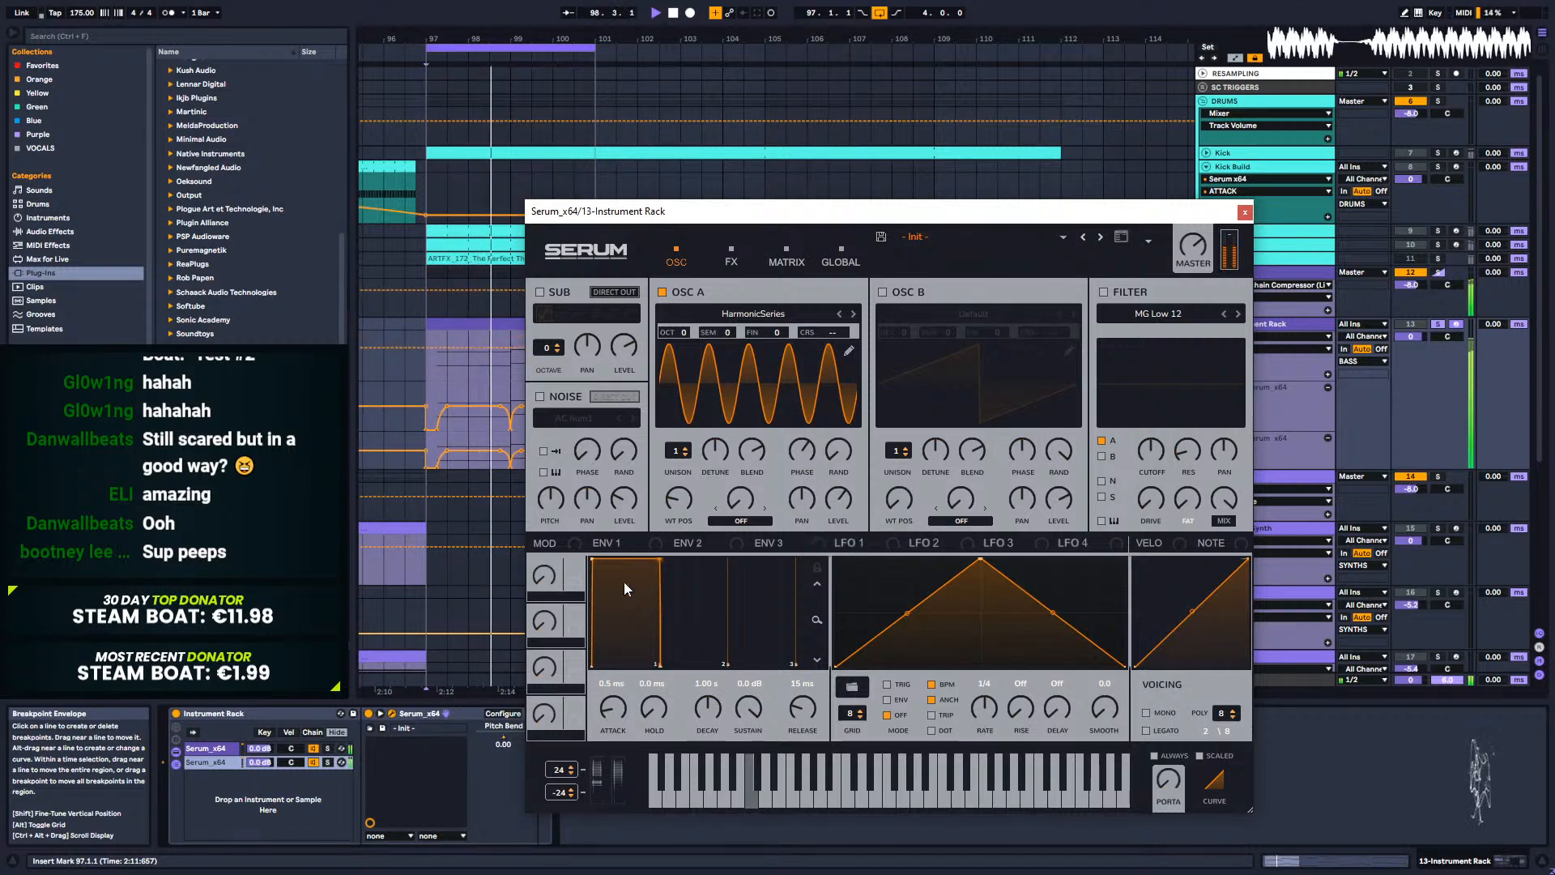
# Step: Turn off the distortion effect in the first chain's Serum and close the plug-in windows
pyautogui.click(393, 713)
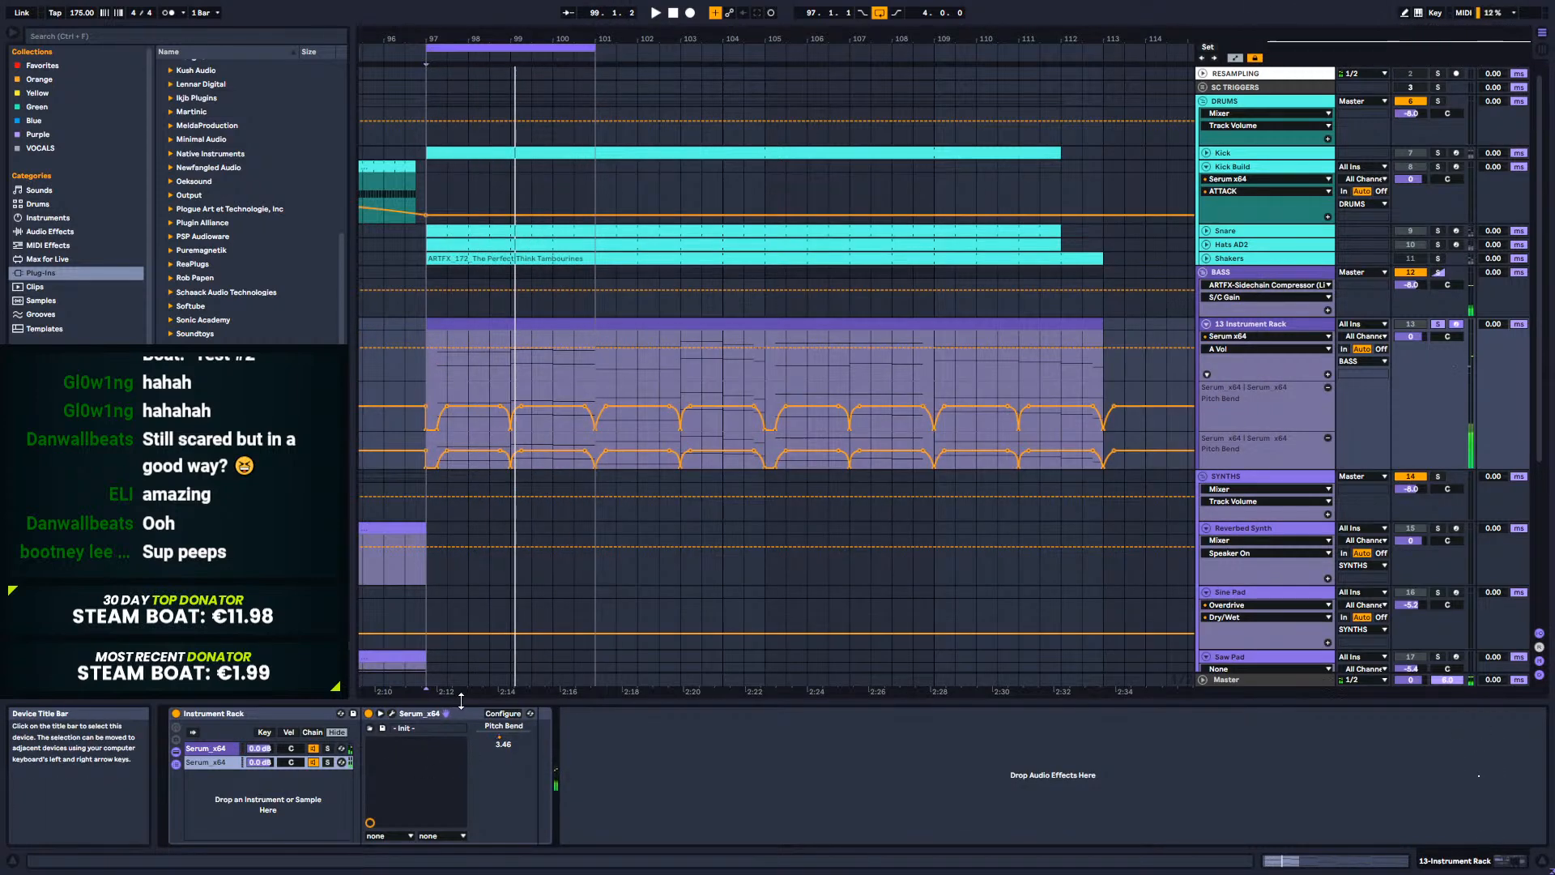
pyautogui.click(392, 713)
pyautogui.click(731, 257)
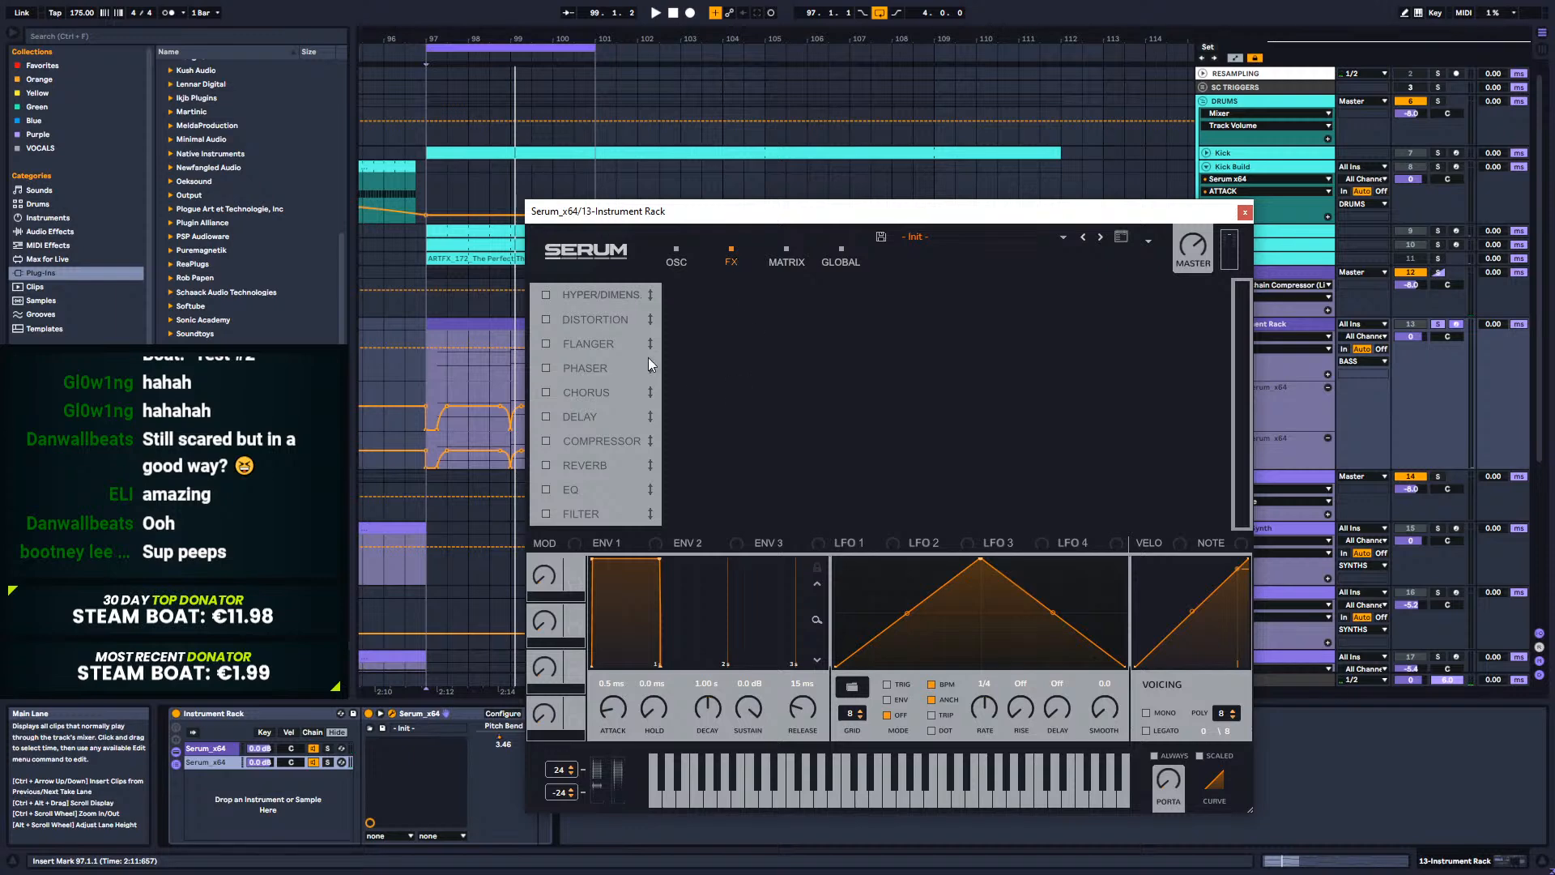
pyautogui.click(212, 762)
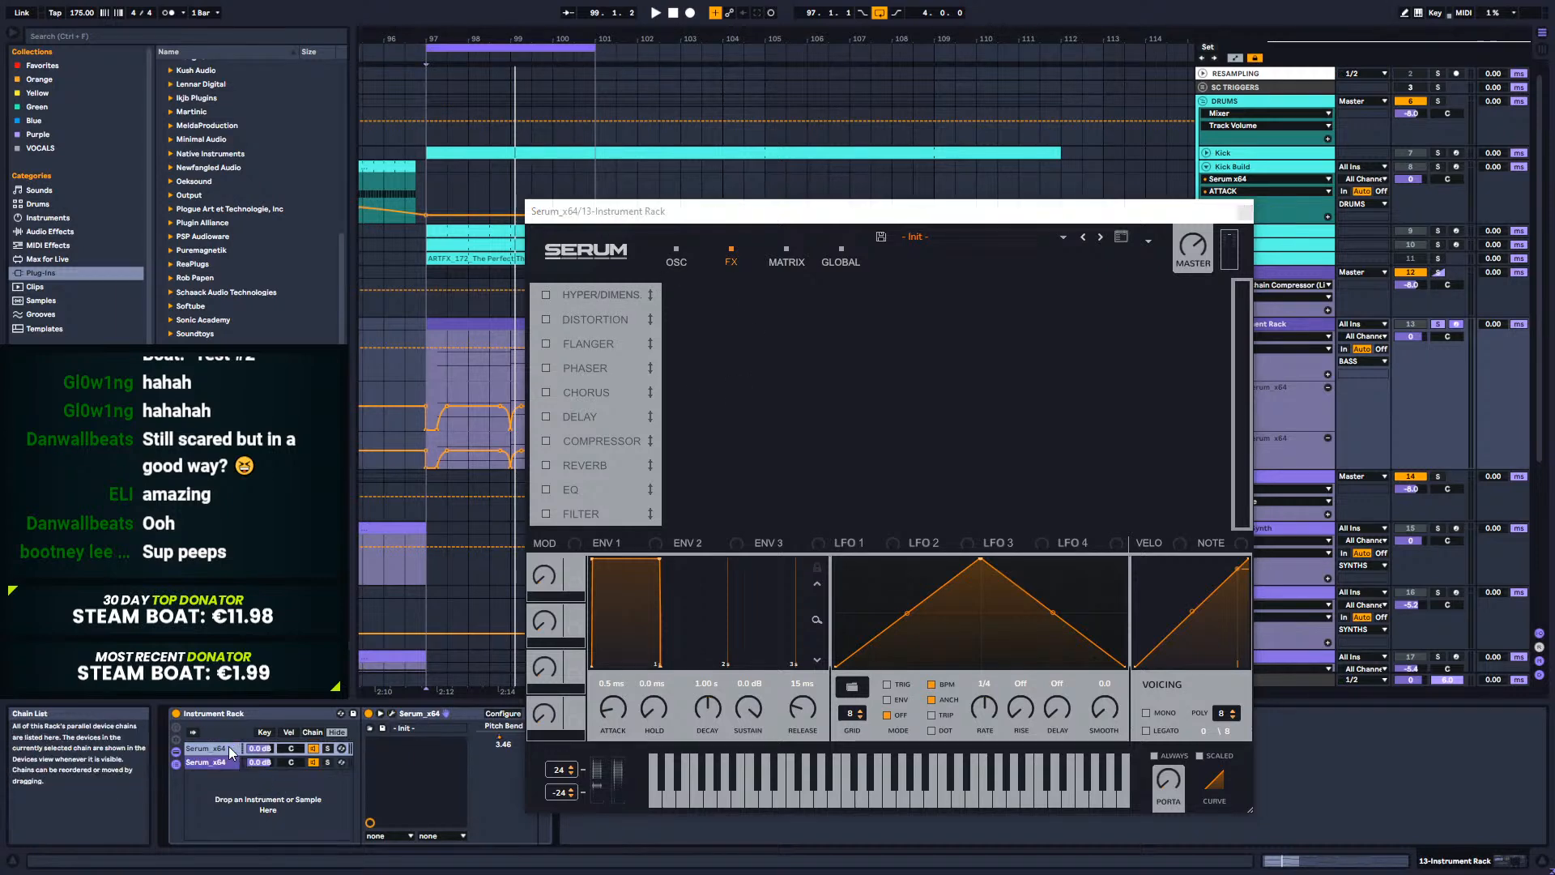
pyautogui.click(392, 713)
pyautogui.click(715, 231)
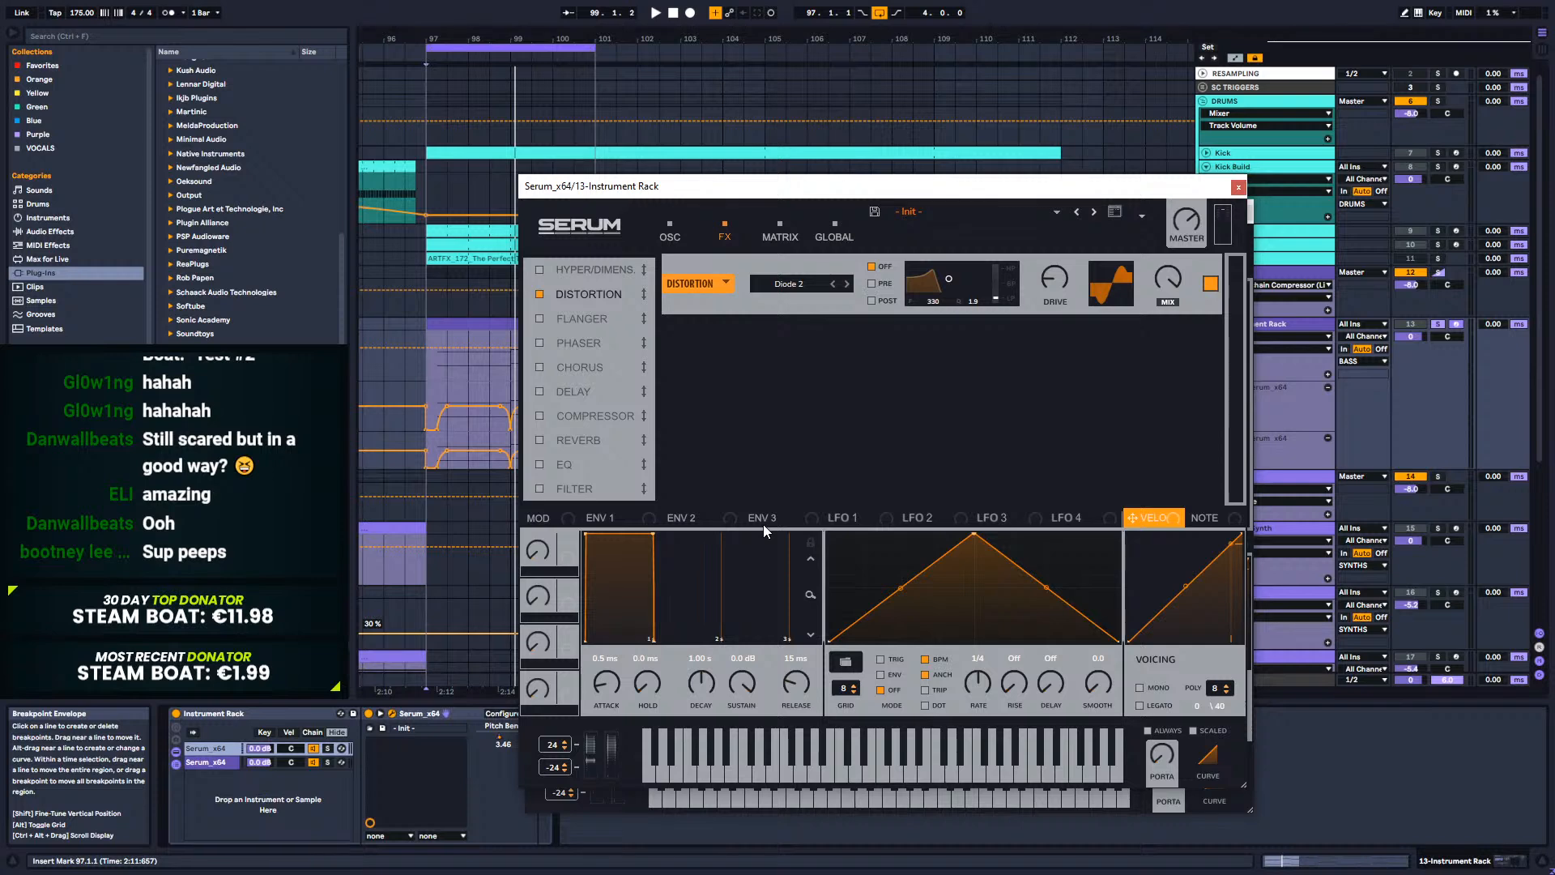
pyautogui.click(540, 295)
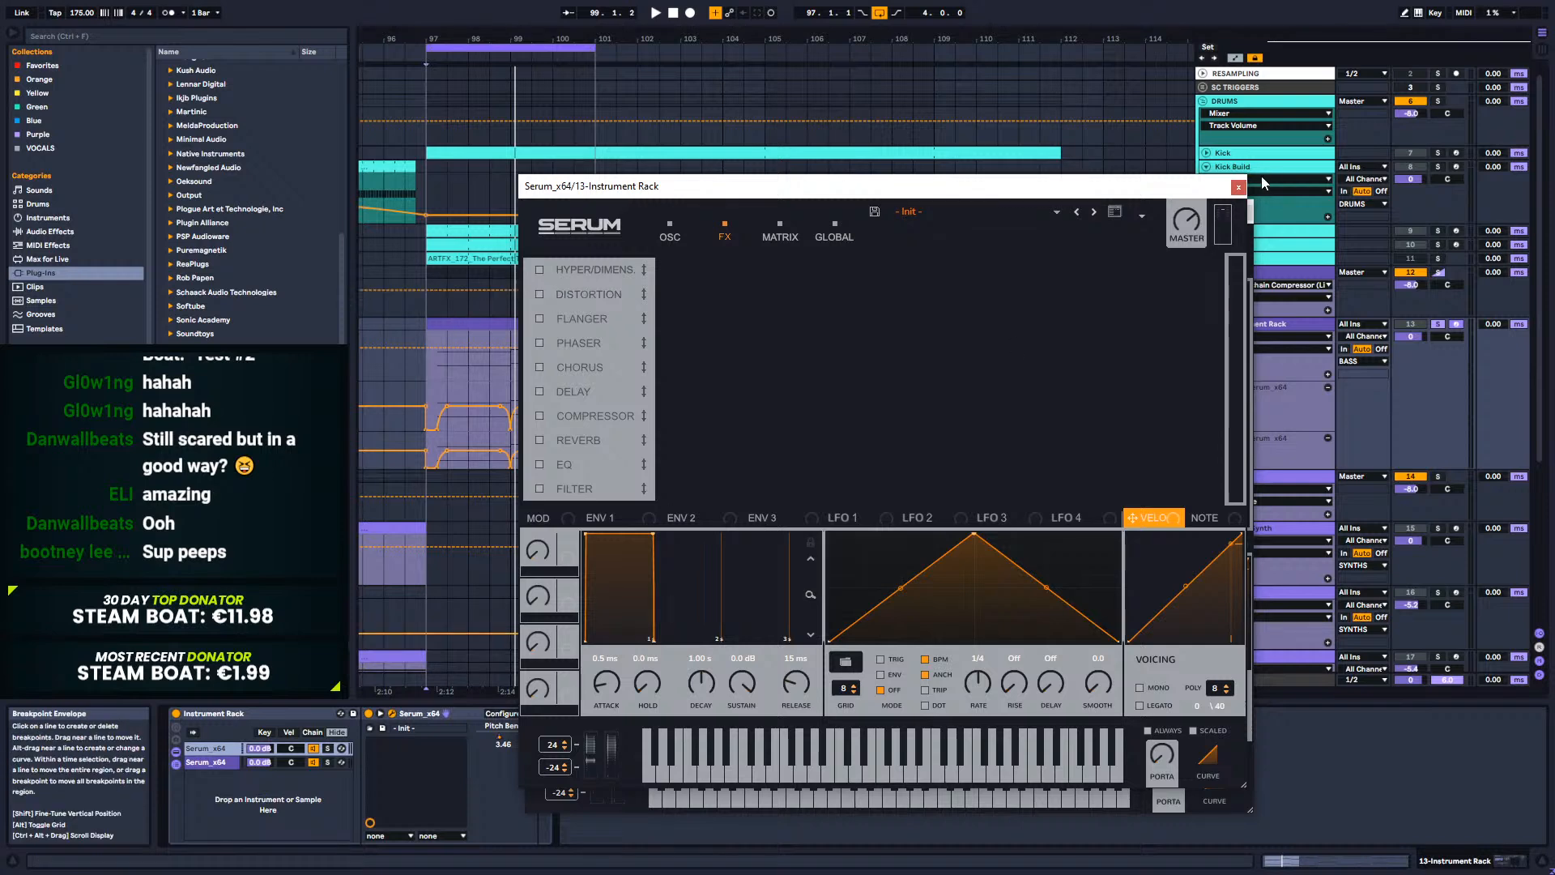
pyautogui.click(1240, 187)
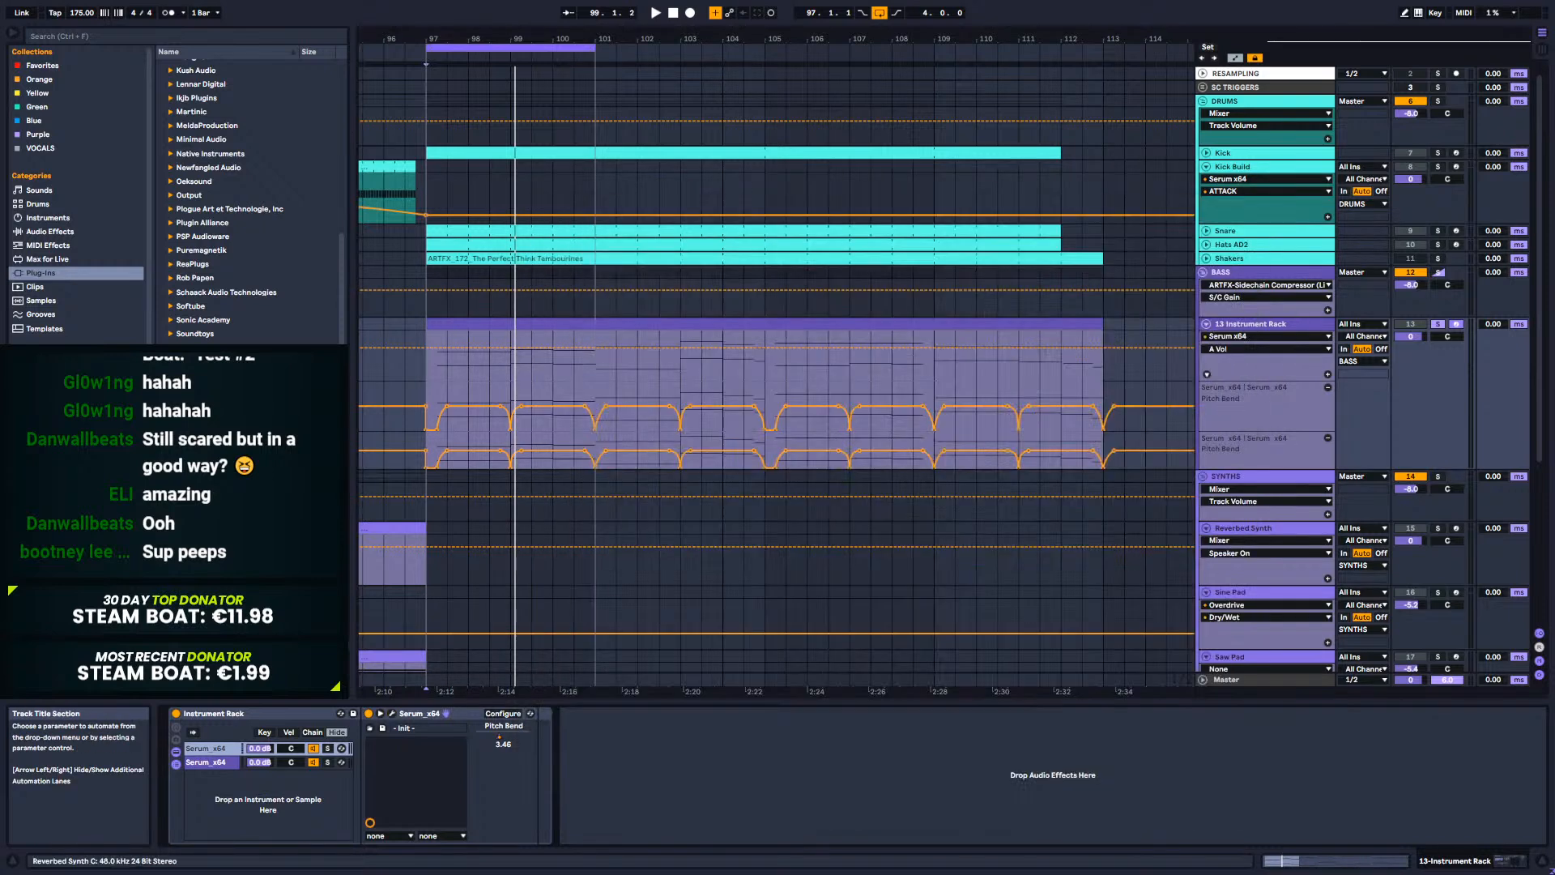
# Step: Add SerumFX after the Instrument Rack and enable its distortion in Diode 2 mode while the loop plays
pyautogui.moveTo(223, 502); pyautogui.dragTo(858, 825)
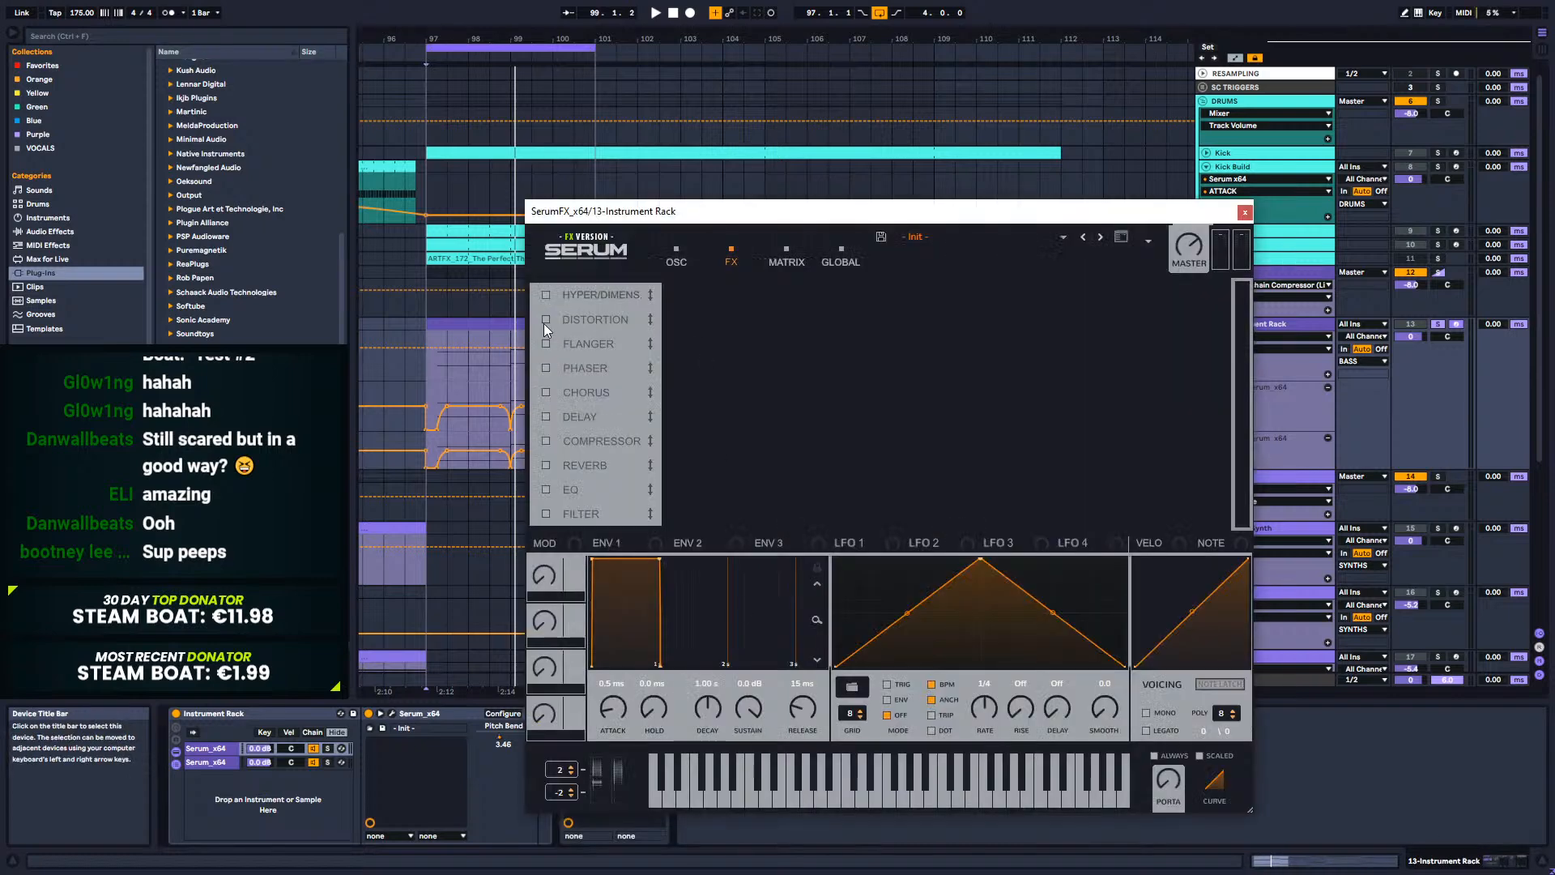
pyautogui.click(544, 326)
pyautogui.click(793, 308)
pyautogui.click(833, 397)
pyautogui.press('space')
pyautogui.moveTo(784, 210); pyautogui.dragTo(926, 159)
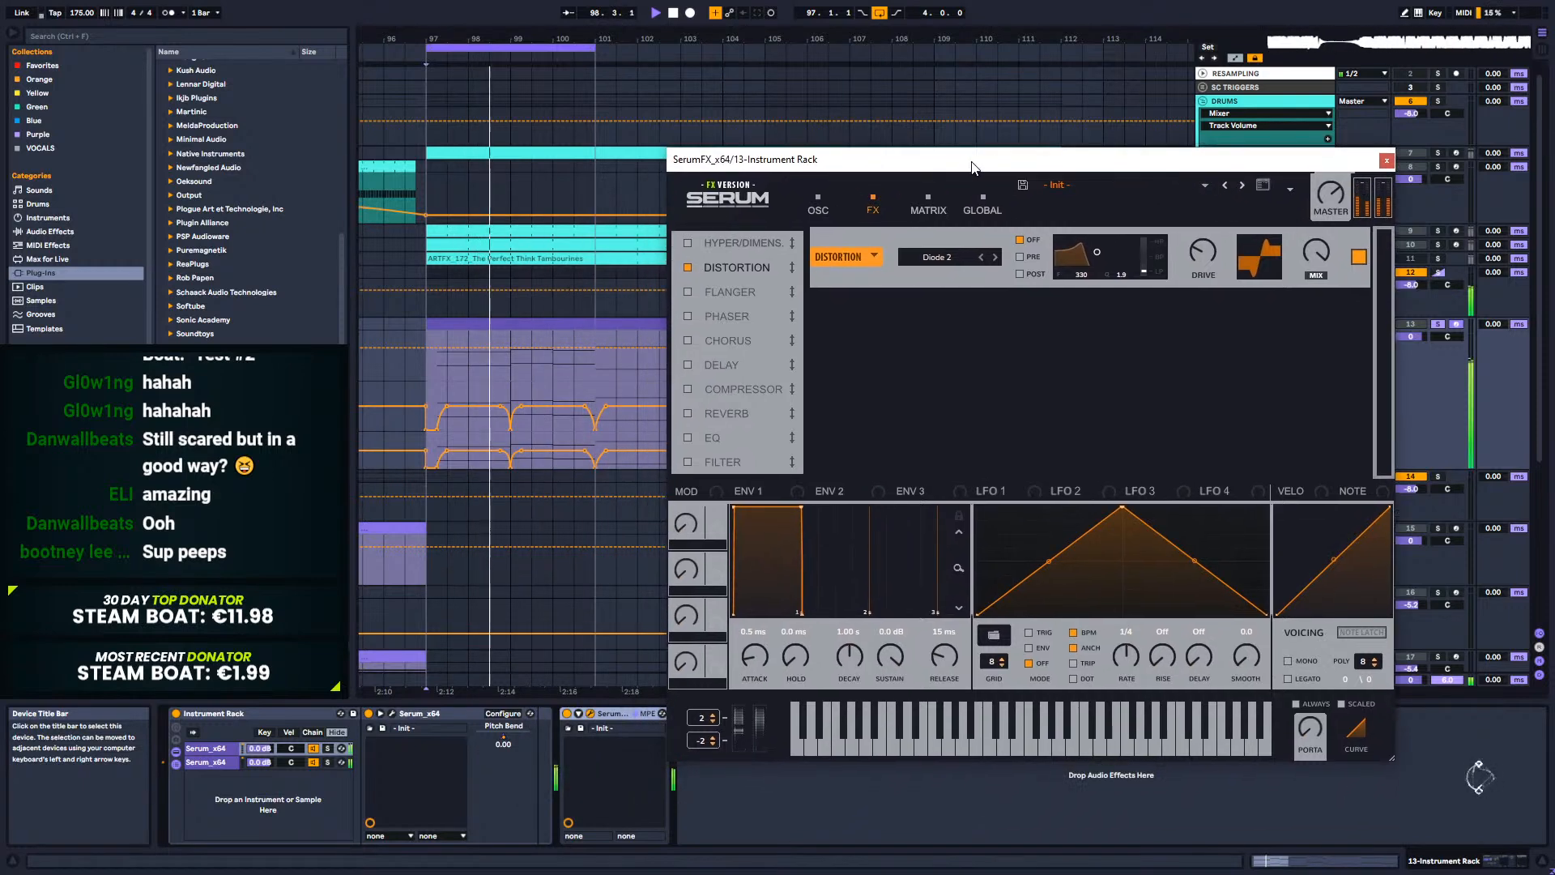
# Step: Set OSC A's level to about 74% in the second chain's Serum and switch the SerumFX distortion's Mix control to Level
pyautogui.click(199, 762)
pyautogui.click(392, 713)
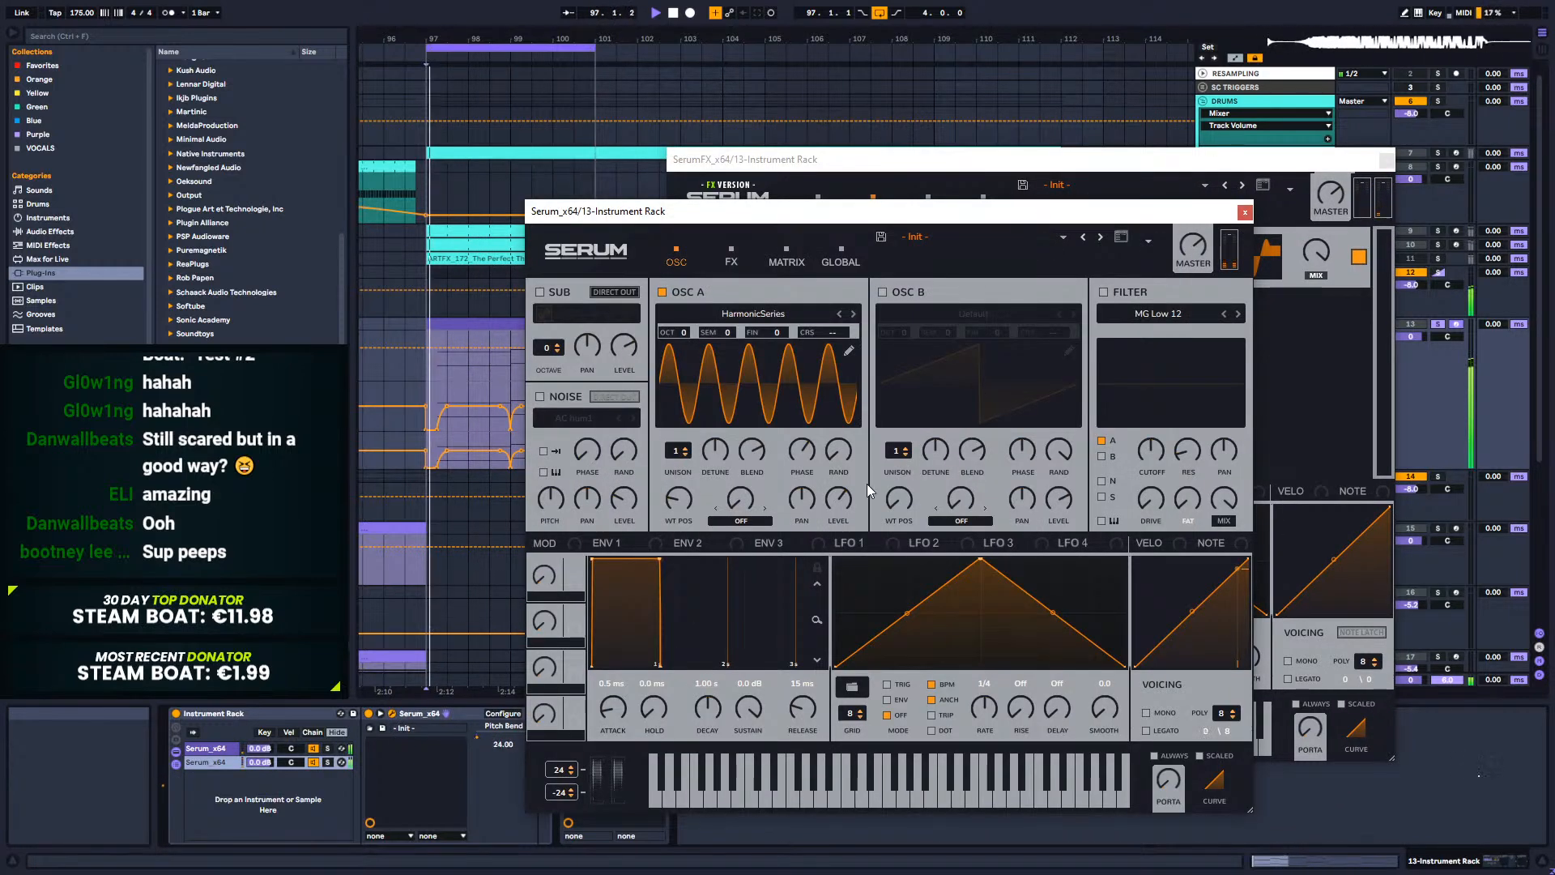
pyautogui.moveTo(839, 447); pyautogui.dragTo(837, 478)
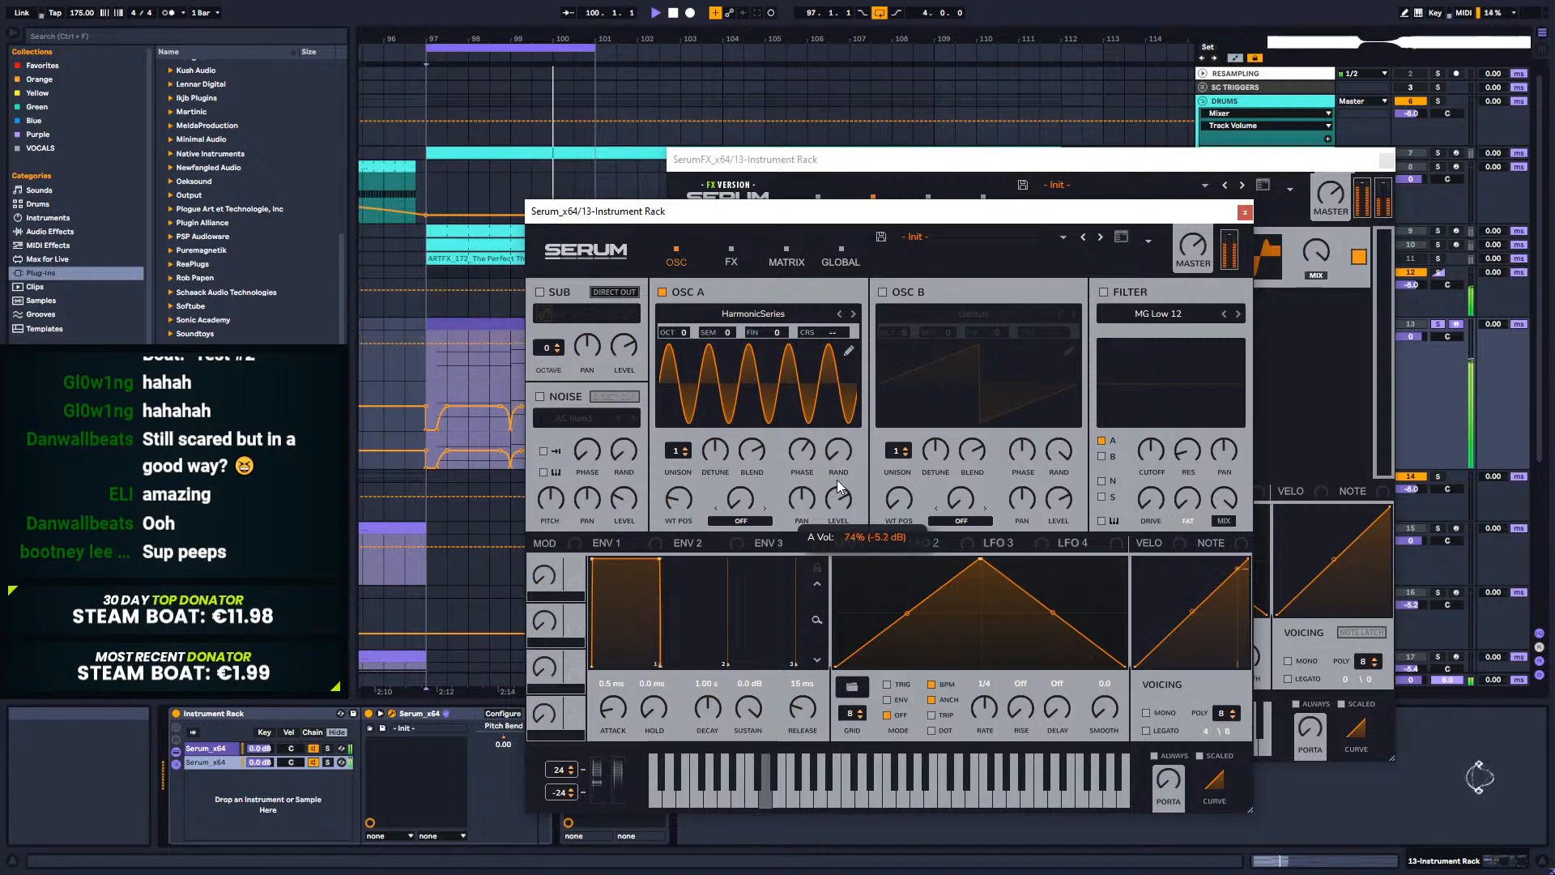
pyautogui.click(1296, 276)
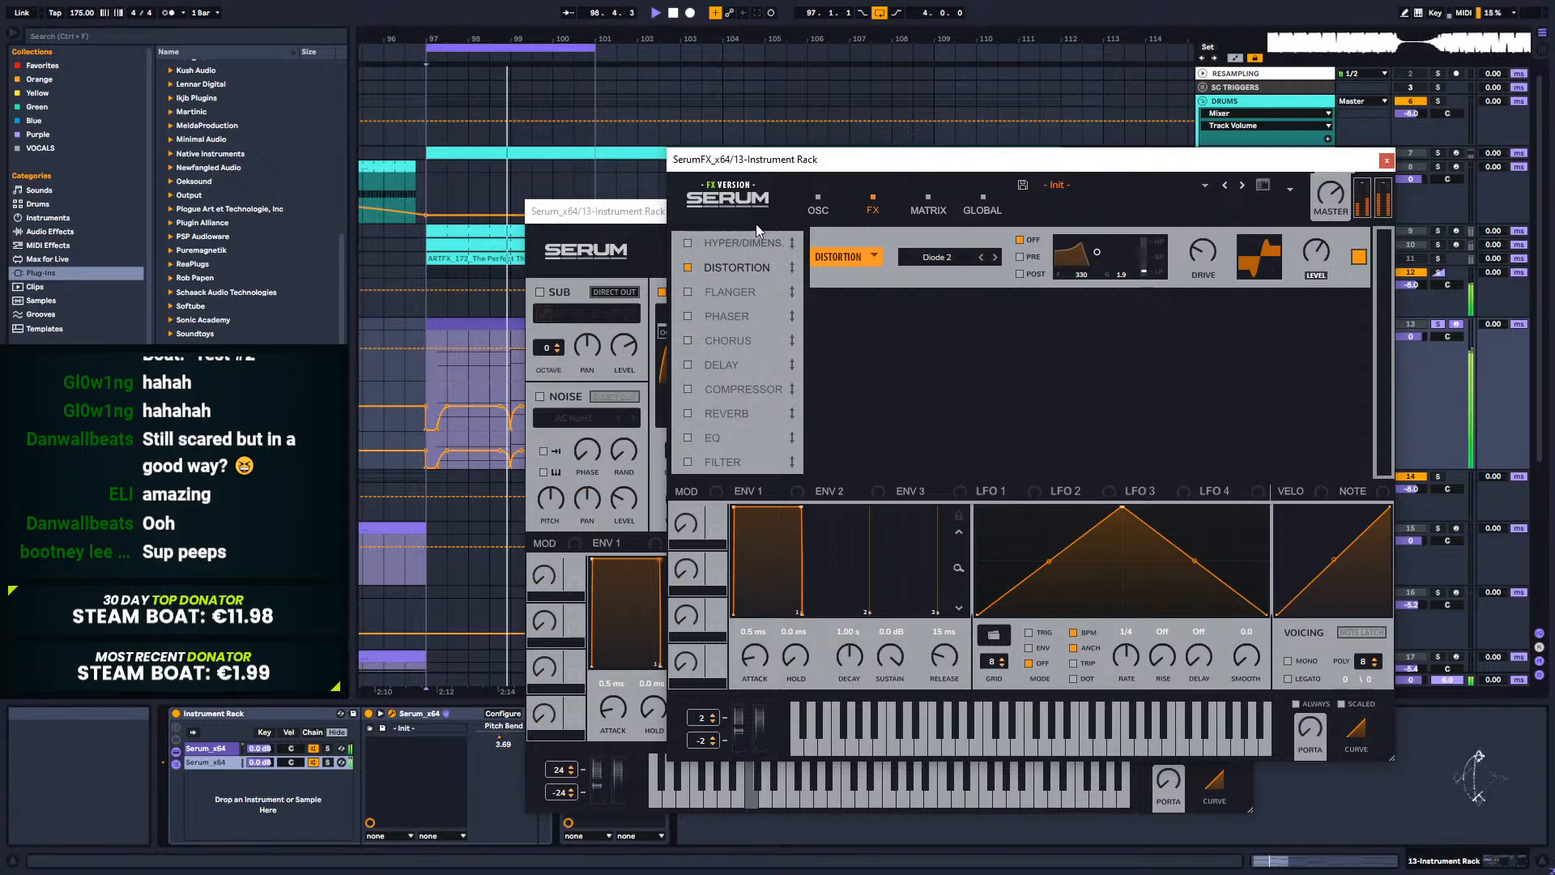
# Step: Set OSC A's wavetable position to 3 and its phase to about 66 degrees in the second chain's Serum
pyautogui.click(658, 239)
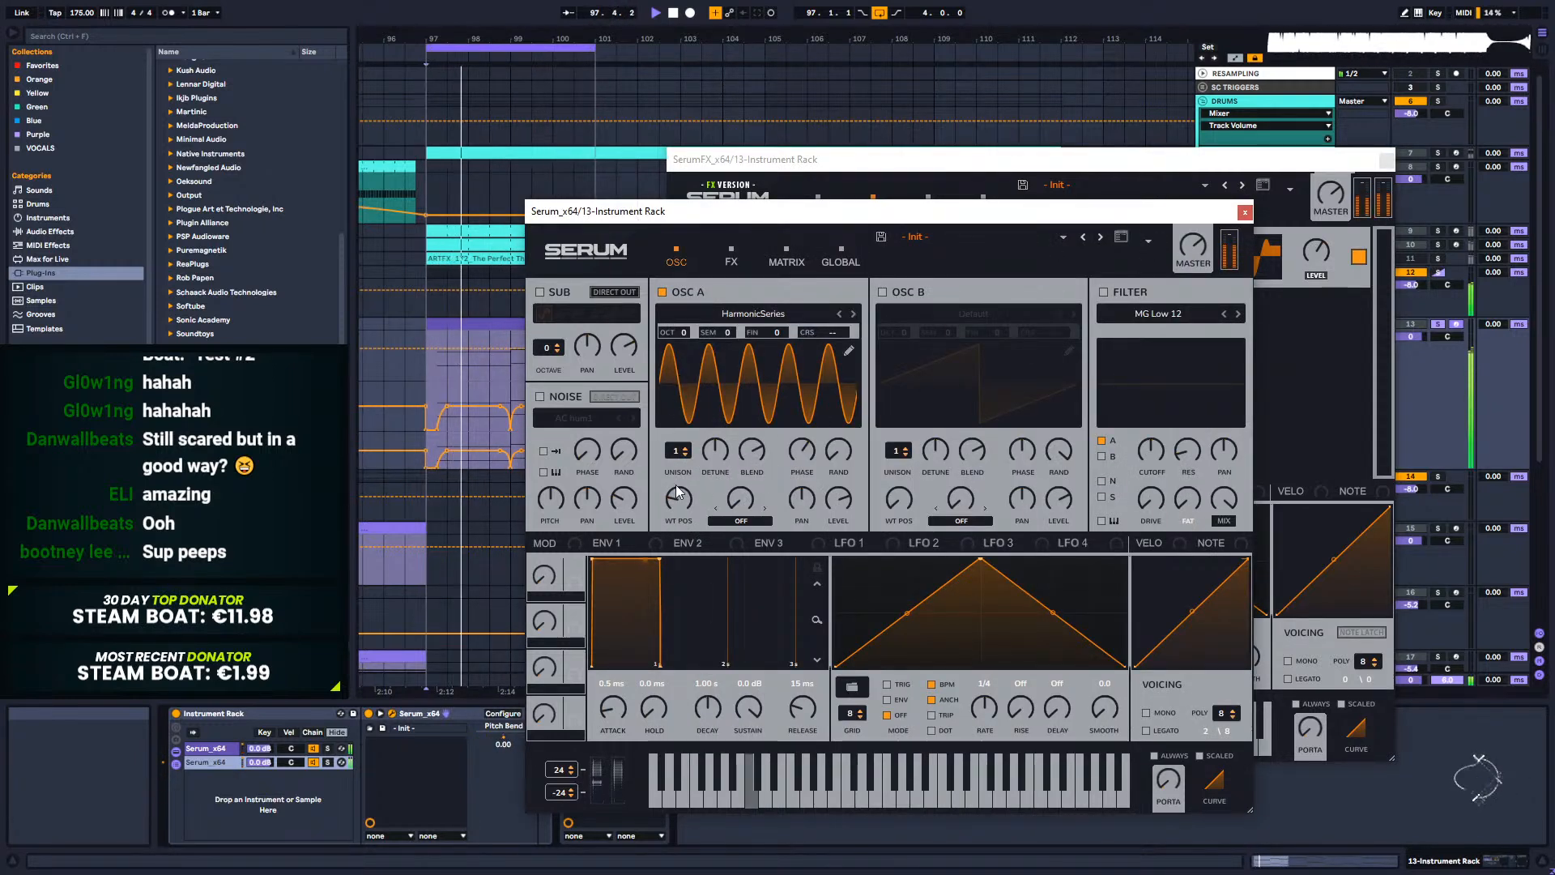
pyautogui.moveTo(688, 331); pyautogui.dragTo(693, 316)
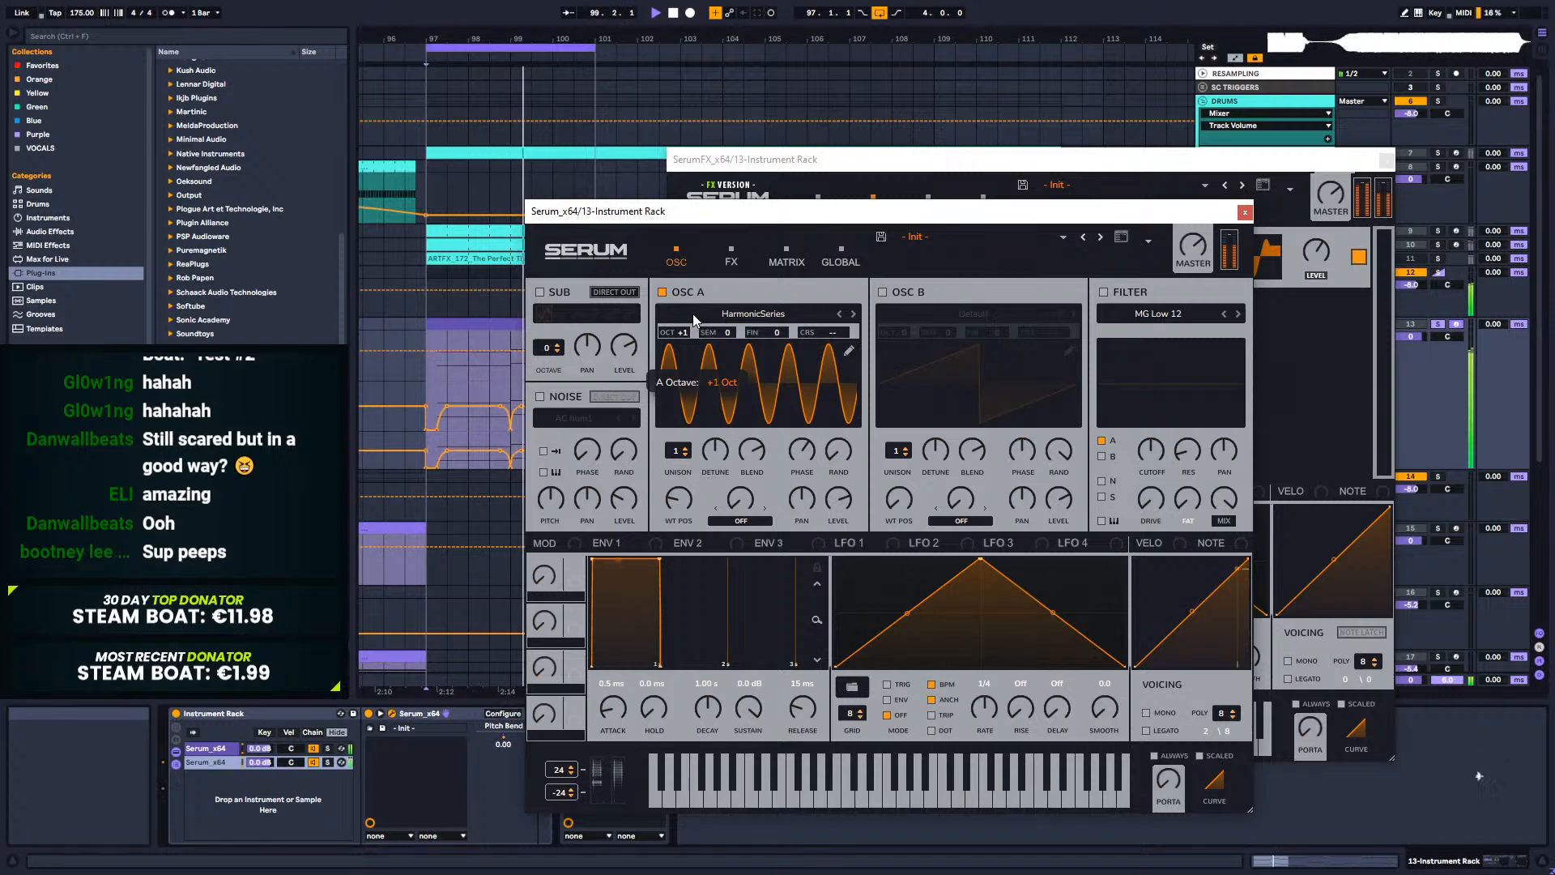
pyautogui.moveTo(688, 504); pyautogui.dragTo(679, 527)
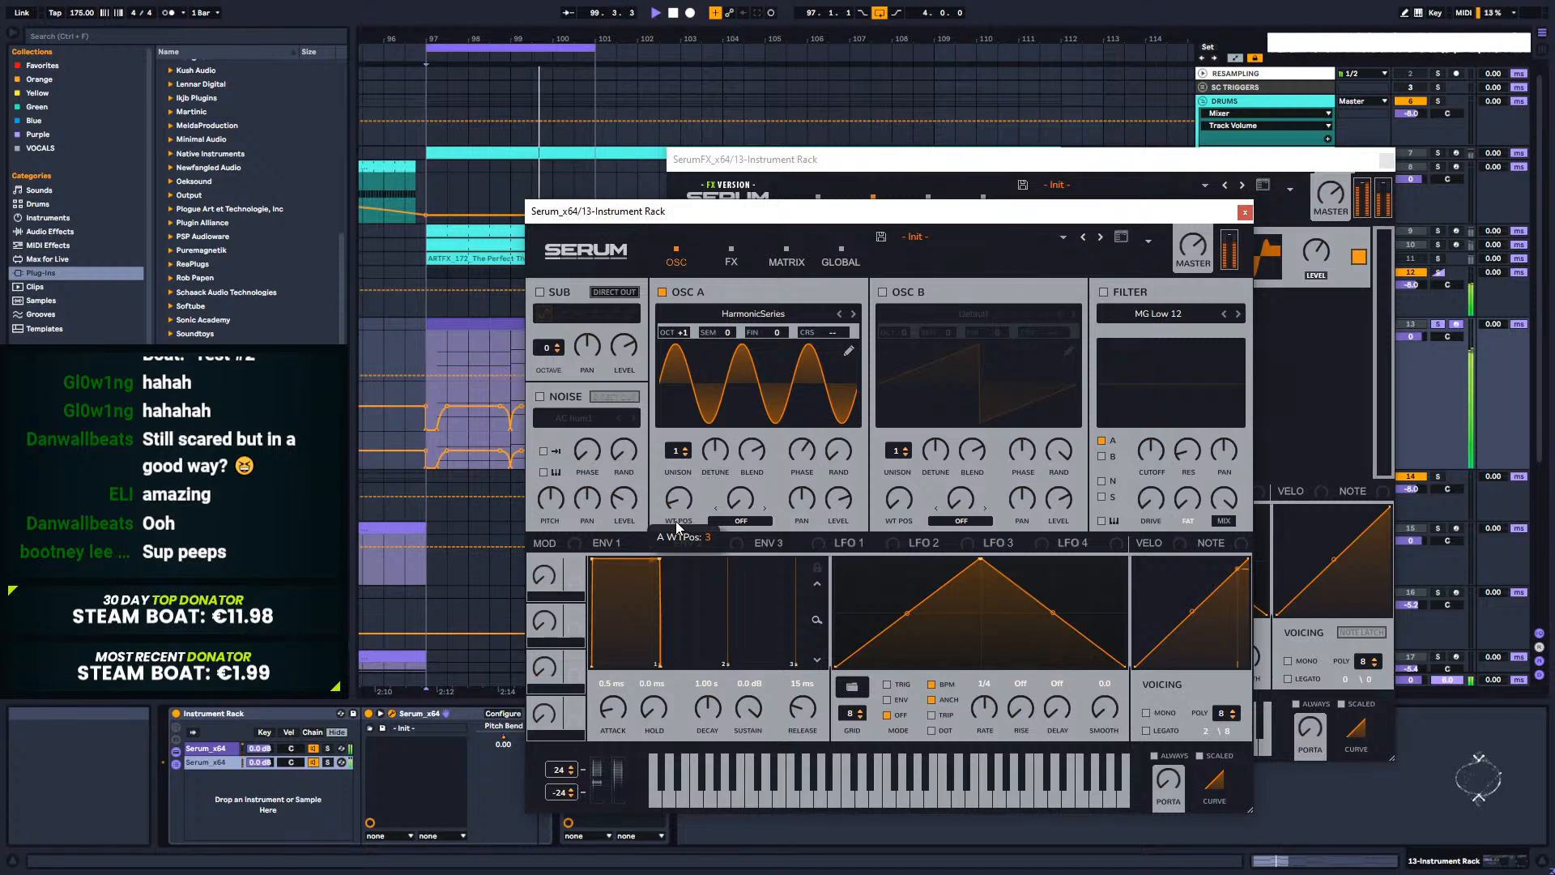
pyautogui.moveTo(675, 529)
pyautogui.mouseDown()
pyautogui.moveTo(680, 509)
pyautogui.moveTo(677, 524)
pyautogui.mouseUp()
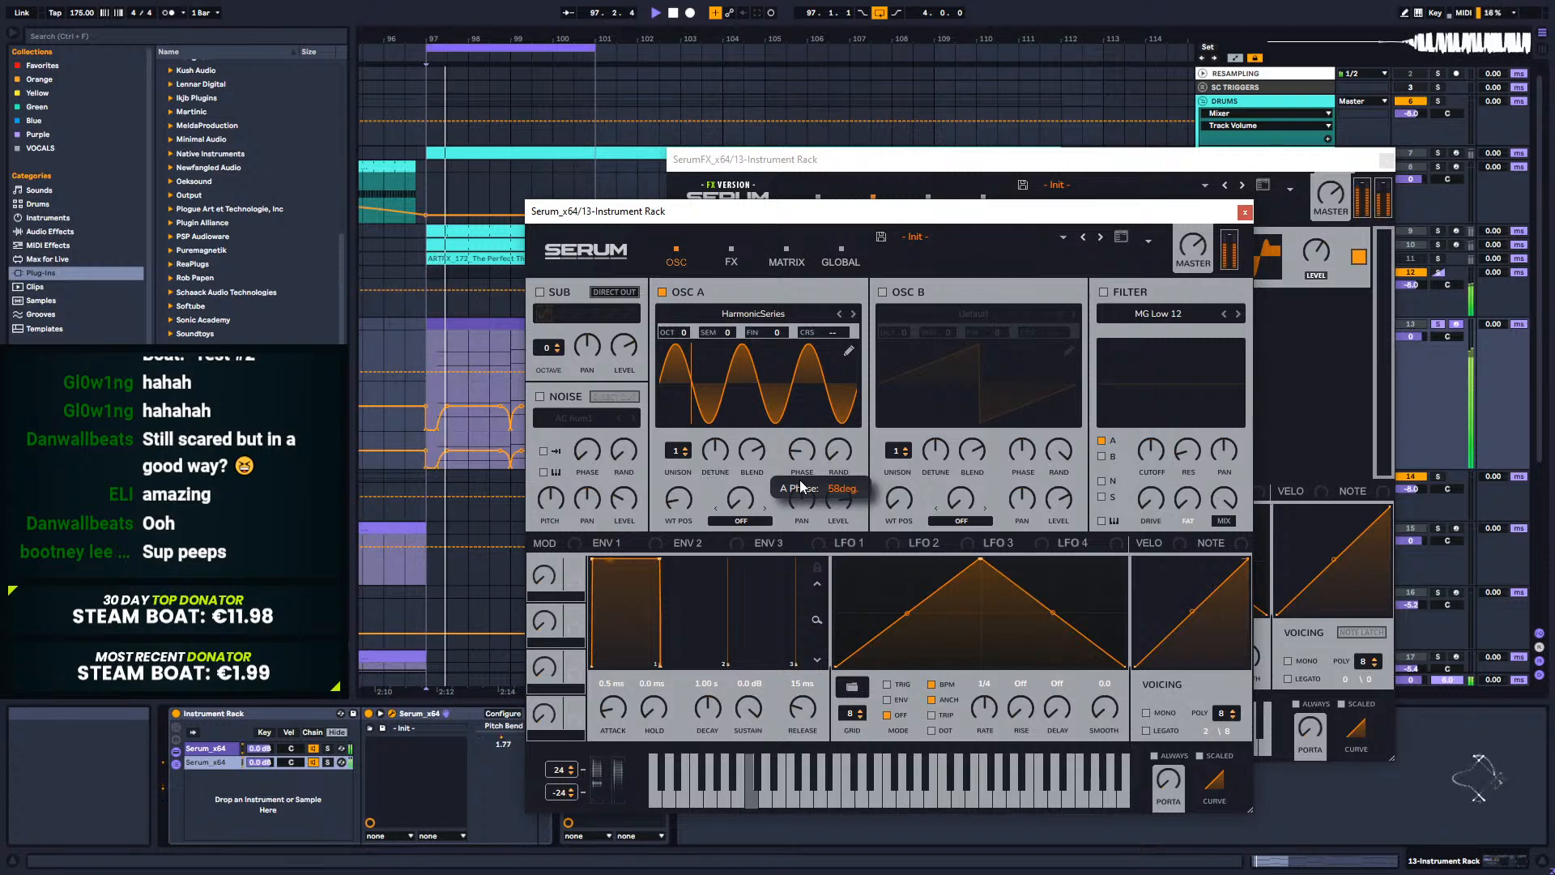
pyautogui.moveTo(799, 479)
pyautogui.mouseDown()
pyautogui.moveTo(800, 492)
pyautogui.moveTo(800, 478)
pyautogui.mouseUp()
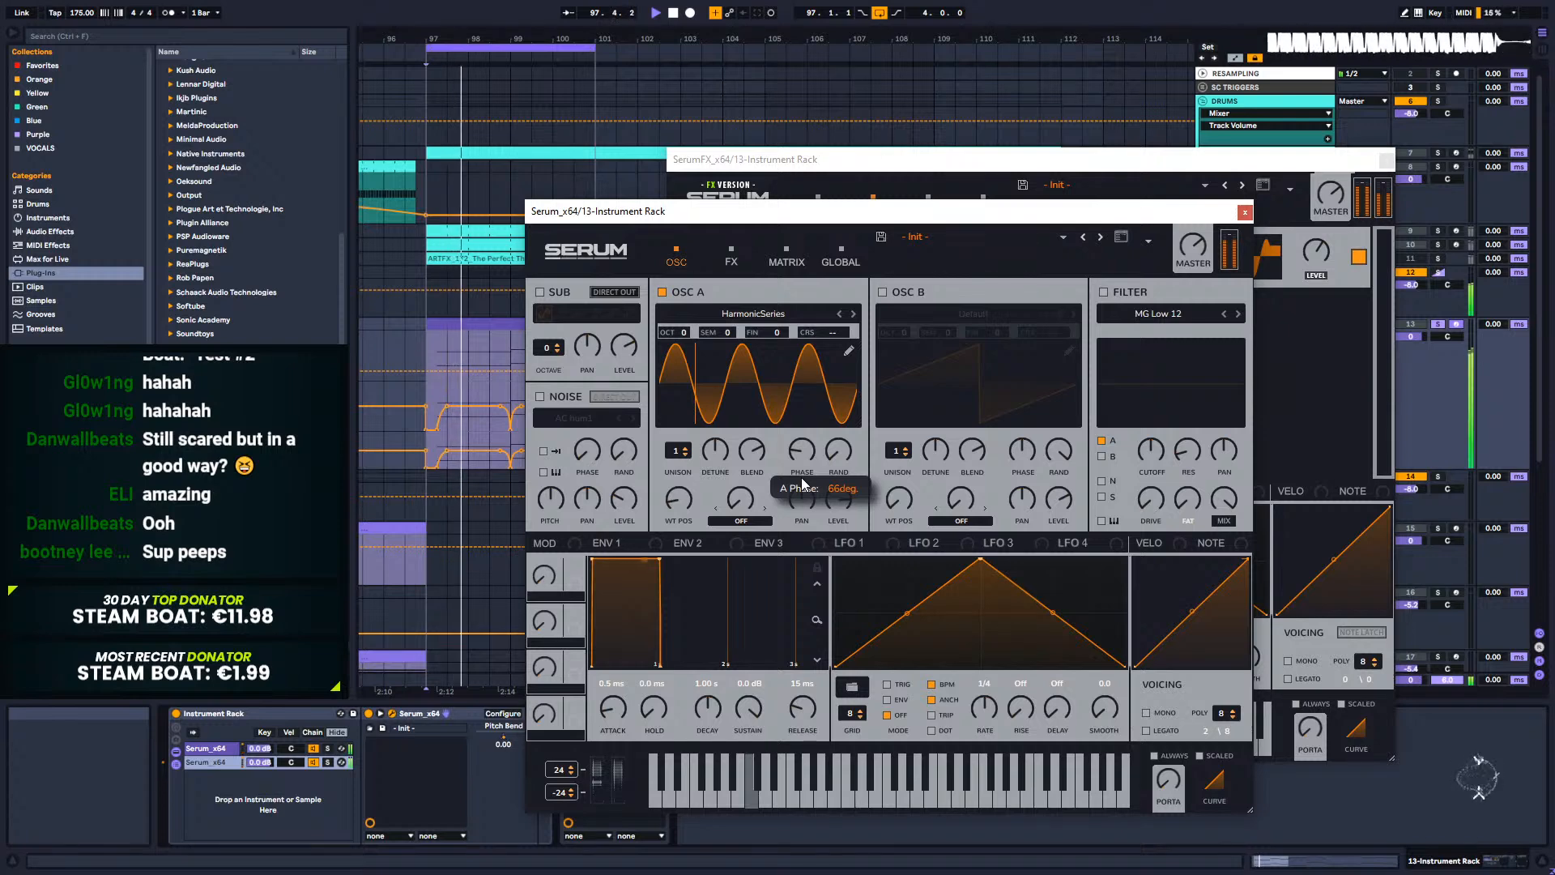
# Step: Compare the bass with the second chain off and on, view SerumFX's oscillator page and close the plug-in windows
pyautogui.click(1244, 212)
pyautogui.click(314, 762)
pyautogui.click(314, 762)
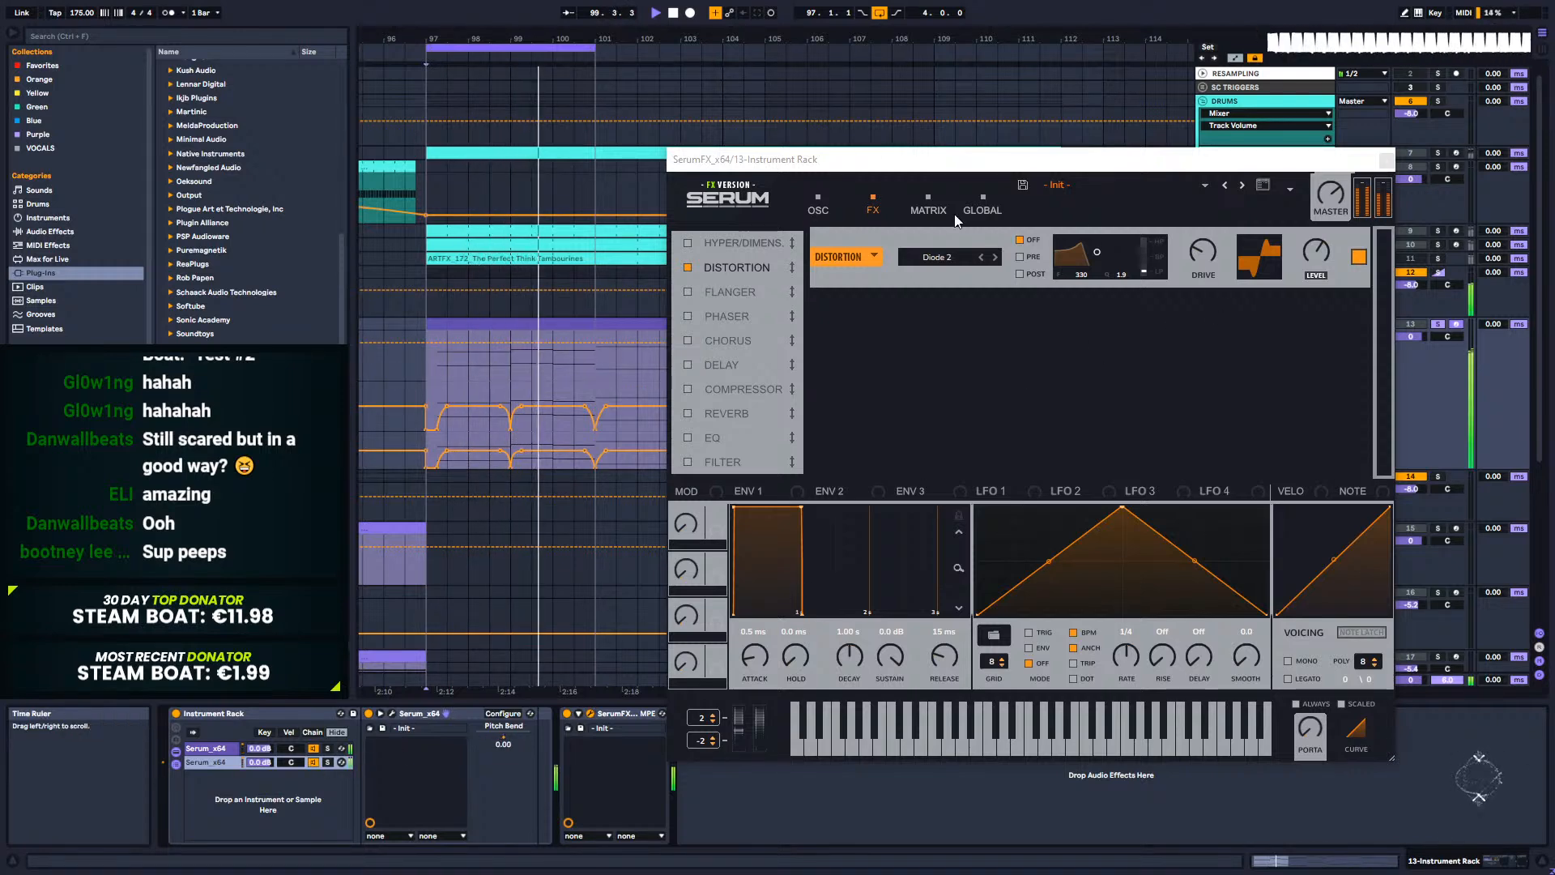
pyautogui.click(814, 206)
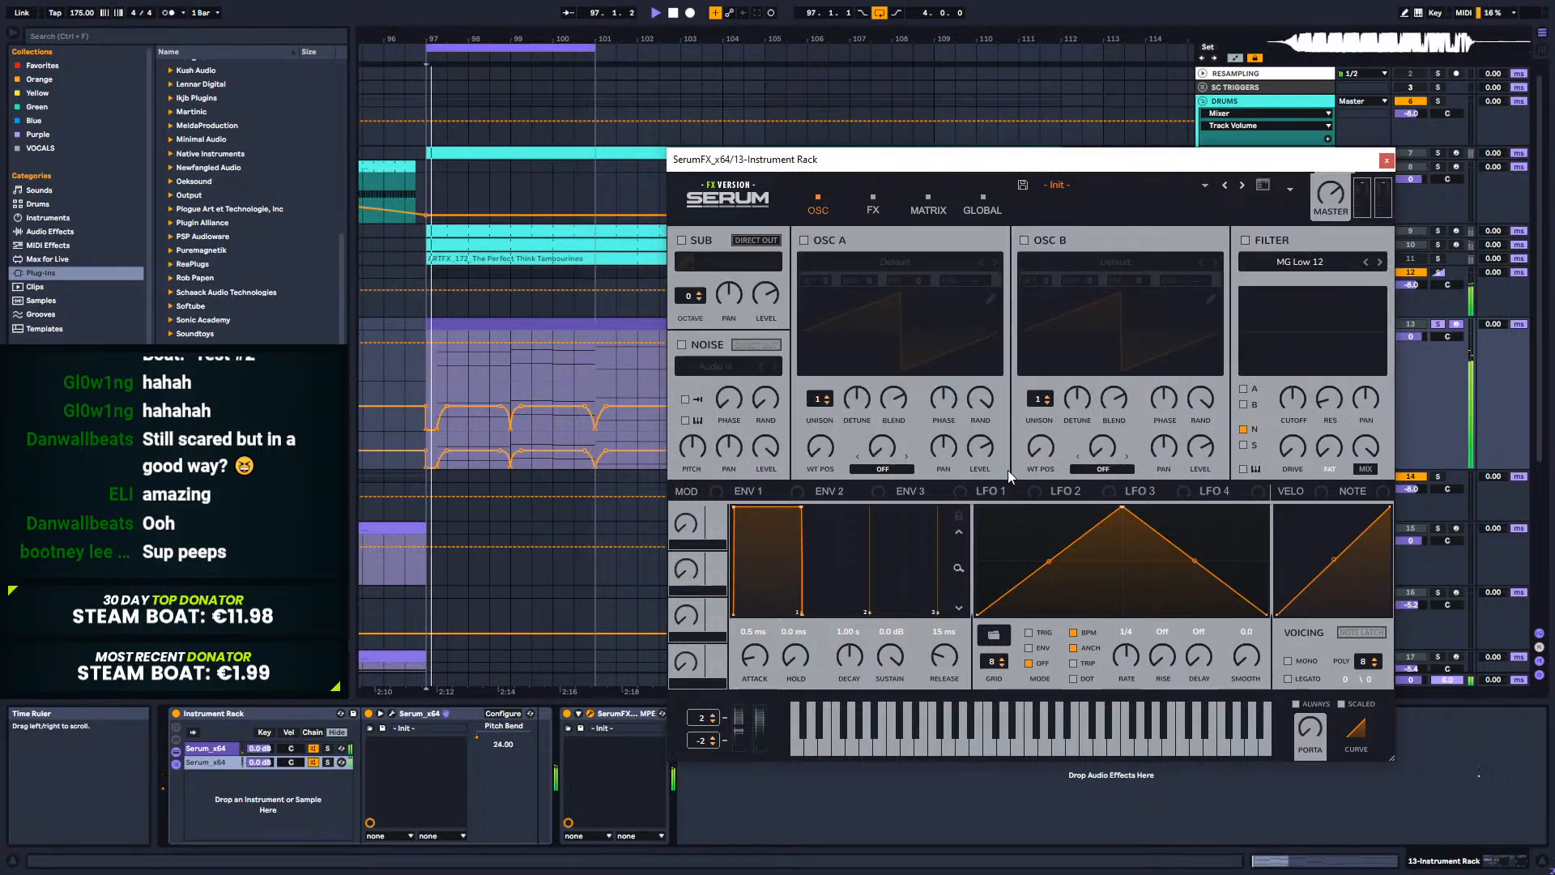
pyautogui.click(1386, 159)
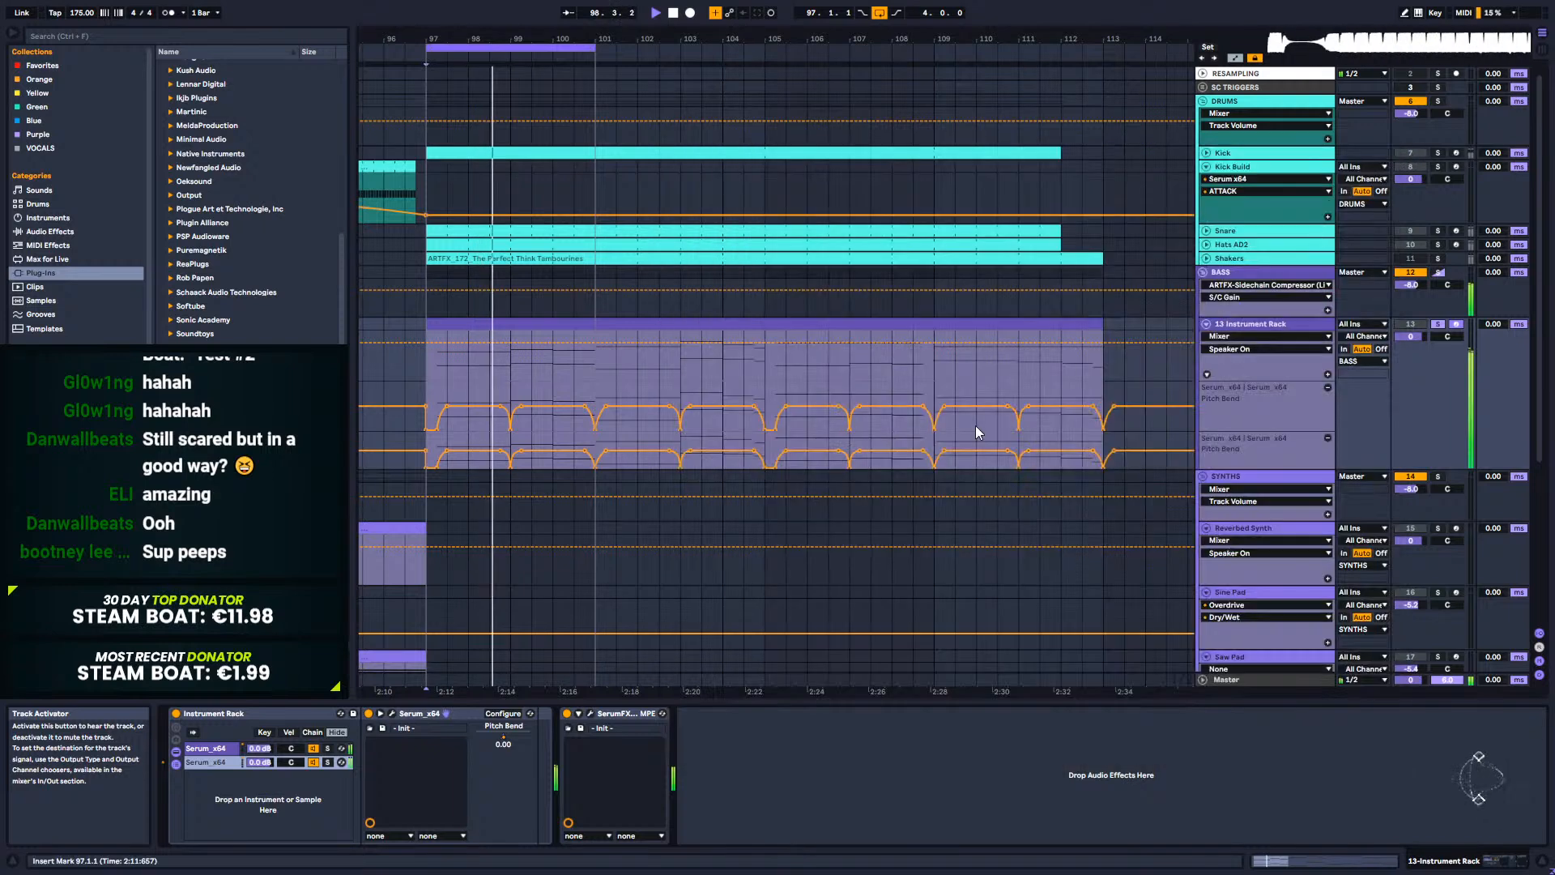
# Step: Fine-tune OSC A's level in the second chain's Serum, comparing the layer off and on, and stop playback
pyautogui.click(392, 715)
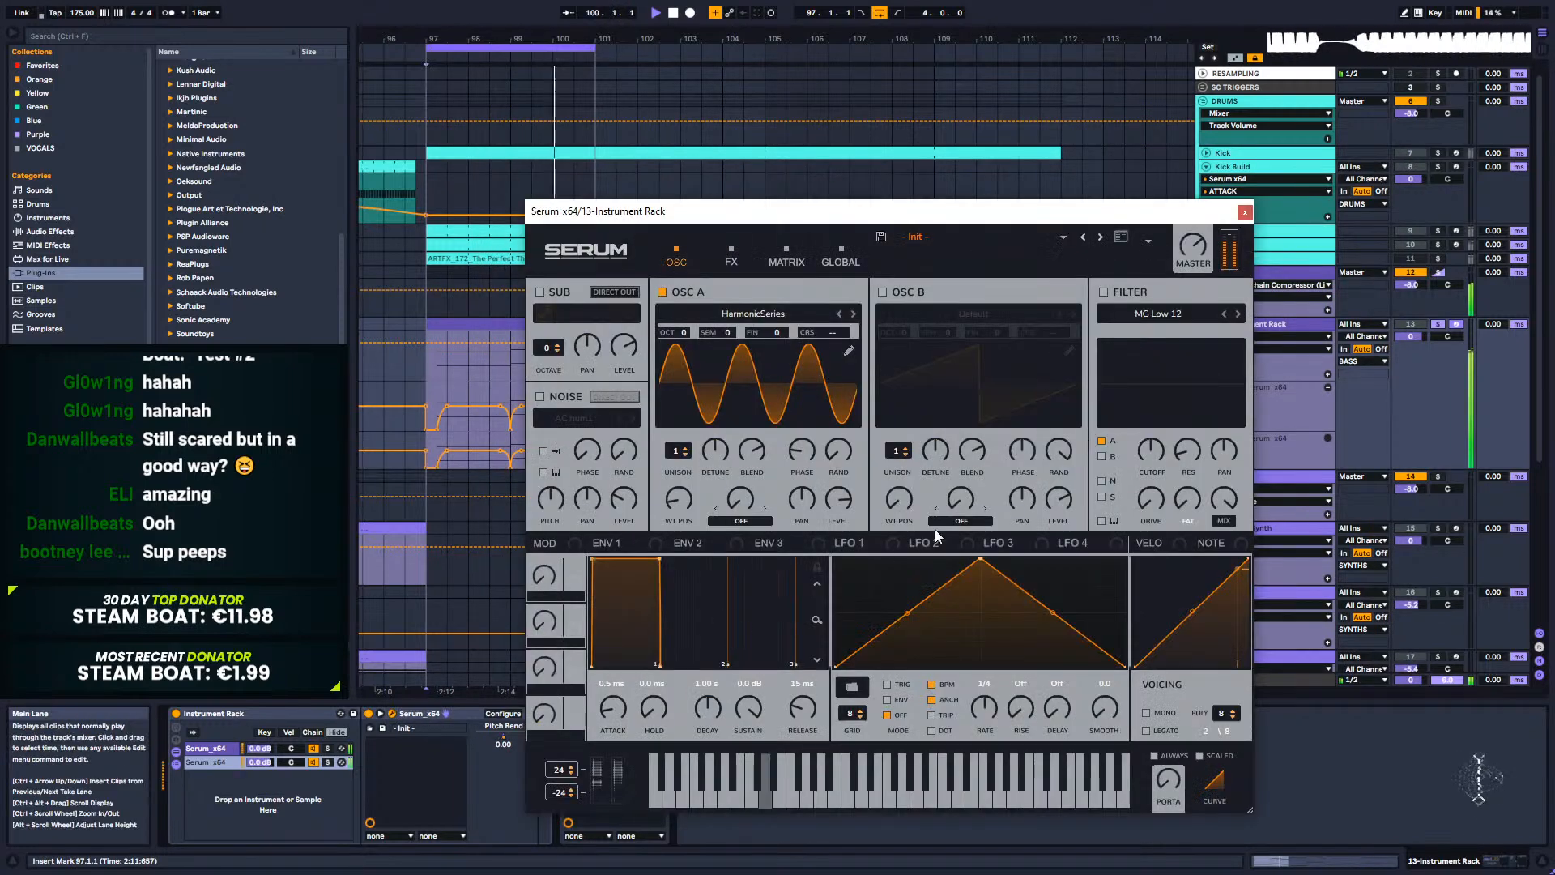
pyautogui.moveTo(840, 501)
pyautogui.mouseDown()
pyautogui.moveTo(829, 535)
pyautogui.moveTo(828, 516)
pyautogui.mouseUp()
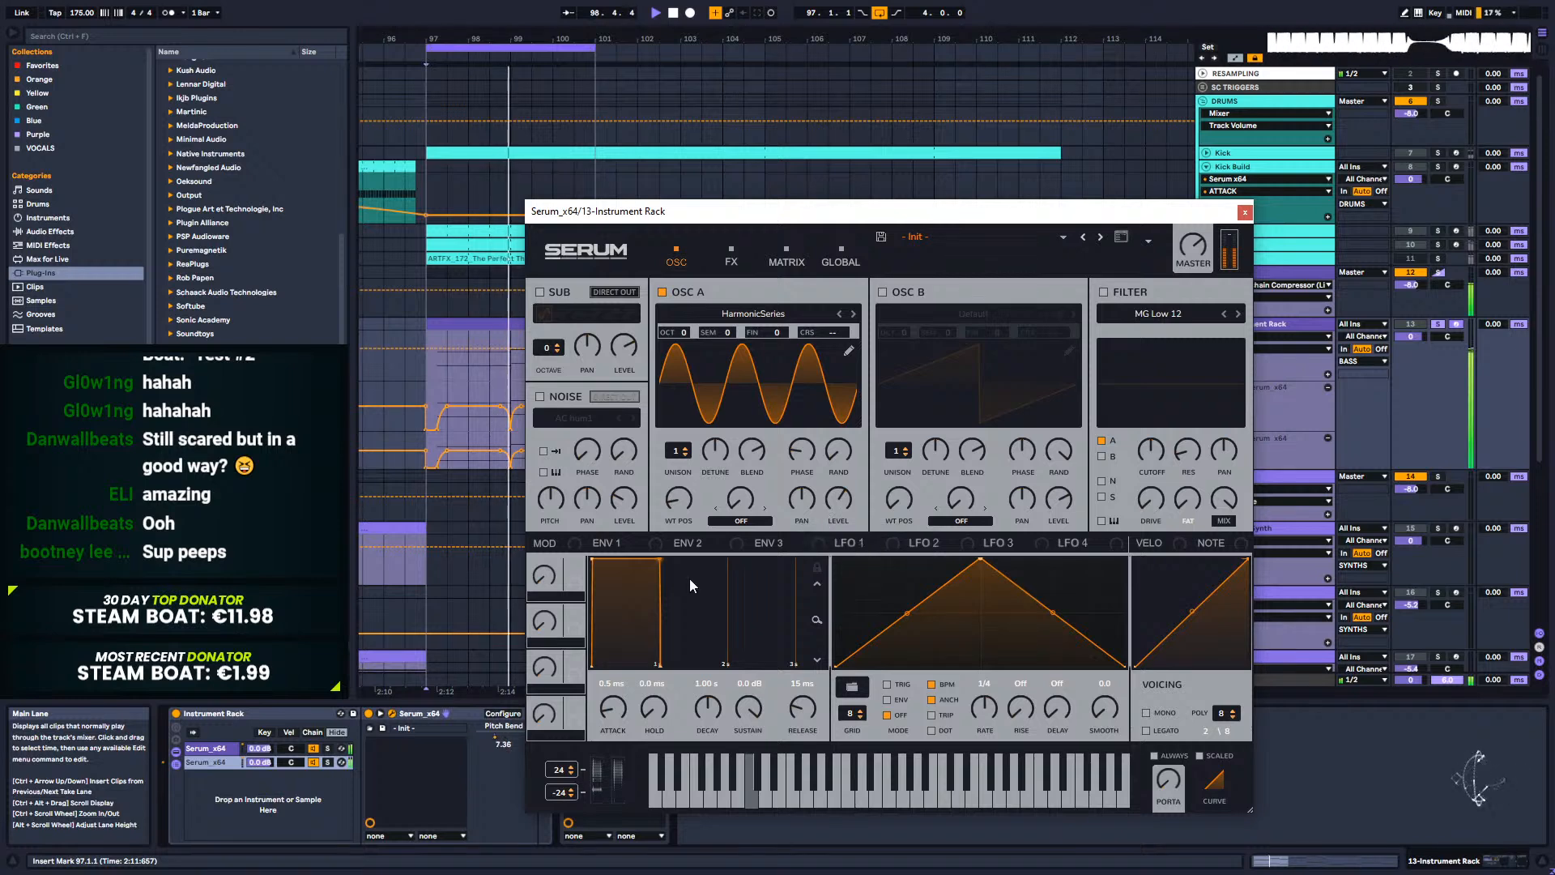
pyautogui.click(313, 763)
pyautogui.click(313, 764)
pyautogui.moveTo(829, 510); pyautogui.dragTo(832, 503)
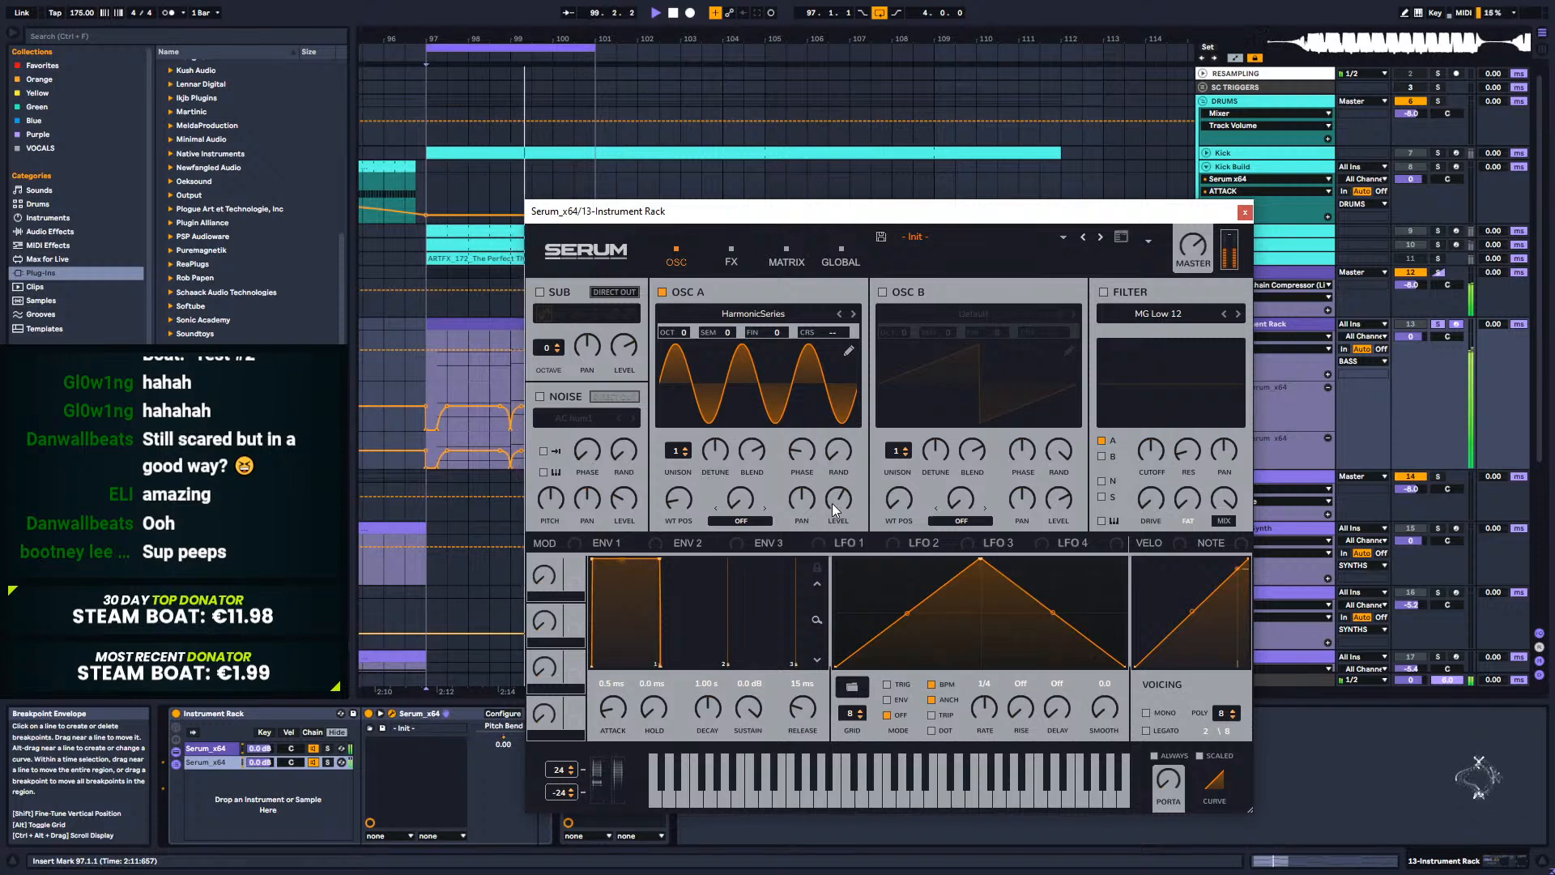
pyautogui.click(1244, 212)
pyautogui.press('space')
pyautogui.click(52, 231)
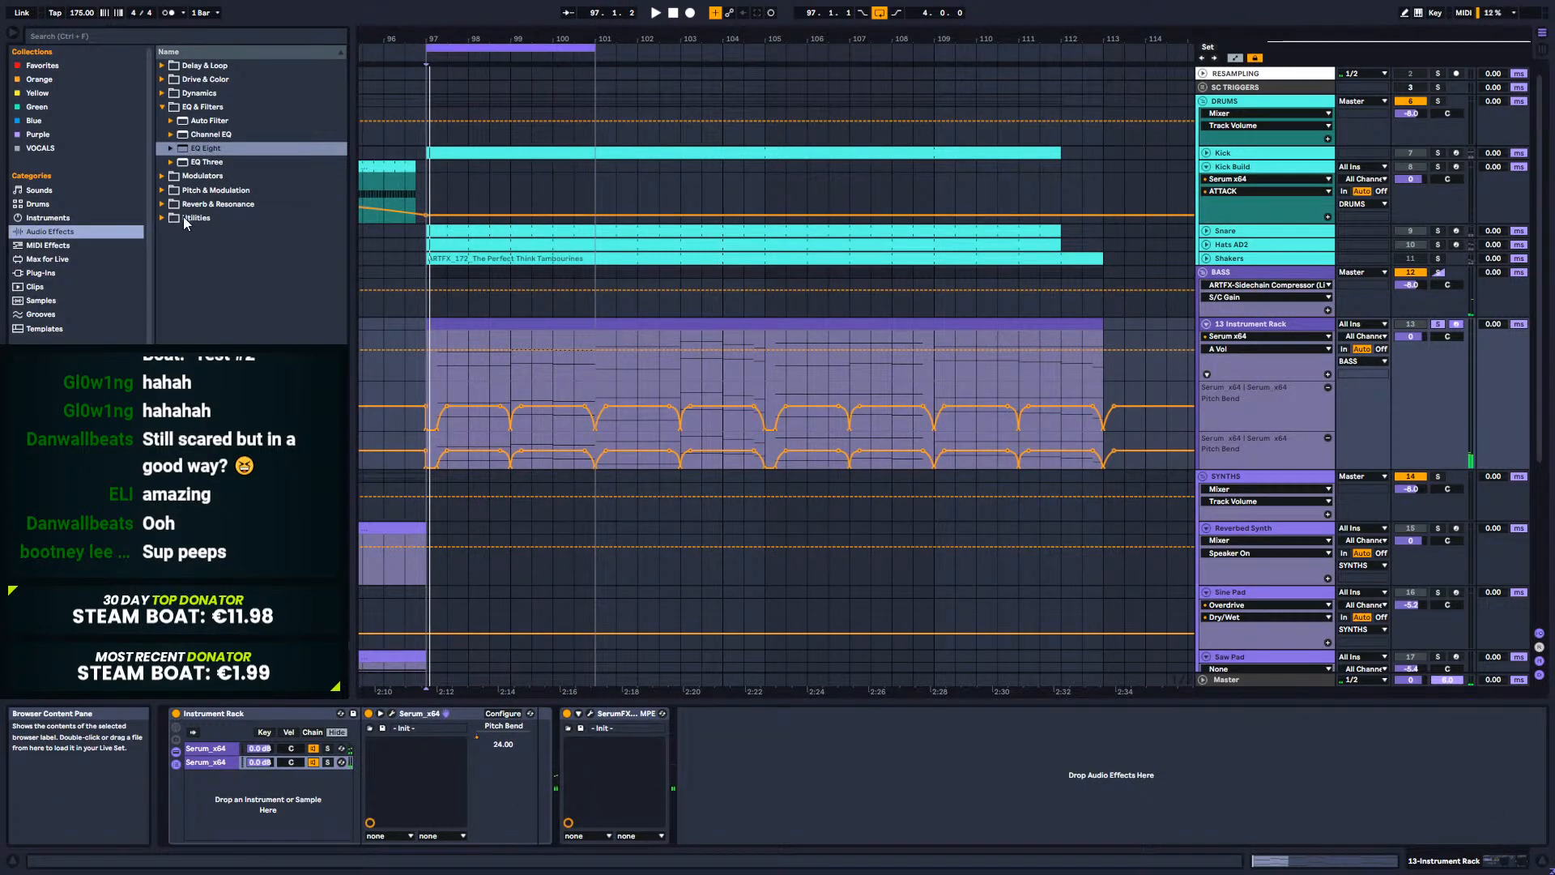
pyautogui.moveTo(184, 217); pyautogui.dragTo(613, 798)
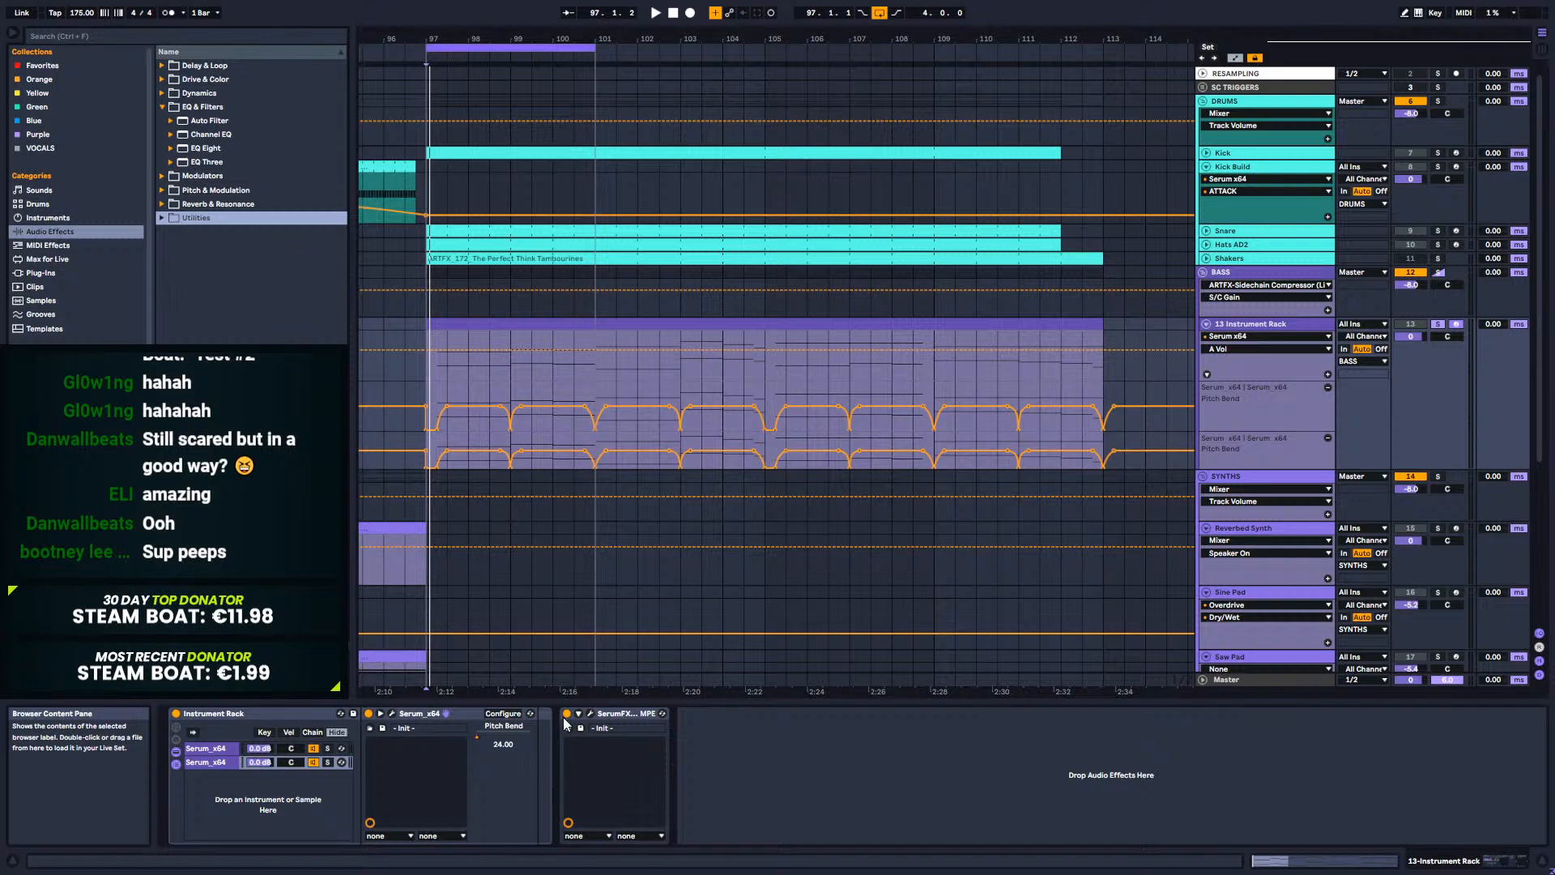
pyautogui.click(161, 218)
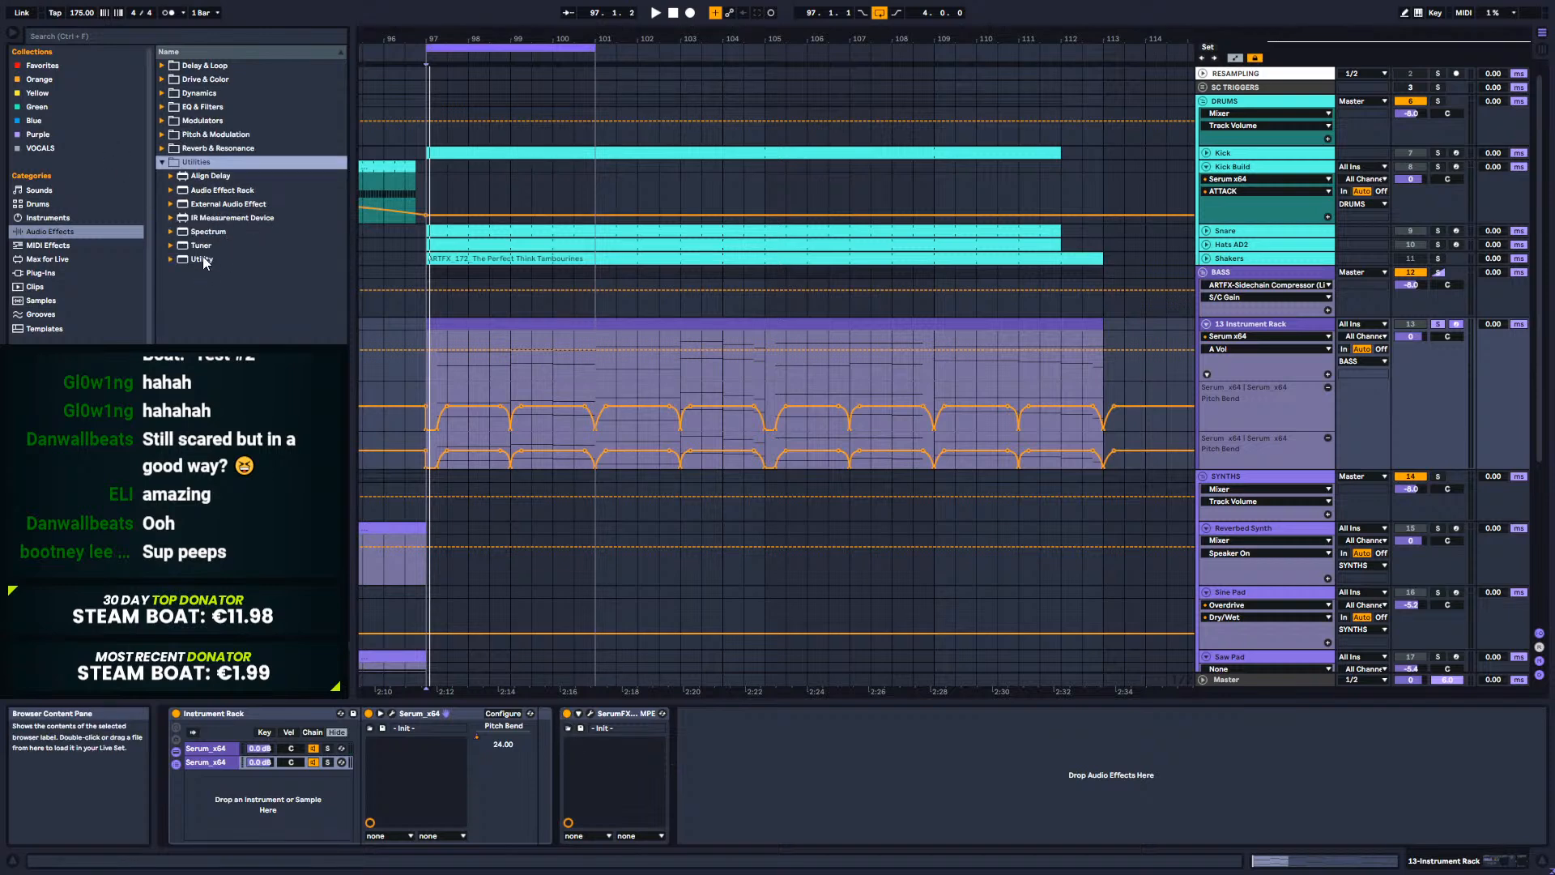
pyautogui.moveTo(204, 261); pyautogui.dragTo(475, 666)
# Step: Insert FabFilter Pro-Q 3 between the Instrument Rack and SerumFX
pyautogui.click(41, 272)
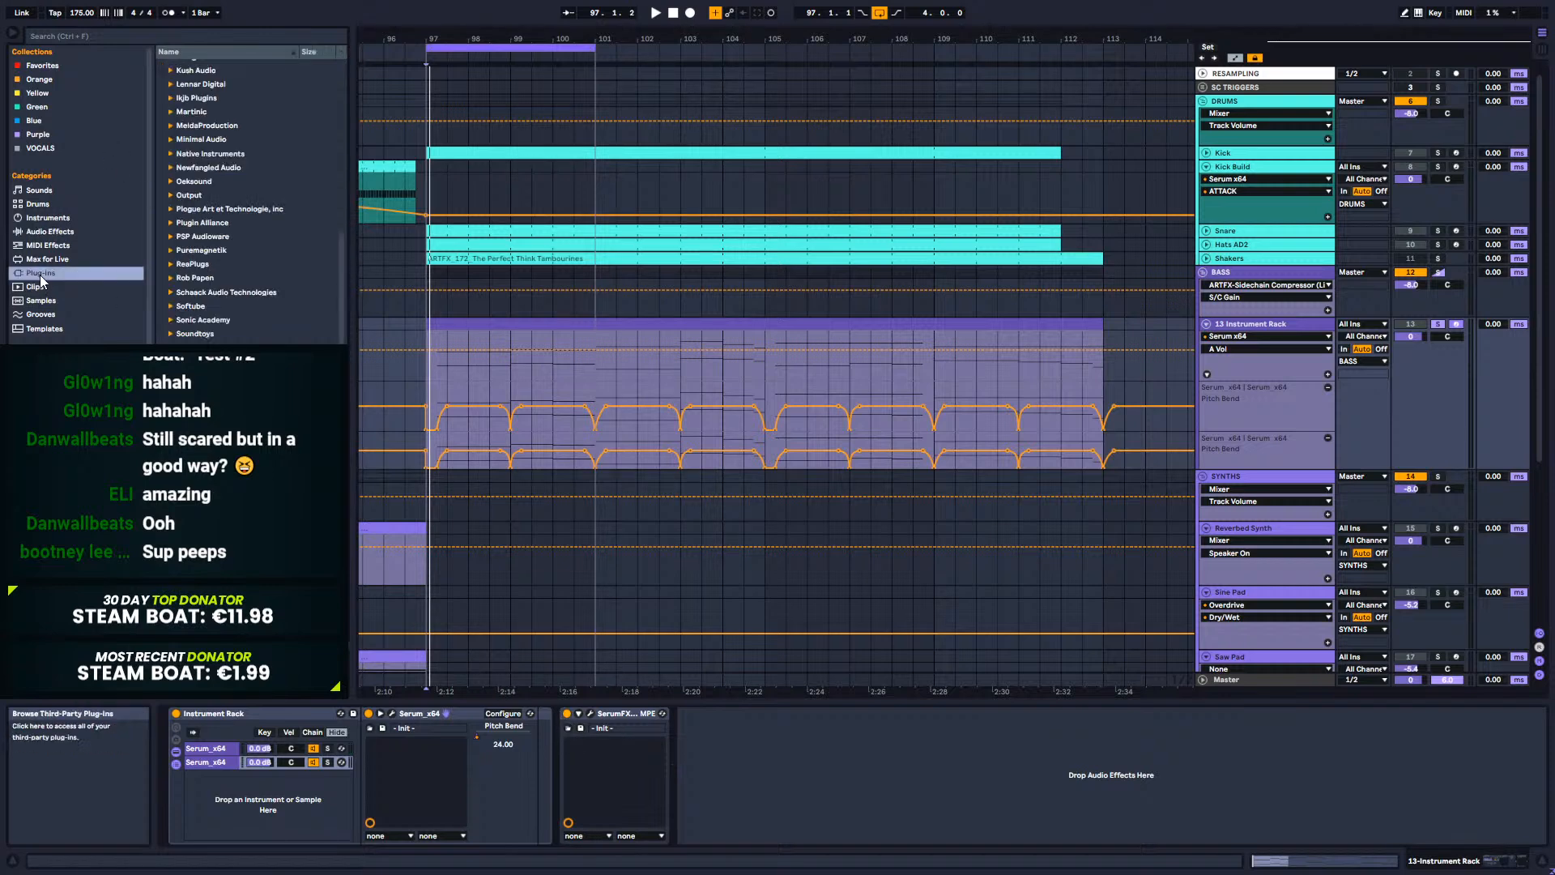
pyautogui.scroll(-5, 195, 147)
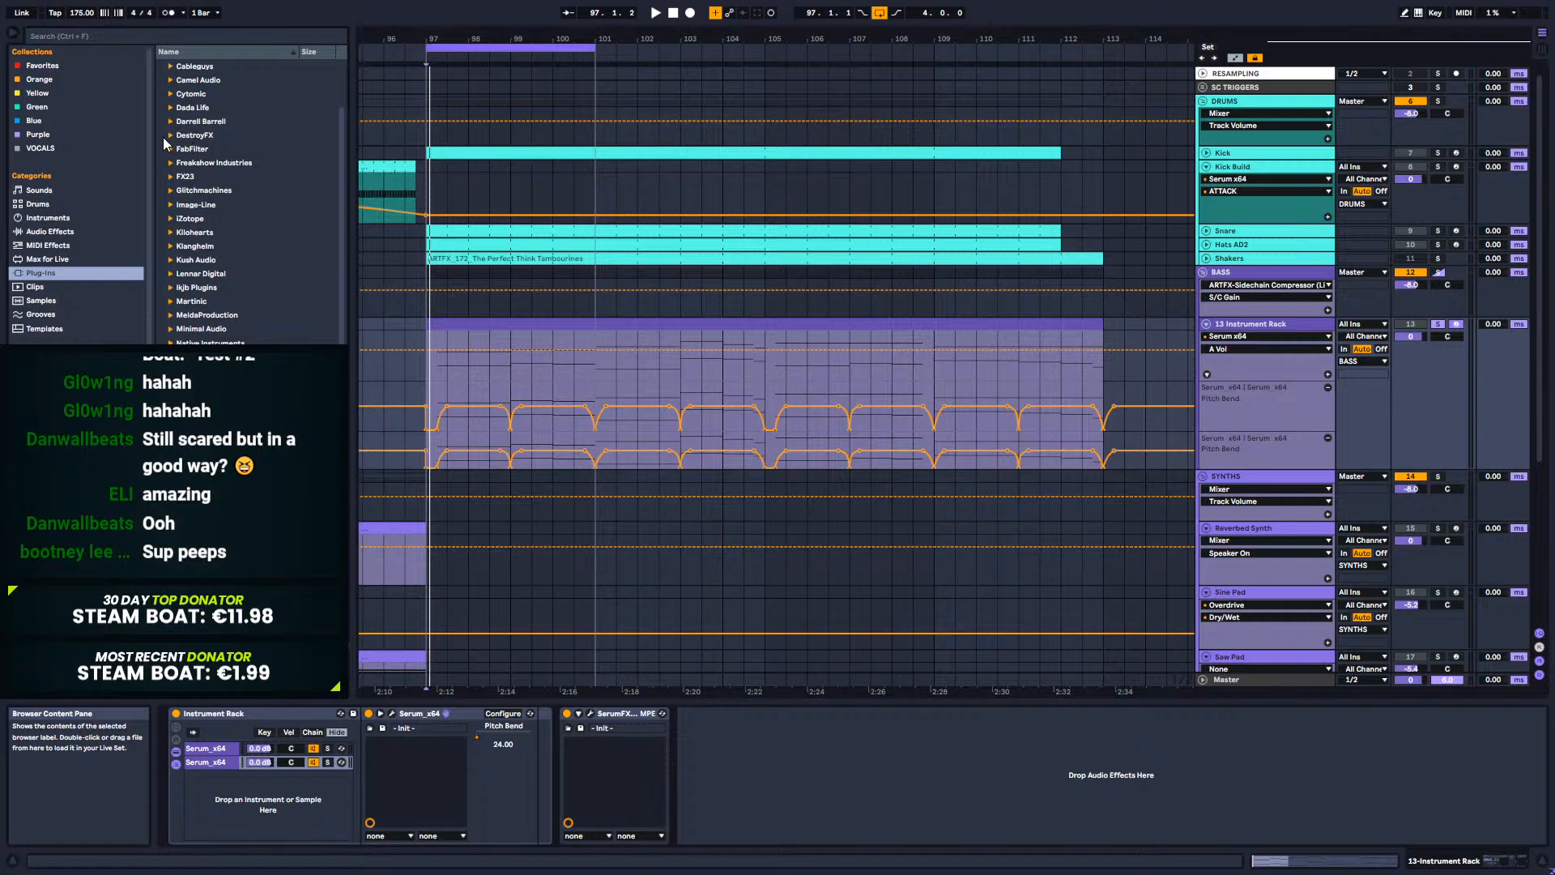
pyautogui.click(170, 149)
pyautogui.moveTo(243, 260); pyautogui.dragTo(562, 761)
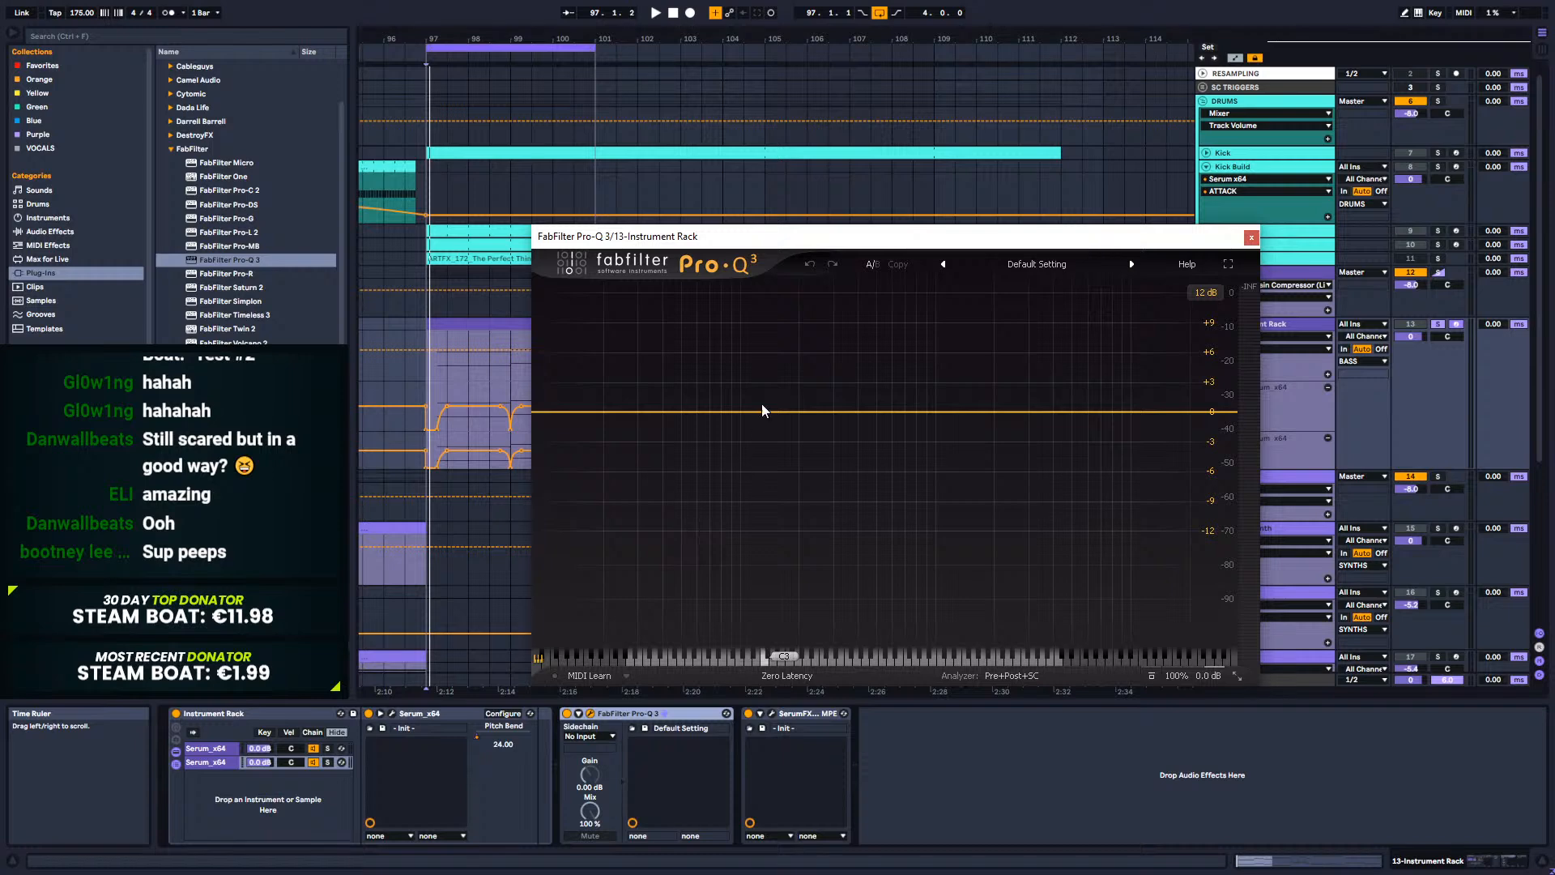
# Step: Add a 48 dB/oct low cut and a broad bell cut of about 8 dB in Pro-Q 3, both on the Mid channel
pyautogui.click(548, 413)
pyautogui.rightClick(545, 412)
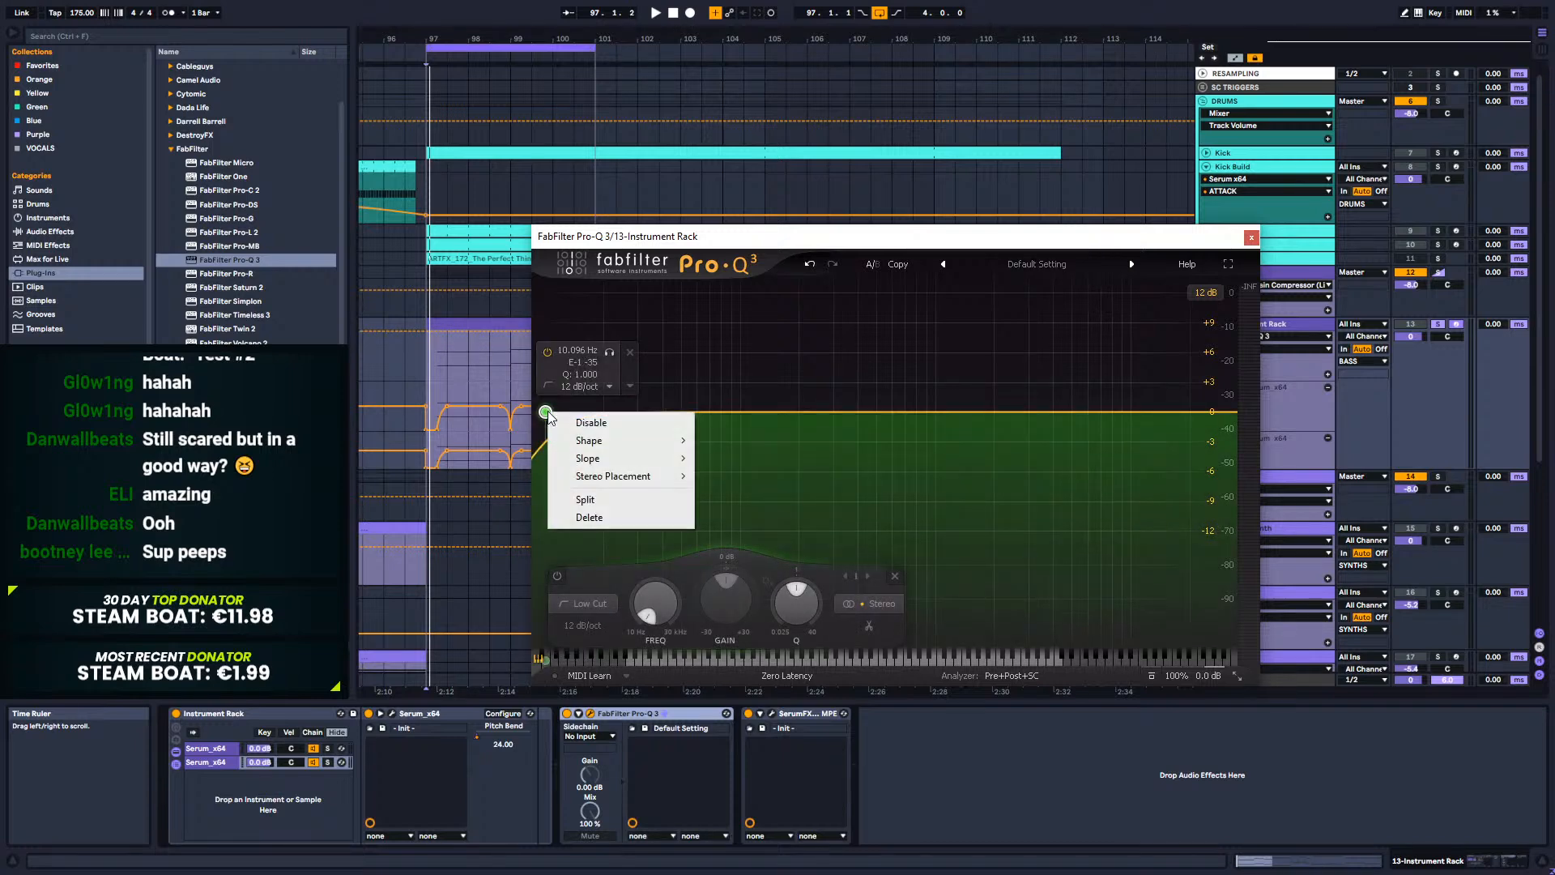
pyautogui.moveTo(648, 477)
pyautogui.click(726, 529)
pyautogui.moveTo(546, 412); pyautogui.dragTo(719, 440)
pyautogui.moveTo(761, 428)
pyautogui.mouseDown()
pyautogui.moveTo(733, 431)
pyautogui.moveTo(743, 420)
pyautogui.mouseUp()
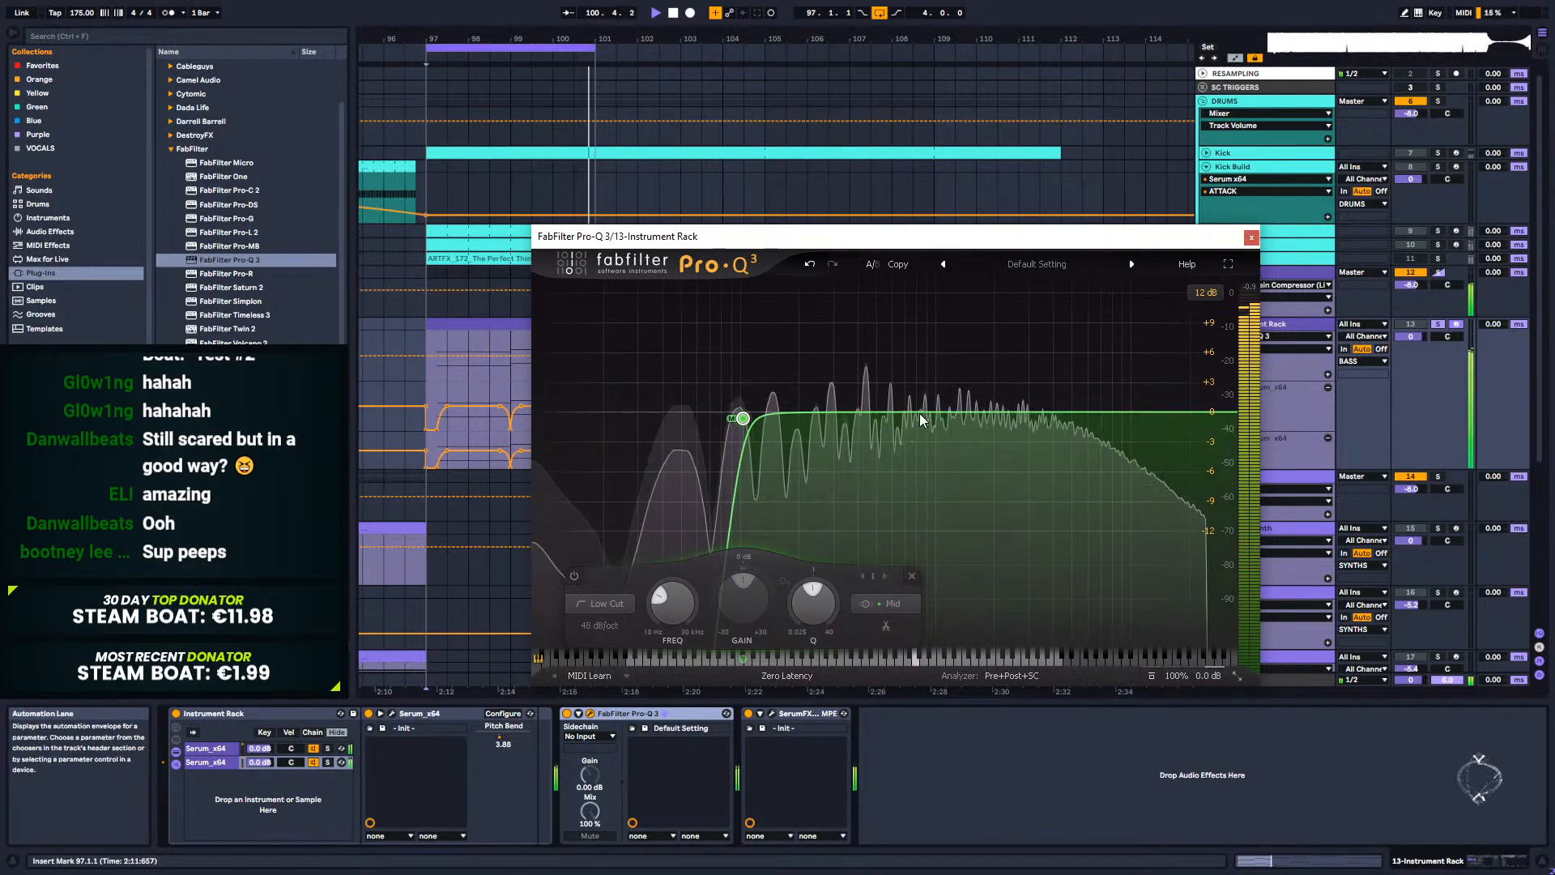
pyautogui.moveTo(856, 416); pyautogui.dragTo(800, 495)
# Step: Play the loop with Pro-Q 3 bypassed and re-enabled to compare the bass with and without the Mid cuts
pyautogui.click(401, 714)
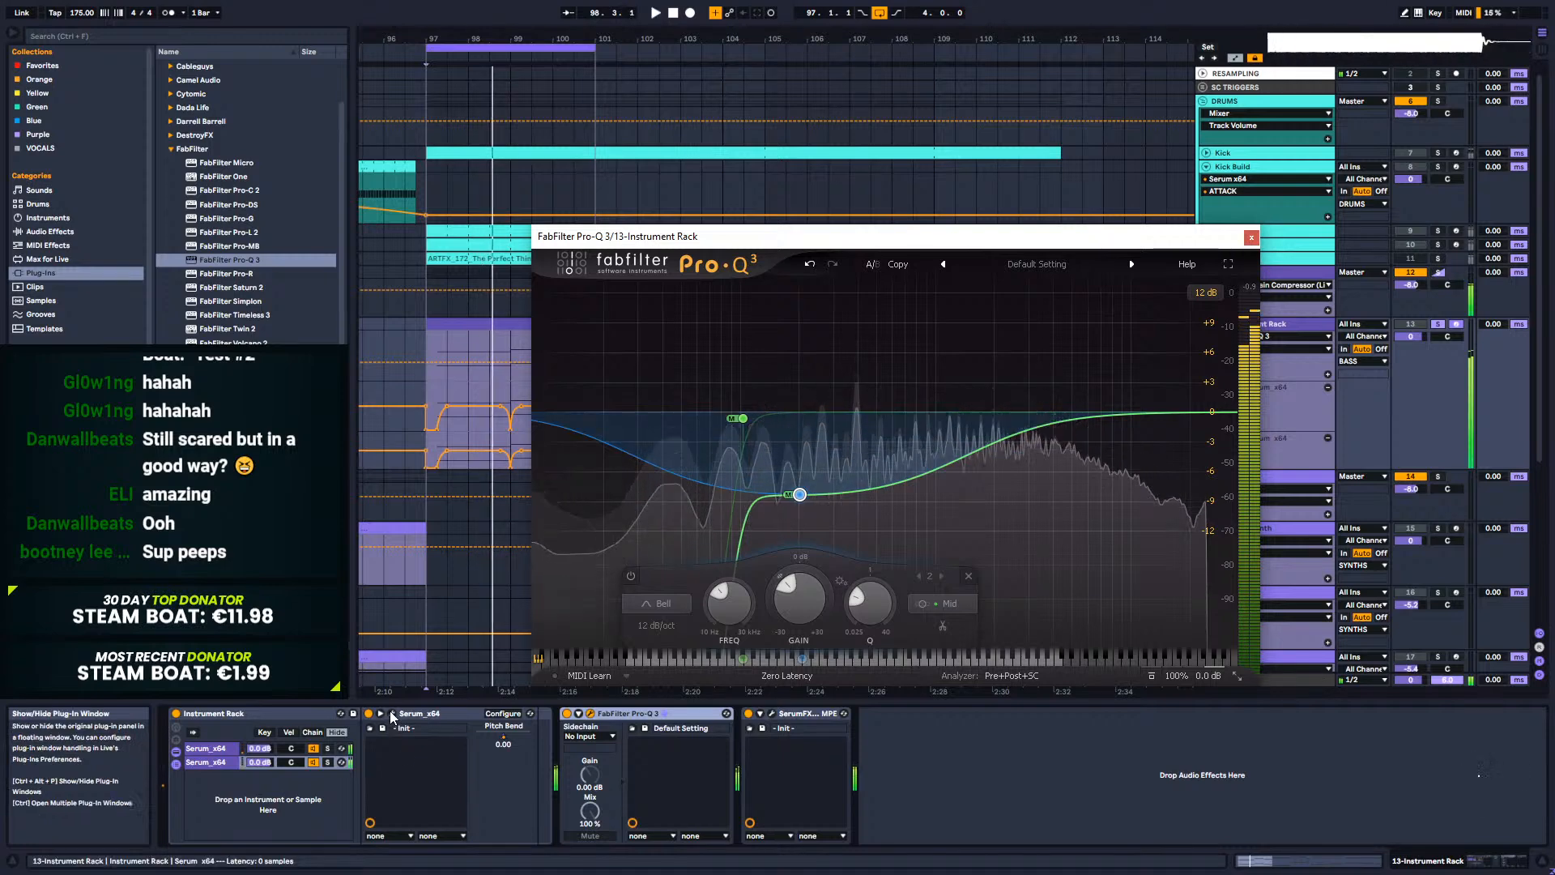
pyautogui.press('space')
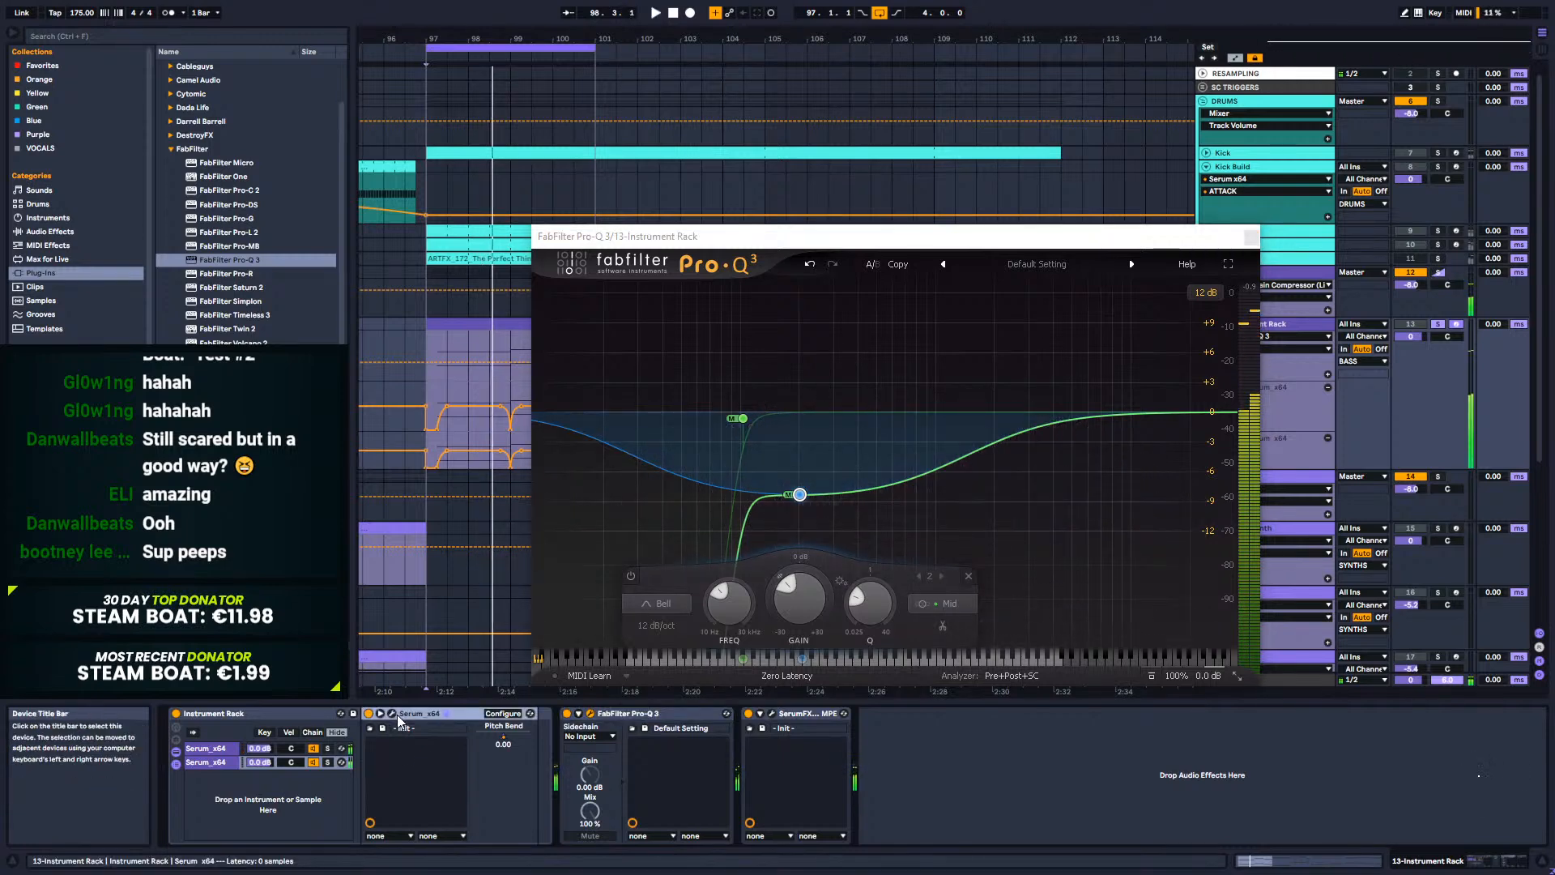
pyautogui.click(567, 713)
pyautogui.press('space')
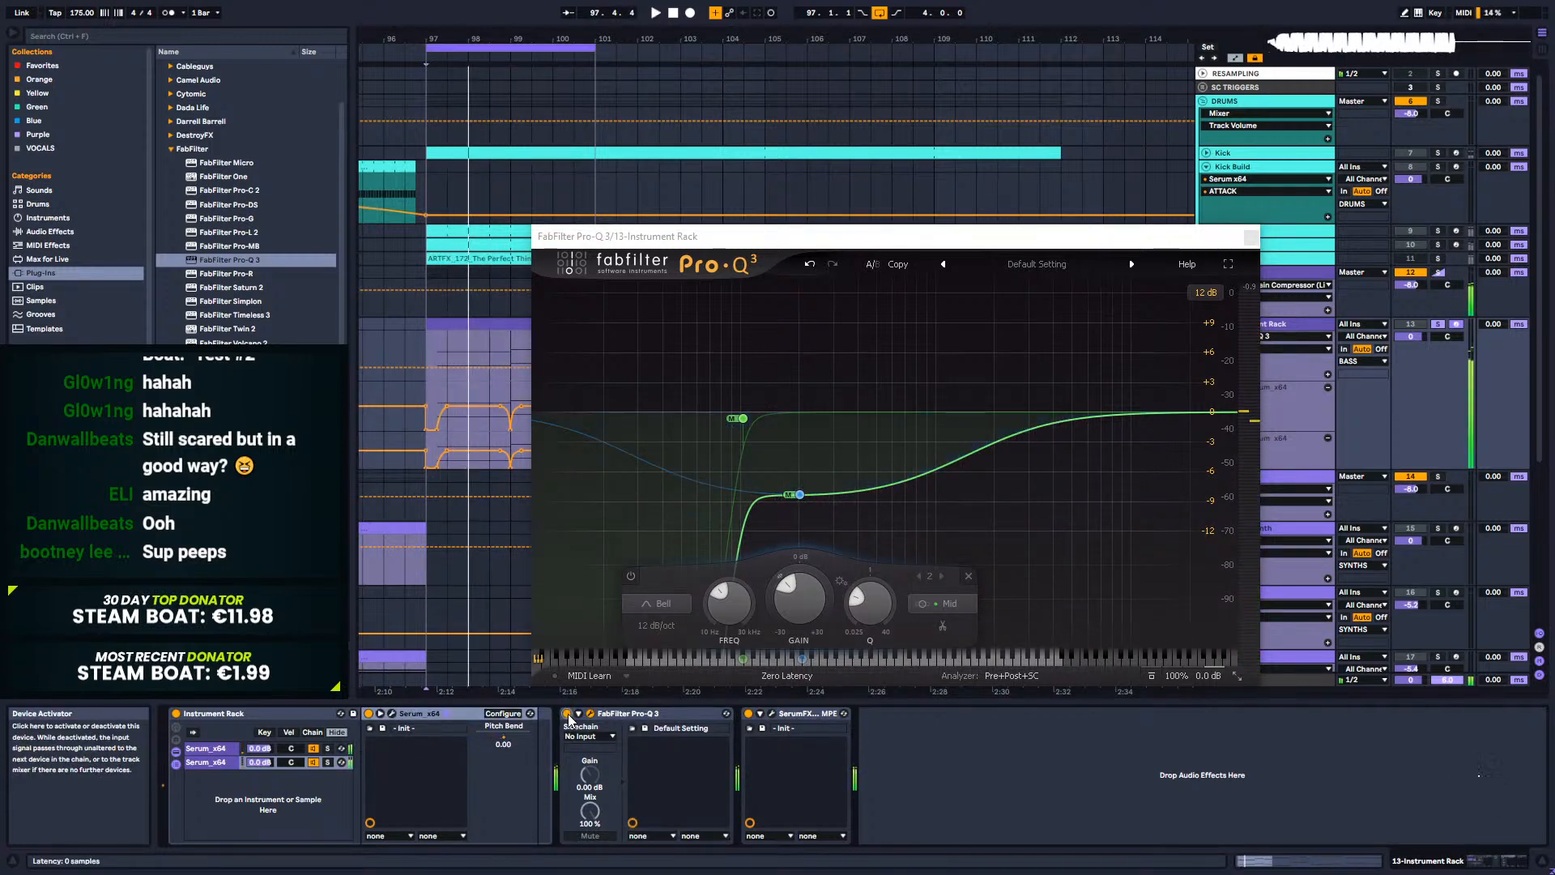
pyautogui.click(567, 714)
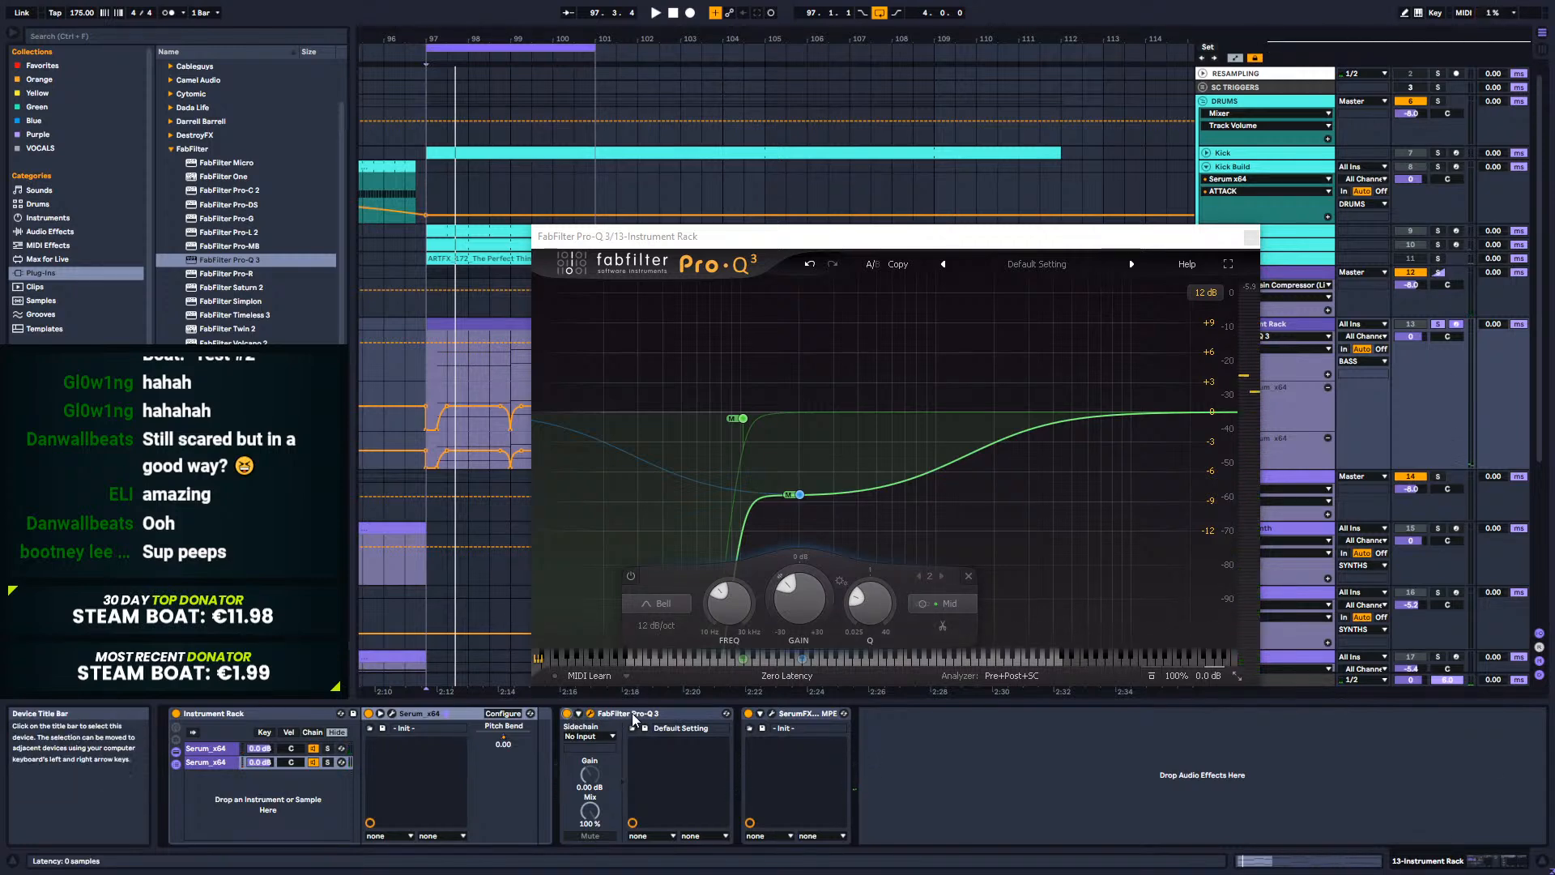
# Step: Turn off OSC B in the first chain's Serum and unfold the CHECKS rack on the Master track
pyautogui.click(392, 713)
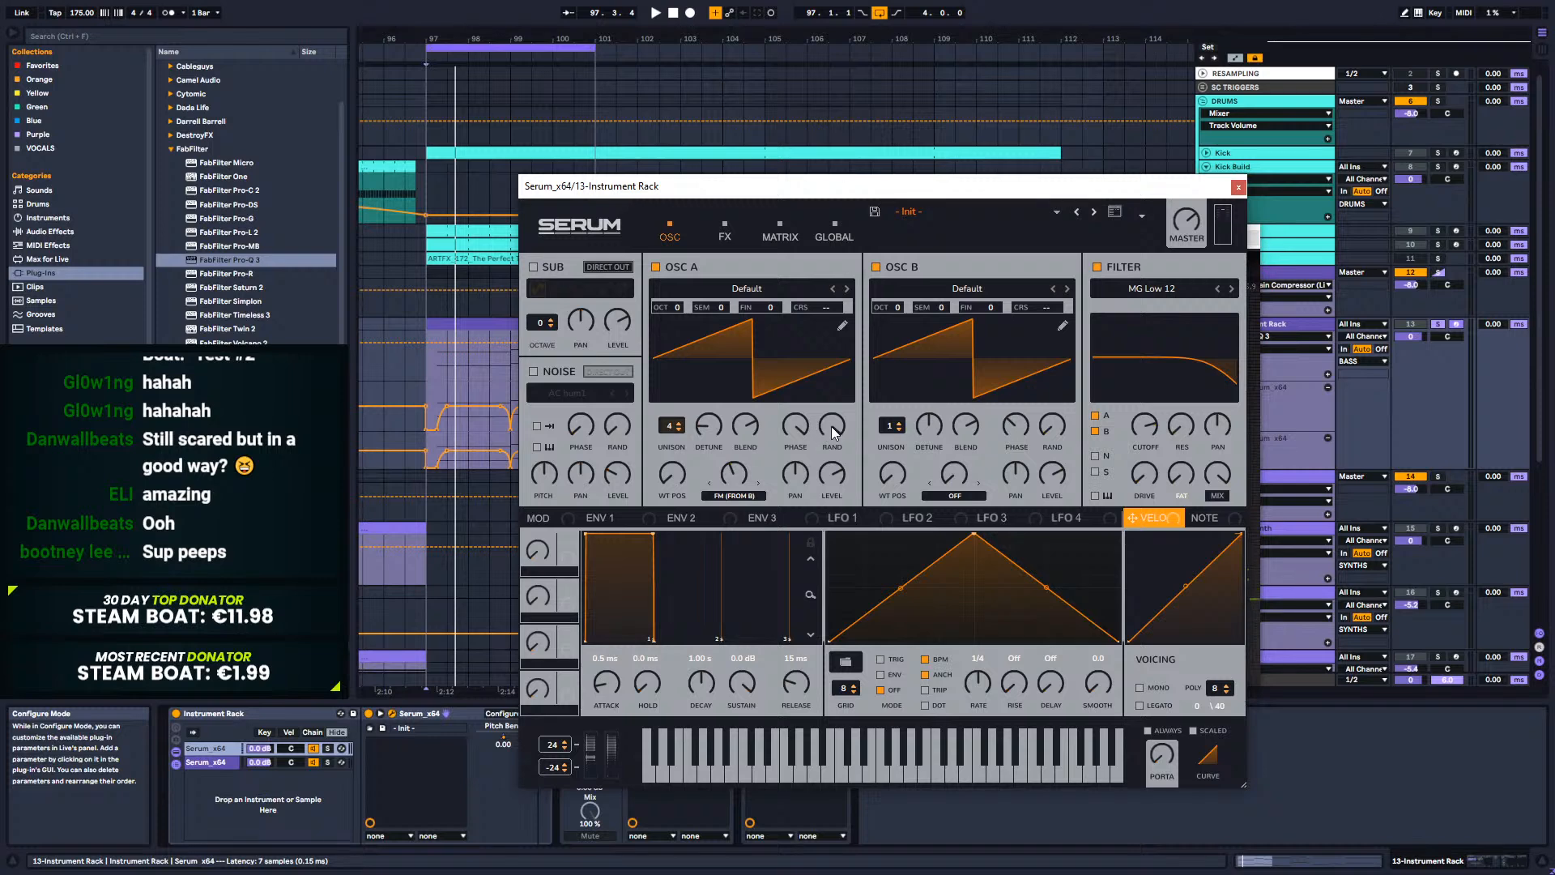
pyautogui.press('space')
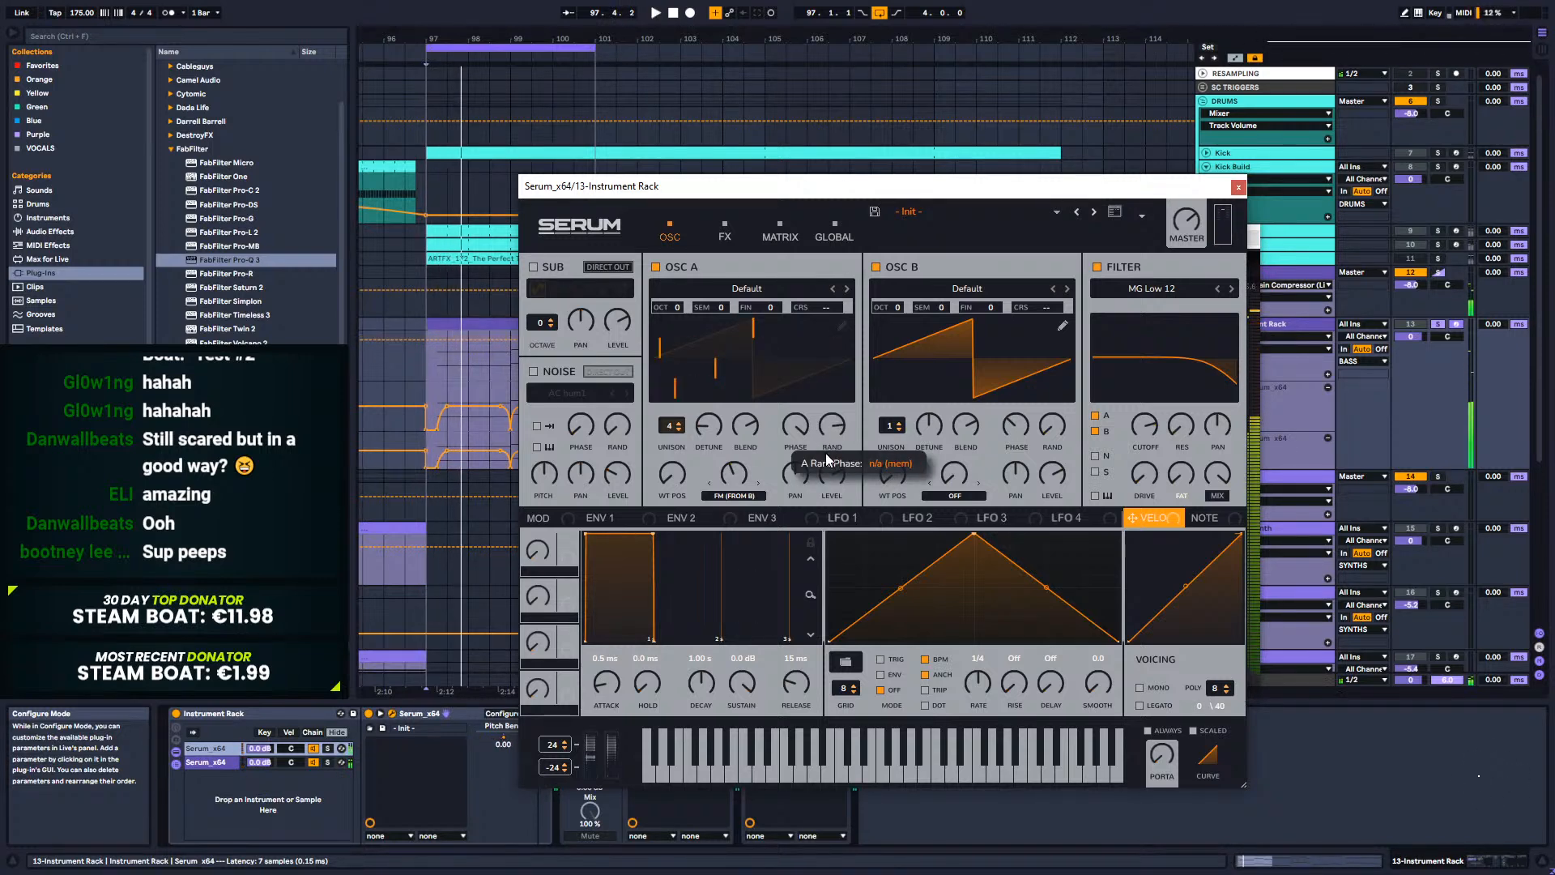
pyautogui.click(875, 267)
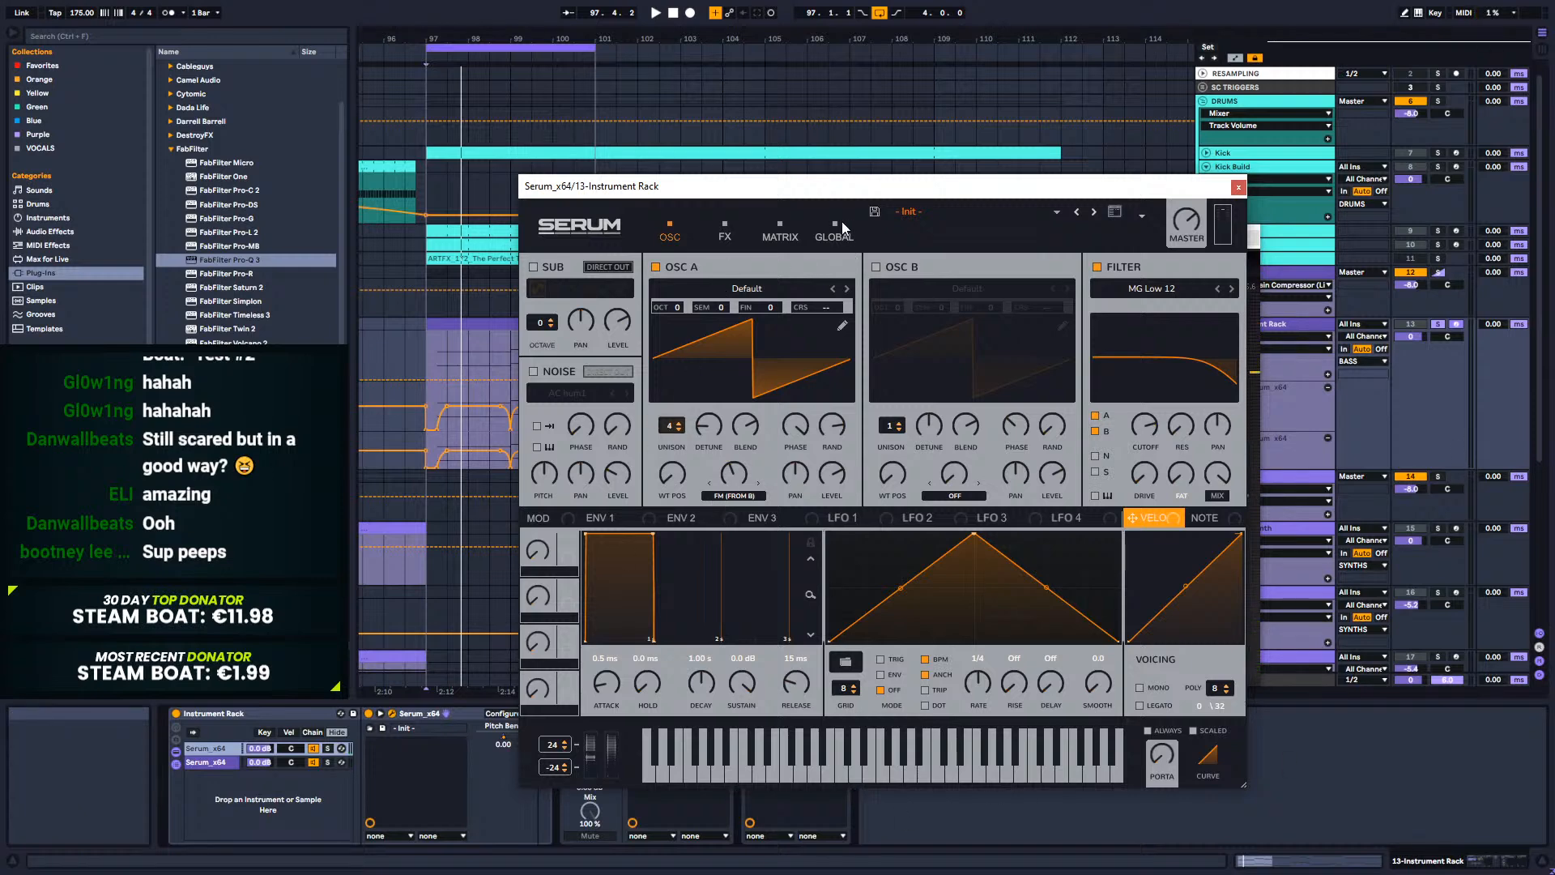
pyautogui.click(1299, 680)
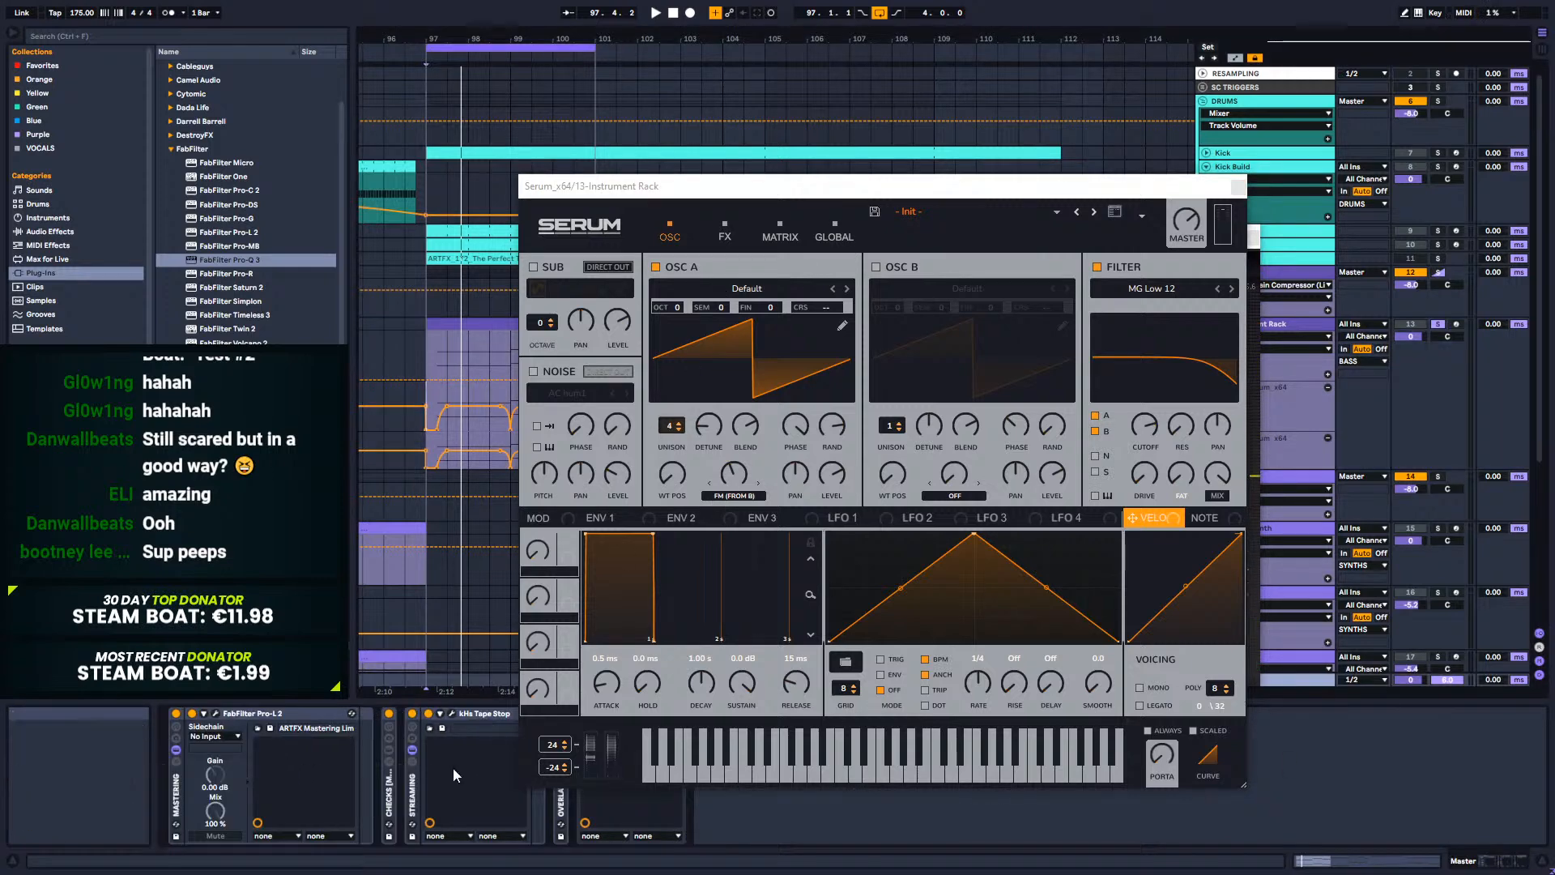
pyautogui.doubleClick(387, 813)
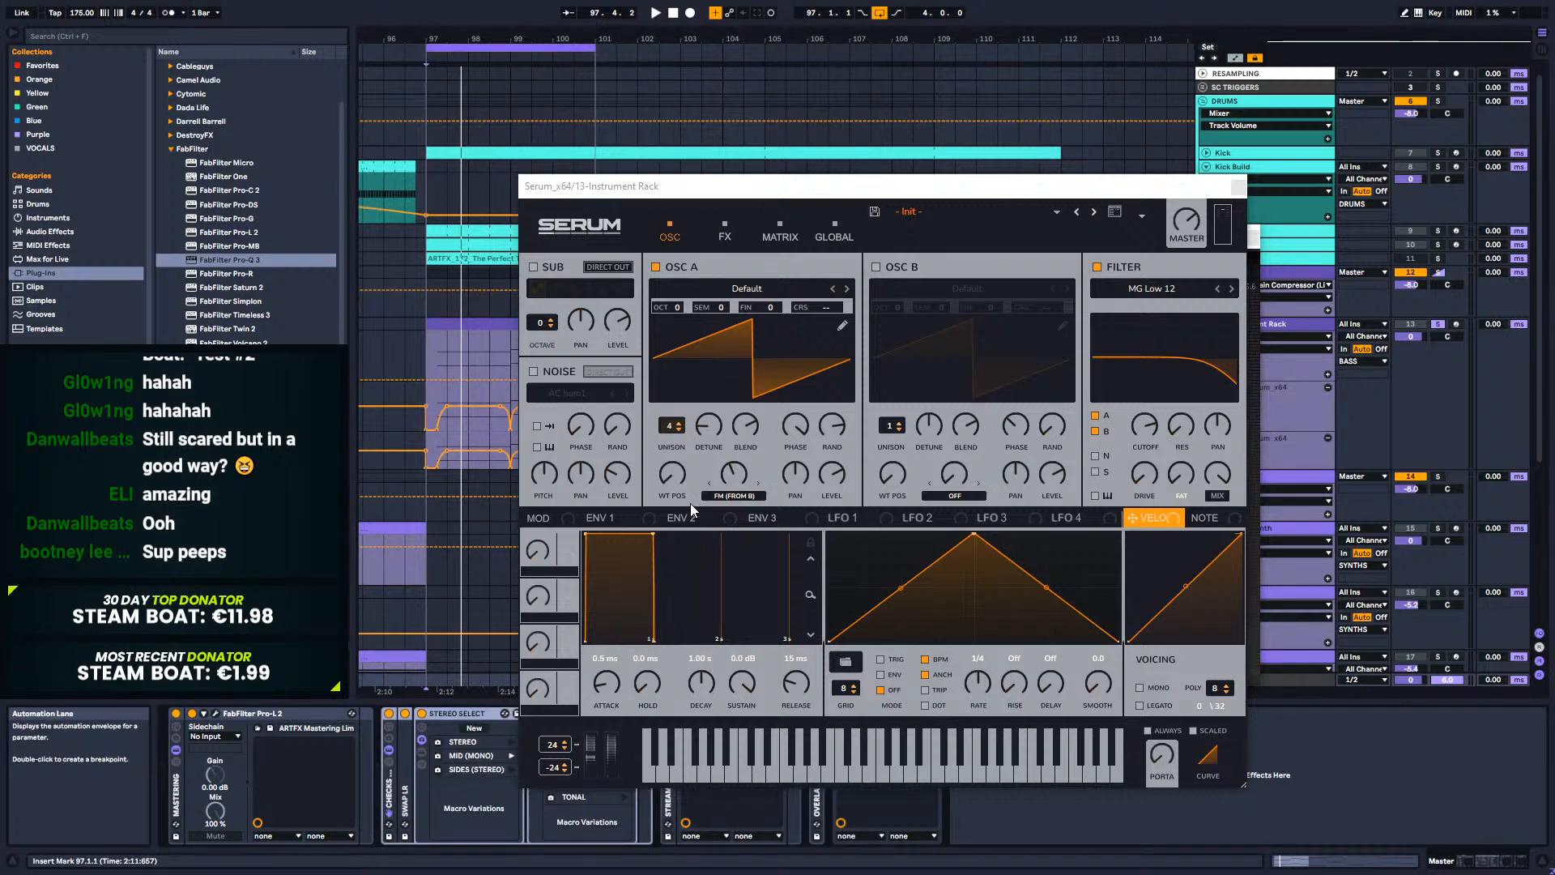
# Step: Set OSC A's random phase to MemTrig, adjust its detune and recall the STEREO variation in the Master's STEREO SELECT rack
pyautogui.moveTo(707, 425); pyautogui.dragTo(710, 359)
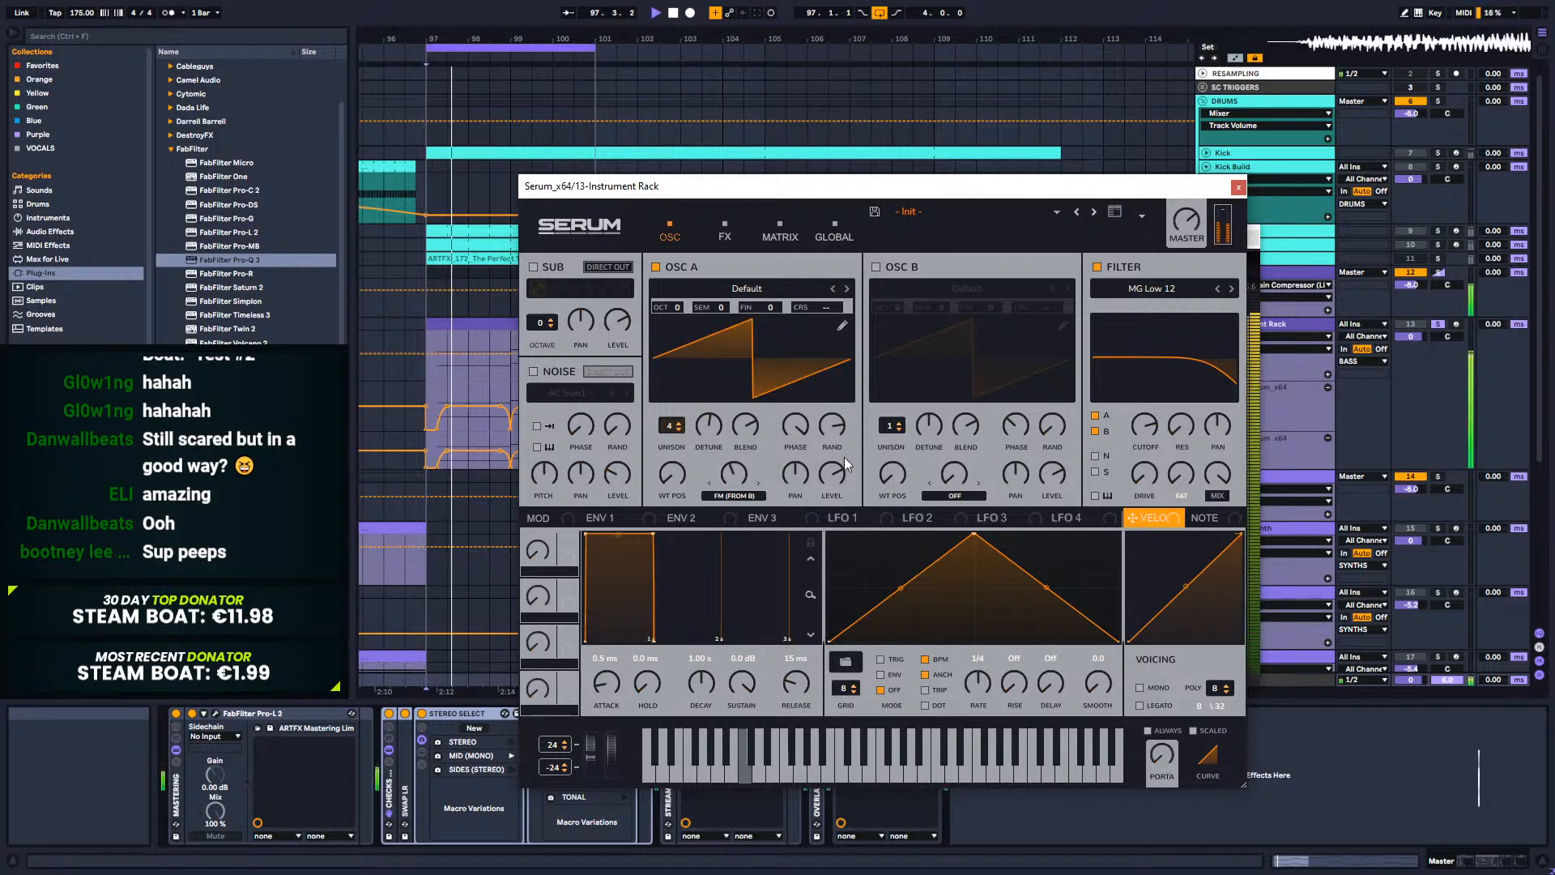
pyautogui.moveTo(832, 426); pyautogui.dragTo(824, 351)
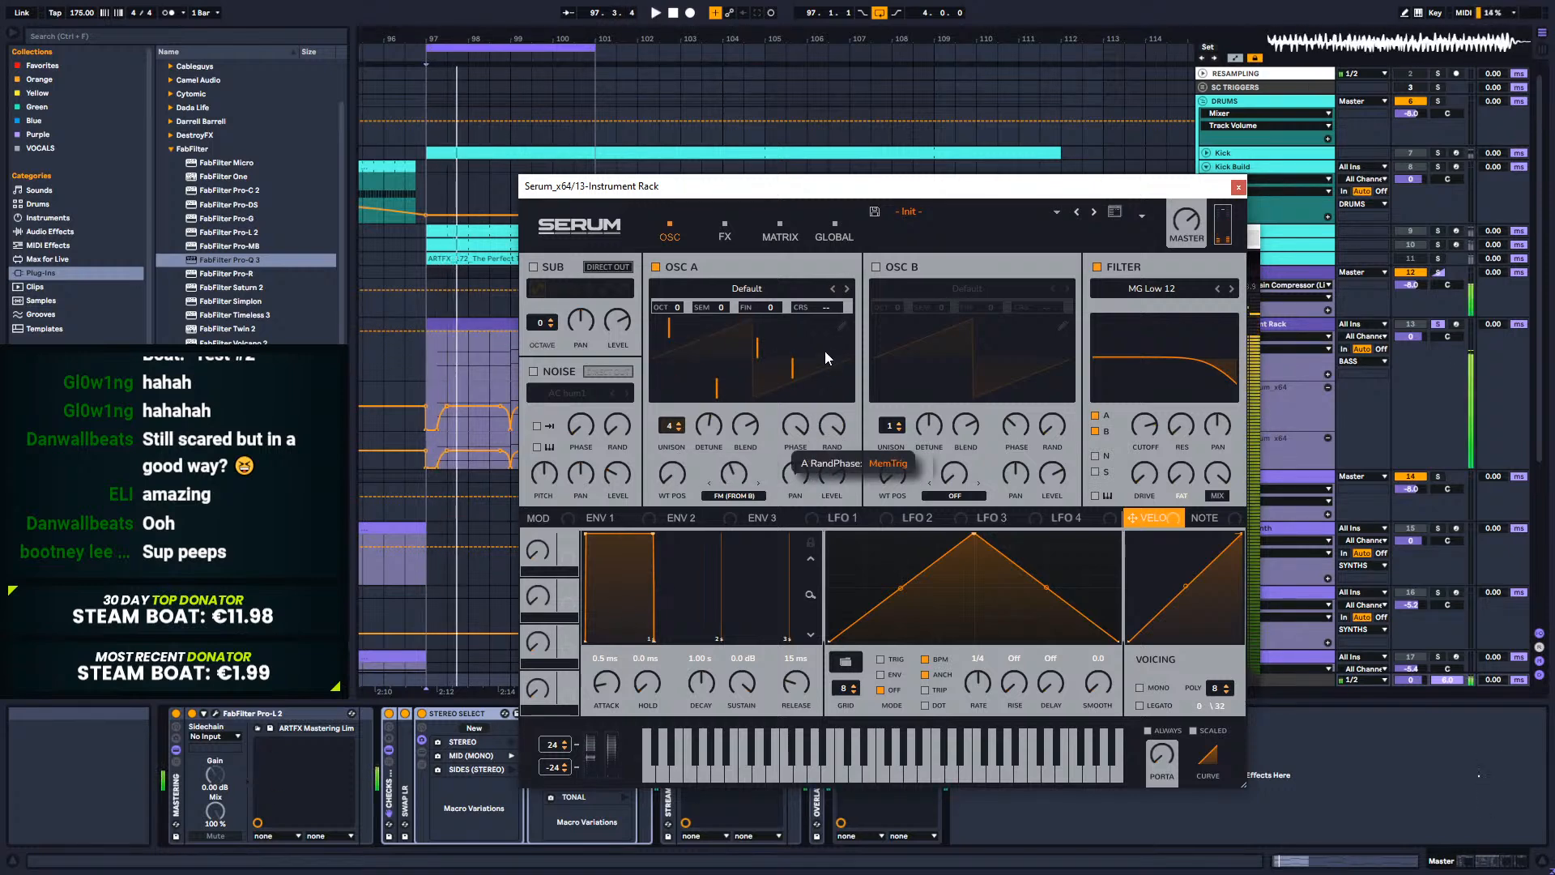
pyautogui.moveTo(708, 427); pyautogui.dragTo(689, 488)
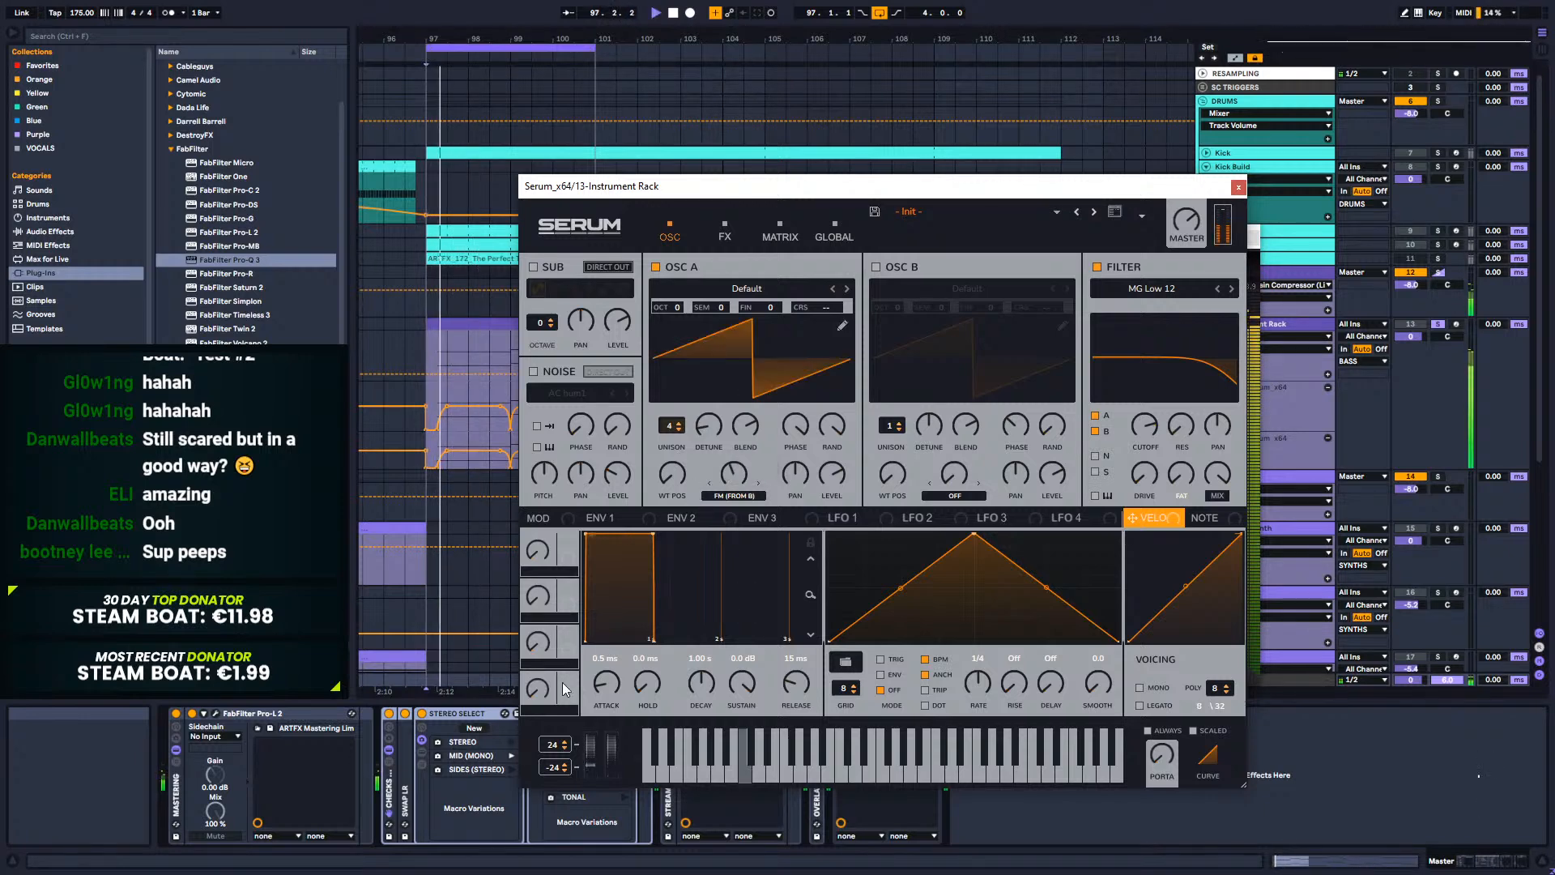
pyautogui.click(511, 742)
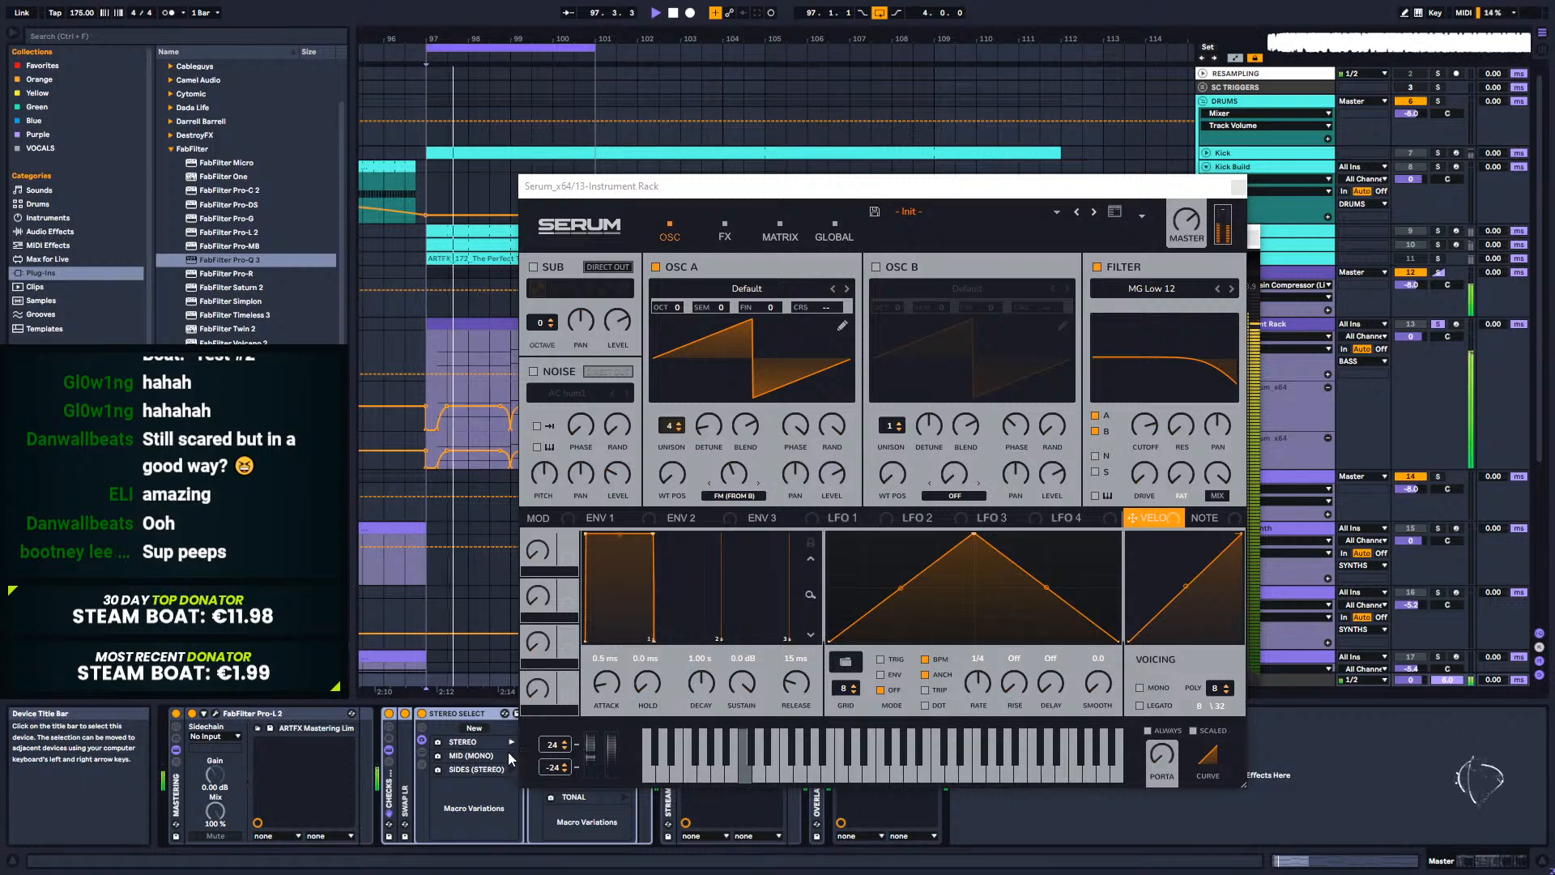
# Step: Restart the loop repeatedly with the MID (MONO) variation recalled in STEREO SELECT to compare how each note start sounds in mono
pyautogui.press('space')
pyautogui.press('space')
pyautogui.press('space')
pyautogui.click(510, 755)
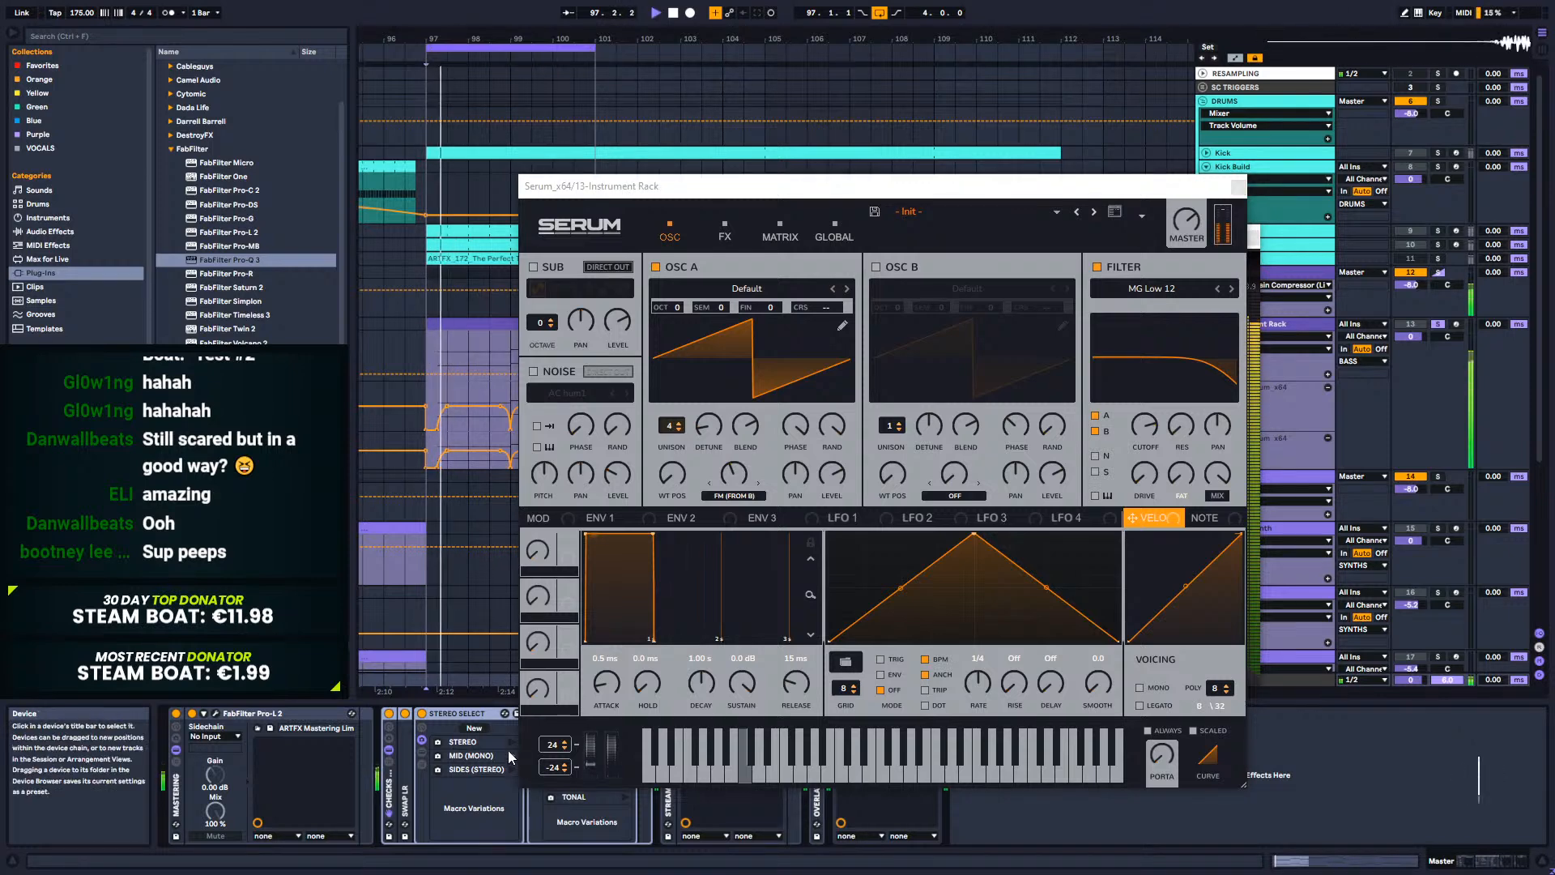
pyautogui.click(834, 449)
pyautogui.press('space')
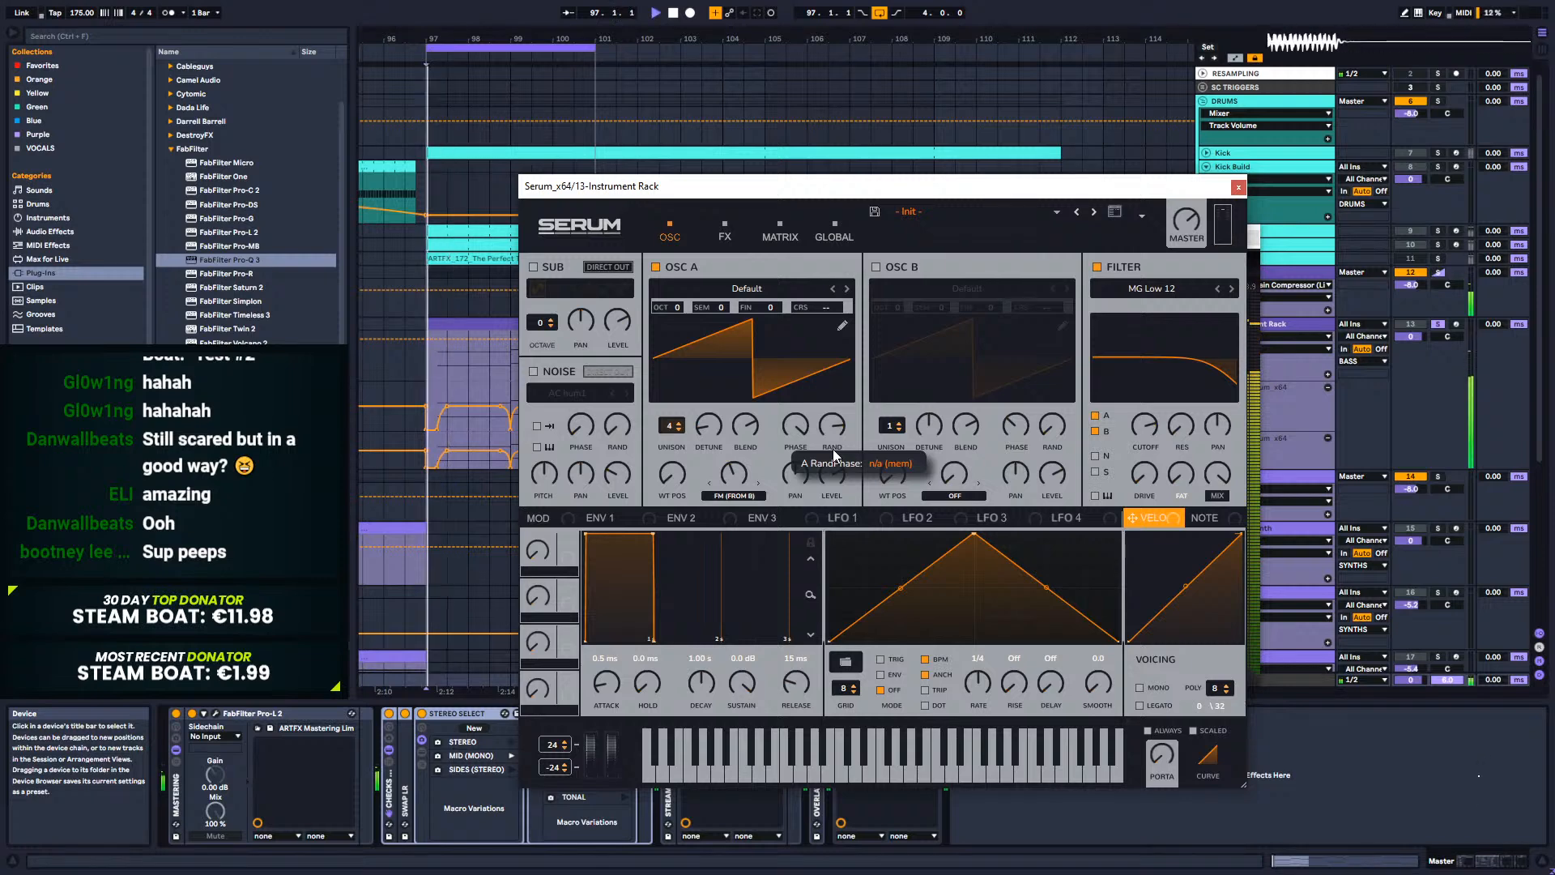
pyautogui.press('space')
pyautogui.press('space')
pyautogui.press('space')
pyautogui.press('space')
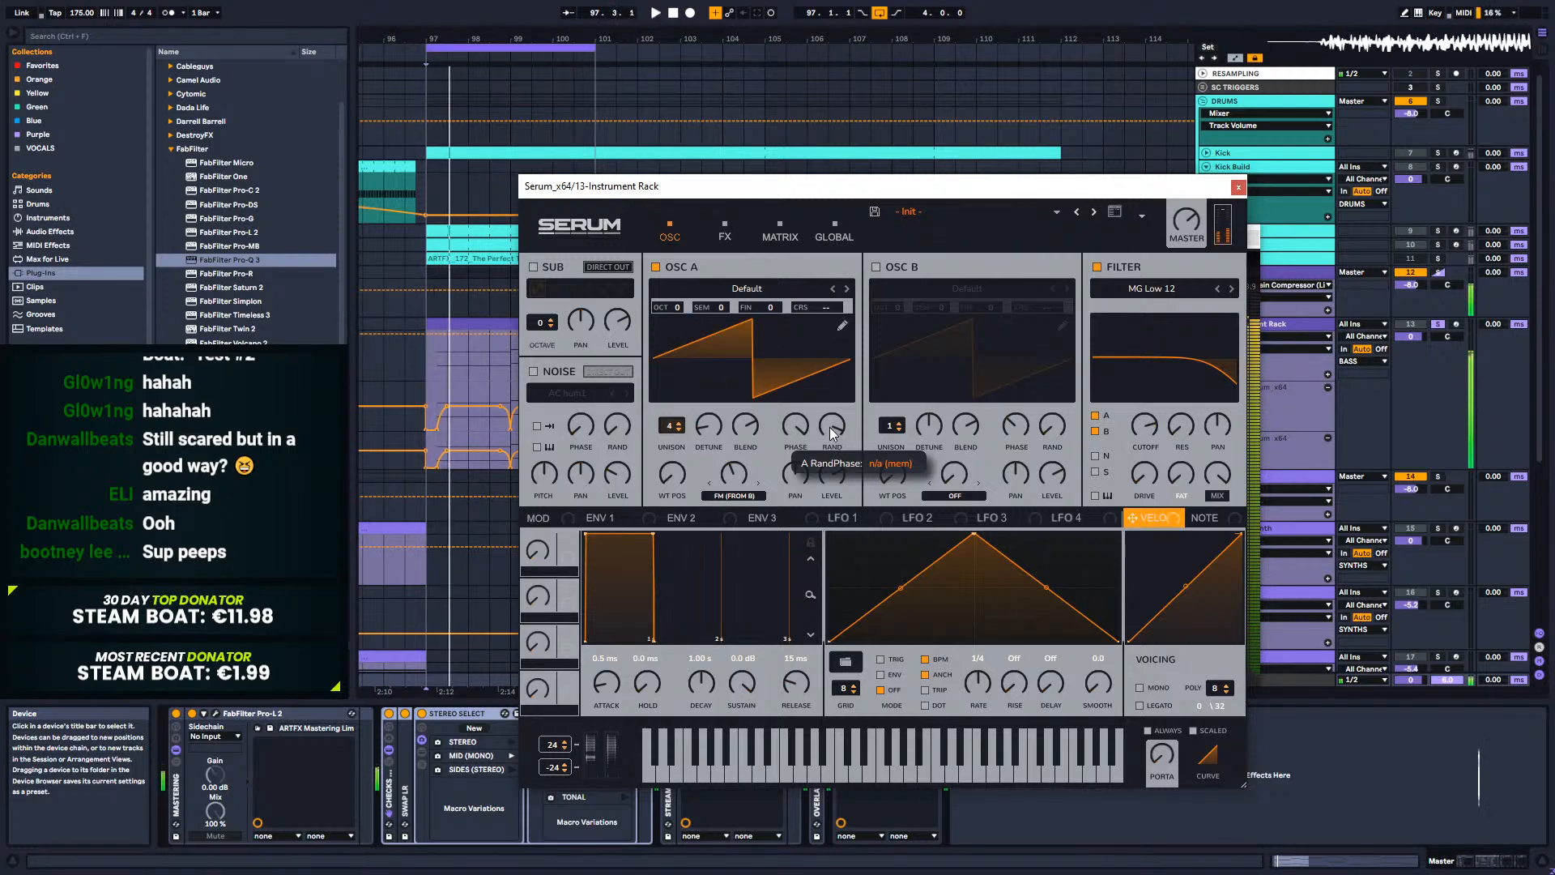
pyautogui.press('space')
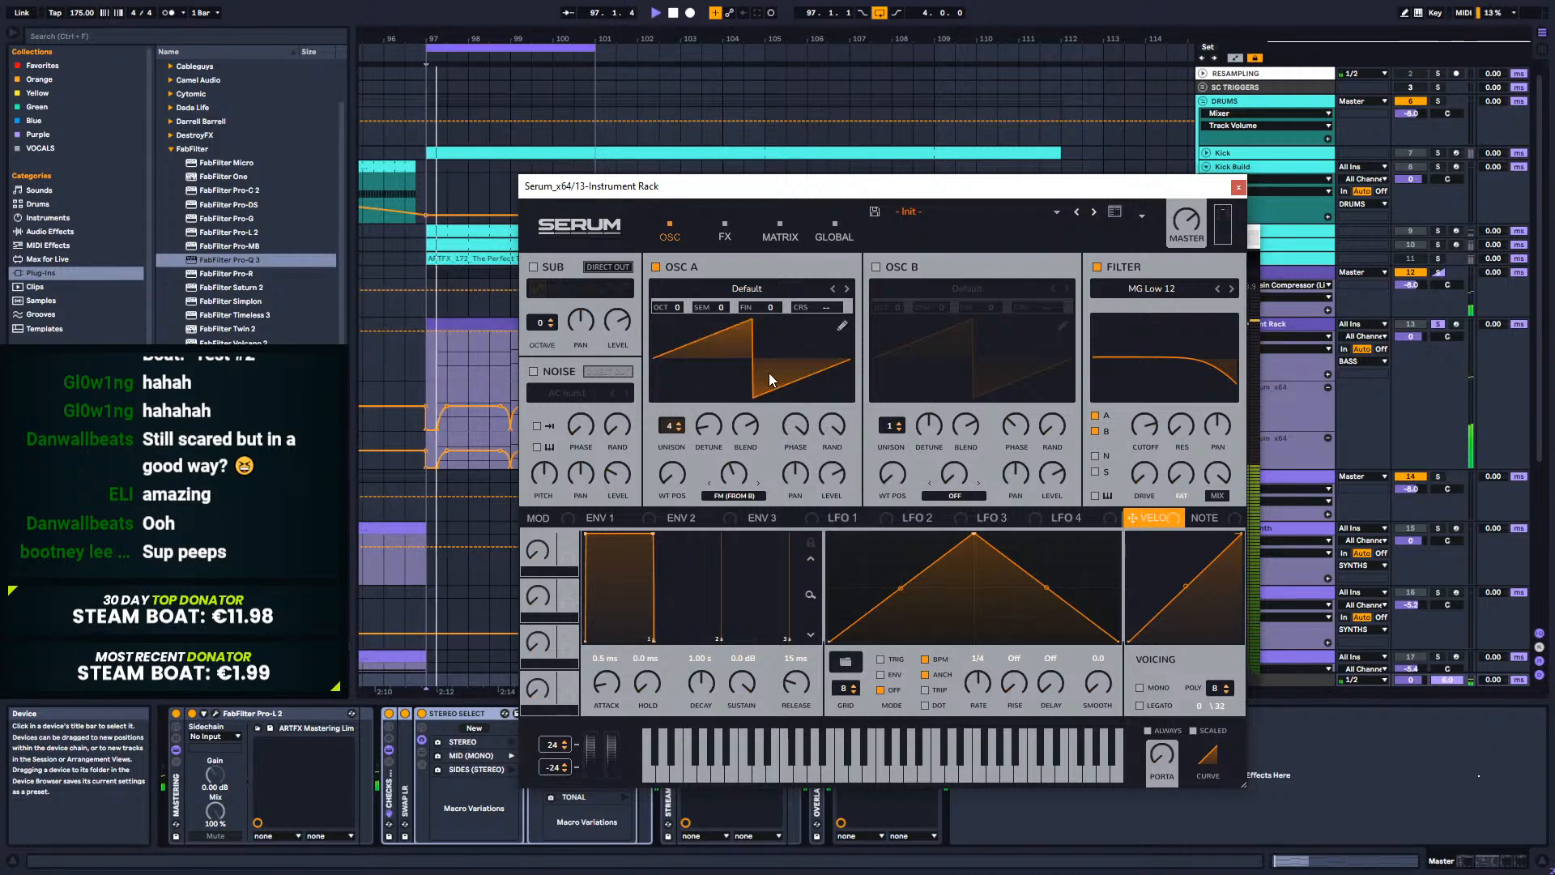
# Step: Play the loop while recalling the STEREO and MID (MONO) variations in turn to compare the bass's width
pyautogui.click(511, 742)
pyautogui.press('space')
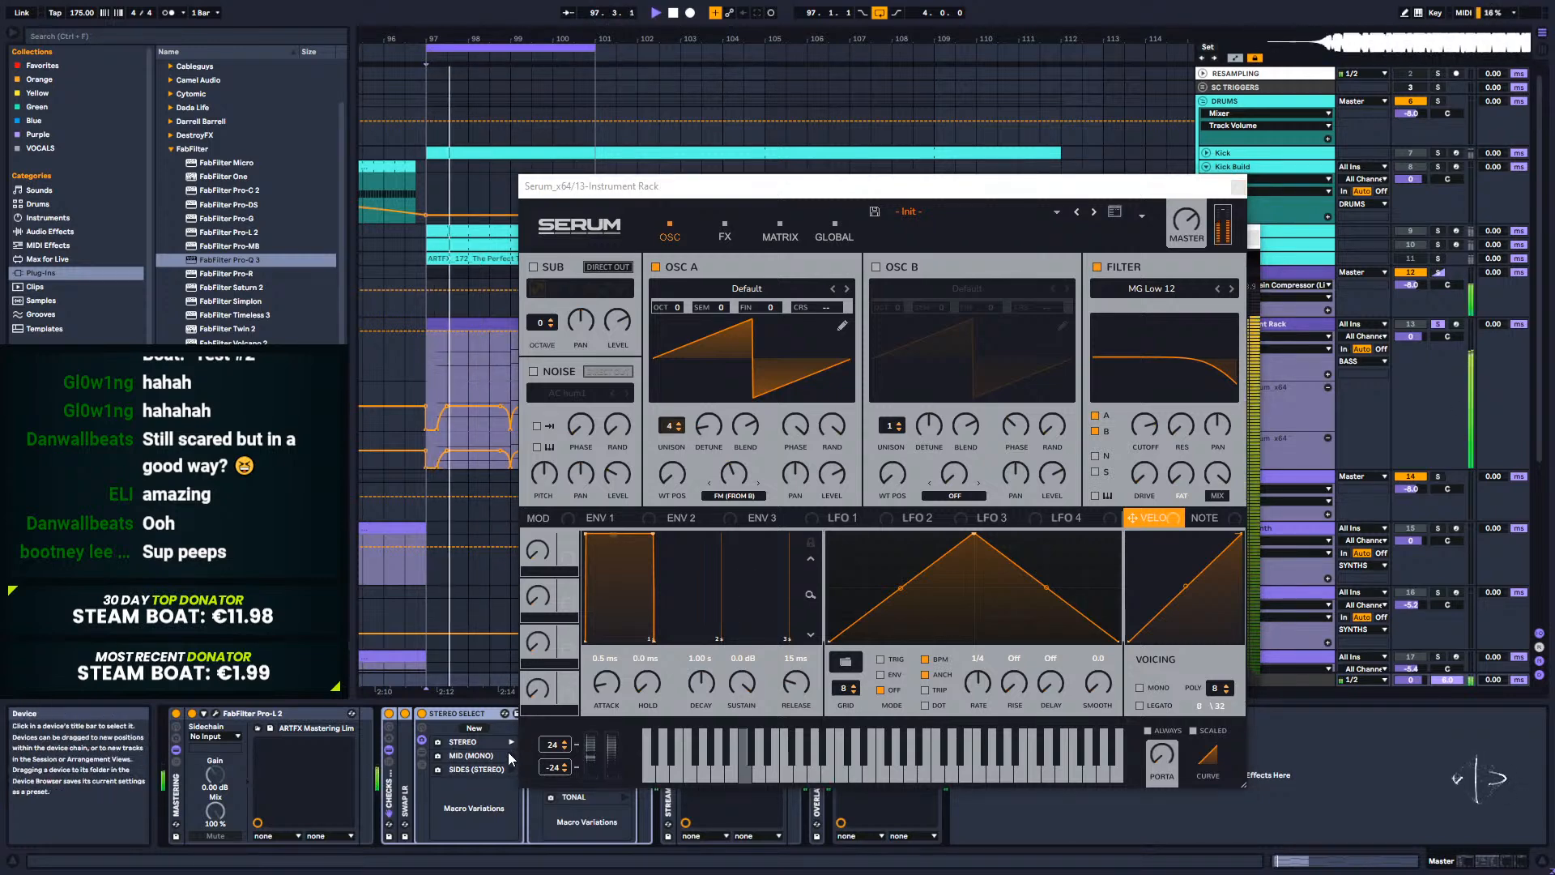
pyautogui.click(509, 757)
pyautogui.press('space')
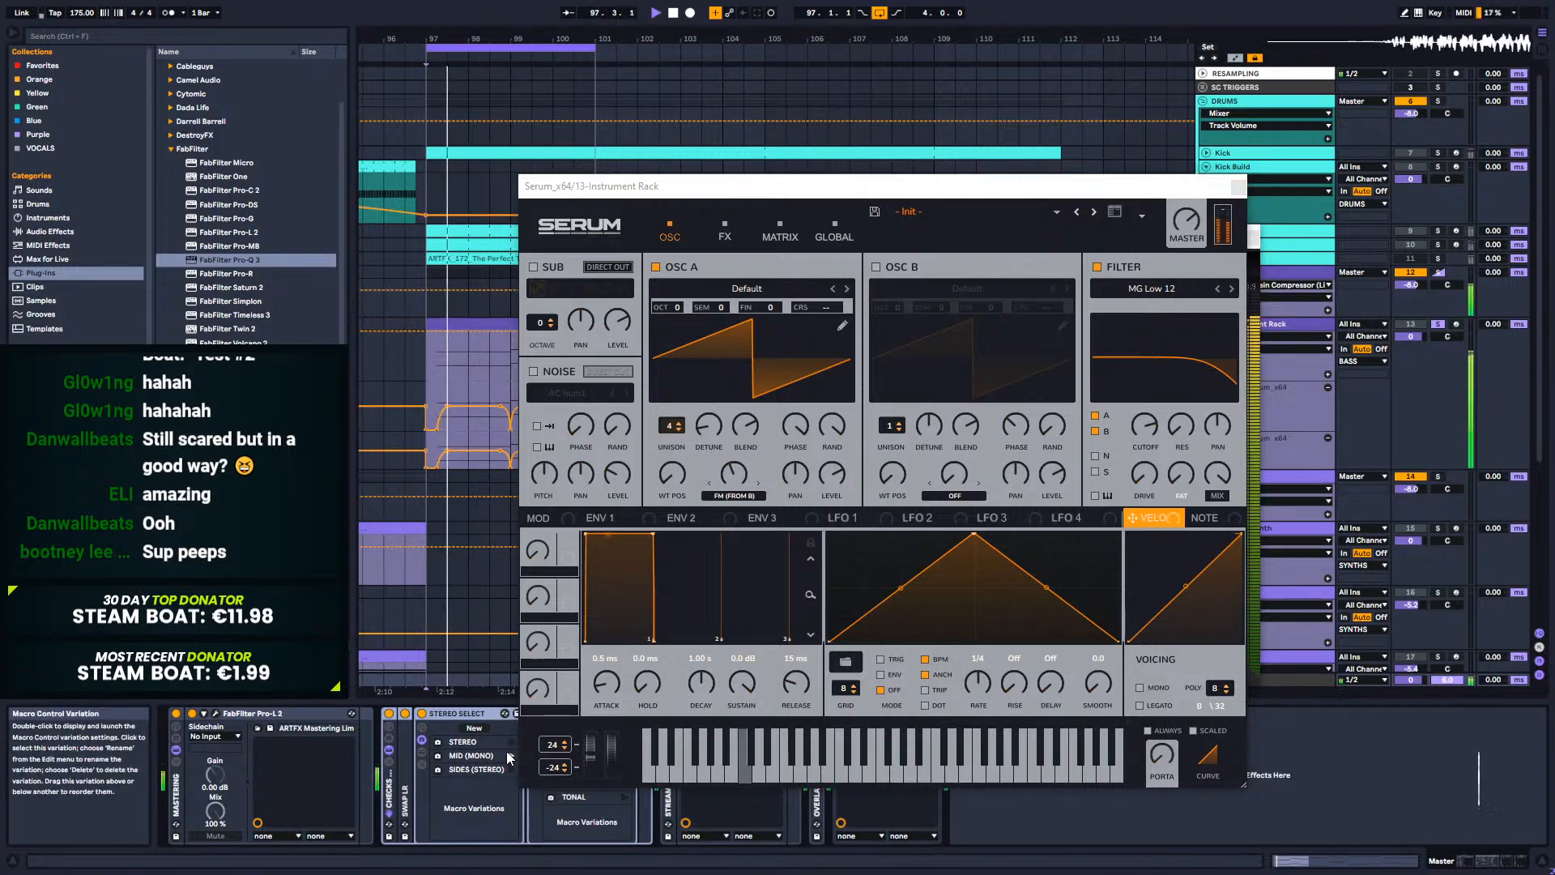
# Step: Set OSC A's unison to 3 voices and check the loop through the STEREO SELECT rack
pyautogui.click(678, 432)
pyautogui.press('space')
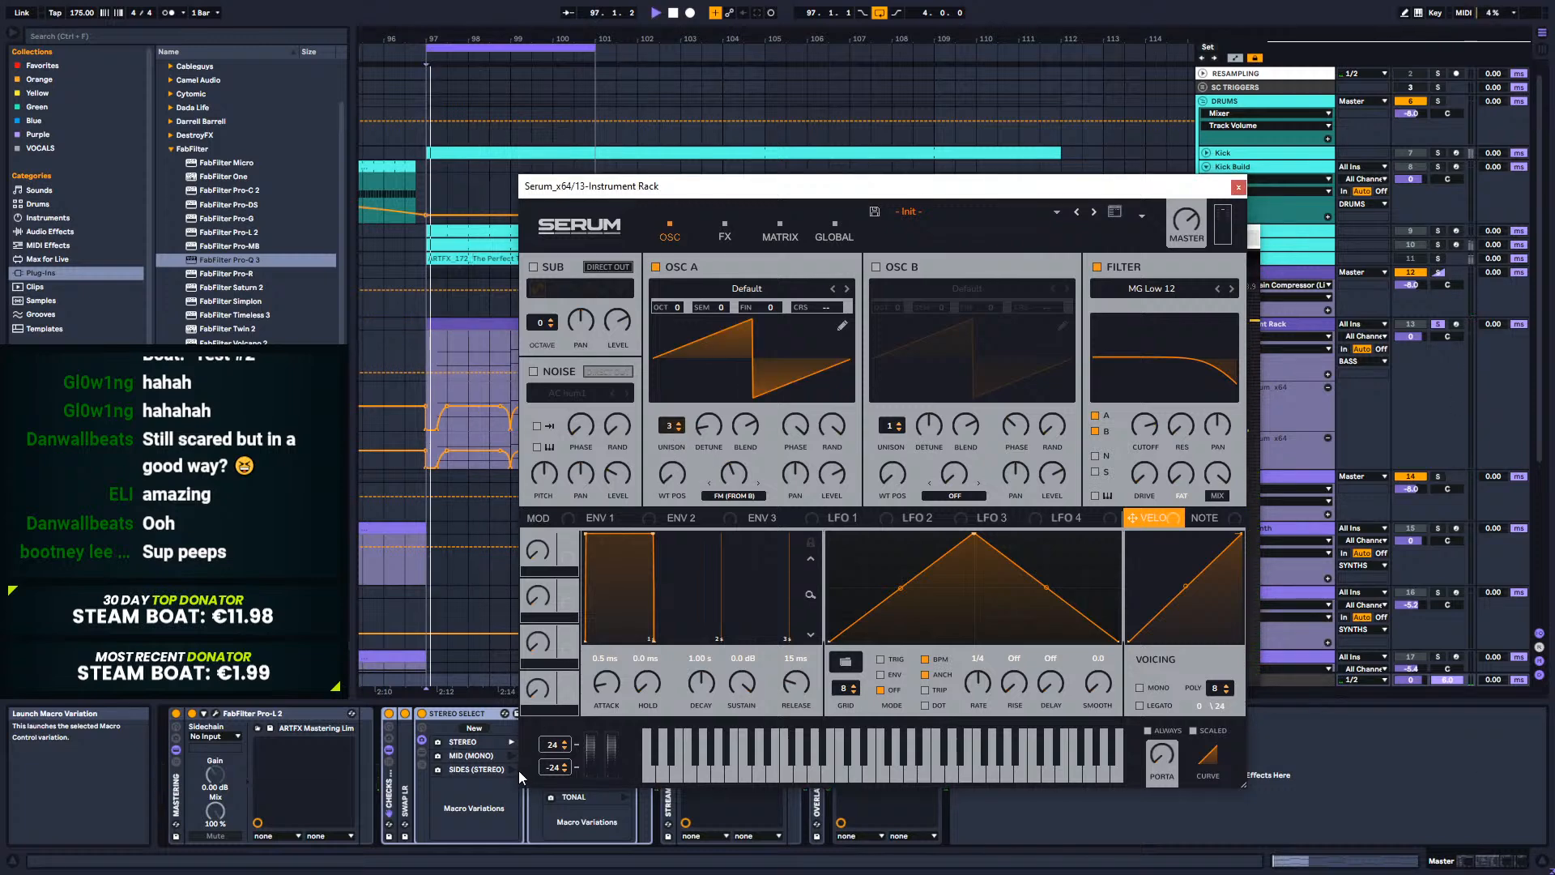
pyautogui.click(512, 756)
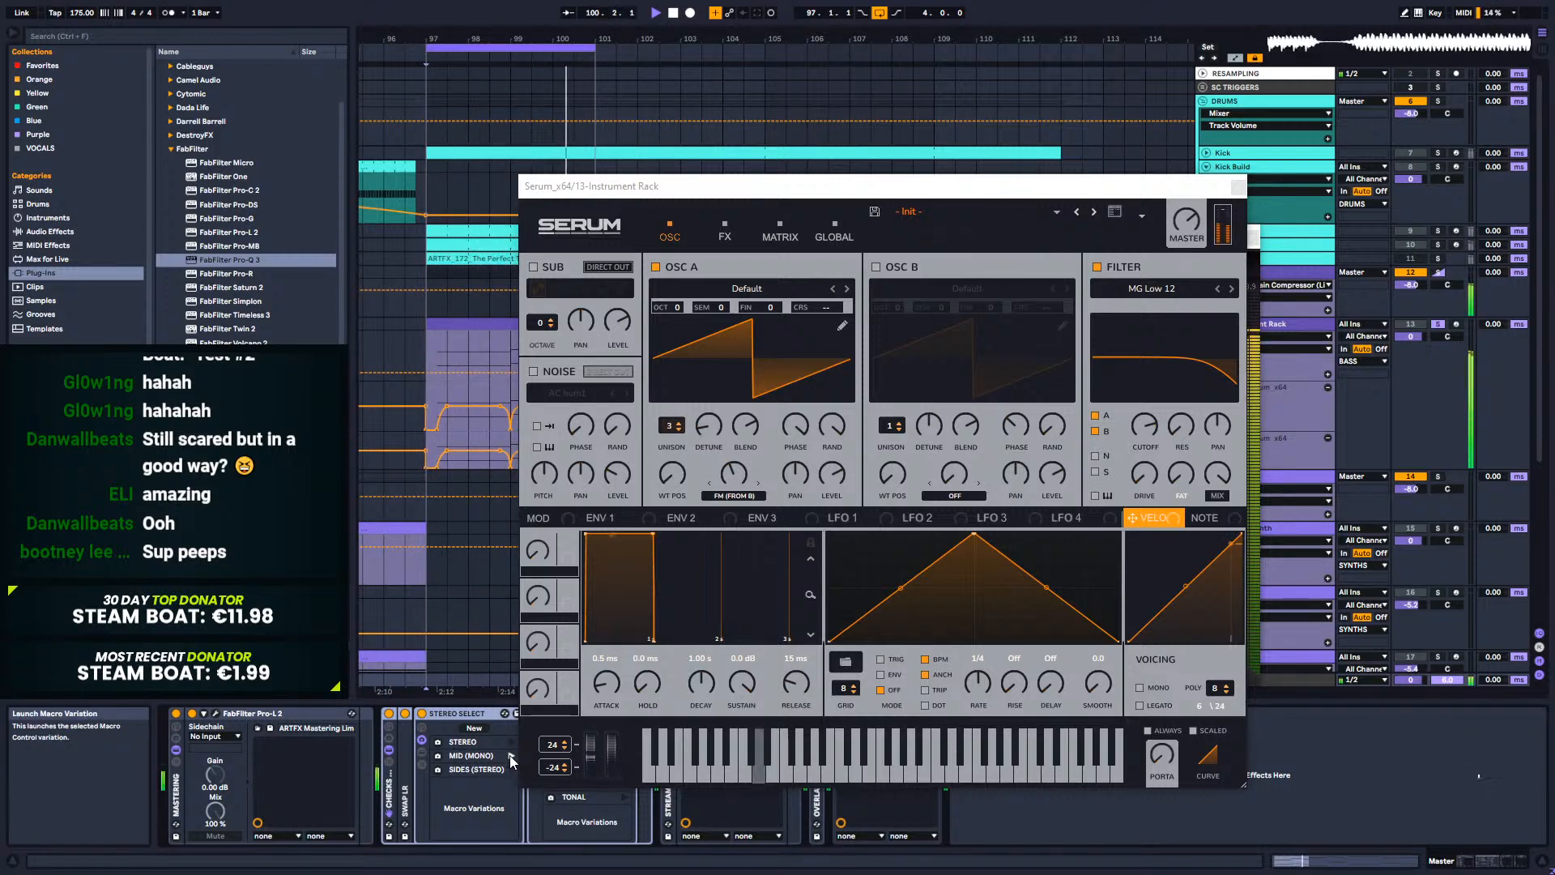
pyautogui.press('space')
# Step: Turn on OSC B in the first chain's Serum and sweep its start phase while the loop plays
pyautogui.click(875, 267)
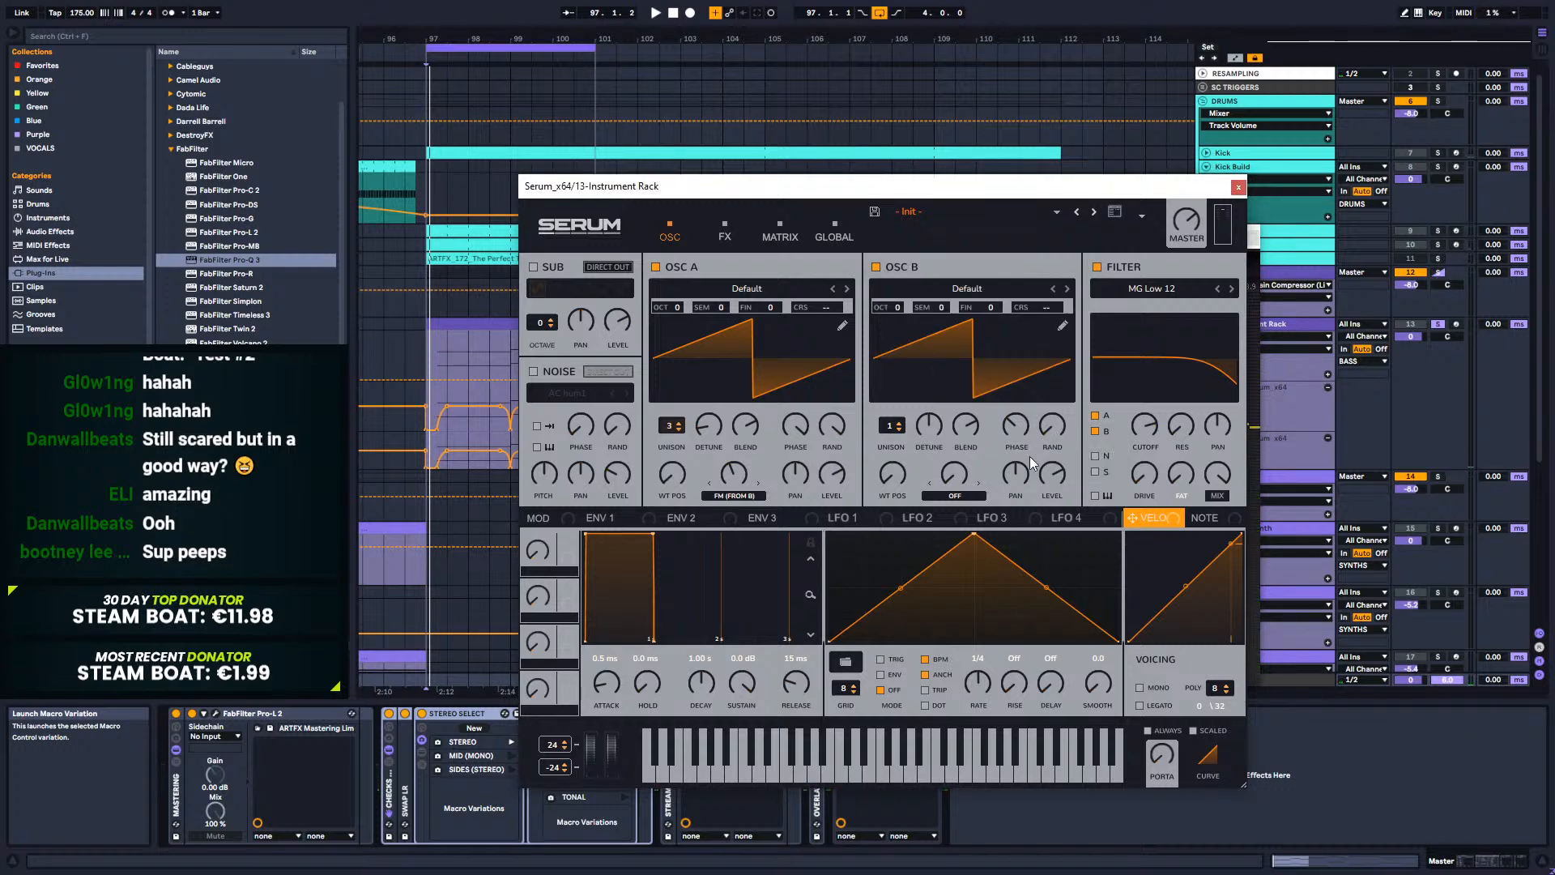
pyautogui.press('space')
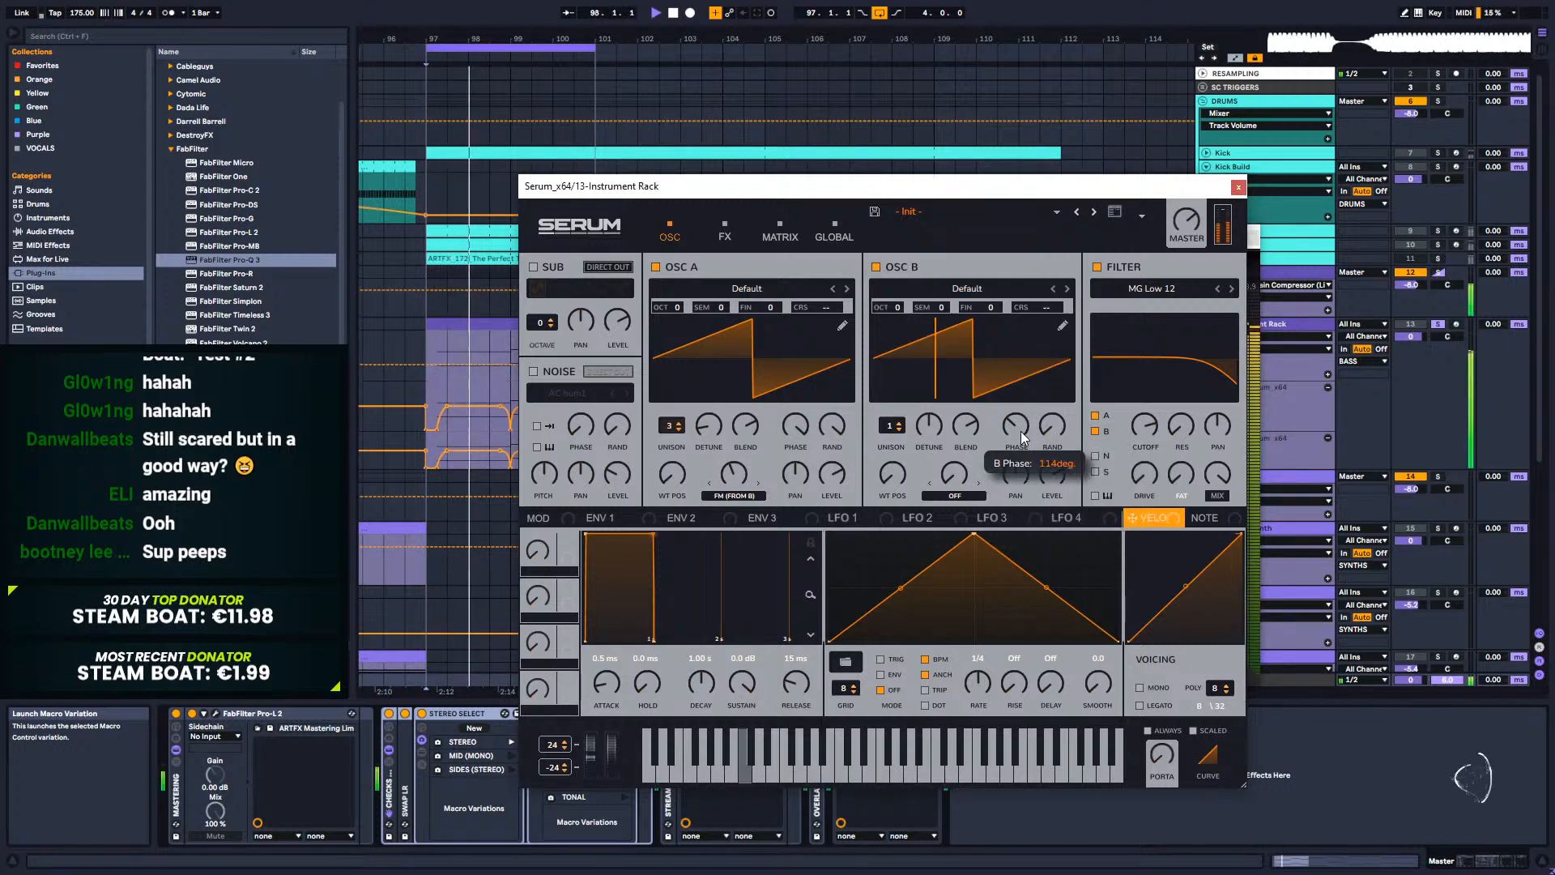
pyautogui.moveTo(1025, 402)
pyautogui.mouseDown()
pyautogui.moveTo(1037, 326)
pyautogui.moveTo(975, 471)
pyautogui.moveTo(994, 321)
pyautogui.moveTo(984, 410)
pyautogui.mouseUp()
pyautogui.moveTo(831, 427); pyautogui.dragTo(834, 347)
pyautogui.moveTo(1016, 423)
pyautogui.mouseDown()
pyautogui.moveTo(1022, 382)
pyautogui.moveTo(1002, 484)
pyautogui.moveTo(989, 290)
pyautogui.moveTo(964, 418)
pyautogui.mouseUp()
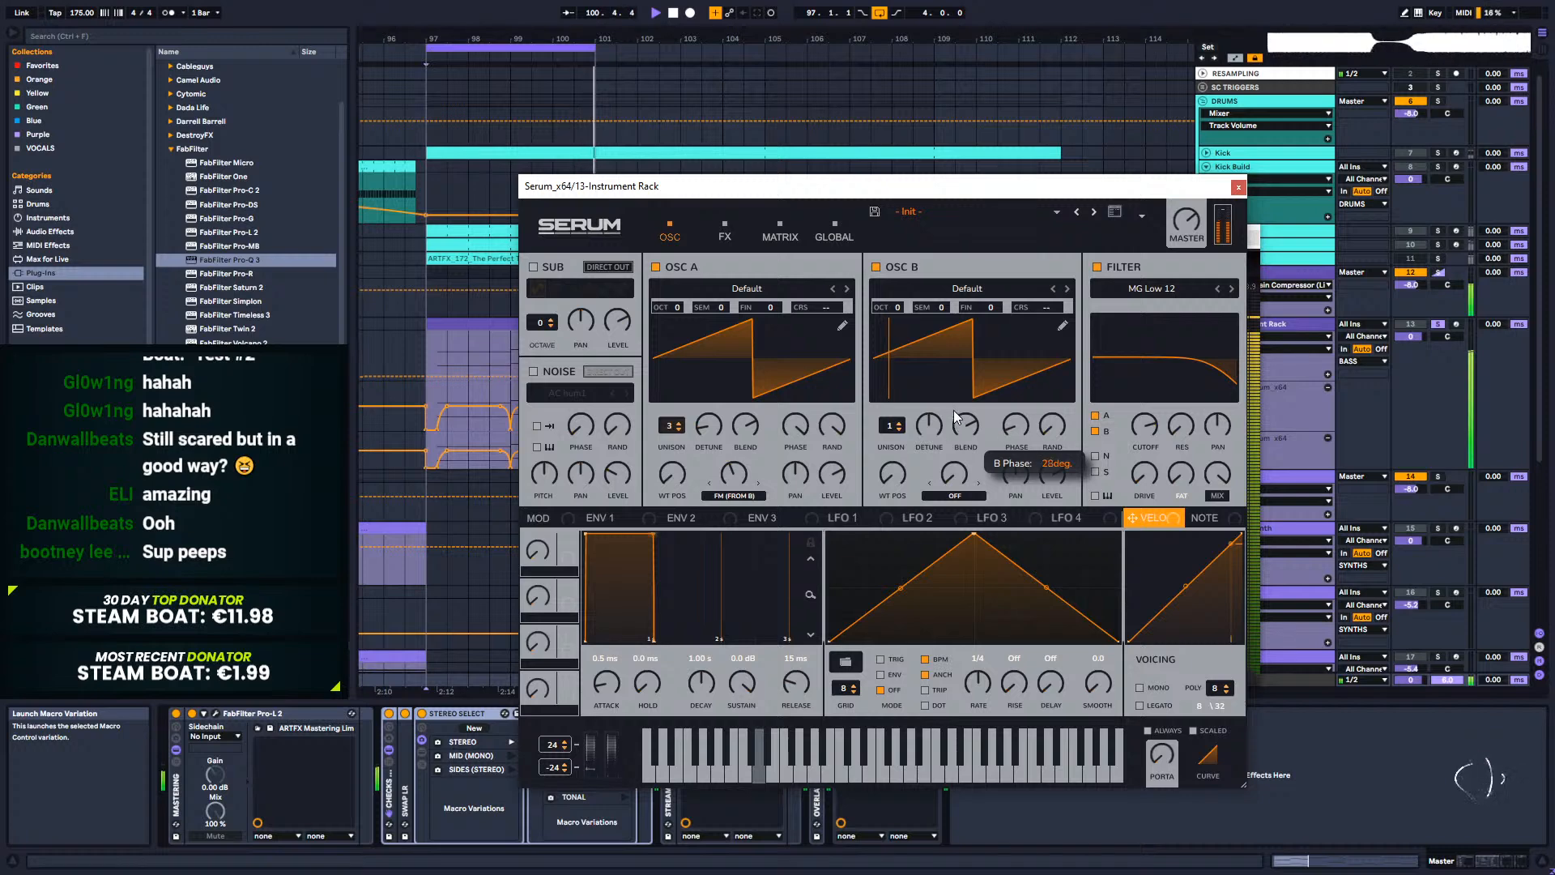
pyautogui.moveTo(946, 402); pyautogui.dragTo(965, 270)
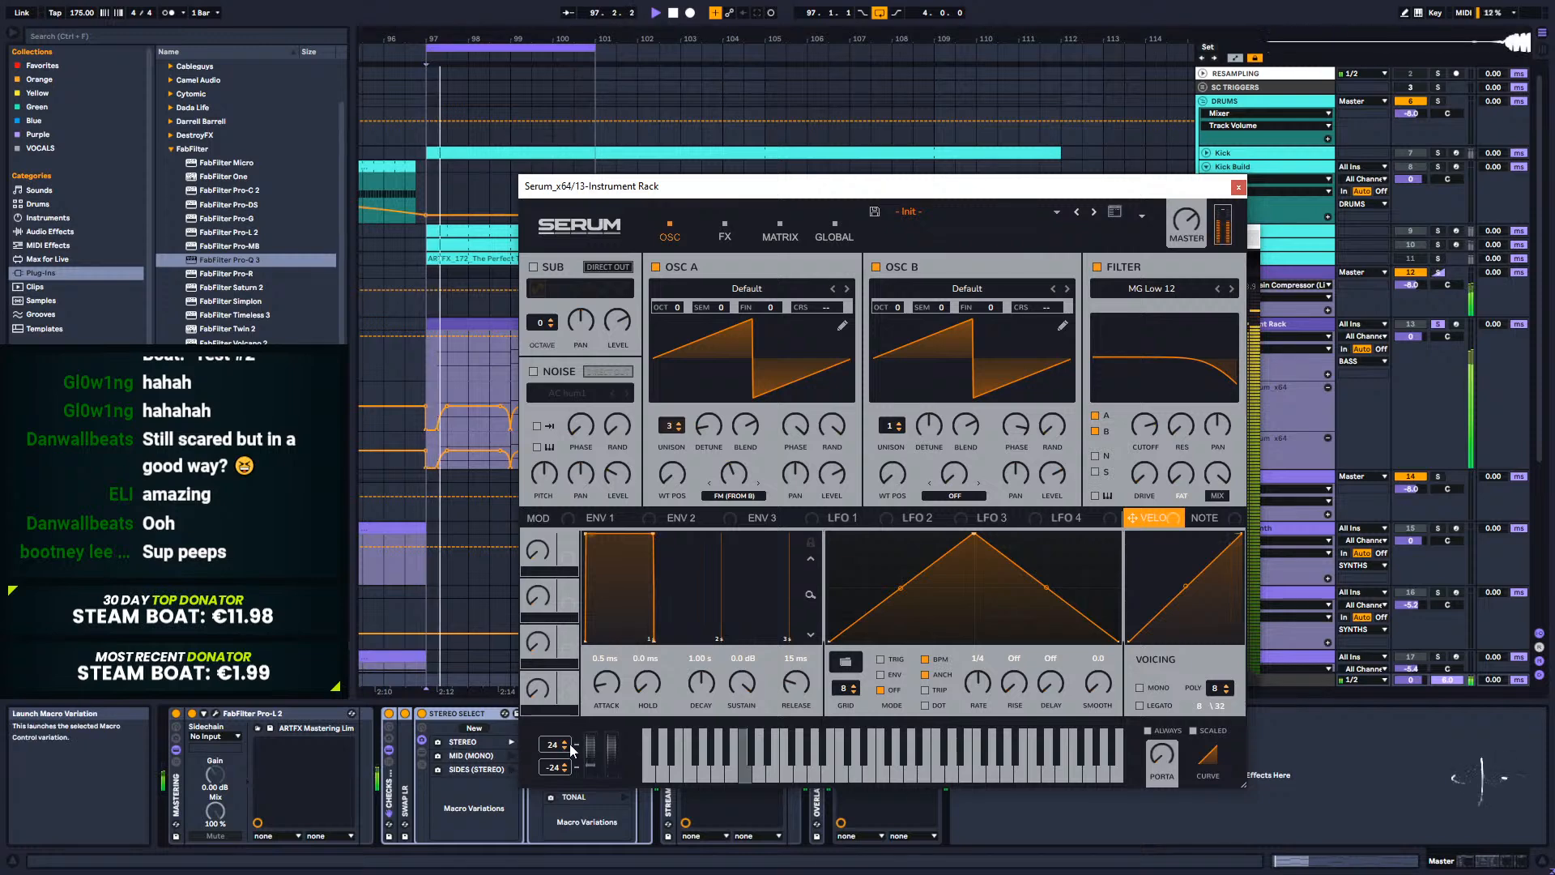
# Step: Recall MID (MONO), adjust OSC B's phase while listening in mono, and return the rack to STEREO
pyautogui.click(512, 755)
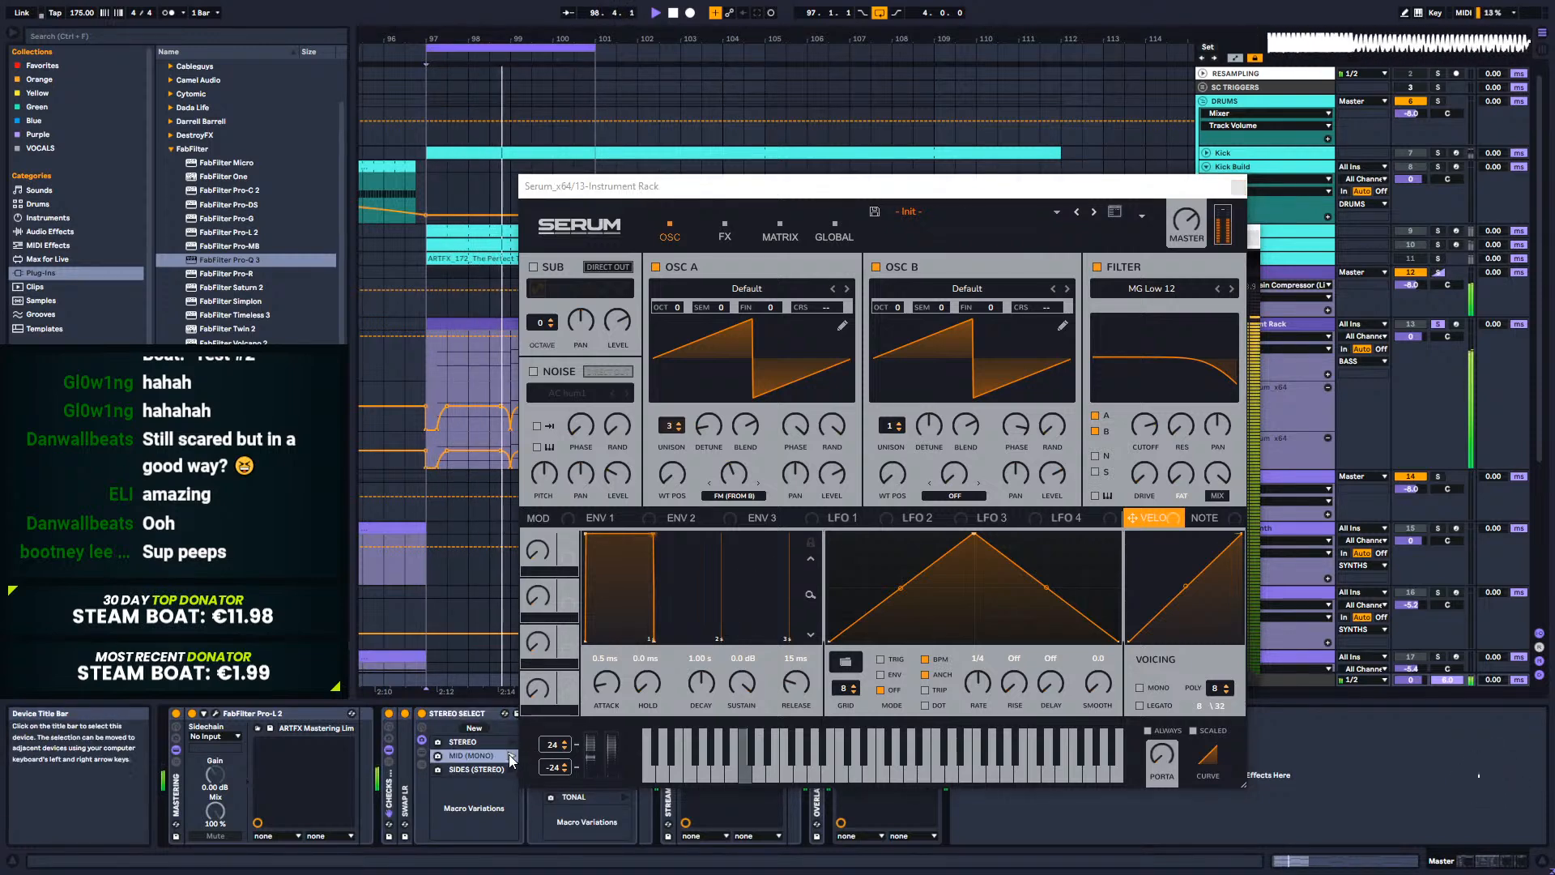
pyautogui.moveTo(1027, 423); pyautogui.dragTo(994, 537)
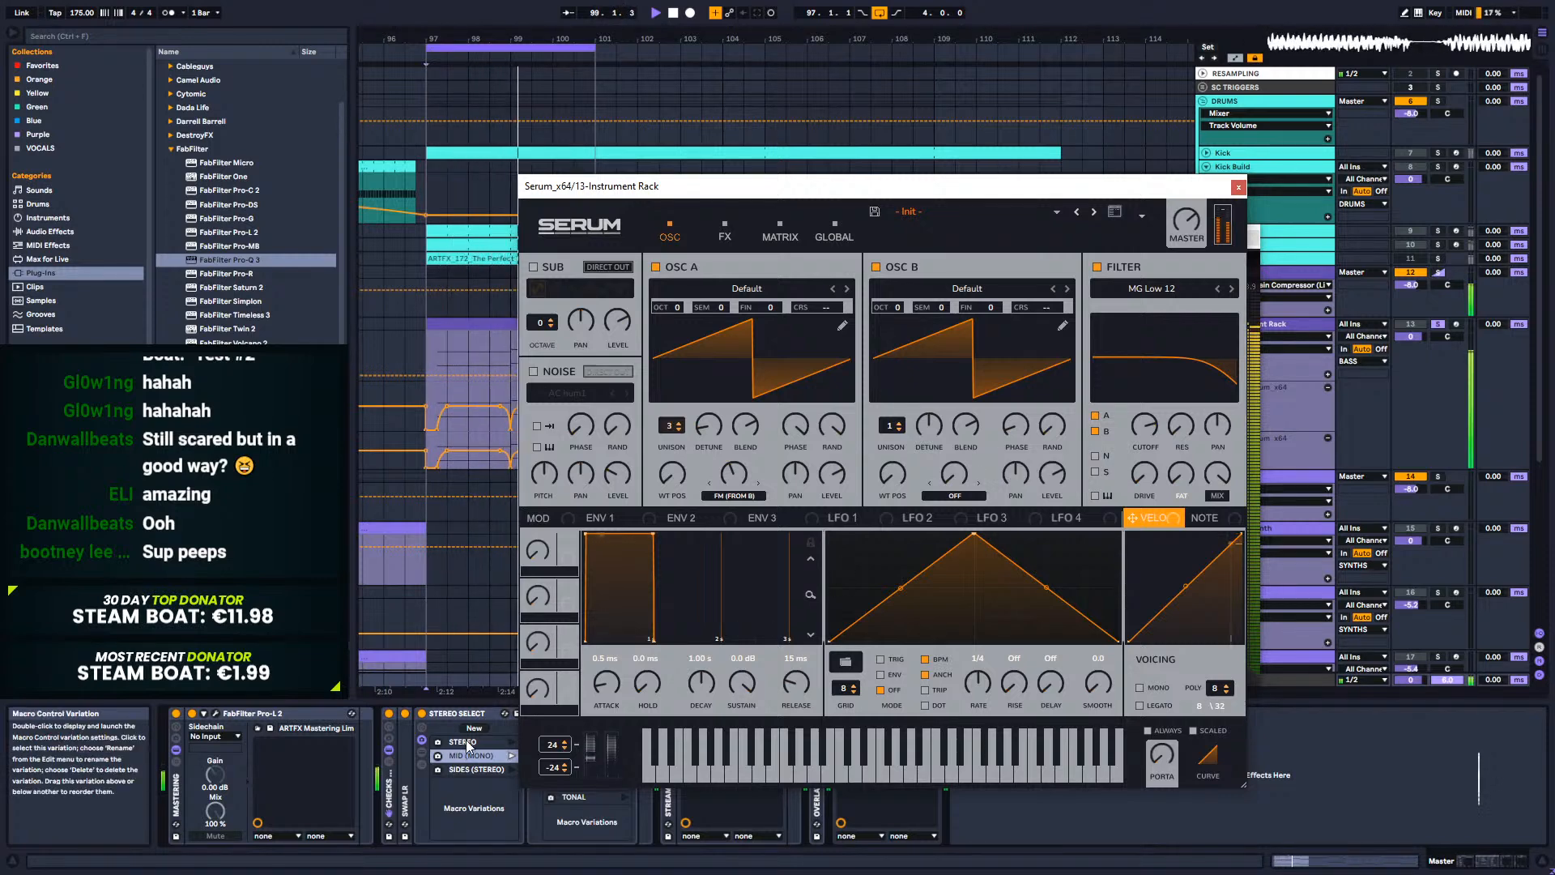
pyautogui.click(511, 742)
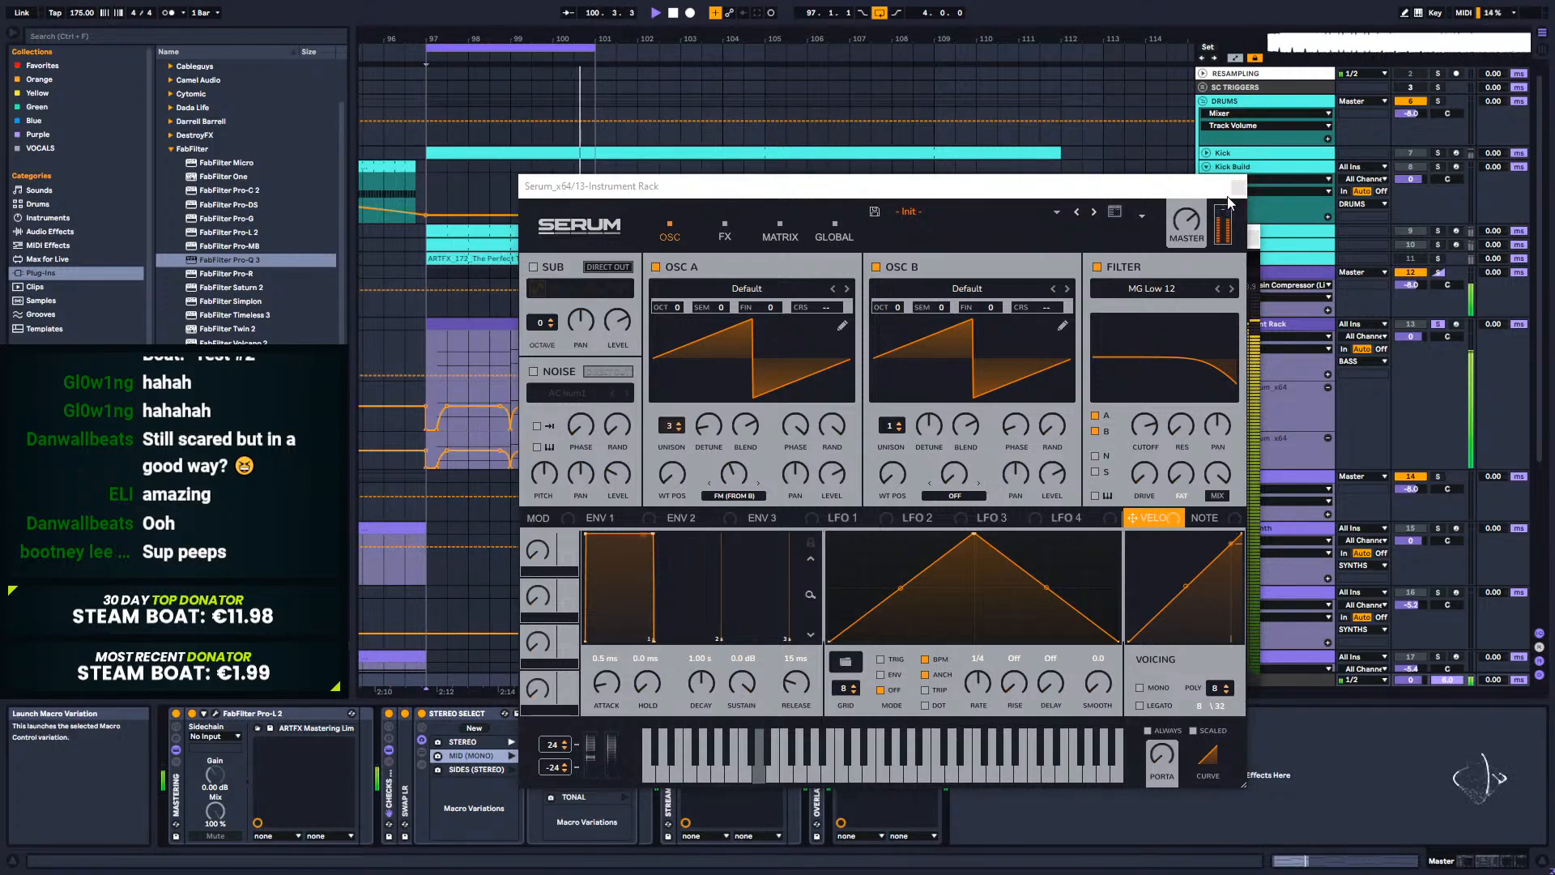
# Step: Close Serum, change Pro-Q 3's Mid bell to a low shelf and set it to about -30 dB near 319 Hz
pyautogui.click(1238, 188)
pyautogui.moveTo(800, 494); pyautogui.dragTo(859, 506)
pyautogui.rightClick(858, 505)
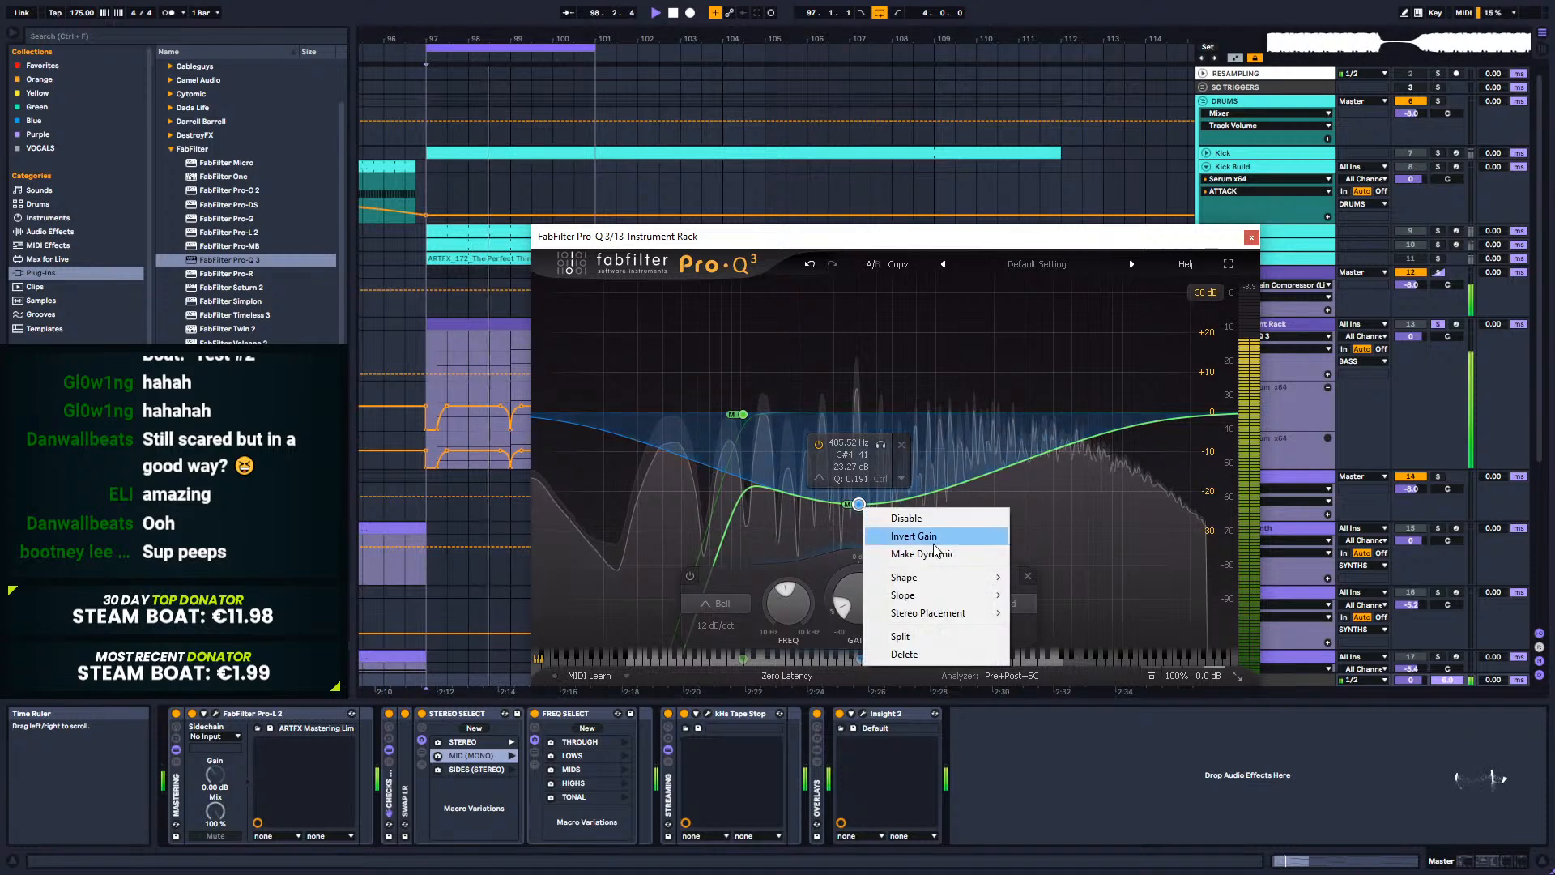
pyautogui.moveTo(945, 577)
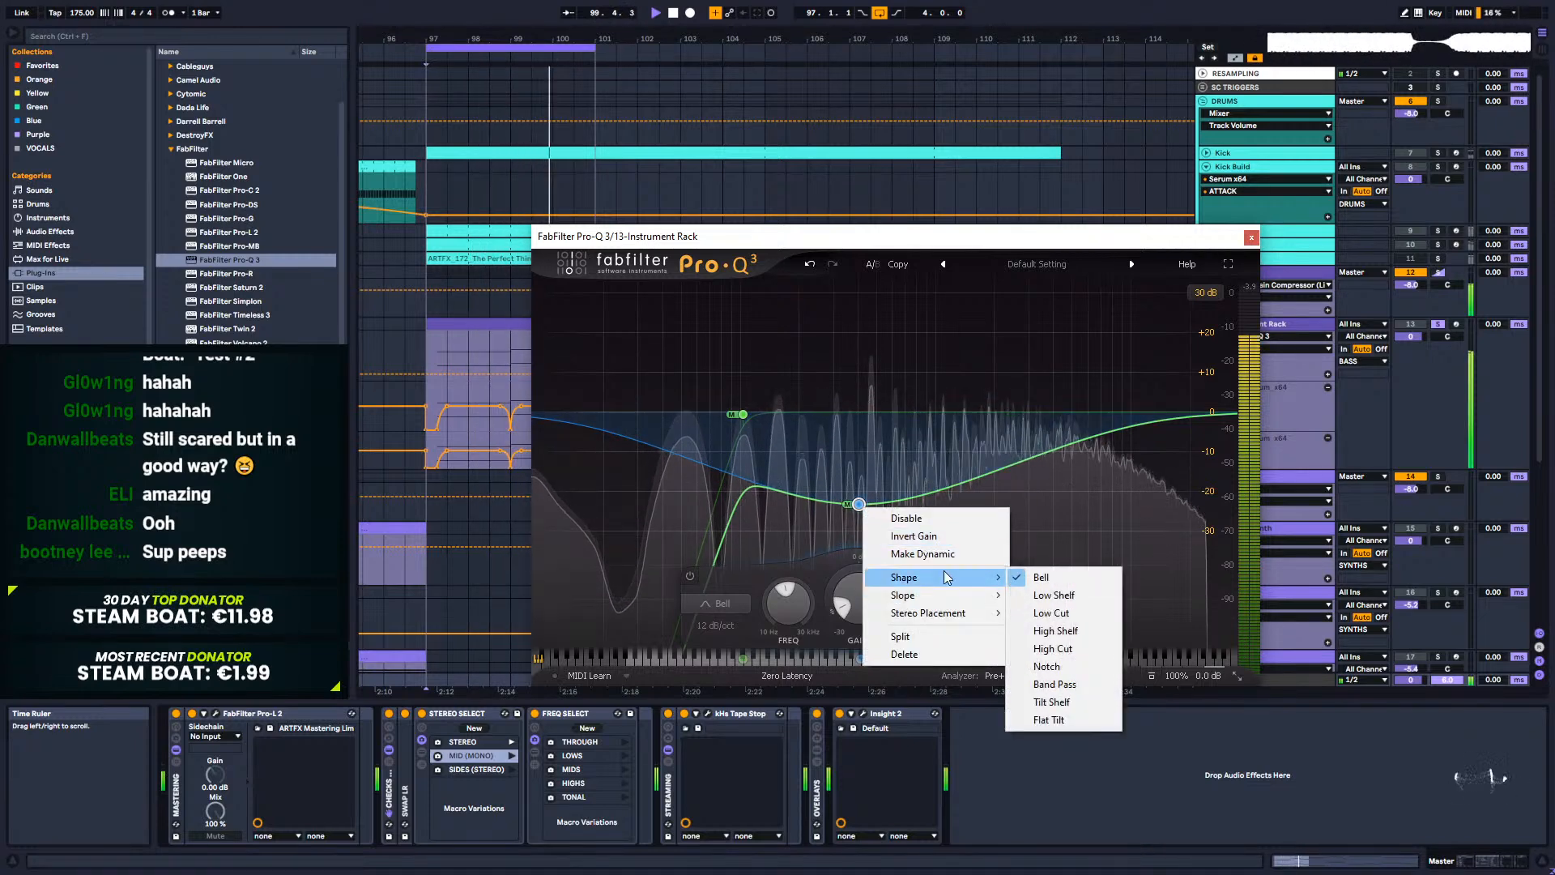
pyautogui.click(1052, 596)
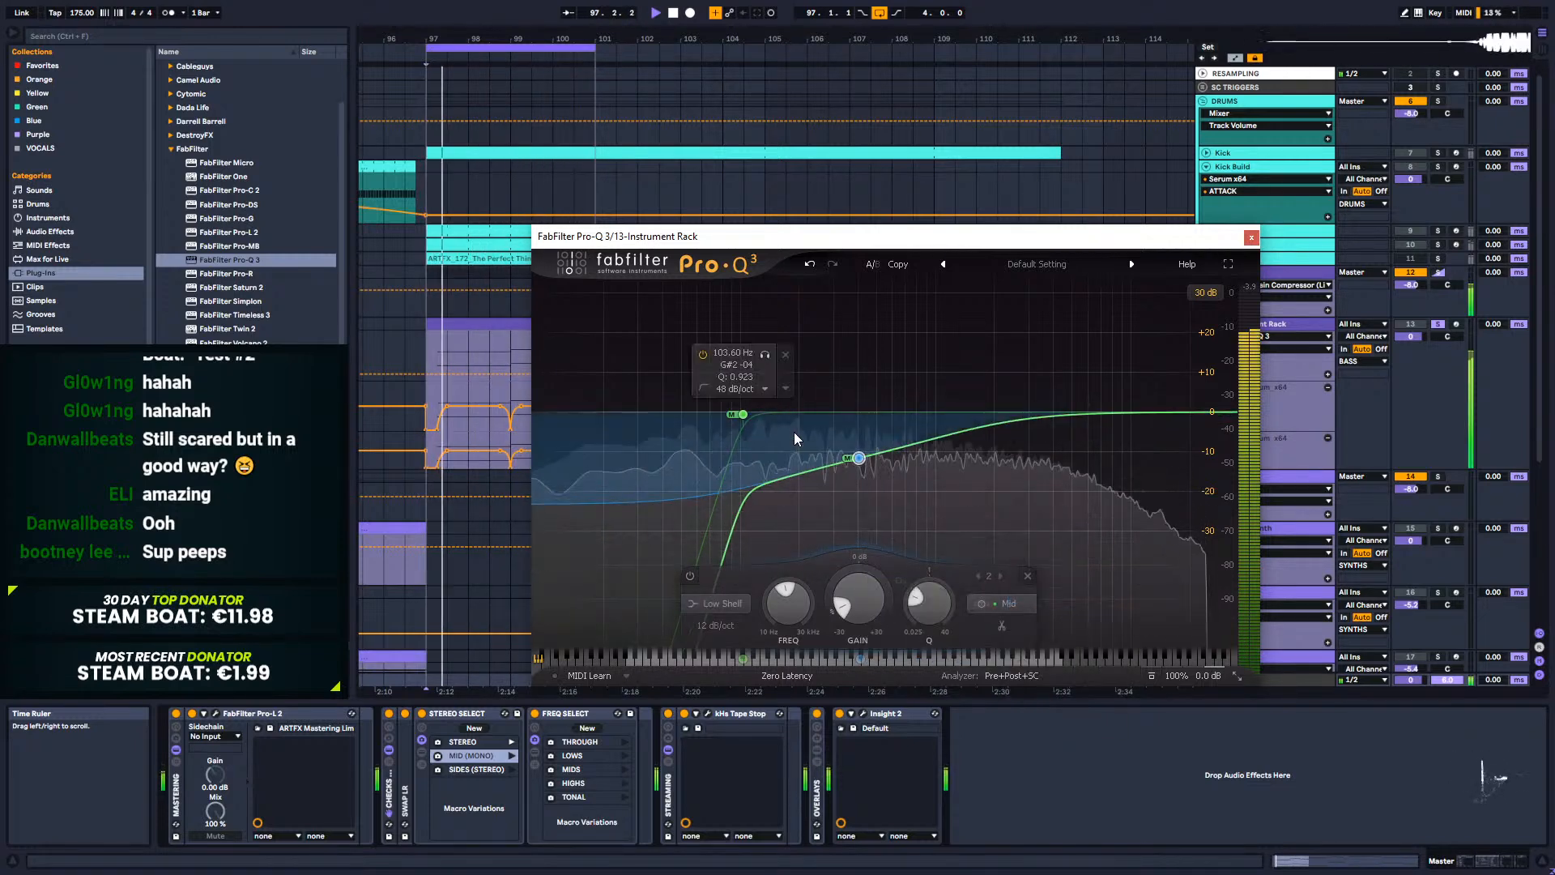
pyautogui.moveTo(858, 457); pyautogui.dragTo(841, 528)
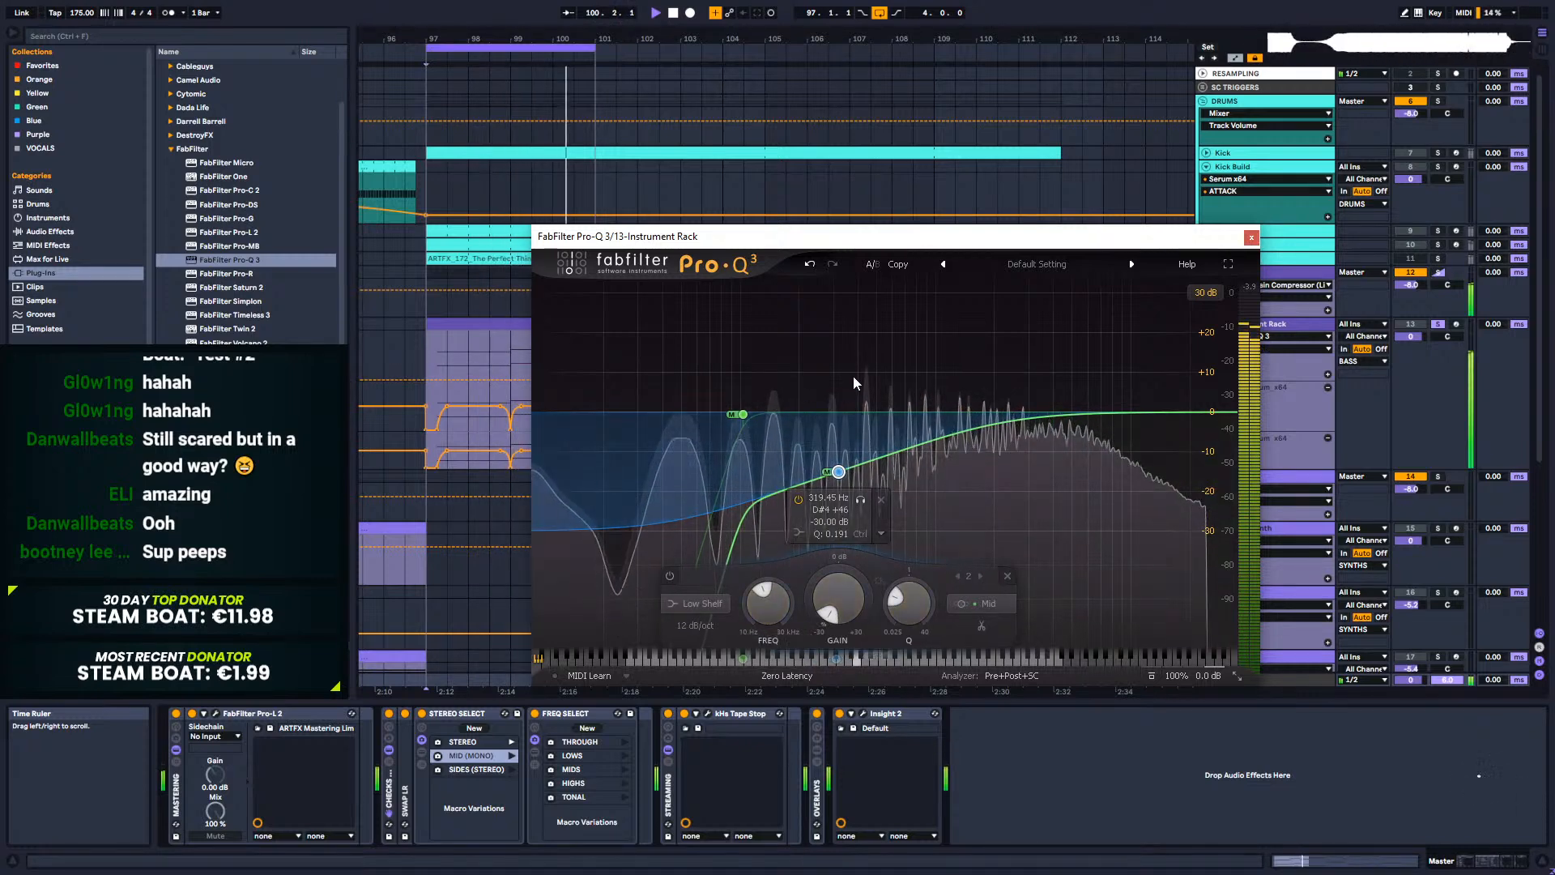
pyautogui.press('space')
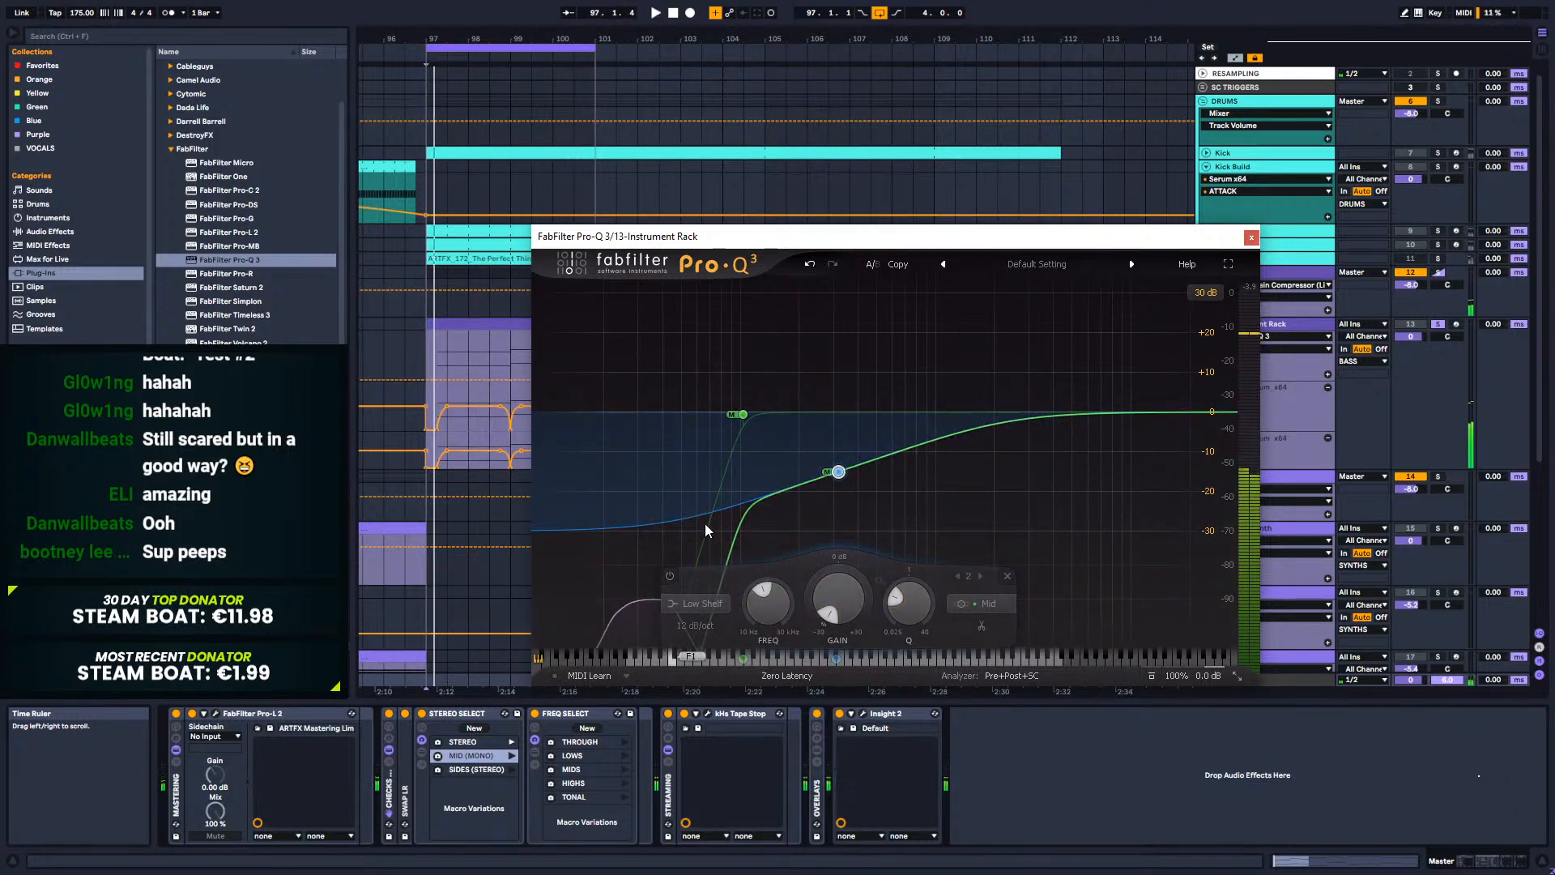
# Step: Set the stereo placement of Pro-Q 3's low cut and low shelf to Side, and delete the added boosting bell band
pyautogui.moveTo(877, 460); pyautogui.dragTo(810, 389)
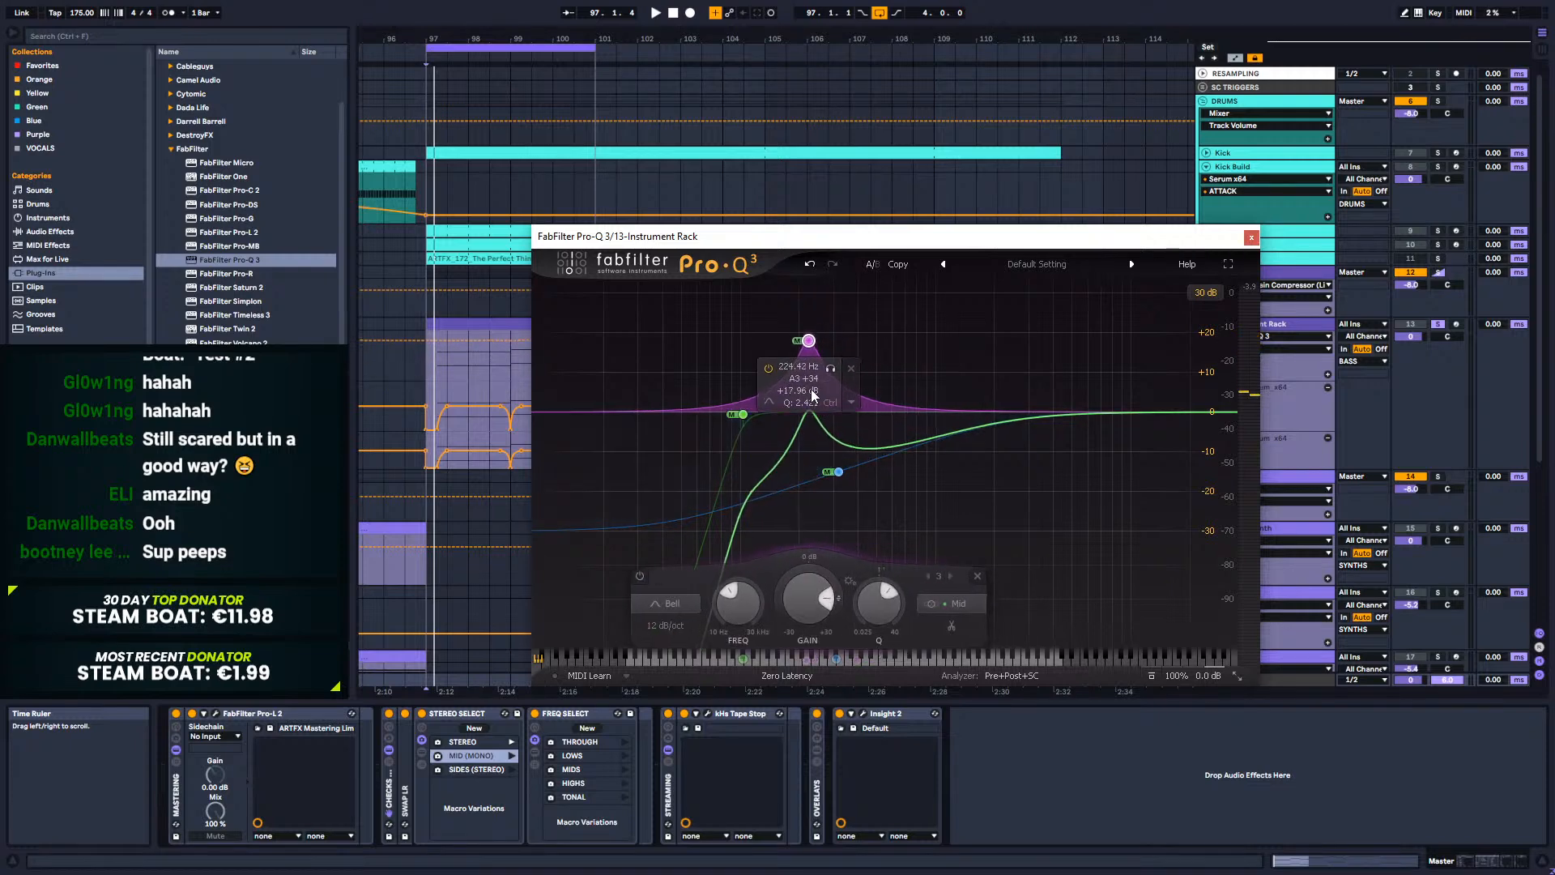
pyautogui.rightClick(740, 417)
pyautogui.moveTo(789, 472)
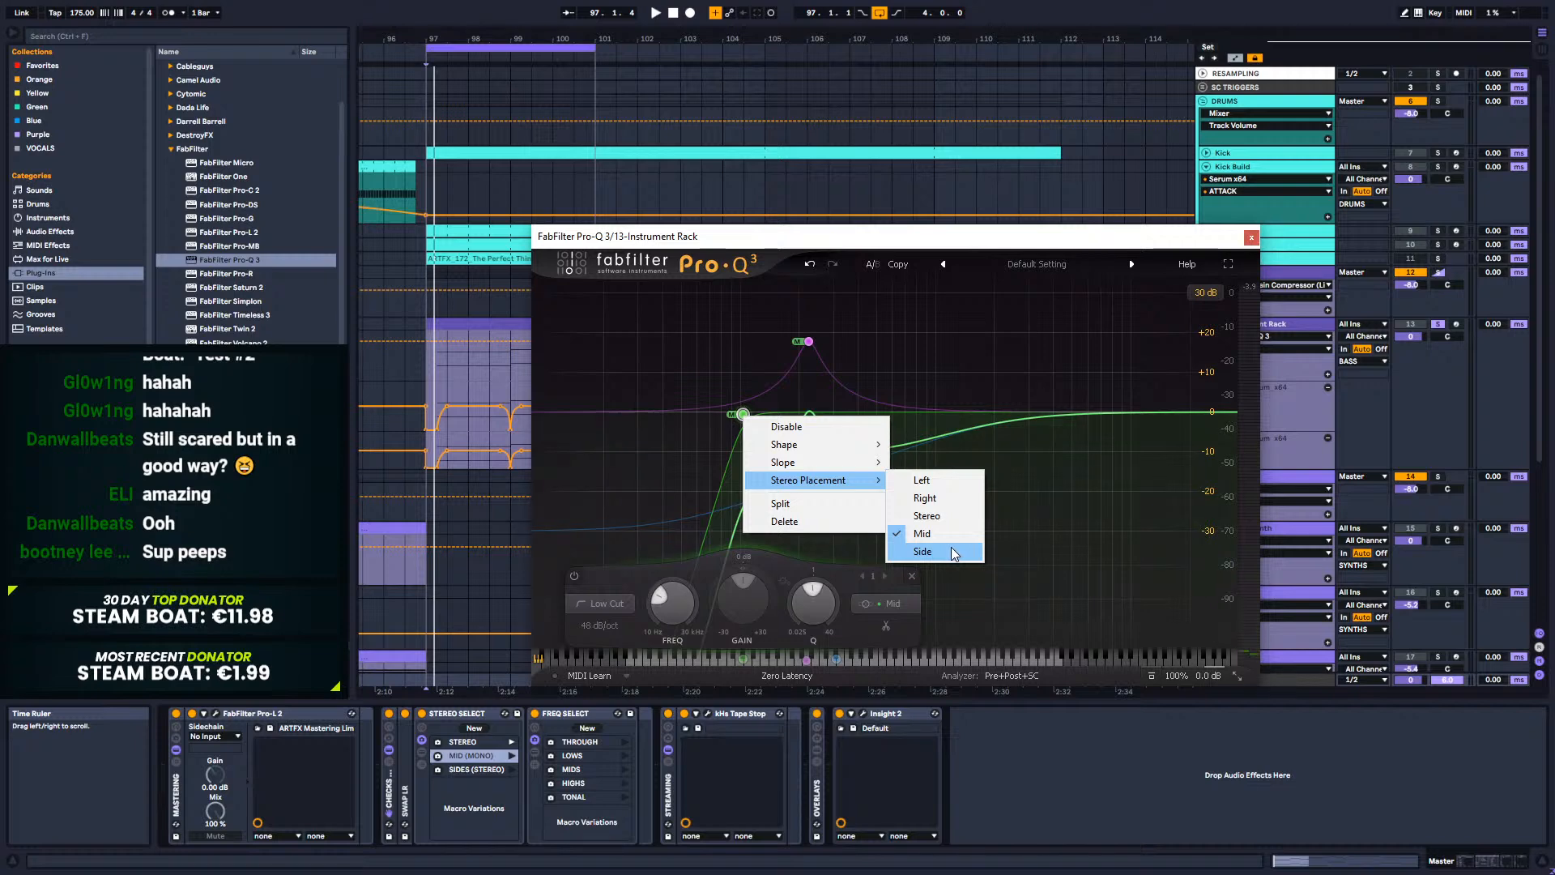
pyautogui.click(952, 550)
pyautogui.rightClick(807, 341)
pyautogui.click(842, 496)
pyautogui.rightClick(839, 473)
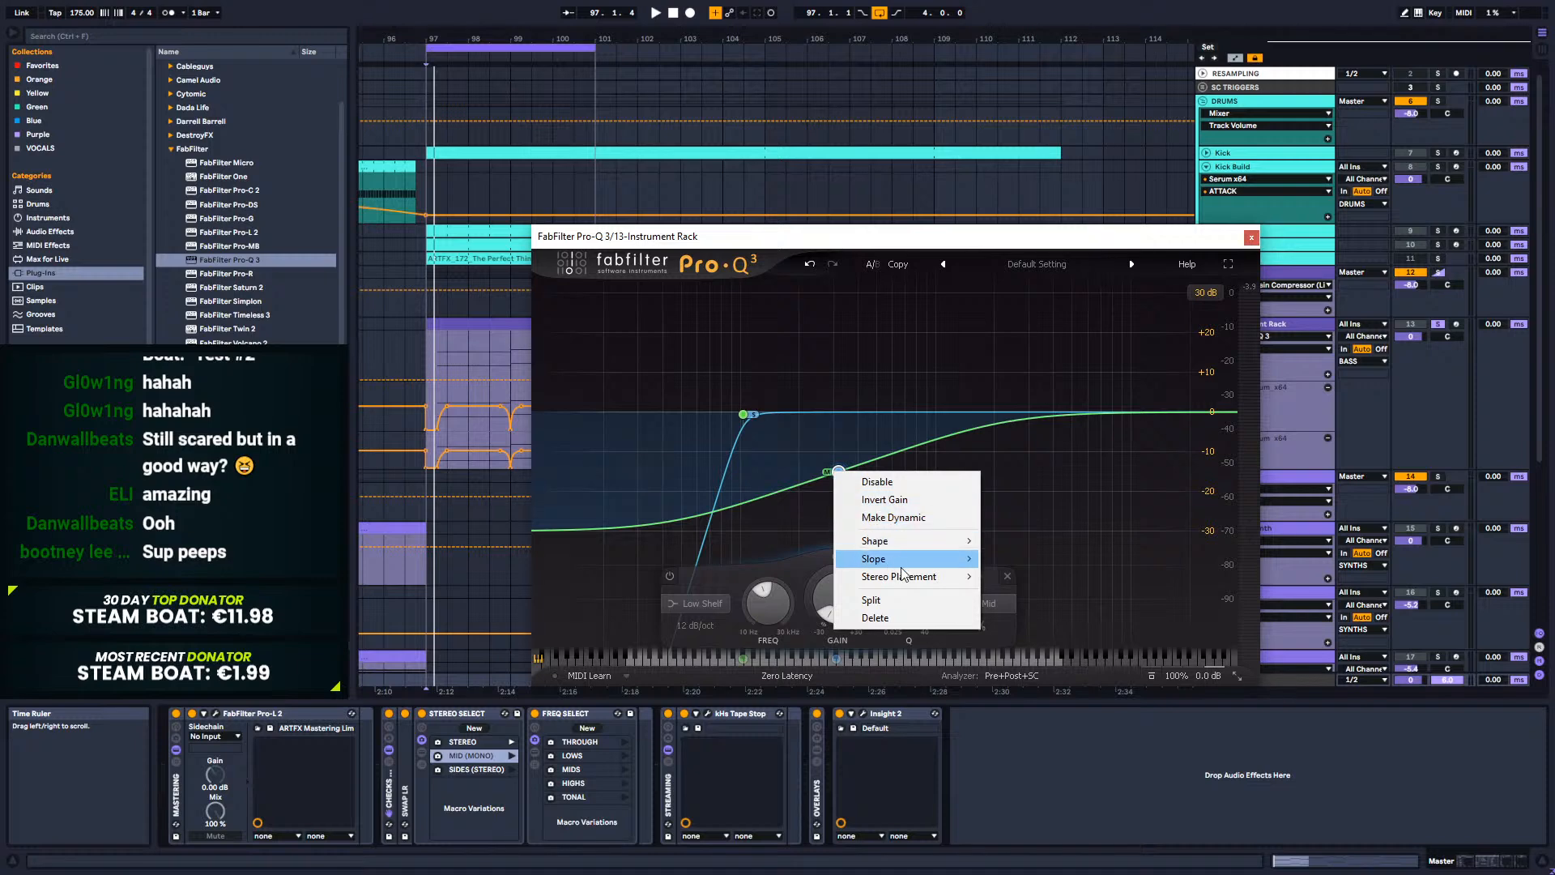
pyautogui.moveTo(899, 575)
pyautogui.click(1013, 649)
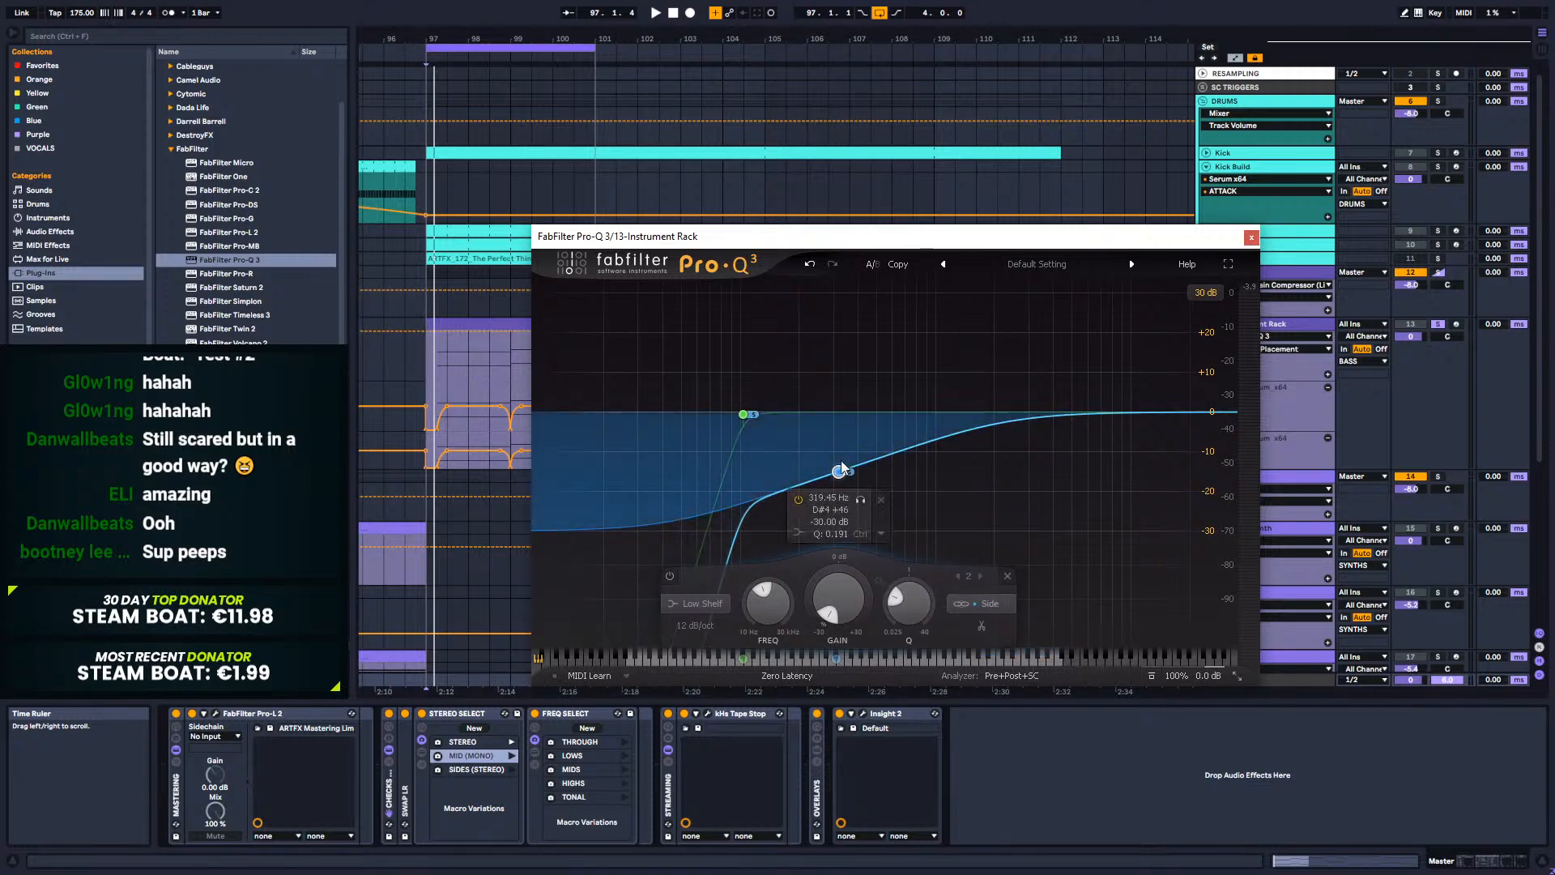
# Step: While the loop plays, set the Side low shelf to about -17 dB near 332 Hz and the low cut near 100 Hz
pyautogui.press('space')
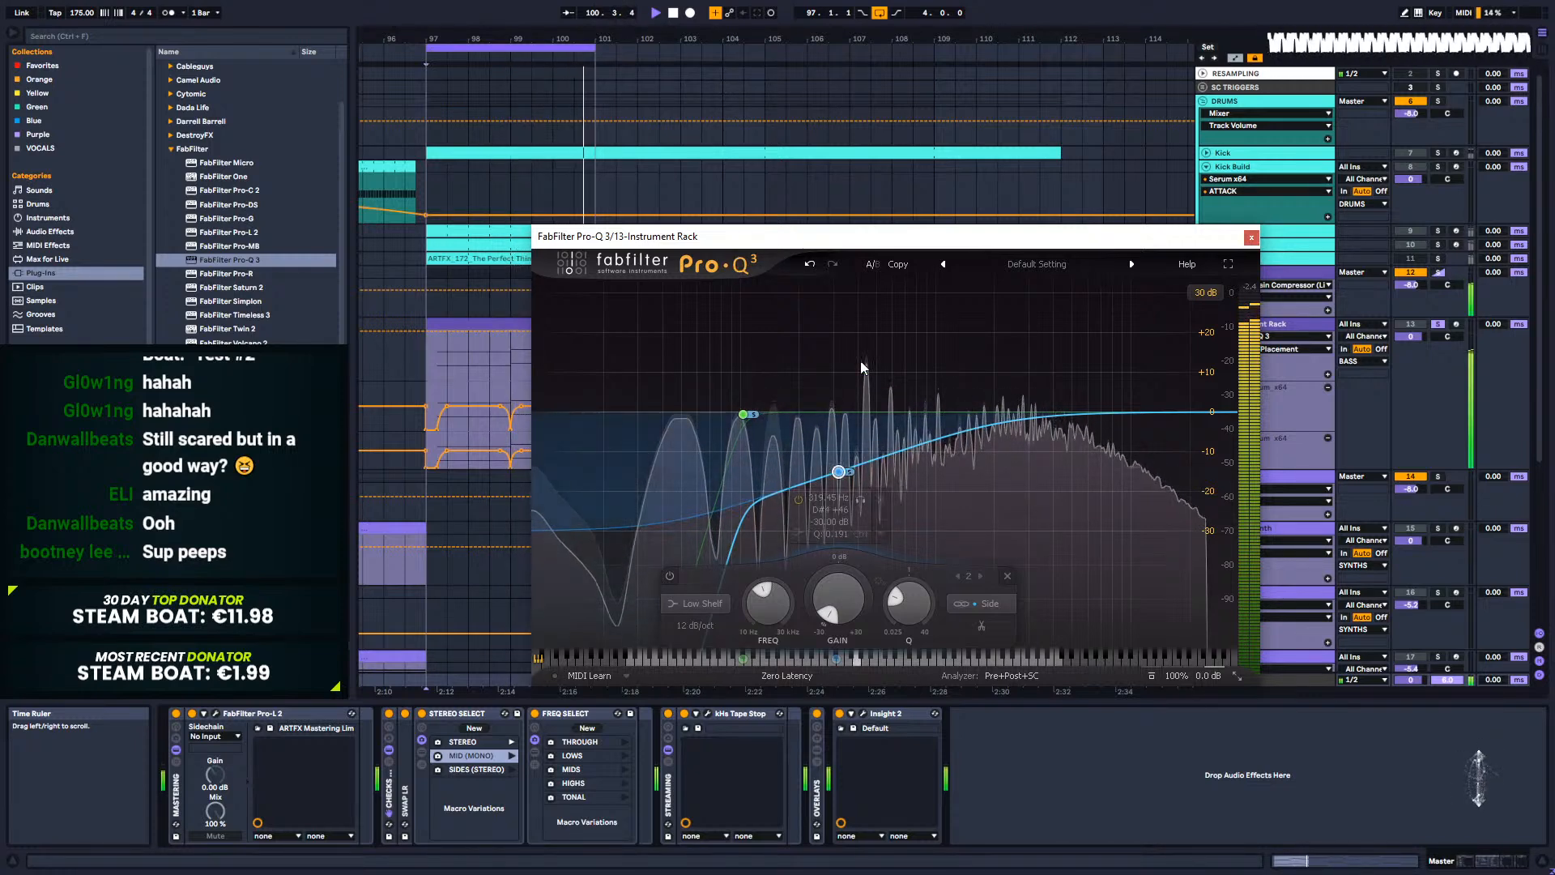
pyautogui.press('space')
pyautogui.press('space')
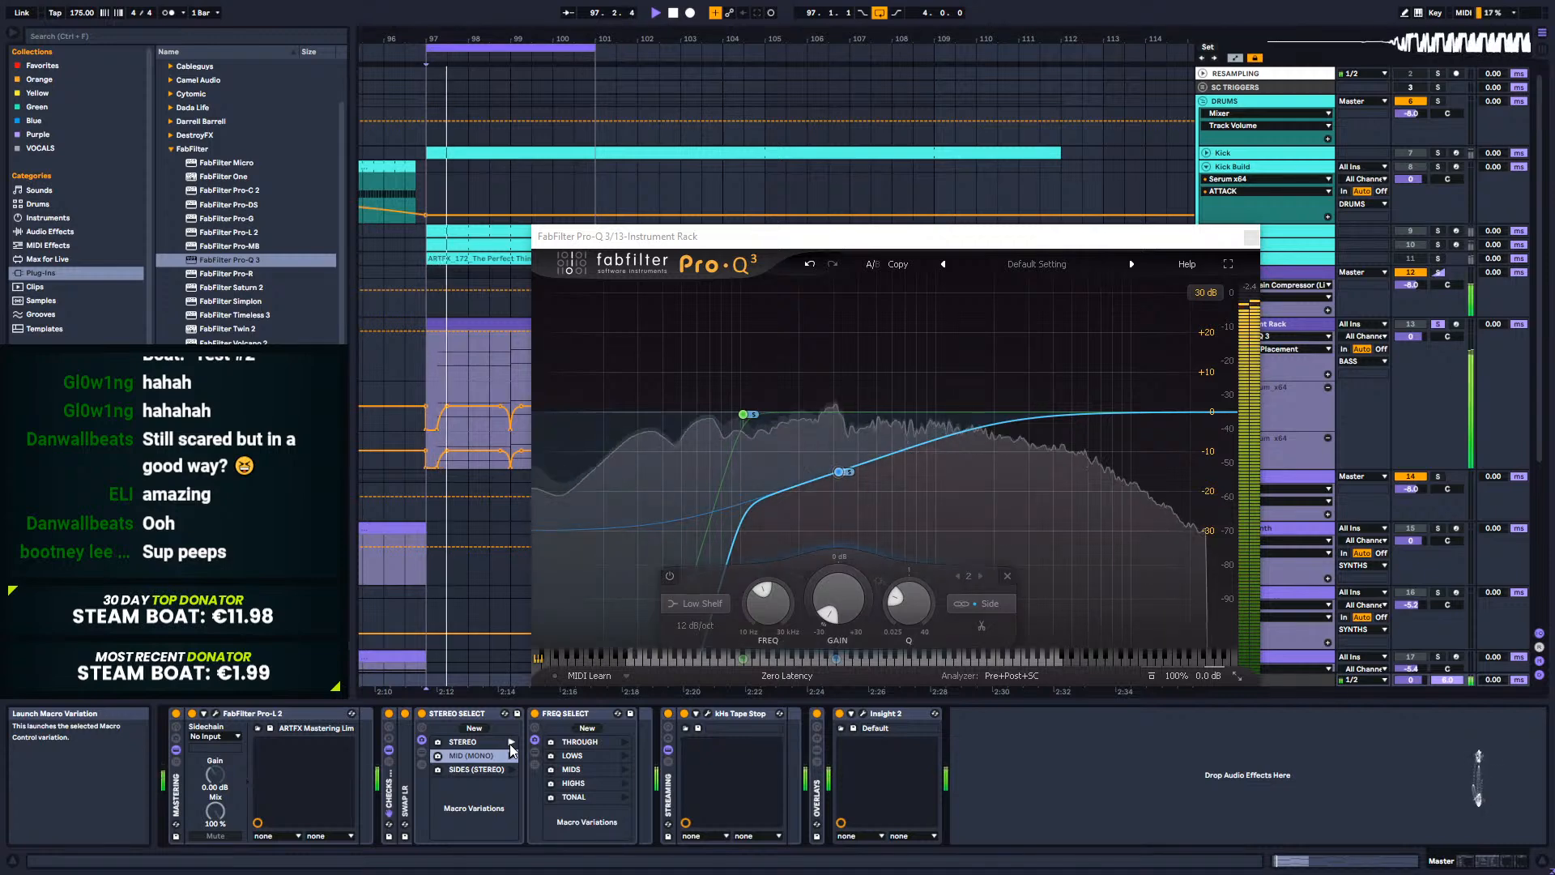
pyautogui.moveTo(860, 469)
pyautogui.moveTo(842, 478); pyautogui.dragTo(838, 438)
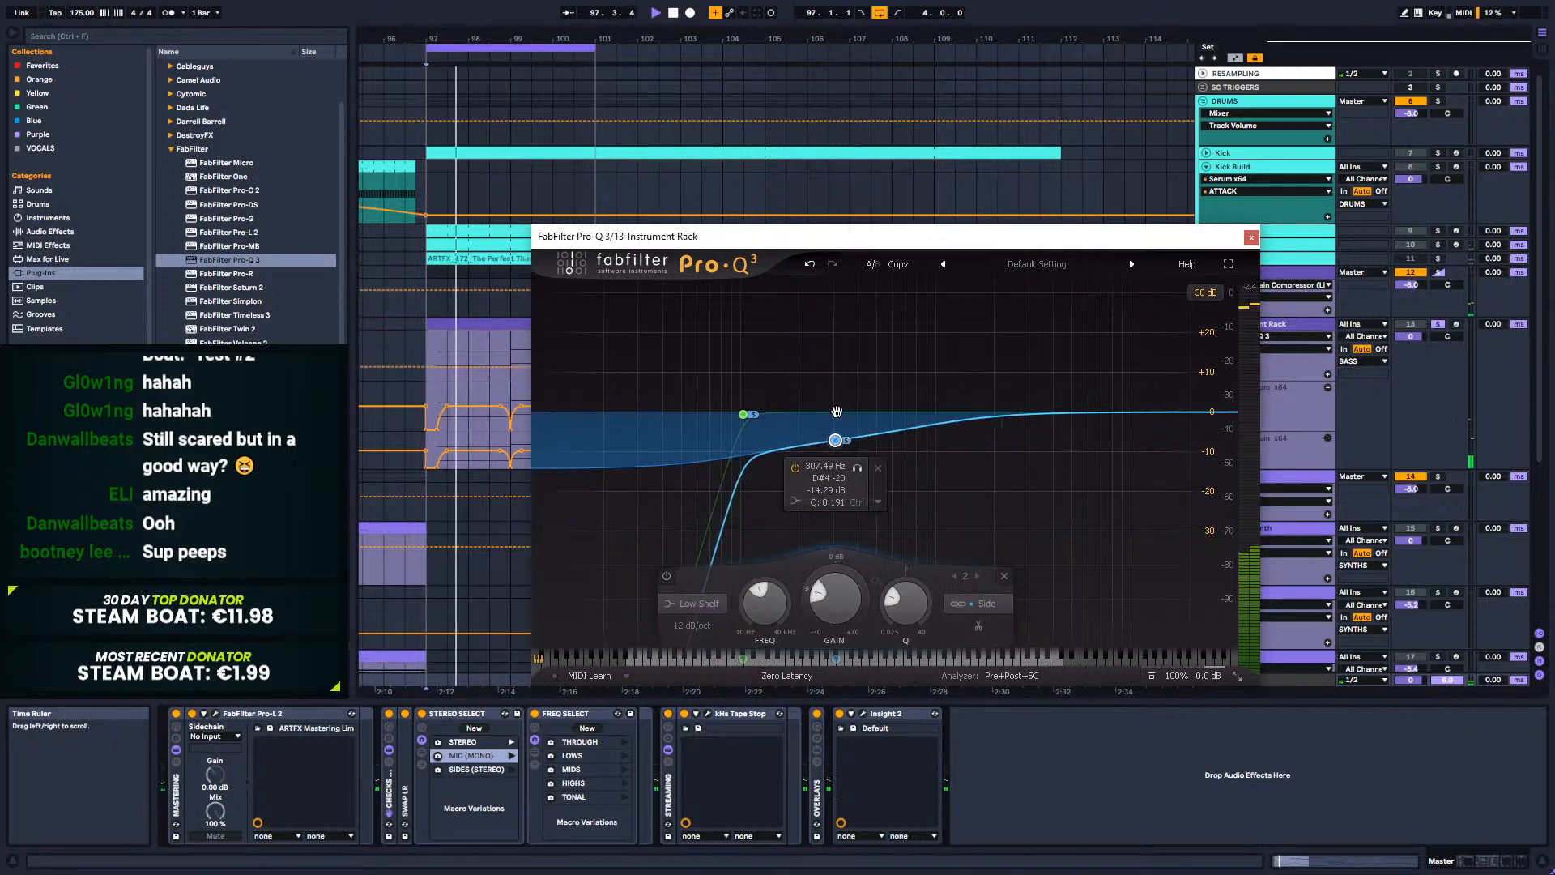
pyautogui.moveTo(745, 417)
pyautogui.mouseDown()
pyautogui.moveTo(696, 417)
pyautogui.moveTo(743, 423)
pyautogui.mouseUp()
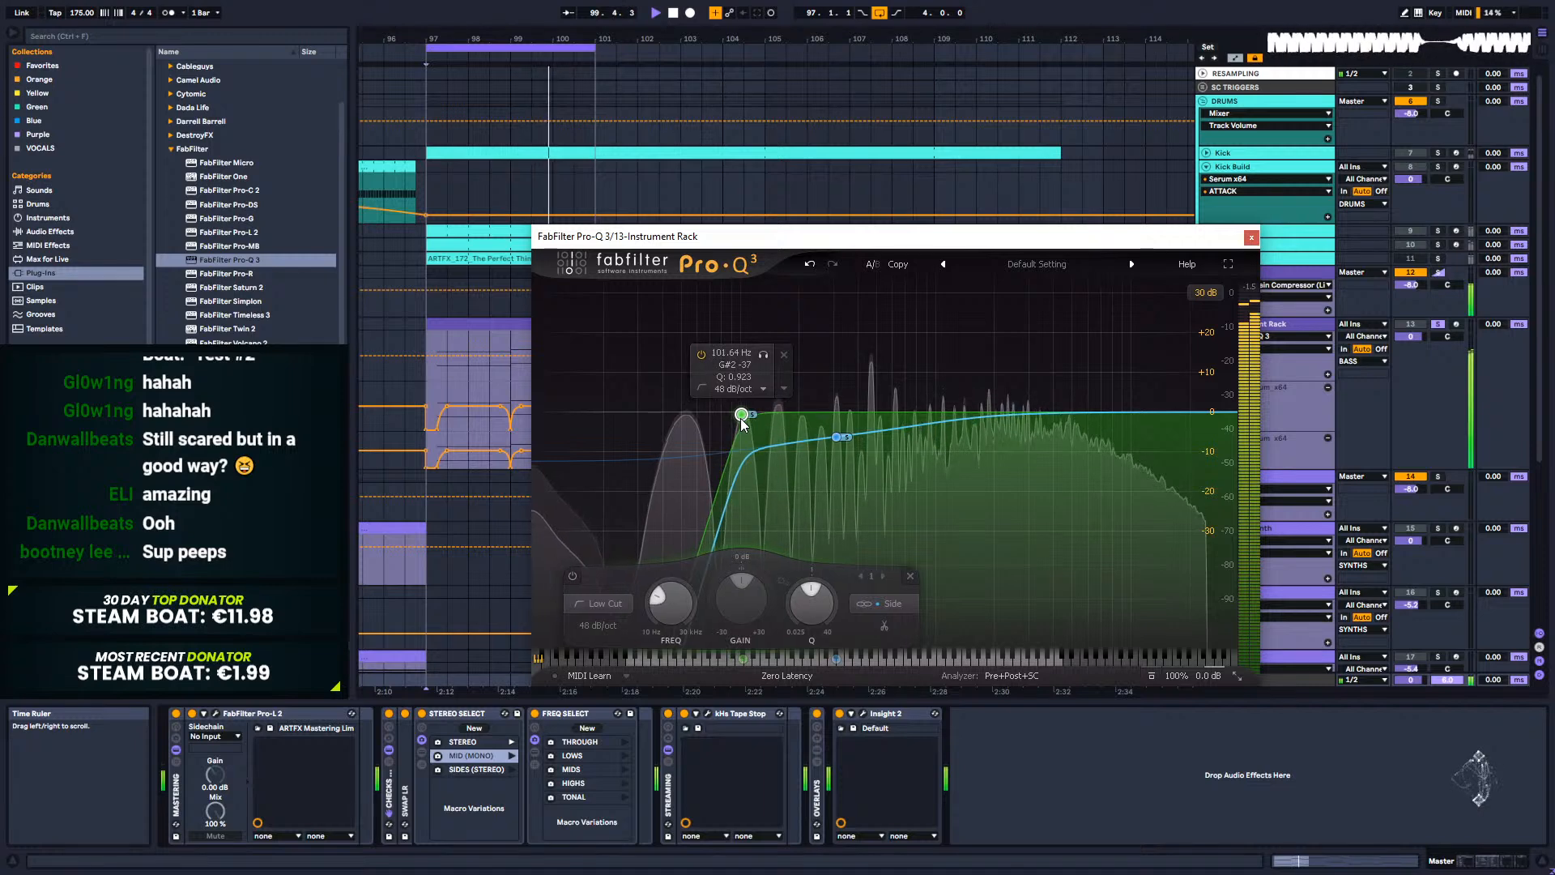
pyautogui.moveTo(838, 445)
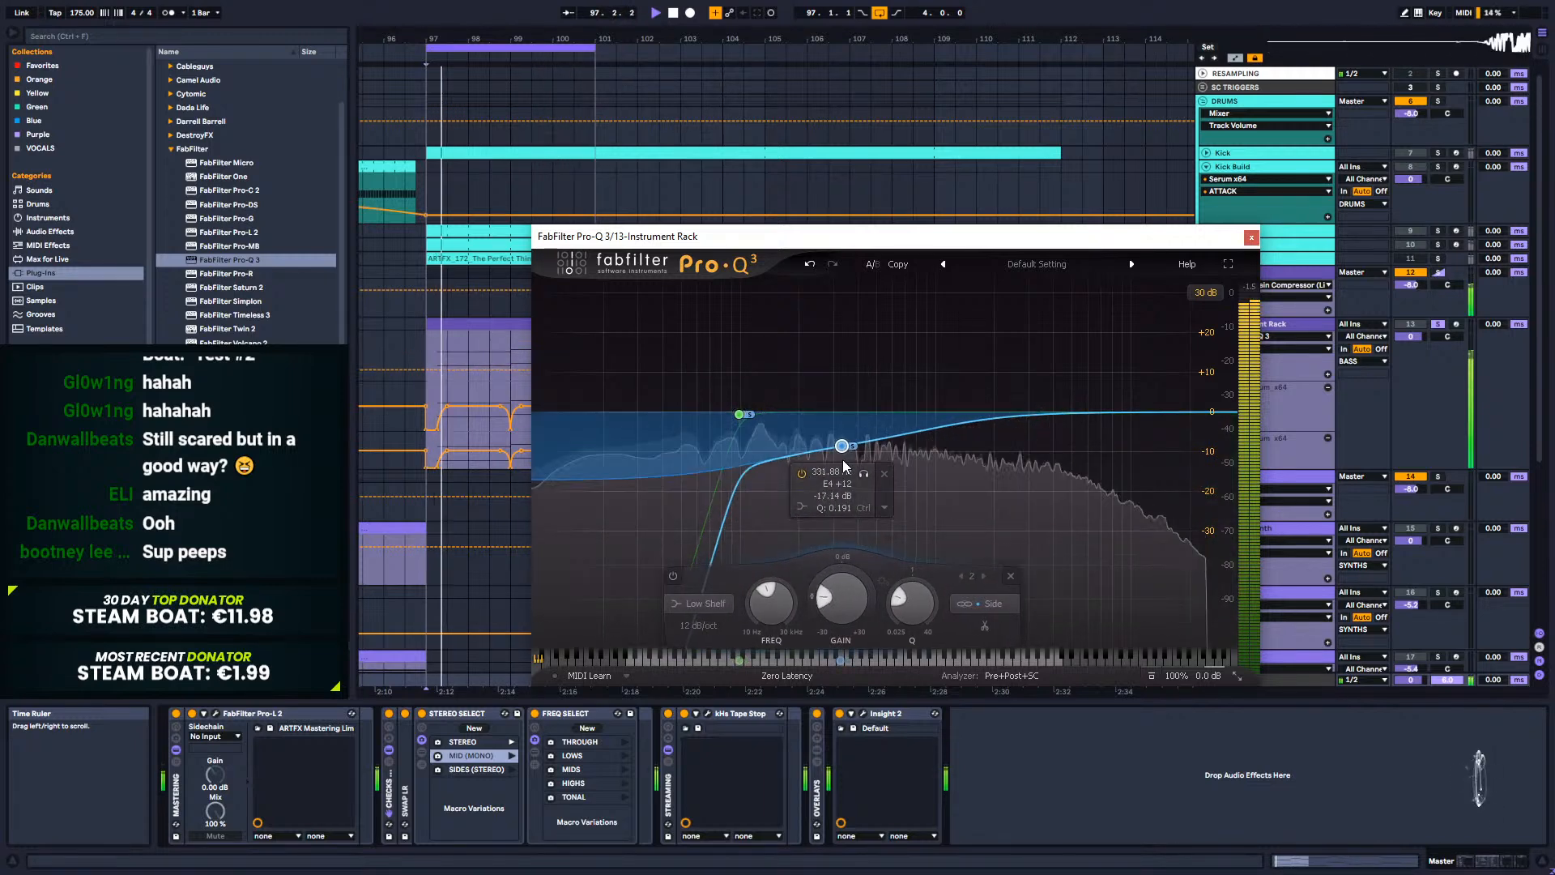
pyautogui.click(510, 744)
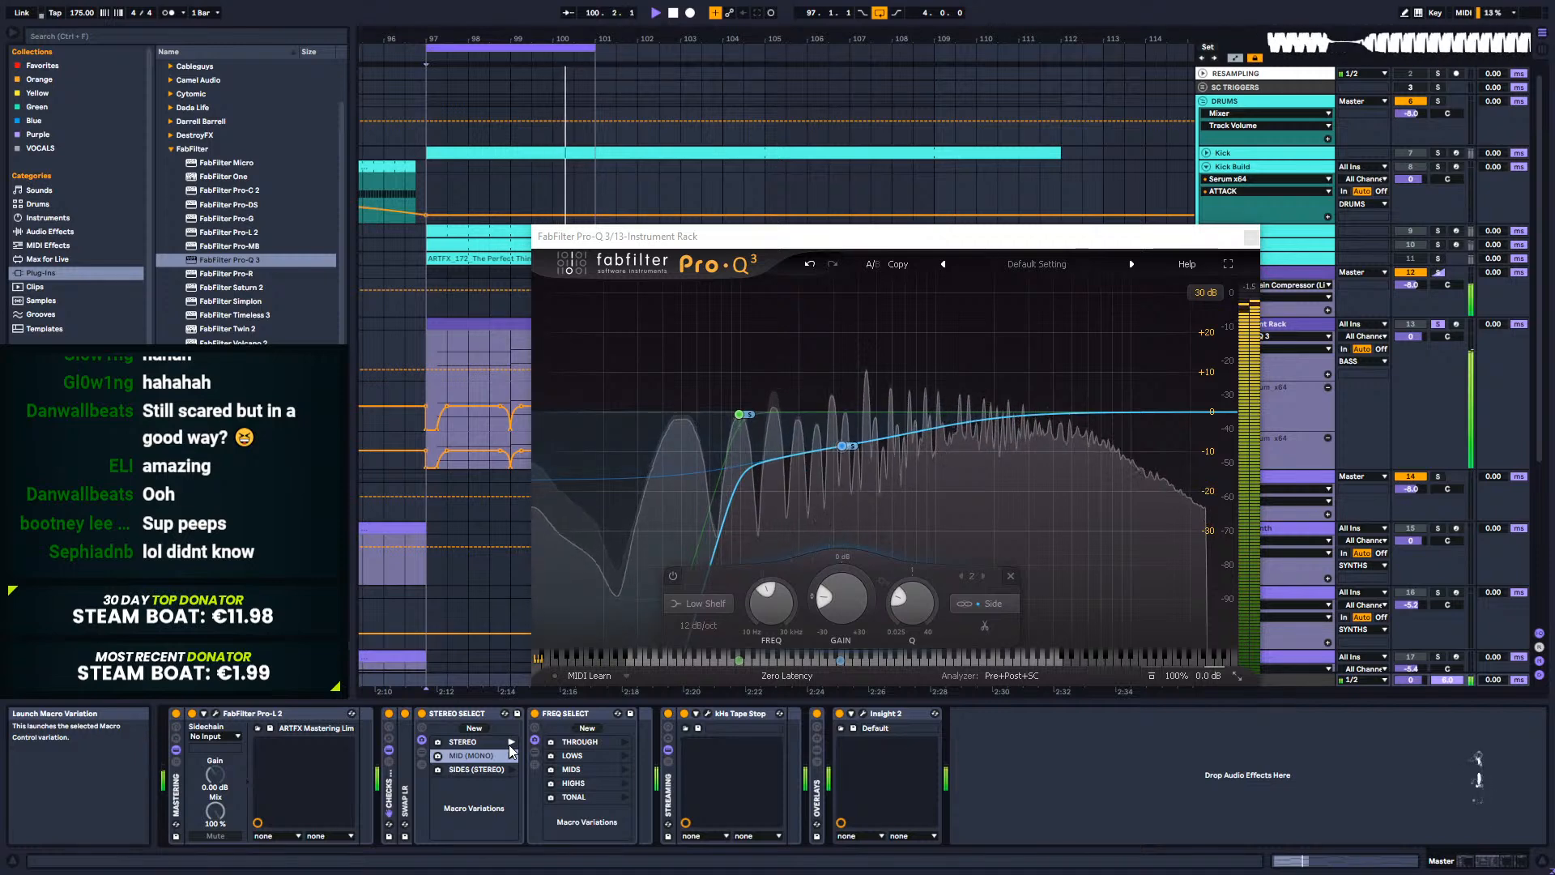
# Step: Lower the Side low cut to about 70 Hz, raise the Side low shelf to almost flat, and close Pro-Q 3
pyautogui.press('space')
pyautogui.moveTo(845, 445); pyautogui.dragTo(702, 417)
pyautogui.press('space')
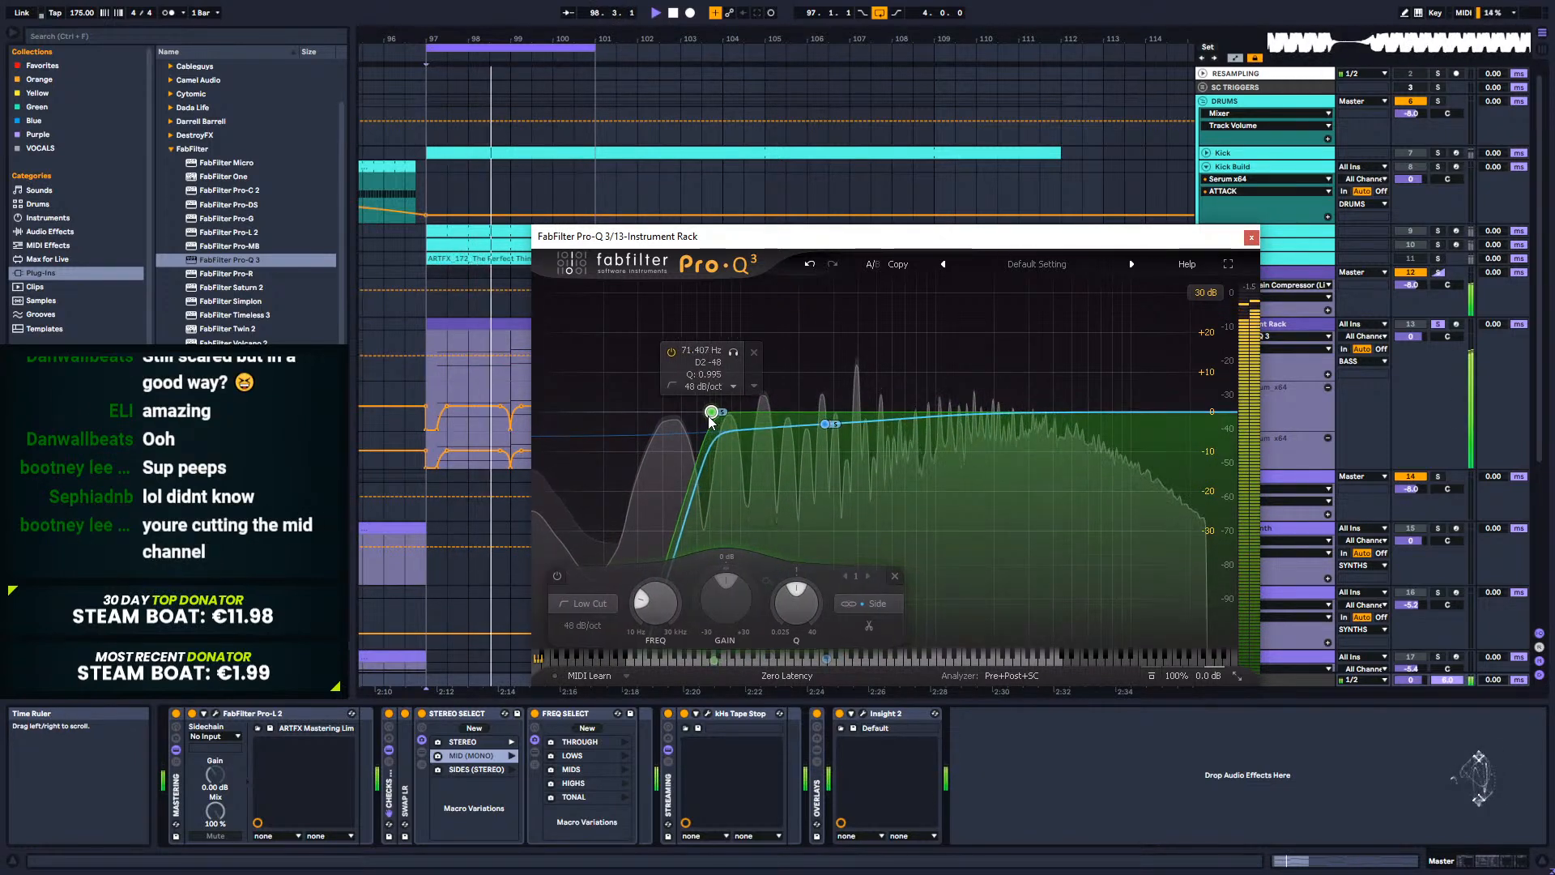
pyautogui.moveTo(828, 427); pyautogui.dragTo(820, 419)
pyautogui.click(511, 756)
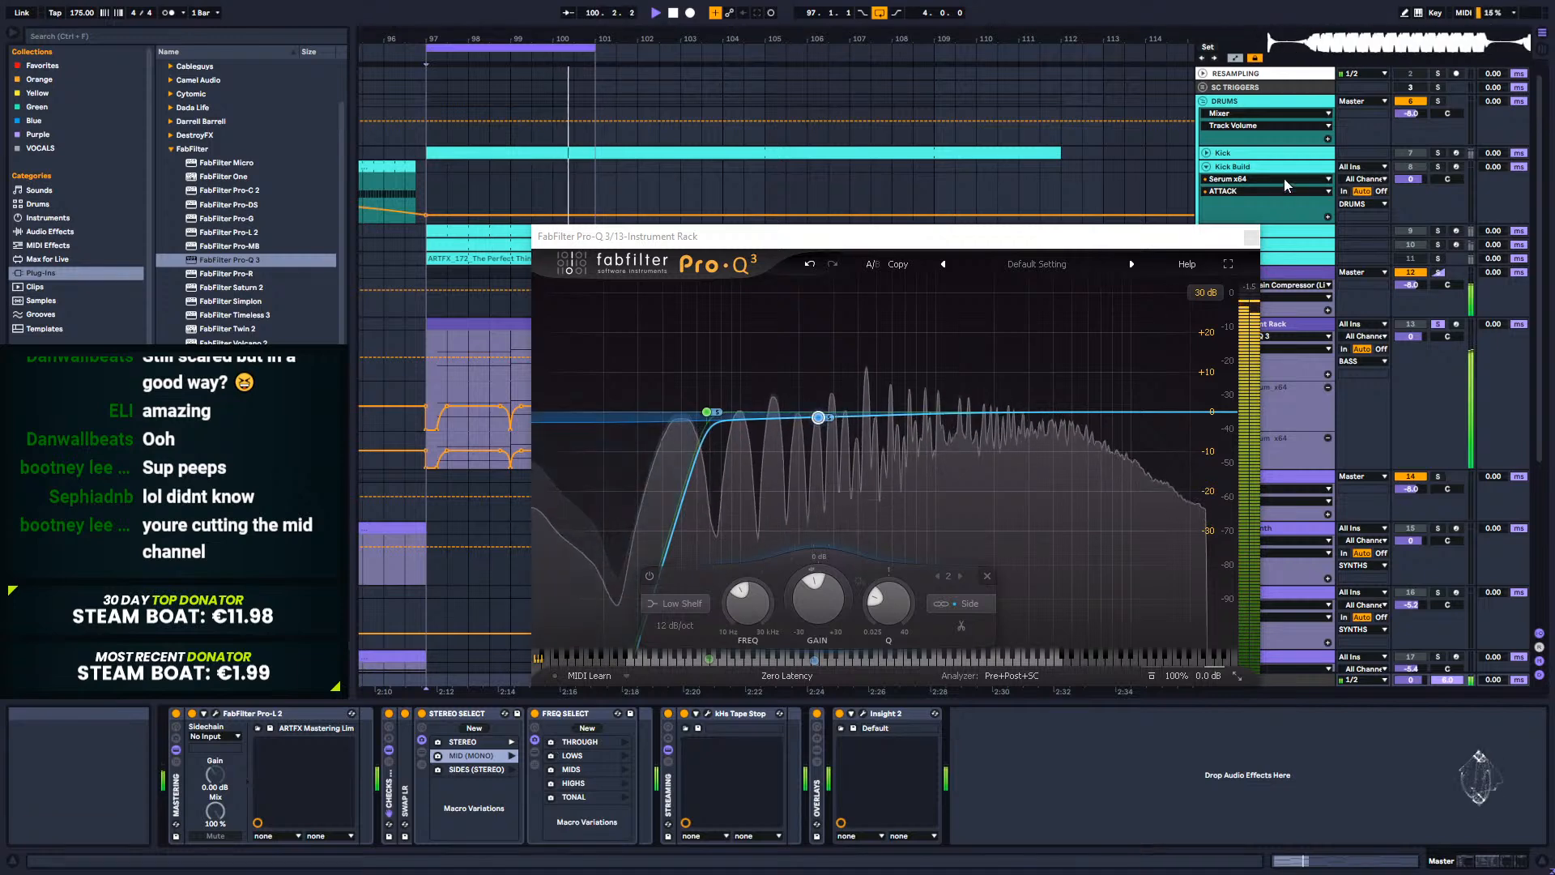
pyautogui.click(1251, 237)
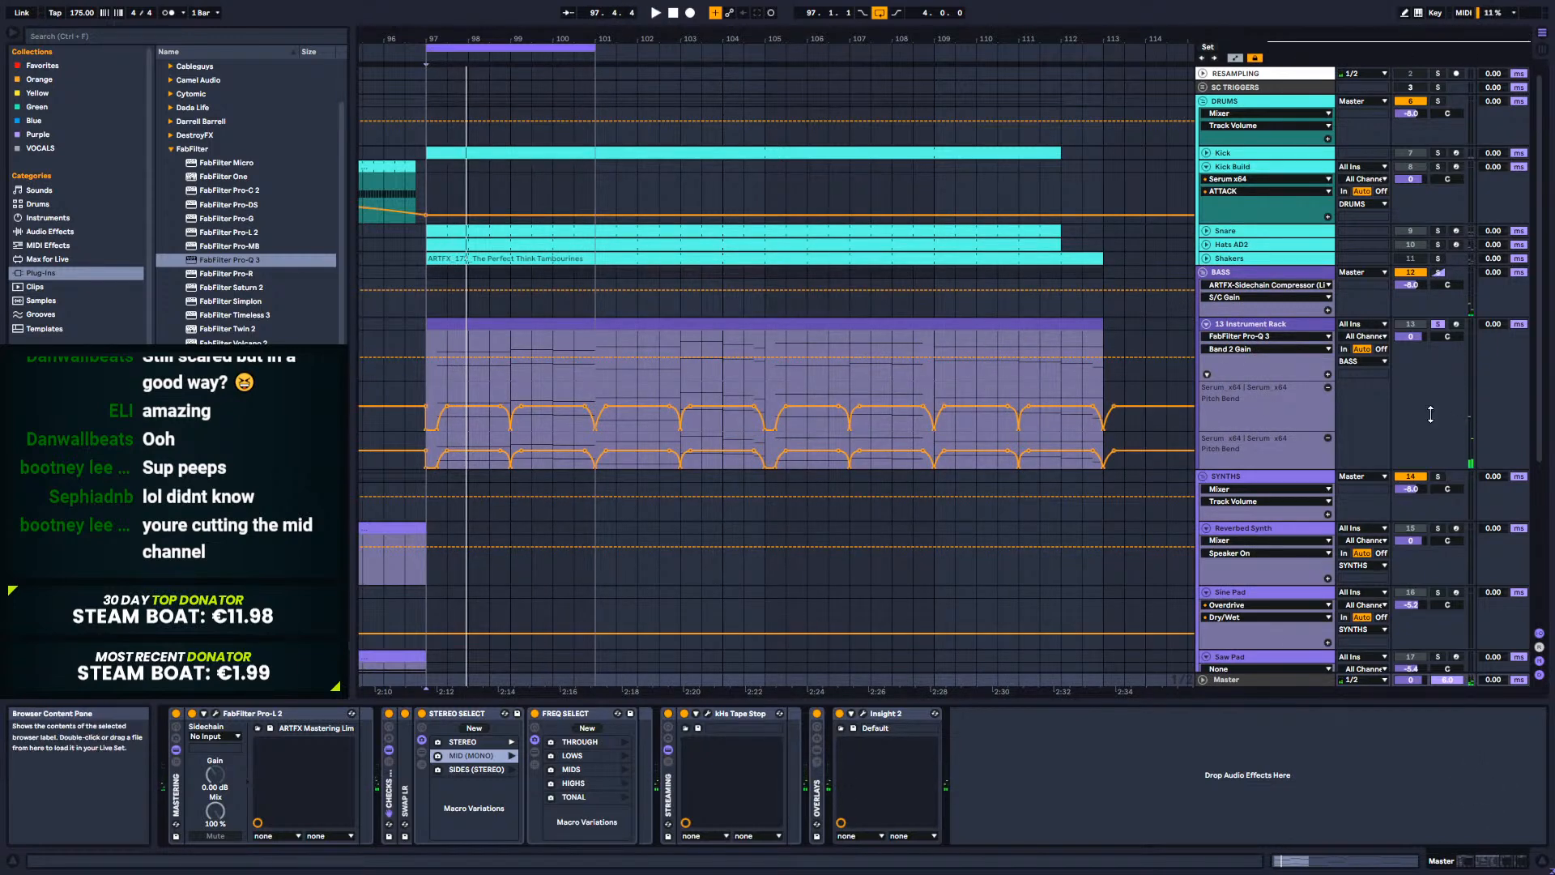
# Step: Turn off MPE mode for the SerumFX plug-in on the 13 Instrument Rack track
pyautogui.click(1280, 328)
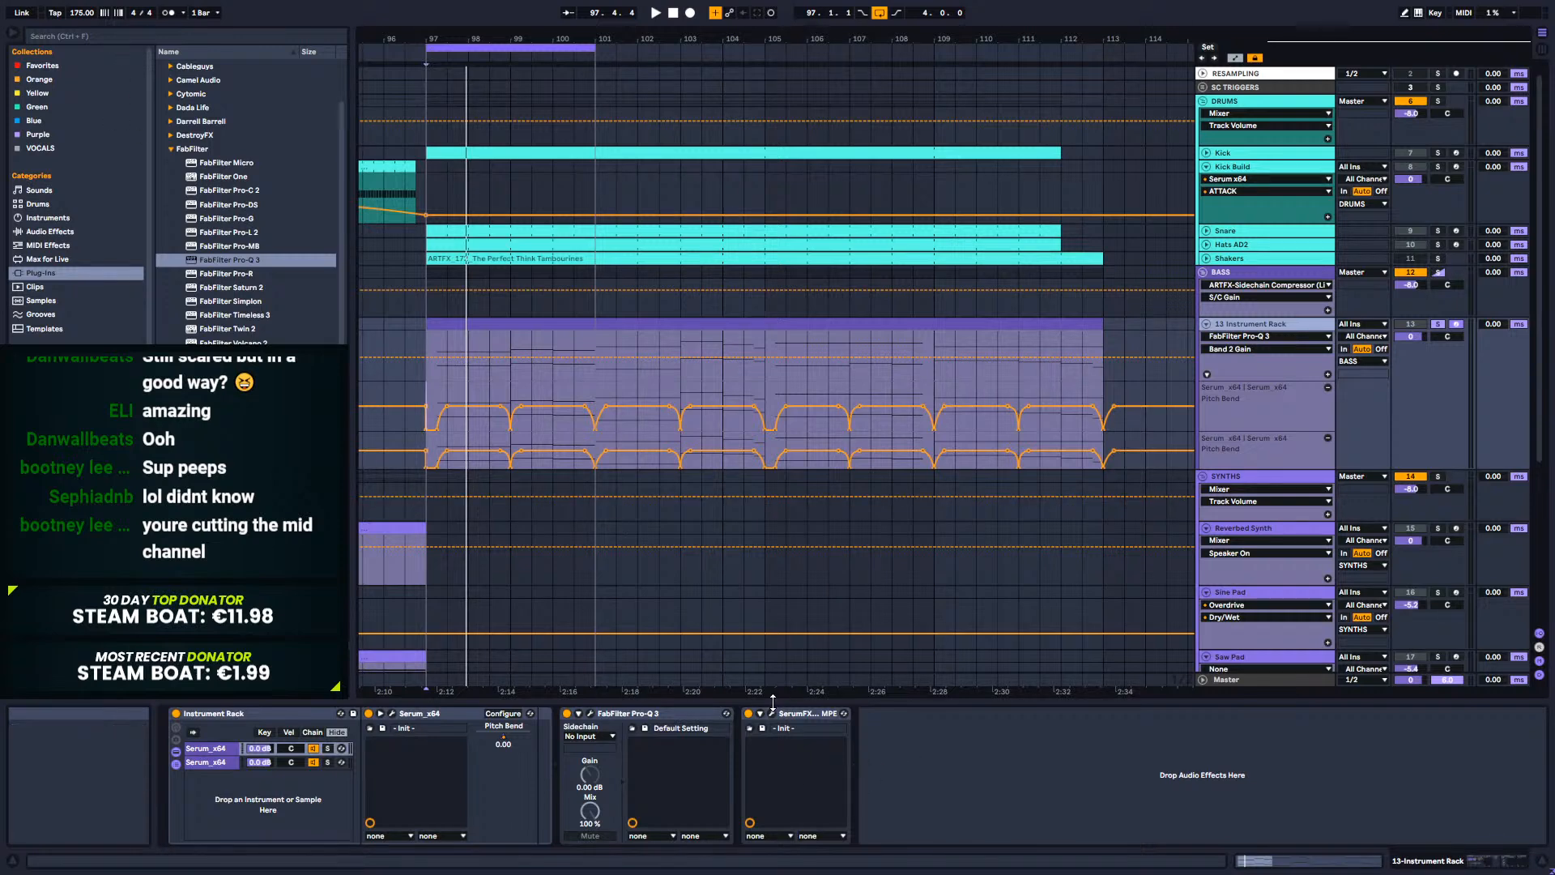
pyautogui.rightClick(805, 712)
pyautogui.click(834, 691)
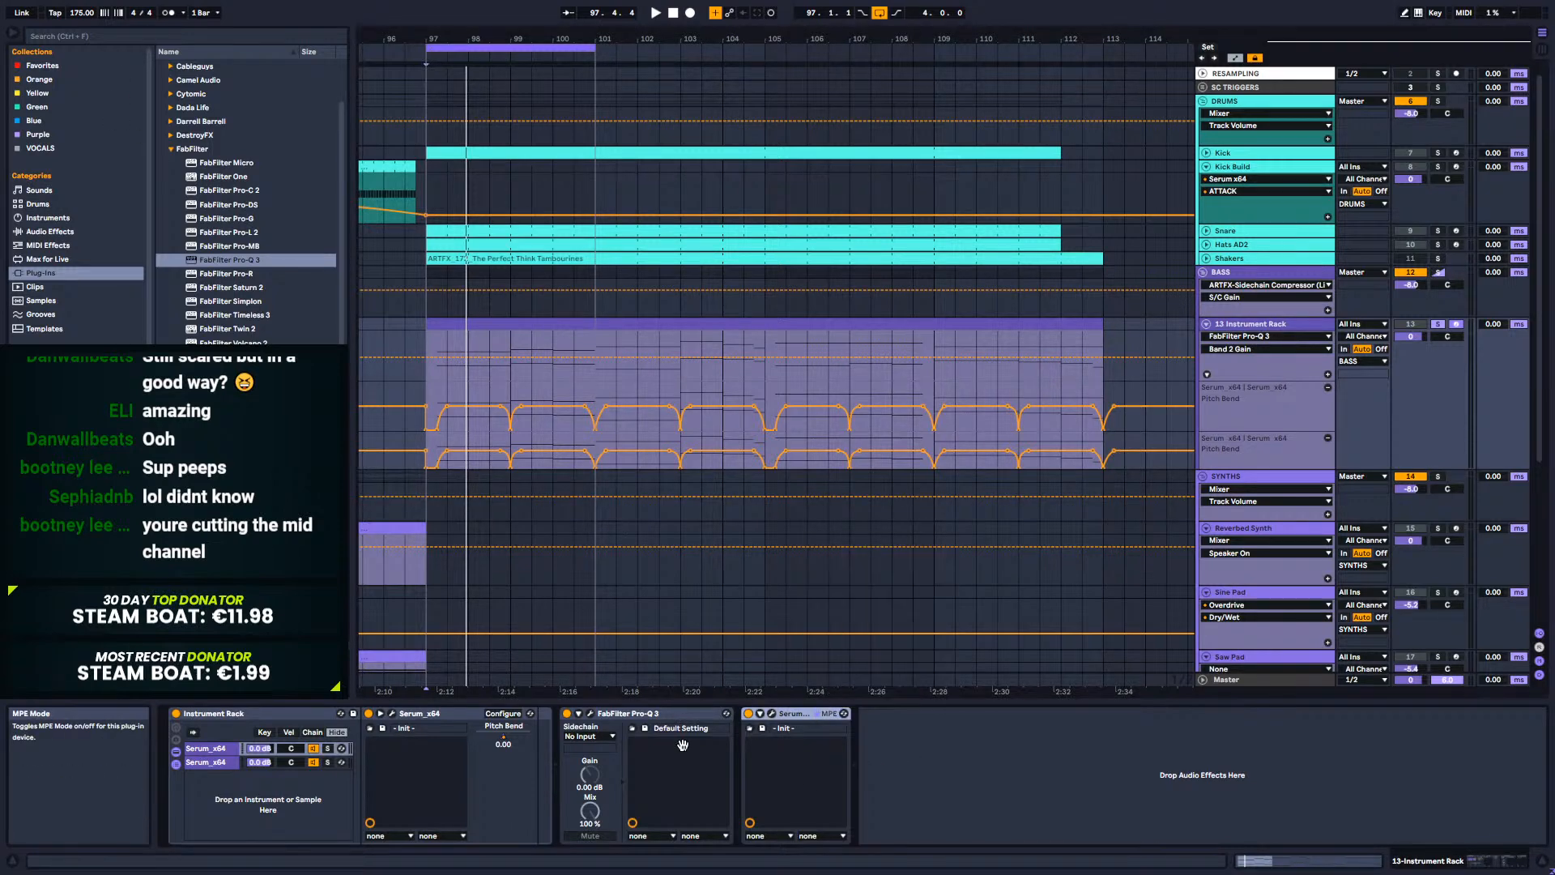
# Step: Add an External Instrument chain to the Instrument Rack and send its MIDI to 13-Instrument Rack, 1-SerumFX x64
pyautogui.rightClick(207, 789)
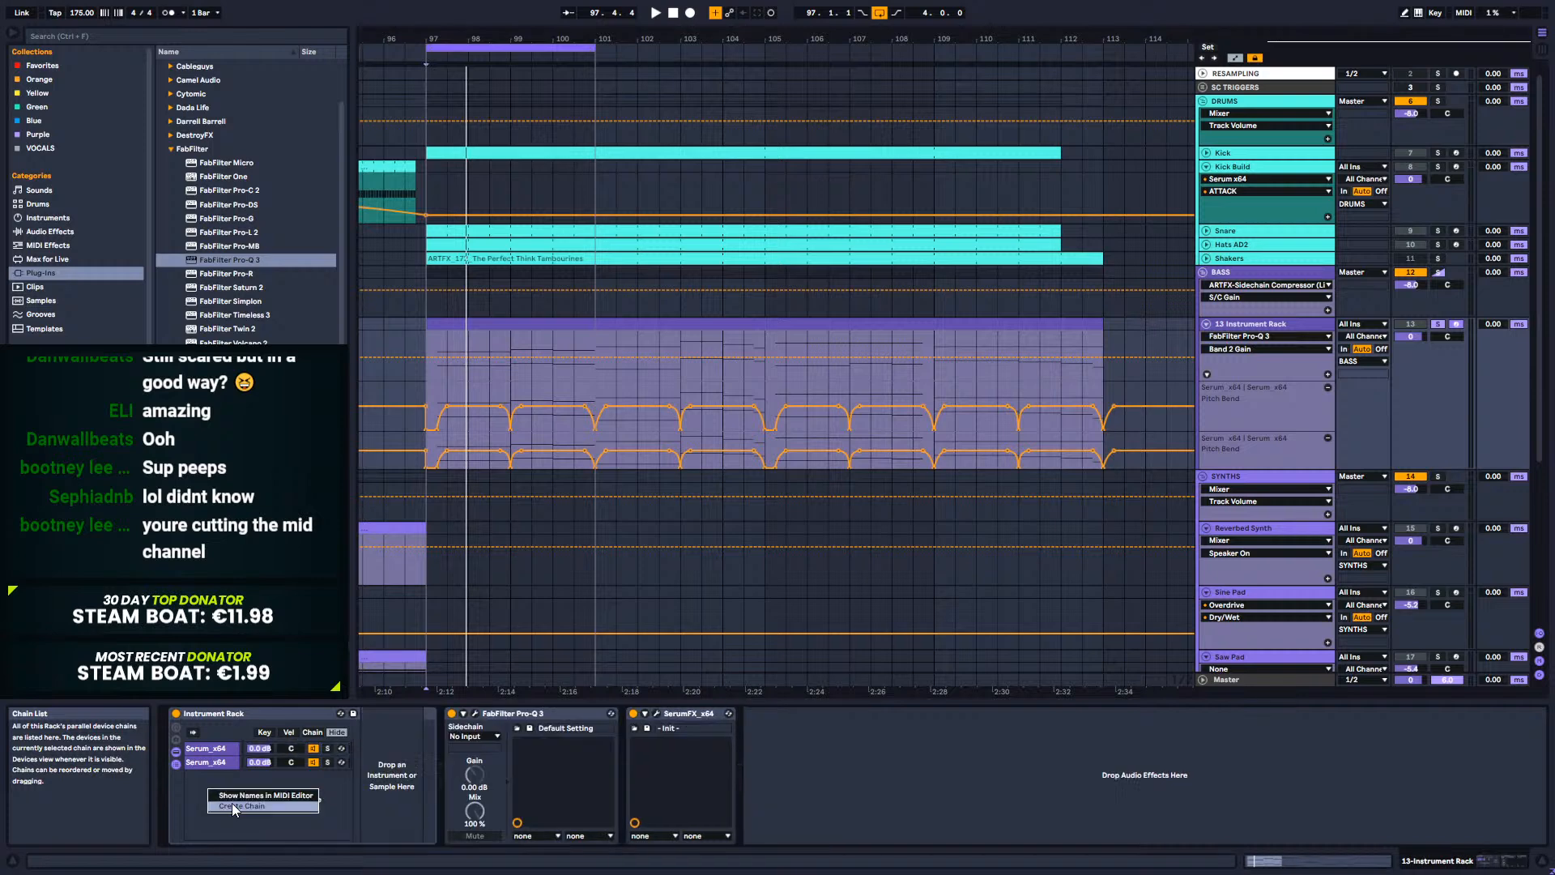
pyautogui.click(48, 217)
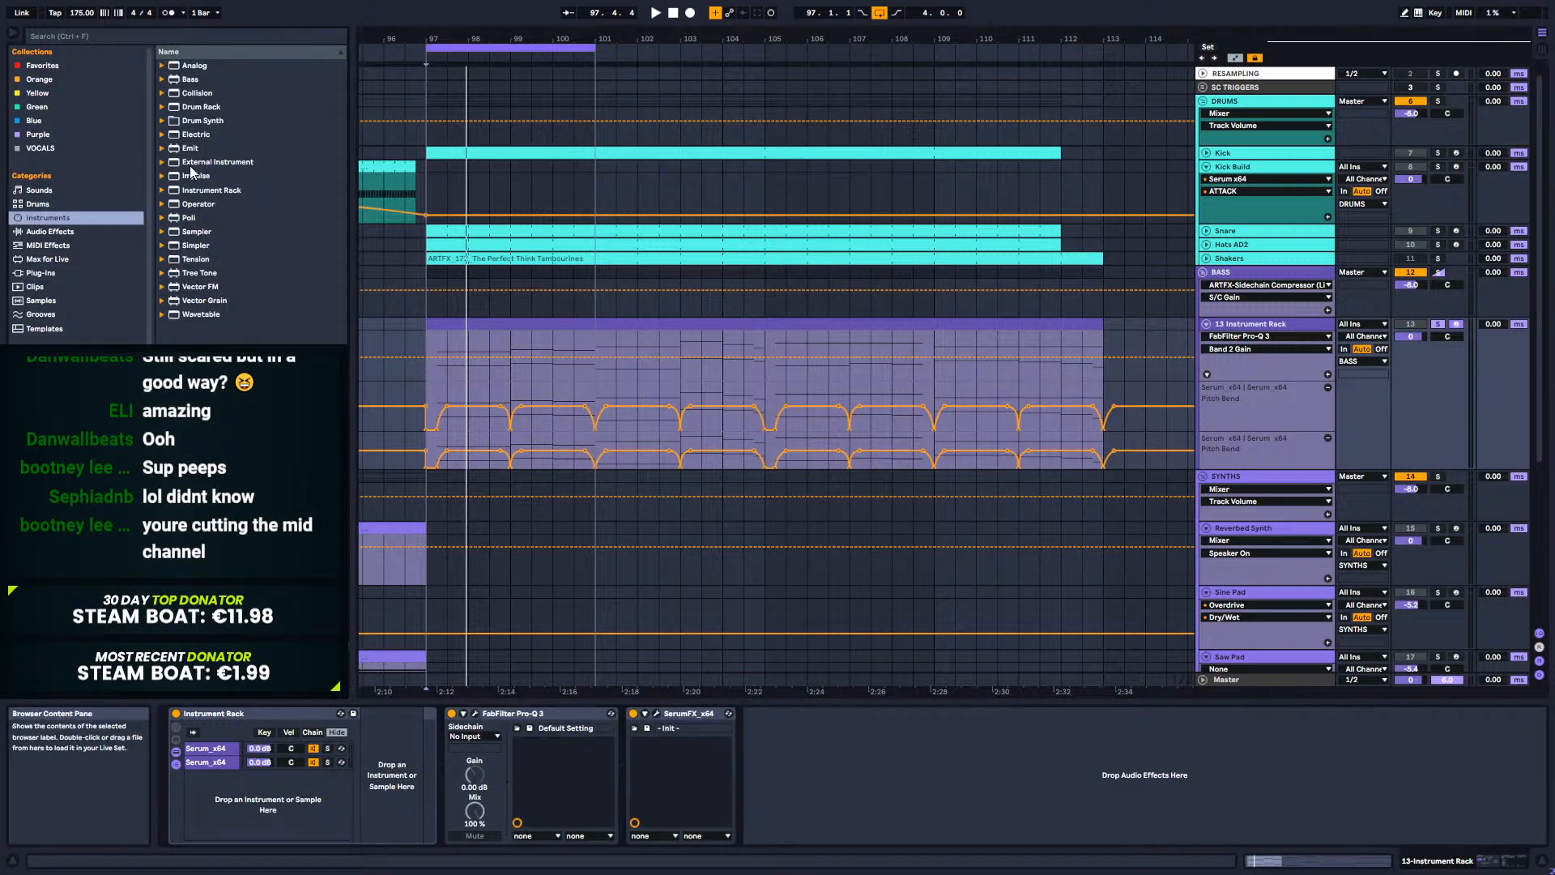
pyautogui.moveTo(240, 787); pyautogui.dragTo(243, 782)
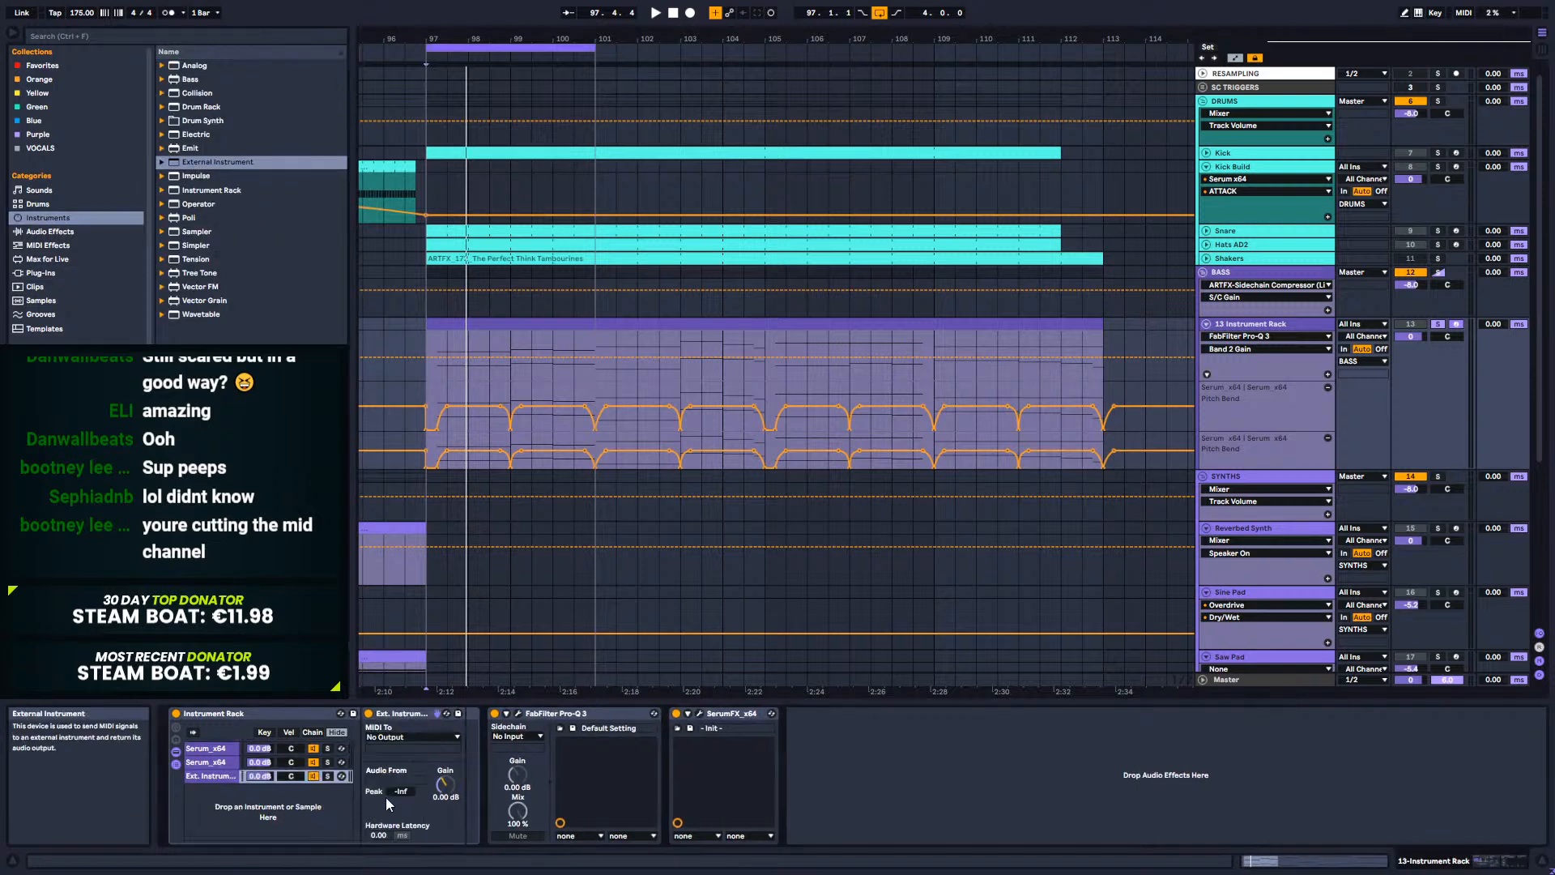
pyautogui.click(407, 735)
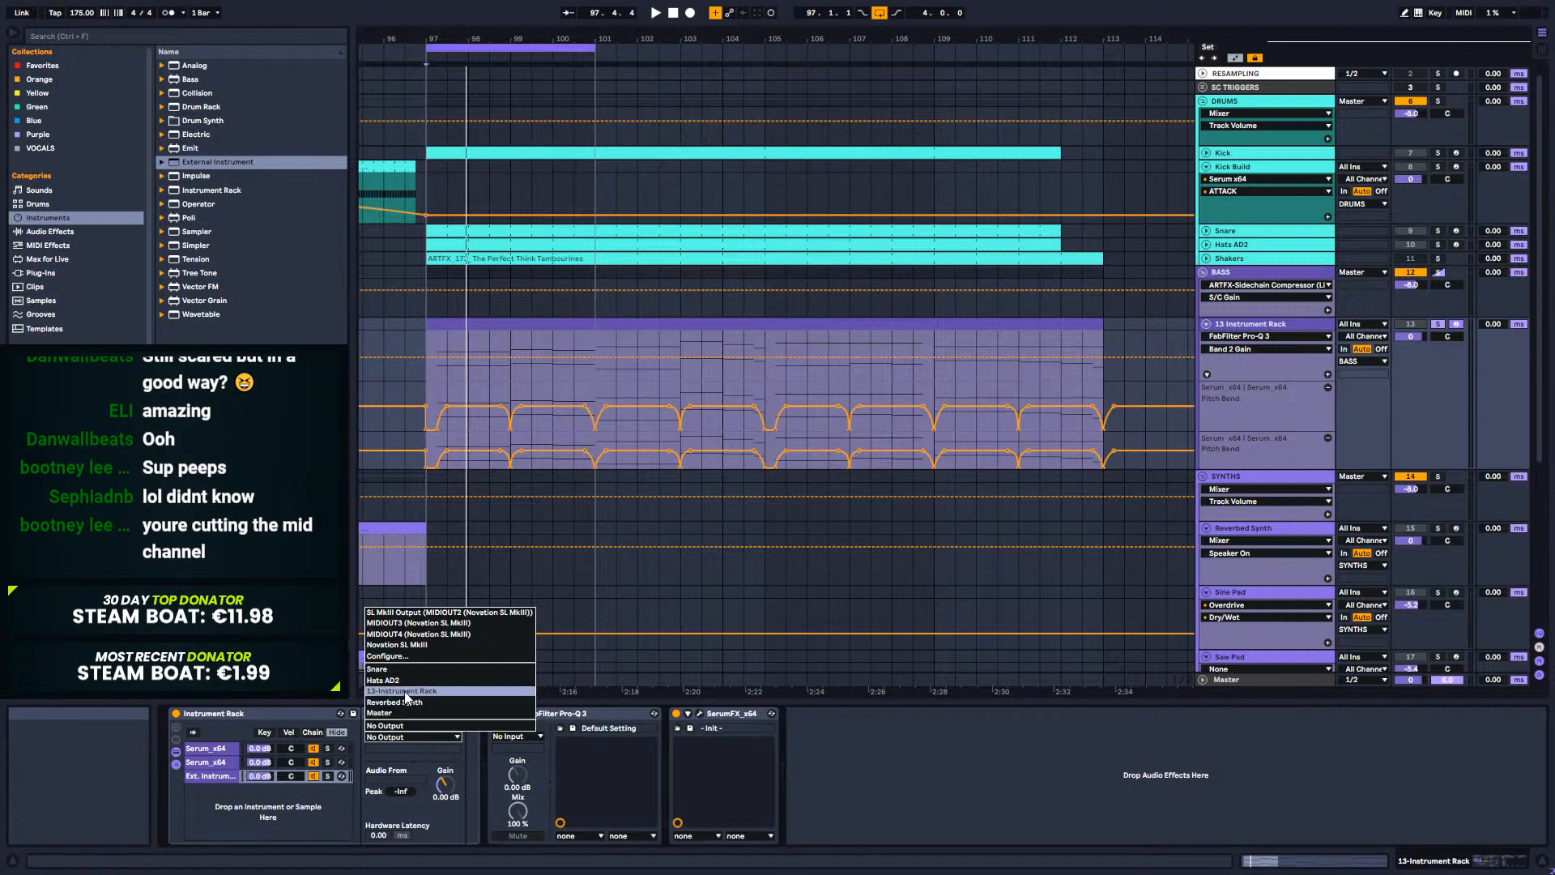
pyautogui.click(405, 691)
pyautogui.click(408, 748)
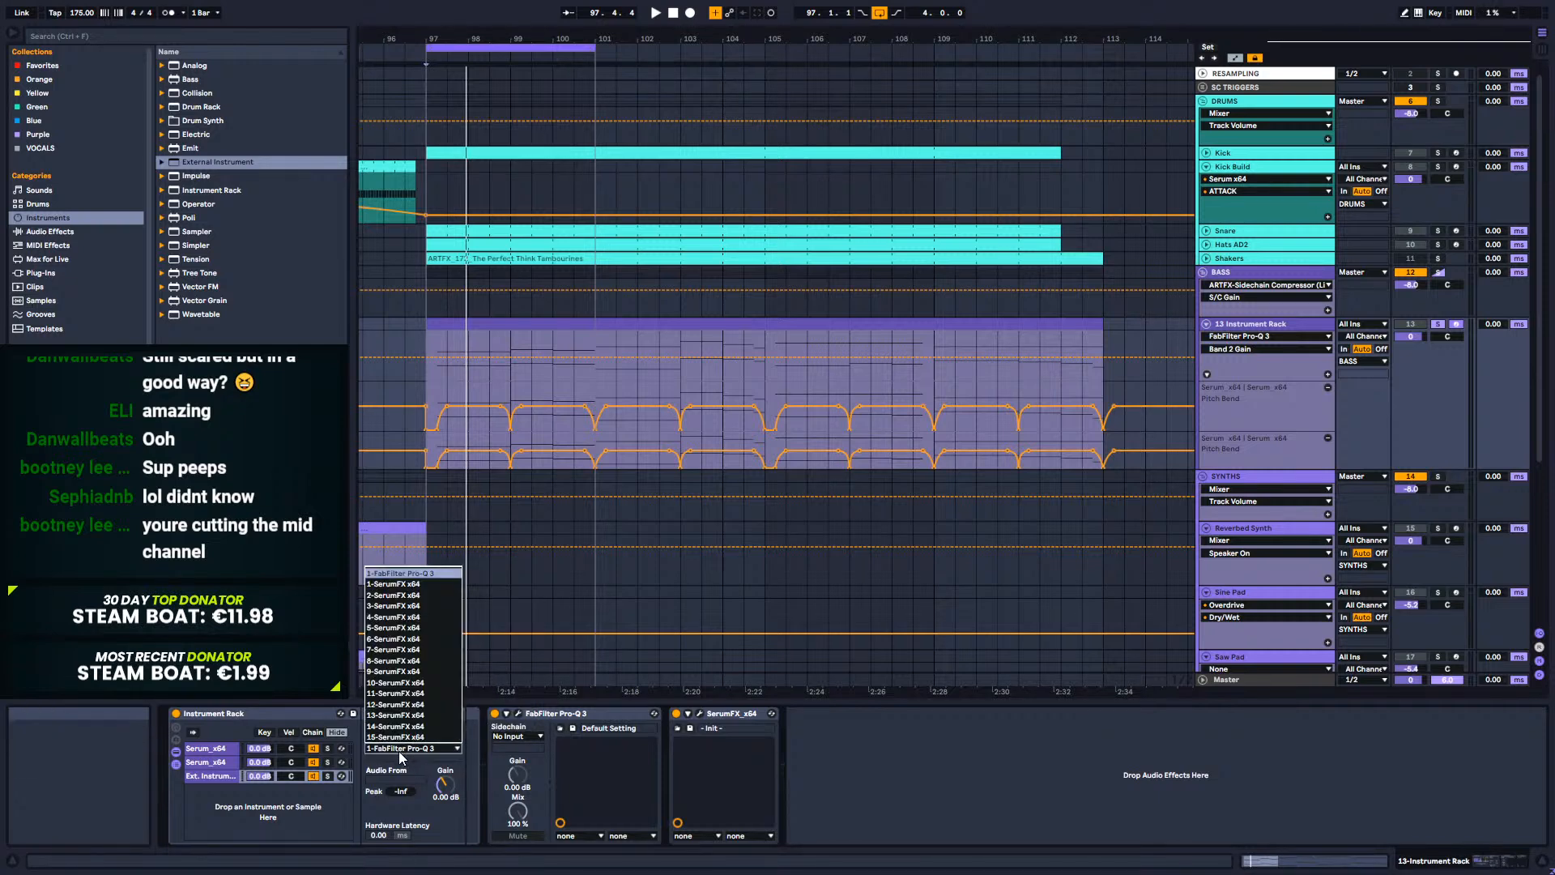
pyautogui.click(407, 584)
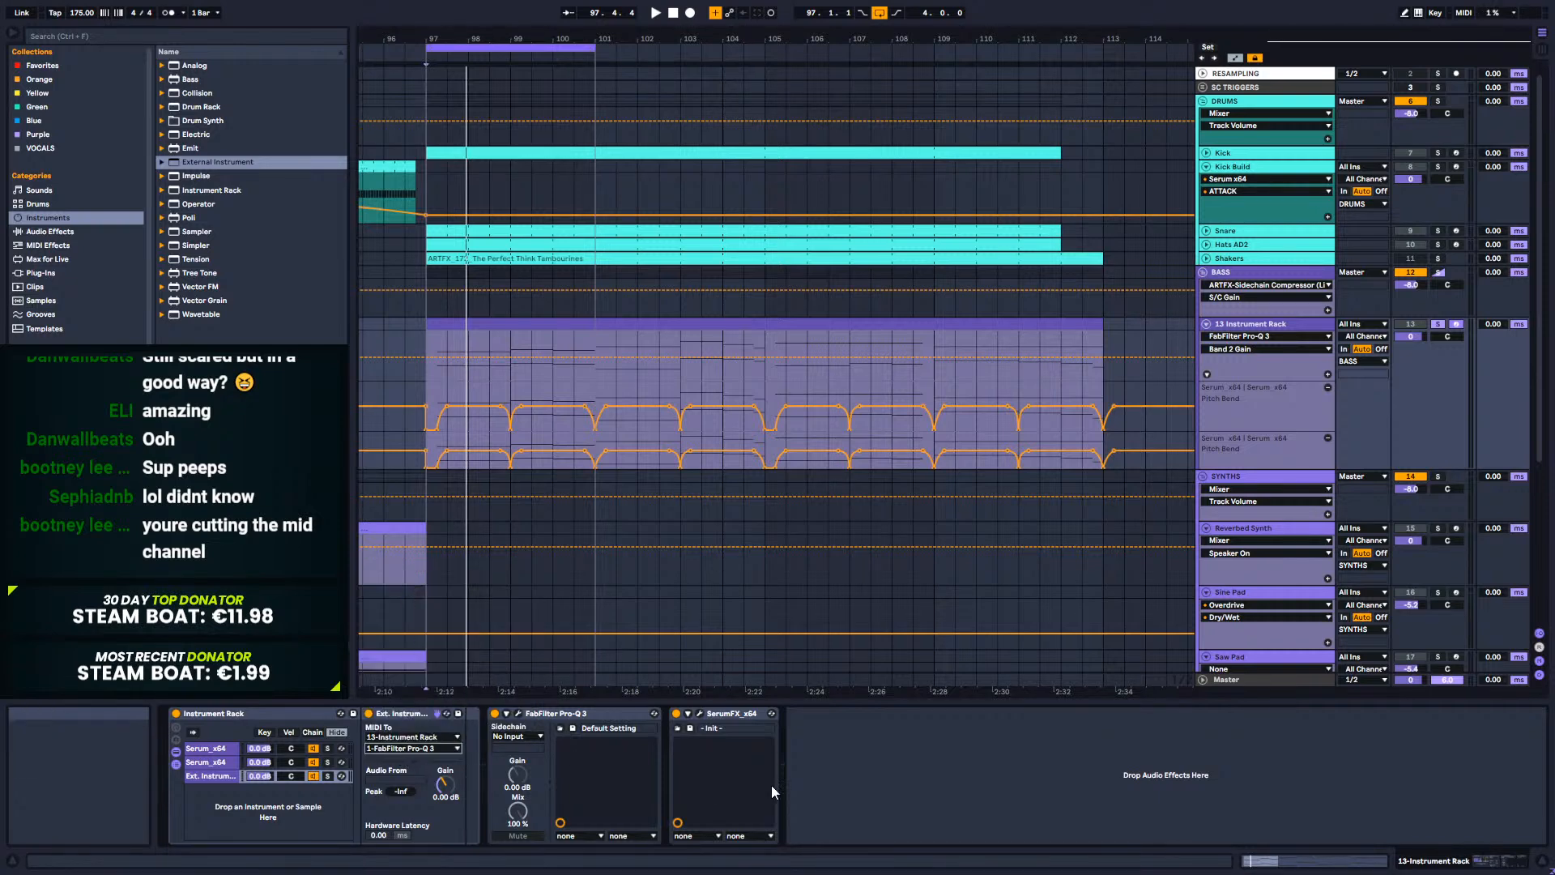
# Step: Enable the EQ in SerumFX and adjust its lower band's gain and frequency into a low boost while auditioning the loop
pyautogui.click(701, 713)
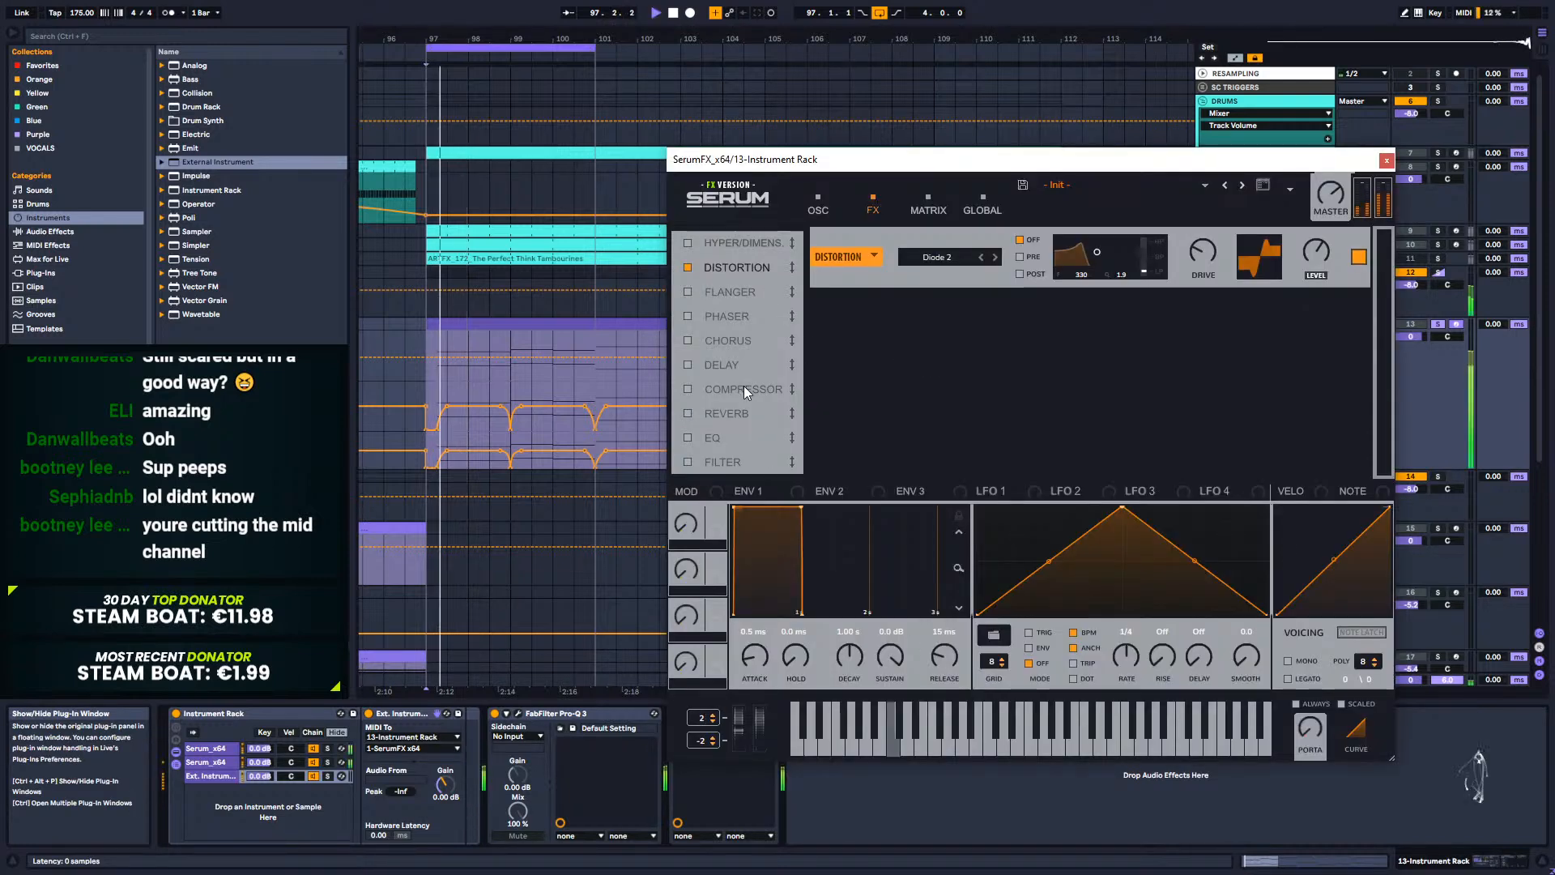
pyautogui.click(687, 438)
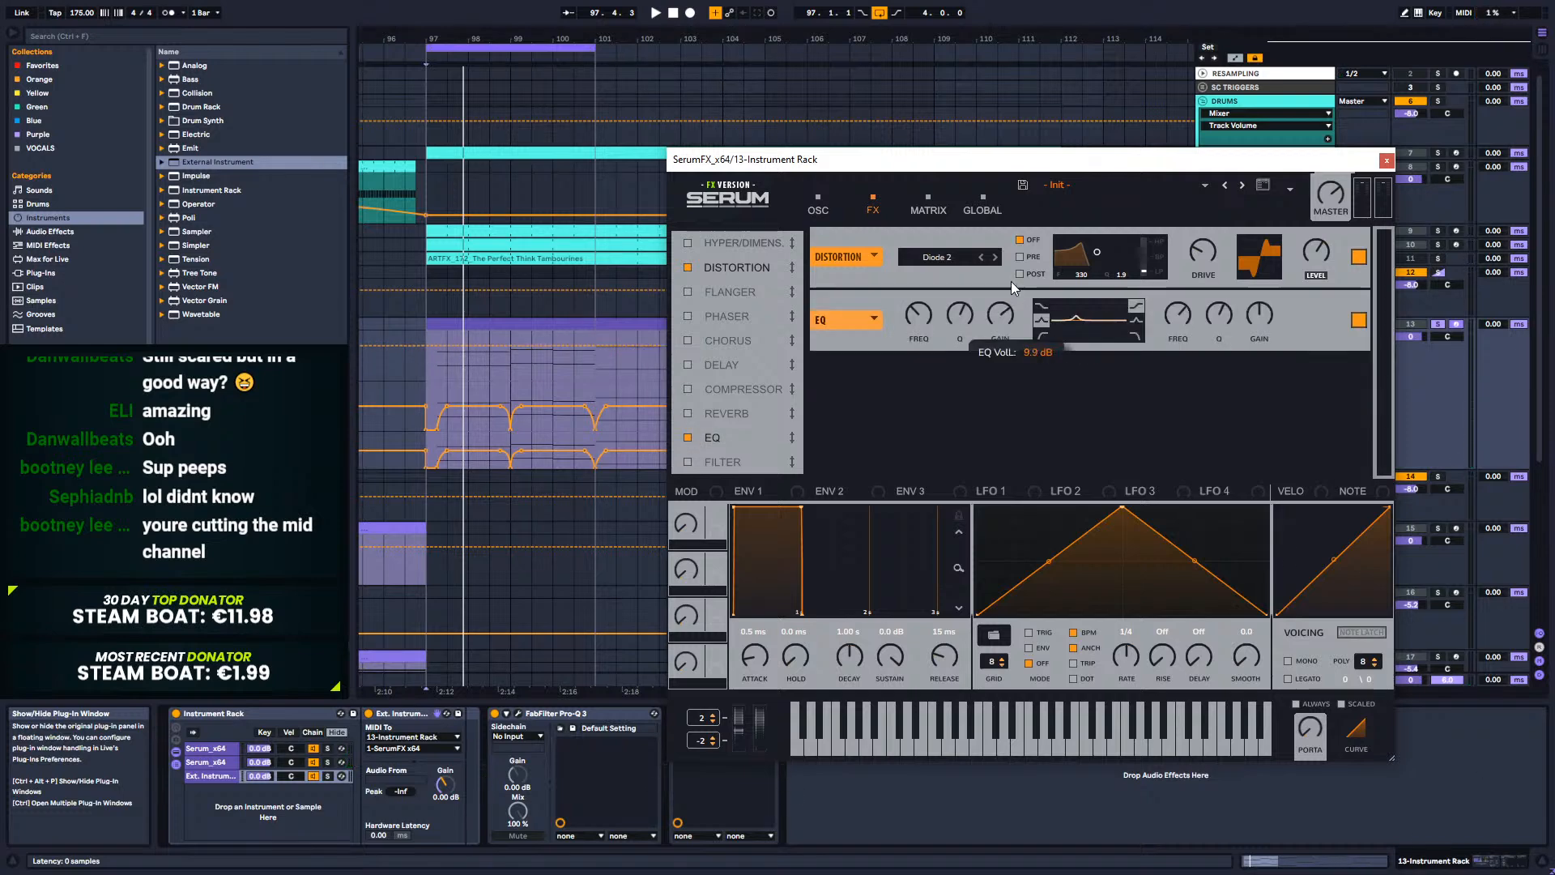
pyautogui.press('space')
pyautogui.moveTo(918, 317)
pyautogui.mouseDown()
pyautogui.moveTo(913, 293)
pyautogui.moveTo(893, 351)
pyautogui.moveTo(901, 315)
pyautogui.mouseUp()
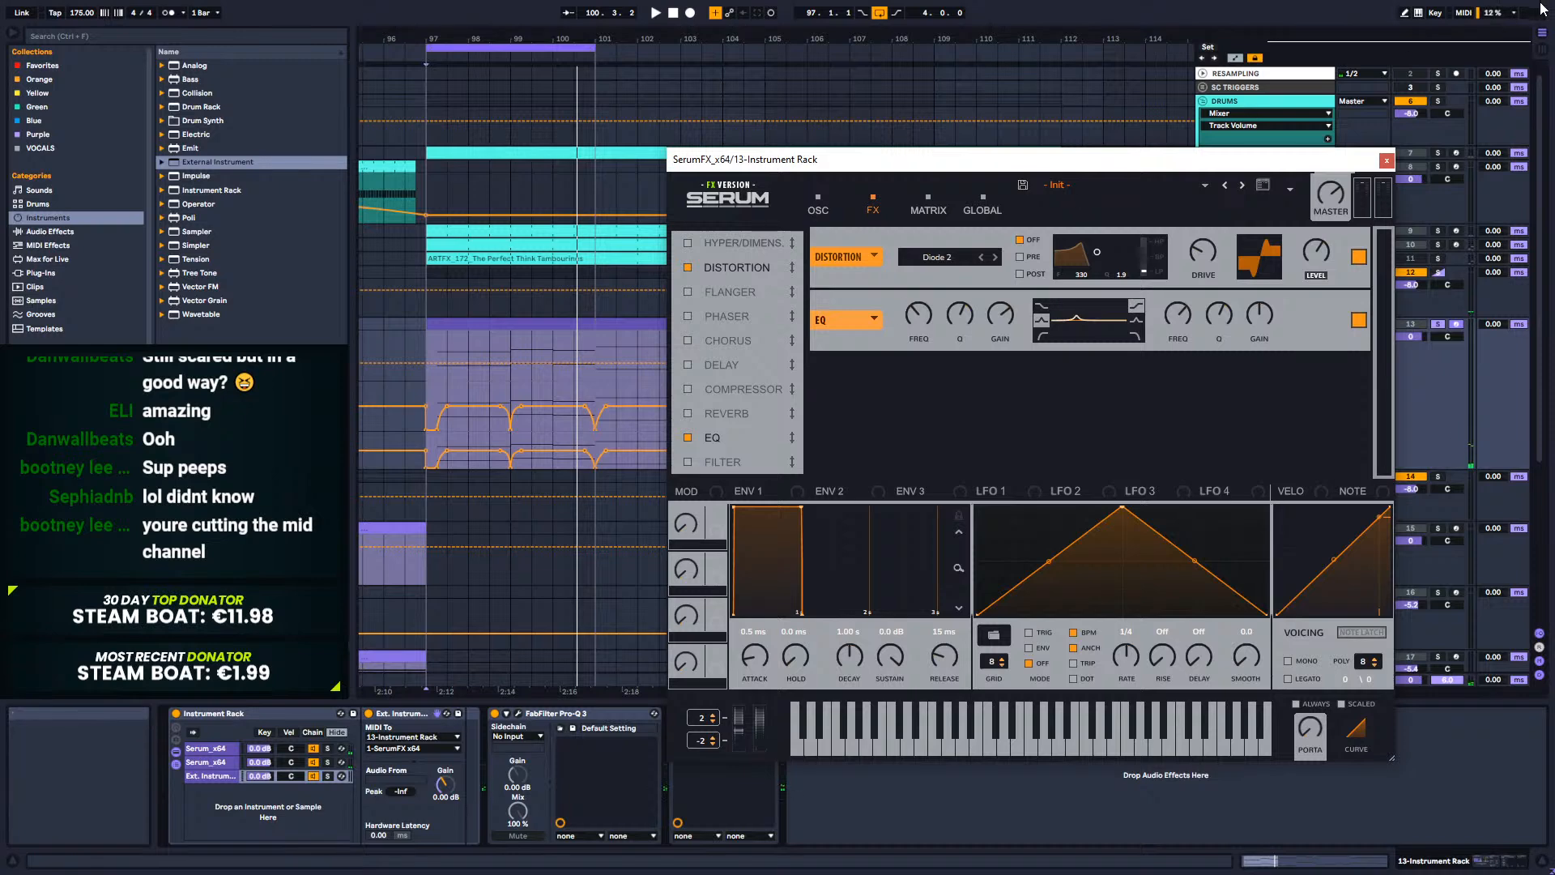
pyautogui.moveTo(1000, 318); pyautogui.dragTo(973, 361)
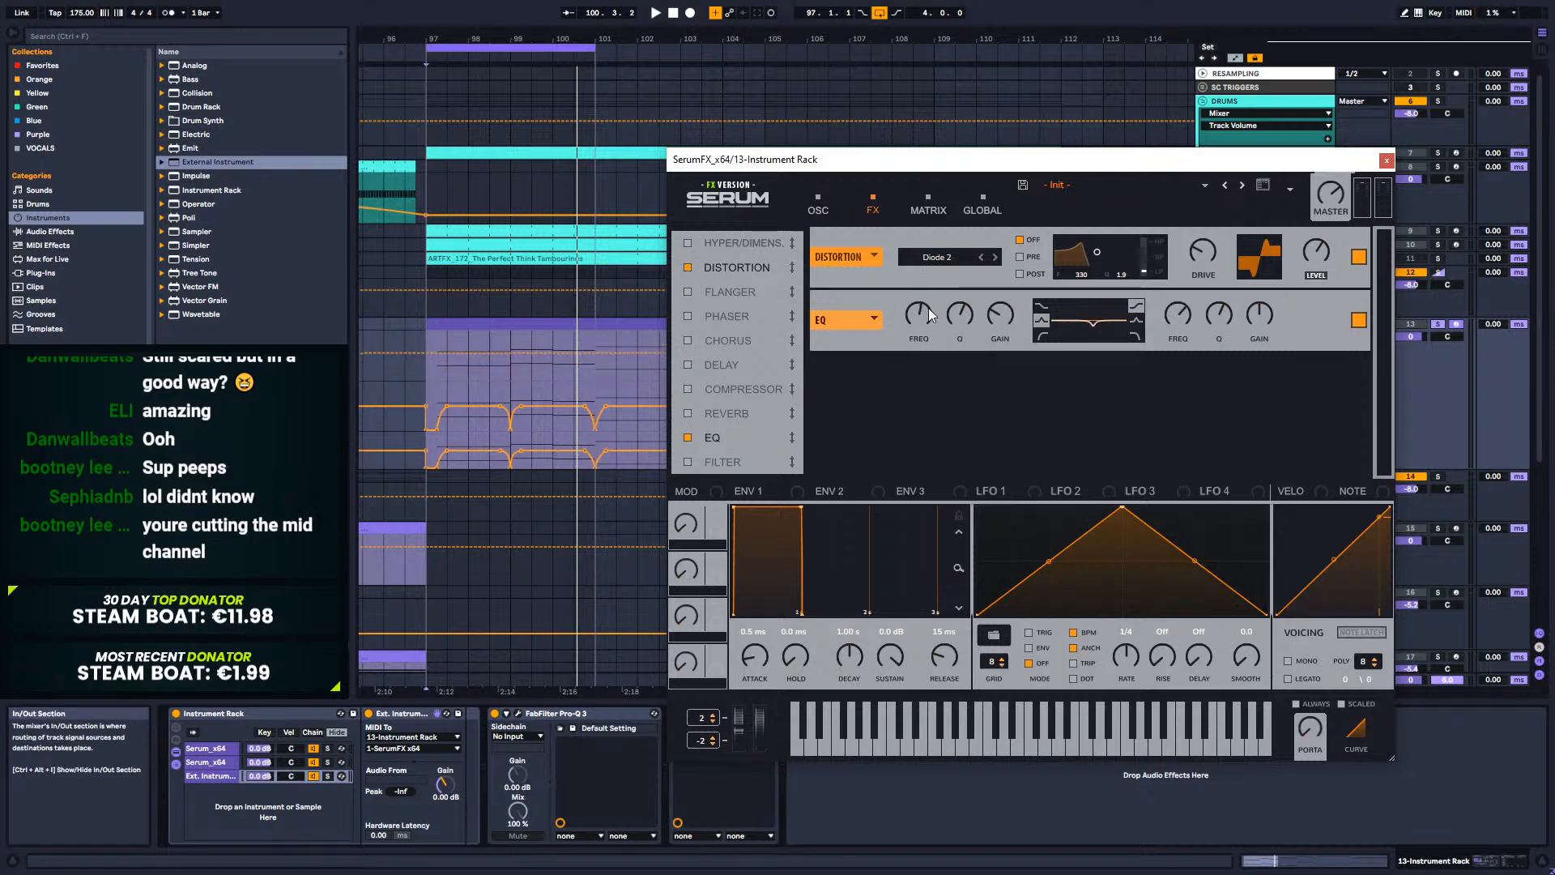
pyautogui.press('space')
pyautogui.moveTo(923, 314); pyautogui.dragTo(1012, 244)
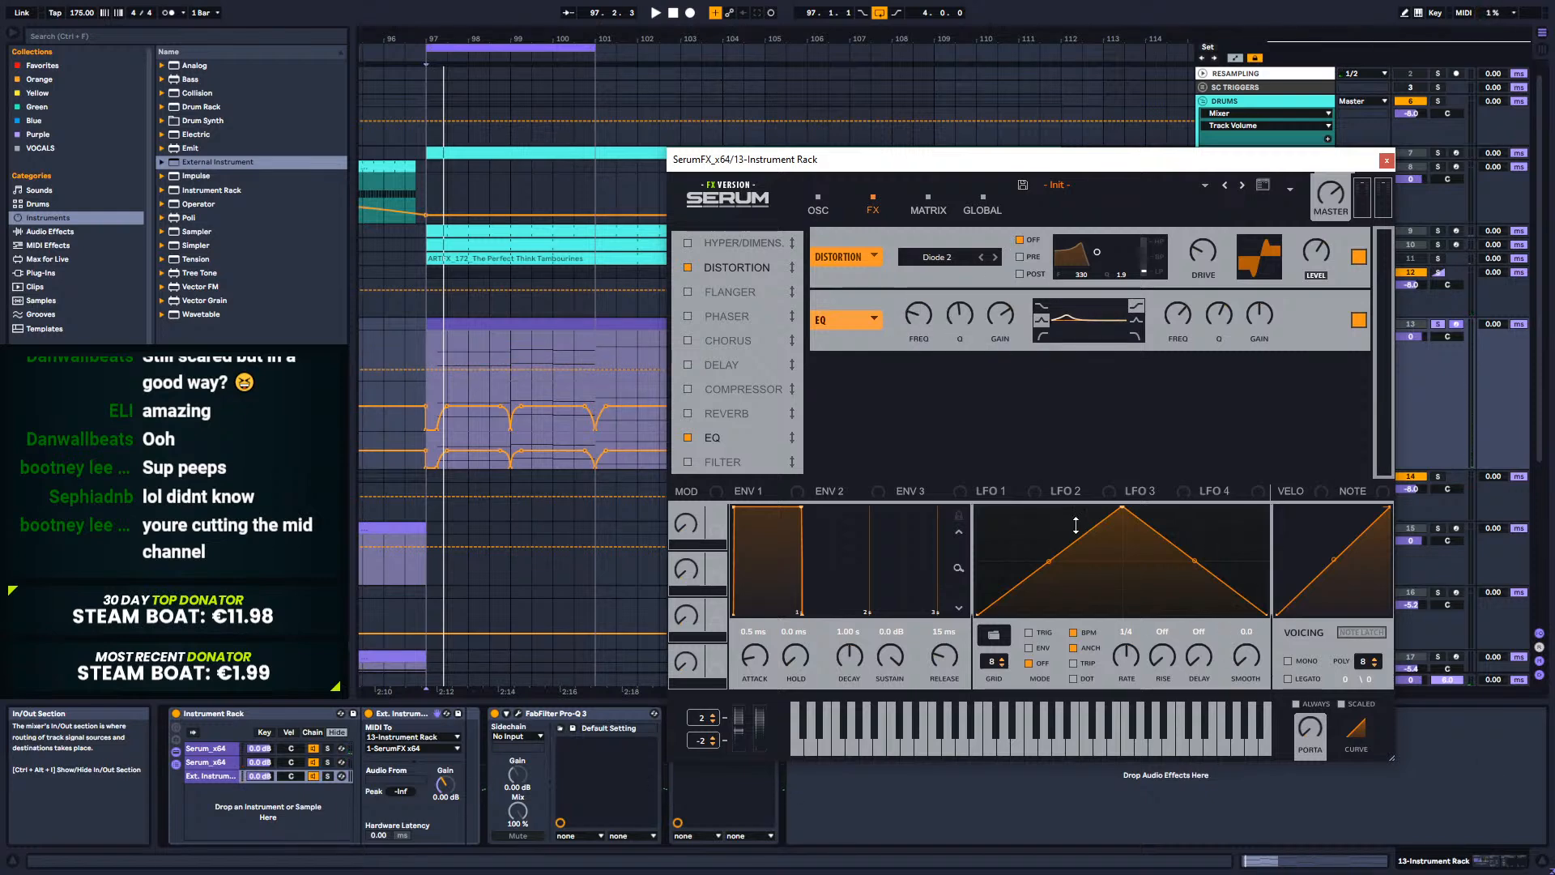
# Step: Modulate the EQ's lower-band frequency with LFO 1, shaped as a late-peaking ramp at a 2 bar rate
pyautogui.moveTo(1126, 510); pyautogui.dragTo(1295, 460)
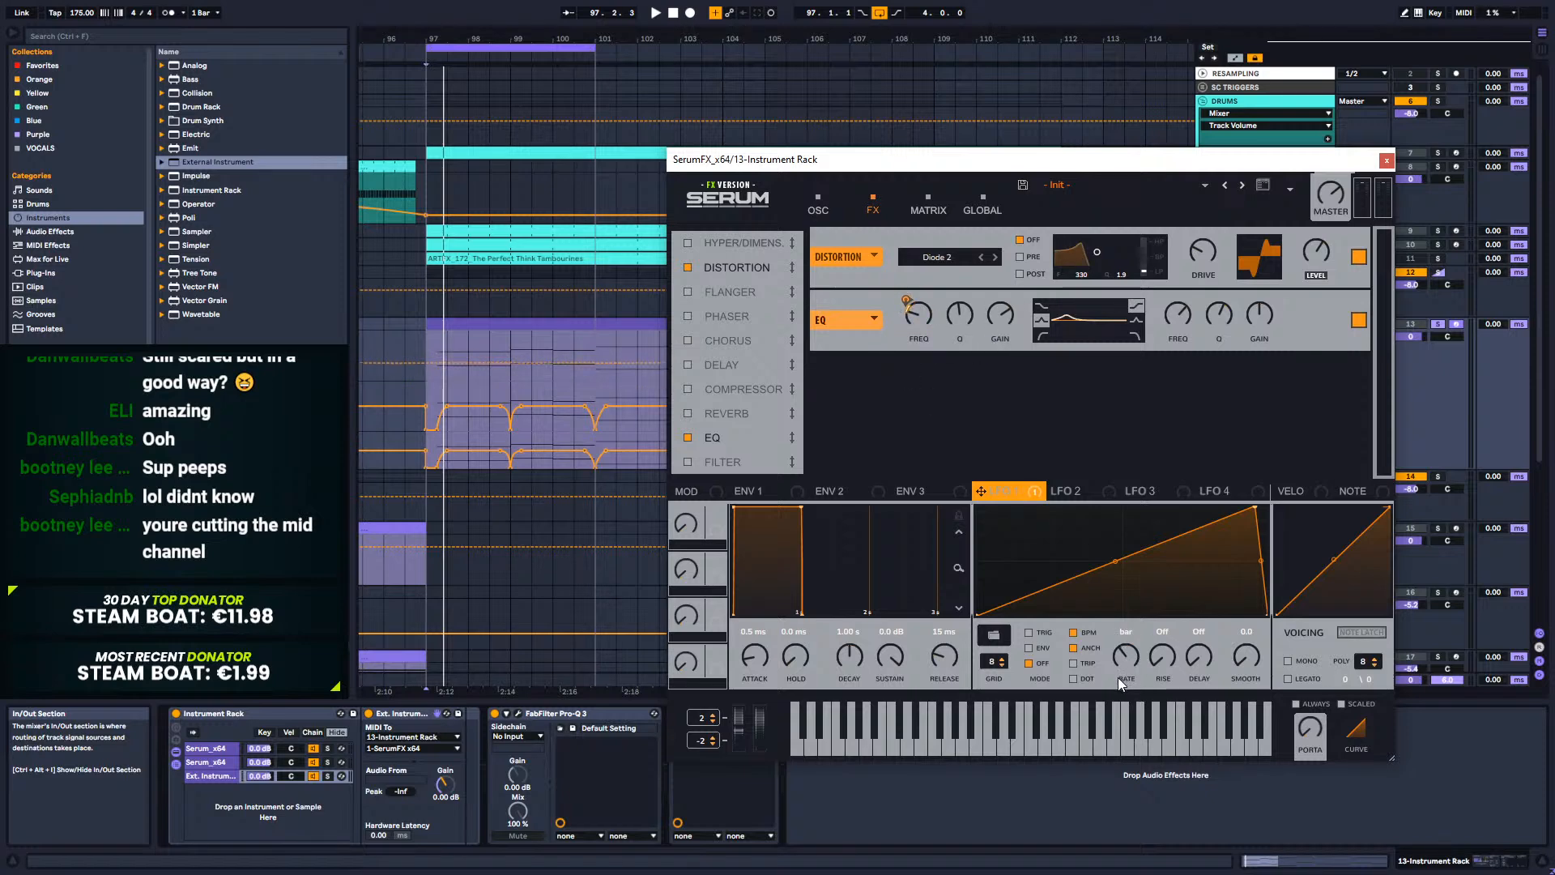
pyautogui.moveTo(427, 333); pyautogui.dragTo(449, 339)
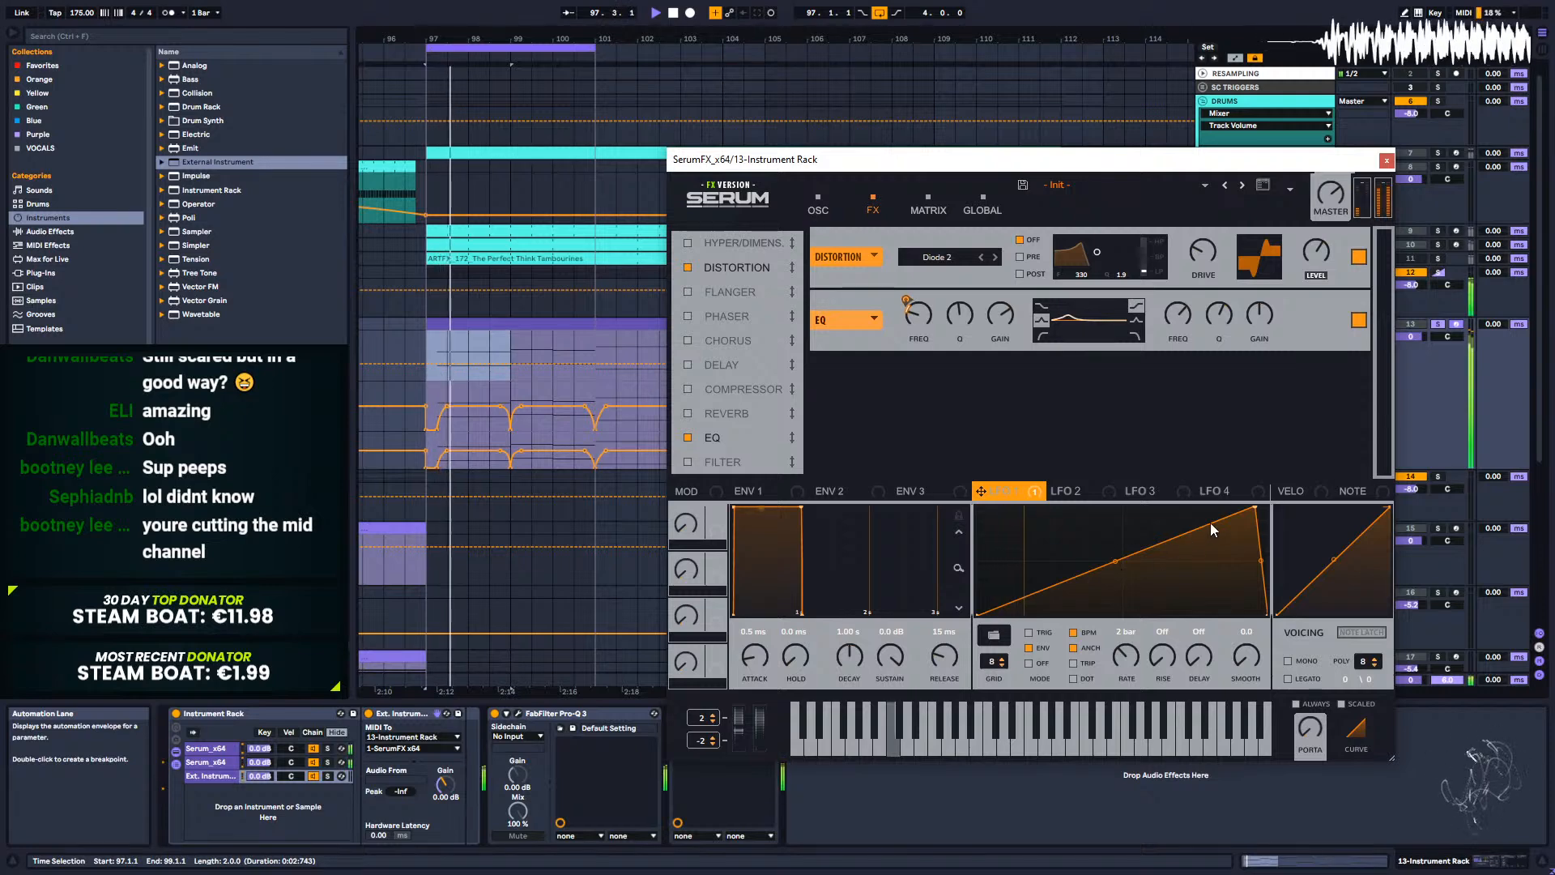
pyautogui.moveTo(1255, 507); pyautogui.dragTo(1230, 507)
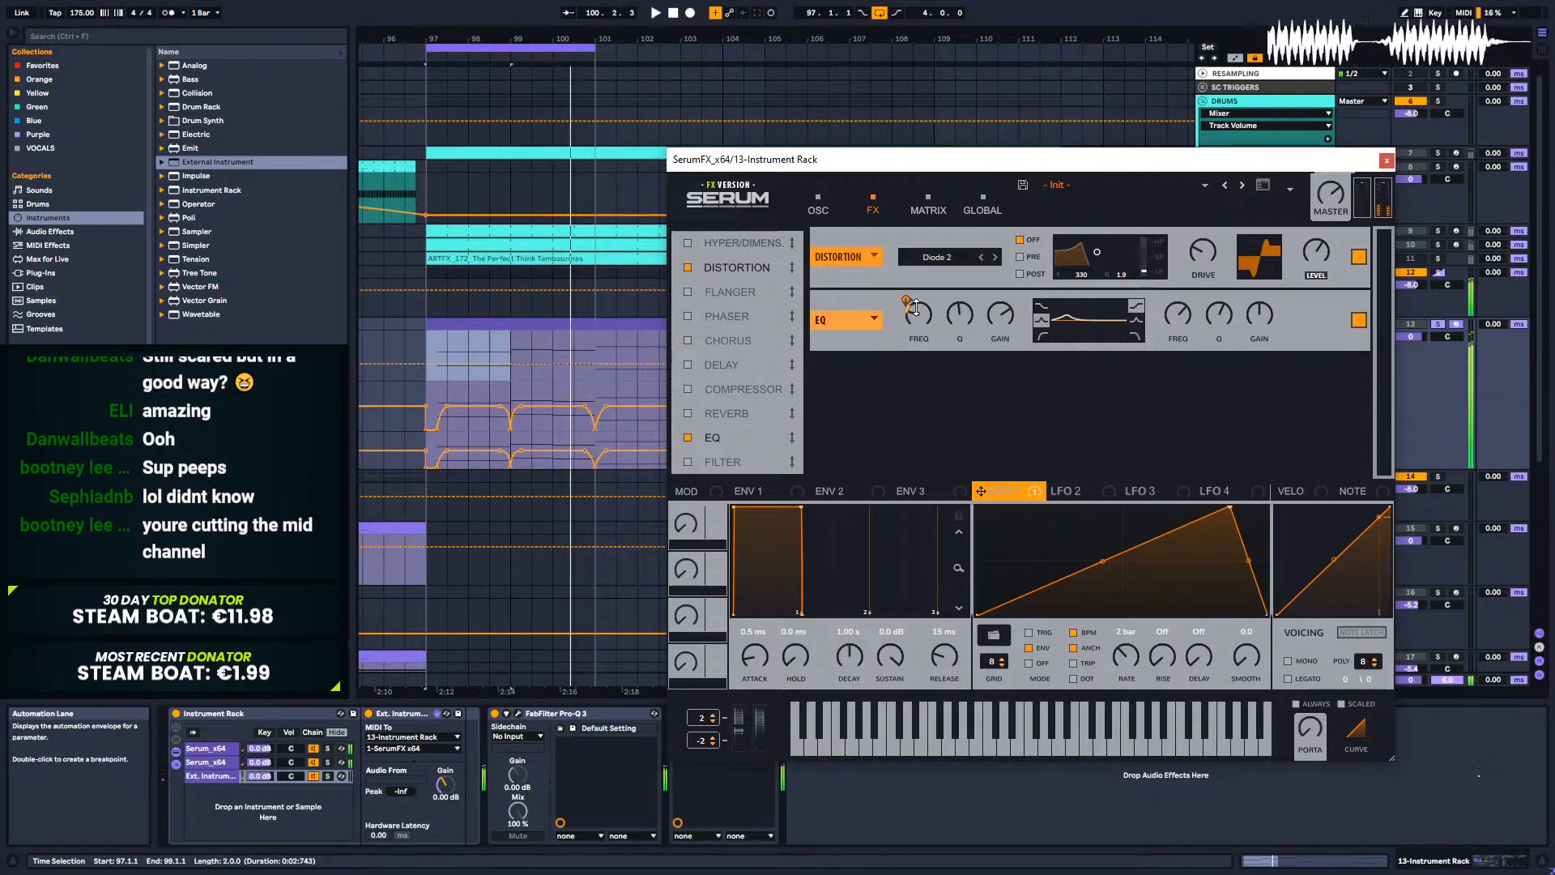
# Step: Move the EQ ahead of the distortion, then set its lower-band frequency to about 38 Hz and the LFO 1 amount to 5
pyautogui.moveTo(925, 287); pyautogui.dragTo(898, 350)
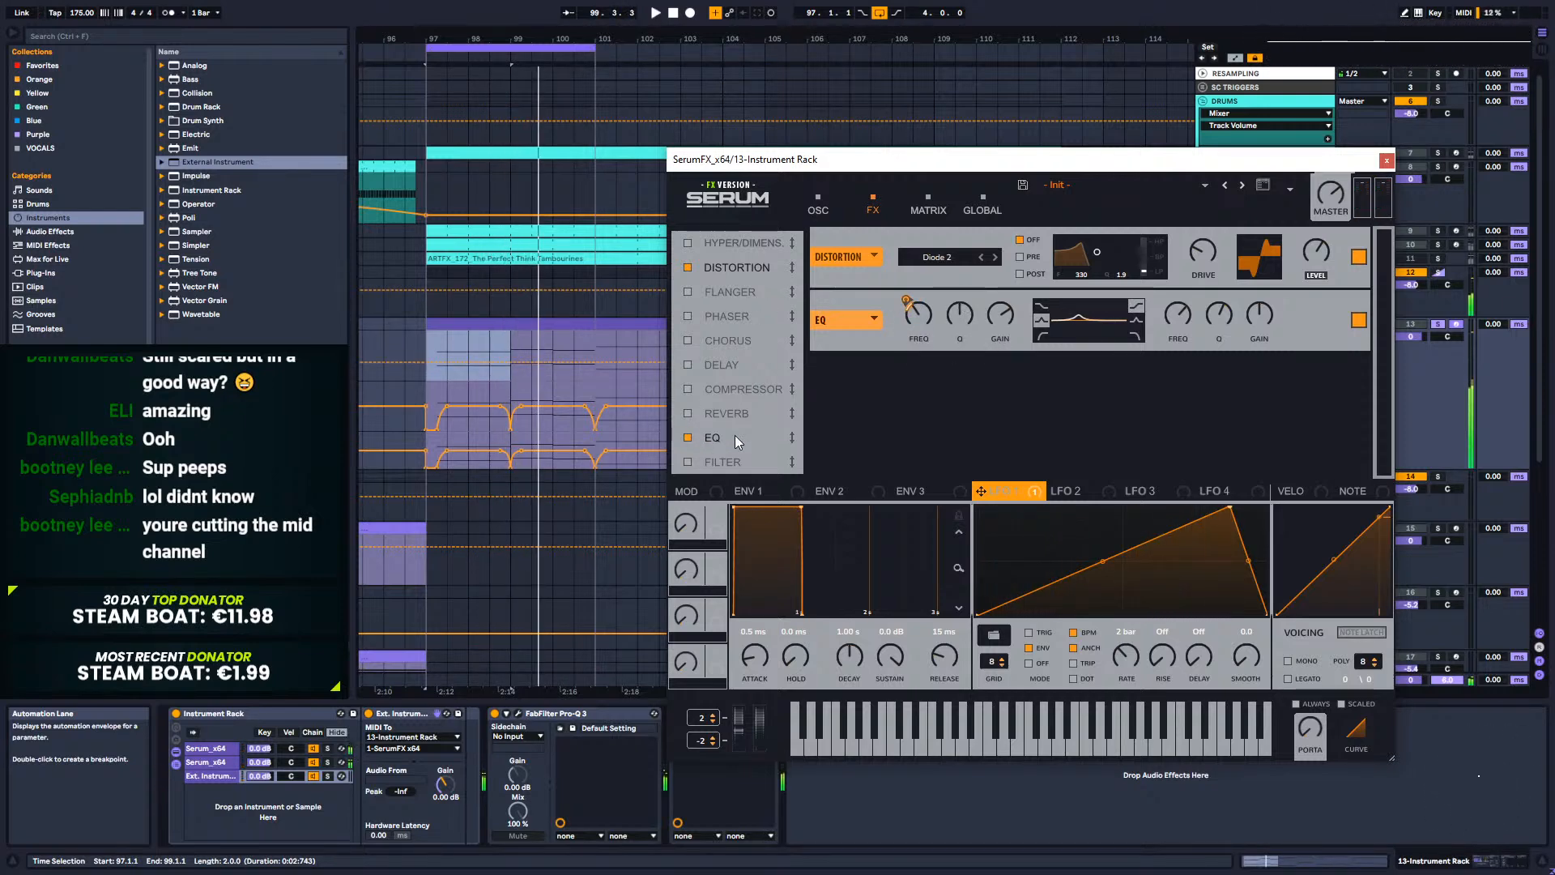
pyautogui.moveTo(767, 264); pyautogui.dragTo(766, 261)
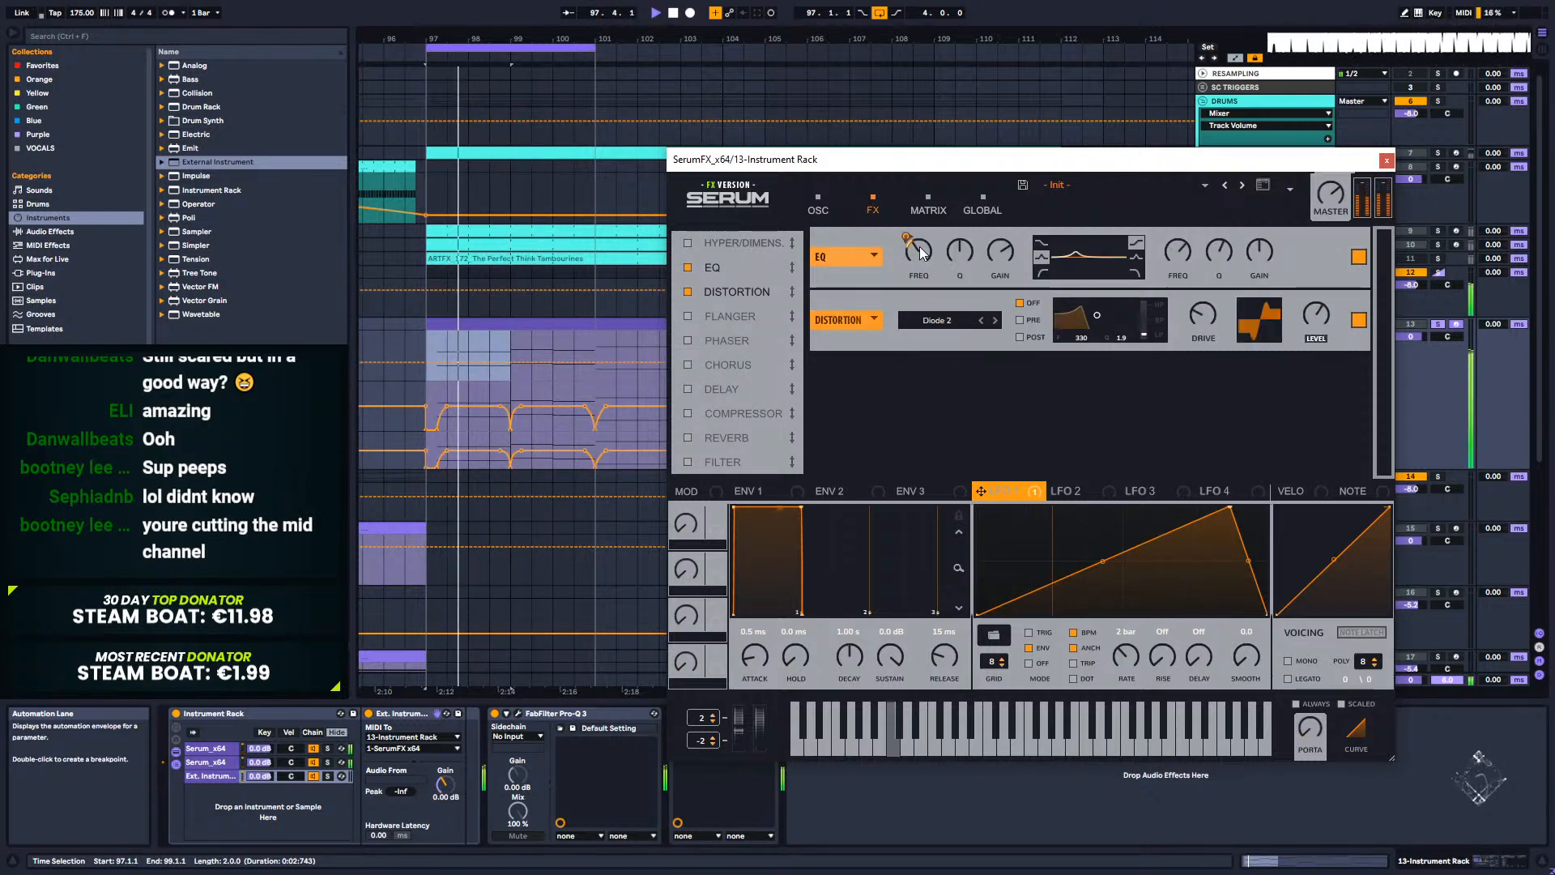
pyautogui.moveTo(923, 253); pyautogui.dragTo(907, 214)
pyautogui.press('space')
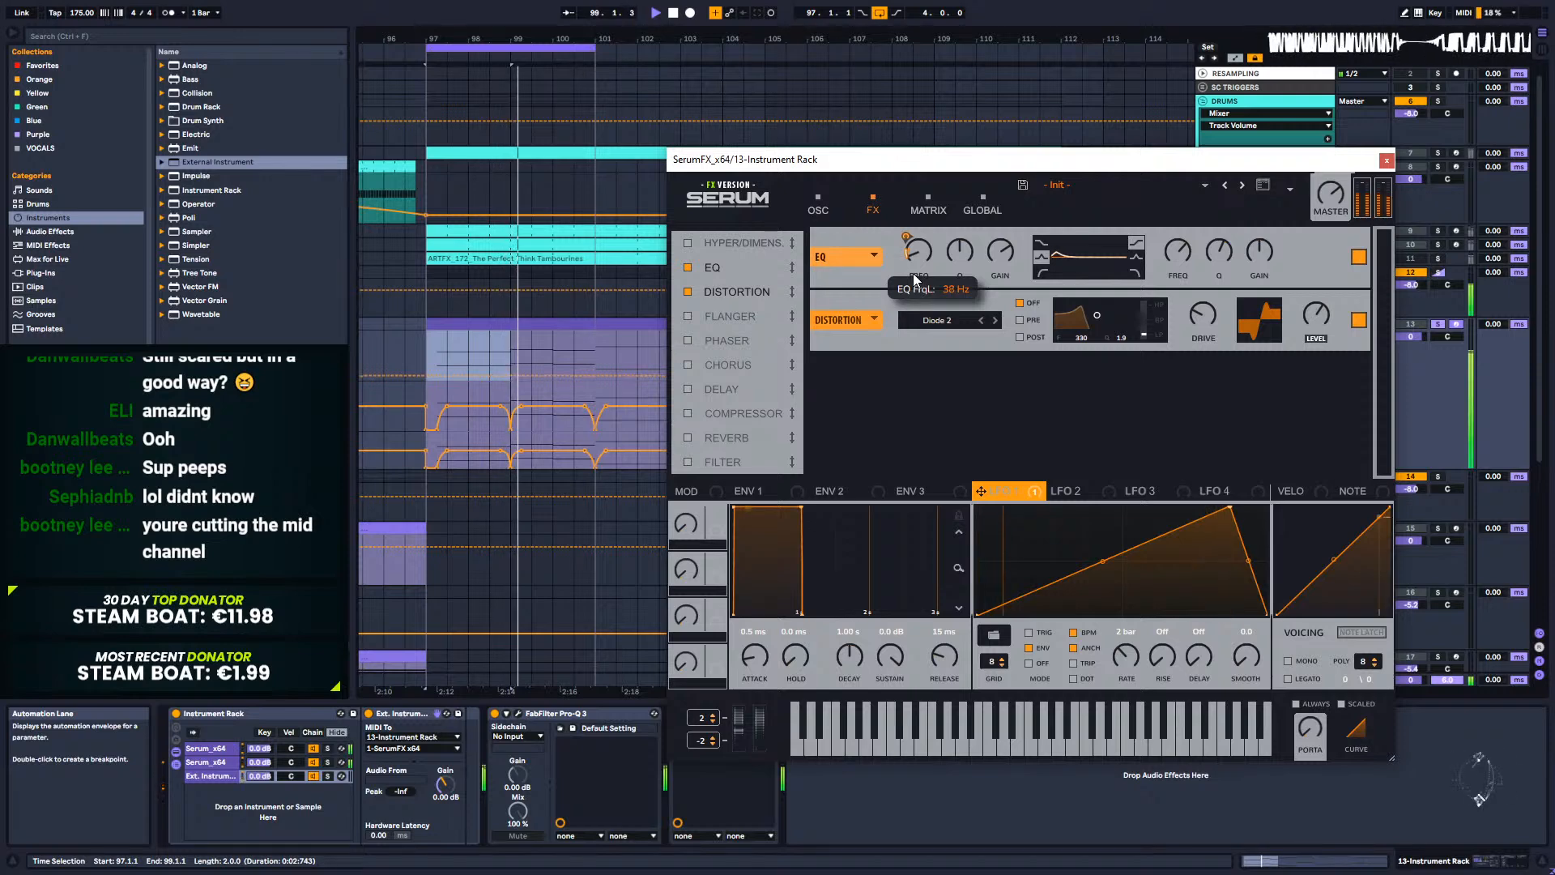
pyautogui.moveTo(907, 234); pyautogui.dragTo(904, 239)
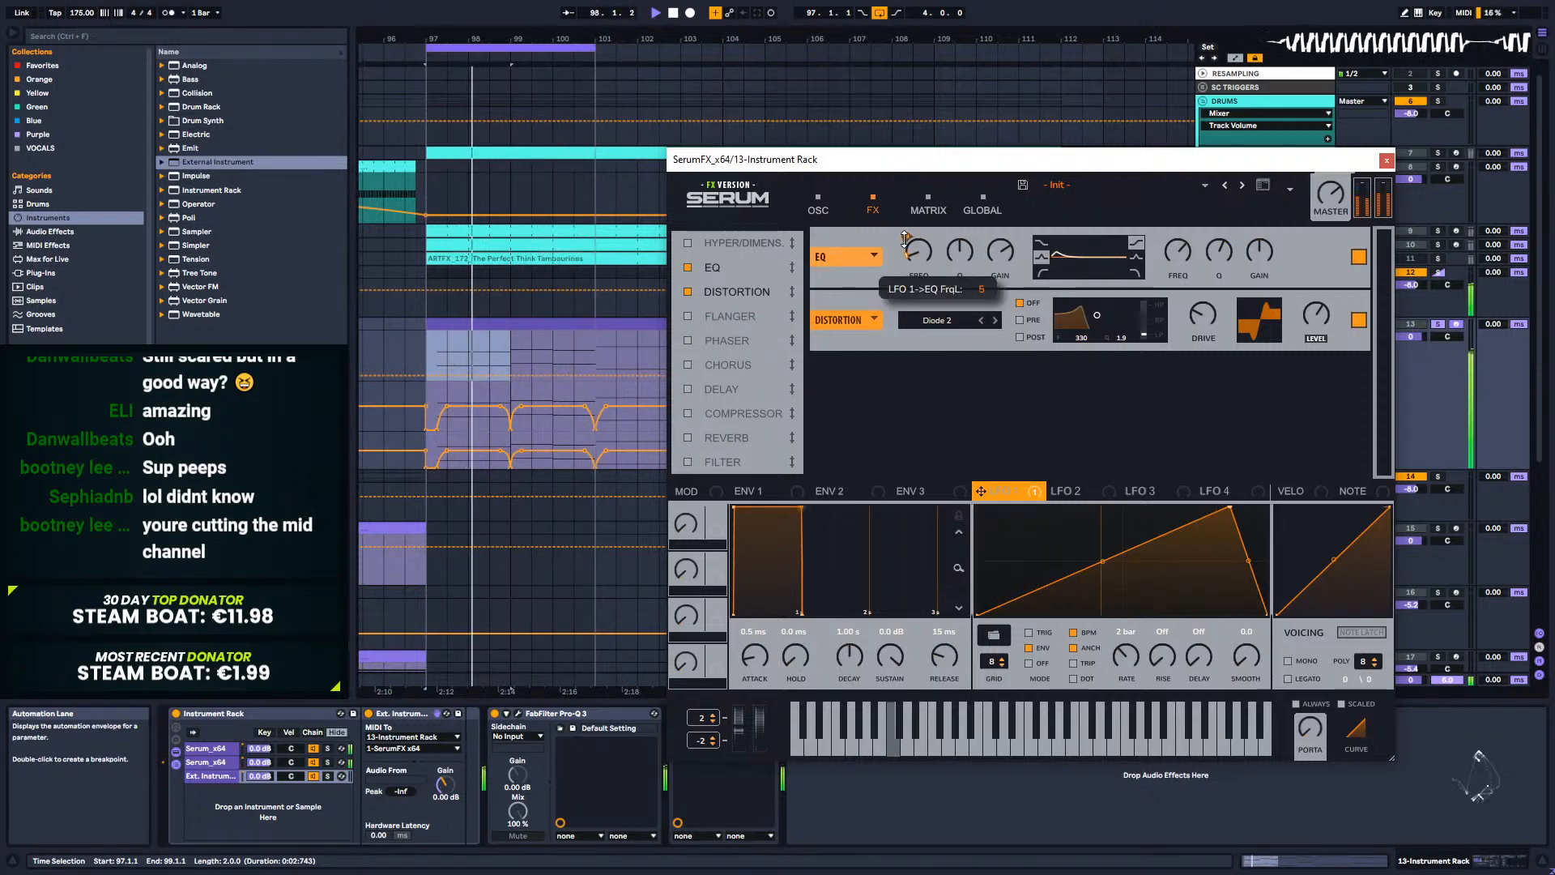
# Step: Remove the LFO 1 modulation from the EQ's lower-band frequency and audition that frequency manually at about 50 Hz
pyautogui.rightClick(924, 256)
pyautogui.click(943, 286)
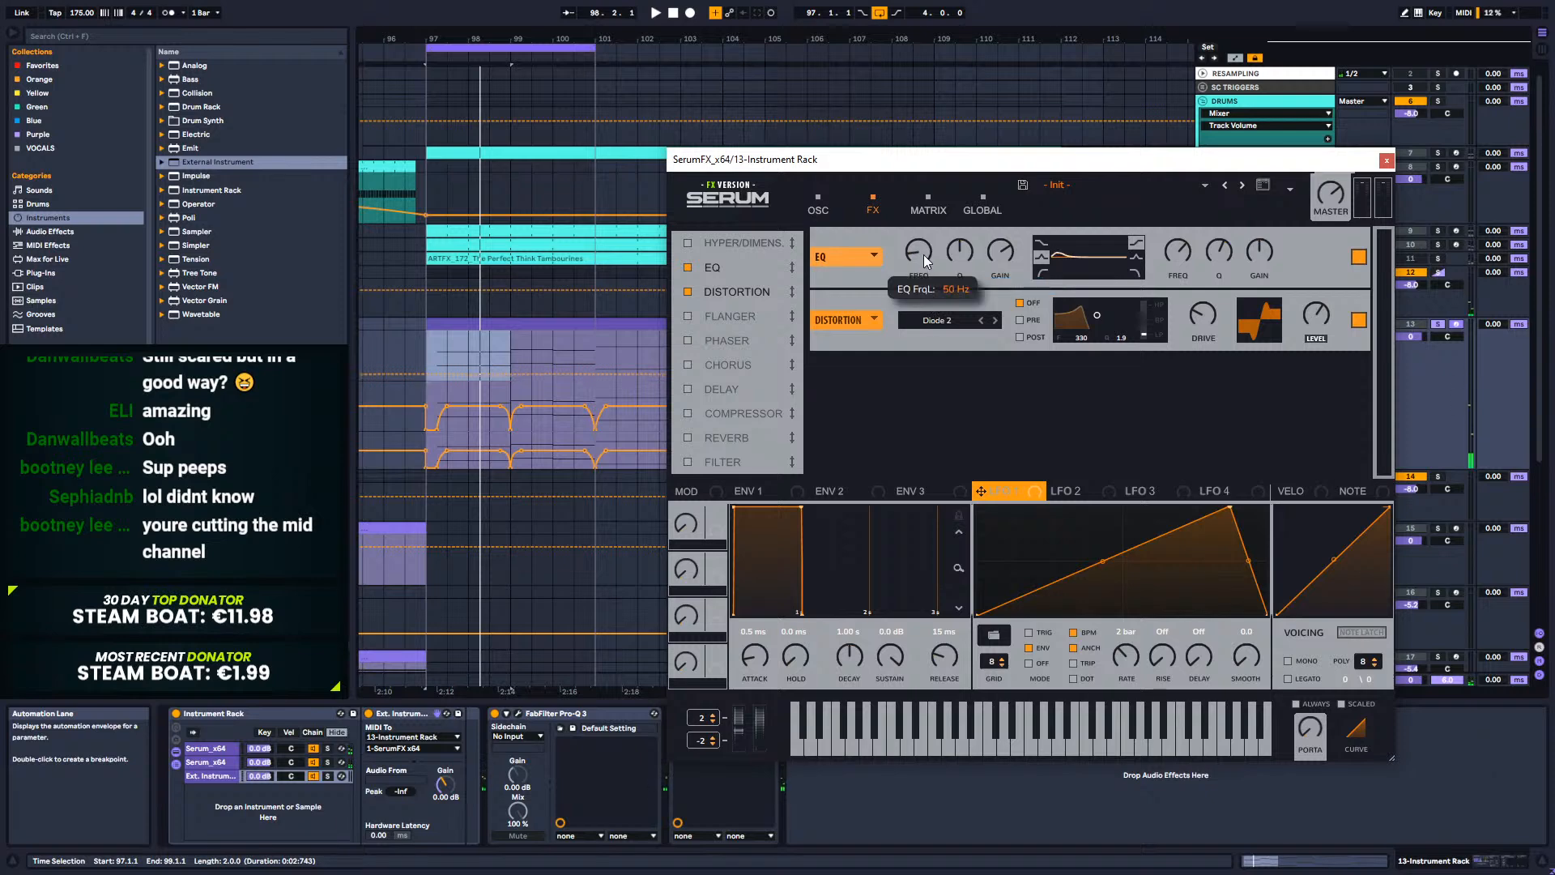
pyautogui.moveTo(924, 254); pyautogui.dragTo(923, 256)
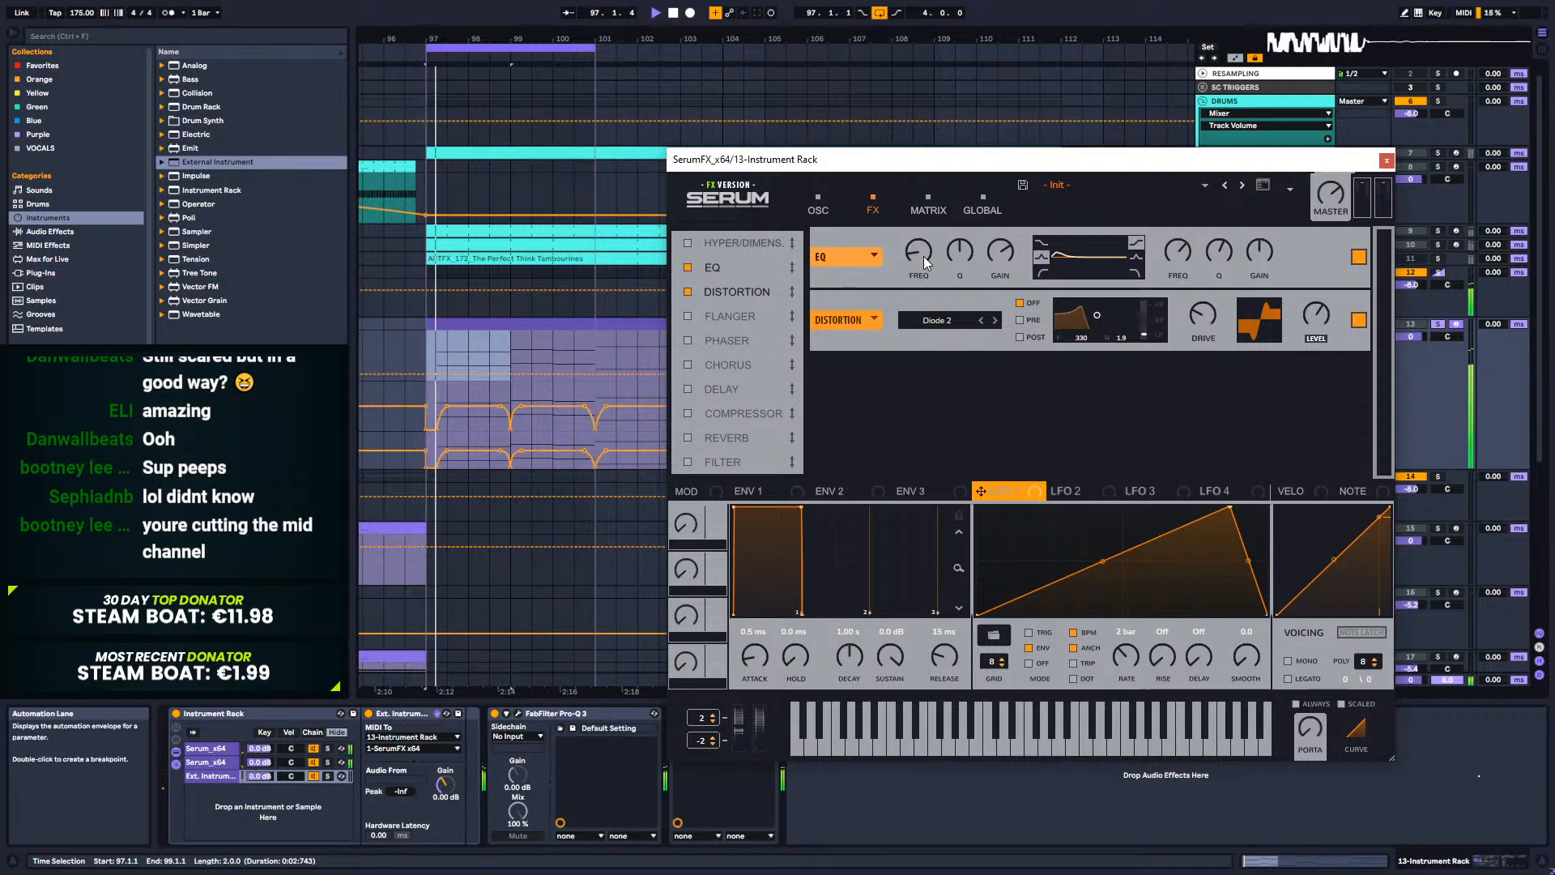
pyautogui.press('space')
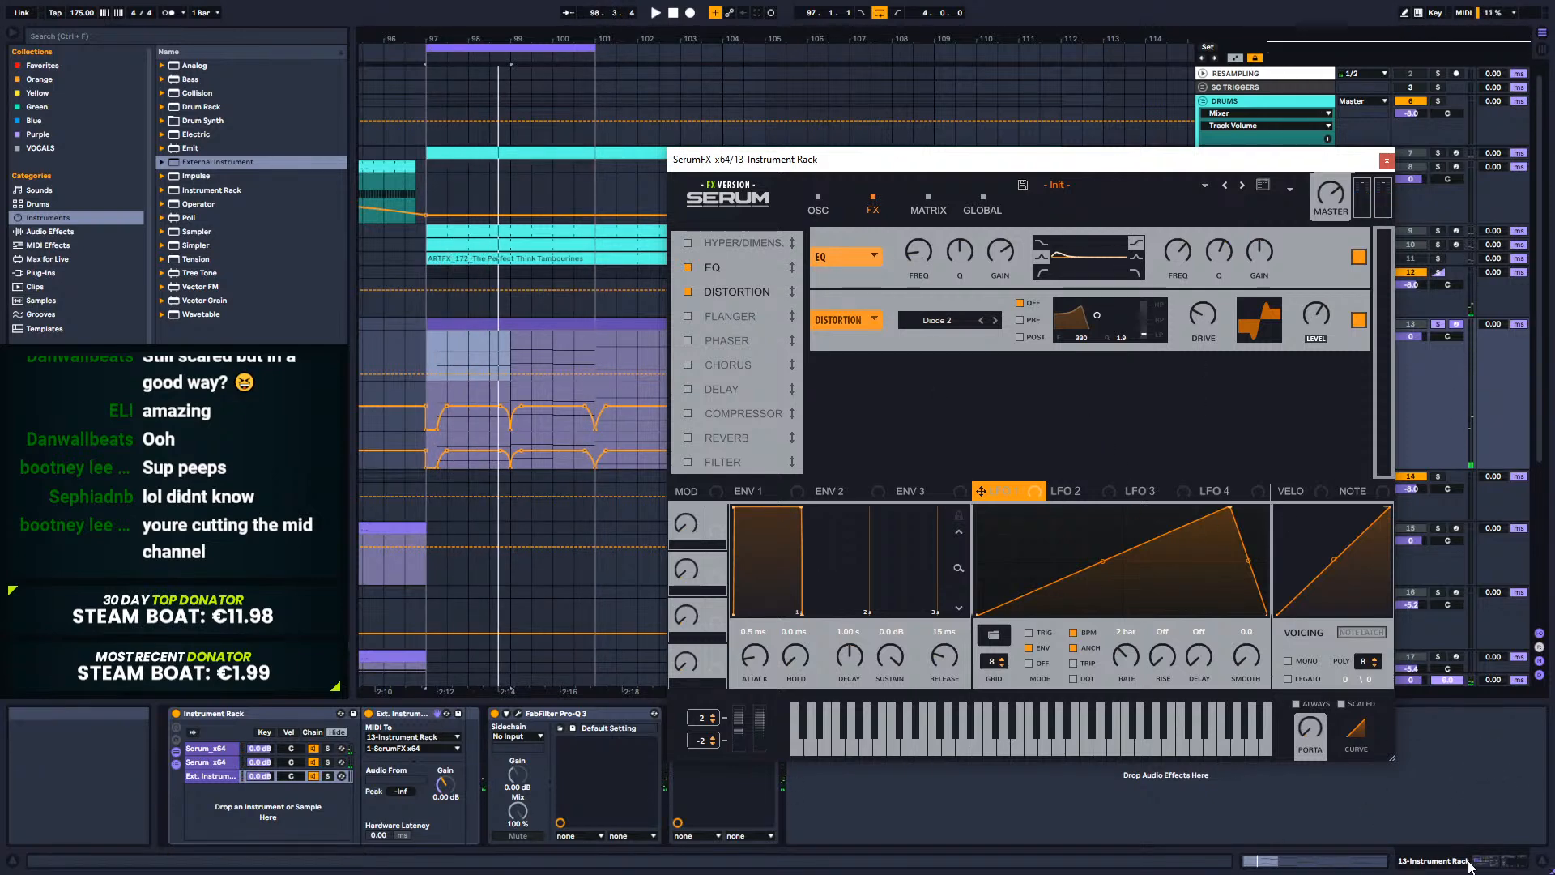
pyautogui.press('space')
pyautogui.press('space')
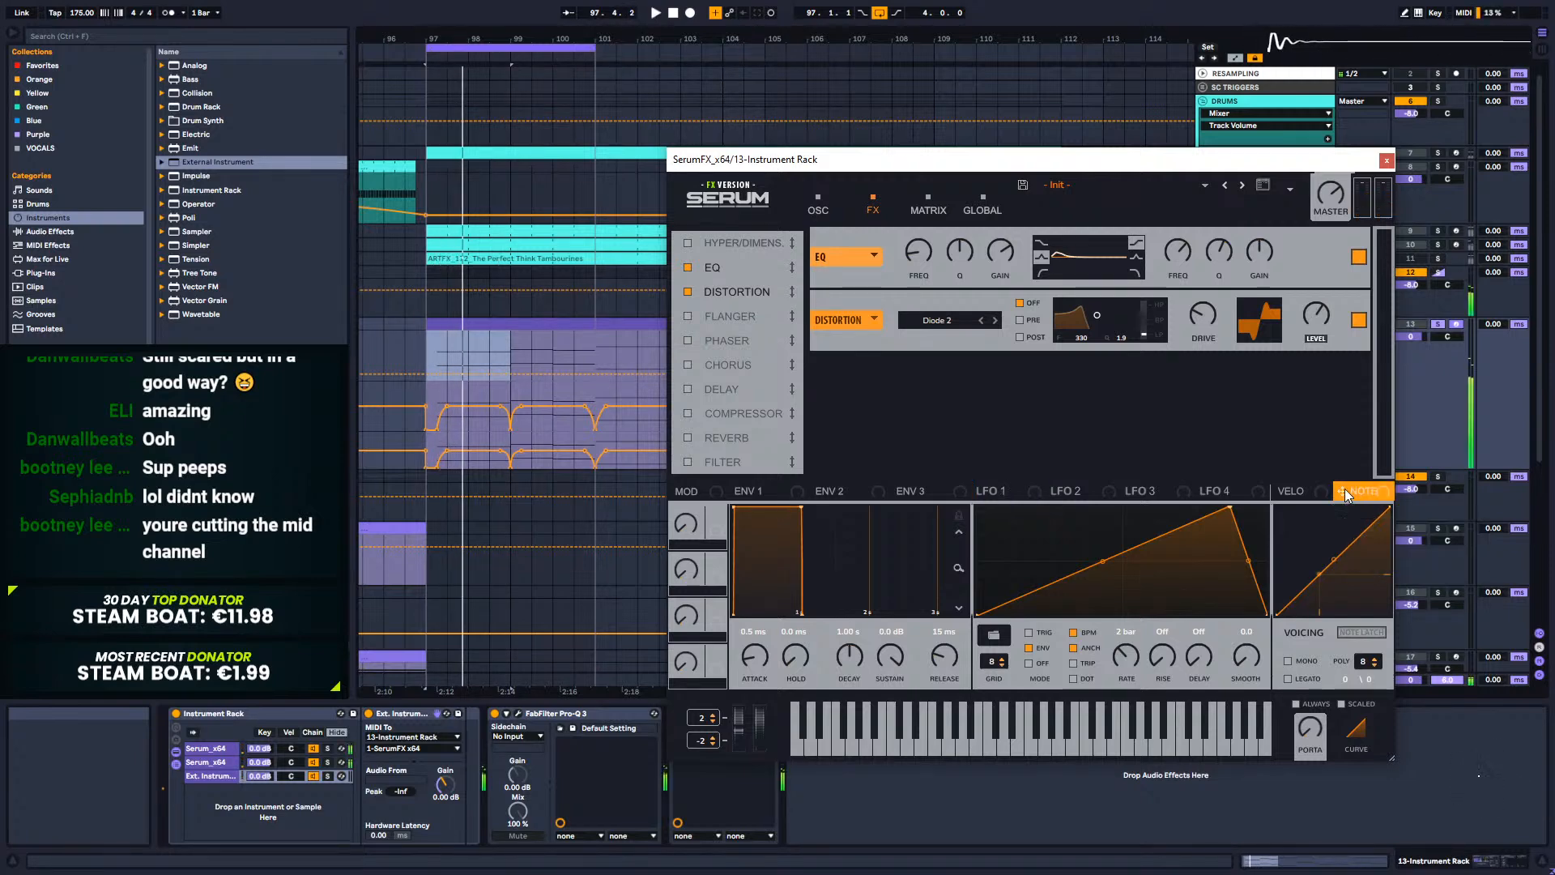
# Step: Modulate the EQ's lower-band frequency with Note, then fine-tune the frequency around 105 Hz and the band's gain during playback
pyautogui.moveTo(929, 256); pyautogui.dragTo(906, 141)
pyautogui.press('space')
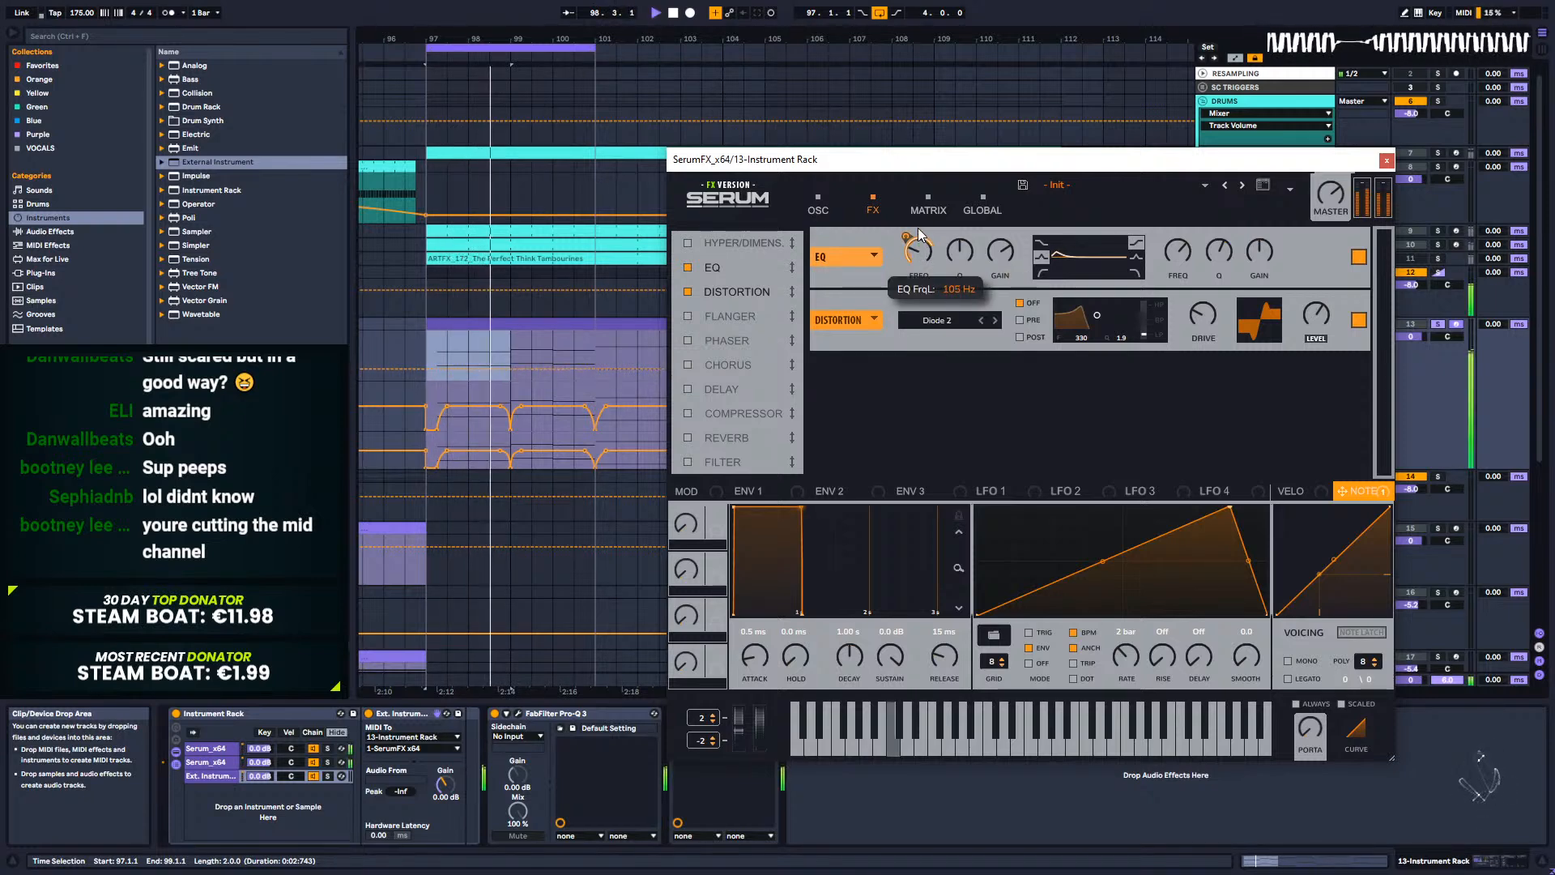
pyautogui.moveTo(918, 235); pyautogui.dragTo(920, 261)
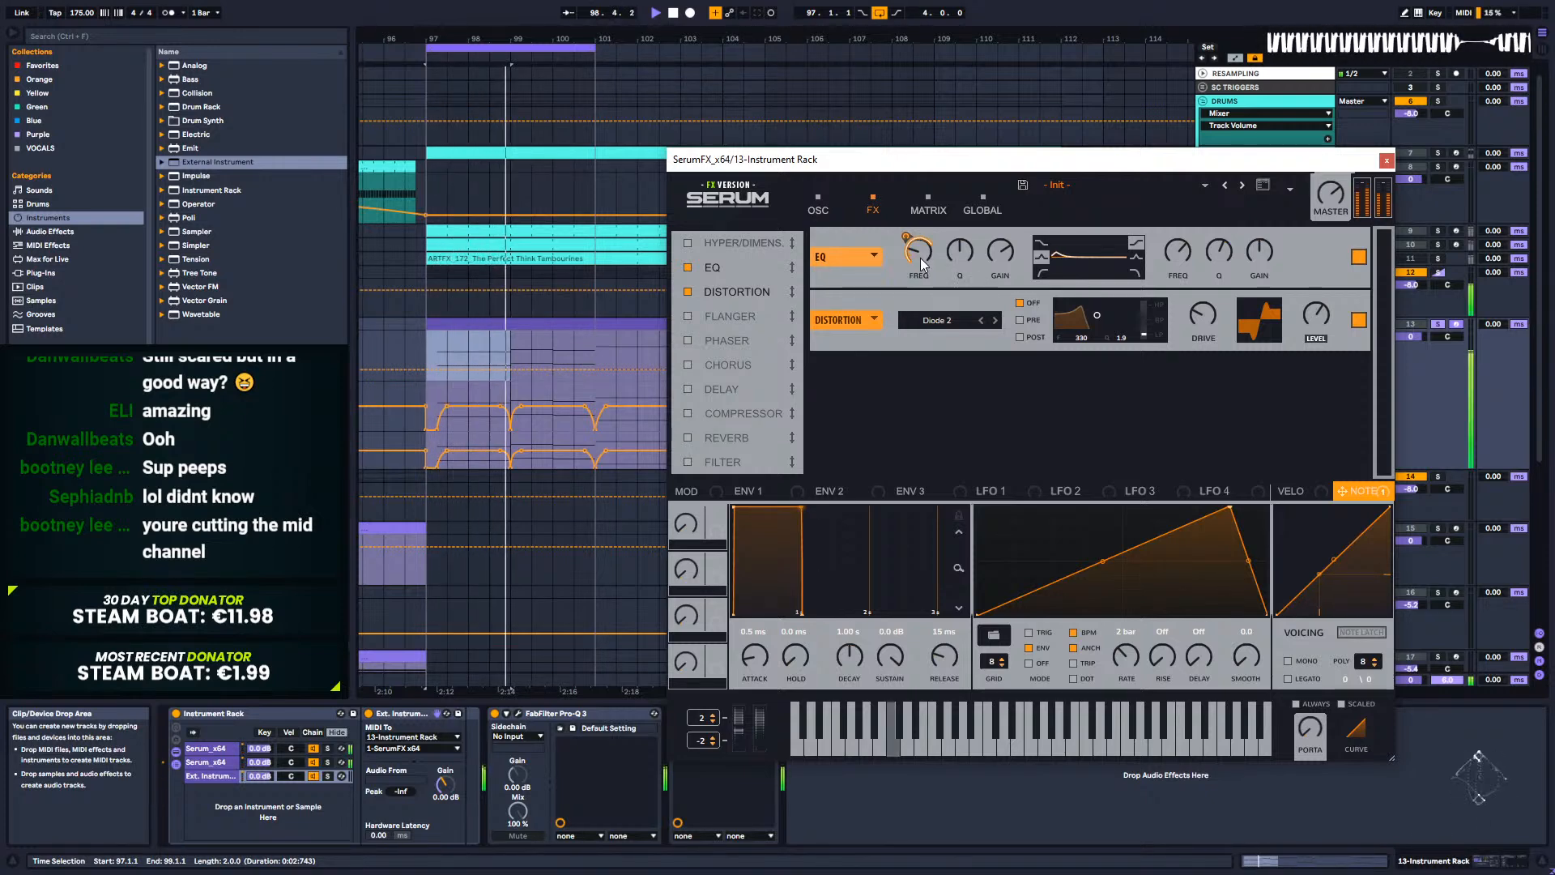
pyautogui.moveTo(990, 251)
pyautogui.mouseDown()
pyautogui.moveTo(987, 278)
pyautogui.moveTo(994, 214)
pyautogui.moveTo(967, 312)
pyautogui.moveTo(983, 244)
pyautogui.mouseUp()
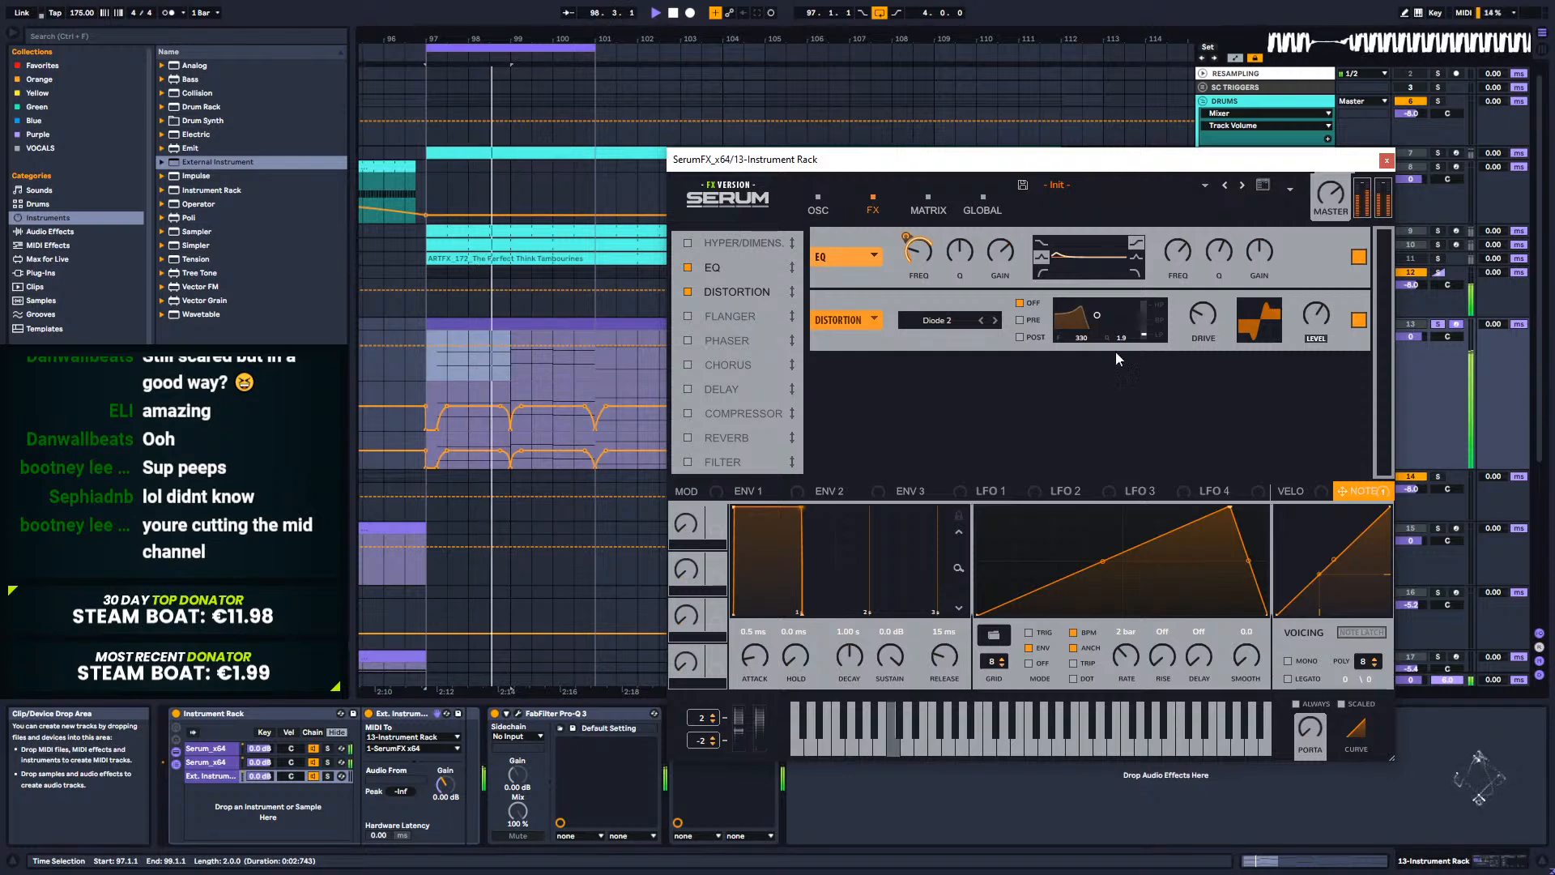
# Step: Enable the phaser after the distortion, set its feedback to 0% and adjust its frequency during playback
pyautogui.click(689, 340)
pyautogui.click(688, 340)
pyautogui.click(689, 340)
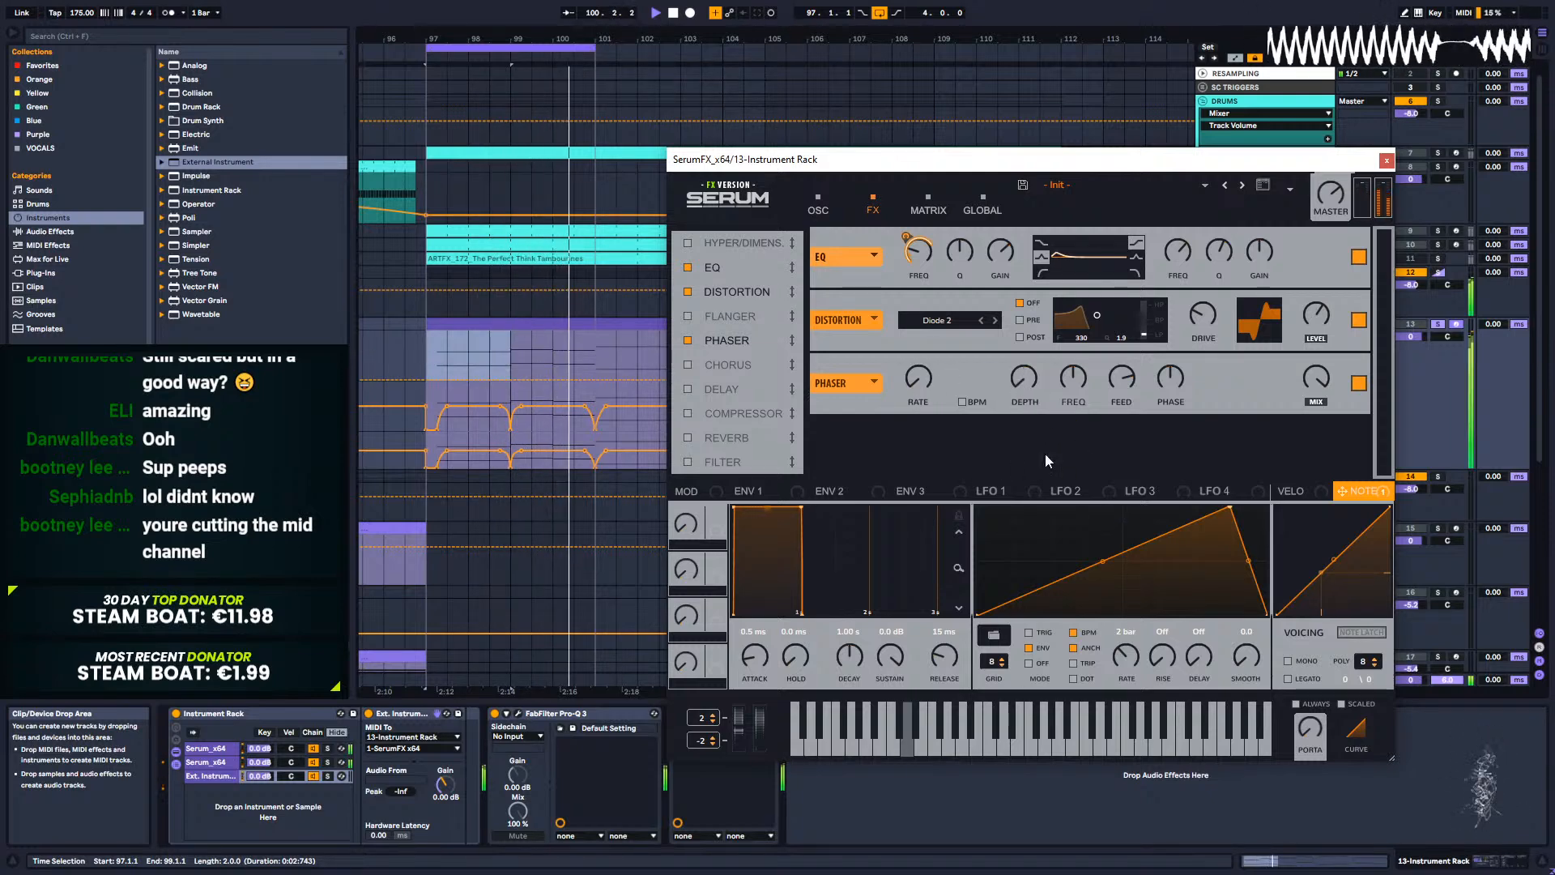
pyautogui.moveTo(1120, 386); pyautogui.dragTo(1091, 716)
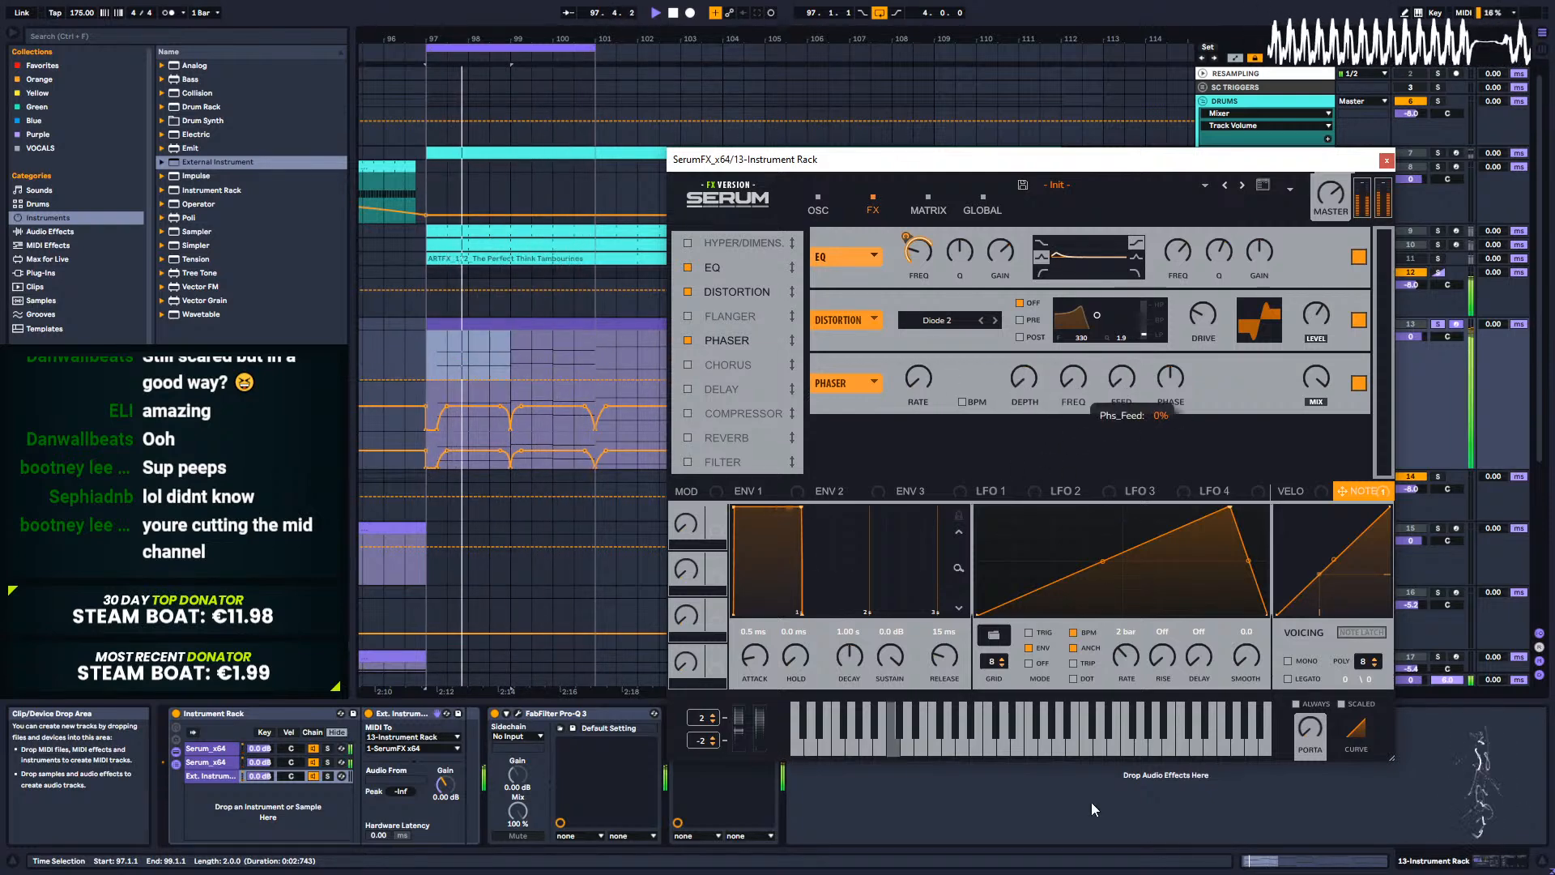
pyautogui.moveTo(1077, 382); pyautogui.dragTo(1038, 323)
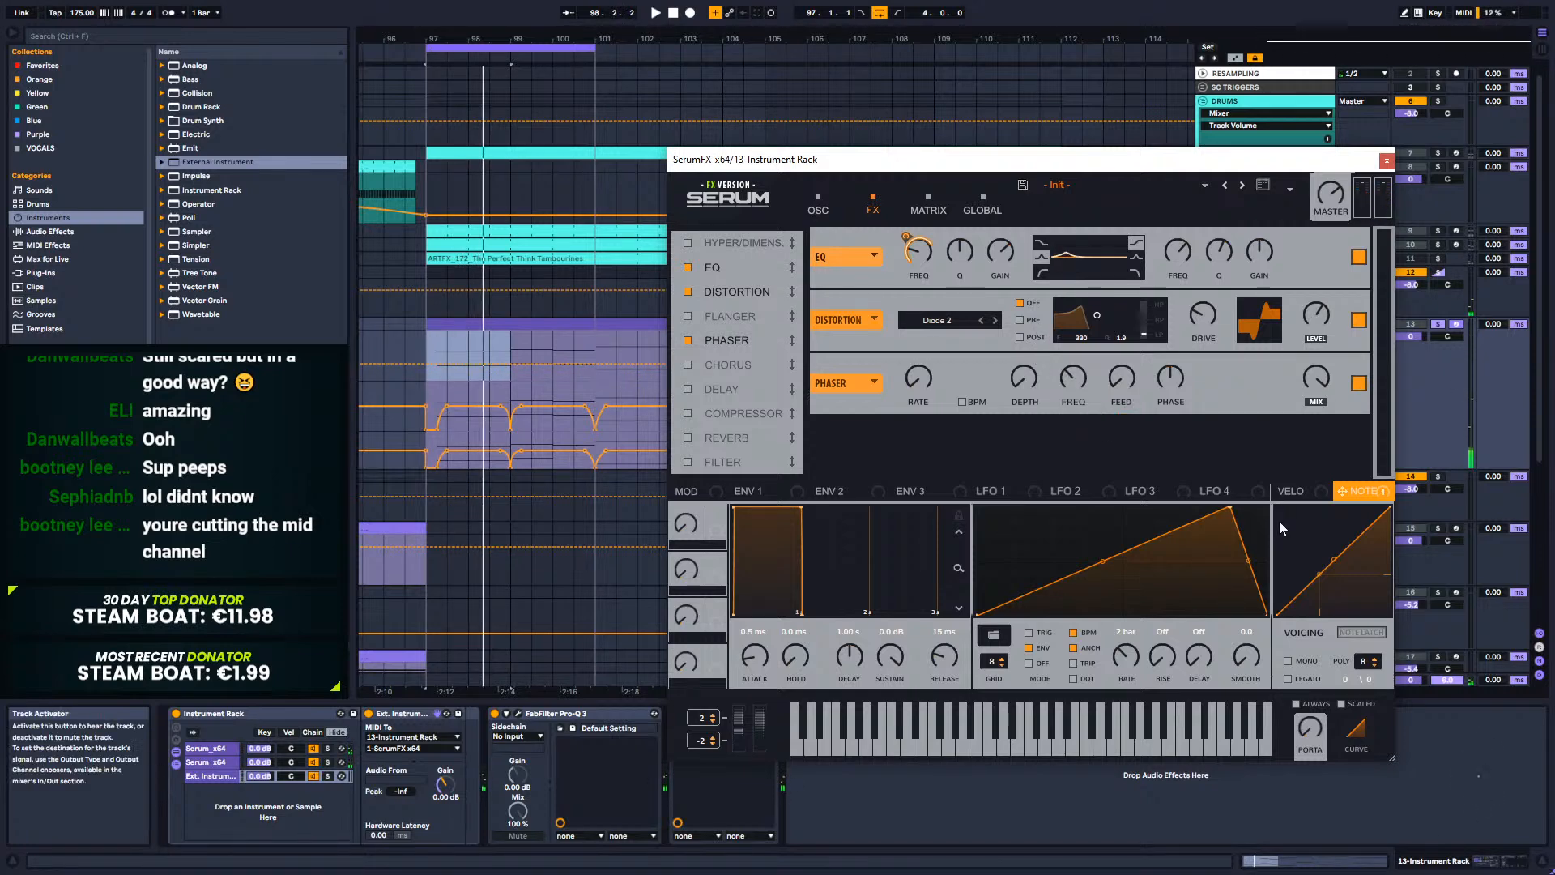
# Step: Modulate the phaser's frequency with LFO 1, reshape the LFO into a ramp rising across the full cycle, and set its rate to 4 bar
pyautogui.moveTo(982, 493); pyautogui.dragTo(1095, 359)
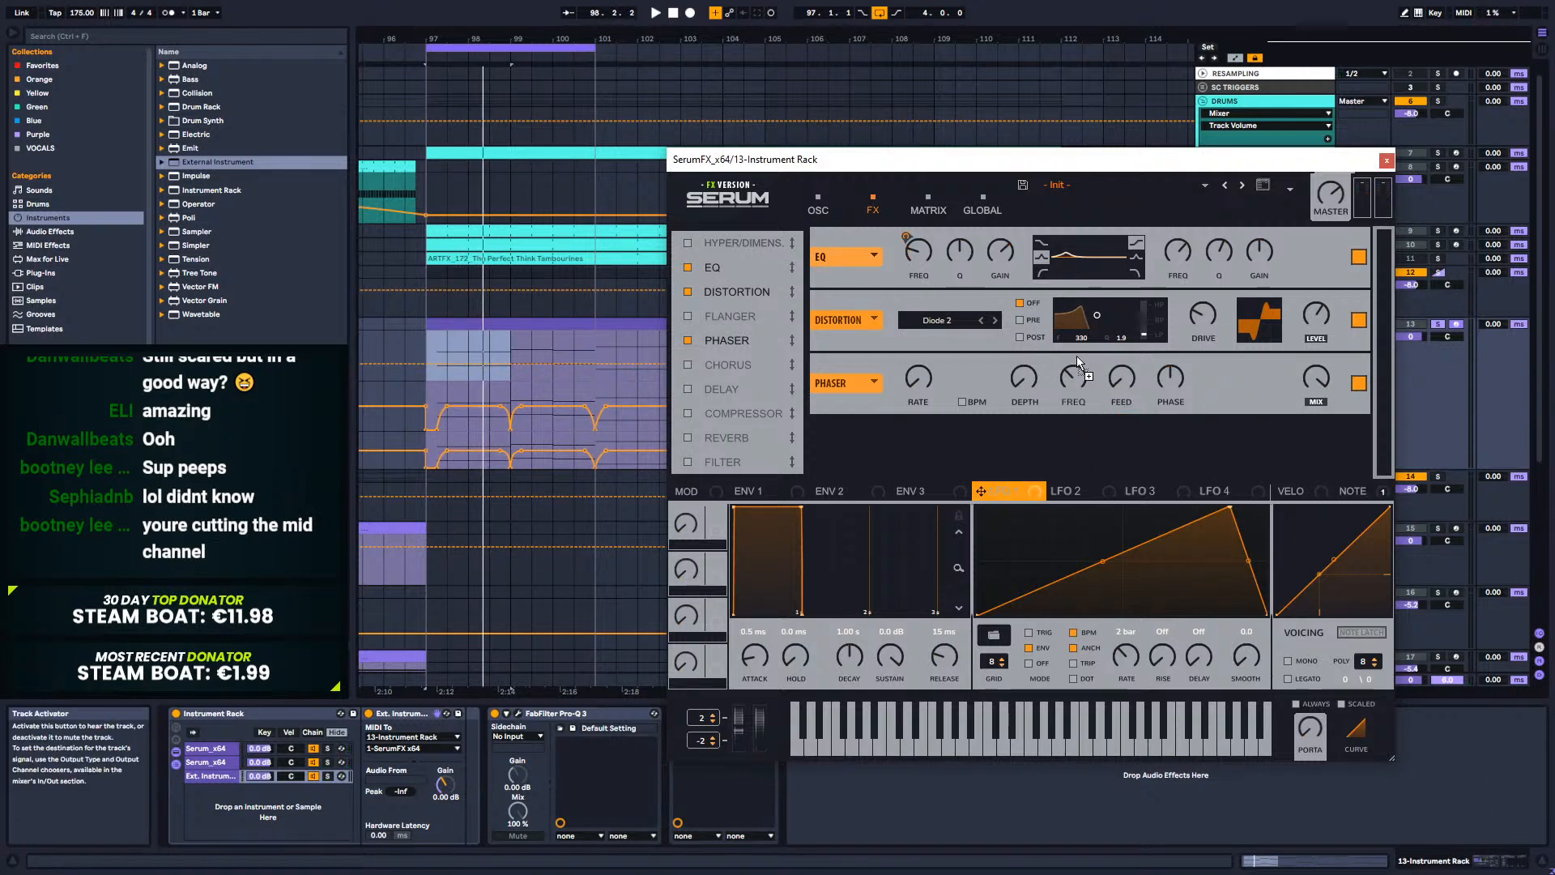
pyautogui.press('space')
pyautogui.moveTo(1038, 416); pyautogui.dragTo(1036, 418)
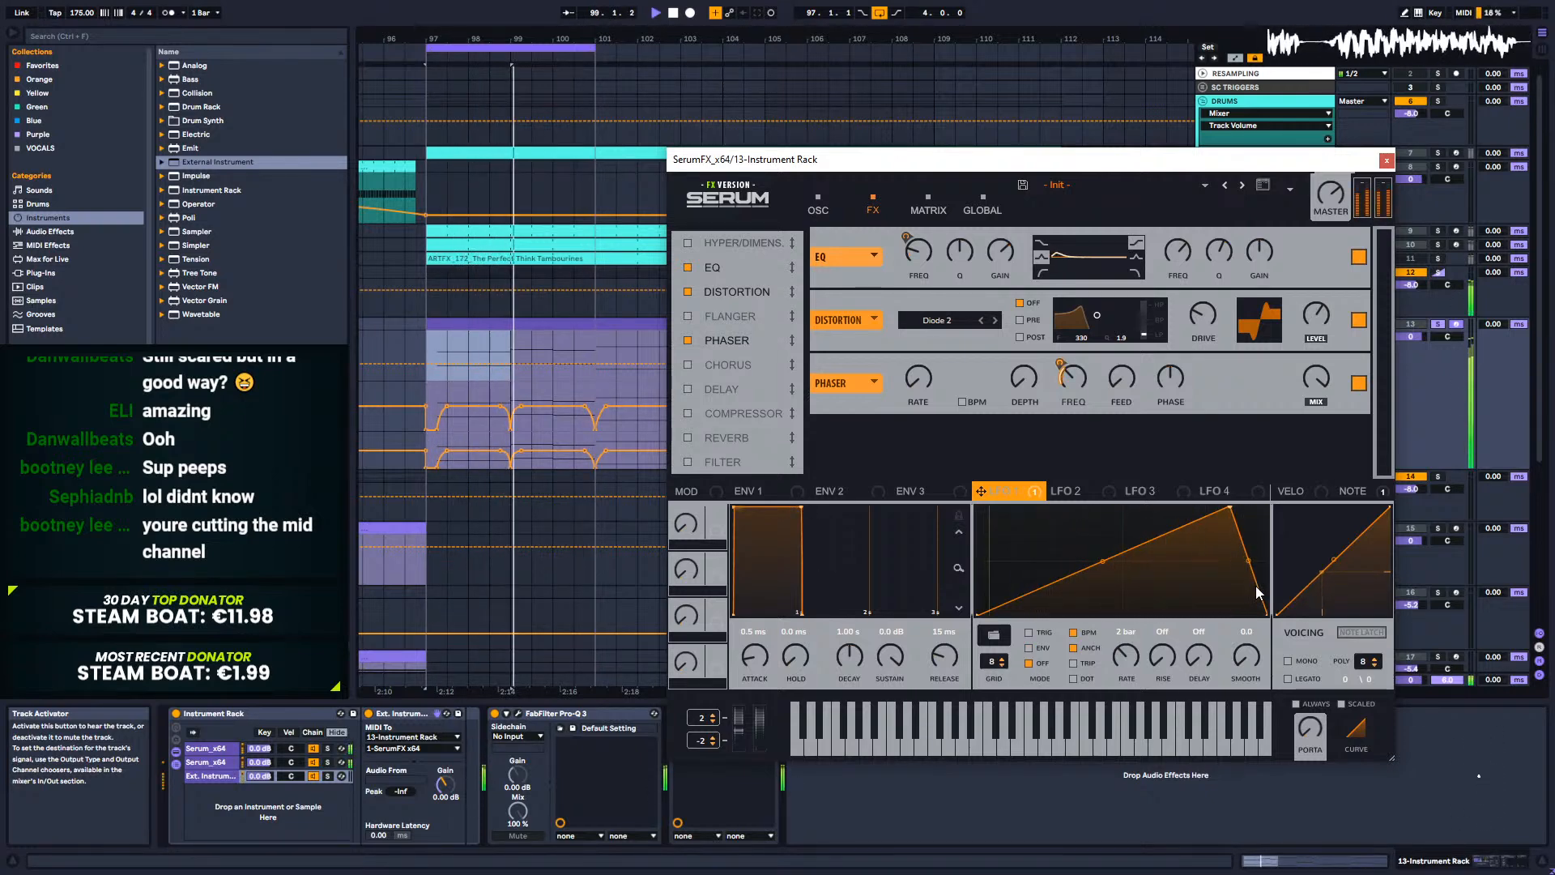
pyautogui.moveTo(1254, 579); pyautogui.dragTo(1230, 511)
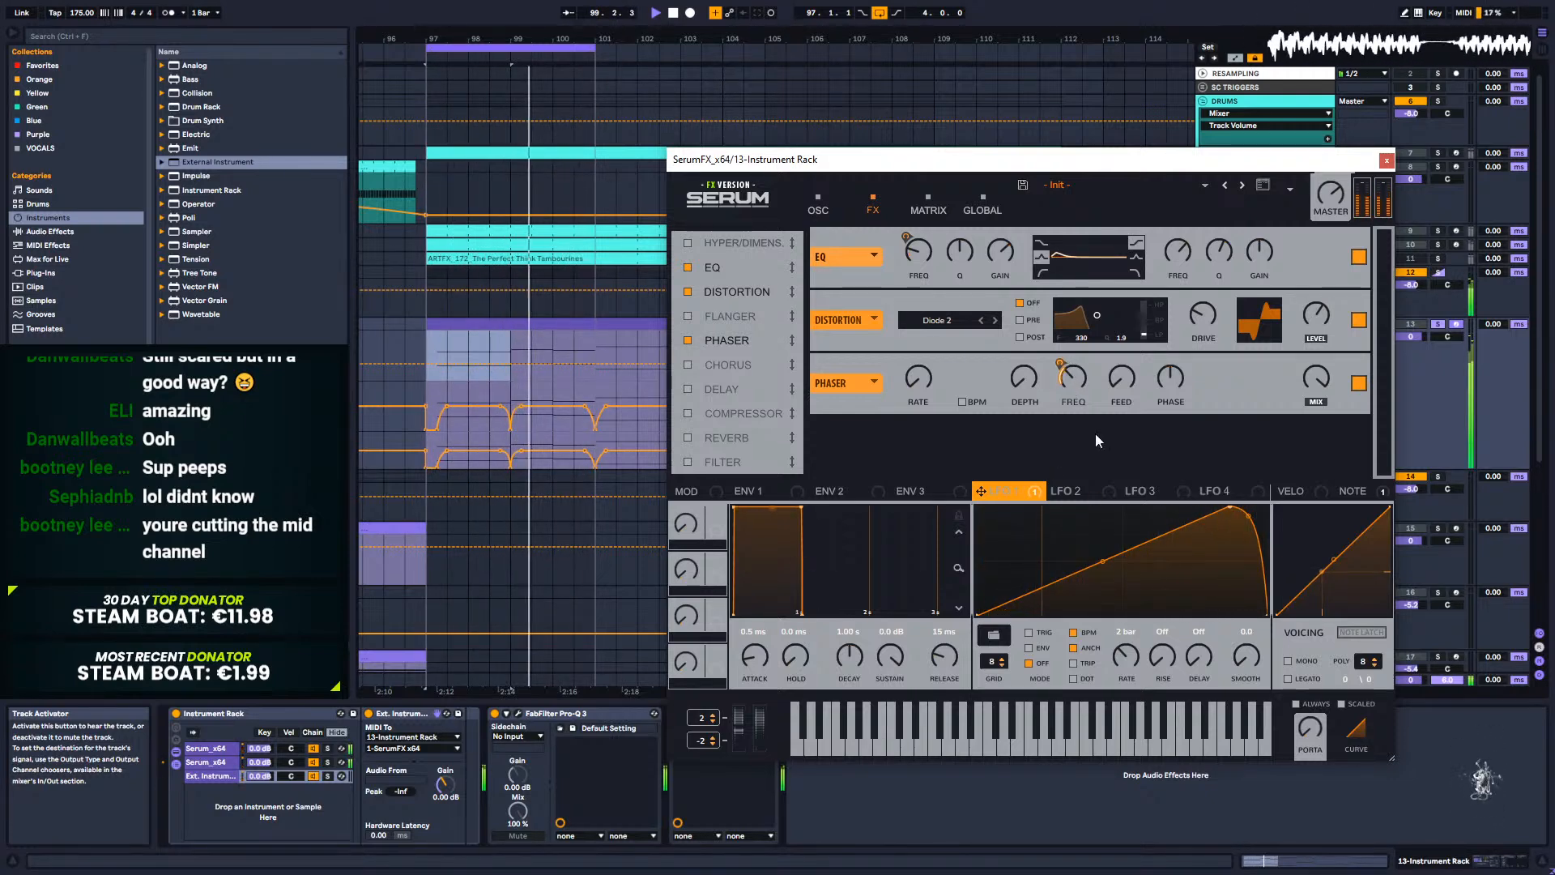
pyautogui.moveTo(1232, 515); pyautogui.dragTo(1263, 498)
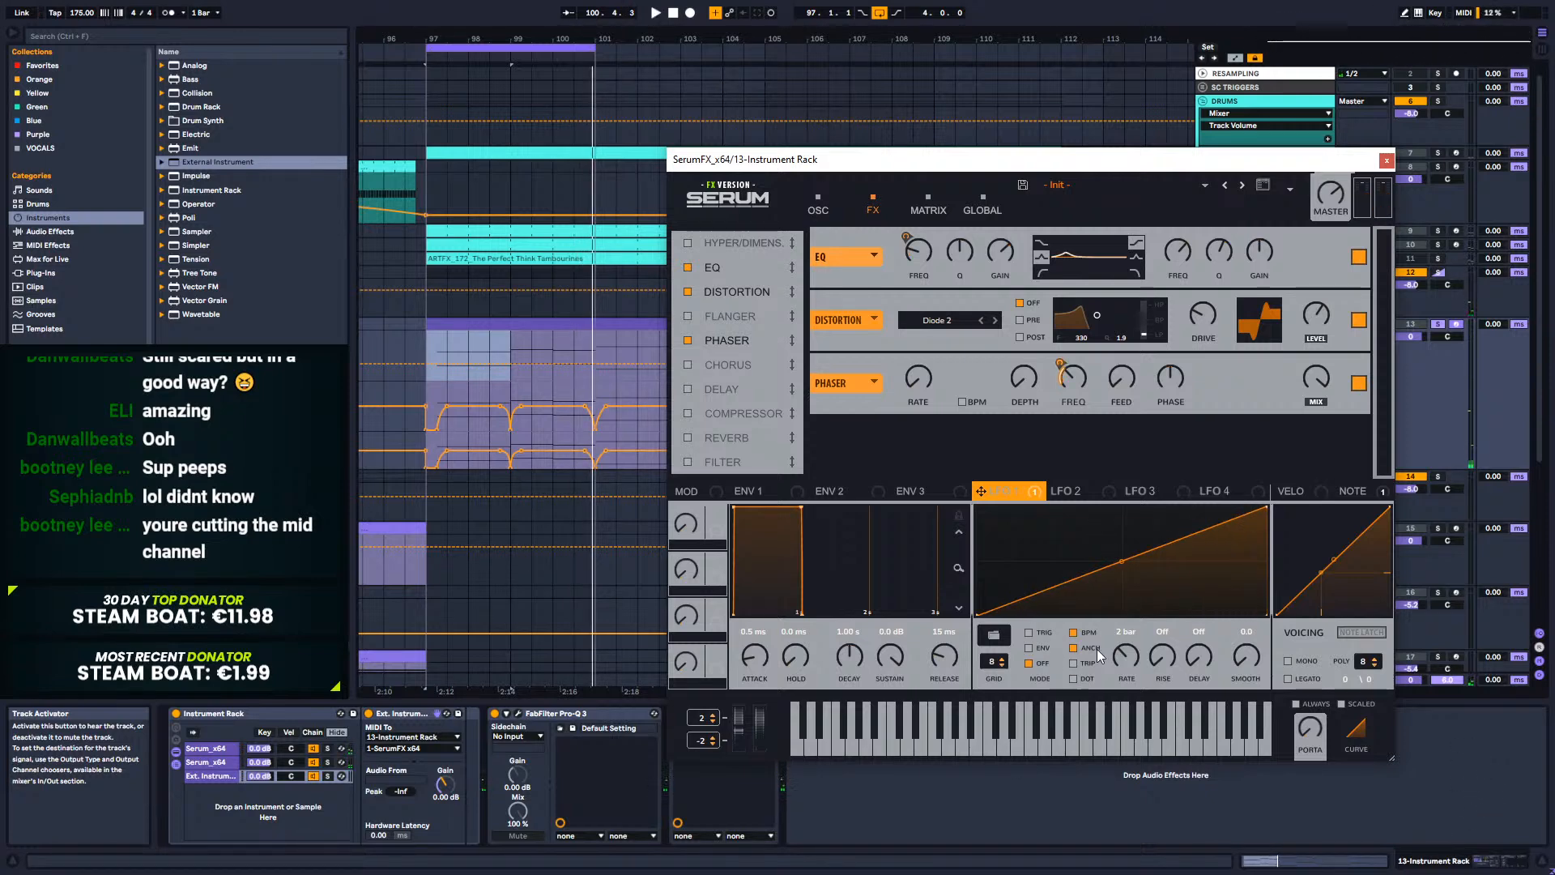
pyautogui.moveTo(1130, 659); pyautogui.dragTo(1126, 670)
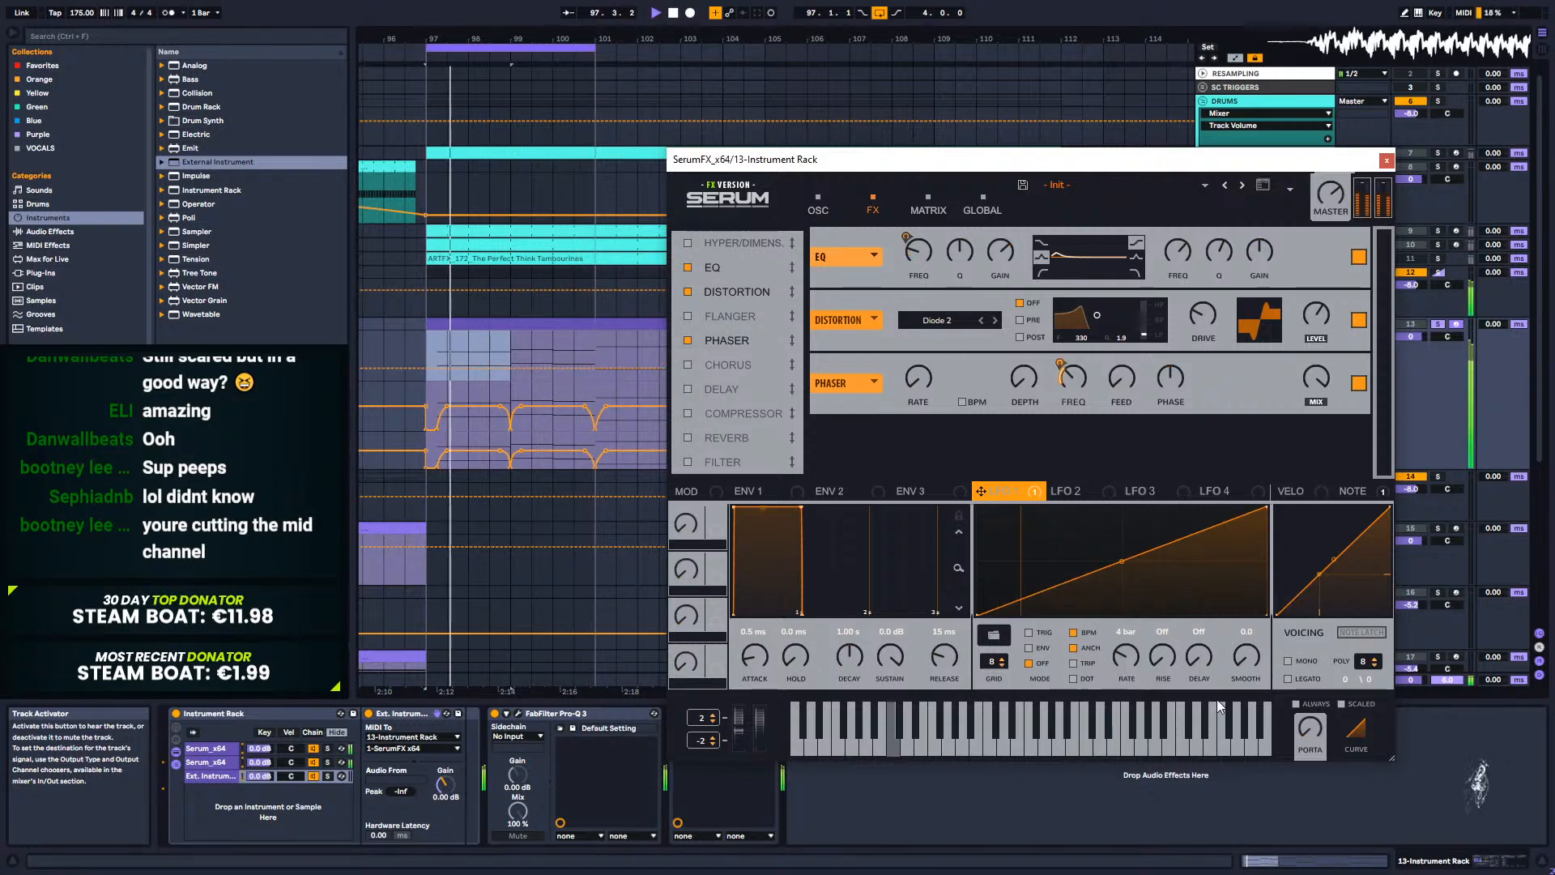
# Step: Reshape LFO 1 into a symmetrical triangle with straight slopes, peaking at mid-cycle and falling to zero at the end
pyautogui.moveTo(1265, 506); pyautogui.dragTo(1123, 493)
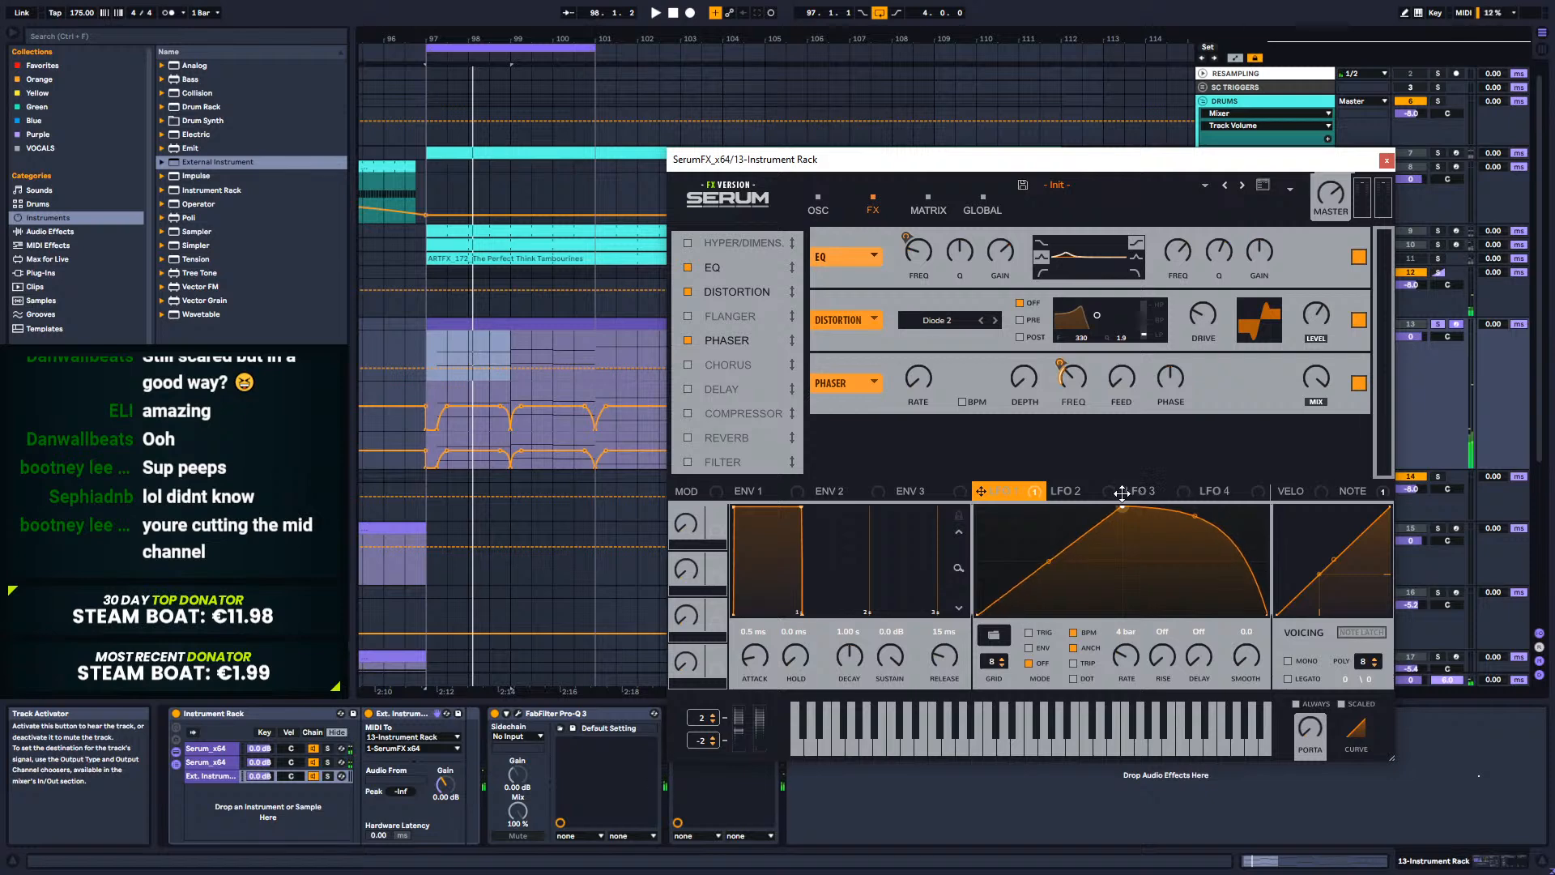
pyautogui.moveTo(1197, 528); pyautogui.dragTo(1194, 543)
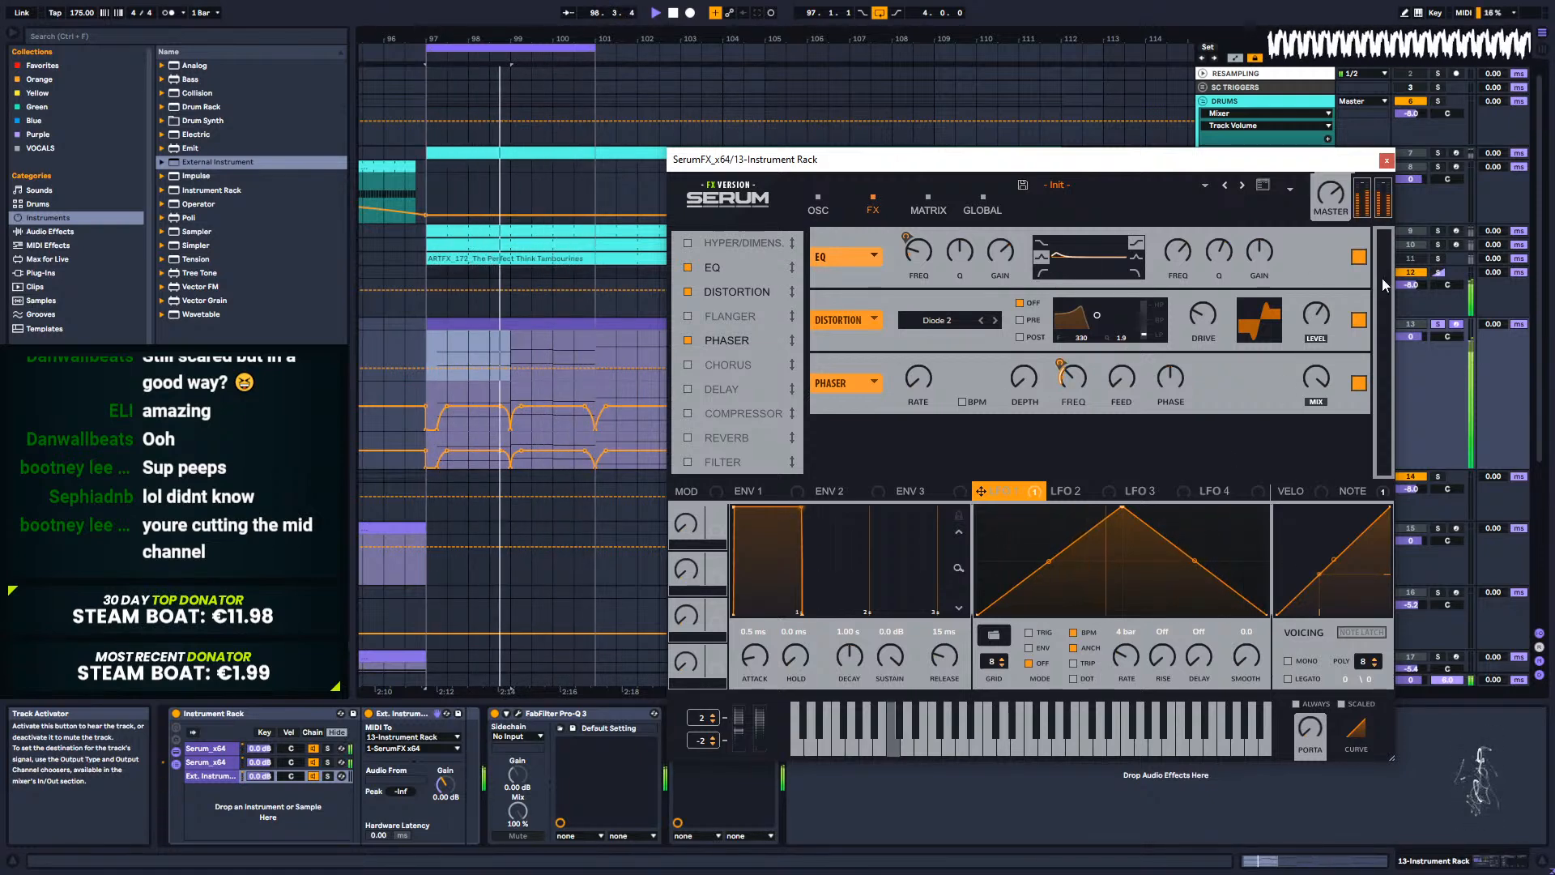
# Step: Try a gain change on the EQ's upper band around 3606 Hz during playback, and reset the band's gain
pyautogui.moveTo(1265, 256); pyautogui.dragTo(1282, 218)
pyautogui.moveTo(1177, 256); pyautogui.dragTo(1174, 203)
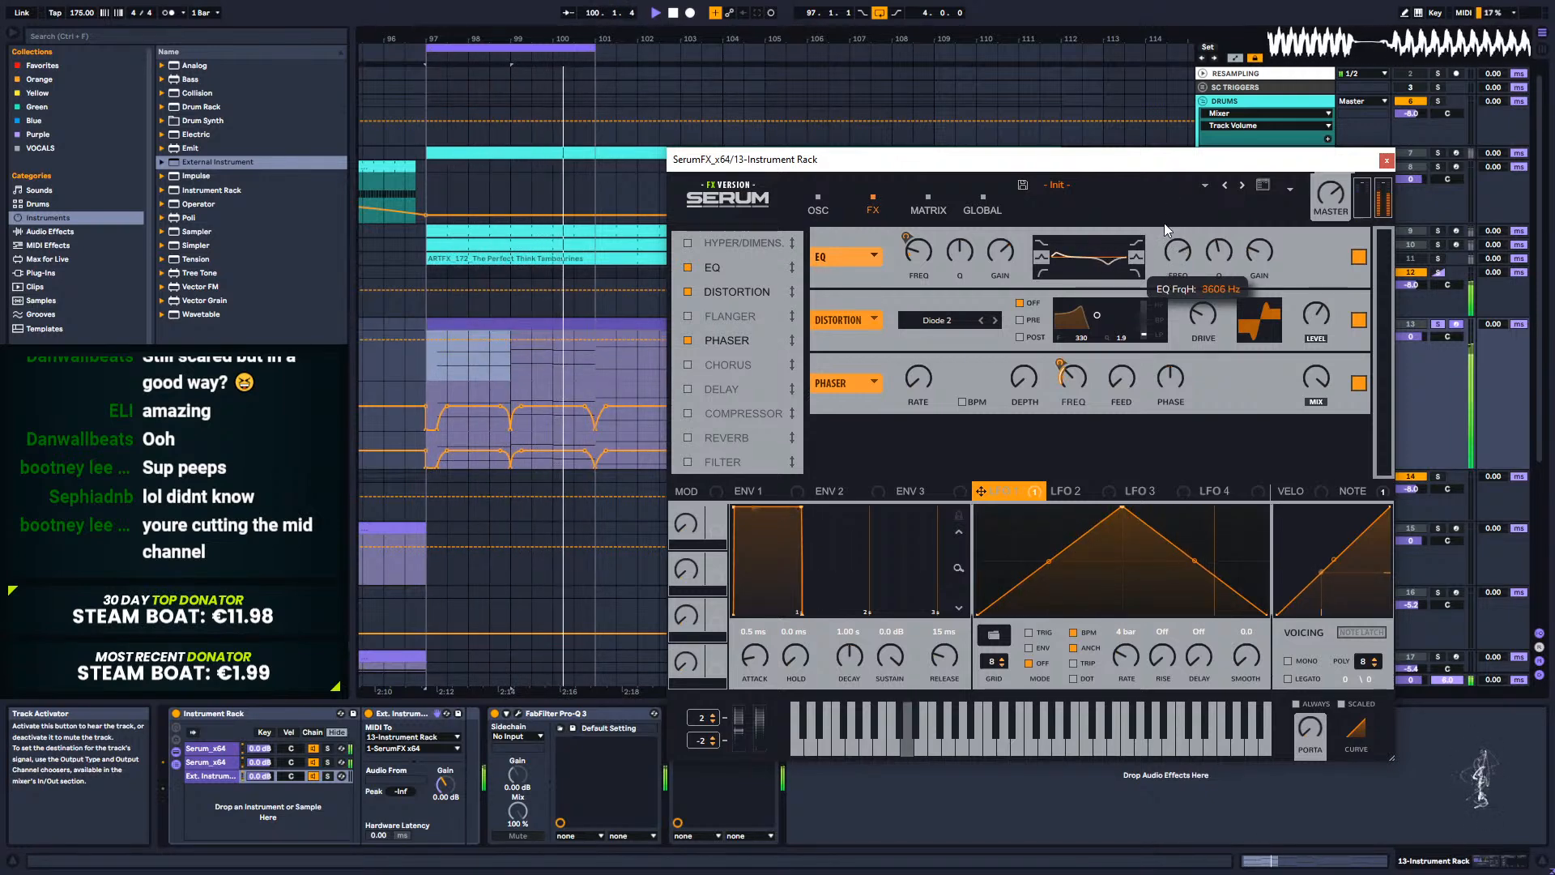
pyautogui.rightClick(1270, 244)
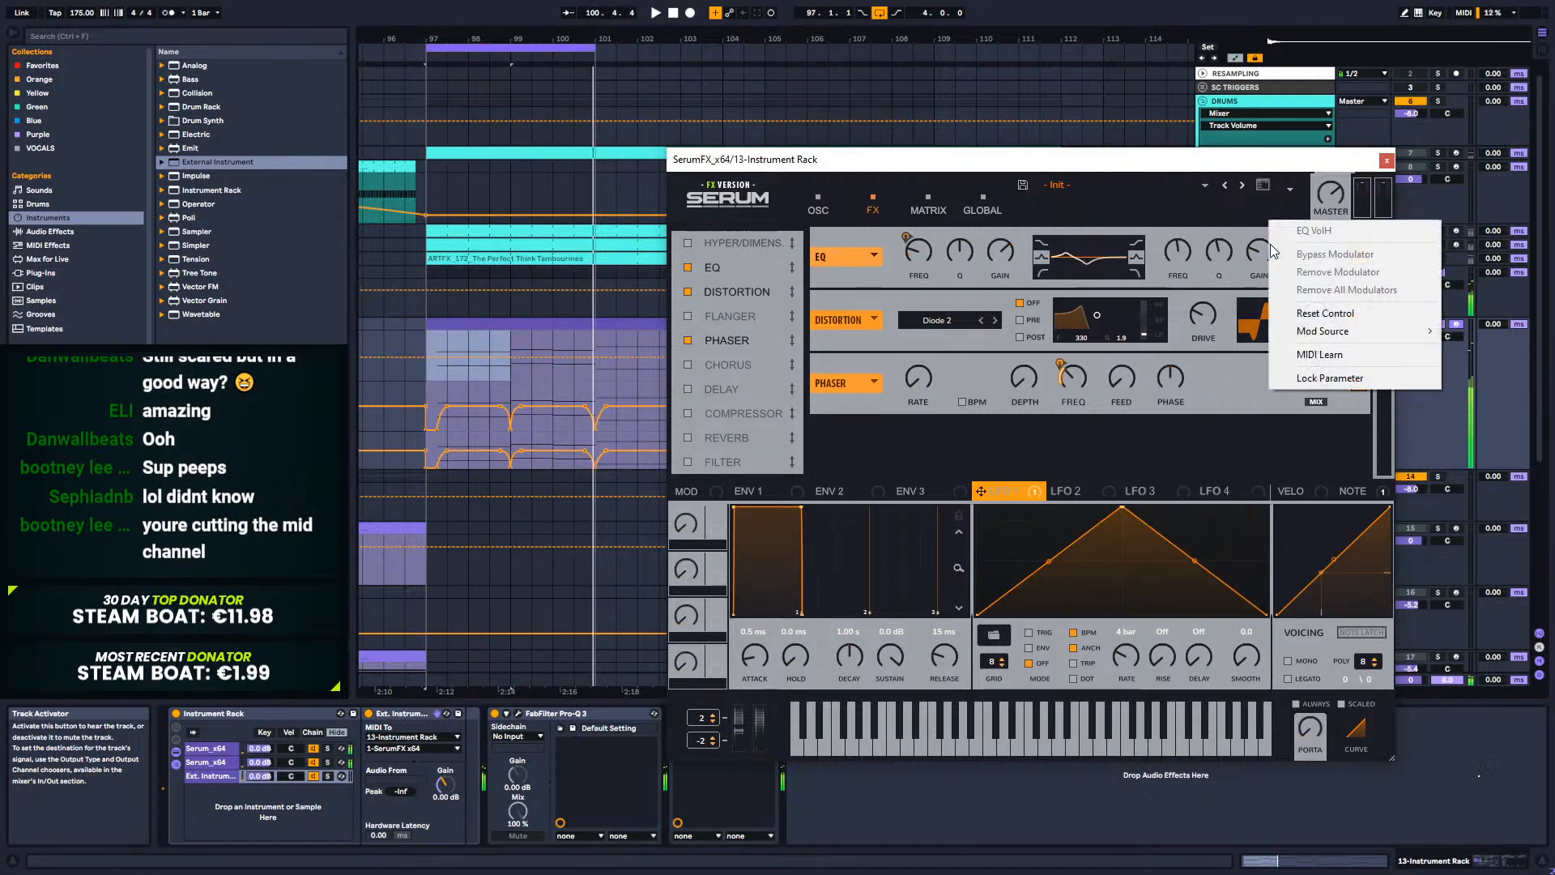
pyautogui.click(1336, 313)
pyautogui.press('space')
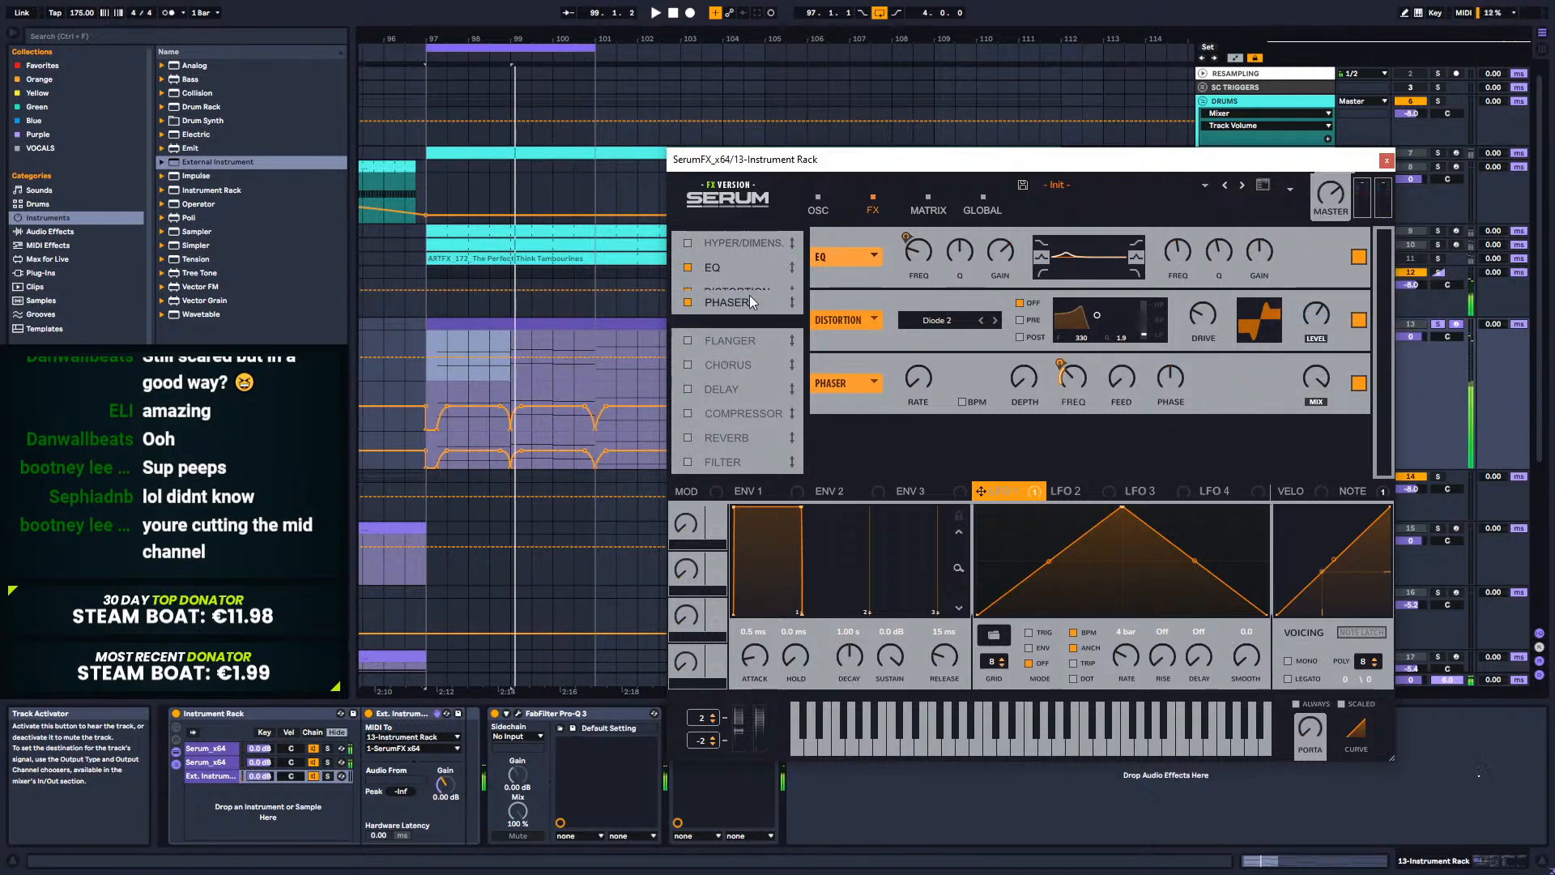
# Step: Move the phaser ahead of the distortion, modulate its frequency with Note, and adjust that frequency during playback
pyautogui.moveTo(755, 299); pyautogui.dragTo(754, 298)
pyautogui.press('space')
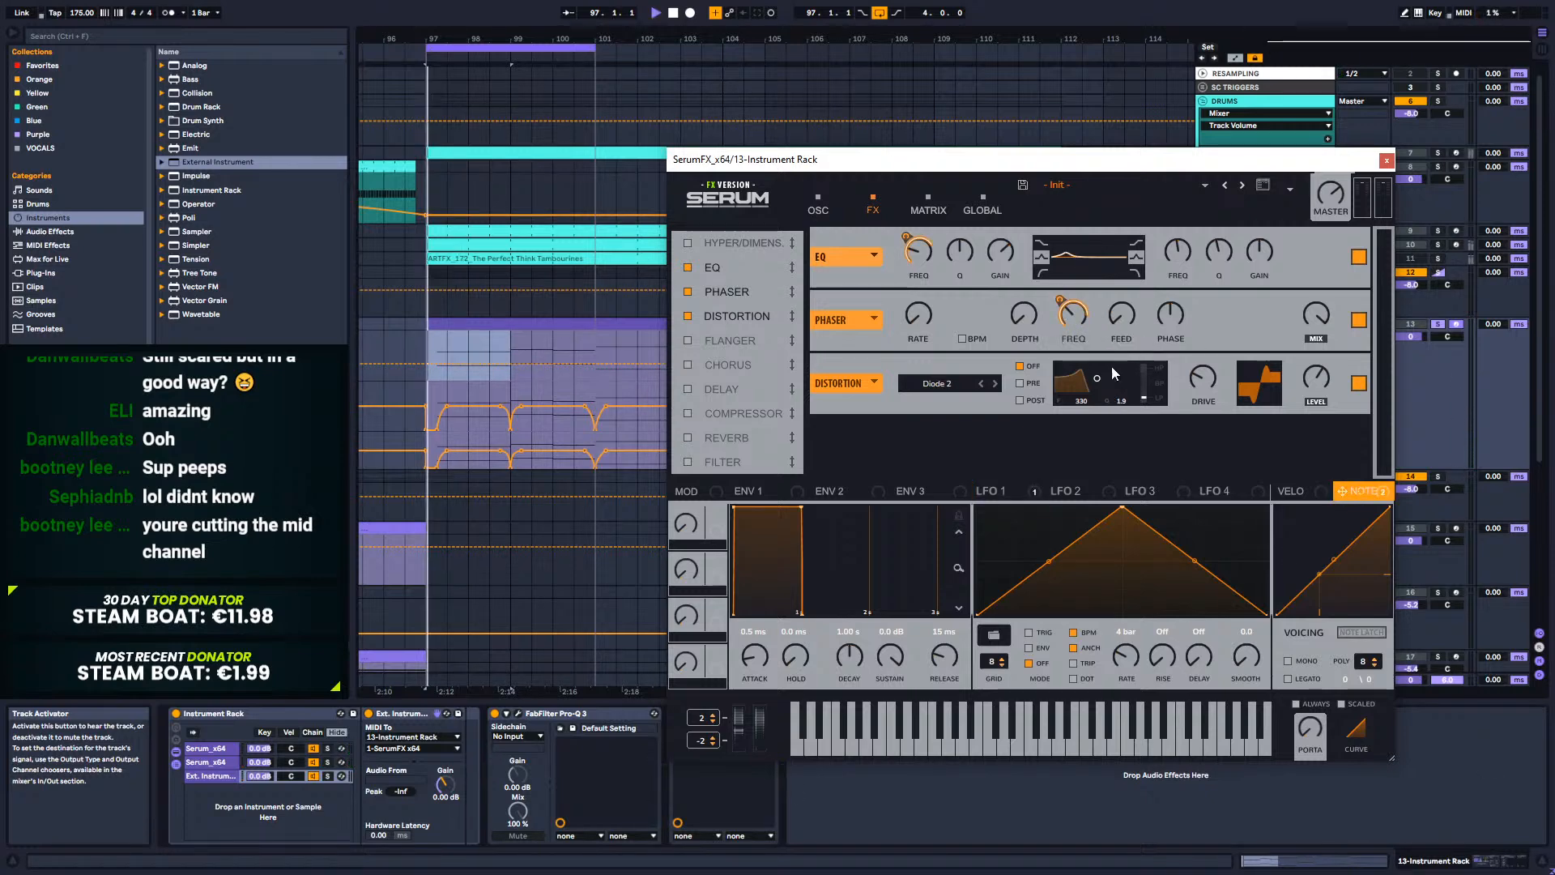
pyautogui.moveTo(1082, 295)
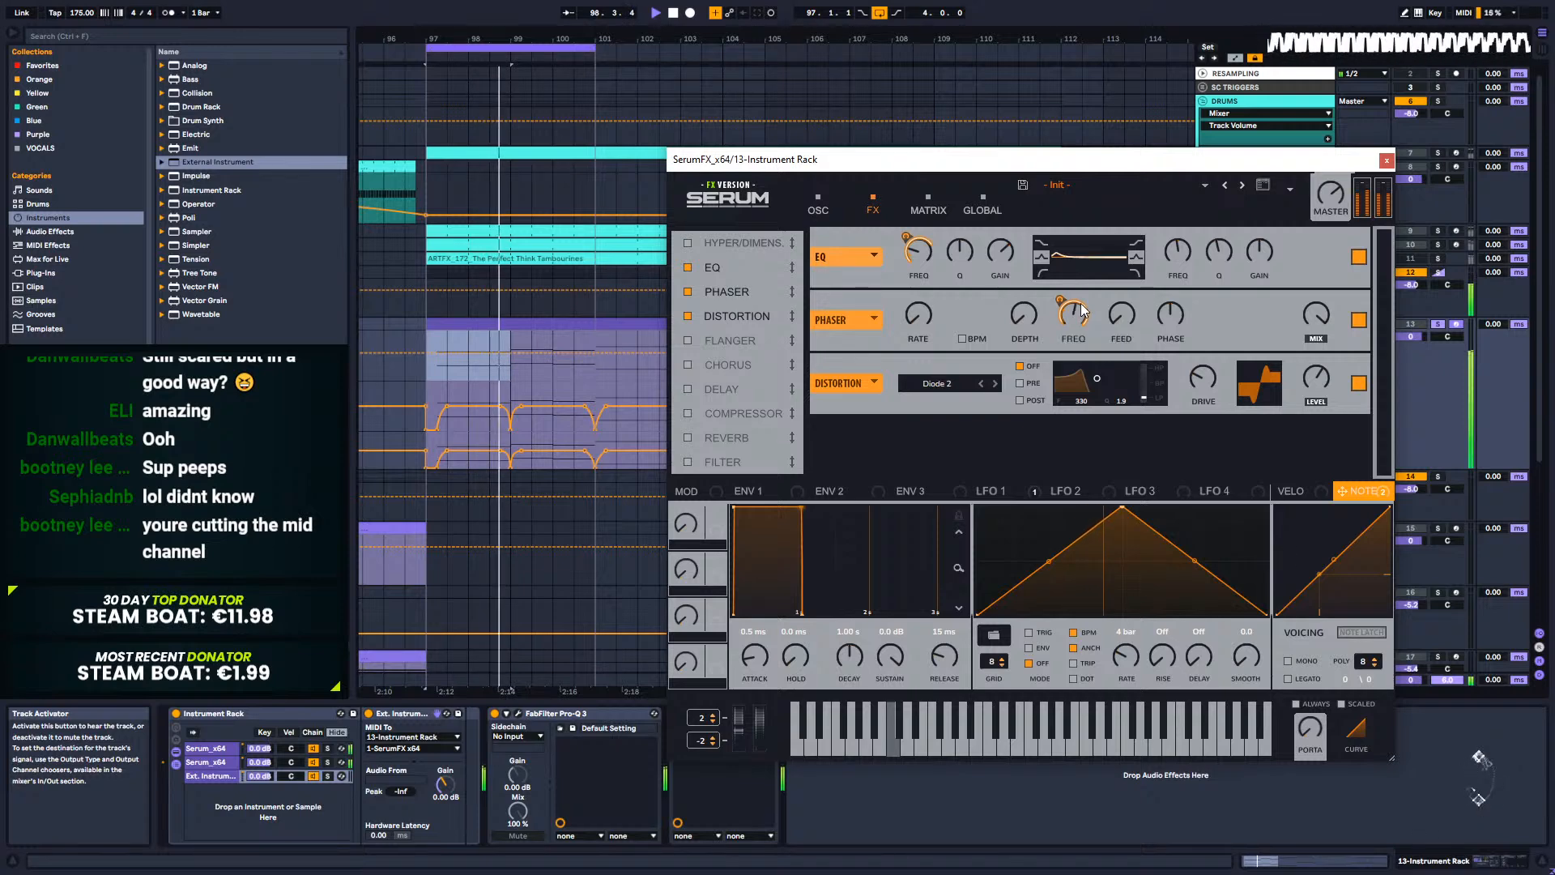
pyautogui.moveTo(1078, 320); pyautogui.dragTo(1082, 307)
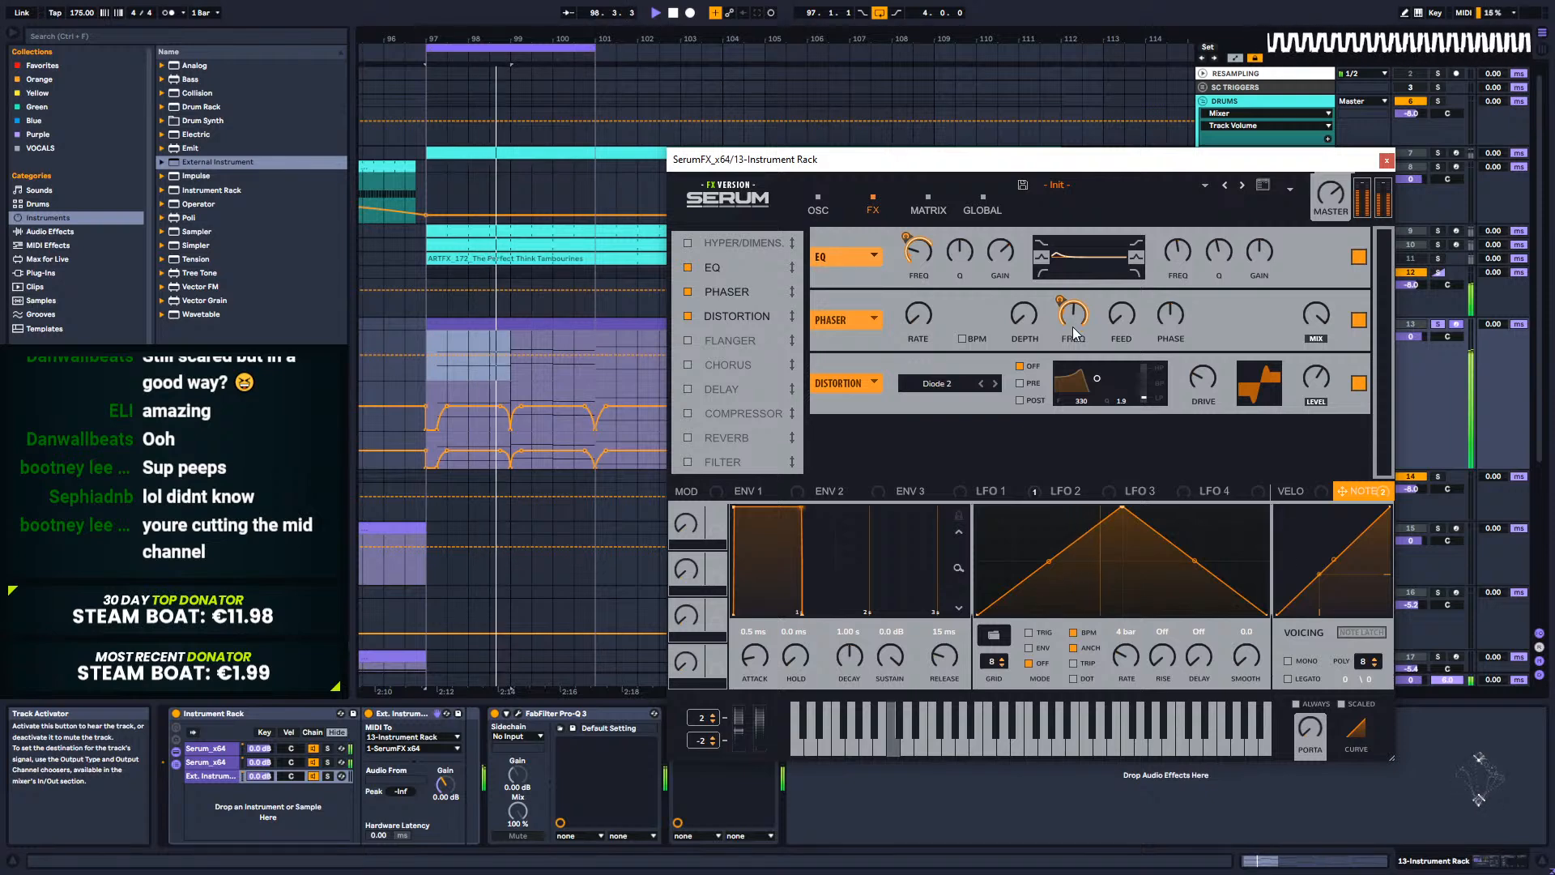
# Step: Check the modulation on the phaser's frequency and fine-tune the frequency during playback
pyautogui.click(1005, 493)
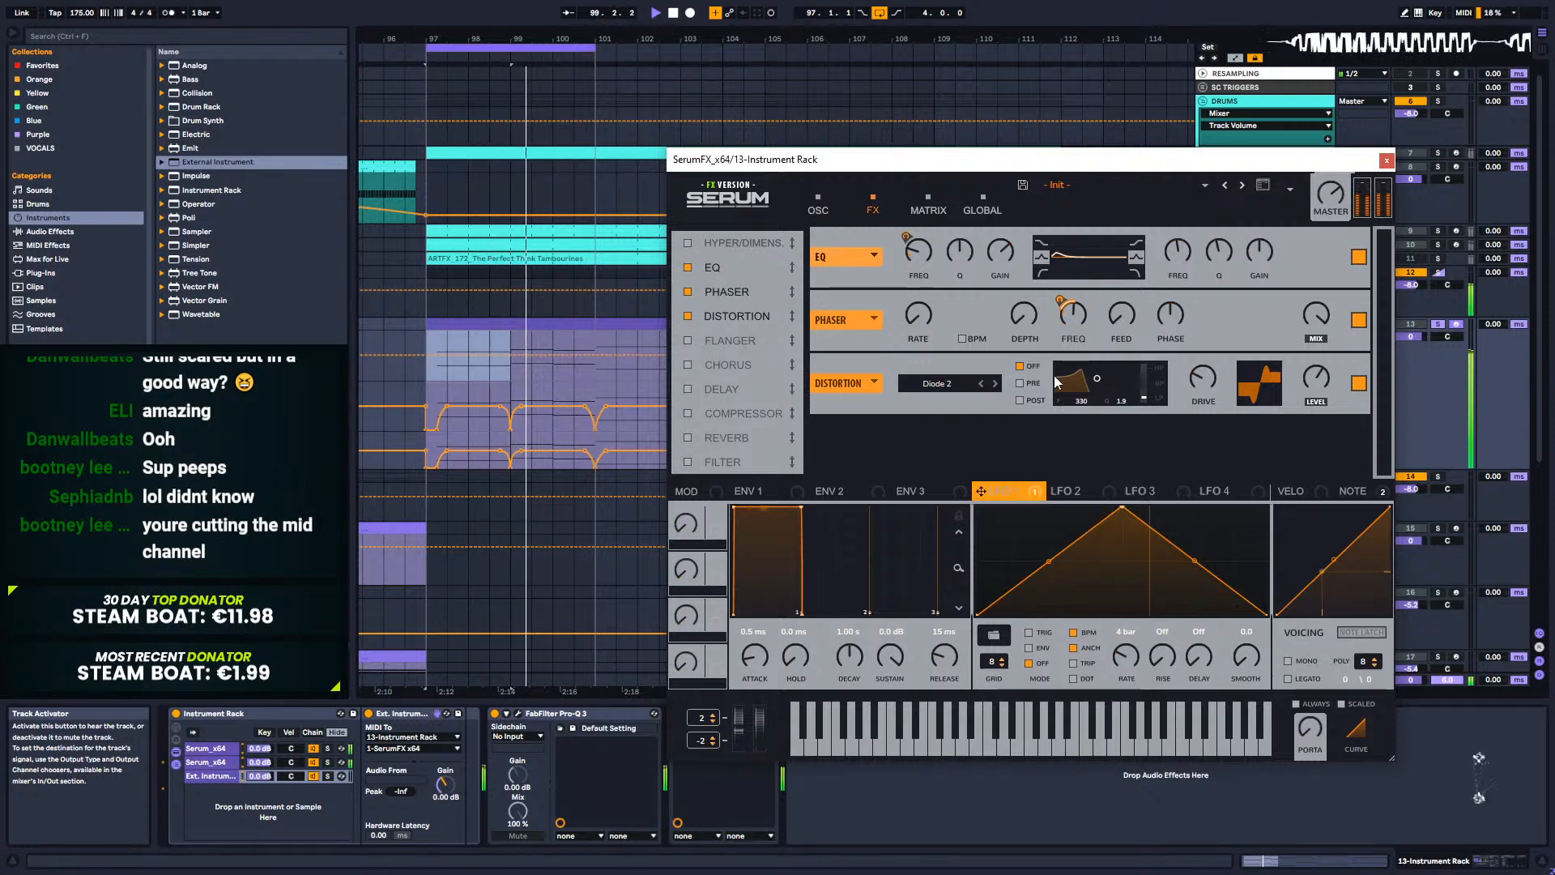
pyautogui.rightClick(1076, 315)
pyautogui.moveTo(1307, 328)
pyautogui.mouseDown()
pyautogui.moveTo(1286, 386)
pyautogui.moveTo(1297, 329)
pyautogui.mouseUp()
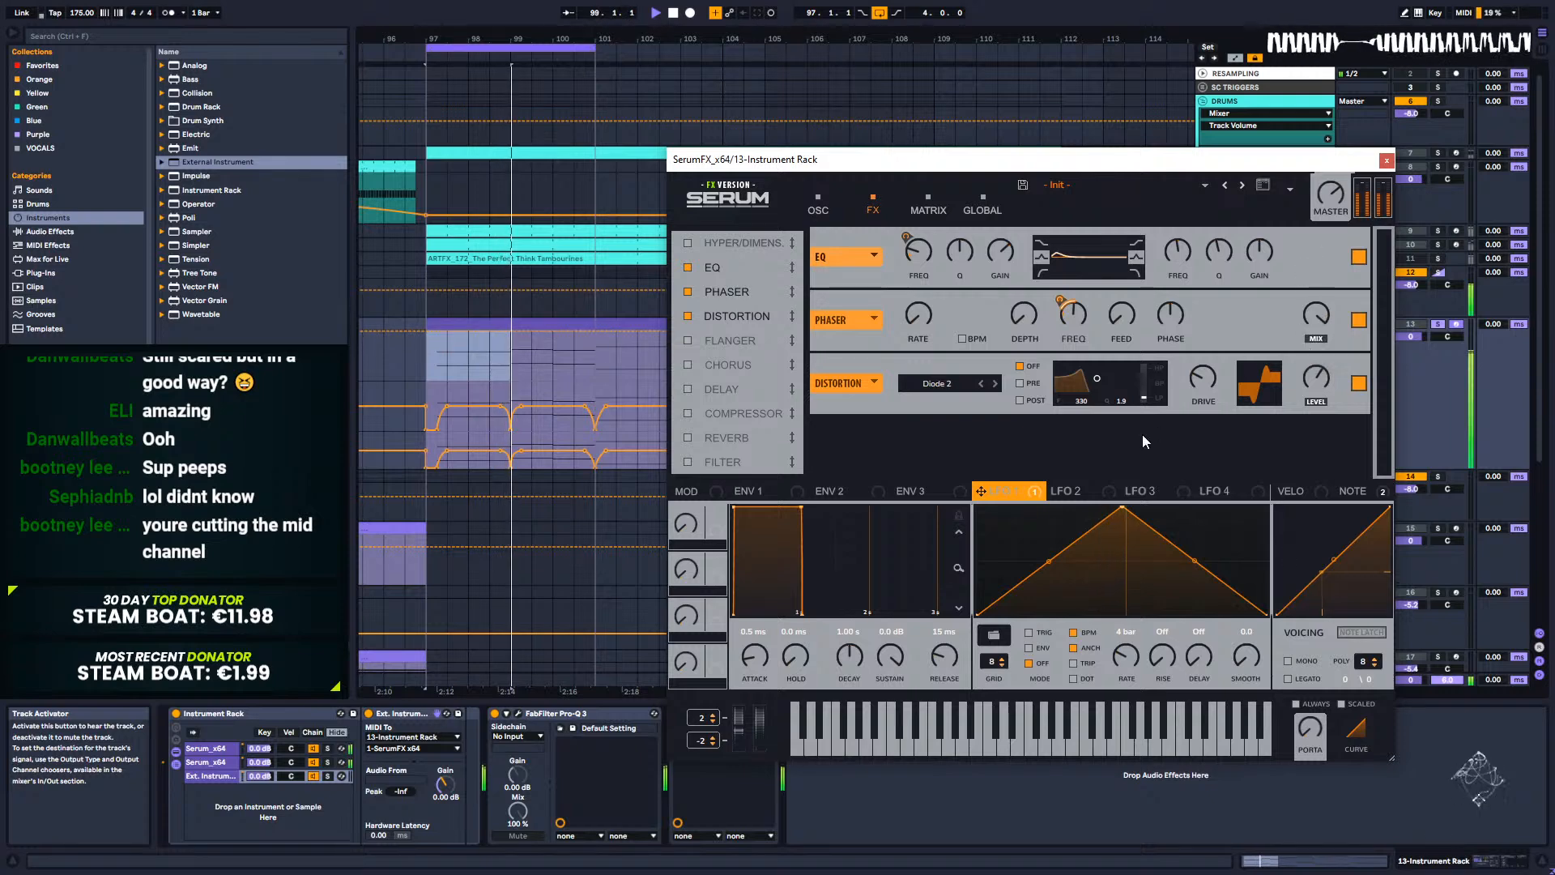
pyautogui.moveTo(1076, 315); pyautogui.dragTo(1074, 339)
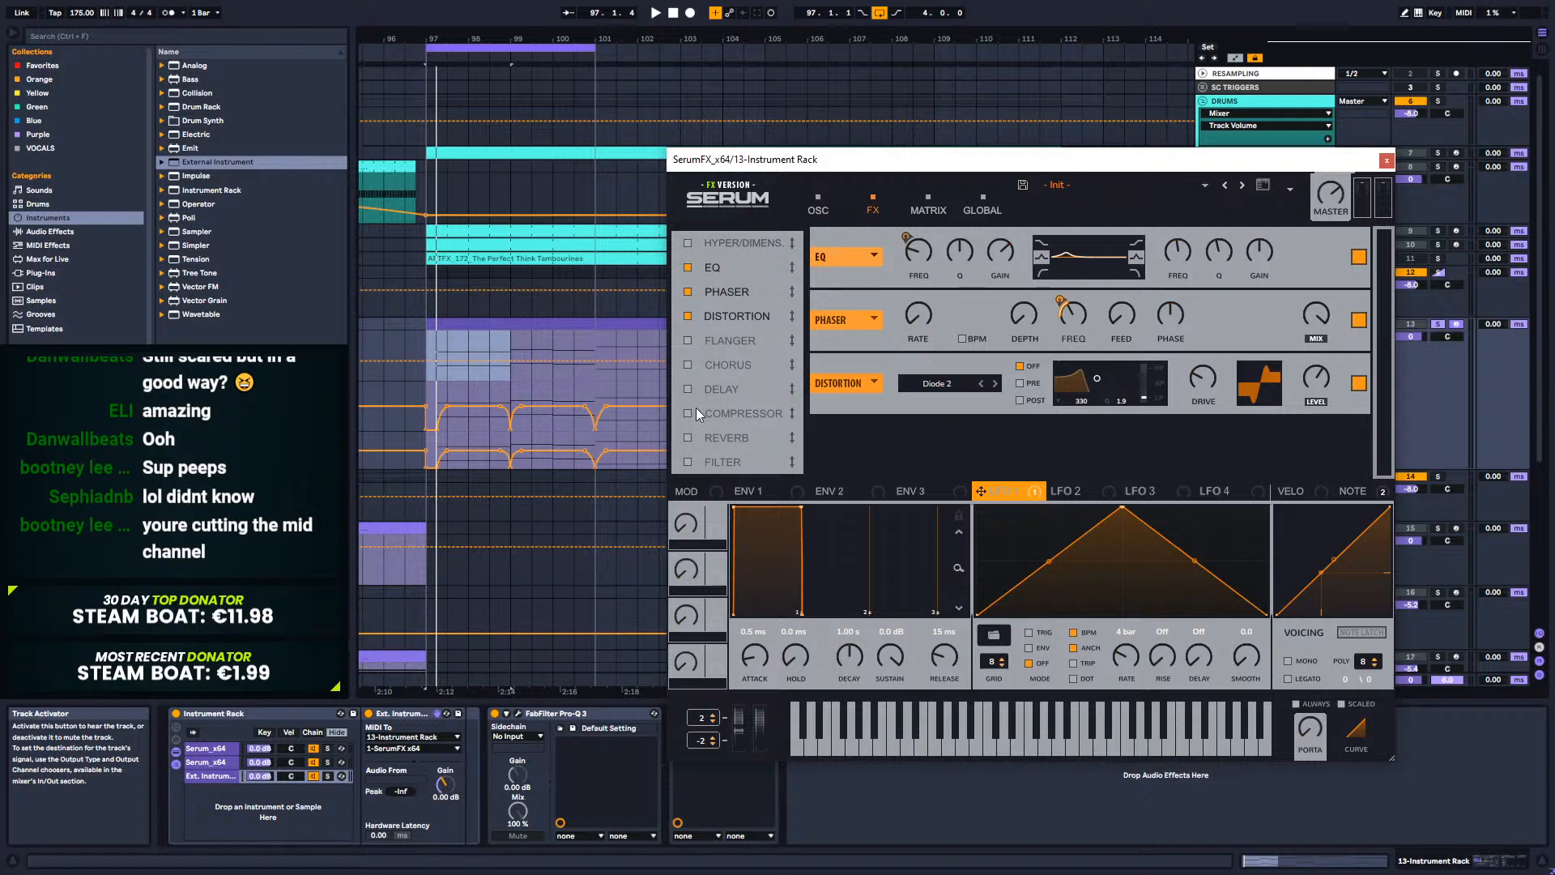
# Step: Fine-tune the distortion's level during playback, and close the SerumFX window
pyautogui.press('space')
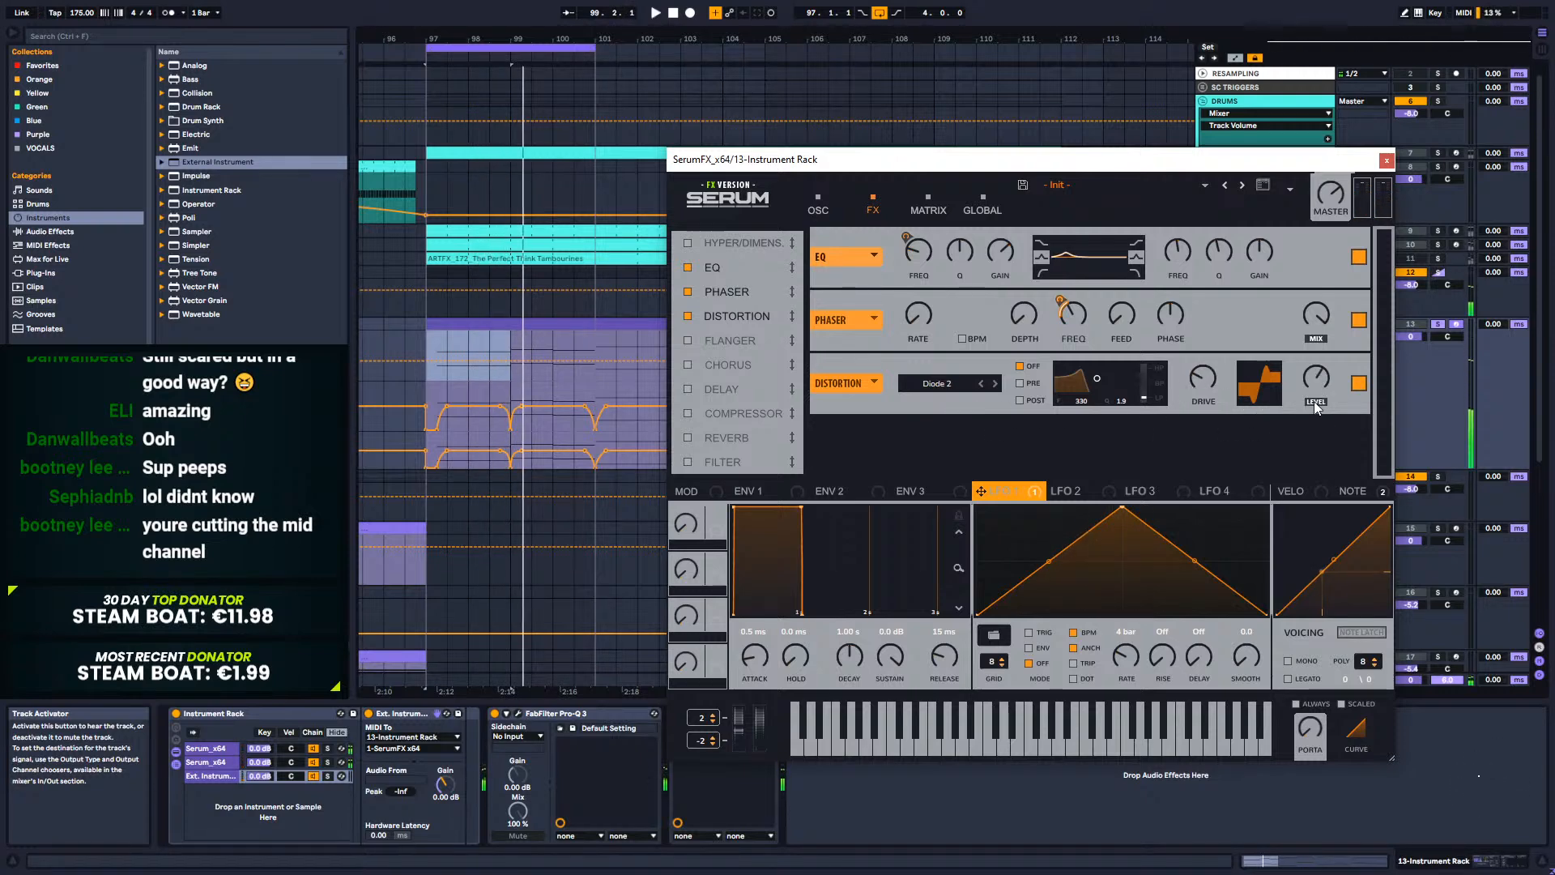
pyautogui.press('space')
pyautogui.moveTo(1324, 377); pyautogui.dragTo(1322, 380)
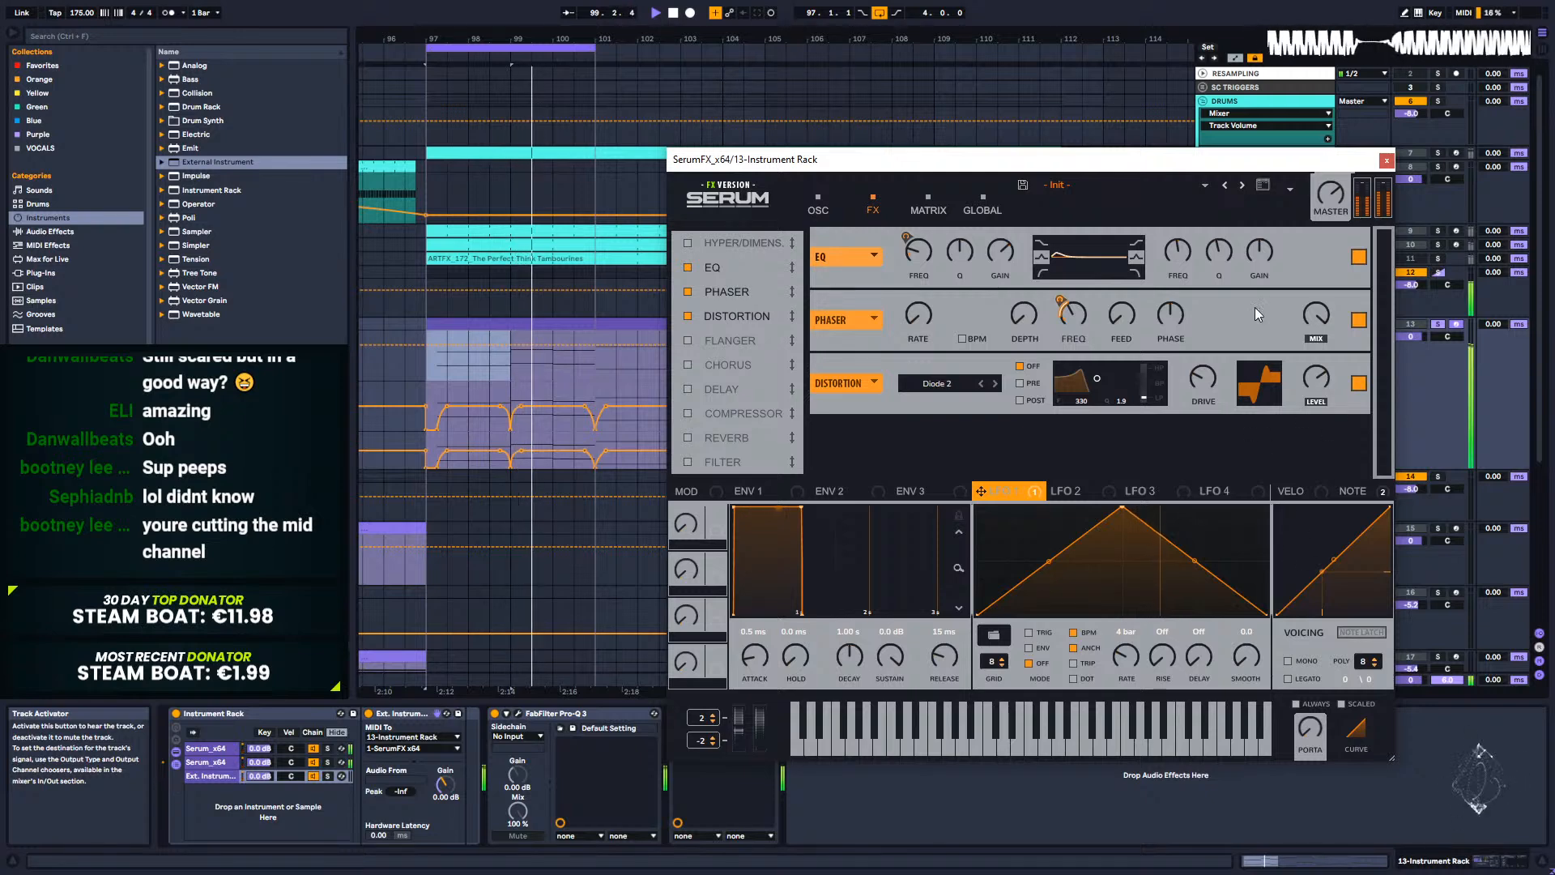
pyautogui.click(1386, 161)
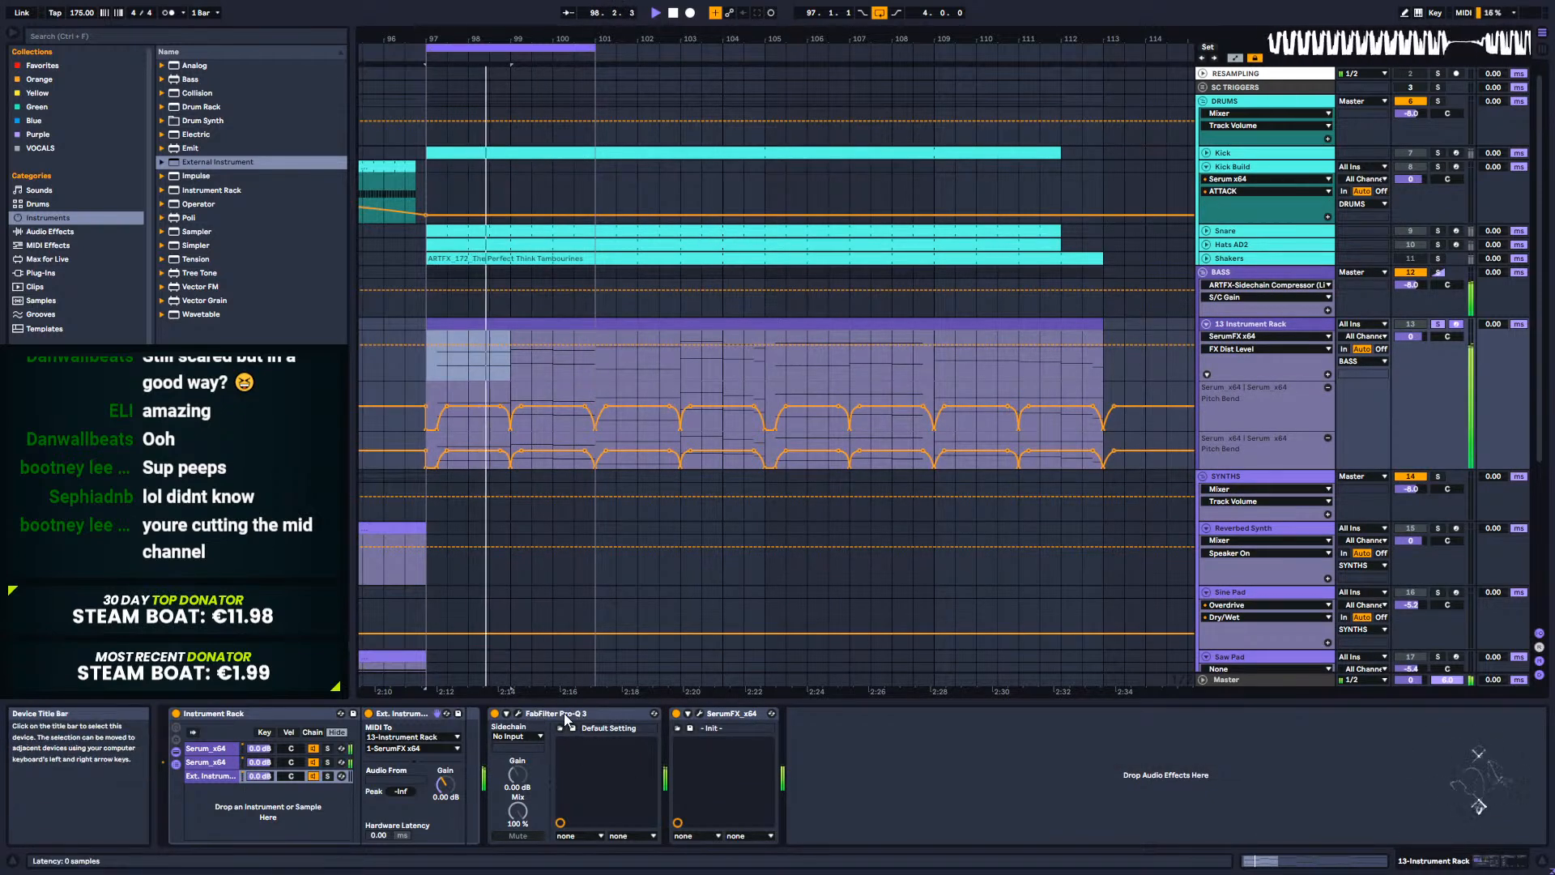
# Step: Set the Side low-cut band in FabFilter Pro-Q 3 to about 252 Hz with a Q of 0.191, and close the plug-in window
pyautogui.click(526, 714)
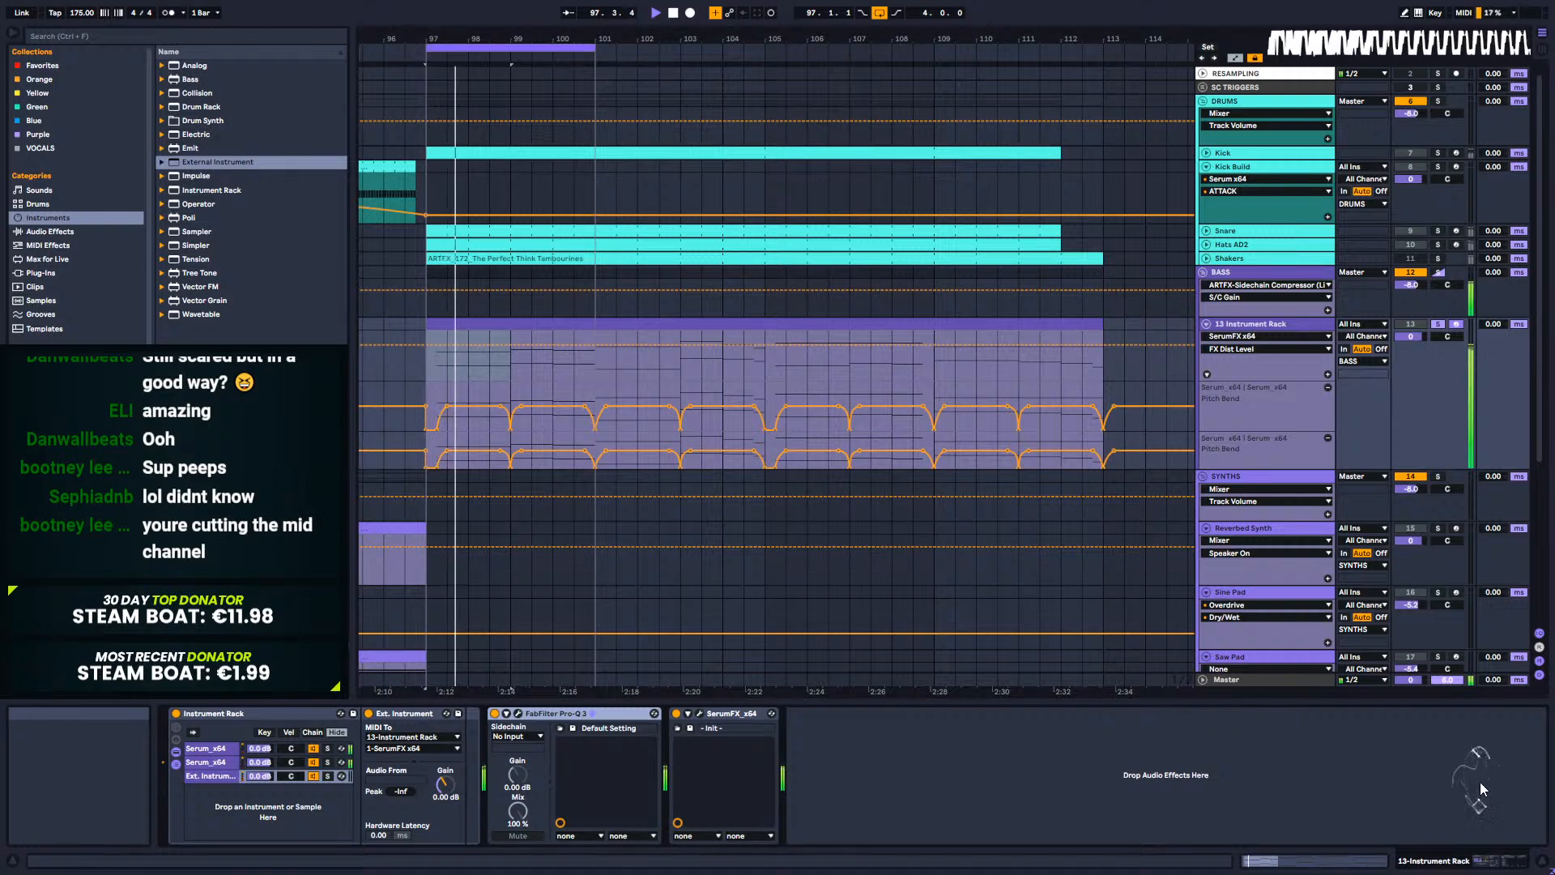
pyautogui.click(518, 714)
pyautogui.moveTo(710, 417); pyautogui.dragTo(746, 430)
pyautogui.press('space')
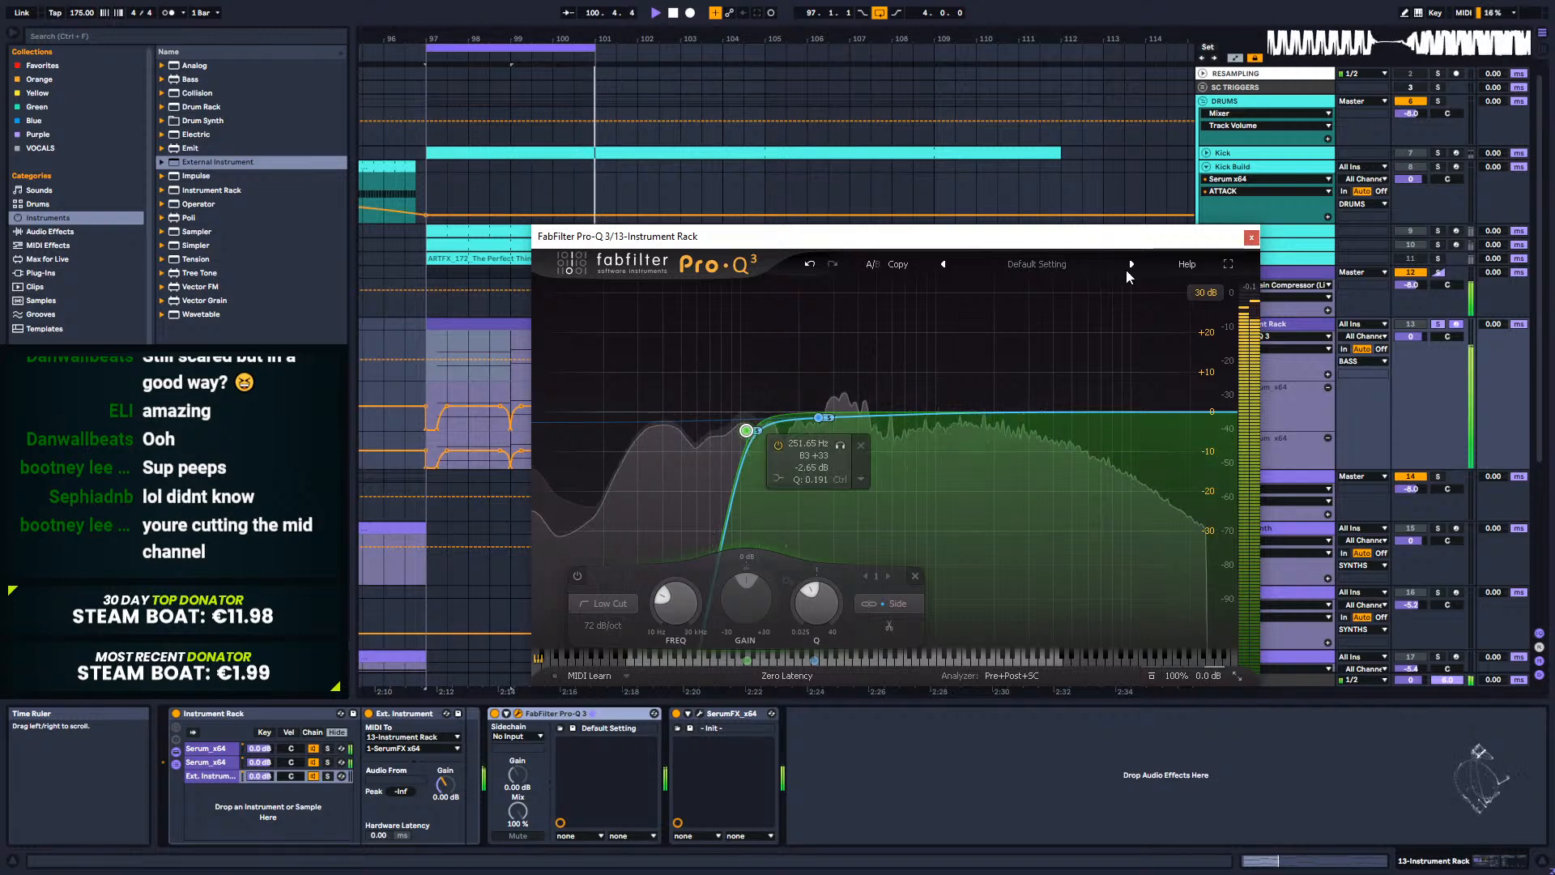
pyautogui.click(1251, 238)
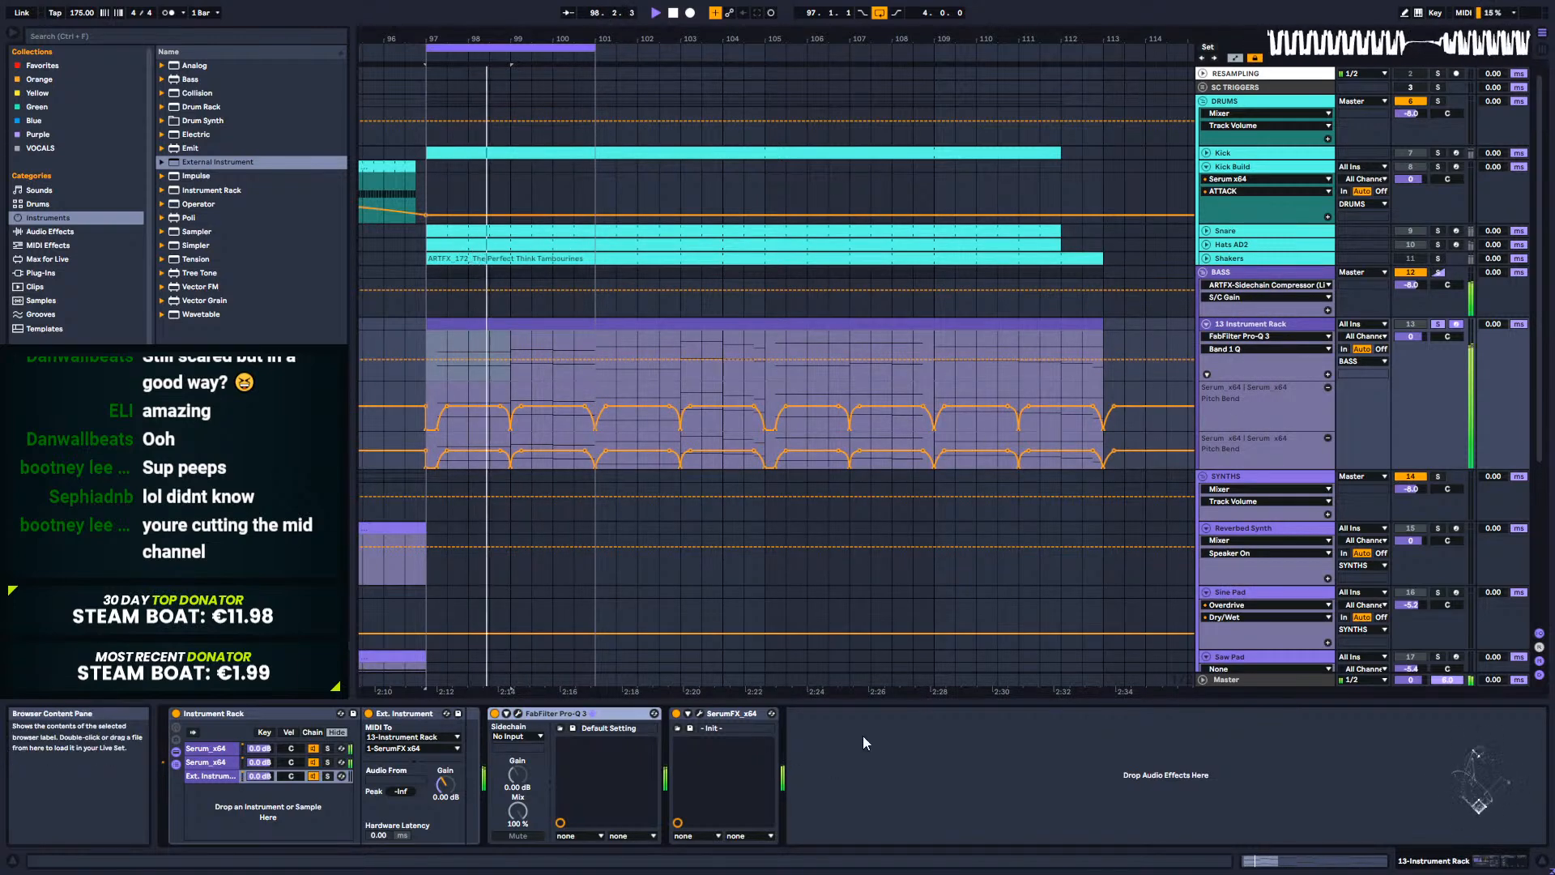
# Step: Try a bell cut around 572 Hz in FabFilter Pro-Q 3, and delete the band
pyautogui.click(518, 714)
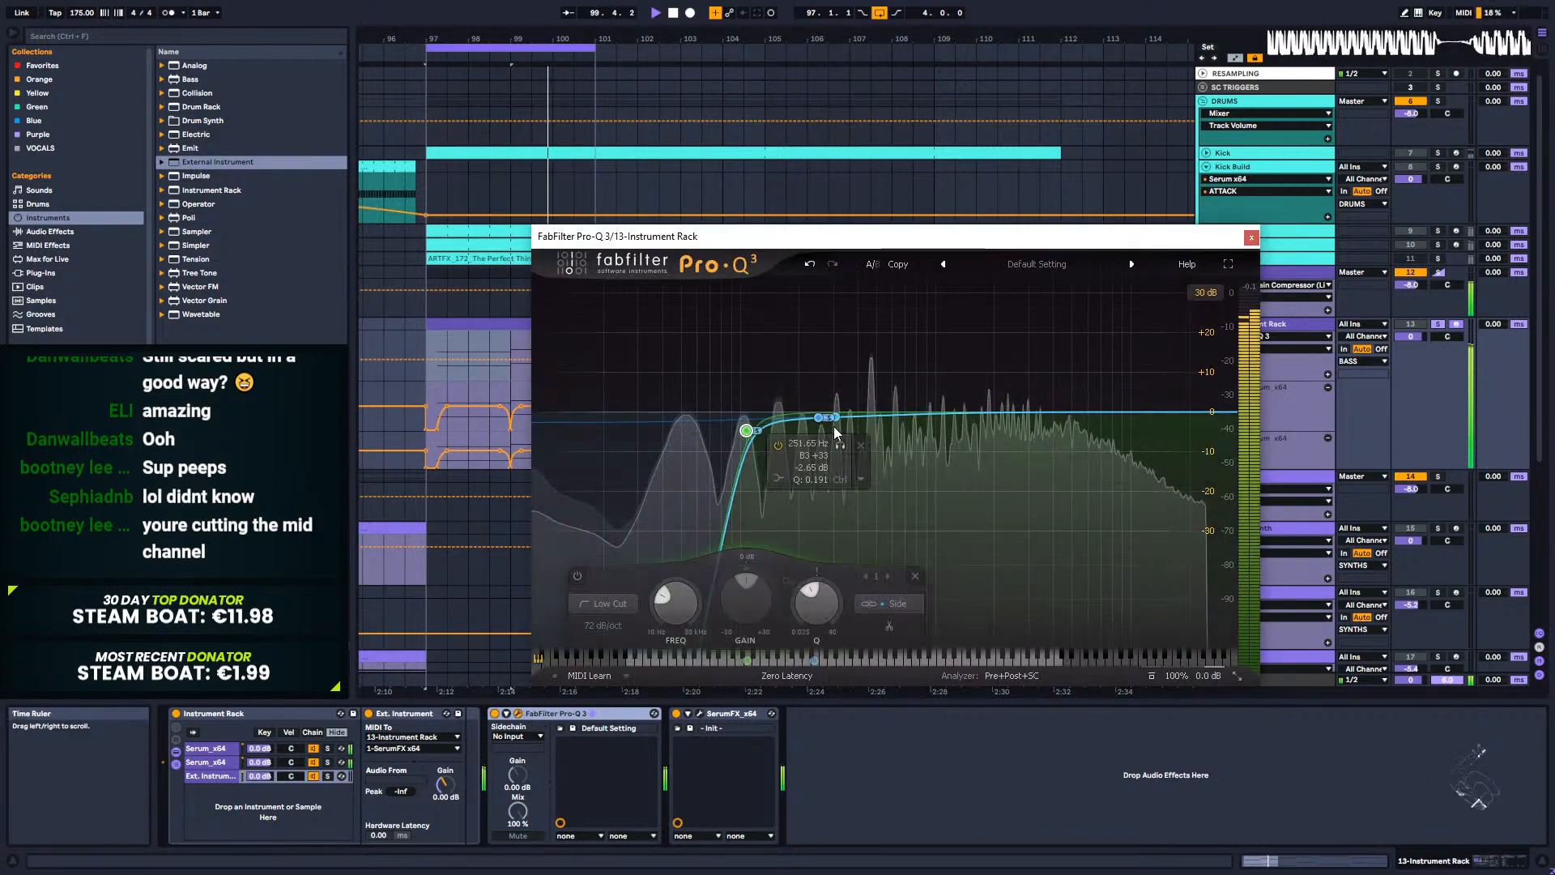
pyautogui.moveTo(875, 416); pyautogui.dragTo(887, 468)
pyautogui.rightClick(887, 467)
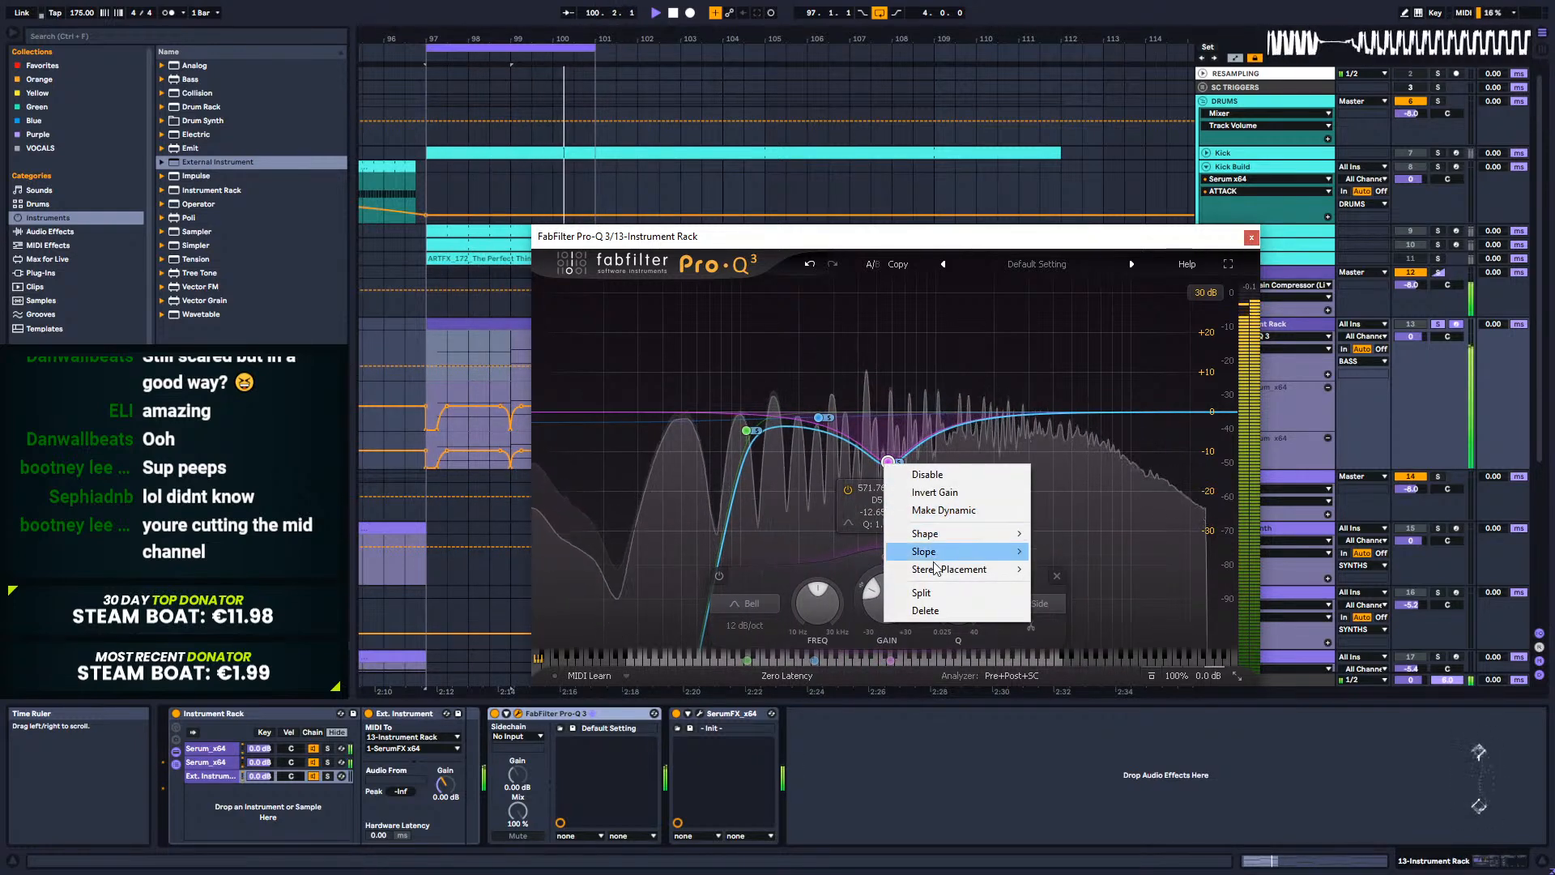
pyautogui.click(939, 613)
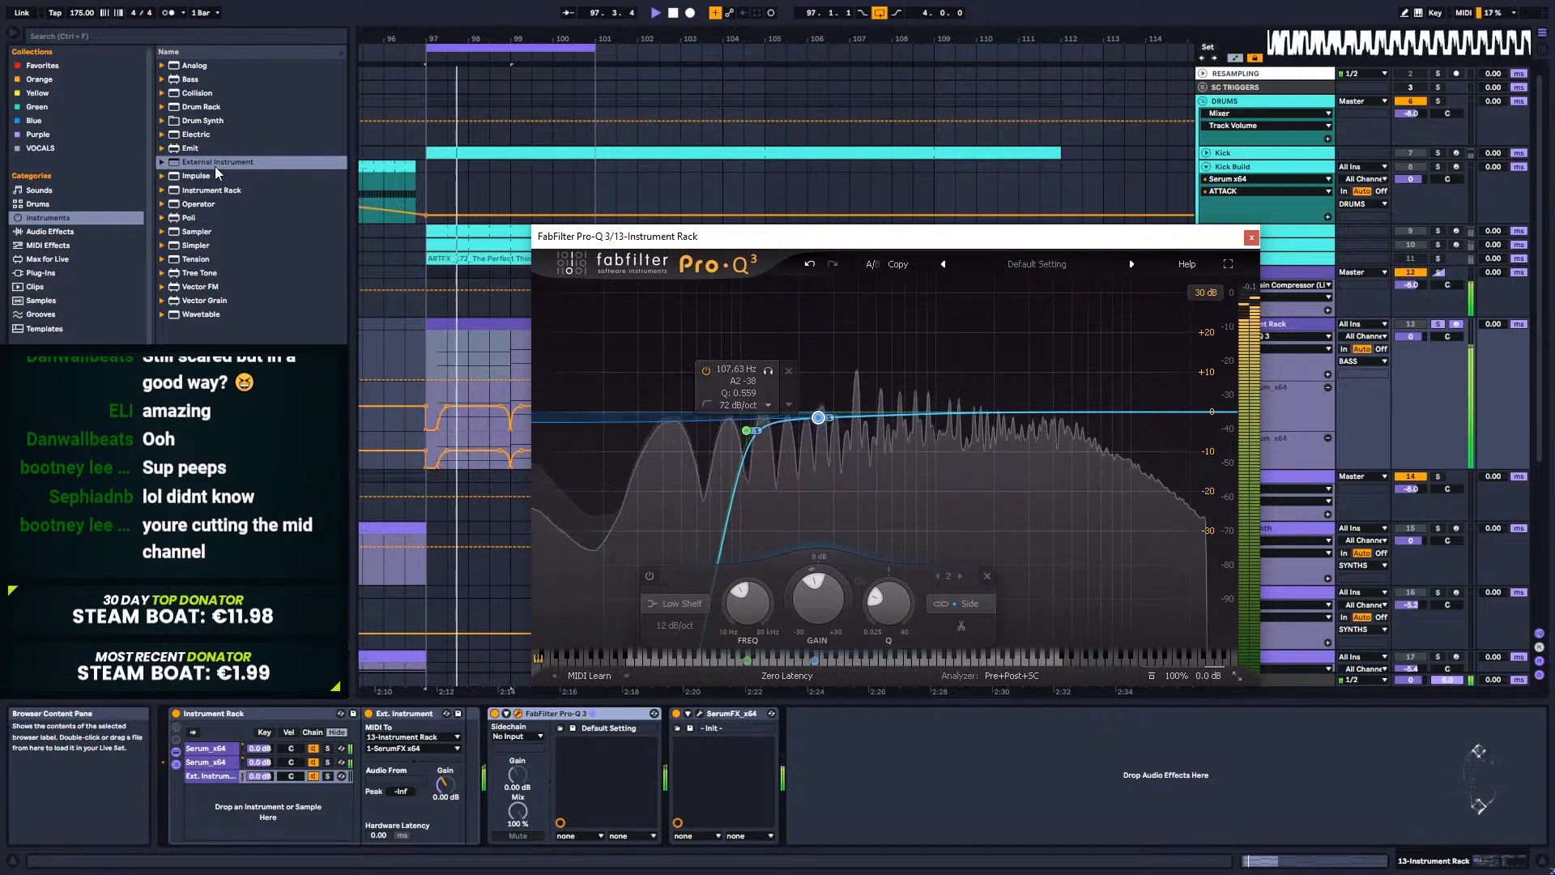
# Step: Add a second FabFilter Pro-Q 3 from the plug-in browser between the first Pro-Q 3 and SerumFX
pyautogui.click(41, 272)
pyautogui.press('space')
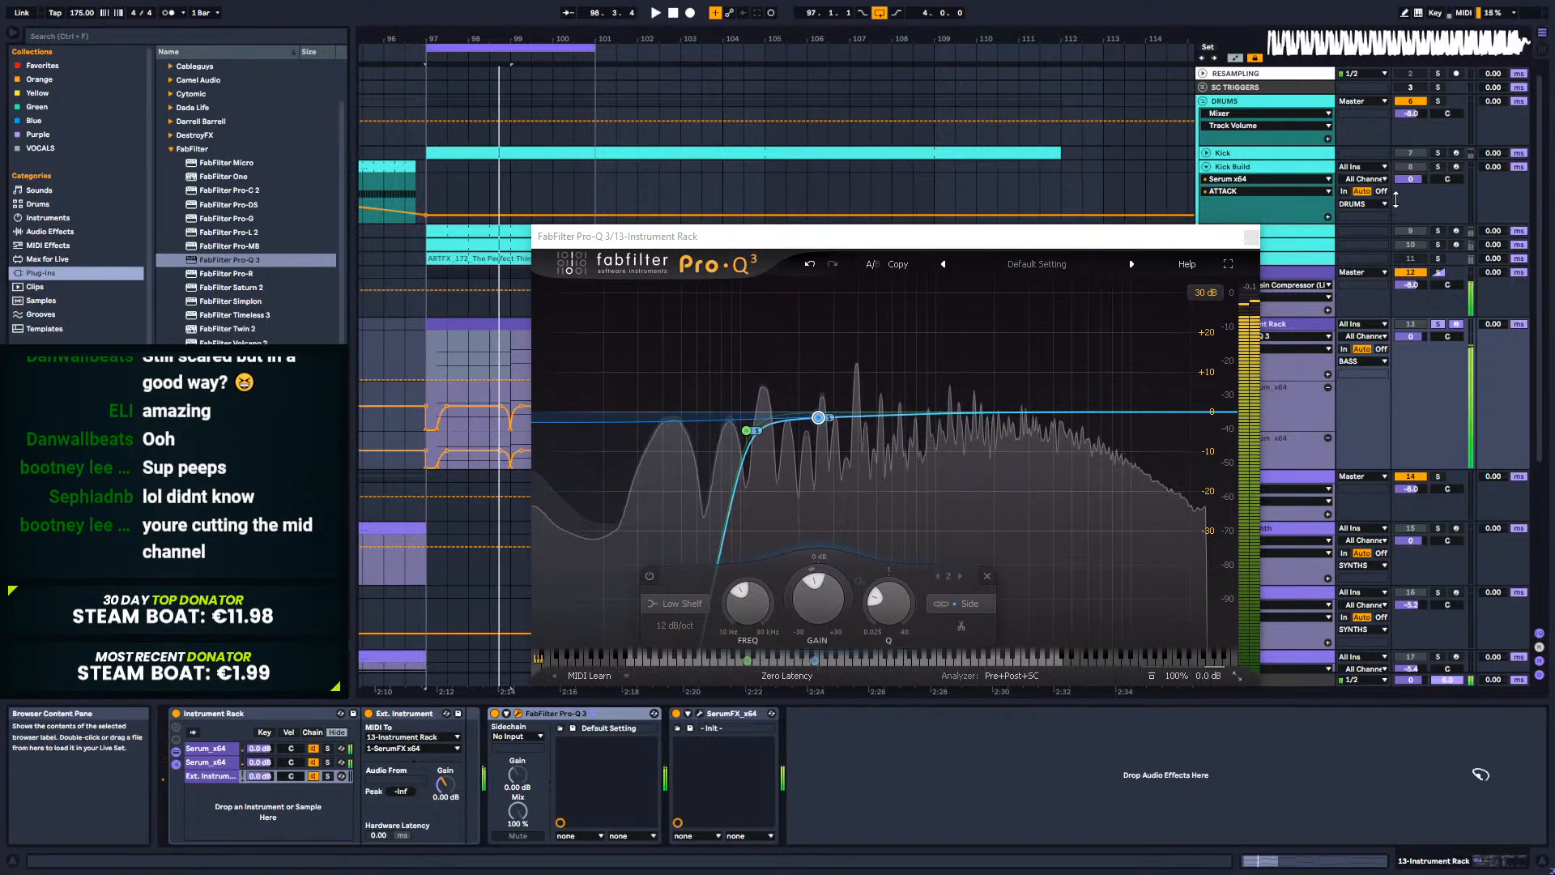
pyautogui.click(1251, 237)
pyautogui.click(172, 149)
pyautogui.scroll(2, 203, 285)
pyautogui.scroll(-3, 186, 305)
pyautogui.scroll(-2, 243, 203)
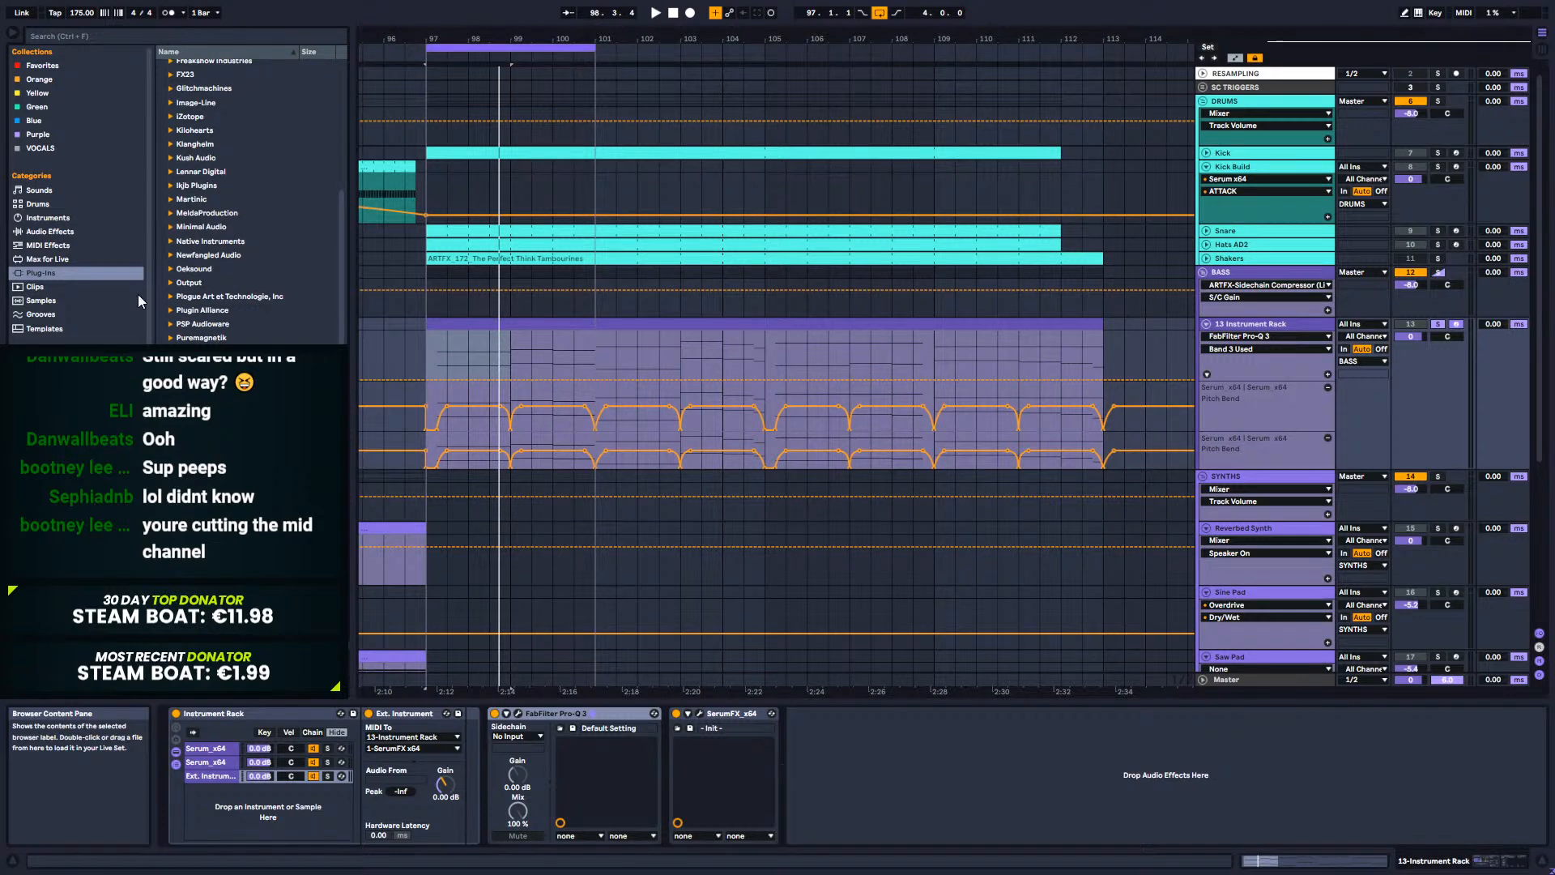
pyautogui.scroll(-4, 226, 203)
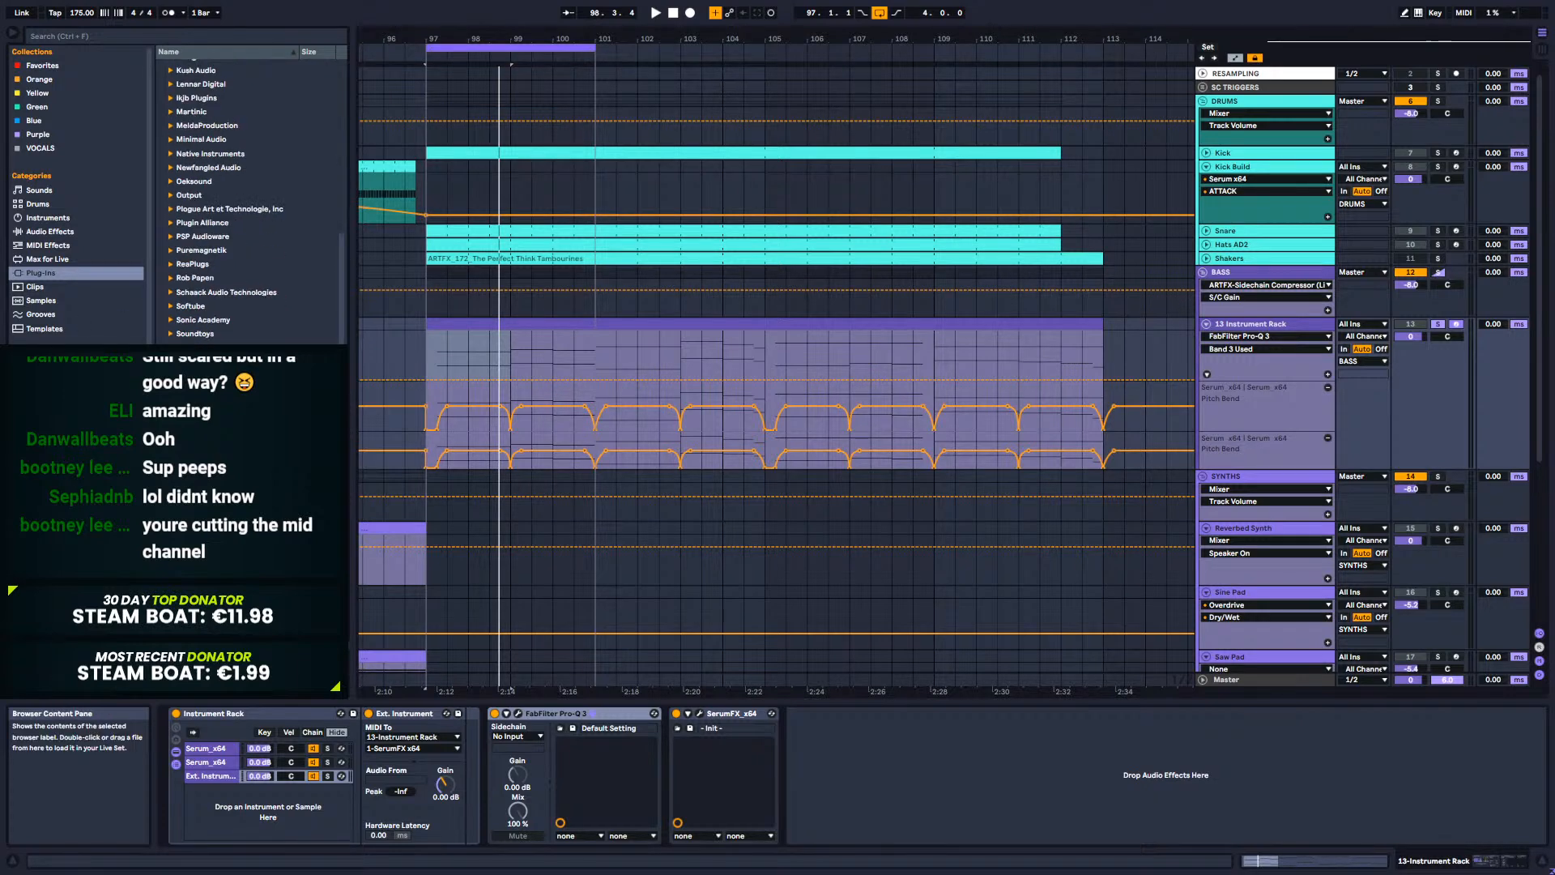
pyautogui.scroll(10, 190, 231)
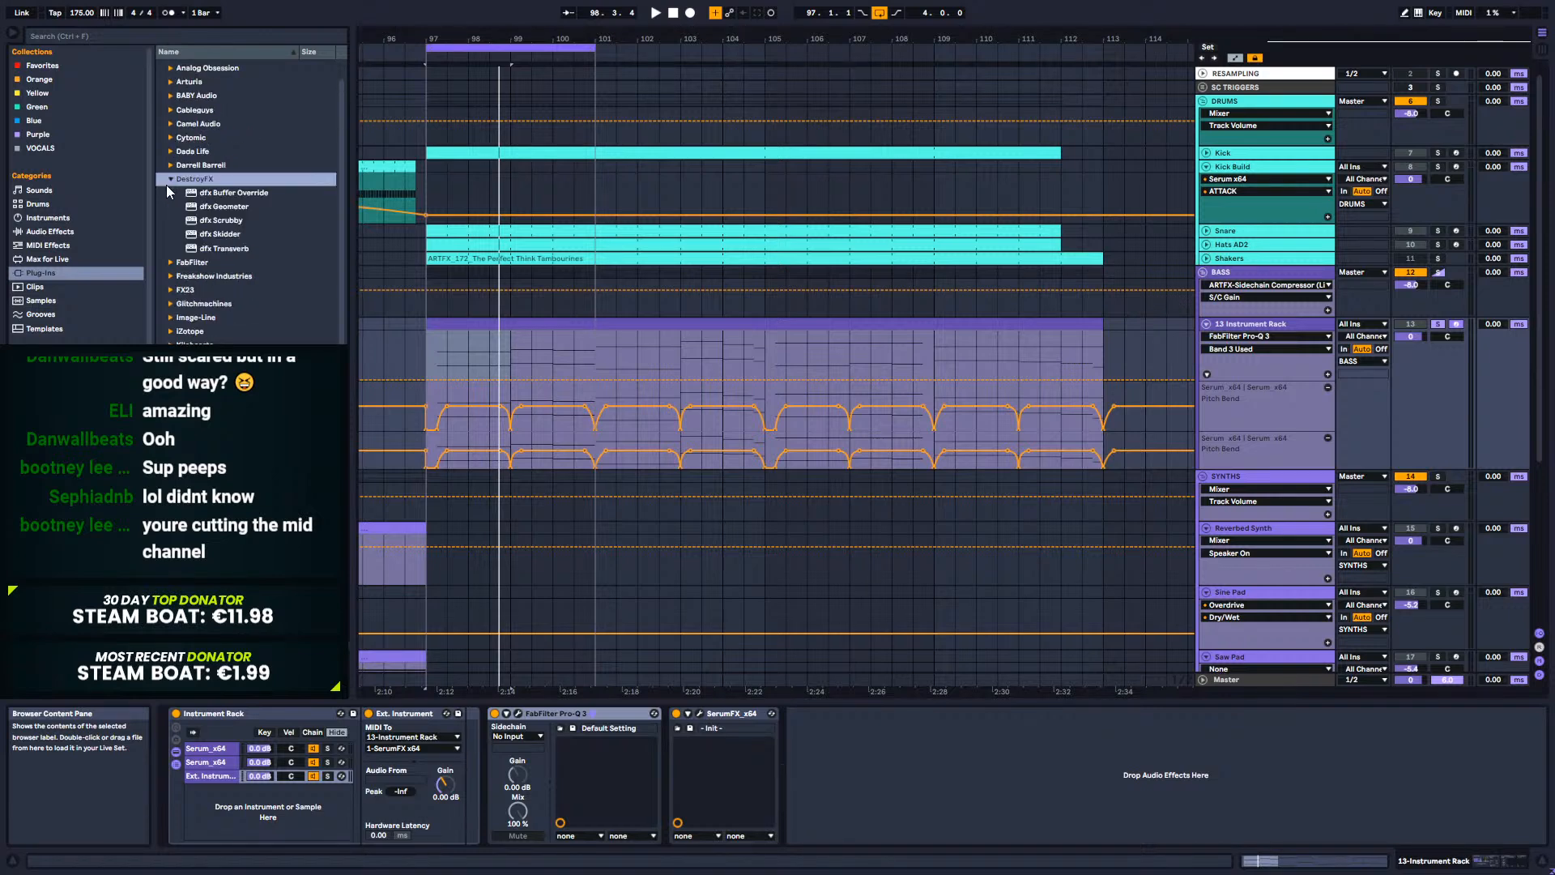
pyautogui.click(169, 191)
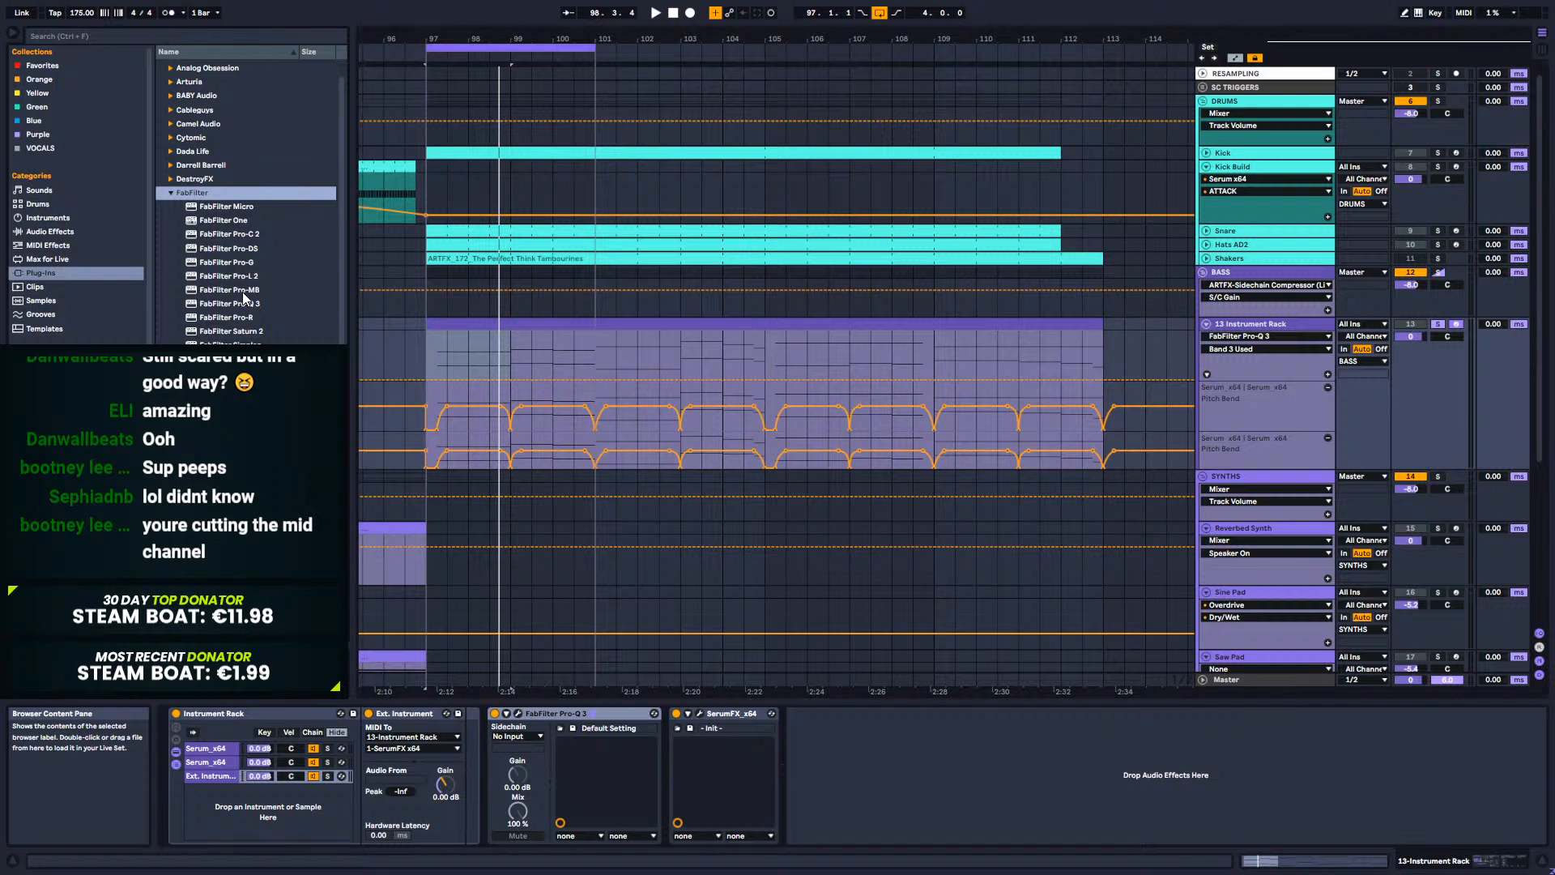
pyautogui.moveTo(239, 310); pyautogui.dragTo(676, 798)
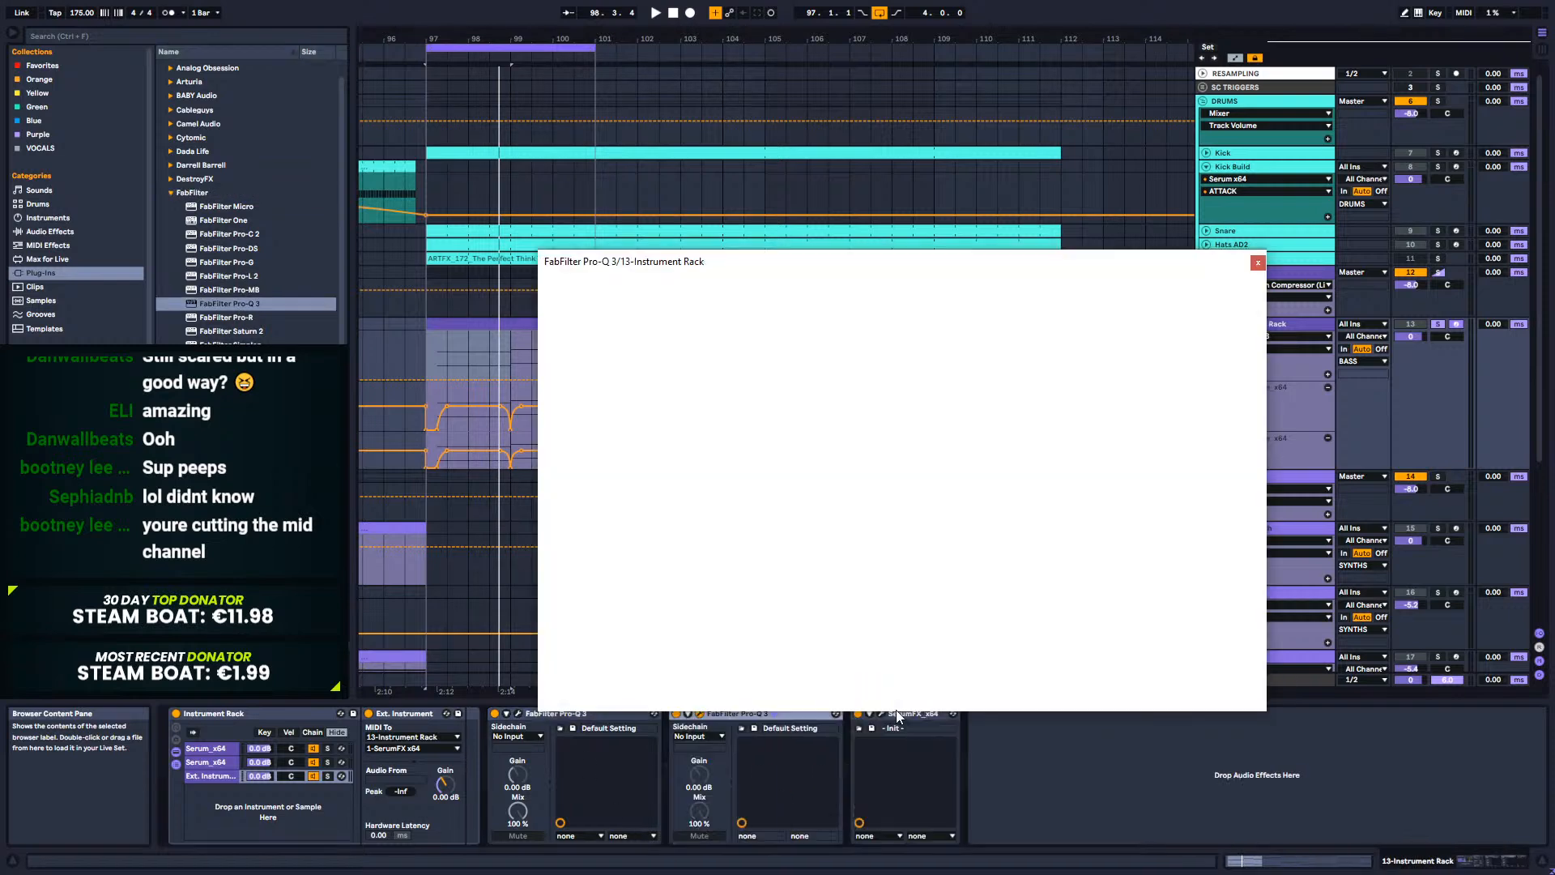
# Step: Add a bell cut of about 8.9 dB at 1227 Hz in the new Pro-Q 3 during playback
pyautogui.press('space')
pyautogui.click(901, 532)
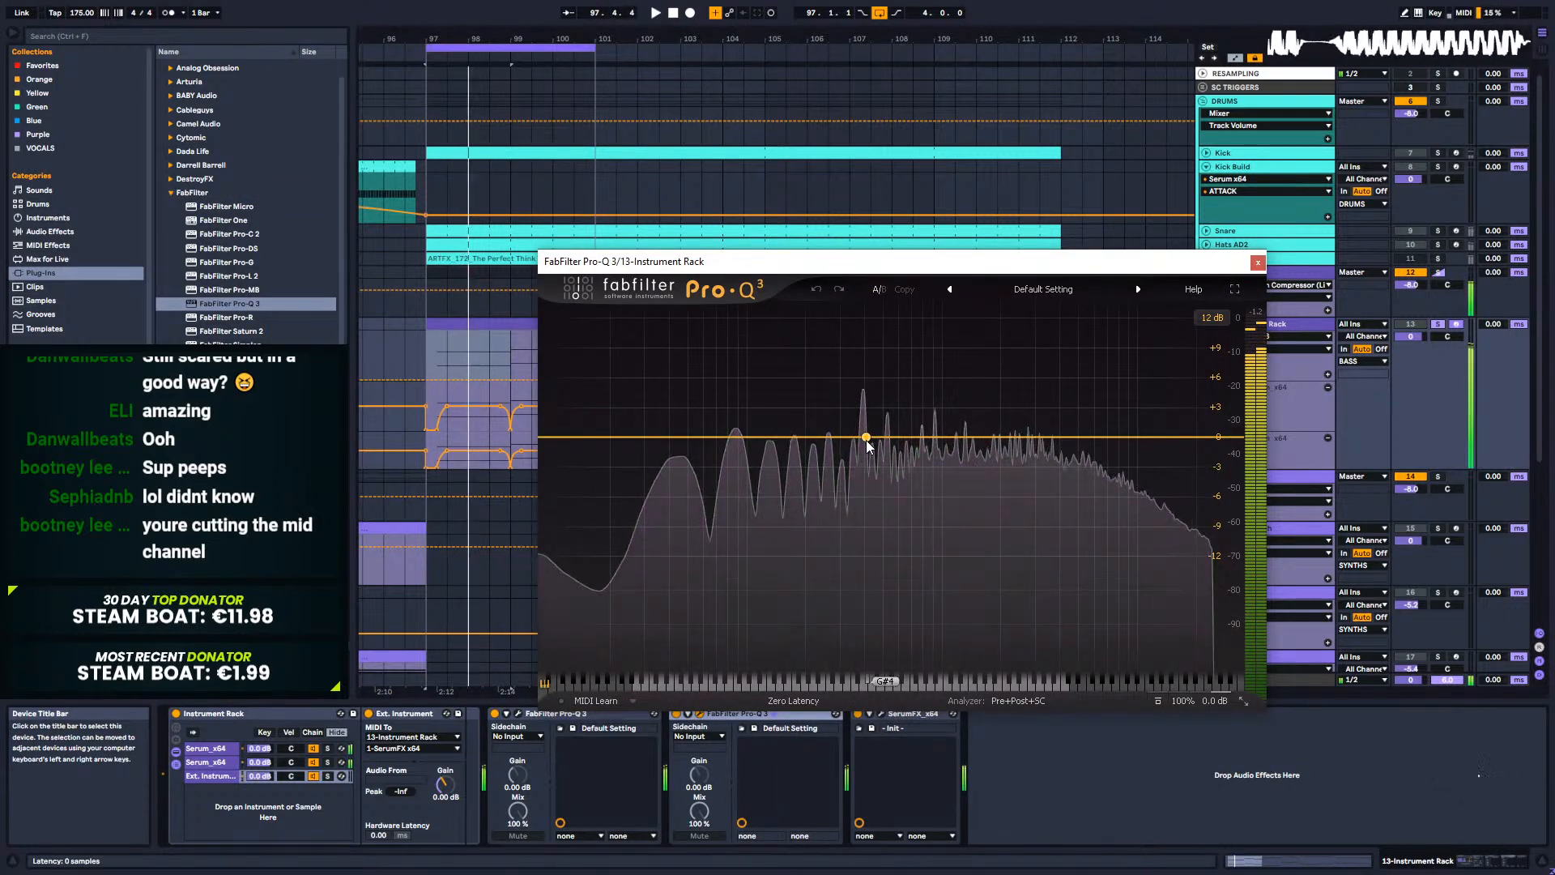
pyautogui.moveTo(901, 532); pyautogui.dragTo(959, 526)
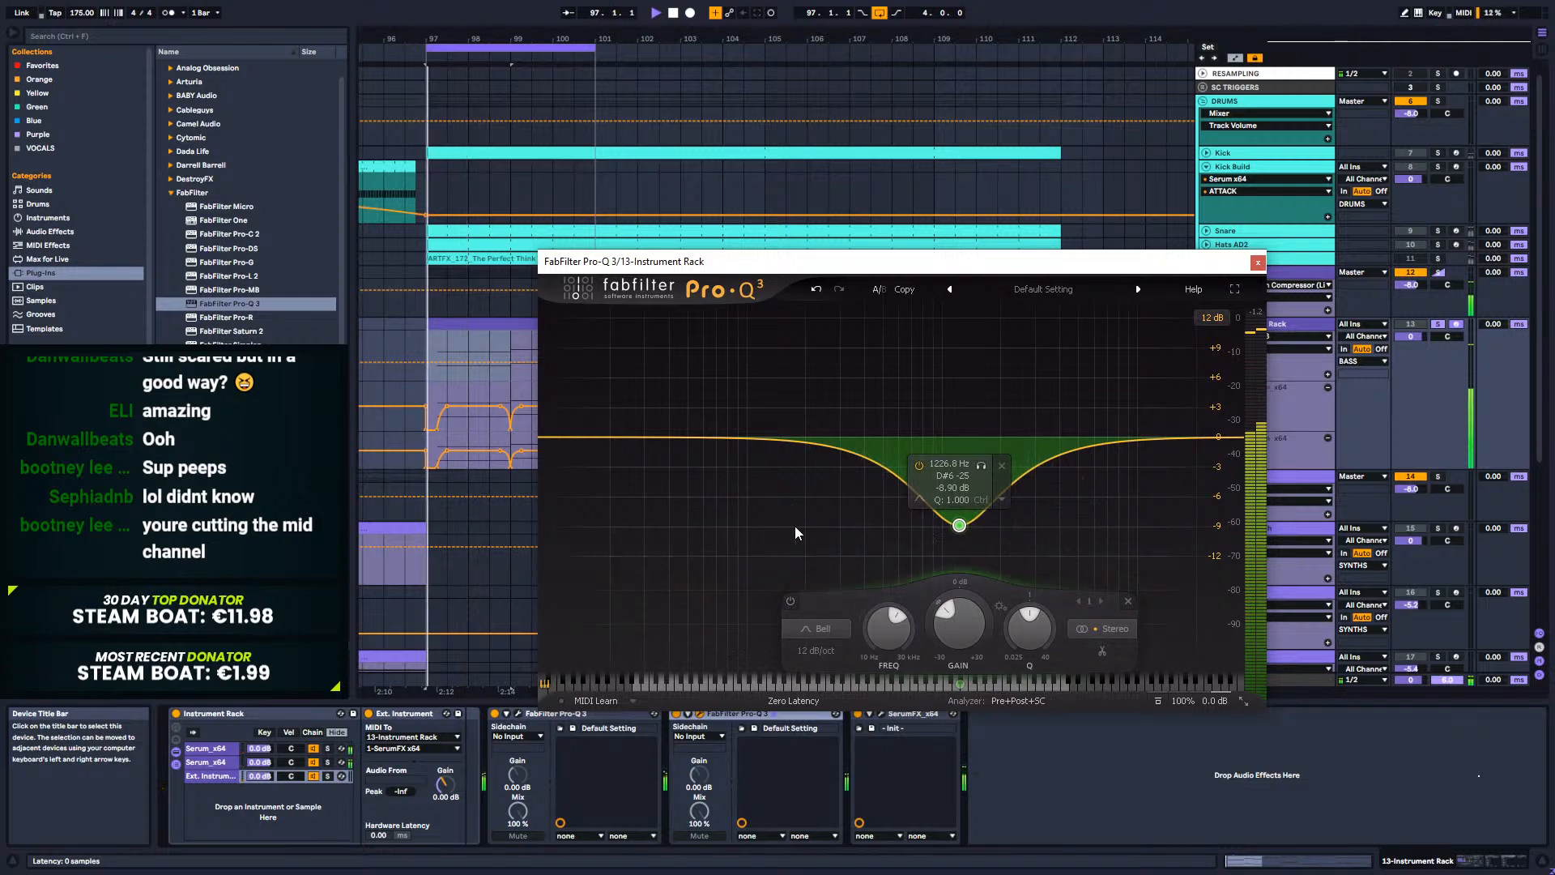
# Step: Try a second, low-frequency band in the new Pro-Q 3, and delete it
pyautogui.moveTo(667, 437)
pyautogui.mouseDown()
pyautogui.moveTo(678, 328)
pyautogui.moveTo(655, 396)
pyautogui.moveTo(678, 494)
pyautogui.moveTo(683, 441)
pyautogui.mouseUp()
pyautogui.press('space')
pyautogui.press('space')
pyautogui.rightClick(685, 437)
pyautogui.click(750, 583)
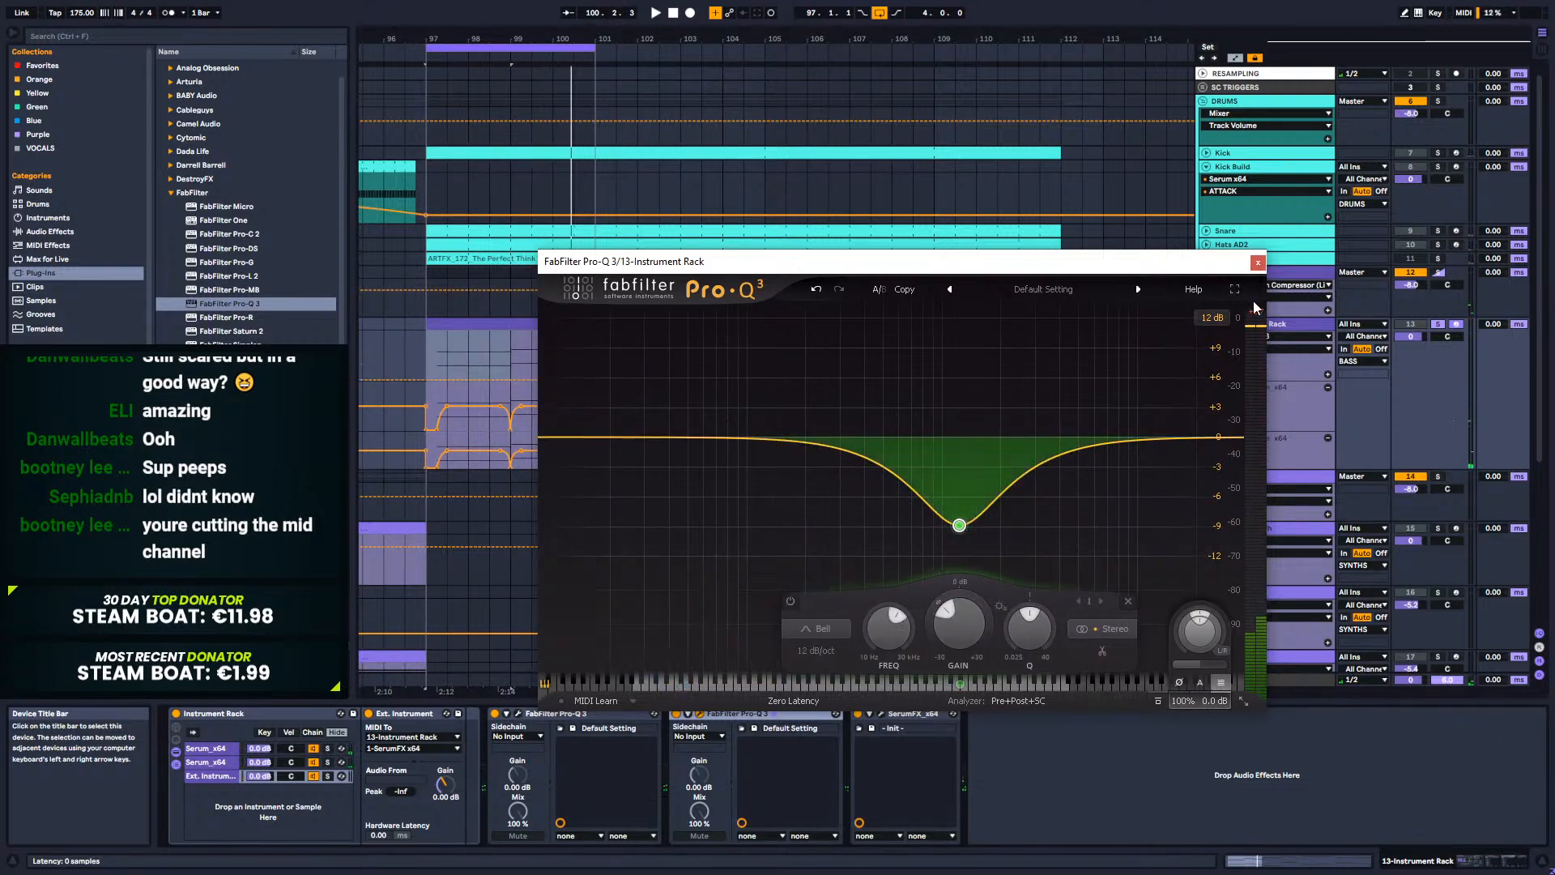
# Step: Move the second Pro-Q 3 after SerumFX in the chain and reopen its window
pyautogui.click(1259, 263)
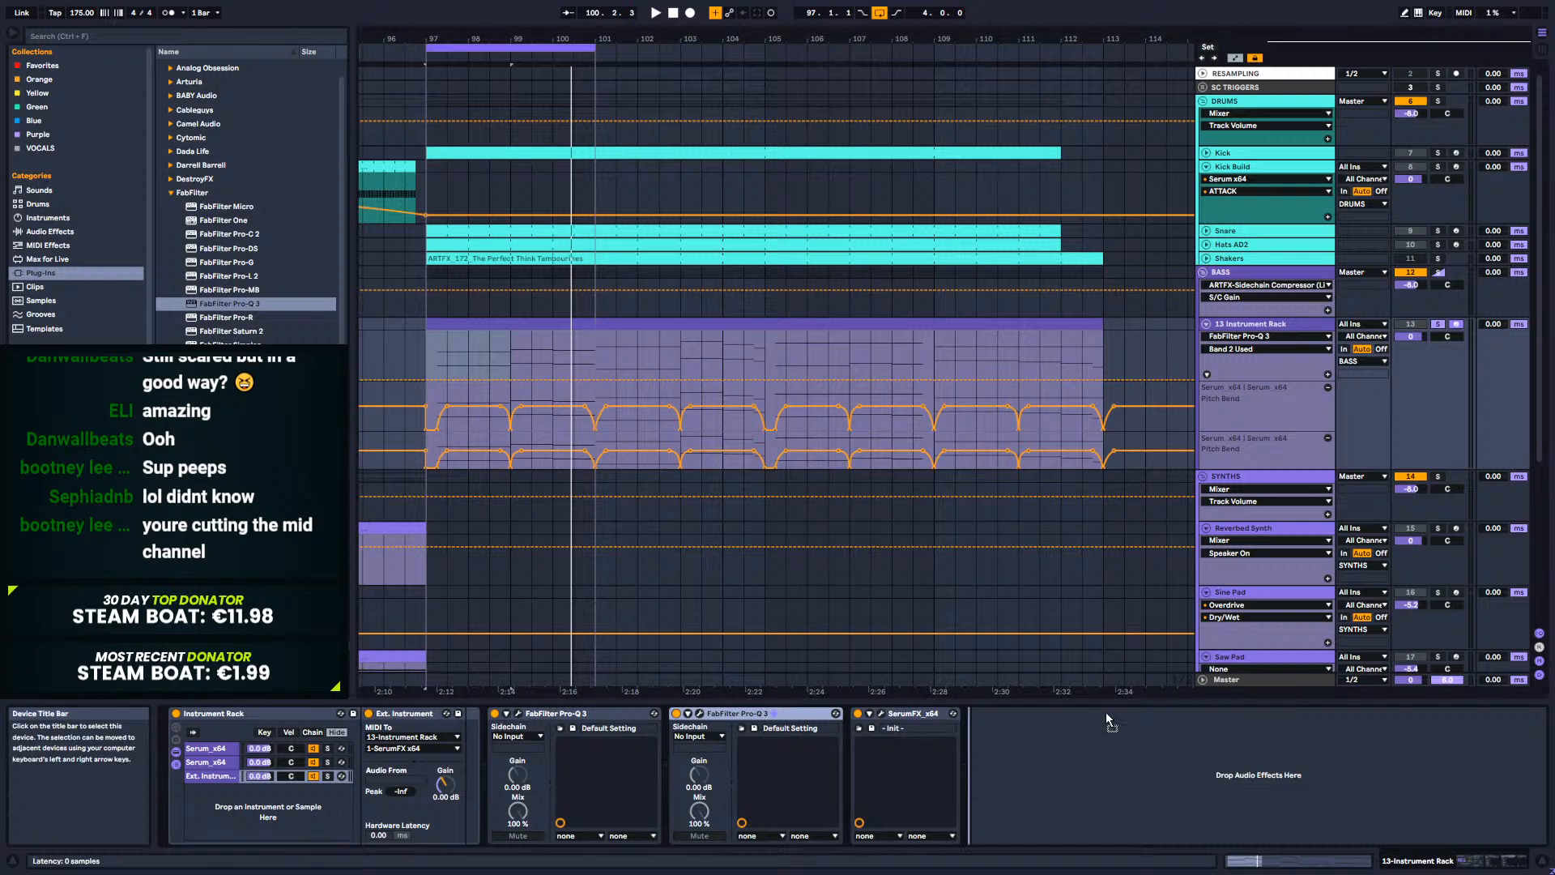
pyautogui.moveTo(1012, 769); pyautogui.dragTo(1012, 770)
pyautogui.click(815, 714)
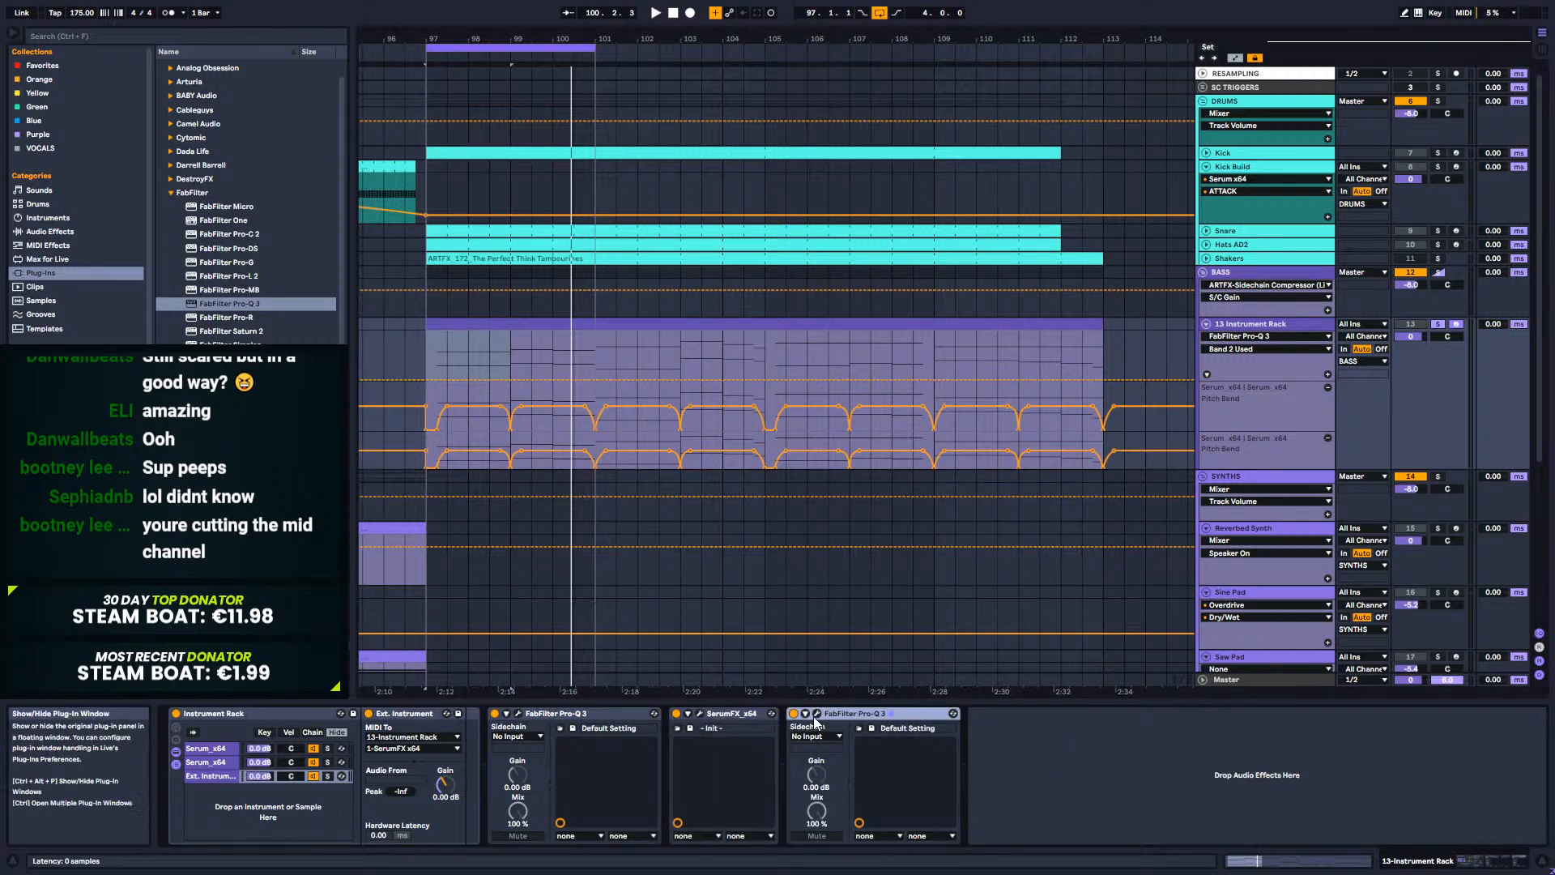
# Step: Audition the bell band as a 30 dB cut at about 45 Hz during playback
pyautogui.press('space')
pyautogui.moveTo(959, 525); pyautogui.dragTo(753, 536)
pyautogui.moveTo(894, 519); pyautogui.dragTo(857, 583)
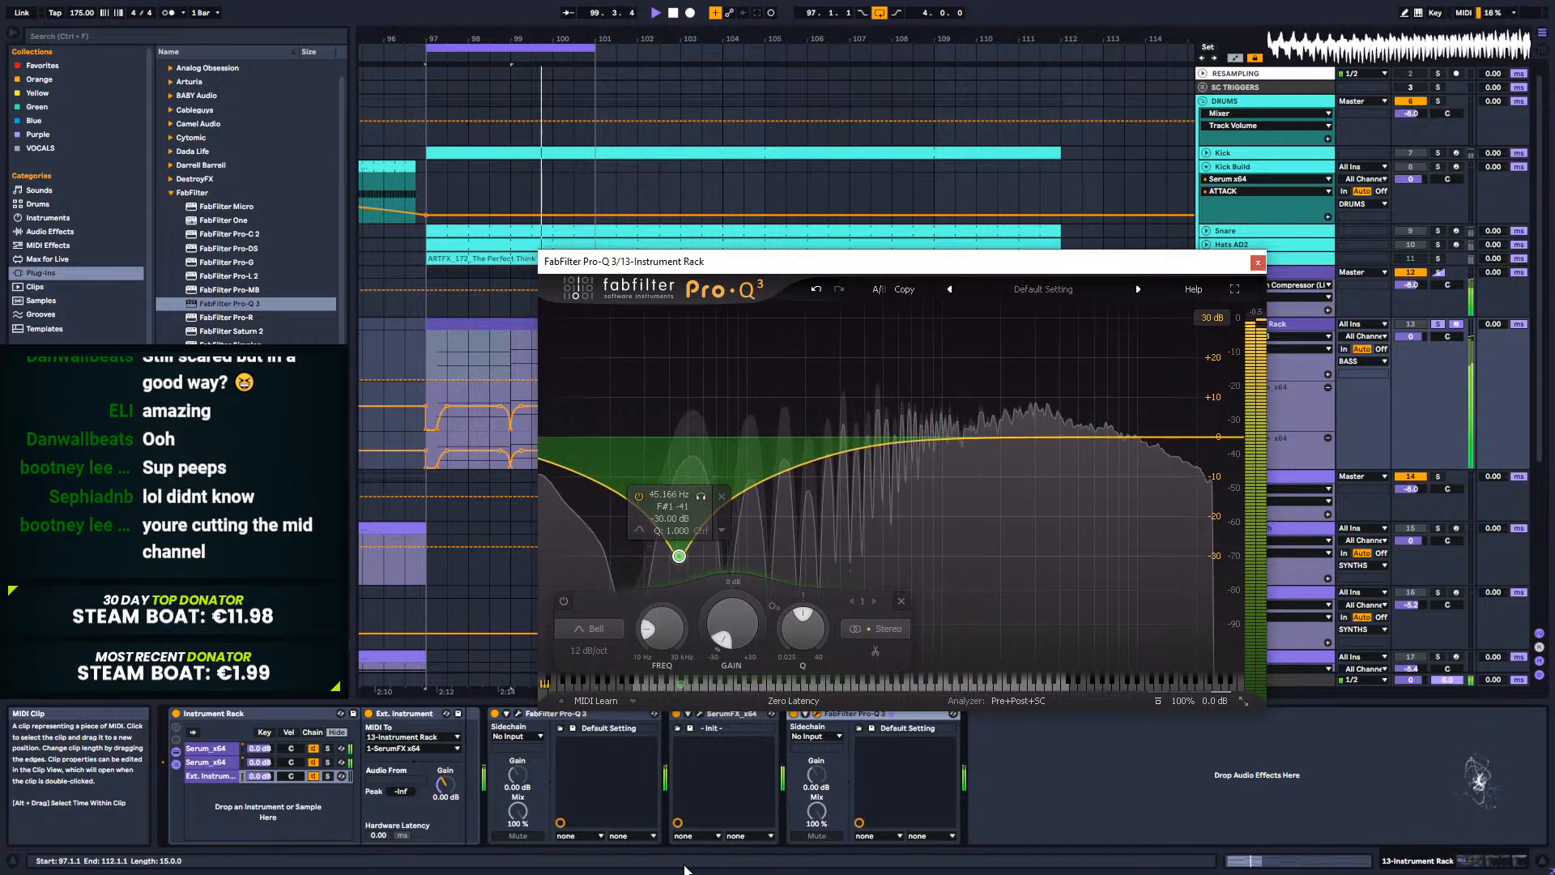
# Step: Turn the bell band into a boost of about 8 dB at 41.4 Hz with a Q of 0.976 during playback
pyautogui.moveTo(894, 778); pyautogui.dragTo(685, 359)
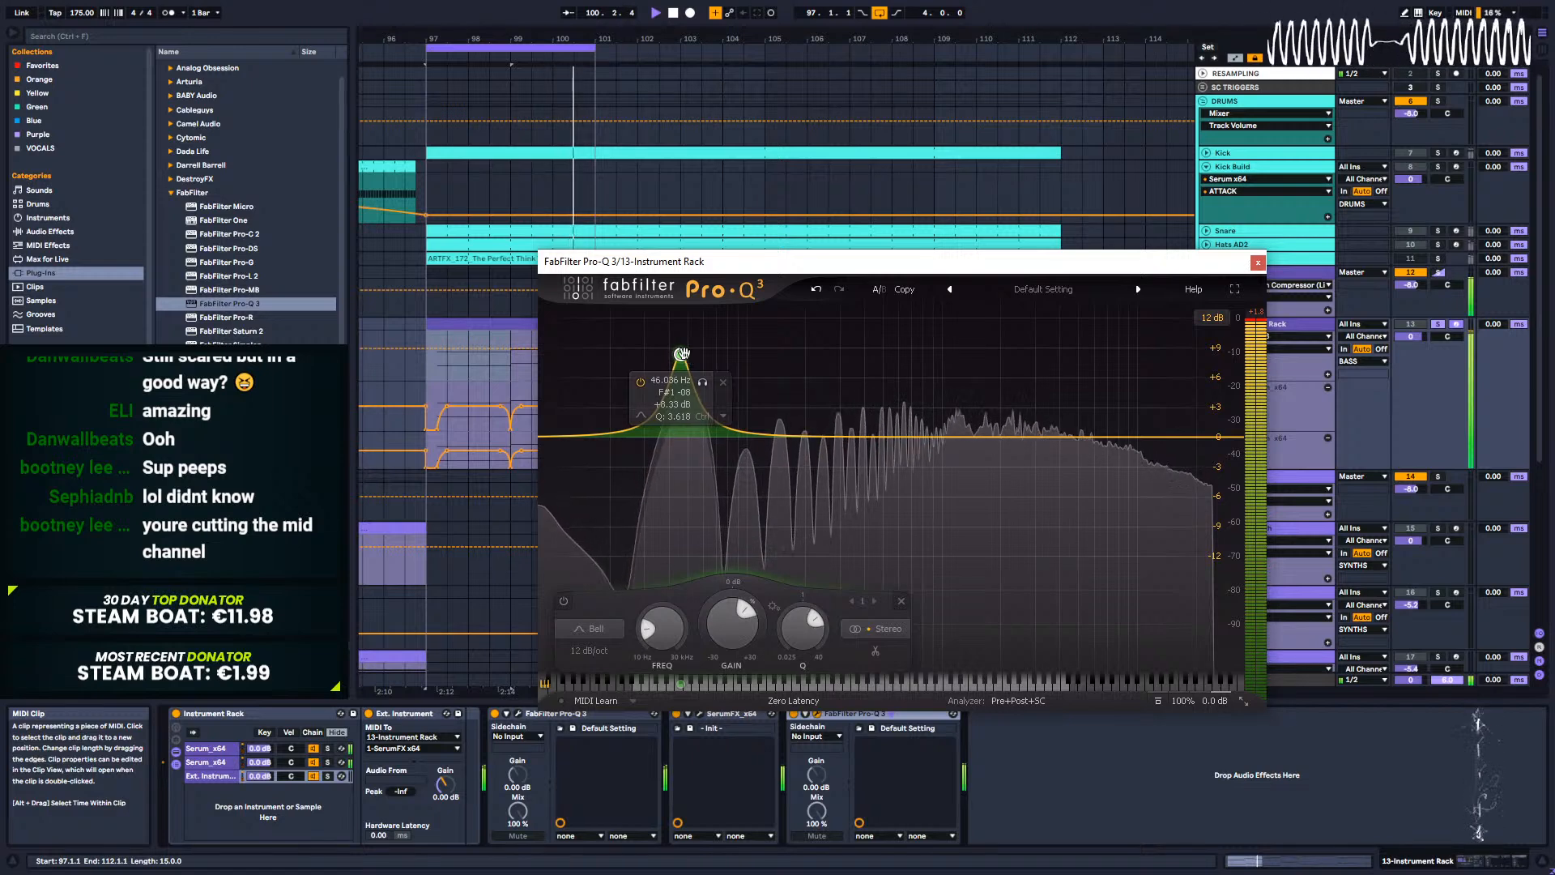
pyautogui.press('space')
pyautogui.scroll(-5, 685, 359)
pyautogui.press('space')
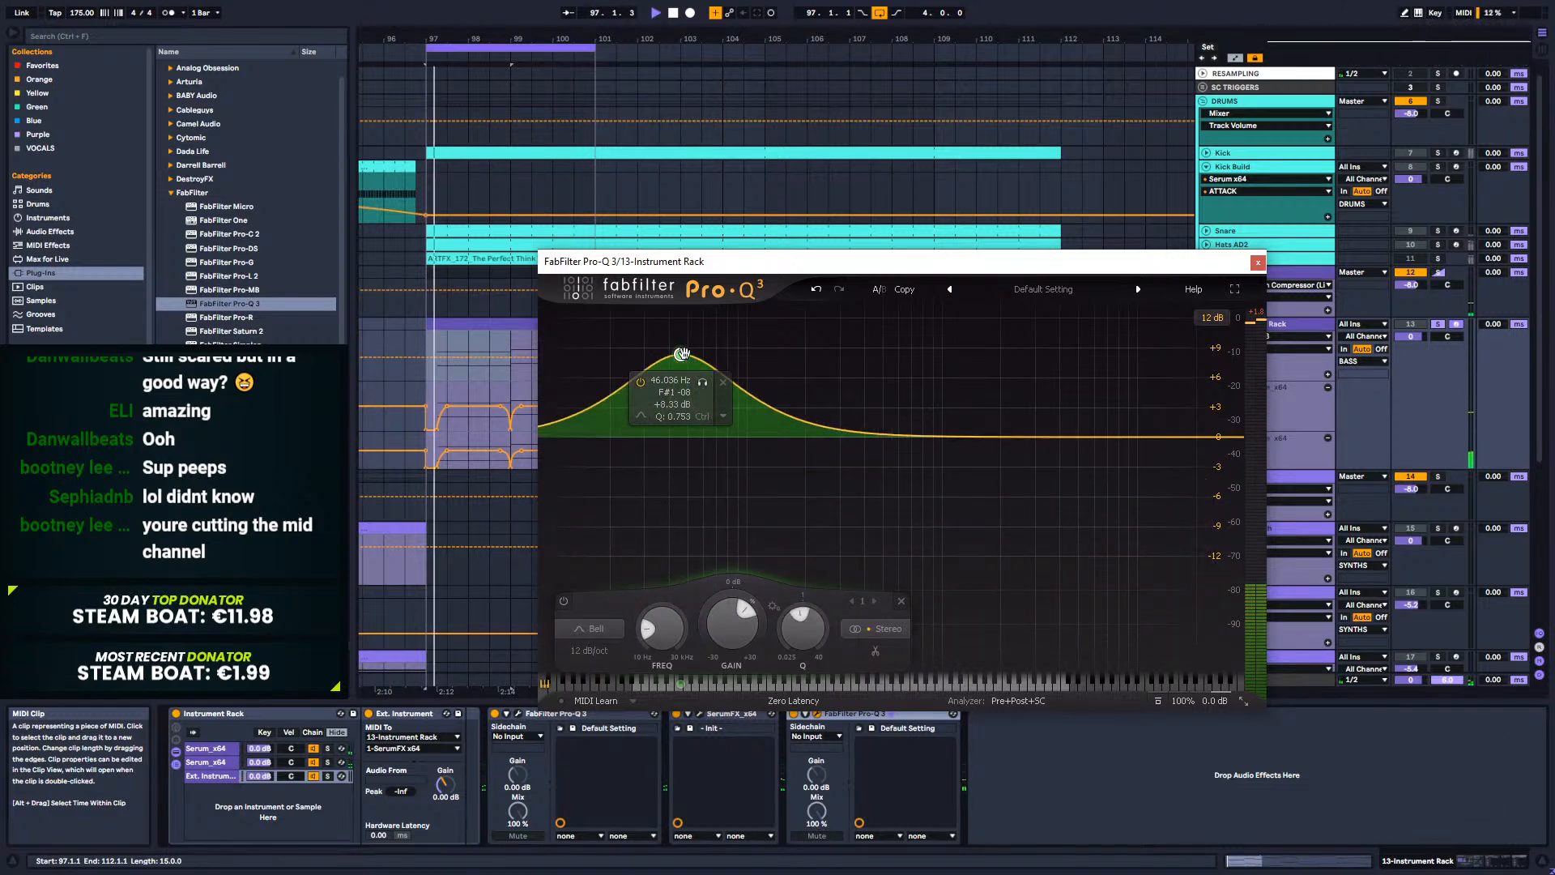
pyautogui.moveTo(685, 358); pyautogui.dragTo(676, 360)
pyautogui.scroll(2, 673, 358)
pyautogui.scroll(-2, 675, 360)
pyautogui.scroll(1, 676, 362)
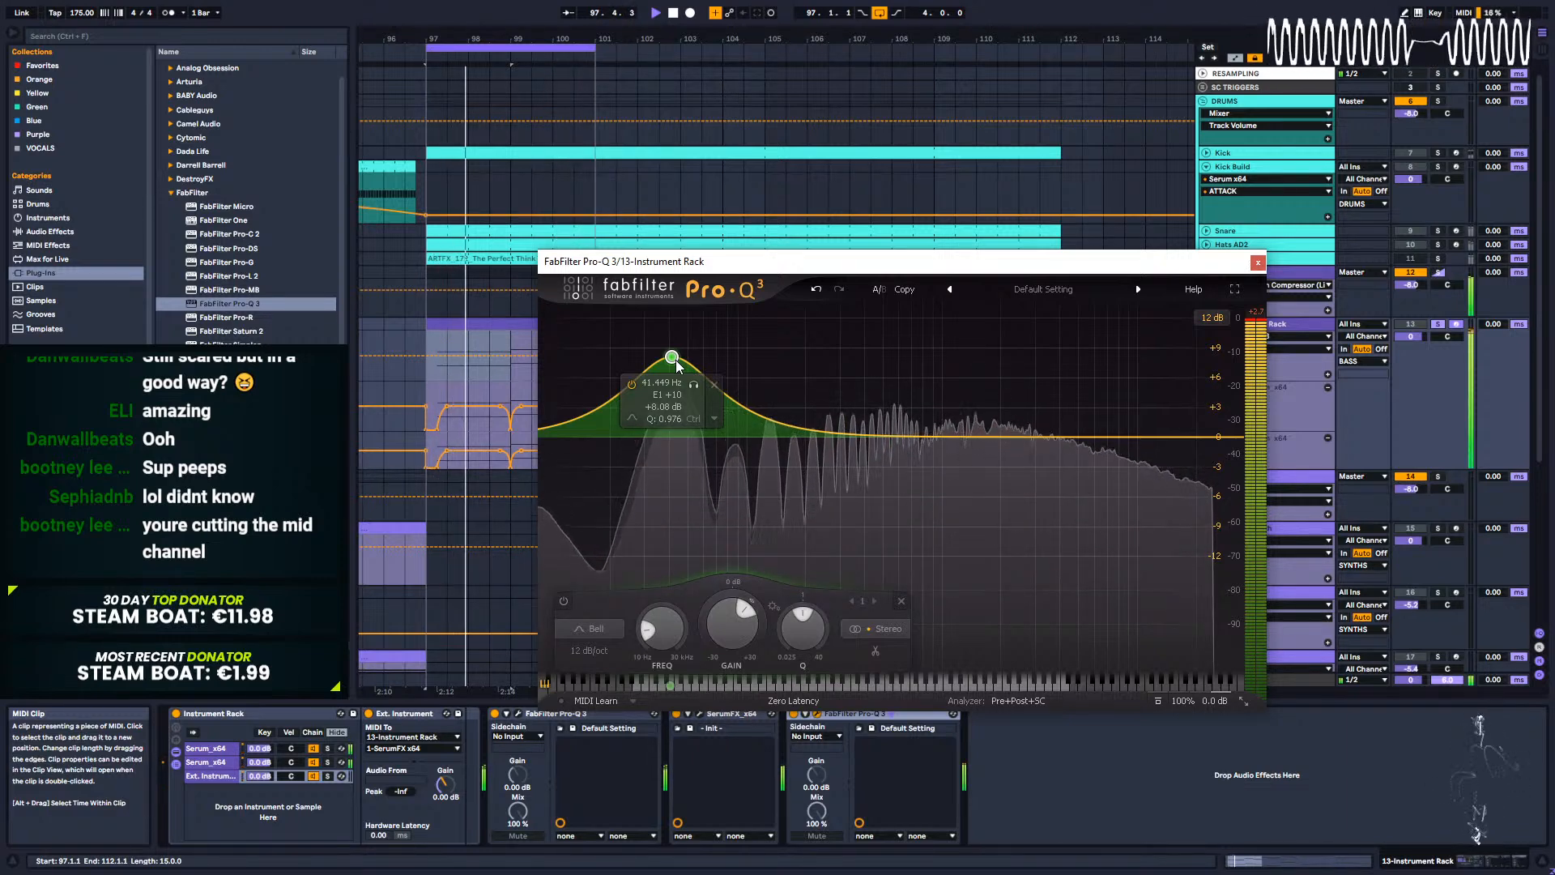
# Step: Lower the post-SerumFX bell boost to 5.88 dB at about 39.9 Hz, audition it, and close the Pro-Q 3 window
pyautogui.moveTo(672, 357)
pyautogui.mouseDown()
pyautogui.moveTo(648, 405)
pyautogui.moveTo(670, 381)
pyautogui.mouseUp()
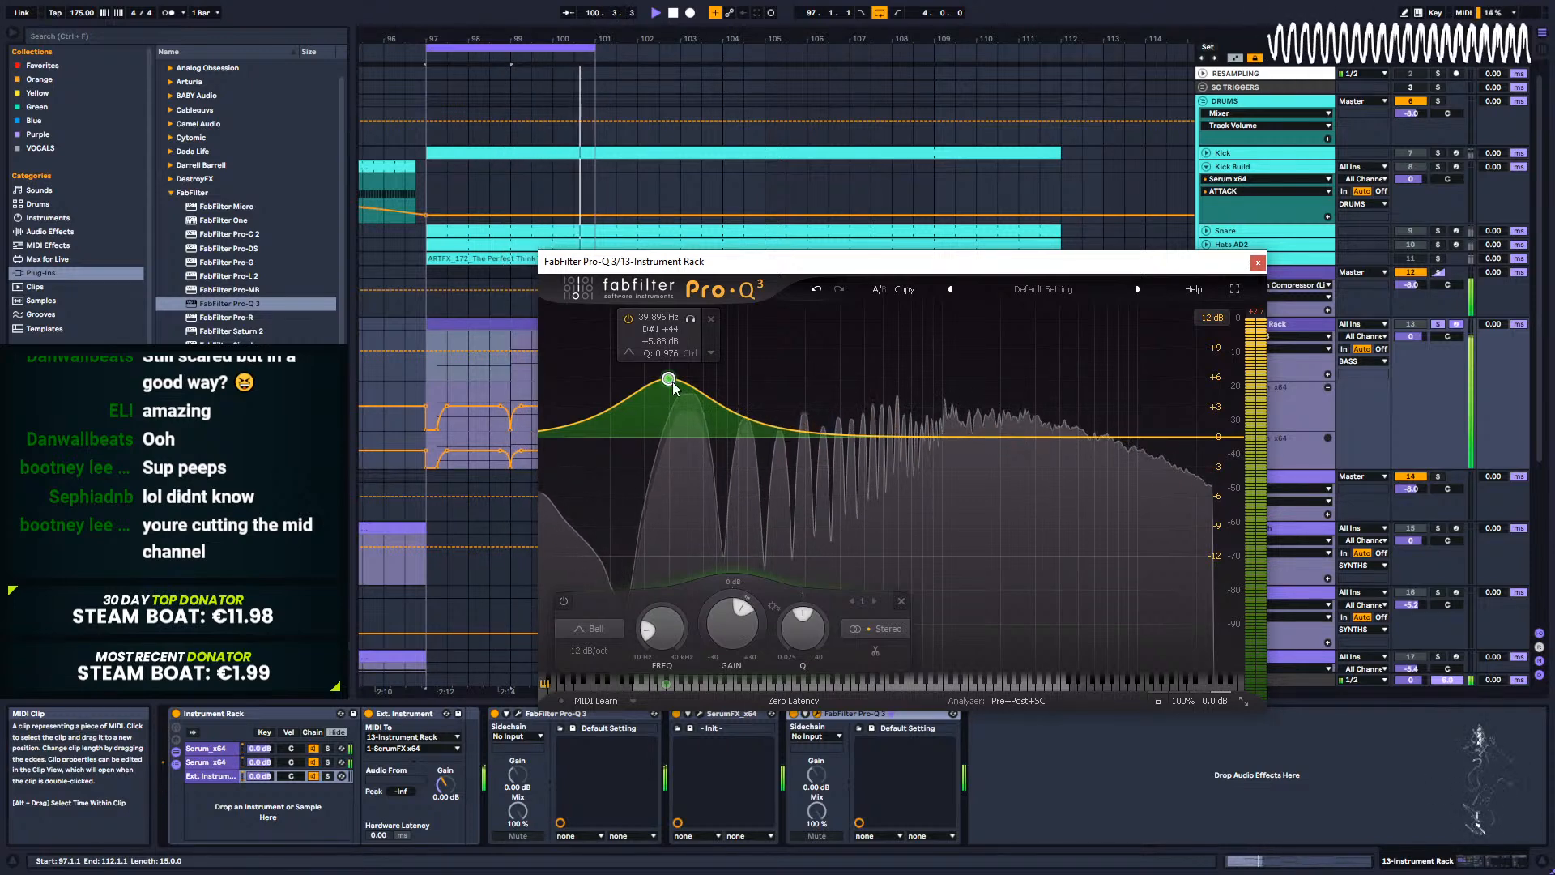
pyautogui.press('space')
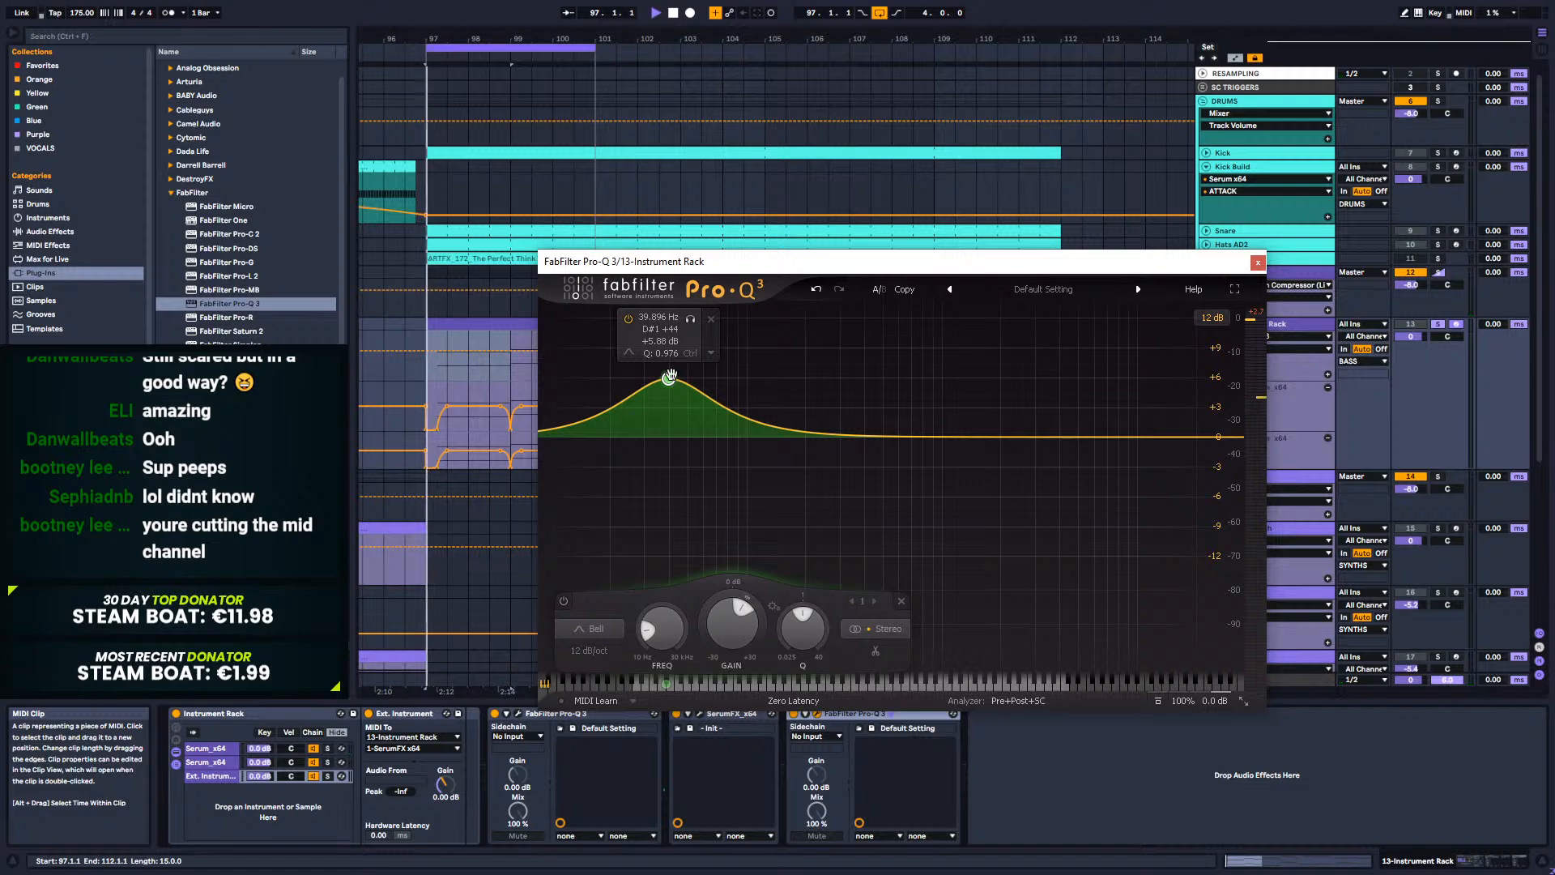
pyautogui.press('space')
pyautogui.press('space')
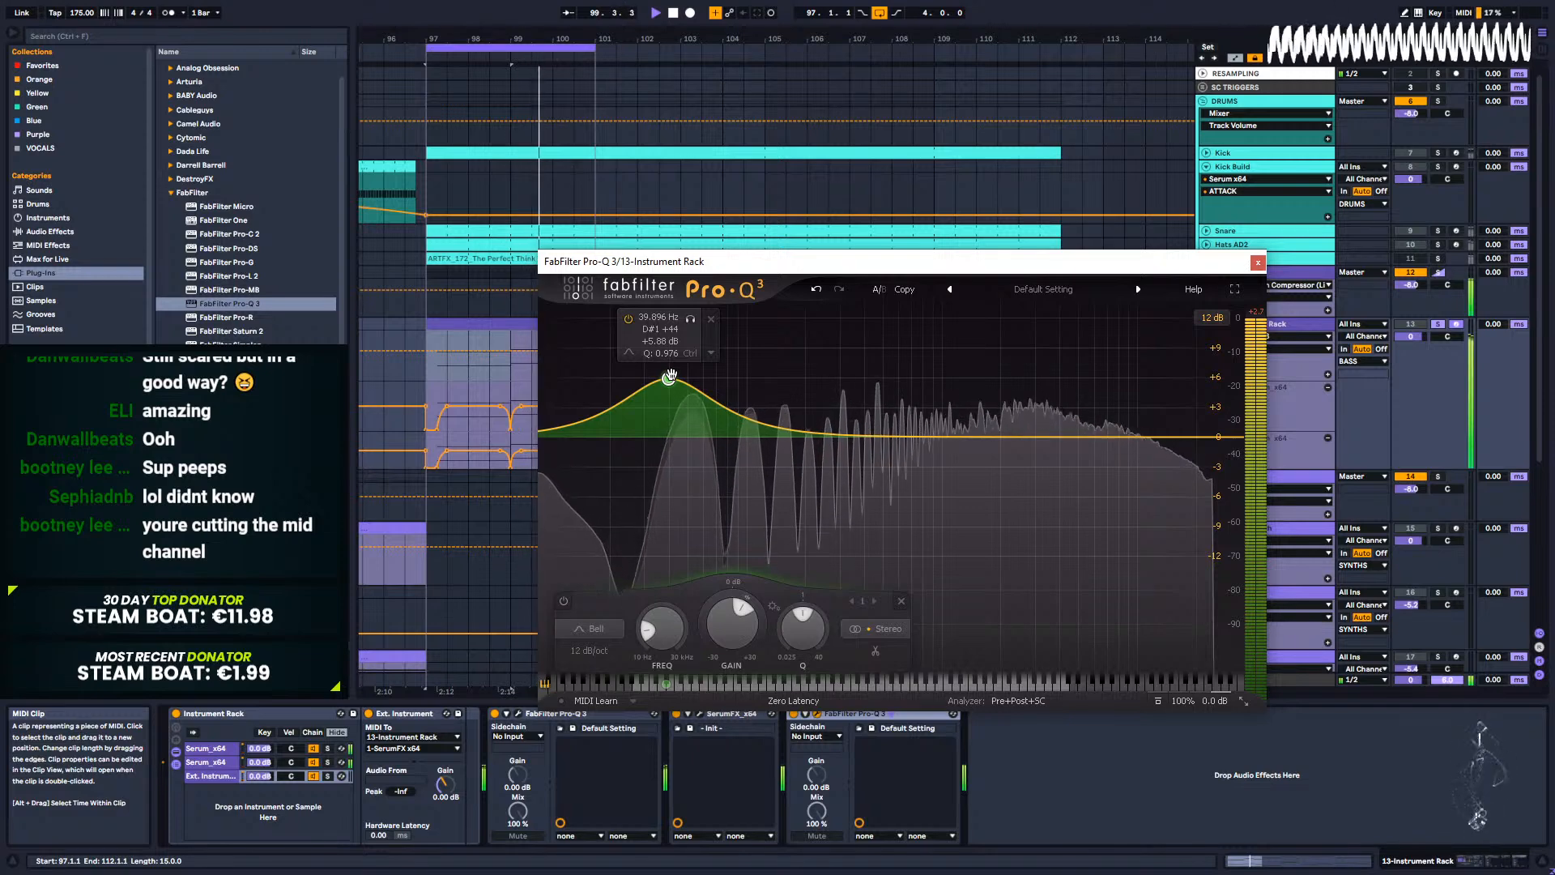
pyautogui.click(1258, 264)
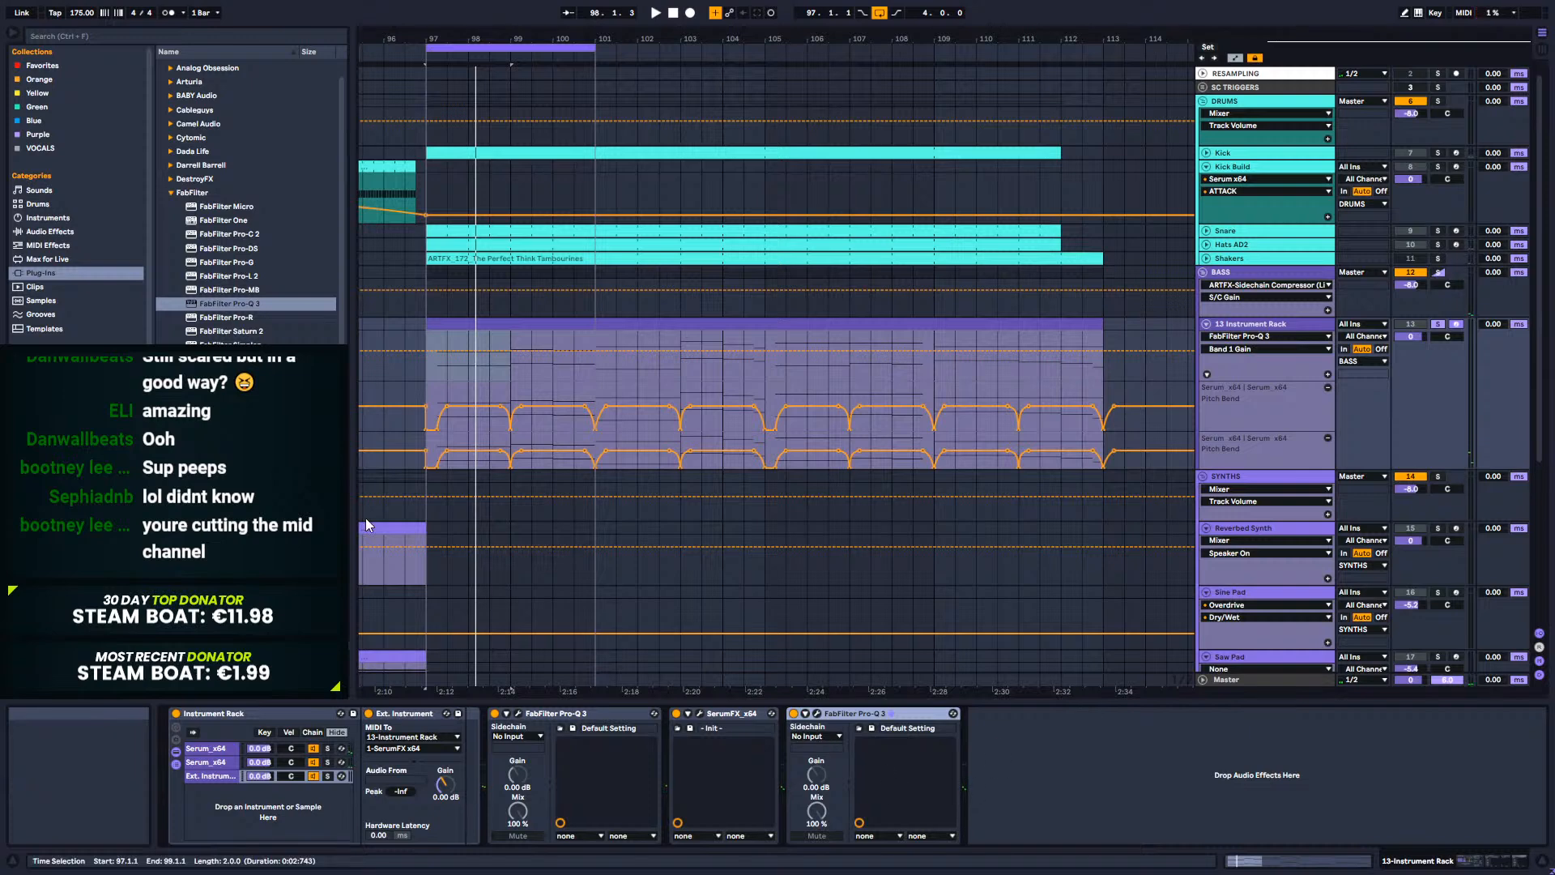
pyautogui.click(175, 193)
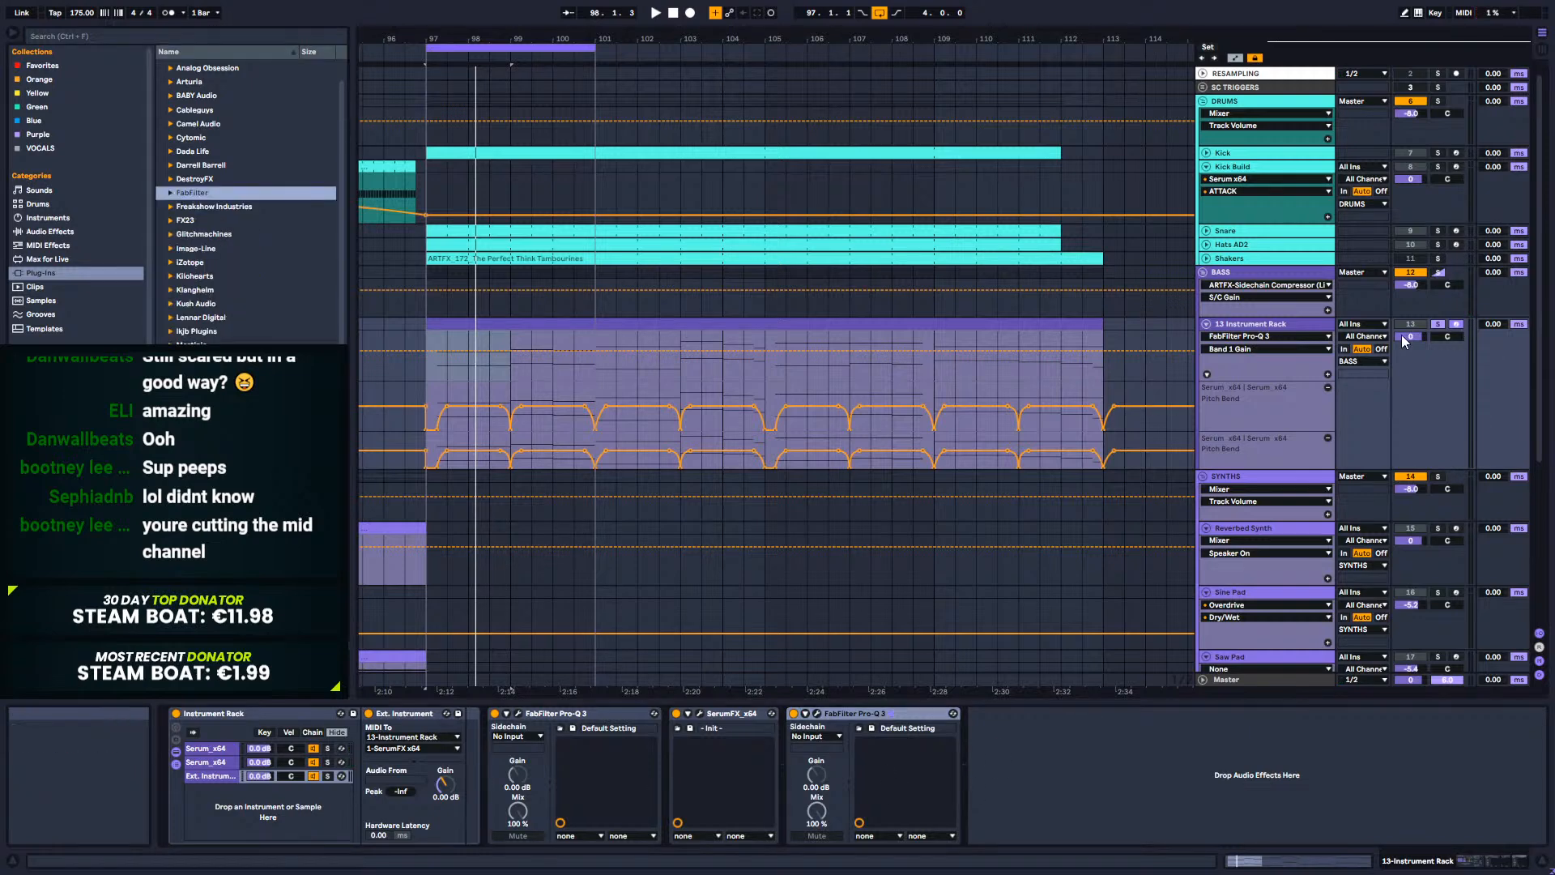
pyautogui.rightClick(224, 793)
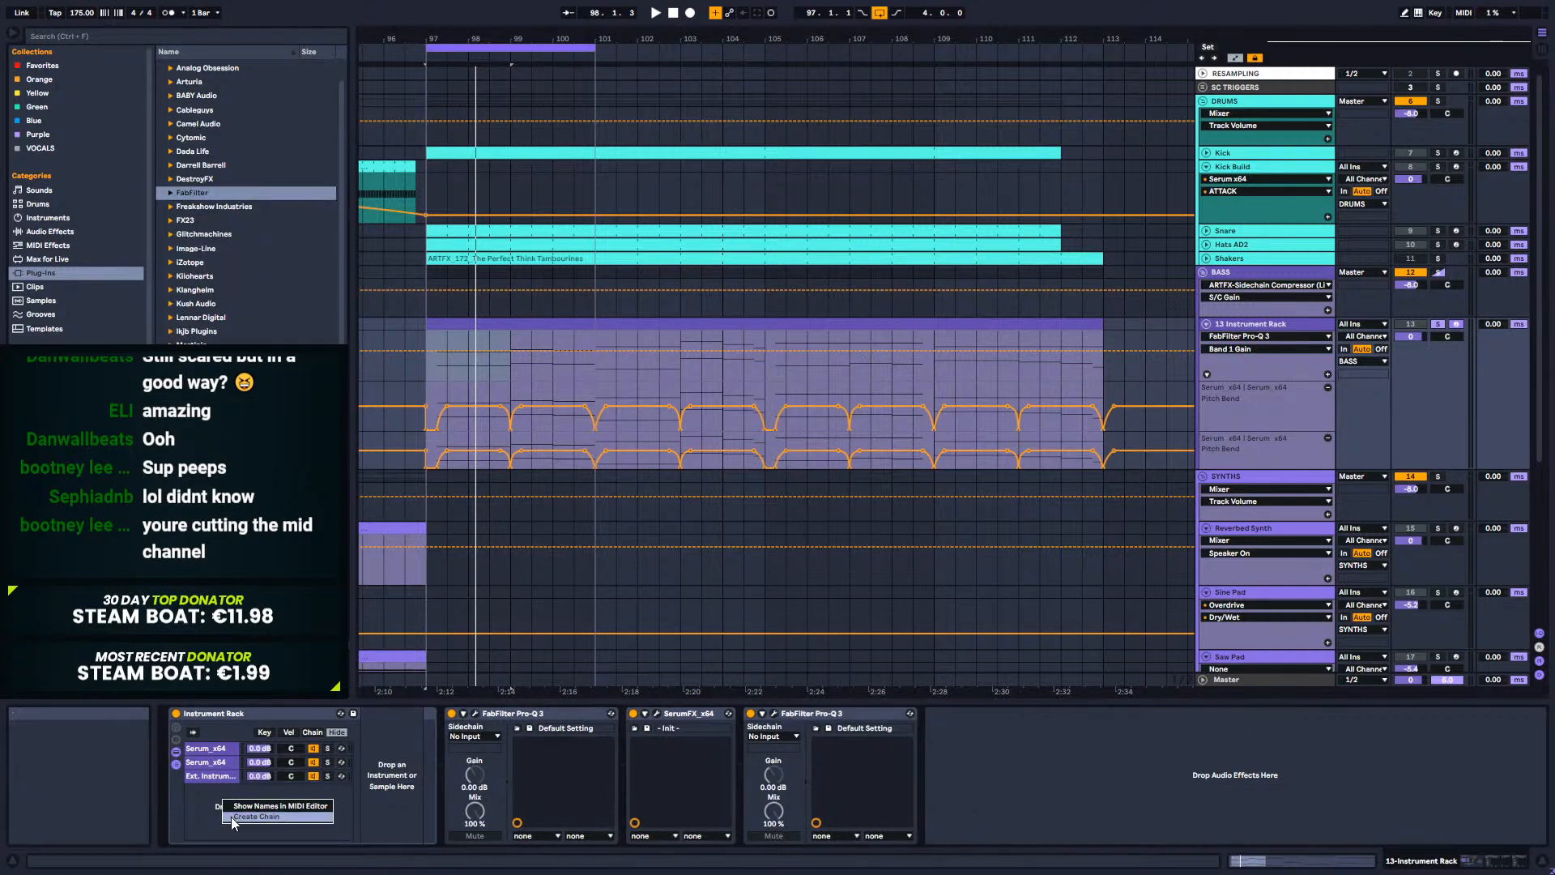
pyautogui.click(230, 817)
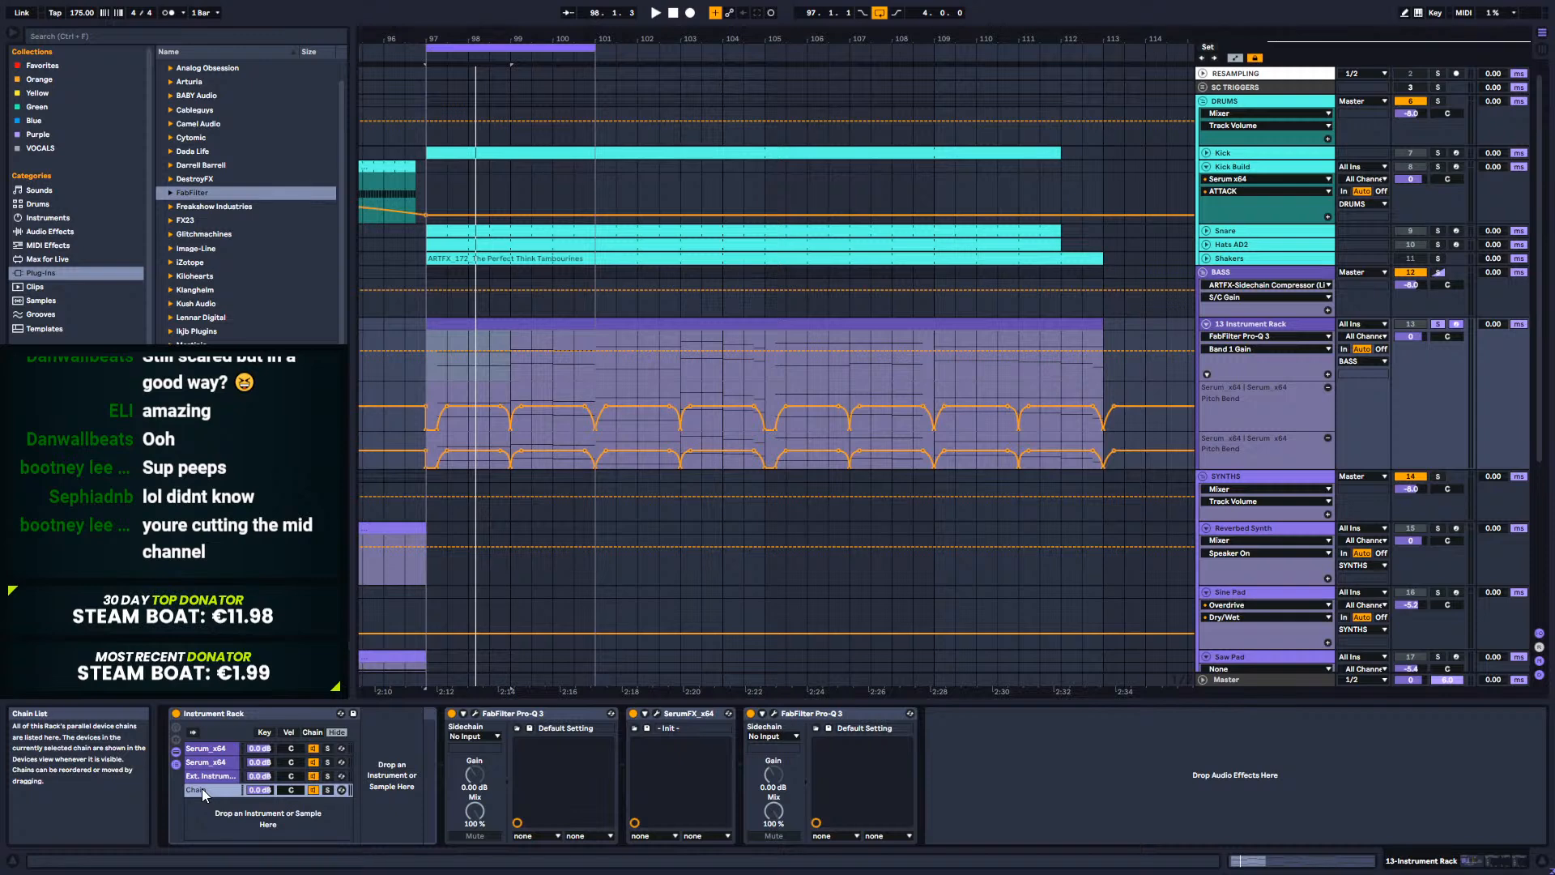
pyautogui.press('Delete')
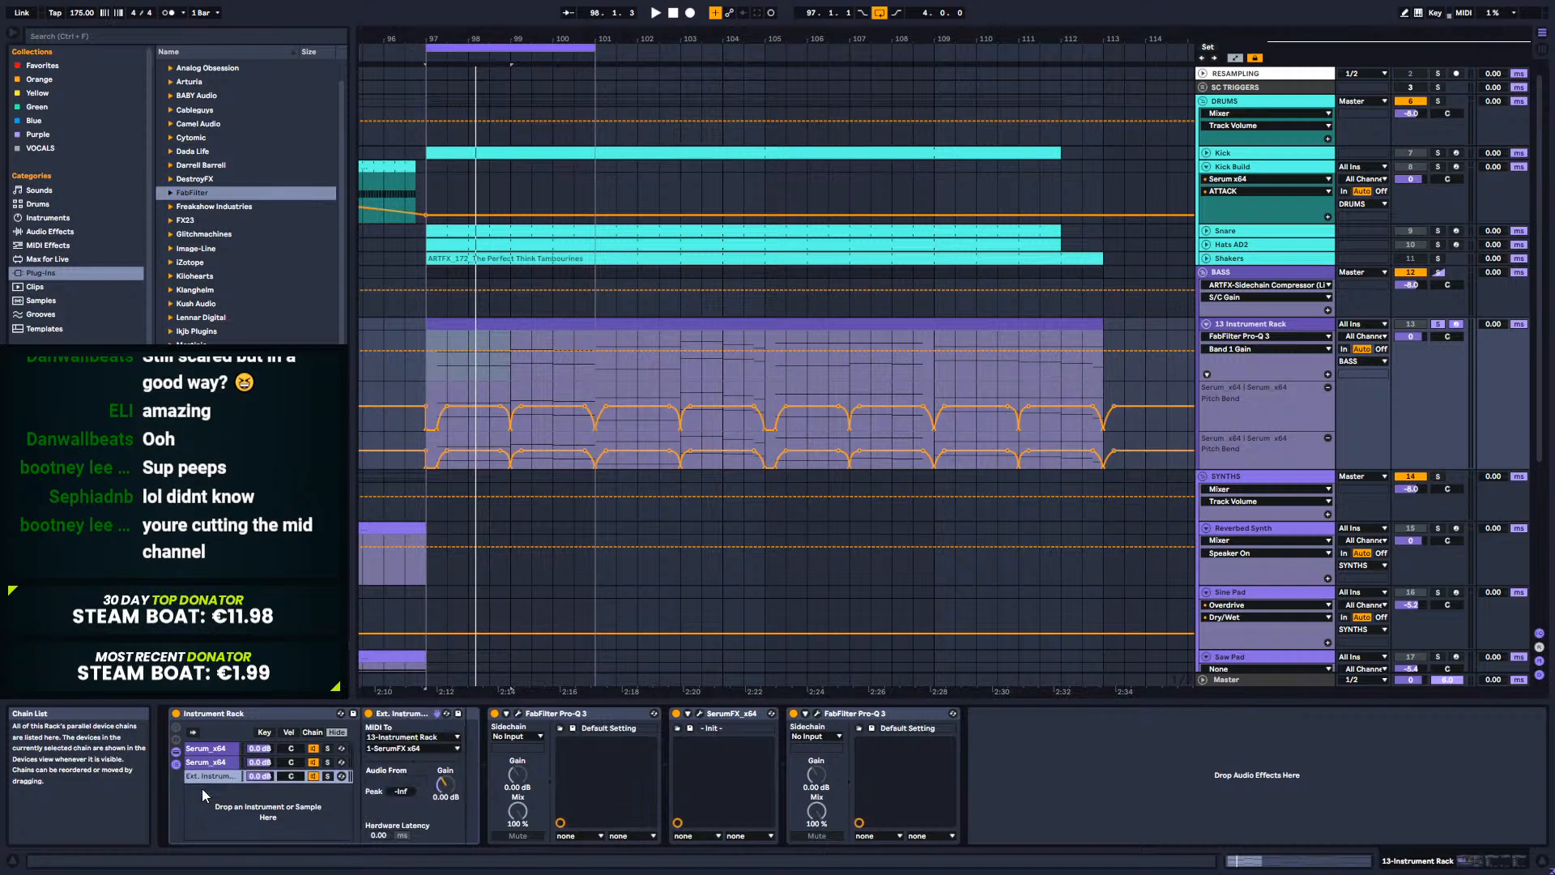
# Step: Insert a new MIDI track below the Instrument Rack track in the BASS group and load Serum_x64 on it
pyautogui.rightClick(1294, 328)
pyautogui.click(1360, 436)
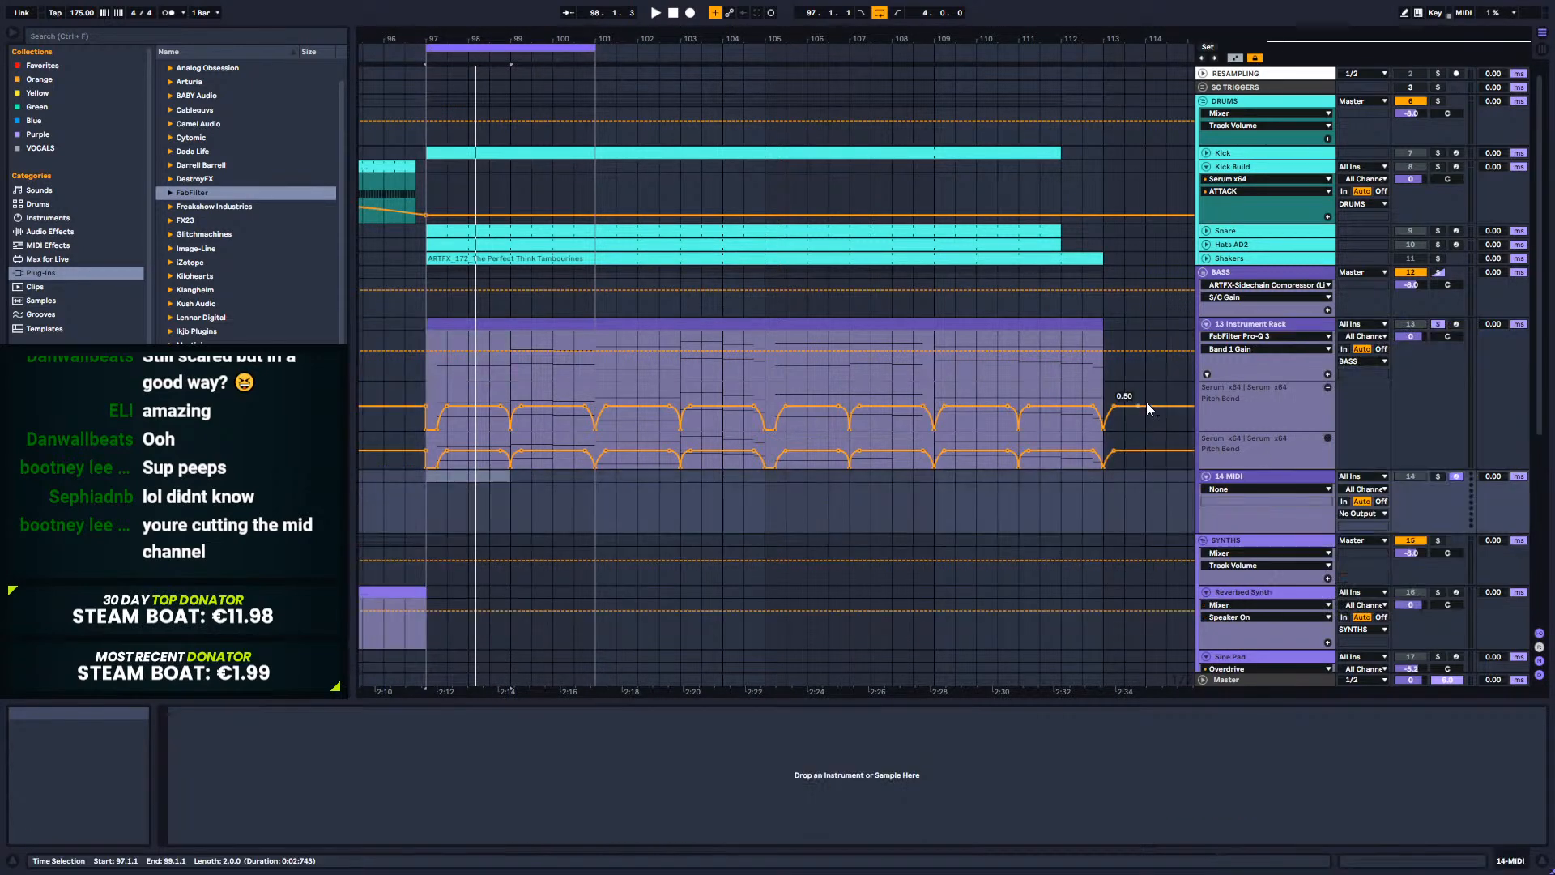
pyautogui.press('a')
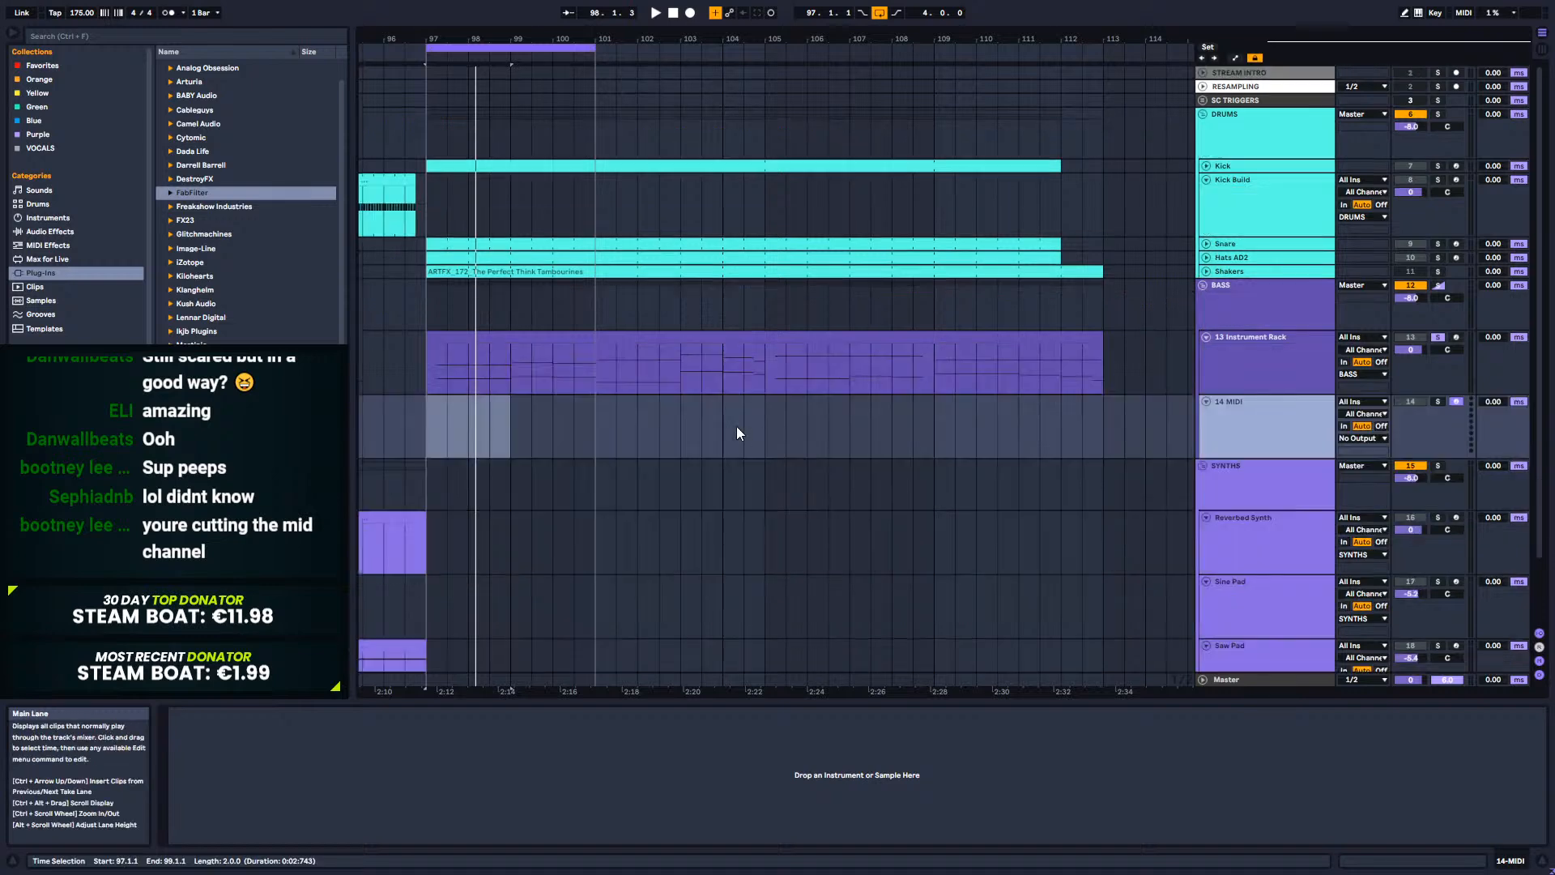
pyautogui.click(428, 376)
pyautogui.click(428, 376)
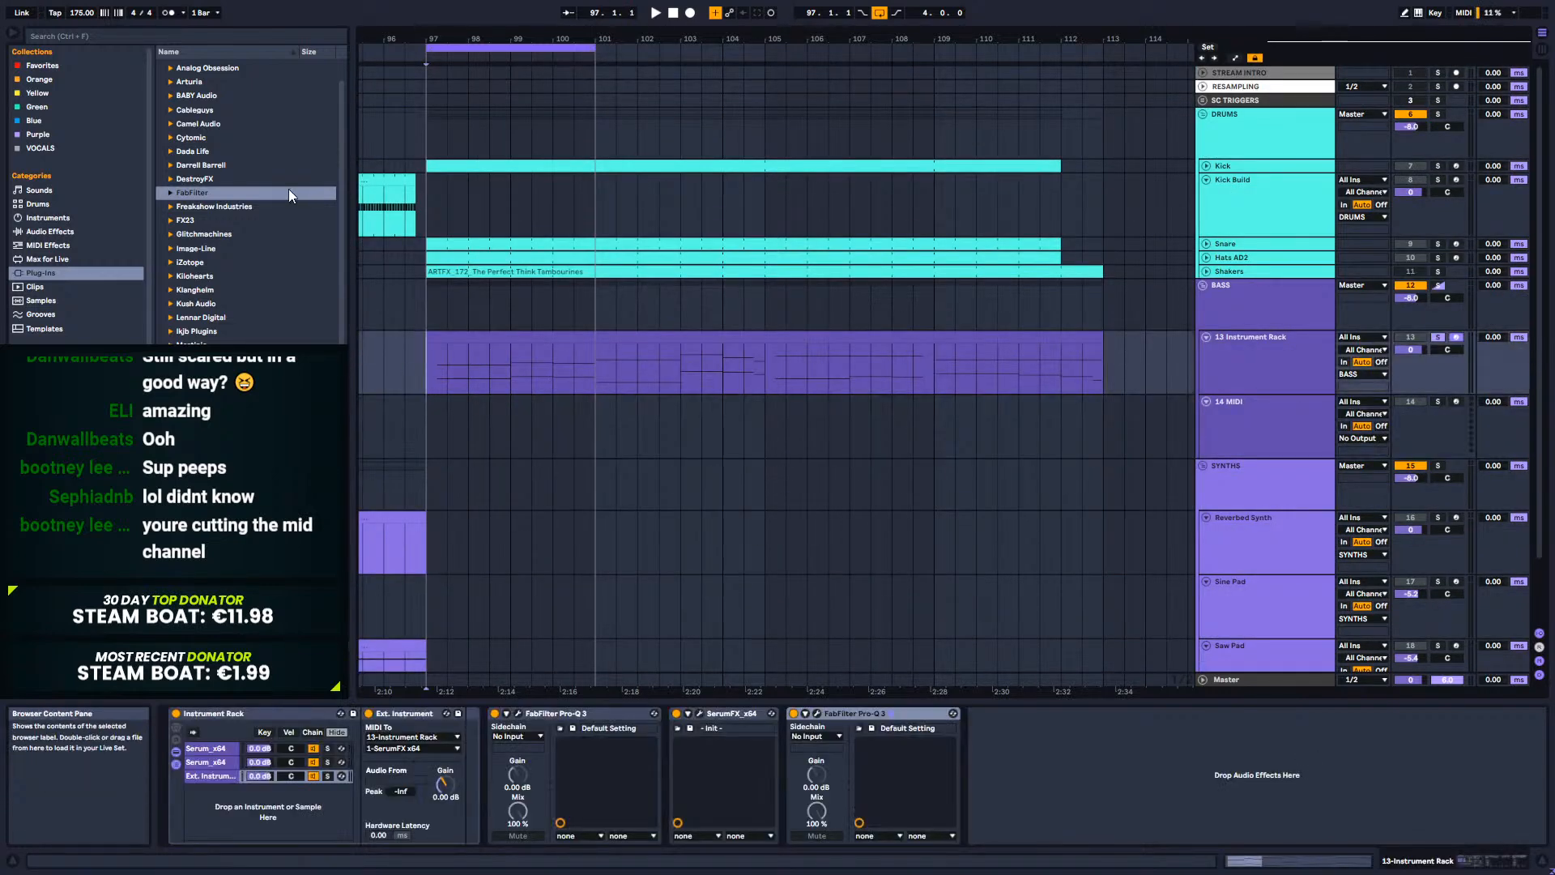
pyautogui.scroll(-5, 247, 198)
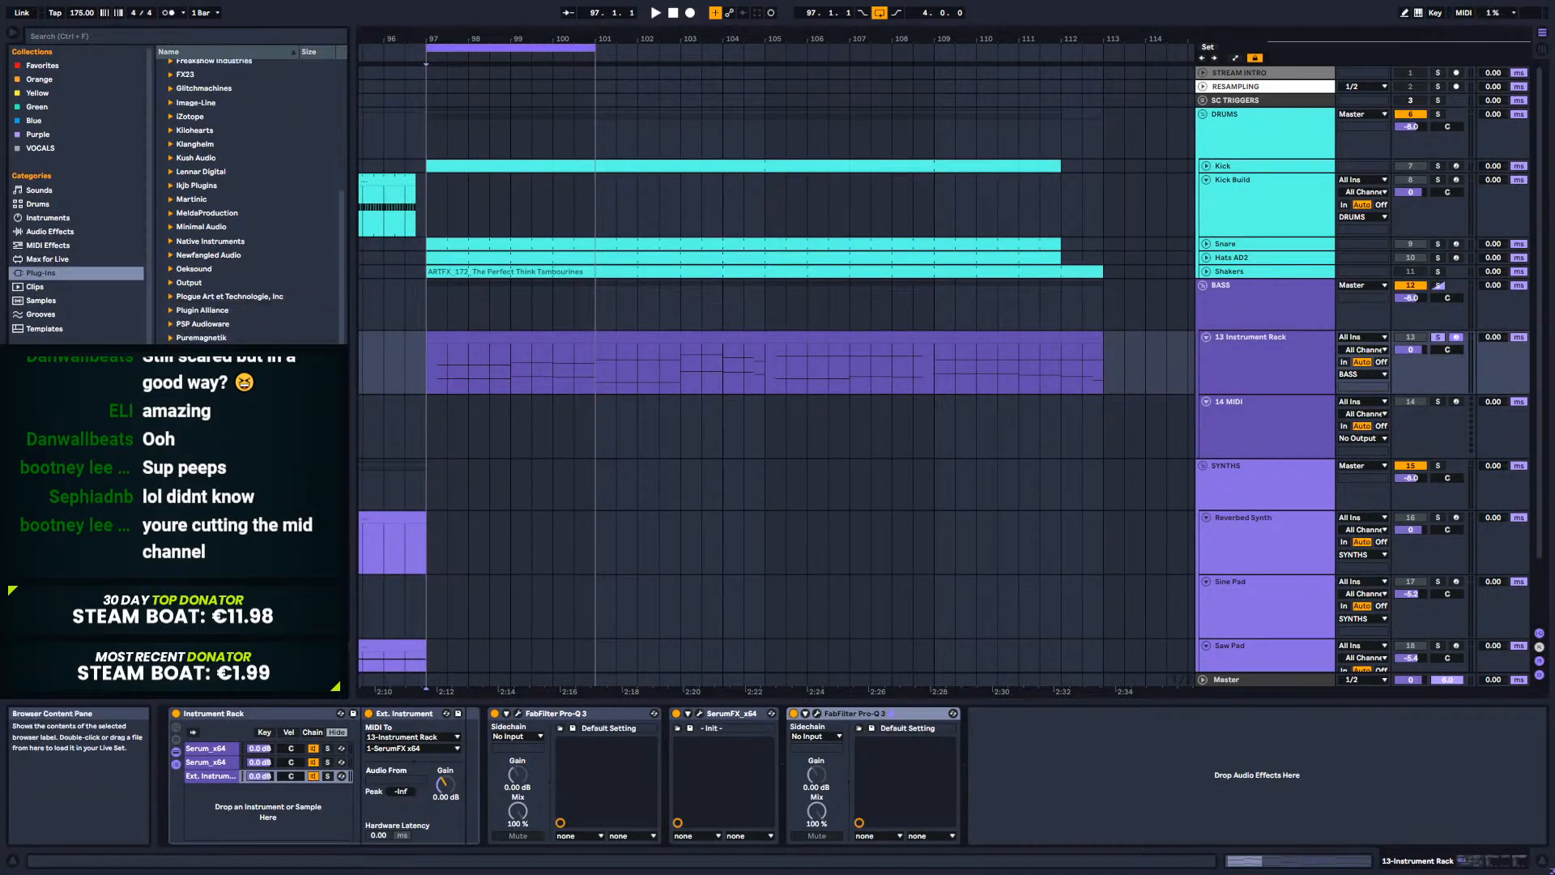
pyautogui.scroll(-3, 247, 199)
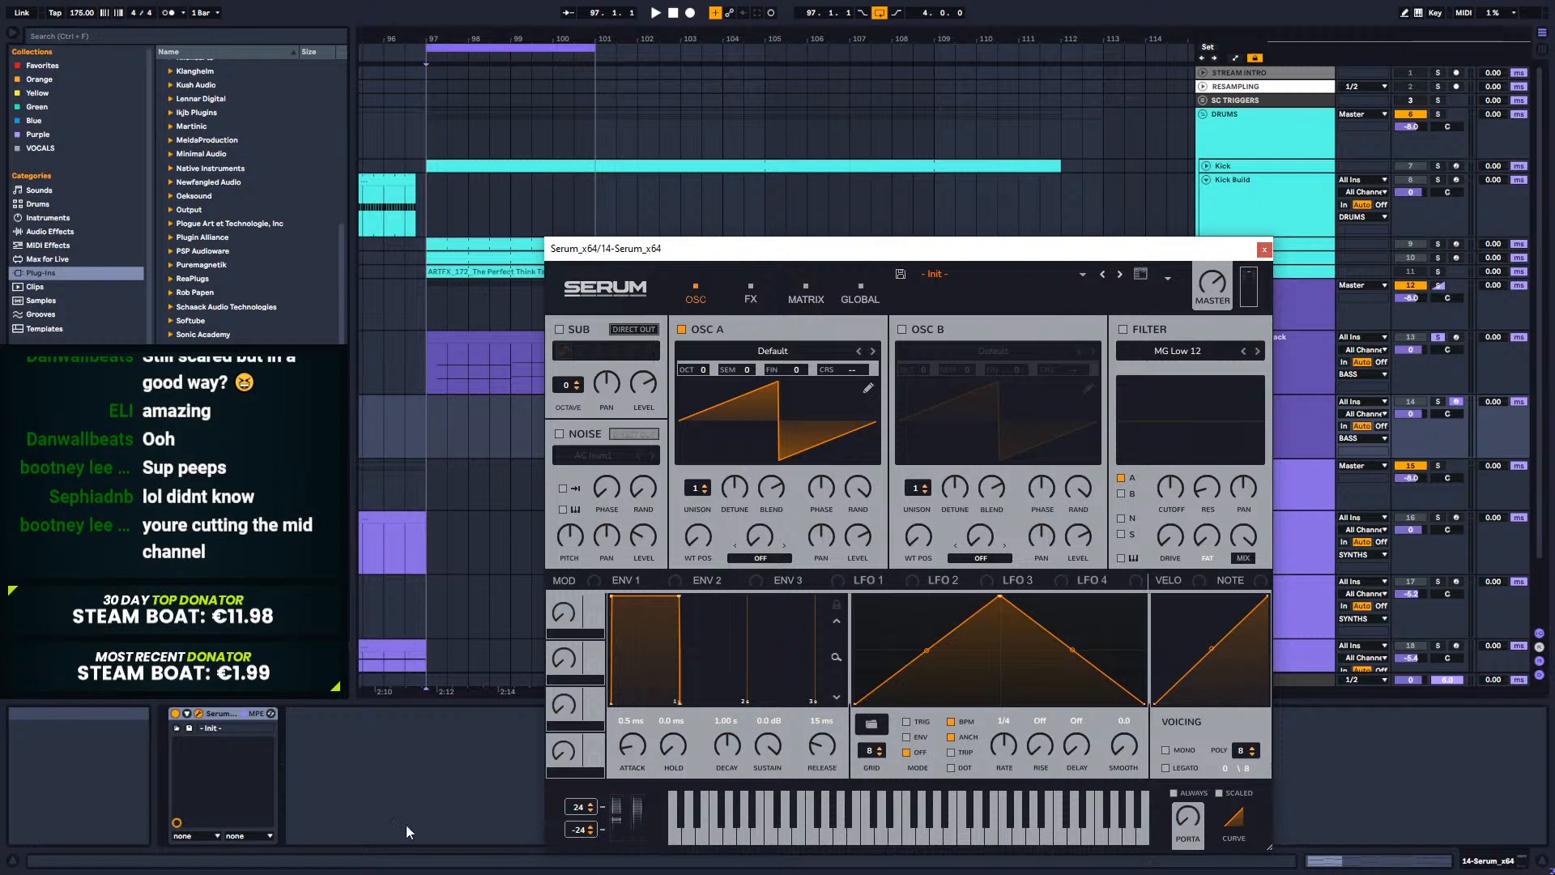
# Step: Add Serum's Pitch Bend as a configured parameter on the new track and unsolo the Instrument Rack track
pyautogui.rightClick(216, 718)
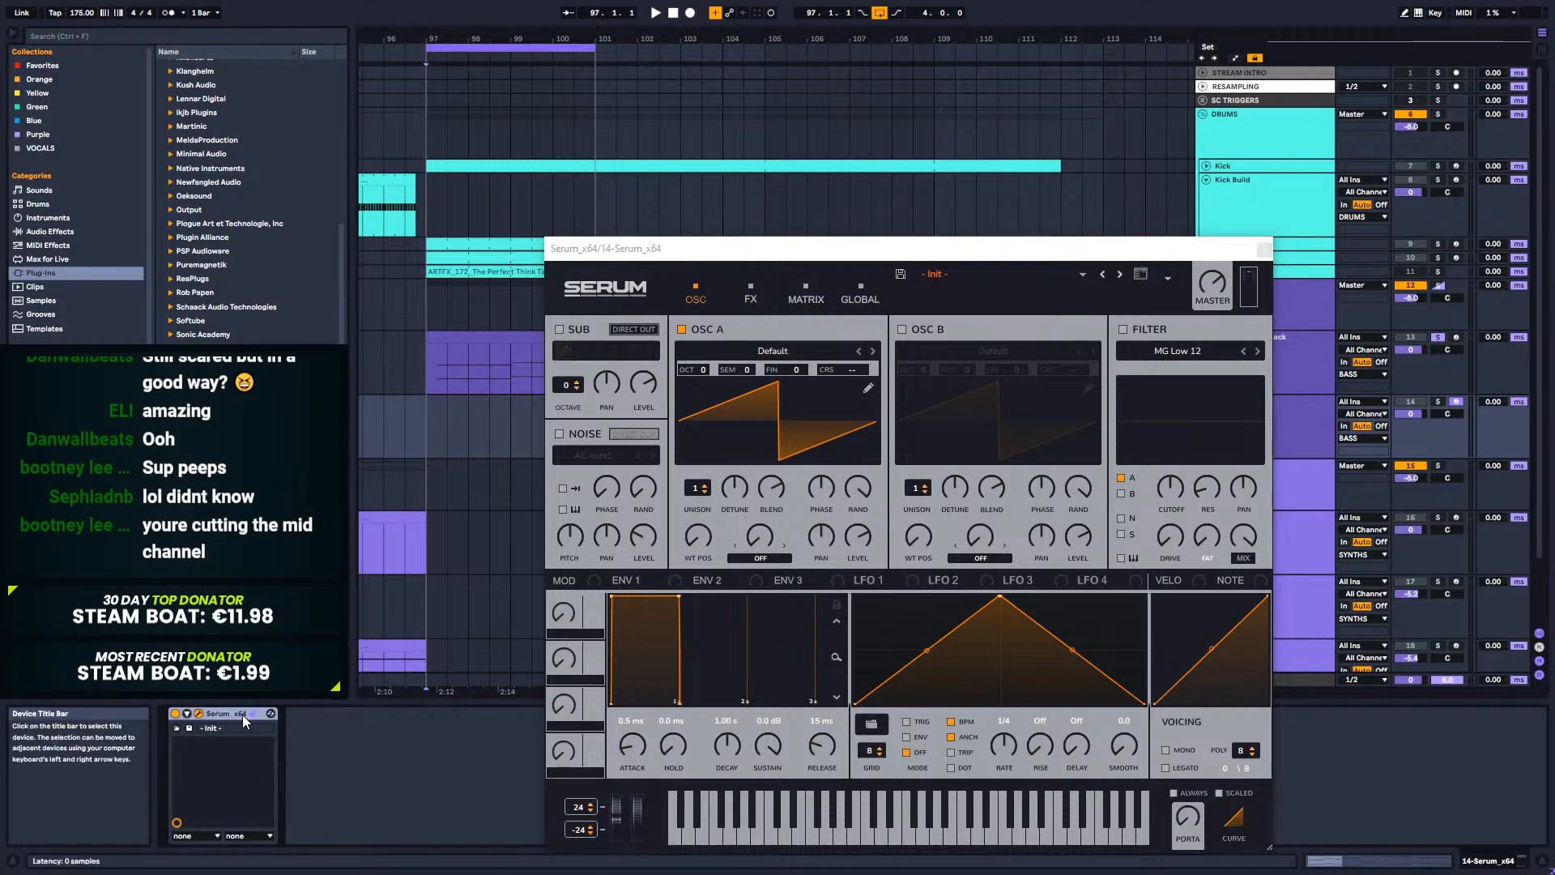
pyautogui.click(187, 713)
pyautogui.click(307, 714)
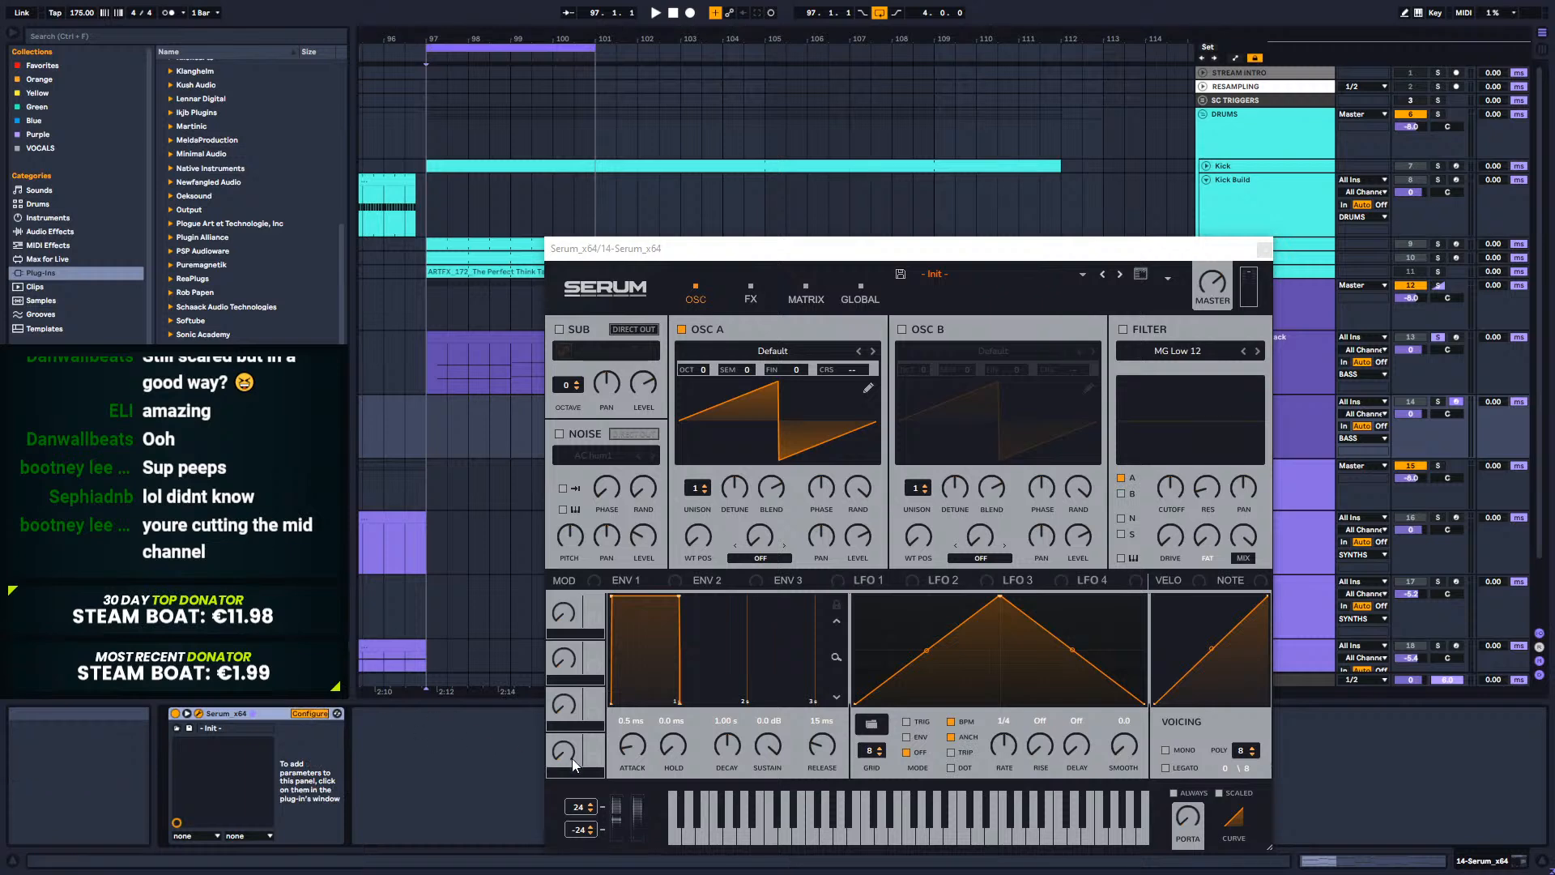
pyautogui.click(617, 819)
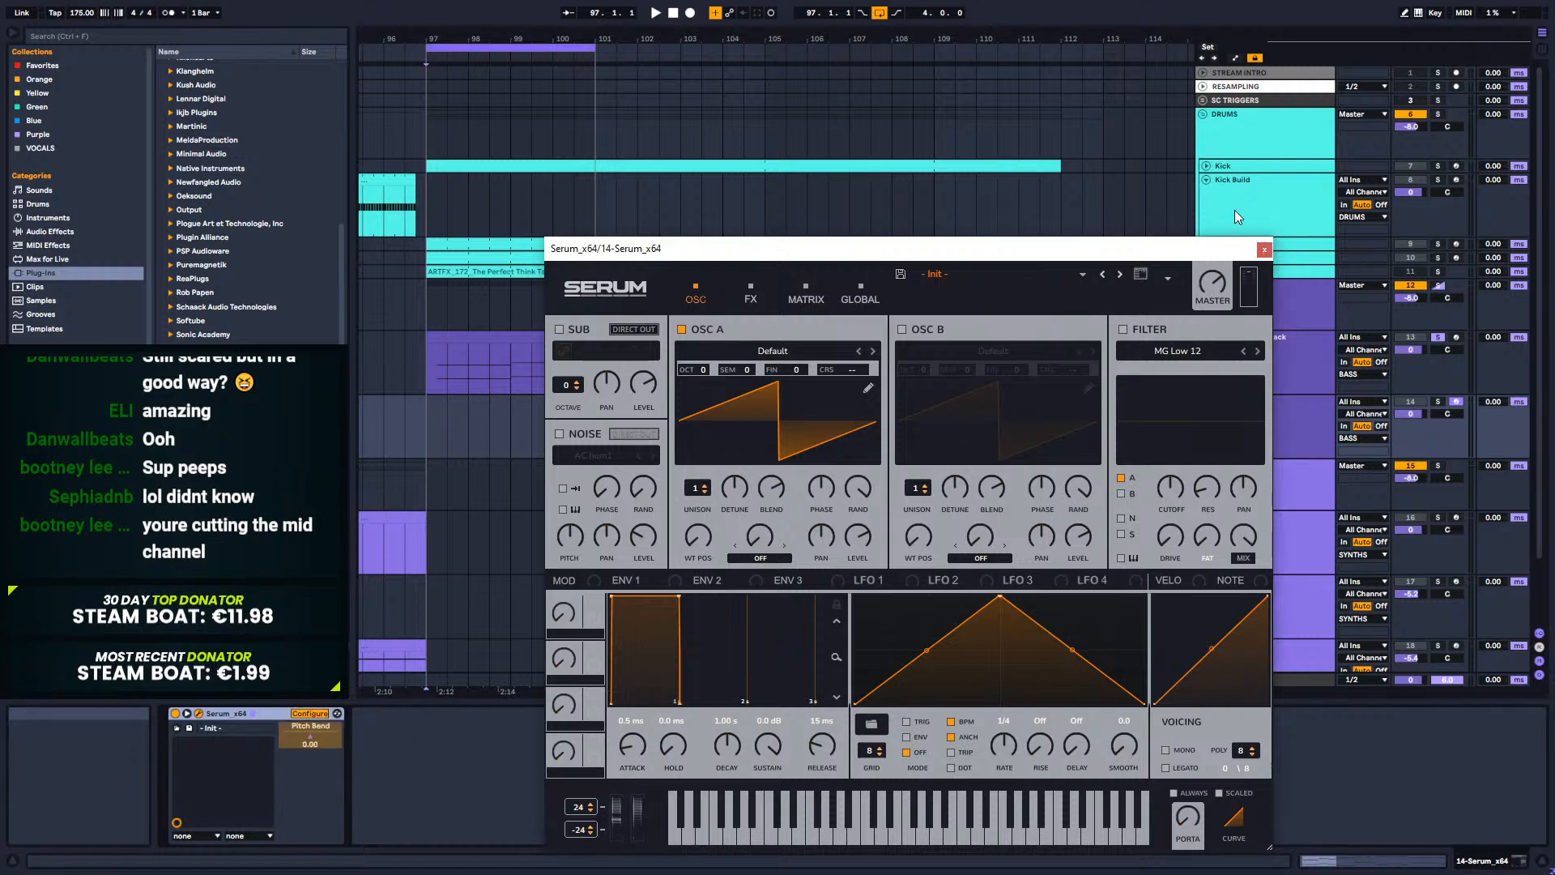
pyautogui.click(1264, 248)
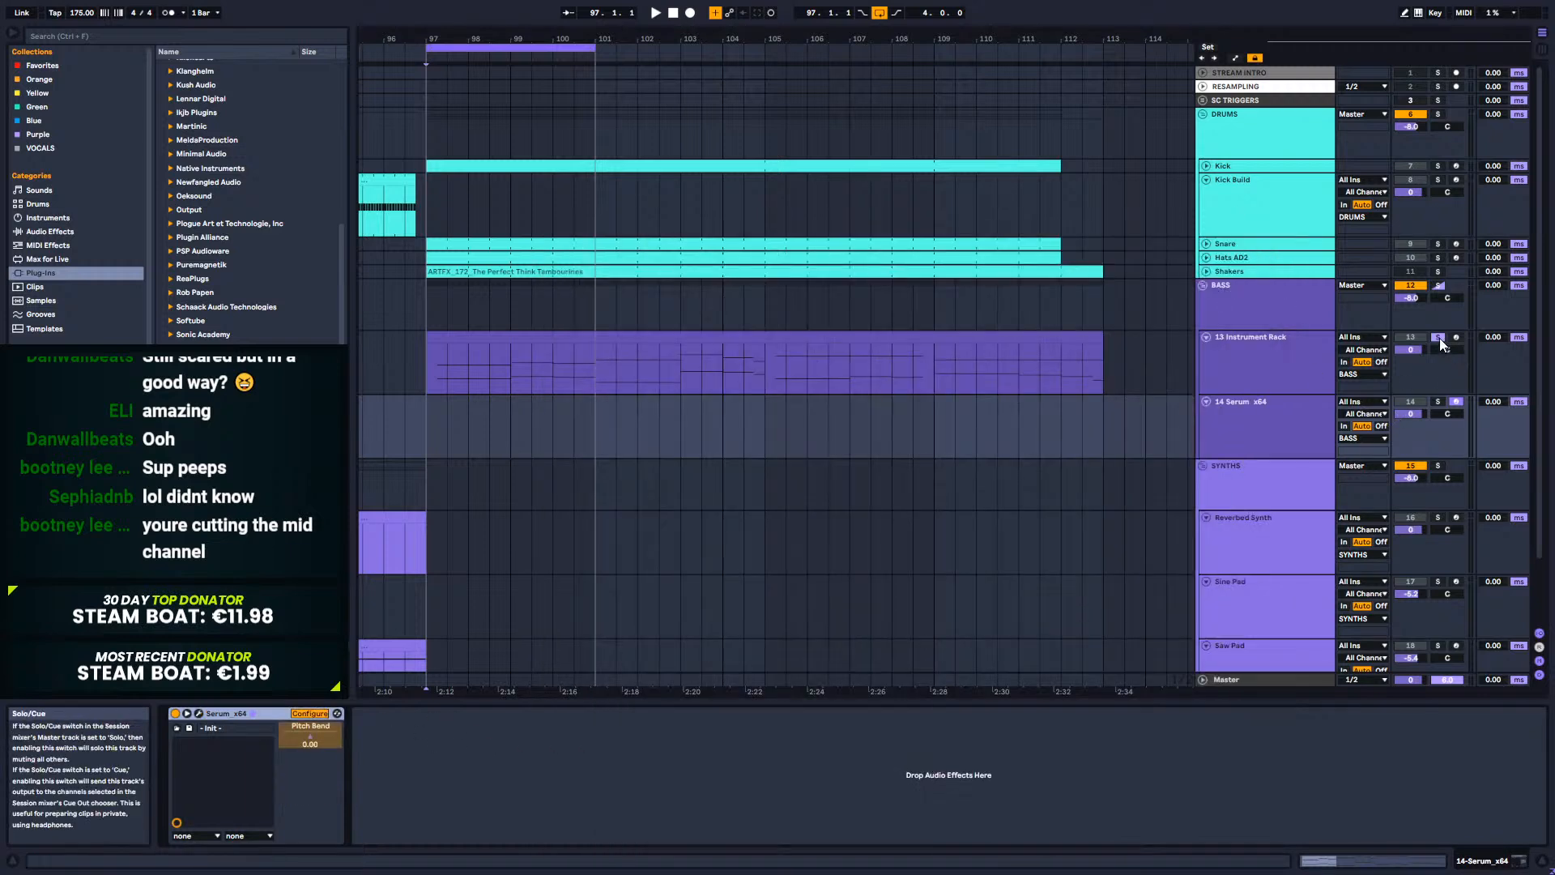
pyautogui.click(1437, 337)
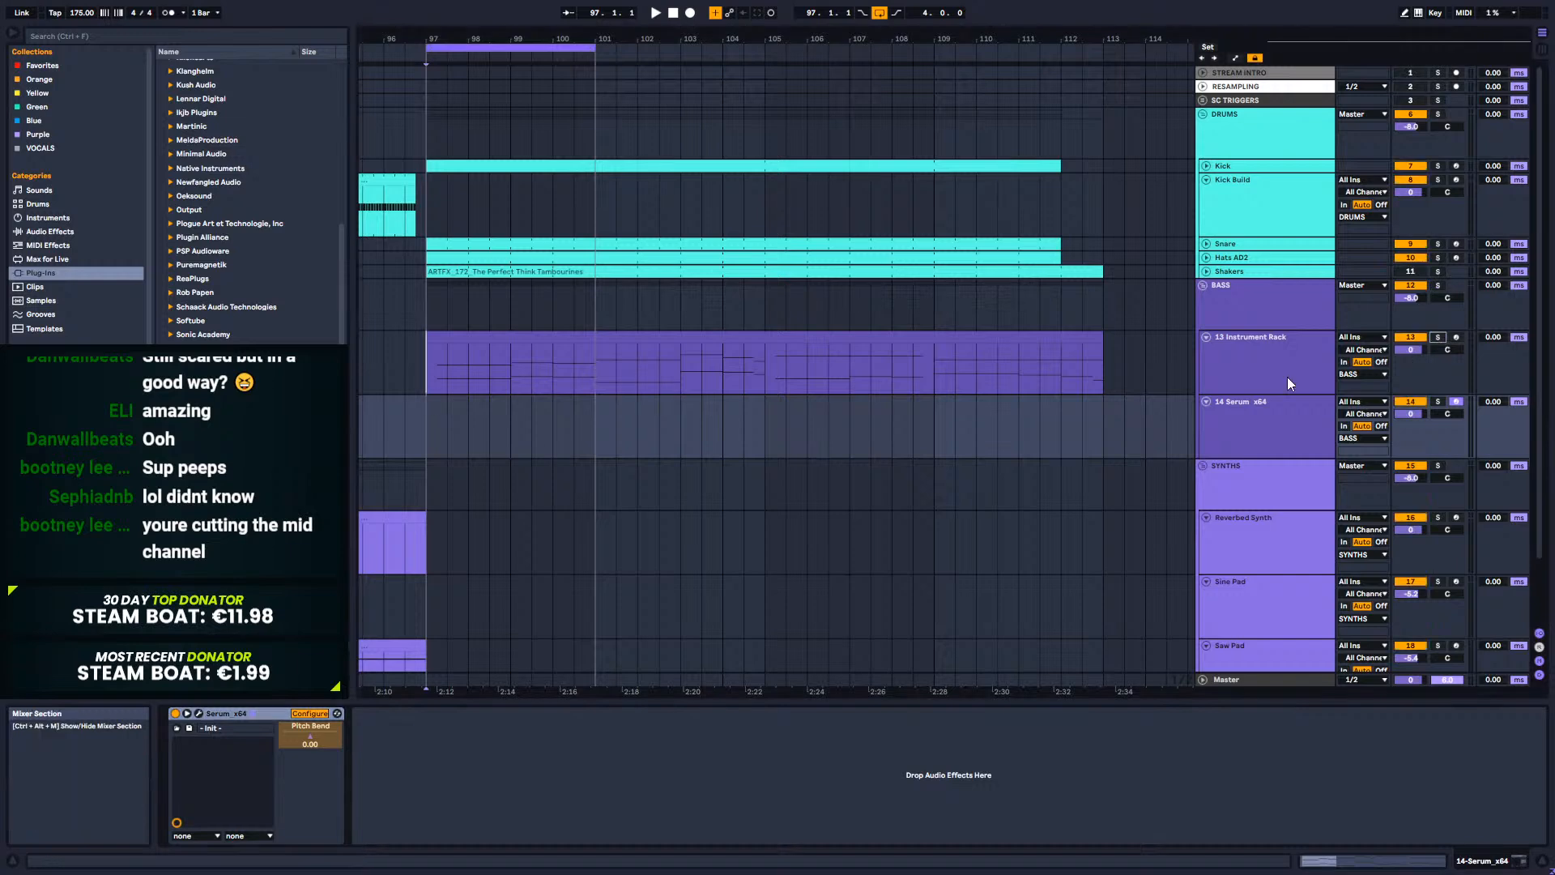
pyautogui.click(311, 713)
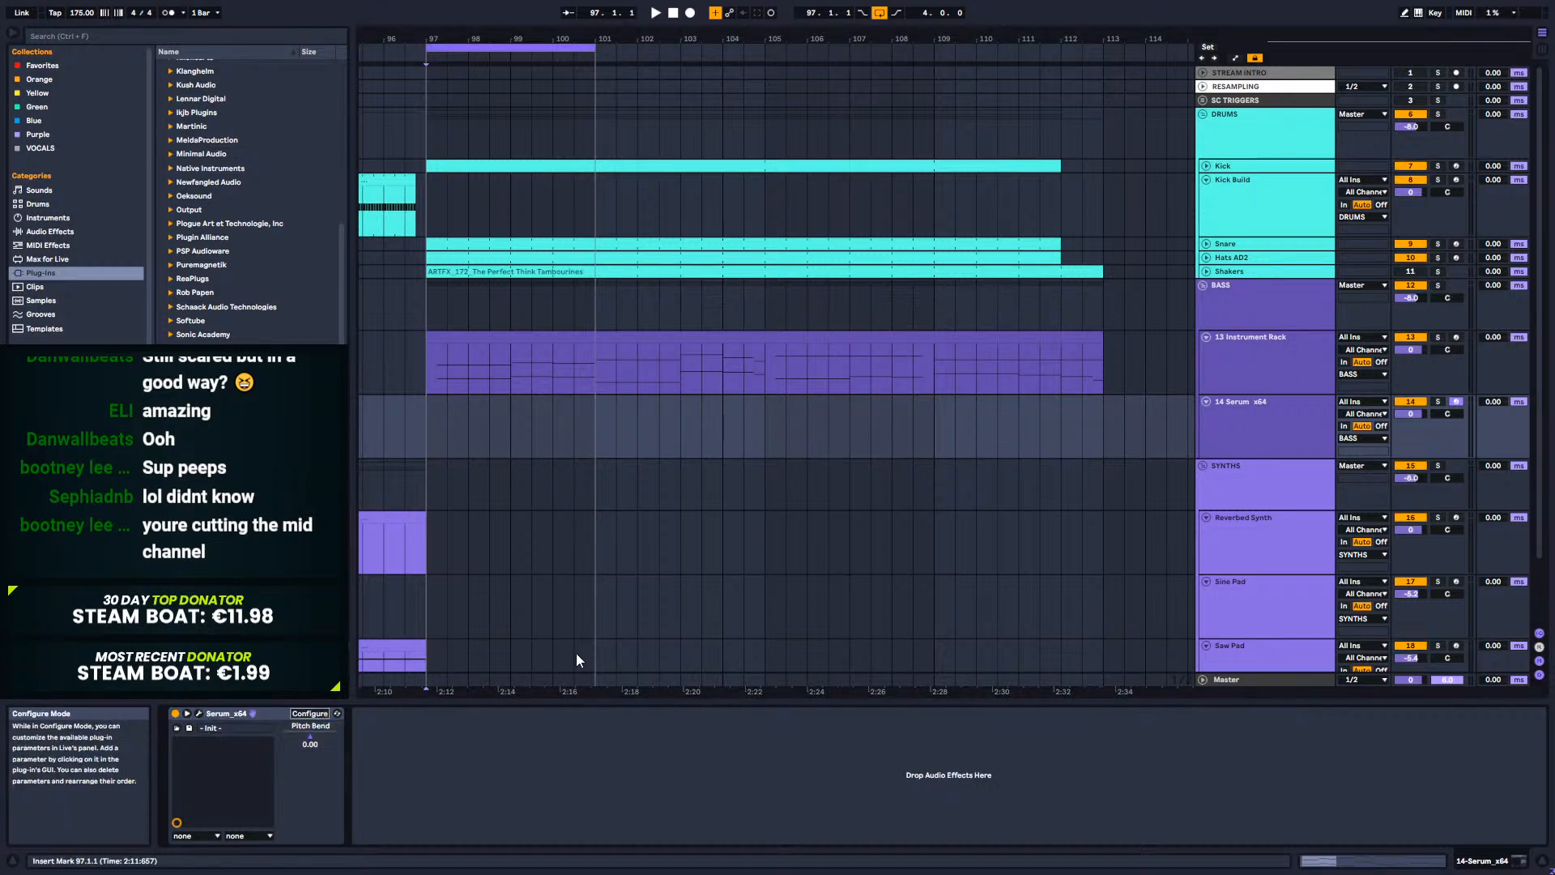
# Step: Copy the Instrument Rack track's pitch bend automation and its 16-bar MIDI clip onto the new Serum track
pyautogui.press('a')
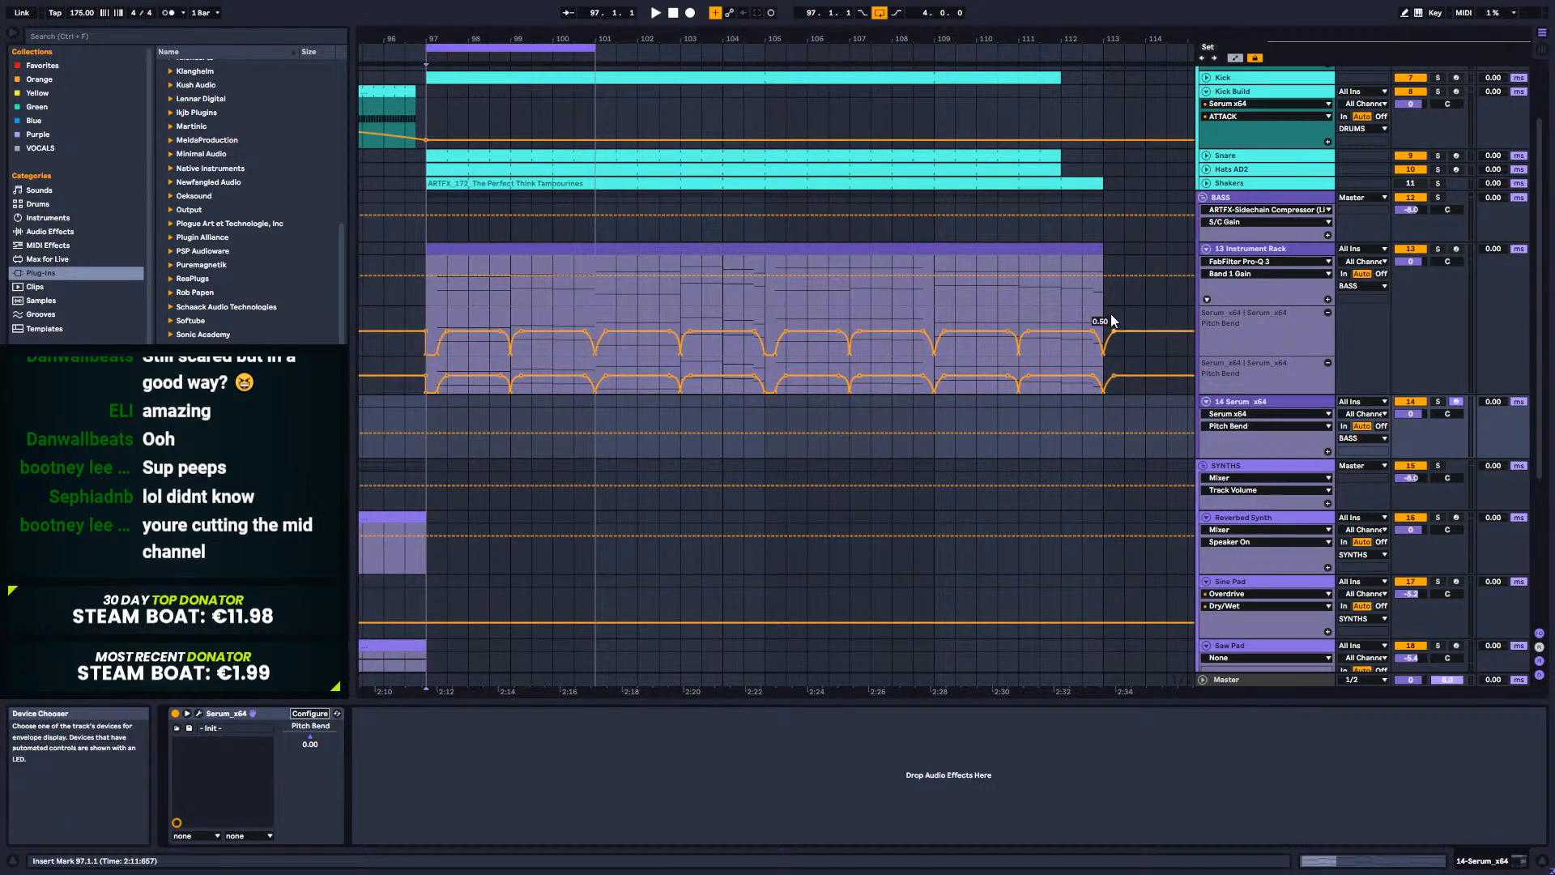
pyautogui.moveTo(1101, 321); pyautogui.dragTo(427, 345)
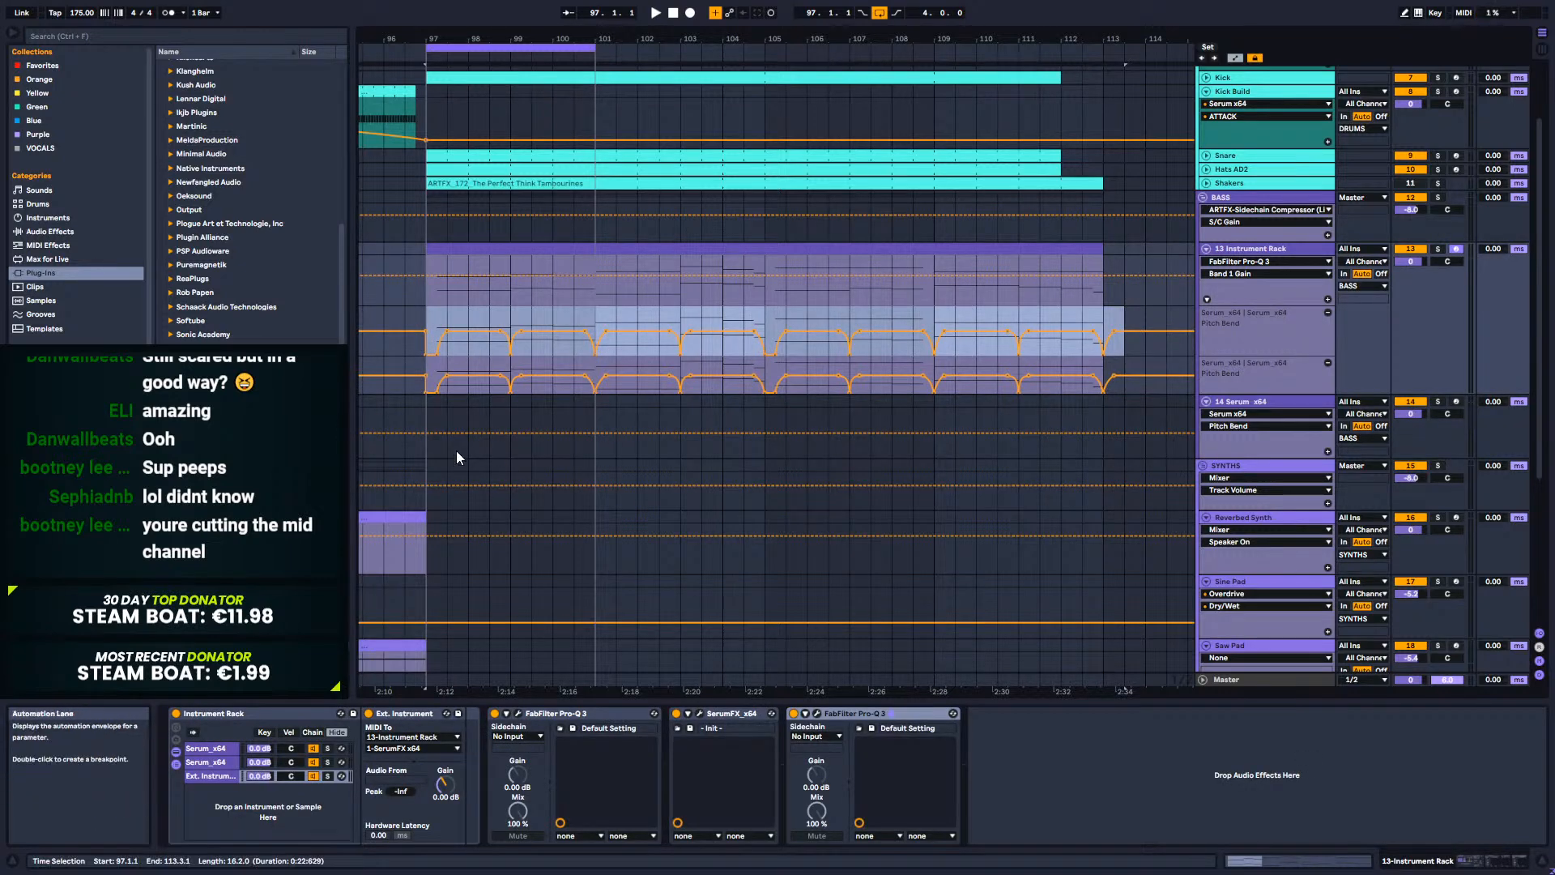
pyautogui.click(428, 454)
pyautogui.moveTo(578, 260); pyautogui.dragTo(579, 436)
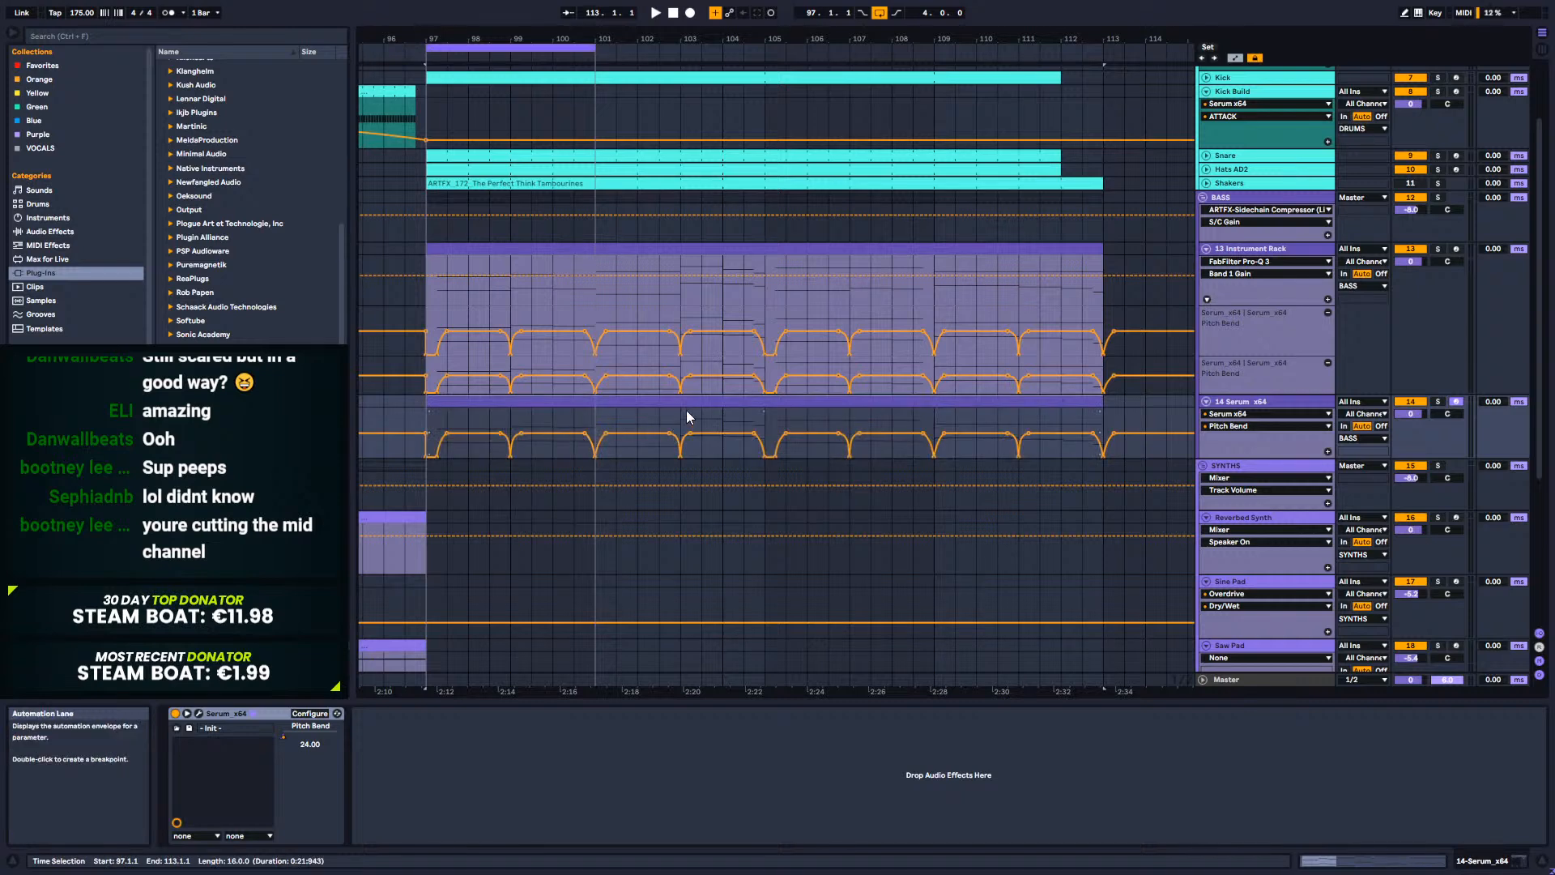
# Step: Try deactivating the lower-octave notes in the copied Serum clip and audition the remaining upper notes in solo
pyautogui.doubleClick(686, 409)
pyautogui.press('space')
pyautogui.moveTo(537, 713); pyautogui.dragTo(1541, 813)
pyautogui.press('0')
pyautogui.moveTo(891, 735); pyautogui.dragTo(962, 665)
pyautogui.press('0')
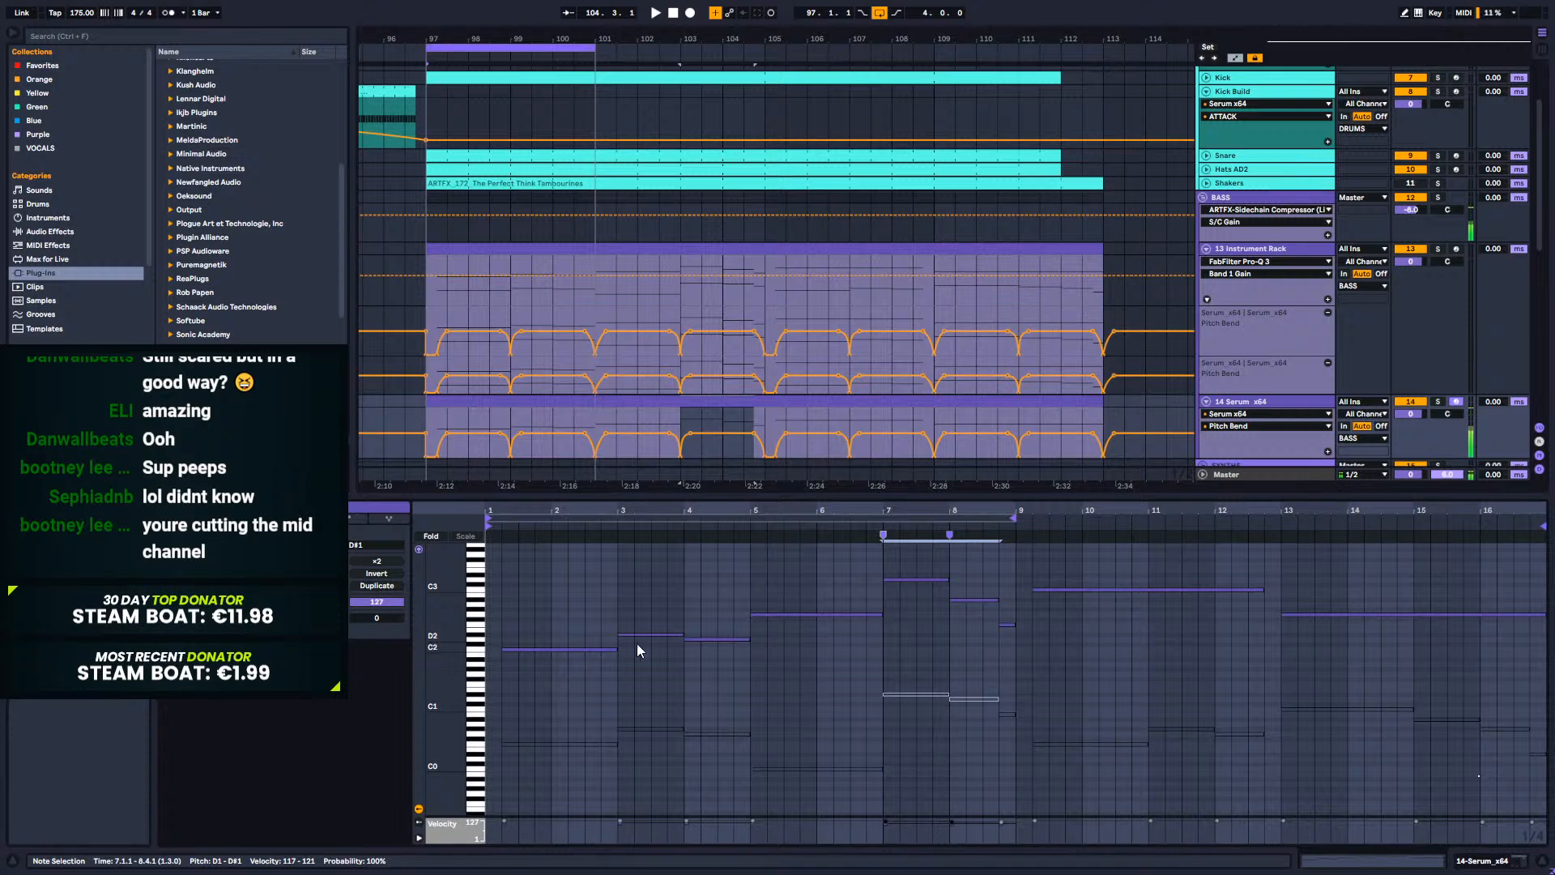
pyautogui.press('space')
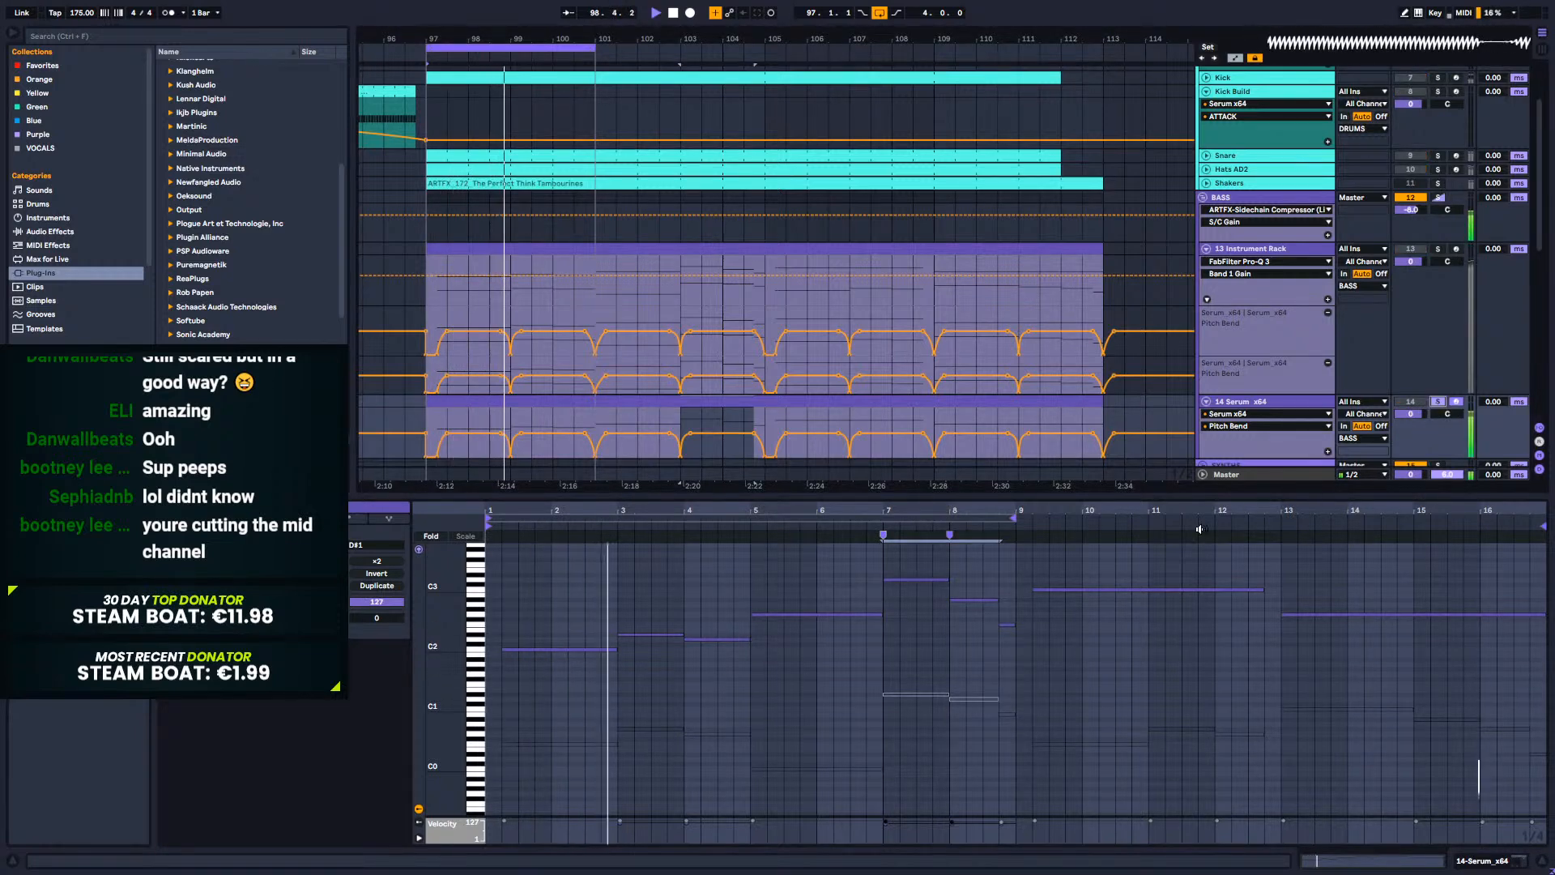
# Step: Stop playback, delete all notes from the Serum track's clip, and return to the track's device view
pyautogui.press('space')
pyautogui.hotkey('ctrl', 'a')
pyautogui.press('Delete')
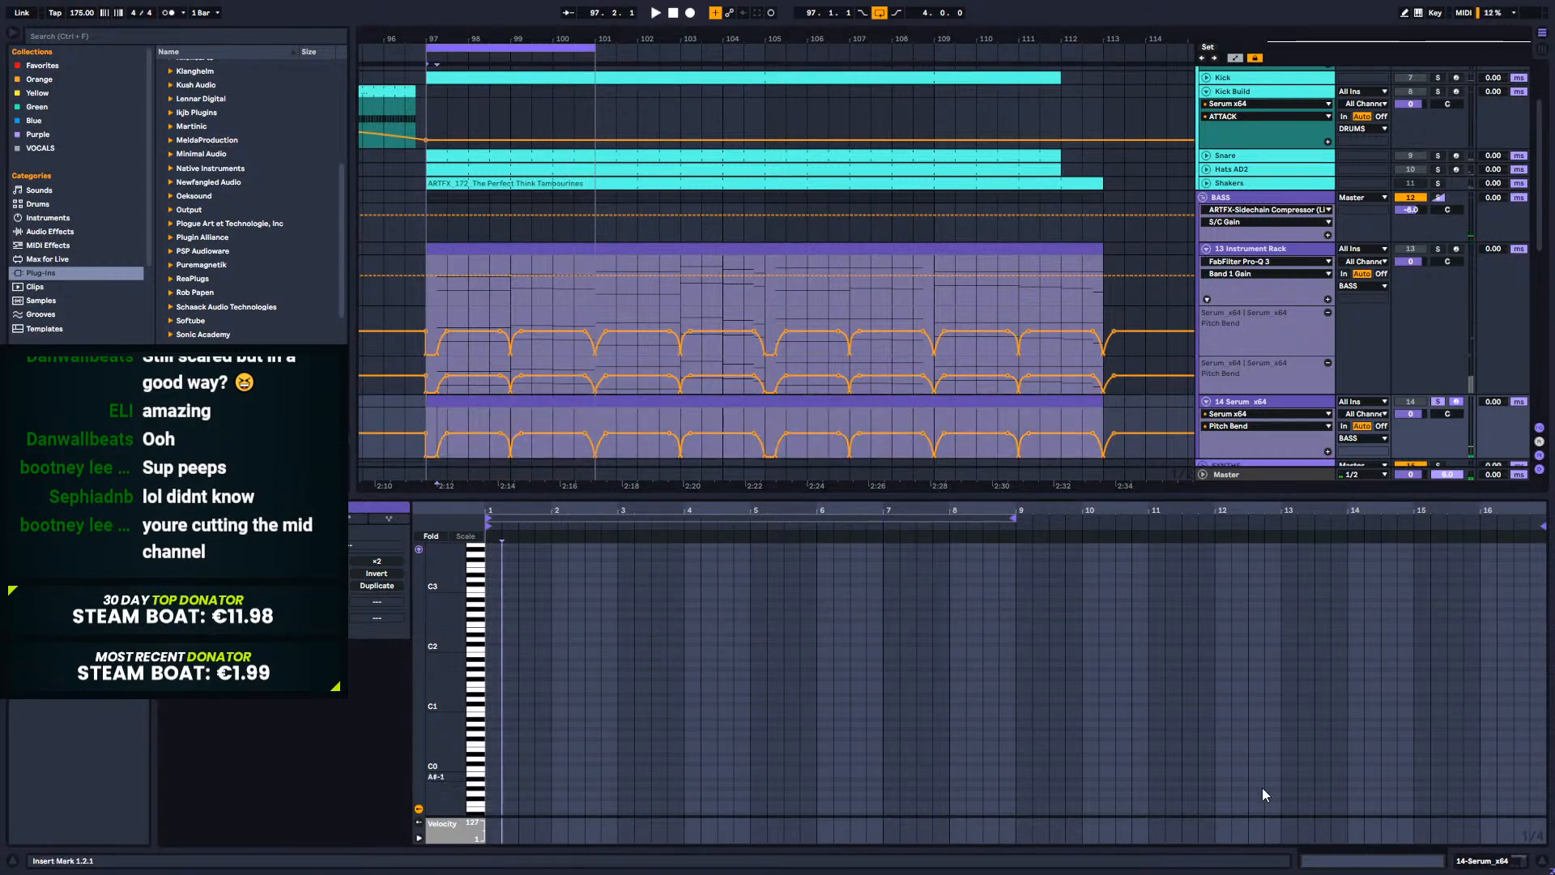
pyautogui.click(1491, 861)
pyautogui.click(478, 393)
pyautogui.click(479, 403)
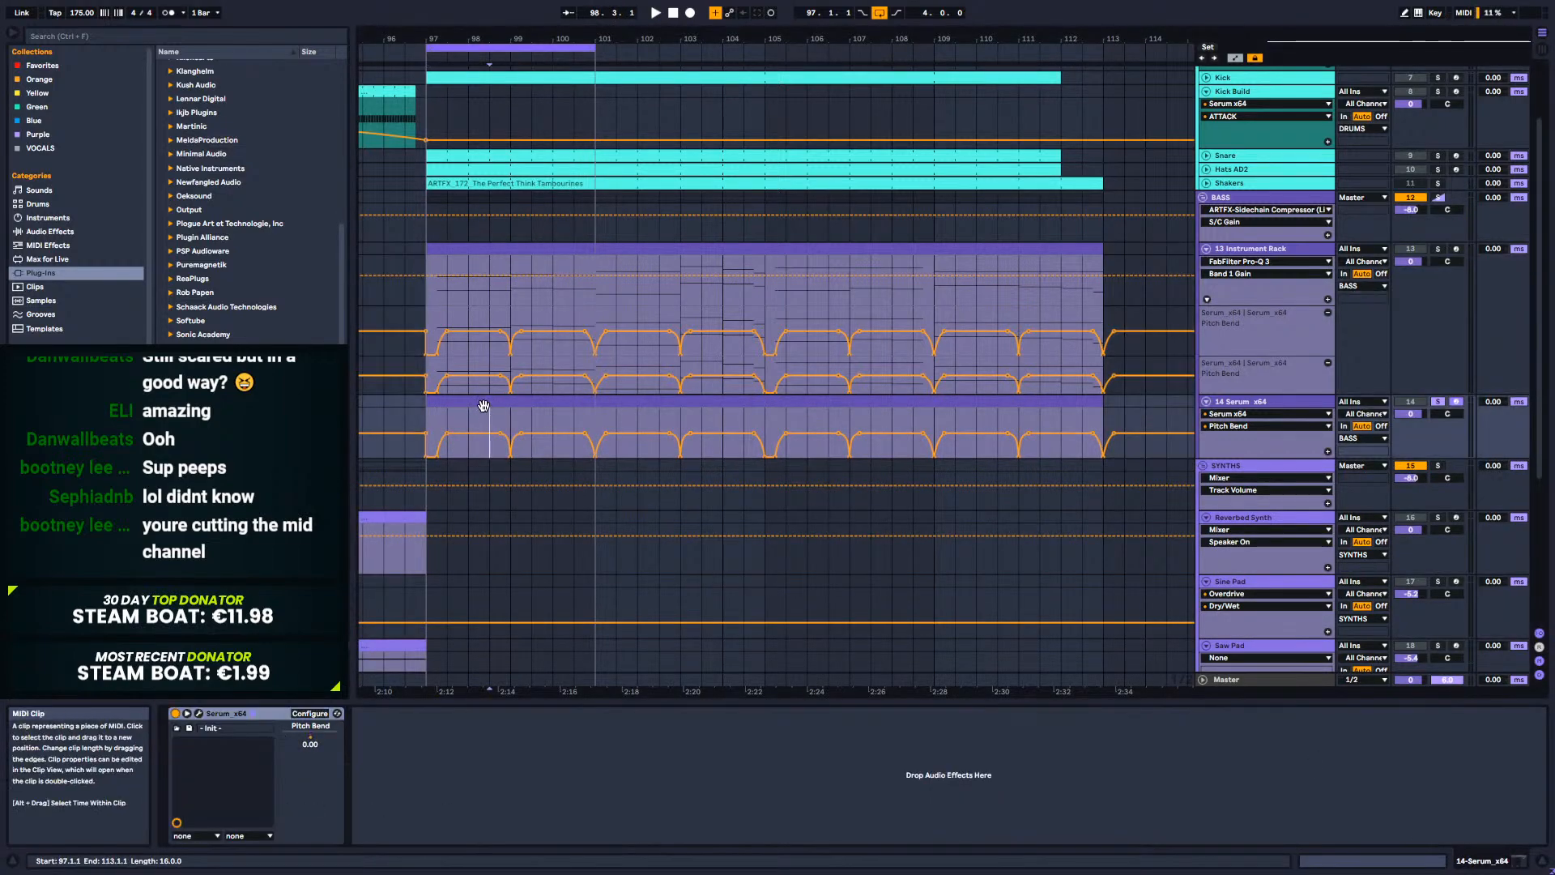
# Step: Solo the Instrument Rack and Serum tracks together and set Serum's oscillator A unison to 8 voices during playback
pyautogui.click(1438, 248)
pyautogui.keyDown('ctrl'); pyautogui.click(1437, 402); pyautogui.keyUp('ctrl')
pyautogui.press('space')
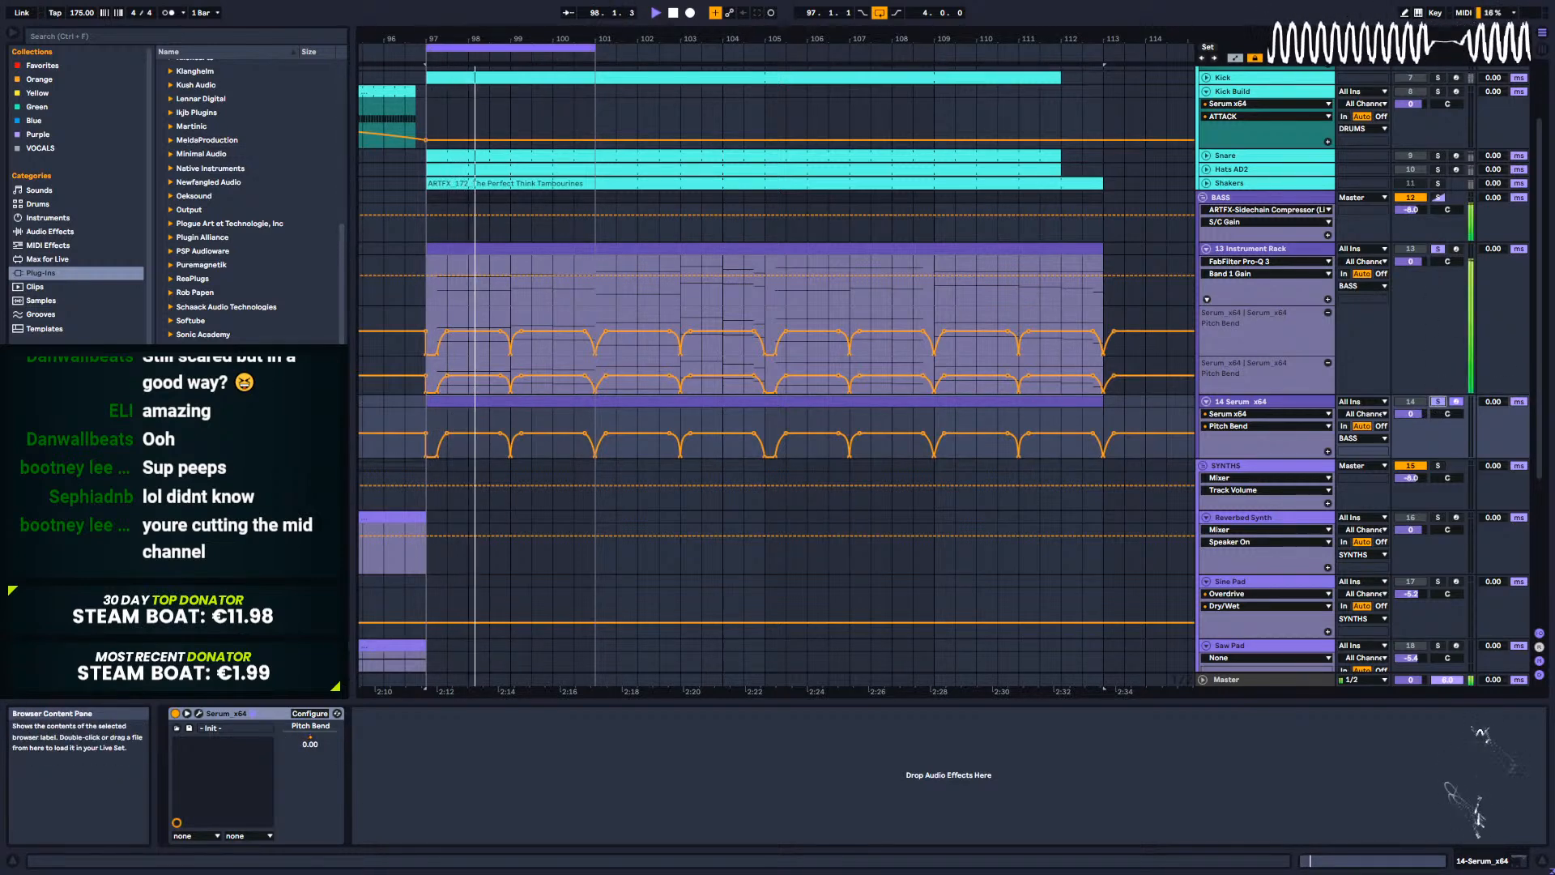
pyautogui.click(199, 714)
pyautogui.moveTo(691, 488); pyautogui.dragTo(745, 472)
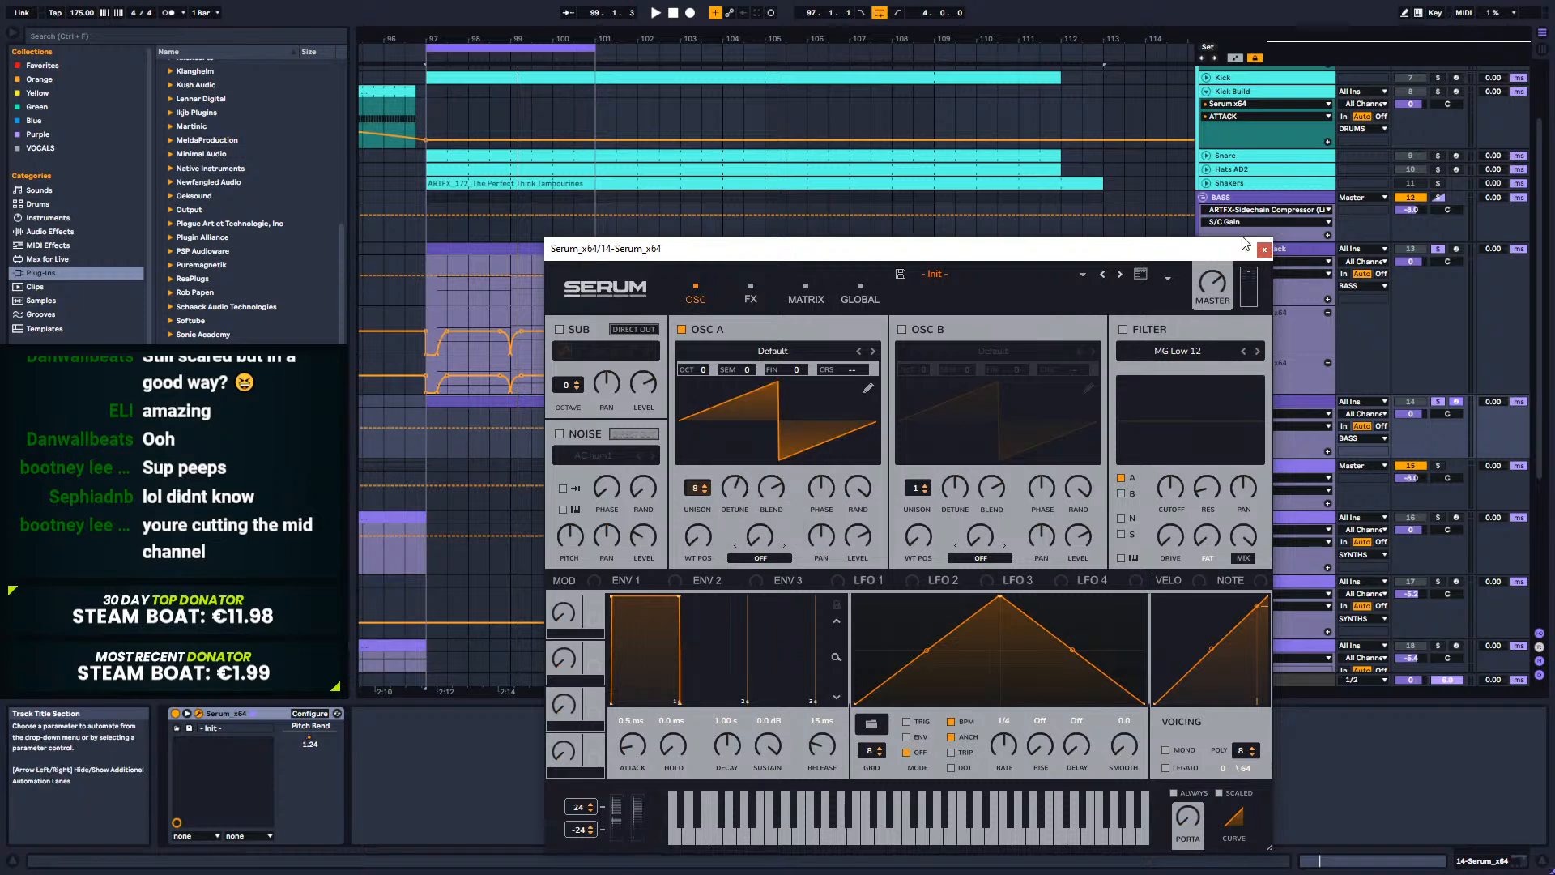
pyautogui.click(1263, 251)
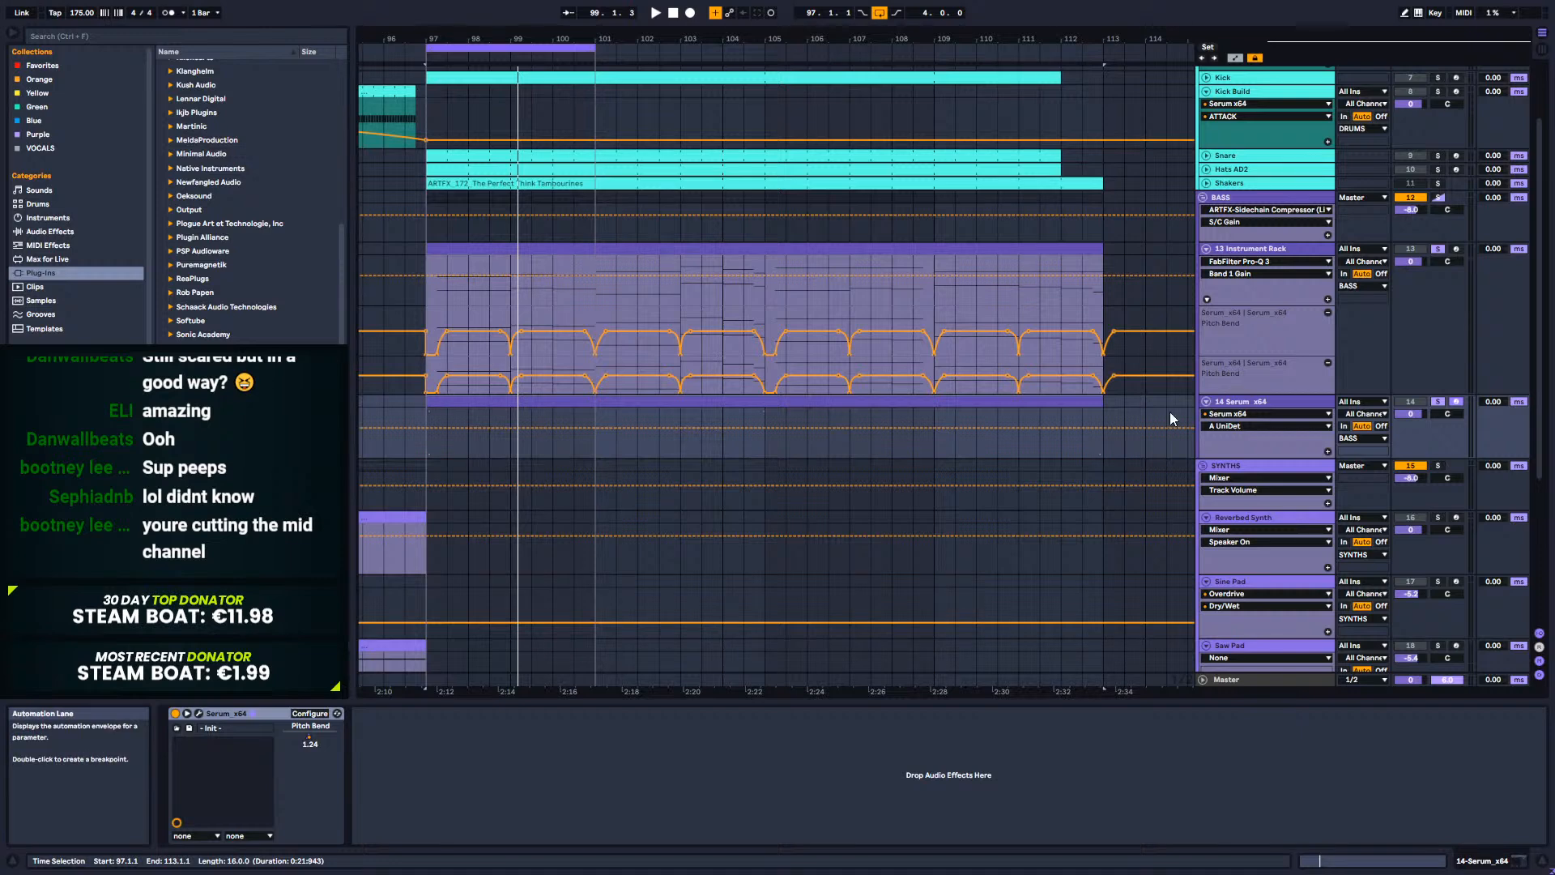
# Step: Switch the Serum track's automation back to Pitch Bend and move it into its own lane
pyautogui.click(1214, 428)
pyautogui.click(1234, 451)
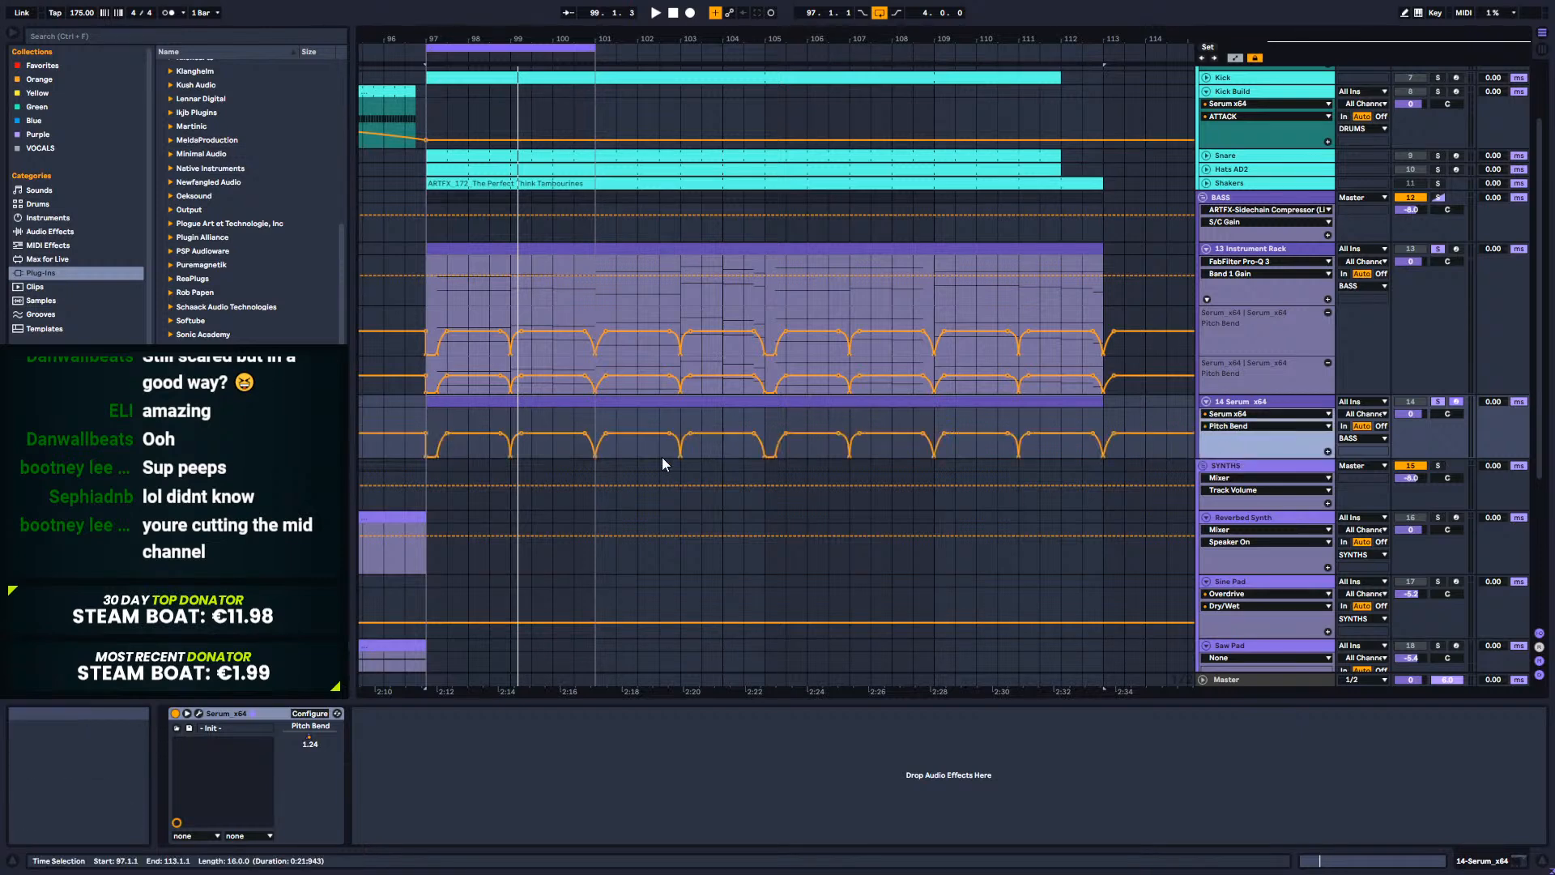
pyautogui.click(1328, 450)
# Step: Open the empty Serum clip and audition candidate pitches such as F2 and F3 on the piano roll keys
pyautogui.click(452, 397)
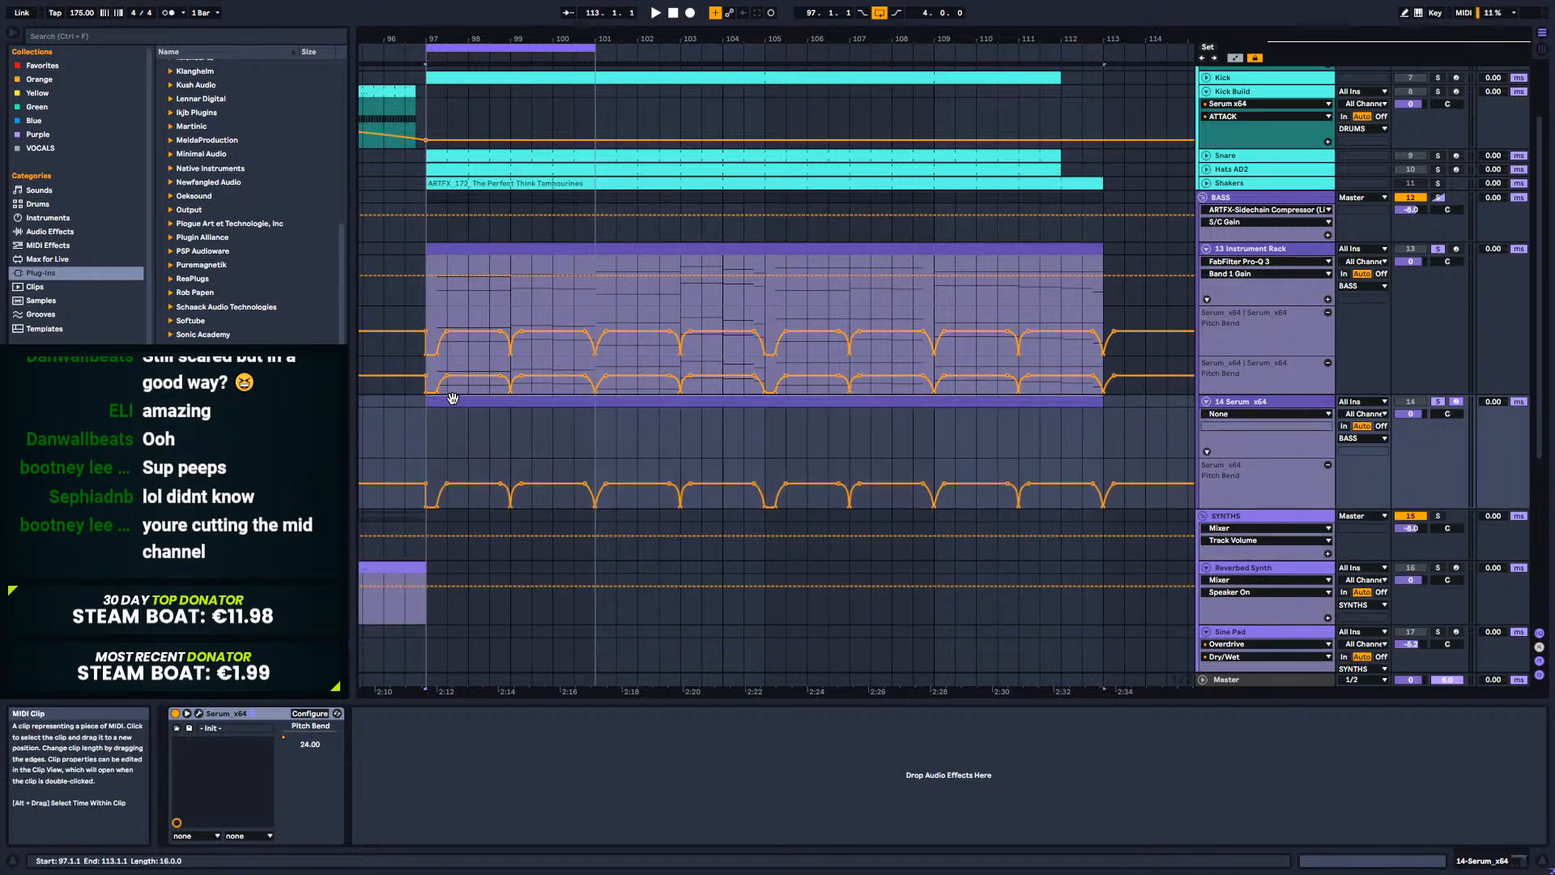
pyautogui.doubleClick(452, 398)
pyautogui.press('space')
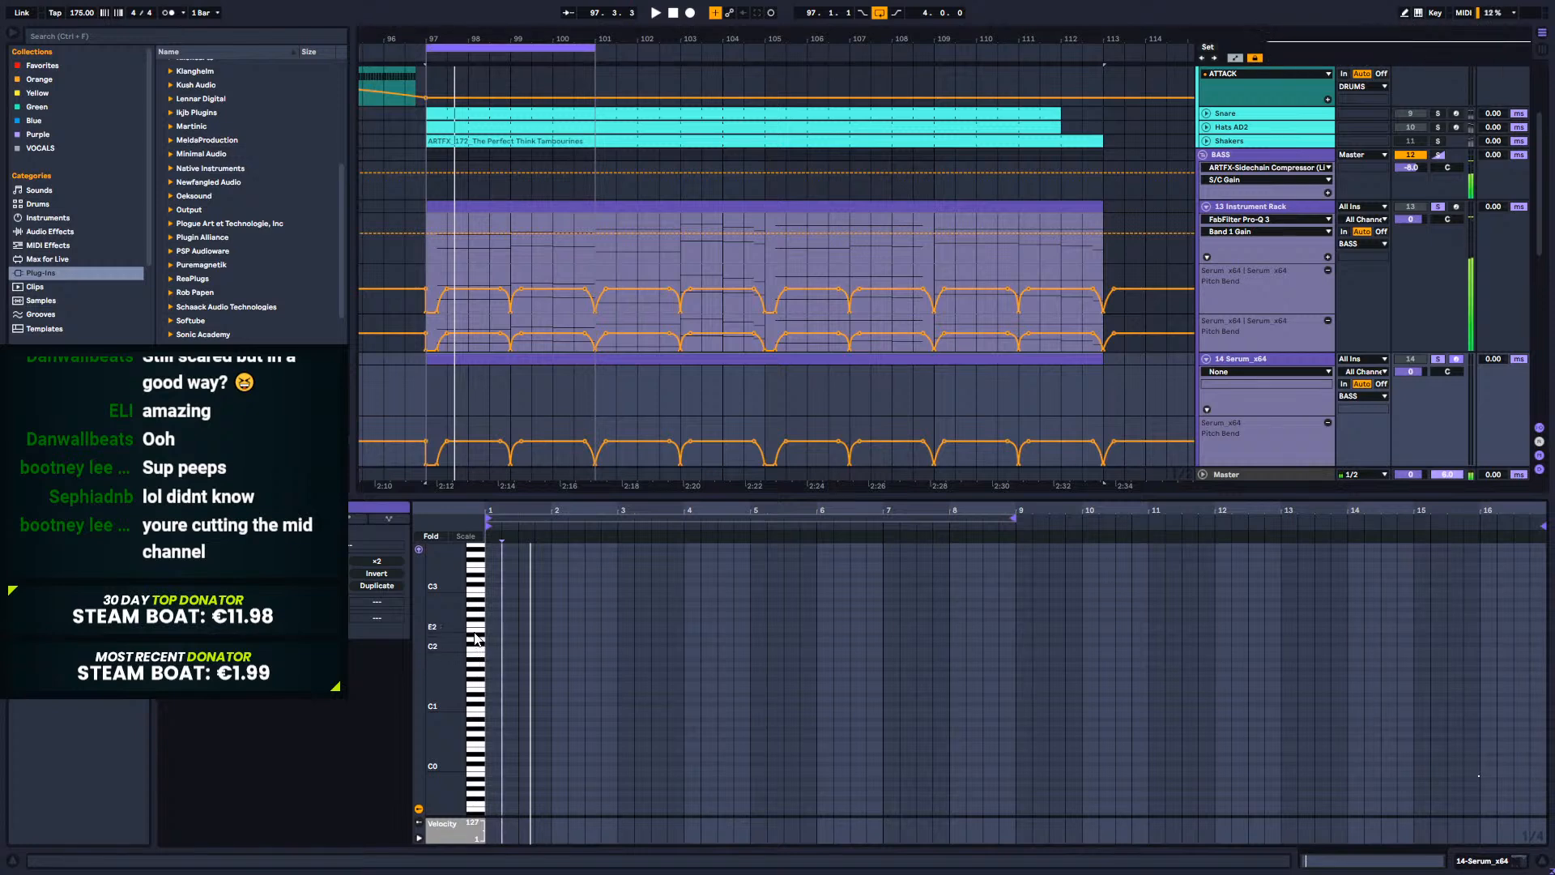
pyautogui.click(477, 631)
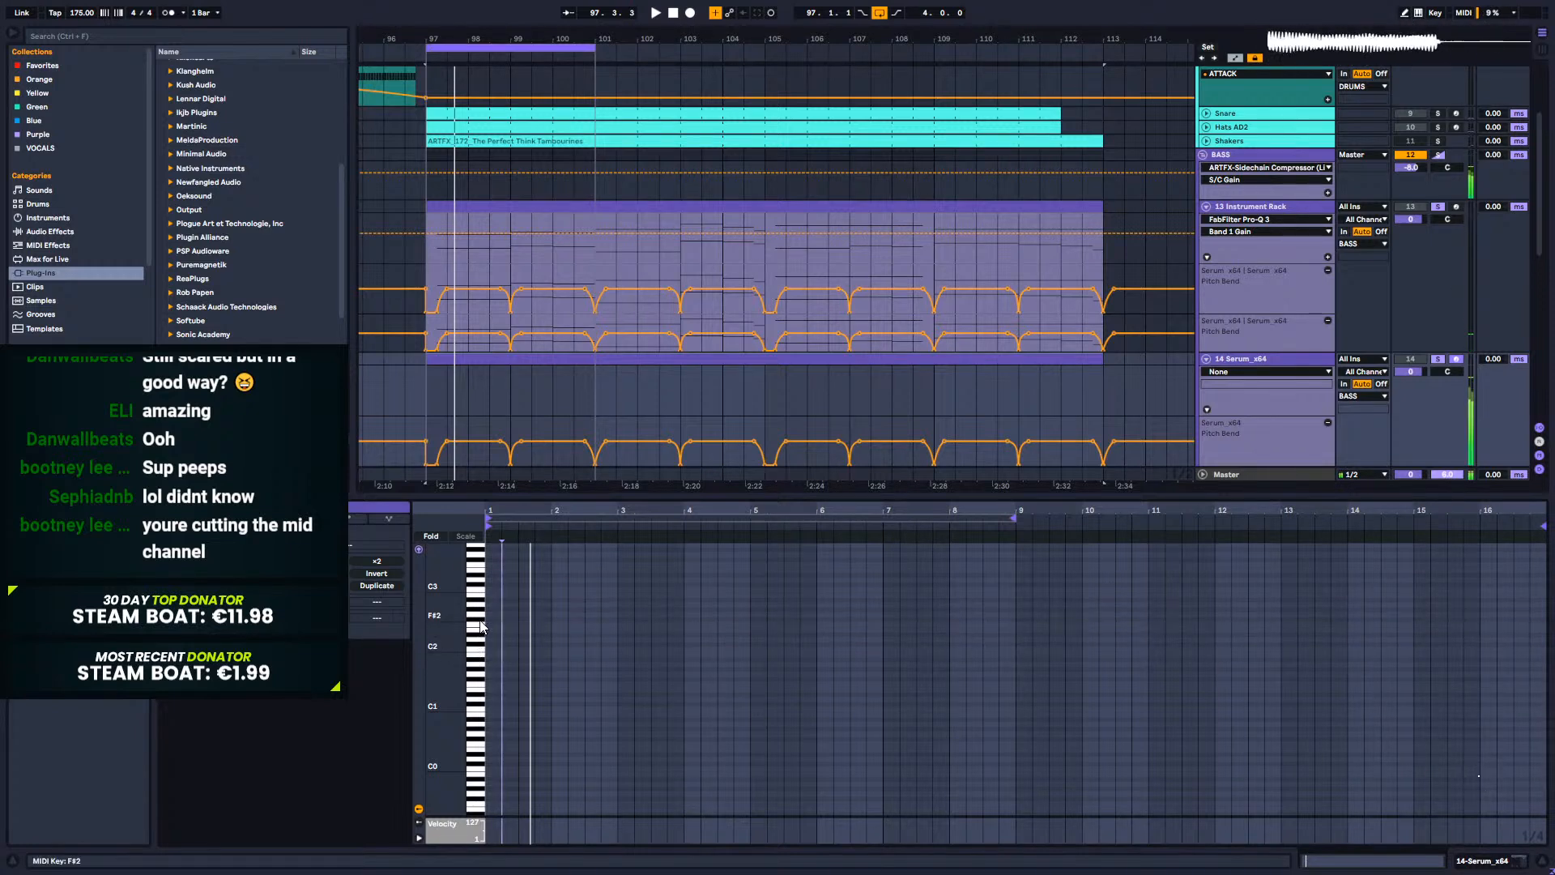
pyautogui.click(474, 625)
pyautogui.click(474, 626)
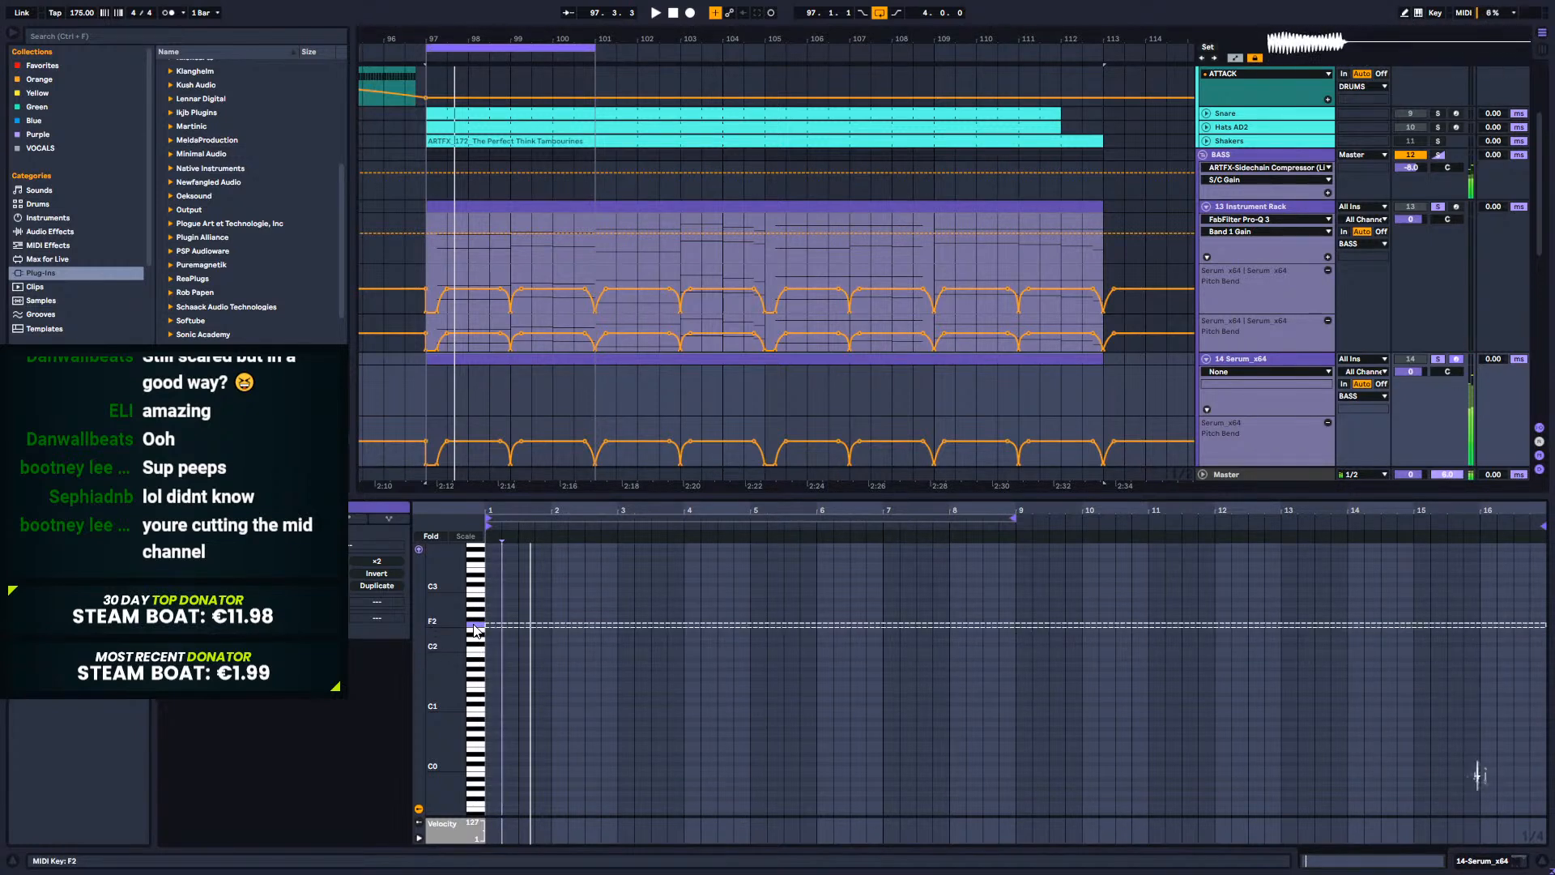
pyautogui.click(477, 566)
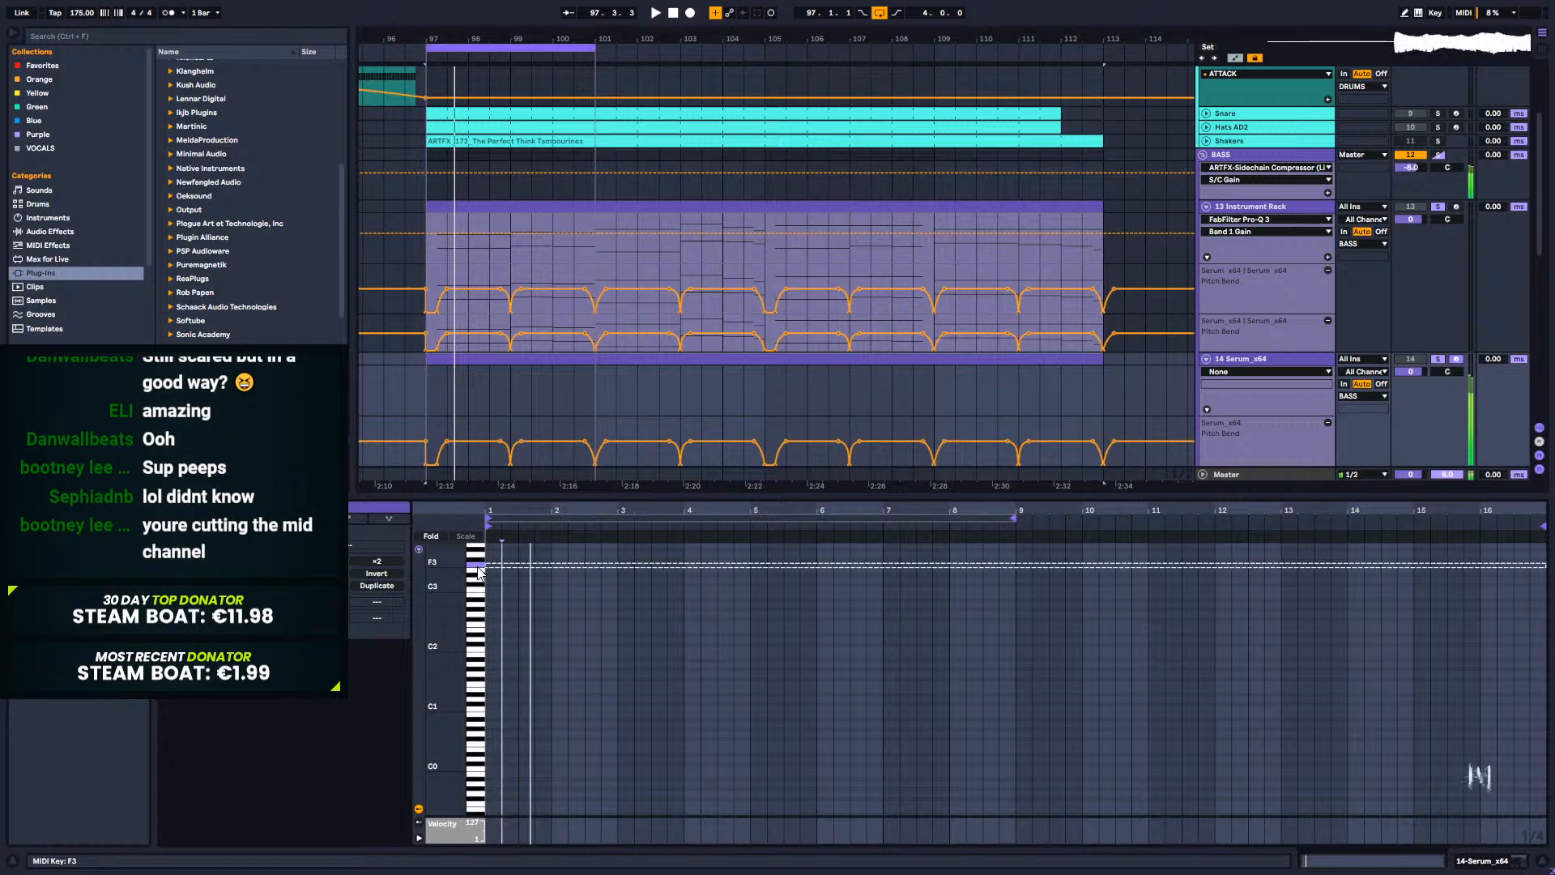
# Step: Draw an F3 note from 1.2.1 to 3.1.1 in the empty Serum clip and play it back
pyautogui.scroll(2, 511, 620)
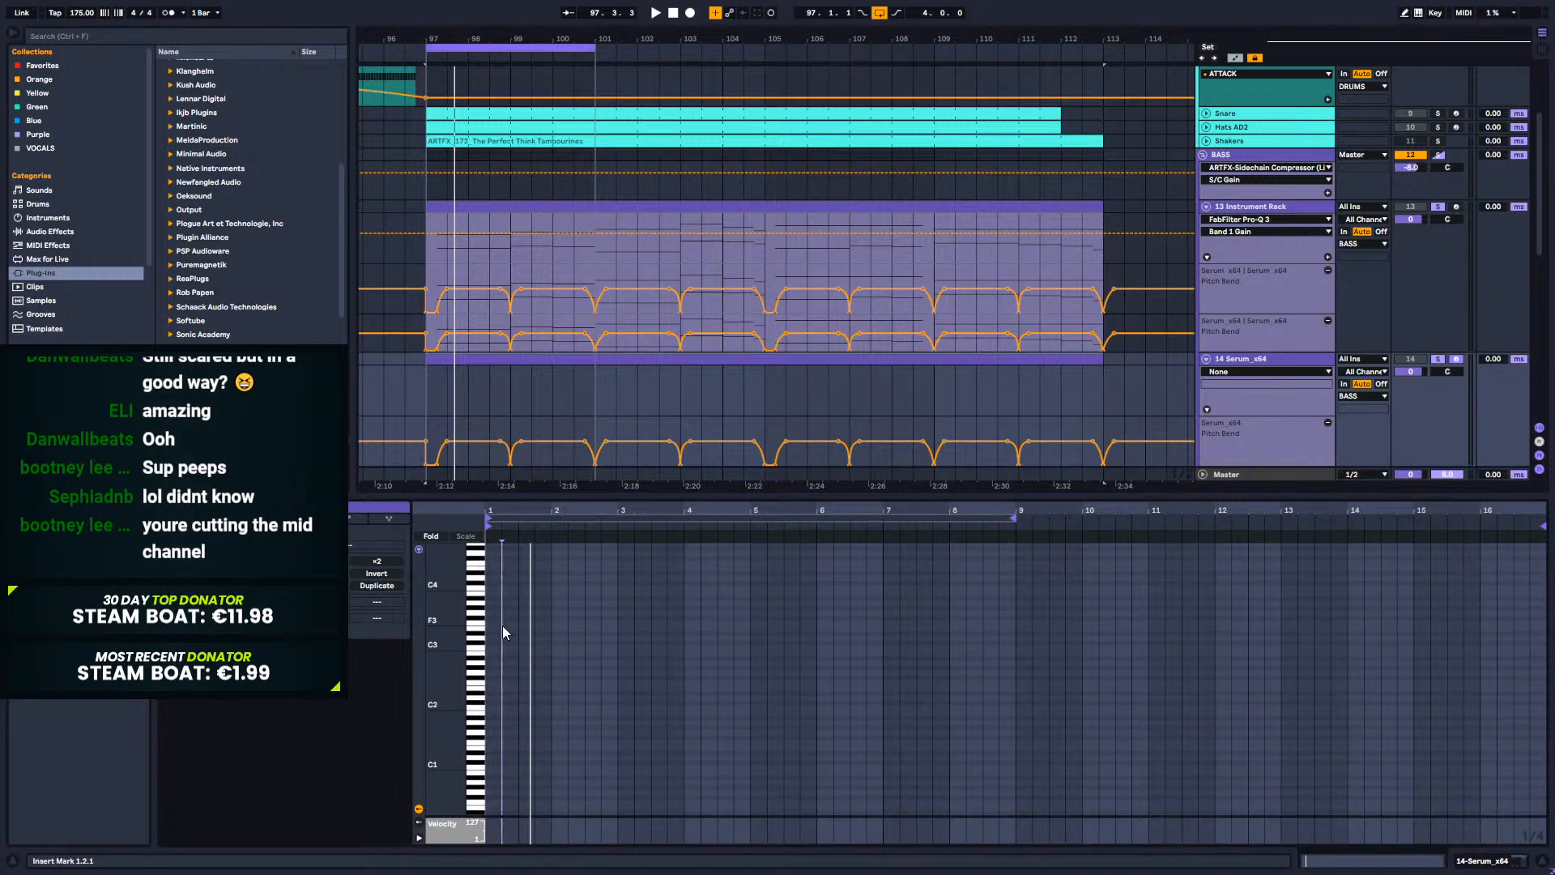
pyautogui.moveTo(502, 622)
pyautogui.mouseDown()
pyautogui.moveTo(807, 618)
pyautogui.moveTo(664, 628)
pyautogui.mouseUp()
pyautogui.press('space')
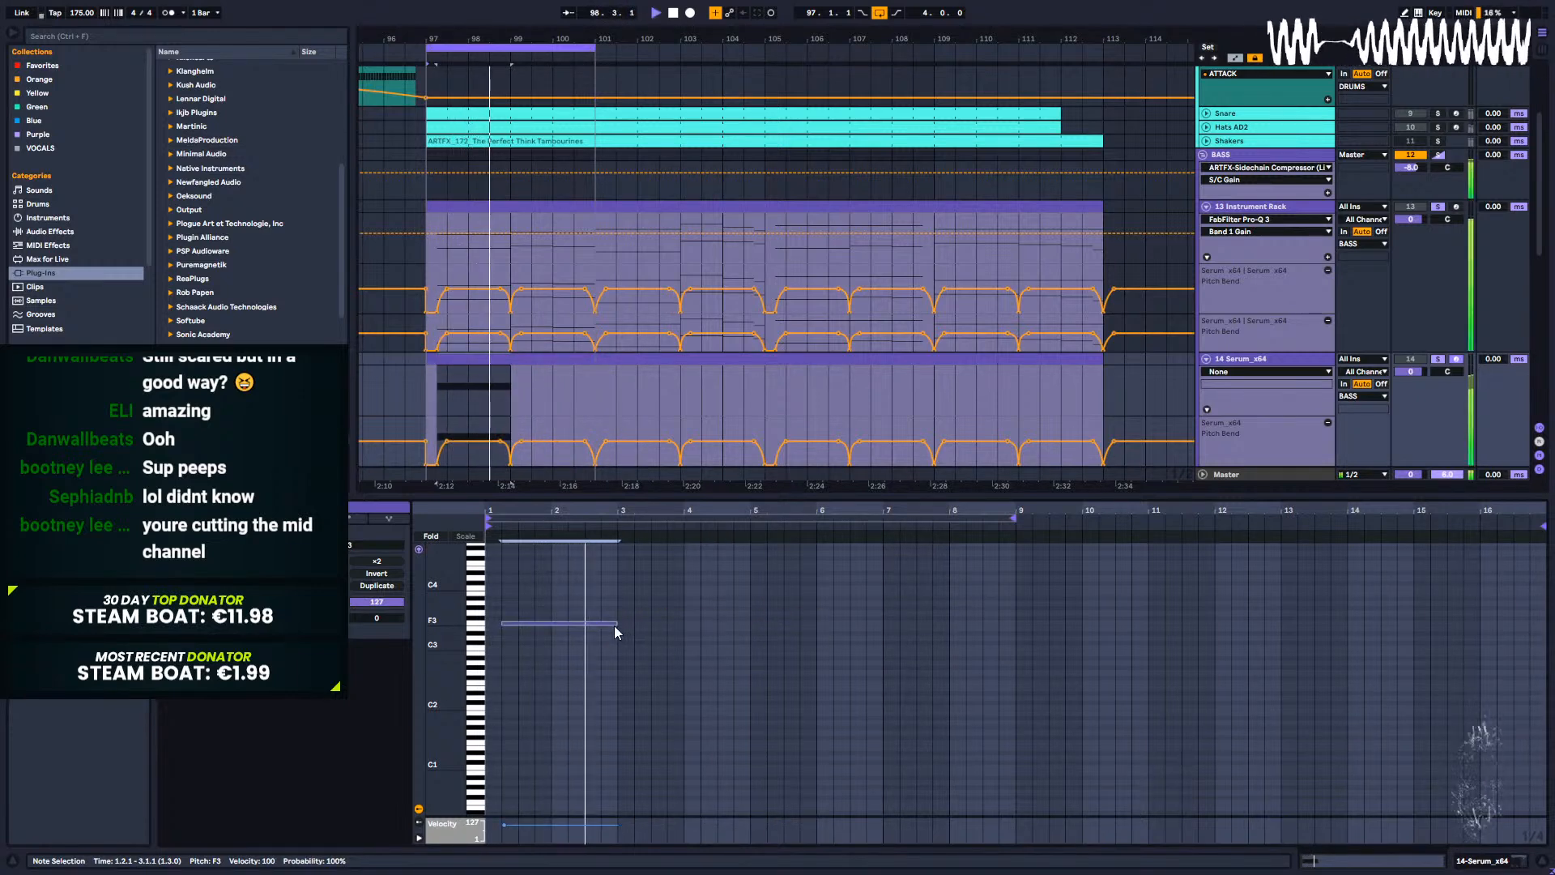
# Step: Raise the clip's note to G#3 and further to C4, auditioning each pitch against the bass
pyautogui.moveTo(609, 621); pyautogui.dragTo(609, 605)
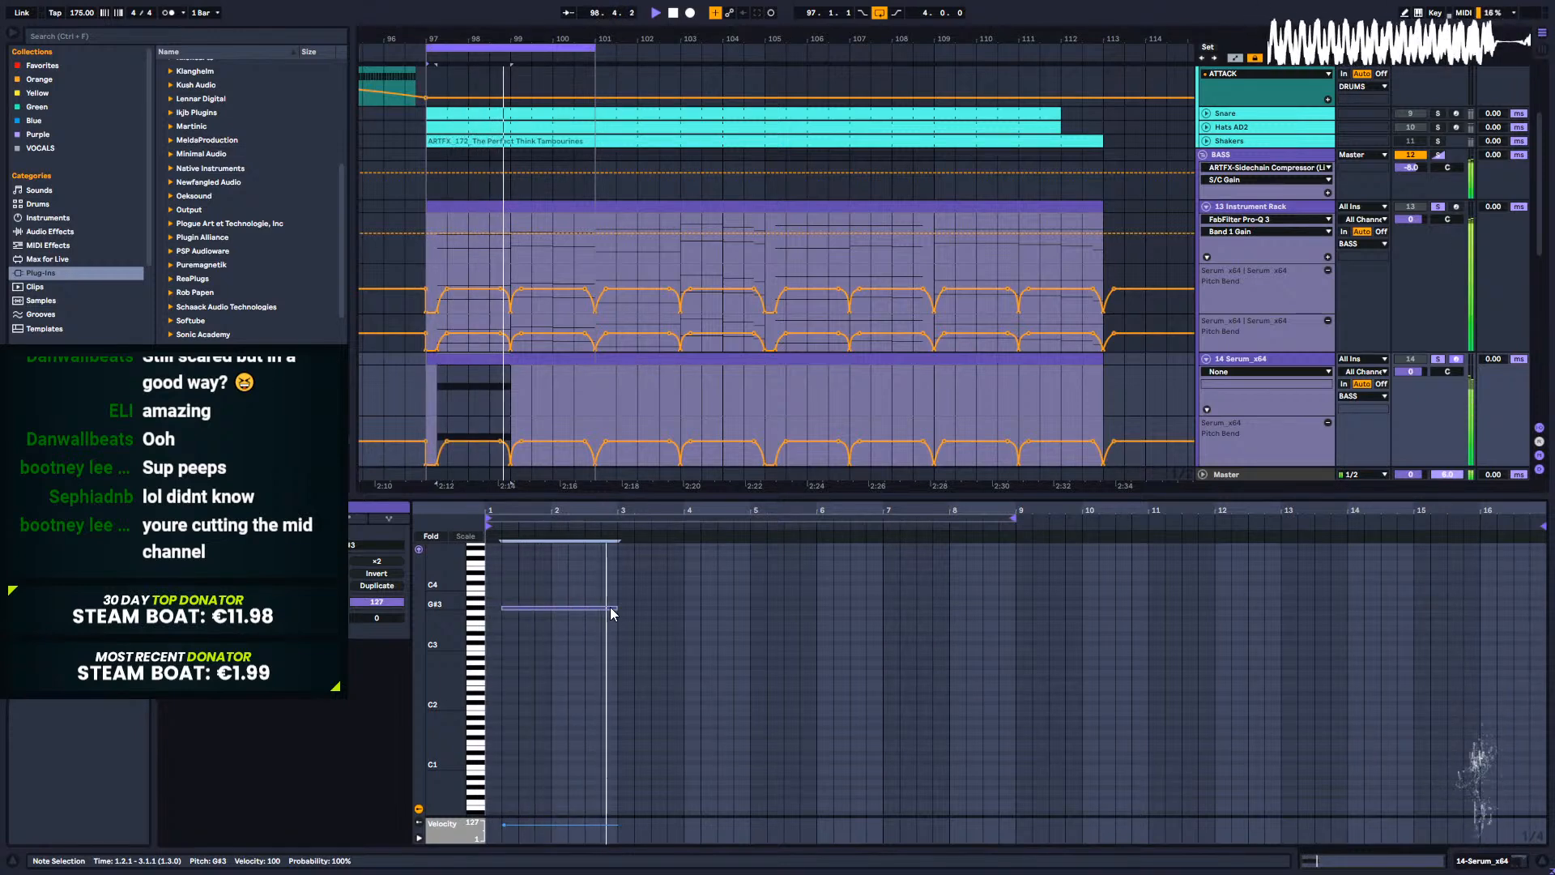
pyautogui.press('space')
pyautogui.moveTo(604, 608); pyautogui.dragTo(601, 598)
pyautogui.press('space')
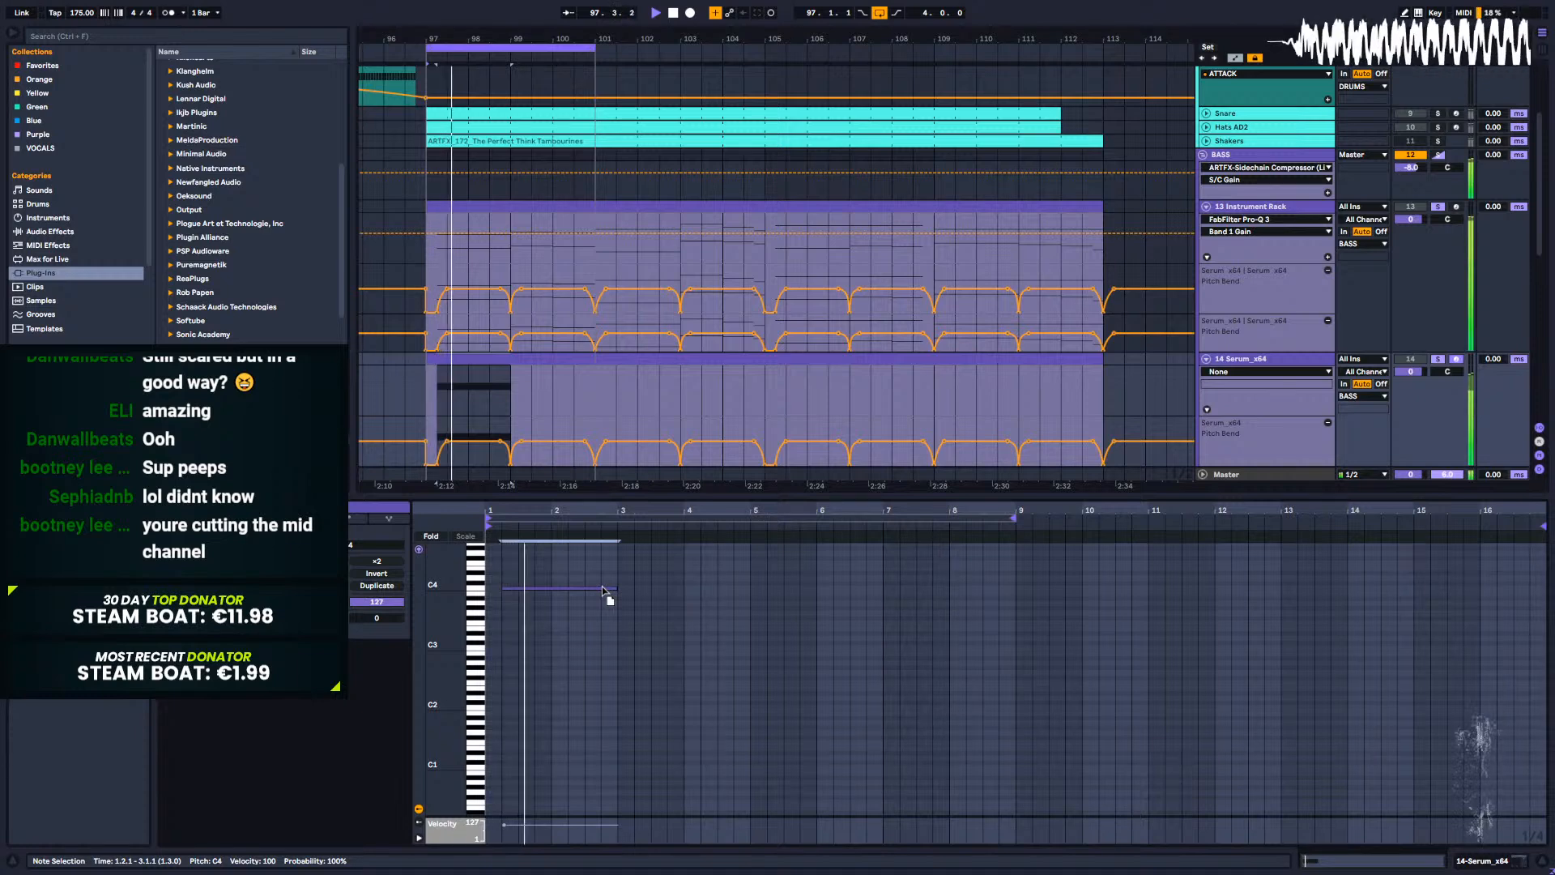
# Step: Add a D#4 note from 3.1.1 to 4.1.1 followed by a D4 note from 4.1.1 to 5.1.1
pyautogui.press('space')
pyautogui.doubleClick(625, 579)
pyautogui.moveTo(632, 579); pyautogui.dragTo(736, 578)
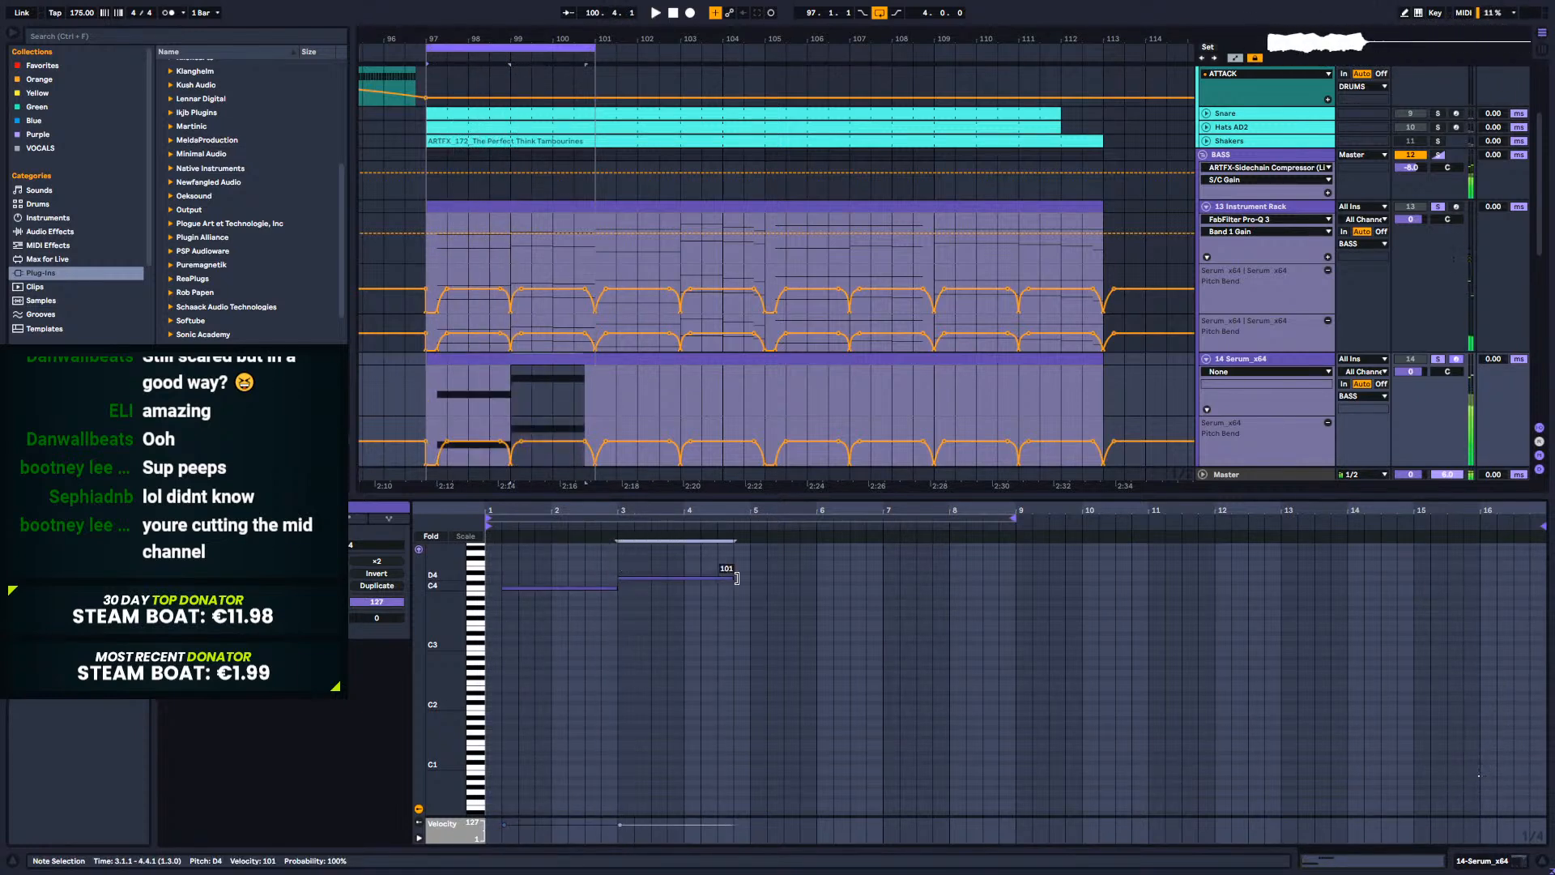
pyautogui.press('Up')
pyautogui.press('space')
pyautogui.moveTo(740, 575); pyautogui.dragTo(684, 593)
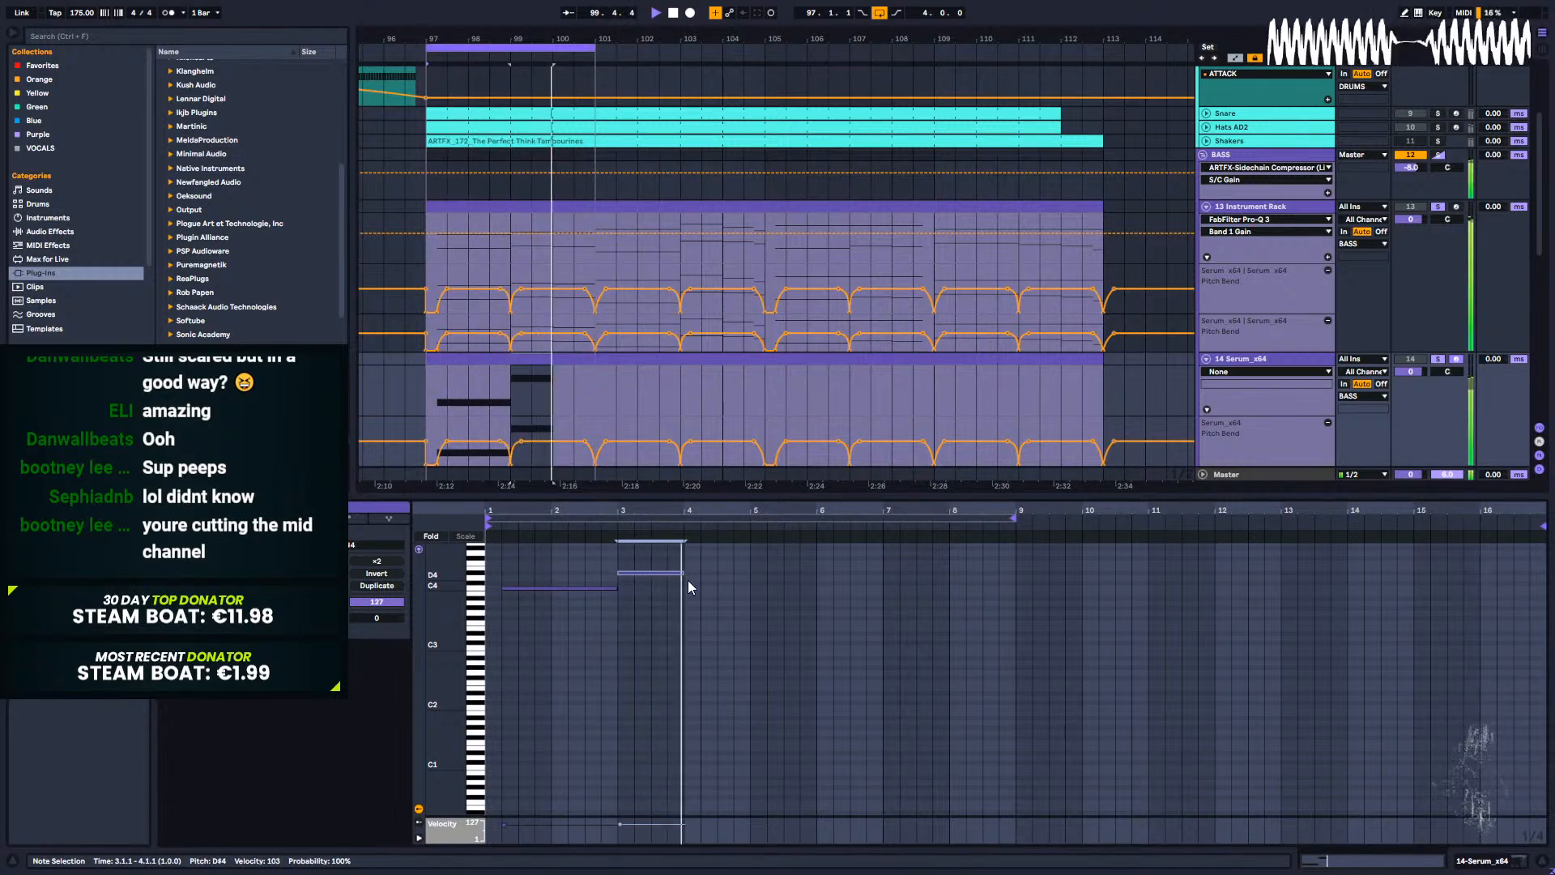
pyautogui.doubleClick(688, 580)
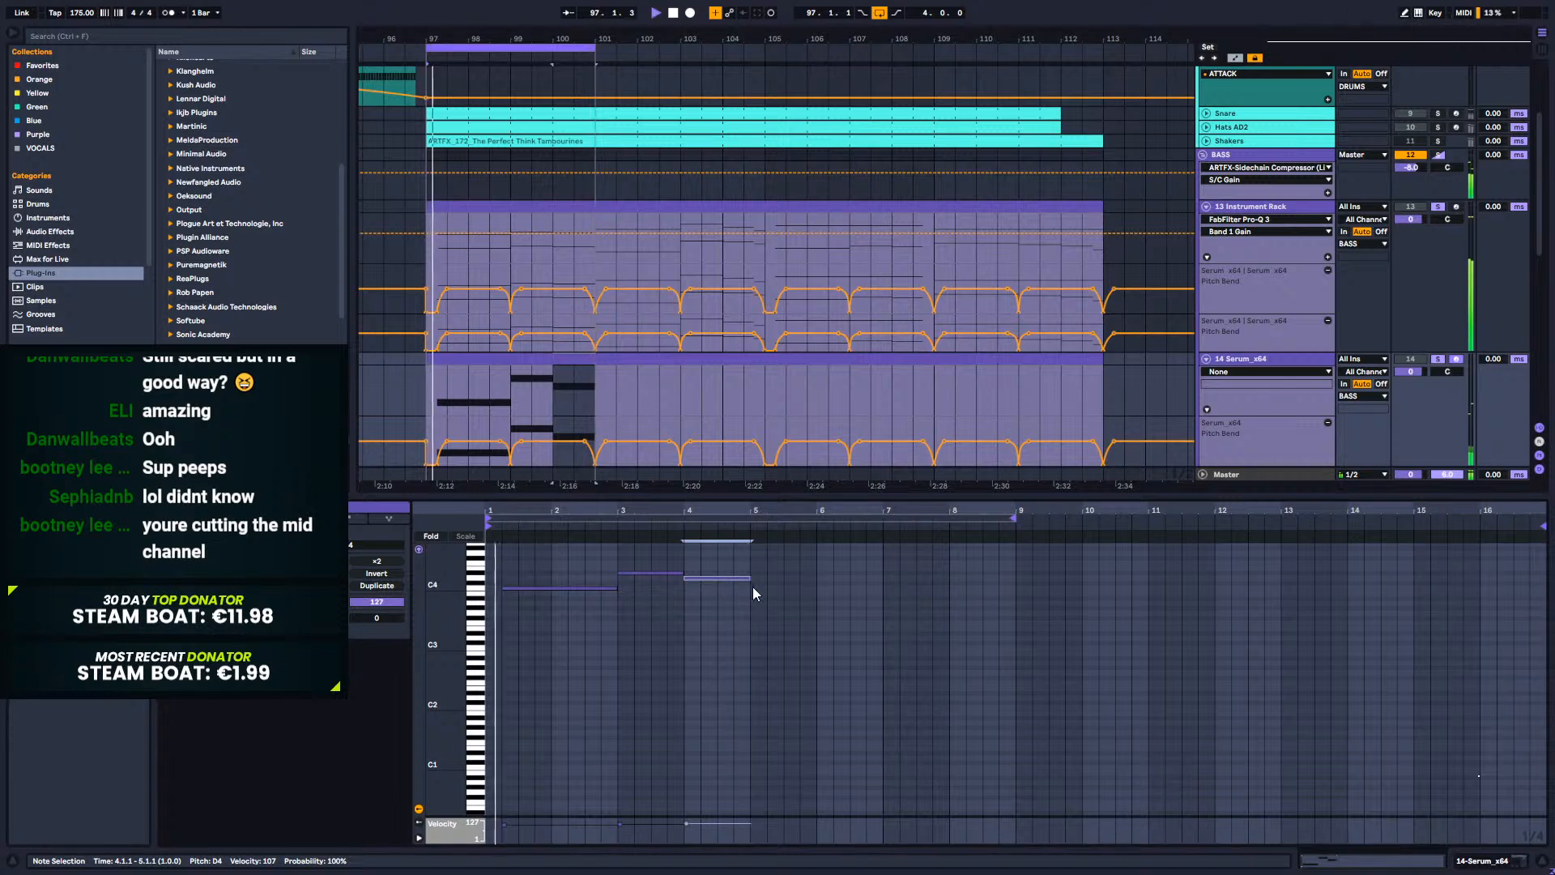
# Step: Raise the clip's first note to D#4 and further to F4, auditioning each pitch
pyautogui.scroll(3, 551, 641)
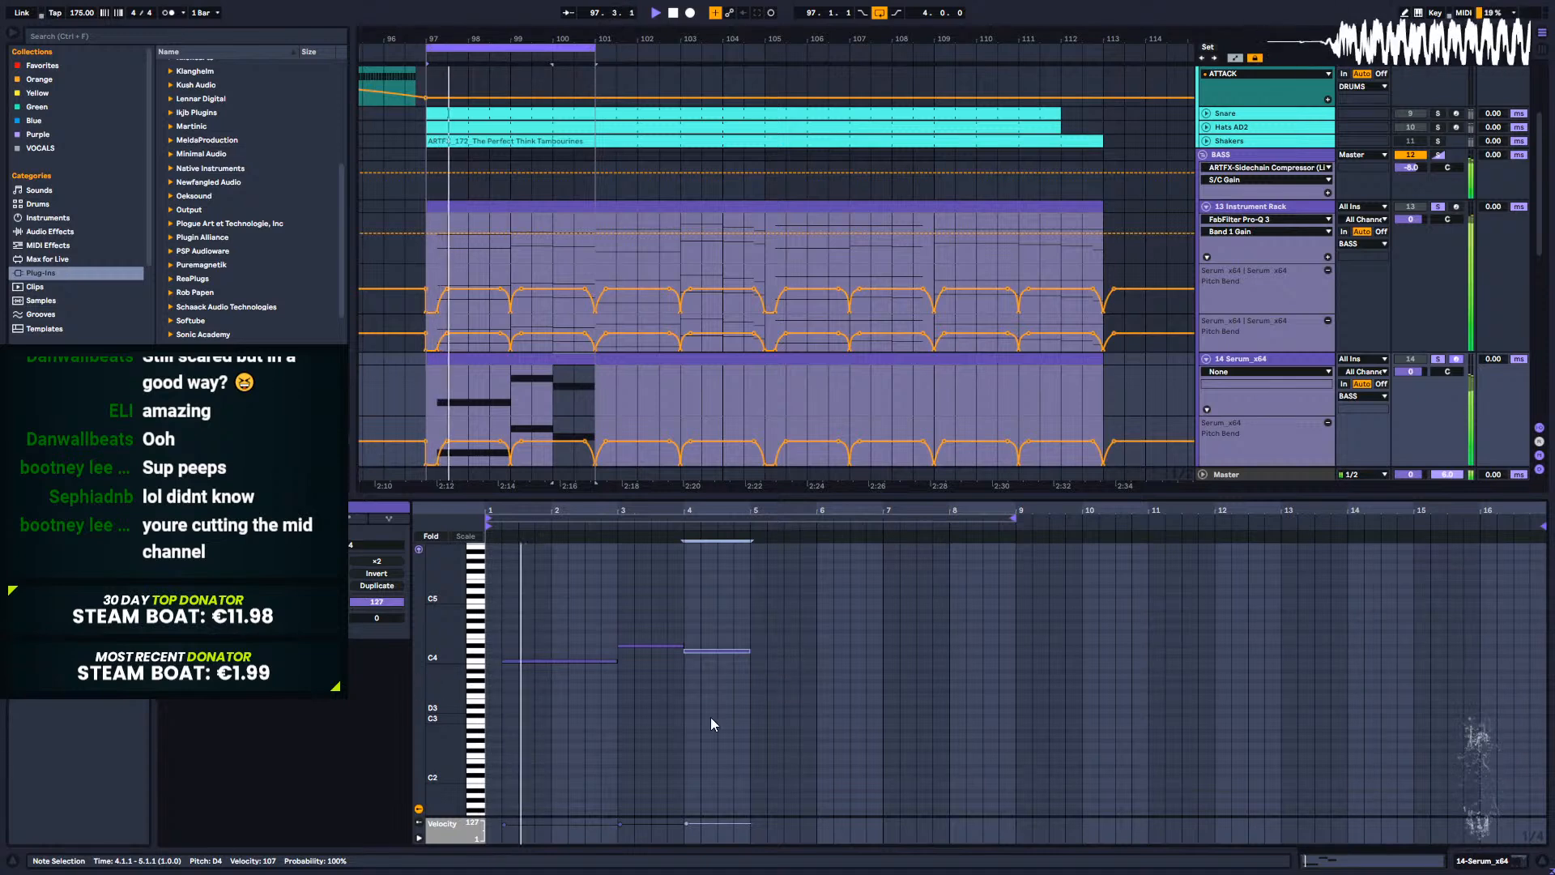
pyautogui.moveTo(567, 661); pyautogui.dragTo(567, 644)
pyautogui.press('space')
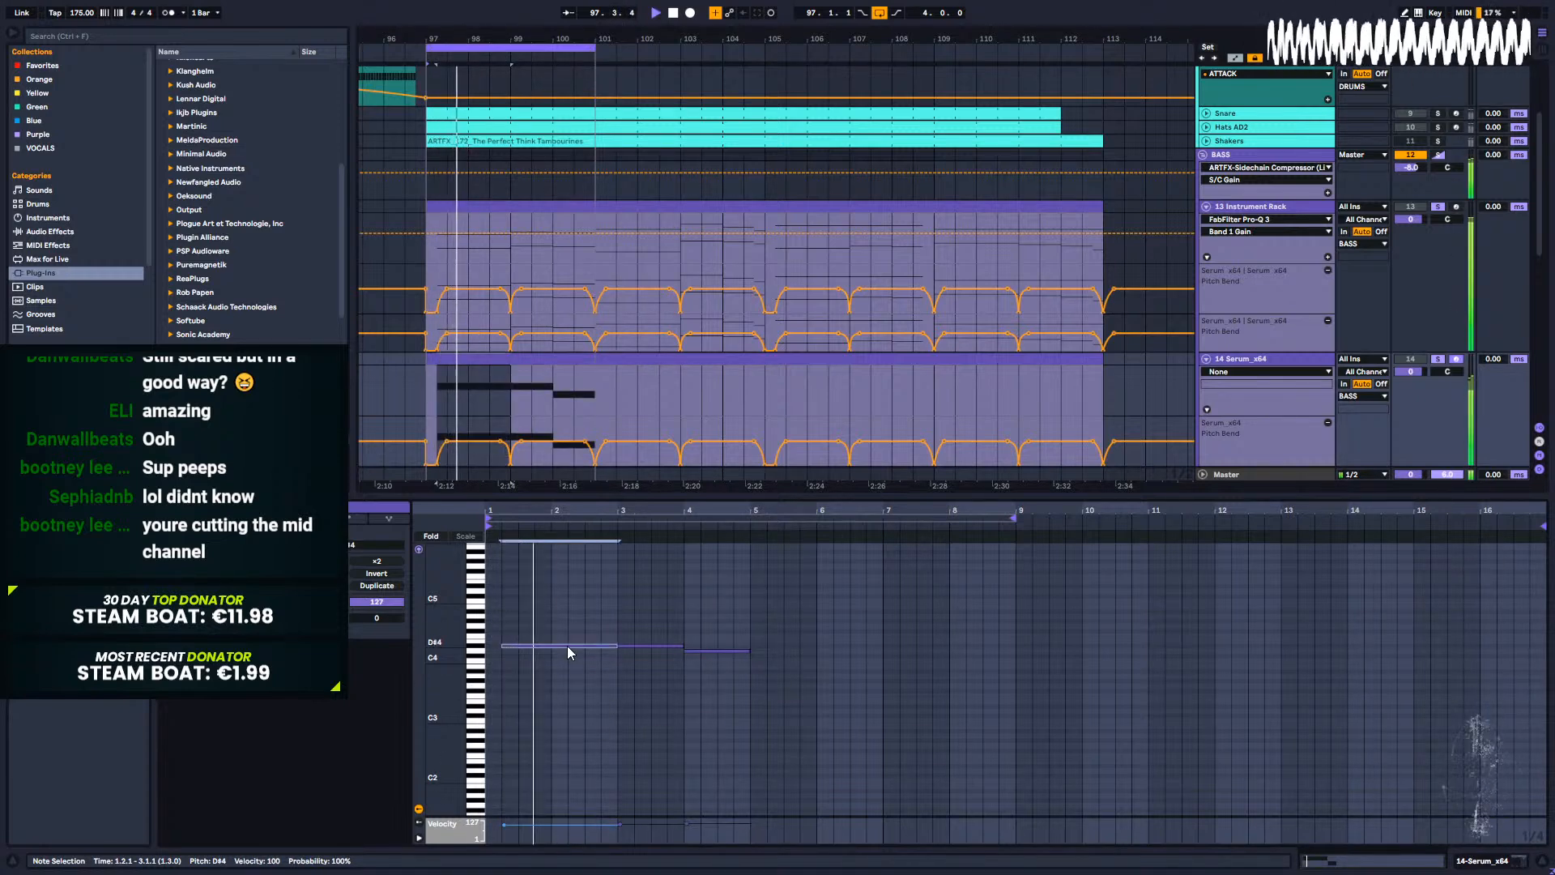
pyautogui.press('space')
pyautogui.moveTo(568, 646); pyautogui.dragTo(567, 638)
pyautogui.press('space')
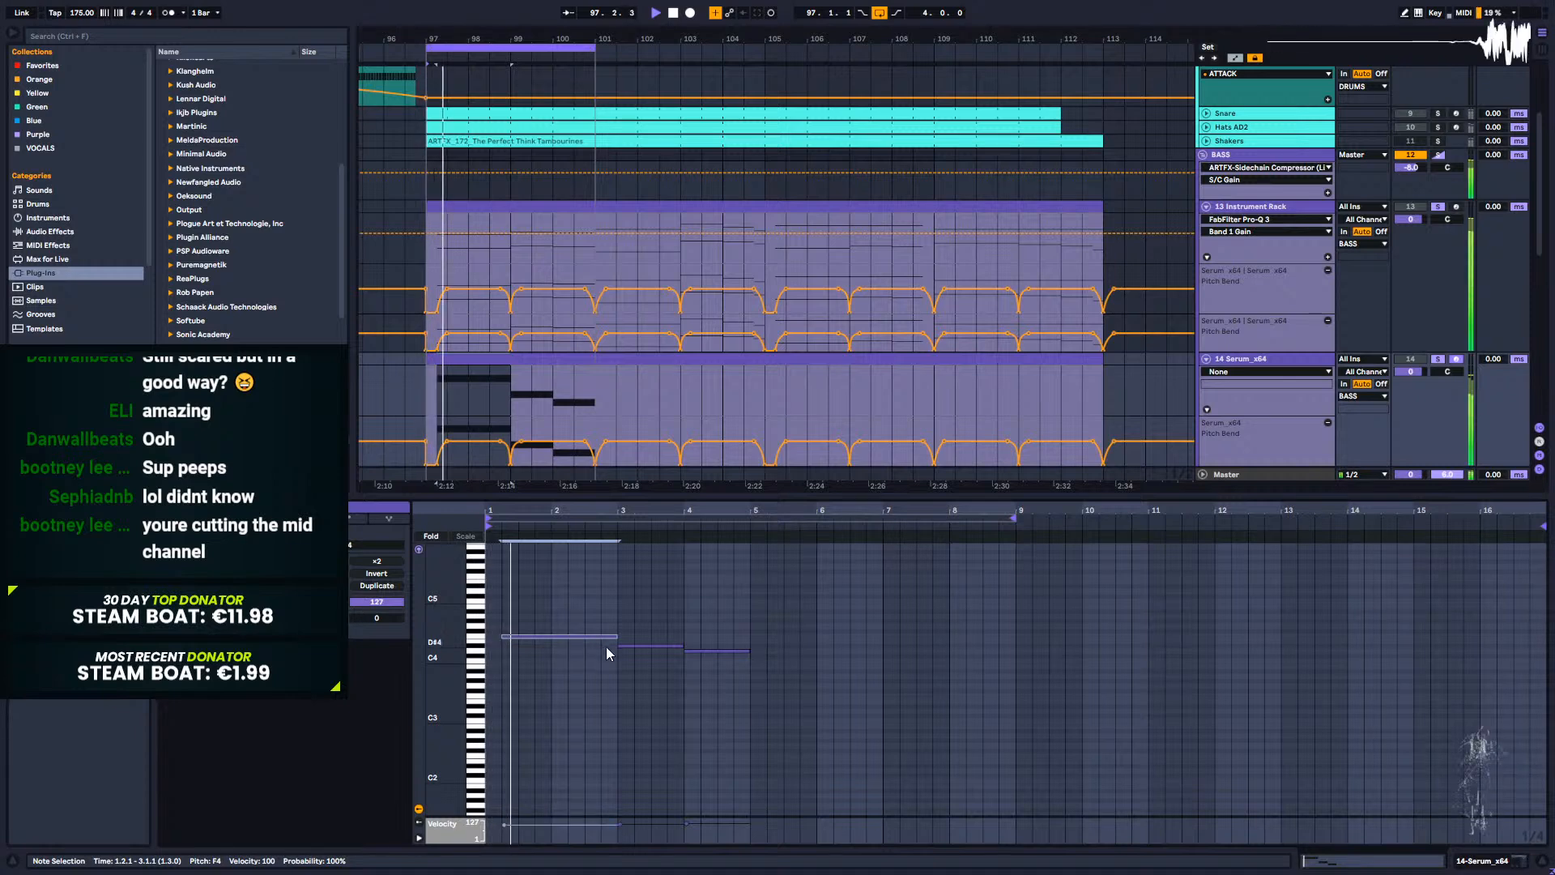
# Step: Lower the first note in the 14 Serum_x64 bass clip to C4 and play it back
pyautogui.press('space')
pyautogui.moveTo(600, 635); pyautogui.dragTo(593, 671)
pyautogui.press('space')
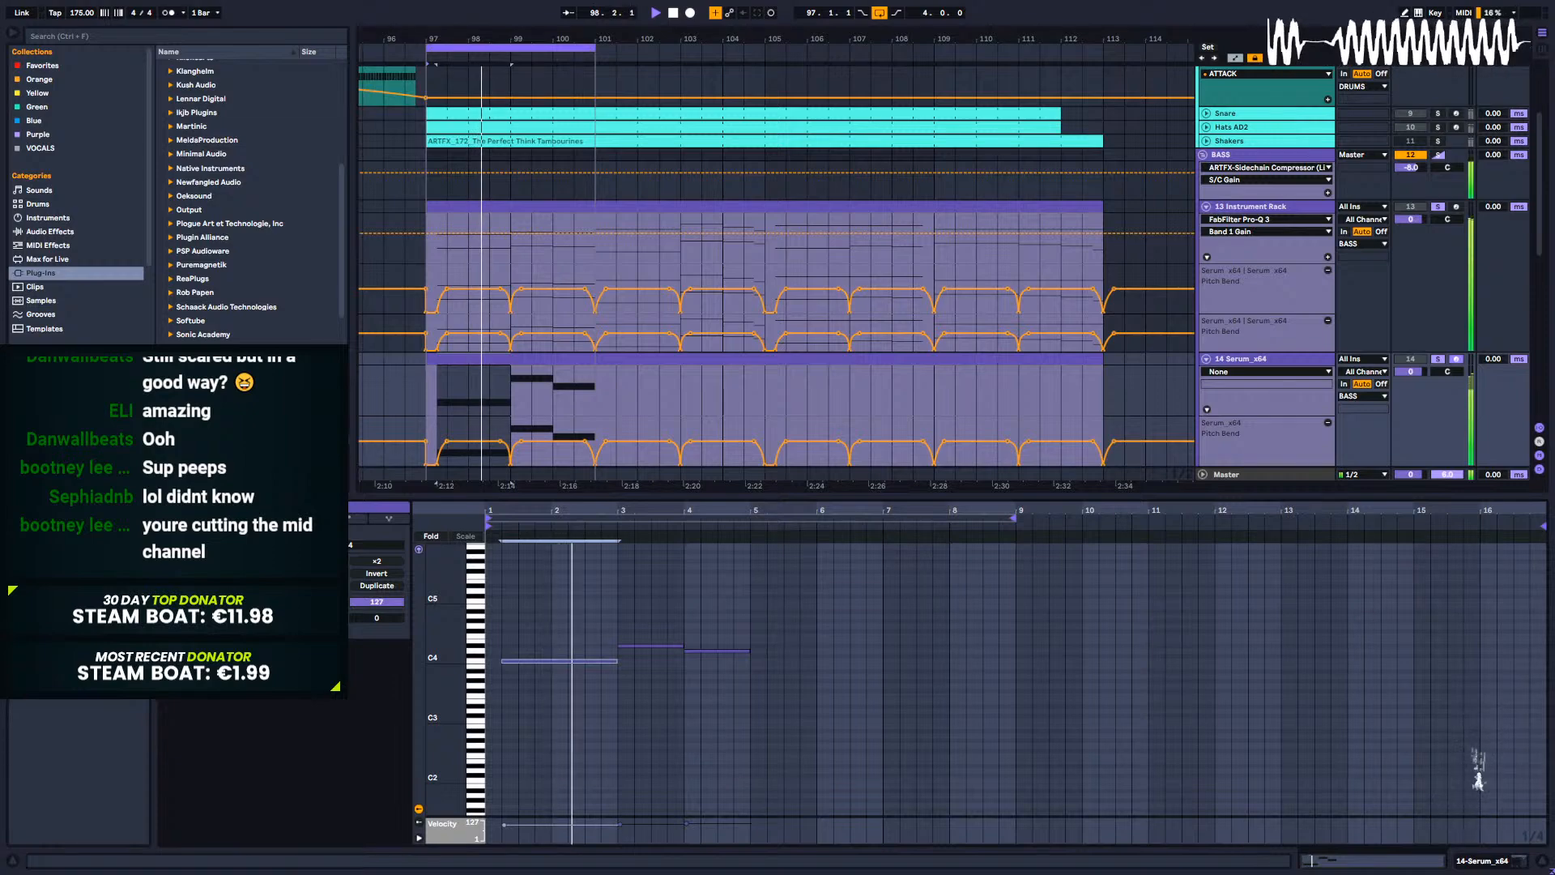
# Step: In Serum on track 14, set oscillator A's unison mode to Super and its stack to Center-12, then audition the sound
pyautogui.click(1525, 861)
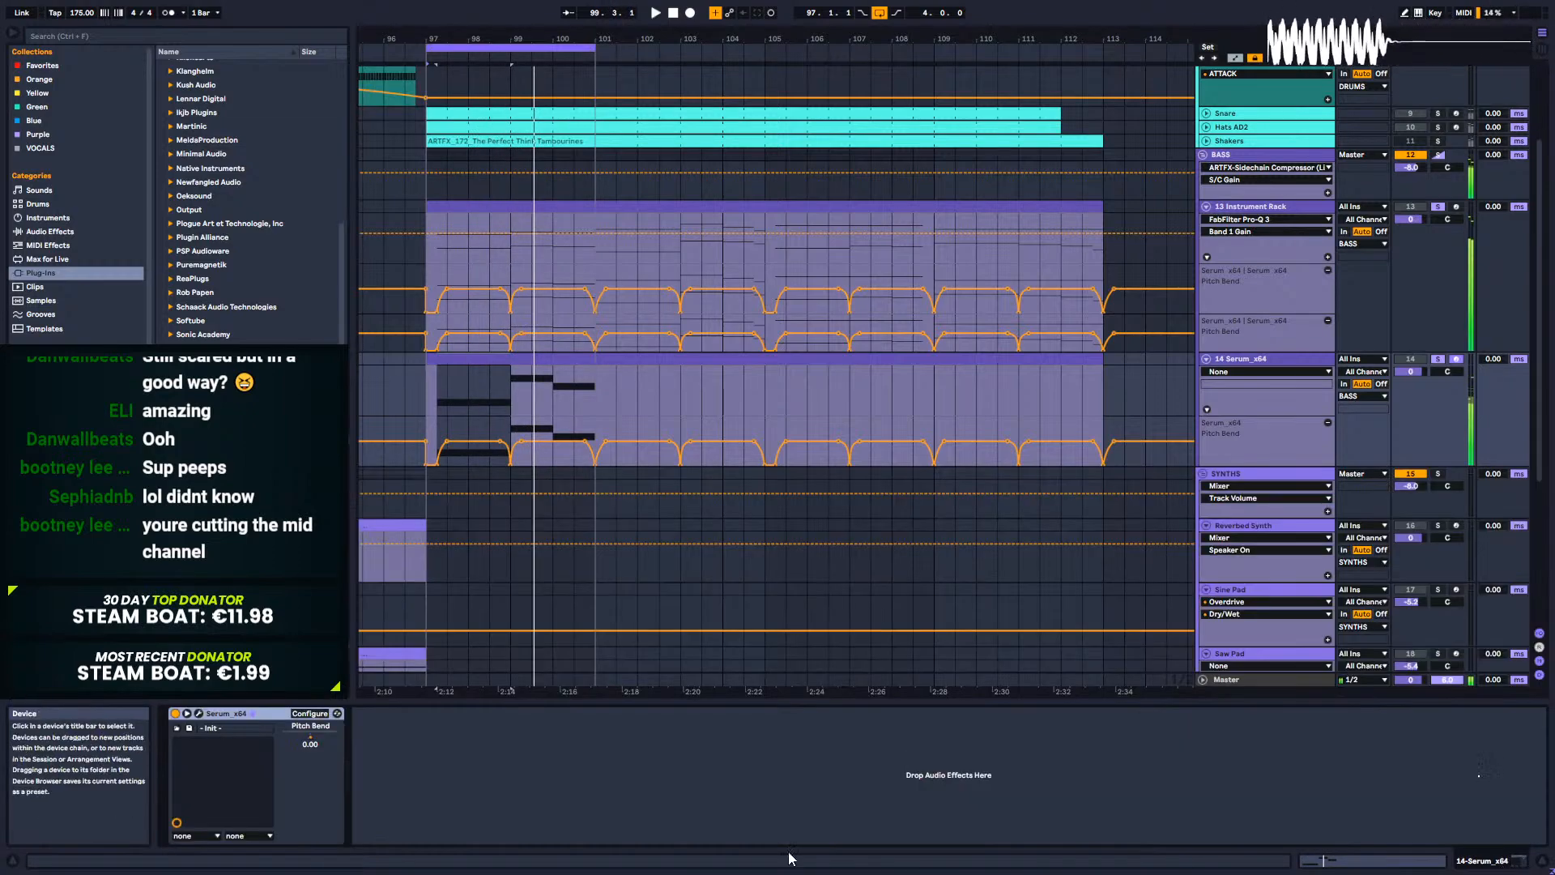
pyautogui.click(198, 713)
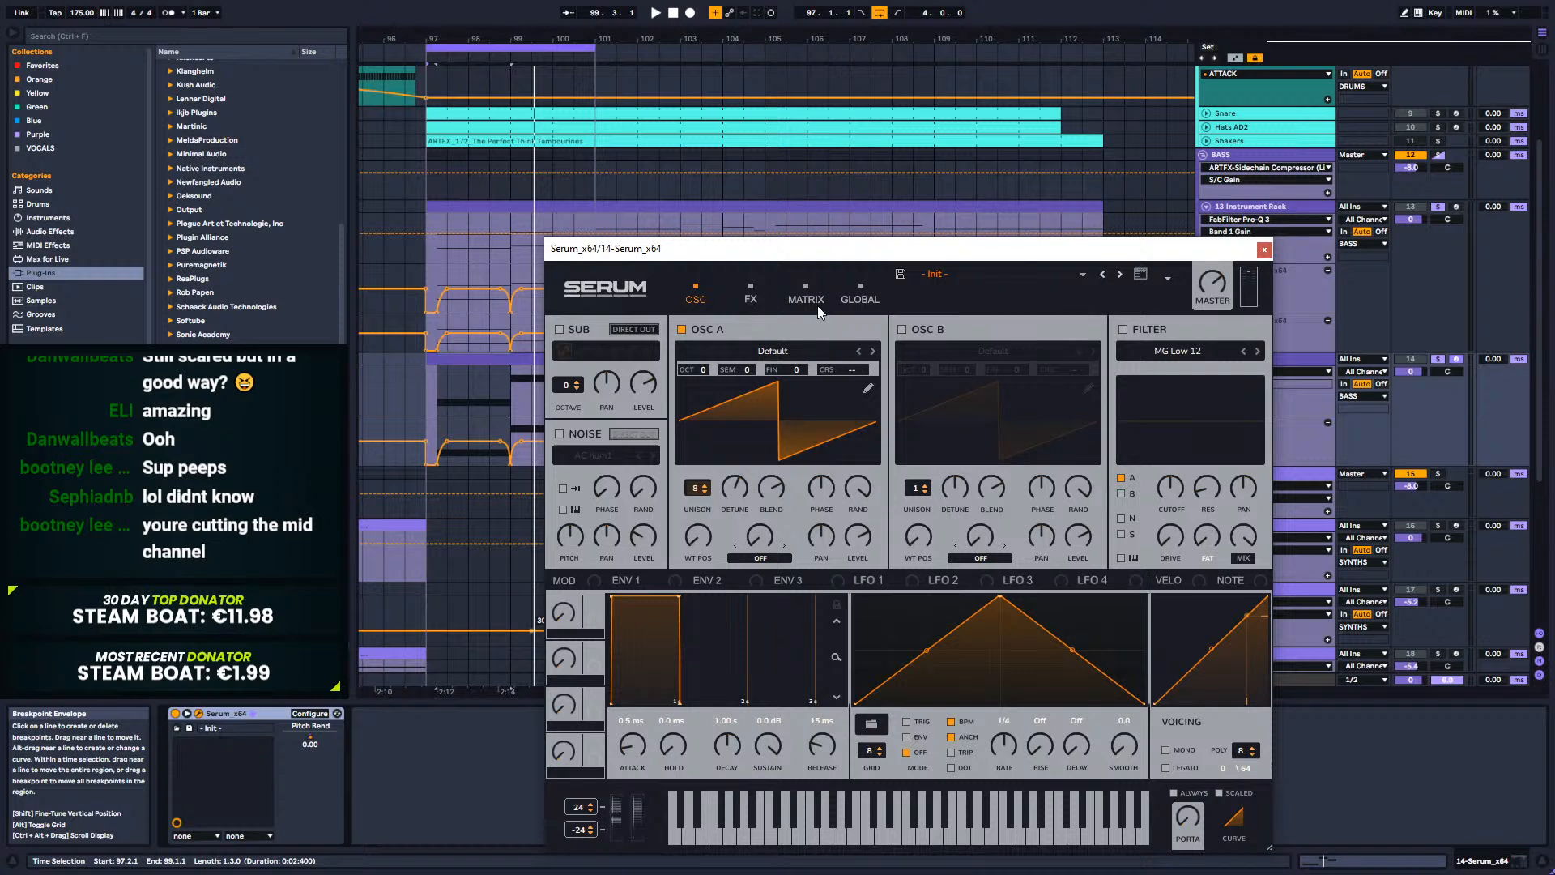
pyautogui.click(859, 298)
pyautogui.click(660, 552)
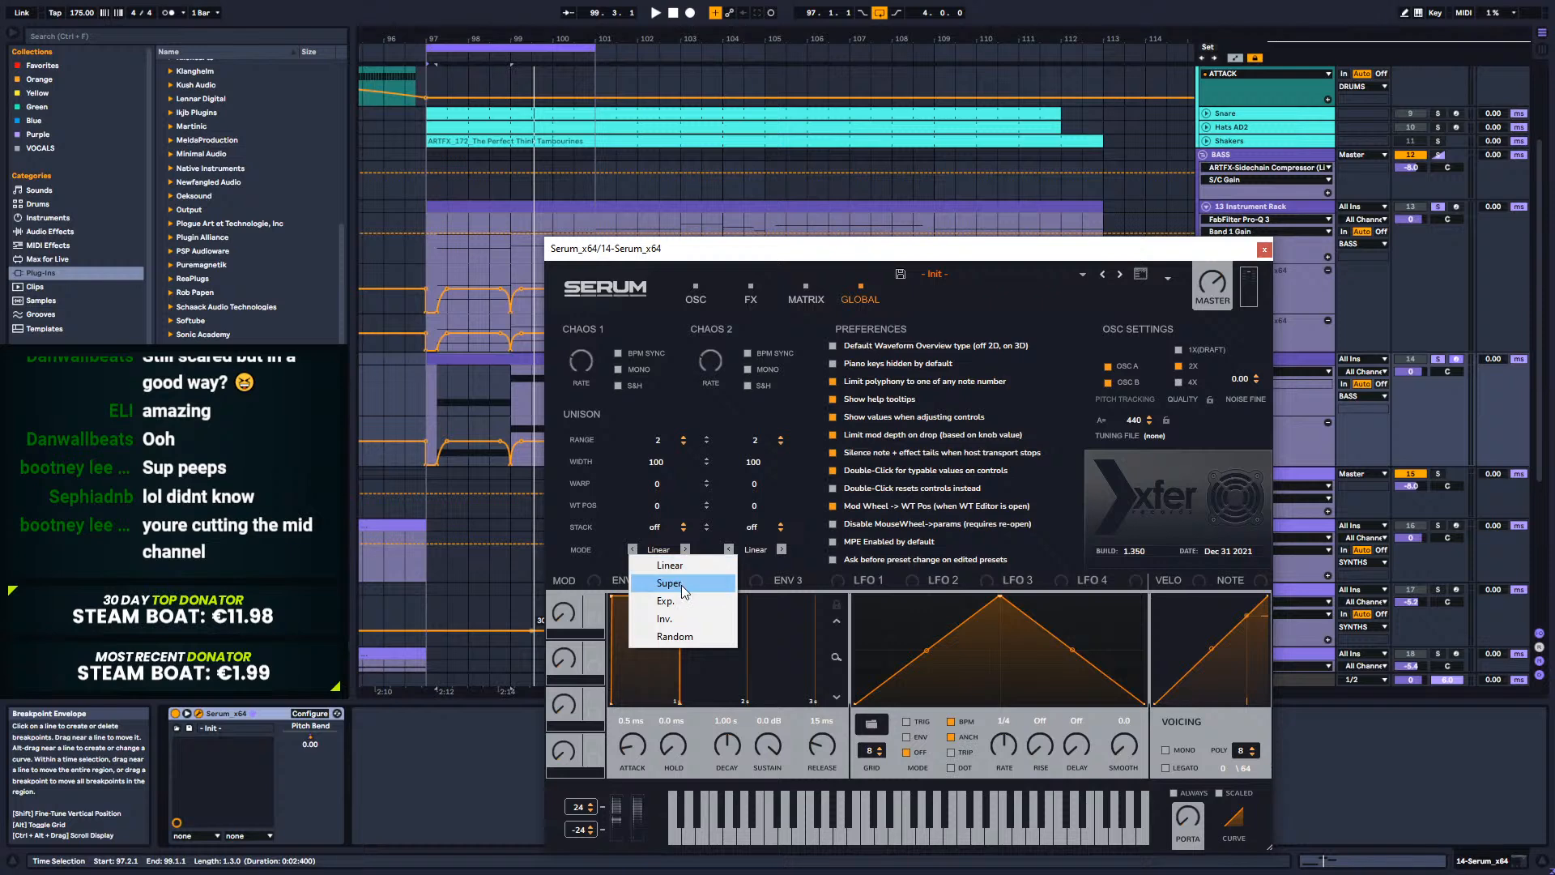
pyautogui.click(682, 585)
pyautogui.moveTo(664, 524); pyautogui.dragTo(706, 383)
pyautogui.click(696, 297)
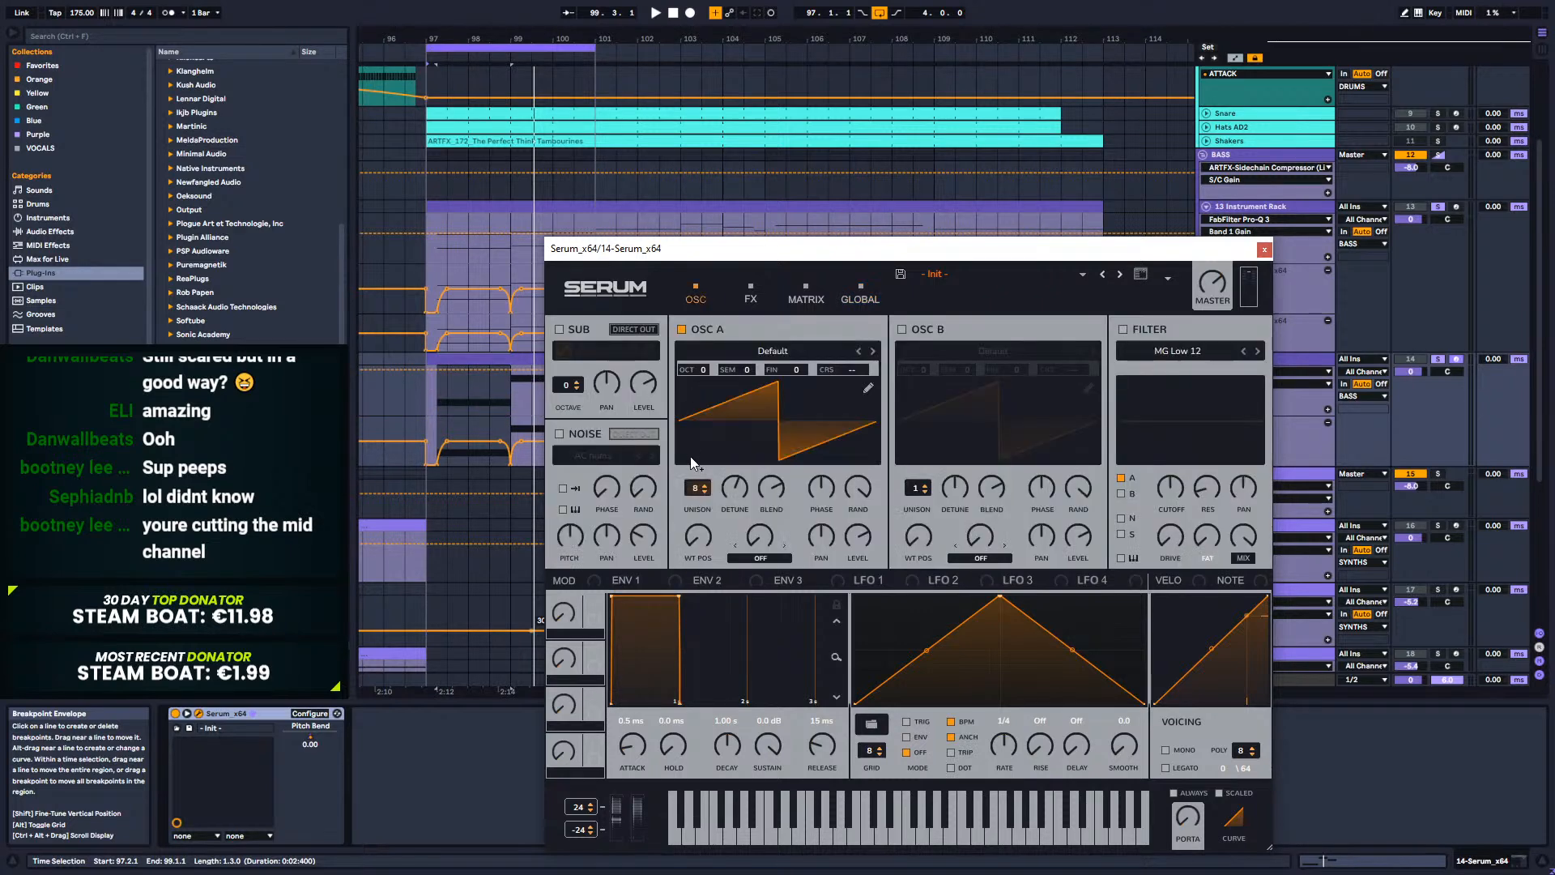
pyautogui.press('space')
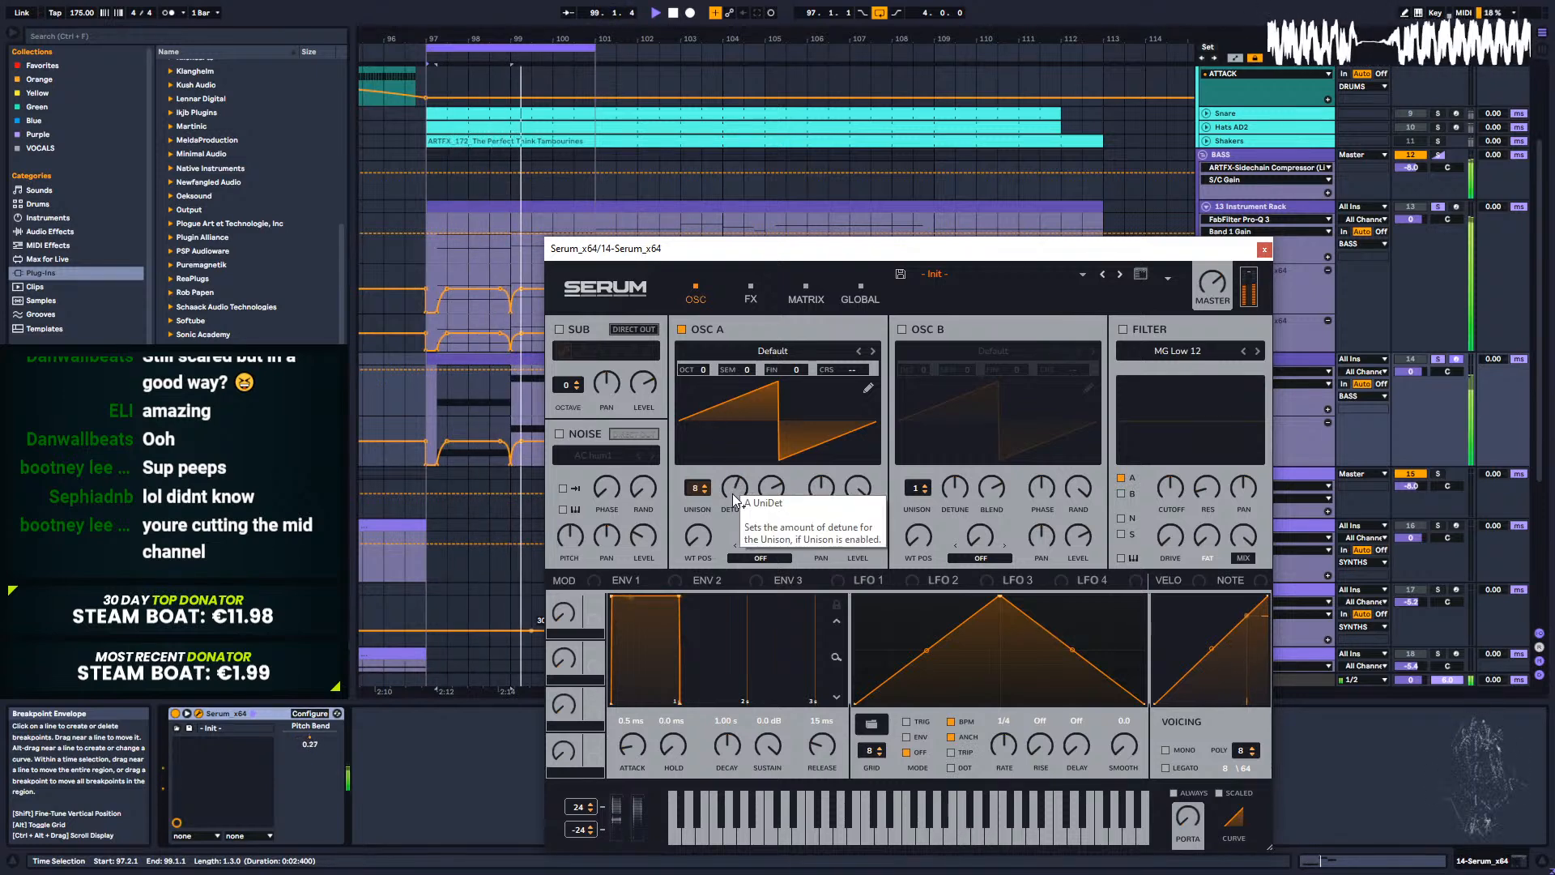
pyautogui.press('space')
pyautogui.click(1264, 249)
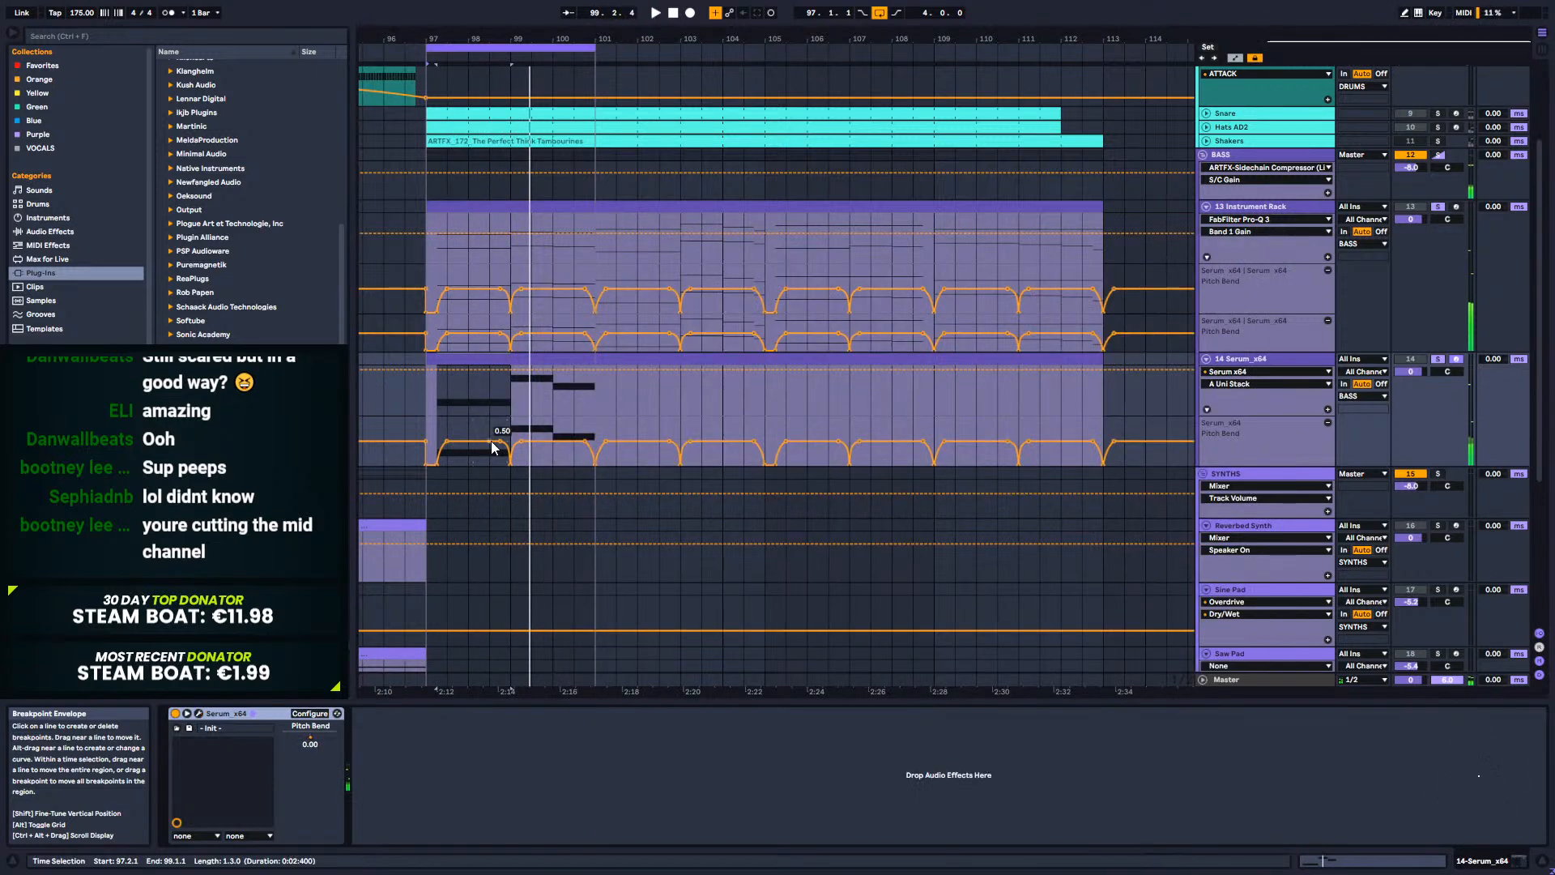
# Step: Lower the second note of the 14 Serum_x64 clip to G#3 and the third to A#3 while auditioning
pyautogui.doubleClick(538, 358)
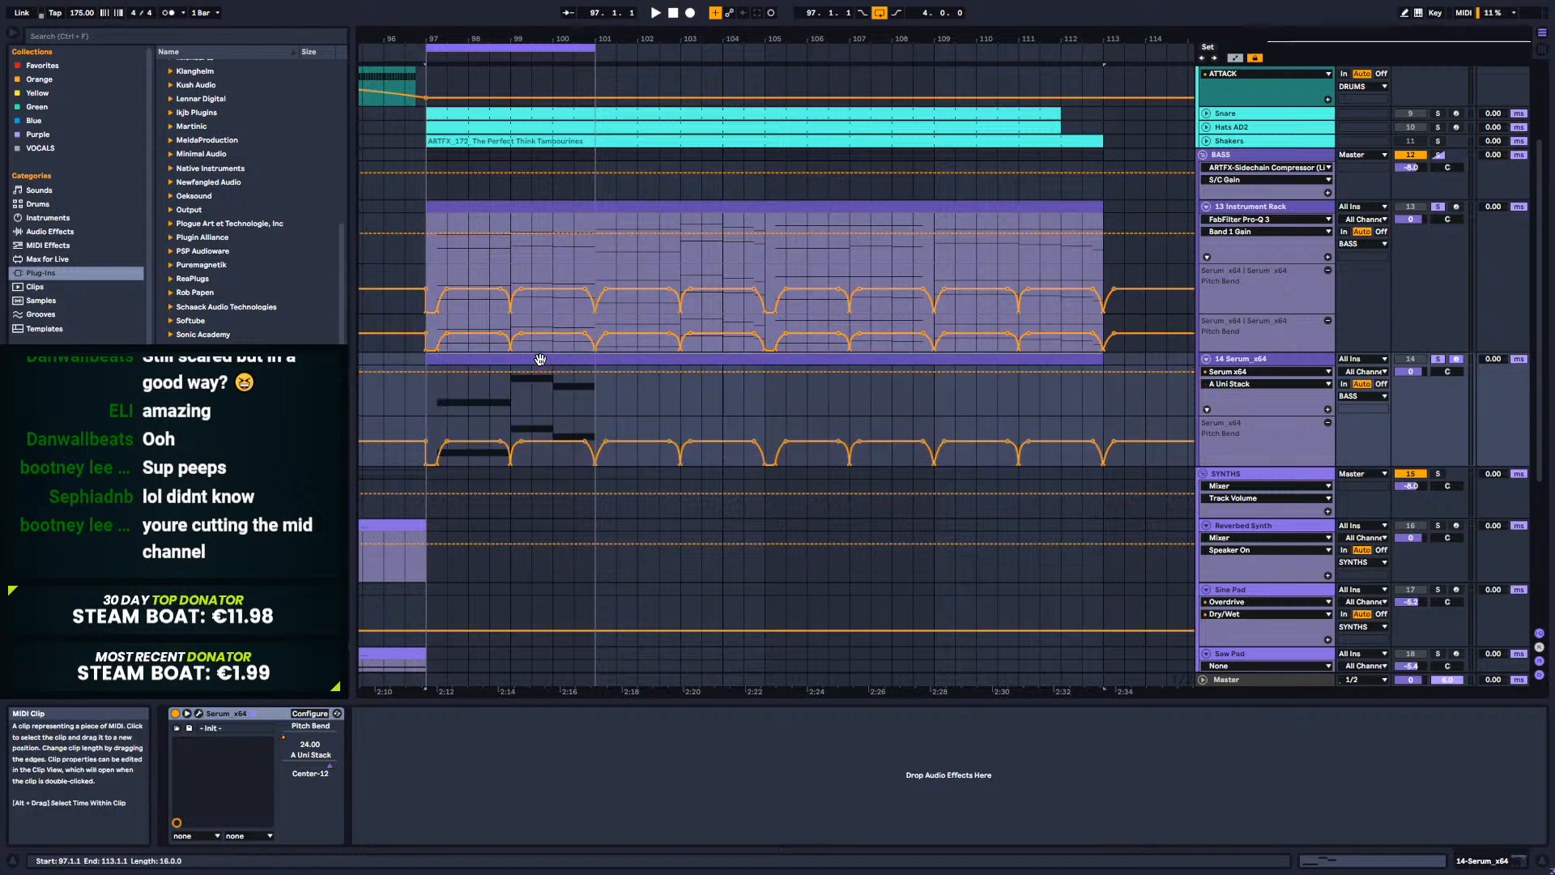
pyautogui.click(651, 646)
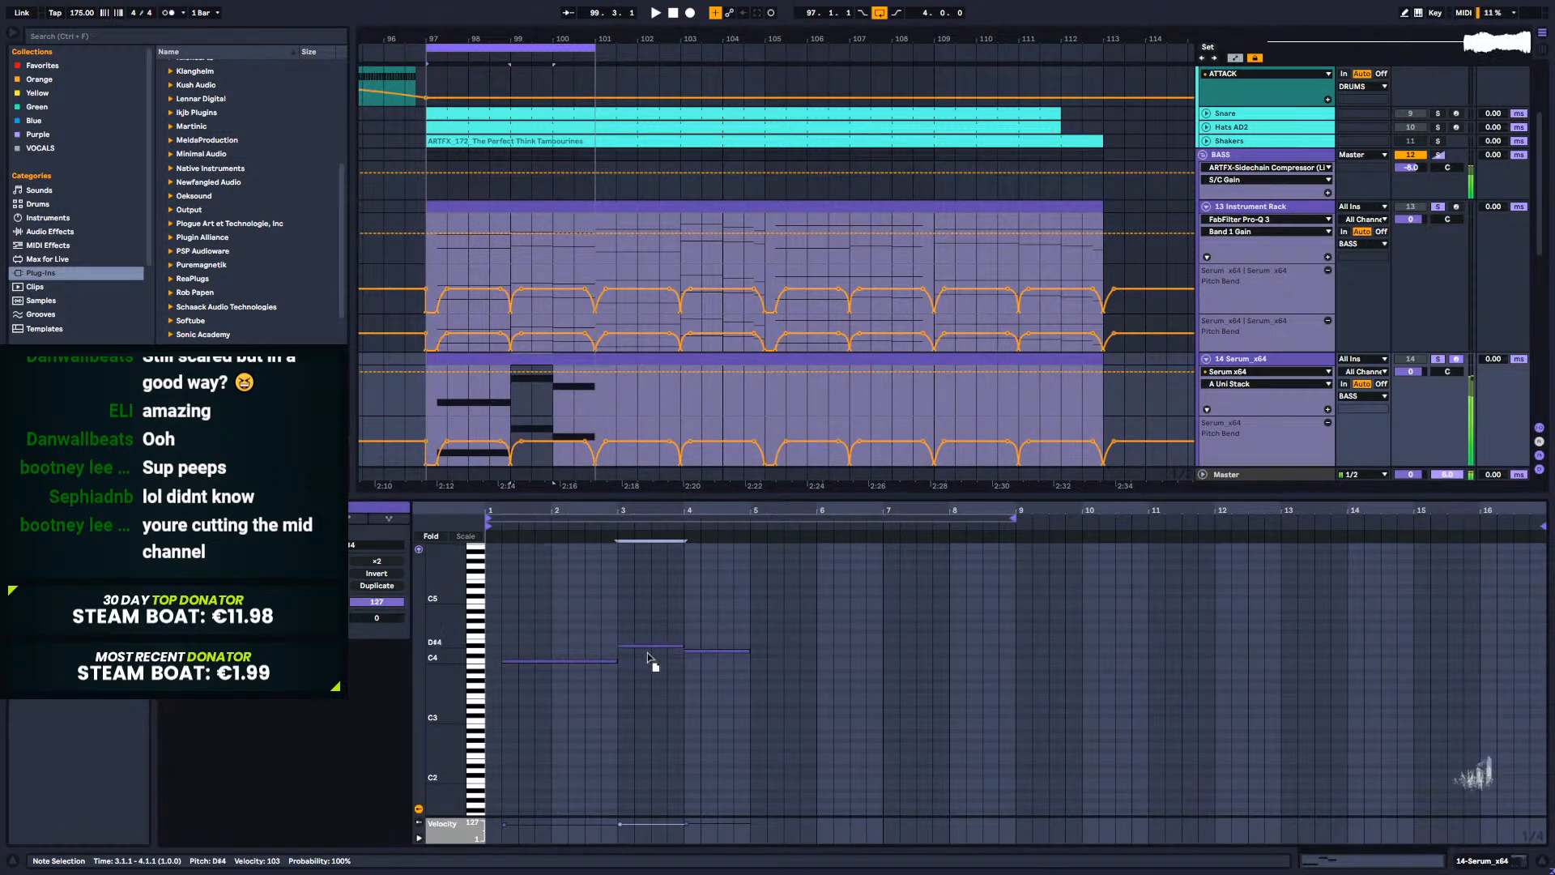
pyautogui.moveTo(648, 644); pyautogui.dragTo(649, 675)
pyautogui.press('space')
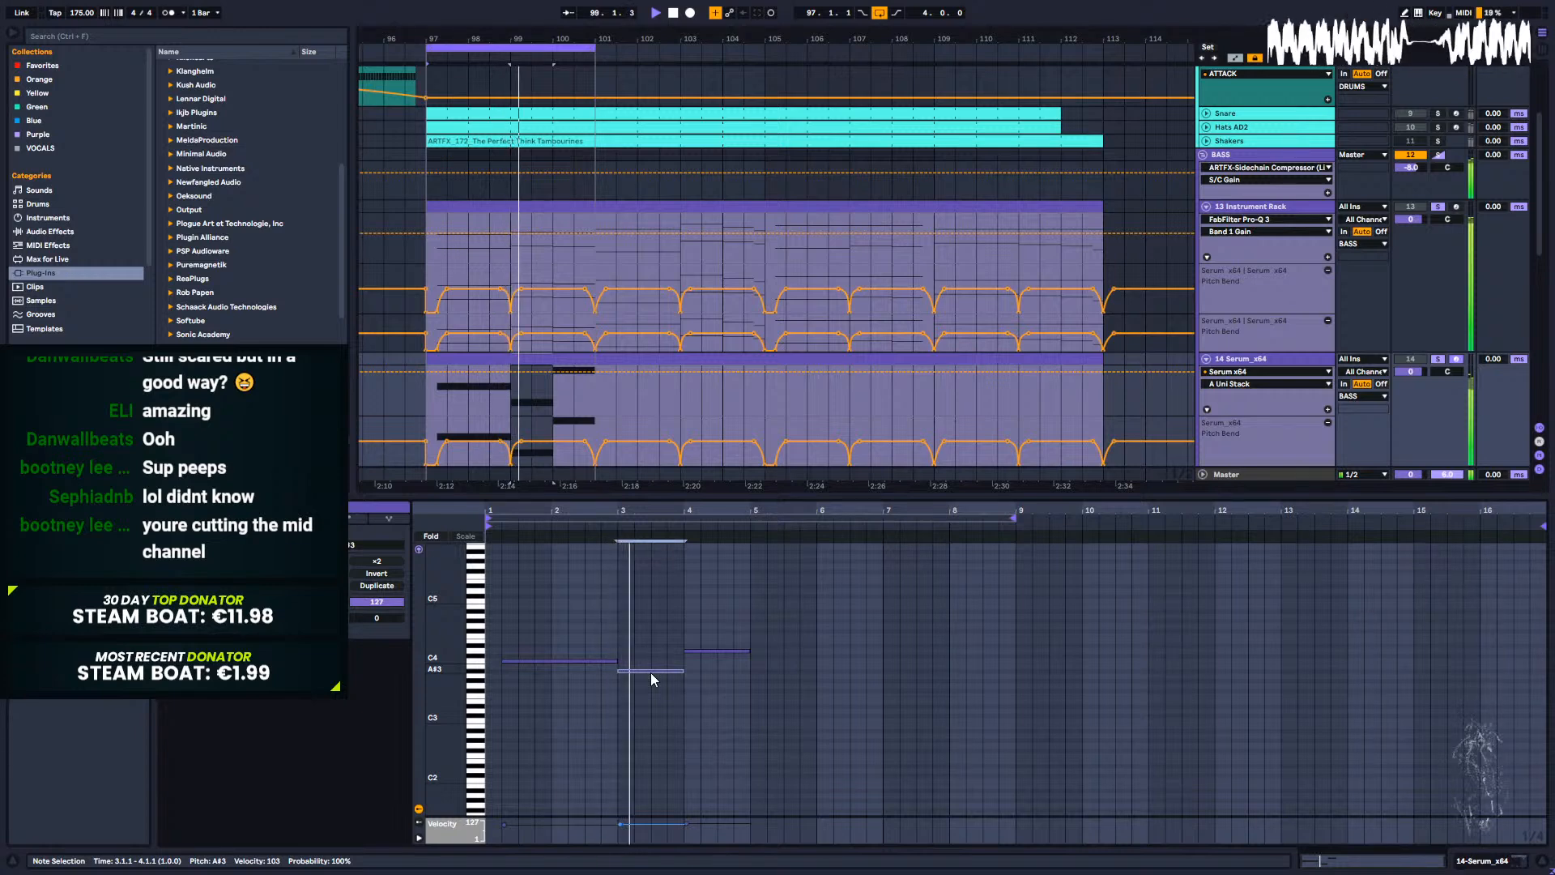
pyautogui.moveTo(650, 672); pyautogui.dragTo(652, 682)
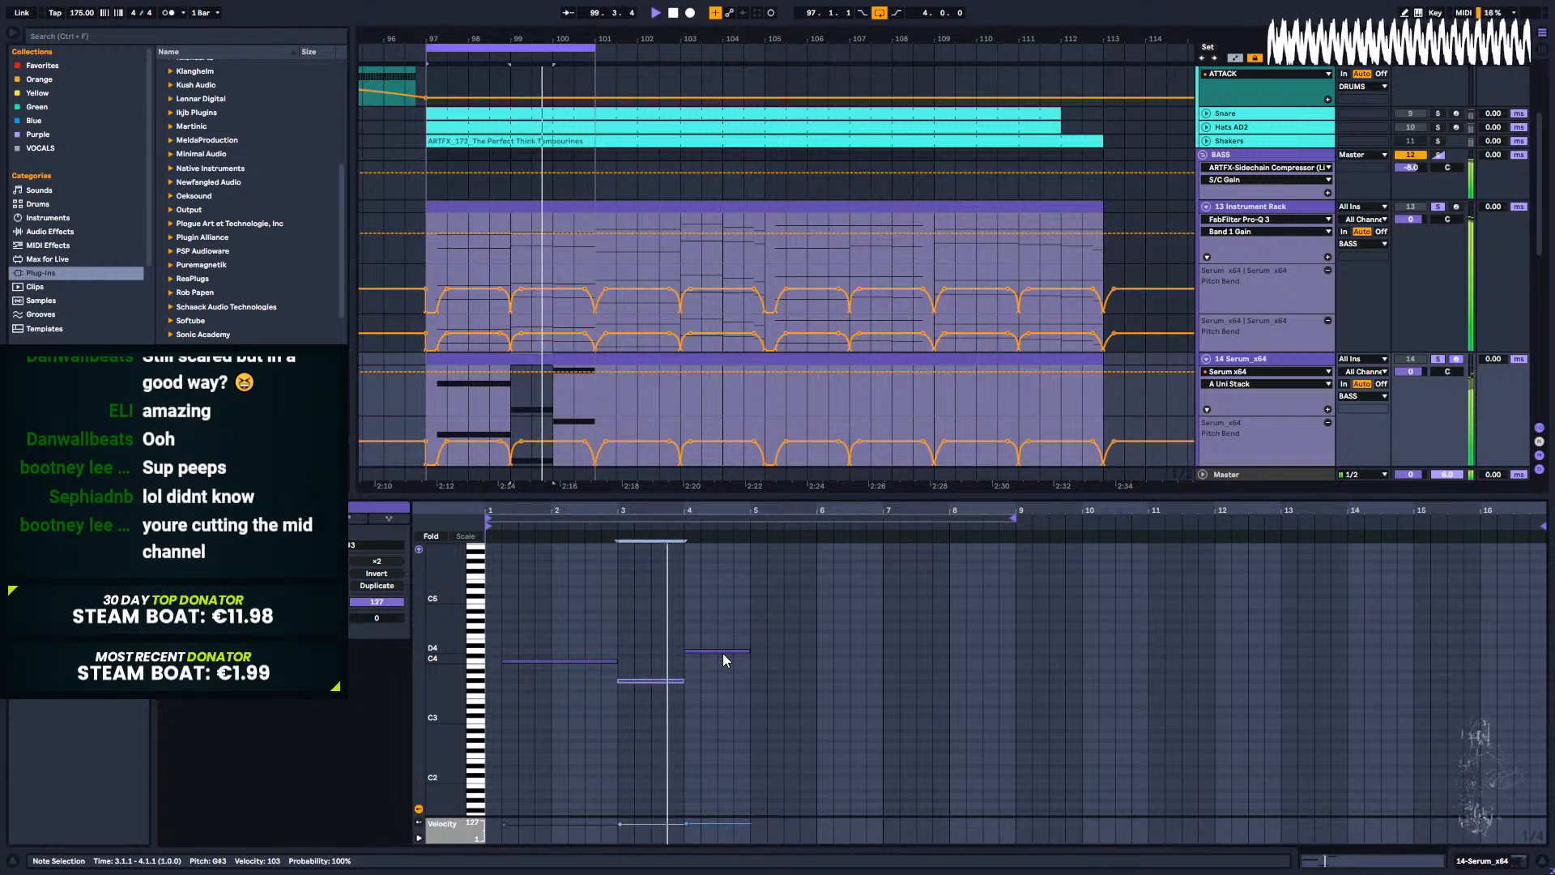
pyautogui.moveTo(714, 653); pyautogui.dragTo(714, 669)
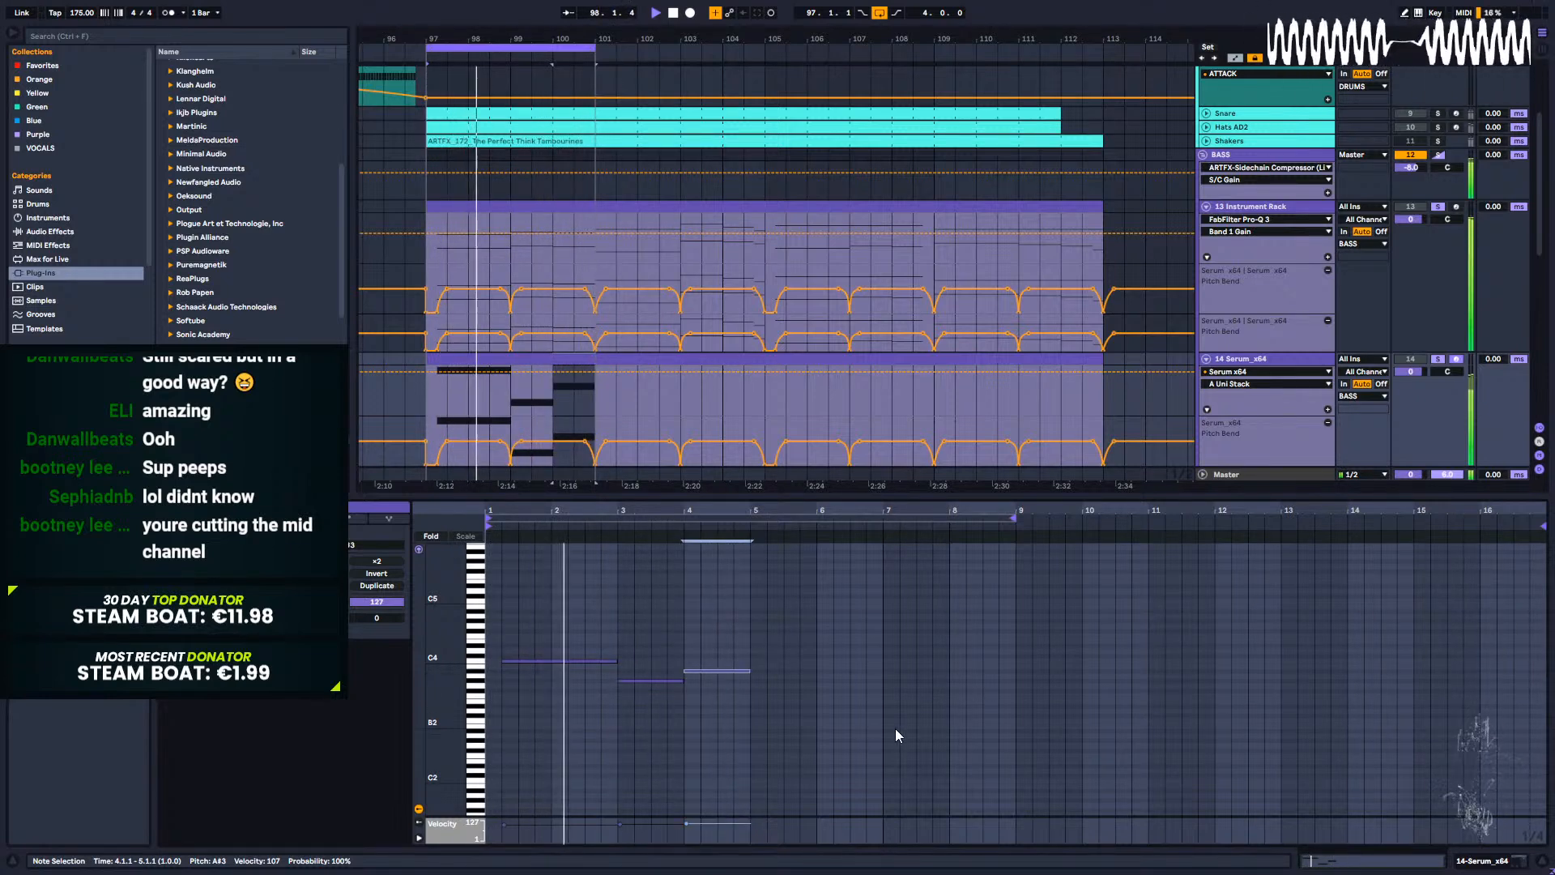
pyautogui.hotkey('shift', 'Tab')
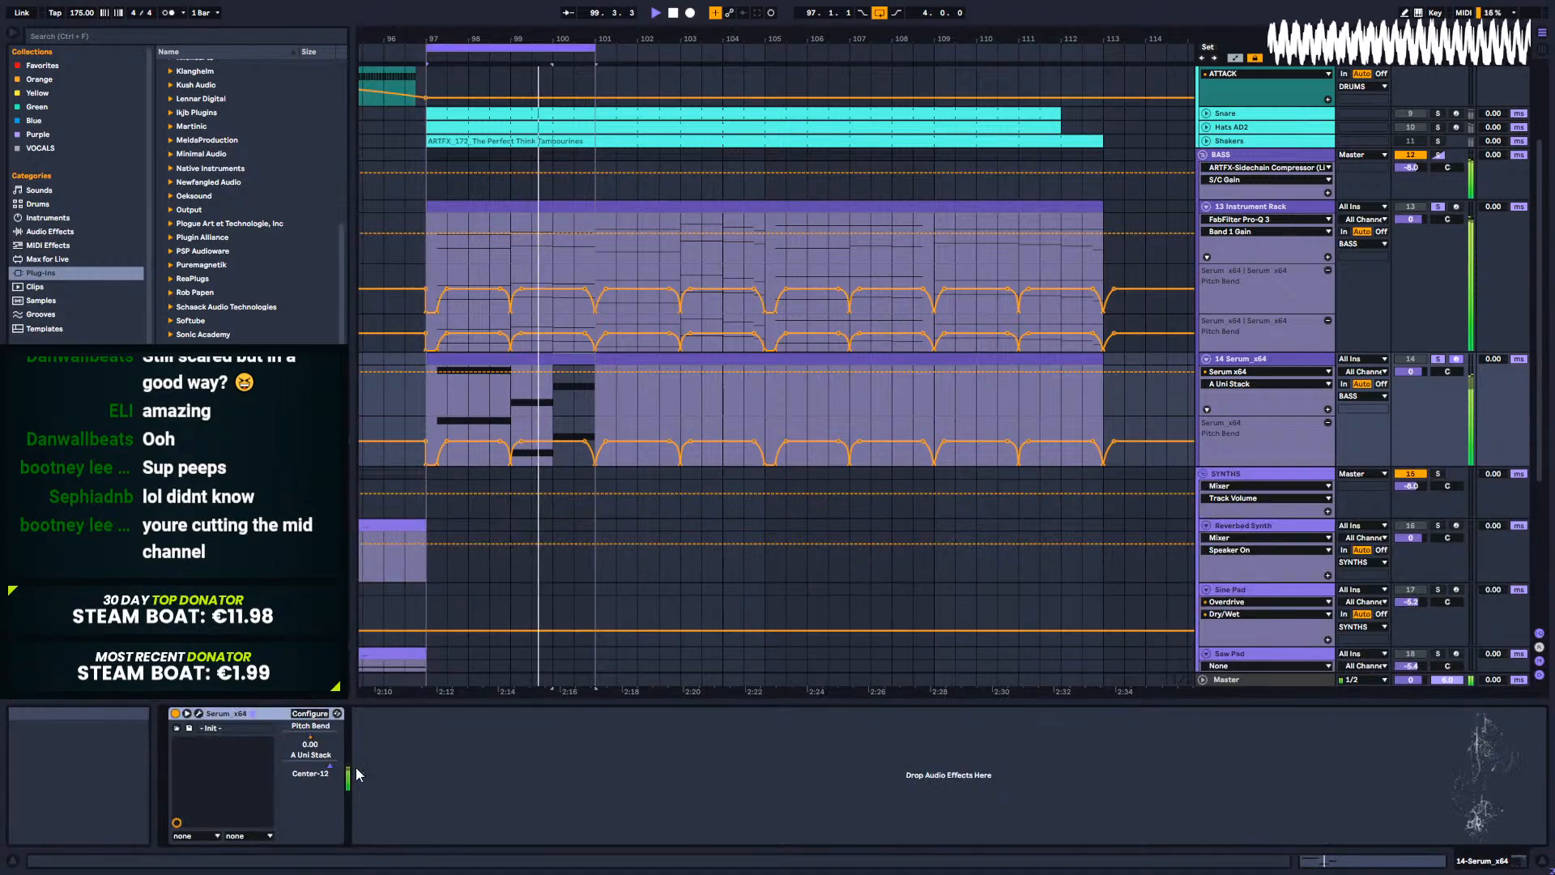
pyautogui.click(201, 715)
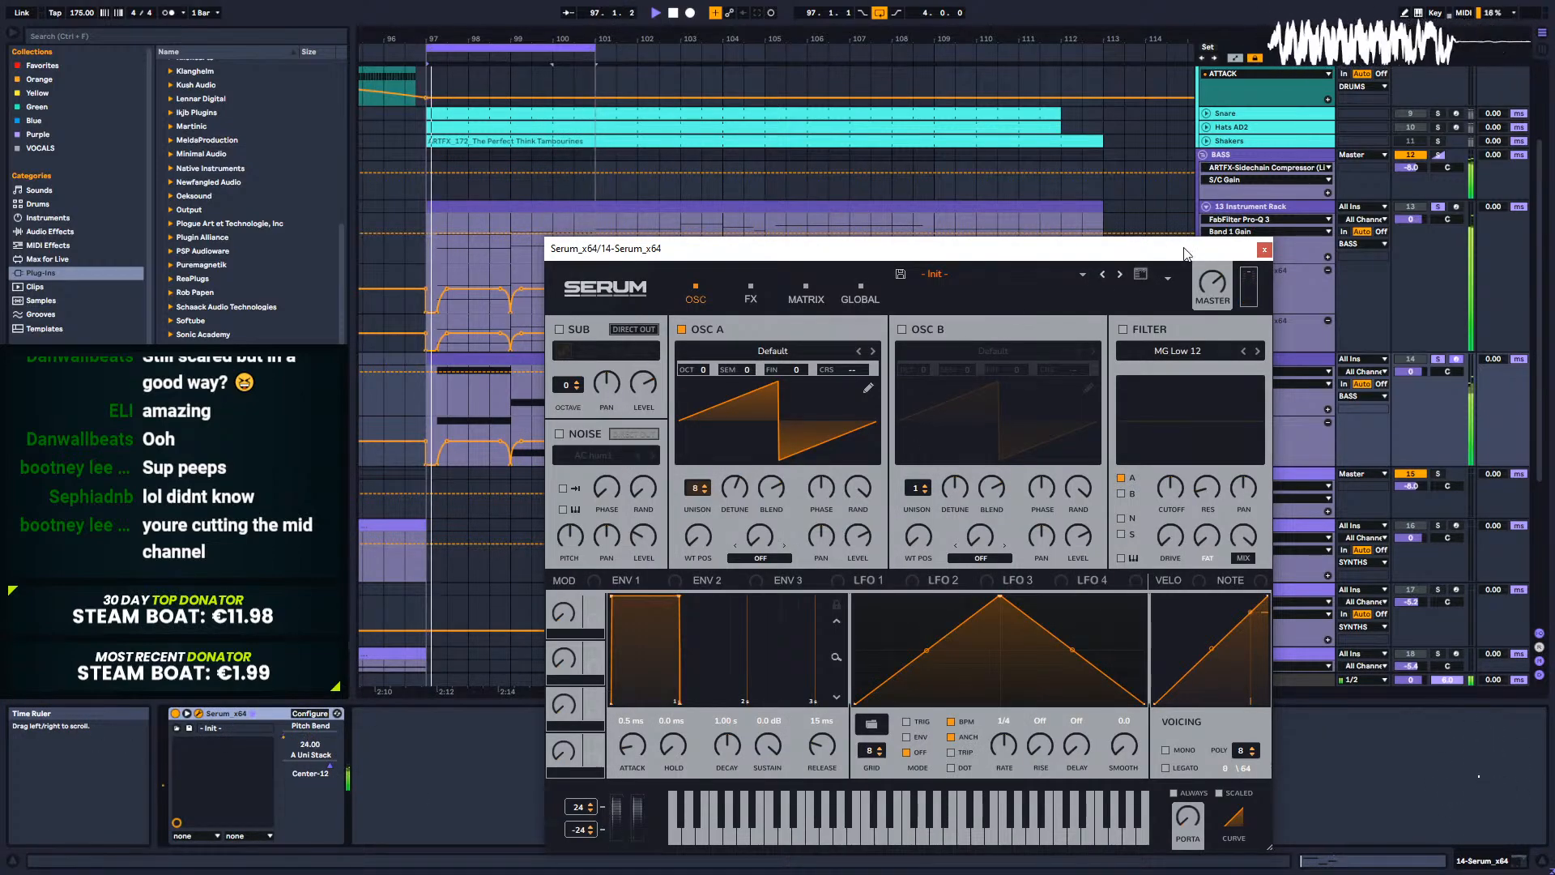
pyautogui.click(1266, 241)
pyautogui.press('space')
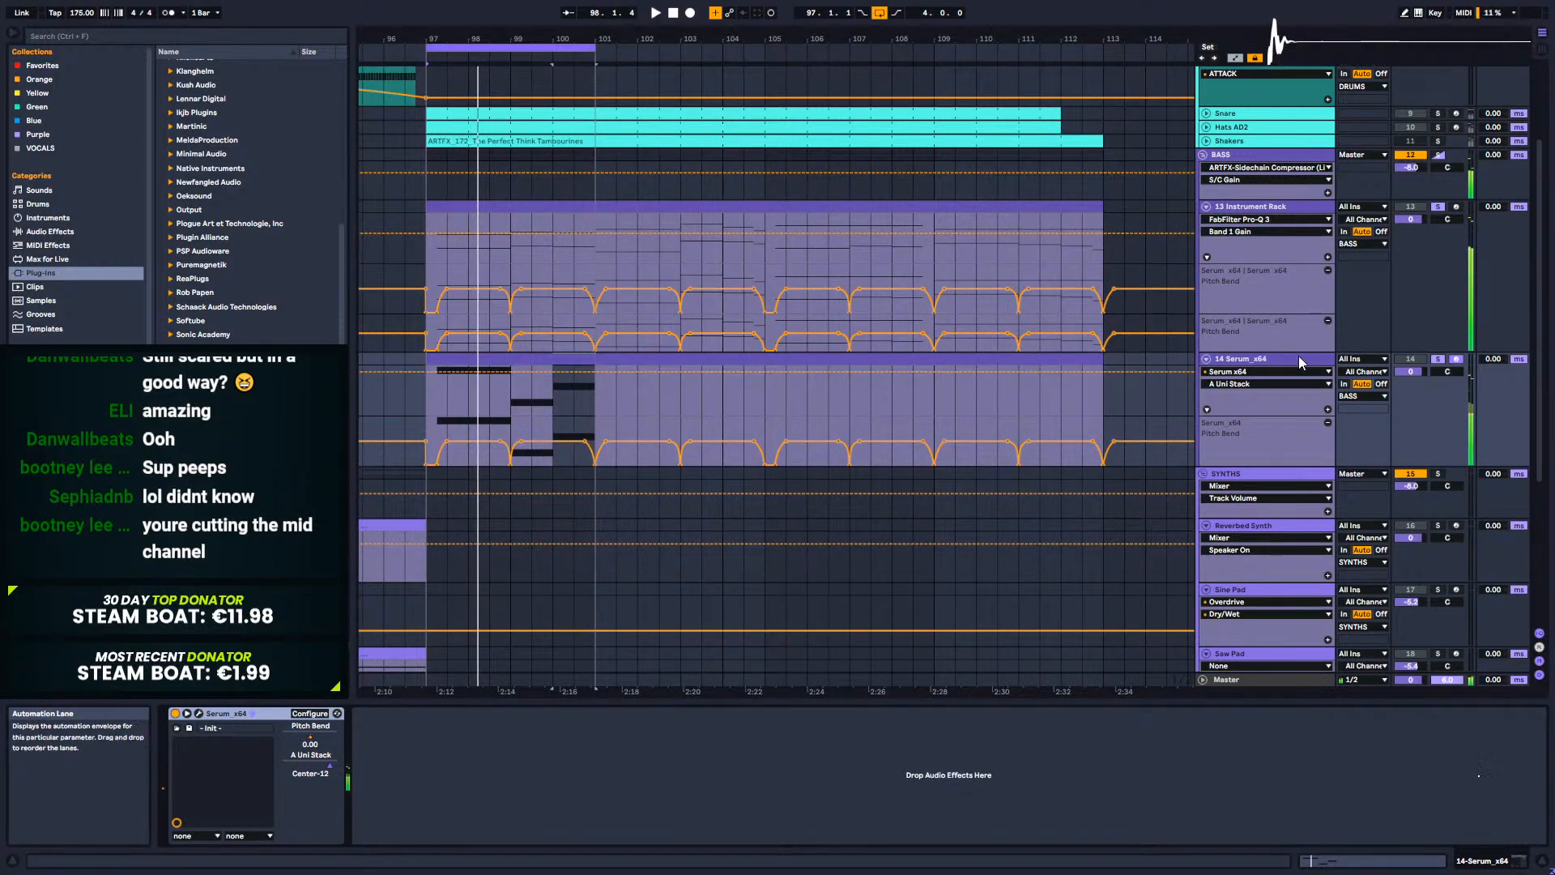
pyautogui.click(1270, 197)
pyautogui.click(1269, 206)
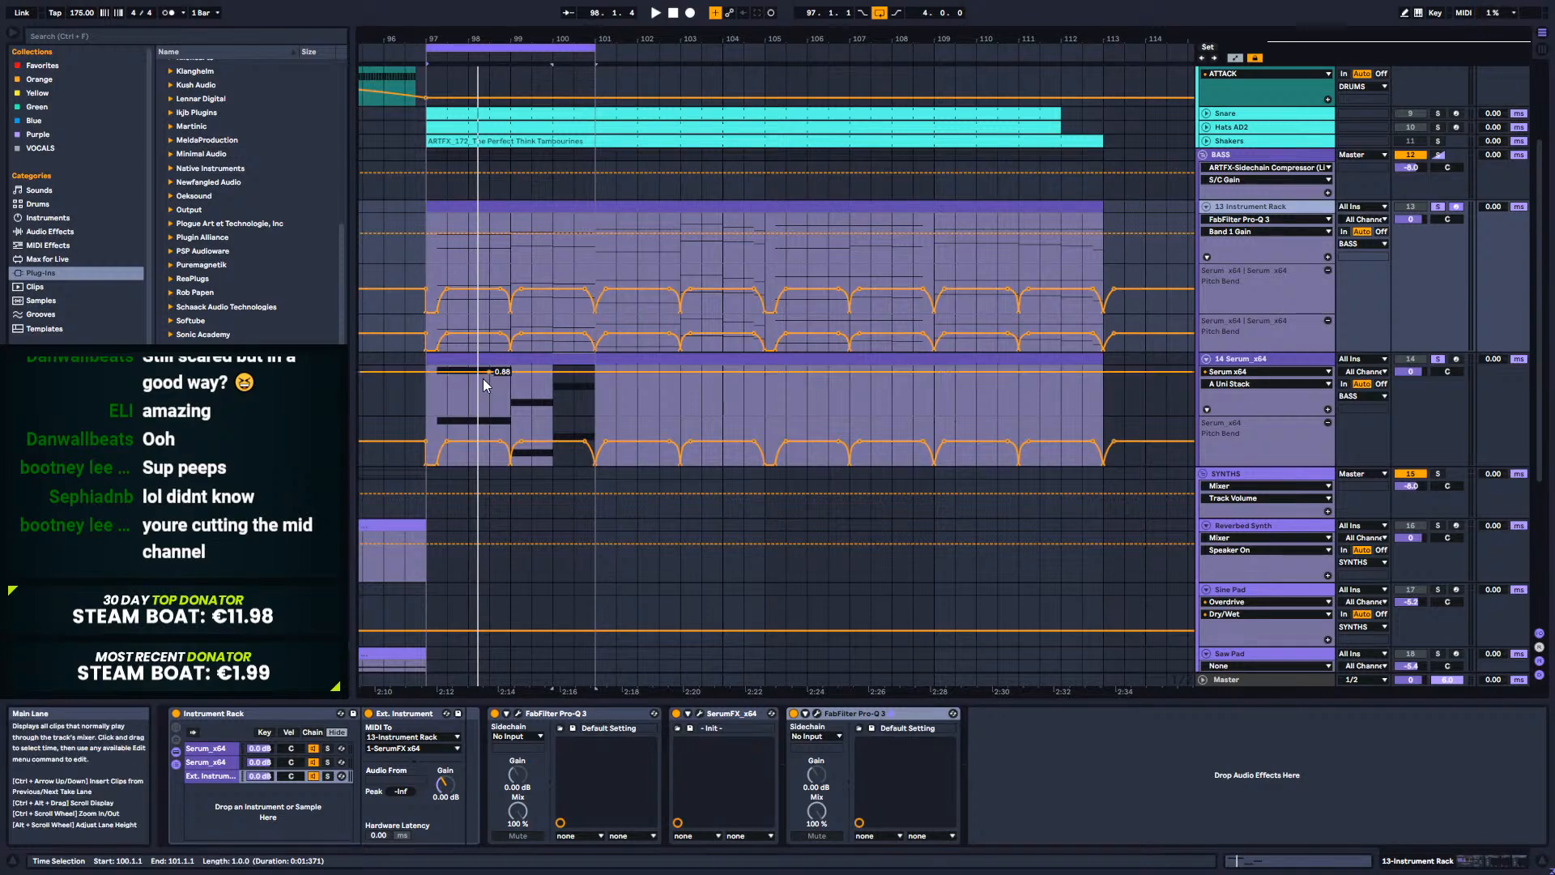
# Step: Turn off solo on the two bass tracks and play the full arrangement from bar 81
pyautogui.click(383, 379)
pyautogui.click(1439, 359)
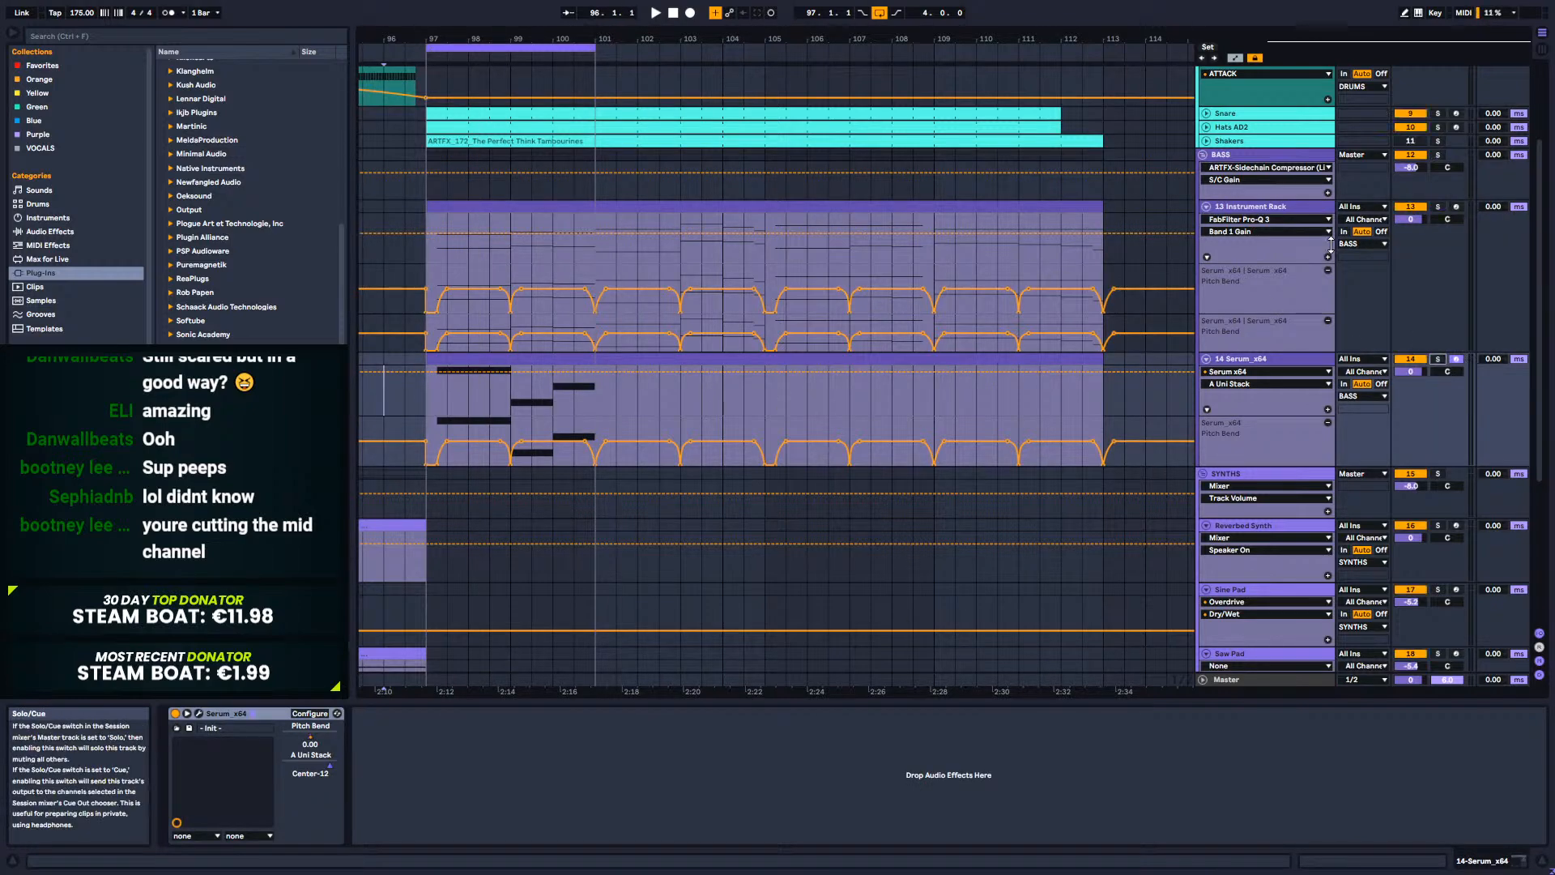
pyautogui.moveTo(700, 40); pyautogui.dragTo(1009, 12)
pyautogui.moveTo(864, 38); pyautogui.dragTo(863, 16)
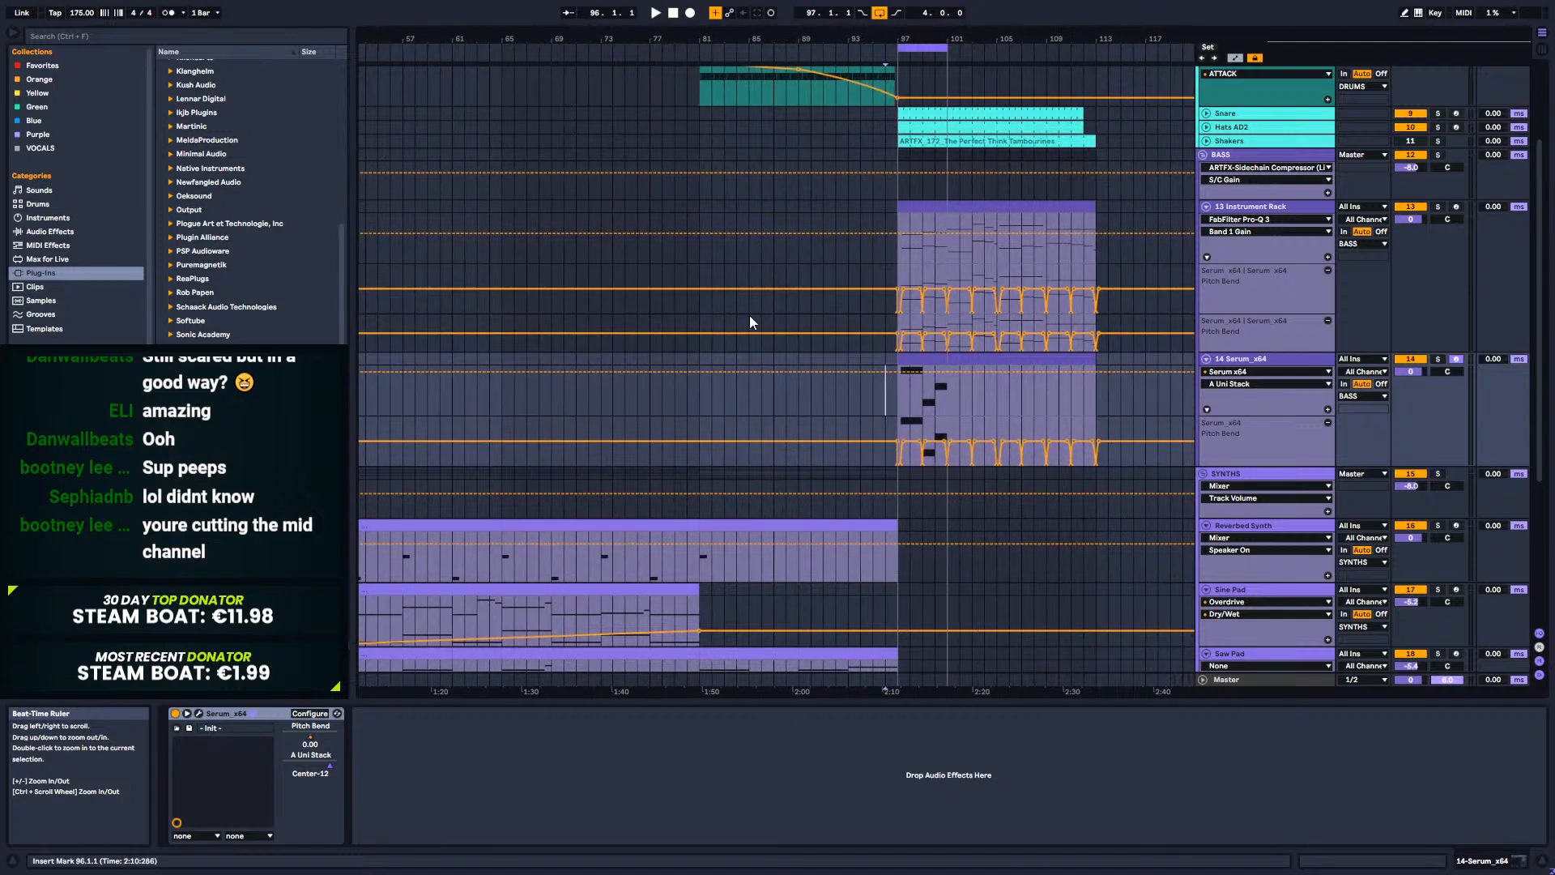
pyautogui.click(696, 375)
pyautogui.press('space')
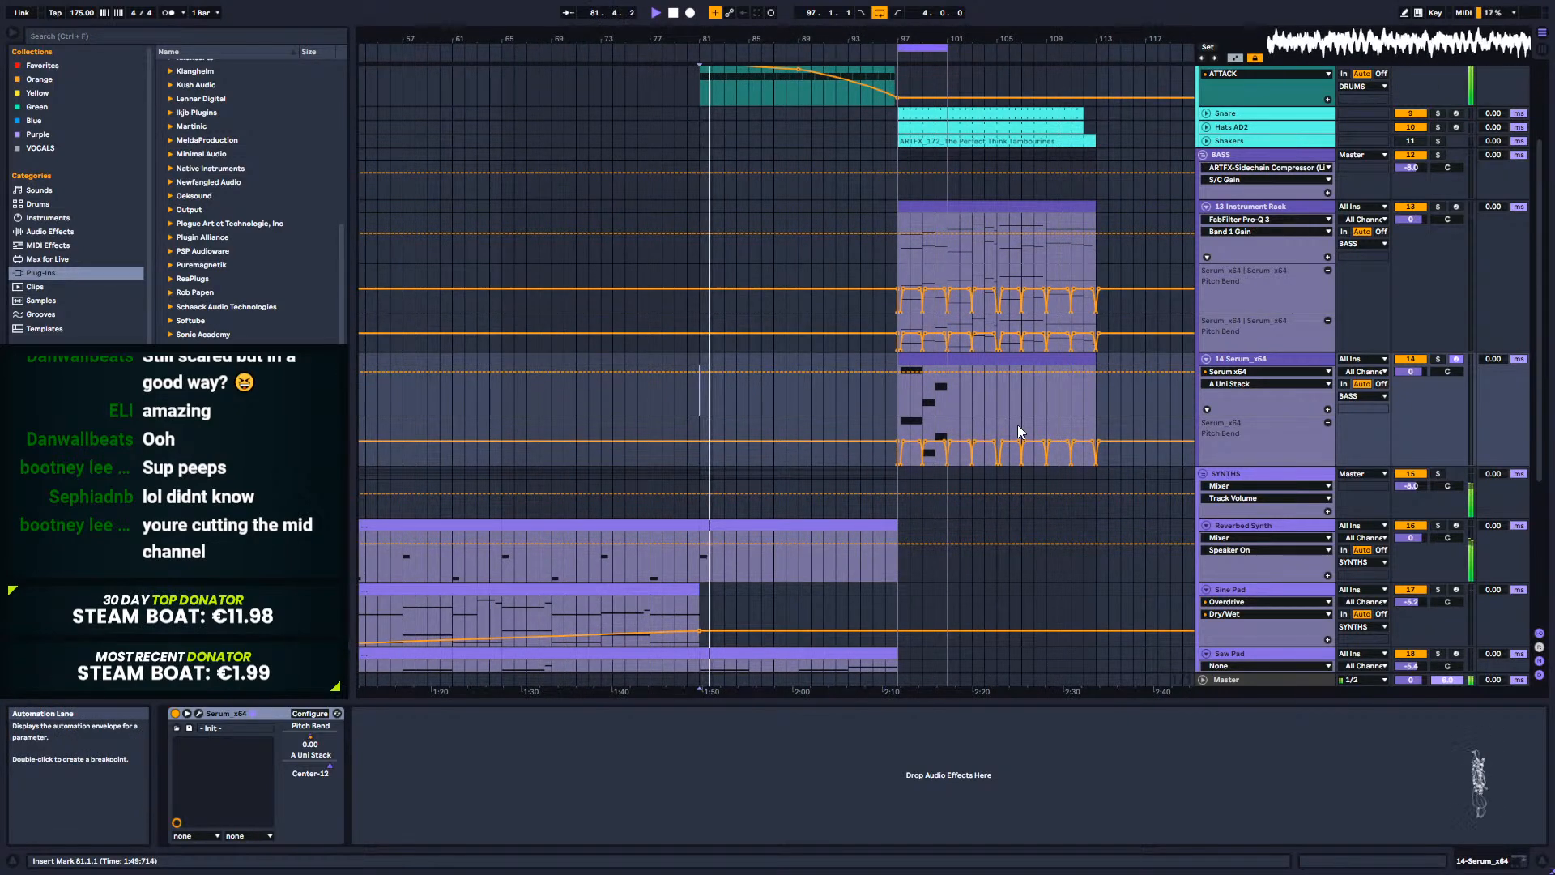
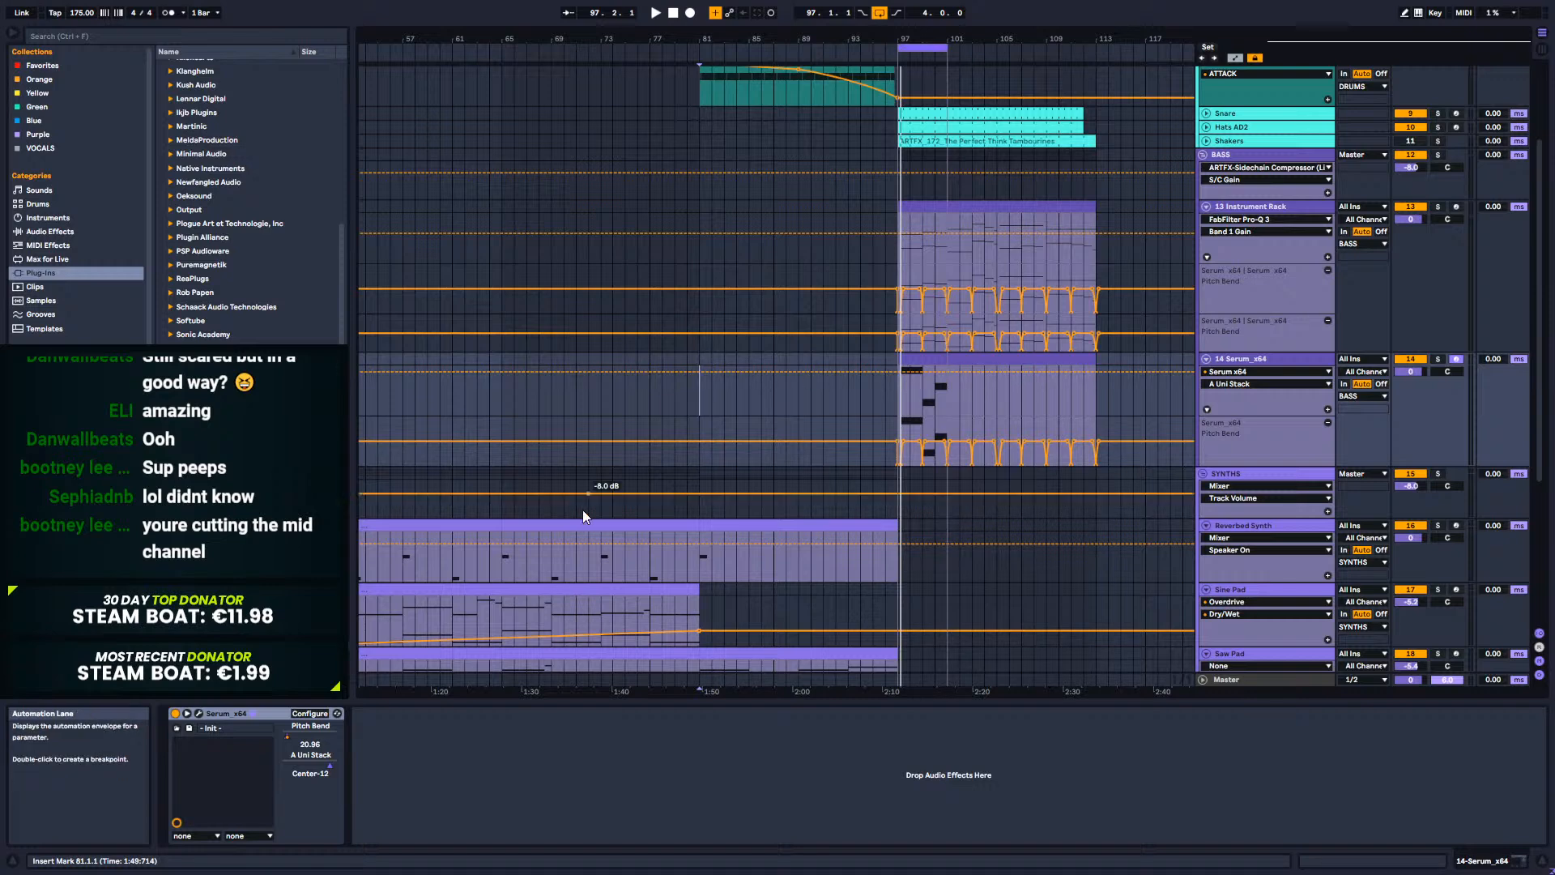
# Step: Mute the 14 Serum_x64 track and play the arrangement from bar 65
pyautogui.click(1409, 361)
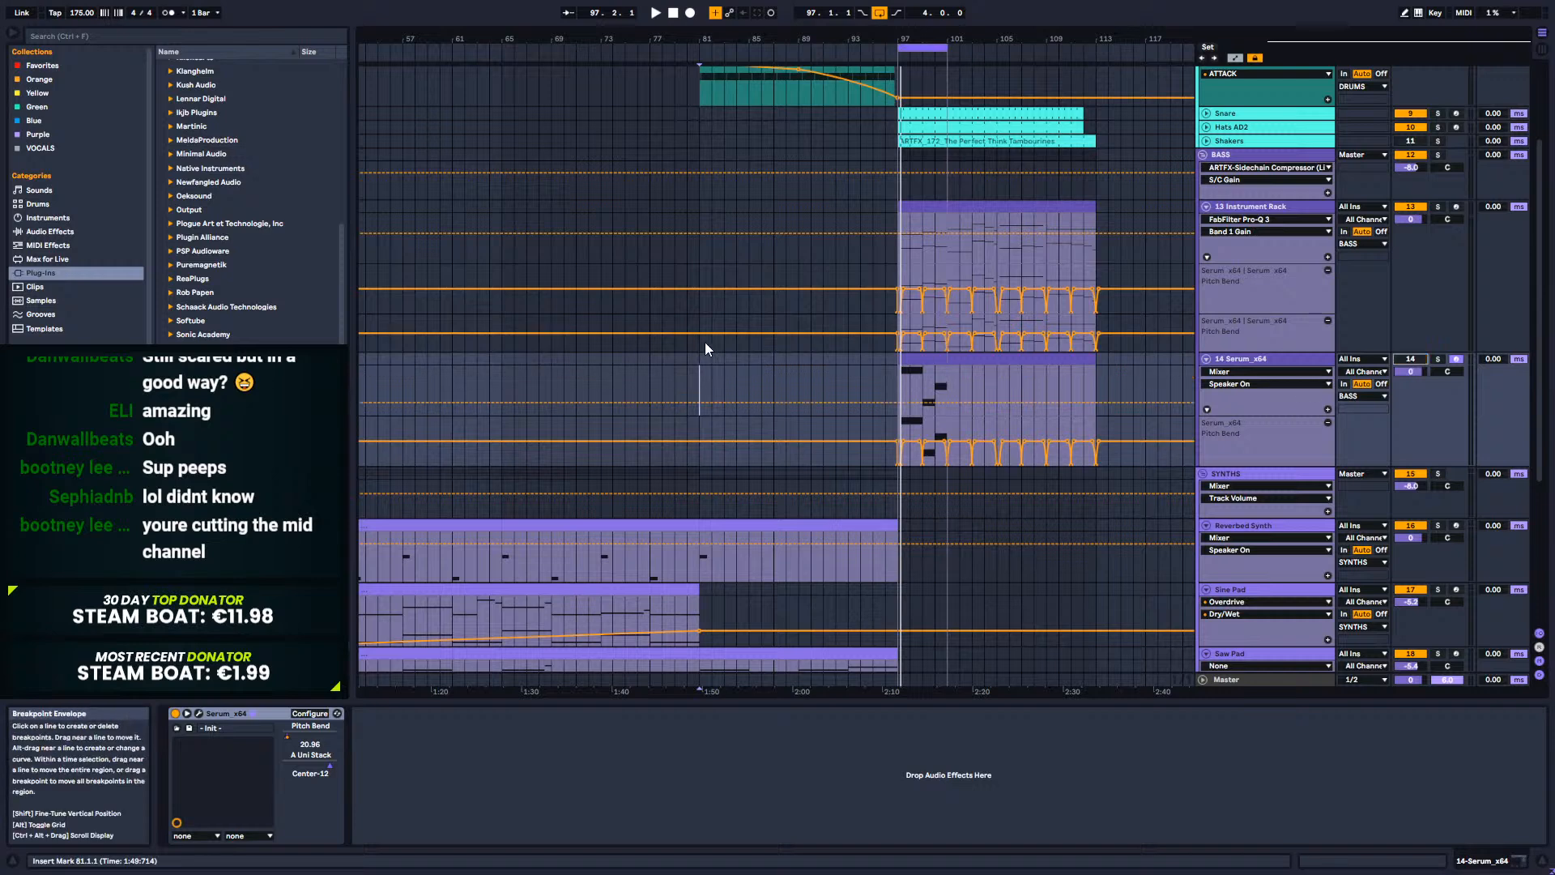
pyautogui.click(589, 359)
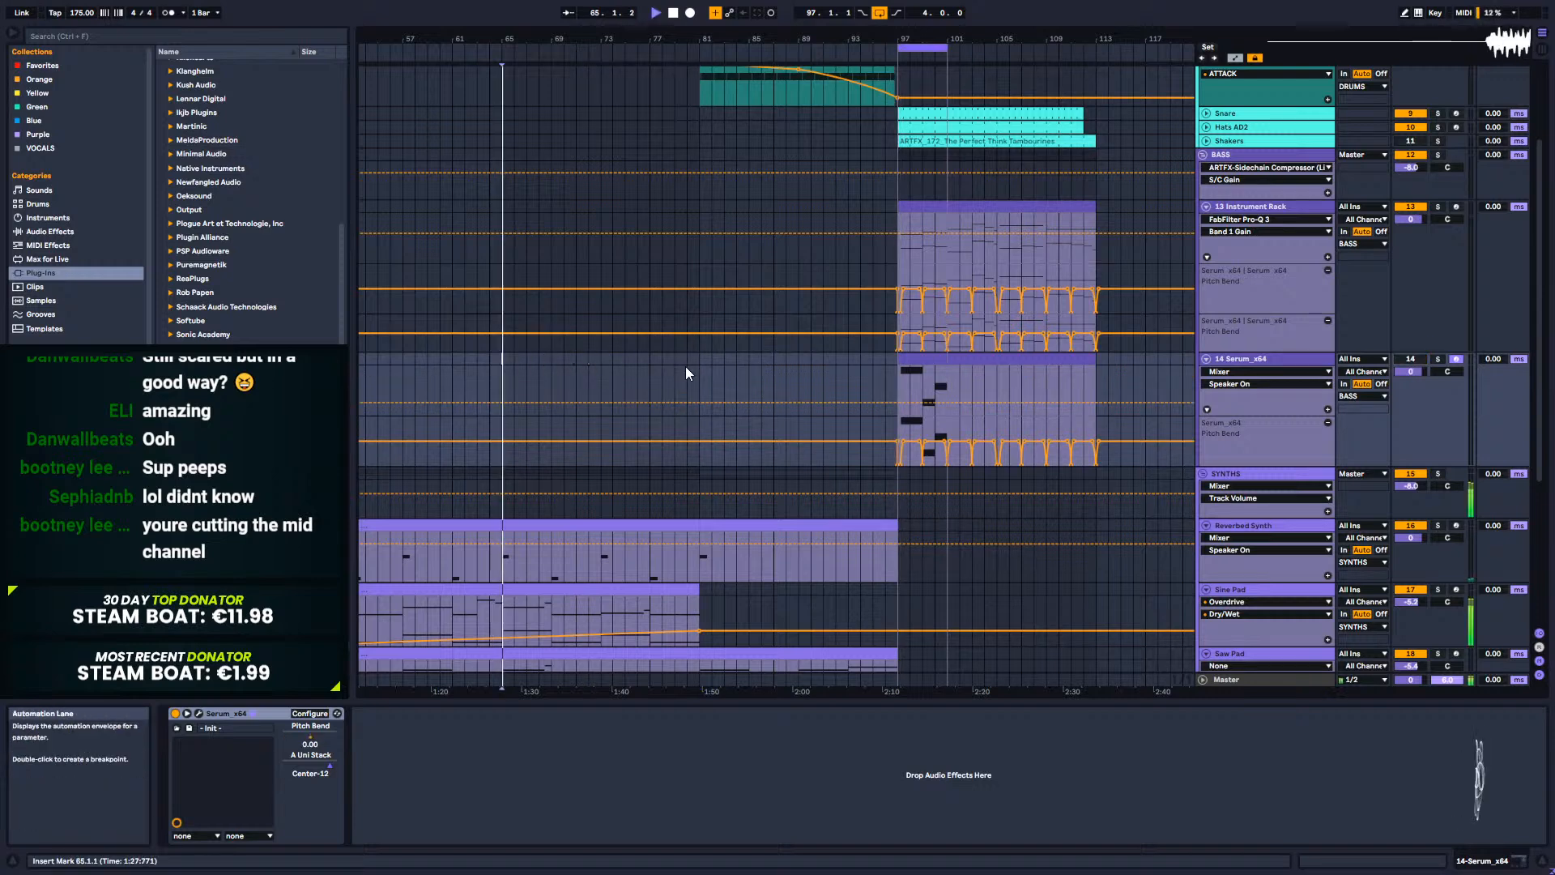
# Step: Hide the automation lanes and collapse all track groups
pyautogui.press('a')
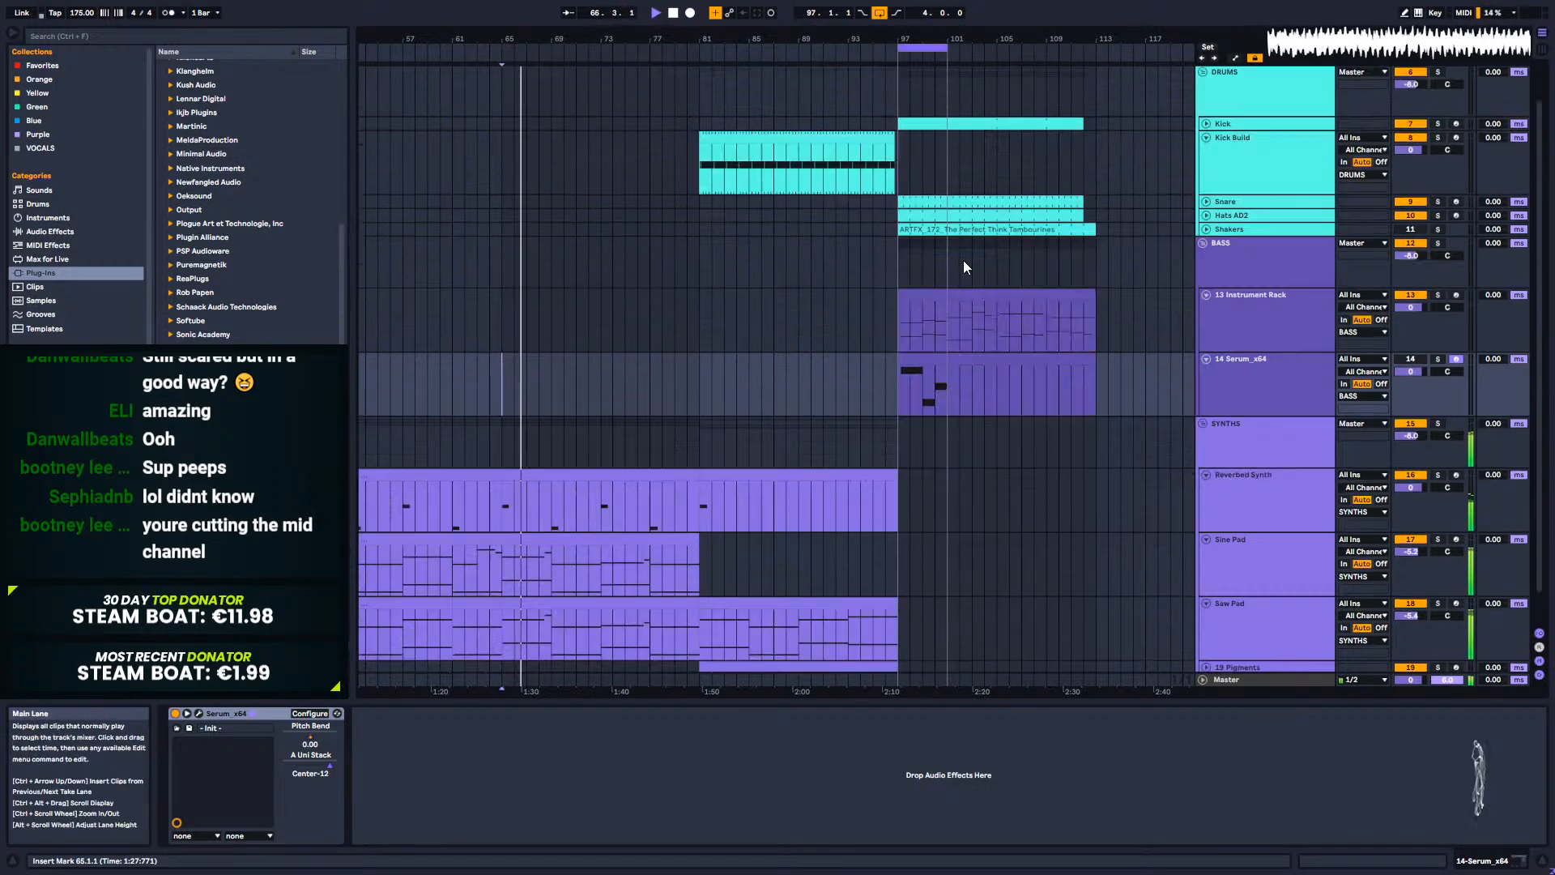
pyautogui.keyDown('alt'); pyautogui.click(1202, 243); pyautogui.keyUp('alt')
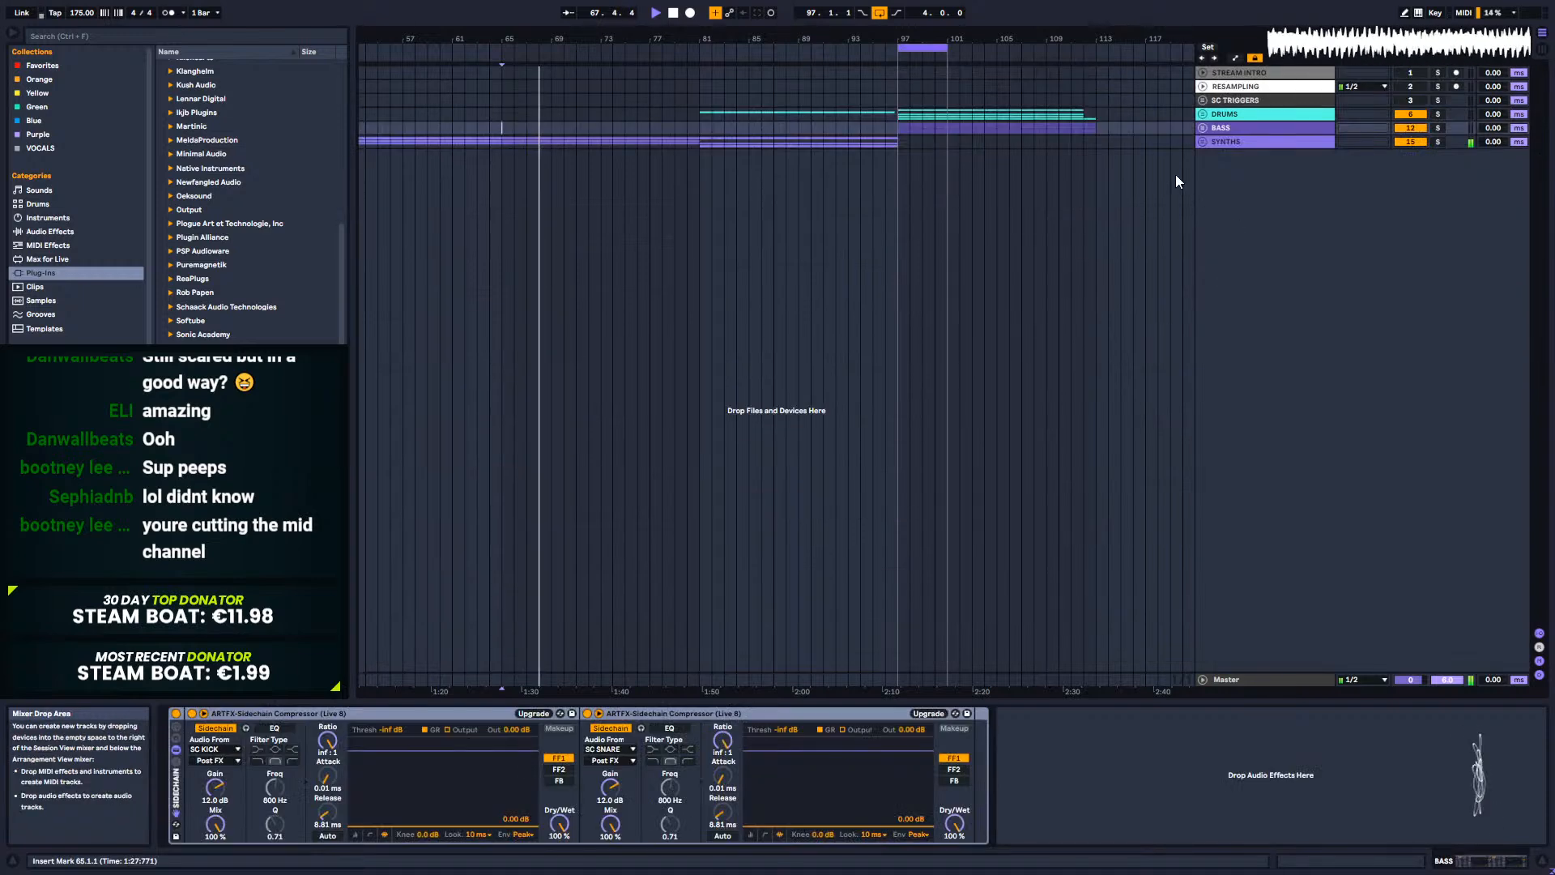
pyautogui.click(1221, 114)
pyautogui.click(1221, 128)
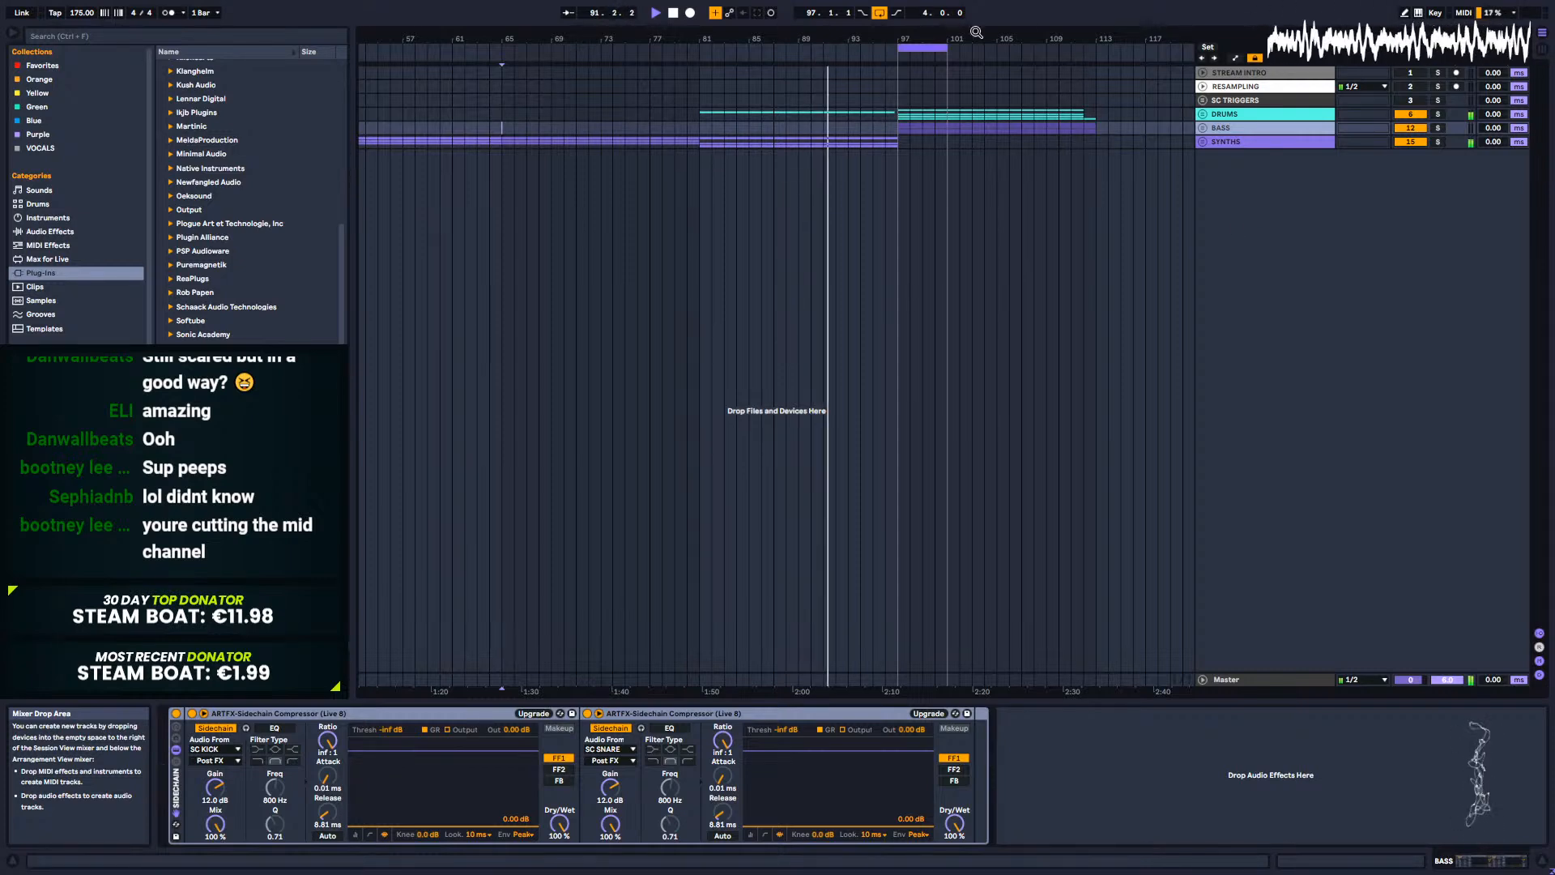
# Step: Expand the BASS group and set the 13 Instrument Rack track's volume to -3.7 dB
pyautogui.click(1202, 128)
pyautogui.click(1286, 214)
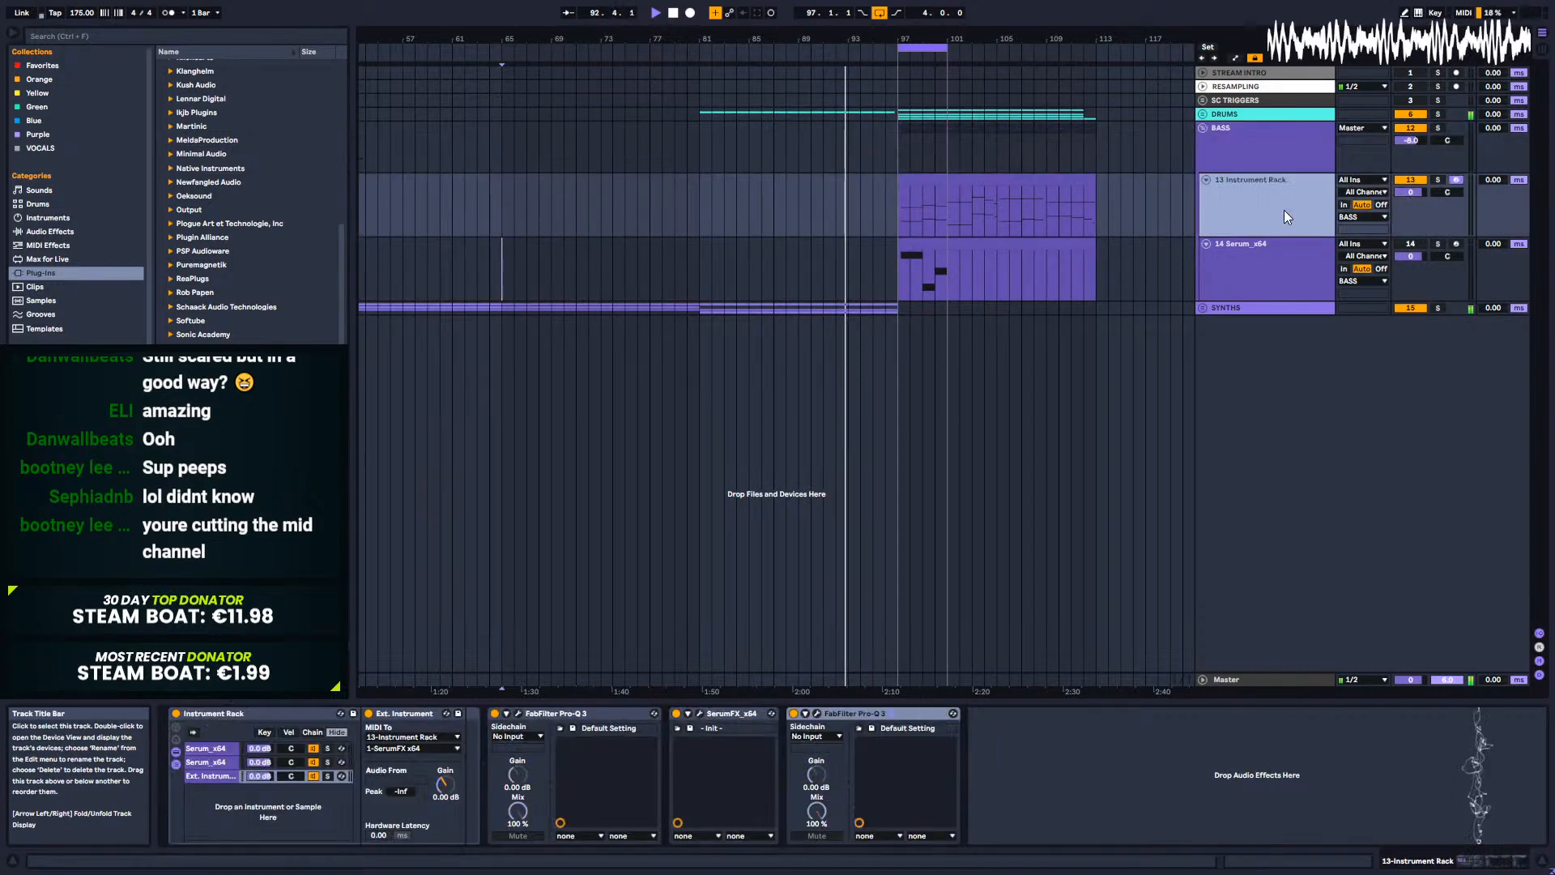
pyautogui.moveTo(1414, 193); pyautogui.dragTo(1414, 210)
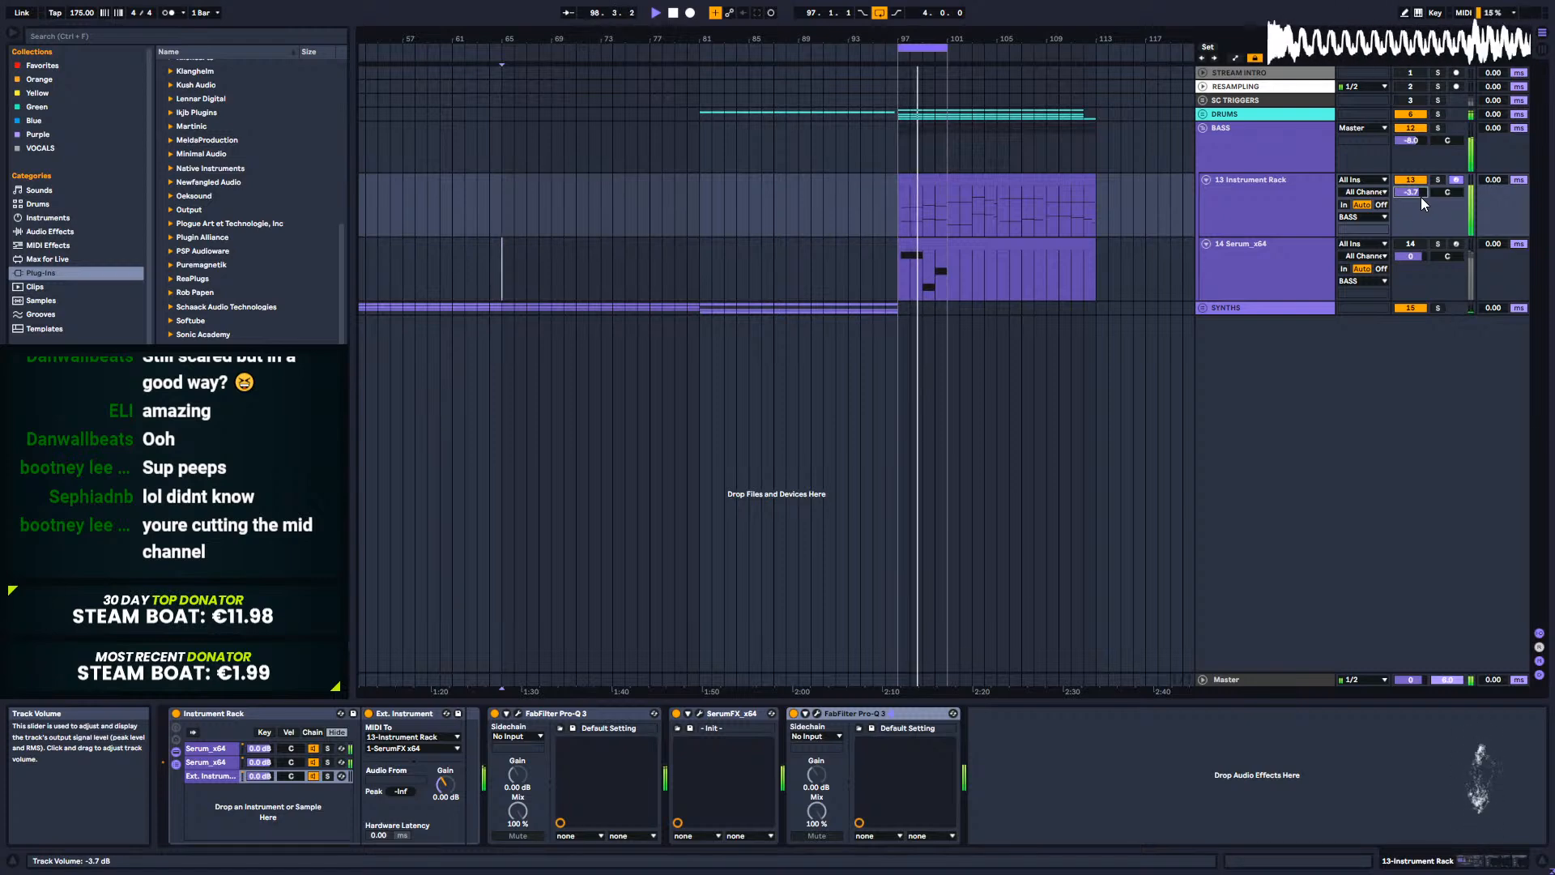
pyautogui.click(1255, 183)
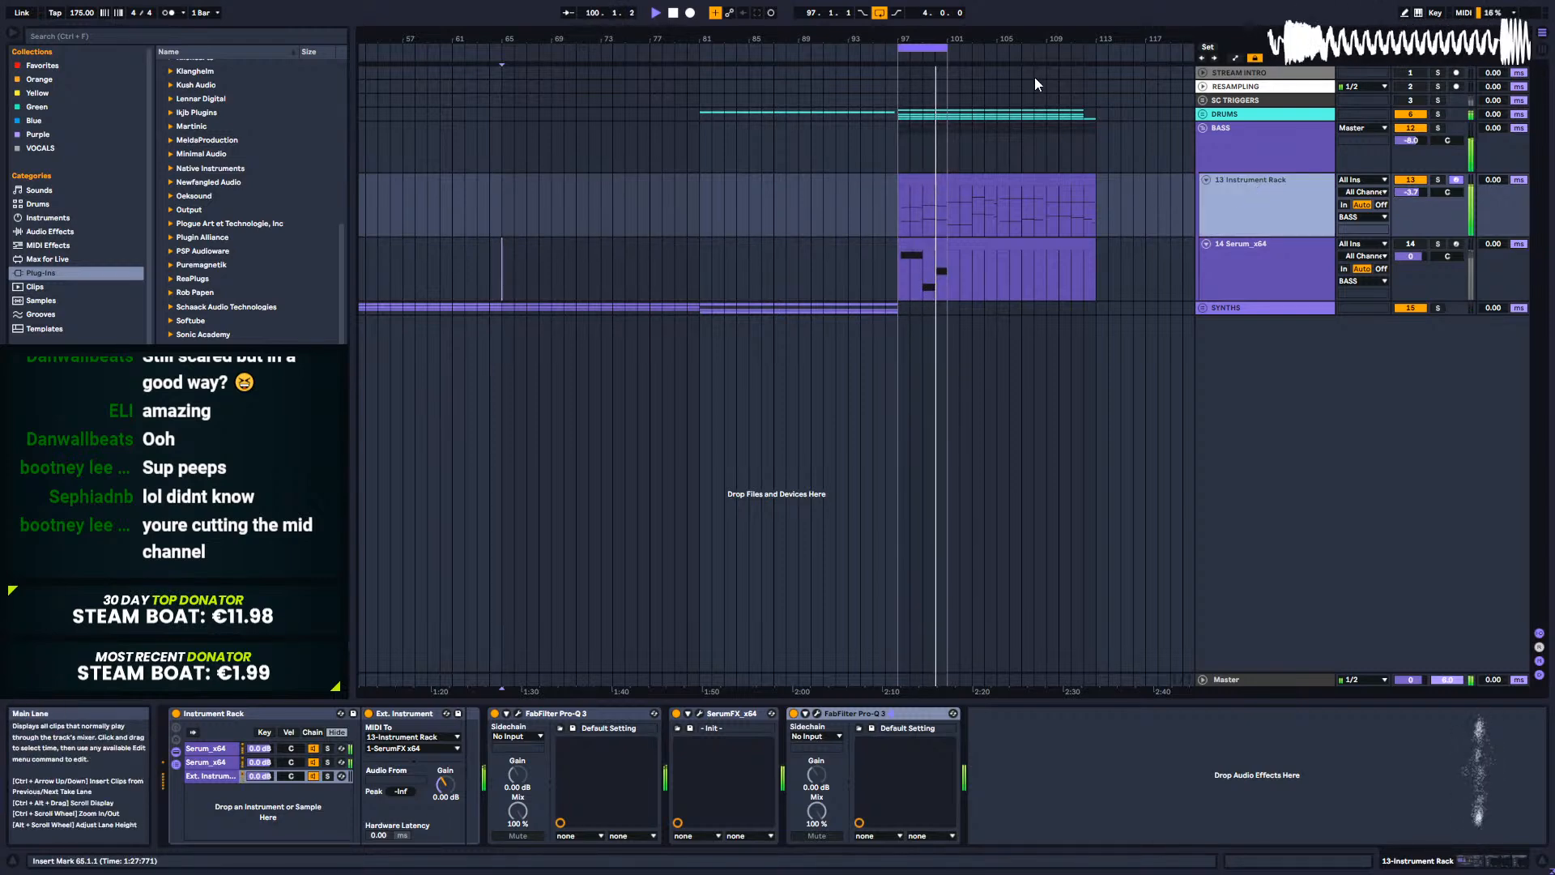
# Step: Turn off the arrangement loop and select the 13 Instrument Rack clip spanning bars 97 to 113
pyautogui.hotkey('ctrl', 'l')
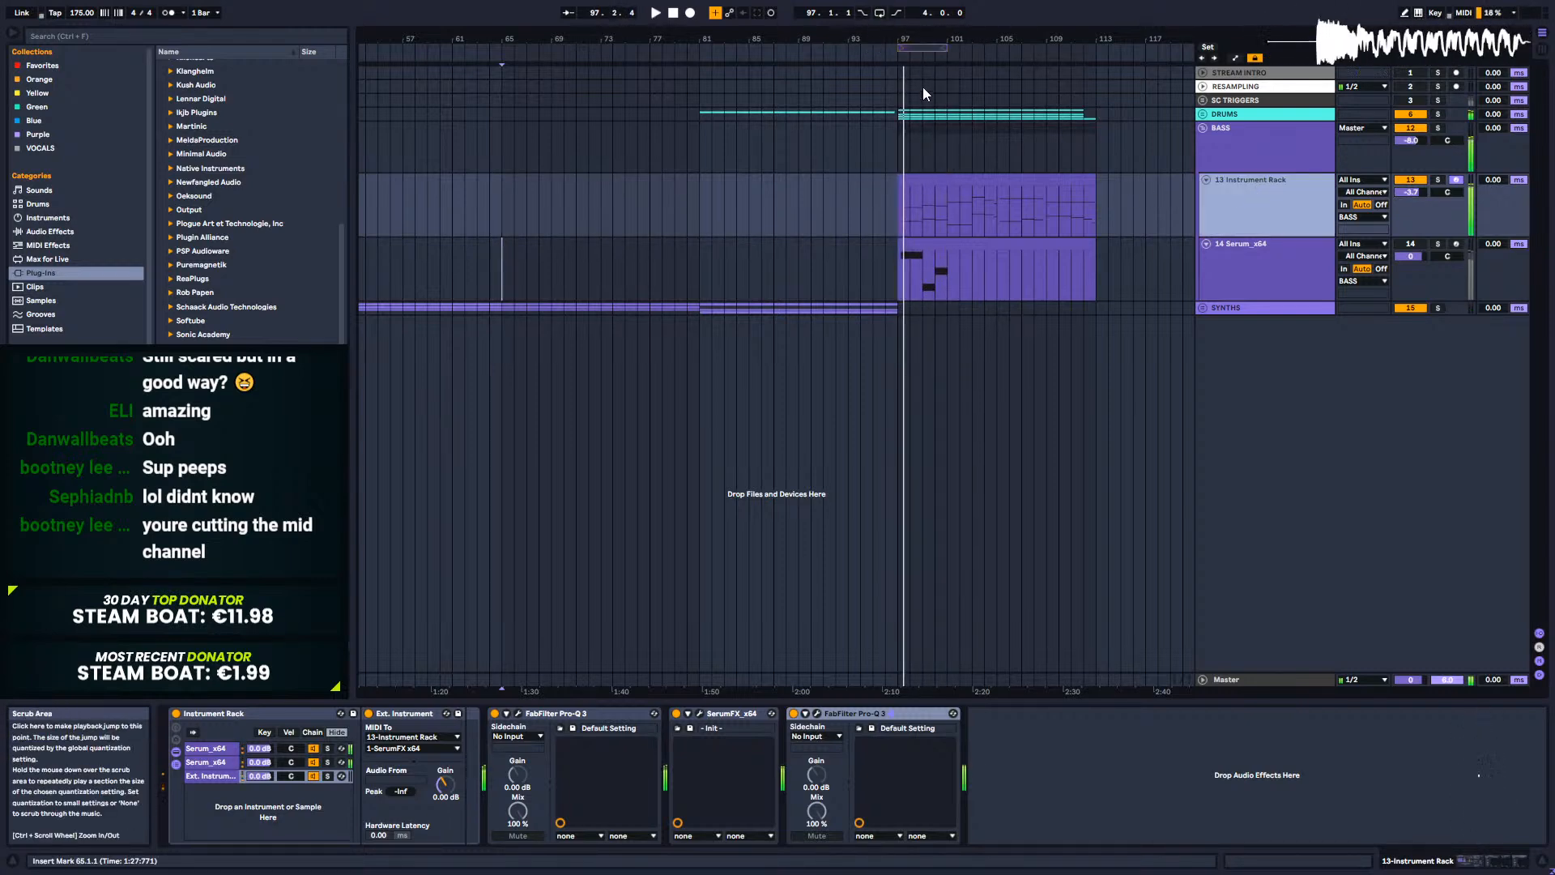
pyautogui.click(839, 200)
pyautogui.click(975, 180)
pyautogui.click(936, 244)
pyautogui.click(980, 182)
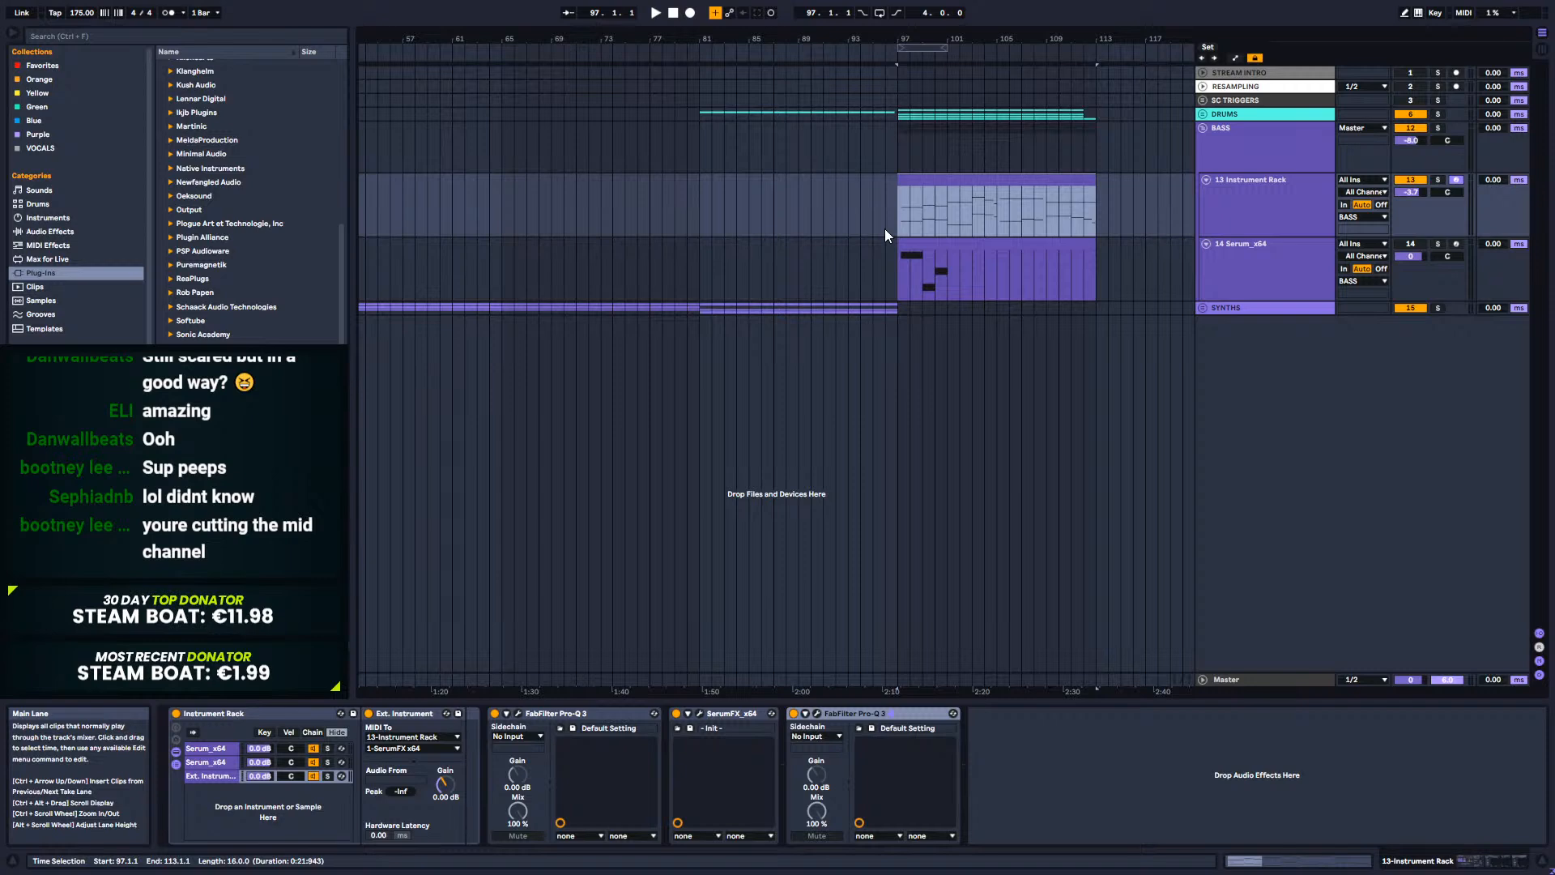
pyautogui.click(1226, 202)
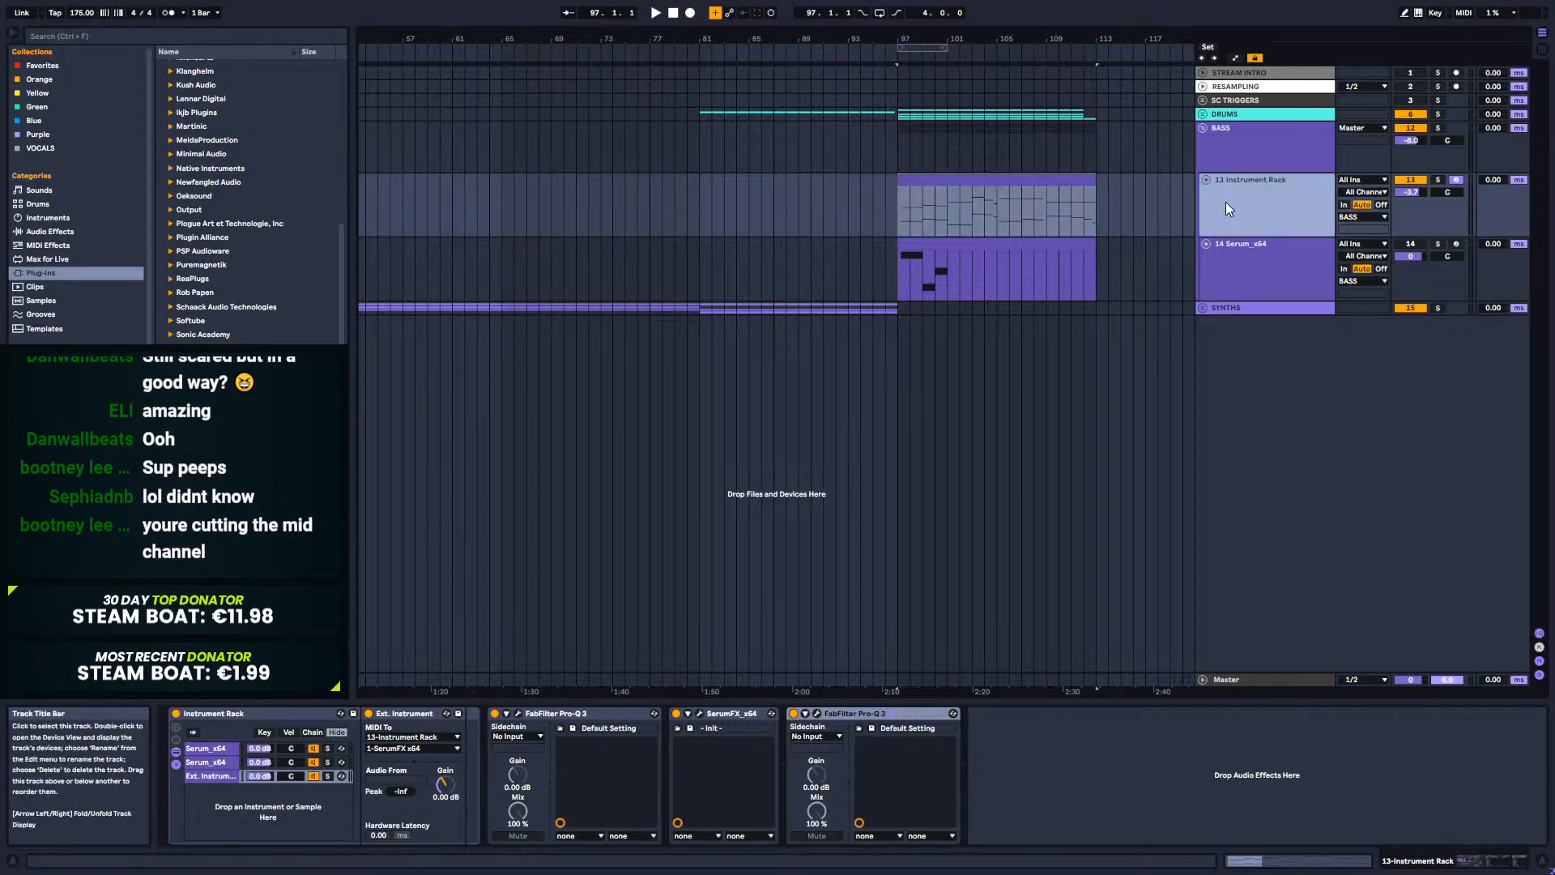
pyautogui.click(950, 180)
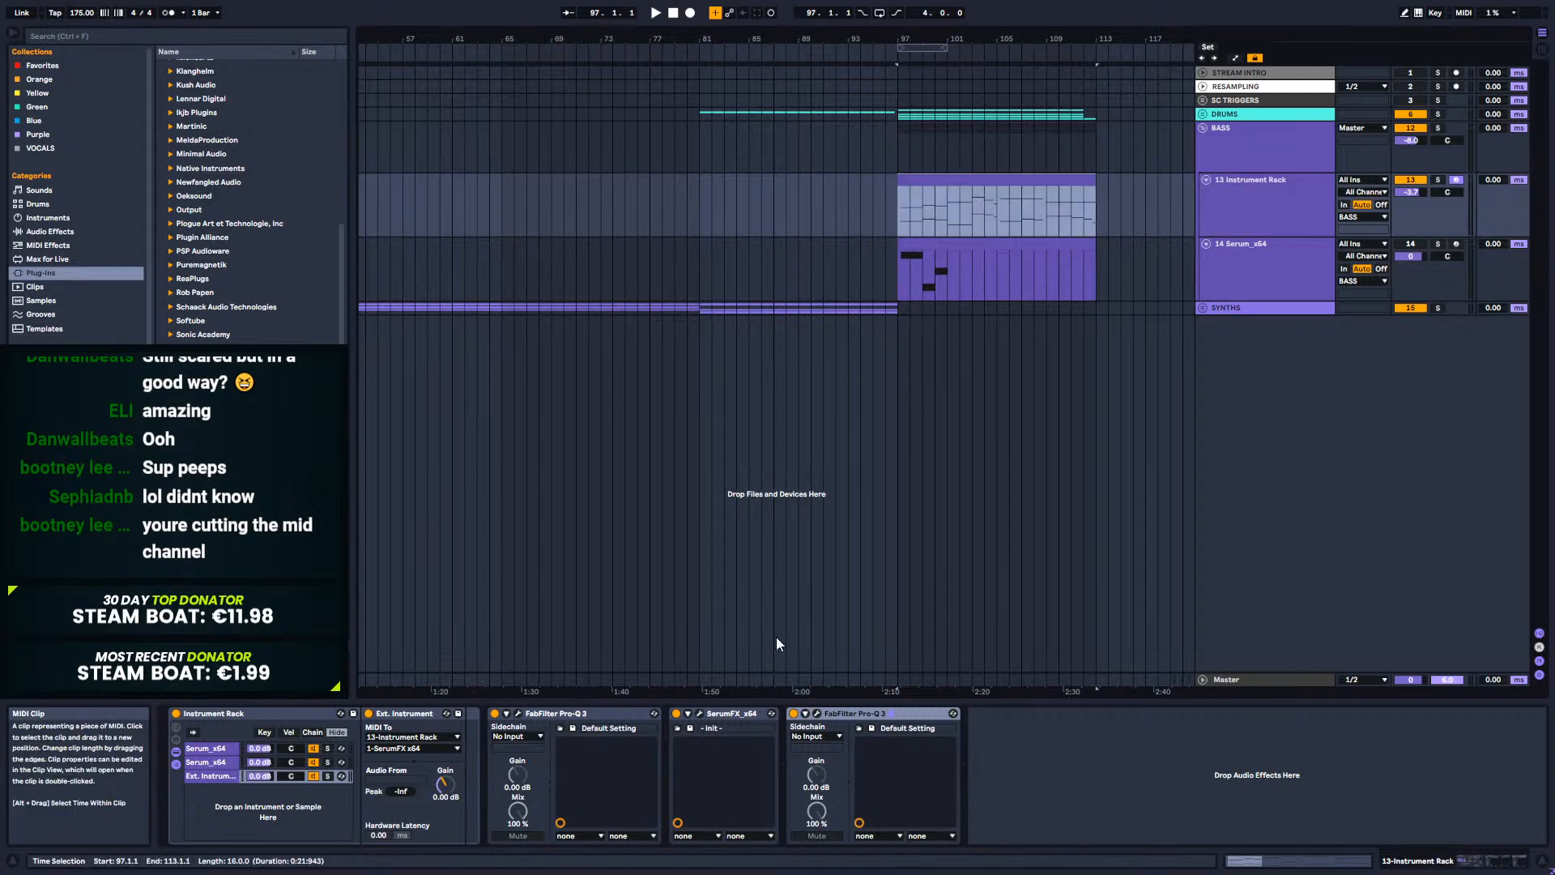
# Step: Open SerumFX on the 13 Instrument Rack track and disable its EQ effect
pyautogui.click(700, 713)
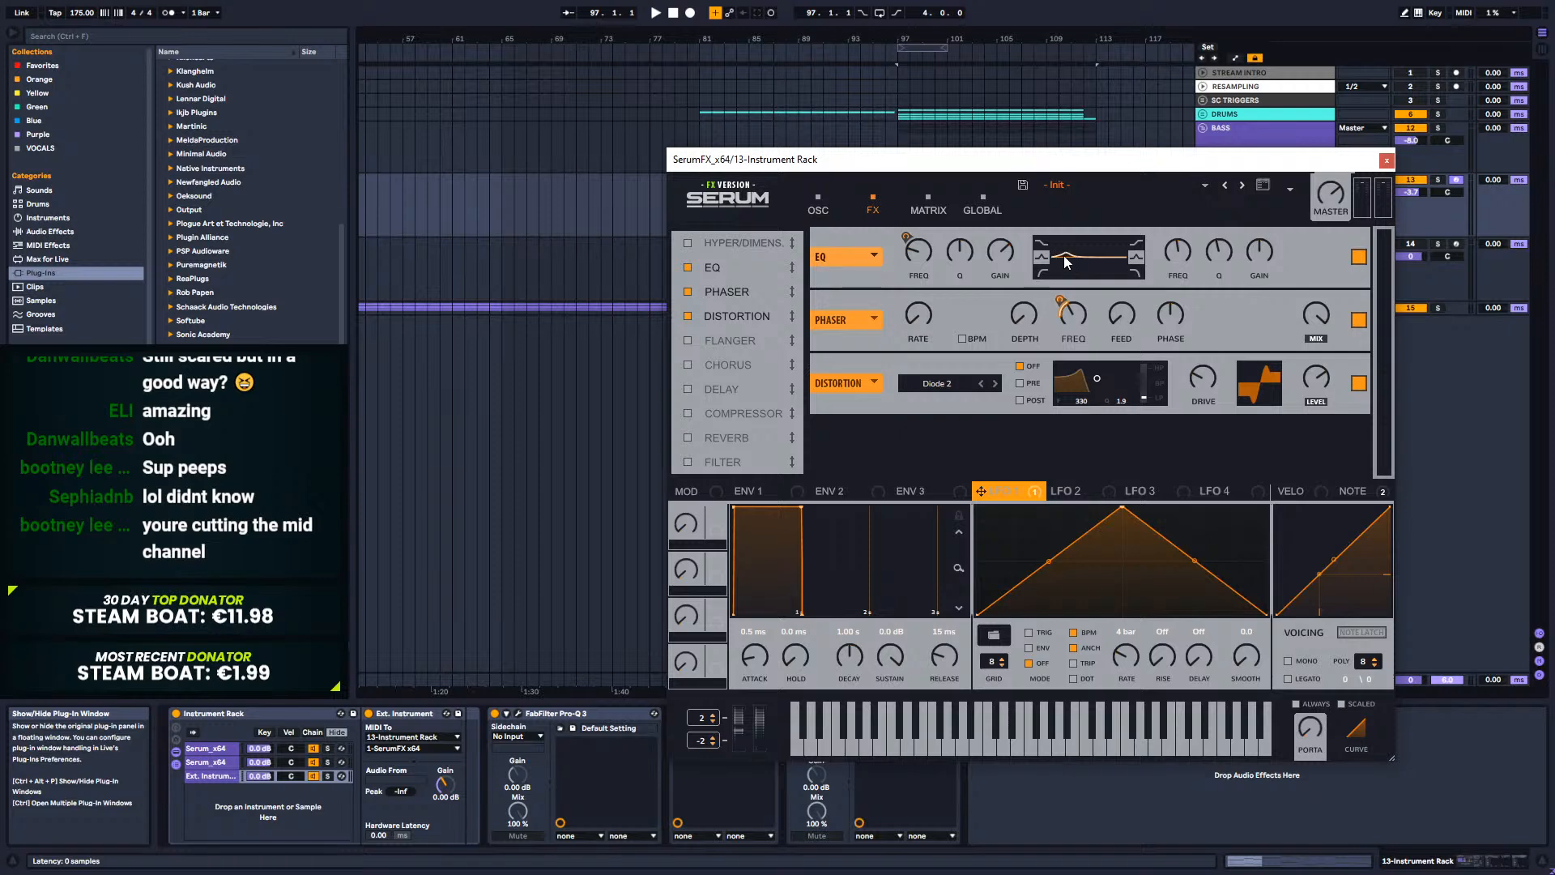
pyautogui.click(688, 267)
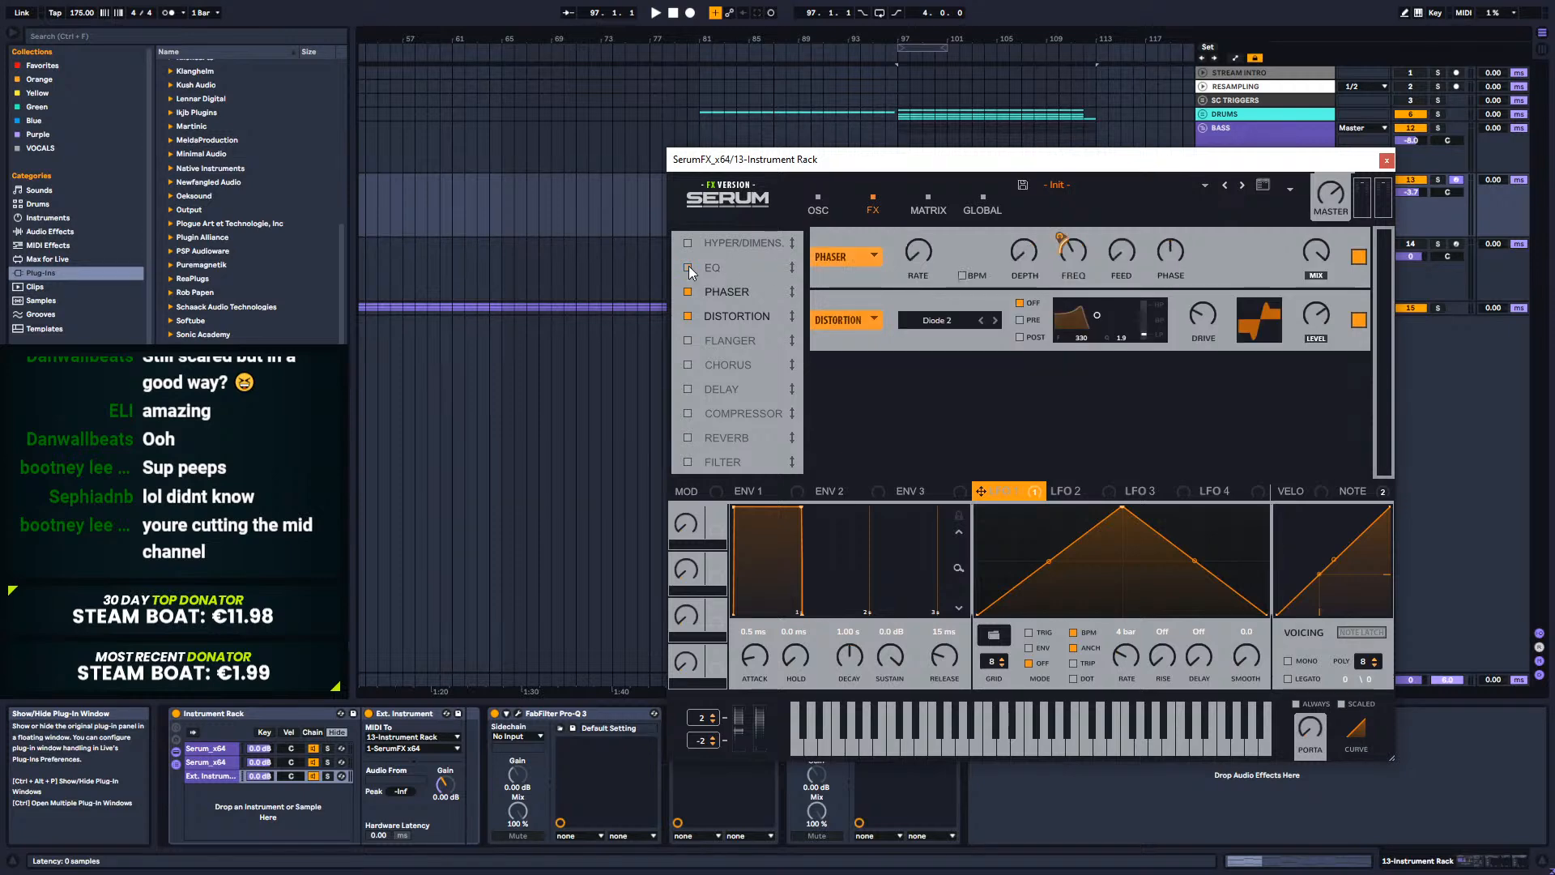
pyautogui.click(687, 268)
pyautogui.click(688, 267)
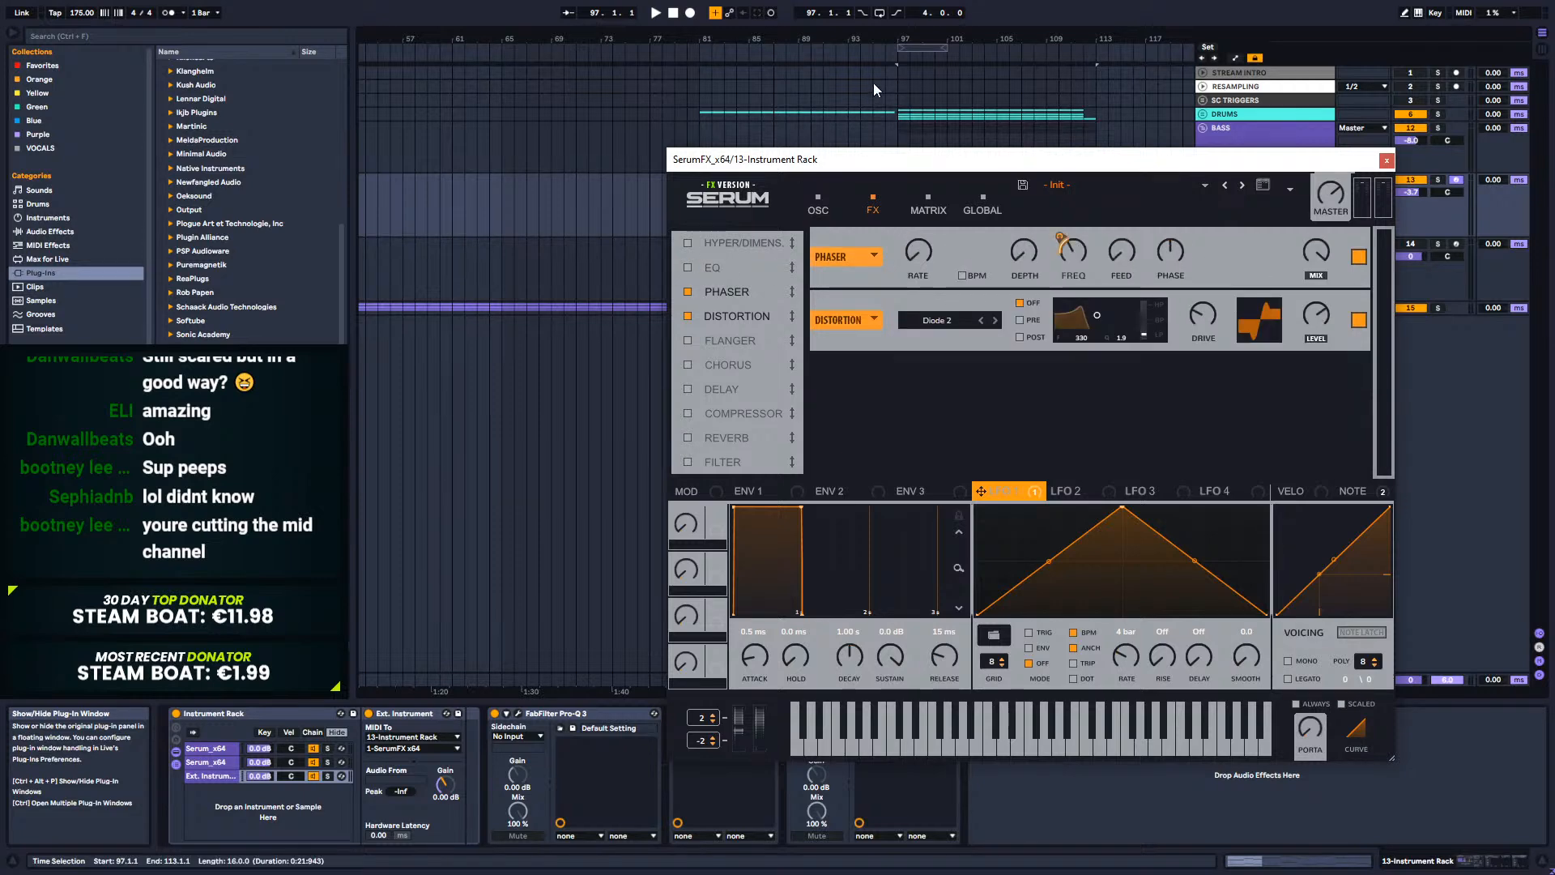
# Step: Audition the arrangement from bar 93 into the drop and close the SerumFX window
pyautogui.click(842, 116)
pyautogui.press('space')
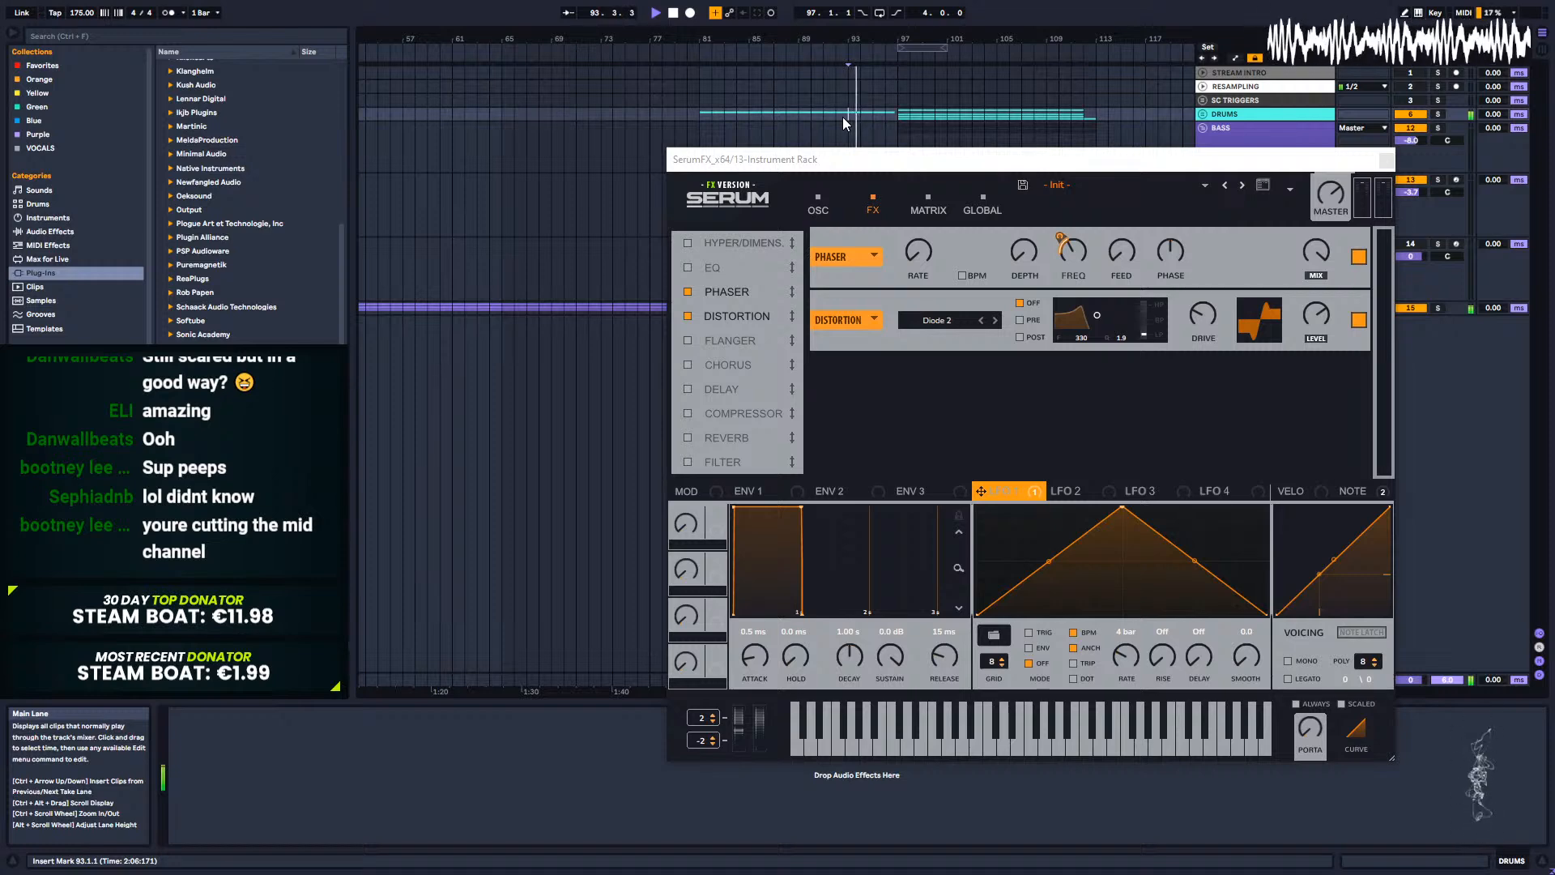
pyautogui.moveTo(958, 159); pyautogui.dragTo(776, 182)
pyautogui.click(672, 12)
pyautogui.click(1200, 186)
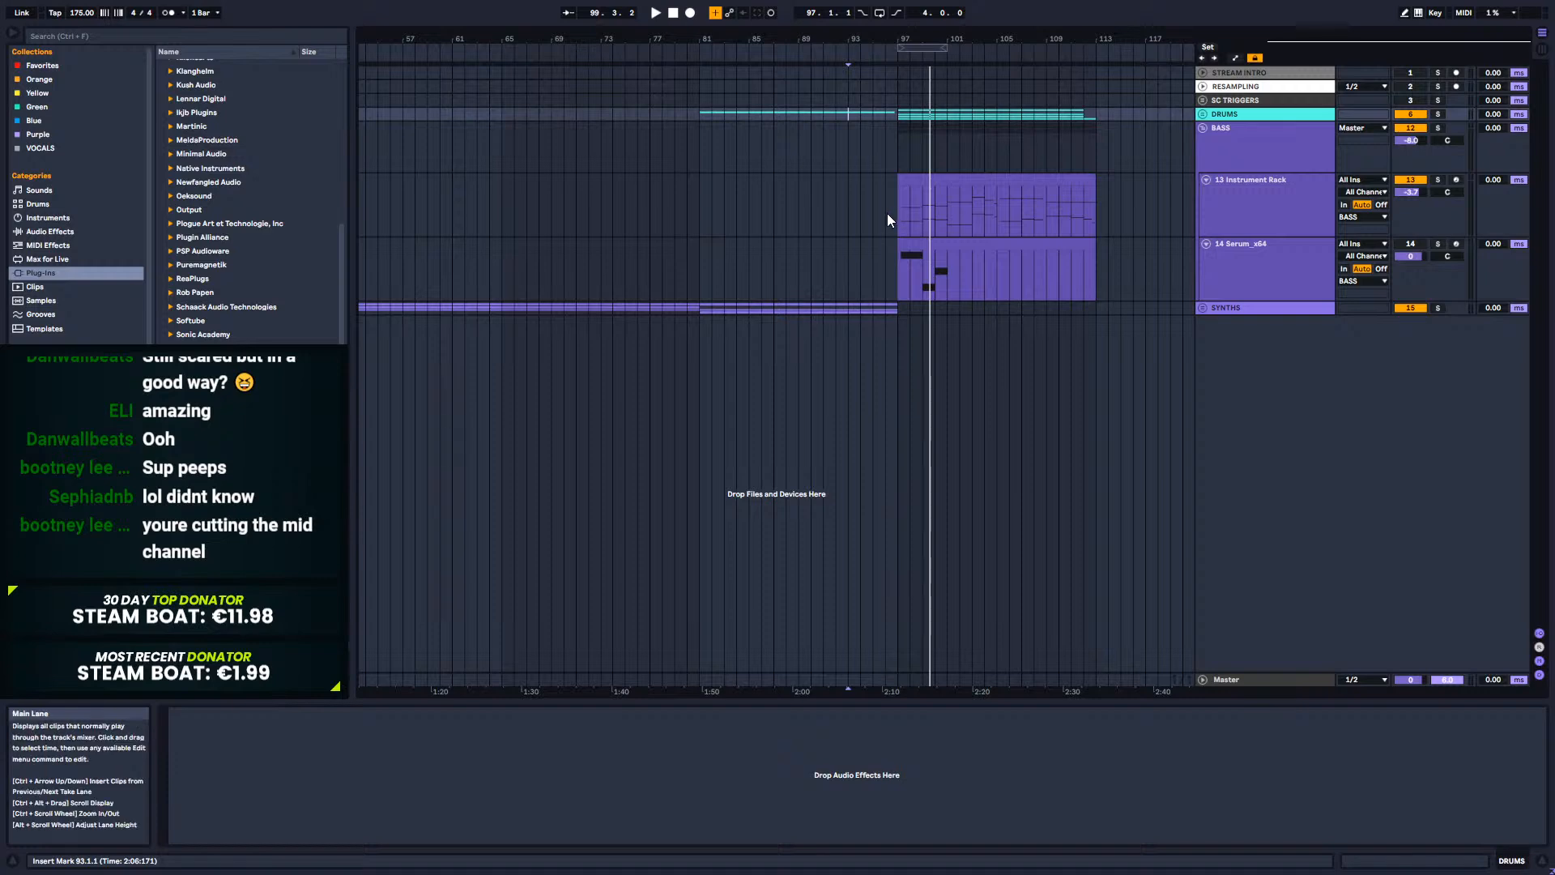
# Step: Mute the 13 Instrument Rack track and play the arrangement from bar 65
pyautogui.moveTo(905, 213); pyautogui.dragTo(1097, 217)
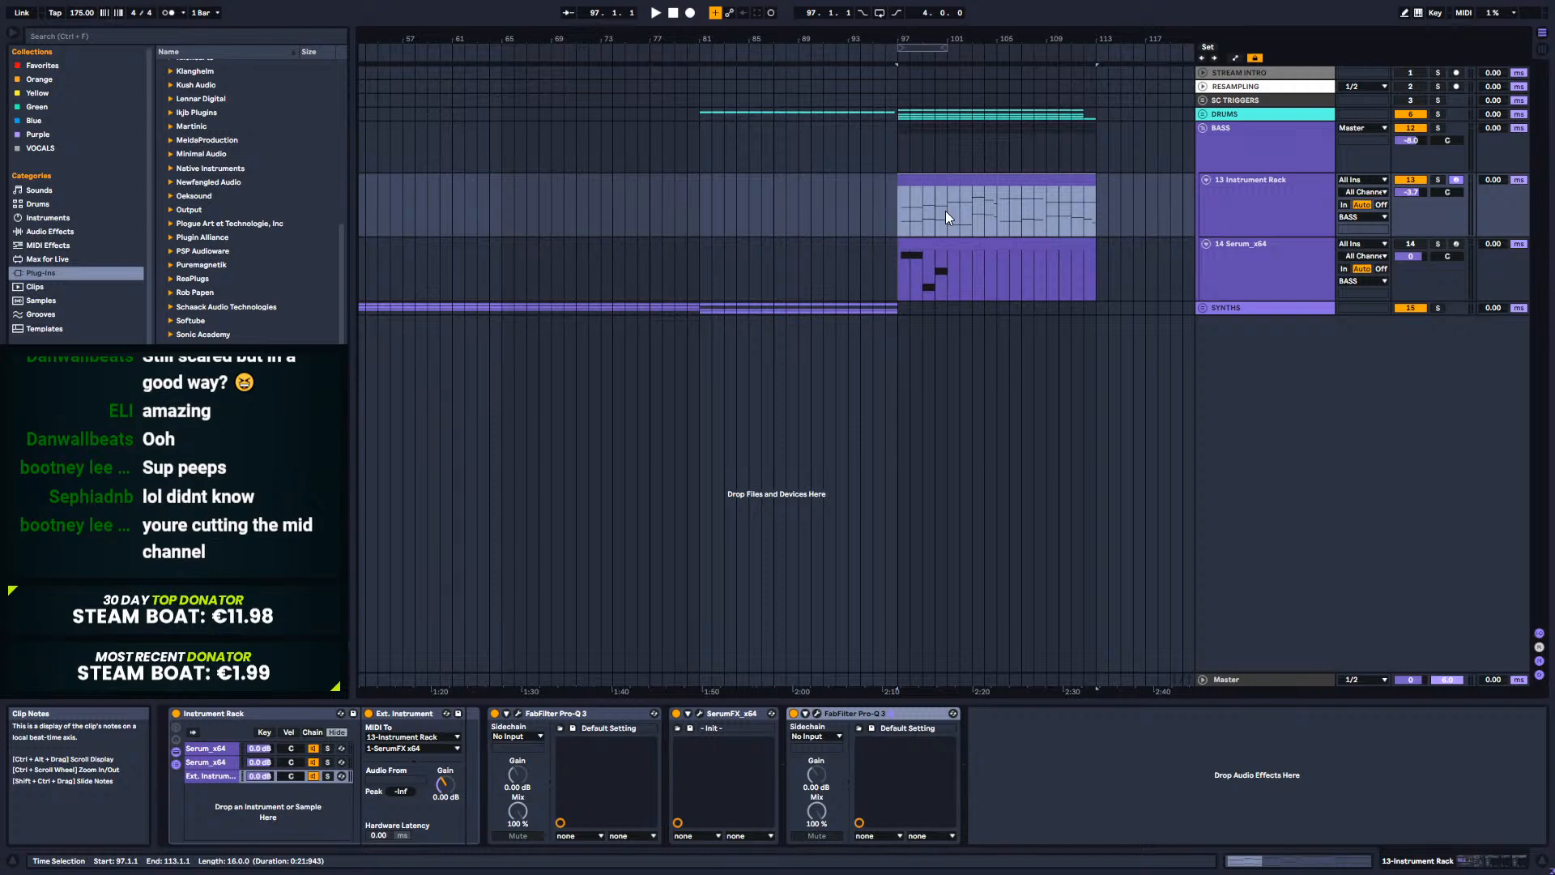
pyautogui.click(1239, 257)
pyautogui.click(1244, 236)
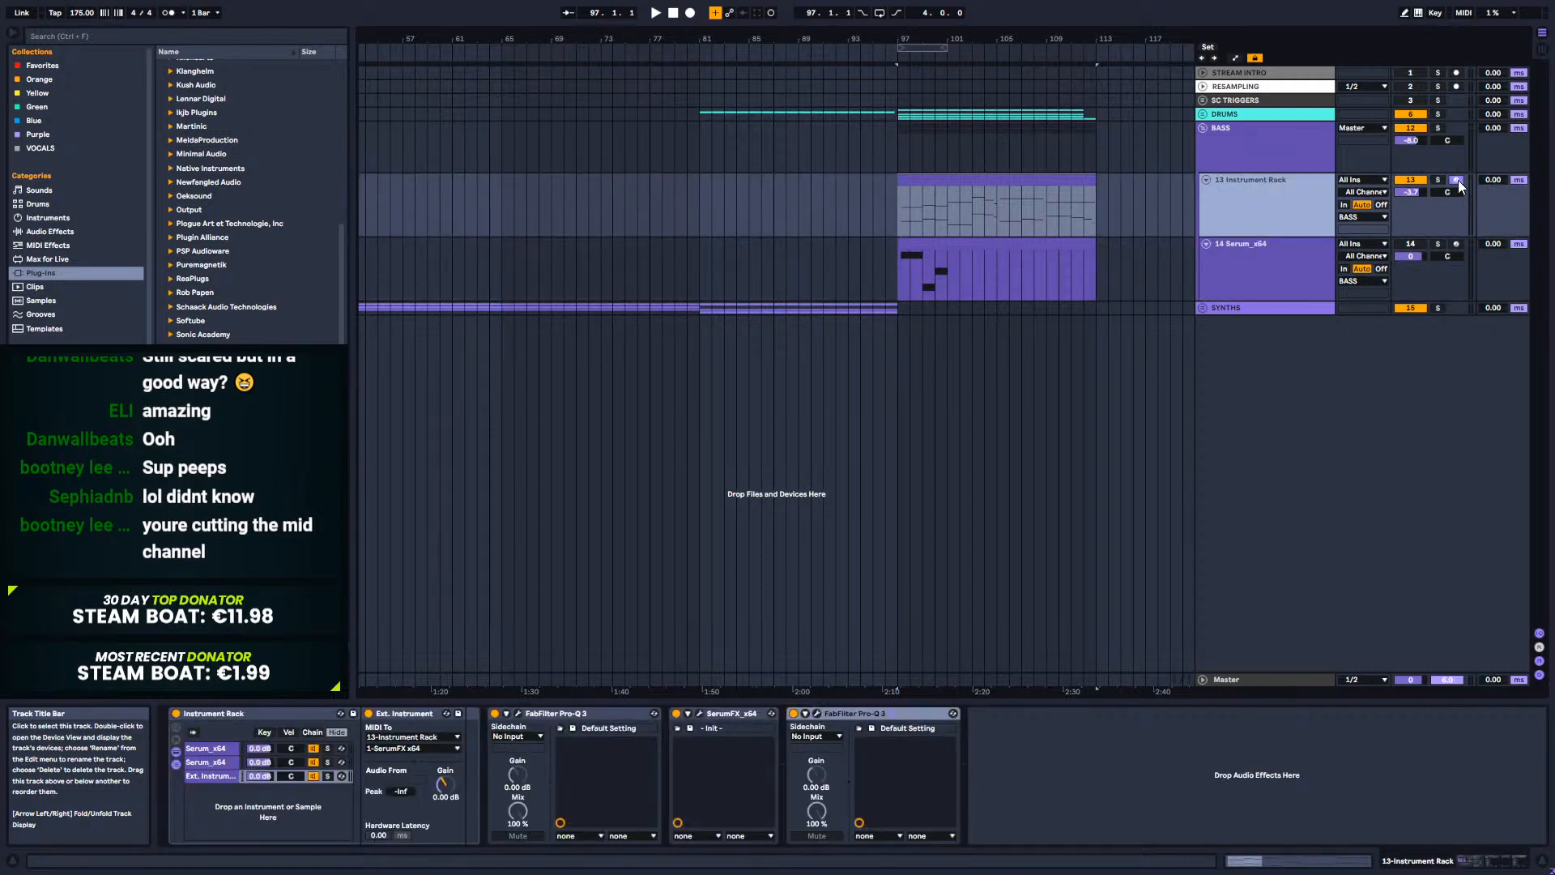
pyautogui.click(1421, 181)
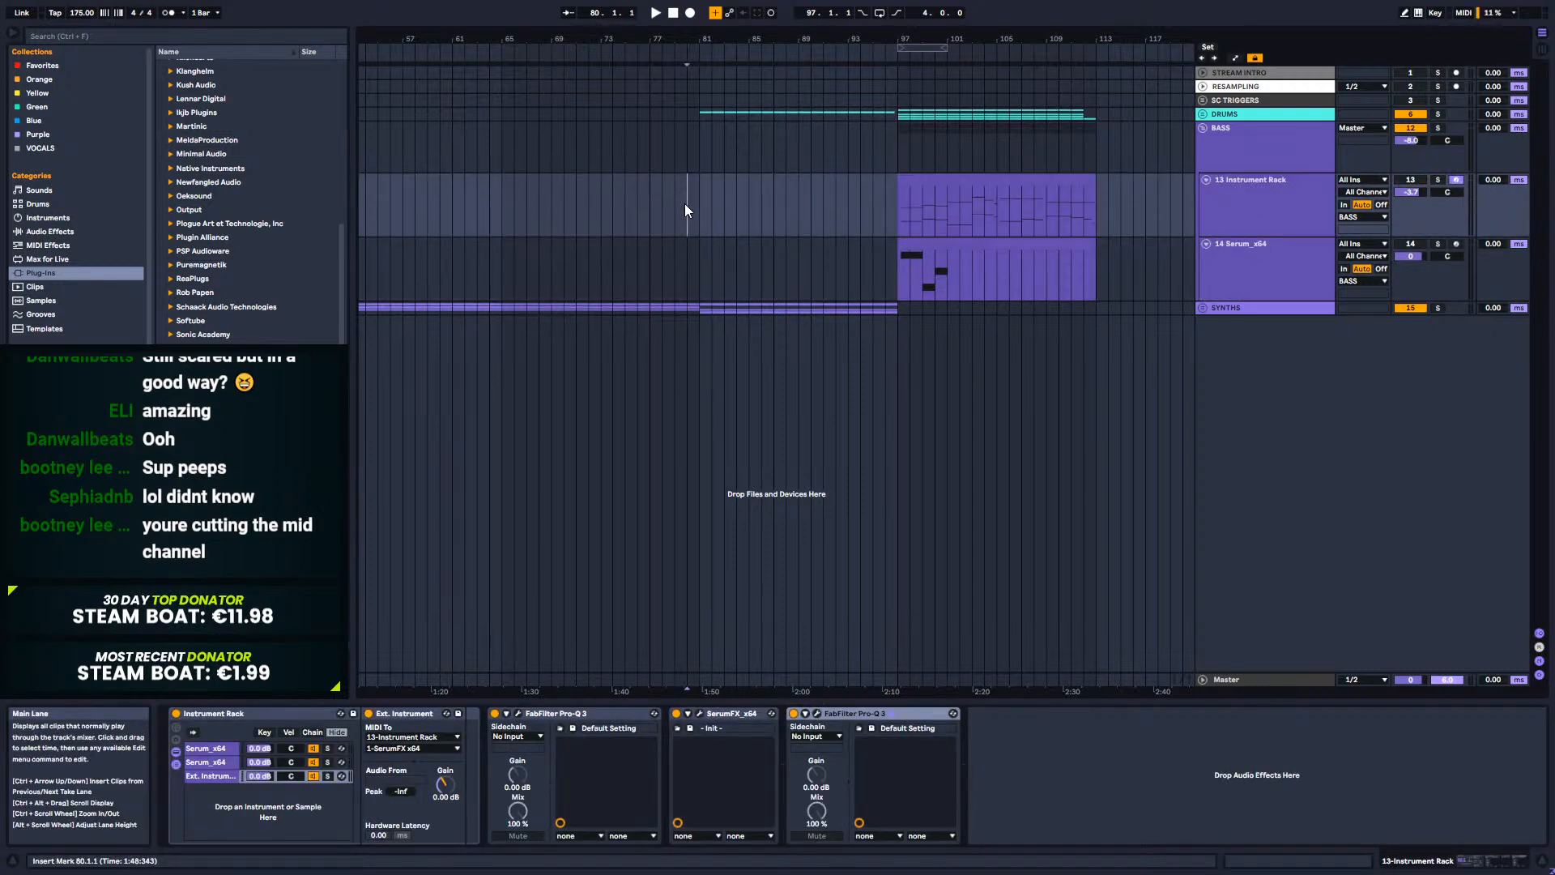
pyautogui.click(498, 220)
pyautogui.press('space')
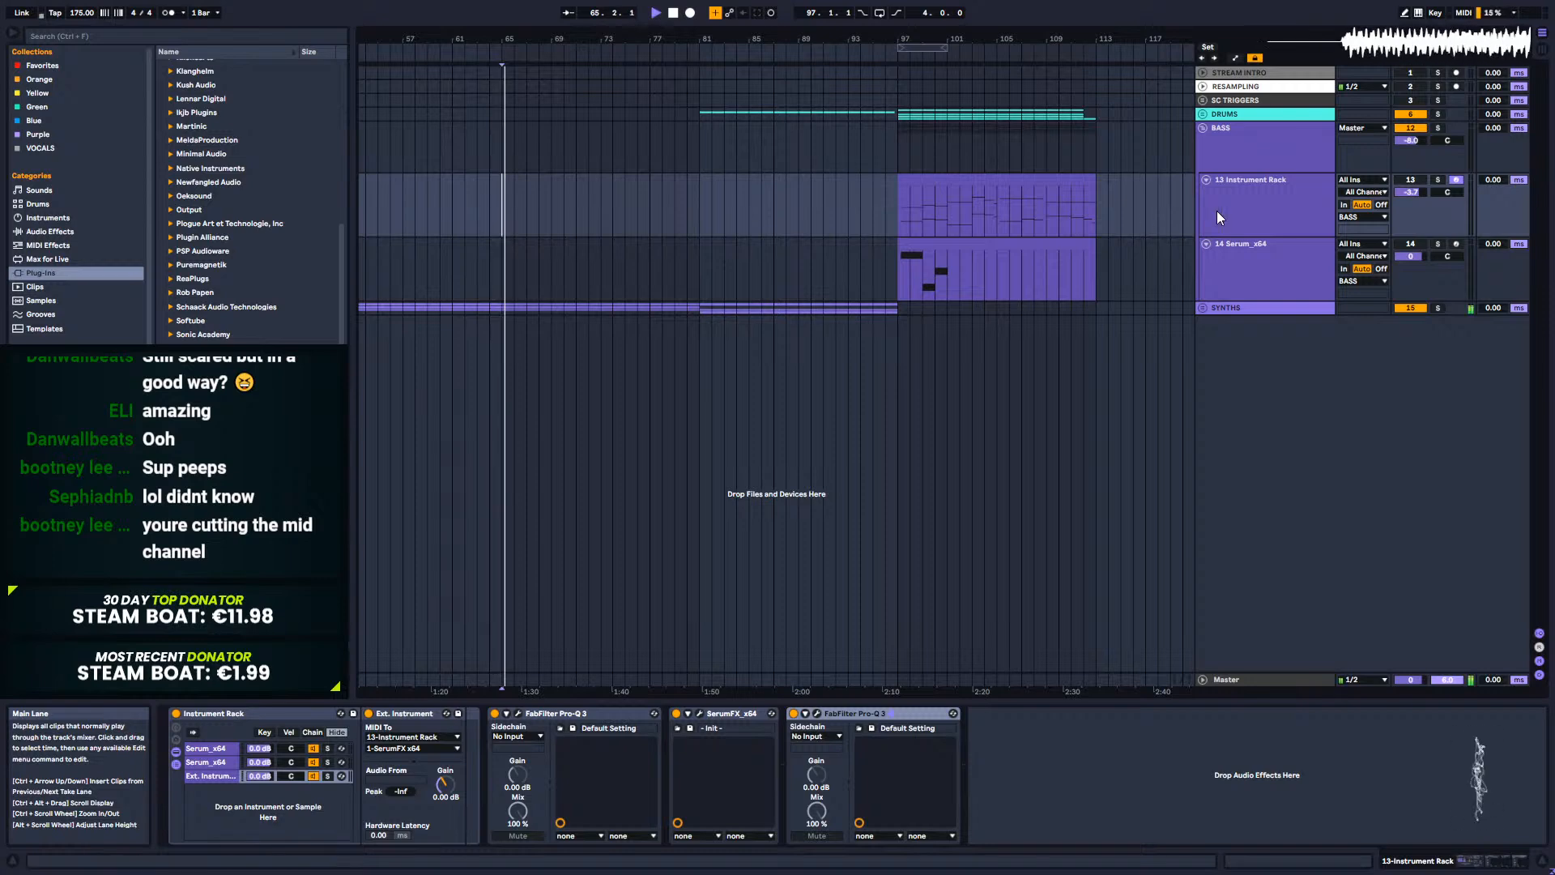
# Step: Fold the 13 Instrument Rack and 14 Serum_x64 tracks and insert a new MIDI track below them
pyautogui.click(1262, 276)
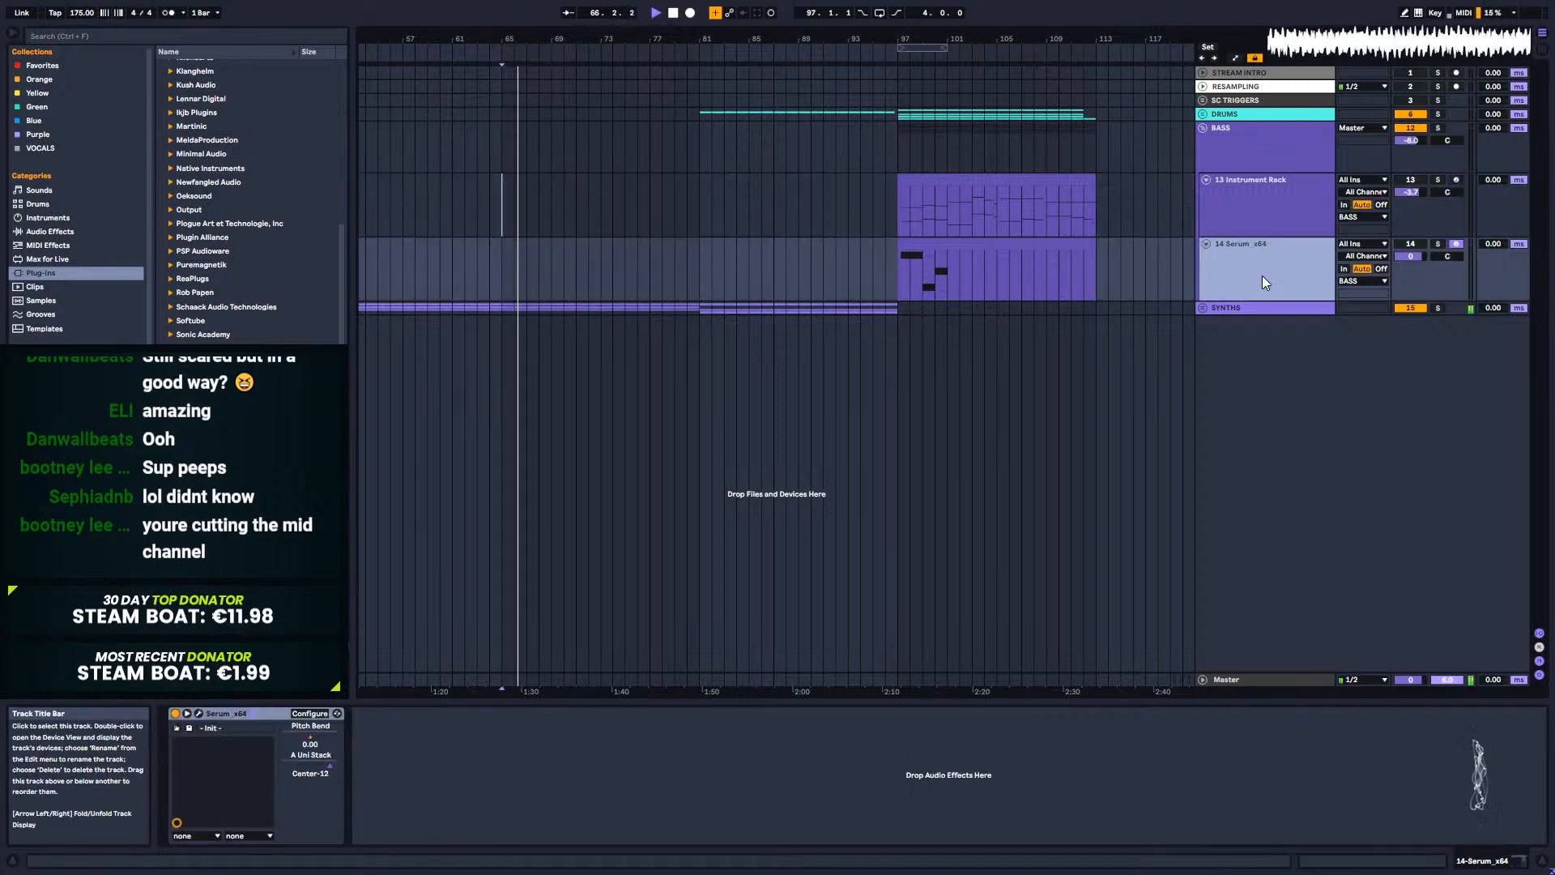
pyautogui.click(1205, 179)
pyautogui.click(1205, 194)
pyautogui.rightClick(1224, 193)
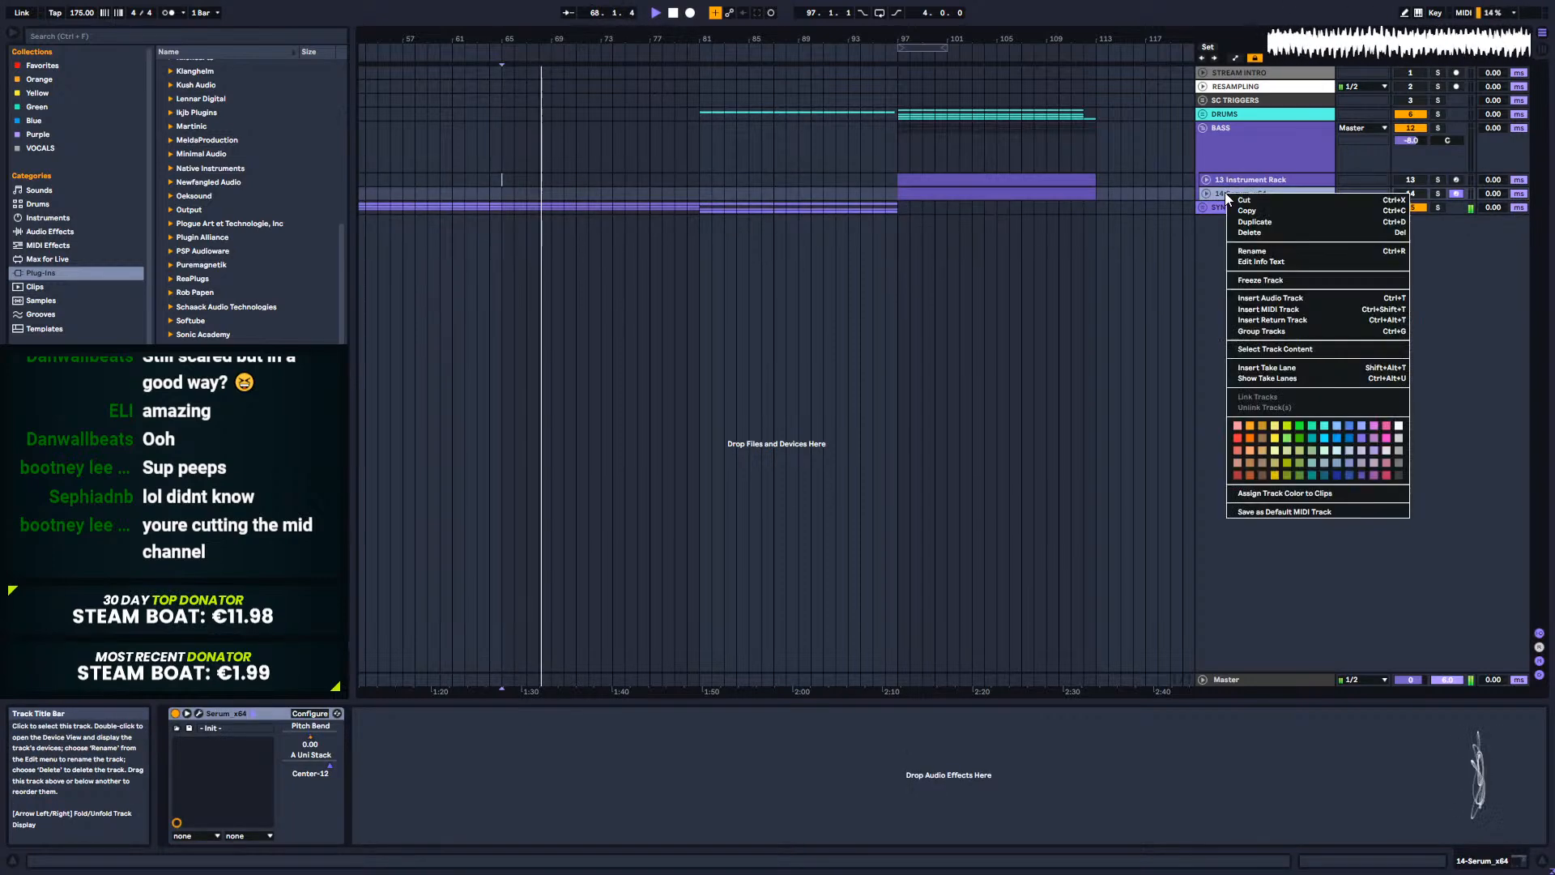
pyautogui.click(1291, 311)
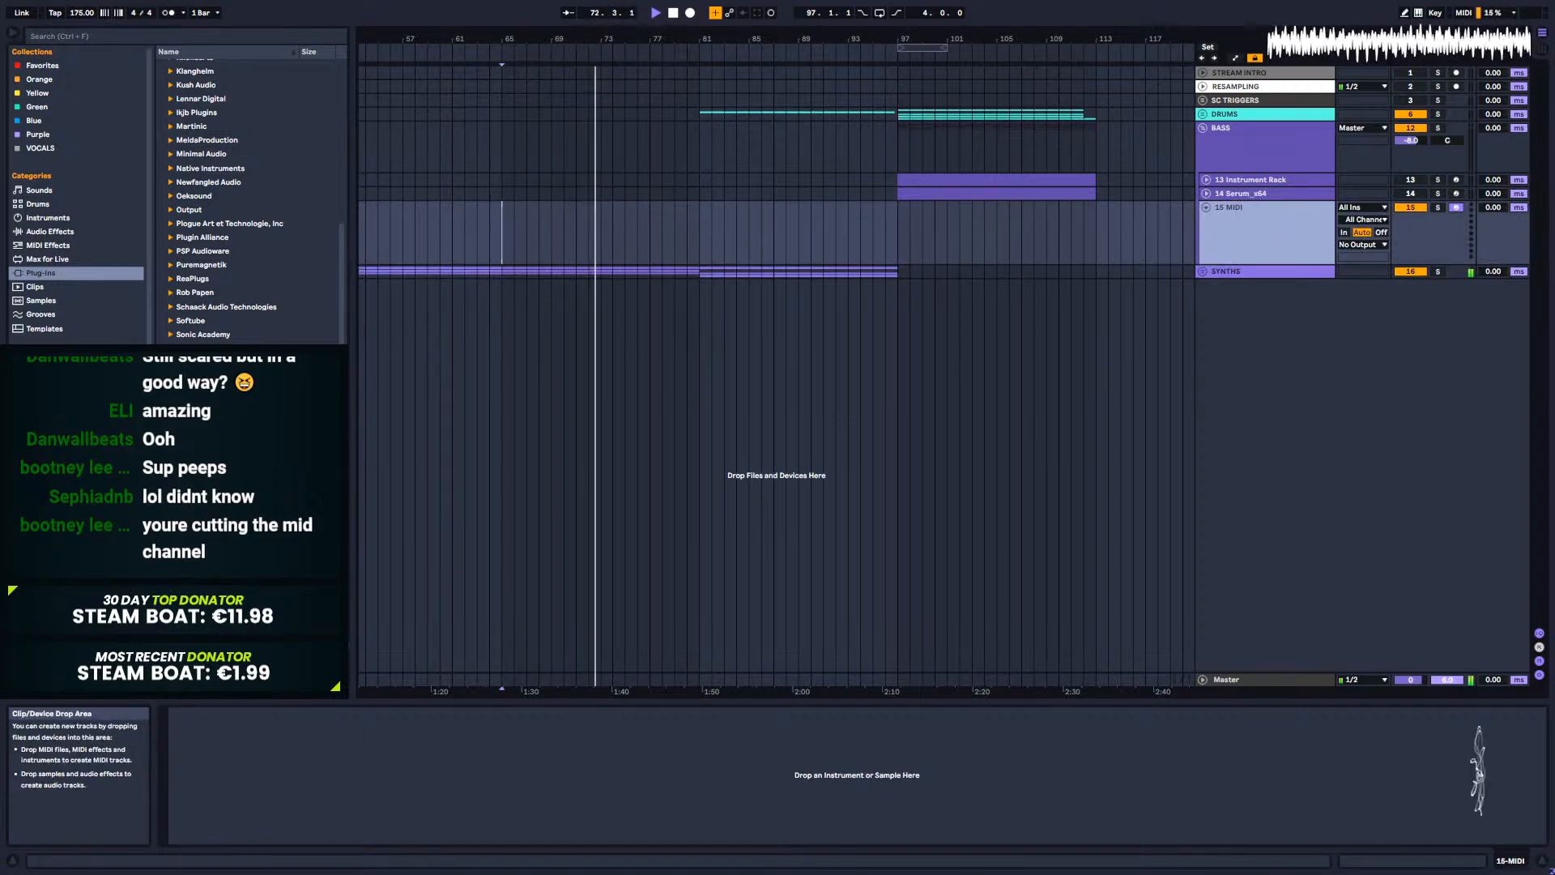
# Step: Load Serum on the new MIDI track and set Osc A to the Digital wavetable HarmonicSeries
pyautogui.moveTo(212, 551); pyautogui.dragTo(1003, 240)
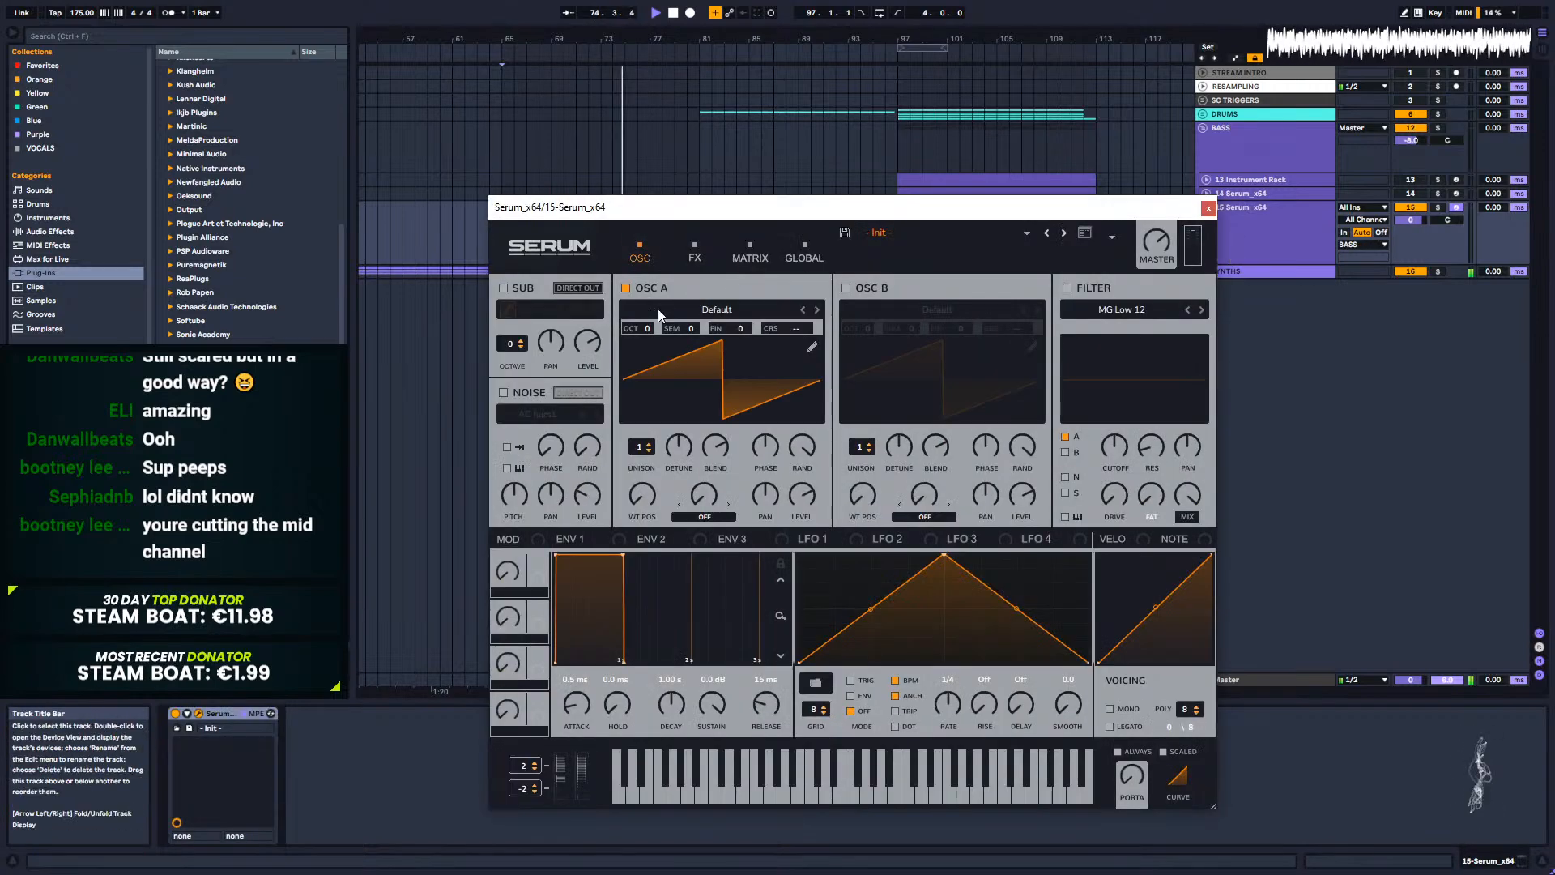
pyautogui.click(658, 309)
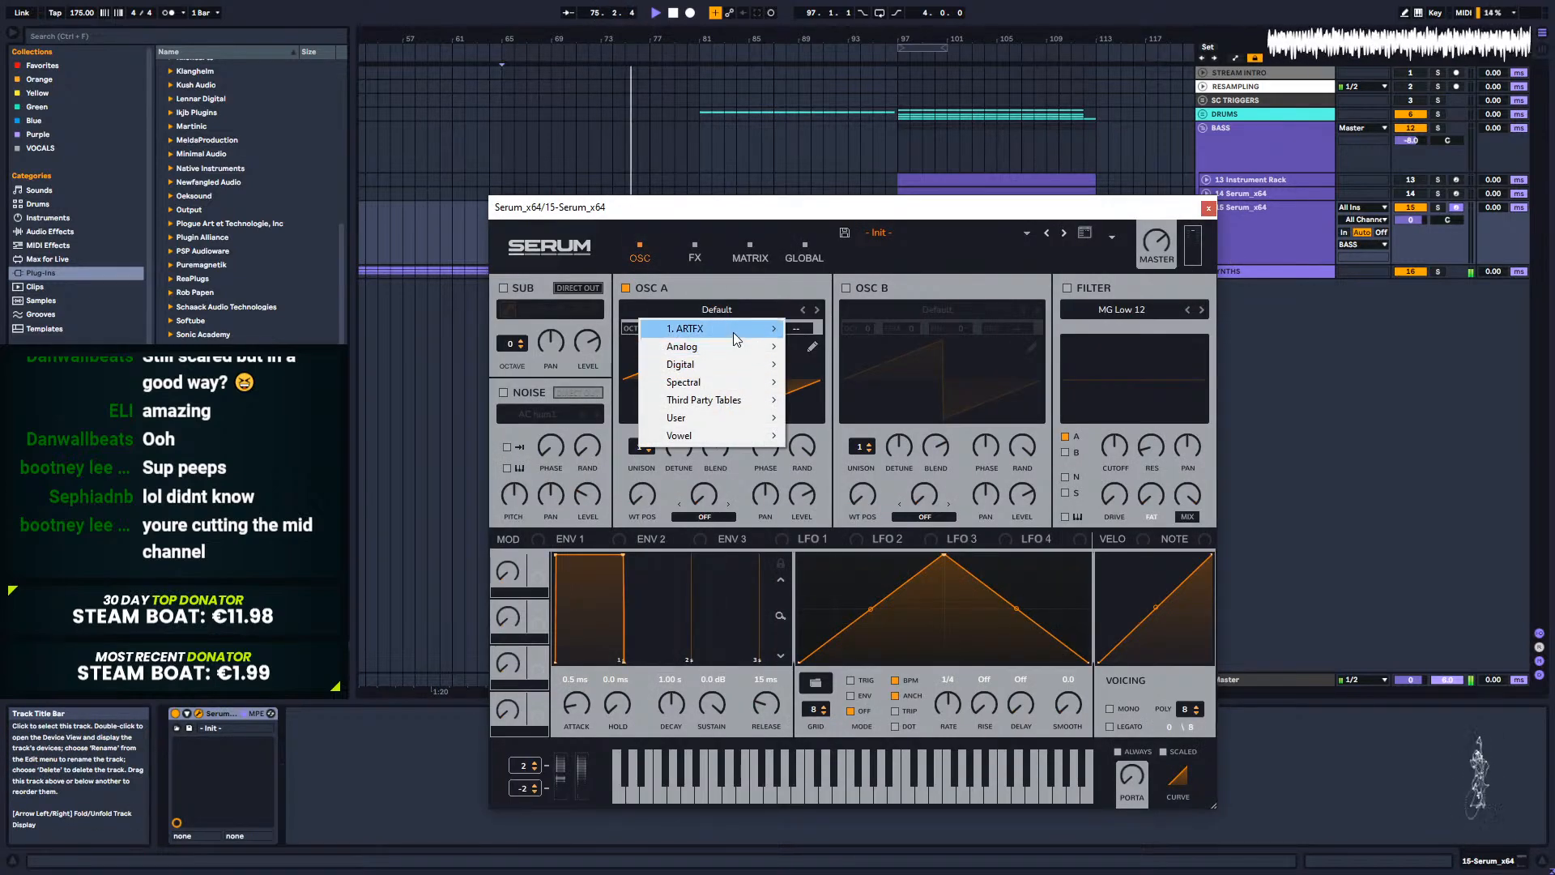
pyautogui.moveTo(693, 366)
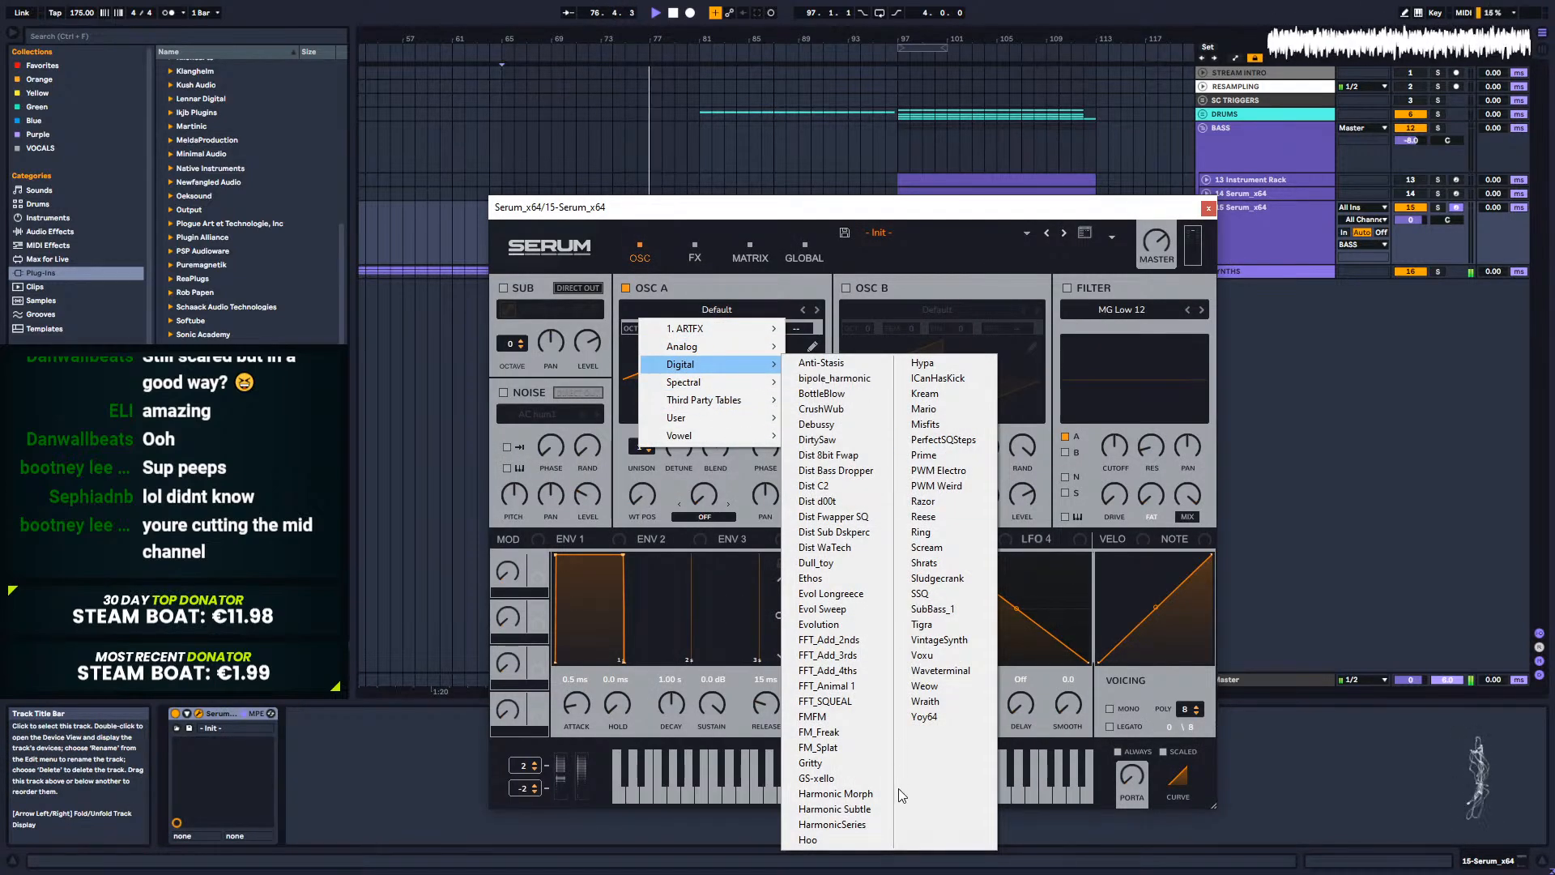
pyautogui.click(838, 823)
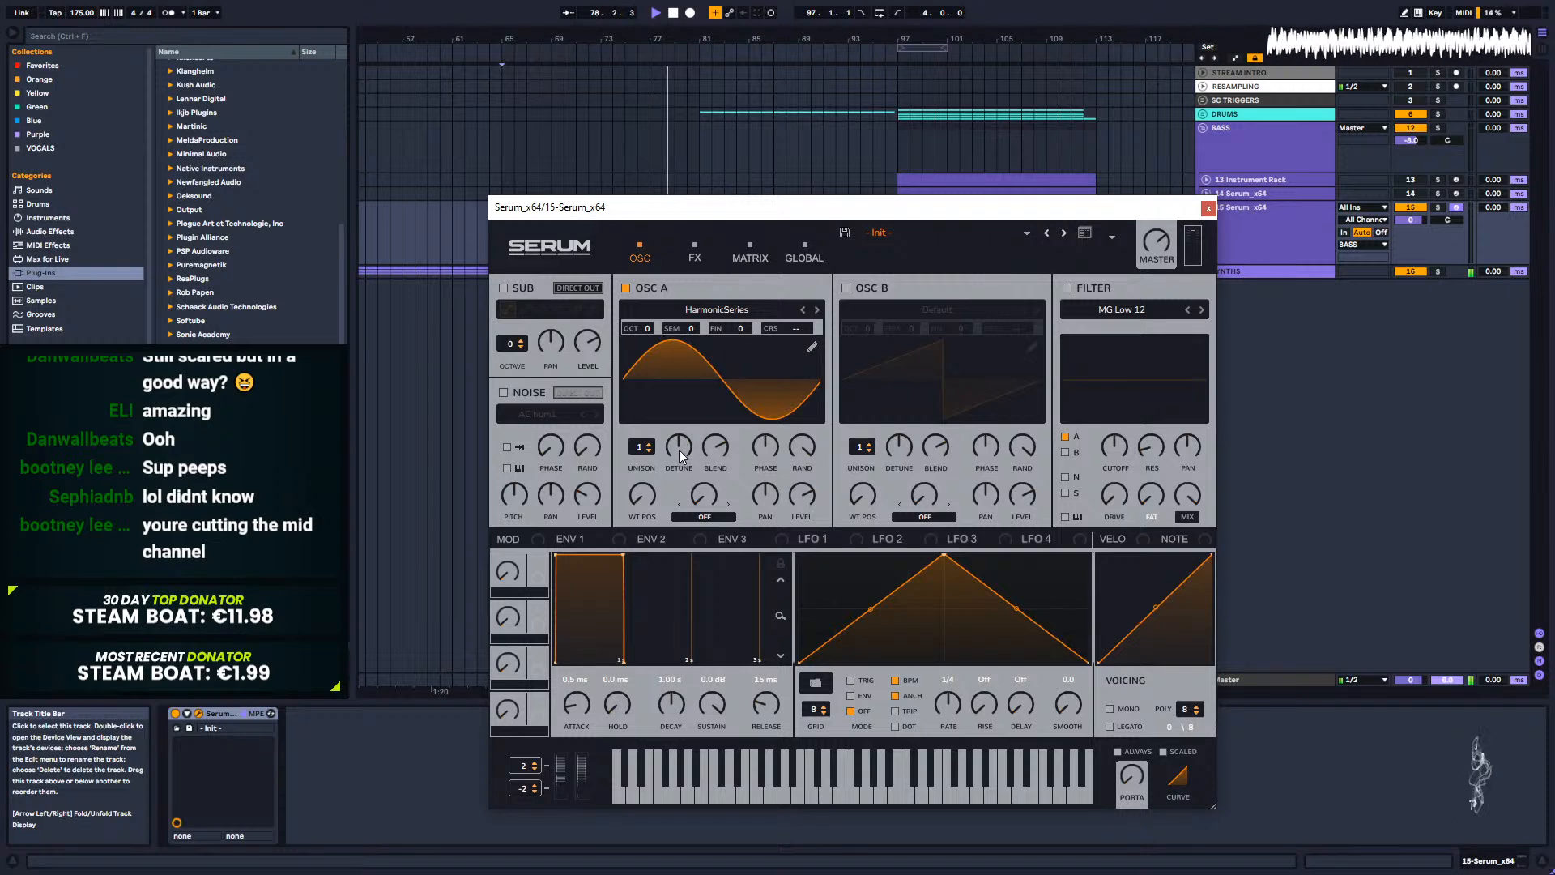
# Step: Copy the 14 Serum_x64 clip at bars 97 to 113 onto the 15 Serum_x64 track and open its notes for editing
pyautogui.moveTo(1169, 207); pyautogui.dragTo(1215, 373)
pyautogui.moveTo(915, 194); pyautogui.dragTo(915, 242)
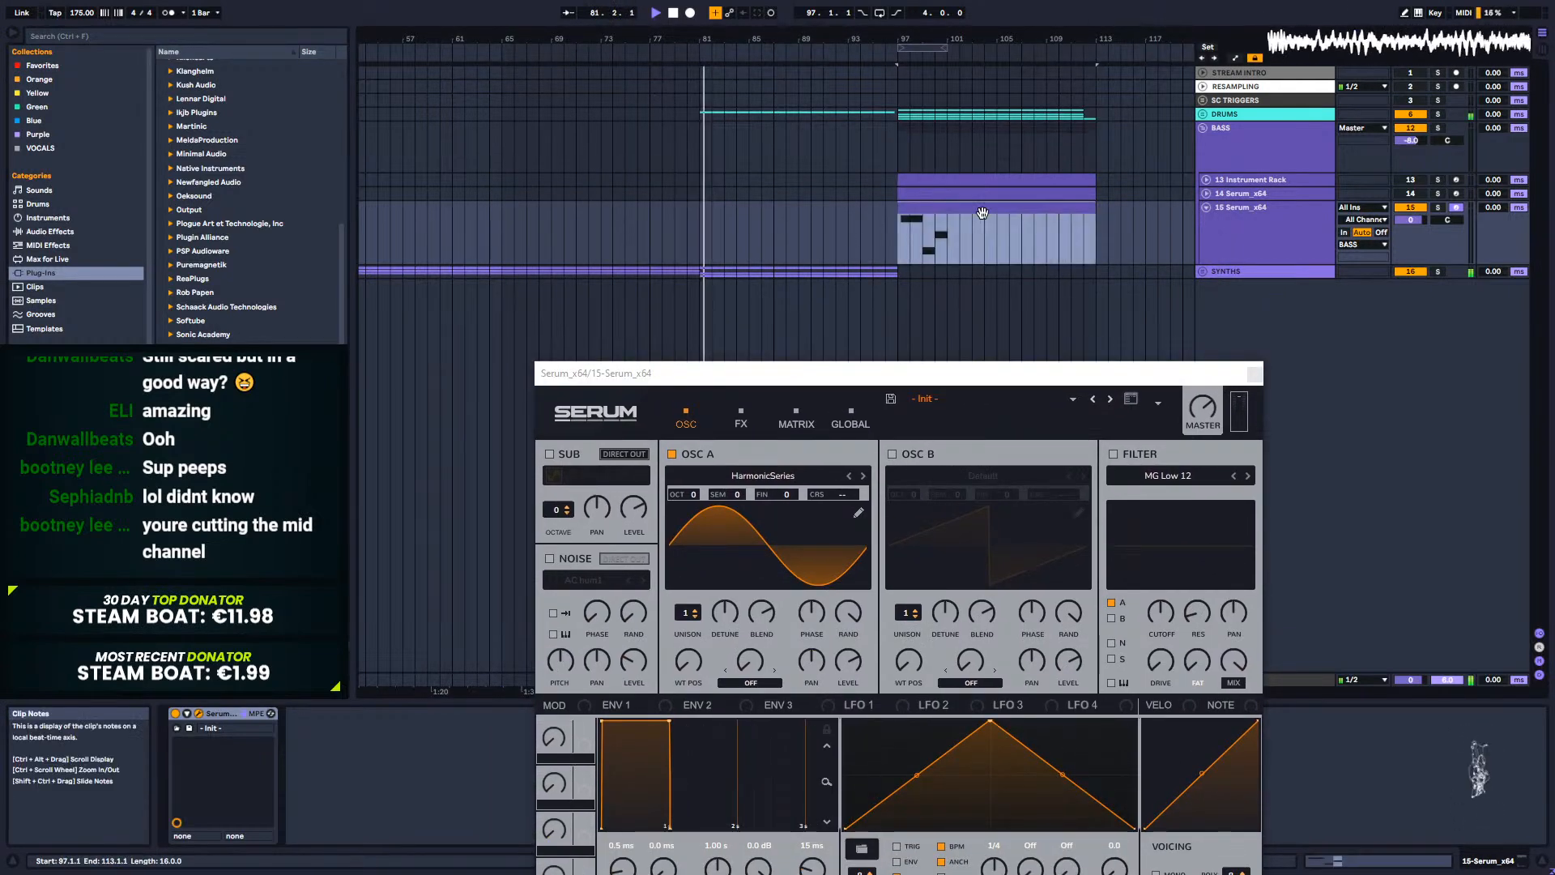
pyautogui.doubleClick(982, 213)
pyautogui.click(1254, 375)
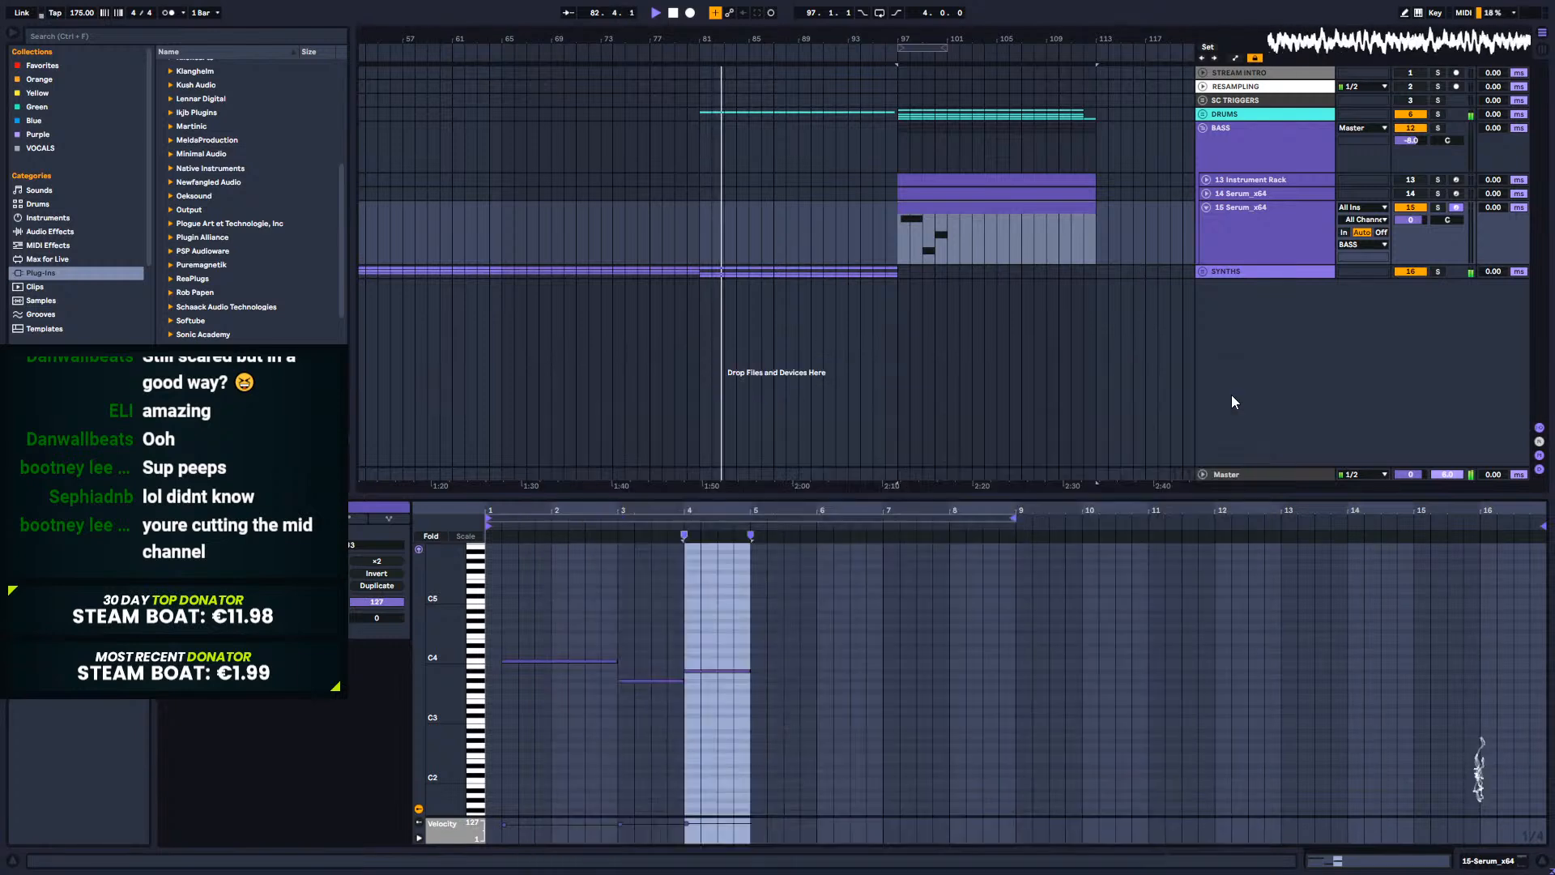
pyautogui.press('space')
# Step: Replace the notes in the copied clip with one F0 note spanning all 16 bars
pyautogui.moveTo(504, 628); pyautogui.dragTo(824, 722)
pyautogui.press('Delete')
pyautogui.scroll(-5, 583, 694)
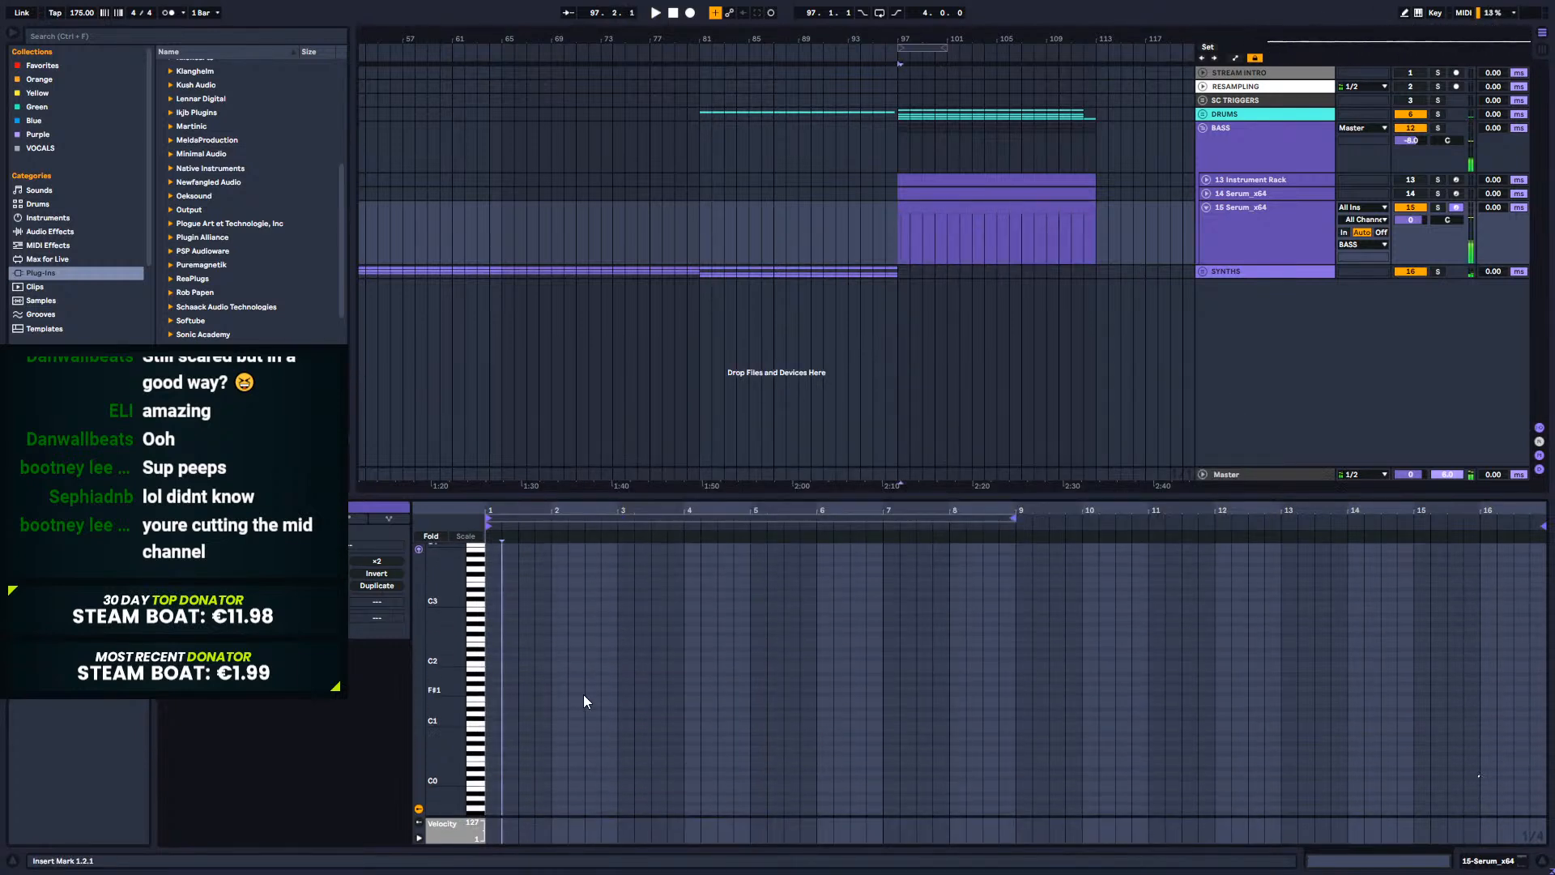
pyautogui.moveTo(492, 673)
pyautogui.mouseDown()
pyautogui.moveTo(1288, 672)
pyautogui.moveTo(1544, 634)
pyautogui.mouseUp()
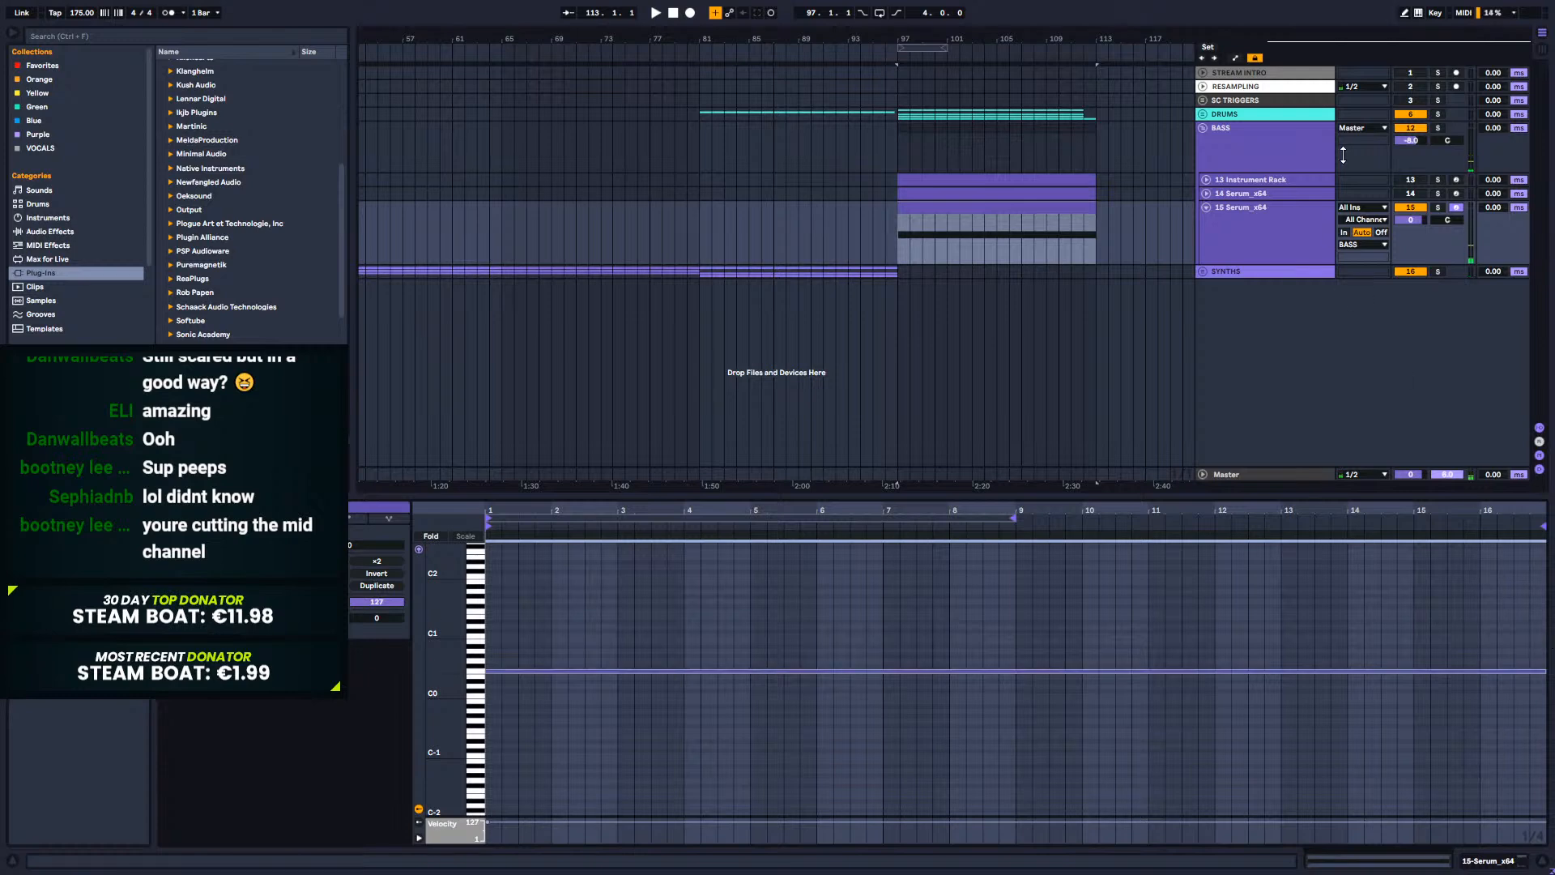
# Step: Play the 15 Serum_x64 track soloed, open its Serum window and add a Tuner audio effect after Serum
pyautogui.press('space')
pyautogui.hotkey('shift', 'Tab')
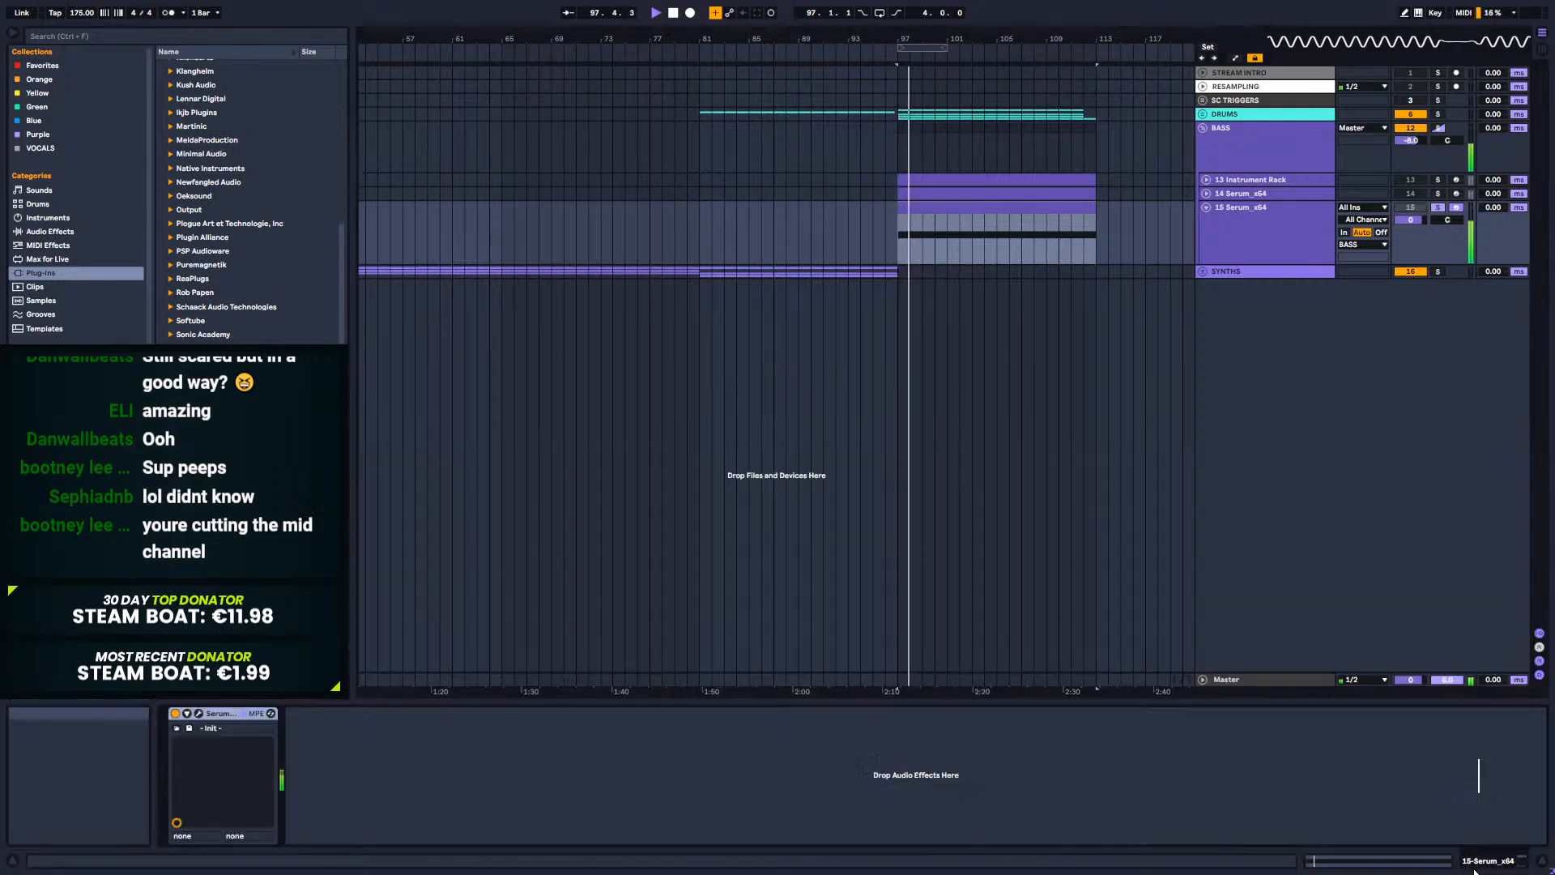
pyautogui.click(199, 713)
pyautogui.moveTo(809, 258); pyautogui.dragTo(1079, 243)
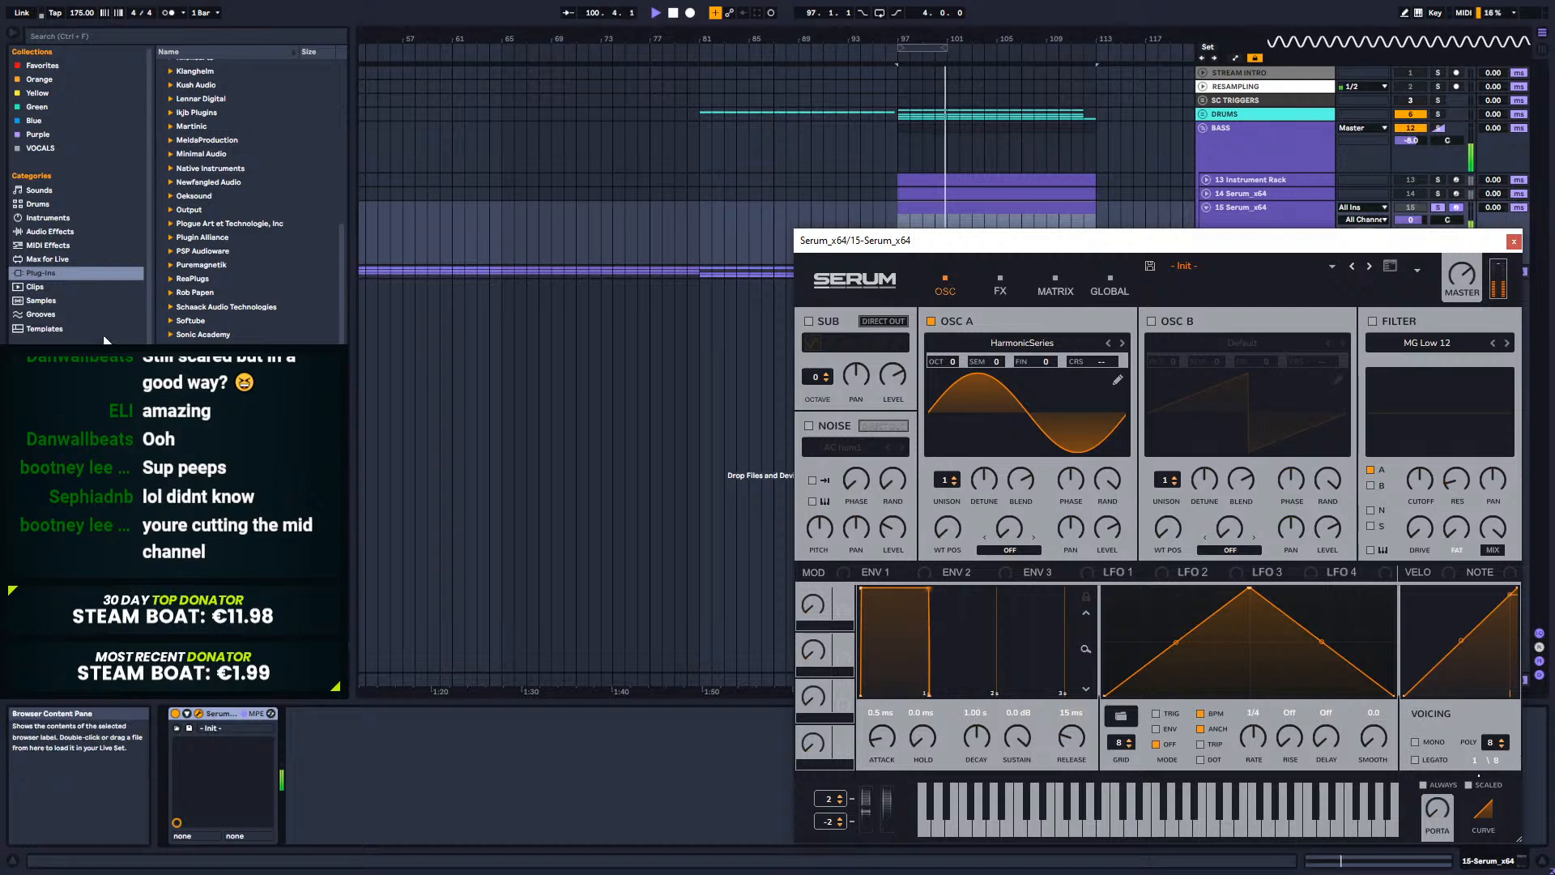
pyautogui.click(47, 233)
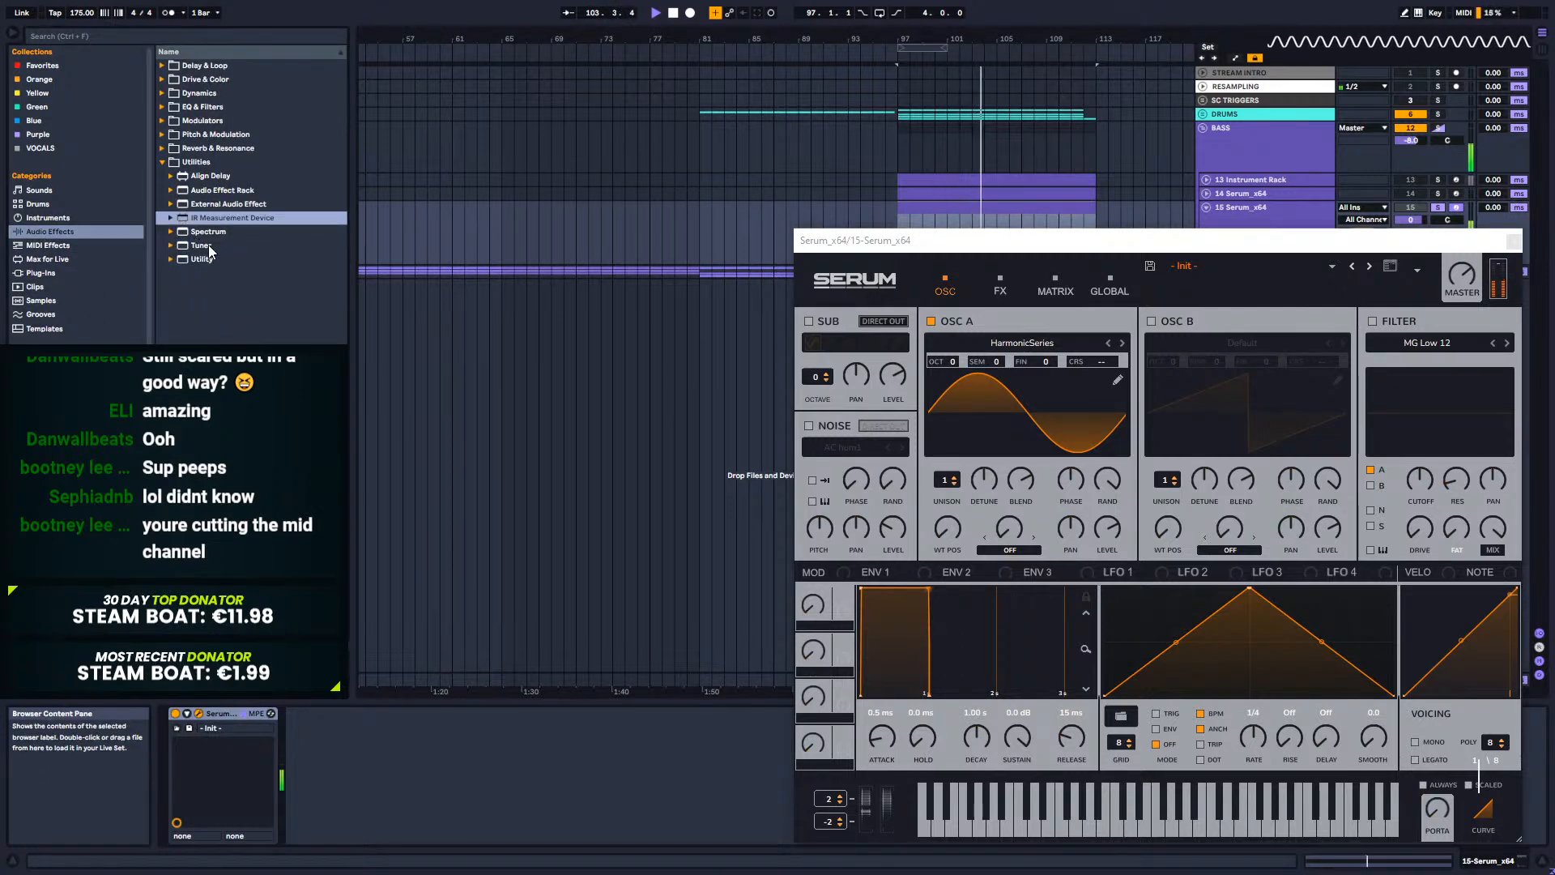
pyautogui.moveTo(198, 244); pyautogui.dragTo(413, 822)
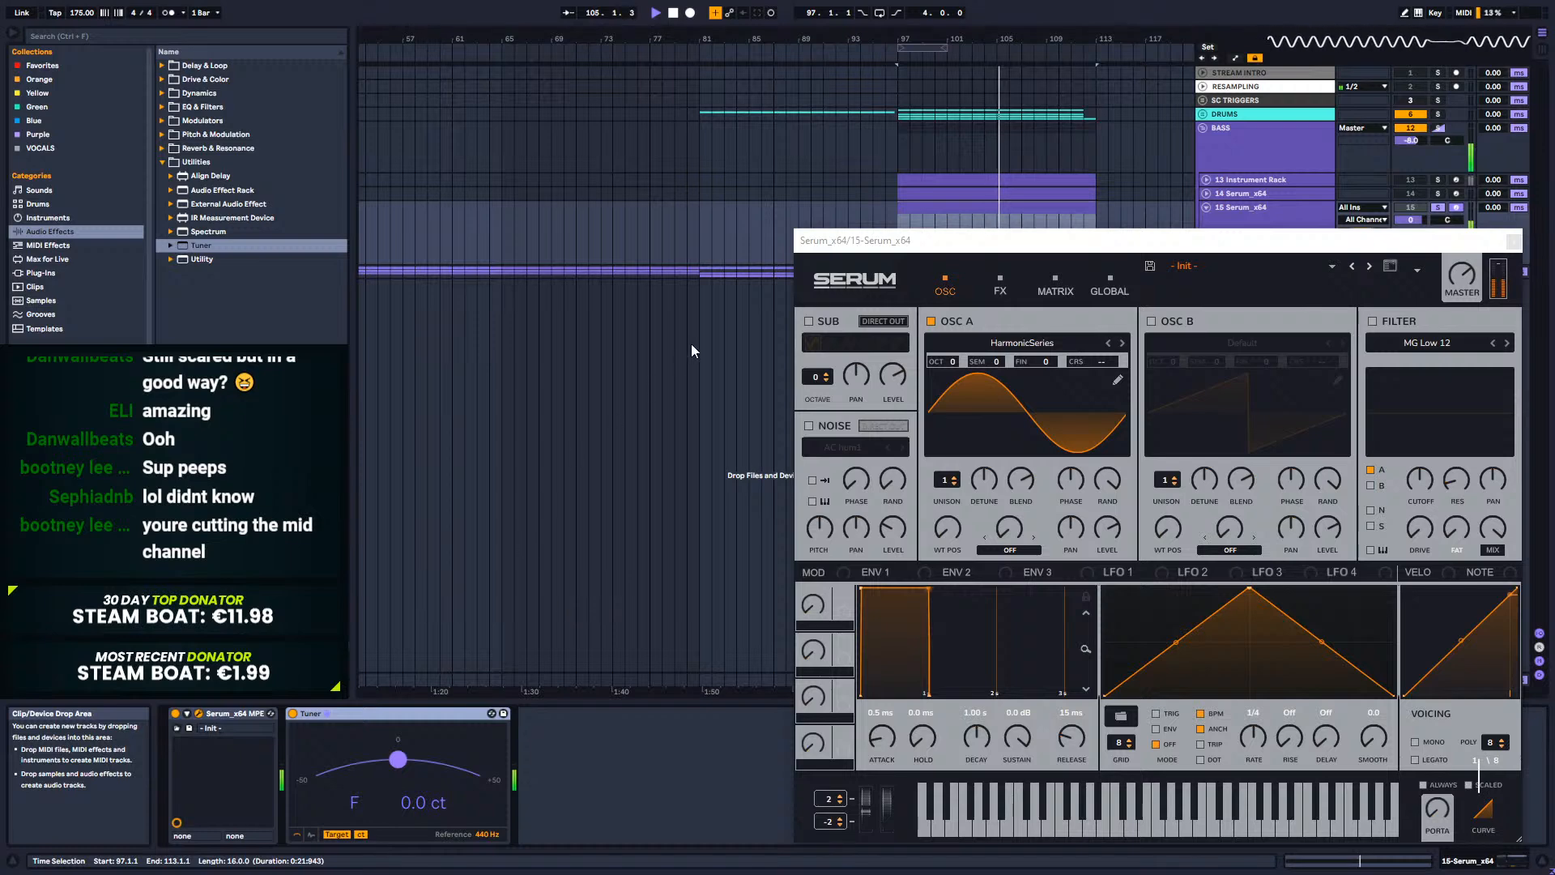
# Step: Raise Osc A's wavetable position through 3 to the six-cycle waveform, checking each pitch with the Tuner
pyautogui.click(949, 535)
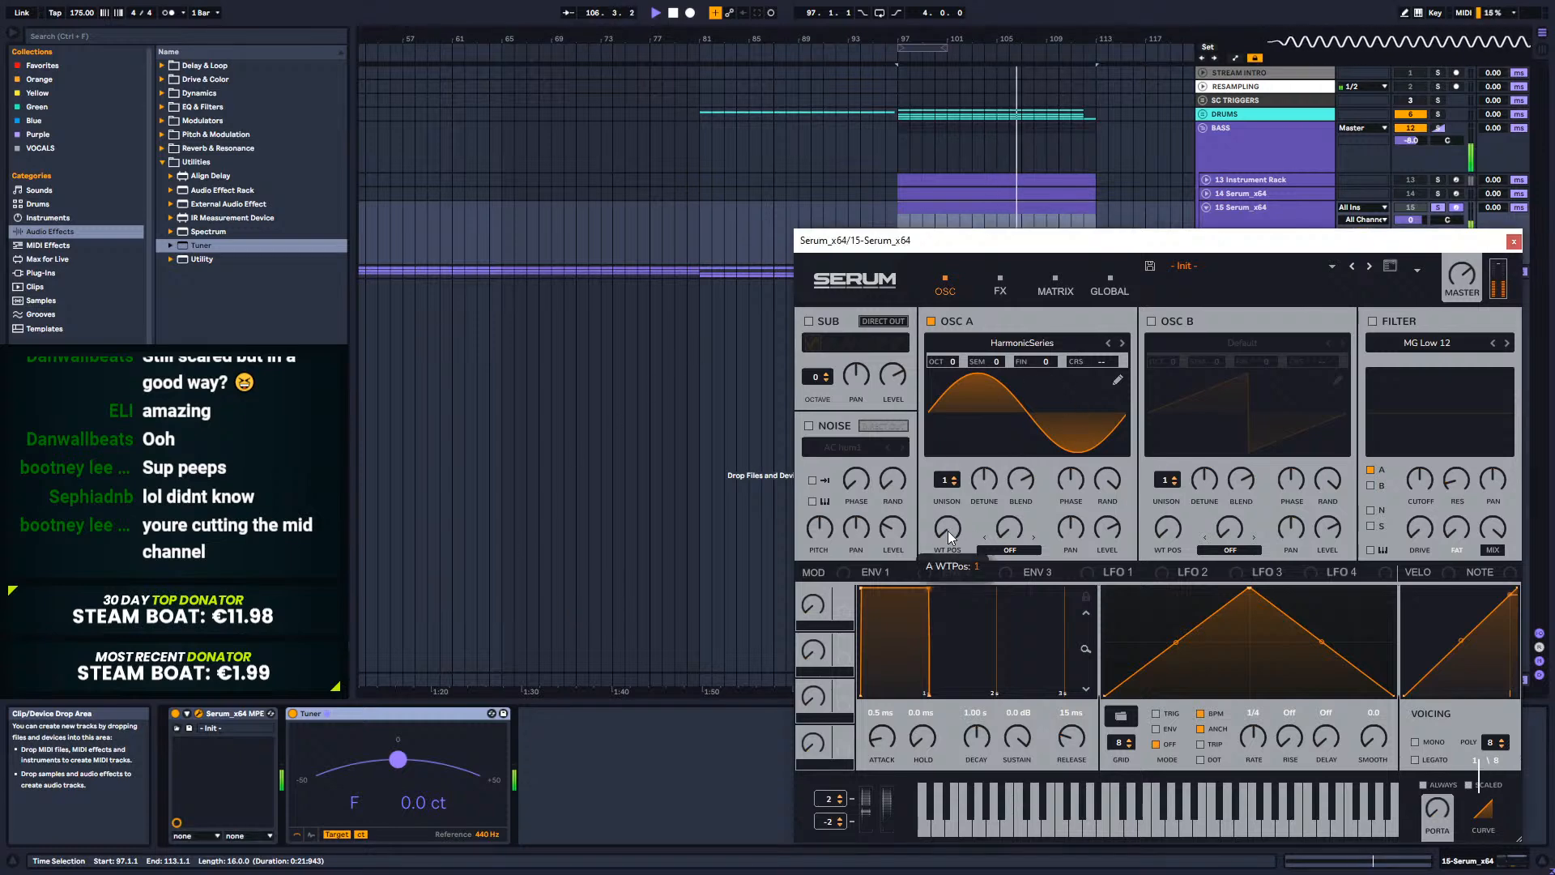
pyautogui.moveTo(949, 528); pyautogui.dragTo(949, 520)
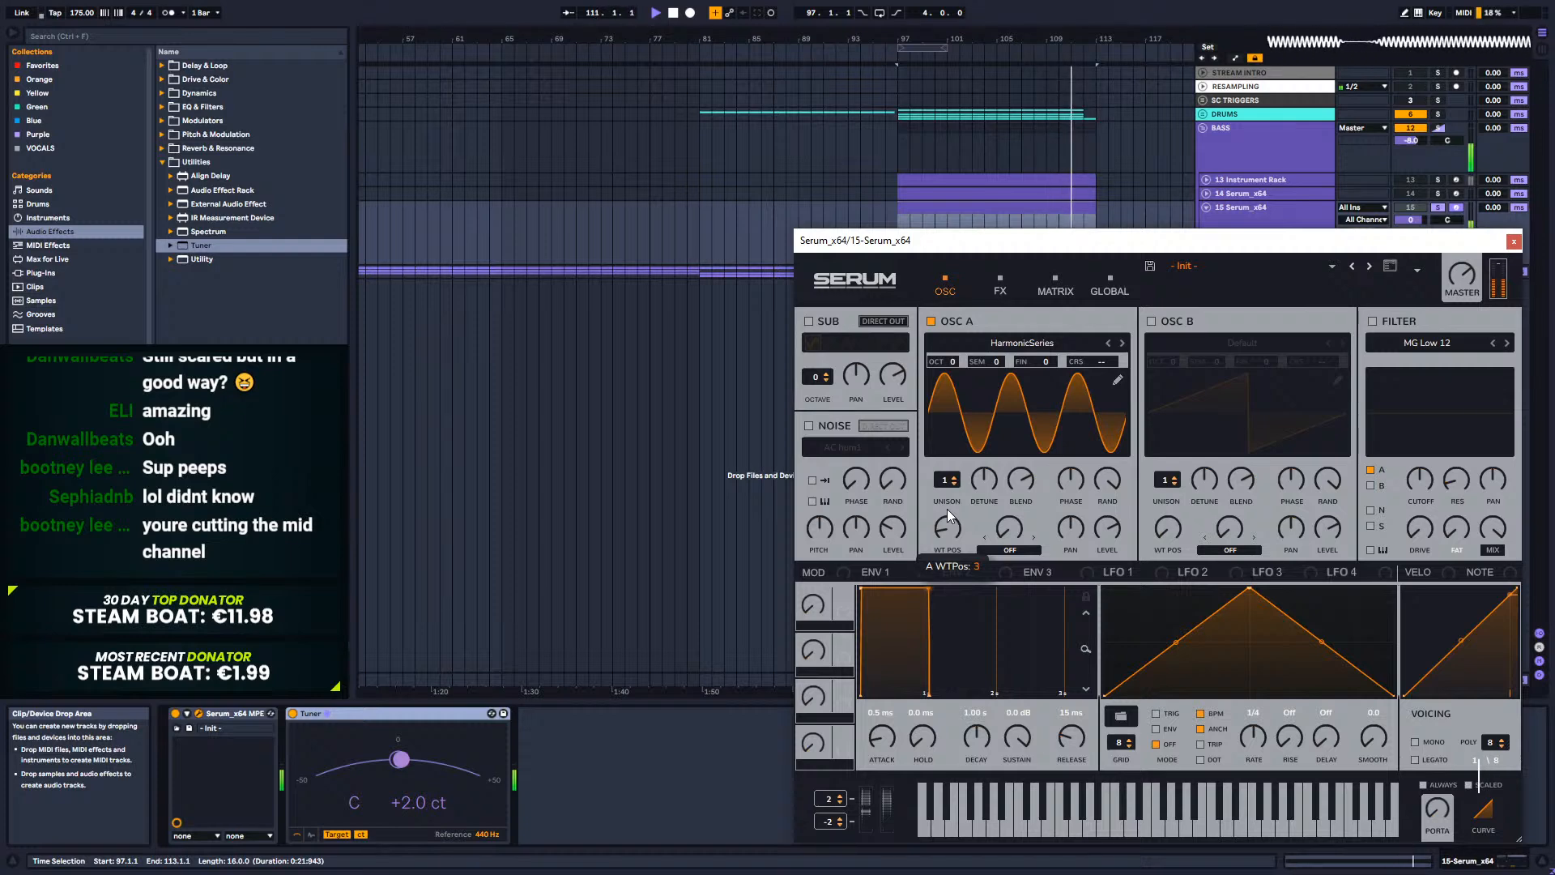
pyautogui.moveTo(946, 508); pyautogui.dragTo(950, 492)
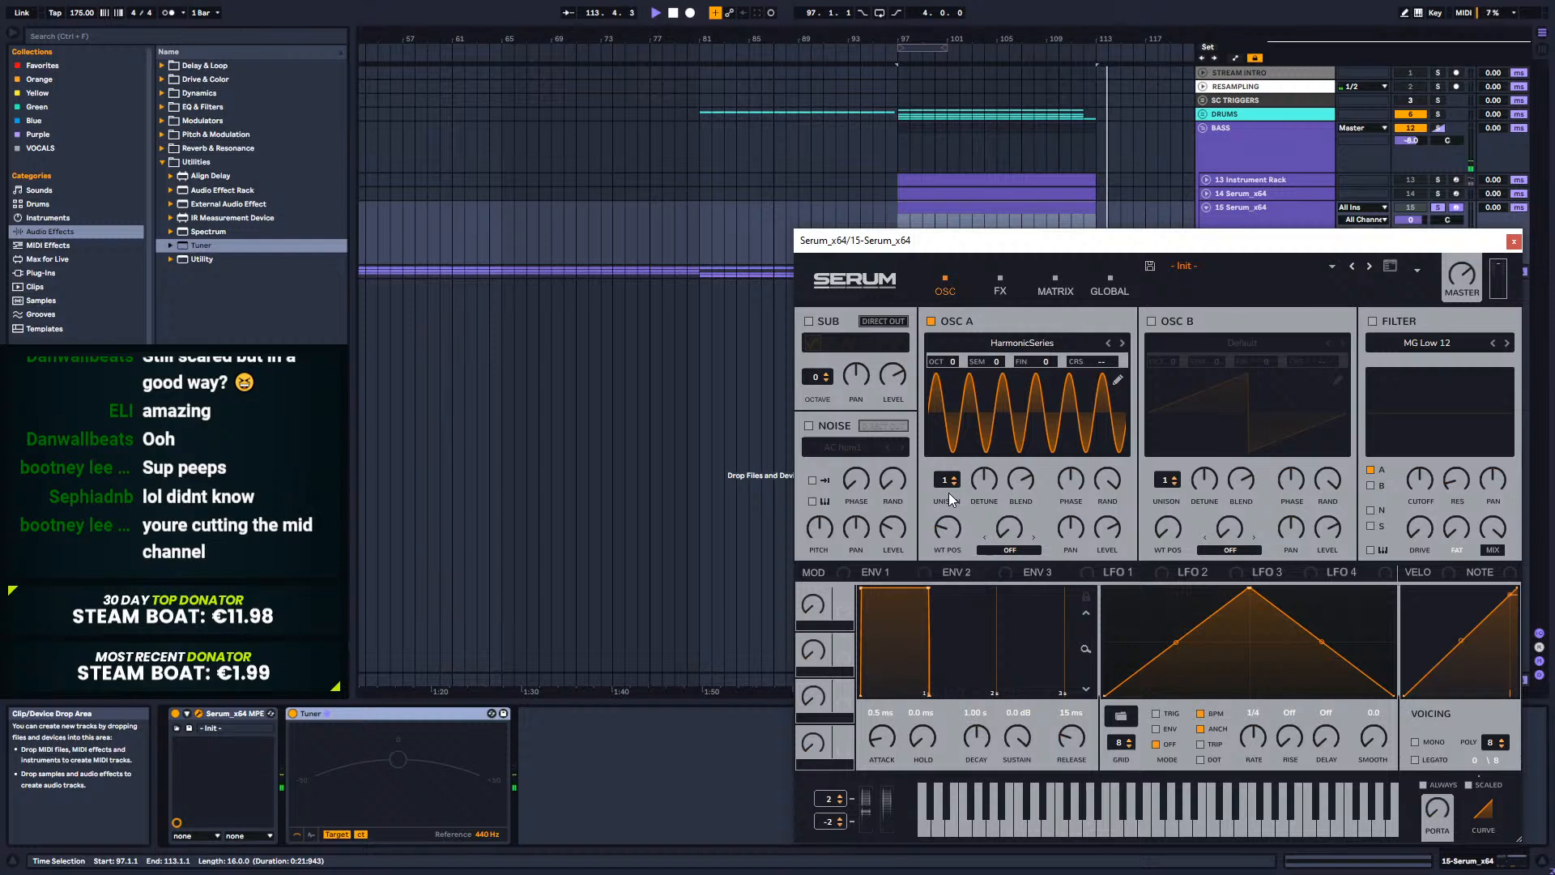
pyautogui.press('space')
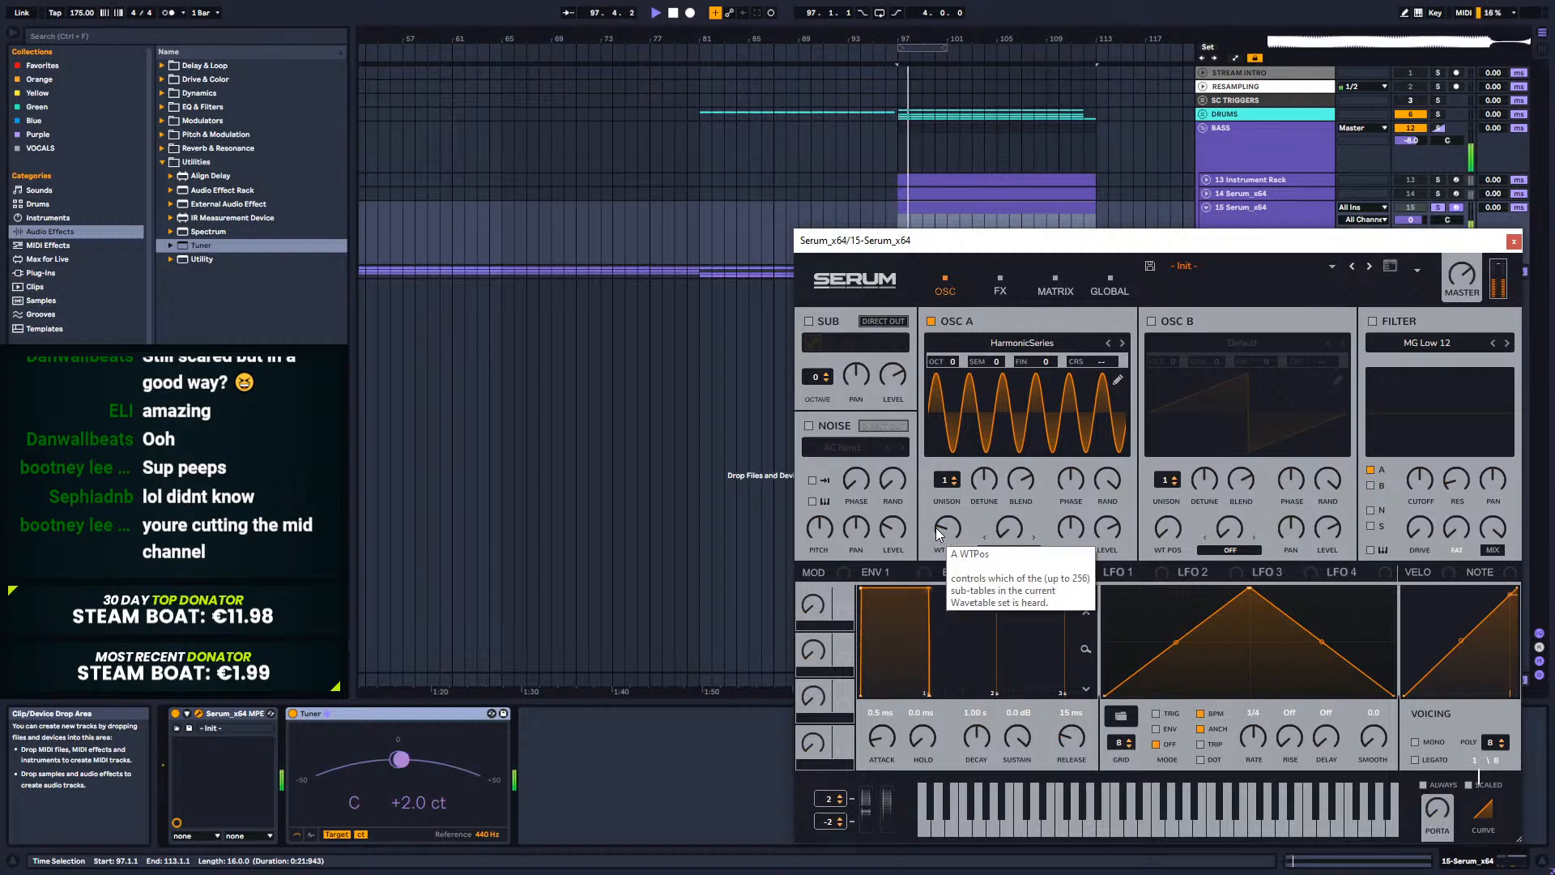
pyautogui.moveTo(945, 529)
pyautogui.mouseDown()
pyautogui.moveTo(940, 561)
pyautogui.moveTo(939, 516)
pyautogui.mouseUp()
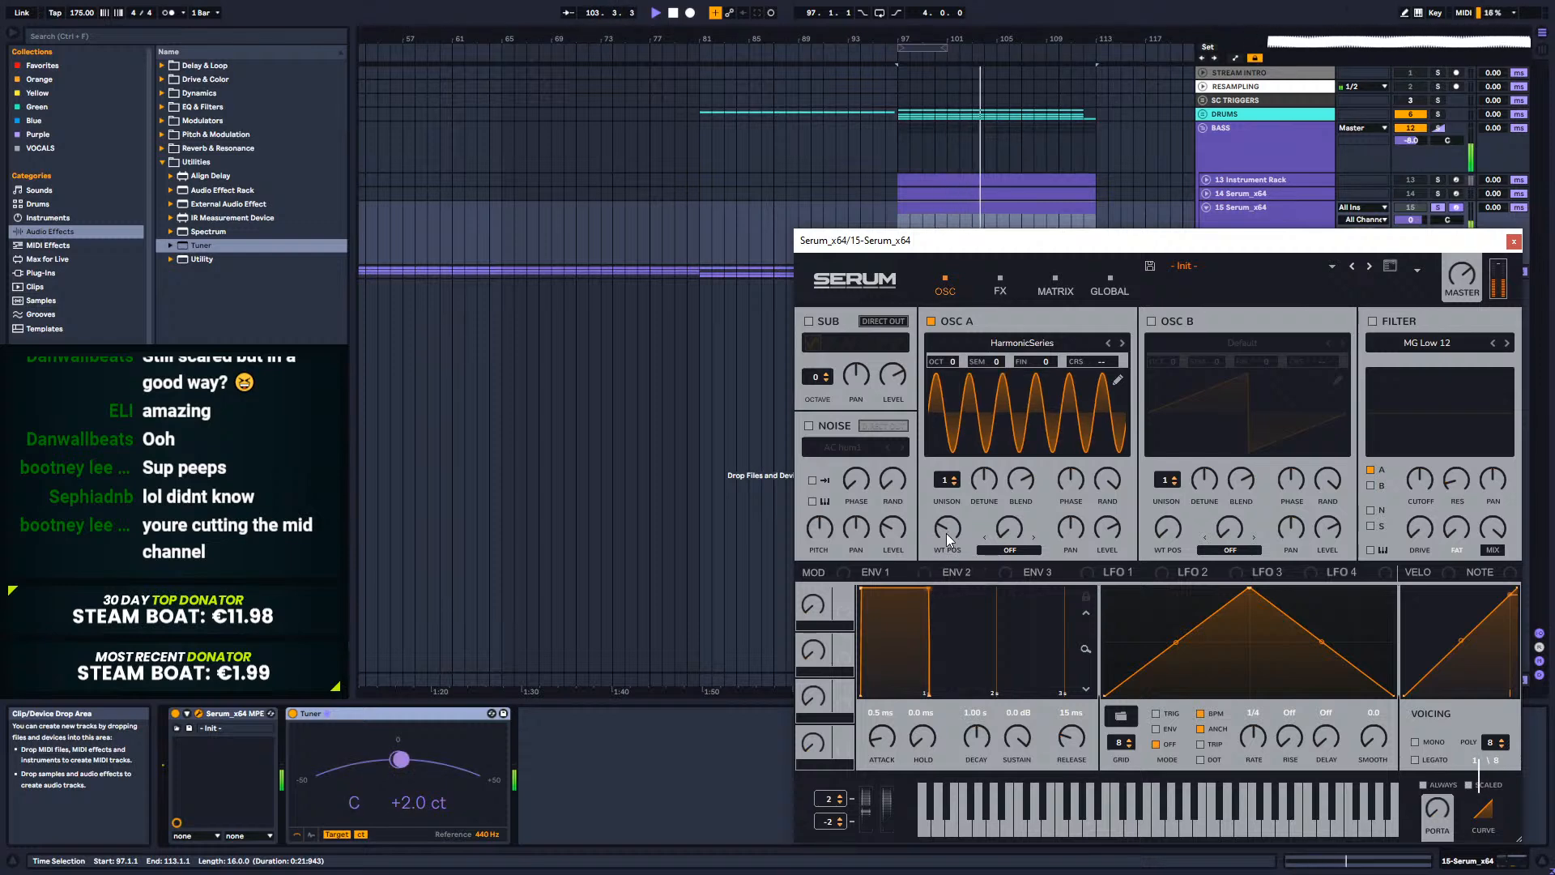
# Step: Expand the SYNTHS group and copy the 15 Serum_x64 clip at bars 97 to 113 onto the Sine Pad track
pyautogui.click(1243, 191)
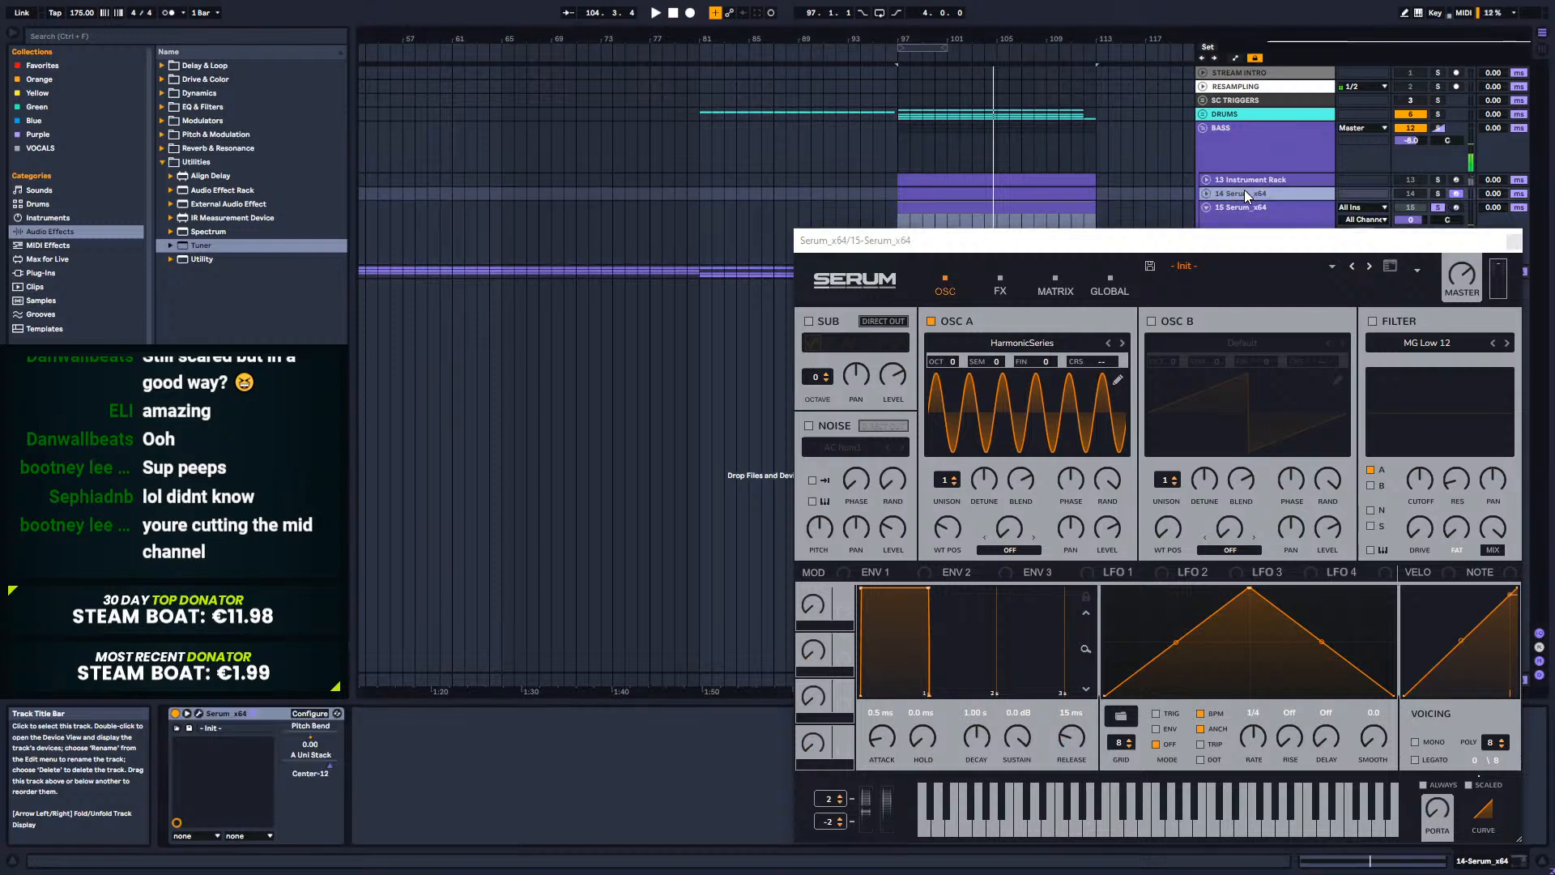
pyautogui.moveTo(1150, 240); pyautogui.dragTo(1117, 472)
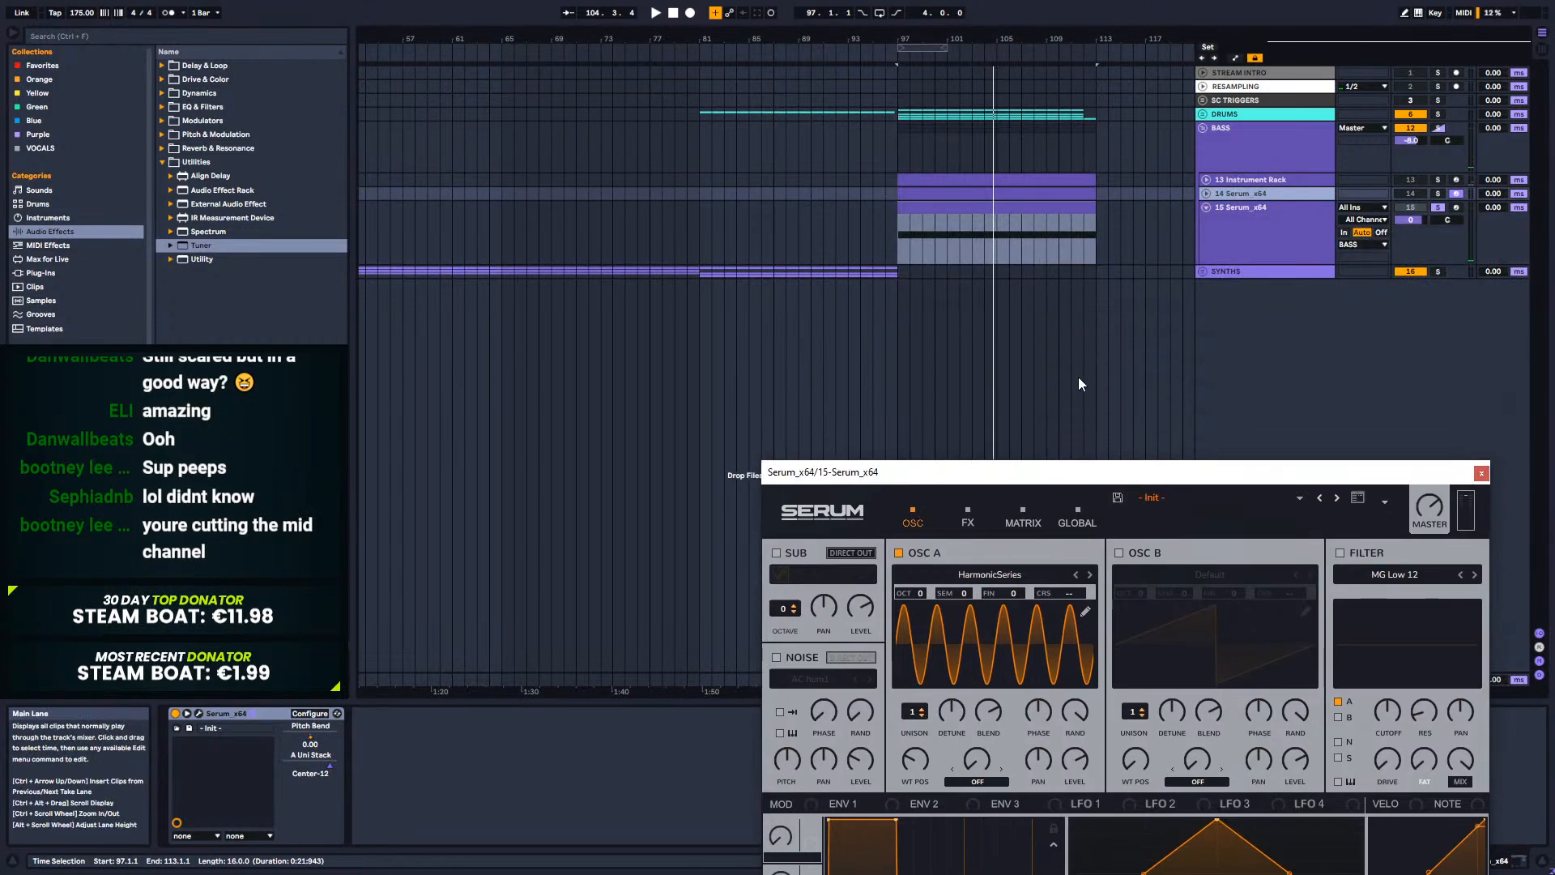
pyautogui.click(1211, 268)
pyautogui.click(1204, 272)
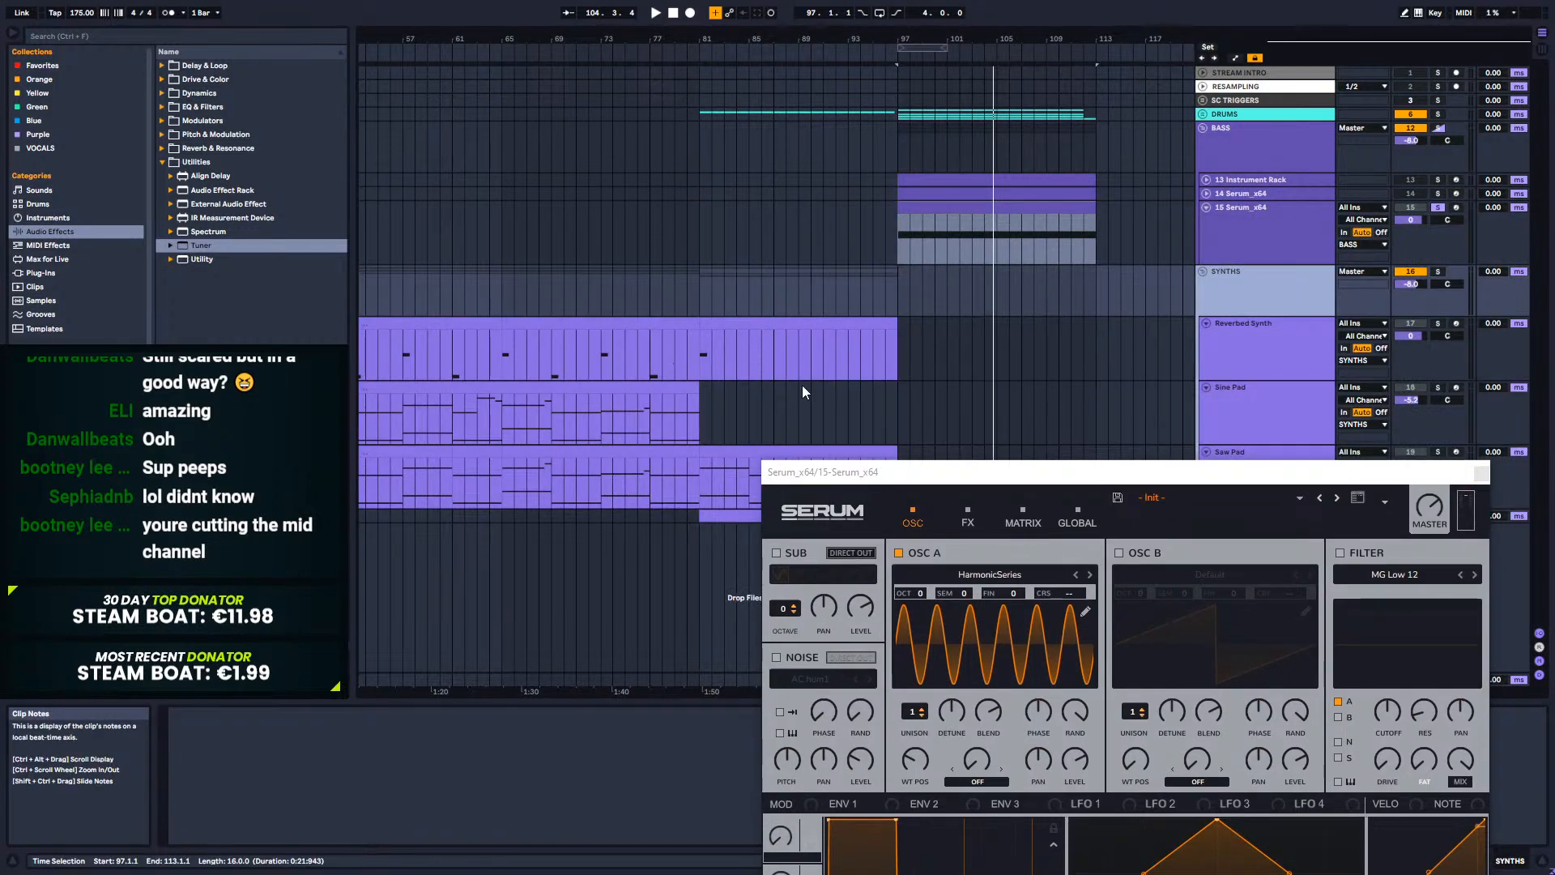
pyautogui.moveTo(1052, 471); pyautogui.dragTo(1053, 590)
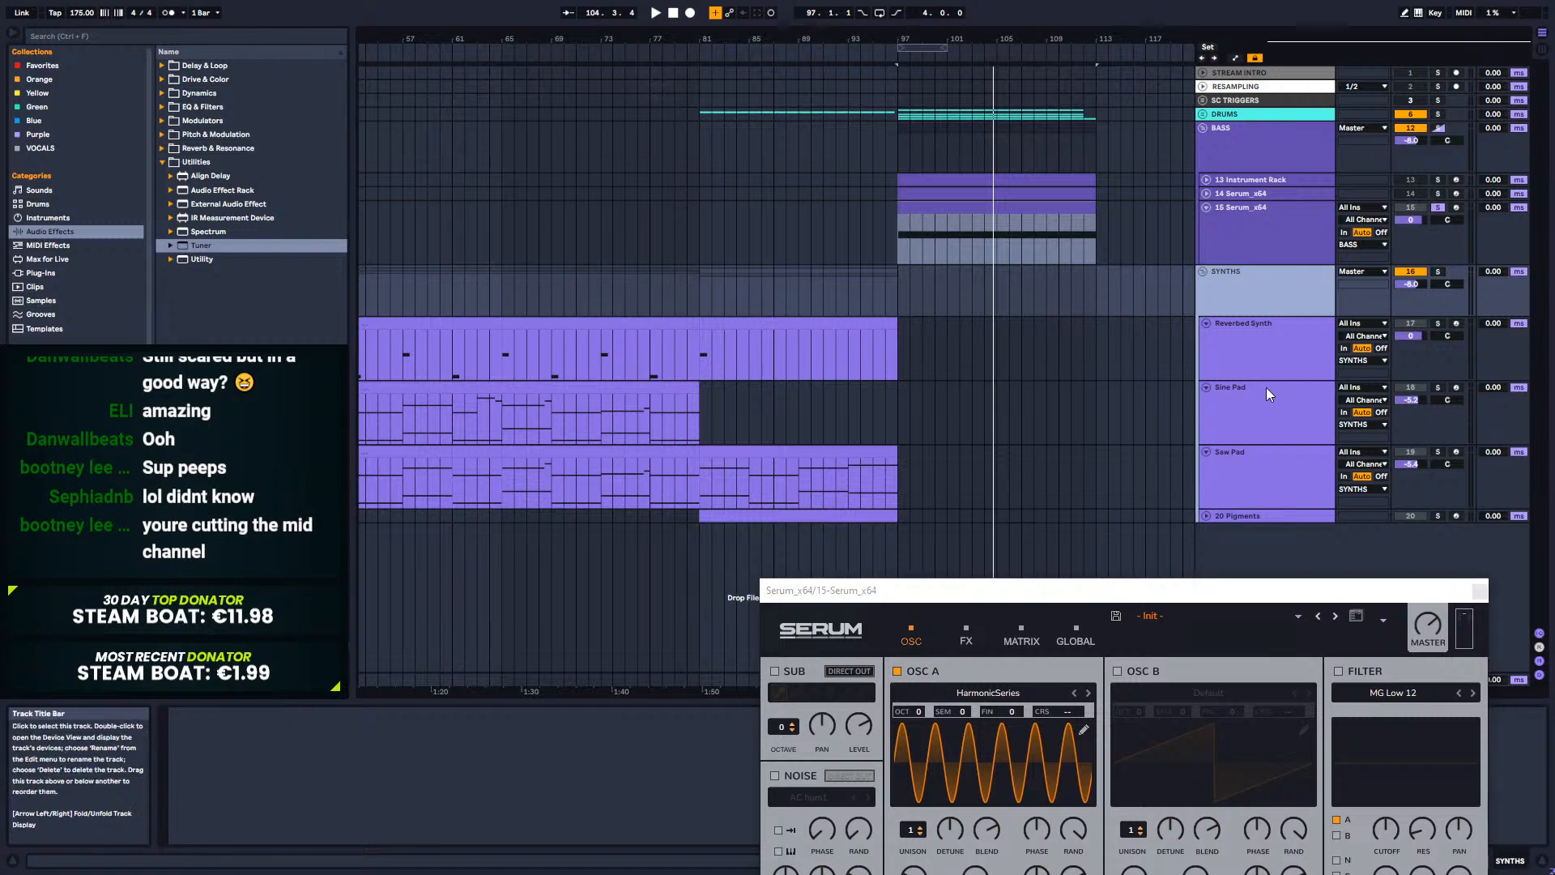
pyautogui.click(1267, 390)
pyautogui.moveTo(899, 411); pyautogui.dragTo(1120, 411)
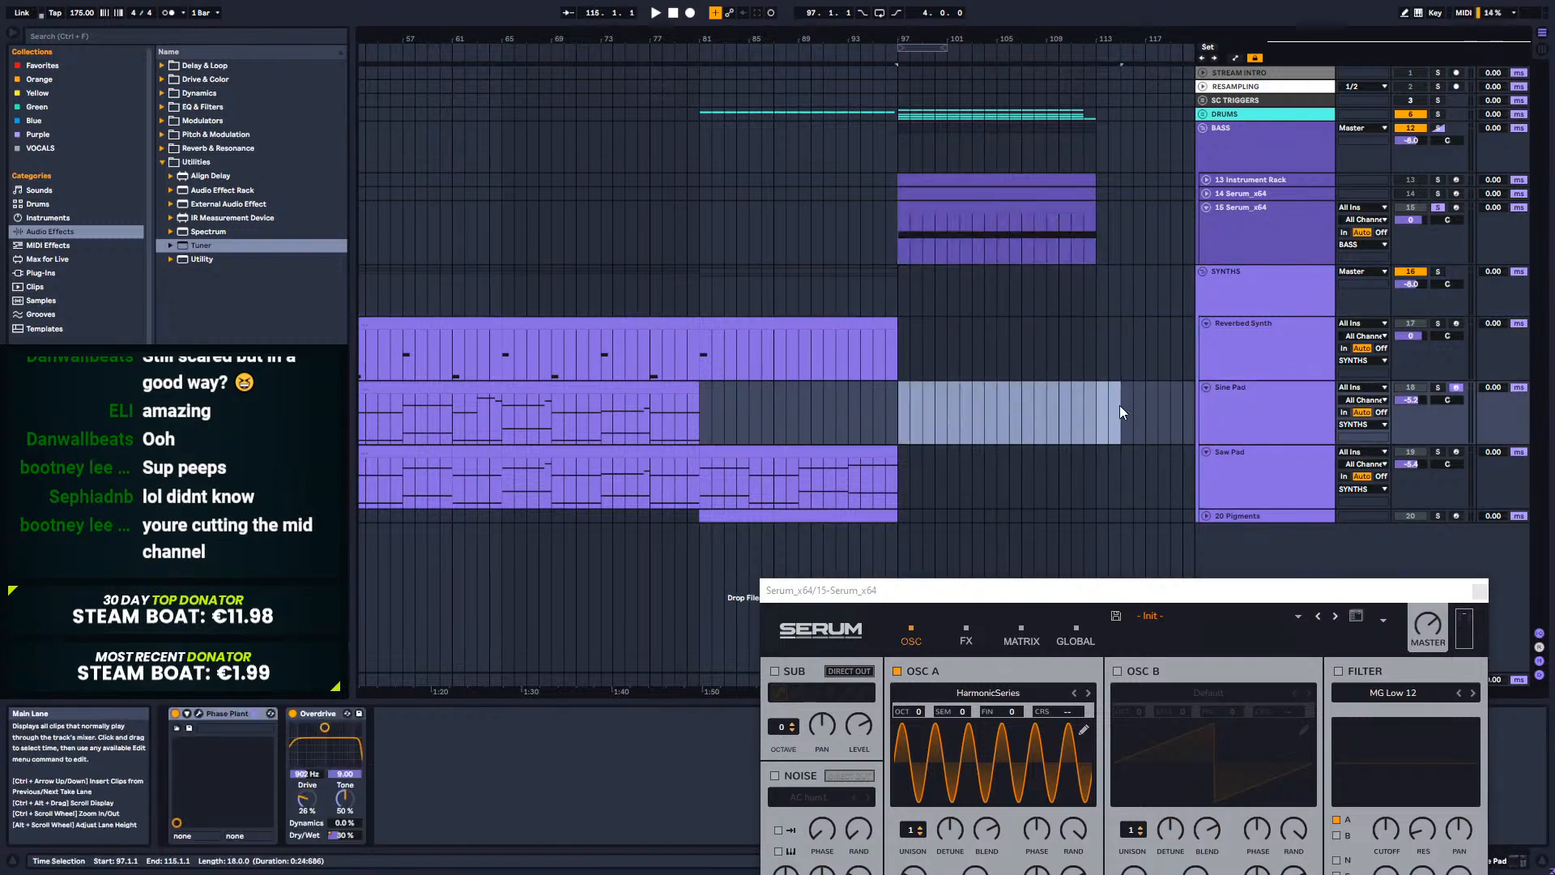
pyautogui.moveTo(1050, 207); pyautogui.dragTo(1051, 402)
# Step: Transpose the long note in the copied Sine Pad clip up to C3 and solo the Sine Pad track
pyautogui.doubleClick(1032, 420)
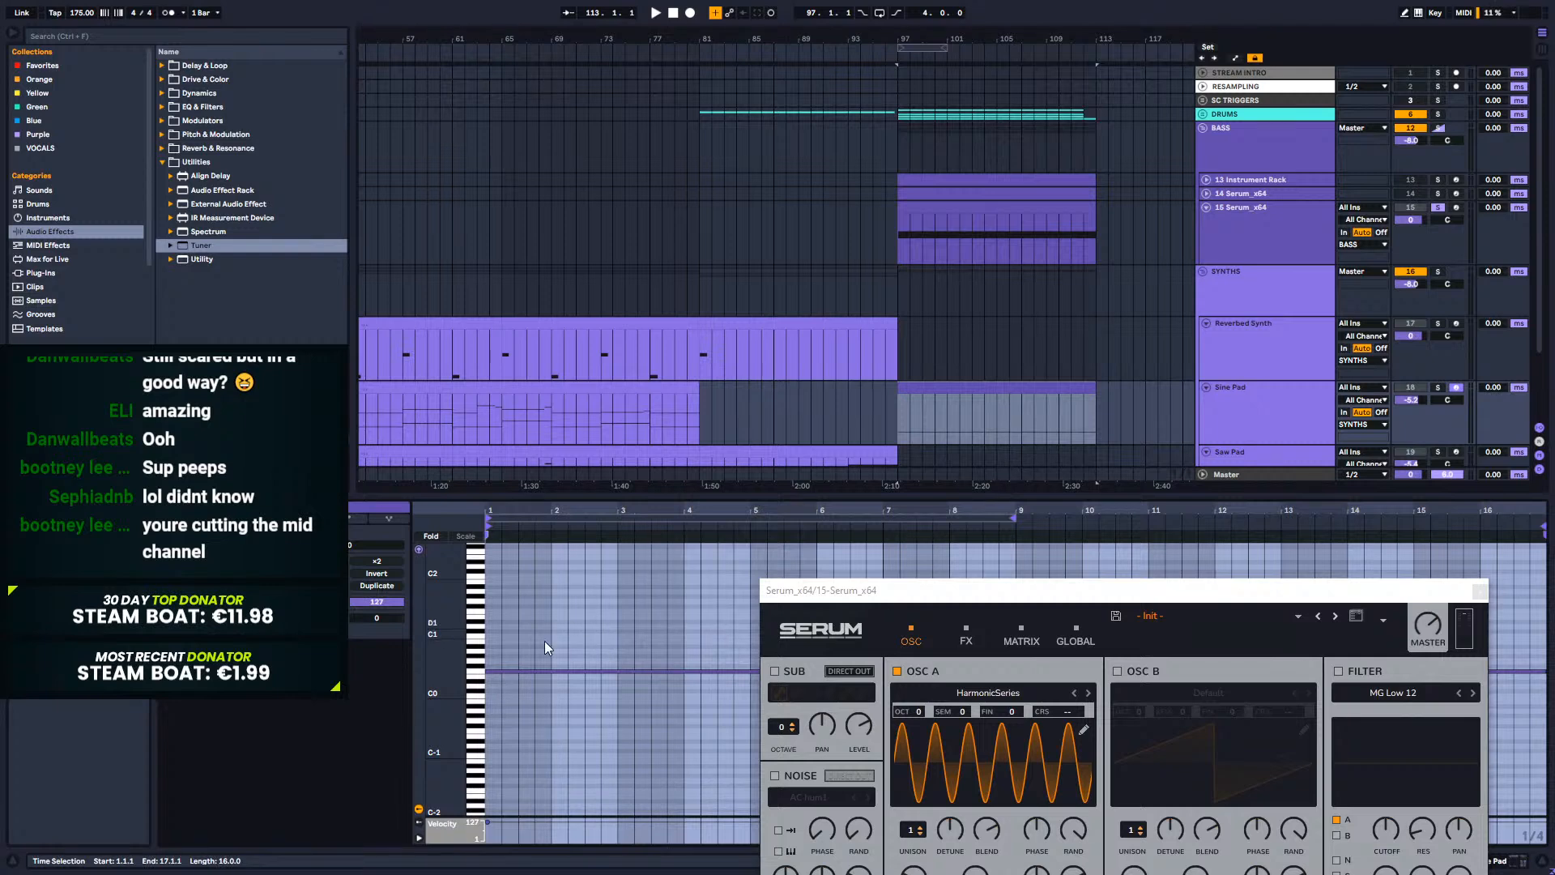
pyautogui.click(543, 670)
pyautogui.press('Up')
pyautogui.press('Up')
pyautogui.press('Up')
pyautogui.press('Up')
pyautogui.press('Up')
pyautogui.press('Up')
pyautogui.press('Up')
pyautogui.hotkey('shift', 'Up')
pyautogui.hotkey('shift', 'Up')
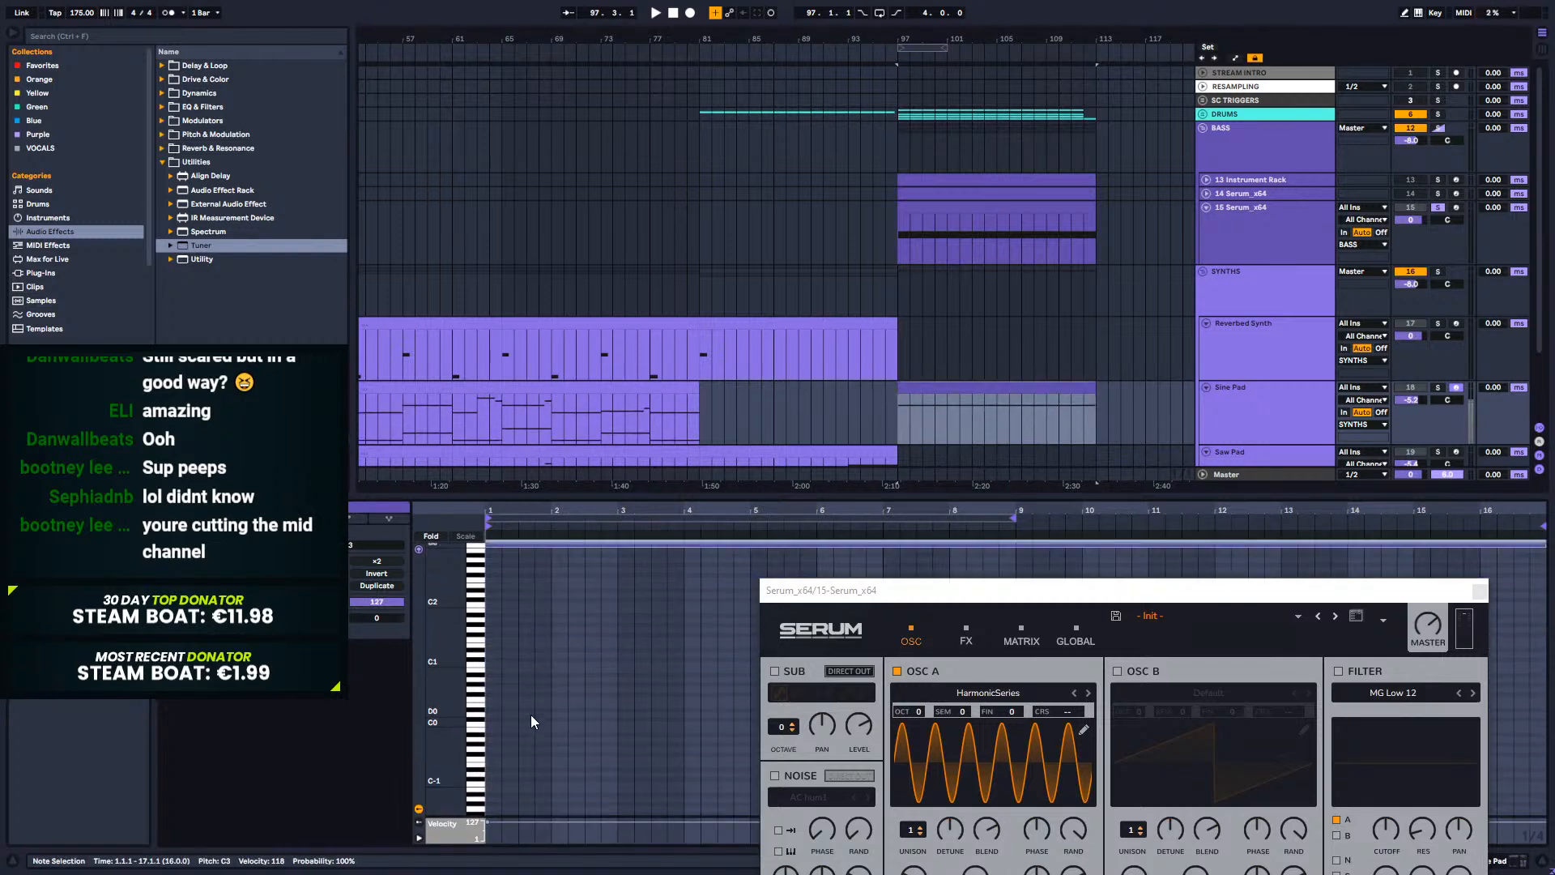
pyautogui.scroll(2, 591, 682)
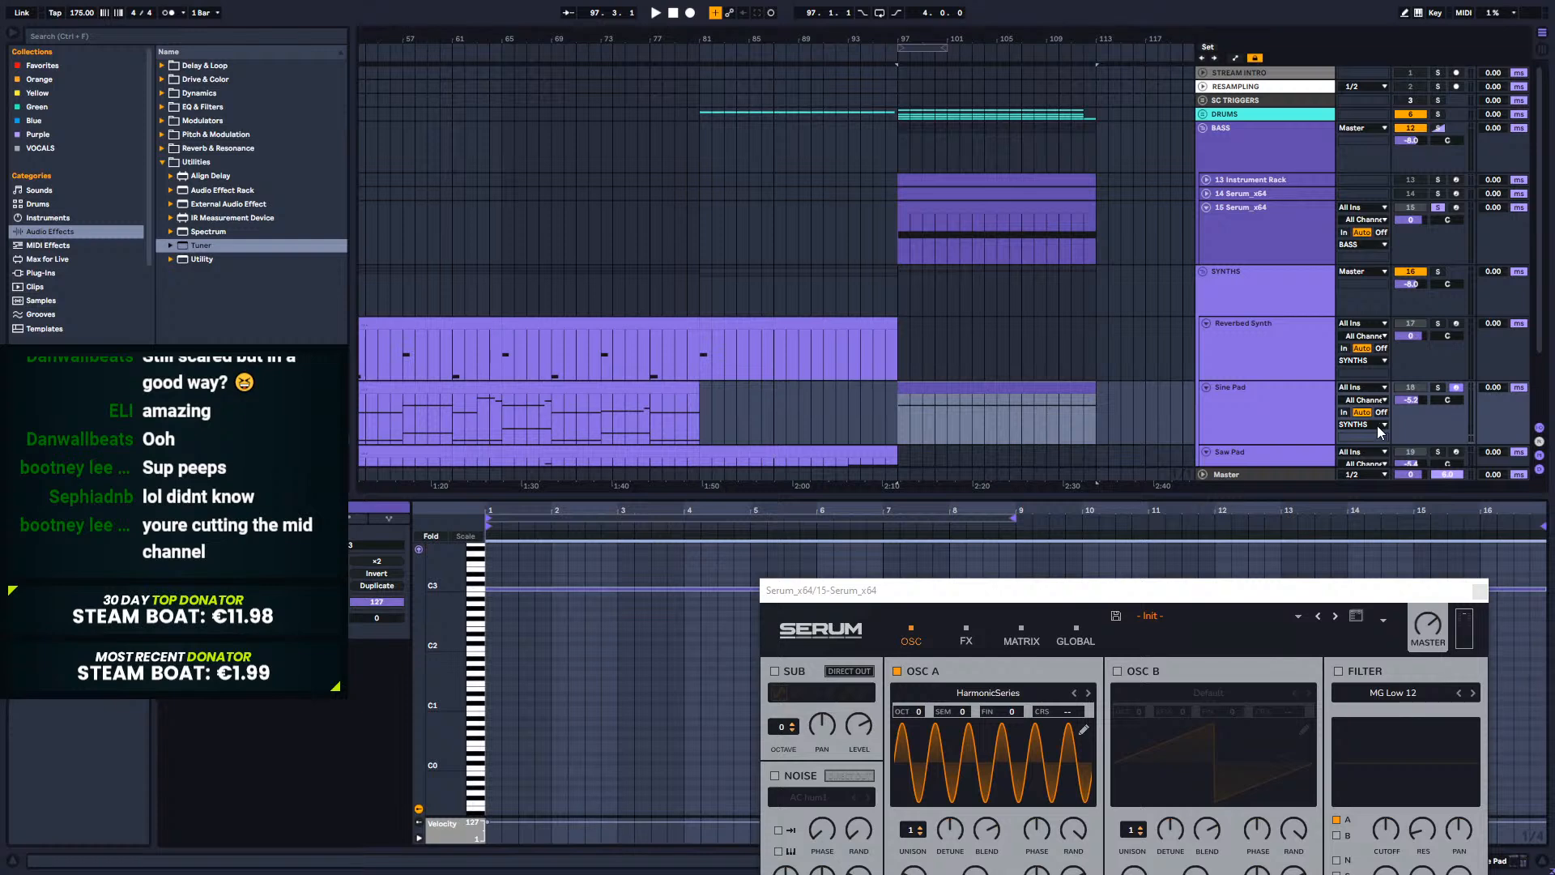
pyautogui.click(1437, 388)
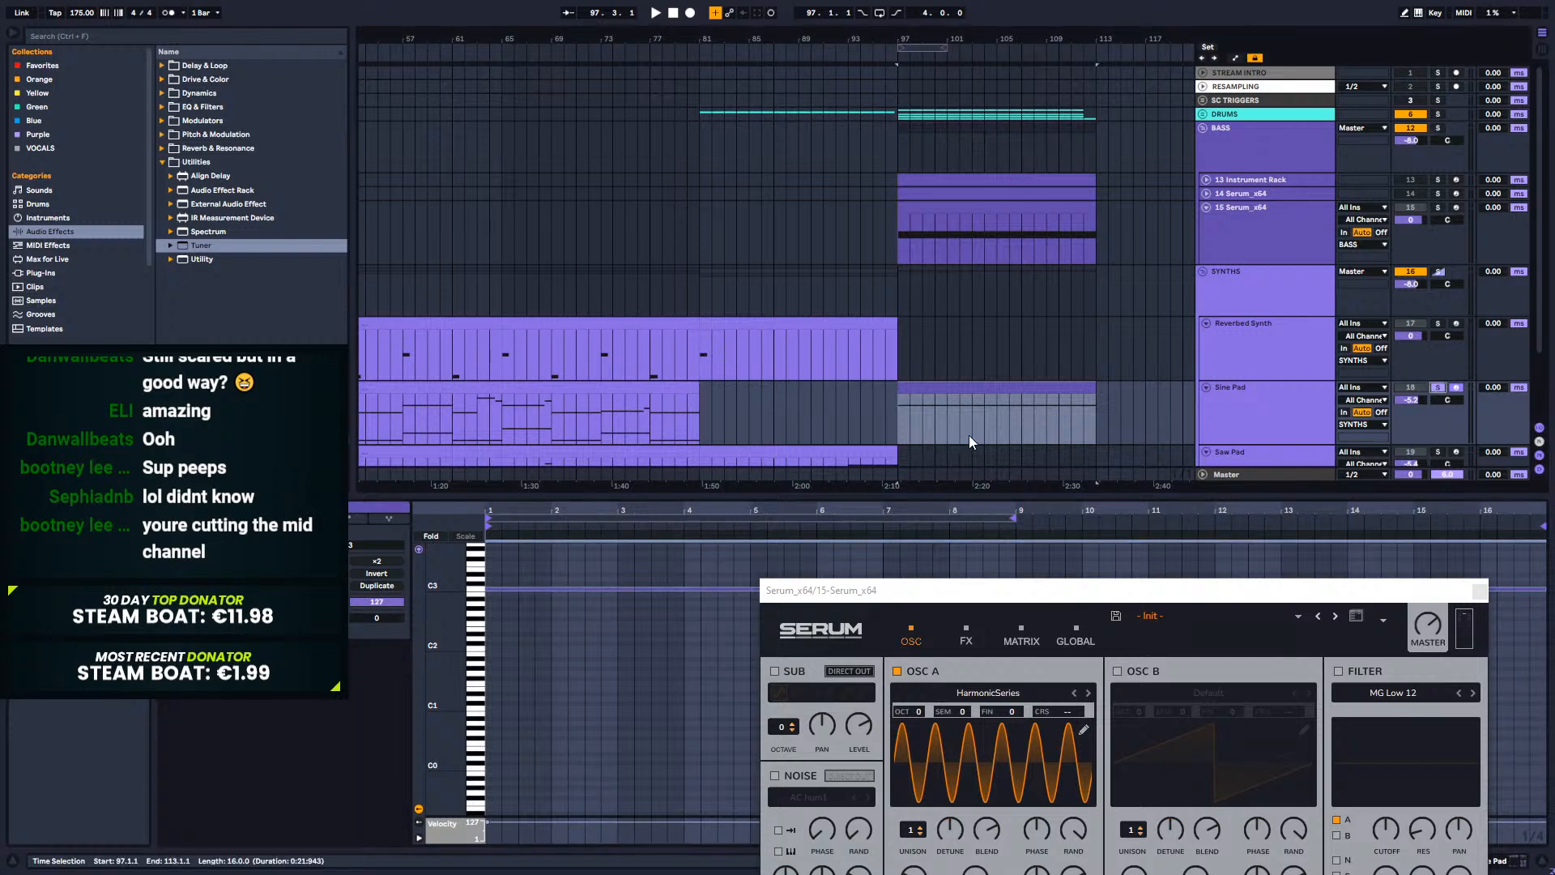
# Step: Play from bar 97 and compare the Sine Pad with the 15 Serum_x64 layer by switching the solo between them
pyautogui.press('space')
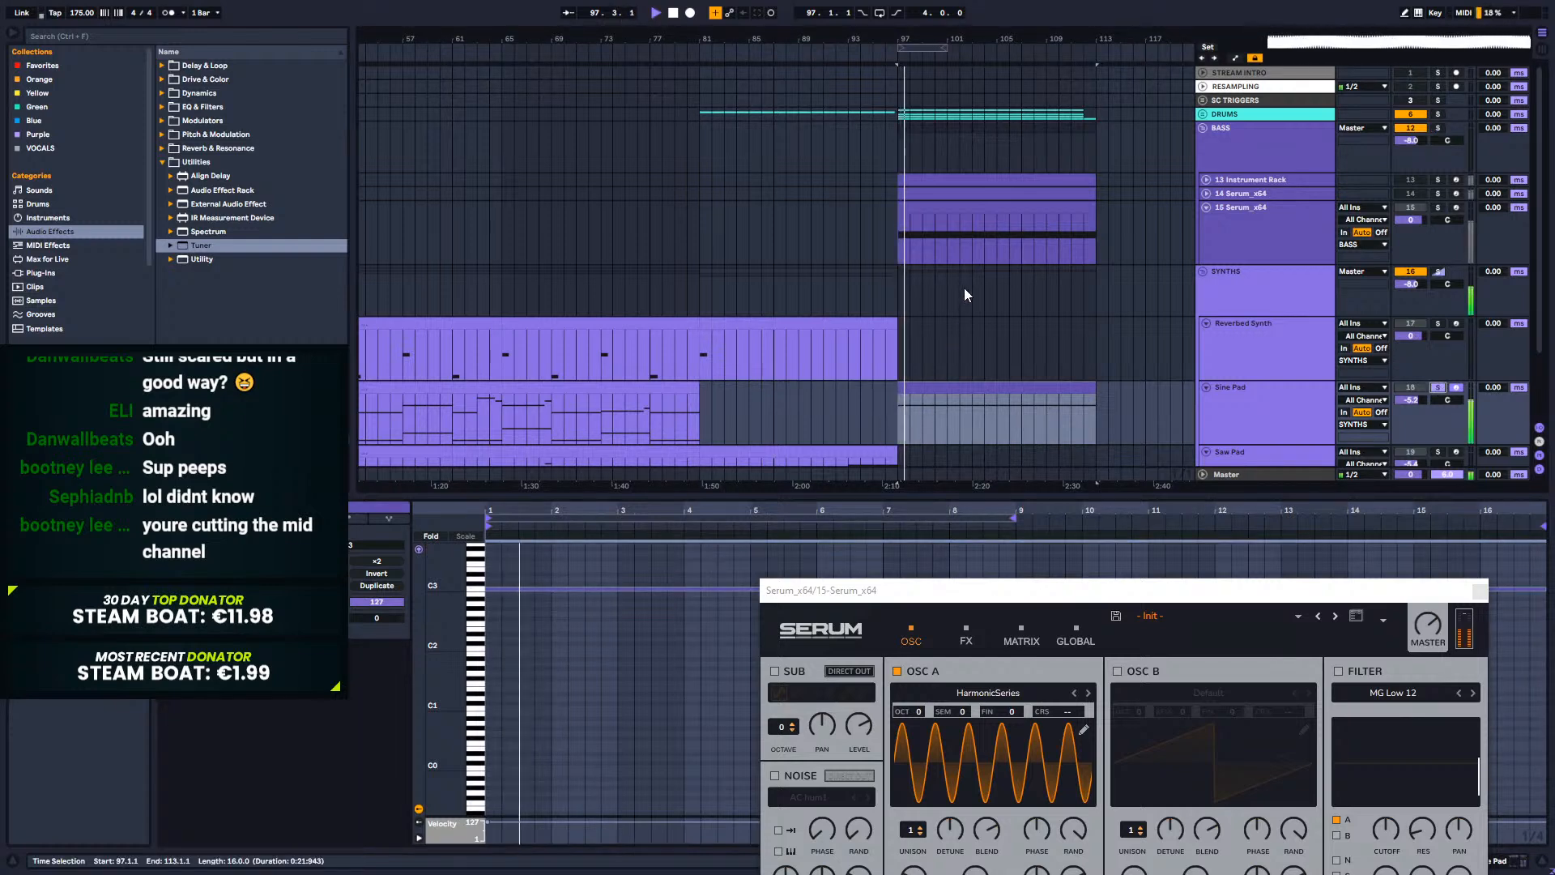
pyautogui.click(1439, 208)
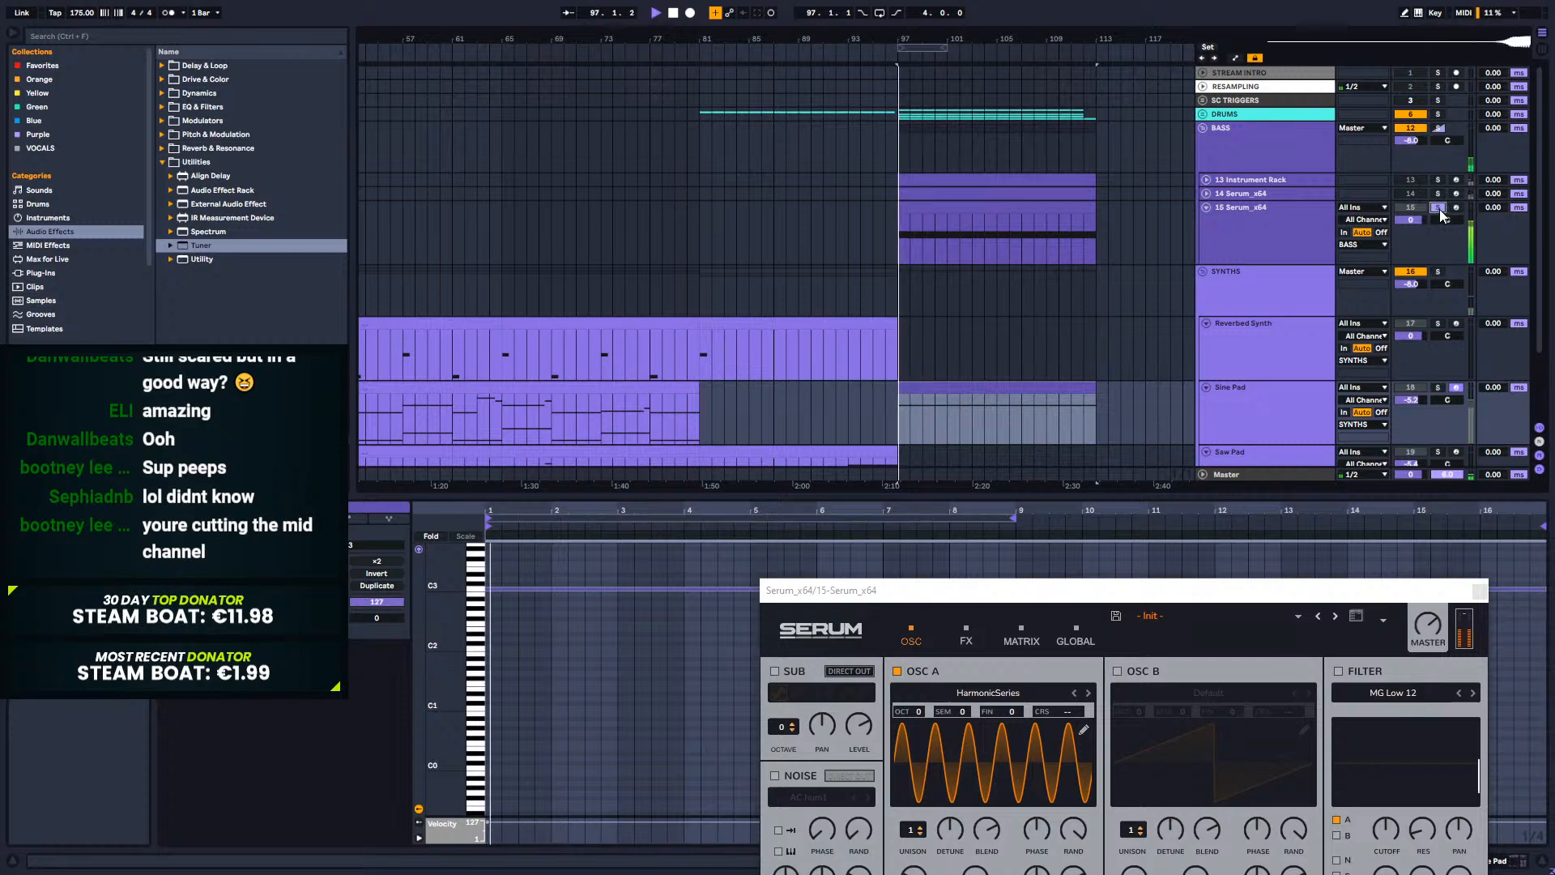
pyautogui.press('space')
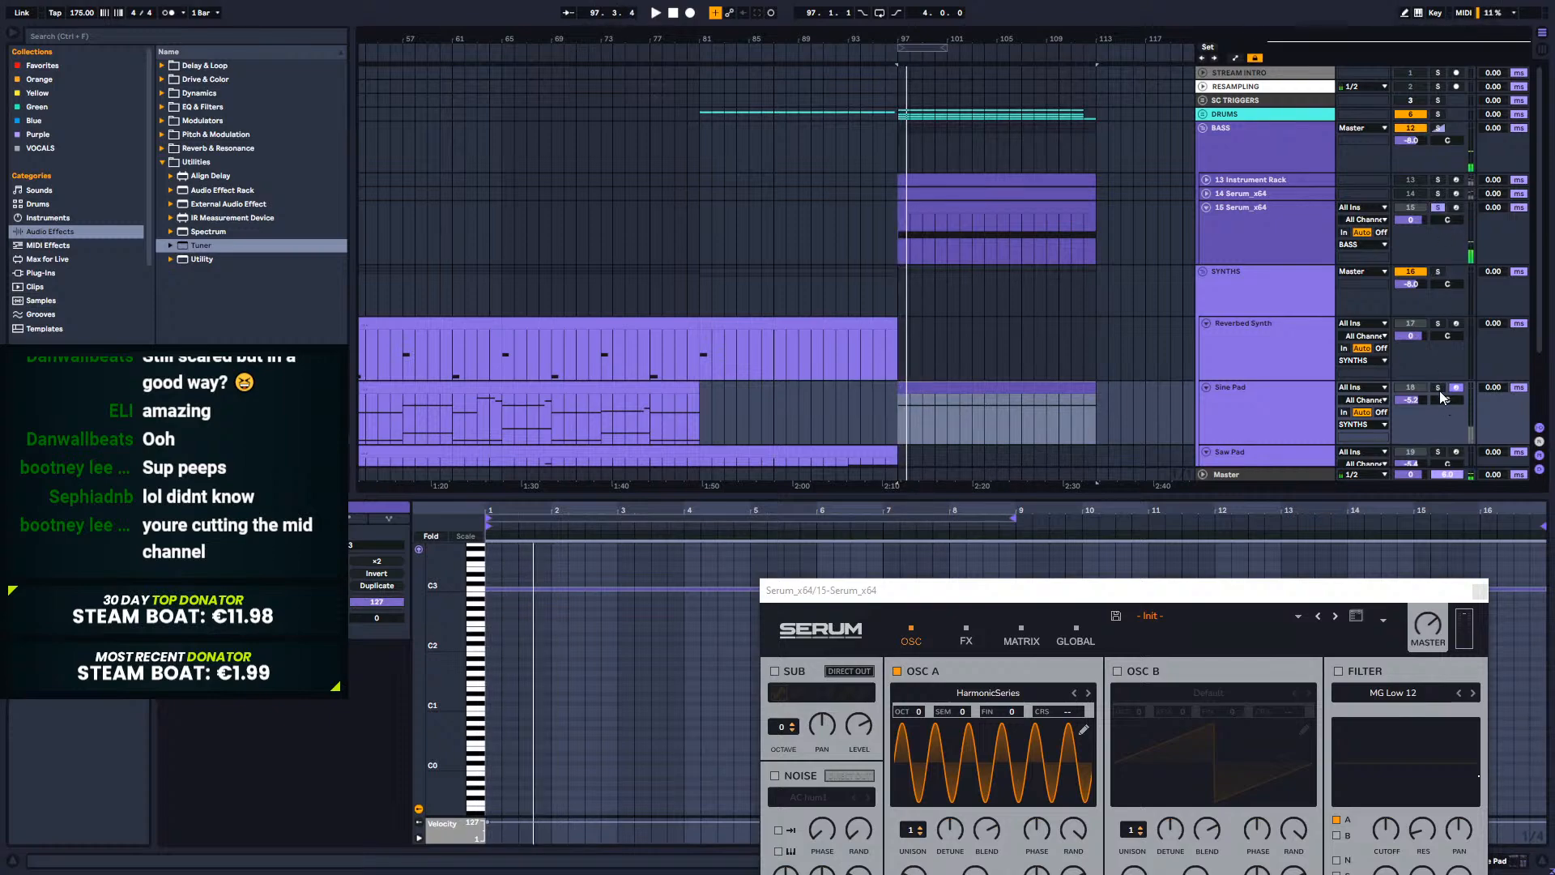
pyautogui.press('space')
pyautogui.click(1438, 207)
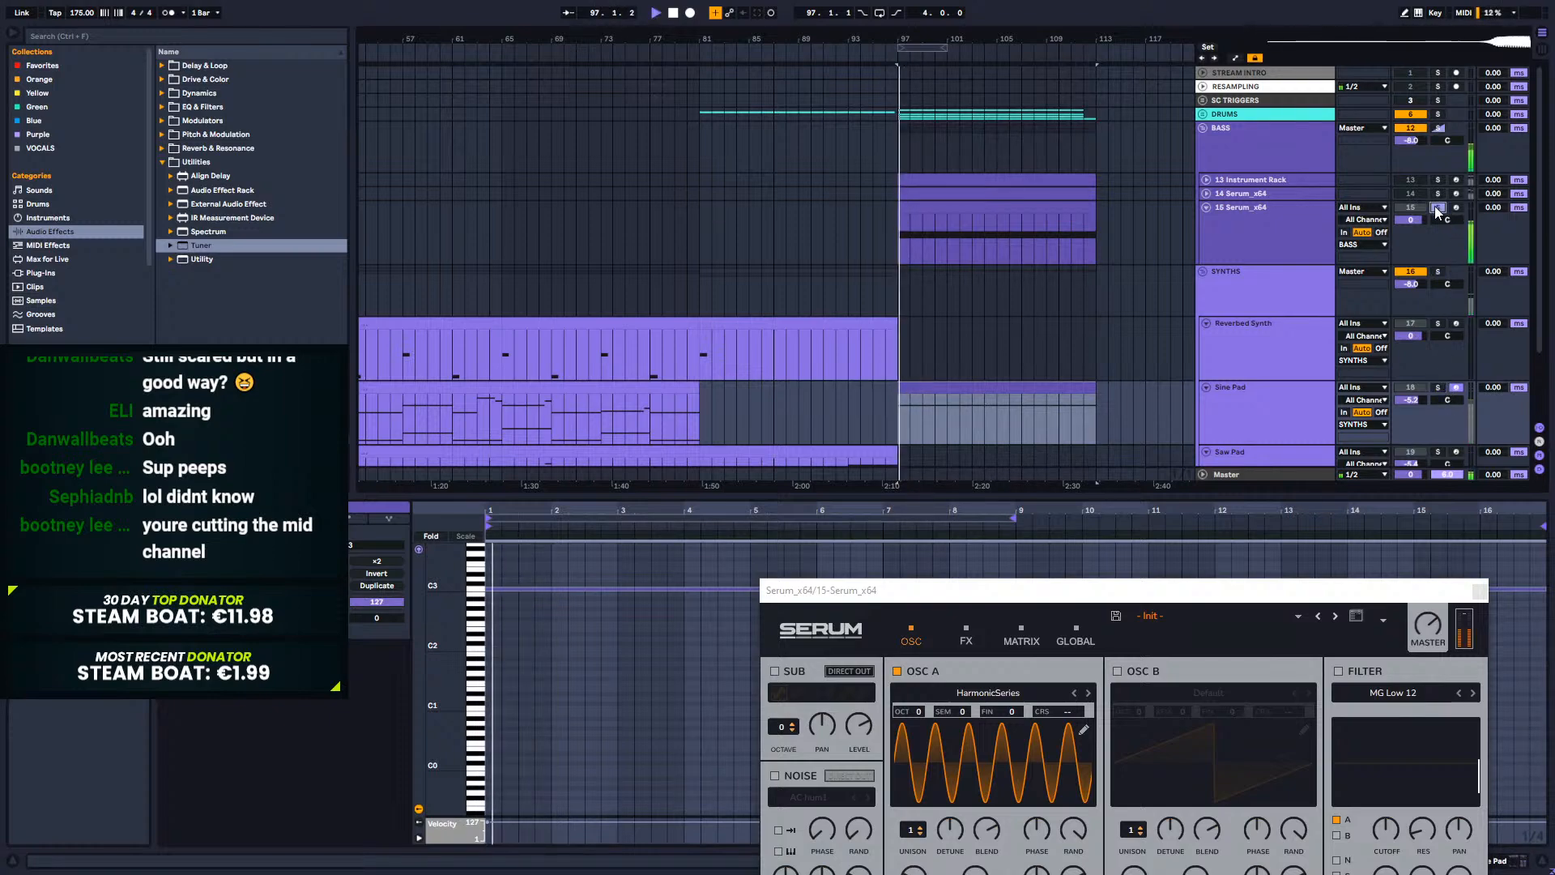
pyautogui.press('space')
# Step: Play the soloed 15 Serum_x64 track from bar 97 and check its pitch on the Tuner
pyautogui.moveTo(884, 592); pyautogui.dragTo(884, 234)
pyautogui.click(1521, 860)
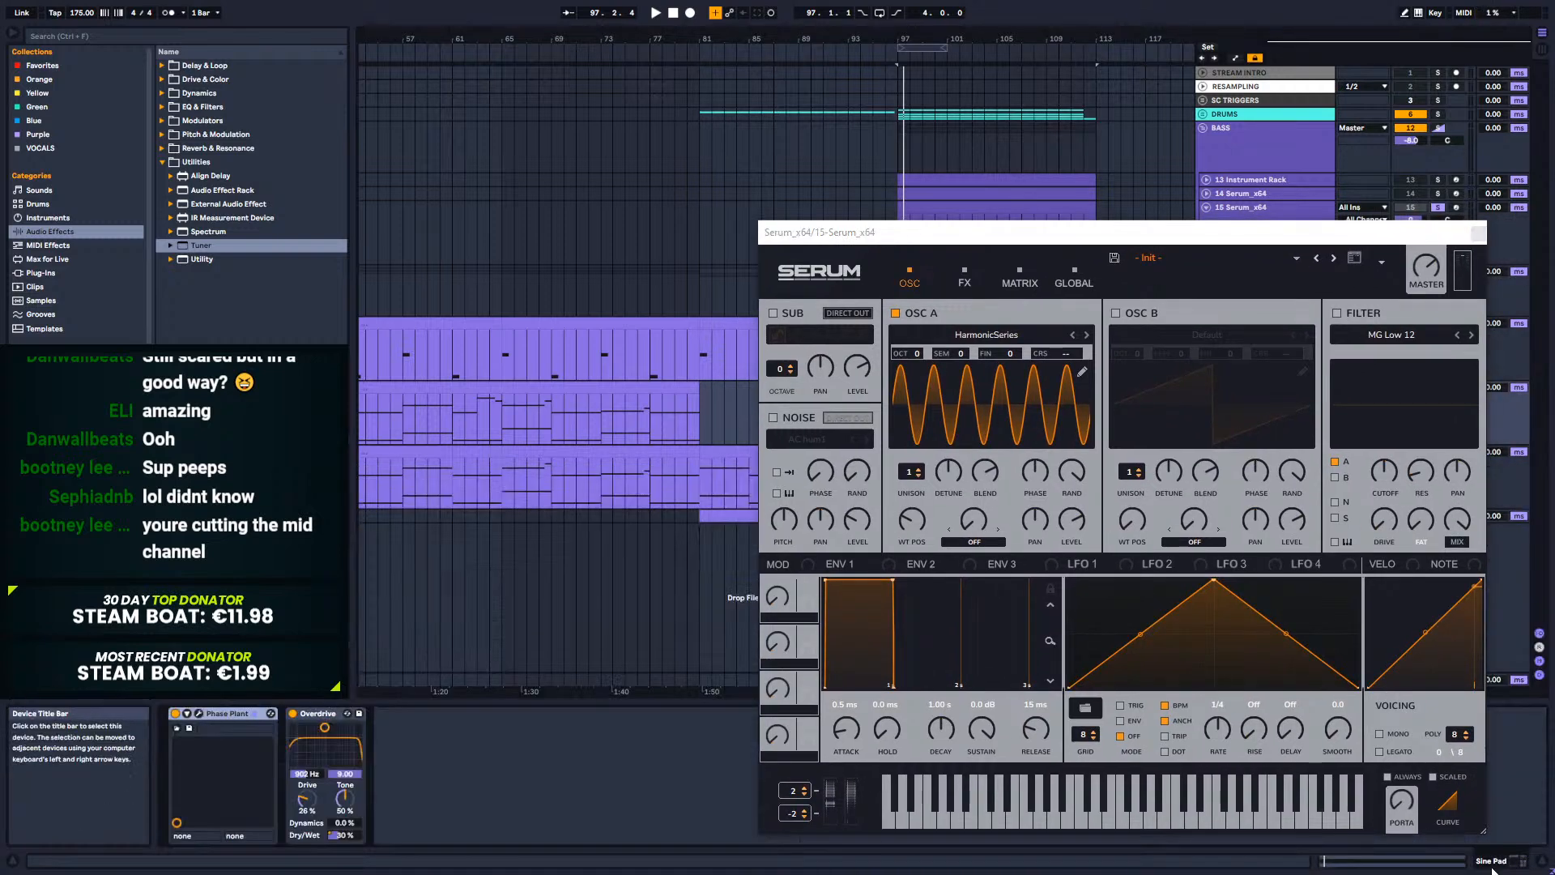
pyautogui.press('space')
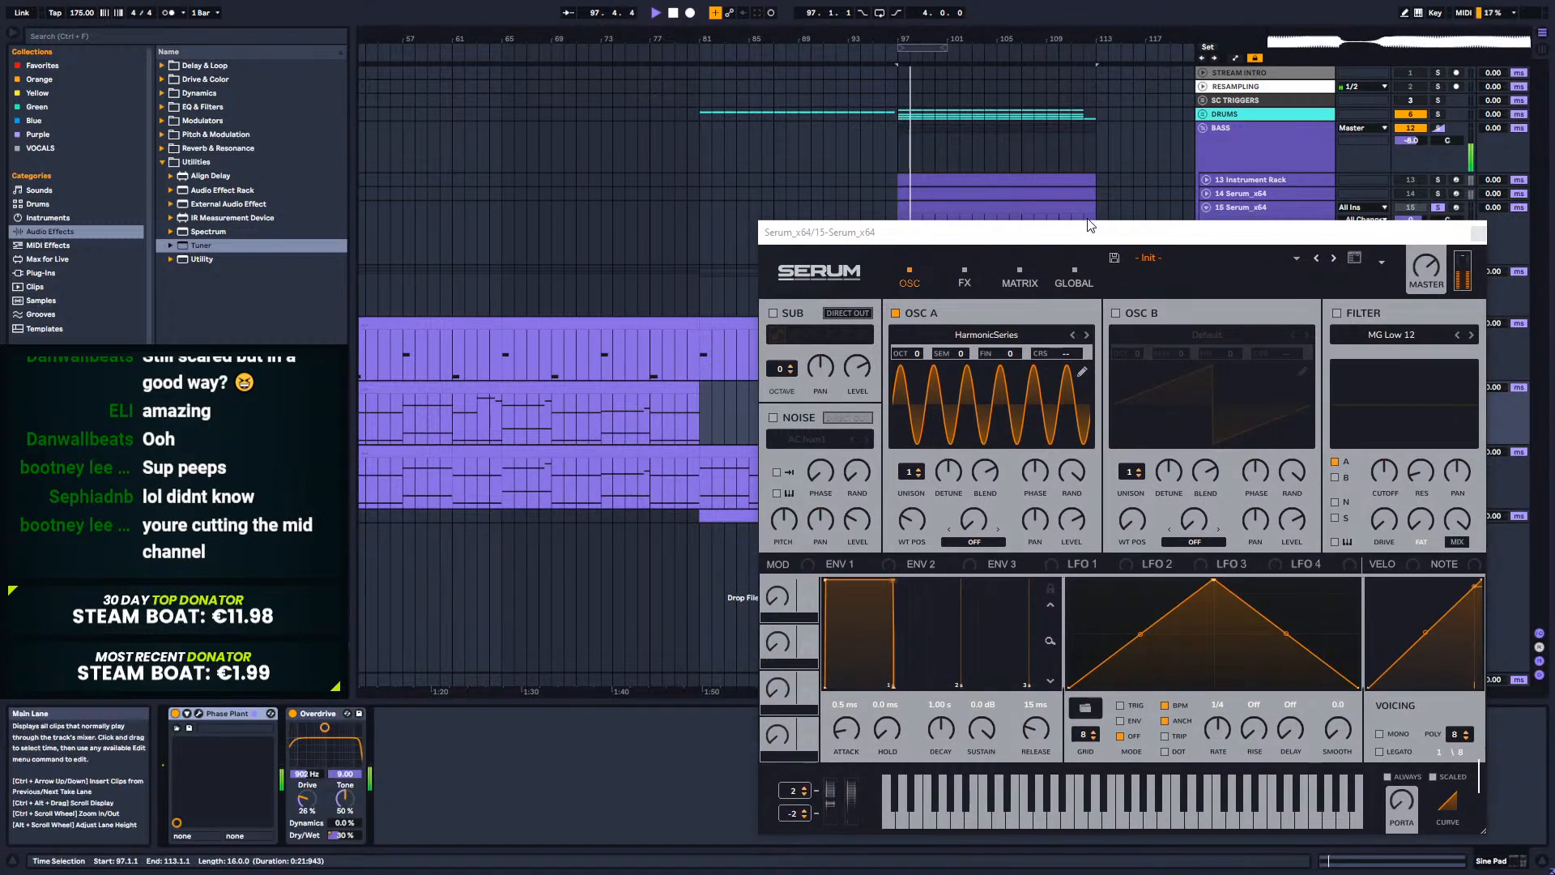
pyautogui.click(1079, 208)
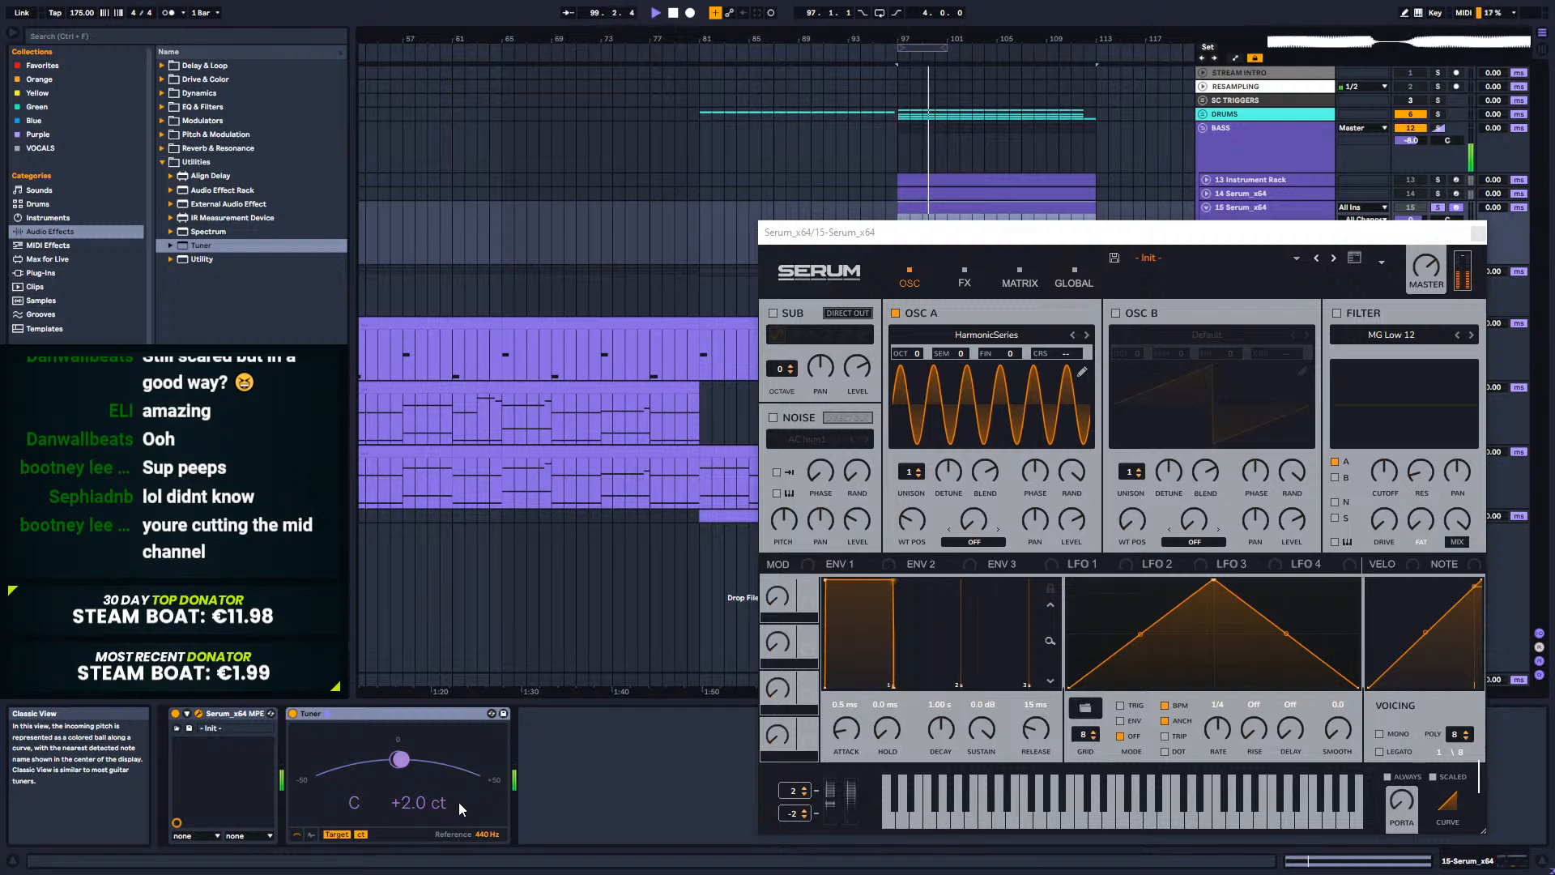
pyautogui.press('space')
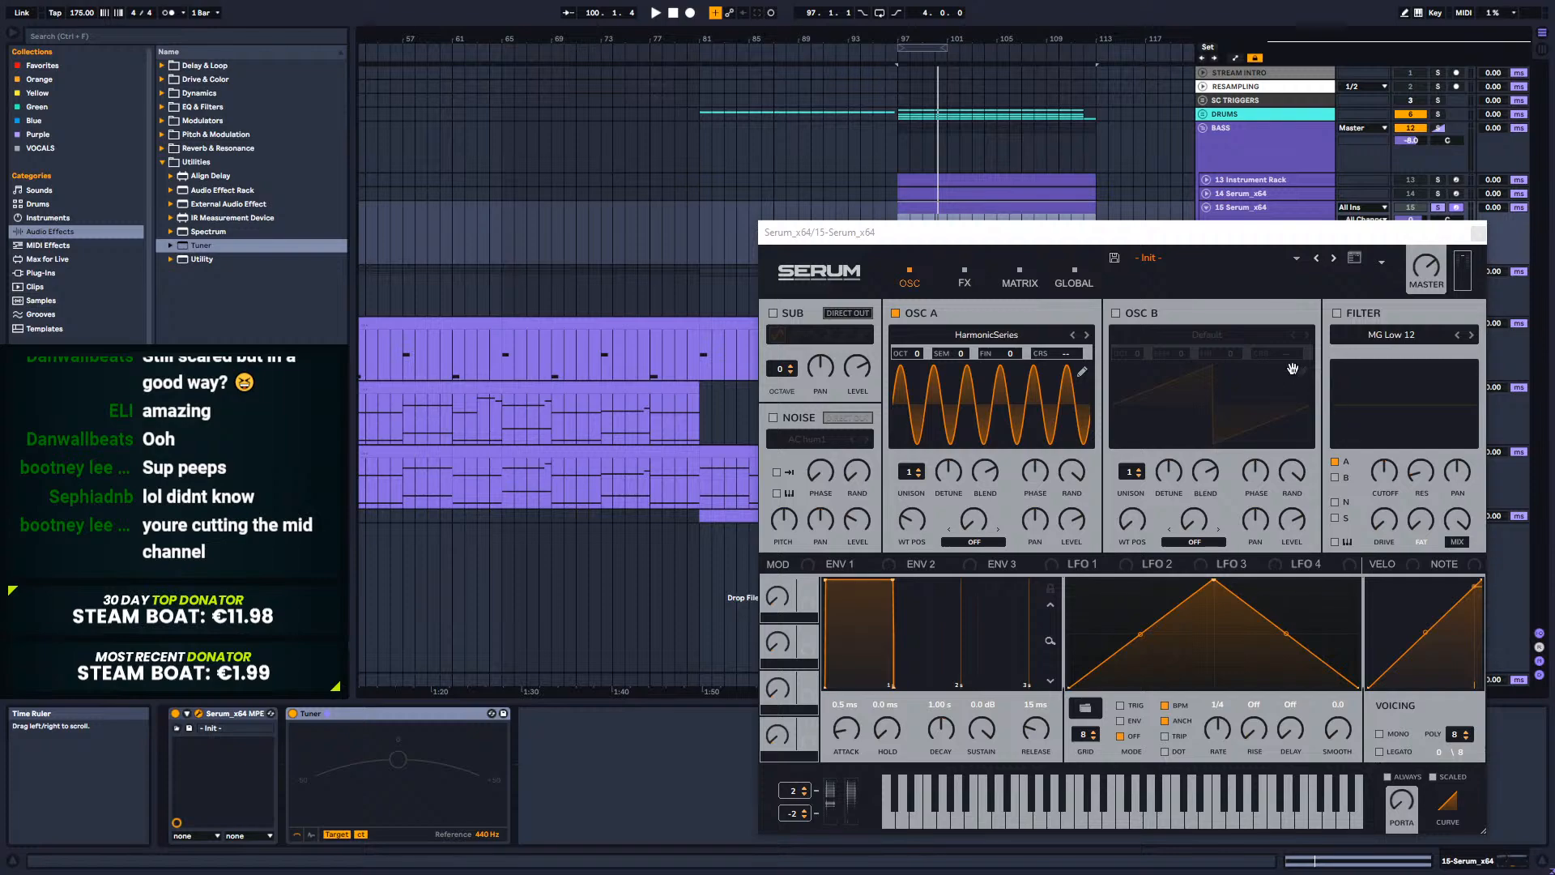
# Step: Open the Saw Pad clip at bars 81 to 97 to examine its notes and close the Serum window
pyautogui.moveTo(1330, 239); pyautogui.dragTo(1486, 518)
pyautogui.click(748, 475)
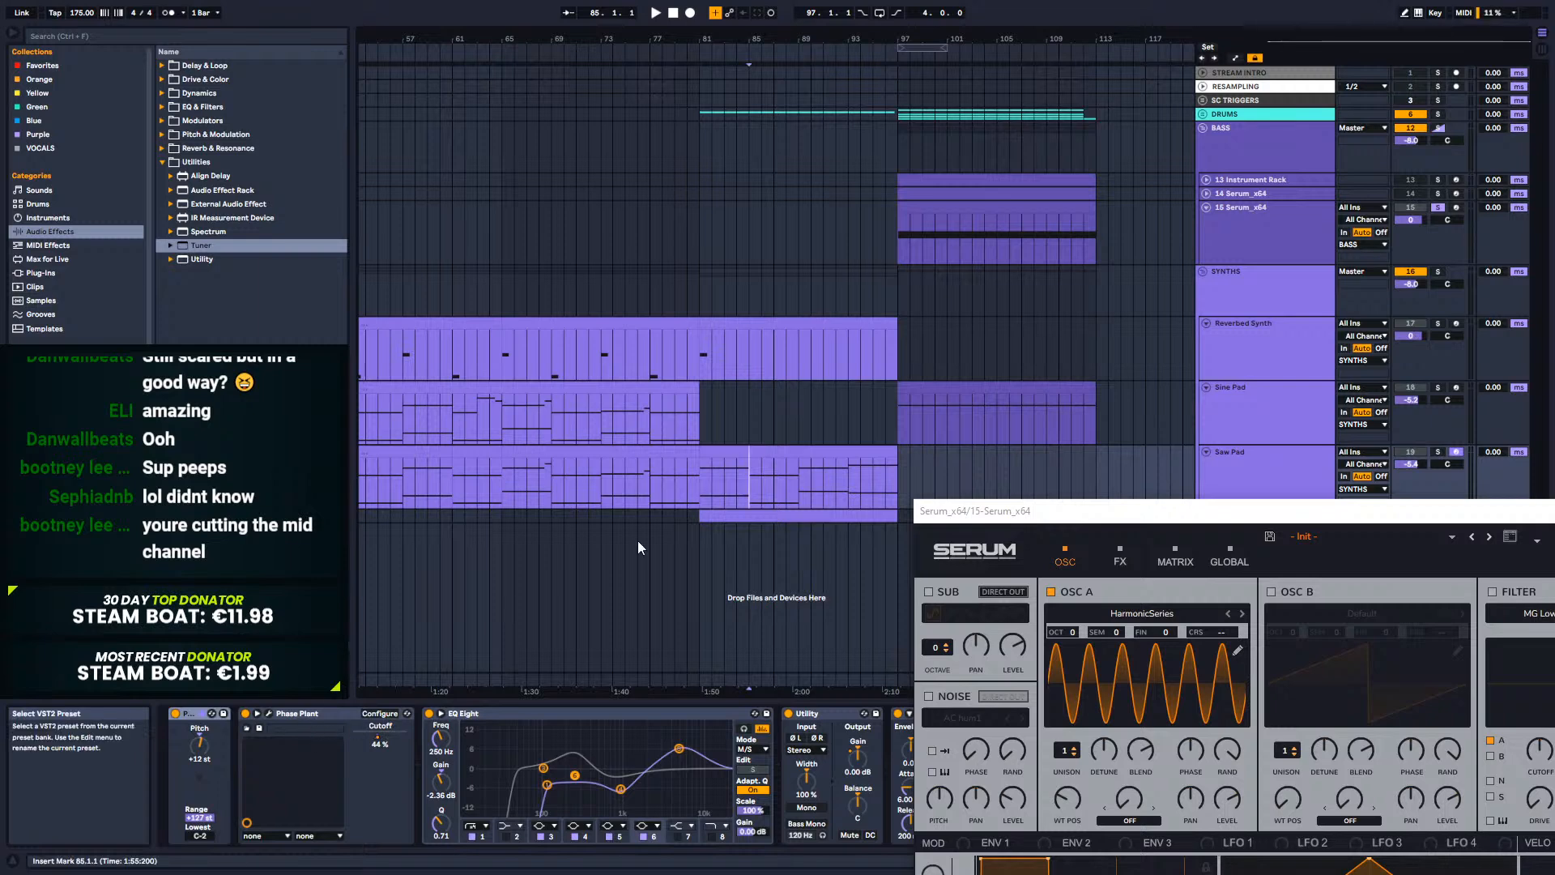
pyautogui.doubleClick(785, 459)
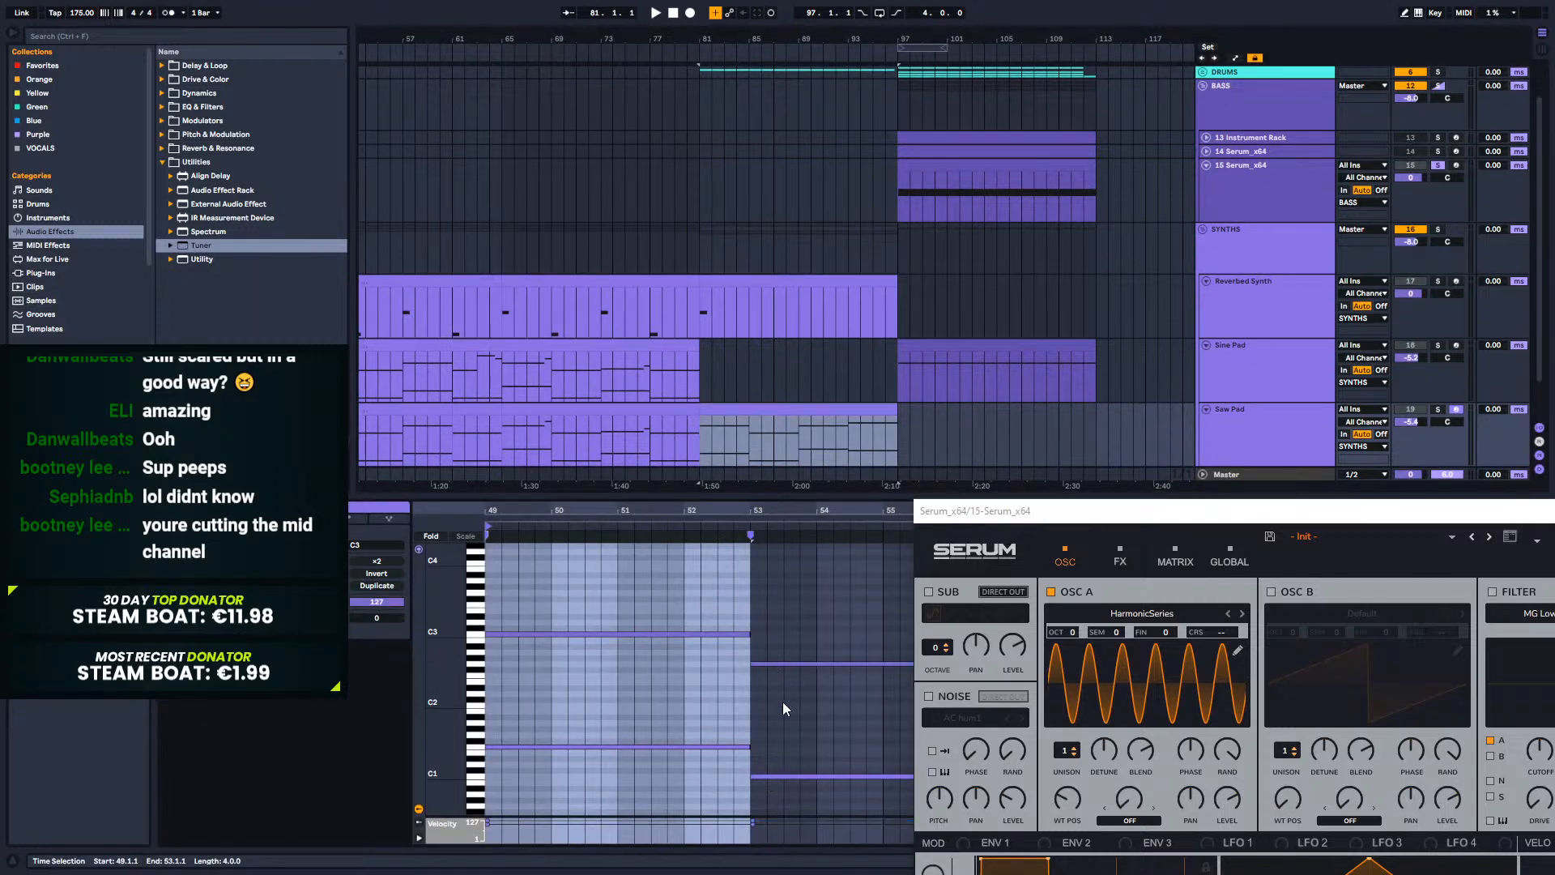
pyautogui.moveTo(1213, 515); pyautogui.dragTo(1028, 202)
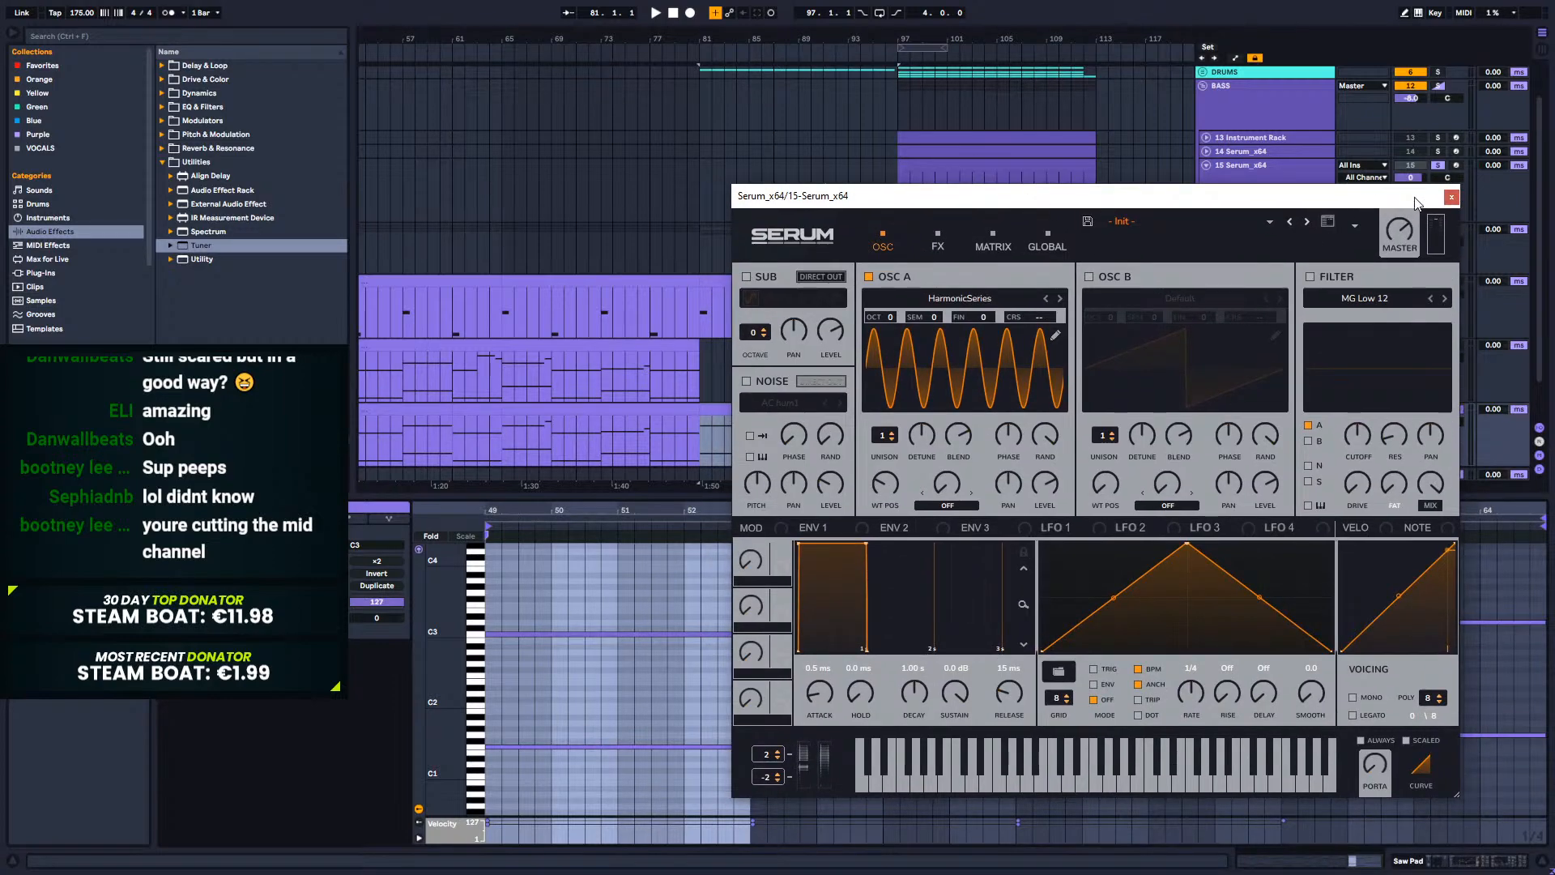
pyautogui.click(1452, 197)
# Step: Shorten the long C3 note in the Sine Pad clip at bar 97 to end at 6.2.1
pyautogui.click(955, 346)
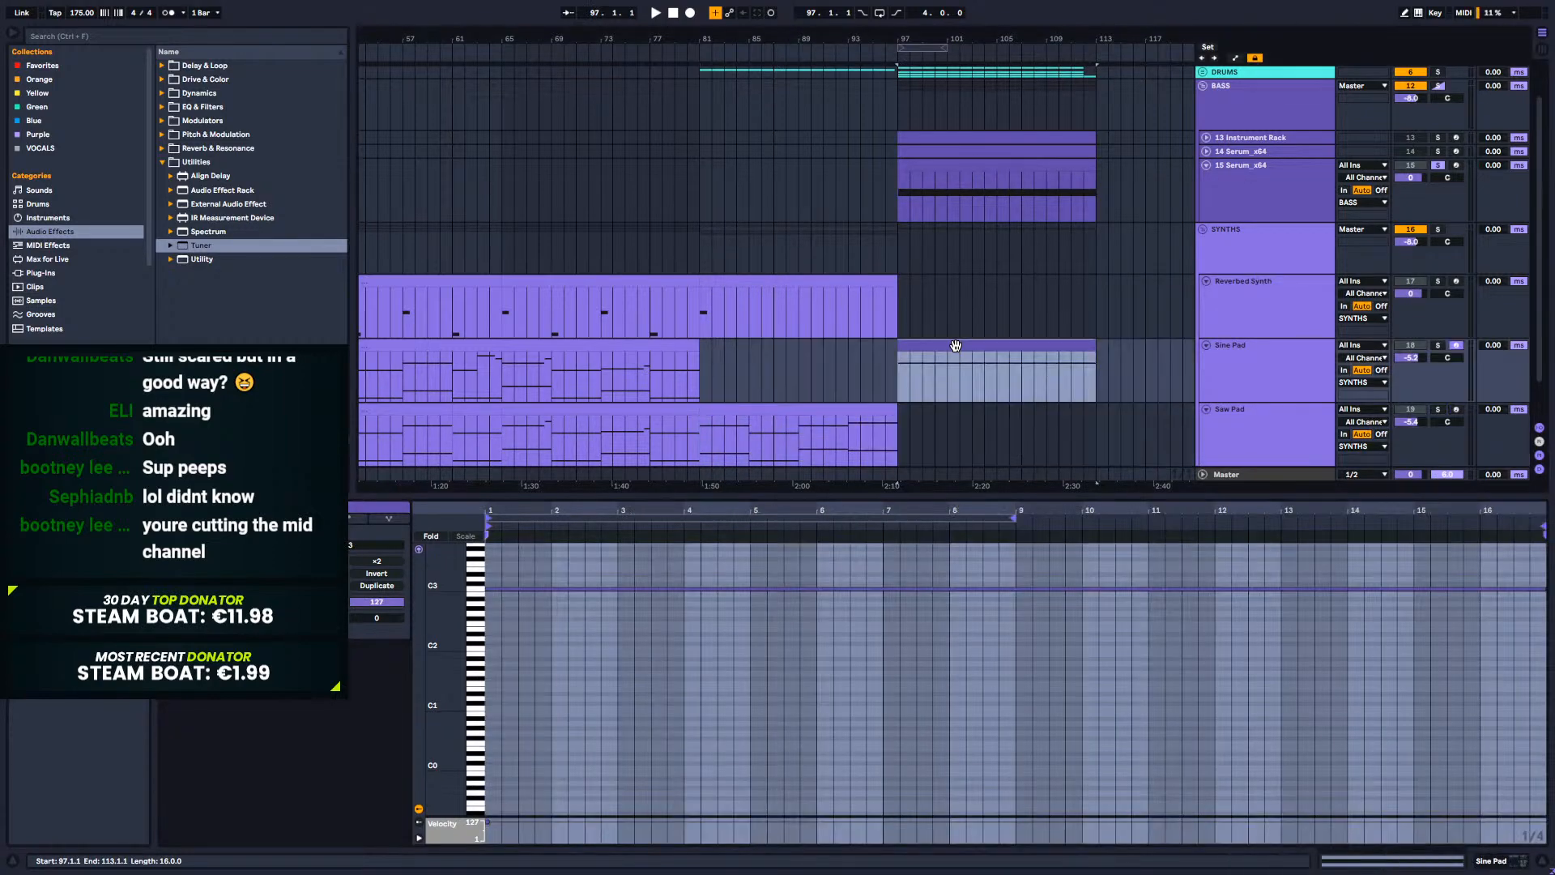
pyautogui.doubleClick(956, 346)
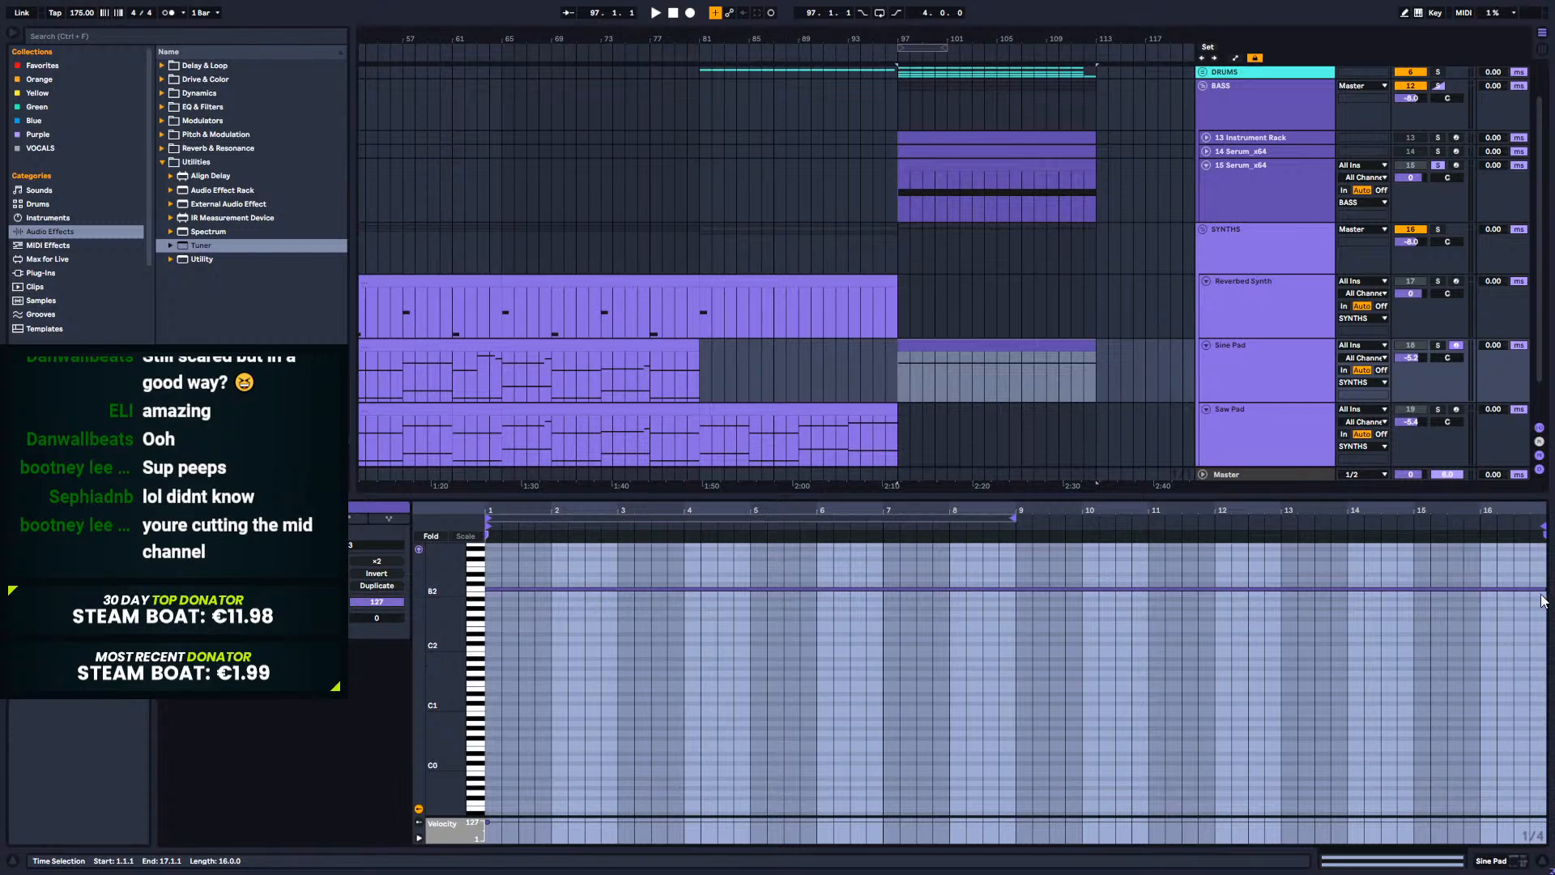
pyautogui.moveTo(1543, 589); pyautogui.dragTo(841, 603)
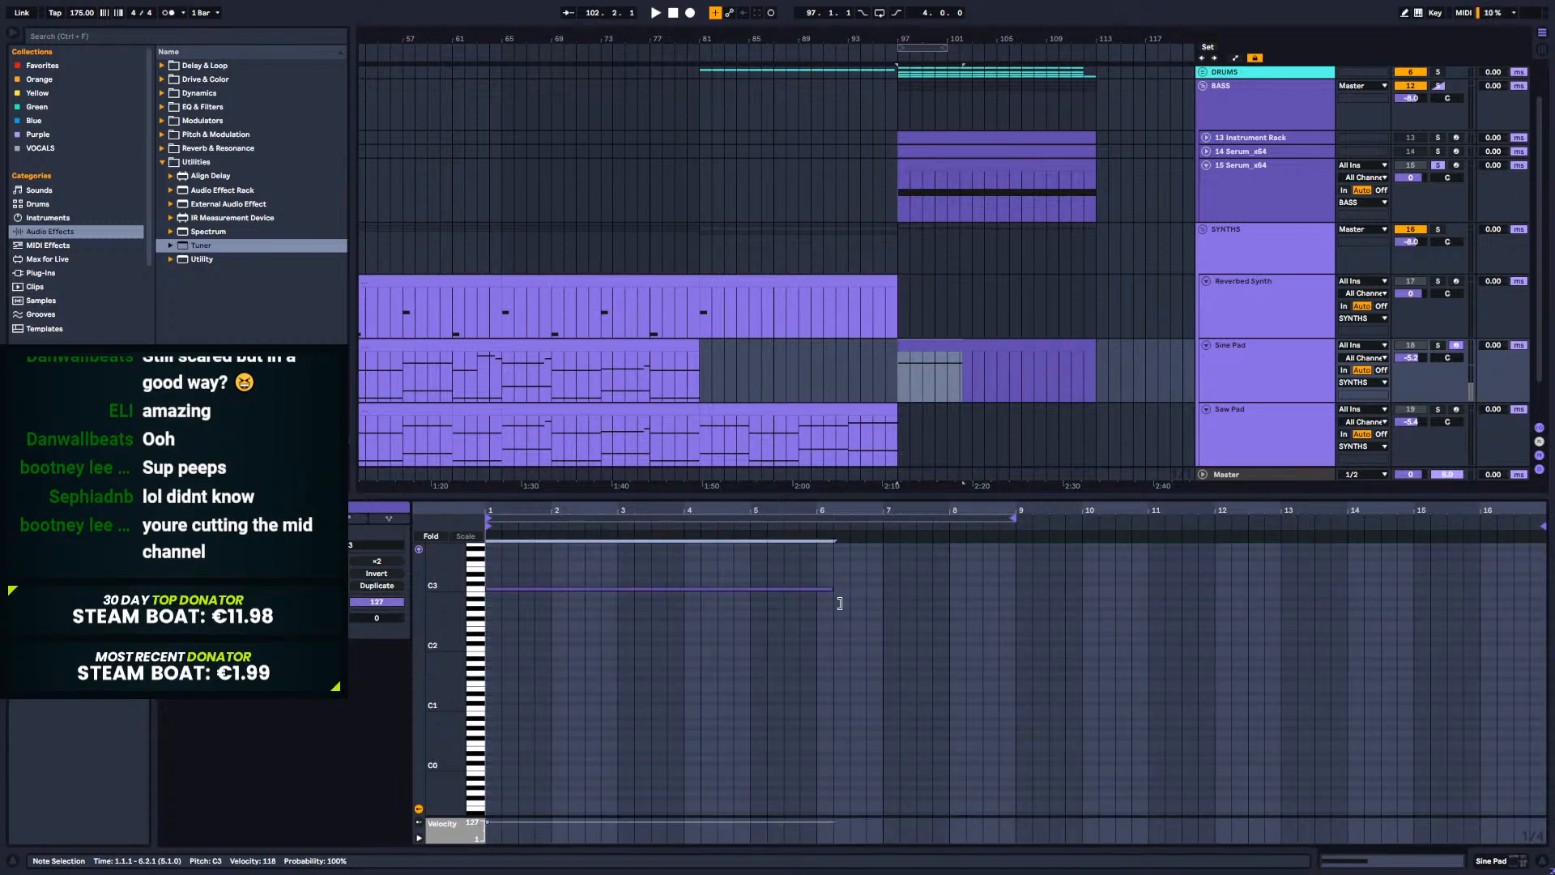
# Step: Shorten the long note in the 15 Serum_x64 clip to four bars and audition it
pyautogui.click(1086, 178)
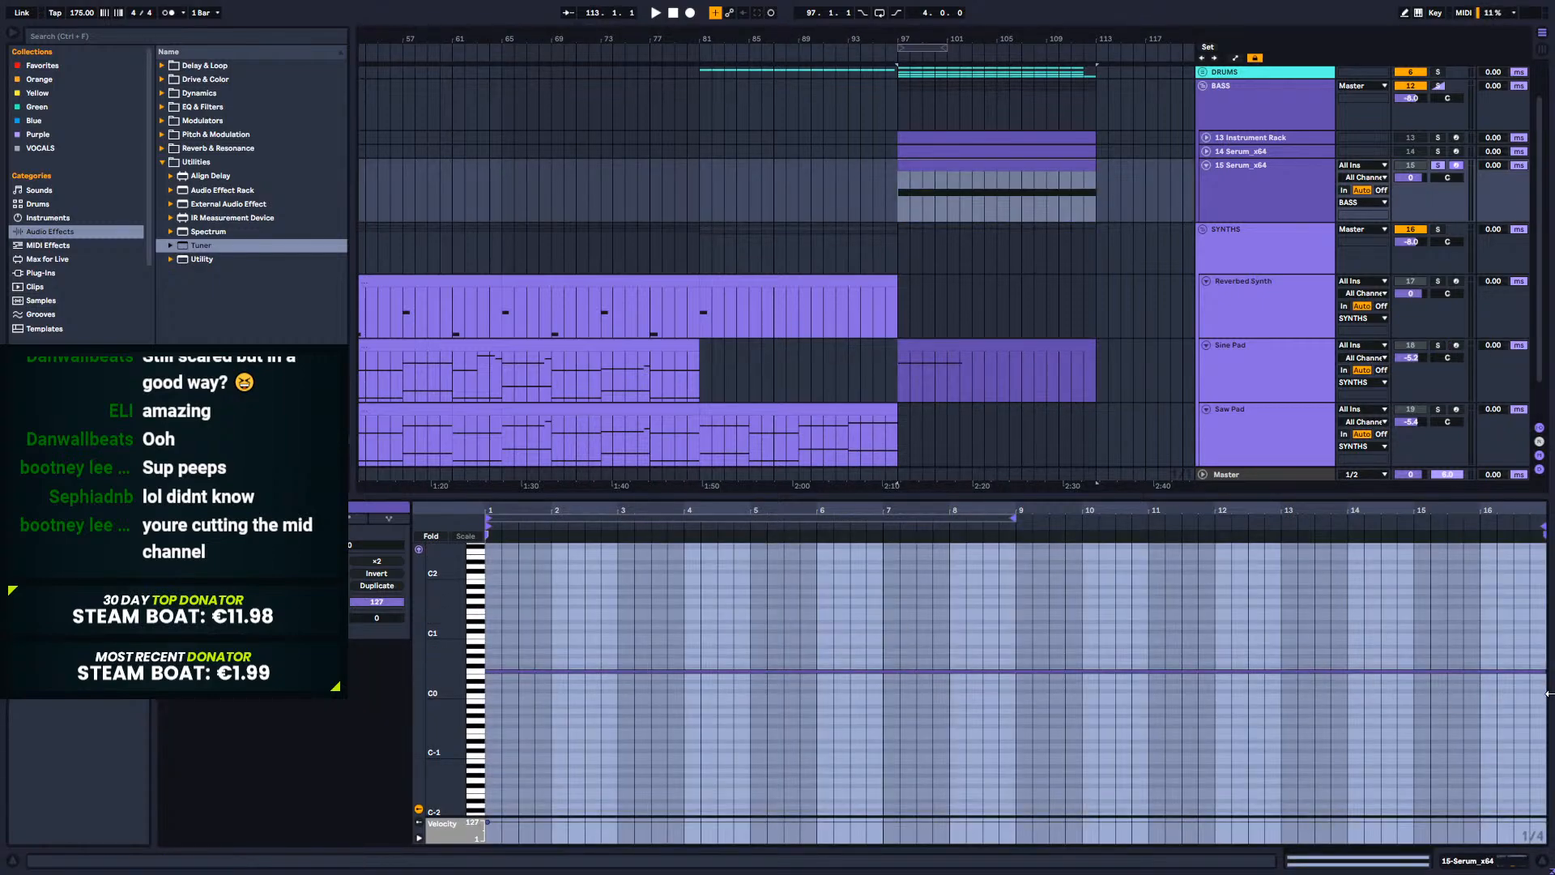
pyautogui.moveTo(1548, 676); pyautogui.dragTo(751, 684)
pyautogui.press('space')
pyautogui.press('space')
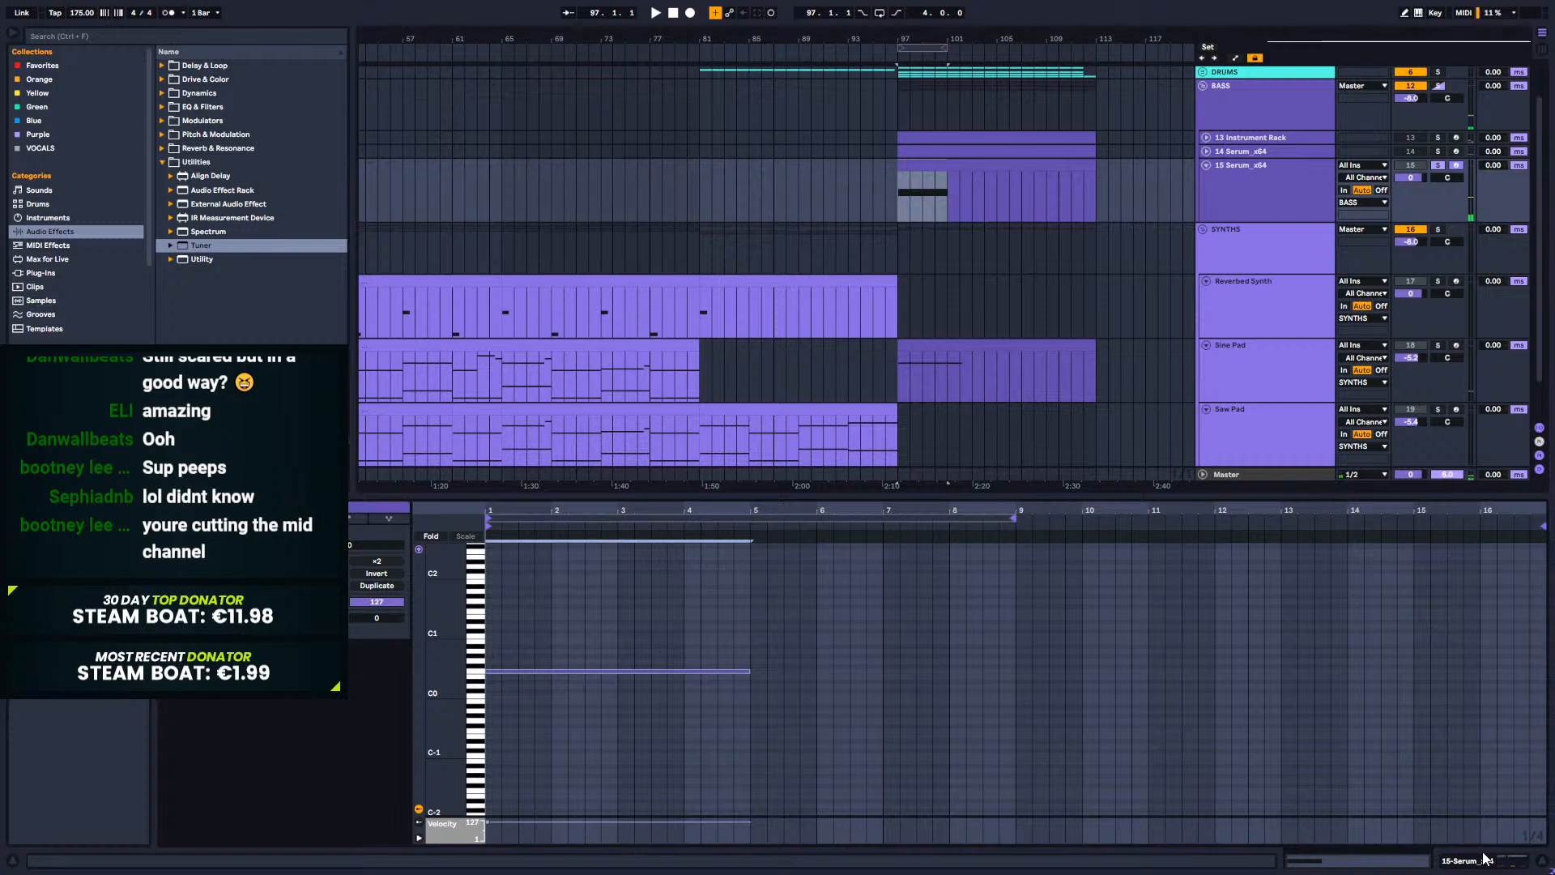
# Step: Duplicate the four-bar note in the 15 Serum_x64 clip and transpose the copy down five semitones to C0
pyautogui.hotkey('ctrl', 'd')
pyautogui.press('Down')
pyautogui.press('Down')
pyautogui.press('Down')
pyautogui.press('Down')
pyautogui.press('Down')
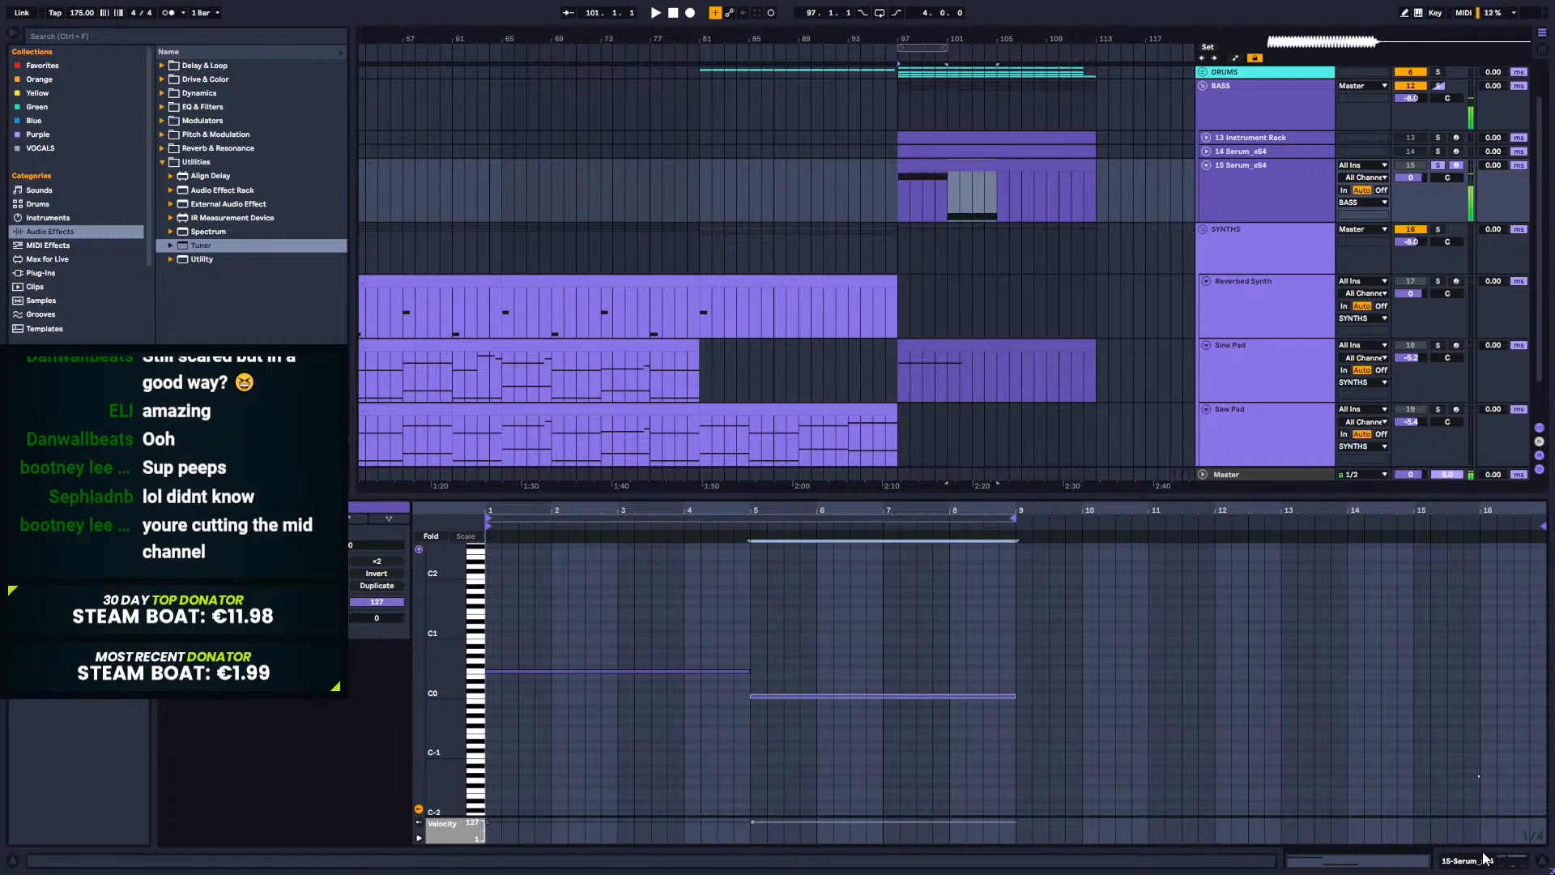
# Step: Open the Serum window on the 15 Serum_x64 track and turn off the plug-in's MPE mode
pyautogui.click(1464, 862)
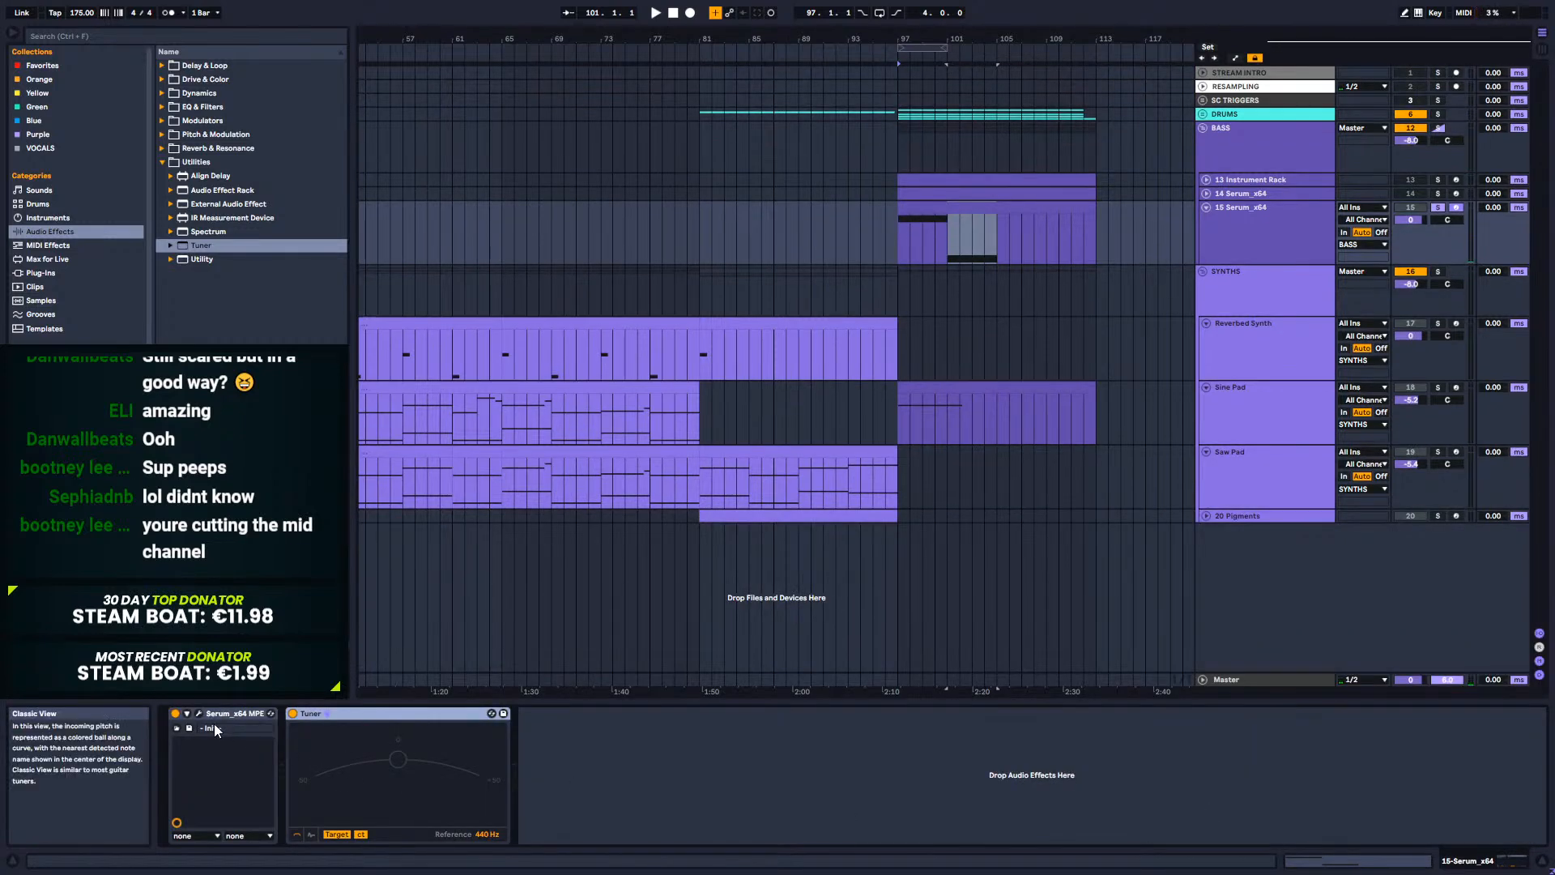
pyautogui.click(177, 728)
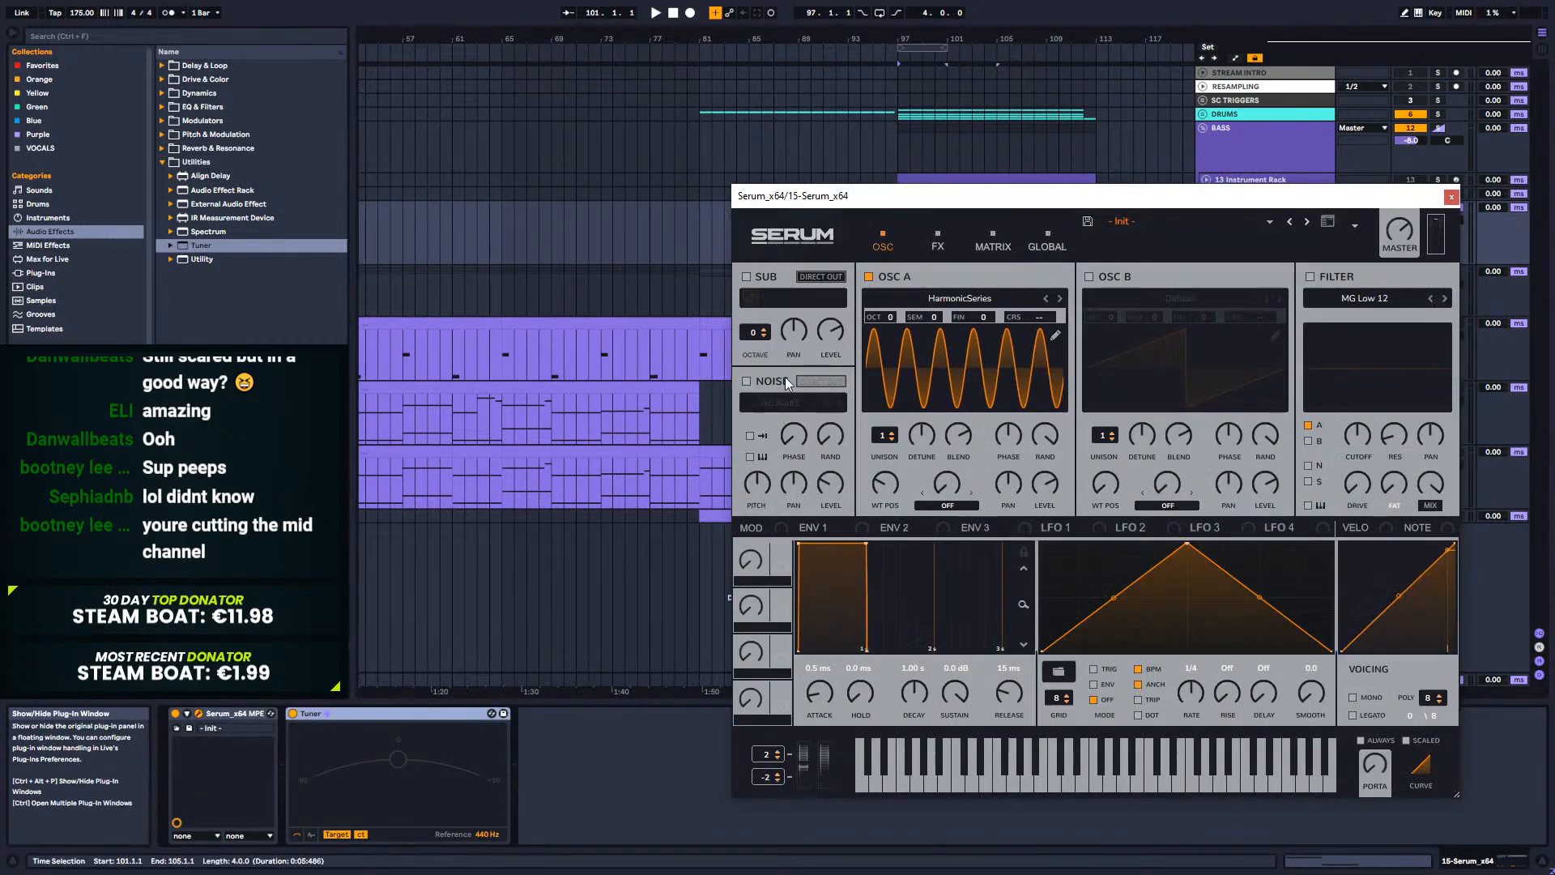
pyautogui.rightClick(247, 712)
pyautogui.click(283, 698)
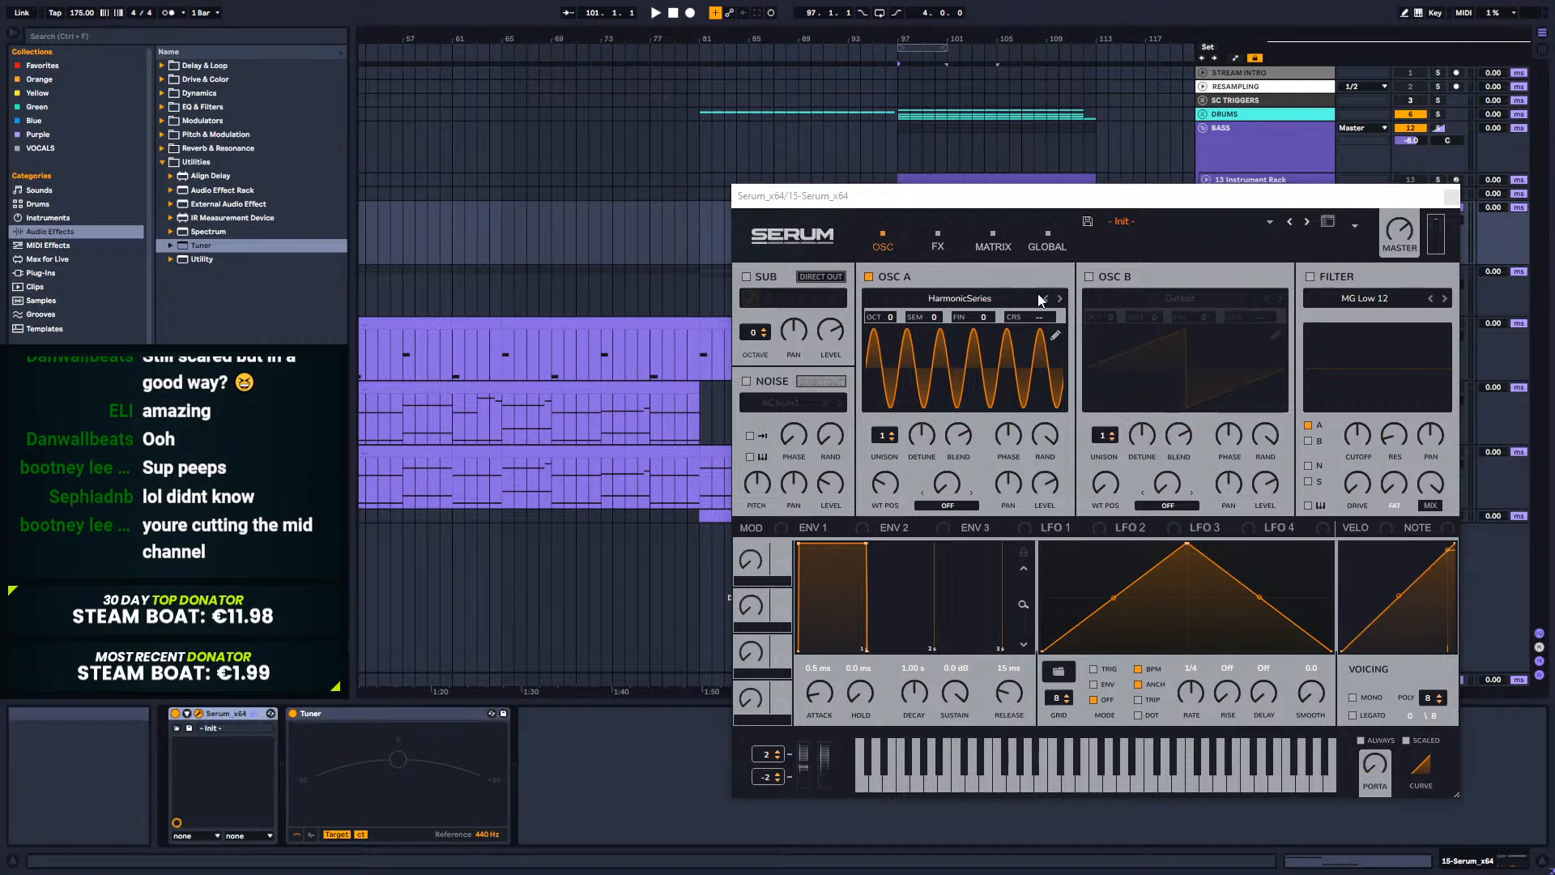
# Step: Enable Osc B with its Default saw wavetable, audition it alongside Osc A and close the Serum window
pyautogui.click(1117, 279)
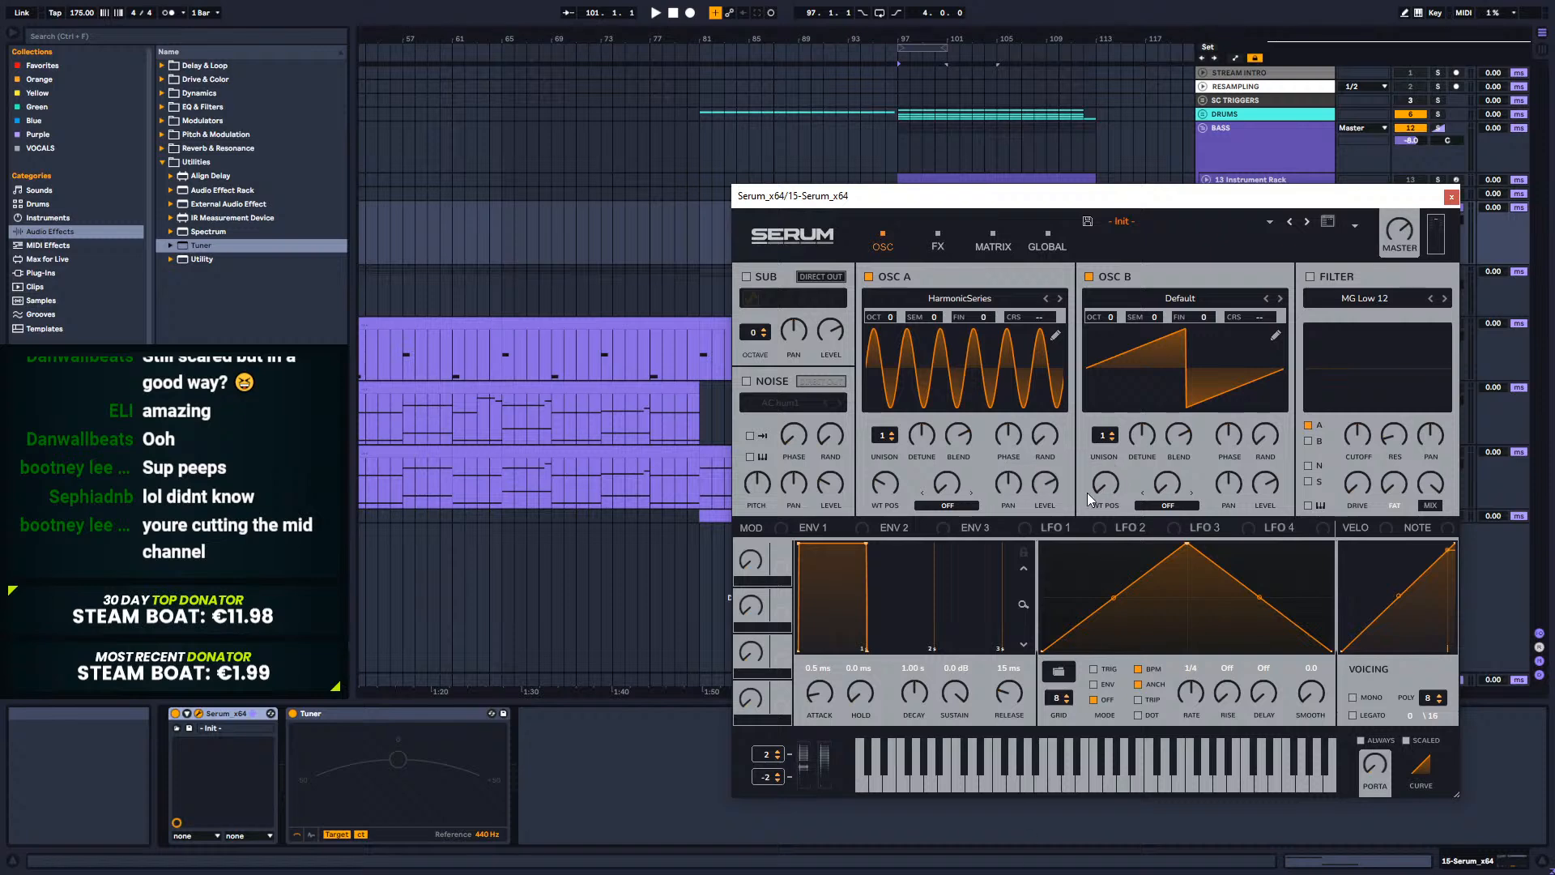
pyautogui.press('space')
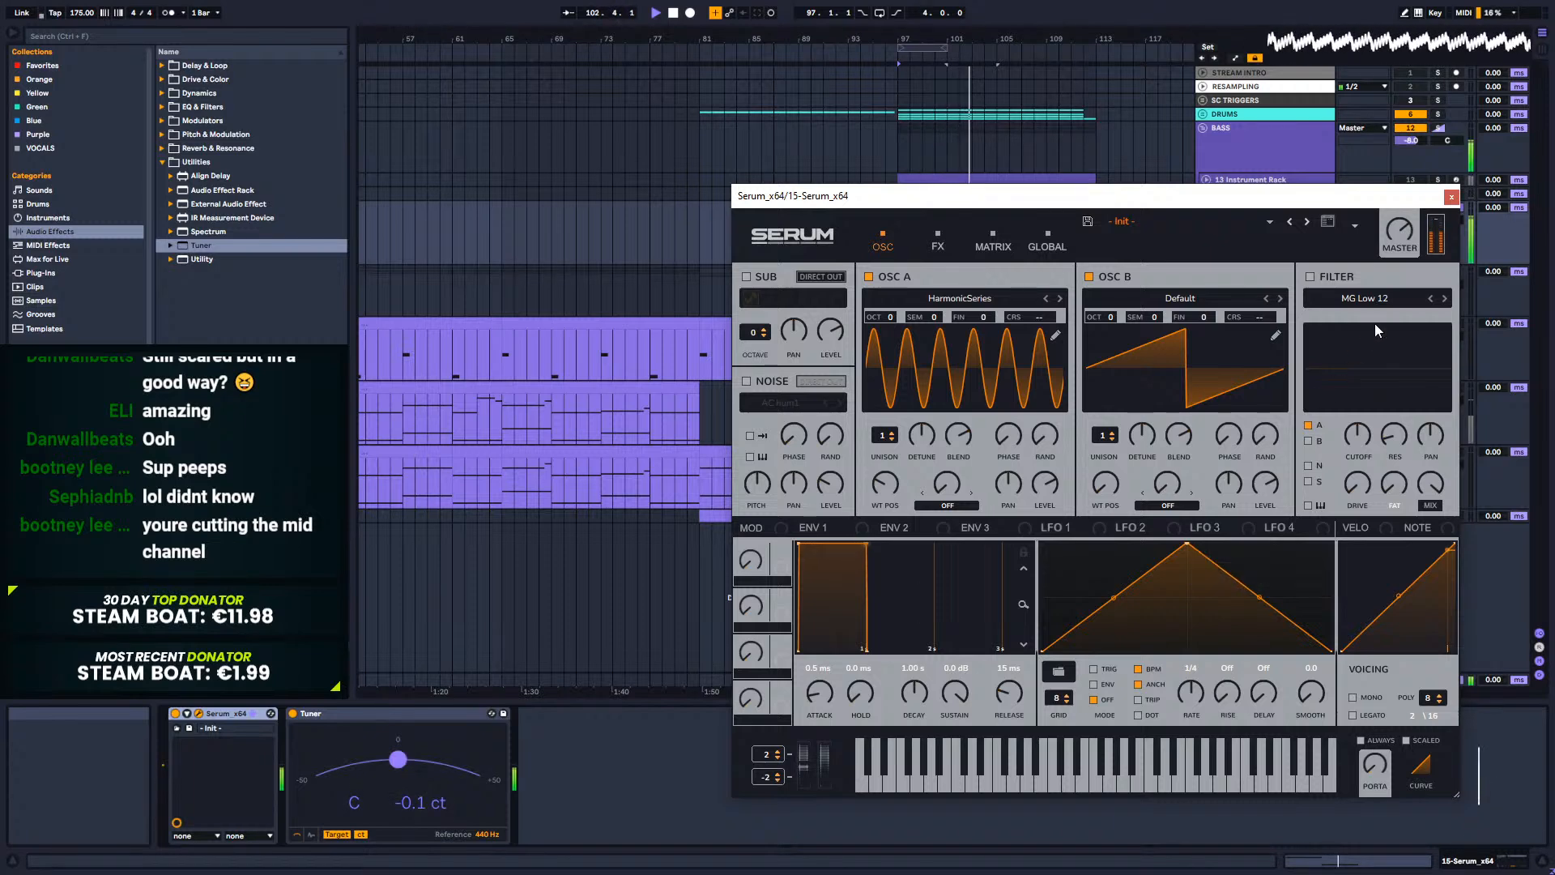
pyautogui.press('space')
pyautogui.click(1451, 196)
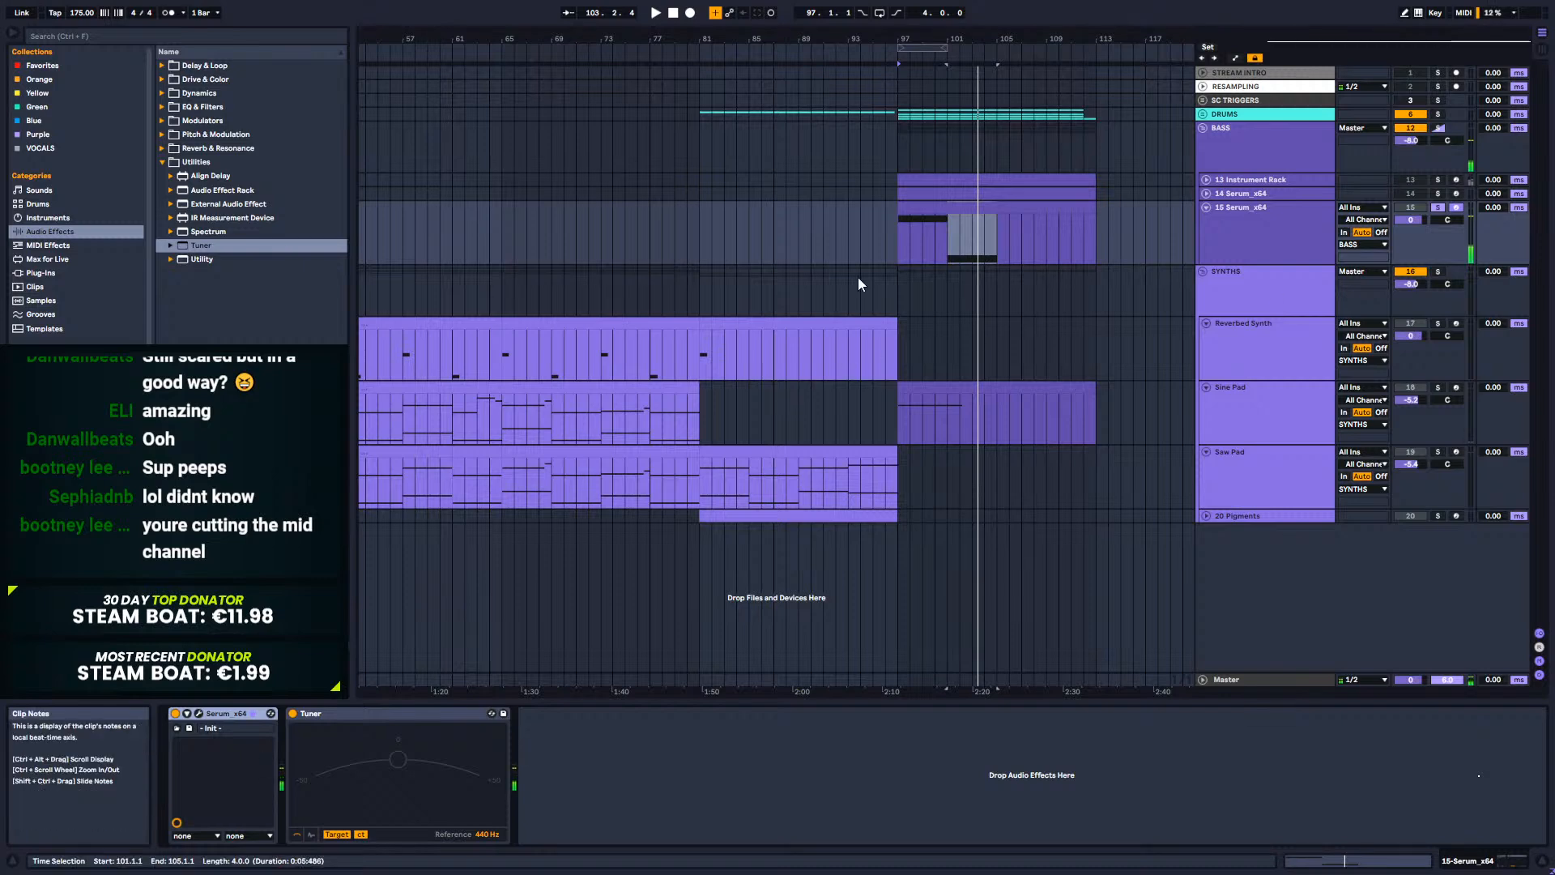
# Step: Play the unsoloed arrangement from bar 81 and delete the Sine Pad clip at bars 97 to 113
pyautogui.click(697, 233)
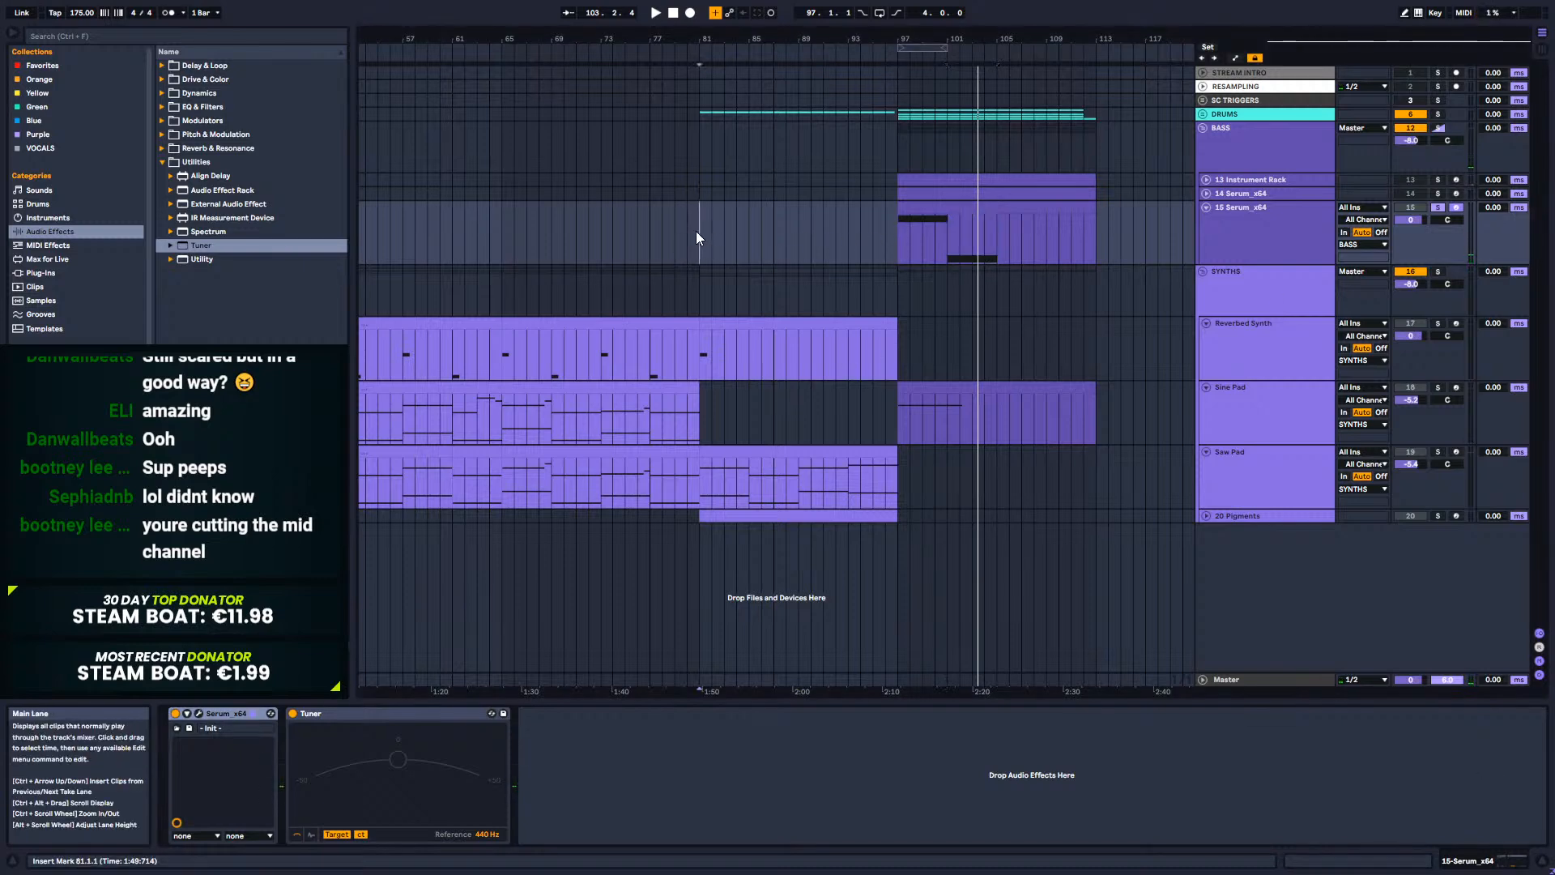
pyautogui.click(1439, 208)
pyautogui.press('space')
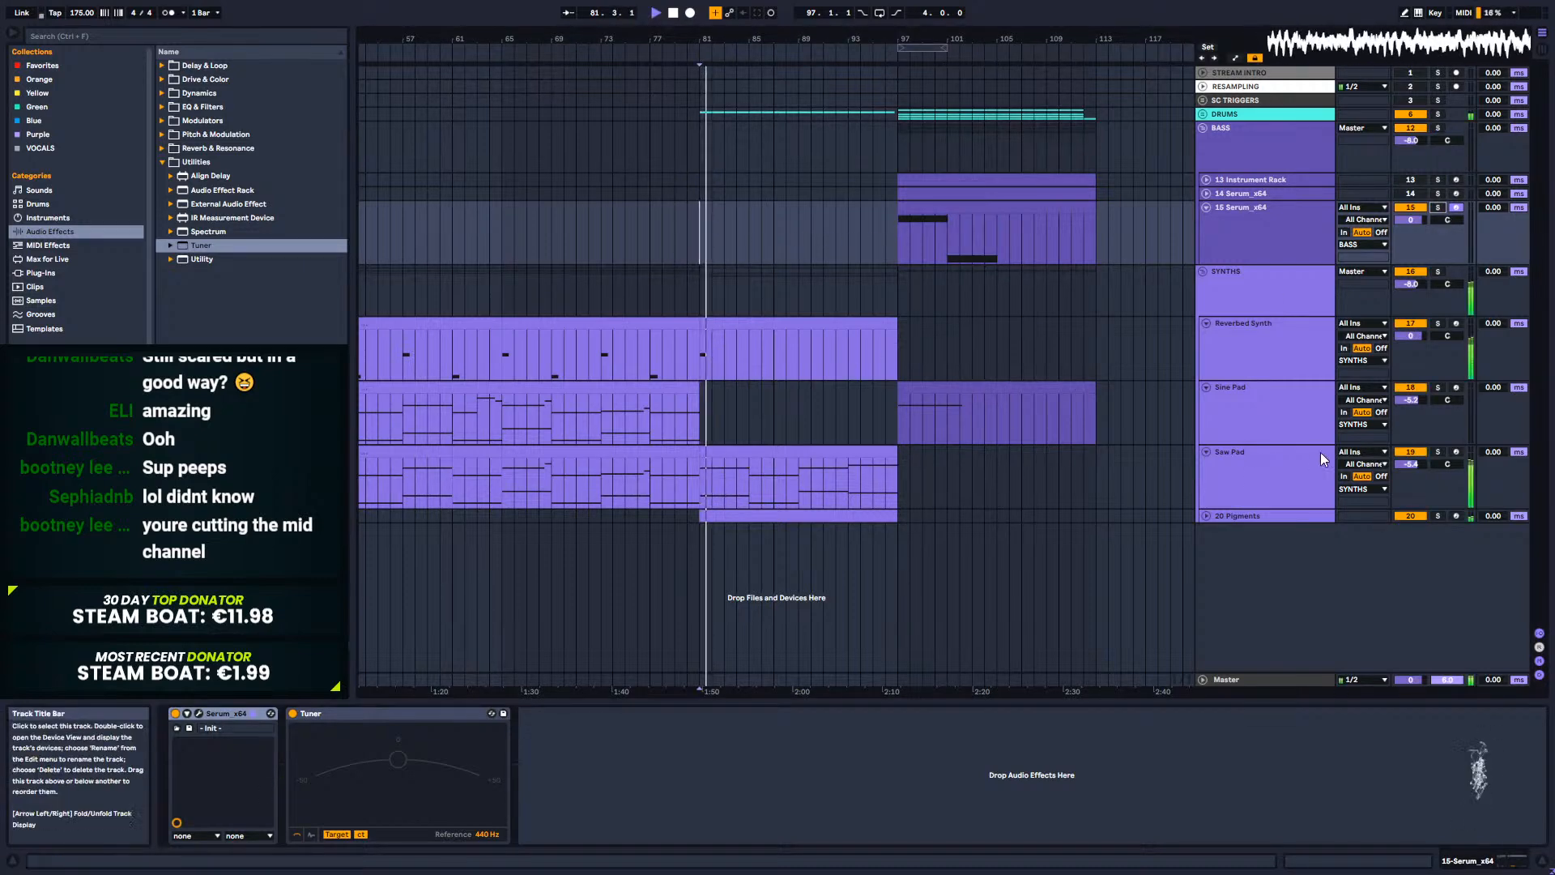
pyautogui.click(968, 389)
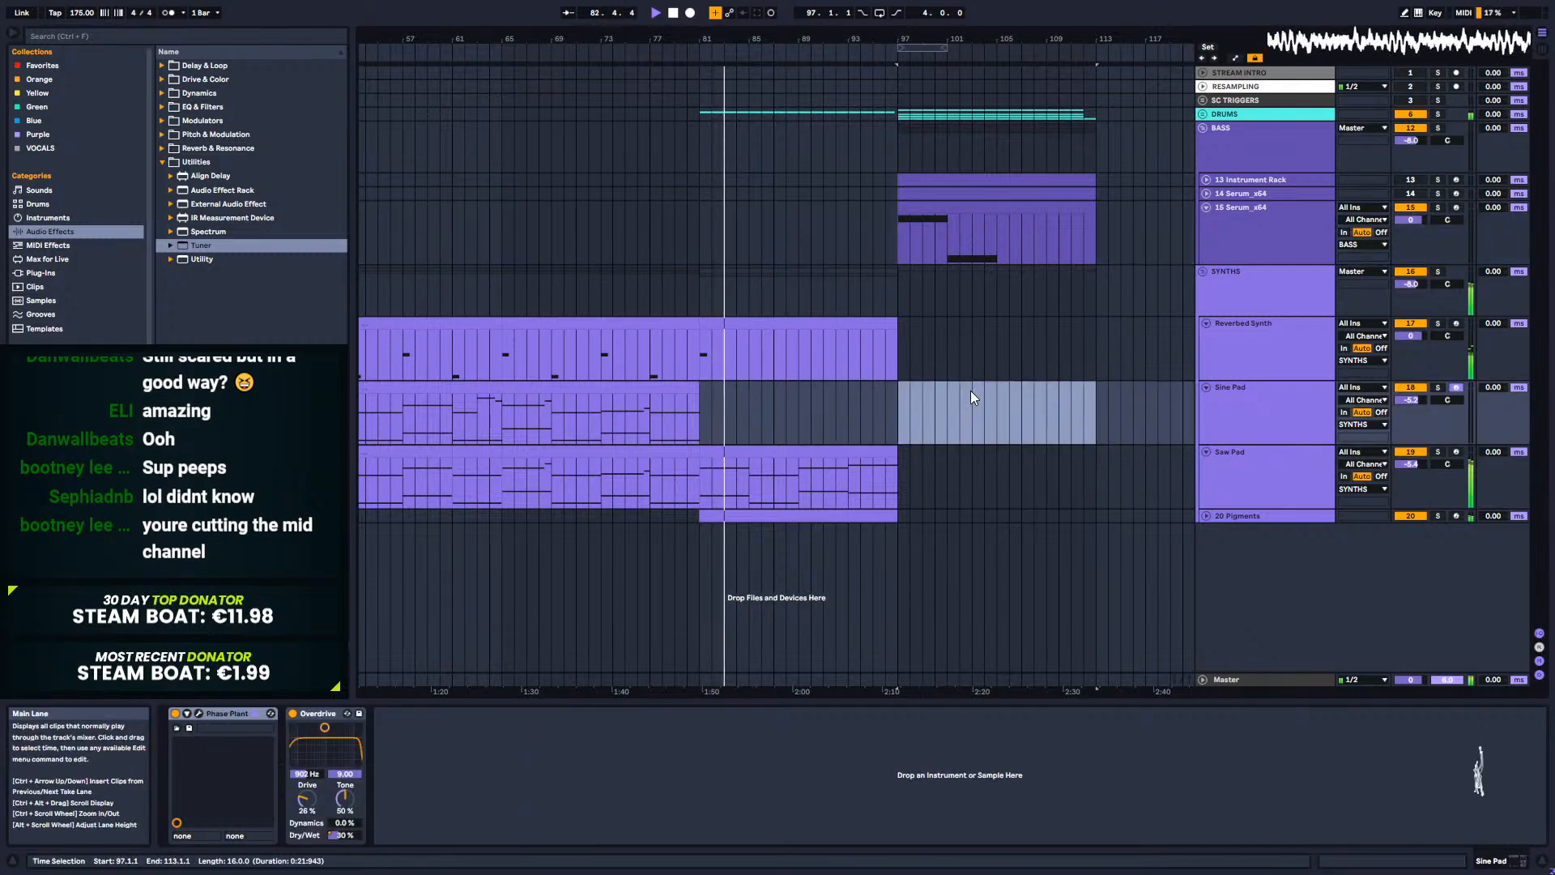
# Step: Review the Serum settings of the 15 Serum_x64 layer while the arrangement plays into the drop
pyautogui.click(871, 235)
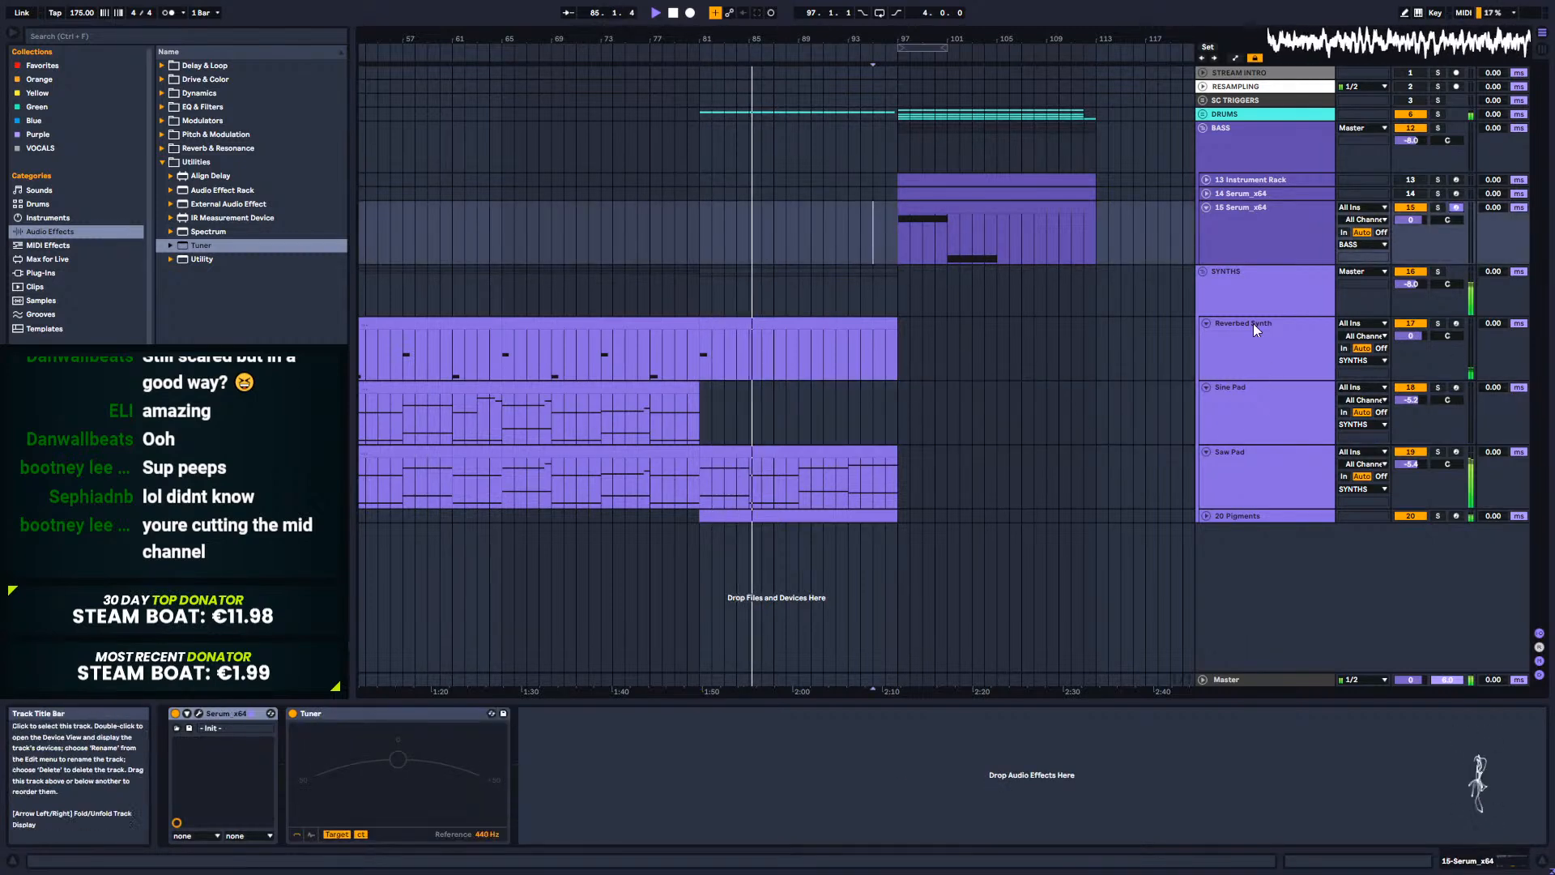
pyautogui.click(1274, 227)
pyautogui.click(198, 714)
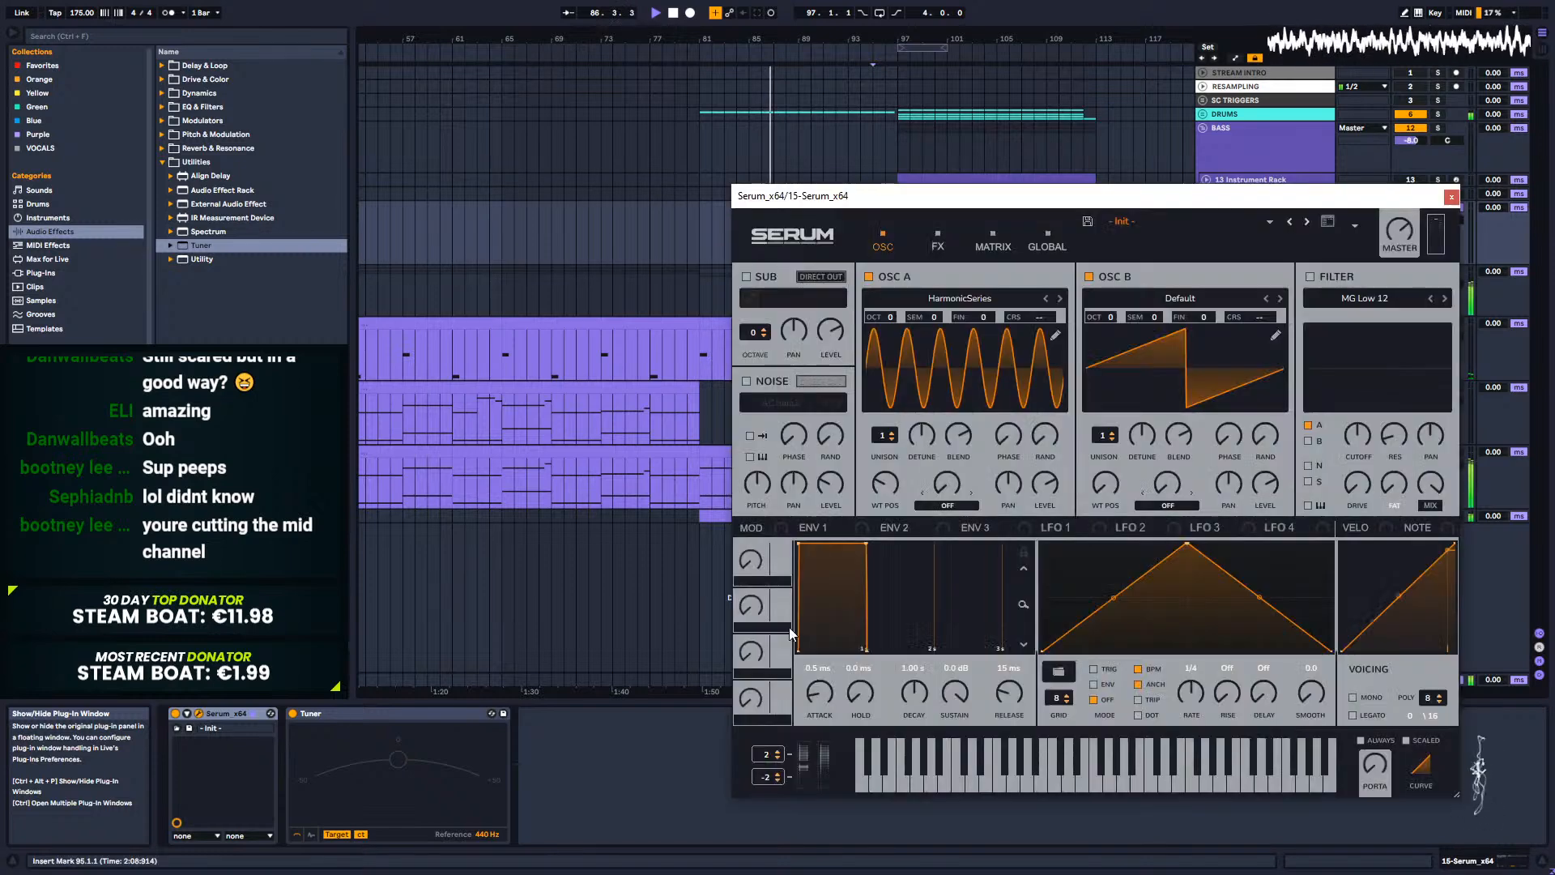
pyautogui.moveTo(1398, 221)
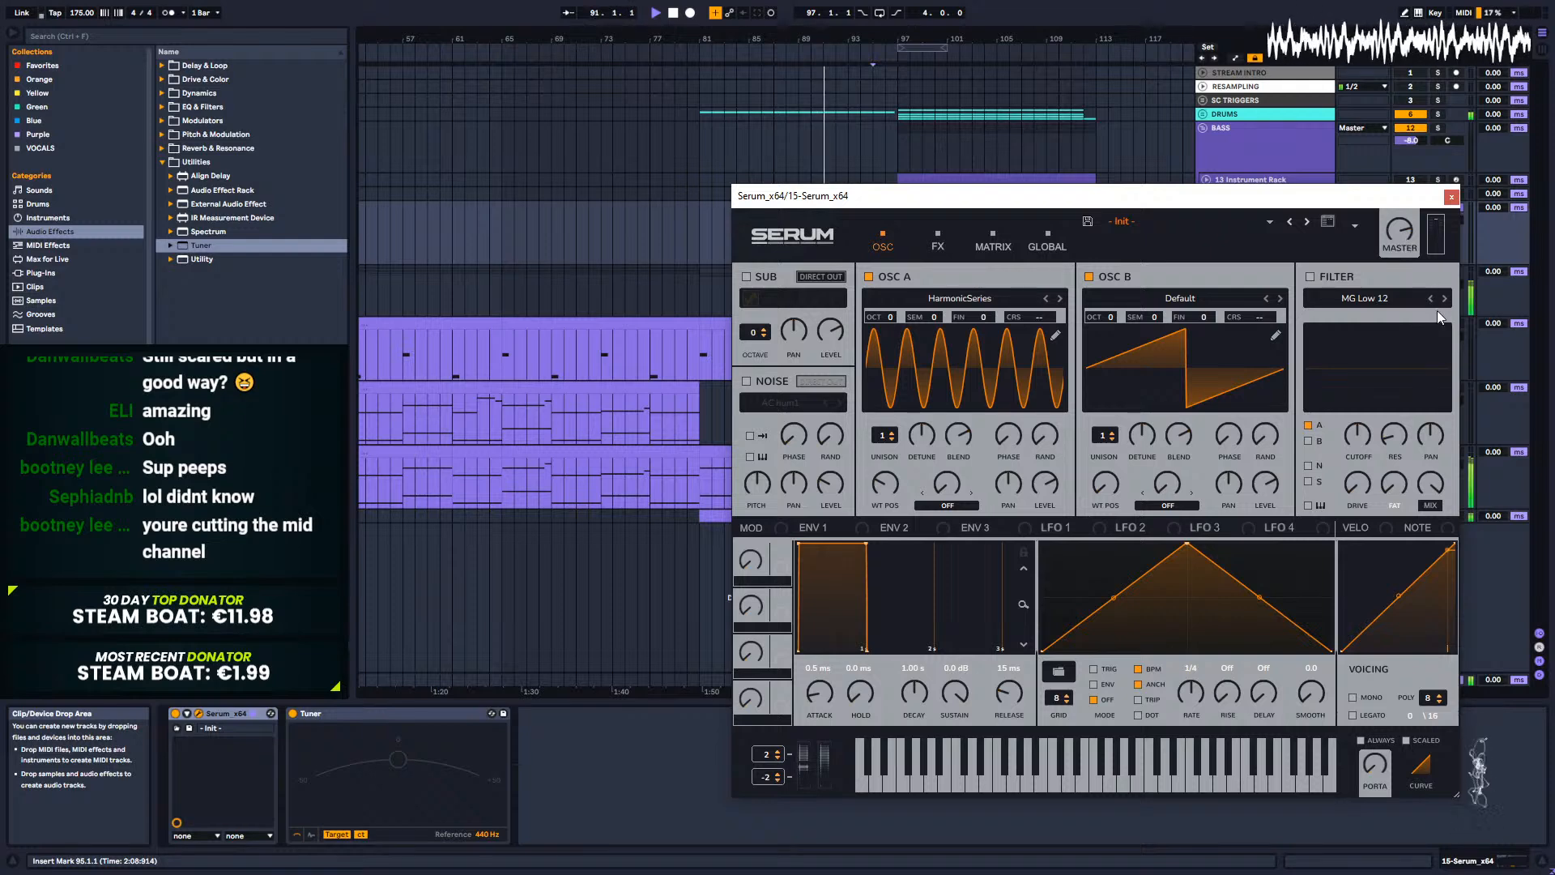
pyautogui.click(1451, 196)
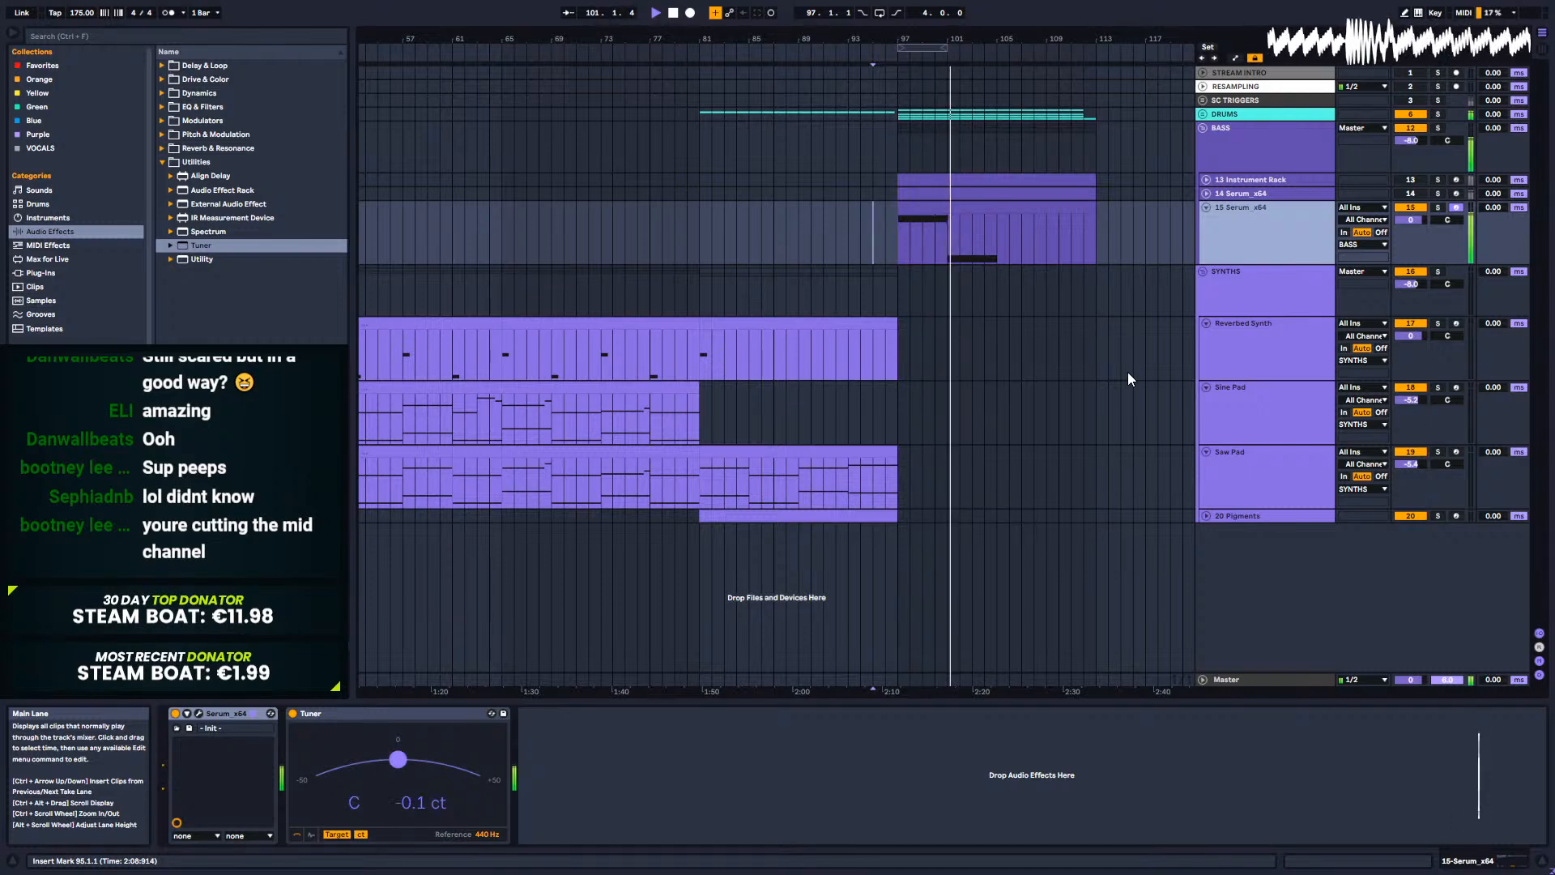
# Step: Shorten the first F0 note in the 15 Serum_x64 clip to end at 4.4.1 and add a one-beat G#0 note after it
pyautogui.click(940, 208)
pyautogui.press('space')
pyautogui.doubleClick(940, 208)
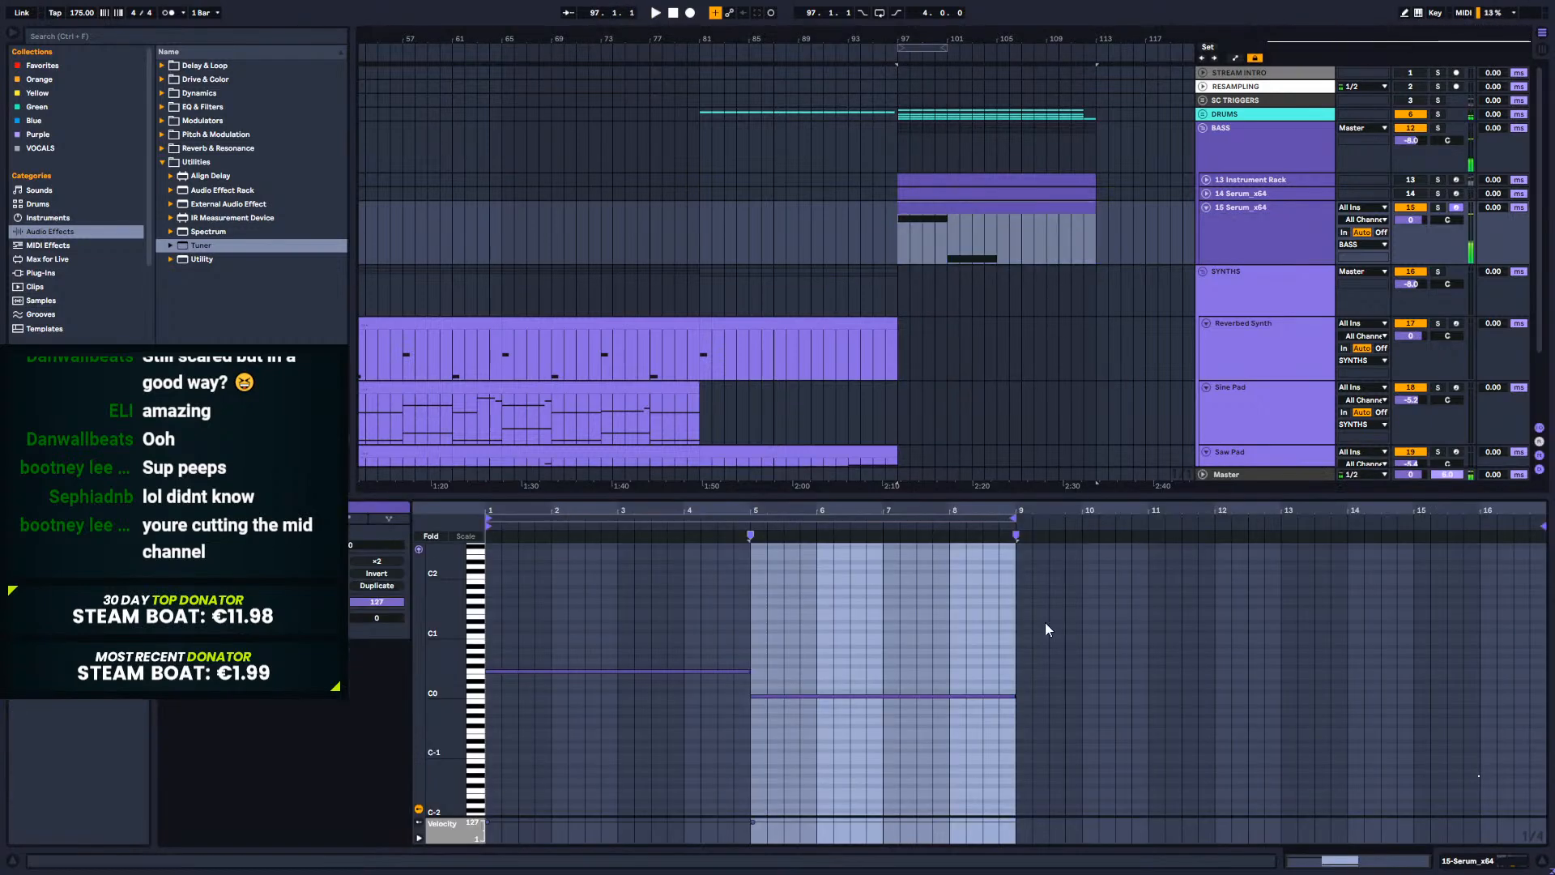
pyautogui.click(729, 671)
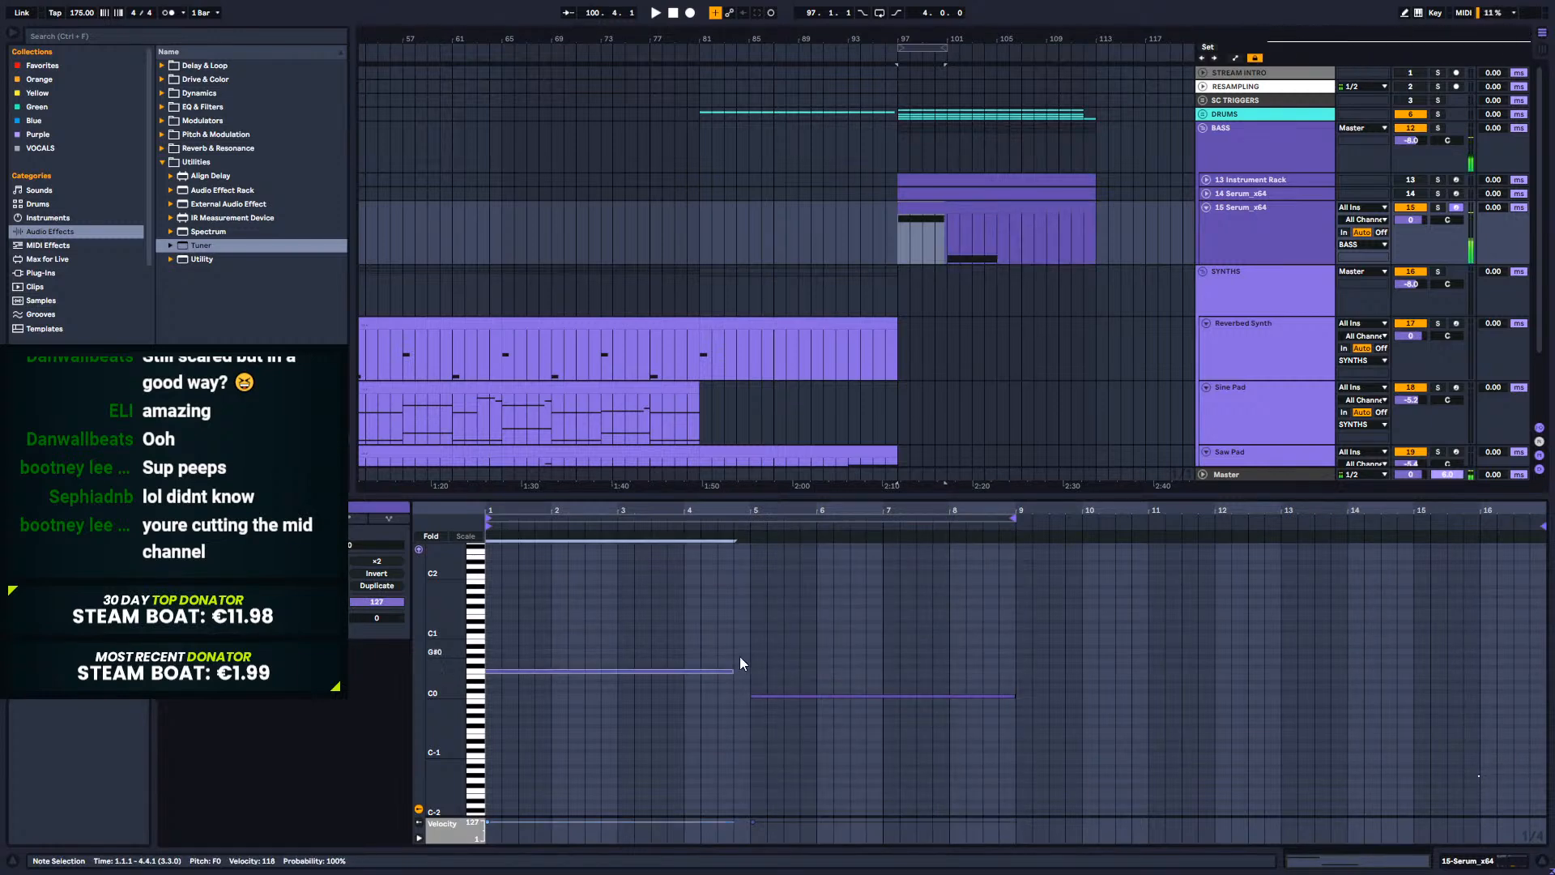
pyautogui.doubleClick(740, 656)
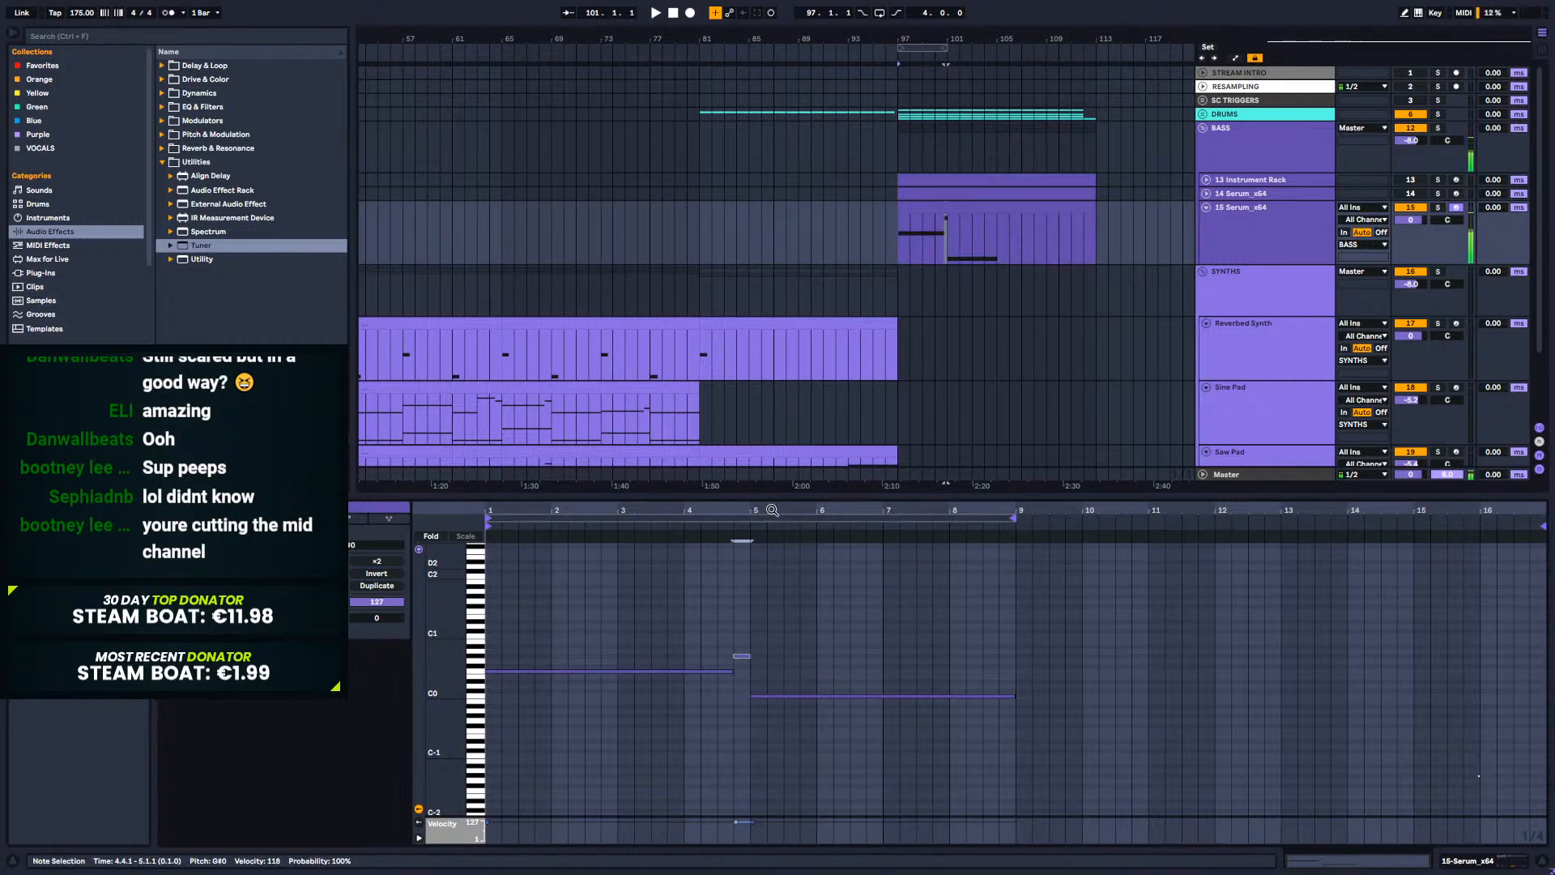
# Step: Play the drop from bar 97 to hear the edited bass notes
pyautogui.click(902, 230)
pyautogui.press('space')
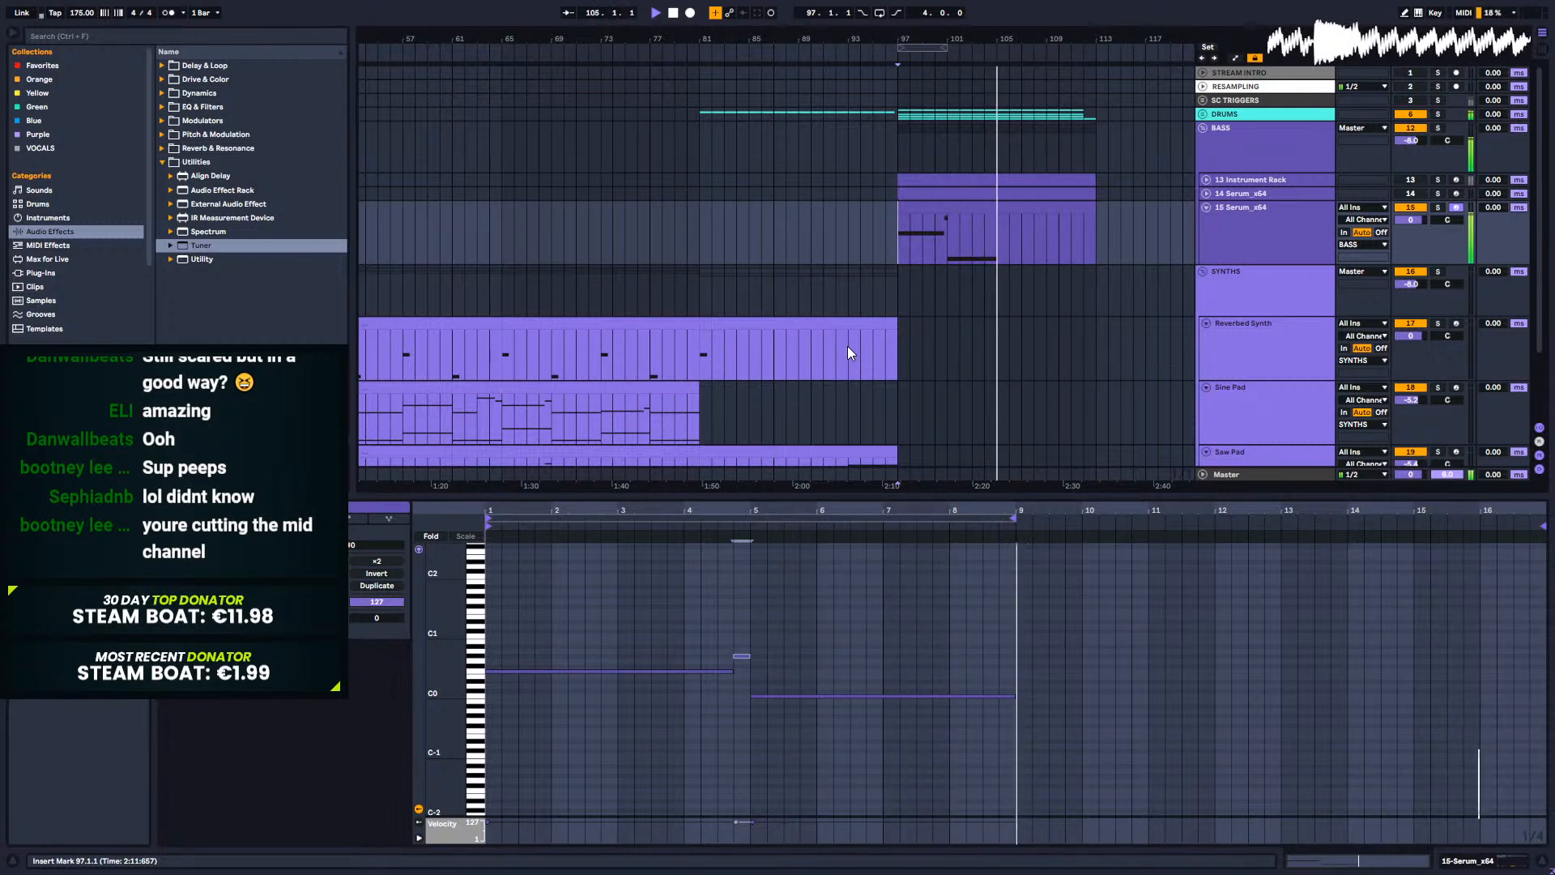
pyautogui.press('space')
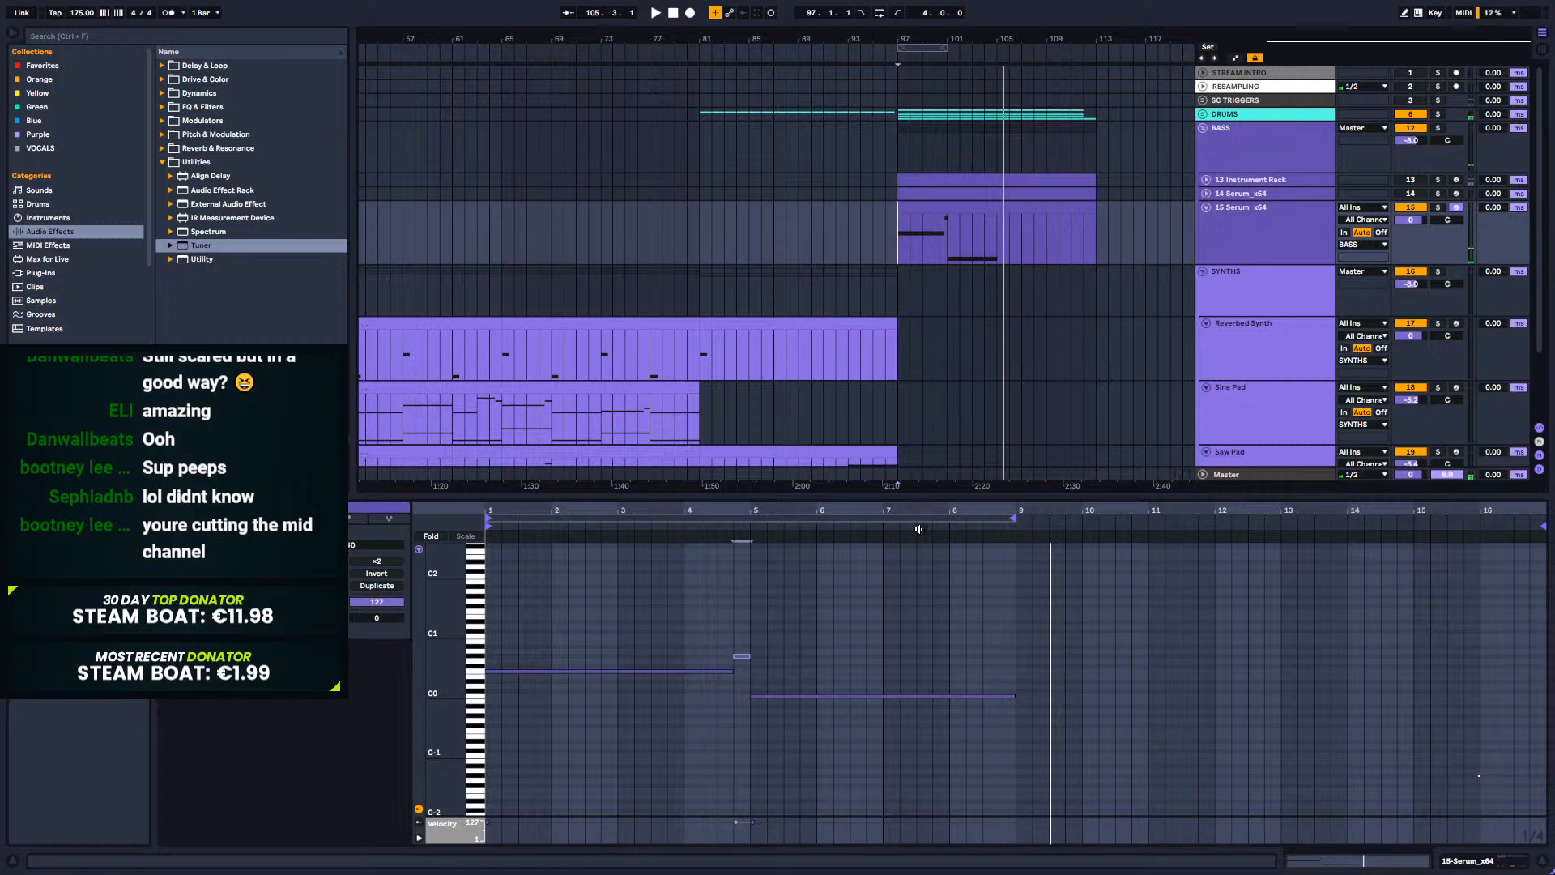
# Step: Enable Tube distortion in the 15 Serum_x64 layer's Serum and raise its drive to 89% during playback
pyautogui.click(1481, 862)
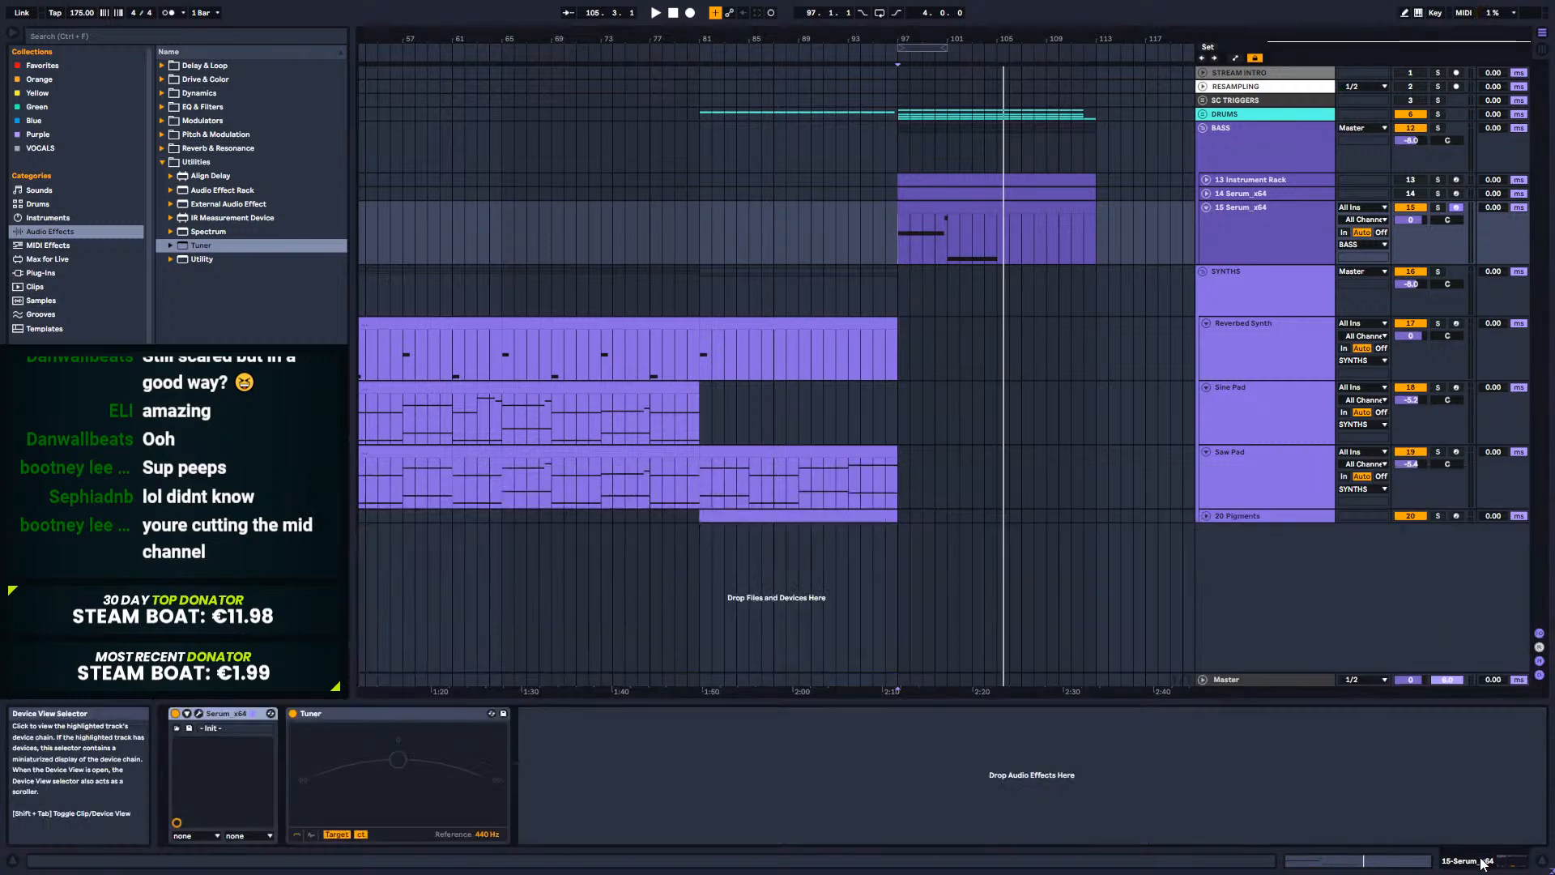
pyautogui.click(199, 712)
pyautogui.click(918, 246)
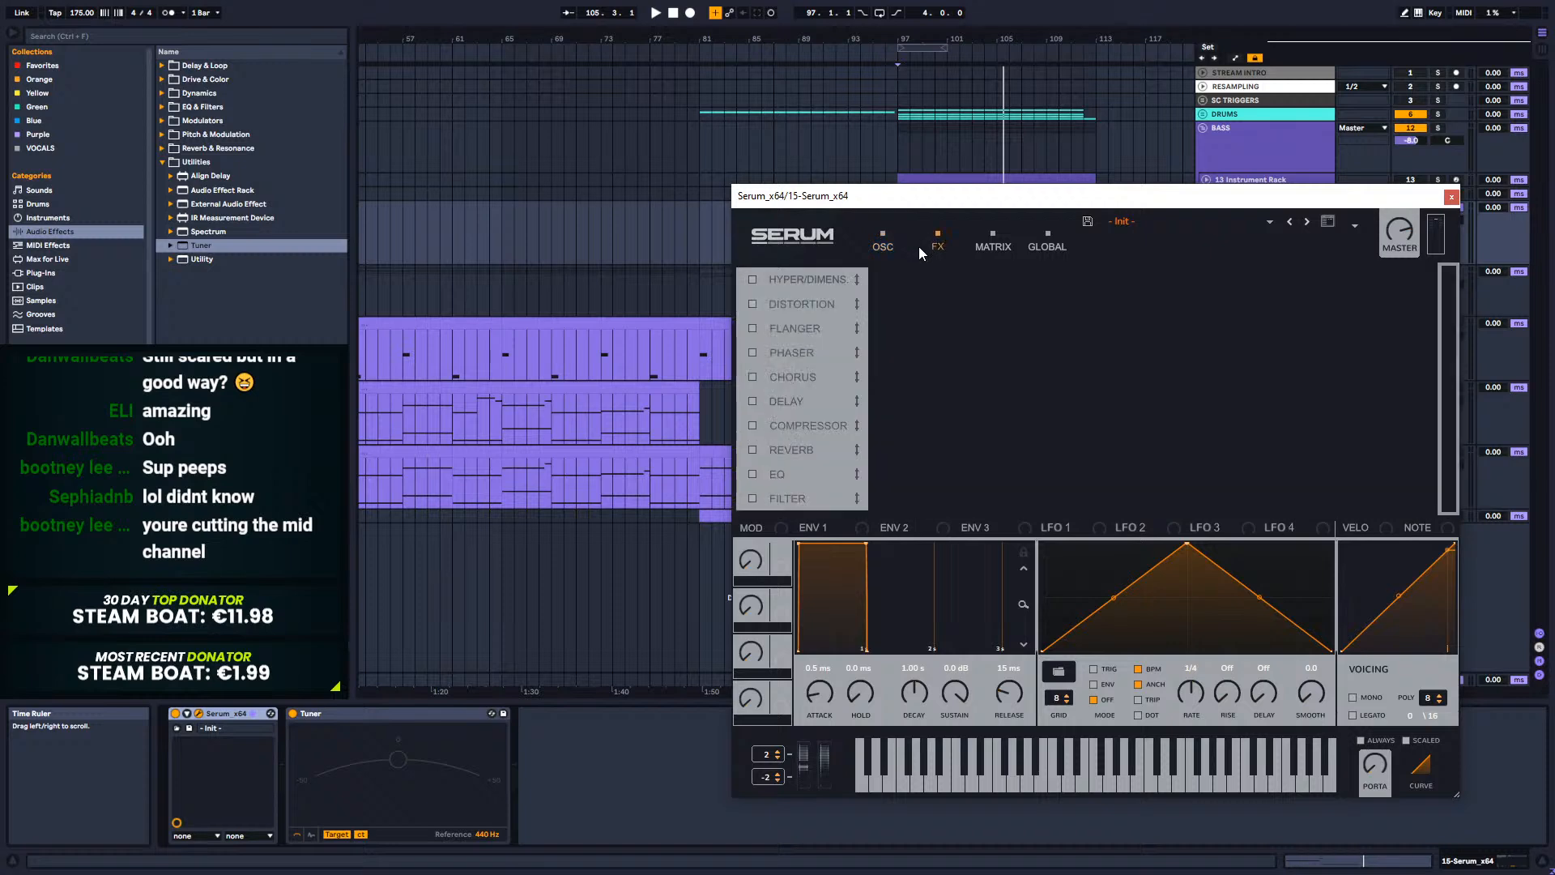
pyautogui.click(752, 304)
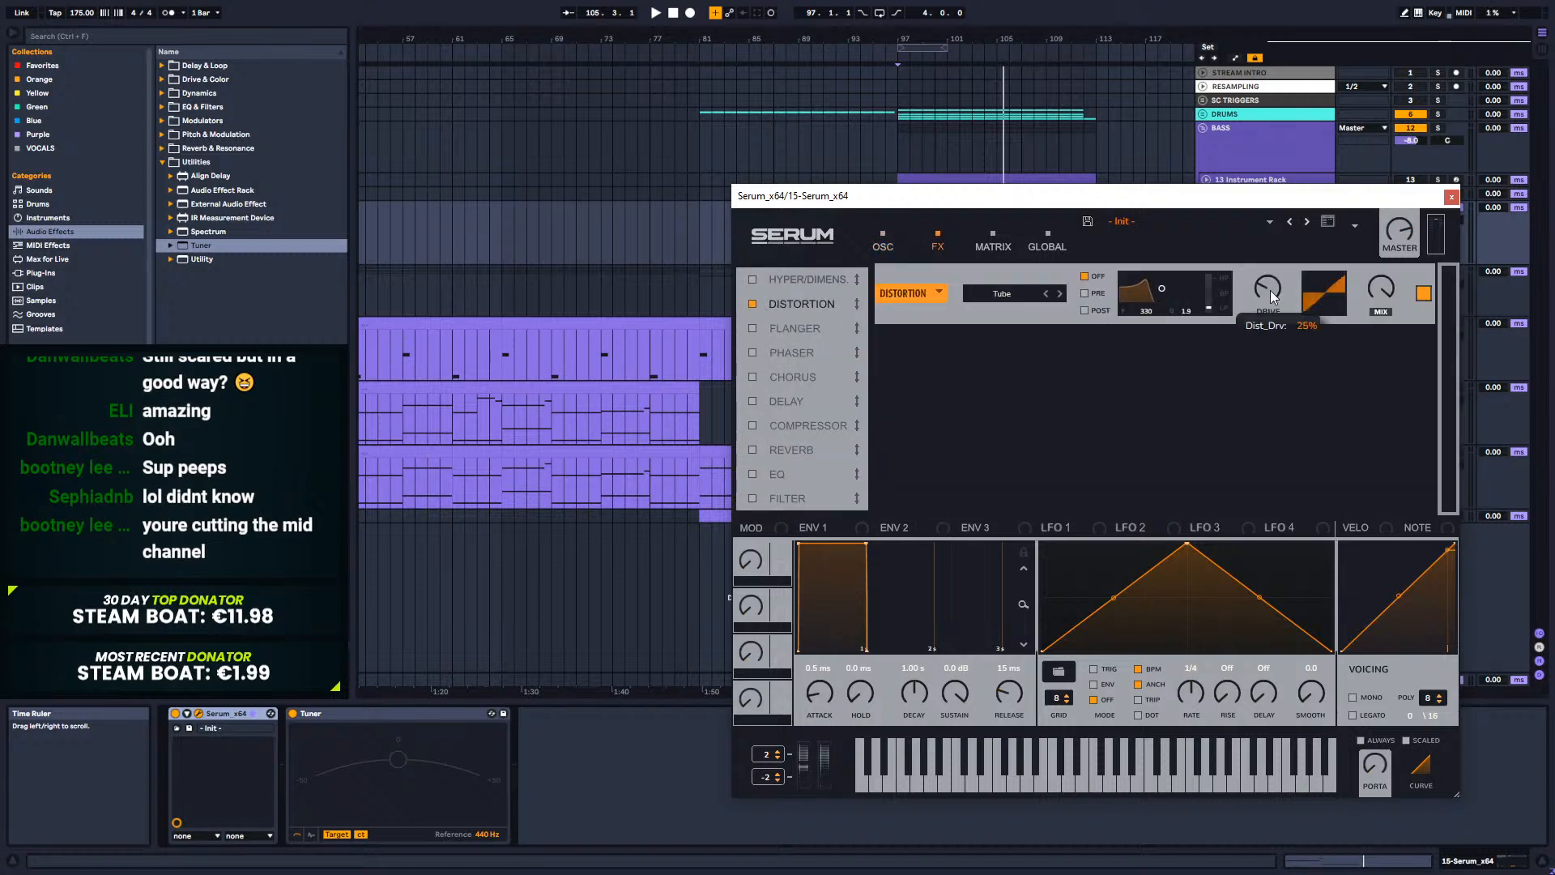
pyautogui.press('space')
pyautogui.moveTo(1285, 178); pyautogui.dragTo(1277, 190)
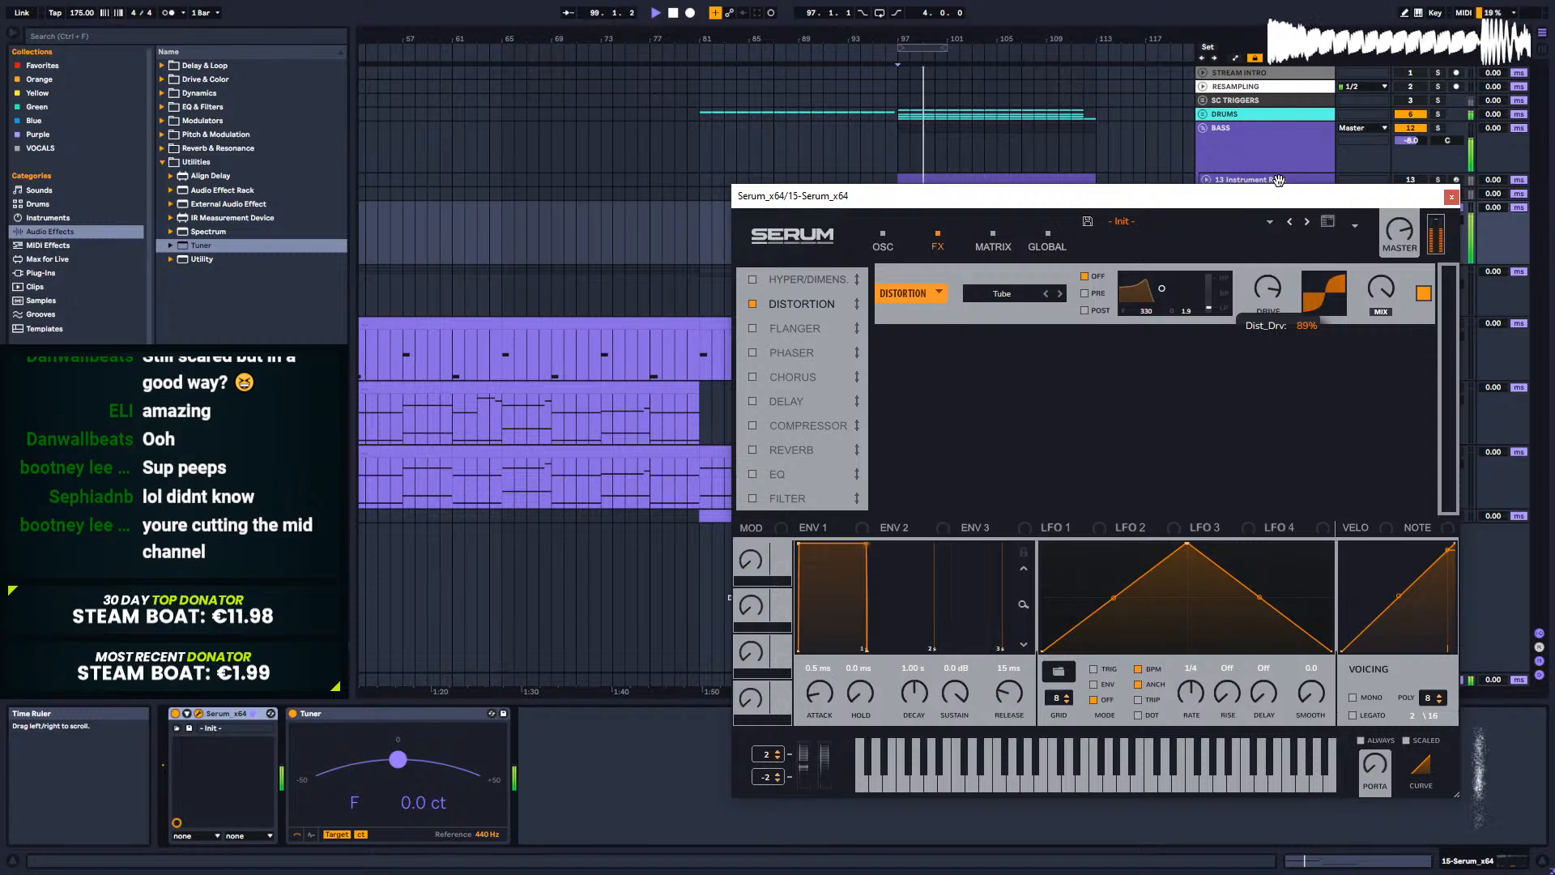
# Step: Set oscillator A's level to about 76%, and enable oscillator B with the HarmonicSeries wavetable at a reduced level
pyautogui.click(881, 243)
pyautogui.moveTo(1037, 483)
pyautogui.mouseDown()
pyautogui.moveTo(1028, 518)
pyautogui.moveTo(1029, 454)
pyautogui.moveTo(1028, 489)
pyautogui.mouseUp()
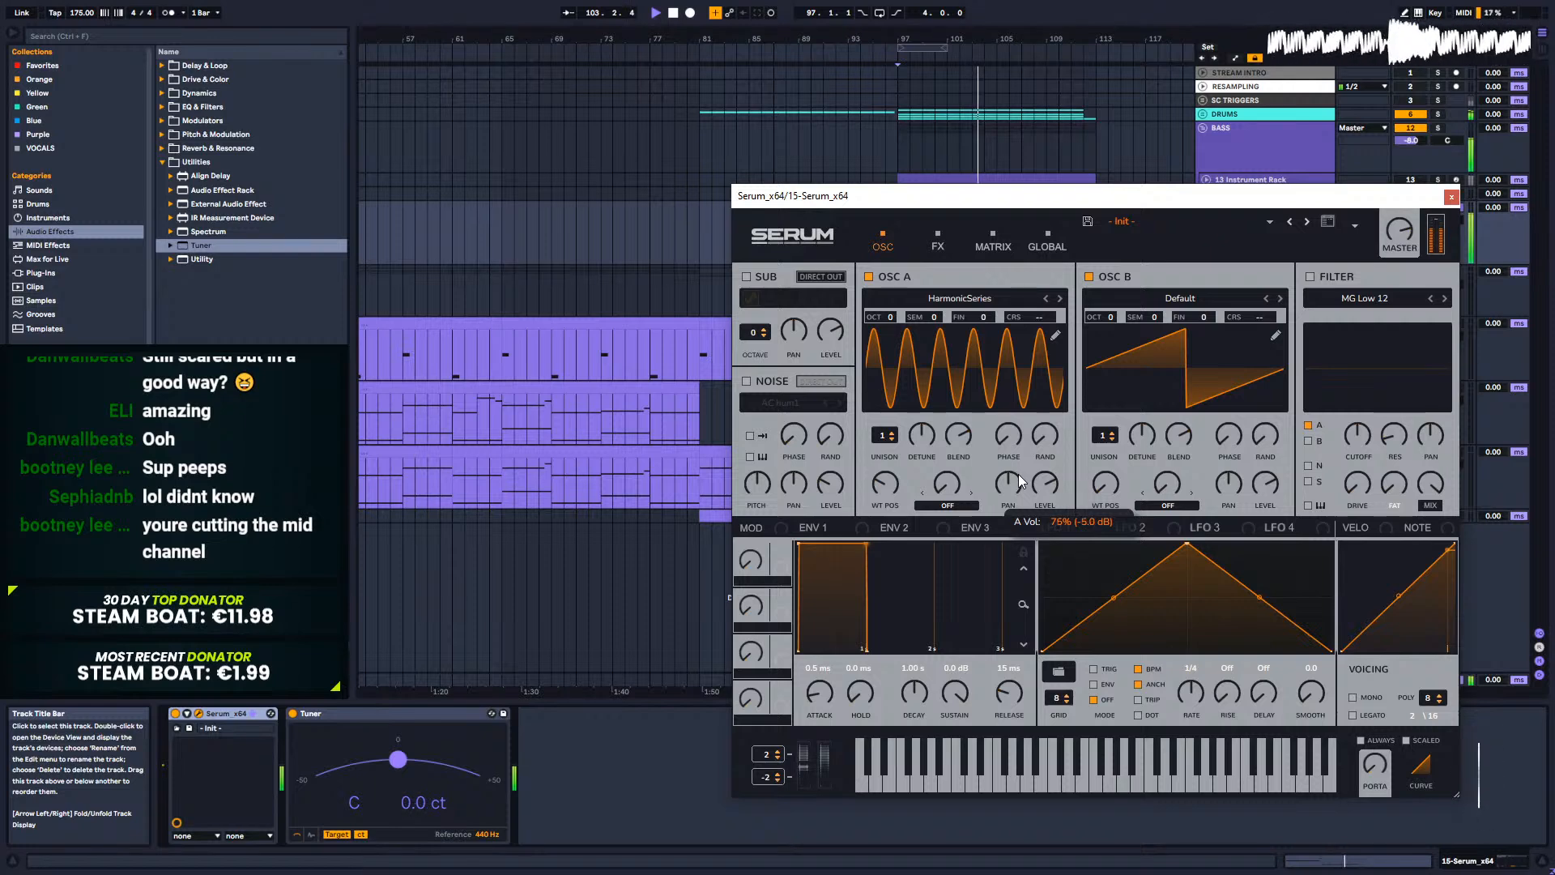
pyautogui.moveTo(1272, 503); pyautogui.dragTo(1240, 518)
pyautogui.click(1167, 299)
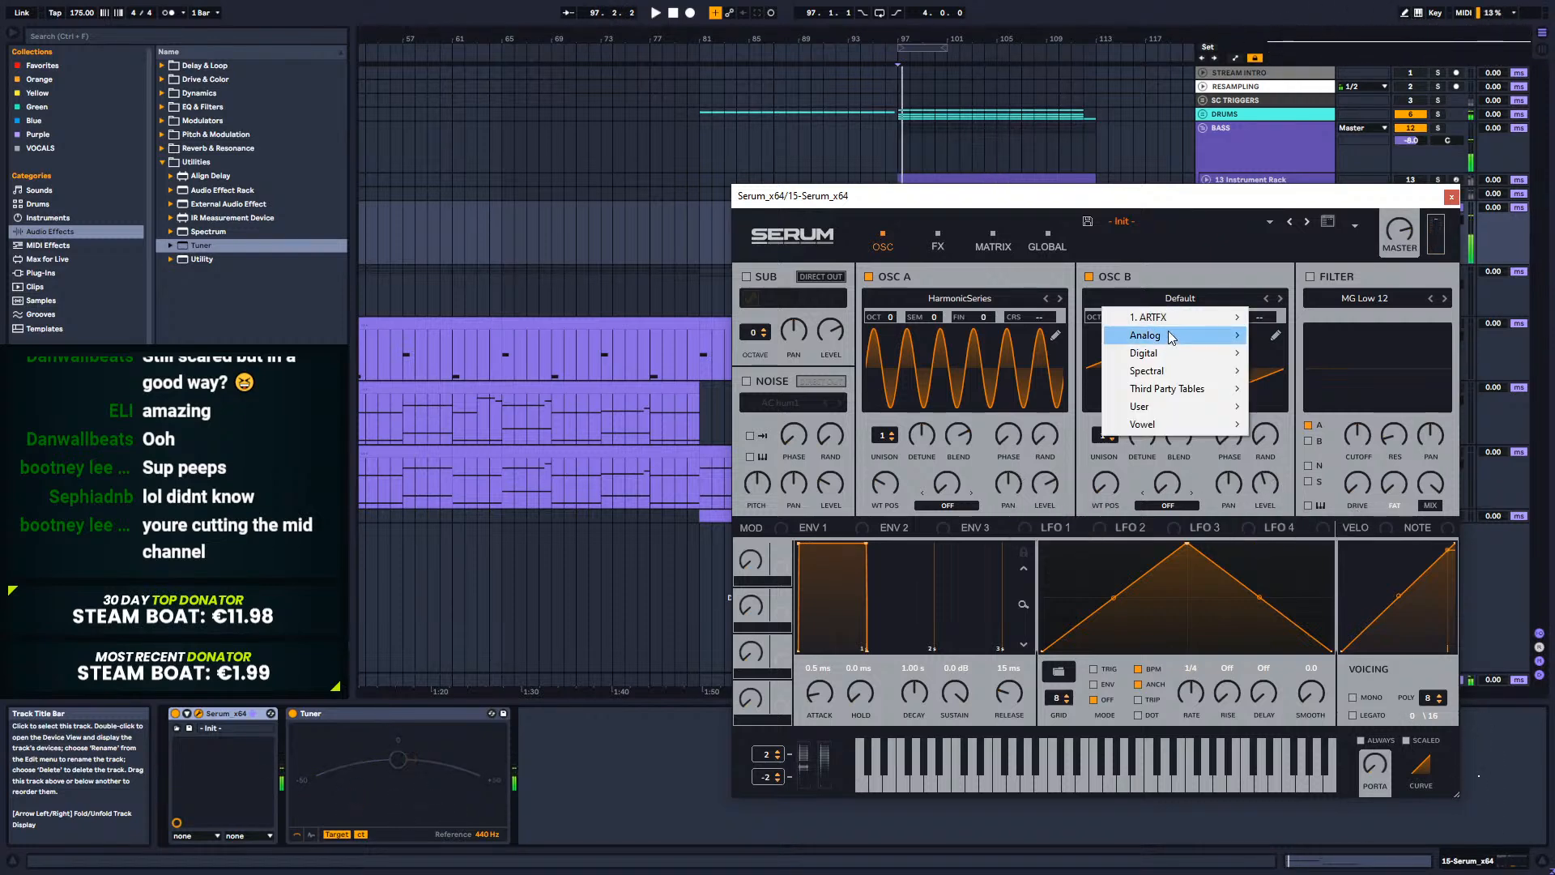
pyautogui.moveTo(1168, 334)
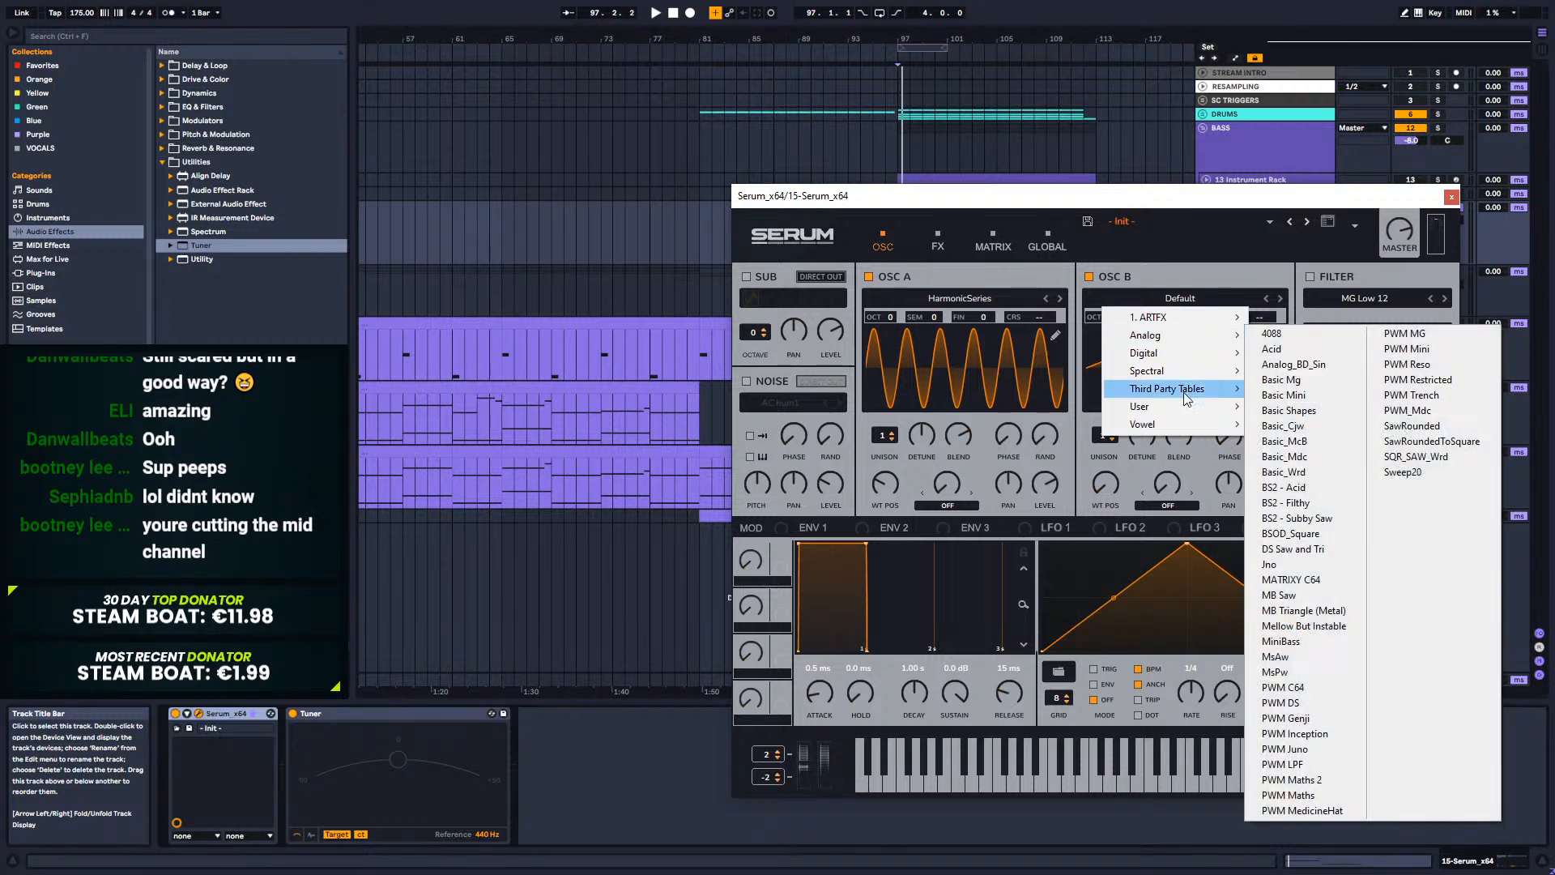
pyautogui.click(1298, 812)
pyautogui.press('space')
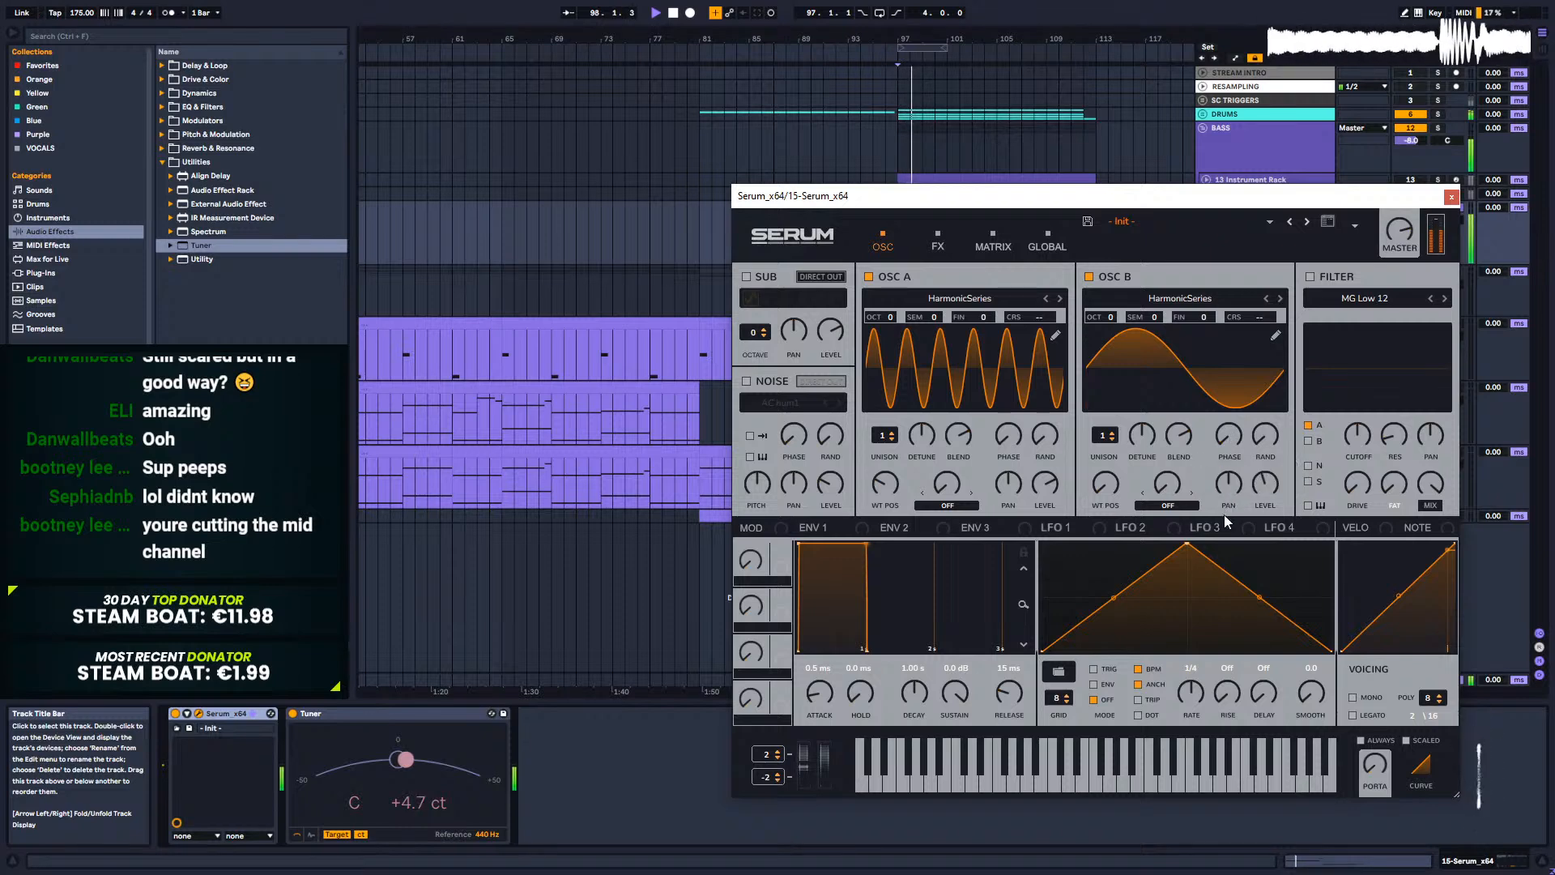
# Step: Change the phase option for oscillator B and oscillator A in Serum
pyautogui.press('space')
pyautogui.rightClick(1242, 442)
pyautogui.click(1281, 504)
pyautogui.rightClick(1012, 432)
pyautogui.click(1059, 500)
# Step: Raise oscillator B's level and lower oscillator A's level slightly while playing the drop from bar 97
pyautogui.press('space')
pyautogui.press('space')
pyautogui.moveTo(1270, 484); pyautogui.dragTo(1275, 427)
pyautogui.press('space')
pyautogui.moveTo(1047, 487); pyautogui.dragTo(1046, 504)
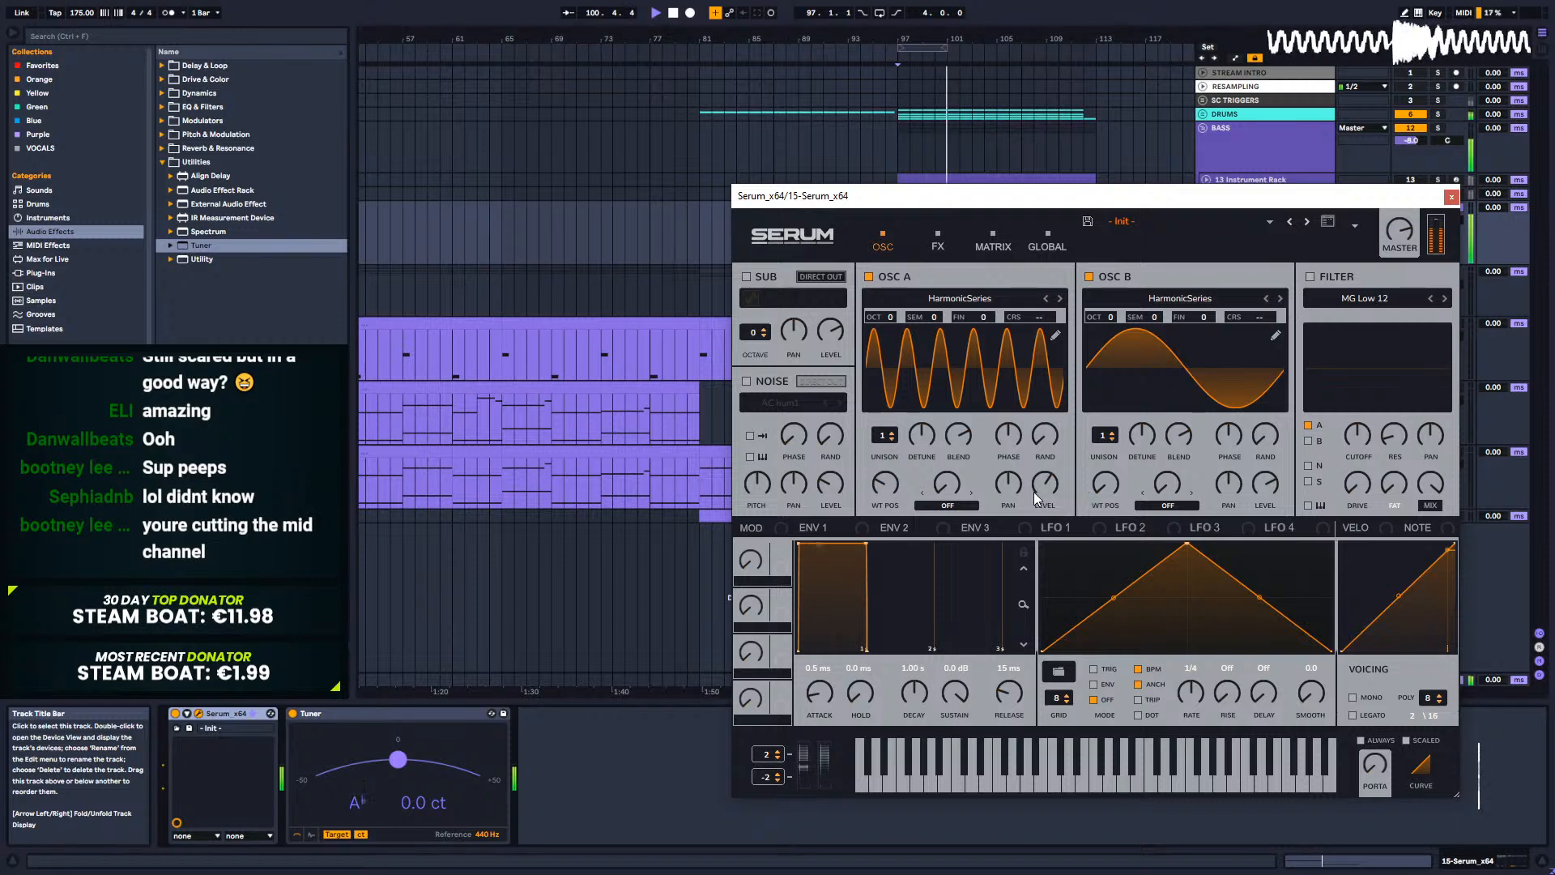
pyautogui.moveTo(1038, 487)
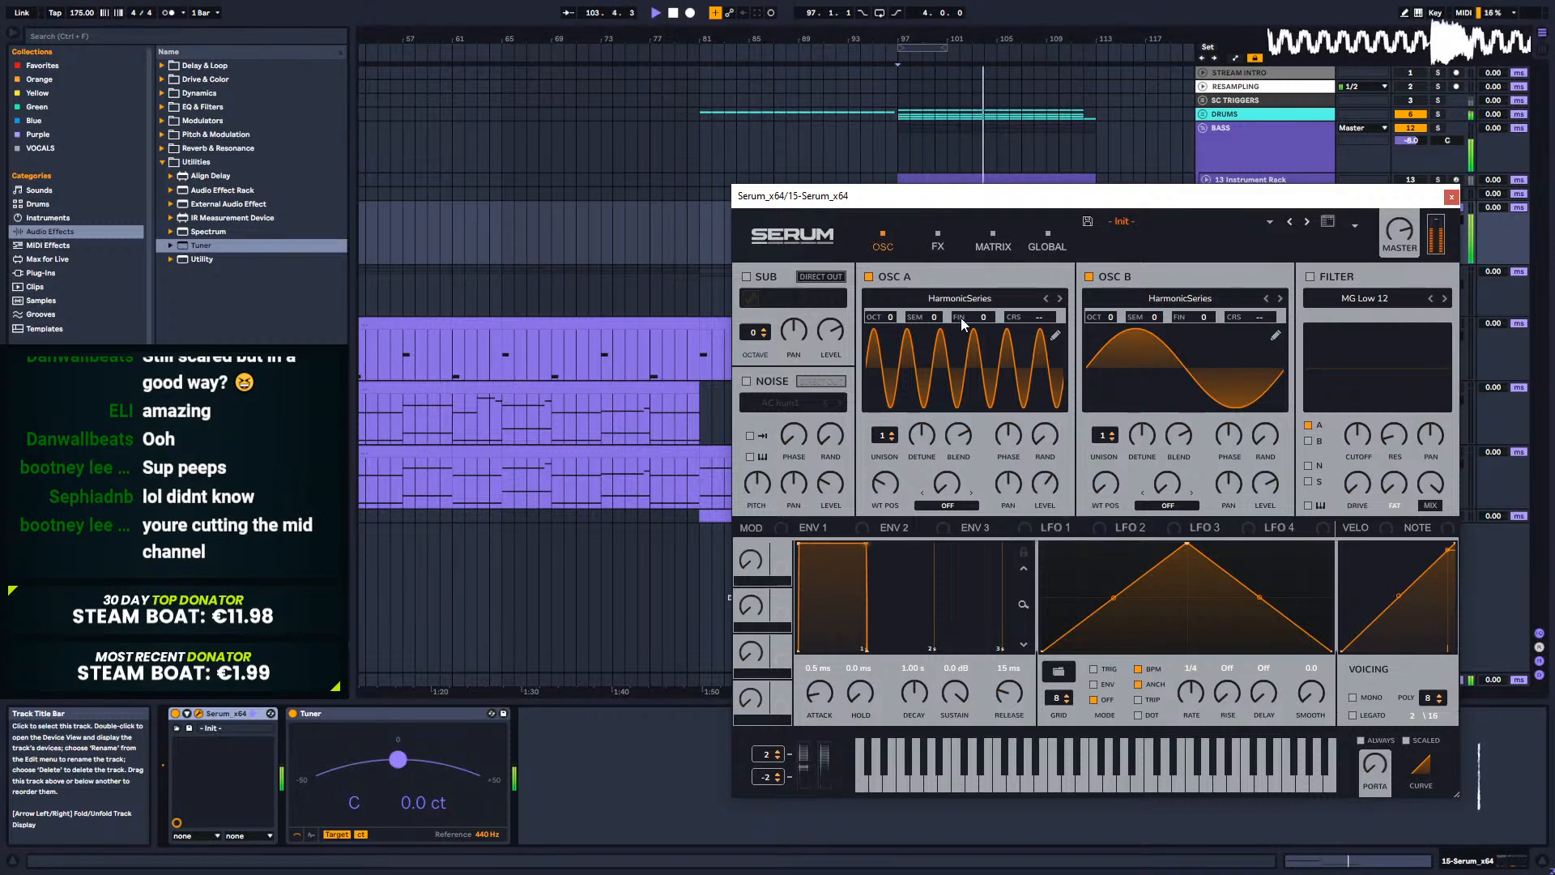
# Step: Try fine-tuning oscillator A to 1 during playback and reset the fine tune to 0
pyautogui.moveTo(989, 318)
pyautogui.mouseDown()
pyautogui.moveTo(998, 295)
pyautogui.moveTo(992, 315)
pyautogui.mouseUp()
pyautogui.press('space')
pyautogui.doubleClick(991, 314)
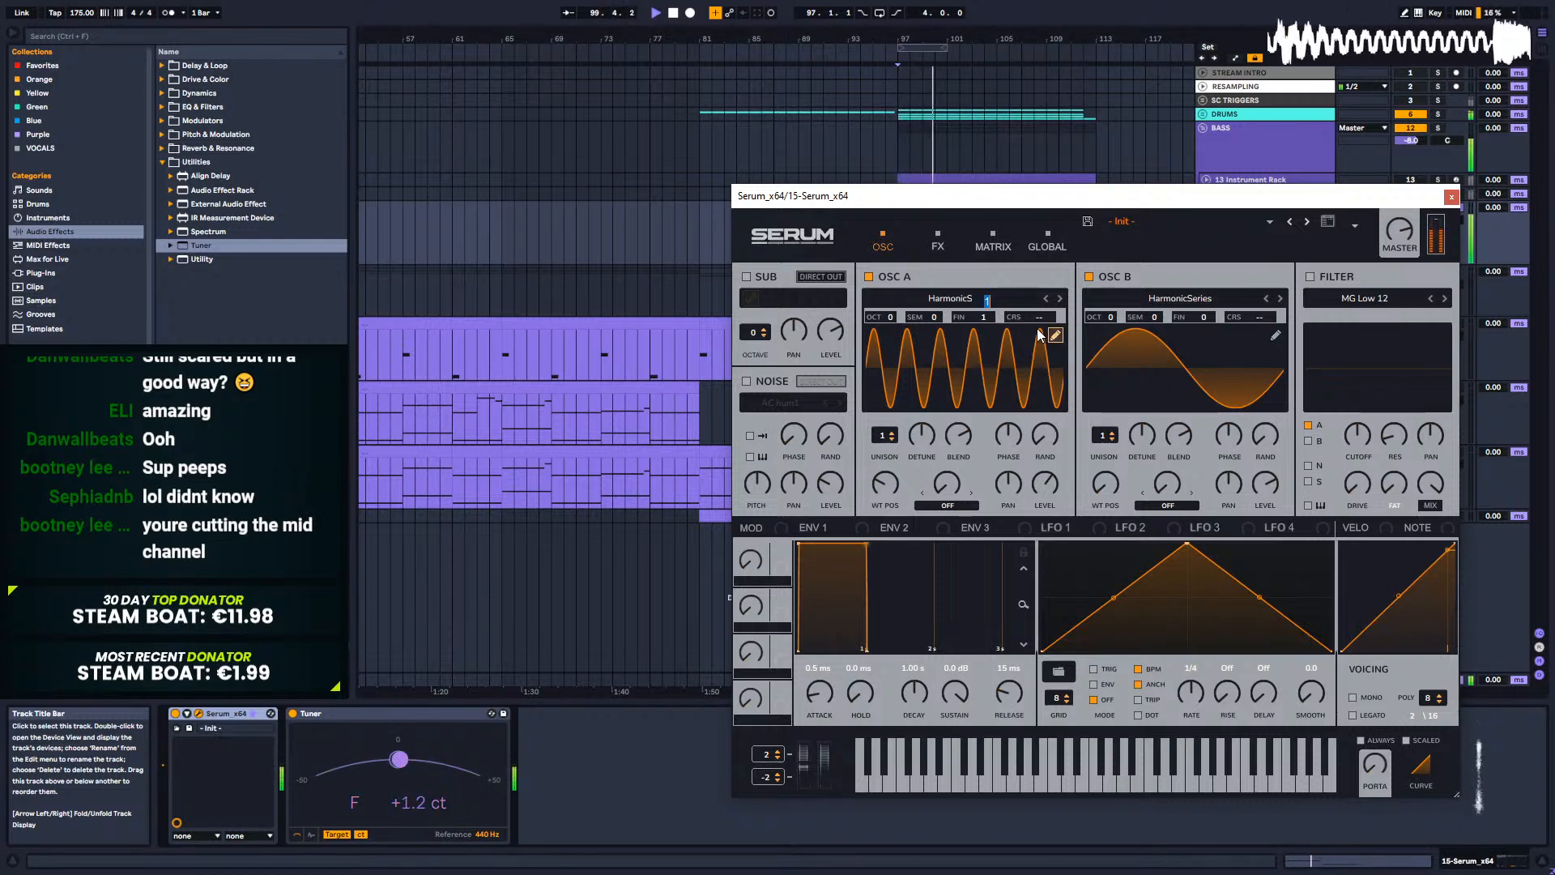
pyautogui.rightClick(986, 319)
pyautogui.click(1008, 399)
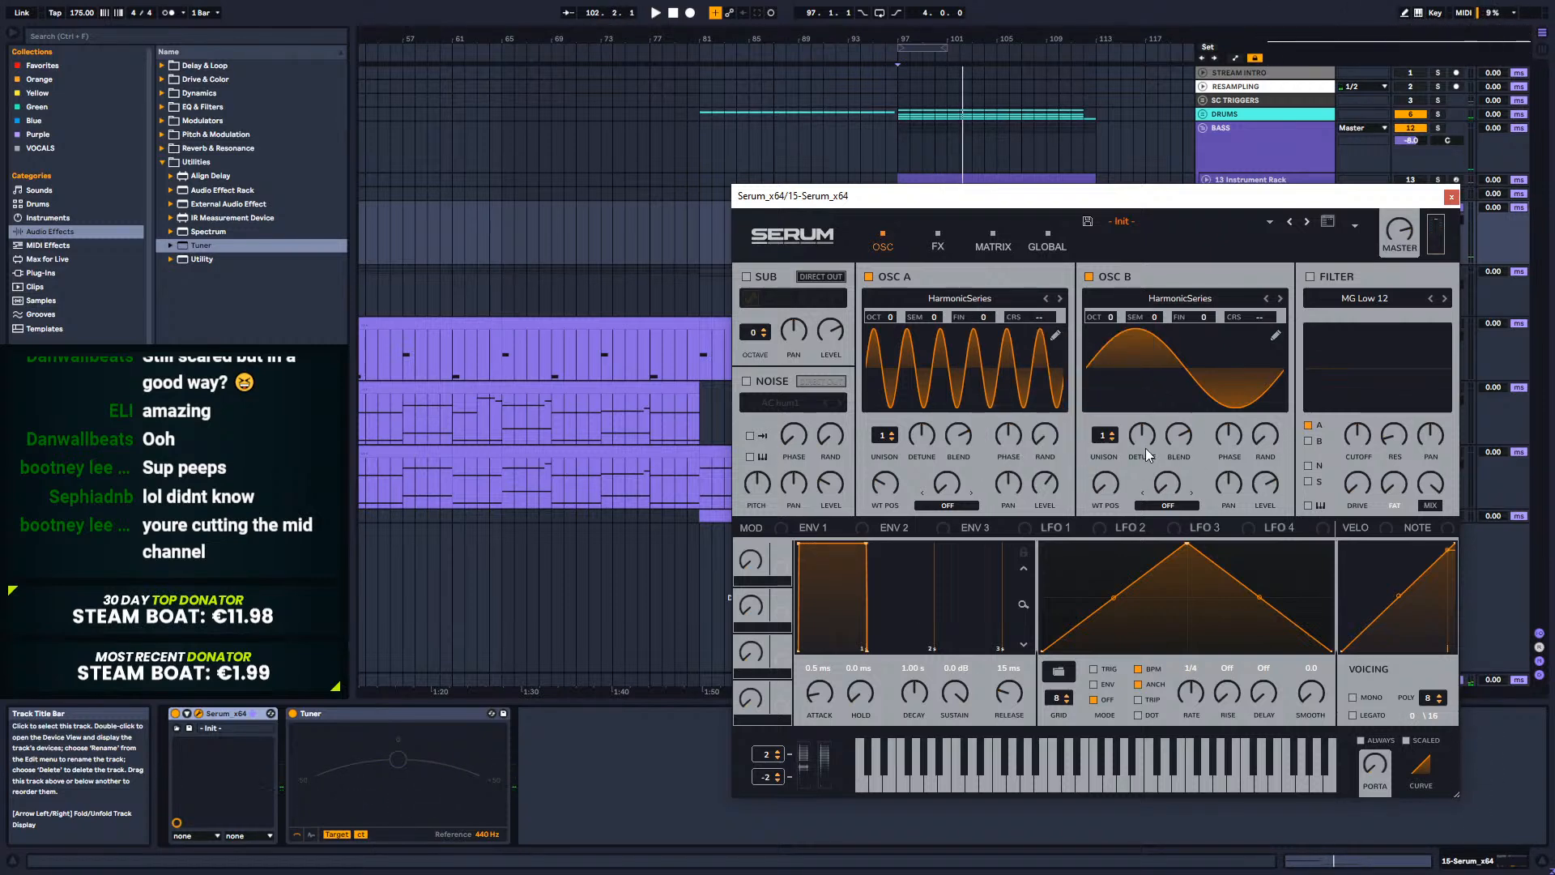
# Step: Try oscillator A's level between 50% and 86% while playing the drop
pyautogui.press('space')
pyautogui.moveTo(1045, 520); pyautogui.dragTo(1014, 556)
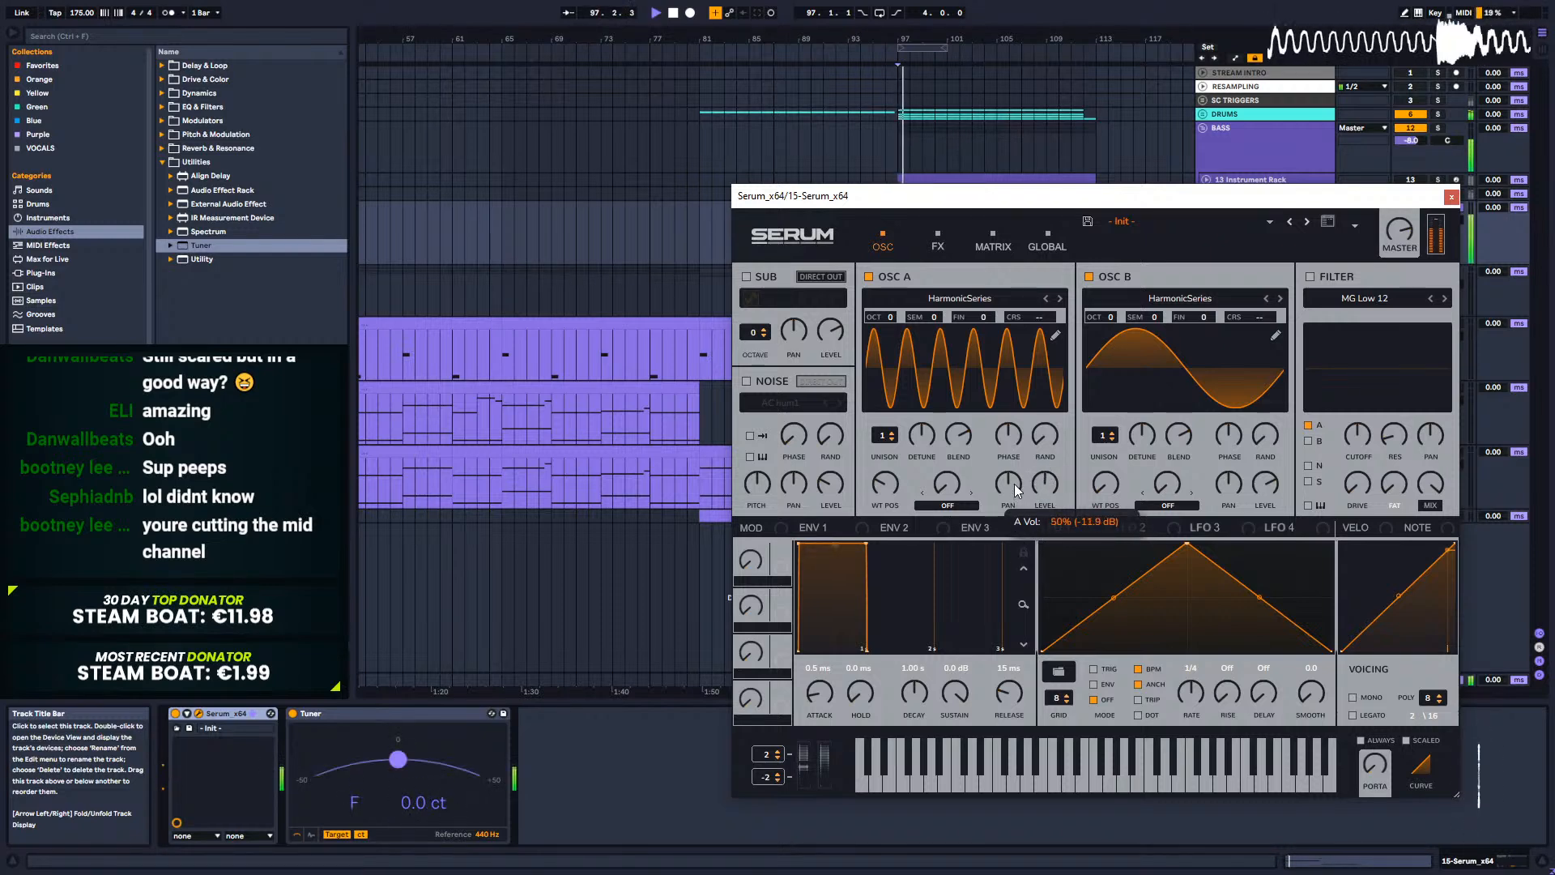
pyautogui.moveTo(1014, 452)
pyautogui.mouseDown()
pyautogui.moveTo(1014, 437)
pyautogui.moveTo(986, 539)
pyautogui.moveTo(988, 408)
pyautogui.moveTo(960, 481)
pyautogui.moveTo(958, 459)
pyautogui.moveTo(951, 513)
pyautogui.moveTo(954, 490)
pyautogui.moveTo(1050, 411)
pyautogui.moveTo(1048, 356)
pyautogui.moveTo(1005, 444)
pyautogui.mouseUp()
pyautogui.press('space')
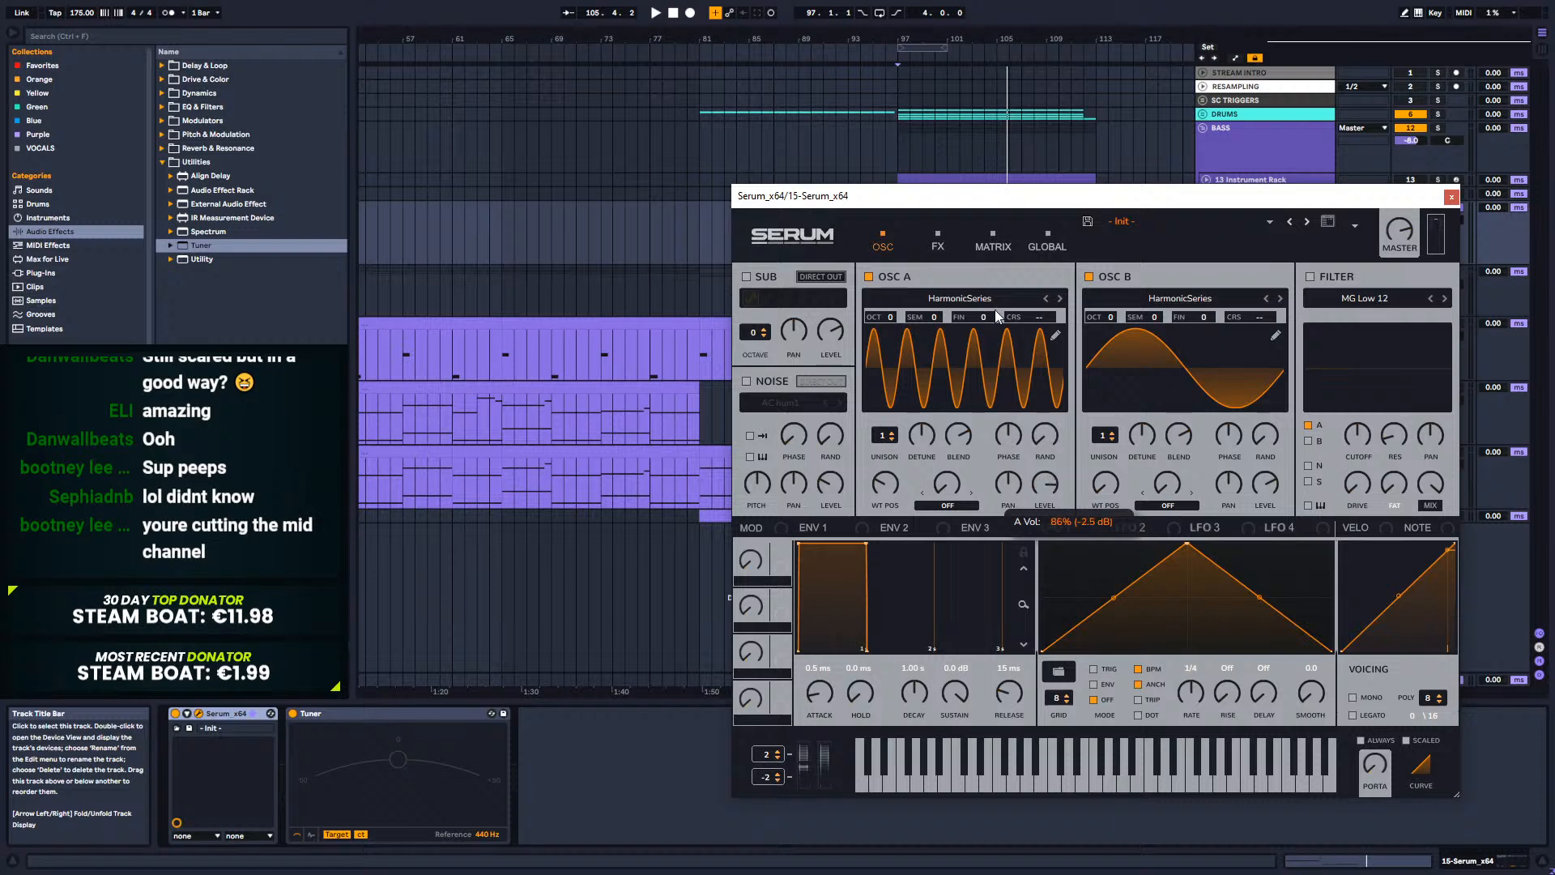
pyautogui.moveTo(997, 316); pyautogui.dragTo(1001, 321)
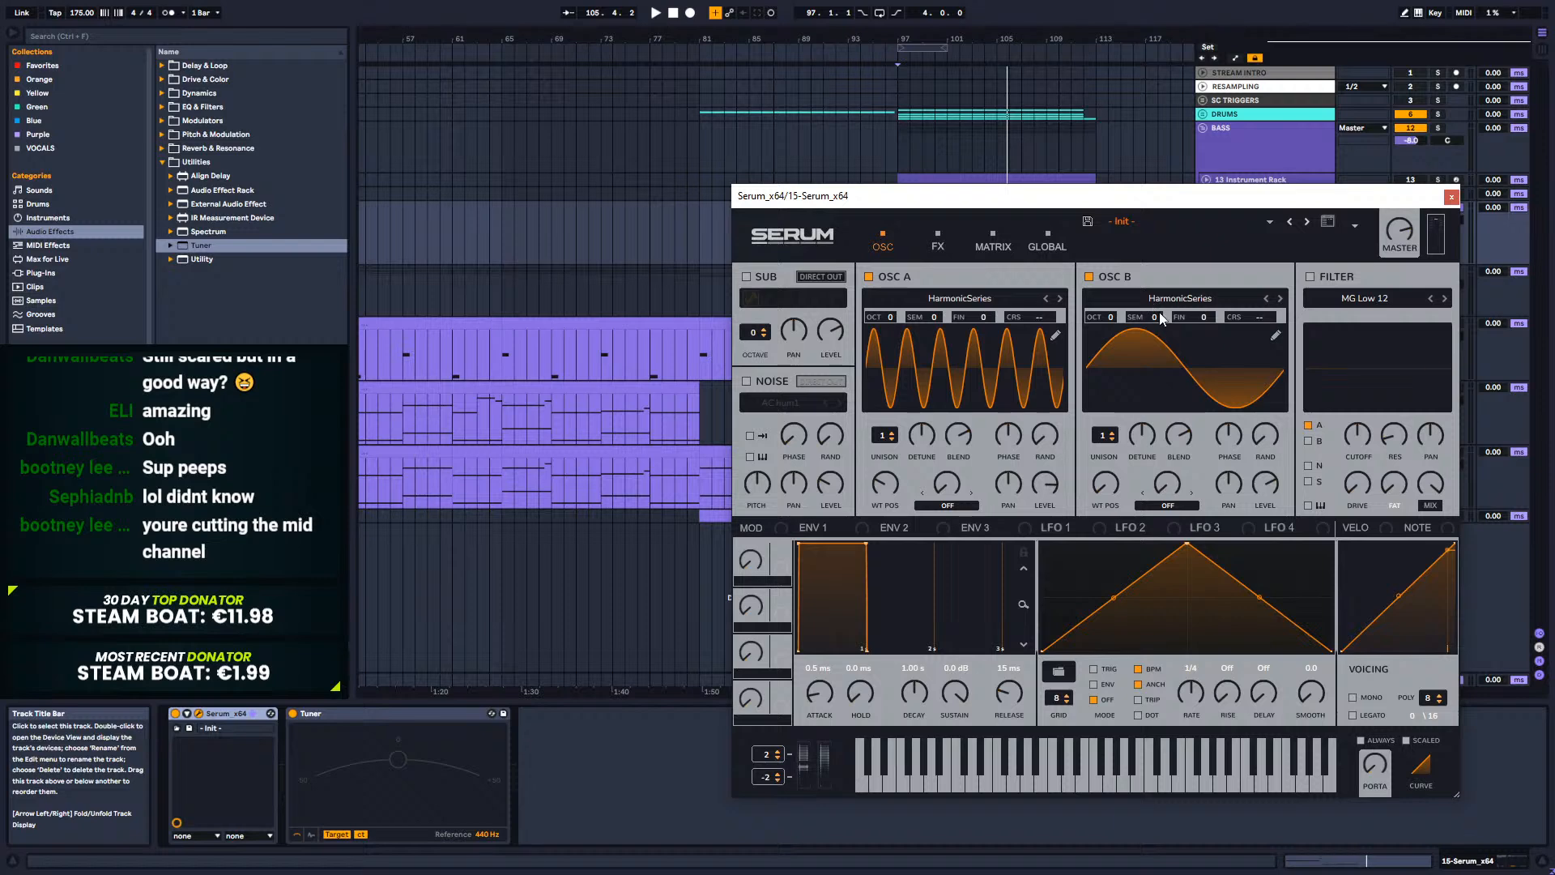
# Step: Try the Diode 2 distortion type with drive at 16% and play the drop
pyautogui.click(940, 240)
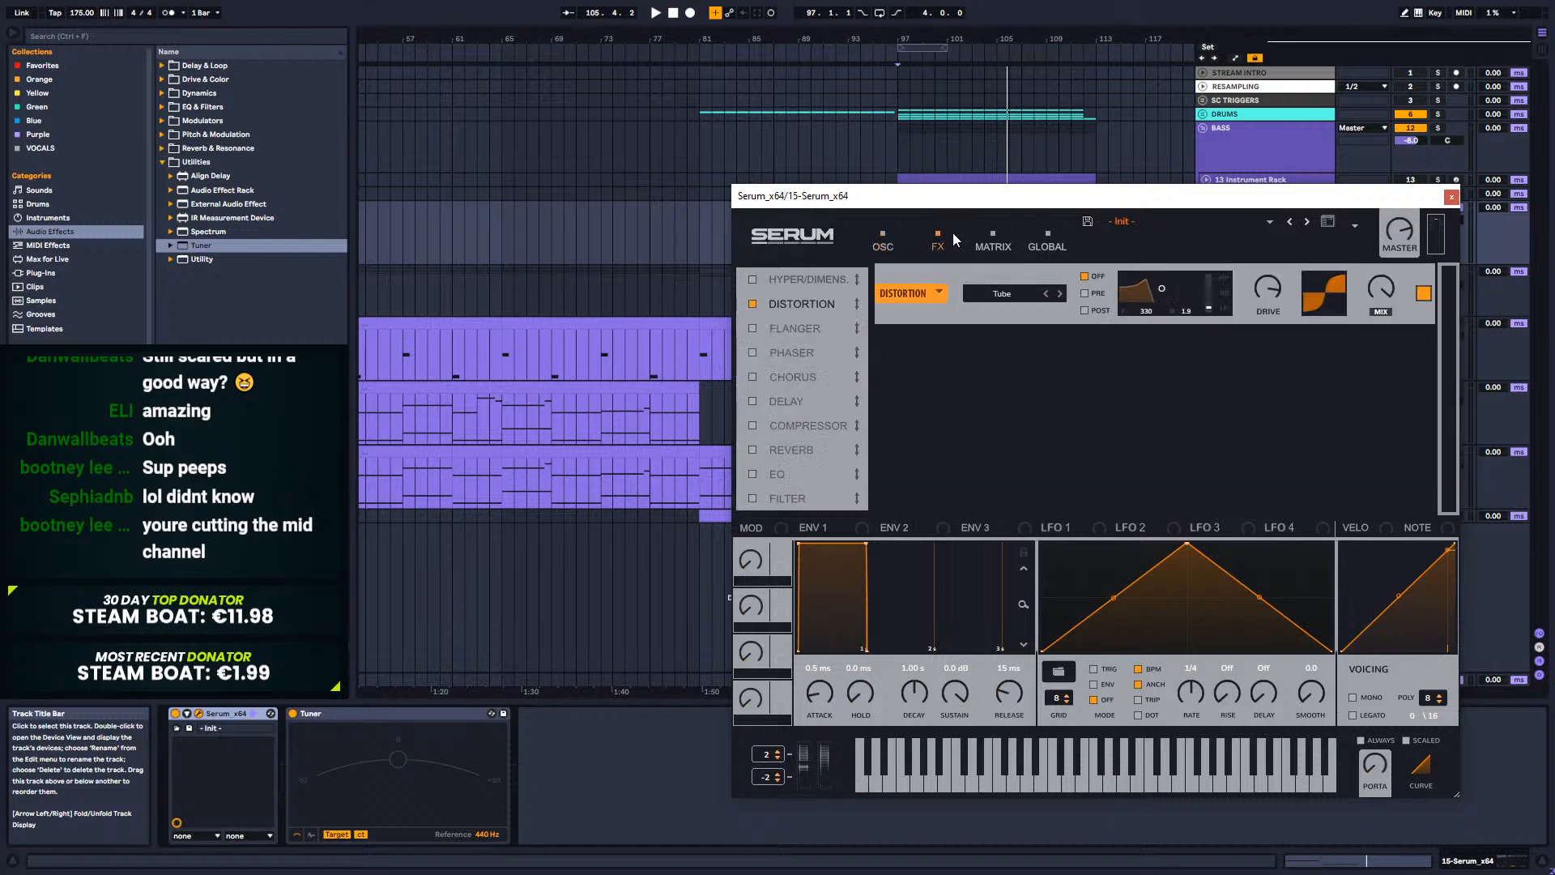
pyautogui.click(1002, 293)
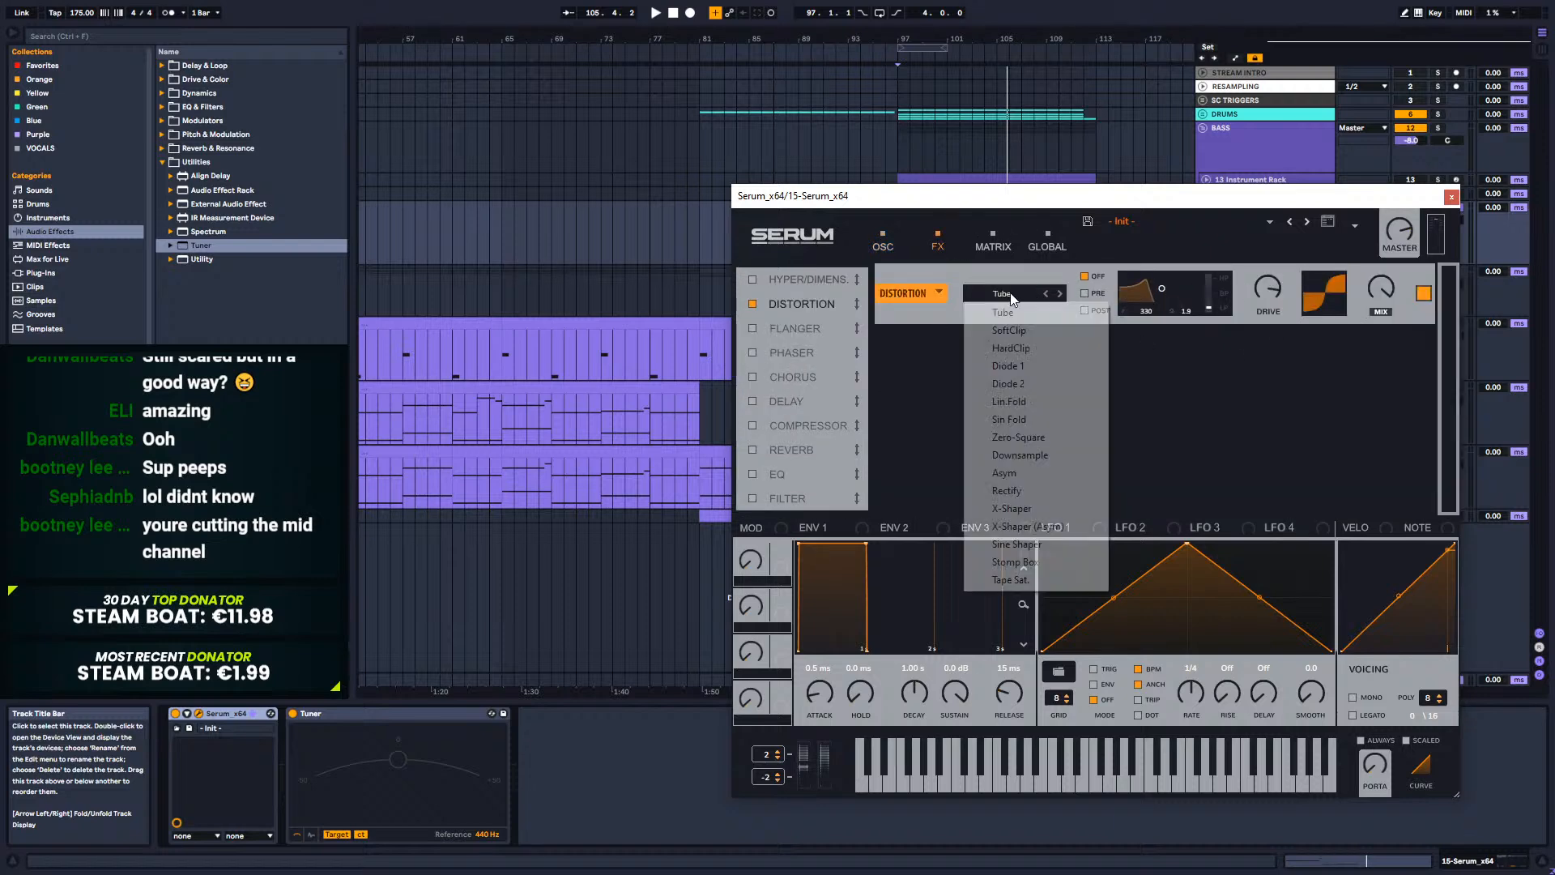
pyautogui.click(1045, 383)
pyautogui.moveTo(1285, 293); pyautogui.dragTo(1256, 392)
pyautogui.press('space')
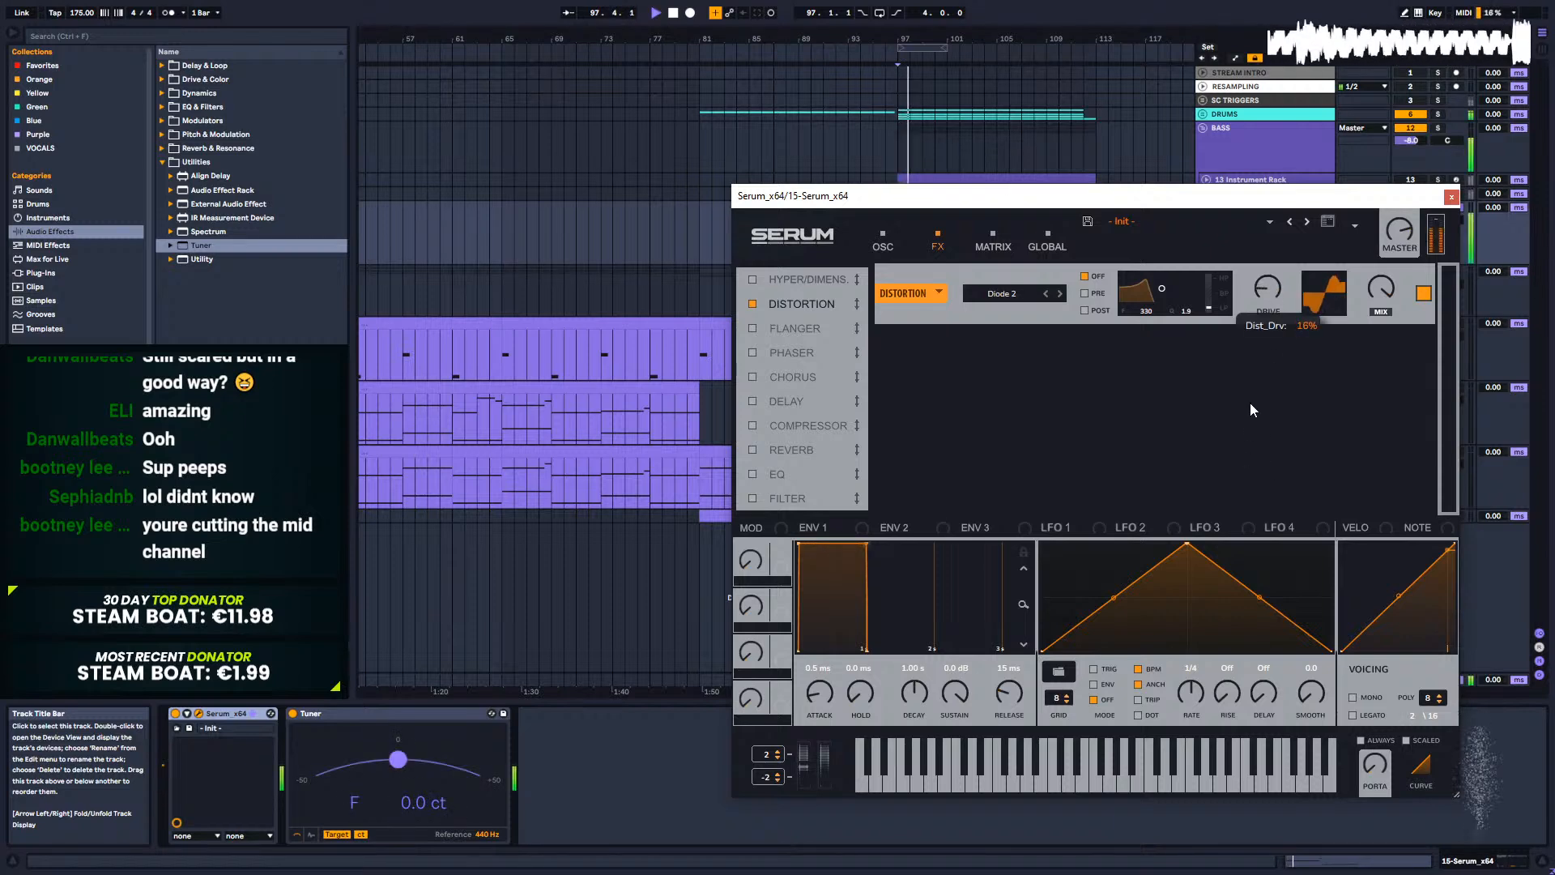
# Step: Return the distortion type to Tube and set its drive to 93%
pyautogui.click(1044, 293)
pyautogui.click(1045, 293)
pyautogui.click(1044, 293)
pyautogui.click(1045, 293)
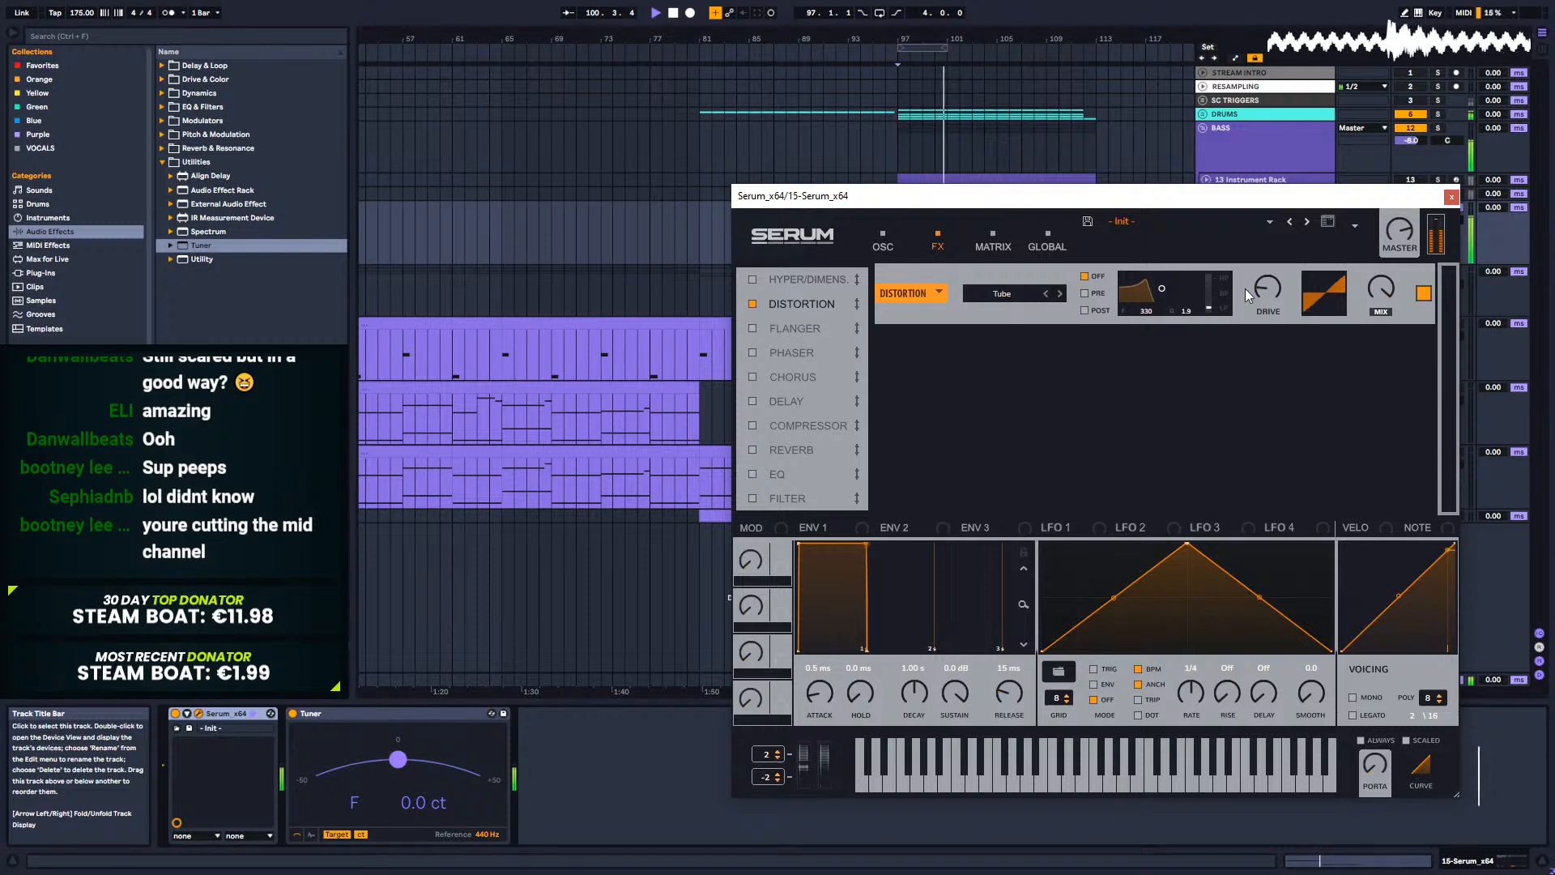
pyautogui.moveTo(1267, 290); pyautogui.dragTo(1256, 154)
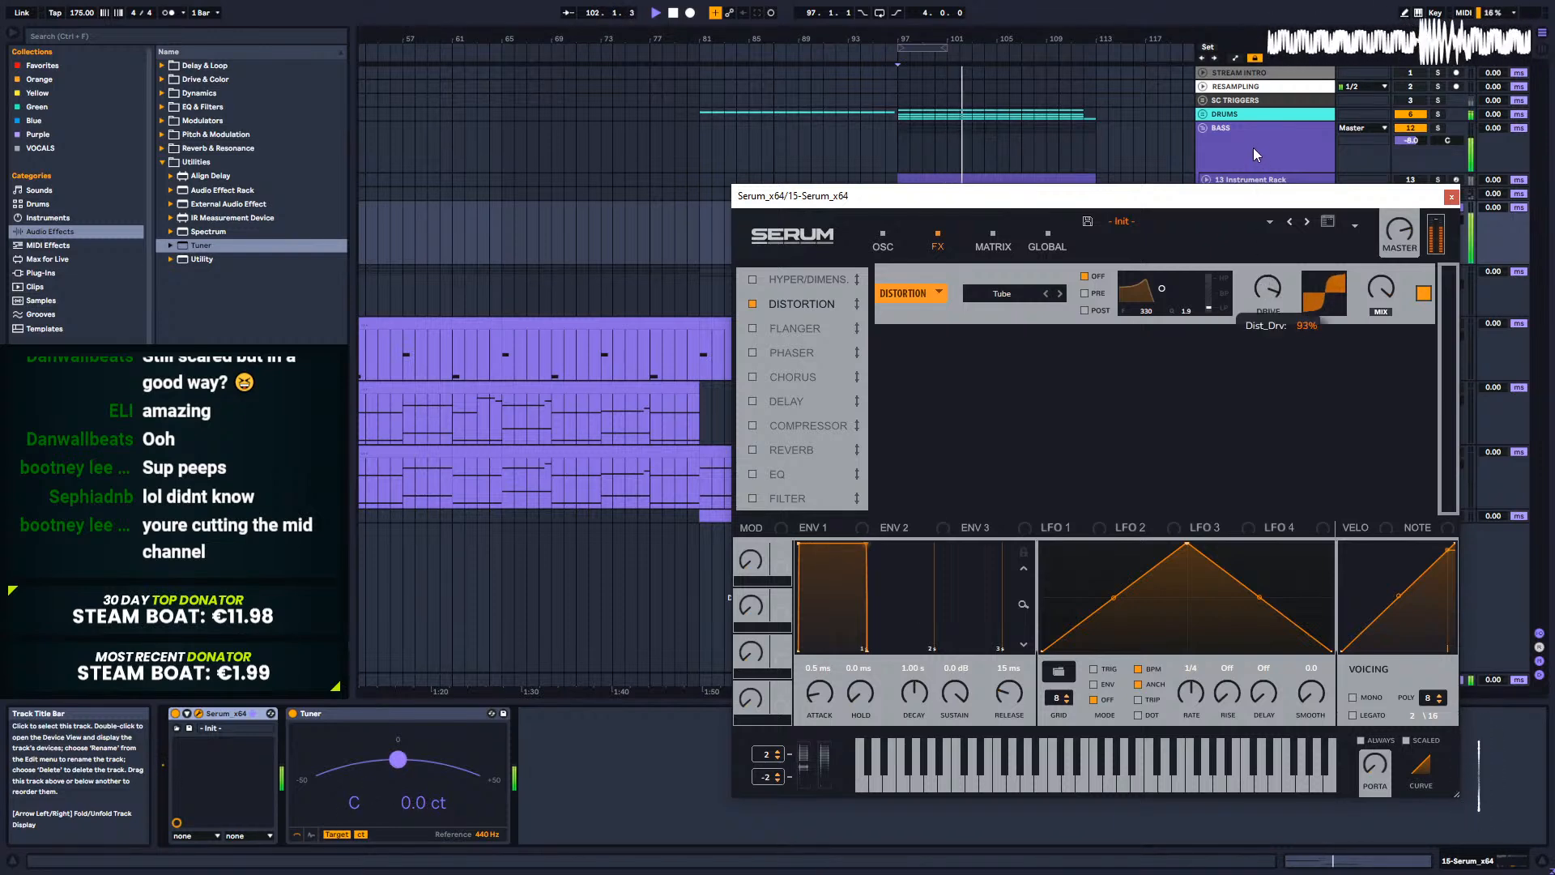
# Step: Adjust oscillator A's level to about 71% while replaying the drop, and close the Serum window
pyautogui.click(883, 241)
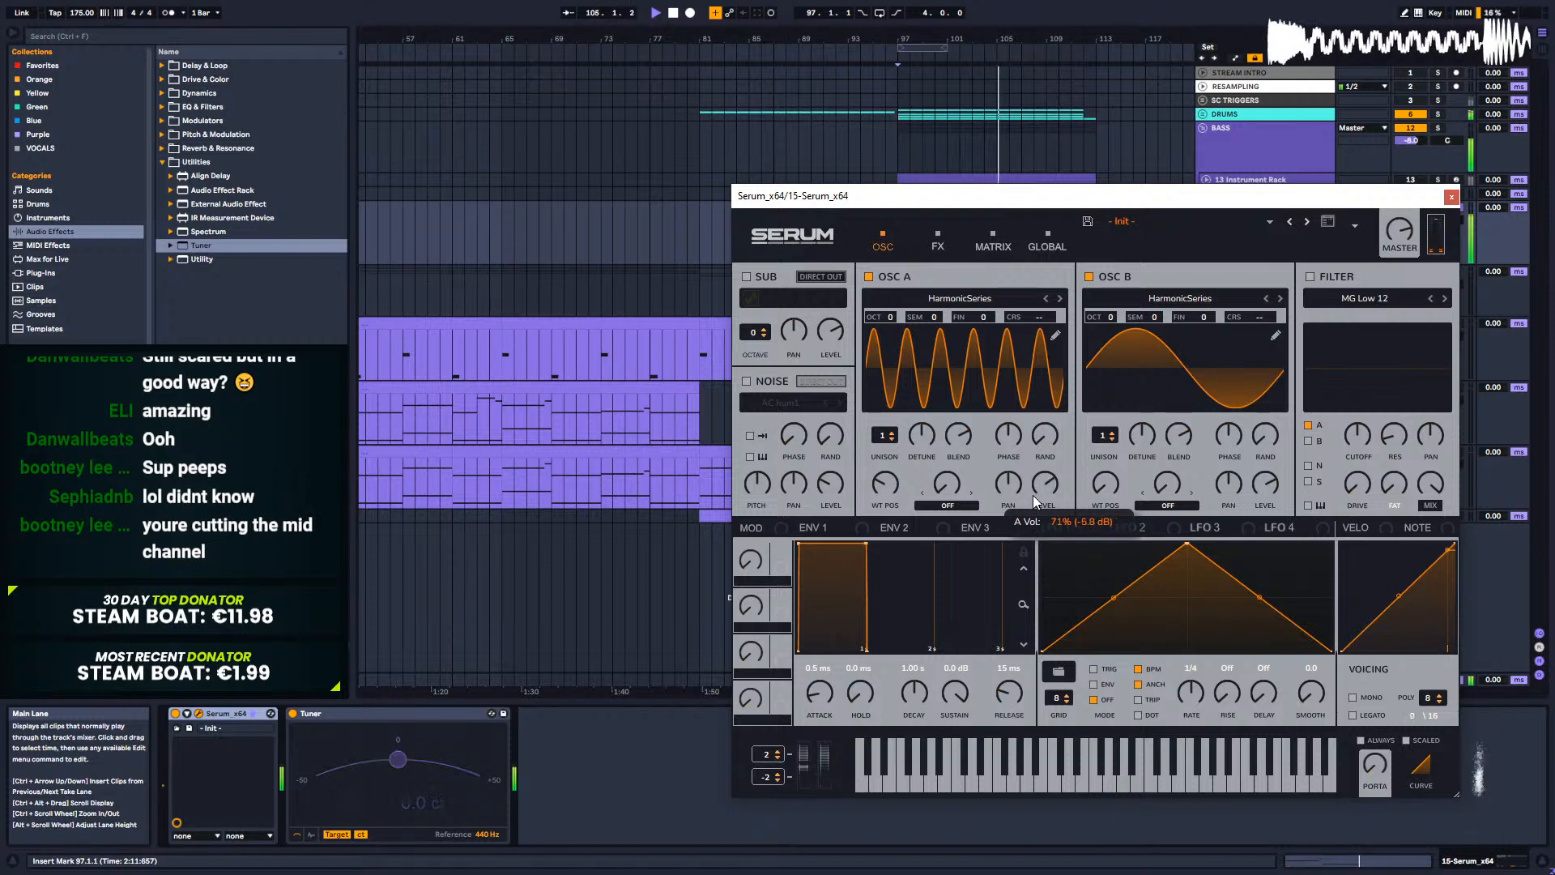
pyautogui.press('space')
pyautogui.press('space')
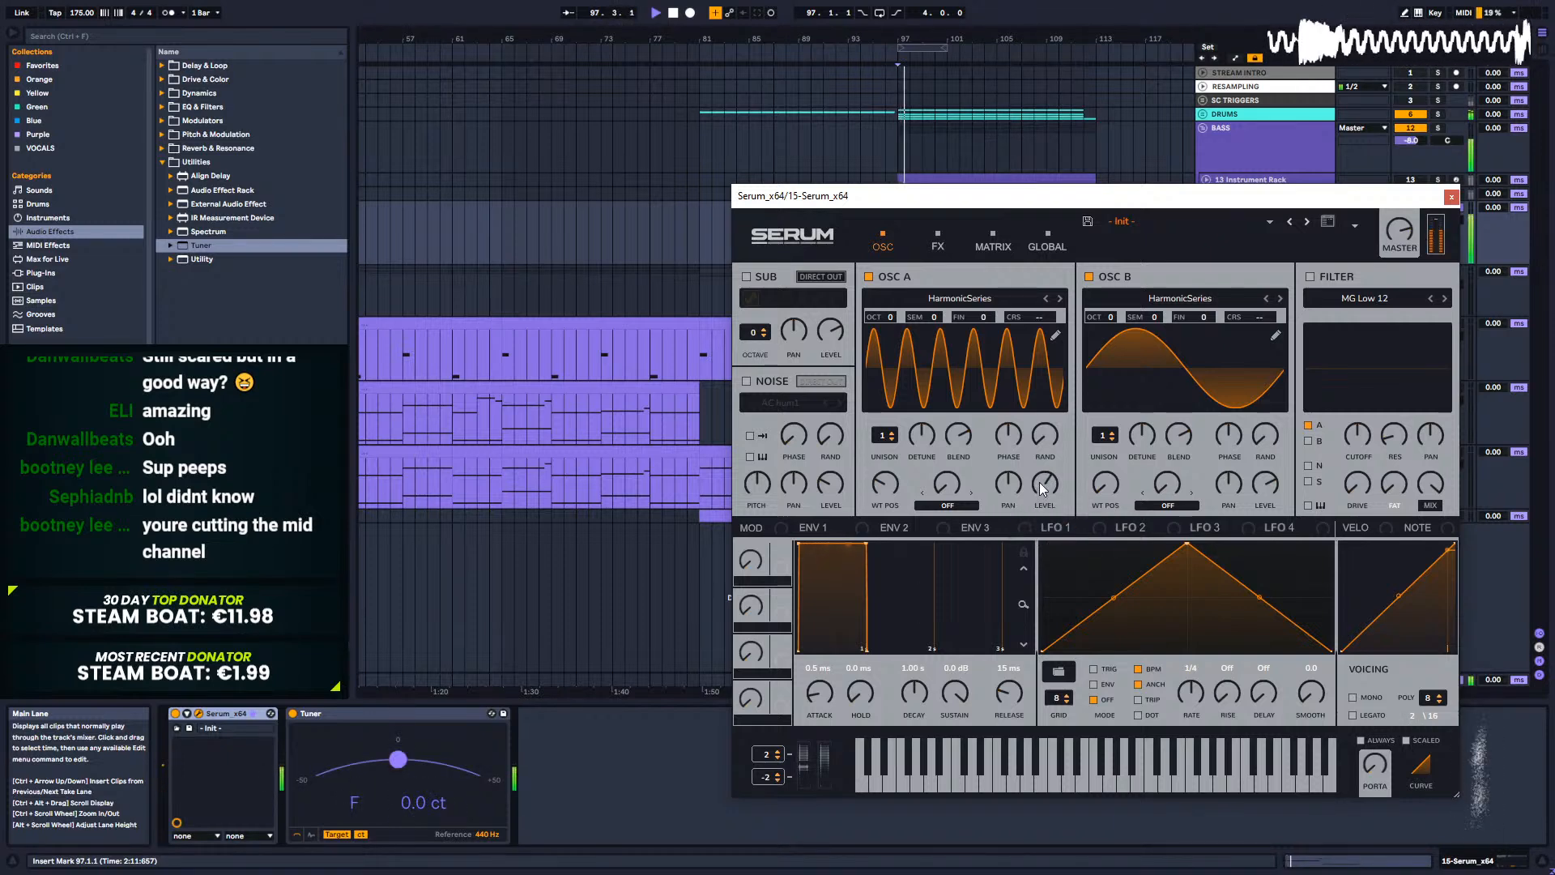
pyautogui.moveTo(1039, 486); pyautogui.dragTo(1040, 480)
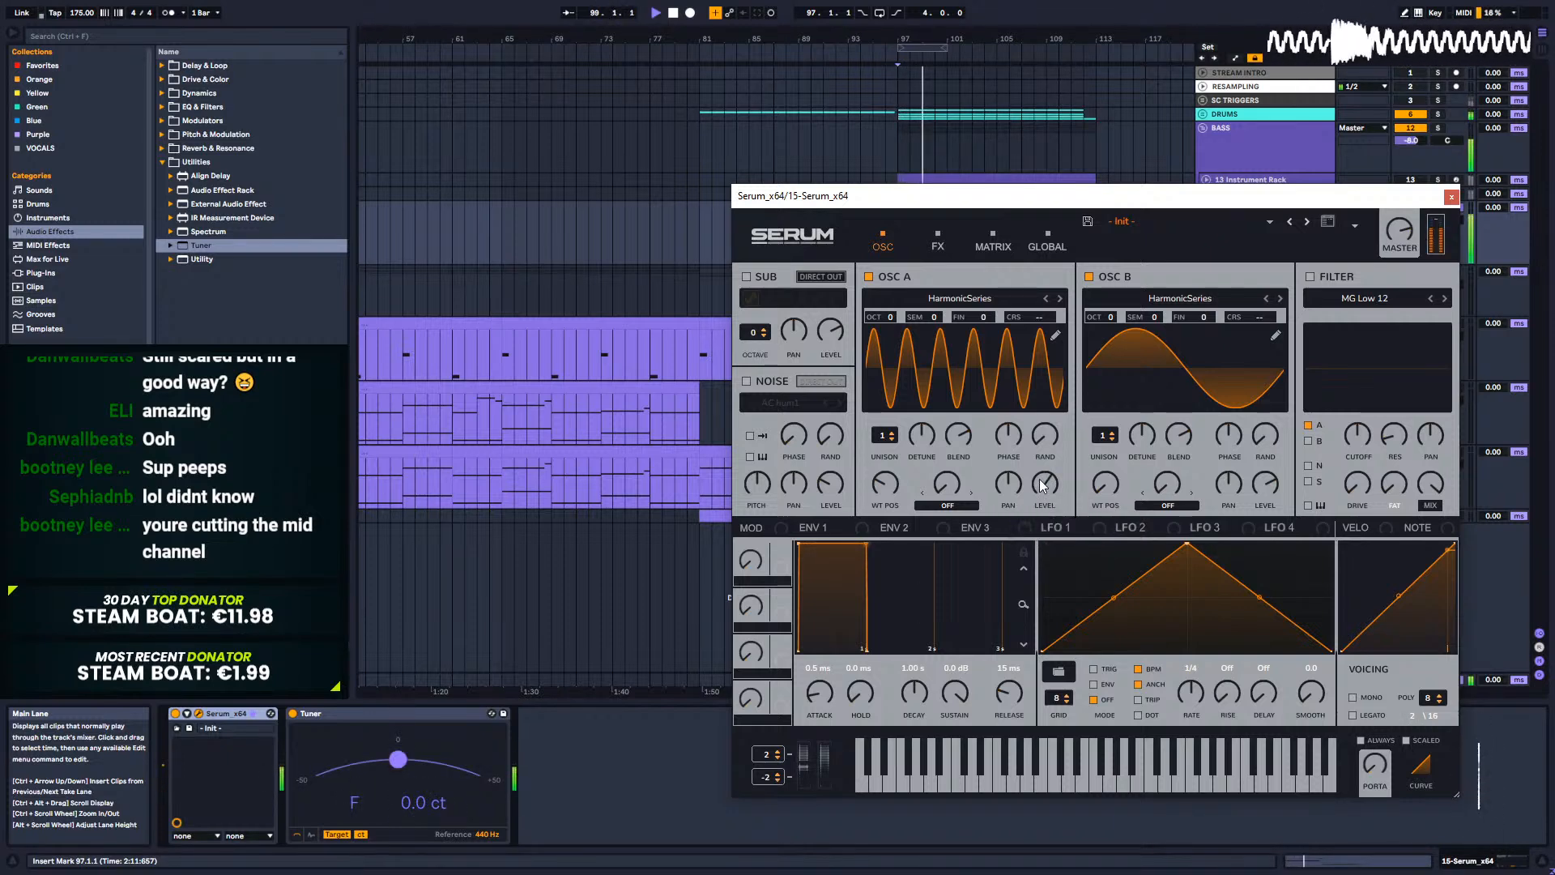
pyautogui.click(1451, 197)
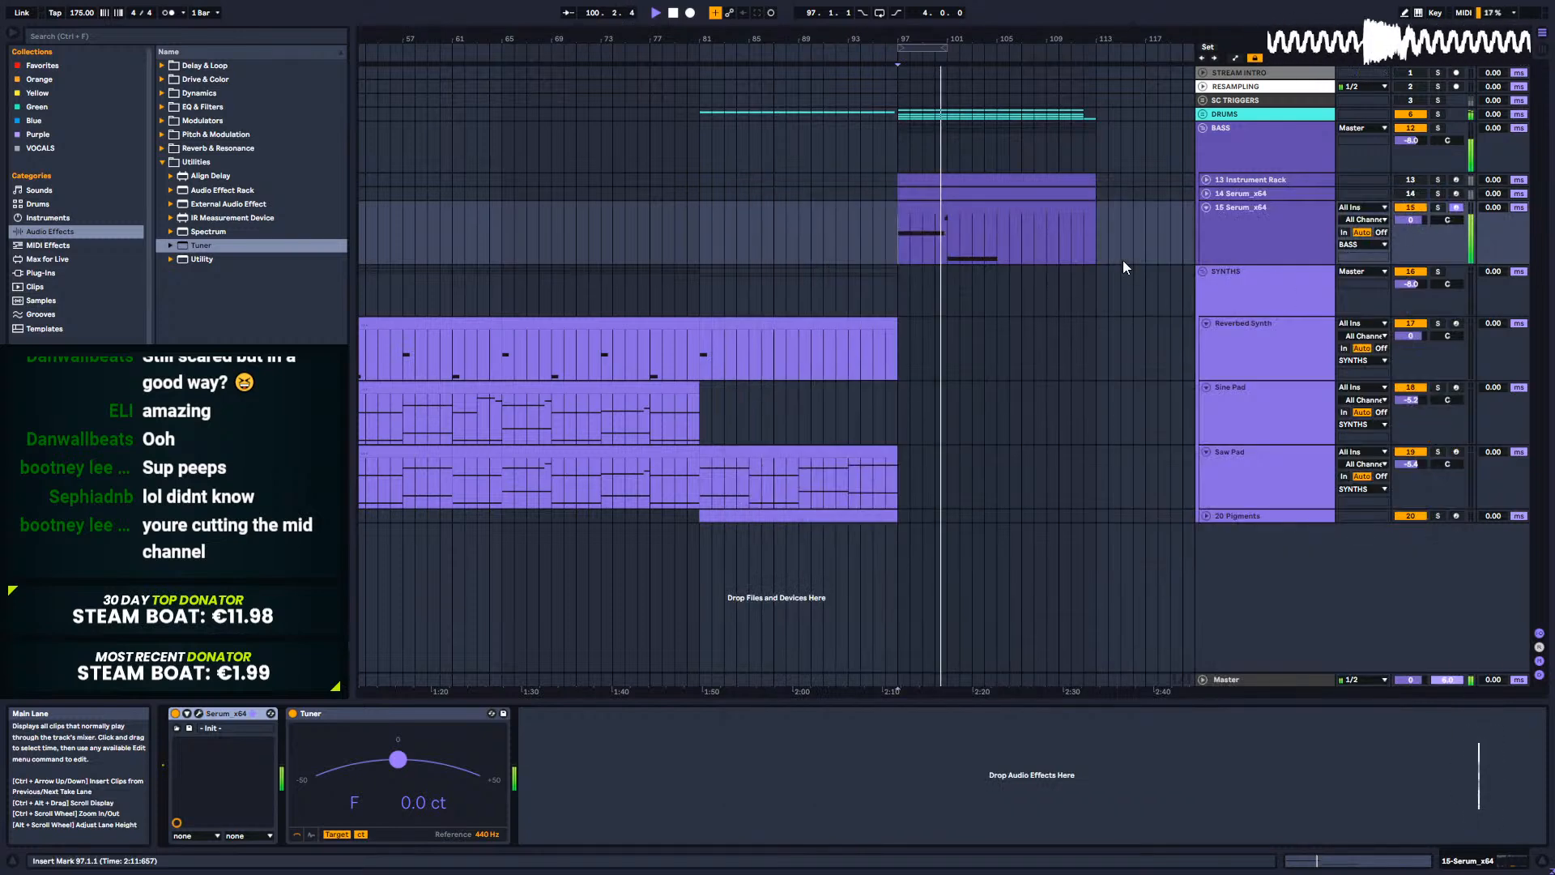
# Step: Move the start of the first F0 note in the 15 Serum_x64 clip to 1.3.1 and play the drop
pyautogui.click(1003, 230)
pyautogui.moveTo(1001, 226); pyautogui.dragTo(905, 232)
pyautogui.press('space')
pyautogui.doubleClick(933, 208)
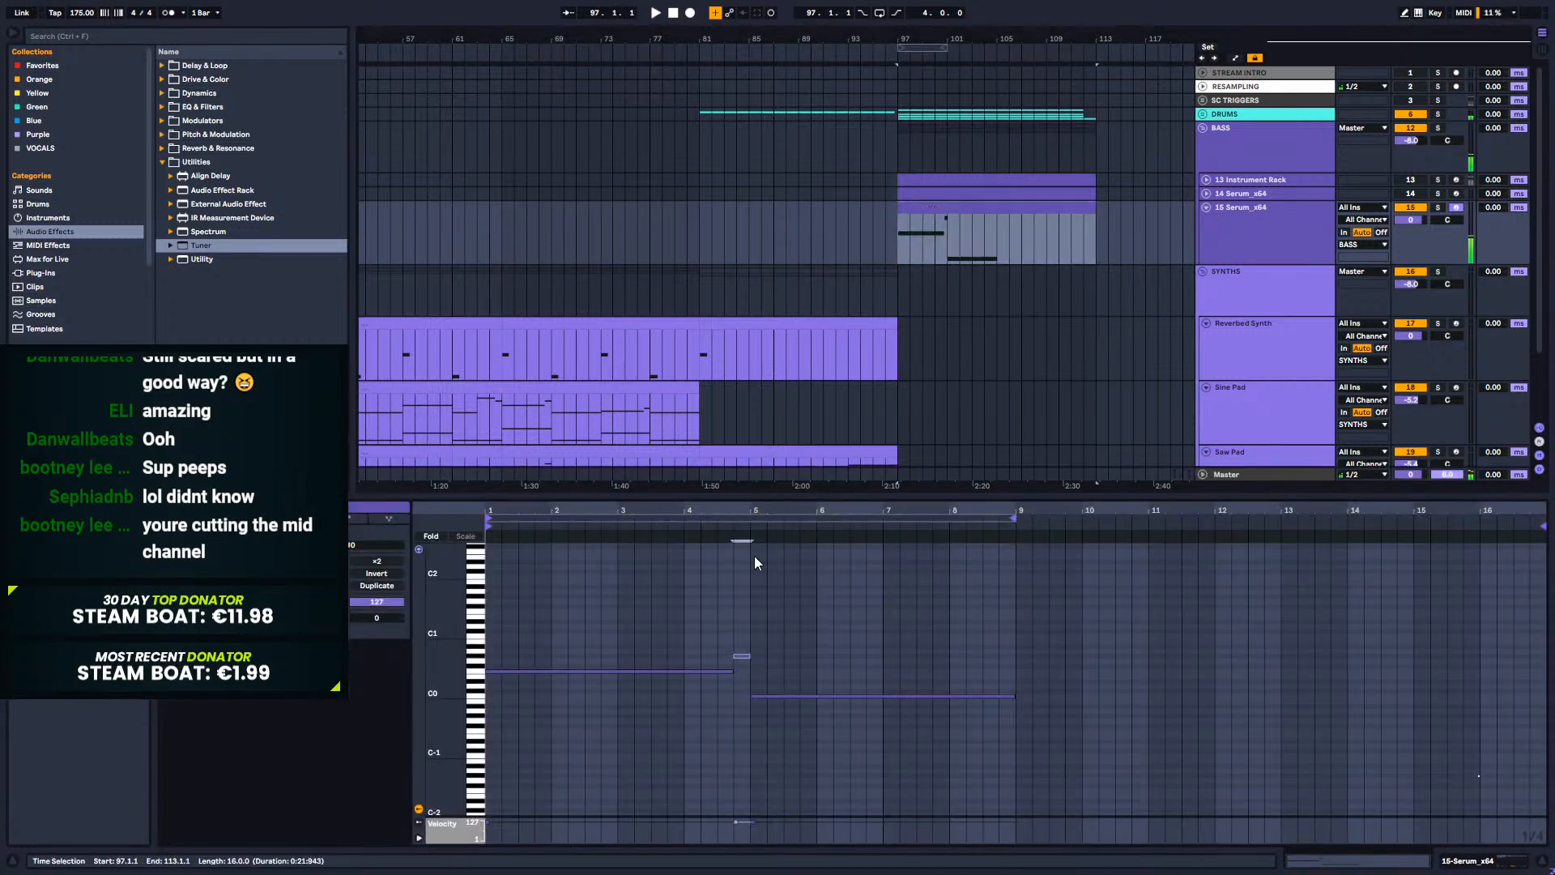
pyautogui.click(487, 670)
pyautogui.moveTo(487, 671); pyautogui.dragTo(516, 670)
pyautogui.press('space')
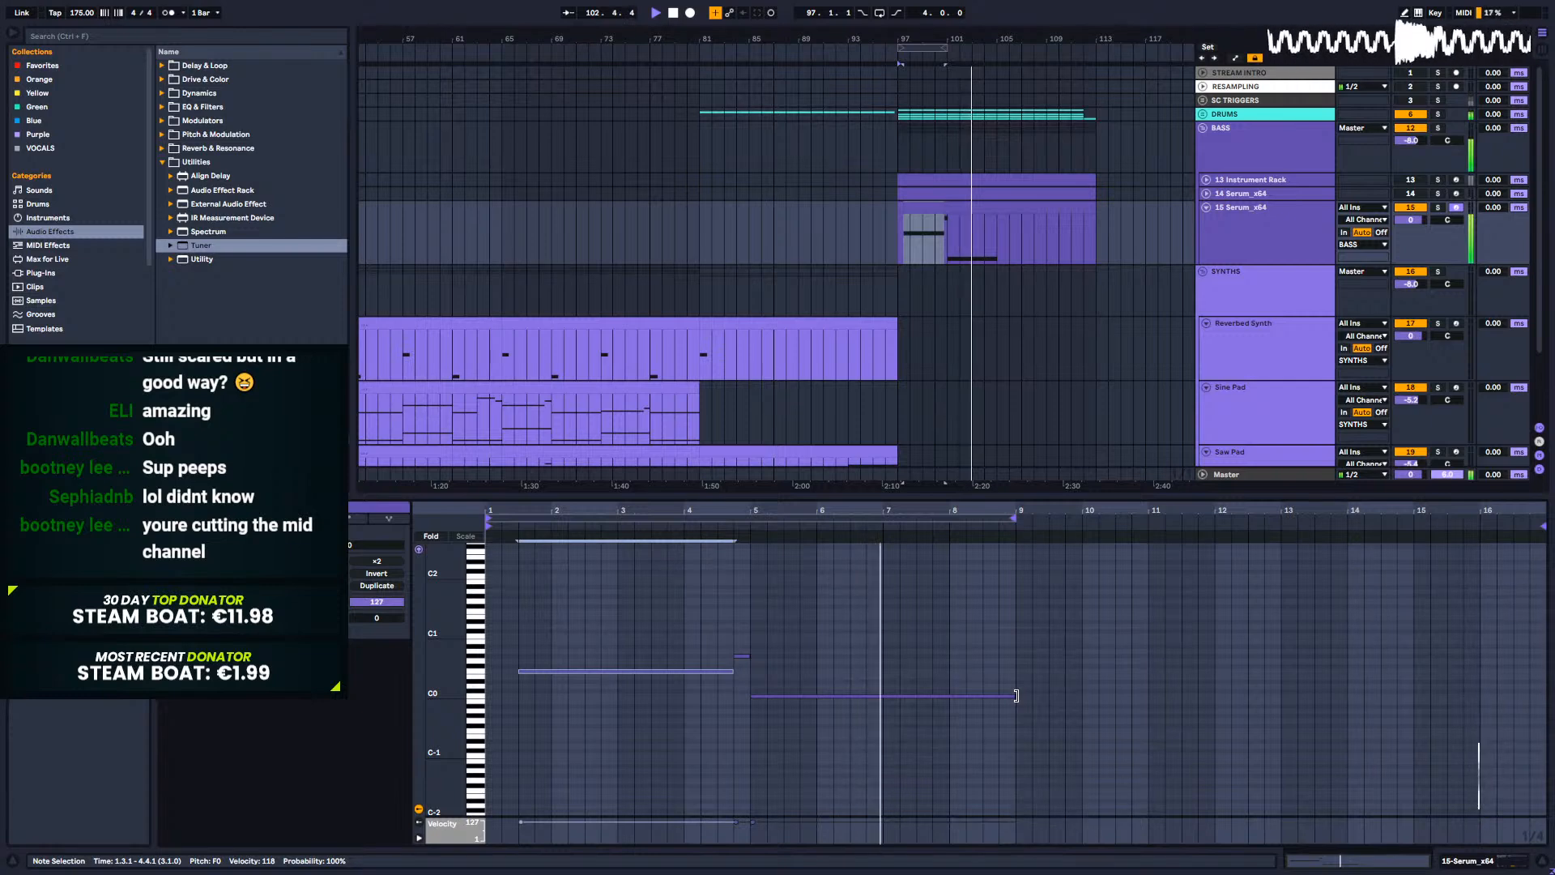
# Step: Shorten the C0 note starting at 5.1.1 to end at 8.4.1
pyautogui.press('space')
pyautogui.moveTo(1012, 695)
pyautogui.mouseDown()
pyautogui.moveTo(885, 695)
pyautogui.moveTo(929, 679)
pyautogui.mouseUp()
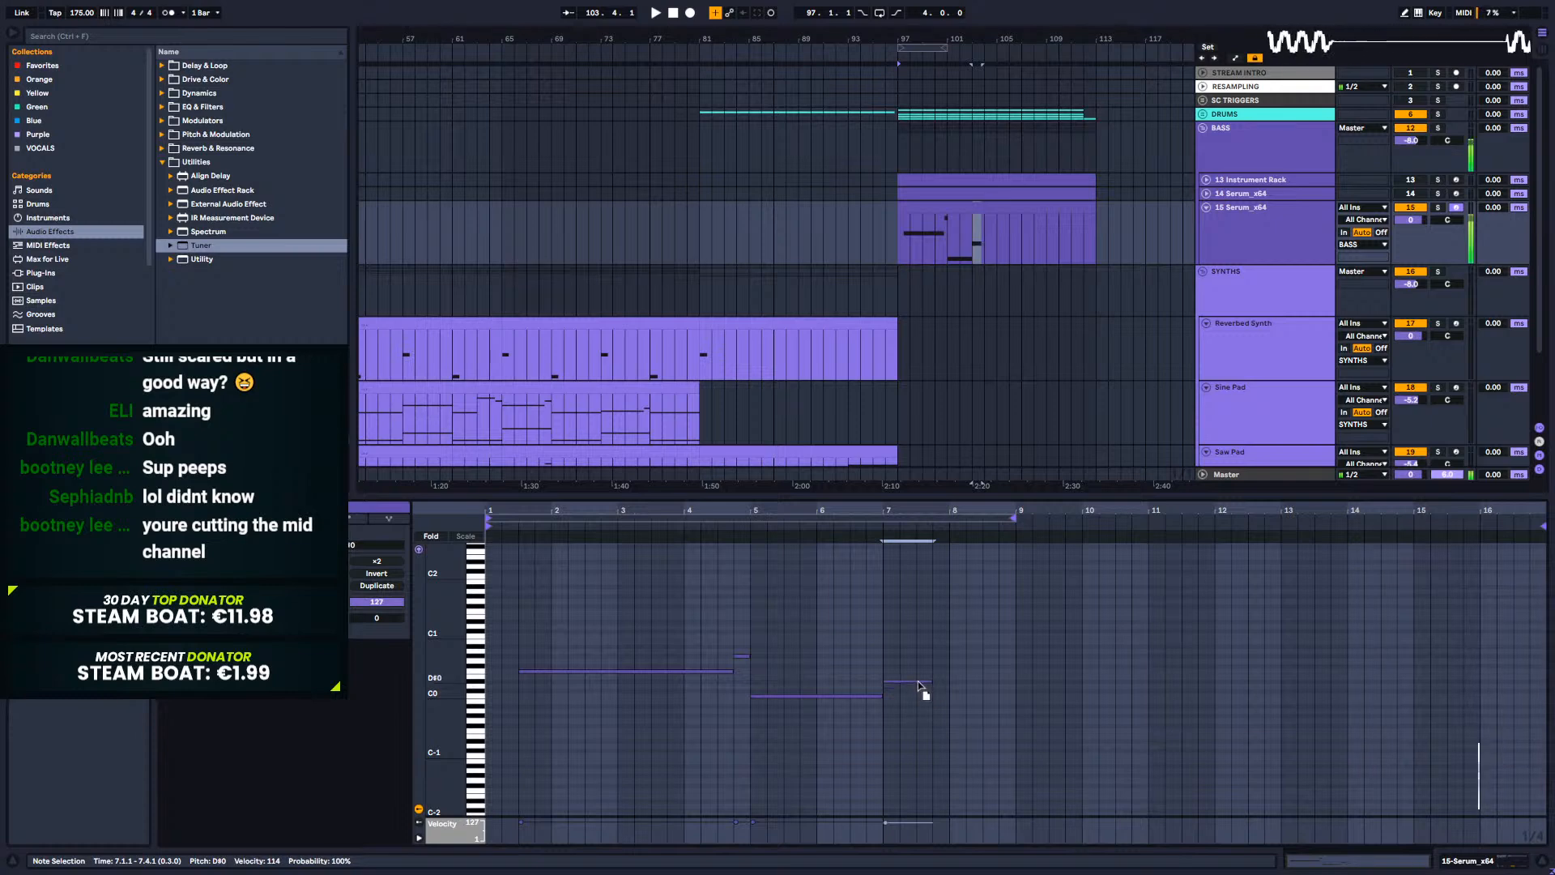
pyautogui.moveTo(920, 685); pyautogui.dragTo(1000, 696)
pyautogui.click(889, 689)
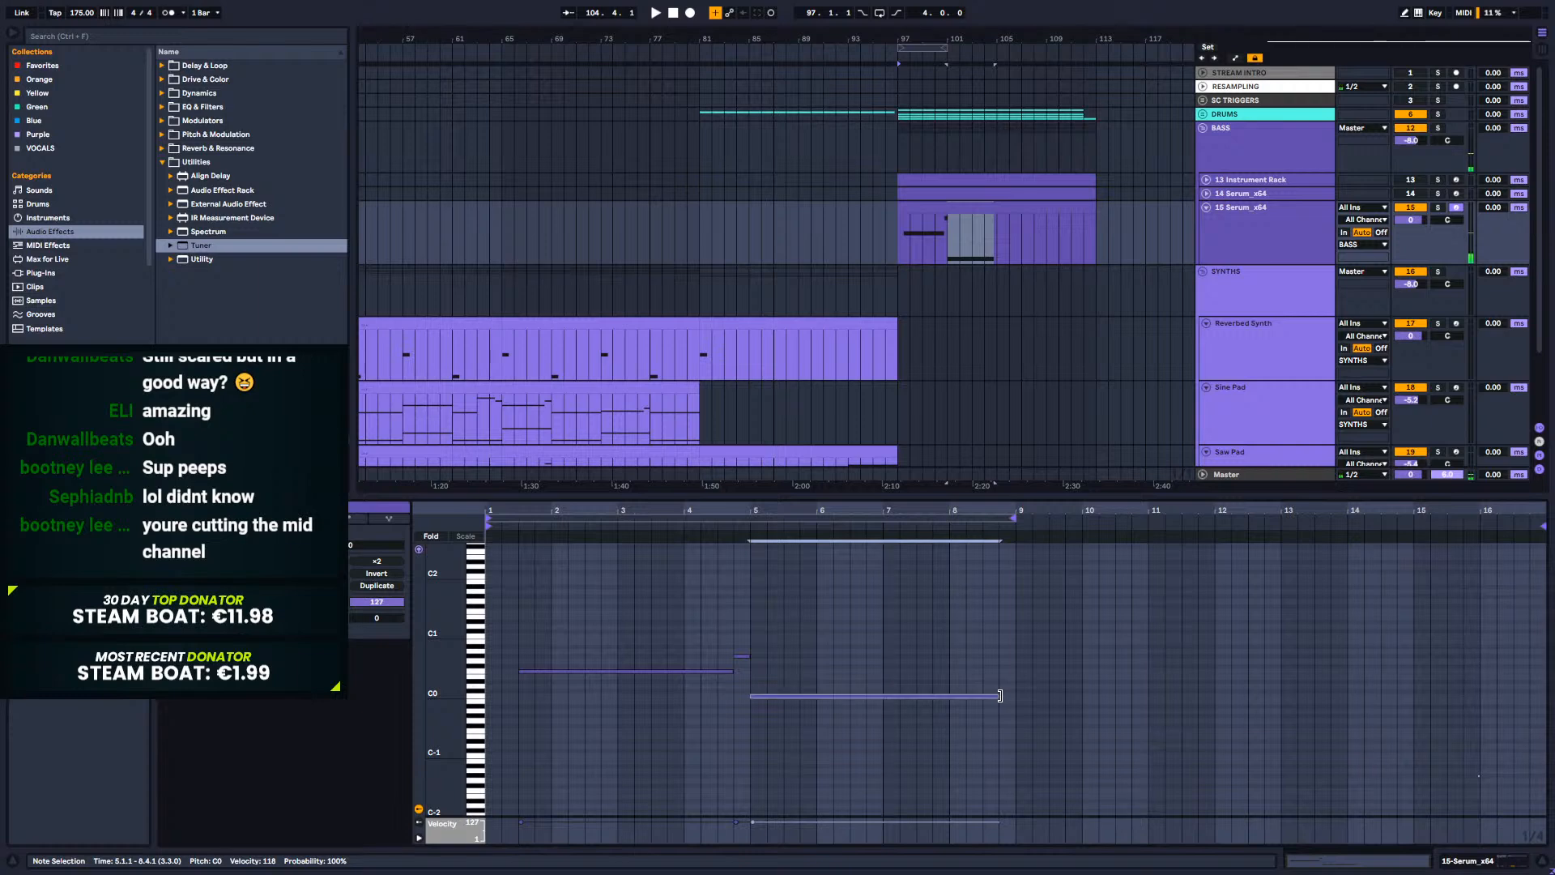
# Step: Duplicate the eight-bar note pattern into bars 9 to 17 of the clip and play the drop
pyautogui.moveTo(1013, 562); pyautogui.dragTo(490, 736)
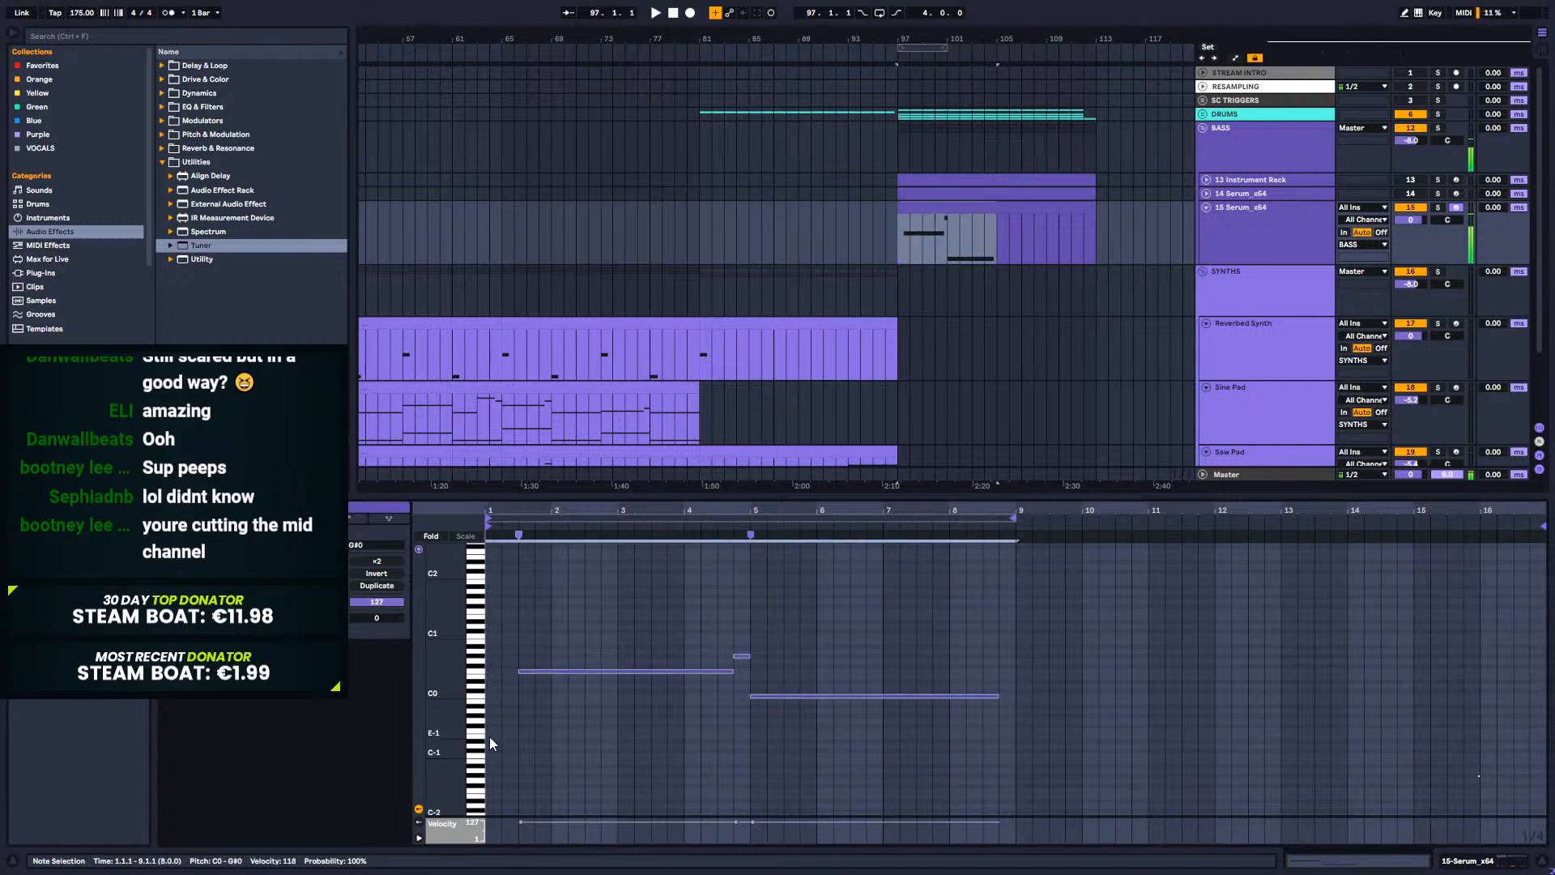
pyautogui.hotkey('ctrl', 'd')
pyautogui.press('space')
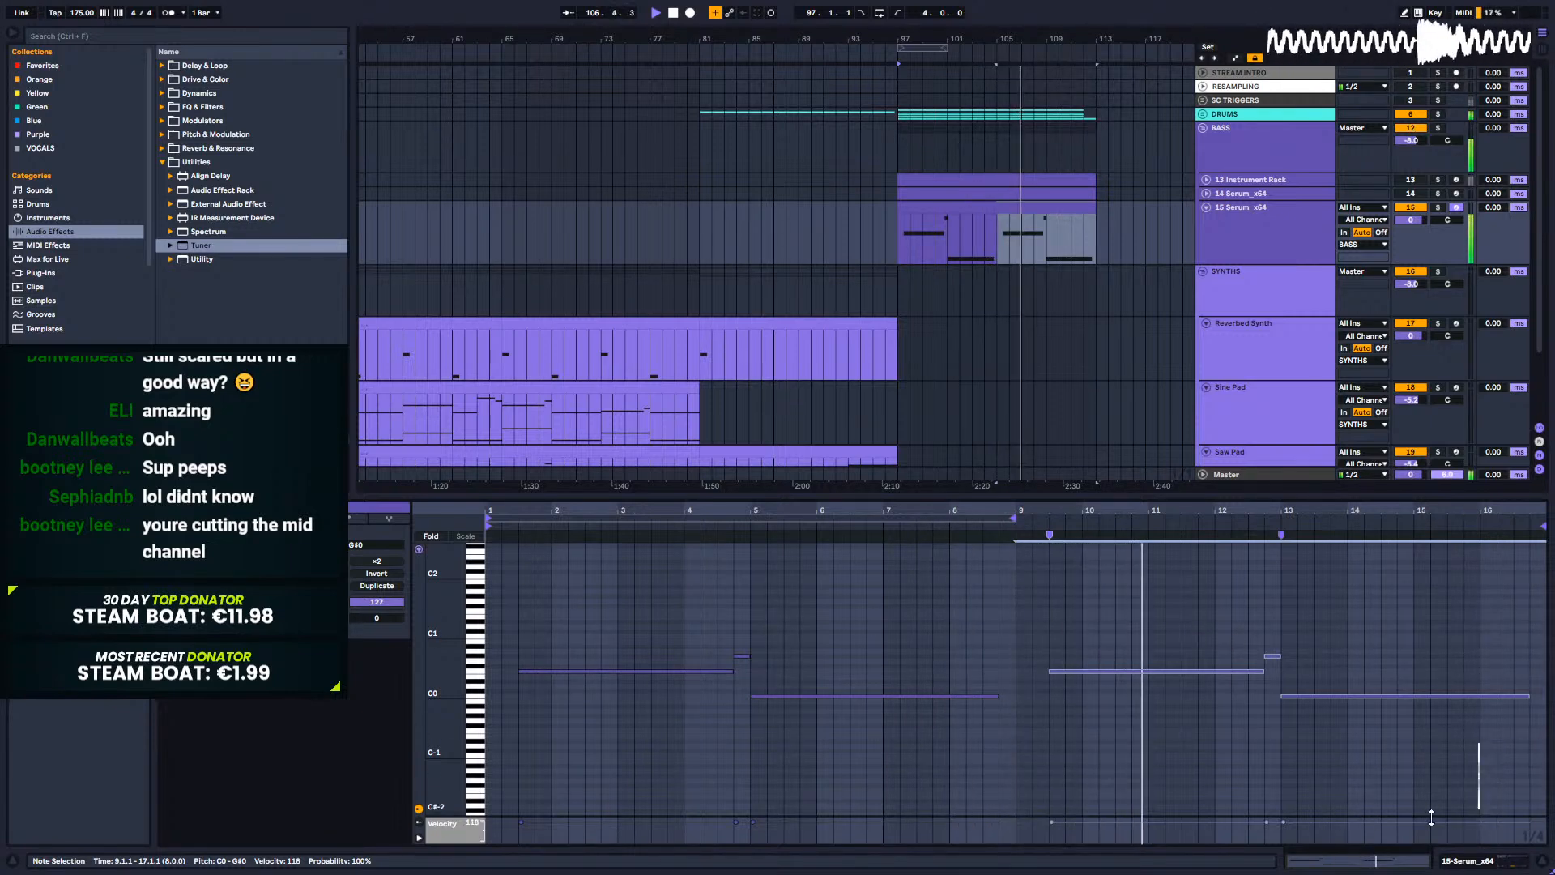
# Step: Loop the arrangement over the 15 Serum_x64 clip from bar 97 to 113 and stop playback
pyautogui.click(1460, 868)
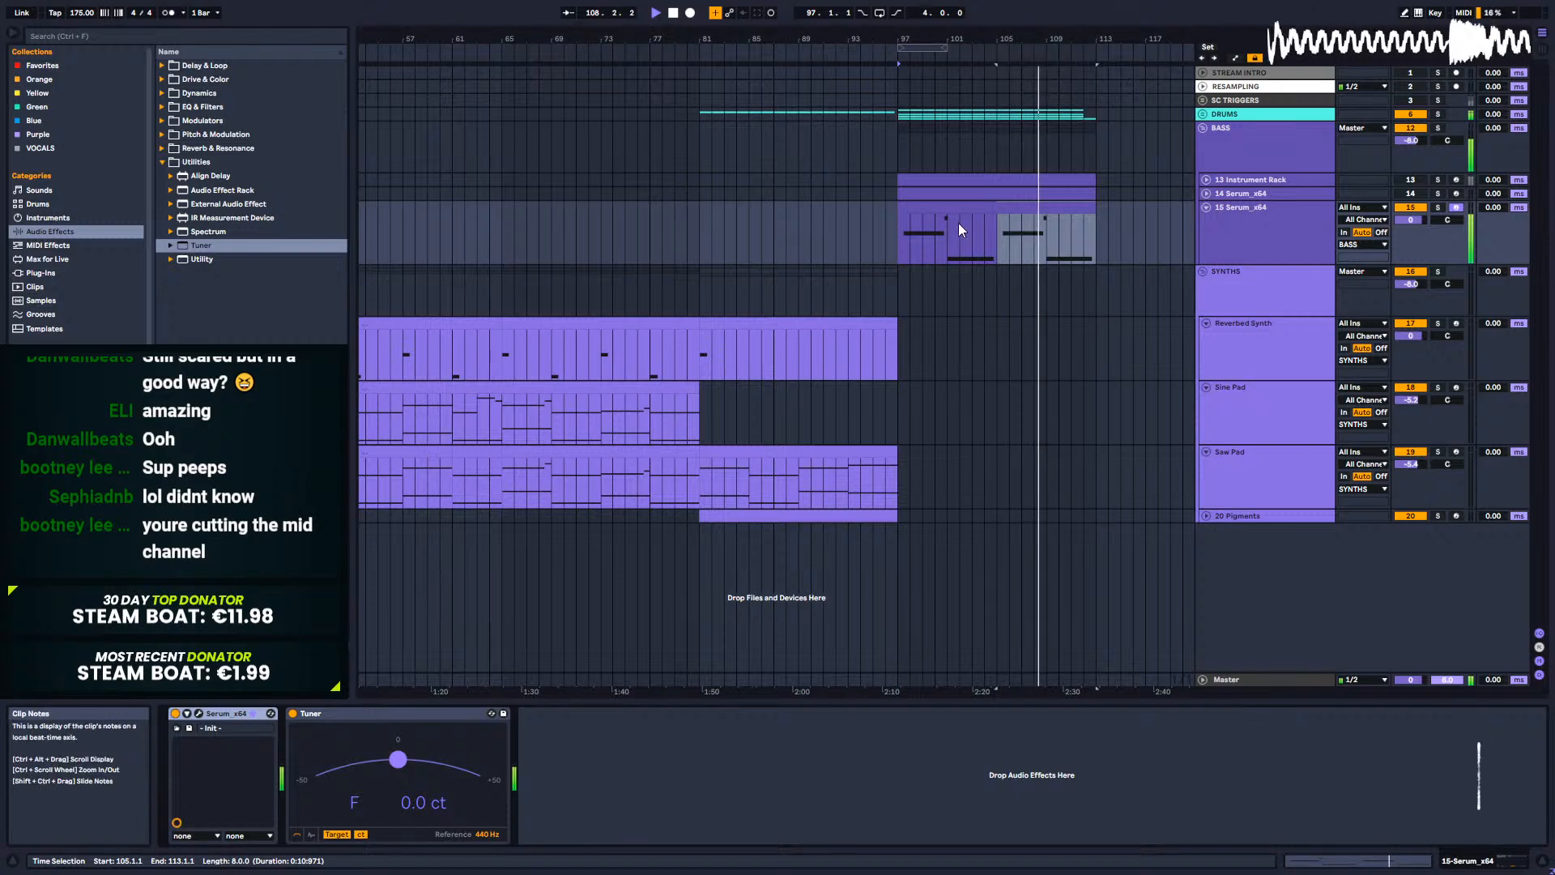
pyautogui.click(1057, 210)
pyautogui.hotkey('ctrl', 'l')
pyautogui.press('space')
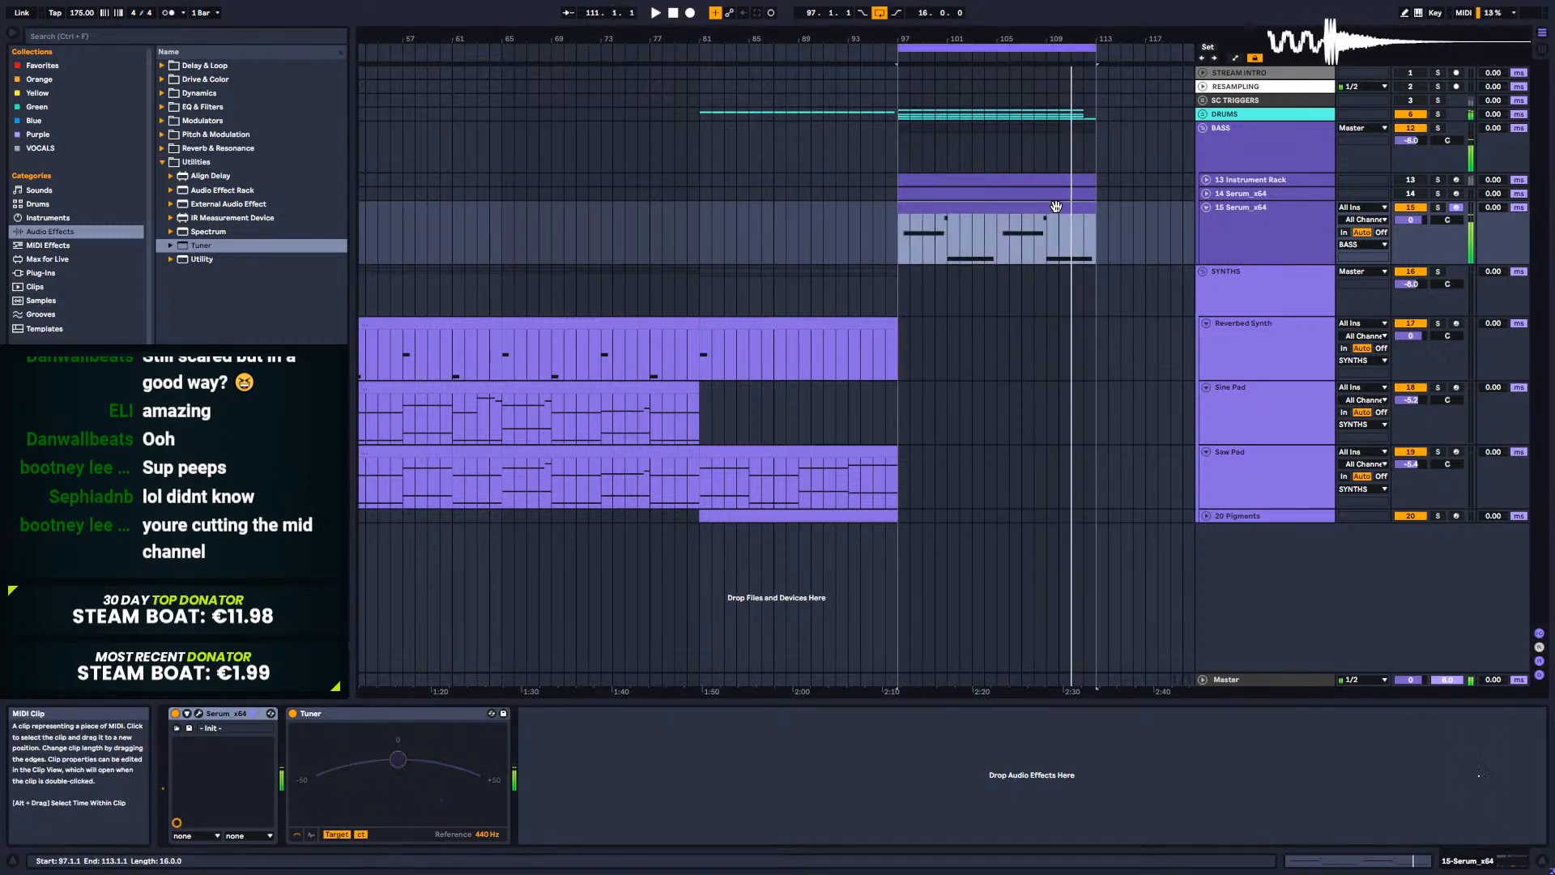
# Step: Shorten the last C0 note to end at 15.1.1, add an A#0 note from there to the clip's end, and audition it
pyautogui.doubleClick(1056, 209)
pyautogui.moveTo(1528, 697); pyautogui.dragTo(1415, 702)
pyautogui.click(1516, 648)
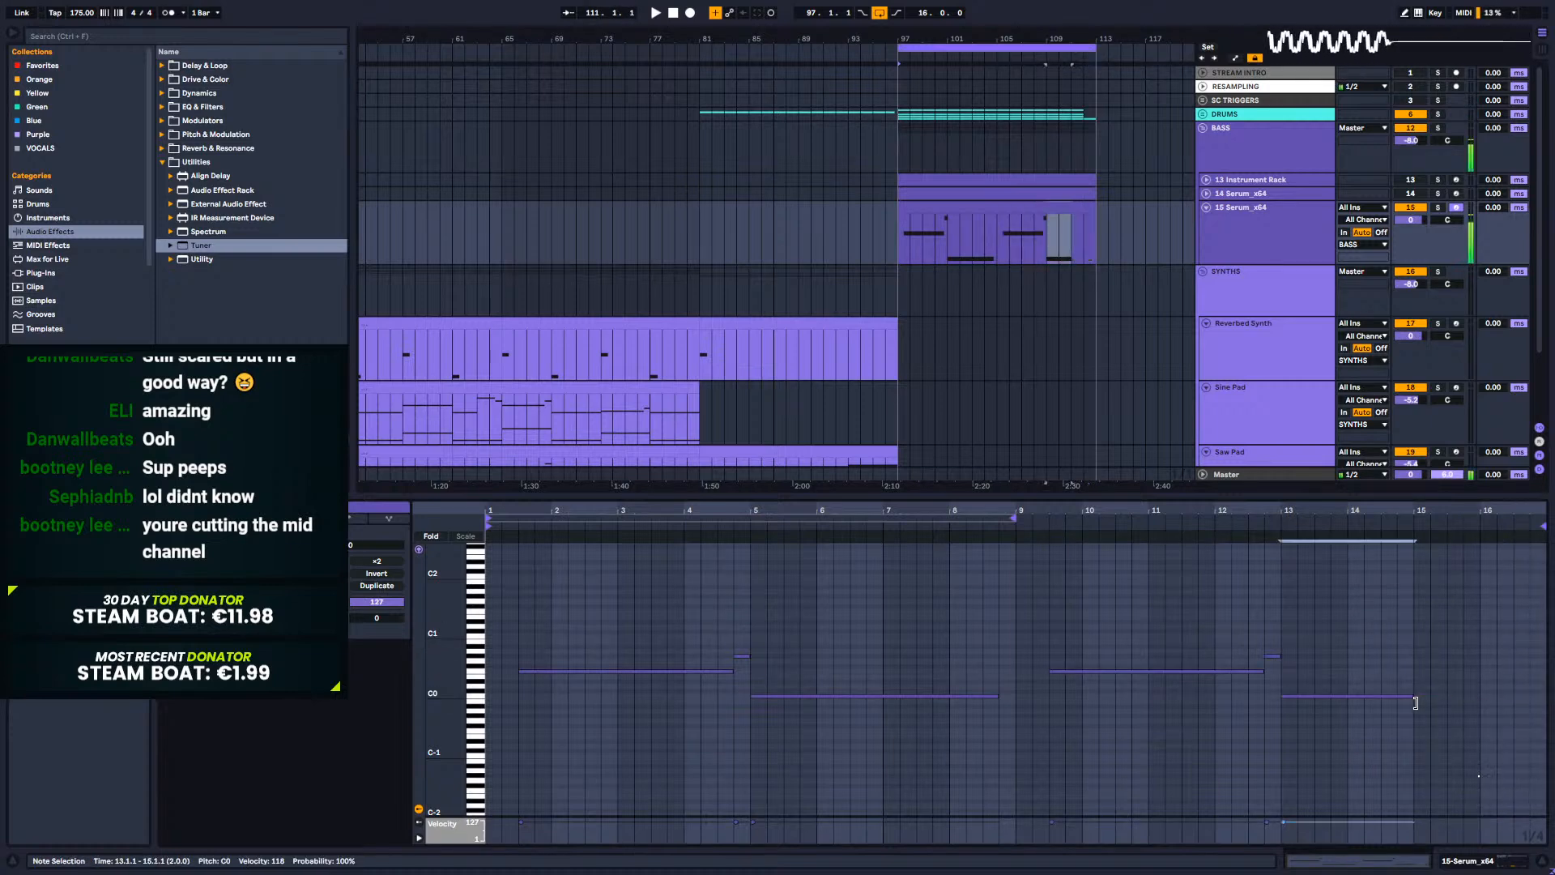
pyautogui.doubleClick(1416, 640)
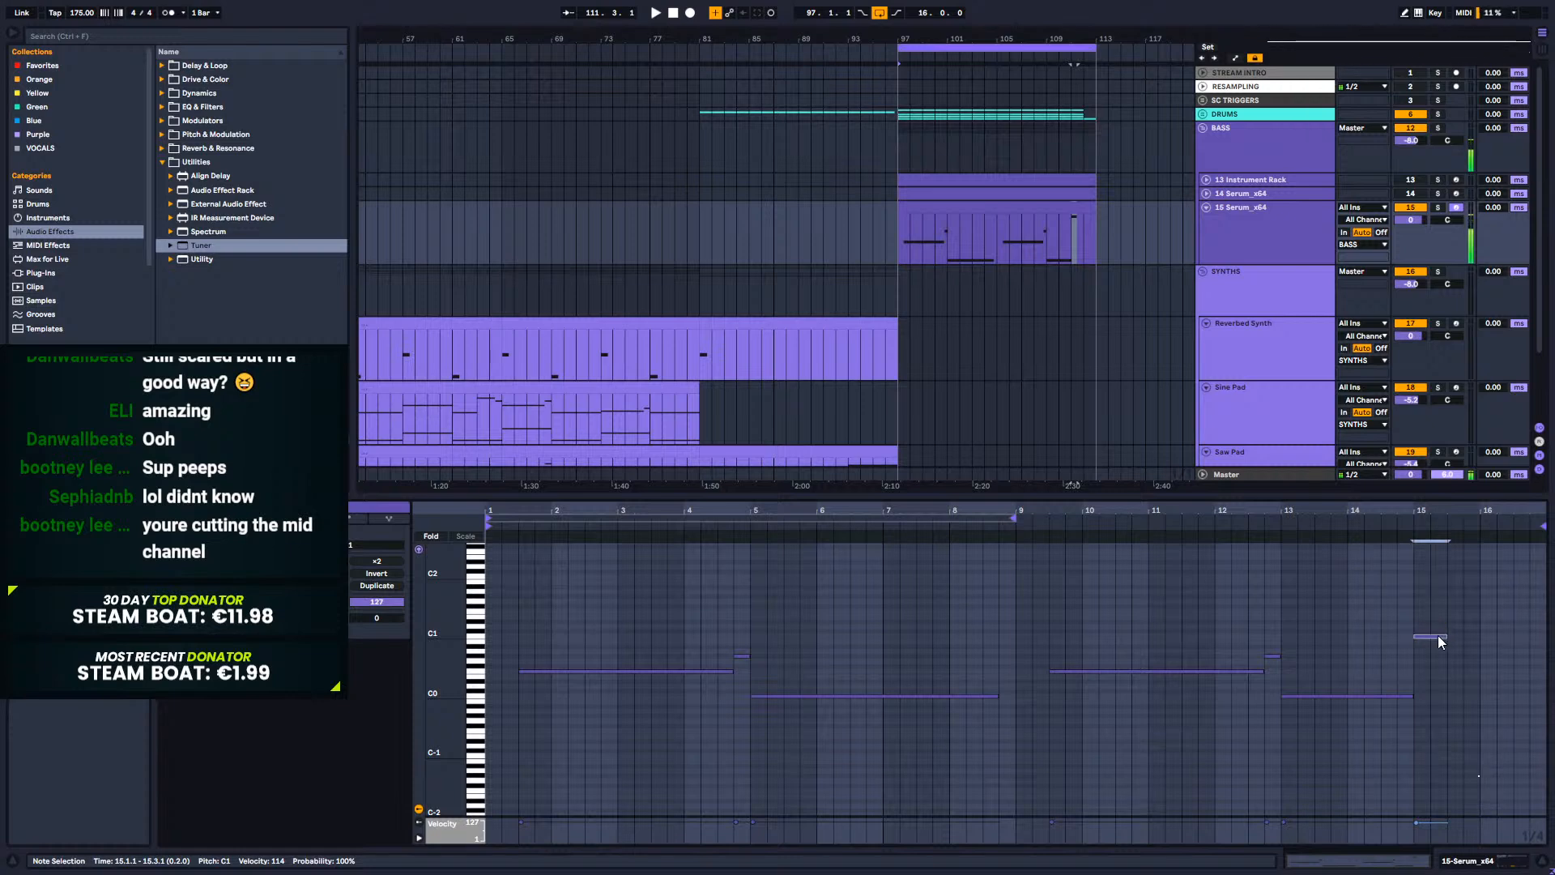
pyautogui.moveTo(1438, 644); pyautogui.dragTo(1536, 649)
pyautogui.click(1367, 540)
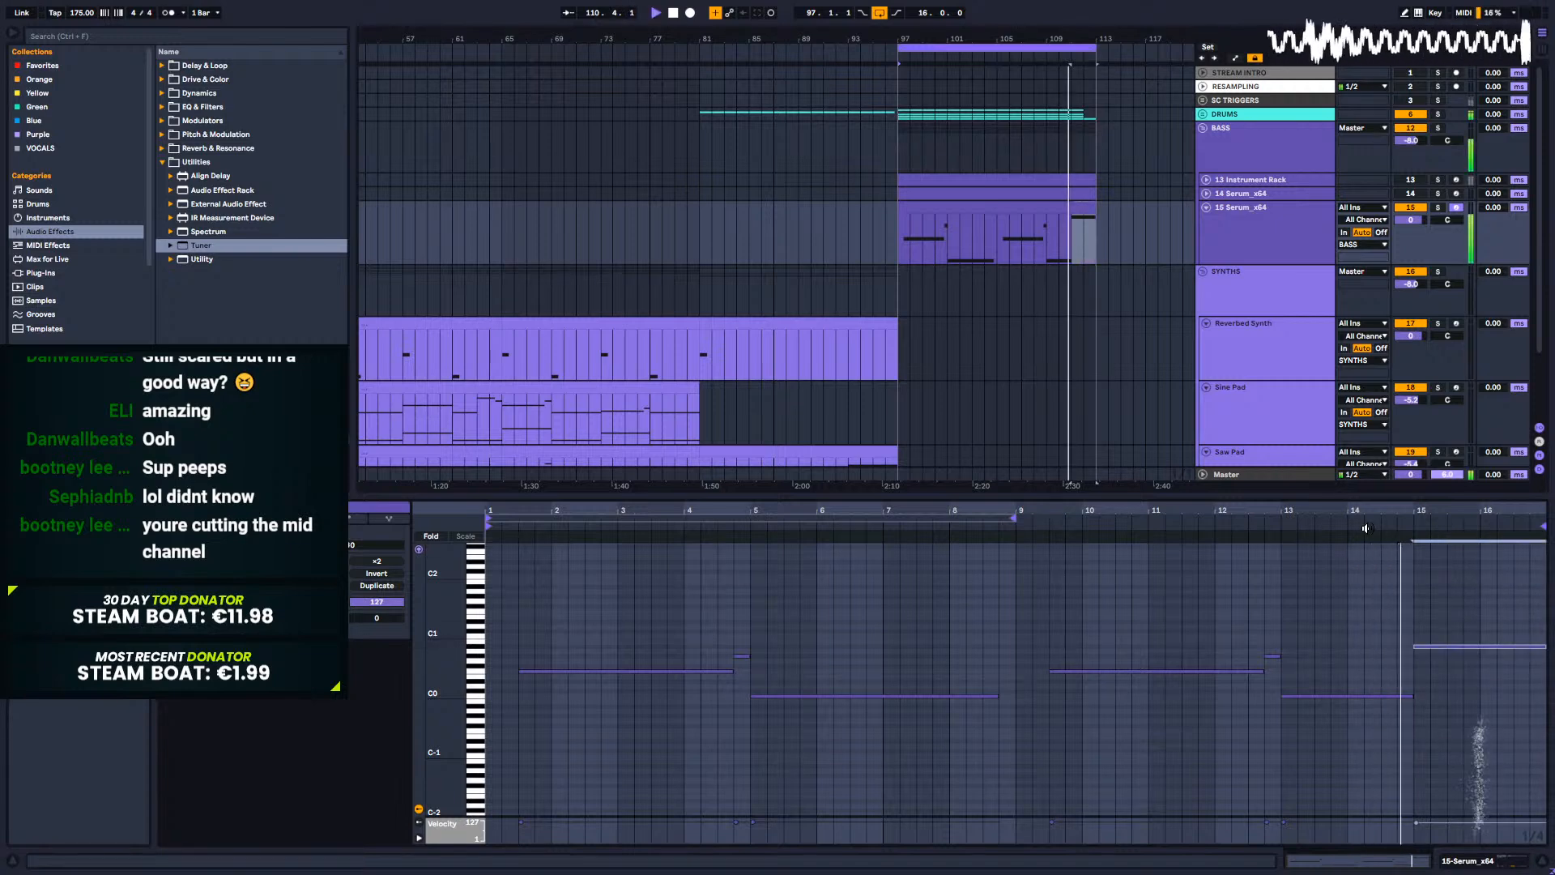
# Step: Shorten the last A#0 note to end at 16.4.1, add a G#0 note from there to 17.1.1, and audition the pattern
pyautogui.press('space')
pyautogui.moveTo(1544, 648); pyautogui.dragTo(1523, 651)
pyautogui.doubleClick(1538, 650)
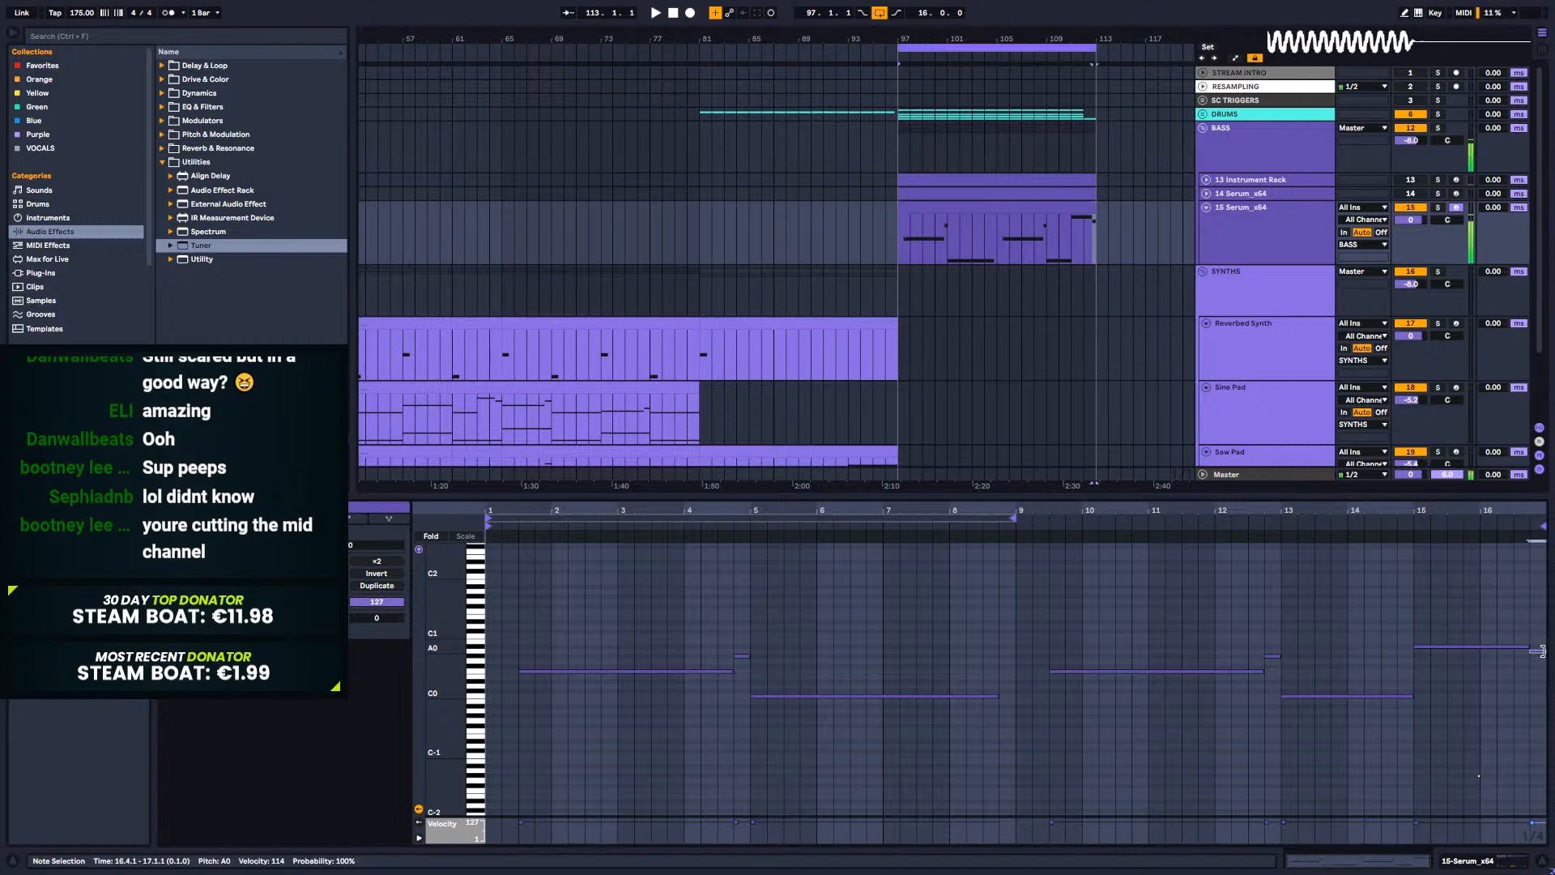
pyautogui.click(1403, 525)
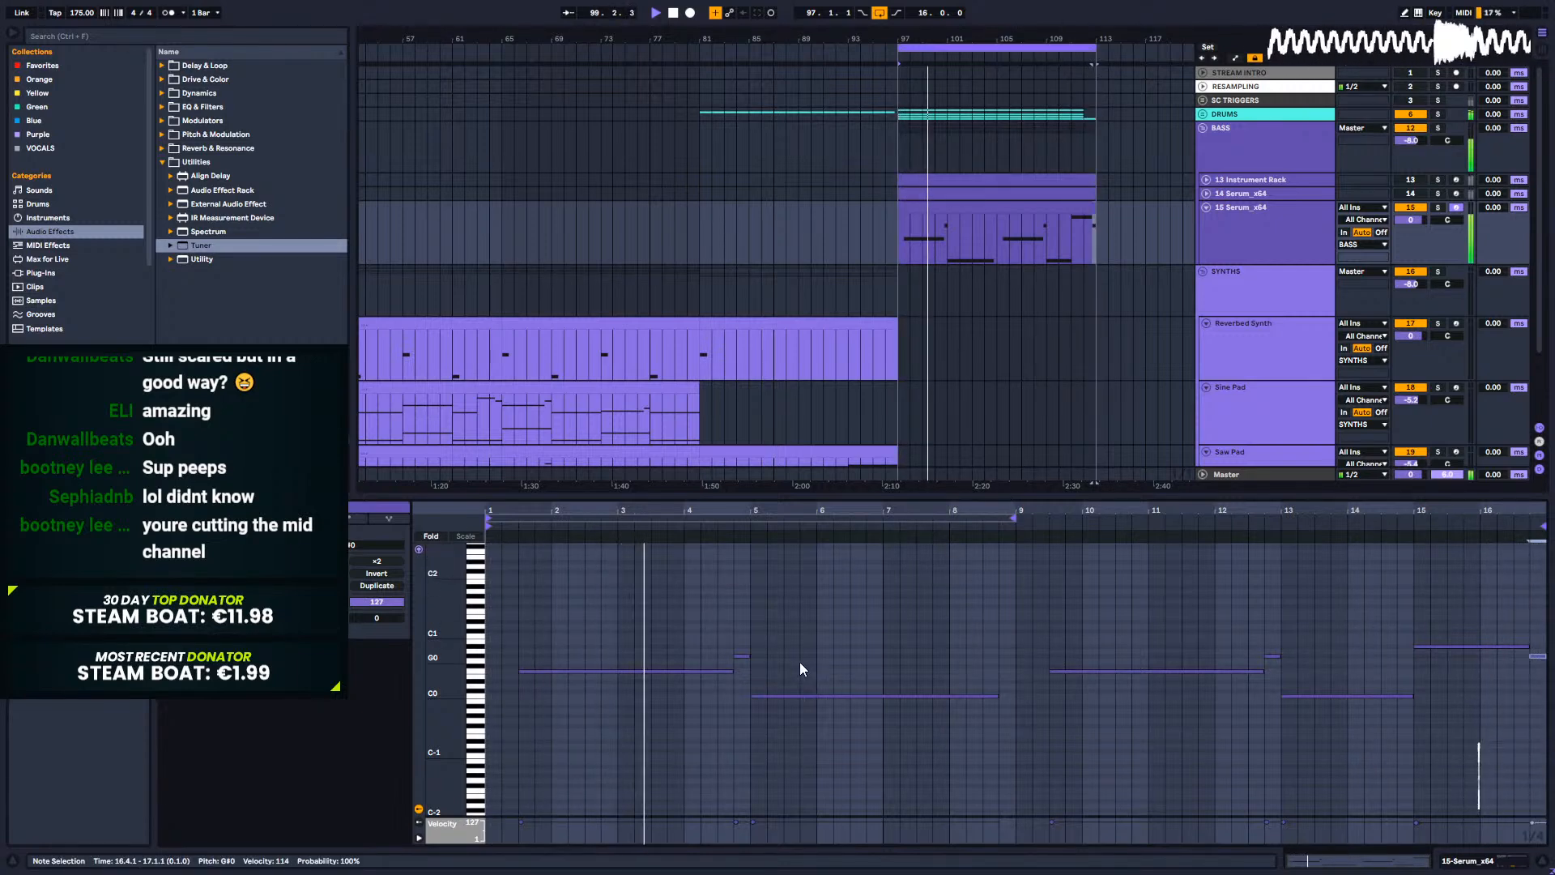
pyautogui.press('space')
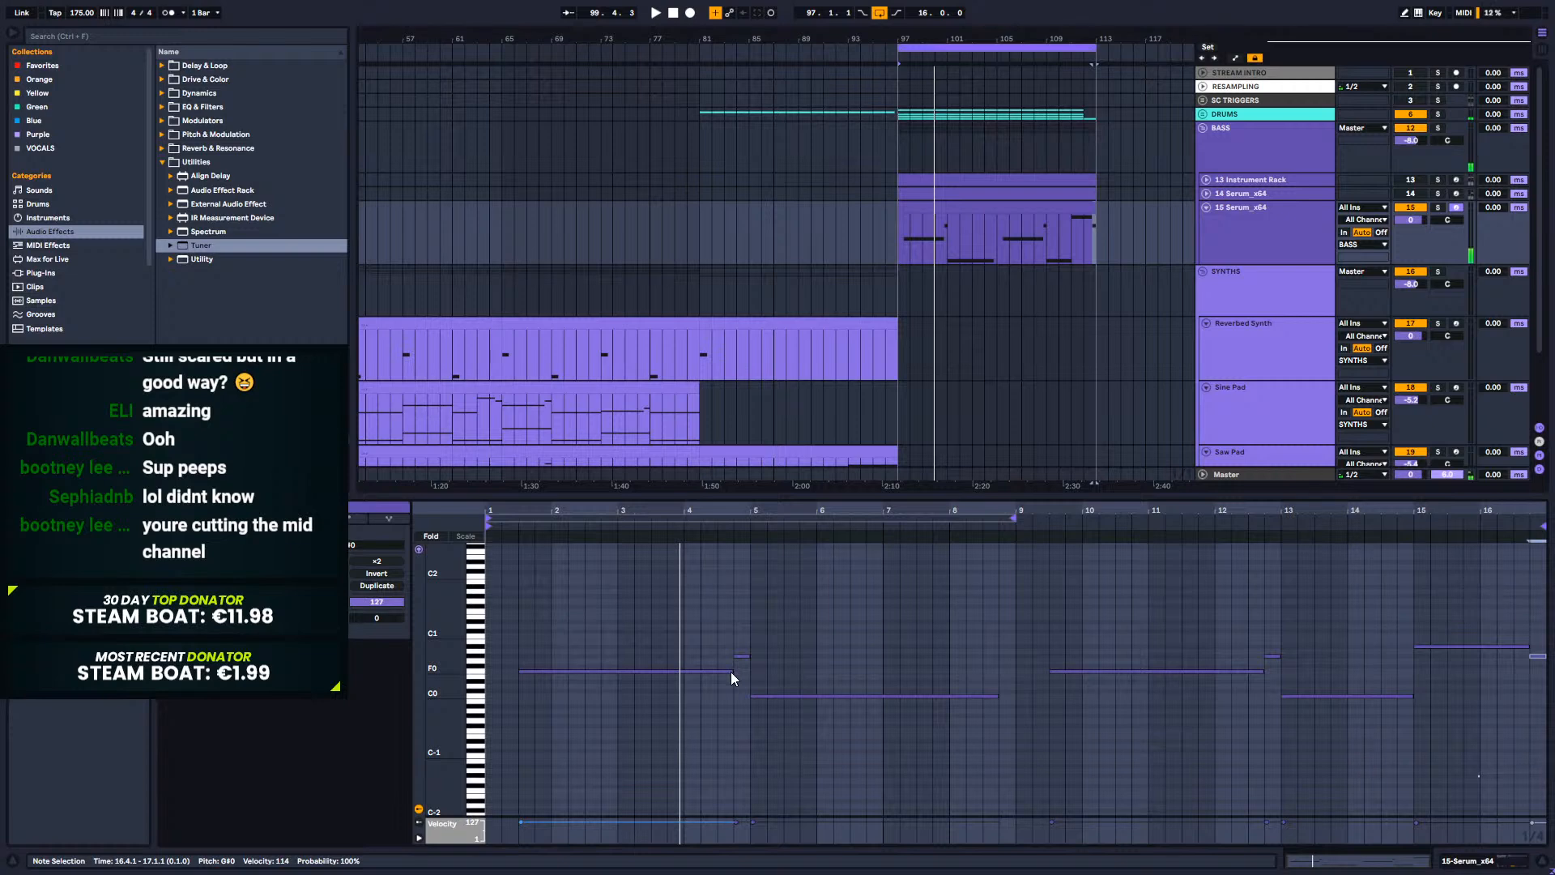
# Step: Try ending the opening F0 note at 3.1.1 and following it with G#0 from 3.1.1 and G0 from 4.1.1, and audition it
pyautogui.moveTo(731, 672); pyautogui.dragTo(614, 671)
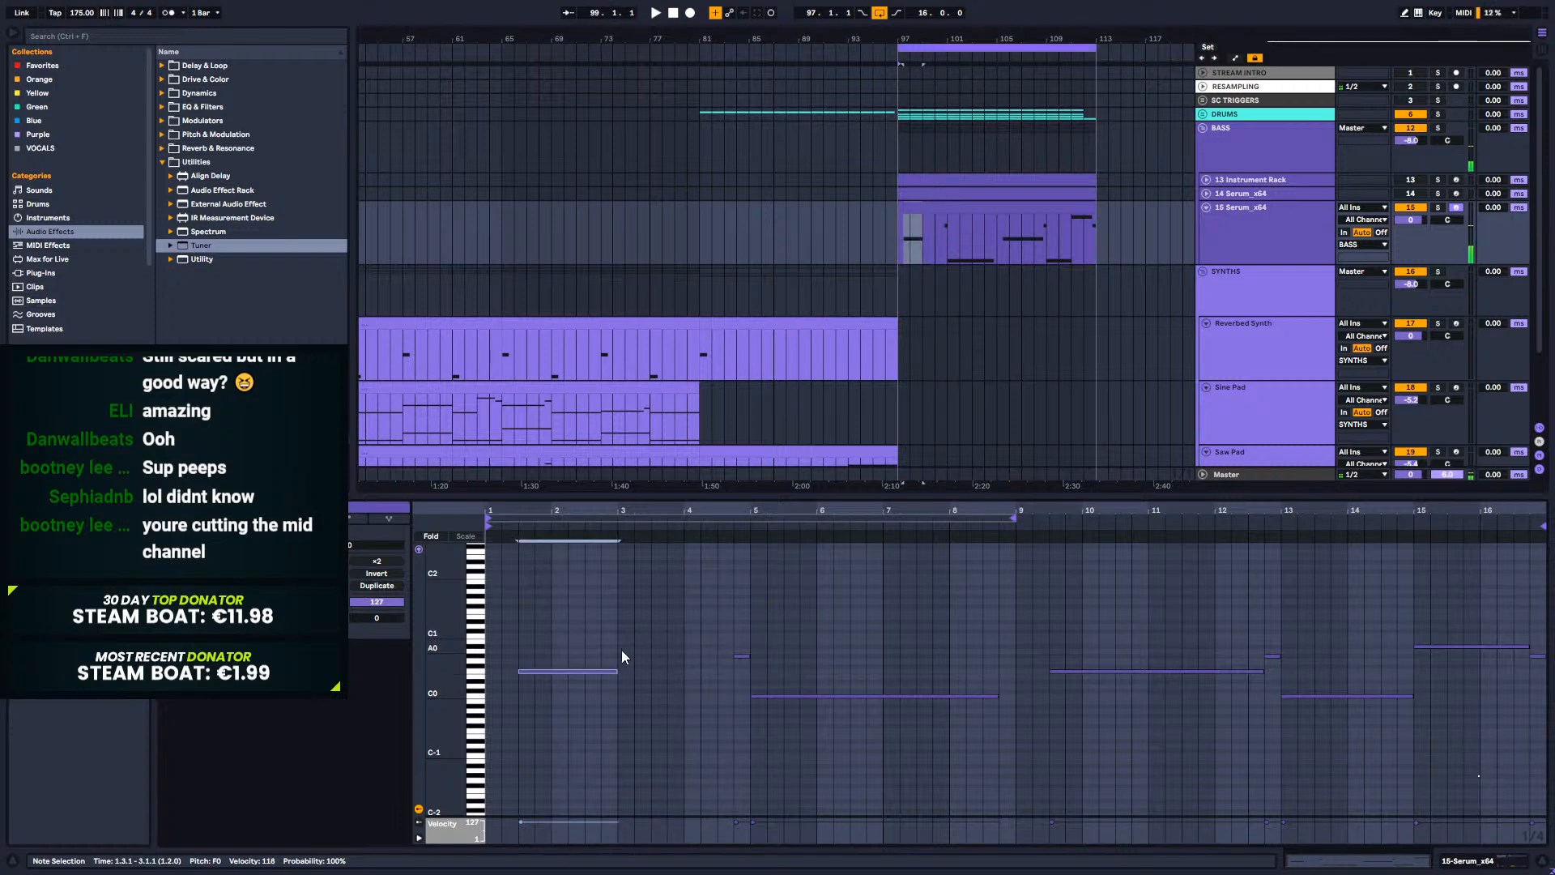
pyautogui.doubleClick(625, 638)
pyautogui.moveTo(643, 638); pyautogui.dragTo(741, 667)
pyautogui.doubleClick(688, 661)
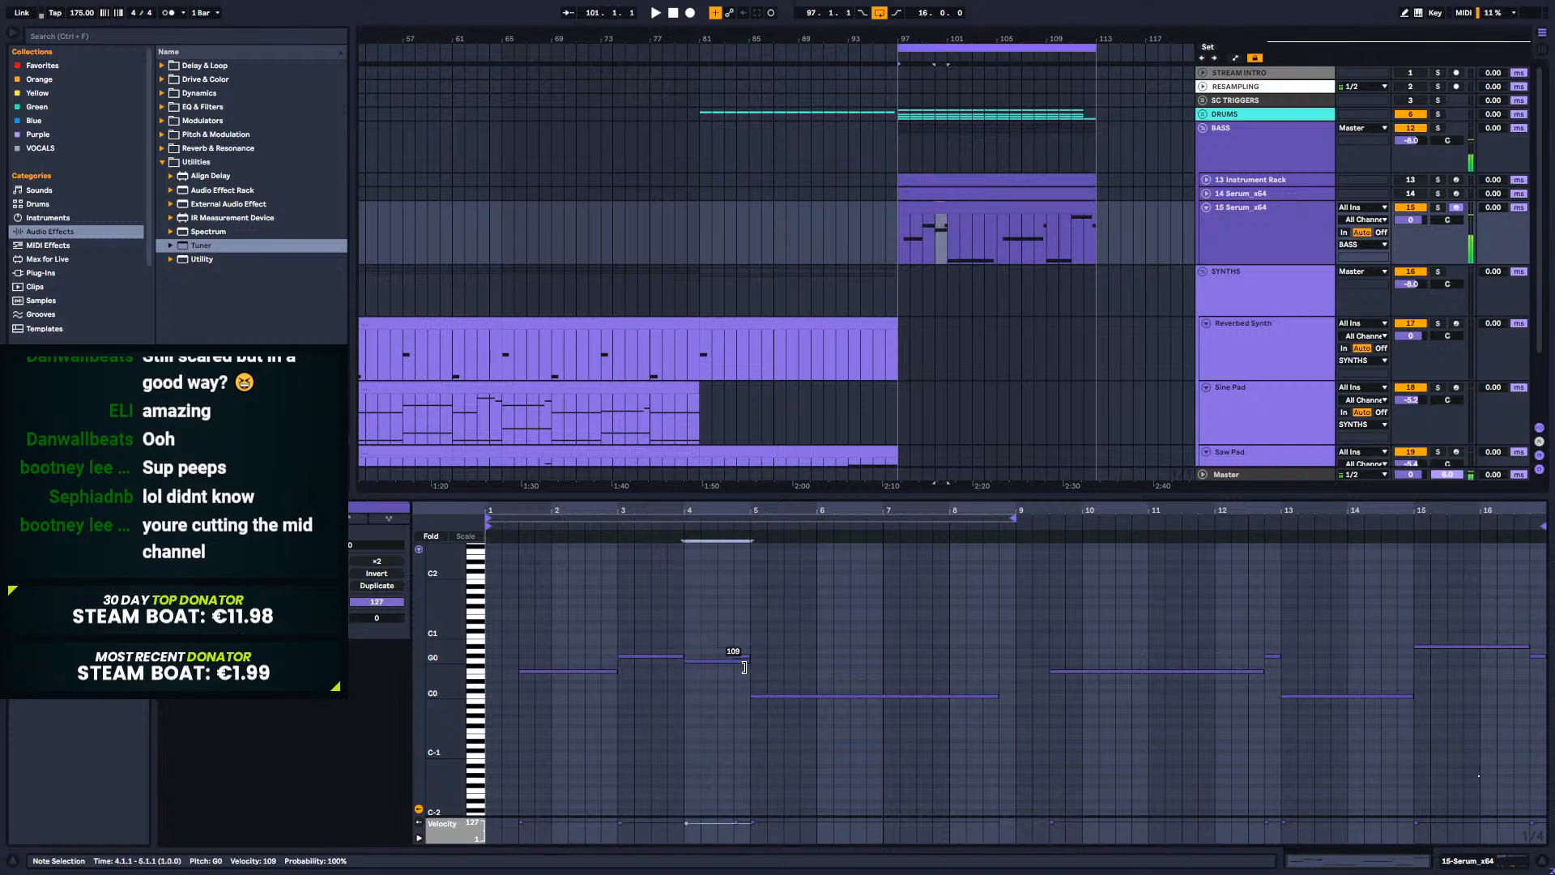
pyautogui.click(742, 653)
pyautogui.press('space')
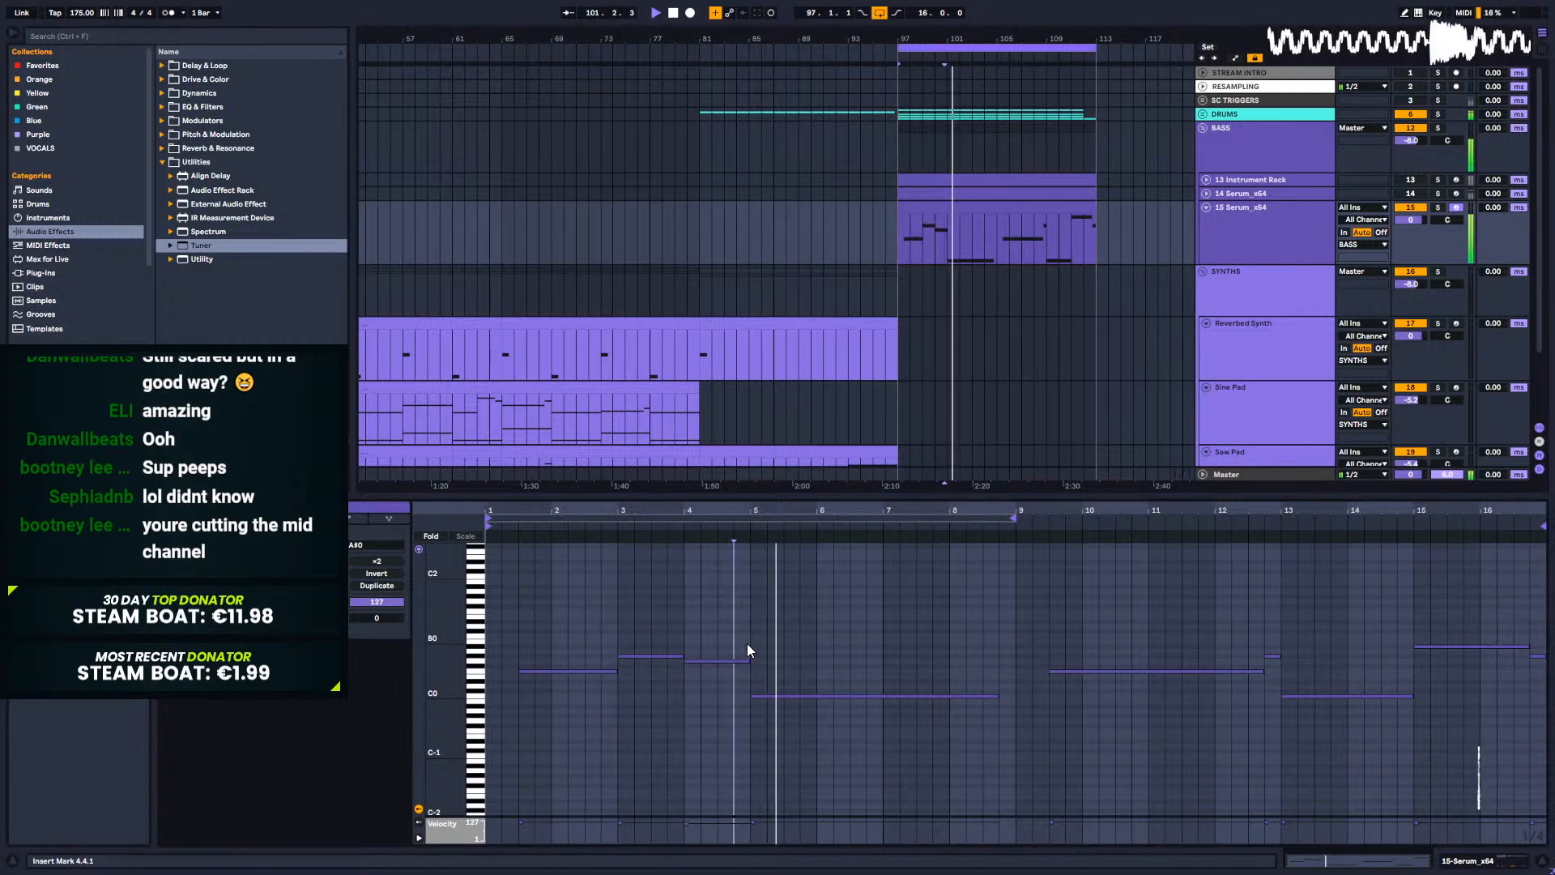
# Step: Delete the trial notes, extend the opening F0 note back to 4.4.1, and re-add the G#0 note from 4.4.1 to 5.1.1
pyautogui.press('space')
pyautogui.moveTo(711, 669); pyautogui.dragTo(663, 633)
pyautogui.press('Delete')
pyautogui.click(614, 671)
pyautogui.moveTo(615, 673); pyautogui.dragTo(734, 670)
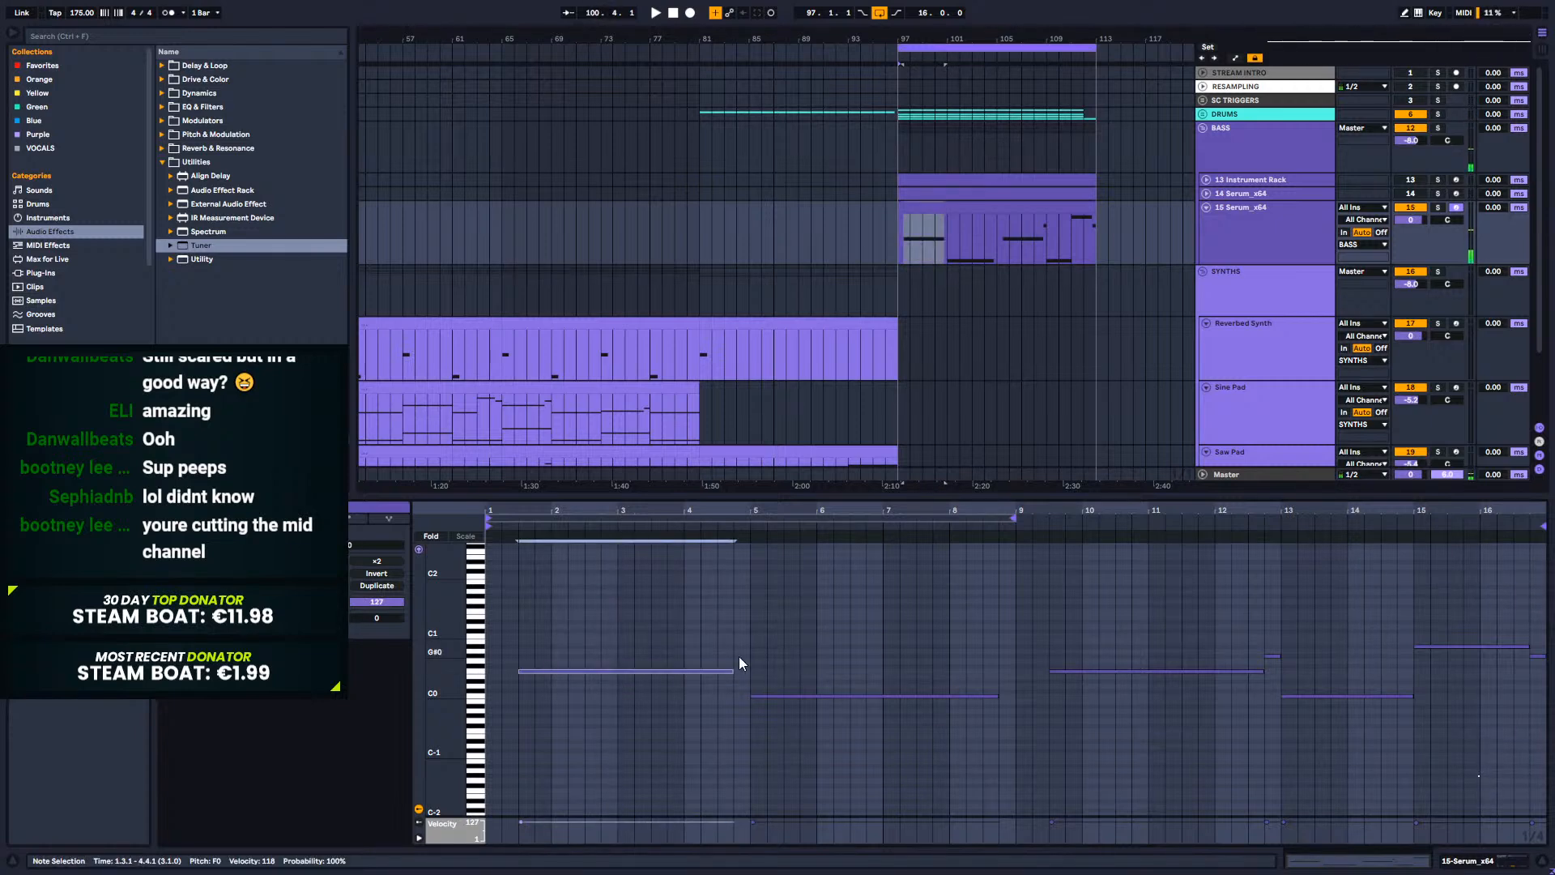
pyautogui.doubleClick(741, 656)
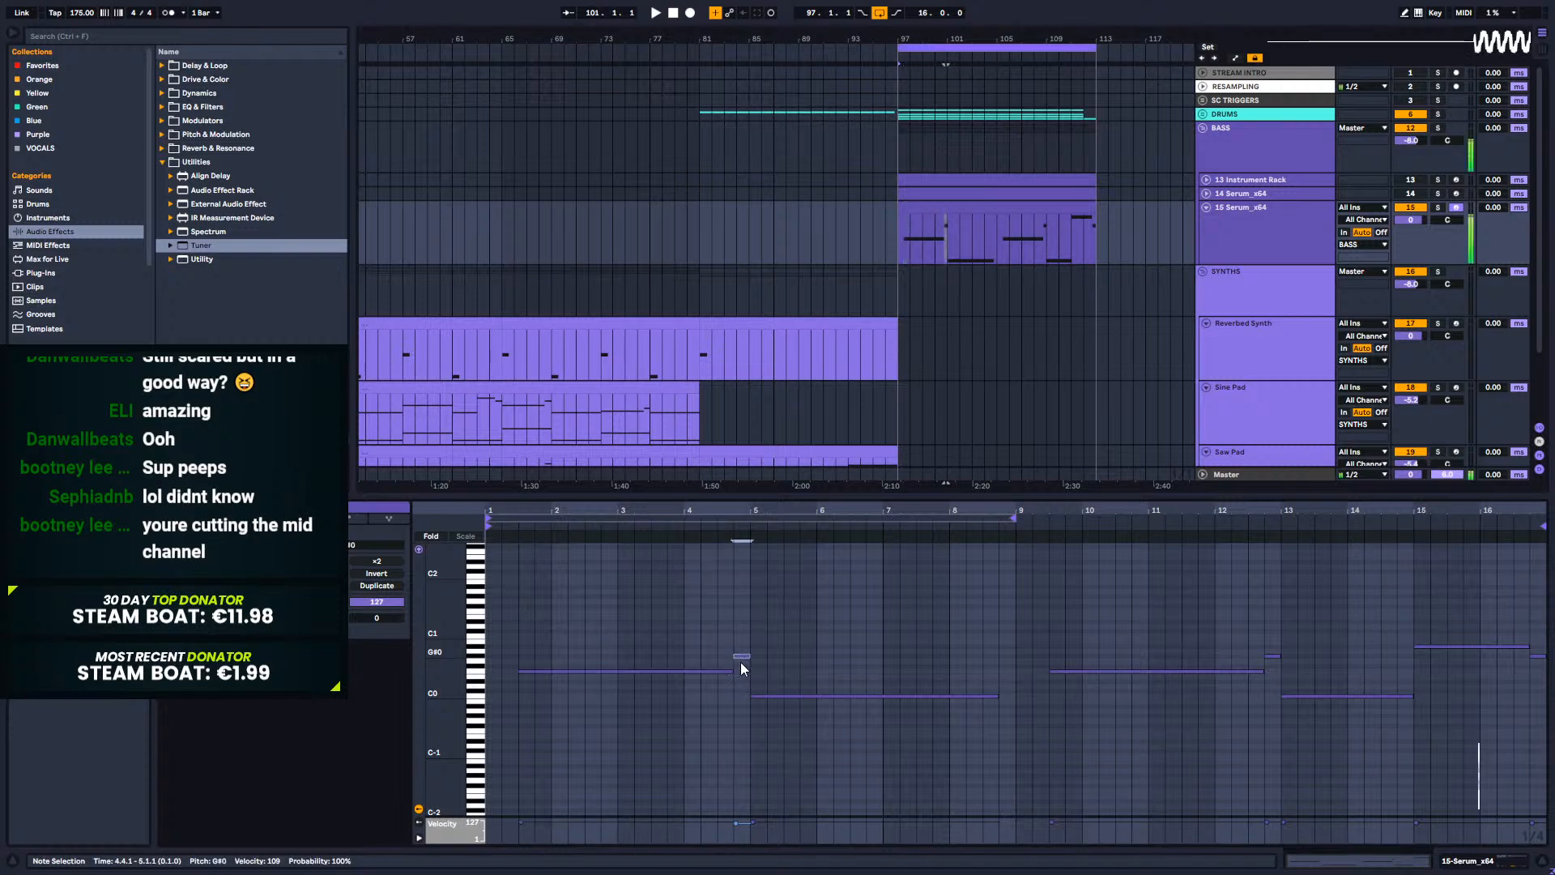
# Step: Try layering an F#0 copy over the opening F0 note, audition it, and delete the copy
pyautogui.moveTo(544, 671); pyautogui.dragTo(606, 705)
pyautogui.click(512, 528)
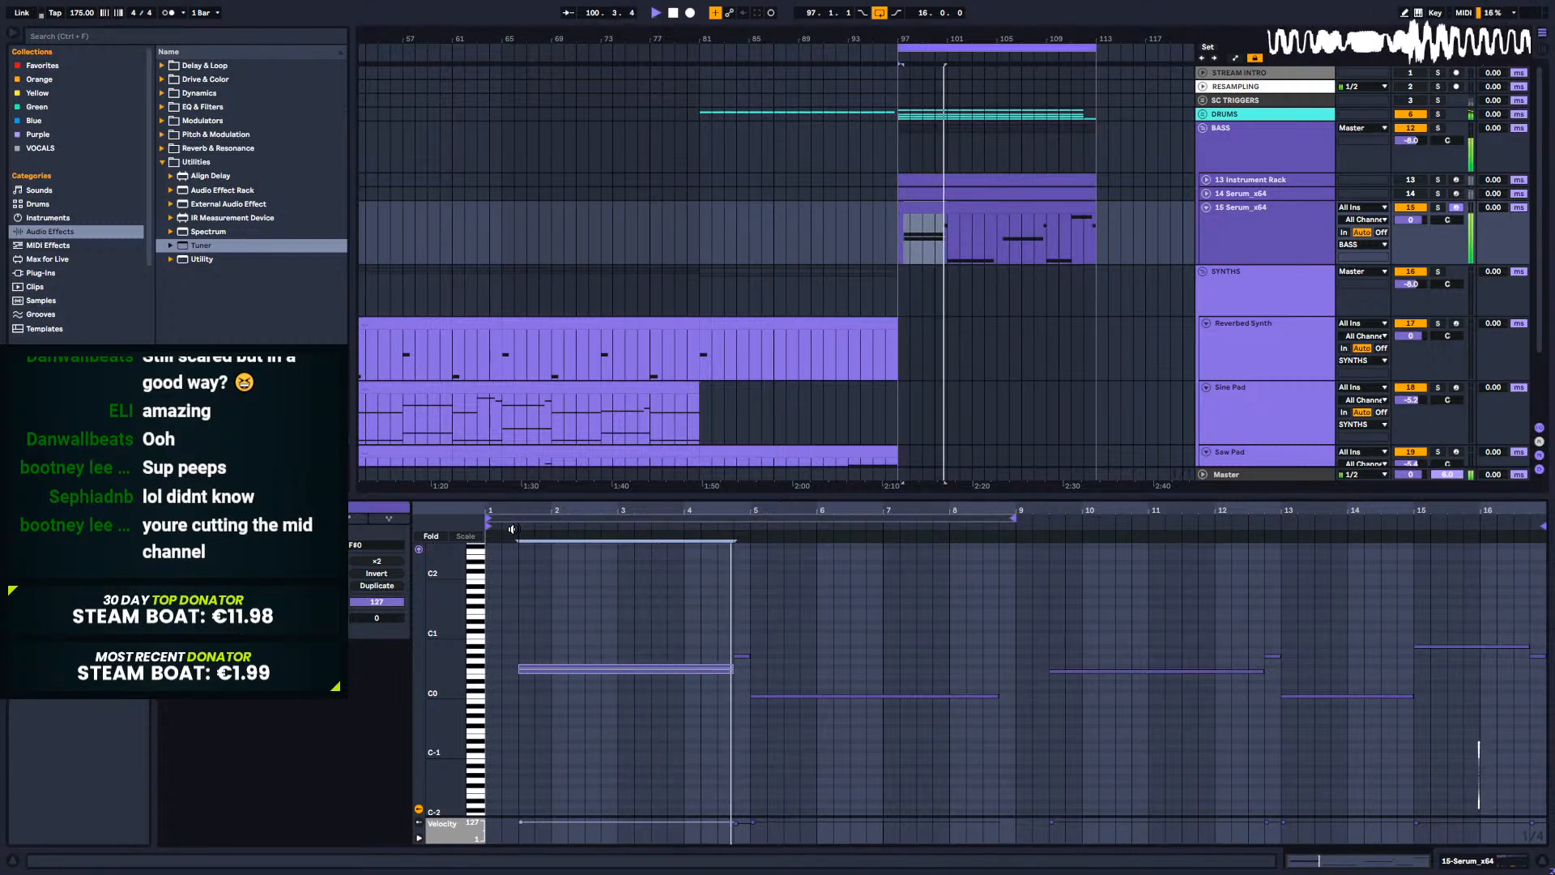
pyautogui.press('space')
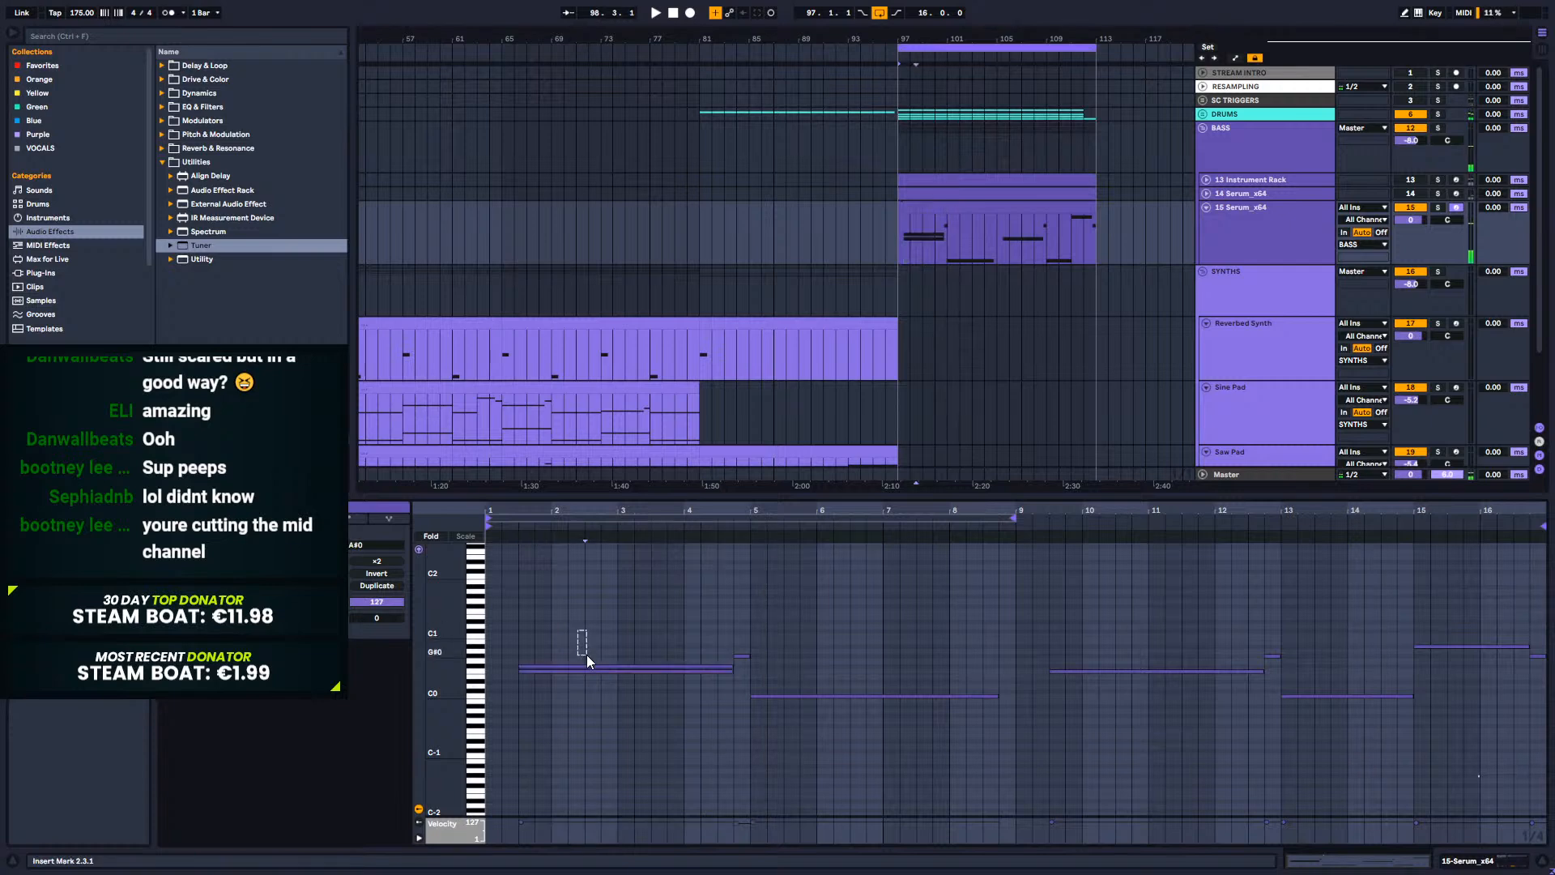
pyautogui.moveTo(590, 665); pyautogui.dragTo(590, 665)
pyautogui.press('Delete')
pyautogui.press('space')
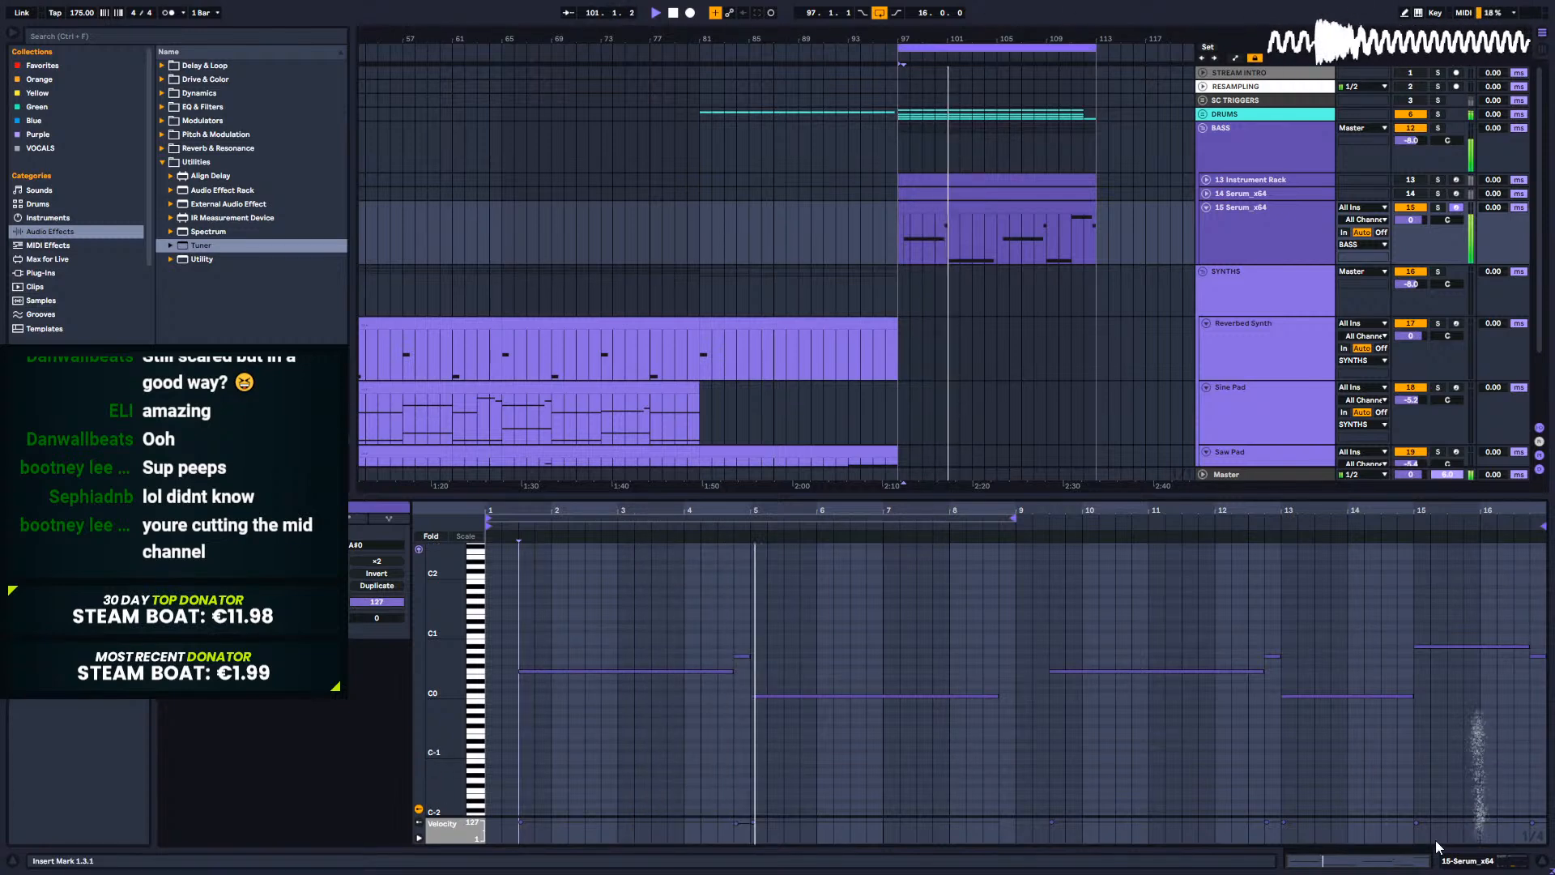
# Step: Show the 15 Serum_x64 track's devices, stop playback, and turn off the Tuner
pyautogui.click(1479, 862)
pyautogui.press('space')
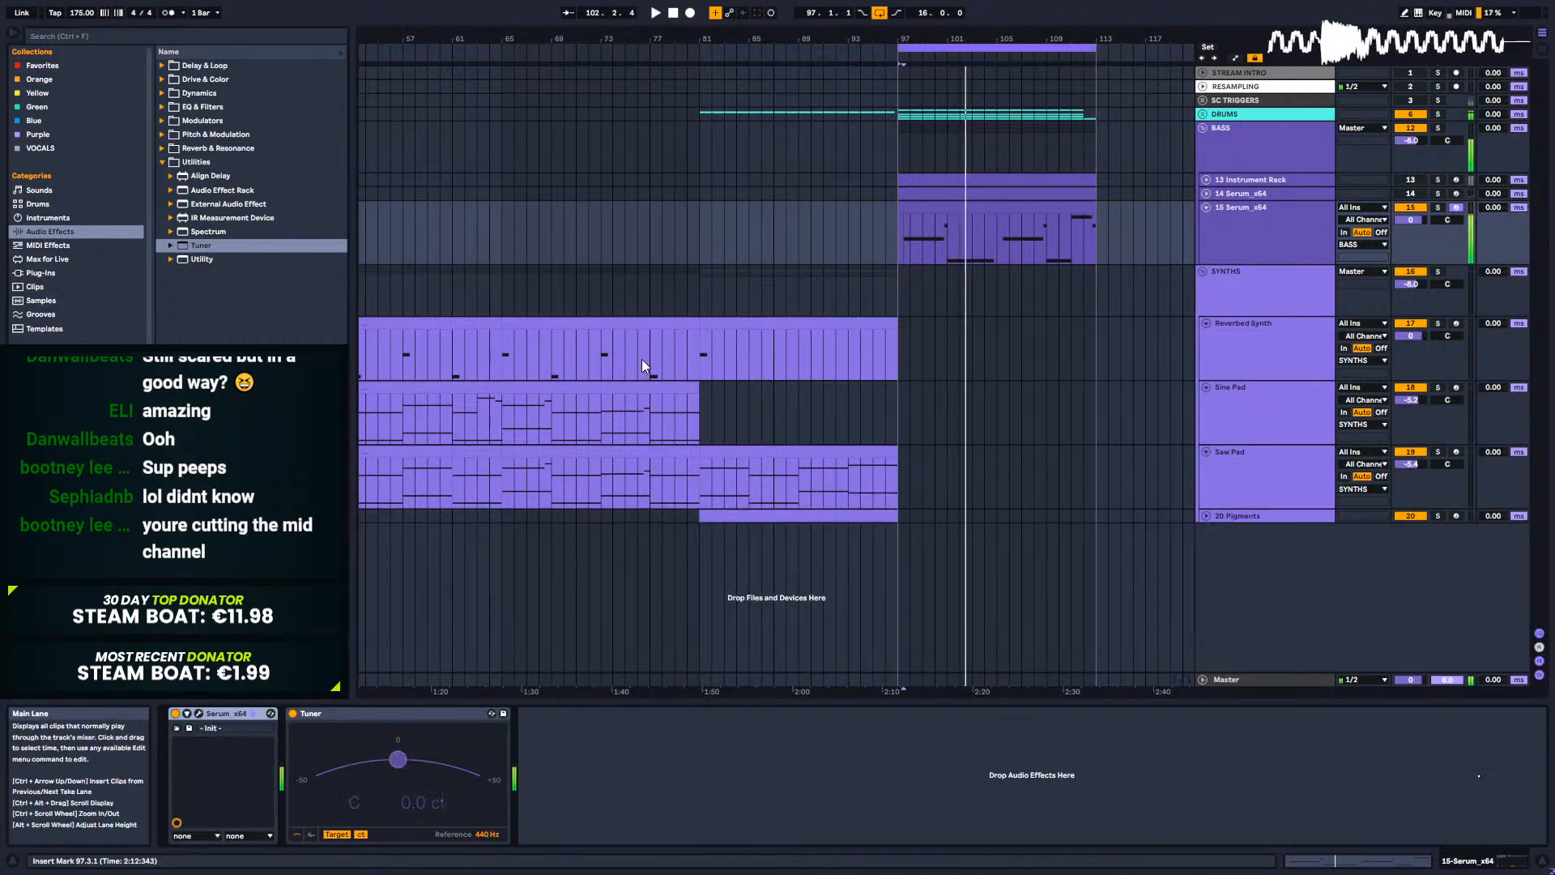
pyautogui.click(337, 712)
pyautogui.click(292, 713)
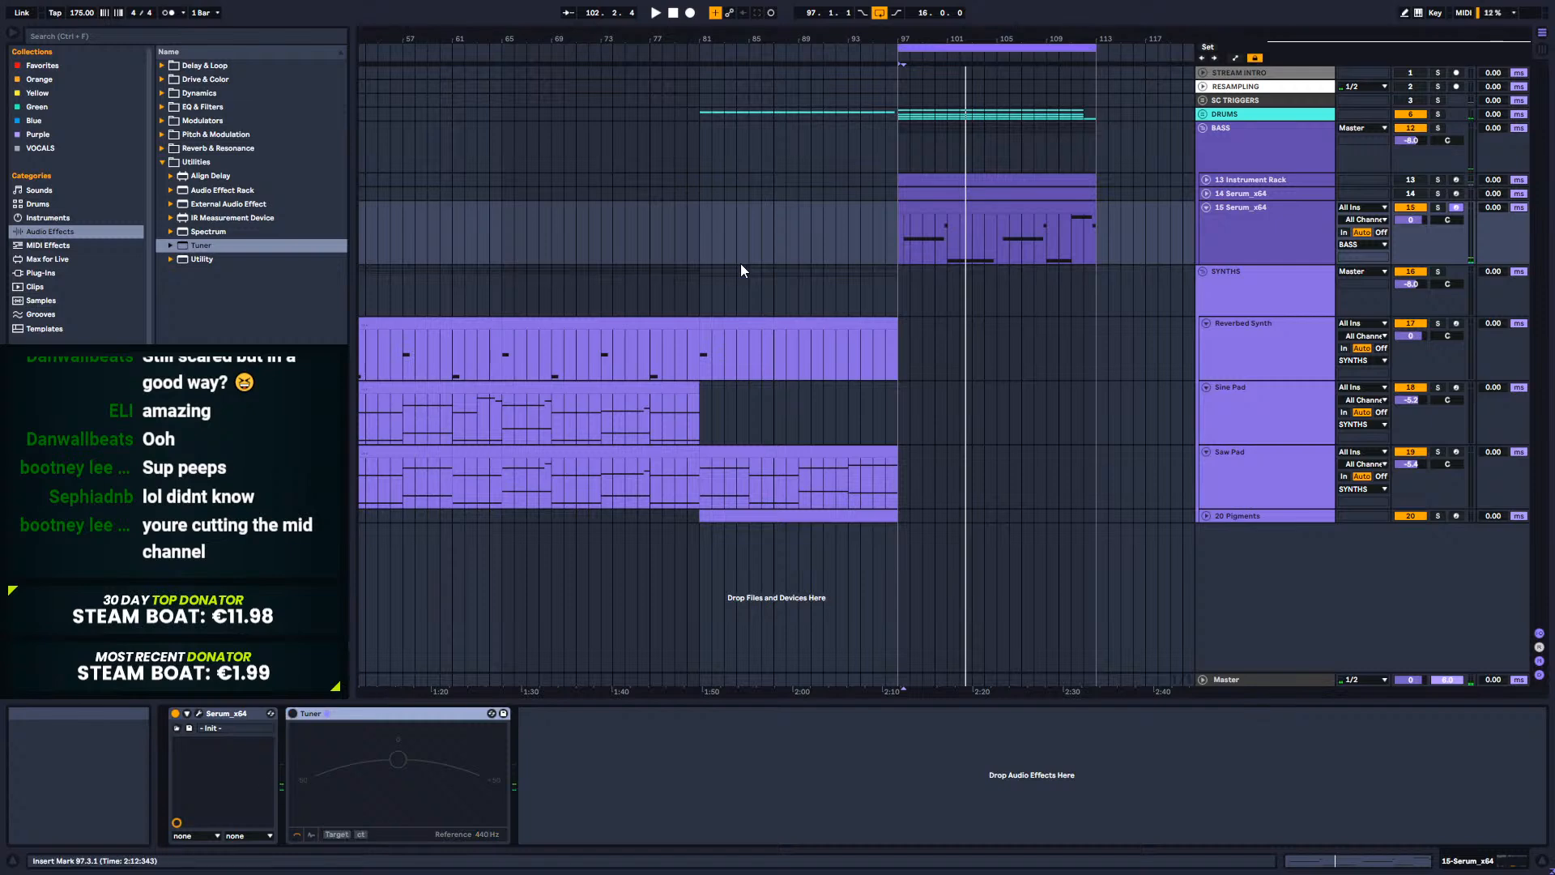
# Step: Play the arrangement from bar 65
pyautogui.click(500, 243)
pyautogui.press('space')
pyautogui.moveTo(704, 37)
pyautogui.mouseDown()
pyautogui.moveTo(790, 10)
pyautogui.moveTo(611, 10)
pyautogui.mouseUp()
pyautogui.rightClick(1271, 223)
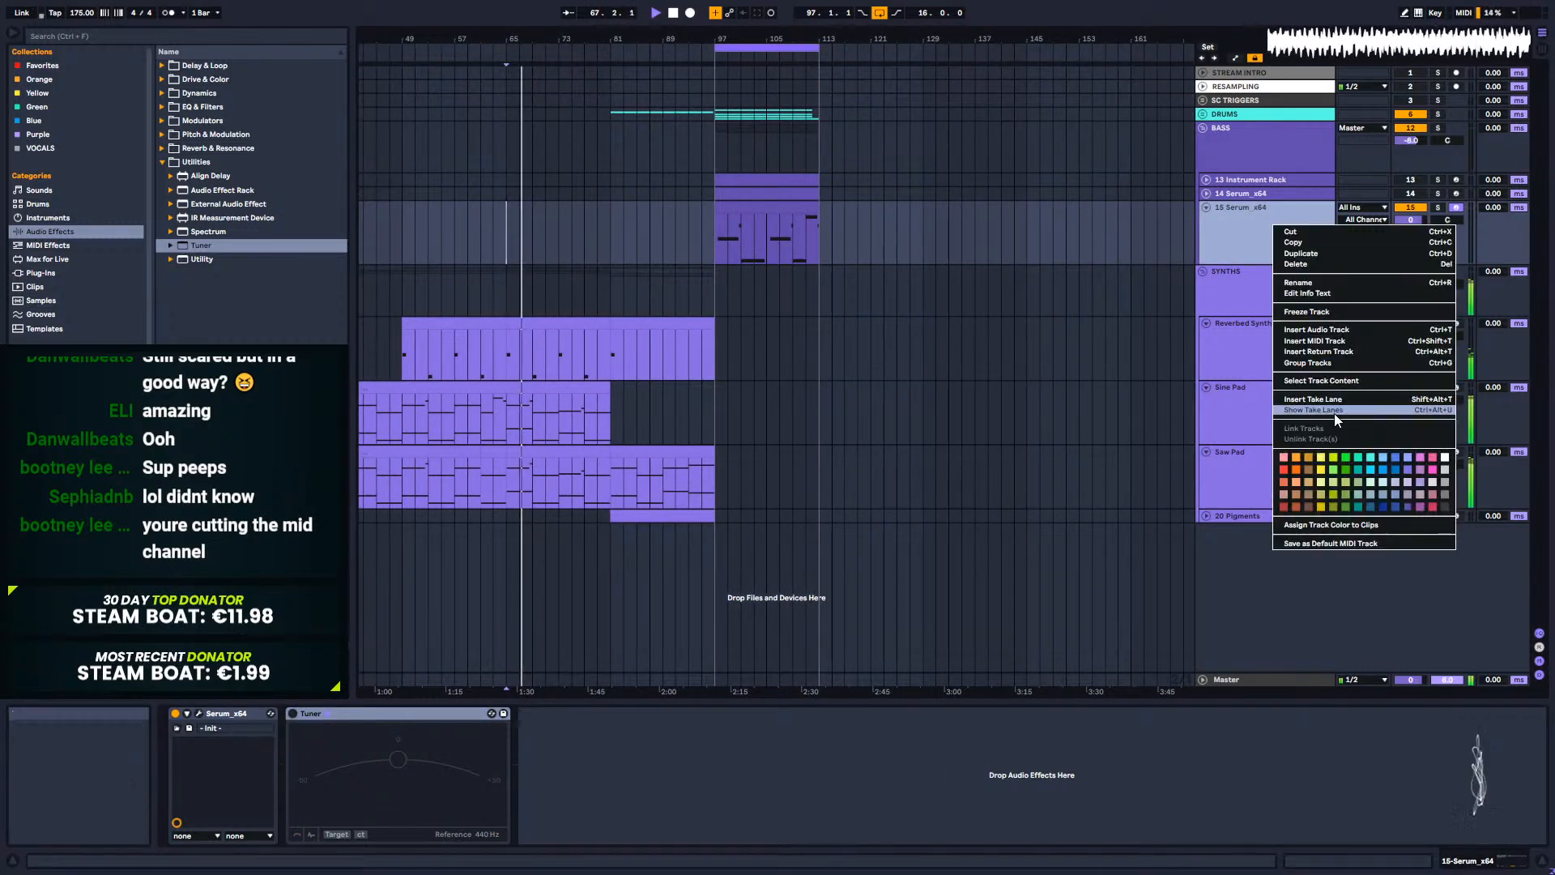
pyautogui.click(1177, 246)
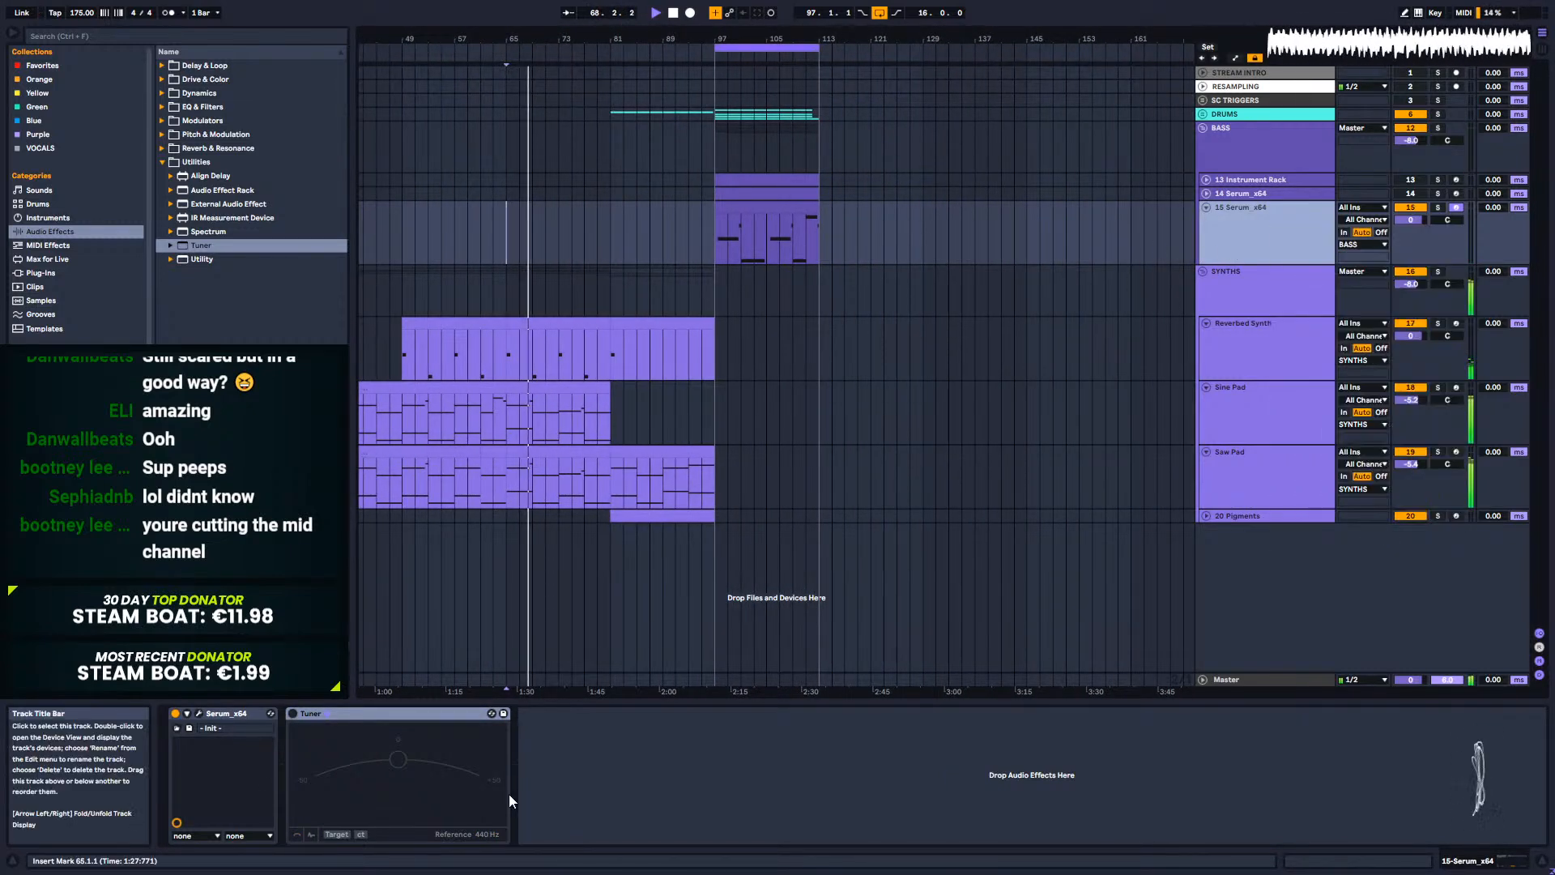
# Step: Group the Serum_x64 device into an Instrument Rack and add a second Serum_x64 chain to it
pyautogui.click(220, 712)
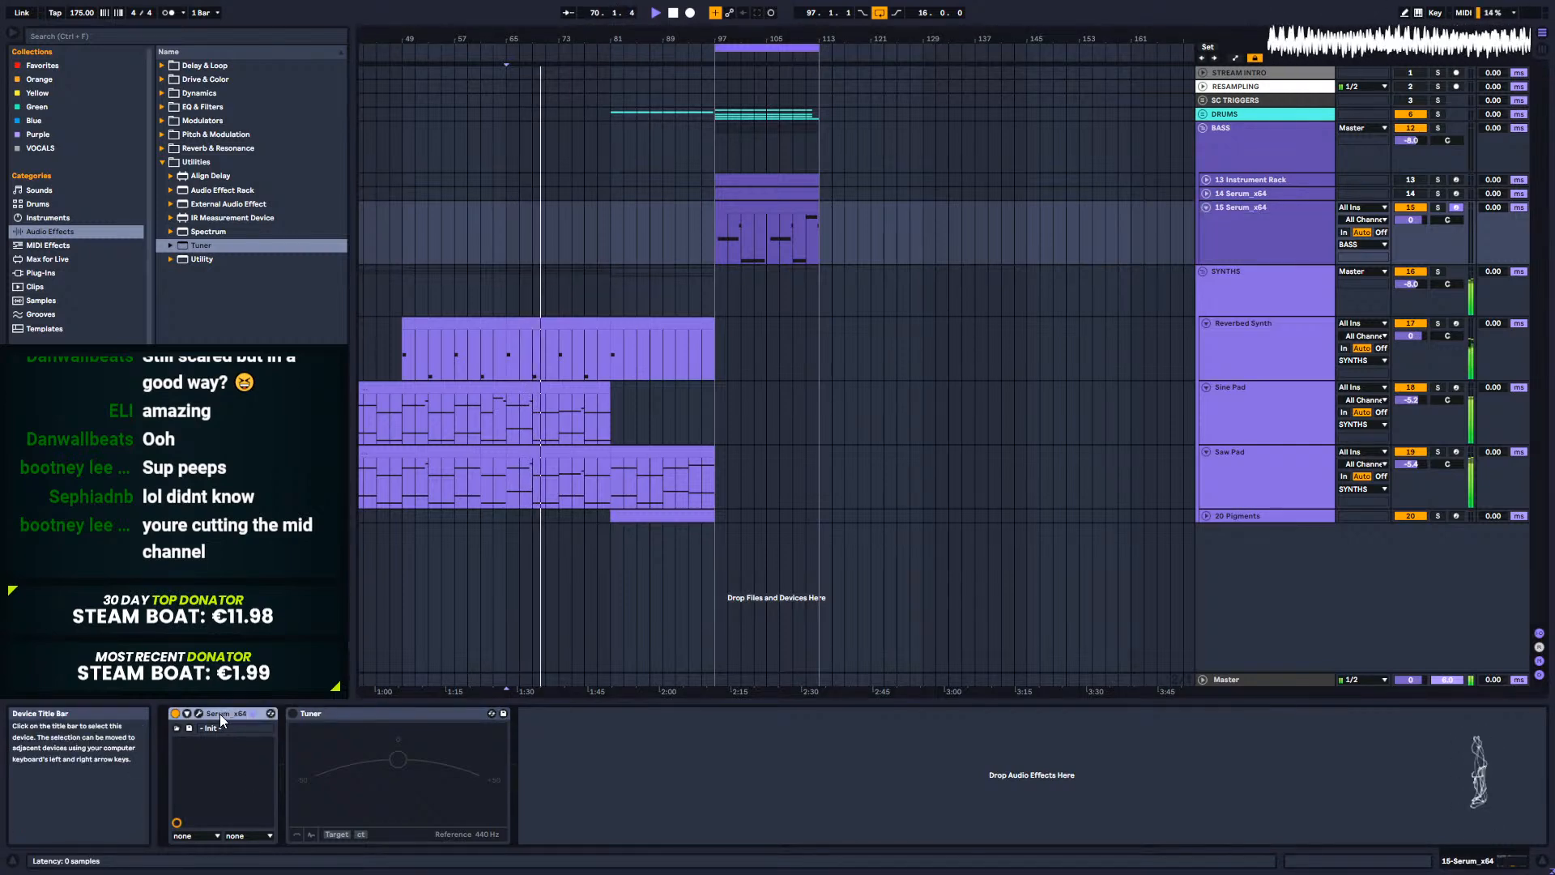
pyautogui.hotkey('ctrl', 'g')
pyautogui.click(176, 763)
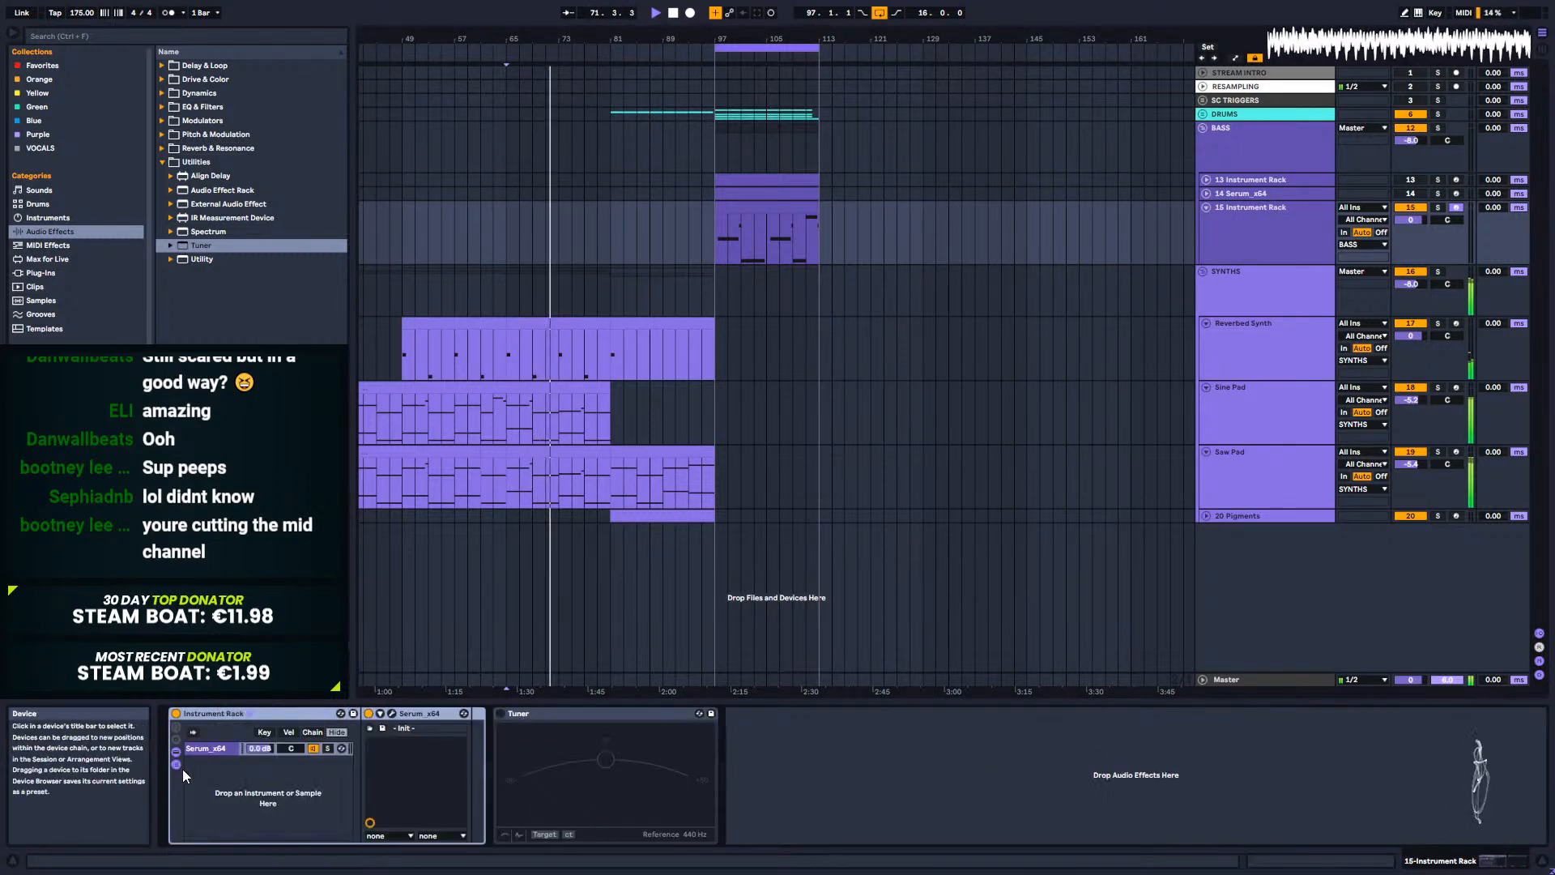
pyautogui.click(44, 272)
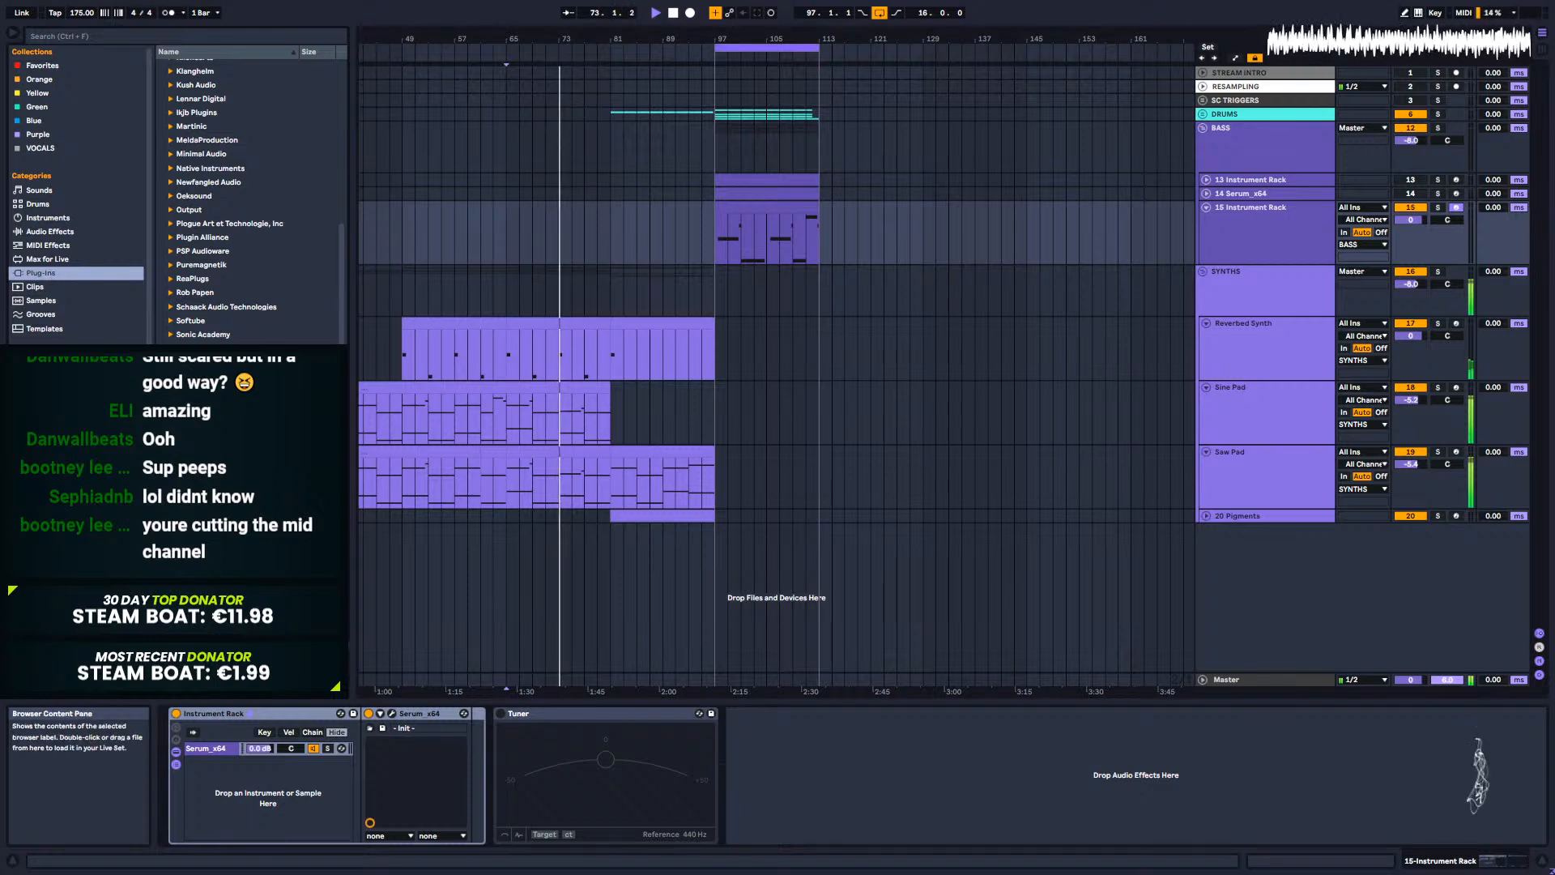
pyautogui.click(245, 770)
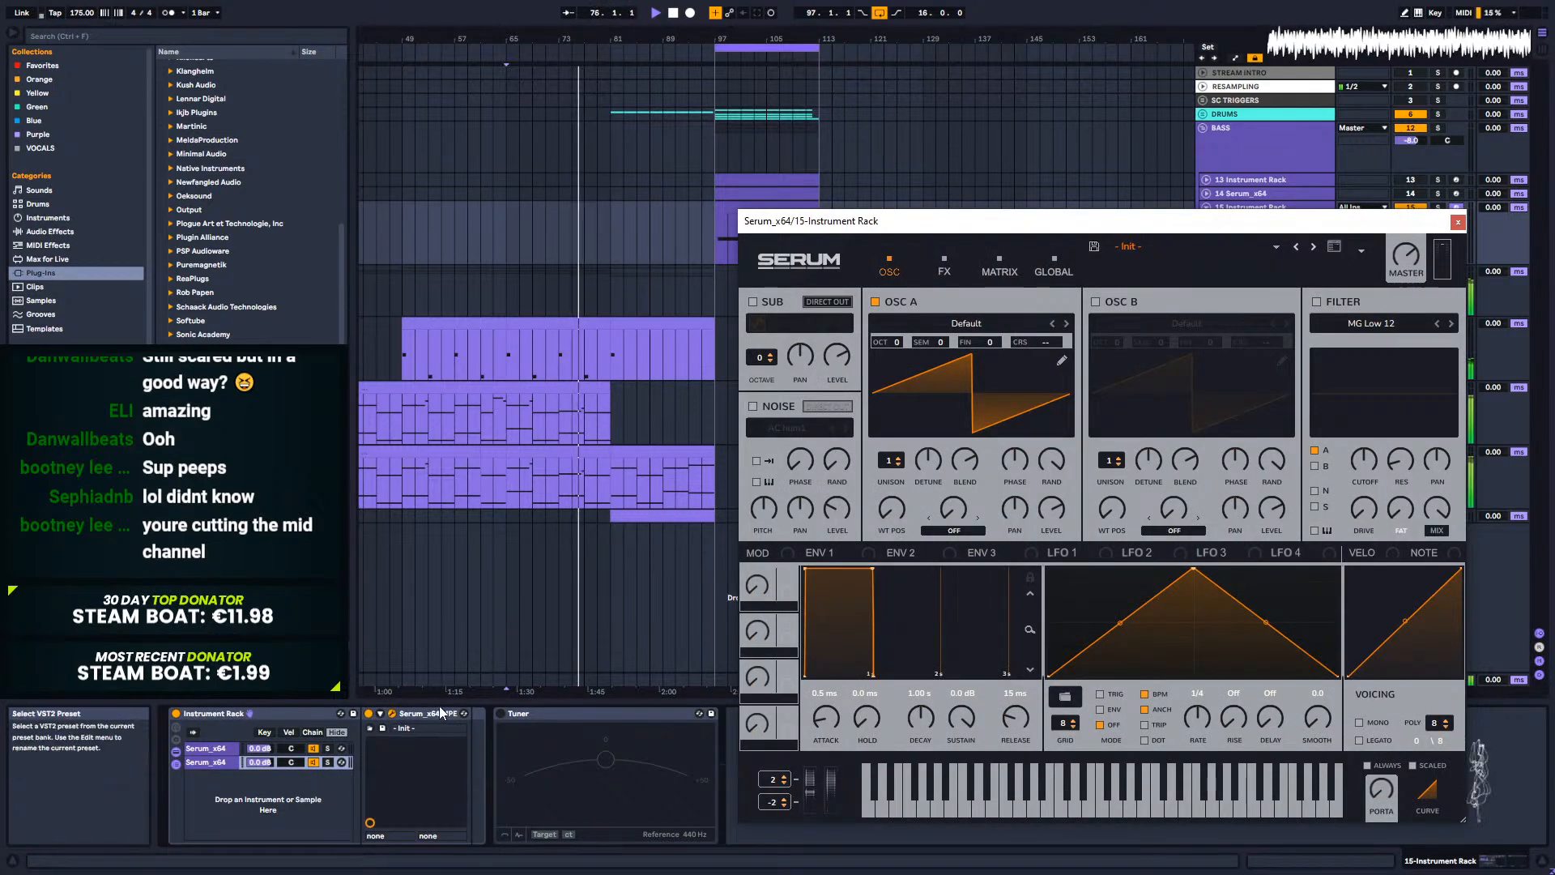
# Step: Turn off MPE mode for the new Serum and set its pitch bend range to 24 up and -24 down
pyautogui.rightClick(437, 714)
pyautogui.click(487, 694)
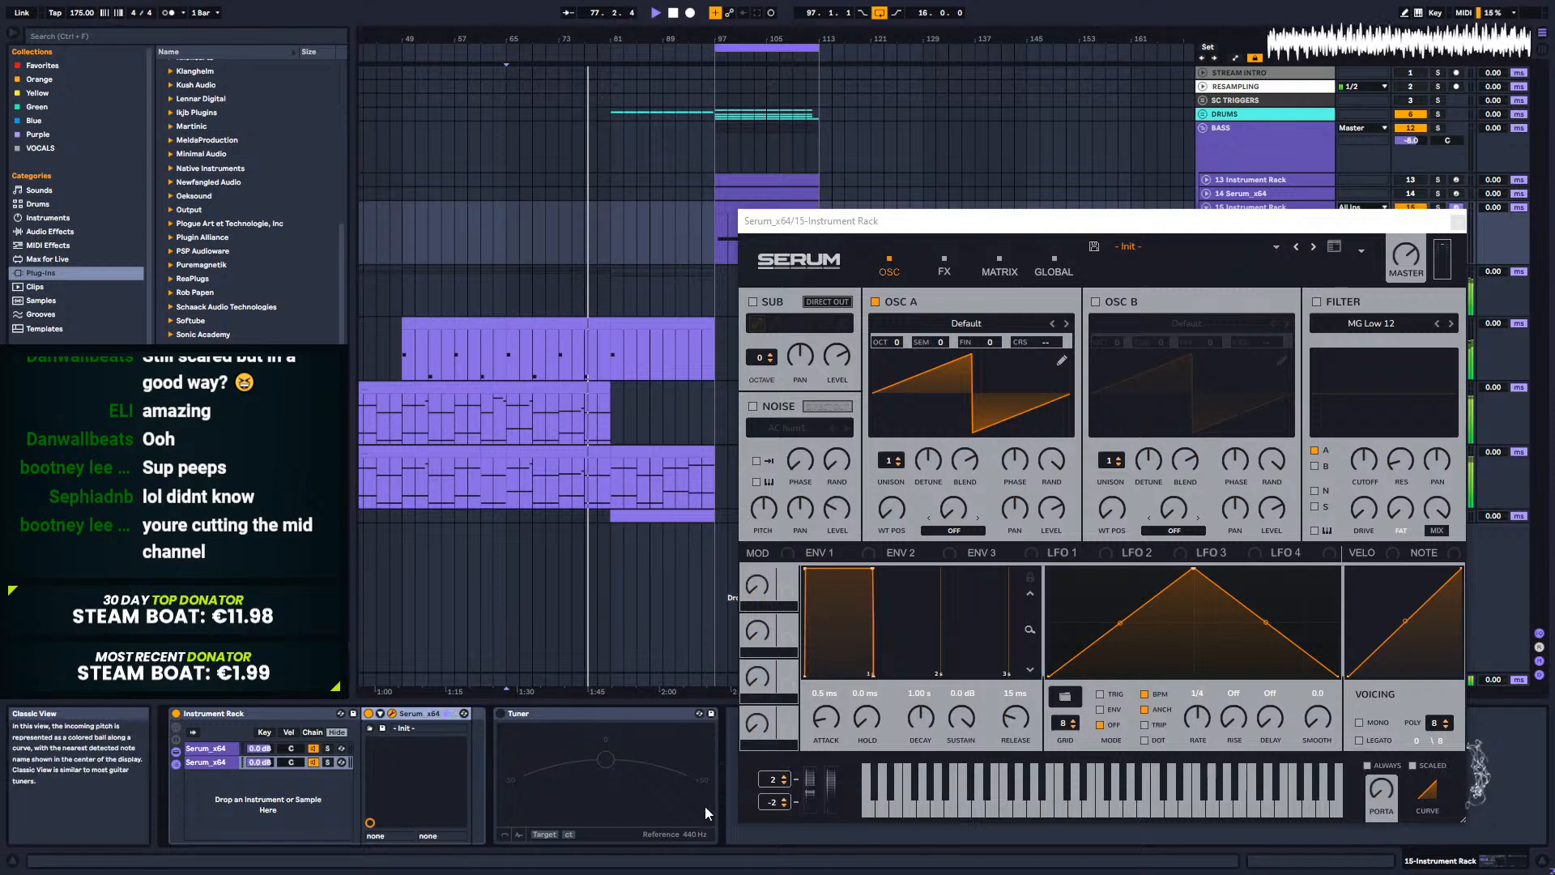
pyautogui.moveTo(774, 781); pyautogui.dragTo(775, 704)
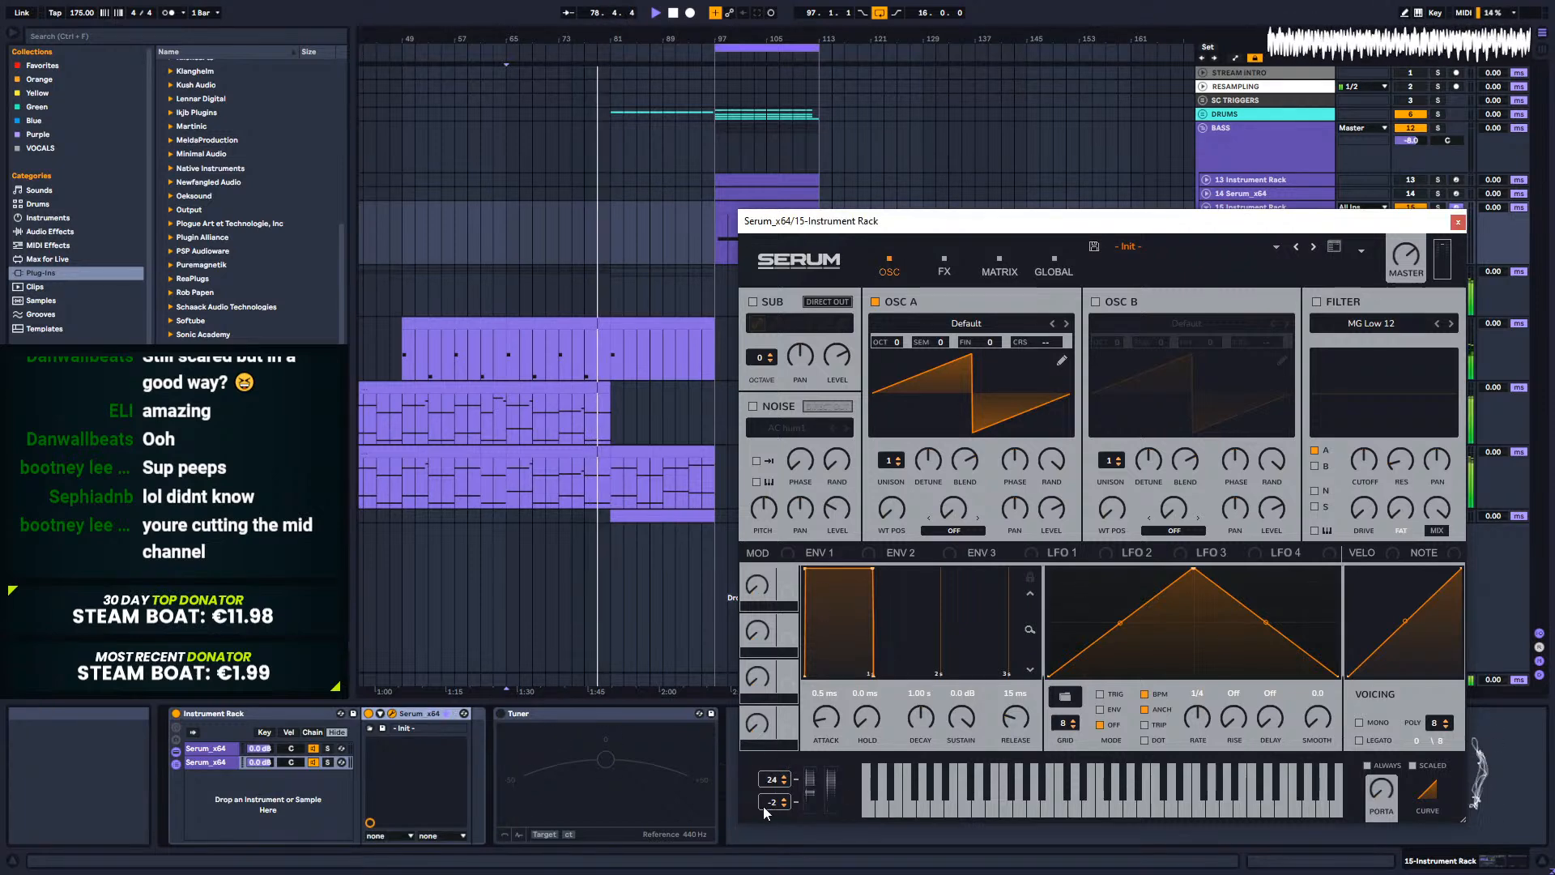
pyautogui.moveTo(764, 808); pyautogui.dragTo(785, 852)
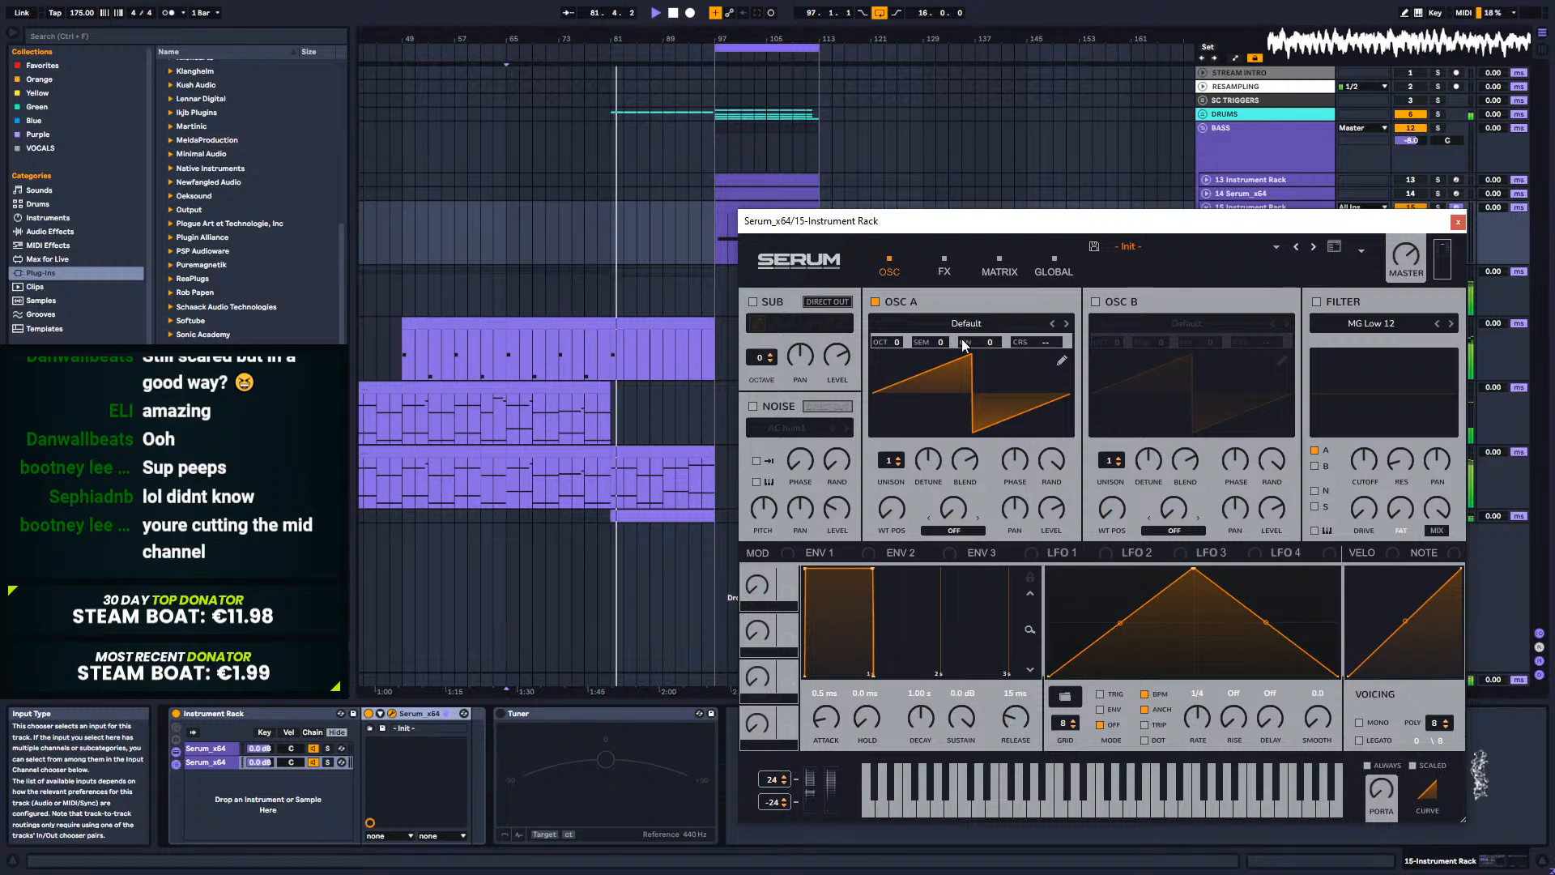
# Step: Set oscillator A to 8 unison voices and octave +2 while auditioning the new Serum chain over the drop
pyautogui.moveTo(886, 458); pyautogui.dragTo(892, 373)
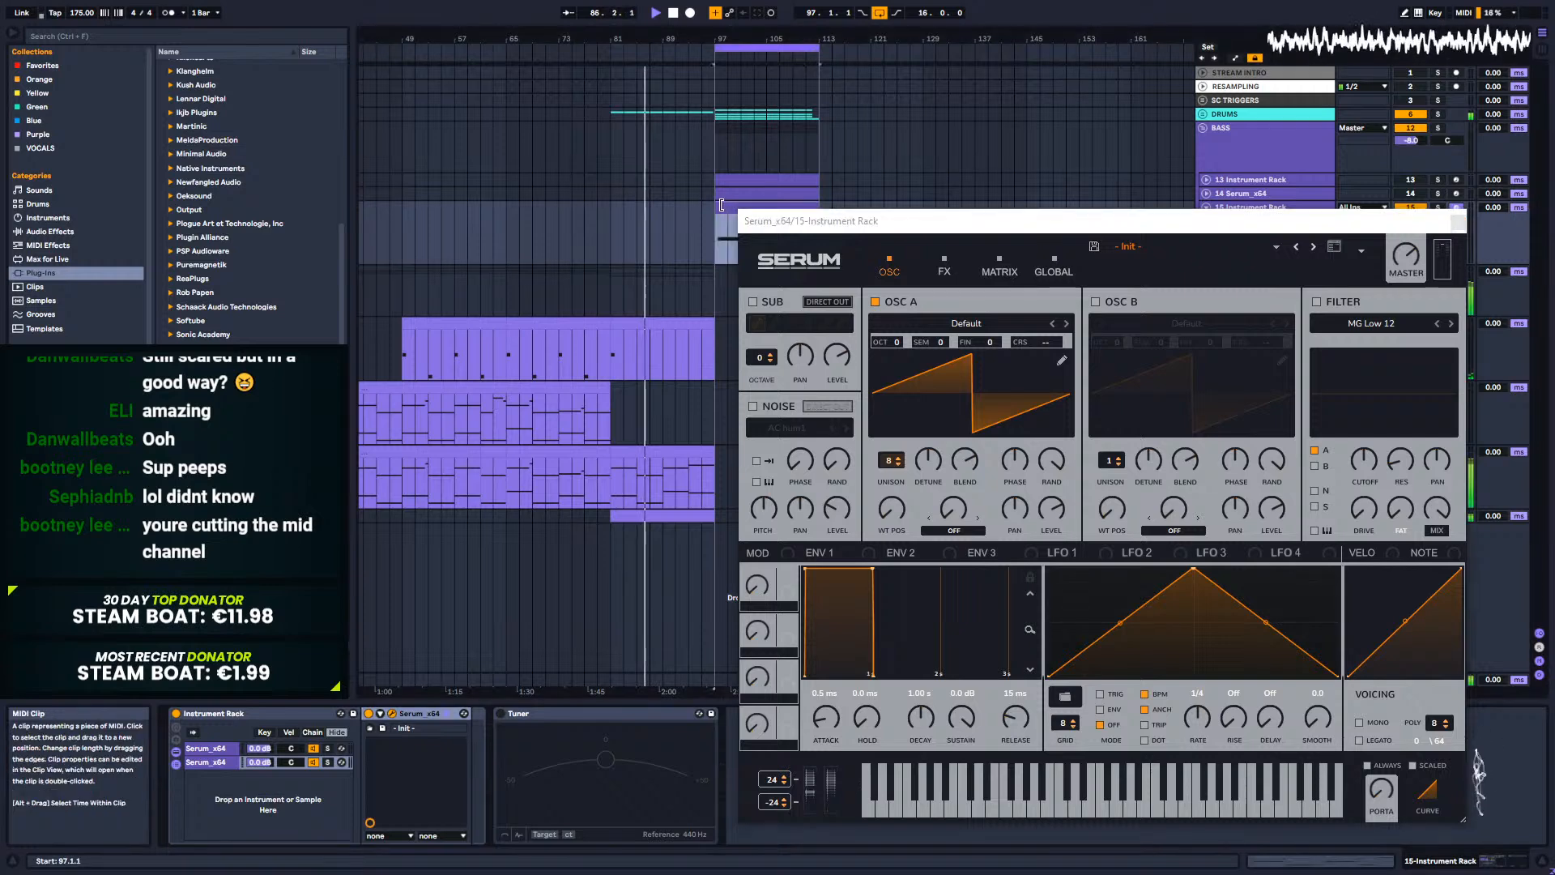
pyautogui.click(711, 226)
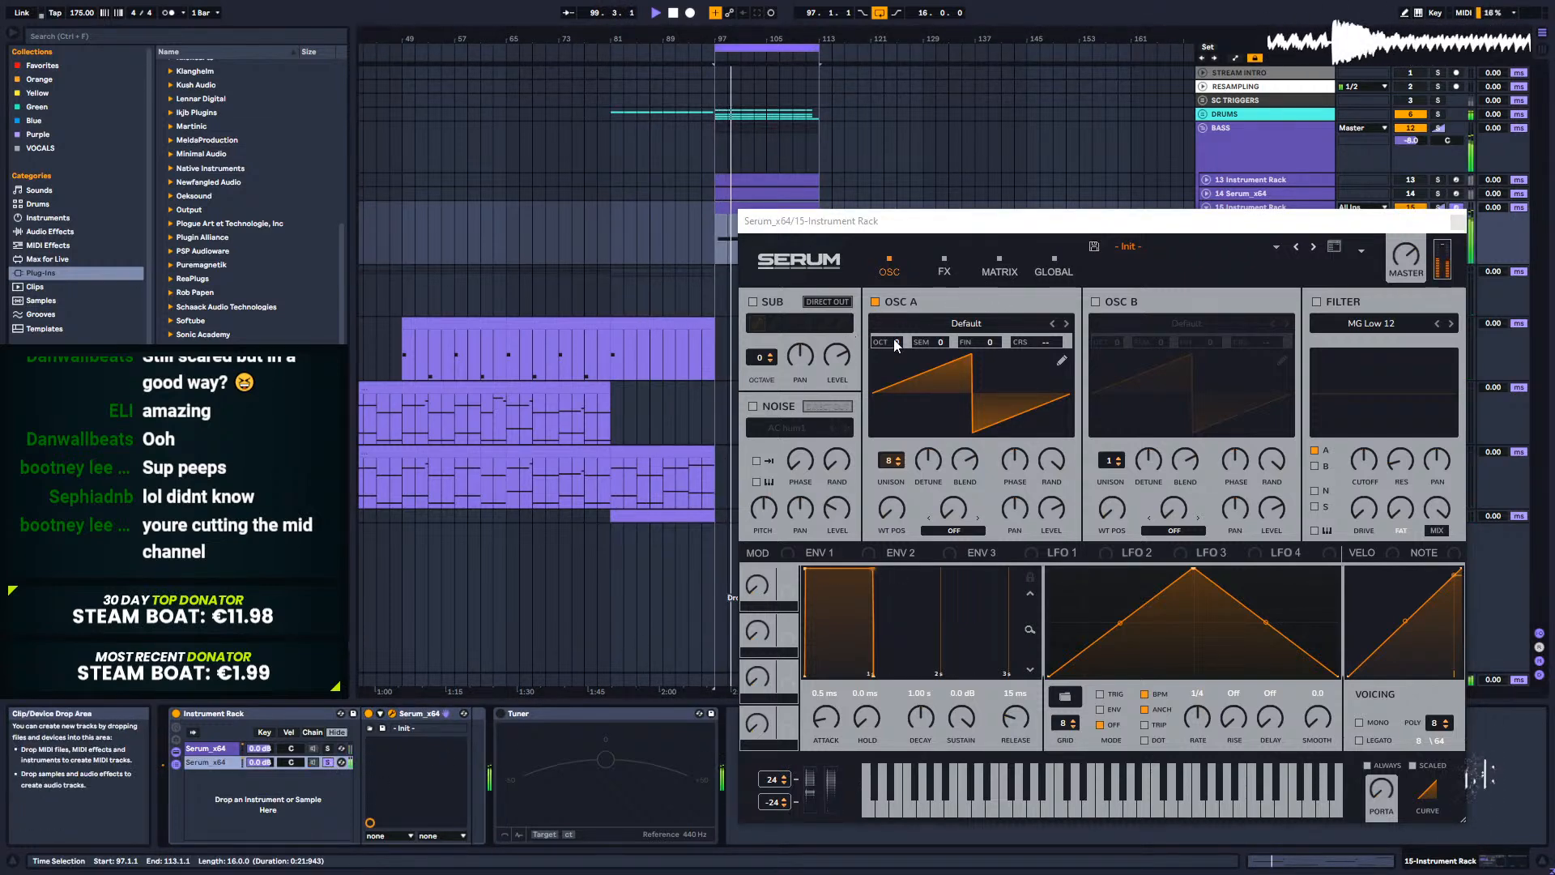
pyautogui.moveTo(894, 341); pyautogui.dragTo(905, 321)
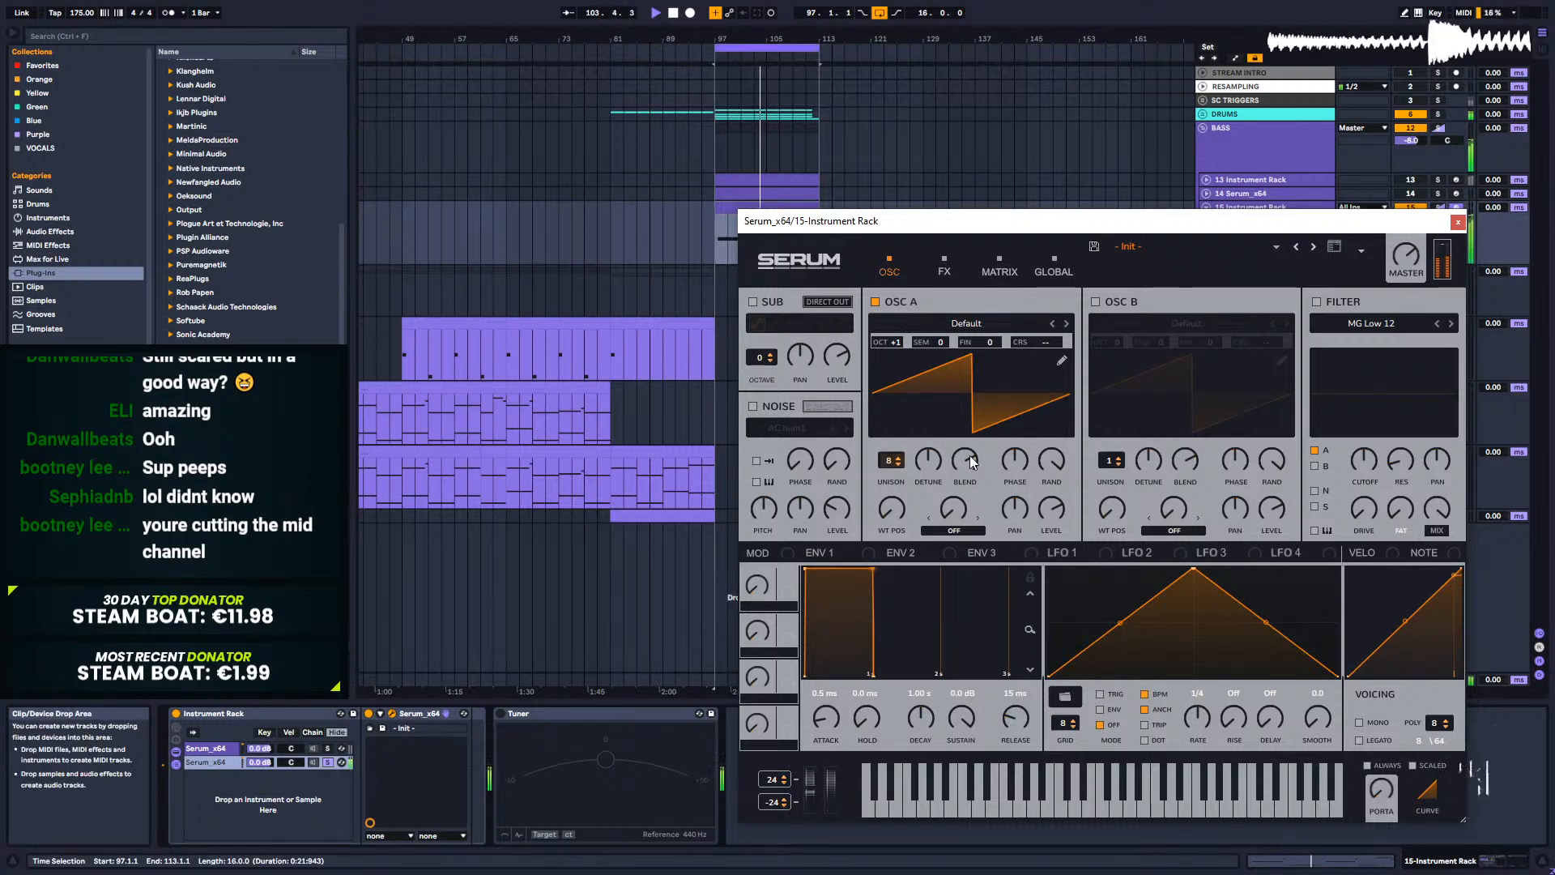
pyautogui.moveTo(1166, 219); pyautogui.dragTo(1022, 147)
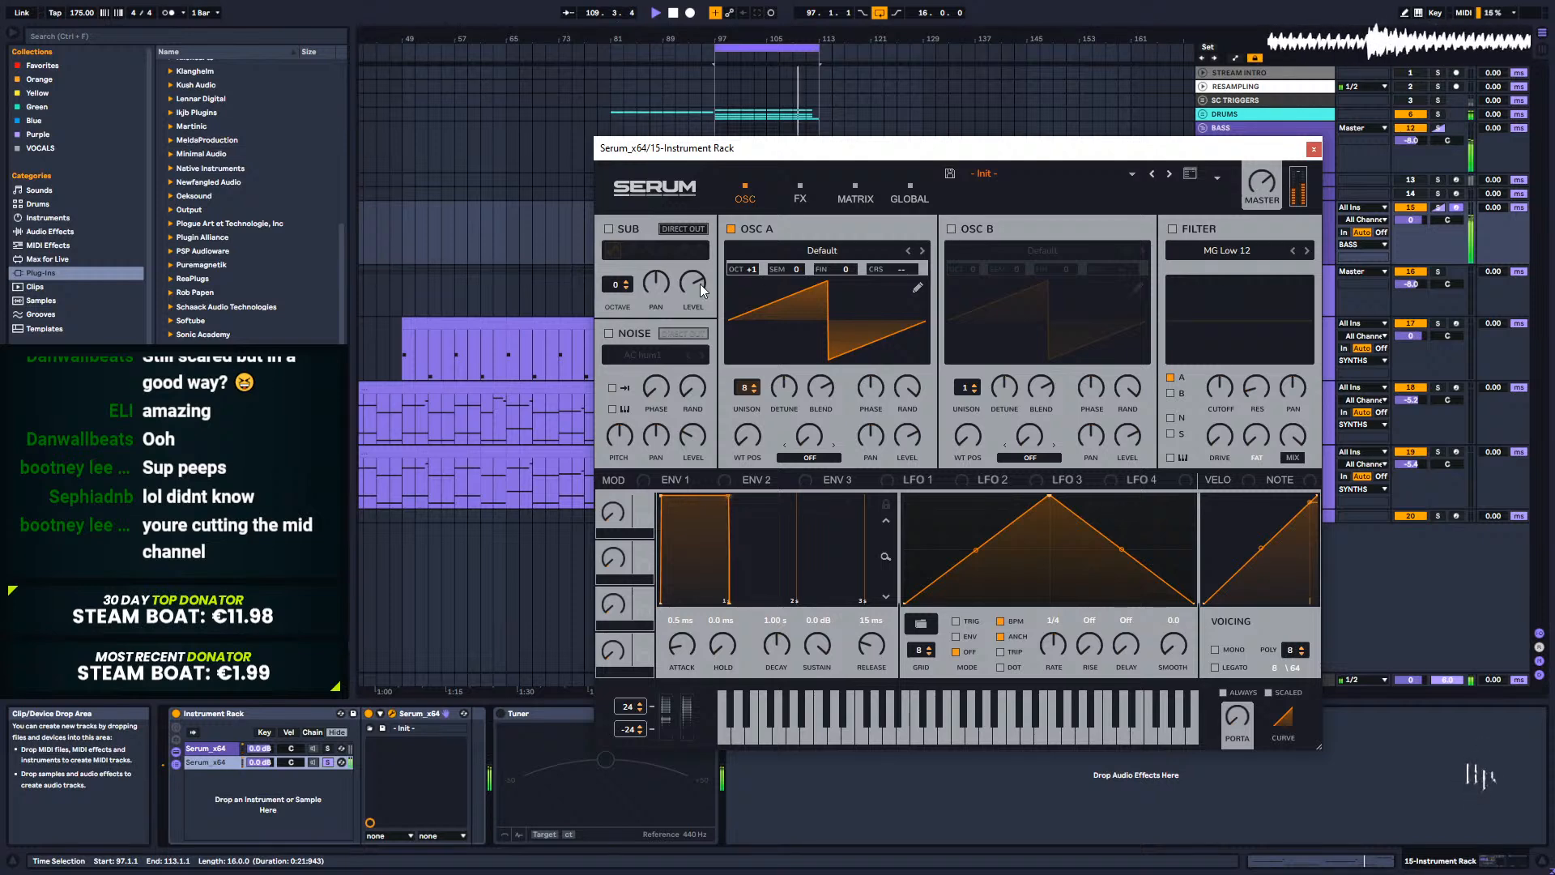
pyautogui.moveTo(758, 272); pyautogui.dragTo(759, 251)
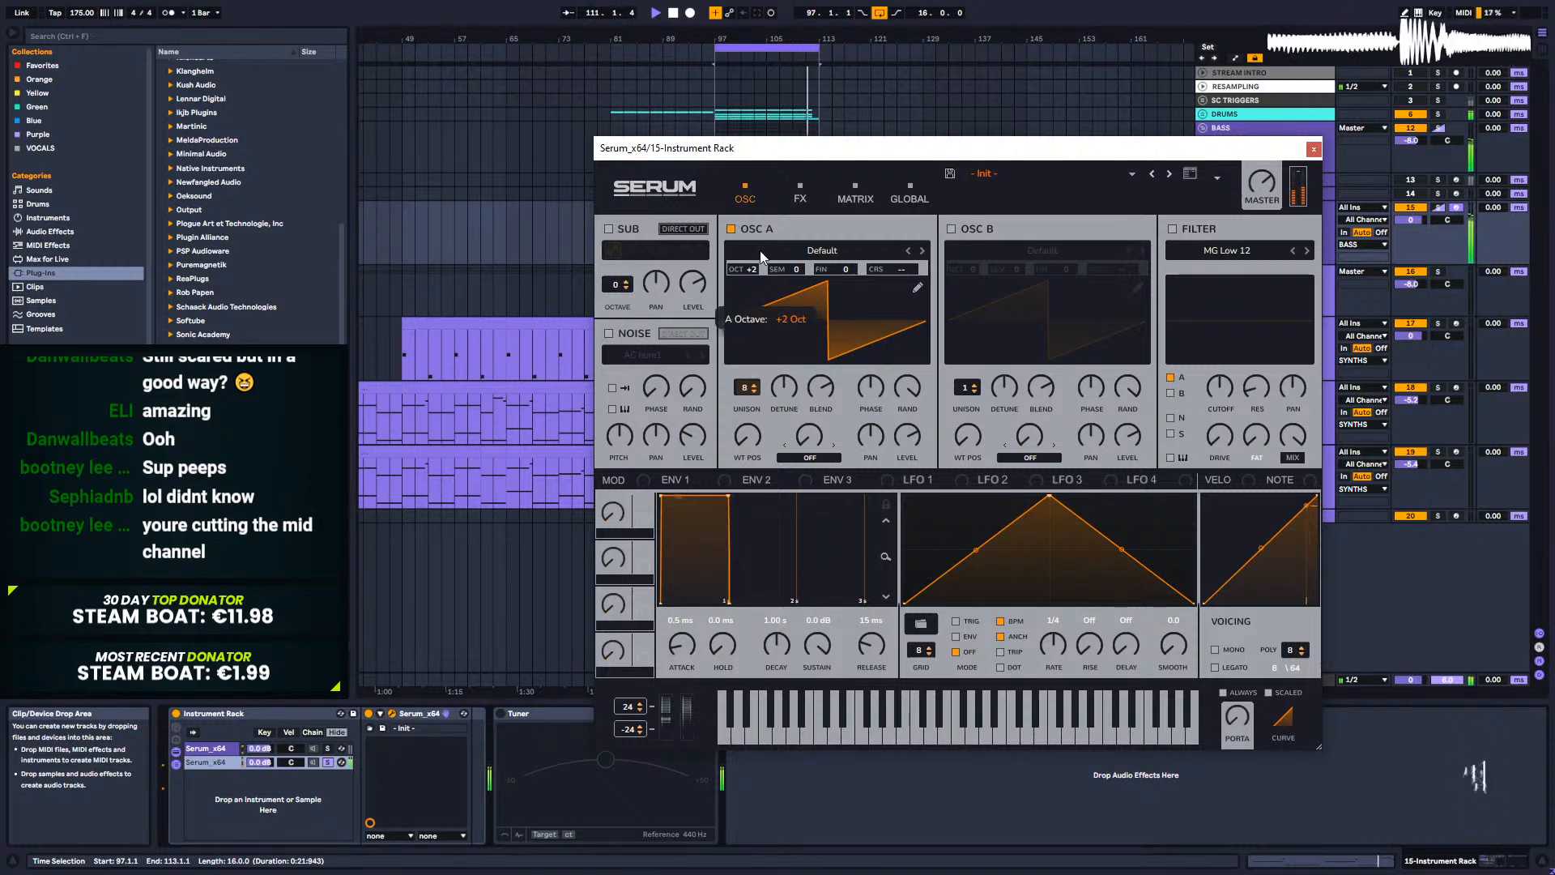
# Step: Turn on oscillator B and set oscillator A's warp mode to AM (From B)
pyautogui.click(952, 228)
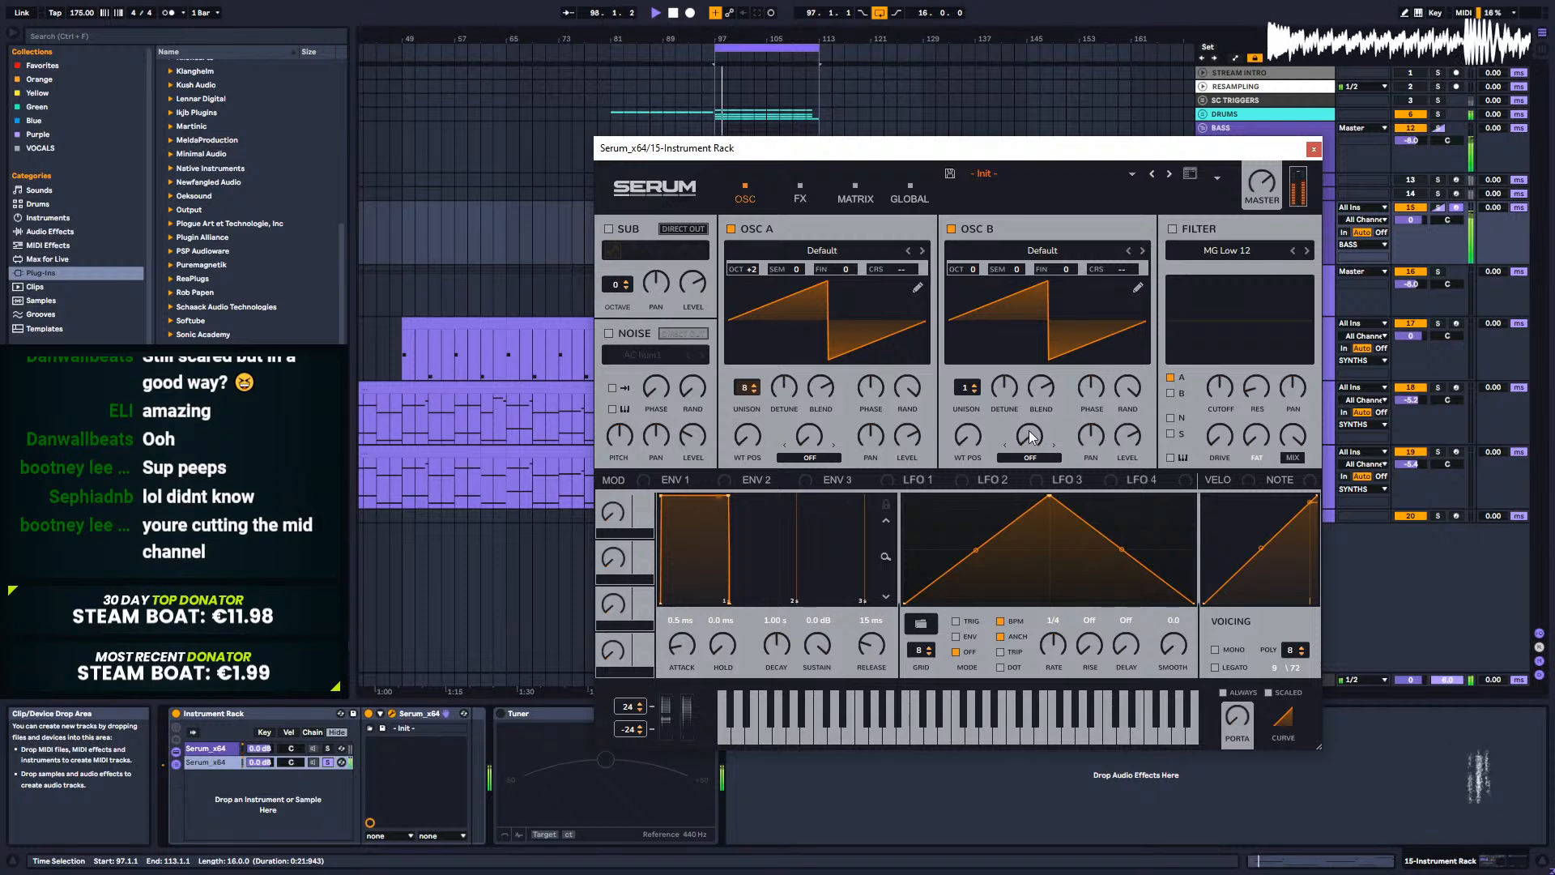
pyautogui.click(810, 459)
pyautogui.click(834, 399)
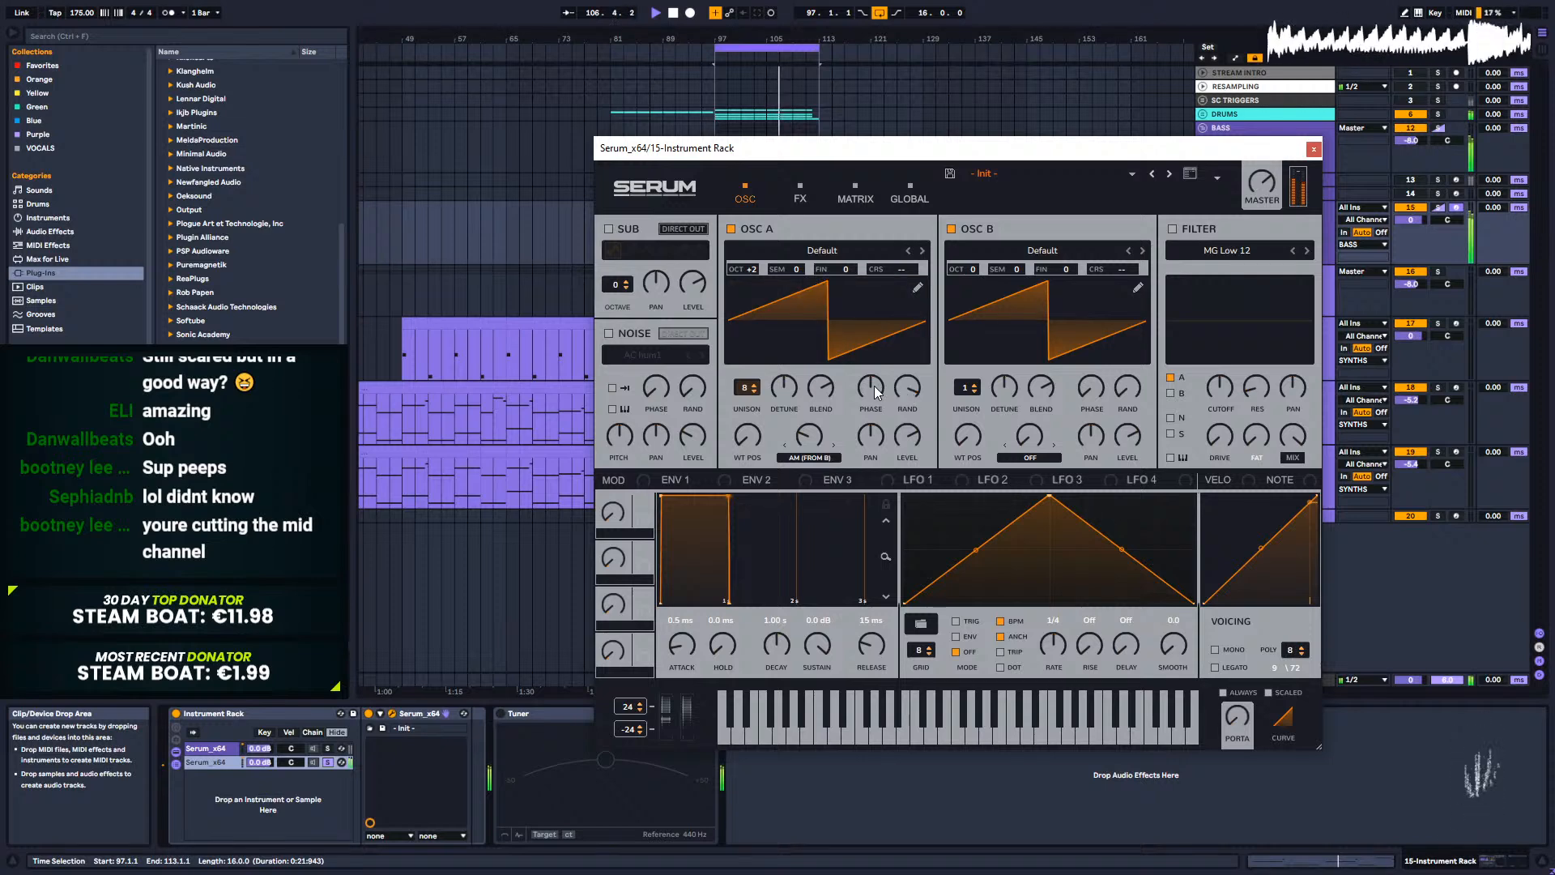
# Step: Set oscillator A's random phase to n/a (mem) and its AM warp amount to 25%
pyautogui.moveTo(910, 390)
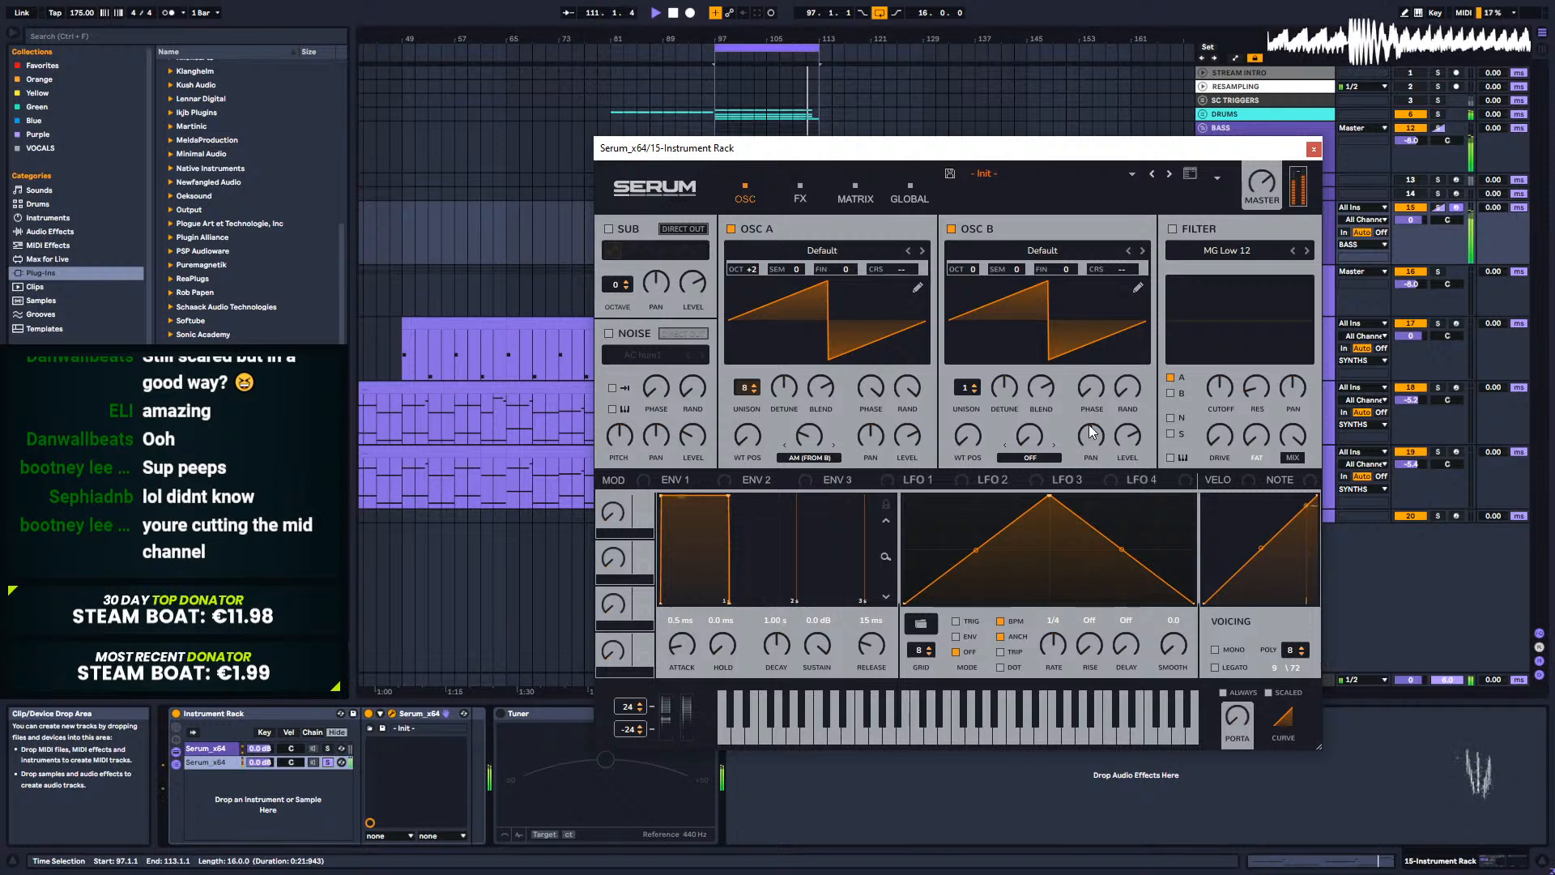
pyautogui.moveTo(1088, 396)
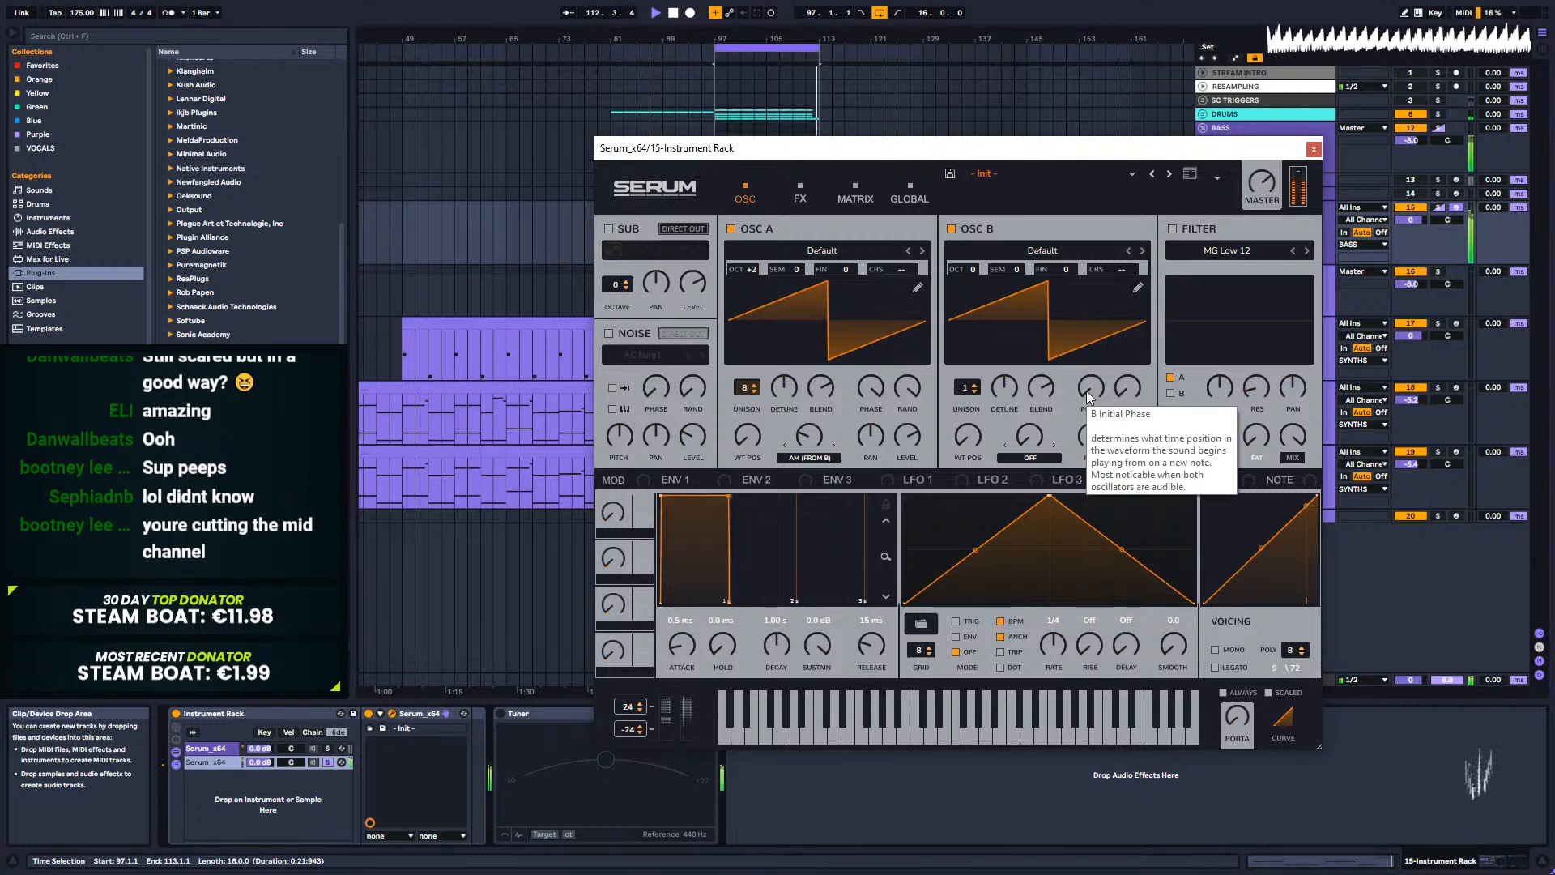
pyautogui.moveTo(902, 387); pyautogui.dragTo(897, 395)
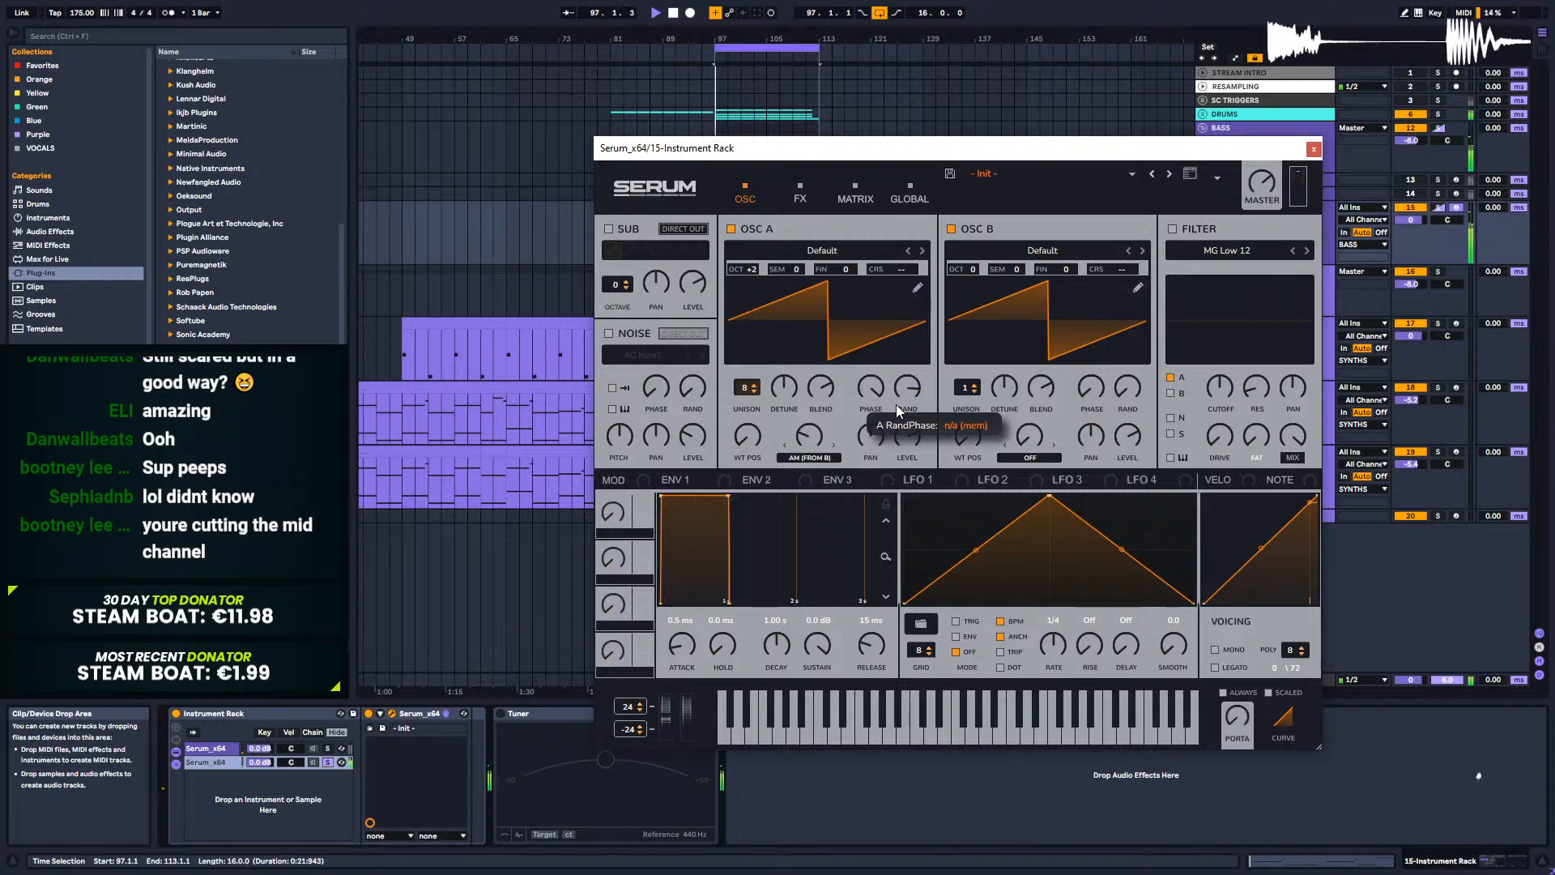
pyautogui.moveTo(896, 400); pyautogui.dragTo(931, 318)
pyautogui.moveTo(911, 389); pyautogui.dragTo(899, 423)
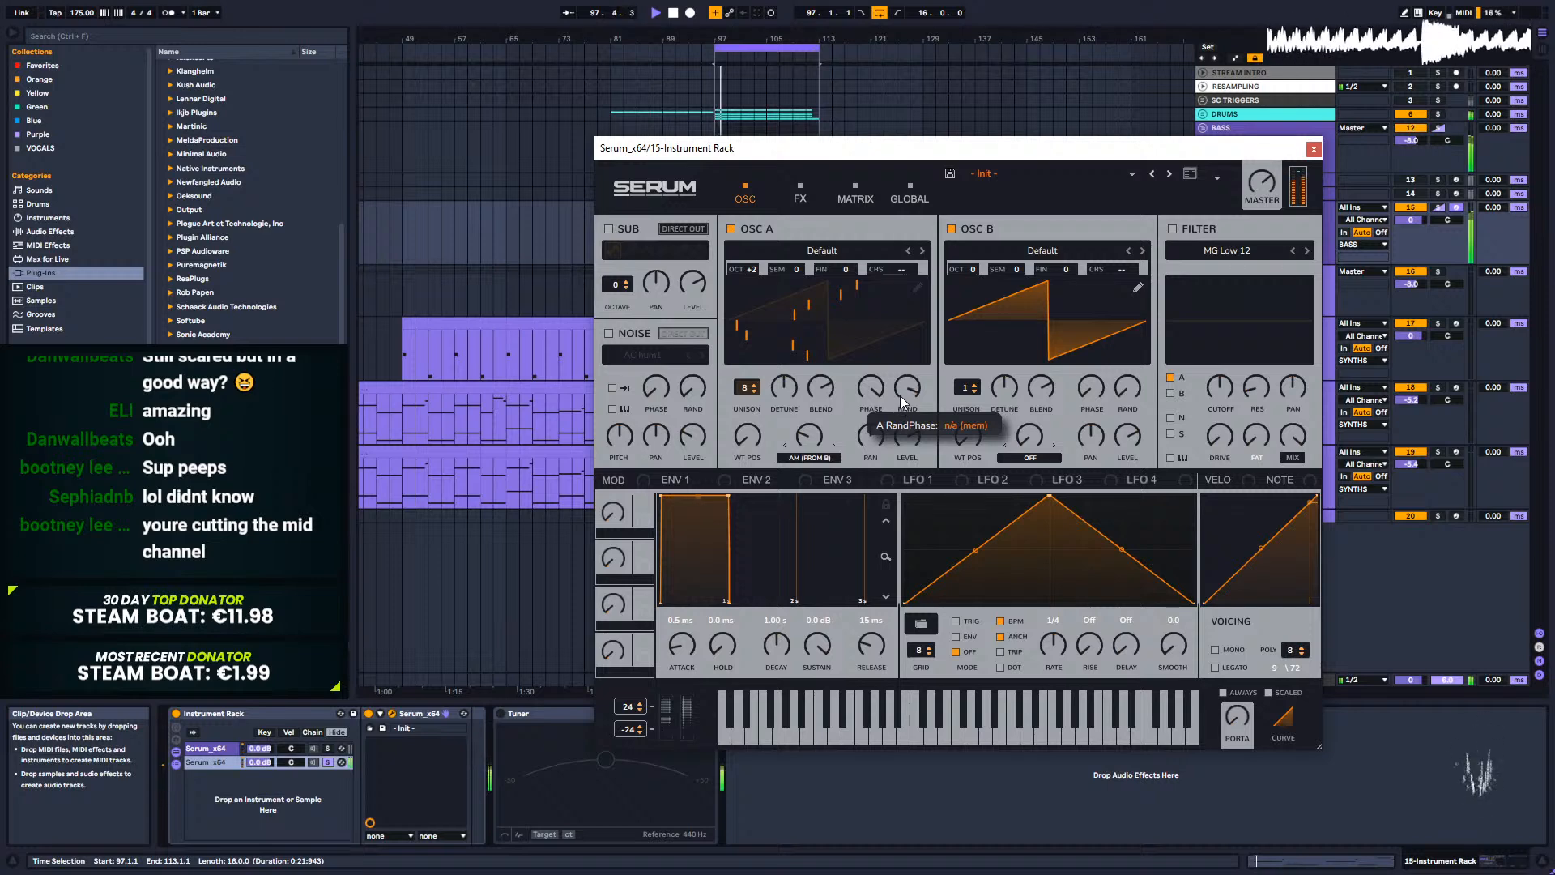
pyautogui.moveTo(815, 435)
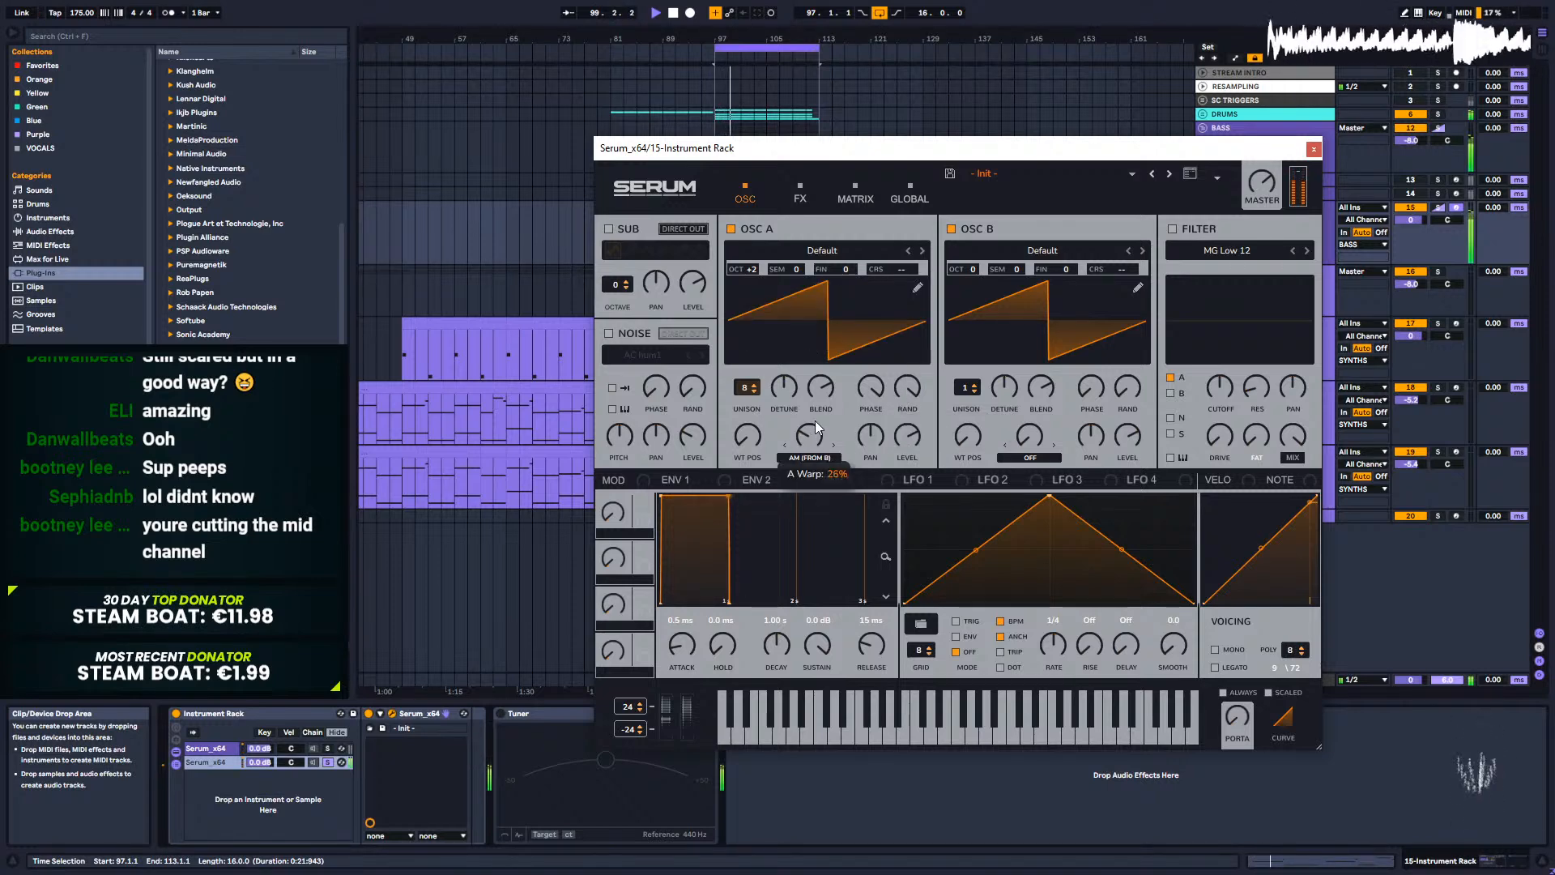
pyautogui.moveTo(818, 411); pyautogui.dragTo(813, 435)
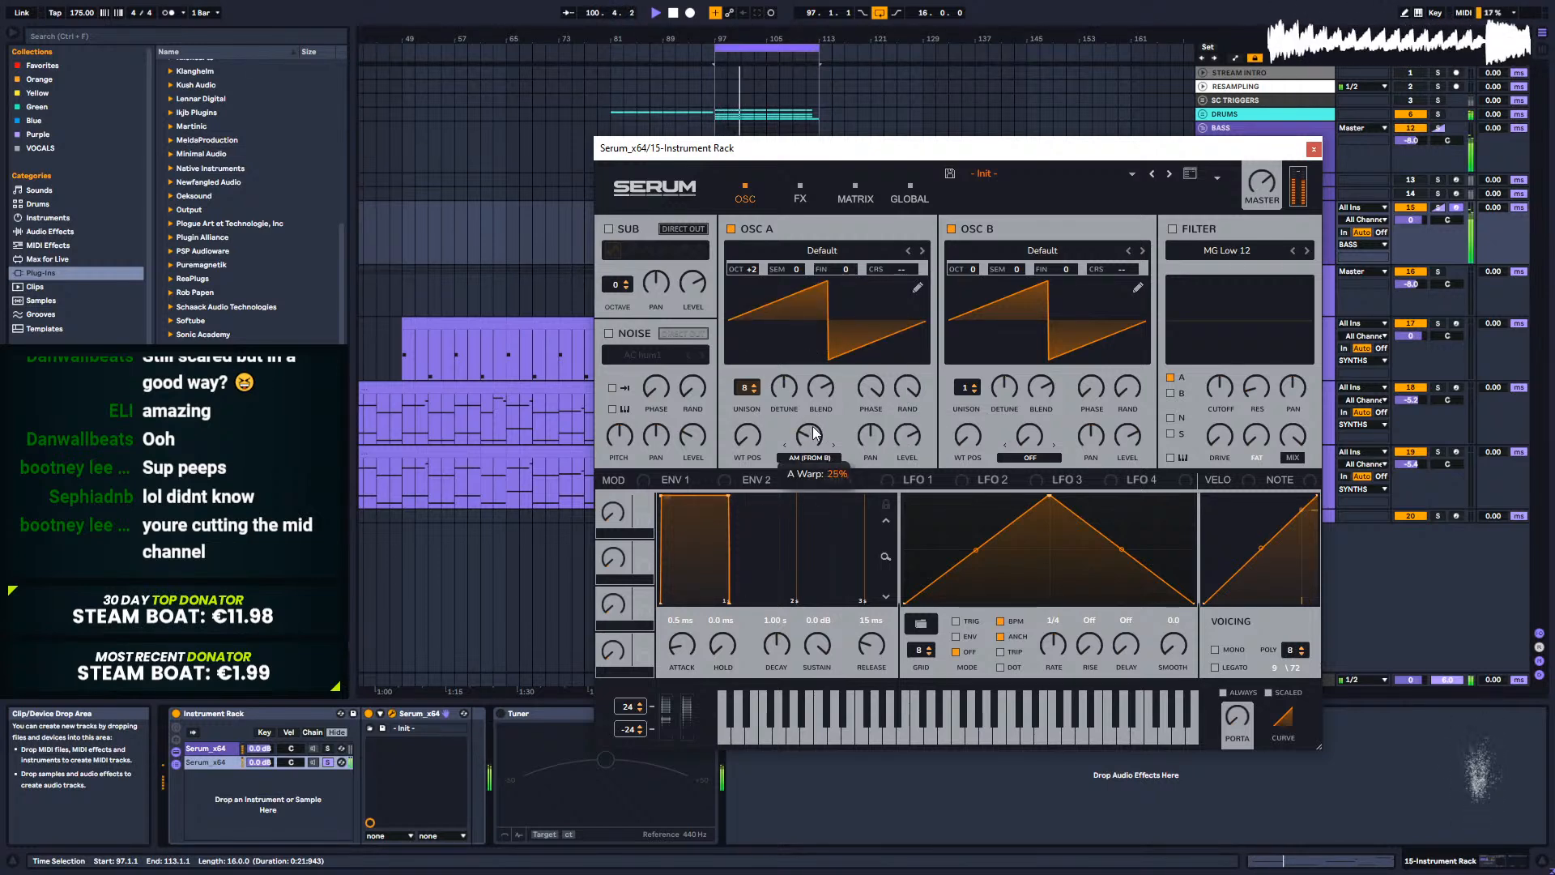
# Step: Compare oscillator B at octave +1 and octave 0 under oscillator A's AM warp while the drop plays
pyautogui.moveTo(960, 270); pyautogui.dragTo(982, 251)
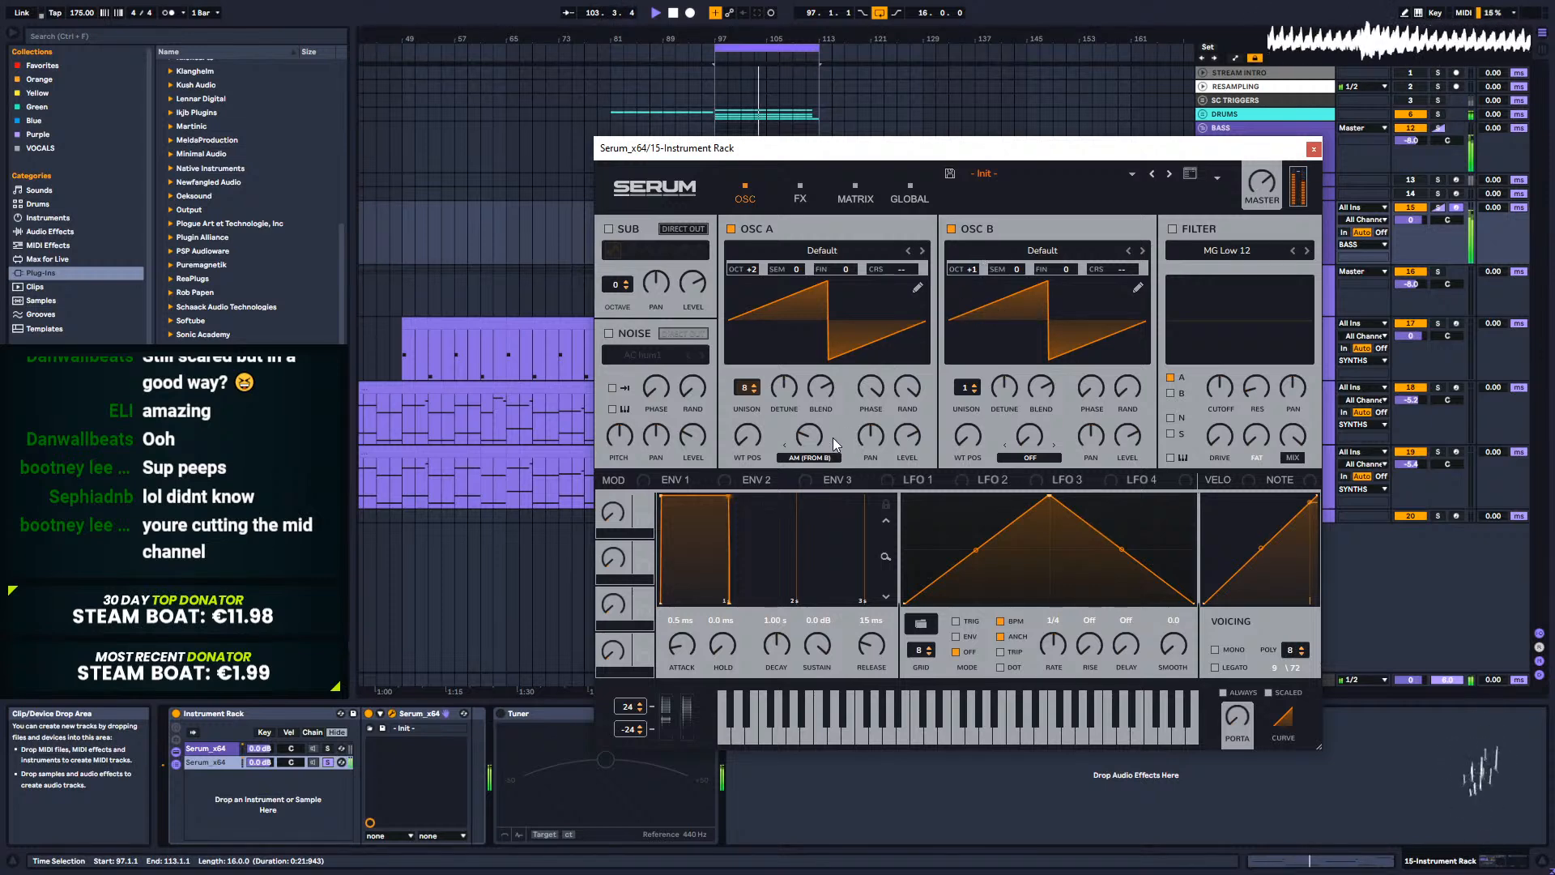
pyautogui.moveTo(807, 437); pyautogui.dragTo(807, 443)
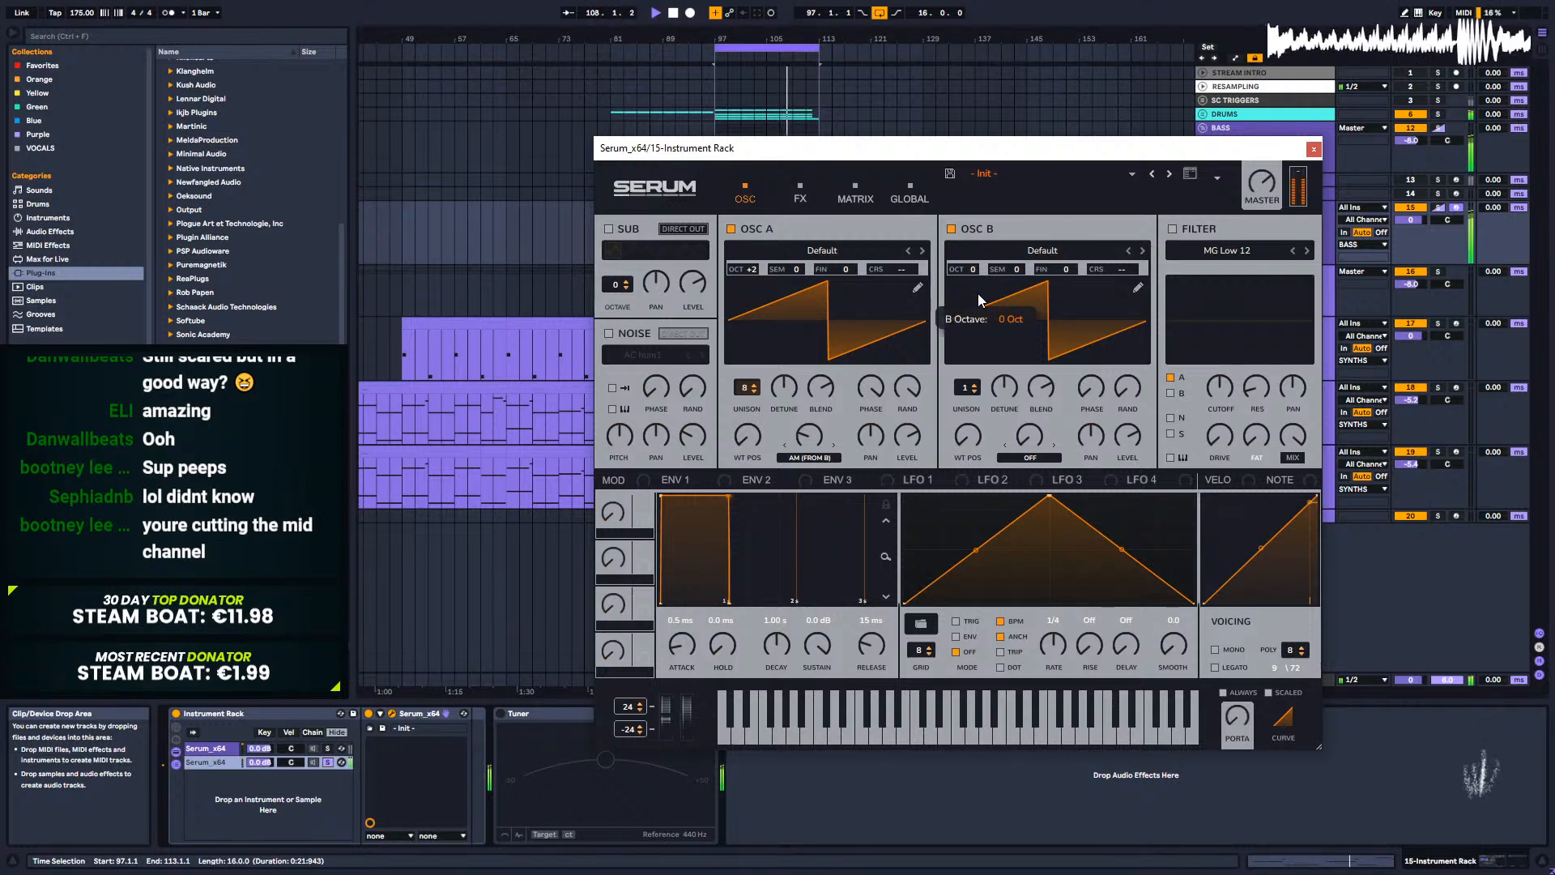
pyautogui.moveTo(979, 293)
pyautogui.mouseDown()
pyautogui.moveTo(984, 249)
pyautogui.moveTo(983, 266)
pyautogui.mouseUp()
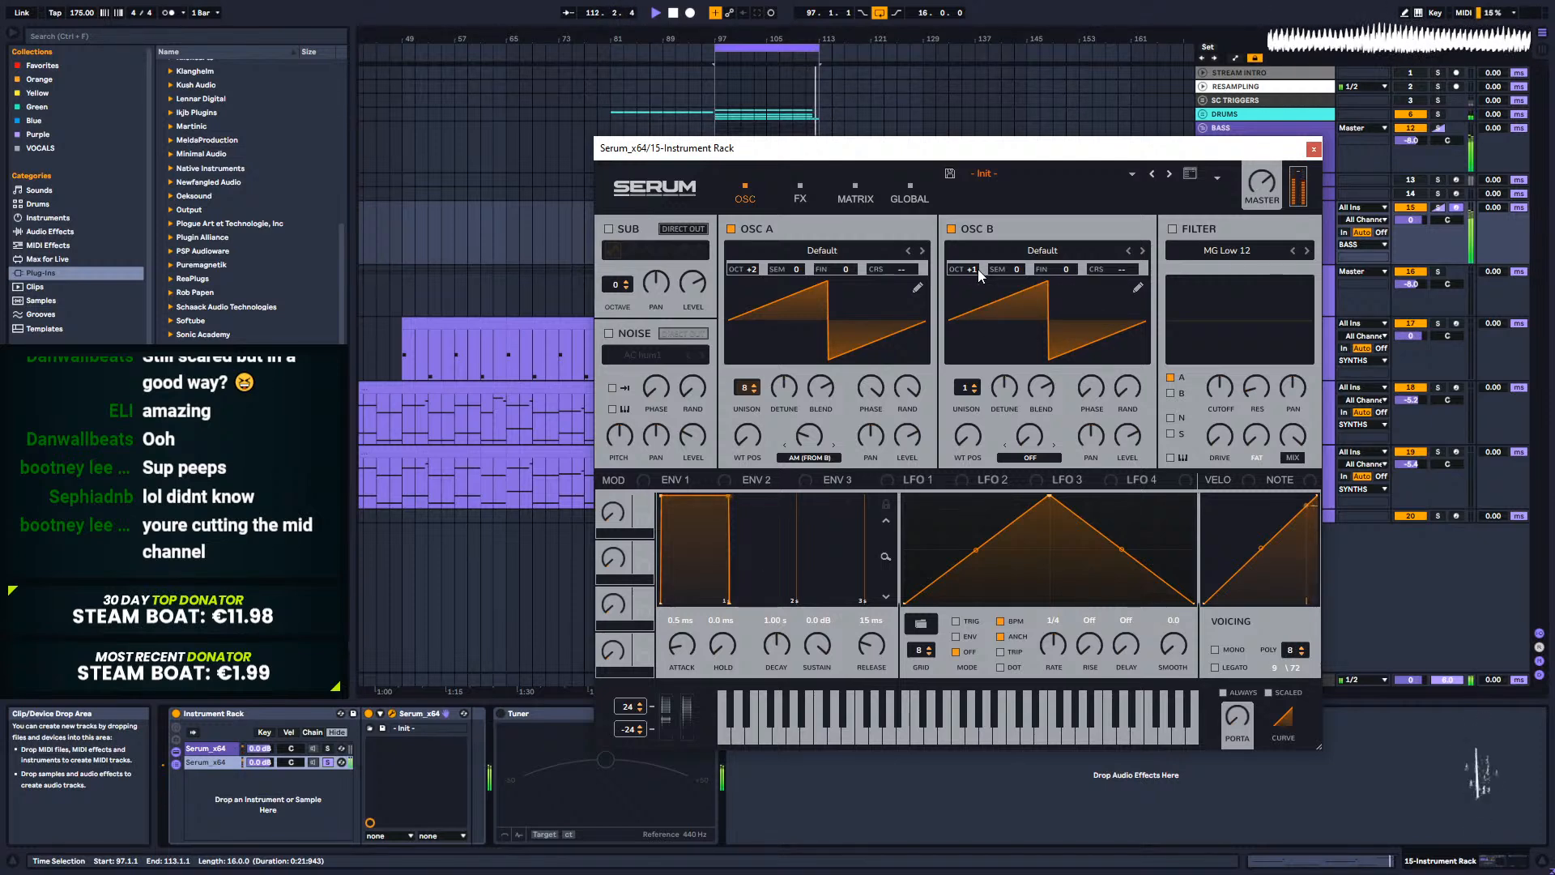
pyautogui.moveTo(978, 269); pyautogui.dragTo(977, 289)
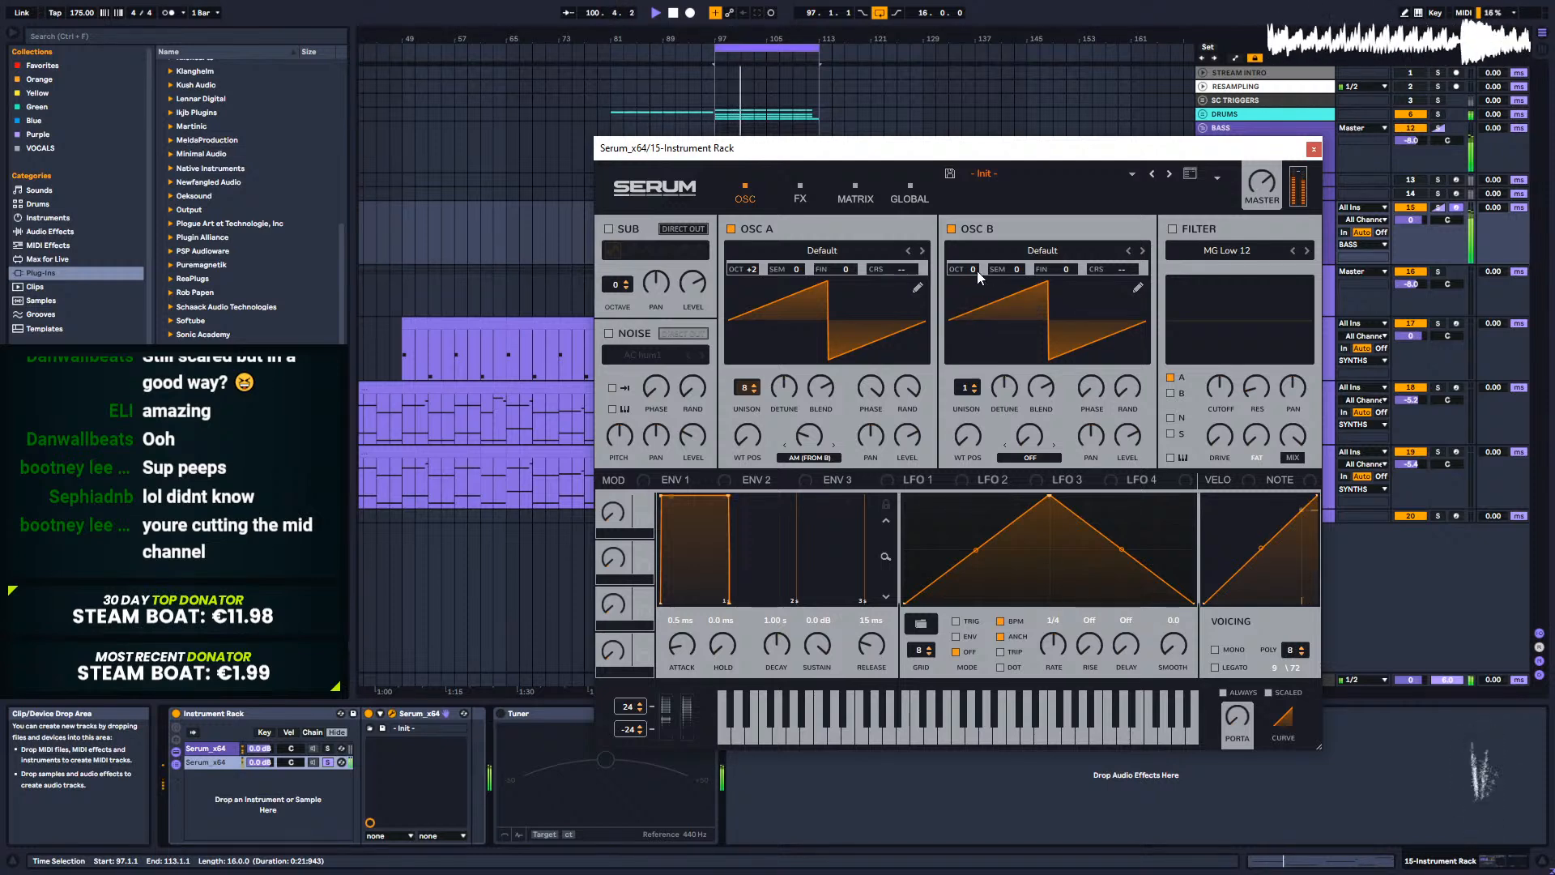
pyautogui.moveTo(977, 270); pyautogui.dragTo(977, 262)
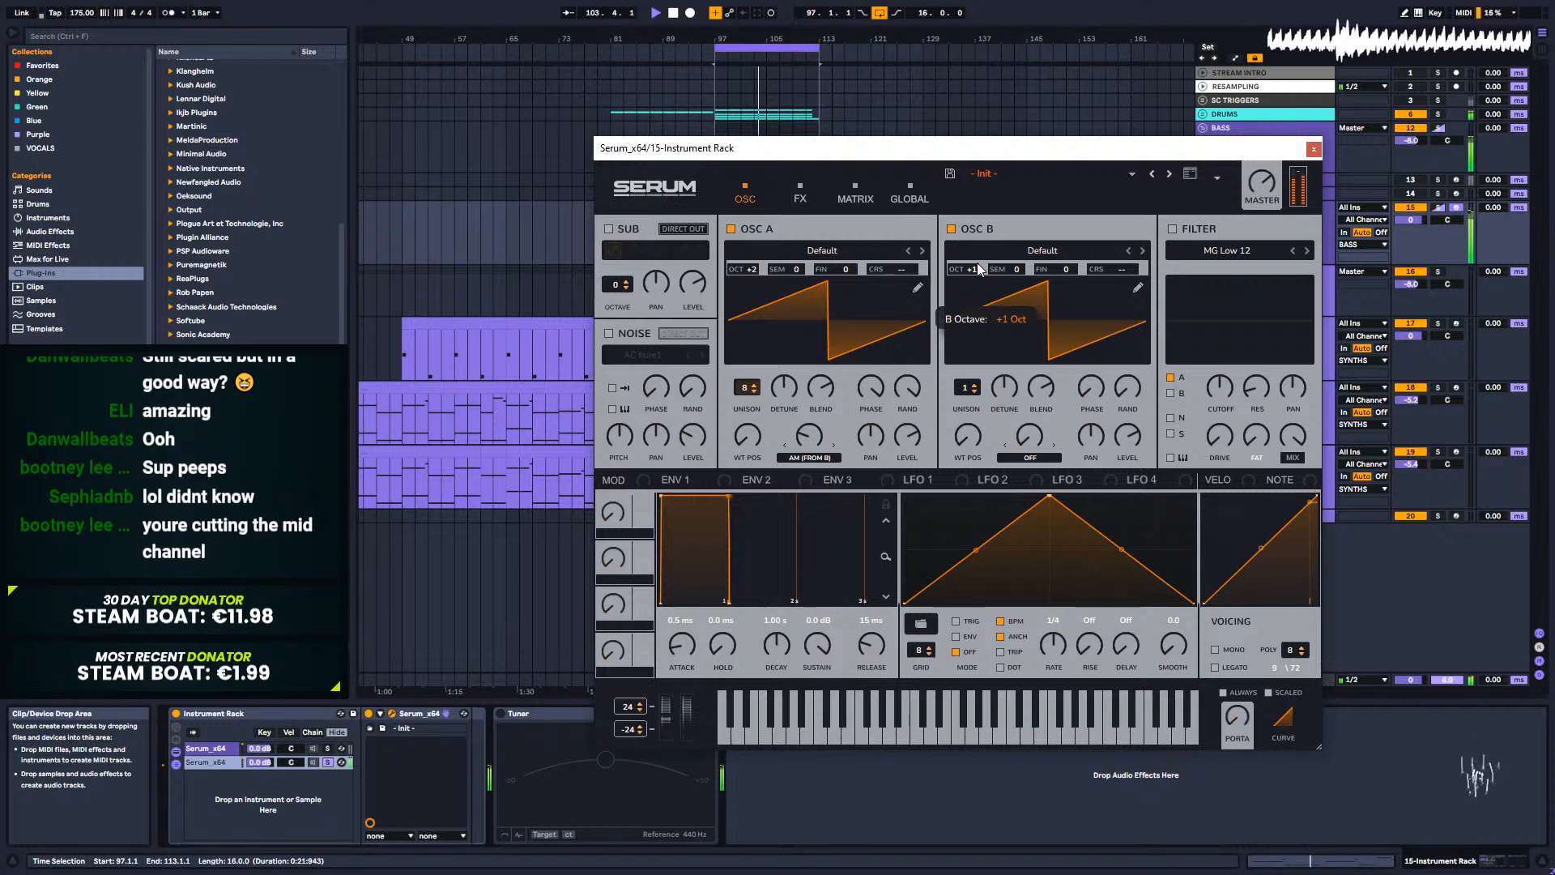
pyautogui.moveTo(977, 263); pyautogui.dragTo(978, 283)
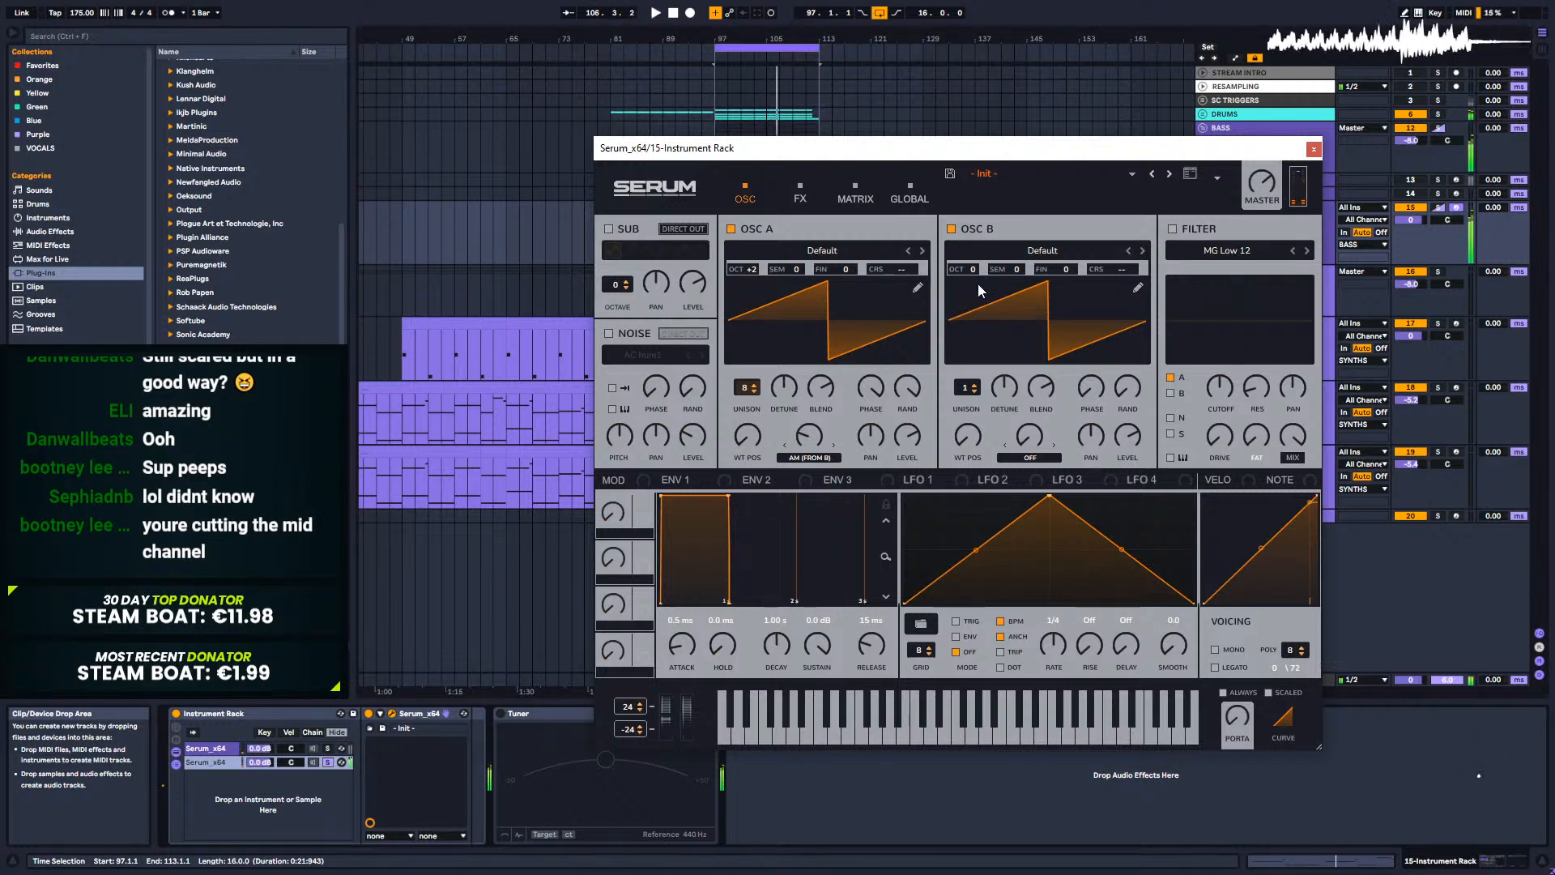
# Step: Modulate oscillator B's octave with LFO 1, shaped as a low-to-high square step with an 8 bar rate
pyautogui.moveTo(1018, 519); pyautogui.dragTo(1025, 598)
pyautogui.moveTo(1158, 575); pyautogui.dragTo(1148, 501)
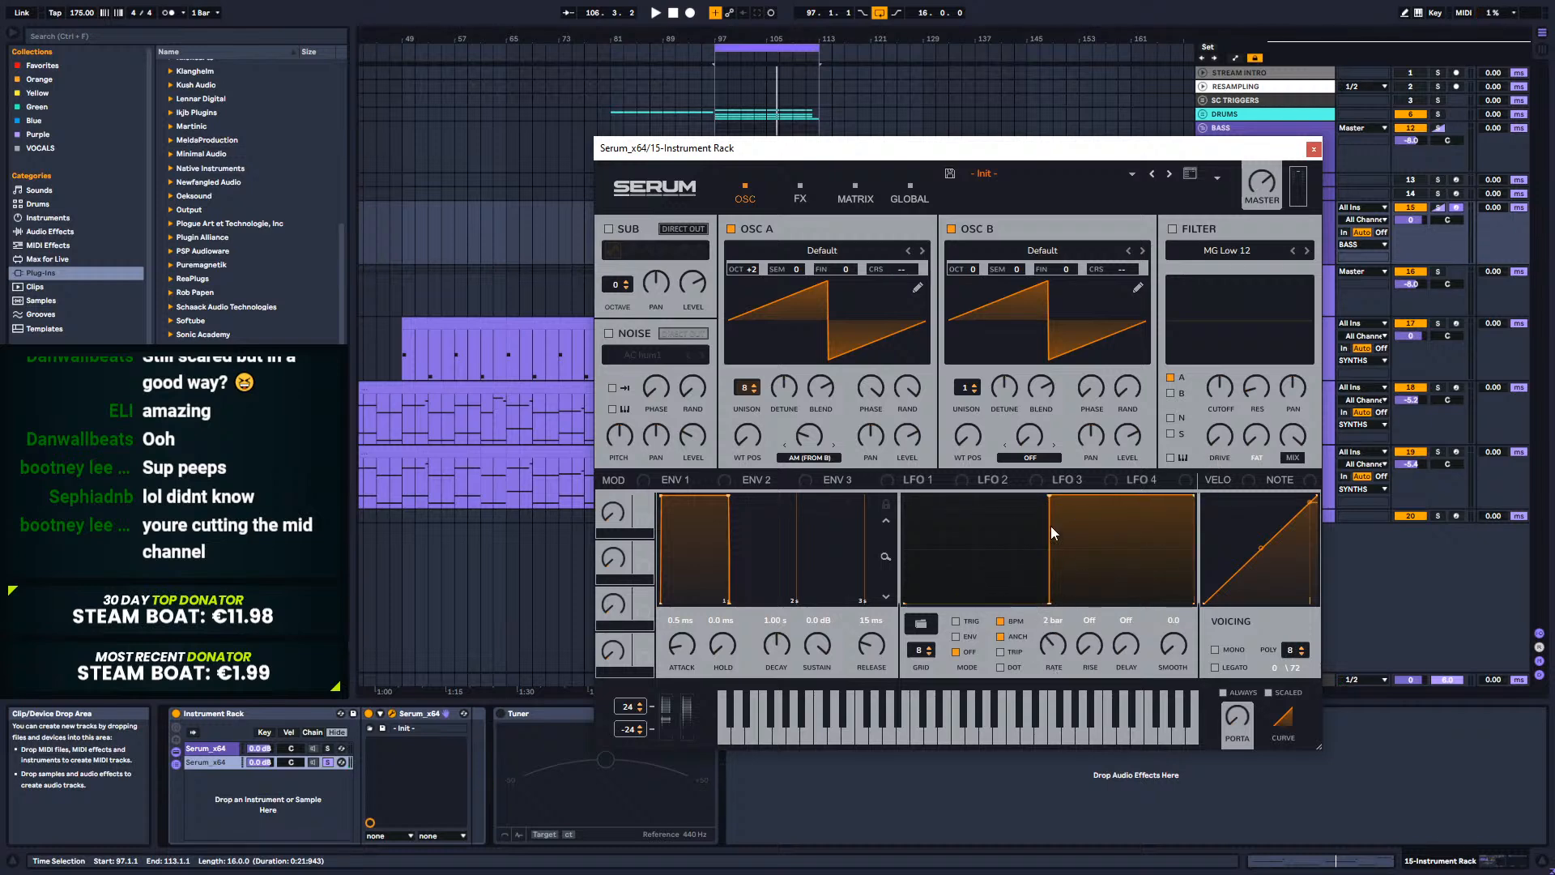
pyautogui.moveTo(915, 479); pyautogui.dragTo(898, 344)
pyautogui.moveTo(975, 275); pyautogui.dragTo(975, 307)
pyautogui.press('space')
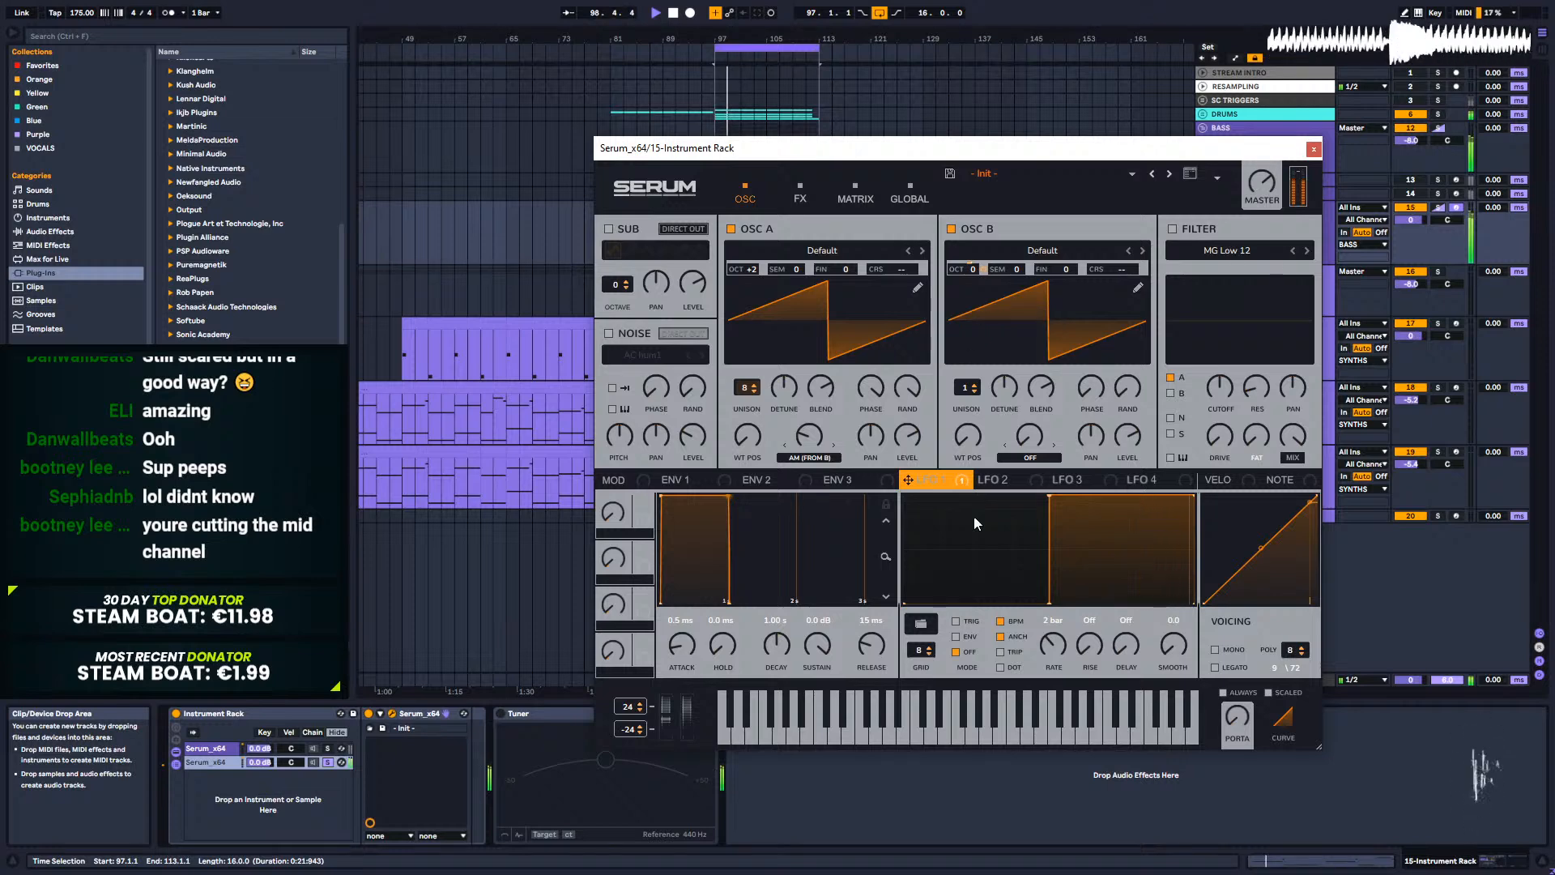
pyautogui.moveTo(1056, 657); pyautogui.dragTo(1052, 674)
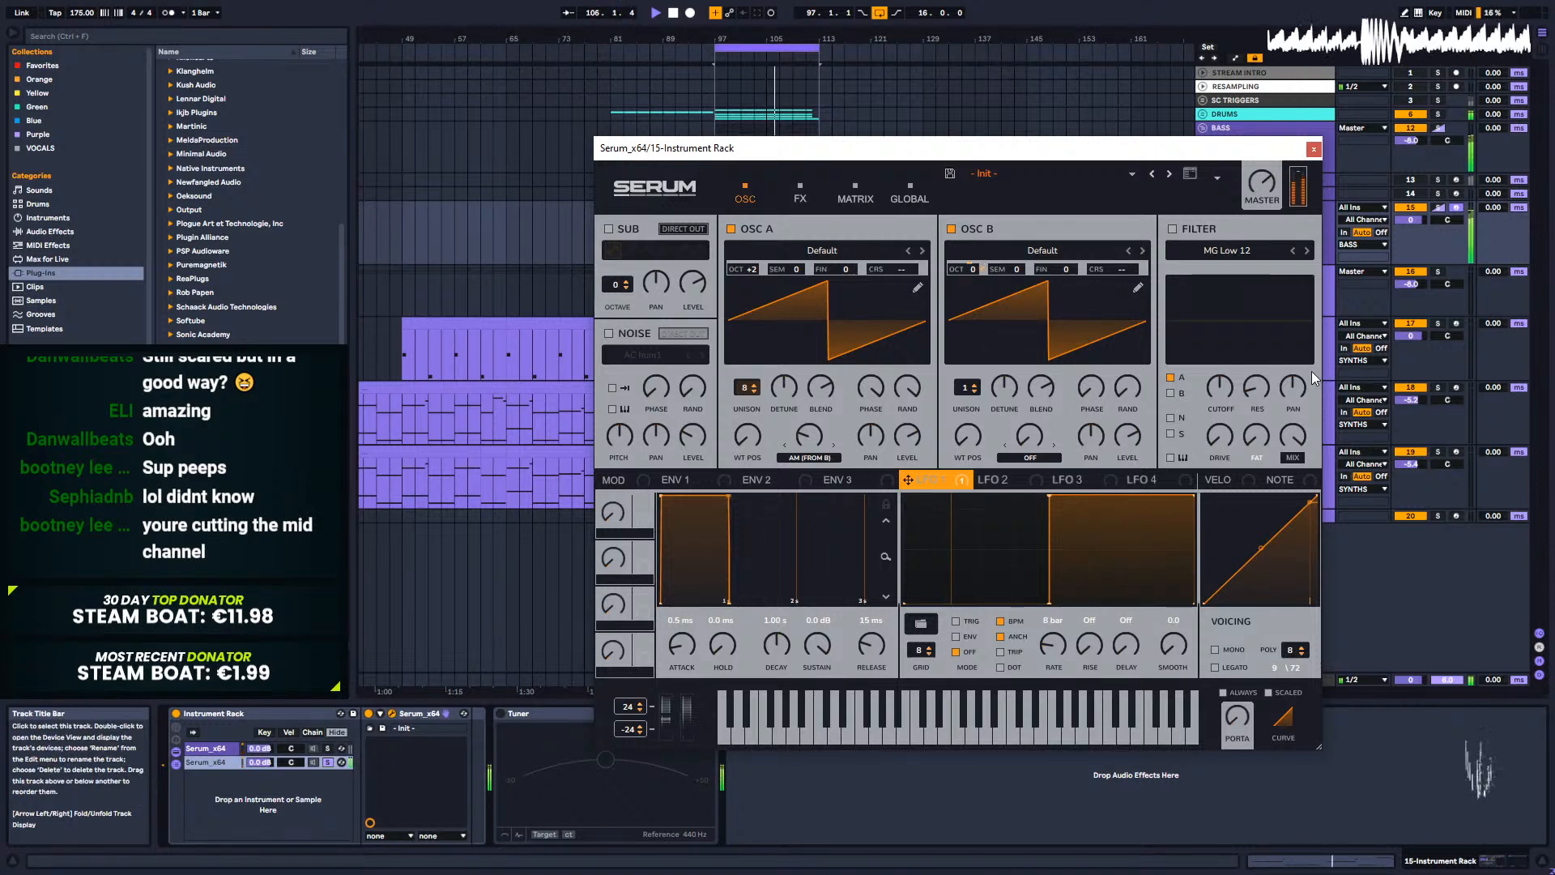
# Step: Unsolo the second Serum chain and open the first chain's Serum to check its oscillators against the second's
pyautogui.click(327, 762)
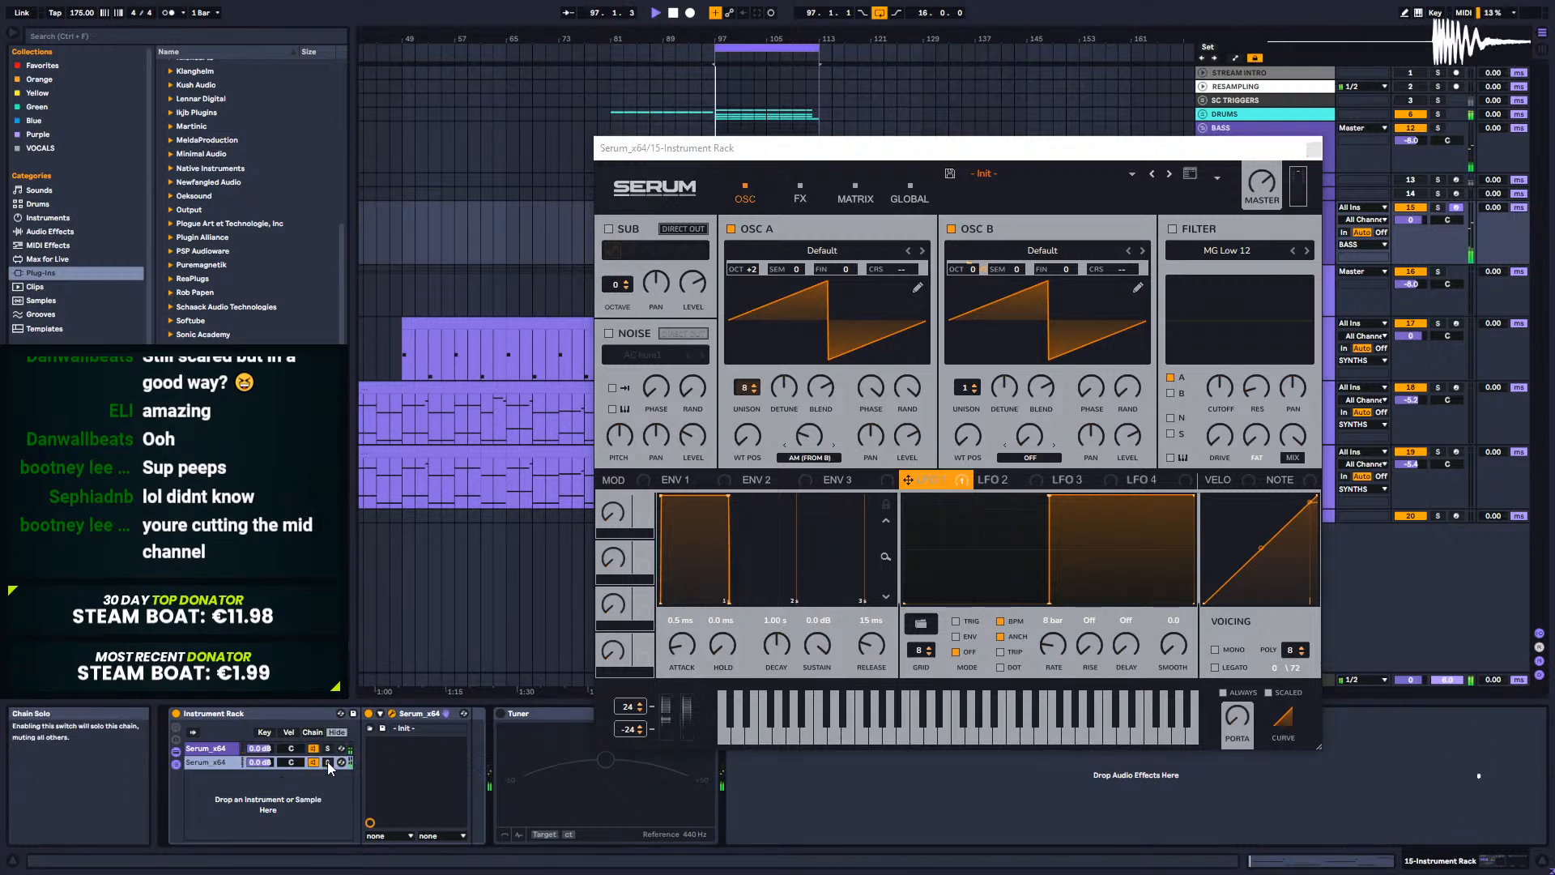
pyautogui.click(194, 750)
pyautogui.click(198, 762)
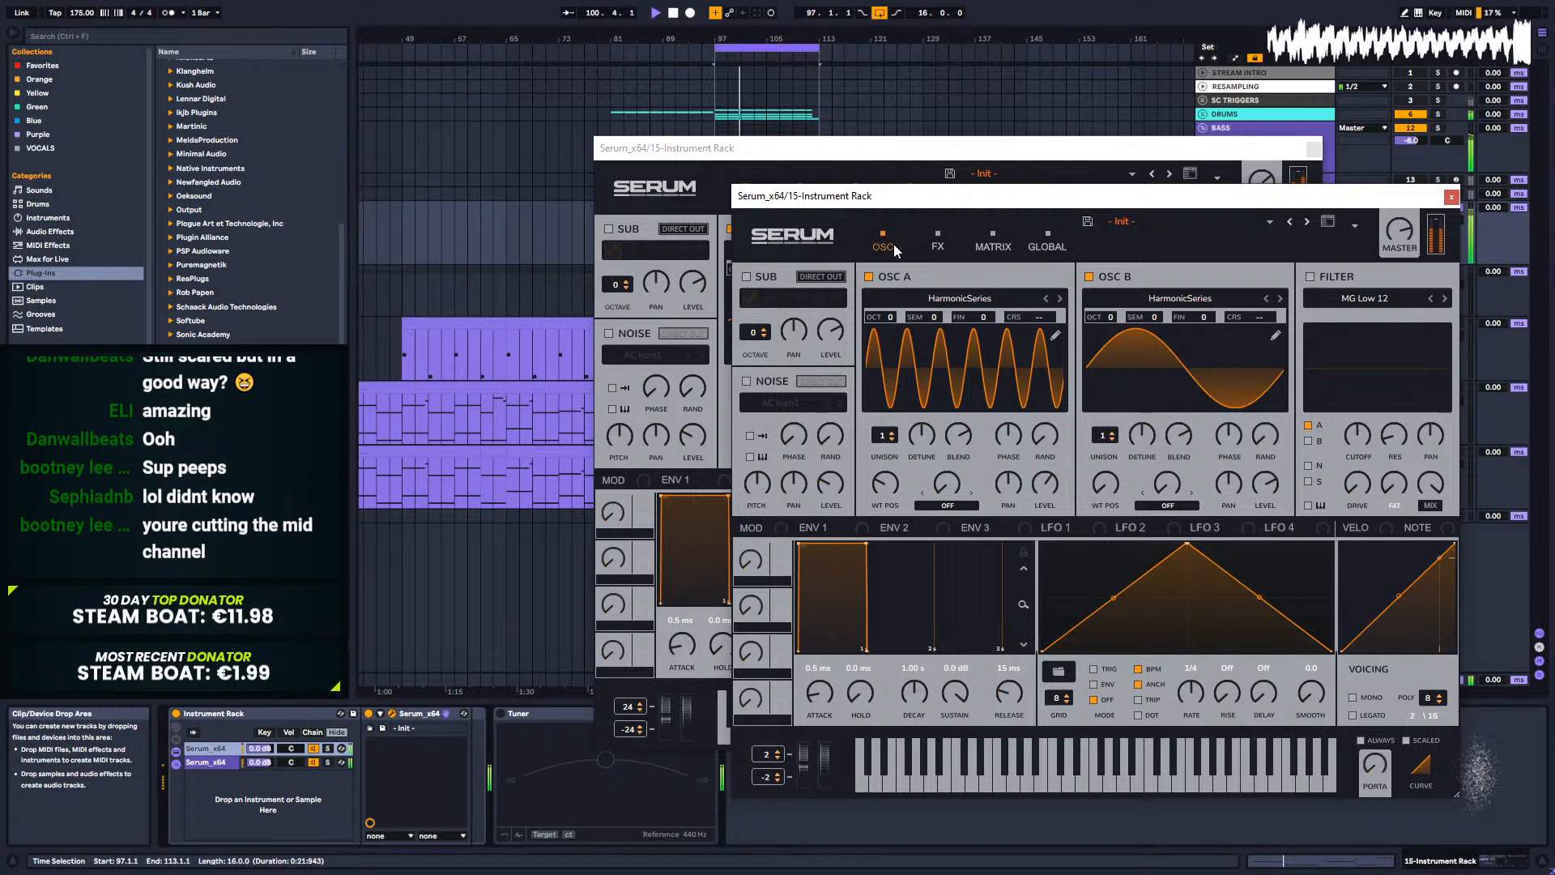
pyautogui.click(194, 765)
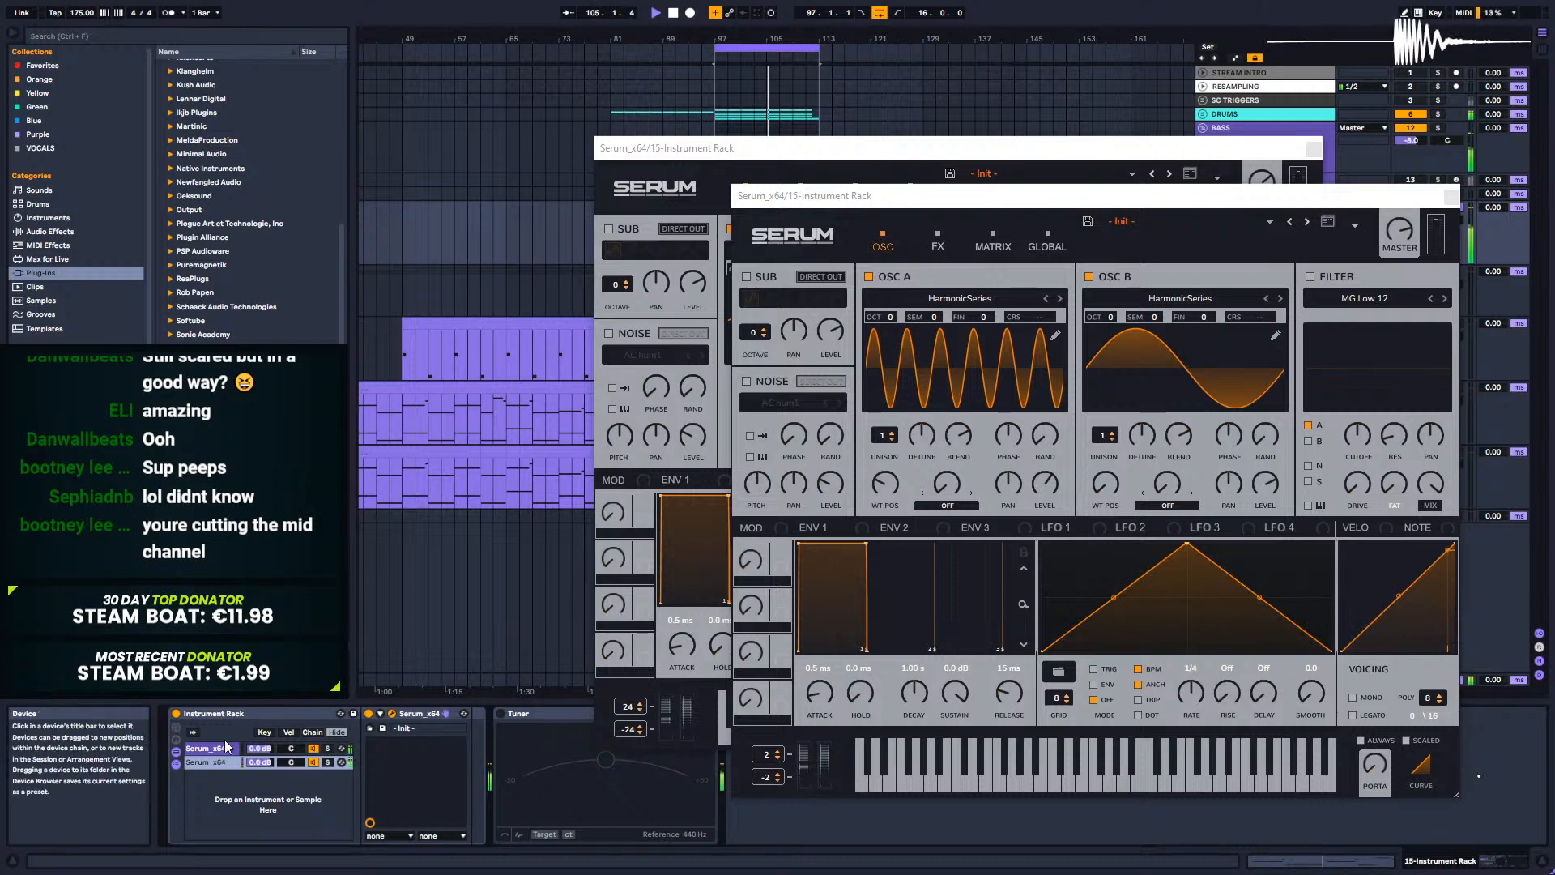
pyautogui.click(1031, 165)
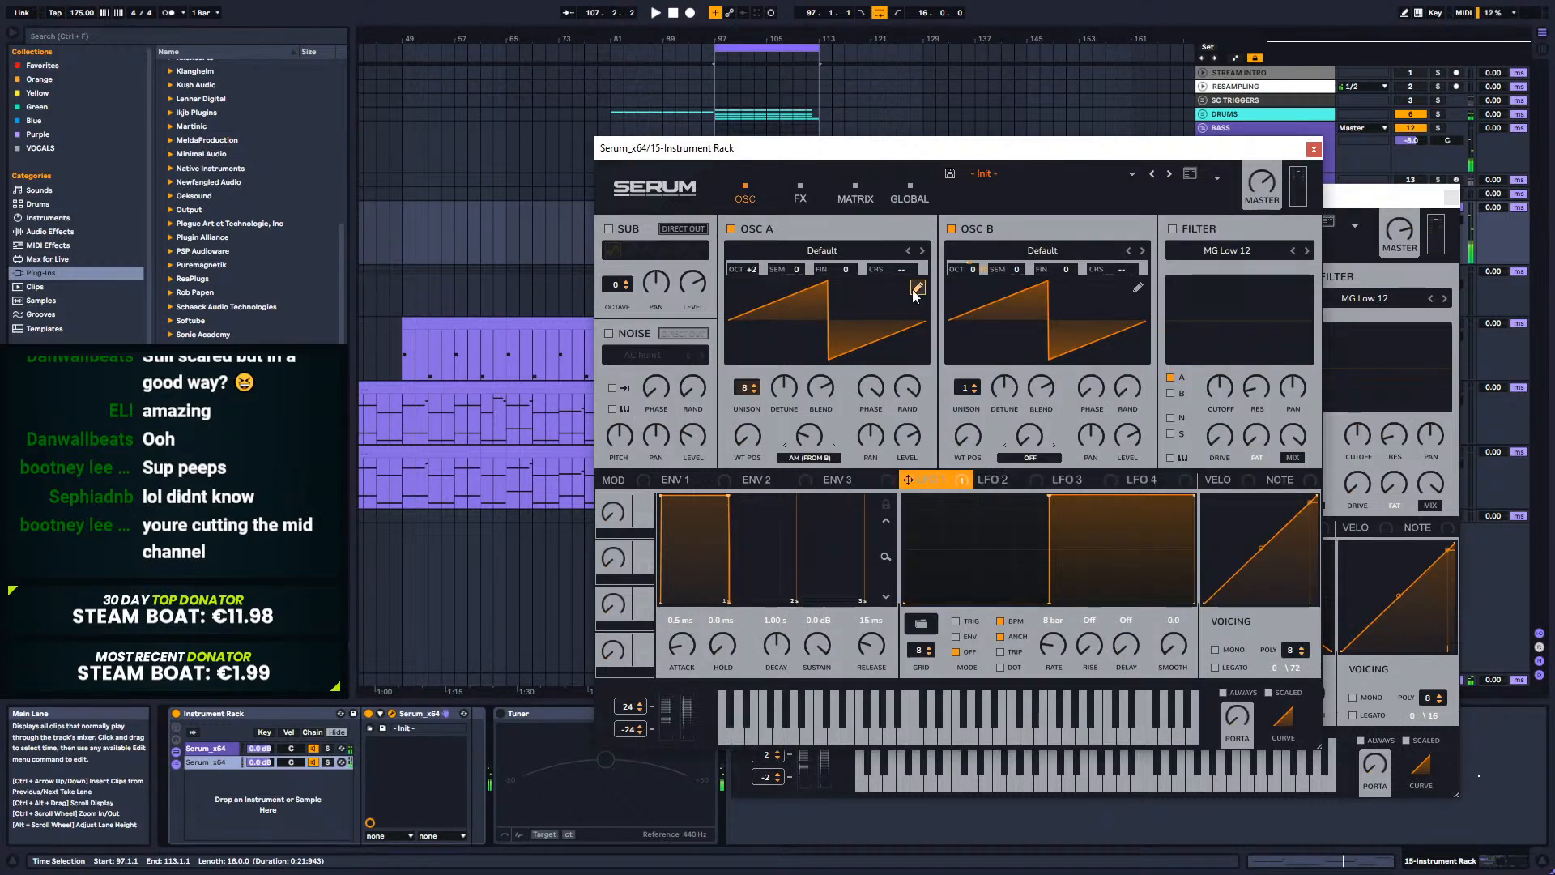
# Step: Remove the LFO 1 modulator from oscillator B's octave and set that octave to +1
pyautogui.rightClick(975, 269)
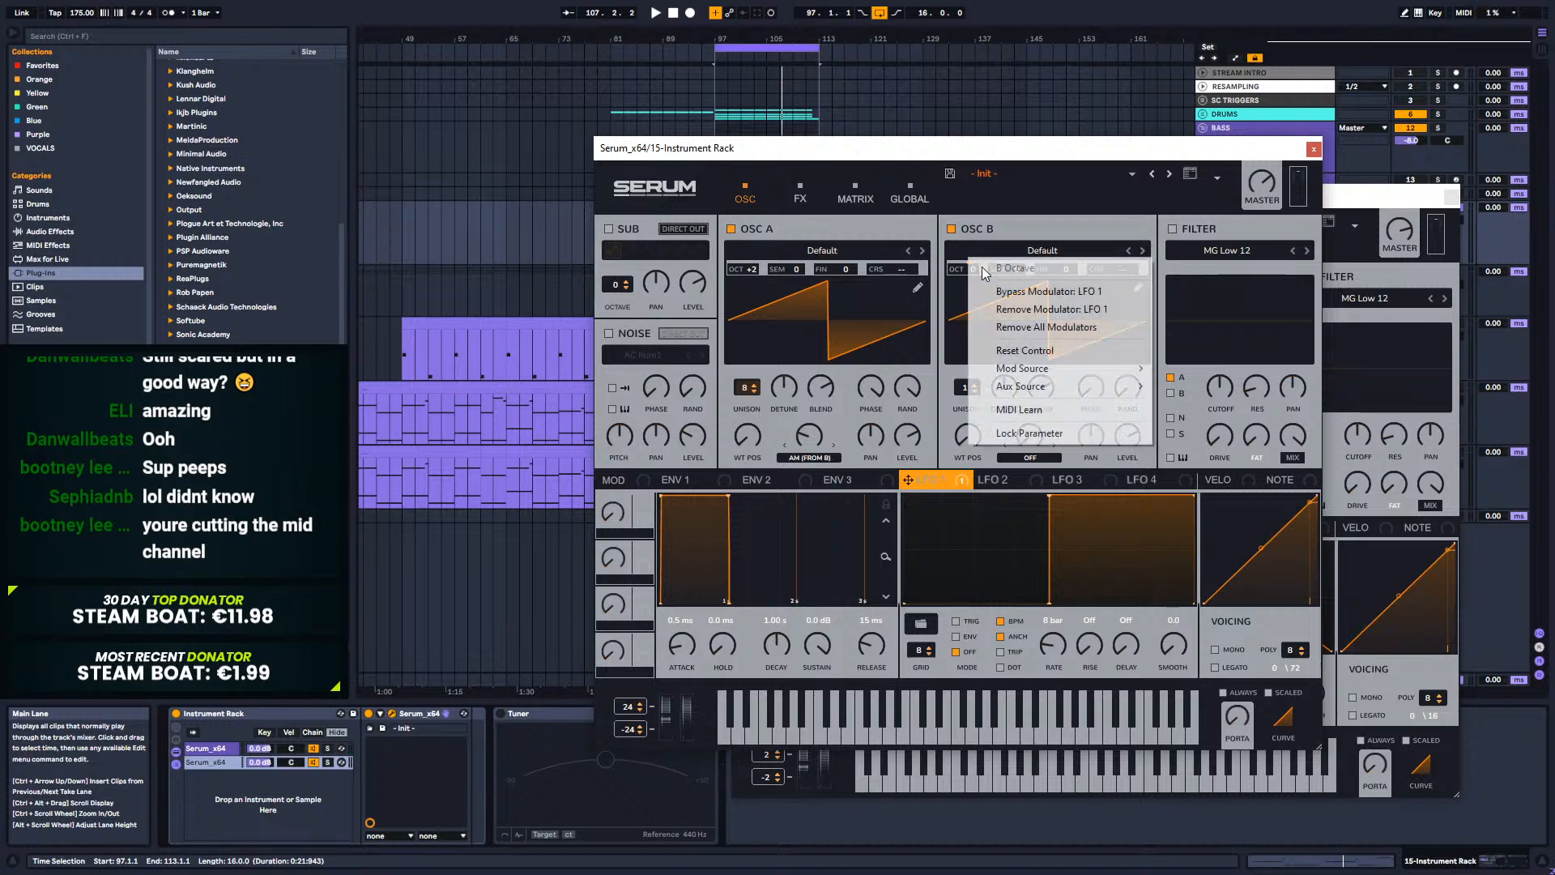
pyautogui.click(1037, 311)
pyautogui.moveTo(977, 264); pyautogui.dragTo(980, 249)
pyautogui.press('space')
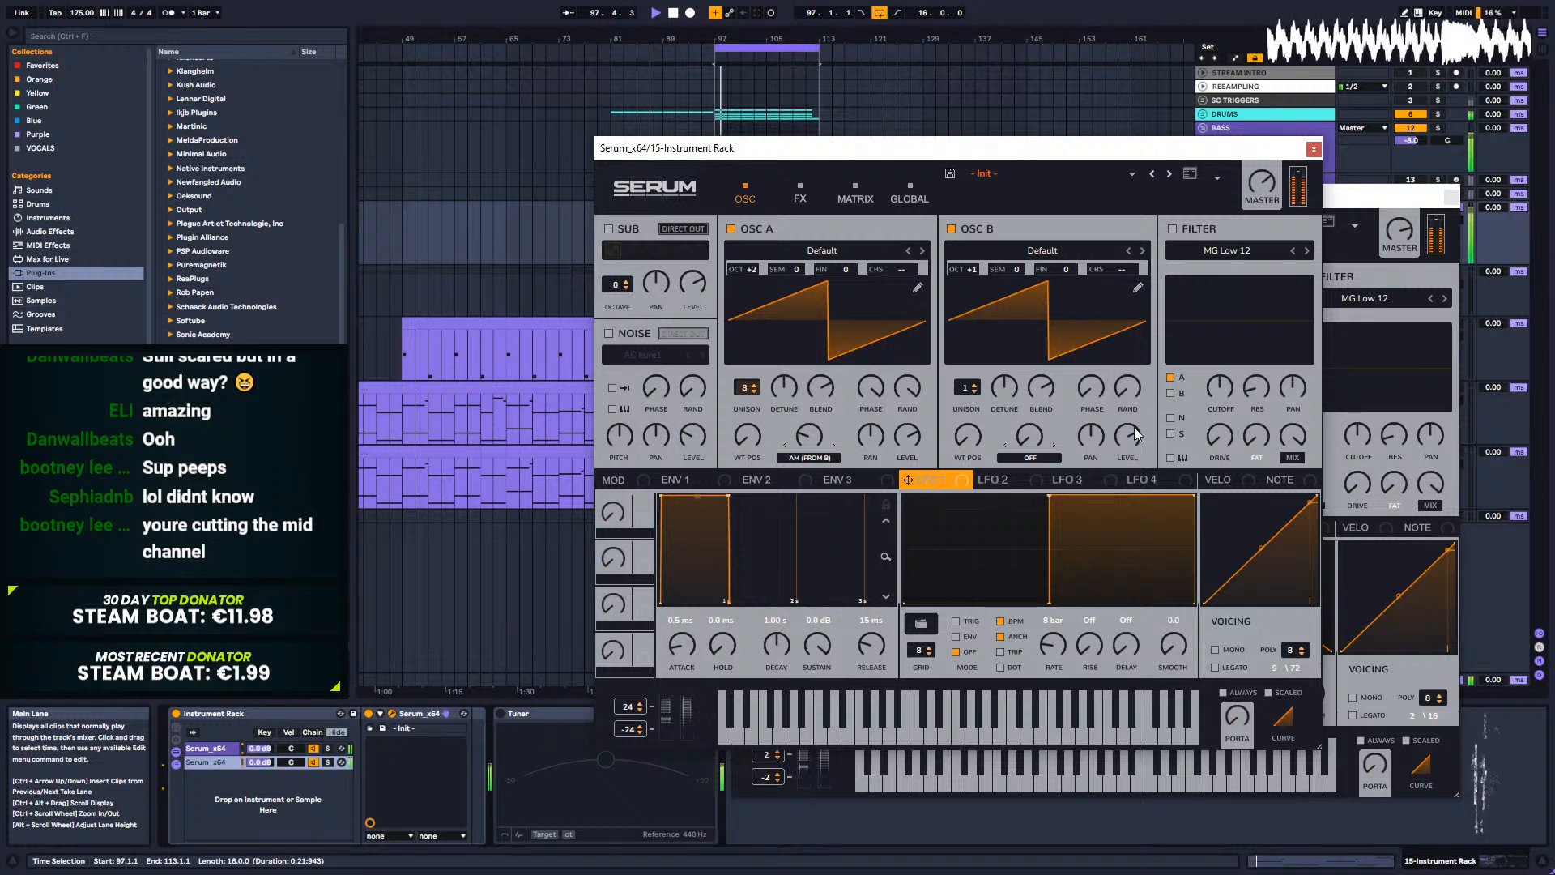
# Step: Remove the first harmonic from oscillator B's wavetable in the table editor
pyautogui.click(1137, 287)
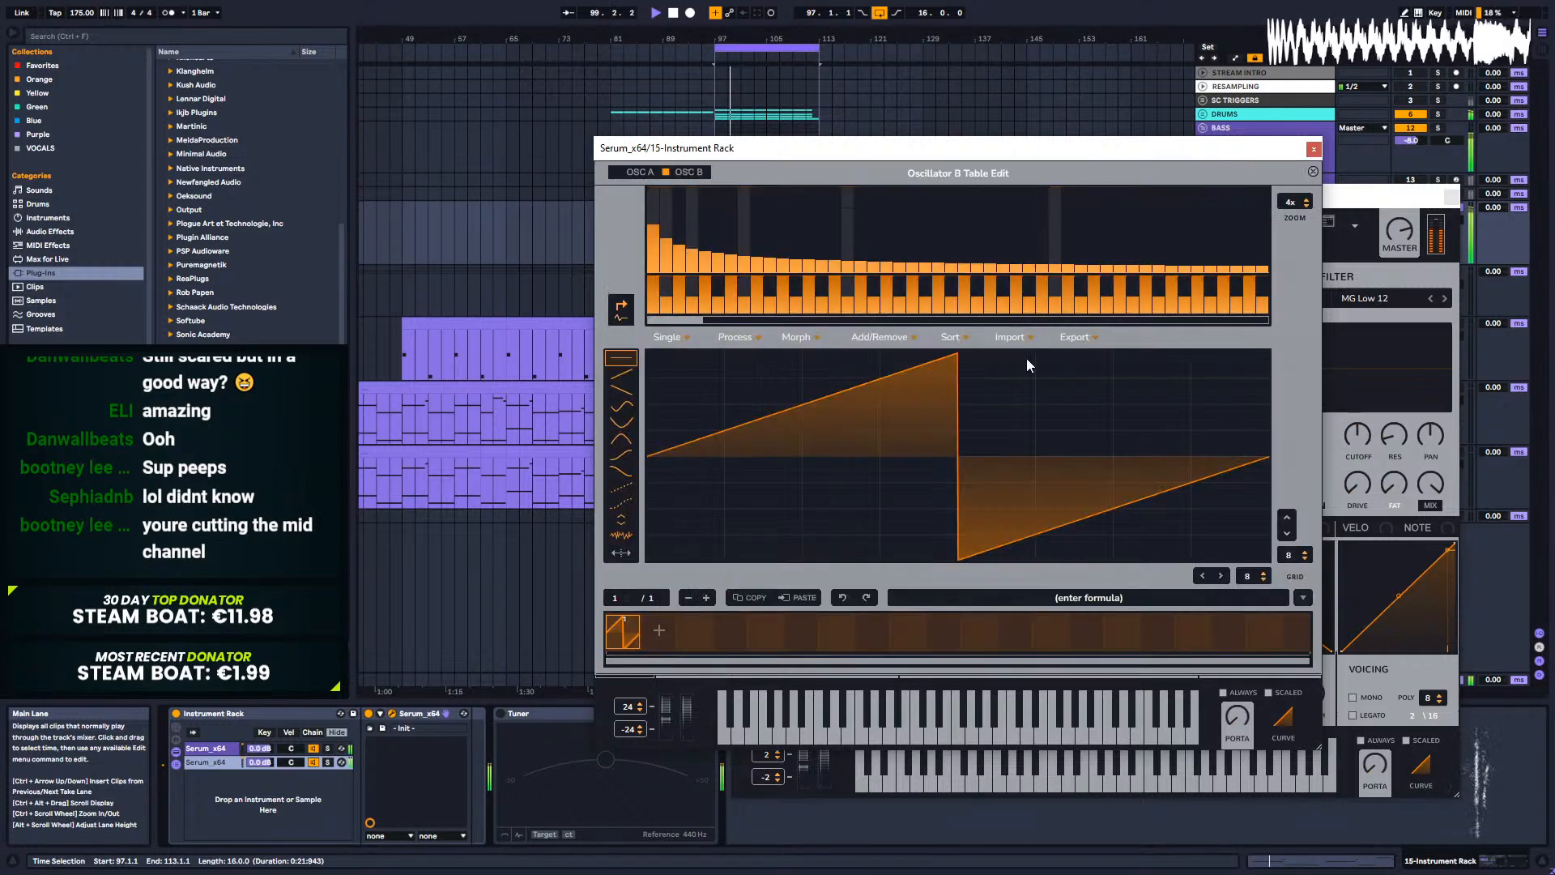
pyautogui.moveTo(653, 250); pyautogui.dragTo(648, 317)
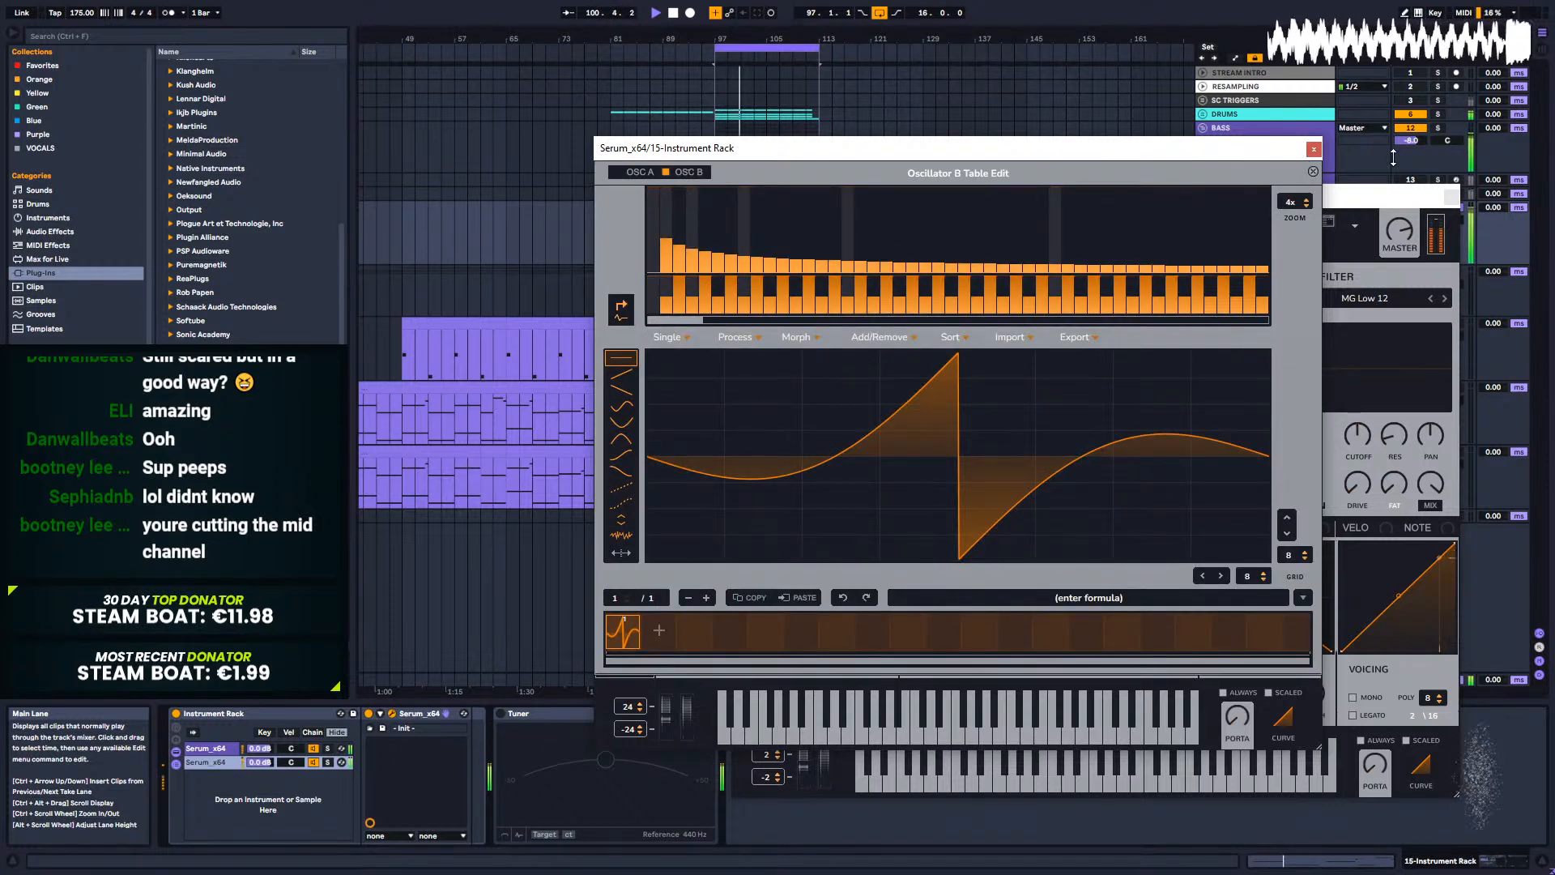
pyautogui.click(1313, 172)
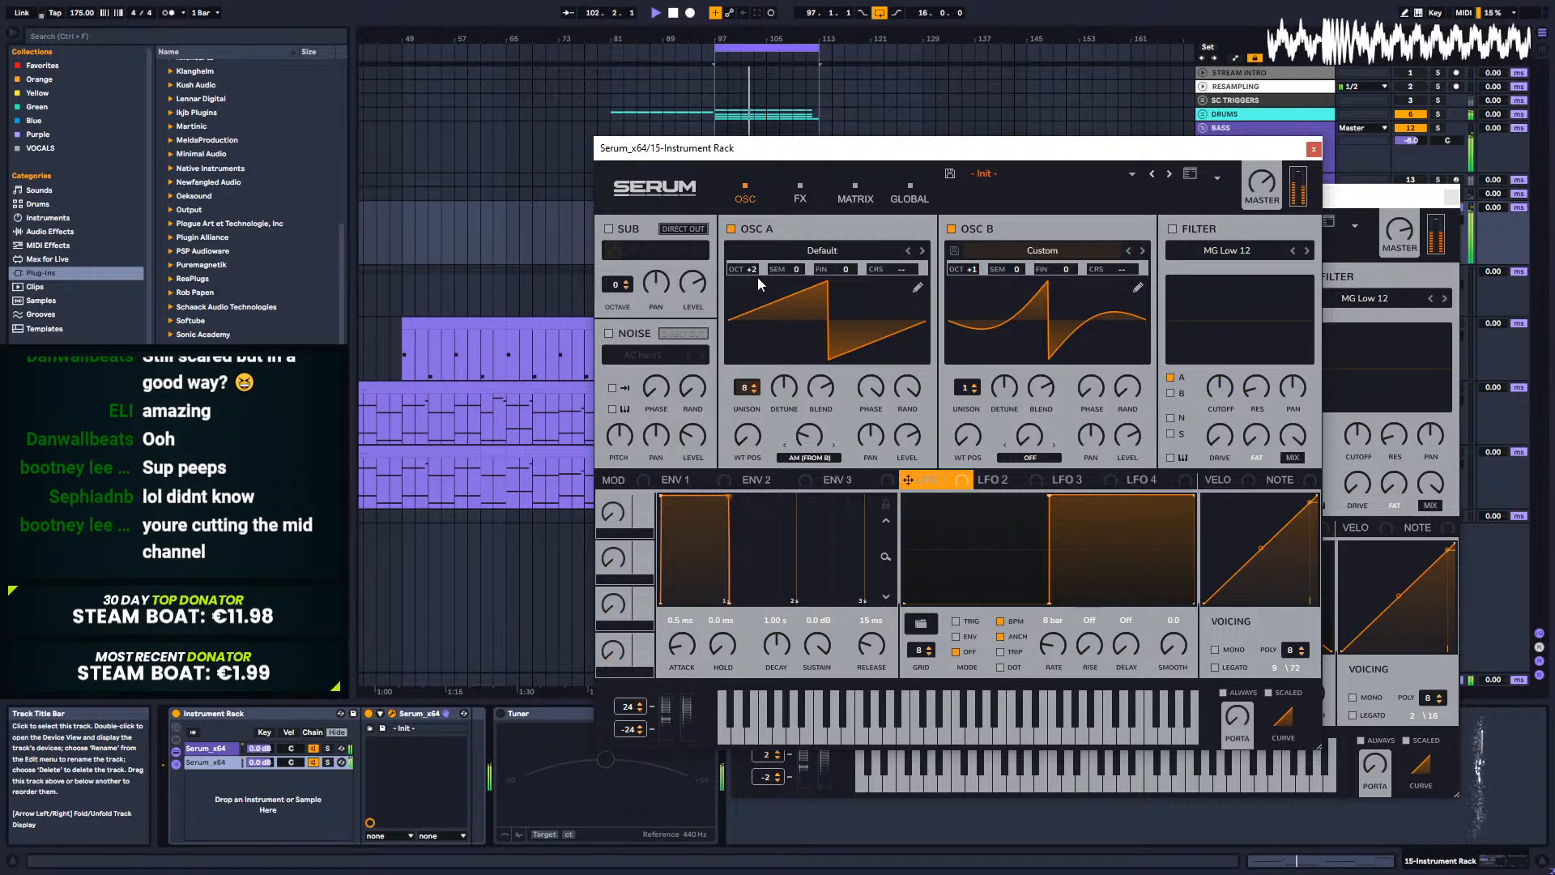
# Step: Enable the MG Low 12 filter, route oscillator B through it too, and raise the cutoff
pyautogui.click(1172, 228)
pyautogui.click(1171, 393)
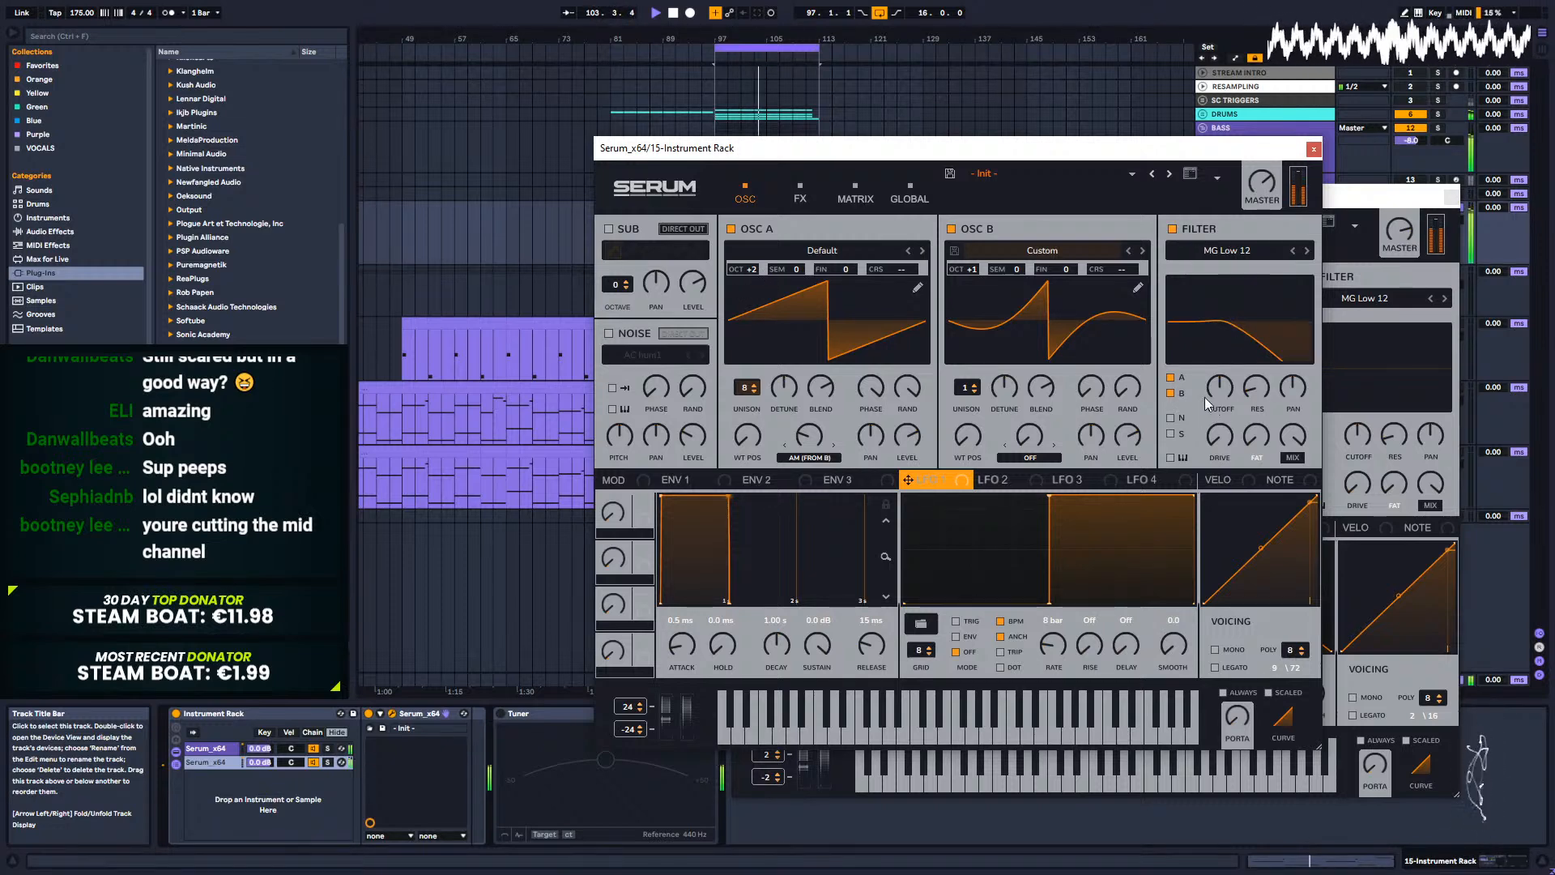
pyautogui.moveTo(1223, 392); pyautogui.dragTo(1228, 318)
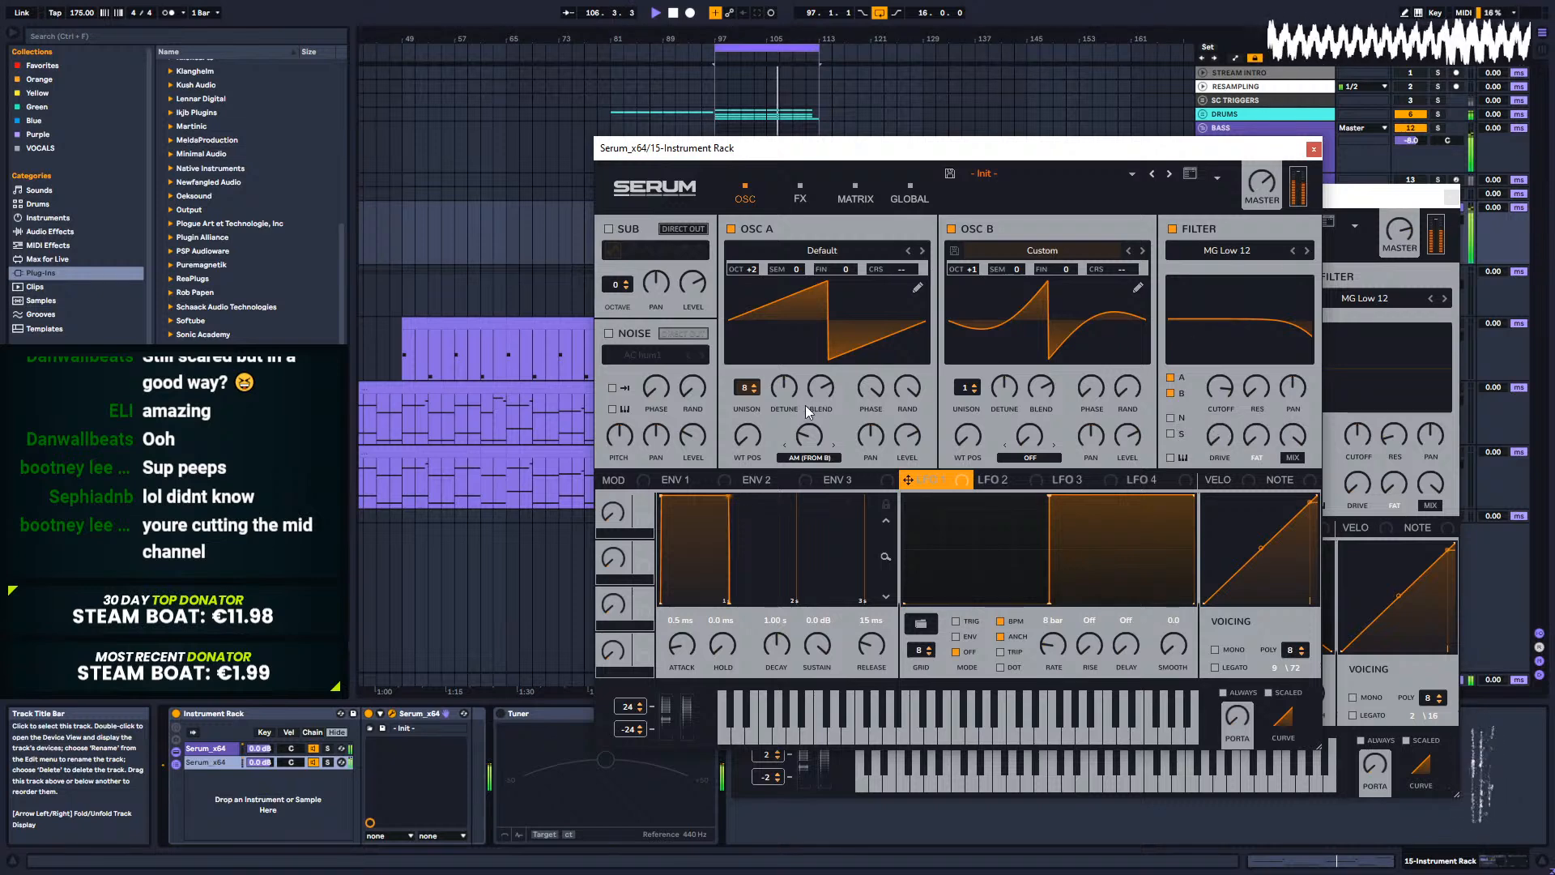
# Step: Remove the first harmonic from oscillator A's wavetable in the table editor
pyautogui.click(919, 288)
pyautogui.moveTo(652, 241); pyautogui.dragTo(646, 317)
pyautogui.click(1312, 172)
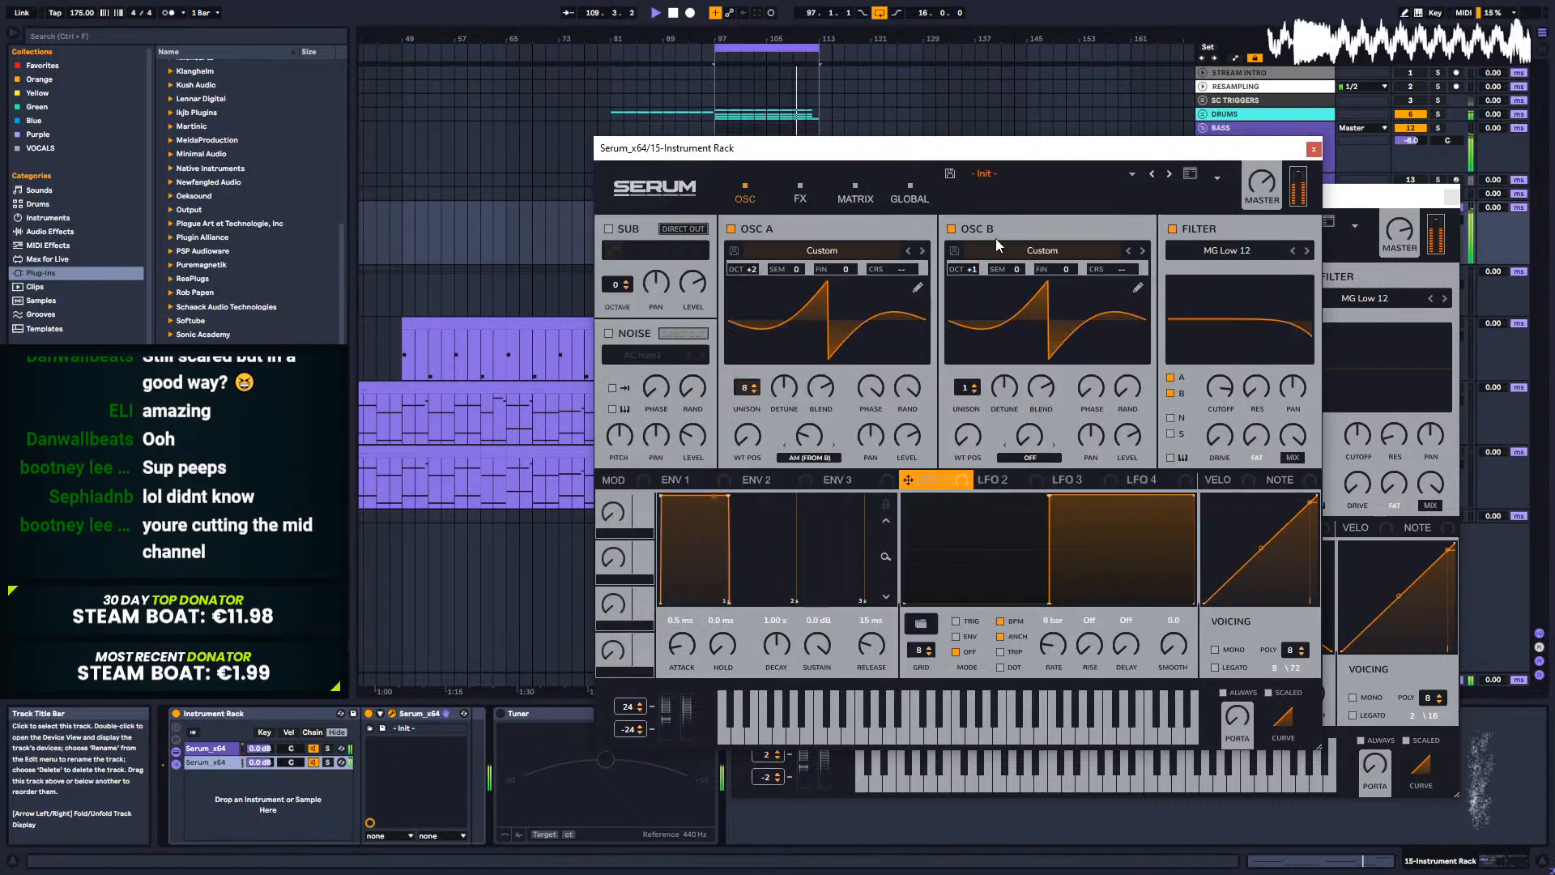
# Step: Add a Diode 2 distortion effect to the second Serum and adjust its drive while playing the drop
pyautogui.click(790, 196)
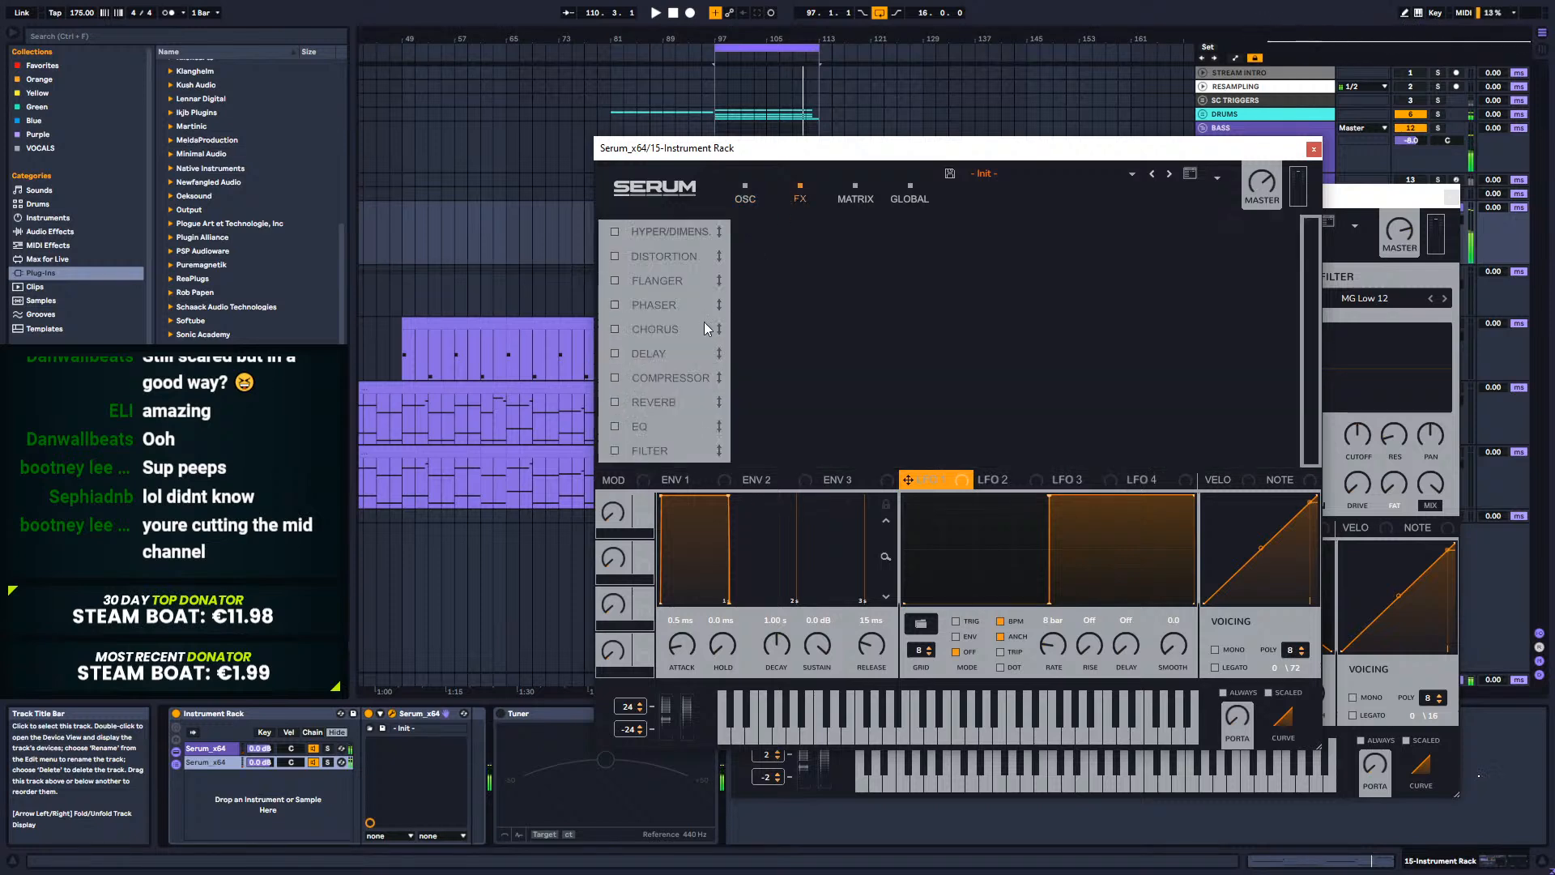
pyautogui.click(616, 257)
pyautogui.click(889, 247)
pyautogui.click(870, 334)
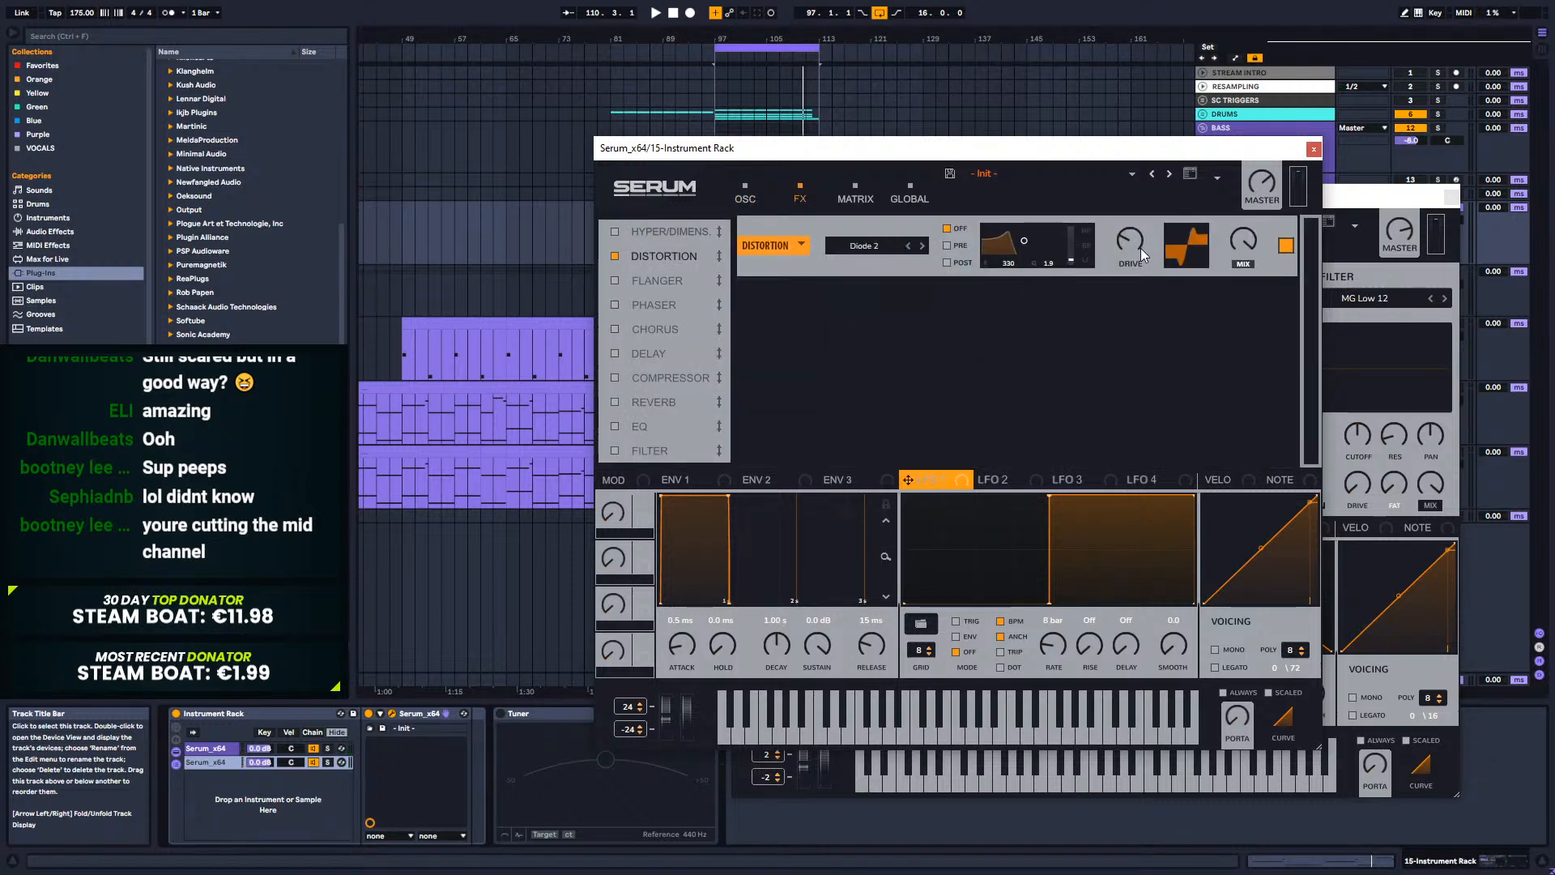
pyautogui.press('space')
pyautogui.moveTo(1135, 256); pyautogui.dragTo(1129, 243)
pyautogui.click(745, 197)
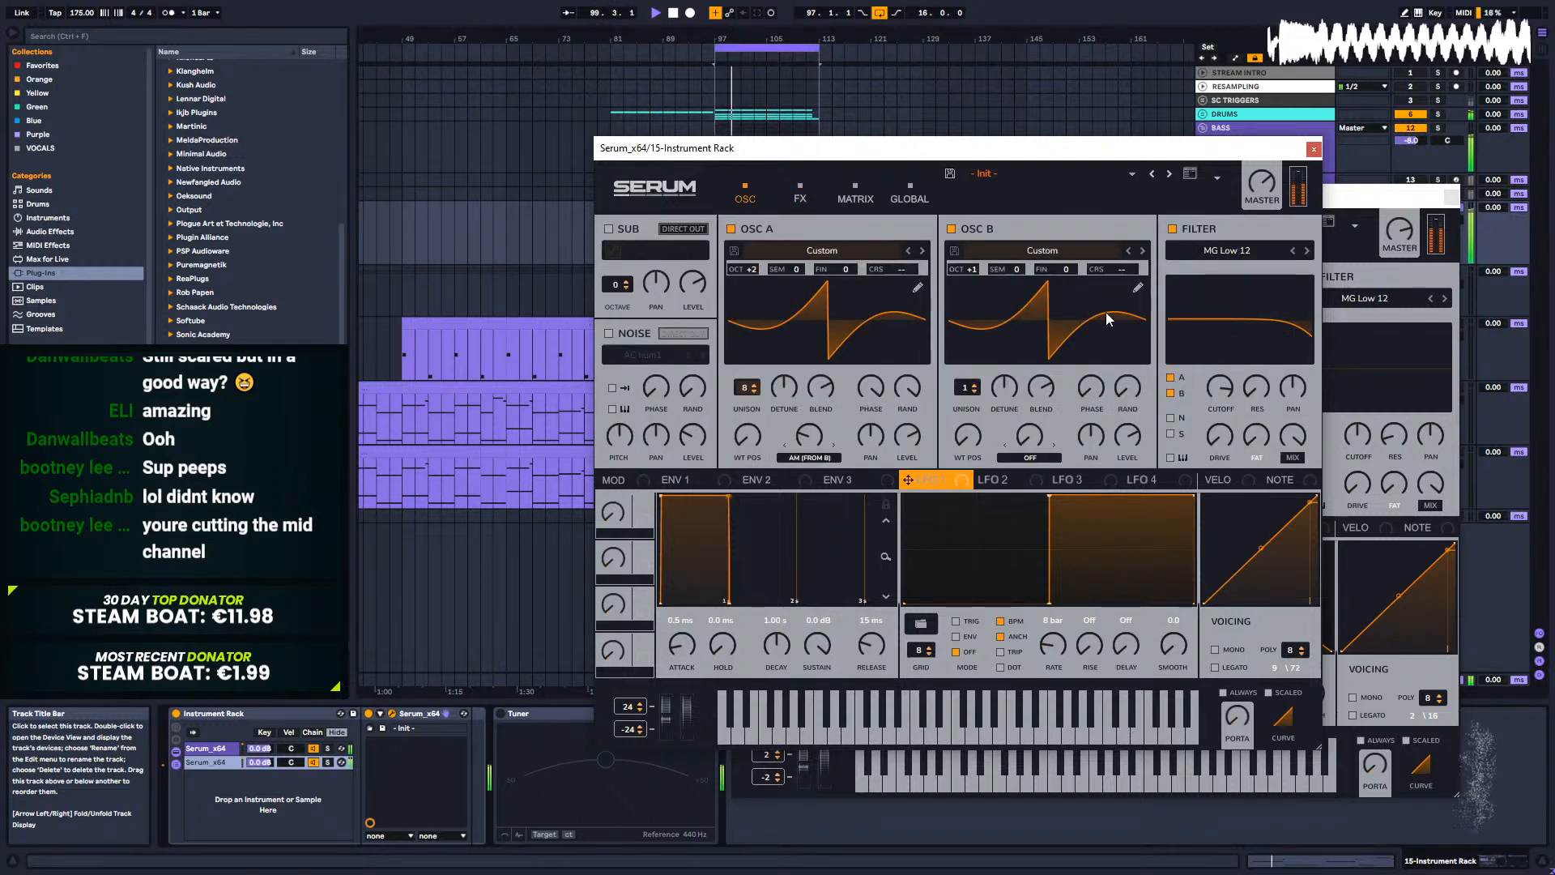
# Step: Bring the first harmonic back up in oscillator B's wavetable to restore its near-saw shape
pyautogui.click(1129, 288)
pyautogui.click(651, 222)
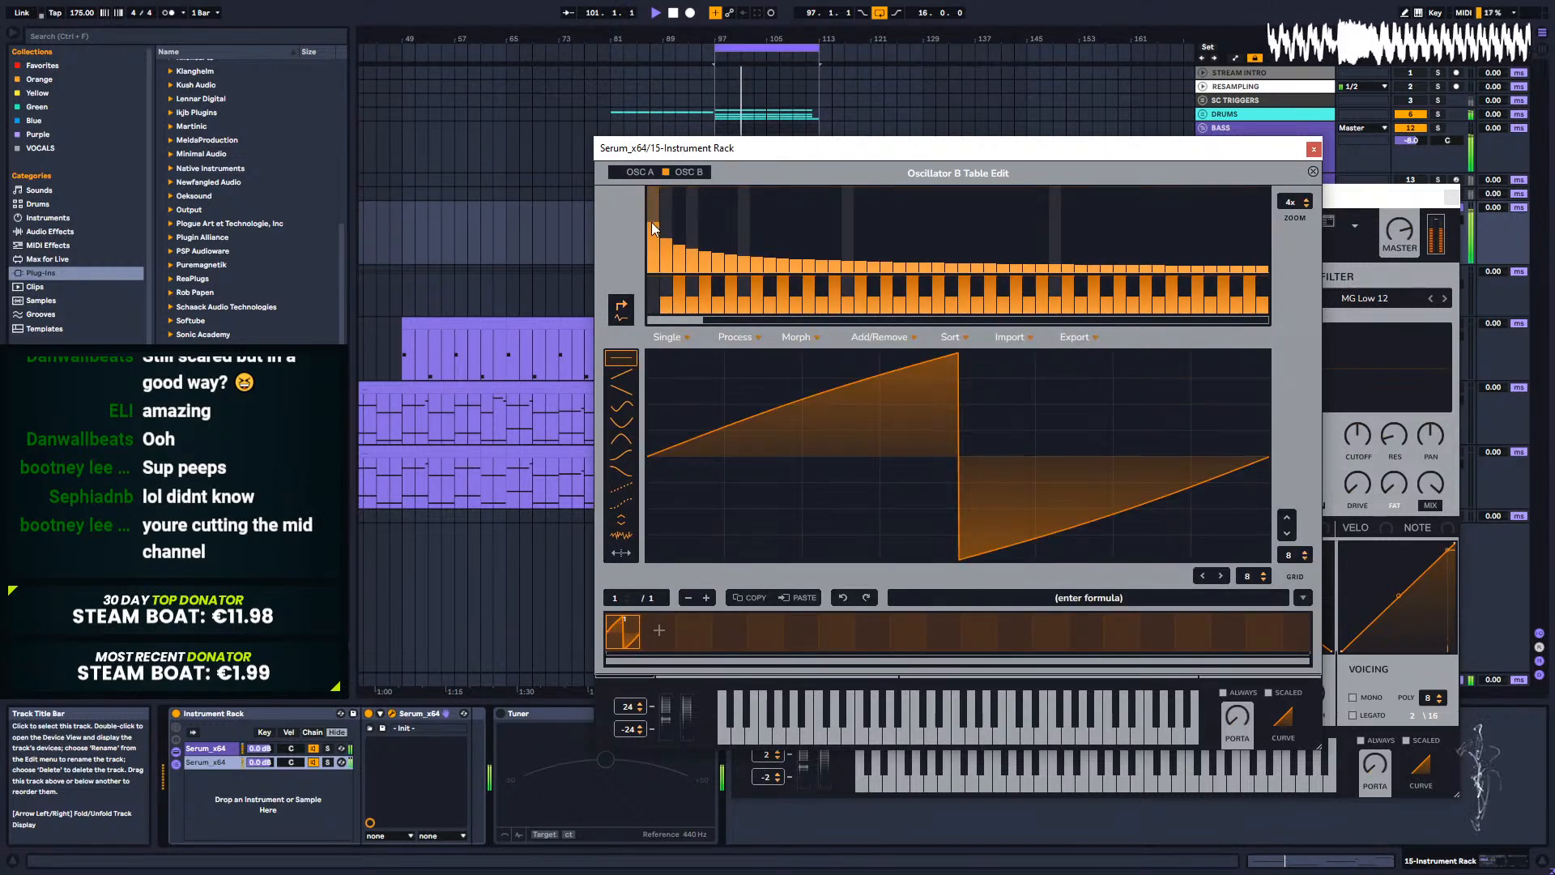
pyautogui.moveTo(651, 228); pyautogui.dragTo(653, 229)
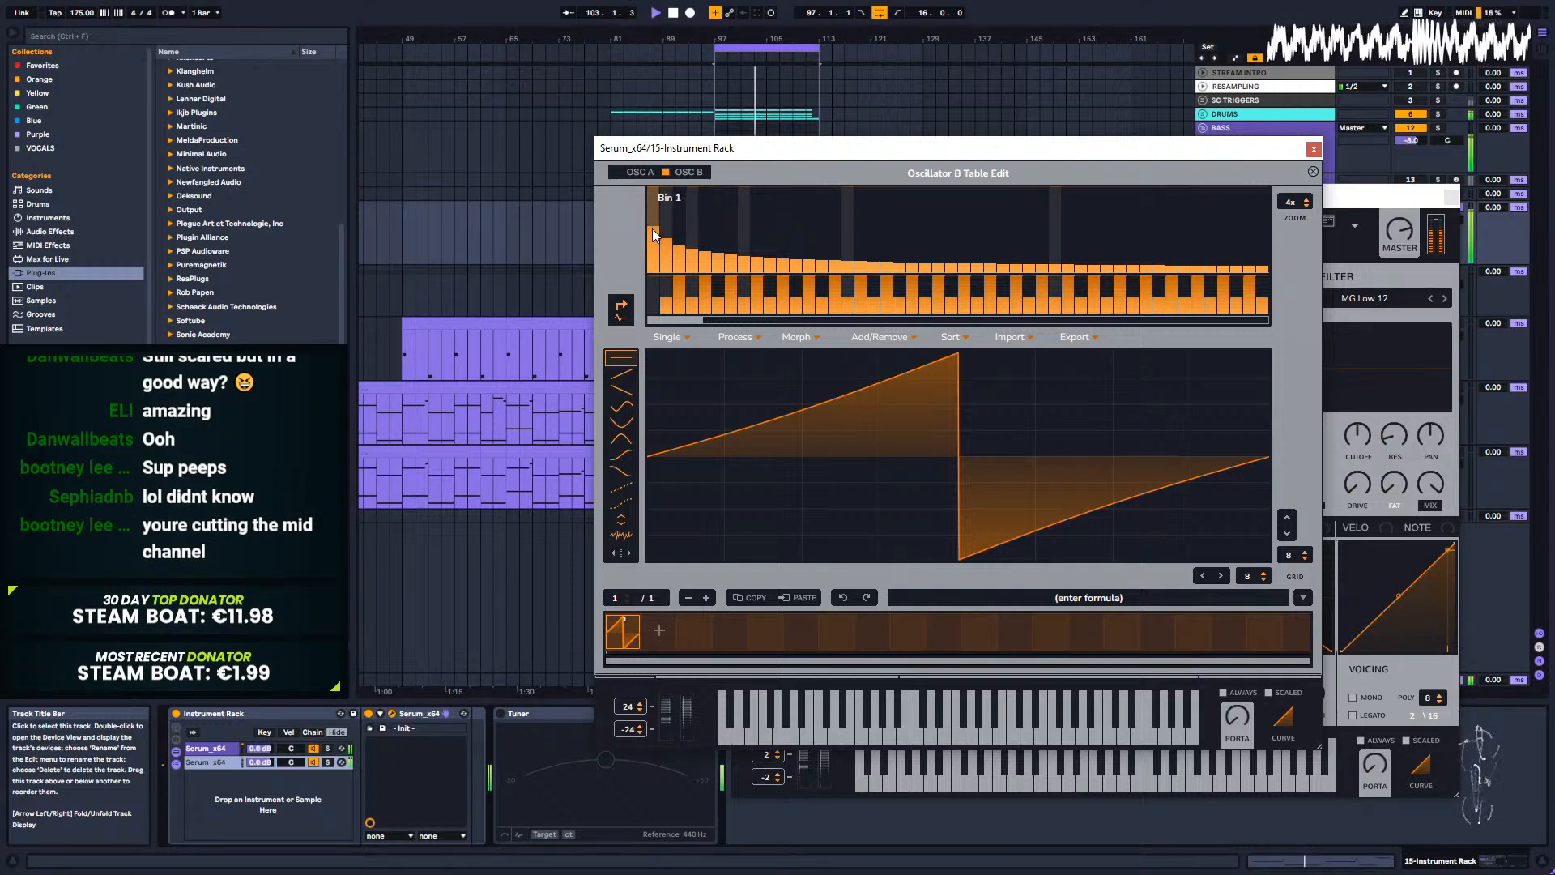
pyautogui.click(1313, 171)
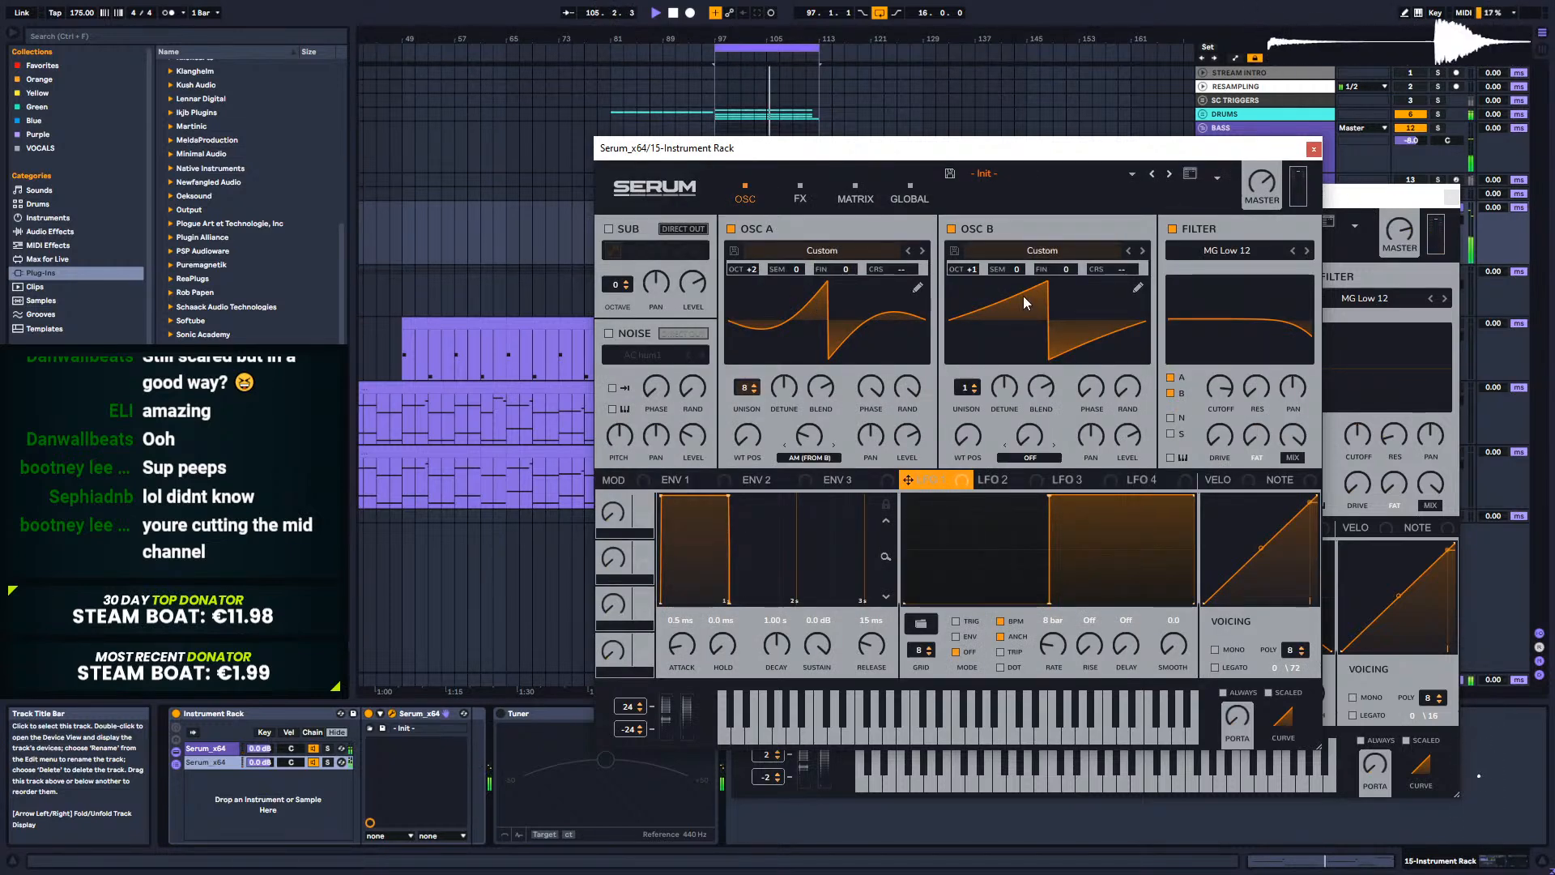
# Step: Set oscillator B's octave to 0 and oscillator A's random phase to n/a (mem) while auditioning the drop
pyautogui.moveTo(980, 270); pyautogui.dragTo(971, 284)
pyautogui.moveTo(749, 270)
pyautogui.mouseDown()
pyautogui.moveTo(747, 290)
pyautogui.moveTo(750, 274)
pyautogui.mouseUp()
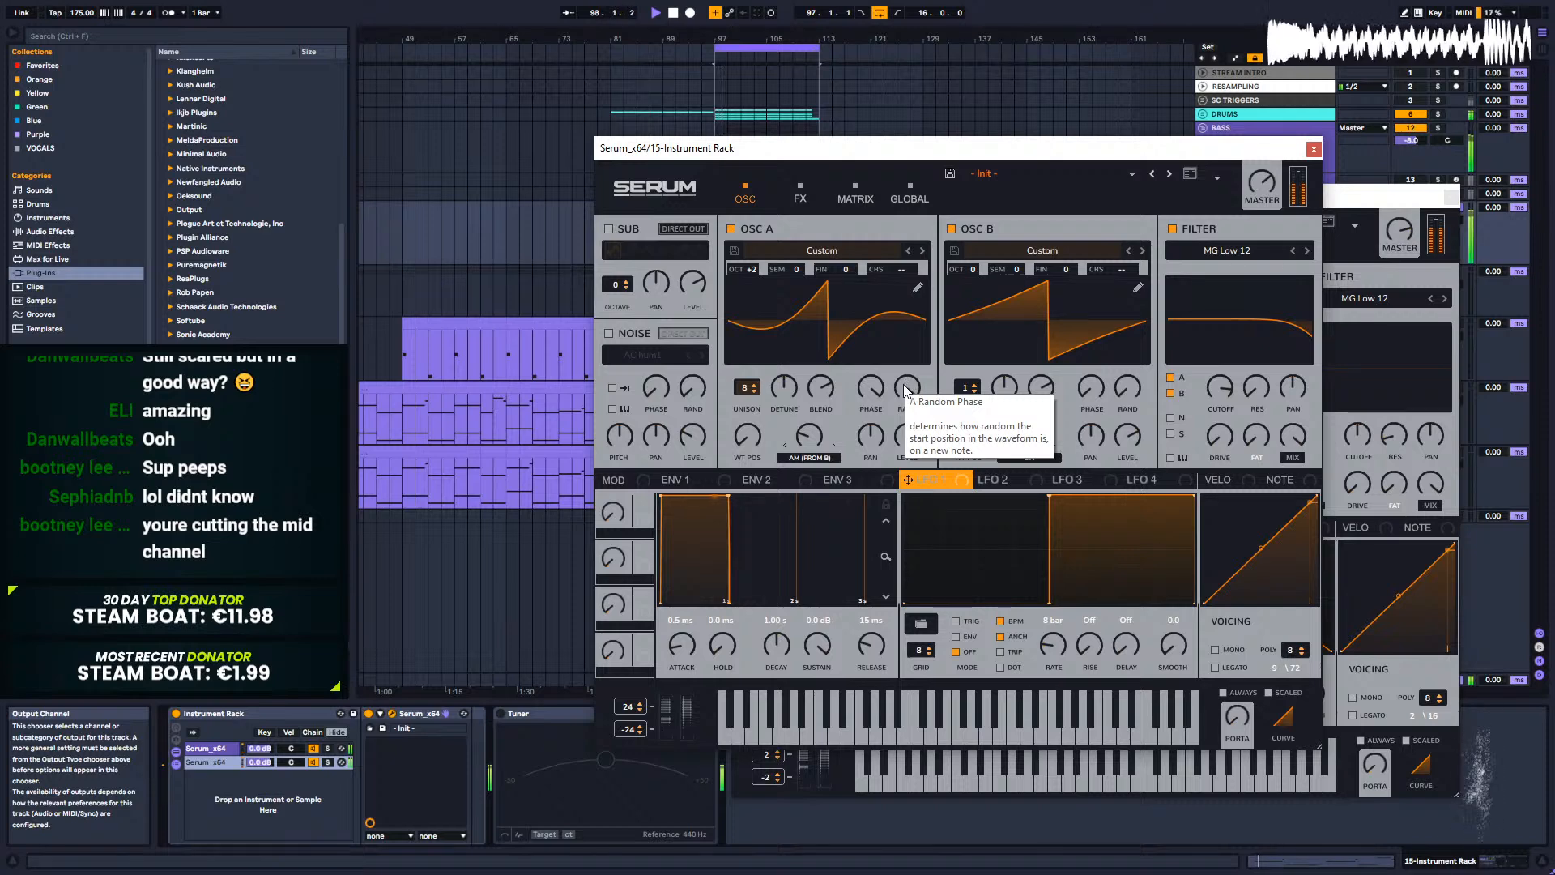
pyautogui.moveTo(907, 387); pyautogui.dragTo(888, 437)
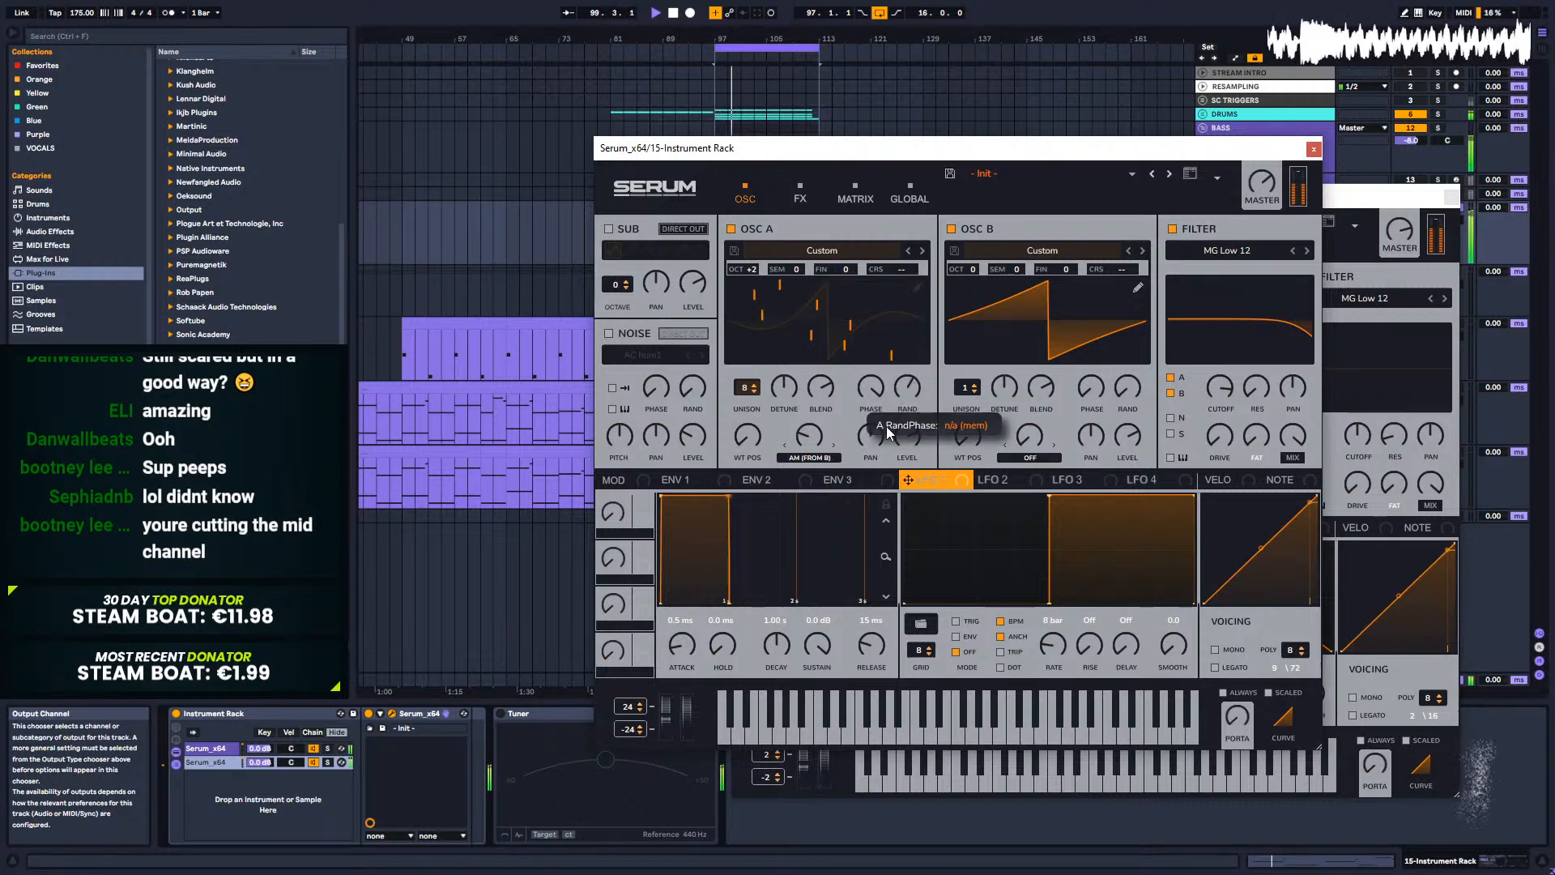
pyautogui.moveTo(873, 438); pyautogui.dragTo(874, 421)
pyautogui.press('space')
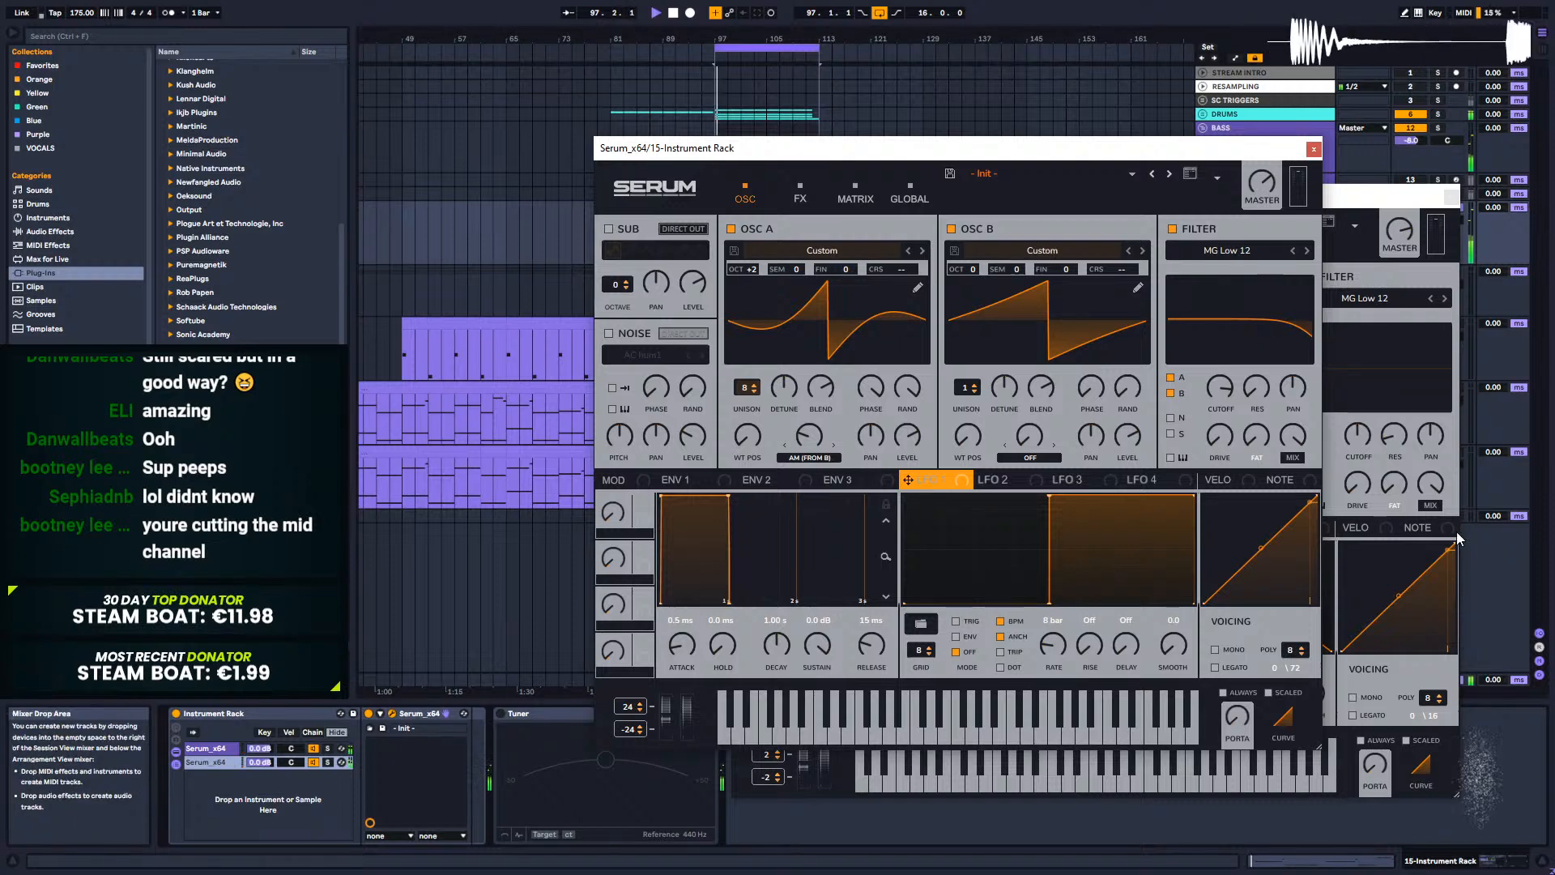
# Step: Close both Serum windows and choose STEREO in the master track's STEREO SELECT rack
pyautogui.click(1313, 150)
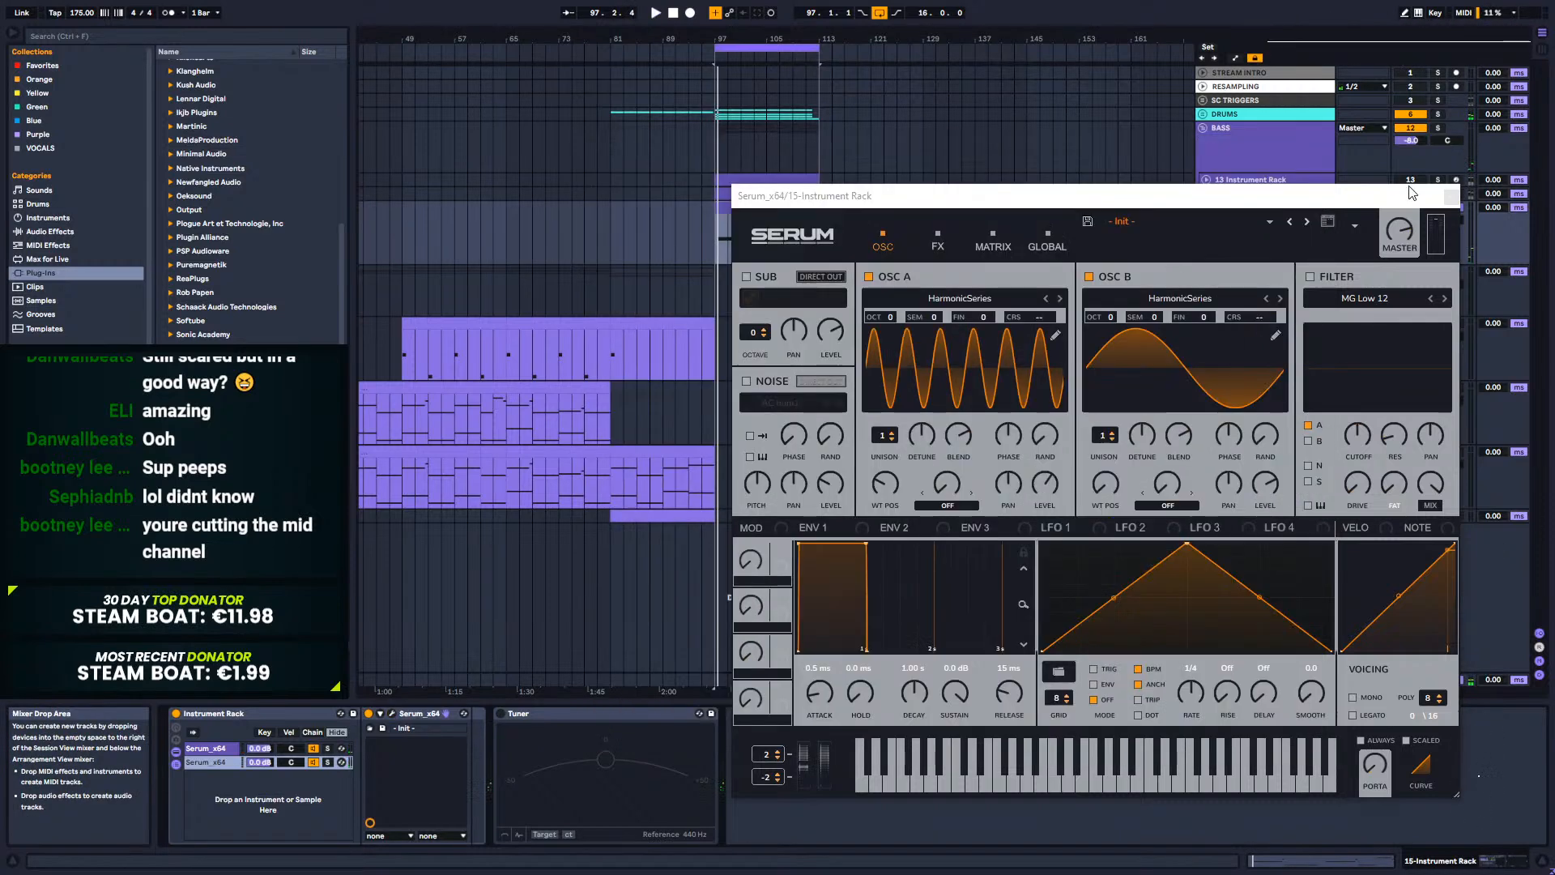
pyautogui.click(1450, 197)
pyautogui.click(1254, 679)
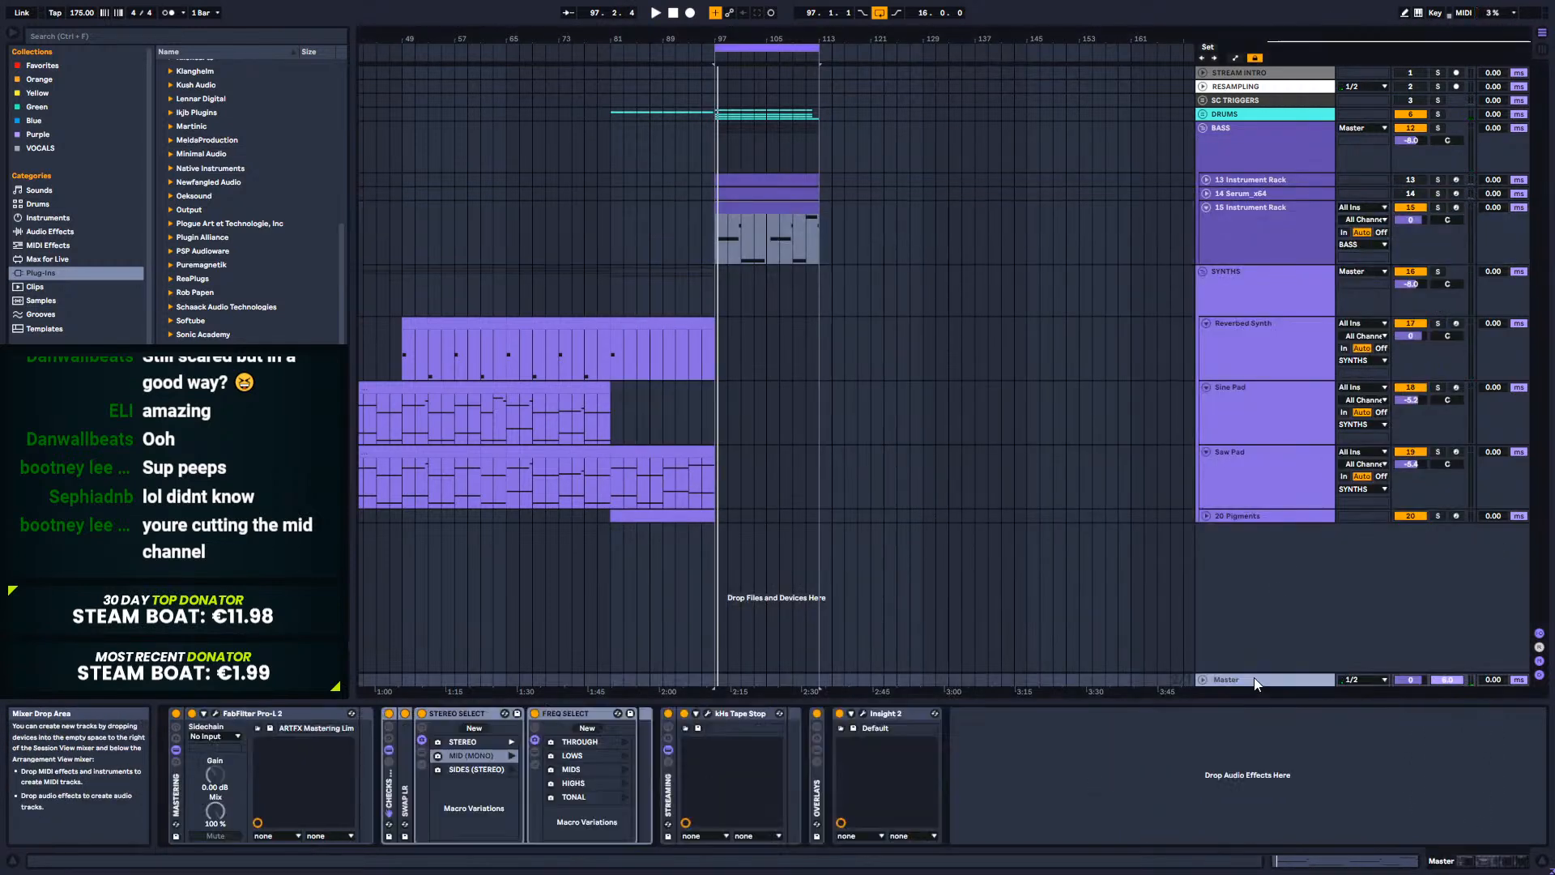
pyautogui.click(498, 744)
# Step: Return to the 15 Instrument Rack track, reopen the second Serum and play the drop
pyautogui.click(1279, 290)
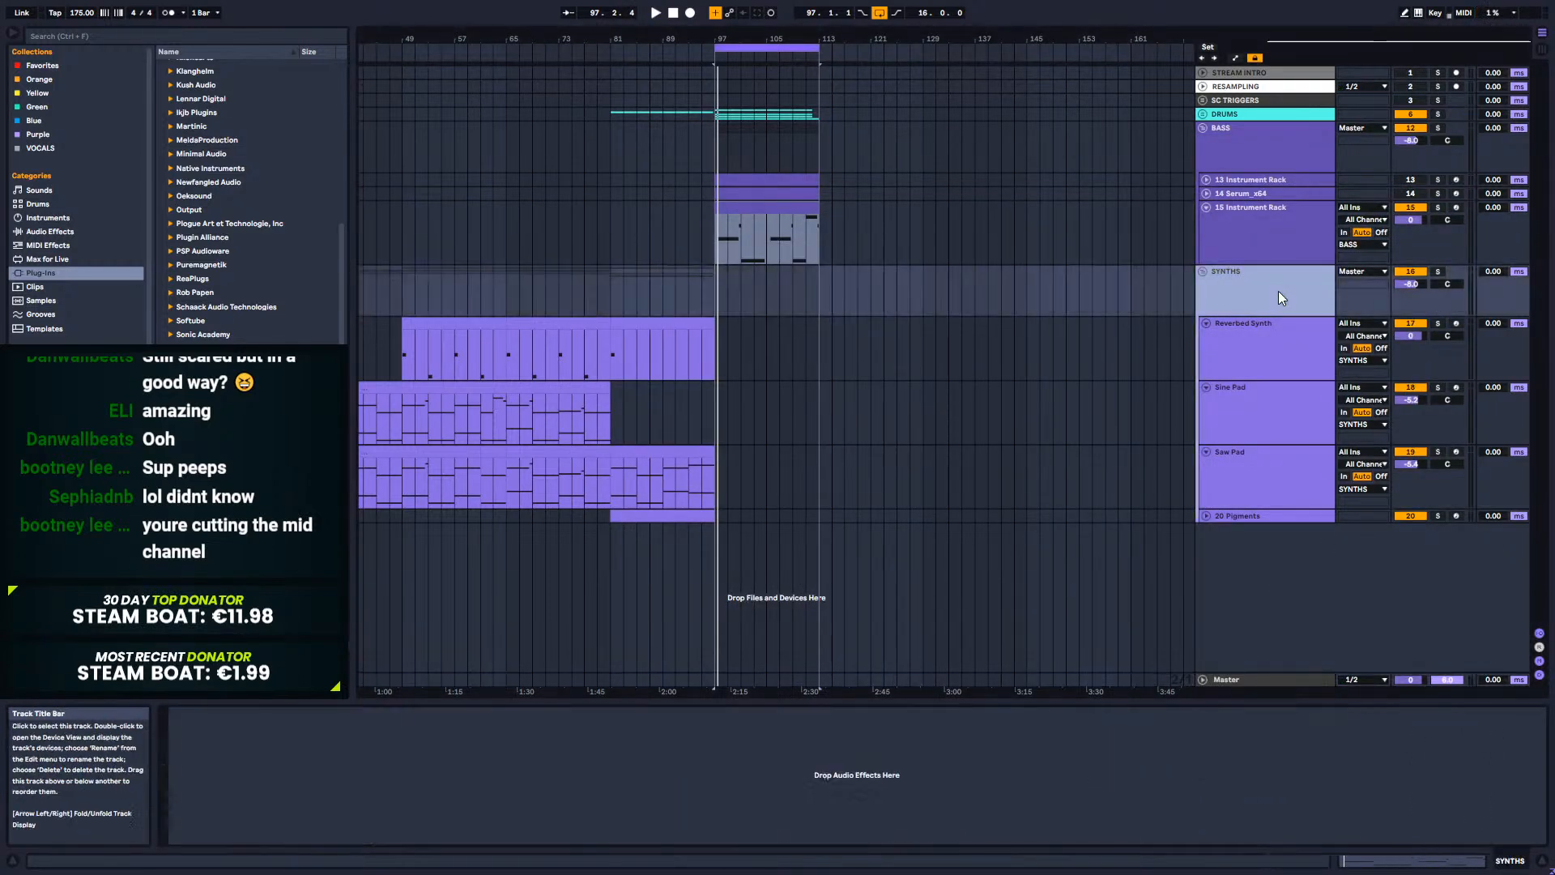
pyautogui.click(727, 229)
pyautogui.click(1258, 220)
pyautogui.press('space')
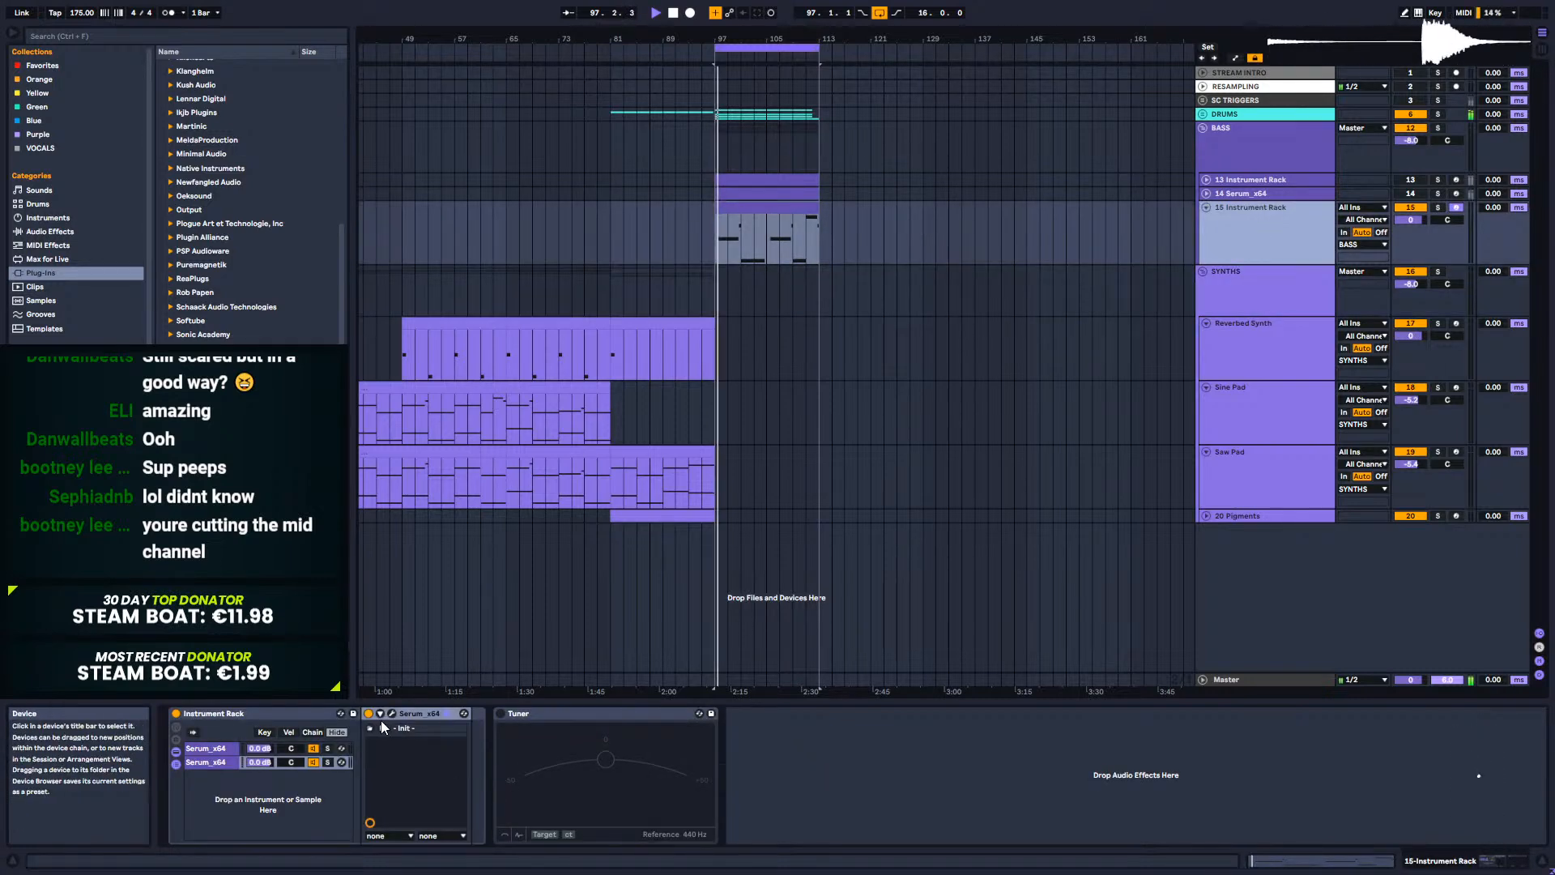
pyautogui.click(393, 713)
pyautogui.press('space')
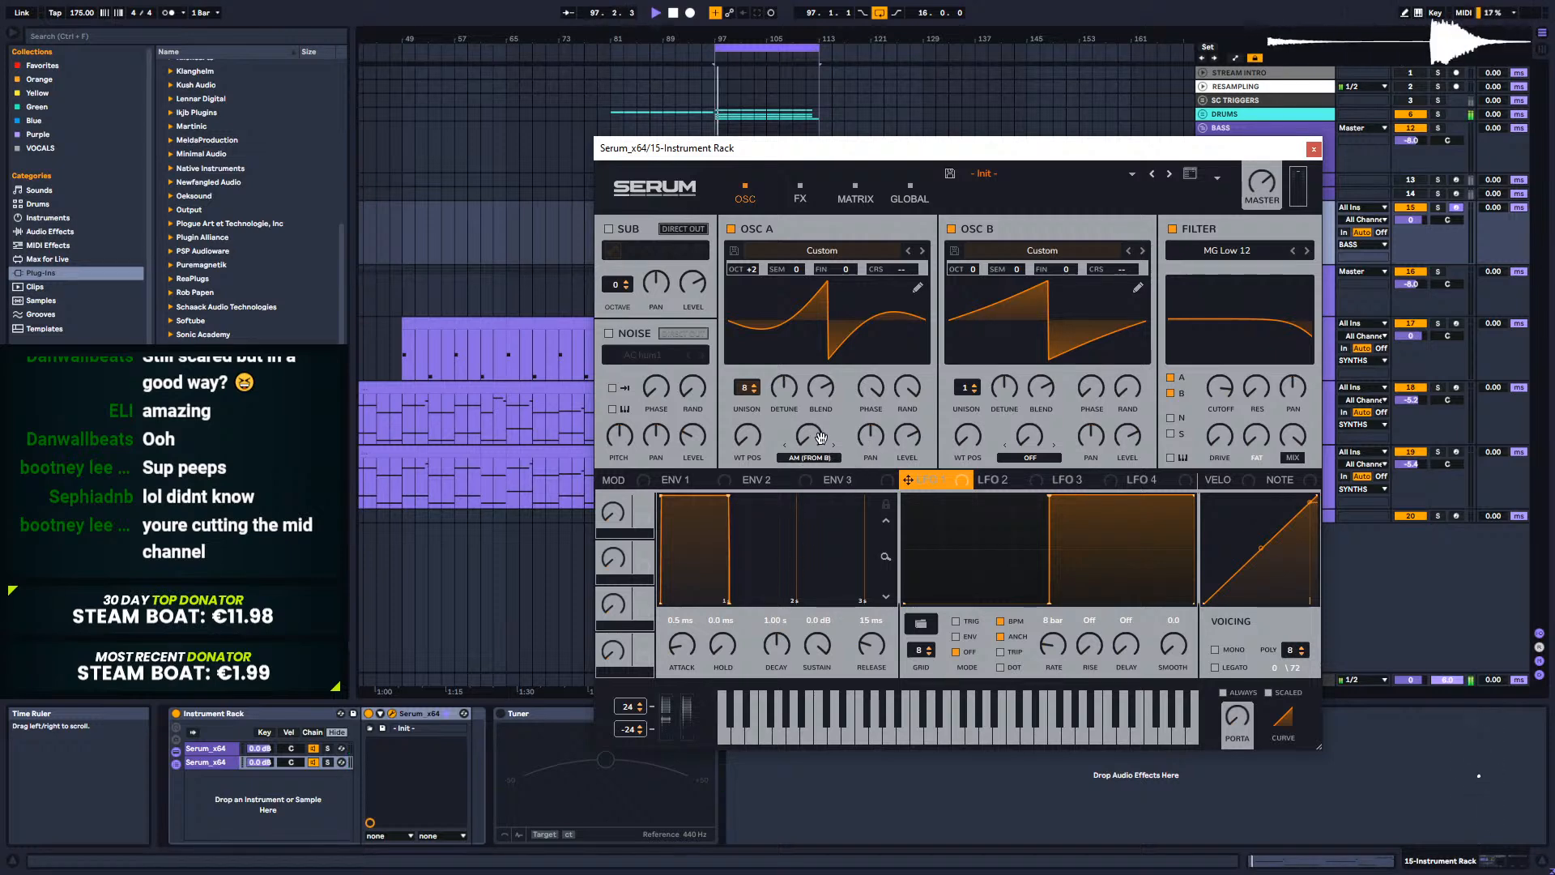
# Step: Audition the drop and reduce oscillator A's unison to 5 voices in the rack's second Serum
pyautogui.press('space')
pyautogui.press('space')
pyautogui.press('space')
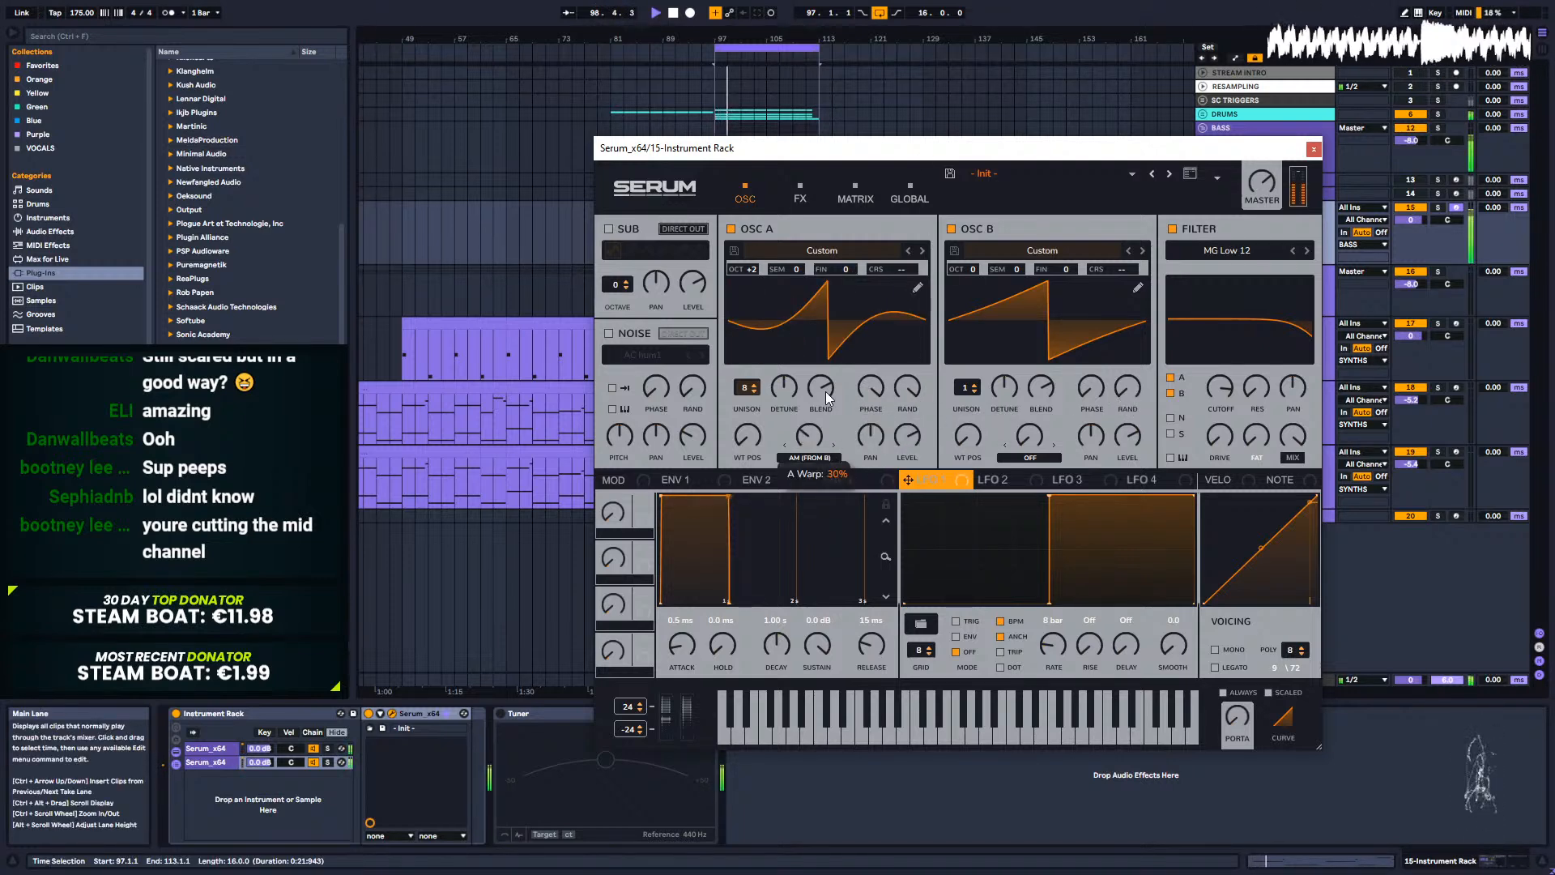
pyautogui.moveTo(984, 264)
pyautogui.mouseDown()
pyautogui.moveTo(974, 294)
pyautogui.moveTo(977, 254)
pyautogui.mouseUp()
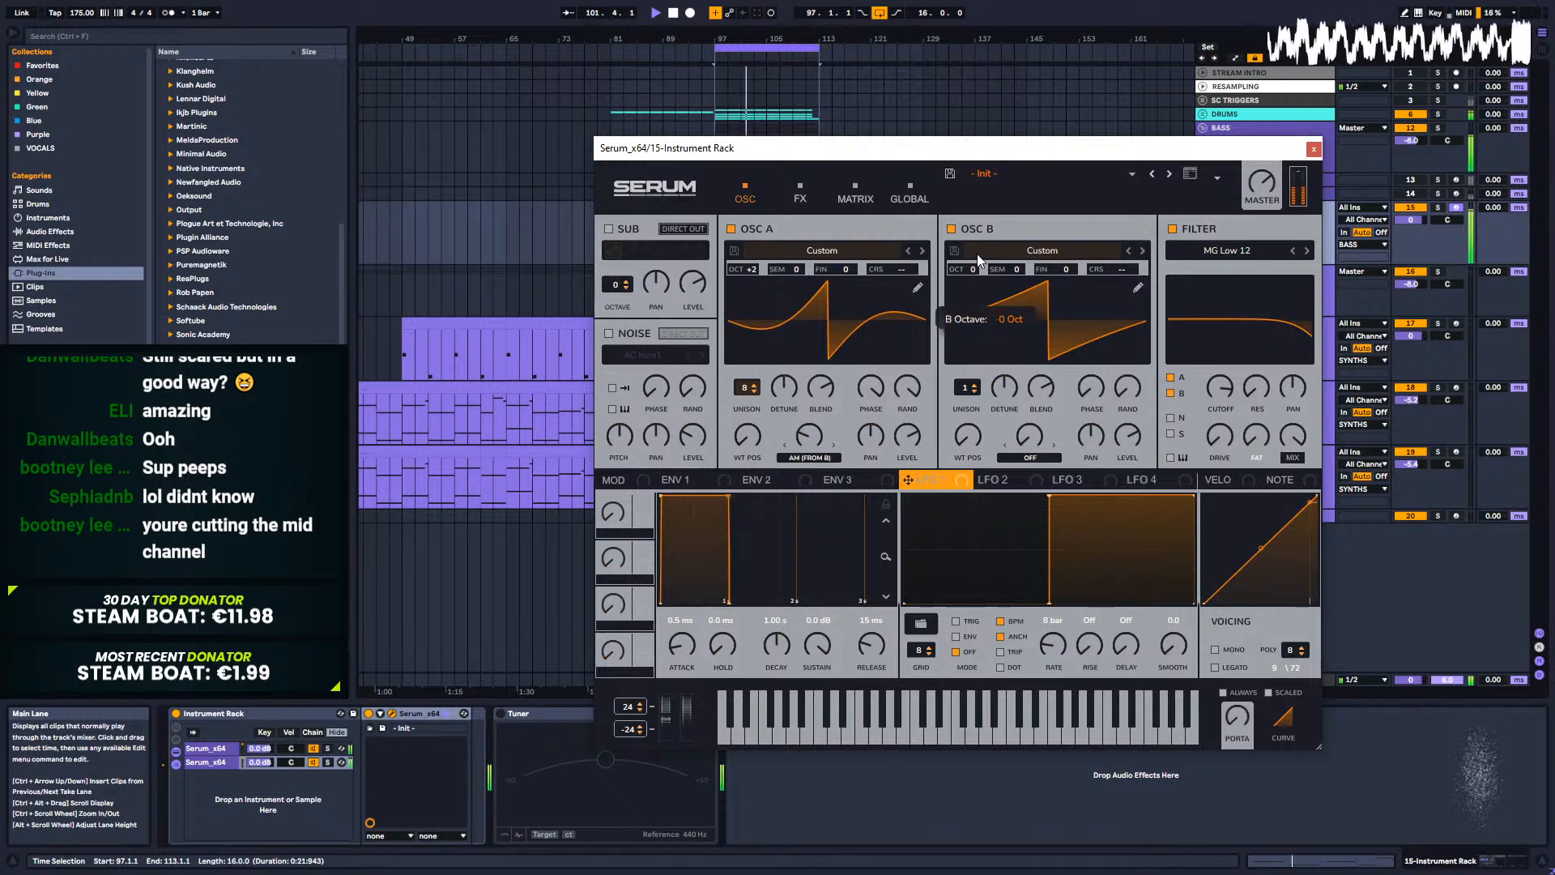
pyautogui.moveTo(751, 260)
pyautogui.mouseDown()
pyautogui.moveTo(753, 284)
pyautogui.moveTo(755, 265)
pyautogui.mouseUp()
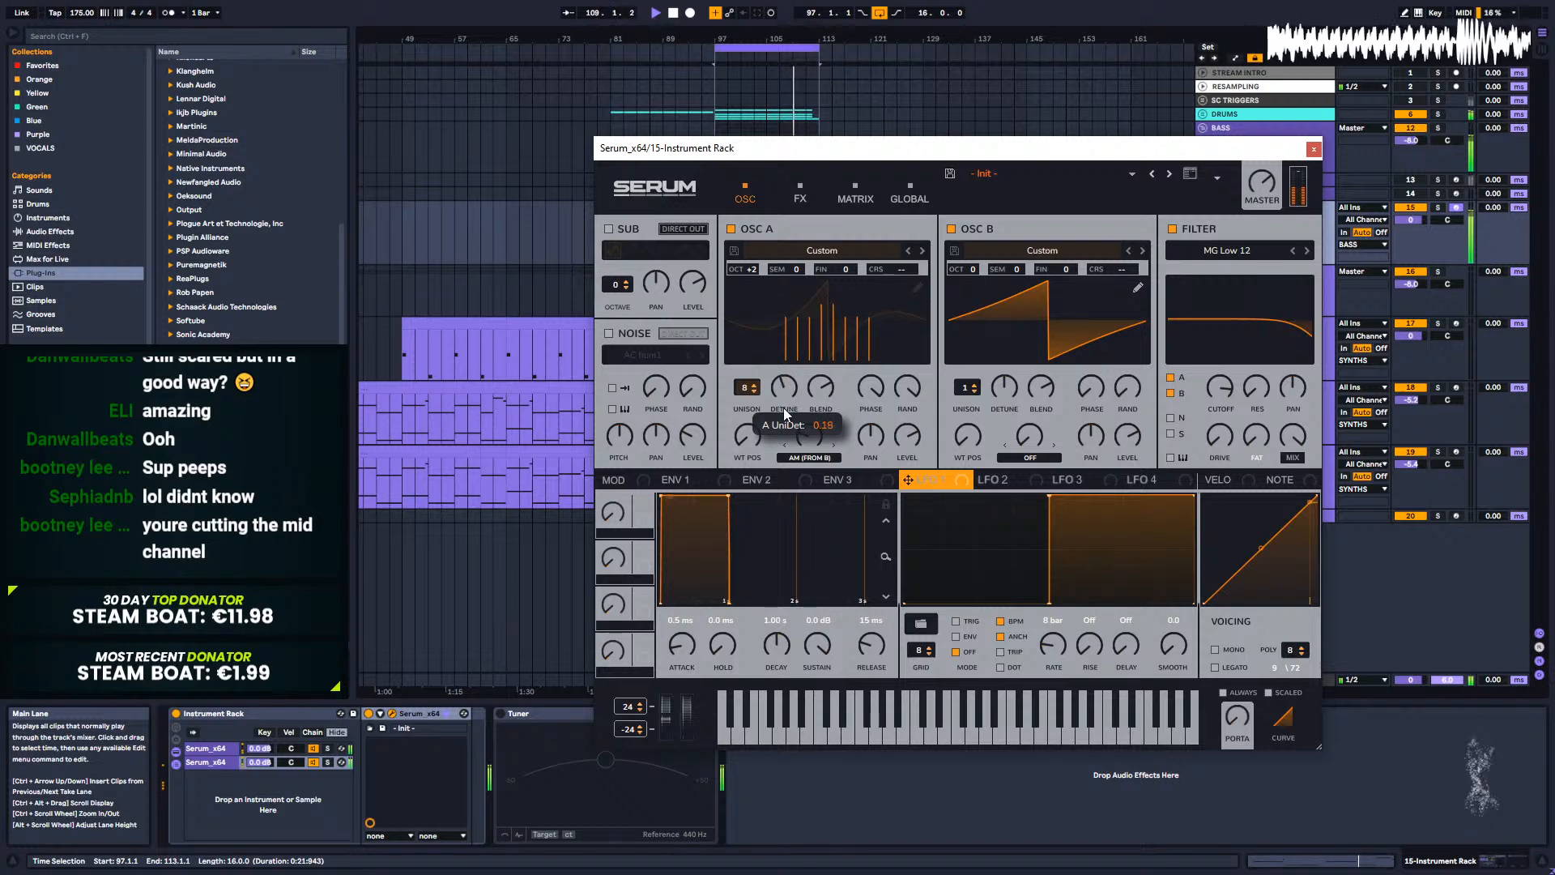
pyautogui.click(753, 384)
pyautogui.moveTo(751, 385); pyautogui.dragTo(737, 424)
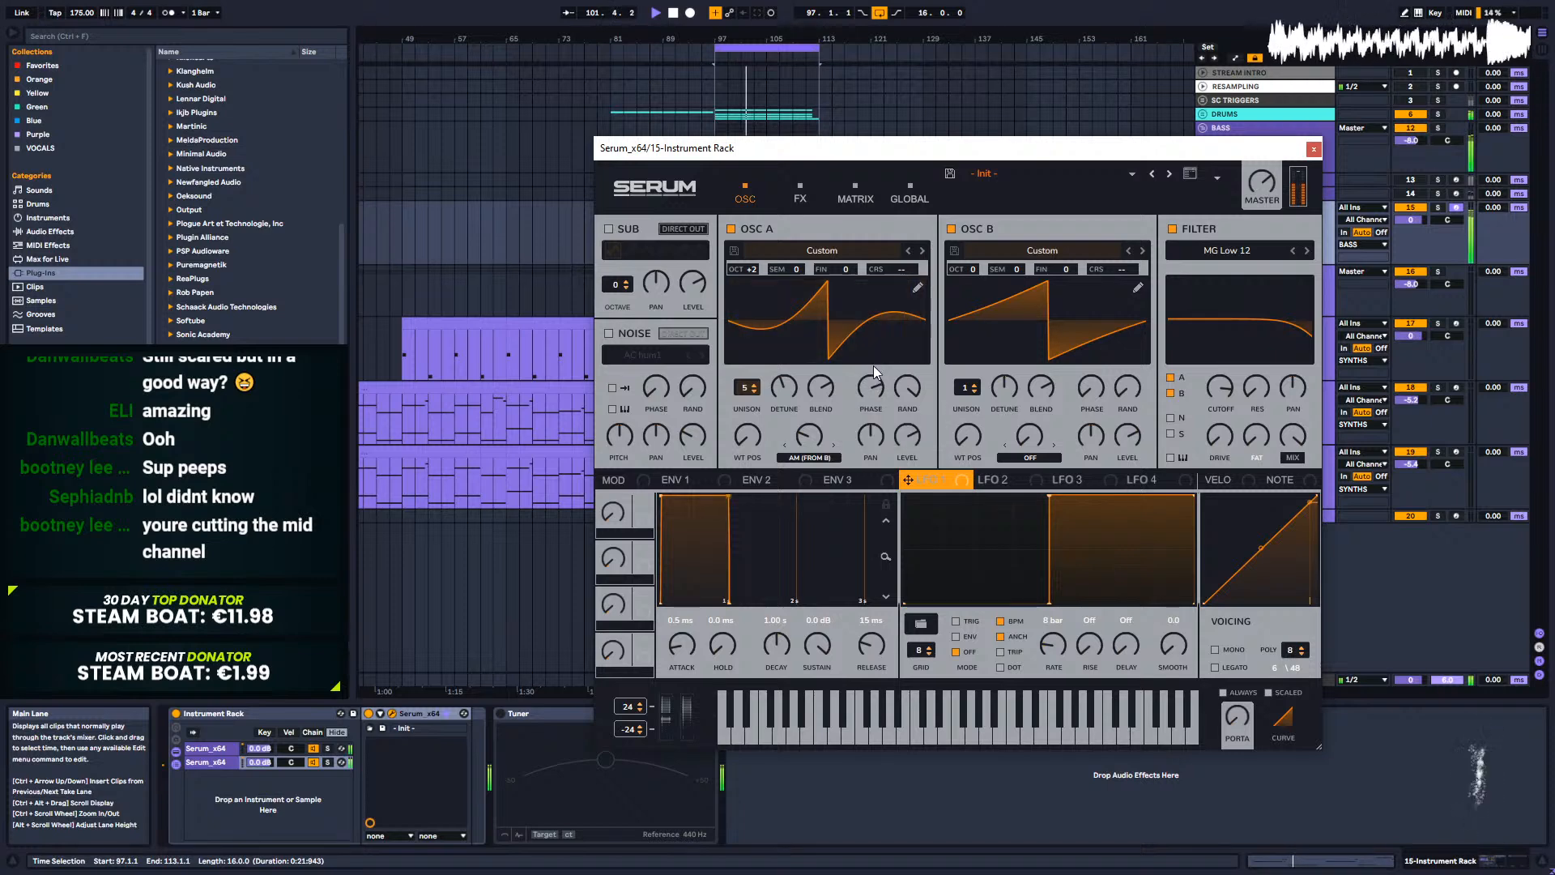
# Step: Switch off the Distortion effect in the second Serum and return to its oscillator page
pyautogui.click(799, 195)
pyautogui.click(613, 256)
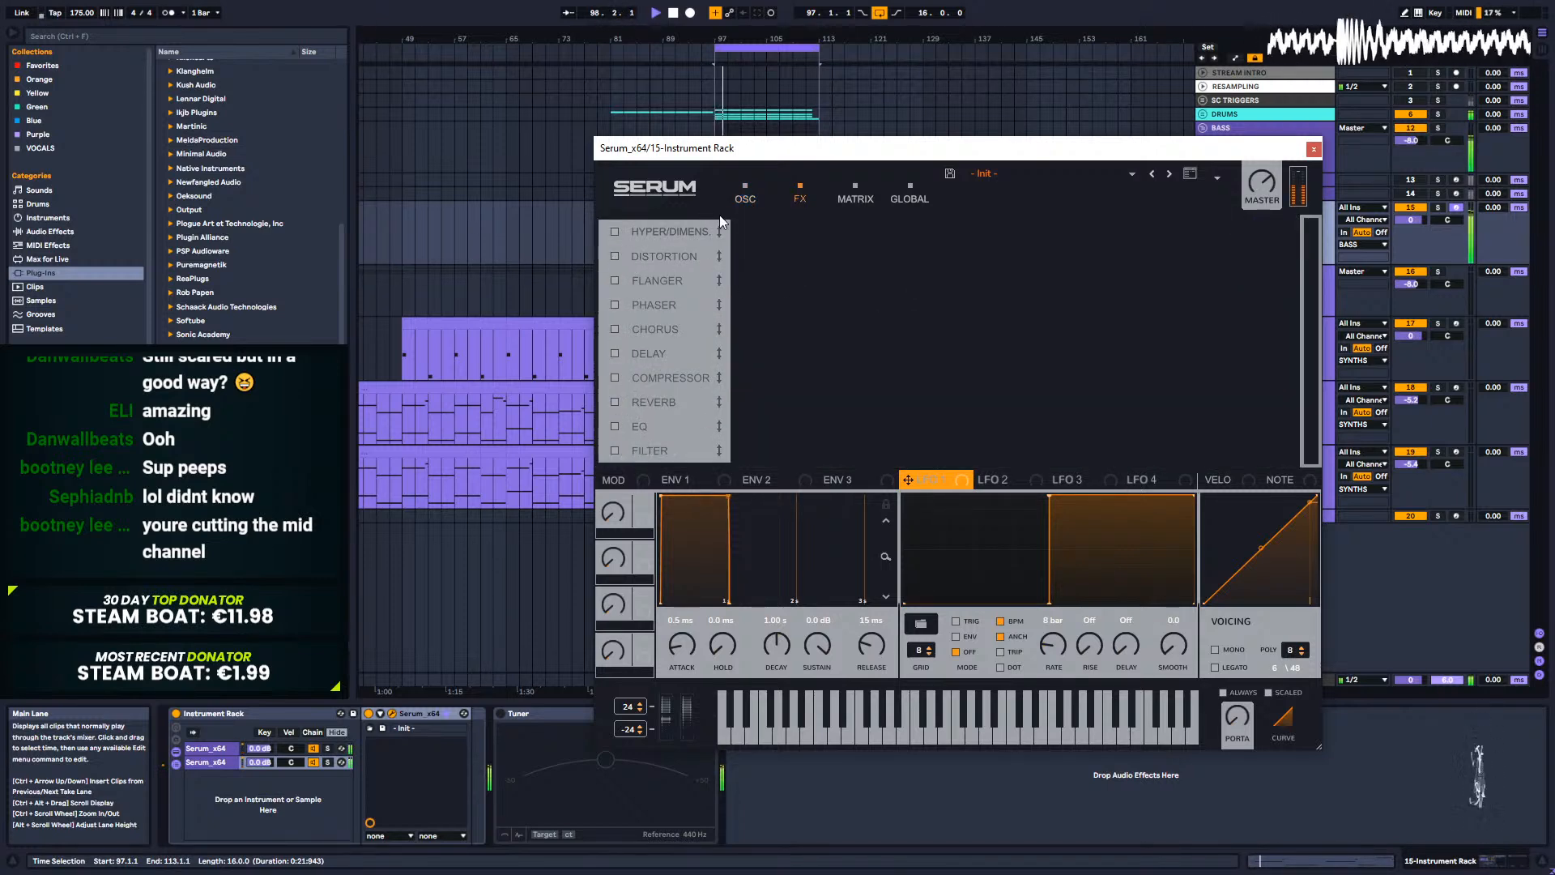
pyautogui.click(748, 197)
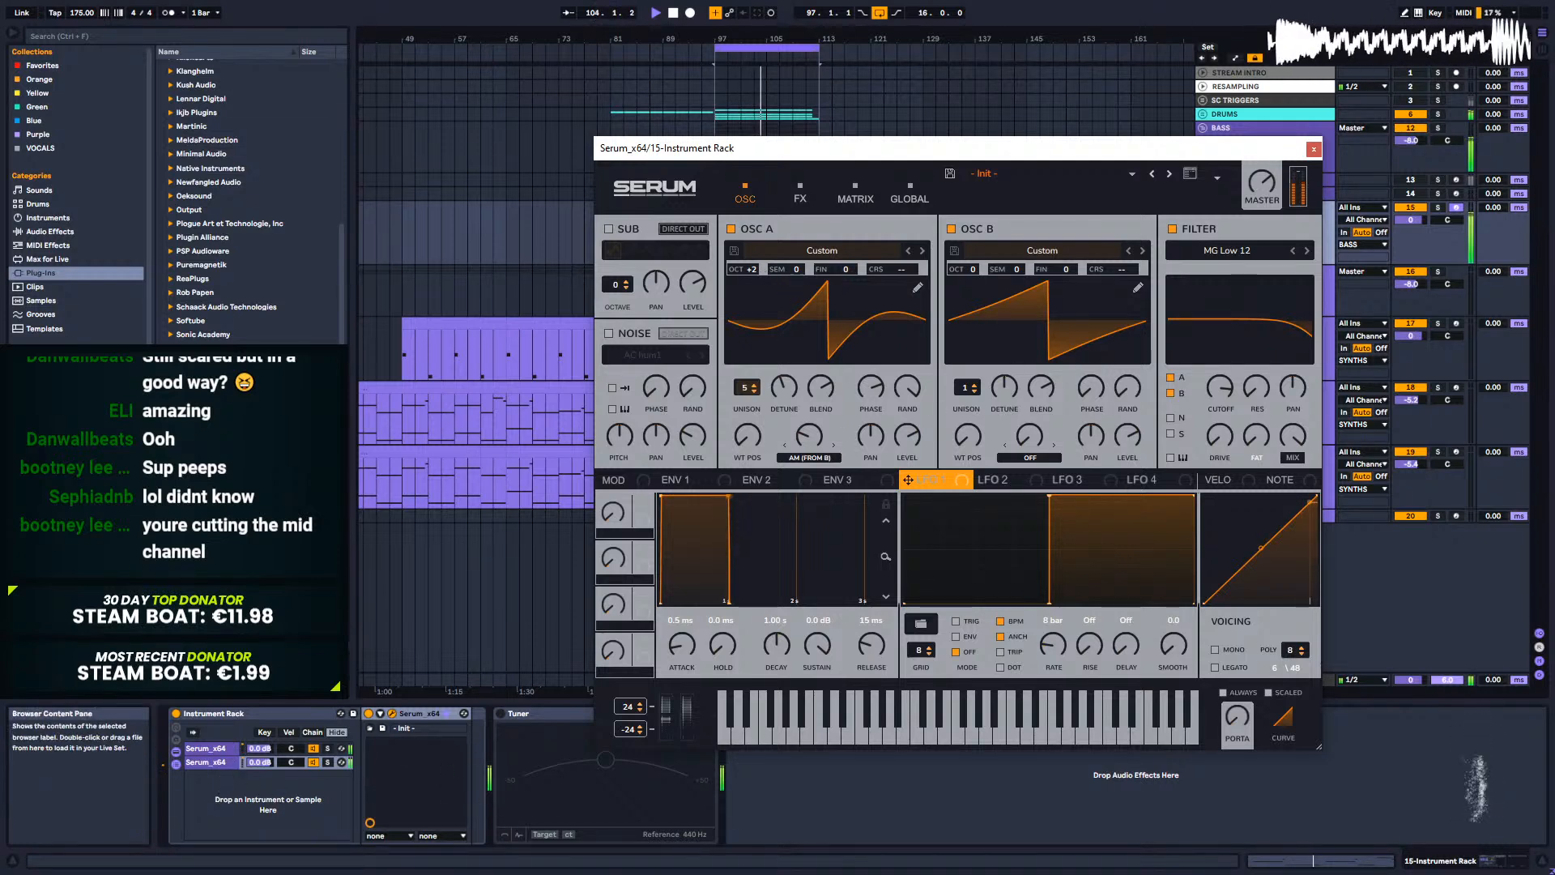
# Step: Insert an EQ Eight after the second Serum inside the Instrument Rack's chain
pyautogui.click(56, 231)
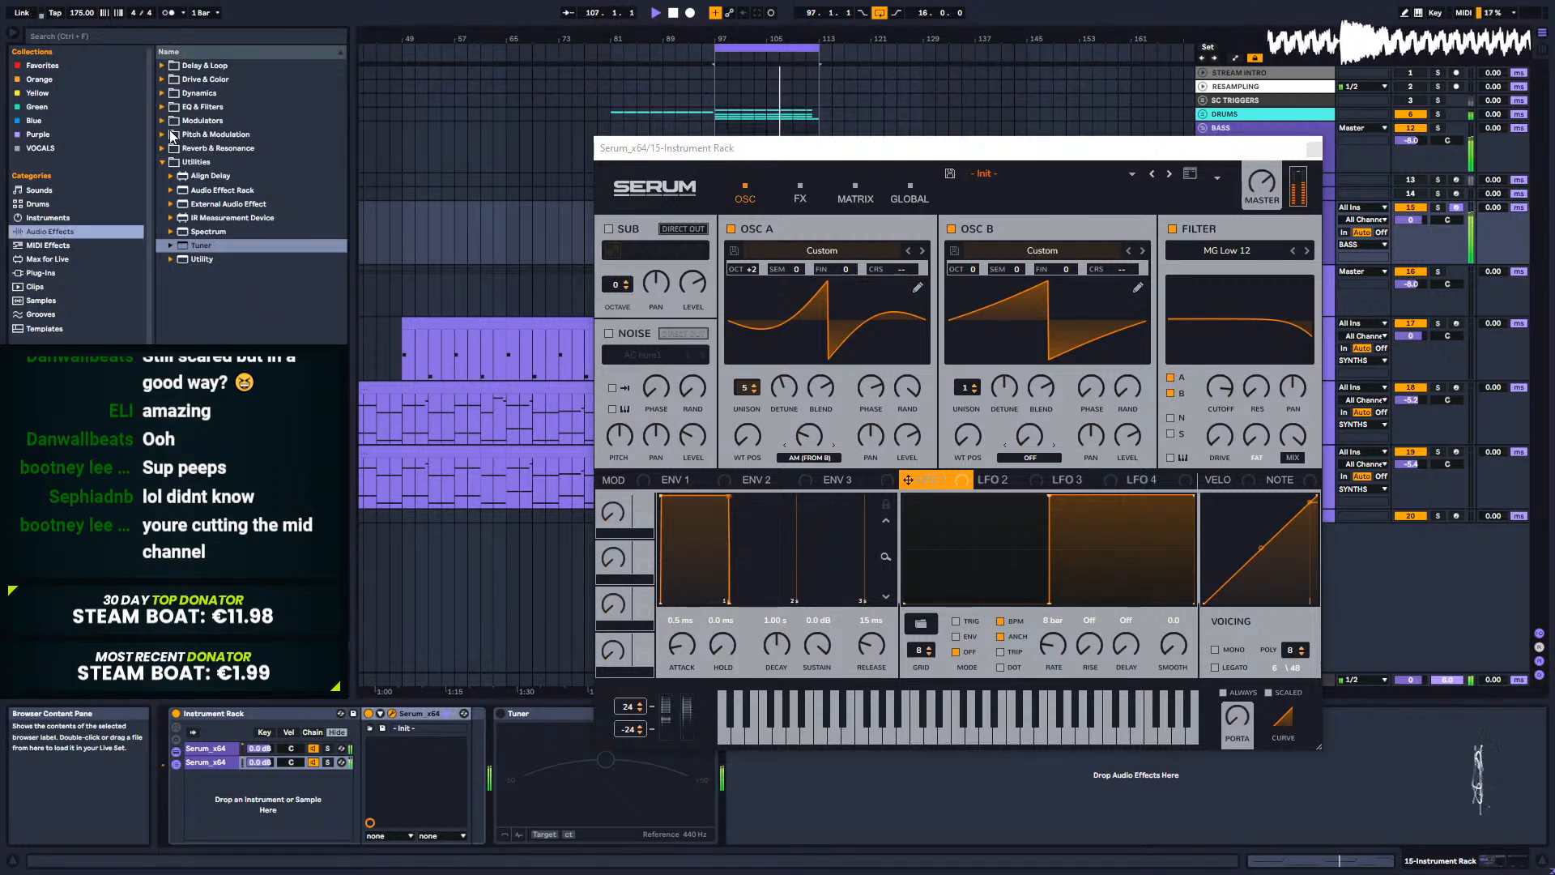
pyautogui.click(164, 106)
pyautogui.click(207, 148)
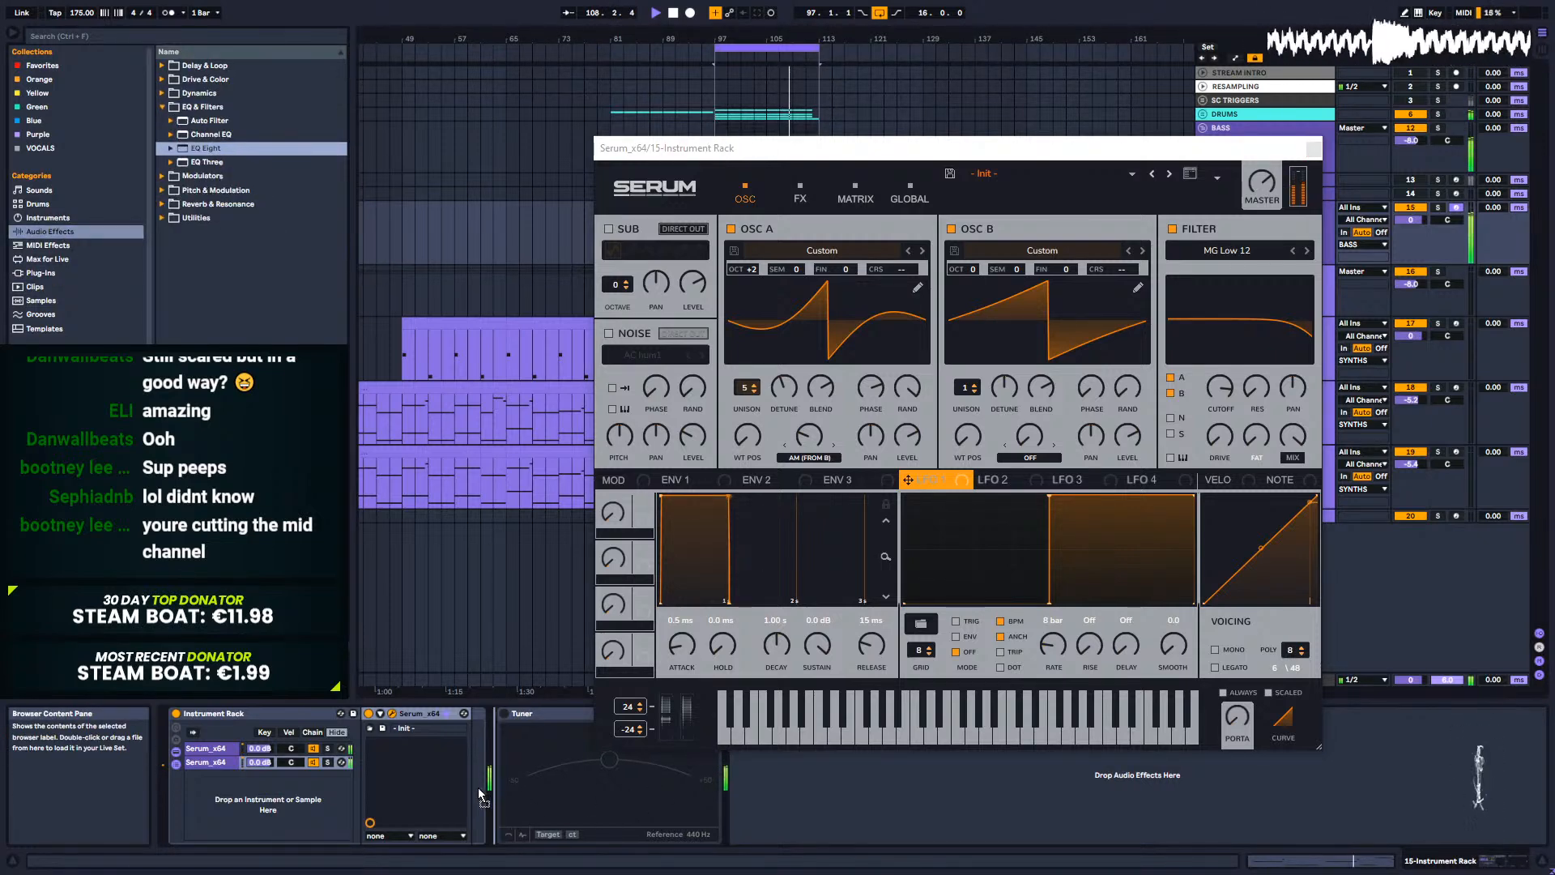
pyautogui.moveTo(471, 786); pyautogui.dragTo(490, 778)
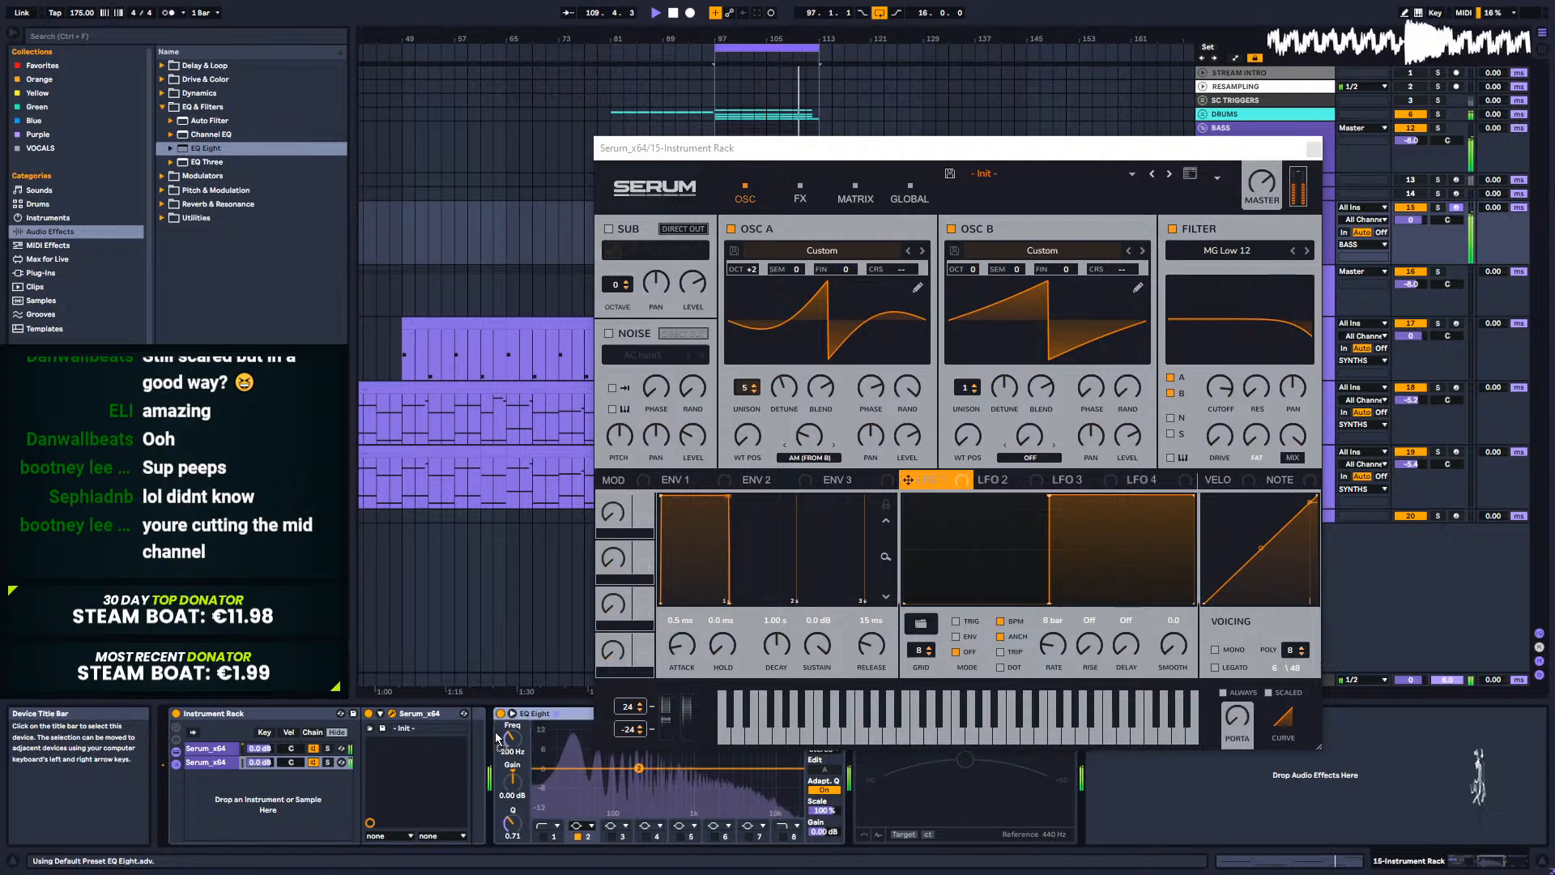
# Step: Shape the EQ Eight with a low cut on band 1 and a 2.60 dB boost at 255 Hz on band 2
pyautogui.moveTo(1109, 157); pyautogui.dragTo(1166, 53)
pyautogui.moveTo(617, 768)
pyautogui.mouseDown()
pyautogui.moveTo(645, 745)
pyautogui.moveTo(623, 749)
pyautogui.moveTo(643, 746)
pyautogui.moveTo(624, 769)
pyautogui.mouseUp()
pyautogui.click(522, 836)
pyautogui.click(527, 825)
pyautogui.click(520, 738)
pyautogui.press('space')
pyautogui.moveTo(616, 779)
pyautogui.mouseDown()
pyautogui.moveTo(599, 778)
pyautogui.moveTo(610, 752)
pyautogui.moveTo(670, 739)
pyautogui.moveTo(616, 759)
pyautogui.moveTo(607, 802)
pyautogui.moveTo(625, 760)
pyautogui.mouseUp()
pyautogui.press('space')
pyautogui.press('space')
# Step: Add an Auto Filter after the Instrument Rack and lower its low-pass cutoff to 1.10 kHz
pyautogui.press('Up')
pyautogui.press('Up')
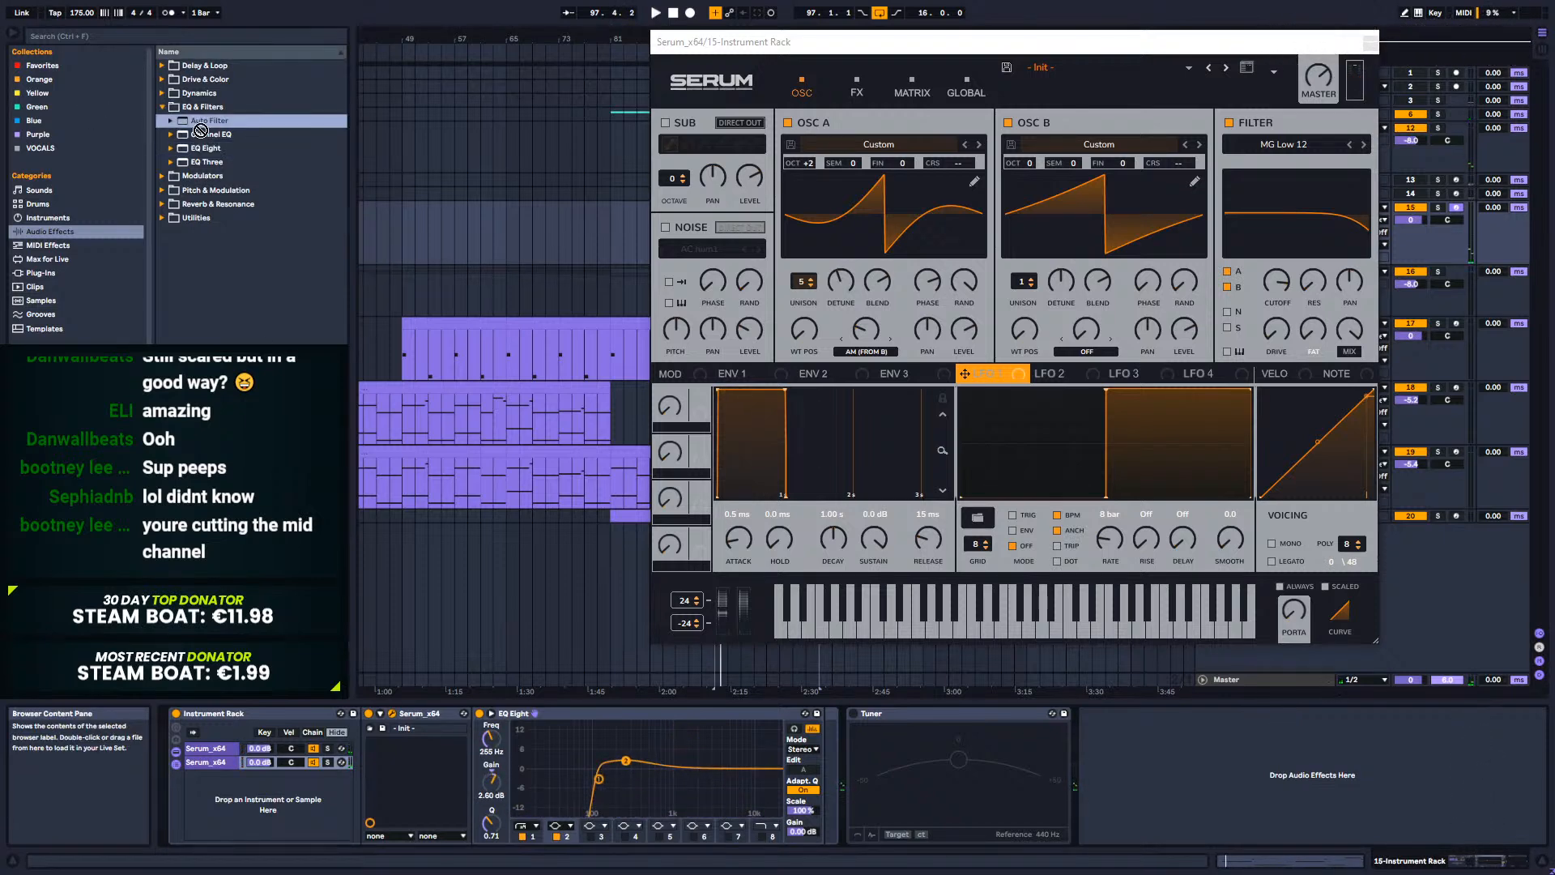
pyautogui.press('Return')
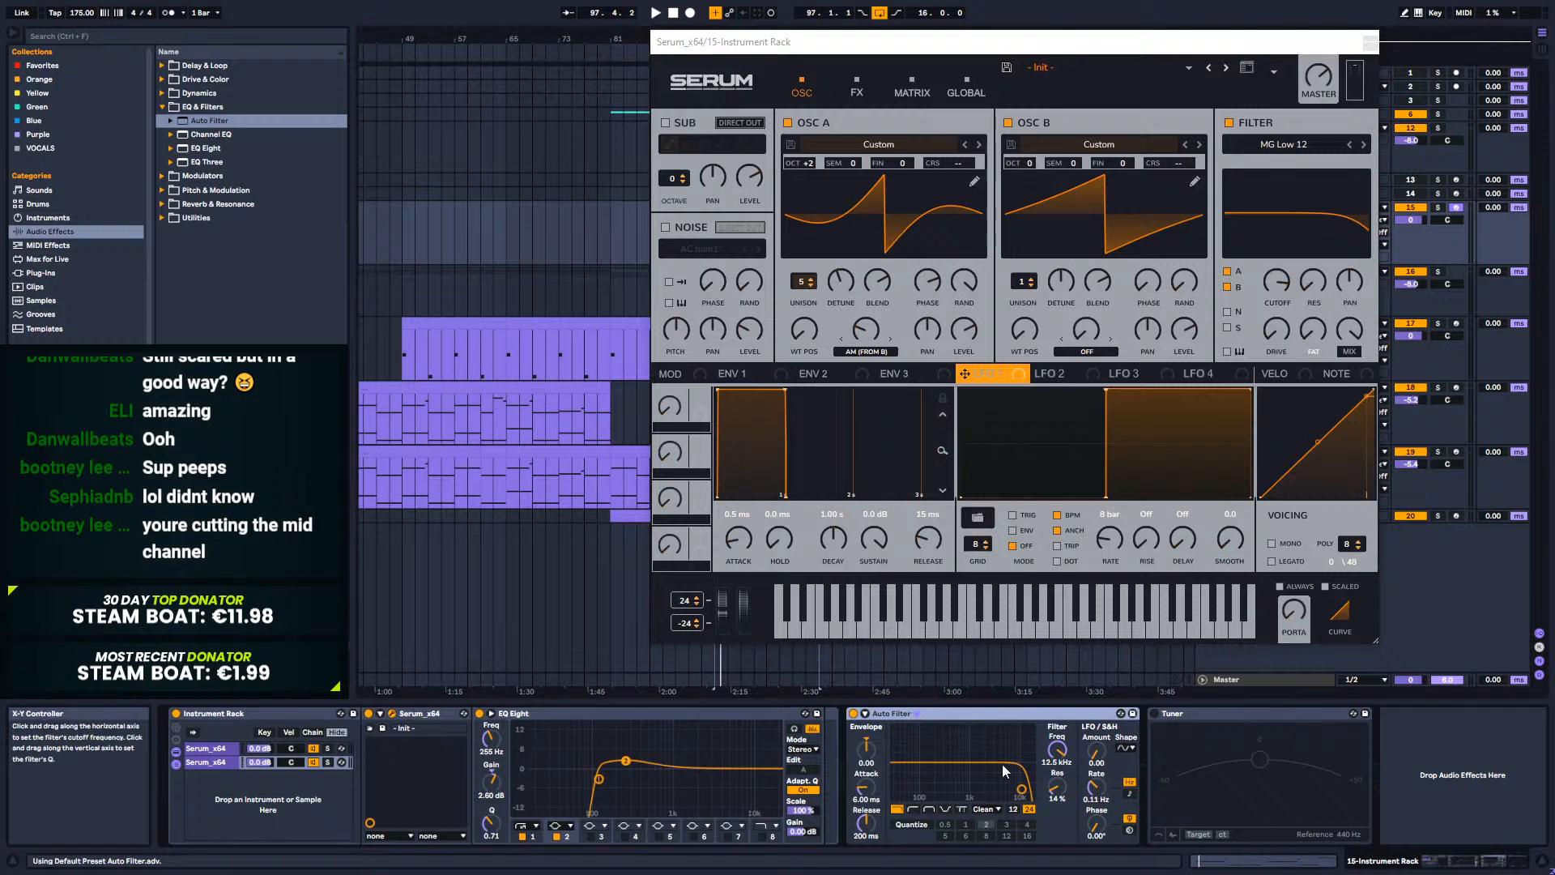
pyautogui.press('space')
pyautogui.moveTo(1057, 751); pyautogui.dragTo(1057, 709)
pyautogui.press('space')
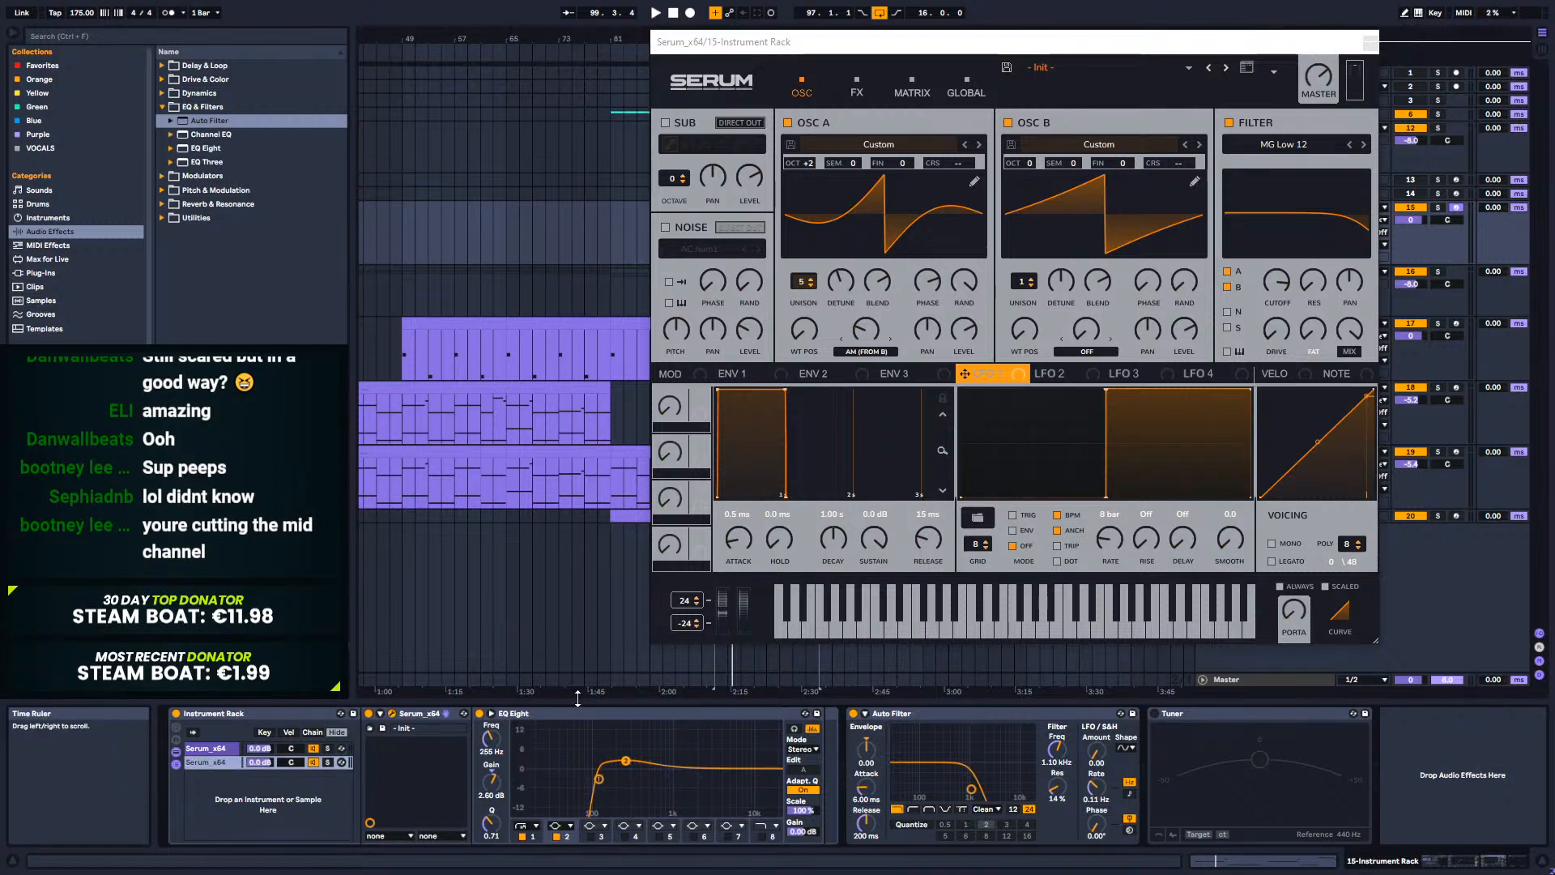
# Step: Close the second Serum's window and place the insert marker at bar 33 by the START locator
pyautogui.click(230, 708)
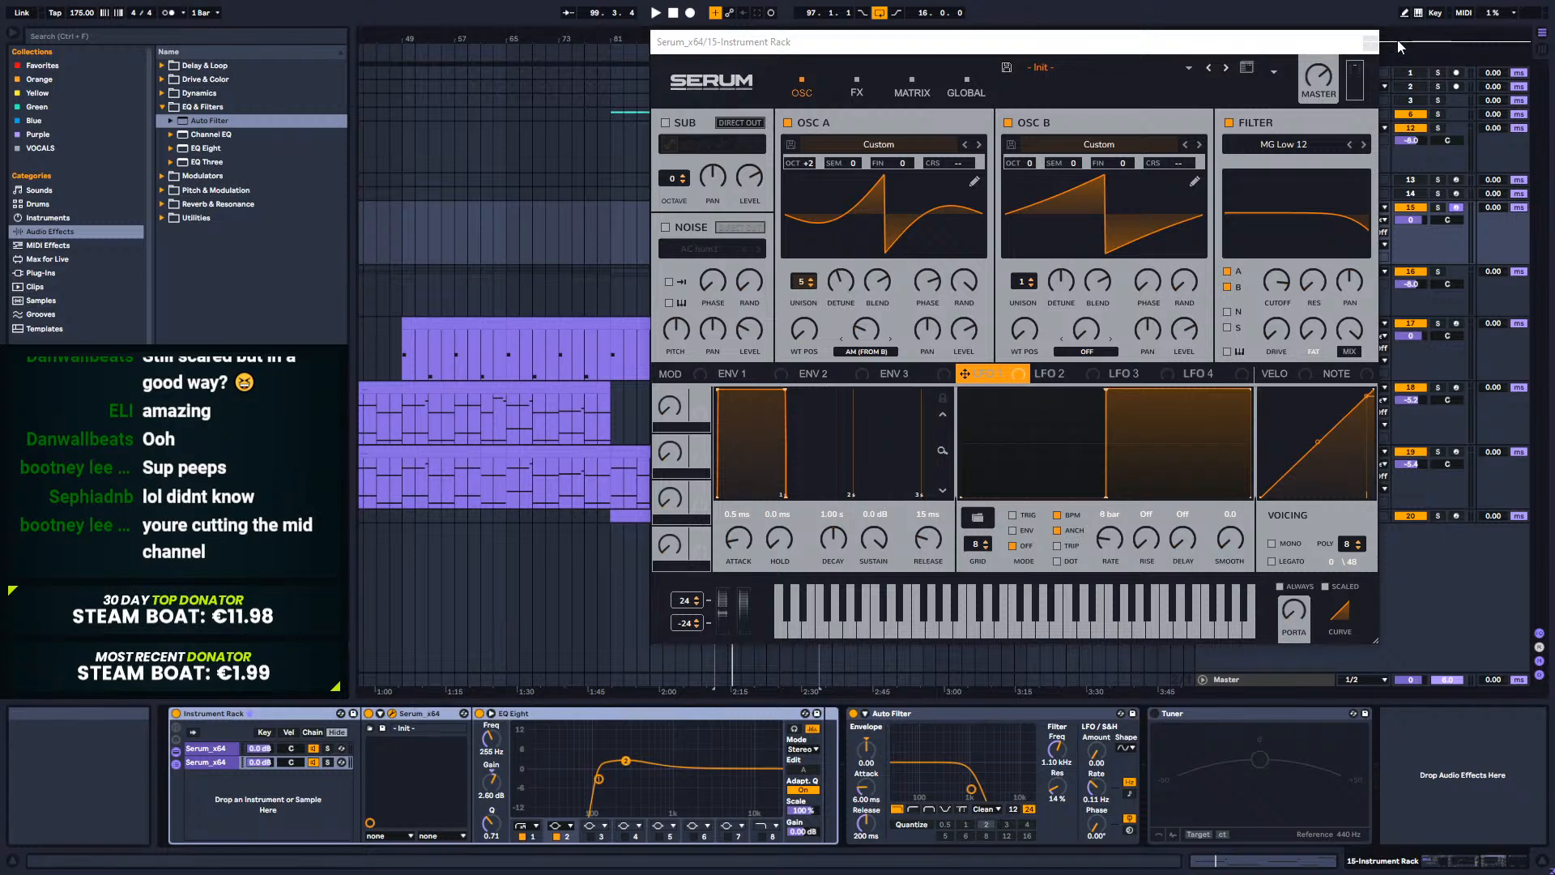
pyautogui.click(1368, 44)
pyautogui.click(1251, 221)
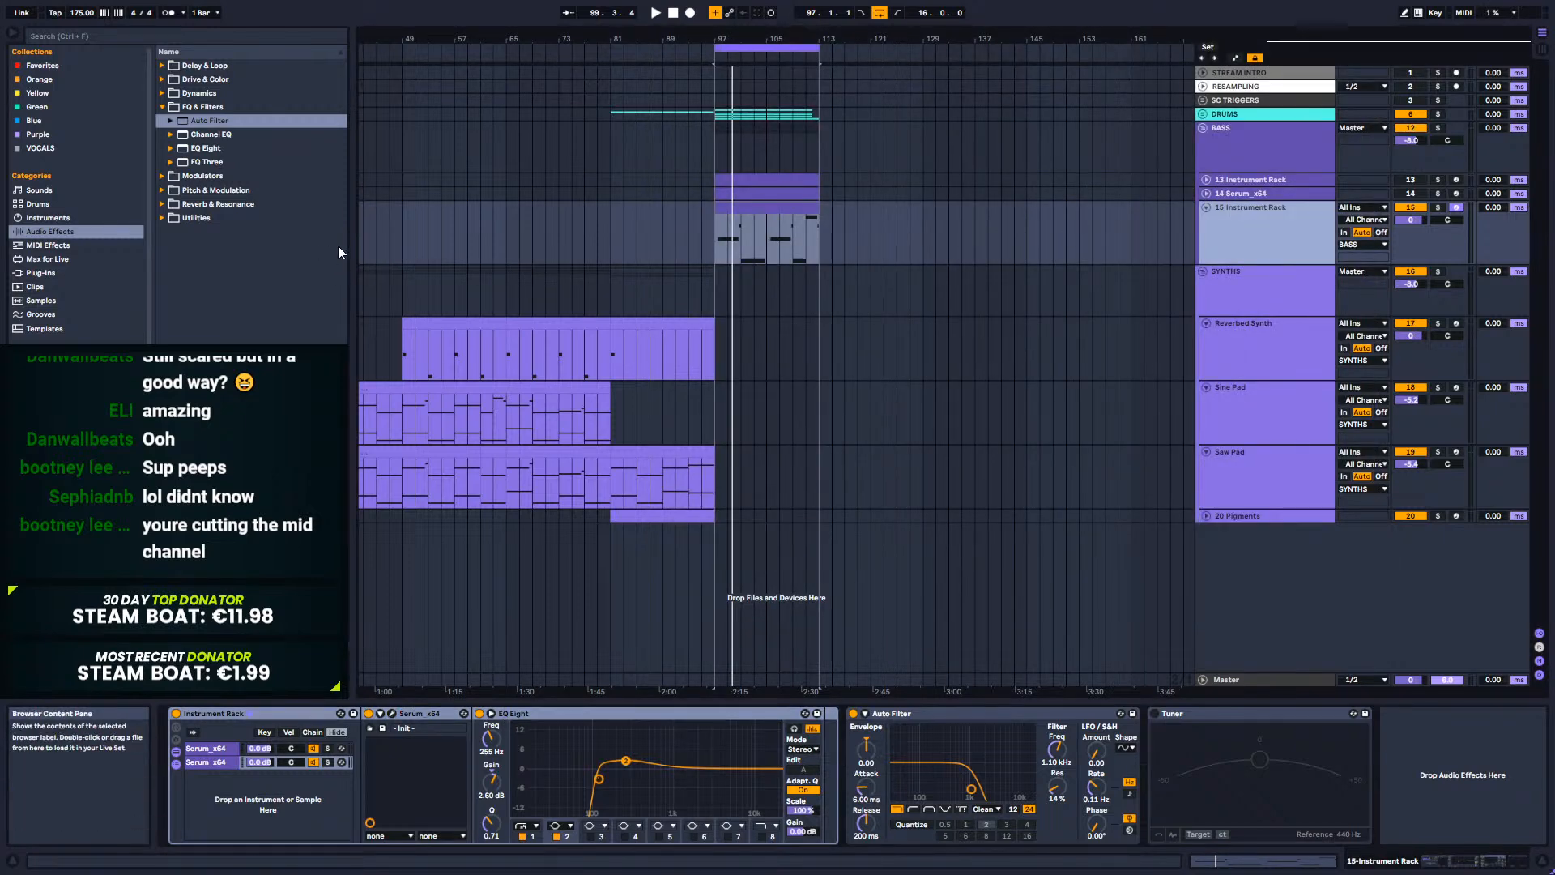
pyautogui.click(368, 234)
pyautogui.moveTo(541, 37); pyautogui.dragTo(630, 35)
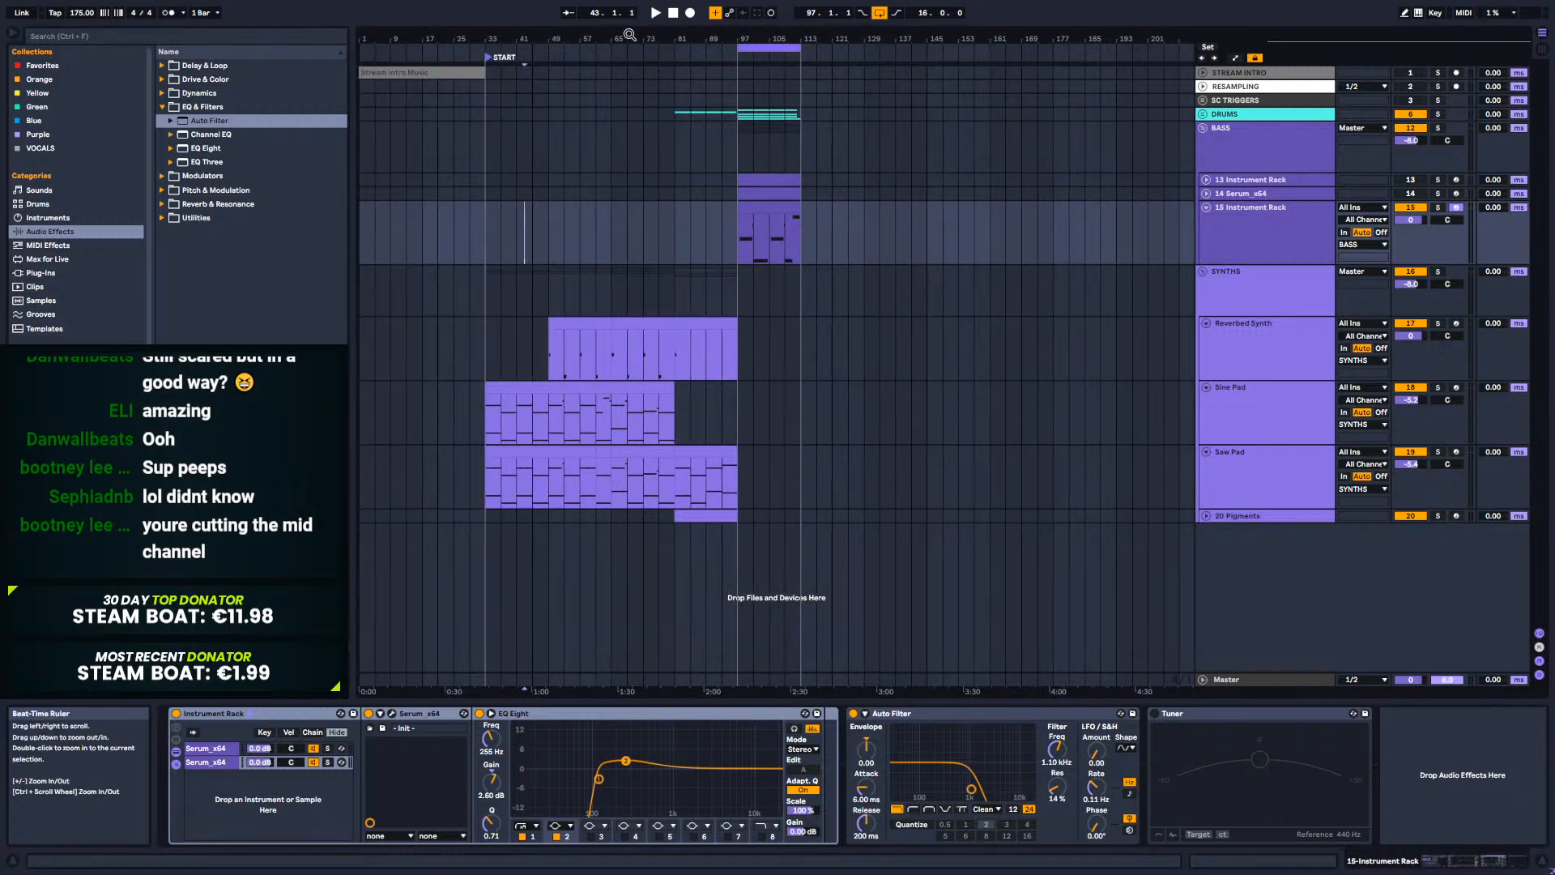
pyautogui.click(489, 217)
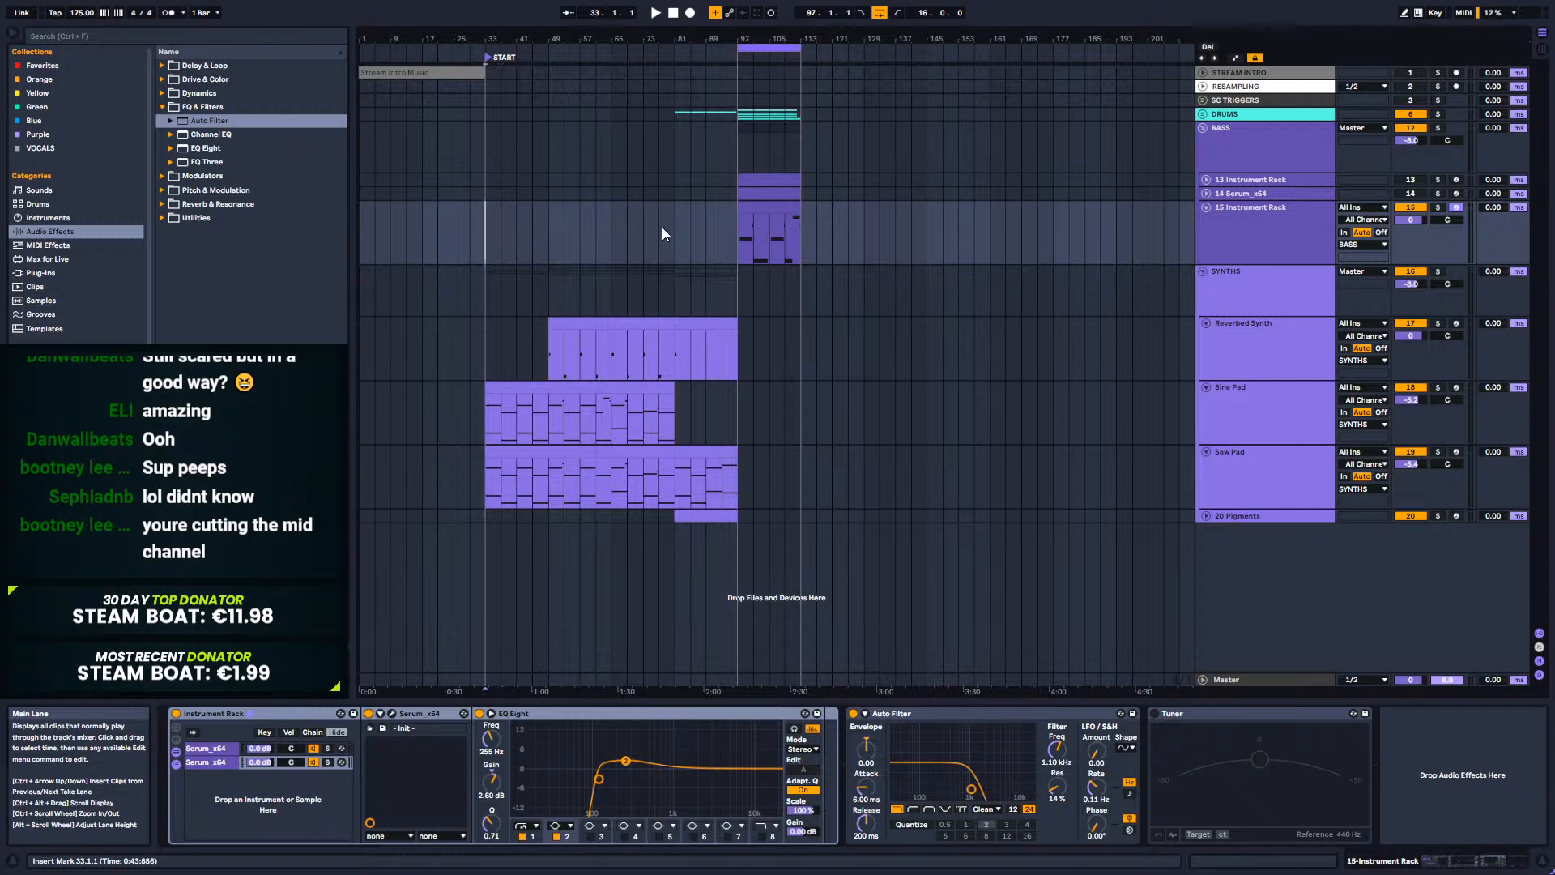
# Step: Collapse the 15 Instrument Rack track and the SYNTHS group, and play the arrangement from bar 33
pyautogui.click(1206, 207)
pyautogui.click(1203, 221)
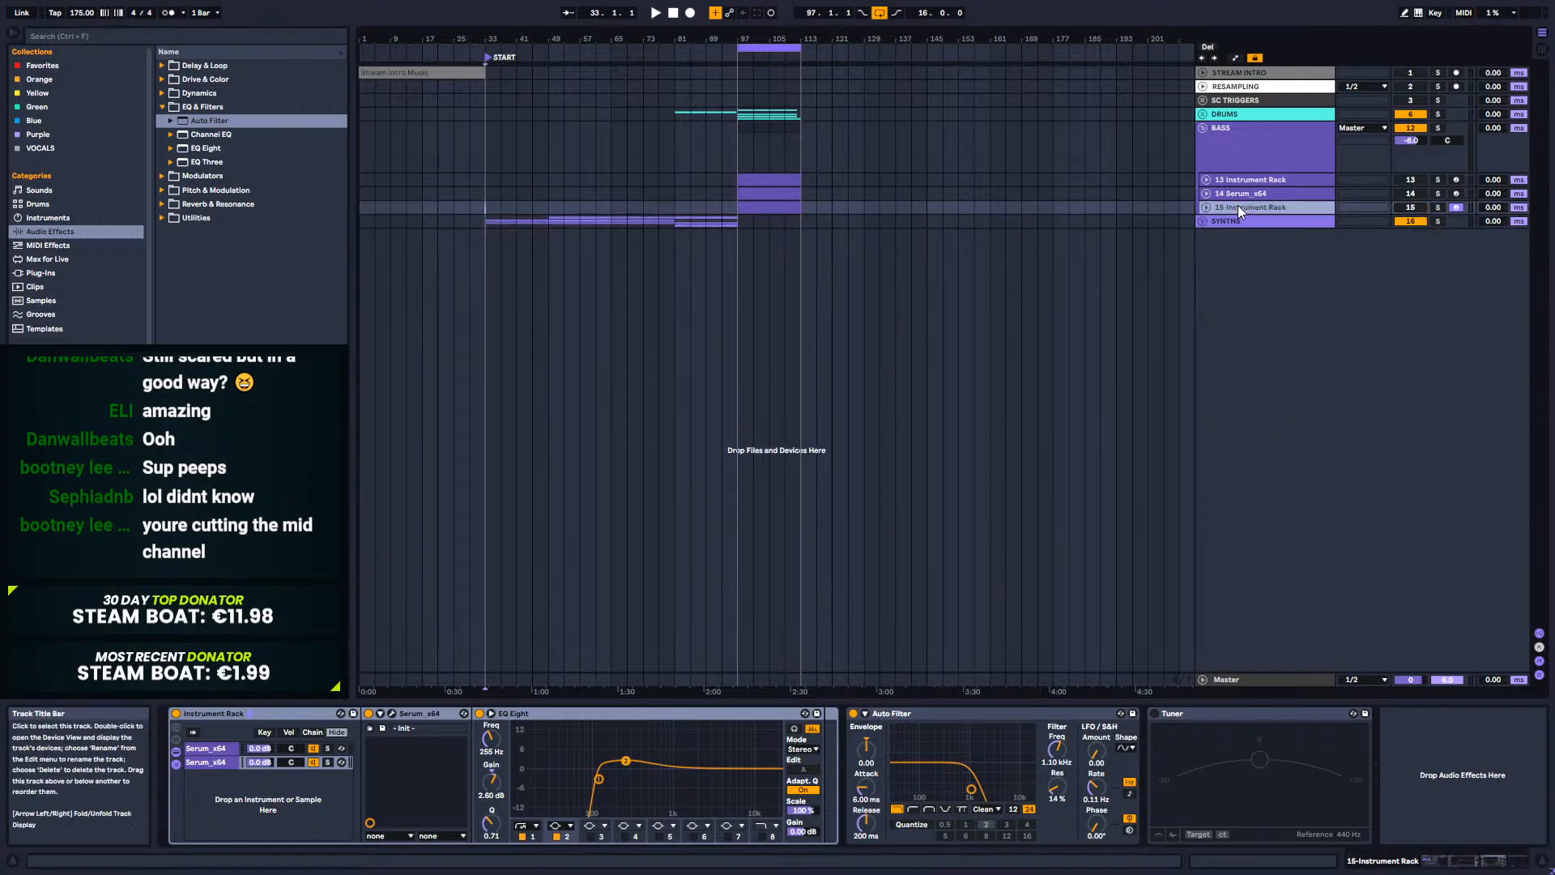
pyautogui.click(490, 185)
pyautogui.press('space')
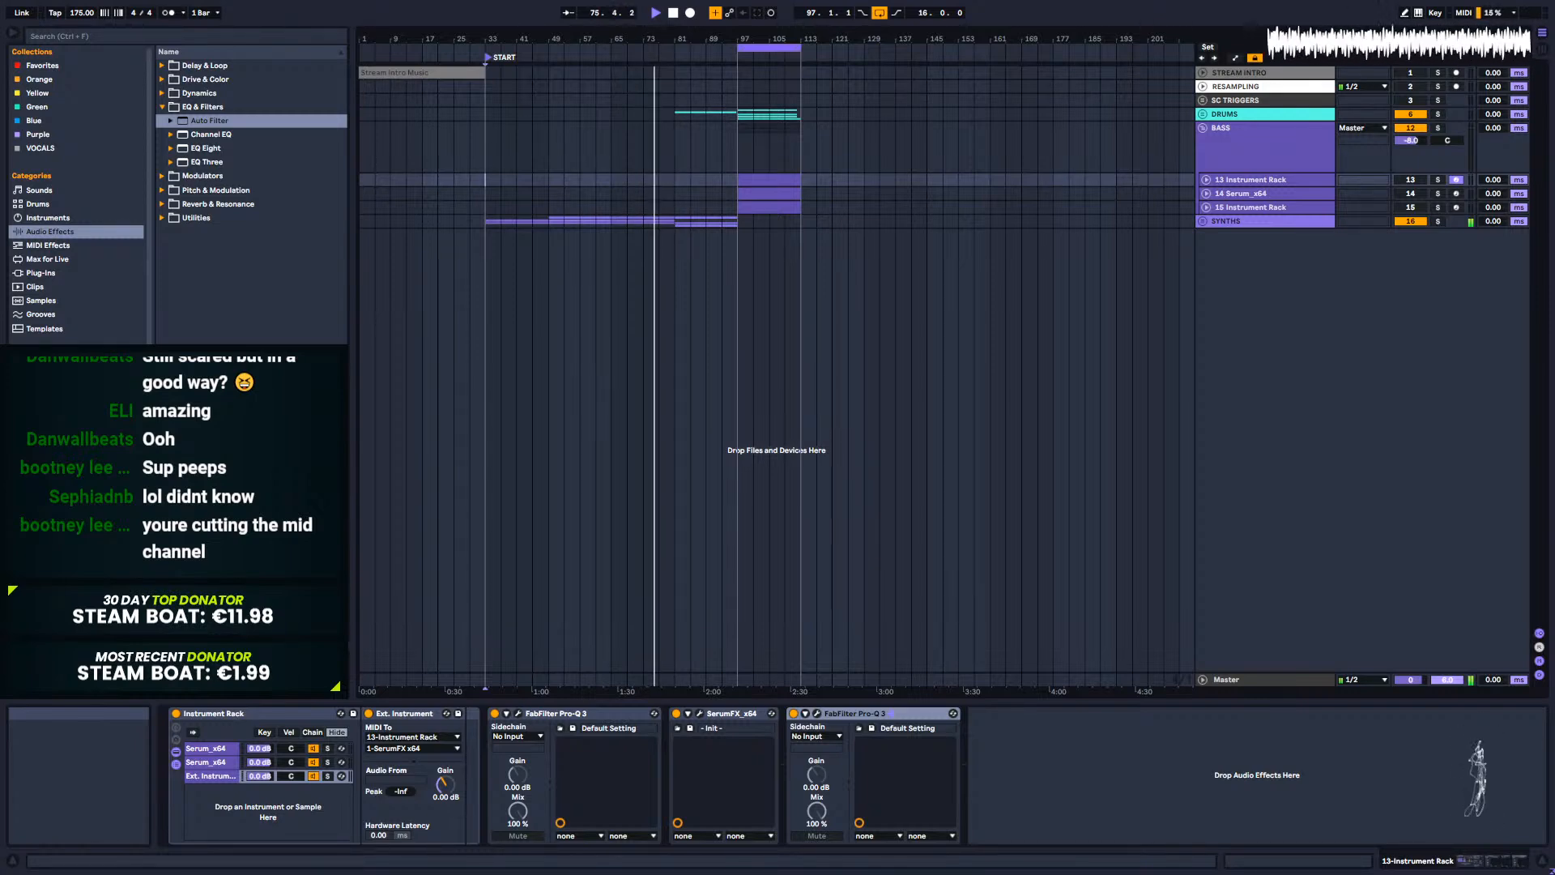
# Step: Insert a MIDI track below 15 Instrument Rack in the BASS group and load Serum on it
pyautogui.rightClick(1233, 207)
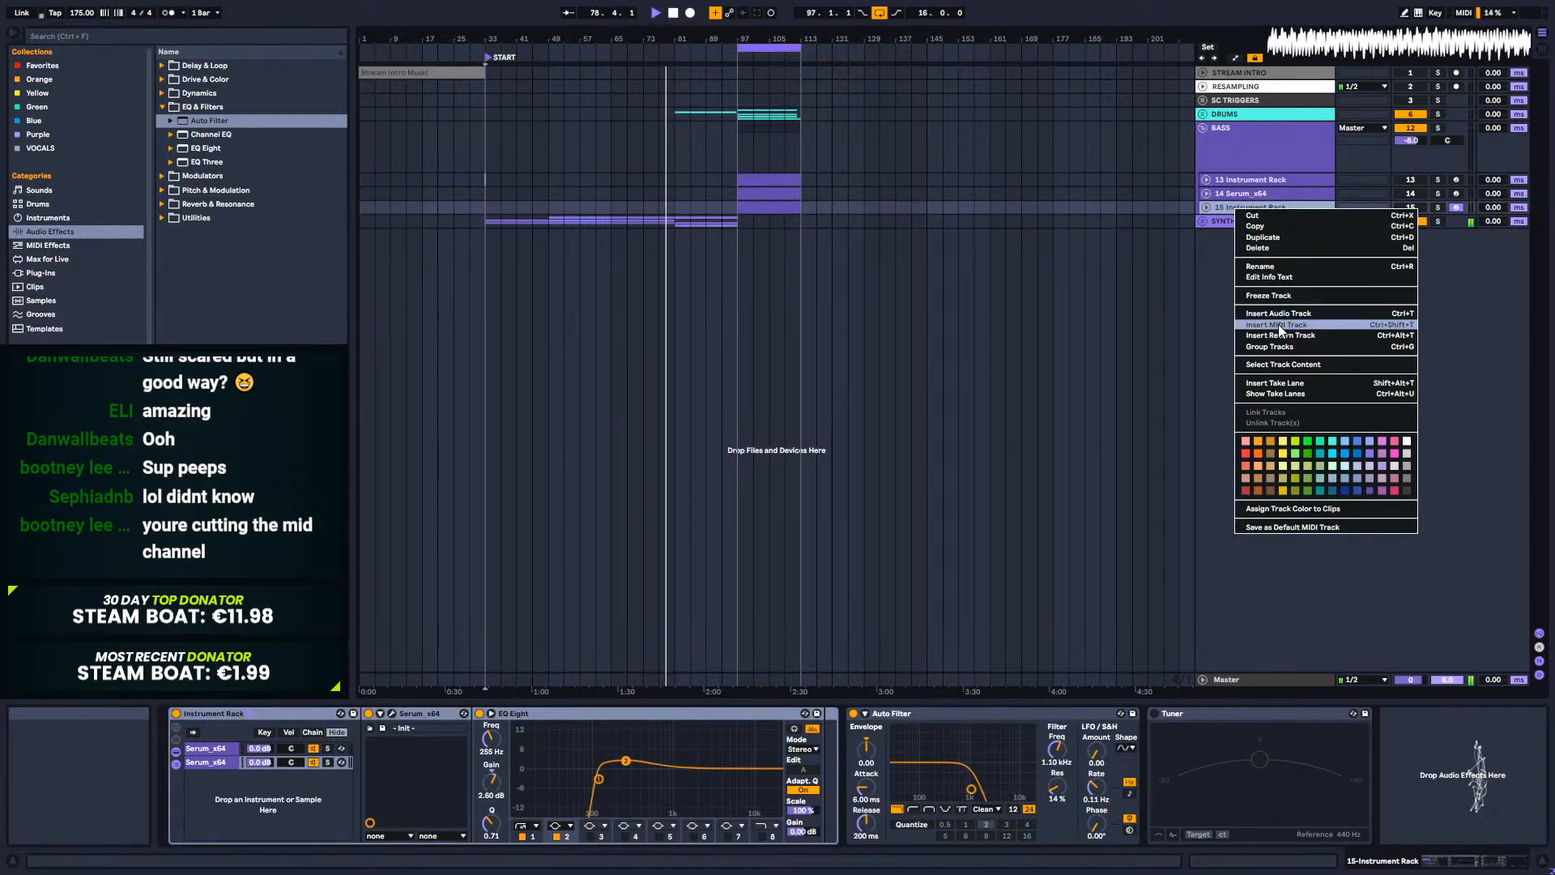
pyautogui.click(1178, 240)
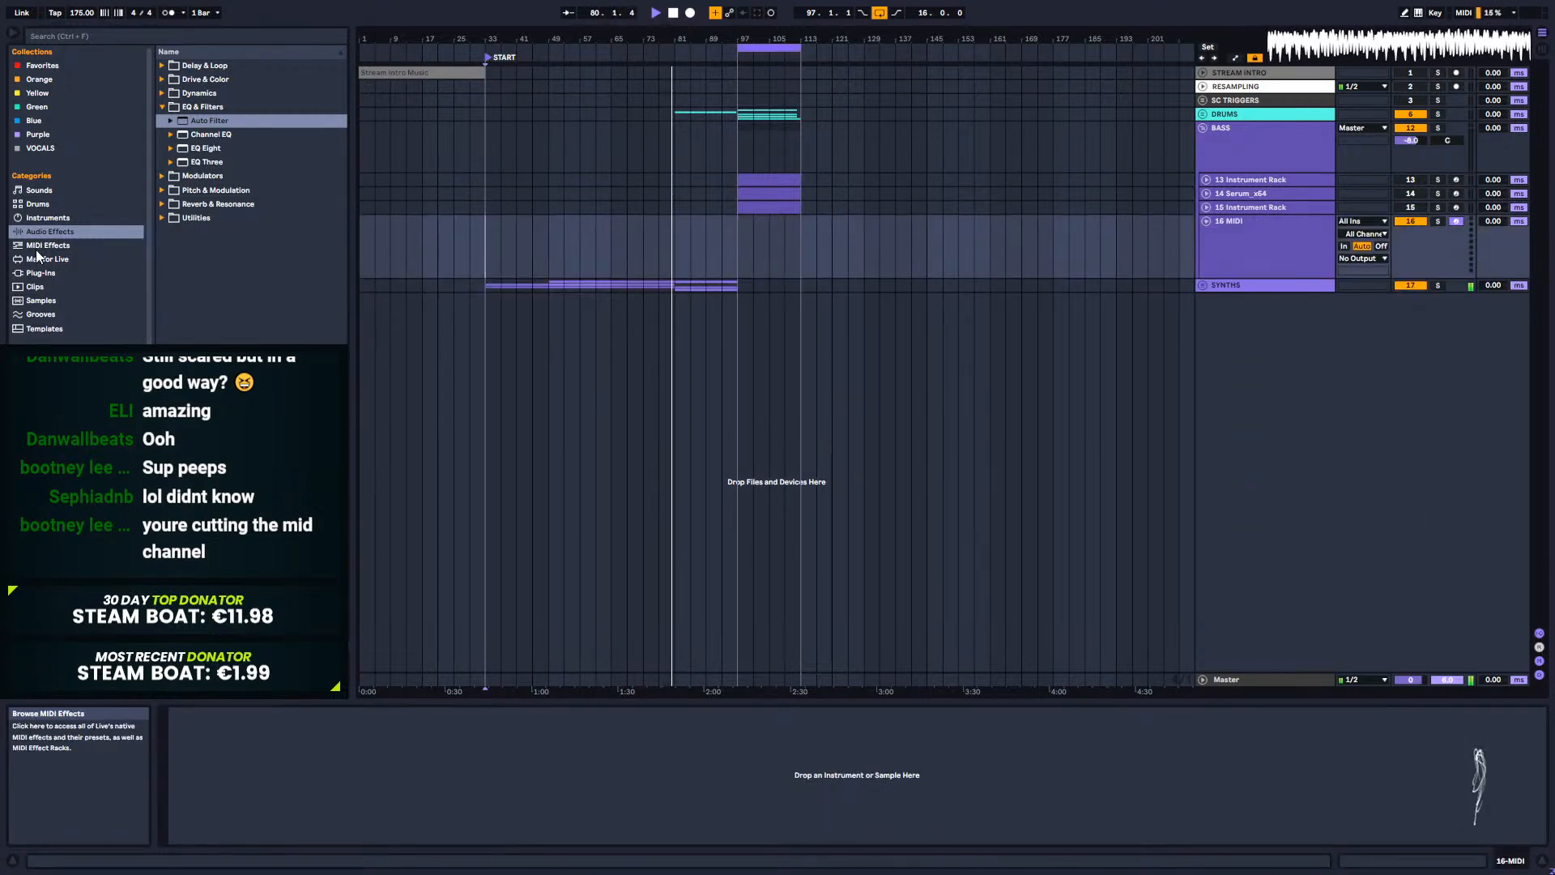
pyautogui.click(46, 273)
pyautogui.moveTo(235, 502); pyautogui.dragTo(775, 255)
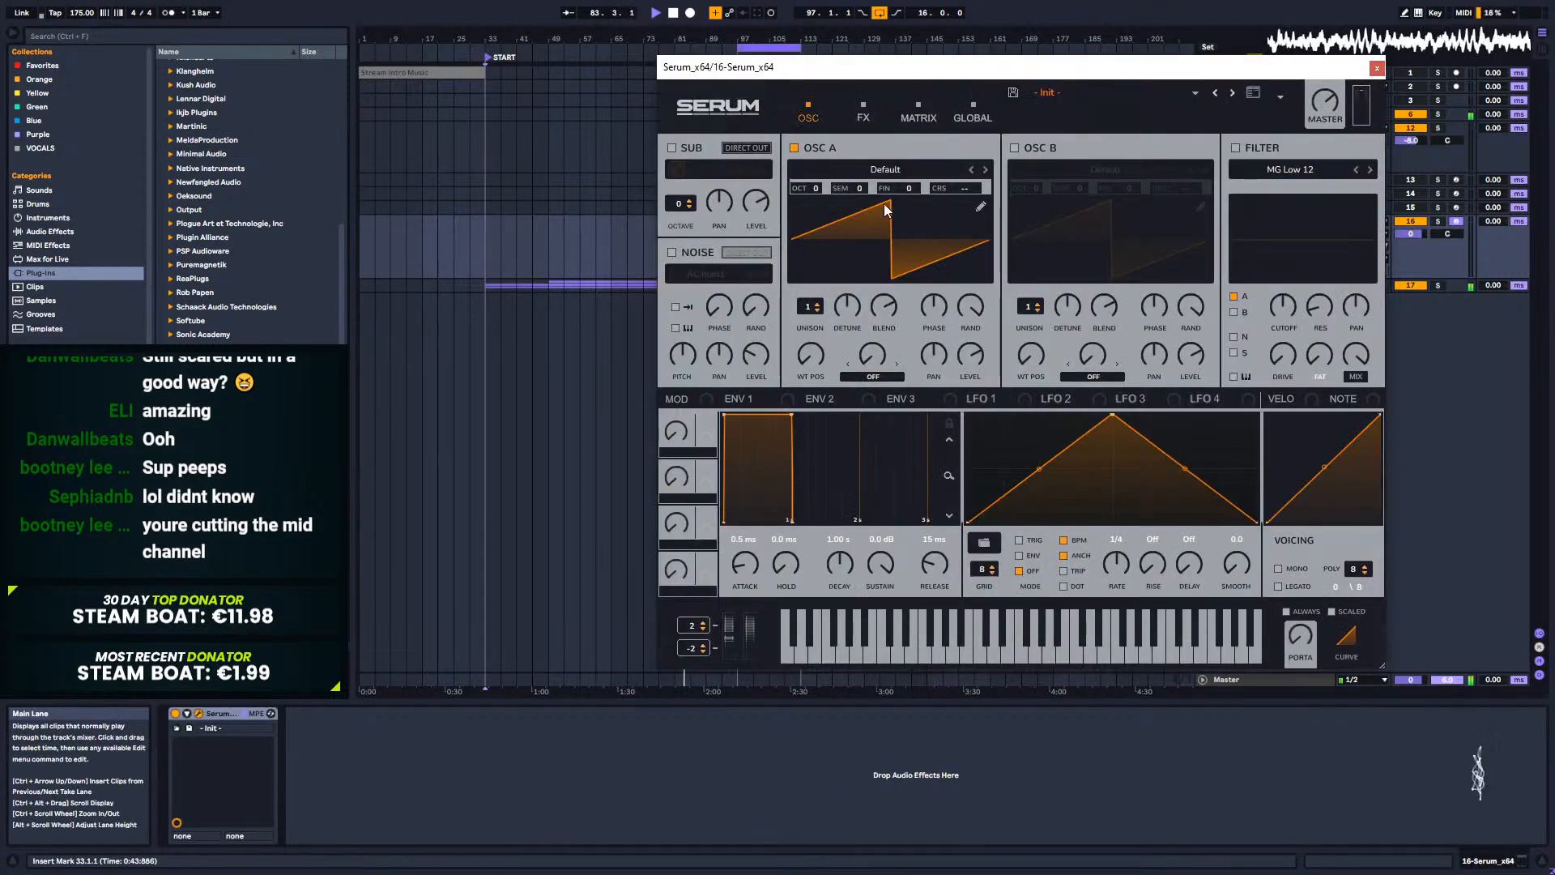
pyautogui.moveTo(931, 68); pyautogui.dragTo(813, 144)
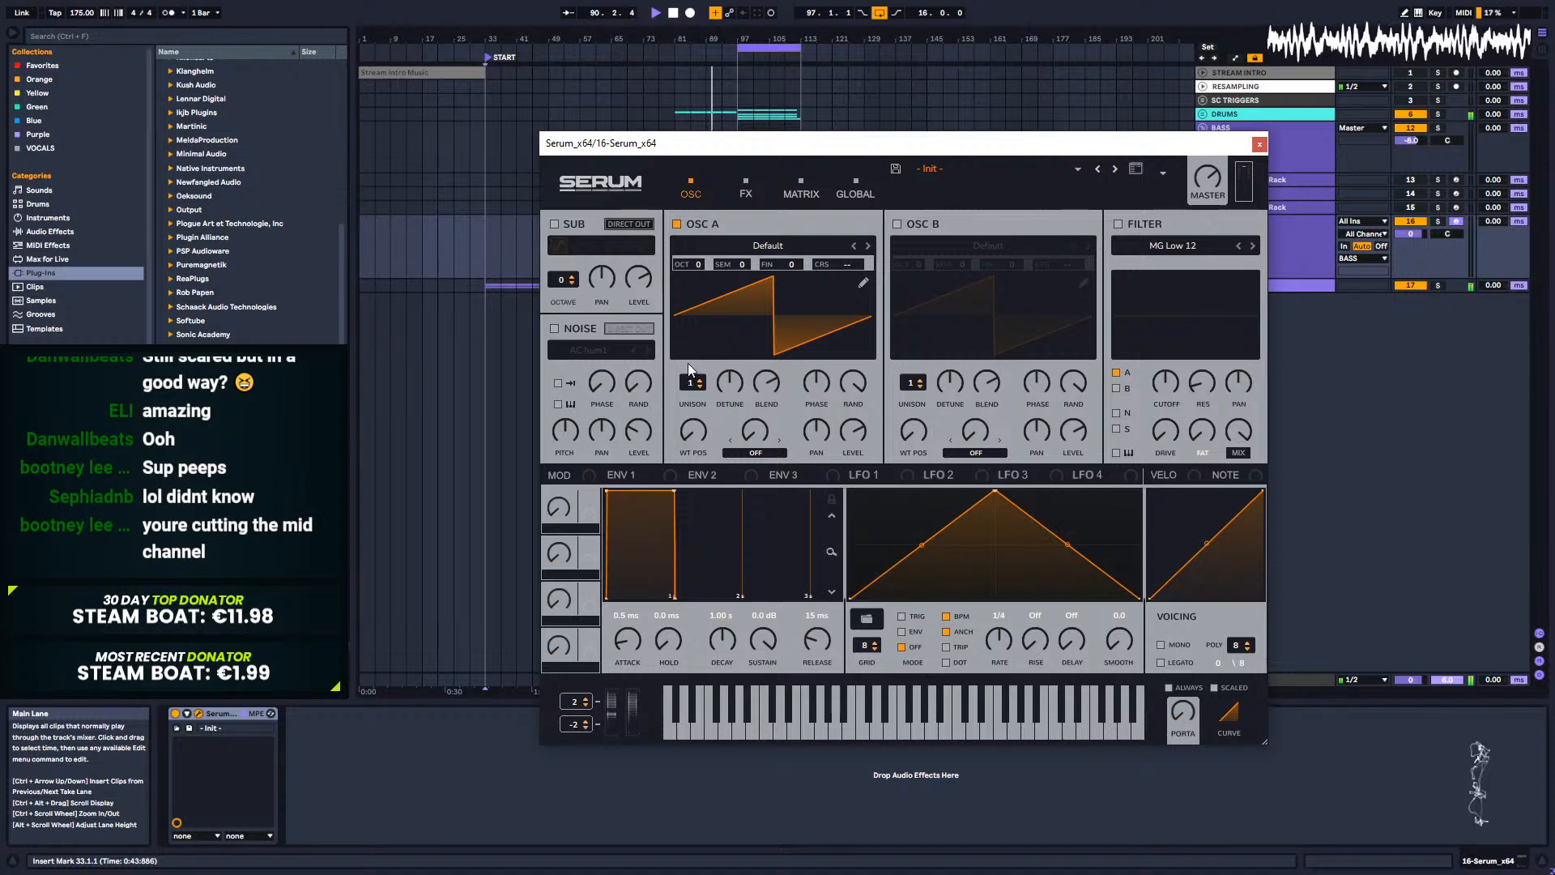
# Step: Enable oscillator B in the new Serum with 8 unison voices and octave +1, and solo its track
pyautogui.click(897, 225)
pyautogui.moveTo(912, 382); pyautogui.dragTo(921, 249)
pyautogui.click(1436, 220)
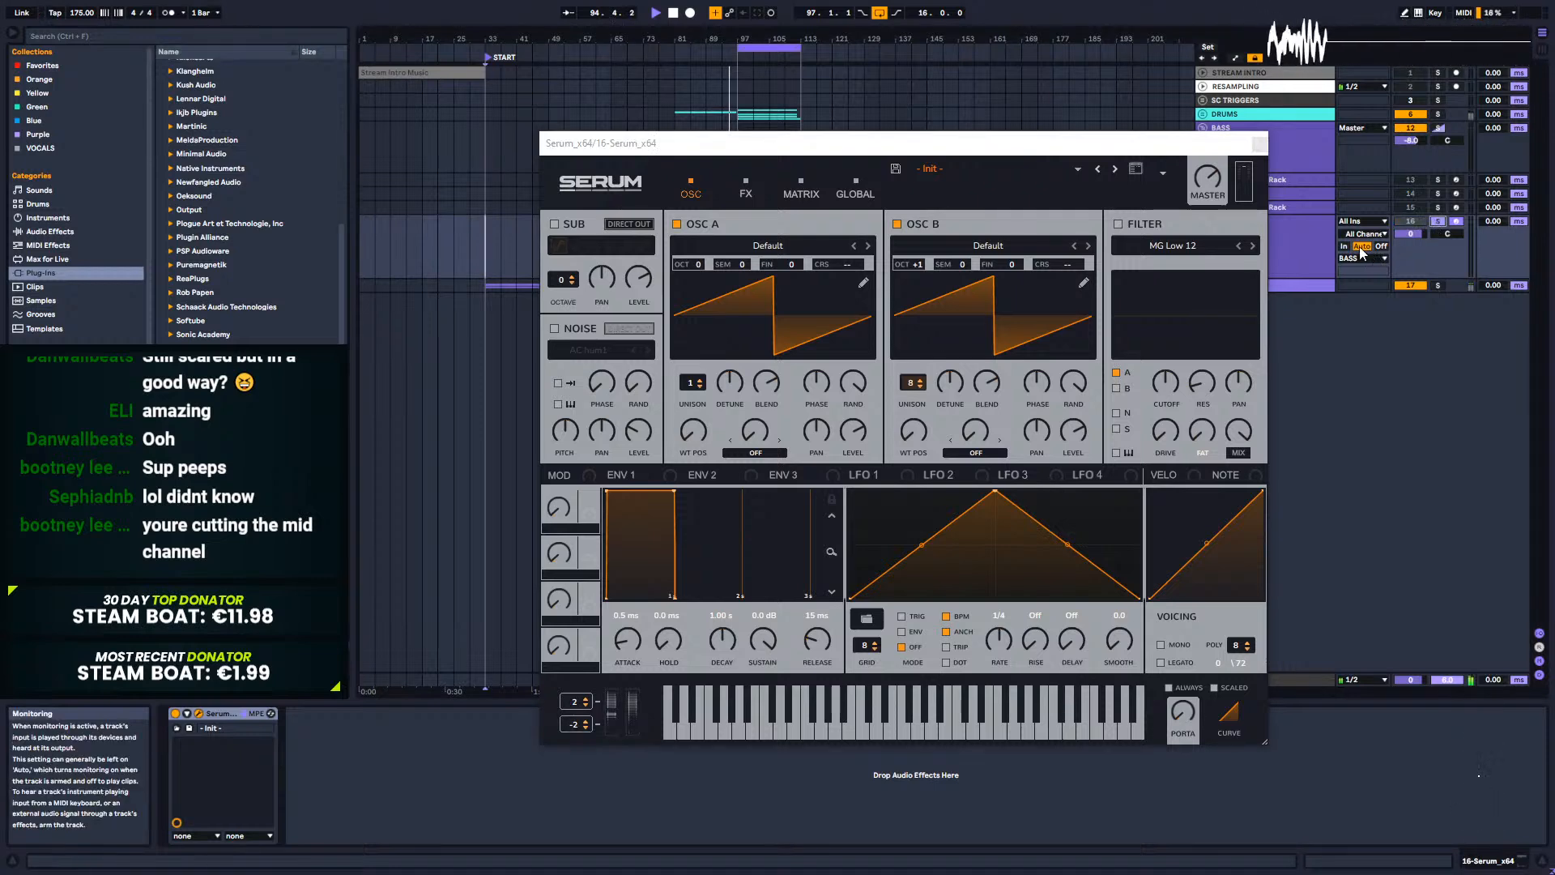
pyautogui.moveTo(701, 145); pyautogui.dragTo(683, 162)
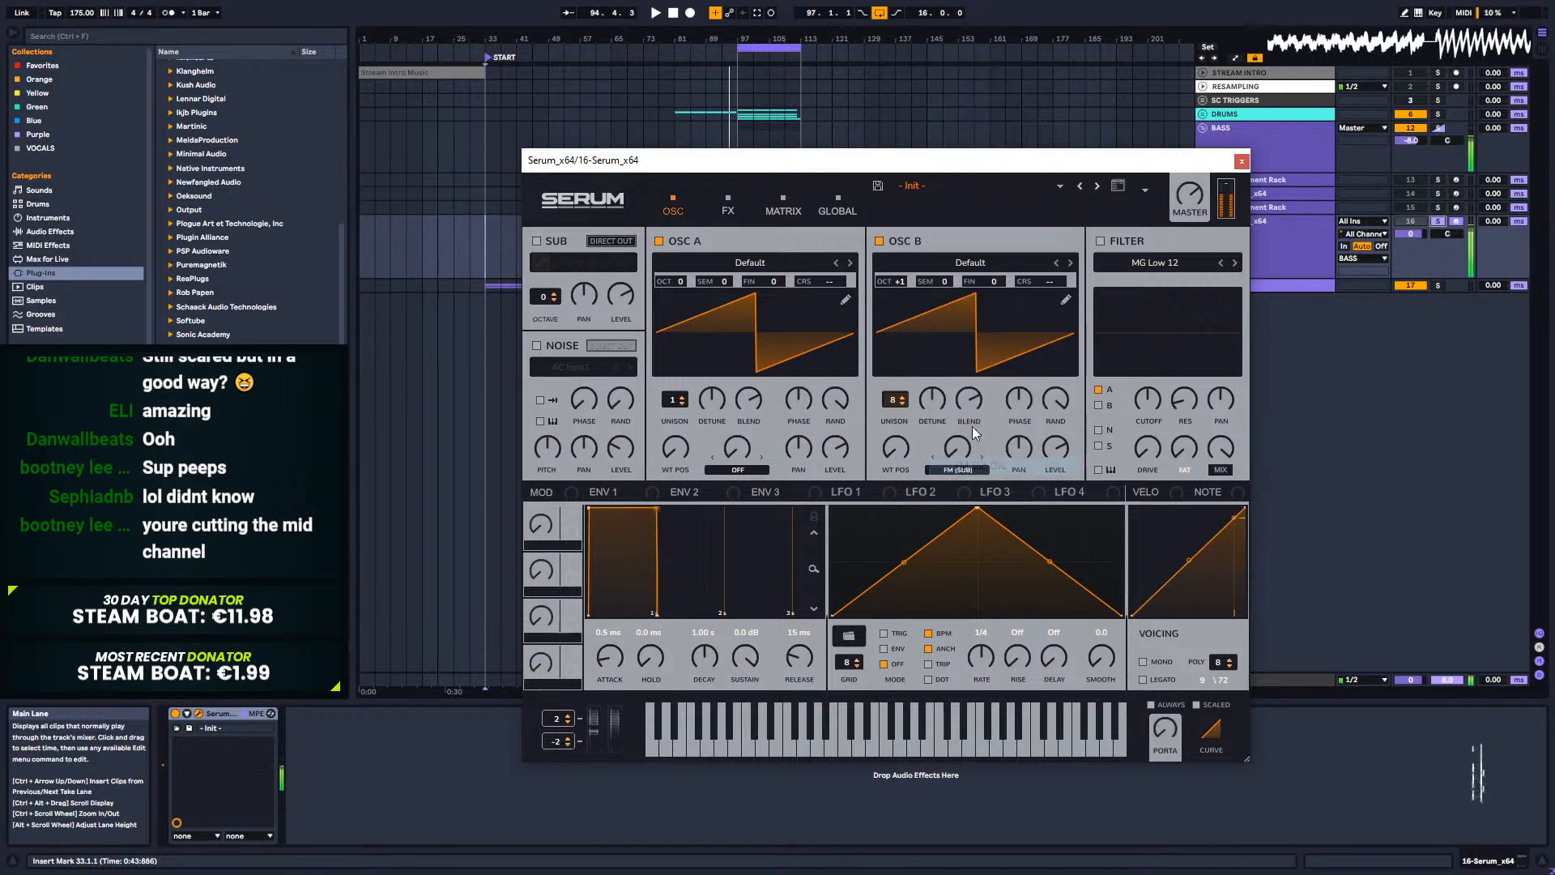
# Step: Set oscillator B's warp mode to AM (from A) and raise the warp amount
pyautogui.click(949, 468)
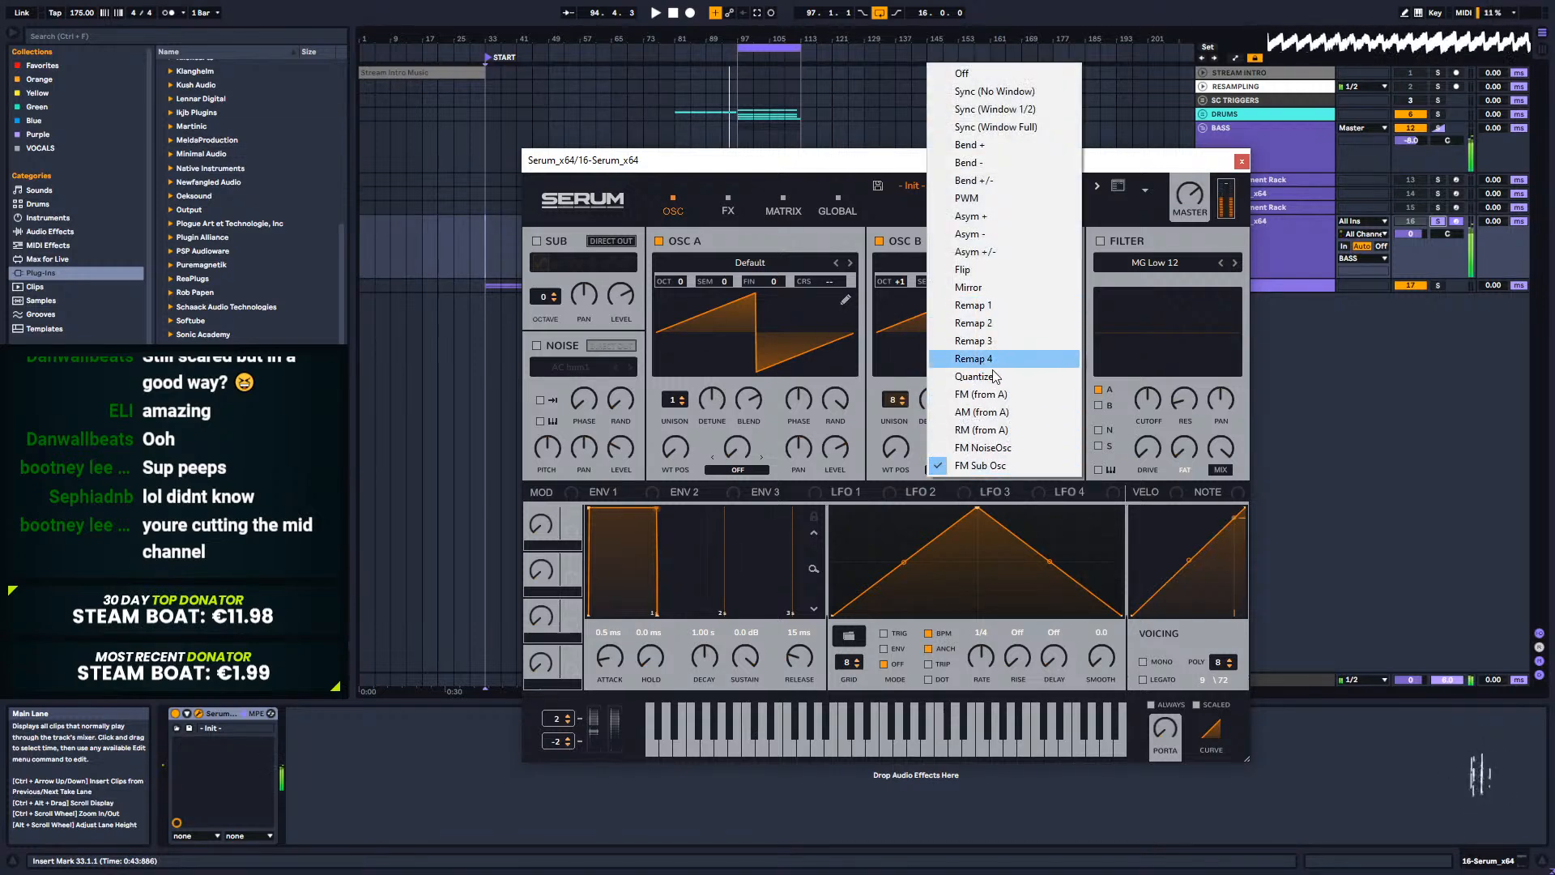
pyautogui.click(982, 412)
pyautogui.moveTo(959, 447); pyautogui.dragTo(956, 395)
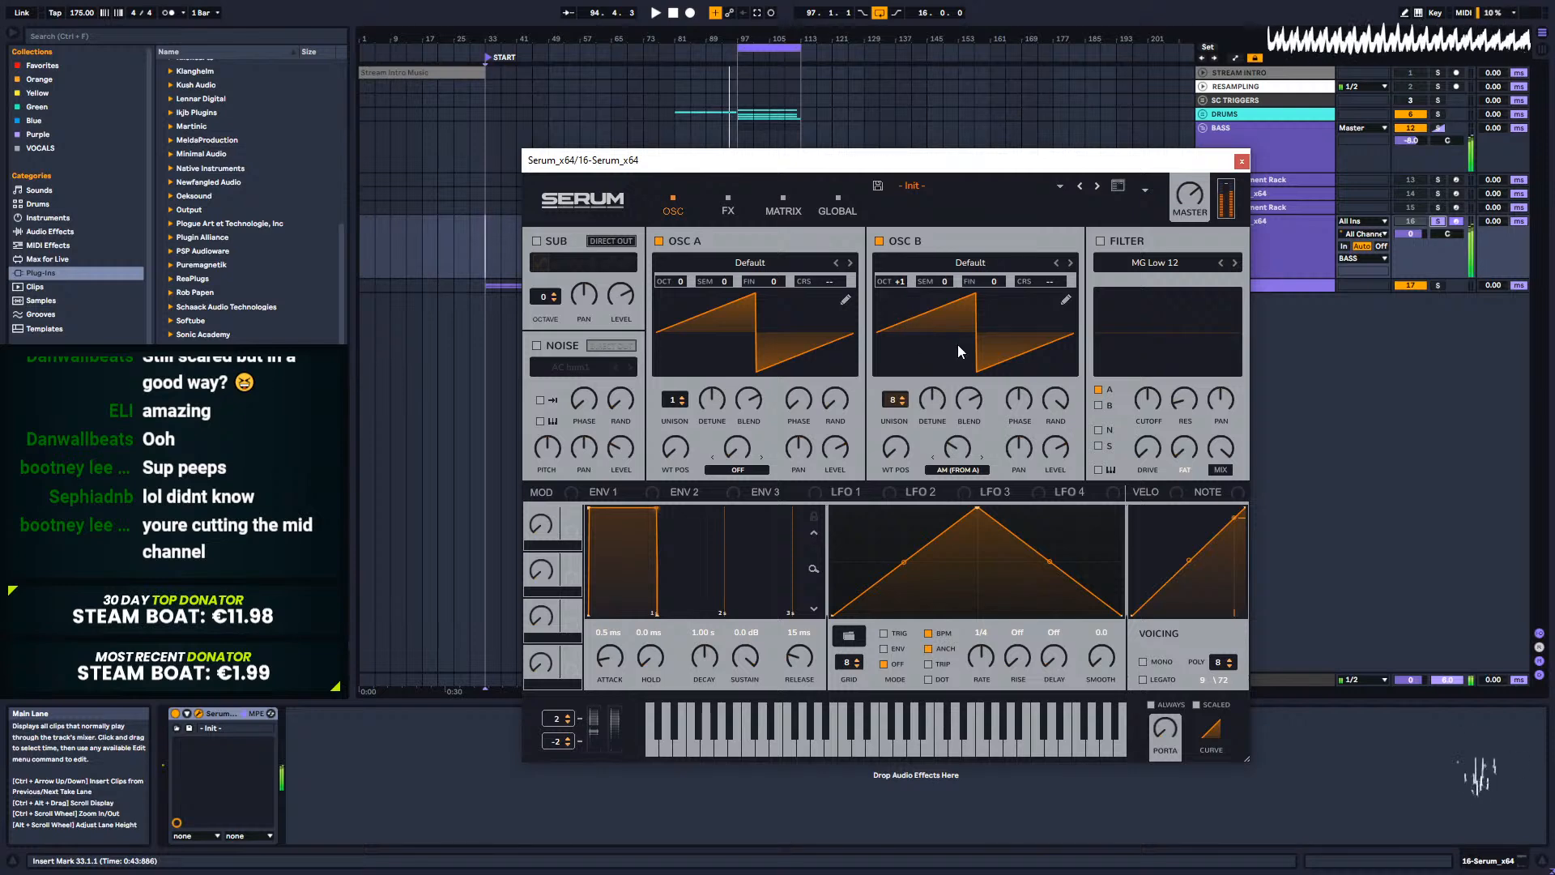
# Step: Open oscillator B's wavetable for editing and lower the first harmonic to 0%
pyautogui.click(1066, 299)
pyautogui.moveTo(585, 265); pyautogui.dragTo(591, 338)
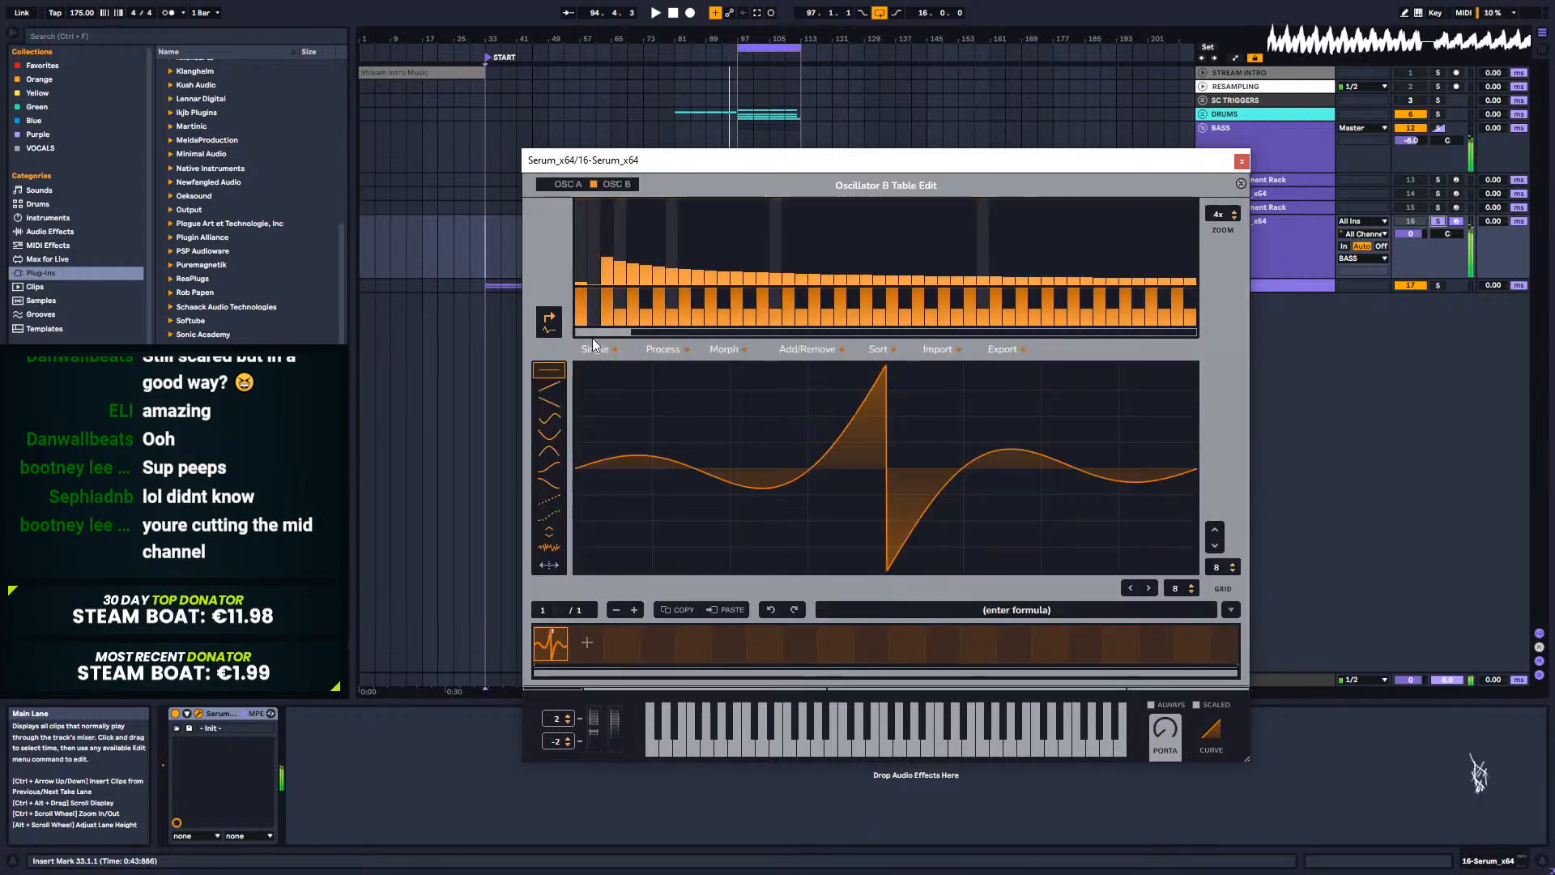
pyautogui.moveTo(576, 282); pyautogui.dragTo(572, 334)
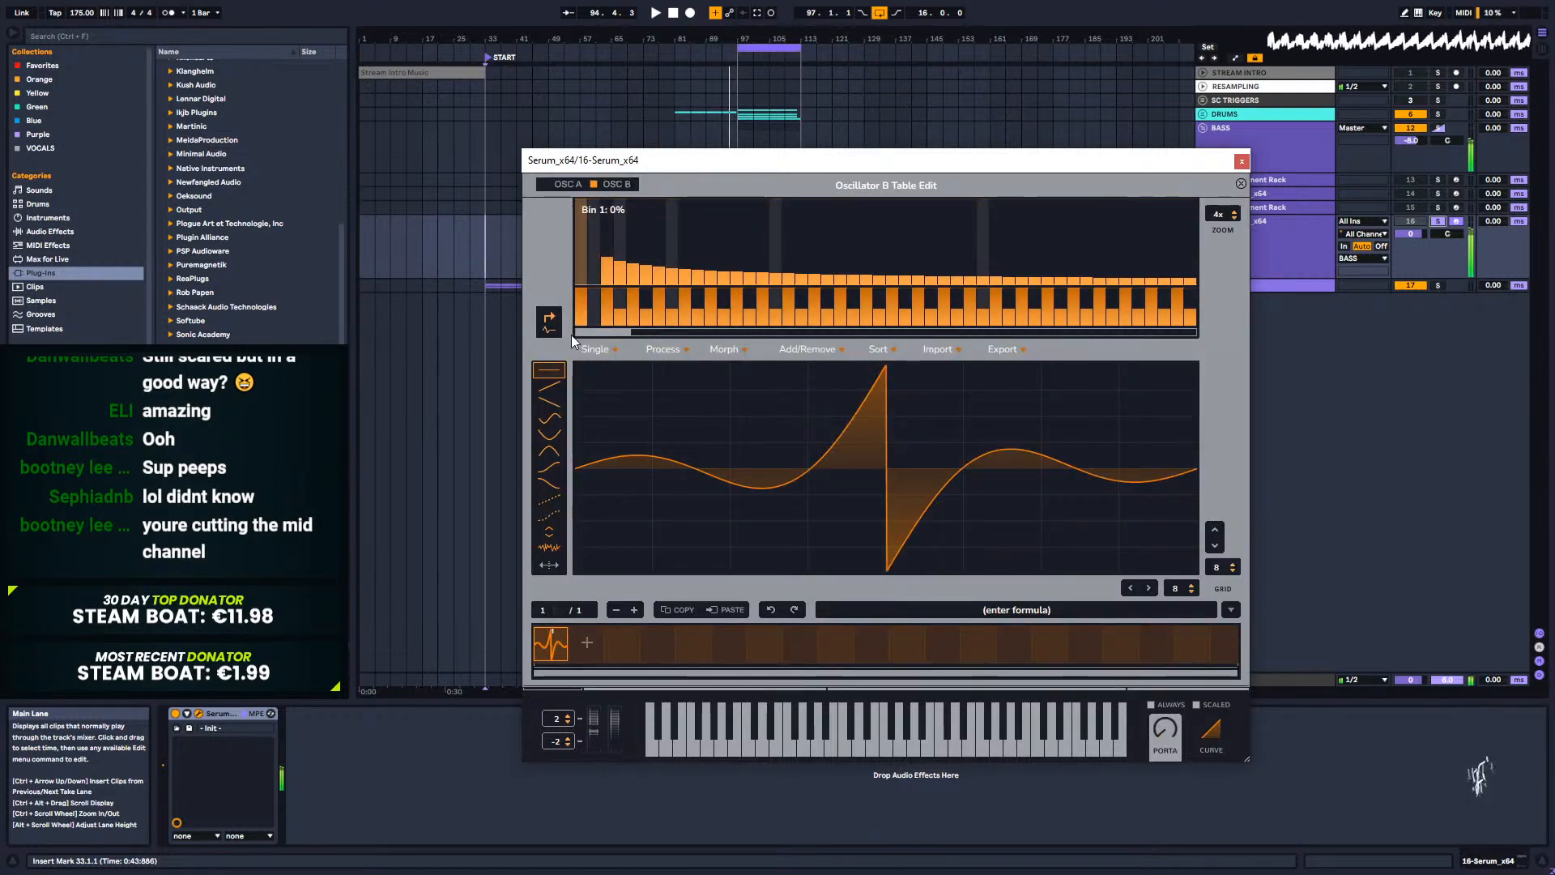
# Step: Restore the second harmonic's level and phase in oscillator B's wavetable, keep the first harmonic at zero, and close the editor
pyautogui.click(592, 250)
pyautogui.click(593, 245)
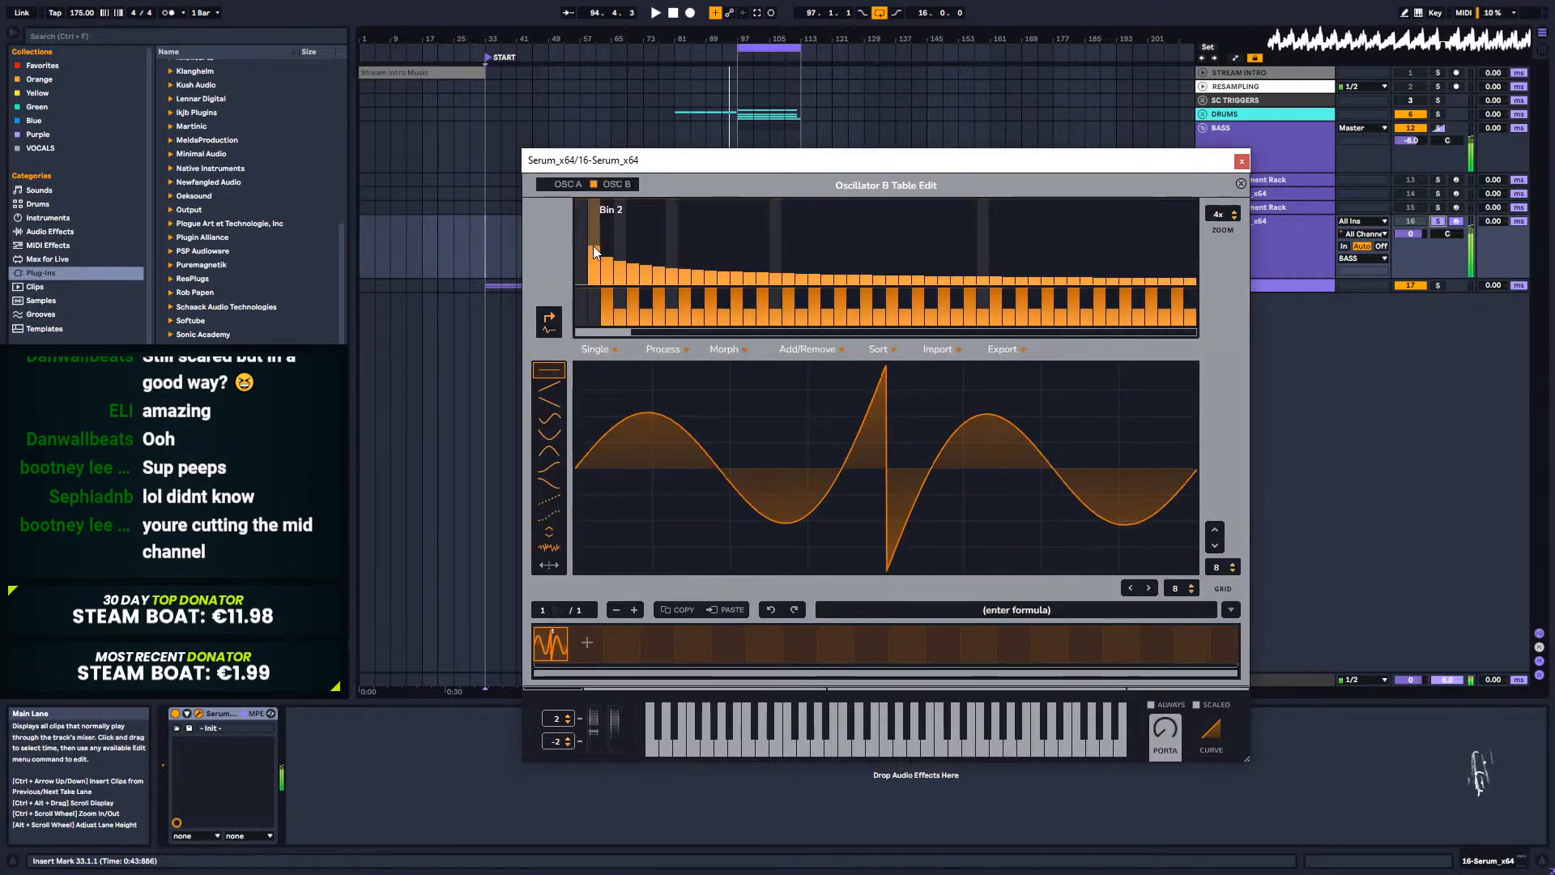
pyautogui.click(594, 309)
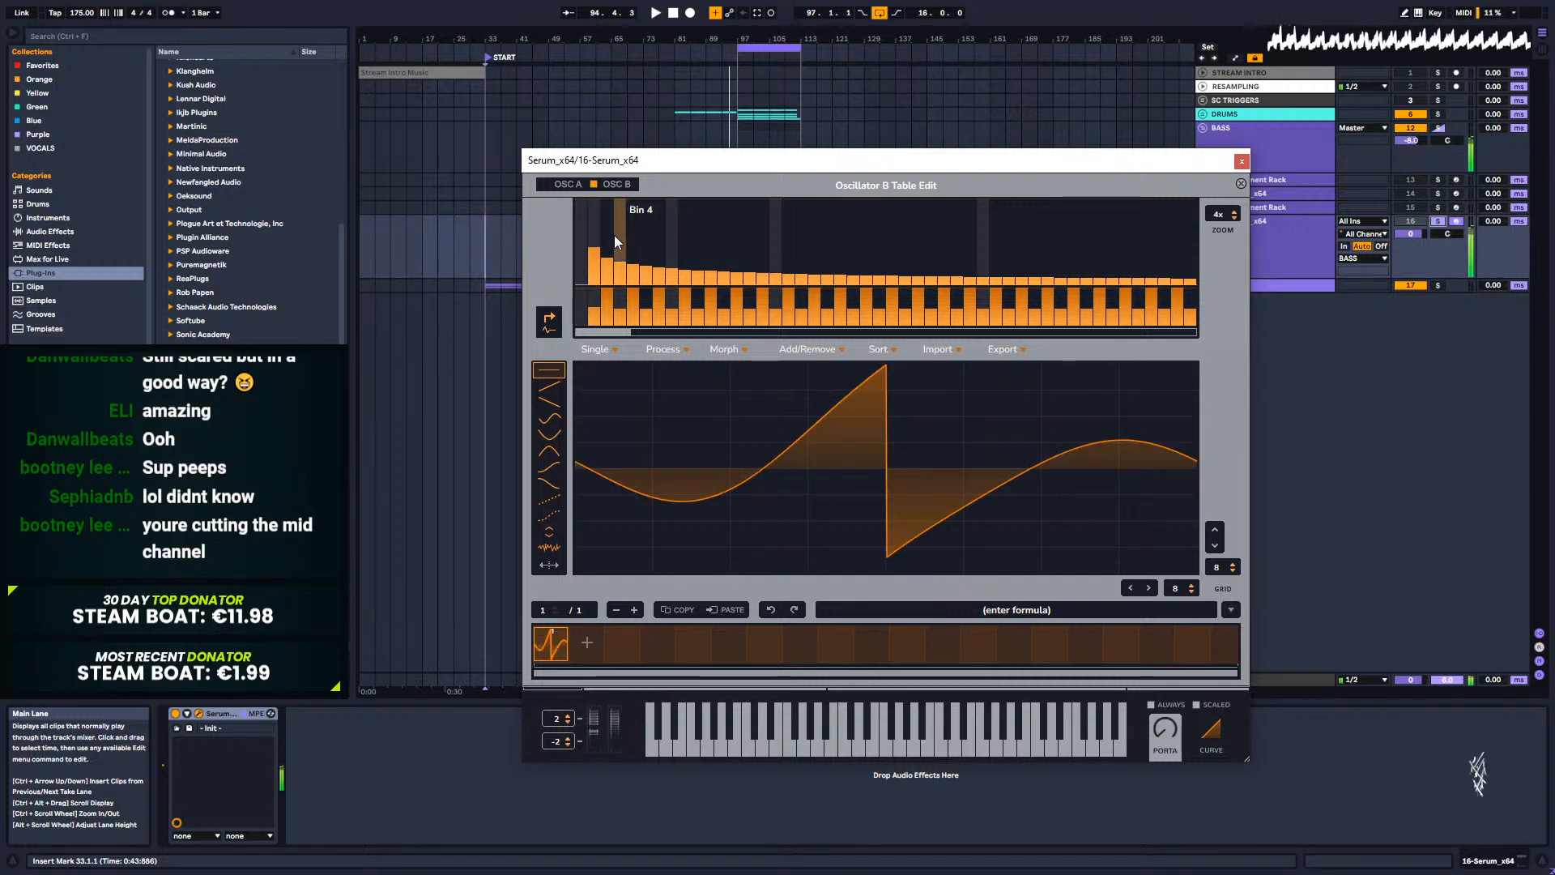
pyautogui.click(587, 245)
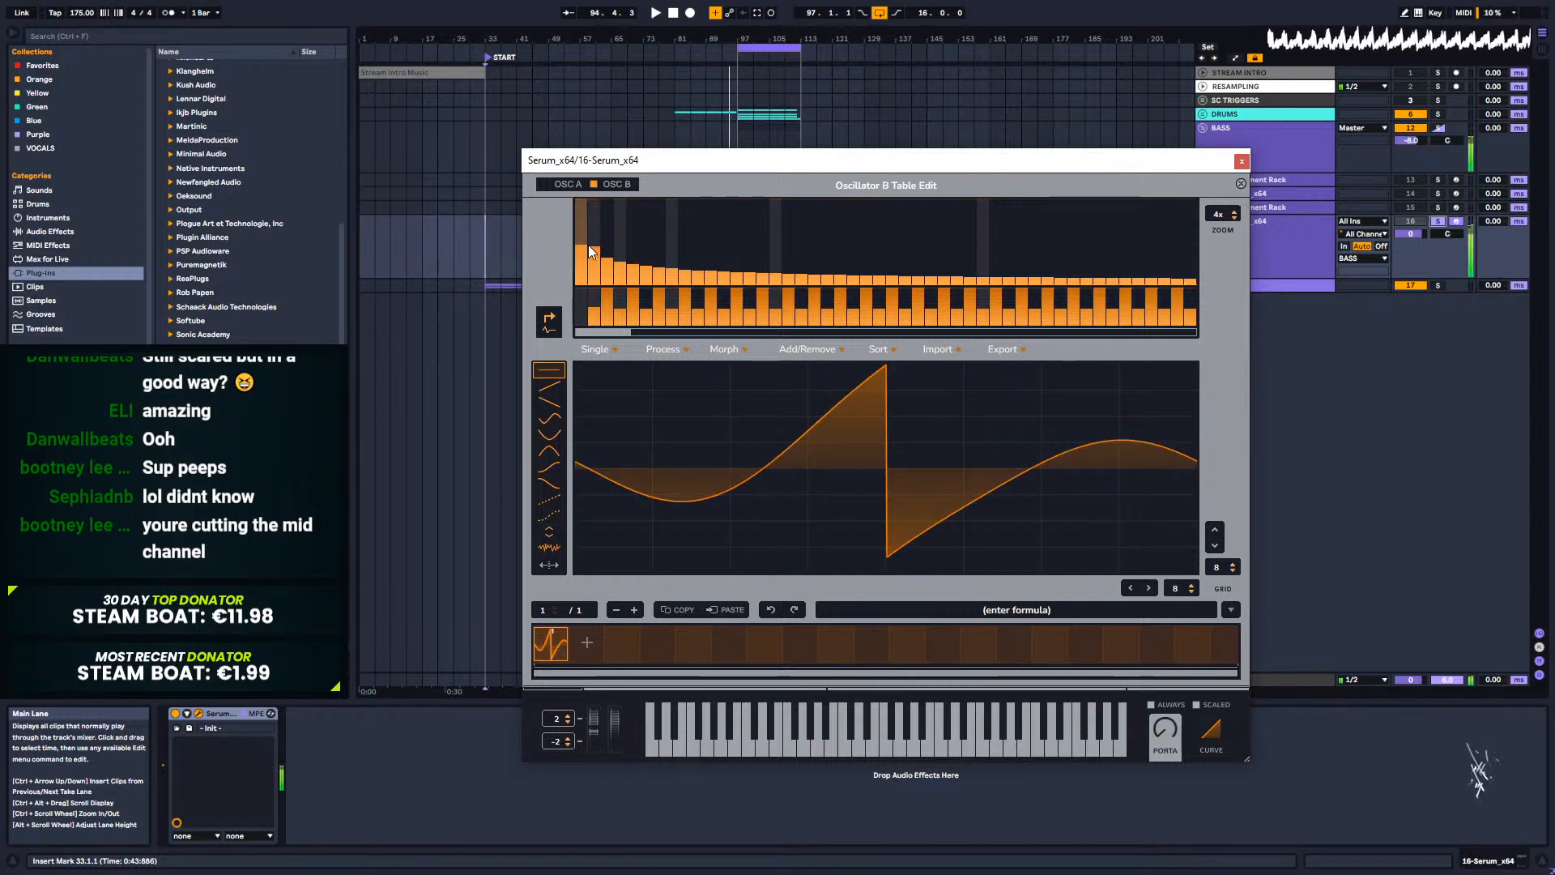
pyautogui.moveTo(581, 266); pyautogui.dragTo(580, 287)
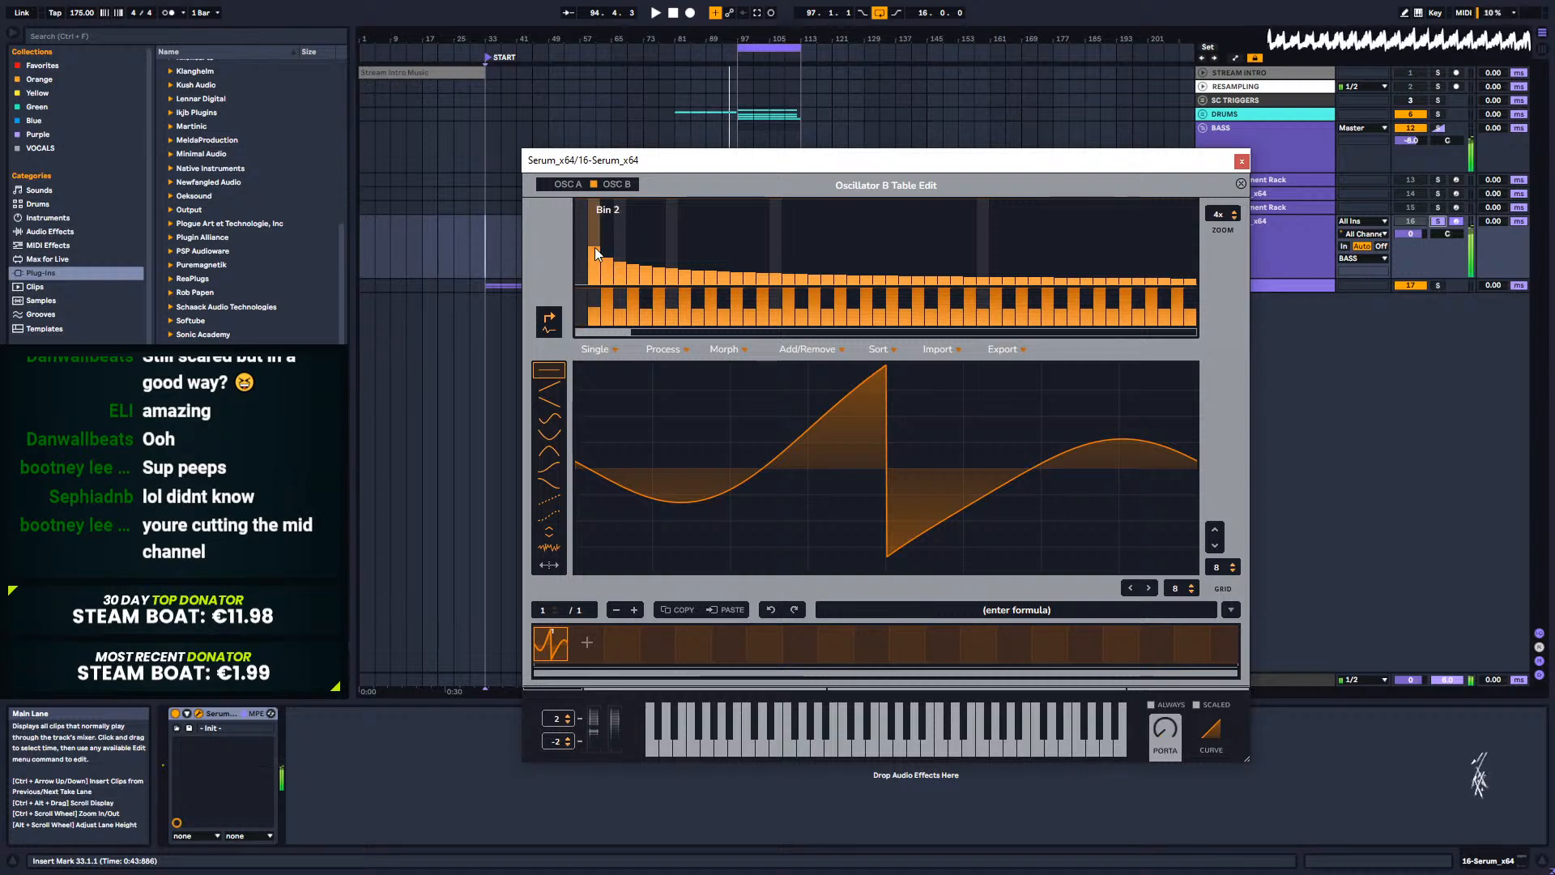
pyautogui.click(1240, 184)
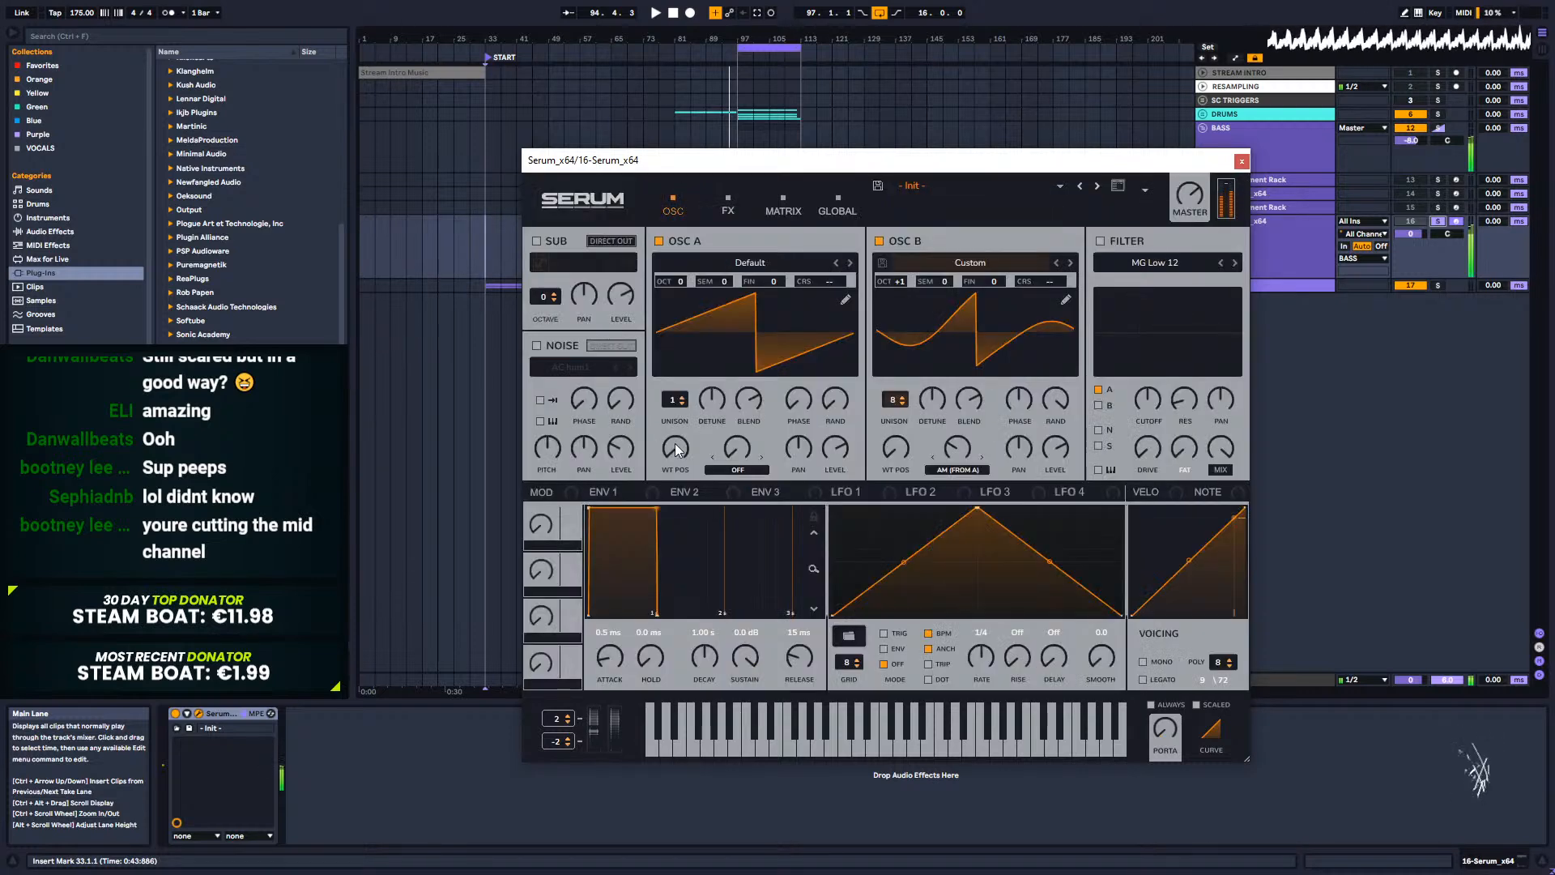
# Step: Try the new Serum's sub oscillator and switch it back off
pyautogui.click(536, 241)
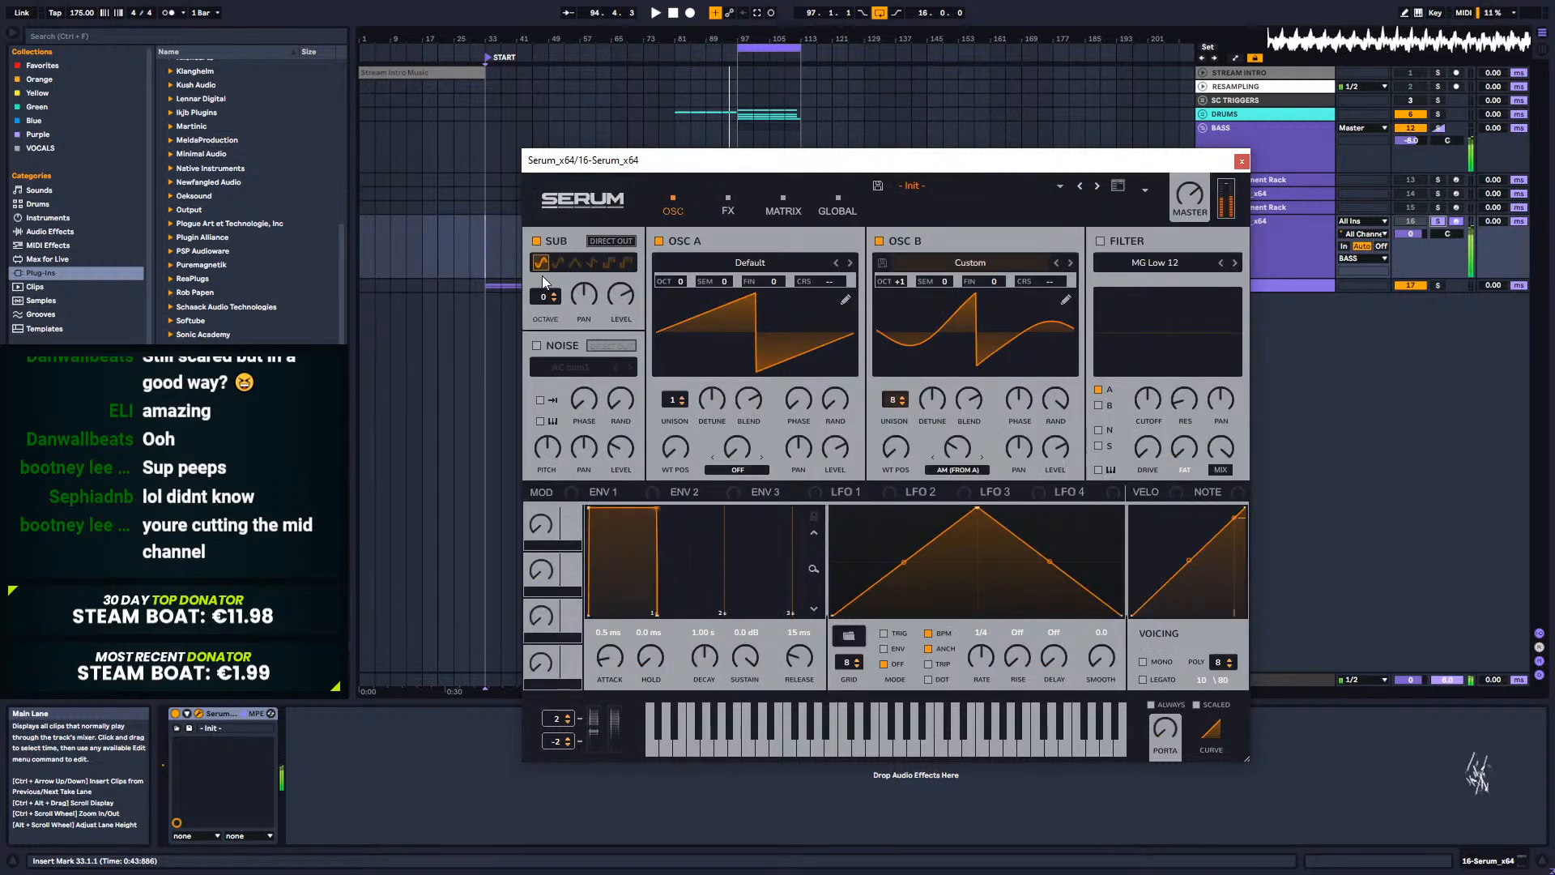
pyautogui.click(554, 242)
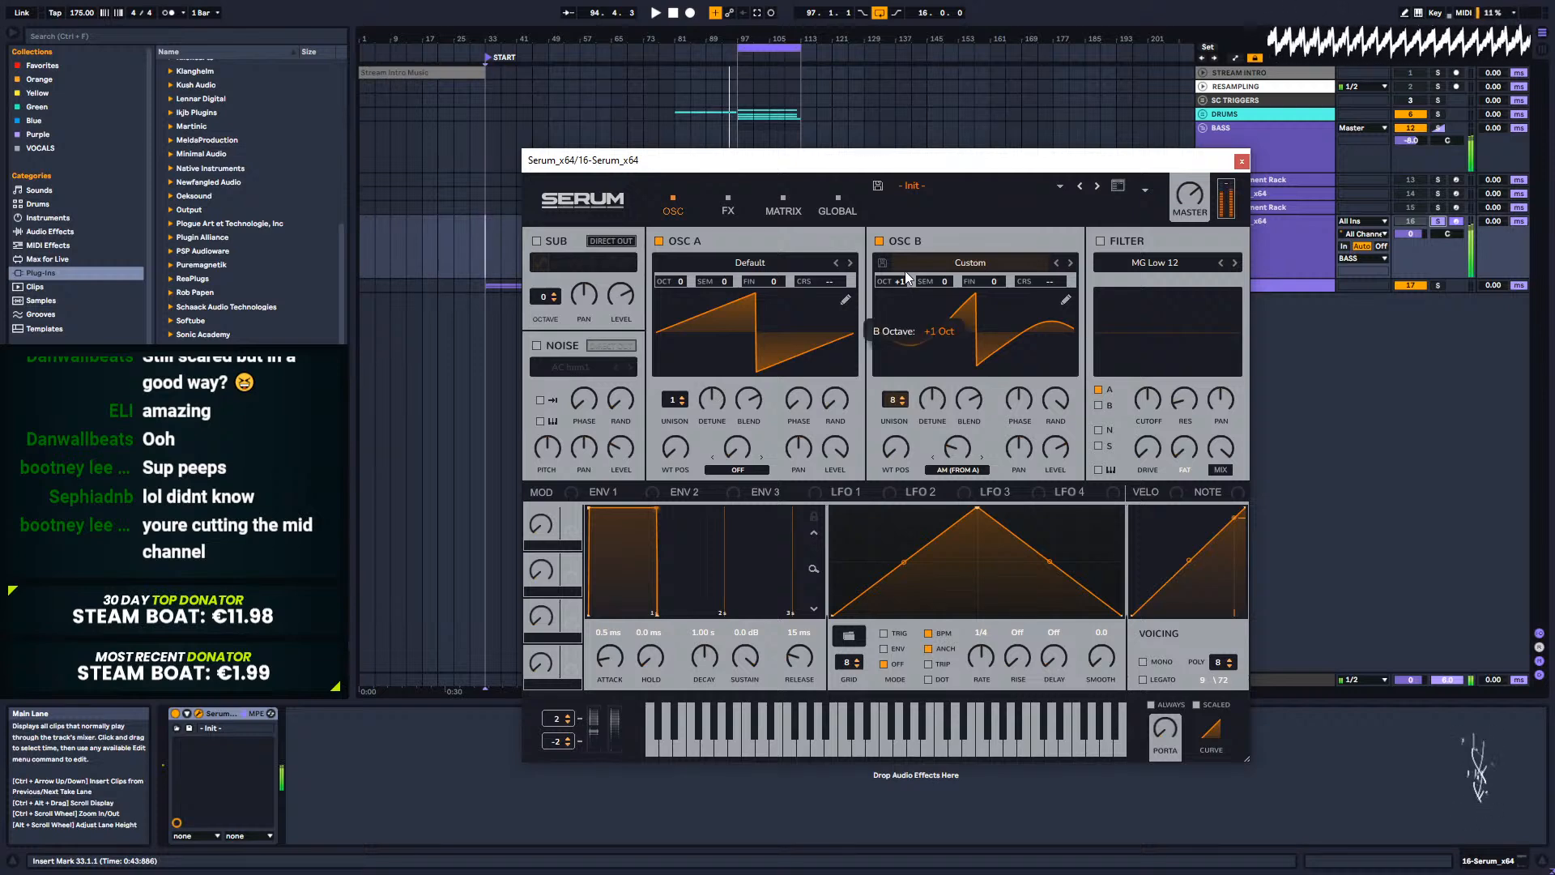
# Step: Set oscillator B to +1 octave, enable the MG Low 12 filter on both oscillators, and set the voicing to mono
pyautogui.moveTo(906, 254); pyautogui.dragTo(907, 290)
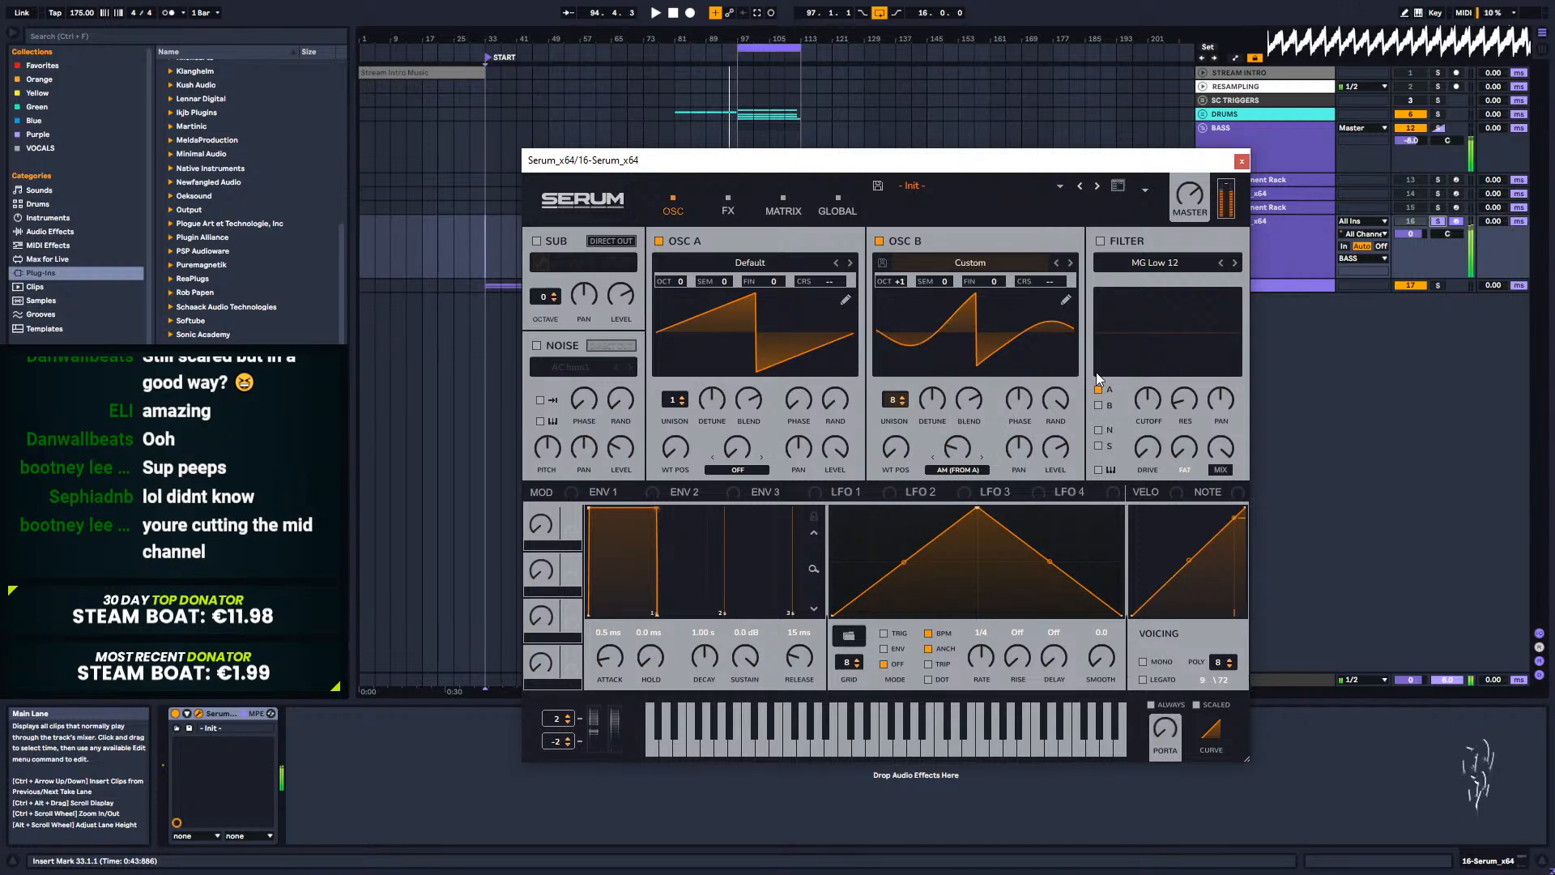
pyautogui.click(1100, 242)
pyautogui.moveTo(1147, 398); pyautogui.dragTo(1146, 361)
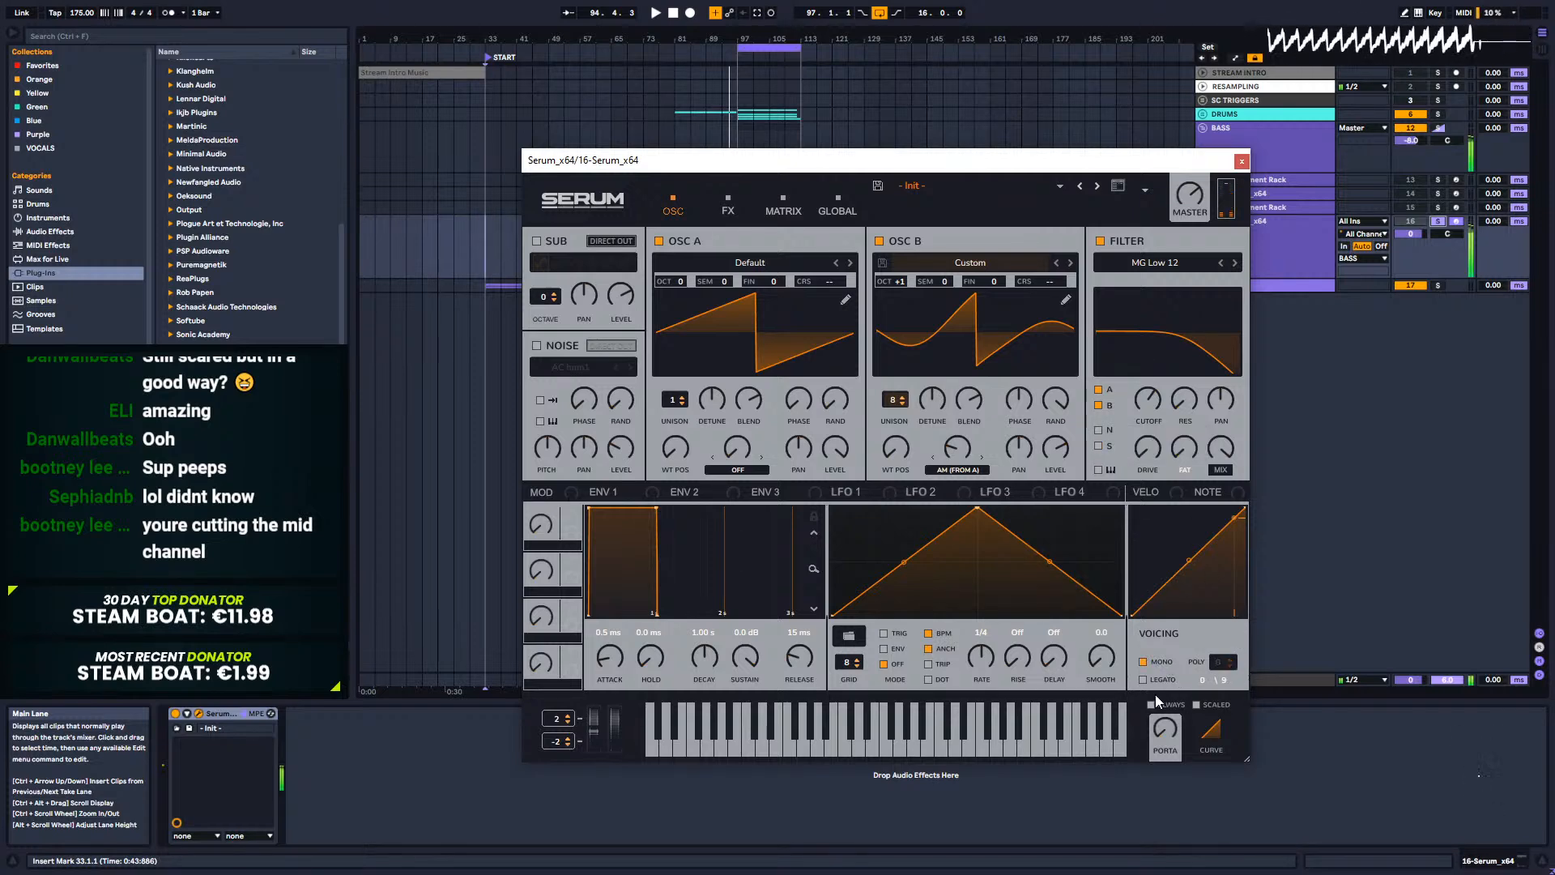
pyautogui.moveTo(1164, 739); pyautogui.dragTo(1163, 648)
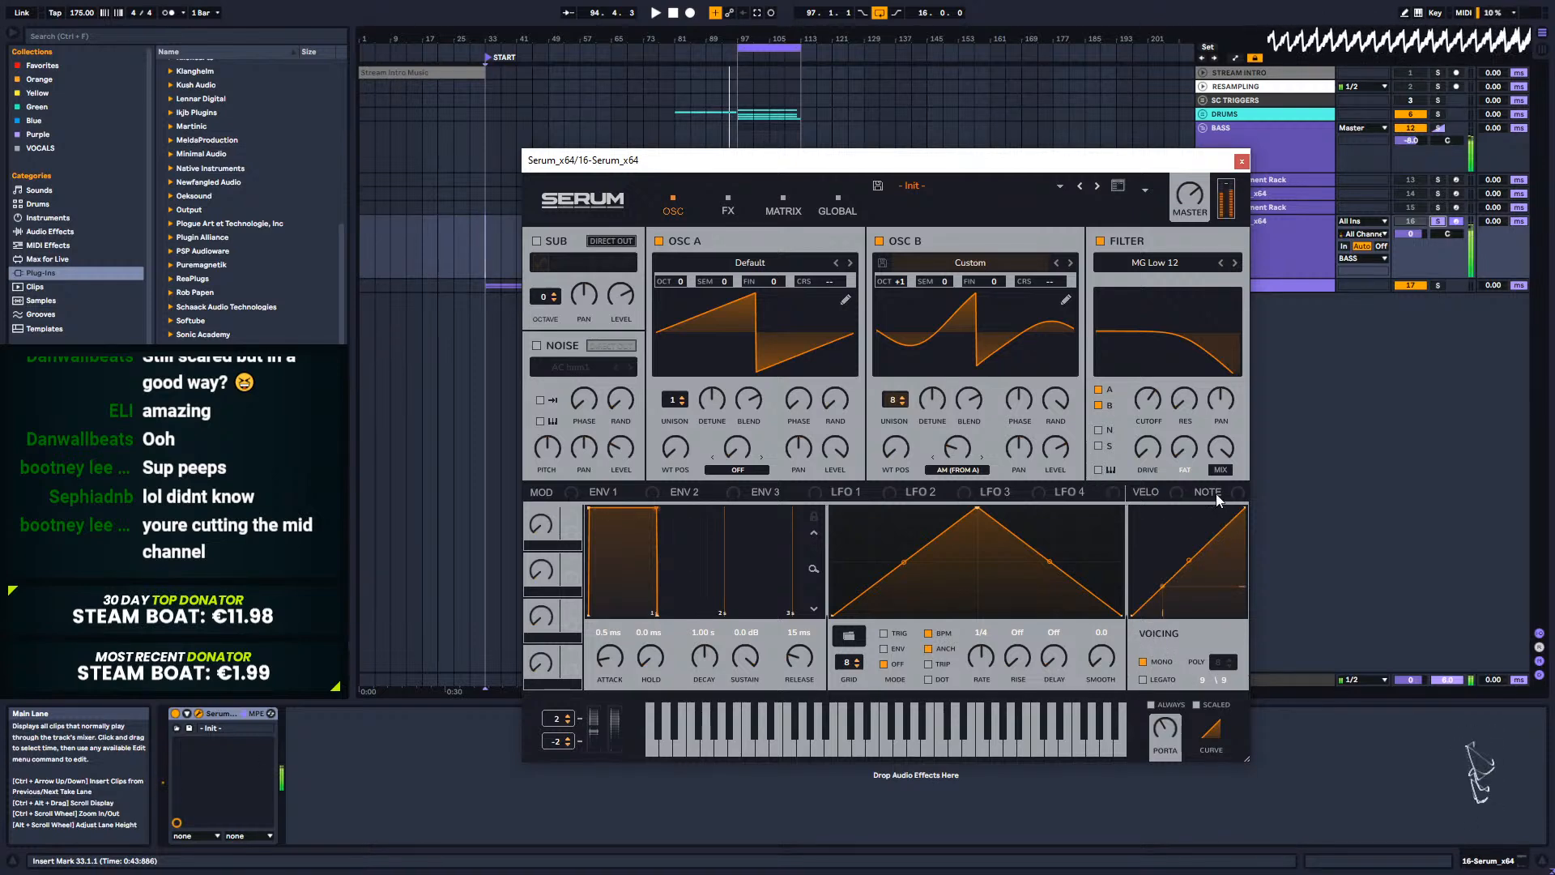
# Step: Assign Note modulation to the filter cutoff, balance cutoff and modulation amount, and enable legato
pyautogui.moveTo(1195, 494)
pyautogui.mouseDown()
pyautogui.moveTo(1150, 396)
pyautogui.moveTo(1098, 386)
pyautogui.moveTo(1148, 397)
pyautogui.moveTo(1133, 191)
pyautogui.mouseUp()
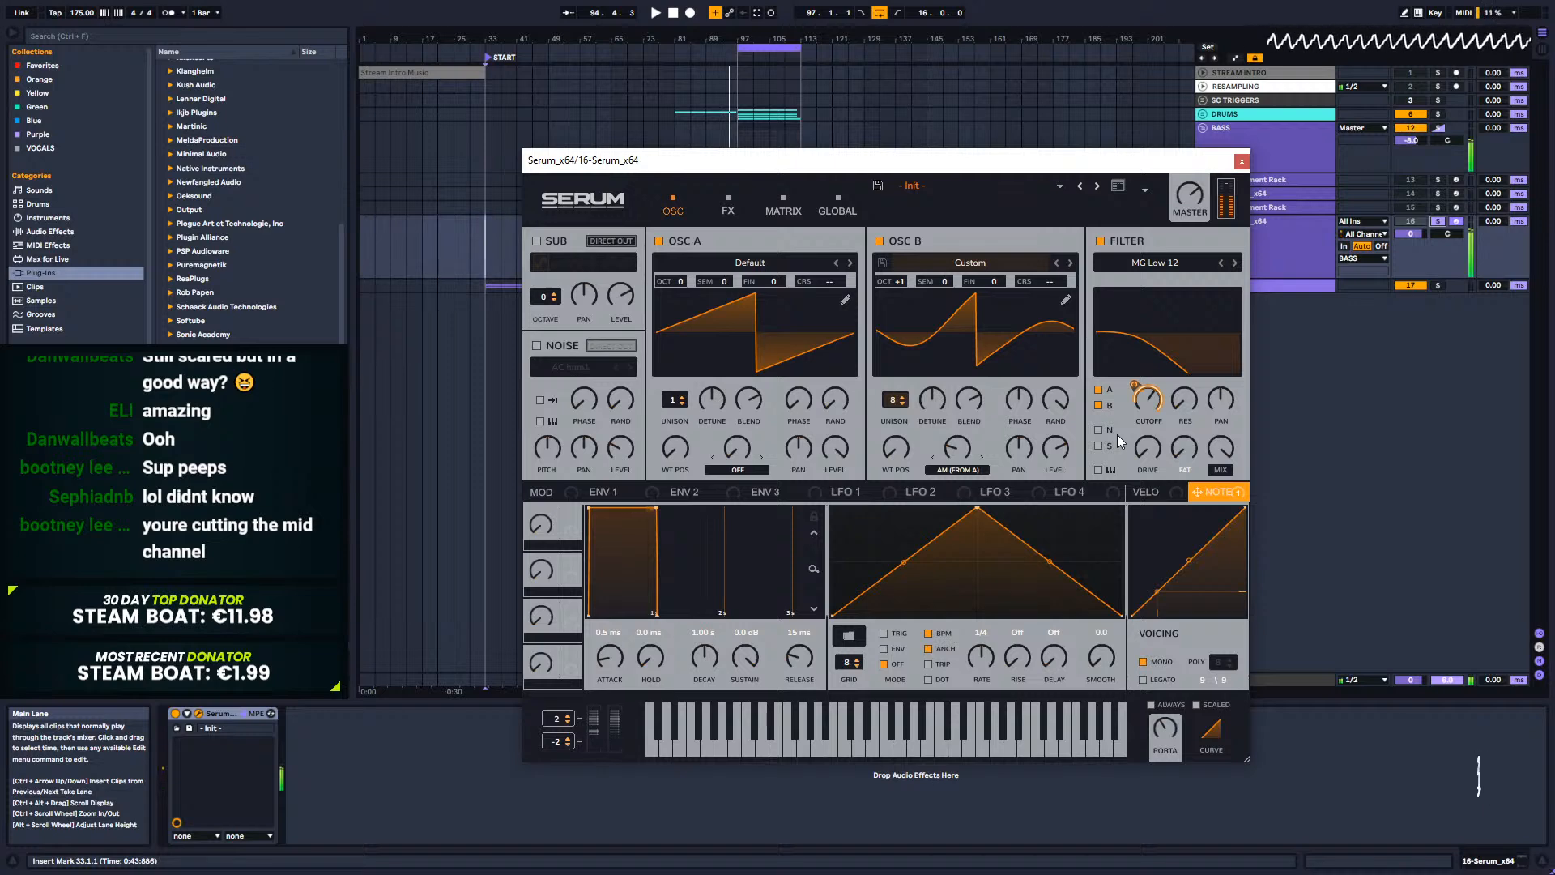
pyautogui.moveTo(1155, 415); pyautogui.dragTo(1145, 327)
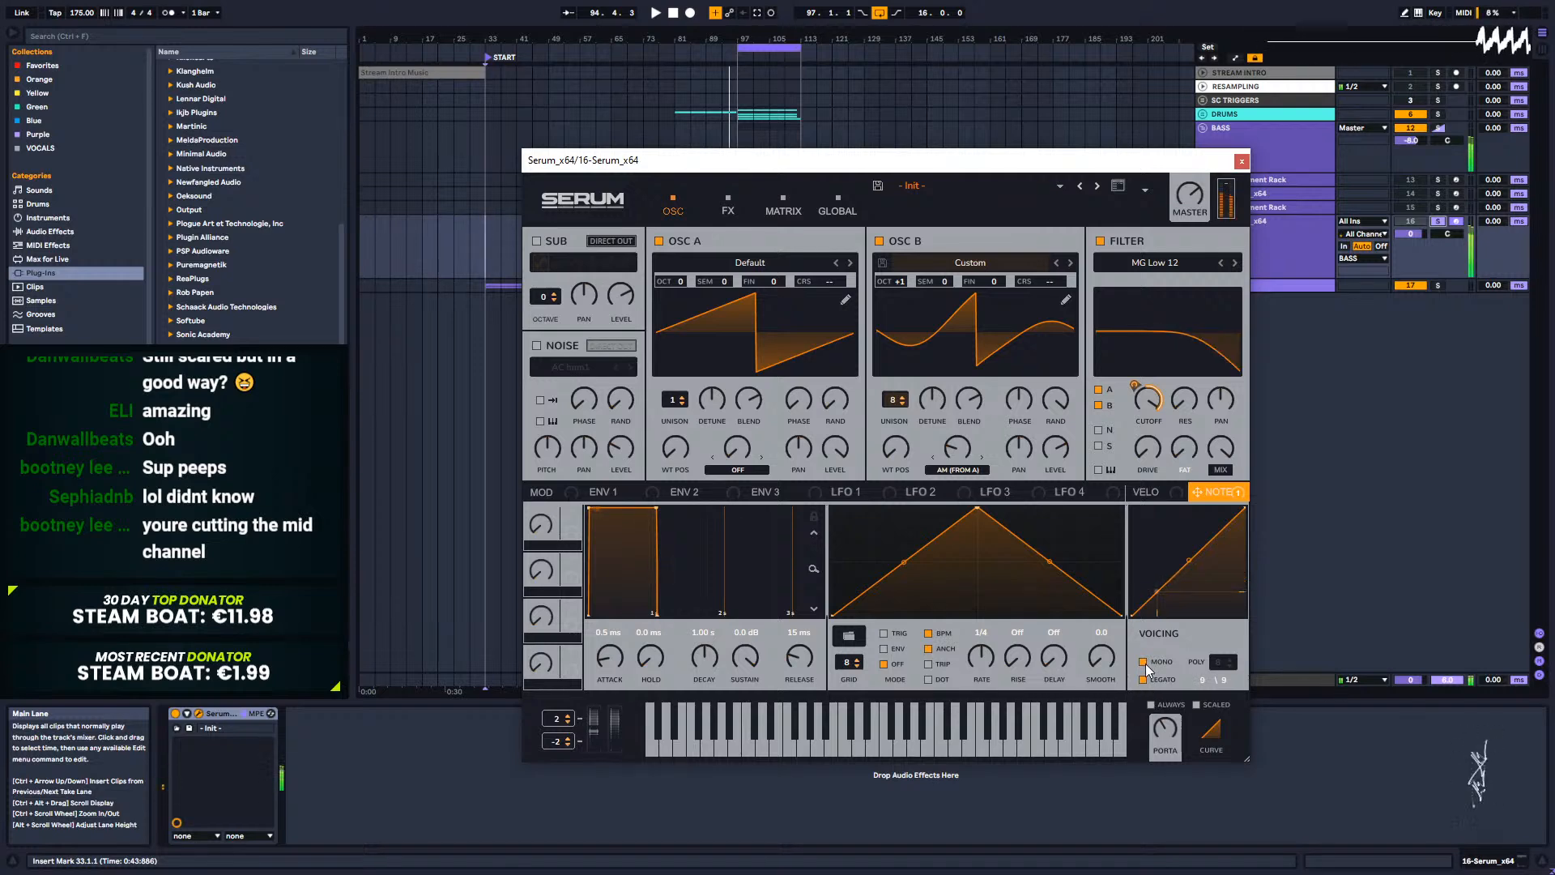
pyautogui.rightClick(235, 712)
pyautogui.click(319, 717)
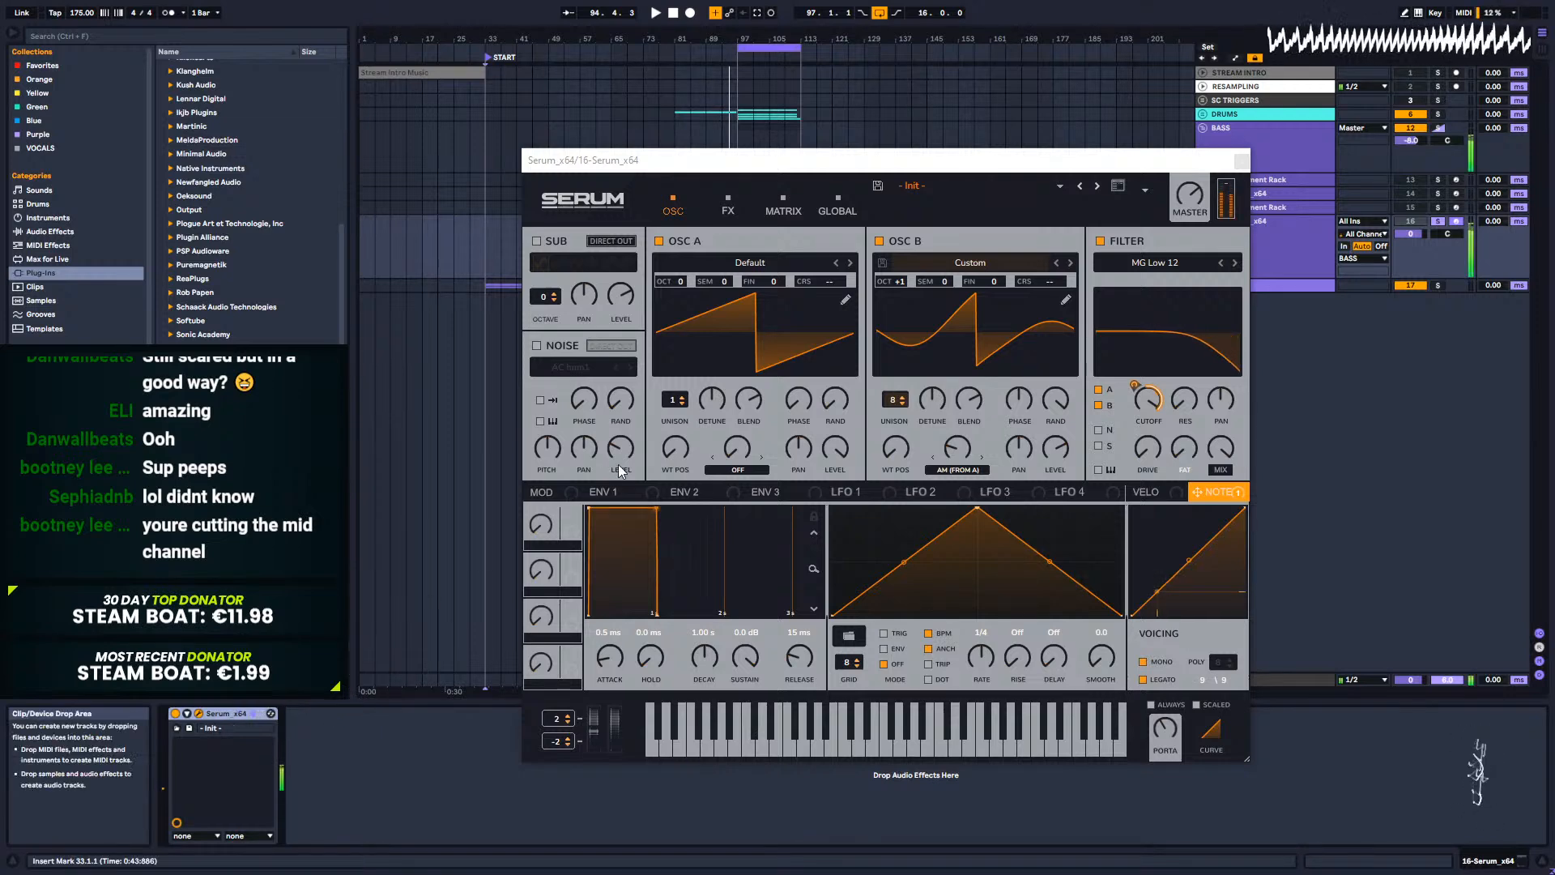
pyautogui.moveTo(1133, 386); pyautogui.dragTo(1128, 427)
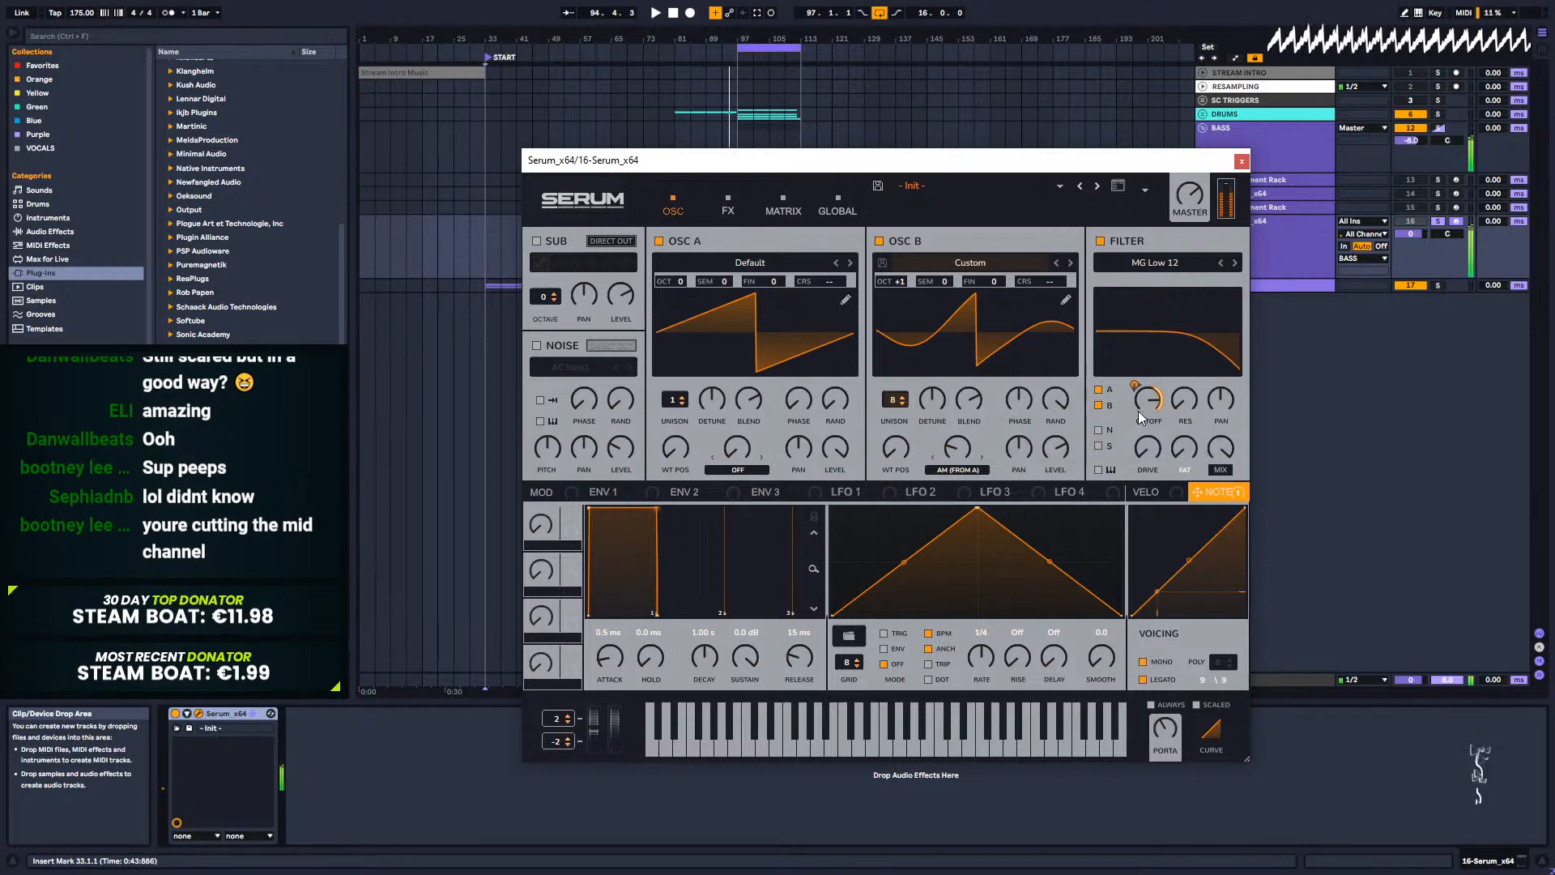
# Step: Add a distortion effect in Diode 2 mode and adjust its drive
pyautogui.click(728, 209)
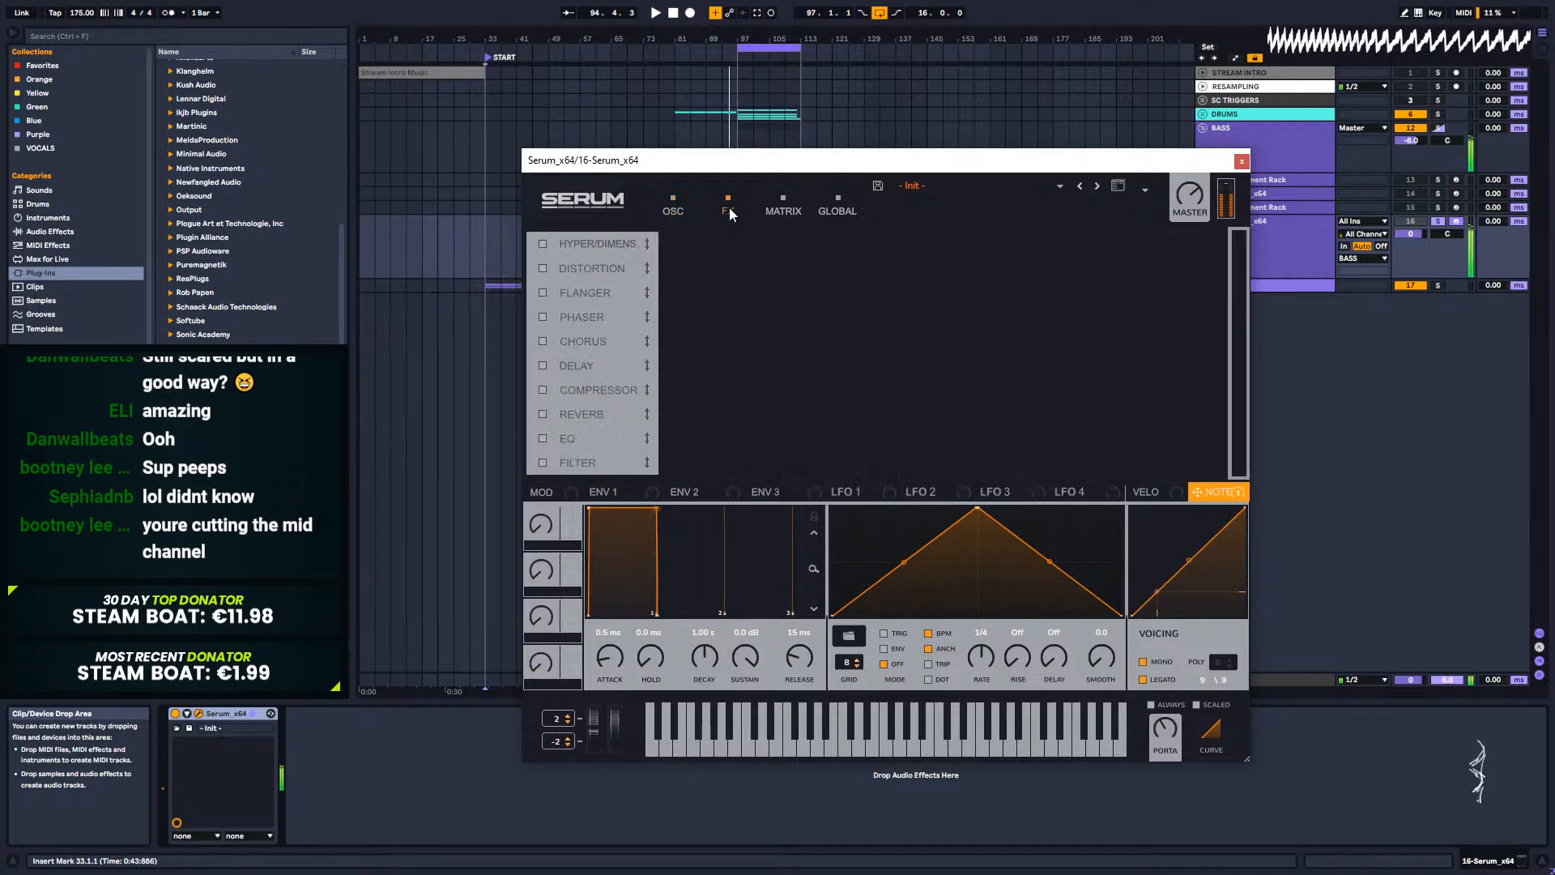
pyautogui.click(542, 268)
pyautogui.moveTo(1056, 263); pyautogui.dragTo(1060, 155)
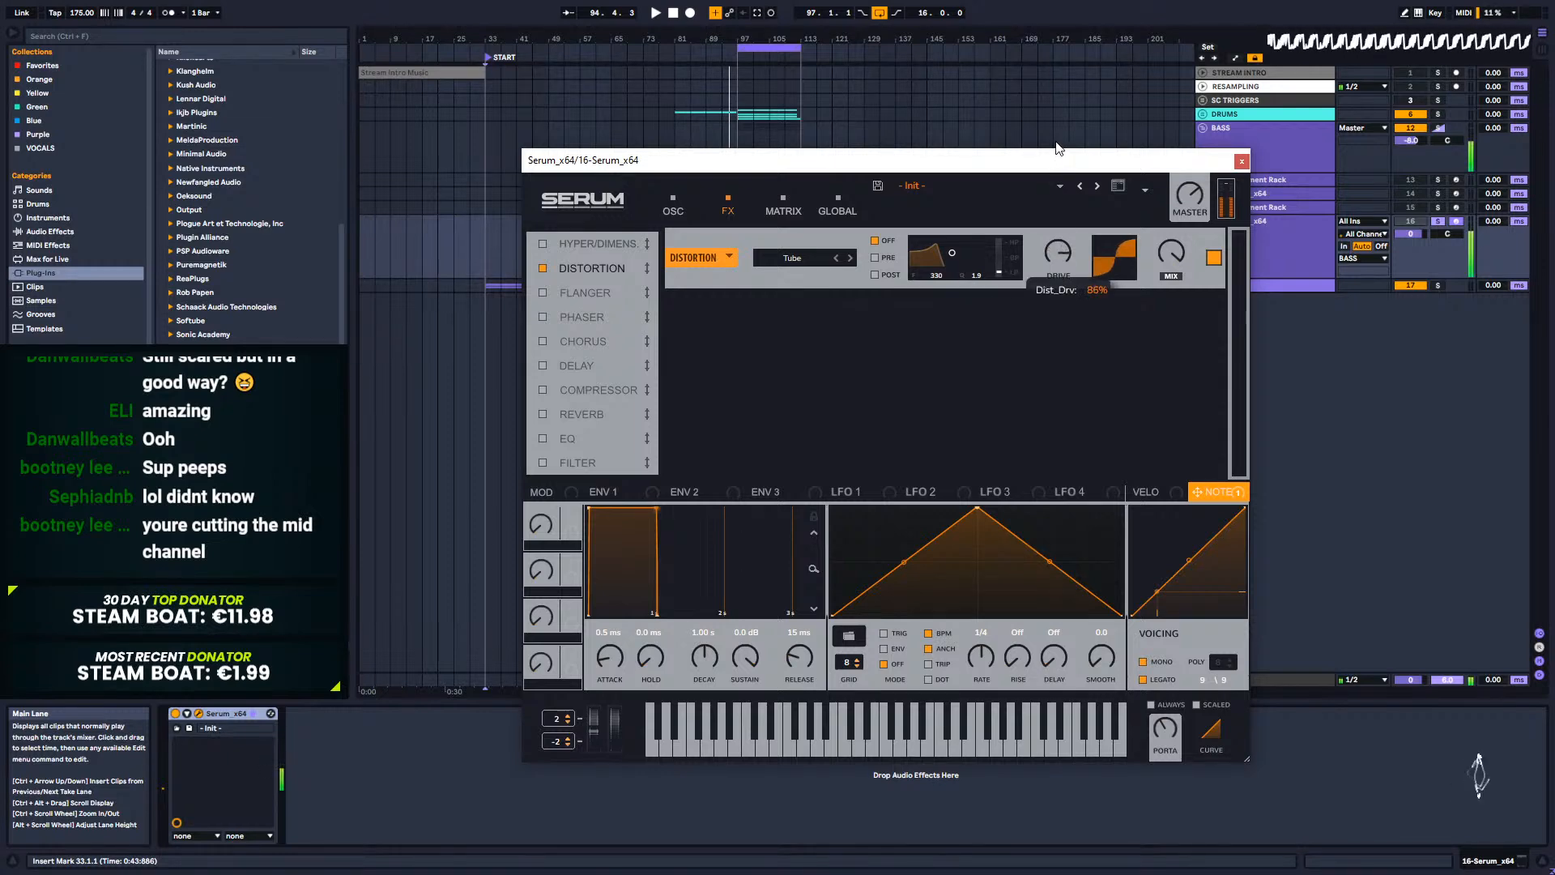
pyautogui.click(802, 258)
pyautogui.click(823, 348)
pyautogui.moveTo(1058, 258); pyautogui.dragTo(1063, 376)
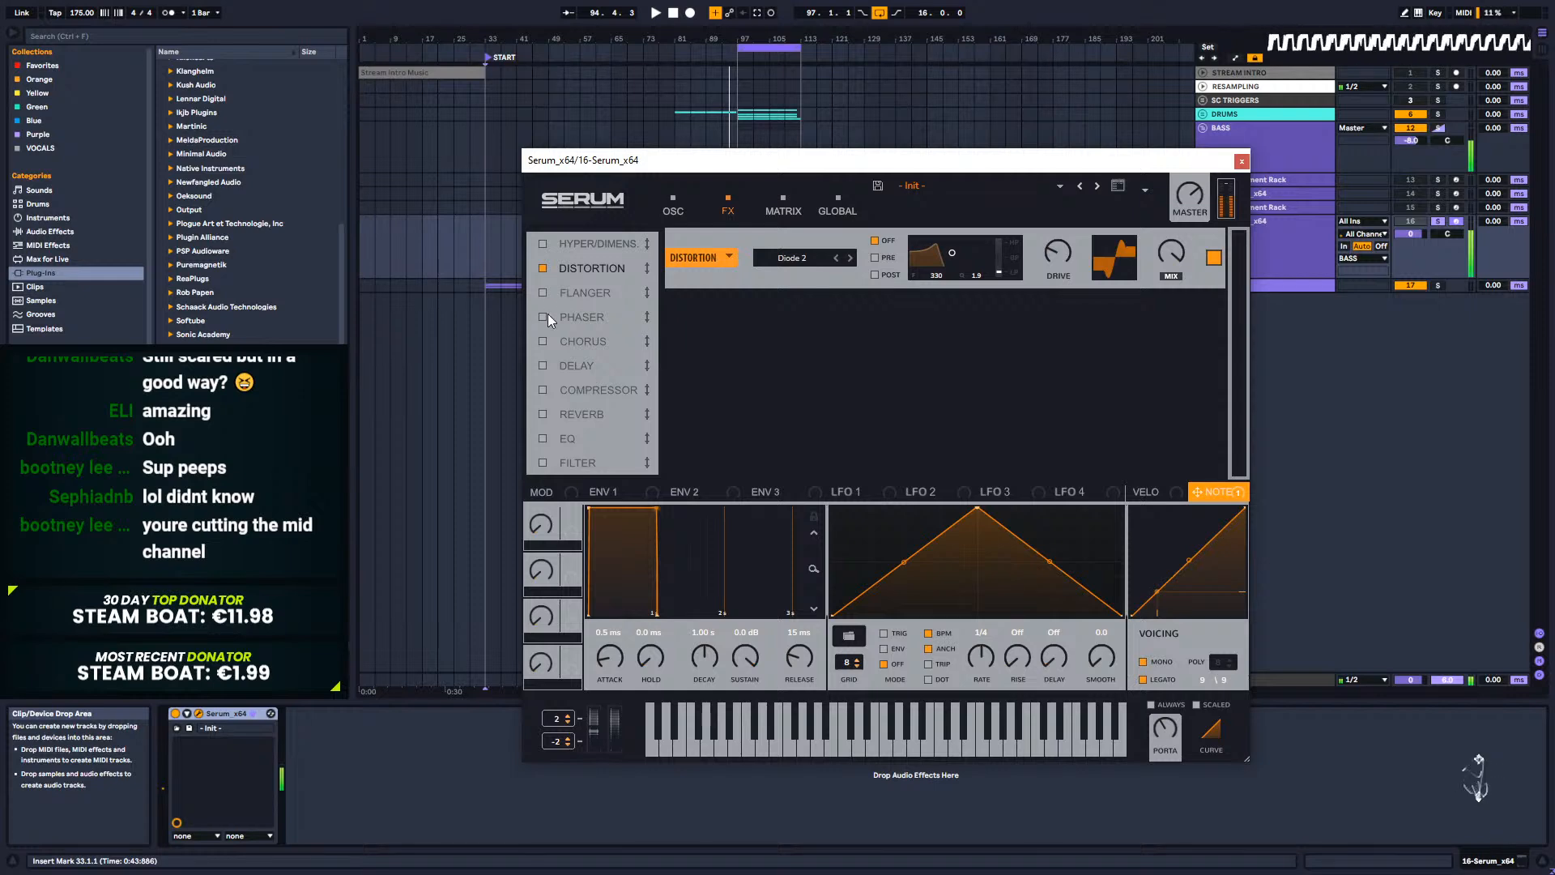
# Step: Try a narrower unison width for oscillator B in the global settings and return it to 100
pyautogui.click(683, 204)
pyautogui.click(837, 204)
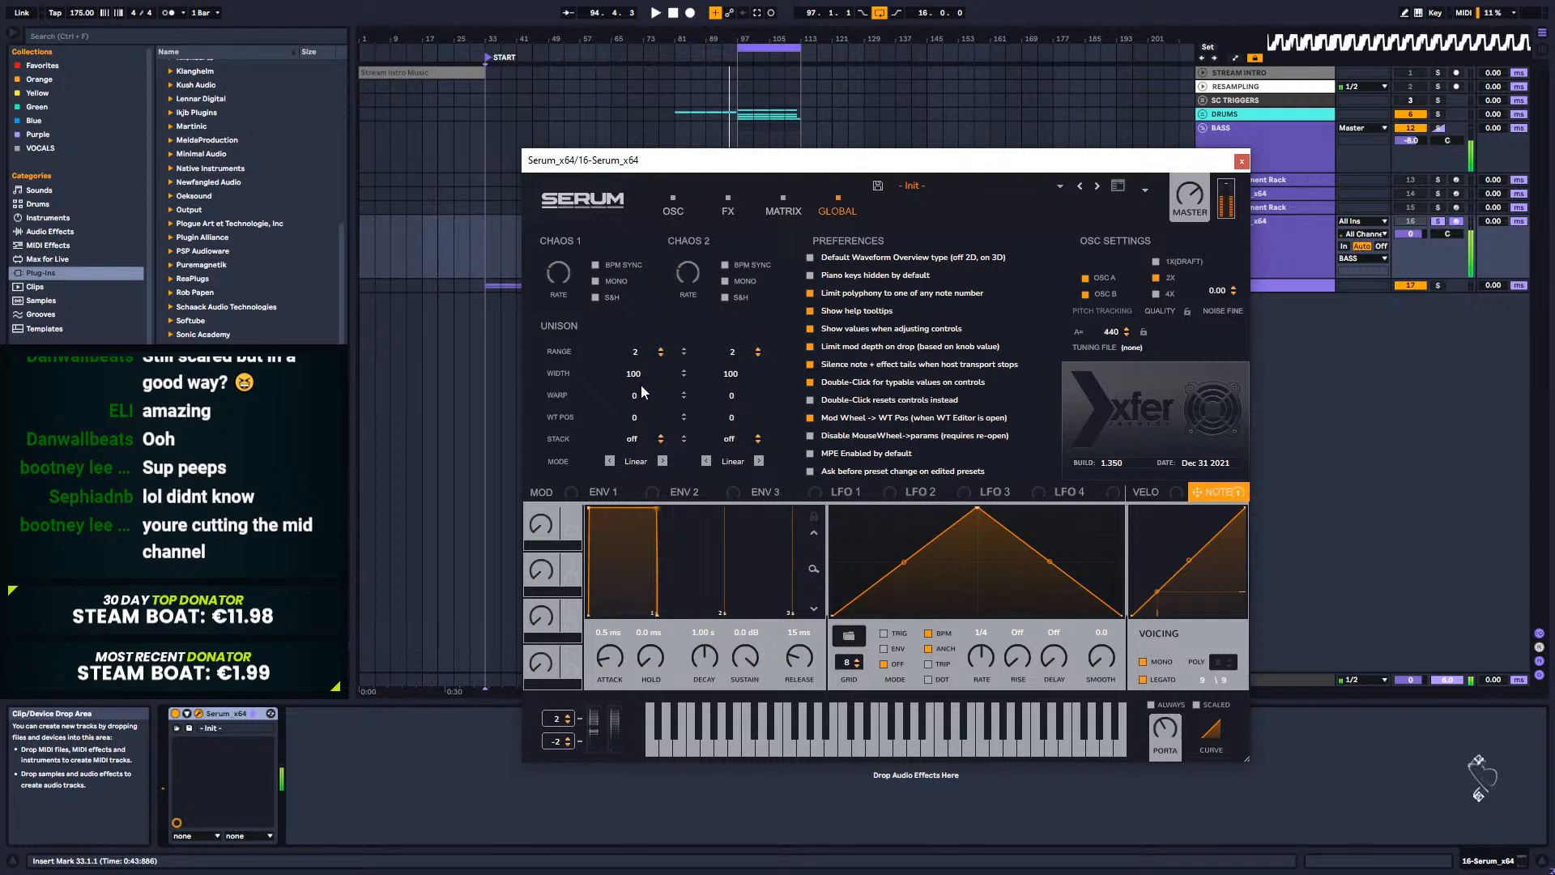
pyautogui.moveTo(730, 373); pyautogui.dragTo(723, 457)
pyautogui.click(671, 209)
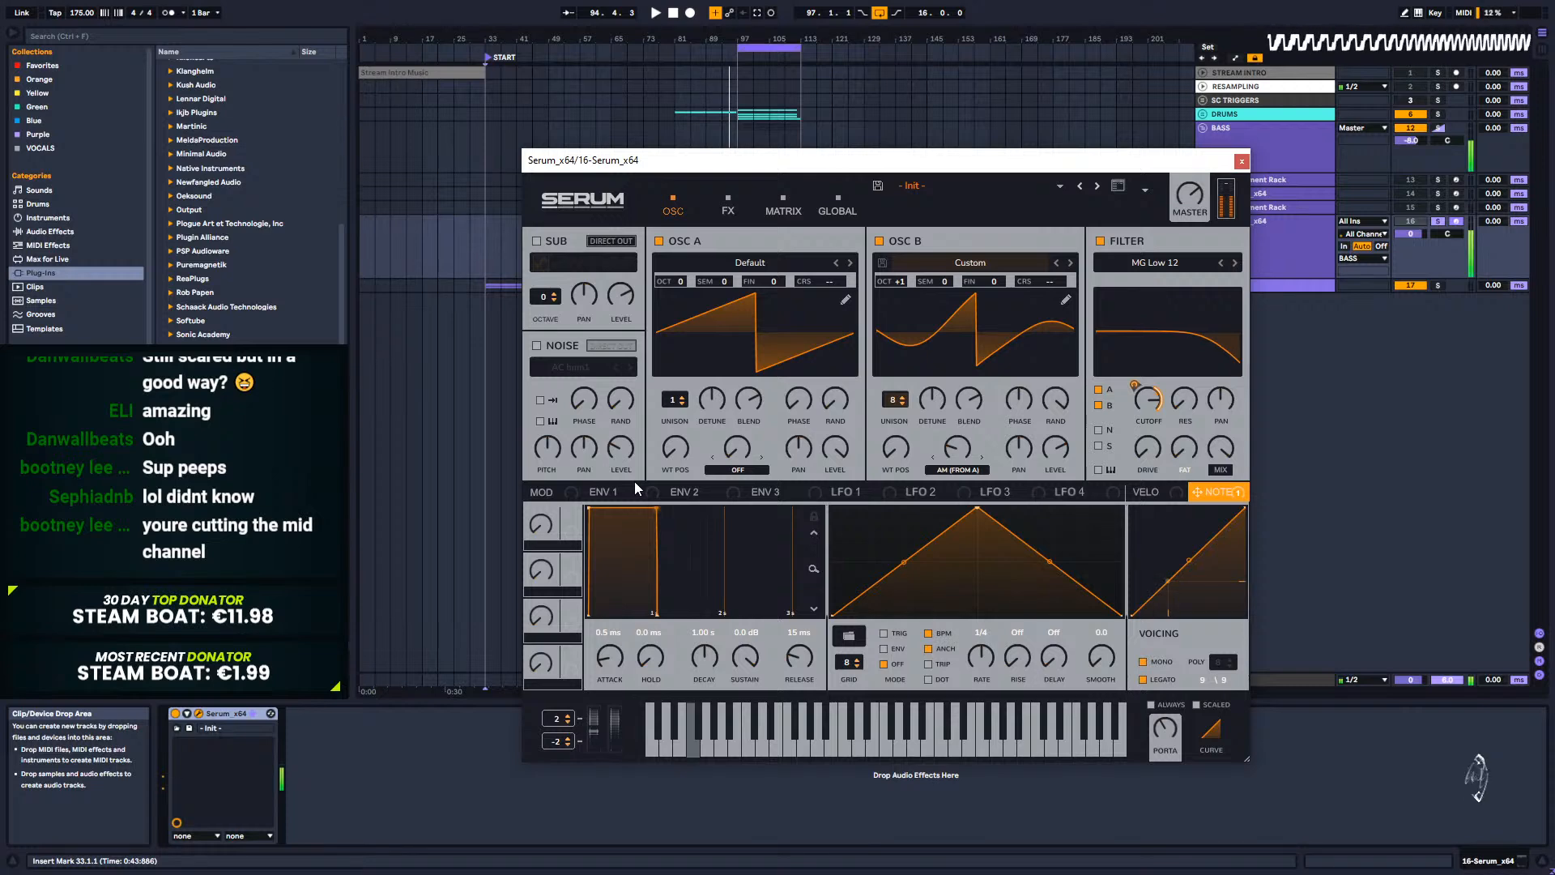
pyautogui.click(839, 204)
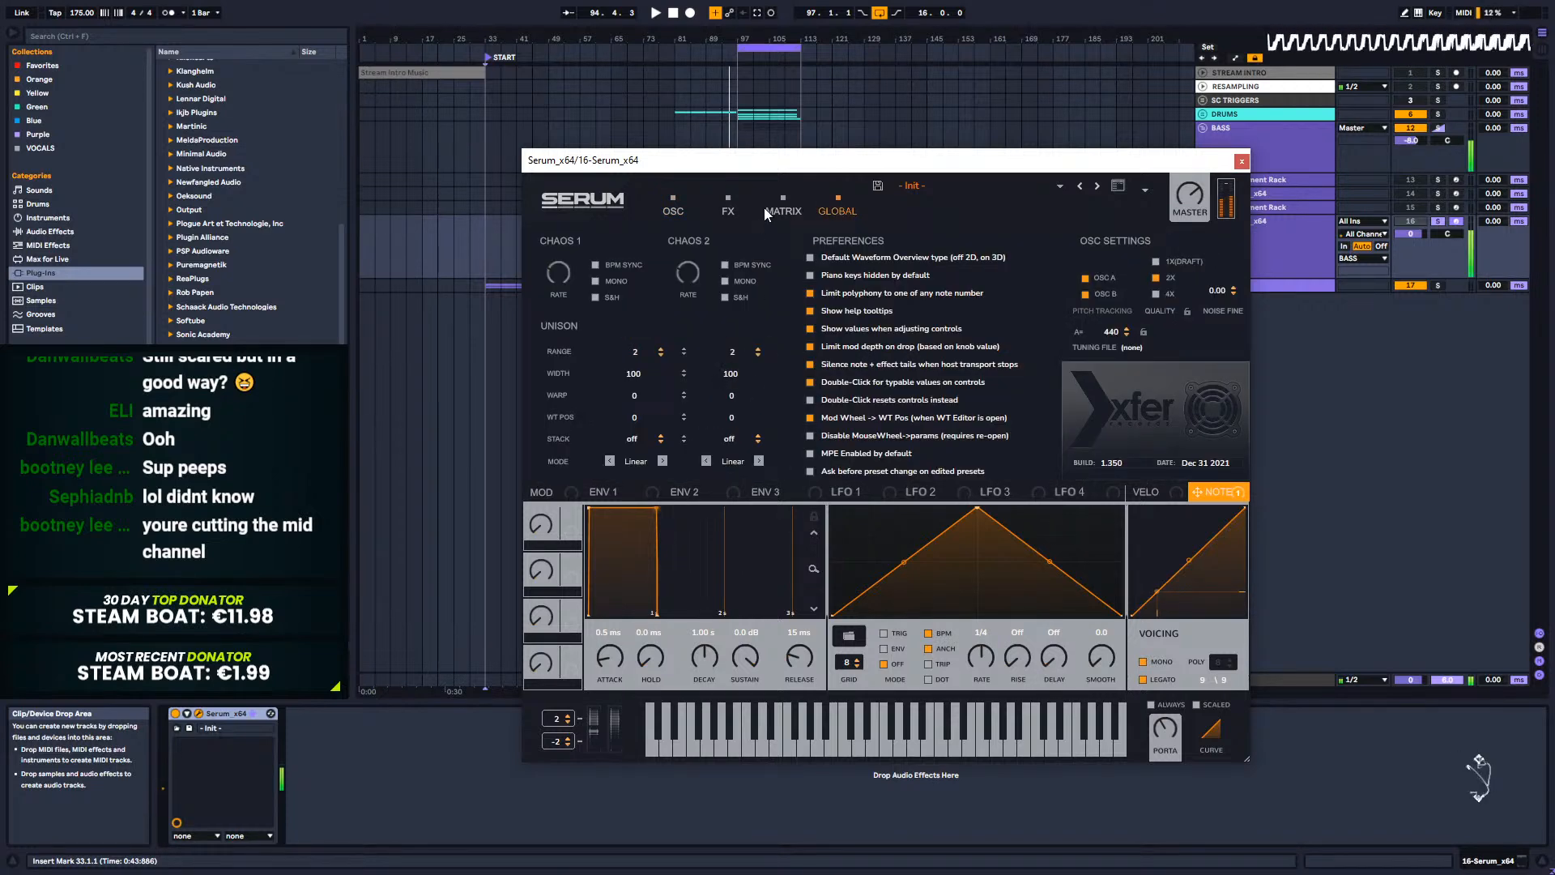
pyautogui.click(673, 207)
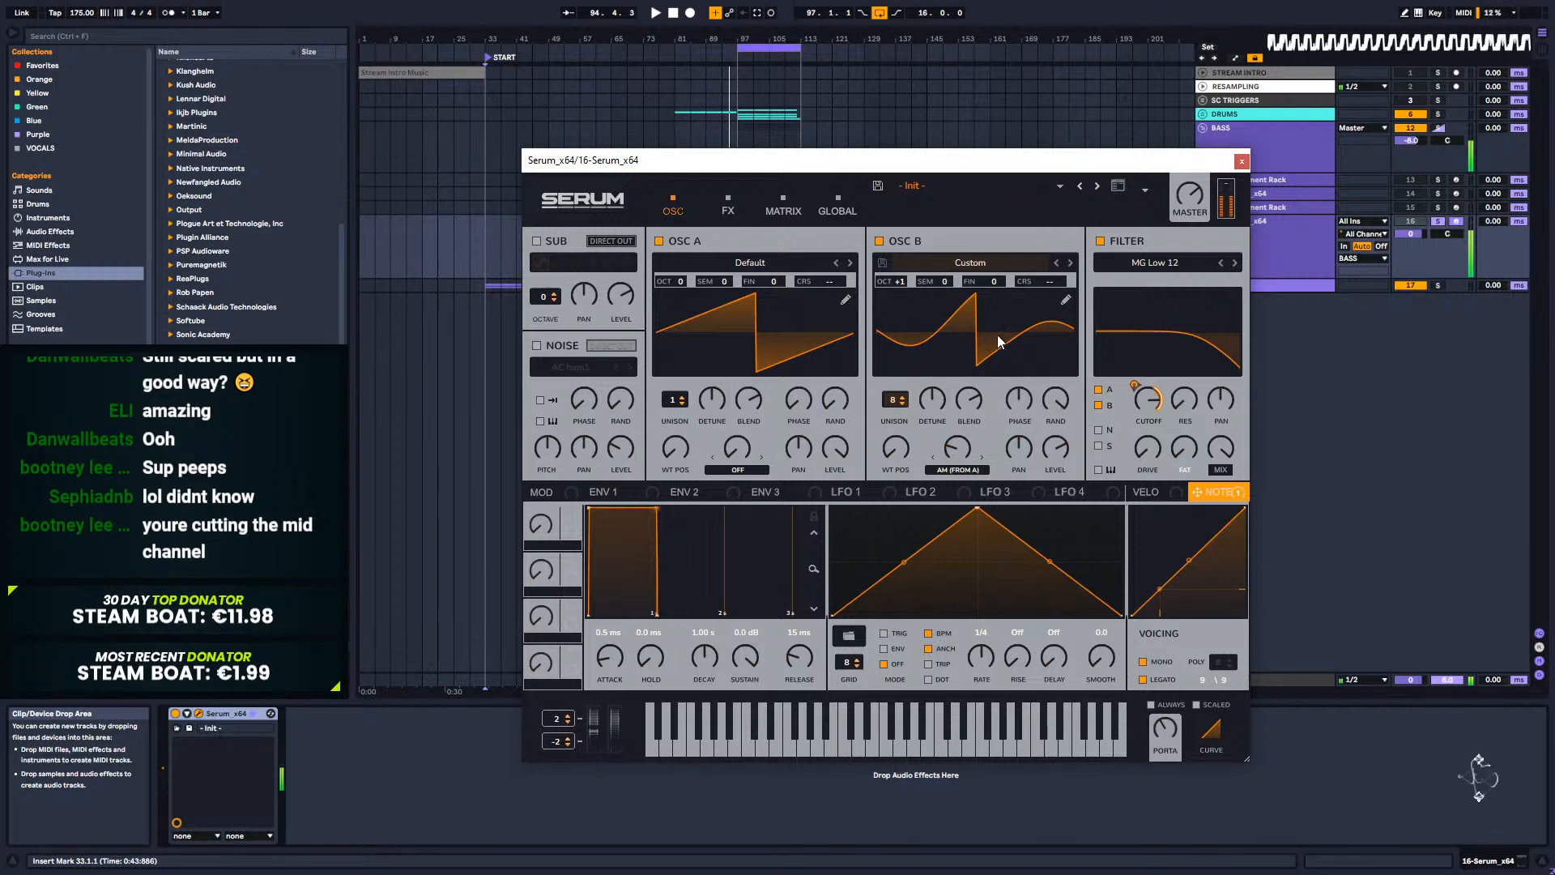
# Step: Add a multiband compressor with a reduced ratio and about 8.5 dB gain, and place it before the distortion
pyautogui.click(728, 207)
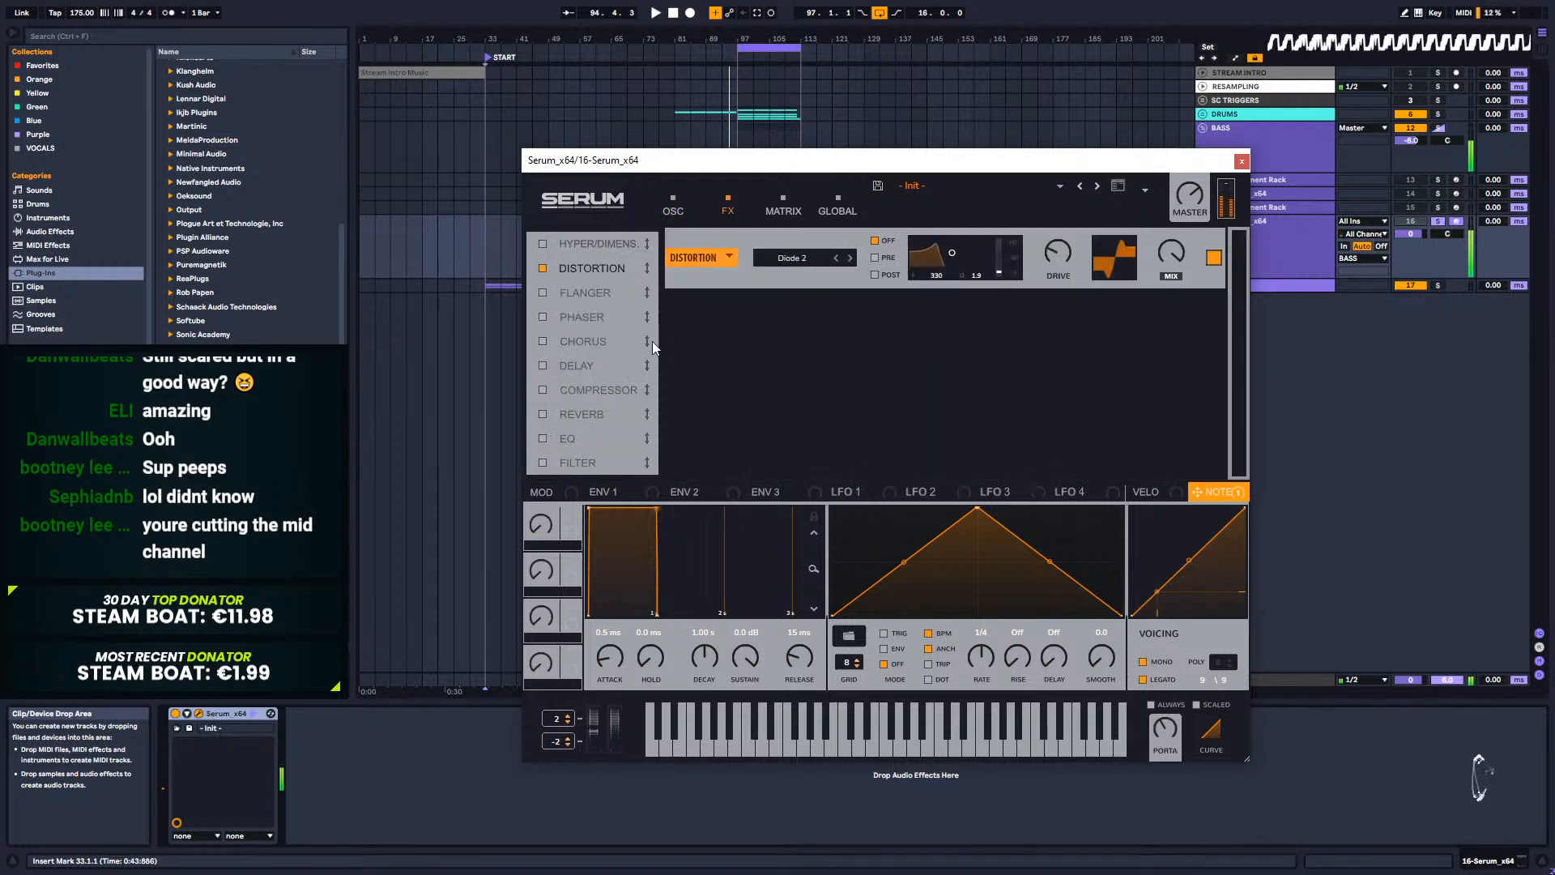
pyautogui.click(542, 389)
pyautogui.click(1016, 339)
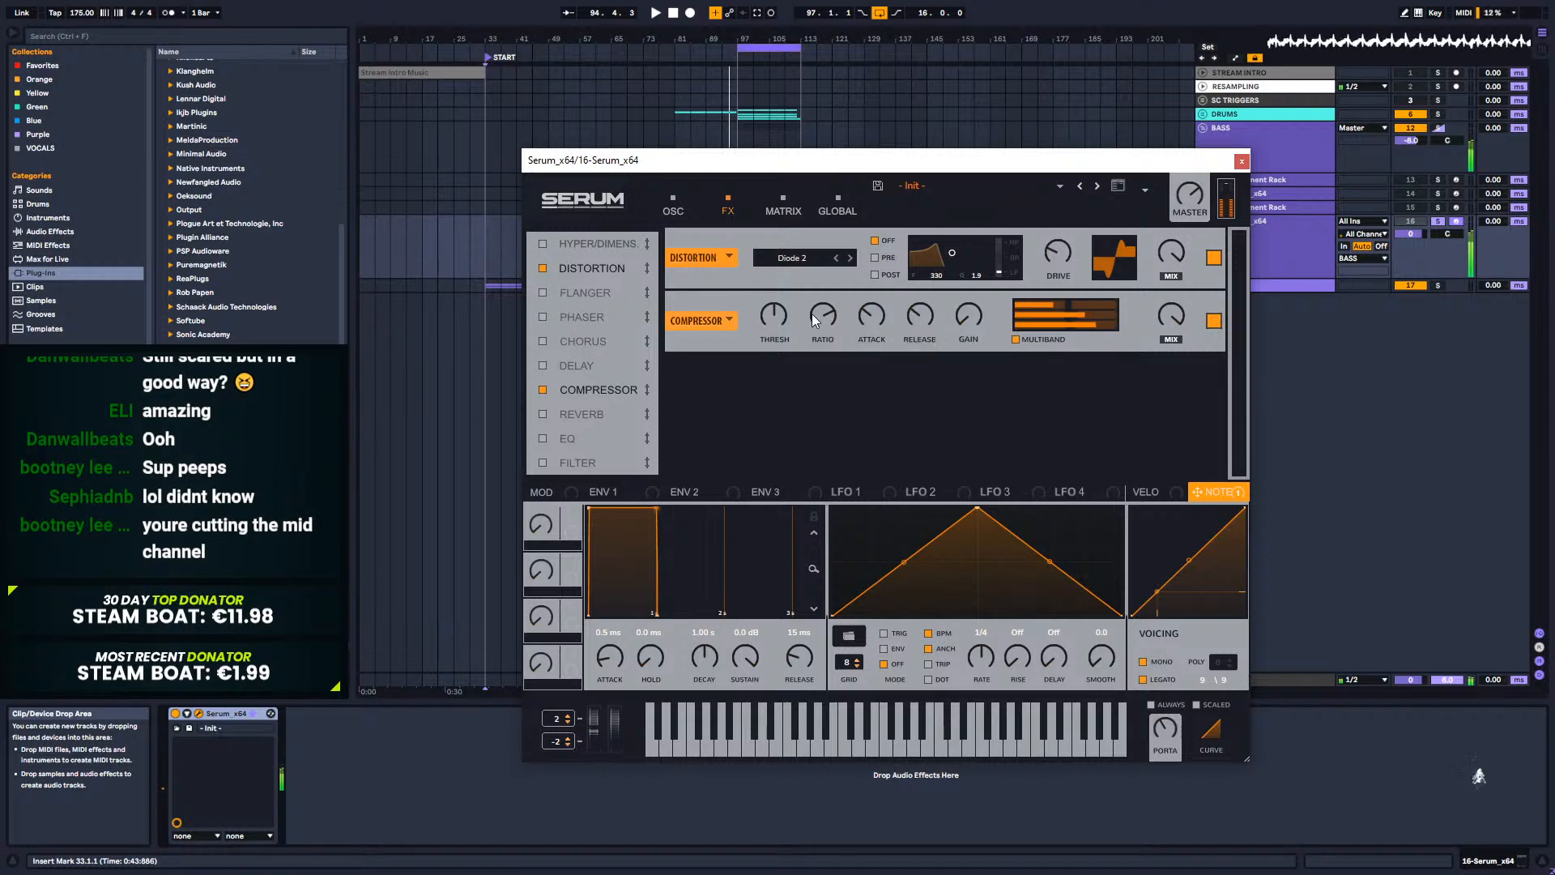
pyautogui.moveTo(823, 317); pyautogui.dragTo(819, 348)
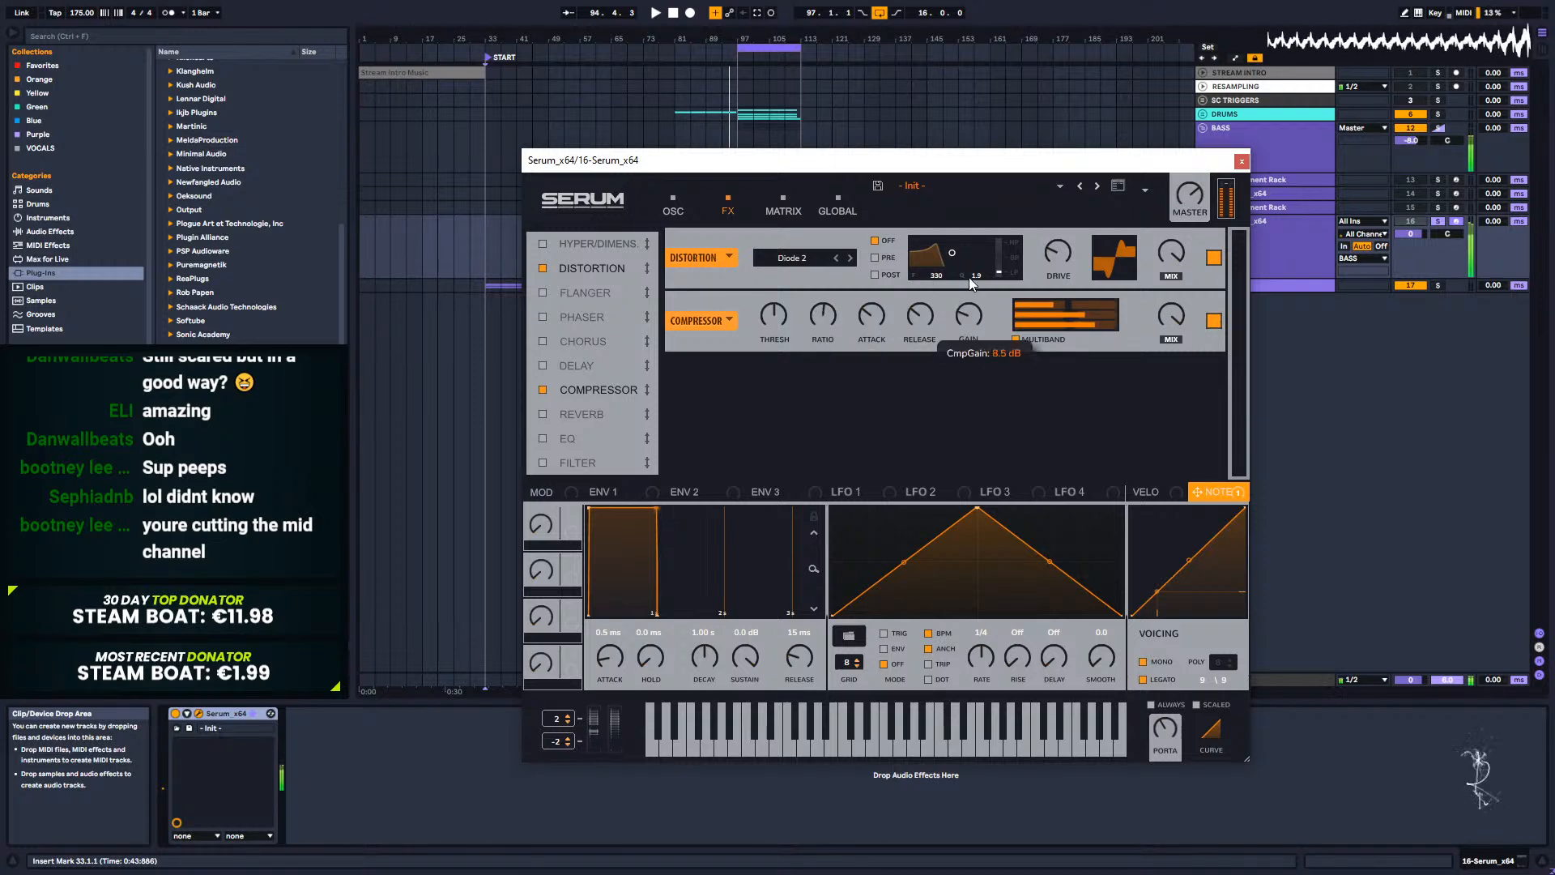
pyautogui.moveTo(615, 389); pyautogui.dragTo(624, 256)
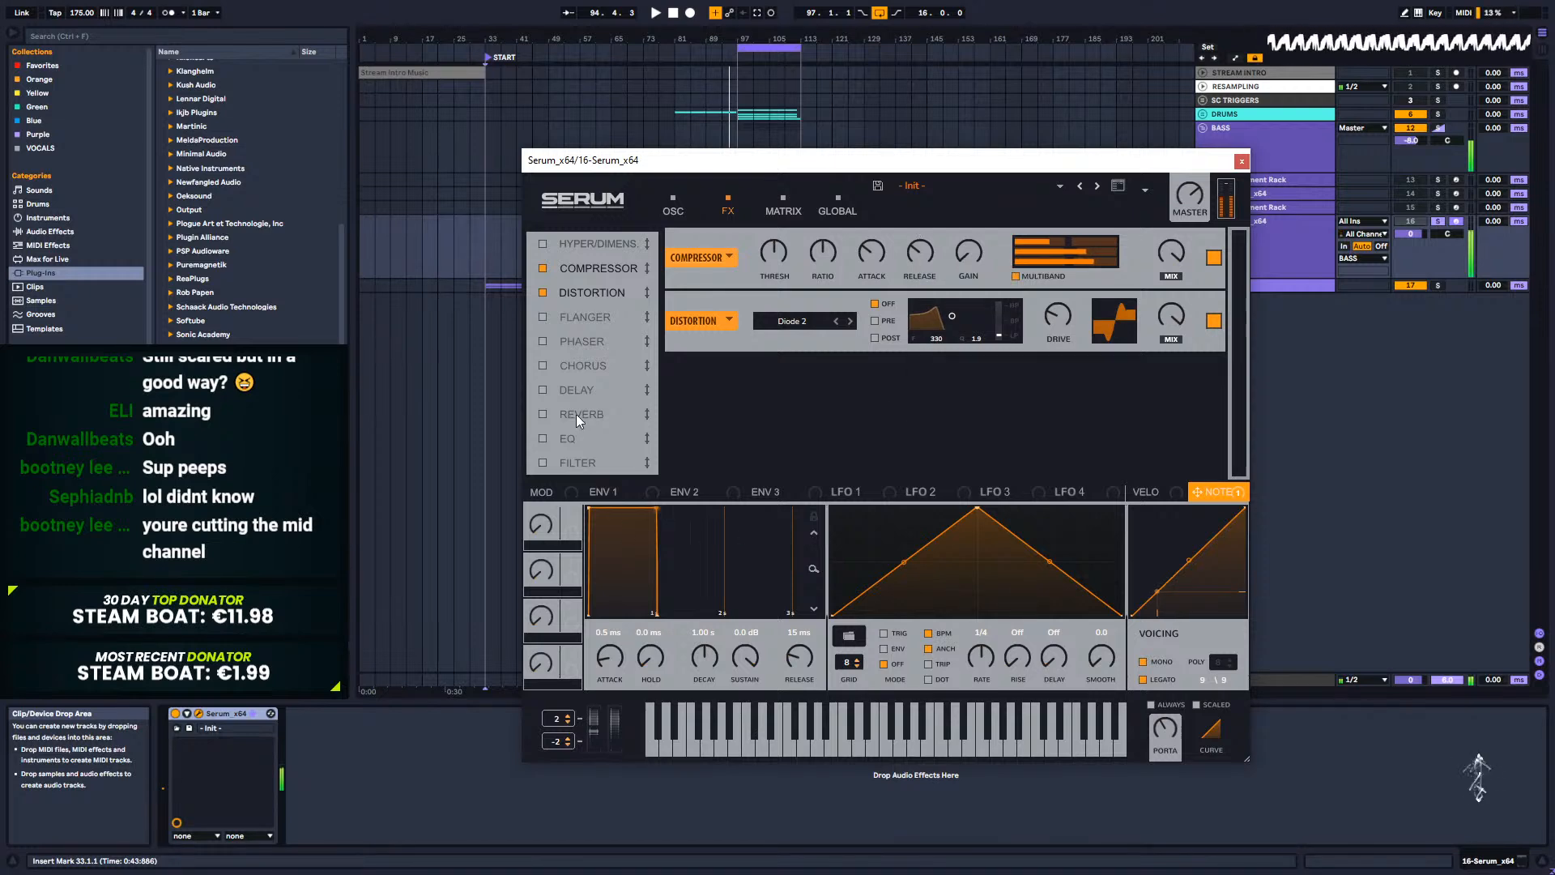
# Step: Enable the EQ with its low band as a peak, boost that band's gain slightly and lower its frequency
pyautogui.click(542, 438)
pyautogui.click(896, 387)
pyautogui.moveTo(855, 378); pyautogui.dragTo(855, 352)
pyautogui.moveTo(780, 383); pyautogui.dragTo(769, 403)
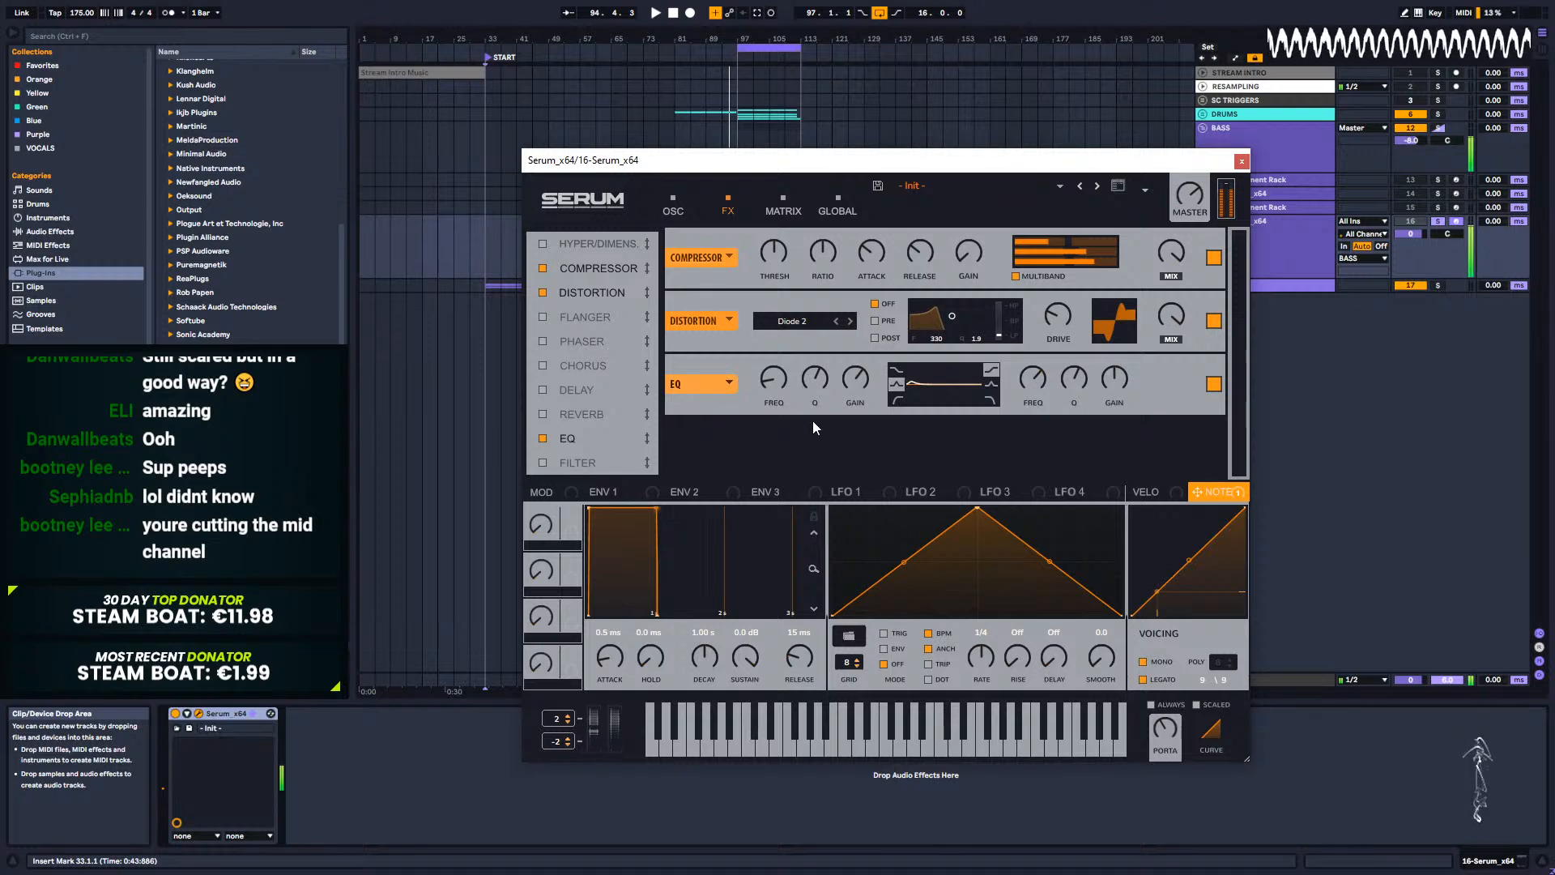
# Step: Modulate the EQ's low-band frequency with Note, raise that frequency, and place the EQ directly after the distortion in the effects order
pyautogui.moveTo(1196, 492); pyautogui.dragTo(761, 374)
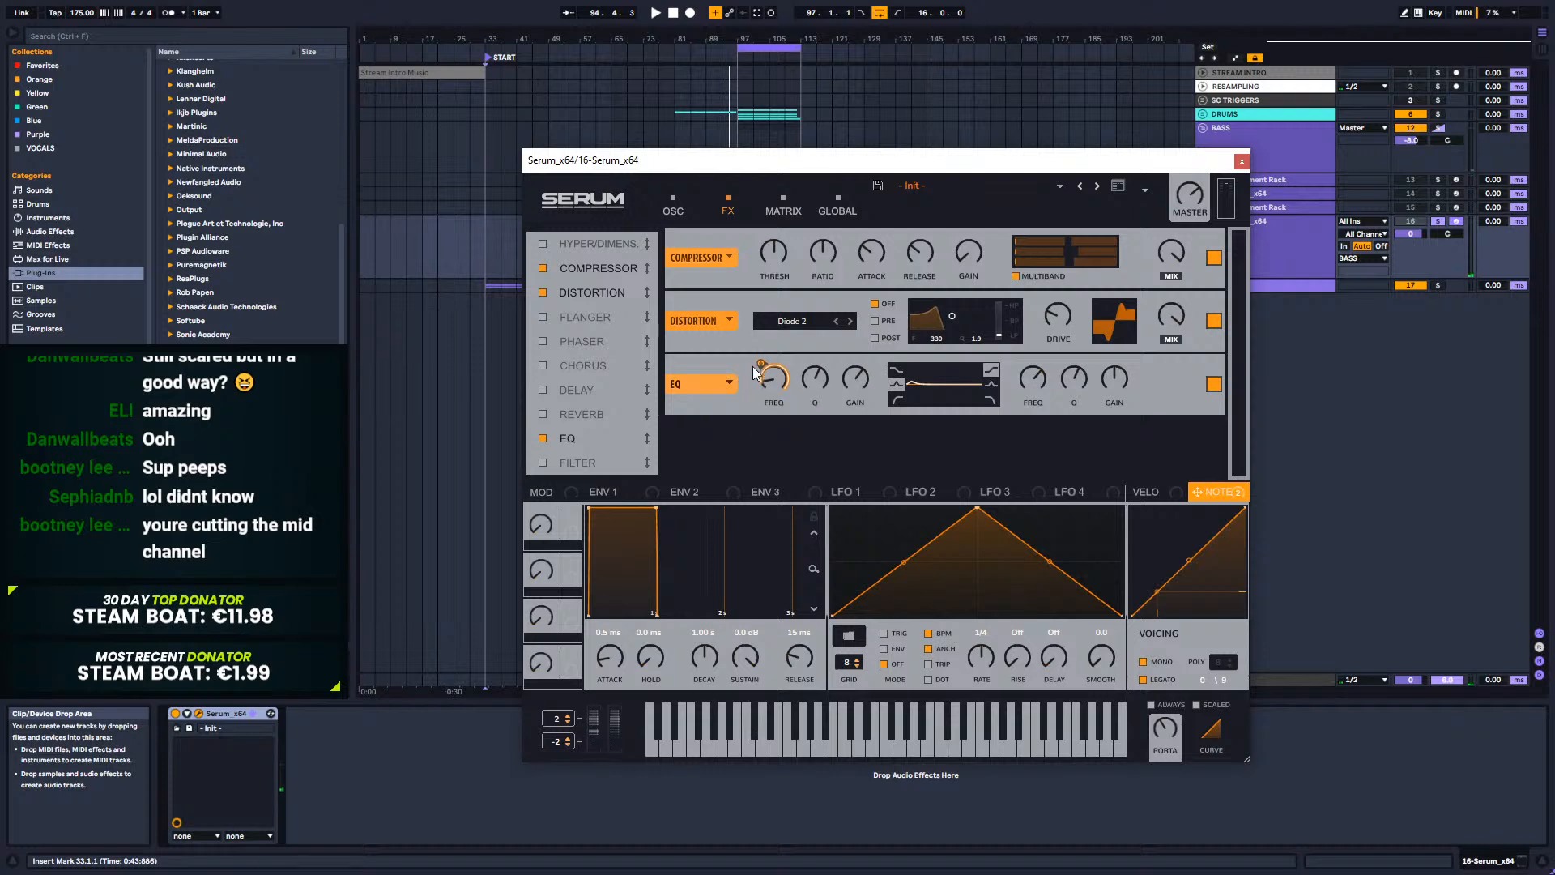
pyautogui.moveTo(762, 359)
pyautogui.rightClick(757, 360)
pyautogui.click(774, 401)
pyautogui.moveTo(777, 387); pyautogui.dragTo(785, 346)
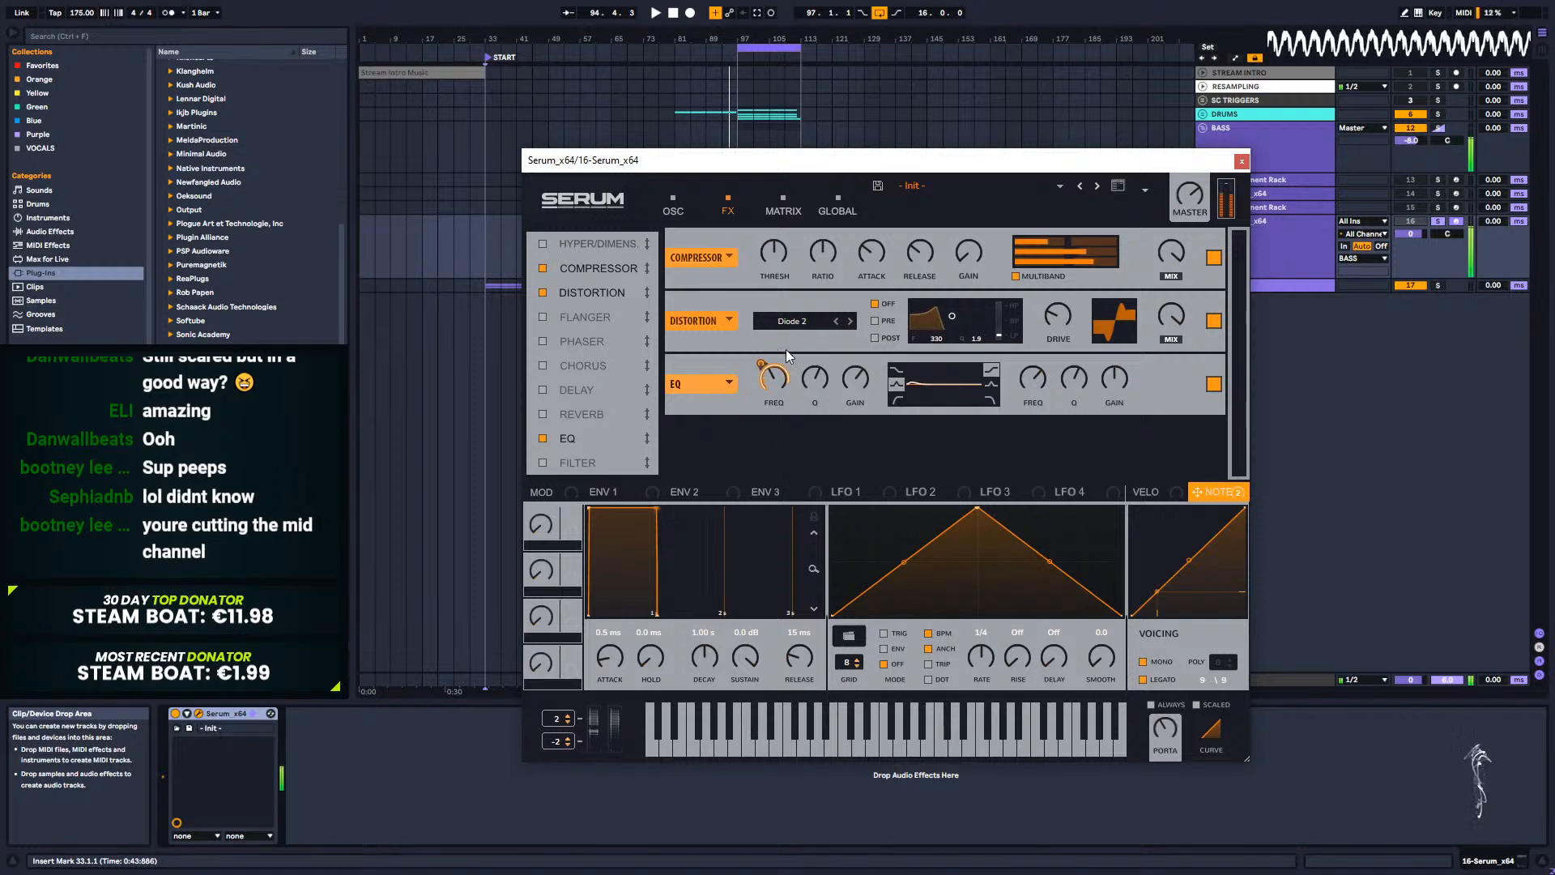
pyautogui.rightClick(783, 370)
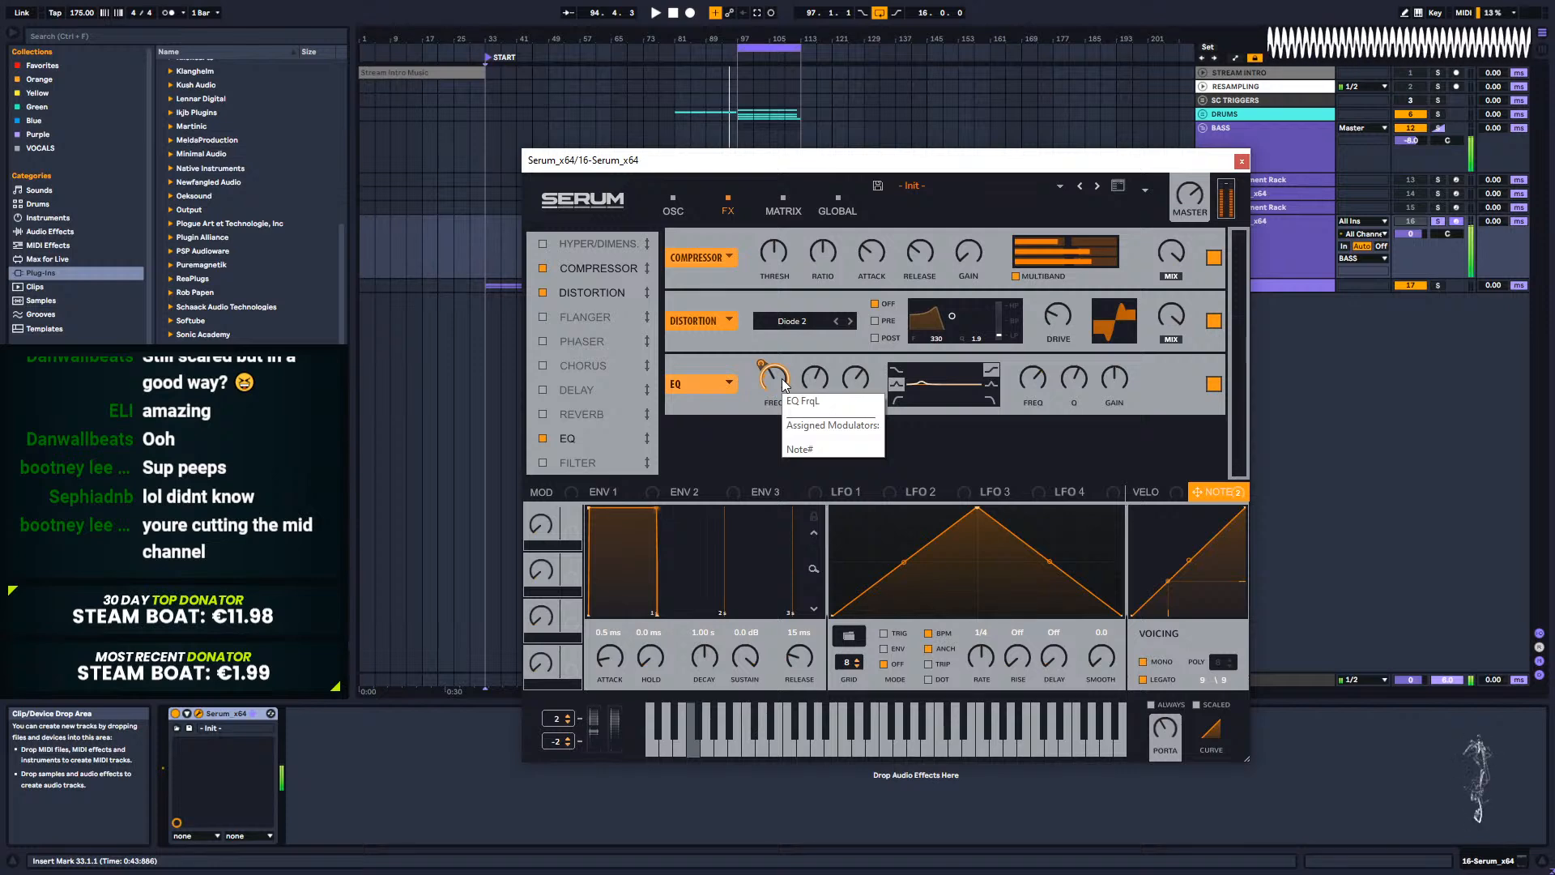
pyautogui.click(895, 384)
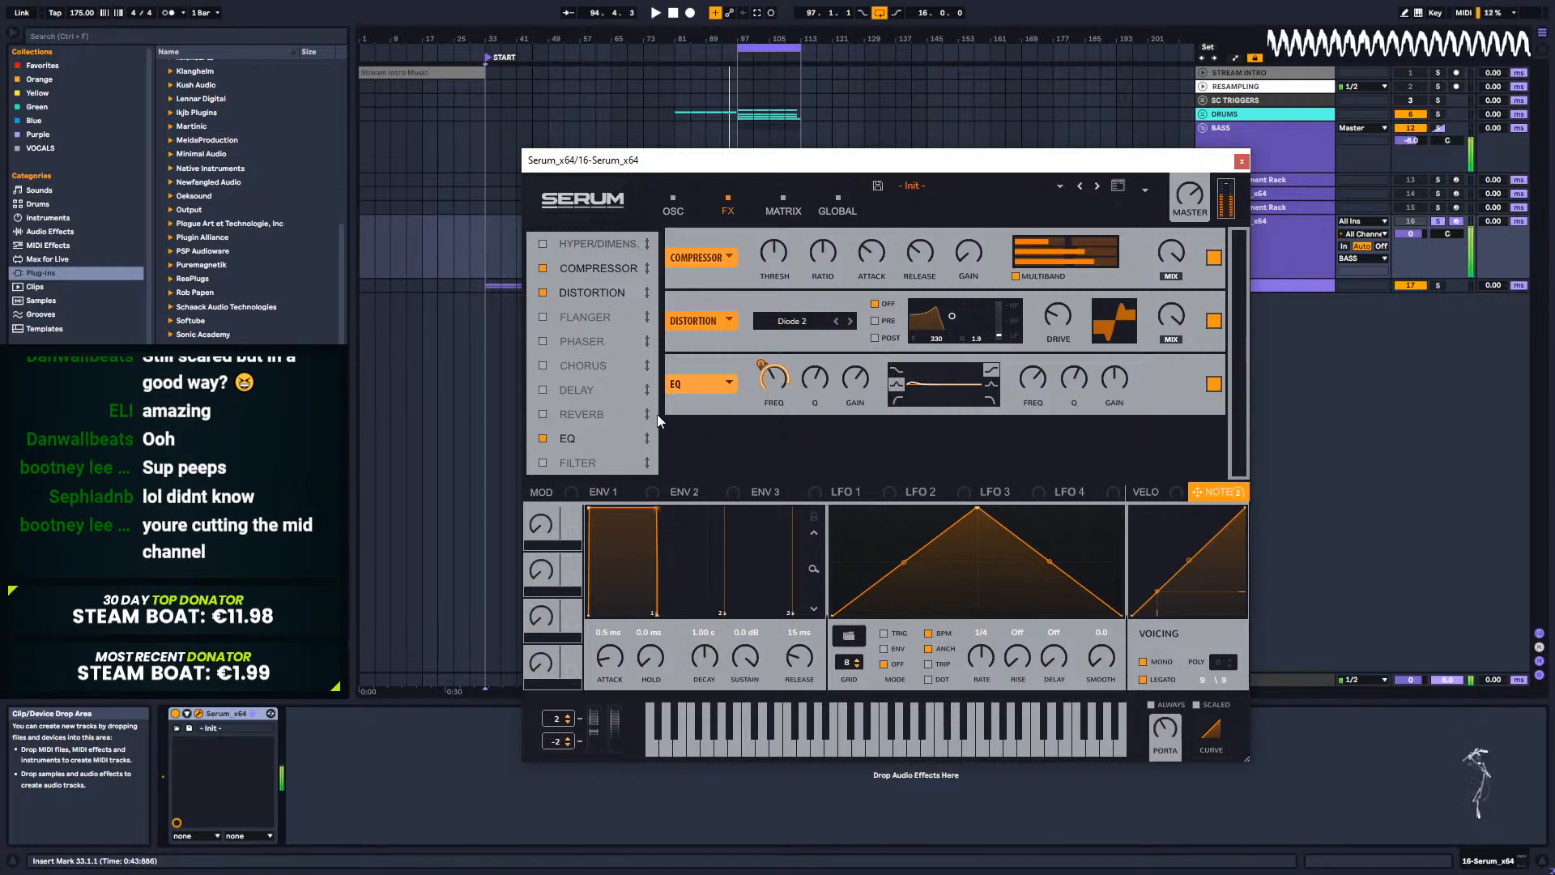
pyautogui.moveTo(572, 436); pyautogui.dragTo(601, 315)
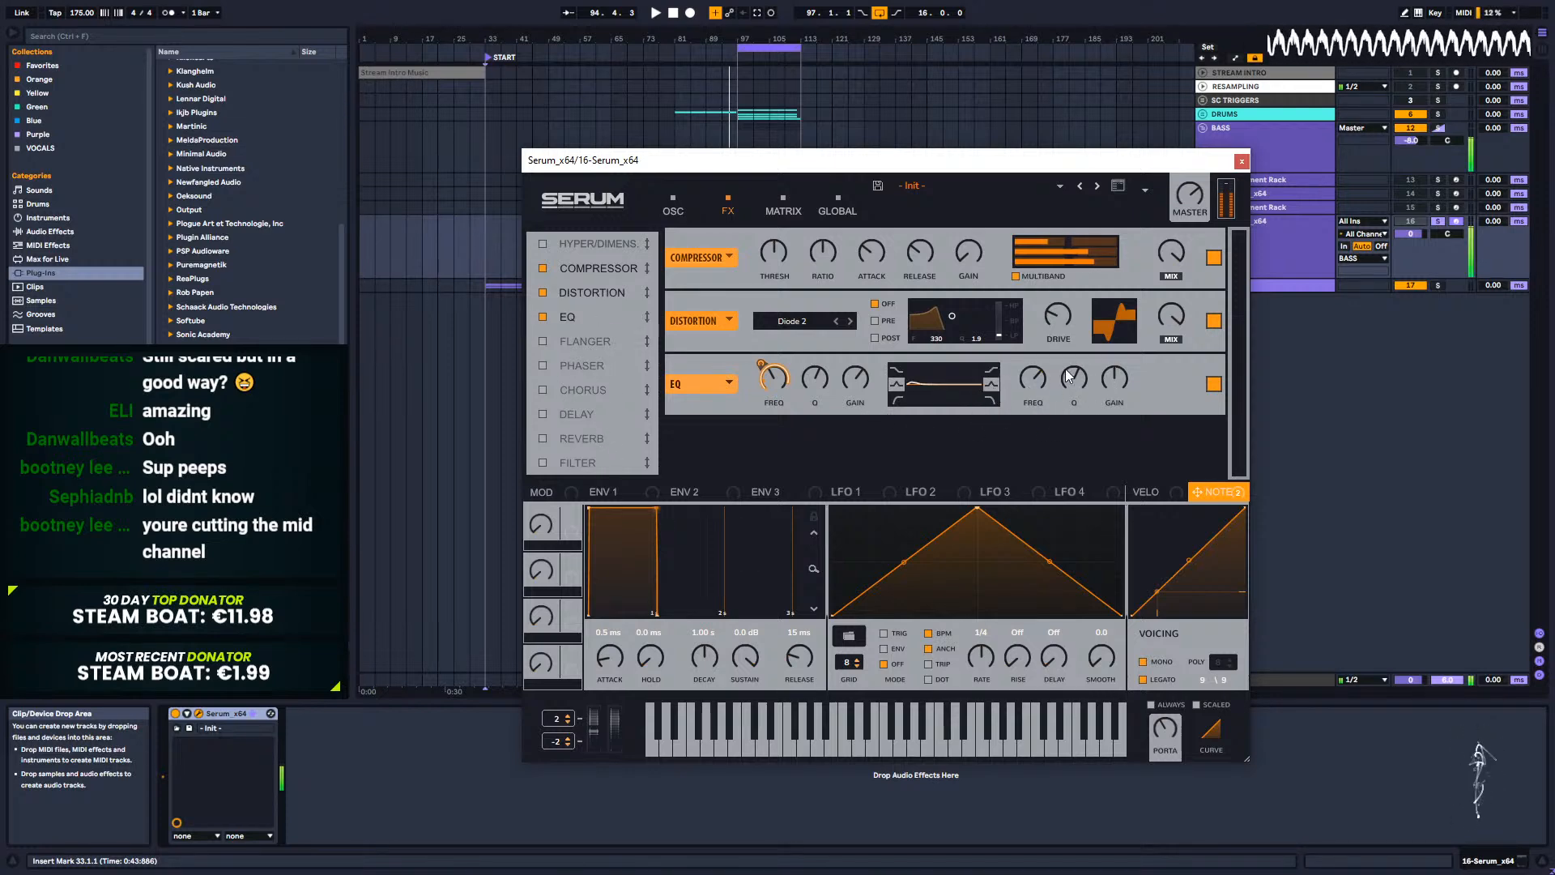
# Step: Make the EQ's high band a peak cut of about -10.5 dB and assign Note modulation to its frequency
pyautogui.moveTo(1124, 376); pyautogui.dragTo(1115, 424)
pyautogui.moveTo(1035, 382)
pyautogui.mouseDown()
pyautogui.moveTo(1032, 415)
pyautogui.moveTo(1037, 382)
pyautogui.mouseUp()
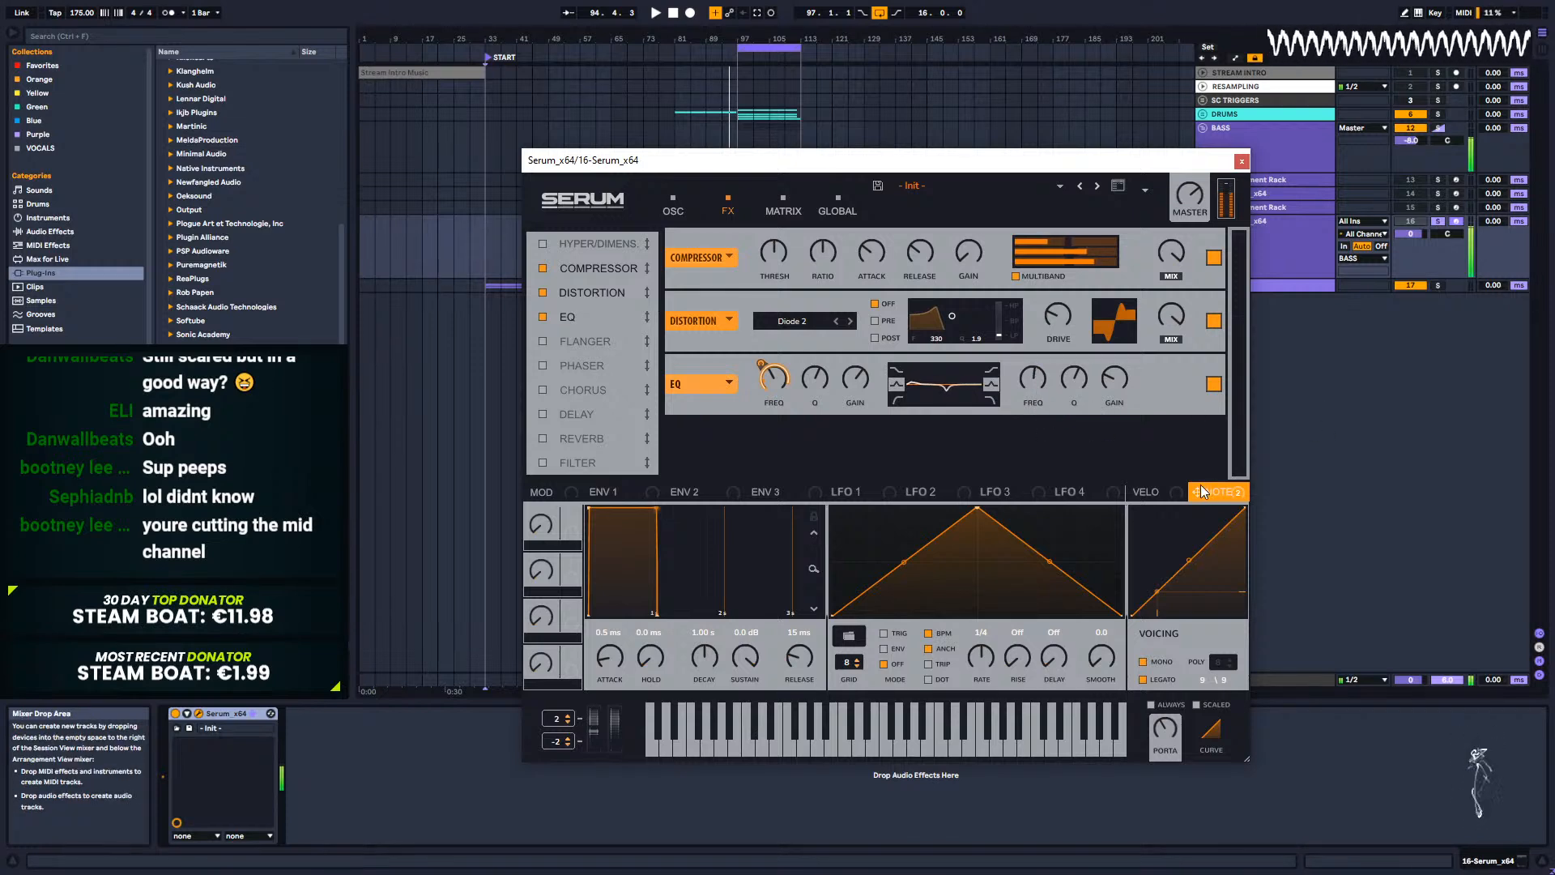
pyautogui.moveTo(1035, 378); pyautogui.dragTo(1035, 378)
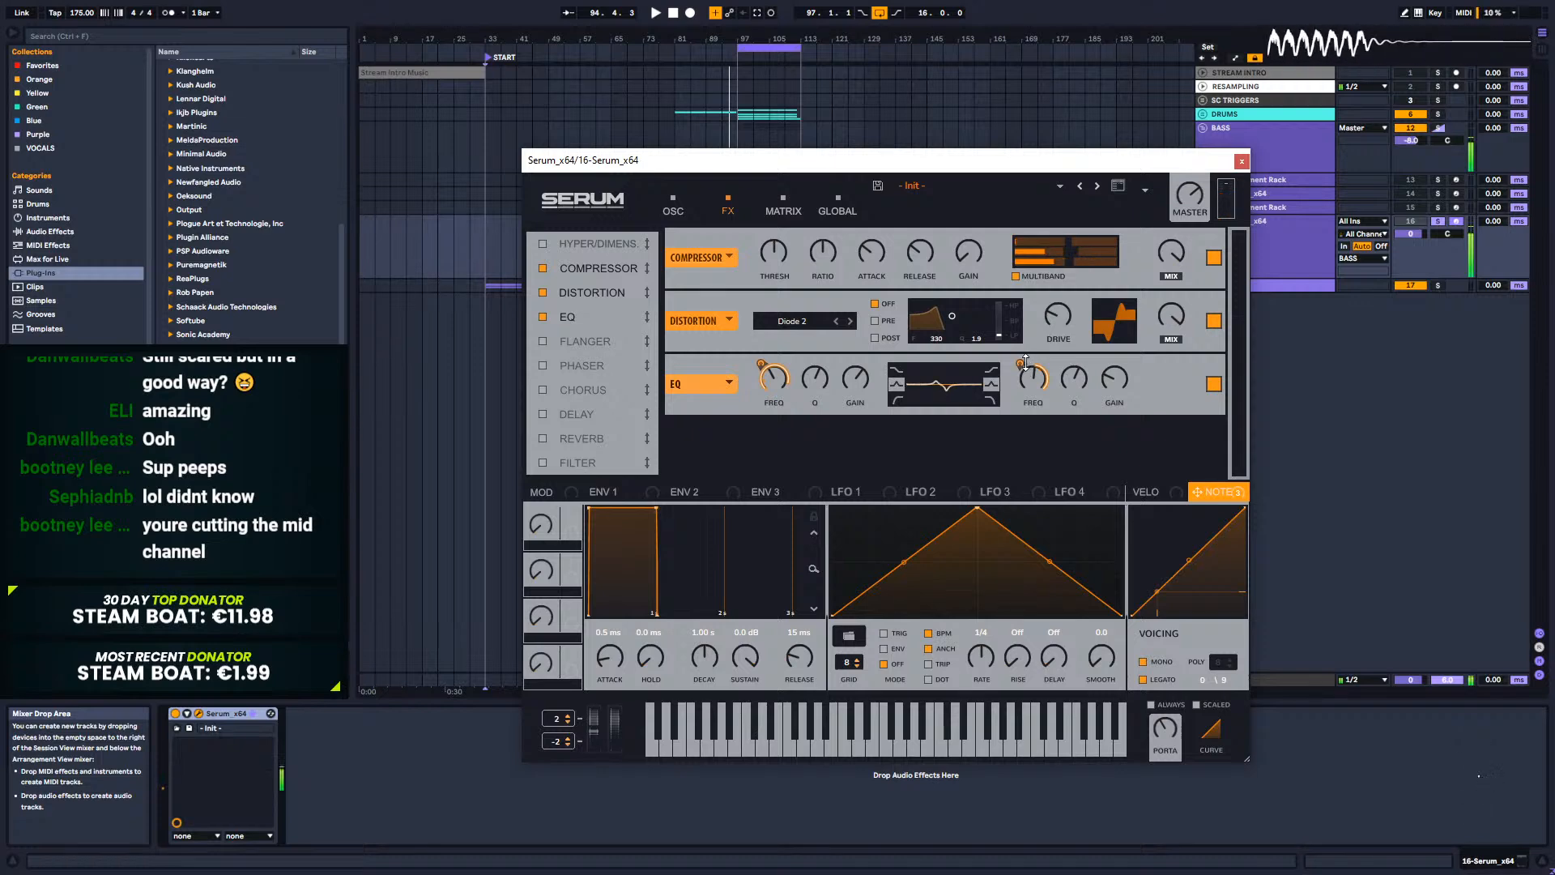
# Step: Adjust the Note modulation amount on the EQ's high-band frequency and sweep that frequency to reposition the cut
pyautogui.moveTo(1025, 360)
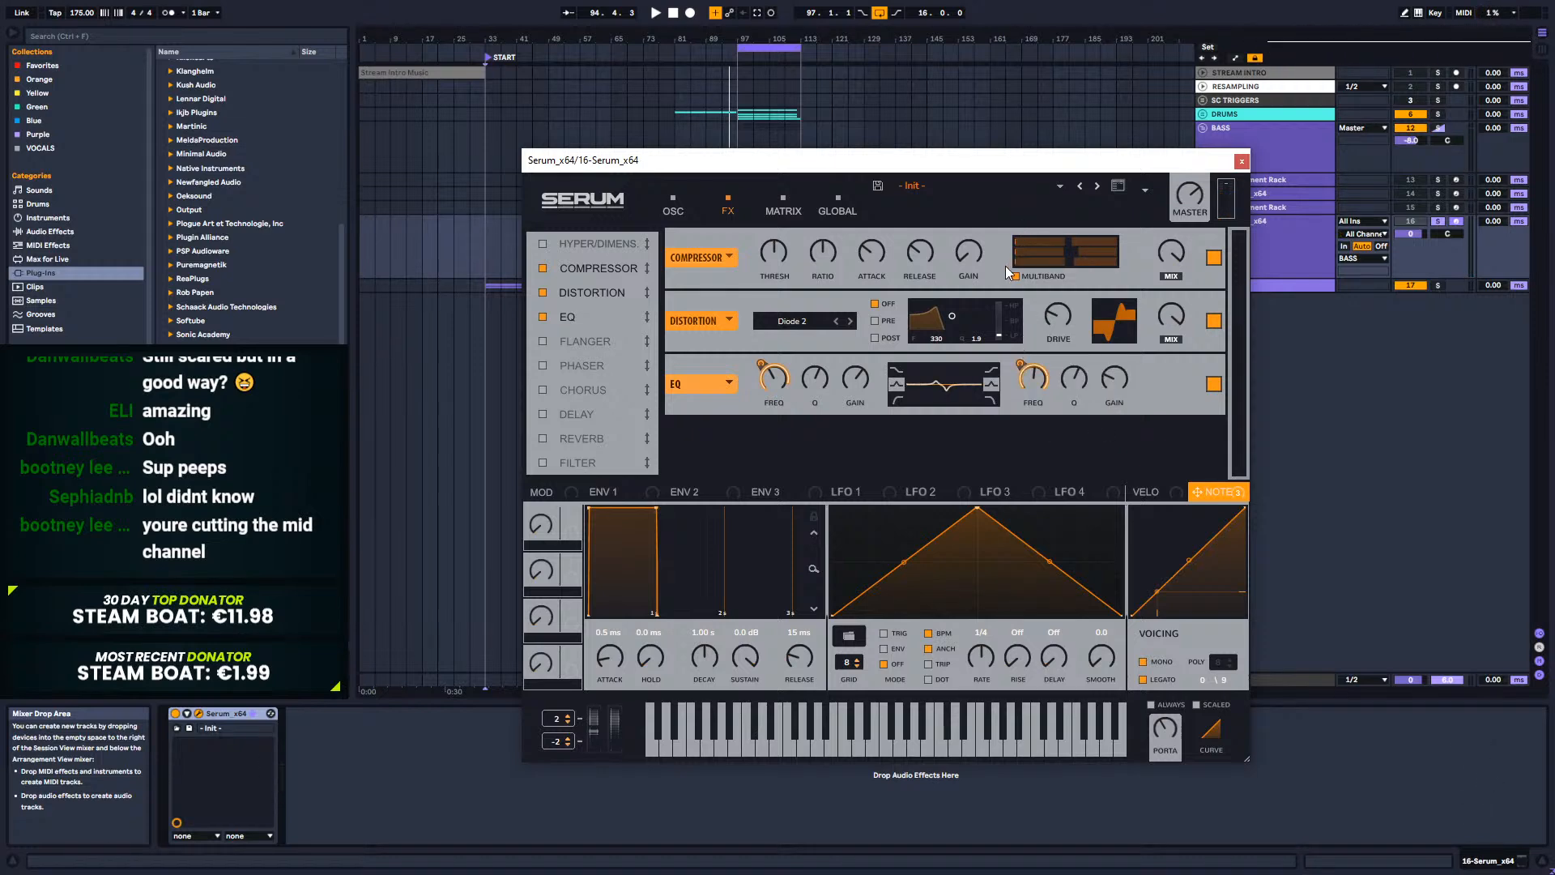
pyautogui.moveTo(1023, 368); pyautogui.dragTo(1013, 400)
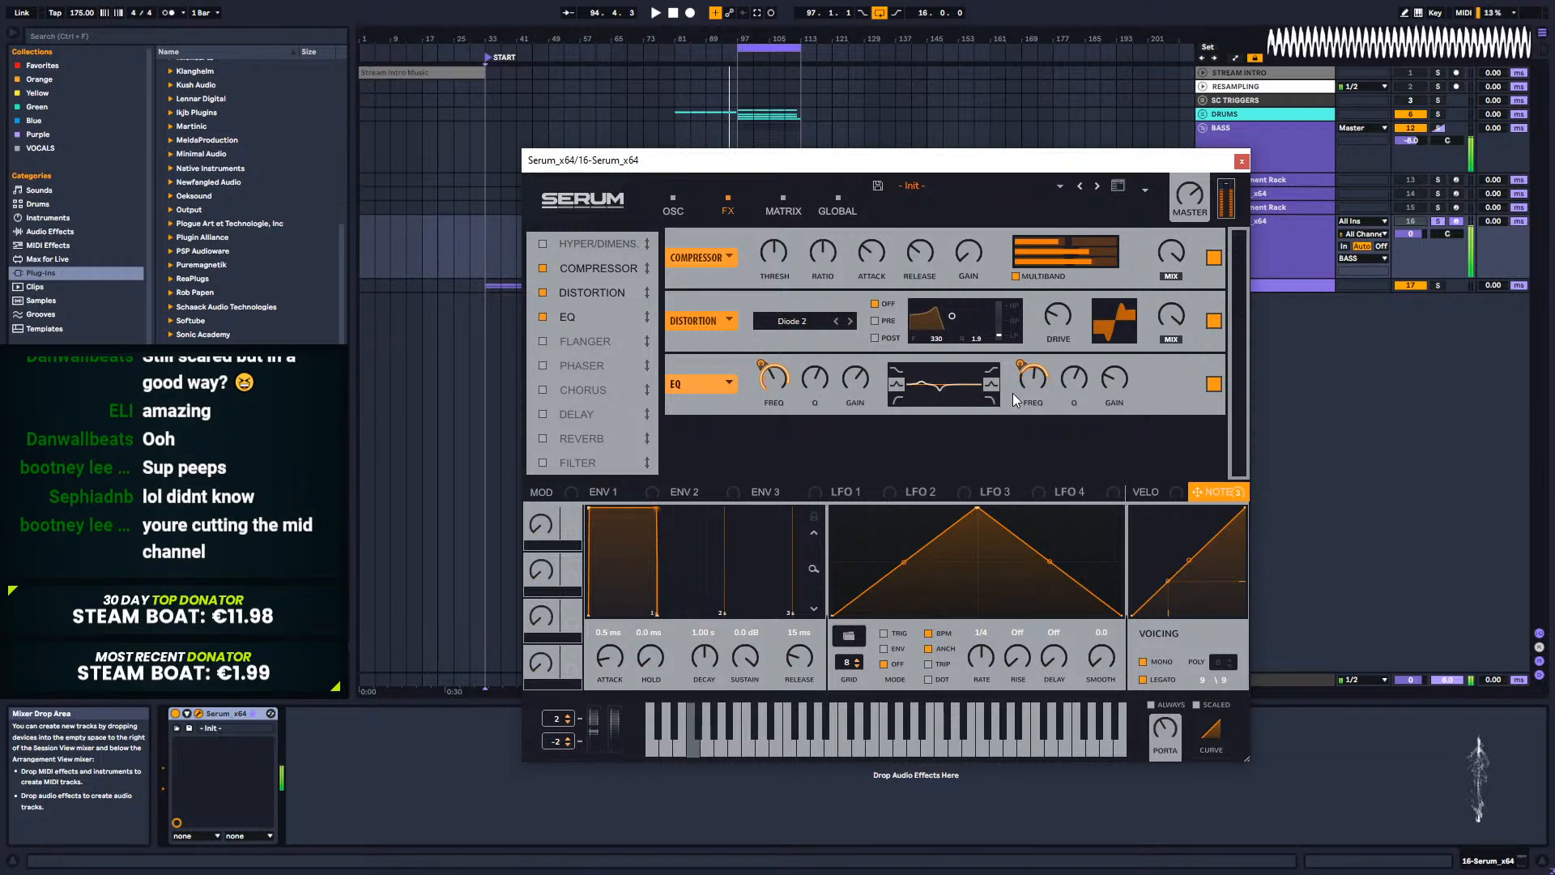
pyautogui.moveTo(1033, 384); pyautogui.dragTo(1041, 350)
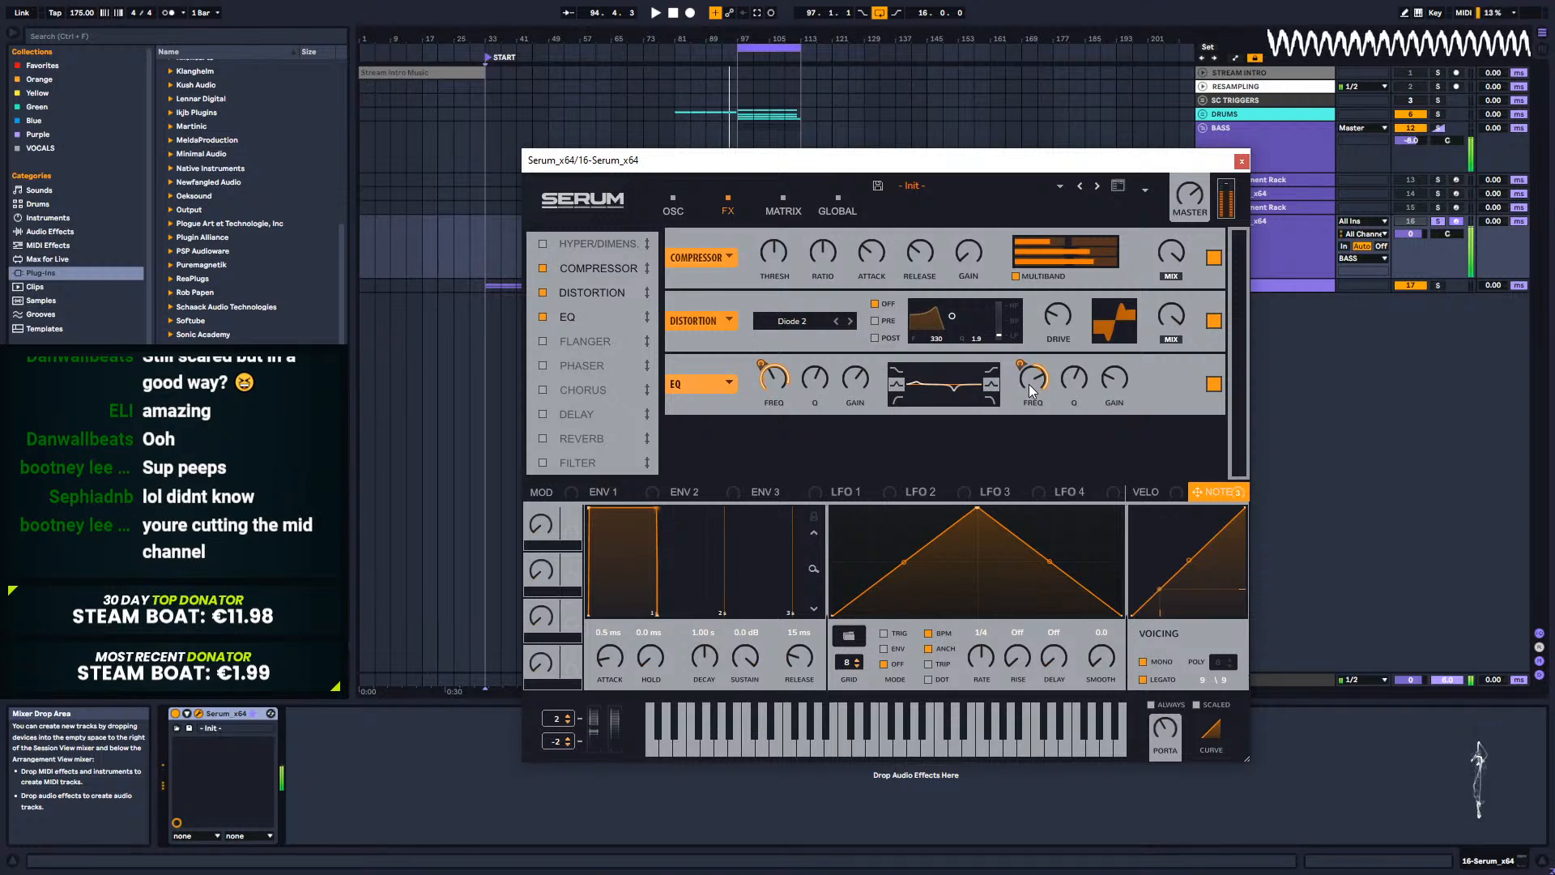
pyautogui.moveTo(1028, 384); pyautogui.dragTo(1028, 282)
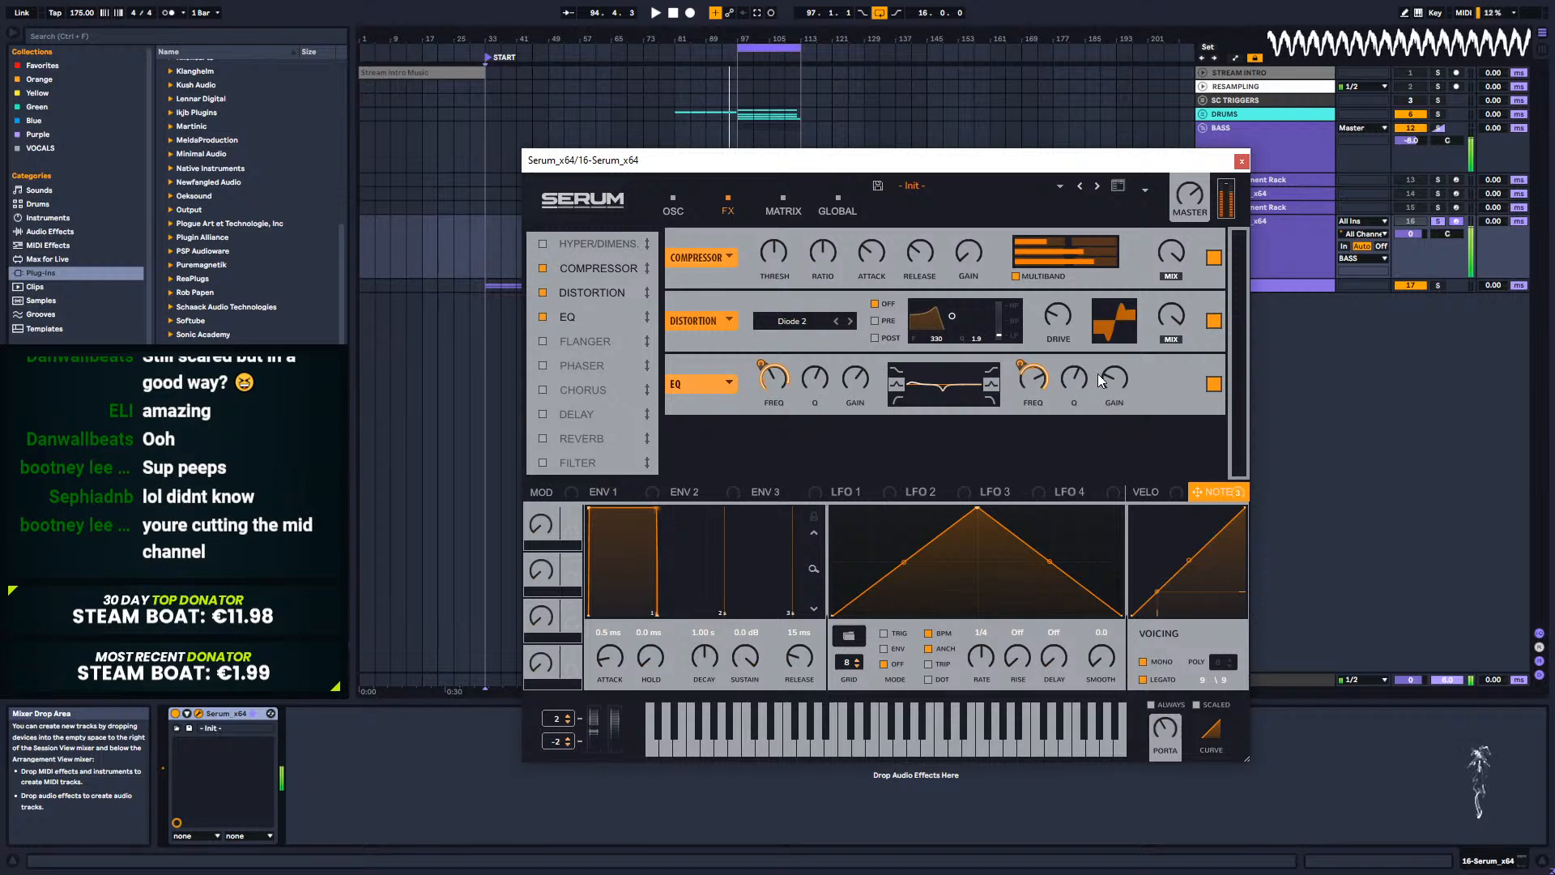
pyautogui.moveTo(1116, 378)
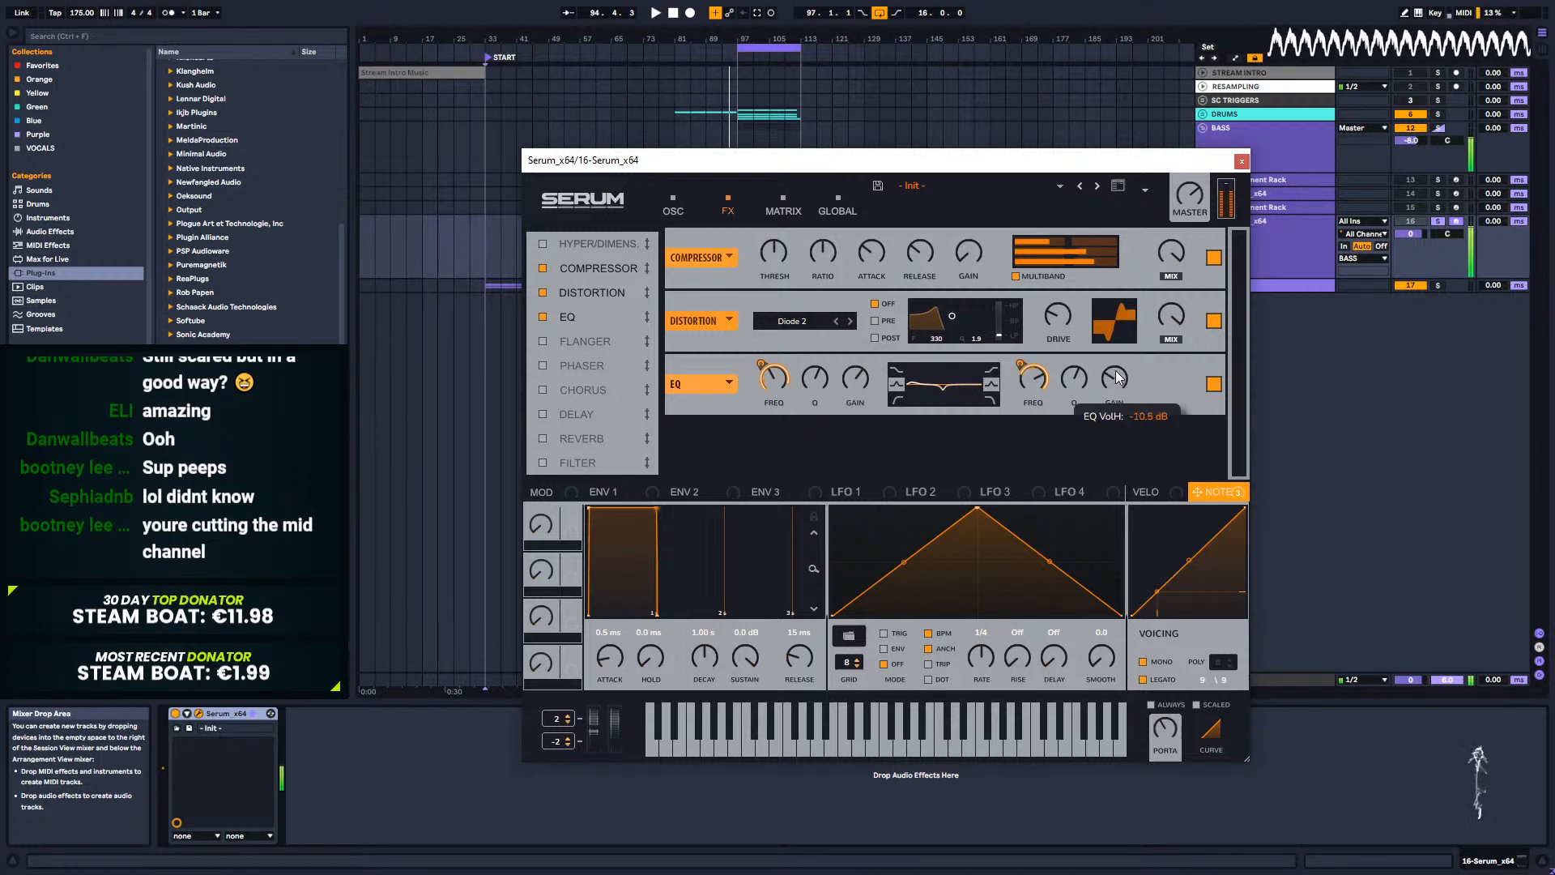
pyautogui.moveTo(1116, 377); pyautogui.dragTo(1044, 371)
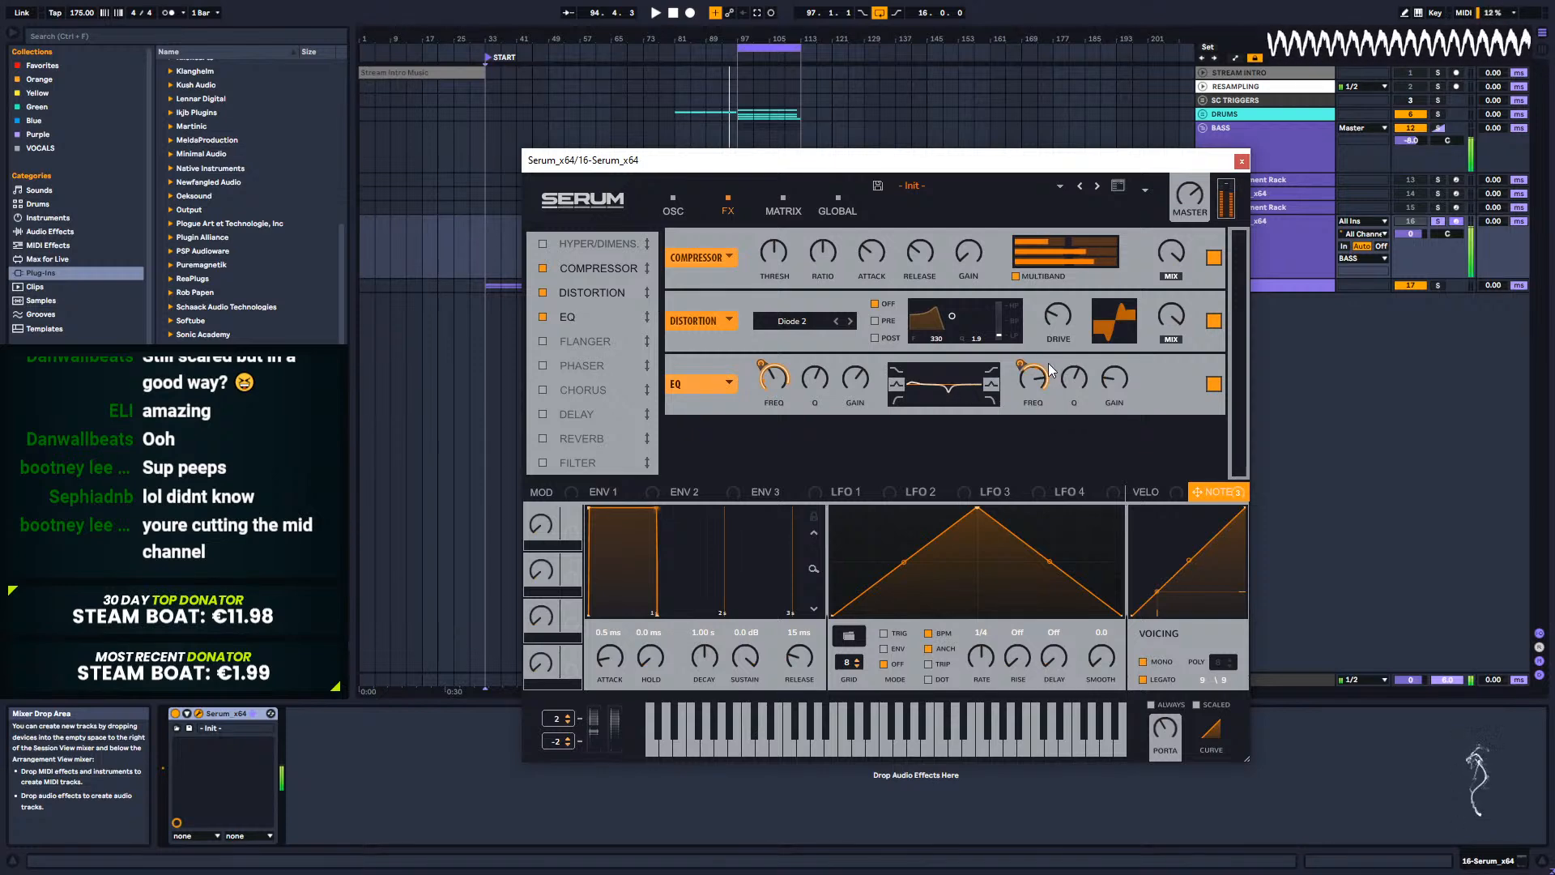
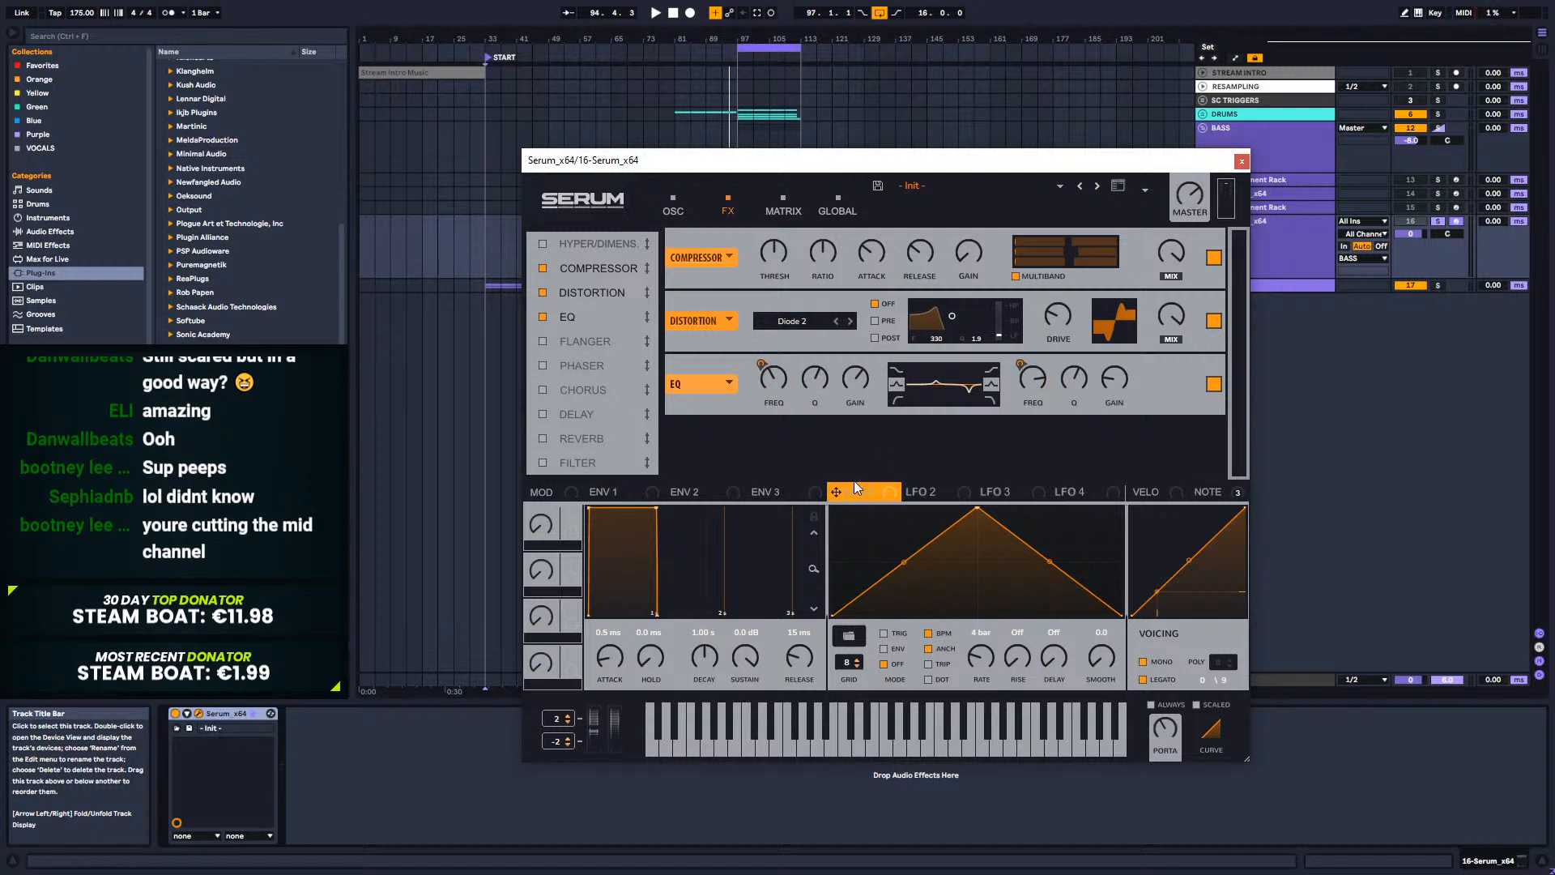
# Step: Modulate the EQ's high-band frequency with LFO 1 at a 4 bar rate, with an amount of about -8
pyautogui.moveTo(838, 486); pyautogui.dragTo(1020, 394)
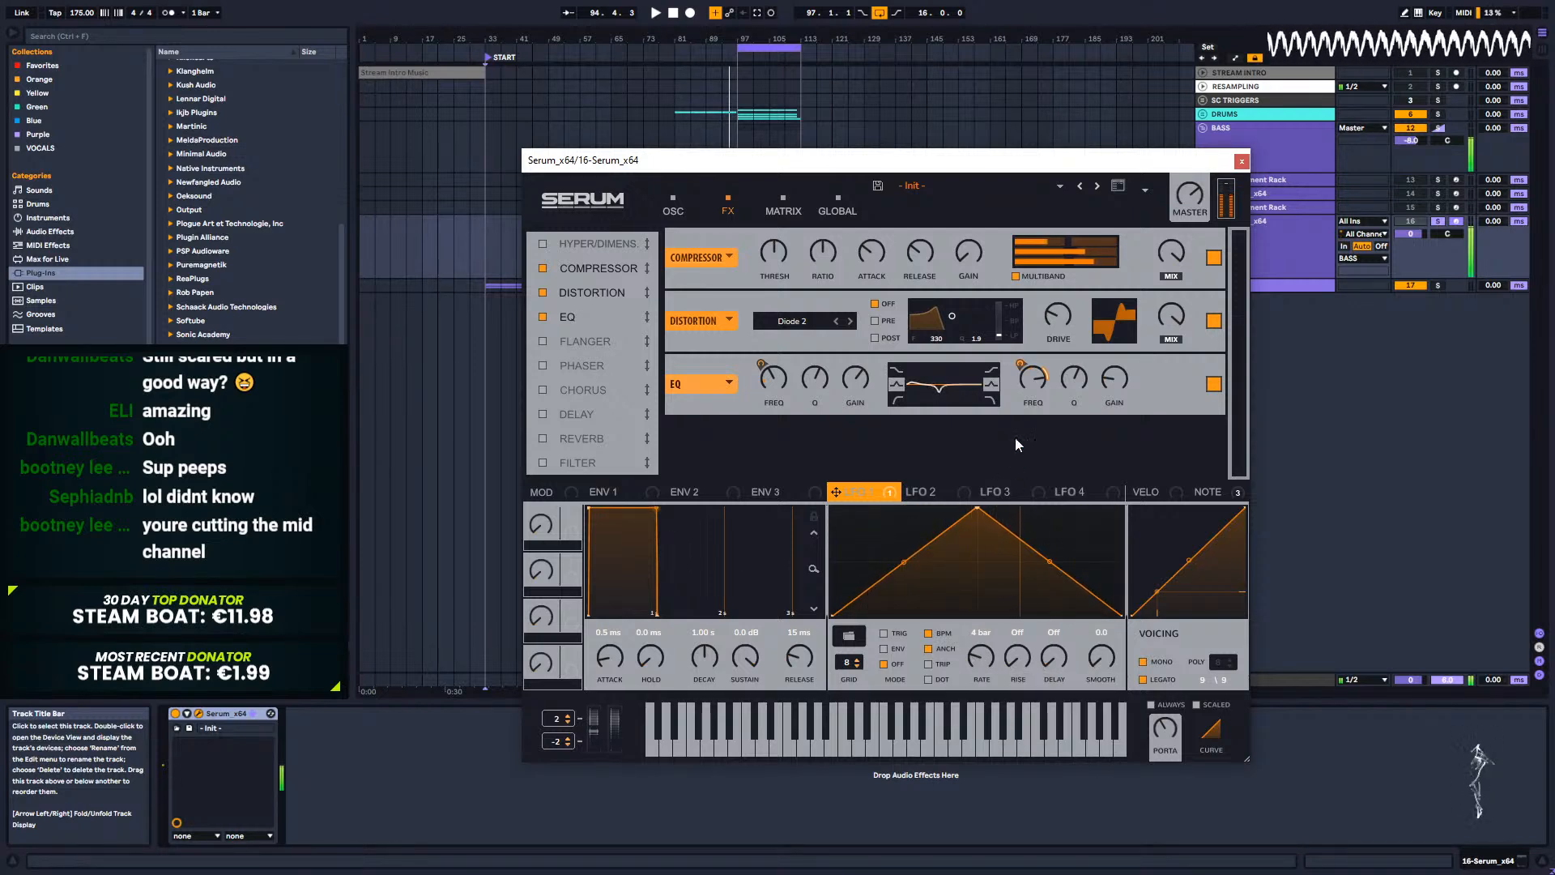
pyautogui.moveTo(1021, 365); pyautogui.dragTo(1020, 356)
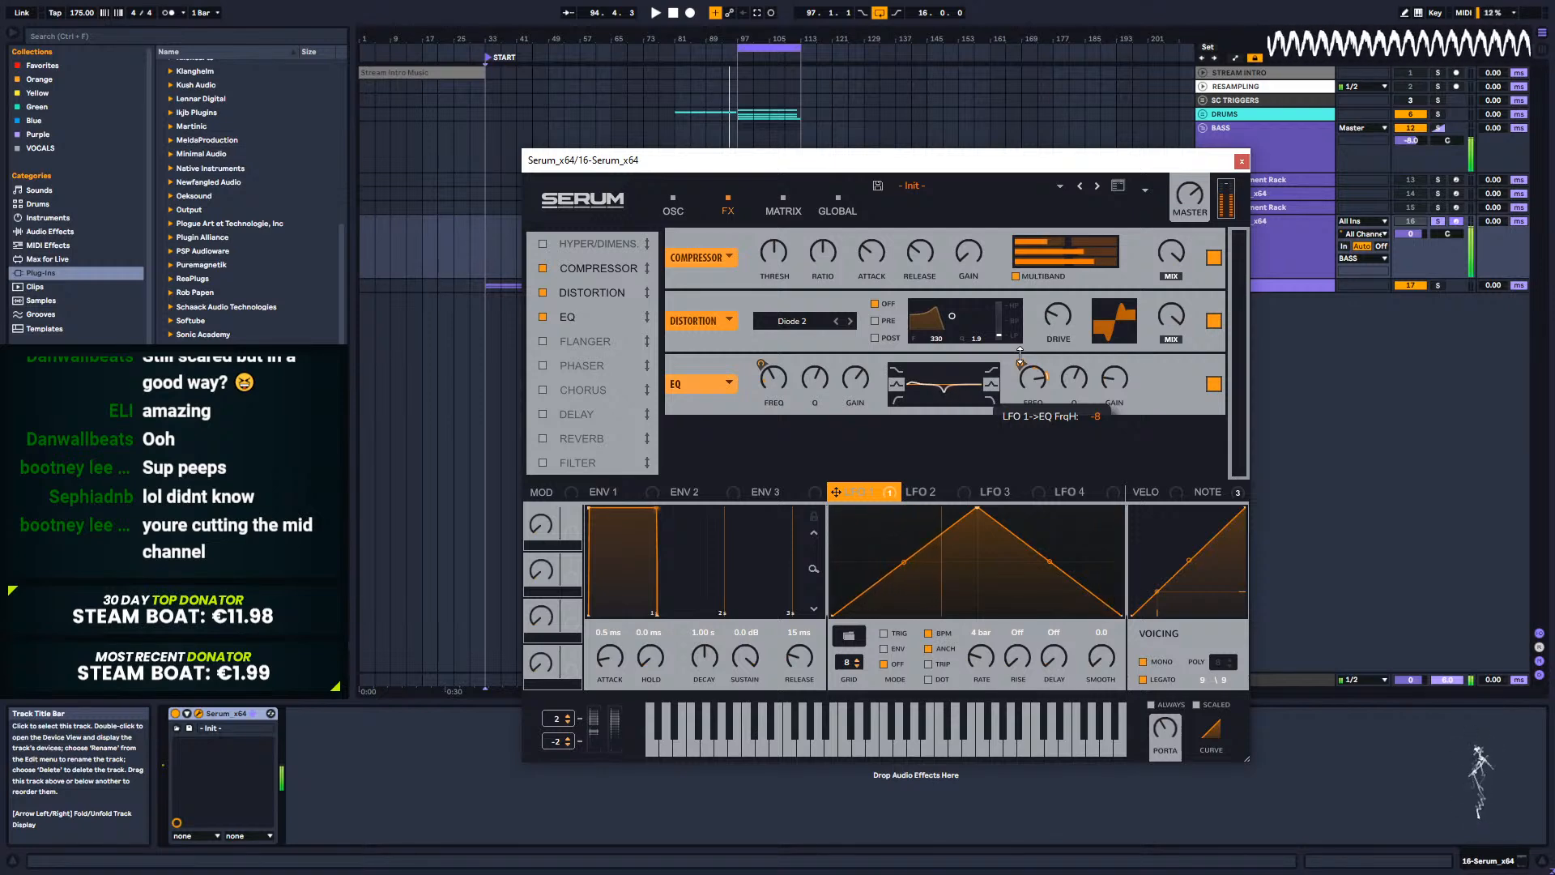
# Step: Fine-tune the LFO 1 amount on the EQ's high-band frequency and set the pitch bend range to 12 up and -12 down
pyautogui.moveTo(1020, 357); pyautogui.dragTo(1022, 342)
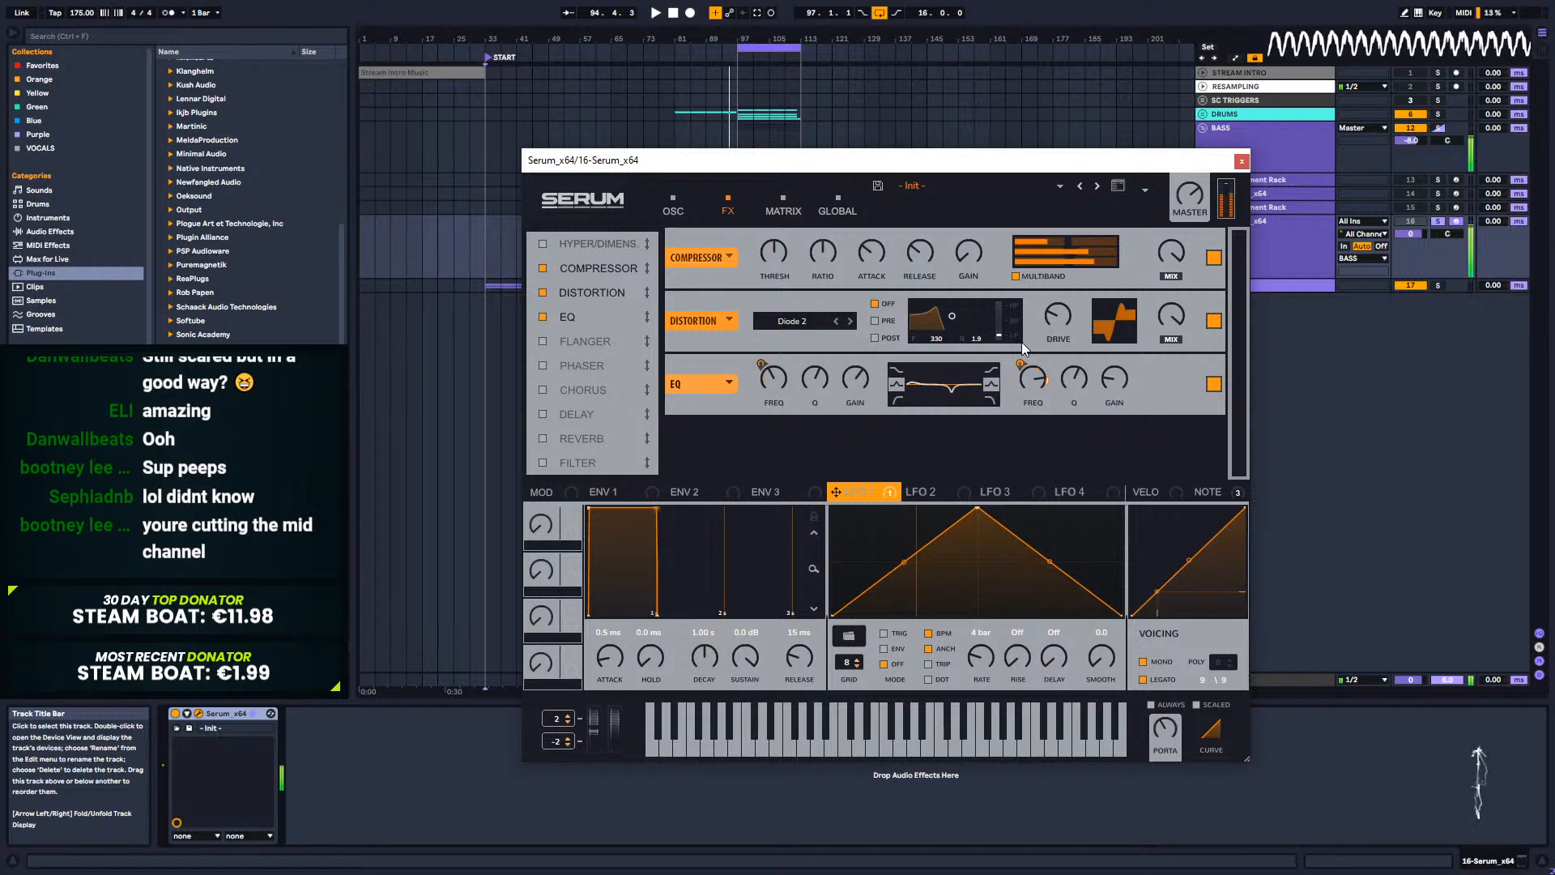
pyautogui.moveTo(557, 719); pyautogui.dragTo(567, 682)
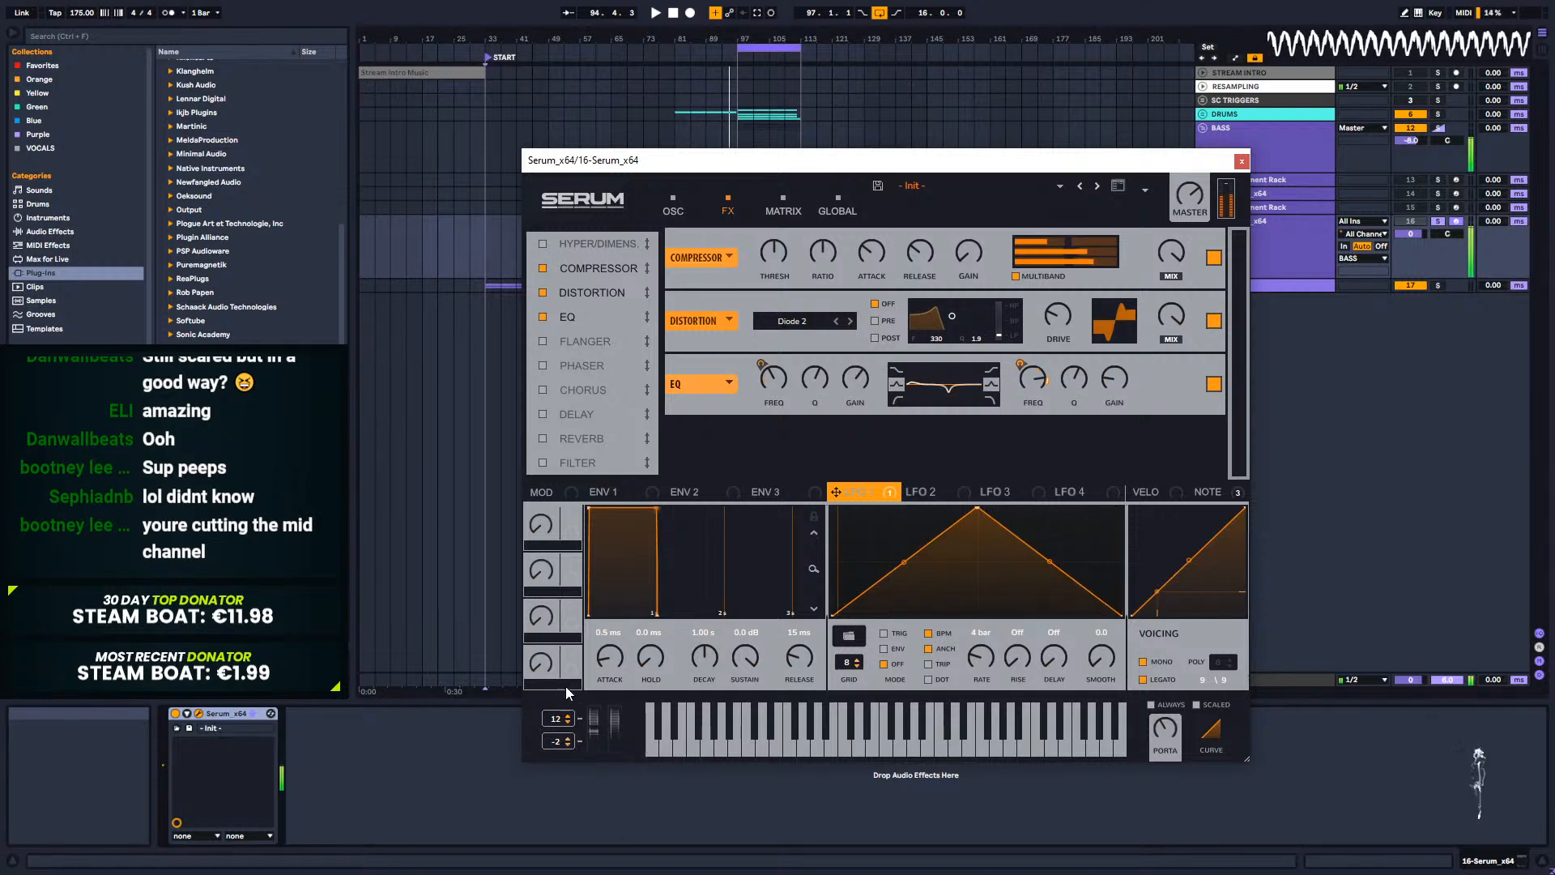
pyautogui.moveTo(559, 741); pyautogui.dragTo(570, 797)
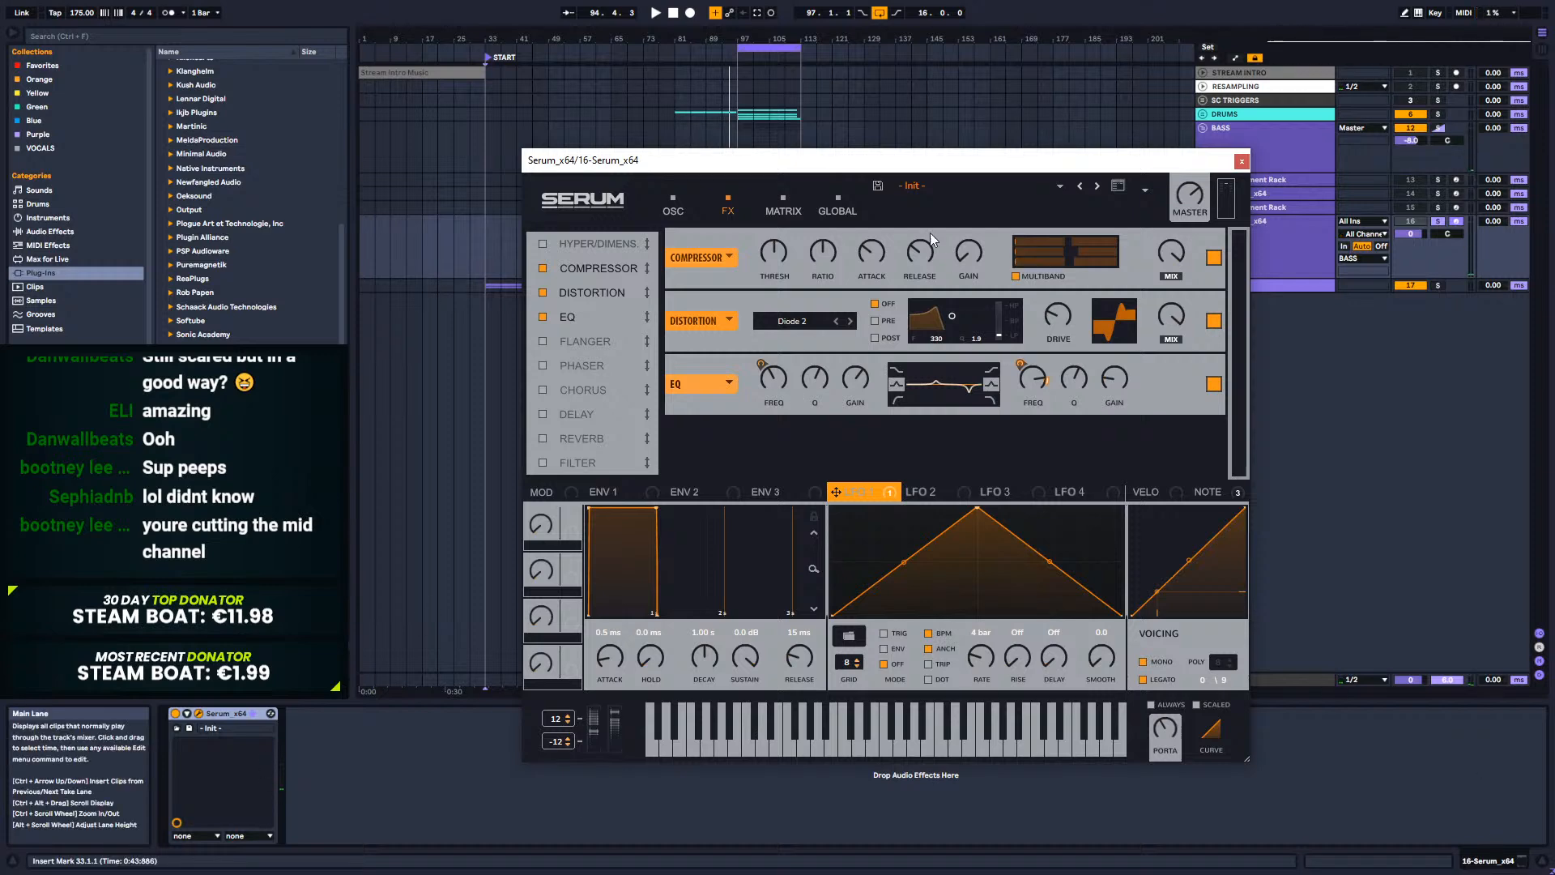
# Step: Assign filter cutoff, EQ low-band frequency and EQ high-band frequency as destinations in the three free modulation matrix rows below LFO 1
pyautogui.click(799, 203)
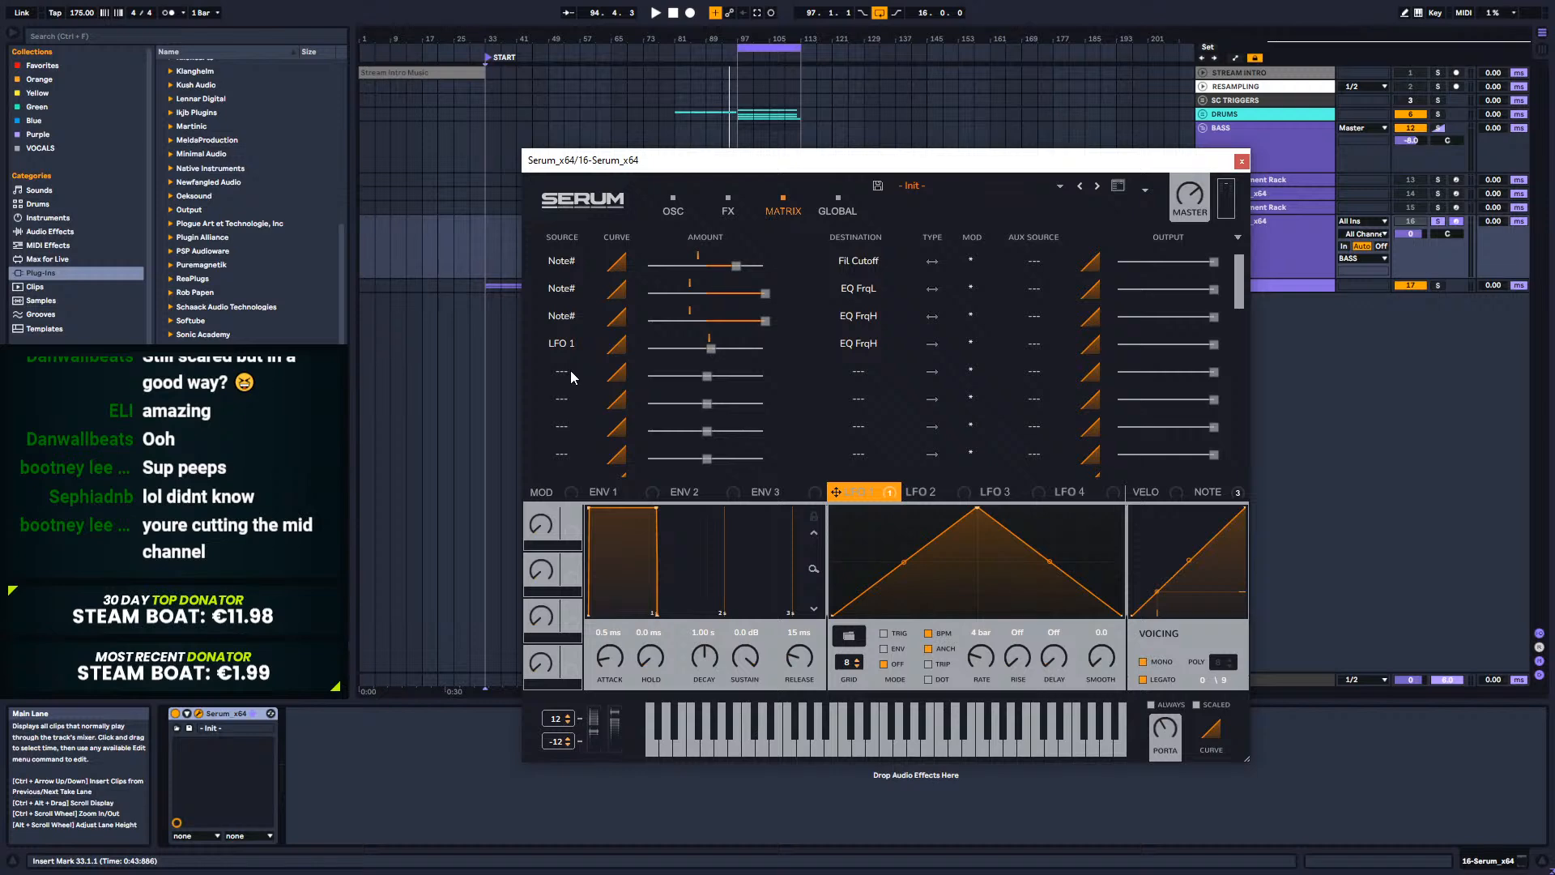
pyautogui.click(863, 381)
pyautogui.moveTo(871, 481)
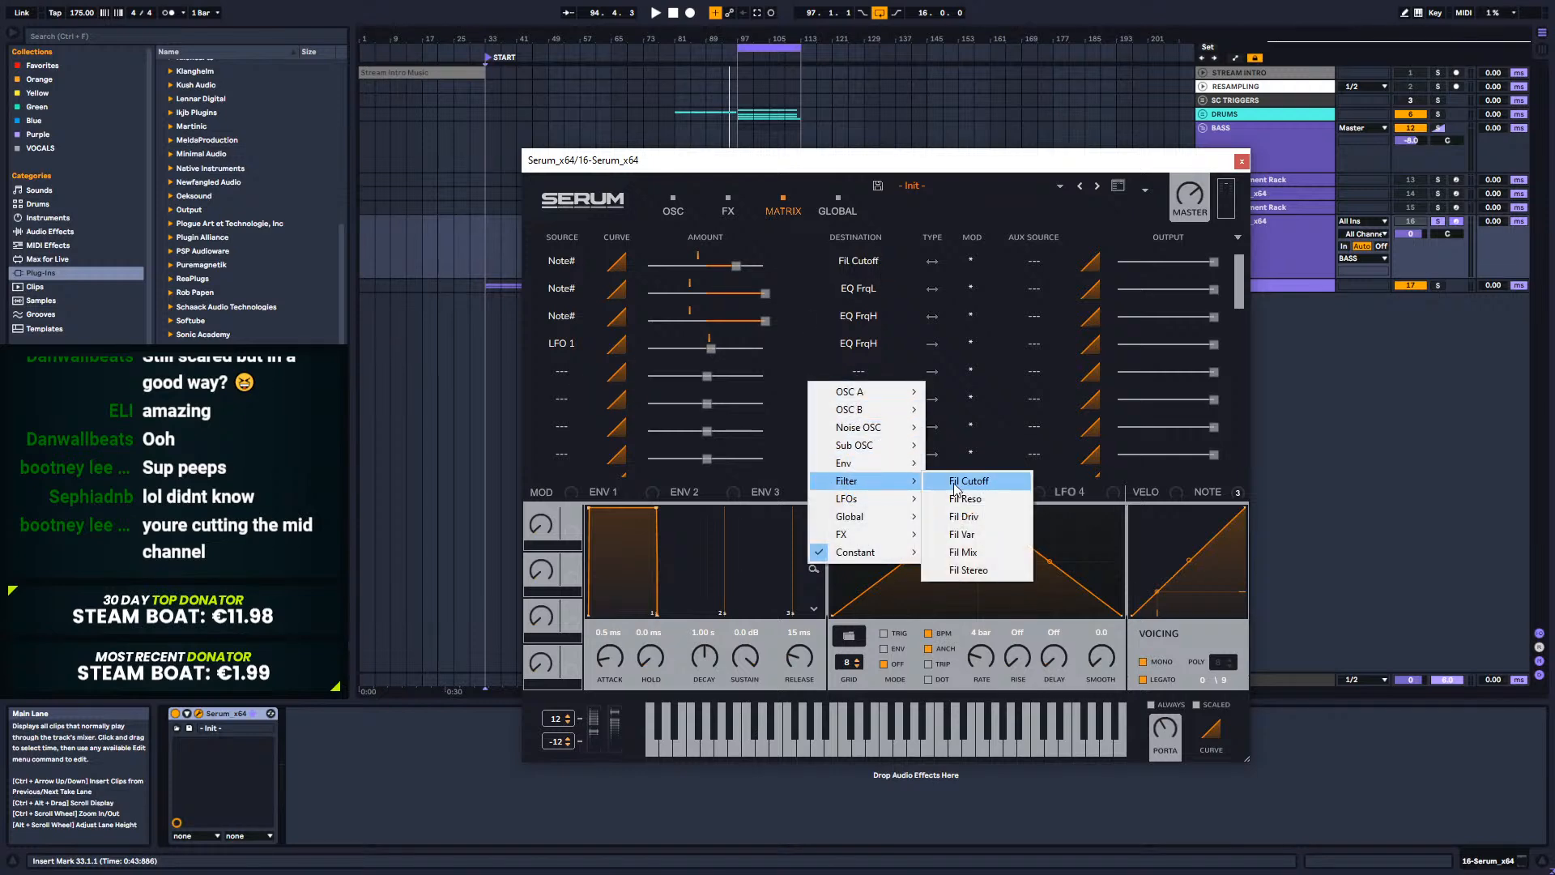
pyautogui.click(984, 483)
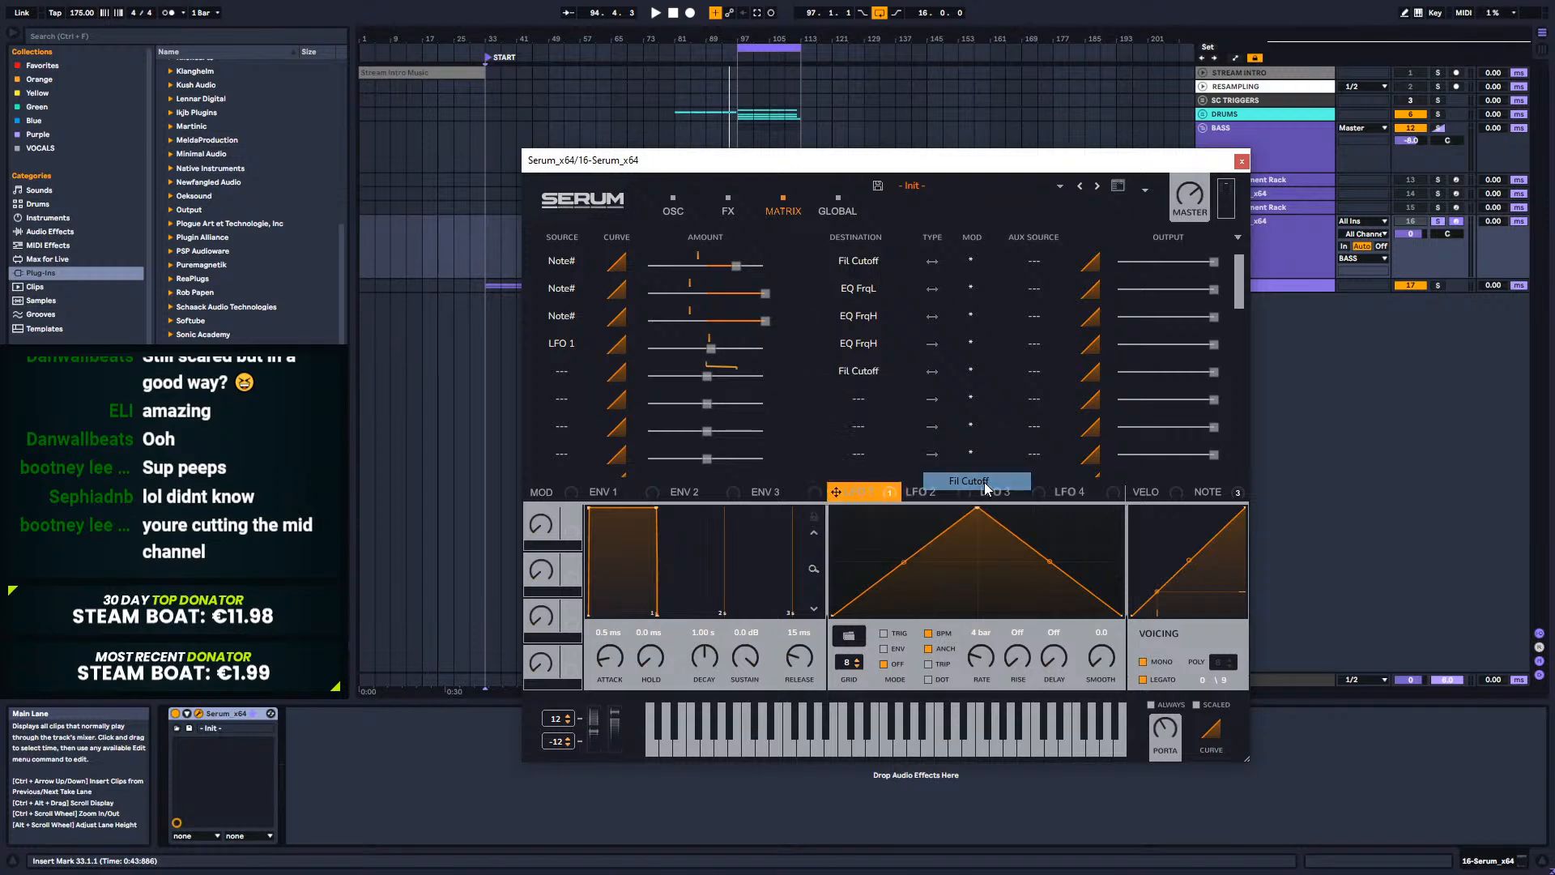
pyautogui.click(858, 395)
pyautogui.moveTo(874, 564)
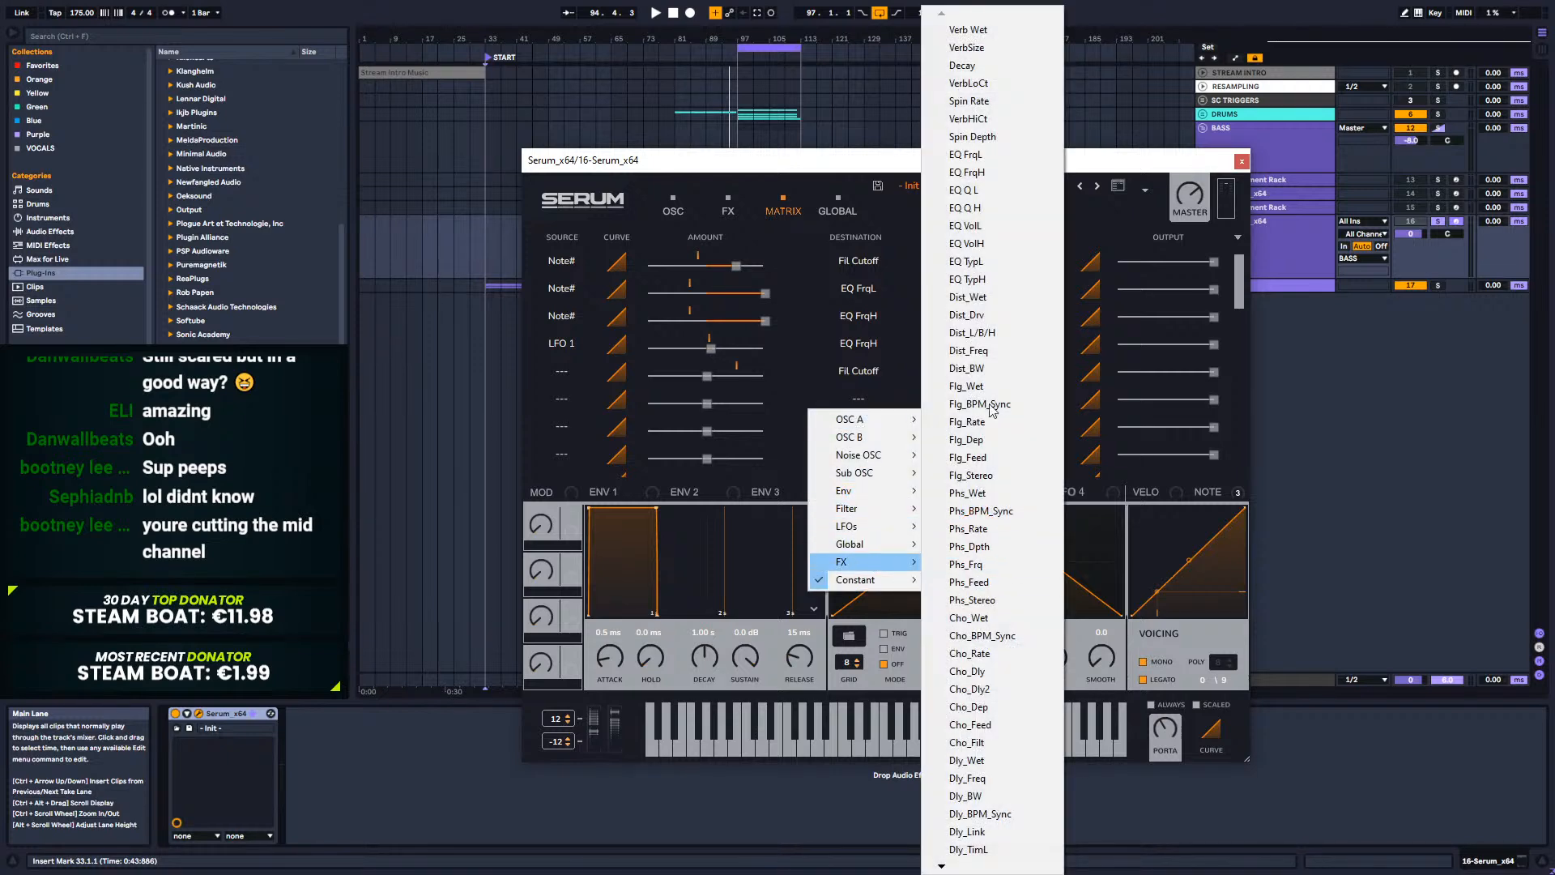
pyautogui.click(988, 154)
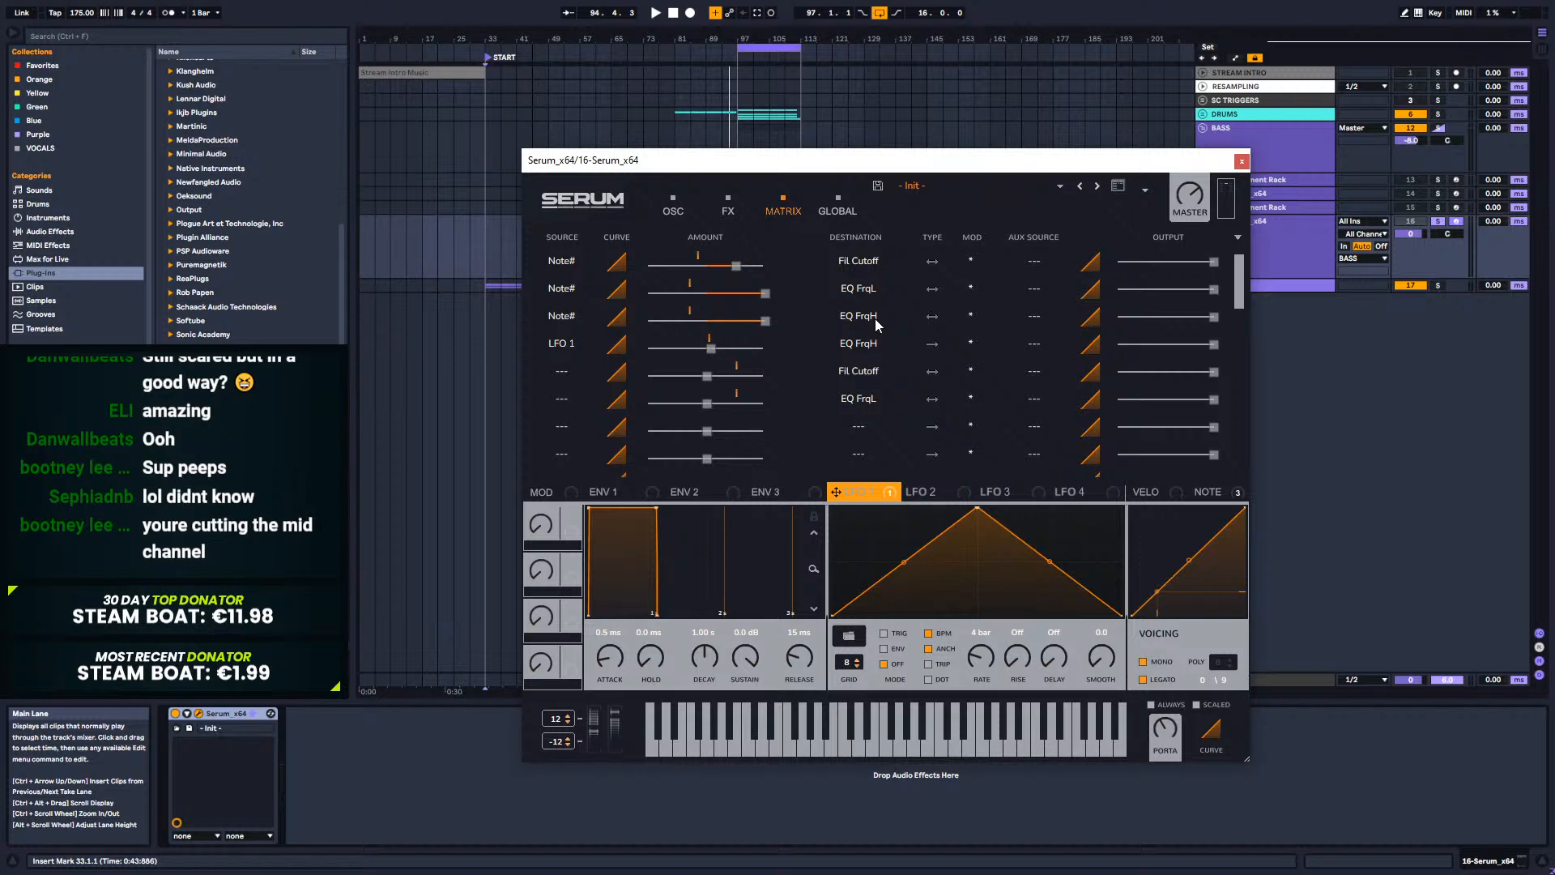
pyautogui.click(860, 427)
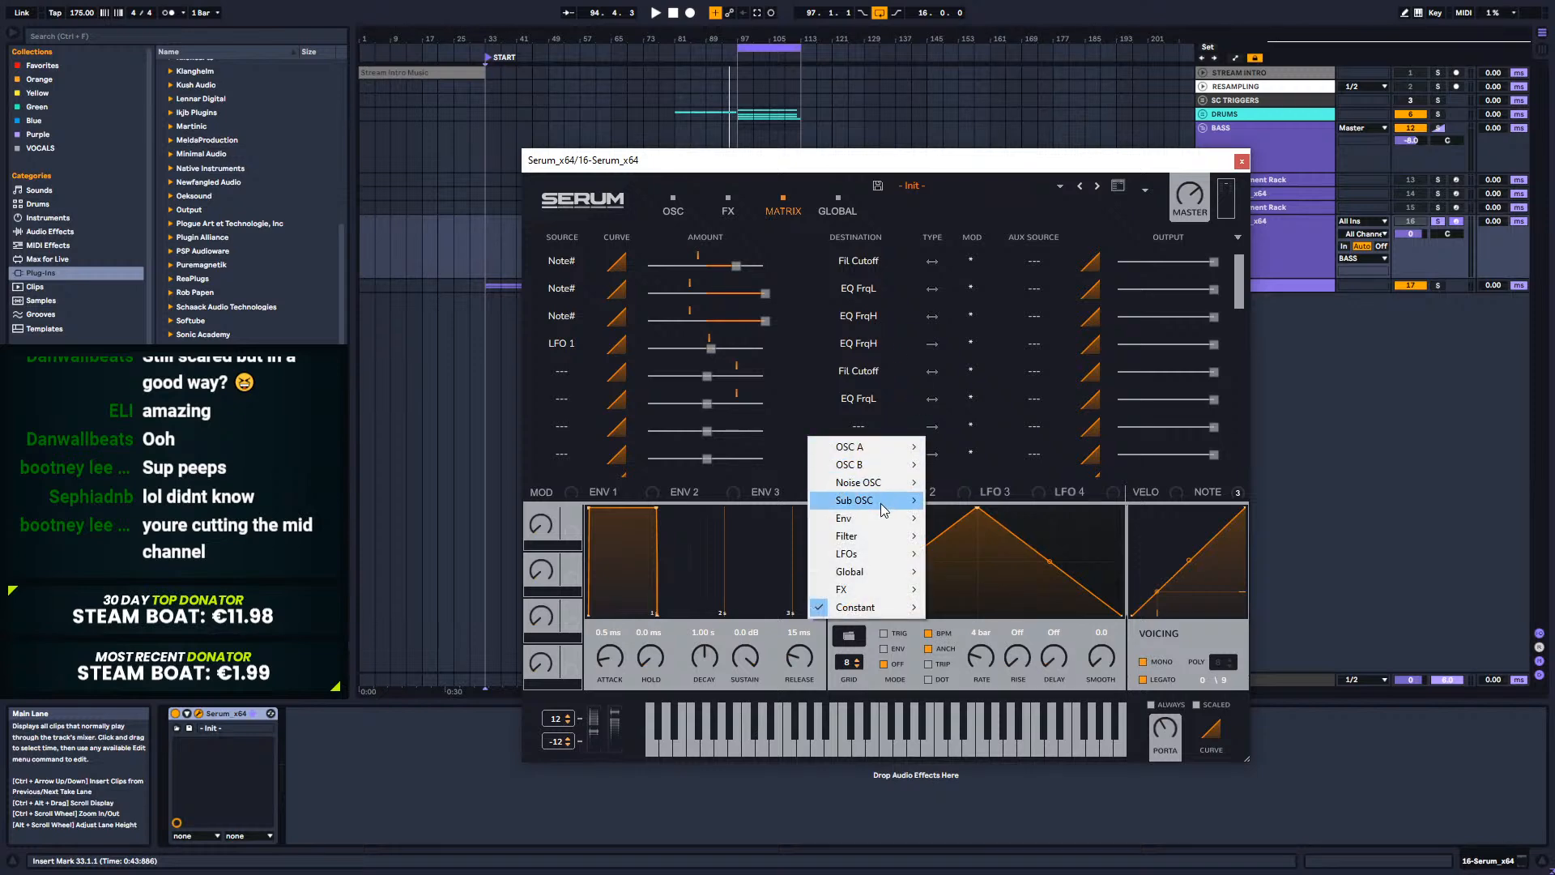
pyautogui.moveTo(885, 587)
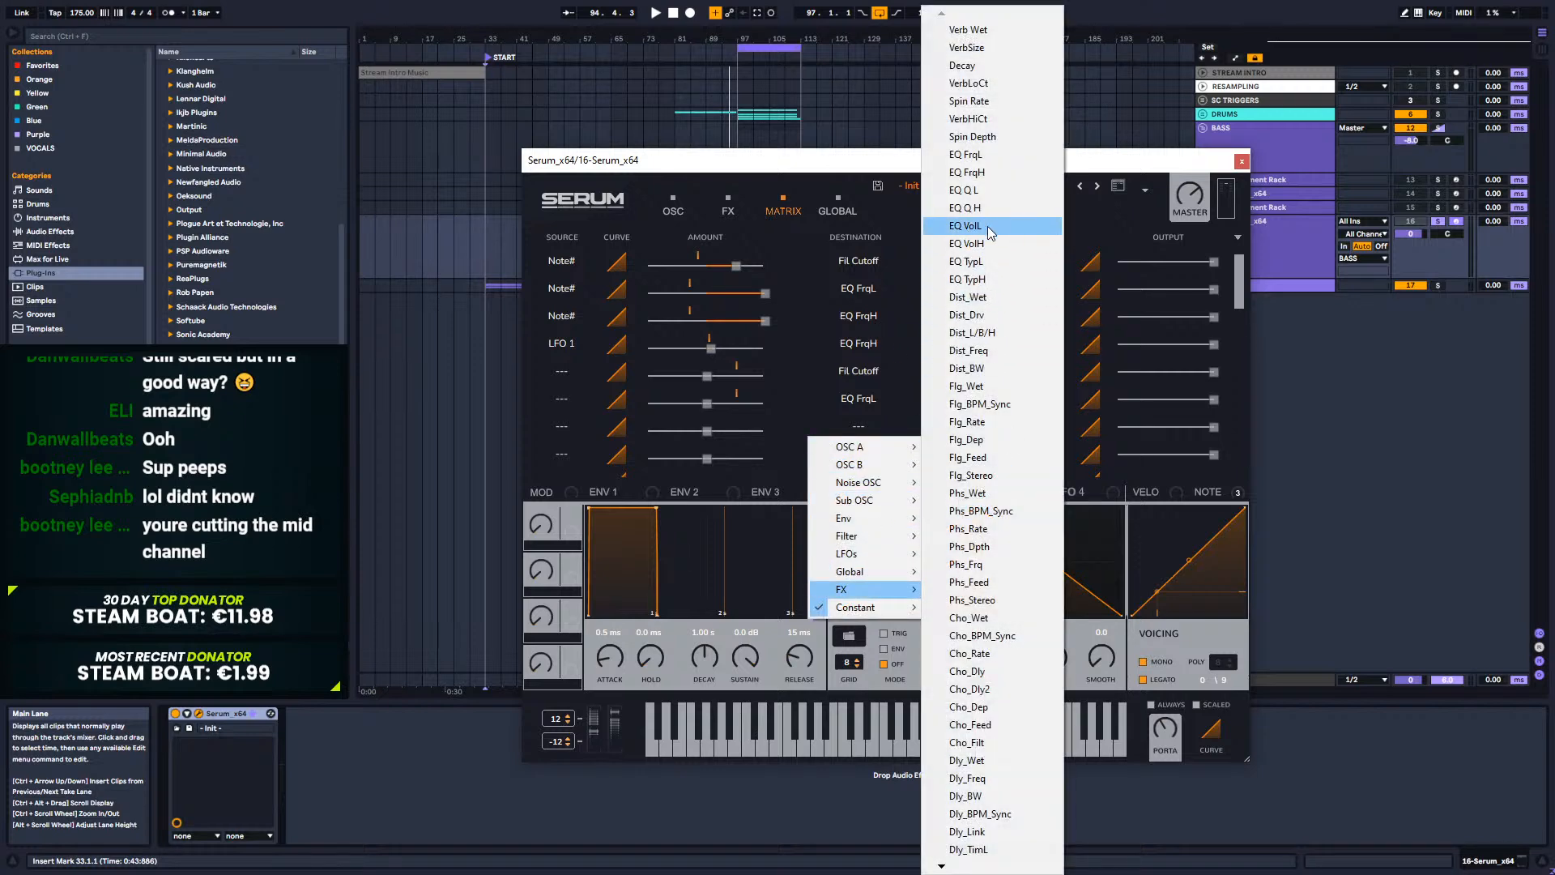
pyautogui.click(982, 172)
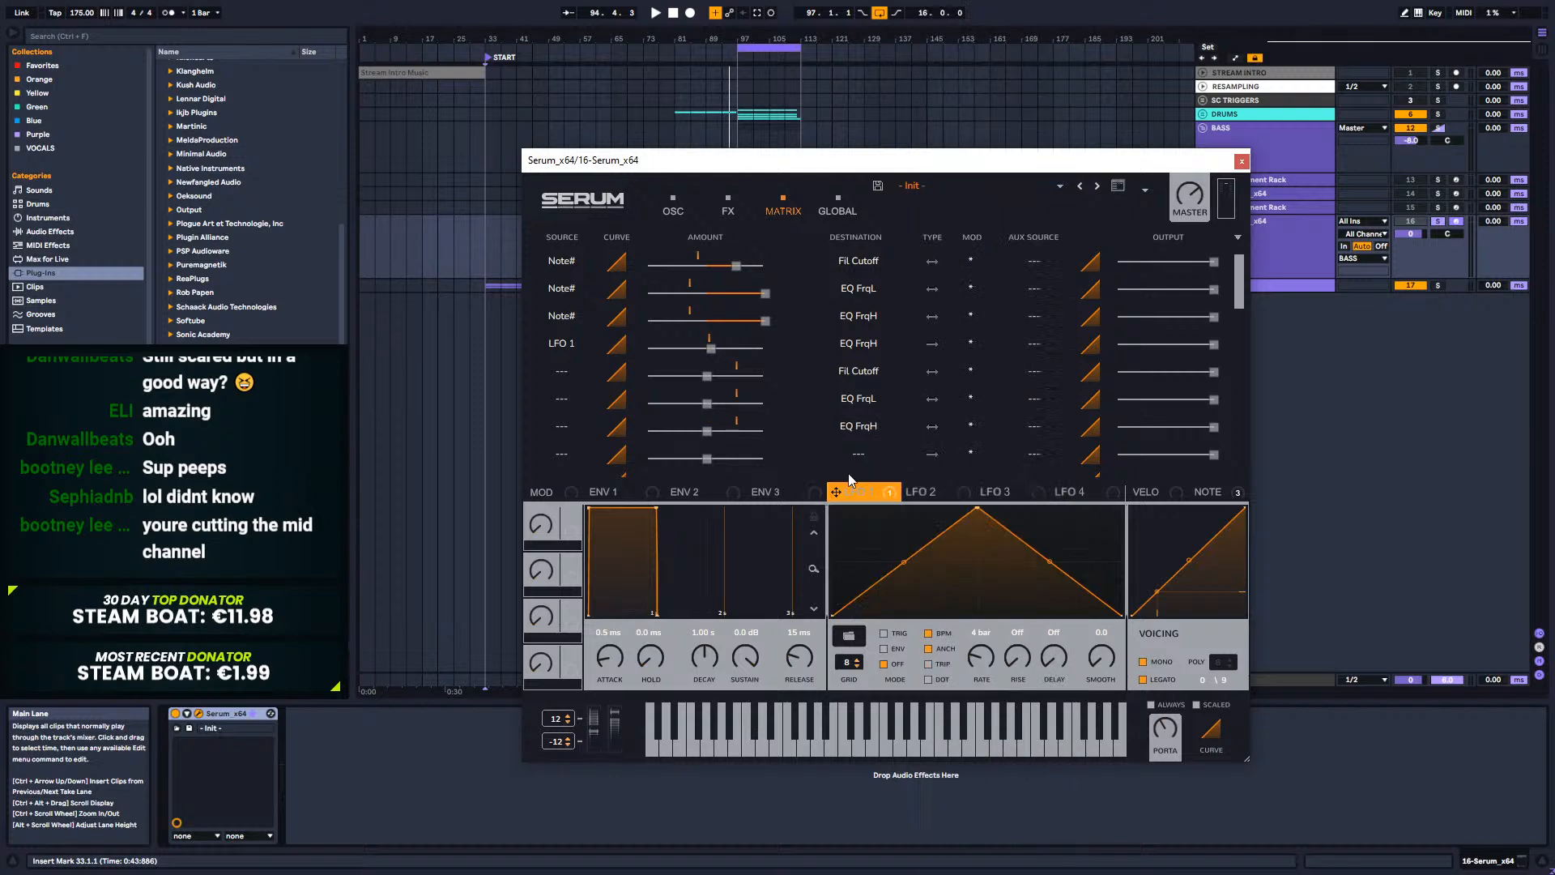
# Step: Set Pitch Bend as the modulation source for the new filter cutoff, EQ low-frequency and EQ high-frequency rows
pyautogui.click(595, 369)
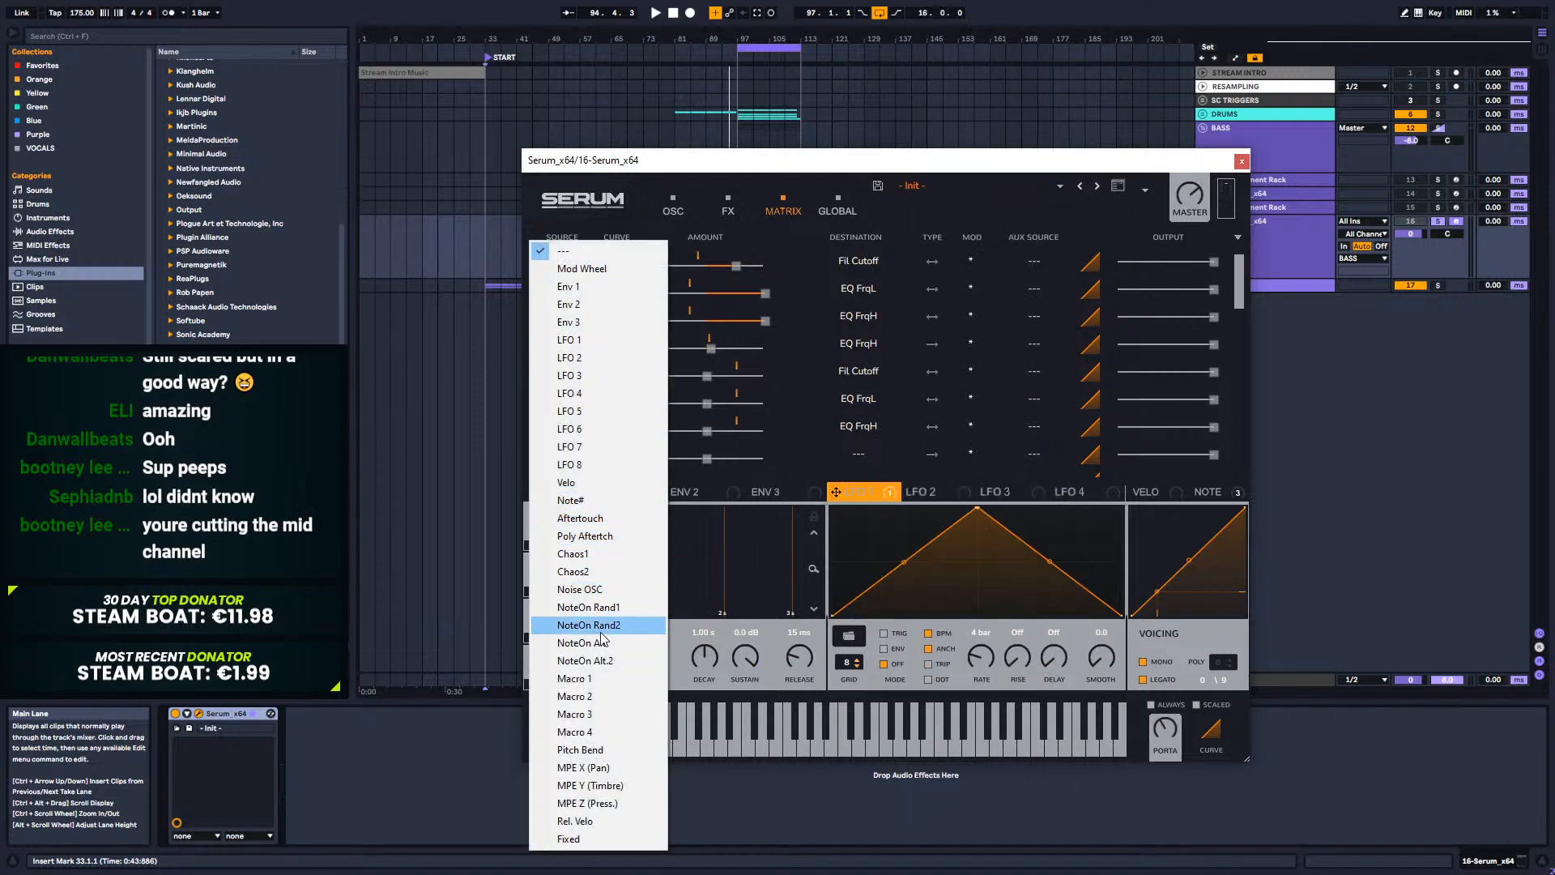
pyautogui.click(597, 750)
pyautogui.click(561, 398)
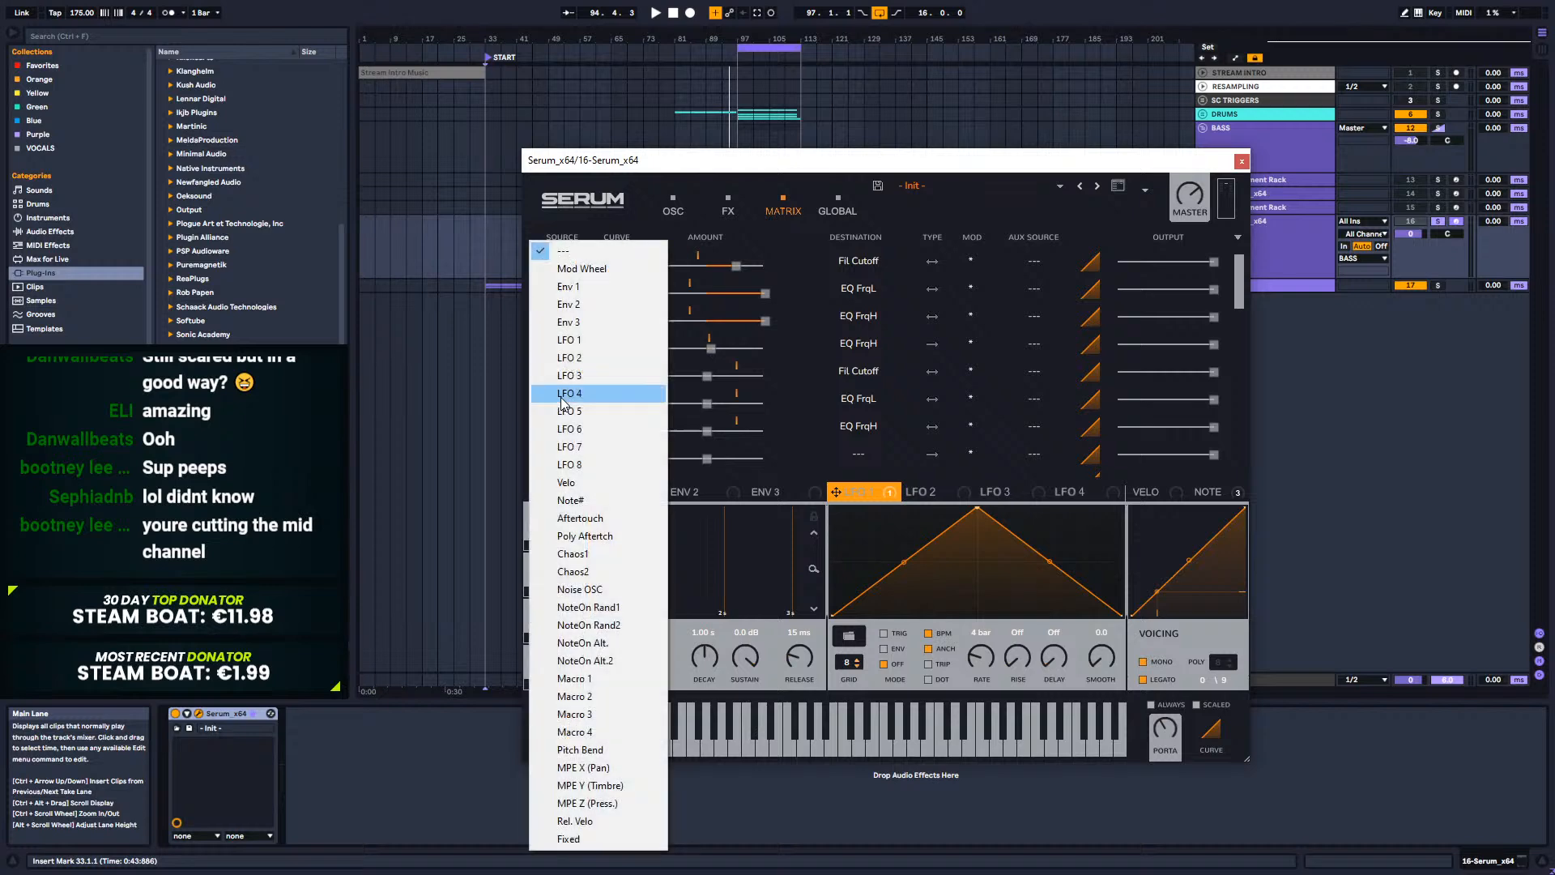
pyautogui.click(596, 749)
pyautogui.click(562, 431)
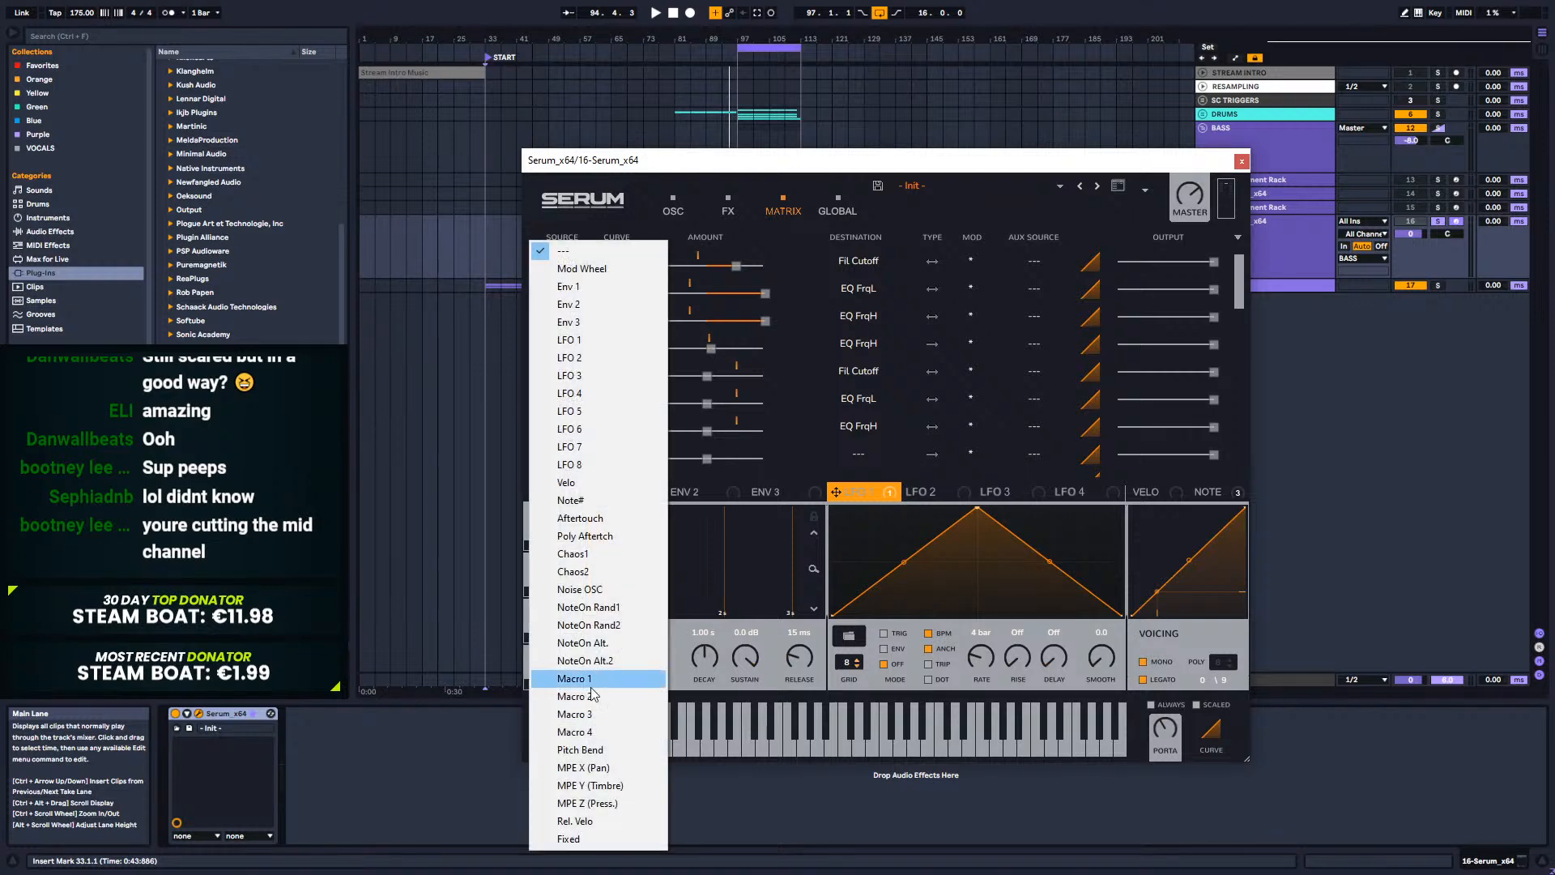
pyautogui.click(596, 750)
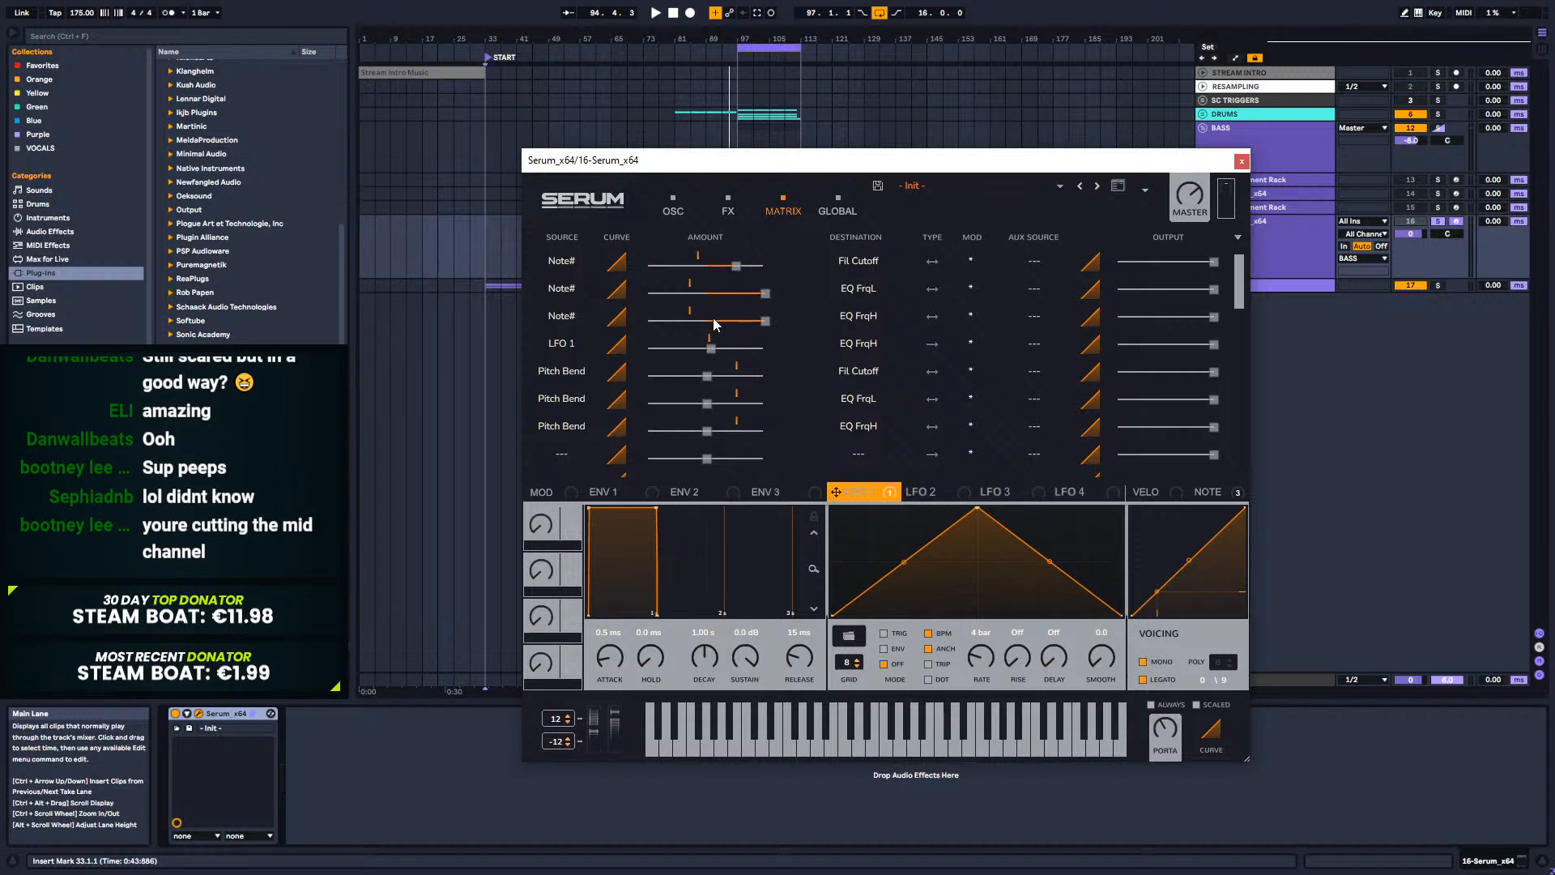
# Step: Try the three Pitch Bend modulation amounts at about half and at maximum
pyautogui.moveTo(707, 378); pyautogui.dragTo(747, 413)
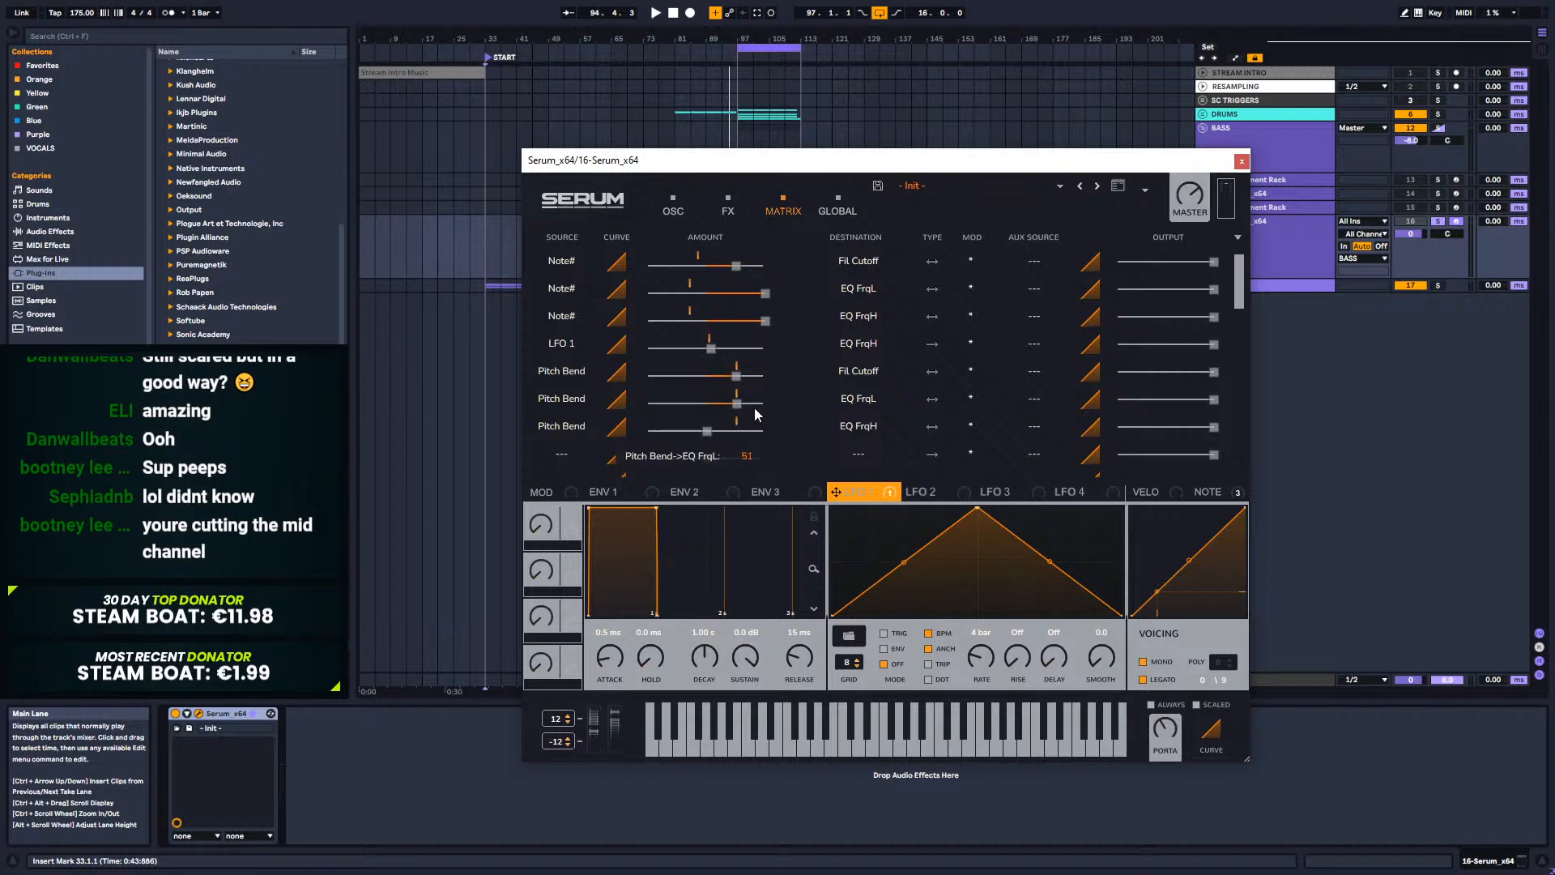
pyautogui.moveTo(709, 431); pyautogui.dragTo(746, 441)
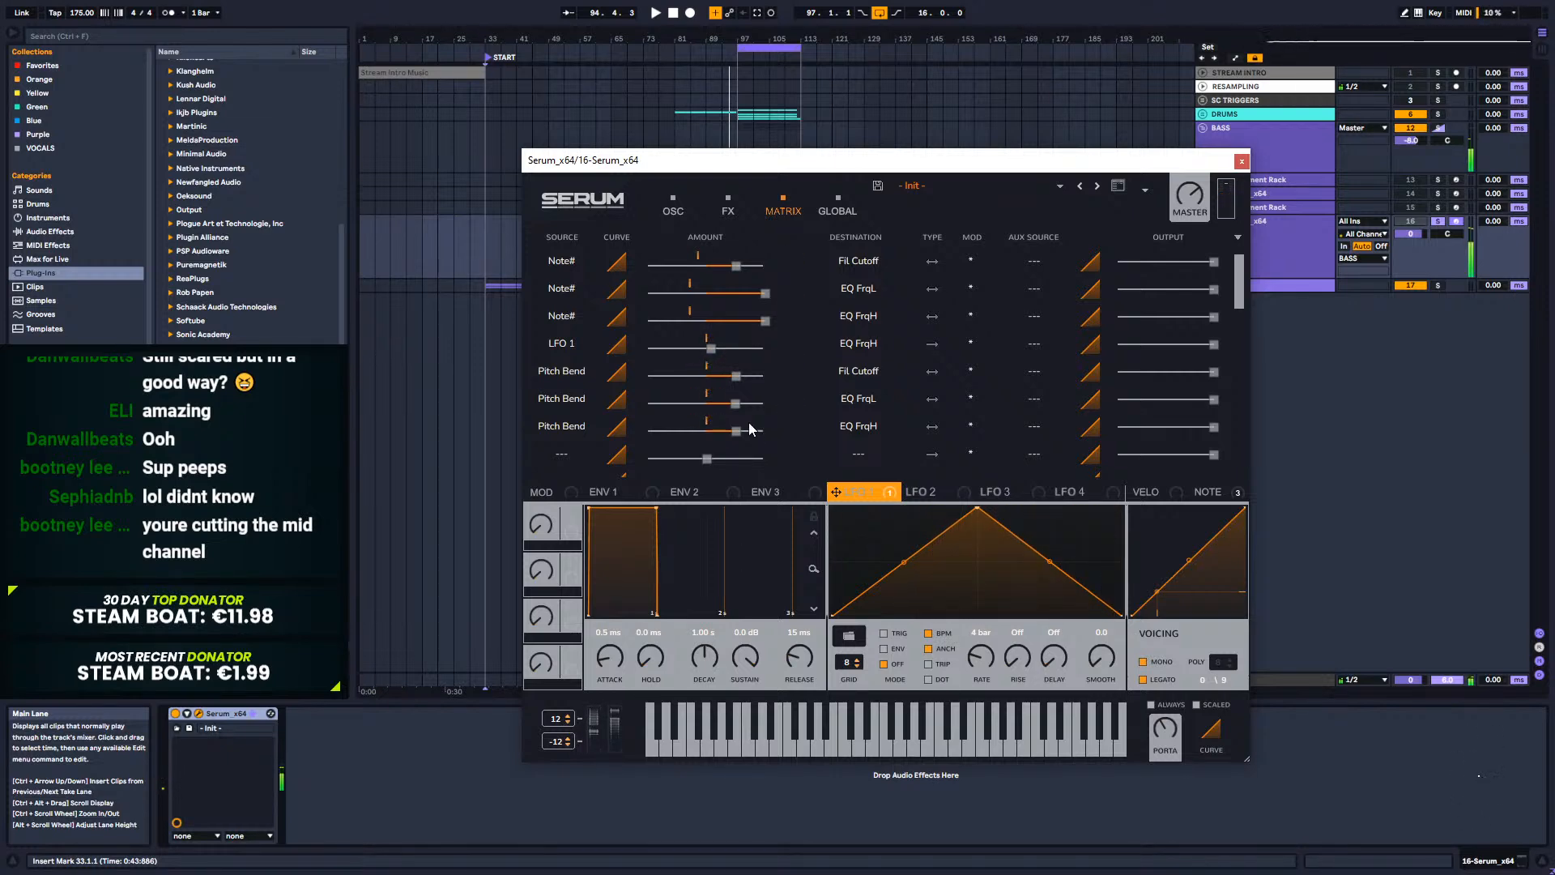
pyautogui.moveTo(733, 377); pyautogui.dragTo(858, 429)
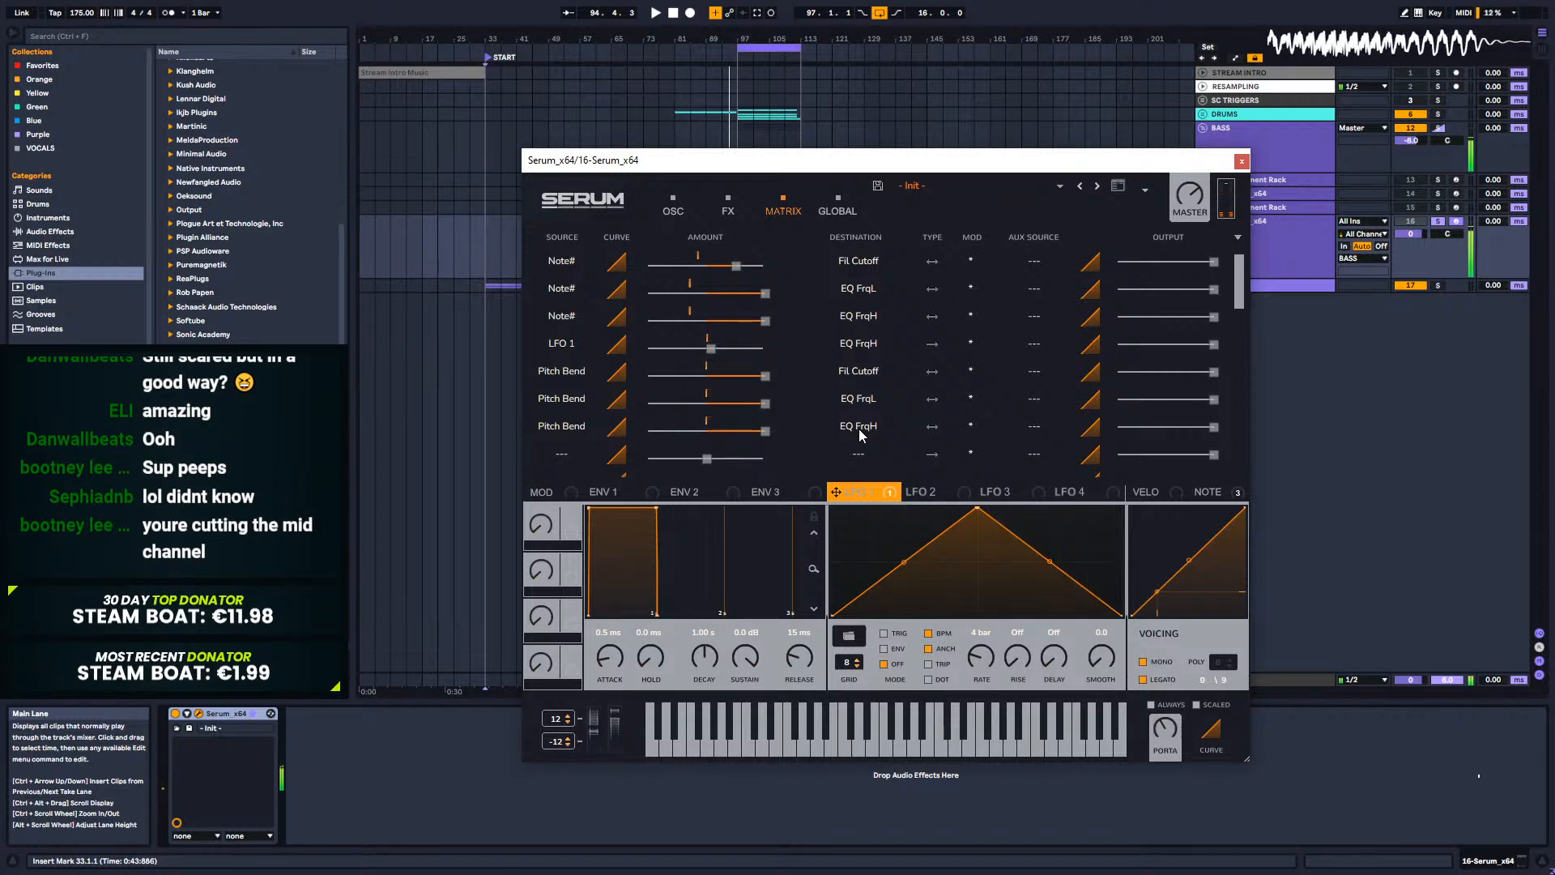
# Step: Set the Pitch Bend amounts on the filter cutoff and on the EQ's low- and high-band frequencies to 50 each
pyautogui.write('50')
pyautogui.press('Return')
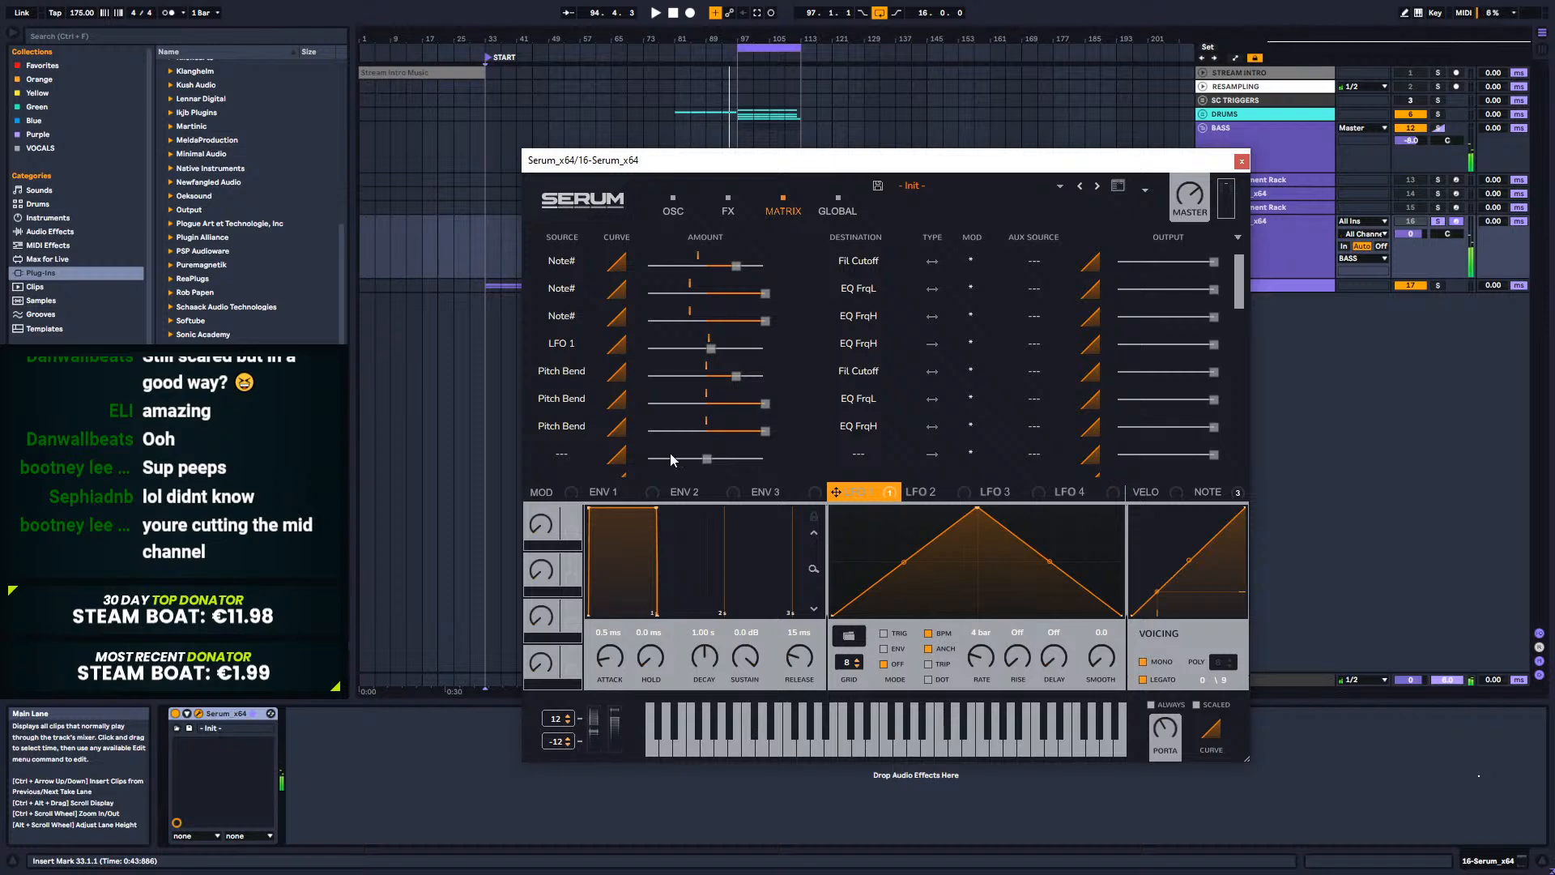
pyautogui.write('50')
pyautogui.press('Return')
pyautogui.doubleClick(766, 434)
pyautogui.write('50')
pyautogui.press('Return')
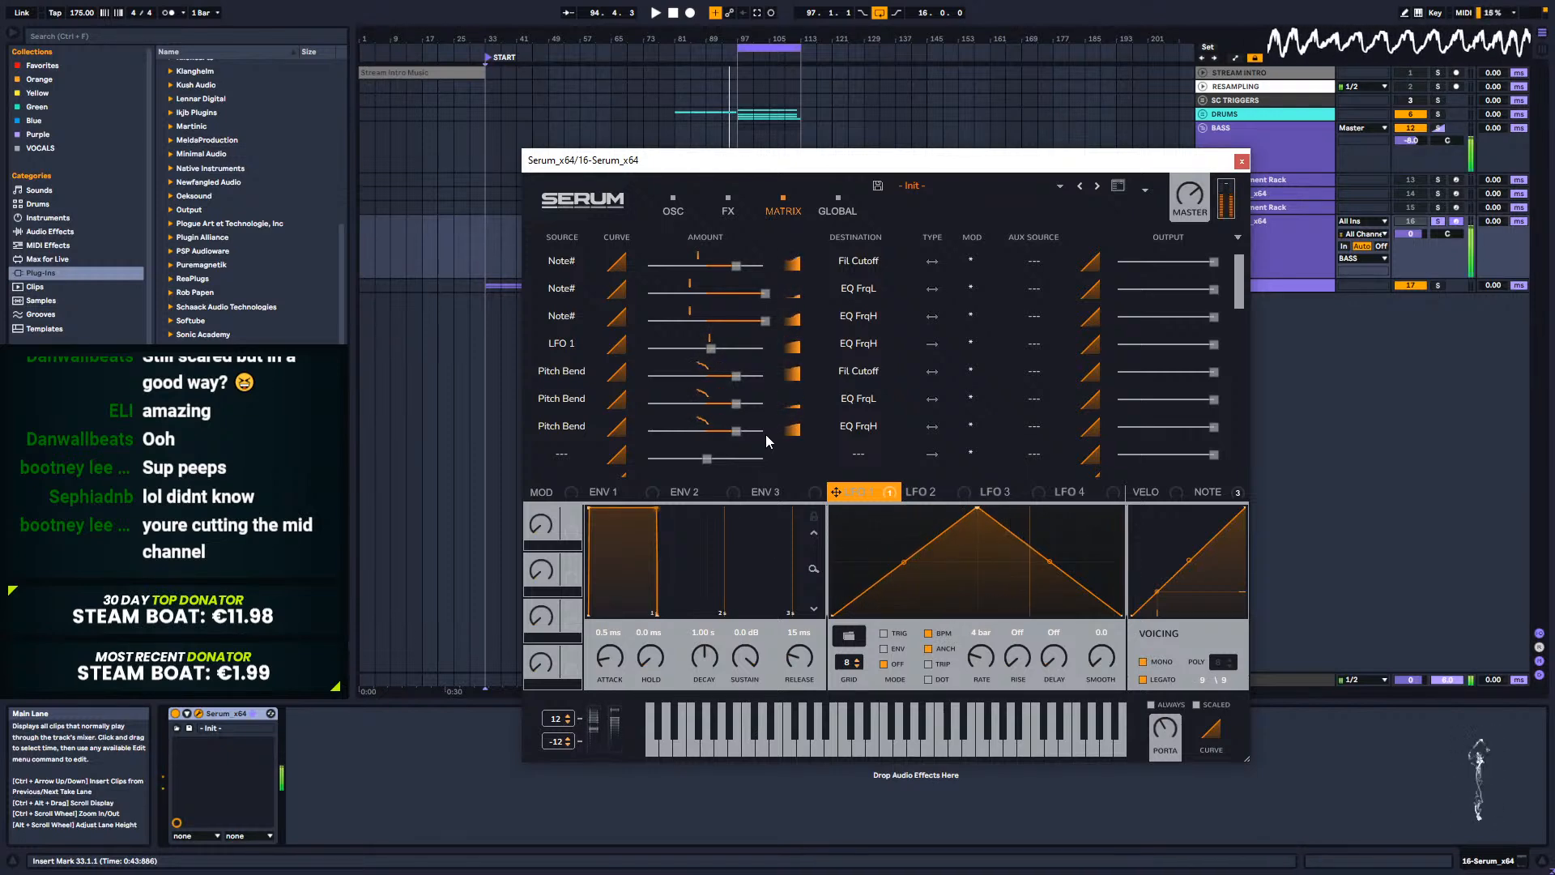
# Step: Review the effects chain, the oscillator settings and the modulation matrix assignments of the patch
pyautogui.click(728, 210)
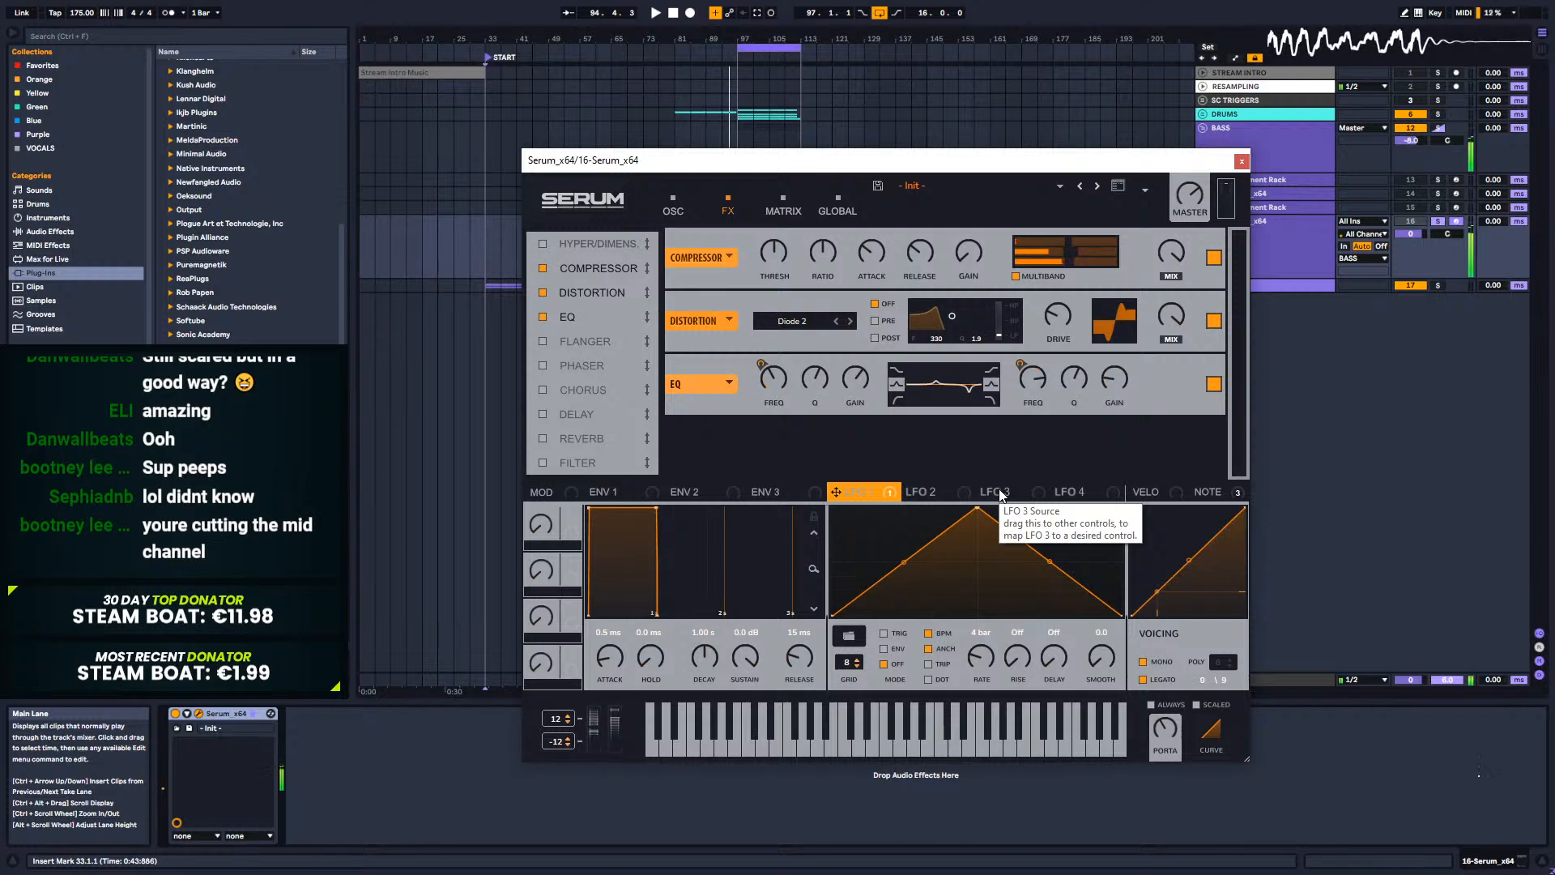
pyautogui.click(675, 208)
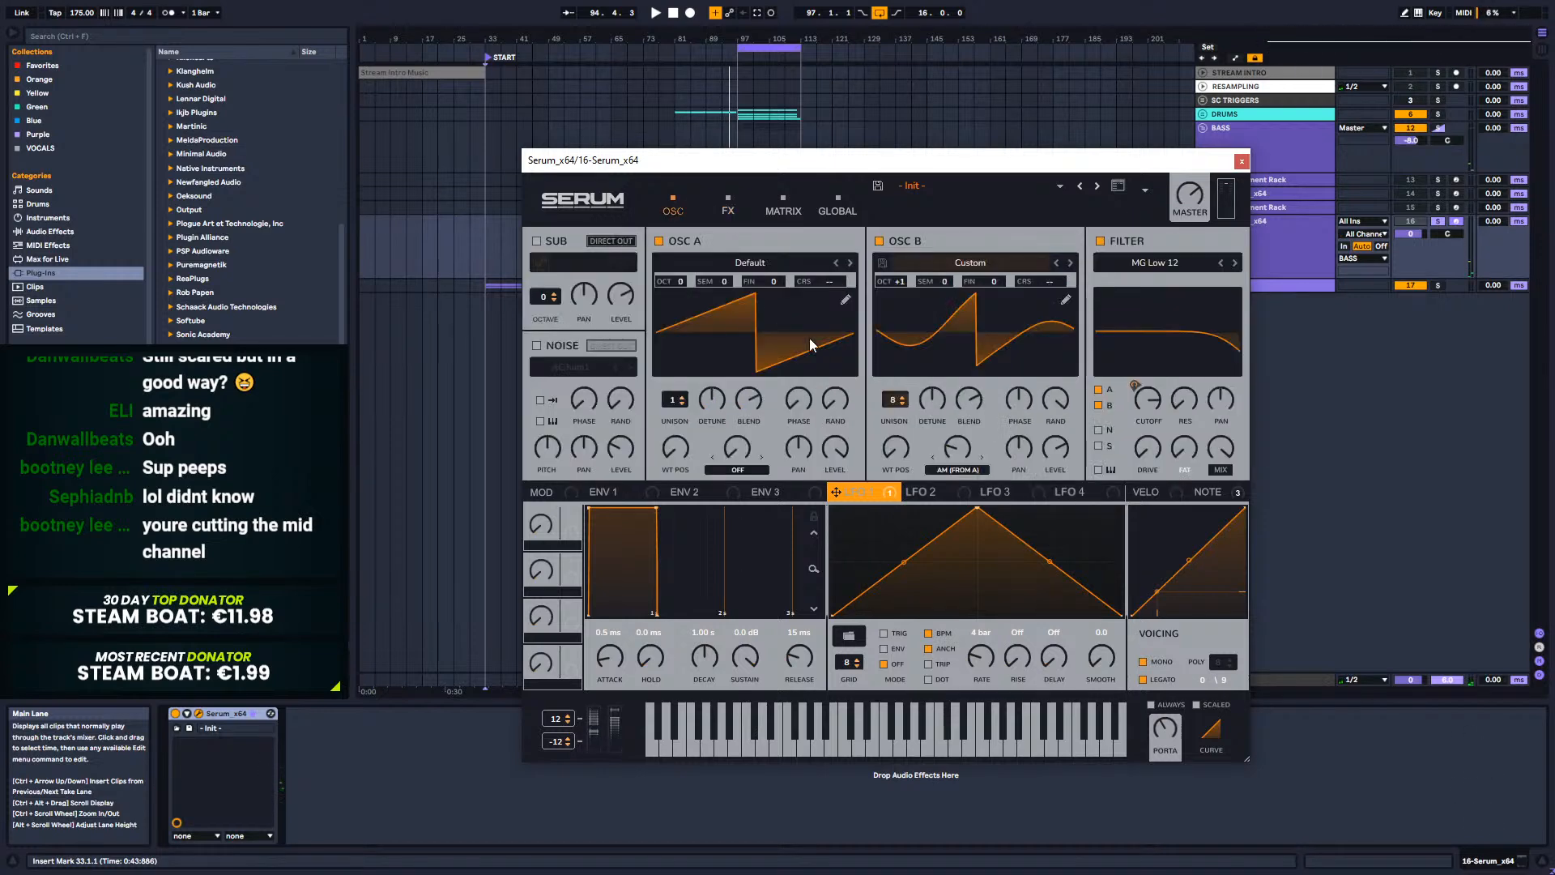
pyautogui.click(784, 212)
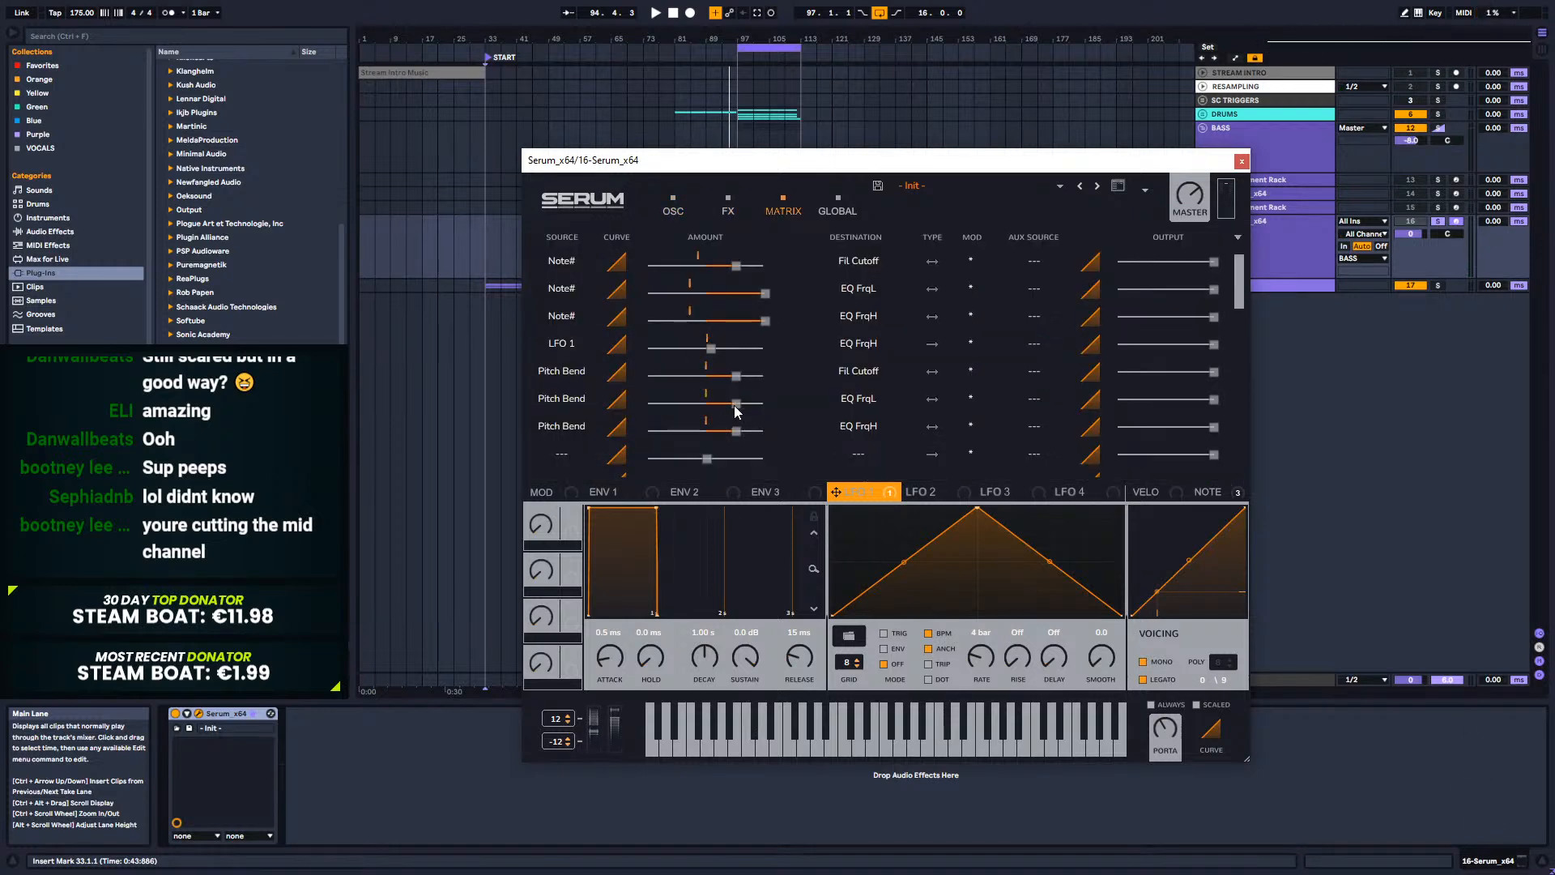
pyautogui.click(664, 199)
pyautogui.click(707, 203)
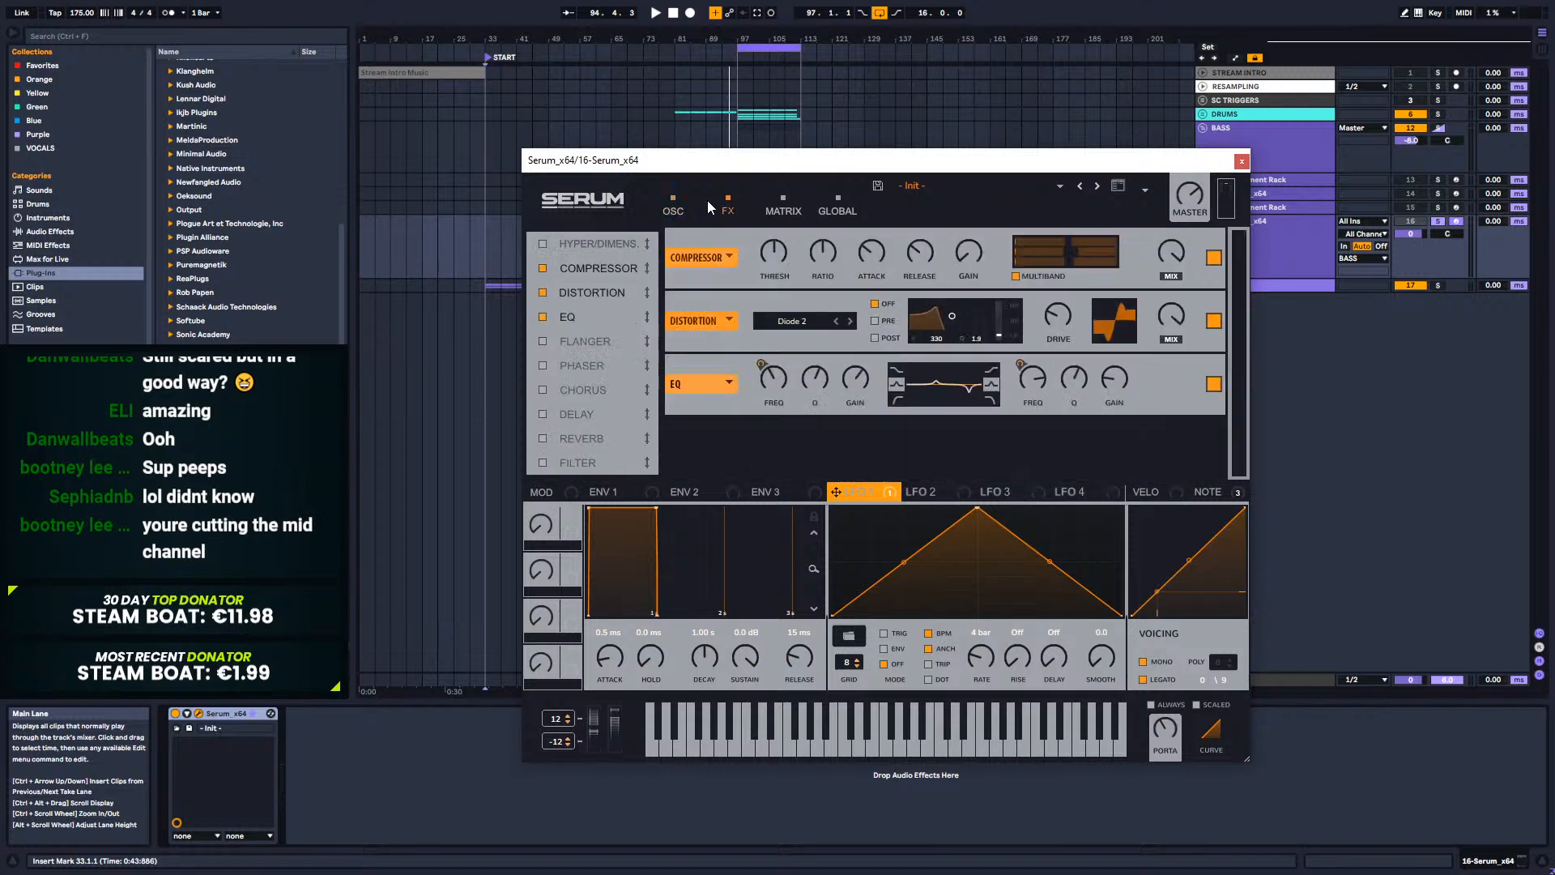
pyautogui.click(828, 206)
pyautogui.click(782, 211)
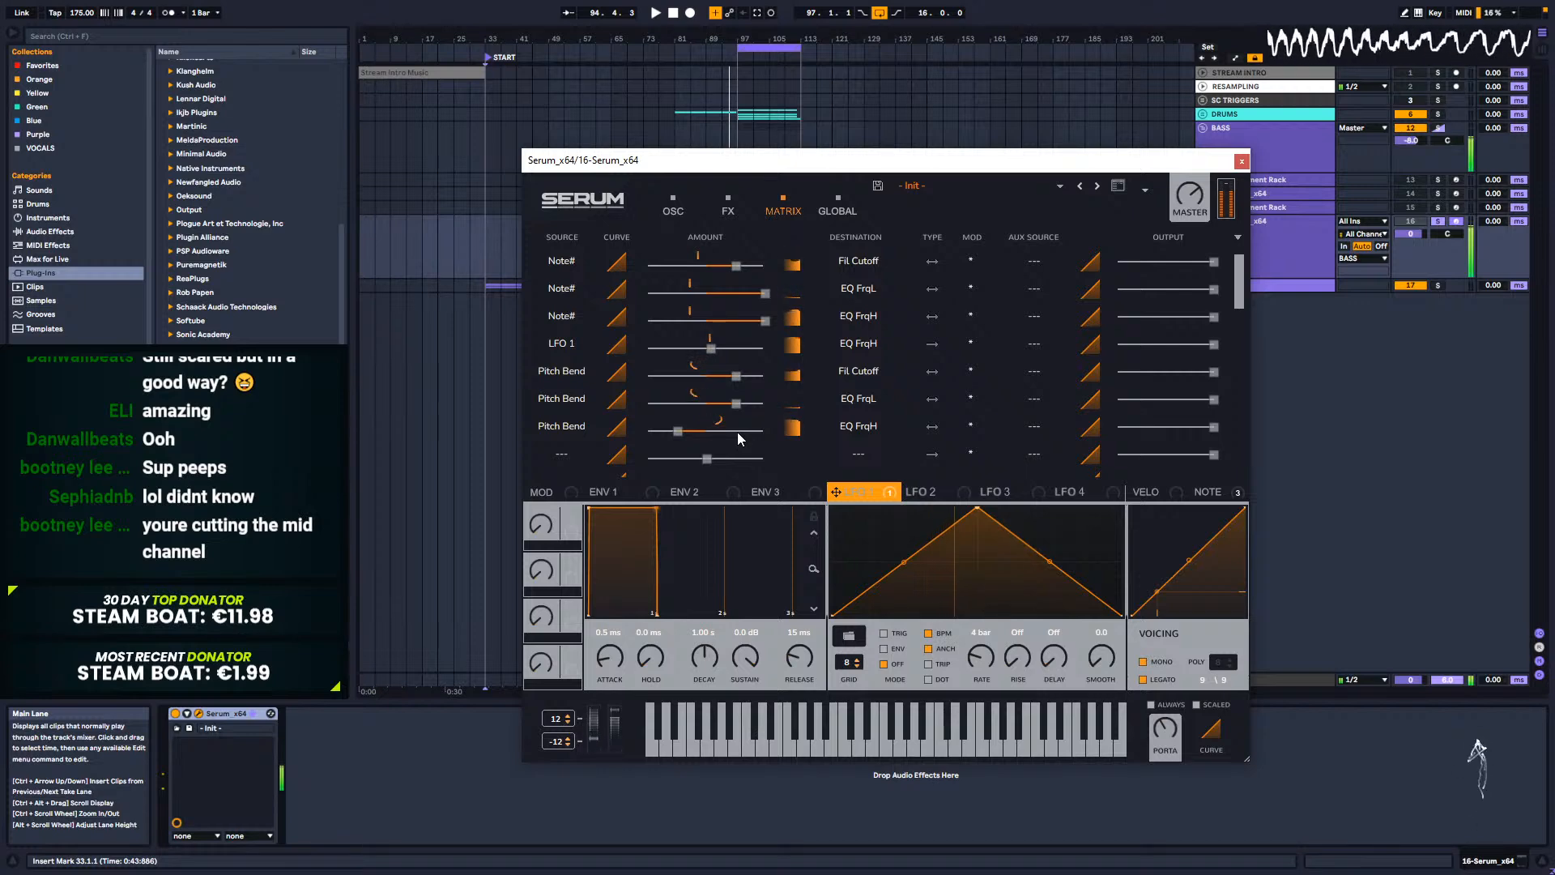
# Step: Set the Pitch Bend amount on the EQ's high-band frequency to -25 and reduce the amount on its low-band frequency
pyautogui.click(729, 202)
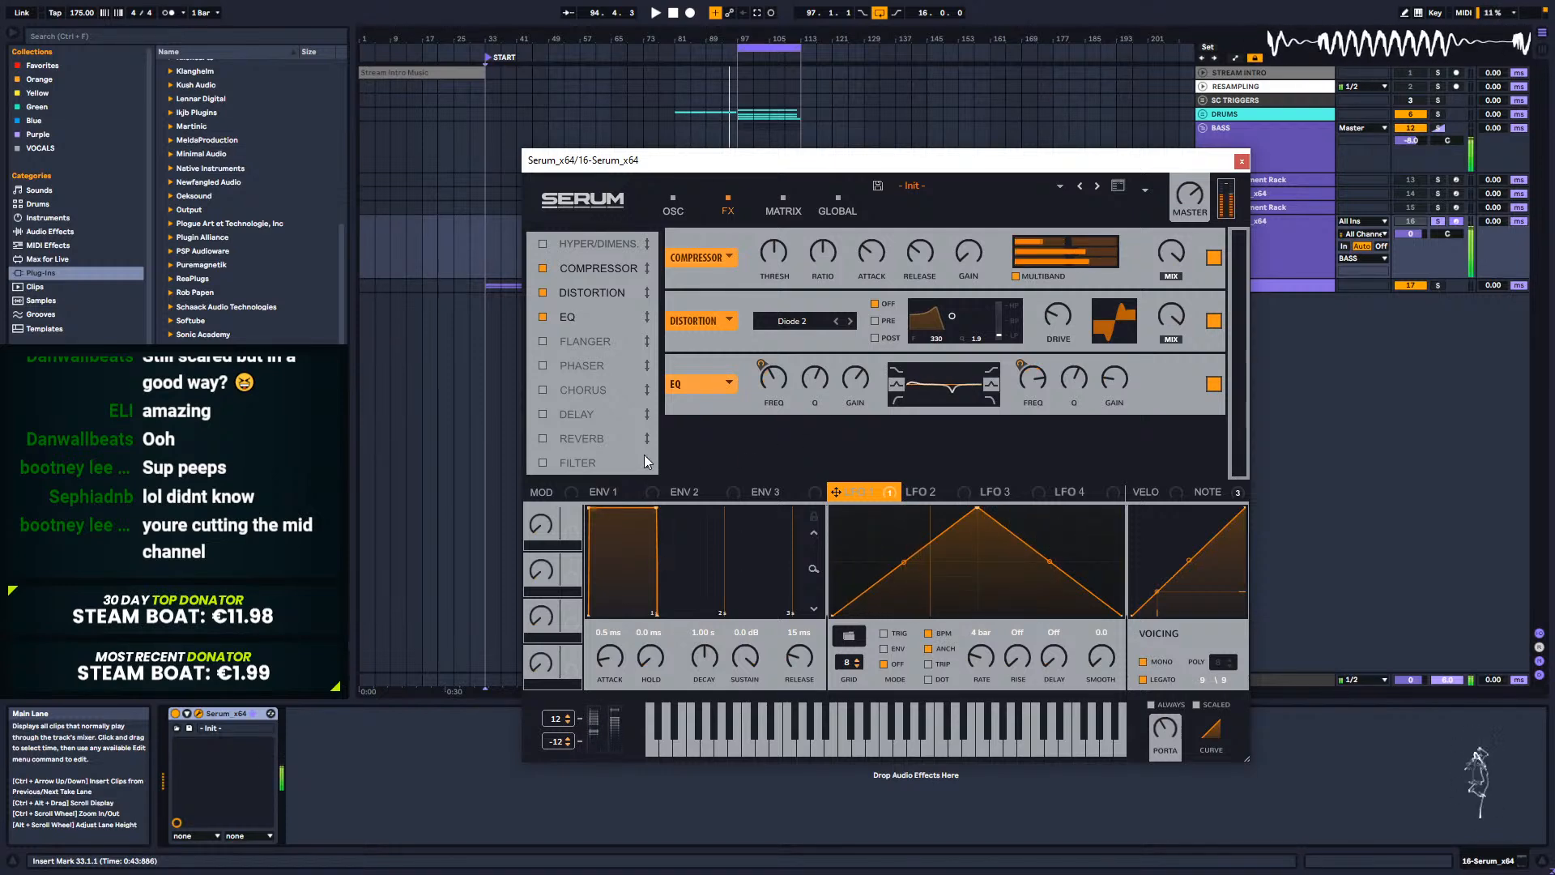
pyautogui.click(673, 209)
pyautogui.click(783, 209)
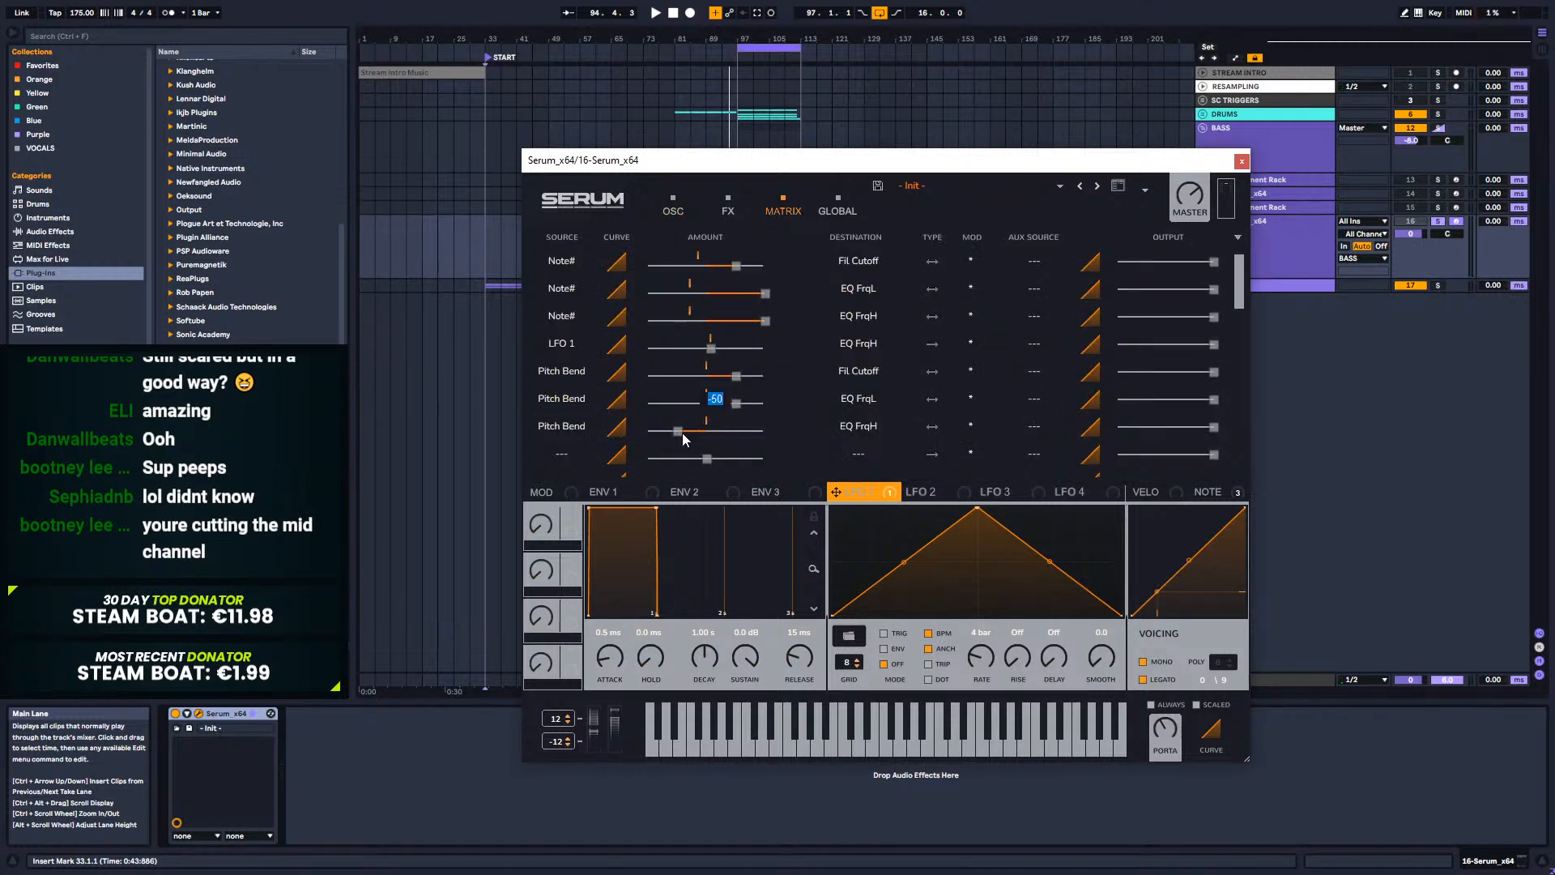
pyautogui.write('25')
pyautogui.press('Return')
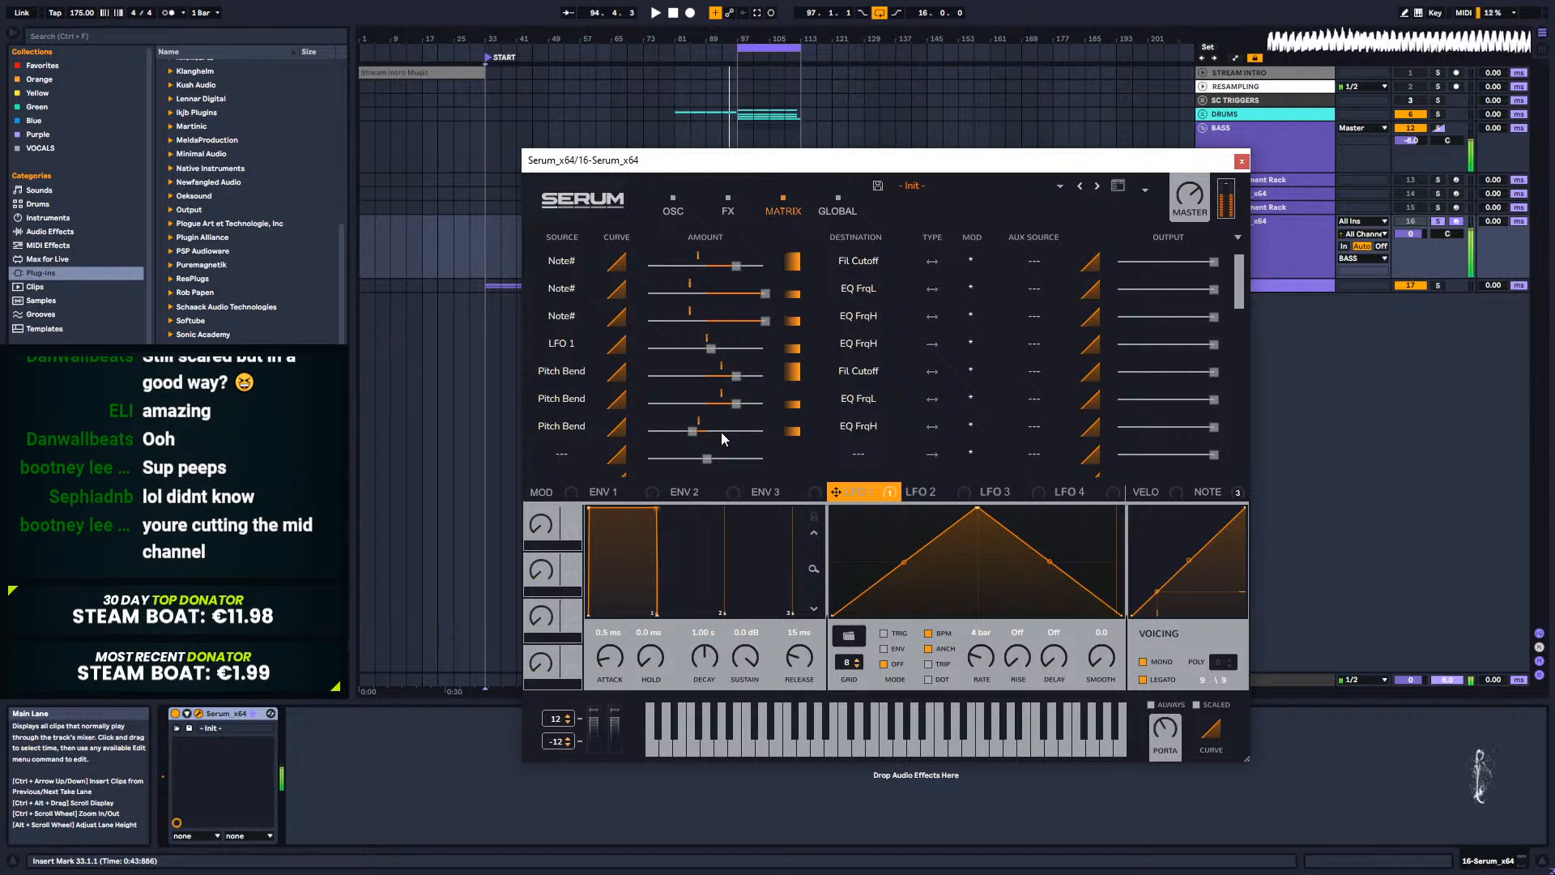
pyautogui.moveTo(734, 413); pyautogui.dragTo(879, 384)
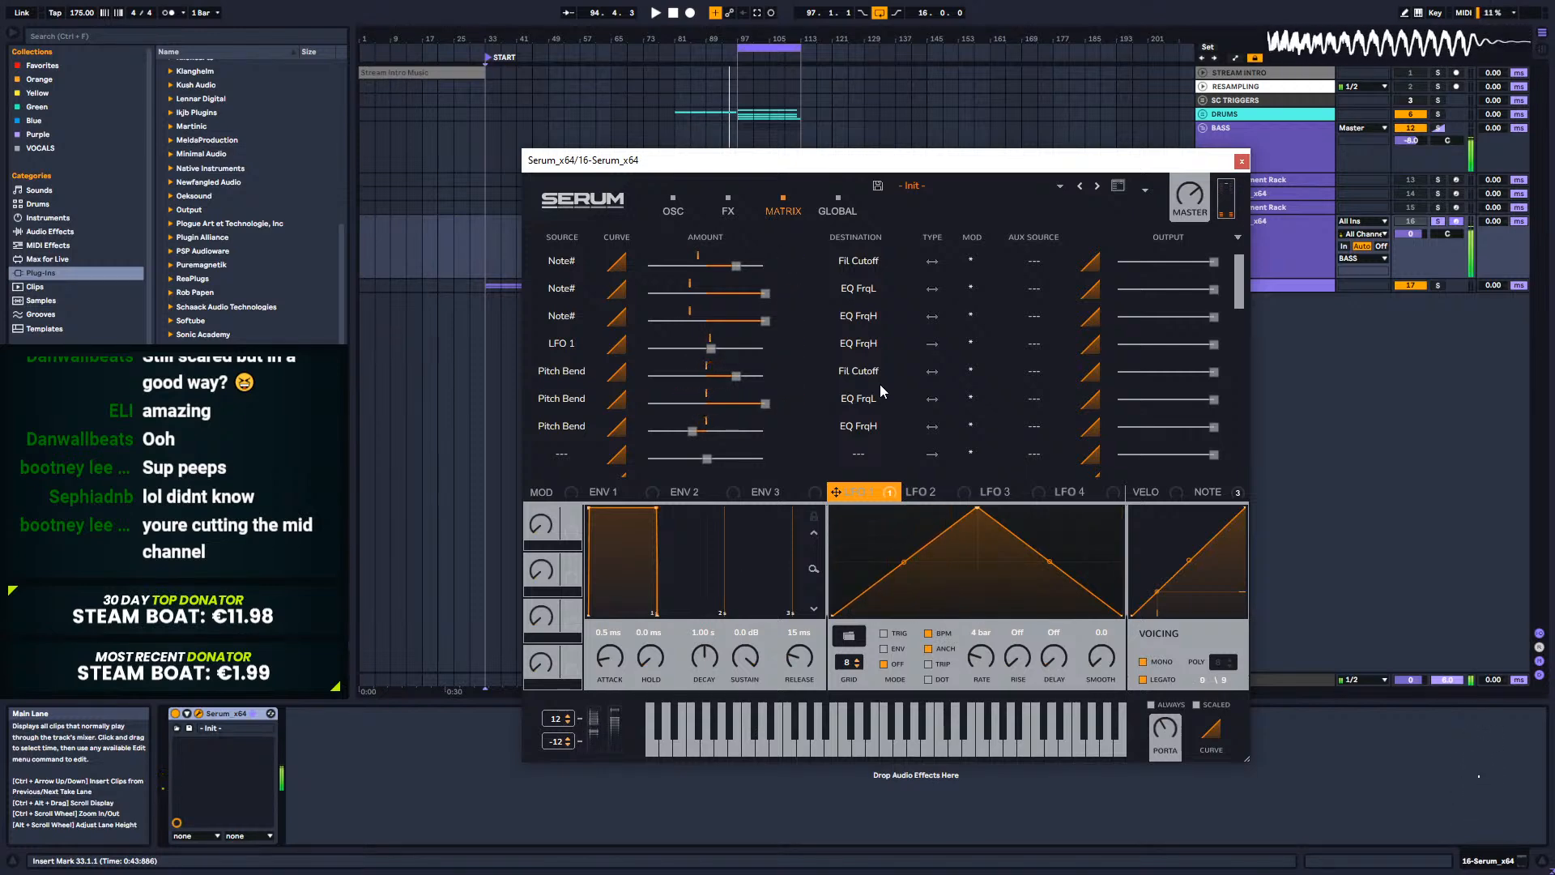
pyautogui.moveTo(766, 402); pyautogui.dragTo(711, 402)
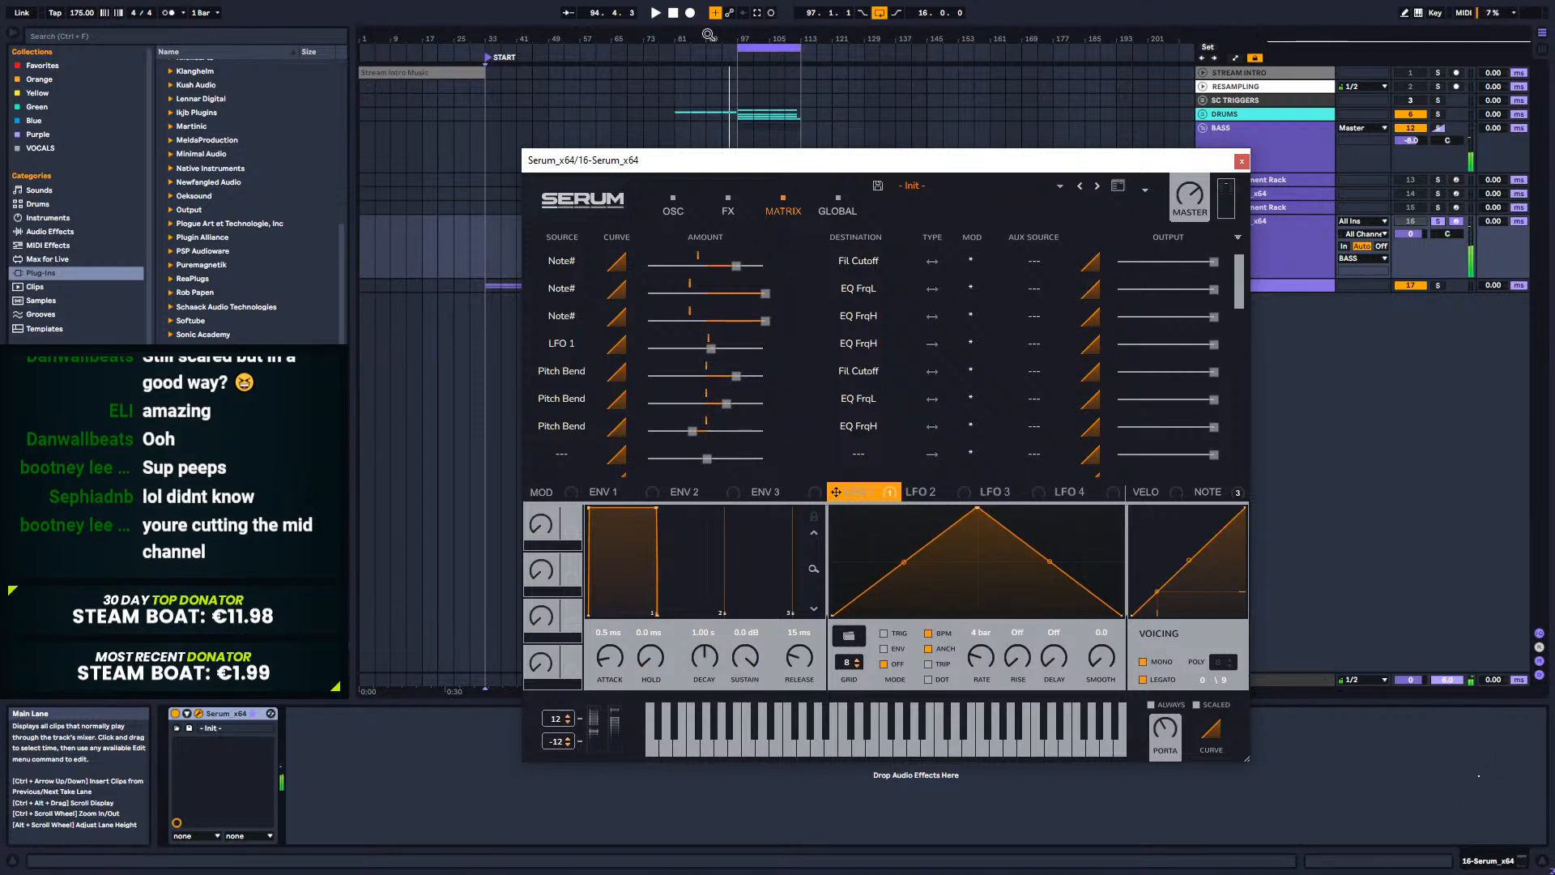
# Step: Modulate the EQ's low-band gain with Pitch Bend and adjust its positive amount in the modulation matrix
pyautogui.click(716, 208)
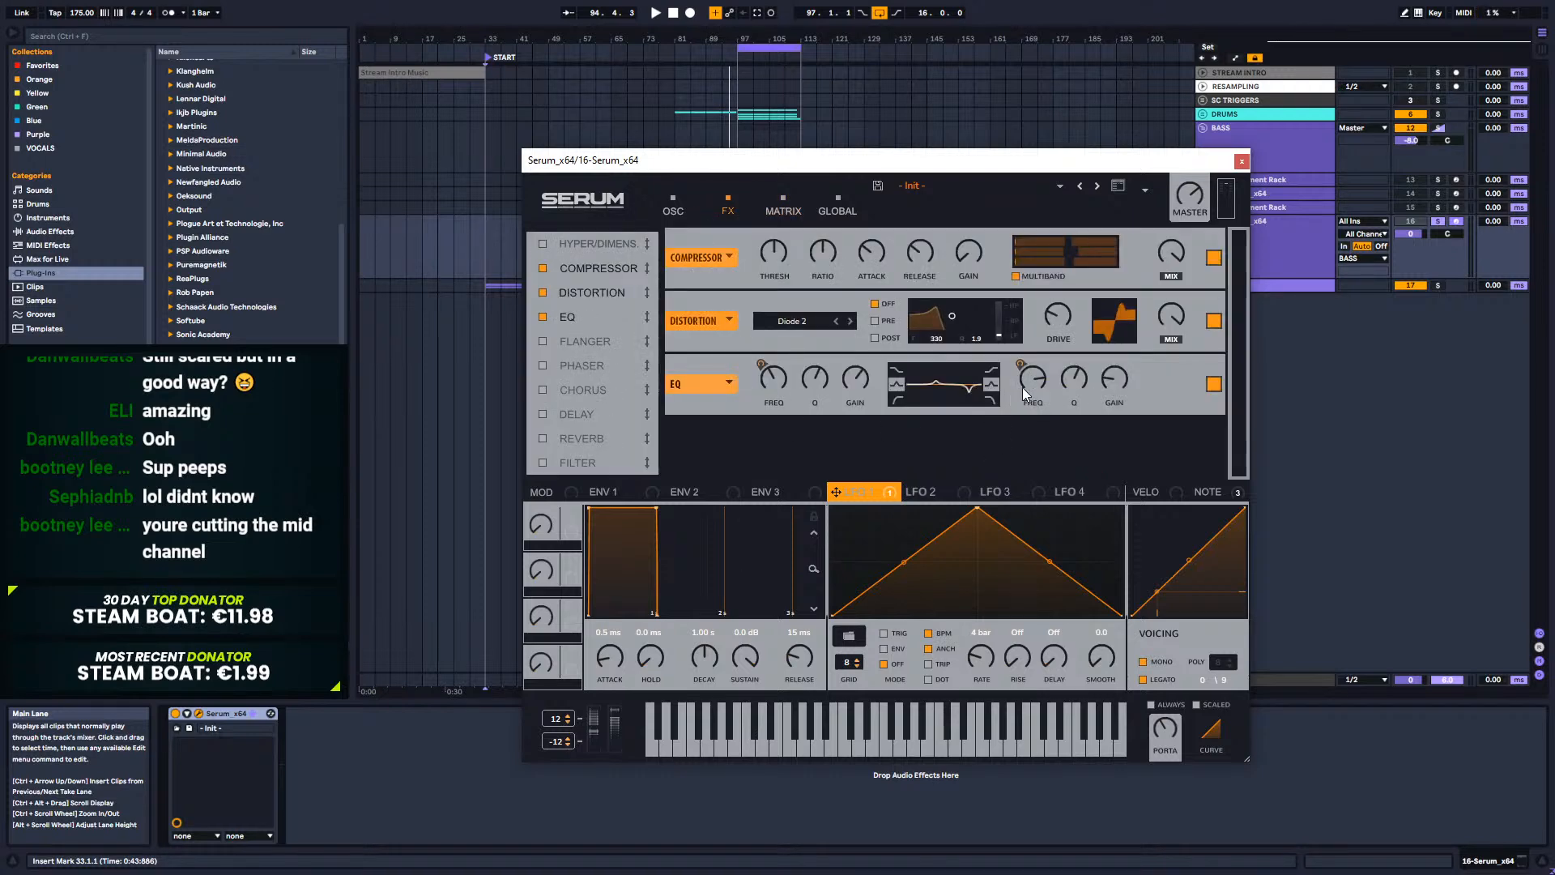
pyautogui.rightClick(862, 382)
pyautogui.moveTo(946, 459)
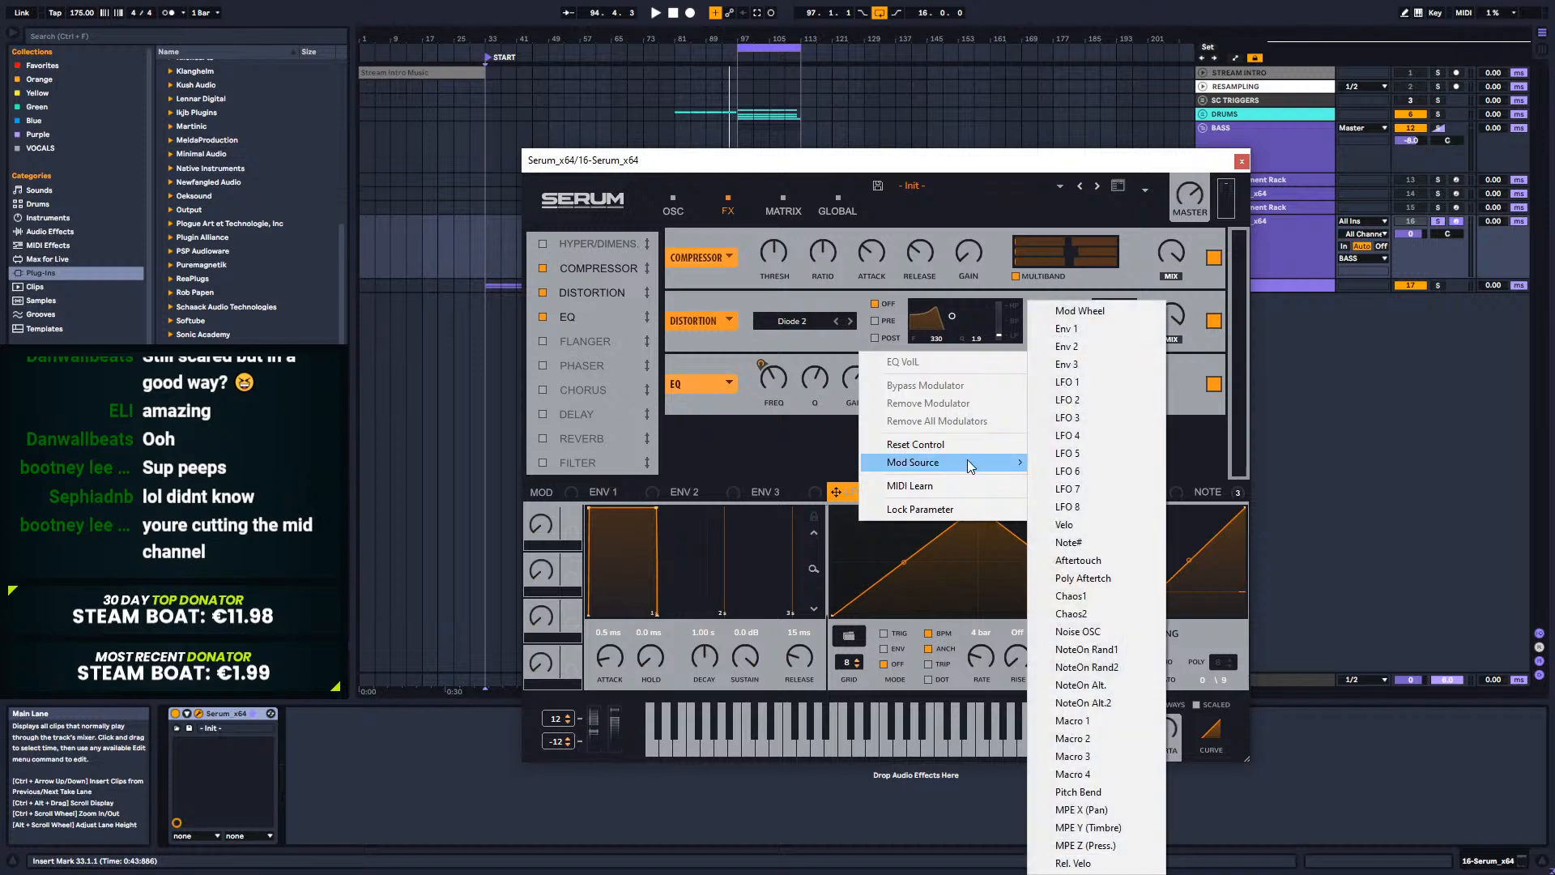
pyautogui.click(1090, 792)
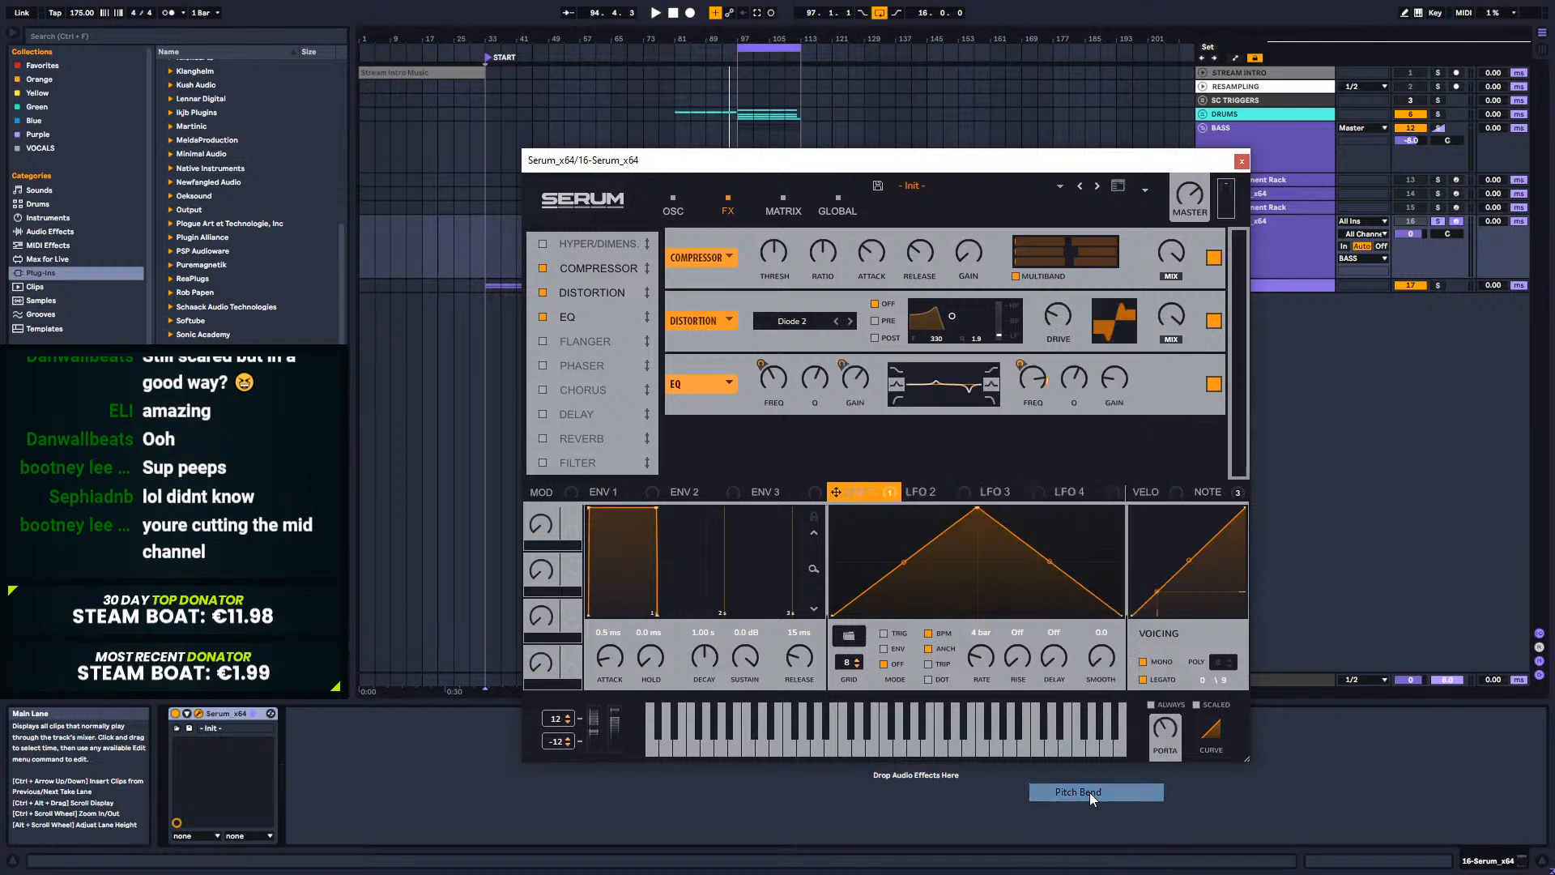
pyautogui.click(783, 203)
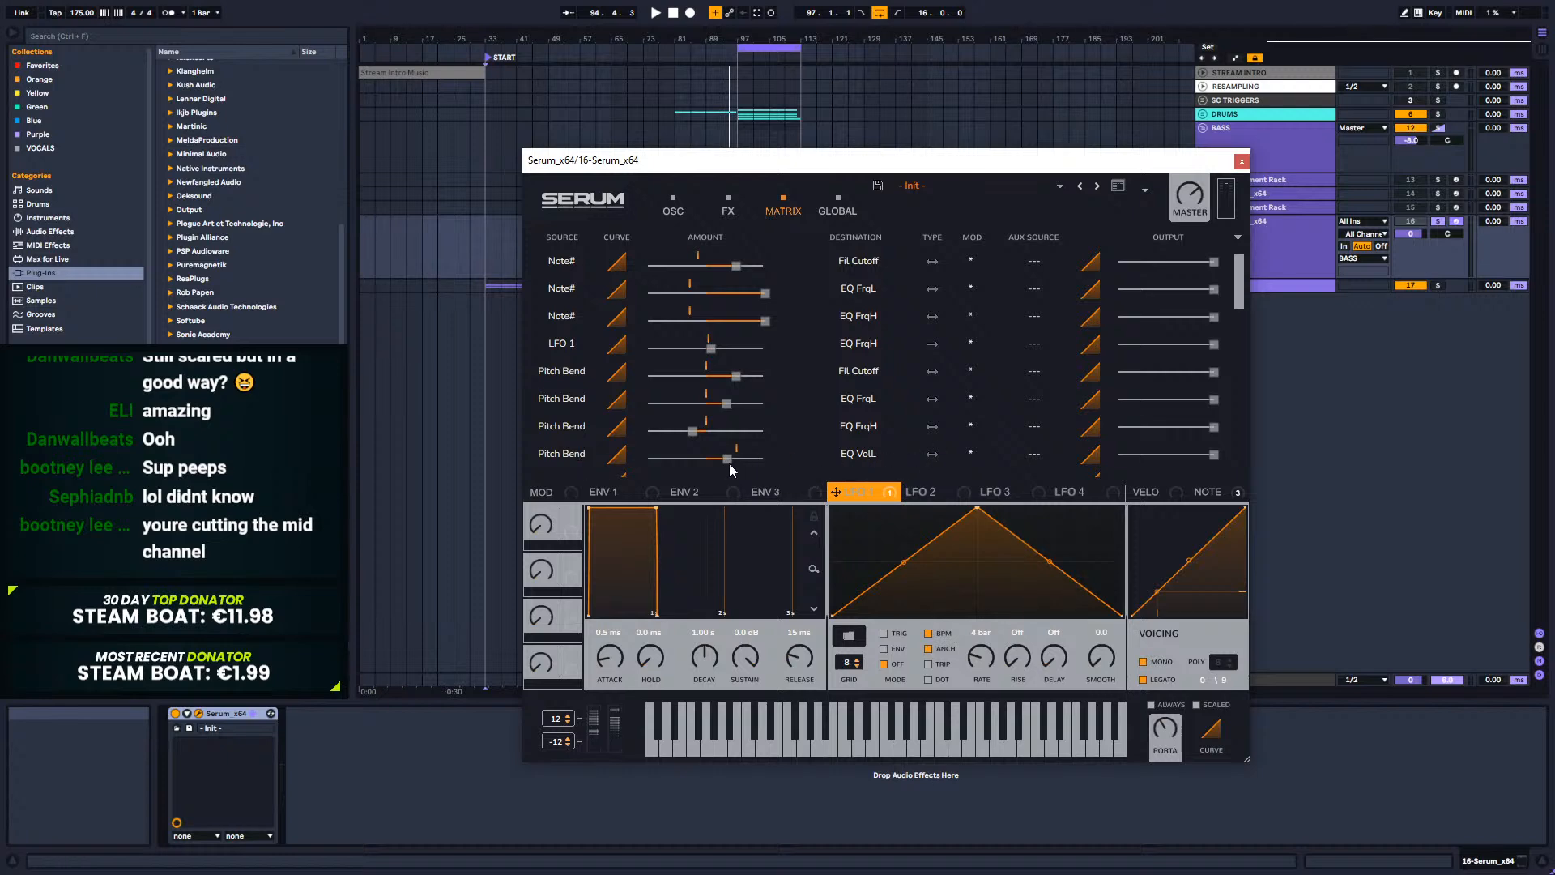
pyautogui.moveTo(729, 465); pyautogui.dragTo(732, 460)
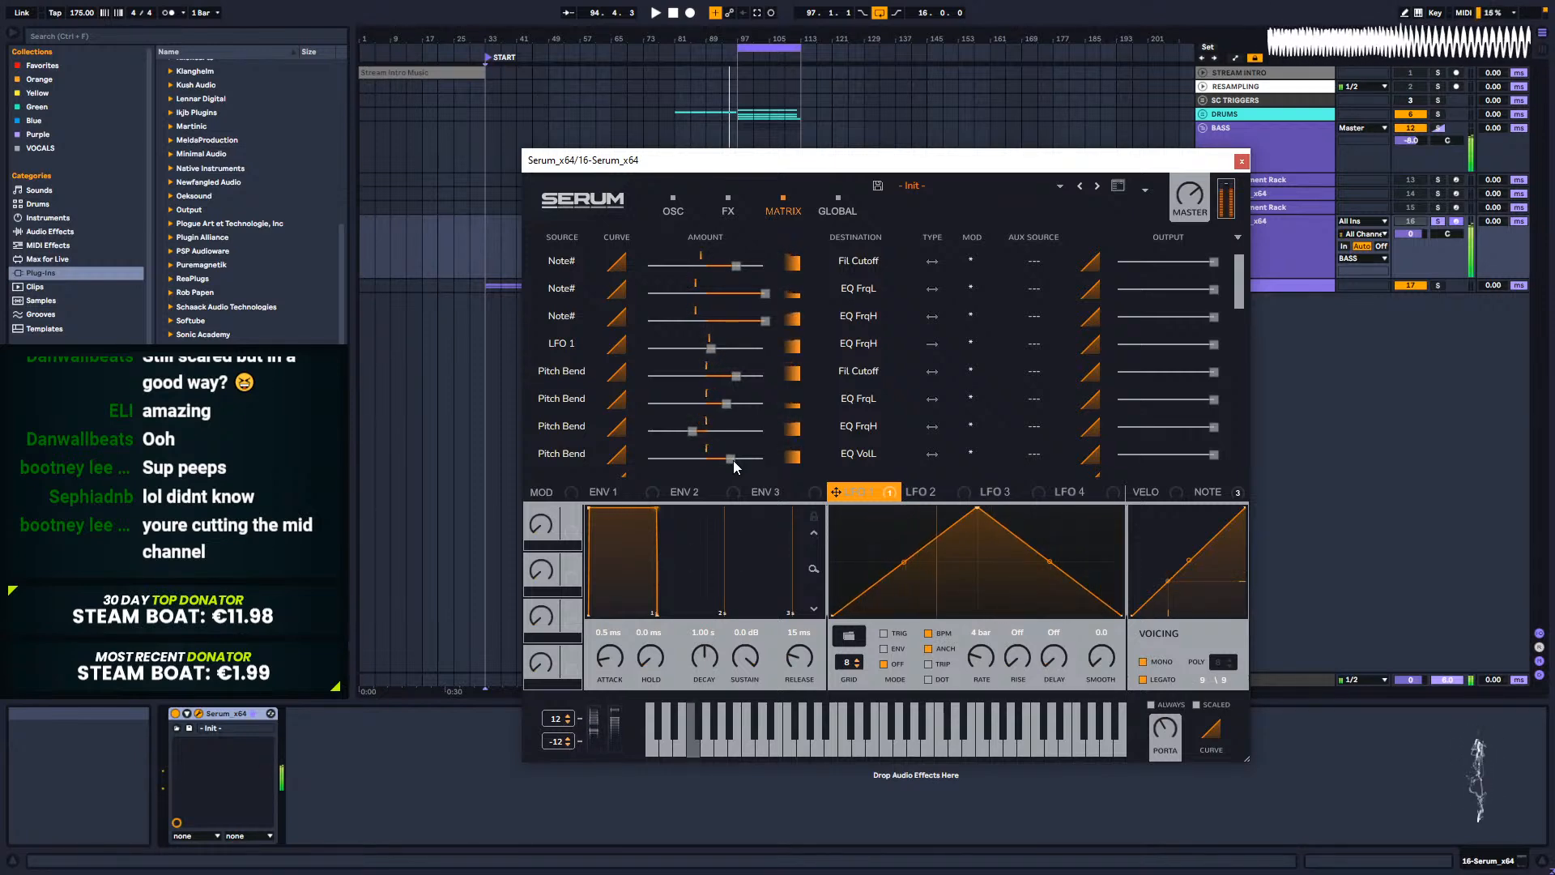
# Step: Add a Saturator after Serum on the 16 Serum_x64 track, with drive at 6.86 dB and soft clip on
pyautogui.click(729, 206)
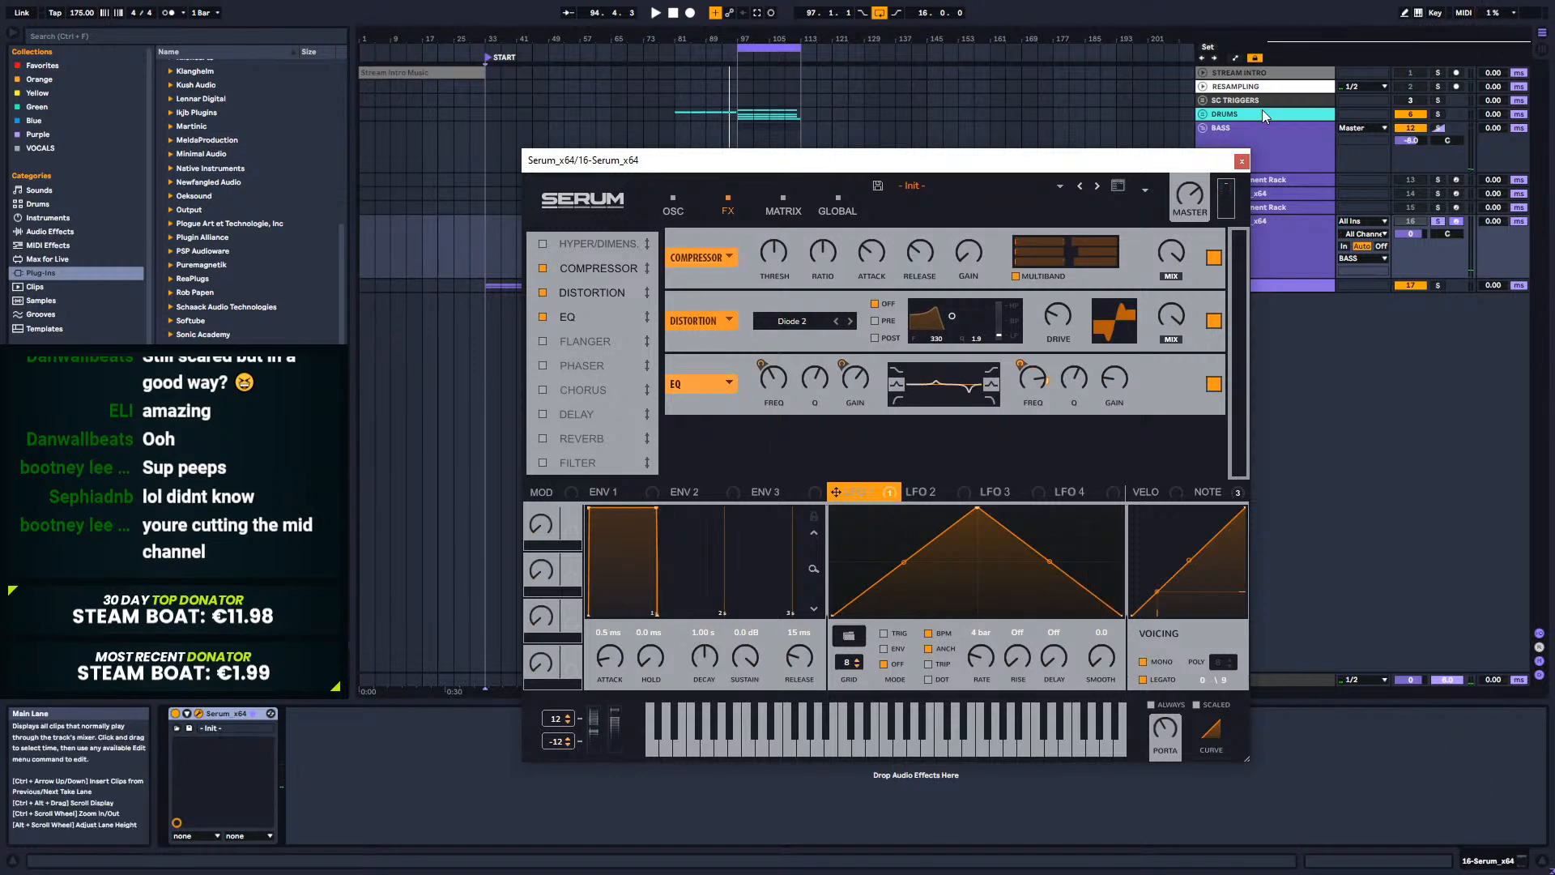
pyautogui.click(1240, 160)
pyautogui.click(1225, 275)
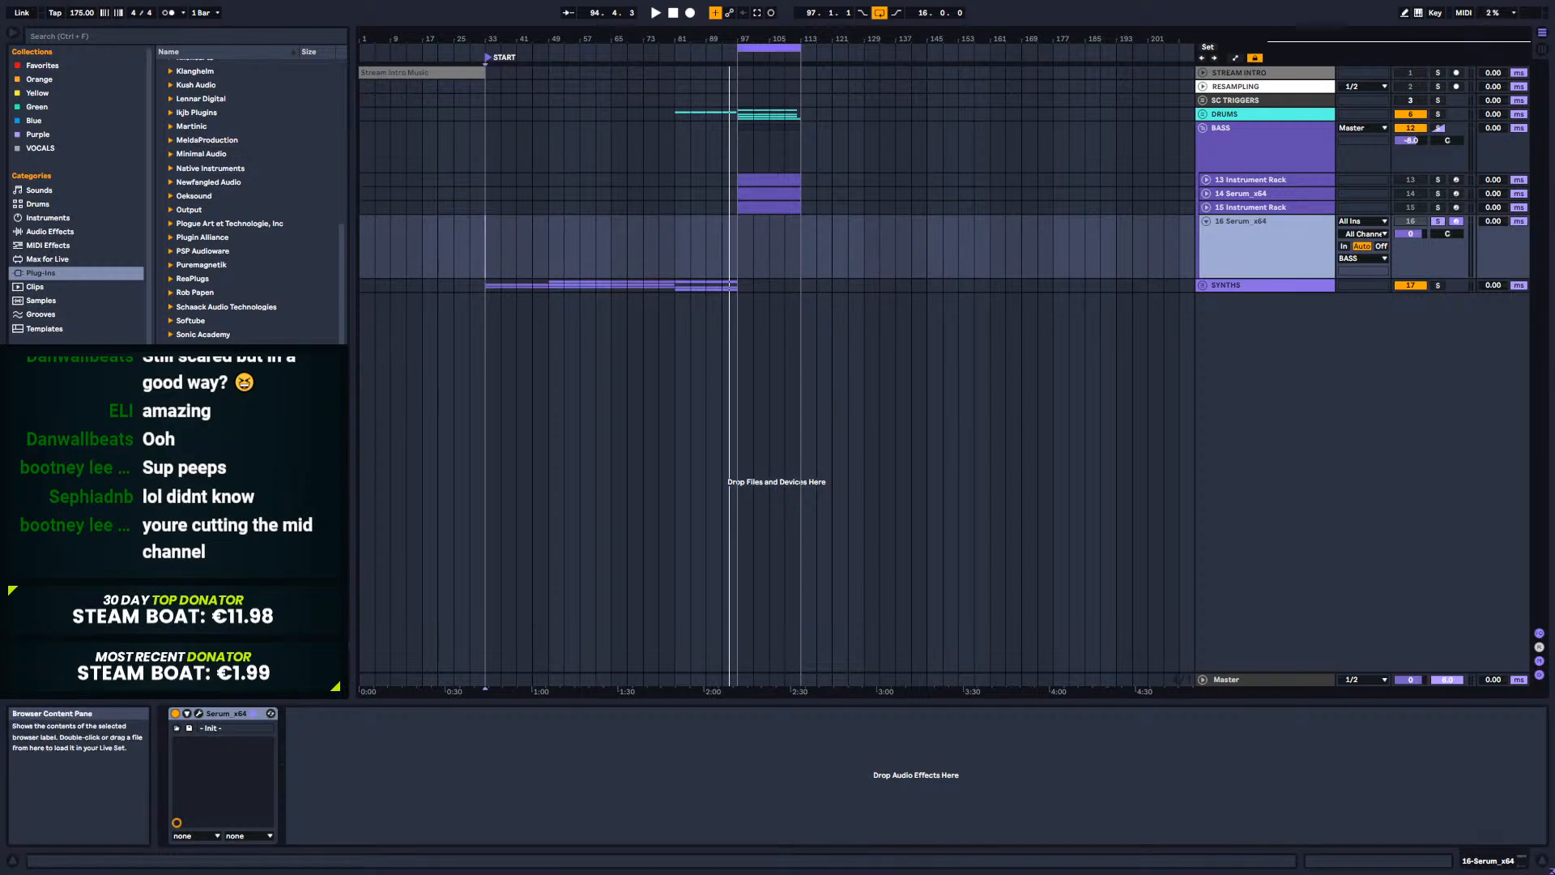
pyautogui.scroll(6, 249, 202)
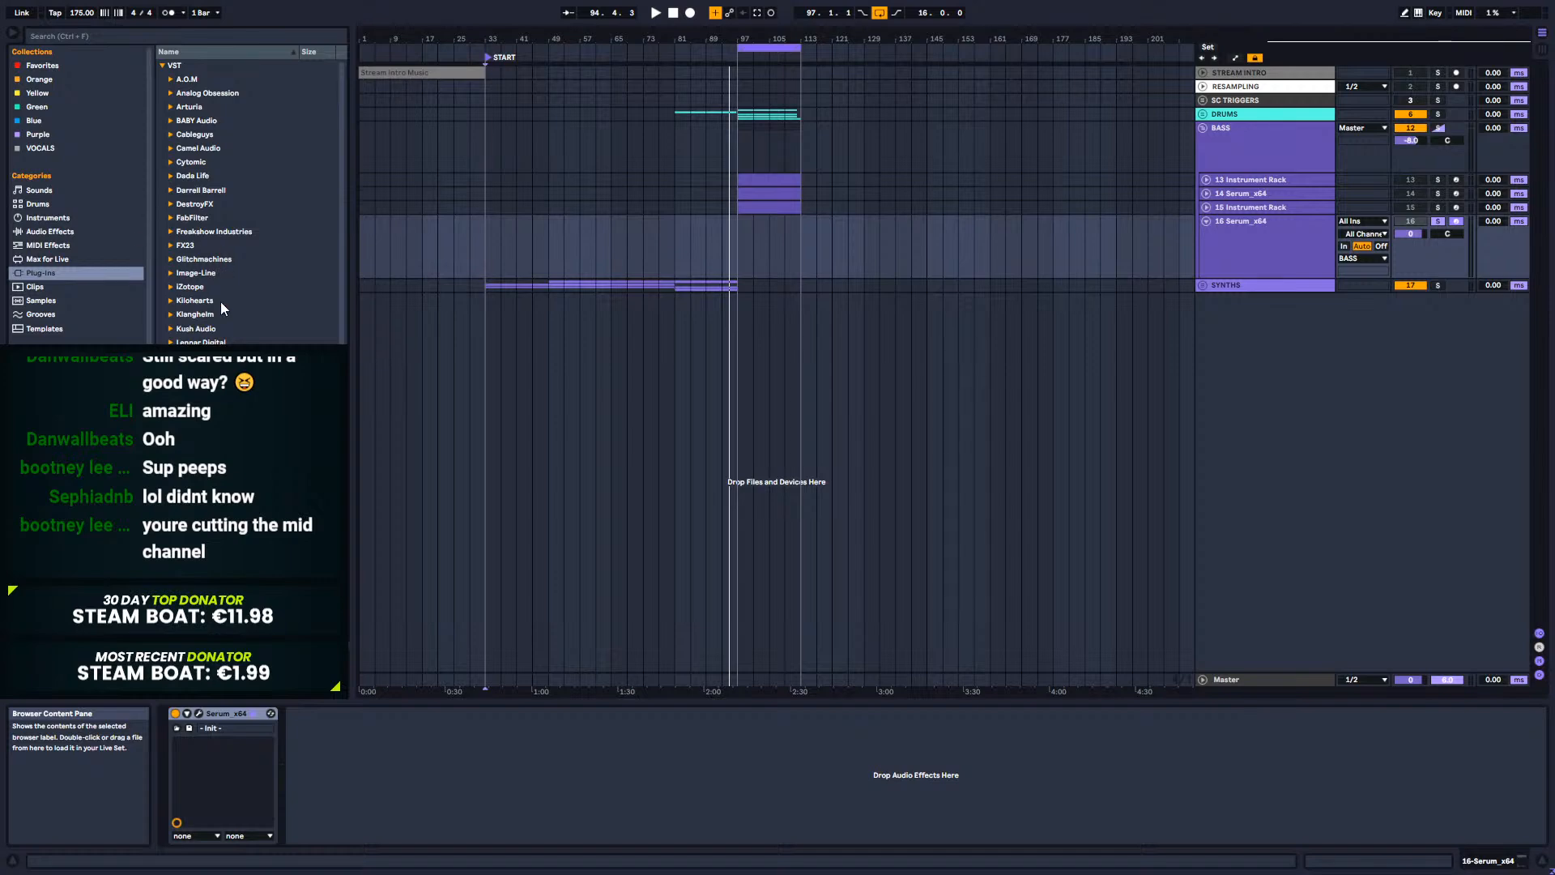
pyautogui.scroll(-4, 199, 291)
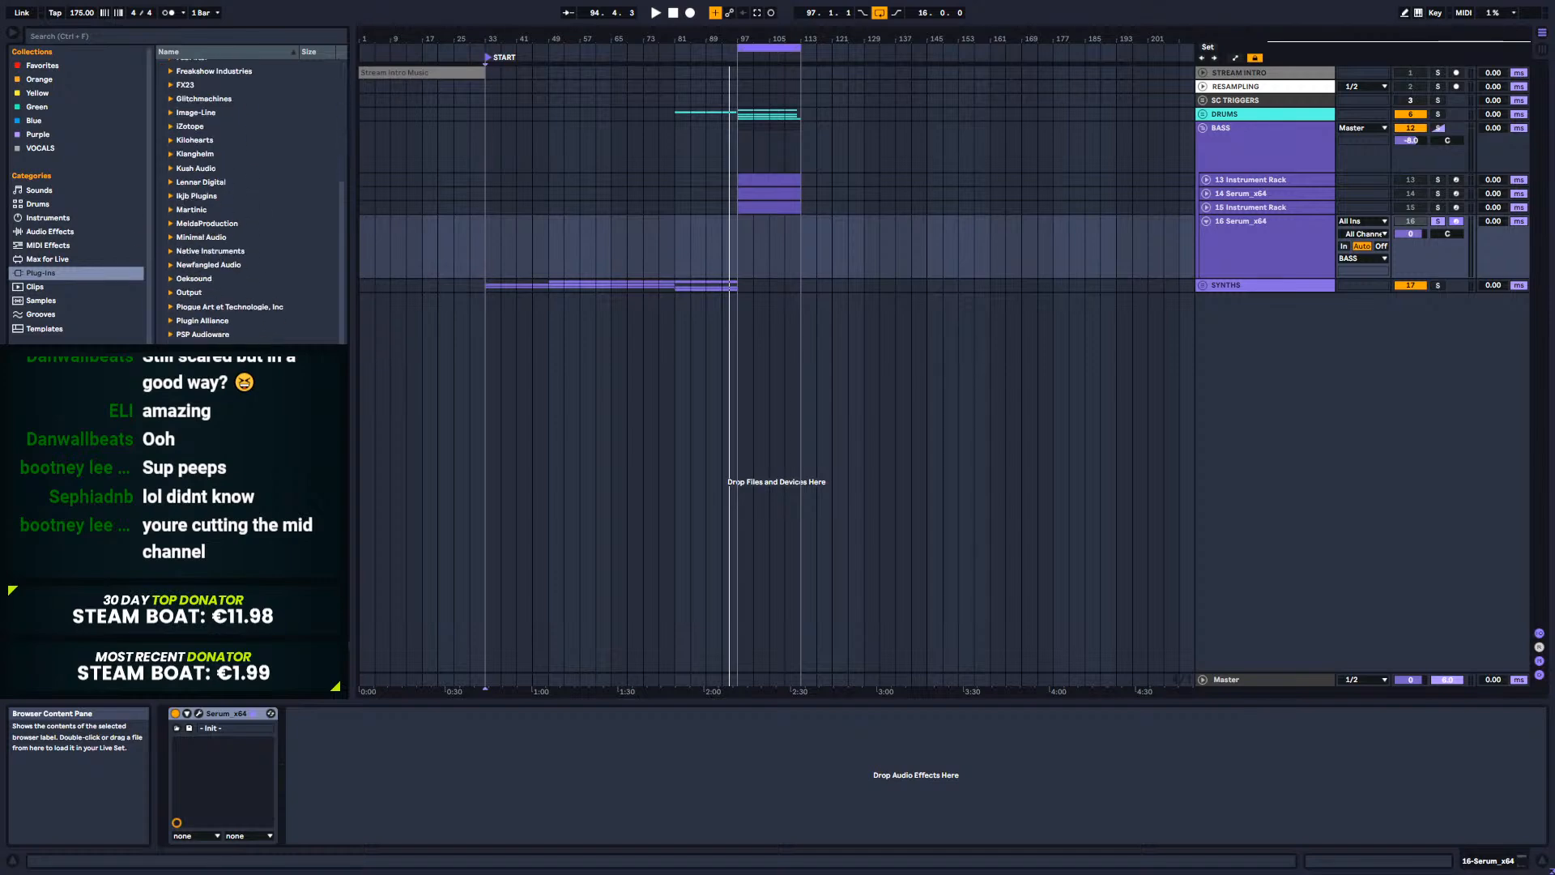
pyautogui.scroll(3, 199, 291)
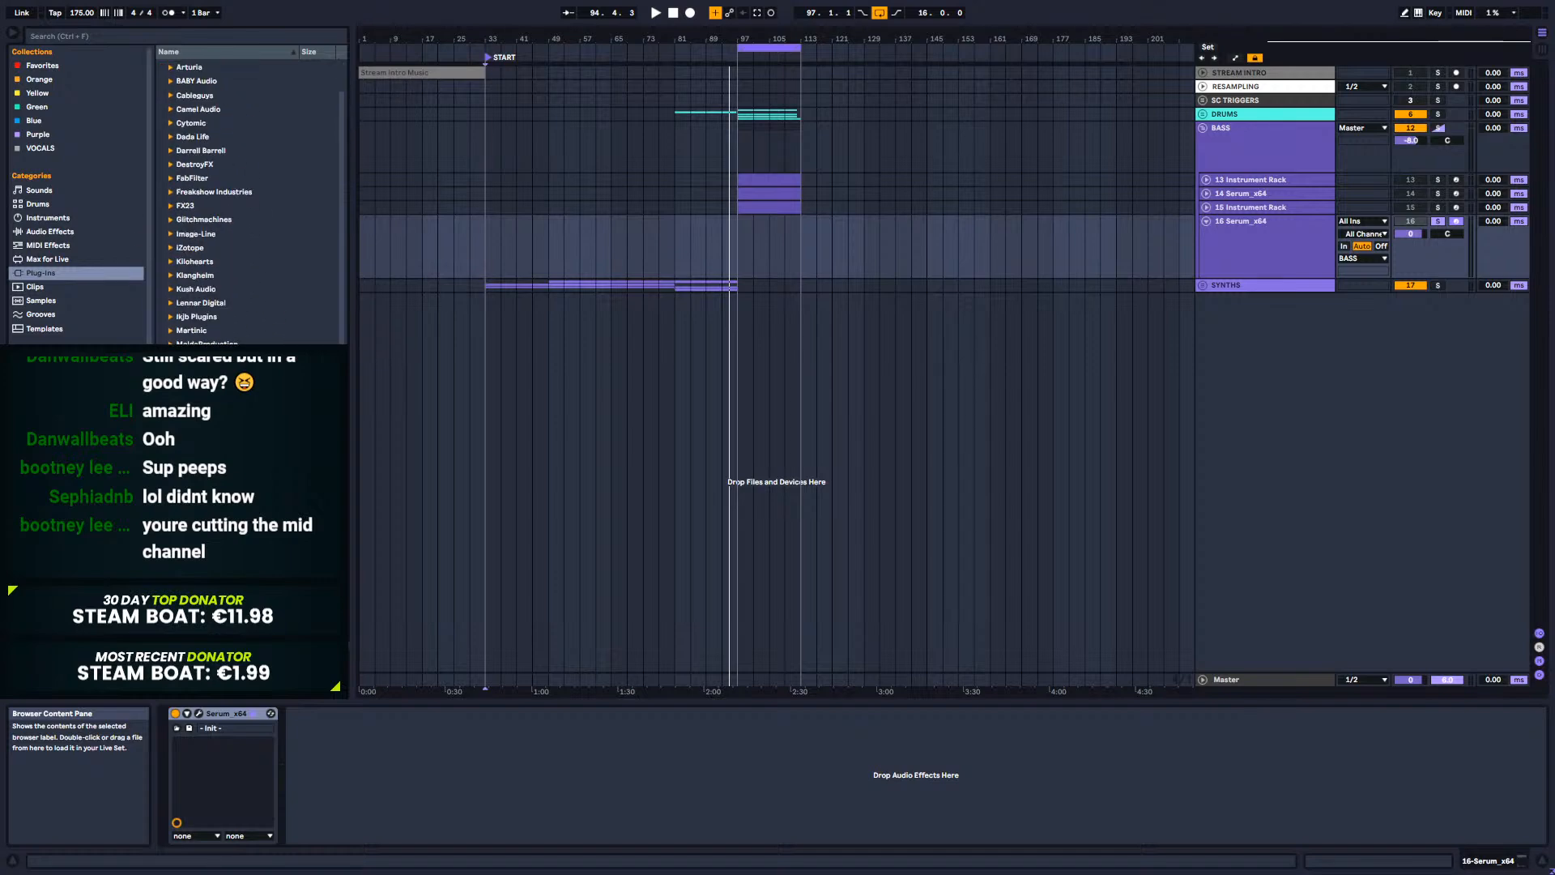
pyautogui.click(49, 231)
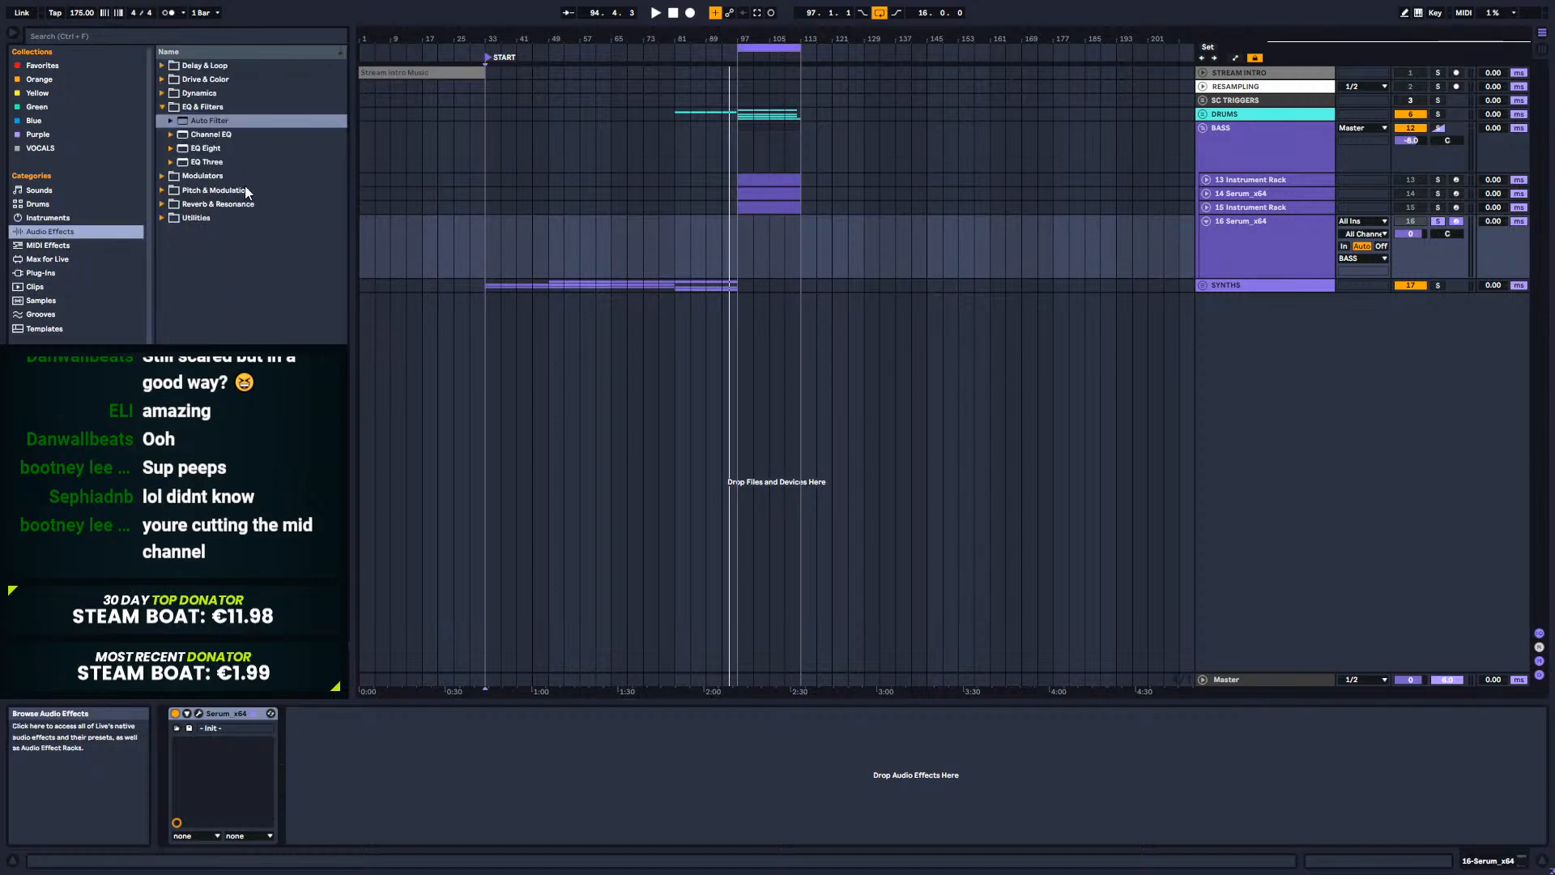
pyautogui.click(164, 81)
pyautogui.moveTo(212, 203); pyautogui.dragTo(303, 735)
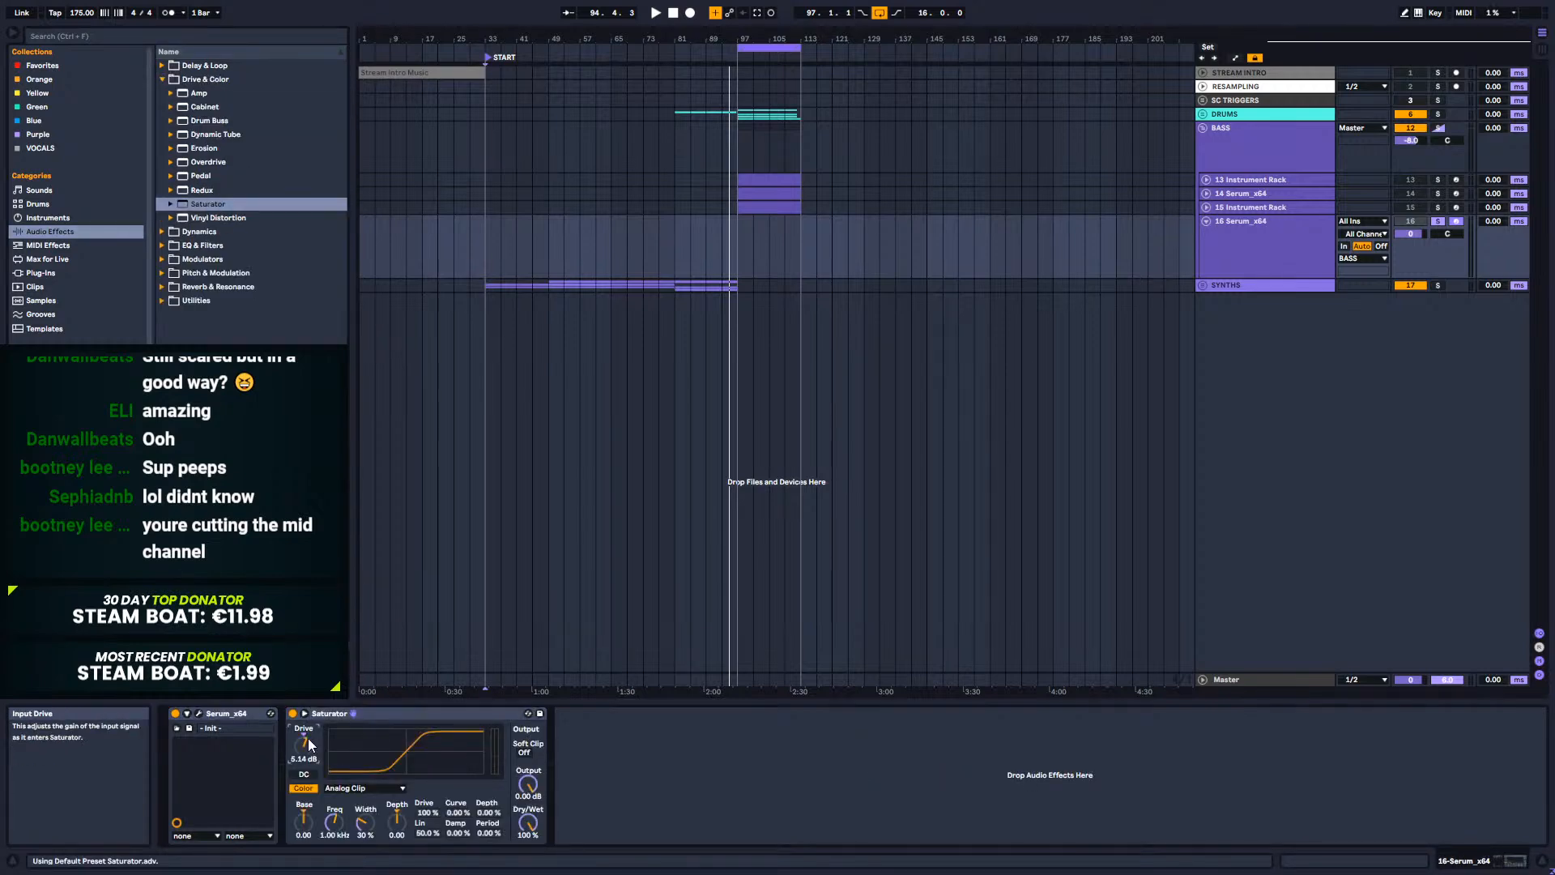
pyautogui.moveTo(306, 744); pyautogui.dragTo(306, 743)
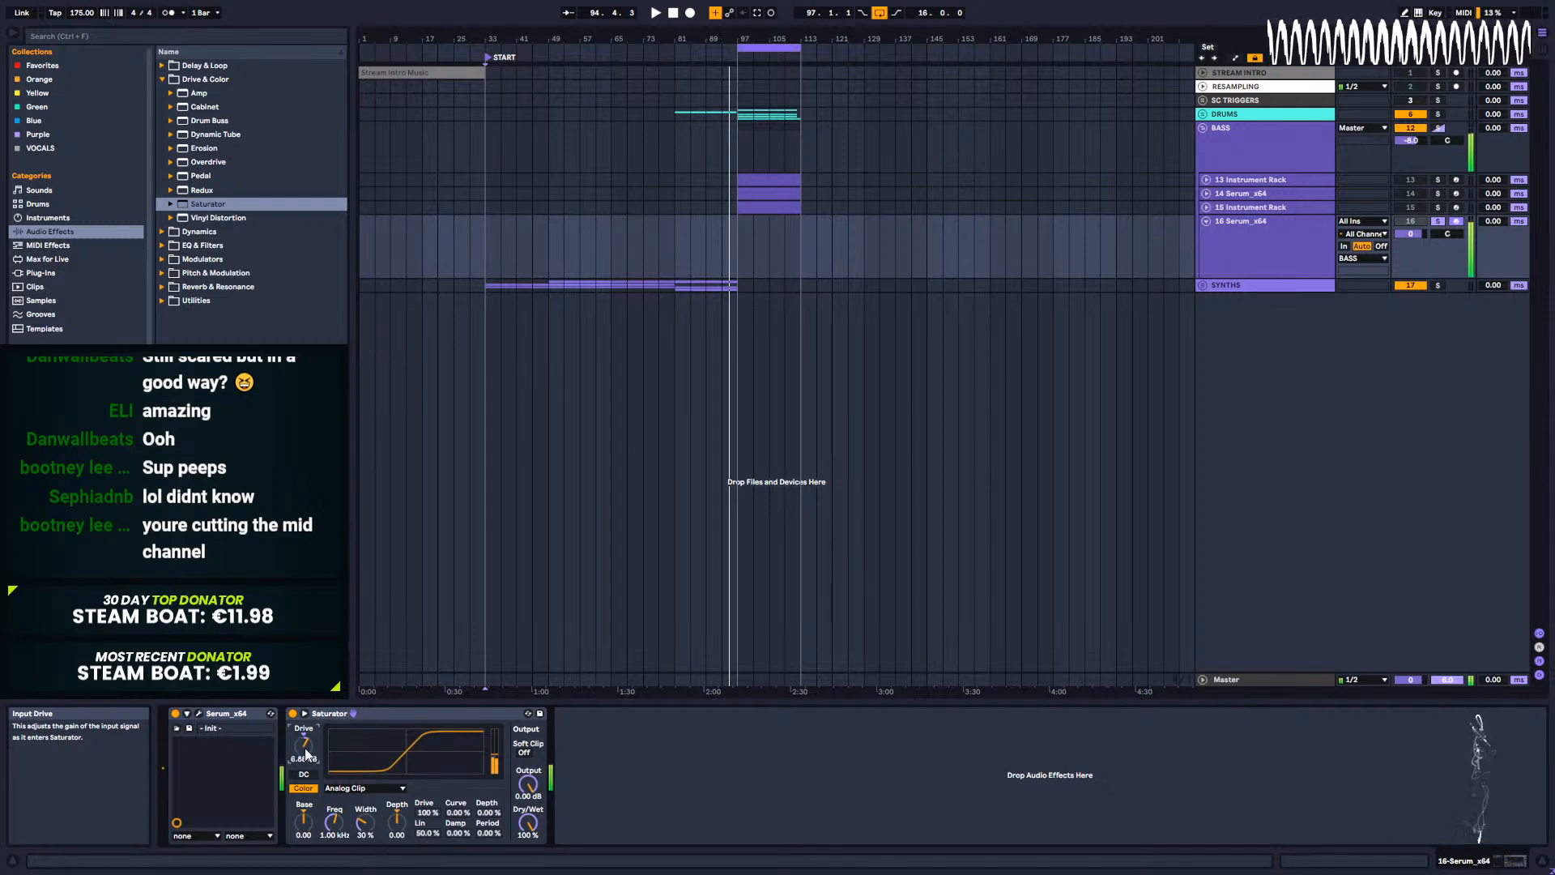
pyautogui.click(524, 751)
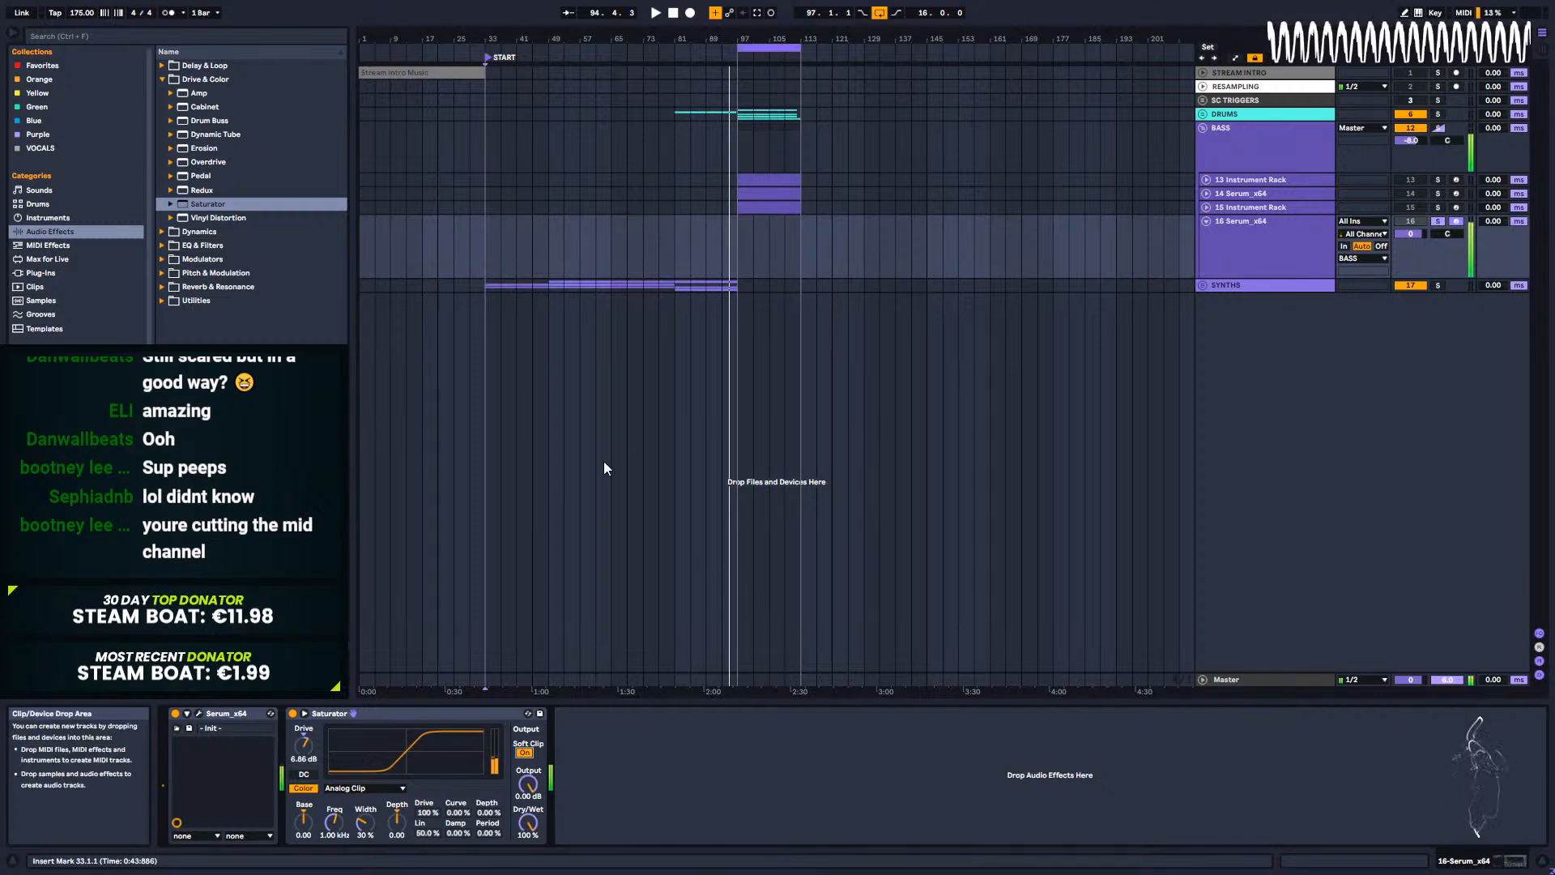
# Step: Try an MG Low 12 filter in Serum's effects chain with its cutoff at about 13290 Hz, and disable it again
pyautogui.click(198, 713)
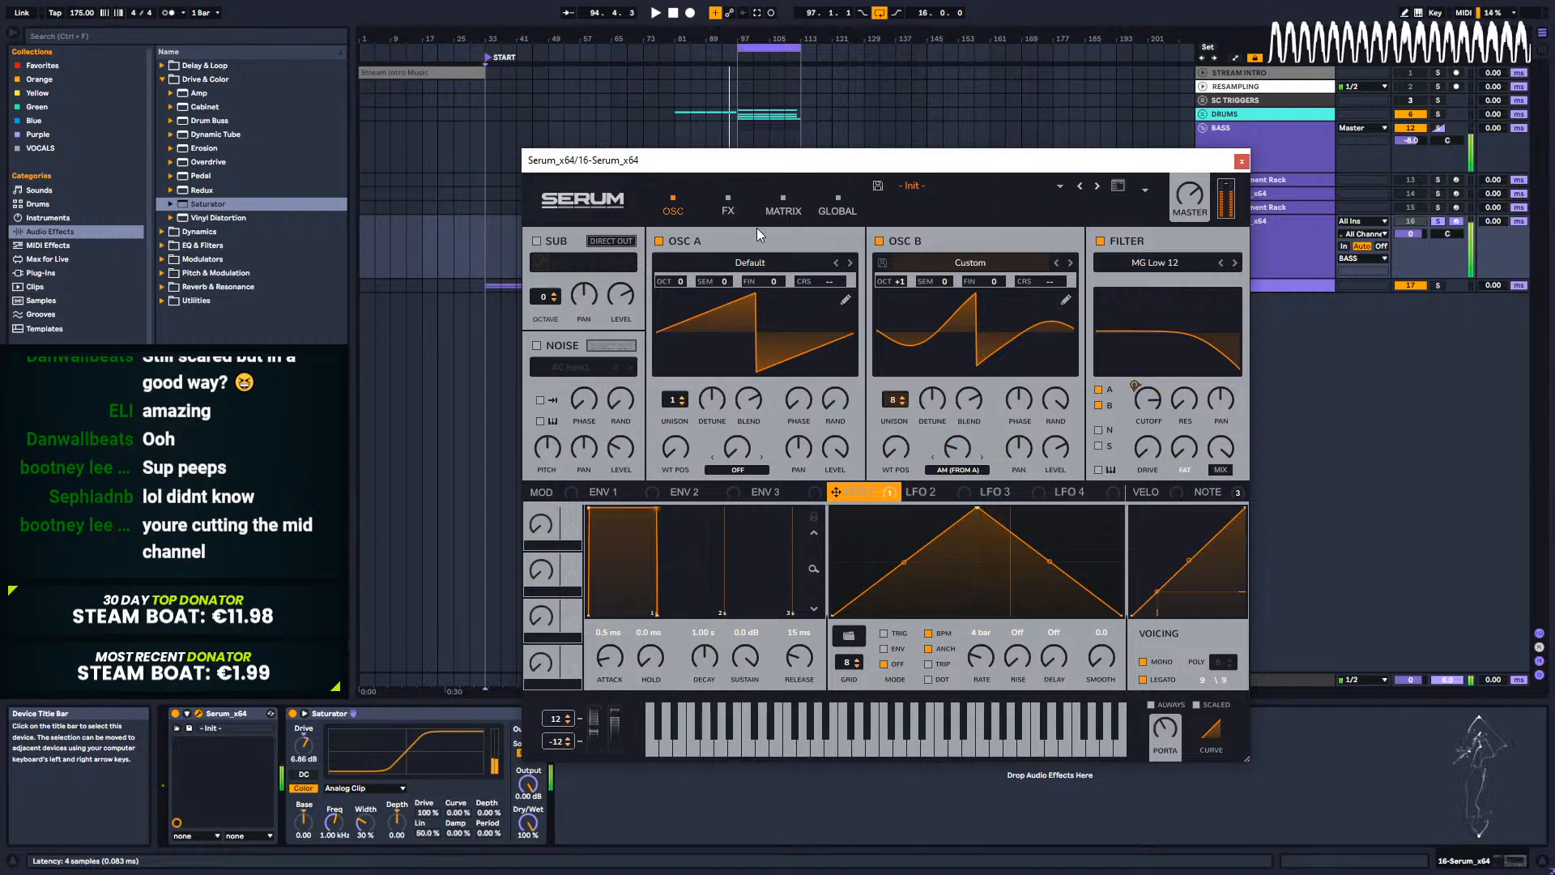
pyautogui.click(728, 207)
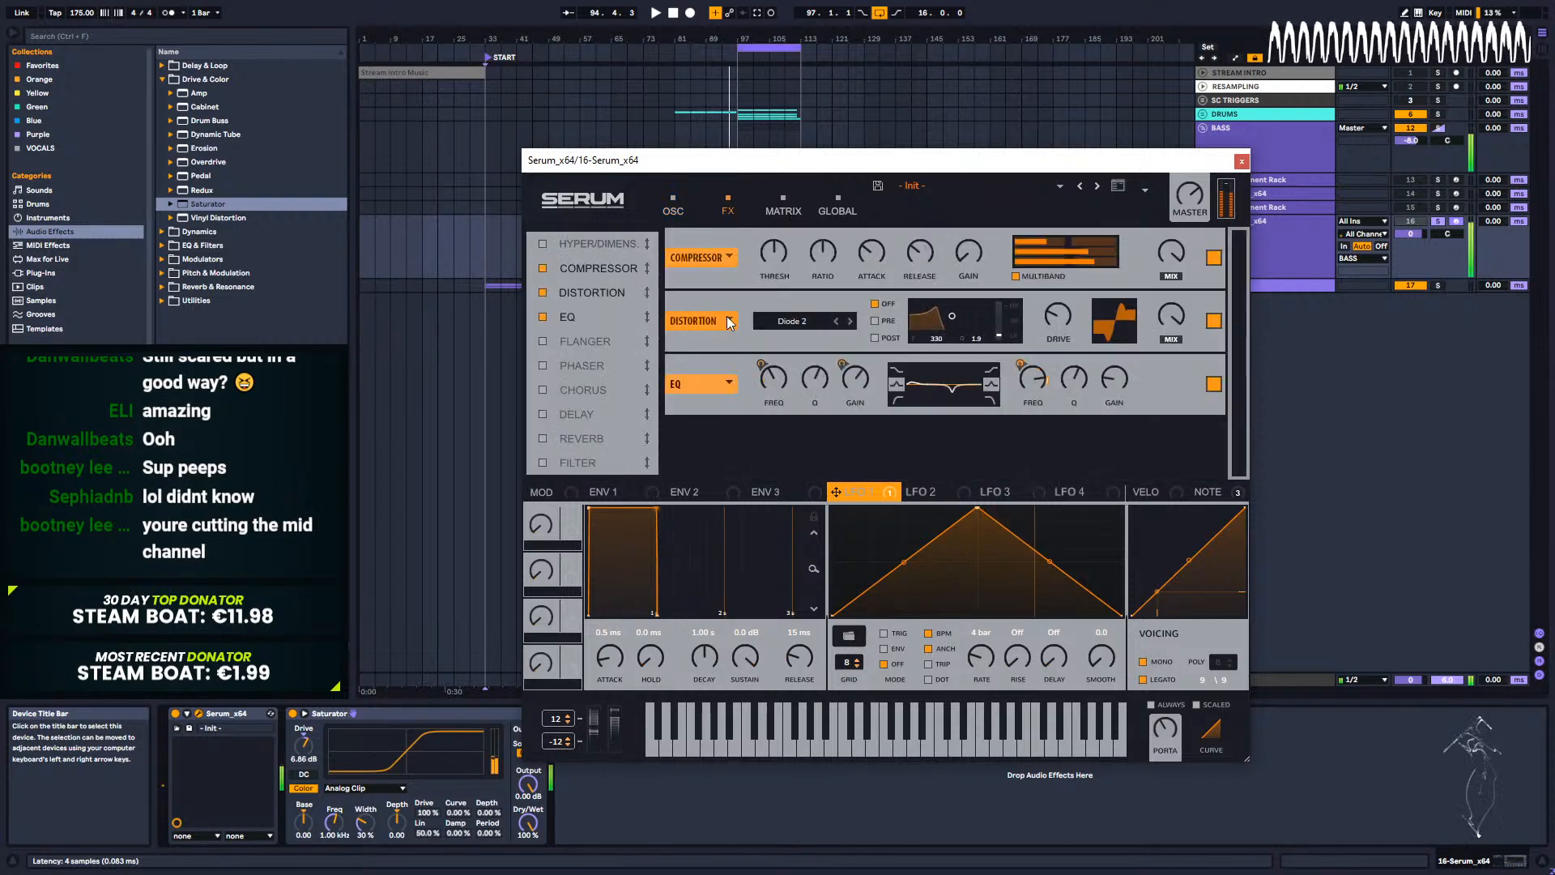
pyautogui.click(559, 467)
pyautogui.click(859, 450)
pyautogui.click(859, 450)
pyautogui.moveTo(901, 447)
pyautogui.moveTo(901, 447); pyautogui.dragTo(920, 337)
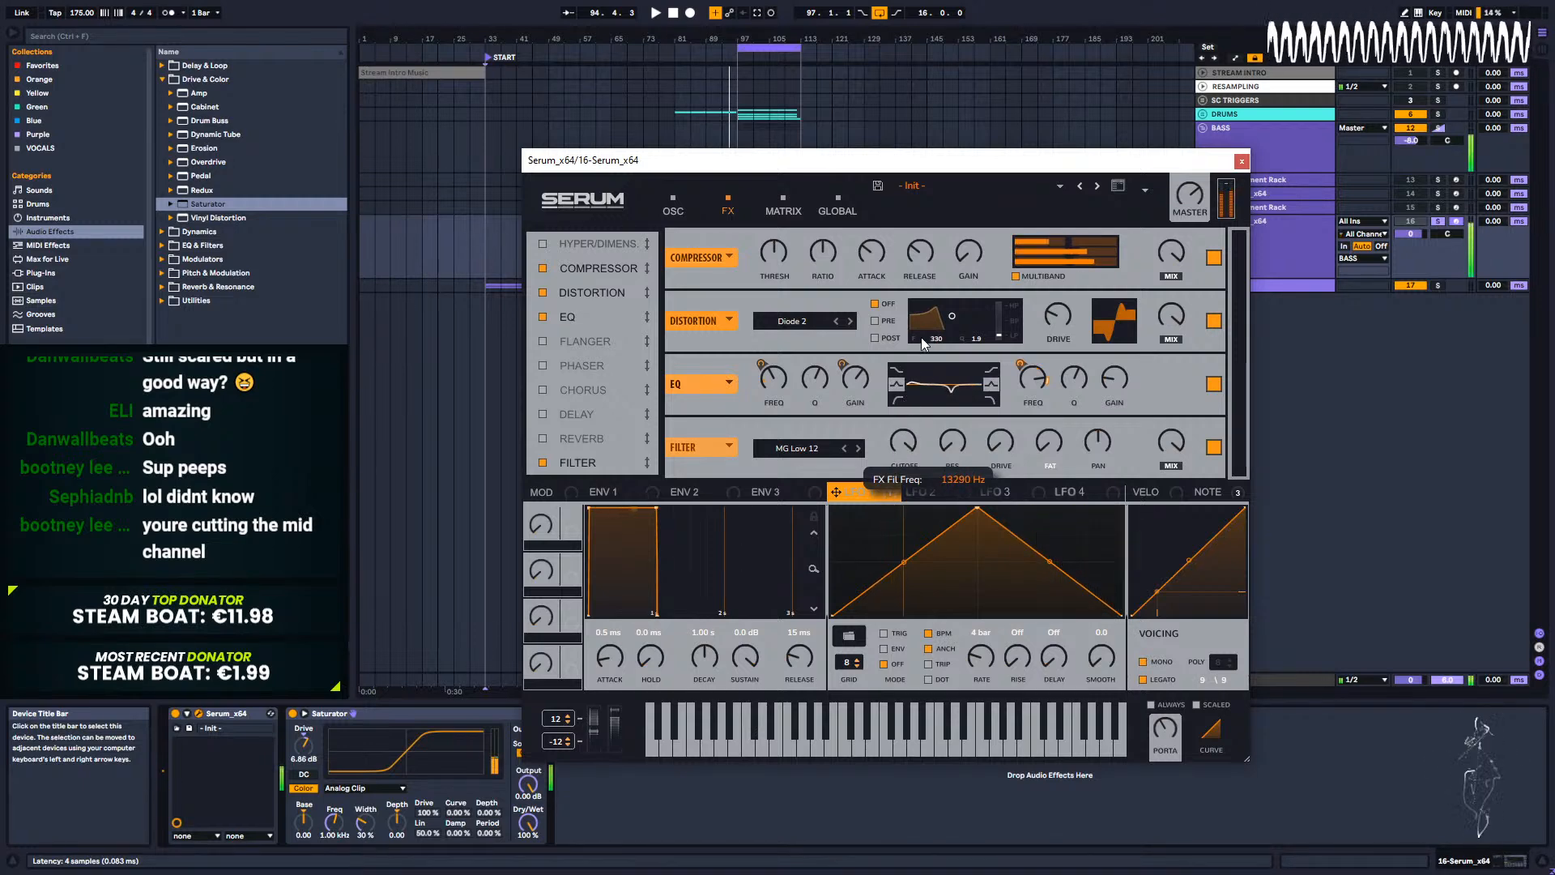
pyautogui.click(543, 462)
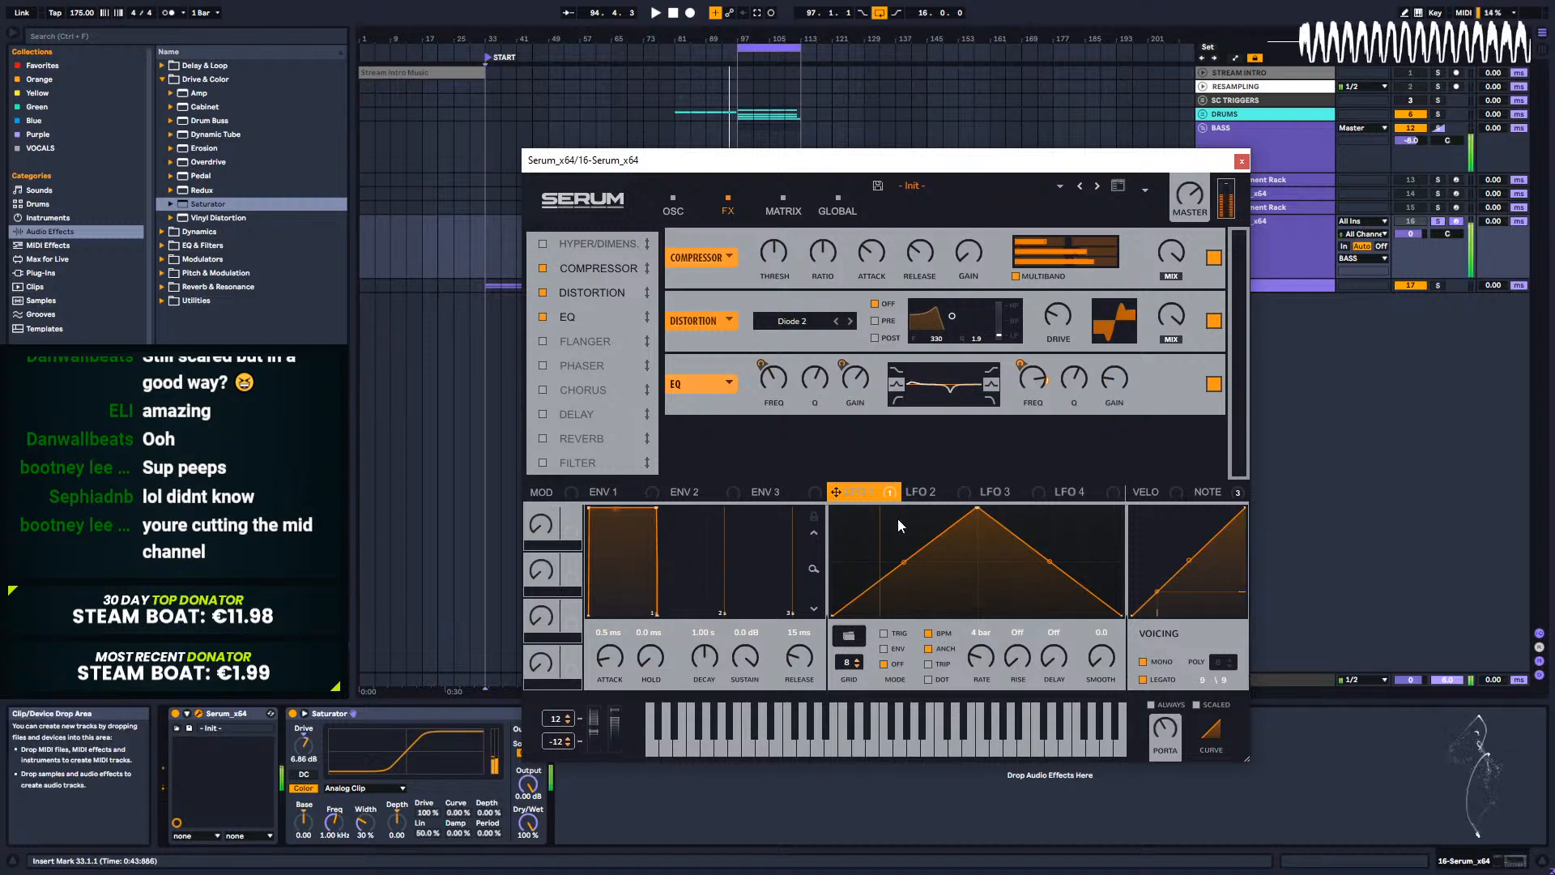
# Step: Shape LFO 2 into a single rising ramp with a short flat start and a rate of 8 bar
pyautogui.click(938, 489)
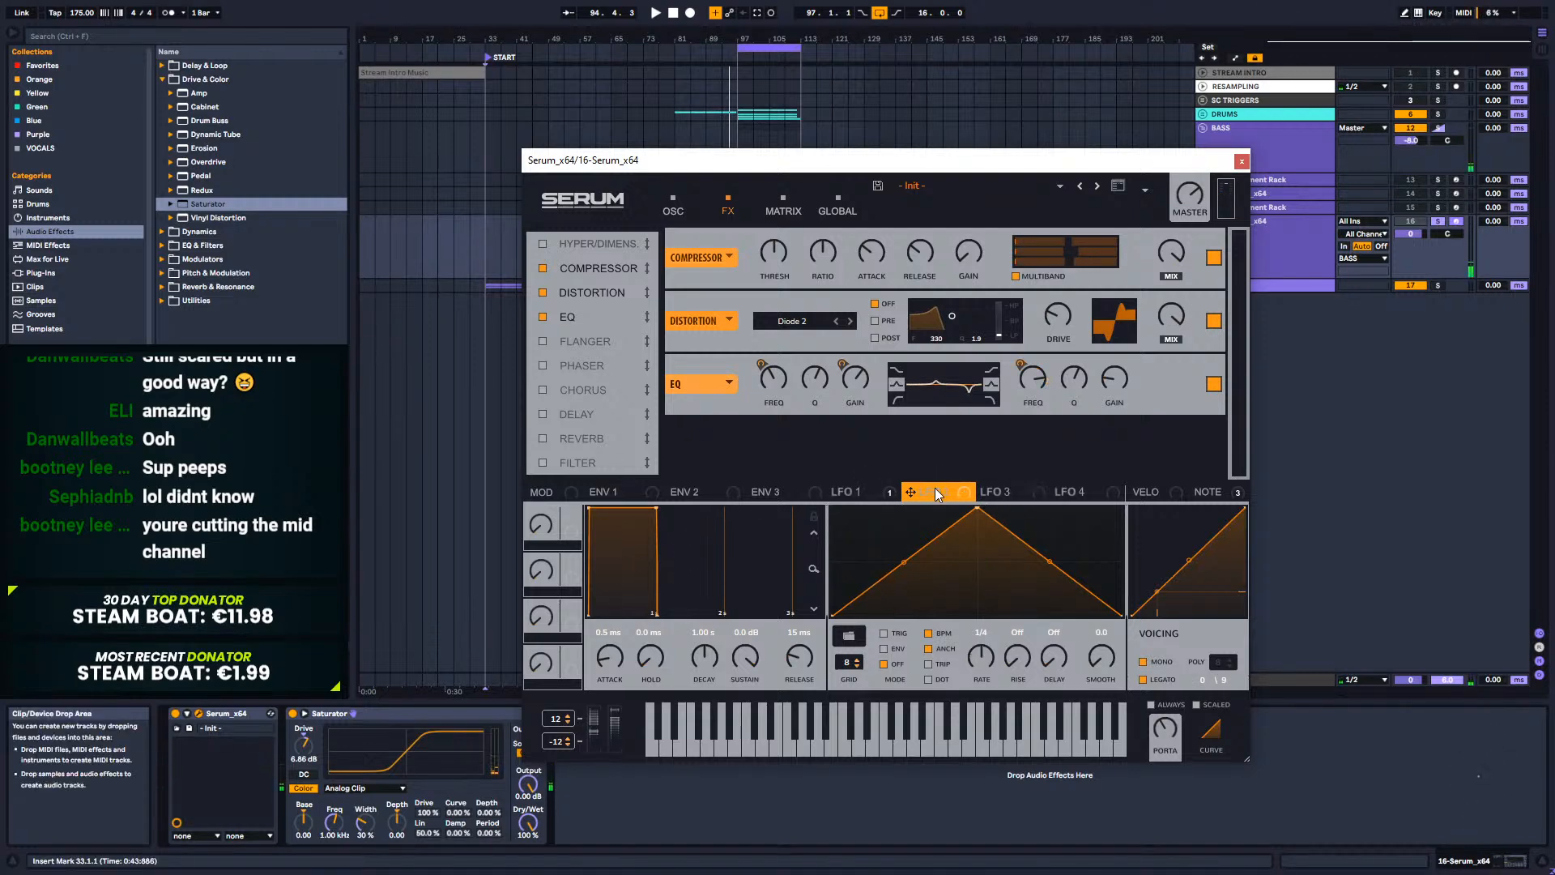
pyautogui.moveTo(972, 510); pyautogui.dragTo(1121, 508)
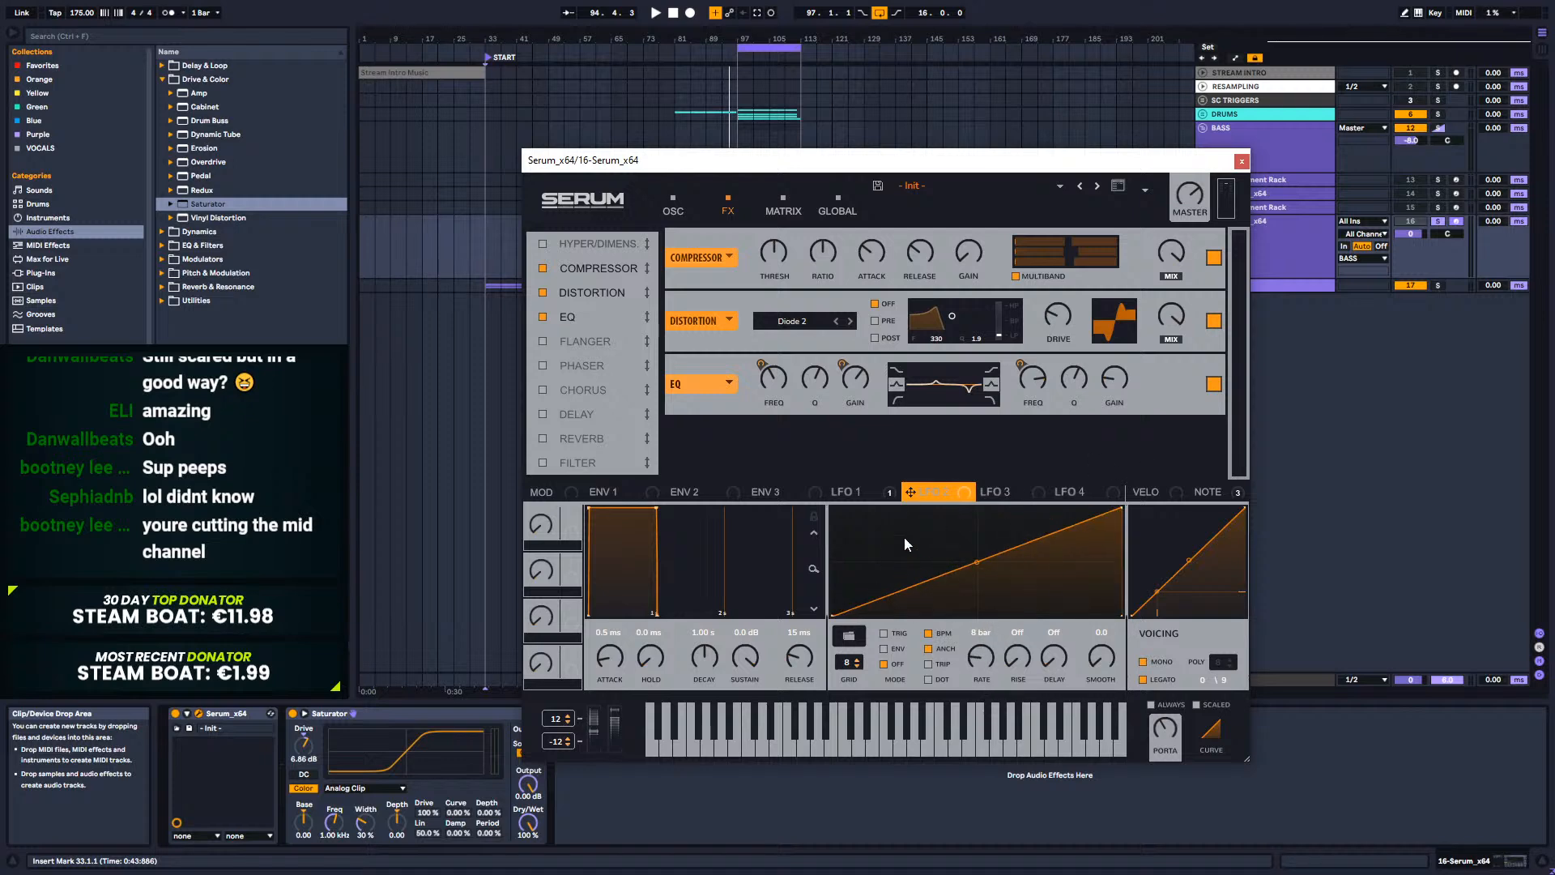
pyautogui.moveTo(834, 613); pyautogui.dragTo(847, 630)
# Step: Assign LFO 2 to the global master tuning (Mast.Tun) in the first empty row of the modulation matrix
pyautogui.click(782, 194)
pyautogui.scroll(-1, 548, 451)
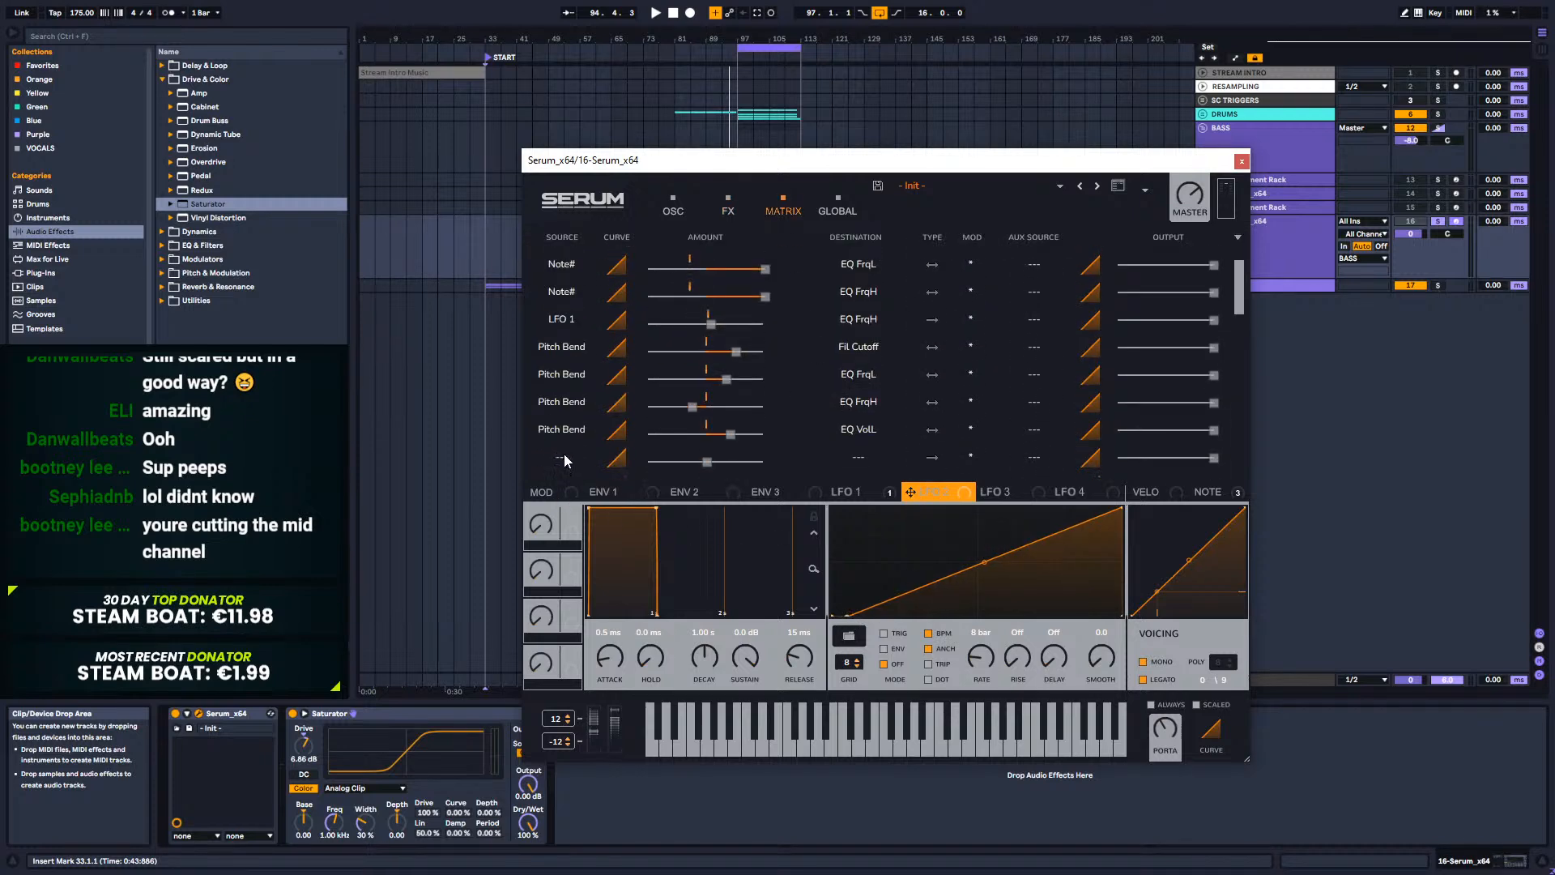
pyautogui.click(564, 453)
pyautogui.click(593, 361)
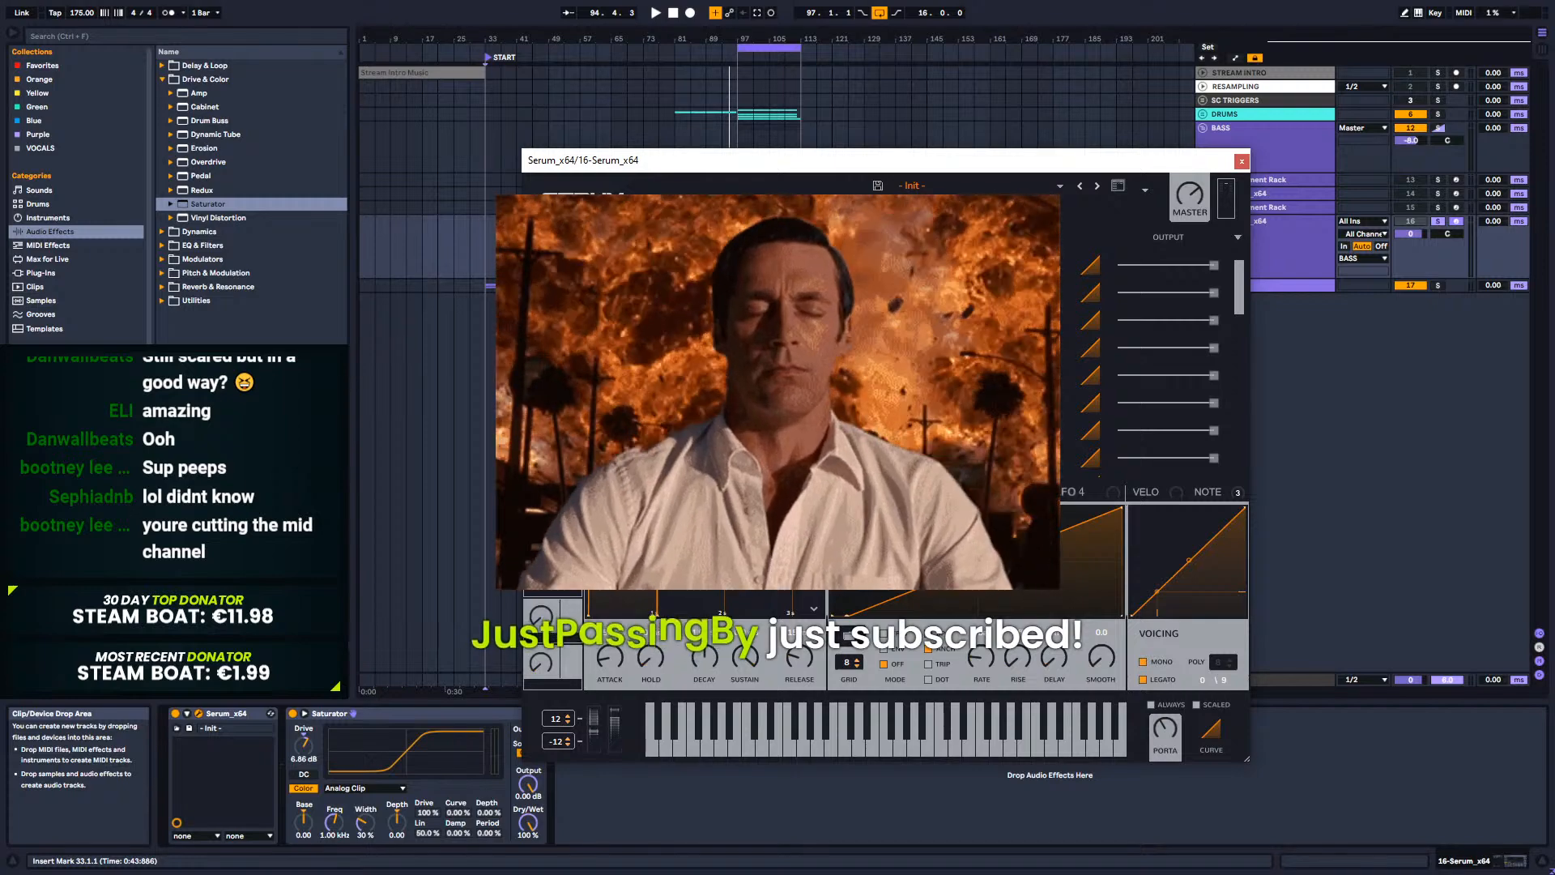
pyautogui.click(858, 456)
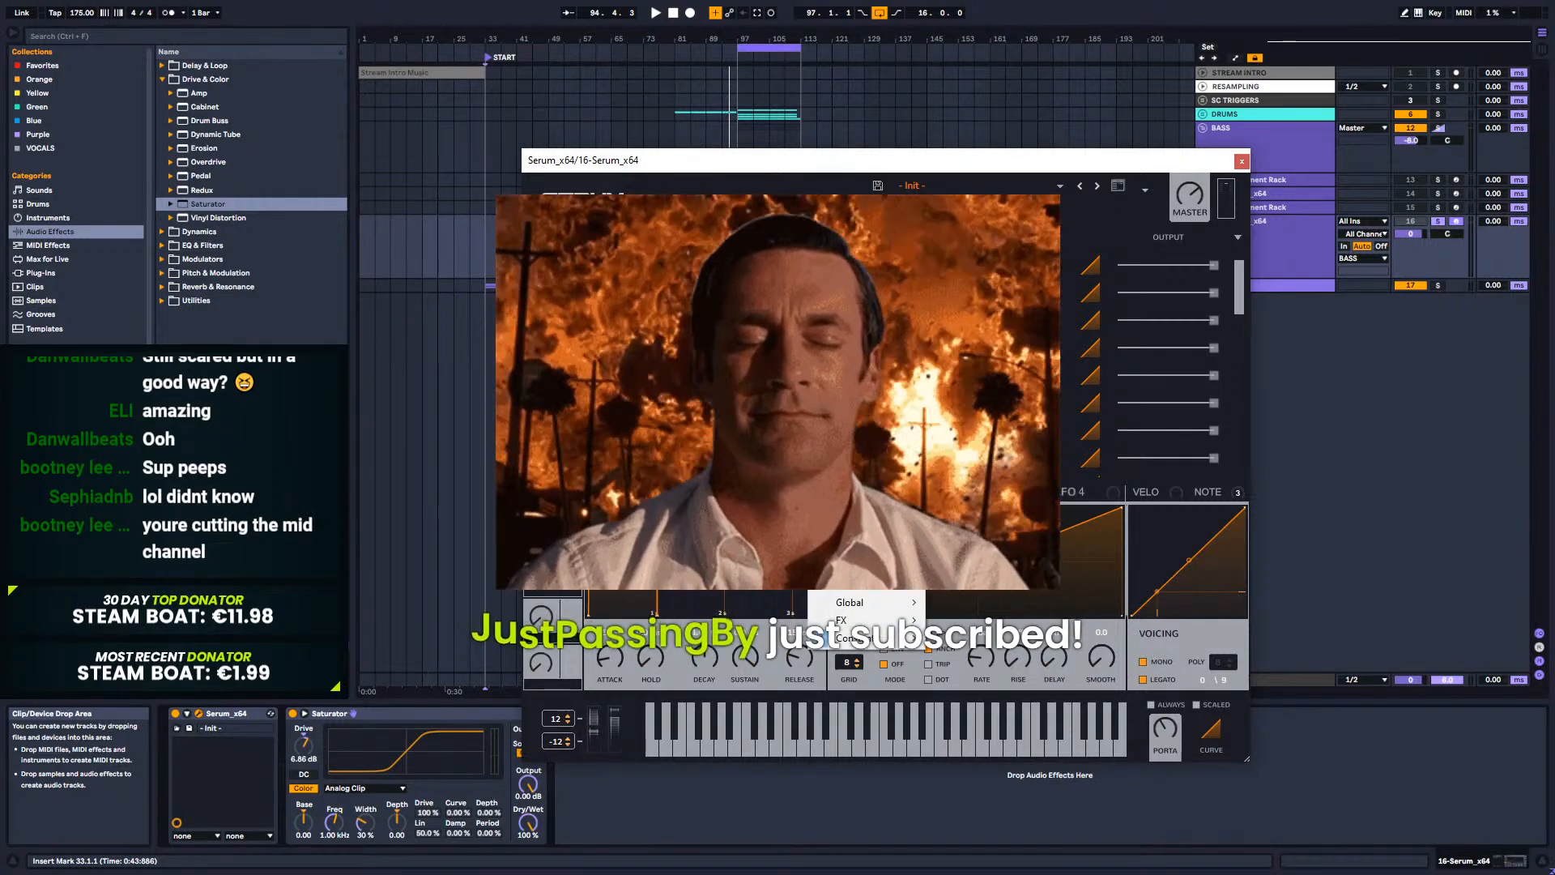
pyautogui.moveTo(850, 603)
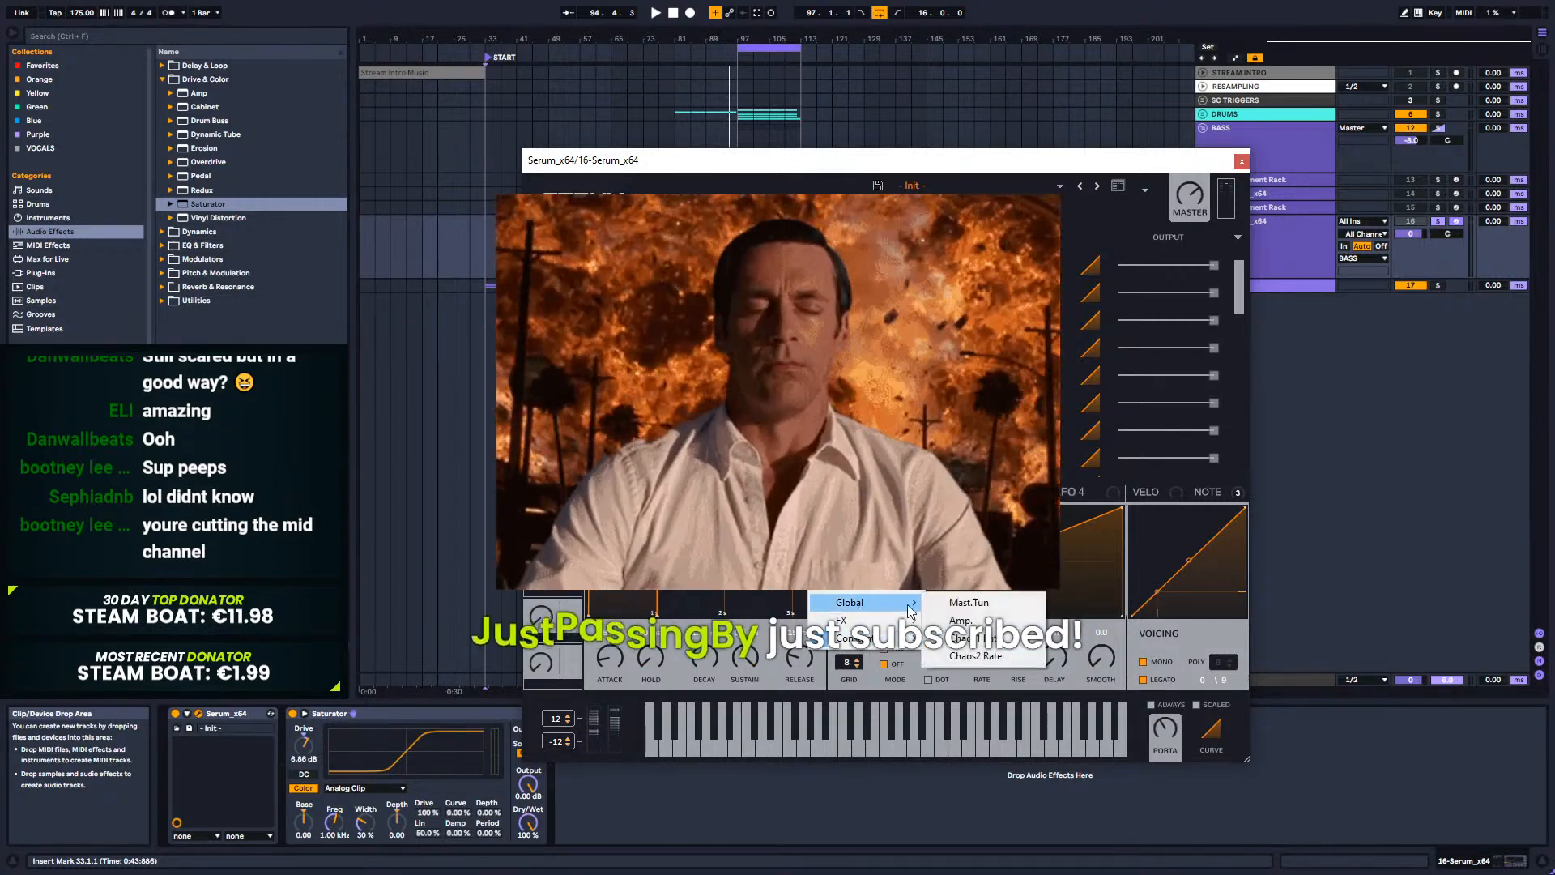
pyautogui.click(975, 602)
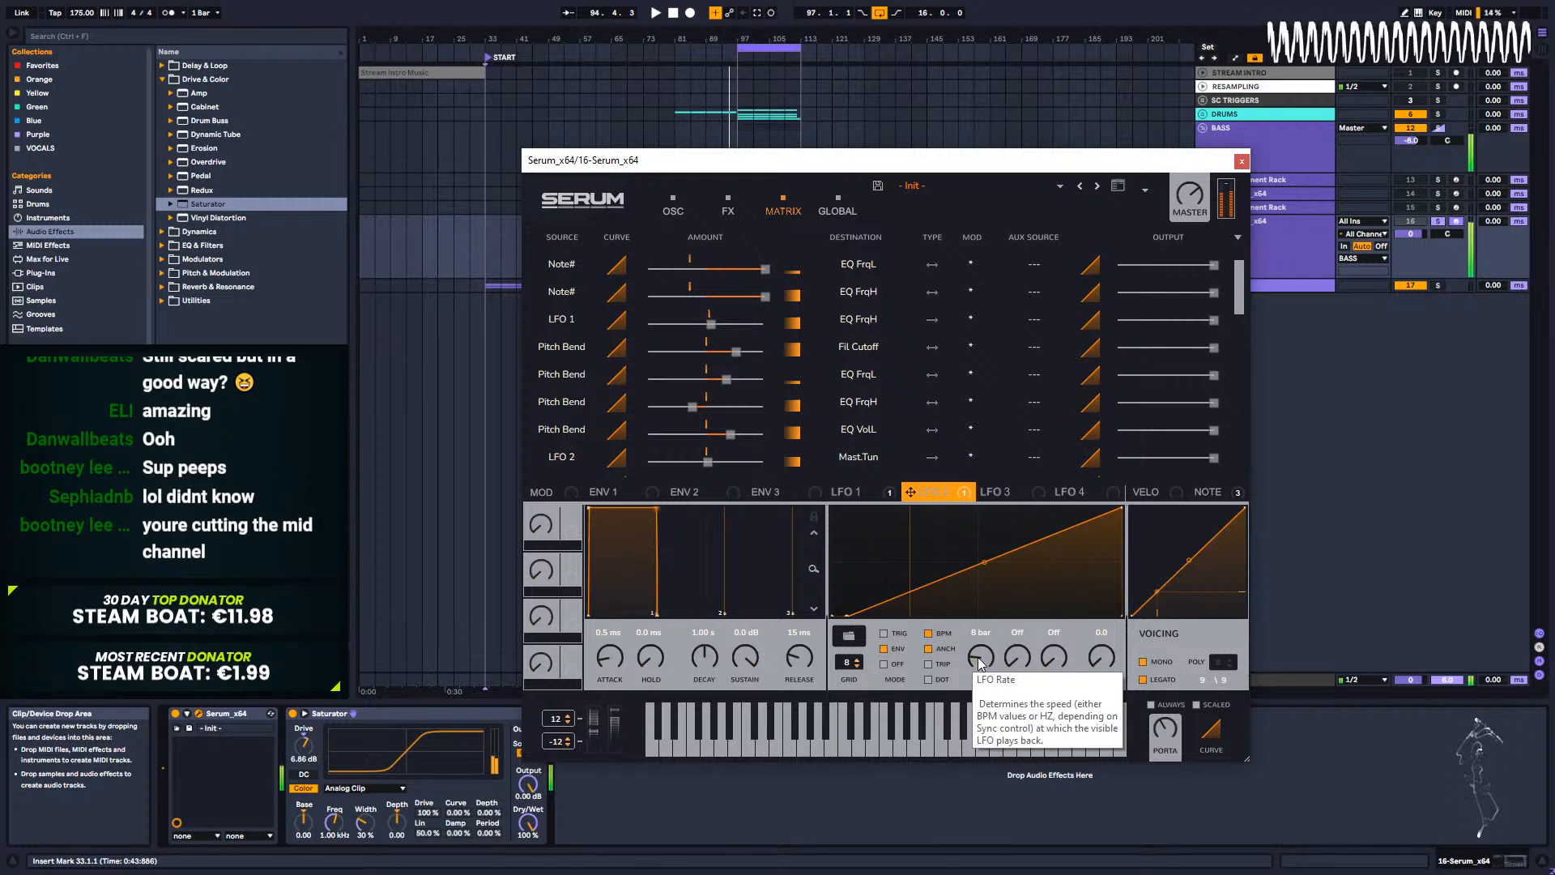
# Step: Set LFO 2 to a 4 bar rate in Trig mode with the ramp falling at its end, and its master tuning amount to 2
pyautogui.moveTo(978, 661); pyautogui.dragTo(989, 639)
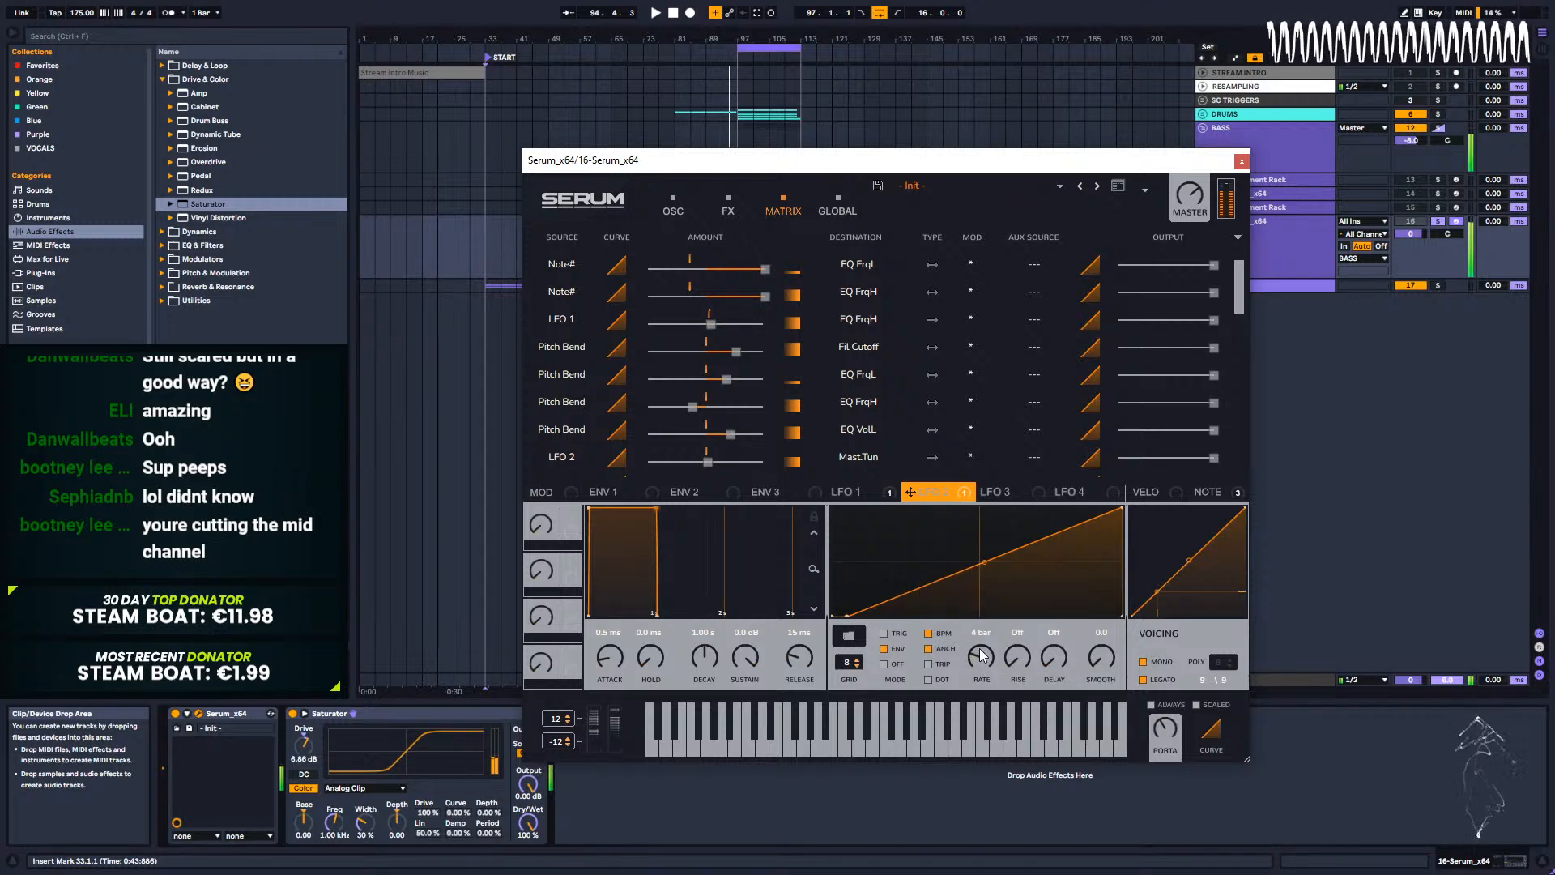
pyautogui.moveTo(1122, 508); pyautogui.dragTo(1108, 507)
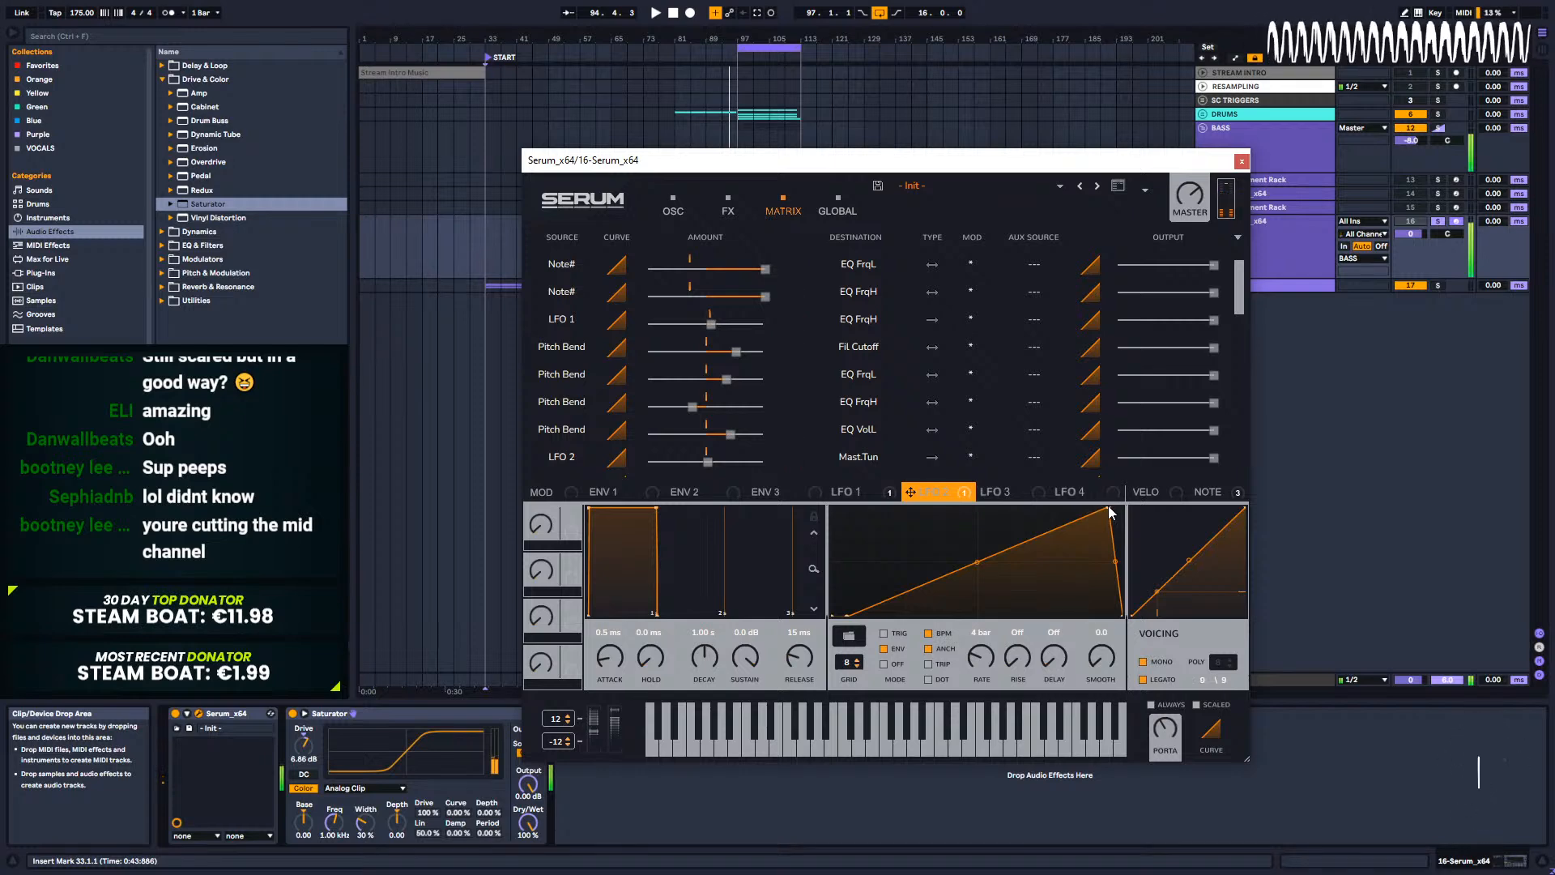
pyautogui.click(883, 632)
pyautogui.doubleClick(711, 460)
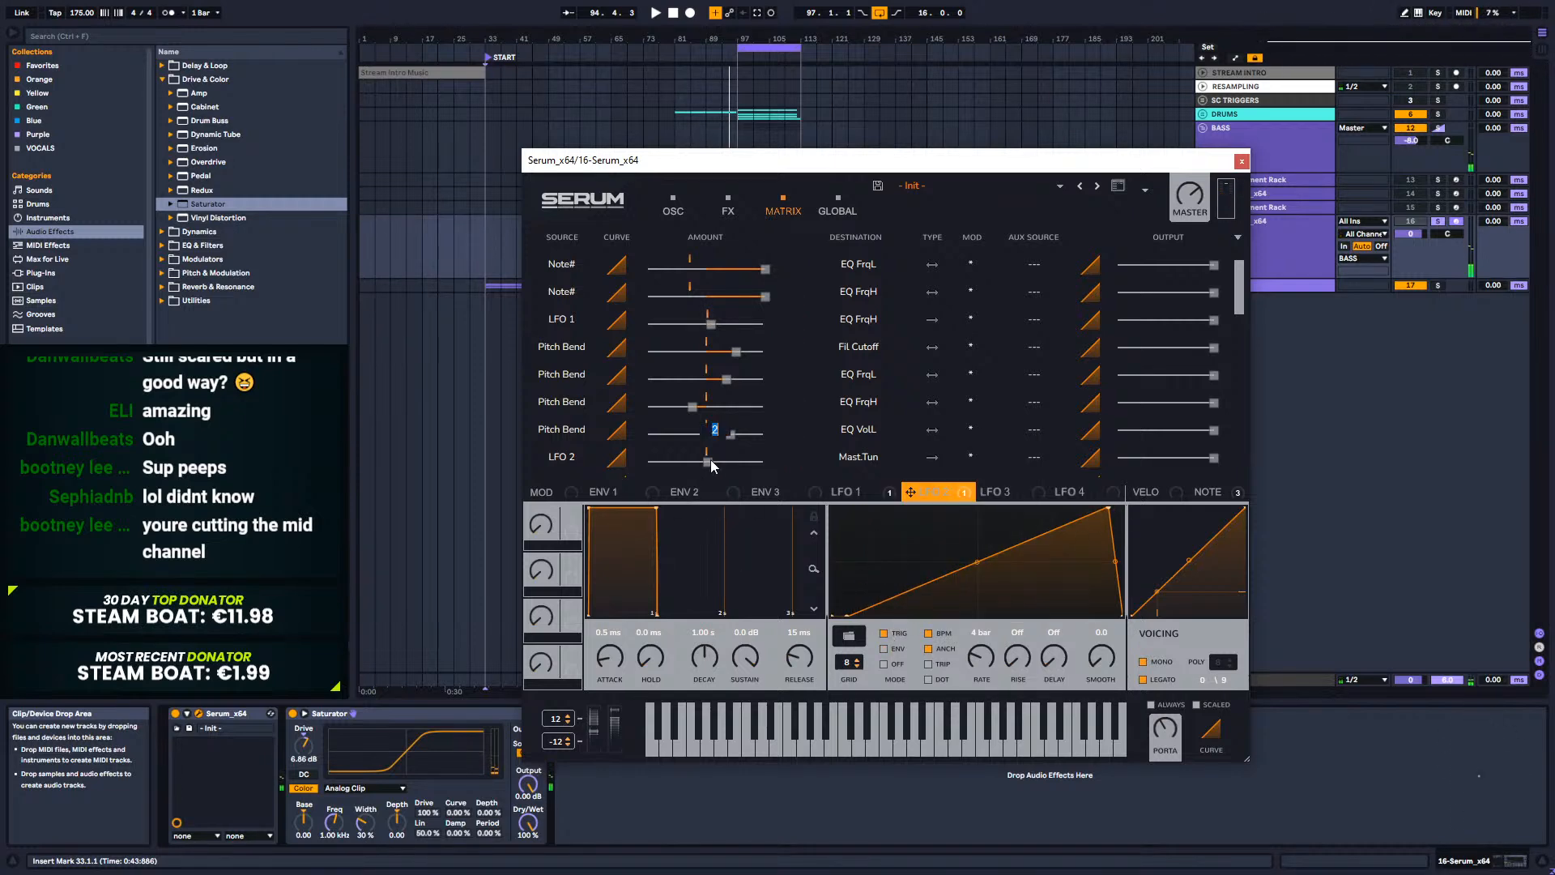
pyautogui.write('2st')
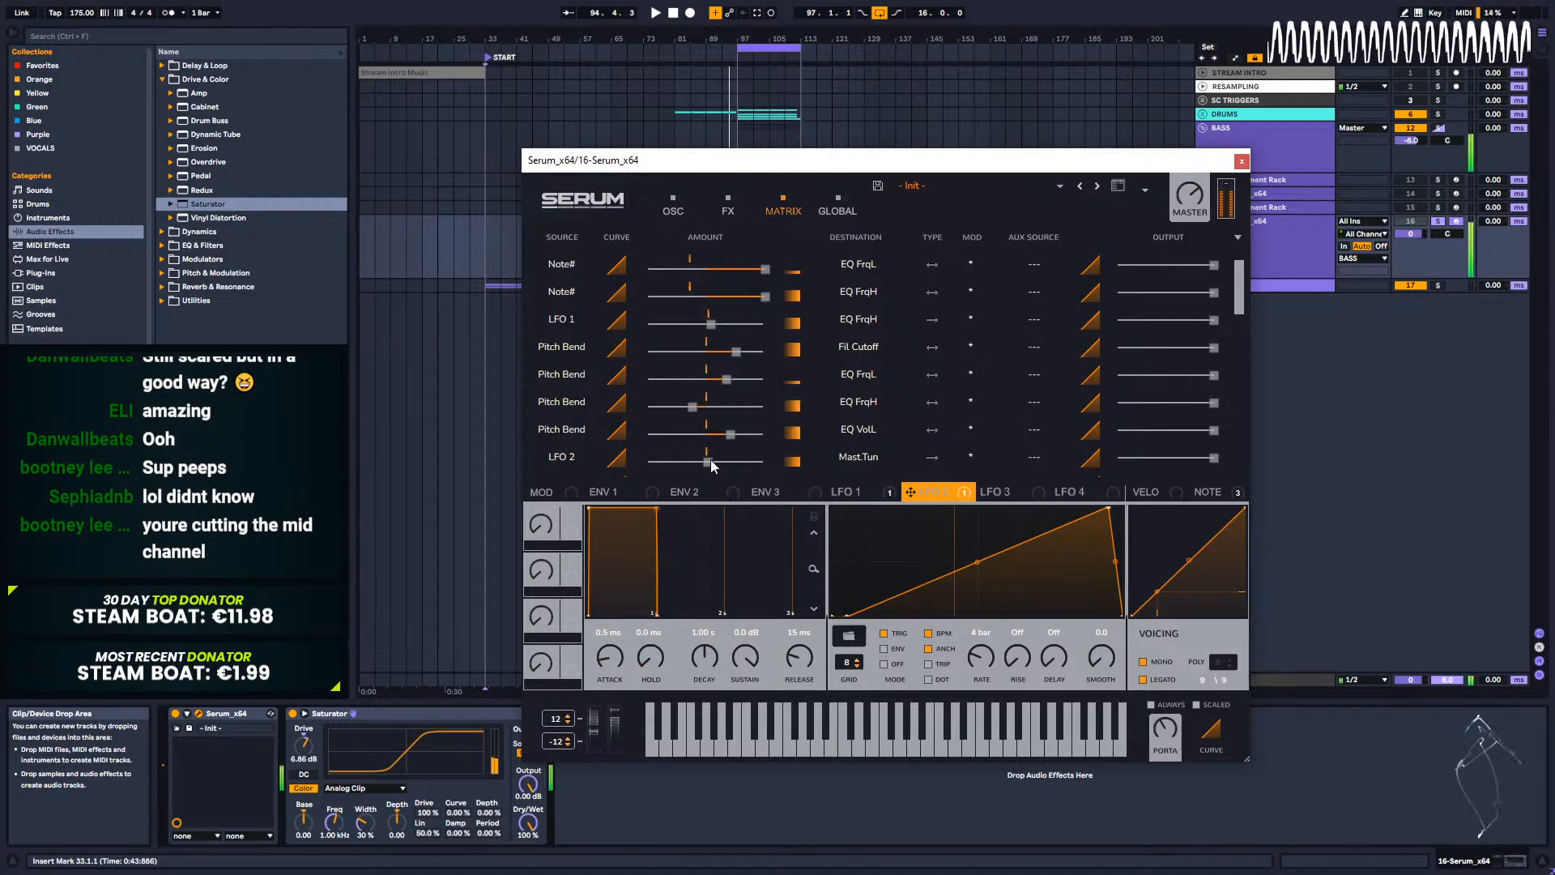
# Step: Try an early, lower peak and a 2 bar rate for LFO 2, and restore a 4 bar, full-height ramp peaking near the end
pyautogui.moveTo(1110, 508); pyautogui.dragTo(878, 564)
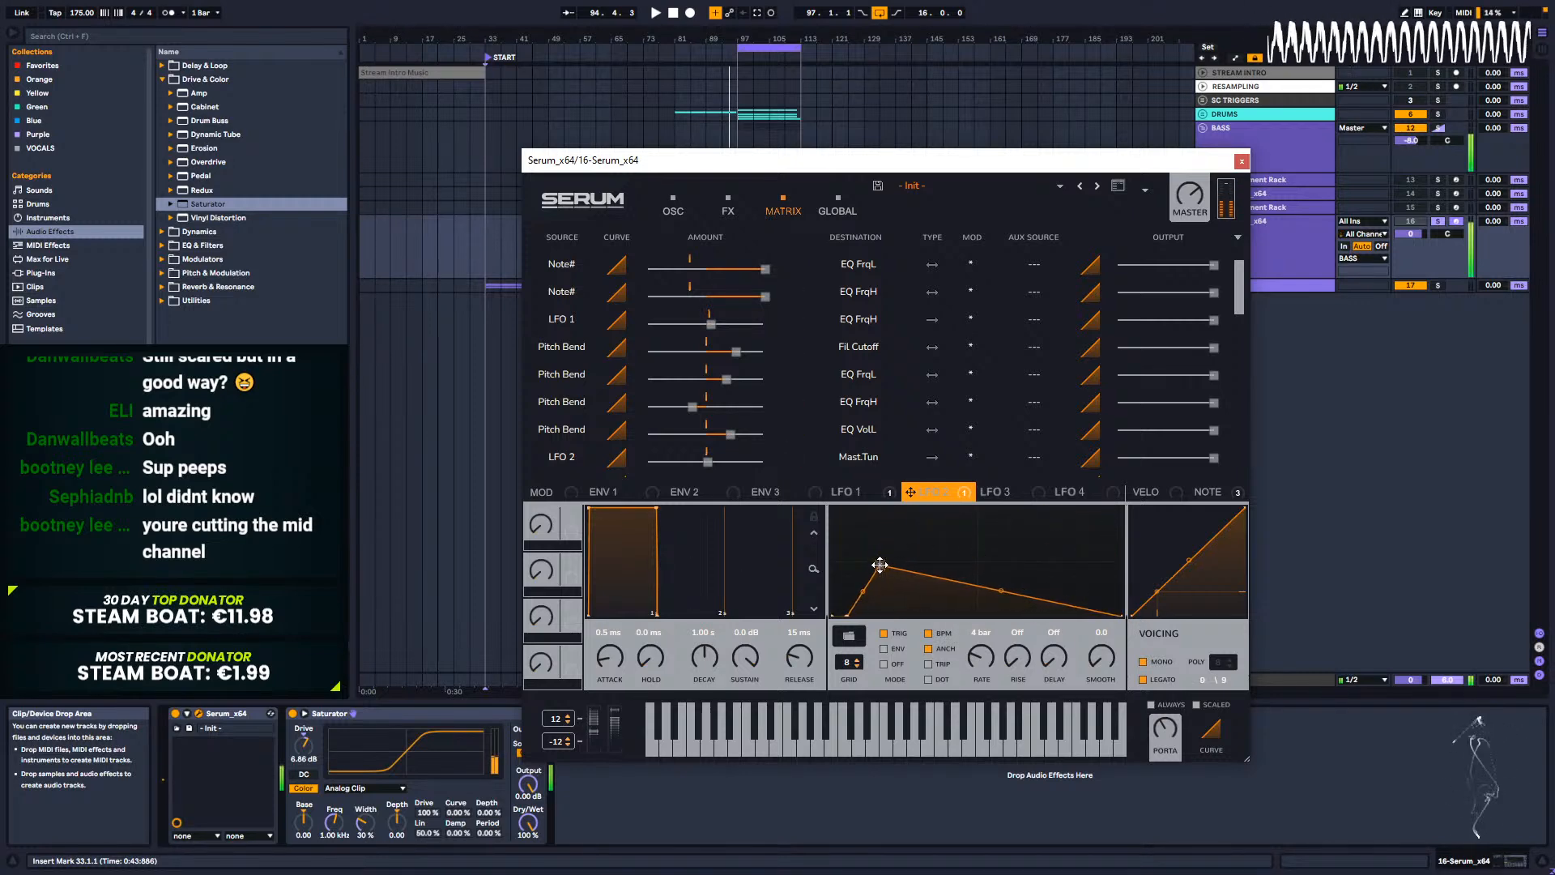
pyautogui.moveTo(989, 640); pyautogui.dragTo(989, 644)
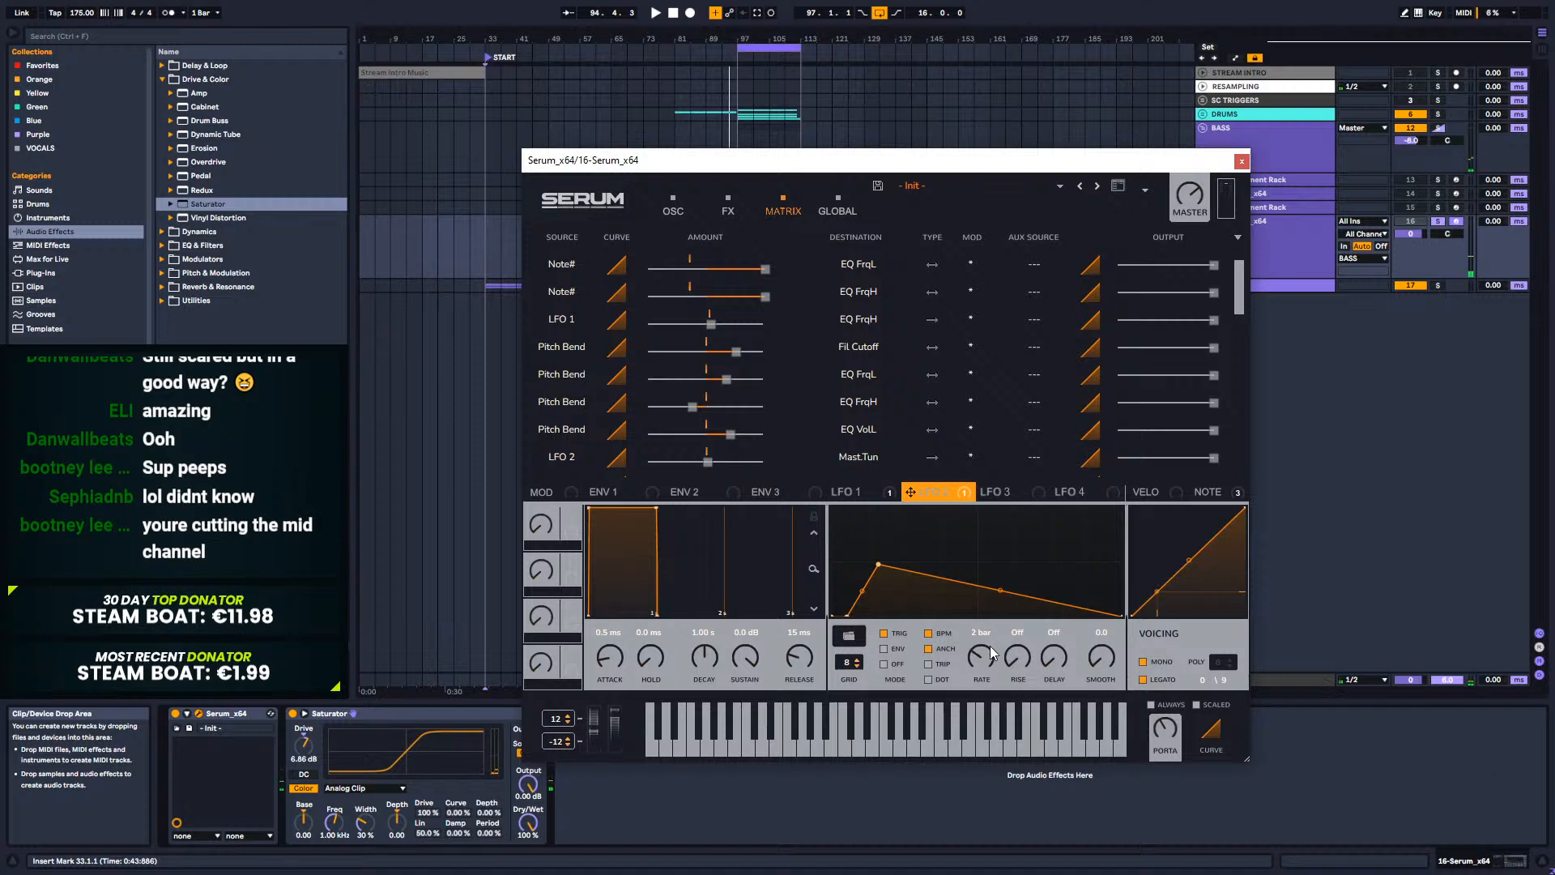
pyautogui.moveTo(878, 565); pyautogui.dragTo(1102, 558)
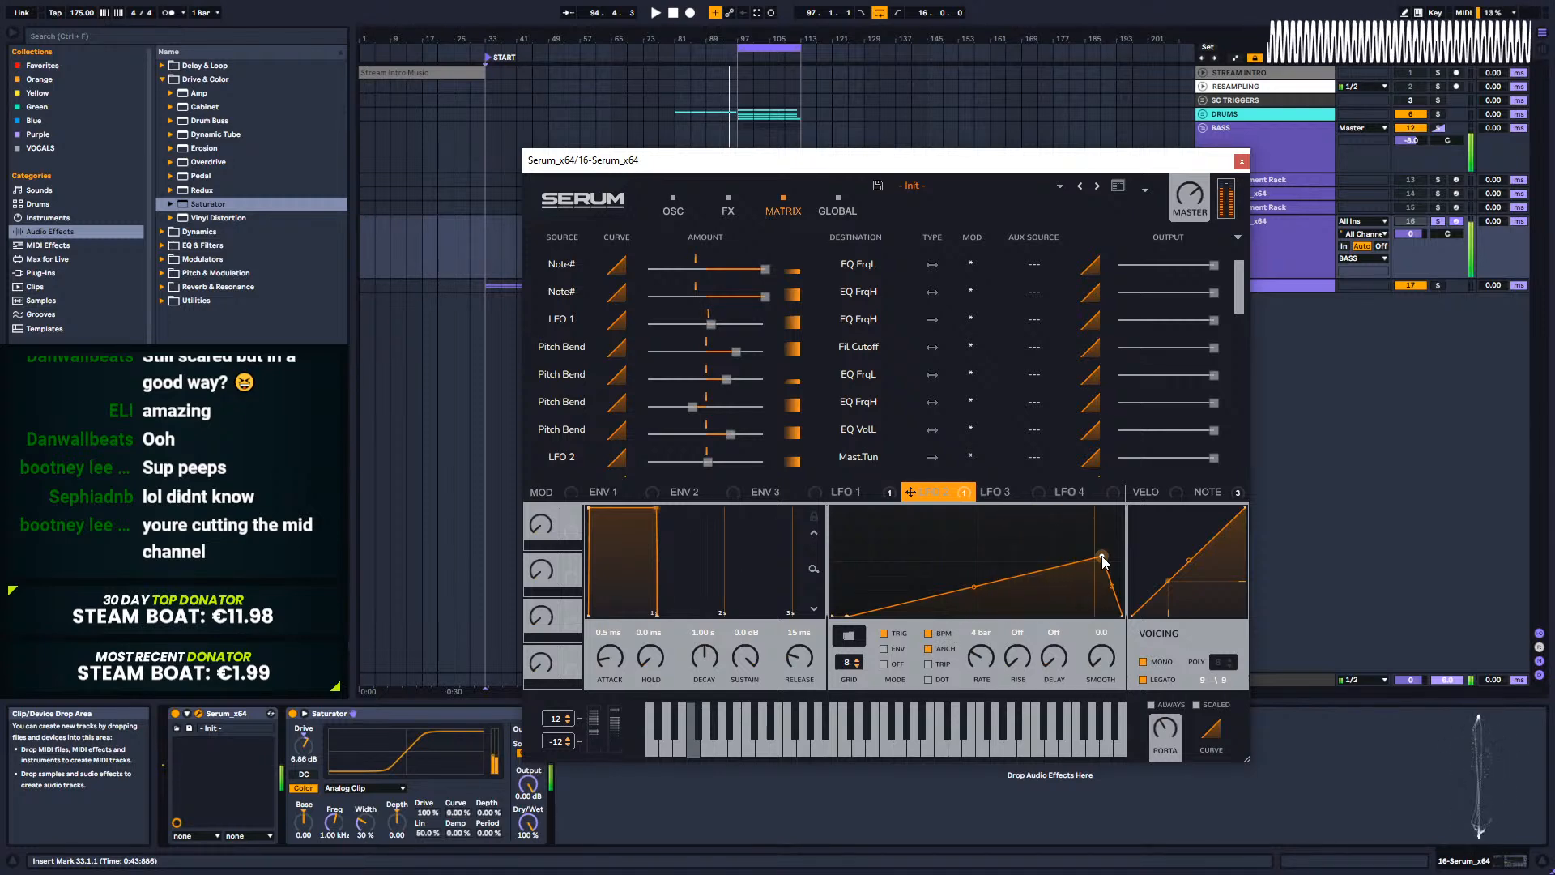
pyautogui.moveTo(1103, 558); pyautogui.dragTo(1102, 505)
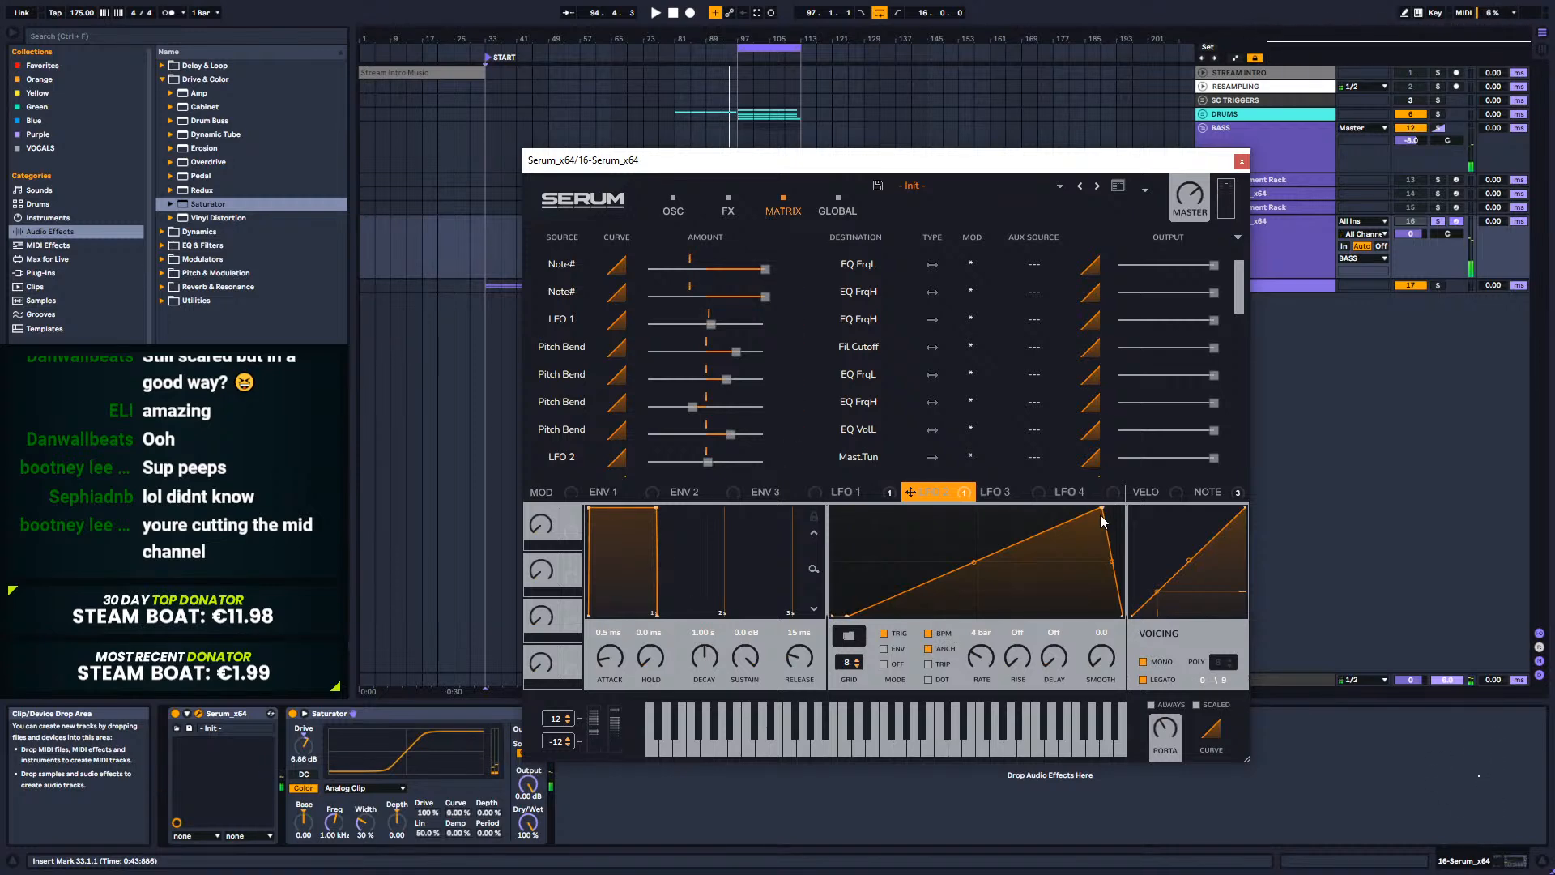
# Step: Flatten LFO 2 by deleting the peak and start points of its curve
pyautogui.doubleClick(1101, 508)
pyautogui.doubleClick(848, 613)
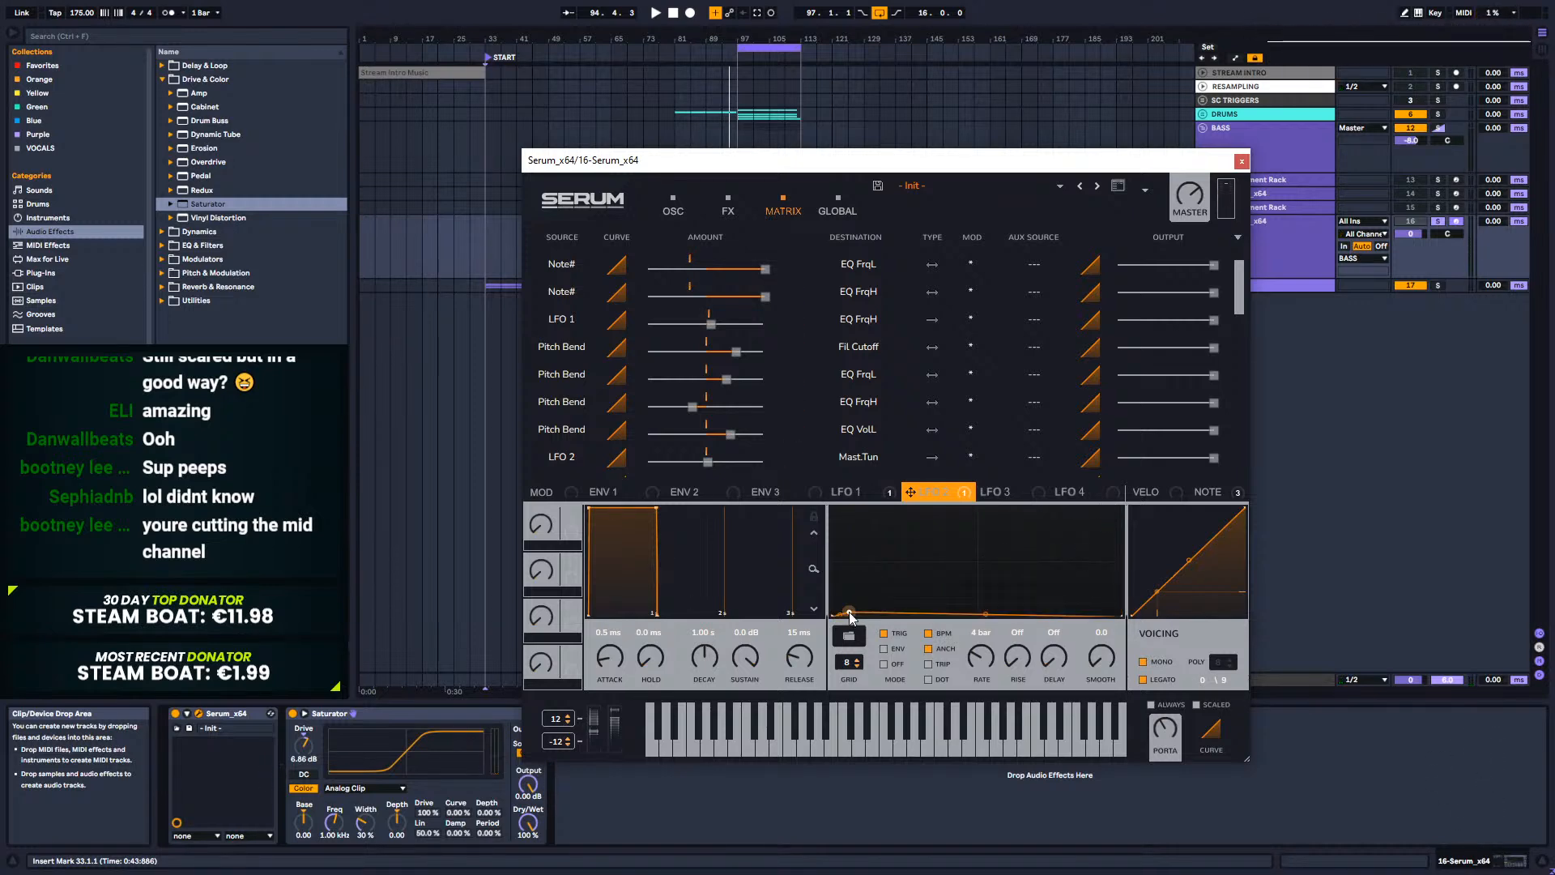
pyautogui.rightClick(928, 480)
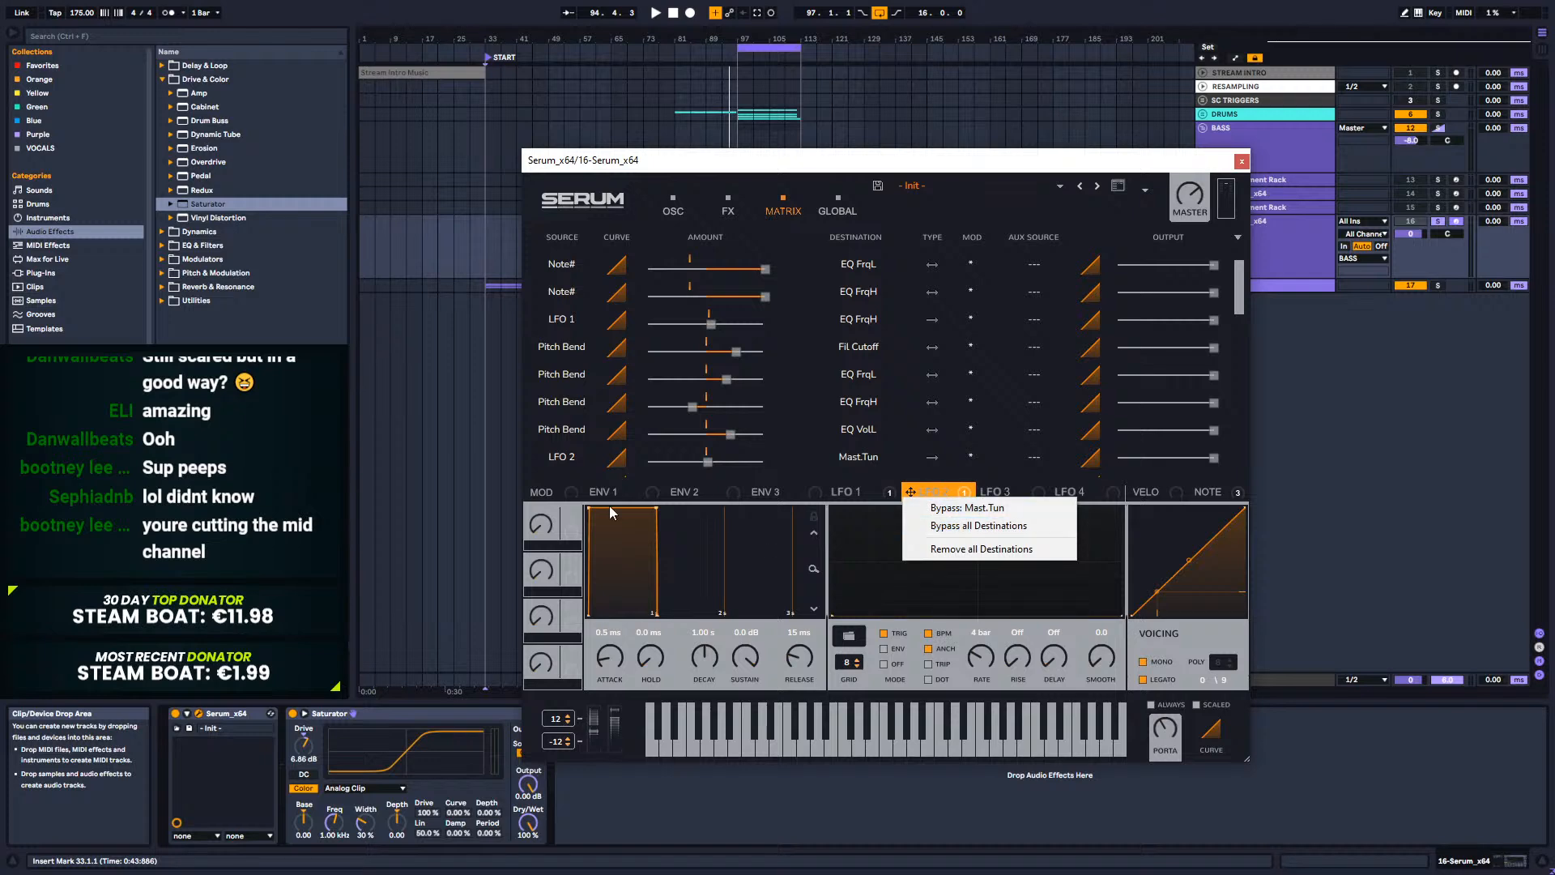
# Step: Change the source of the master tuning modulation to Macro 1, name the macro PITCHBEND and close the Serum window
pyautogui.click(573, 453)
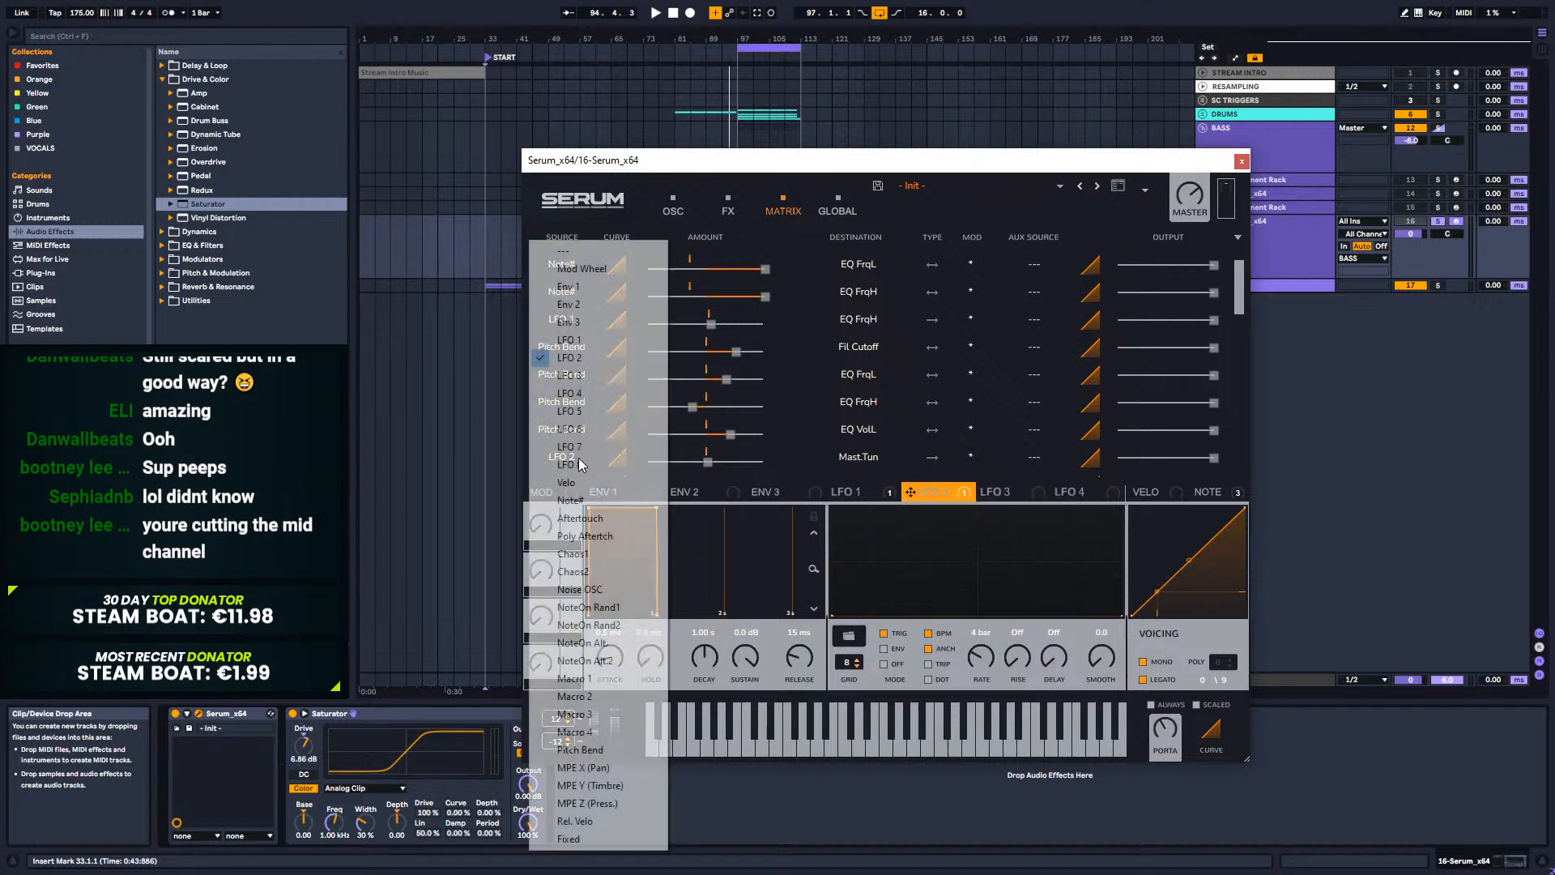
pyautogui.click(597, 680)
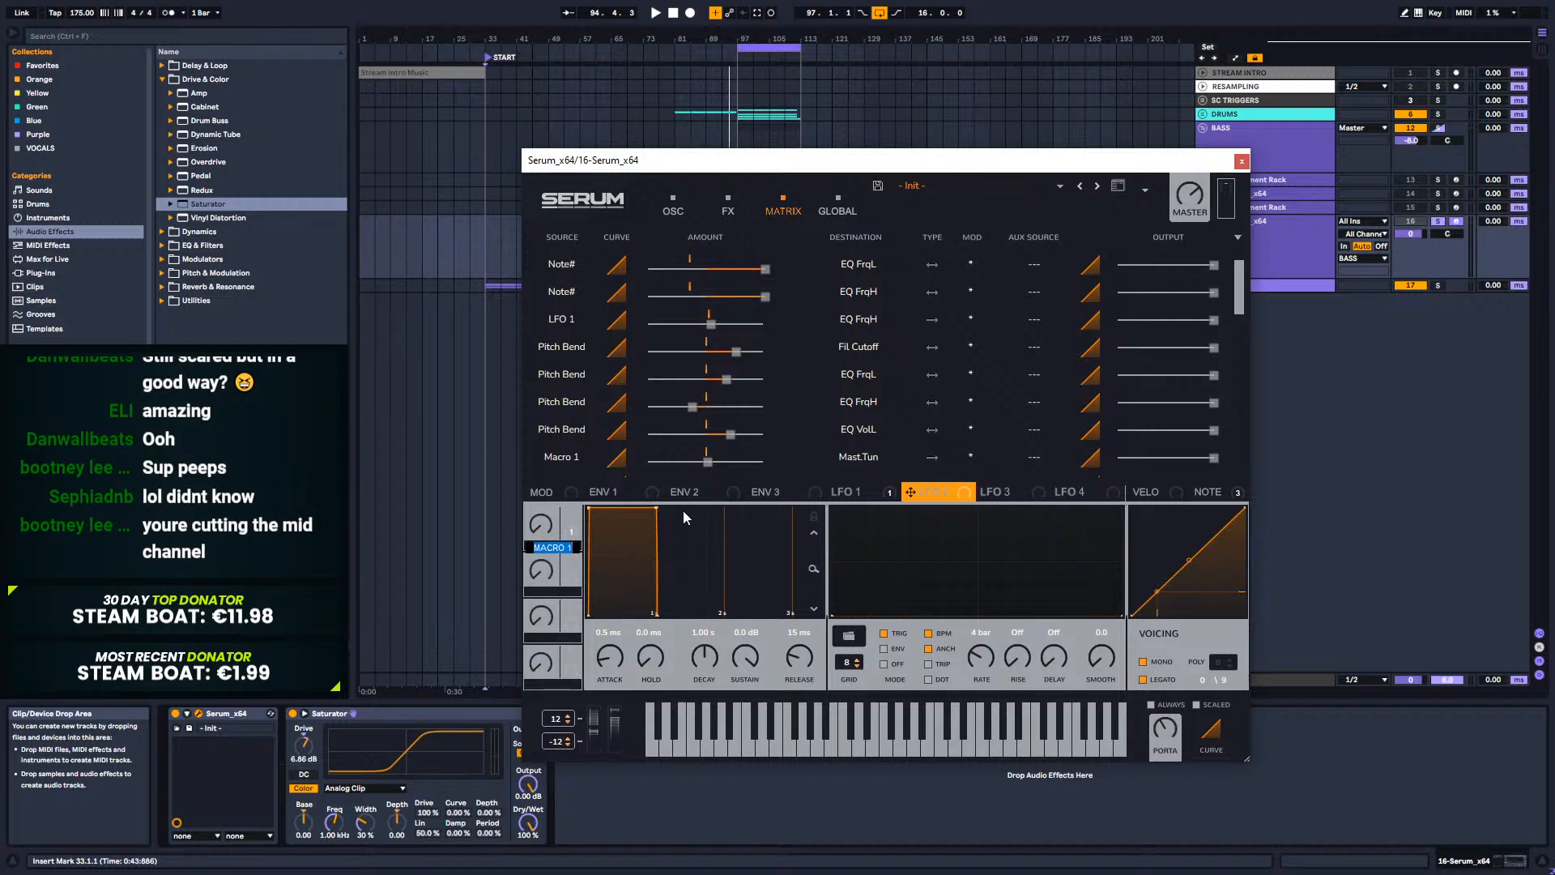
pyautogui.write('PITCHBEND')
pyautogui.click(1243, 161)
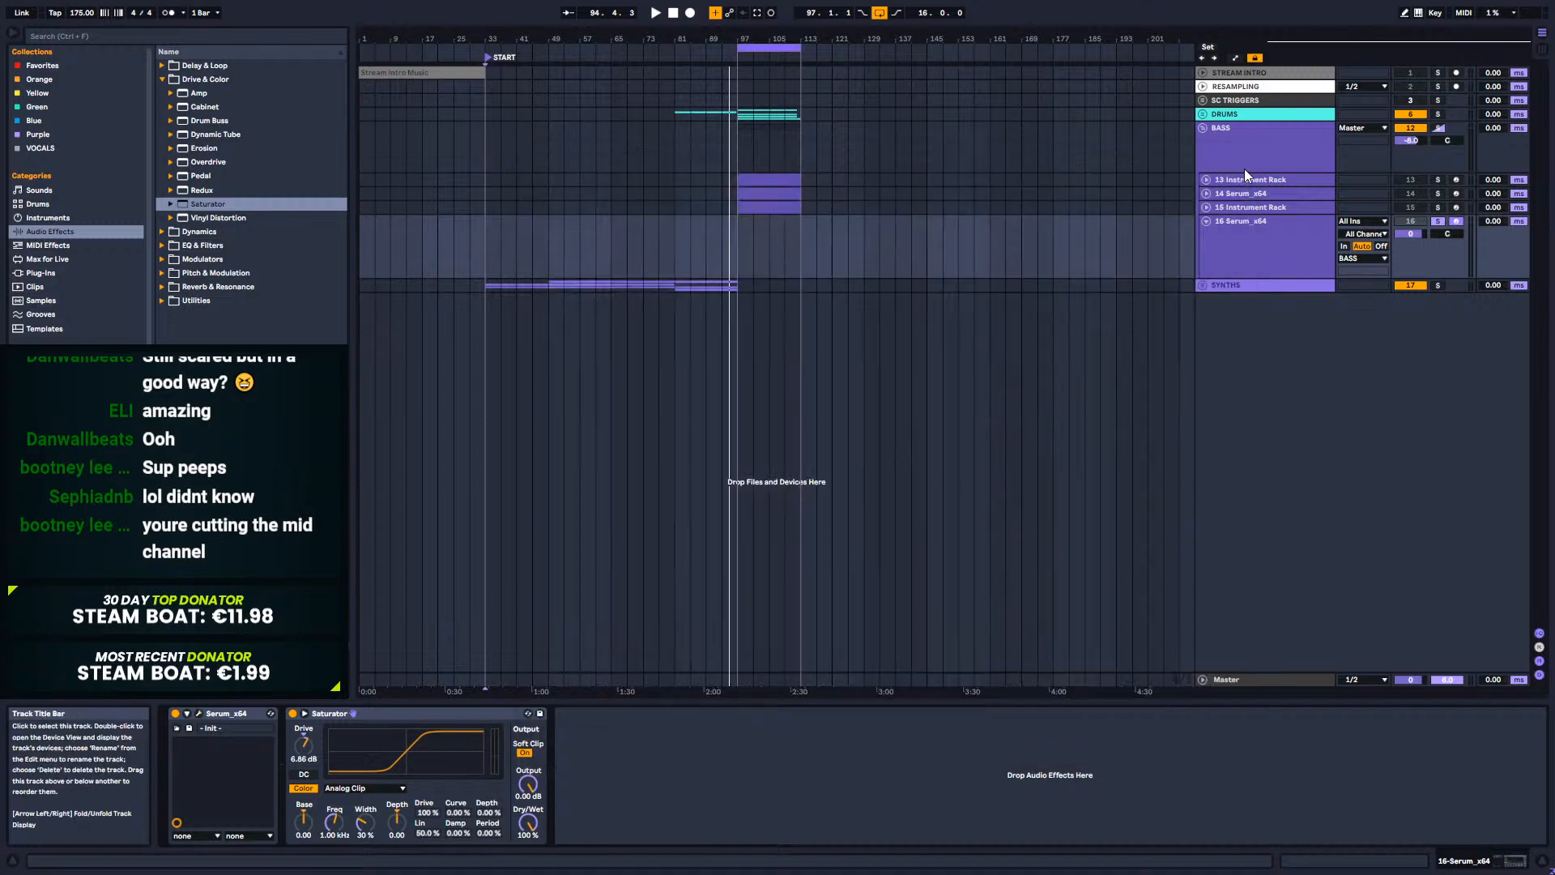
# Step: Delete the Saturator from the Serum track's device chain
pyautogui.click(698, 239)
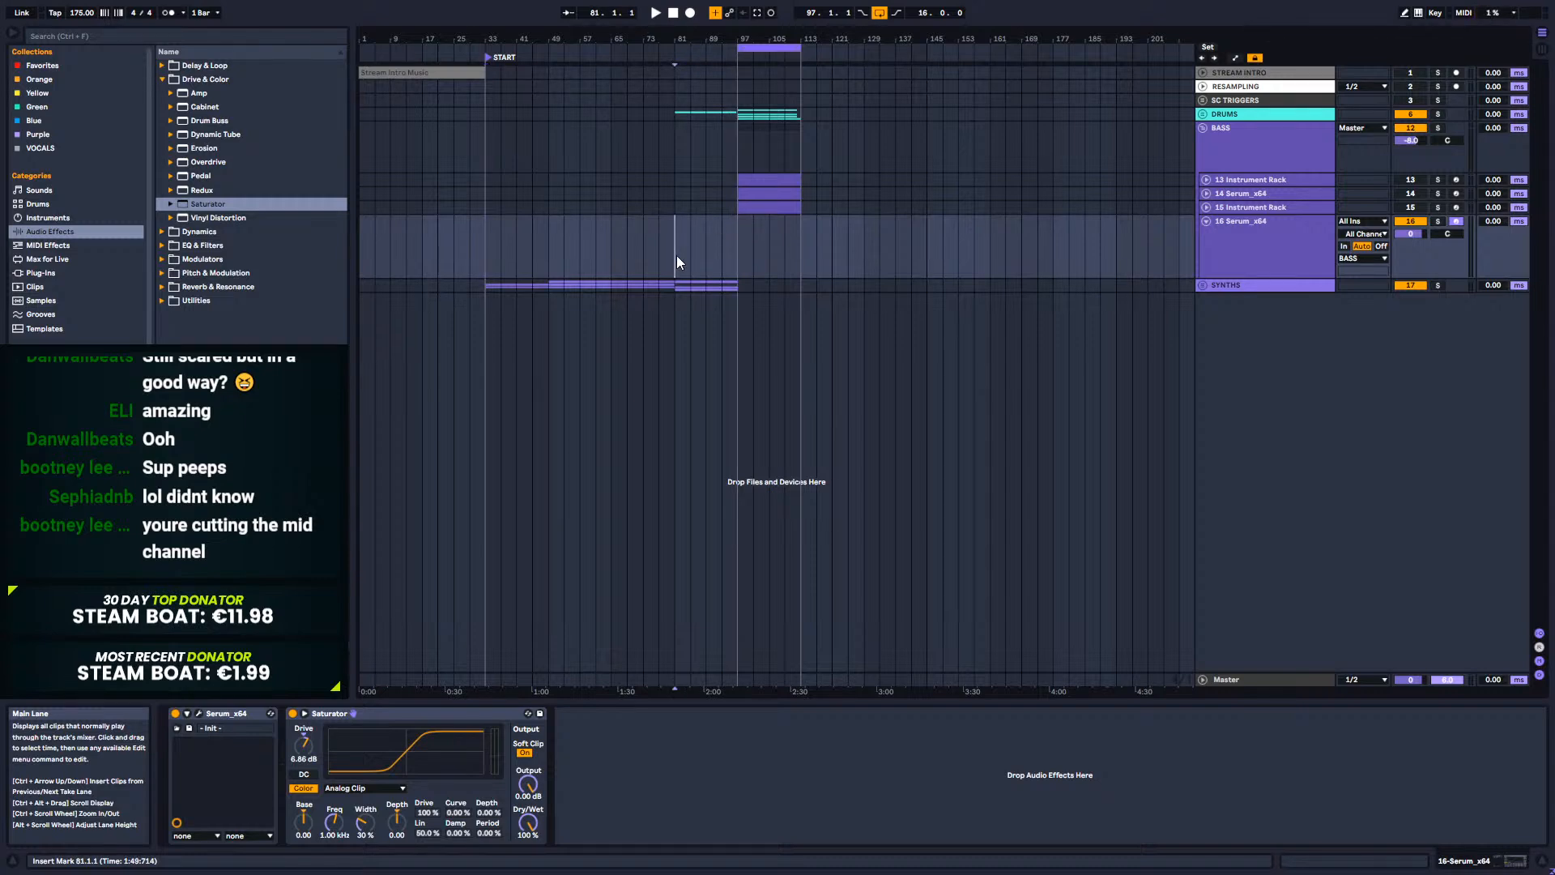
pyautogui.click(386, 716)
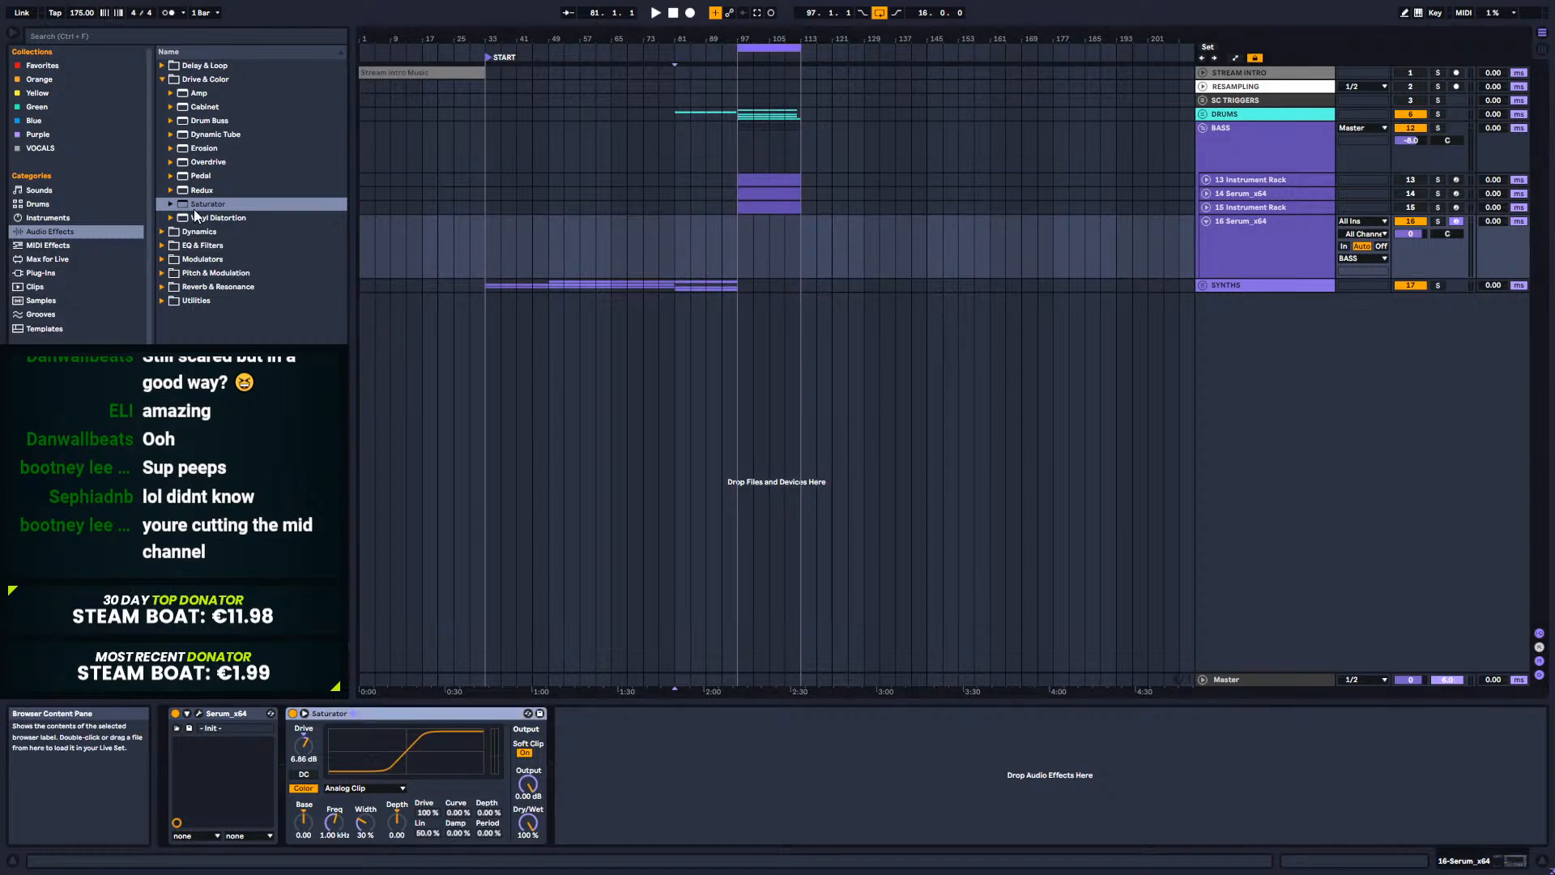
pyautogui.press('Delete')
# Step: Try a Blues Amp with dual output, bass 6.59, middle 5.16, treble 3.49 and presence 0 after Serum, and remove it
pyautogui.moveTo(187, 92); pyautogui.dragTo(416, 813)
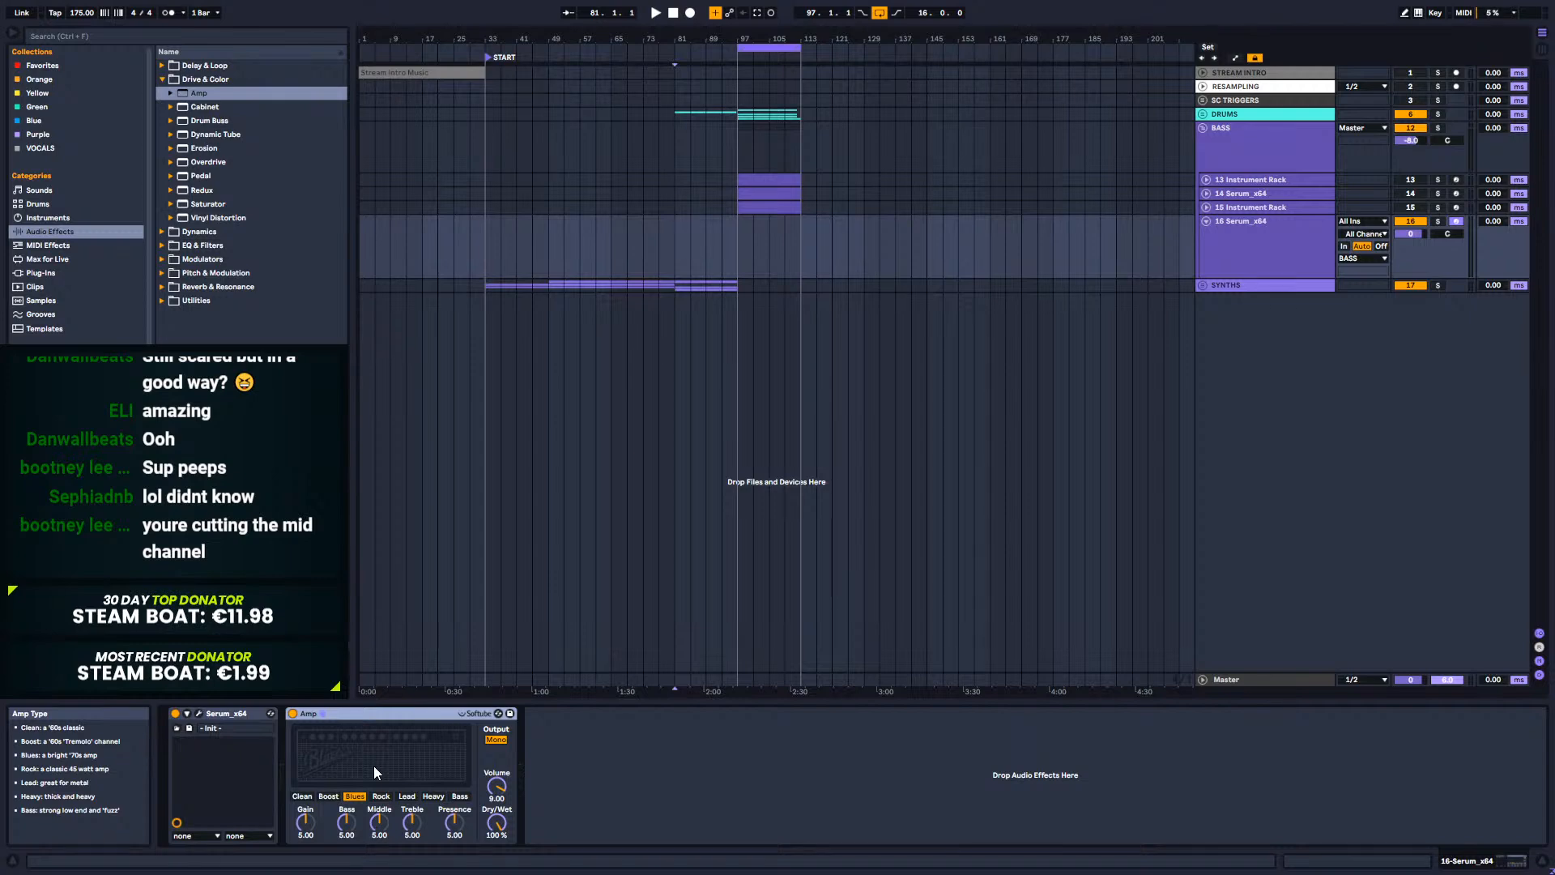
pyautogui.click(501, 739)
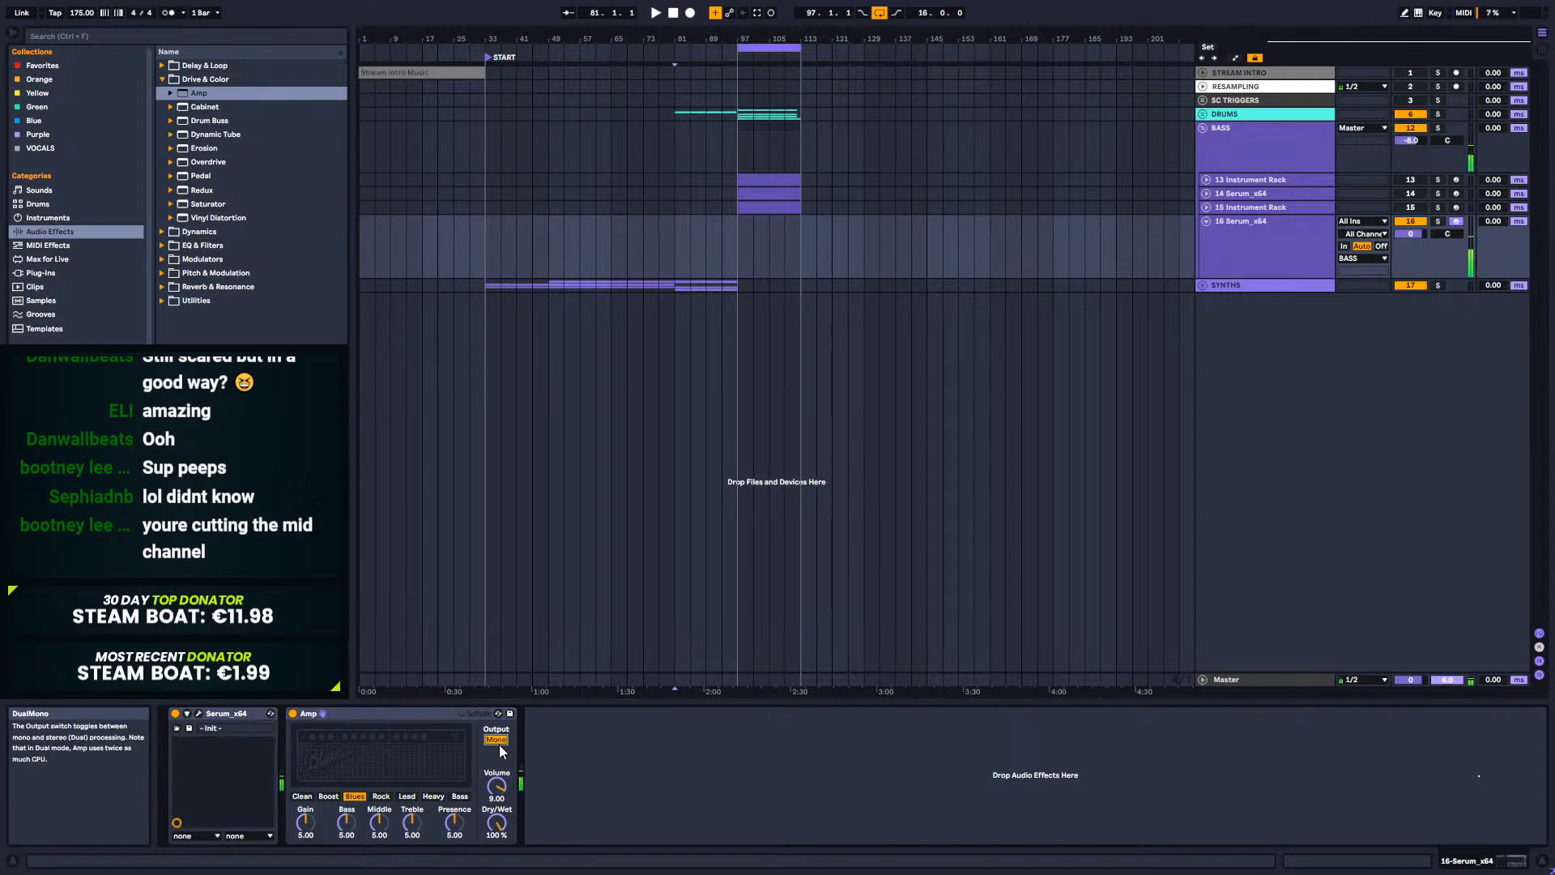
pyautogui.moveTo(346, 822); pyautogui.dragTo(453, 871)
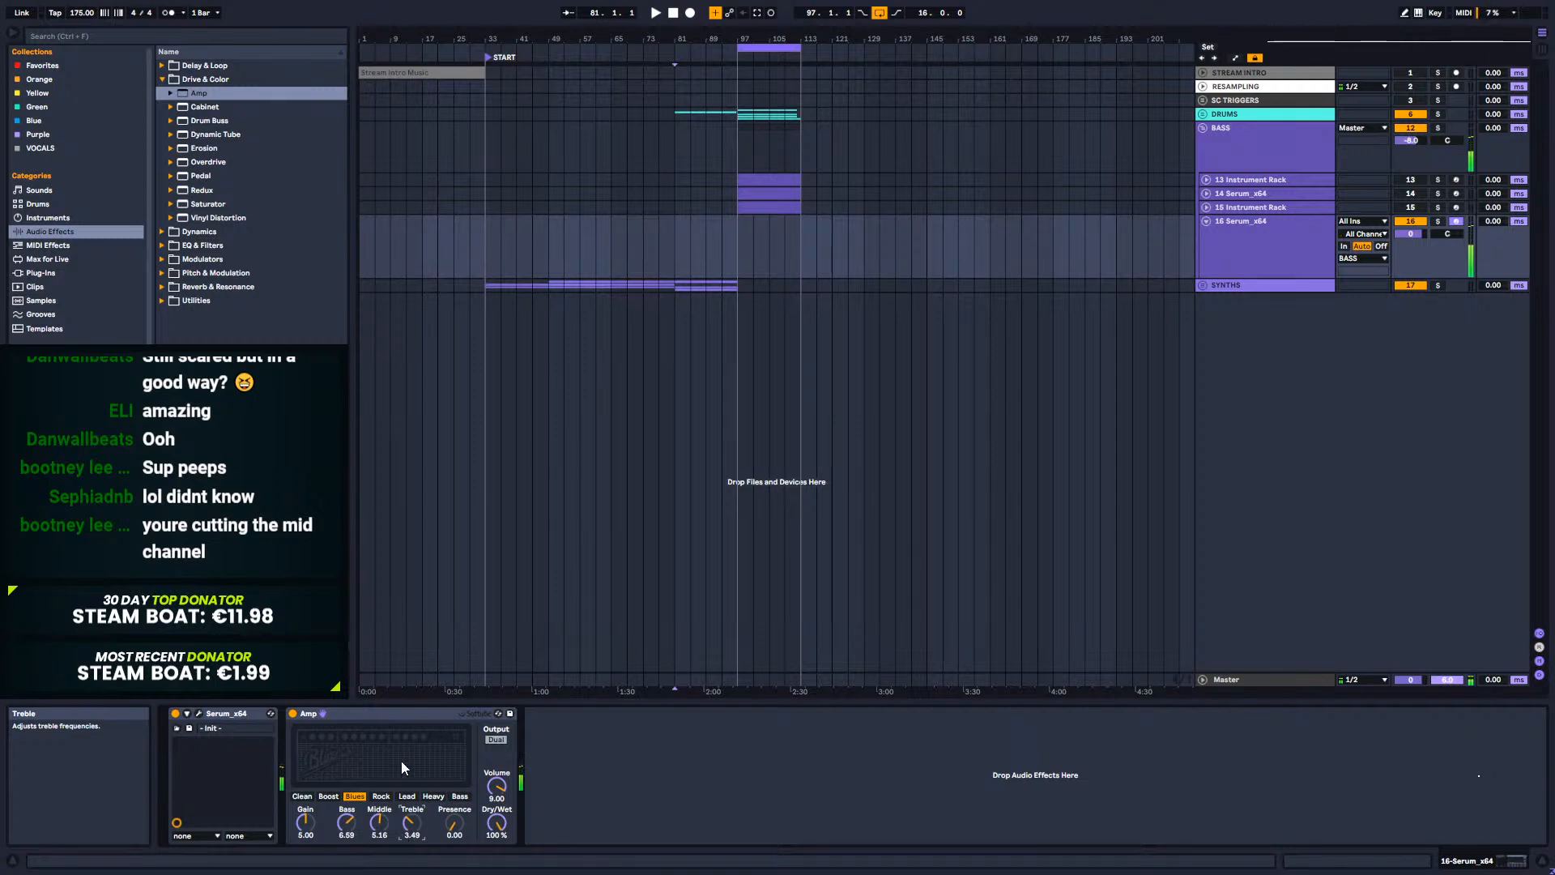
pyautogui.click(416, 711)
pyautogui.press('Delete')
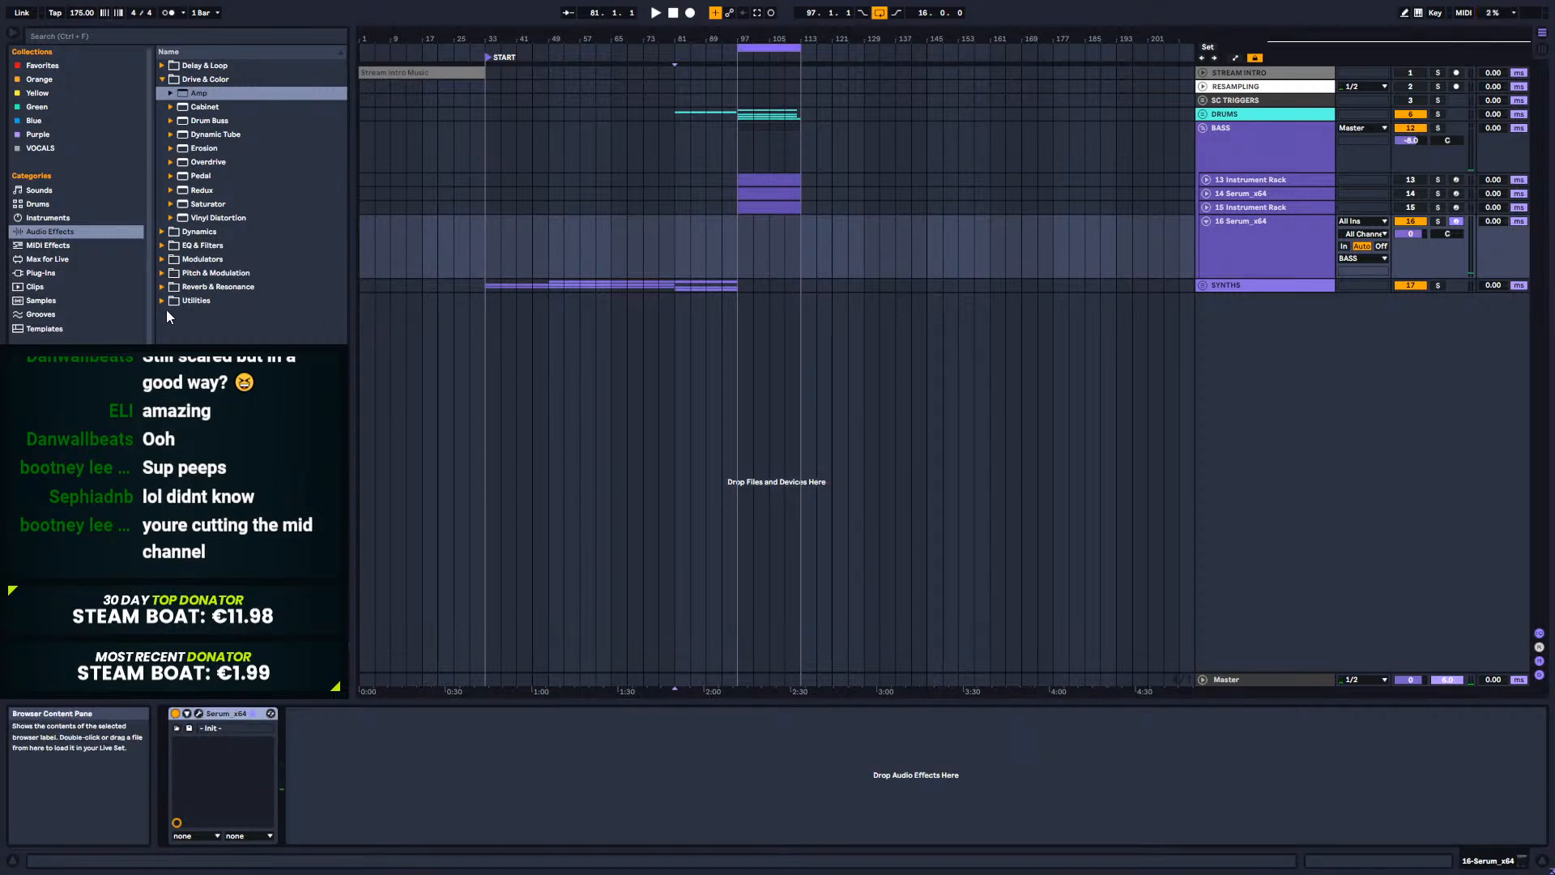
# Step: Add an empty Audio Effect Rack from the Utilities effects after Serum
pyautogui.click(194, 300)
pyautogui.doubleClick(218, 190)
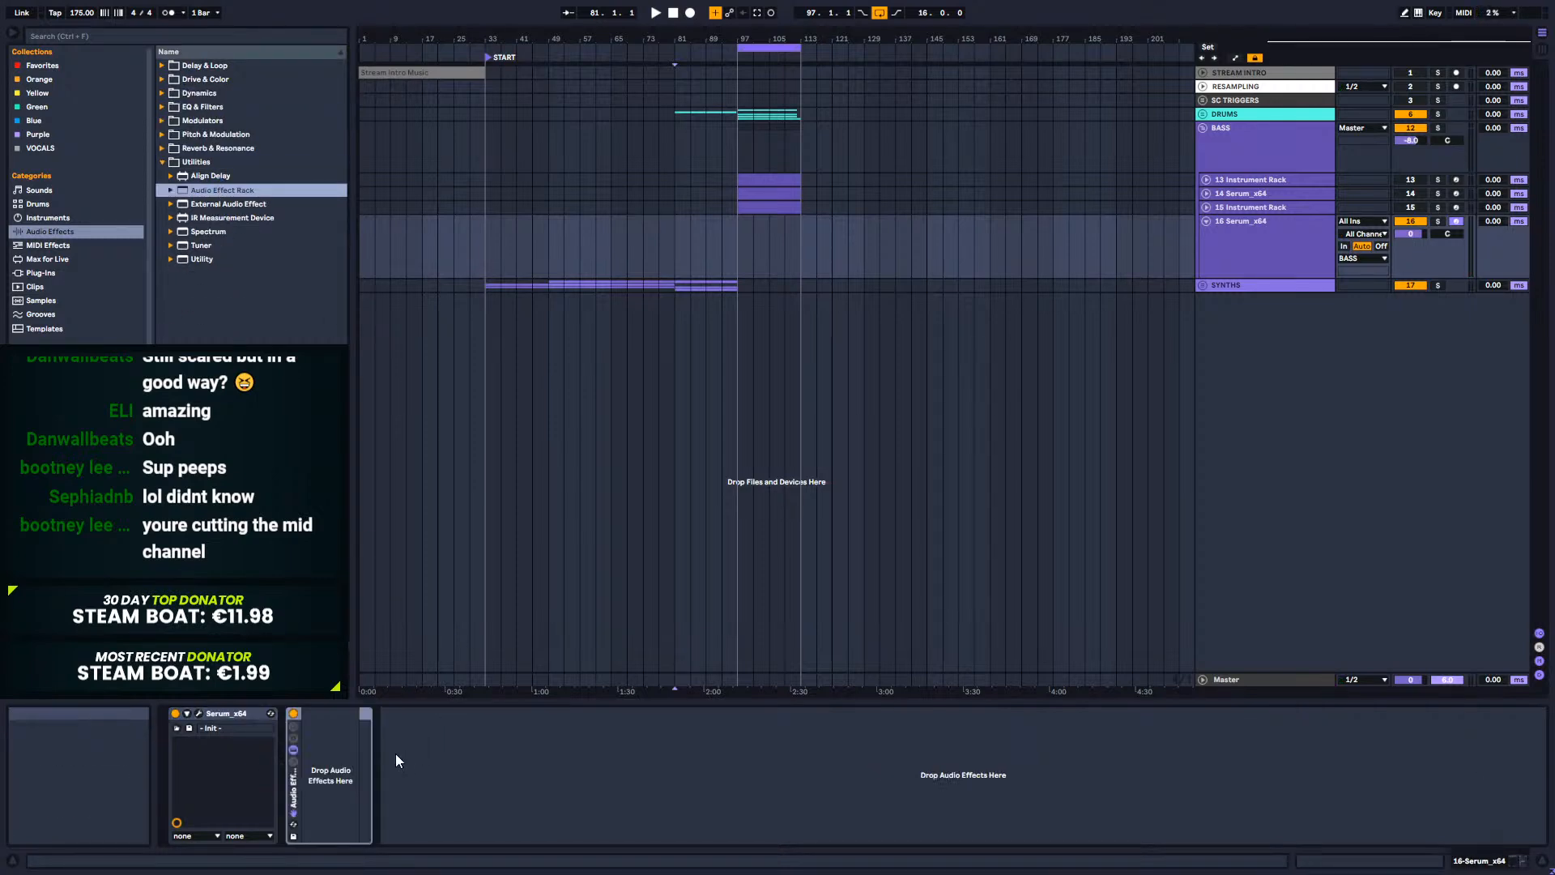
# Step: Show the chain list of the Audio Effect Rack on the Serum_x64 track and create three empty chains in it
pyautogui.rightClick(348, 758)
pyautogui.click(384, 765)
pyautogui.rightClick(384, 762)
pyautogui.click(386, 771)
pyautogui.rightClick(368, 772)
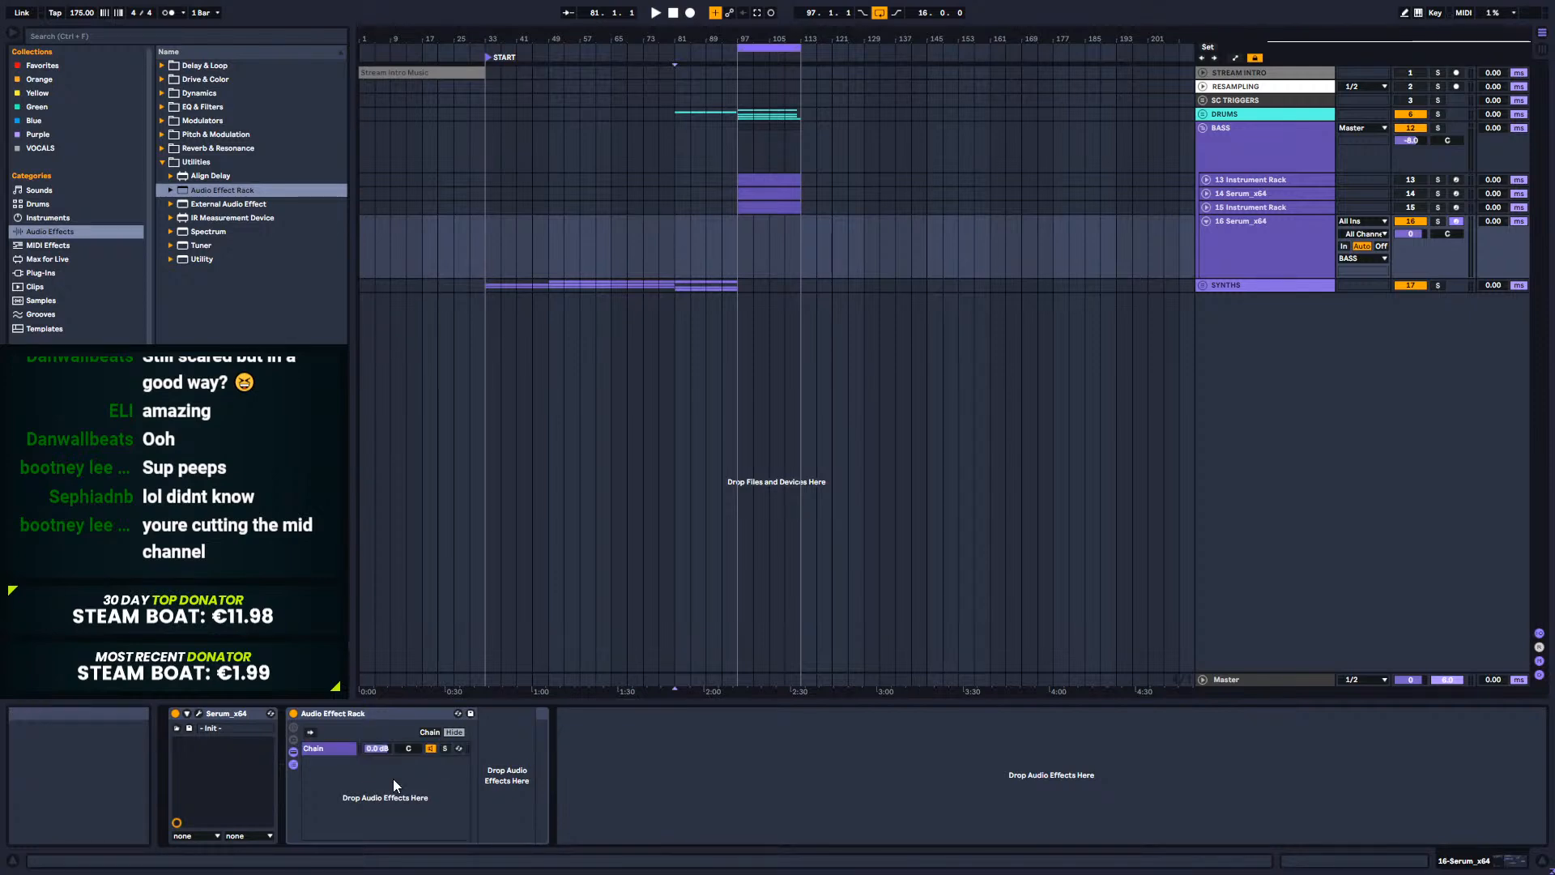
pyautogui.click(392, 781)
pyautogui.rightClick(353, 781)
pyautogui.click(371, 787)
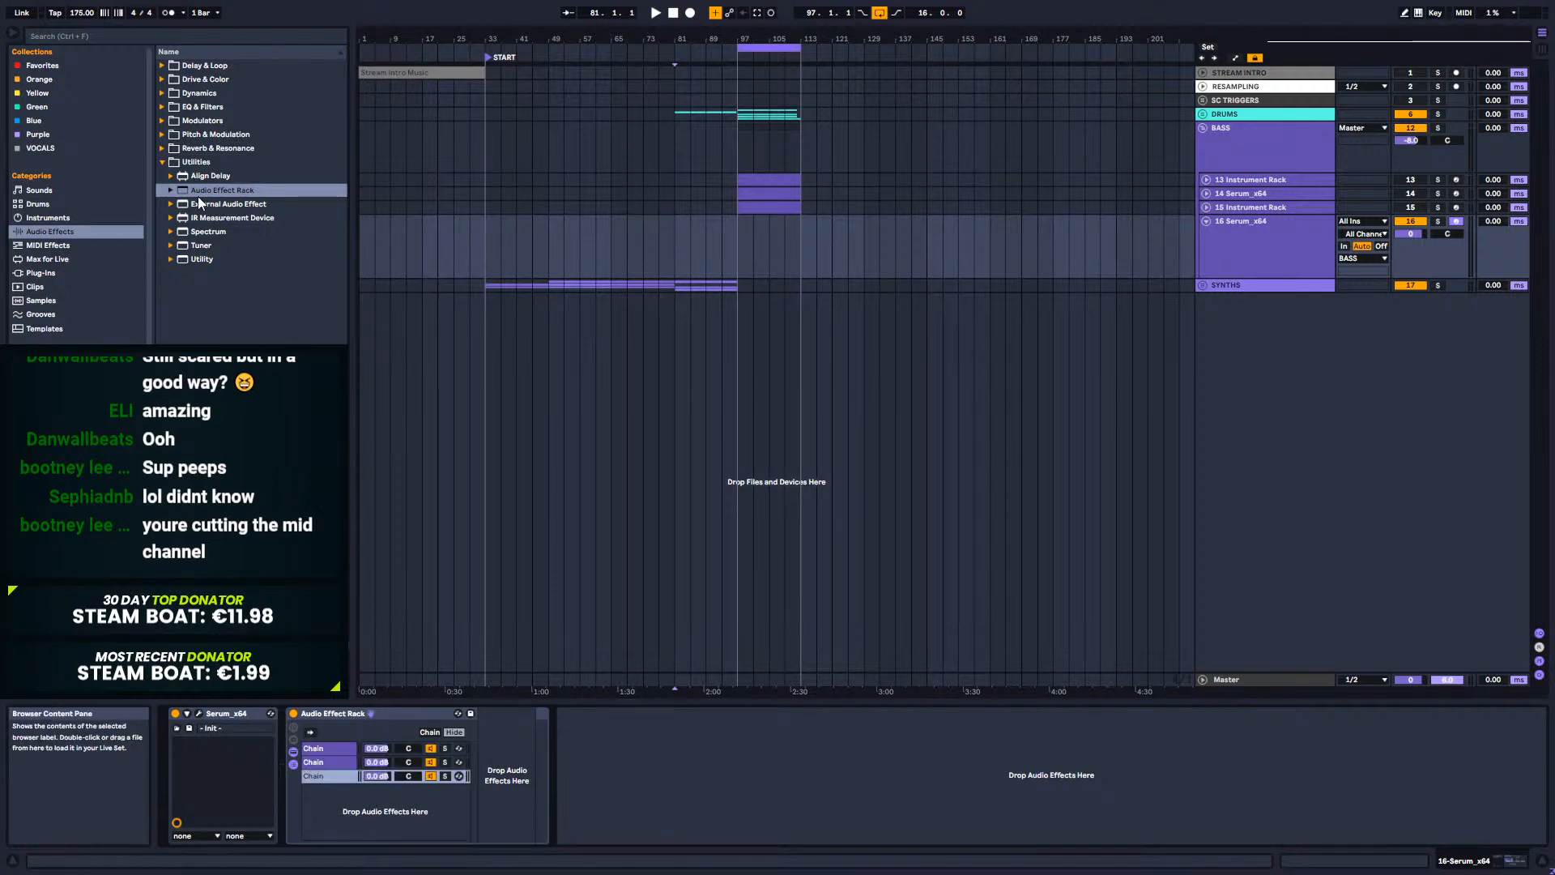
# Step: Add EQ Three to the third chain, delete the two empty chains, and duplicate the EQ Three chain twice
pyautogui.click(169, 106)
pyautogui.moveTo(209, 159); pyautogui.dragTo(507, 770)
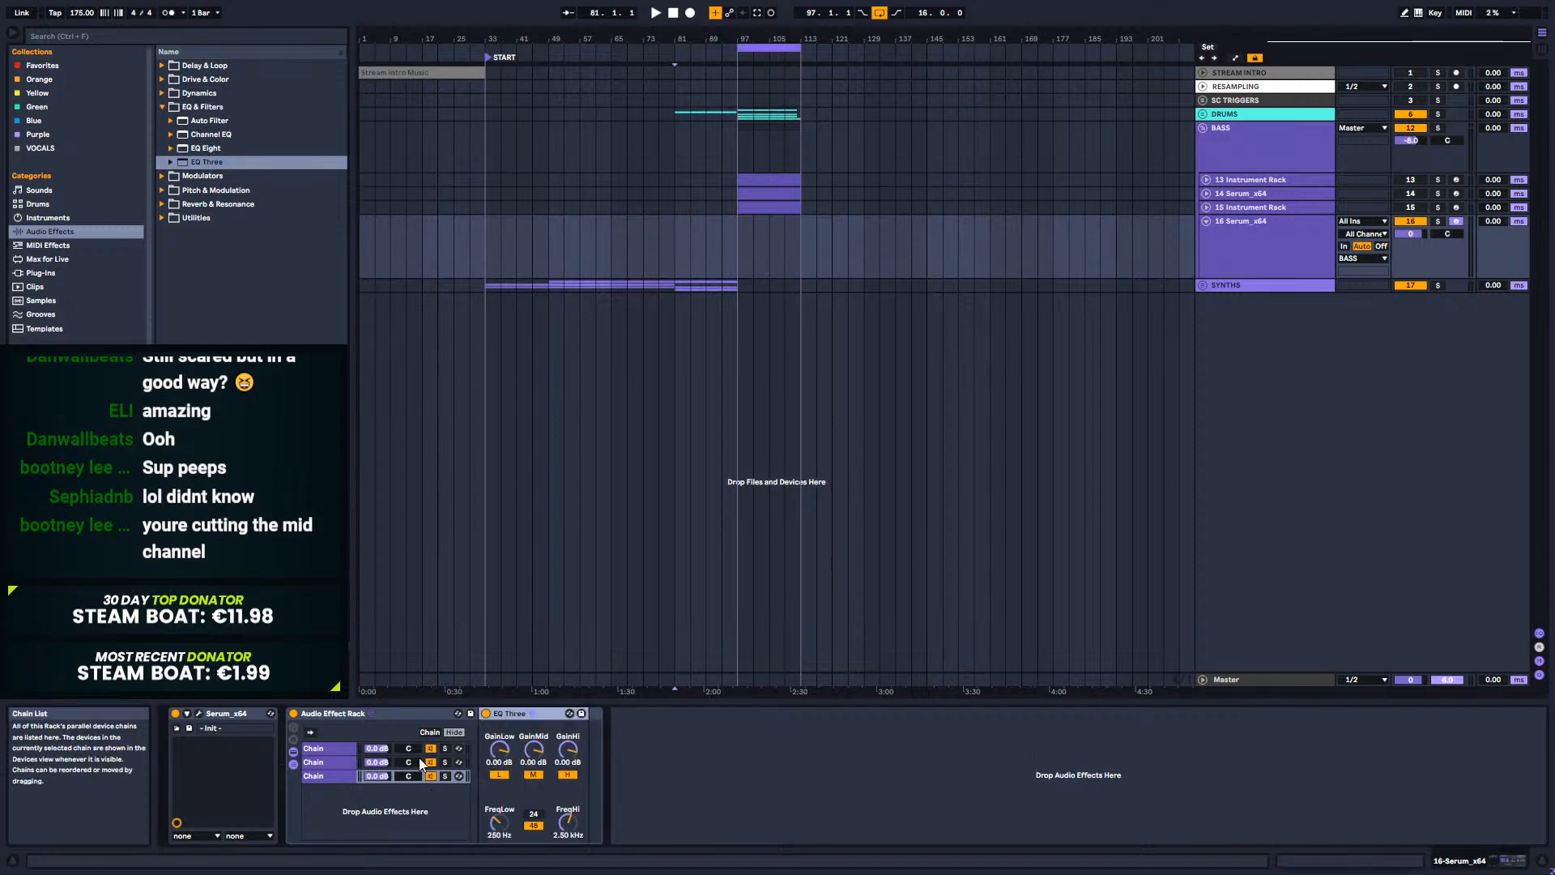
pyautogui.click(335, 758)
pyautogui.keyDown('shift'); pyautogui.click(347, 748); pyautogui.keyUp('shift')
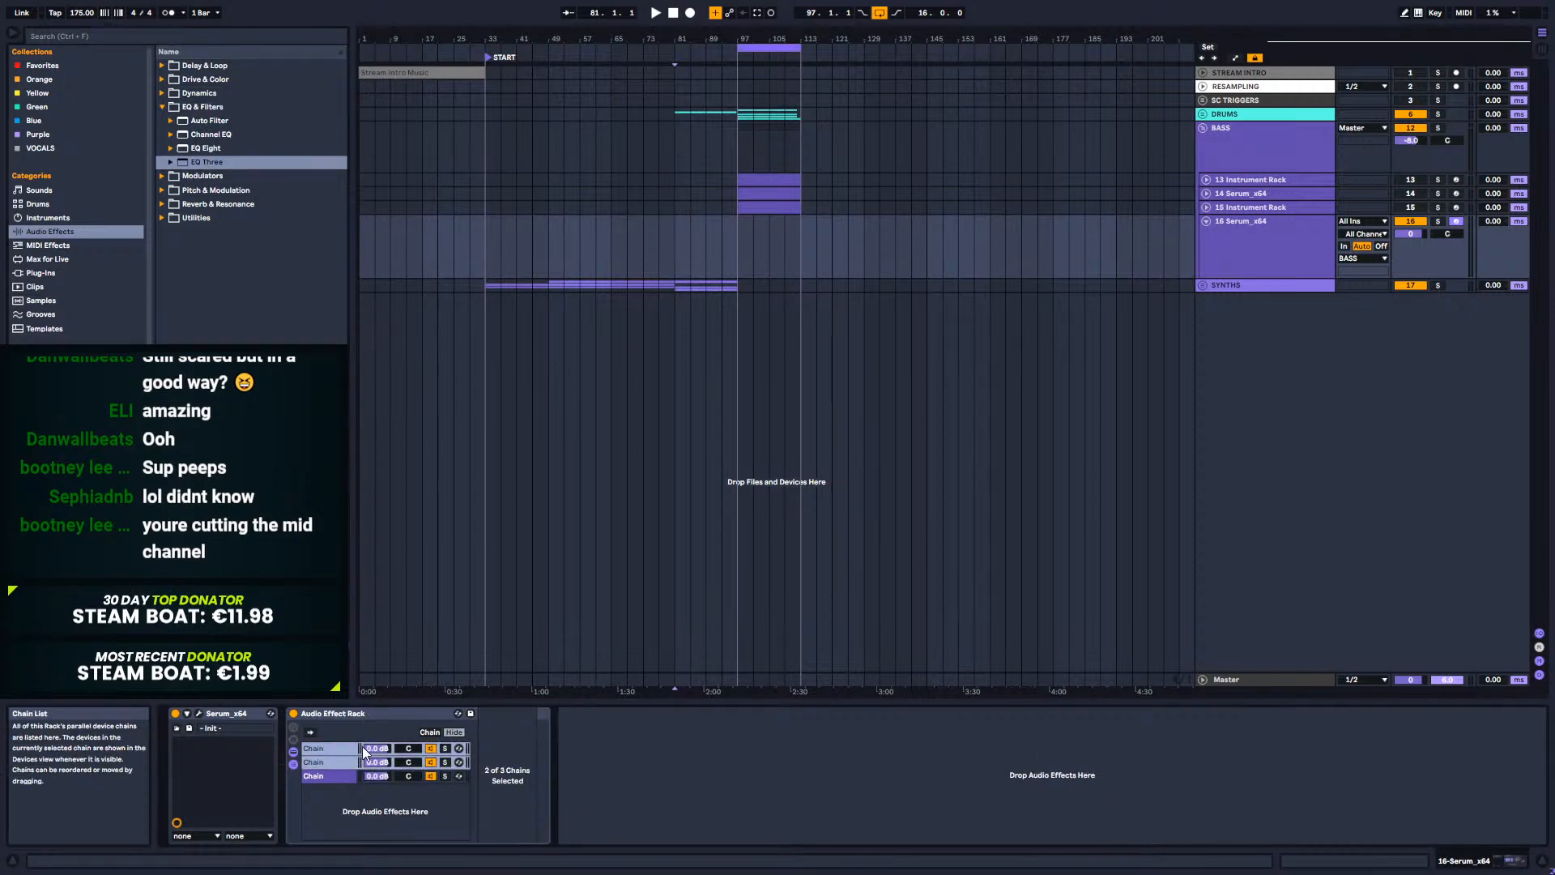
pyautogui.press('Delete')
pyautogui.hotkey('ctrl', 'z')
# Step: Leave only the high band switched on in the first chain's EQ Three
pyautogui.click(323, 752)
pyautogui.click(324, 765)
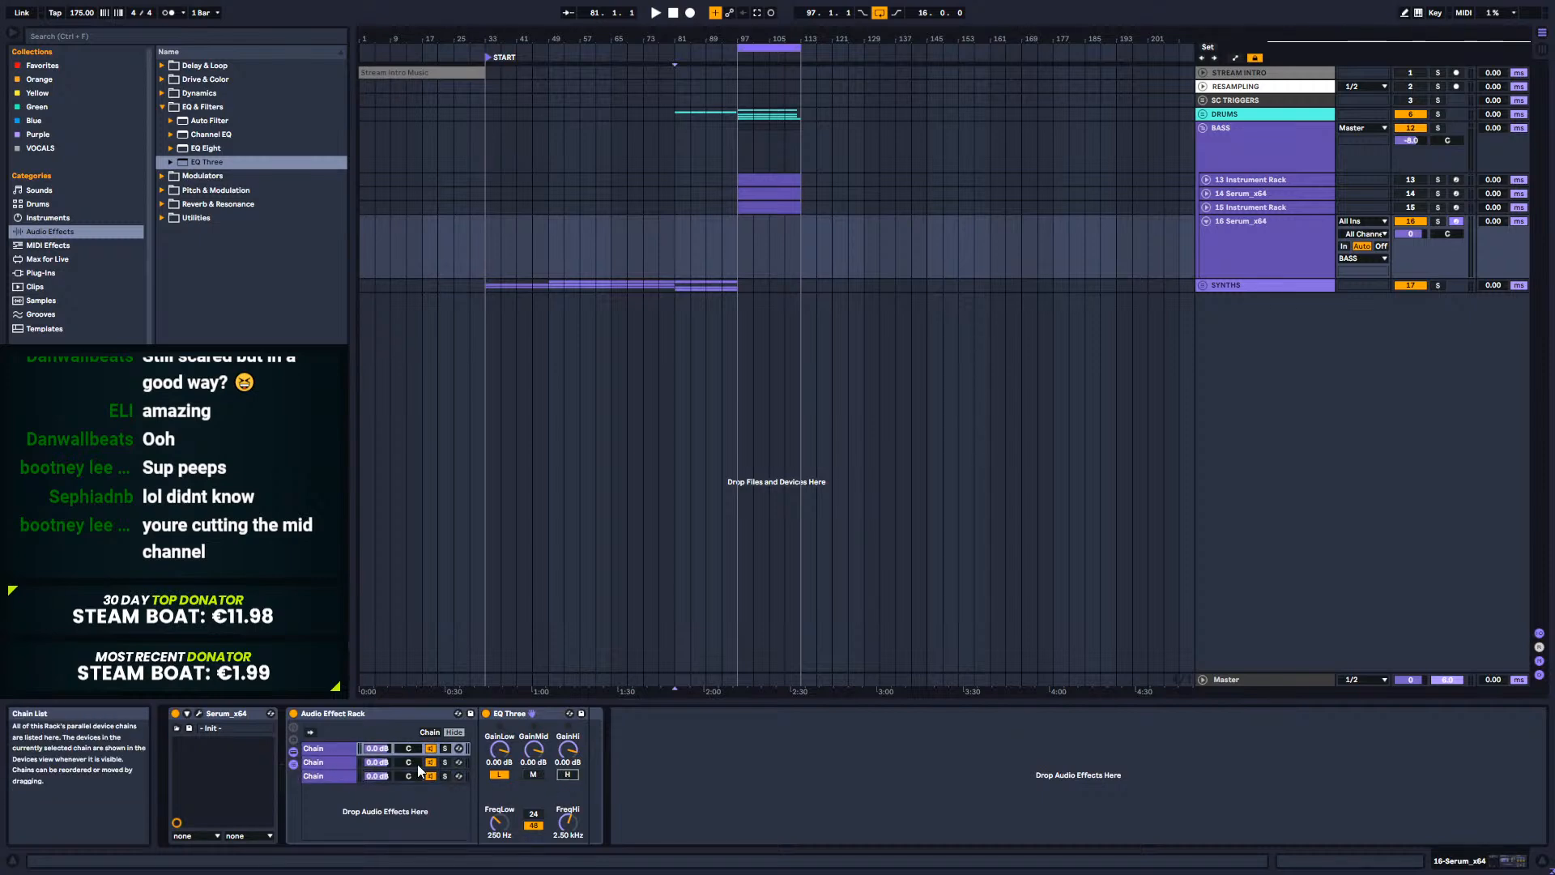
pyautogui.click(498, 775)
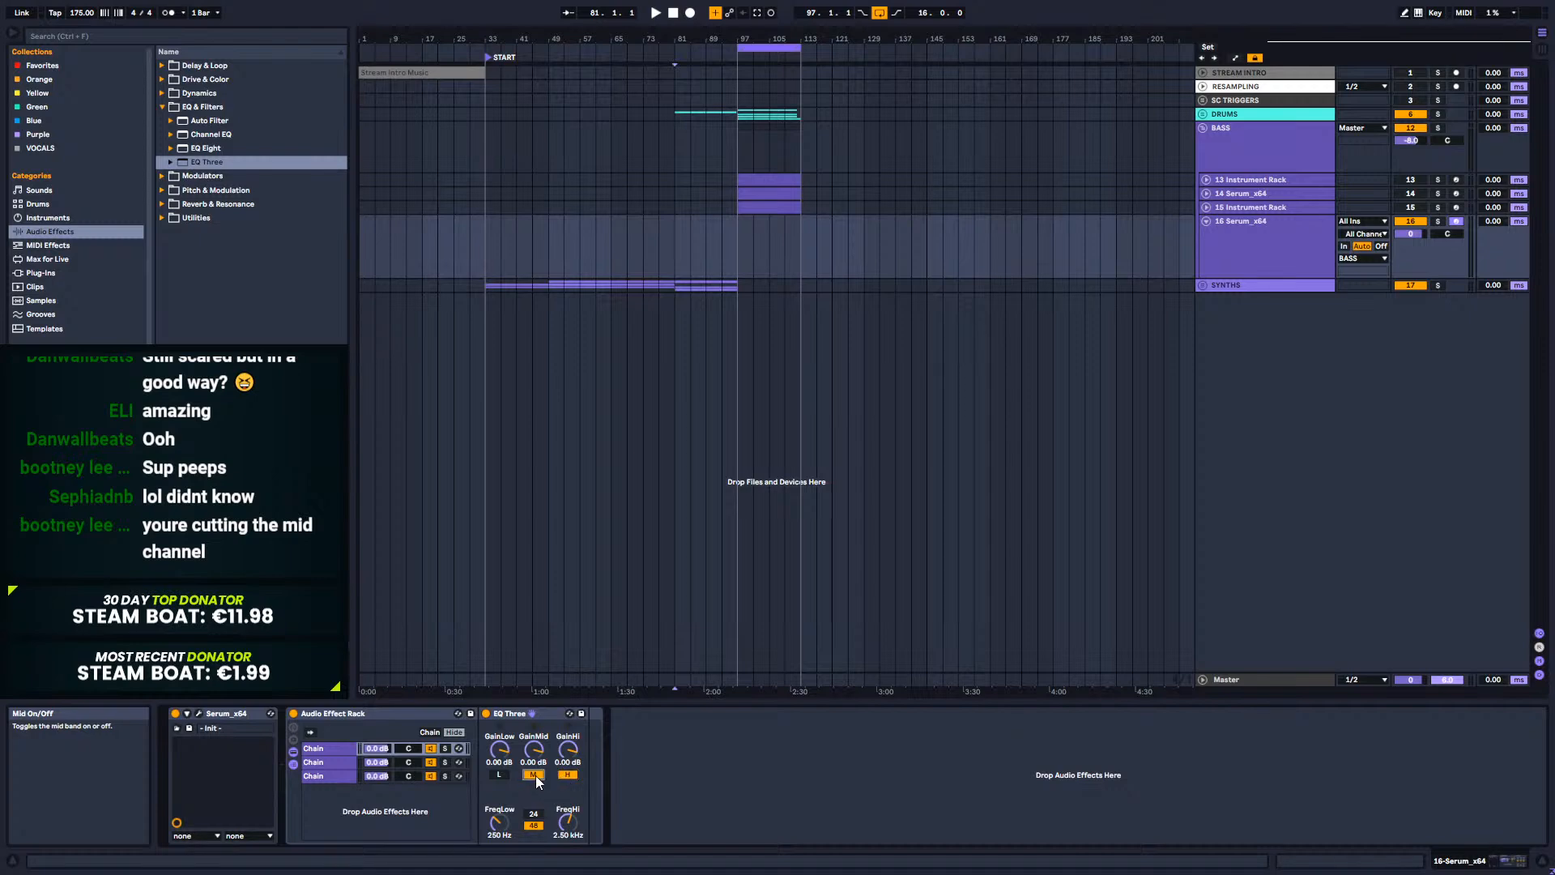
pyautogui.click(535, 776)
# Step: Leave only the mid band on in the second chain's EQ Three and only the low band on in the third's
pyautogui.click(328, 762)
pyautogui.click(567, 775)
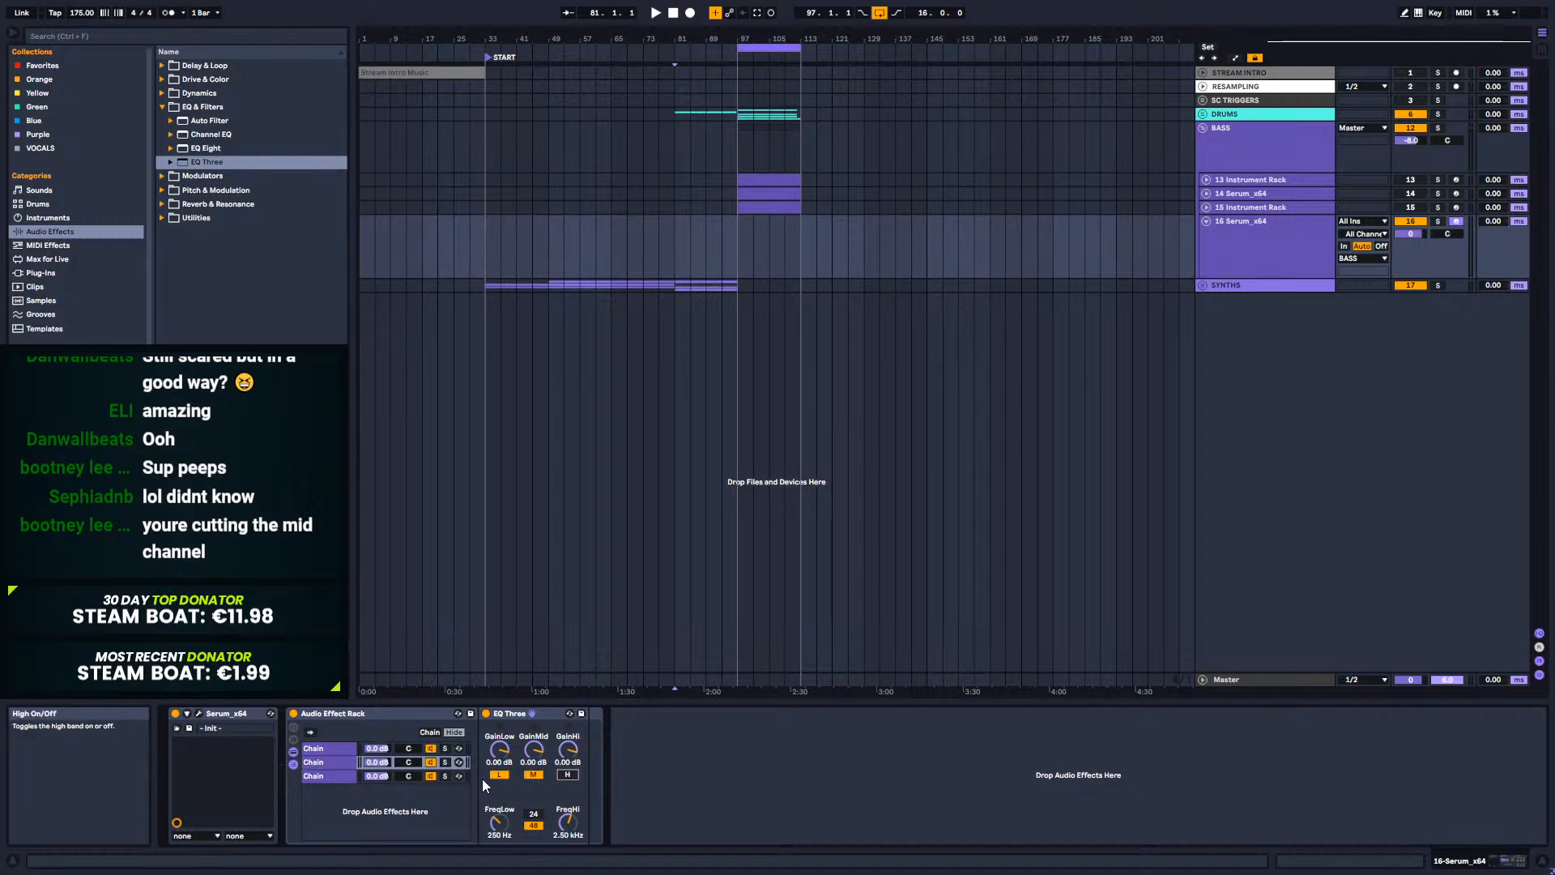
pyautogui.click(325, 777)
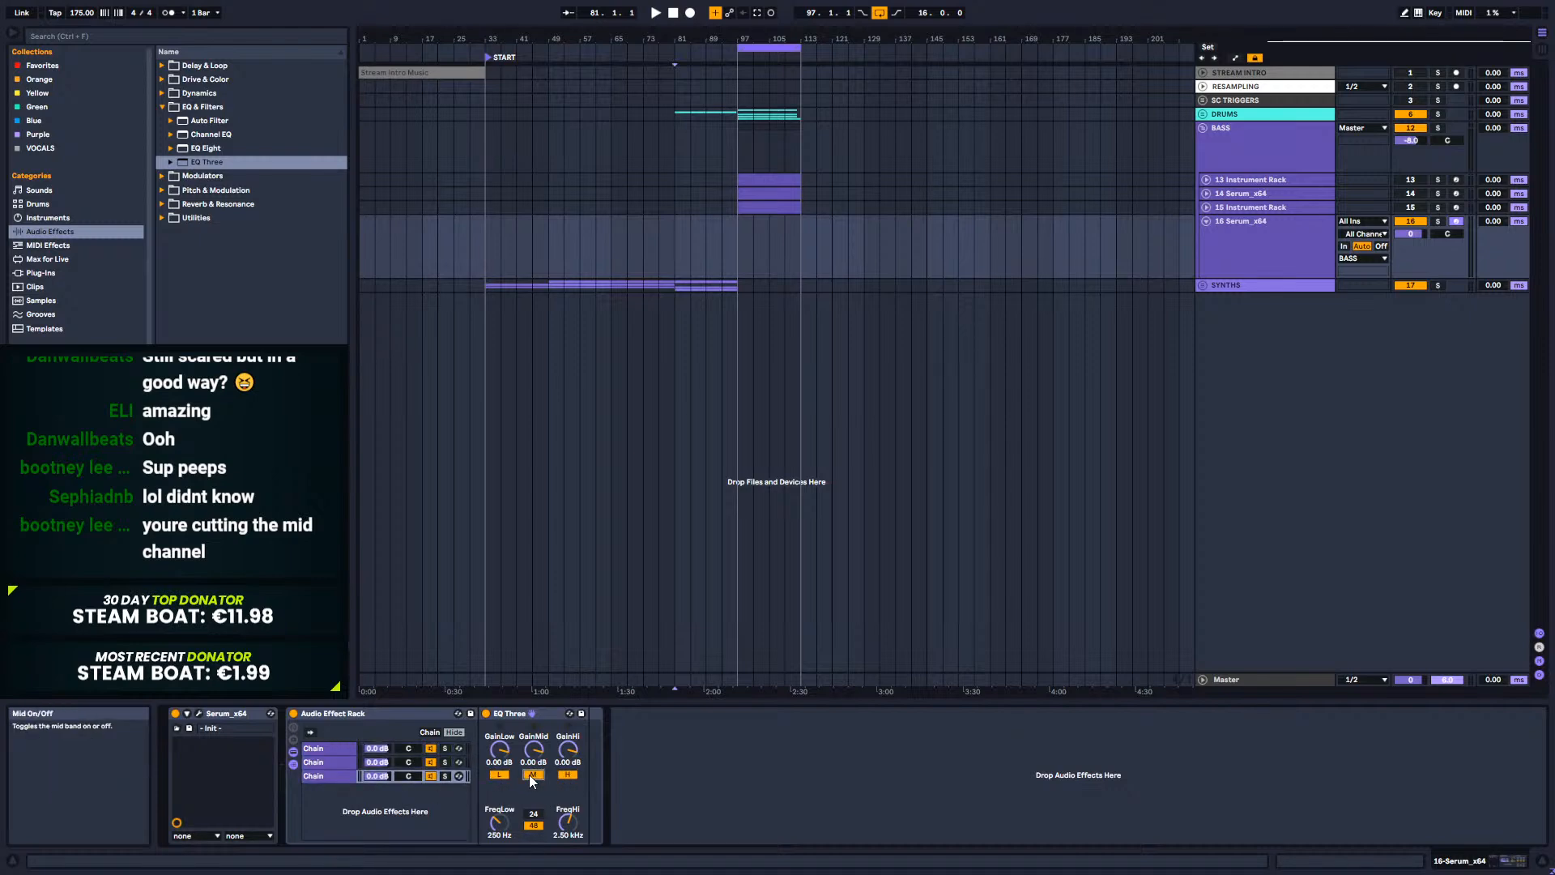
# Step: Delete the second and third chains from the Audio Effect Rack
pyautogui.click(335, 750)
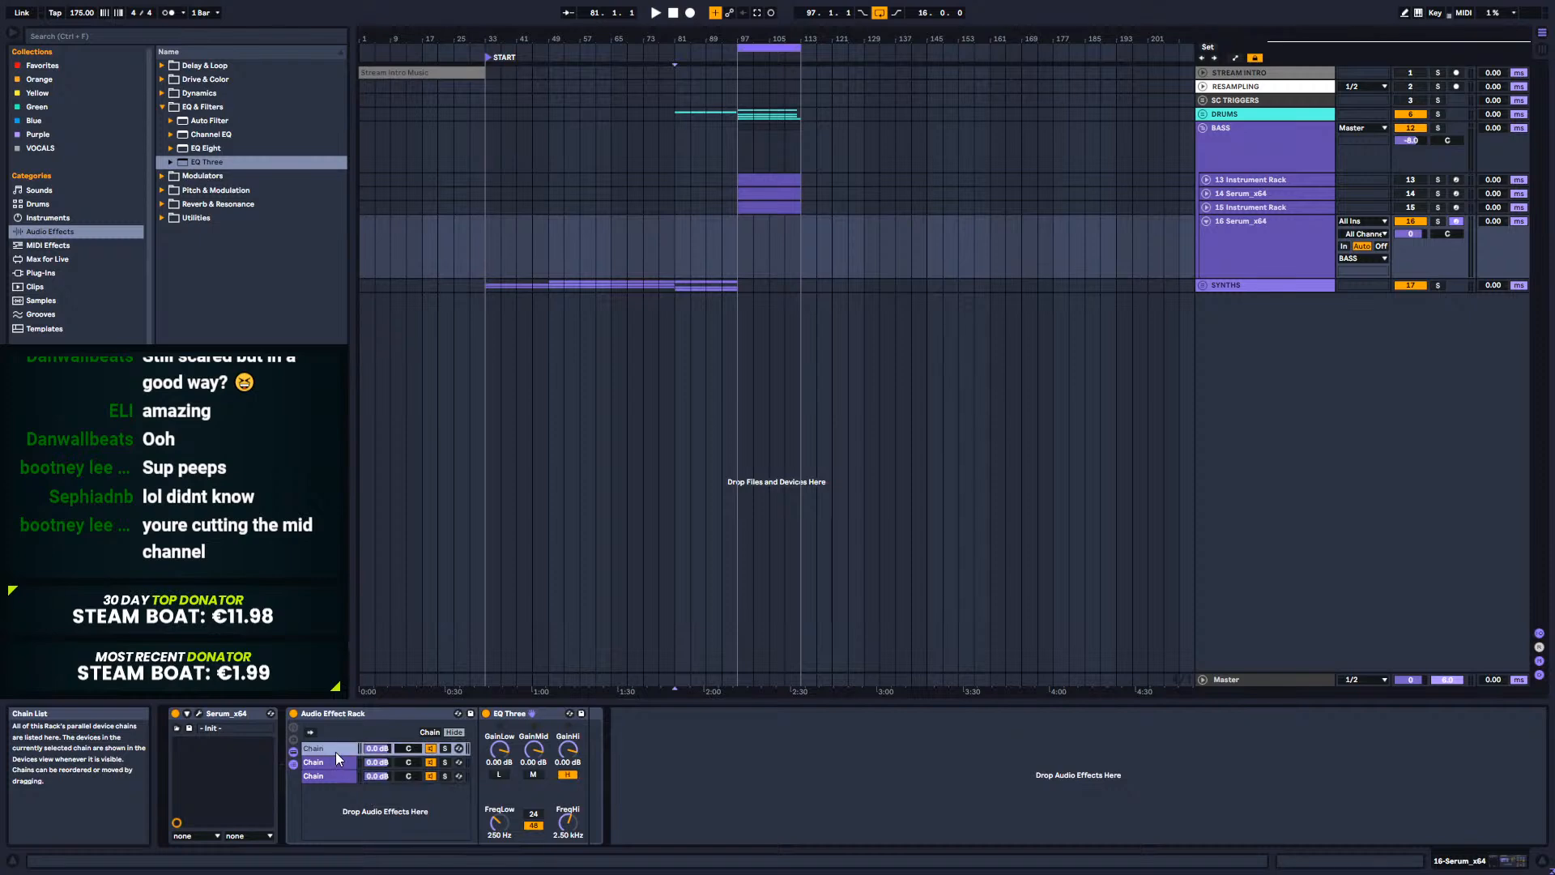
pyautogui.click(337, 760)
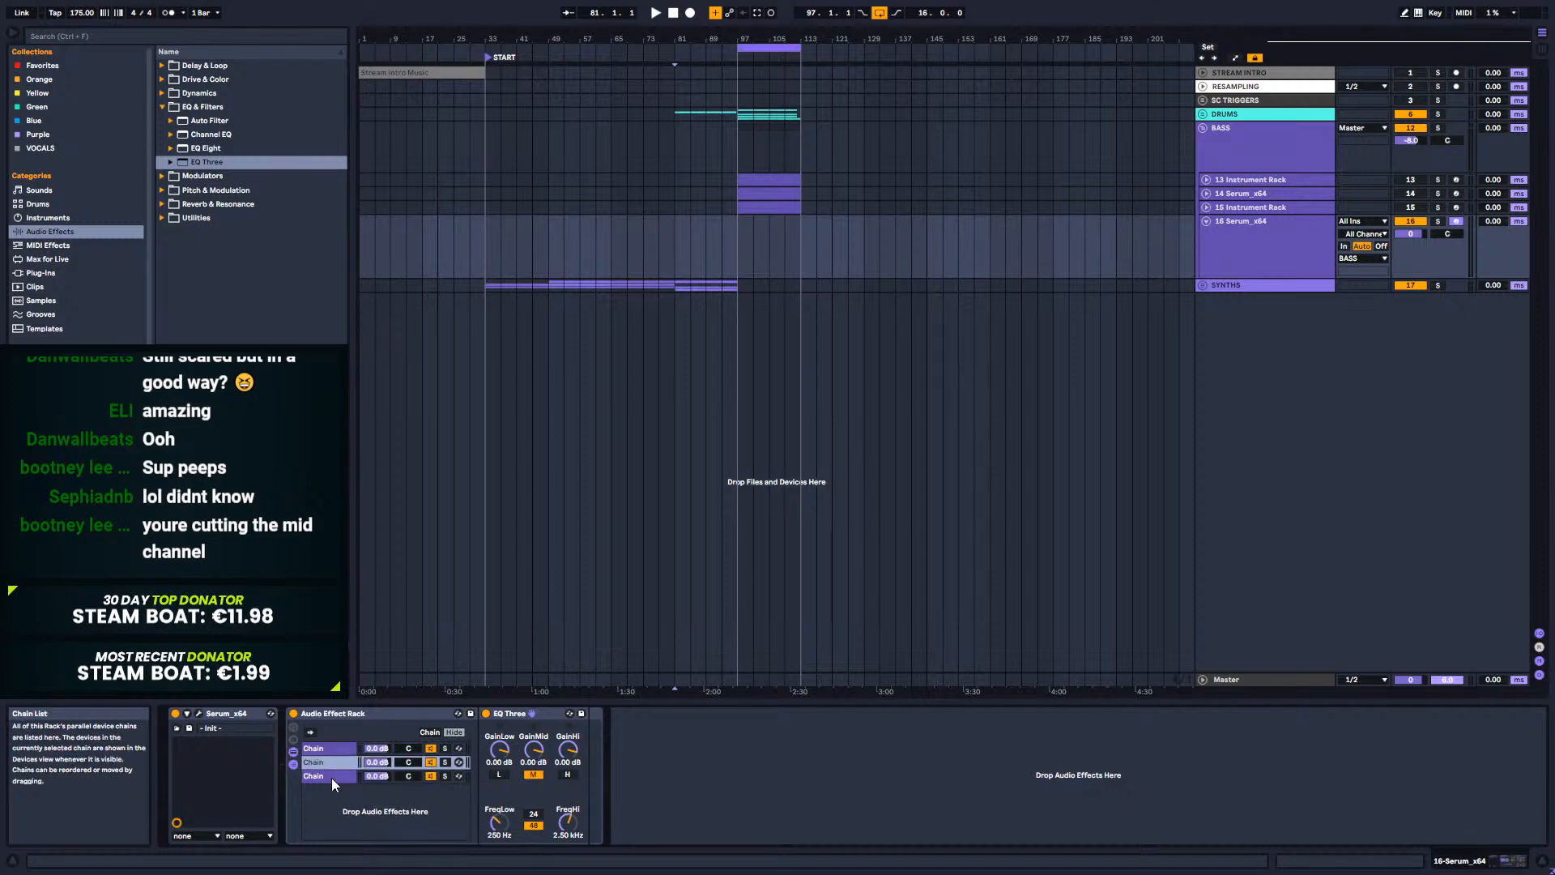
pyautogui.keyDown('shift'); pyautogui.click(332, 778); pyautogui.keyUp('shift')
pyautogui.press('Delete')
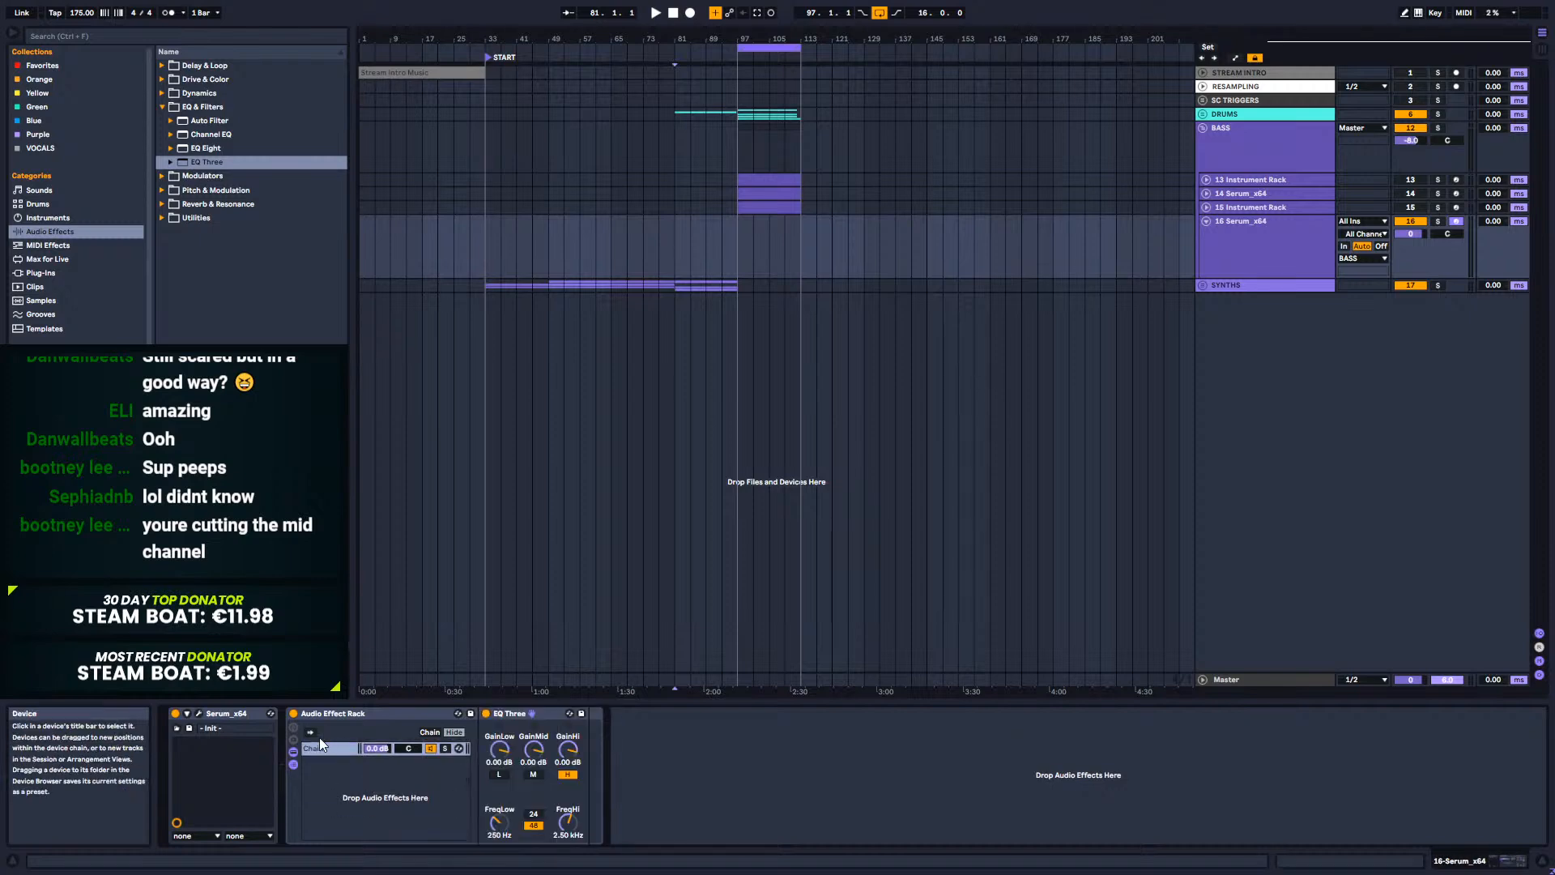
# Step: Map EQ Three's FreqLow to Macro 1 and FreqHi to Macro 2 of the Audio Effect Rack
pyautogui.rightClick(502, 832)
pyautogui.click(540, 658)
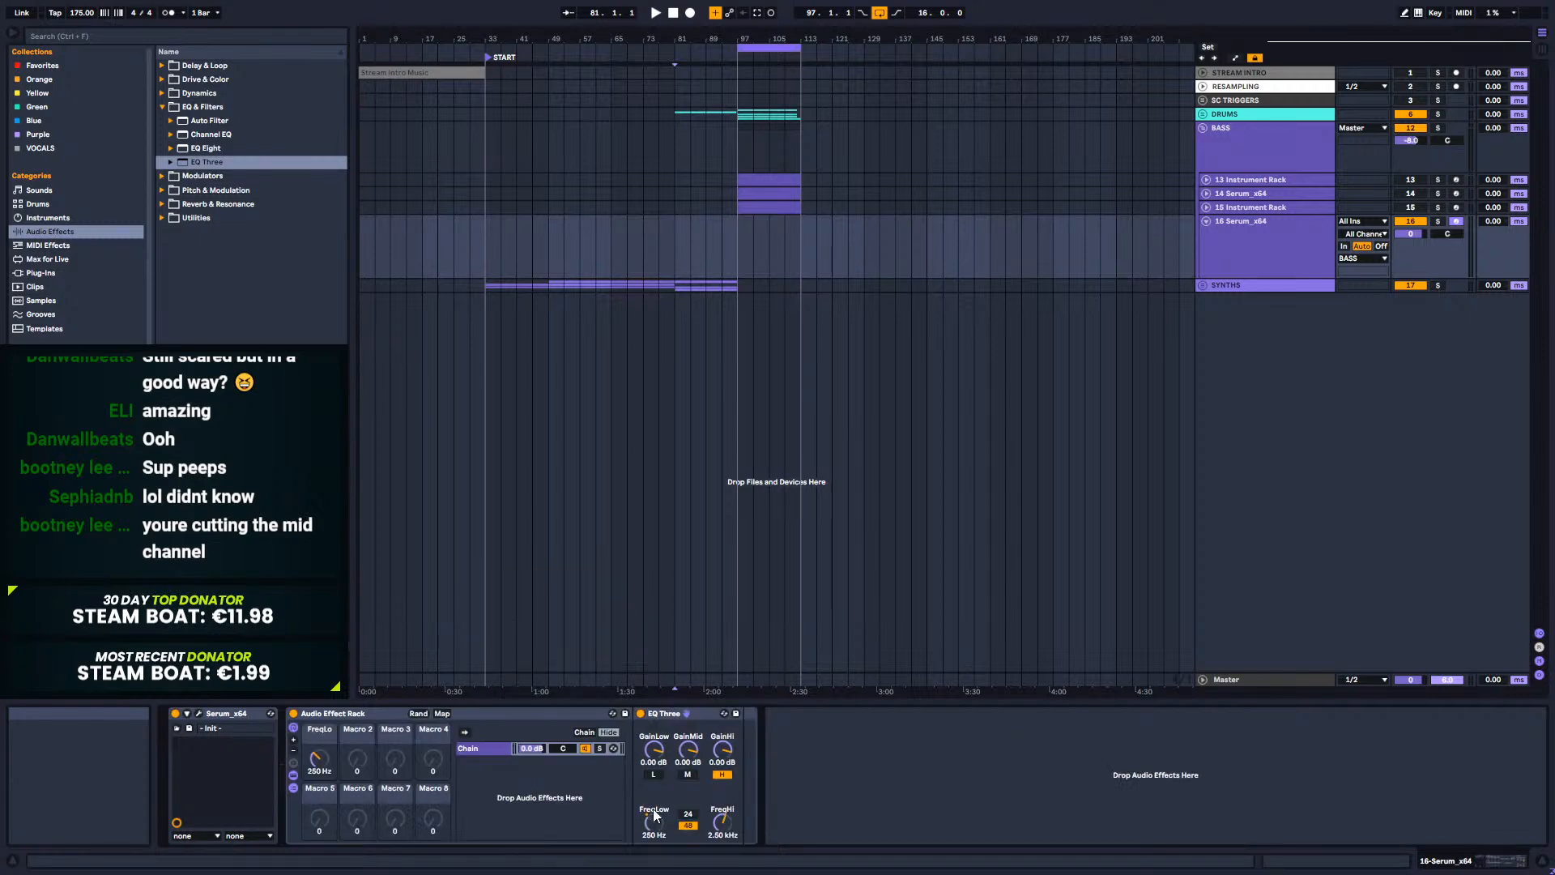
pyautogui.rightClick(722, 820)
pyautogui.click(777, 666)
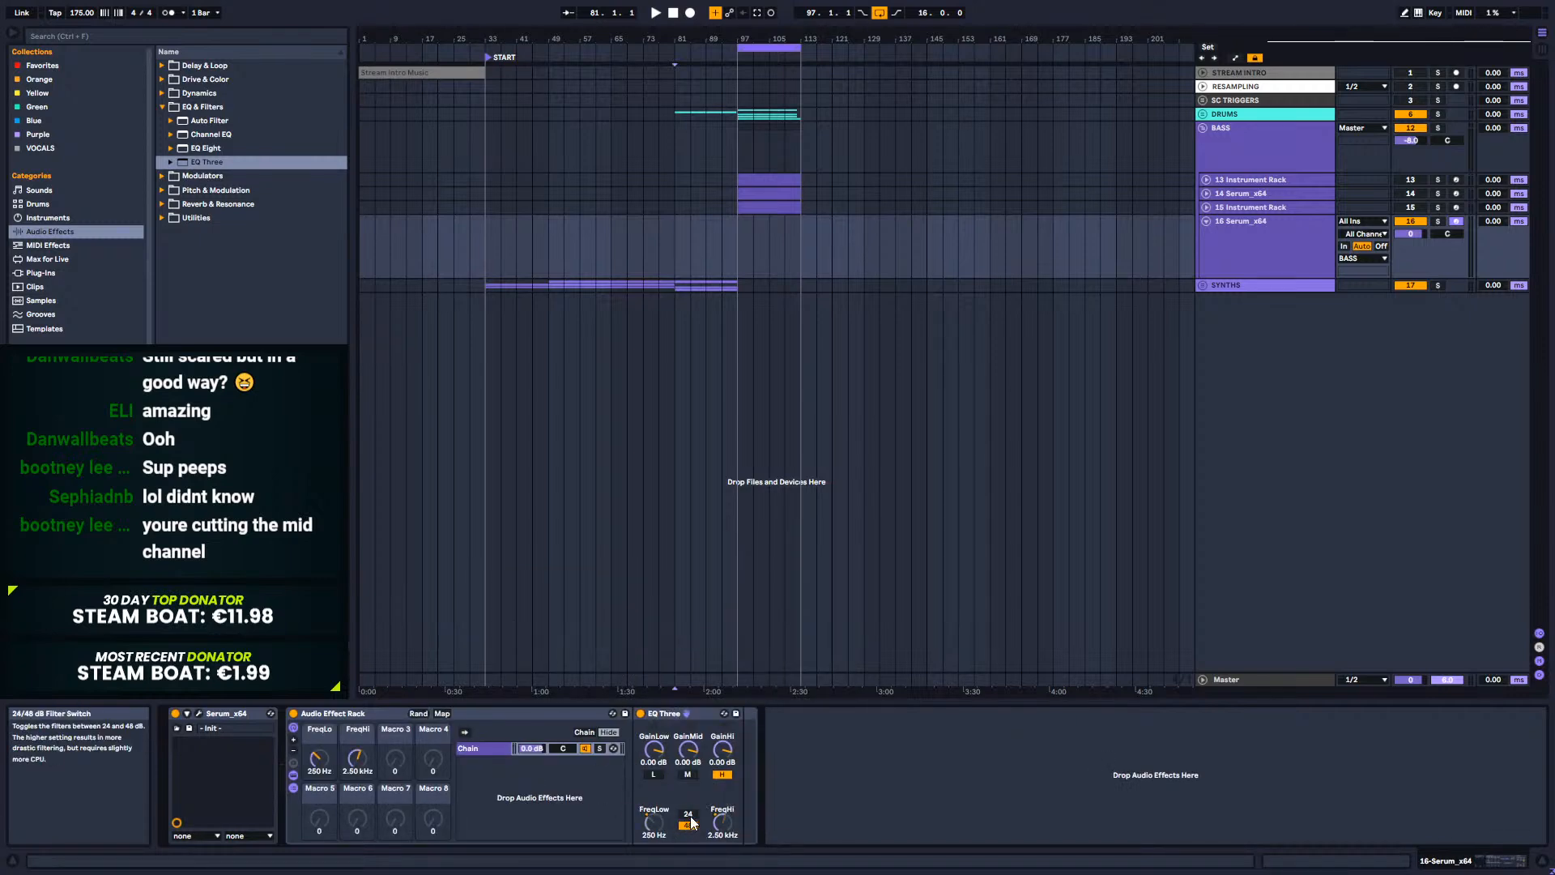
# Step: Duplicate the mapped chain twice, with only the mid band on in the second chain's EQ Three and only the low band in the third's
pyautogui.hotkey('ctrl', 'd')
pyautogui.hotkey('ctrl', 'd')
pyautogui.click(489, 758)
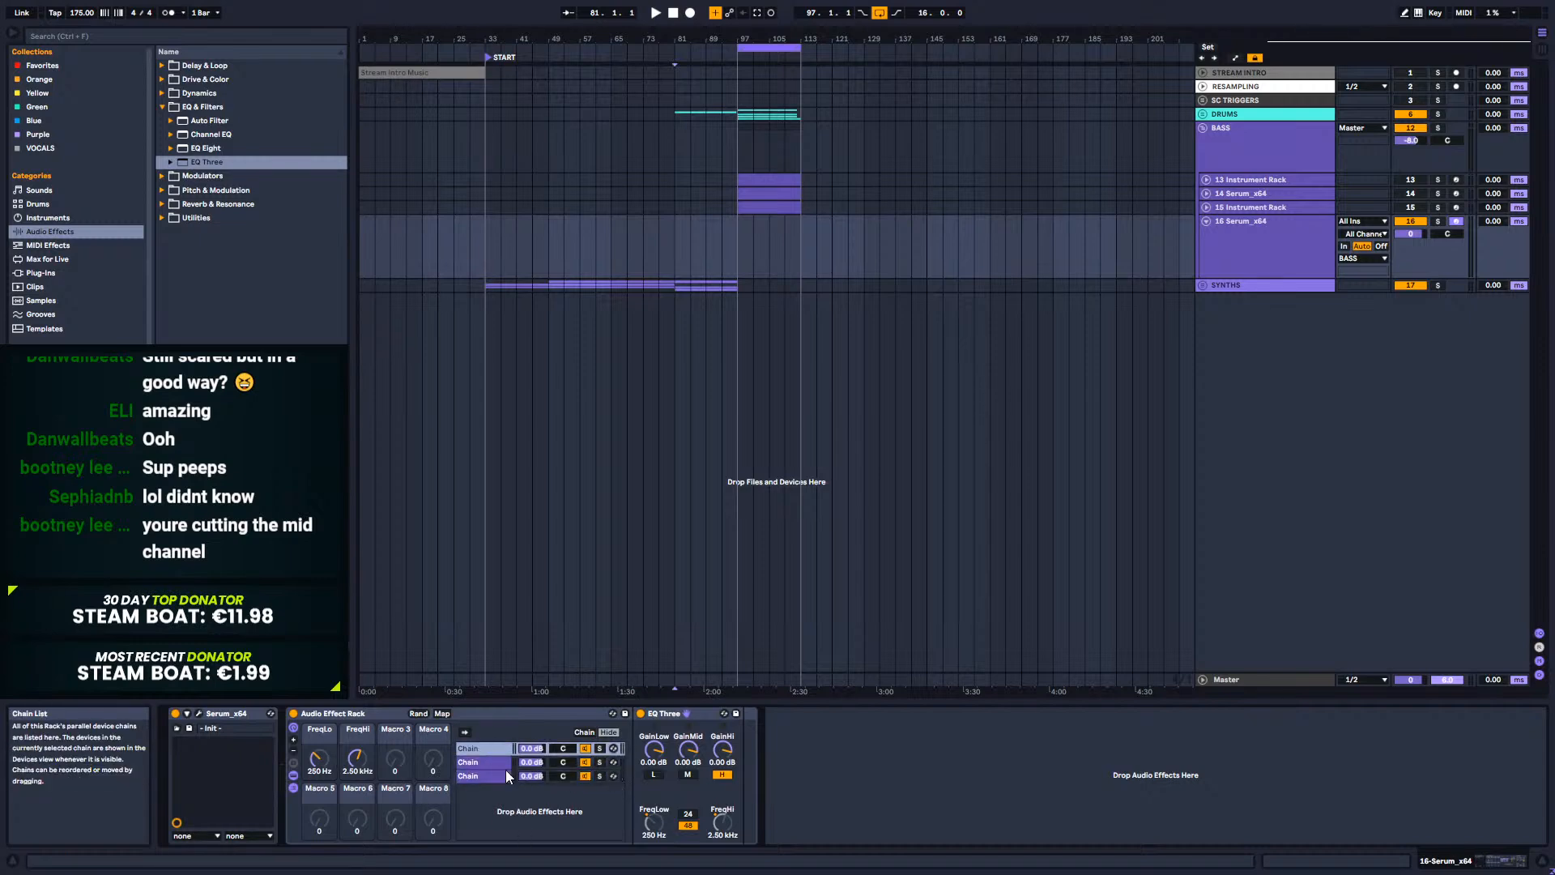
pyautogui.click(687, 775)
pyautogui.click(721, 775)
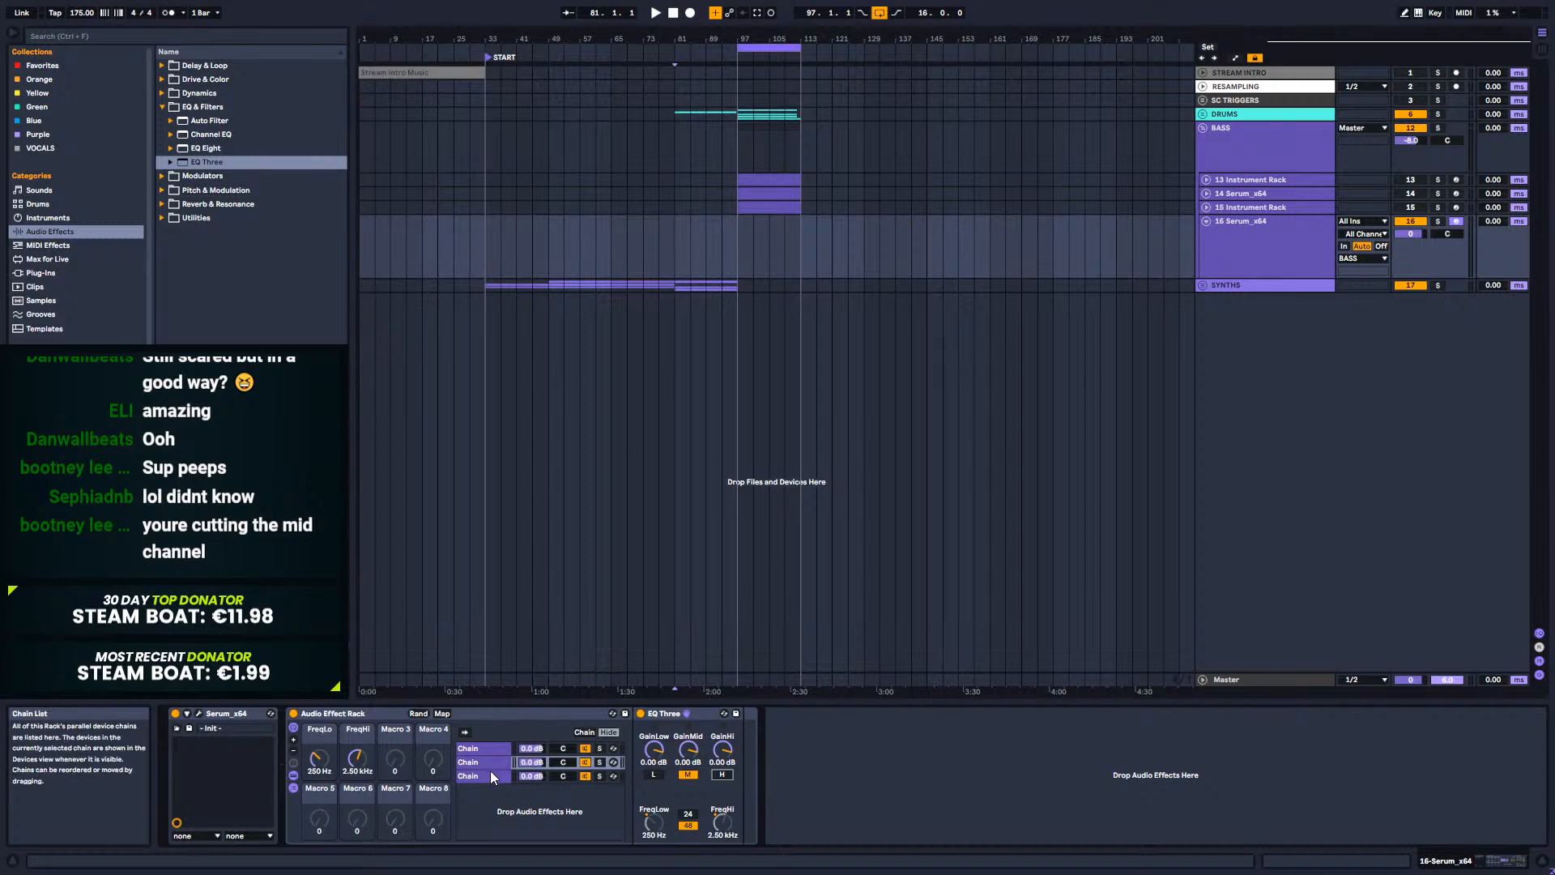
pyautogui.click(492, 775)
pyautogui.click(653, 775)
pyautogui.click(688, 775)
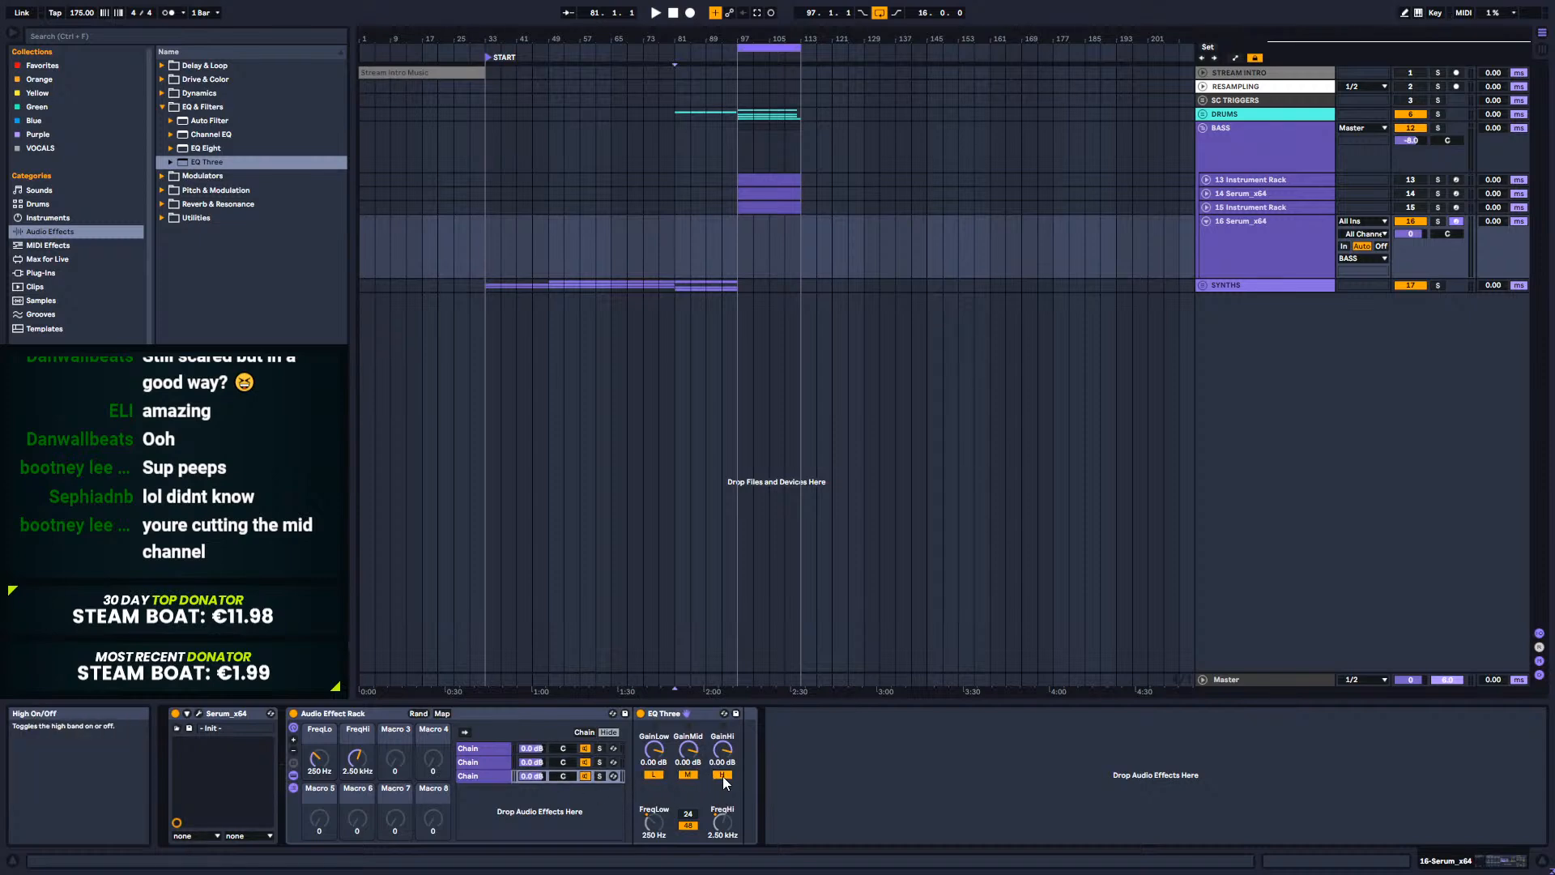
# Step: Rename the three rack chains, in order, as HIGH, MID and LOW
pyautogui.click(481, 747)
pyautogui.write('HIGH')
pyautogui.press('Tab')
pyautogui.write('MID')
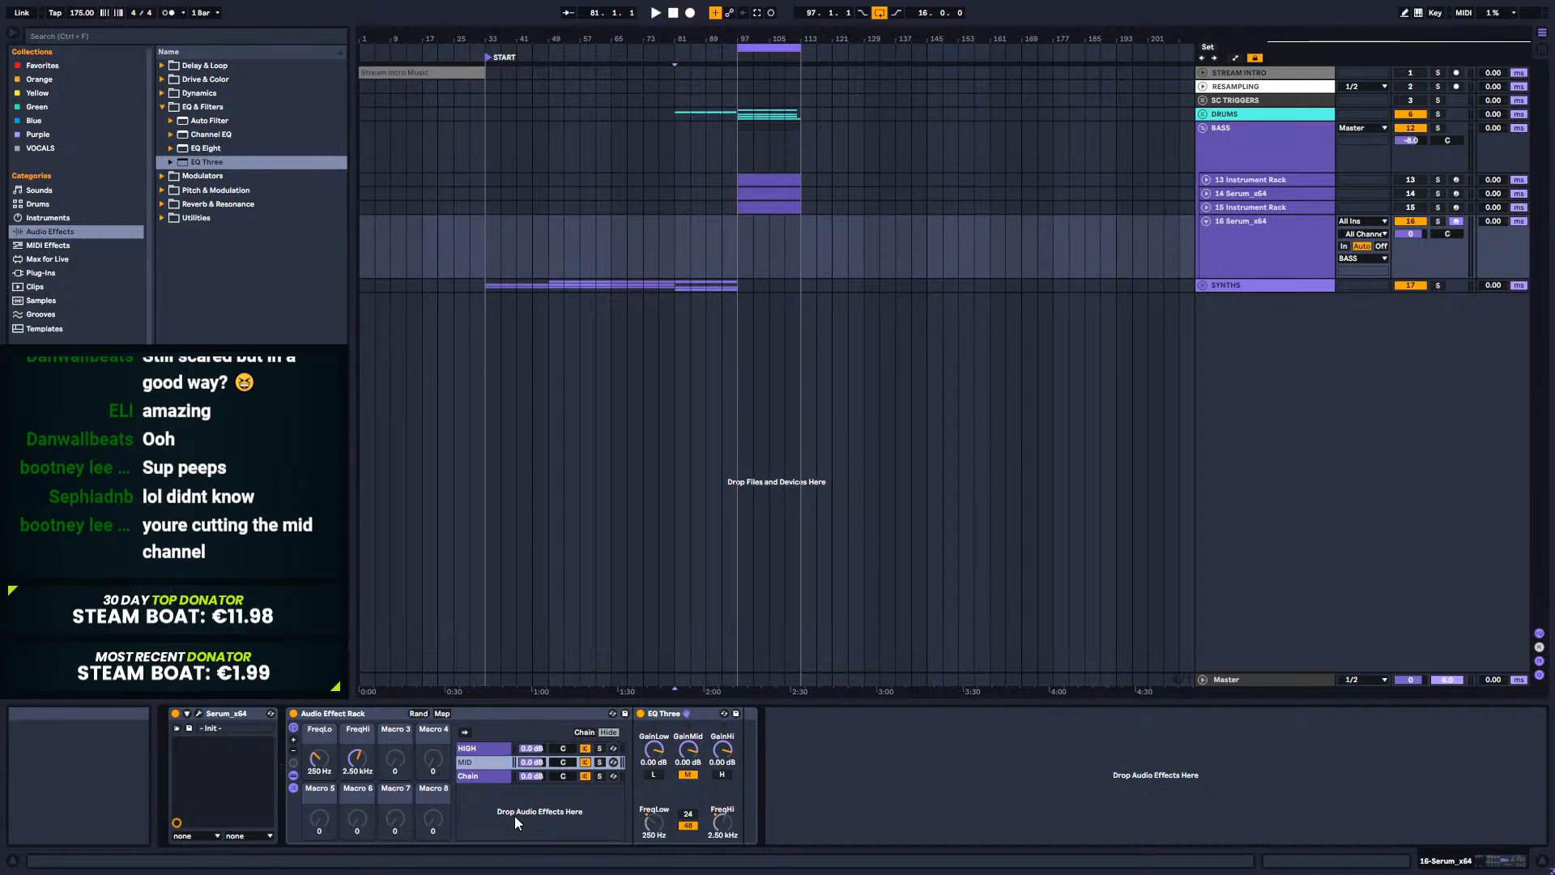
pyautogui.press('Tab')
pyautogui.write('L')
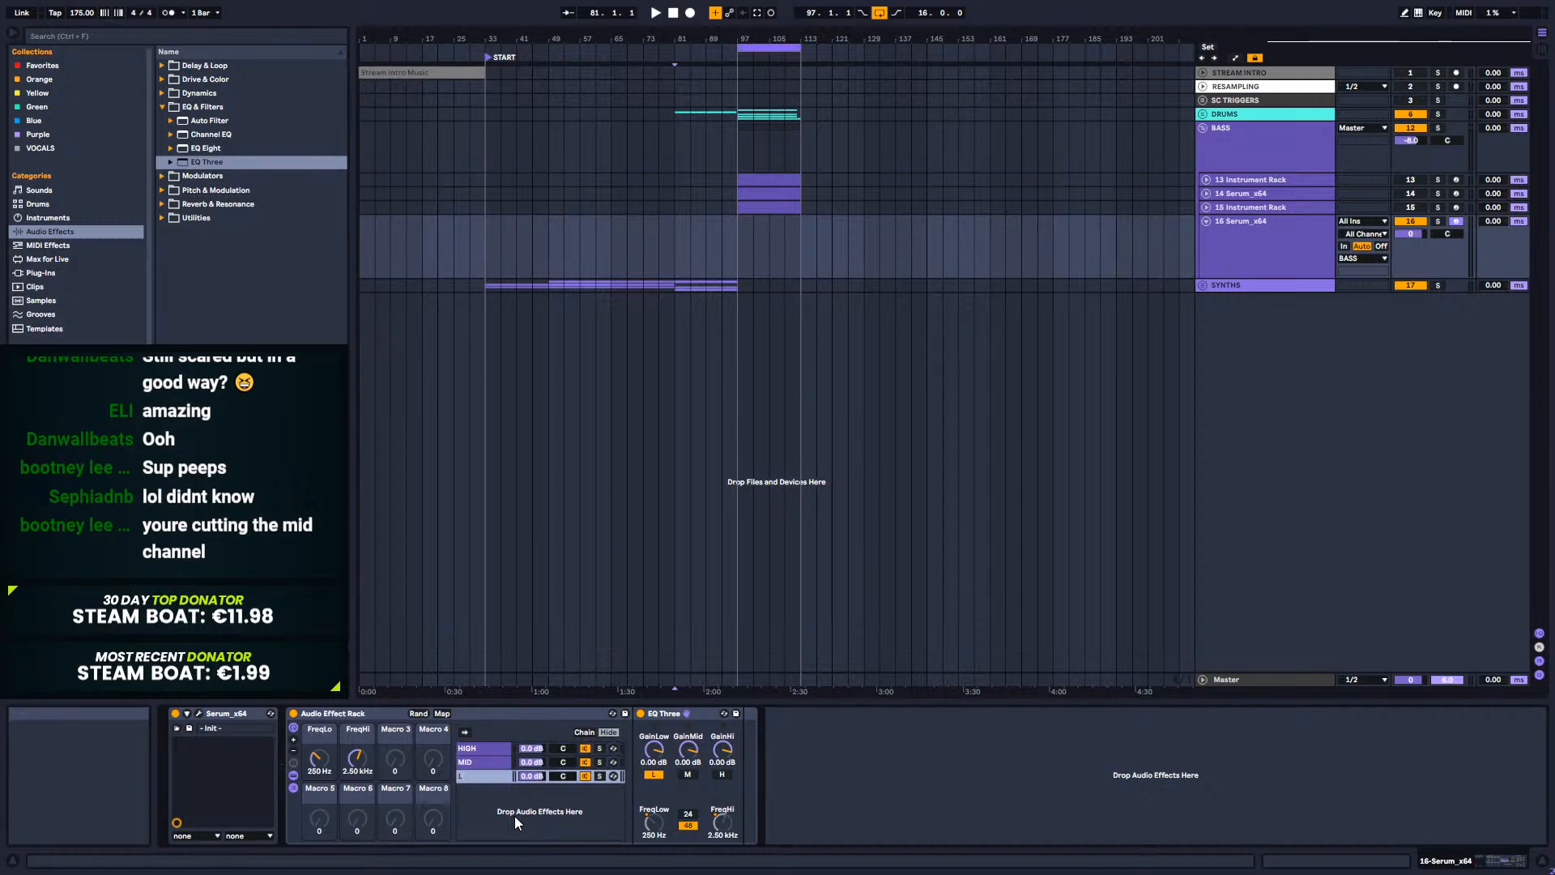
# Step: Solo the LOW chain in the rack and briefly test playback
pyautogui.click(600, 776)
pyautogui.press('space')
pyautogui.press('space')
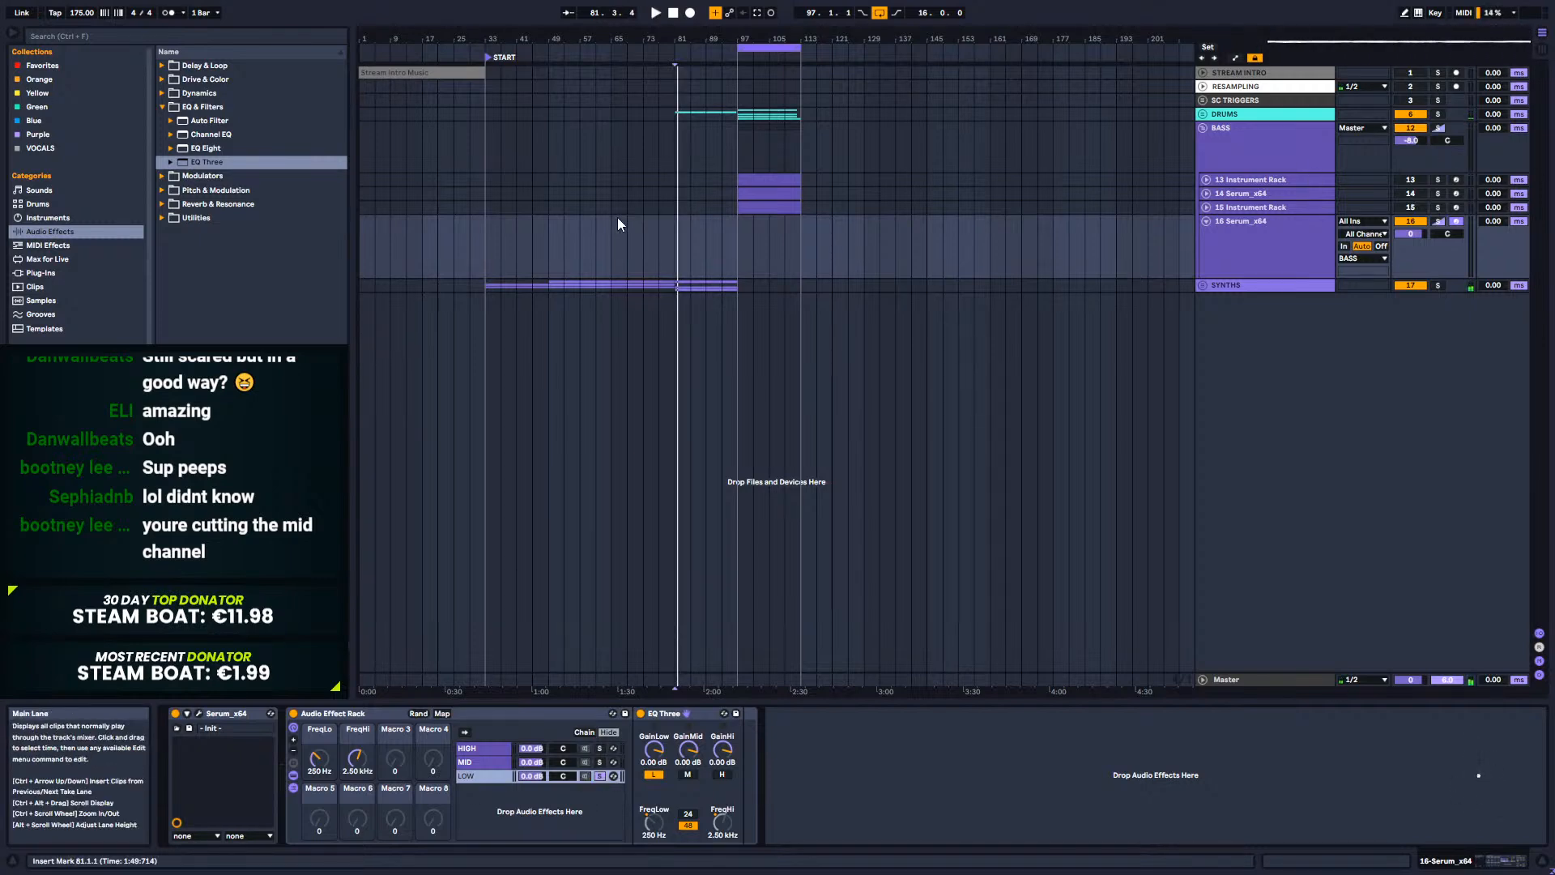
# Step: Paste the copied MIDI clip onto track 16 Serum_x64 from bar 97 to 113, solo the track and start playback
pyautogui.moveTo(724, 243); pyautogui.dragTo(784, 259)
pyautogui.hotkey('ctrl', 'v')
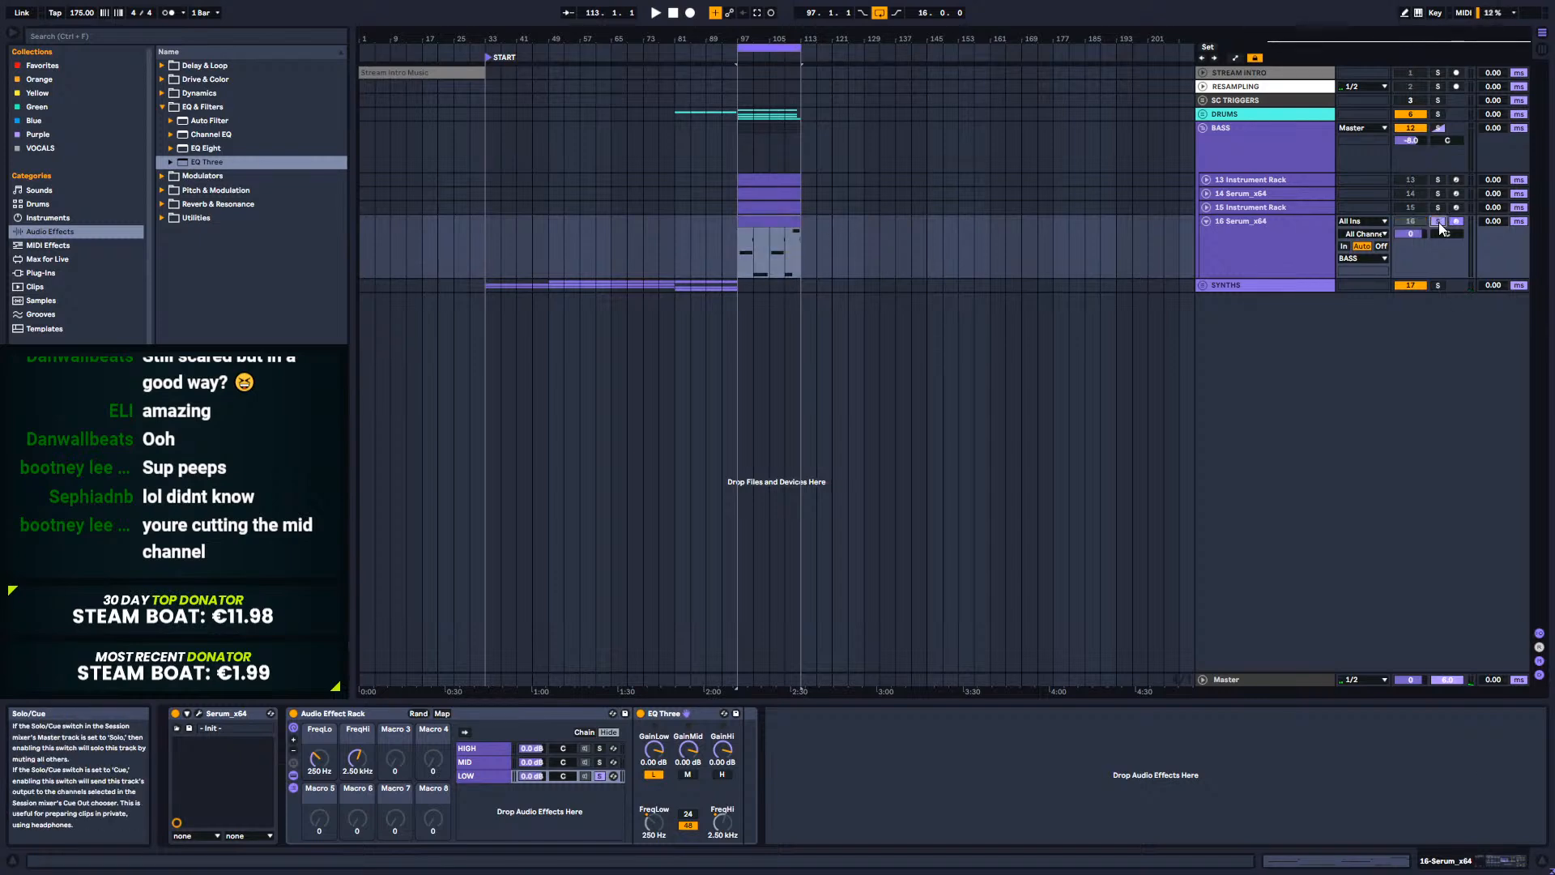
pyautogui.press('space')
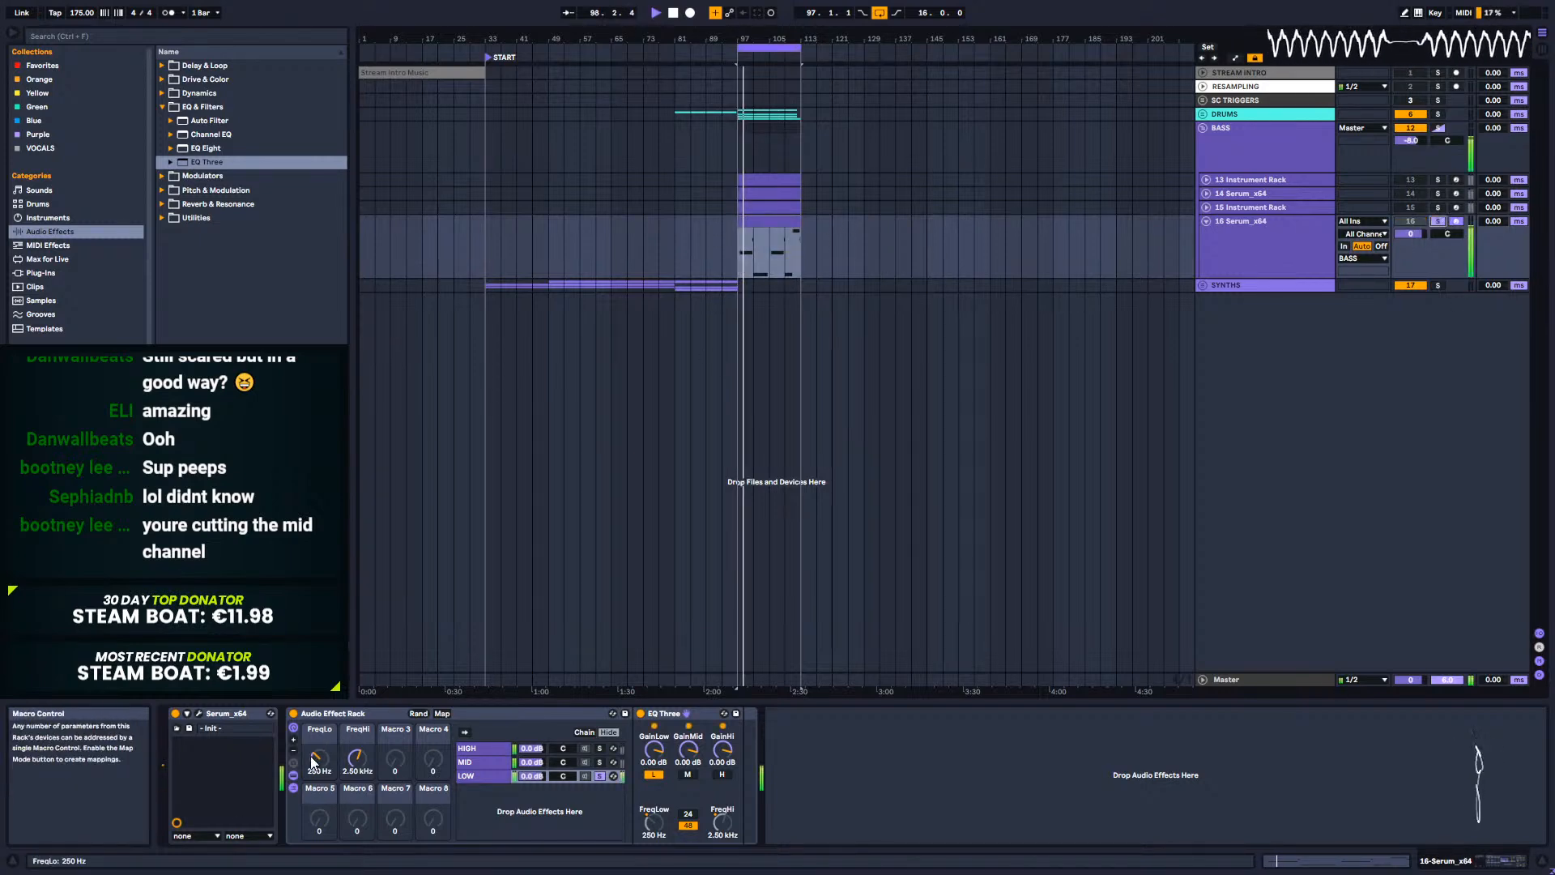
# Step: Deactivate the SIDECHAIN rack on the BASS group and return to the 16 Serum_x64 track's devices
pyautogui.click(1213, 144)
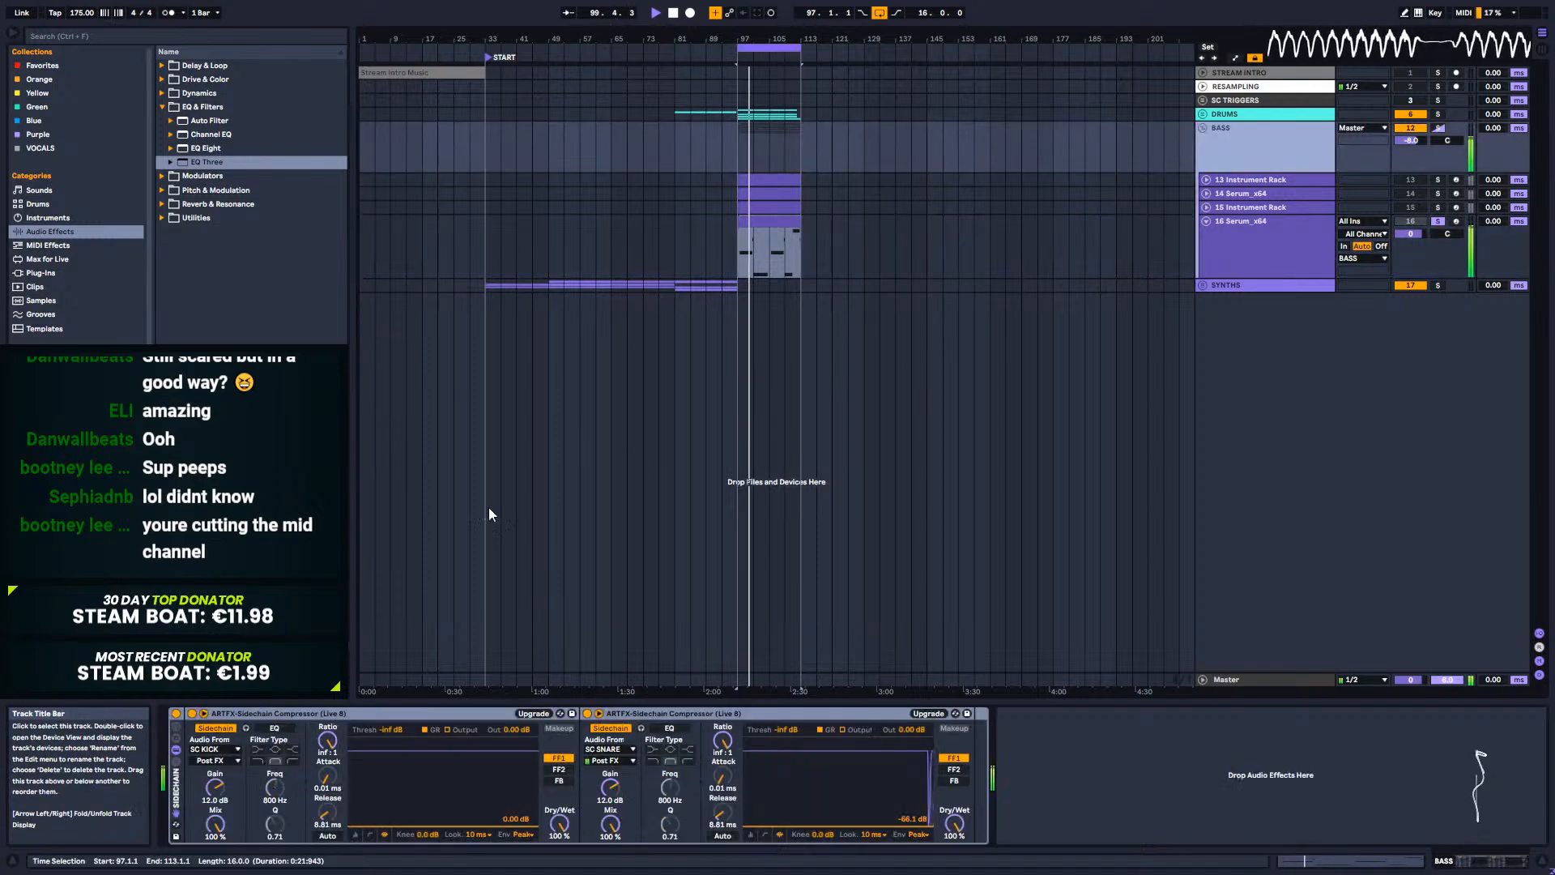
pyautogui.click(176, 714)
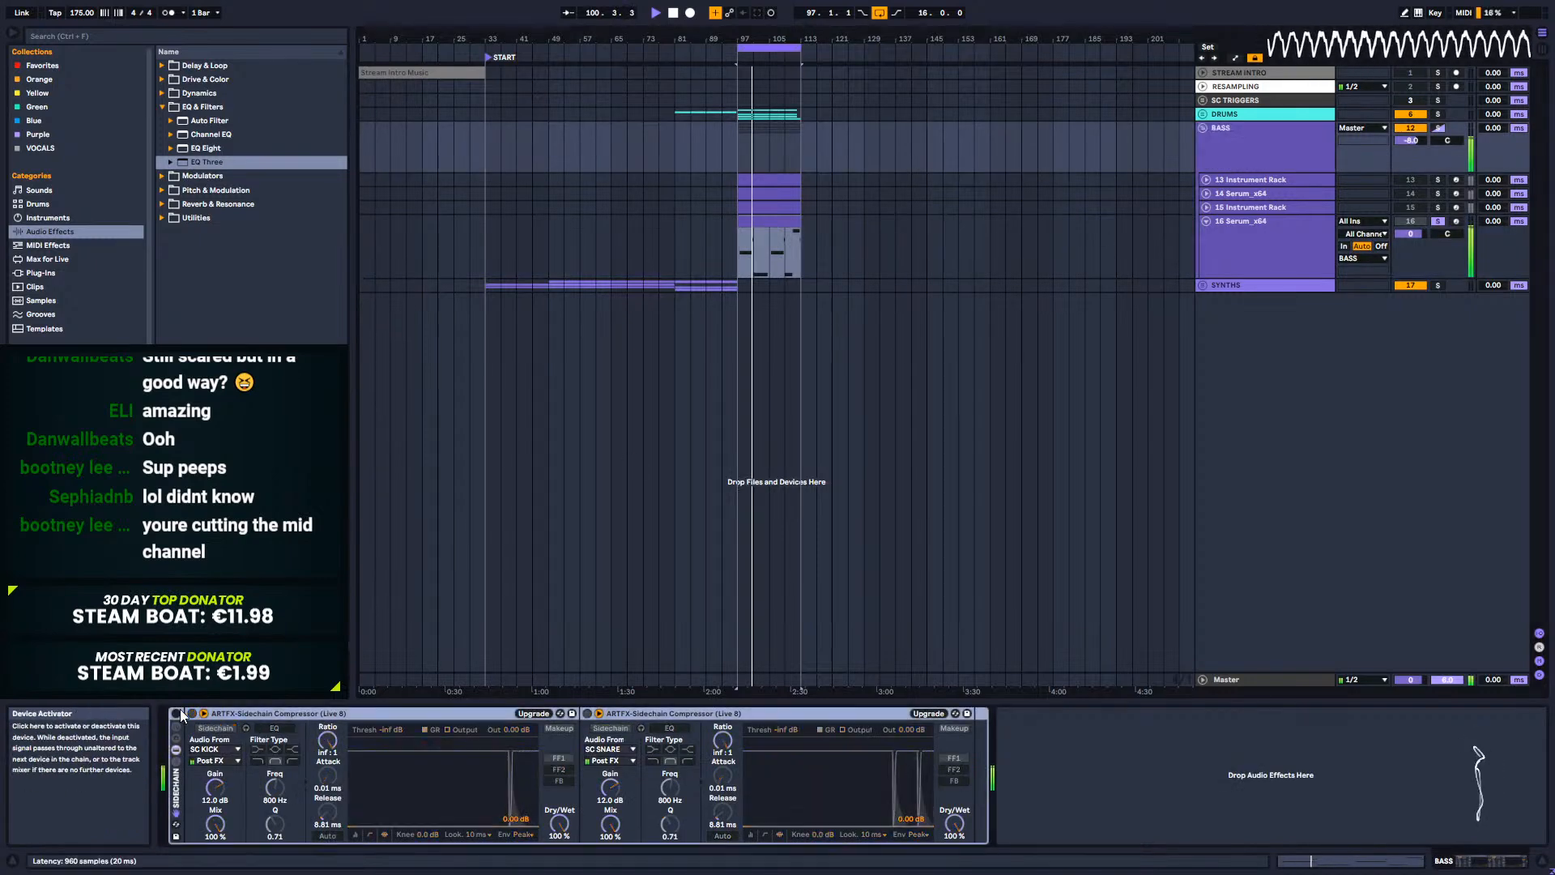
pyautogui.click(1246, 239)
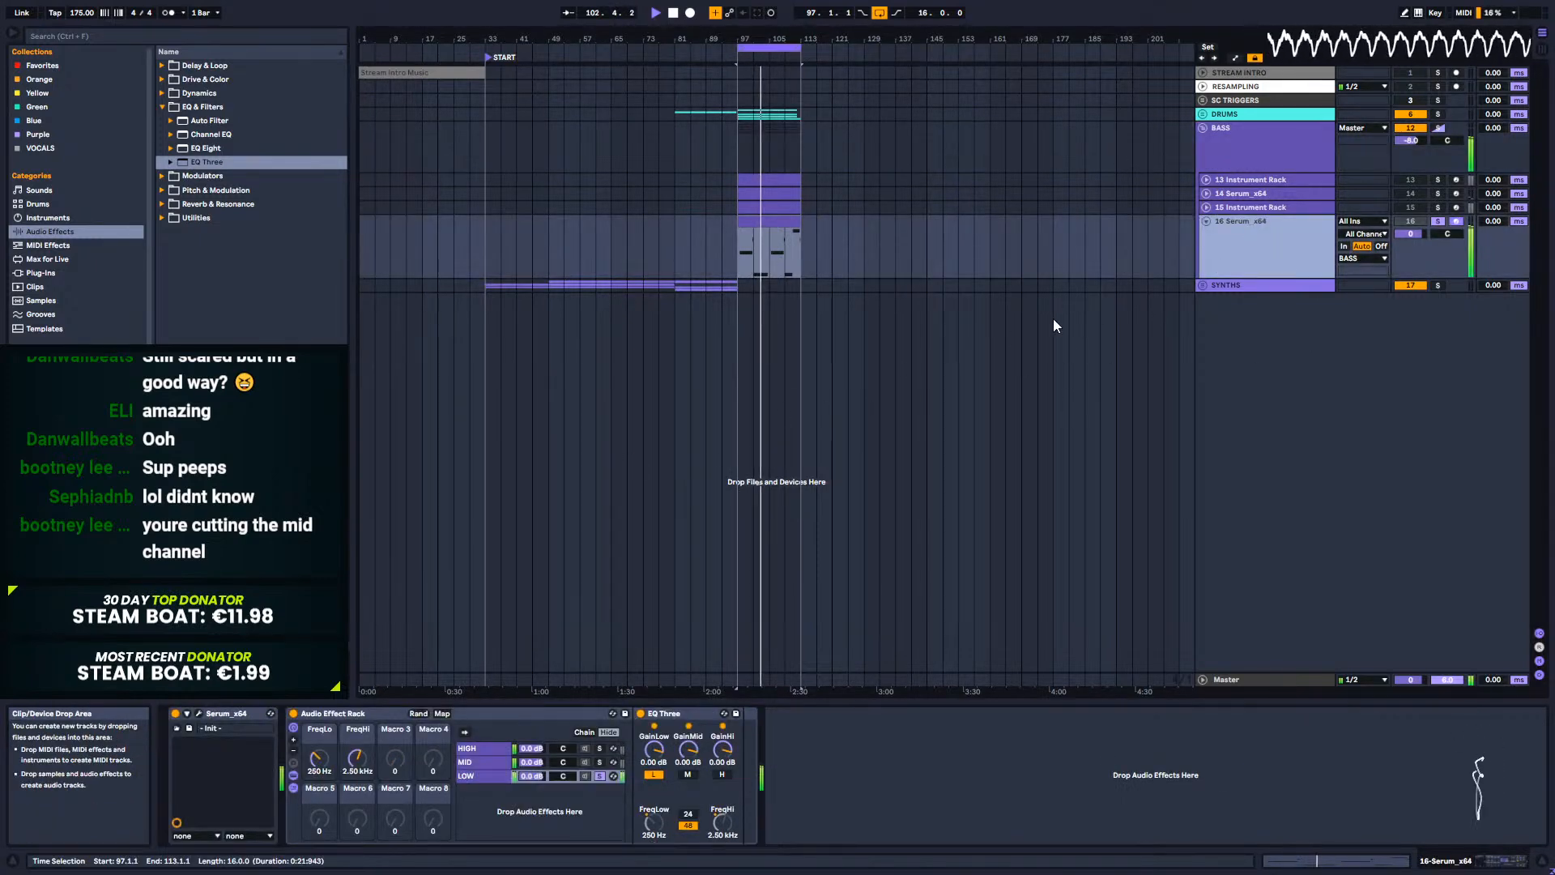
# Step: Solo the MID chain instead of LOW and set the rack's FreqHi macro to 2.00 kHz
pyautogui.click(472, 762)
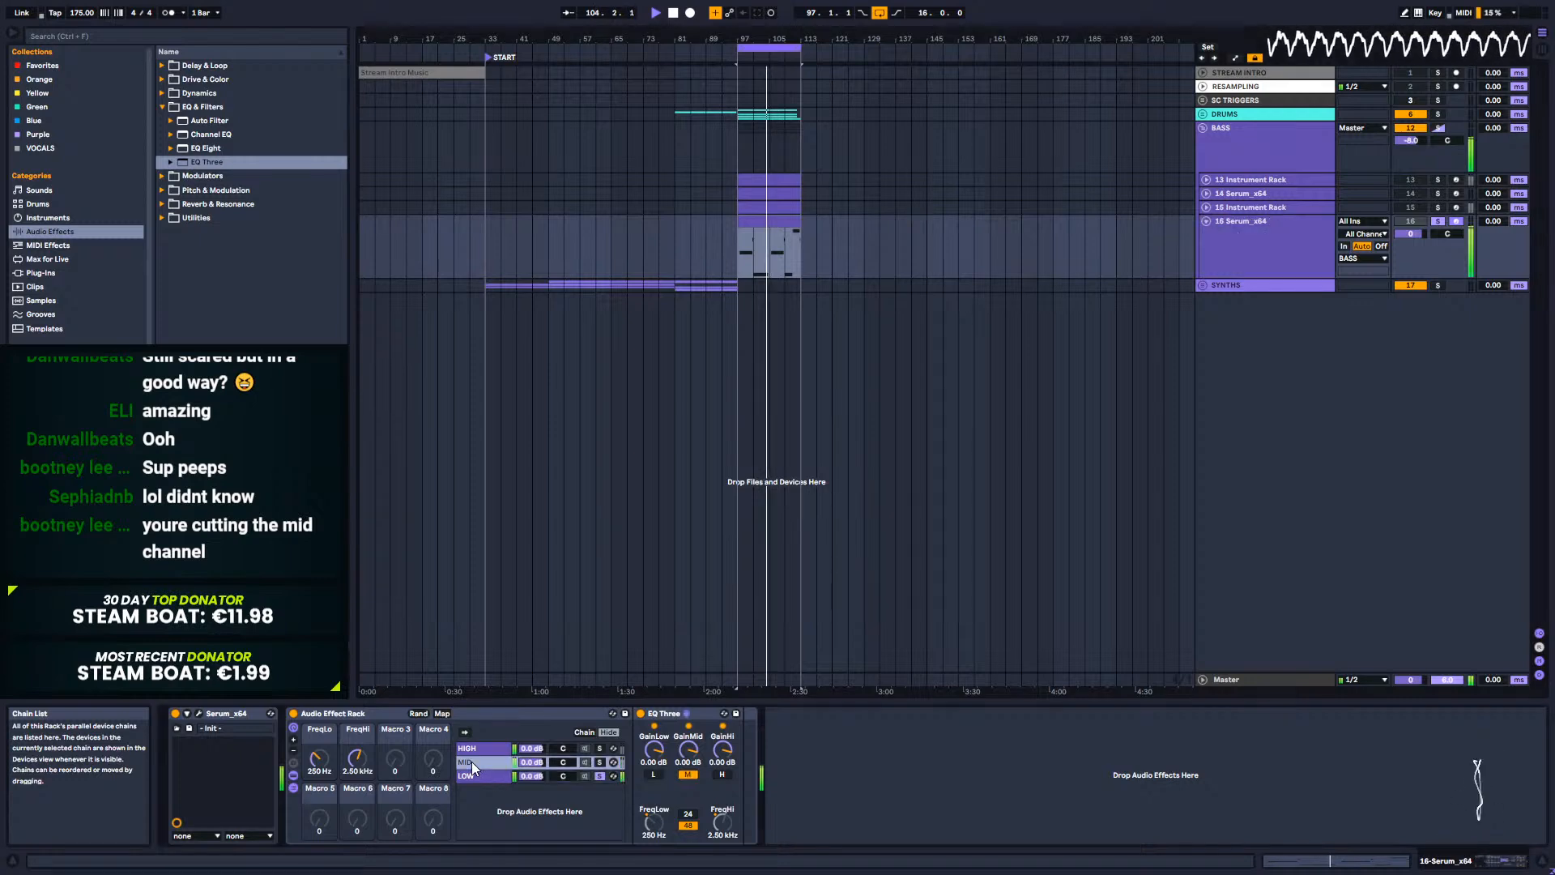
pyautogui.click(481, 777)
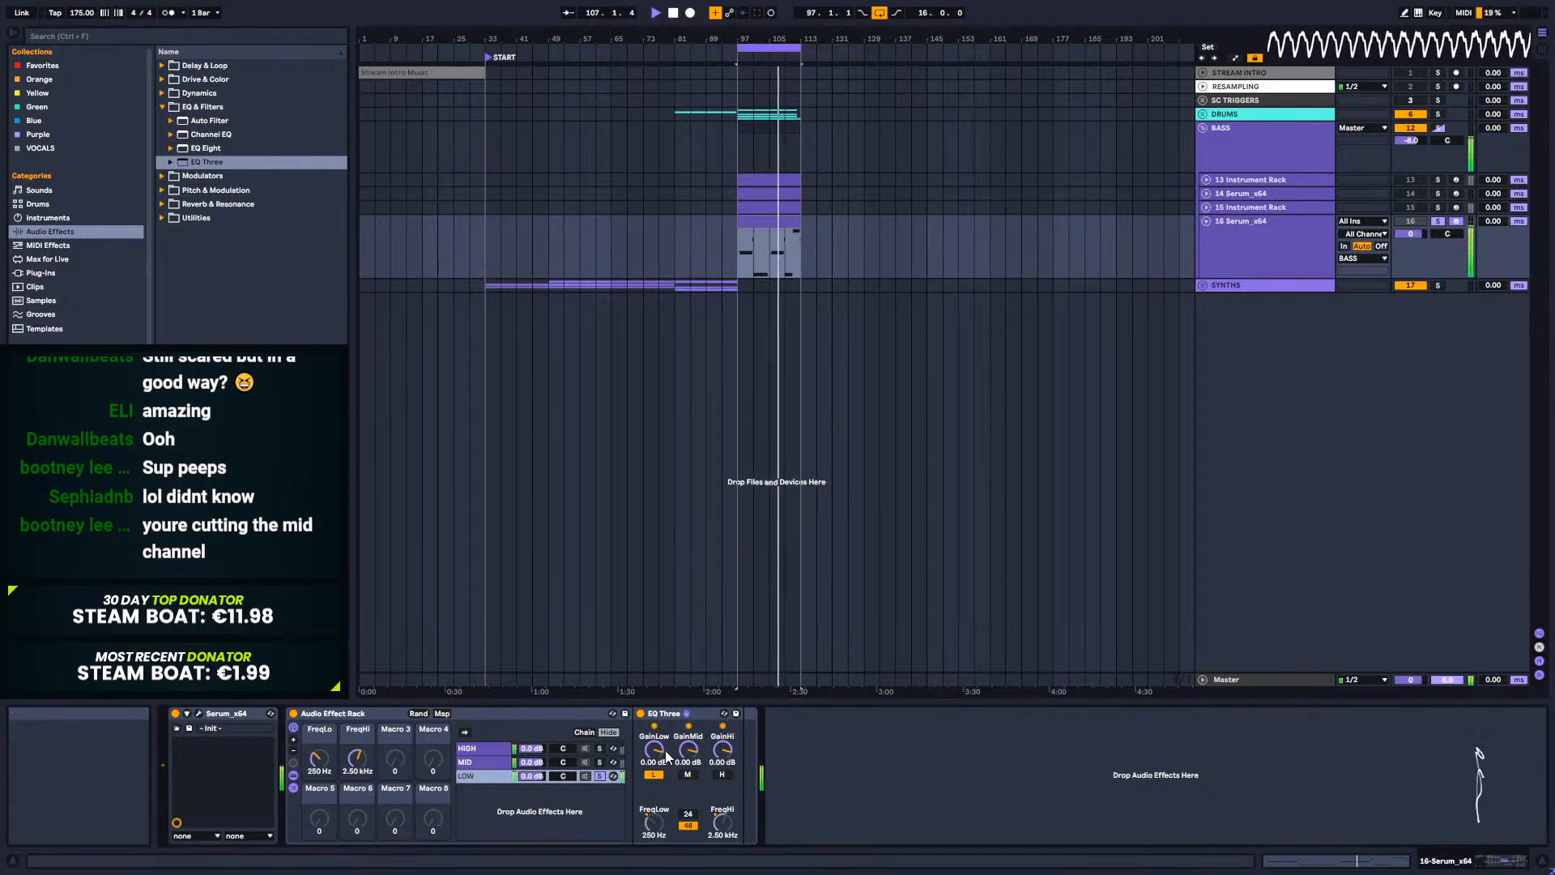
pyautogui.click(599, 763)
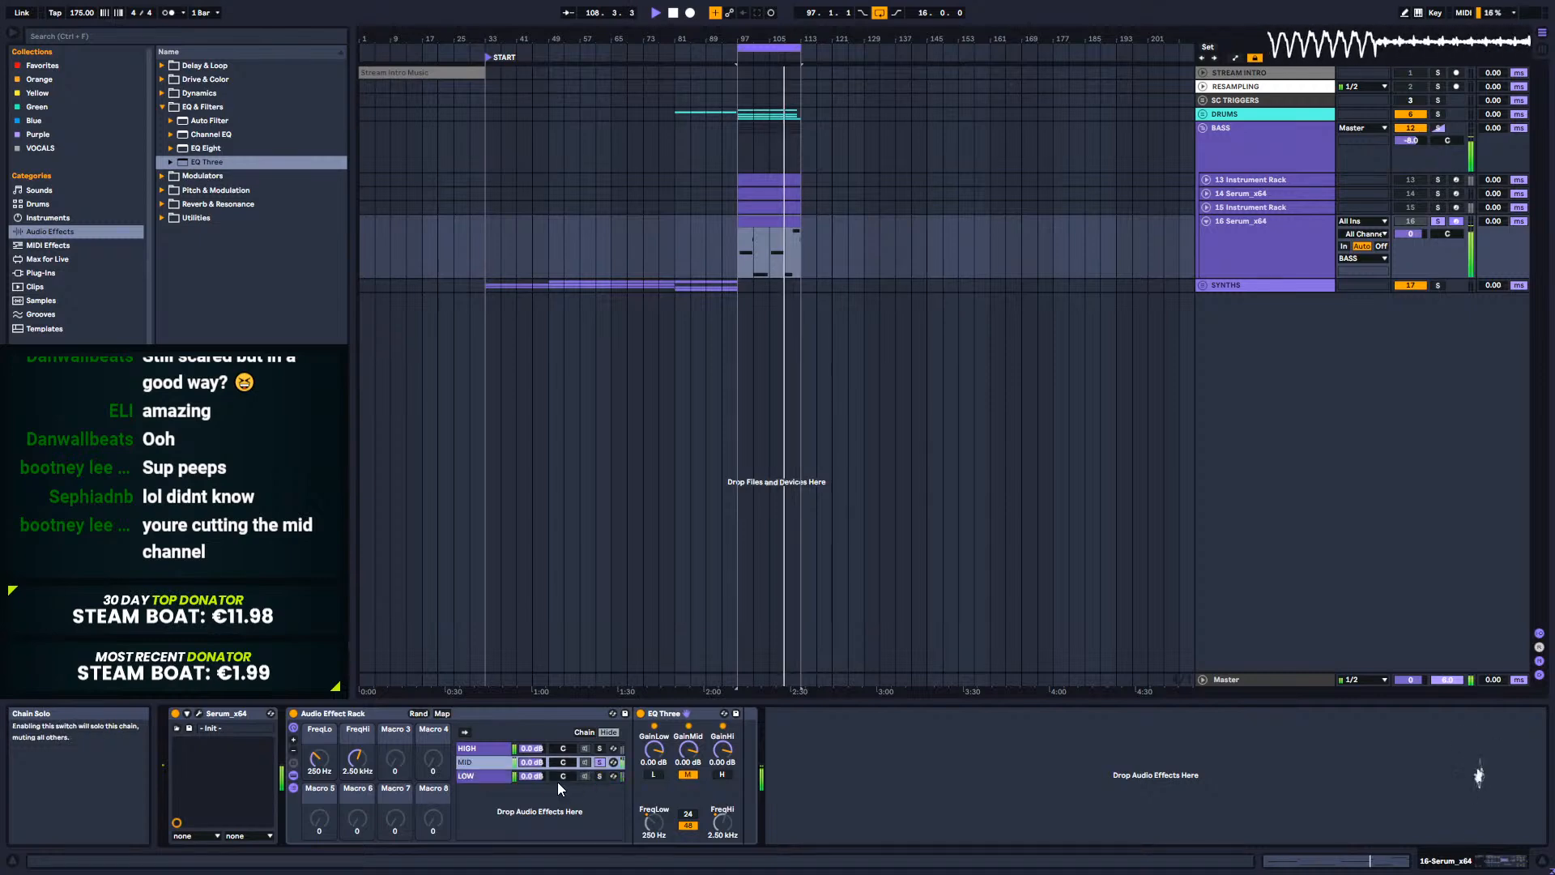
pyautogui.moveTo(357, 757); pyautogui.dragTo(357, 765)
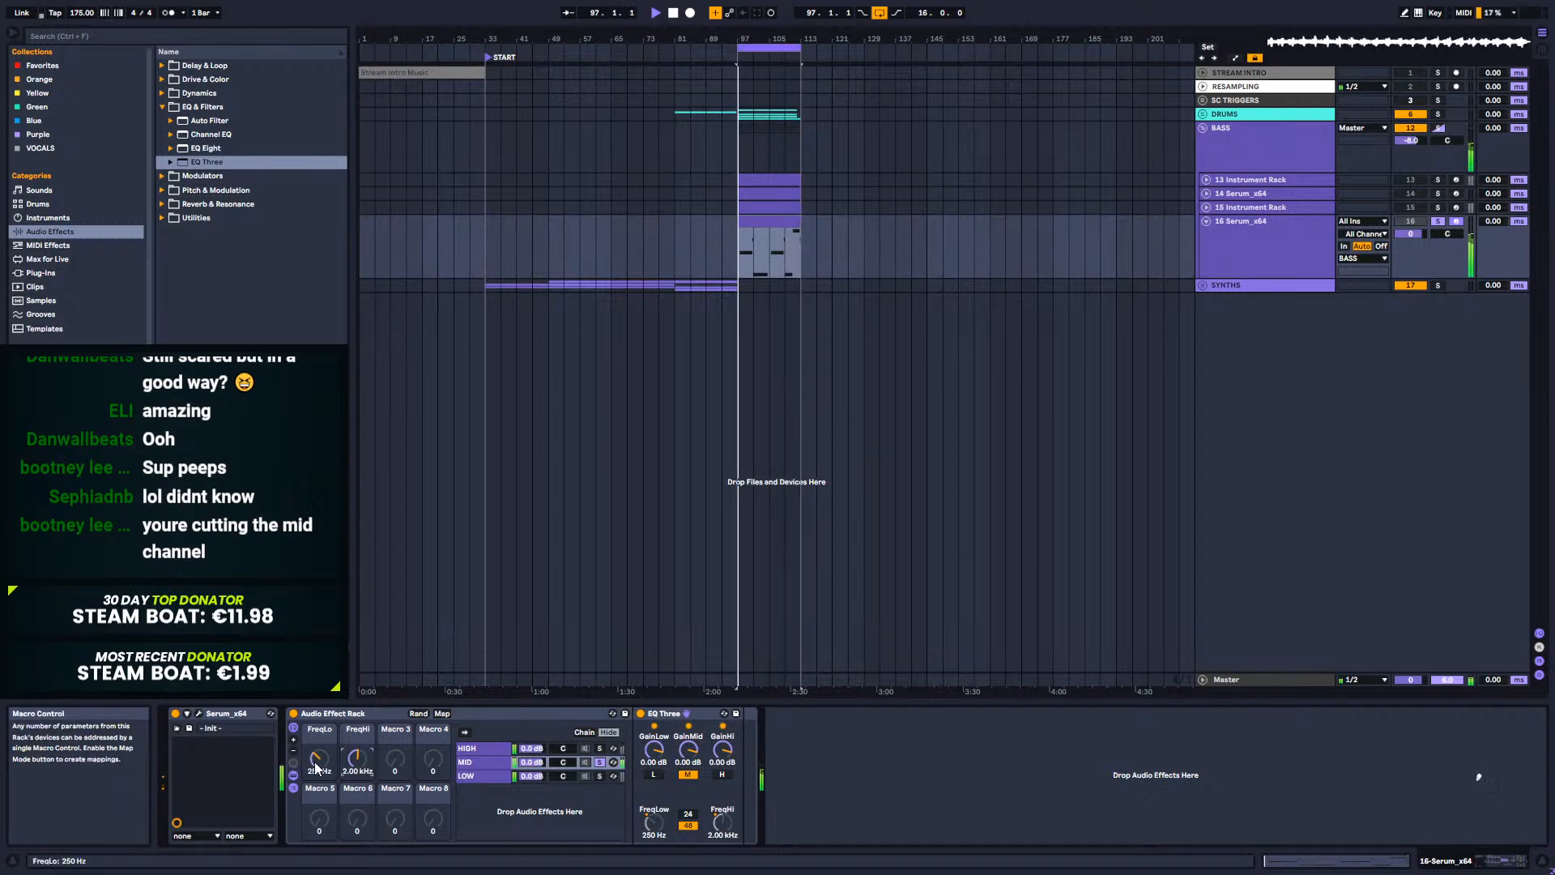
# Step: Audition the MID chain's EQ Three by toggling its bands, ending with low, mid and high all on
pyautogui.click(688, 775)
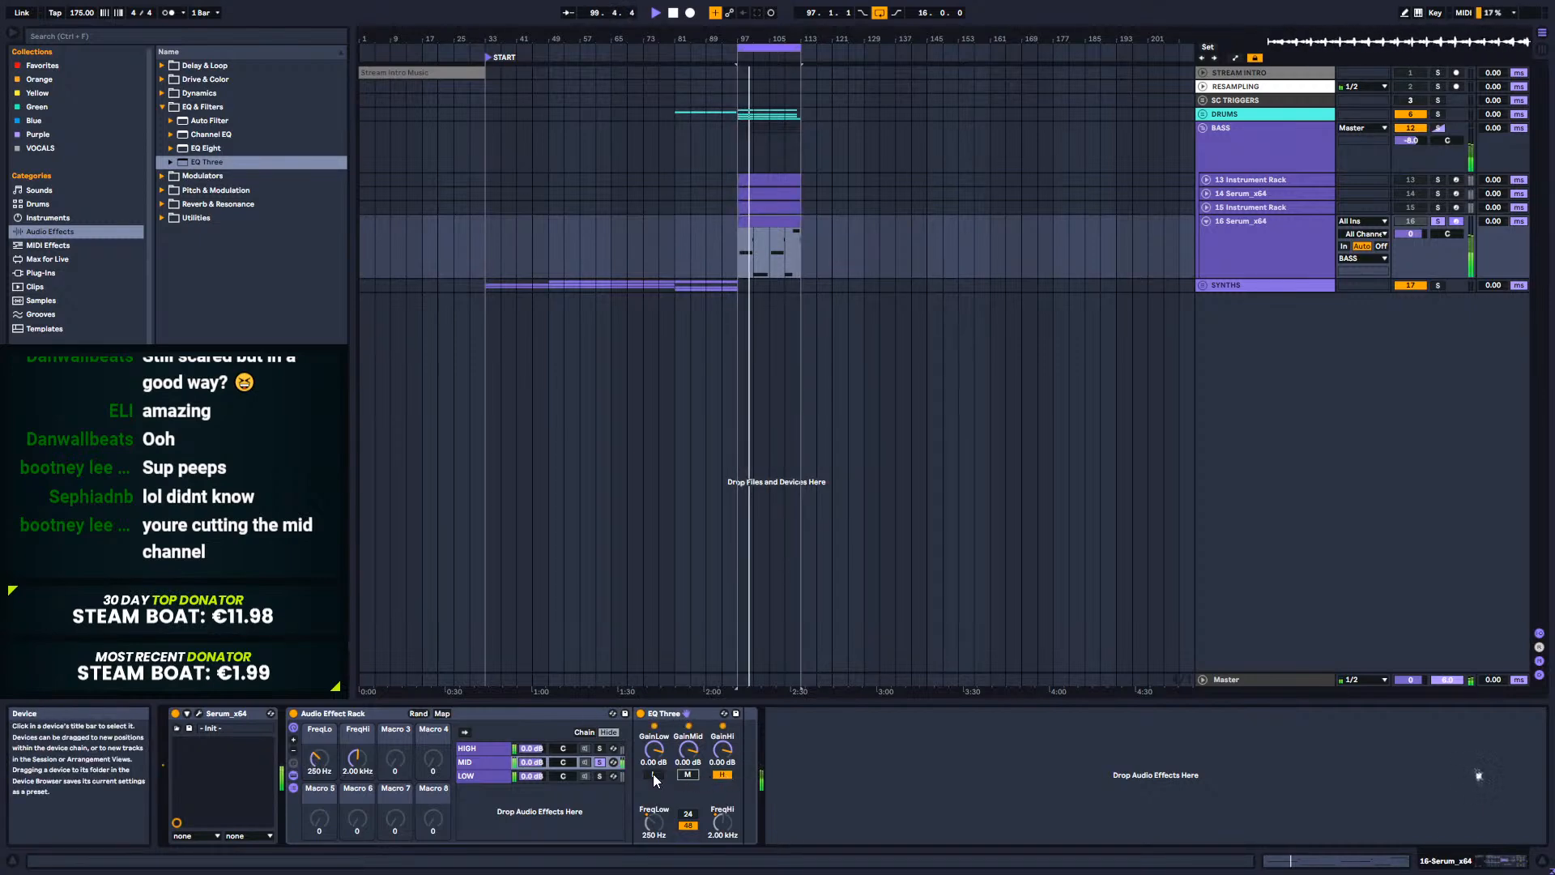
pyautogui.click(653, 775)
pyautogui.click(688, 775)
pyautogui.click(722, 776)
pyautogui.click(722, 775)
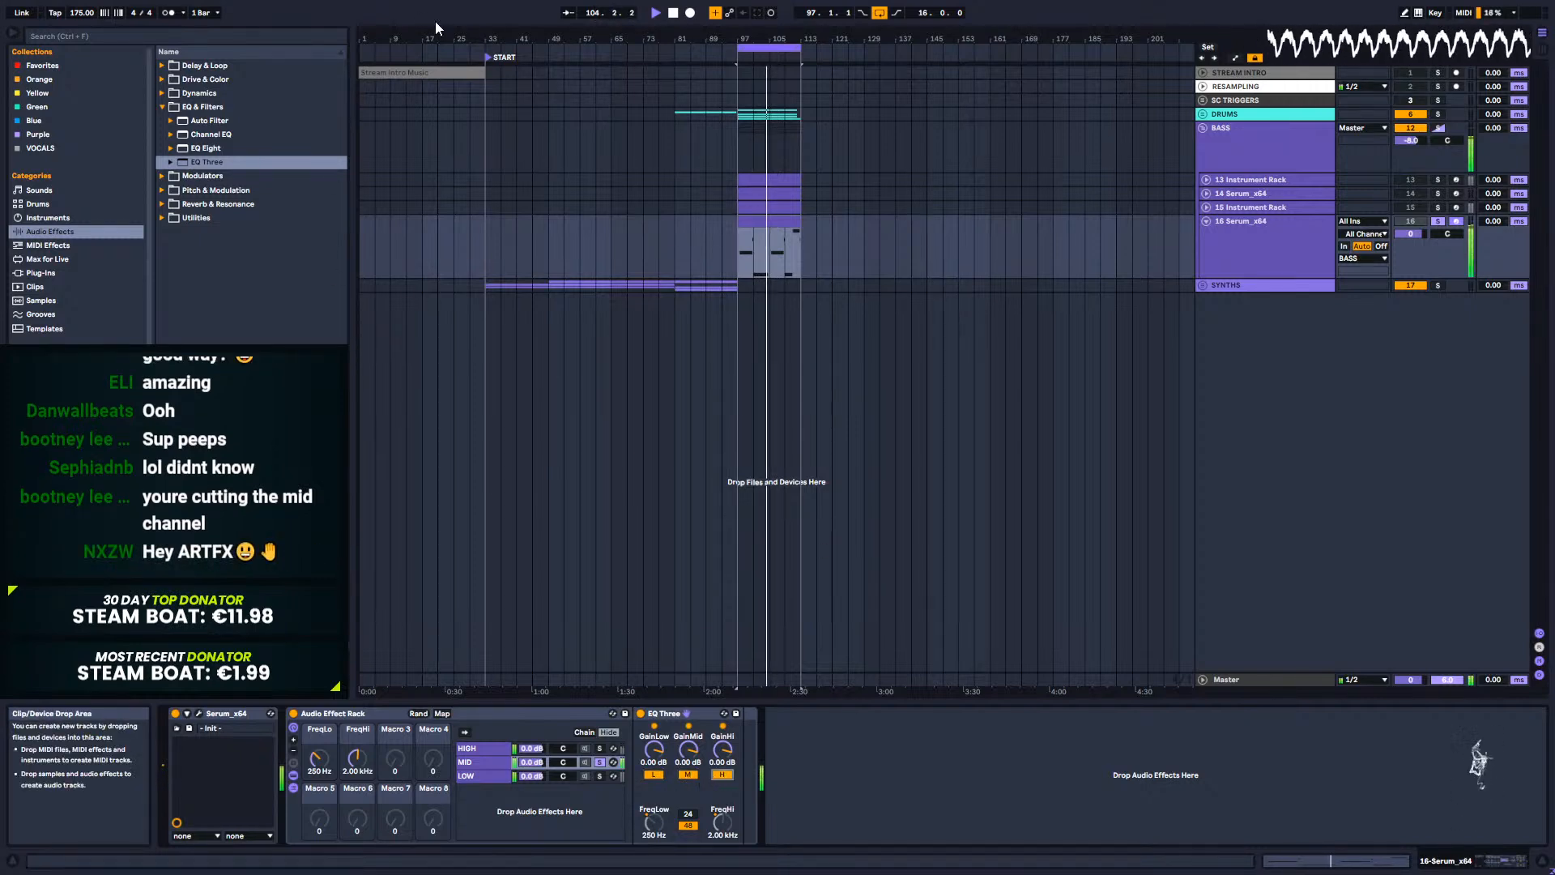
# Step: Add a Saturator from the Drive & Color effects after EQ Three in the MID chain
pyautogui.click(163, 106)
pyautogui.click(162, 107)
pyautogui.click(163, 79)
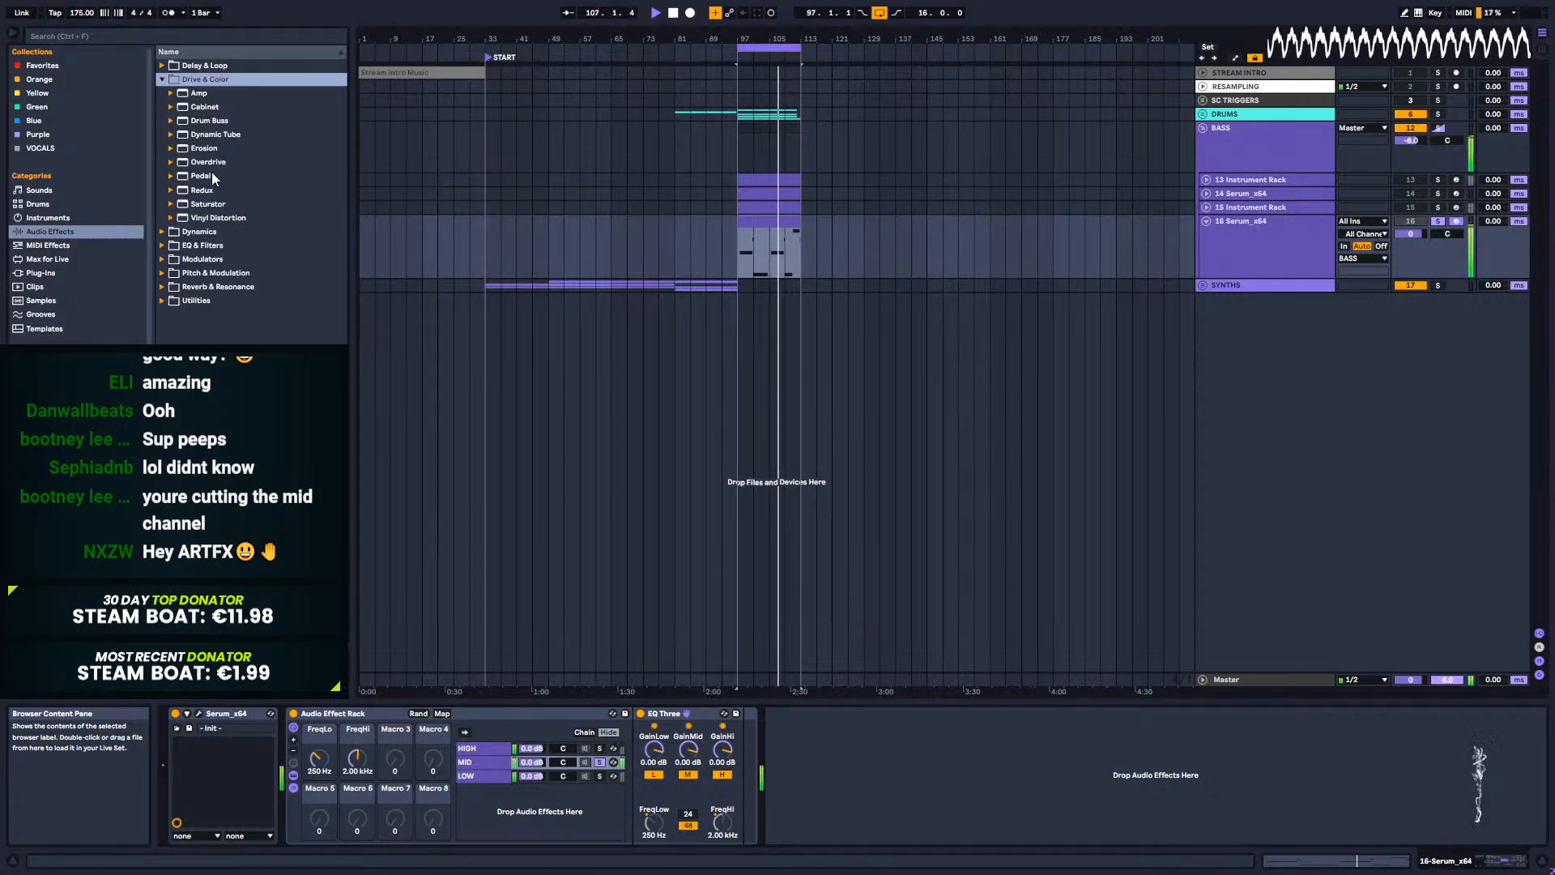
pyautogui.click(203, 206)
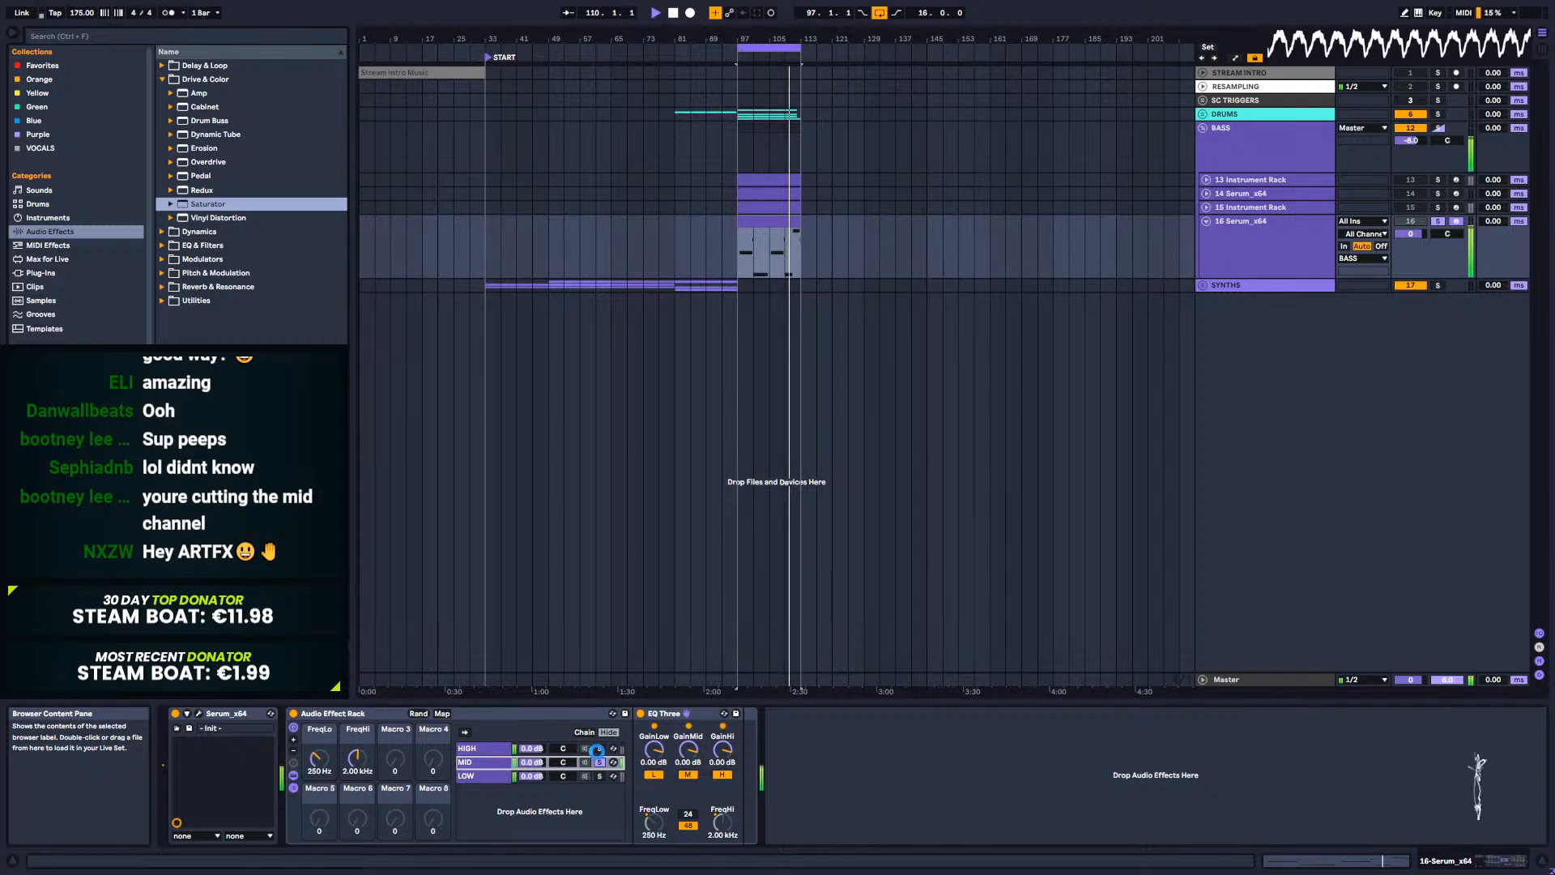
pyautogui.moveTo(513, 760); pyautogui.dragTo(799, 741)
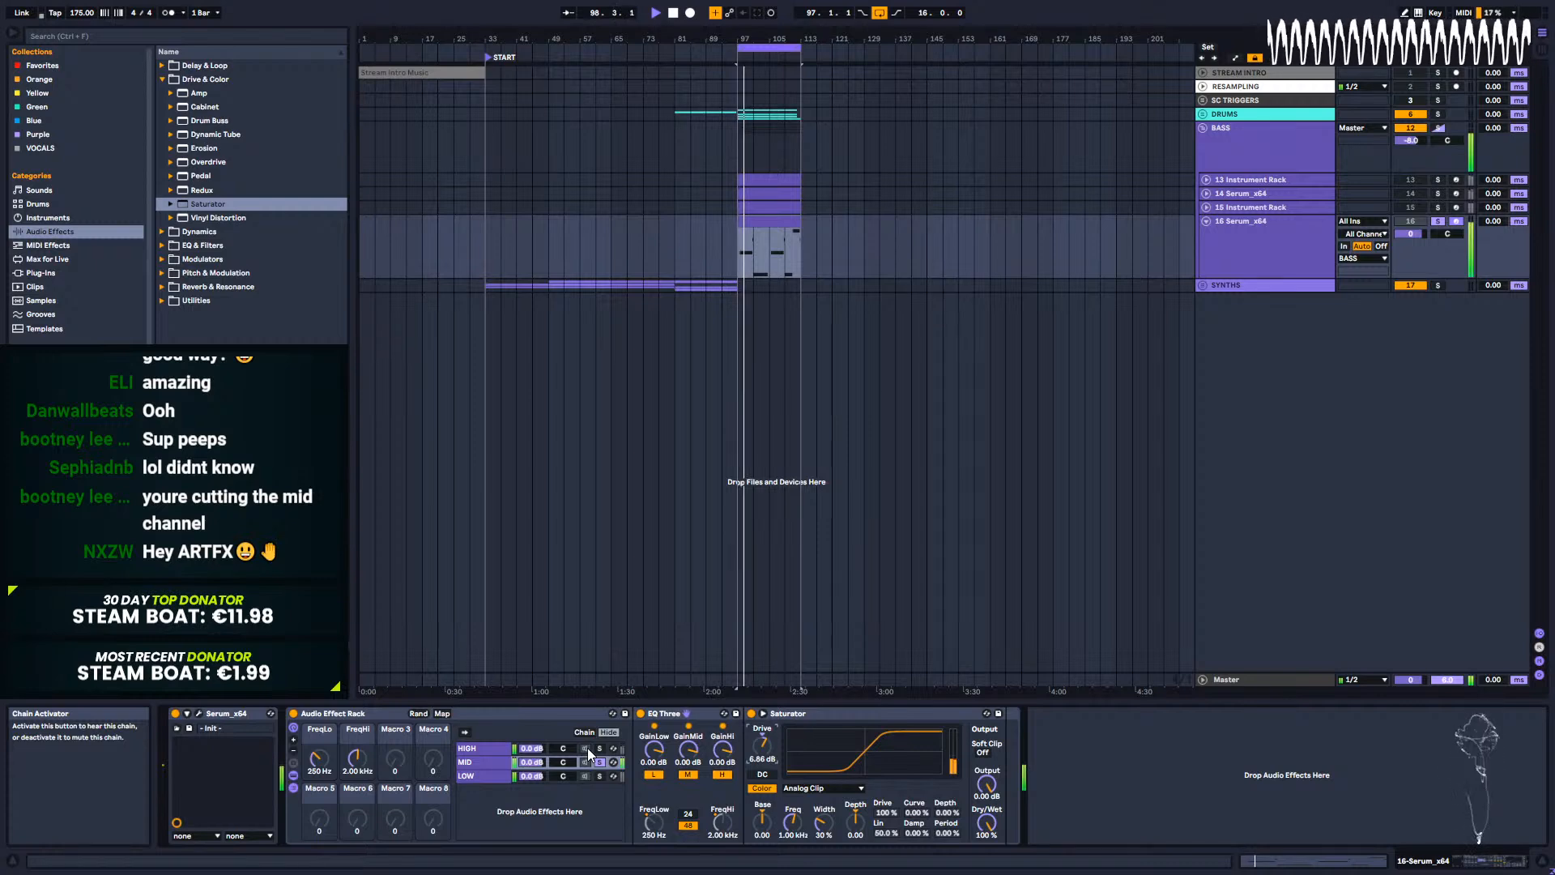
# Step: Stop playback and switch off the low and high bands in the MID chain's EQ Three
pyautogui.press('space')
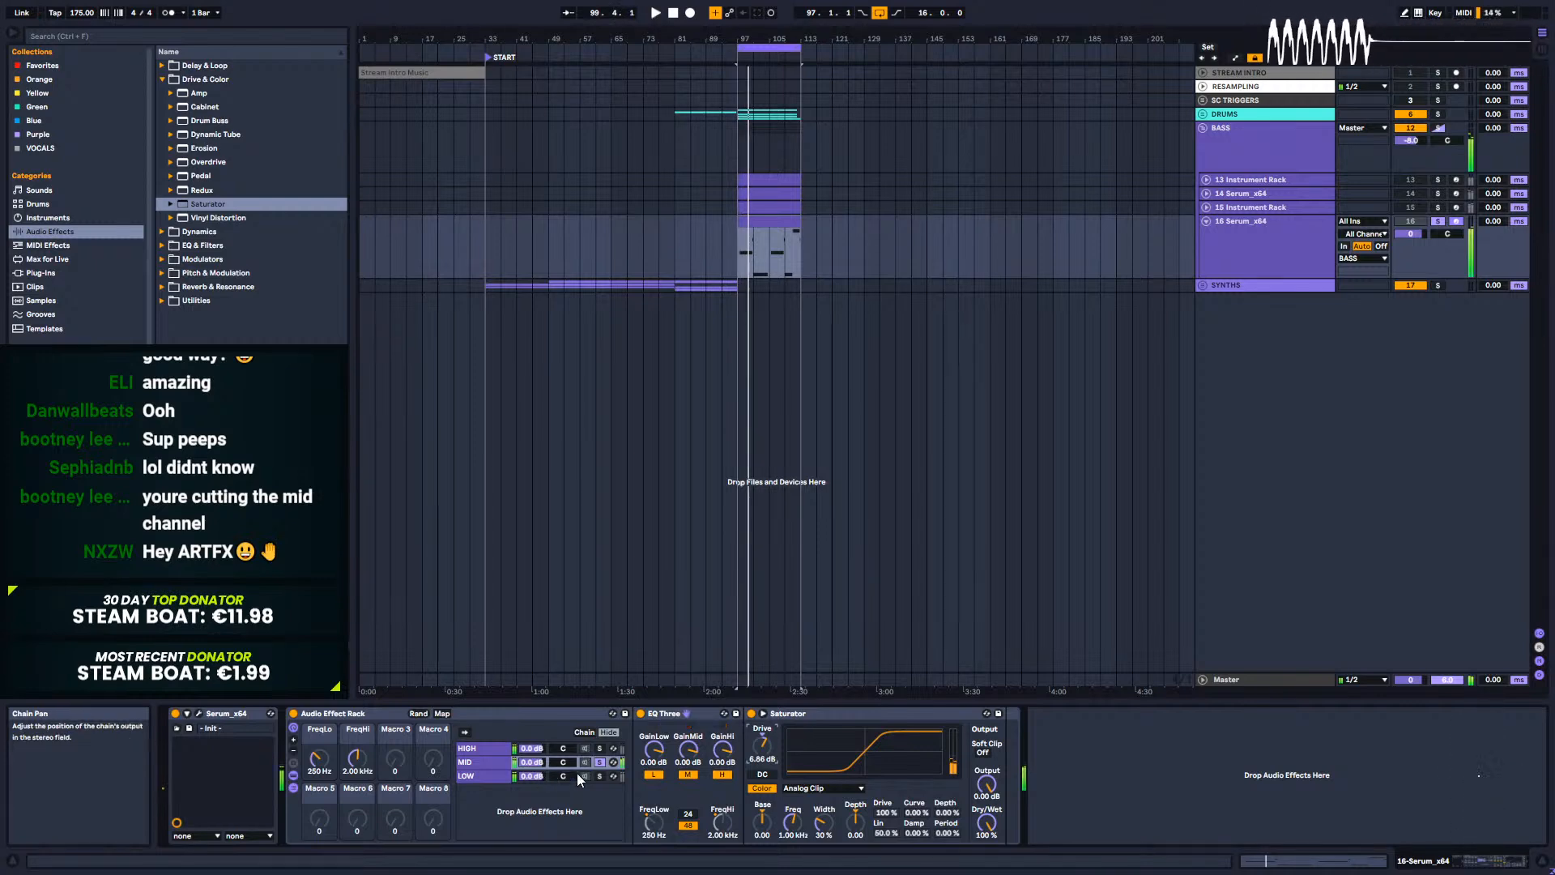
pyautogui.click(654, 775)
pyautogui.click(722, 775)
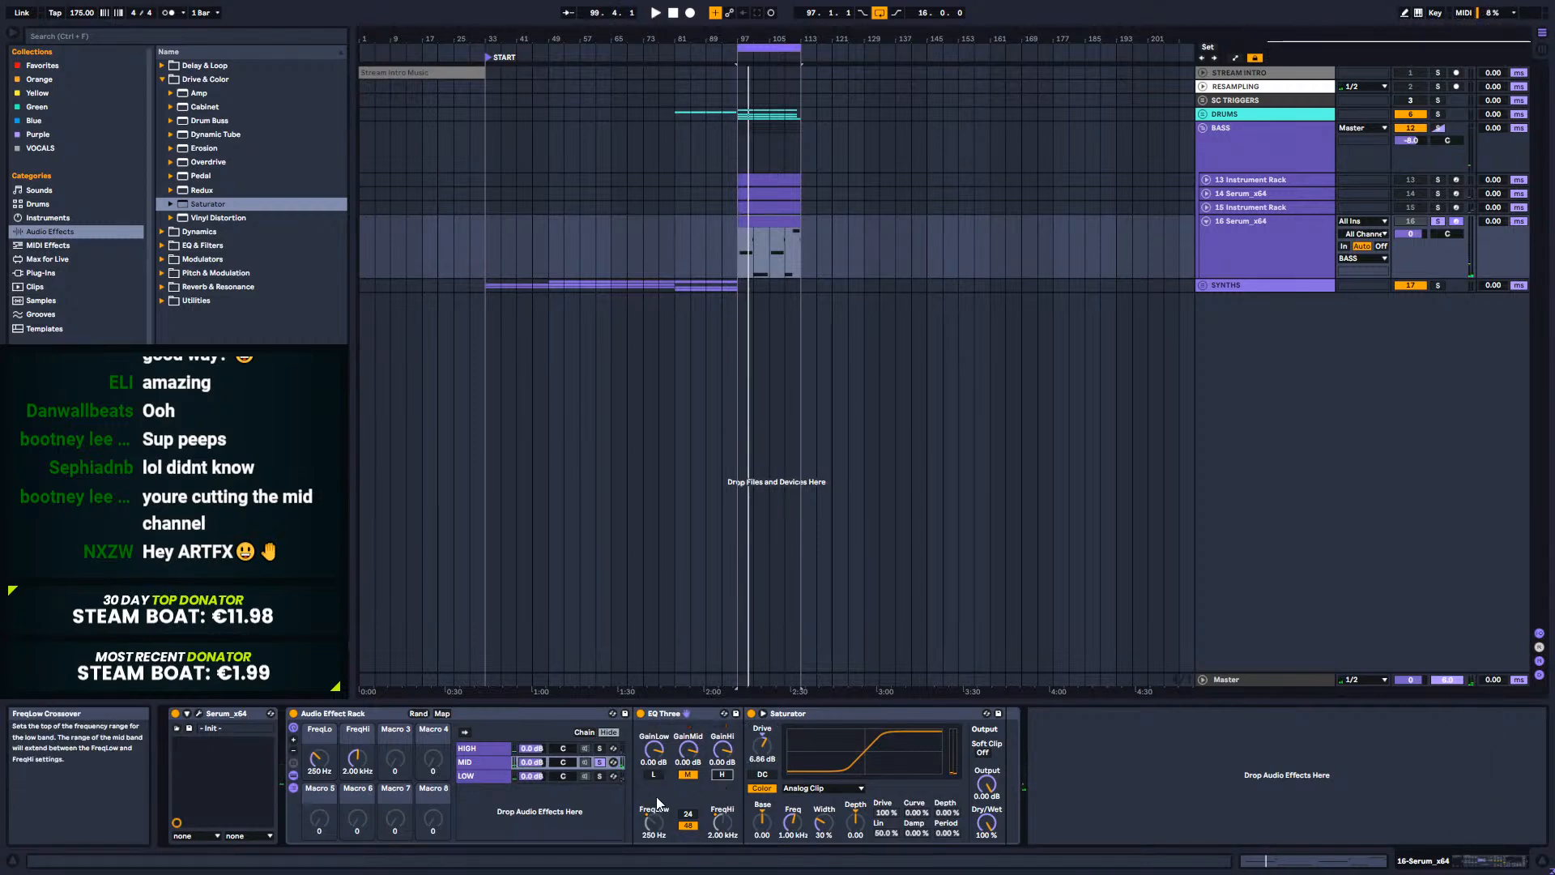
# Step: Audition the MID chain on its own, unsolo it, and resume playback with all three bands
pyautogui.press('space')
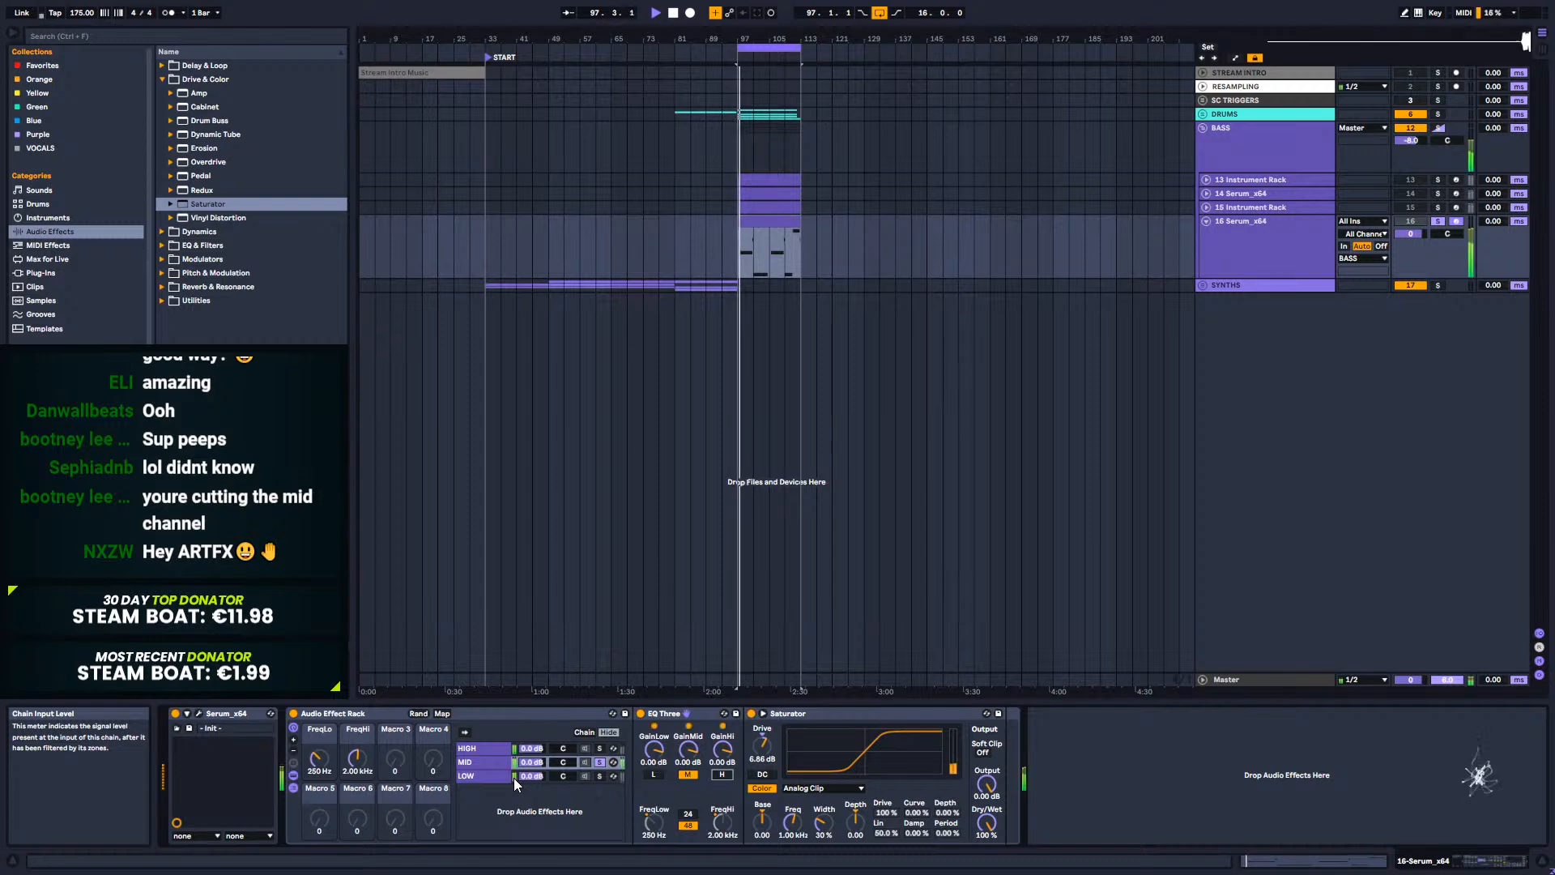
pyautogui.press('space')
pyautogui.click(600, 762)
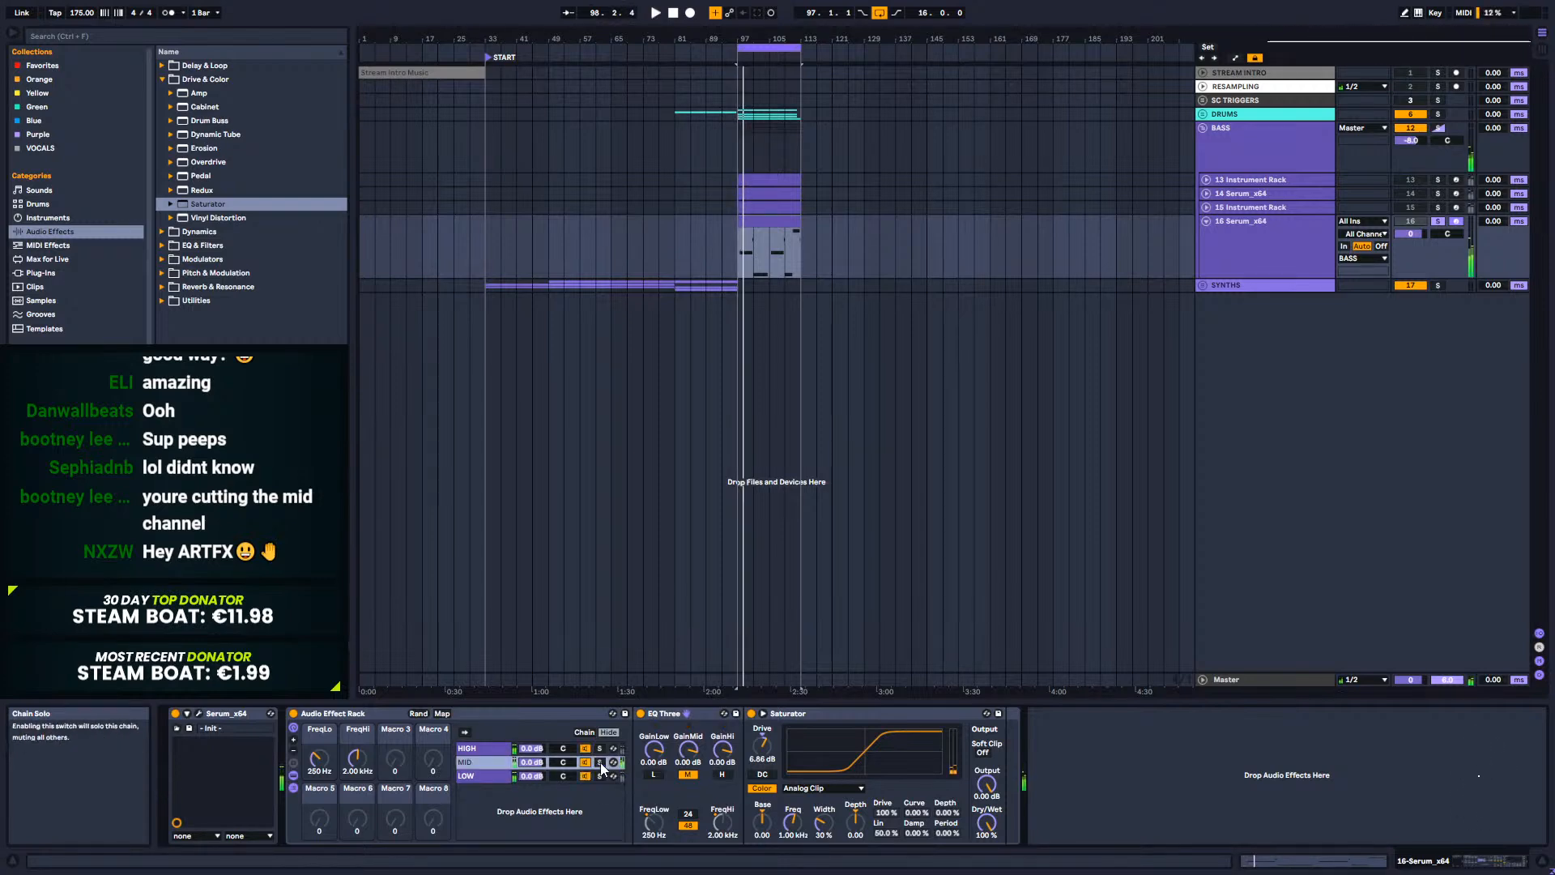
pyautogui.press('space')
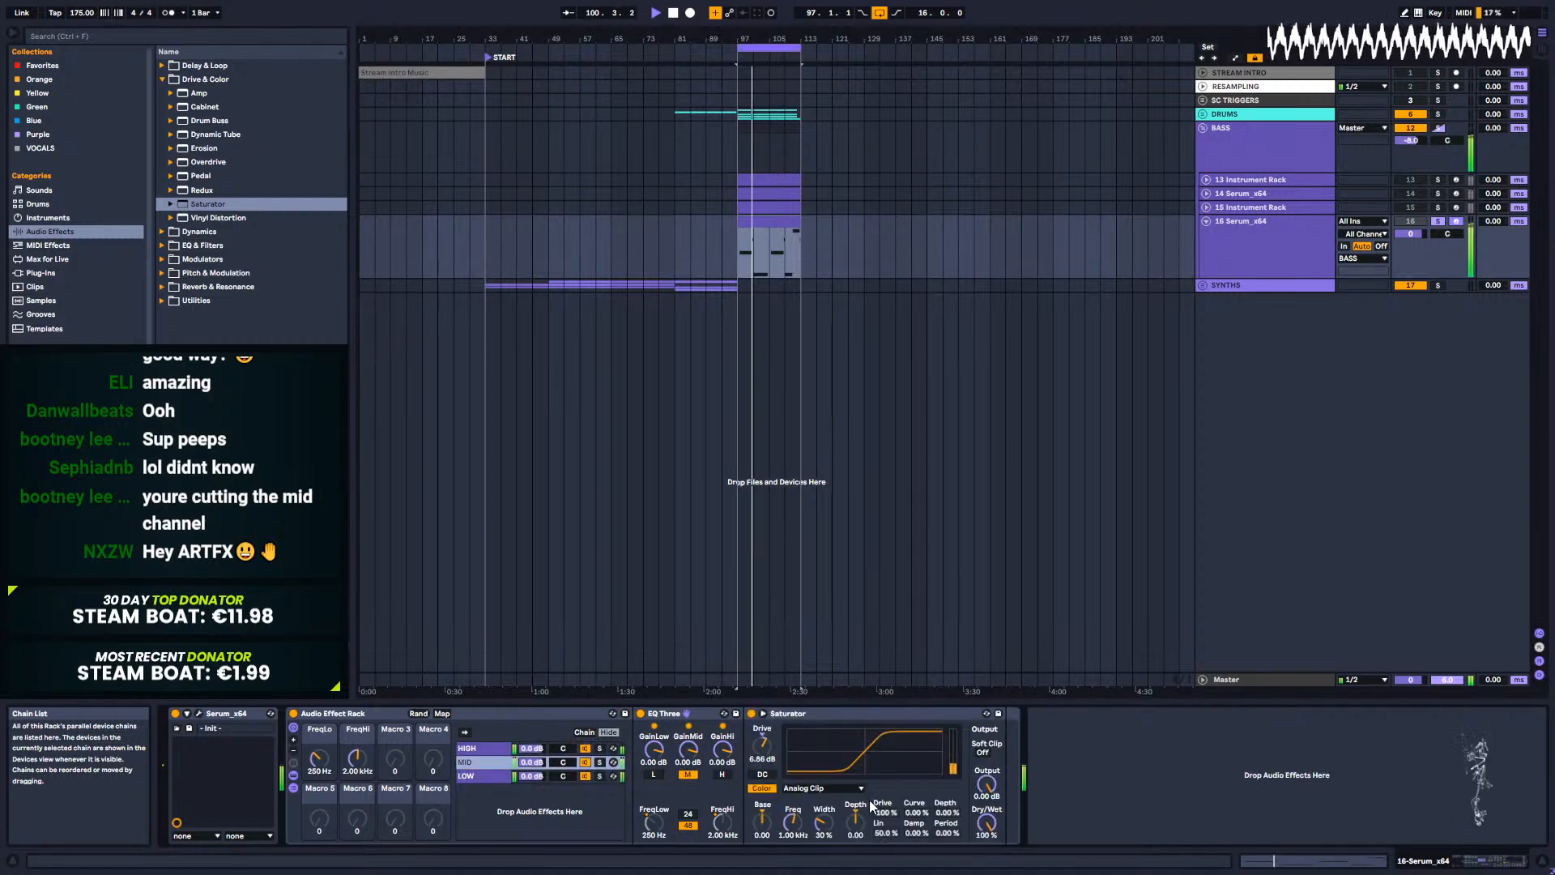
# Step: Set the MID chain's Saturator to the Soft Sine curve with 12.0 dB drive and -5.14 dB output
pyautogui.click(806, 788)
pyautogui.click(800, 726)
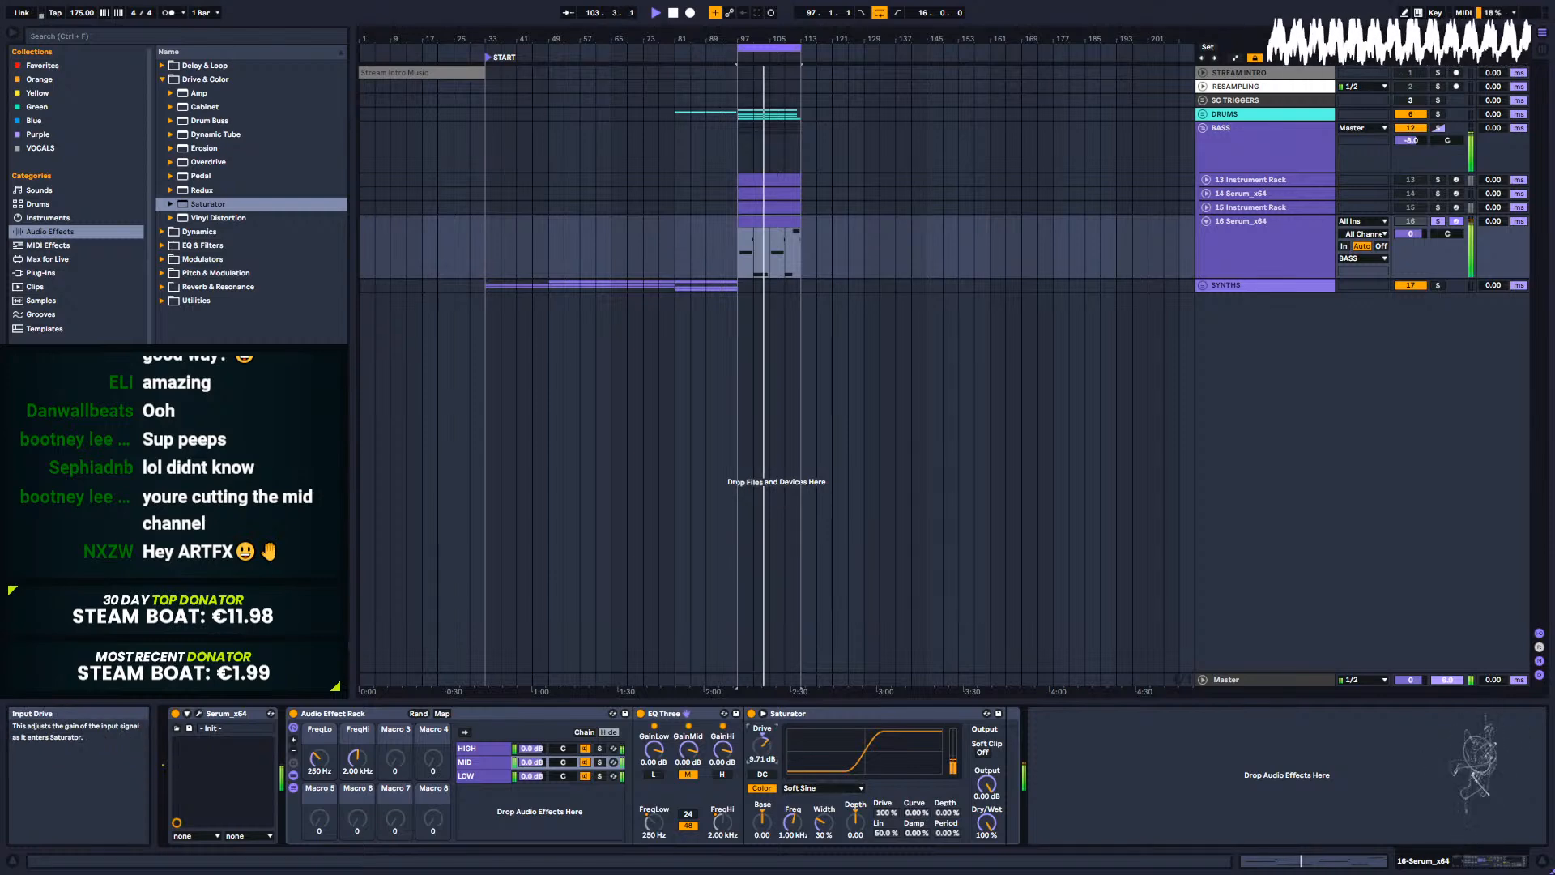
pyautogui.moveTo(986, 783); pyautogui.dragTo(986, 803)
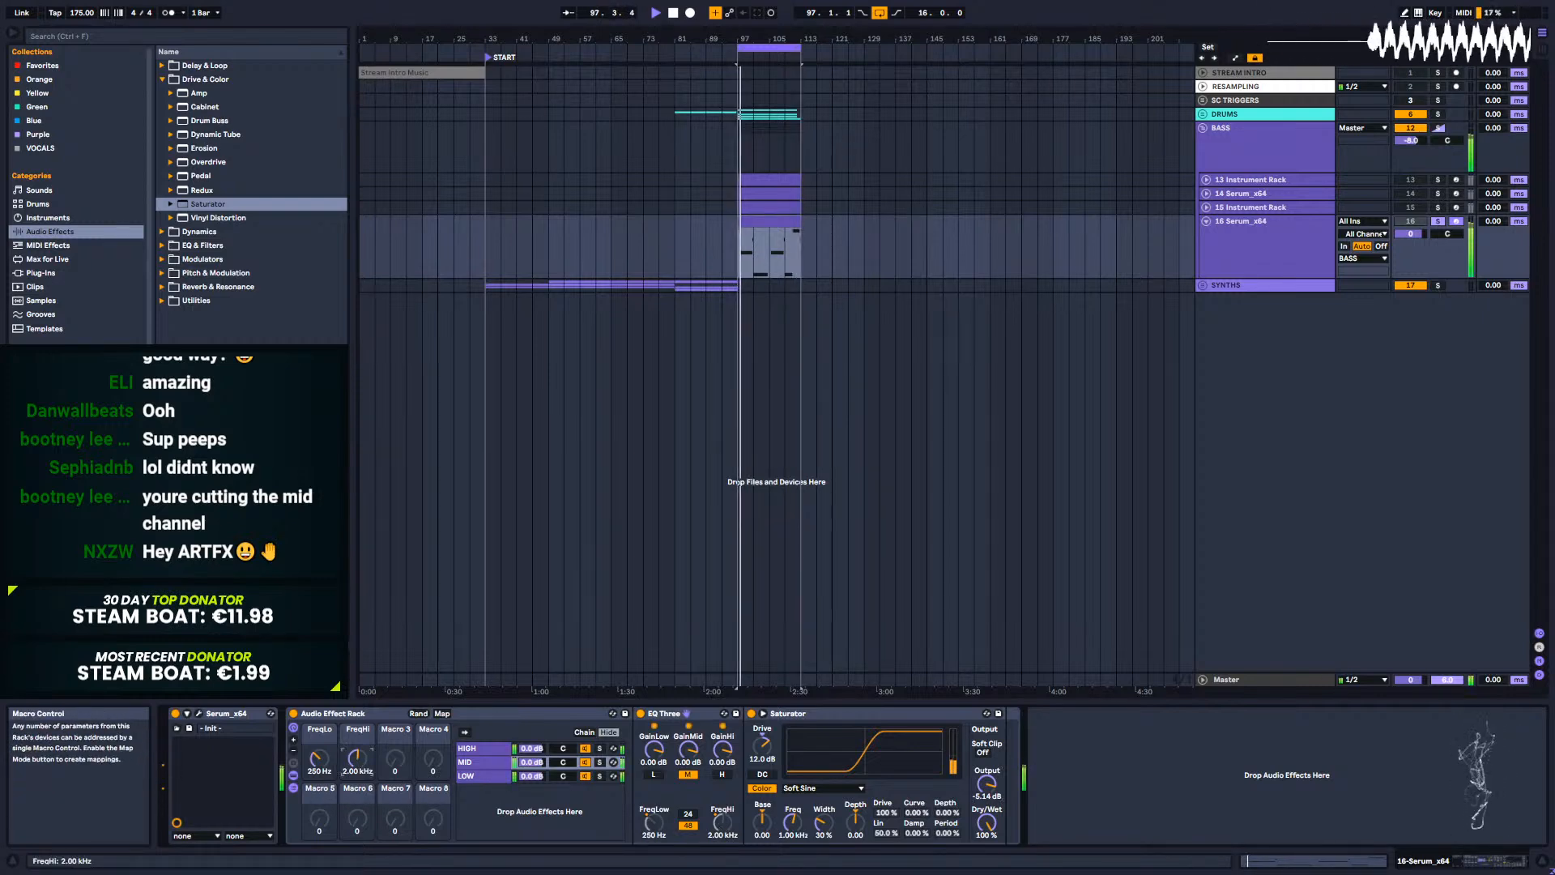
# Step: Raise the FreqHi macro to 2.66 kHz and switch the EQ Three slope to 24 in the MID, LOW and HIGH chains
pyautogui.moveTo(356, 757)
pyautogui.mouseDown()
pyautogui.moveTo(356, 801)
pyautogui.moveTo(356, 700)
pyautogui.moveTo(356, 733)
pyautogui.mouseUp()
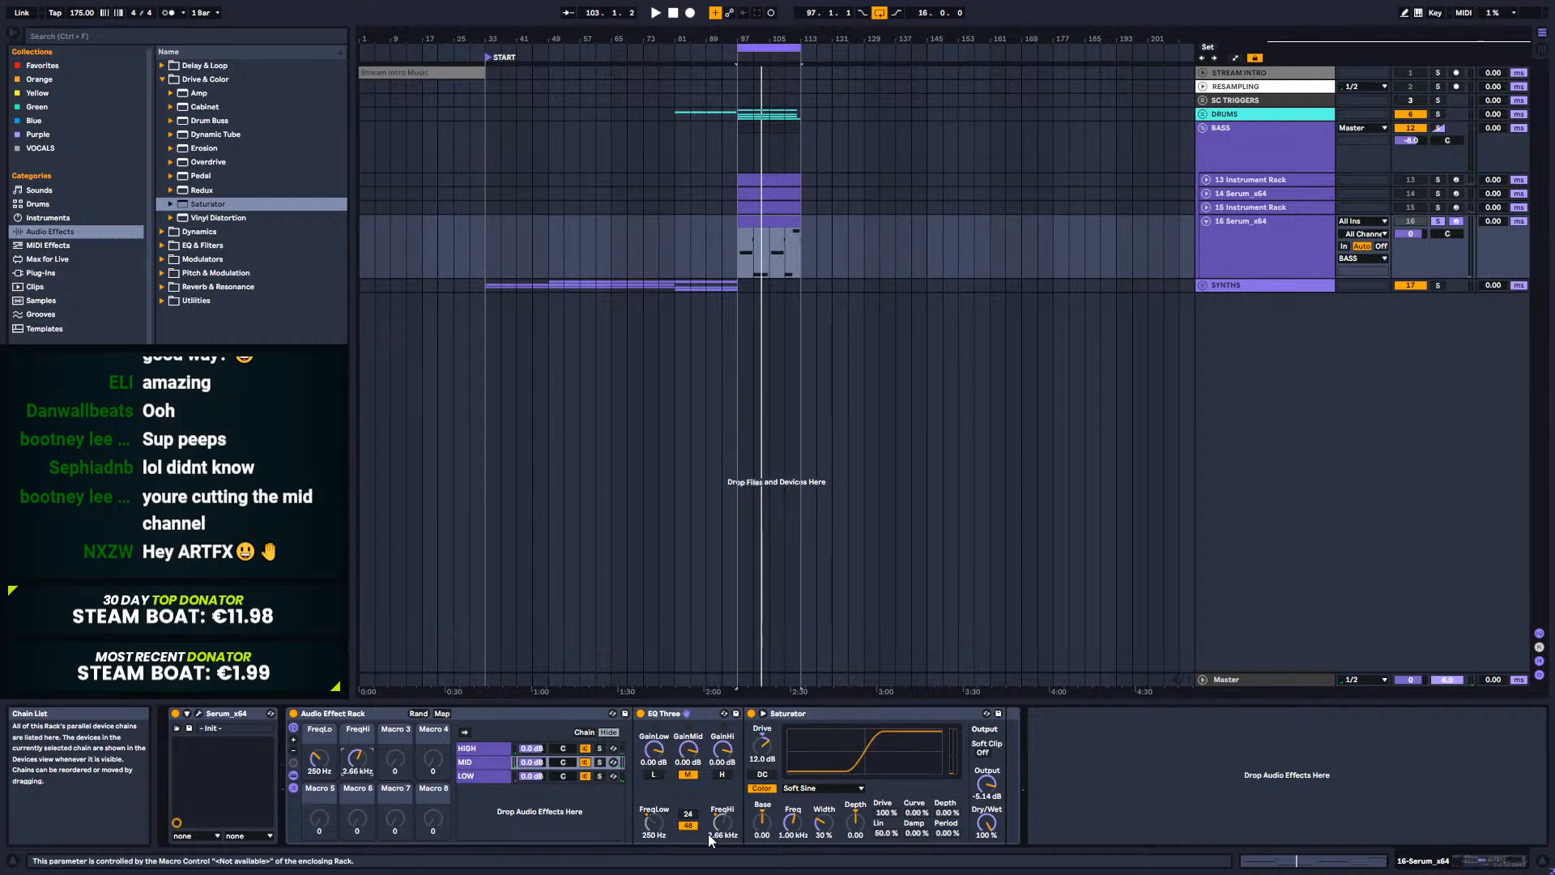
pyautogui.click(688, 814)
pyautogui.click(500, 775)
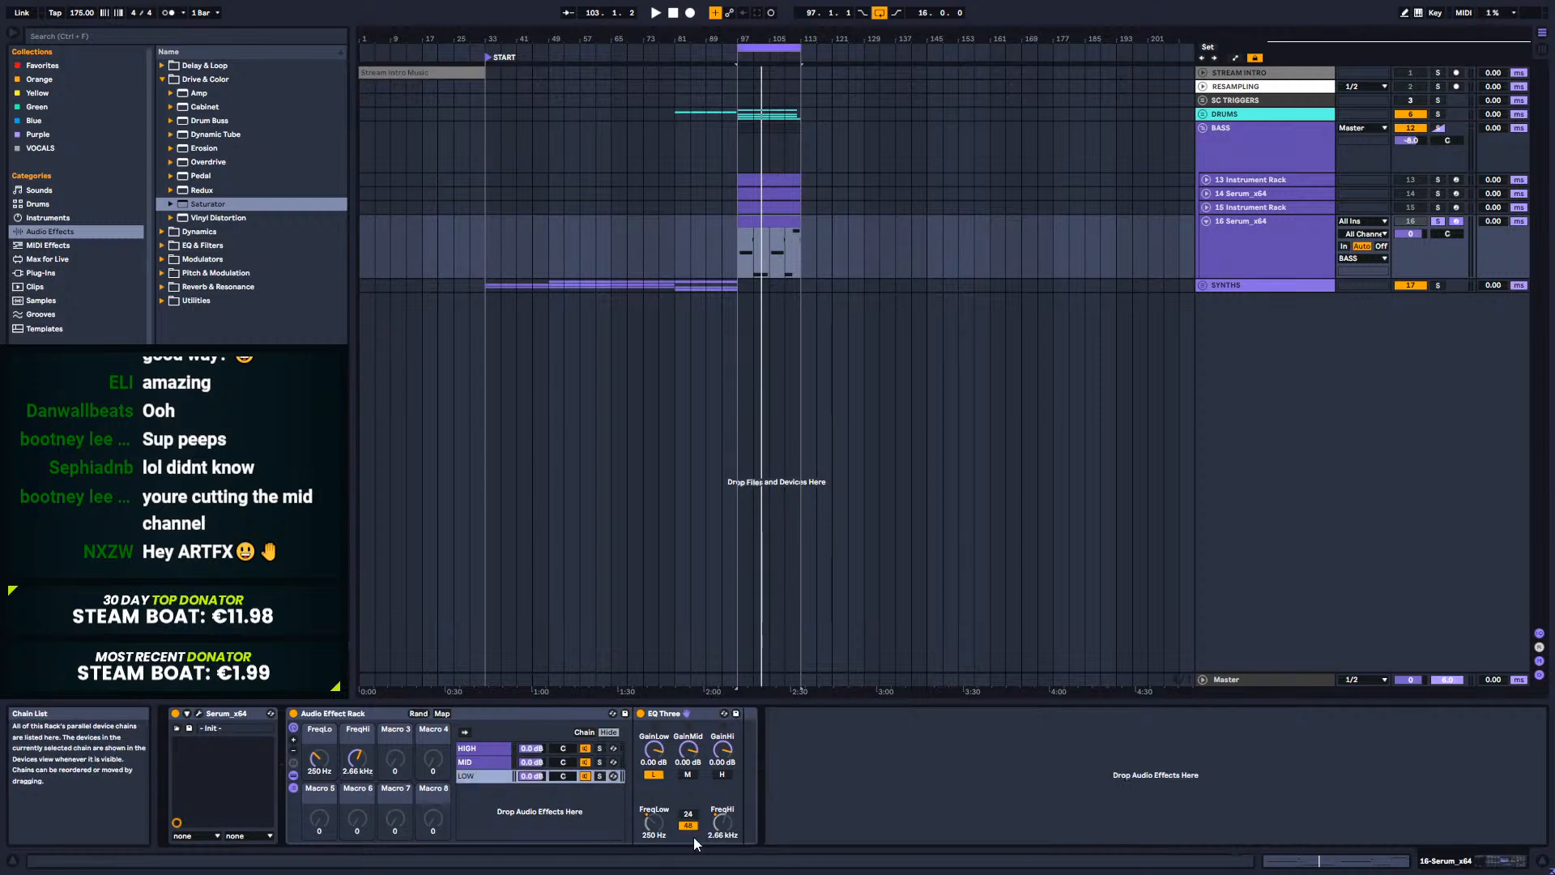
pyautogui.click(494, 776)
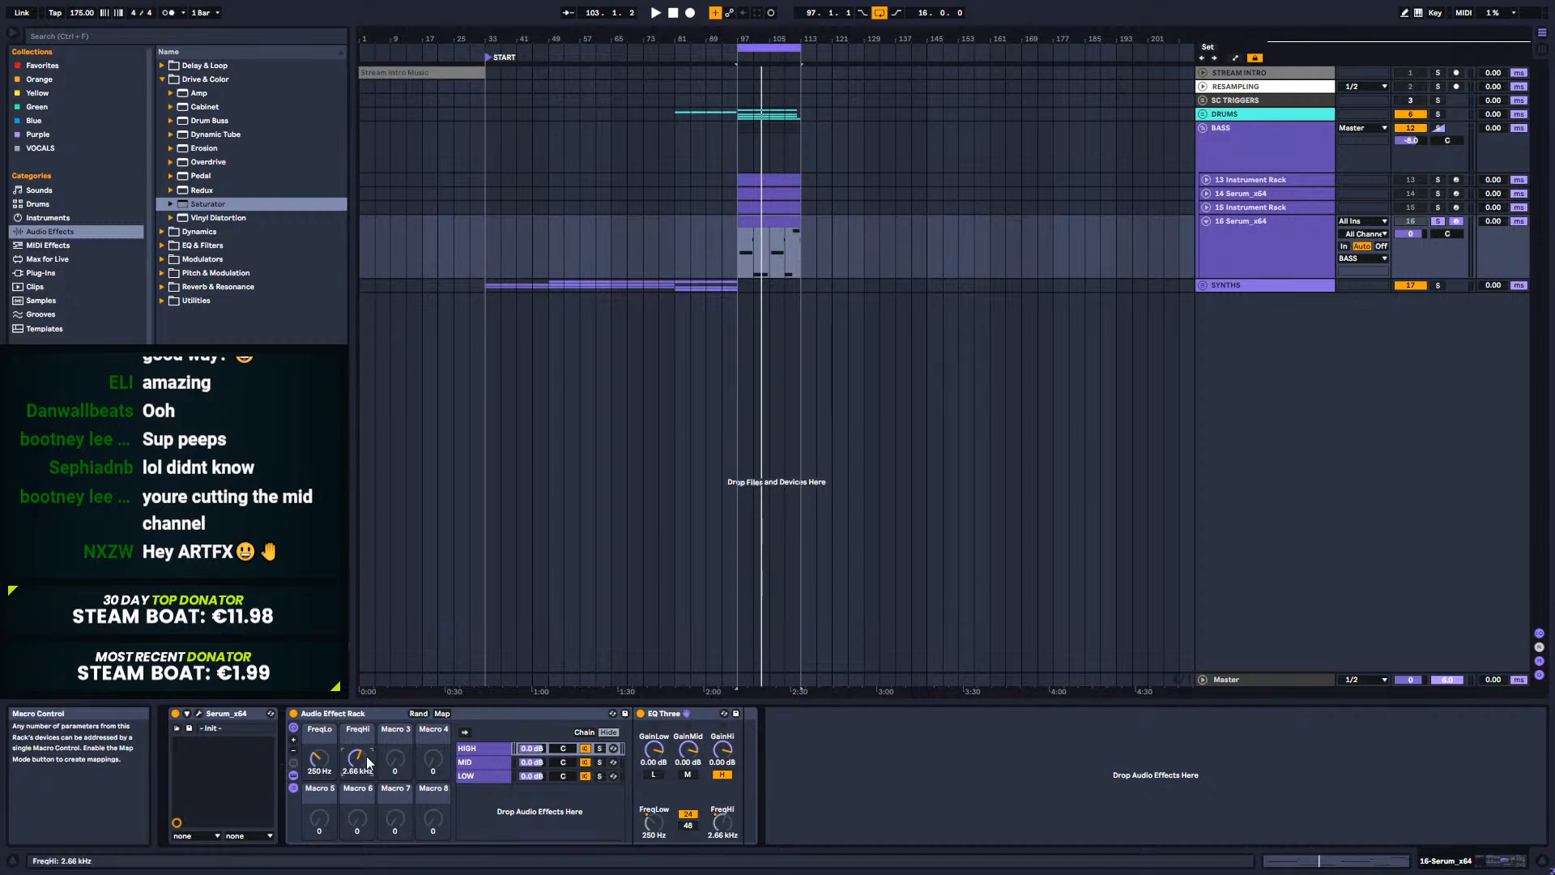
# Step: During playback, raise the FreqHi macro to 8.55 kHz, solo the LOW chain and lower FreqLo to about 100 Hz
pyautogui.press('space')
pyautogui.moveTo(362, 762)
pyautogui.mouseDown()
pyautogui.moveTo(361, 733)
pyautogui.moveTo(361, 795)
pyautogui.moveTo(361, 767)
pyautogui.mouseUp()
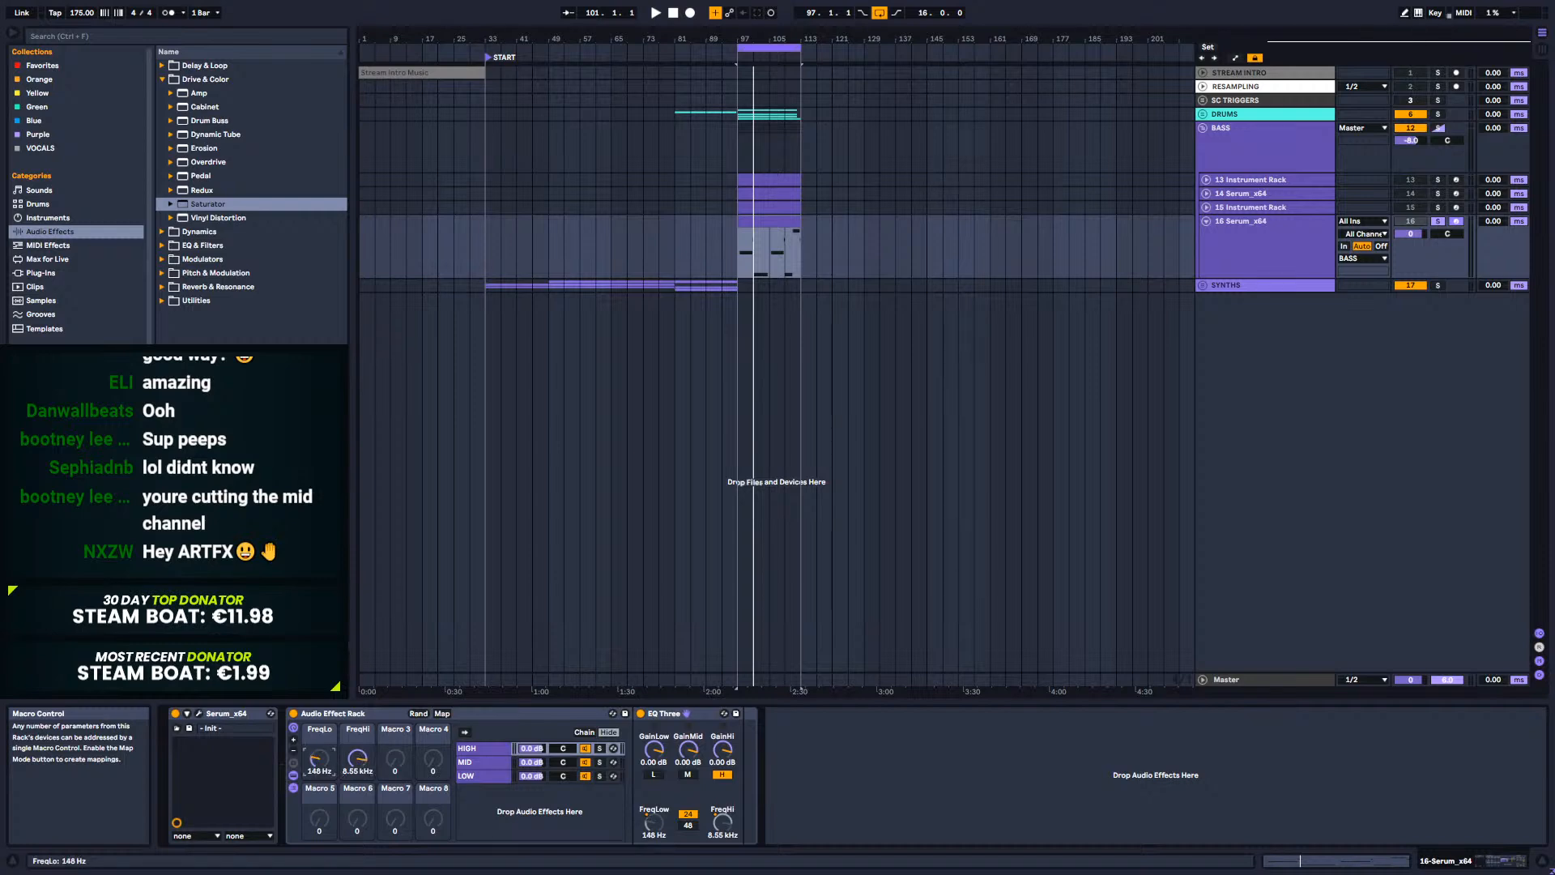
pyautogui.press('space')
pyautogui.click(599, 775)
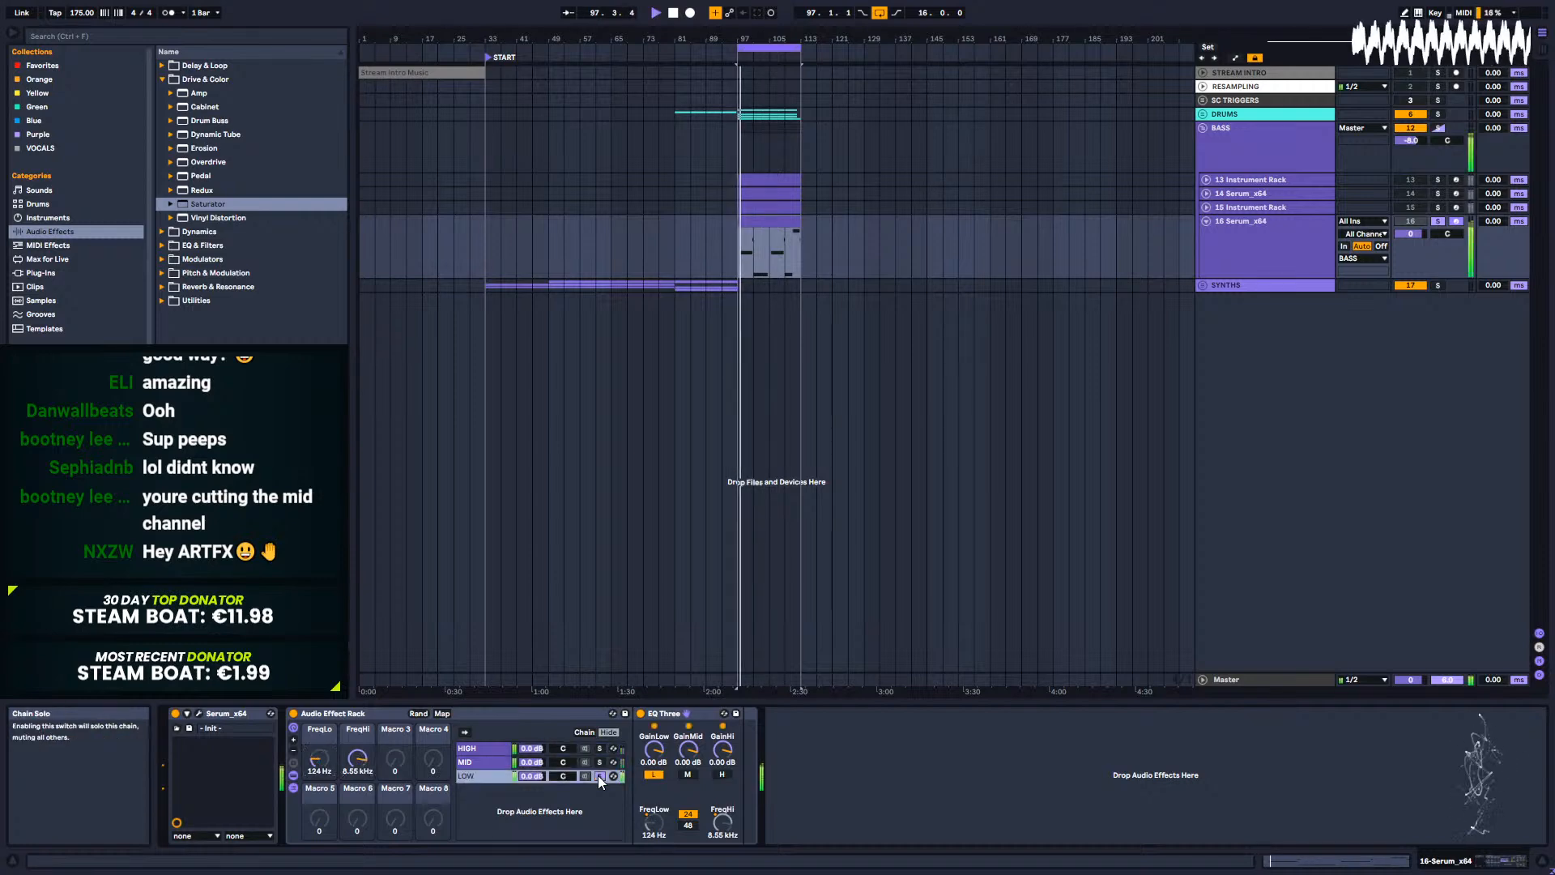
pyautogui.moveTo(332, 763); pyautogui.dragTo(332, 776)
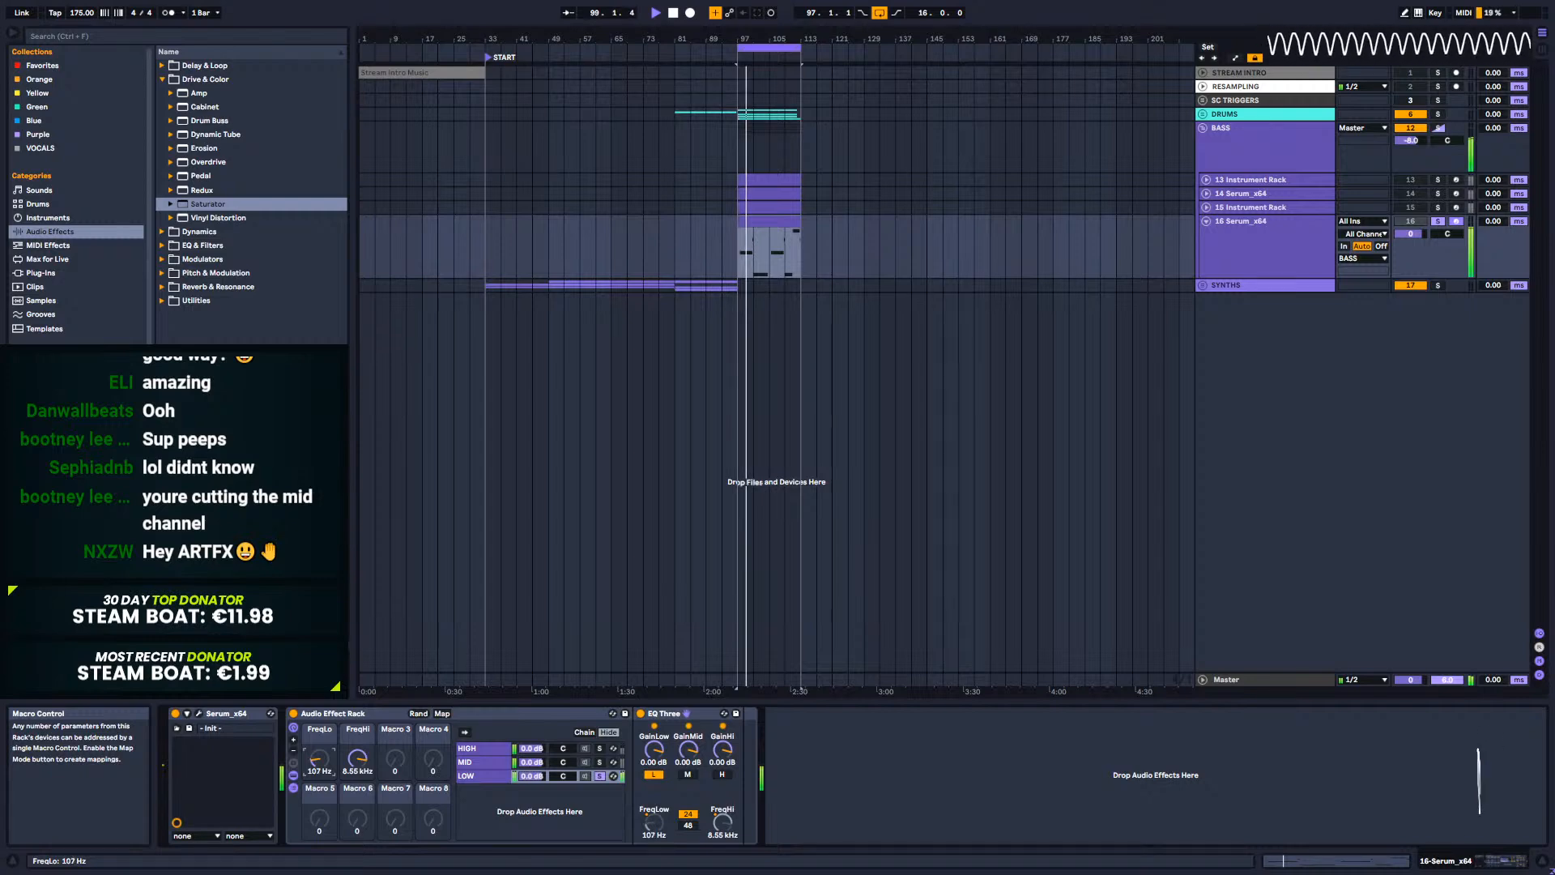
# Step: Show the rack's macro mappings and set the FreqLo minimum to 100 Hz for the HIGH, MID and LOW EQ Three
pyautogui.click(441, 714)
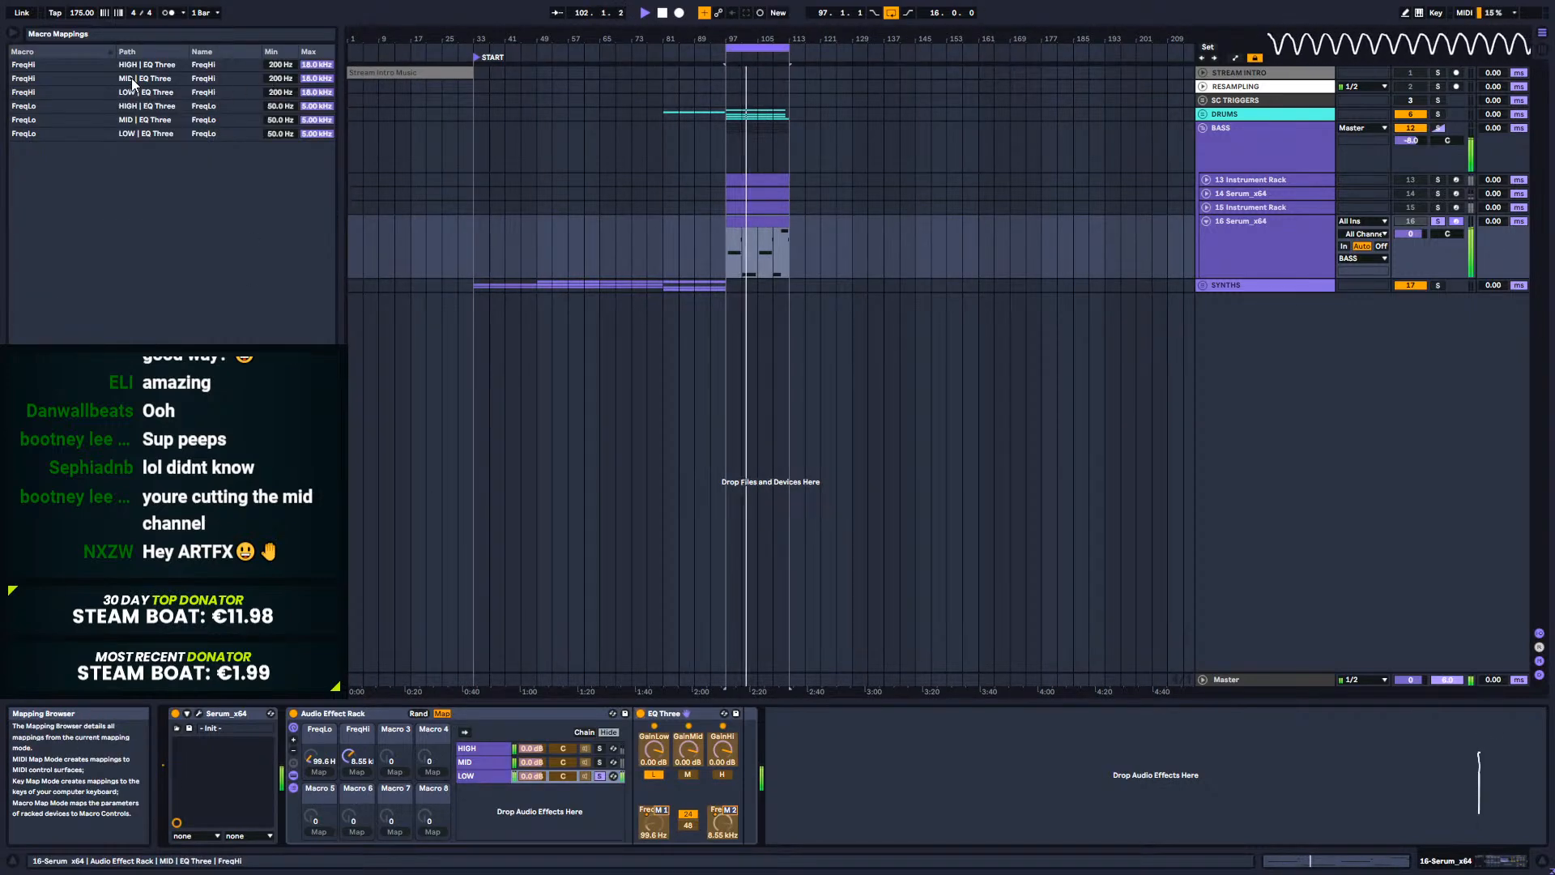
pyautogui.click(284, 104)
pyautogui.write('100')
pyautogui.press('Return')
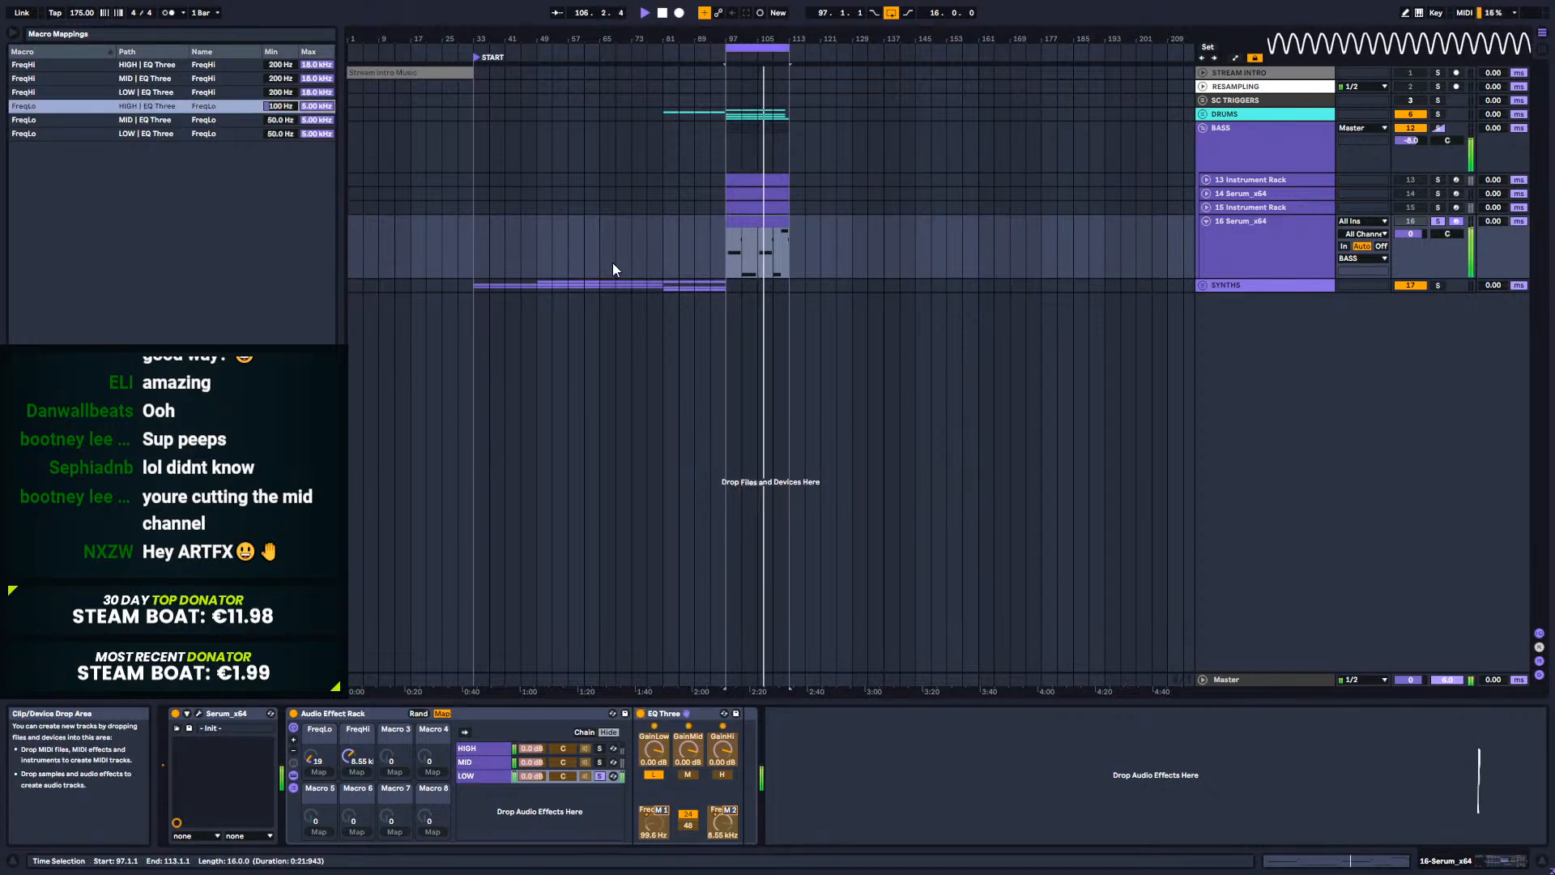
pyautogui.click(278, 119)
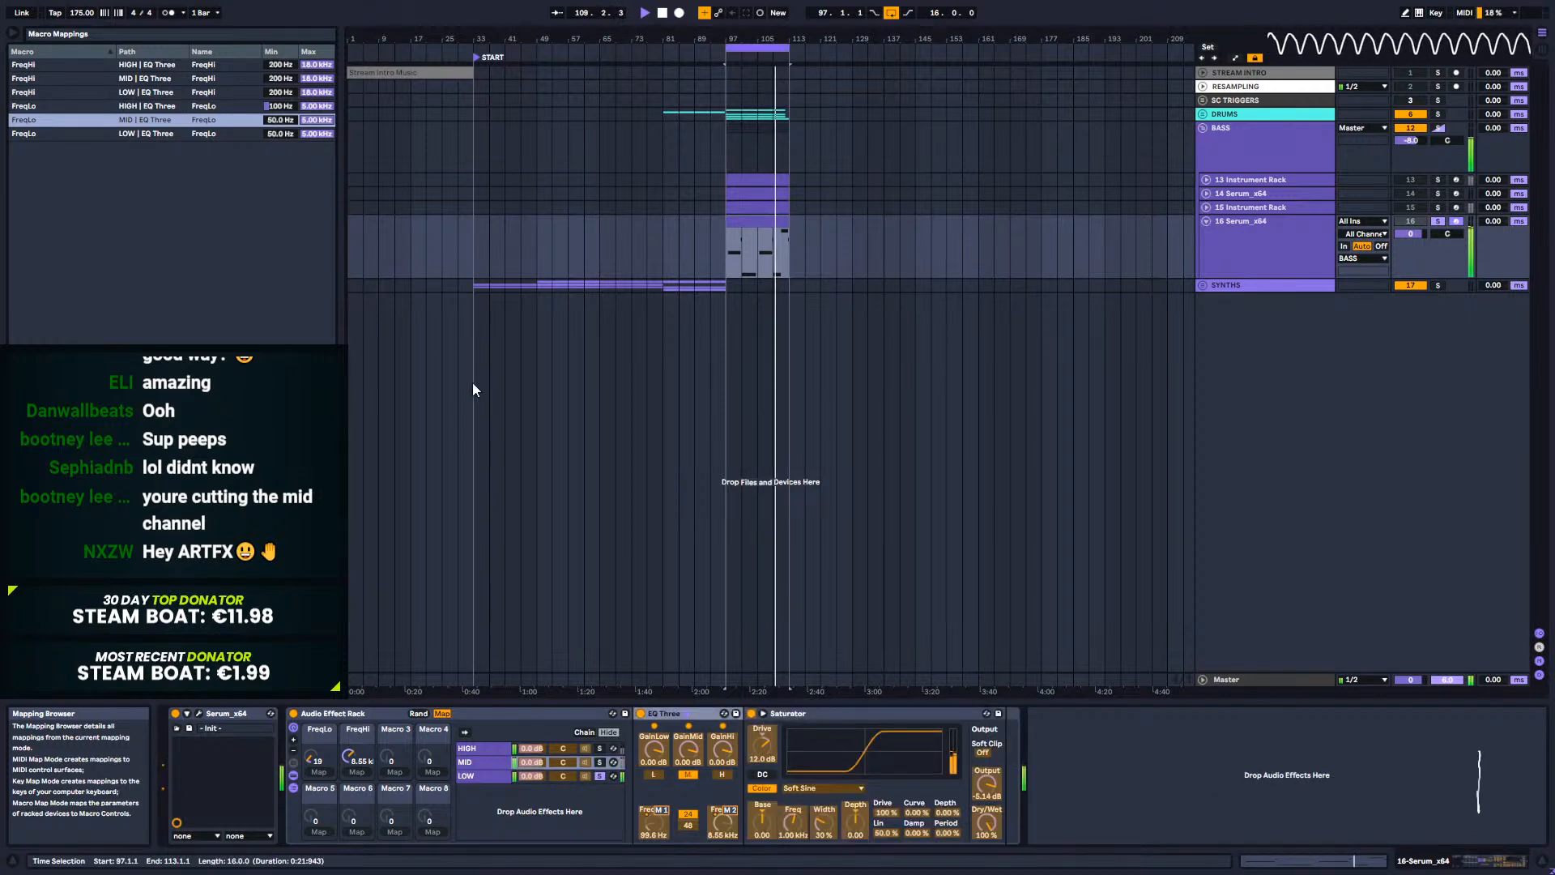
pyautogui.click(274, 130)
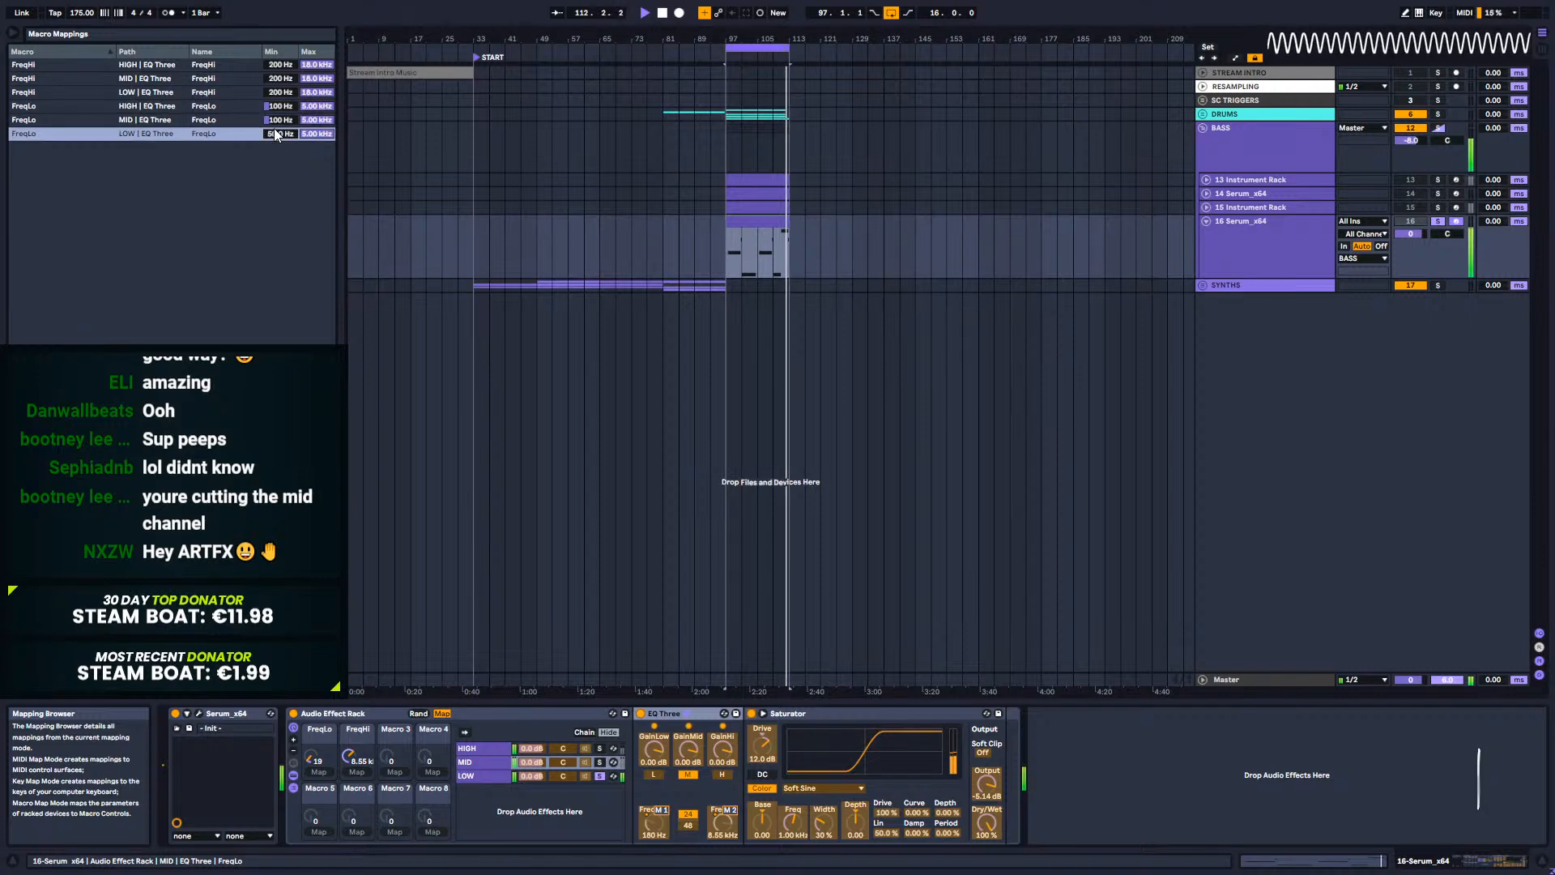
pyautogui.write('100')
pyautogui.press('Return')
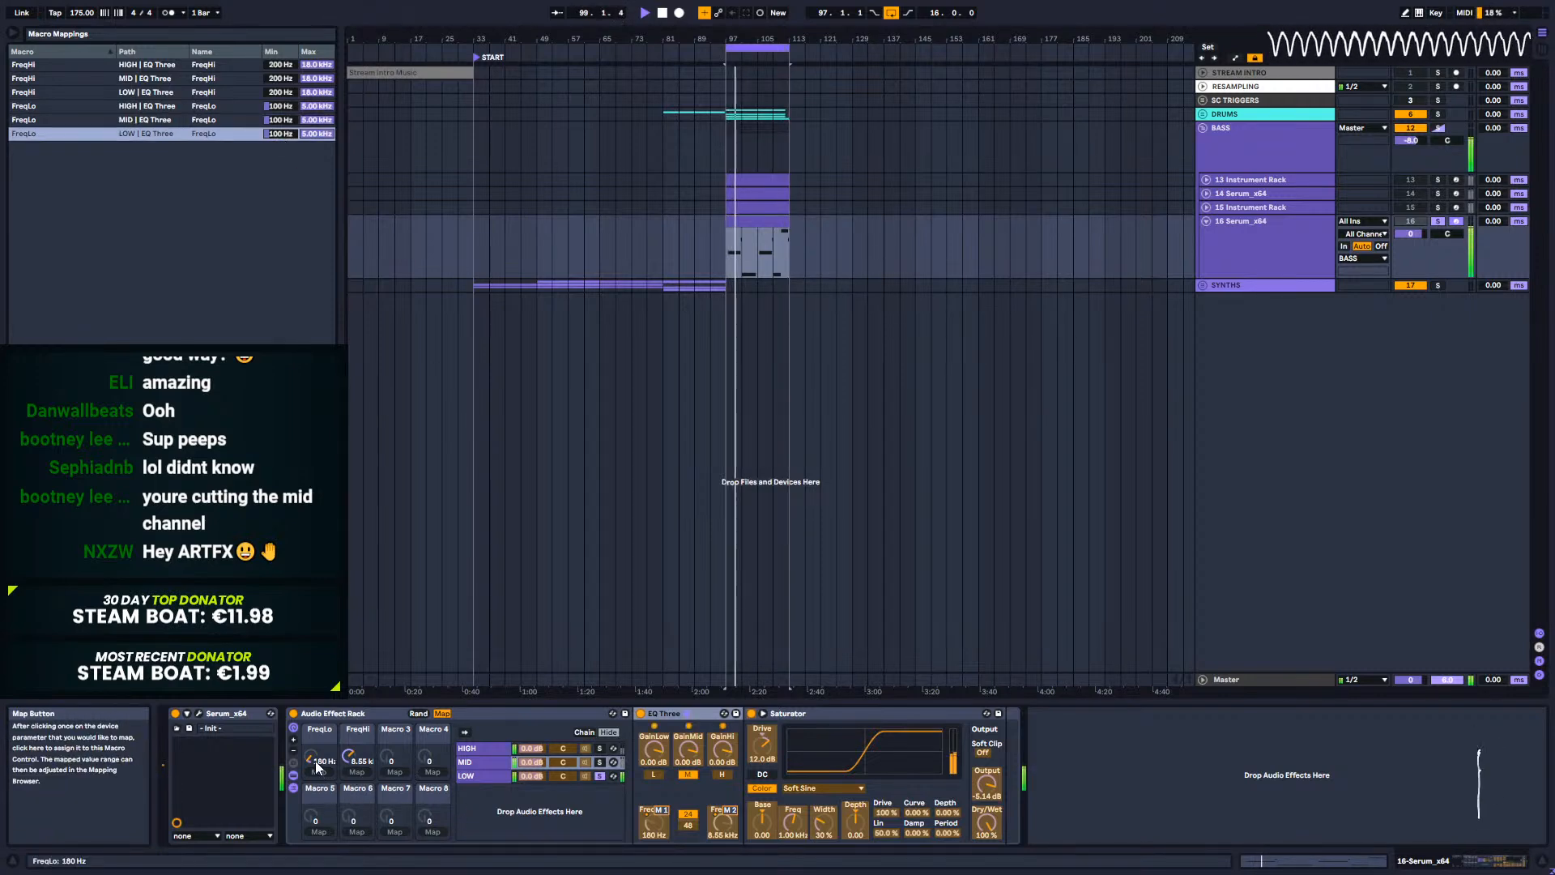
# Step: Try the FreqLo macro at its upper end, then limit its mapping maximum to 350 Hz for all three EQ Three devices
pyautogui.moveTo(306, 755); pyautogui.dragTo(306, 652)
pyautogui.press('space')
pyautogui.click(314, 101)
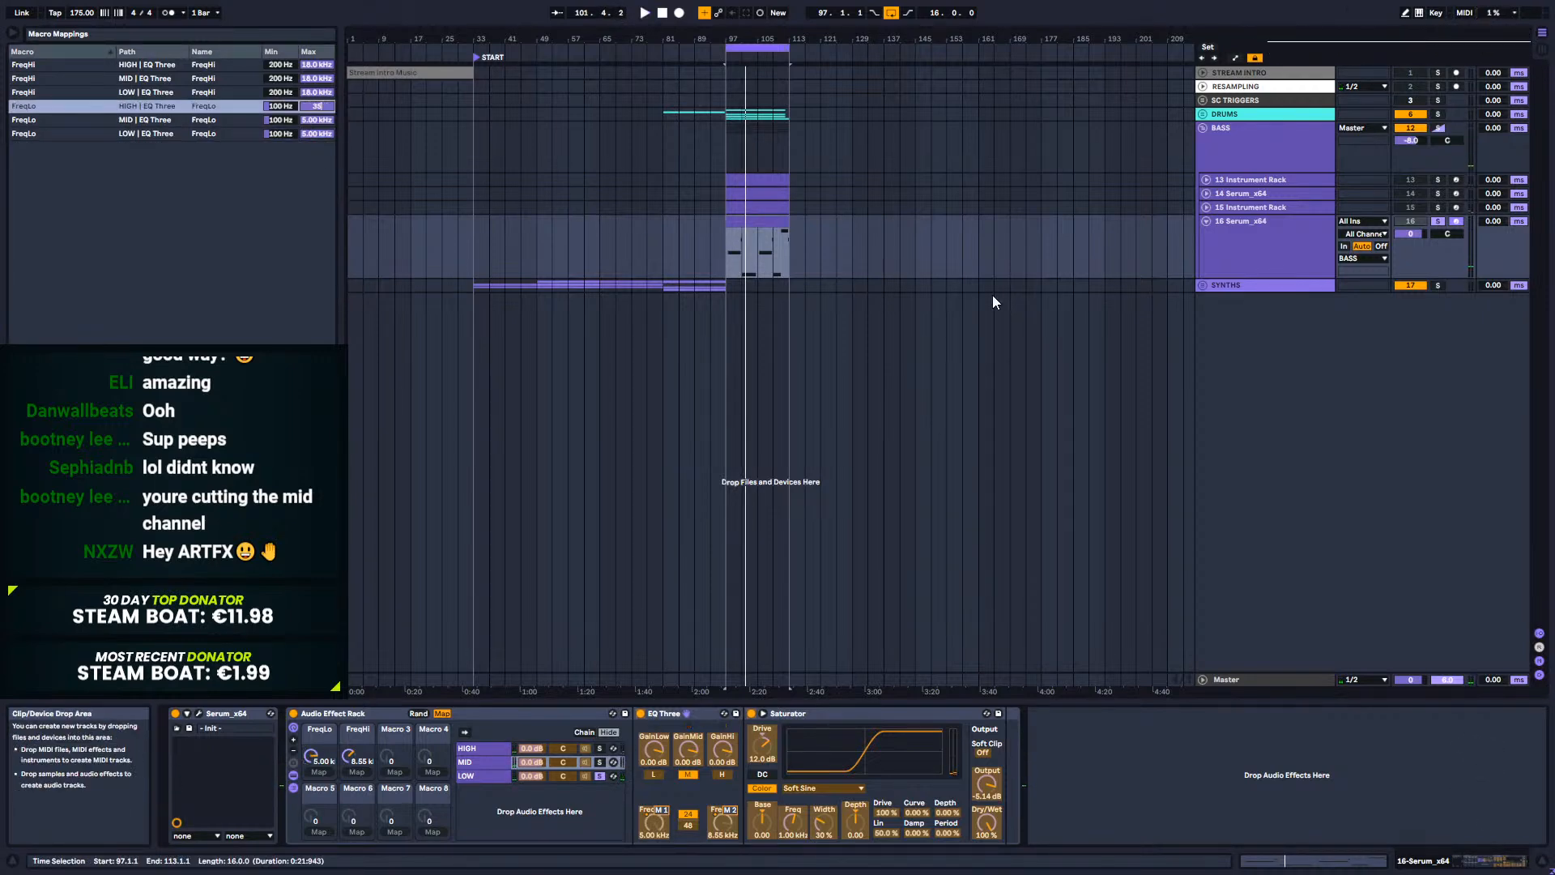
pyautogui.click(328, 120)
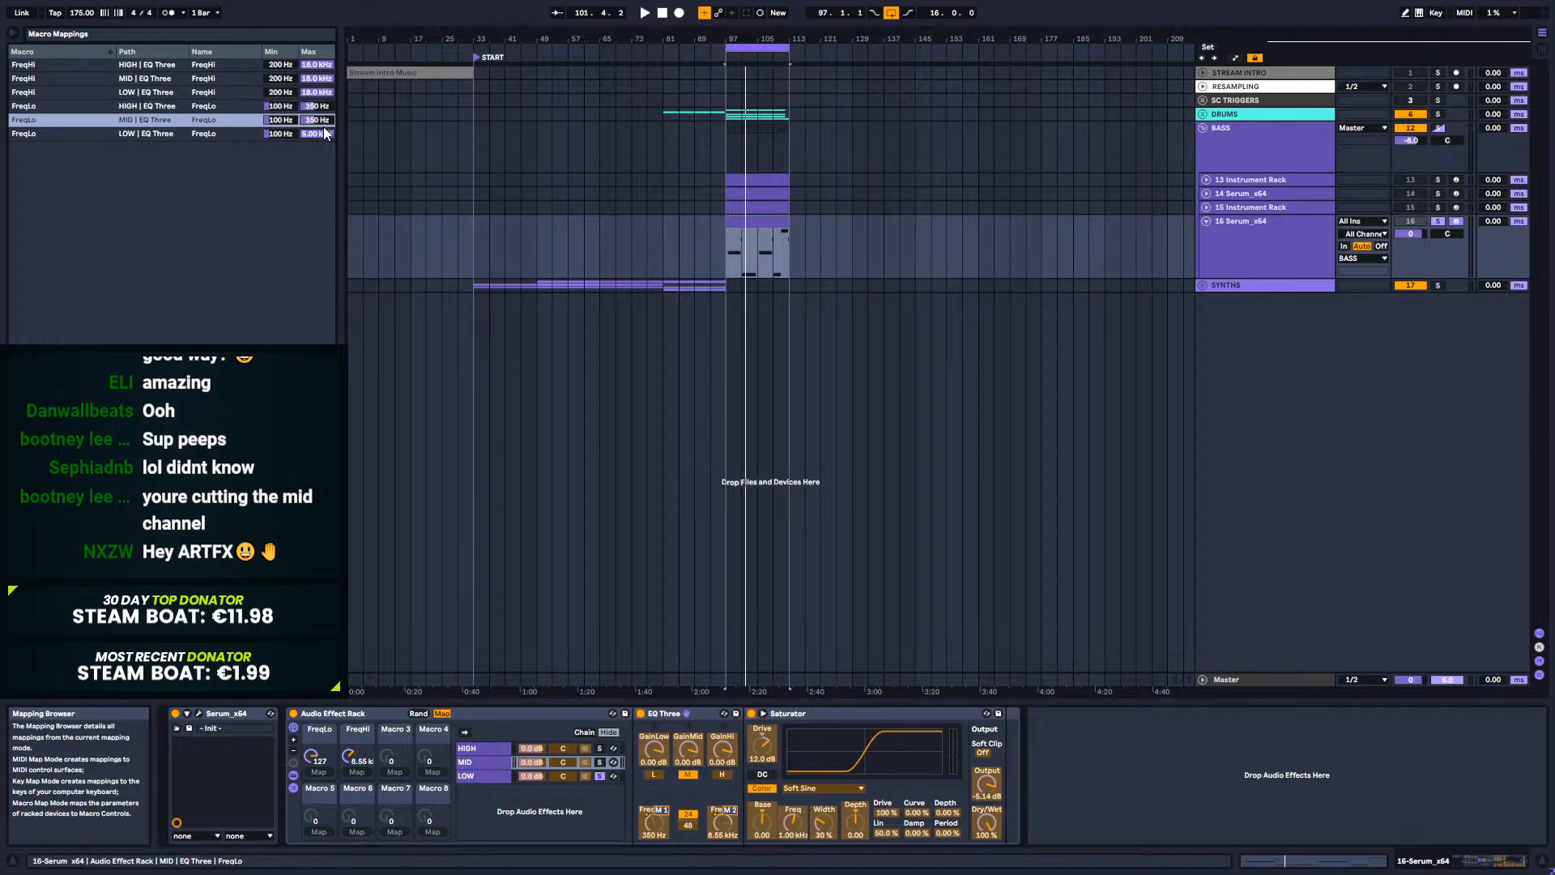
pyautogui.click(314, 134)
# Step: Audition FreqLo at 350 Hz against FreqHi lowered to 200 Hz, soloing the MID and HIGH chains in turn
pyautogui.press('space')
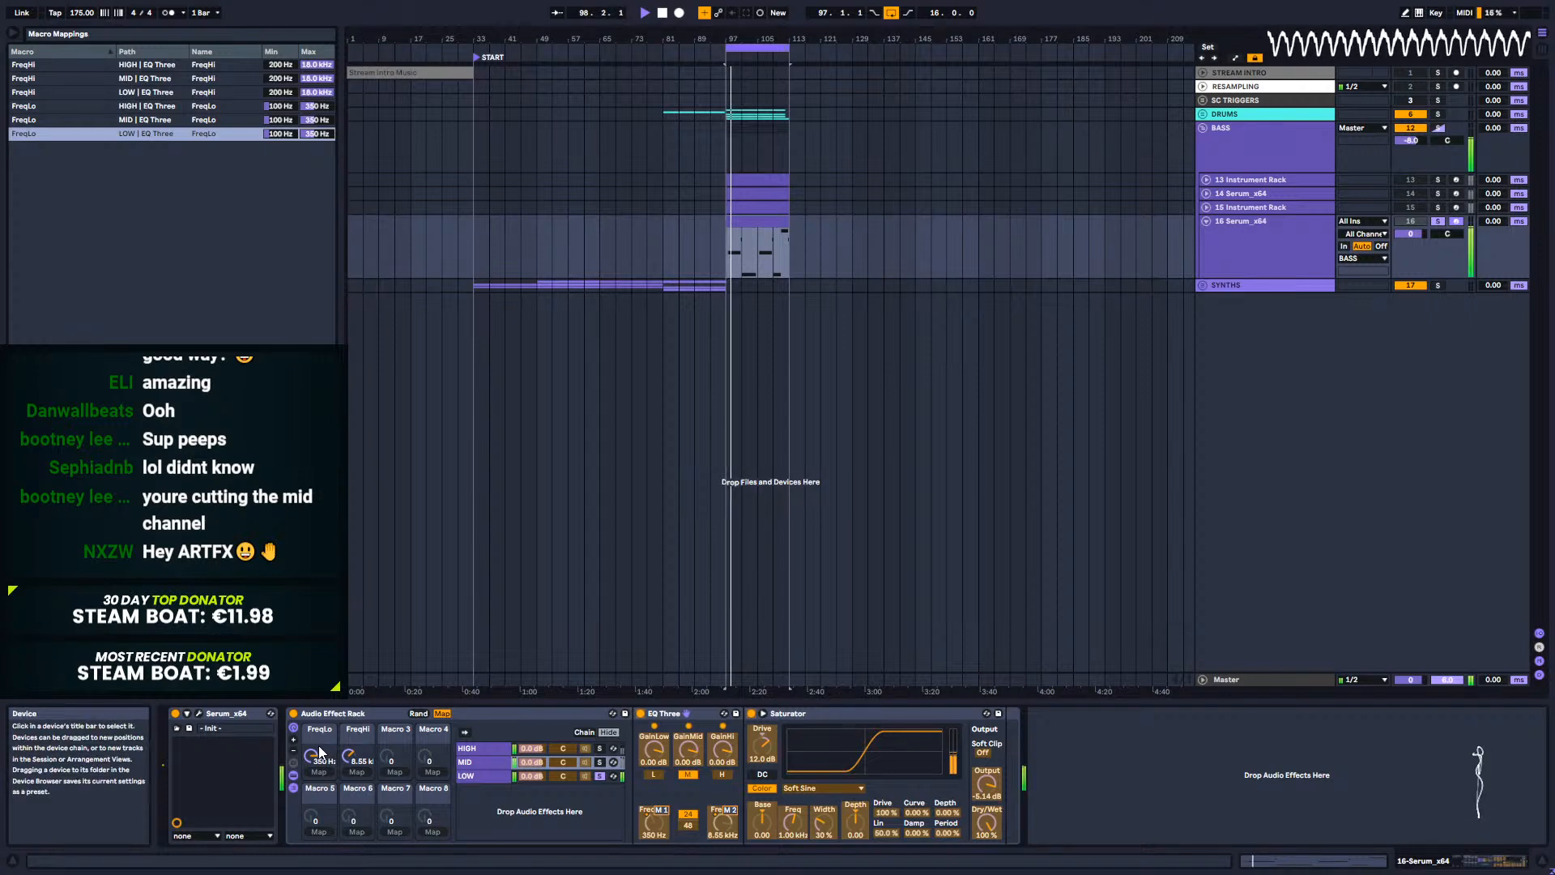
pyautogui.moveTo(321, 751); pyautogui.dragTo(322, 802)
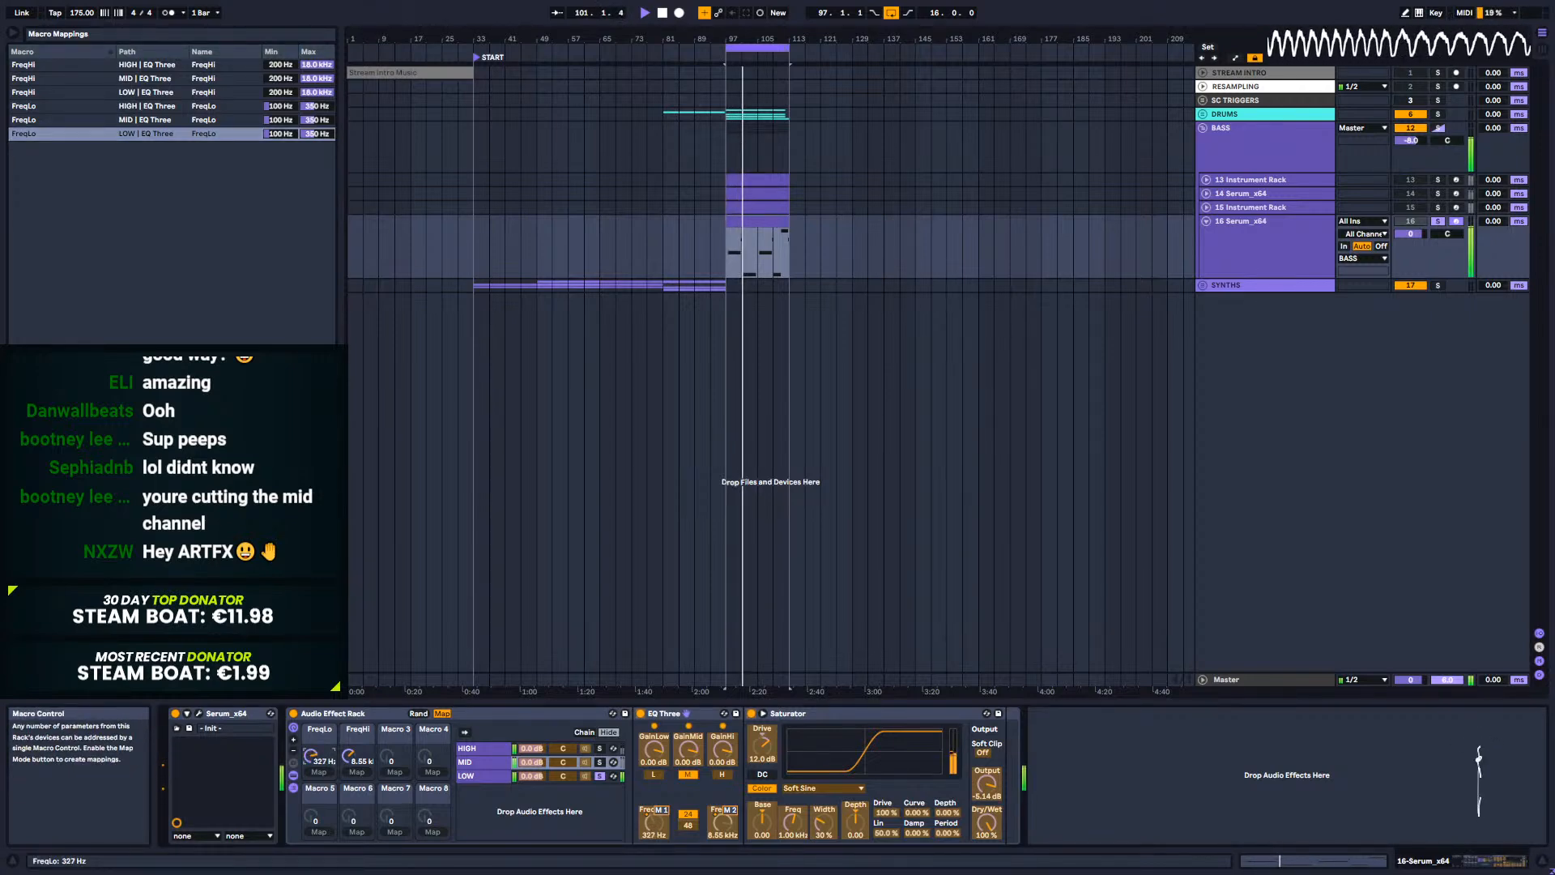
pyautogui.moveTo(353, 757); pyautogui.dragTo(354, 838)
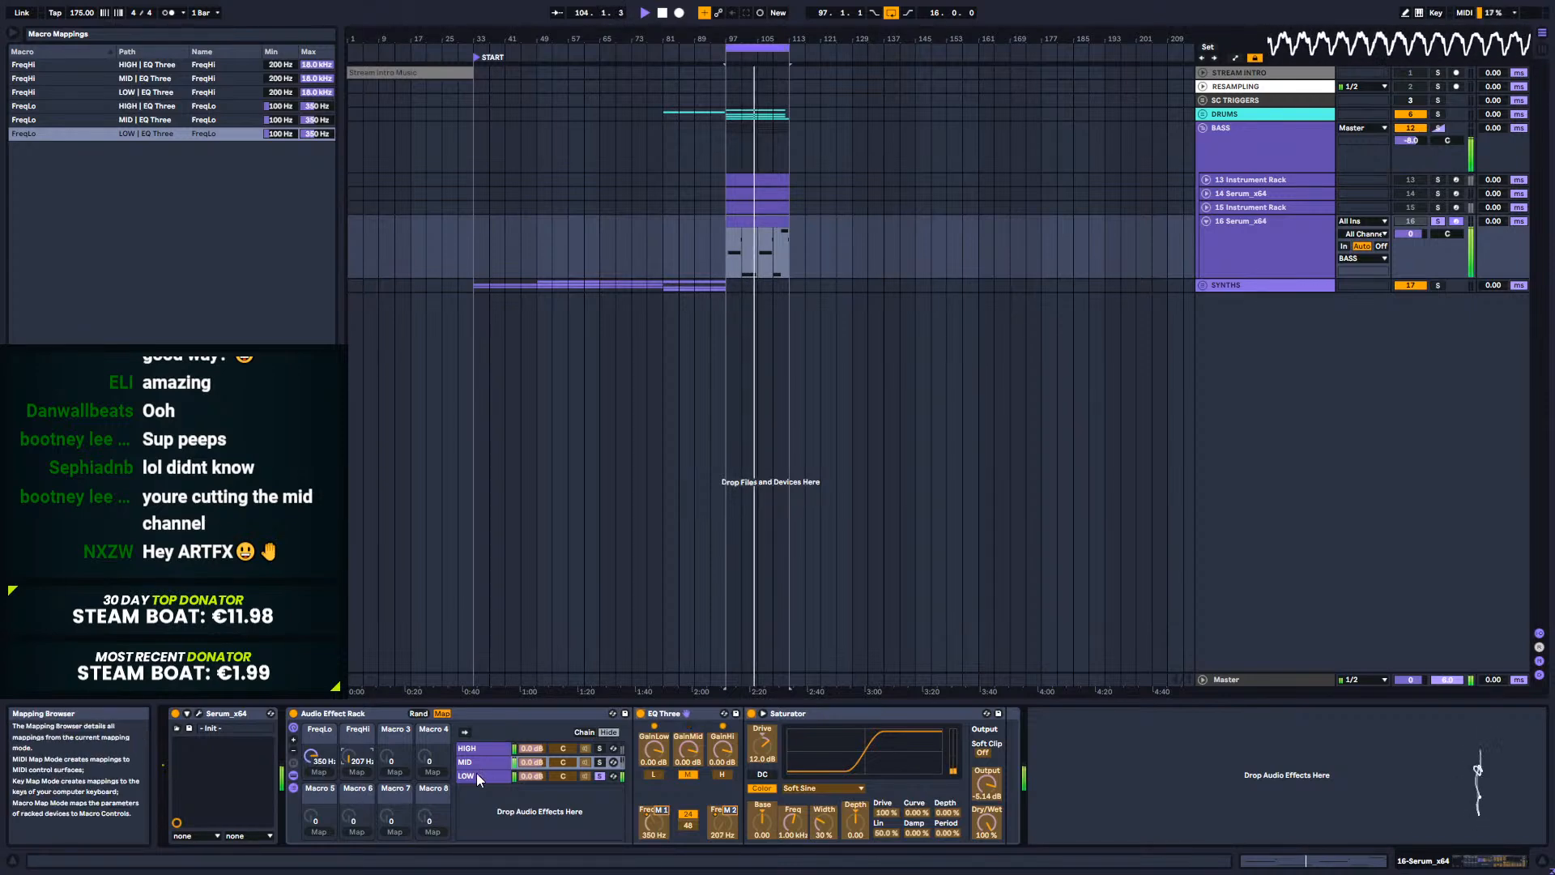
pyautogui.click(600, 761)
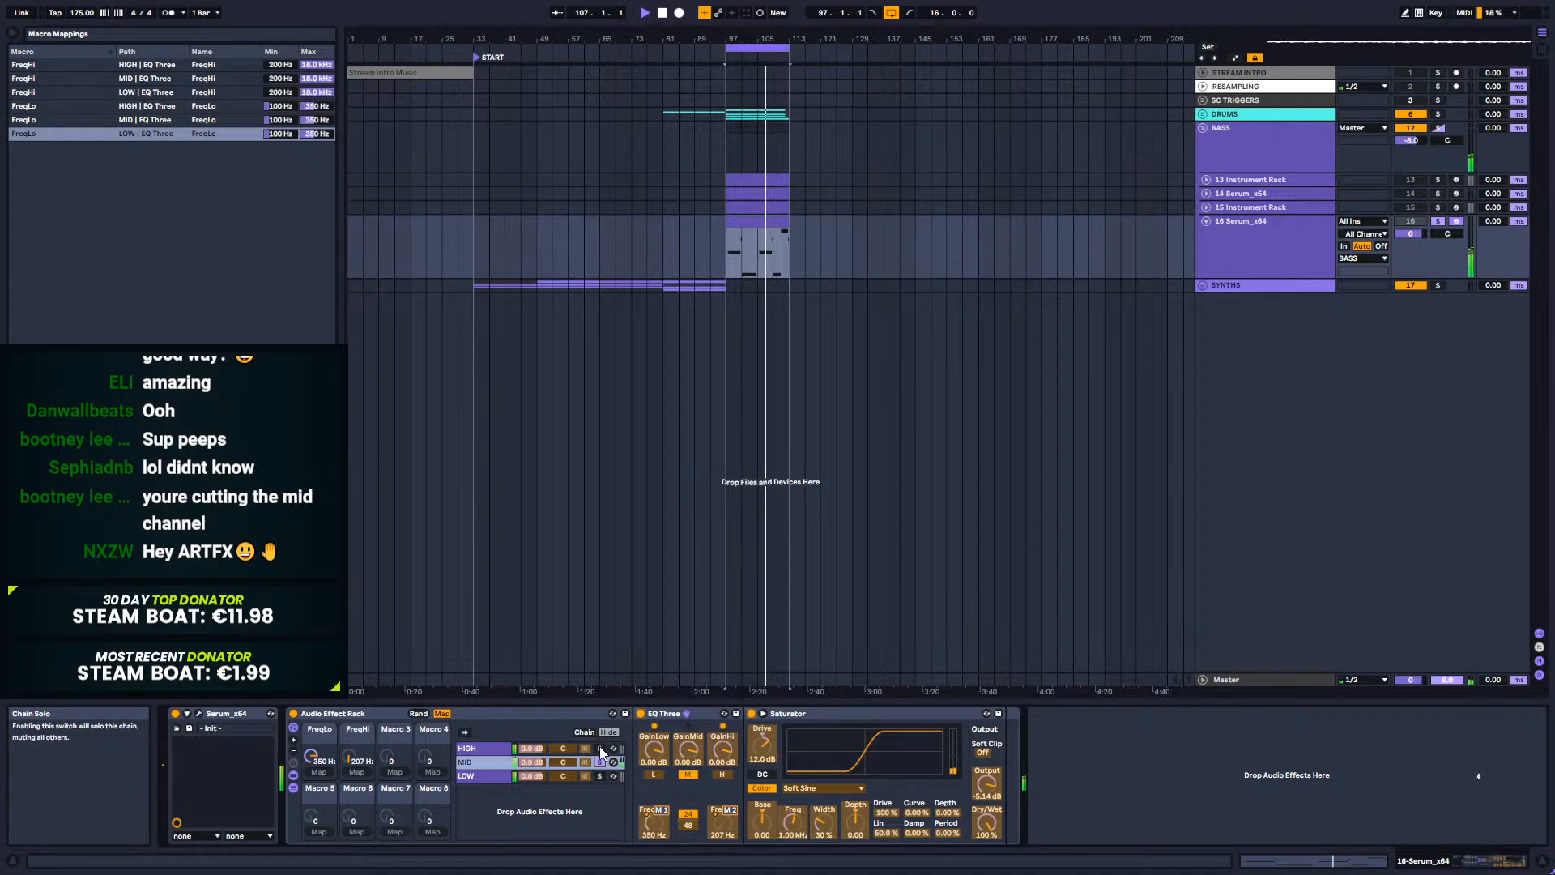
pyautogui.click(600, 746)
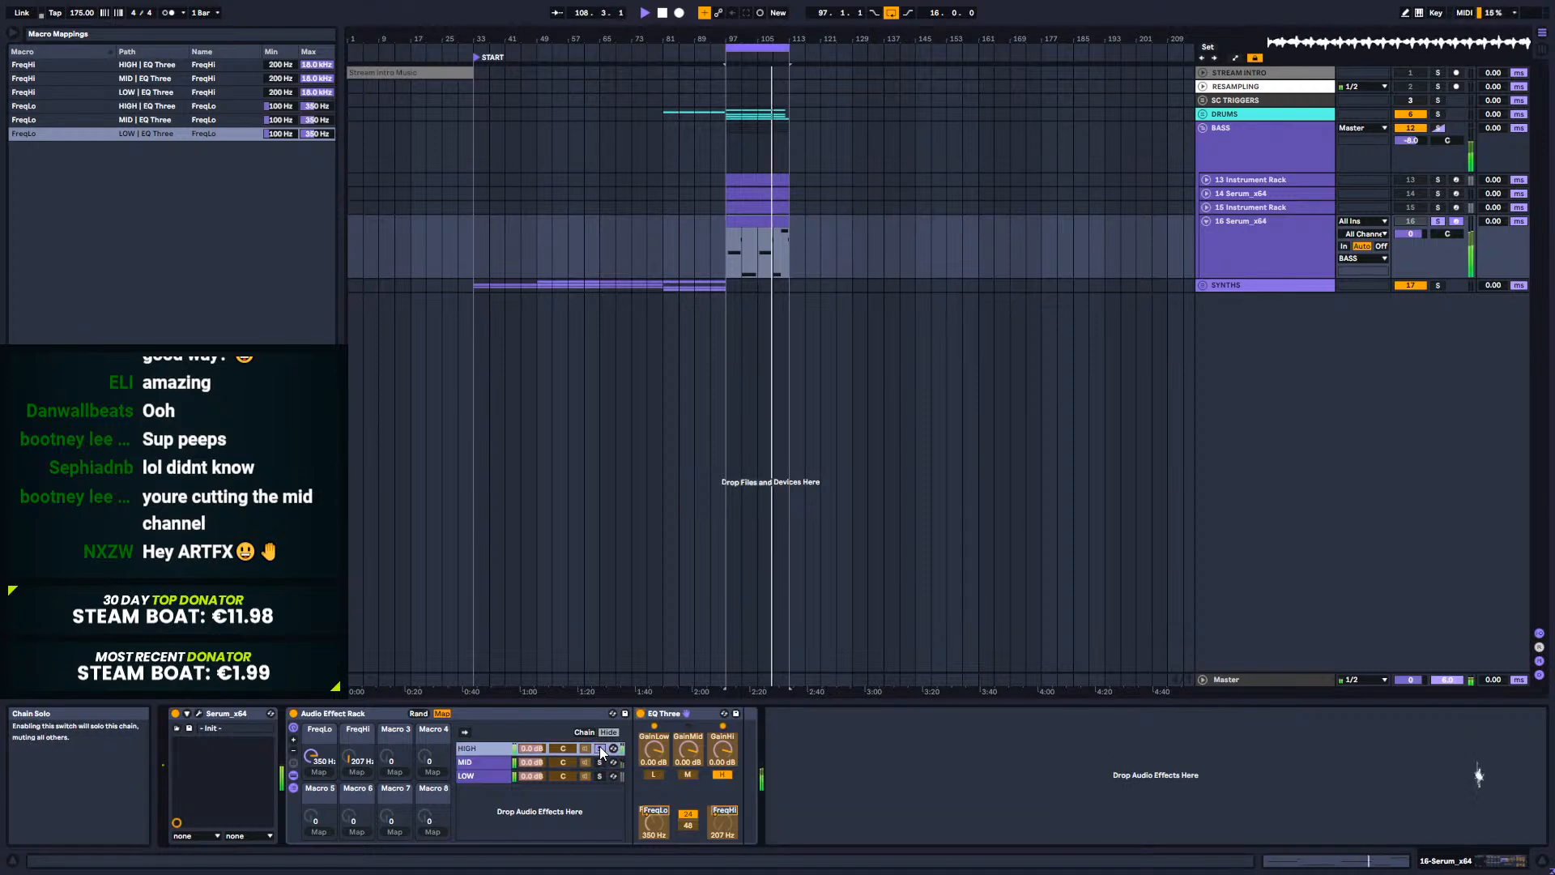
pyautogui.click(598, 764)
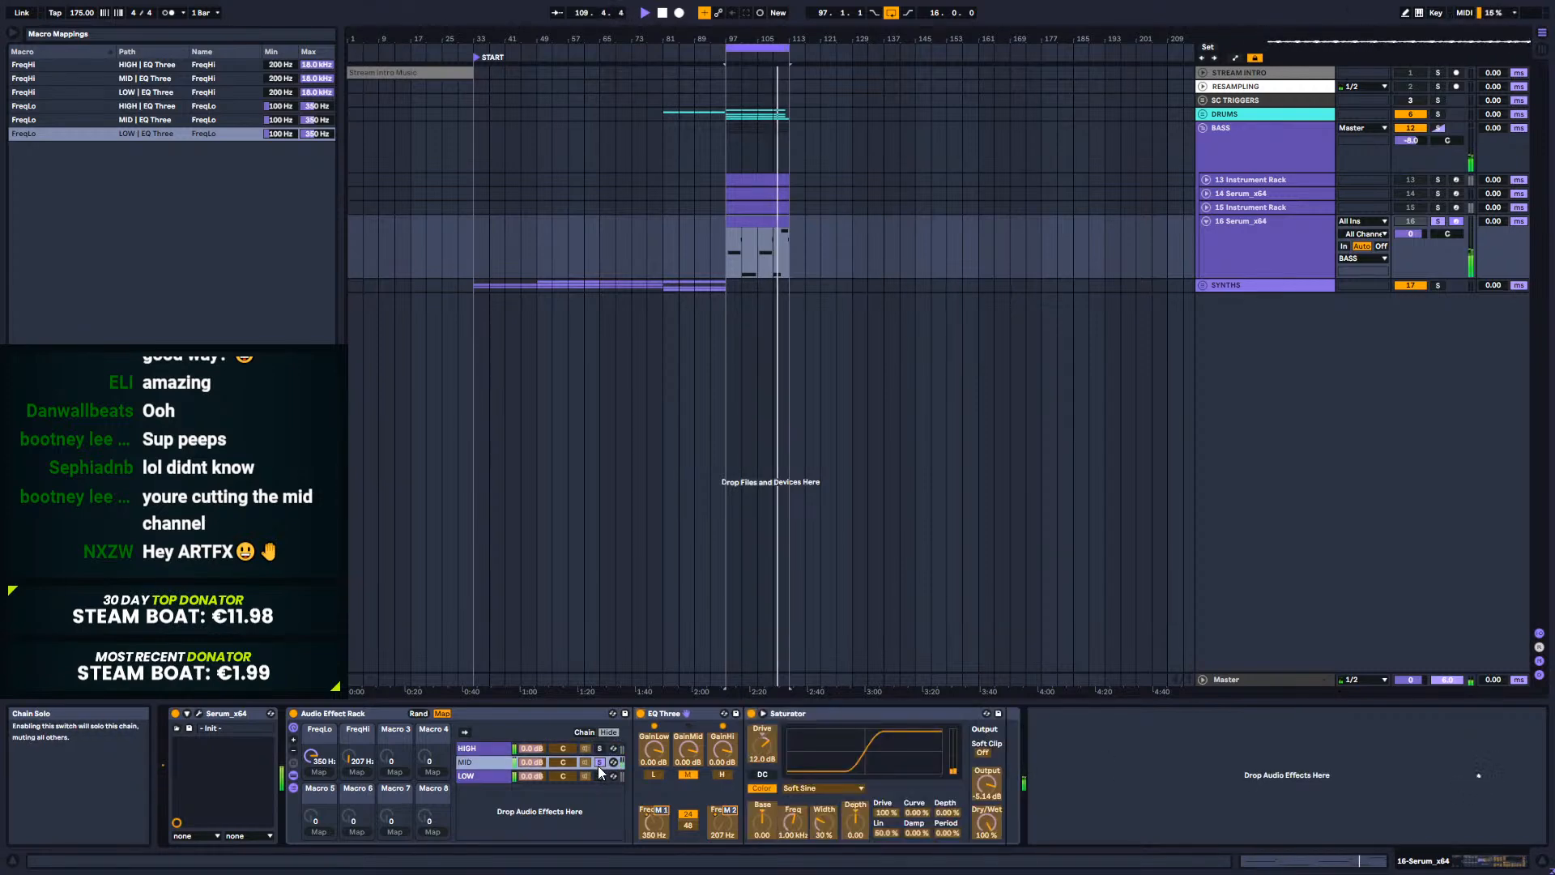
pyautogui.moveTo(350, 756); pyautogui.dragTo(350, 766)
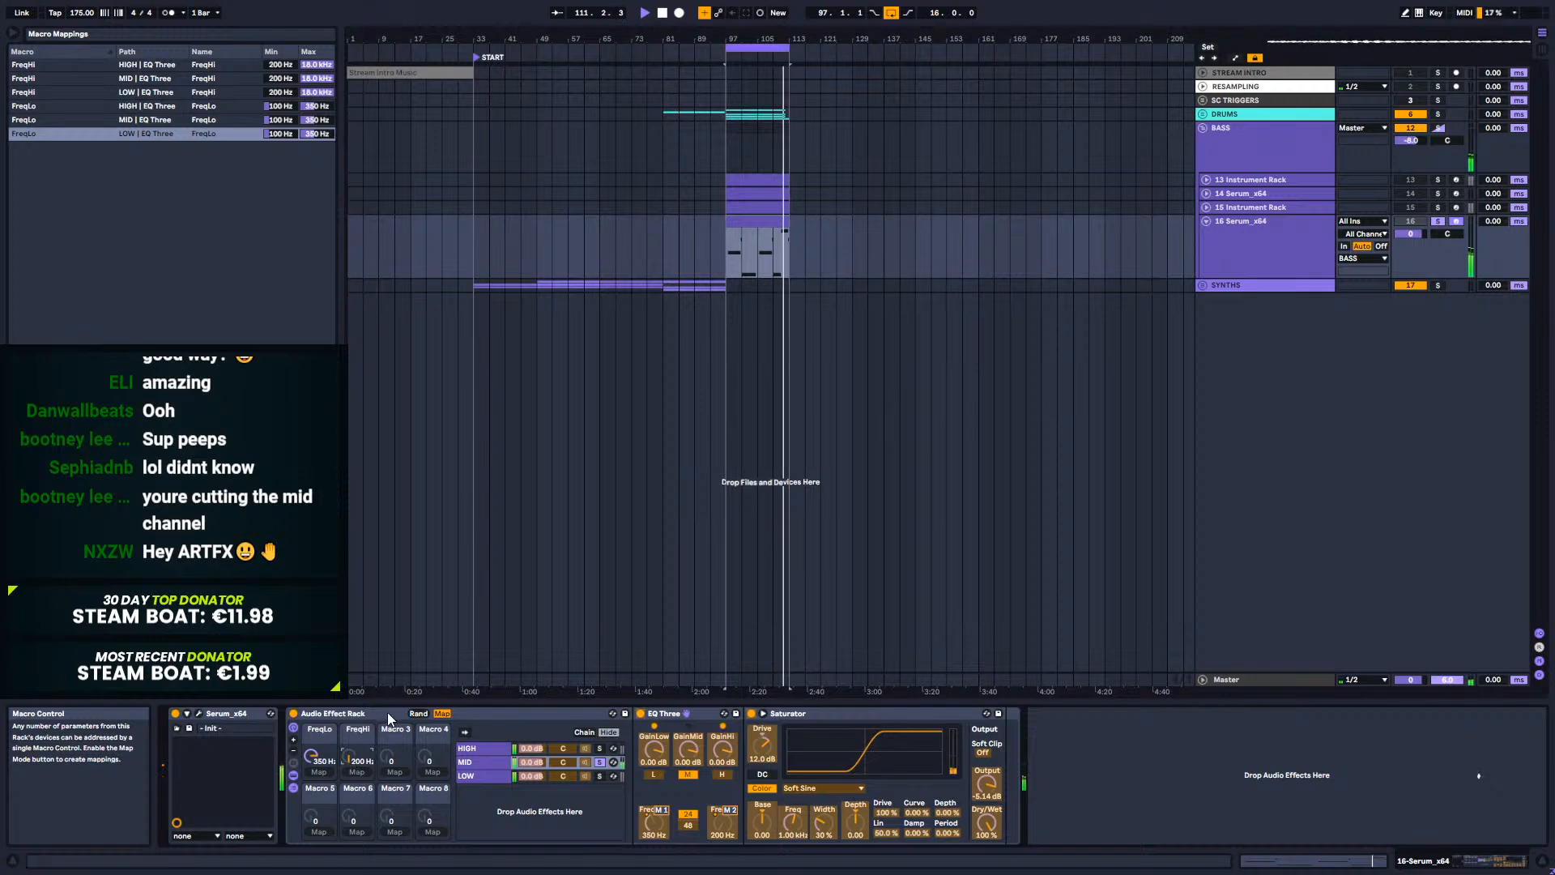
# Step: Stop playback and set the FreqHi mapping minimum to 350 Hz for the LOW, MID and HIGH EQ Three
pyautogui.press('space')
pyautogui.click(283, 93)
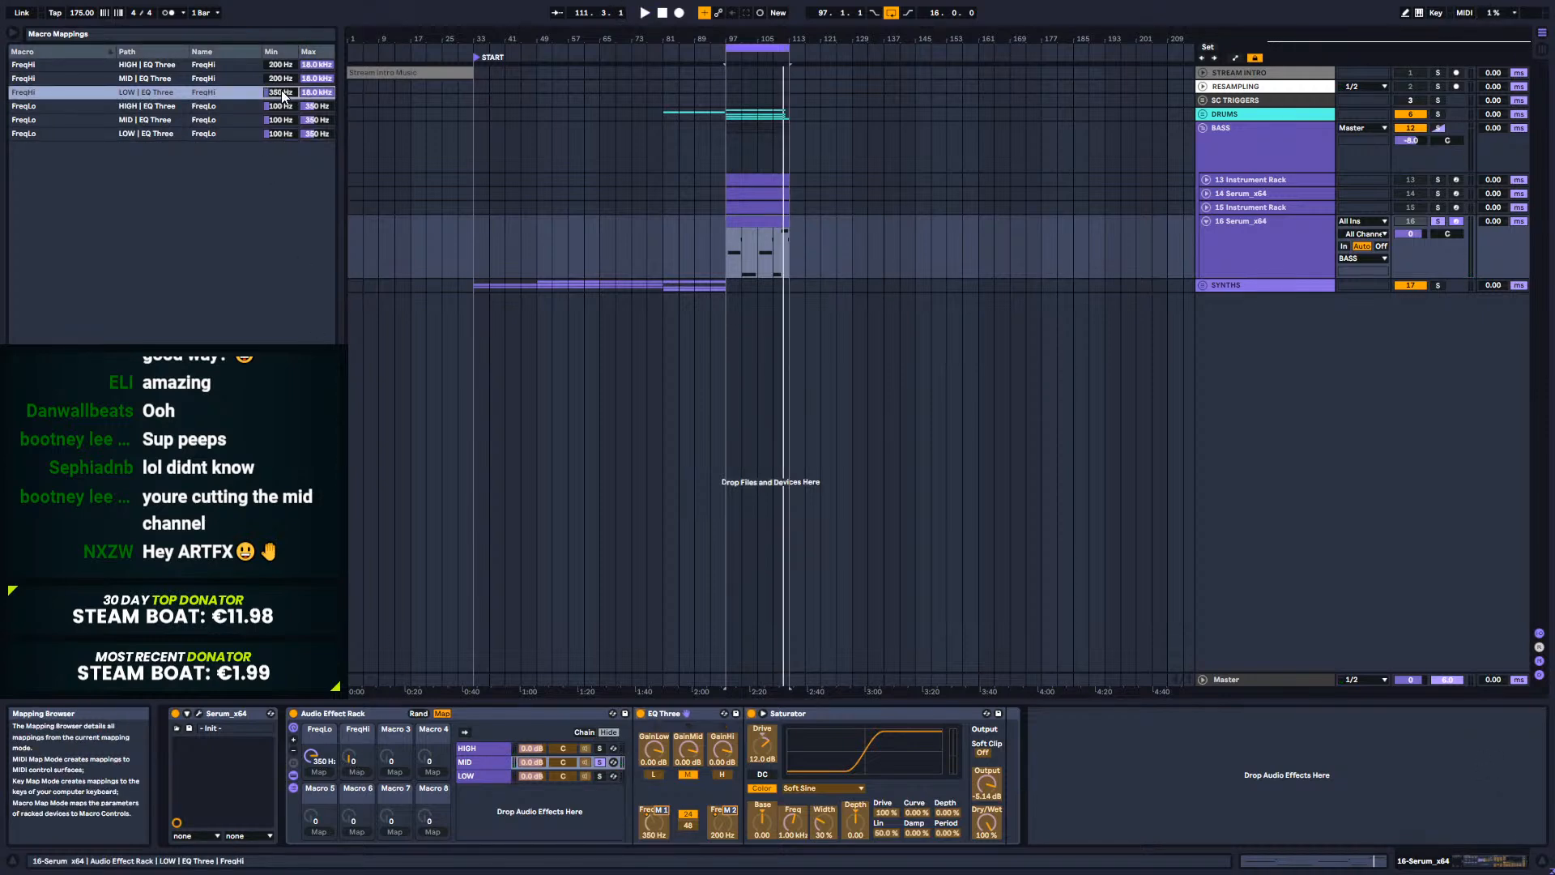
pyautogui.click(279, 79)
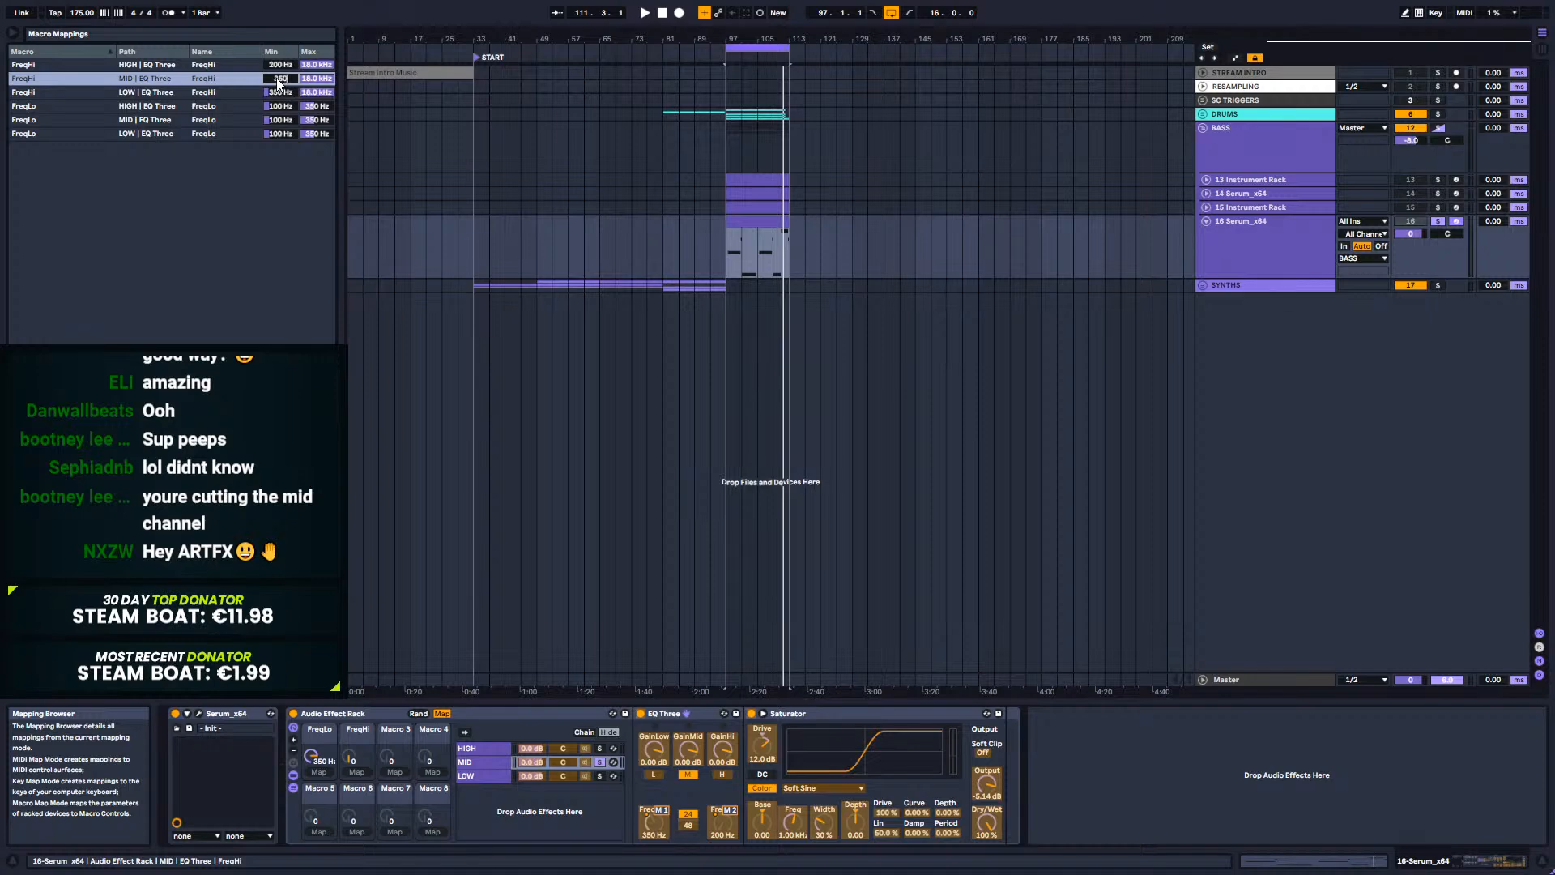
pyautogui.click(281, 67)
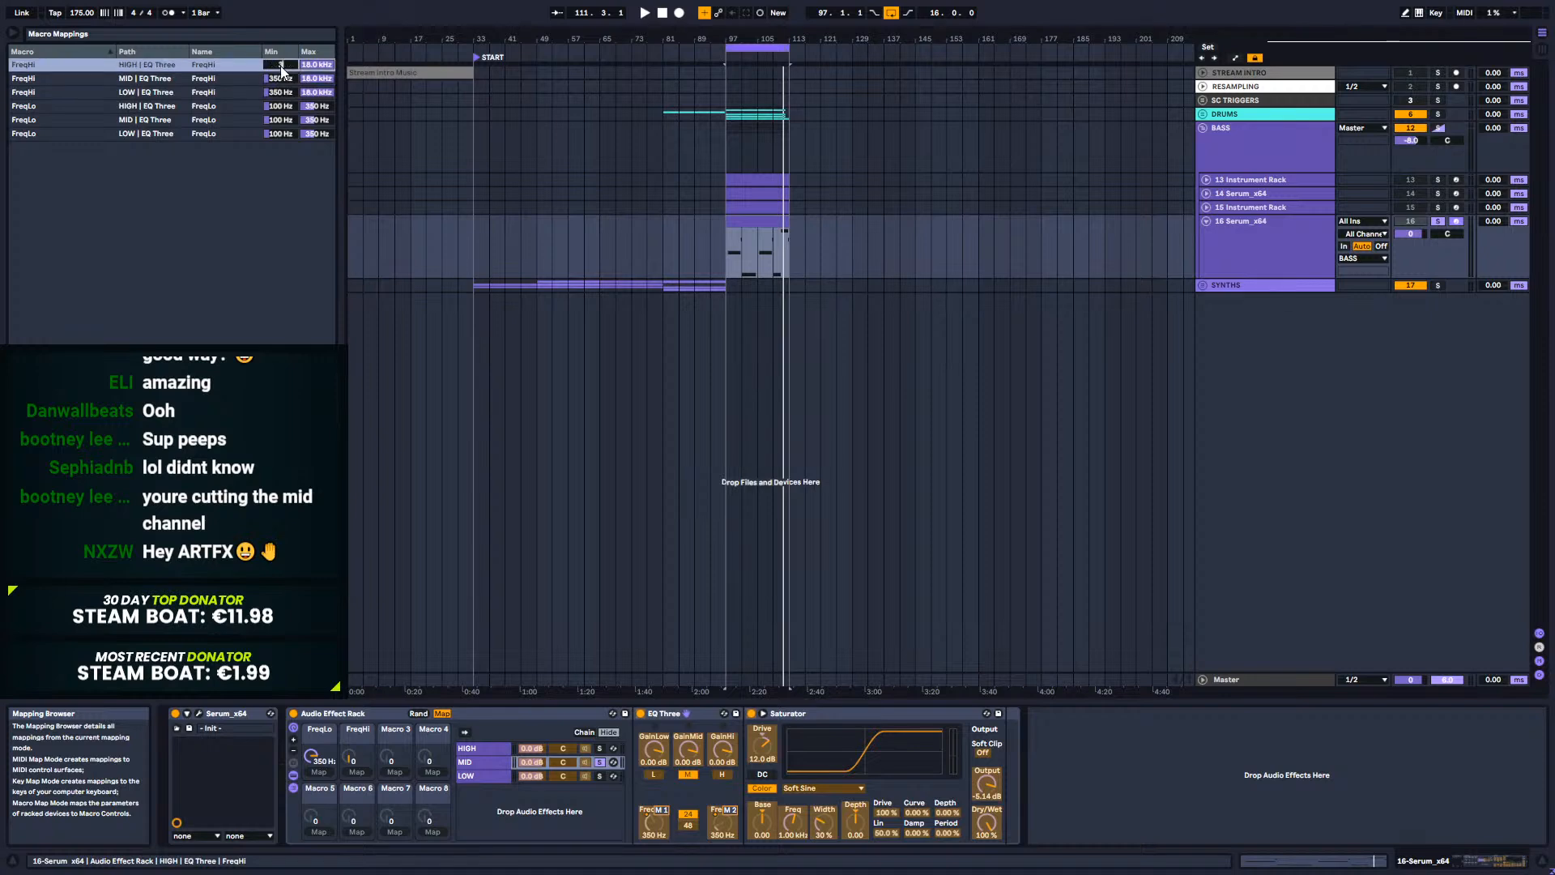
# Step: Audition the soloed MID chain while sweeping the FreqHi macro up and back down to 350 Hz
pyautogui.press('space')
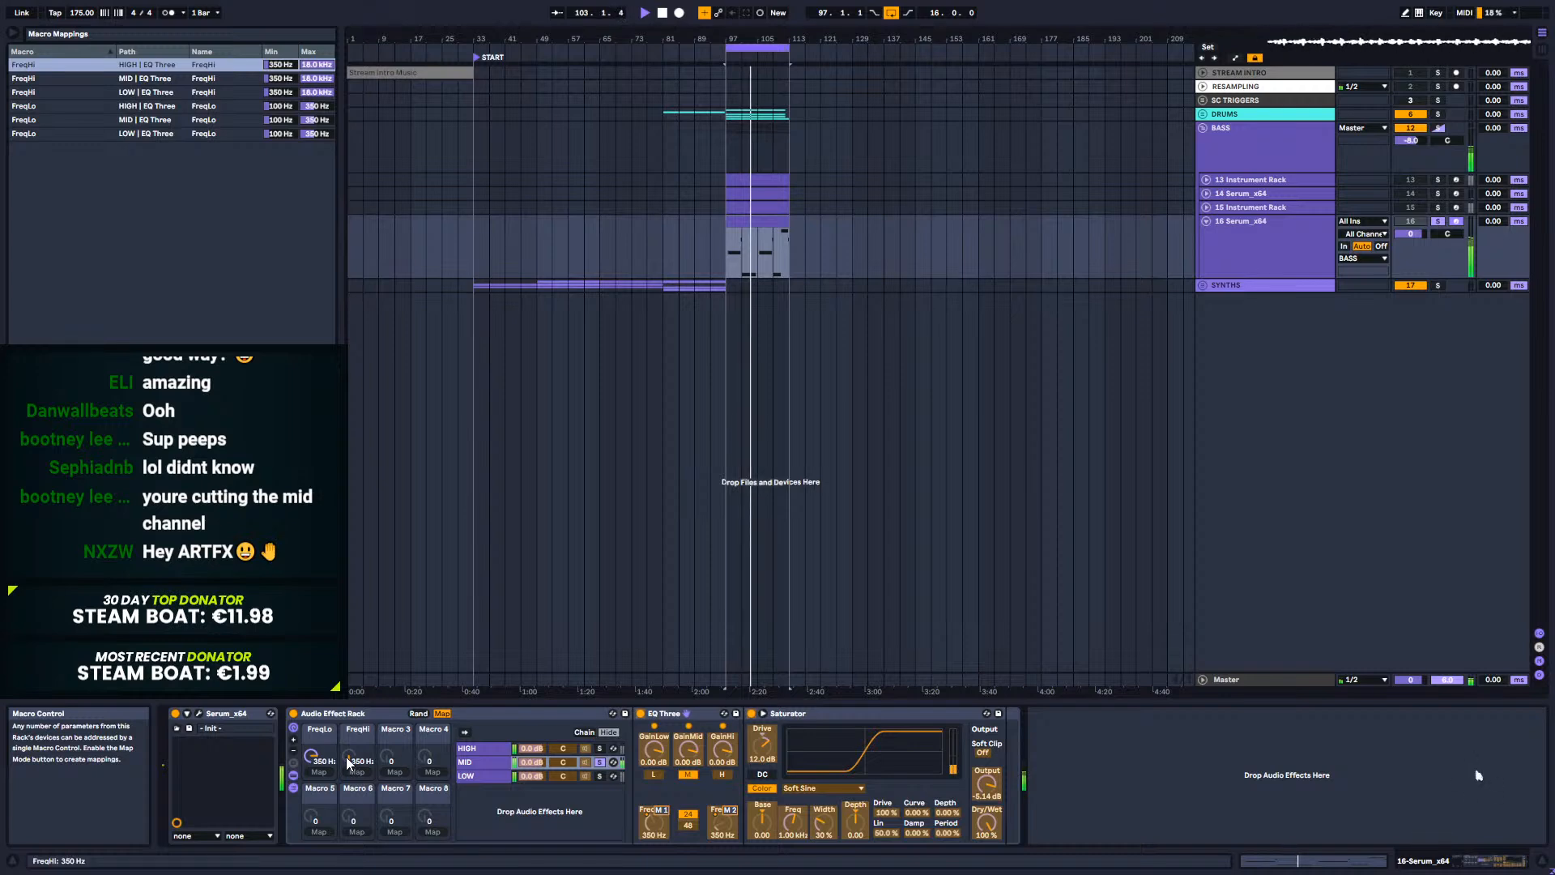
pyautogui.click(654, 774)
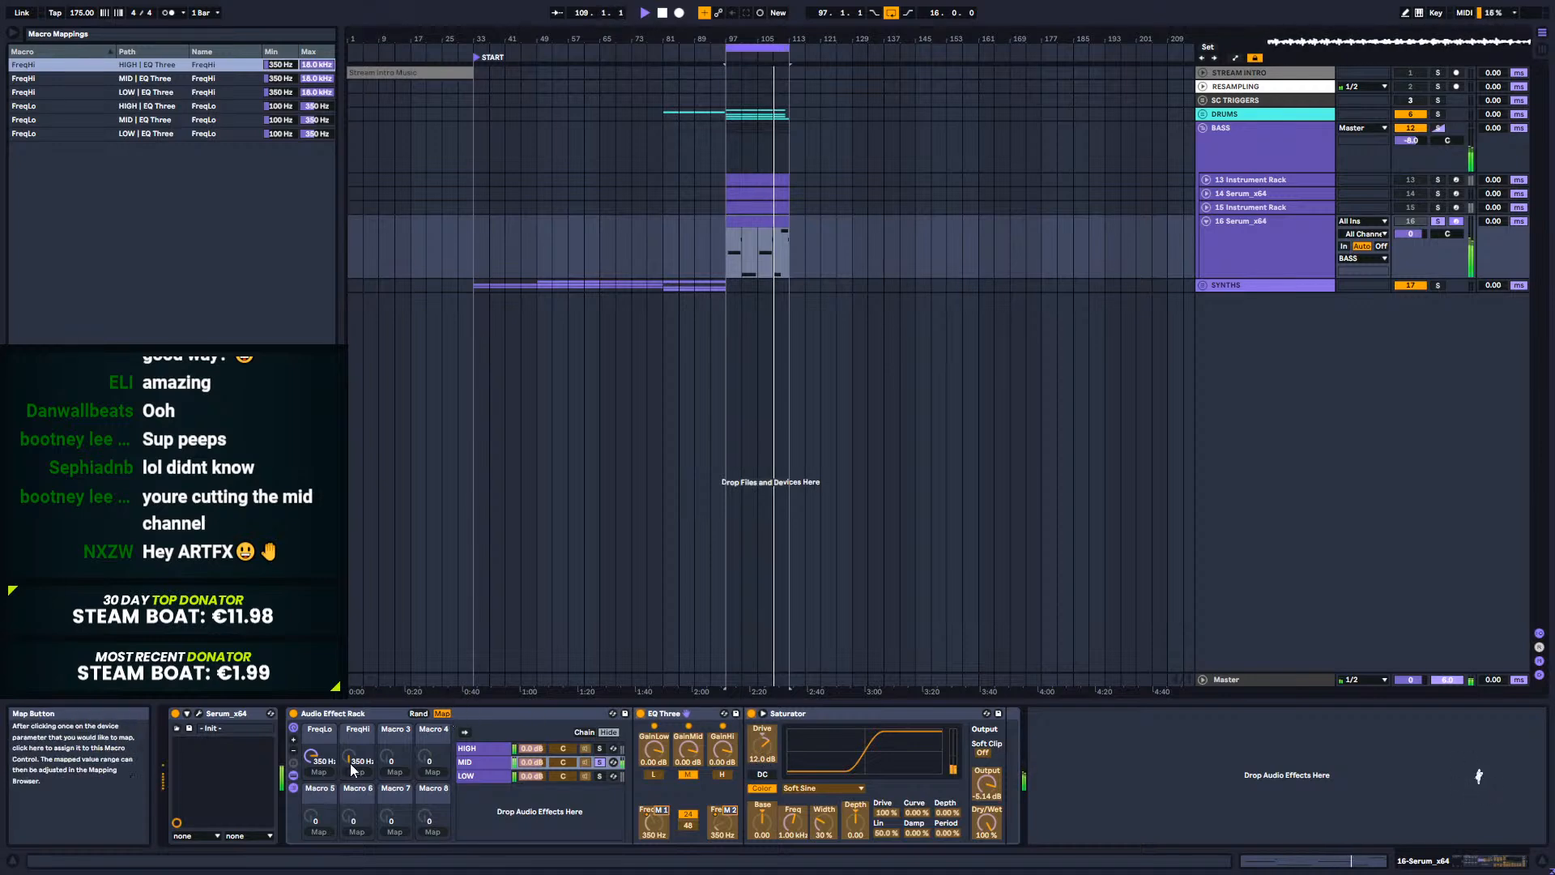
pyautogui.moveTo(348, 757); pyautogui.dragTo(348, 668)
pyautogui.moveTo(348, 741); pyautogui.dragTo(348, 763)
pyautogui.press('space')
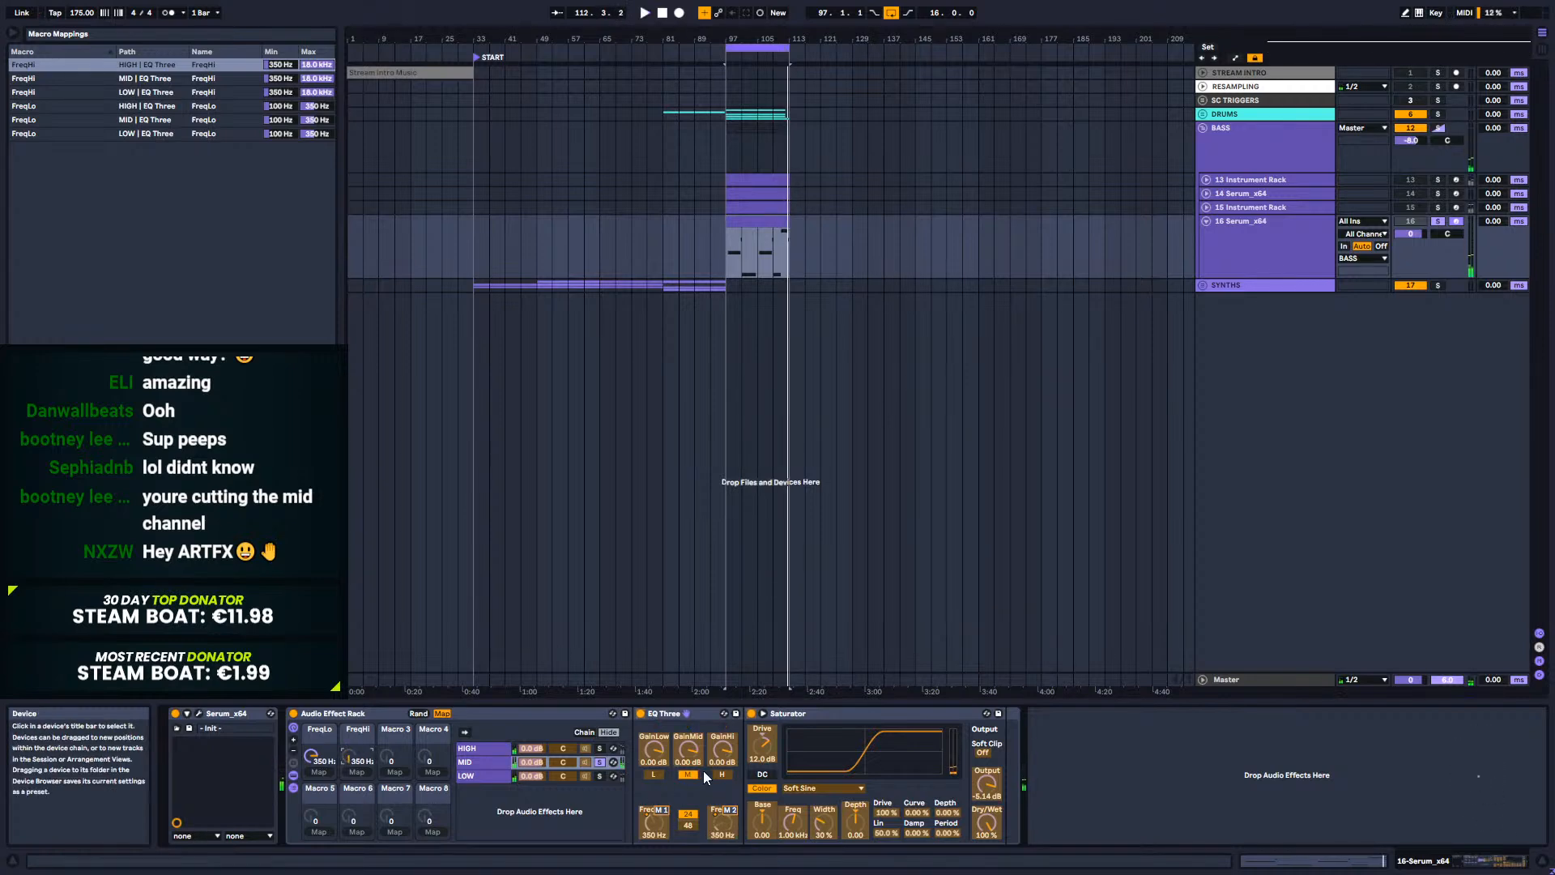
# Step: Unsolo the MID chain and play all bands with FreqHi at 10.3 kHz and FreqLo at 100 Hz
pyautogui.click(599, 762)
pyautogui.press('space')
pyautogui.moveTo(348, 757); pyautogui.dragTo(310, 809)
pyautogui.press('space')
pyautogui.press('space')
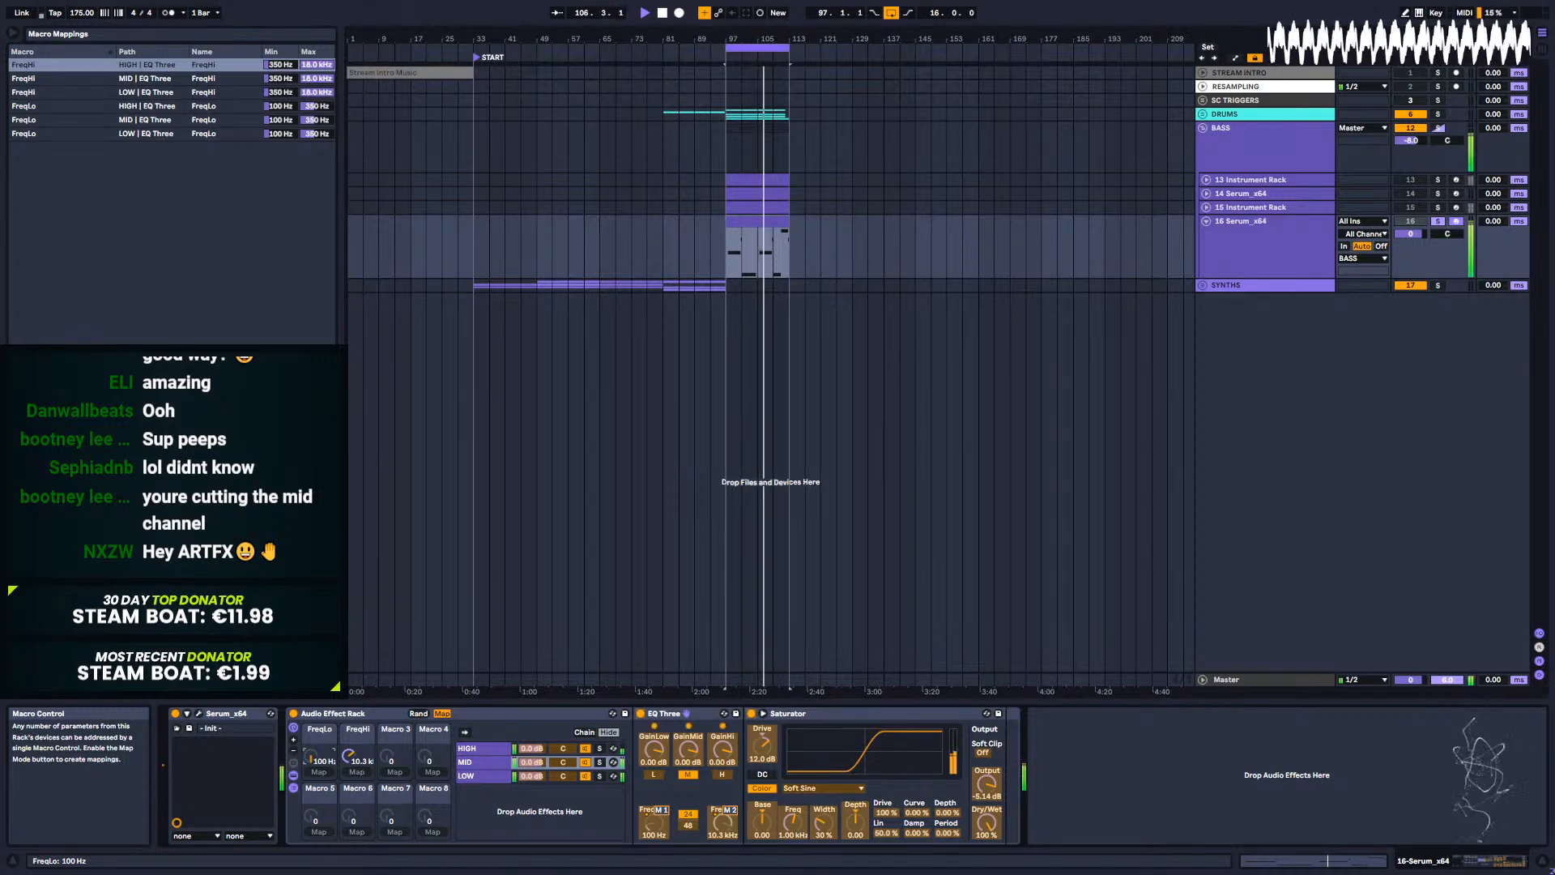
# Step: Set the FreqLo macro to 150 Hz and FreqHi to 2.18 kHz, leave macro mapping and select the LOW chain
pyautogui.moveTo(312, 761); pyautogui.dragTo(349, 783)
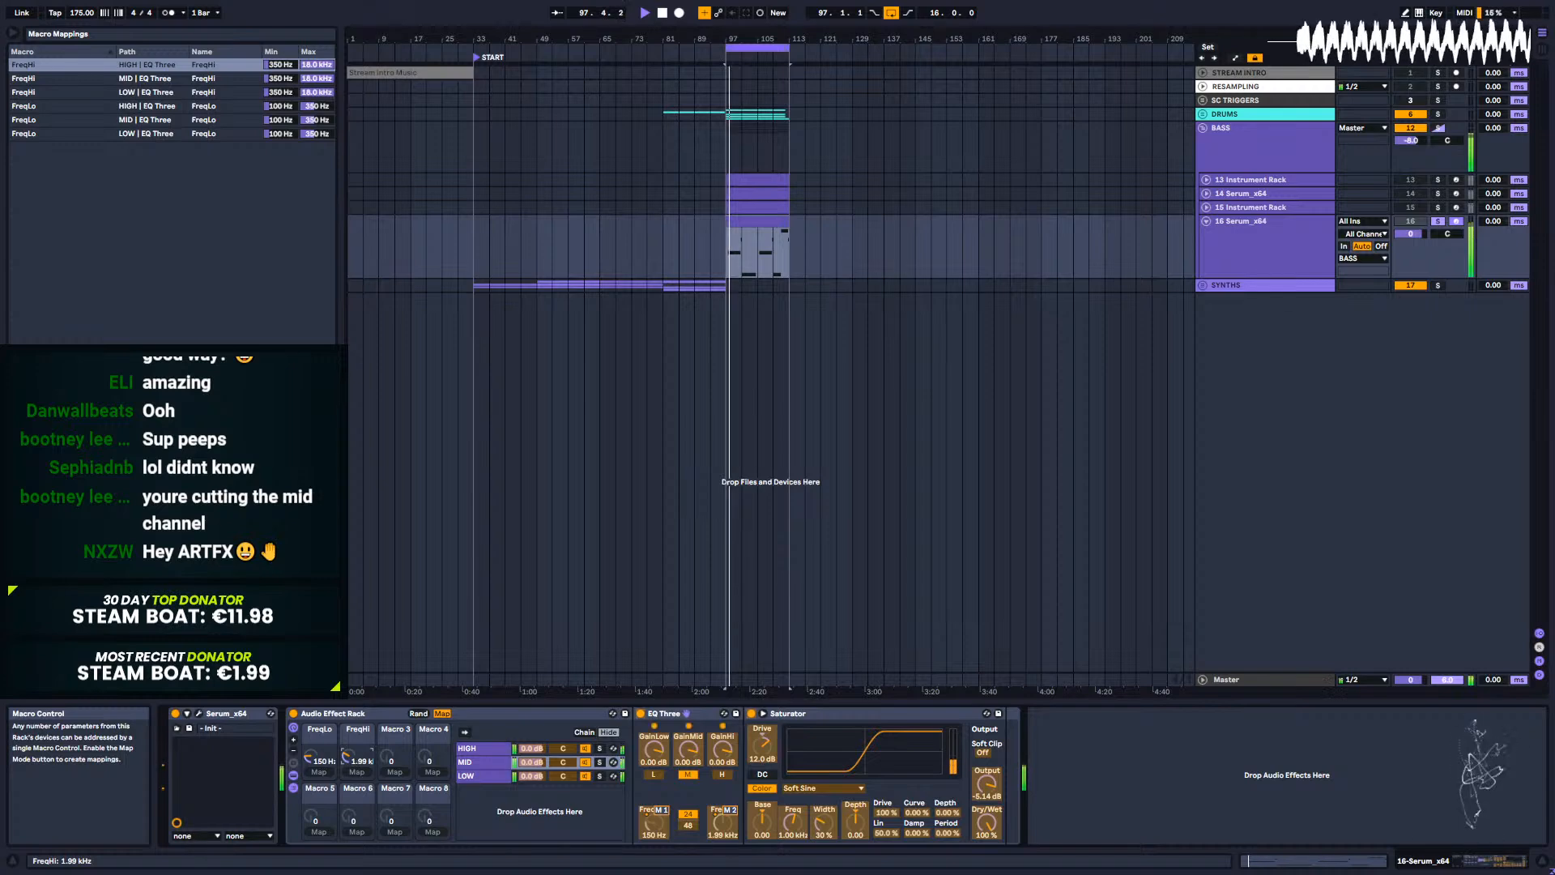
pyautogui.moveTo(349, 757); pyautogui.dragTo(349, 756)
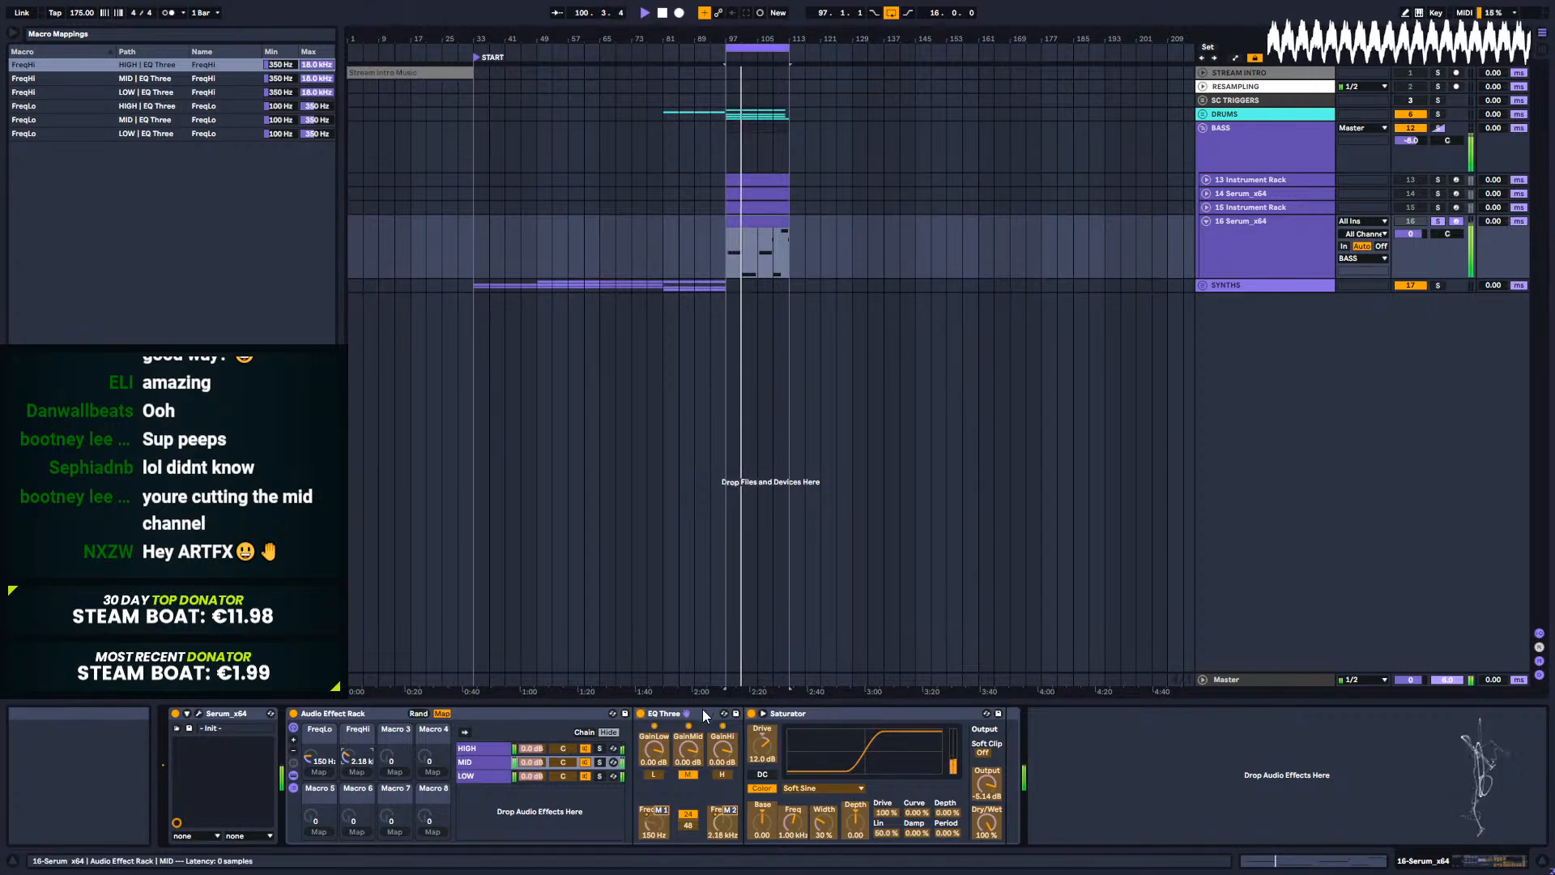
pyautogui.click(441, 714)
pyautogui.click(469, 775)
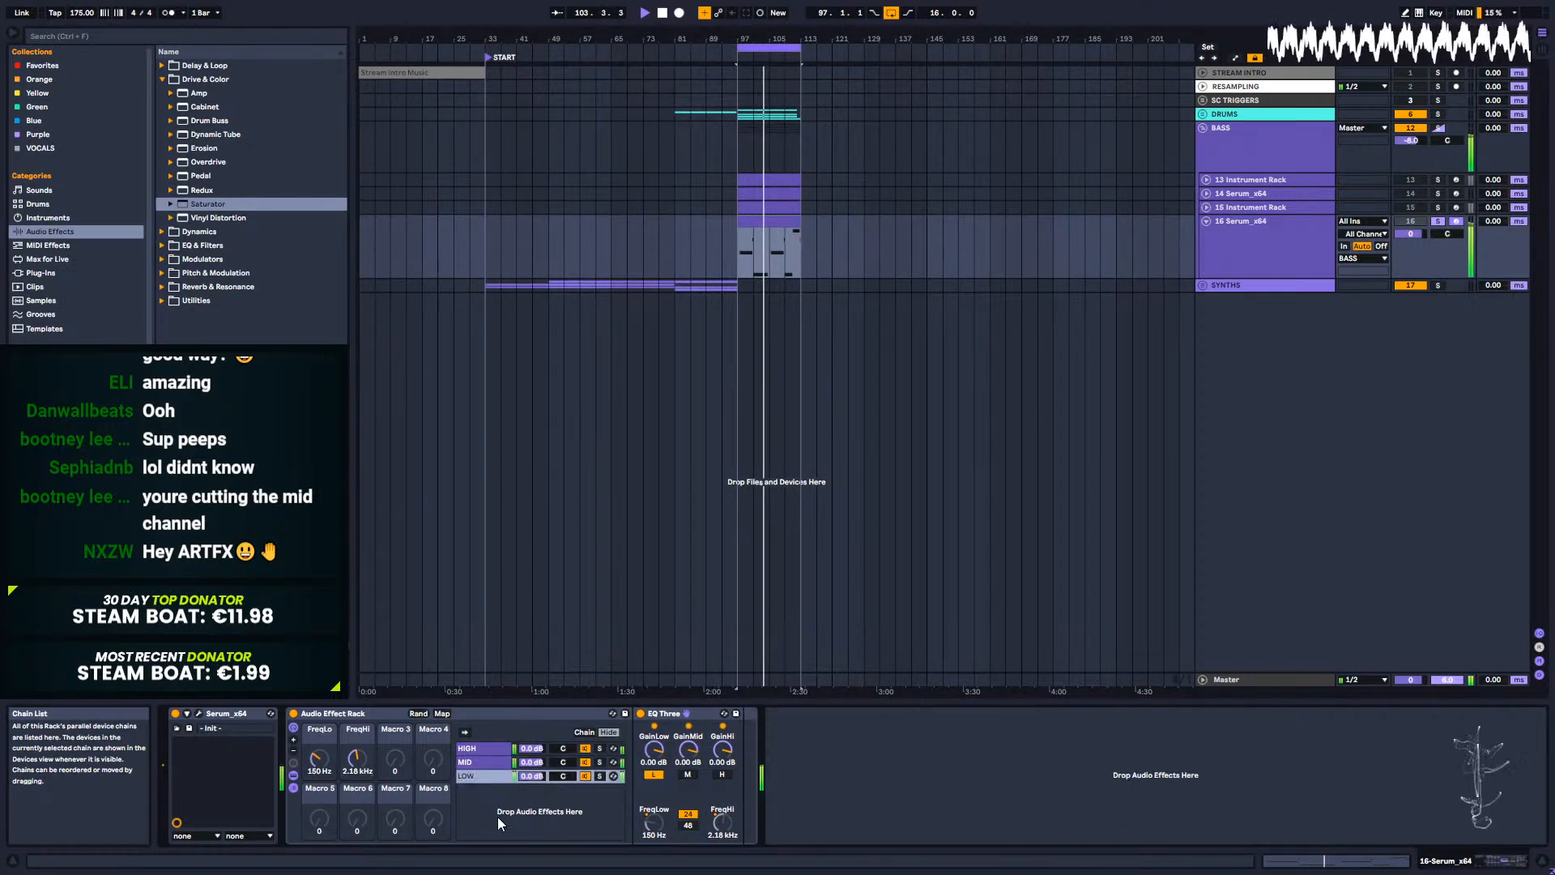
# Step: Add FabFilter Saturn 2 to the HIGH chain after its EQ Three
pyautogui.click(482, 745)
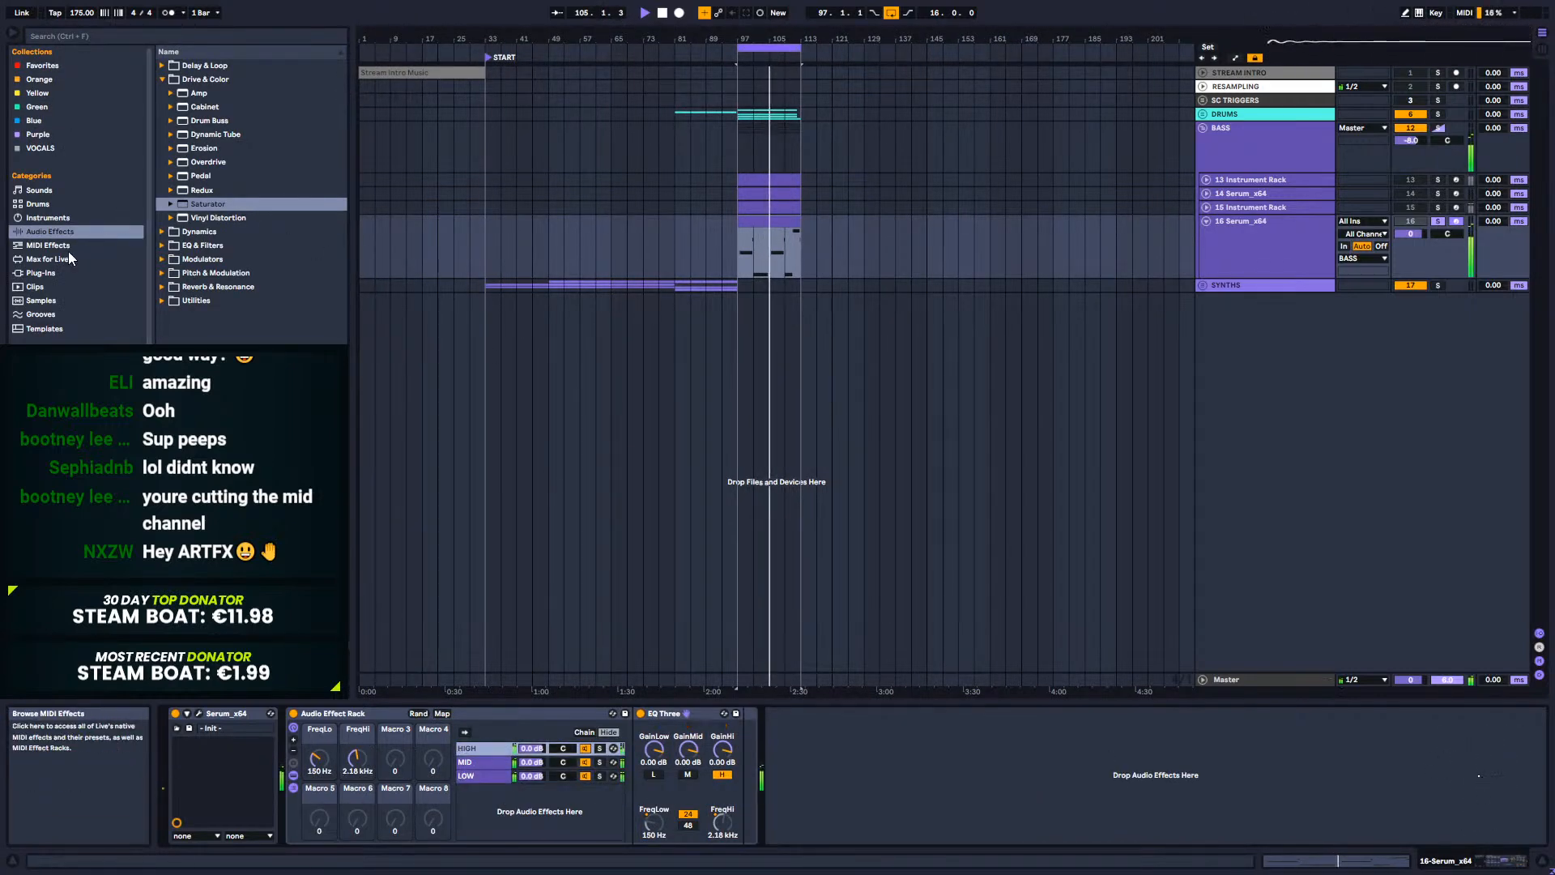
pyautogui.click(50, 270)
pyautogui.scroll(1, 199, 177)
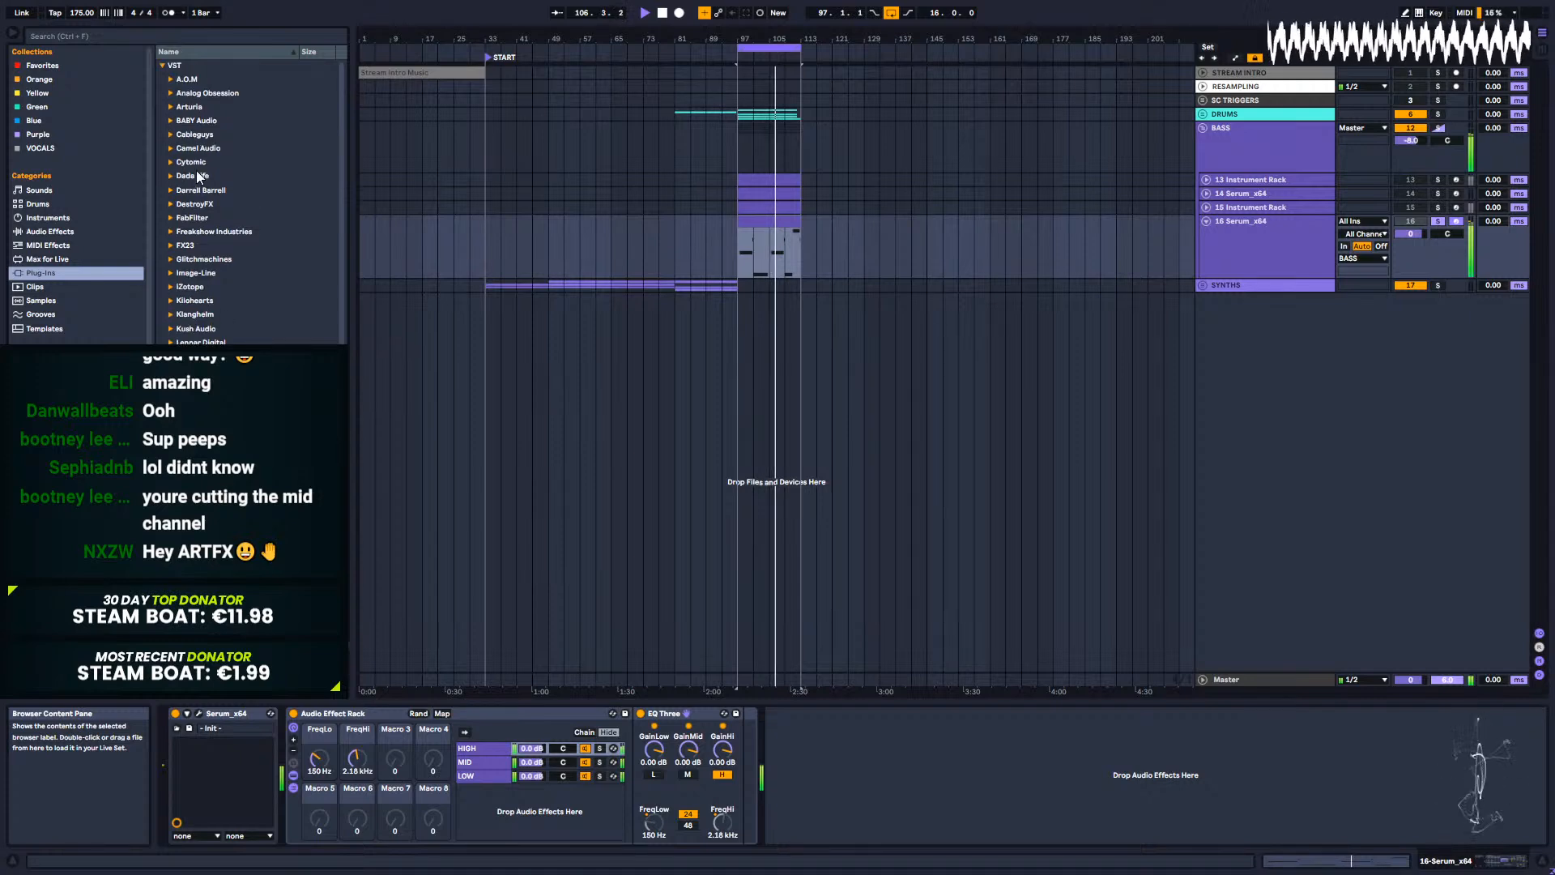
pyautogui.click(177, 218)
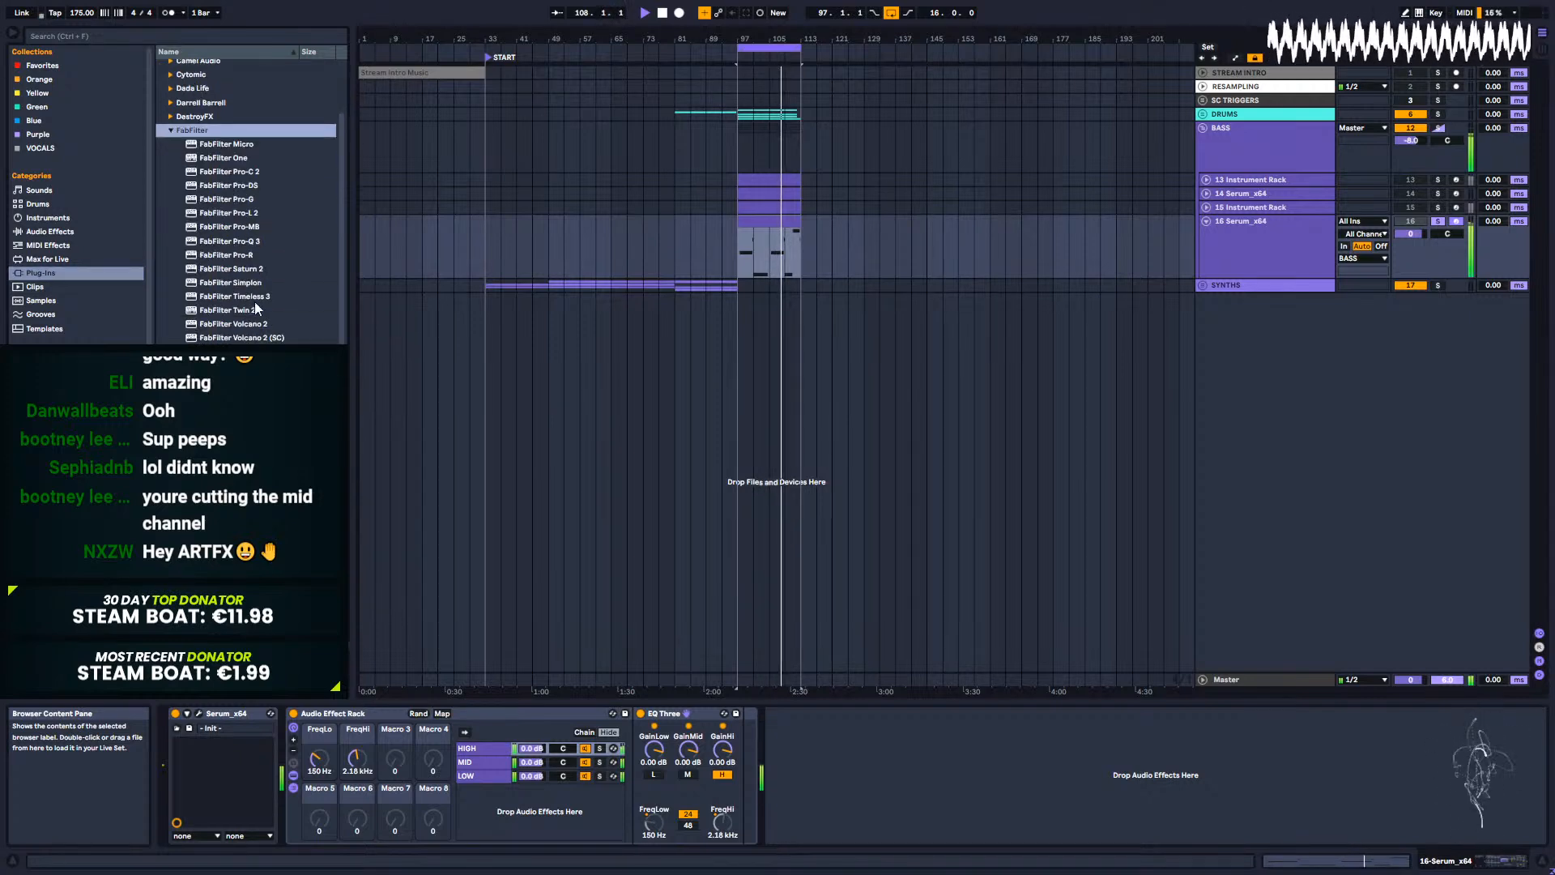
pyautogui.moveTo(249, 271); pyautogui.dragTo(736, 789)
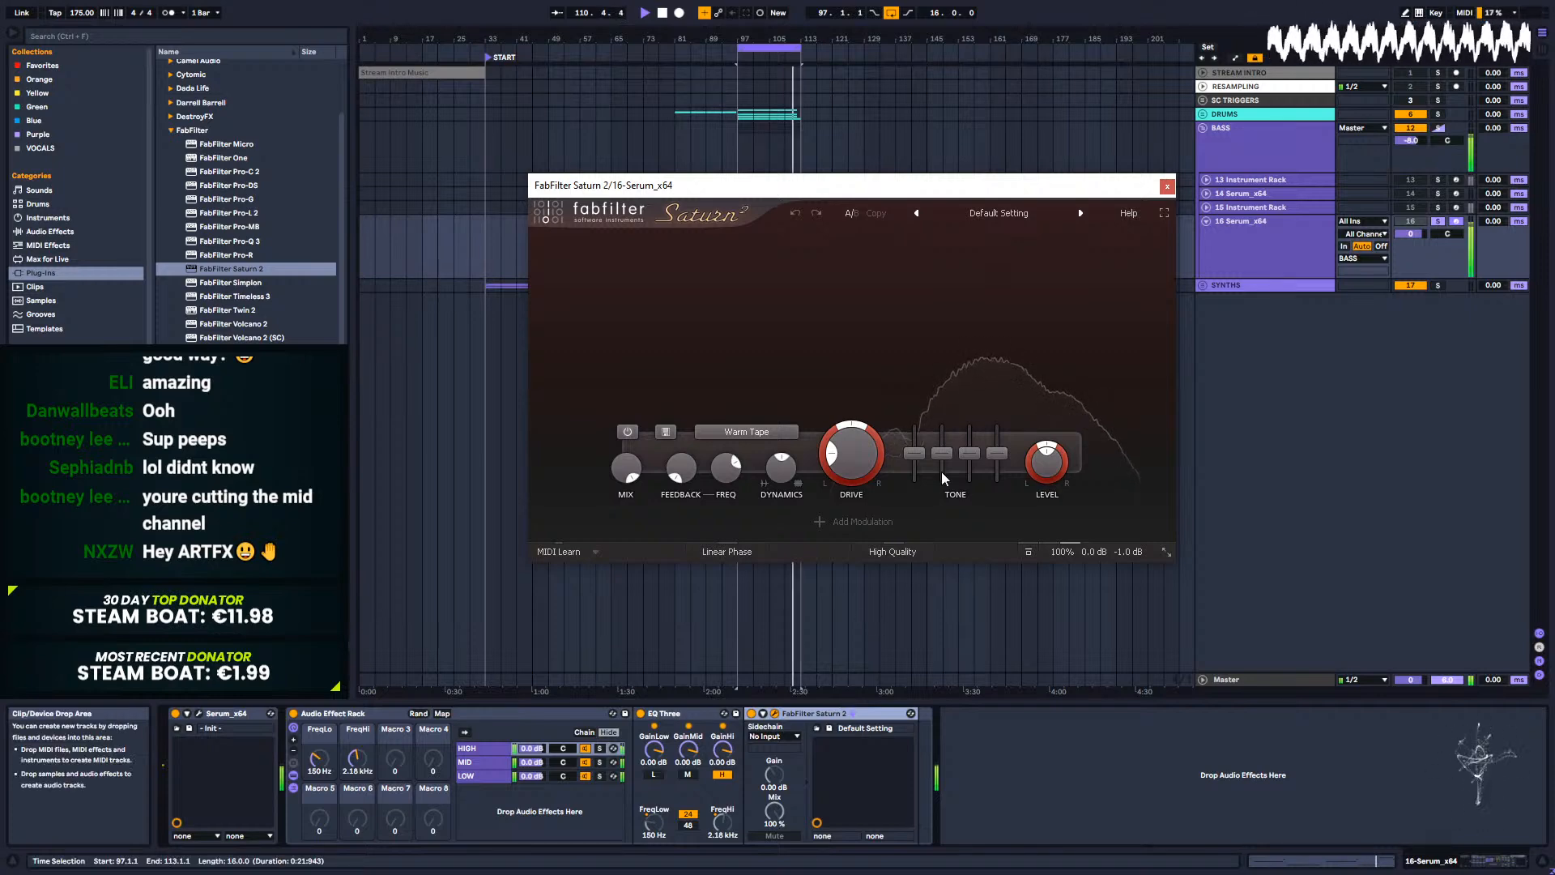
# Step: Raise Saturn 2's Warm Tape Drive to near maximum, fine-tune its Dynamics, and close the plug-in window
pyautogui.moveTo(850, 455); pyautogui.dragTo(871, 288)
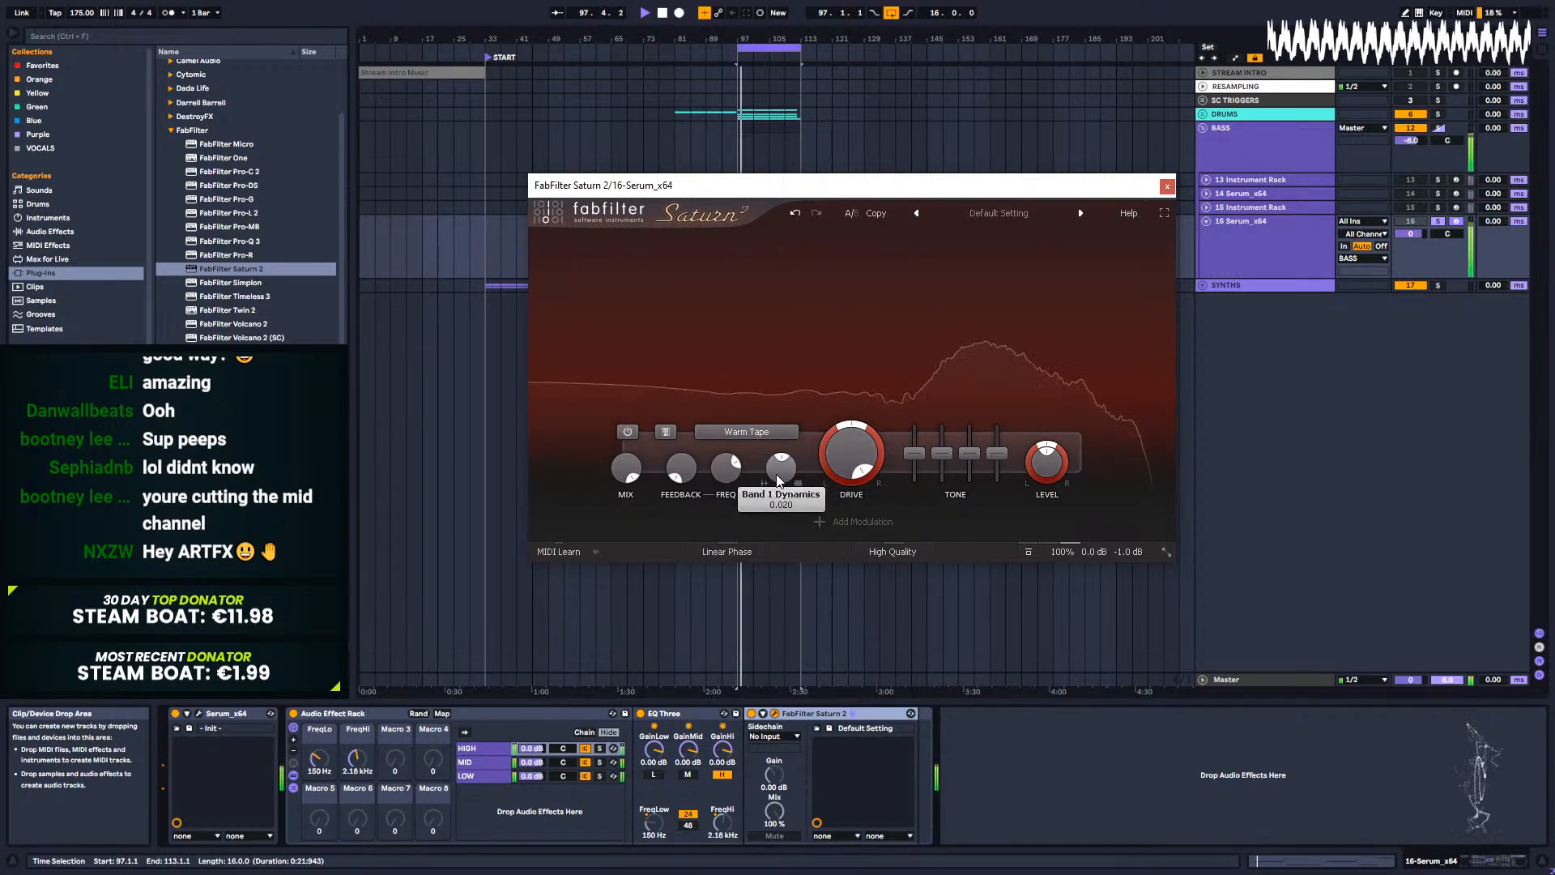
pyautogui.moveTo(782, 417)
pyautogui.mouseDown()
pyautogui.moveTo(783, 381)
pyautogui.moveTo(769, 416)
pyautogui.mouseUp()
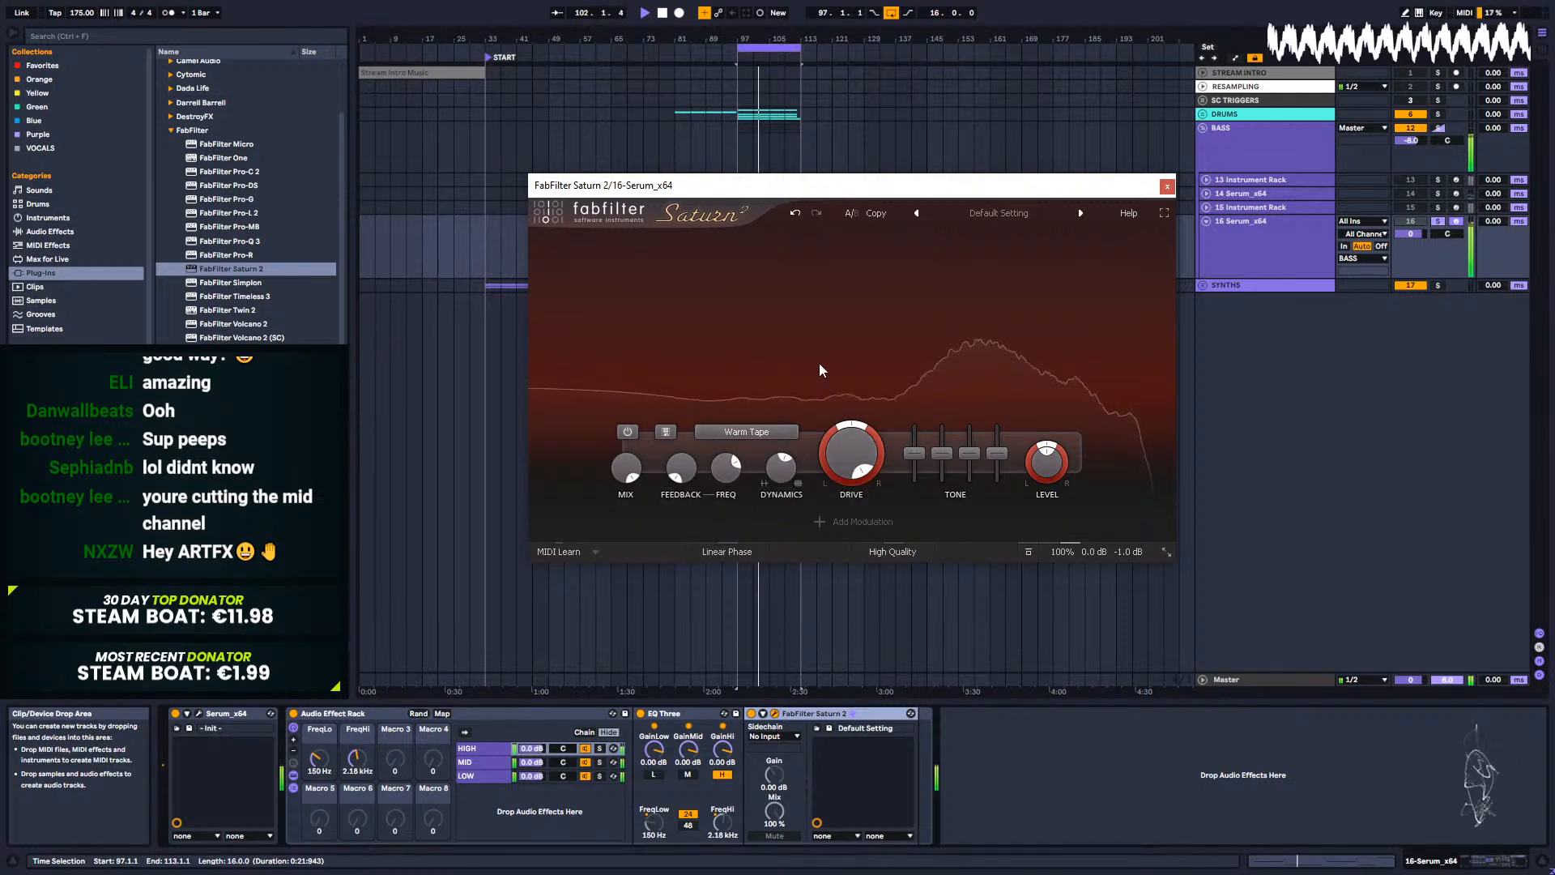
pyautogui.click(1166, 187)
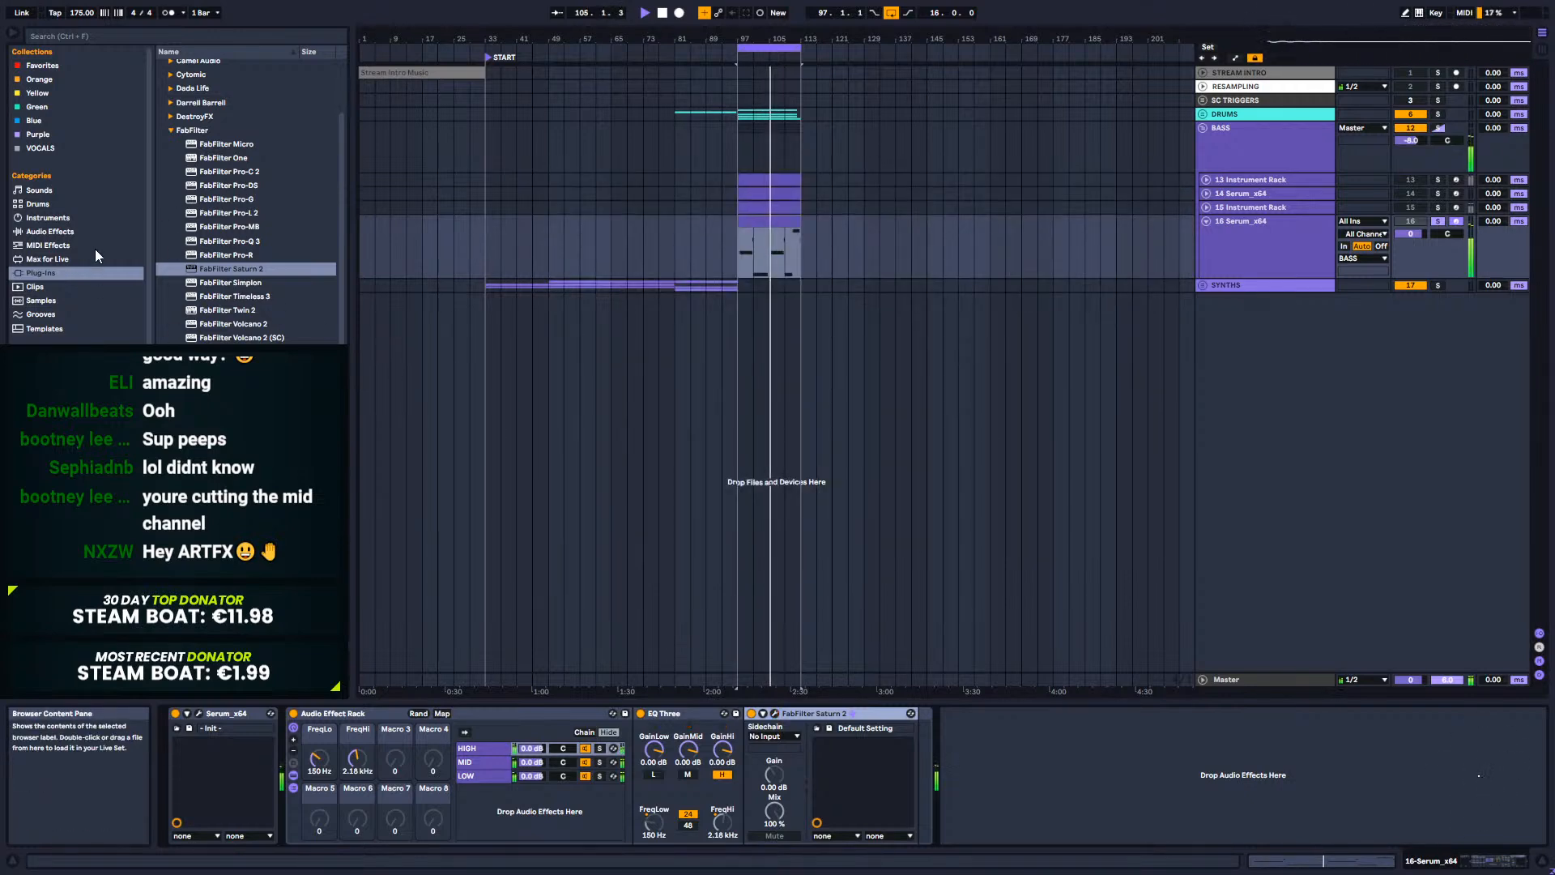
pyautogui.click(171, 129)
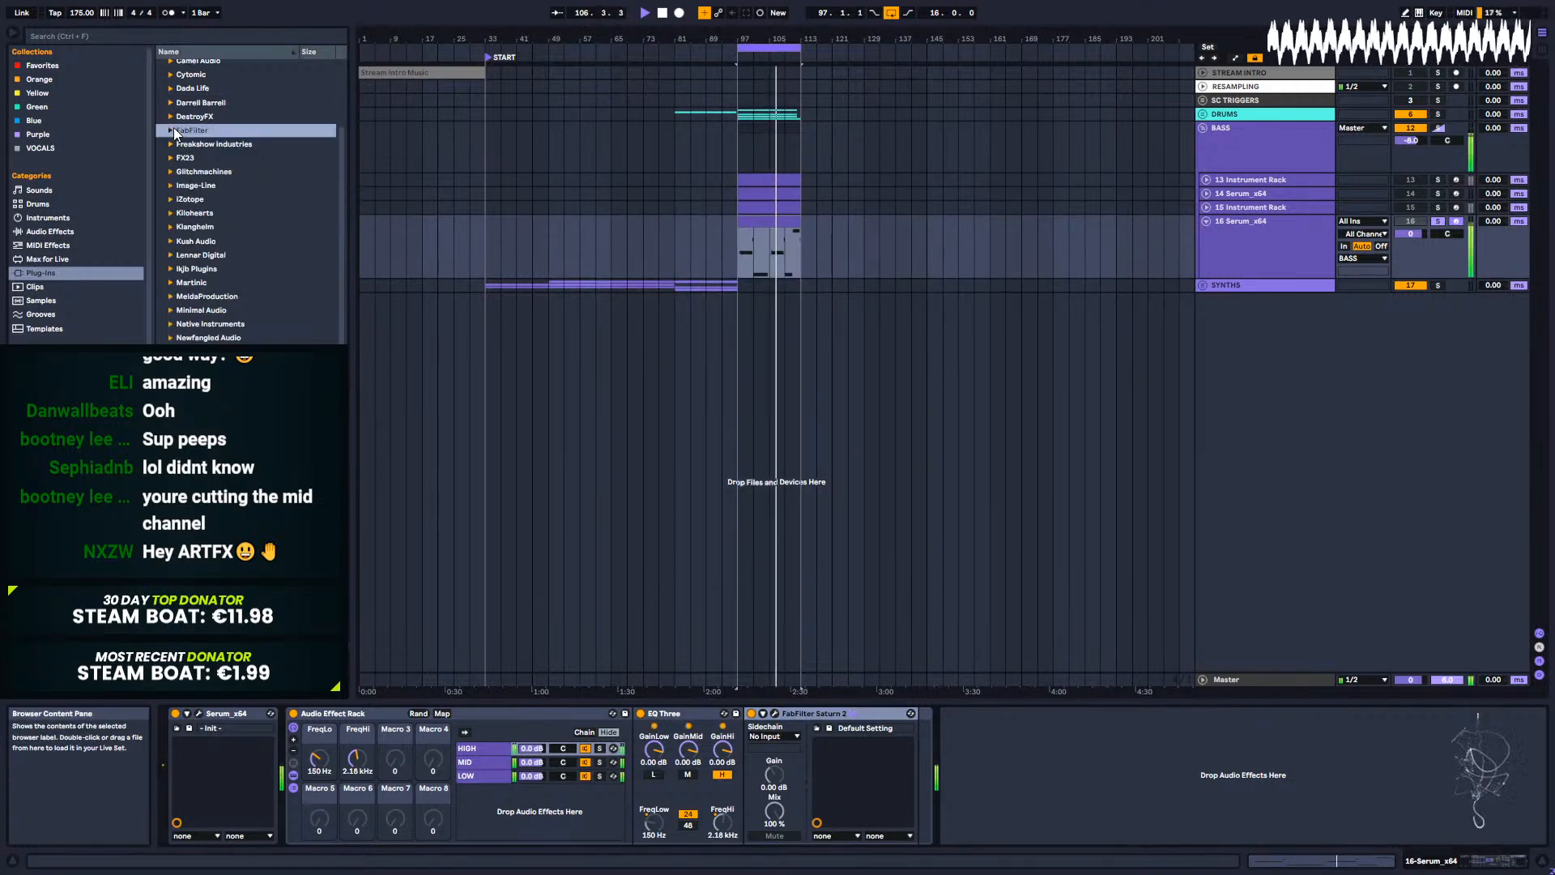
# Step: Add a Utility after the EQ Three on the LOW chain and enable its Mono option
pyautogui.click(468, 775)
pyautogui.scroll(1, 184, 324)
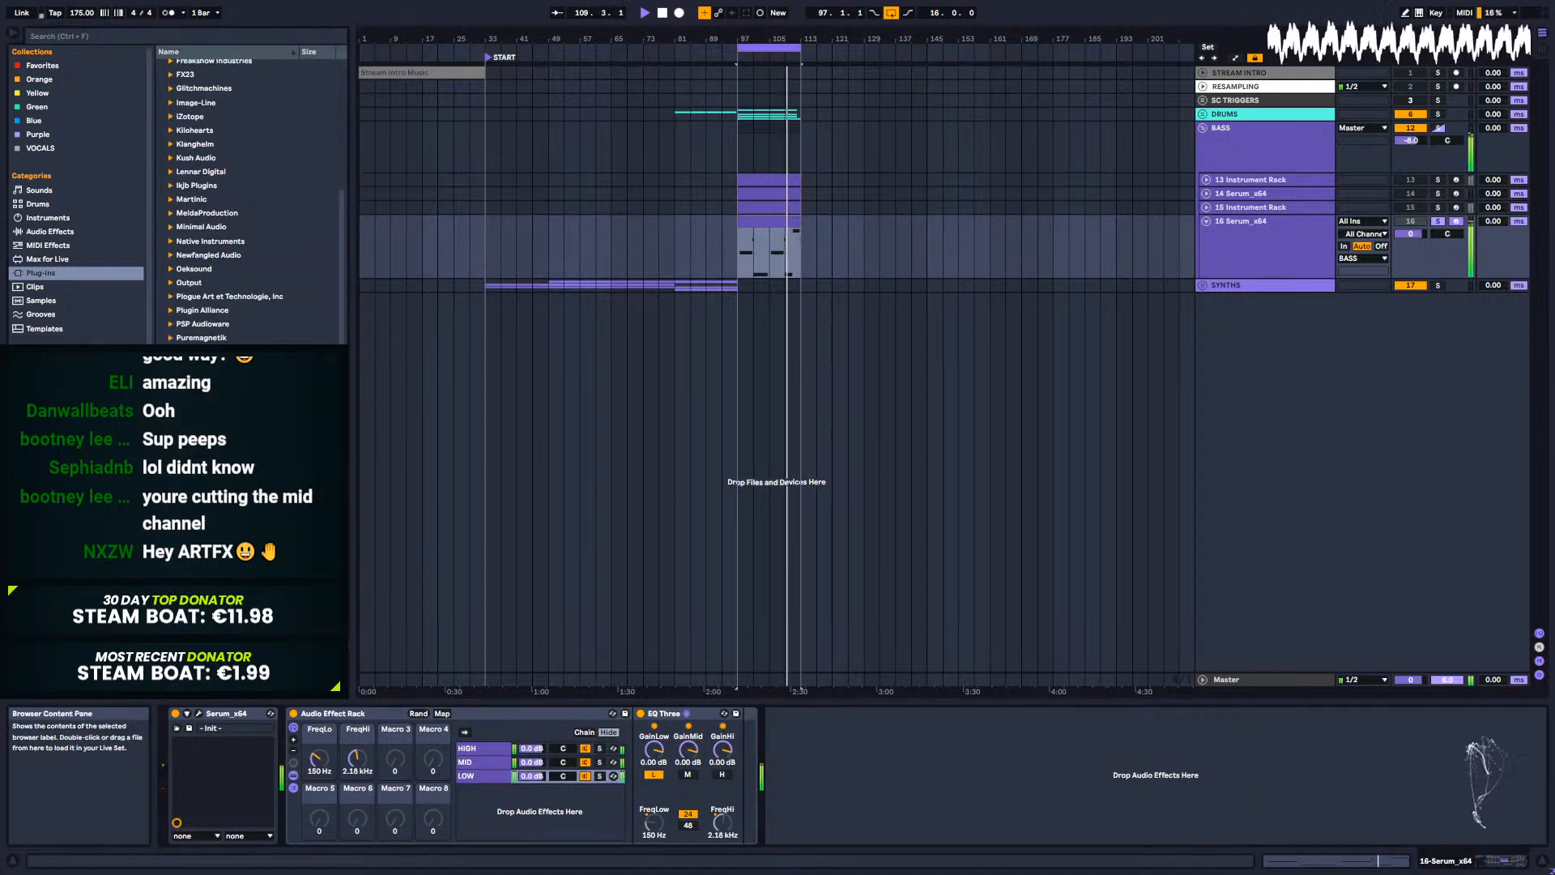
pyautogui.click(42, 232)
pyautogui.click(198, 300)
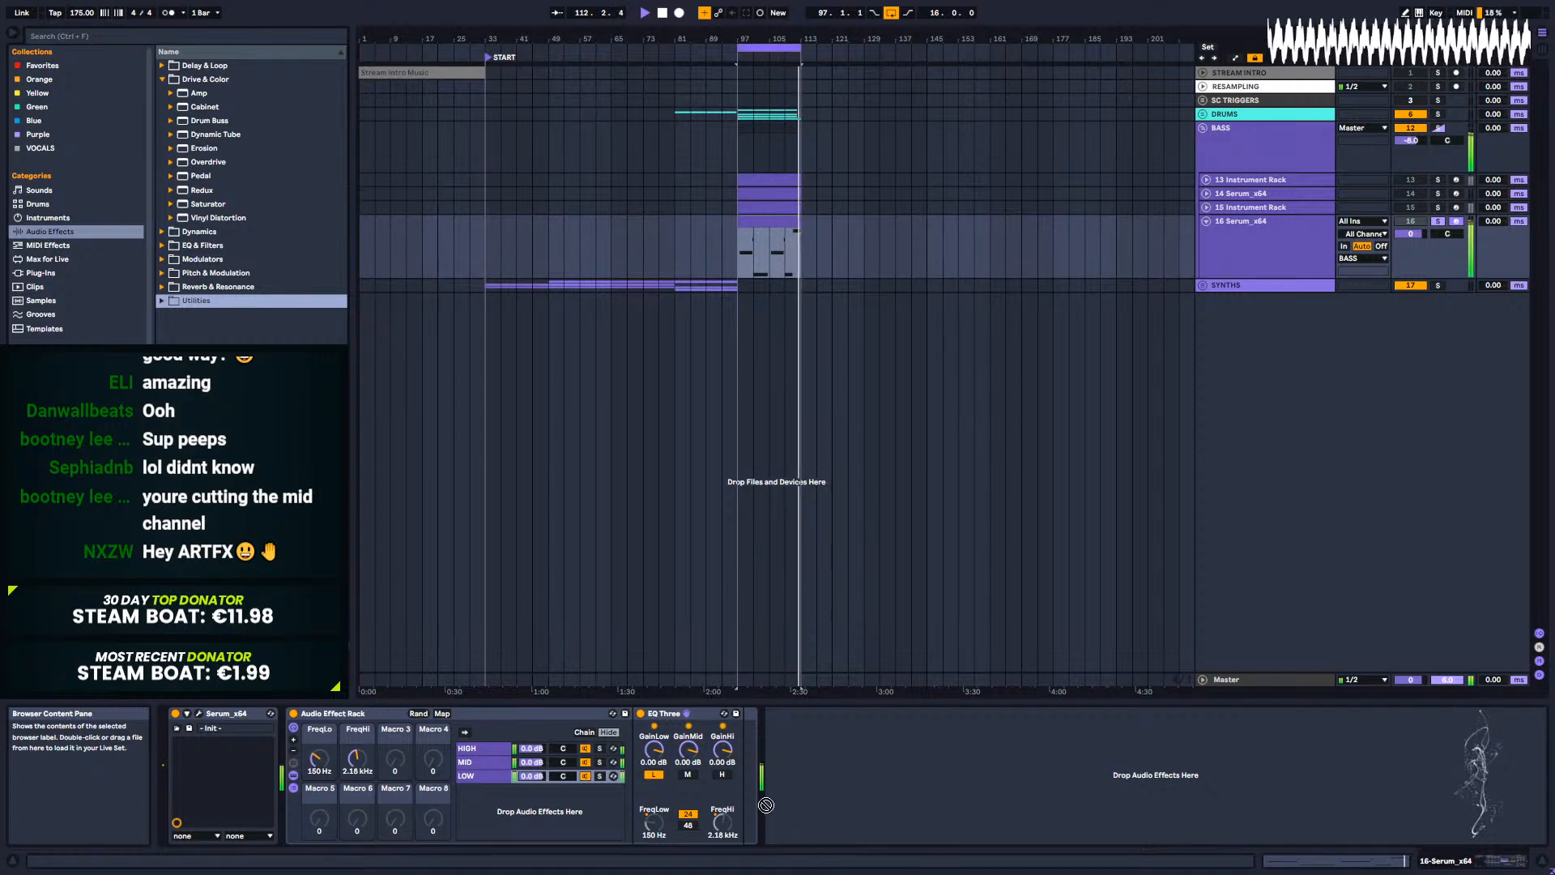
pyautogui.click(162, 301)
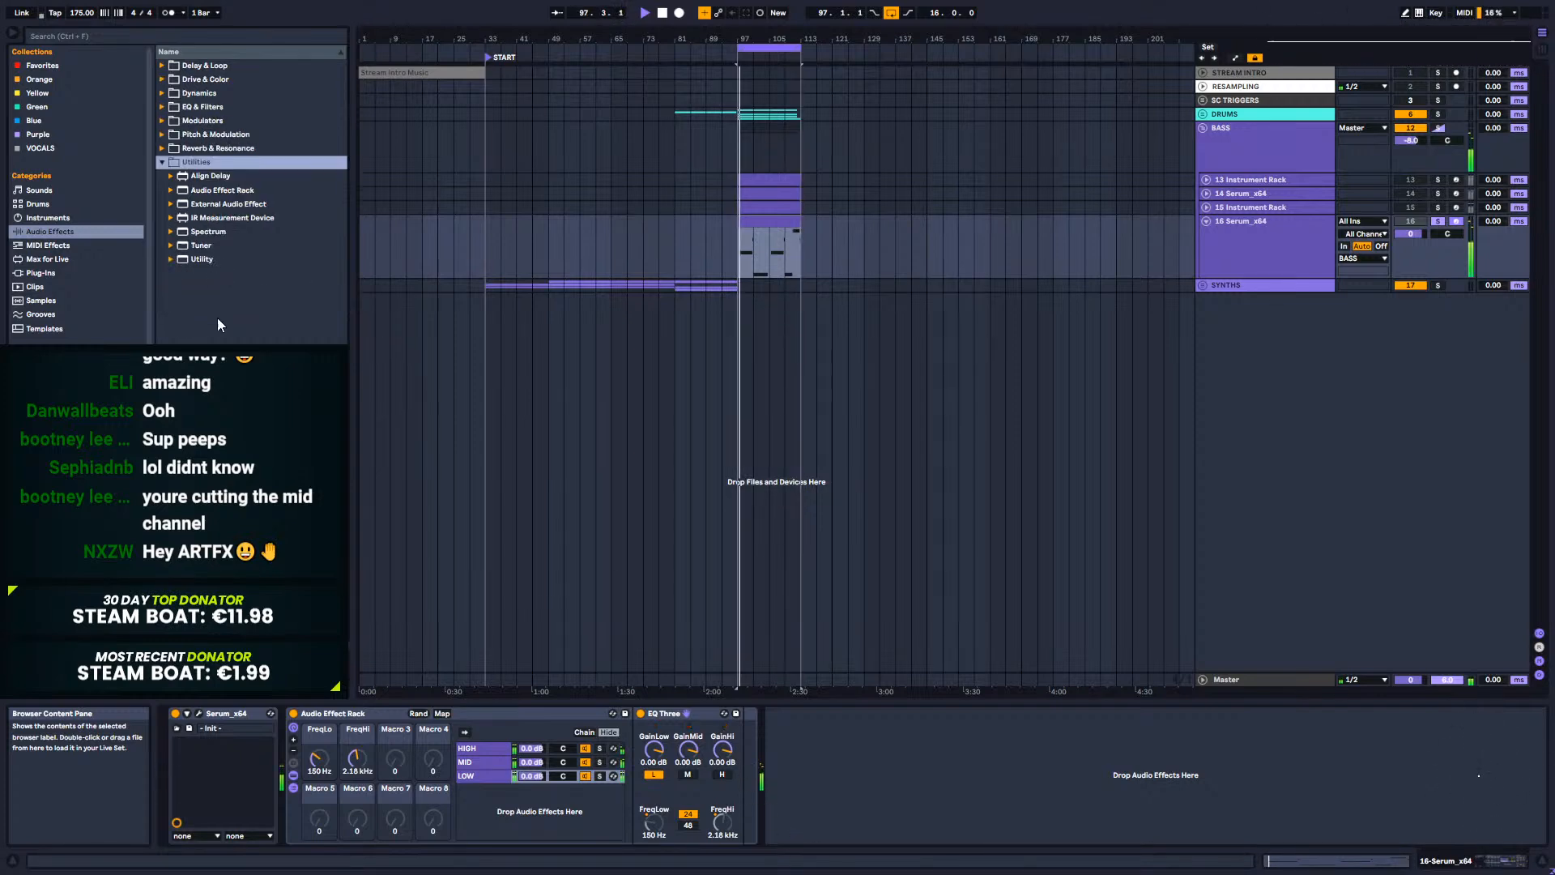
pyautogui.click(202, 259)
pyautogui.moveTo(755, 737); pyautogui.dragTo(757, 737)
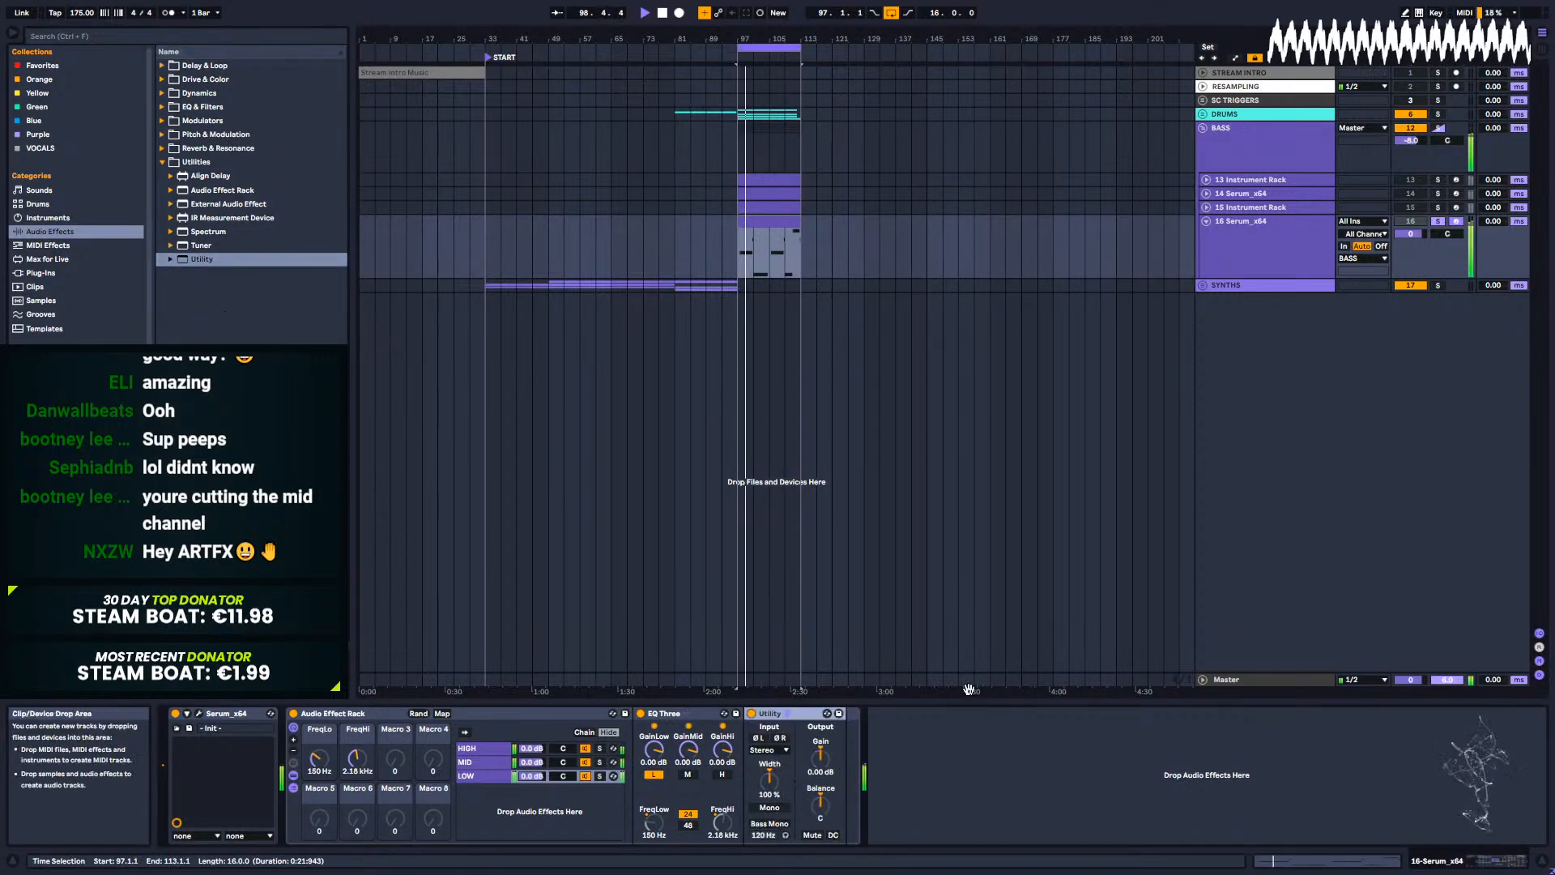
pyautogui.click(764, 802)
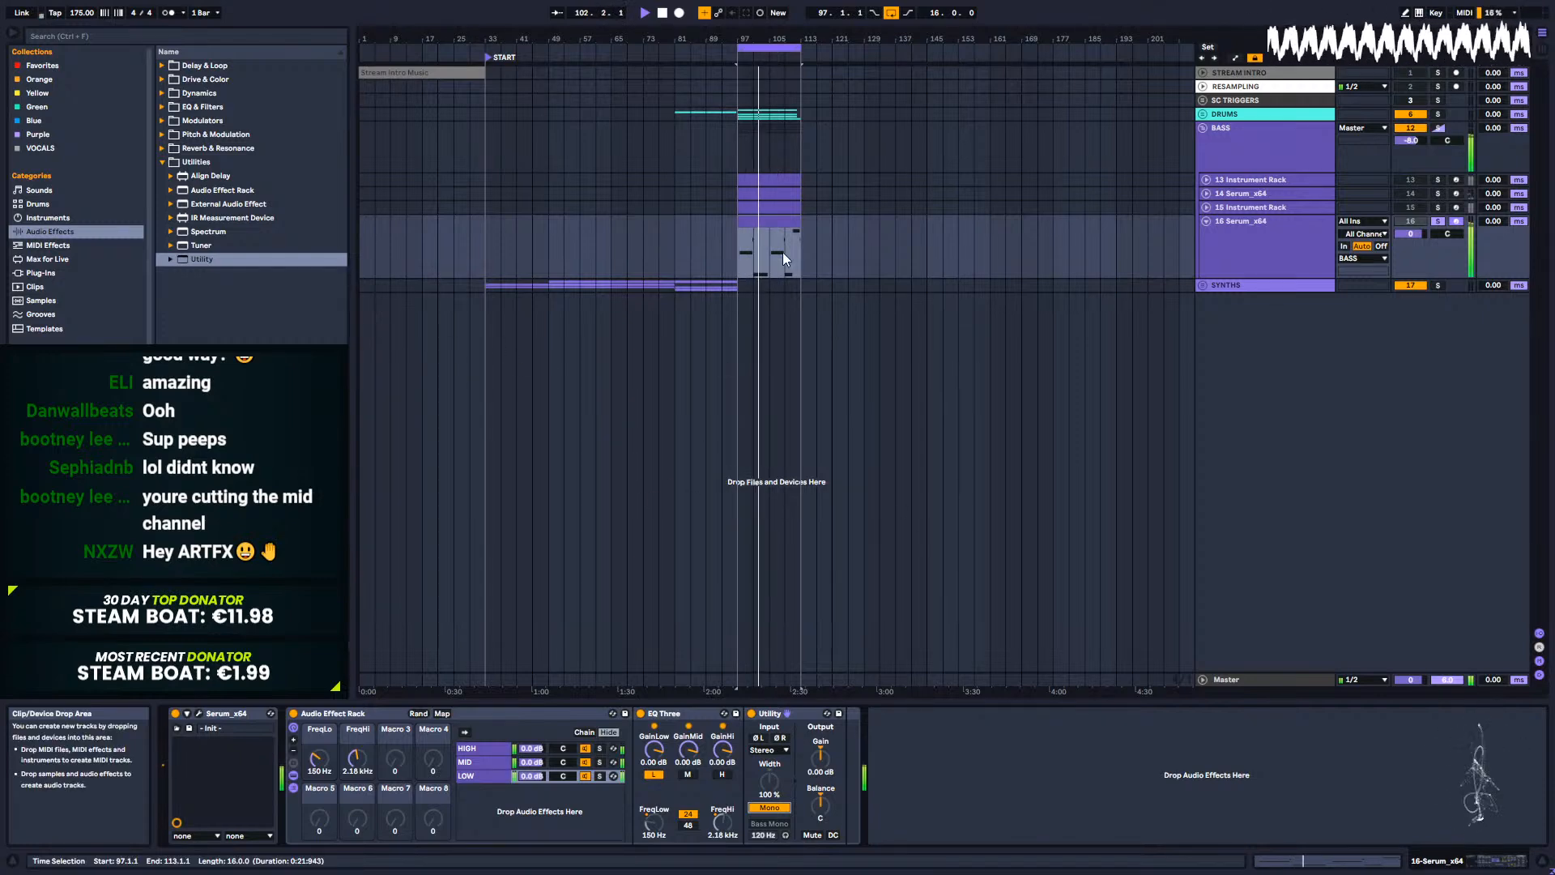
# Step: Solo the LOW chain to compare Utility's Mono off and on, then leave Mono enabled and unsolo the chain
pyautogui.click(598, 778)
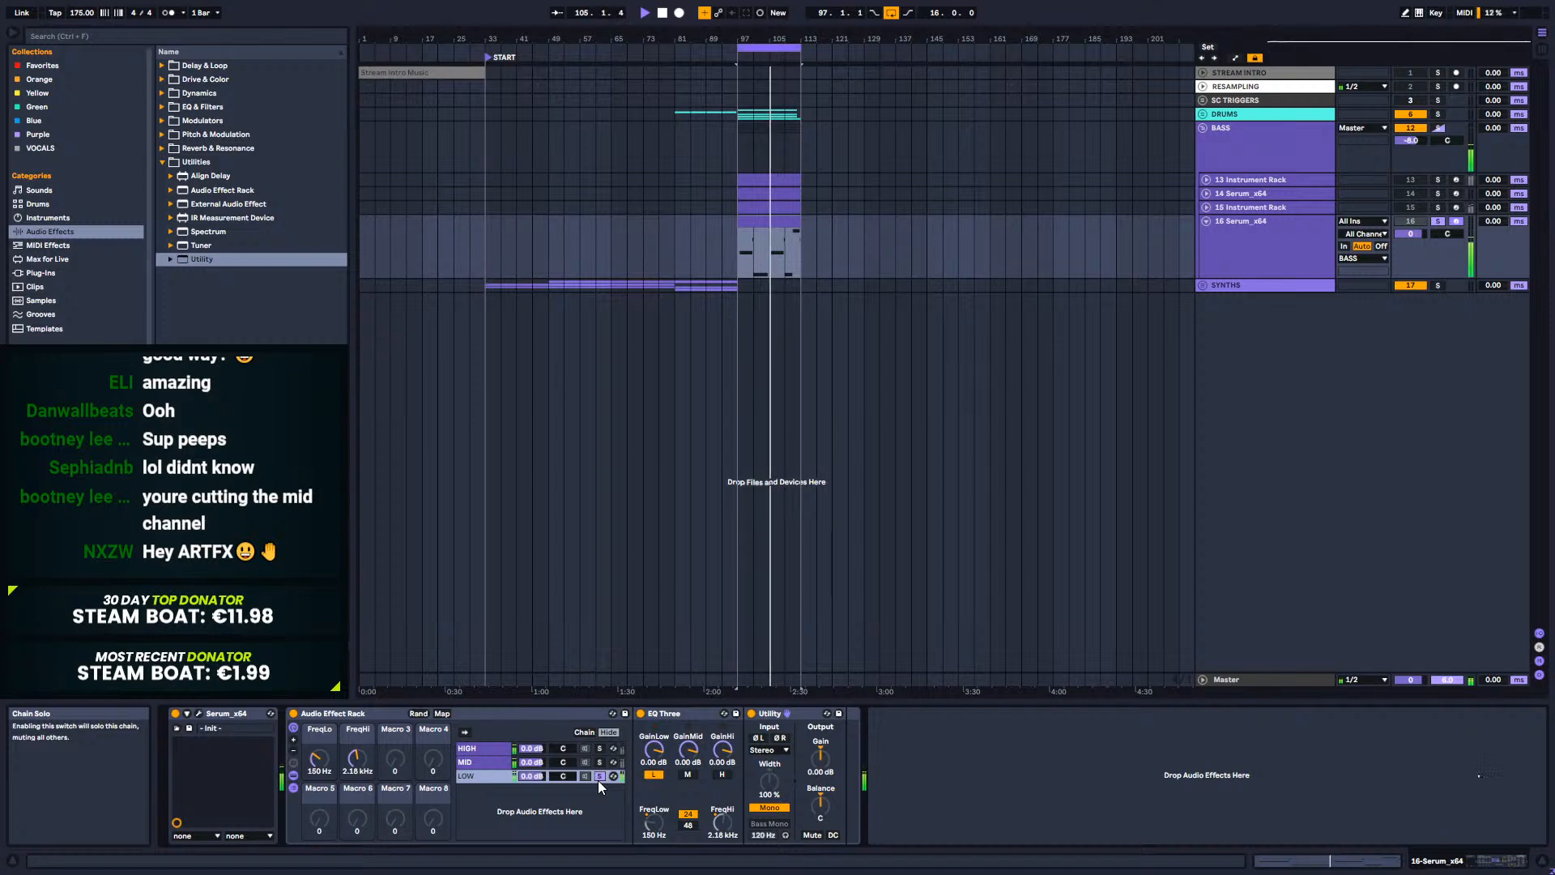
pyautogui.click(769, 807)
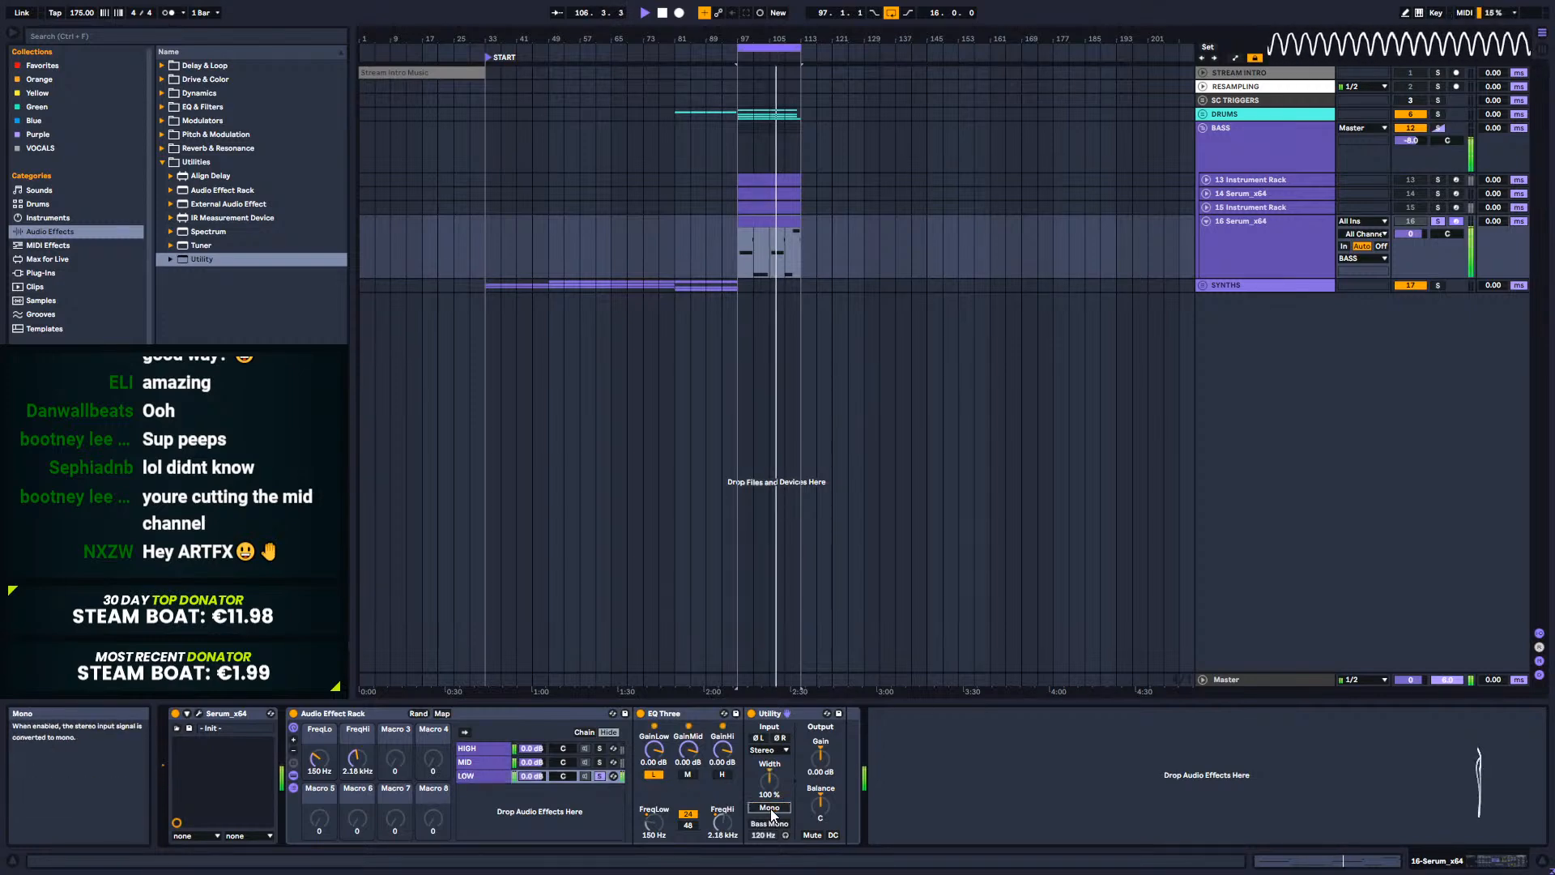
pyautogui.click(769, 808)
pyautogui.click(771, 809)
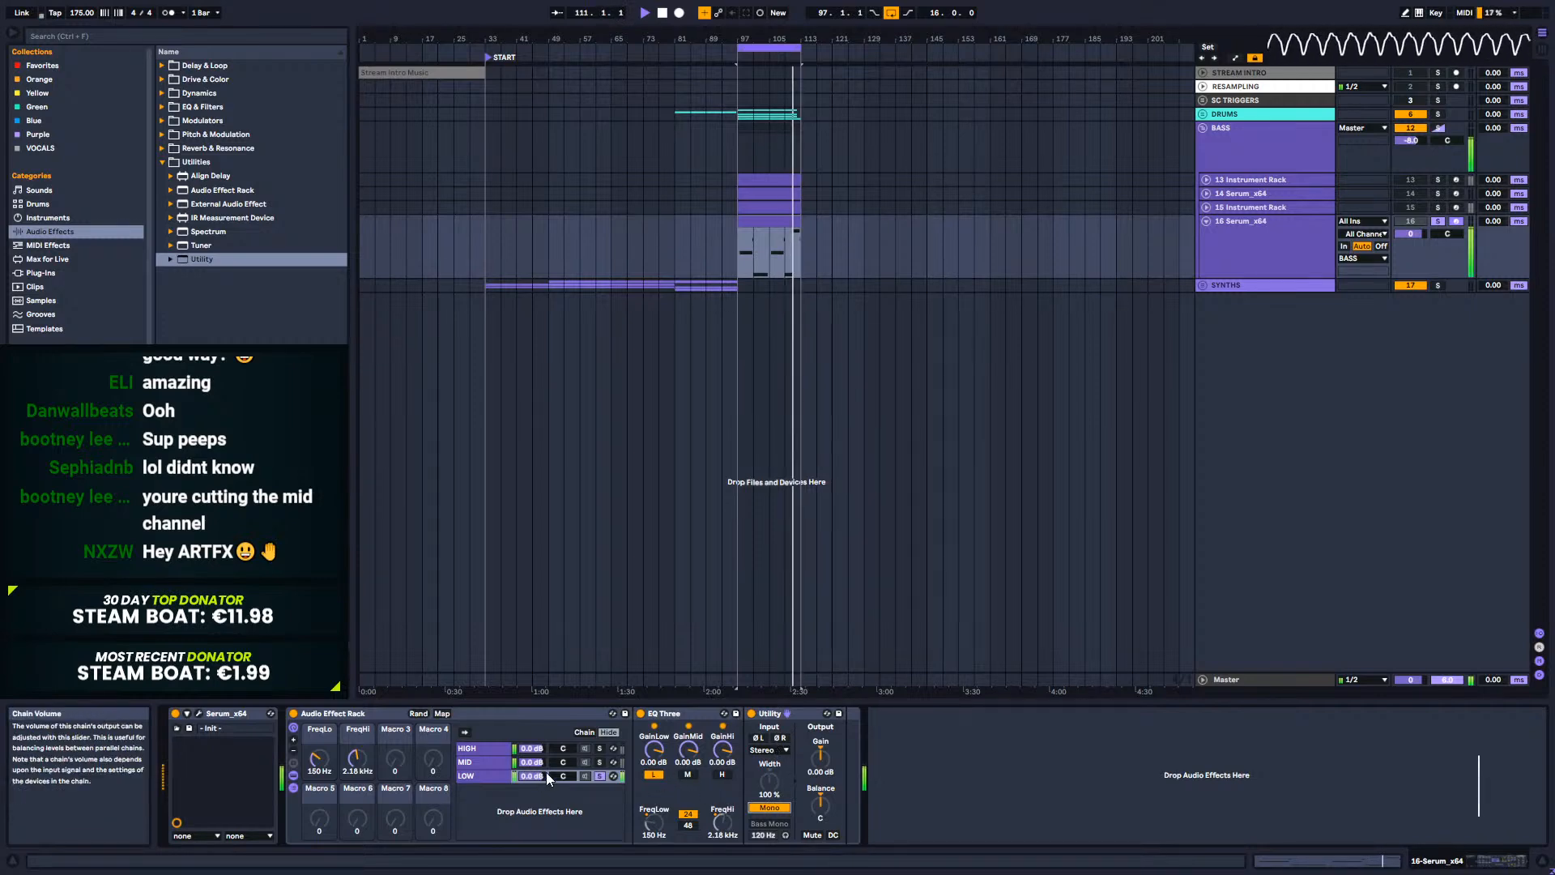
pyautogui.click(601, 774)
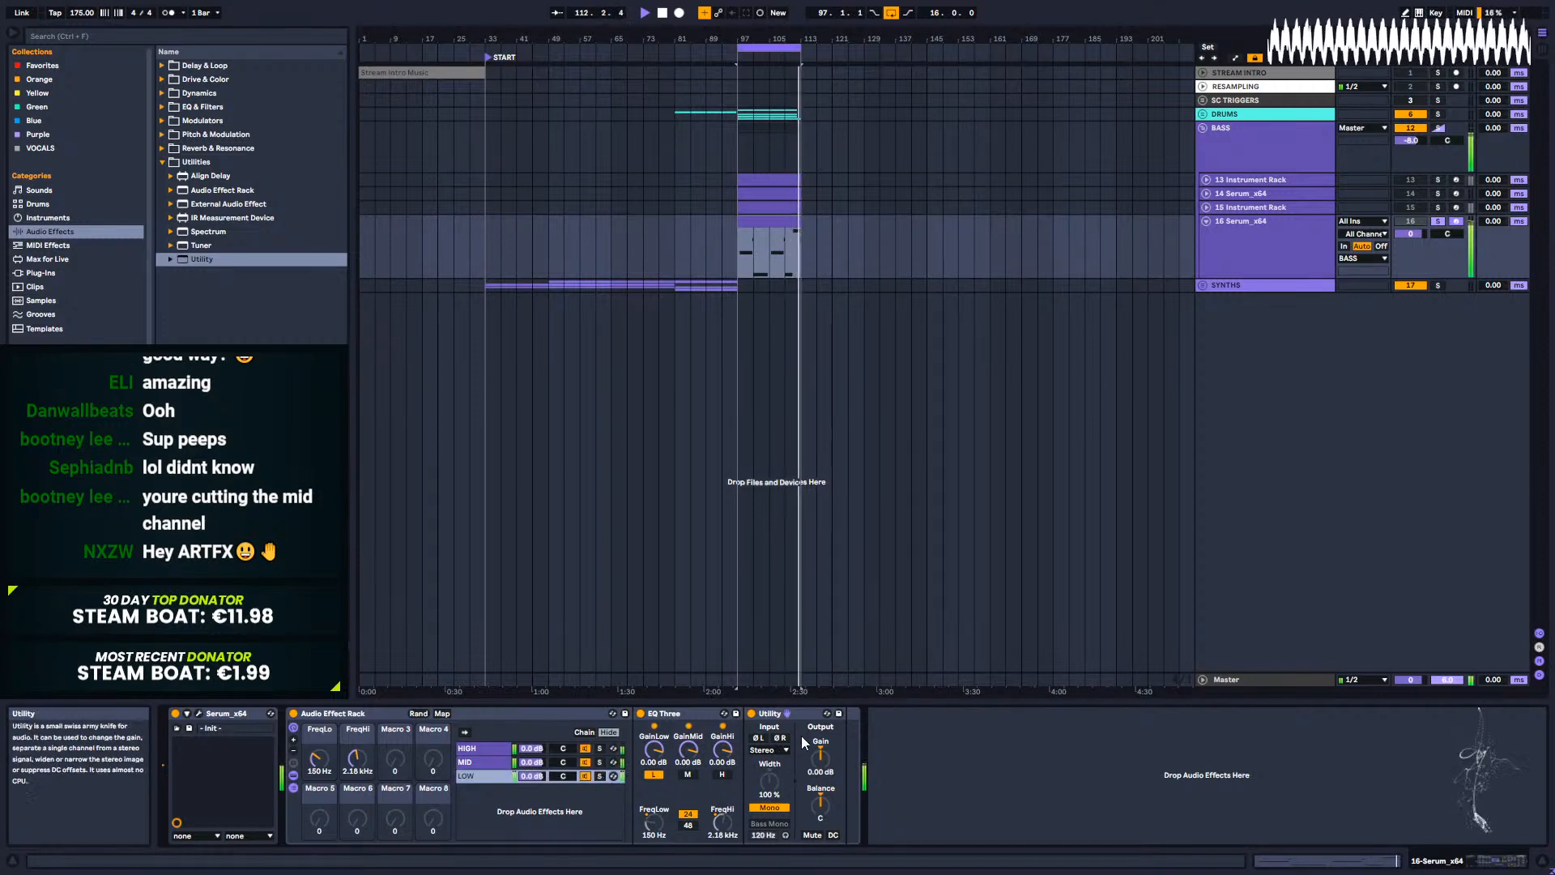
# Step: Add FabFilter Pro-Q 3 to the MID chain after the Saturator
pyautogui.click(478, 763)
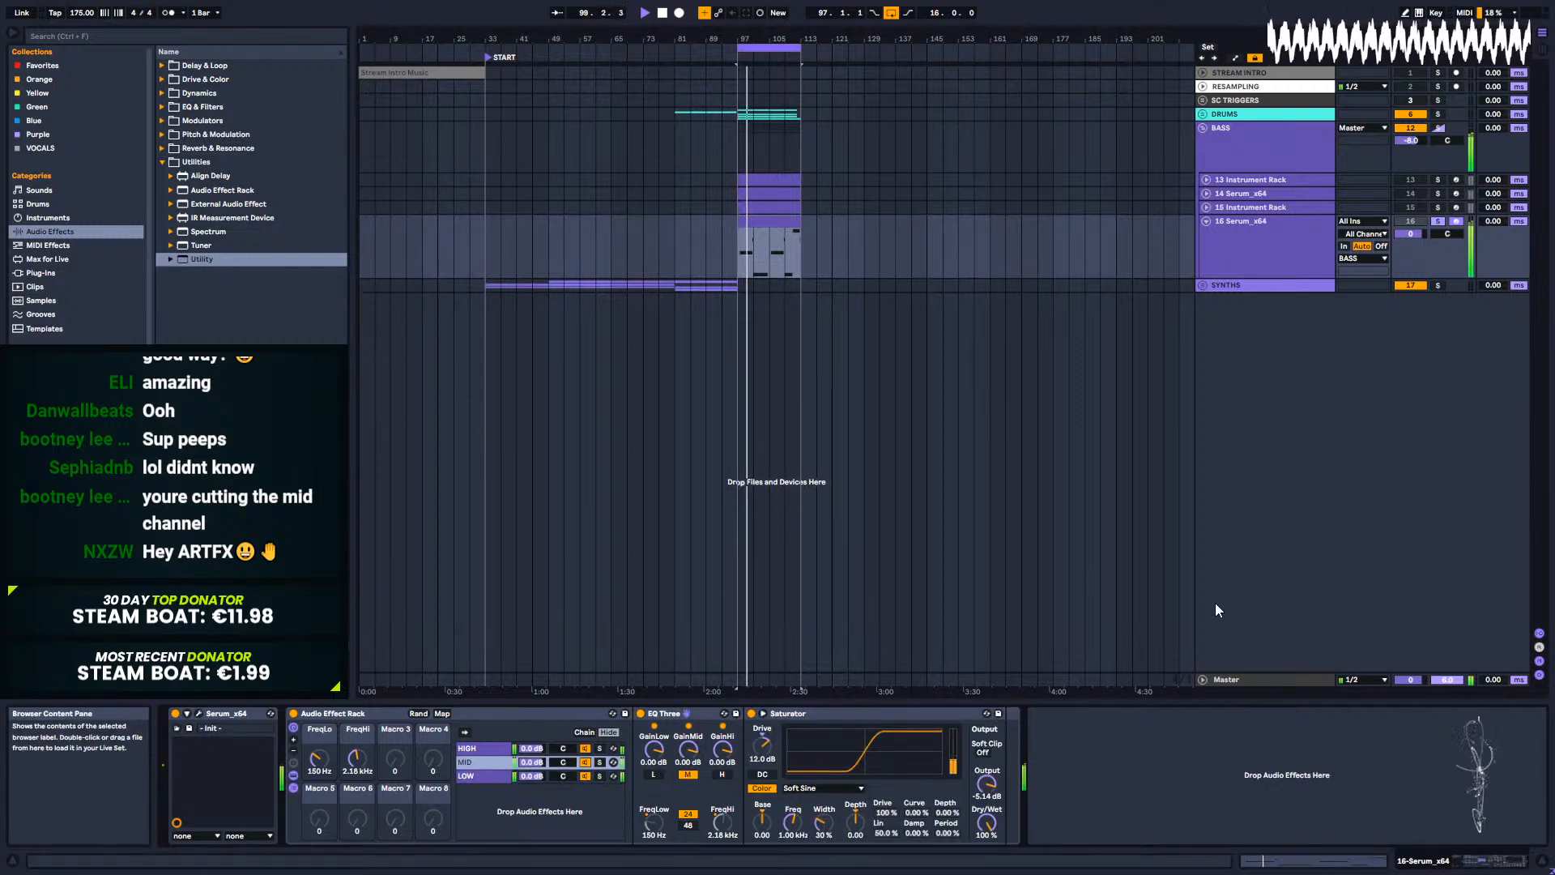
pyautogui.click(1237, 679)
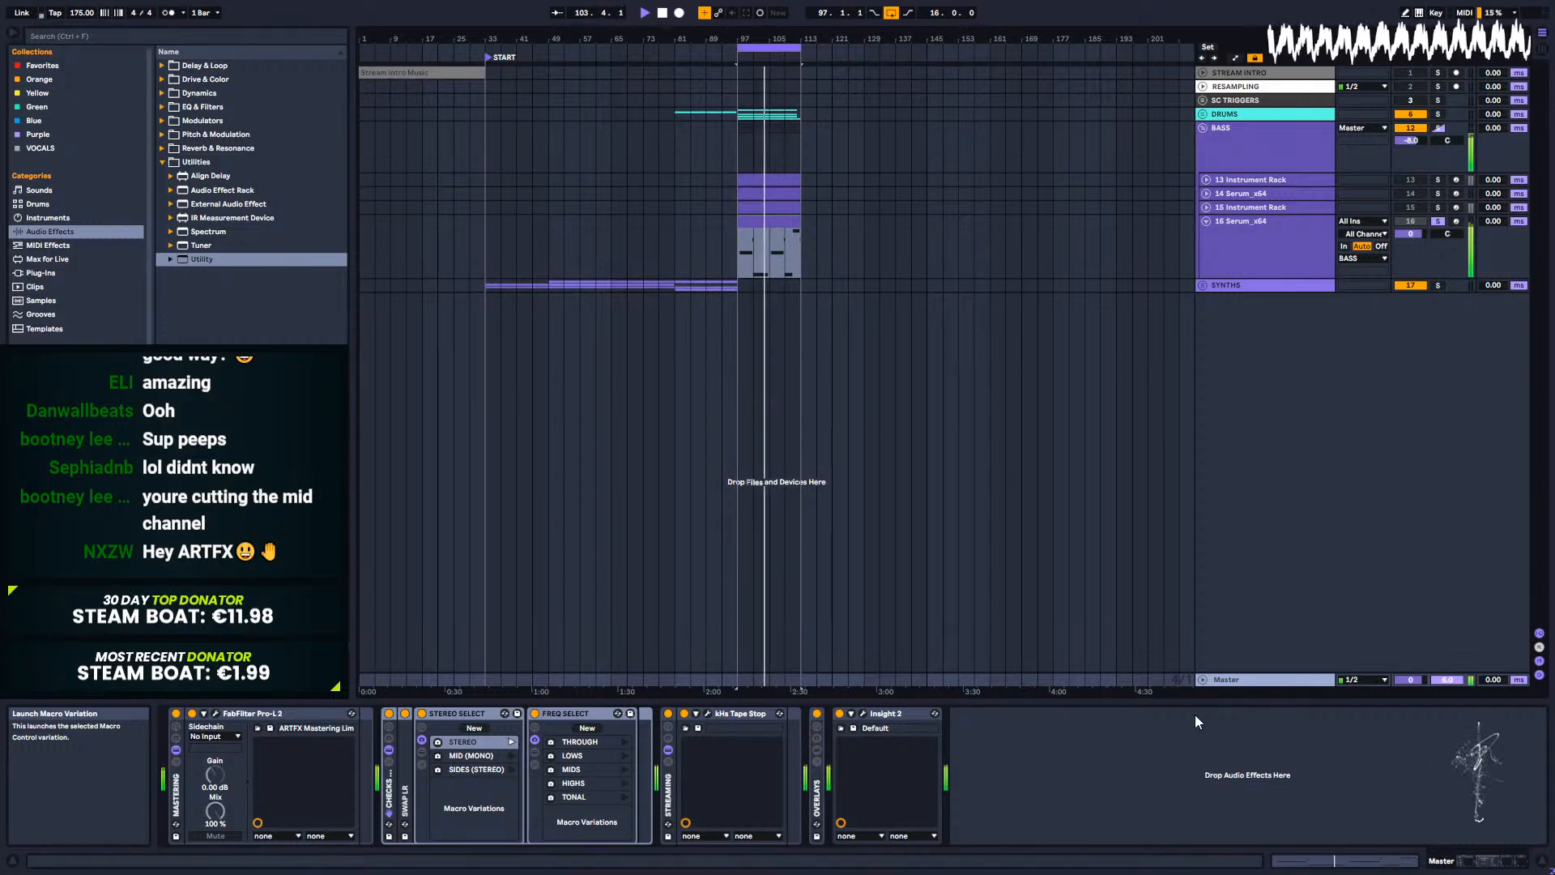
pyautogui.click(1257, 222)
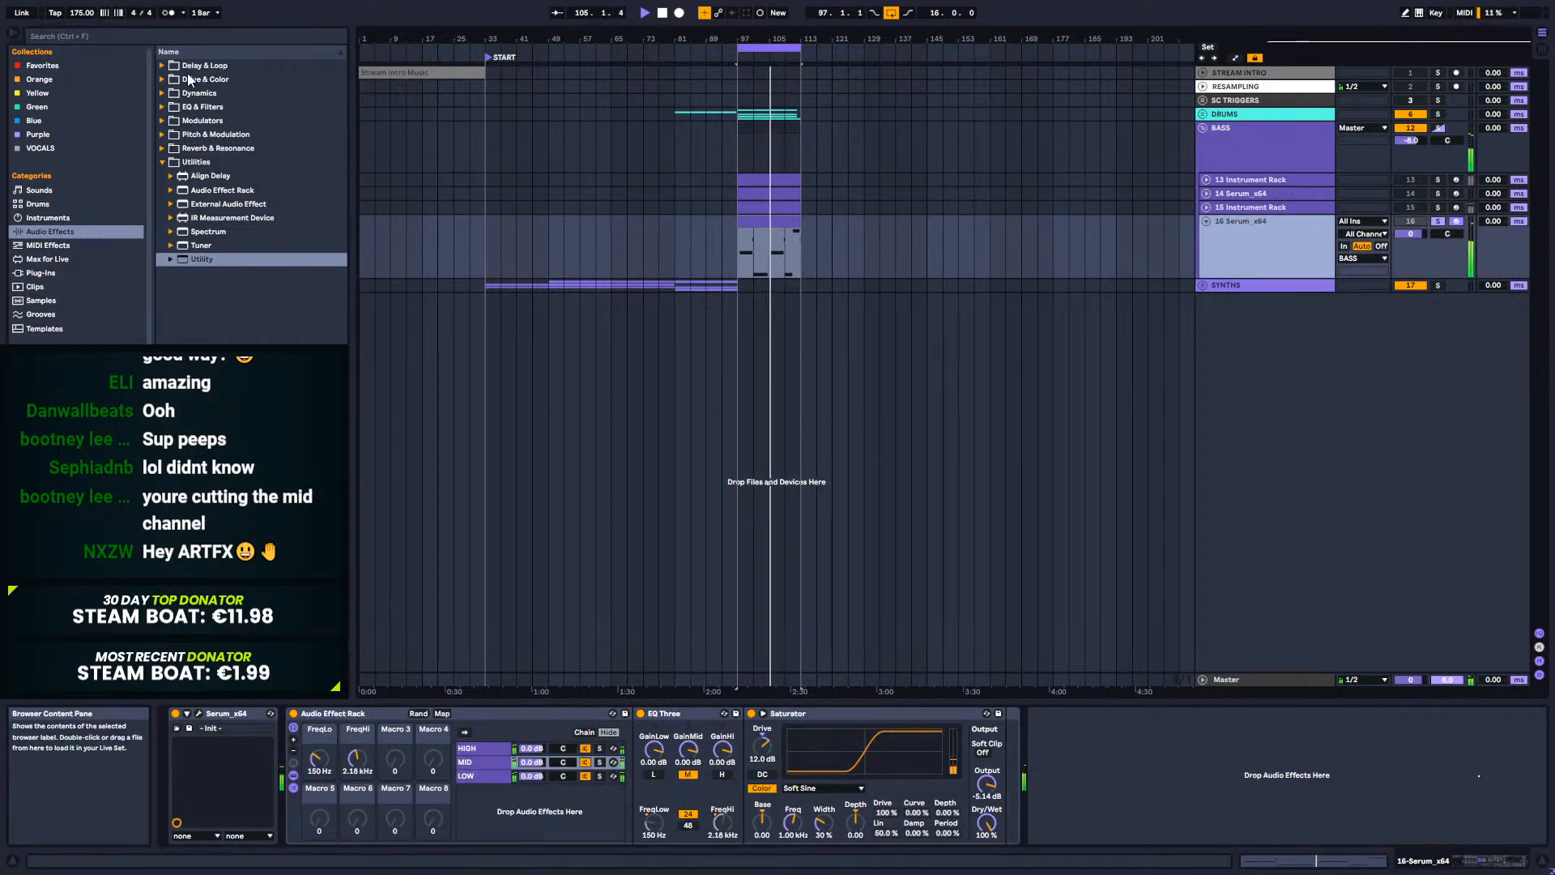
pyautogui.click(71, 272)
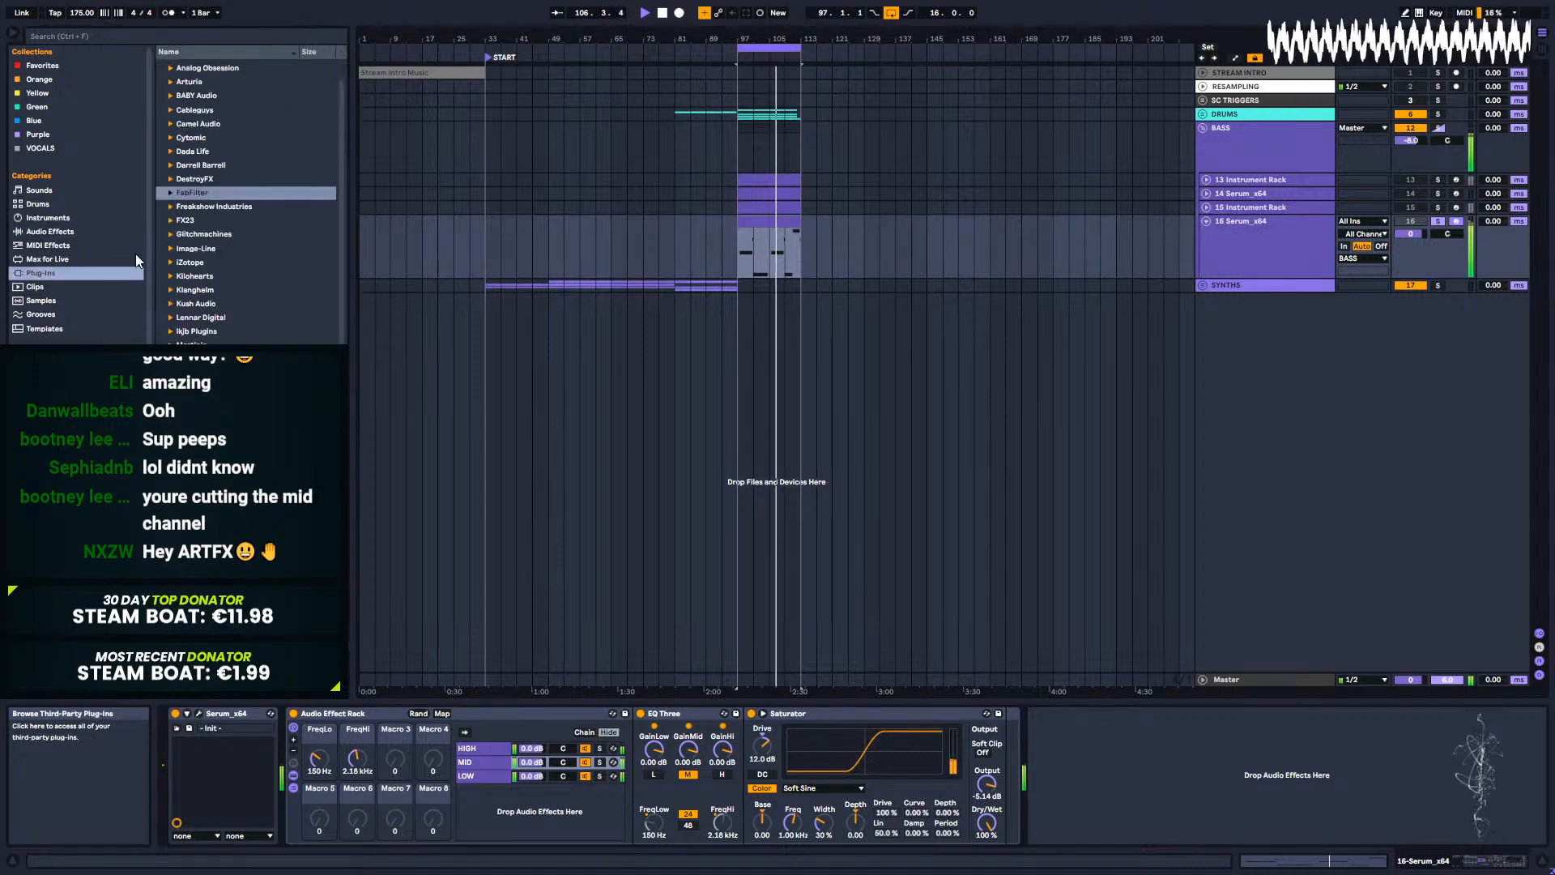
pyautogui.click(186, 197)
pyautogui.moveTo(229, 298)
pyautogui.mouseDown()
pyautogui.moveTo(754, 773)
pyautogui.moveTo(933, 778)
pyautogui.moveTo(799, 784)
pyautogui.moveTo(916, 775)
pyautogui.mouseUp()
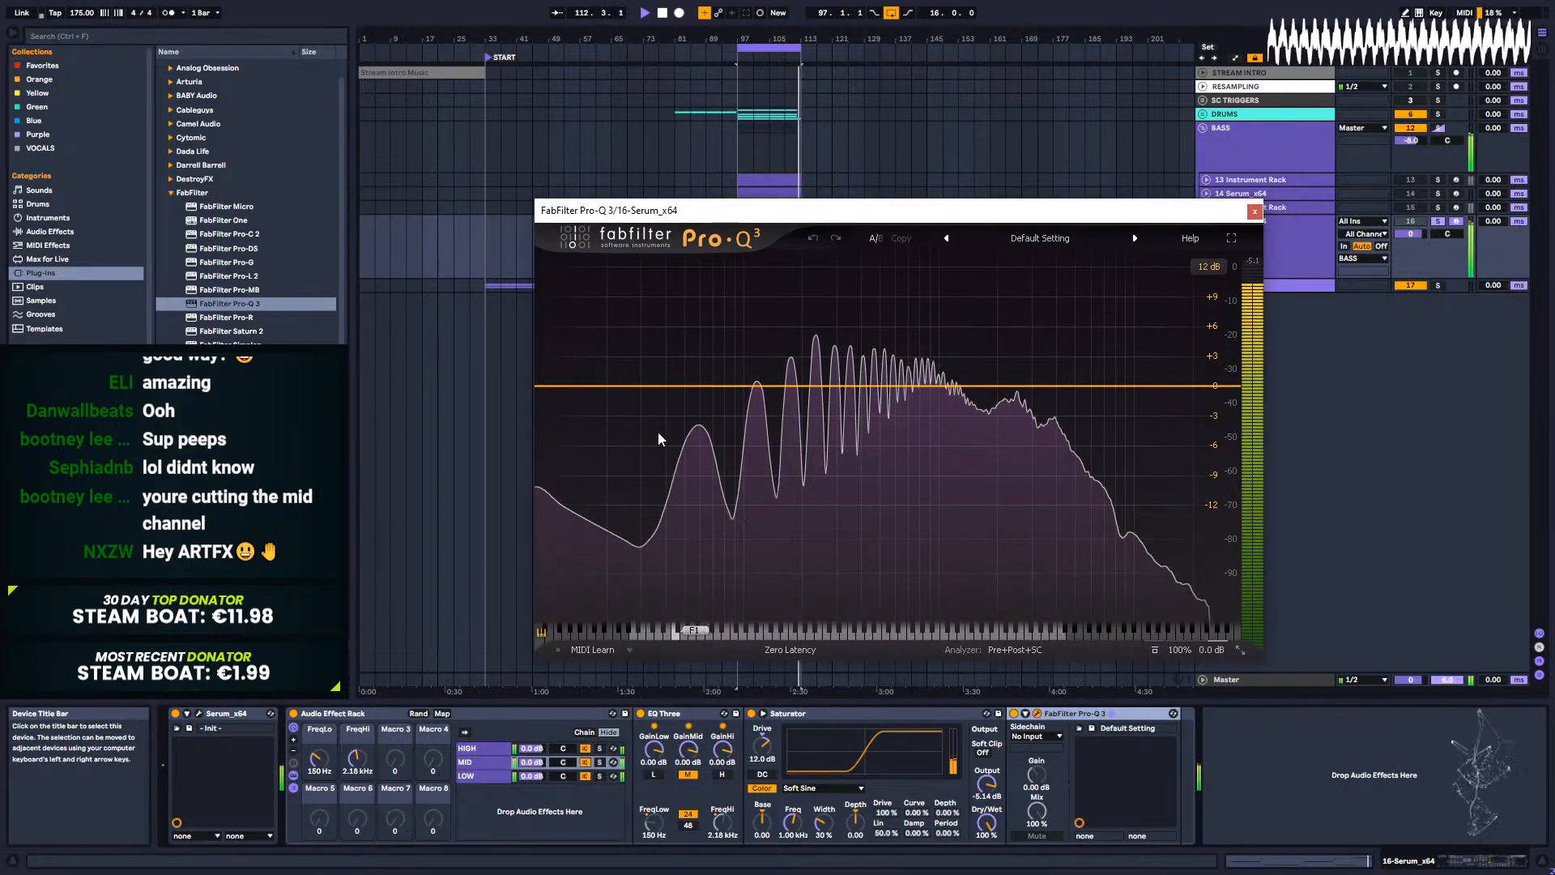
# Step: Shape the Side signal in Pro-Q 3 with a low cut at about 261 Hz and a wide upper-mid bell boost of about 3 dB
pyautogui.moveTo(544, 386); pyautogui.dragTo(833, 399)
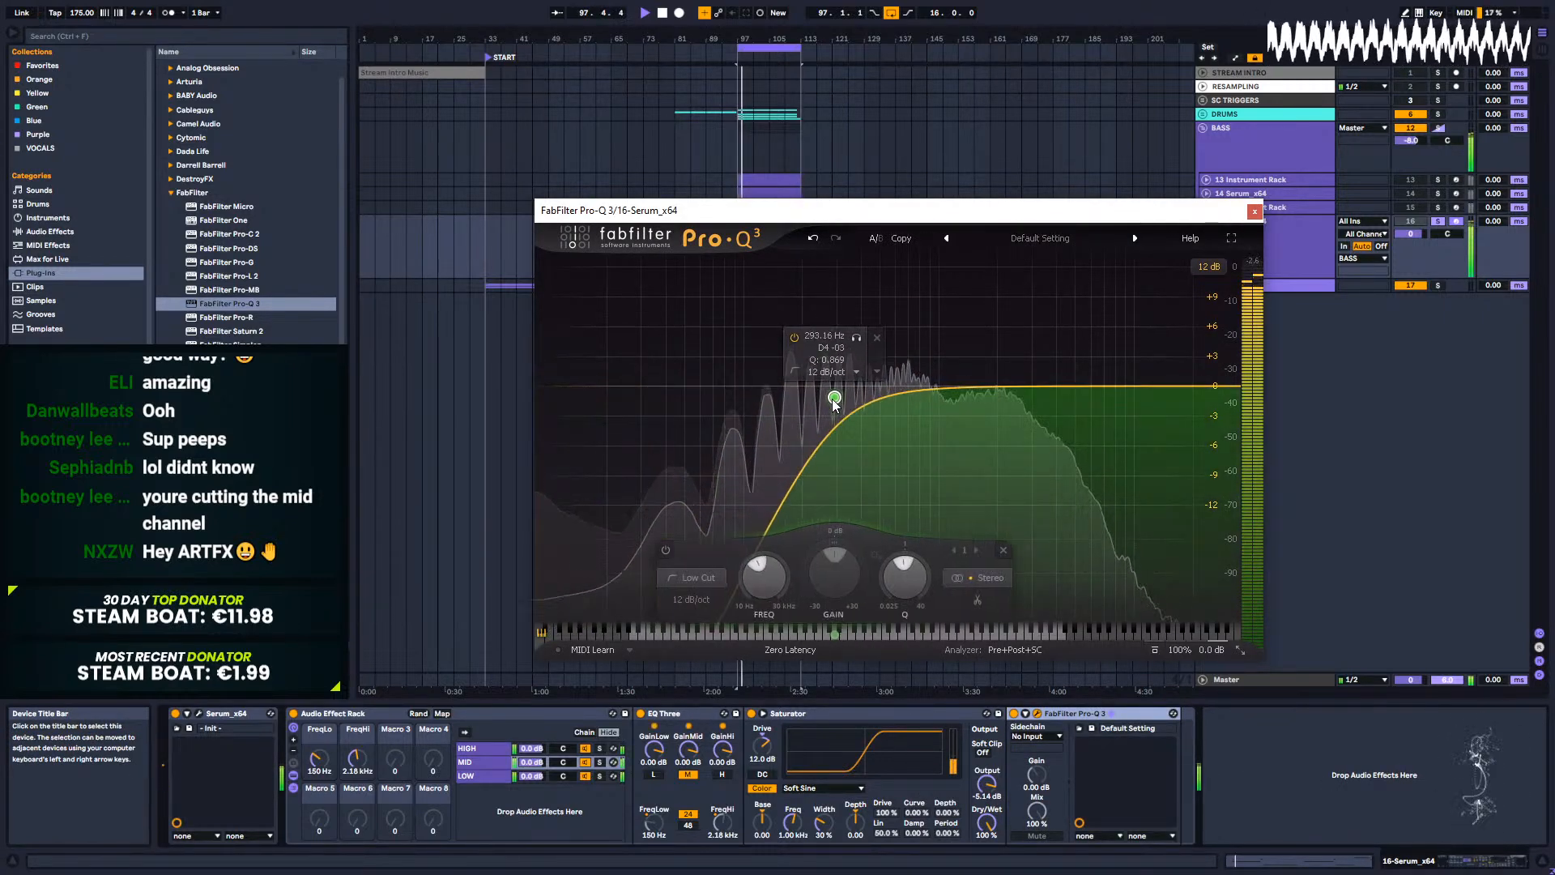
pyautogui.rightClick(834, 403)
pyautogui.moveTo(932, 463)
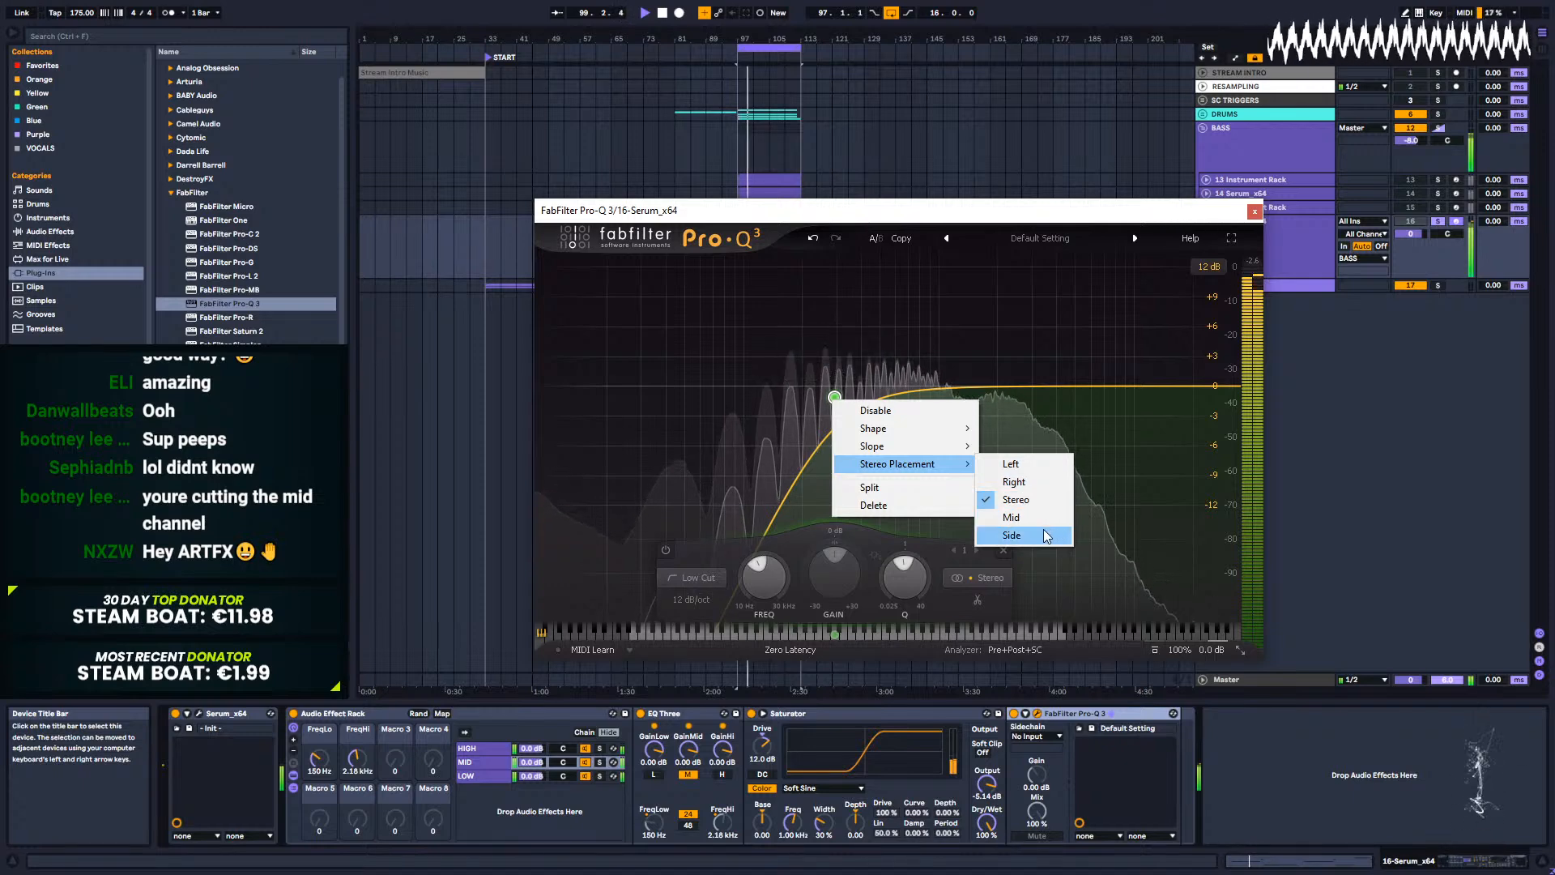
pyautogui.click(1012, 534)
pyautogui.moveTo(835, 398); pyautogui.dragTo(1020, 360)
pyautogui.scroll(-3, 982, 355)
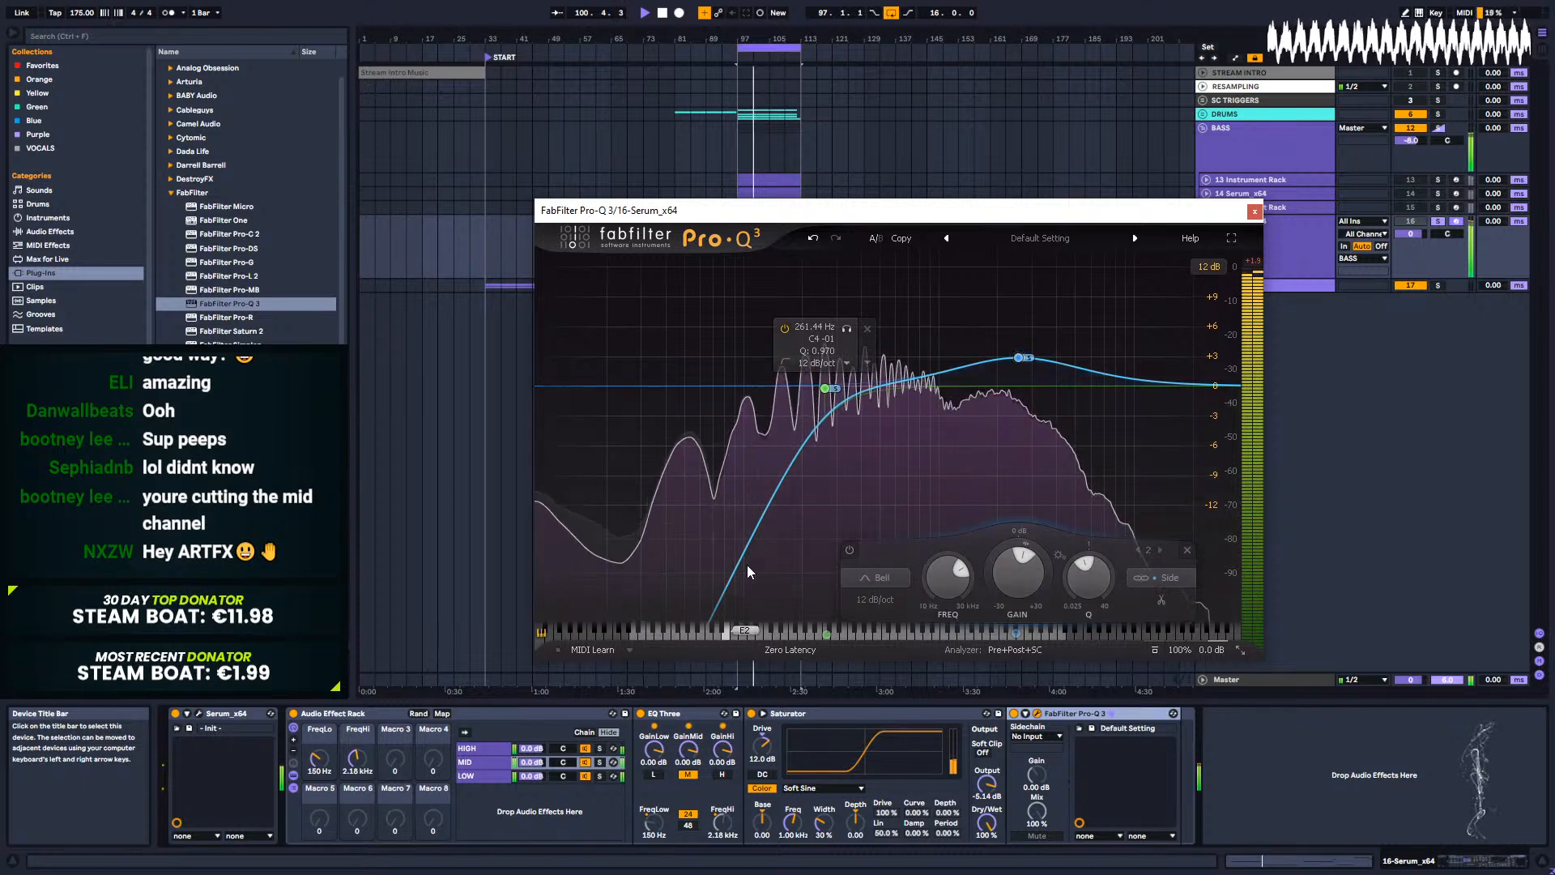
# Step: Add a Mid bell boost of about 2 dB near 165 Hz with Q about 0.5, and close Pro-Q 3
pyautogui.rightClick(878, 388)
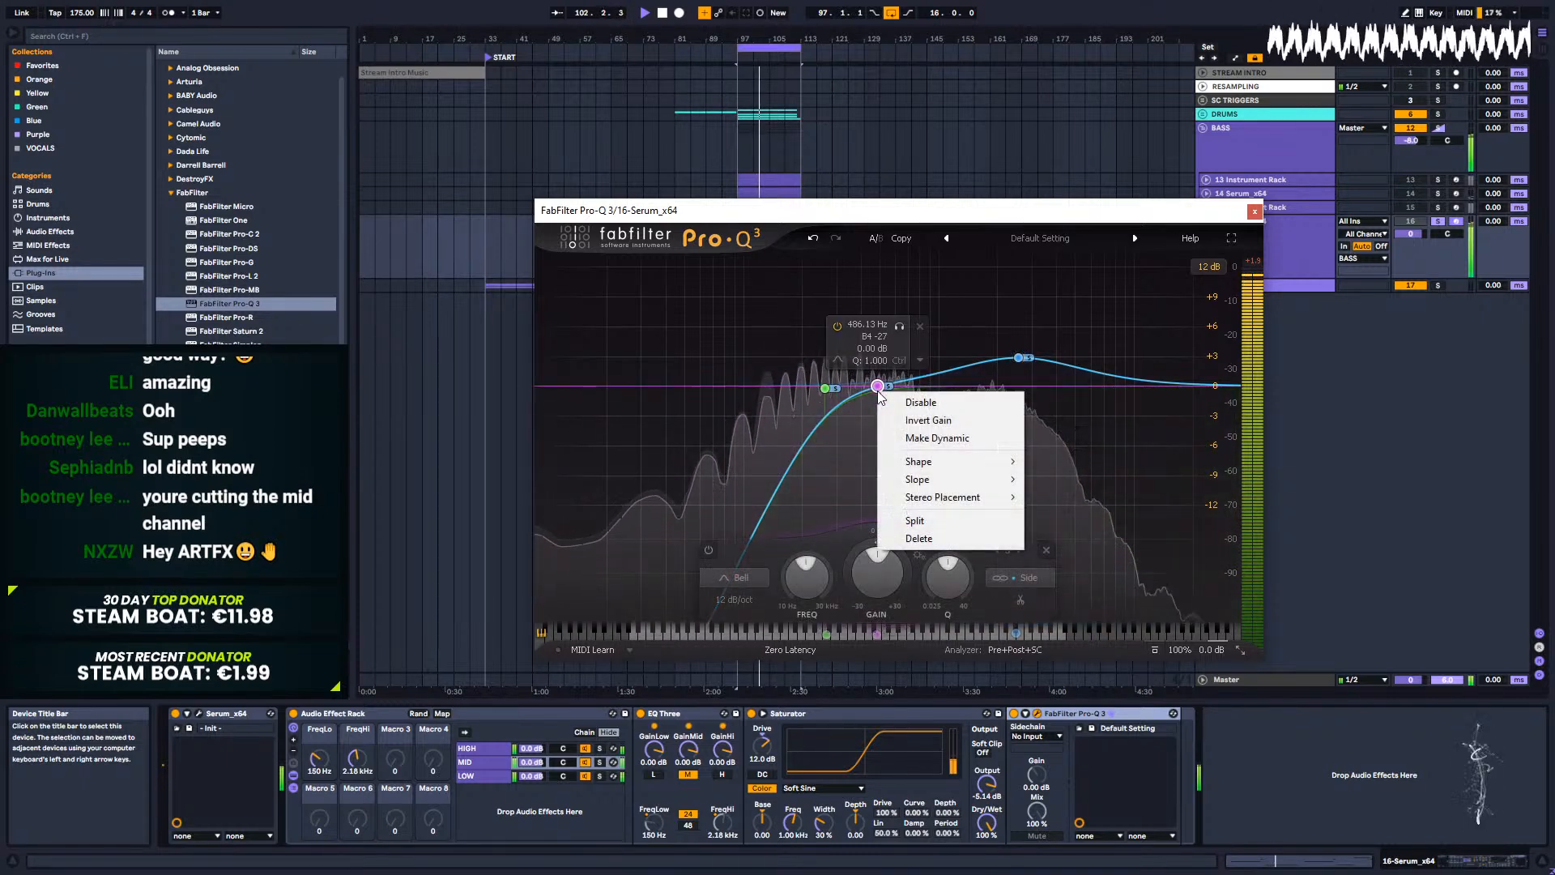
pyautogui.moveTo(956, 499)
pyautogui.click(1057, 550)
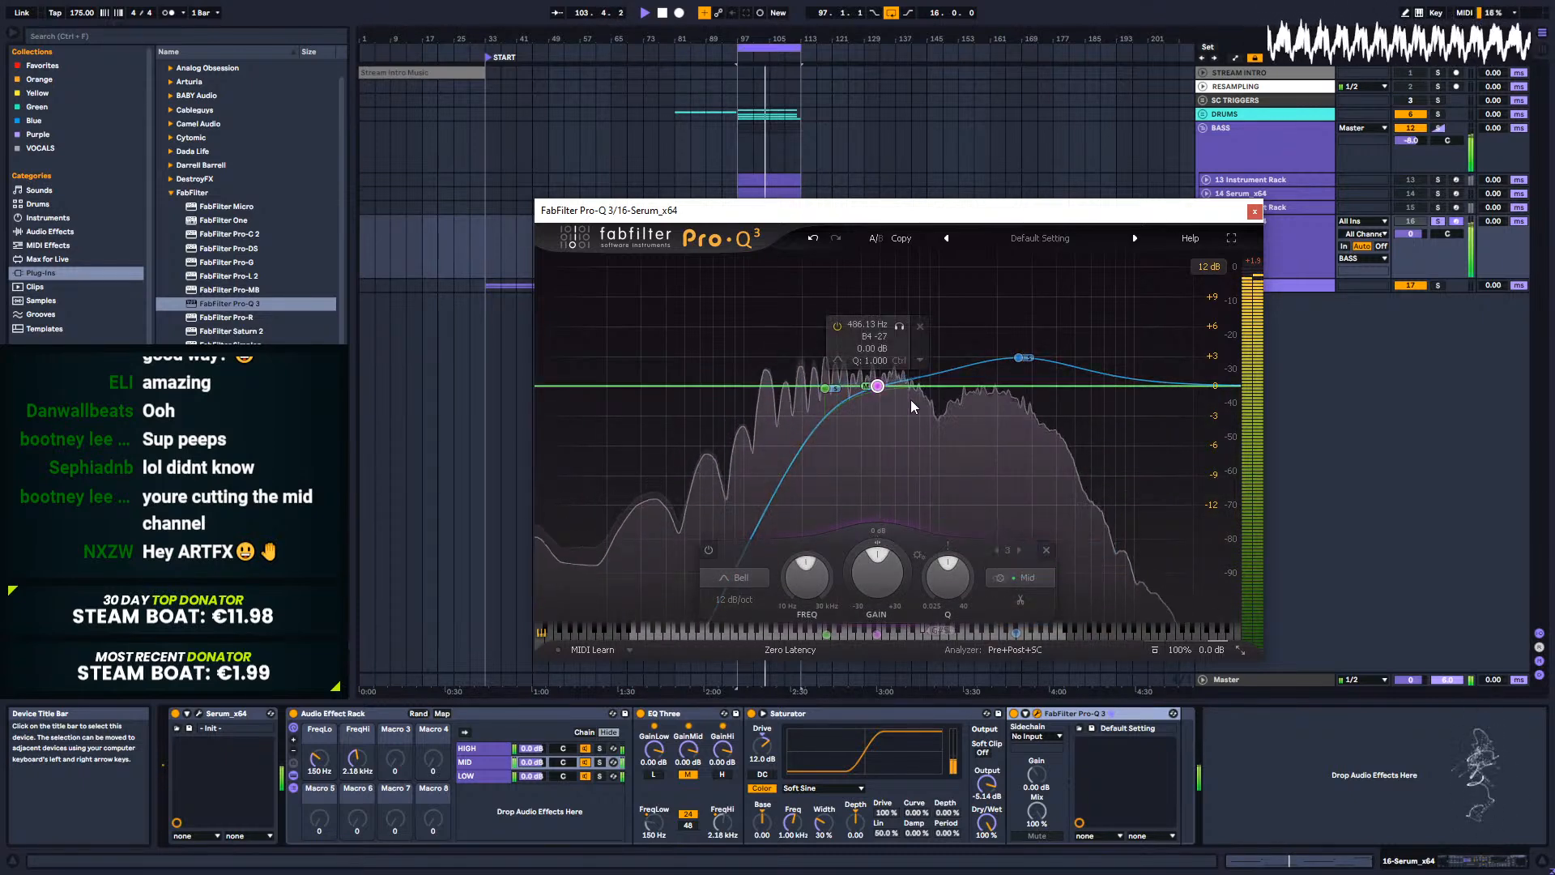
pyautogui.moveTo(876, 387); pyautogui.dragTo(787, 367)
pyautogui.scroll(-5, 800, 364)
pyautogui.scroll(2, 805, 358)
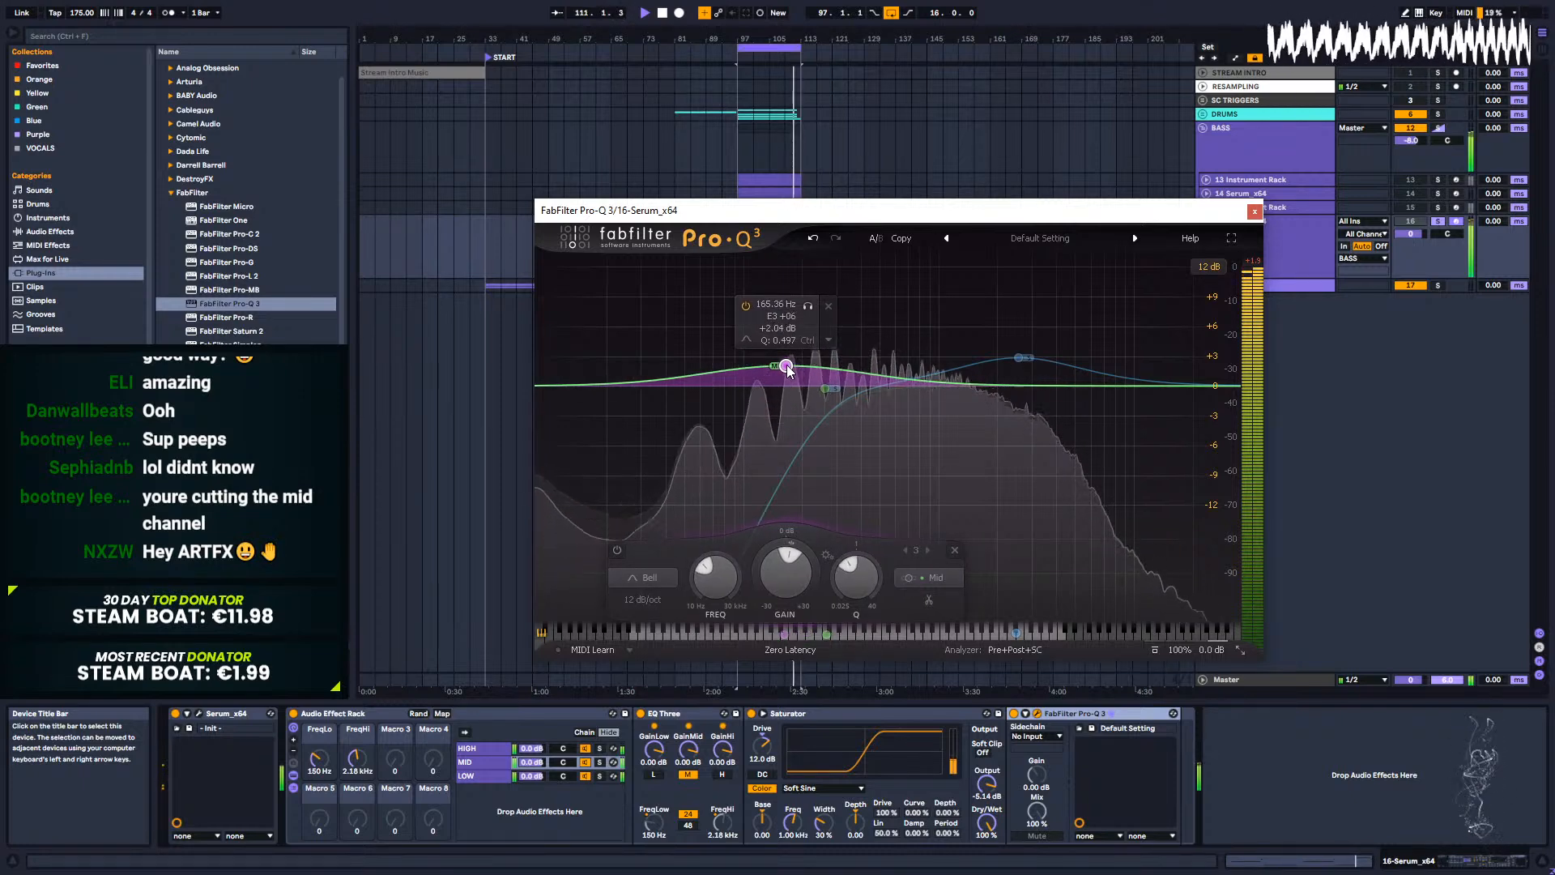
pyautogui.click(1255, 211)
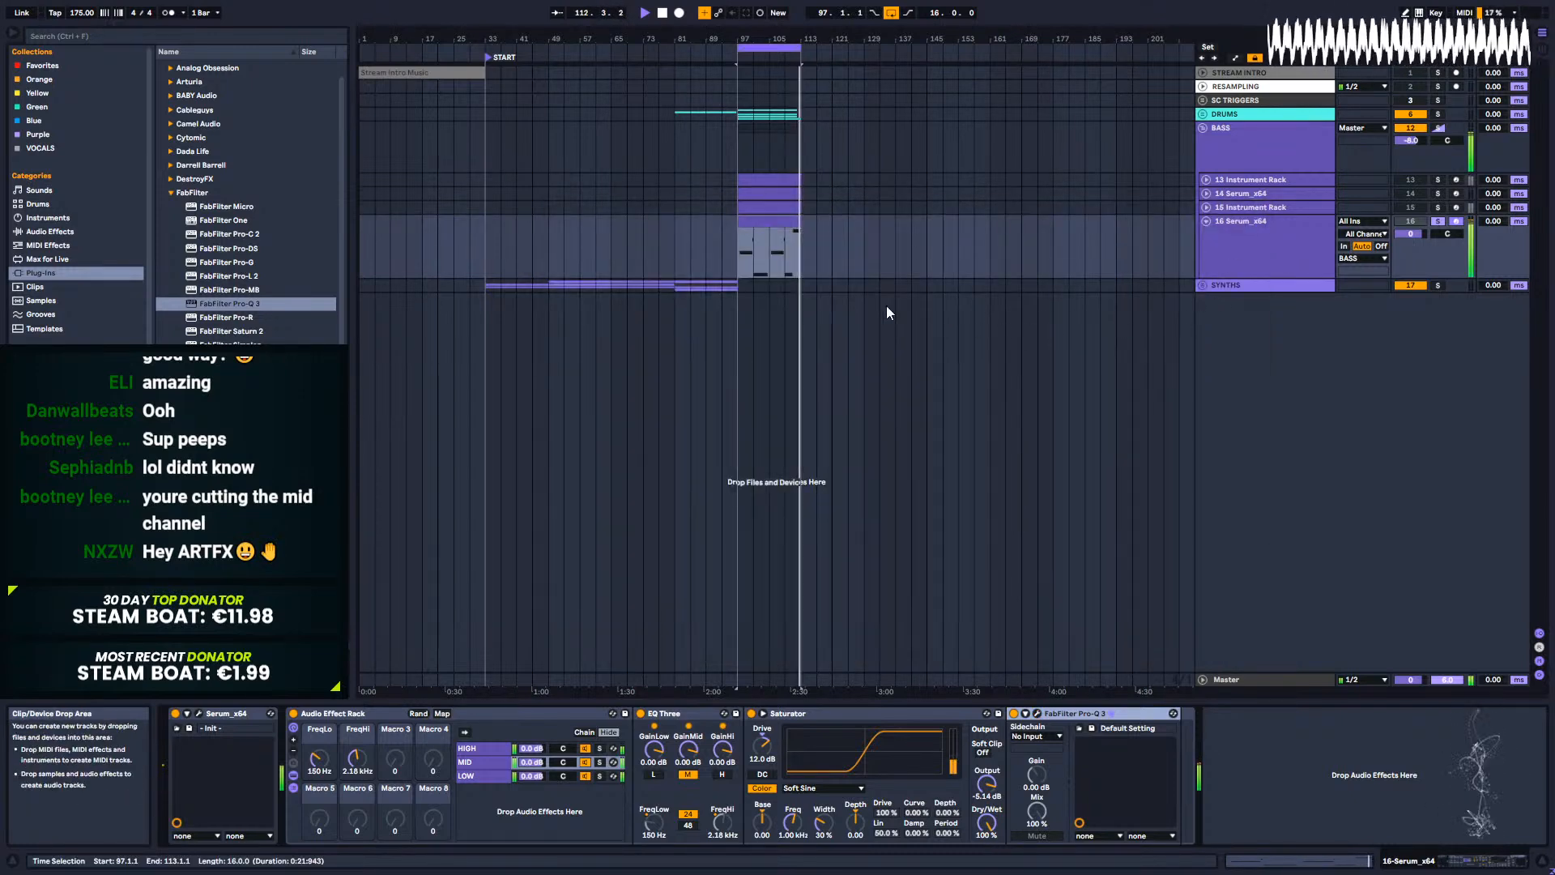
# Step: Solo the HIGH chain and add Kilohearts Faturator after Saturn 2
pyautogui.click(599, 747)
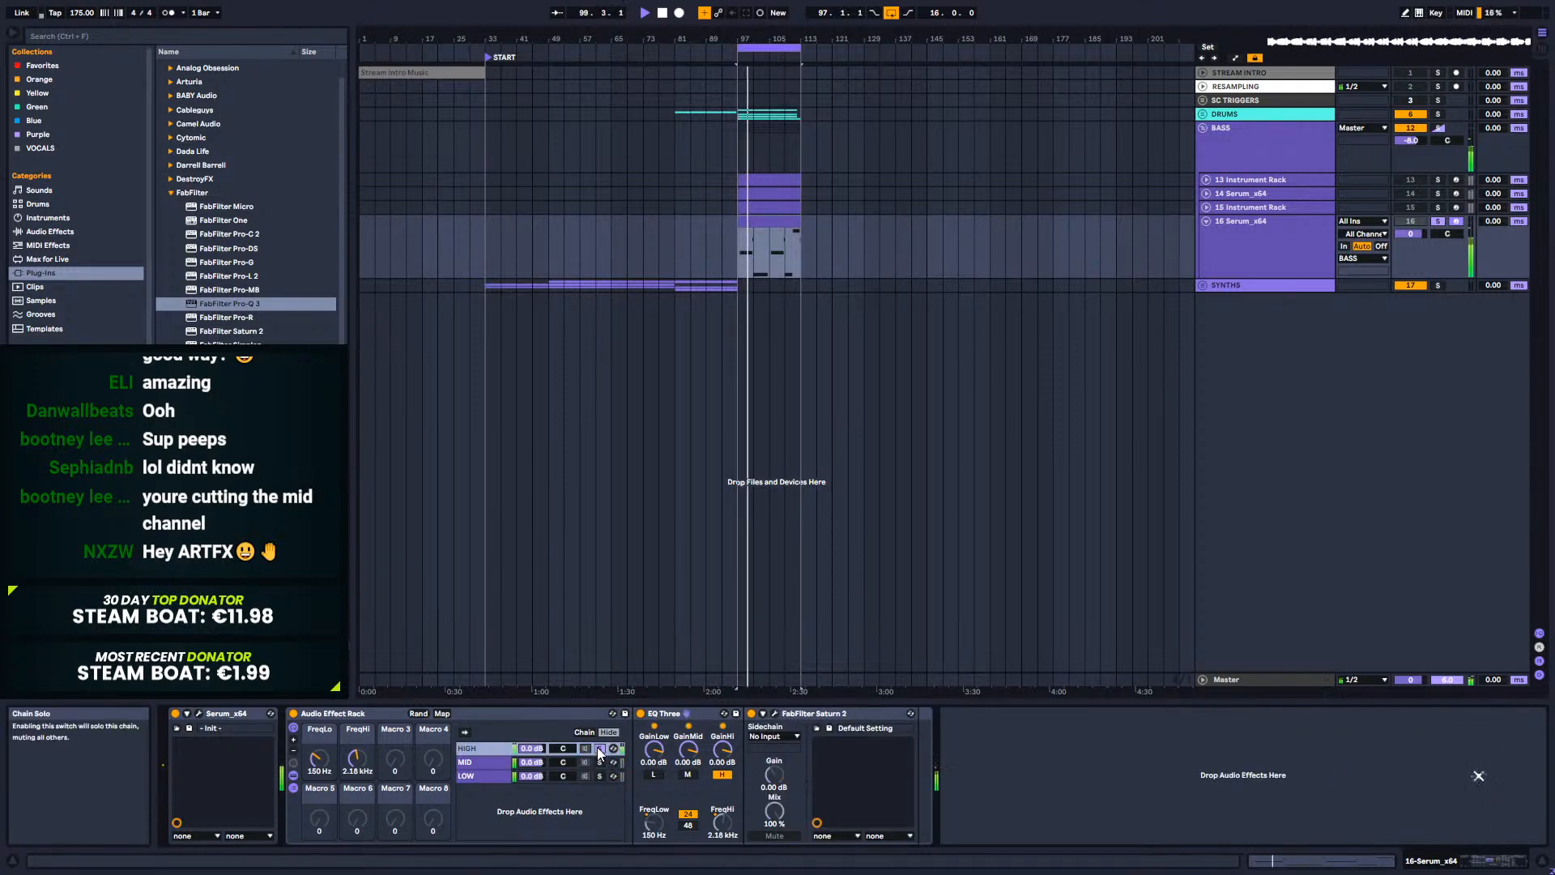
pyautogui.scroll(1, 243, 219)
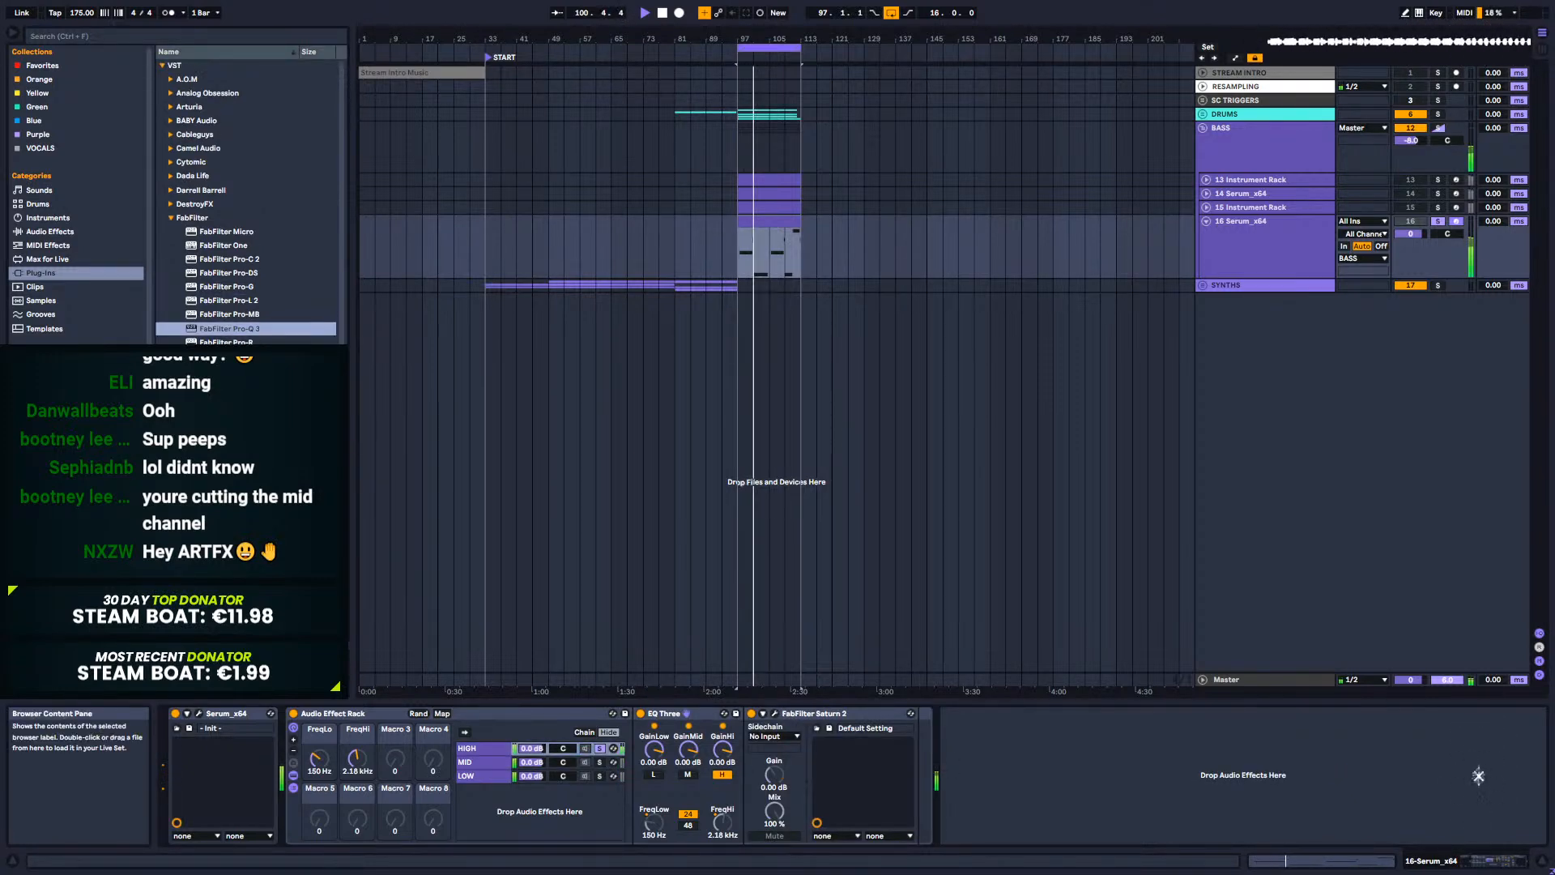
pyautogui.click(171, 218)
pyautogui.click(171, 300)
pyautogui.scroll(-3, 194, 300)
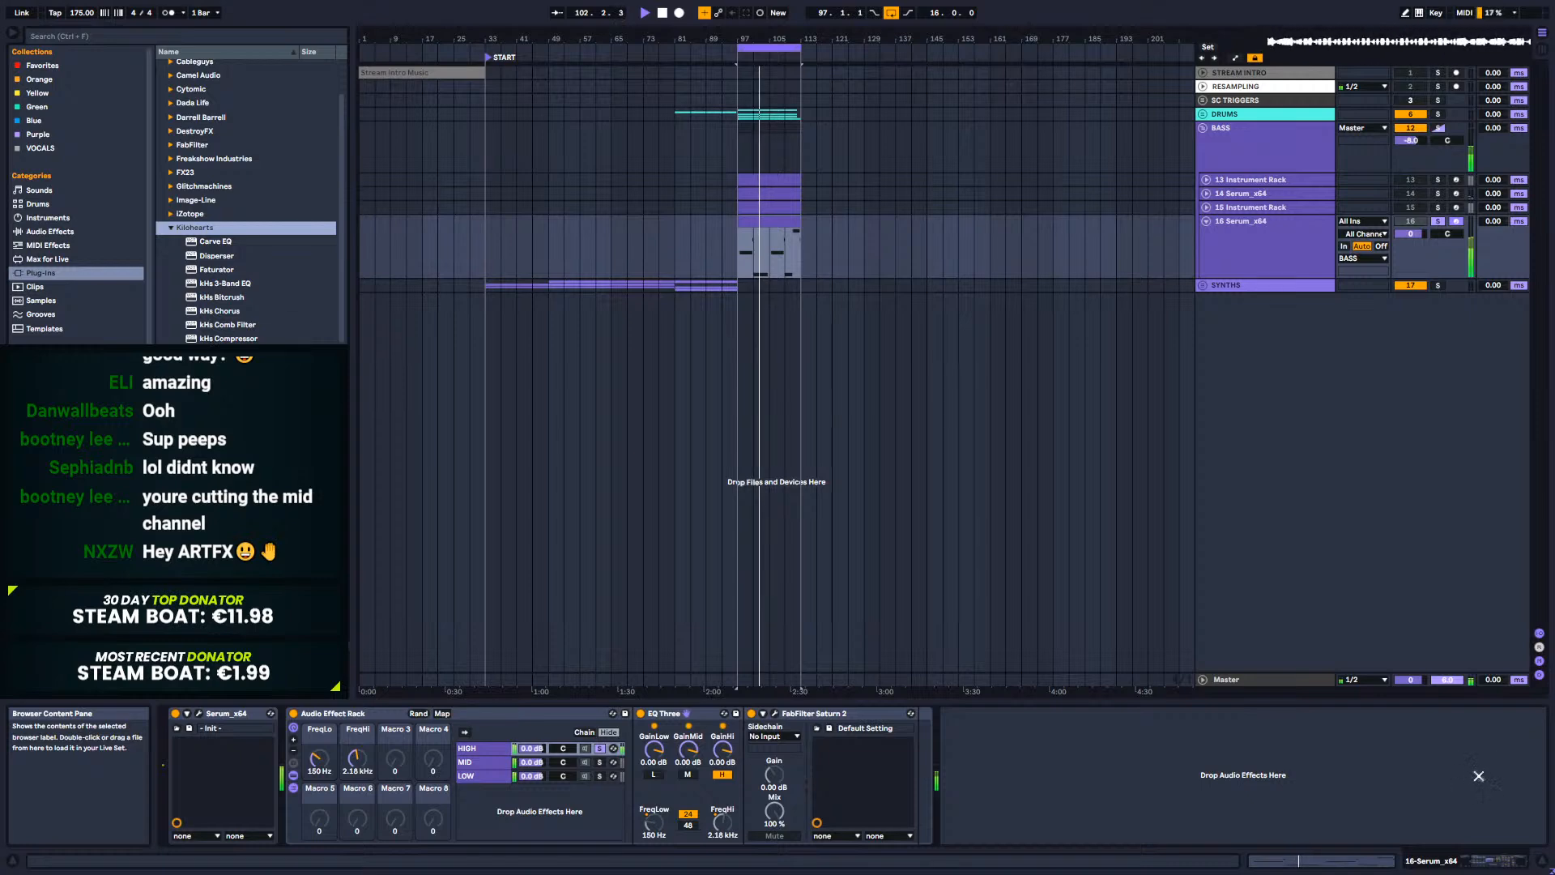
pyautogui.moveTo(216, 269); pyautogui.dragTo(911, 767)
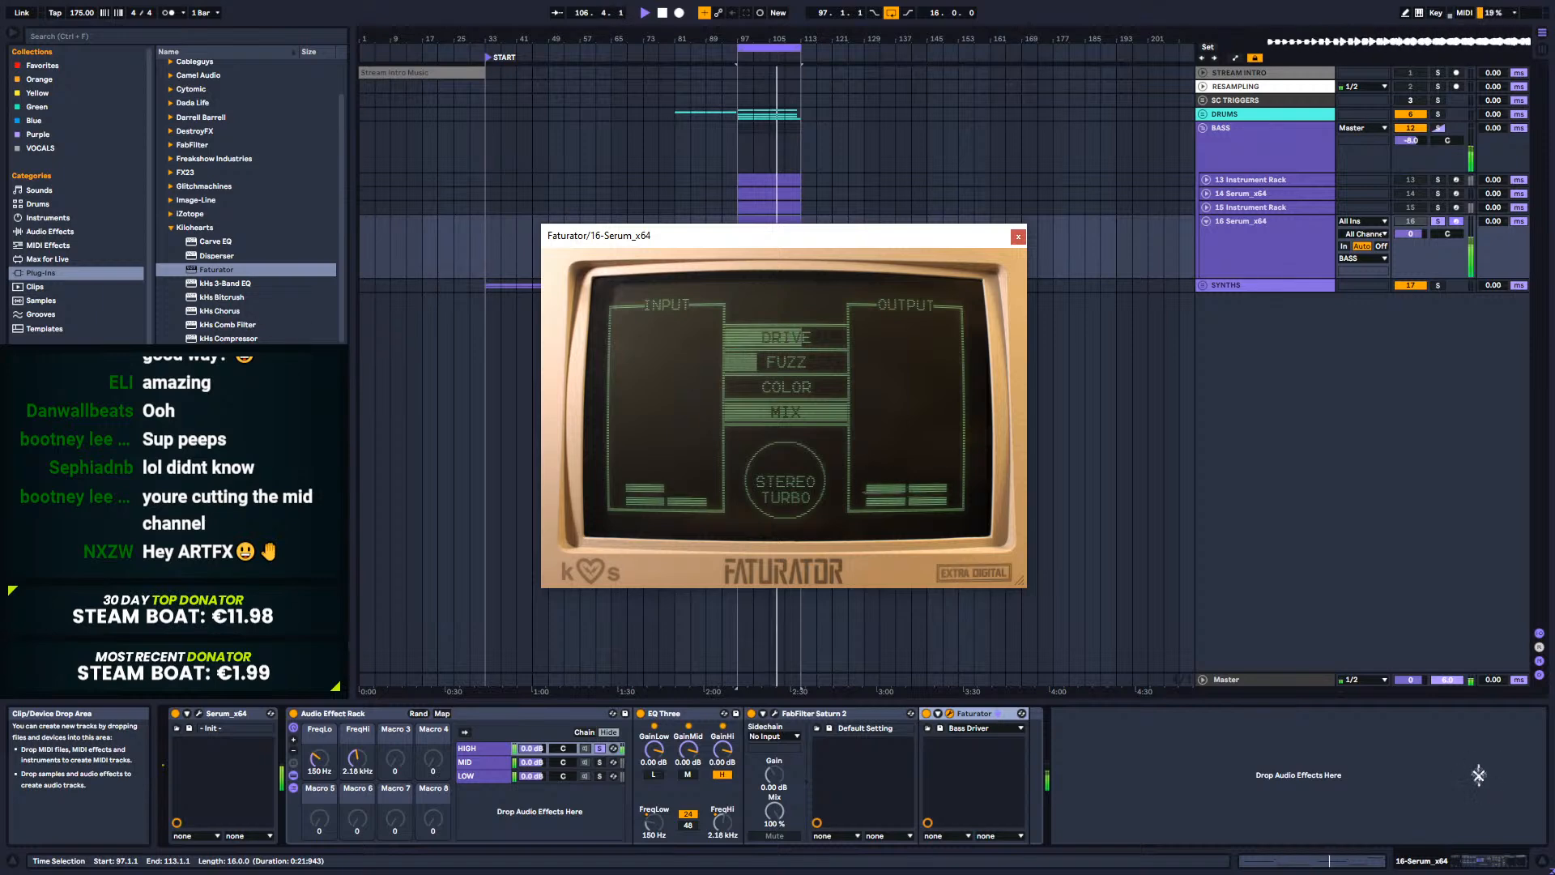
# Step: Reduce Faturator's Fuzz and Color to zero and its Mix to about 60%, and unsolo the HIGH chain
pyautogui.moveTo(750, 358); pyautogui.dragTo(716, 358)
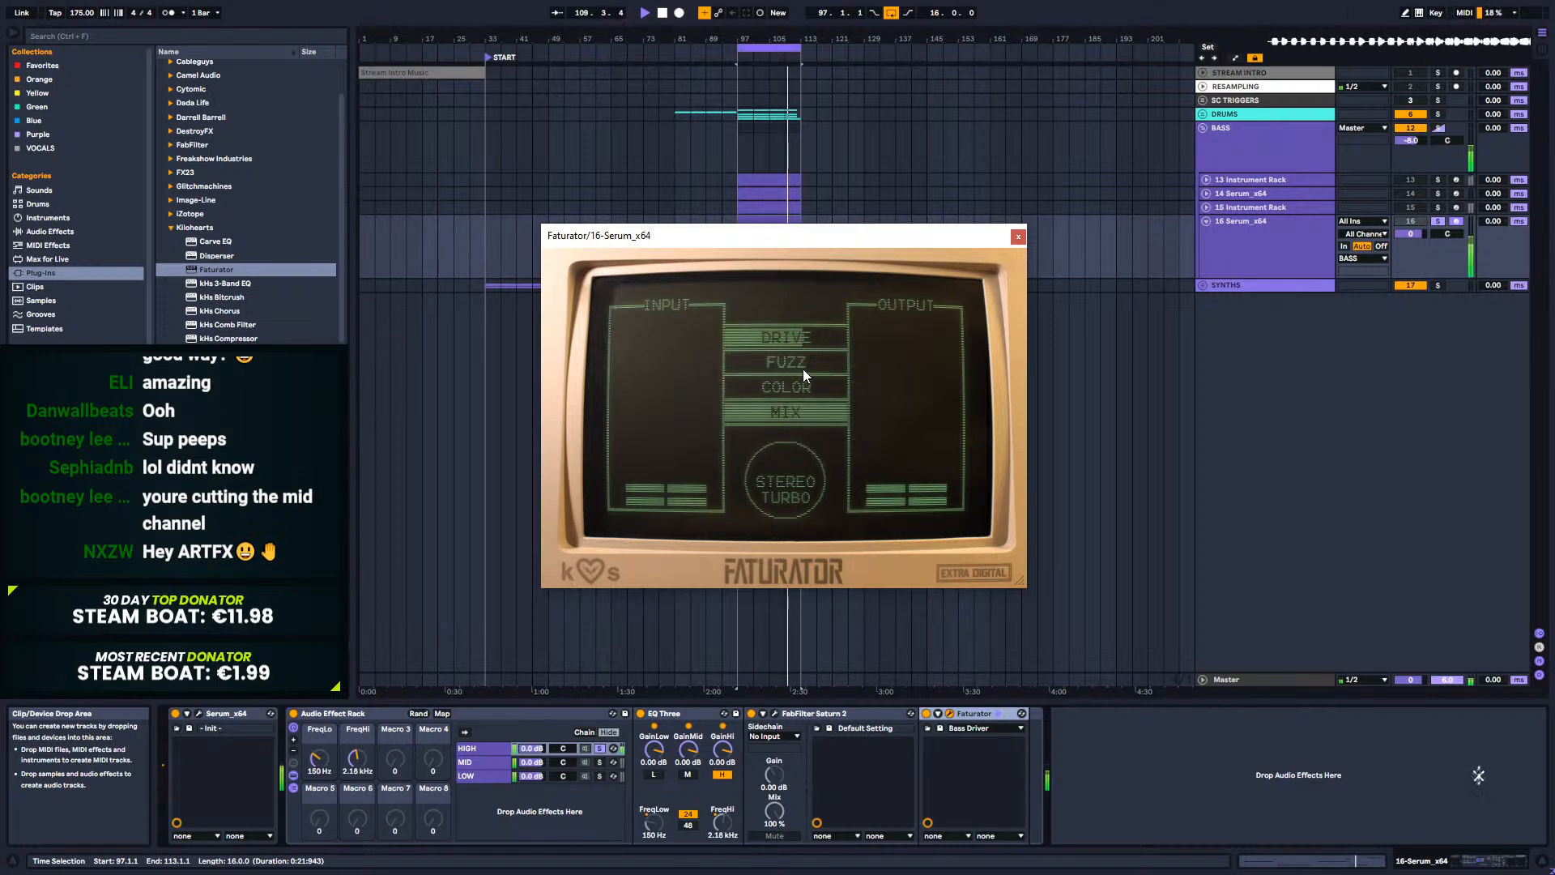
pyautogui.moveTo(785, 480)
pyautogui.mouseDown()
pyautogui.moveTo(786, 434)
pyautogui.moveTo(785, 534)
pyautogui.moveTo(786, 502)
pyautogui.mouseUp()
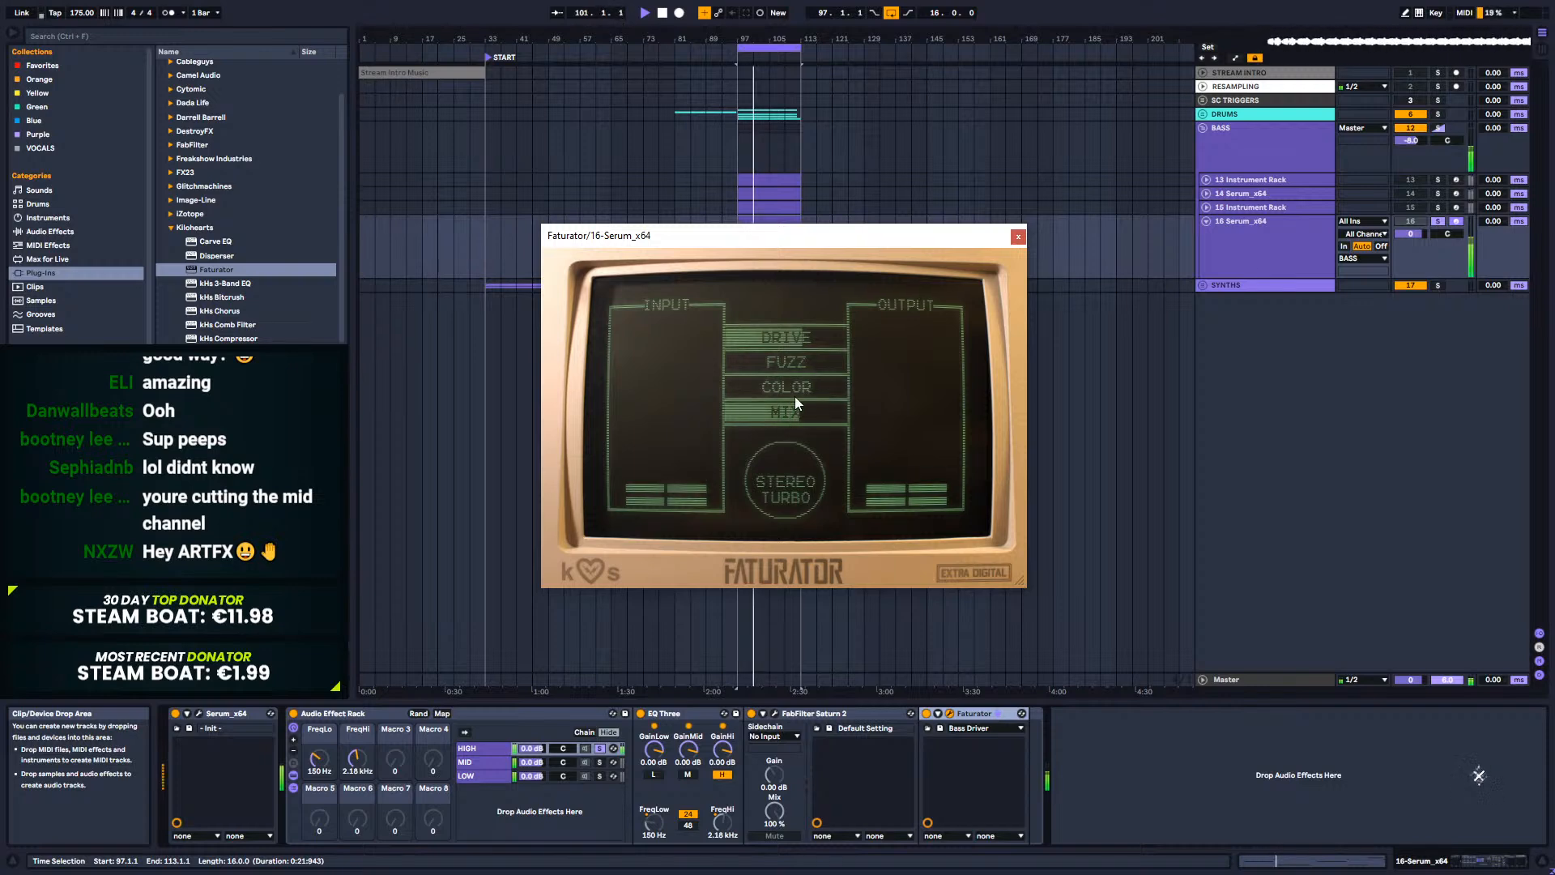
pyautogui.moveTo(823, 387); pyautogui.dragTo(735, 387)
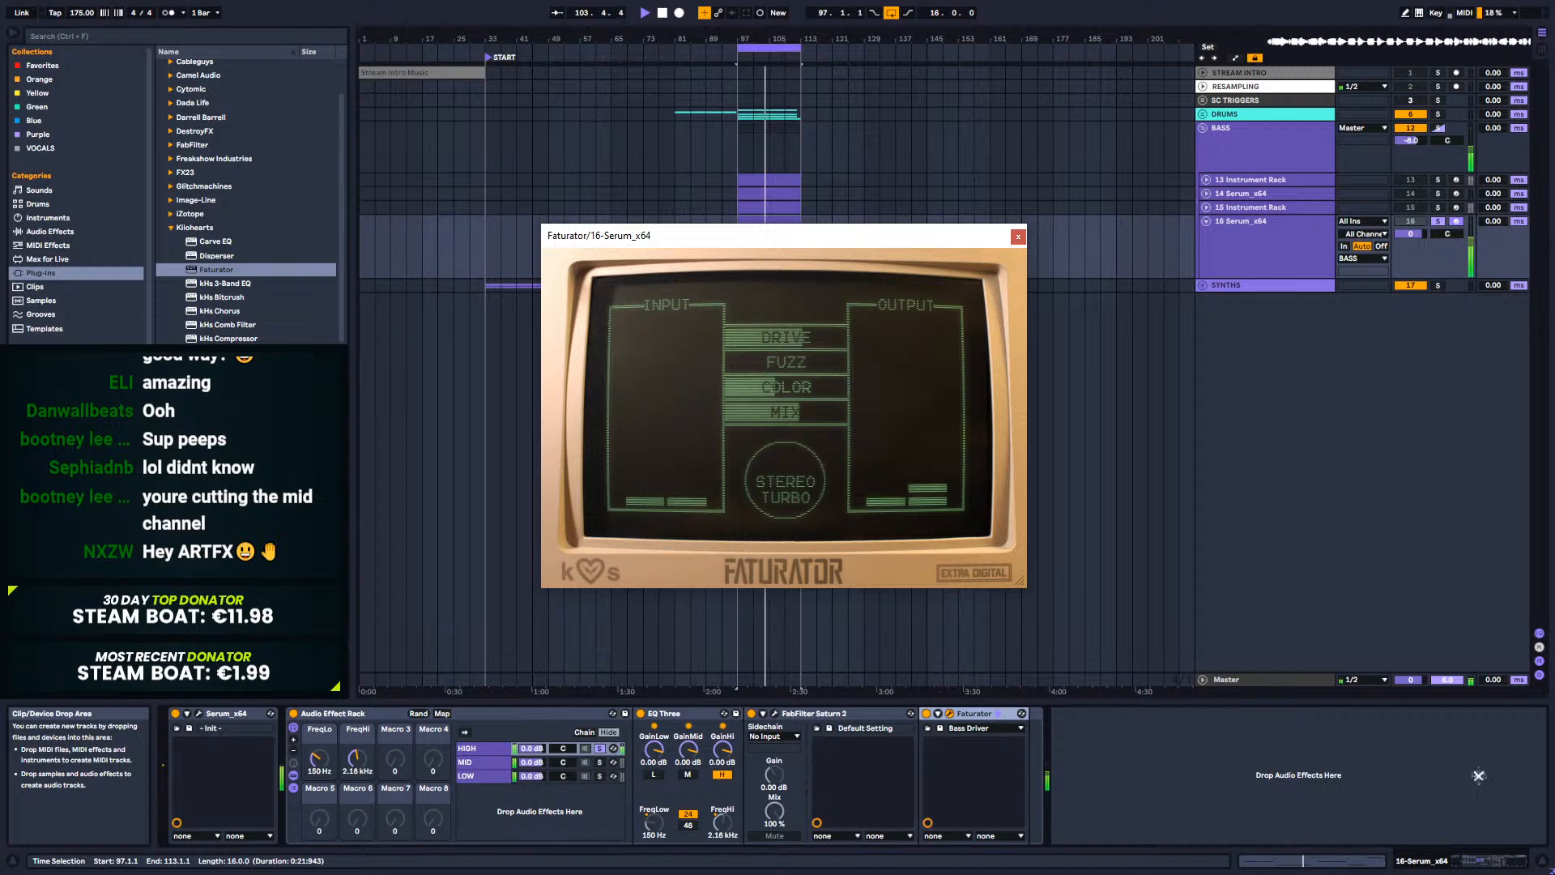
pyautogui.click(601, 746)
pyautogui.click(795, 412)
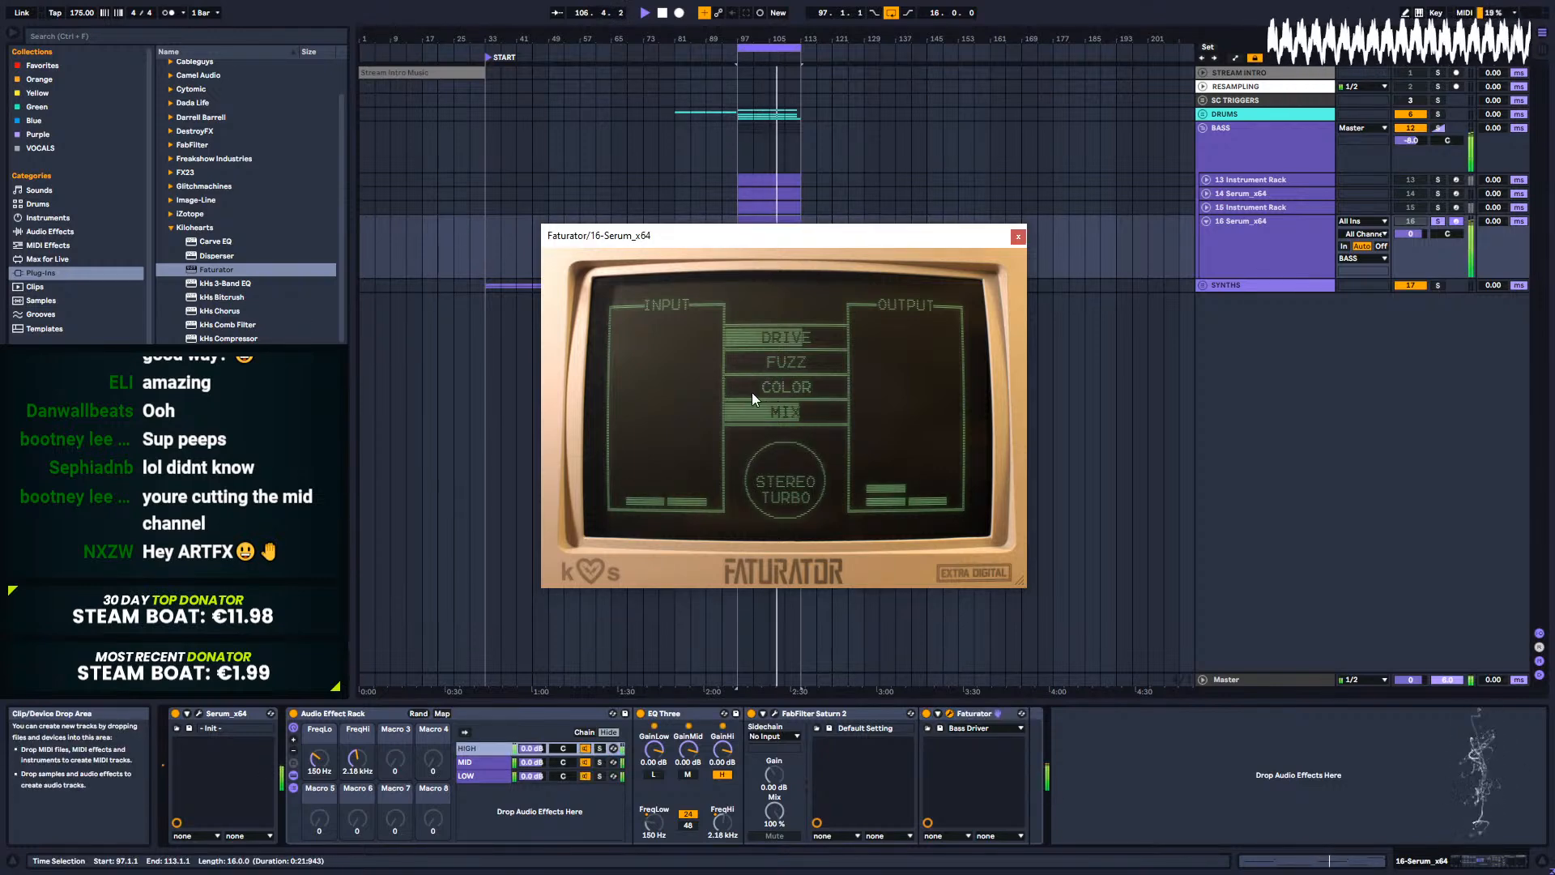
# Step: Compare the HIGH band with Faturator off and on, raise its Drive to maximum, and place it before FabFilter Saturn 2
pyautogui.click(925, 713)
pyautogui.click(926, 713)
pyautogui.click(785, 337)
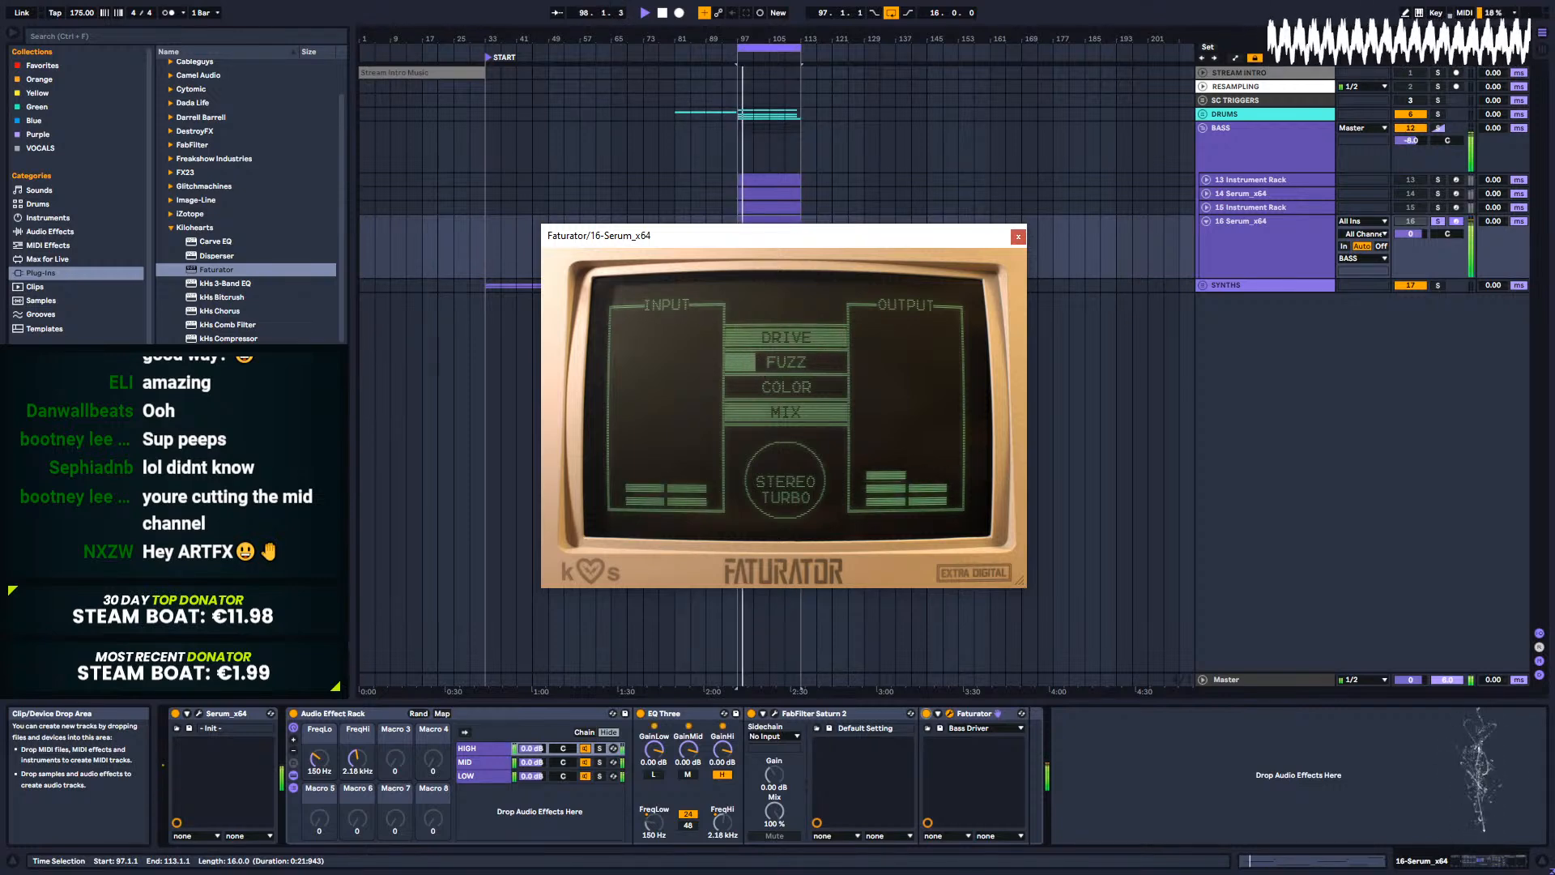
pyautogui.moveTo(971, 713); pyautogui.dragTo(798, 711)
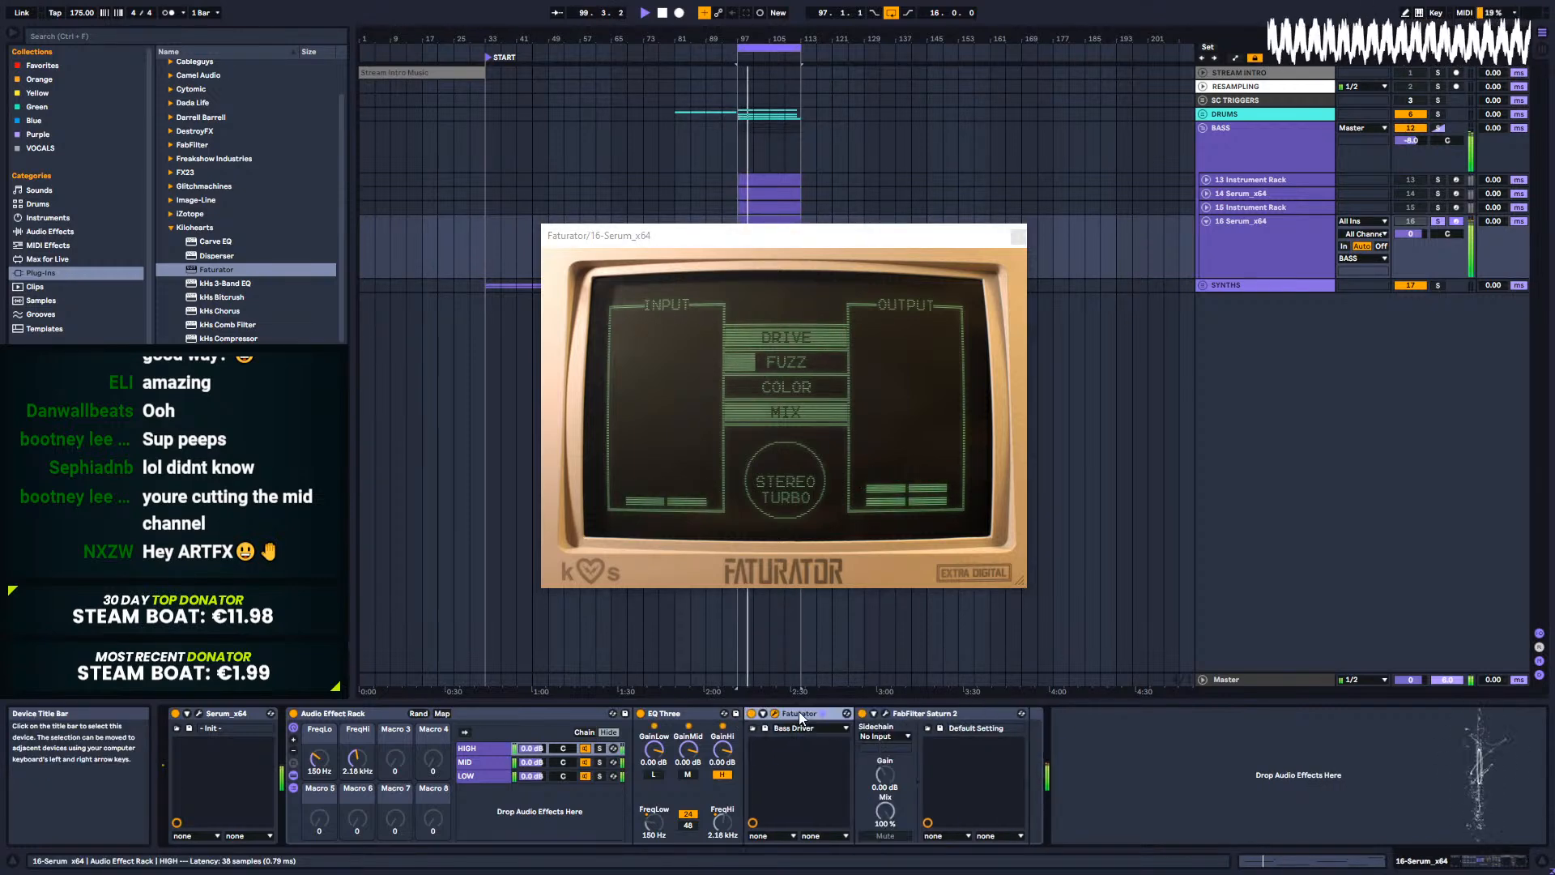
# Step: Set Faturator's Drive to about 25% and Mix to about 55%, and raise the rack's FreqHi macro to 3.48 kHz
pyautogui.click(810, 333)
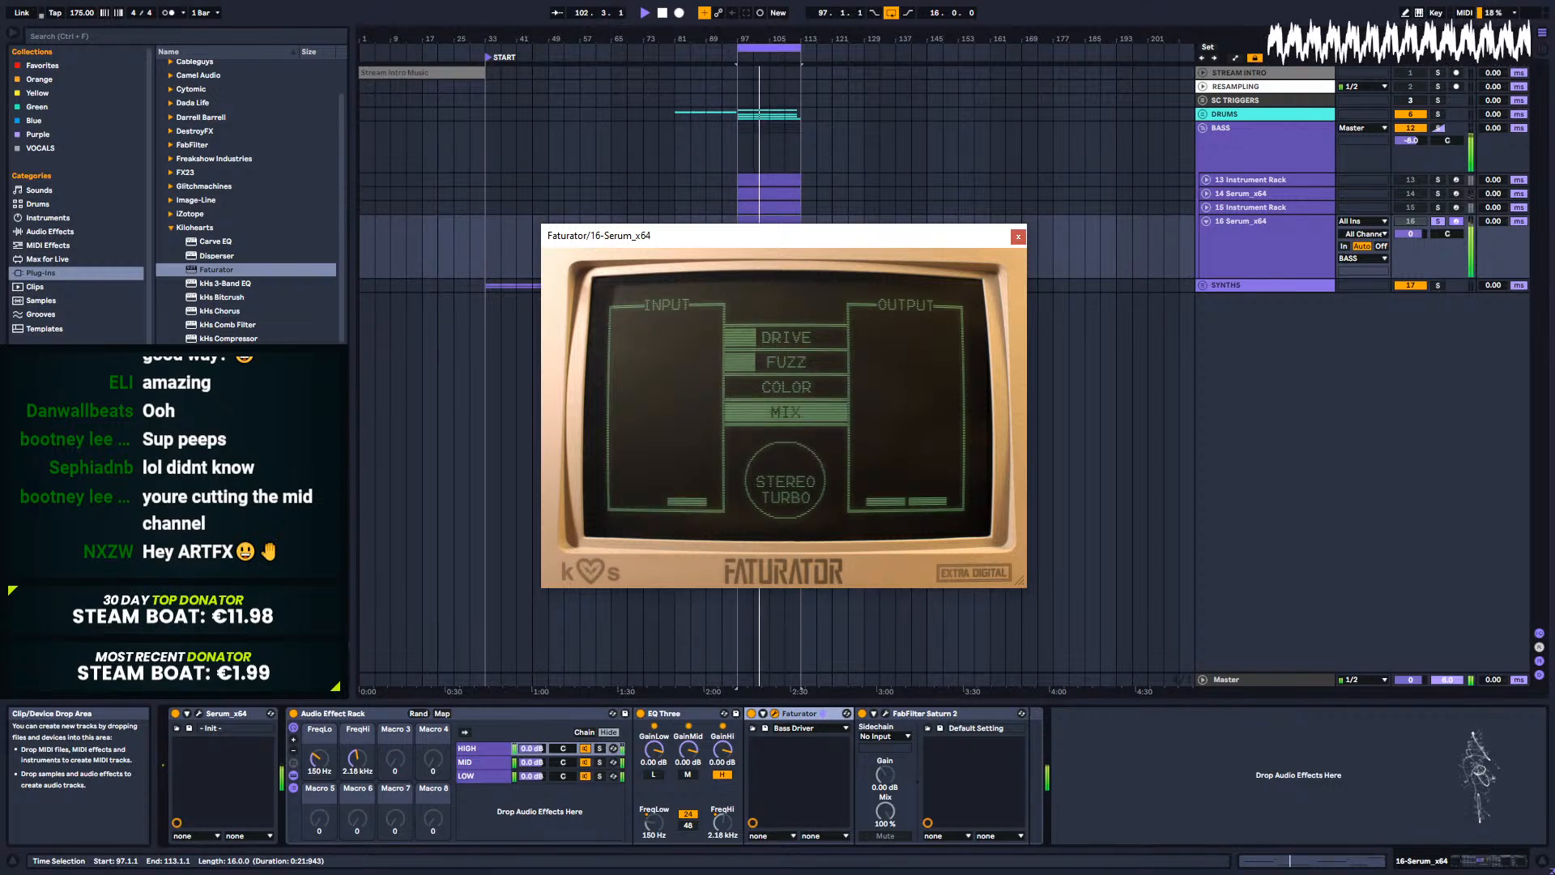
pyautogui.moveTo(732, 389); pyautogui.dragTo(779, 388)
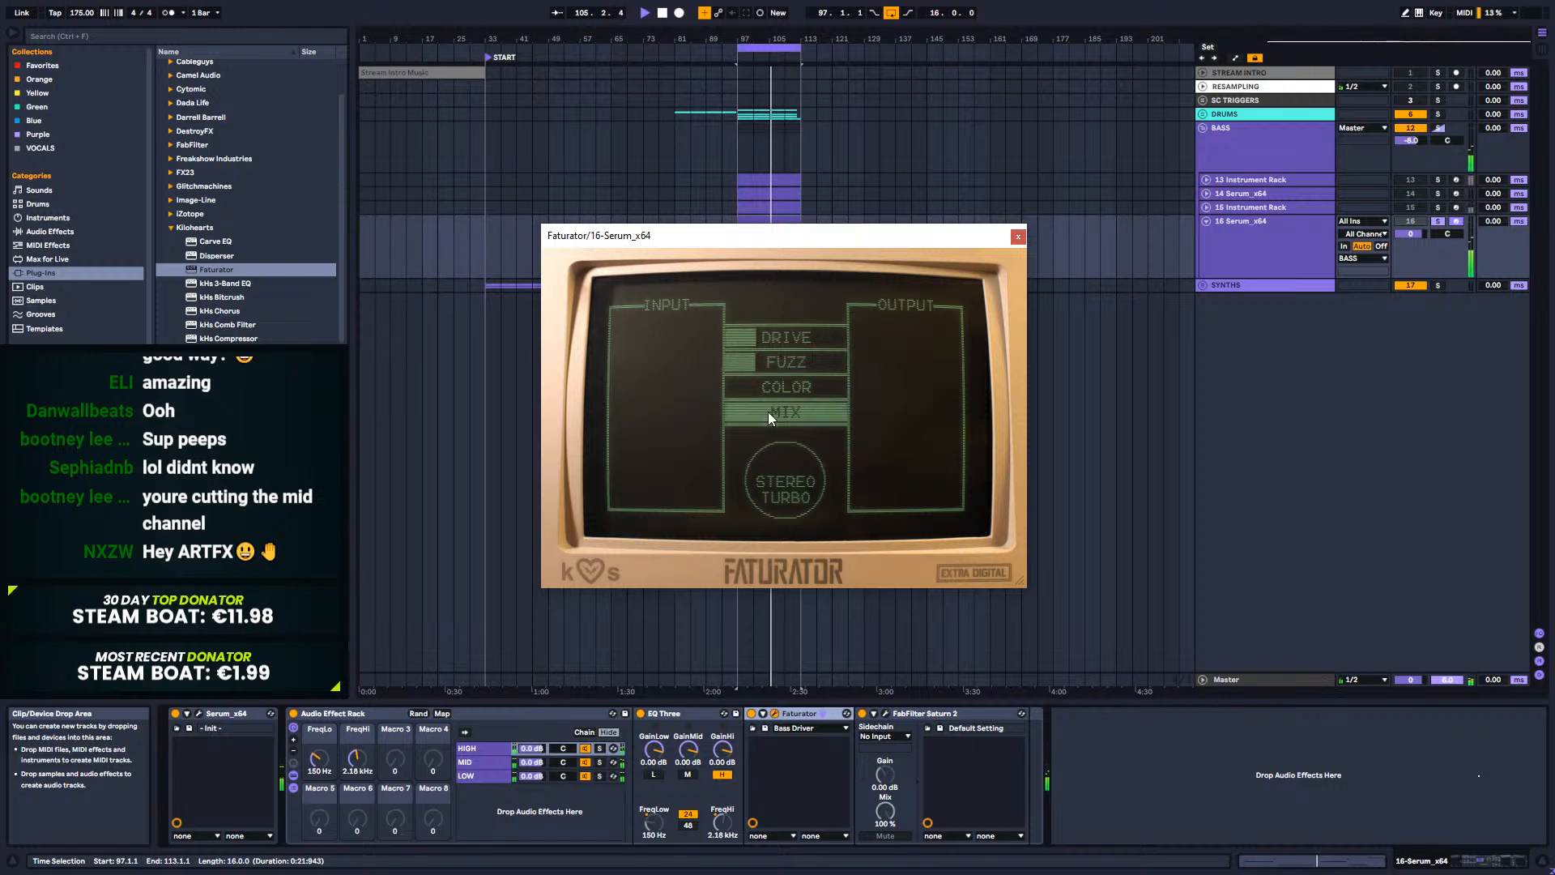
pyautogui.moveTo(814, 411); pyautogui.dragTo(759, 411)
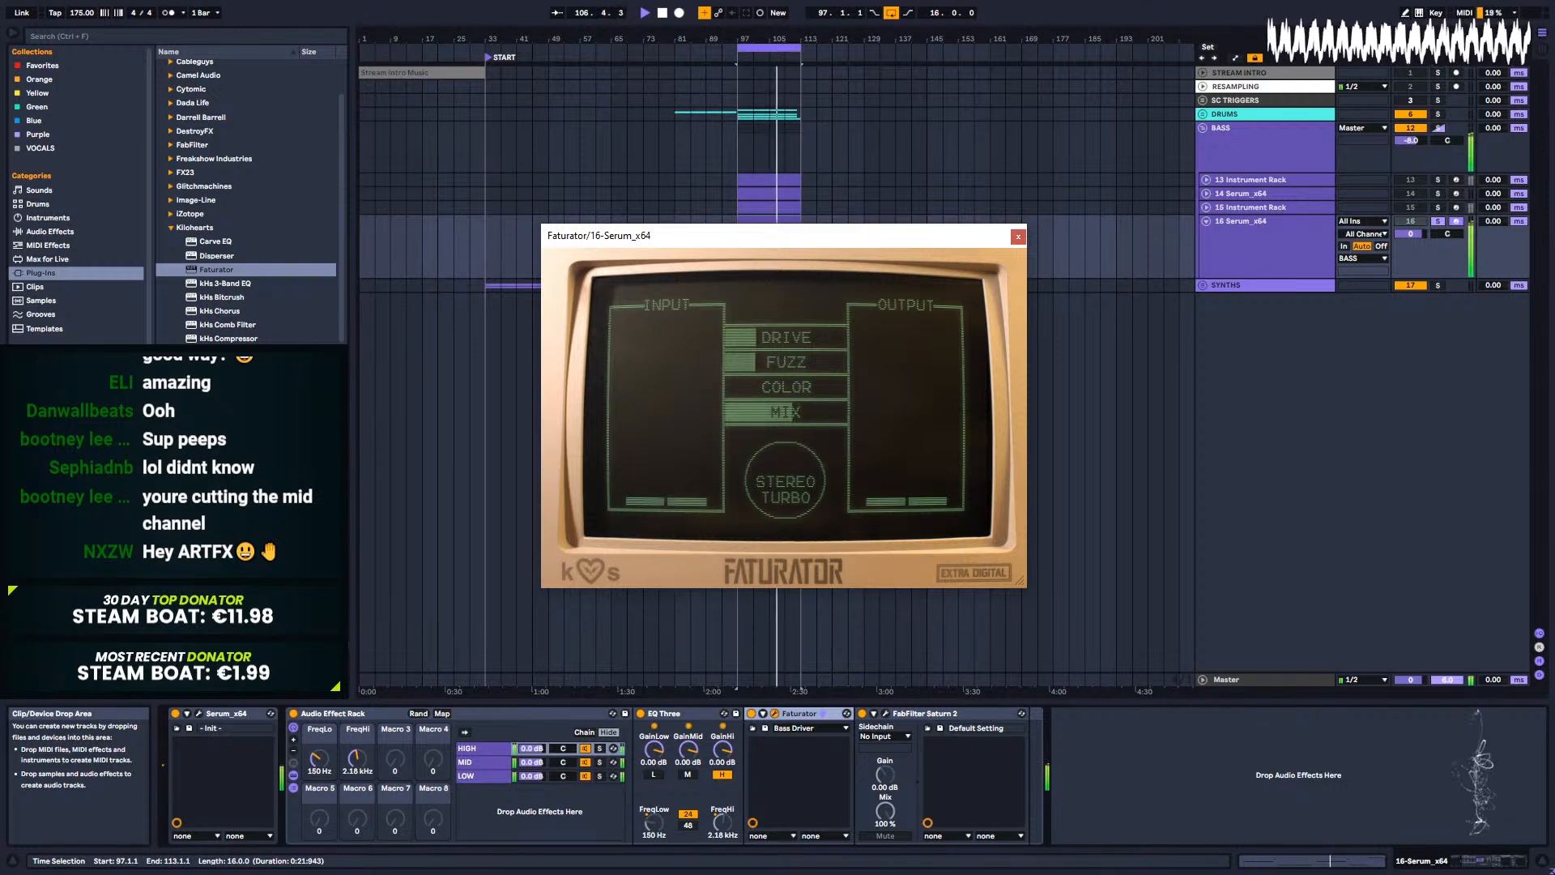
pyautogui.click(1018, 235)
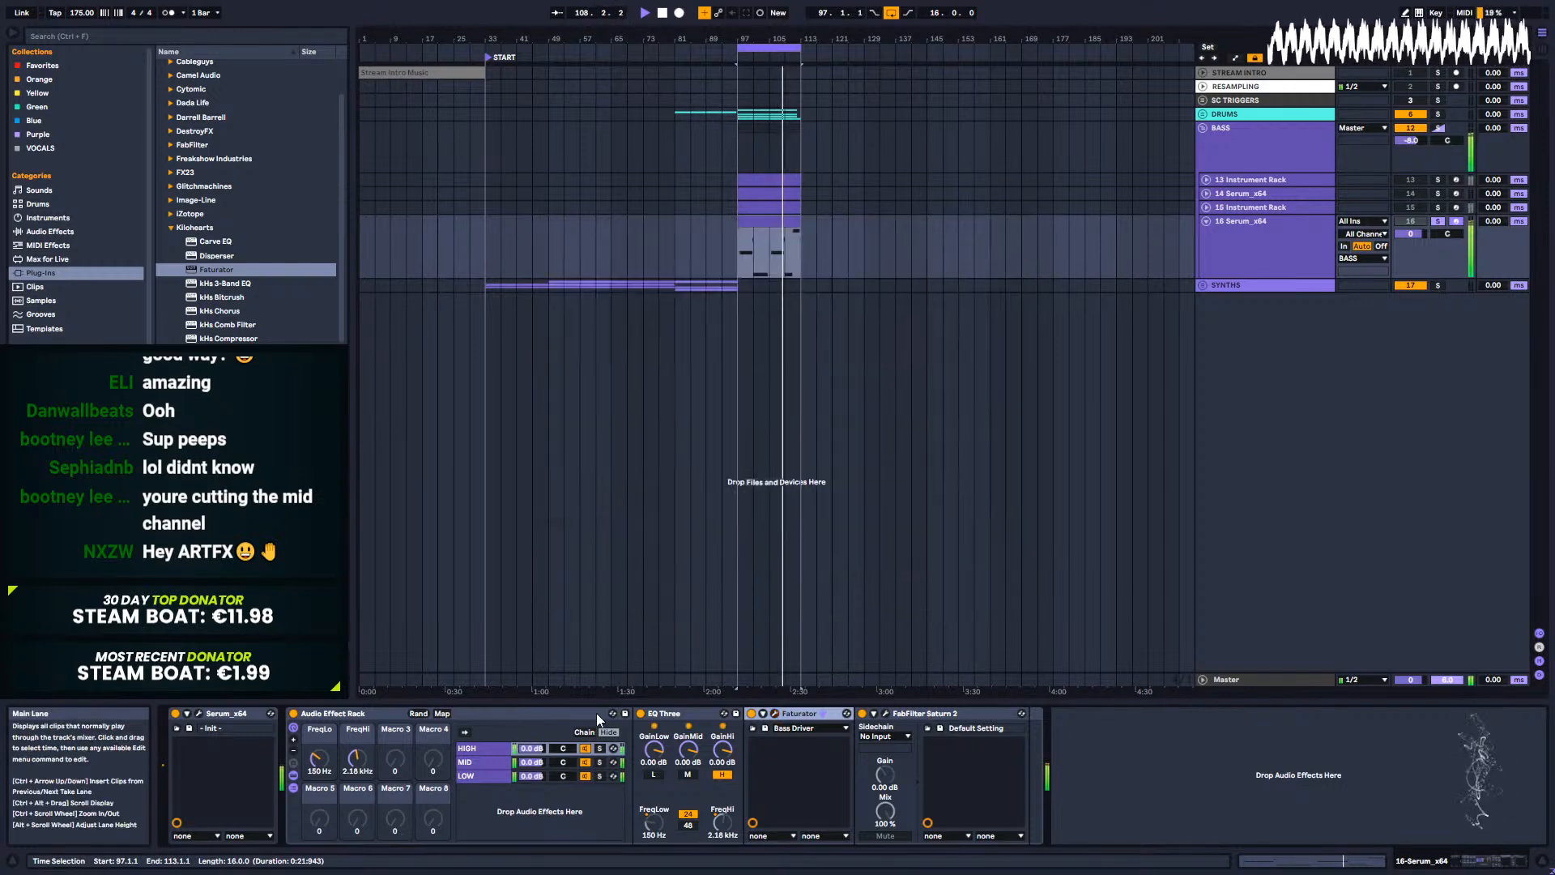
pyautogui.moveTo(355, 759)
pyautogui.mouseDown()
pyautogui.moveTo(354, 720)
pyautogui.moveTo(354, 745)
pyautogui.mouseUp()
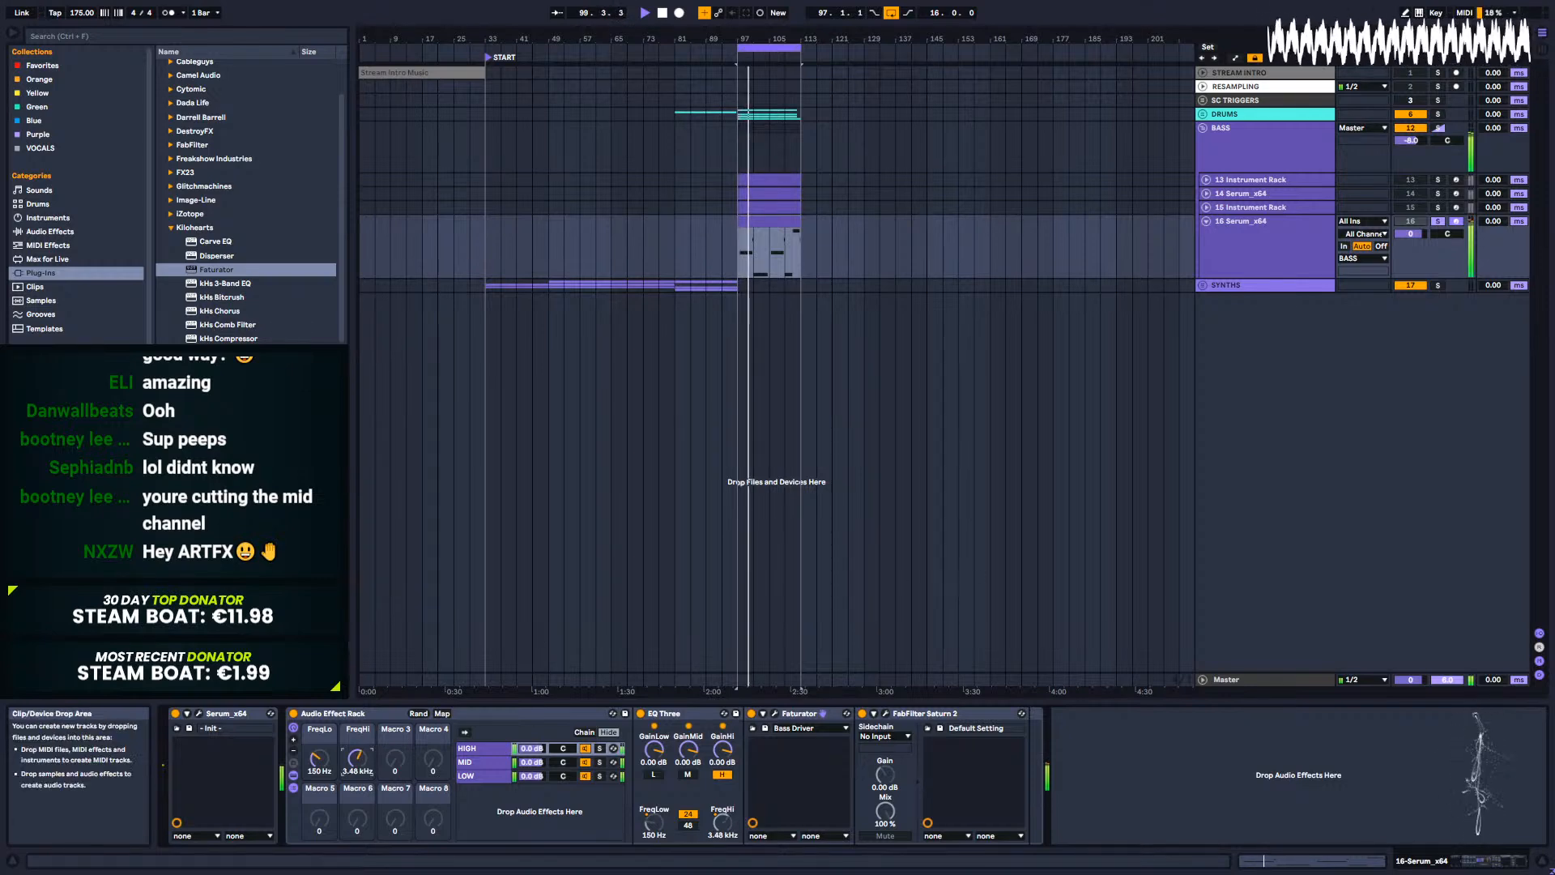
# Step: Deactivate Faturator and add MeldaProduction's MWaveShaper after Saturn 2 in the HIGH chain
pyautogui.click(751, 713)
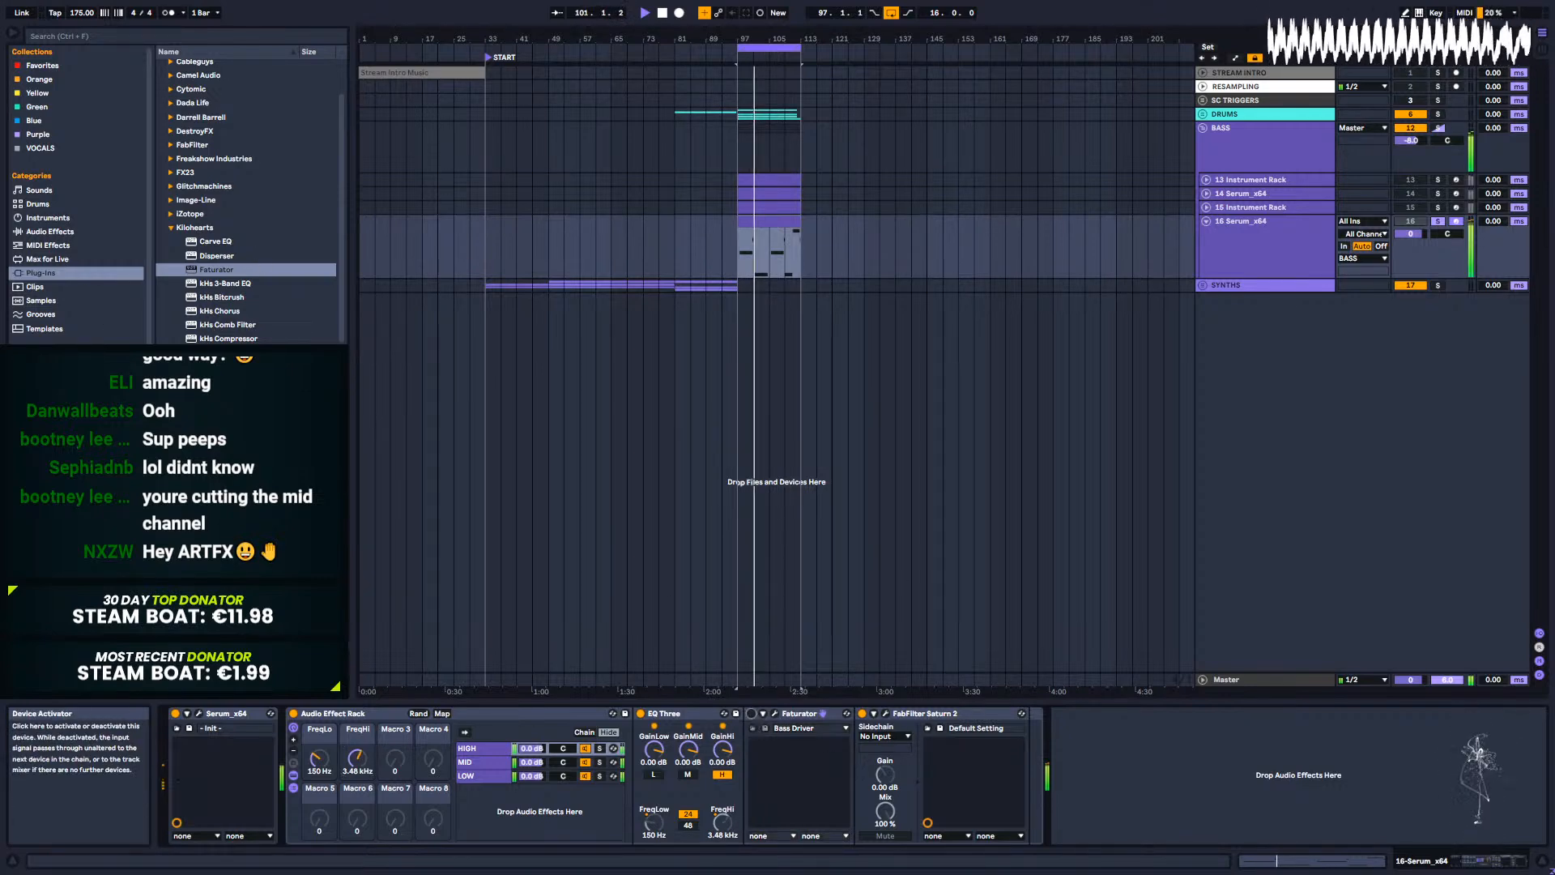
pyautogui.click(172, 228)
pyautogui.scroll(-2, 184, 285)
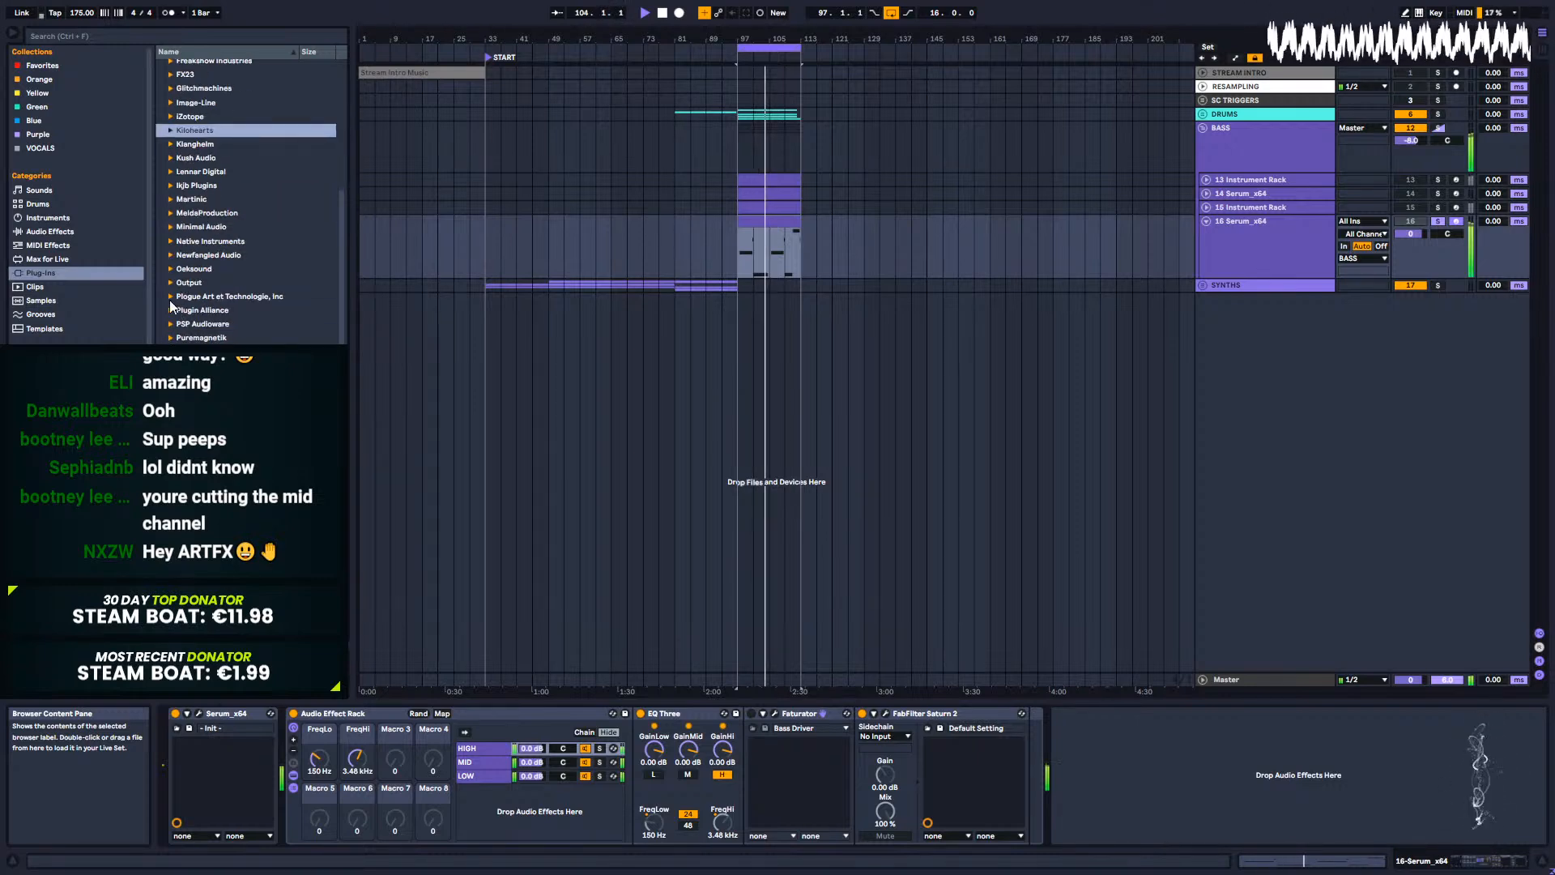
pyautogui.click(171, 213)
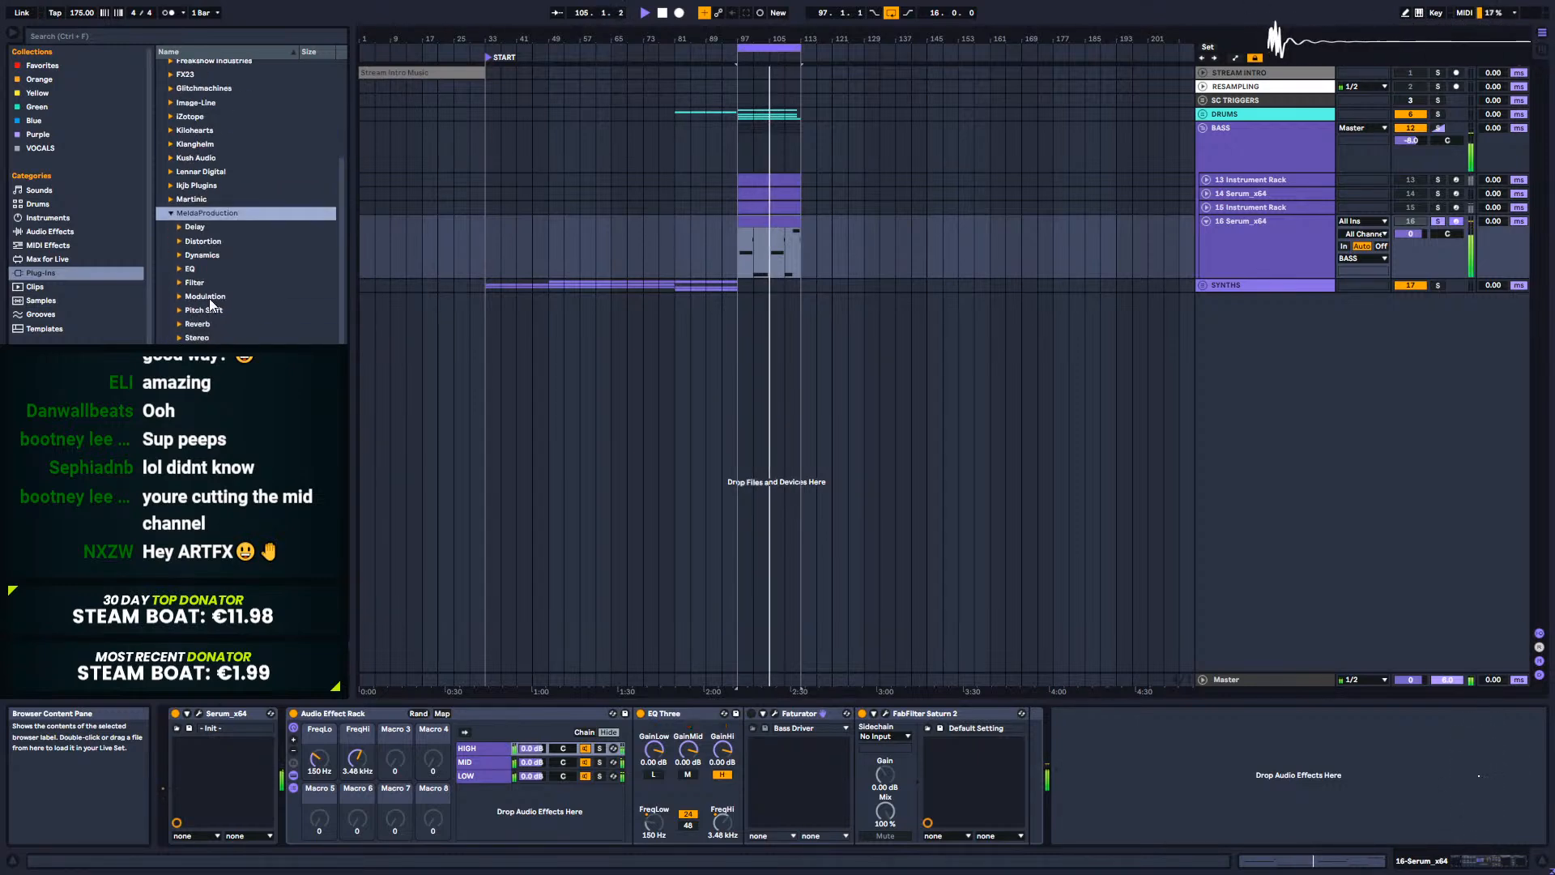
pyautogui.click(180, 241)
pyautogui.moveTo(233, 366); pyautogui.dragTo(1014, 766)
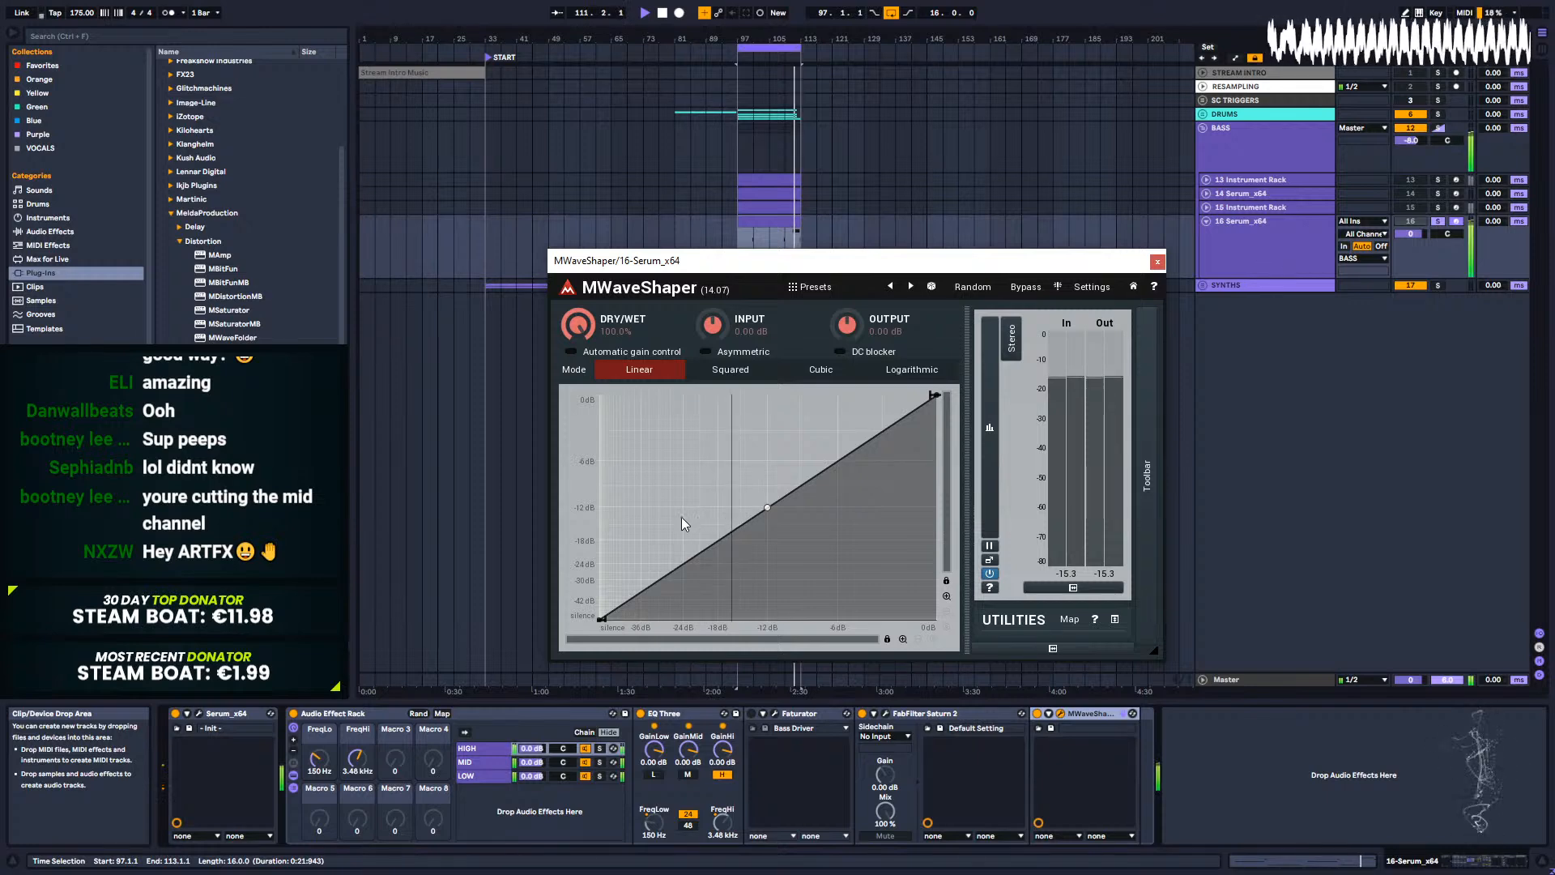
# Step: Add curve points at about -26.6 dB and -6.86 dB in MWaveShaper and bend the segment between them with Saw curvature
pyautogui.doubleClick(672, 570)
pyautogui.doubleClick(826, 468)
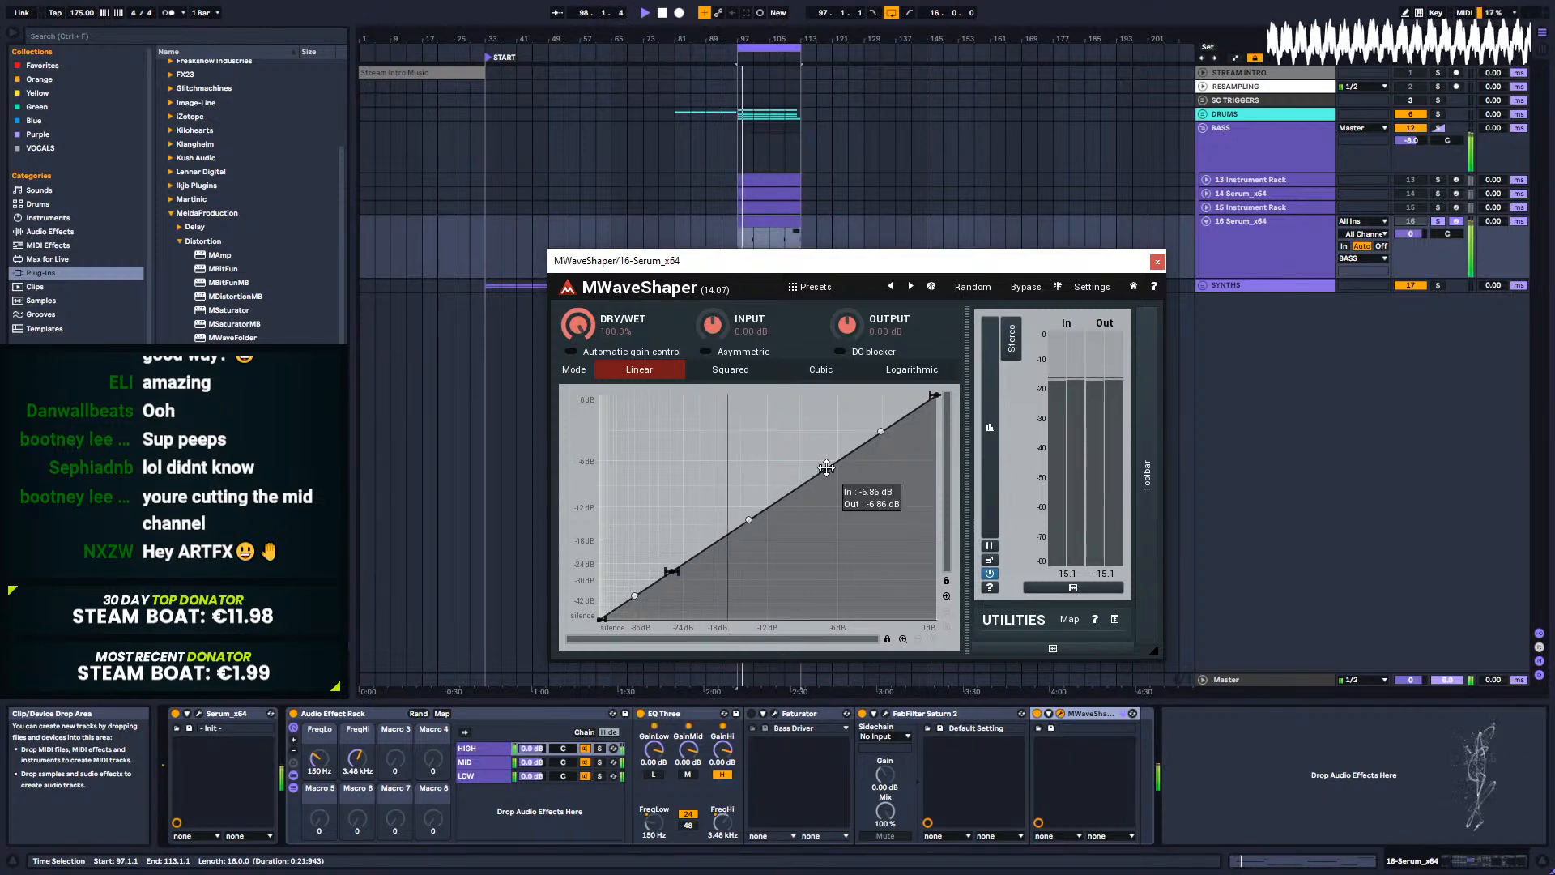
pyautogui.rightClick(749, 523)
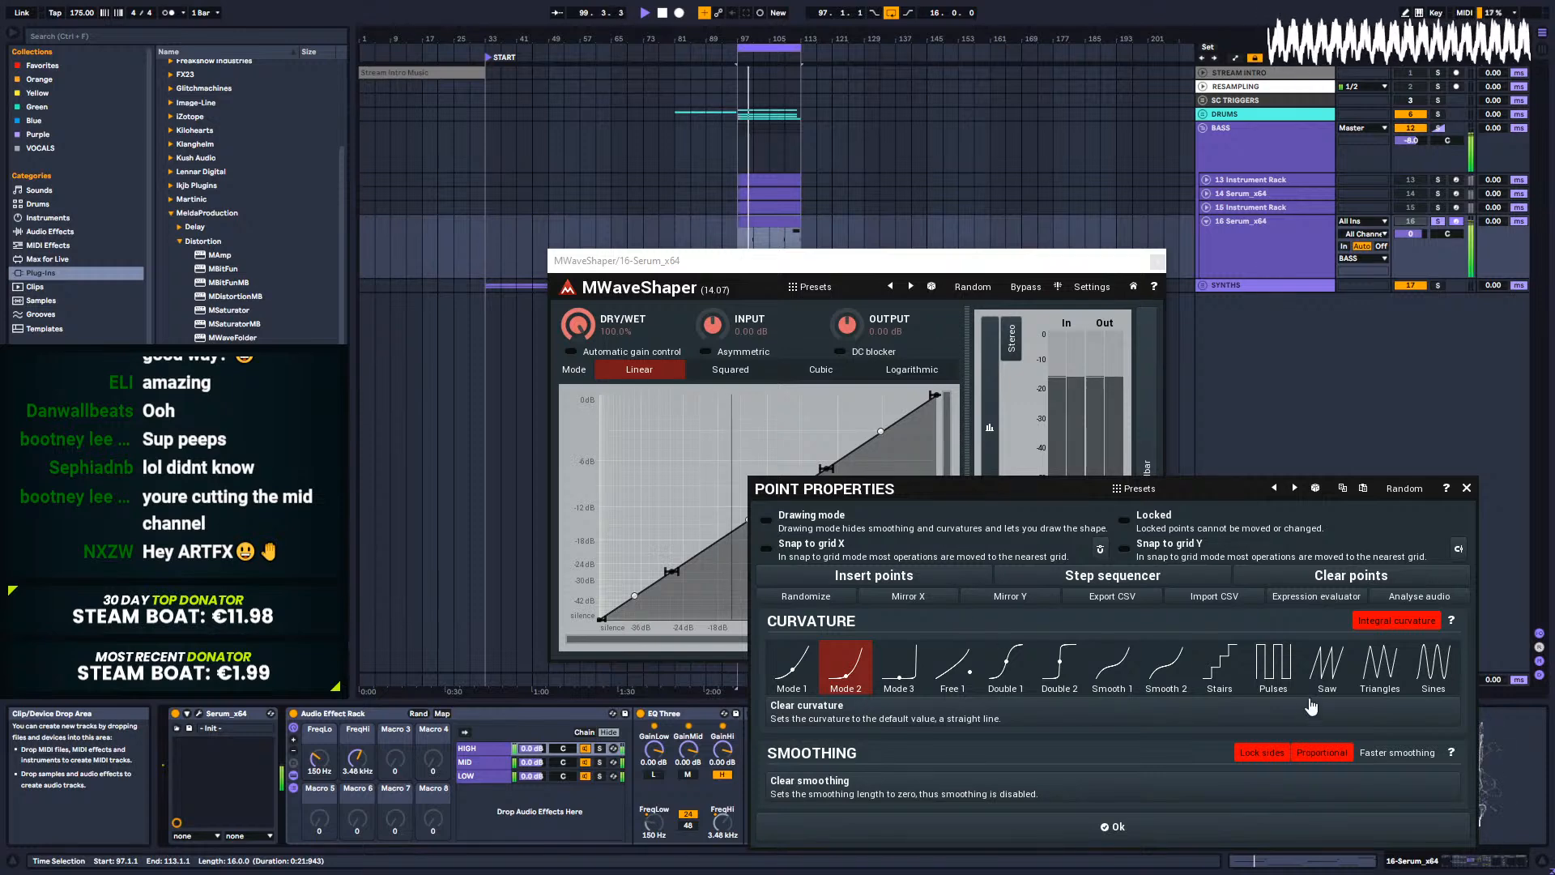
pyautogui.click(1316, 673)
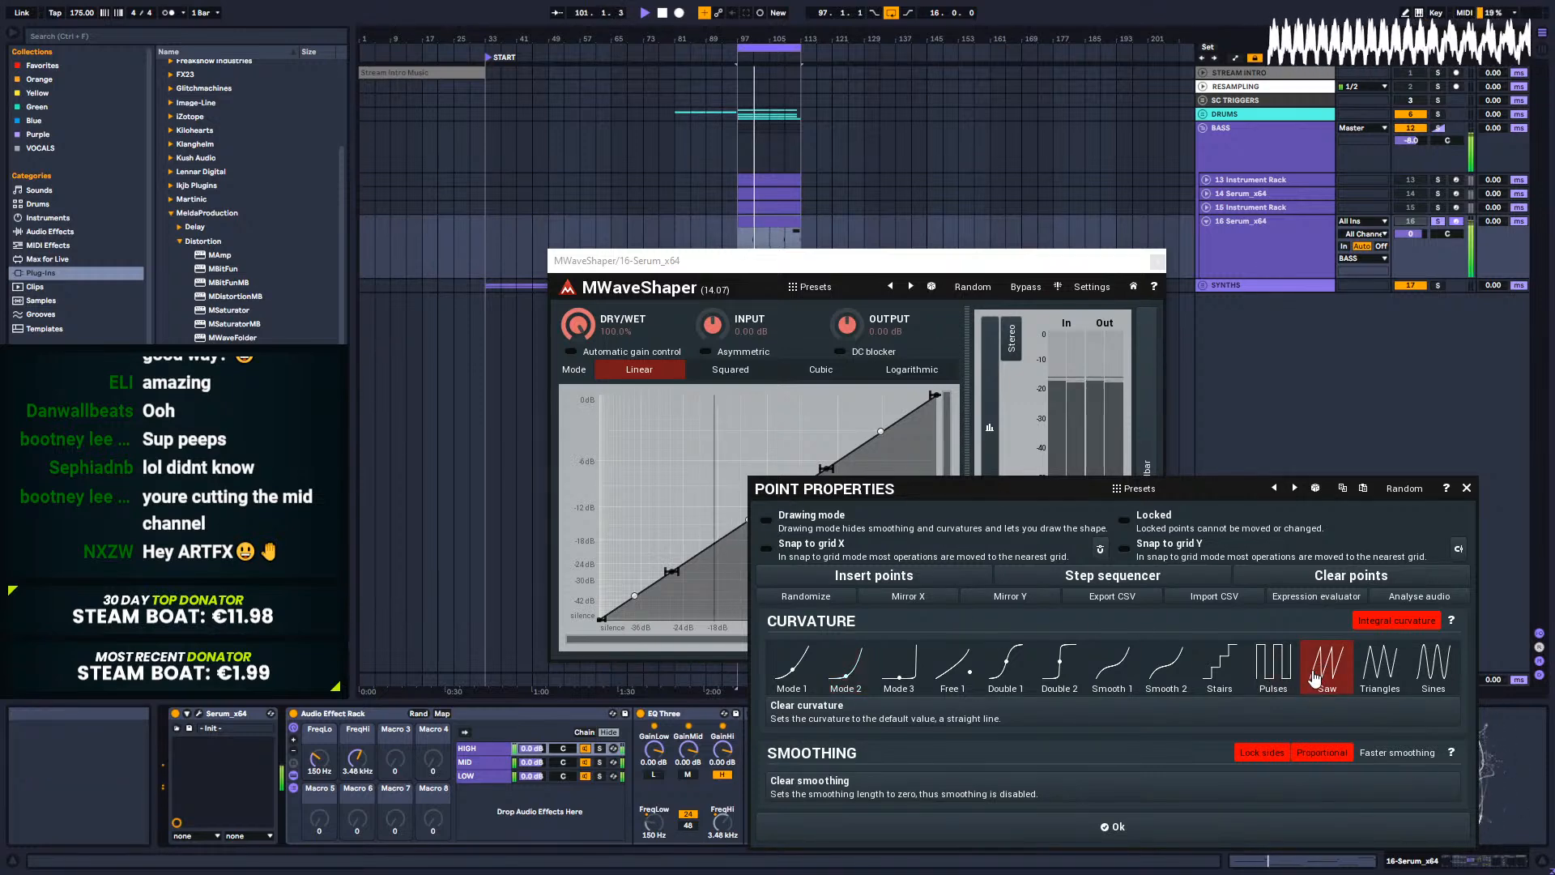
pyautogui.click(1117, 824)
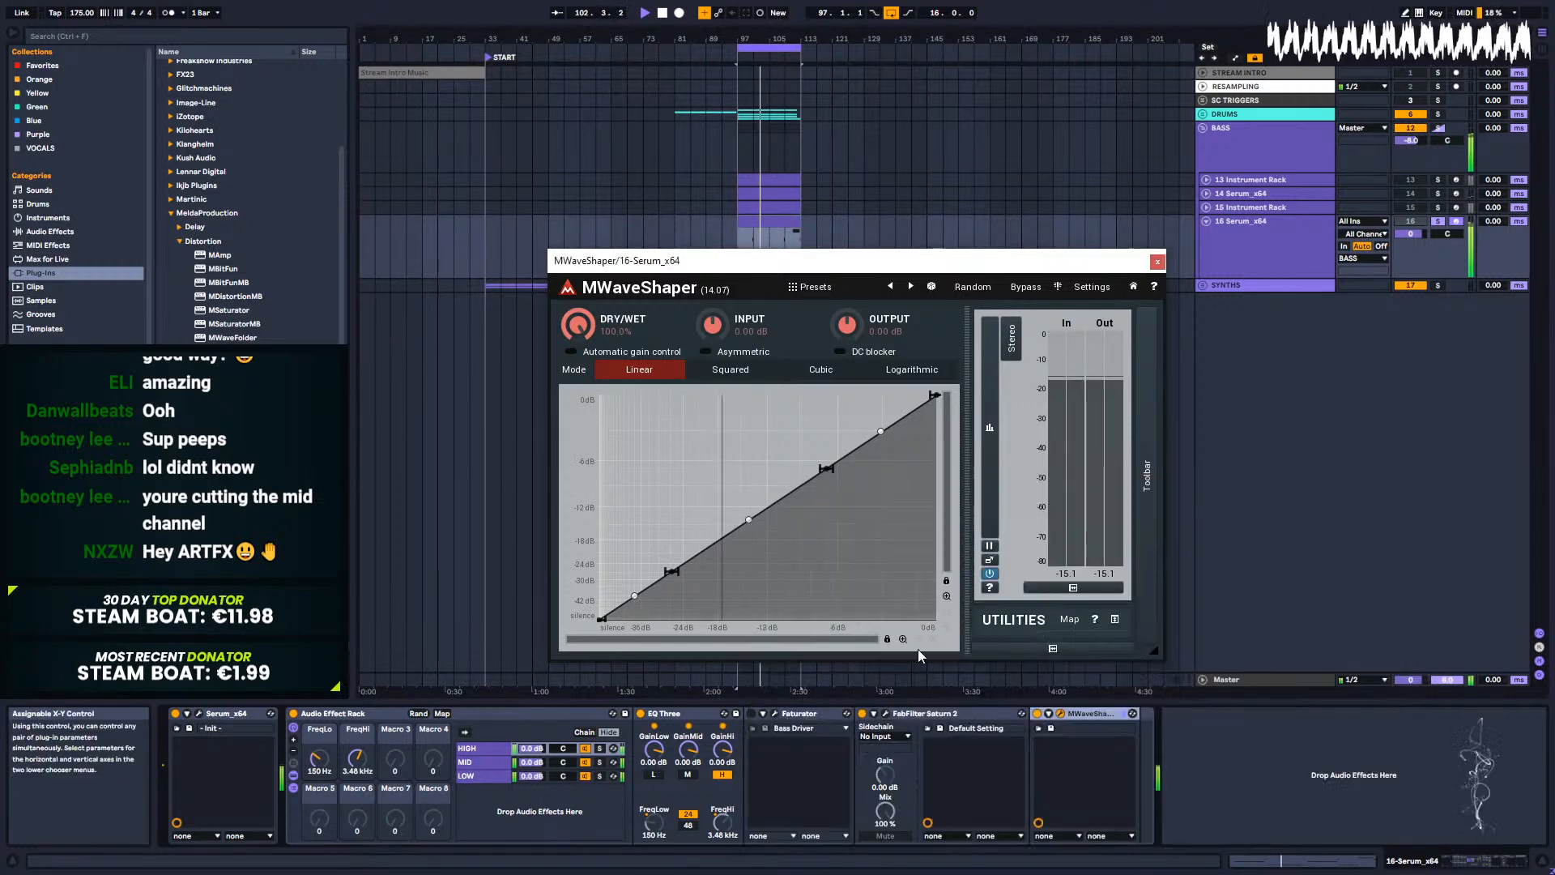
pyautogui.moveTo(751, 522); pyautogui.dragTo(759, 502)
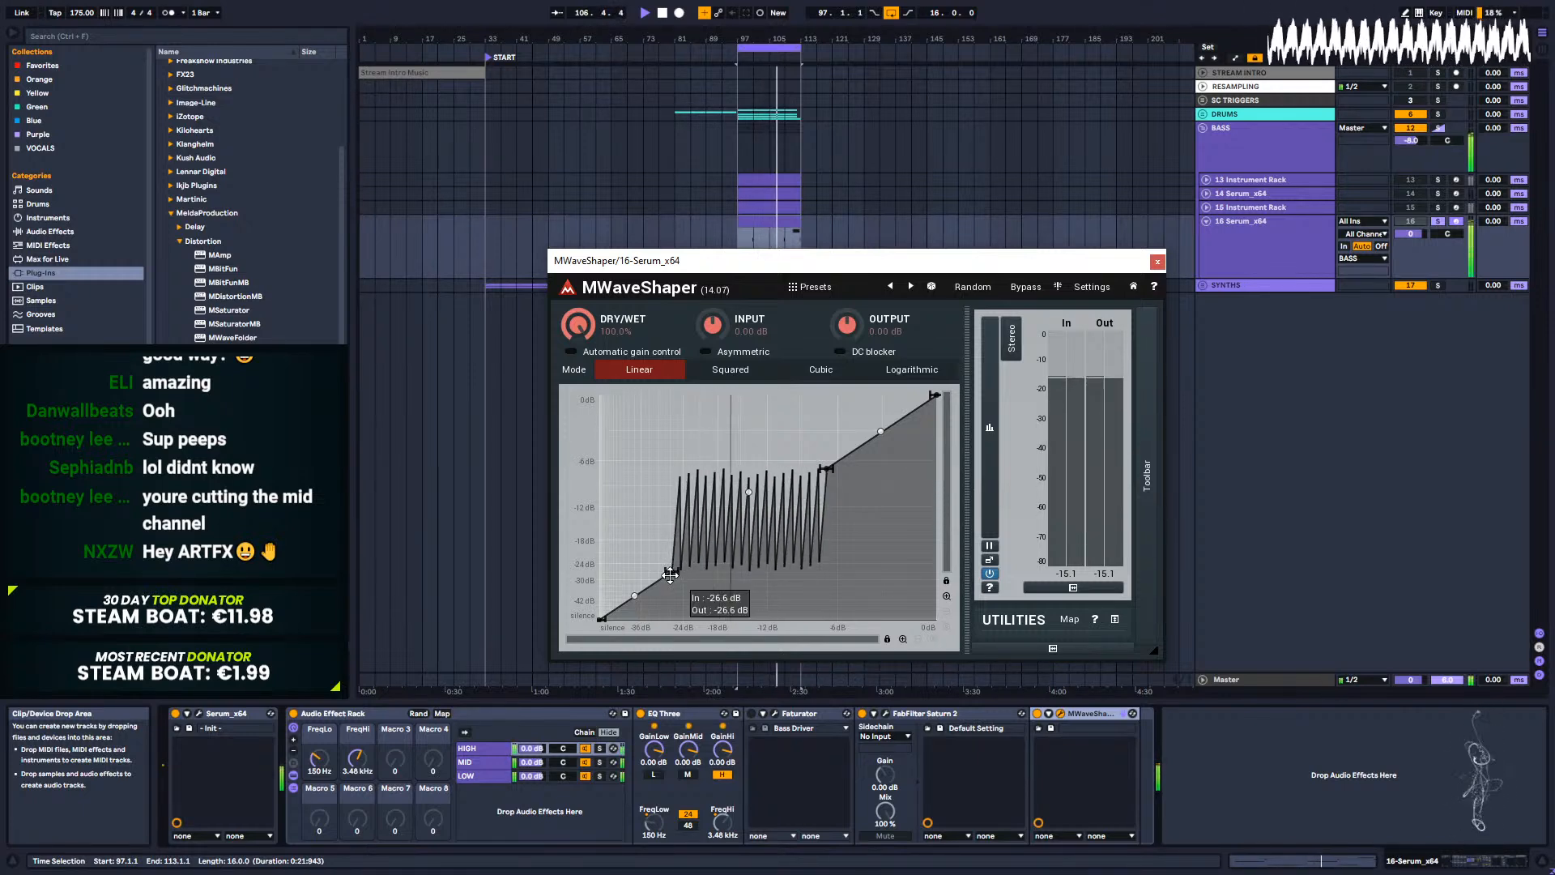
# Step: Apply Saw curvature to all MWaveShaper points and move the upper point to 0 dB output at about -13 dB input
pyautogui.rightClick(639, 595)
pyautogui.click(1292, 652)
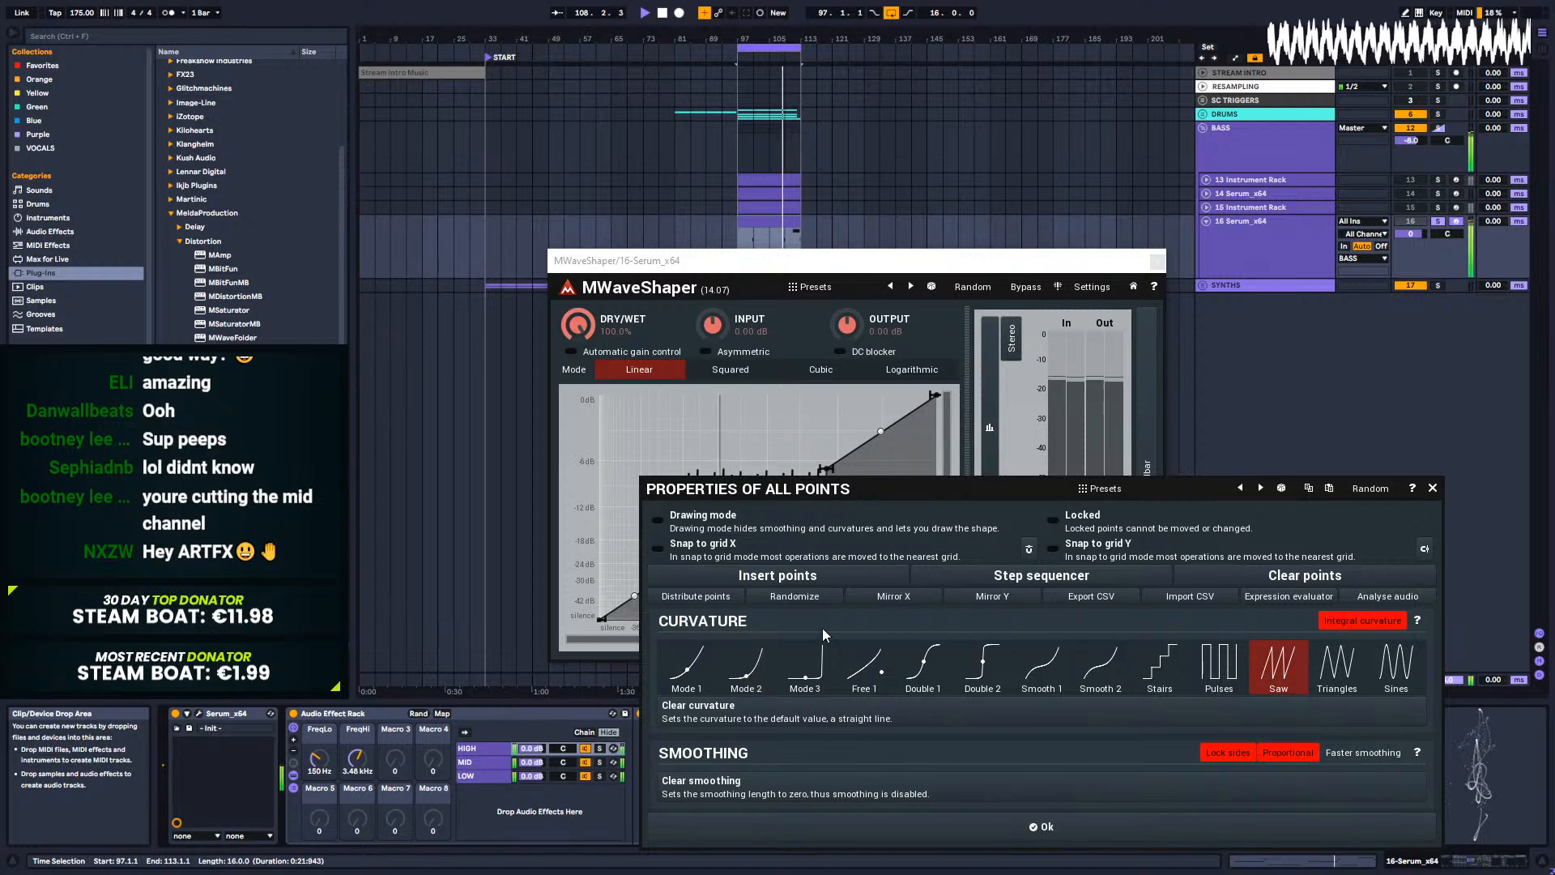
pyautogui.click(1109, 827)
pyautogui.moveTo(749, 502); pyautogui.dragTo(737, 553)
pyautogui.moveTo(826, 468); pyautogui.dragTo(758, 392)
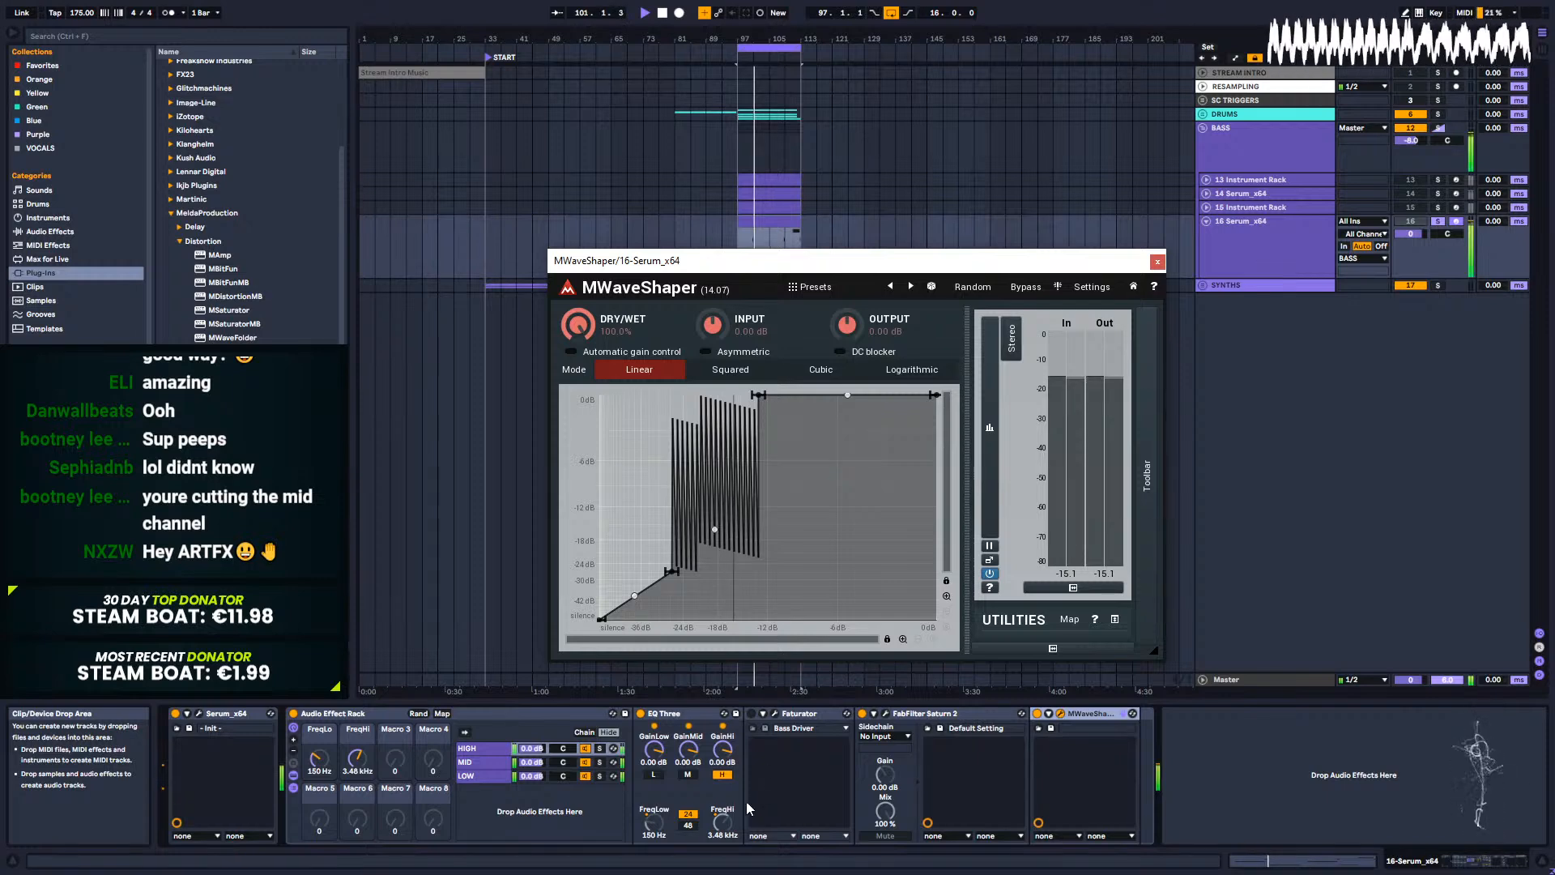
# Step: With HIGH soloed and FreqHi at 1.46 kHz, reshape the saw segment into a few wide teeth starting near -36.8 dB input, -22.1 dB output
pyautogui.click(599, 749)
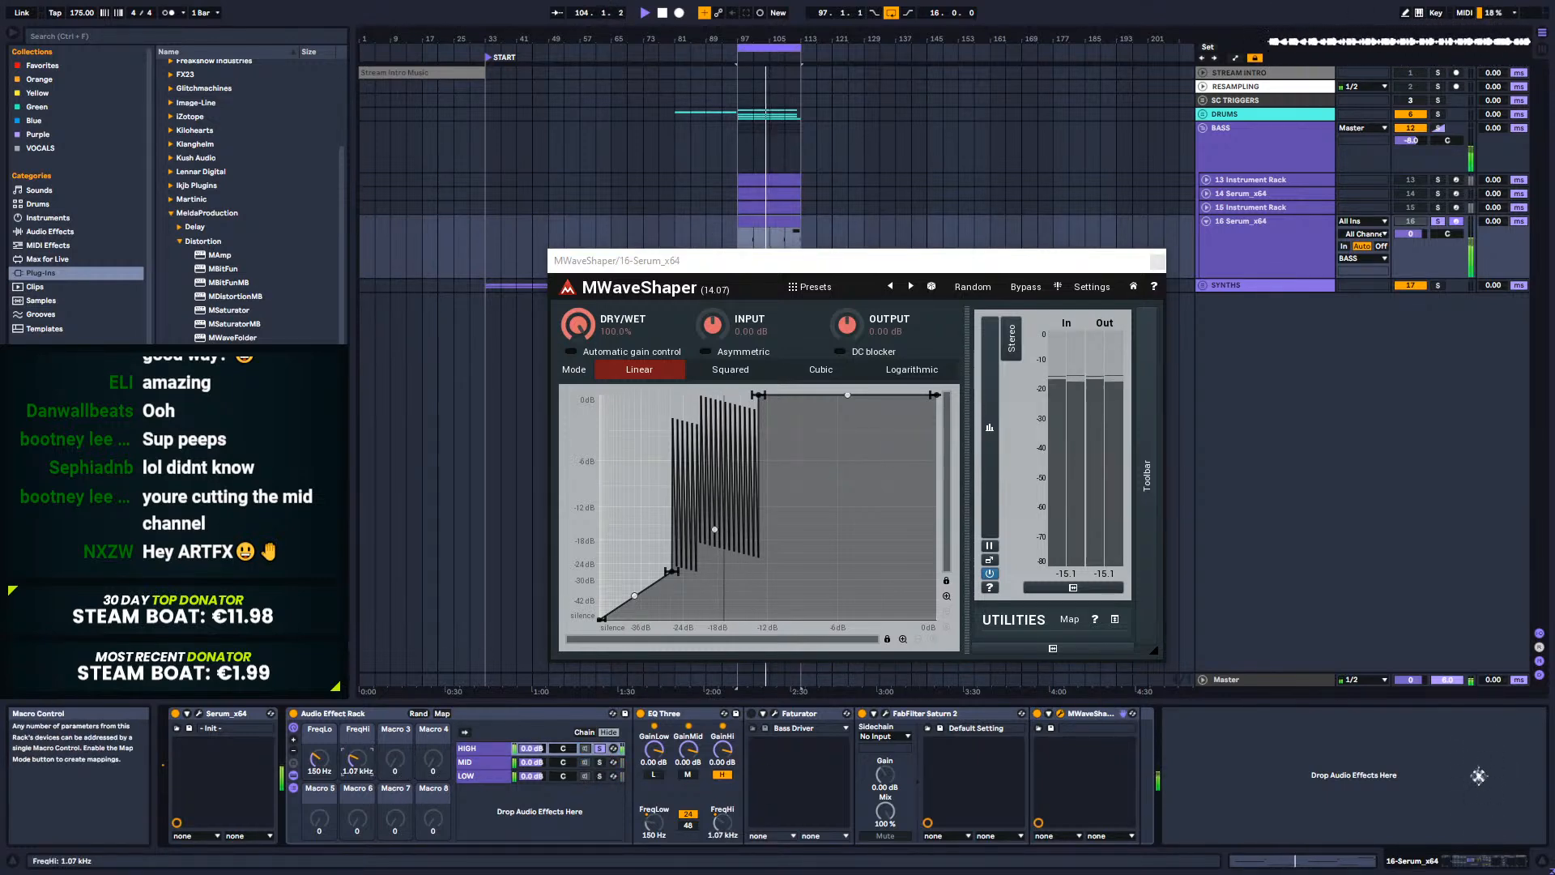
pyautogui.moveTo(715, 528); pyautogui.dragTo(728, 494)
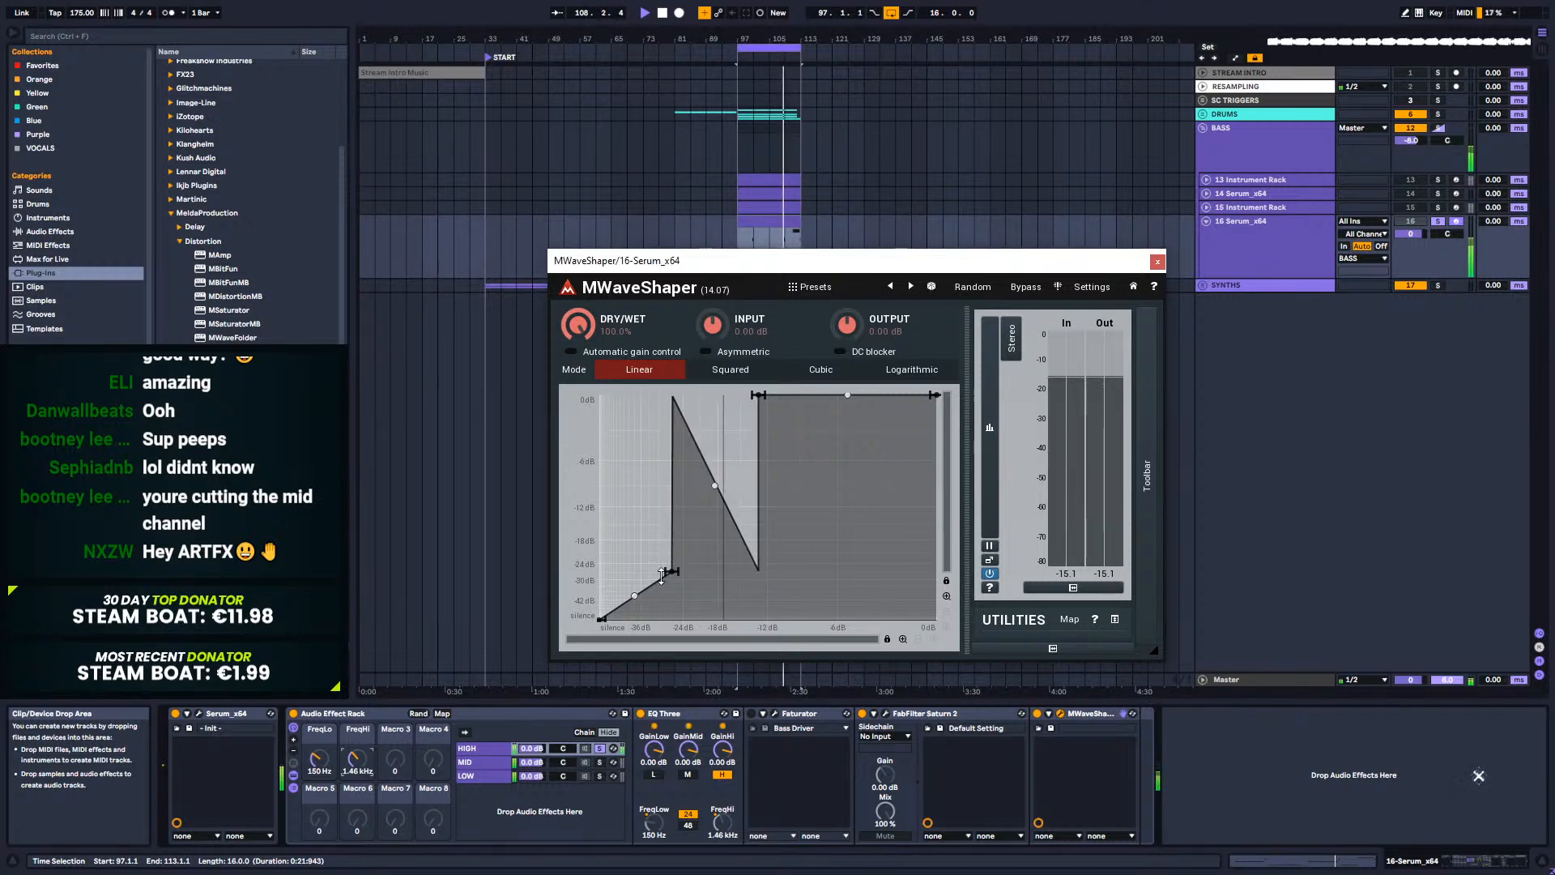
pyautogui.moveTo(680, 571); pyautogui.dragTo(642, 608)
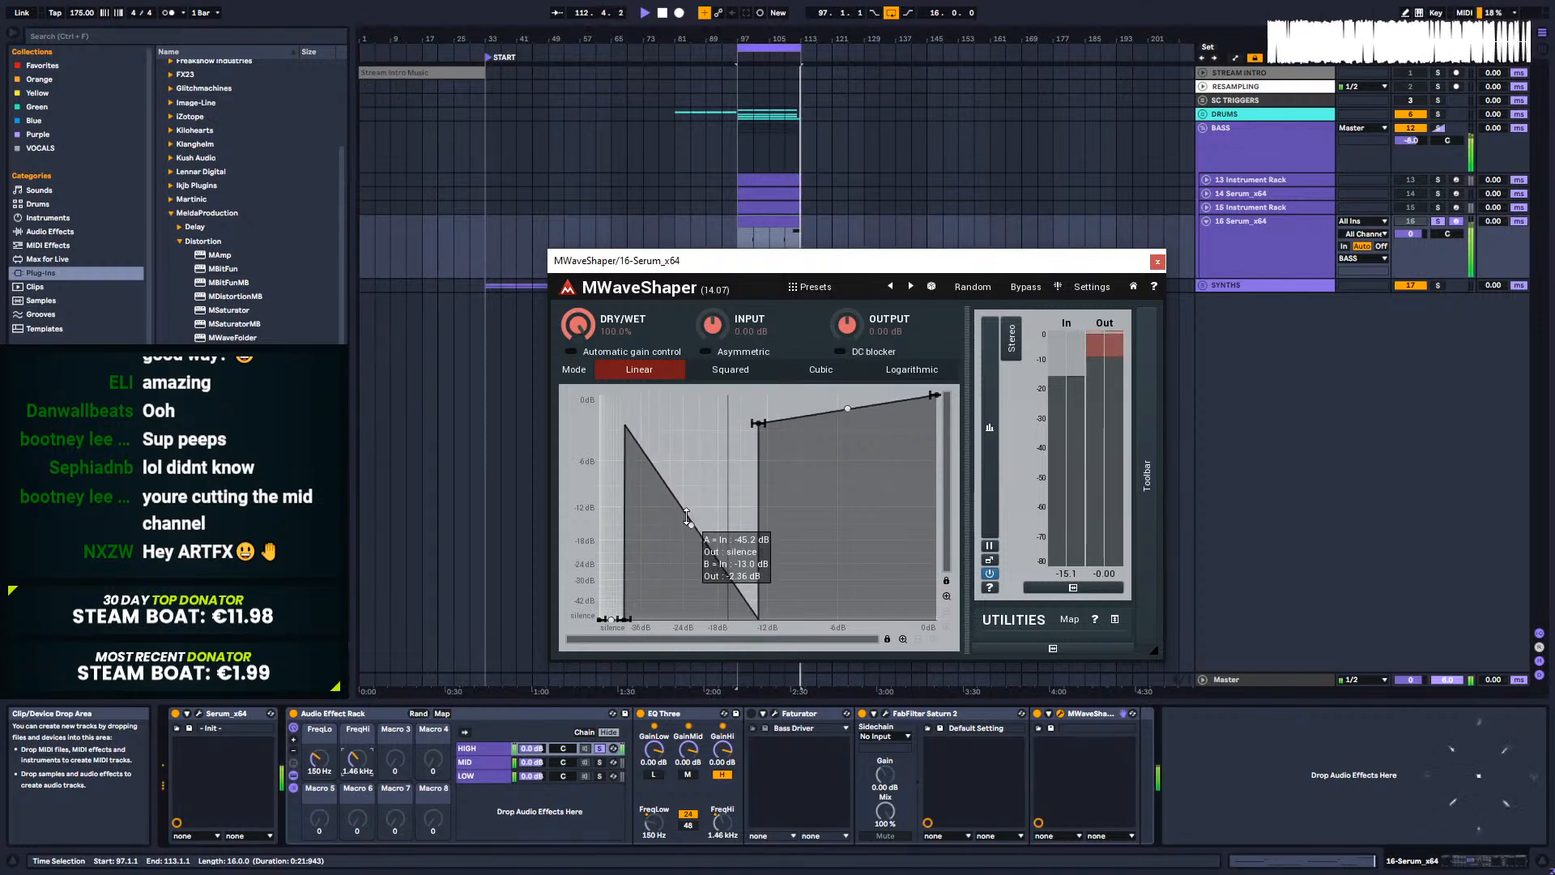
pyautogui.moveTo(686, 516)
pyautogui.mouseDown()
pyautogui.moveTo(691, 470)
pyautogui.moveTo(690, 486)
pyautogui.mouseUp()
pyautogui.moveTo(623, 578)
pyautogui.mouseDown()
pyautogui.moveTo(600, 633)
pyautogui.moveTo(639, 556)
pyautogui.mouseUp()
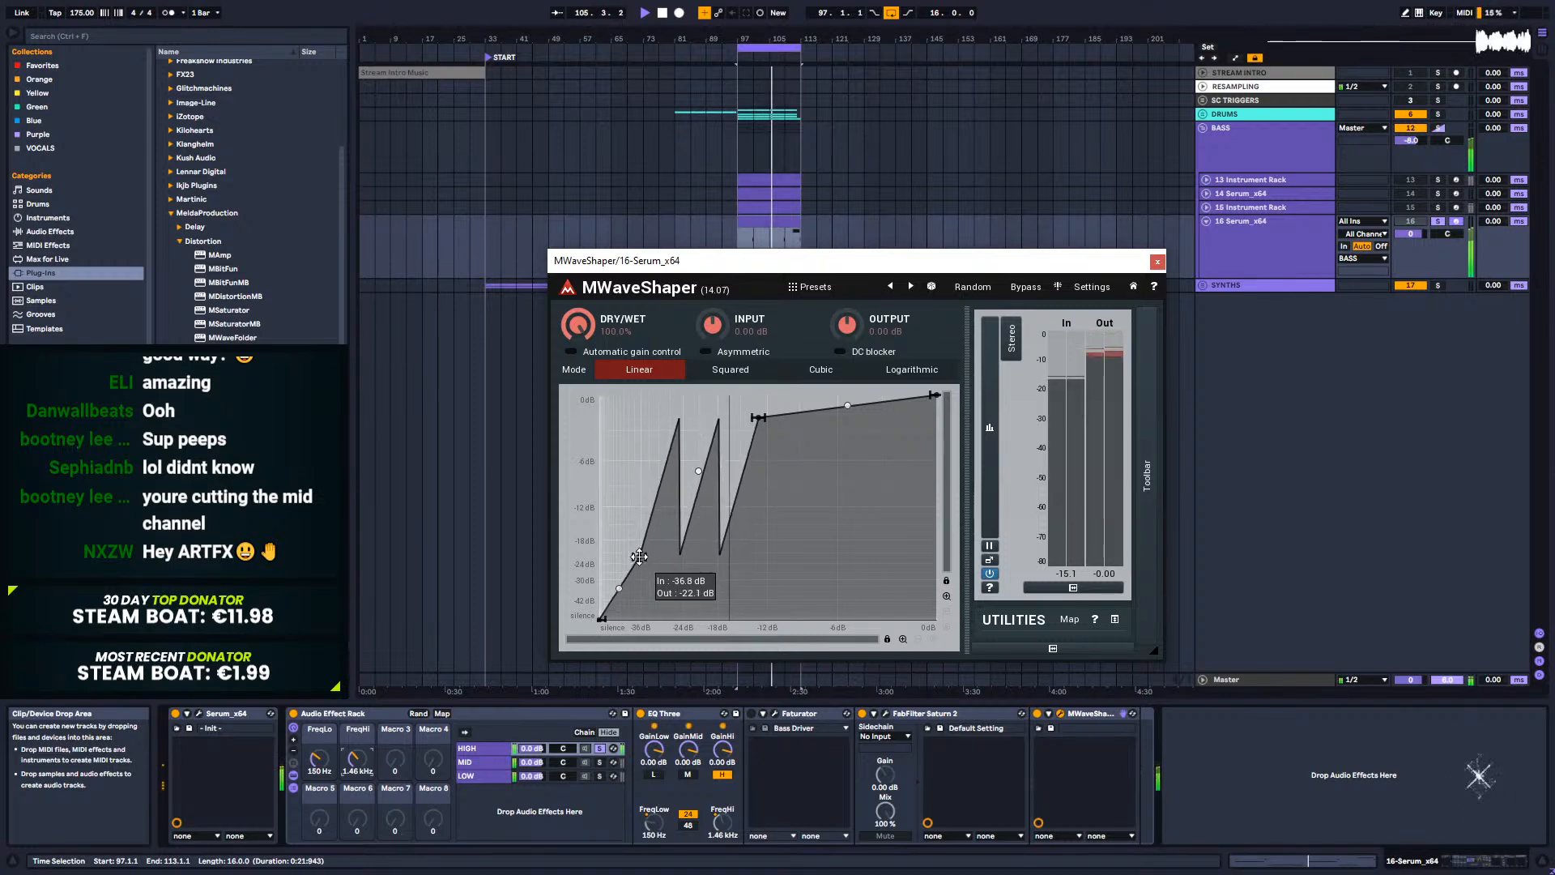
# Step: Remove the lower curve point, form wide saw teeth starting from silence, and lower the upper point to reduce their height
pyautogui.rightClick(639, 558)
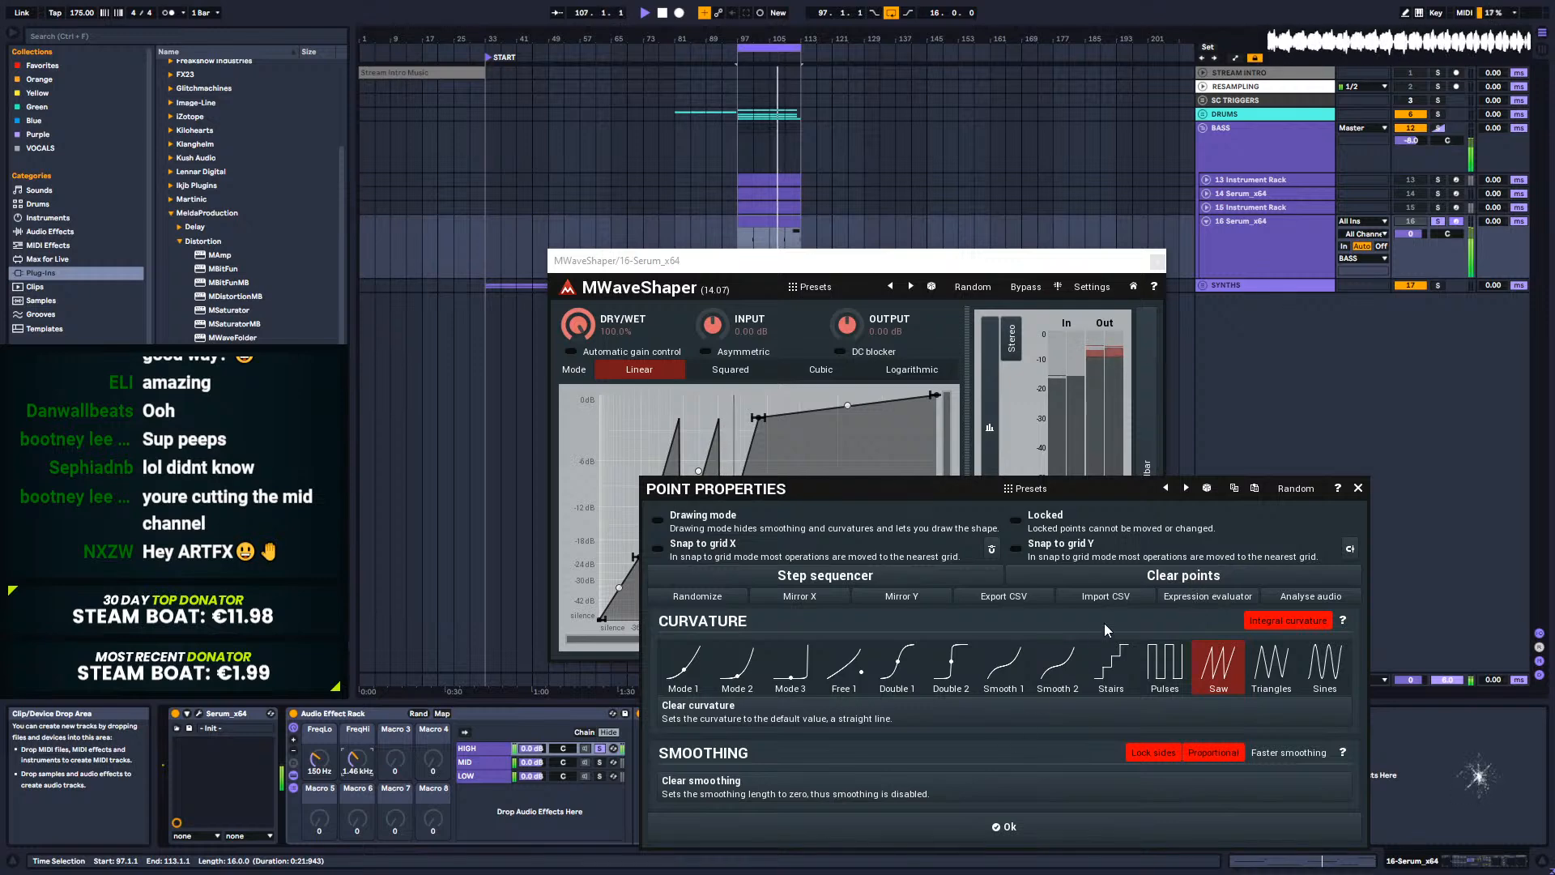
pyautogui.click(1158, 577)
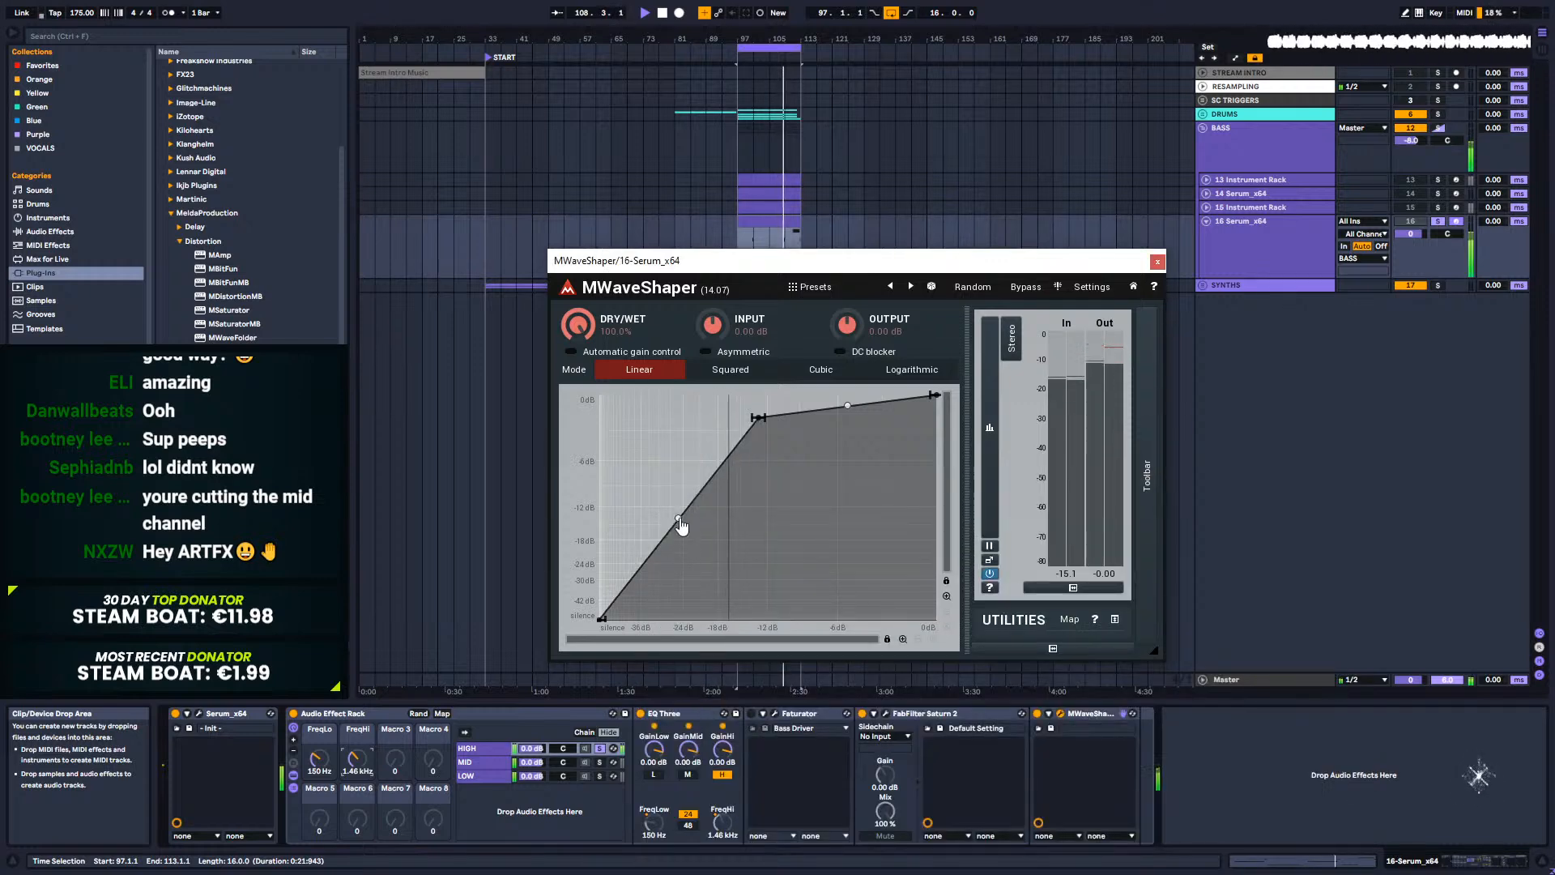
pyautogui.moveTo(682, 526); pyautogui.dragTo(682, 506)
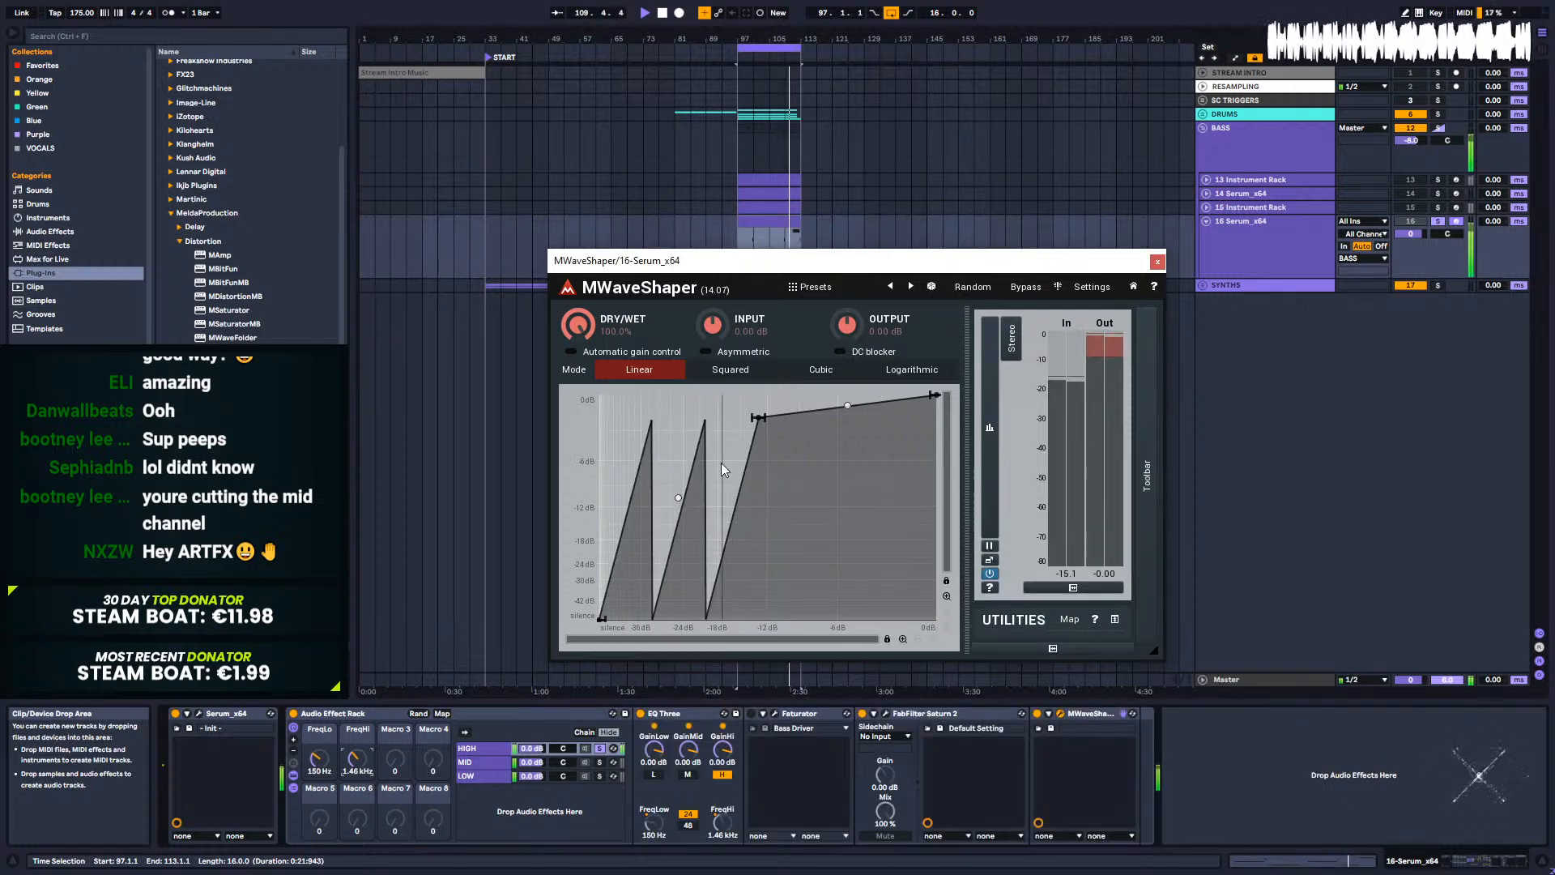
pyautogui.moveTo(757, 417); pyautogui.dragTo(755, 491)
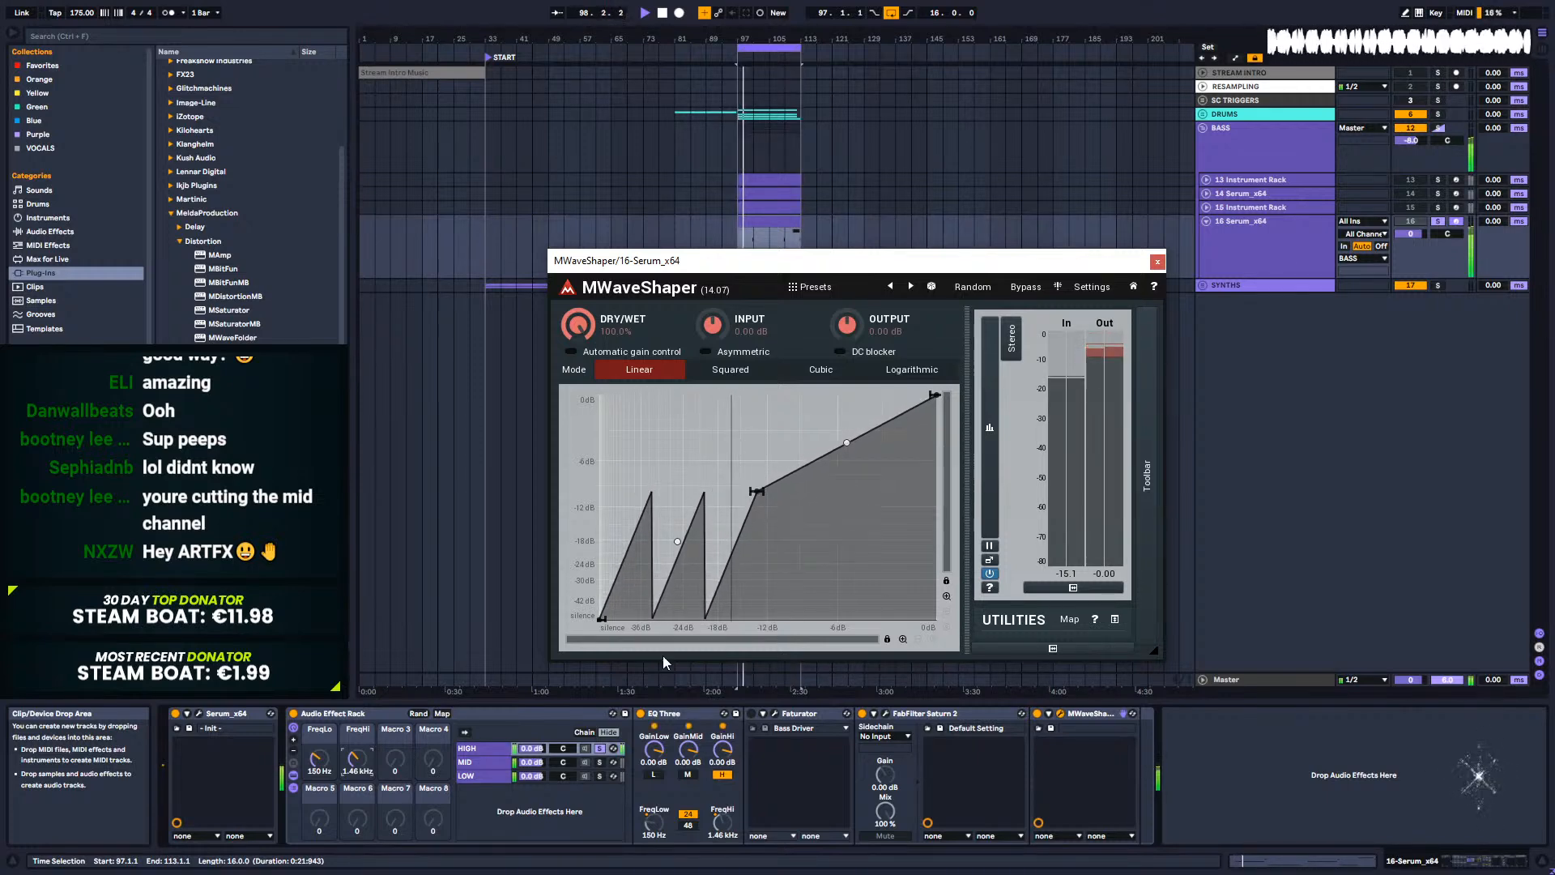
pyautogui.moveTo(679, 551); pyautogui.dragTo(678, 551)
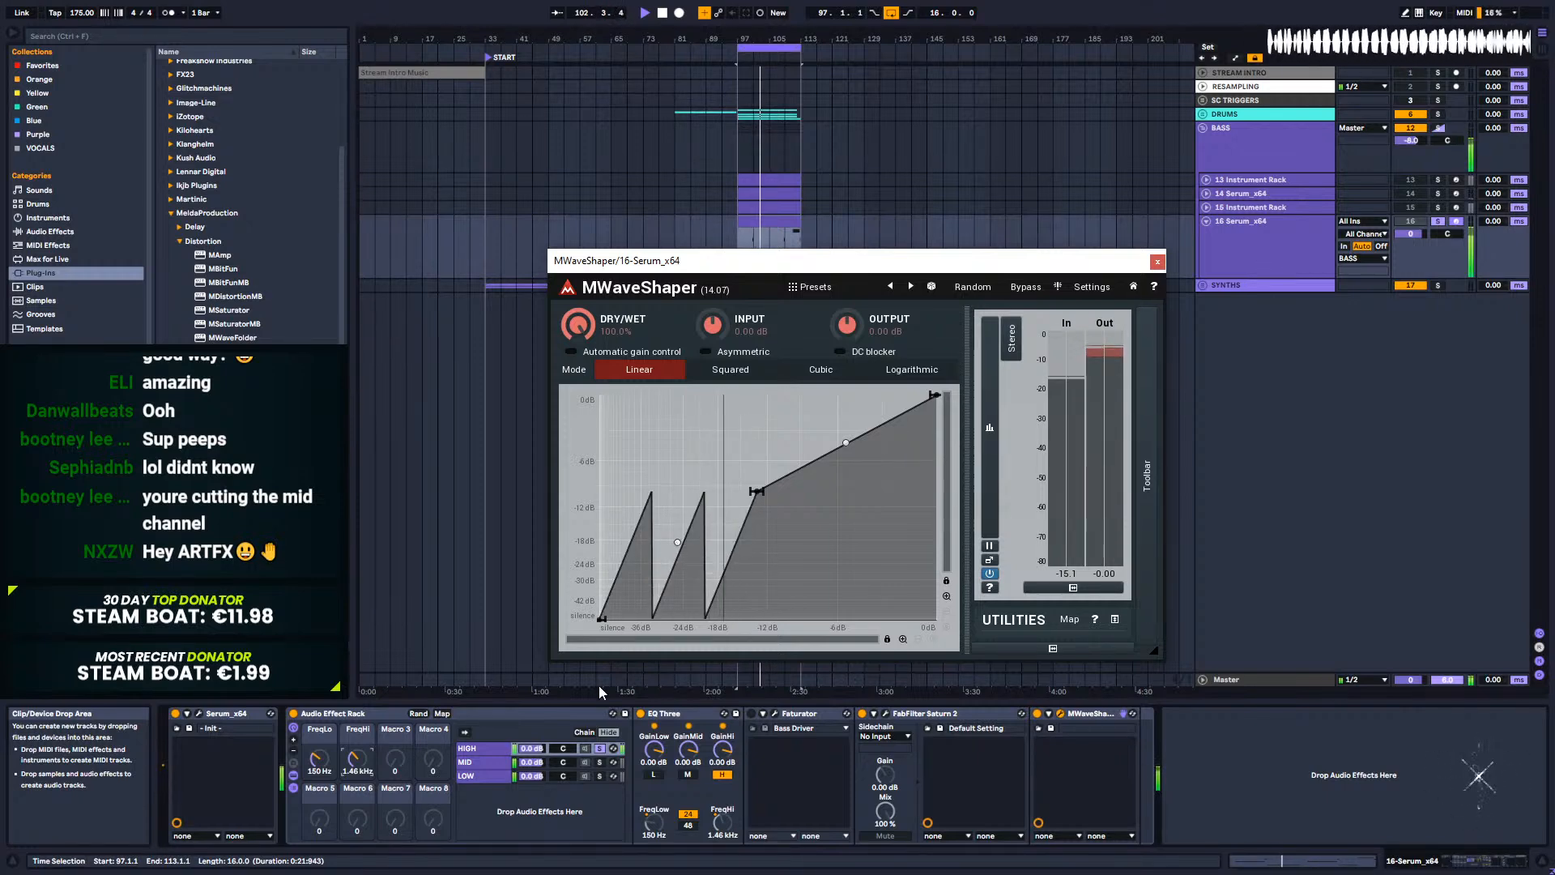
# Step: Unsolo HIGH, reduce MWaveShaper's Dry/Wet to about 63%, and place the upper point near -11.7 dB input, -11.8 dB output
pyautogui.click(599, 749)
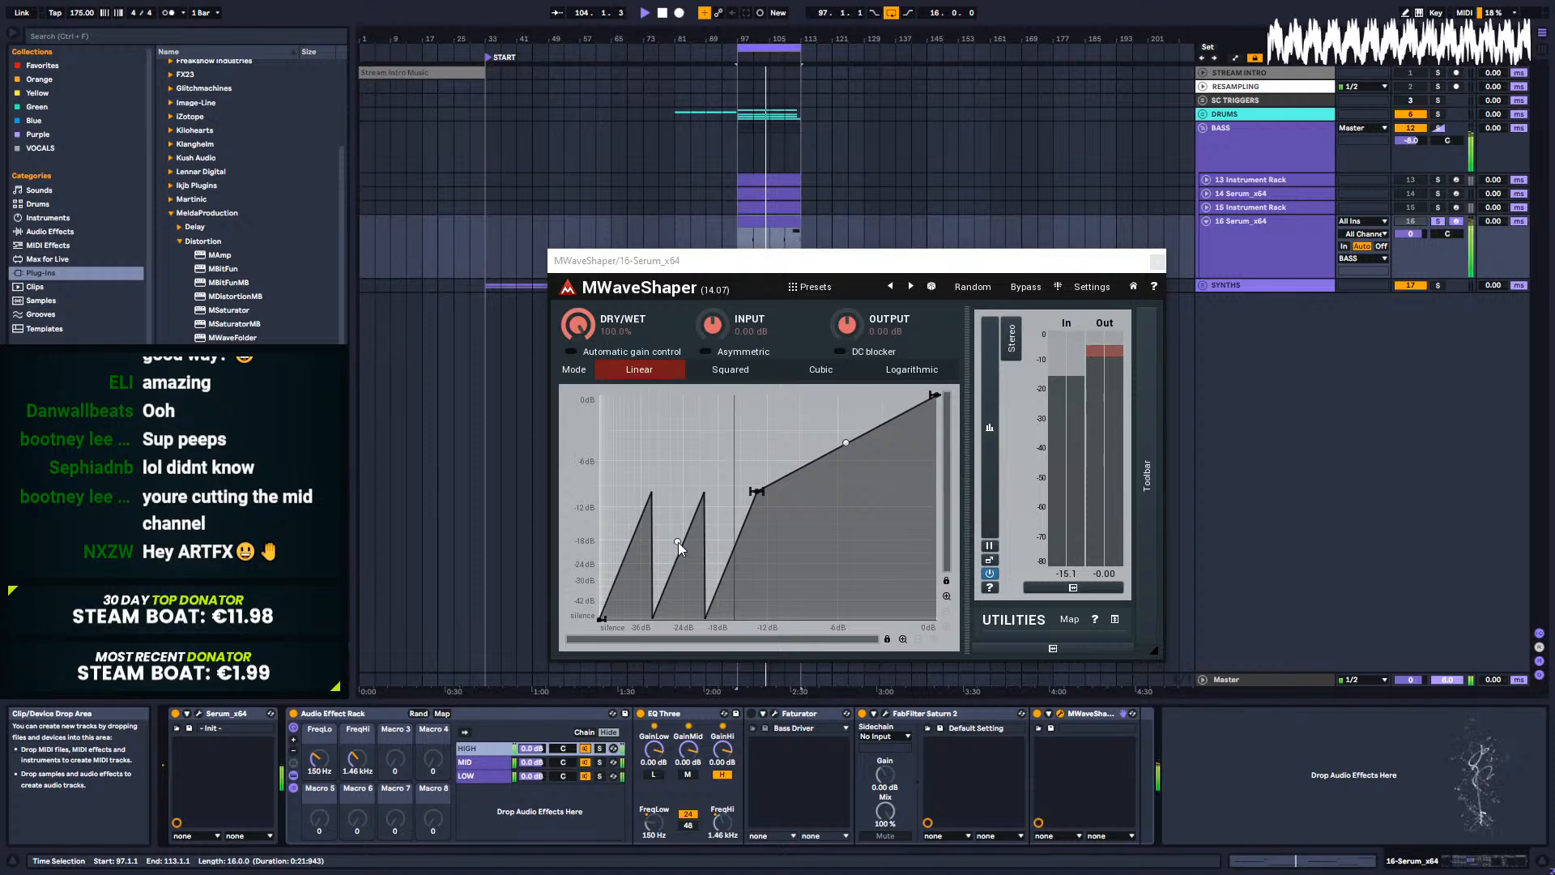
pyautogui.moveTo(675, 540); pyautogui.dragTo(672, 550)
pyautogui.moveTo(756, 493); pyautogui.dragTo(761, 511)
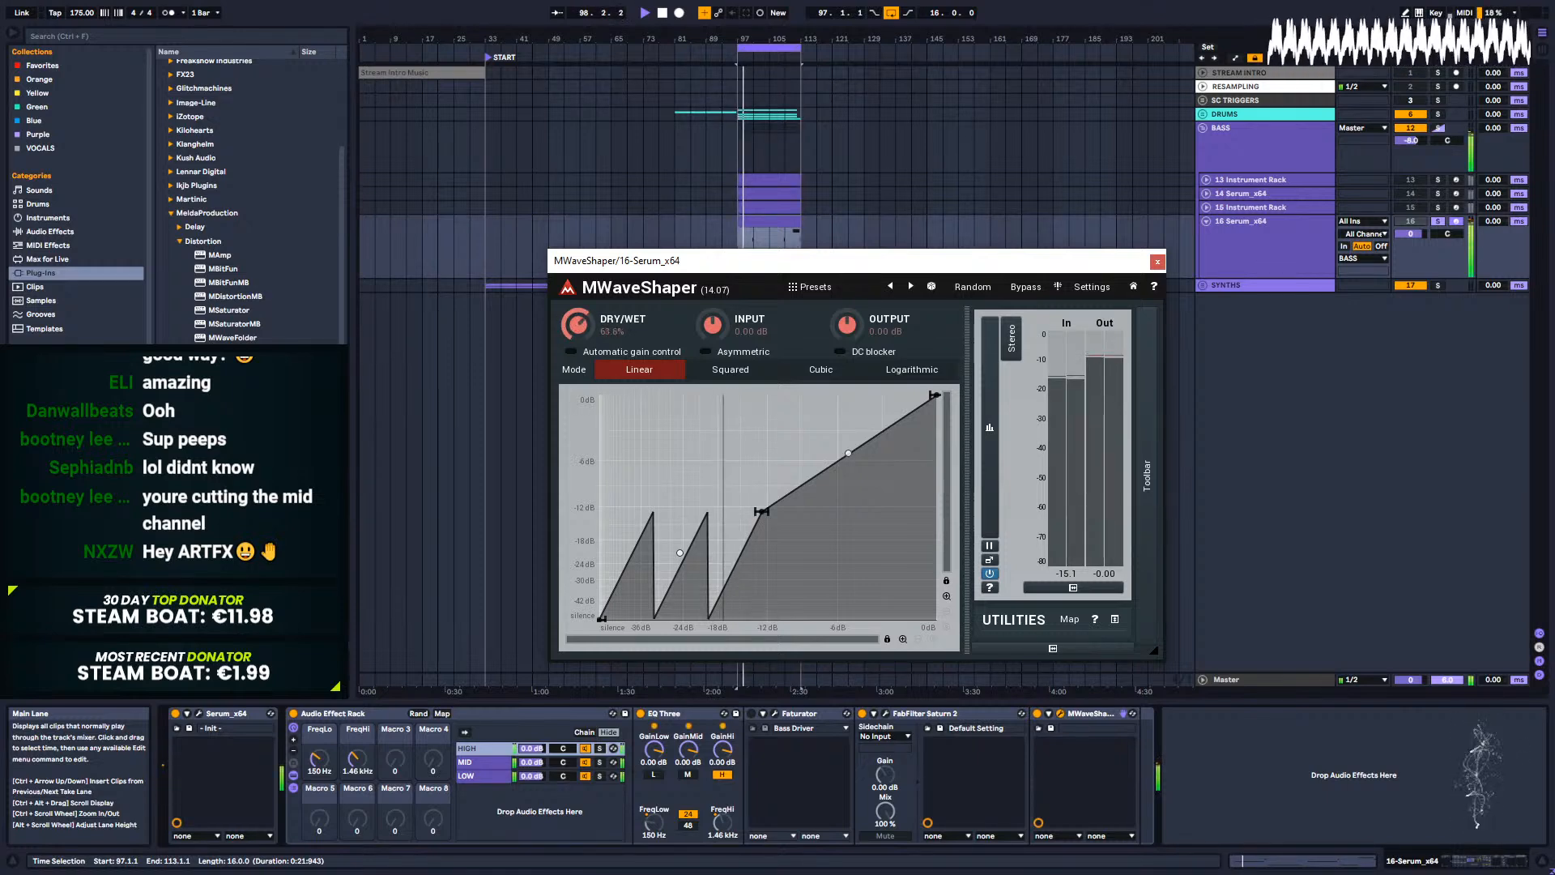
pyautogui.moveTo(761, 511); pyautogui.dragTo(771, 506)
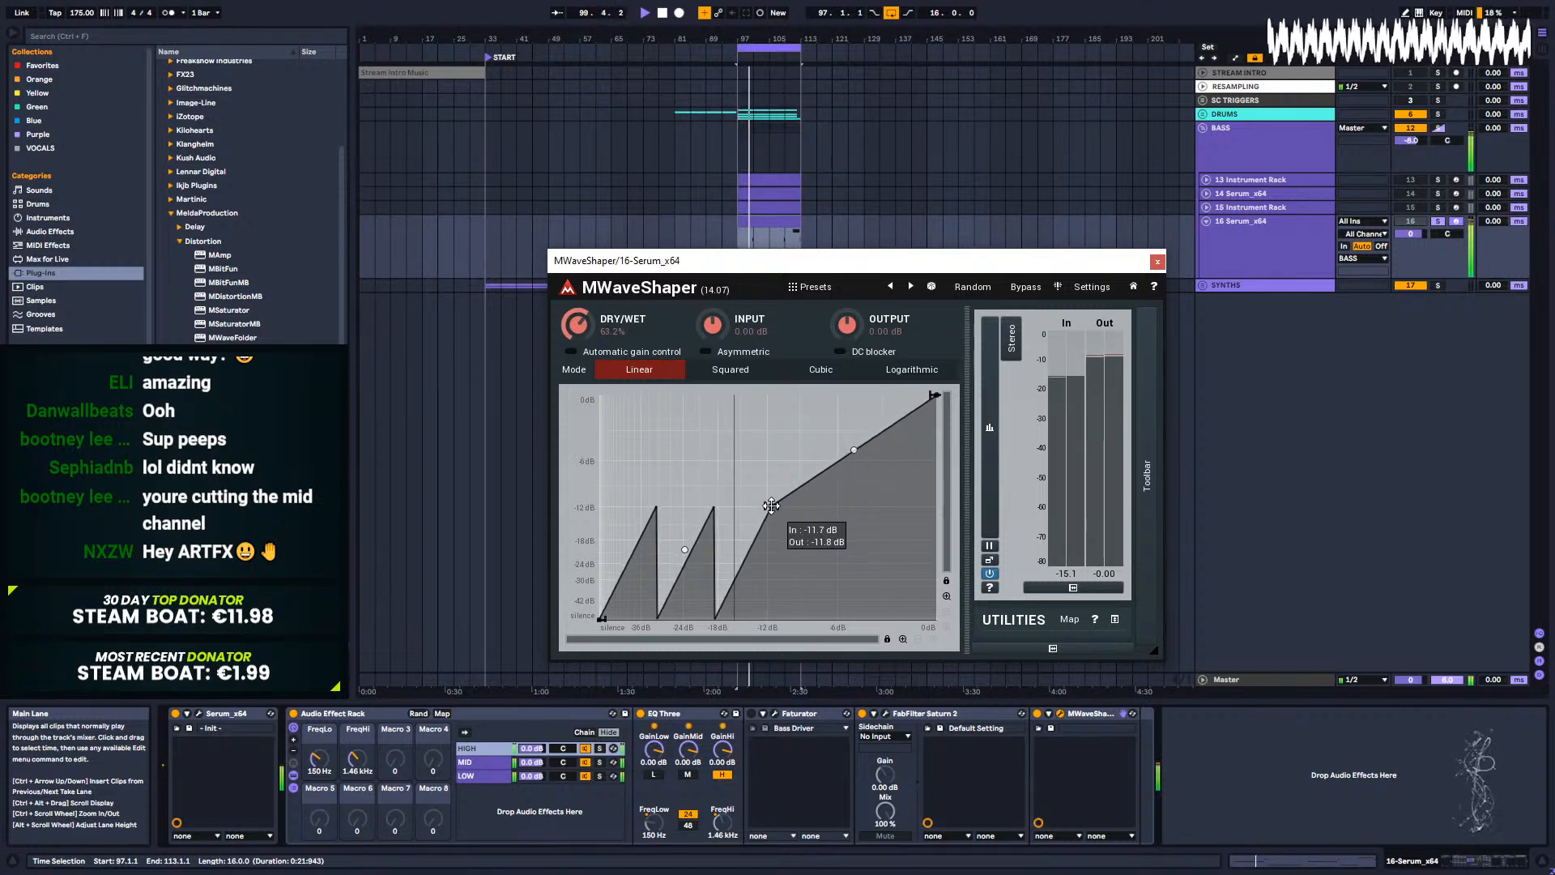
# Step: Switch to the MID chain, lower MWaveShaper's Dry/Wet further and close the MWaveShaper window
pyautogui.click(551, 762)
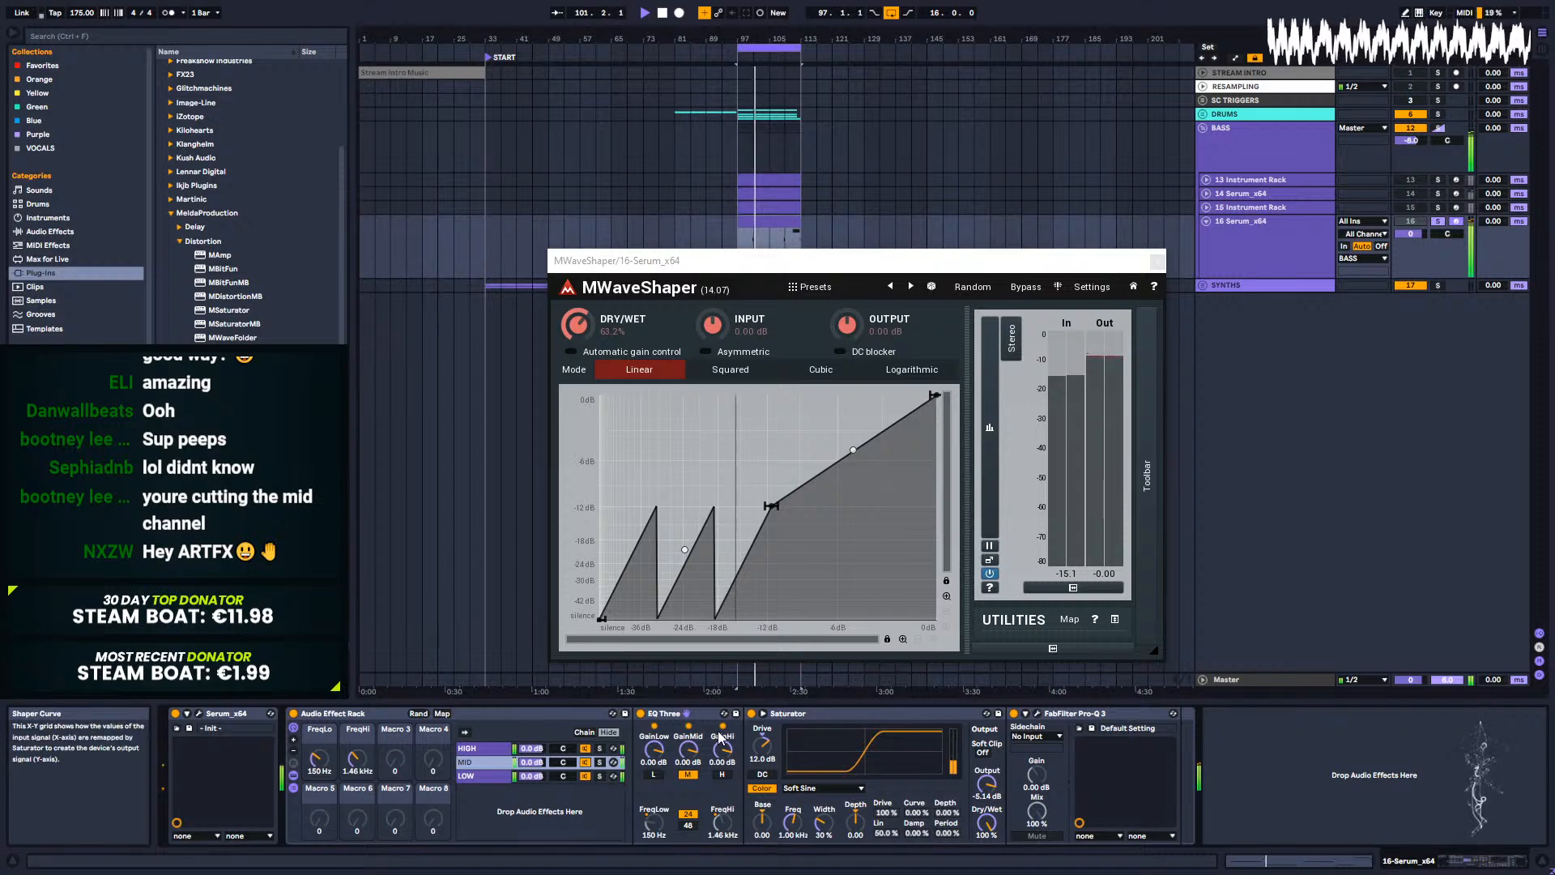
pyautogui.click(600, 762)
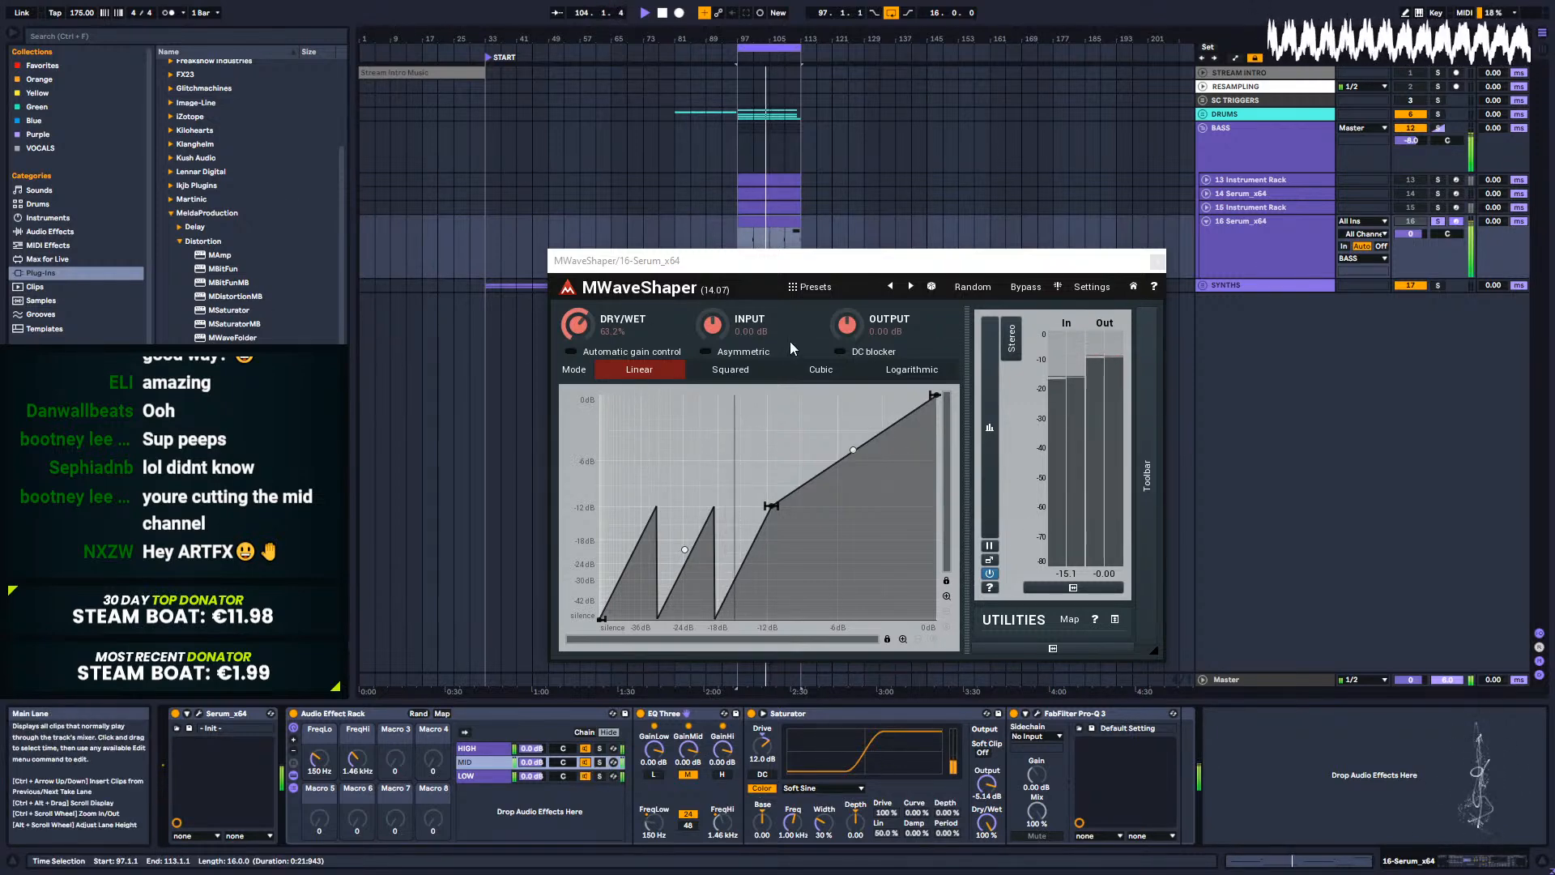
pyautogui.click(609, 334)
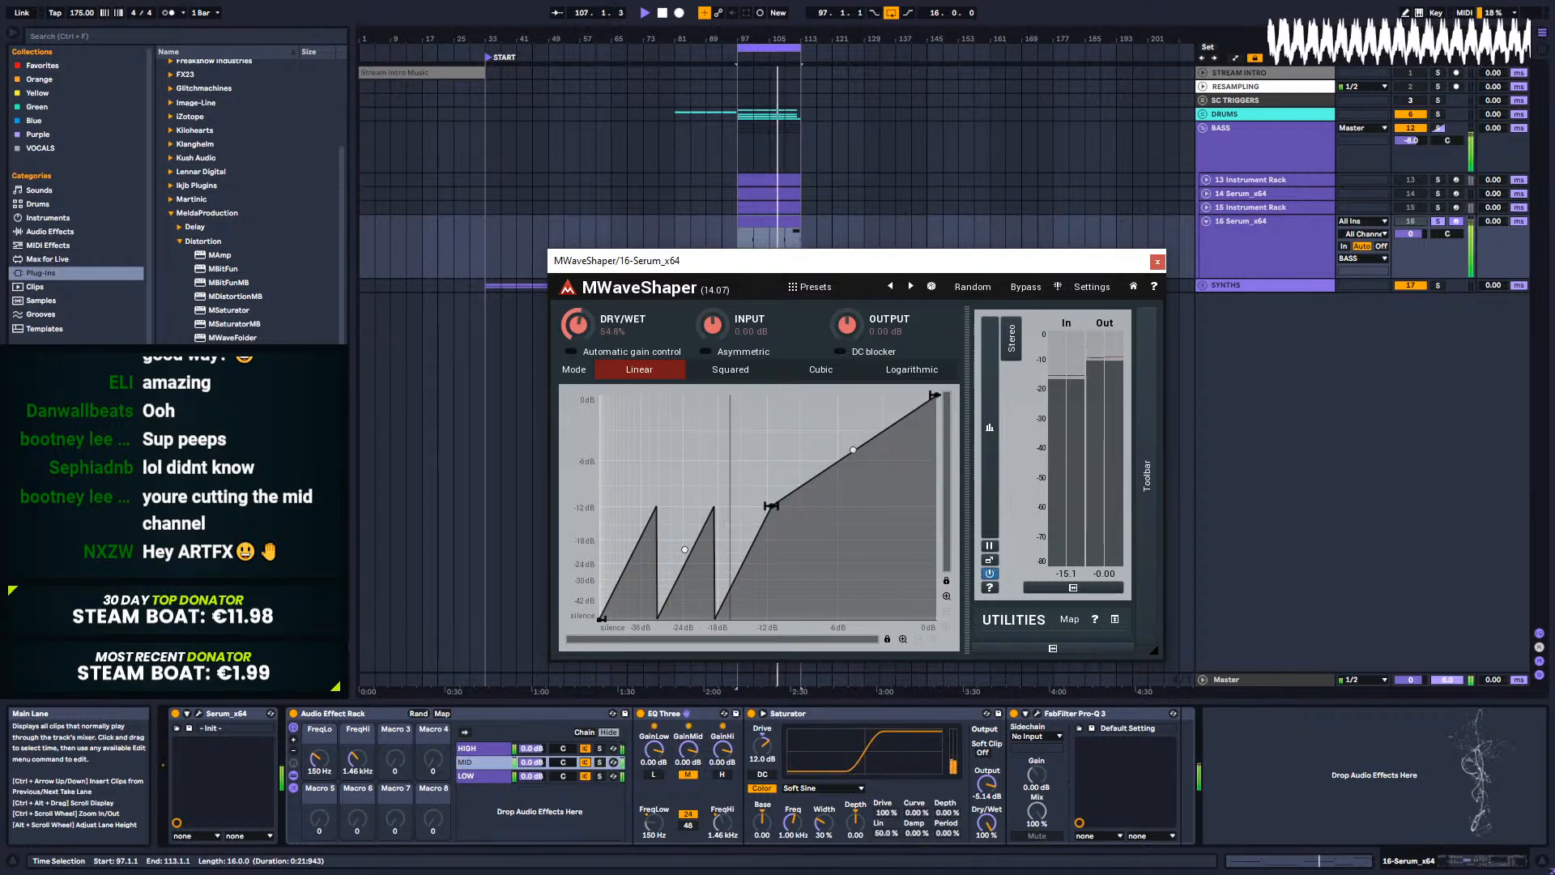
pyautogui.click(1156, 263)
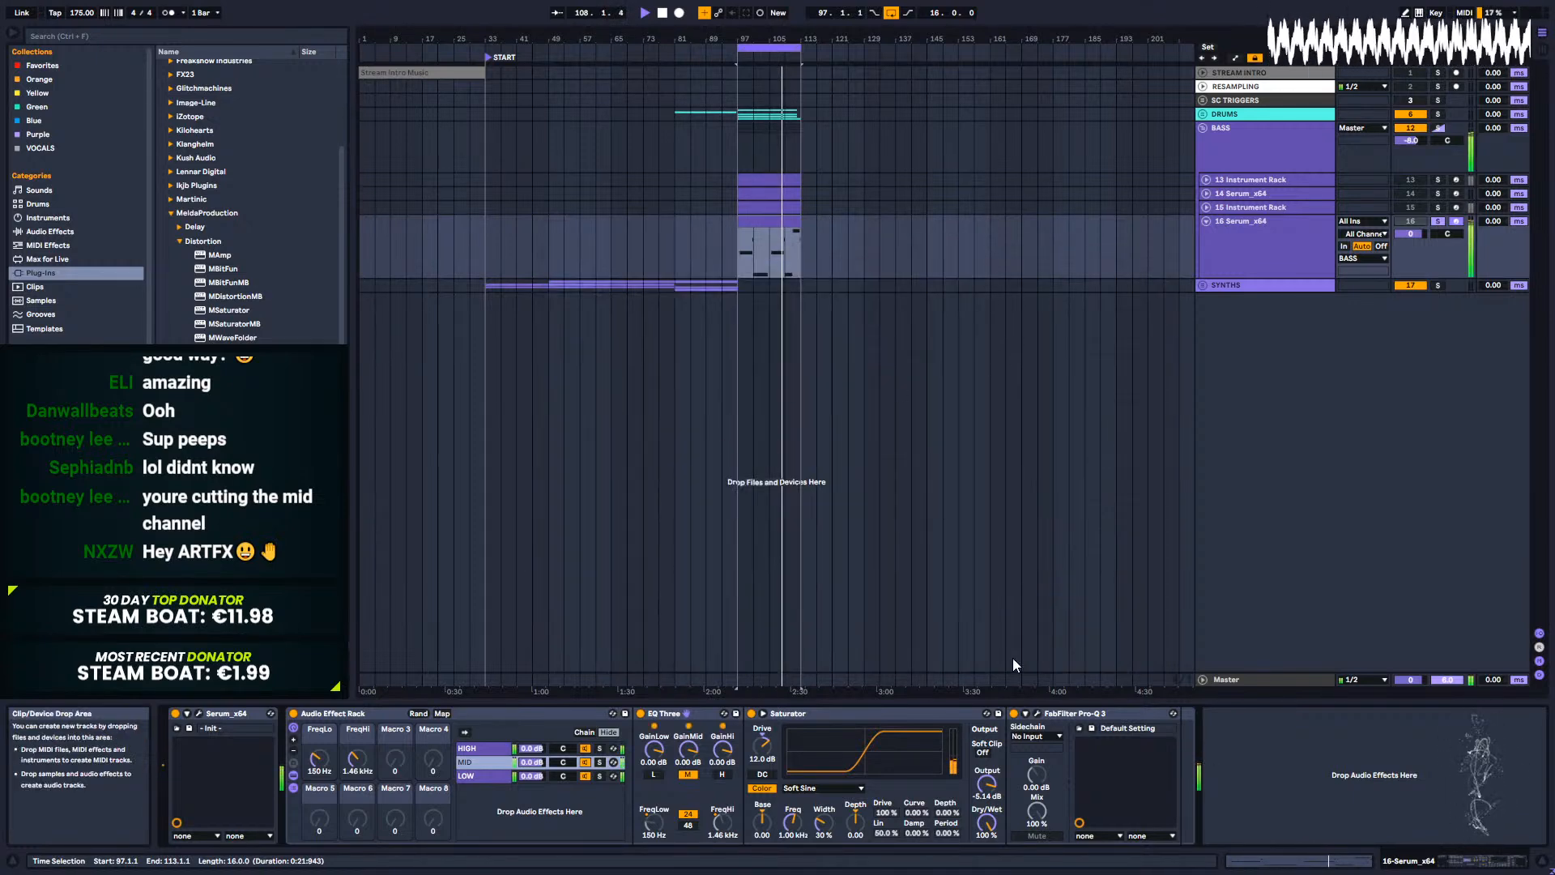
pyautogui.click(1057, 715)
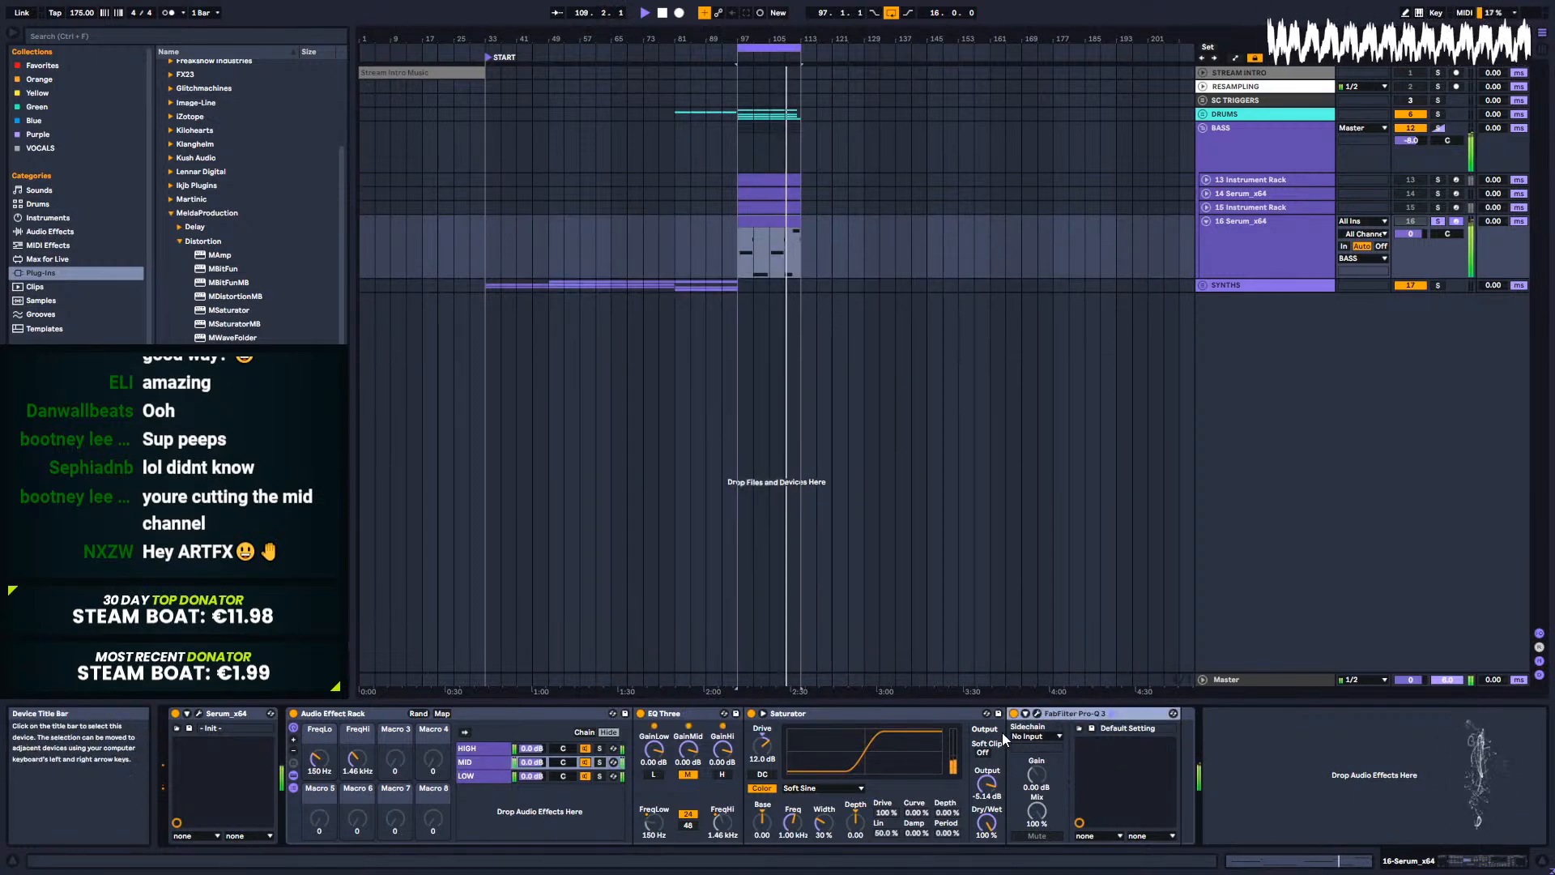
# Step: Insert the SerumFX plug-in on the HIGH chain between Faturator and FabFilter Saturn 2, and move its window clear of the device chain
pyautogui.click(470, 748)
pyautogui.click(180, 241)
pyautogui.click(180, 228)
pyautogui.click(180, 229)
pyautogui.click(171, 215)
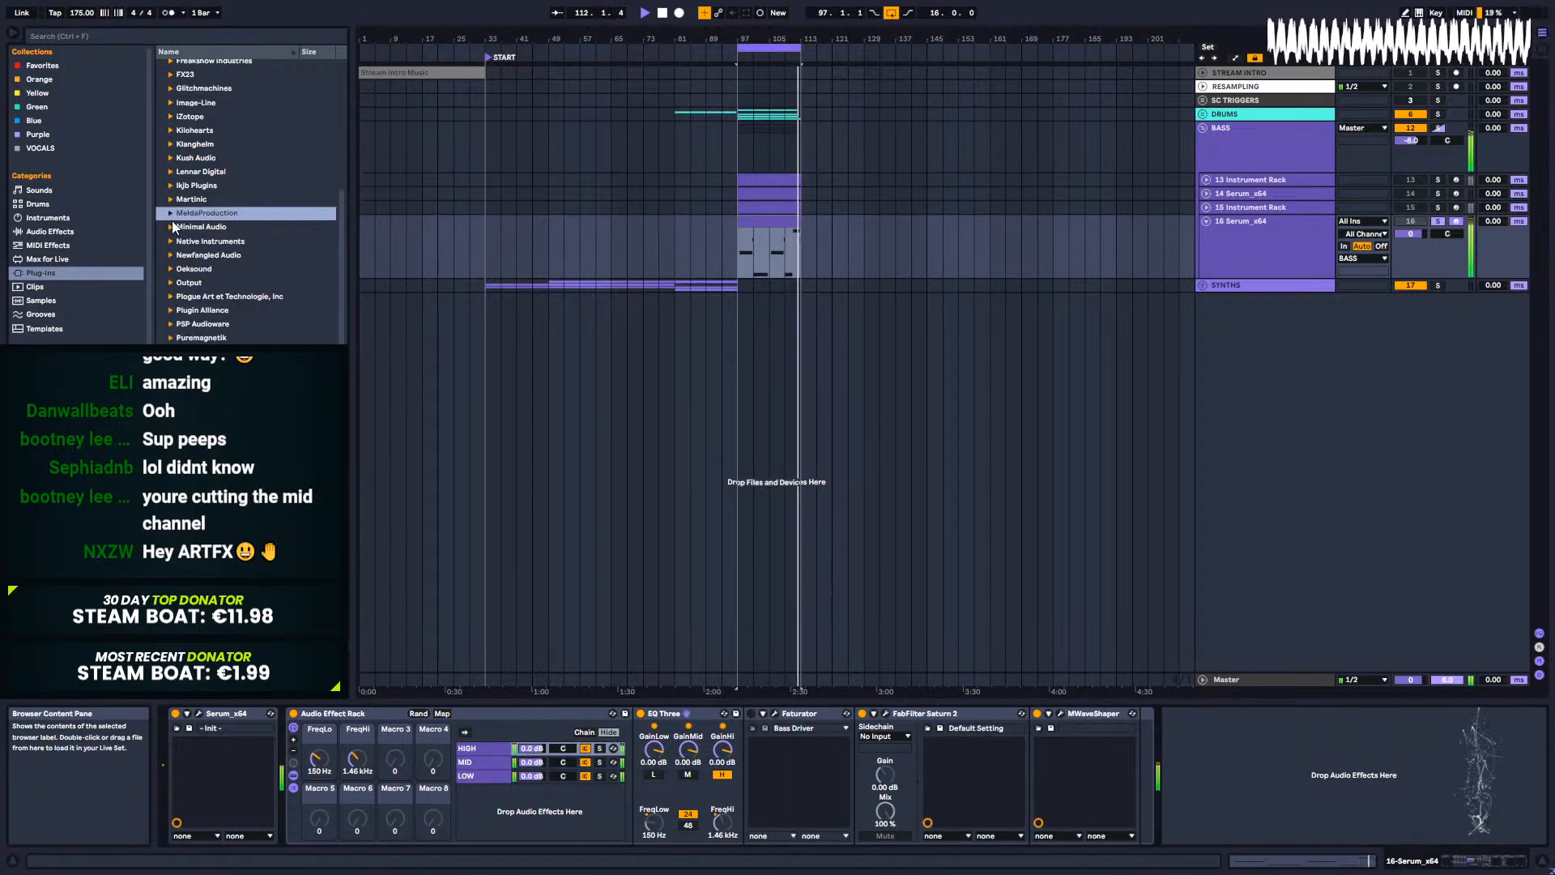
pyautogui.click(50, 231)
pyautogui.click(52, 273)
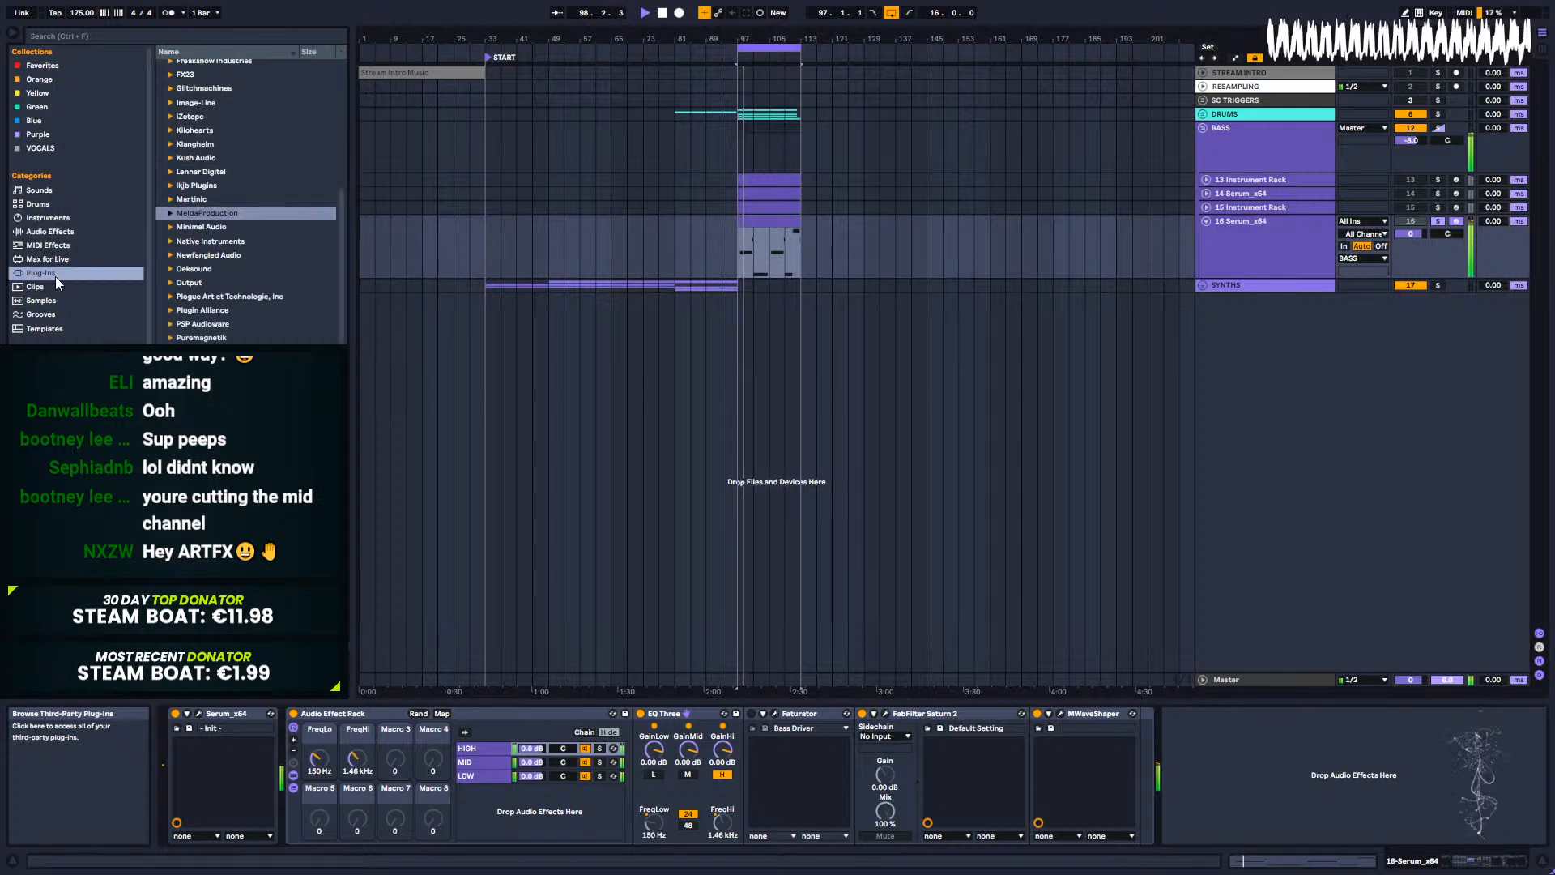
pyautogui.scroll(-3, 243, 194)
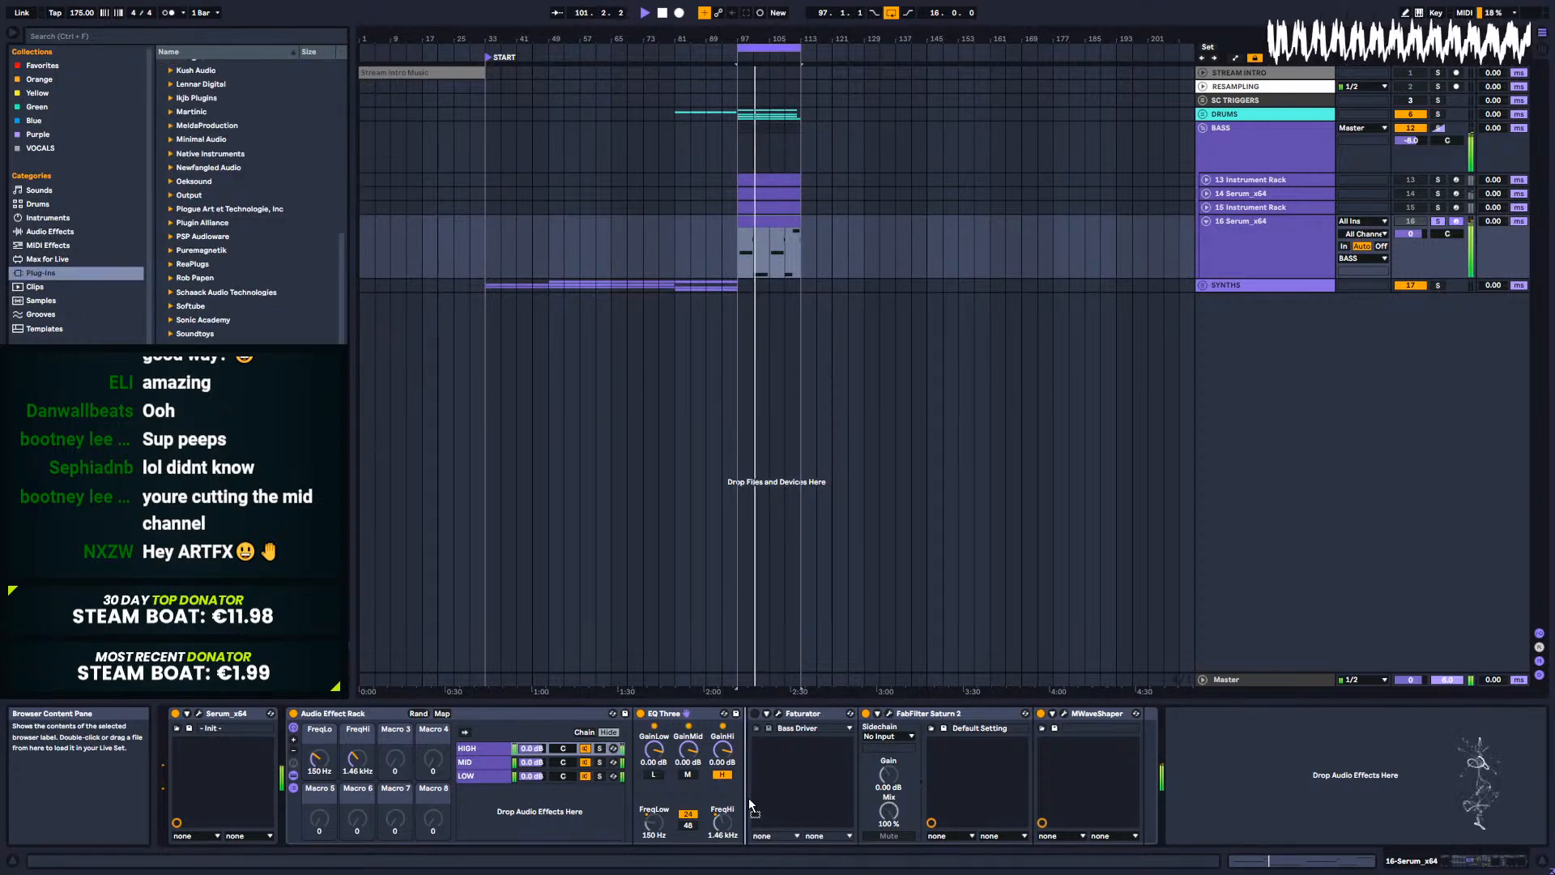
pyautogui.moveTo(582, 772); pyautogui.dragTo(866, 792)
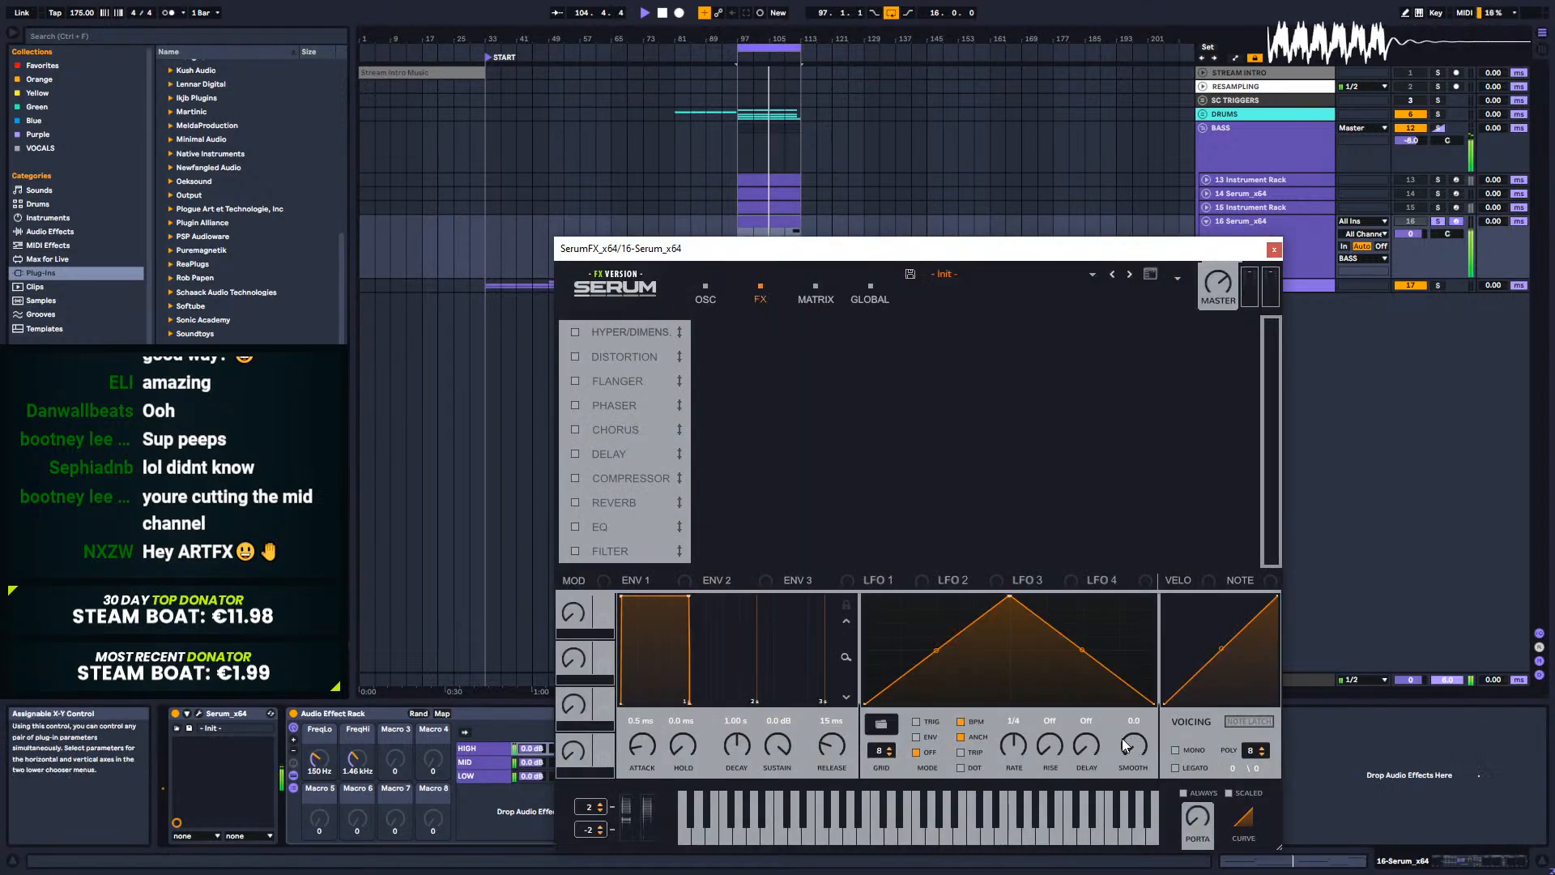
pyautogui.moveTo(1190, 249); pyautogui.dragTo(1243, 42)
pyautogui.moveTo(1199, 706)
pyautogui.mouseDown()
pyautogui.moveTo(945, 742)
pyautogui.moveTo(1215, 729)
pyautogui.moveTo(1197, 733)
pyautogui.mouseUp()
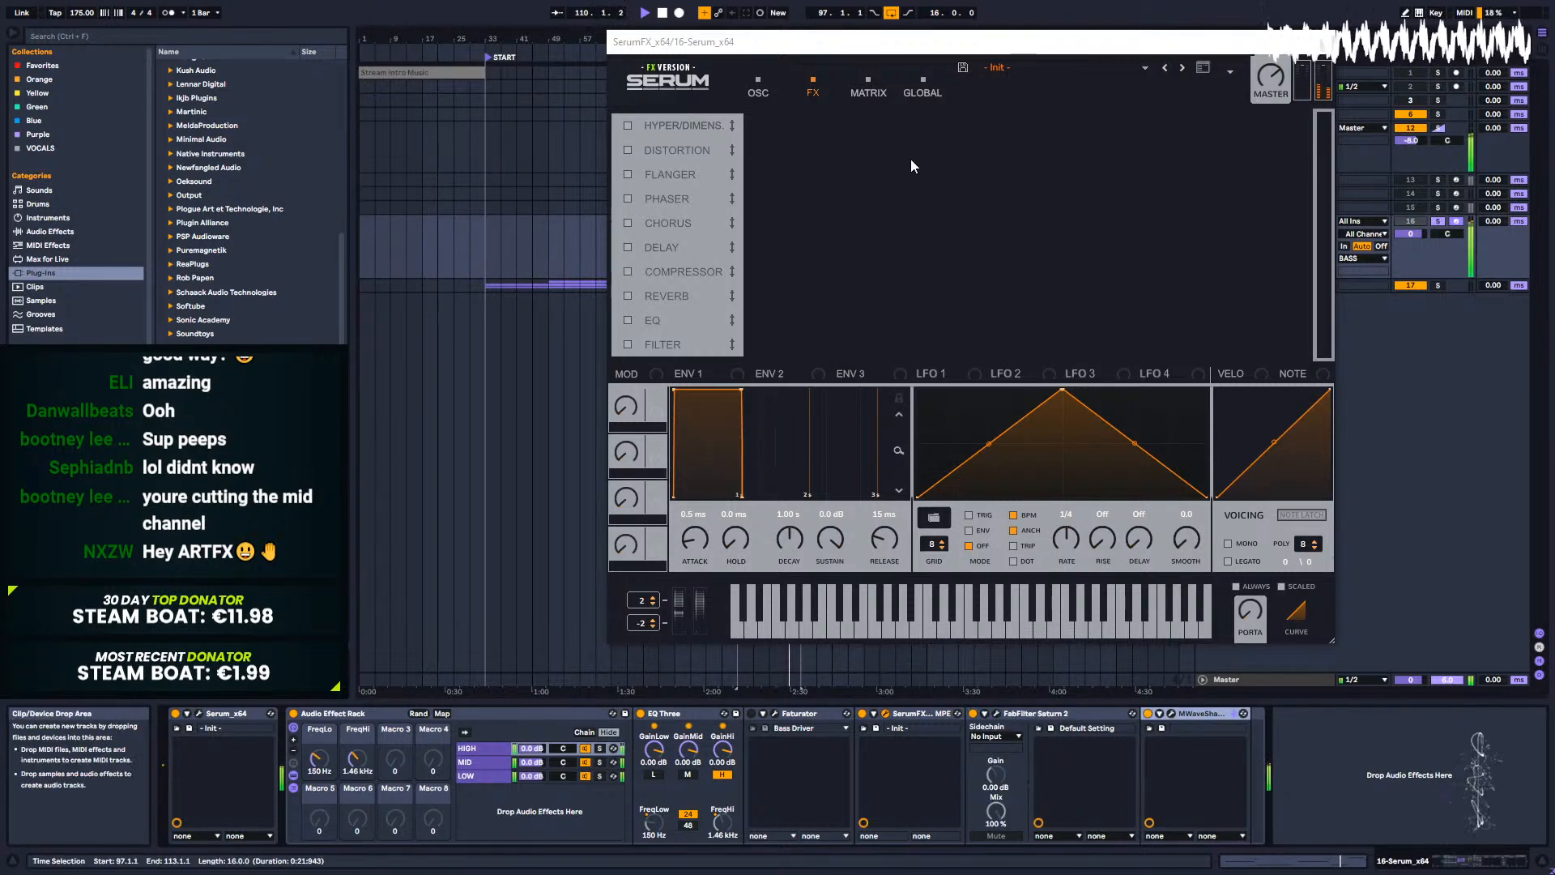
pyautogui.moveTo(938, 47); pyautogui.dragTo(1077, 101)
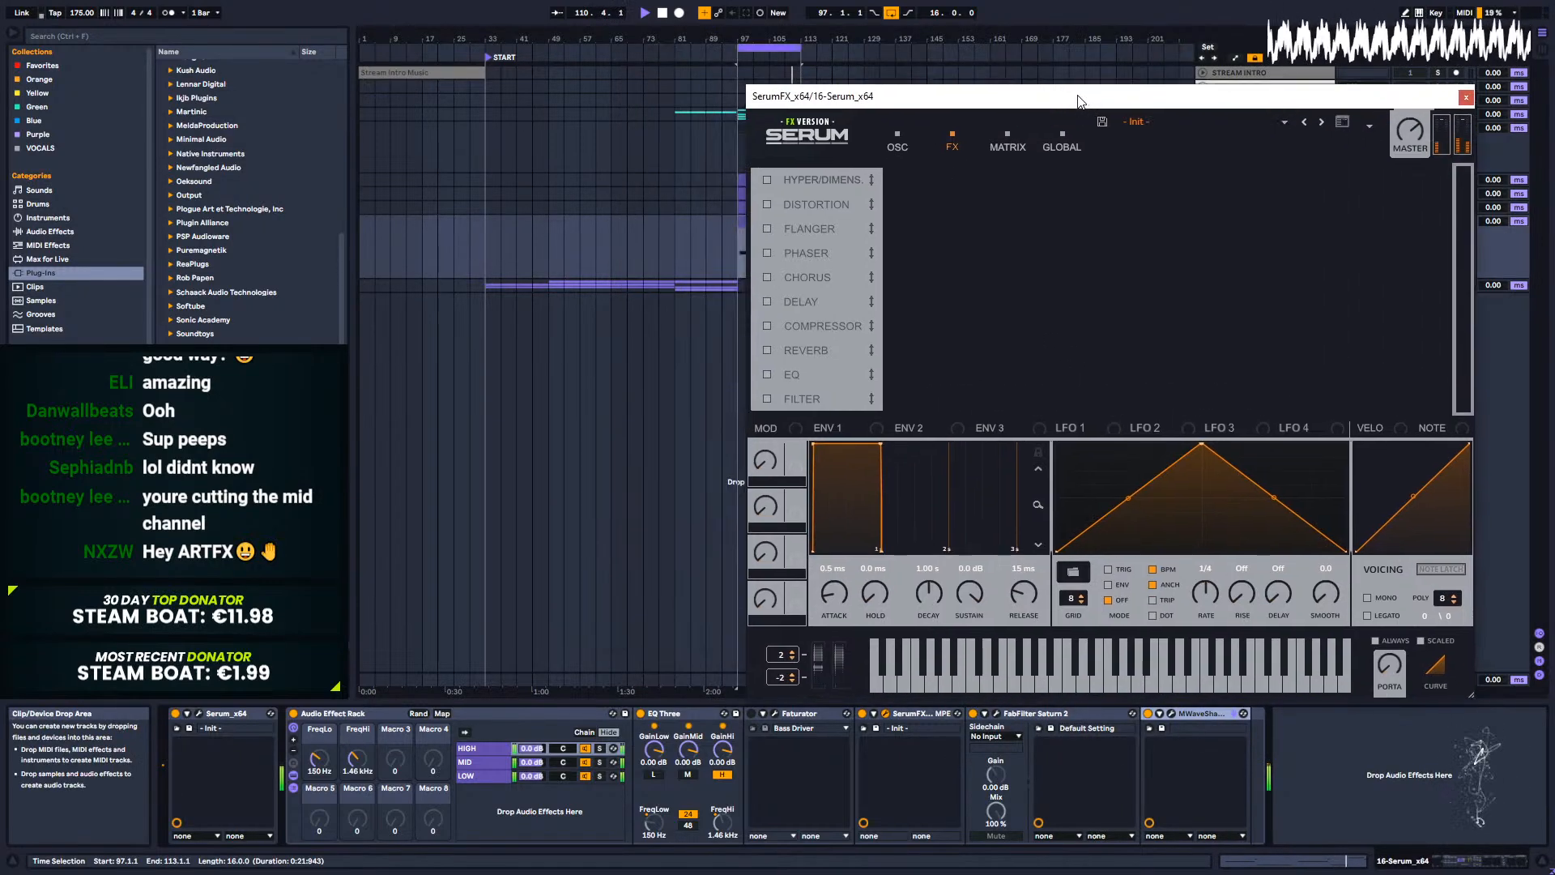
# Step: Enable SerumFX's chorus, switch its filter to high-pass at about 546 Hz, and adjust the chorus depth and mix
pyautogui.click(767, 277)
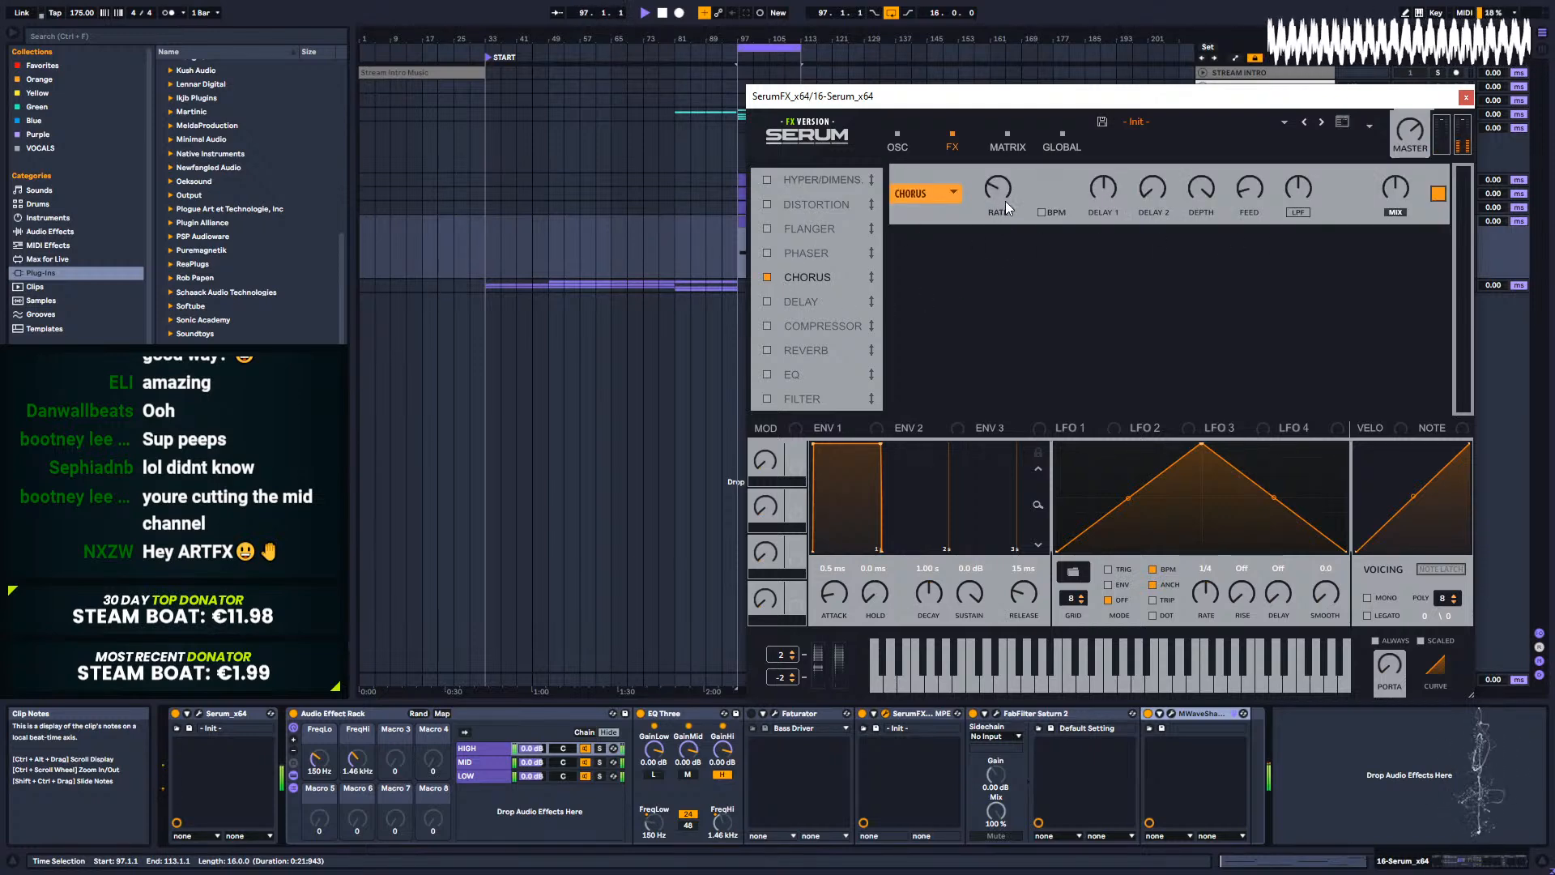
pyautogui.click(1298, 212)
pyautogui.moveTo(1300, 193)
pyautogui.mouseDown()
pyautogui.moveTo(1314, 147)
pyautogui.moveTo(1292, 191)
pyautogui.mouseUp()
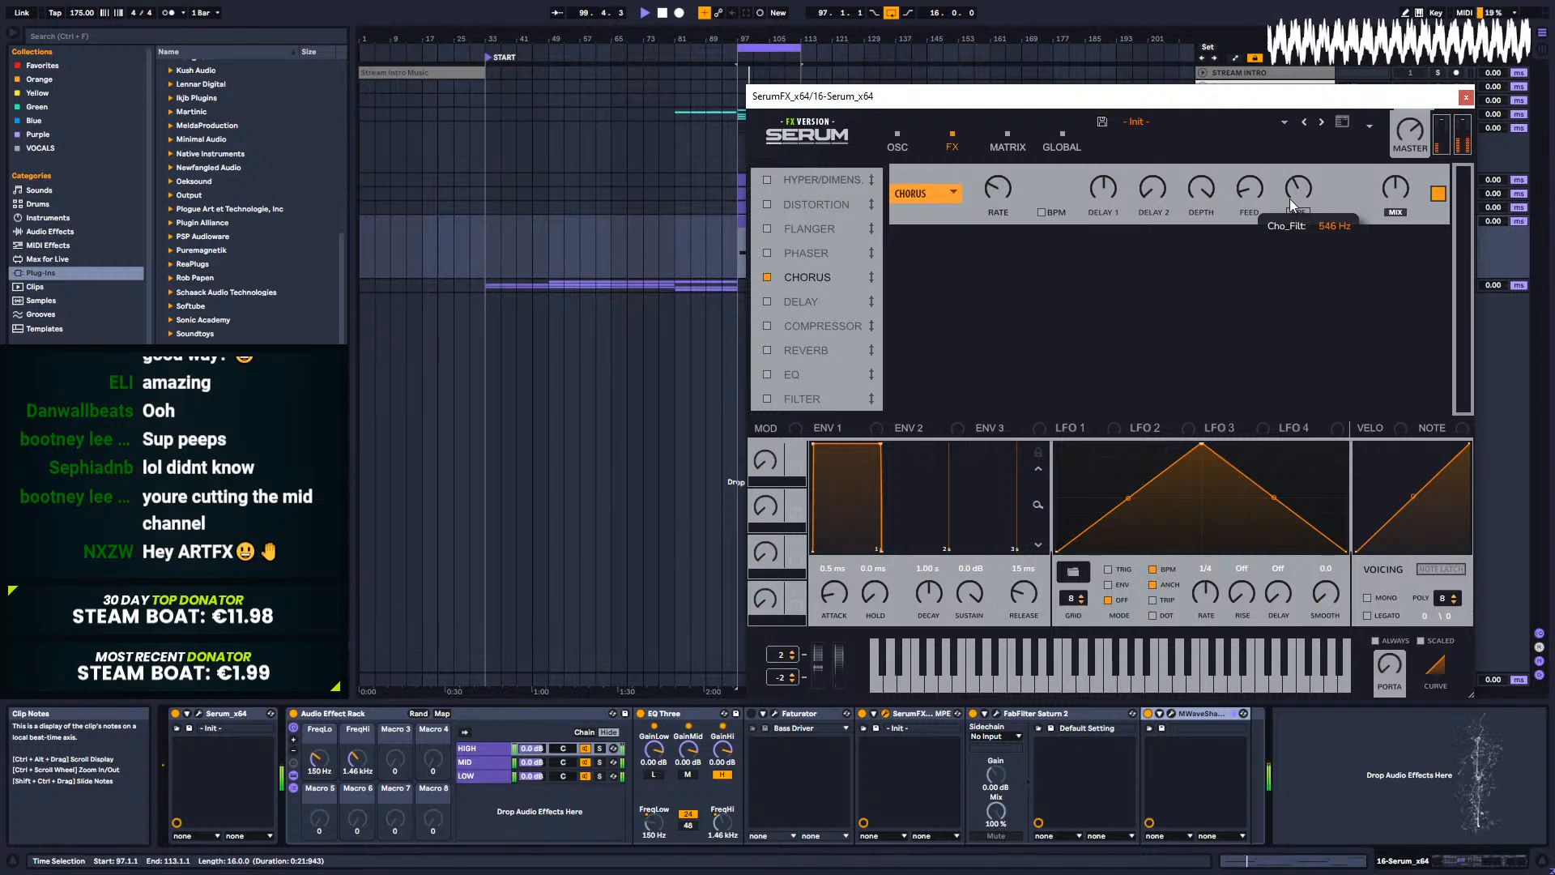
pyautogui.moveTo(1391, 193); pyautogui.dragTo(1377, 227)
pyautogui.moveTo(1204, 192); pyautogui.dragTo(1192, 224)
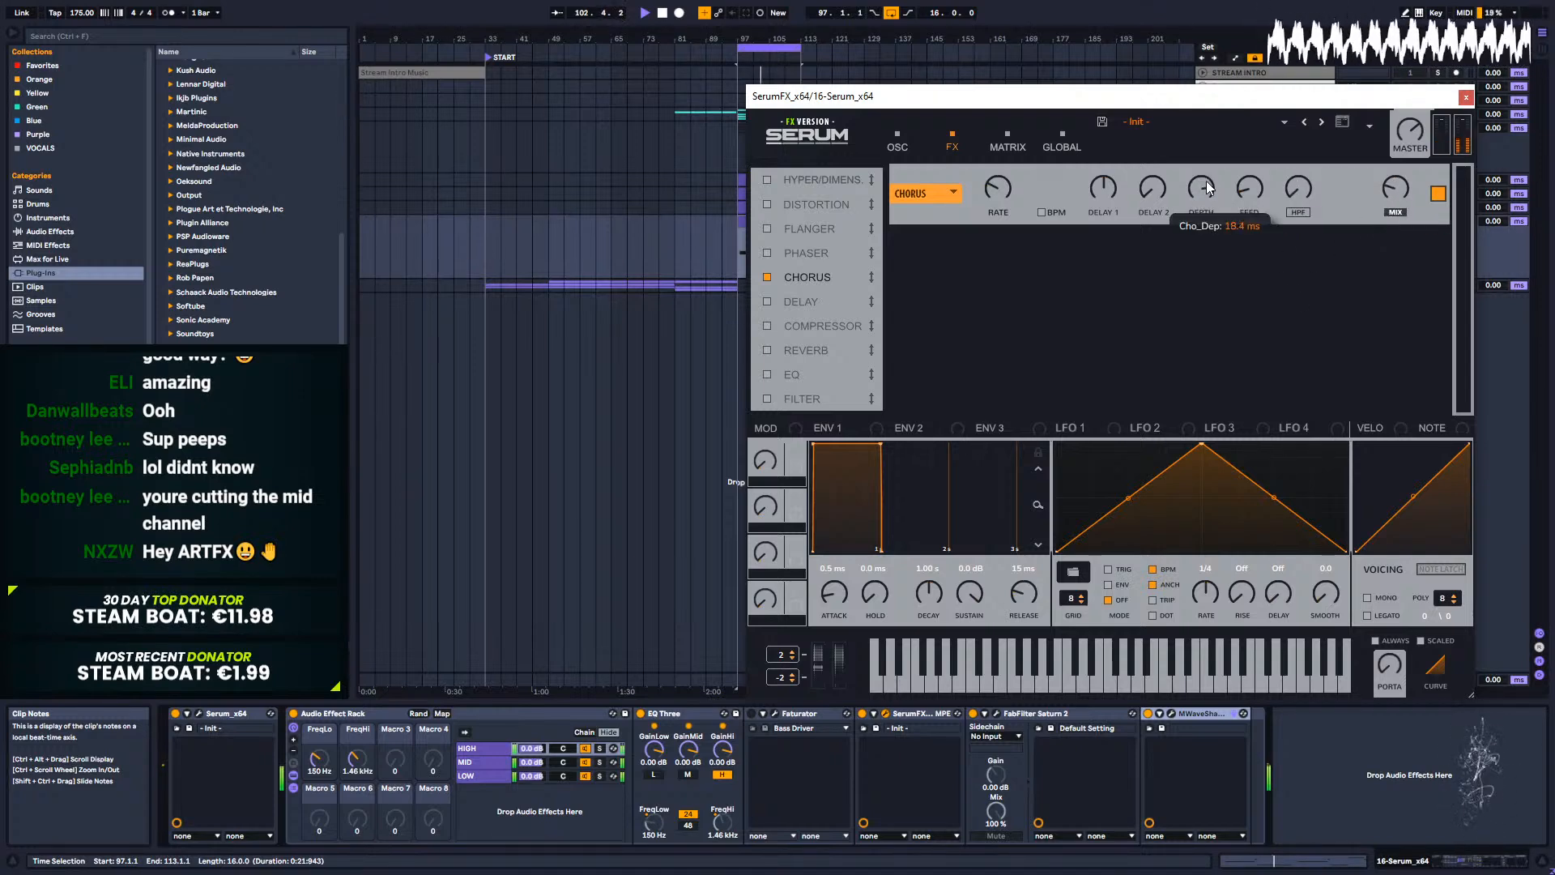
pyautogui.moveTo(1393, 191); pyautogui.dragTo(1367, 152)
# Step: Compare the bass with and without the SerumFX chorus, leaving the chorus enabled
pyautogui.click(766, 276)
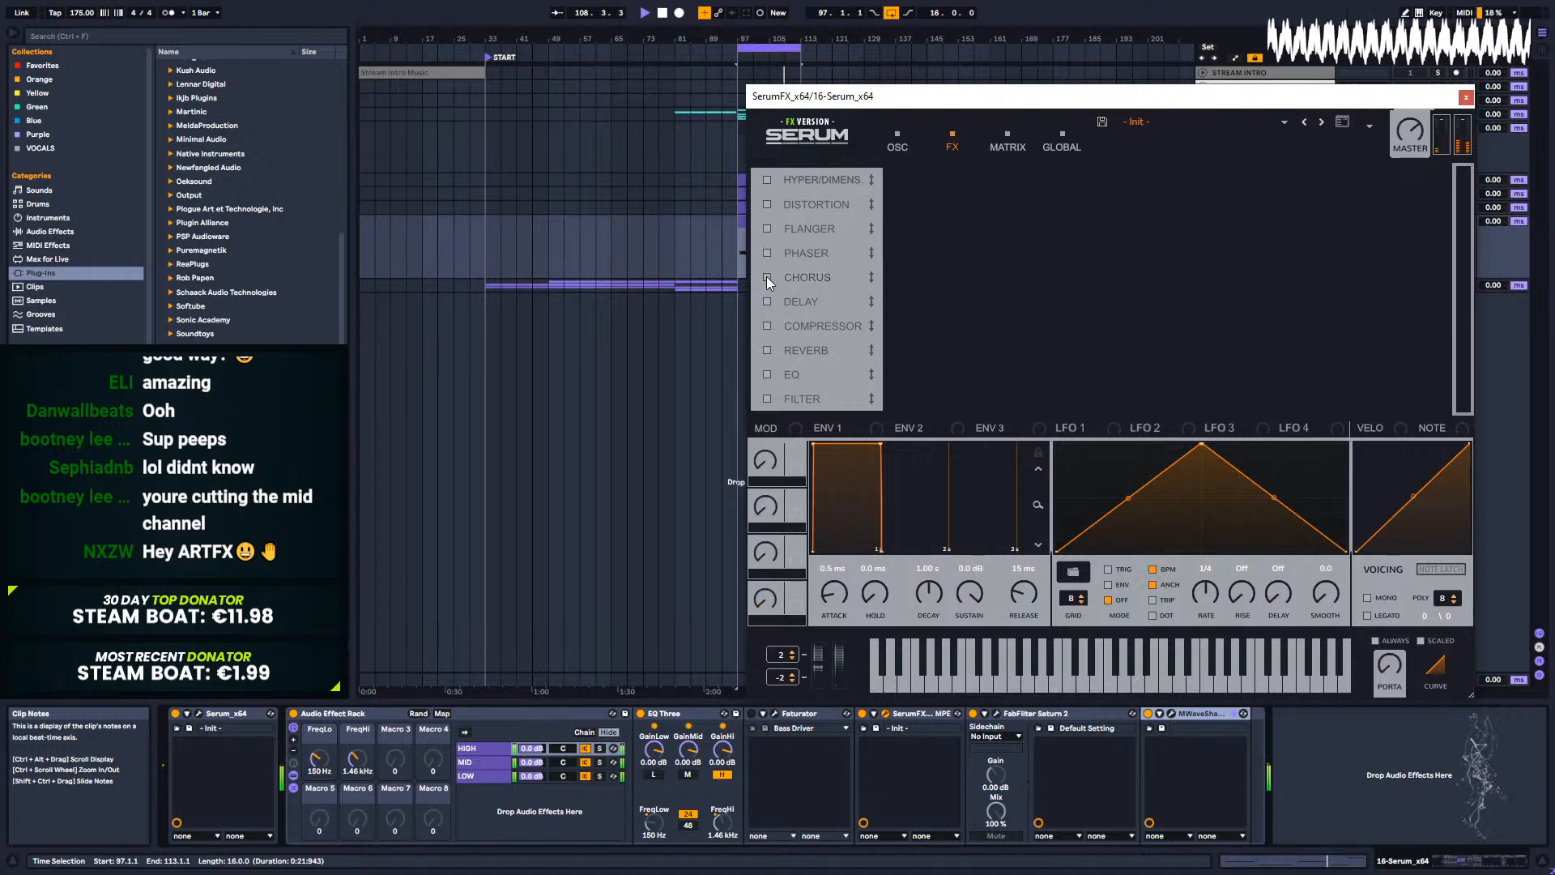
pyautogui.click(764, 278)
pyautogui.click(765, 277)
pyautogui.click(765, 277)
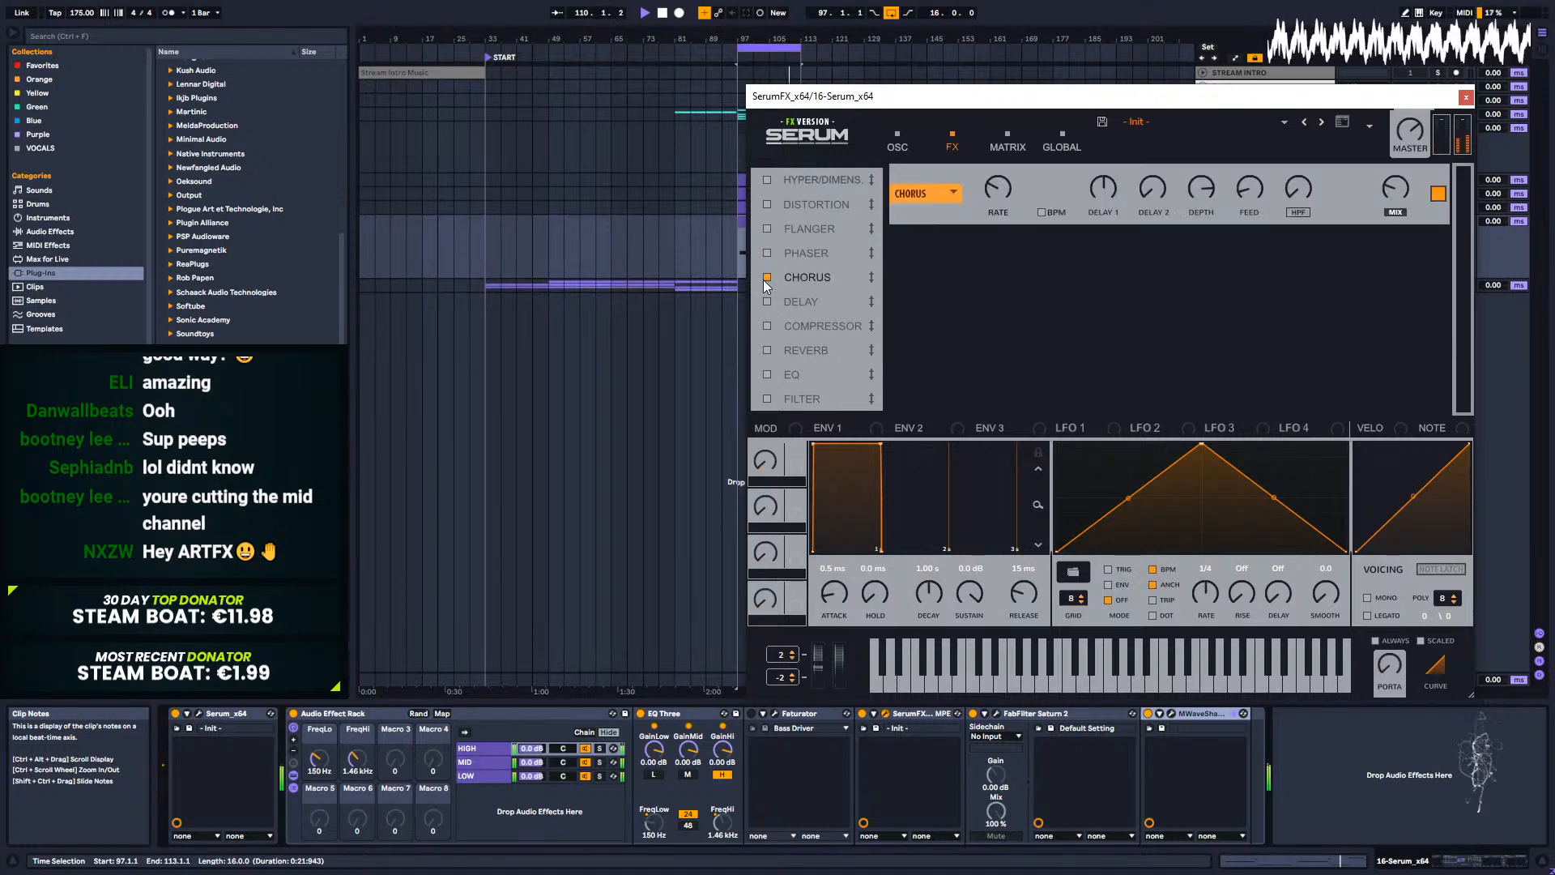
pyautogui.click(766, 277)
pyautogui.click(765, 277)
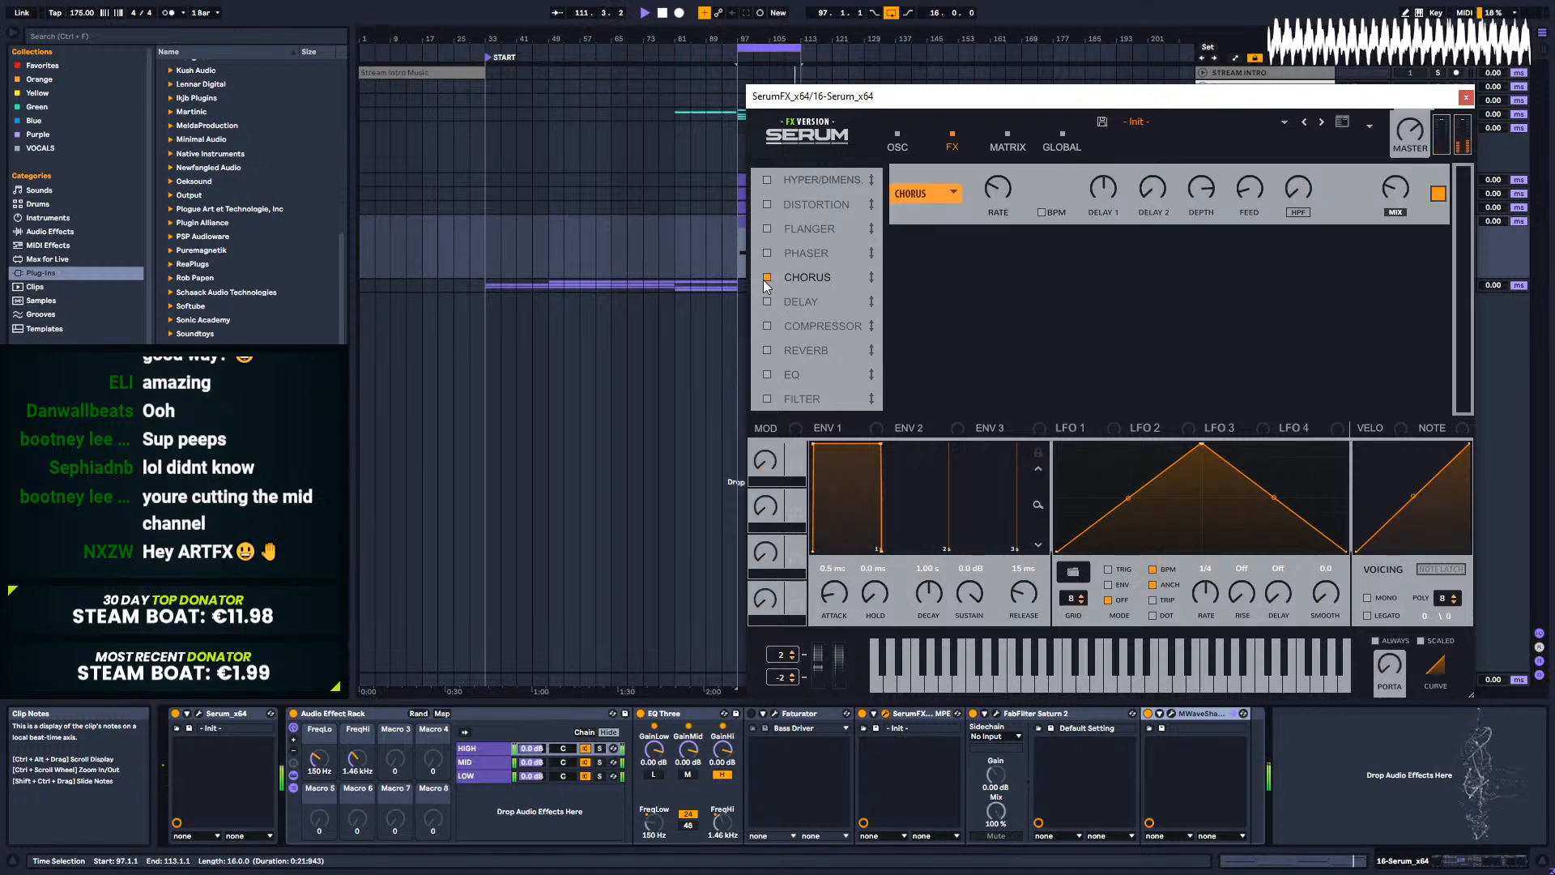
pyautogui.click(765, 277)
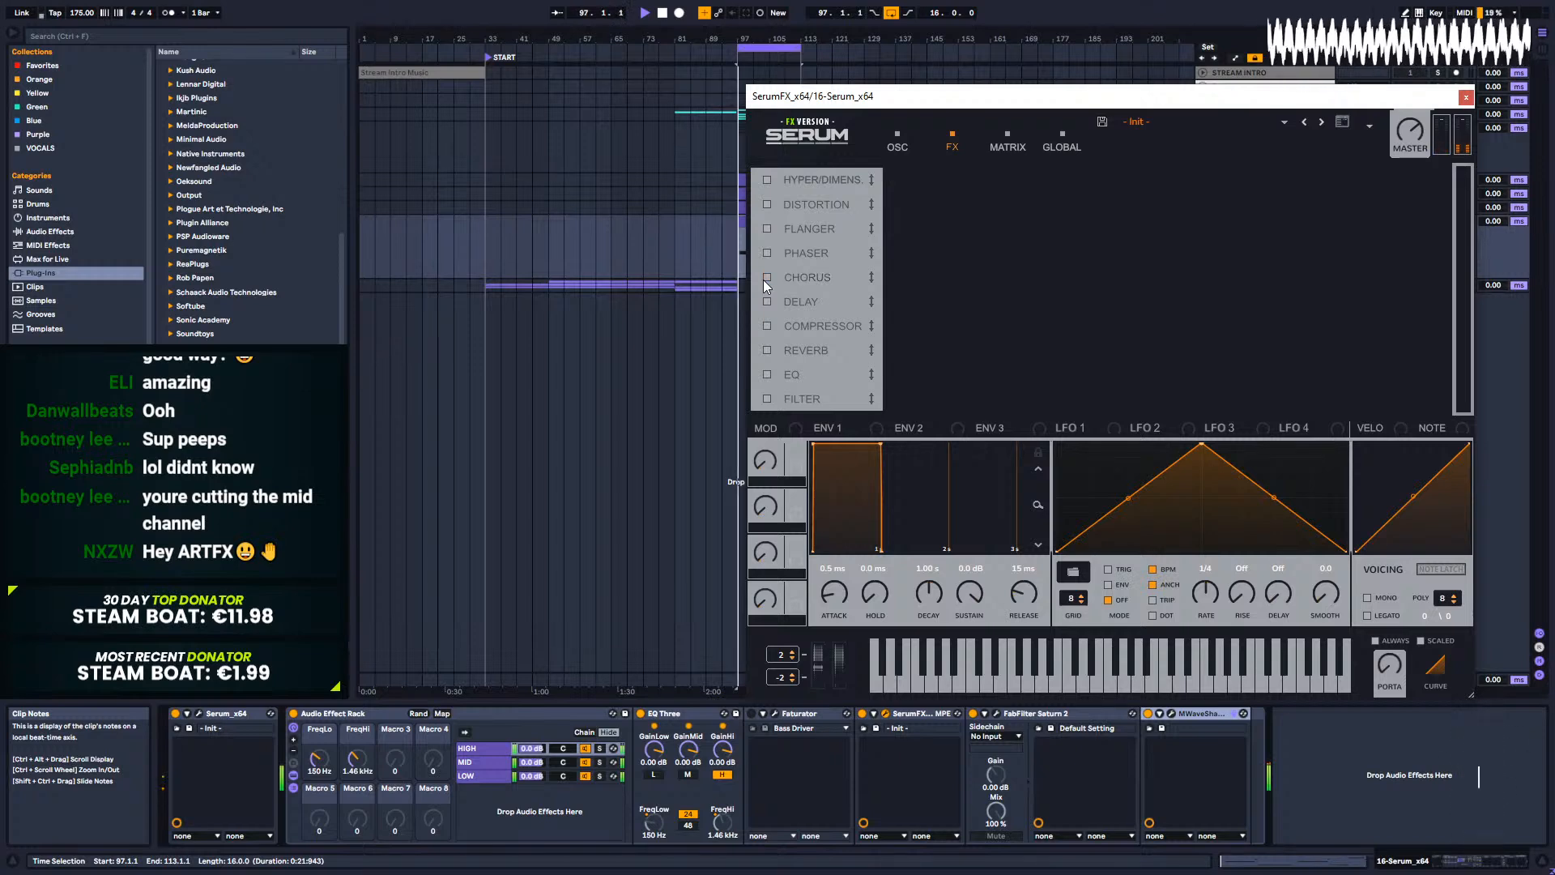
pyautogui.click(763, 279)
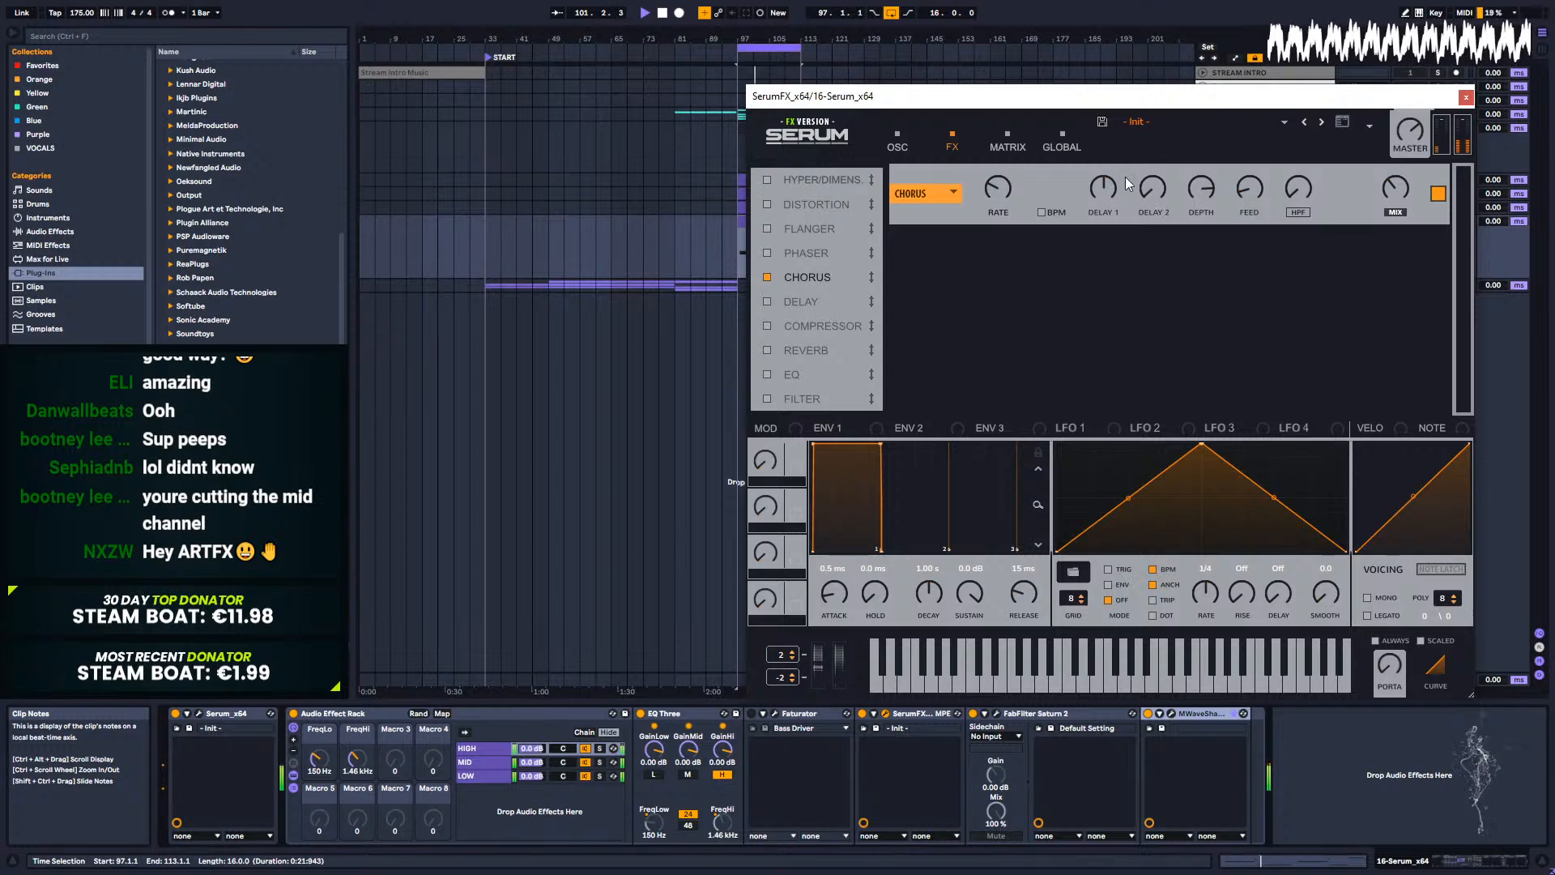
# Step: Reduce the chorus depth and feedback, and adjust its filter as a low-pass
pyautogui.moveTo(1188, 188); pyautogui.dragTo(1177, 235)
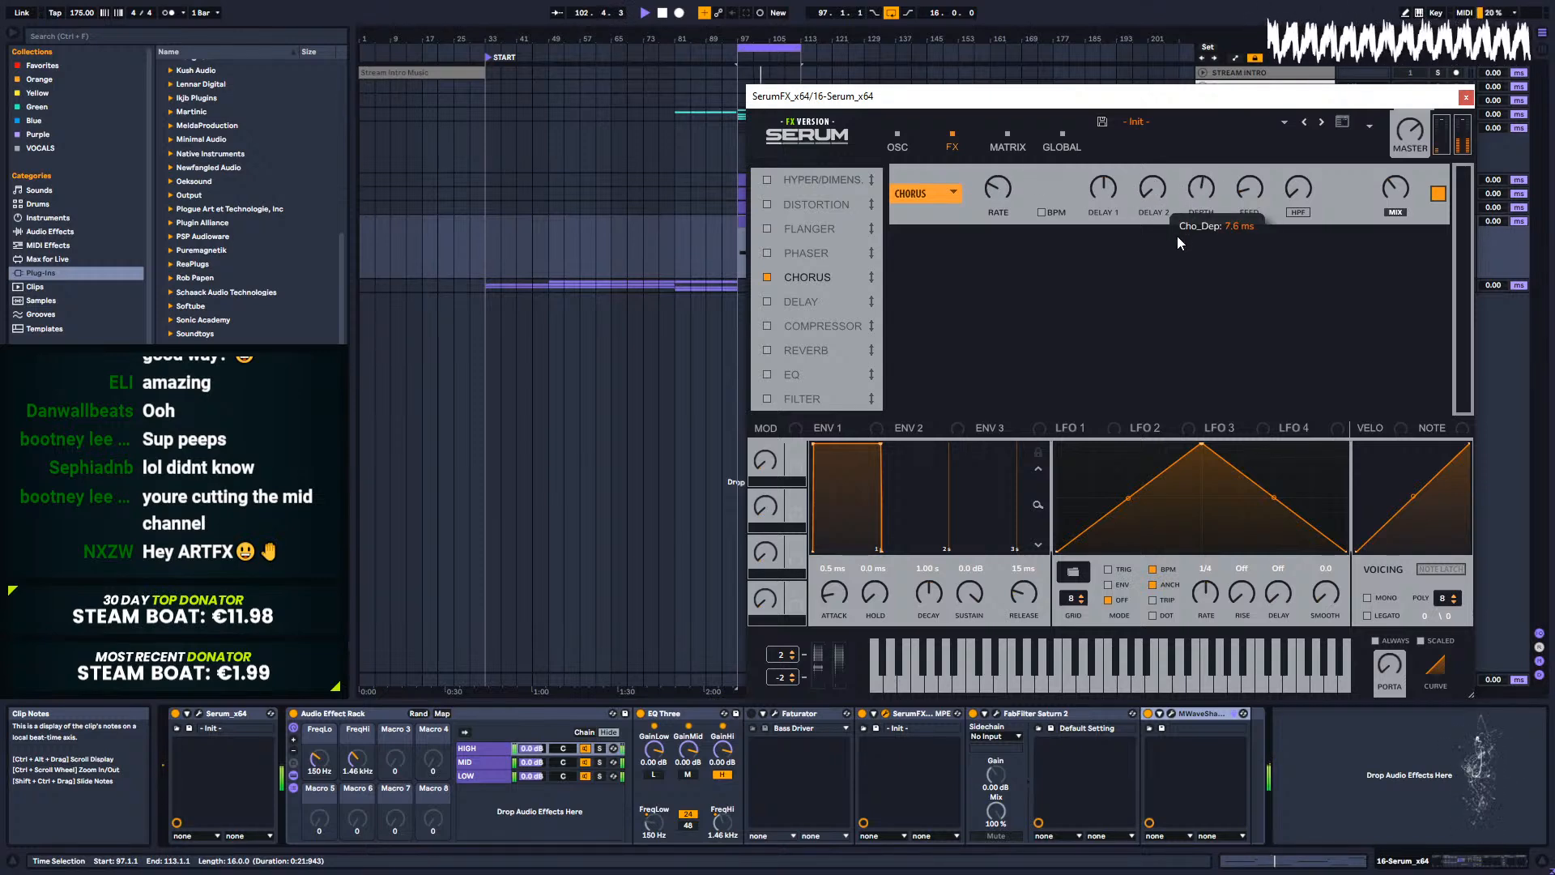
pyautogui.moveTo(1249, 188); pyautogui.dragTo(1250, 237)
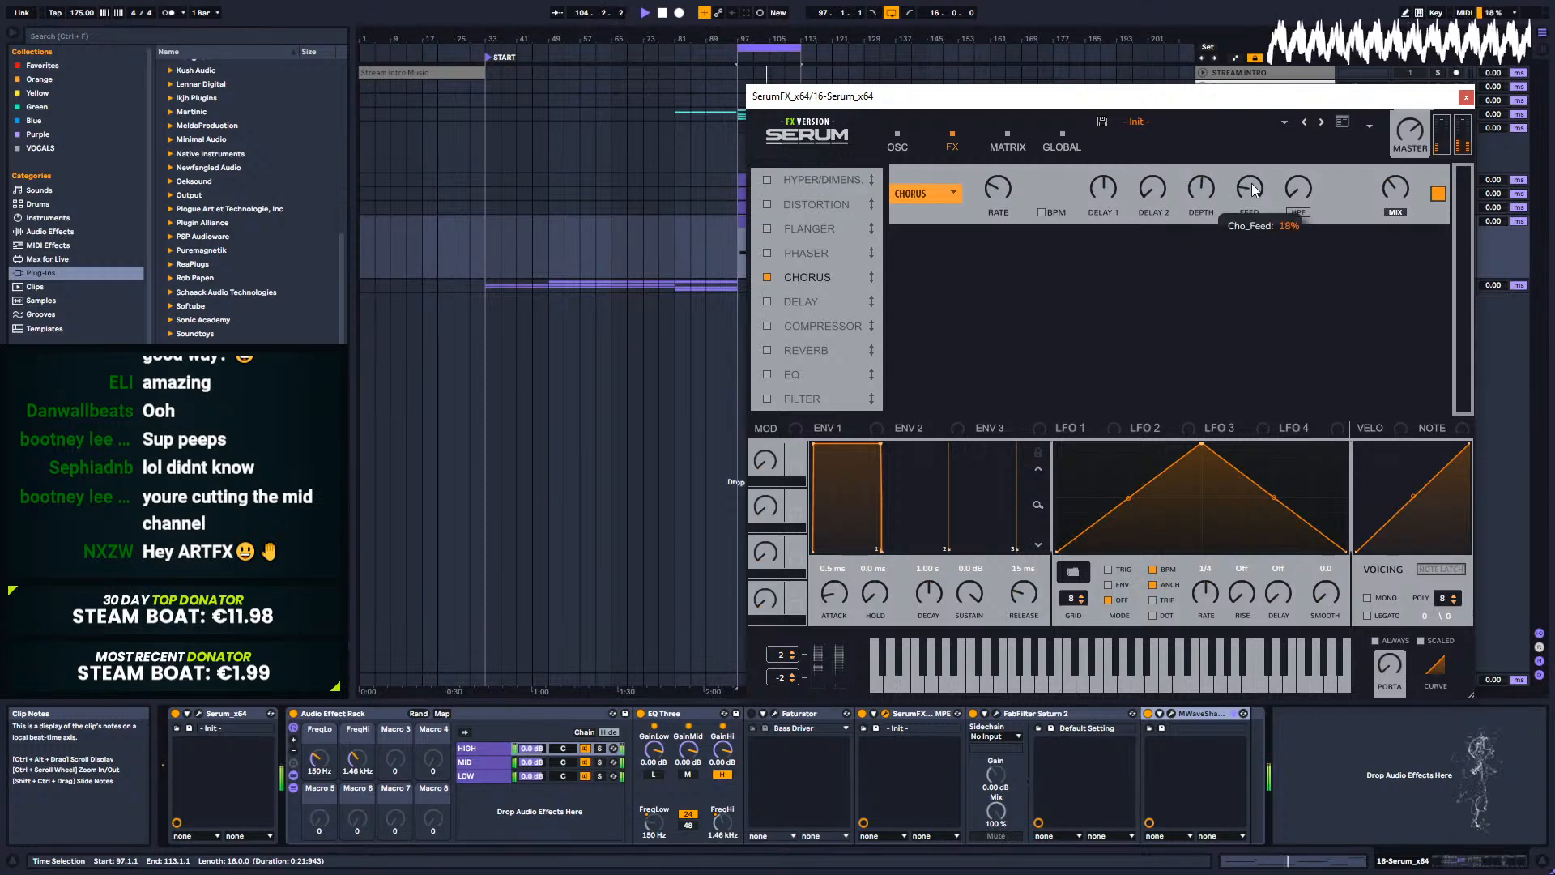
pyautogui.moveTo(1298, 188)
pyautogui.mouseDown()
pyautogui.moveTo(1313, 61)
pyautogui.moveTo(1295, 214)
pyautogui.mouseUp()
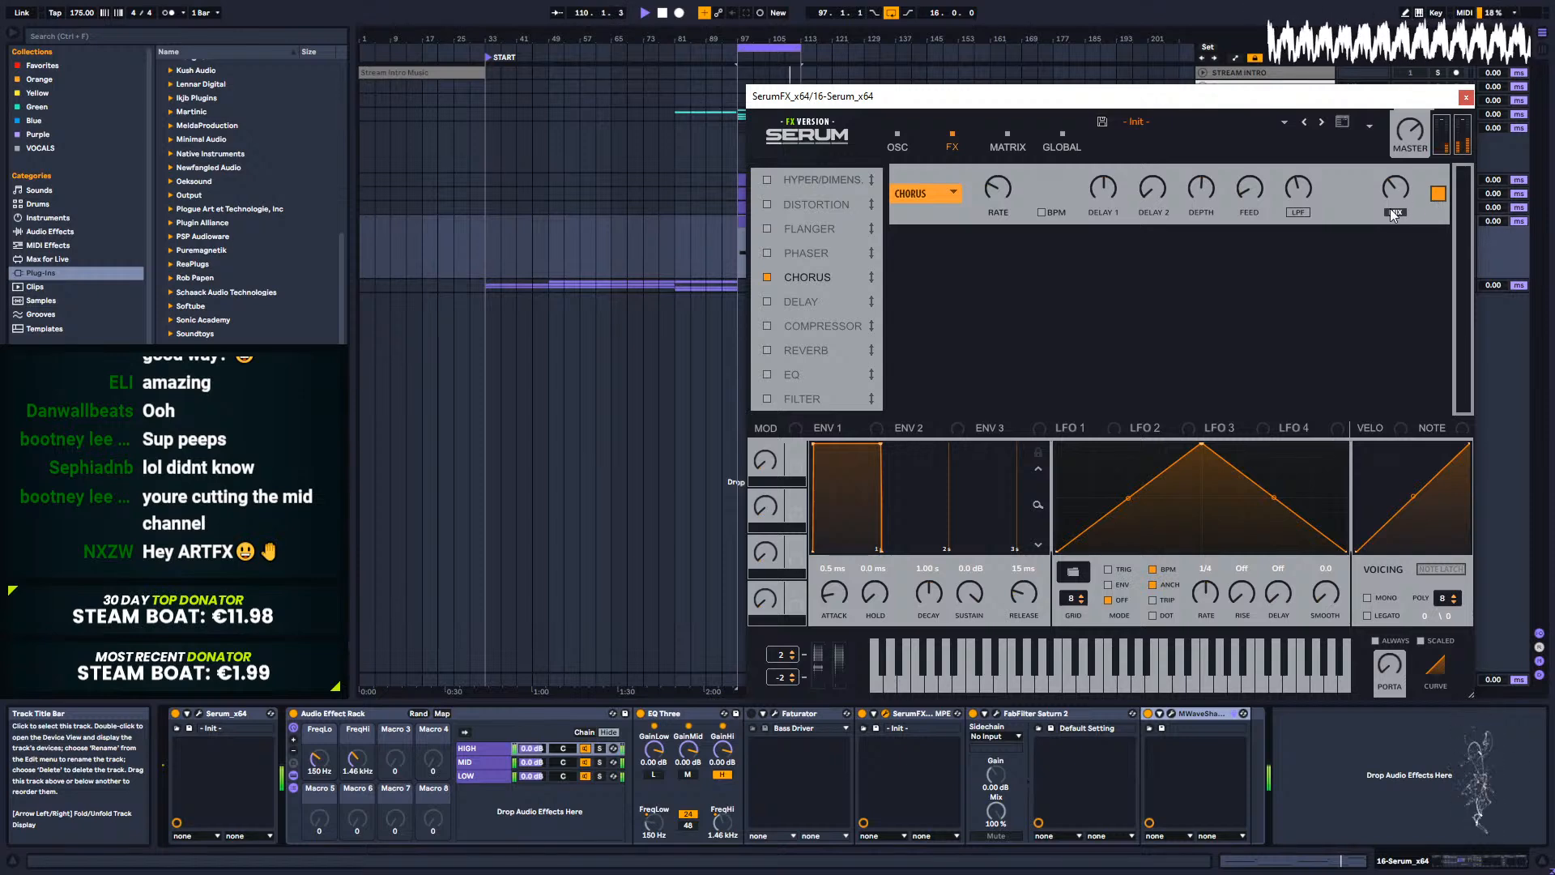
# Step: Solo HIGH, raise the chorus mix, switch the chorus filter to high-pass and raise its cutoff
pyautogui.click(599, 749)
pyautogui.moveTo(1402, 194)
pyautogui.moveTo(1402, 194); pyautogui.dragTo(1411, 71)
pyautogui.click(1297, 212)
pyautogui.moveTo(1299, 192); pyautogui.dragTo(1303, 118)
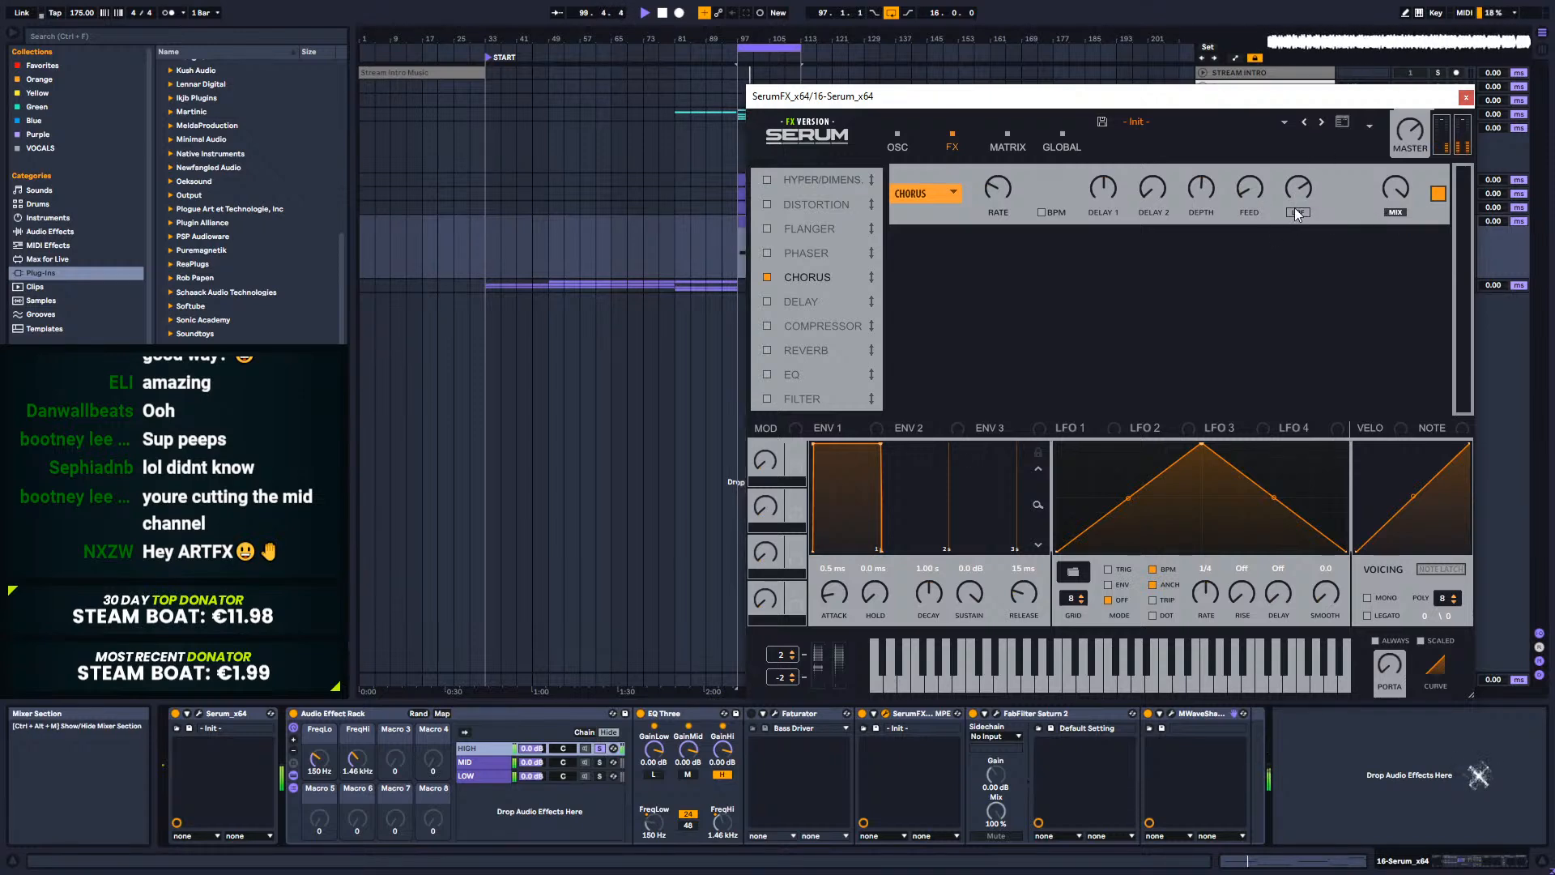
# Step: Compare low-pass and high-pass filtering, keep high-pass with a lower cutoff and about 28% chorus mix, then unsolo HIGH and close SerumFX
pyautogui.click(1298, 212)
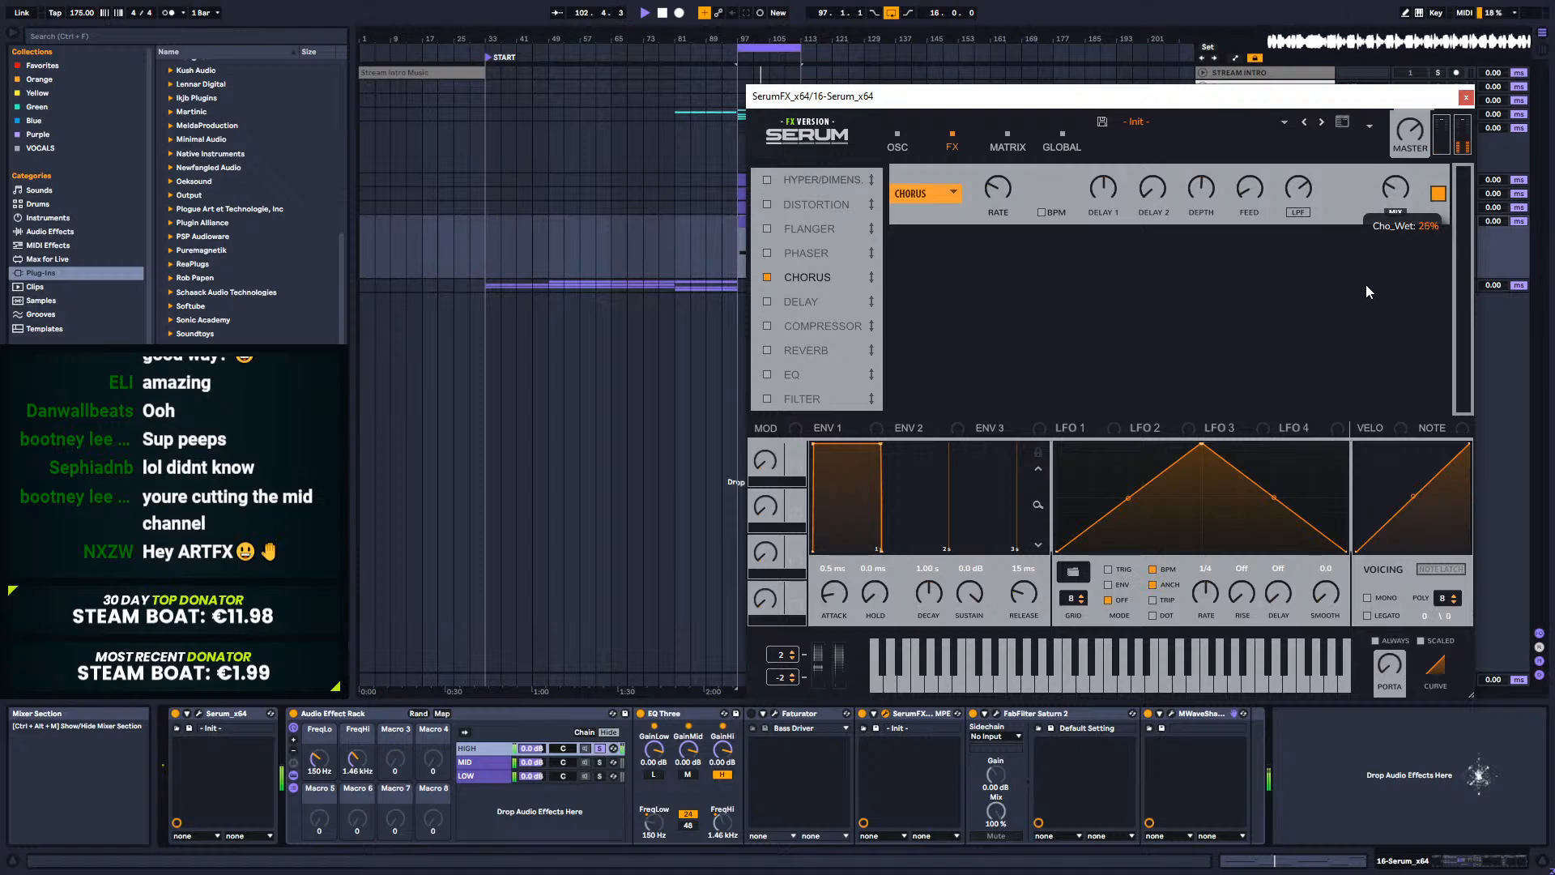
pyautogui.click(1301, 212)
pyautogui.moveTo(1391, 189); pyautogui.dragTo(1390, 168)
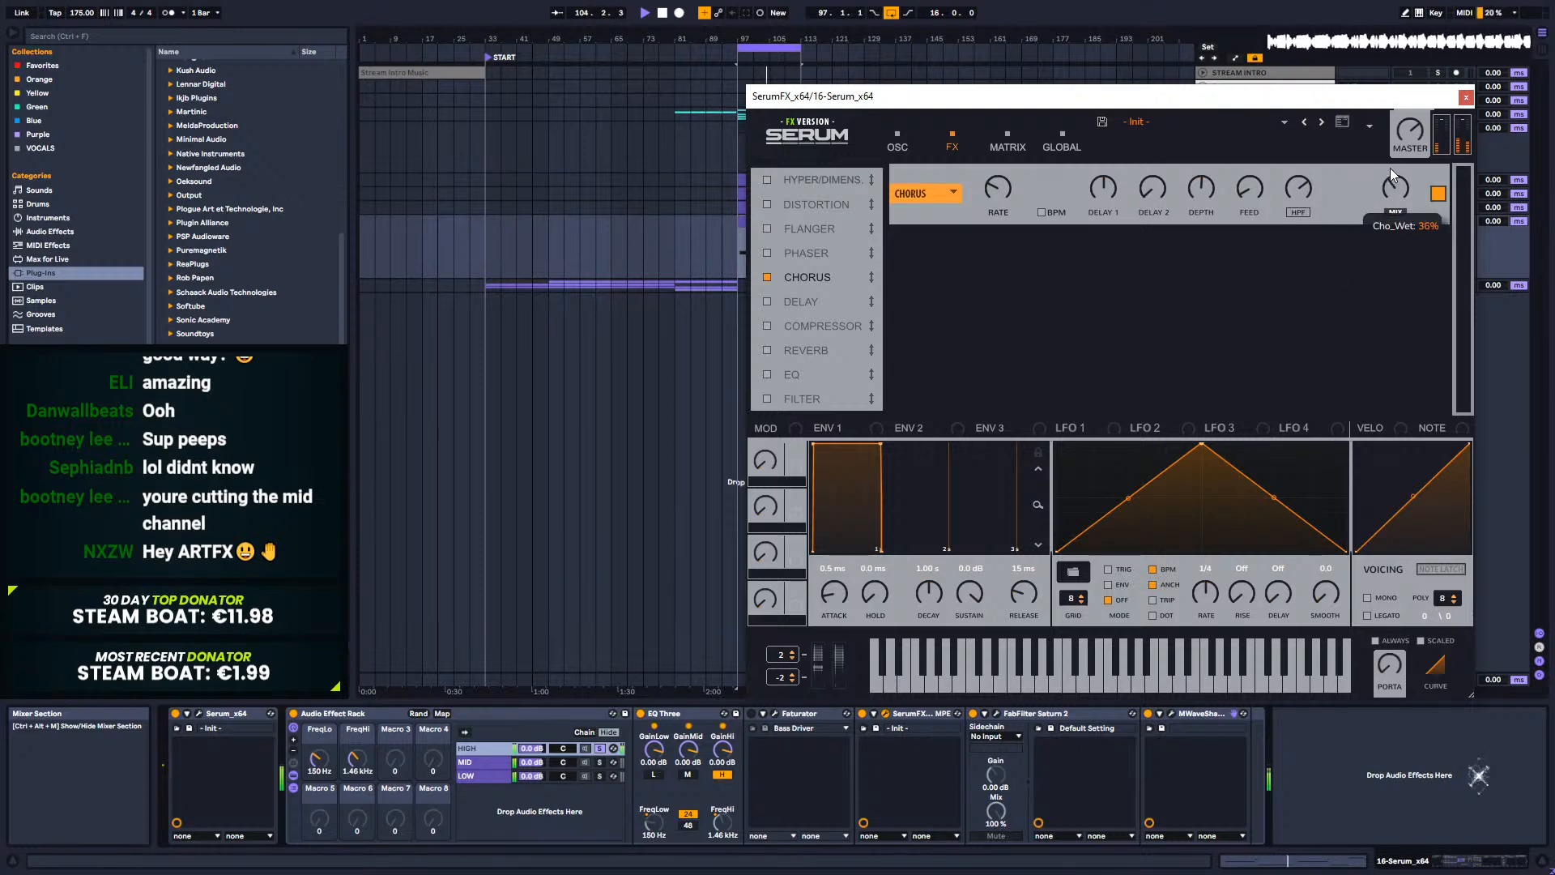
pyautogui.moveTo(1295, 233); pyautogui.dragTo(1296, 245)
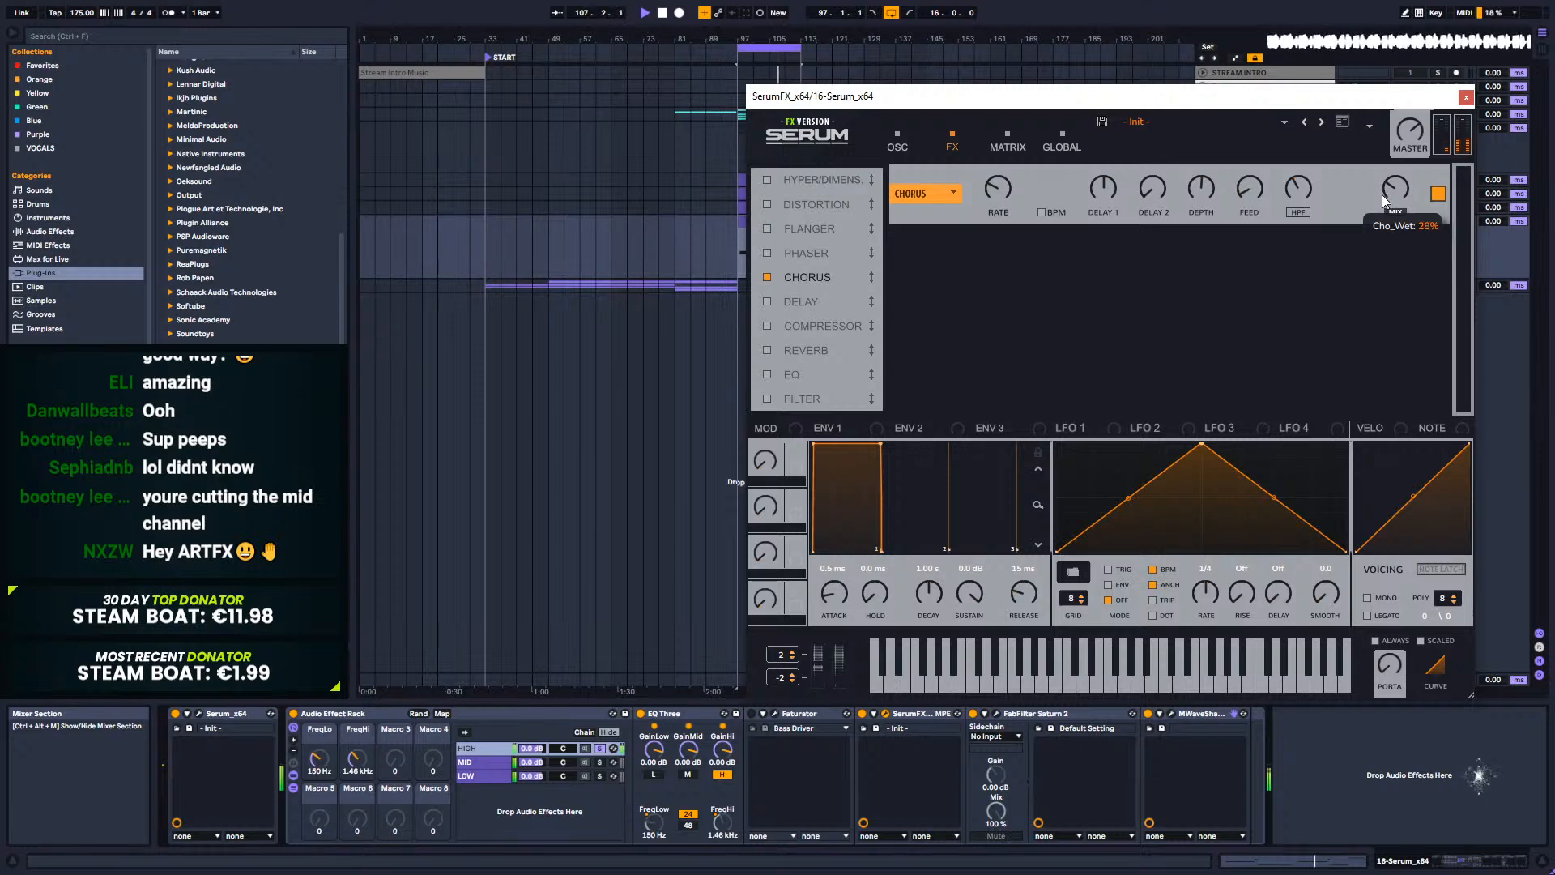
pyautogui.click(600, 748)
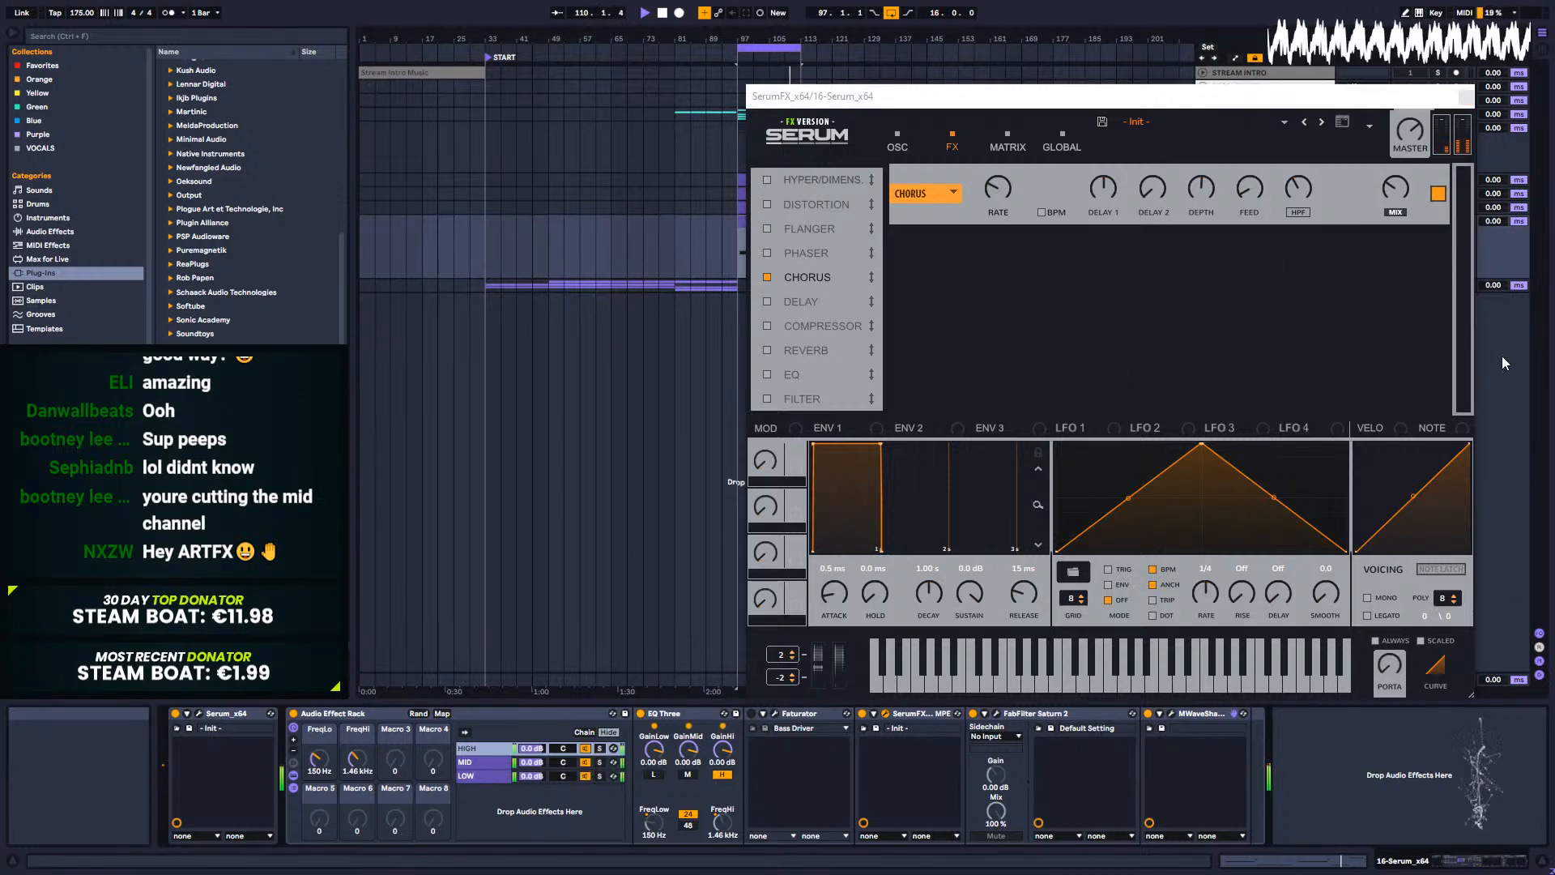
pyautogui.click(1395, 196)
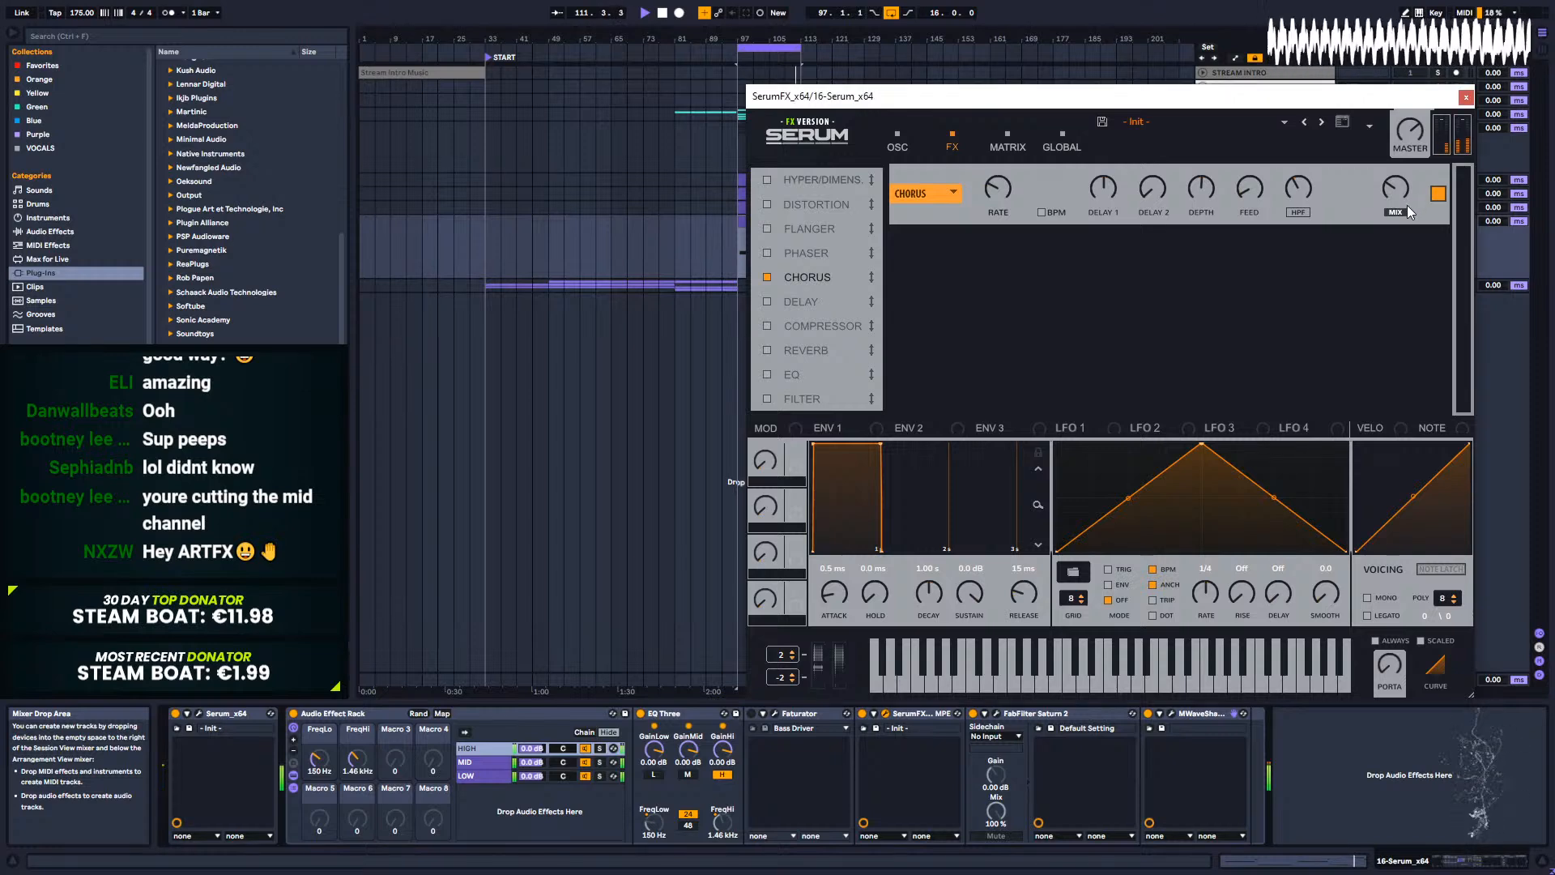
pyautogui.click(1465, 97)
# Step: Unsolo track 16 Serum_x64, play the loop with the other tracks, stop playback and show the bass MIDI clip
pyautogui.click(378, 711)
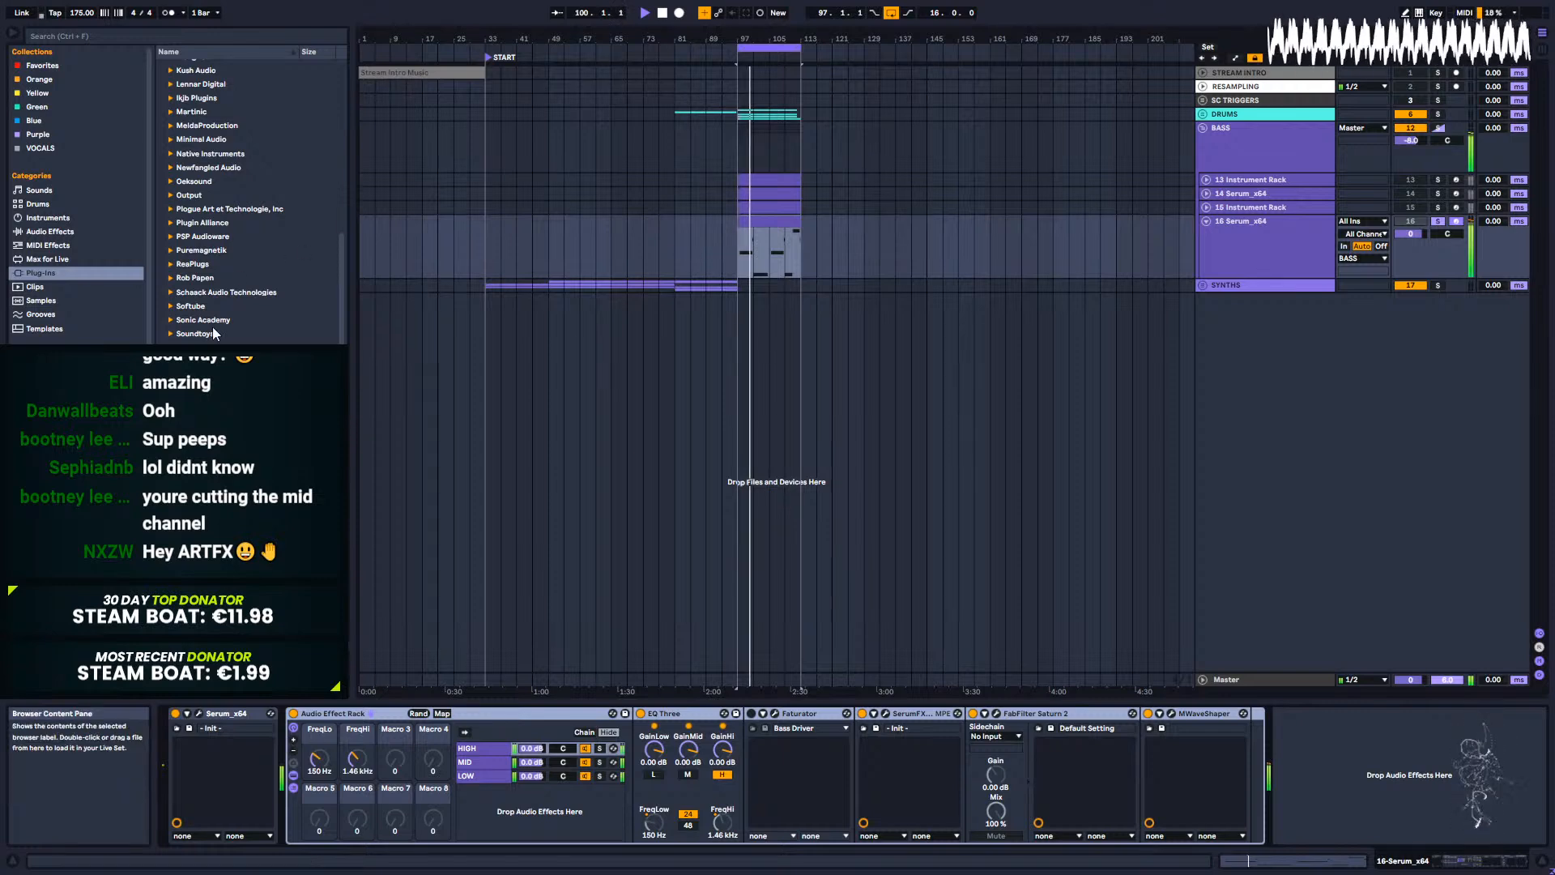
pyautogui.press('space')
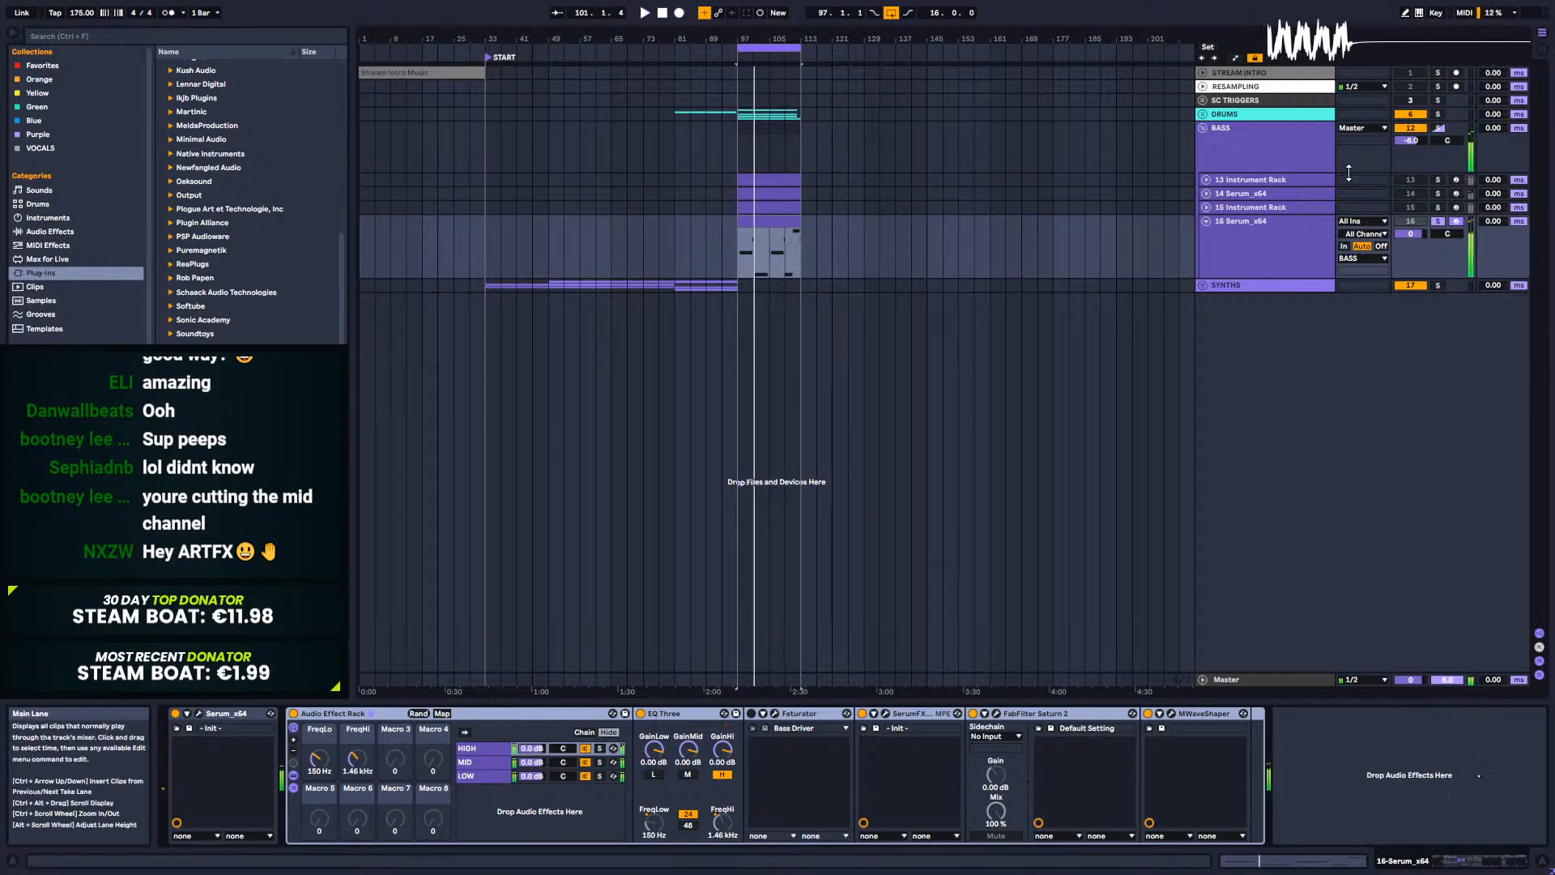
pyautogui.press('space')
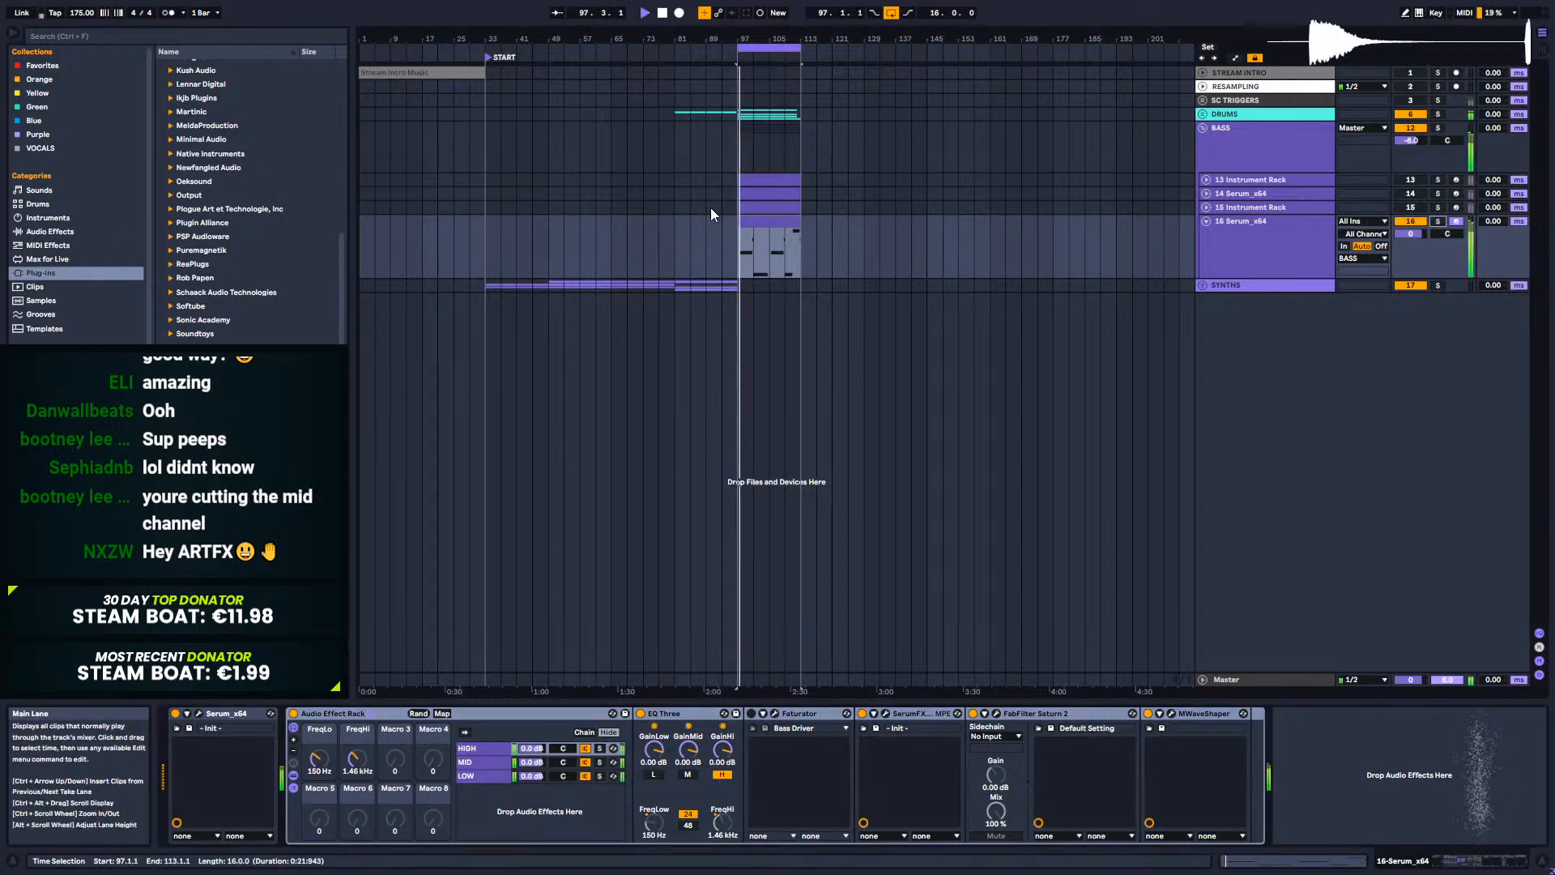
pyautogui.hotkey('shift', 'Tab')
pyautogui.press('space')
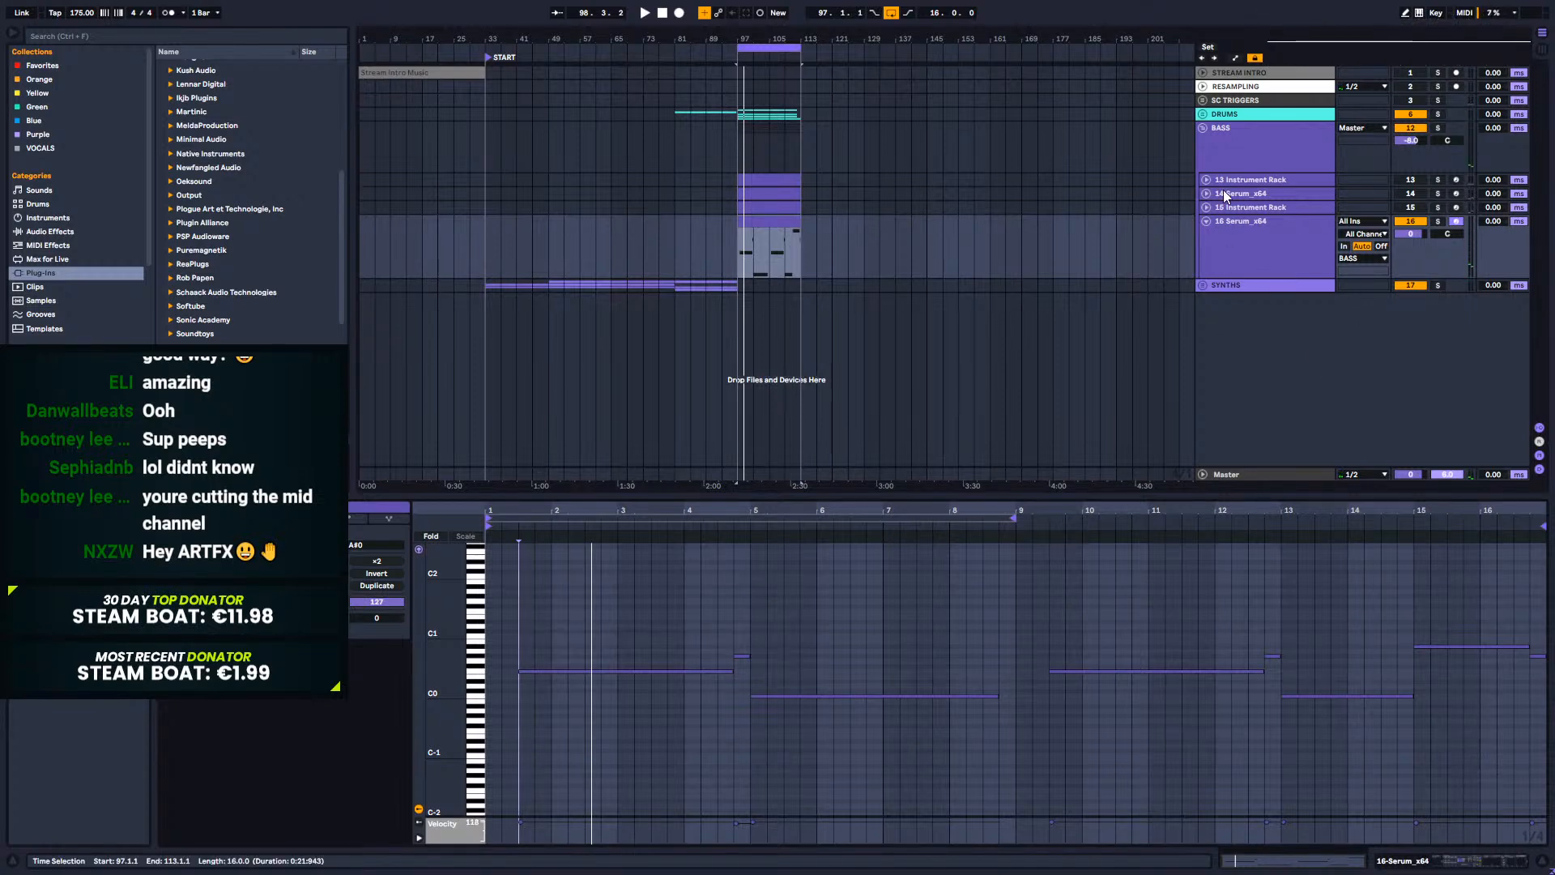
# Step: Unfold track 15 Instrument Rack and show the automation lanes in the arrangement
pyautogui.click(1205, 208)
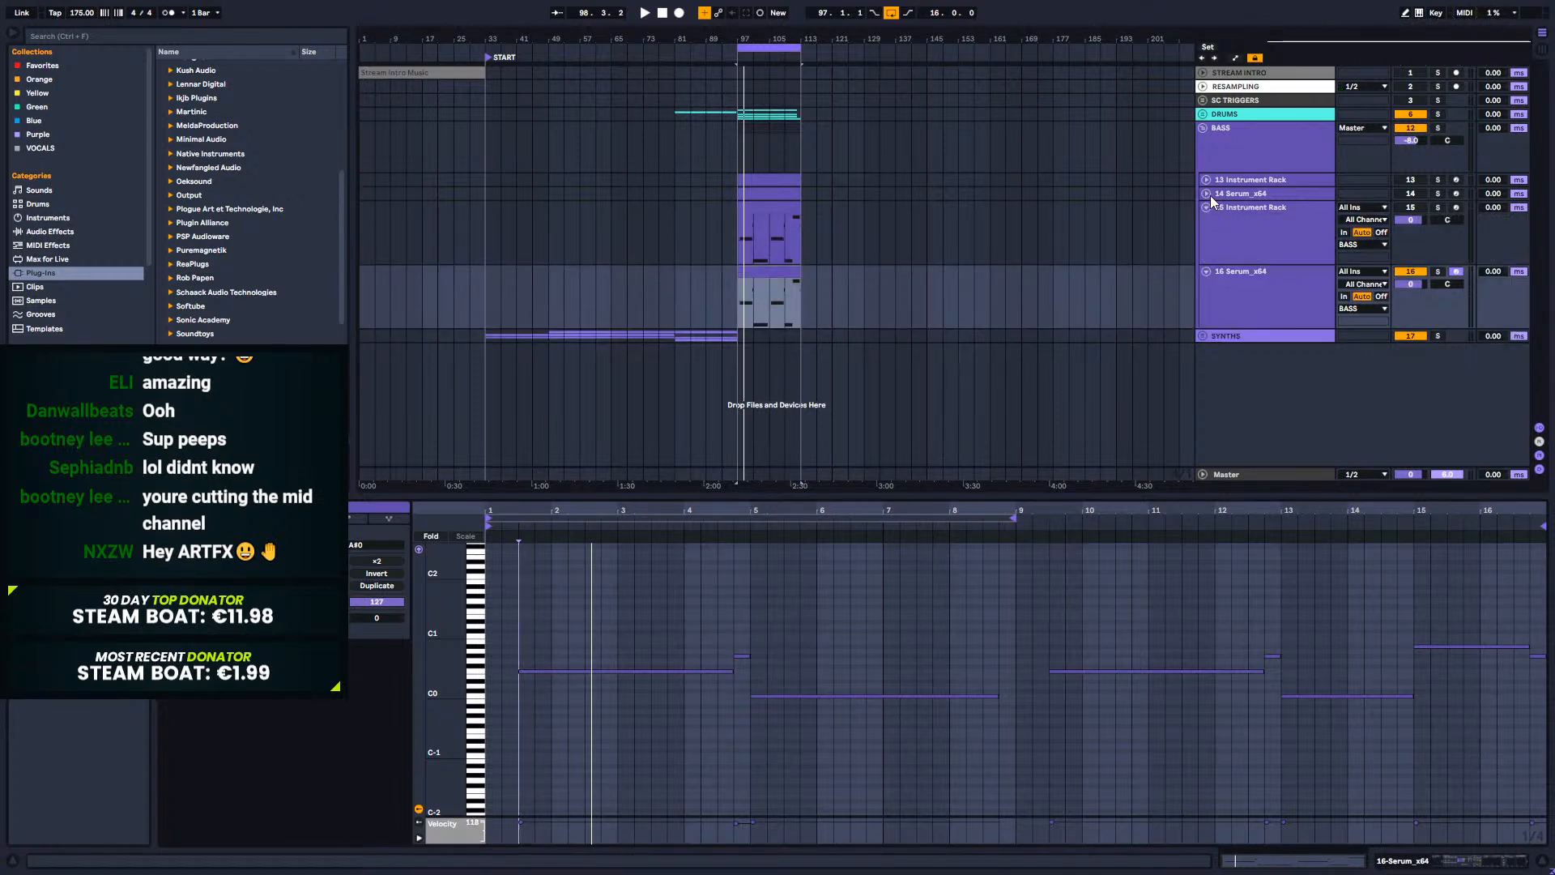
pyautogui.click(1245, 221)
pyautogui.press('a')
pyautogui.click(1239, 233)
pyautogui.click(1231, 202)
# Step: Unfold track 13 Instrument Rack, show Serum x64 Pitch Bend automation in its main lane, and select its 16-bar clip section
pyautogui.click(1206, 180)
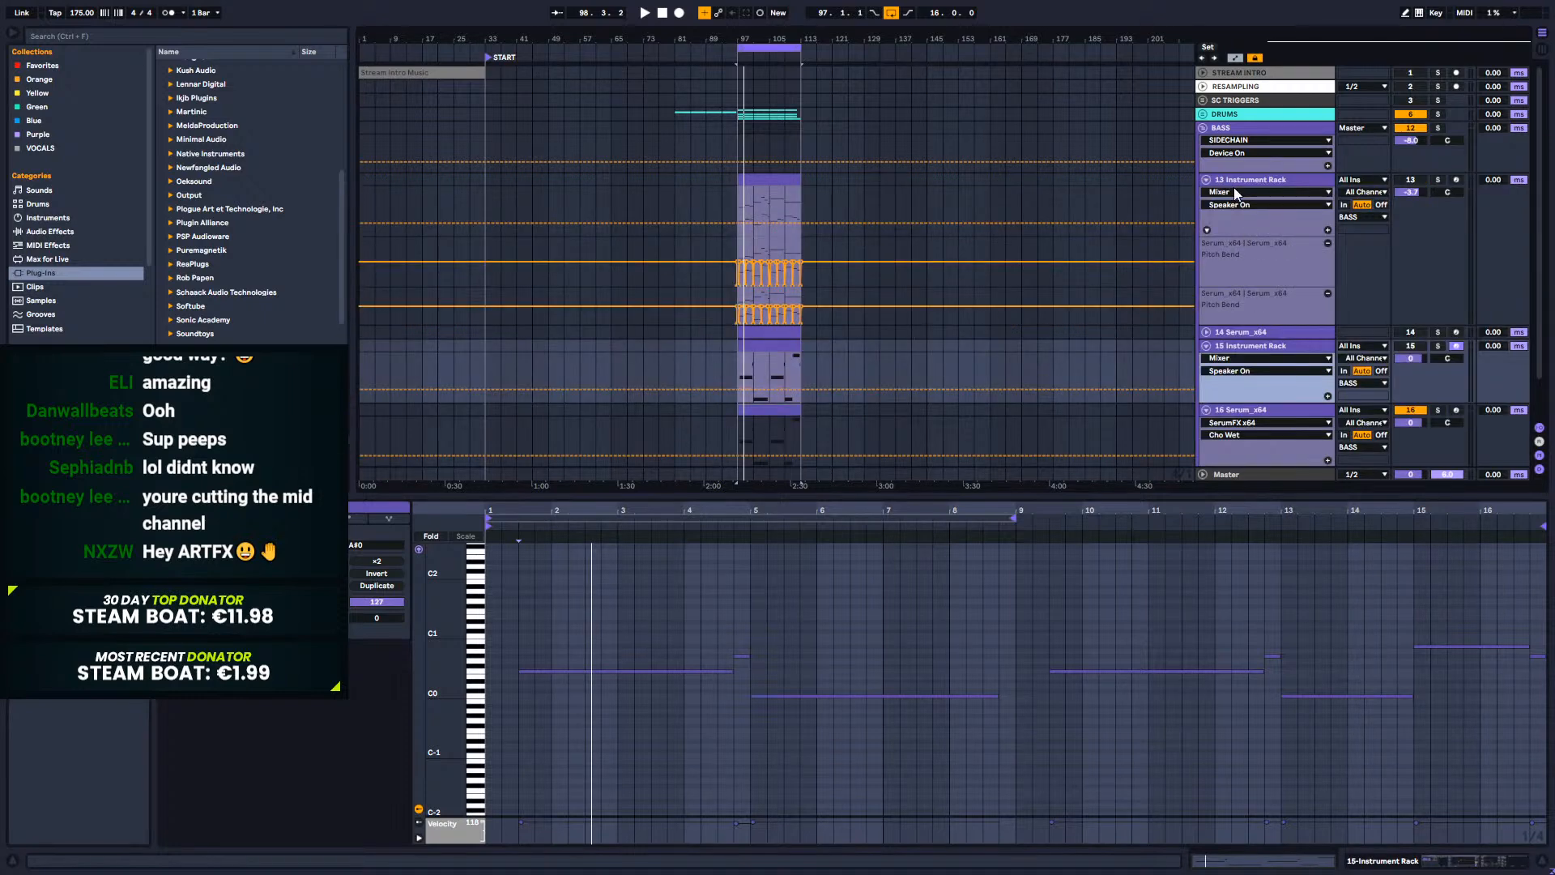
pyautogui.click(1236, 194)
pyautogui.click(1231, 239)
pyautogui.click(1233, 206)
pyautogui.click(1226, 226)
pyautogui.click(738, 197)
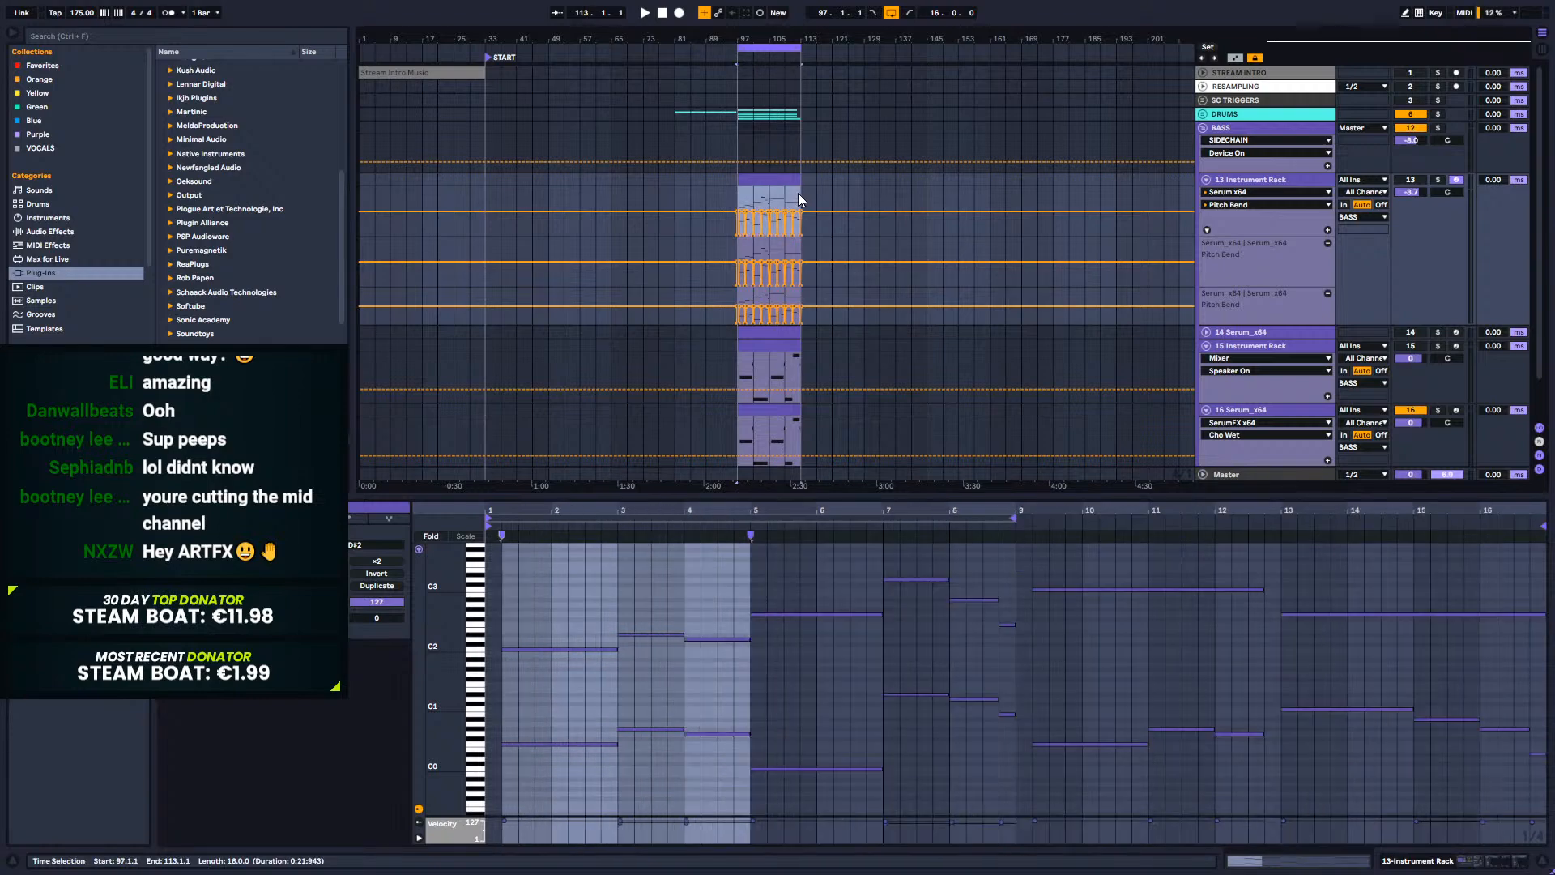
# Step: Open track 16's bass clip, show its Pitch Bend envelope, and paste the copied 16-bar pitch bend automation from the clip start
pyautogui.moveTo(773, 38); pyautogui.dragTo(788, 38)
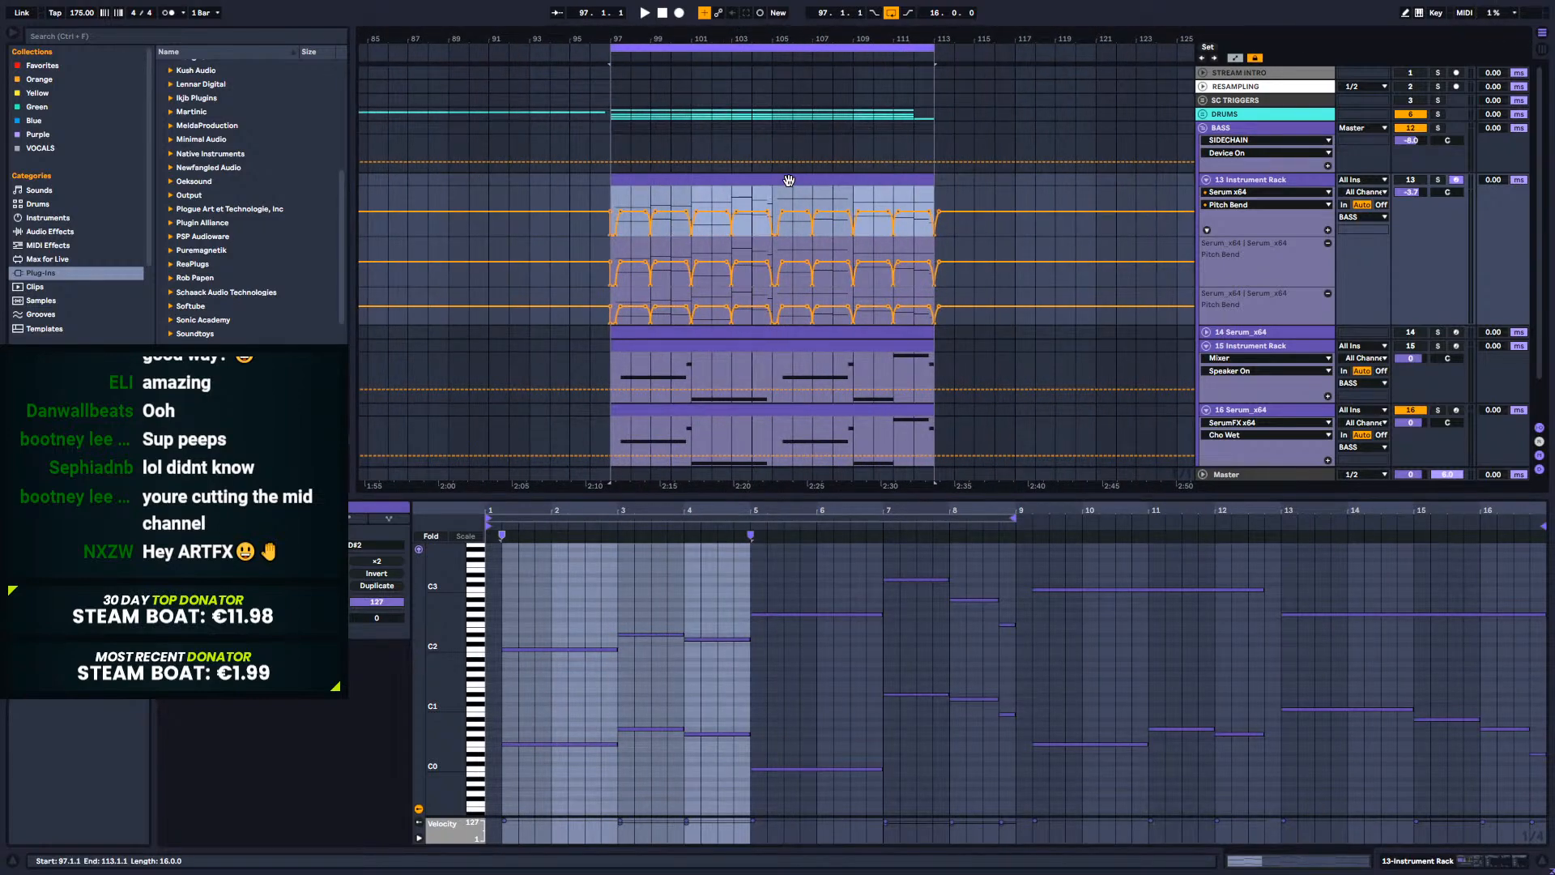
pyautogui.scroll(-2, 1268, 413)
pyautogui.click(775, 392)
pyautogui.click(618, 623)
pyautogui.click(355, 519)
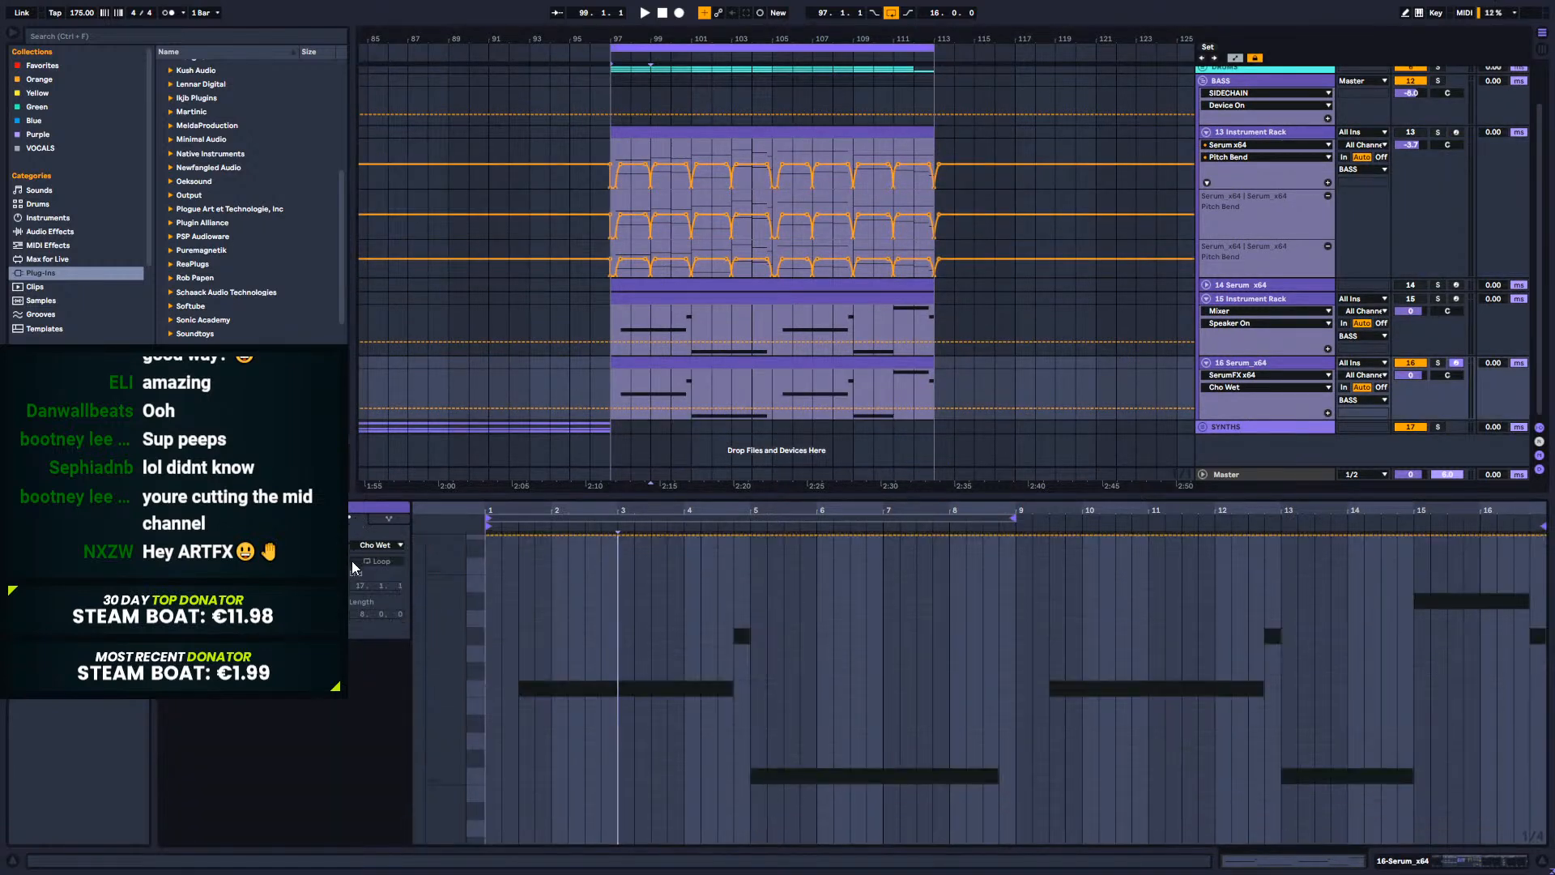
pyautogui.click(334, 545)
pyautogui.click(374, 556)
pyautogui.click(374, 545)
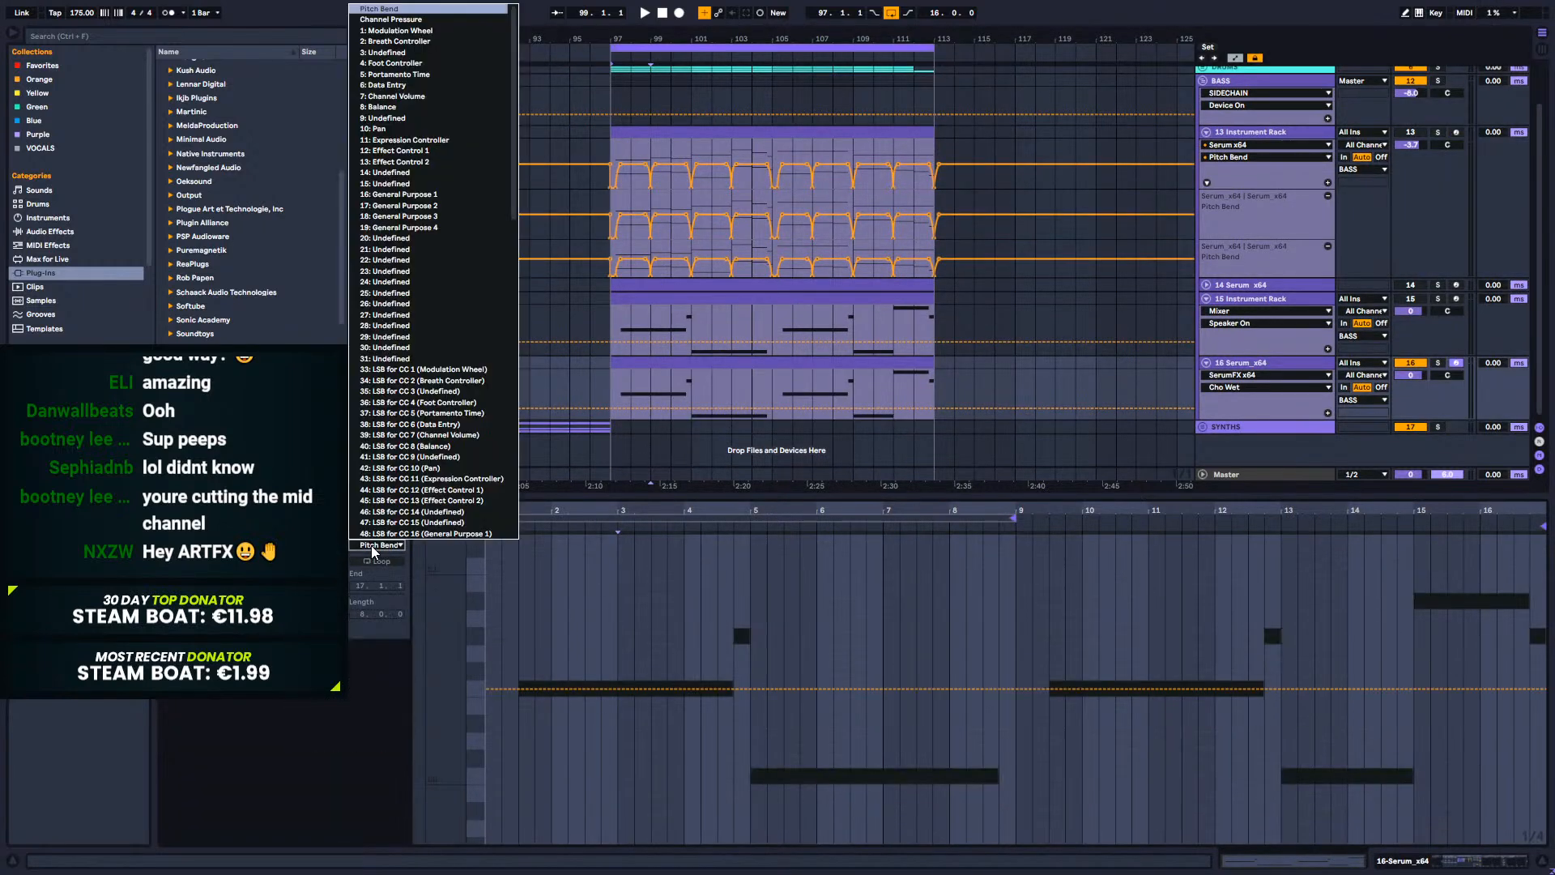
pyautogui.click(519, 632)
pyautogui.click(489, 638)
pyautogui.hotkey('ctrl', 'v')
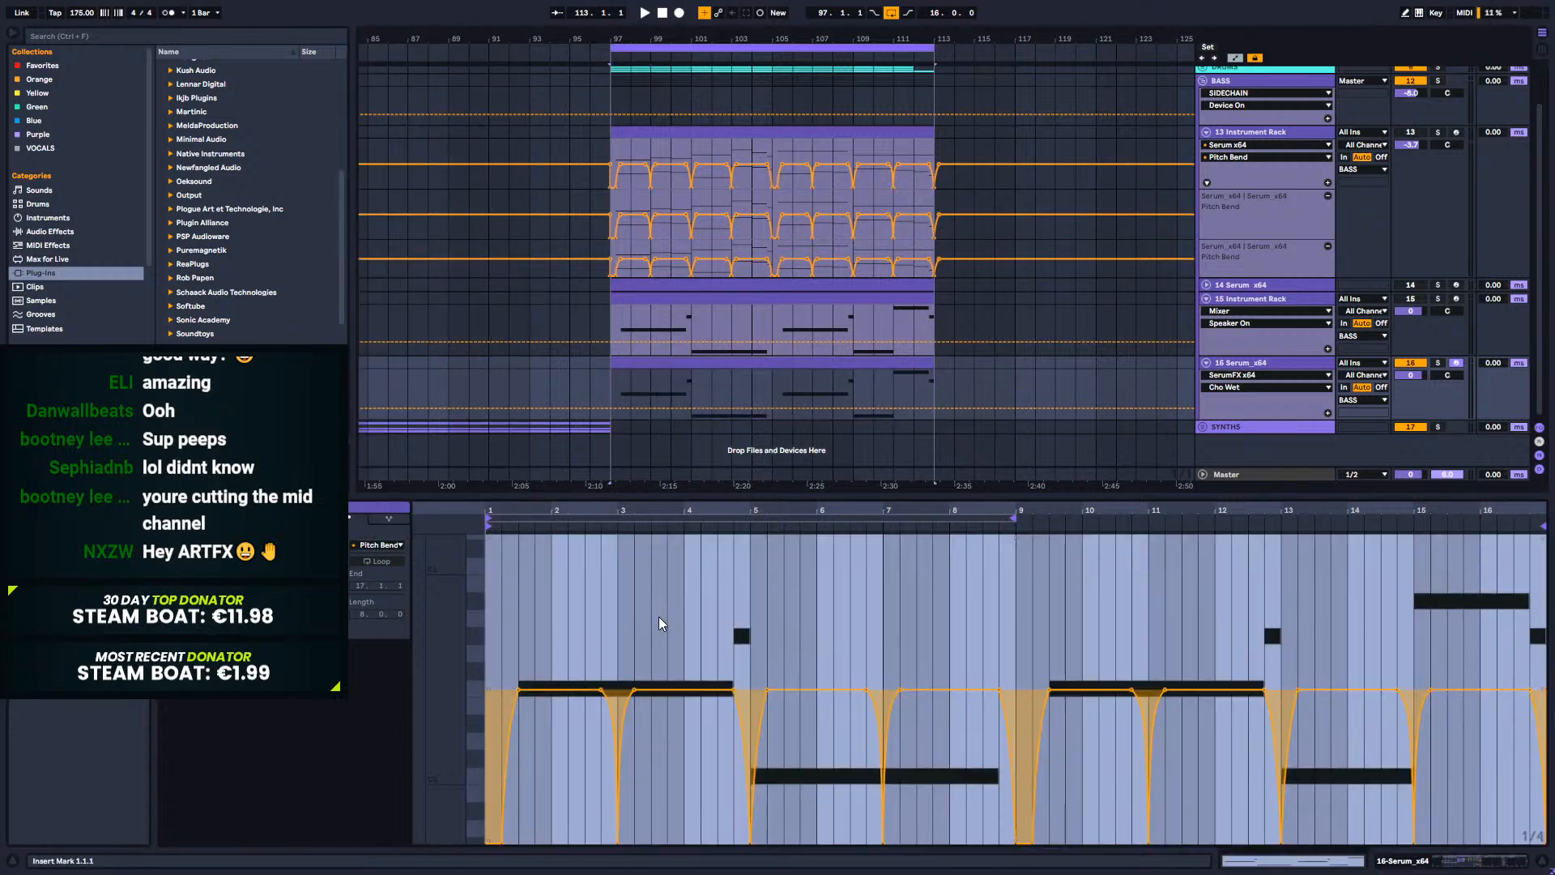
pyautogui.click(485, 599)
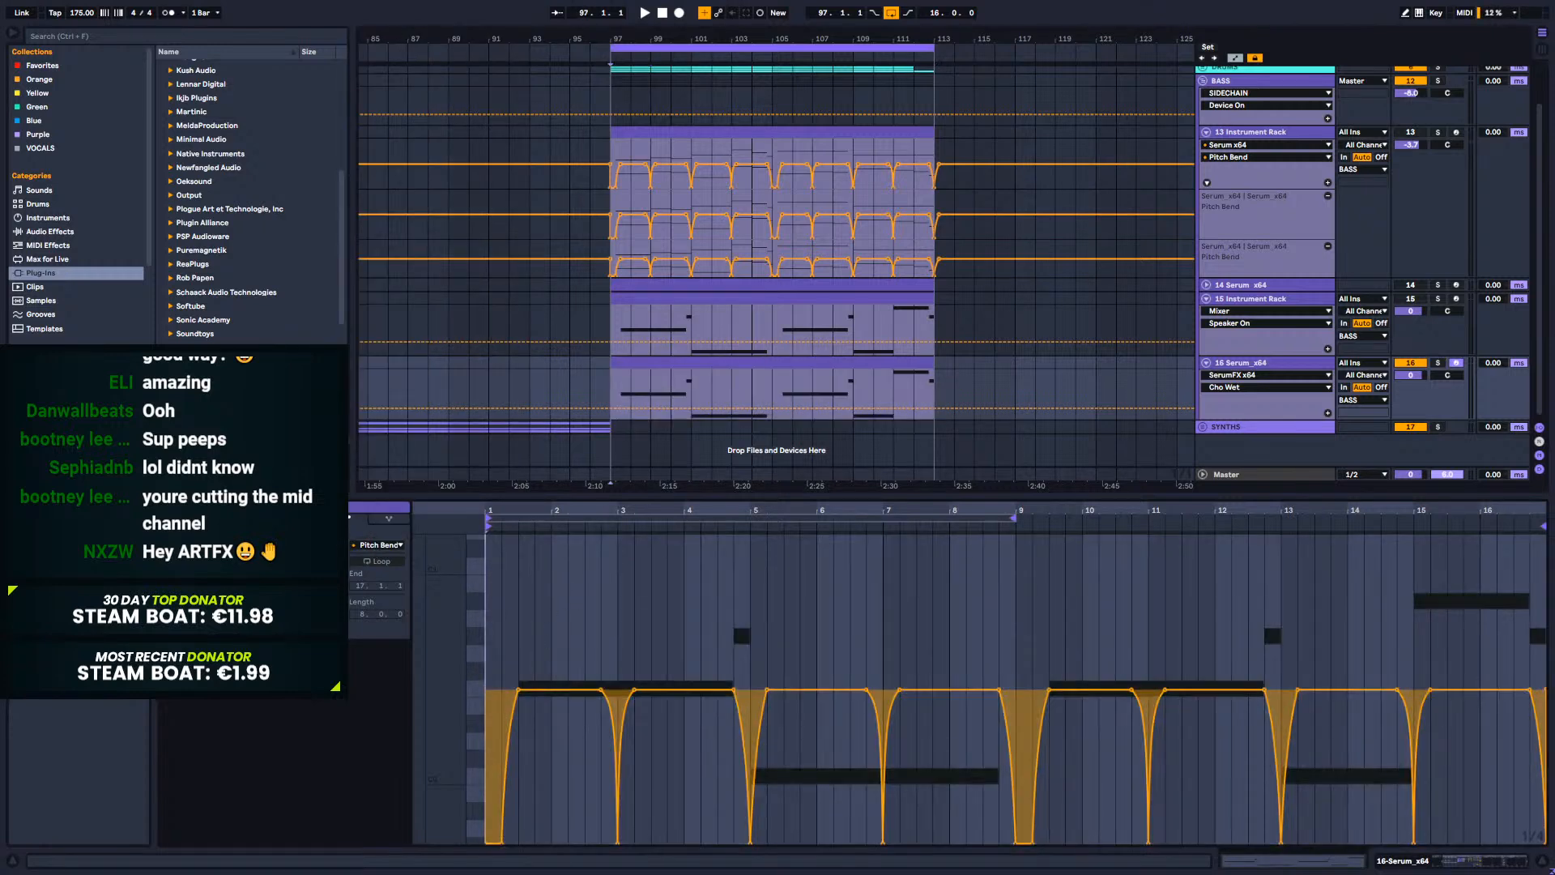
# Step: Extend the starts of track 16's two long F0 notes back to 1.2.1 and 9.2.1 while playing the loop
pyautogui.click(311, 519)
pyautogui.moveTo(520, 676); pyautogui.dragTo(504, 676)
pyautogui.press('space')
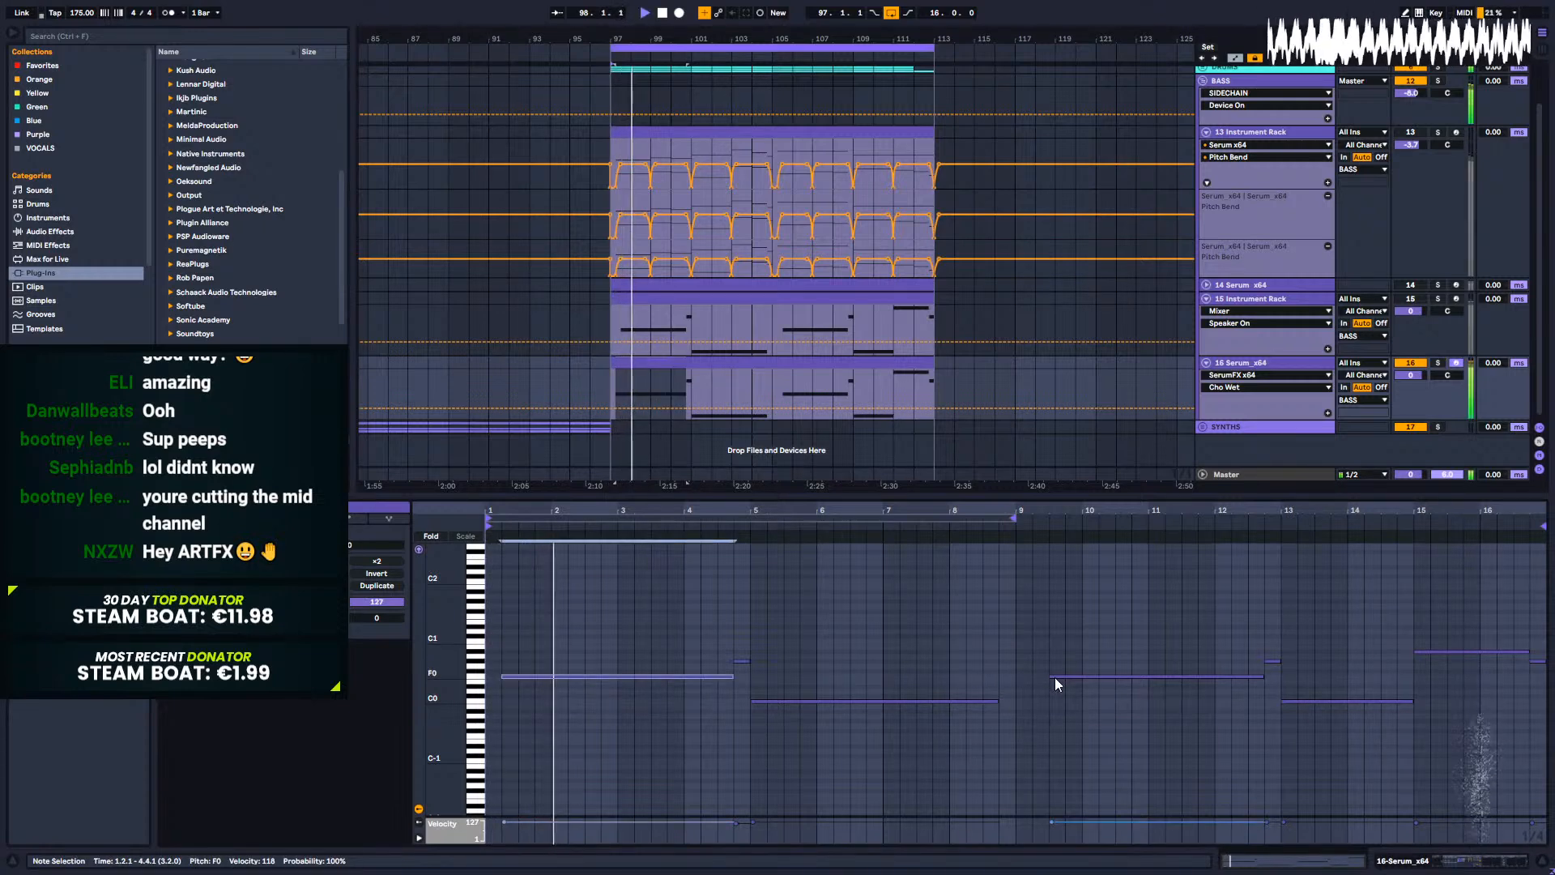
pyautogui.moveTo(1040, 677); pyautogui.dragTo(1032, 677)
# Step: Lower track 16's volume to -3.0 dB and set its rack's FreqHi macro to about 2.55 kHz during playback
pyautogui.moveTo(1421, 374); pyautogui.dragTo(1420, 384)
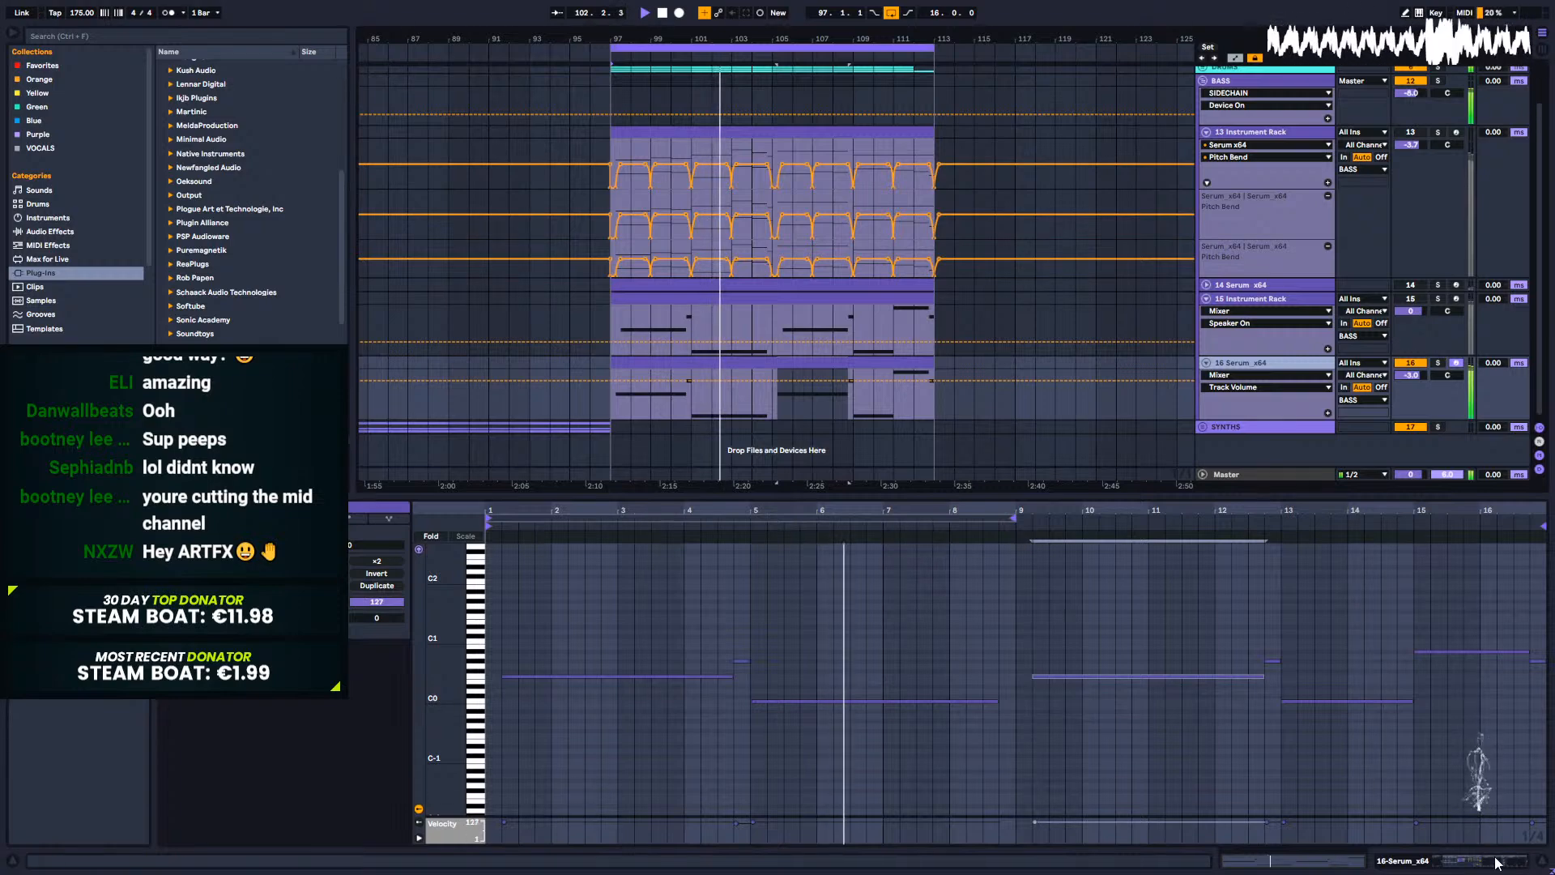
pyautogui.press('space')
pyautogui.hotkey('shift', 'Tab')
pyautogui.moveTo(358, 758)
pyautogui.mouseDown()
pyautogui.moveTo(358, 723)
pyautogui.moveTo(358, 743)
pyautogui.mouseUp()
pyautogui.press('space')
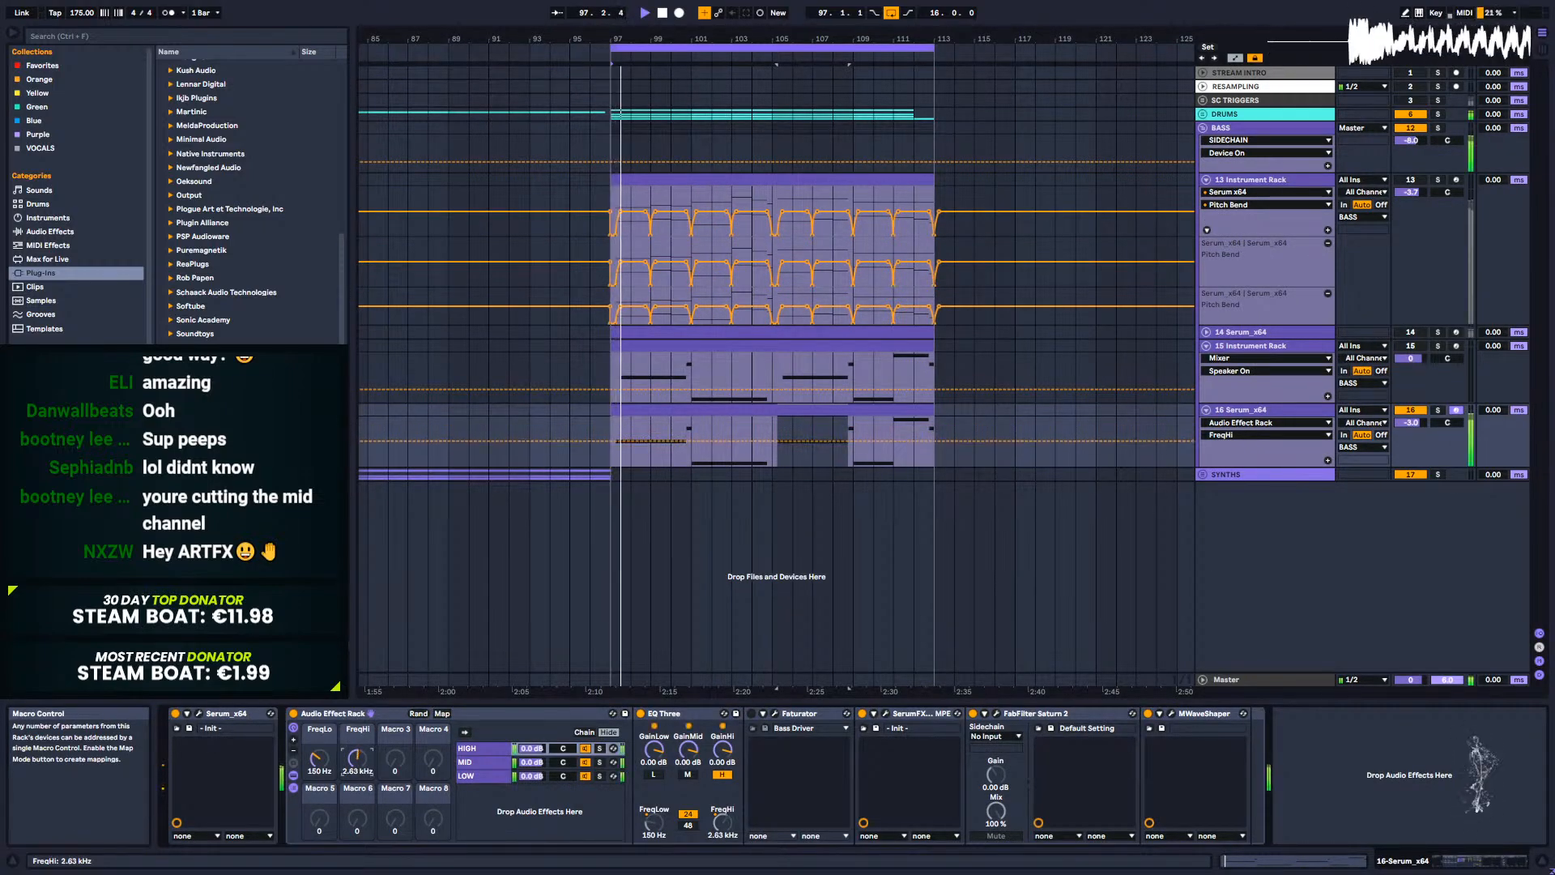
pyautogui.press('space')
# Step: Balance the rack's upper bands by lowering the HIGH chain to -2.4 dB and reducing the MID chain's volume during playback
pyautogui.click(494, 761)
pyautogui.moveTo(528, 761)
pyautogui.mouseDown()
pyautogui.moveTo(528, 784)
pyautogui.moveTo(530, 757)
pyautogui.mouseUp()
pyautogui.press('space')
pyautogui.click(530, 748)
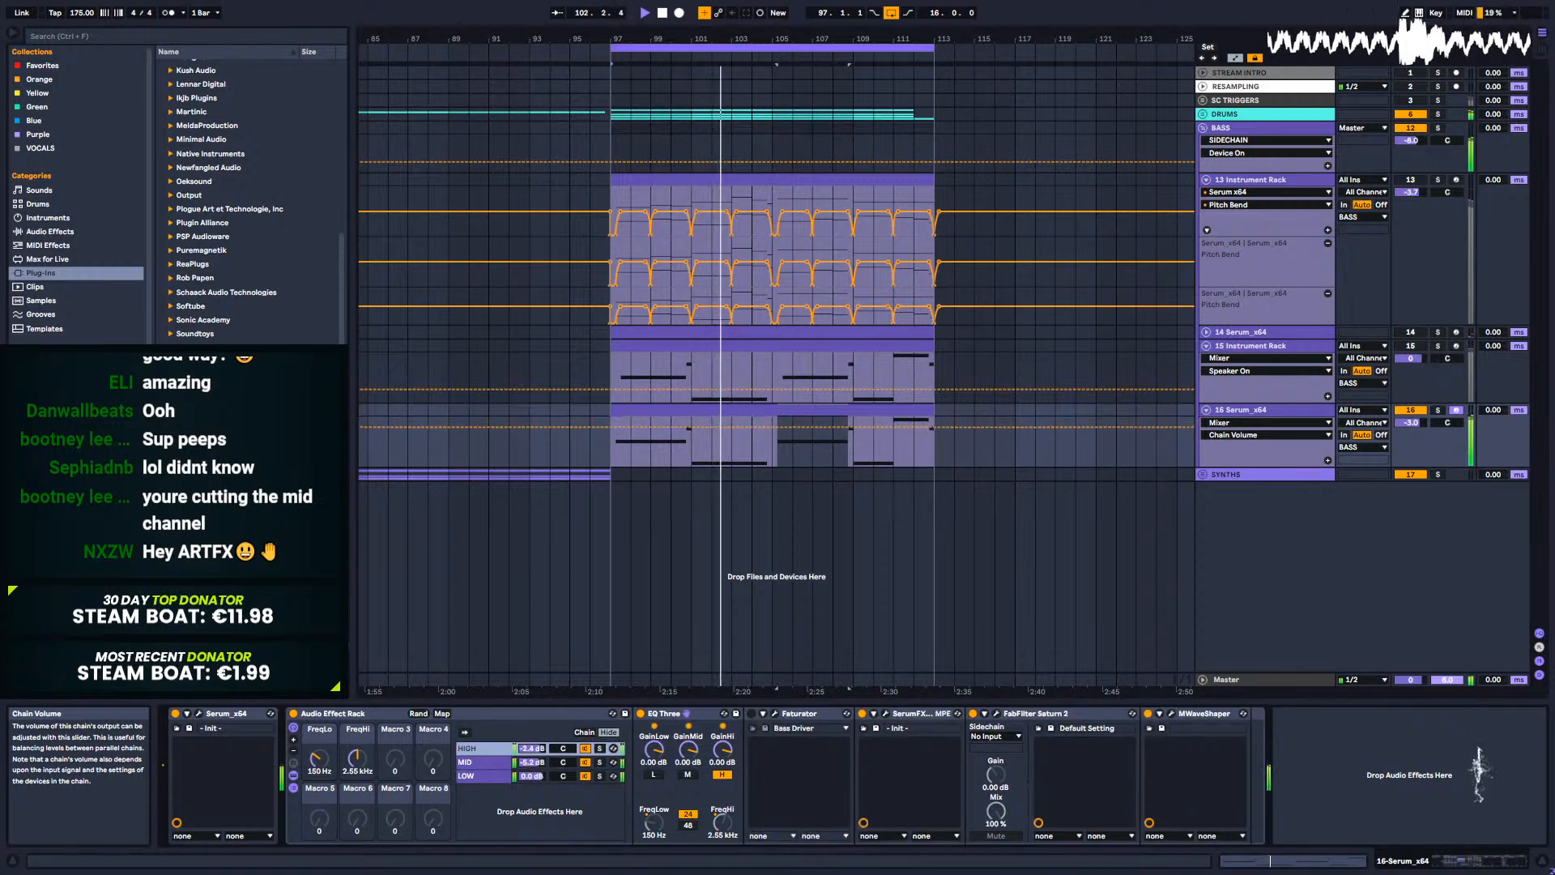
pyautogui.click(532, 762)
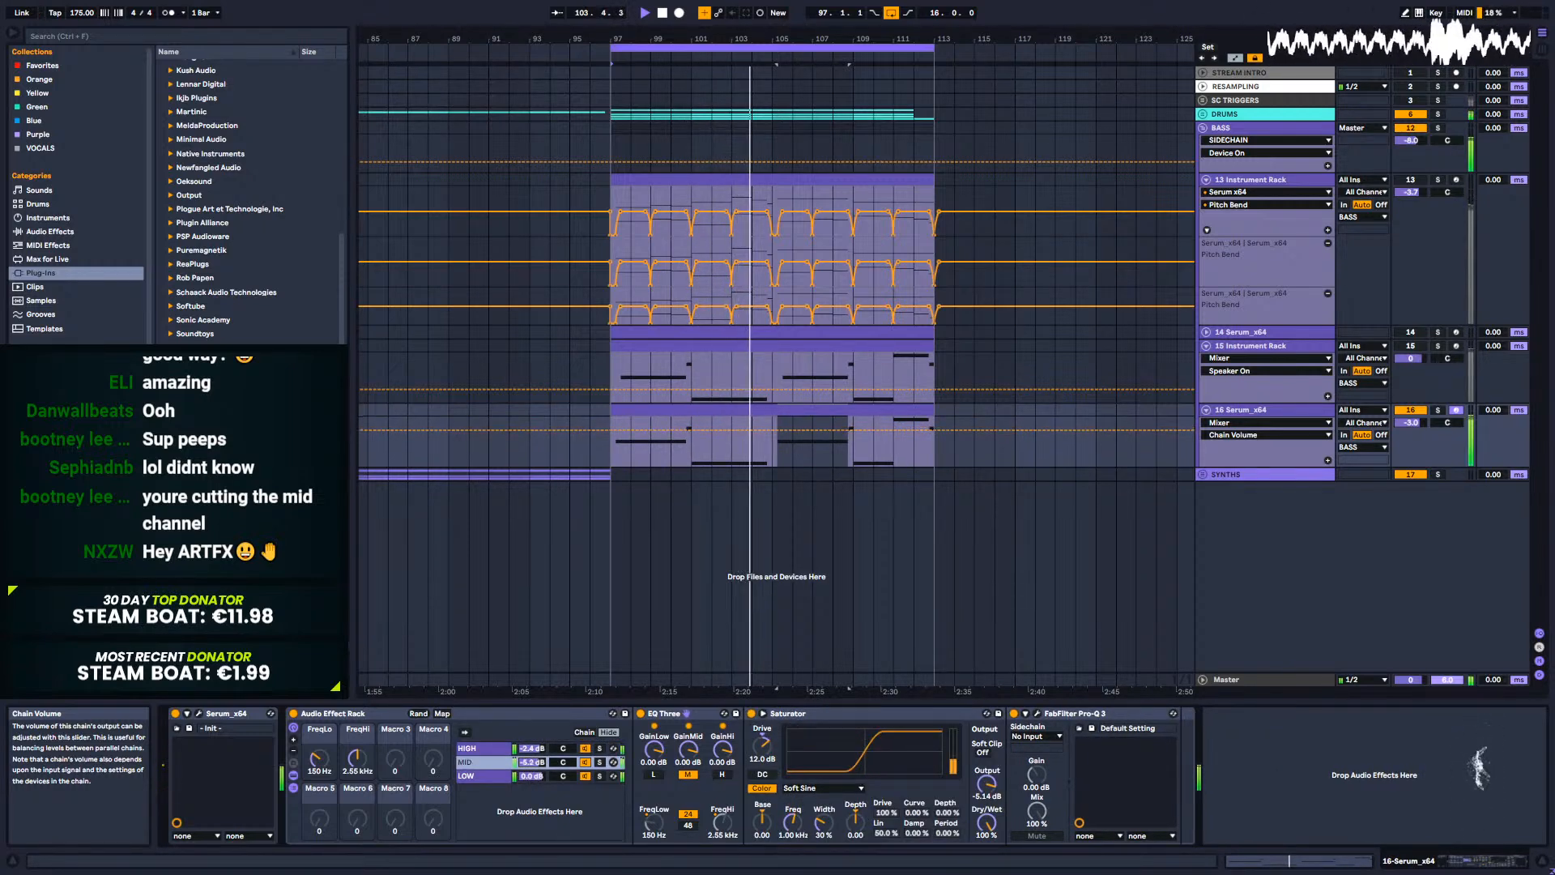
pyautogui.click(532, 748)
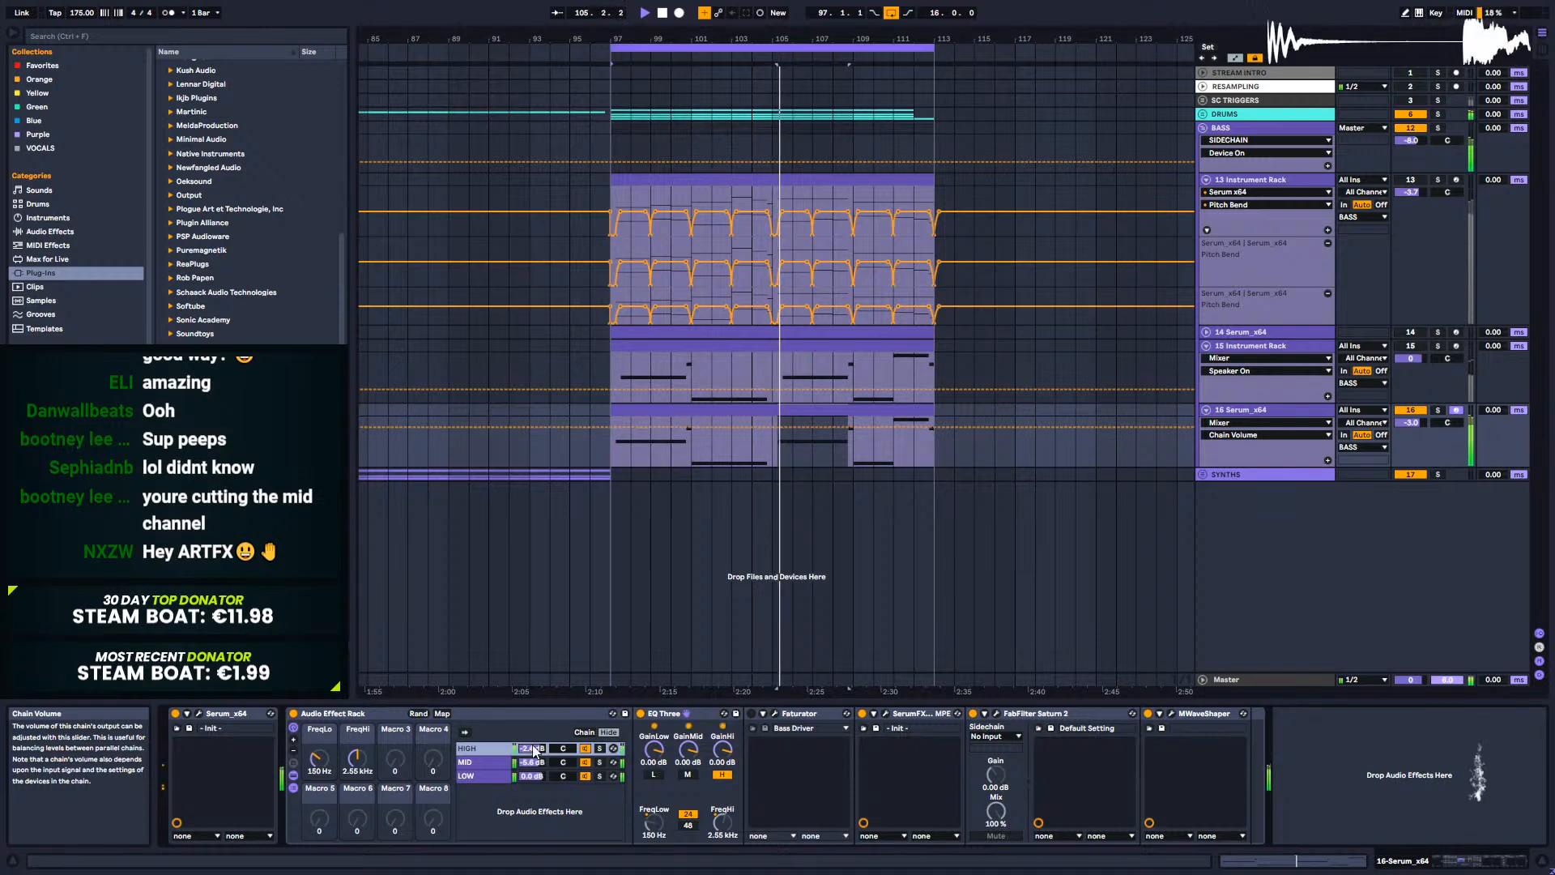
pyautogui.press('space')
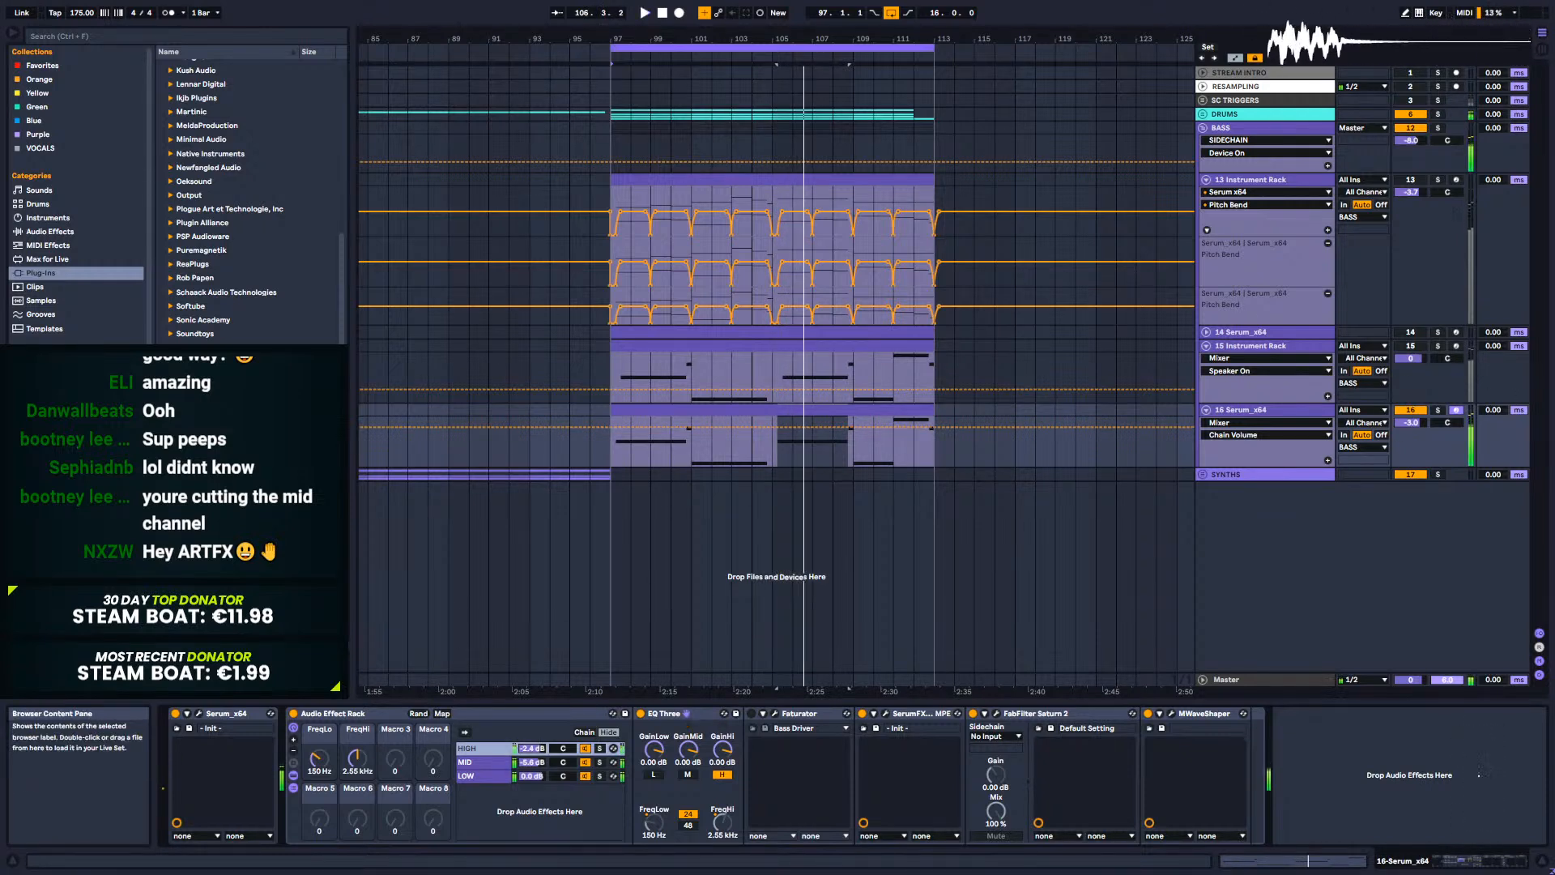
# Step: Find the Limiter among the Dynamics audio effects and add it after the effect rack on track 16
pyautogui.scroll(2, 242, 195)
pyautogui.click(59, 233)
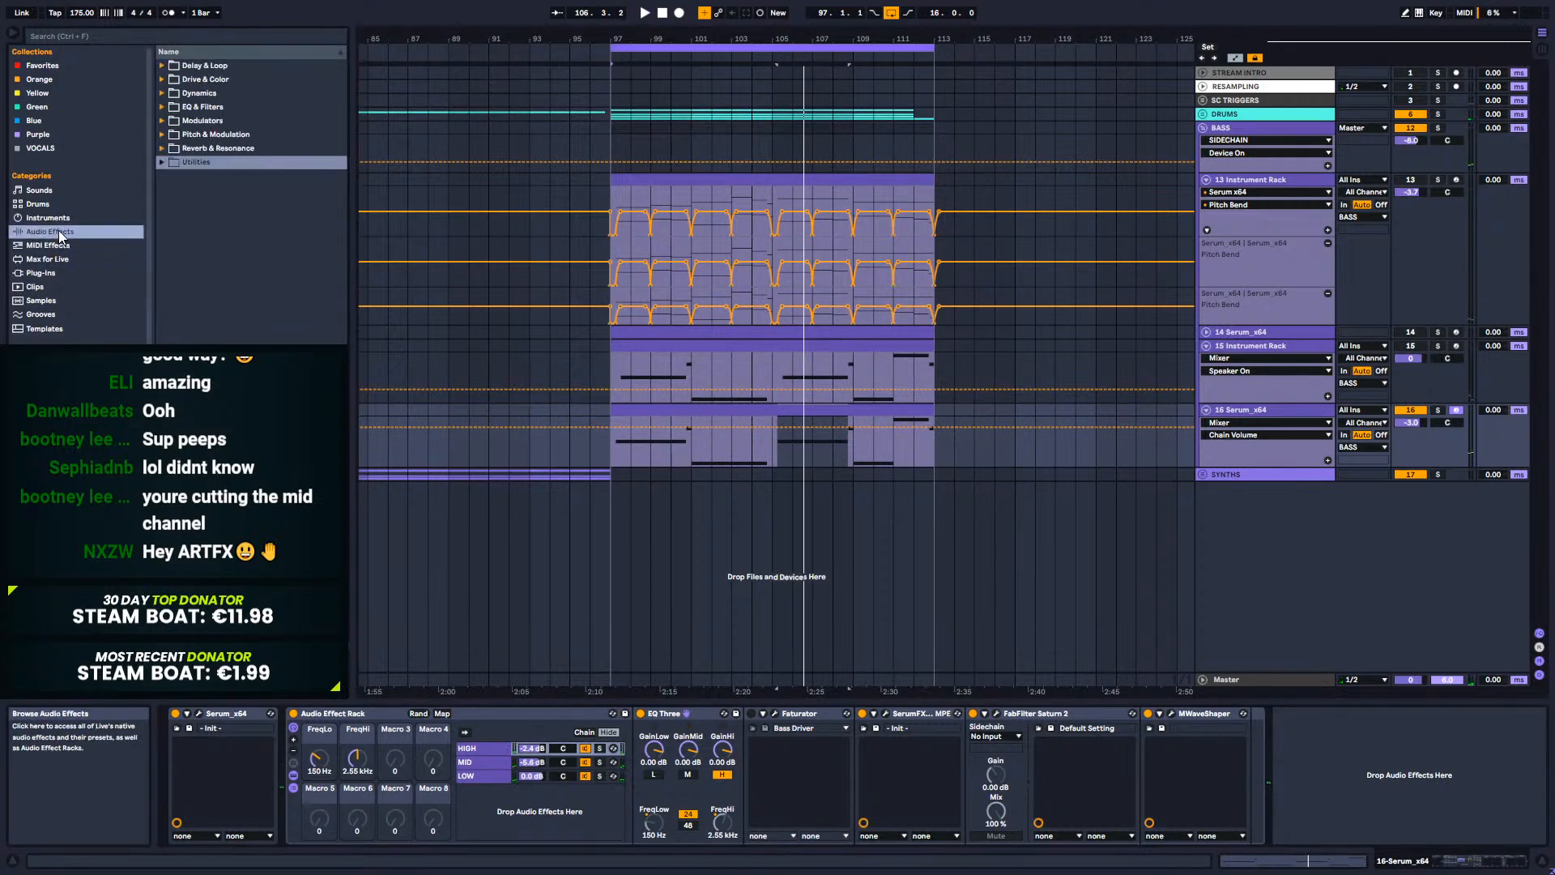
pyautogui.click(164, 77)
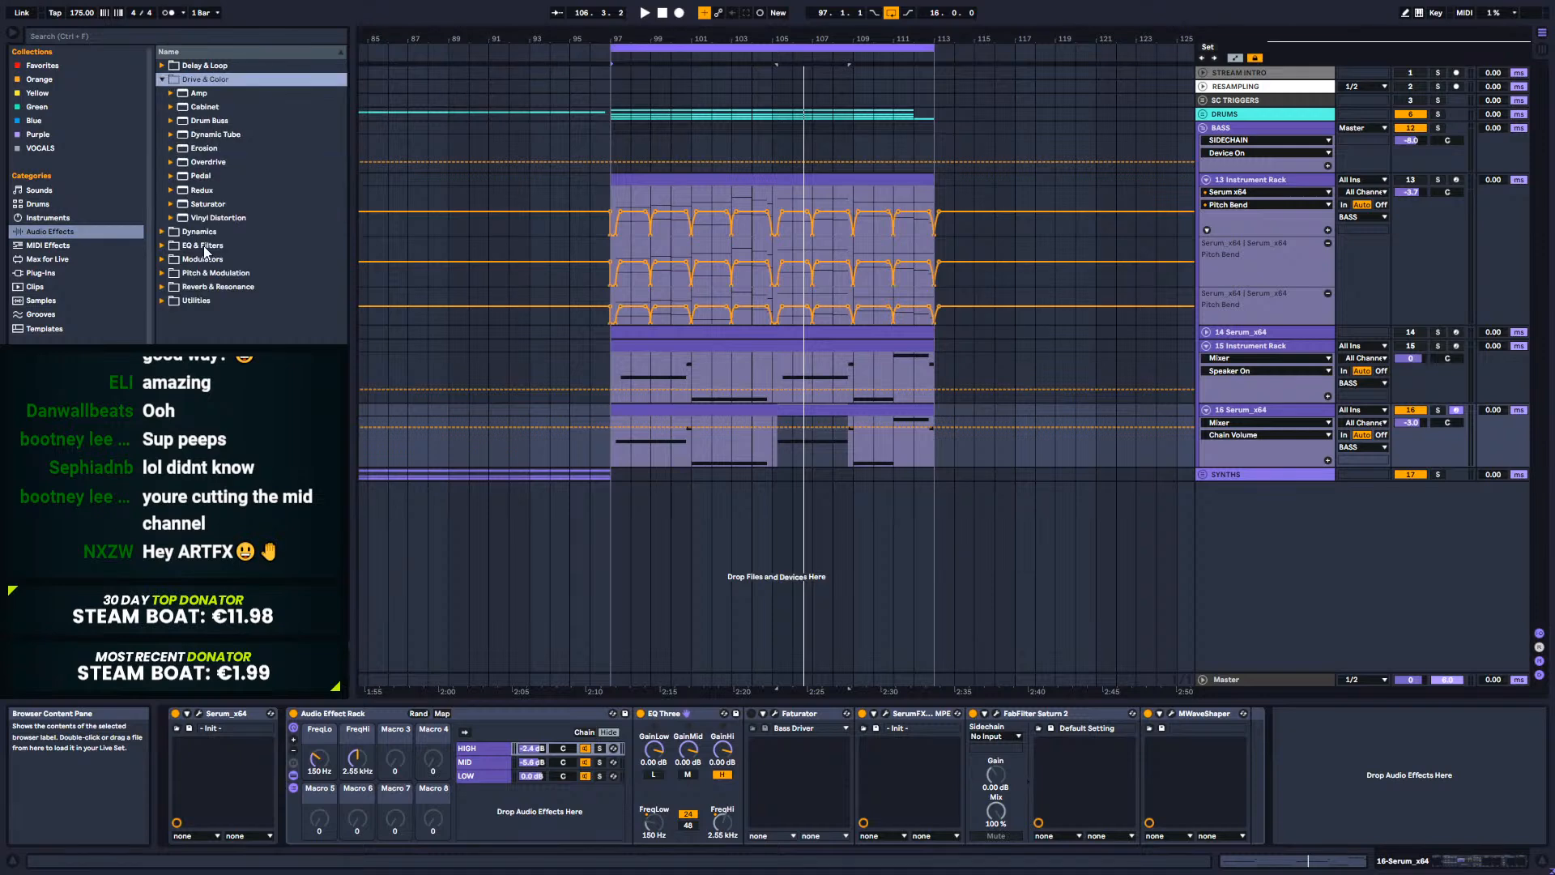
pyautogui.click(162, 232)
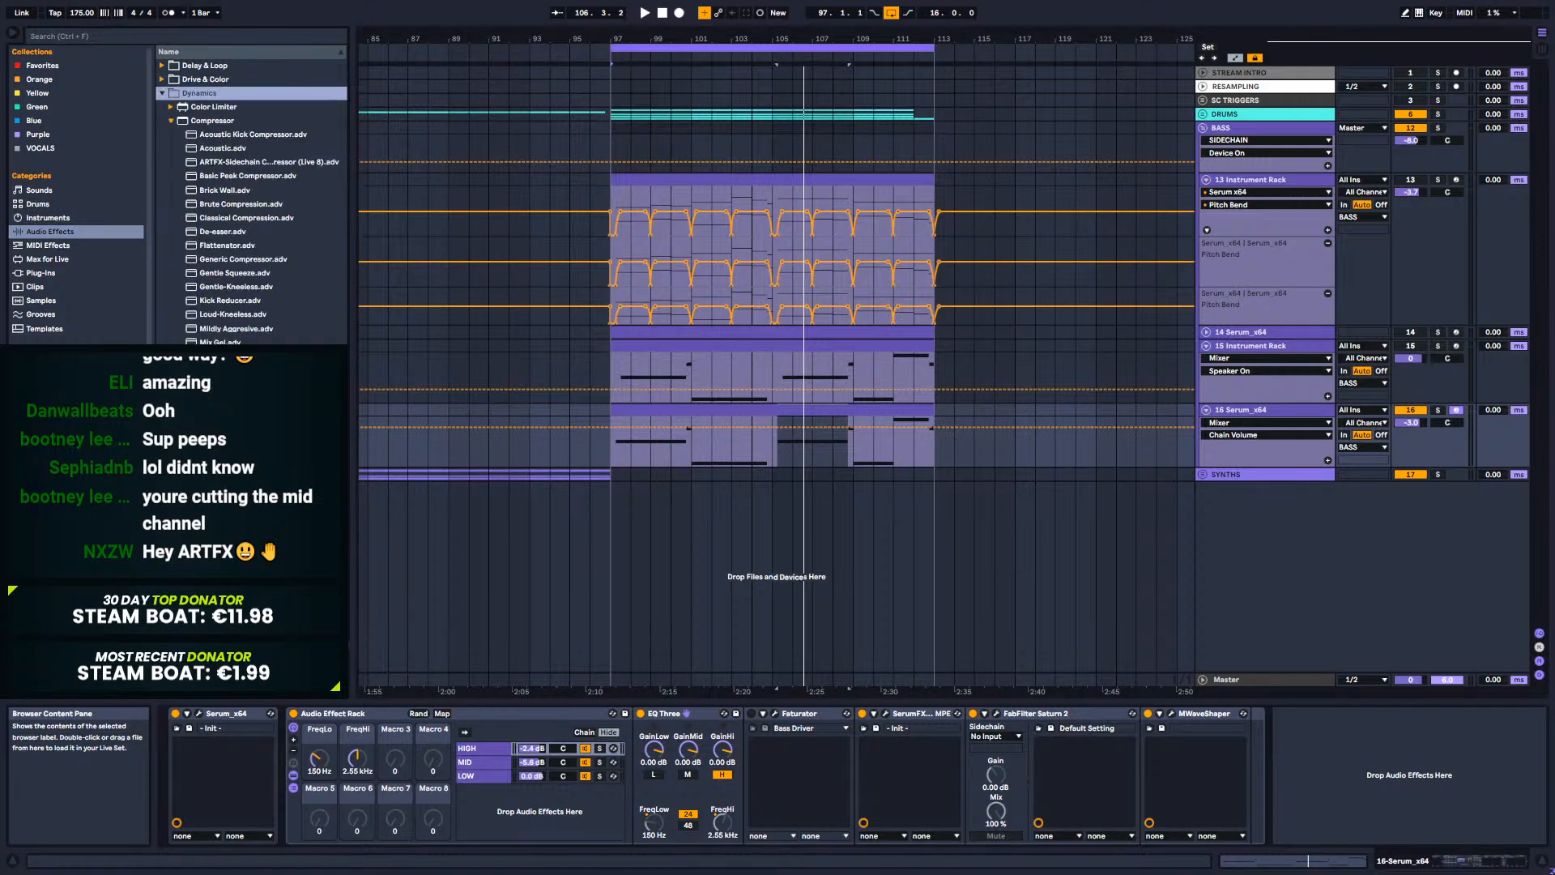
pyautogui.moveTo(1365, 698); pyautogui.dragTo(1344, 749)
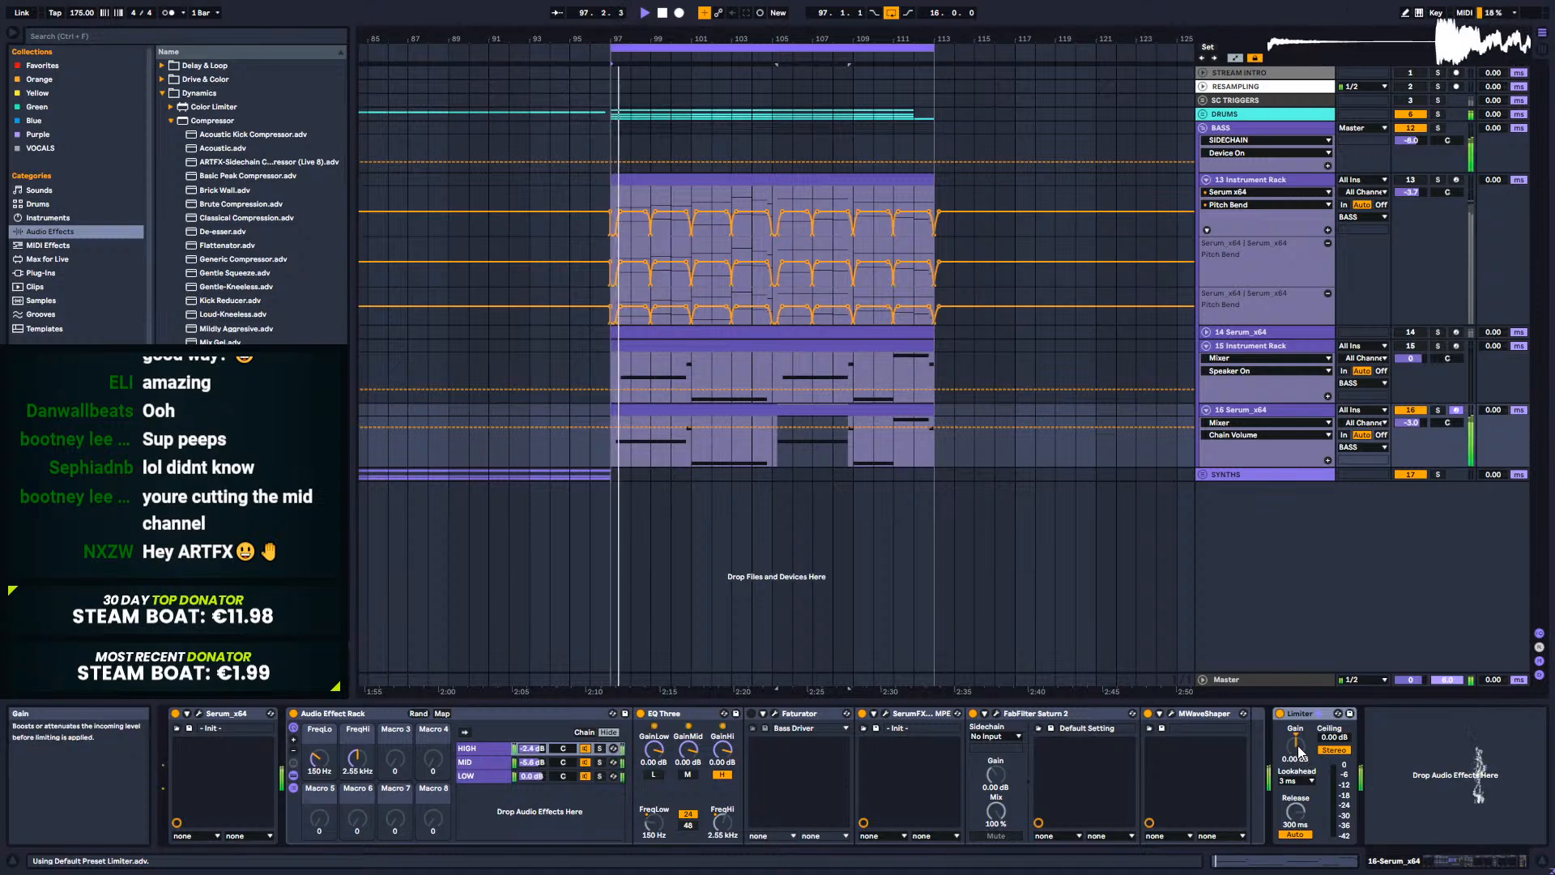
# Step: Set the Limiter to 2.20 dB gain, 6 ms lookahead and a 3.00 s release with automatic release off, auditioning the loop
pyautogui.moveTo(1291, 746); pyautogui.dragTo(1295, 871)
pyautogui.click(1296, 812)
pyautogui.click(1295, 834)
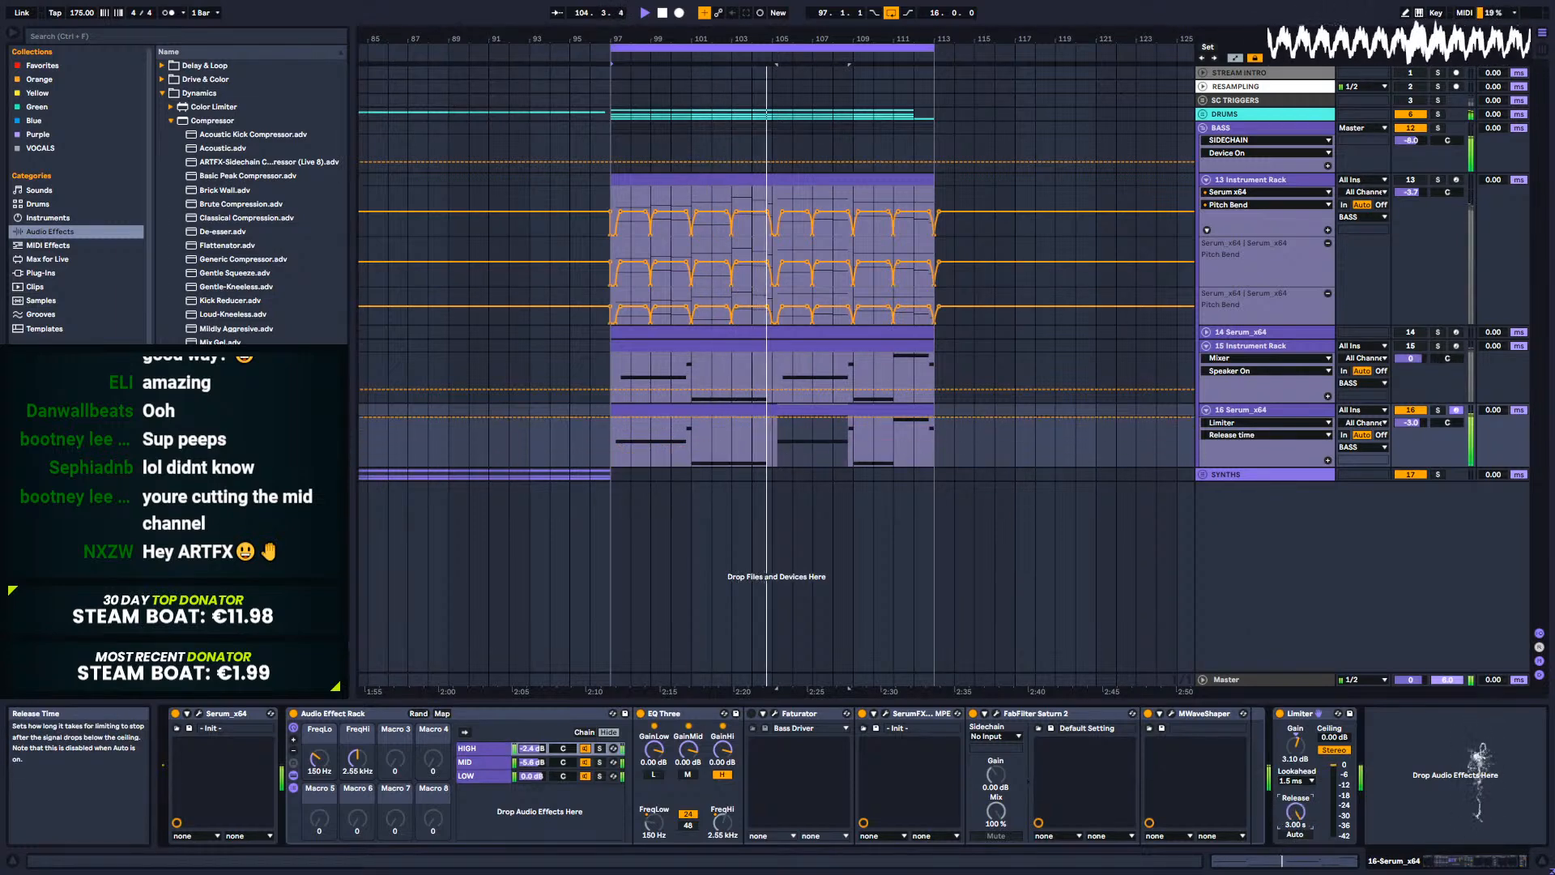
pyautogui.click(1296, 781)
pyautogui.click(1306, 813)
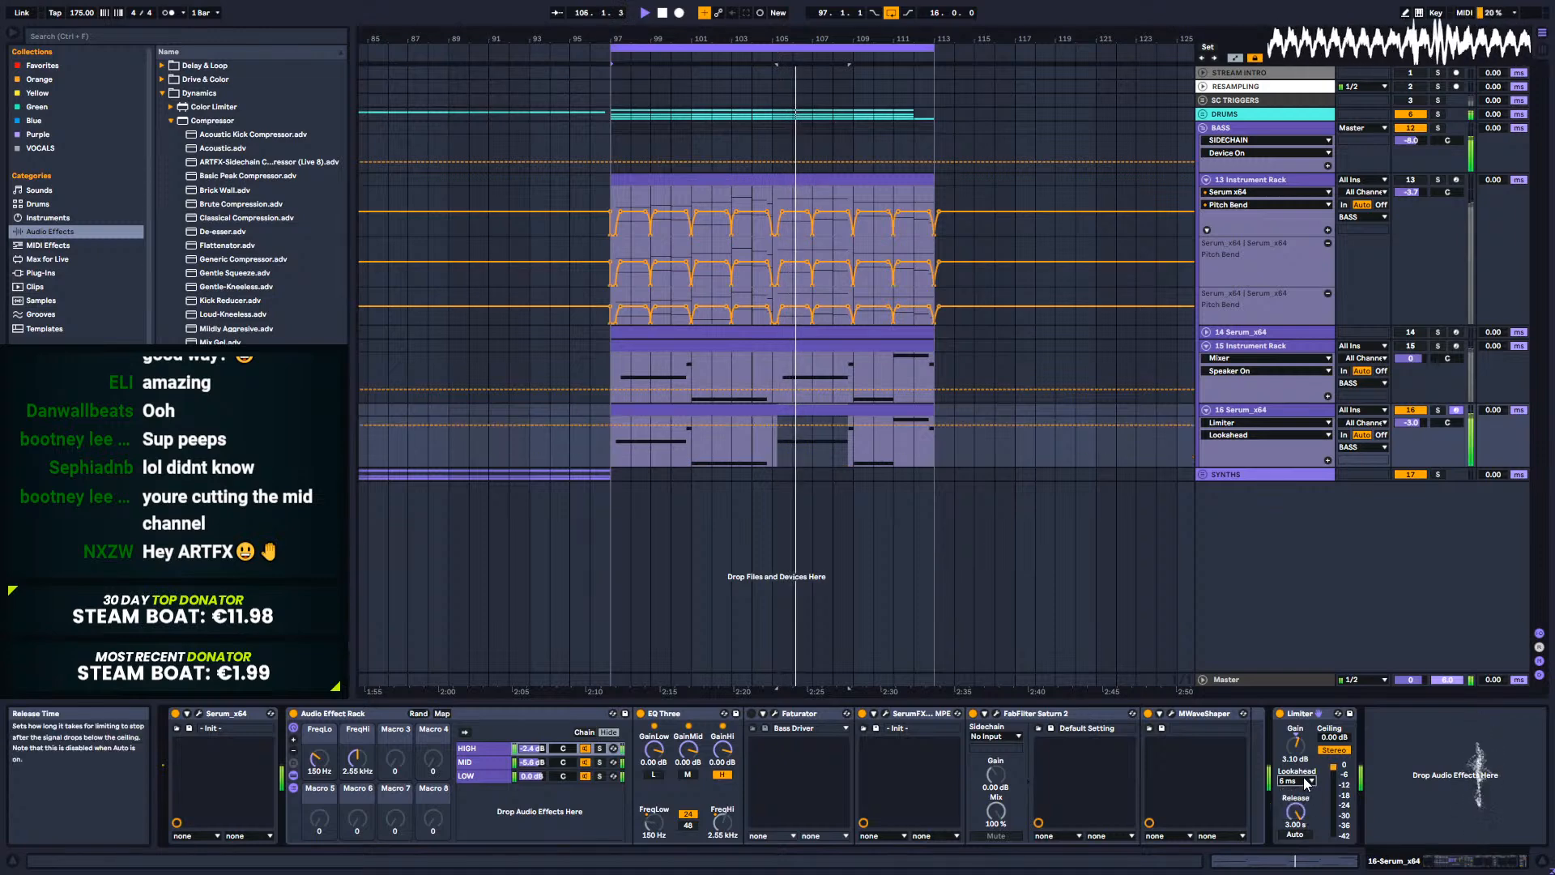
pyautogui.moveTo(1296, 743); pyautogui.dragTo(1296, 753)
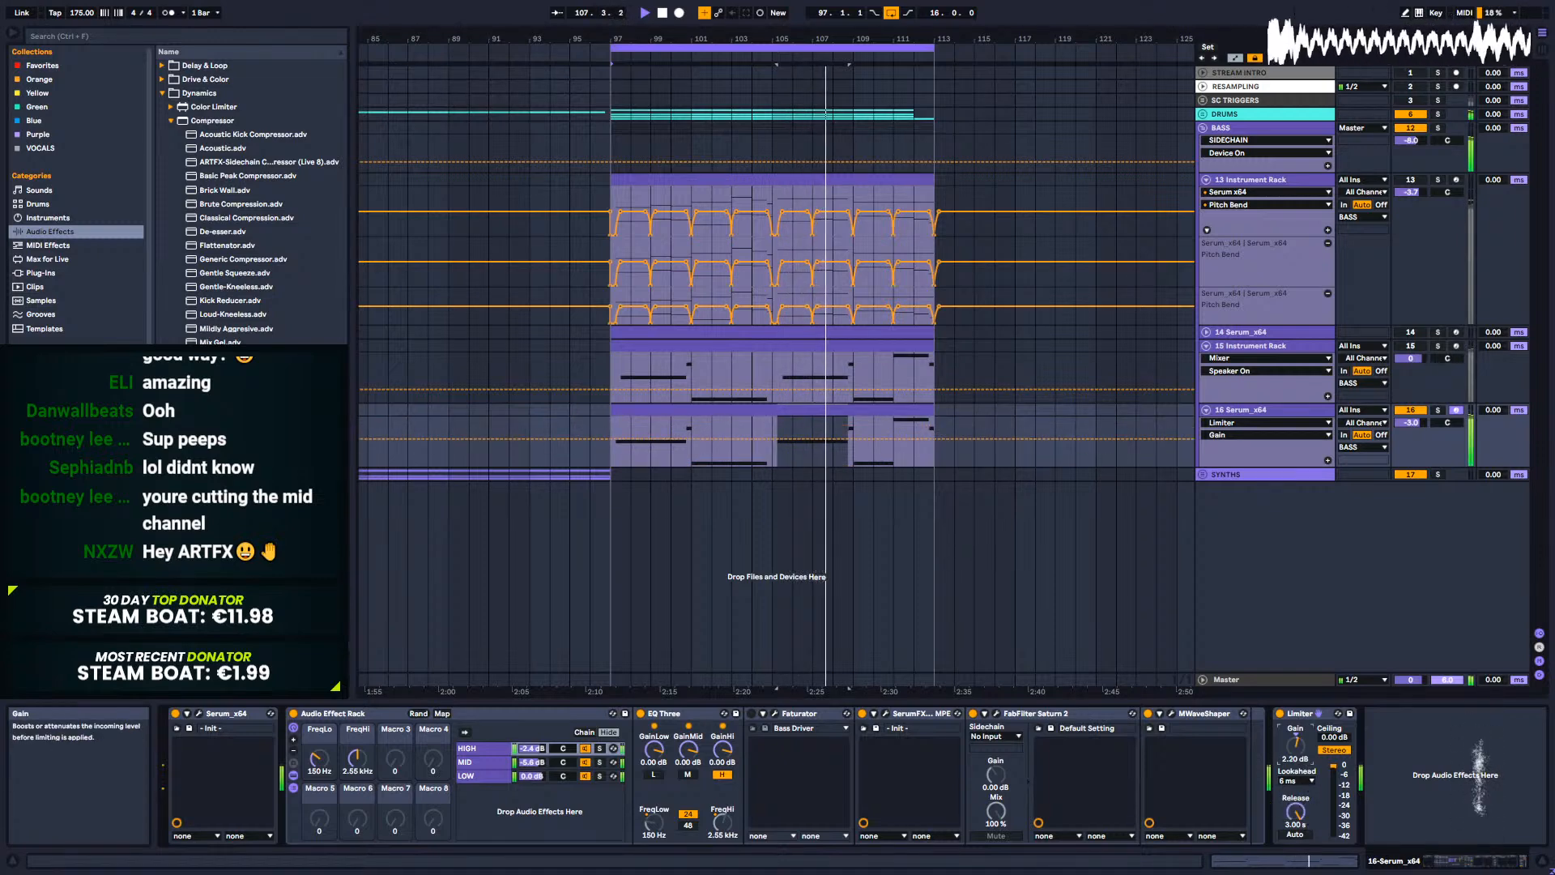
pyautogui.press('space')
# Step: Hide the automation lanes, play the arrangement from bar 85, and review the device chains of tracks 15 and 16
pyautogui.press('a')
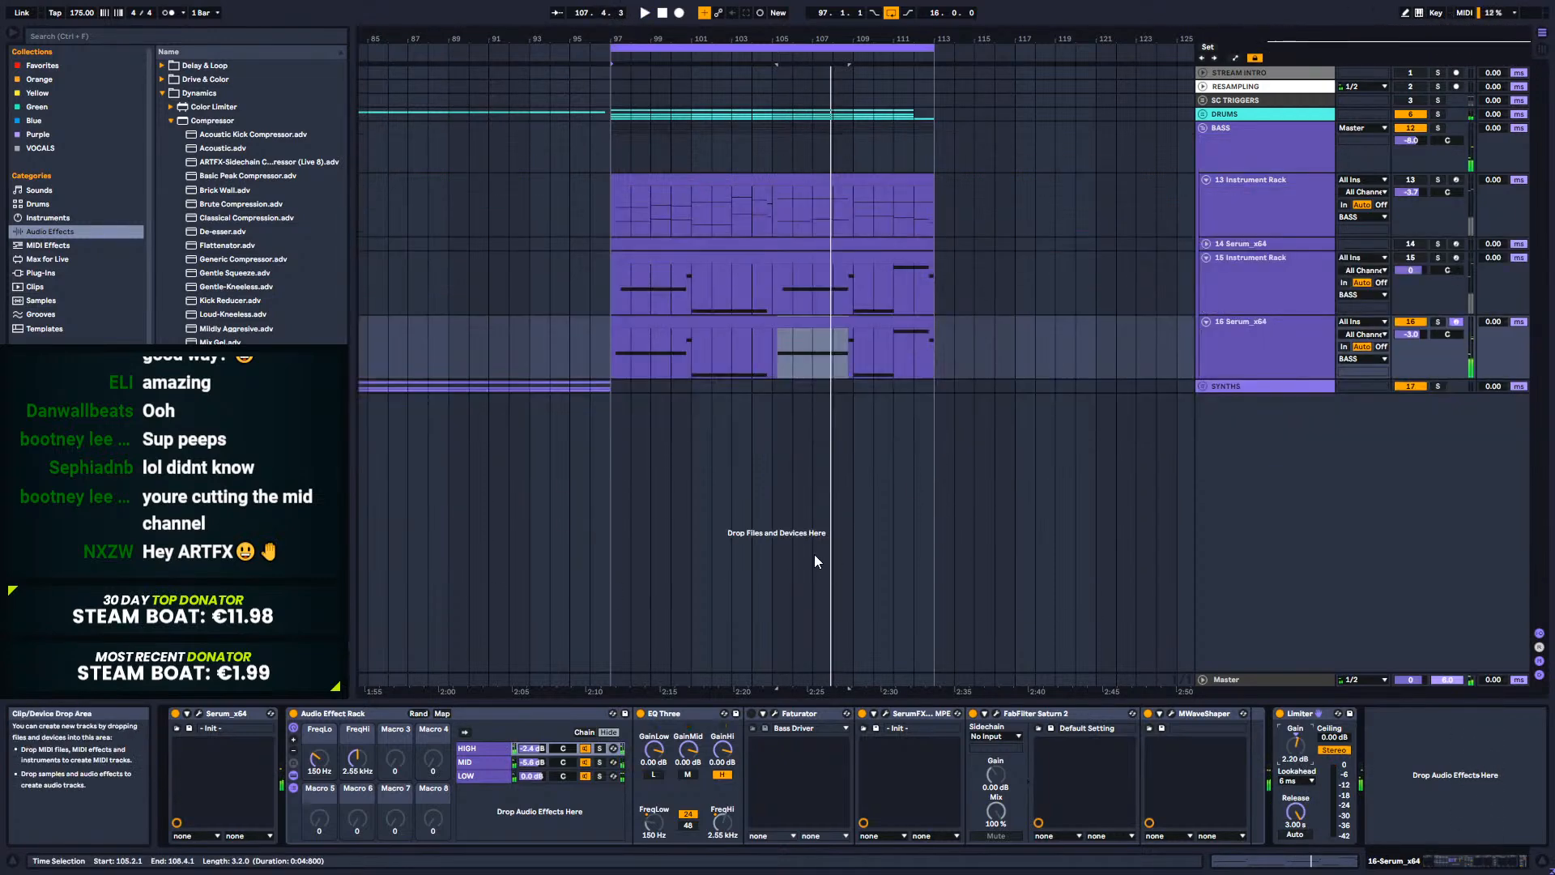
pyautogui.click(378, 324)
pyautogui.press('space')
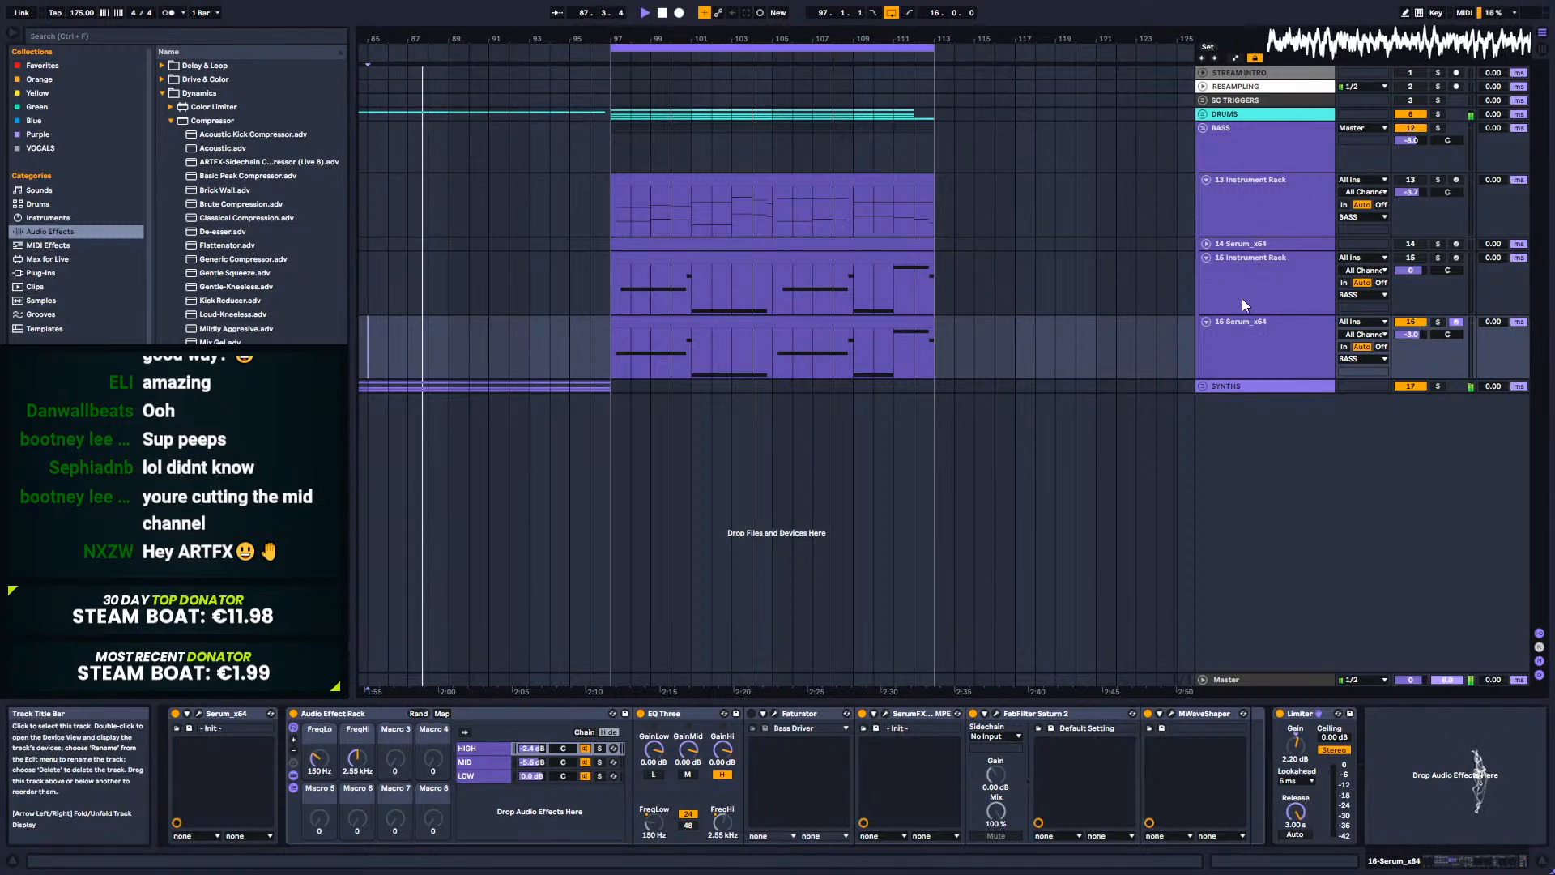
pyautogui.click(1262, 271)
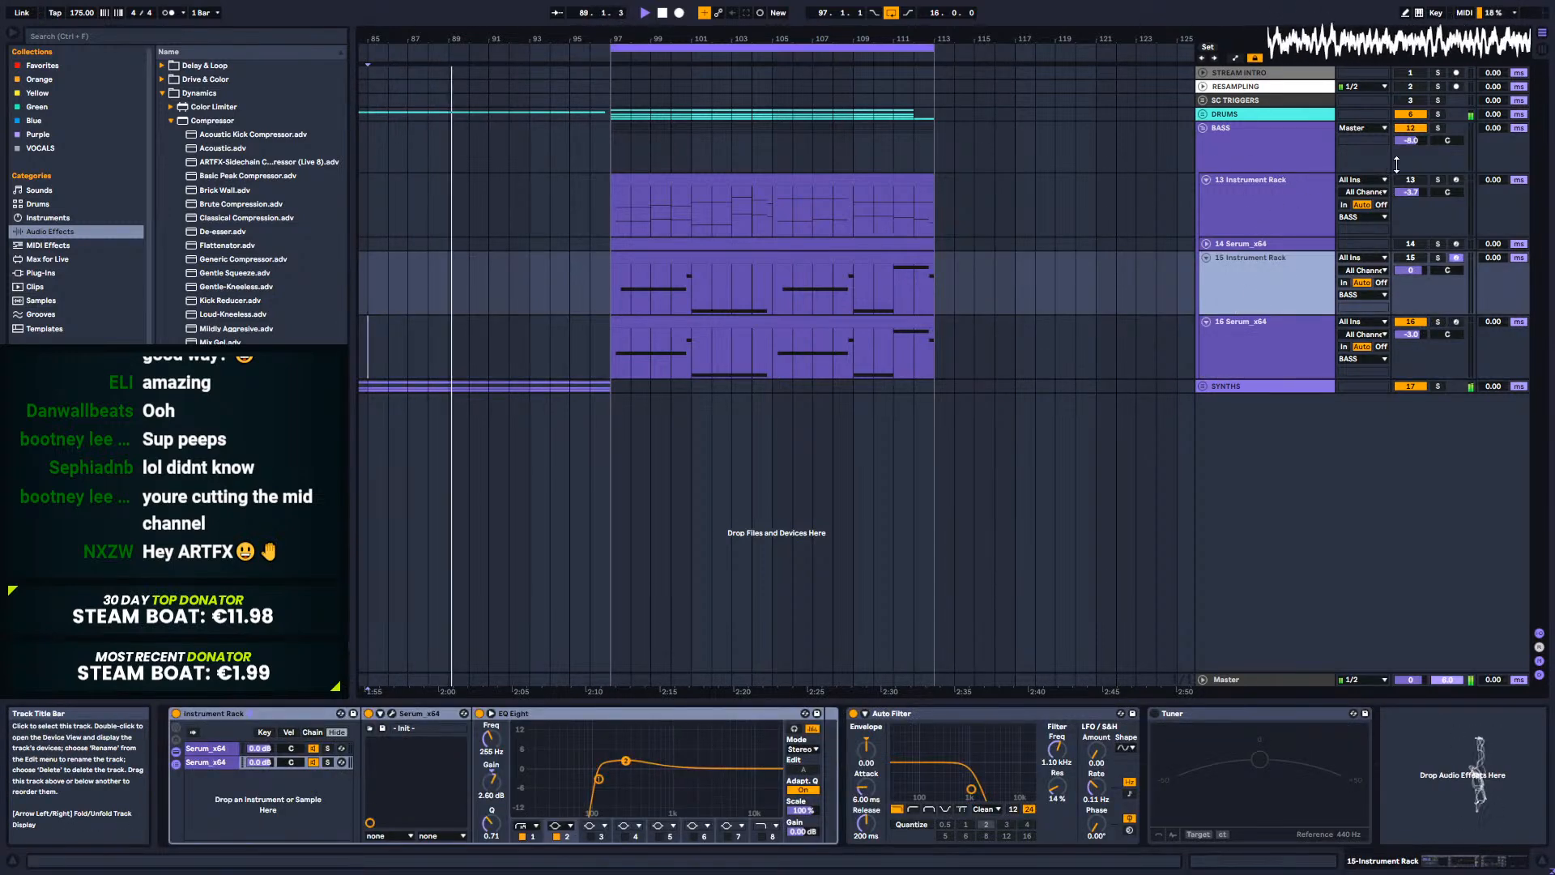
pyautogui.moveTo(560, 44); pyautogui.dragTo(844, 14)
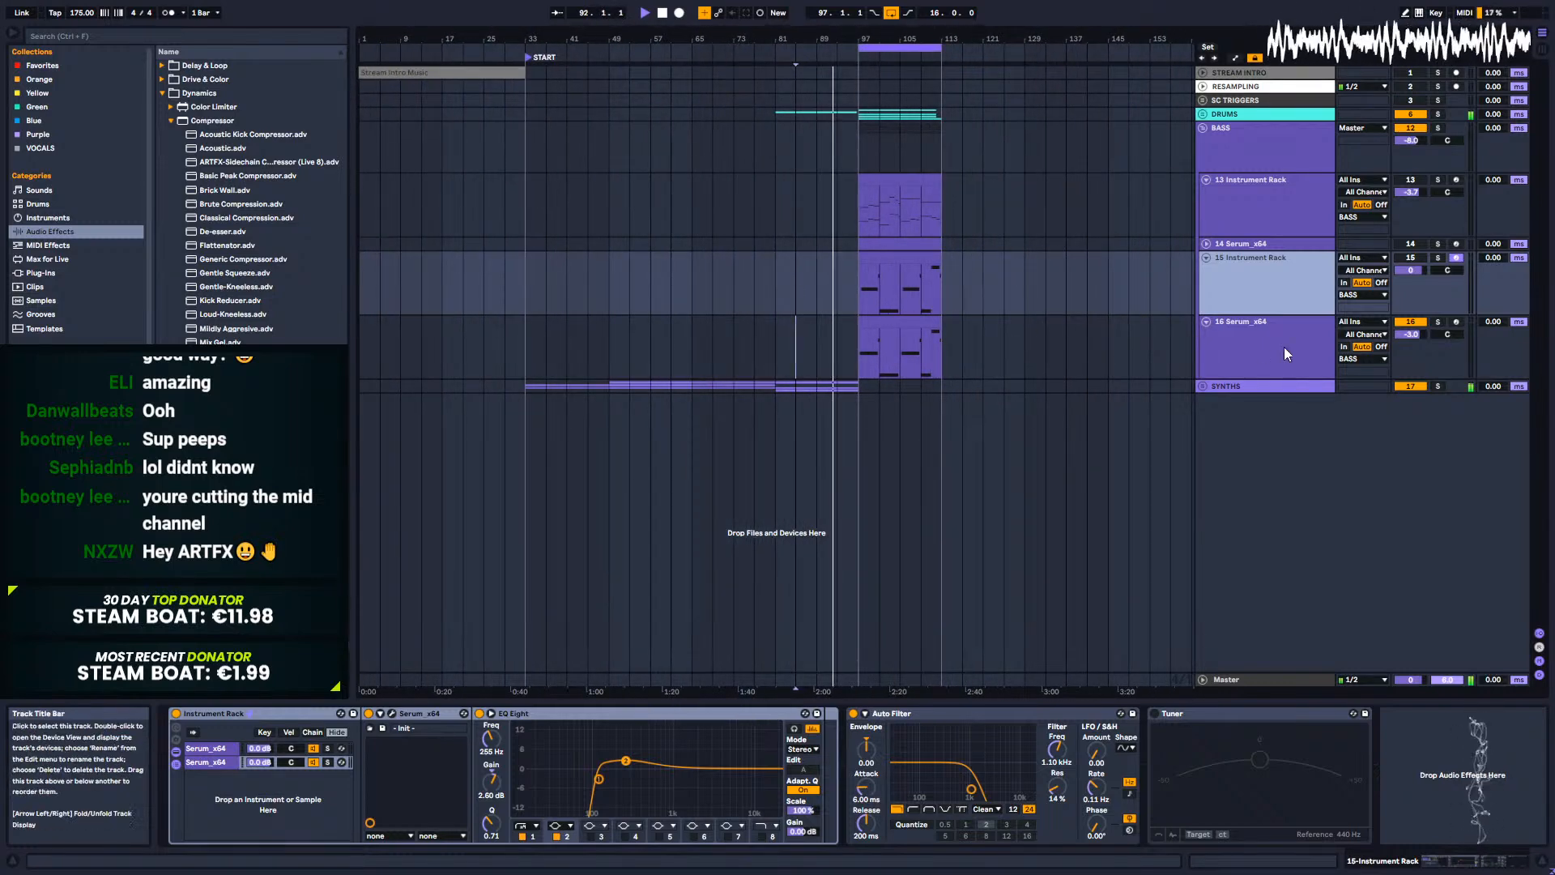
pyautogui.click(1261, 338)
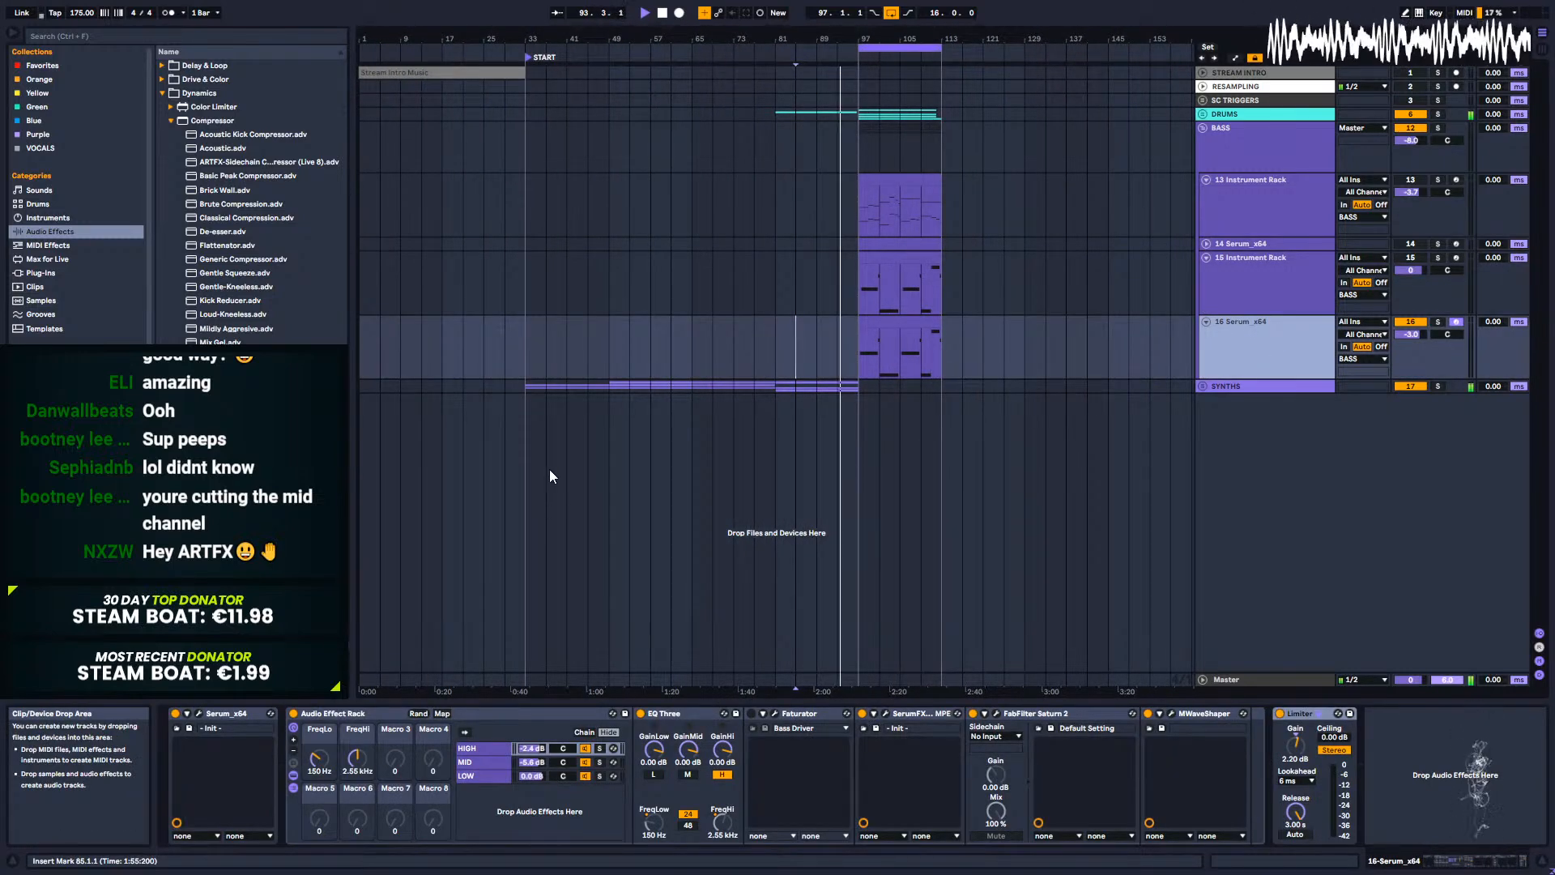
# Step: Shorten the first note in track 16's clip to end at 3.1.1, try it at C1 and E0, and keep it at F0
pyautogui.doubleClick(904, 319)
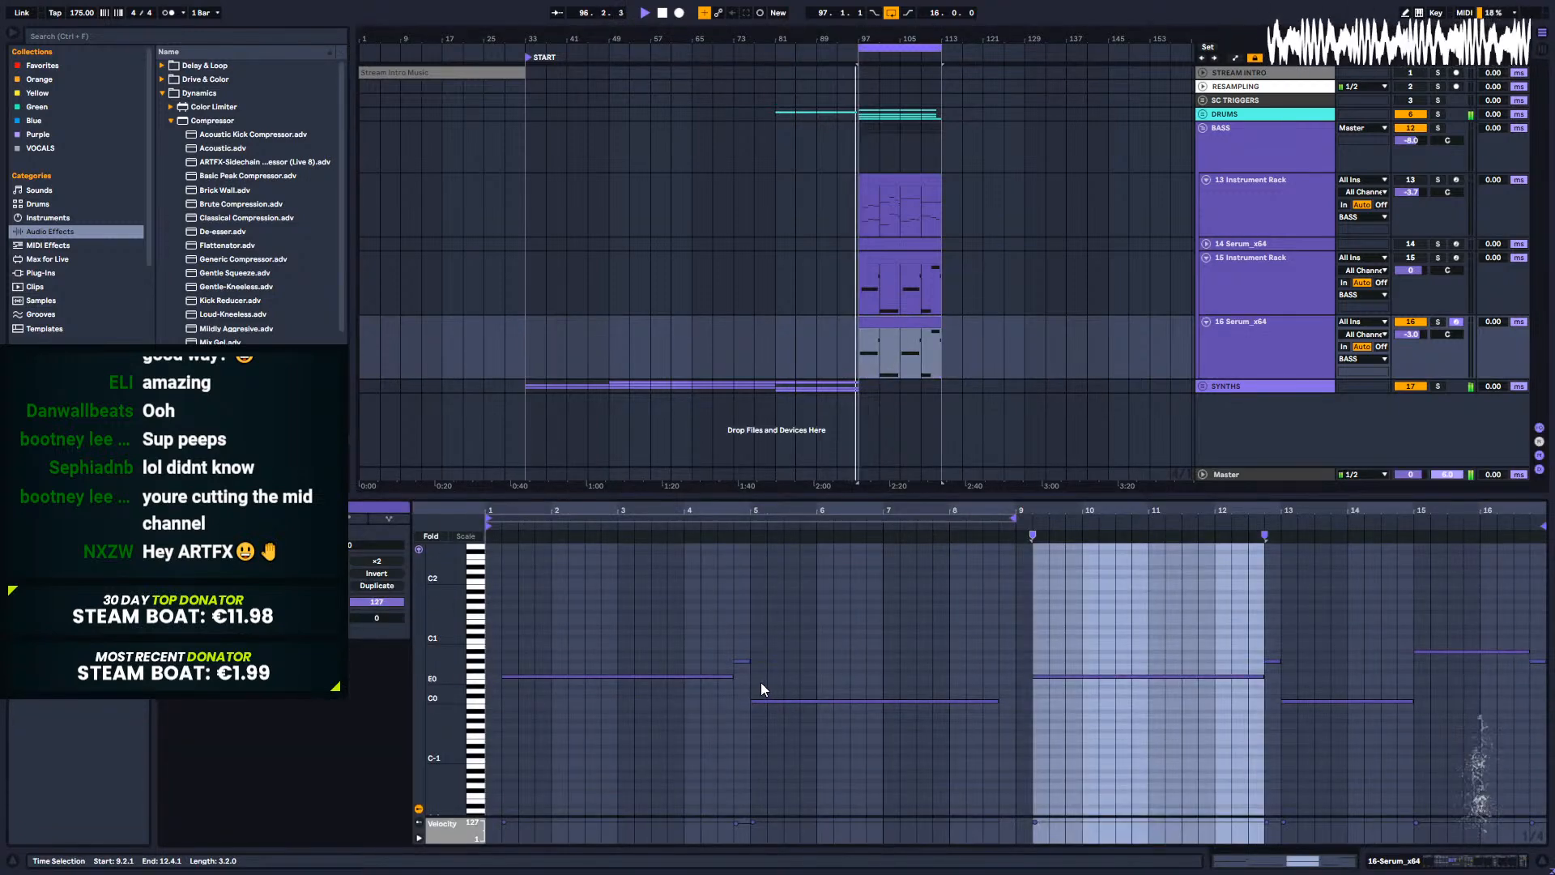
pyautogui.press('space')
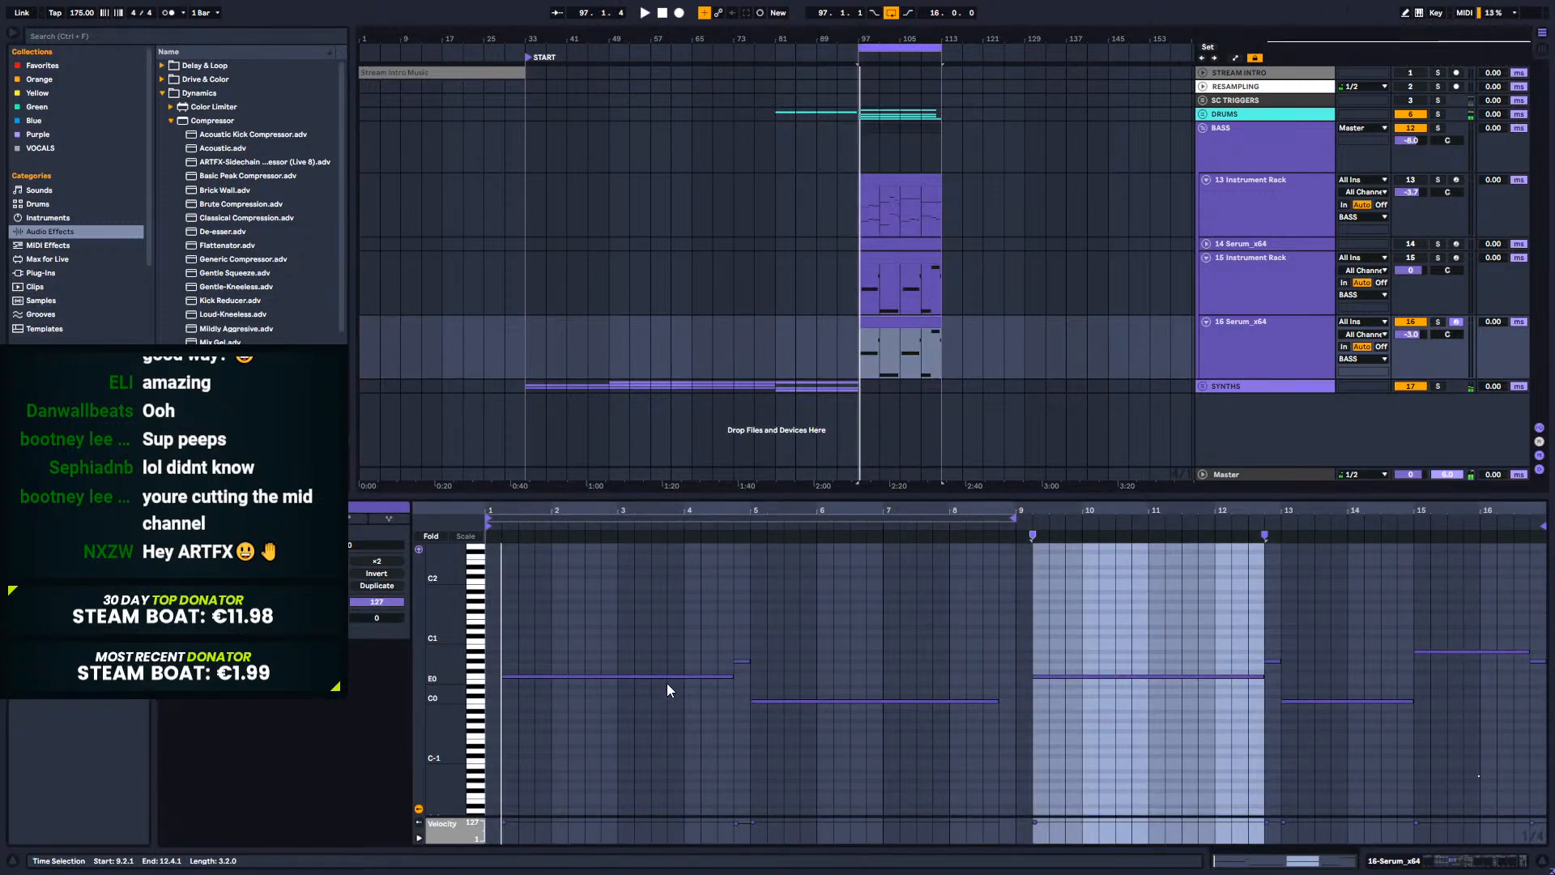
pyautogui.press('space')
pyautogui.moveTo(732, 677); pyautogui.dragTo(604, 648)
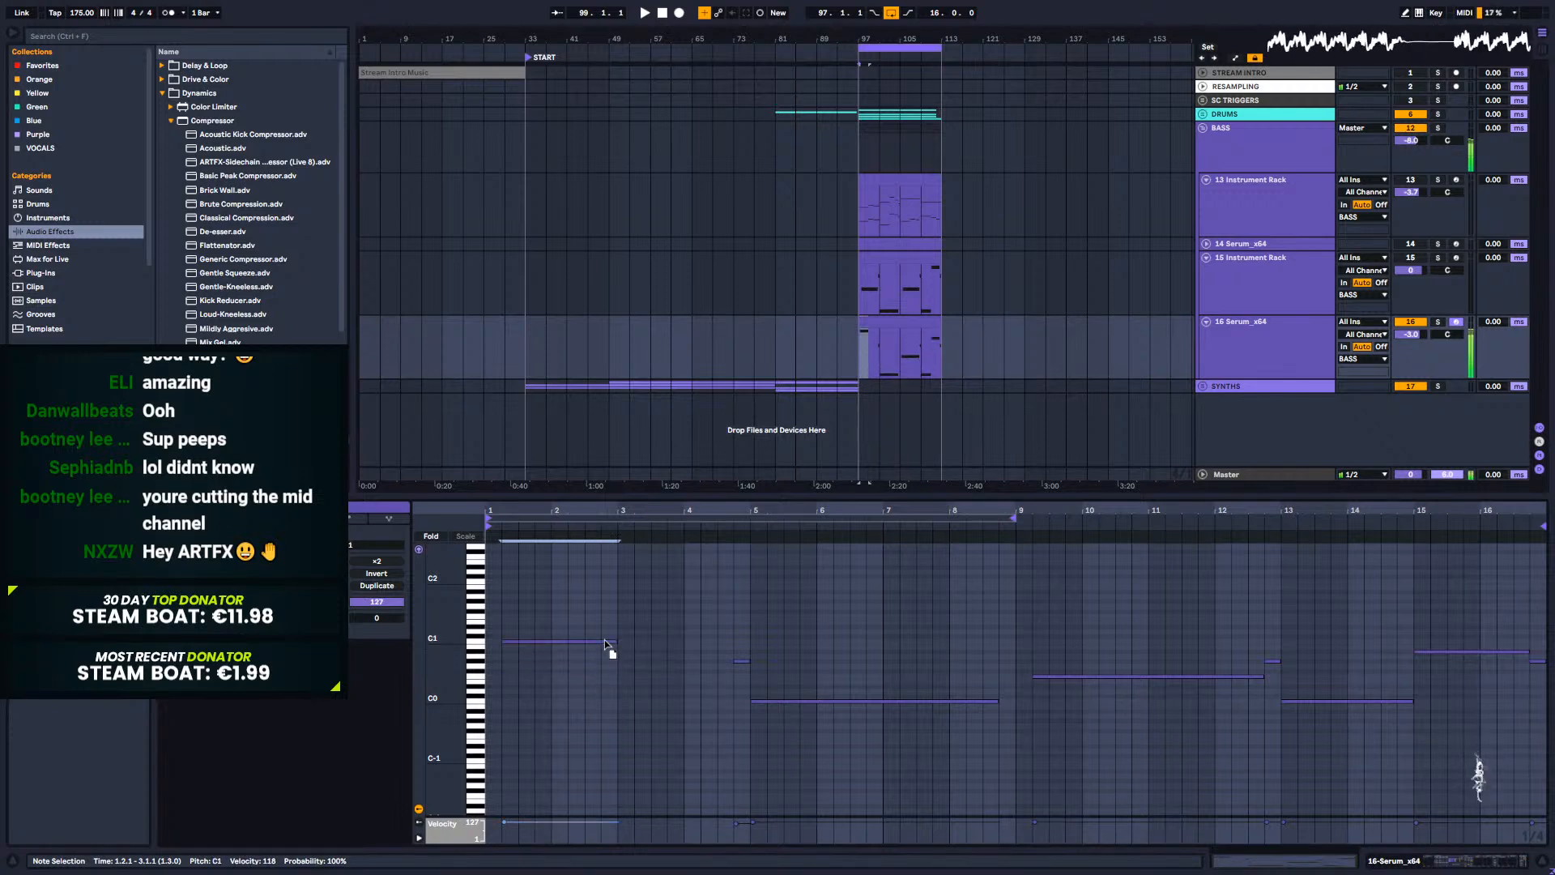
pyautogui.click(499, 528)
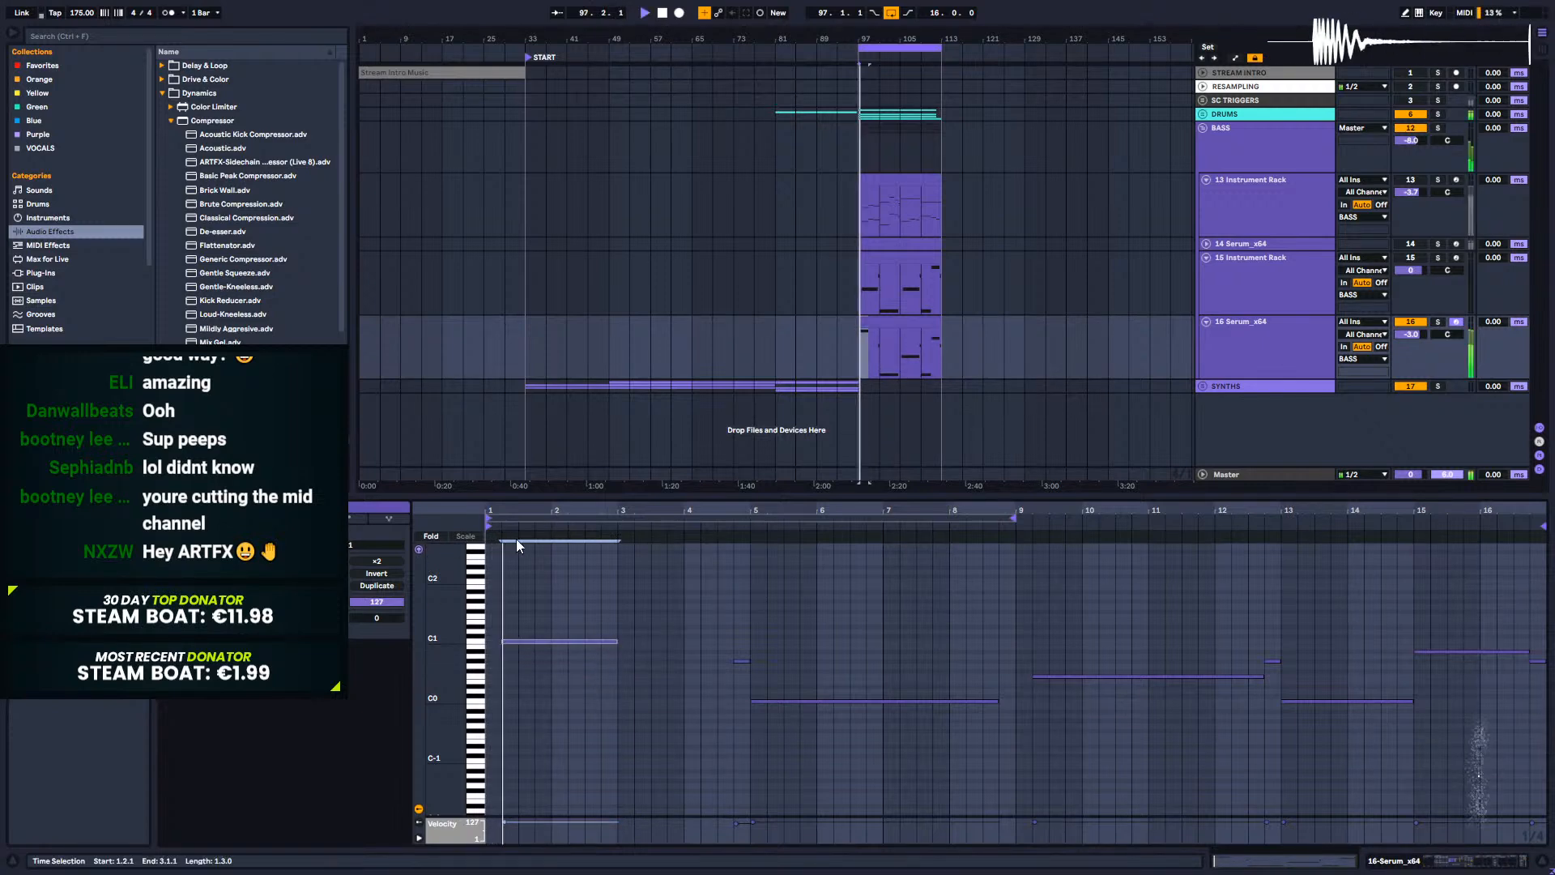
pyautogui.moveTo(605, 634); pyautogui.dragTo(602, 678)
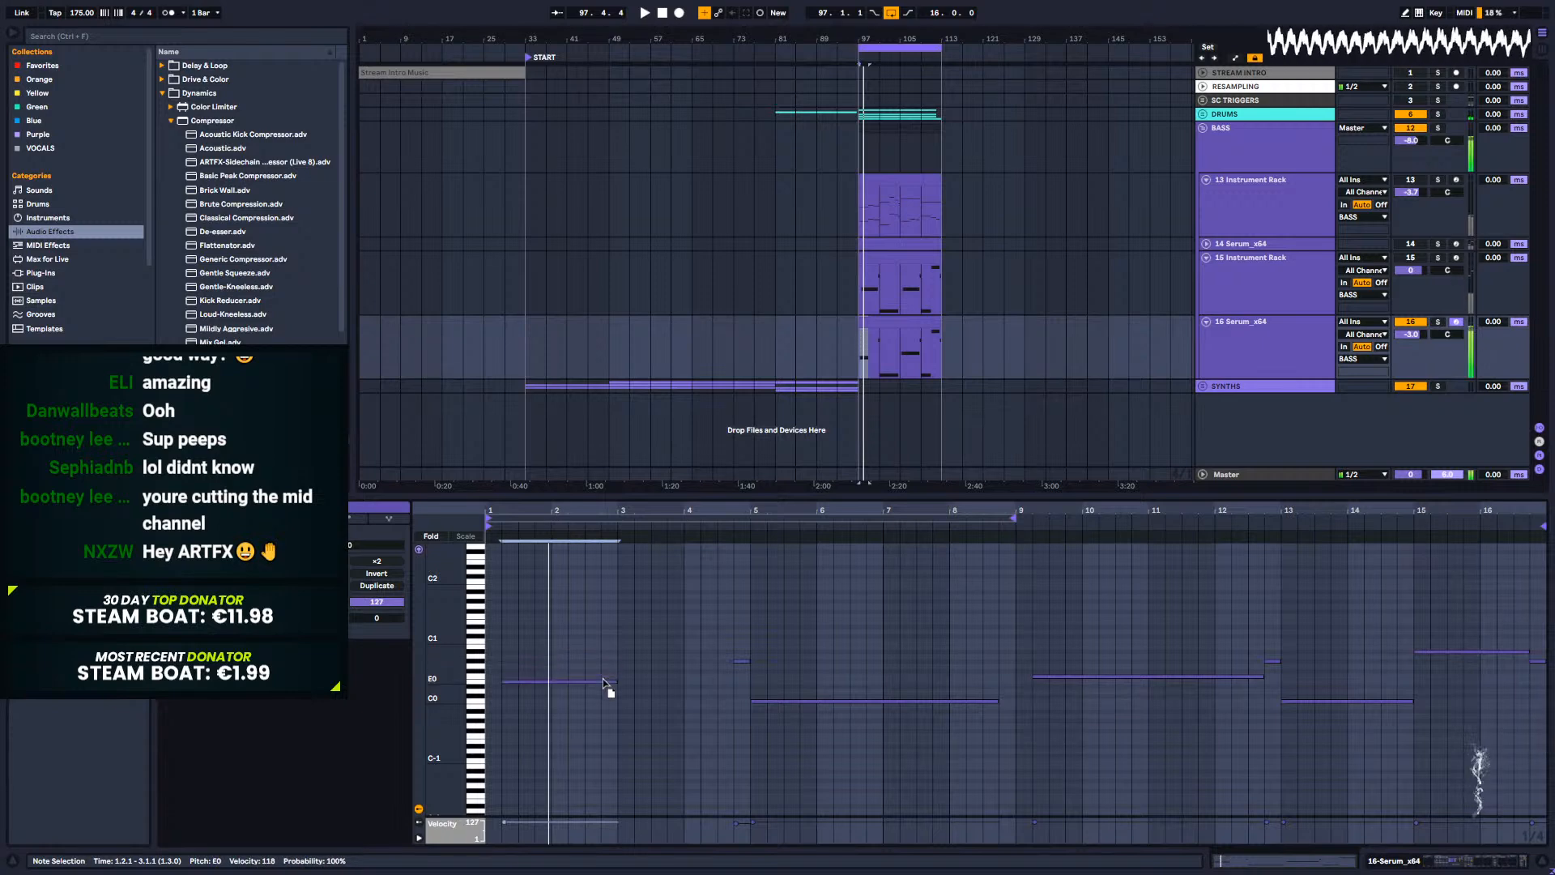
pyautogui.press('space')
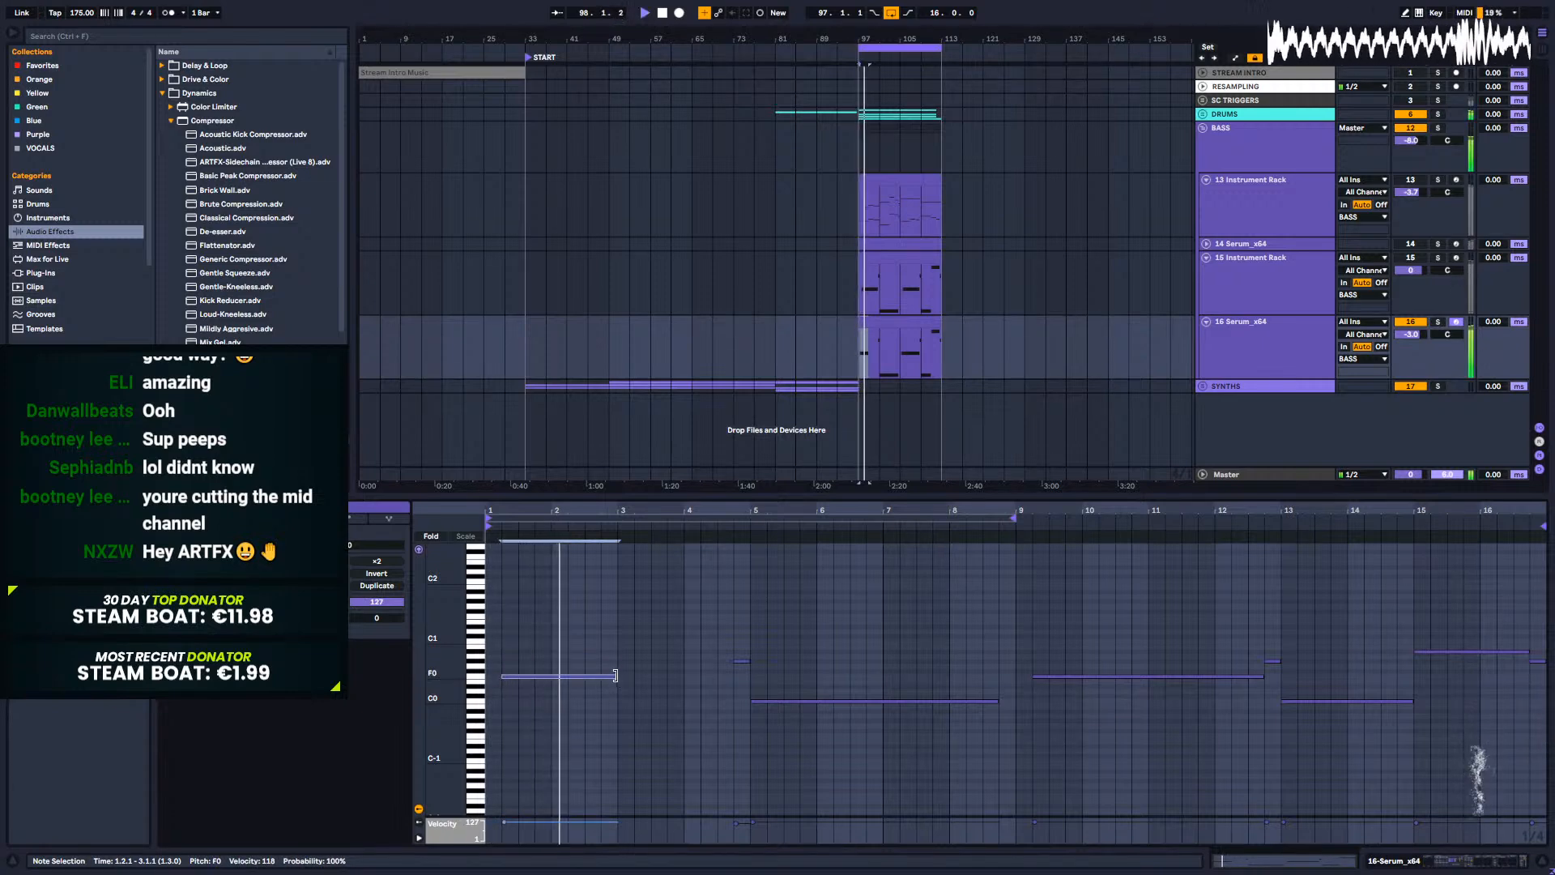
pyautogui.moveTo(616, 675); pyautogui.dragTo(645, 675)
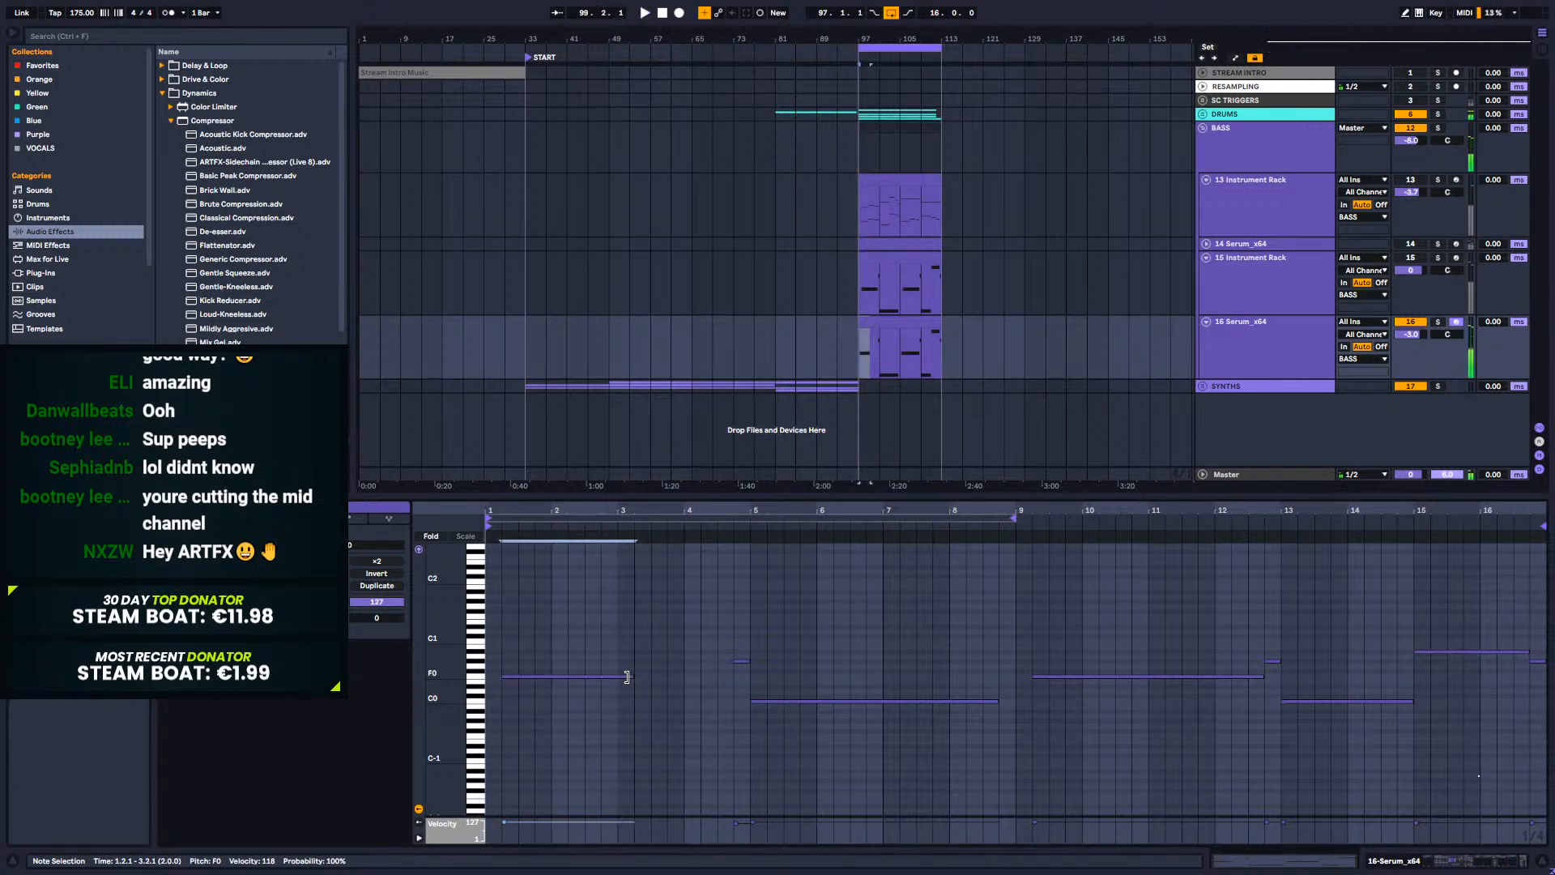
# Step: Add a G#0 note running from 3.1.1 to 5.1.1 in track 16's clip and play the phrase
pyautogui.doubleClick(624, 640)
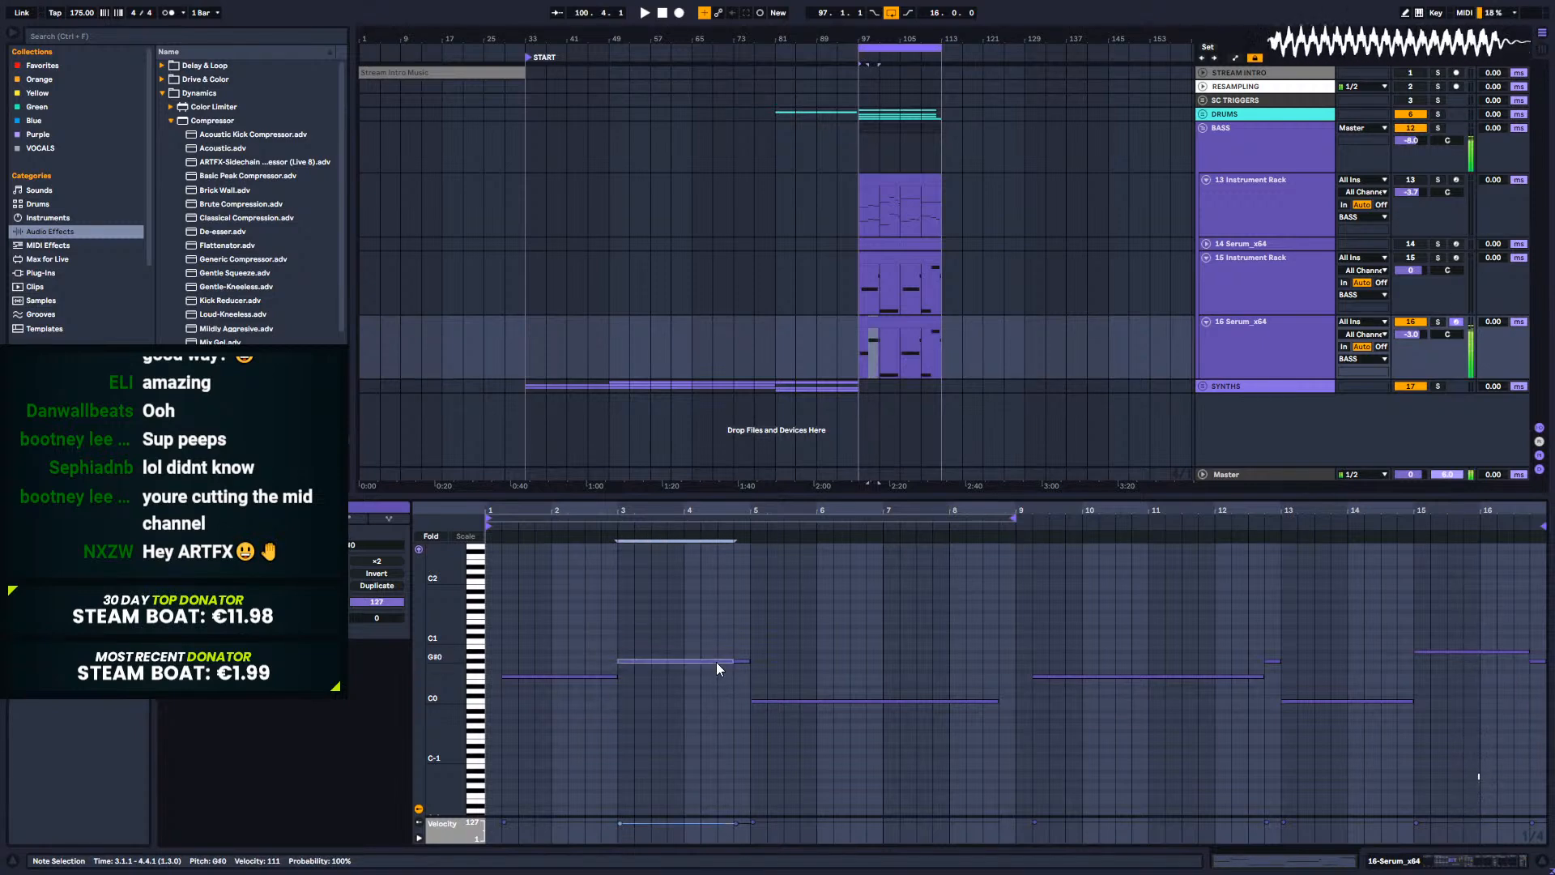
pyautogui.moveTo(732, 660); pyautogui.dragTo(745, 658)
pyautogui.press('space')
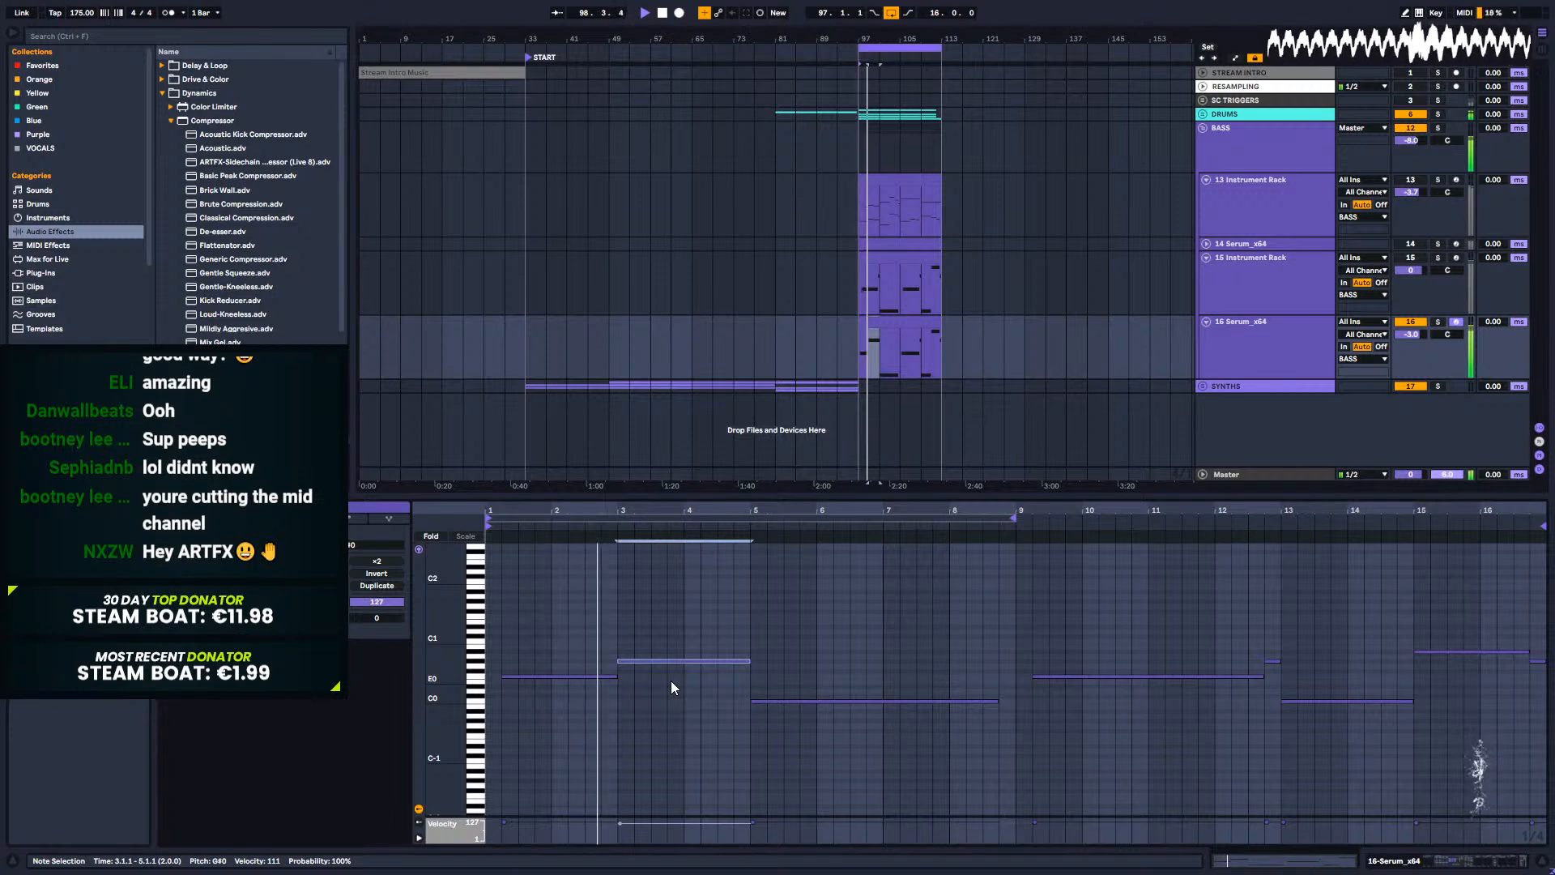
# Step: Audition the G#0 note's ending and add a short G0 note from 4.3.1 to 5.1.1 beneath it
pyautogui.moveTo(747, 661); pyautogui.dragTo(749, 668)
pyautogui.click(729, 661)
pyautogui.click(669, 524)
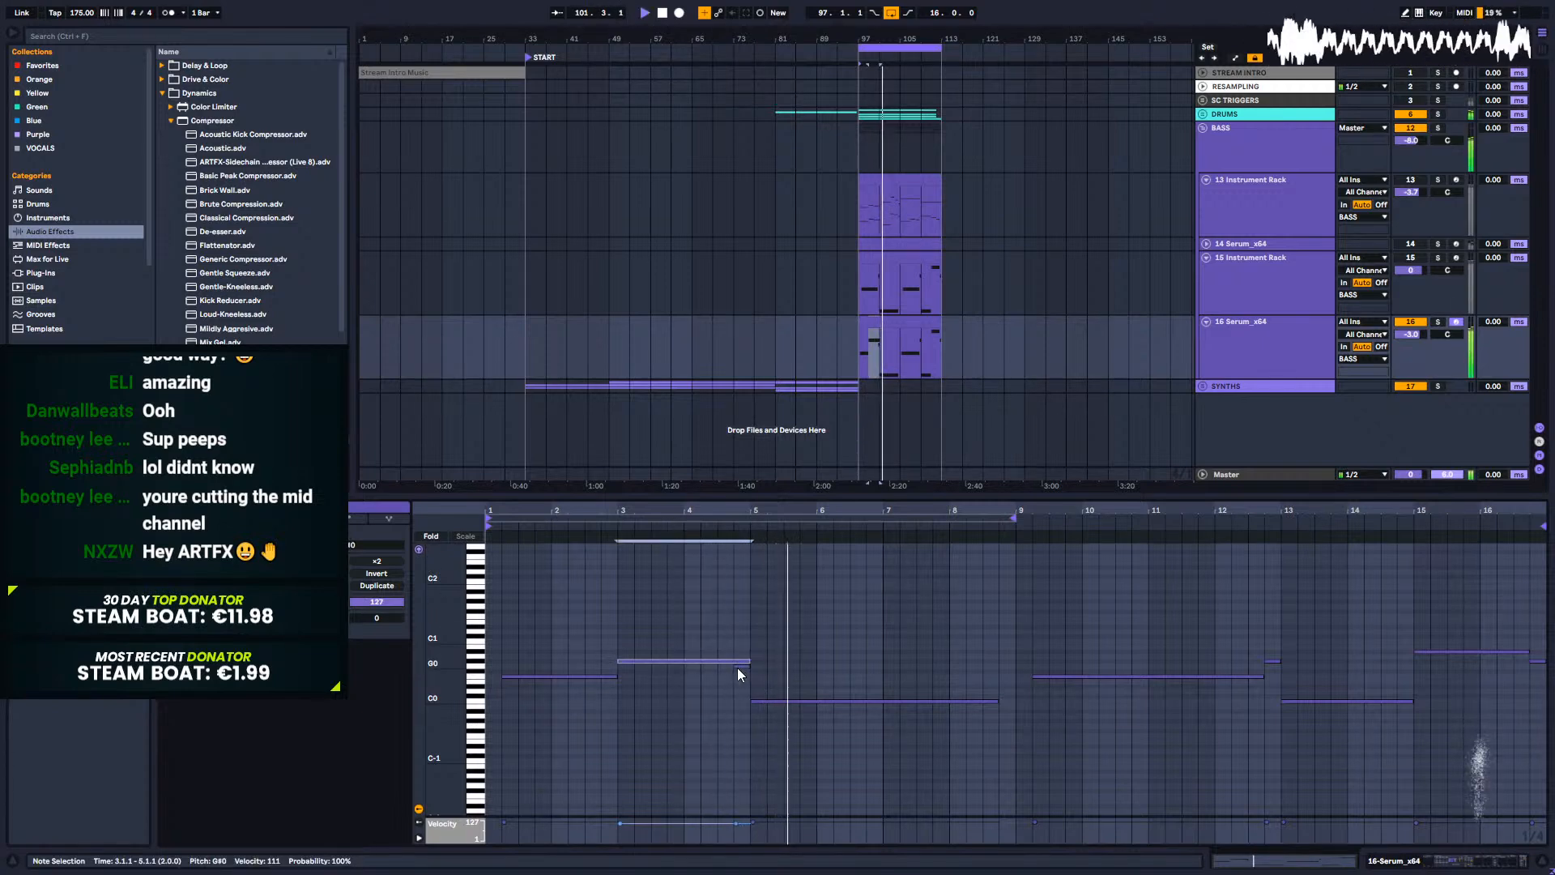
pyautogui.press('space')
pyautogui.moveTo(736, 668); pyautogui.dragTo(709, 666)
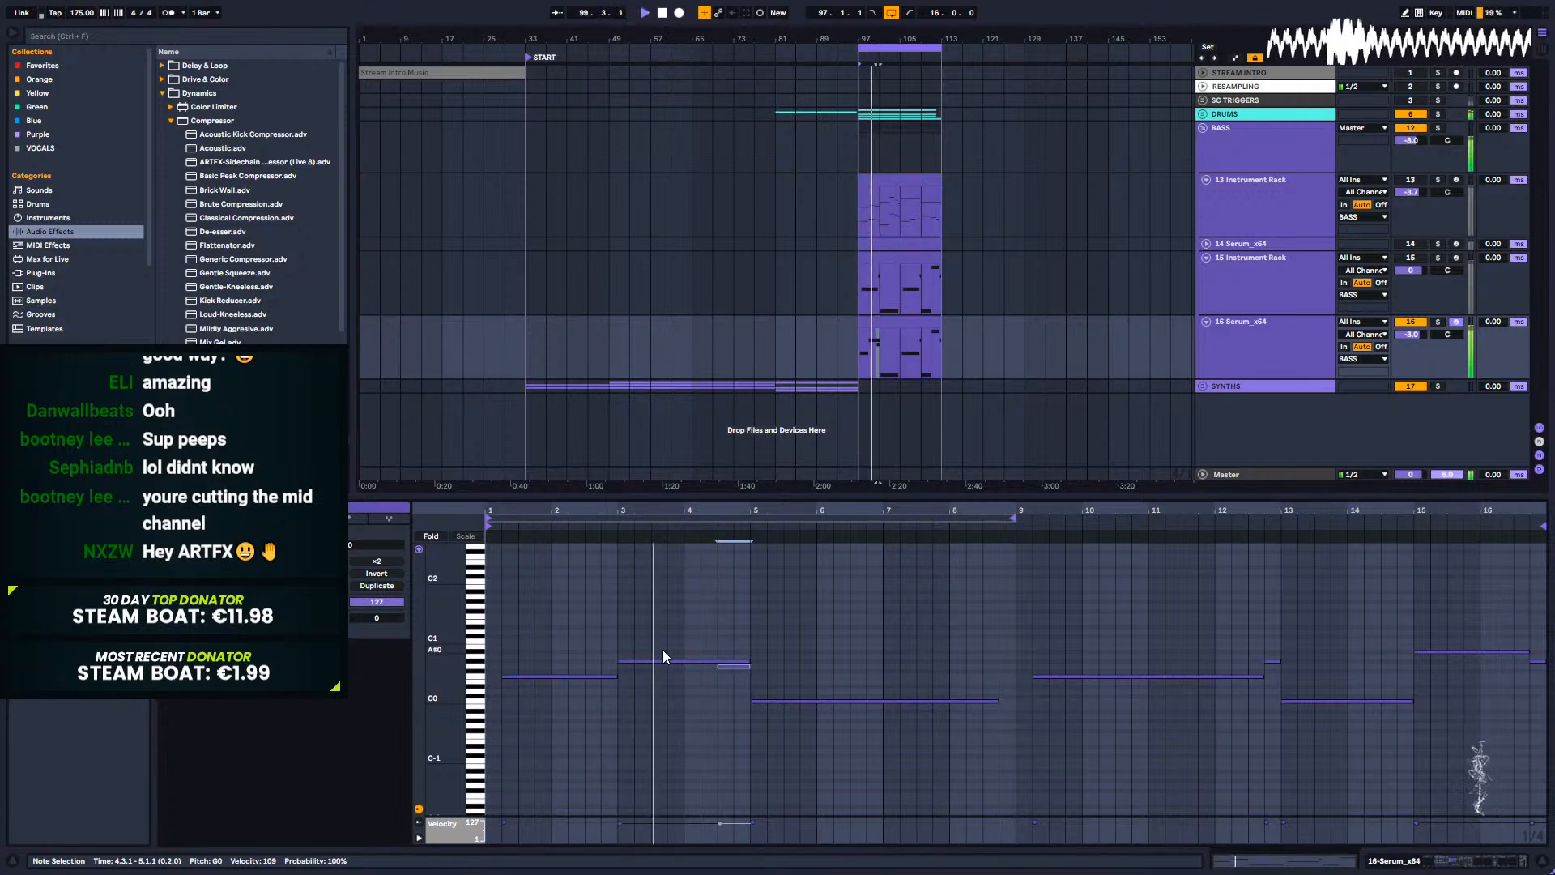
# Step: Extend the short G0 note back to 4.1.1 in track 16's clip and add an A#0 note from 7.1.1 to 8.4.1
pyautogui.press('space')
pyautogui.moveTo(717, 668); pyautogui.dragTo(687, 668)
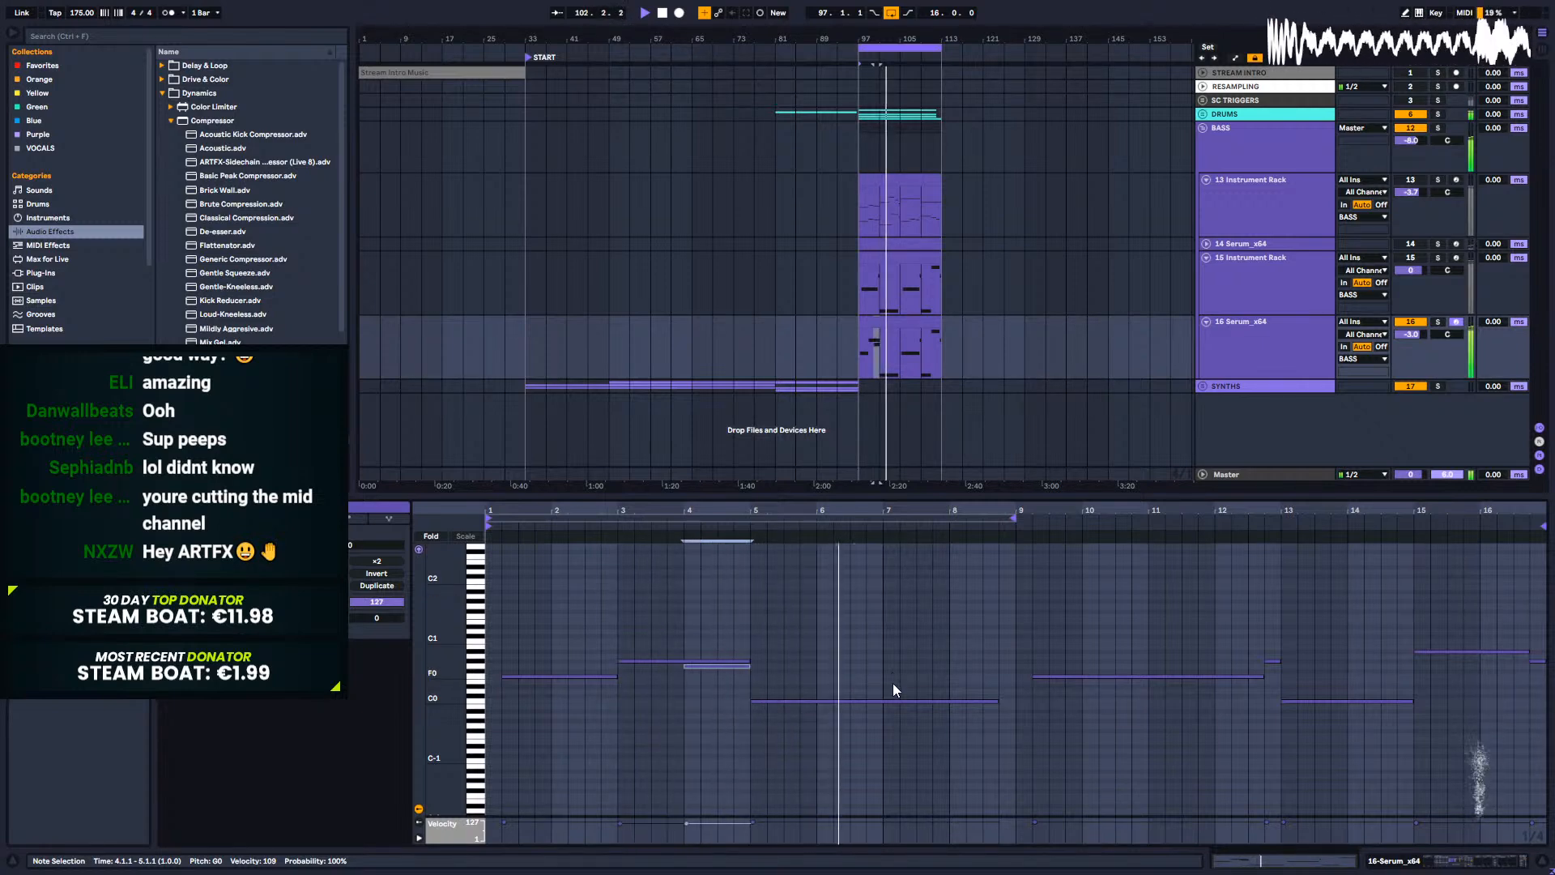
pyautogui.press('space')
pyautogui.doubleClick(891, 638)
pyautogui.moveTo(891, 638); pyautogui.dragTo(892, 660)
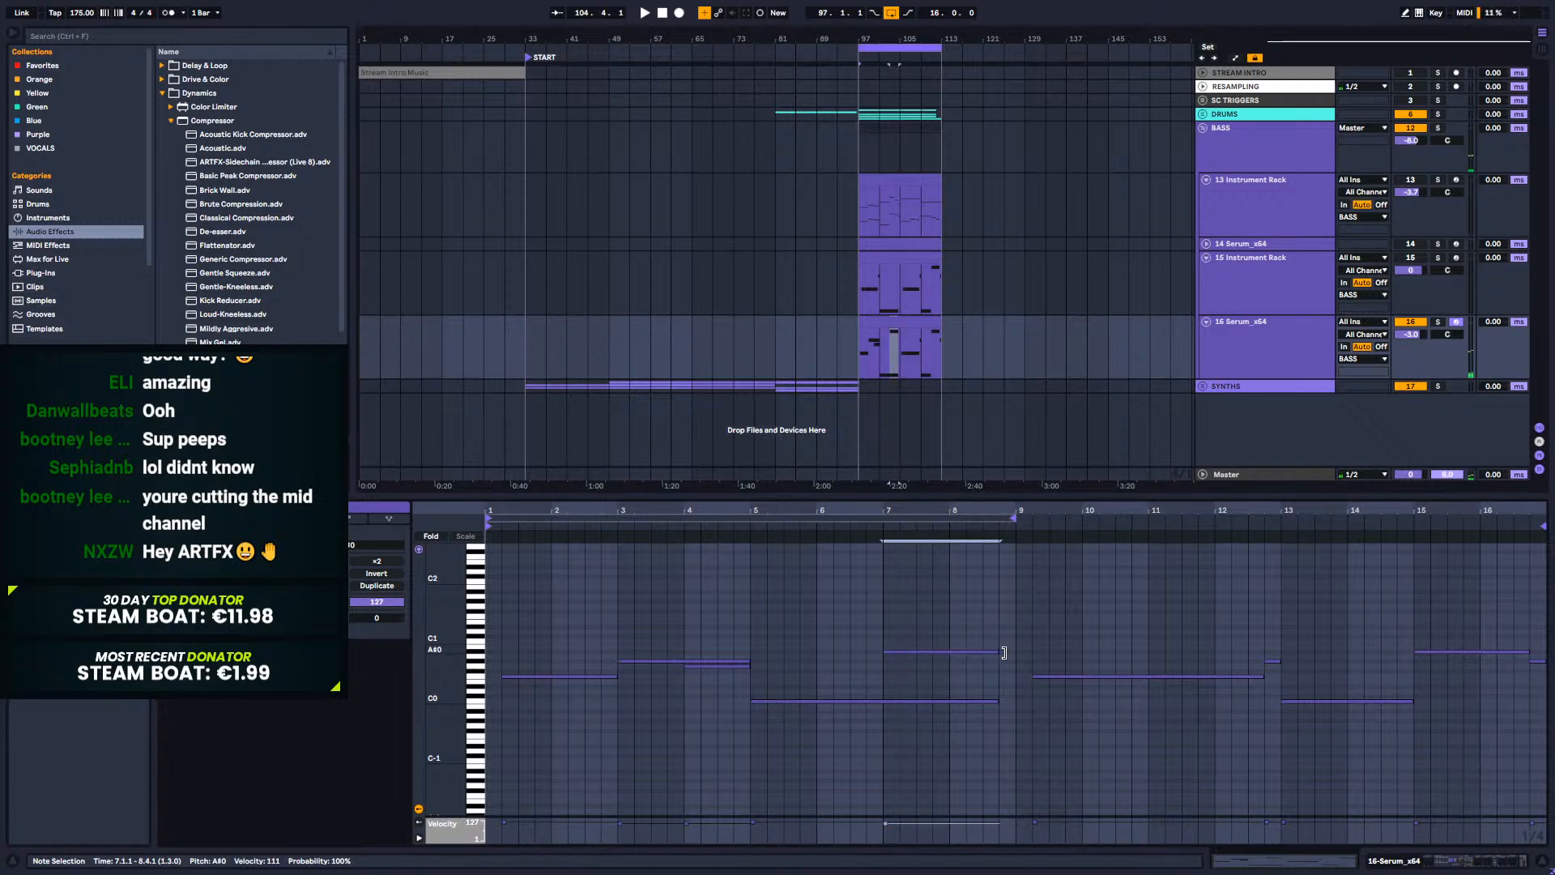
# Step: Audition the ending of the A#0 note and replay track 16's phrase from the loop start
pyautogui.press('space')
pyautogui.click(941, 647)
pyautogui.click(998, 650)
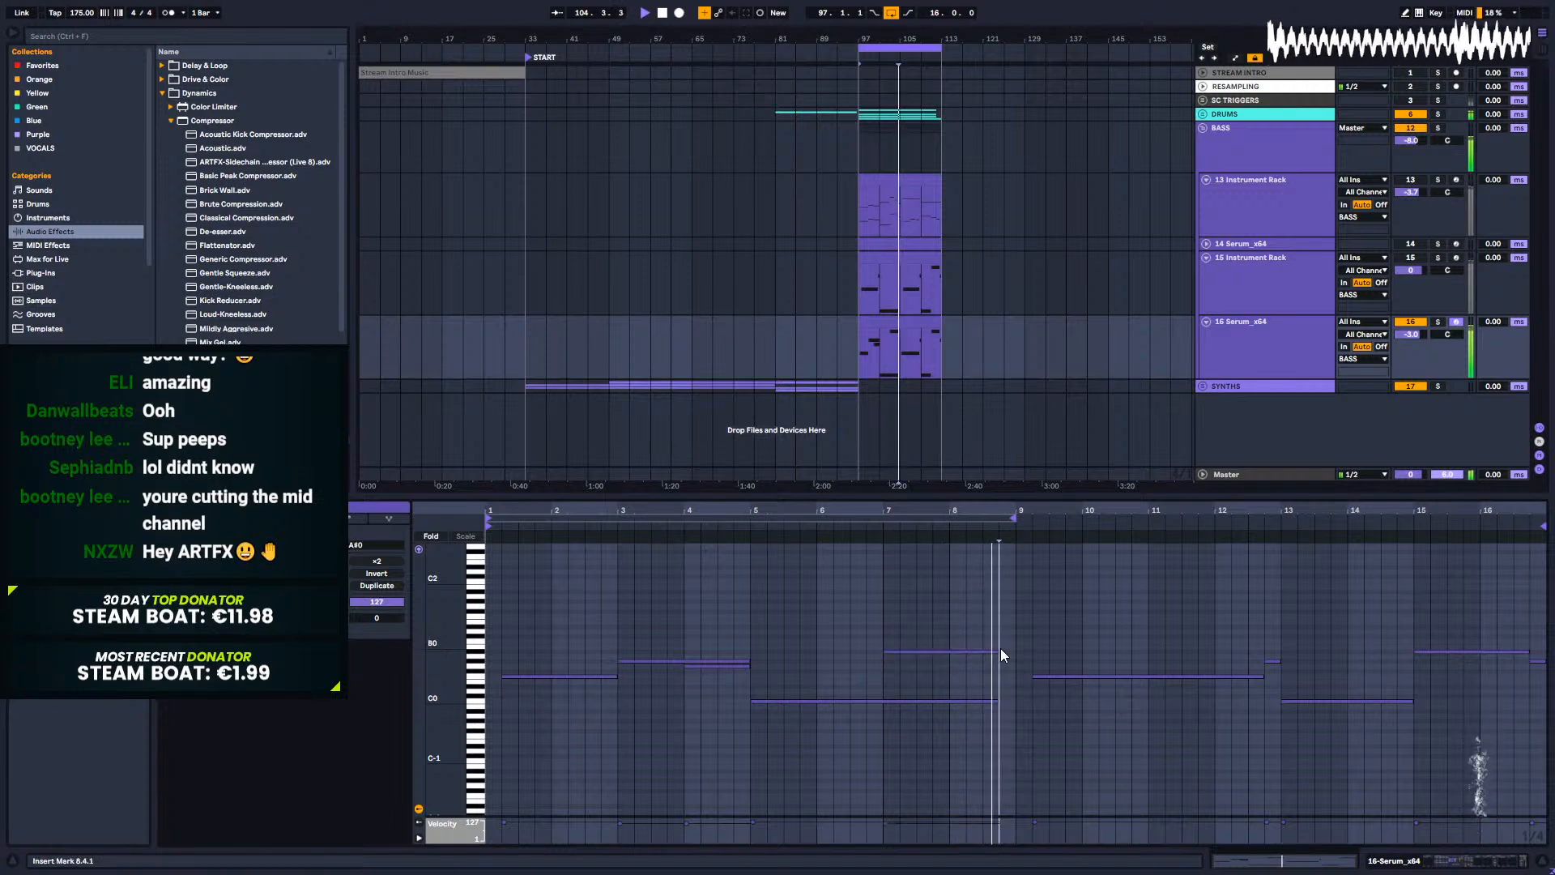
pyautogui.click(999, 651)
pyautogui.press('space')
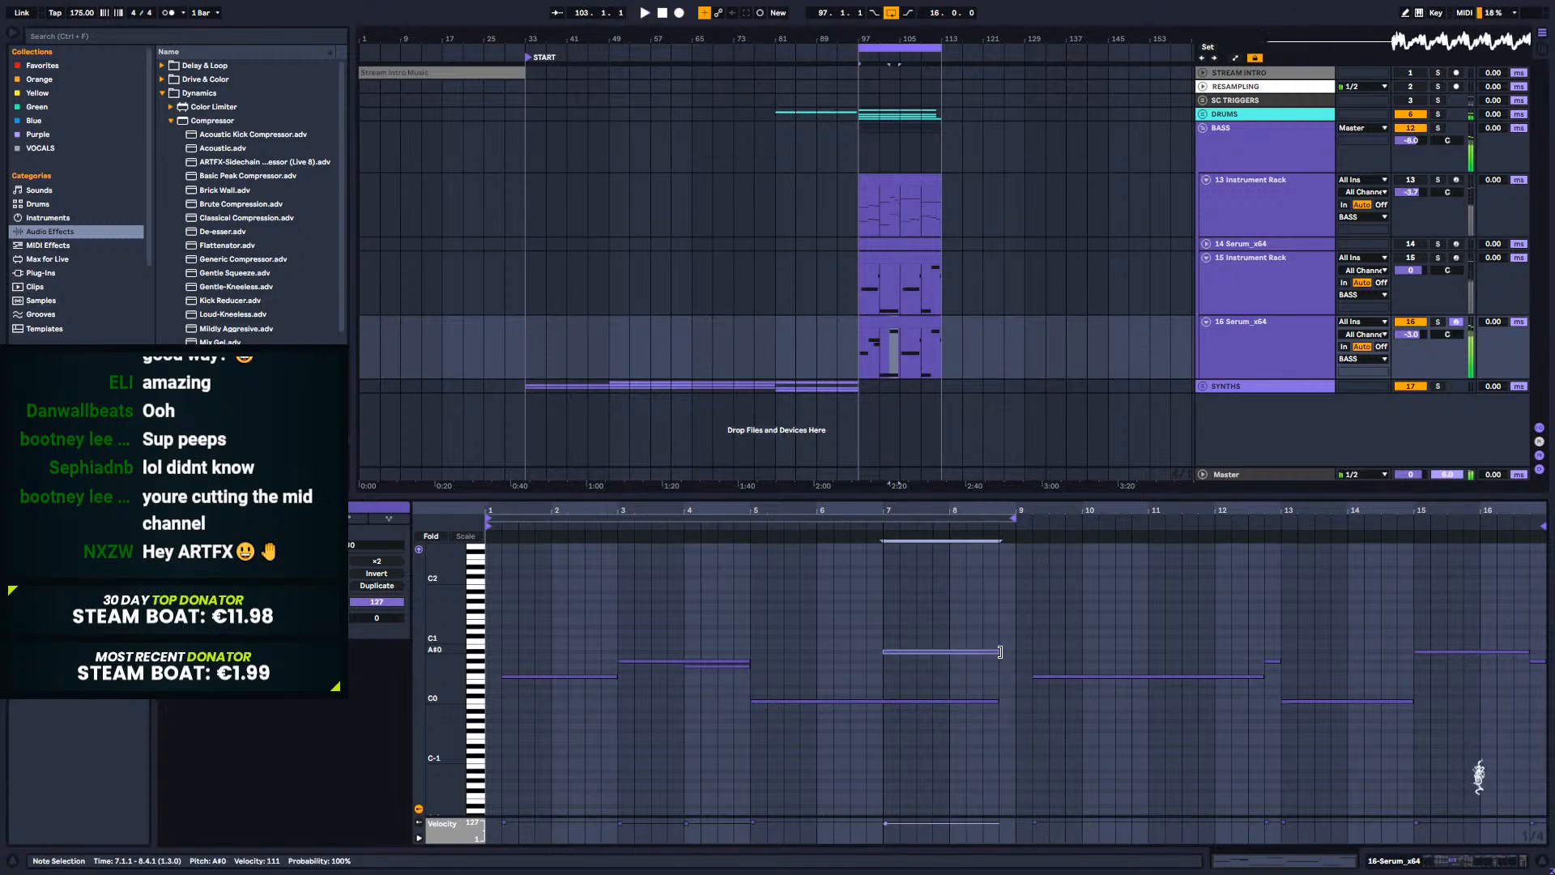
pyautogui.press('space')
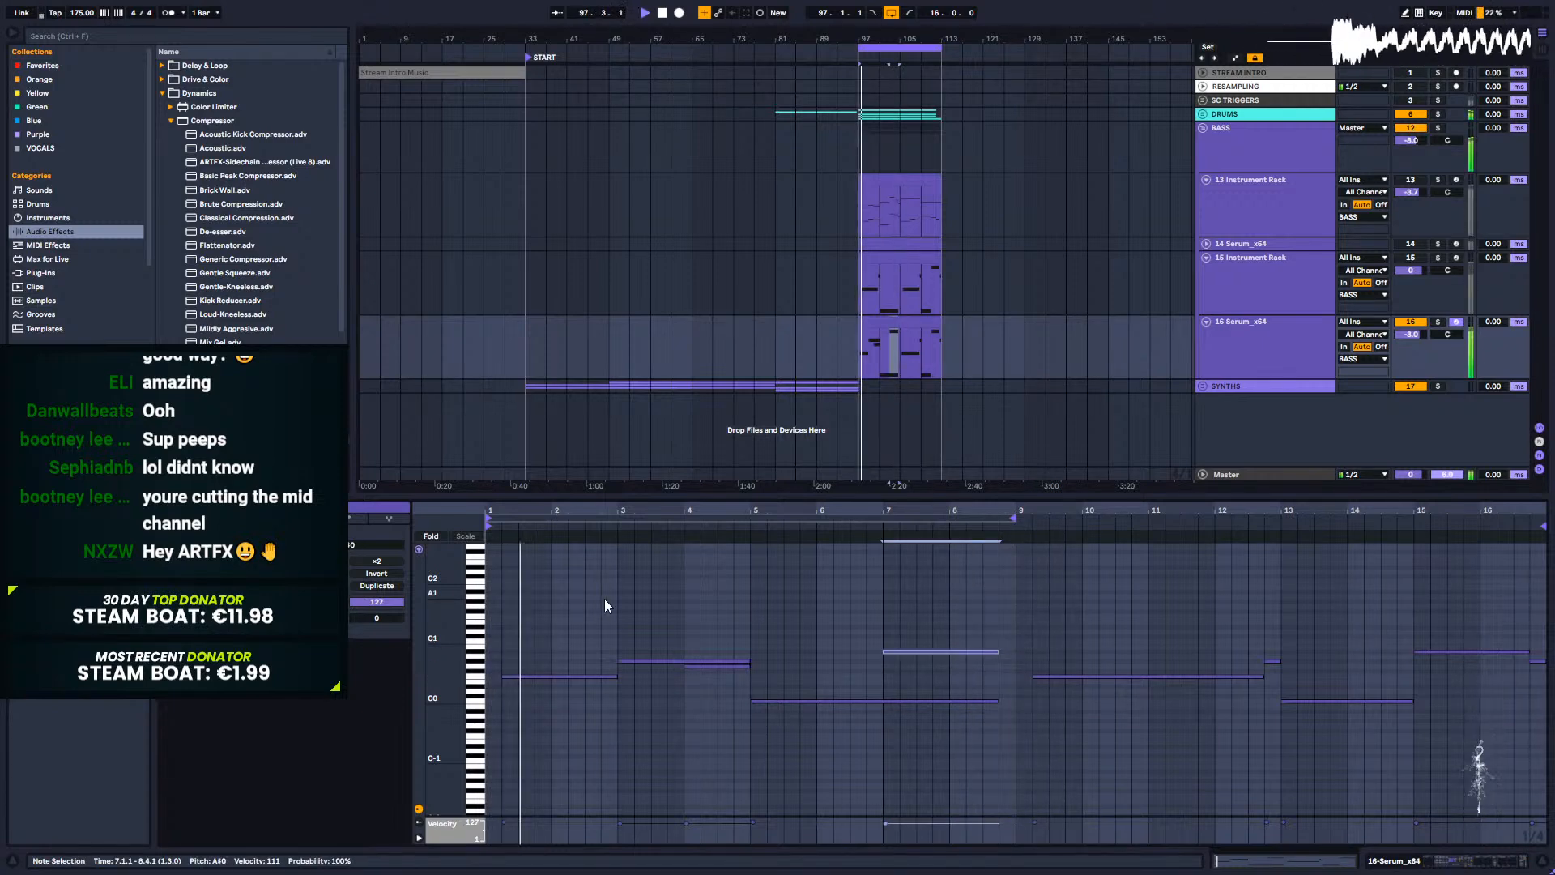
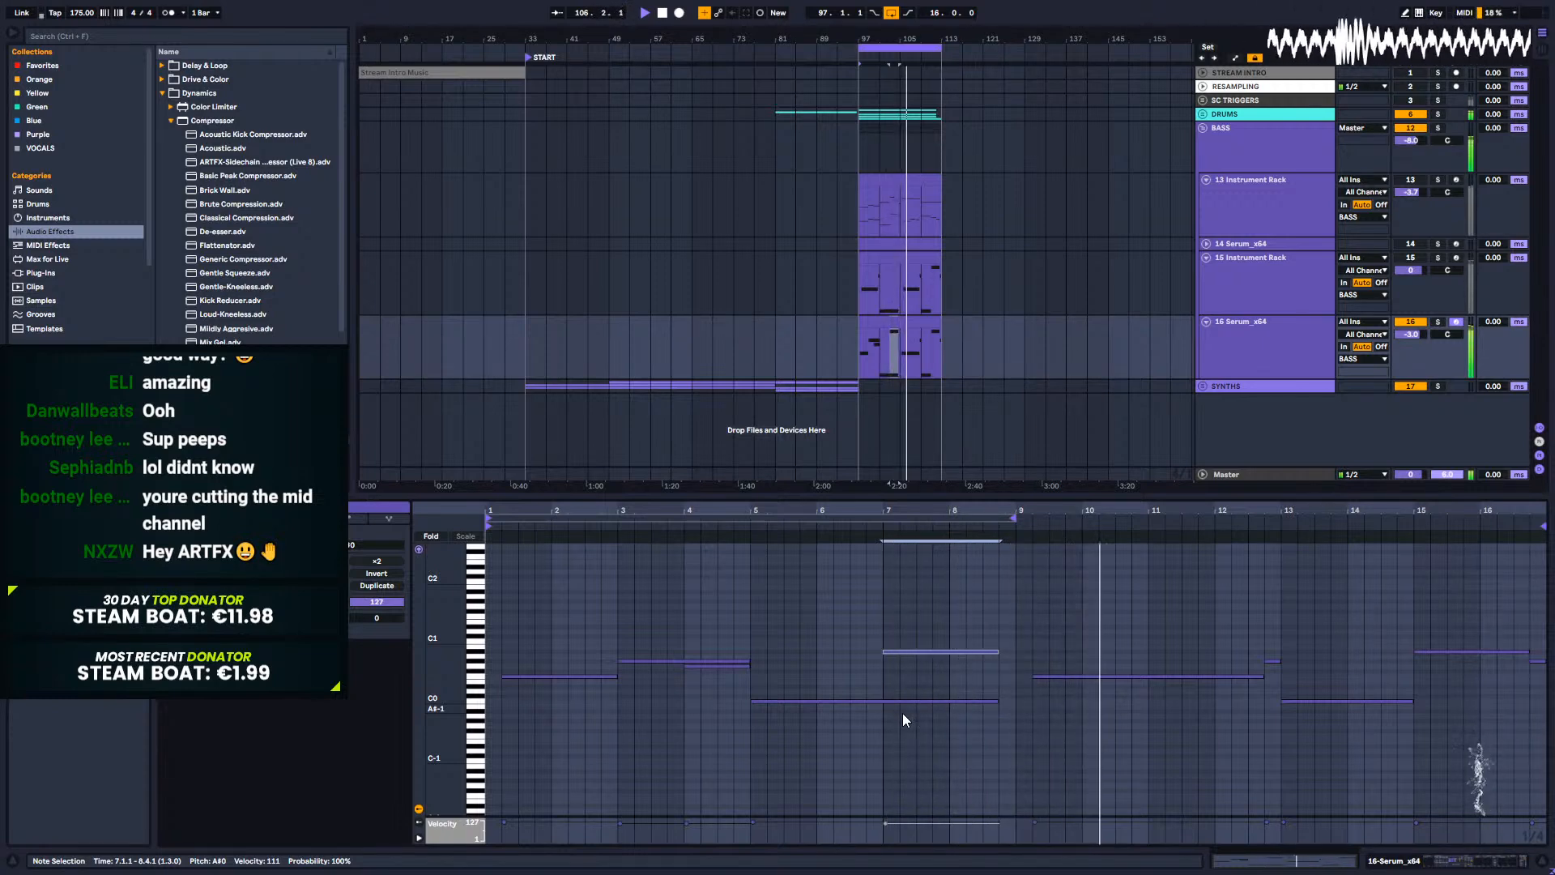
# Step: Replace the notes from bar 9 onward in track 16's clip with a duplicate of the first eight bars and play it
pyautogui.moveTo(1109, 607); pyautogui.dragTo(1455, 711)
pyautogui.press('Delete')
pyautogui.hotkey('ctrl', 'a')
pyautogui.hotkey('ctrl', 'd')
pyautogui.press('space')
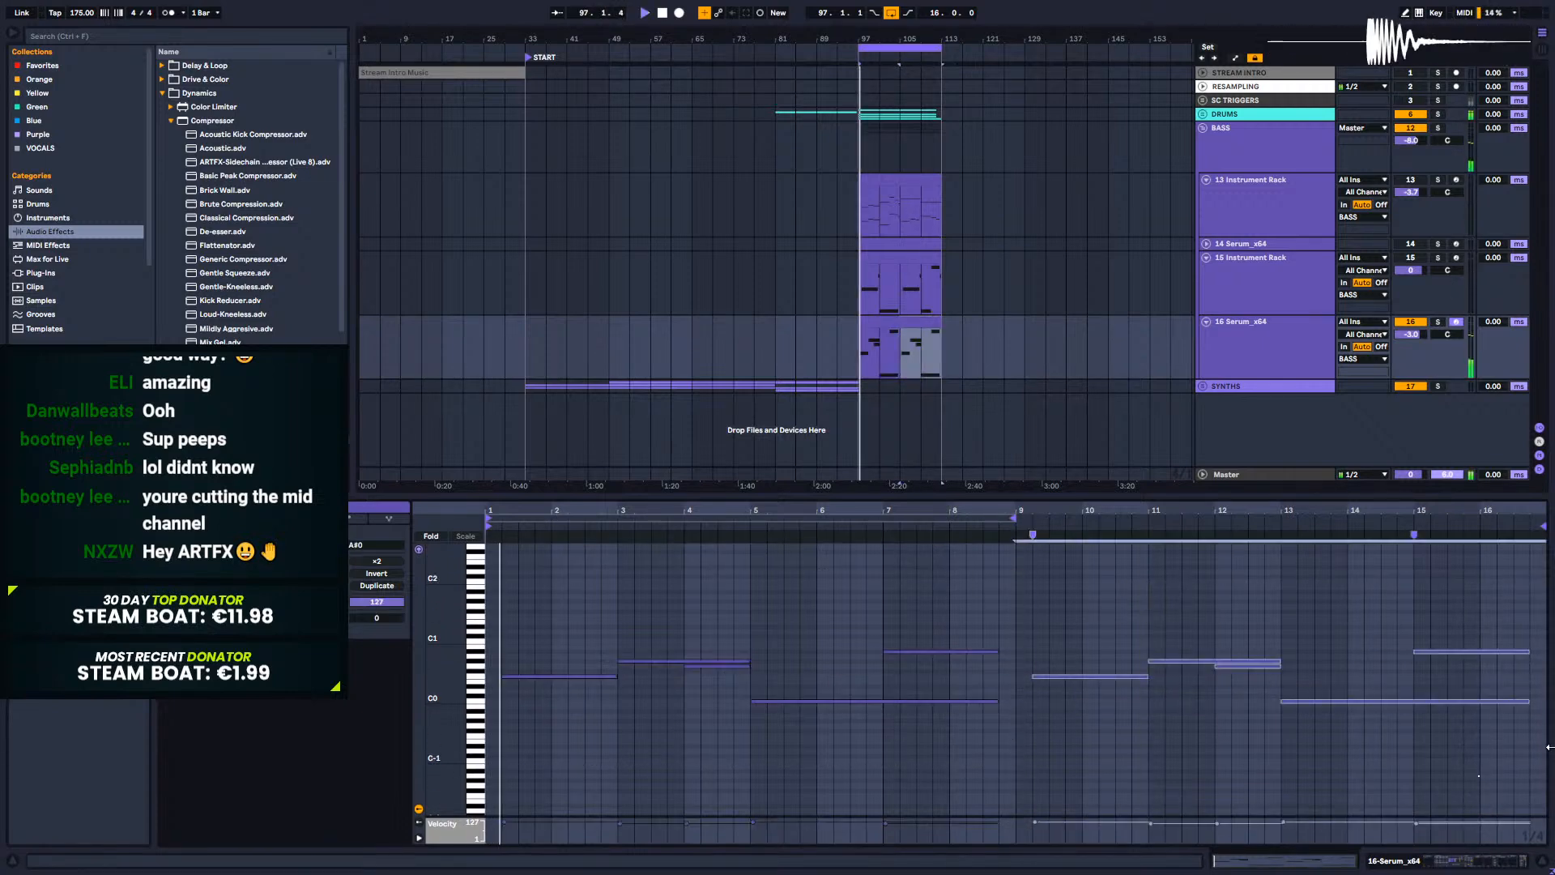
# Step: Open track 16's Serum to check its patch during playback, and close it again
pyautogui.click(1479, 858)
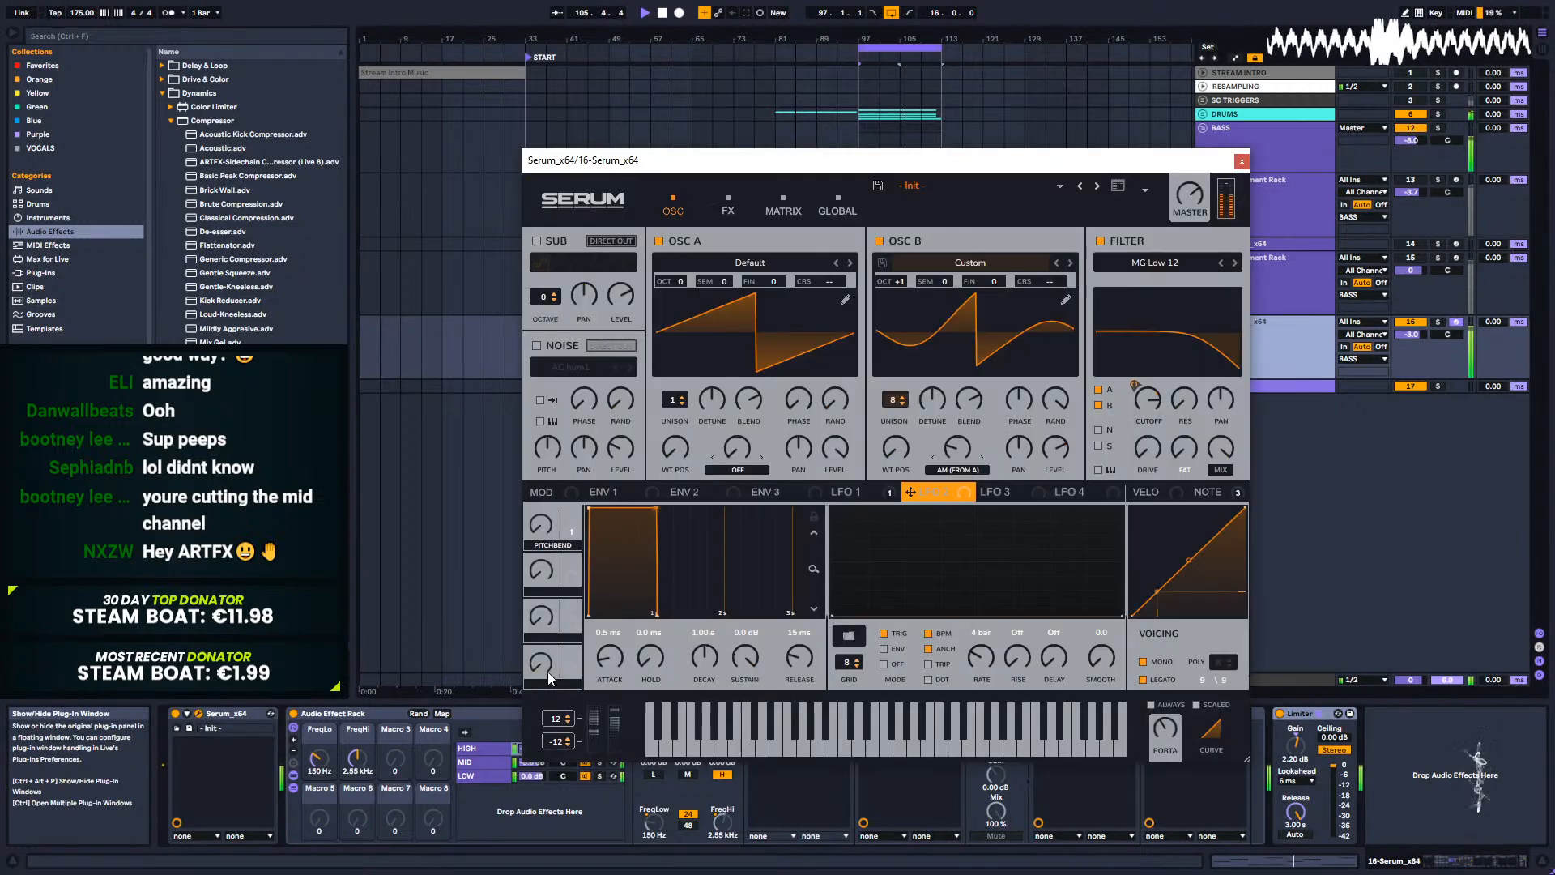
pyautogui.click(199, 714)
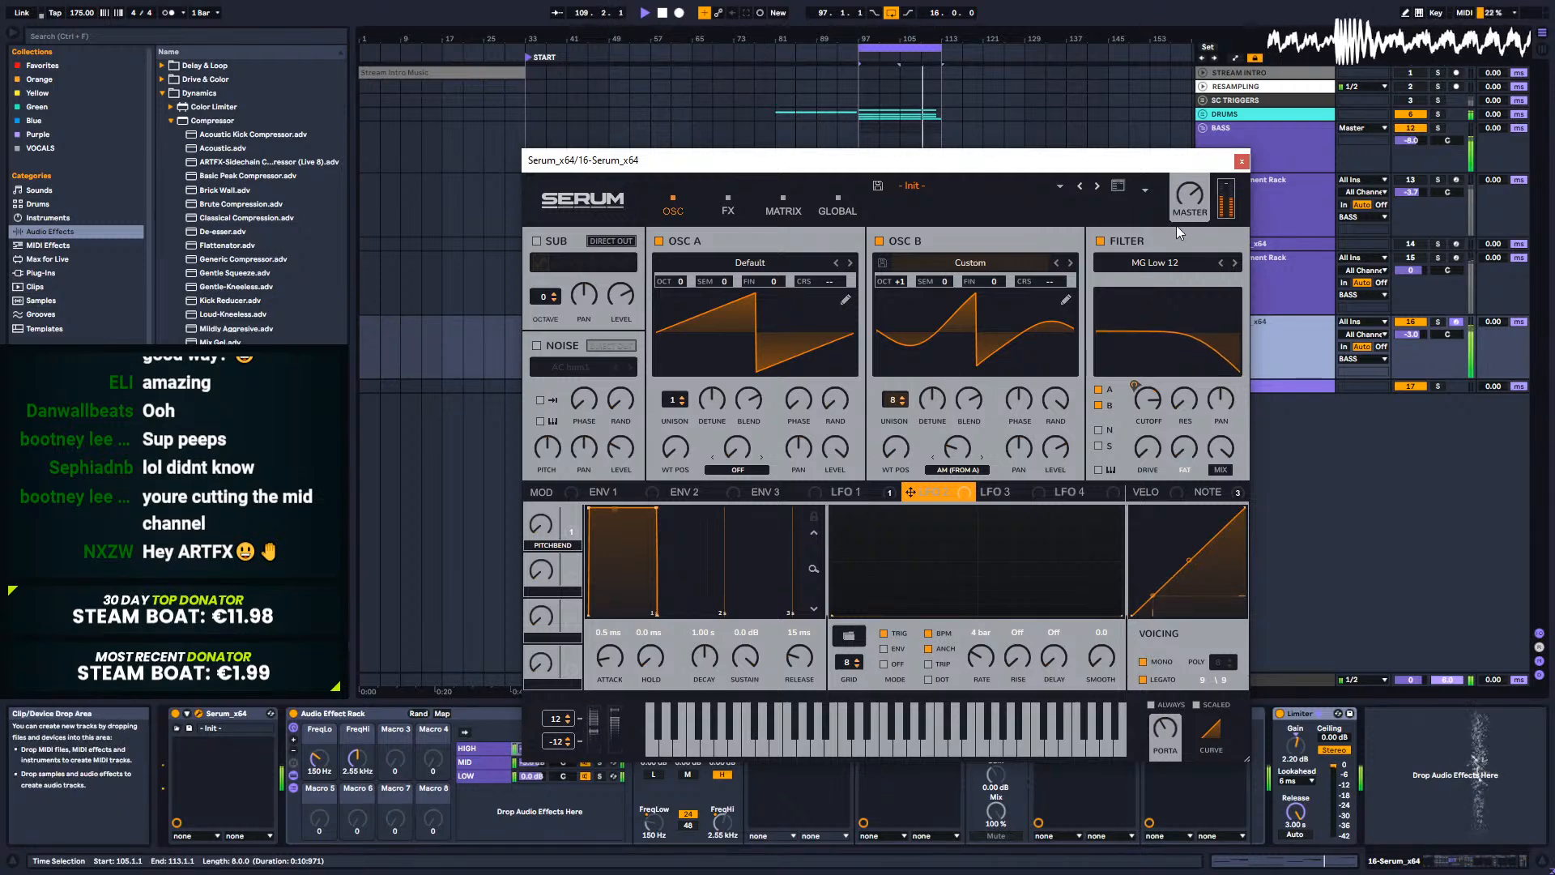
pyautogui.click(1243, 161)
pyautogui.press('space')
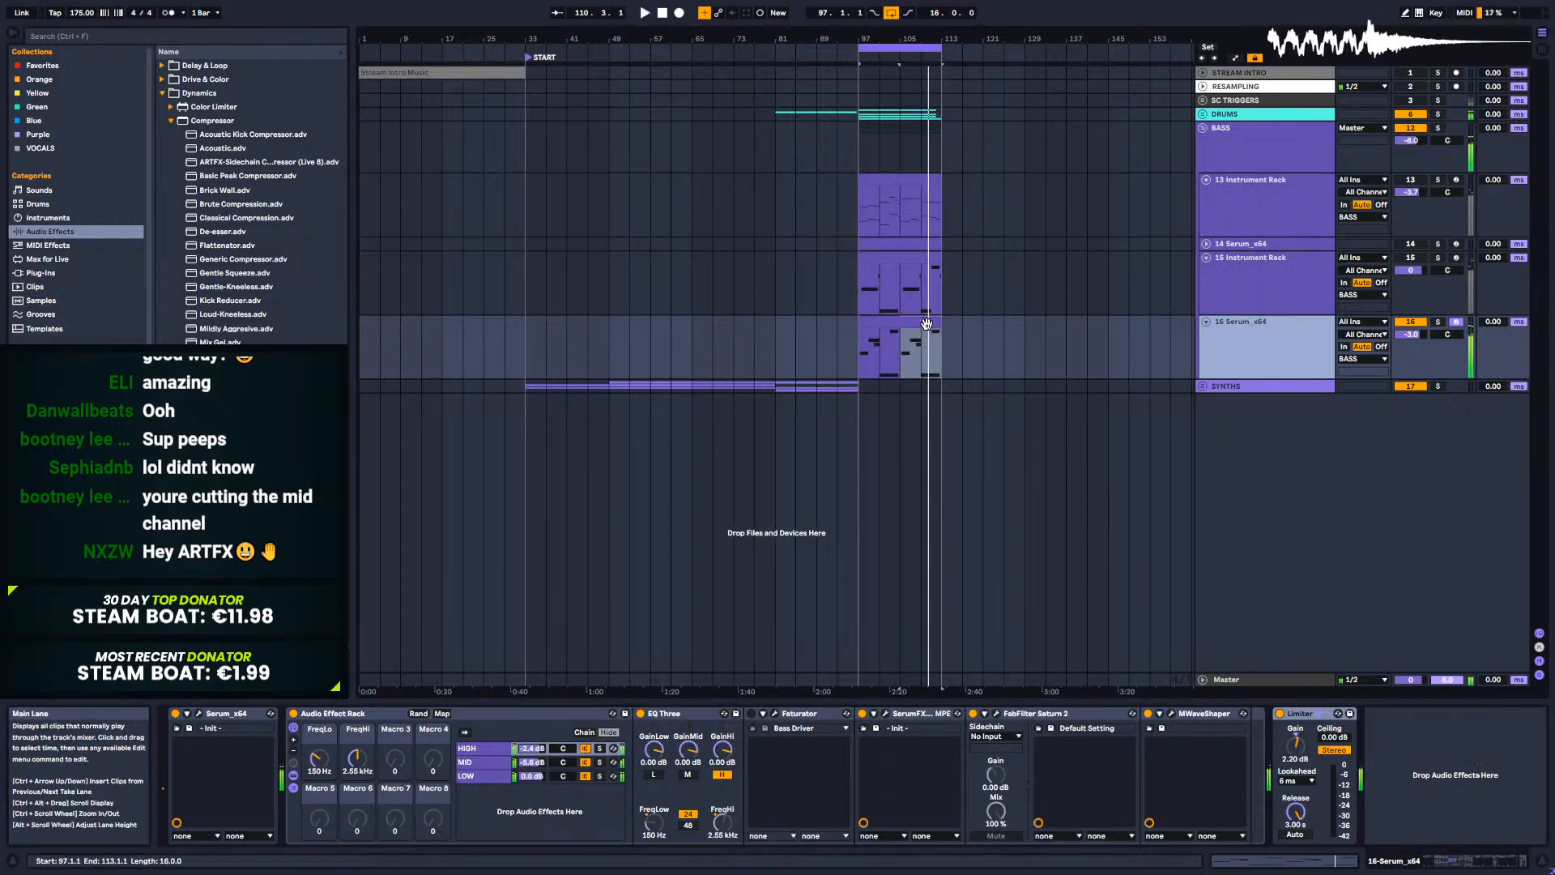
# Step: Play track 16 soloed, turn on the BASS group's SIDECHAIN rack, and end the solo
pyautogui.doubleClick(924, 323)
pyautogui.click(1346, 701)
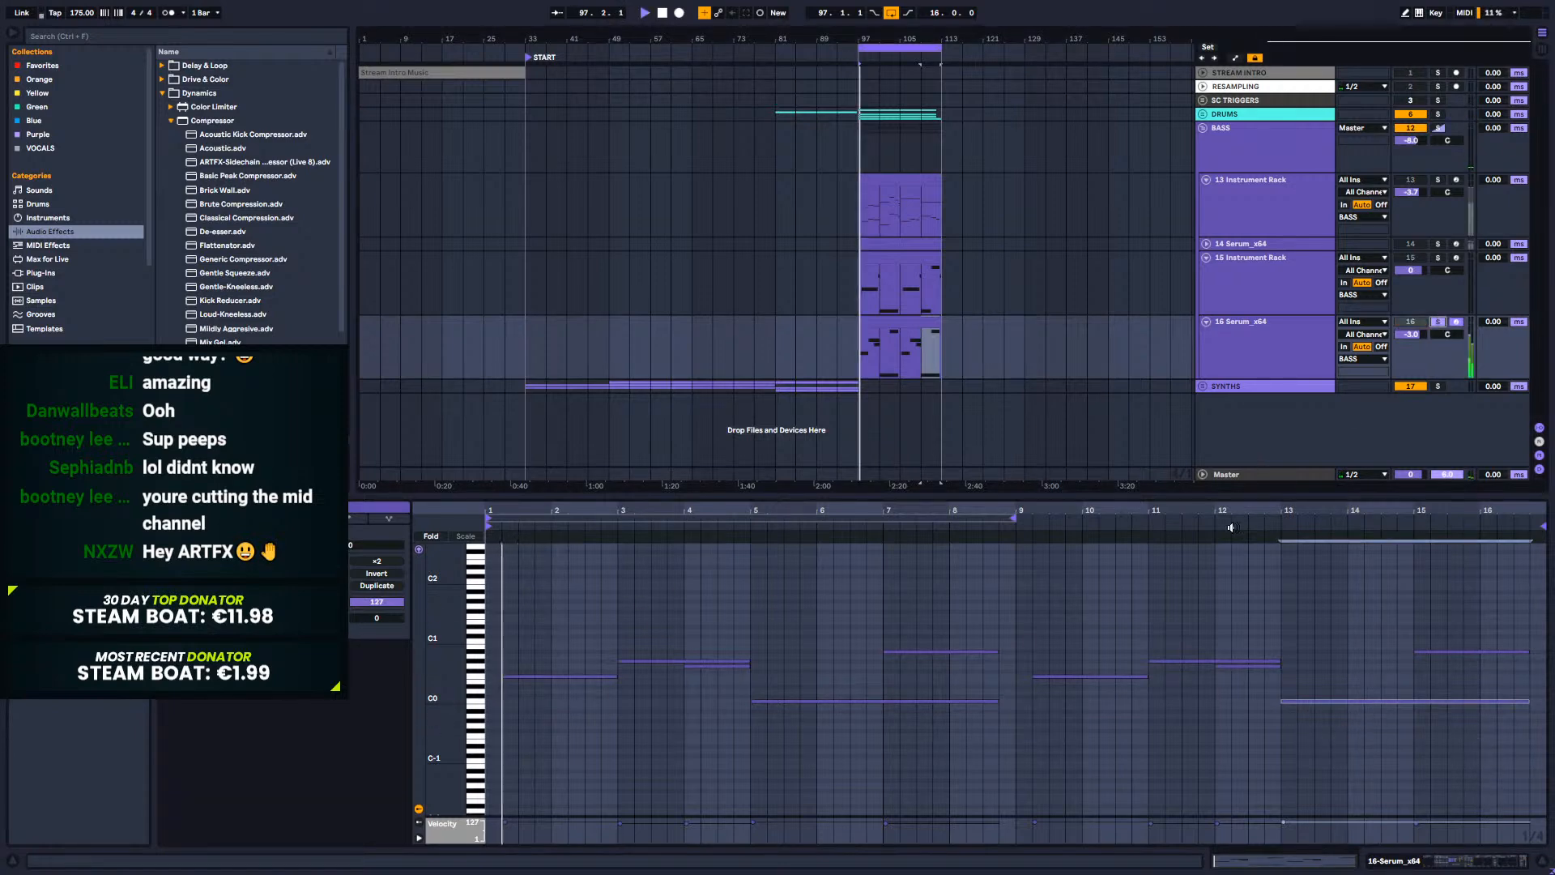
pyautogui.click(1263, 138)
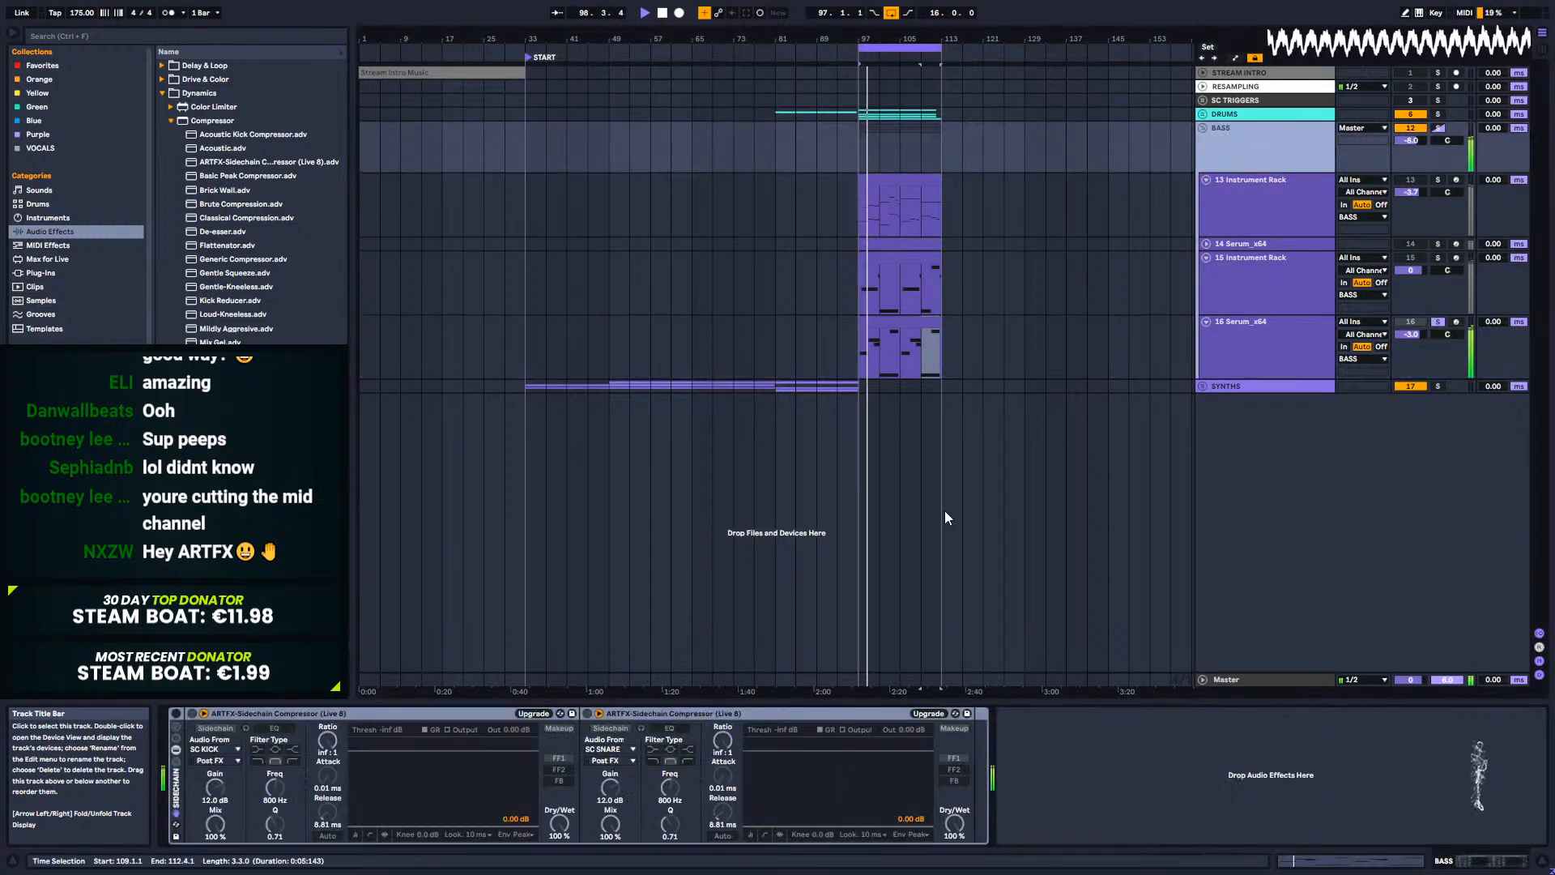
pyautogui.click(177, 719)
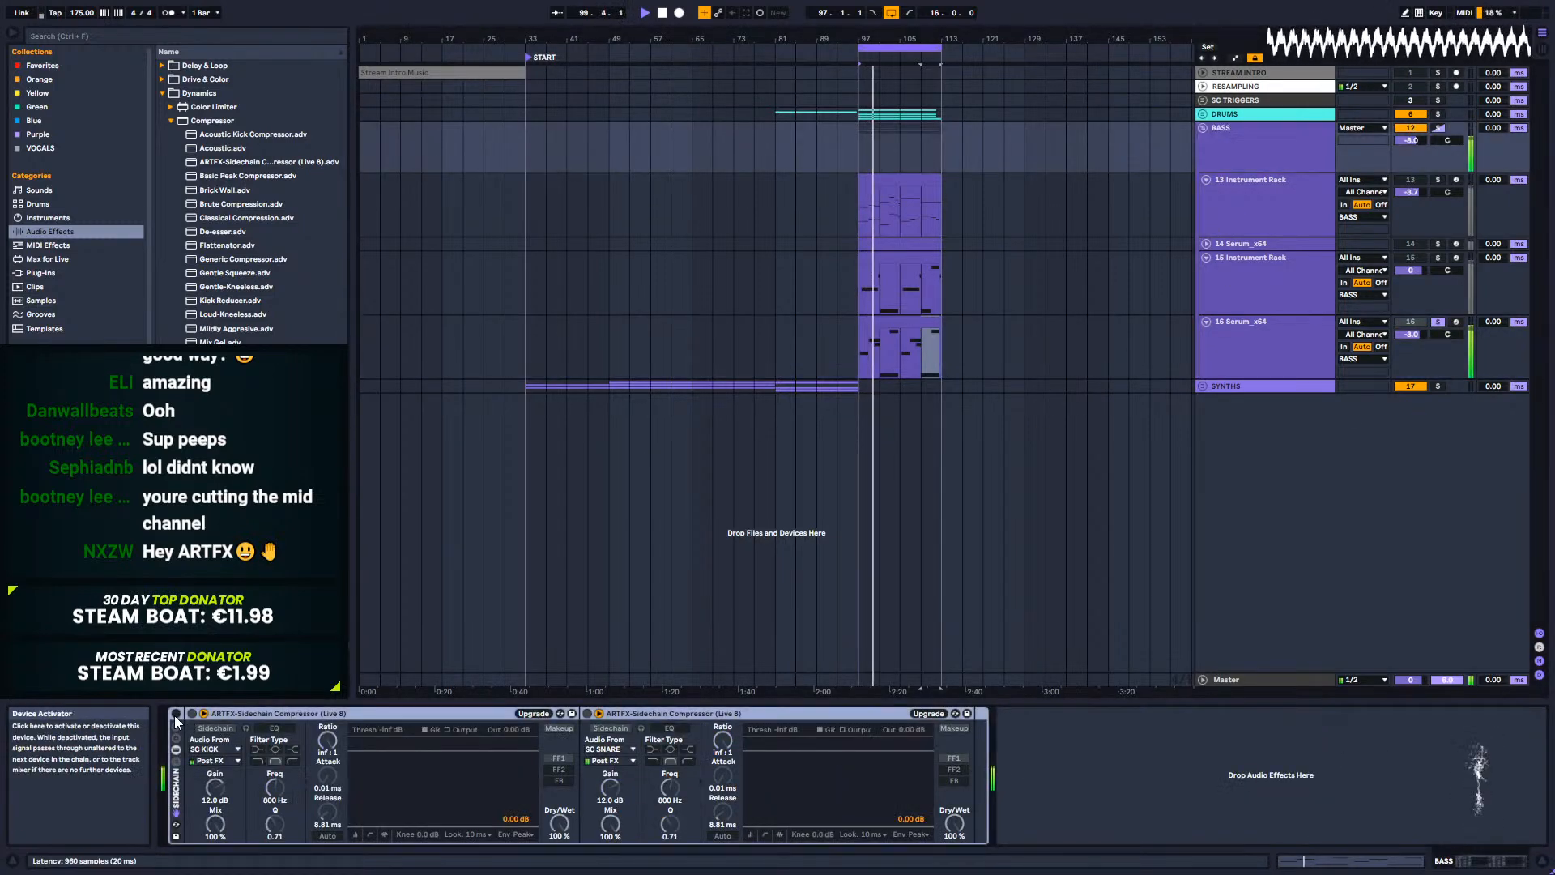
pyautogui.click(1437, 321)
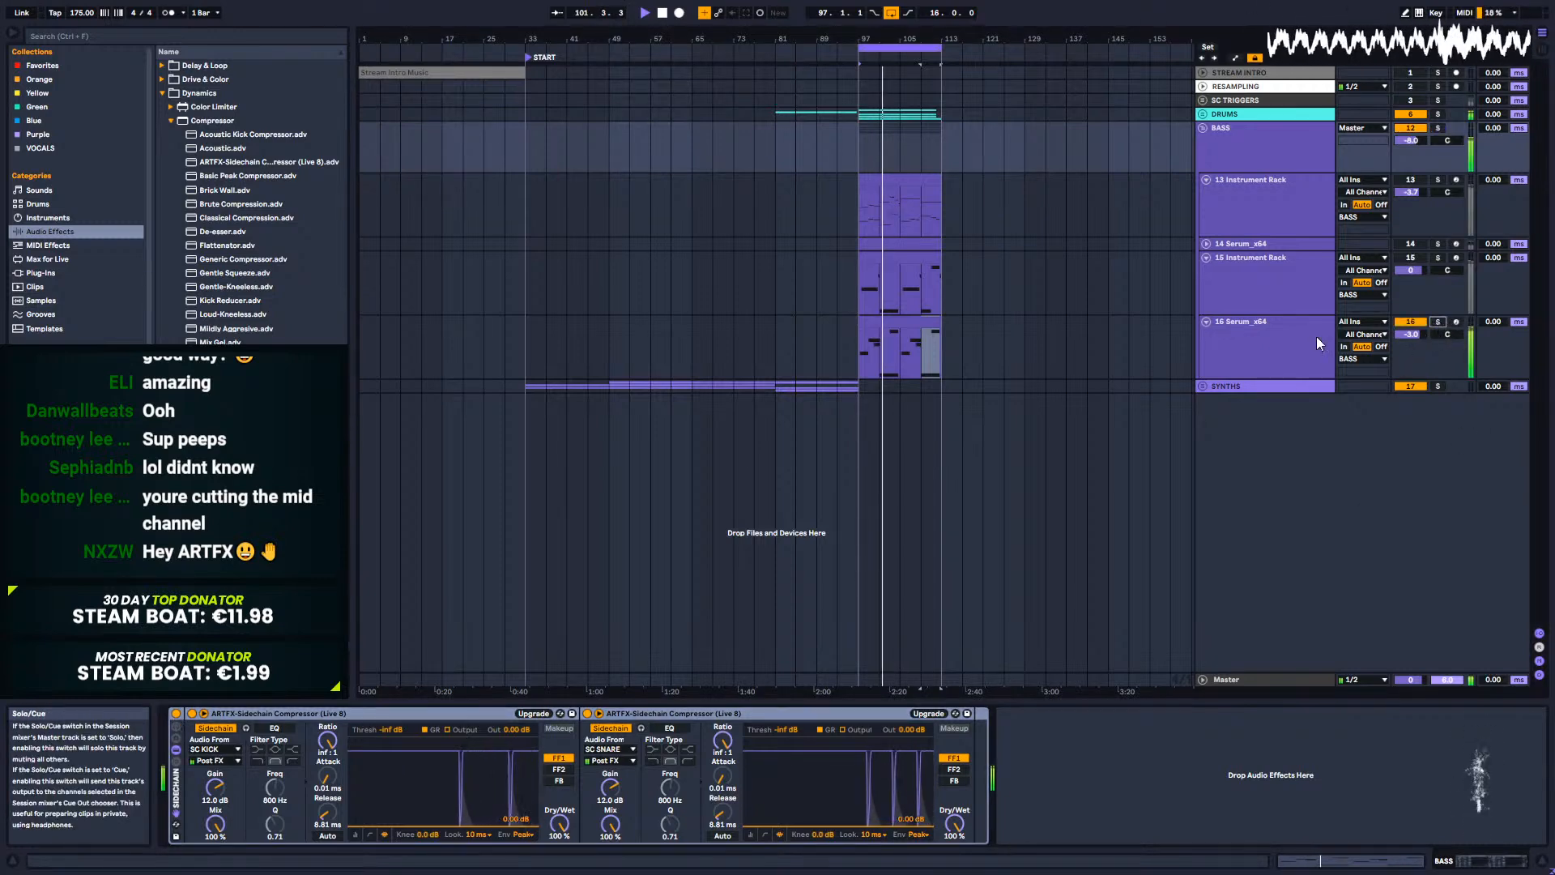
# Step: Reset track 16's volume to 0 dB, listen to it, and bring up track 15's device chain
pyautogui.click(1295, 338)
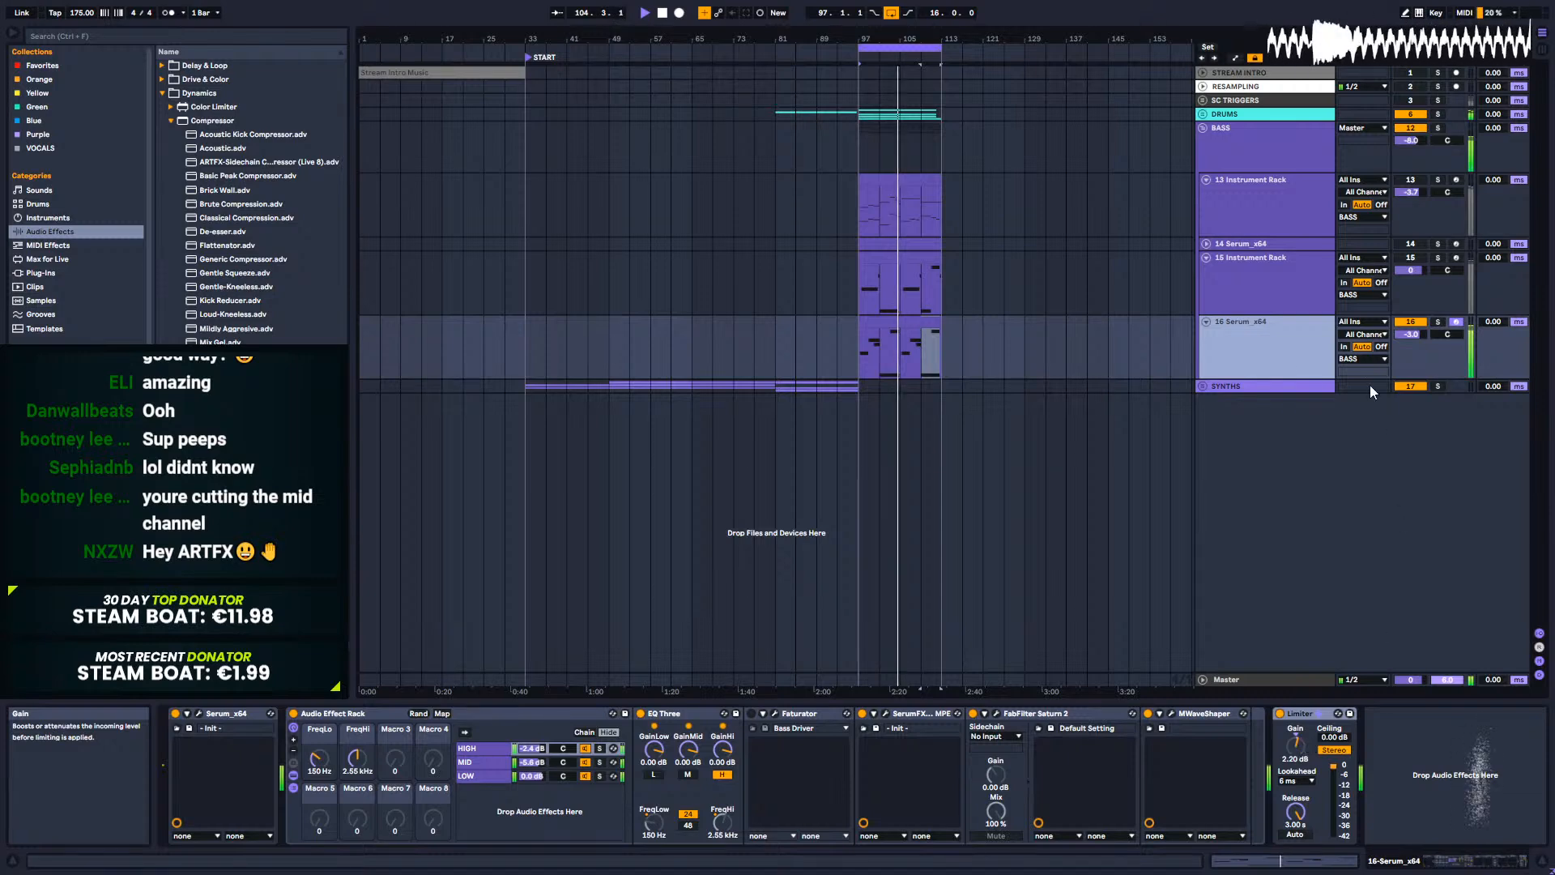
pyautogui.doubleClick(1412, 334)
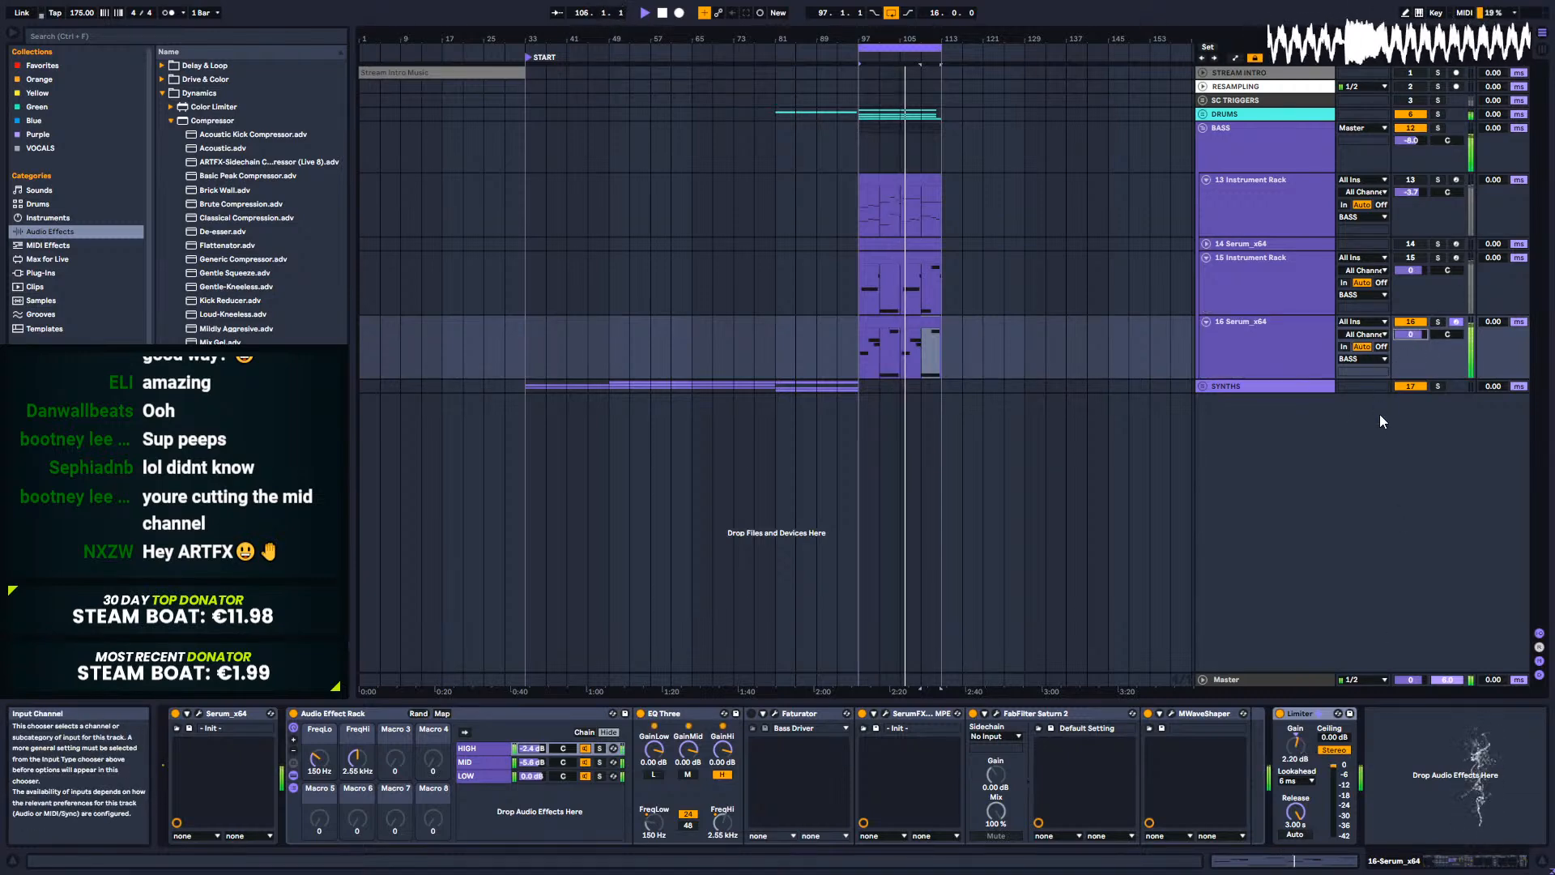
pyautogui.click(1251, 336)
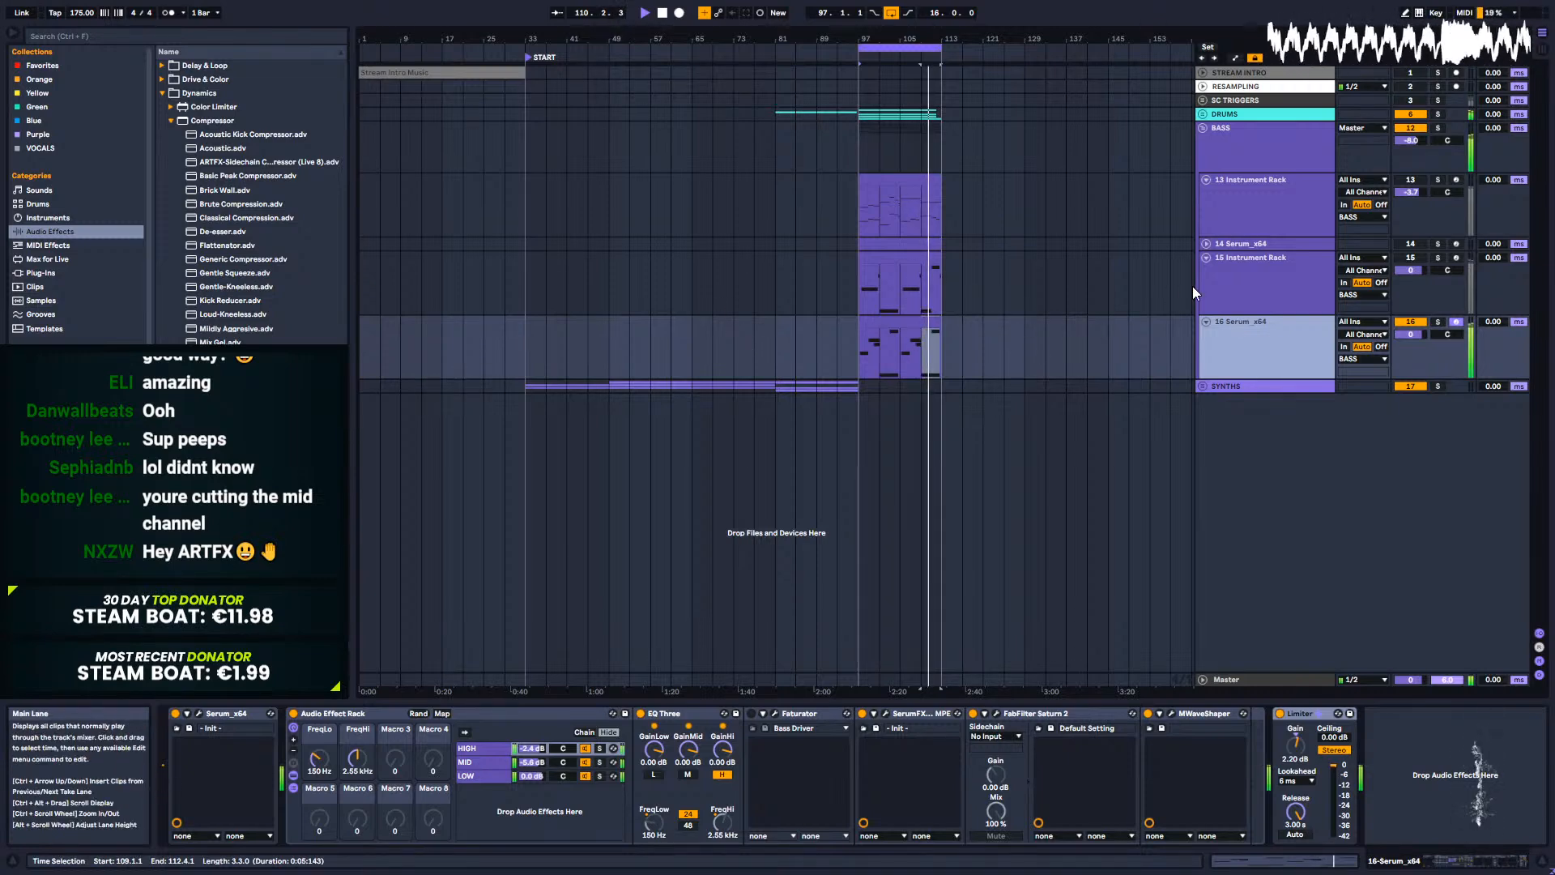
pyautogui.click(1233, 272)
pyautogui.press('space')
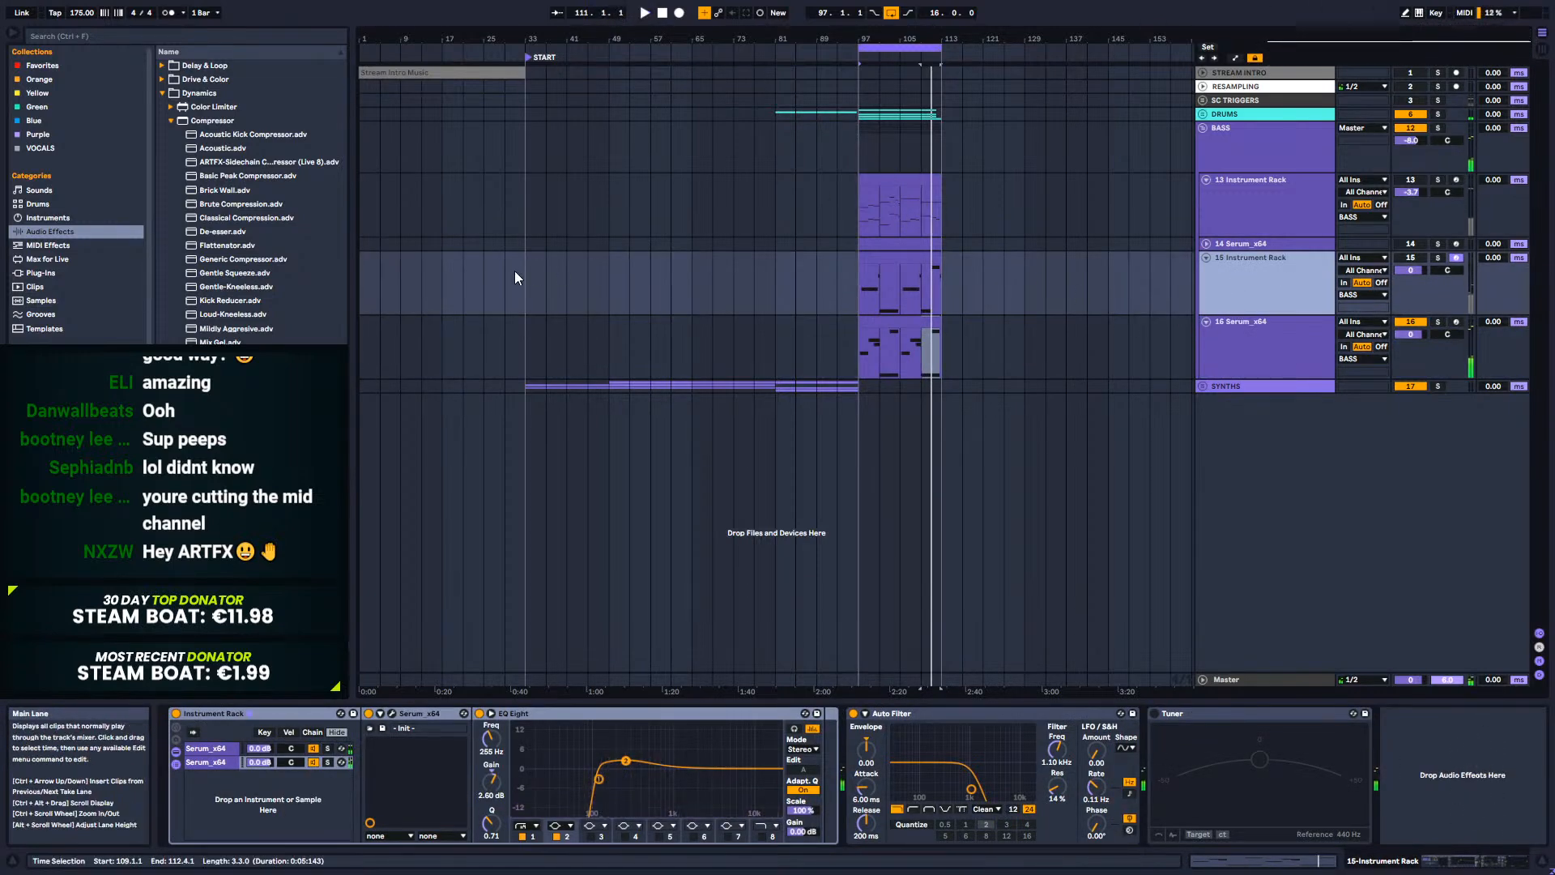
# Step: Play the arrangement from bar 33 and review the device chains of tracks 15 and 16
pyautogui.click(516, 275)
pyautogui.press('space')
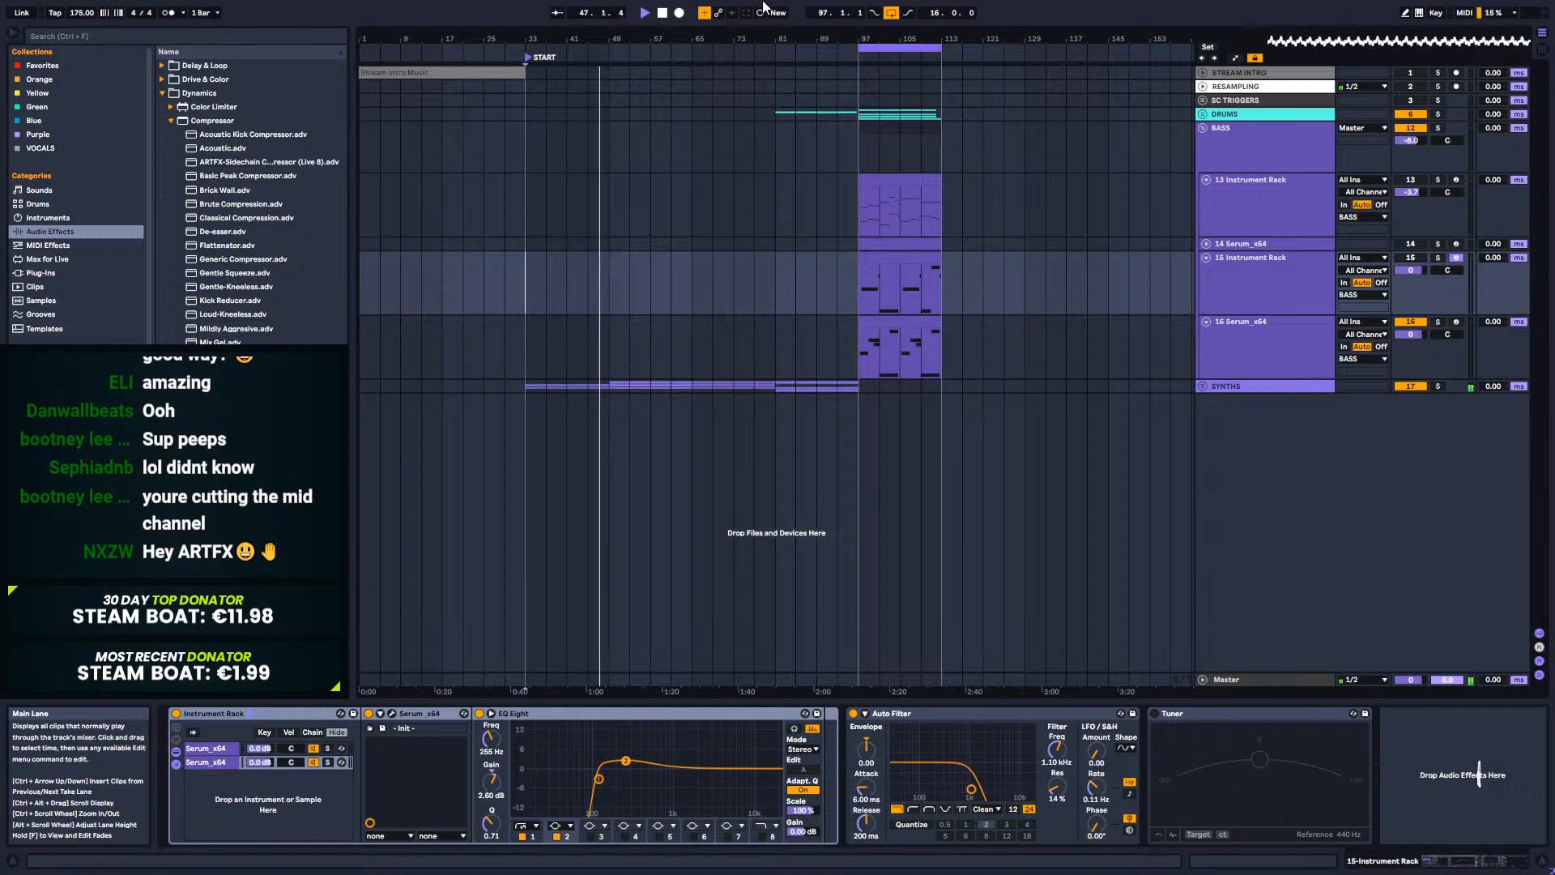
pyautogui.click(1262, 373)
pyautogui.click(1263, 292)
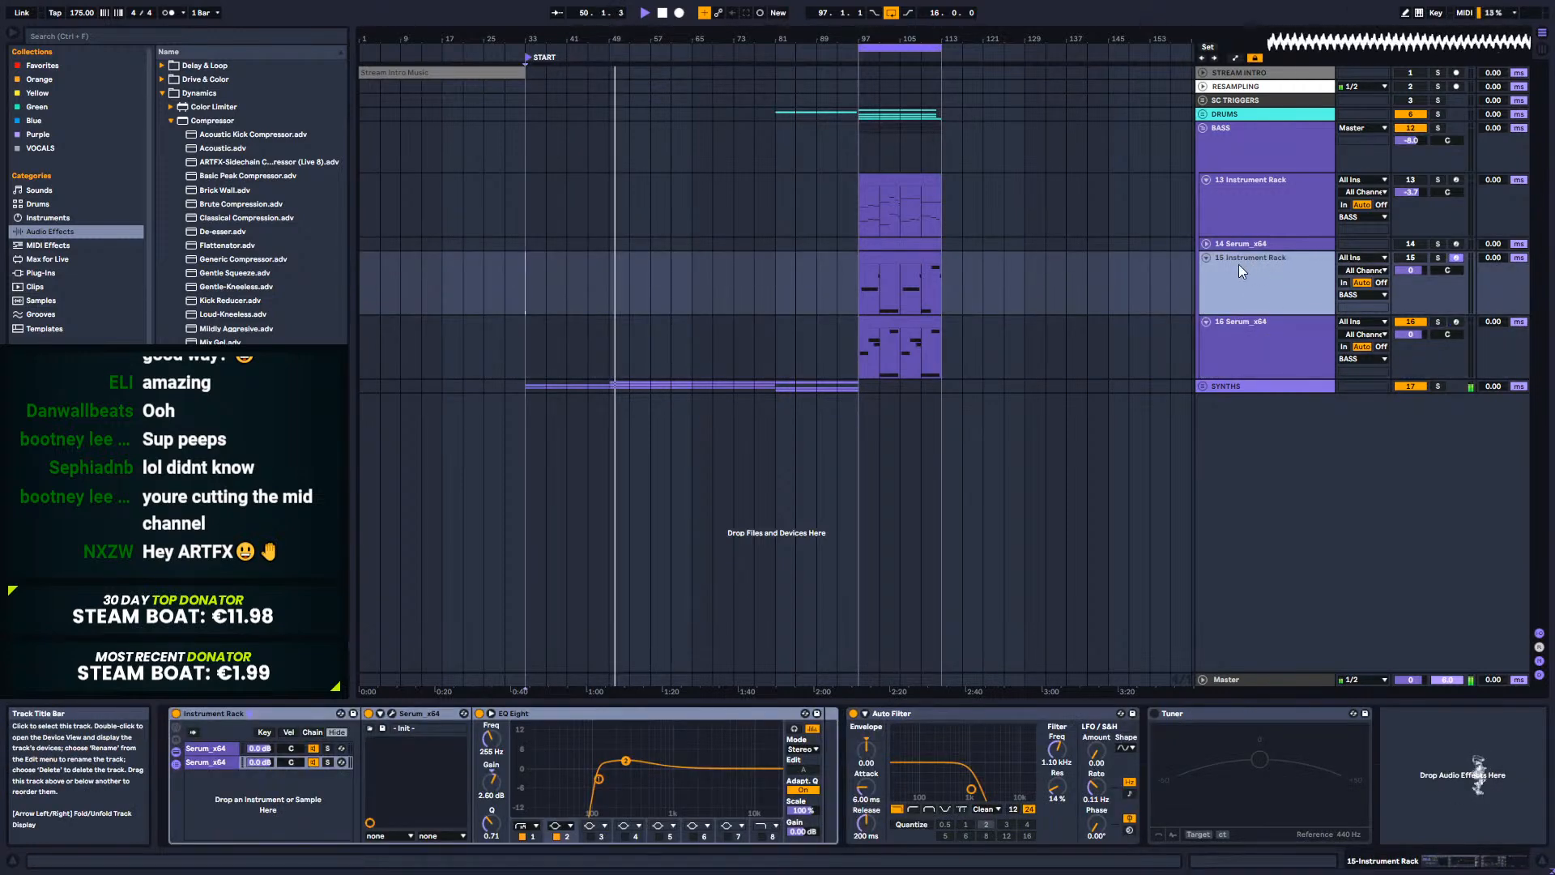
pyautogui.click(1281, 328)
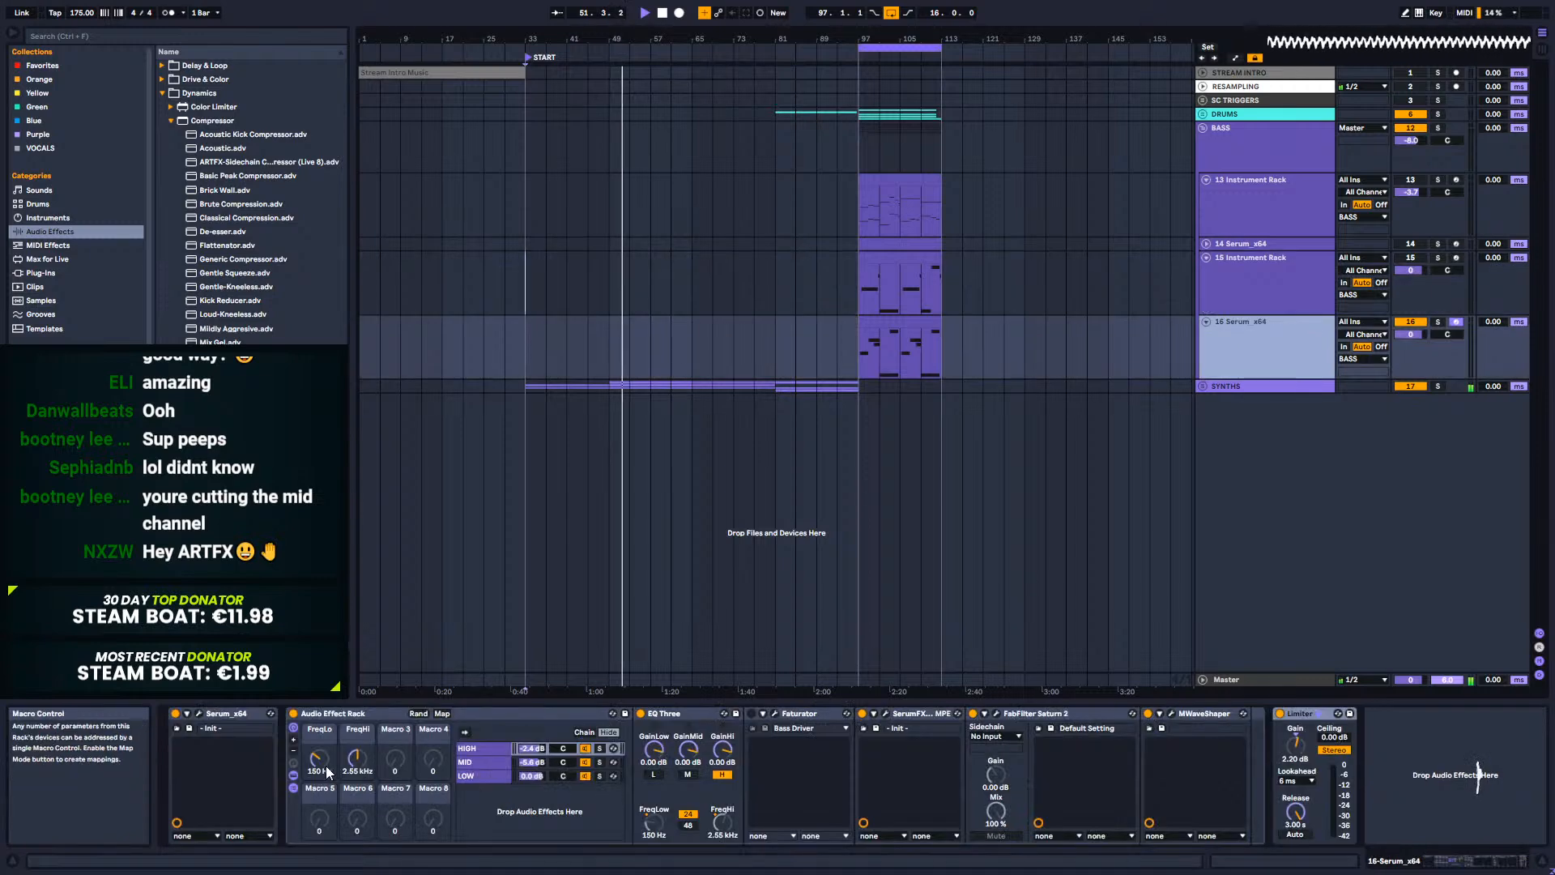
pyautogui.click(230, 715)
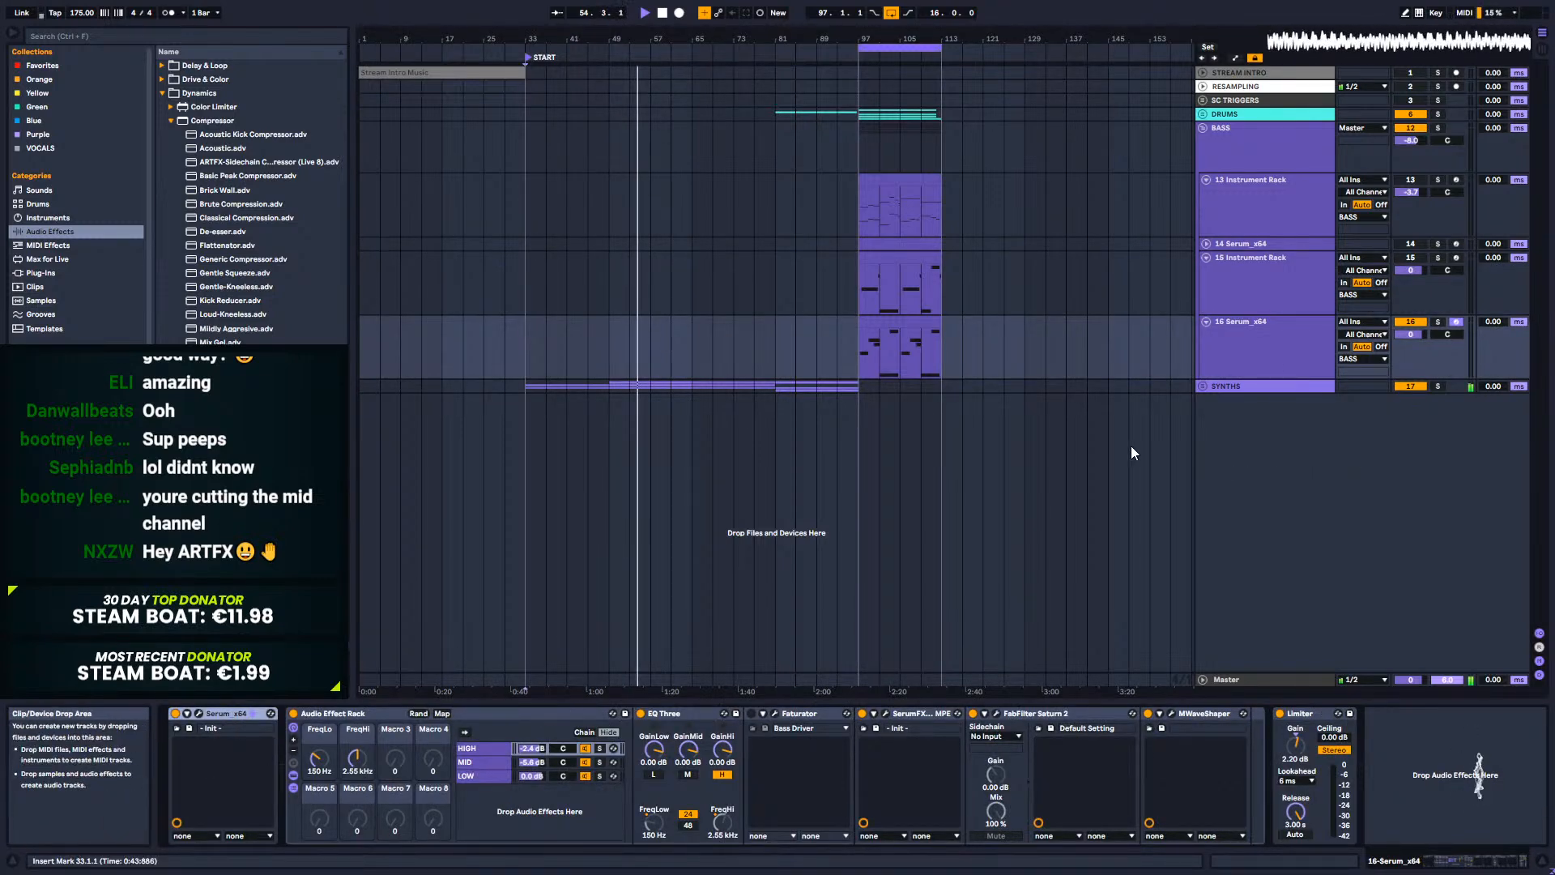
pyautogui.click(1302, 328)
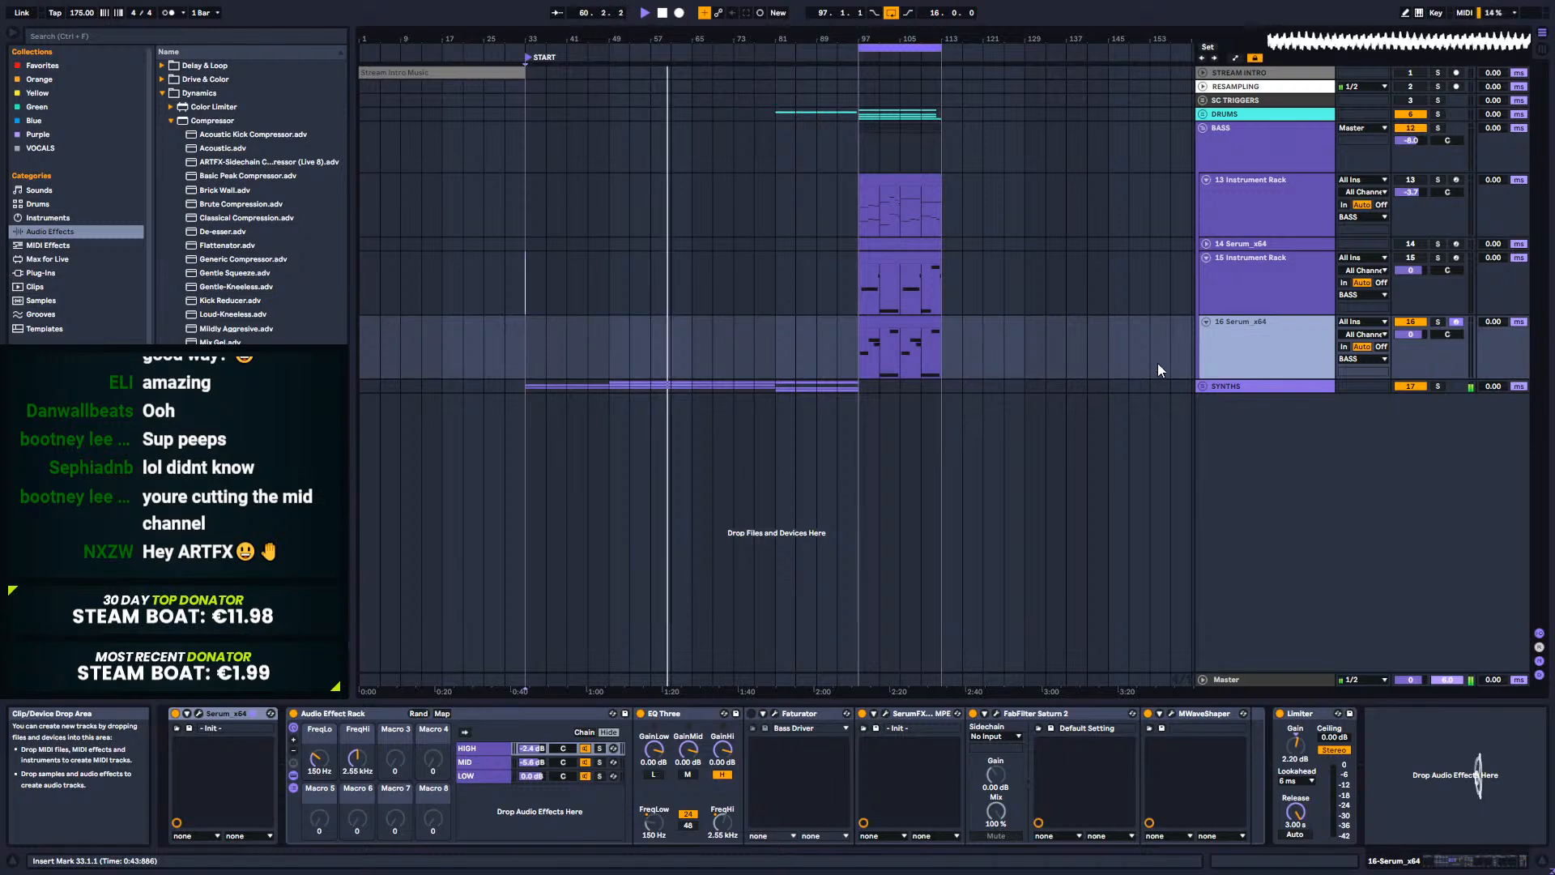
# Step: Fold track 15, unfold the SYNTHS group, and select the Saw Pad track
pyautogui.click(1206, 258)
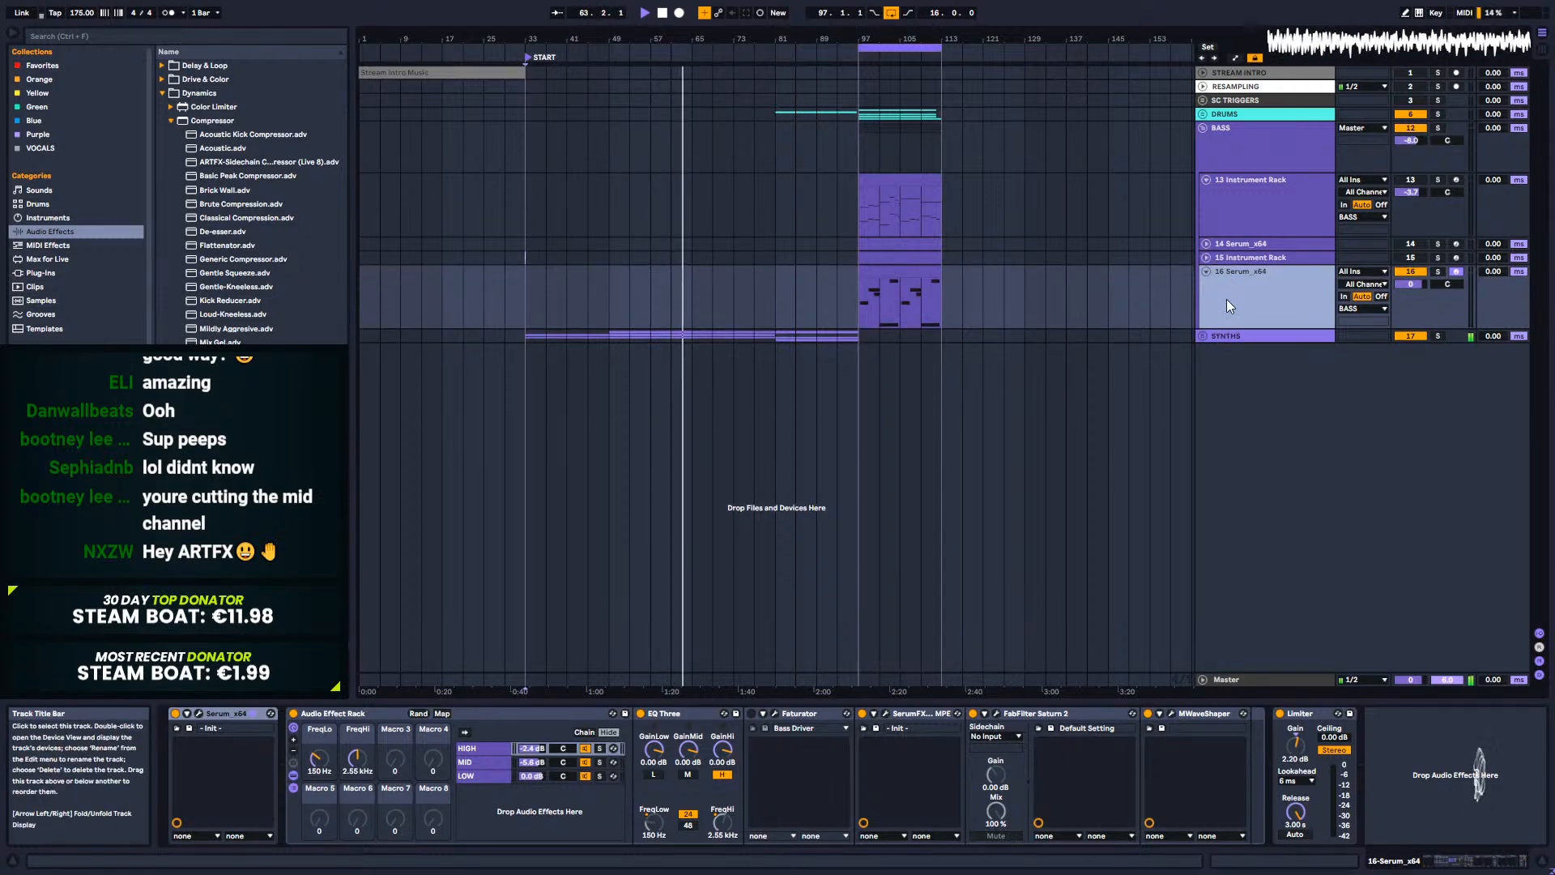
pyautogui.click(1204, 337)
pyautogui.click(1241, 532)
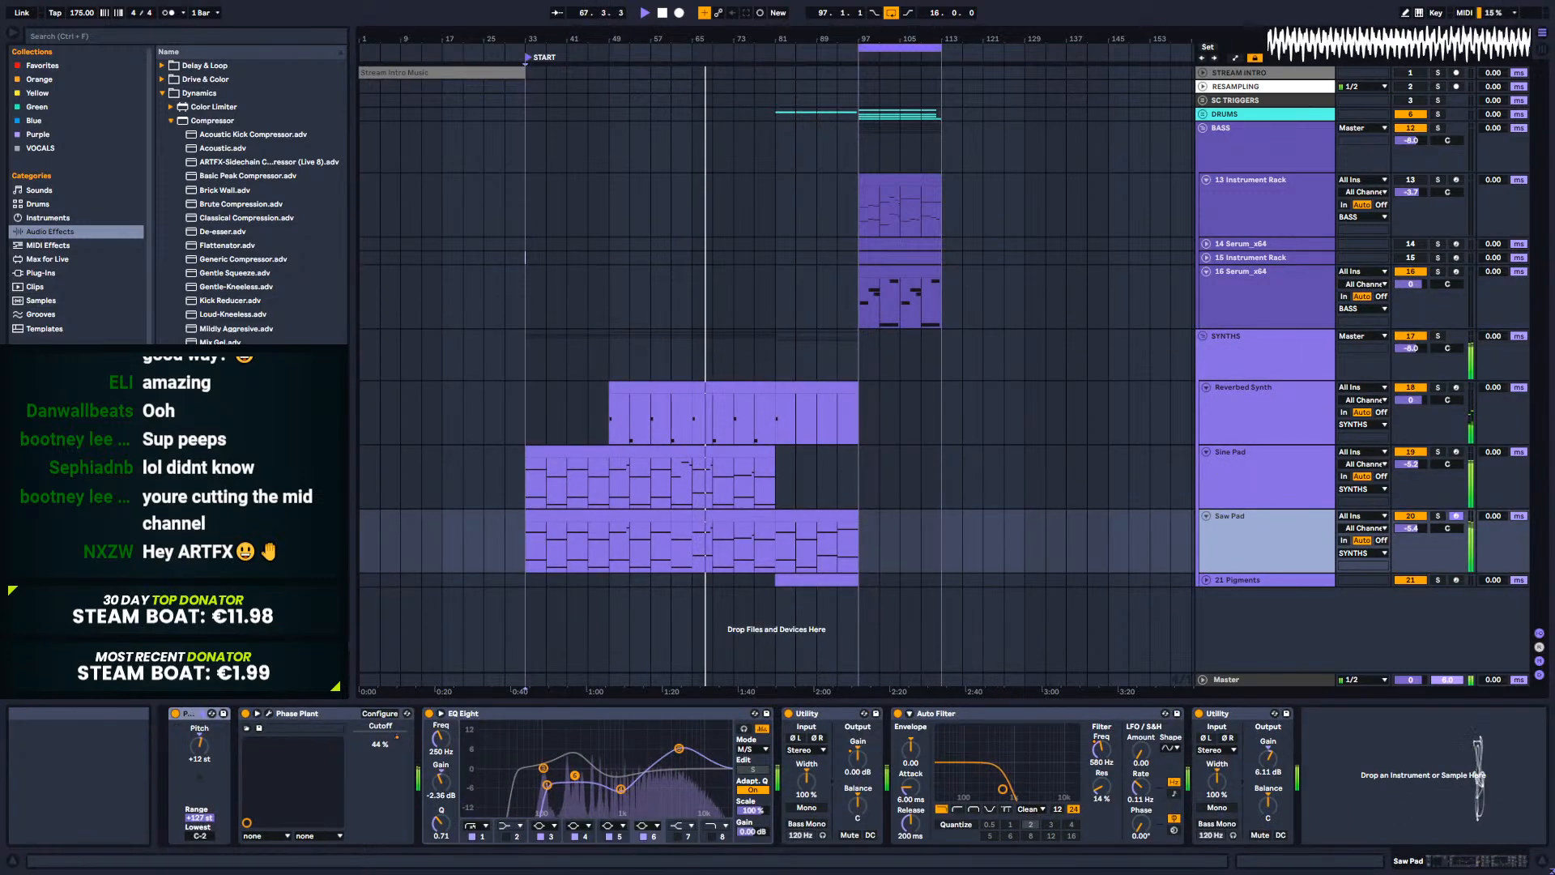
pyautogui.click(1457, 516)
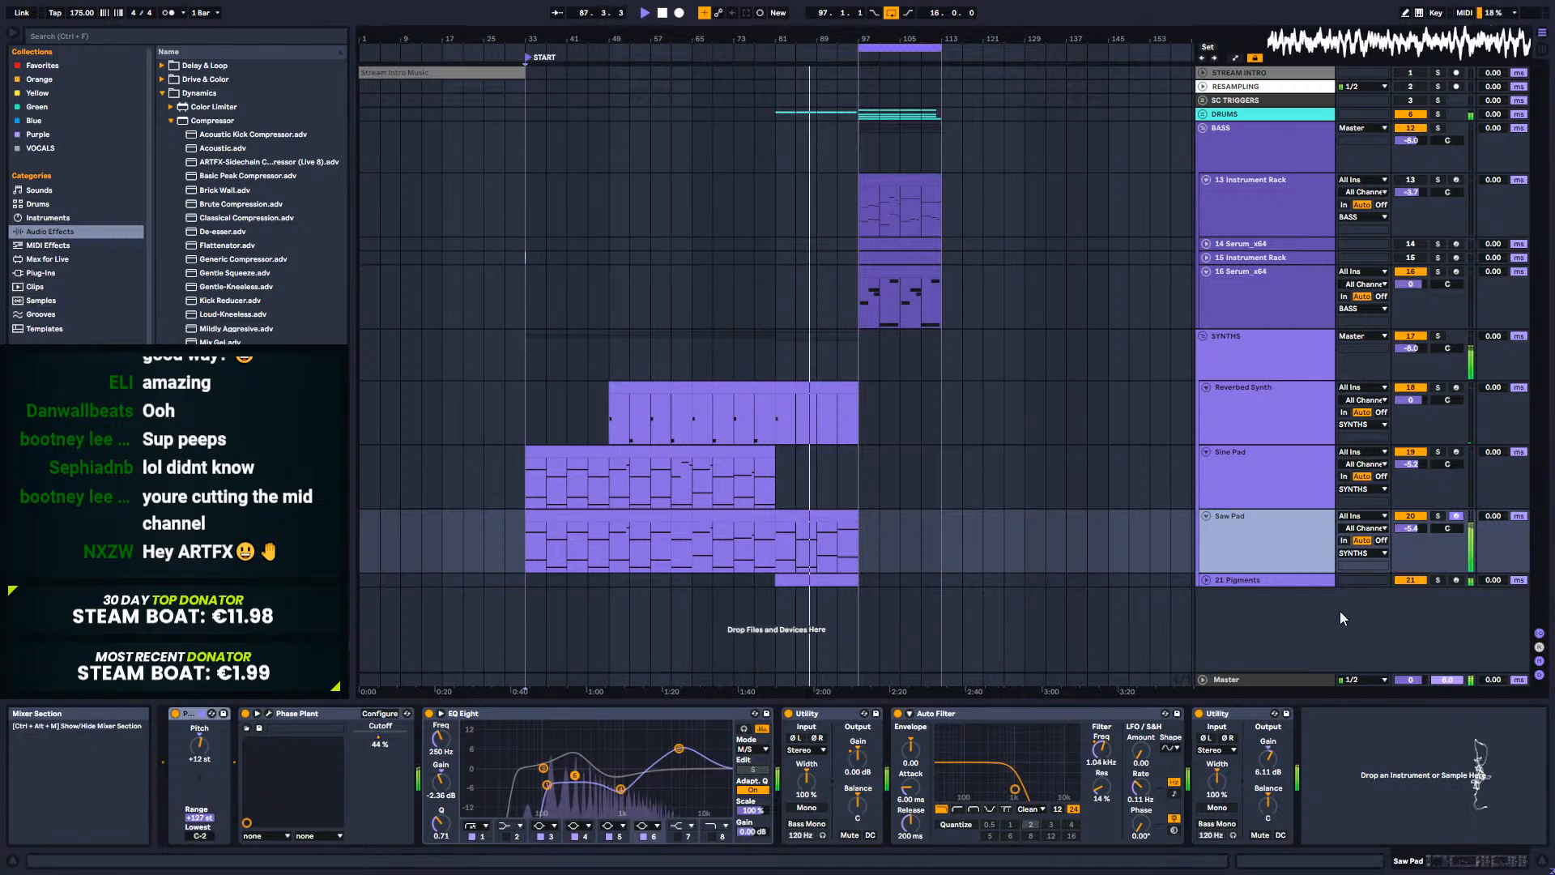
# Step: Examine the Reverbed Synth section from bars 81 to 97 and the Saw Pad's devices while the build-up plays
pyautogui.click(790, 386)
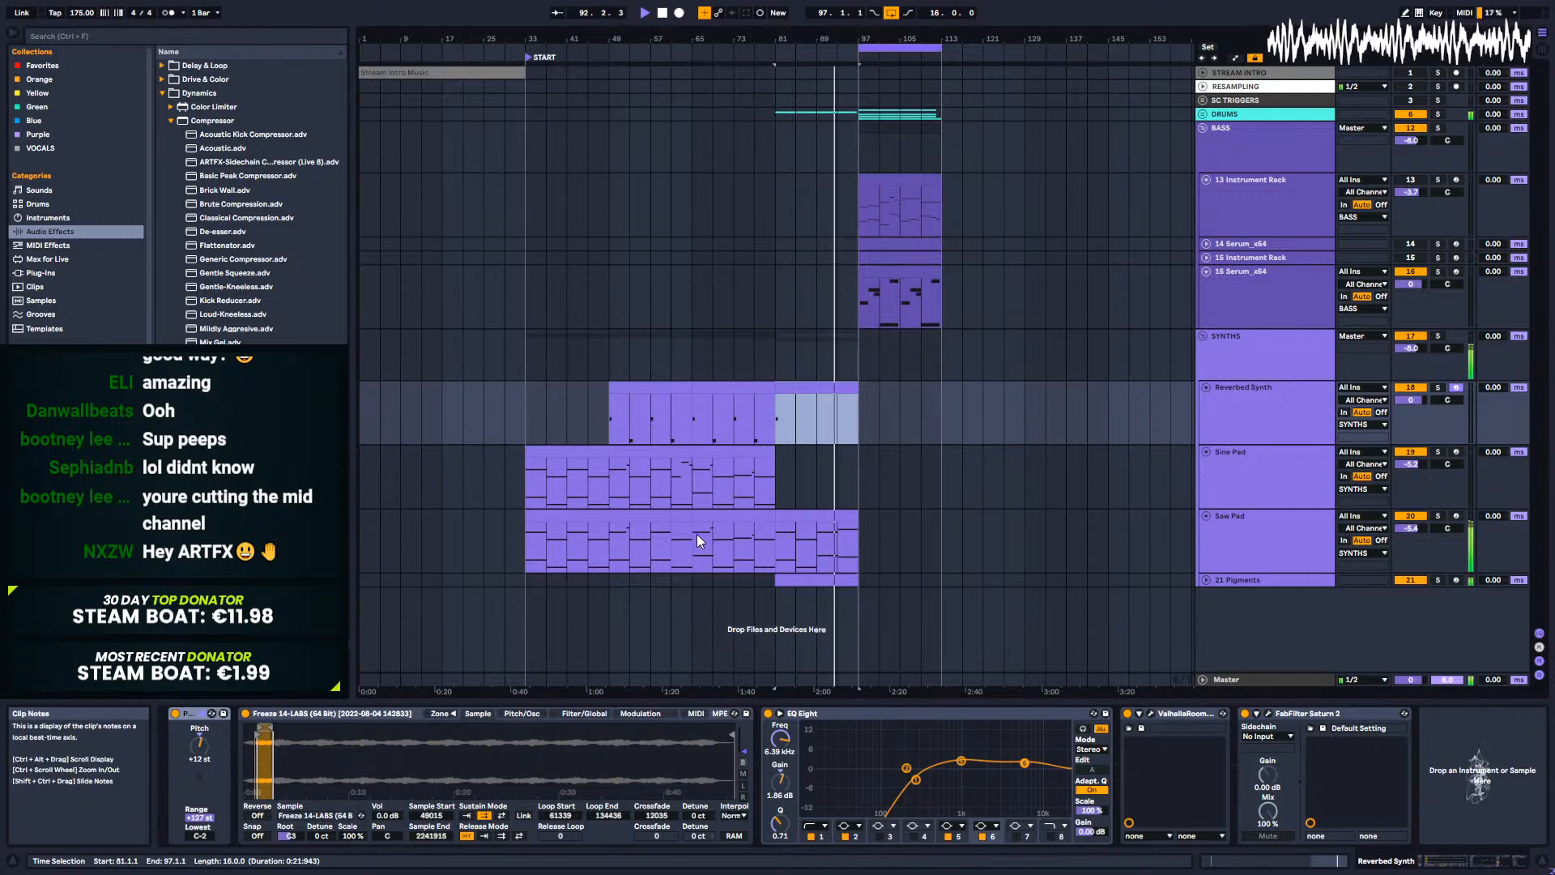
pyautogui.click(1263, 531)
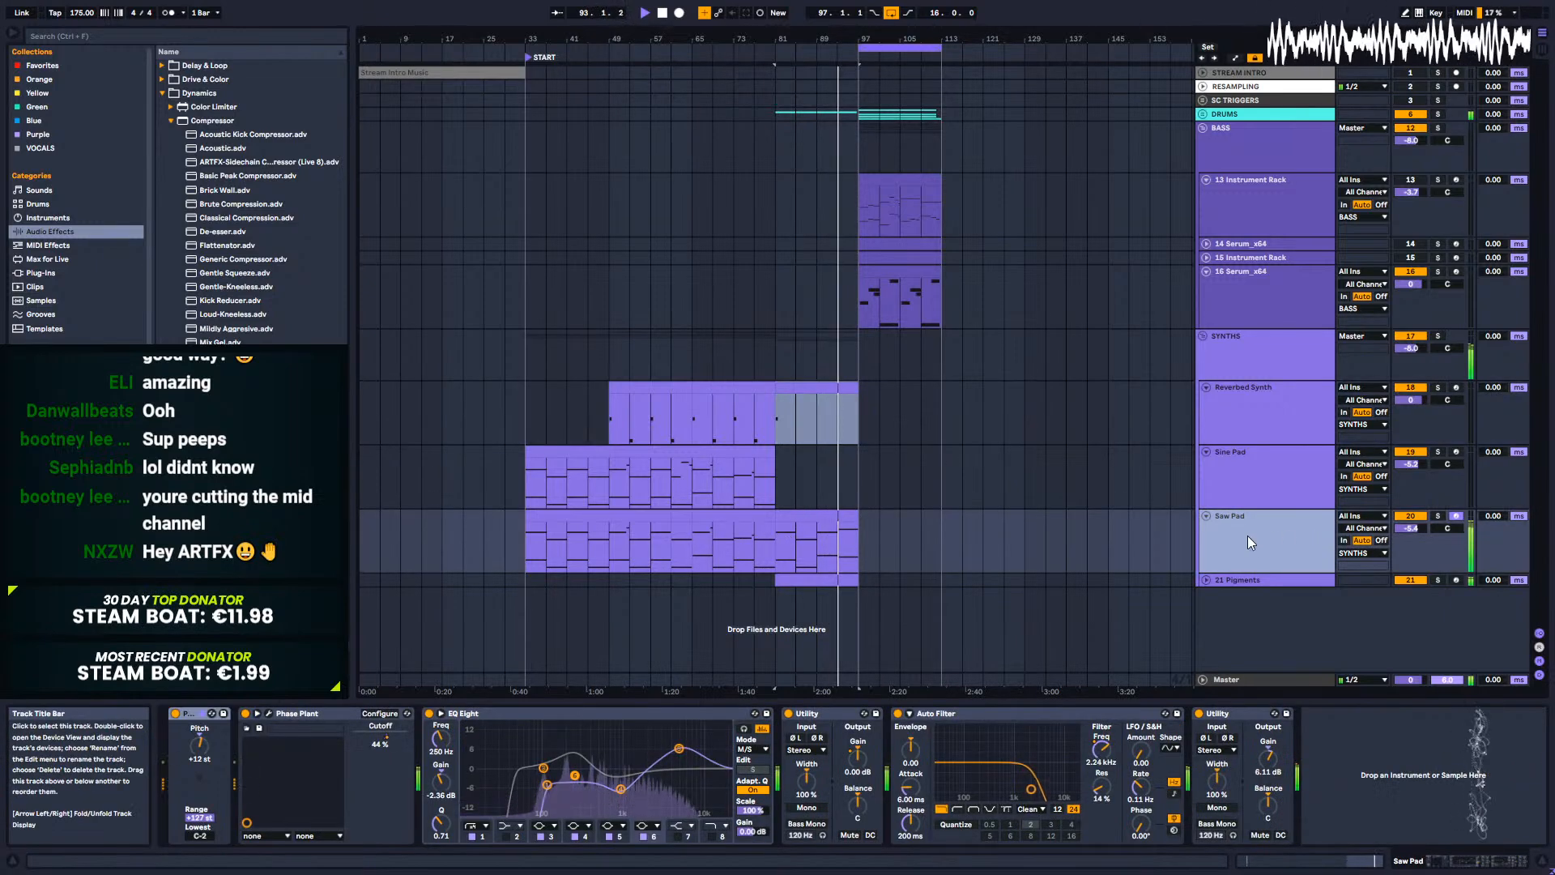
pyautogui.click(871, 528)
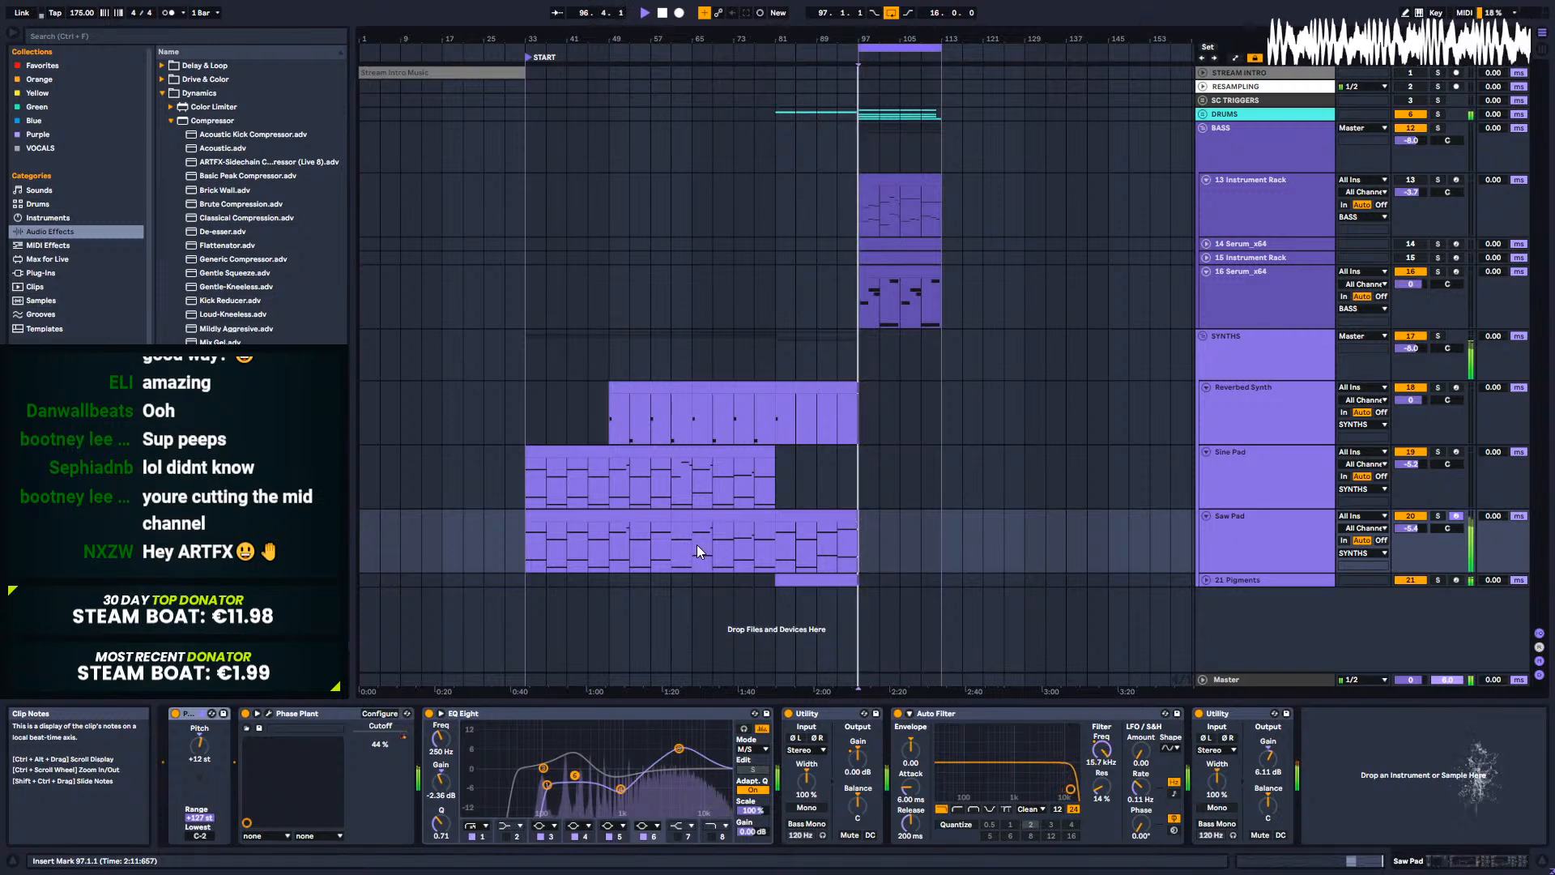
pyautogui.press('space')
# Step: Copy the Saw Pad clip's section from bars 65–81 into bars 97–113
pyautogui.moveTo(692, 542); pyautogui.dragTo(781, 547)
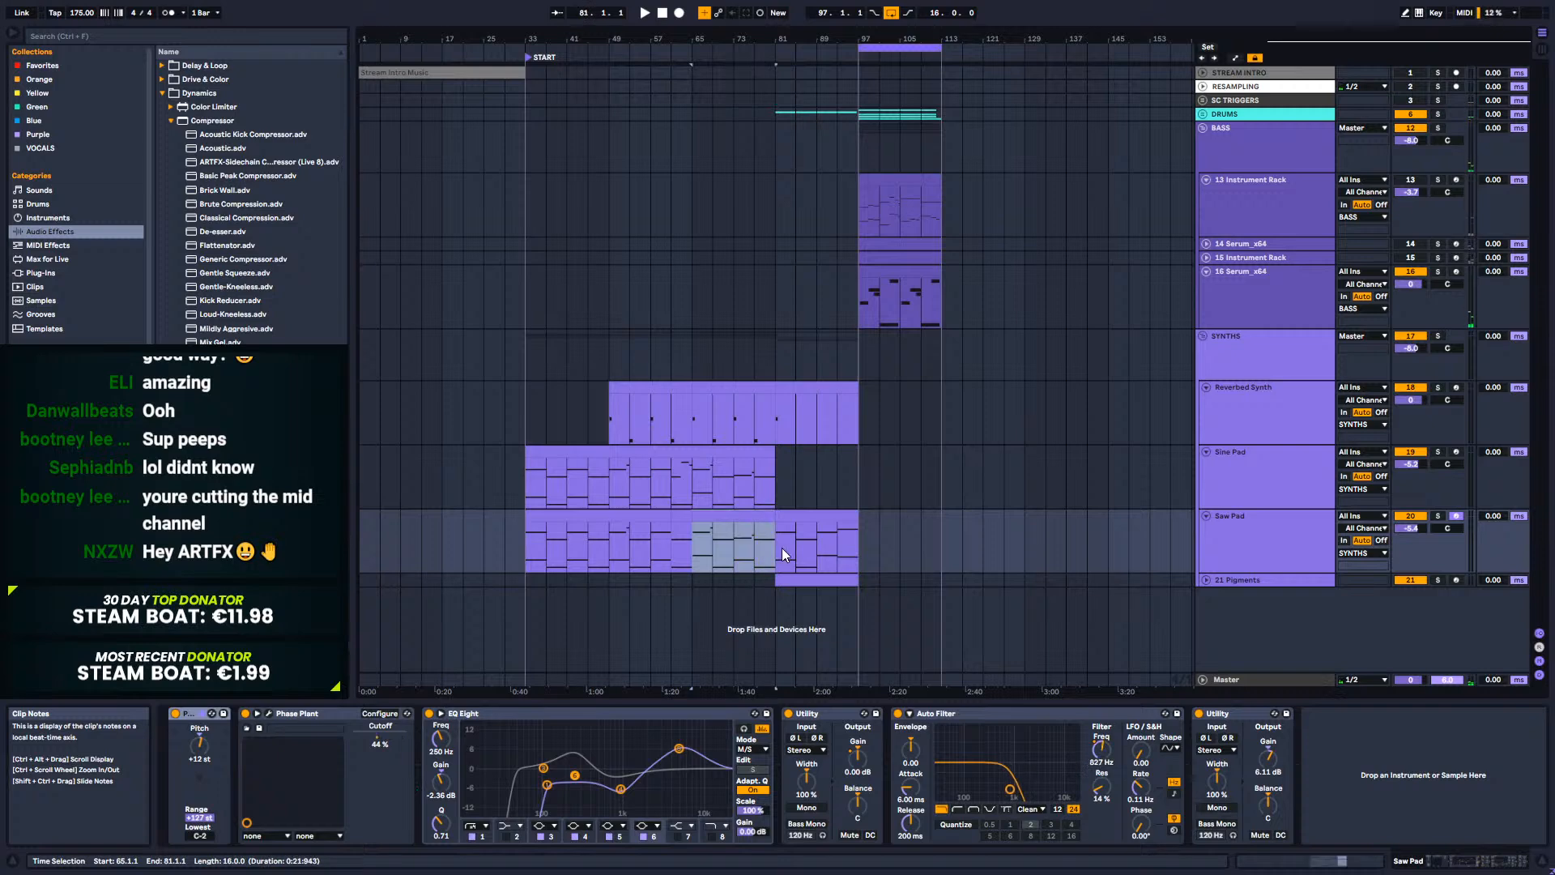
pyautogui.hotkey('ctrl', 'd')
pyautogui.hotkey('ctrl', 'd')
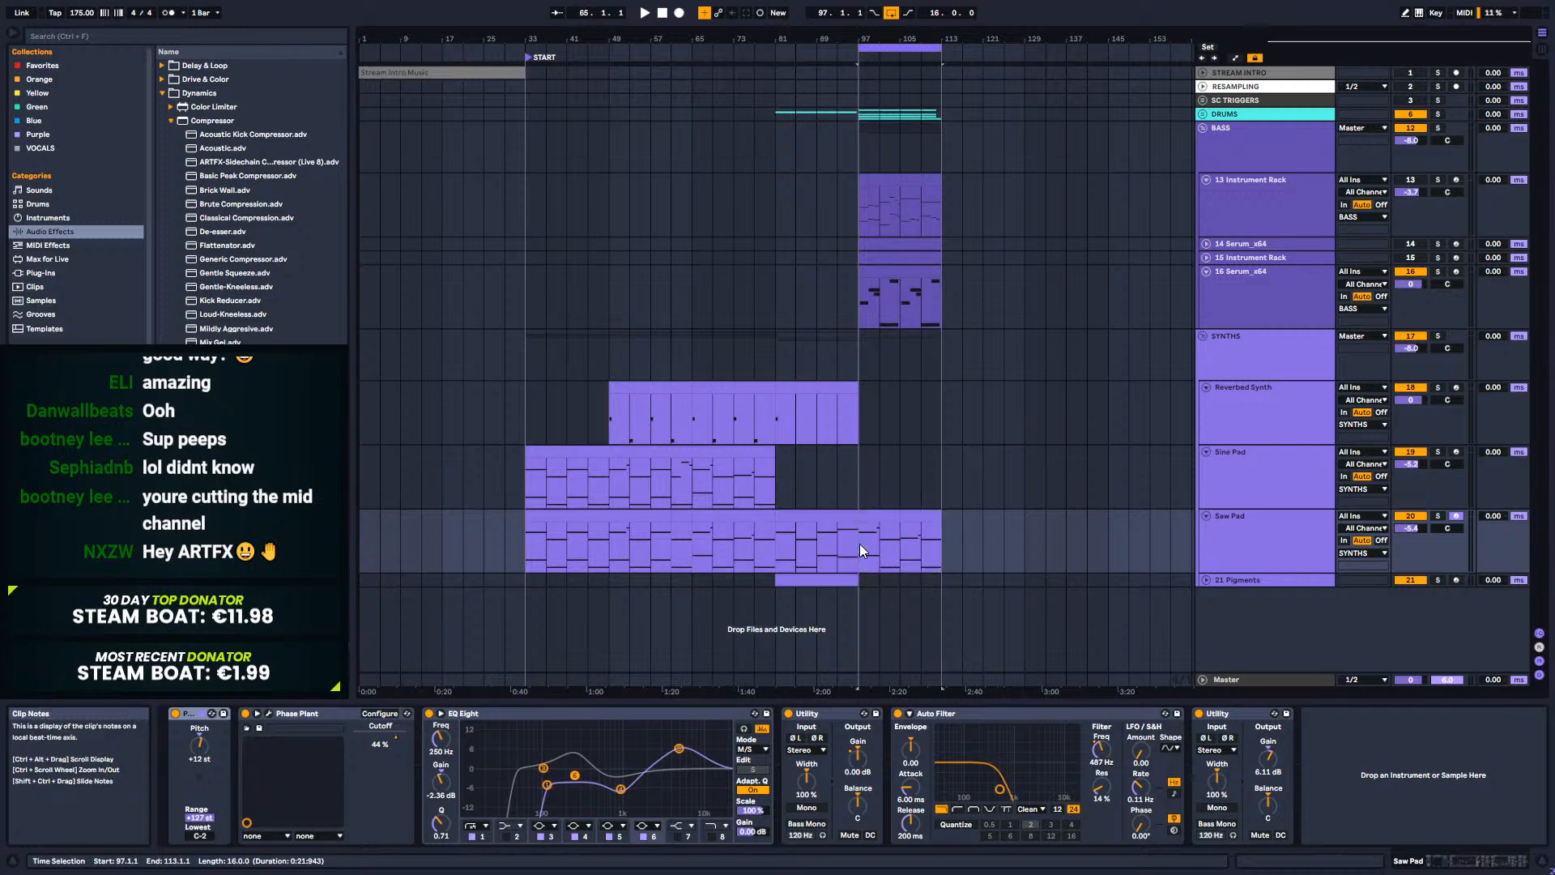
# Step: Show the automation lanes and play the Saw Pad's transition into the drop from bar 93
pyautogui.press('a')
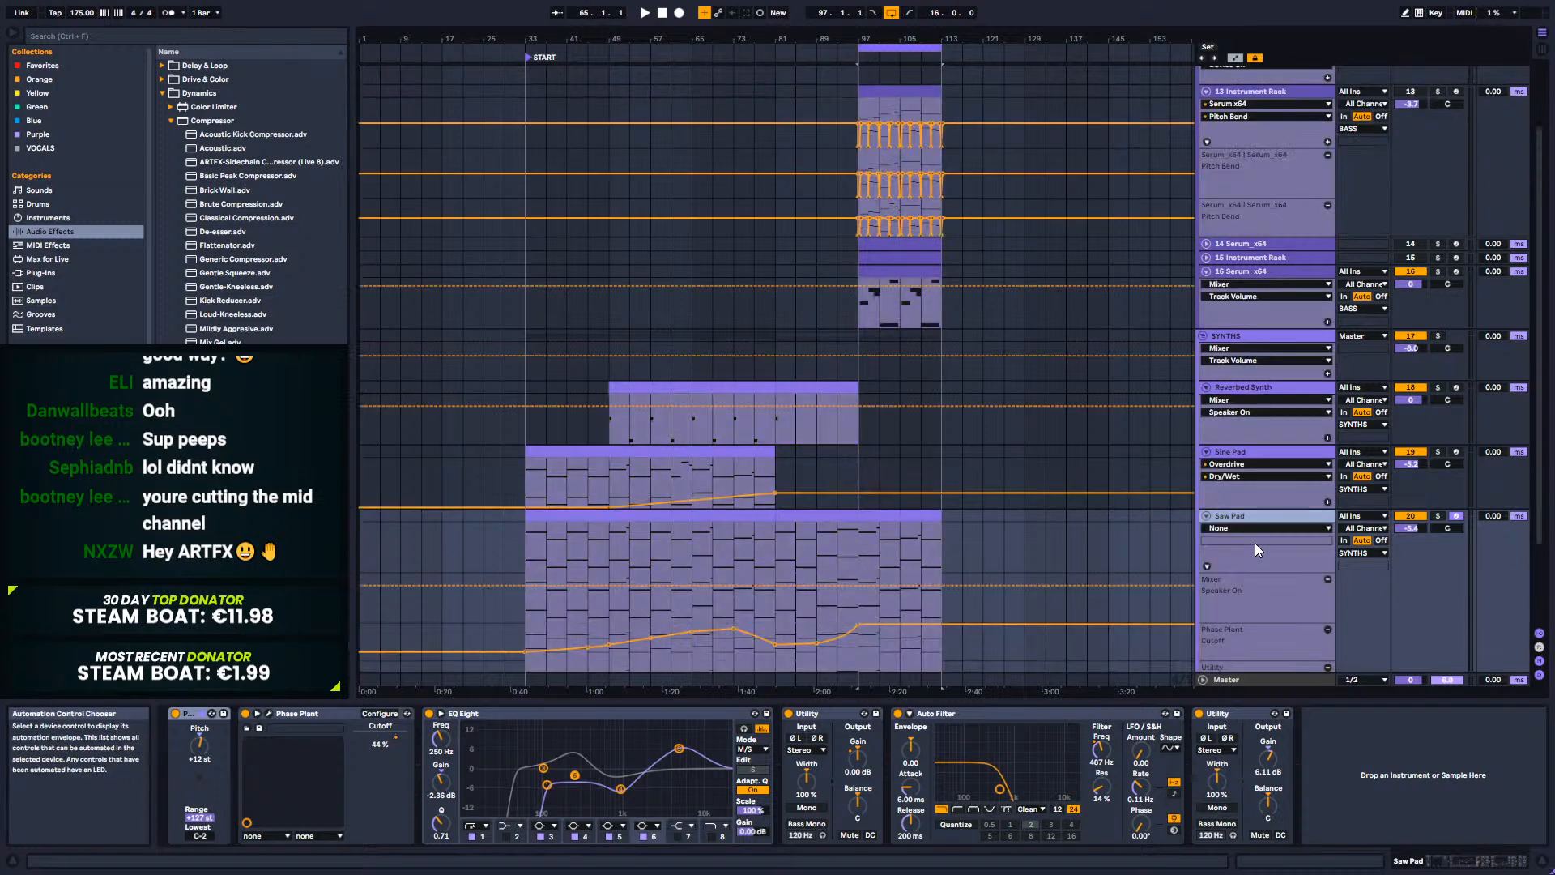
pyautogui.scroll(-3, 1001, 495)
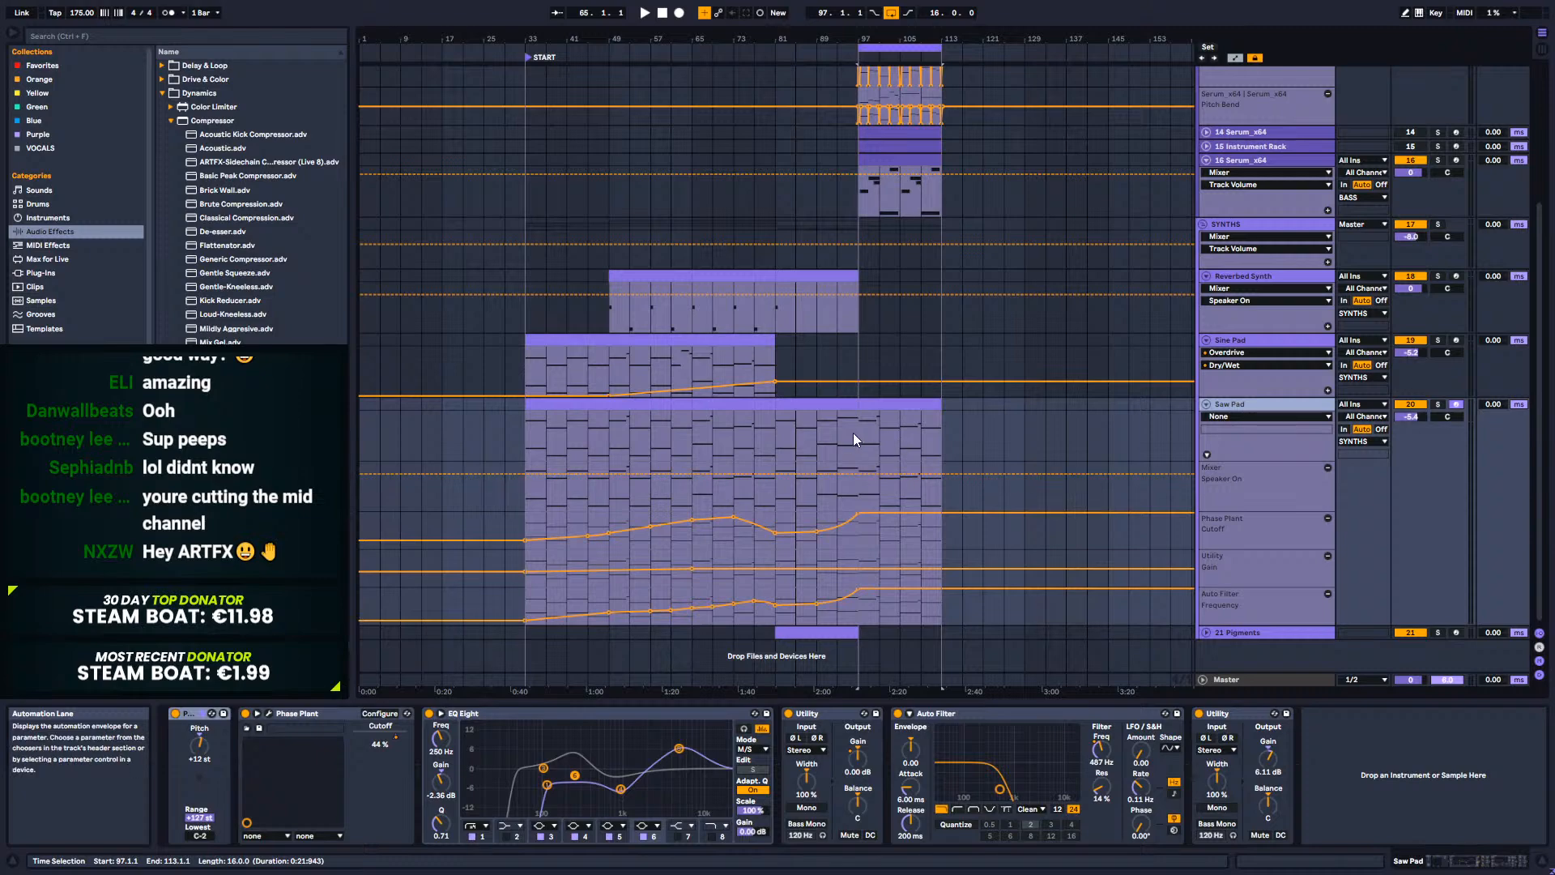
pyautogui.click(841, 436)
pyautogui.press('space')
pyautogui.moveTo(880, 33); pyautogui.dragTo(717, 169)
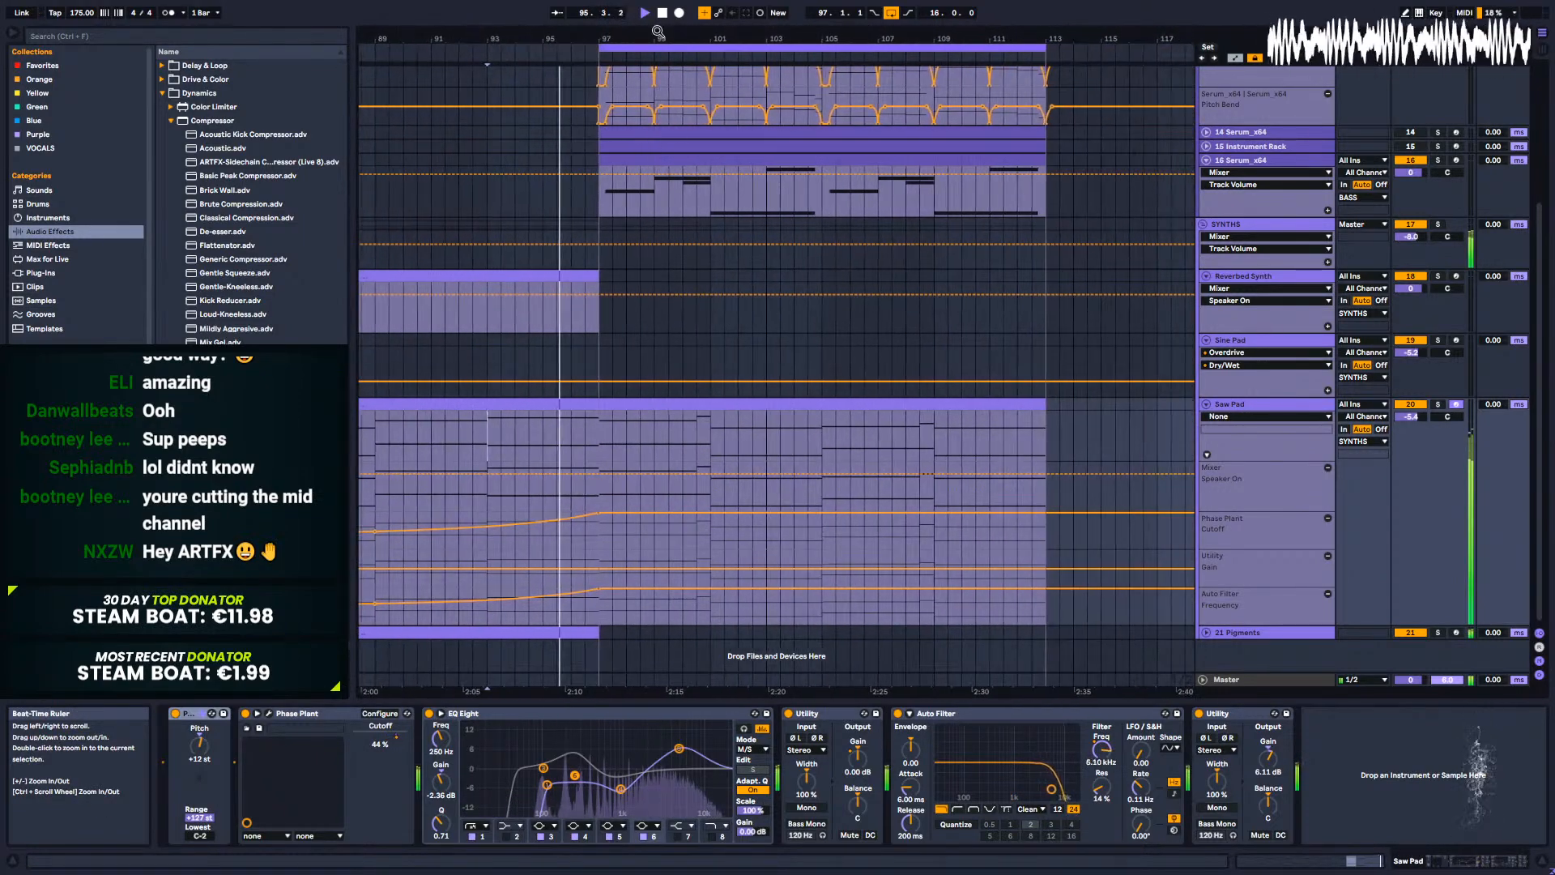
pyautogui.click(646, 158)
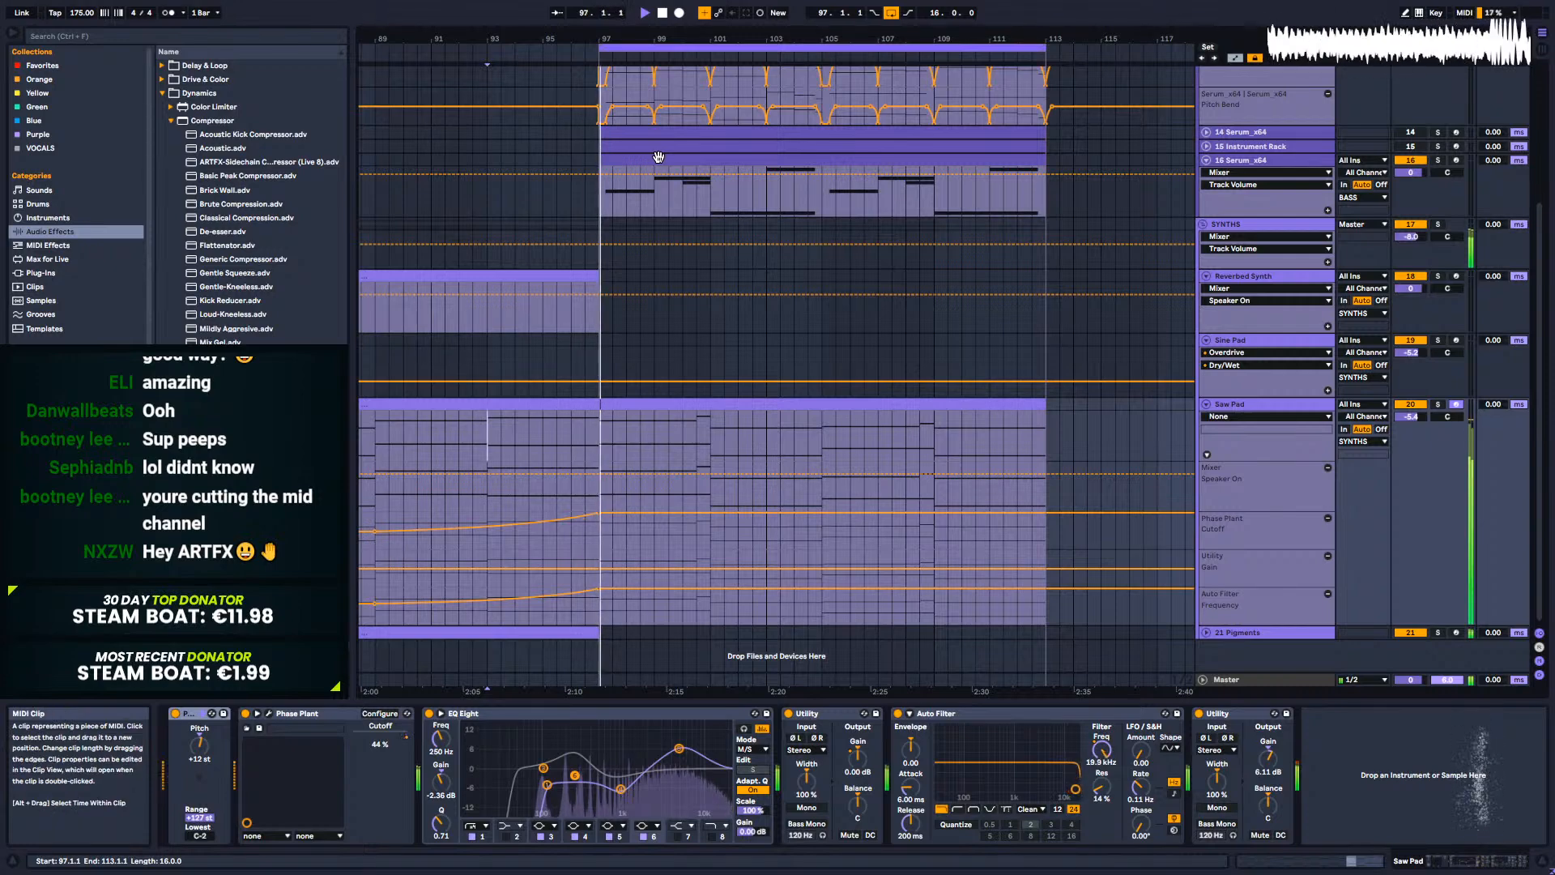
# Step: Select the Serum bass clip on track 16, stop playback, and hide the automation lanes
pyautogui.click(647, 159)
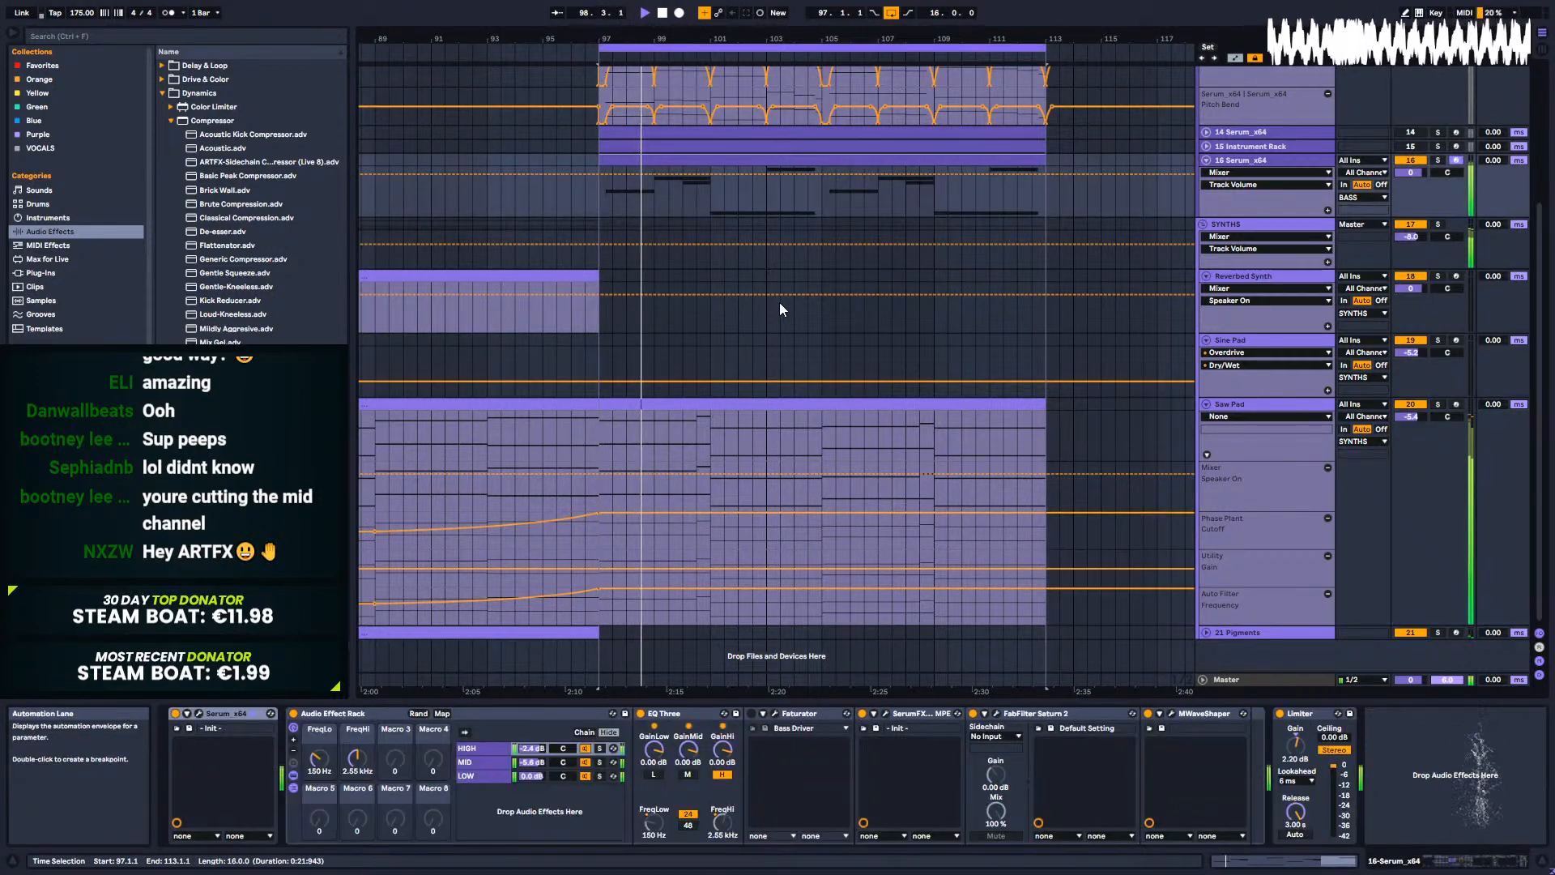
pyautogui.press('space')
pyautogui.press('a')
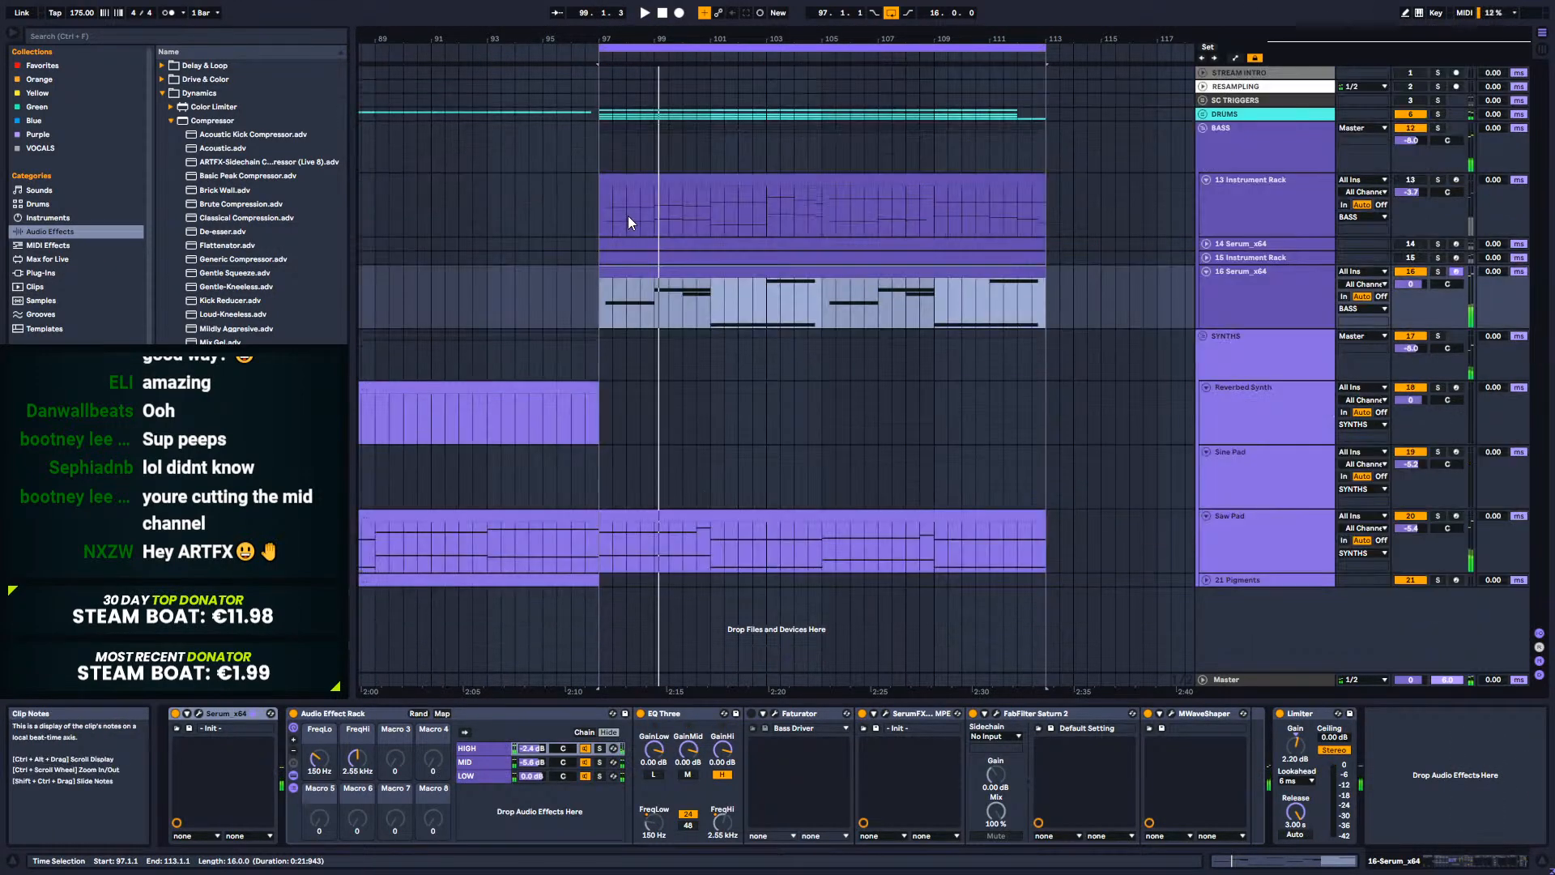
pyautogui.click(606, 283)
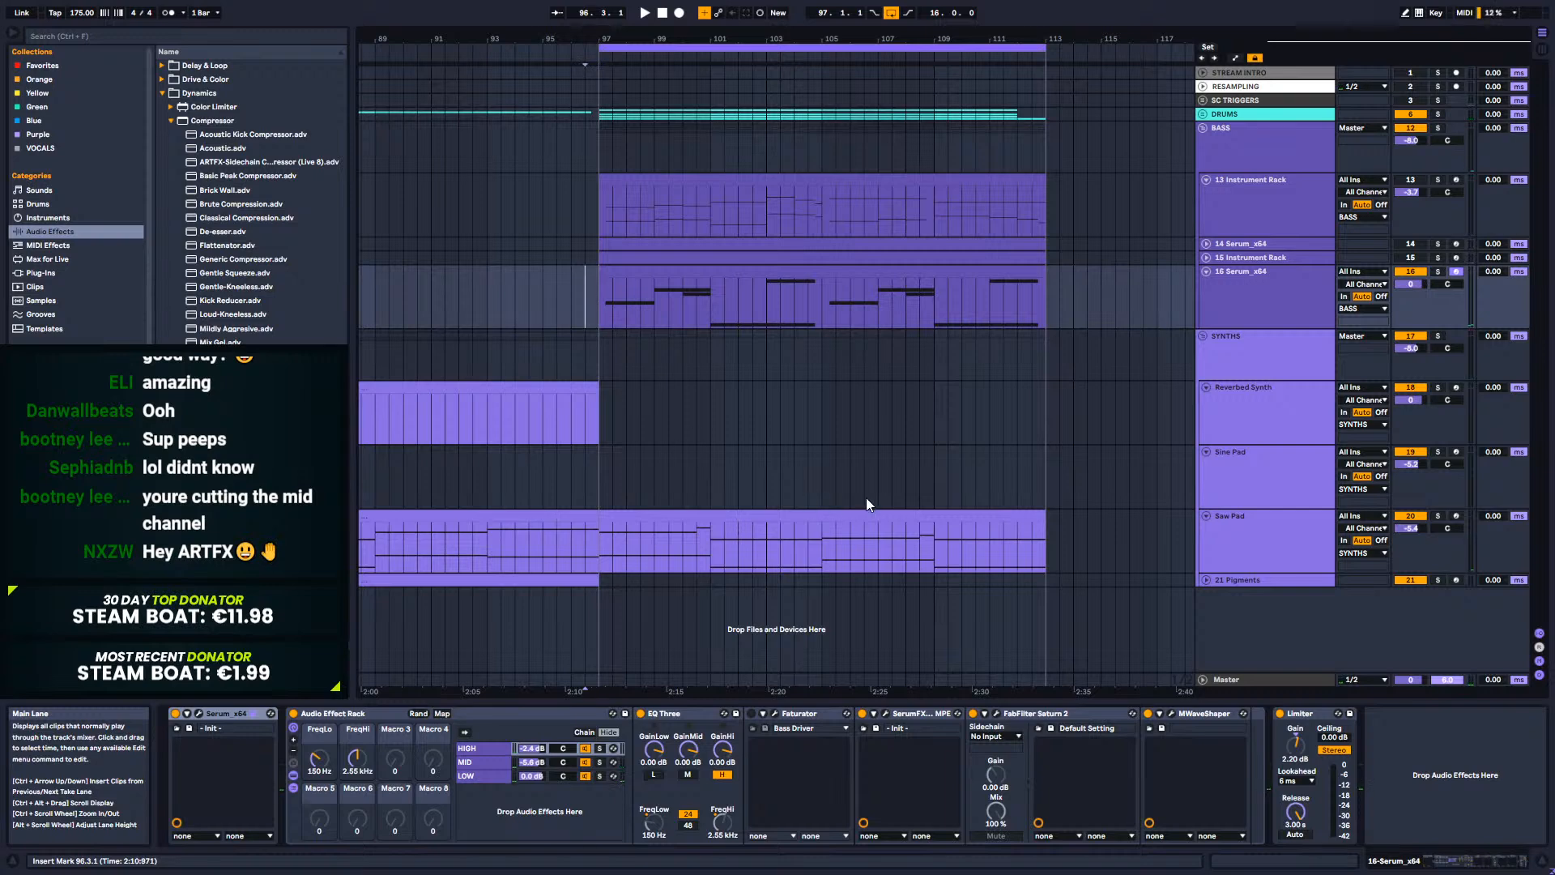
# Step: Deactivate the low notes from C1 to G#1 in the Saw Pad clip's bars 97–113 and play the drop
pyautogui.doubleClick(706, 541)
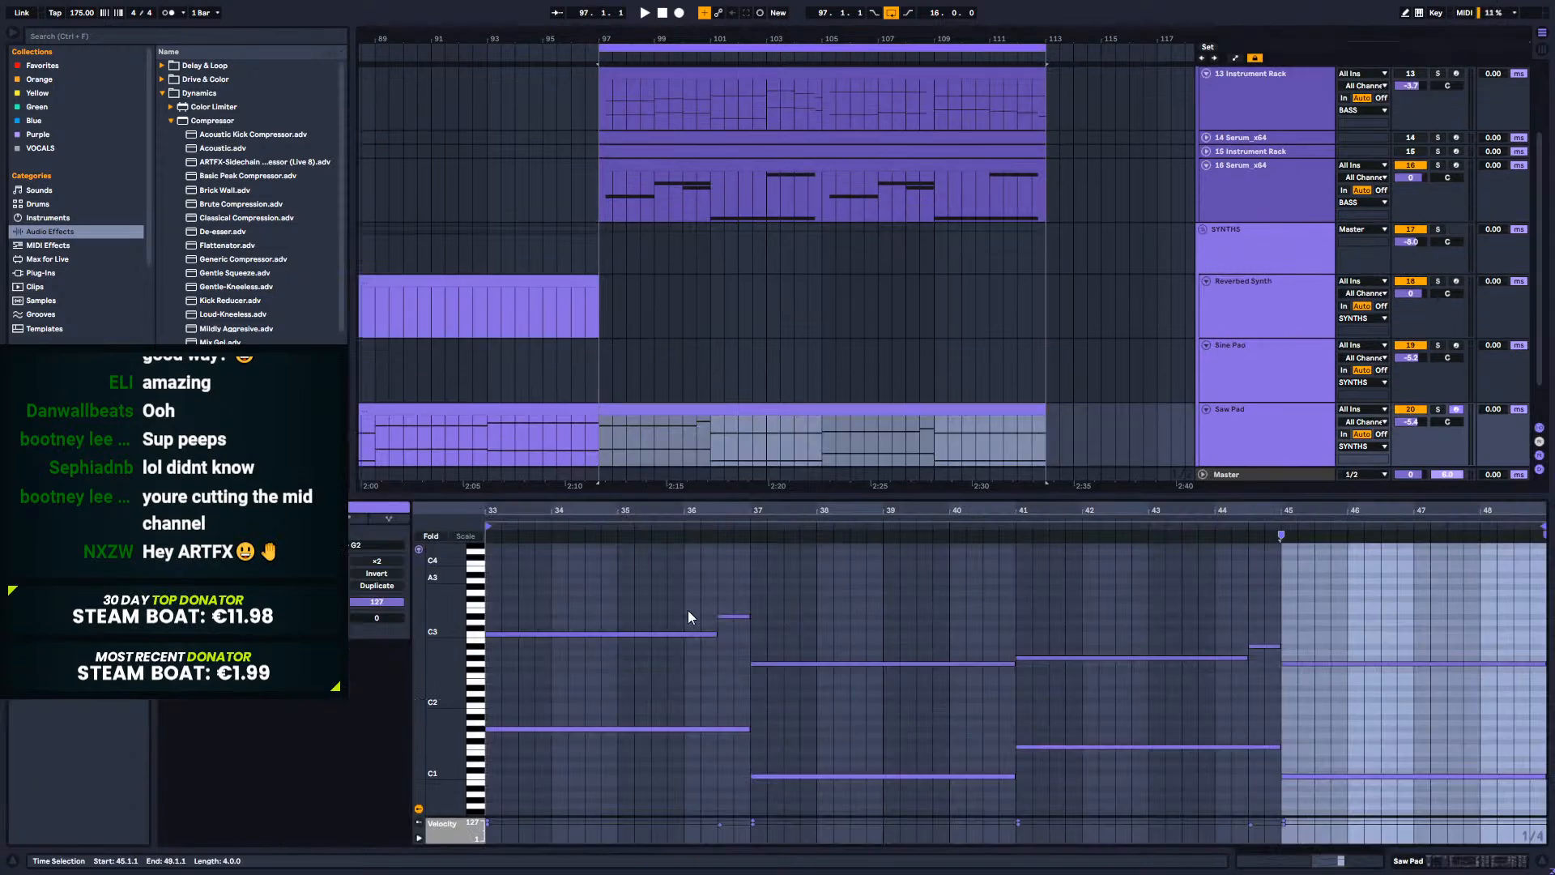
pyautogui.moveTo(623, 690); pyautogui.dragTo(645, 764)
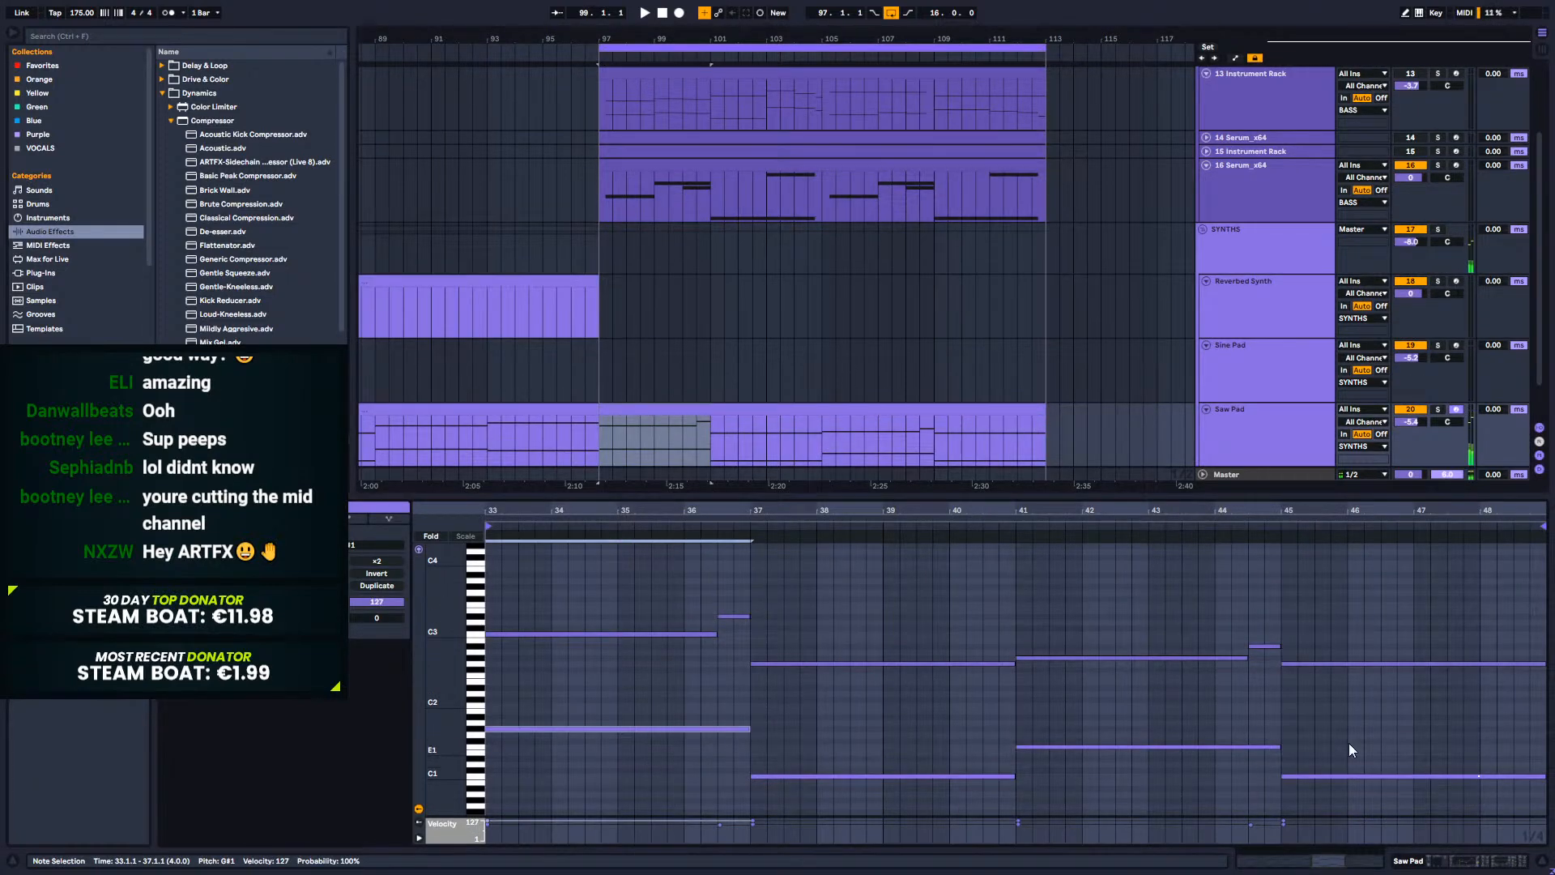
pyautogui.moveTo(1415, 718); pyautogui.dragTo(857, 814)
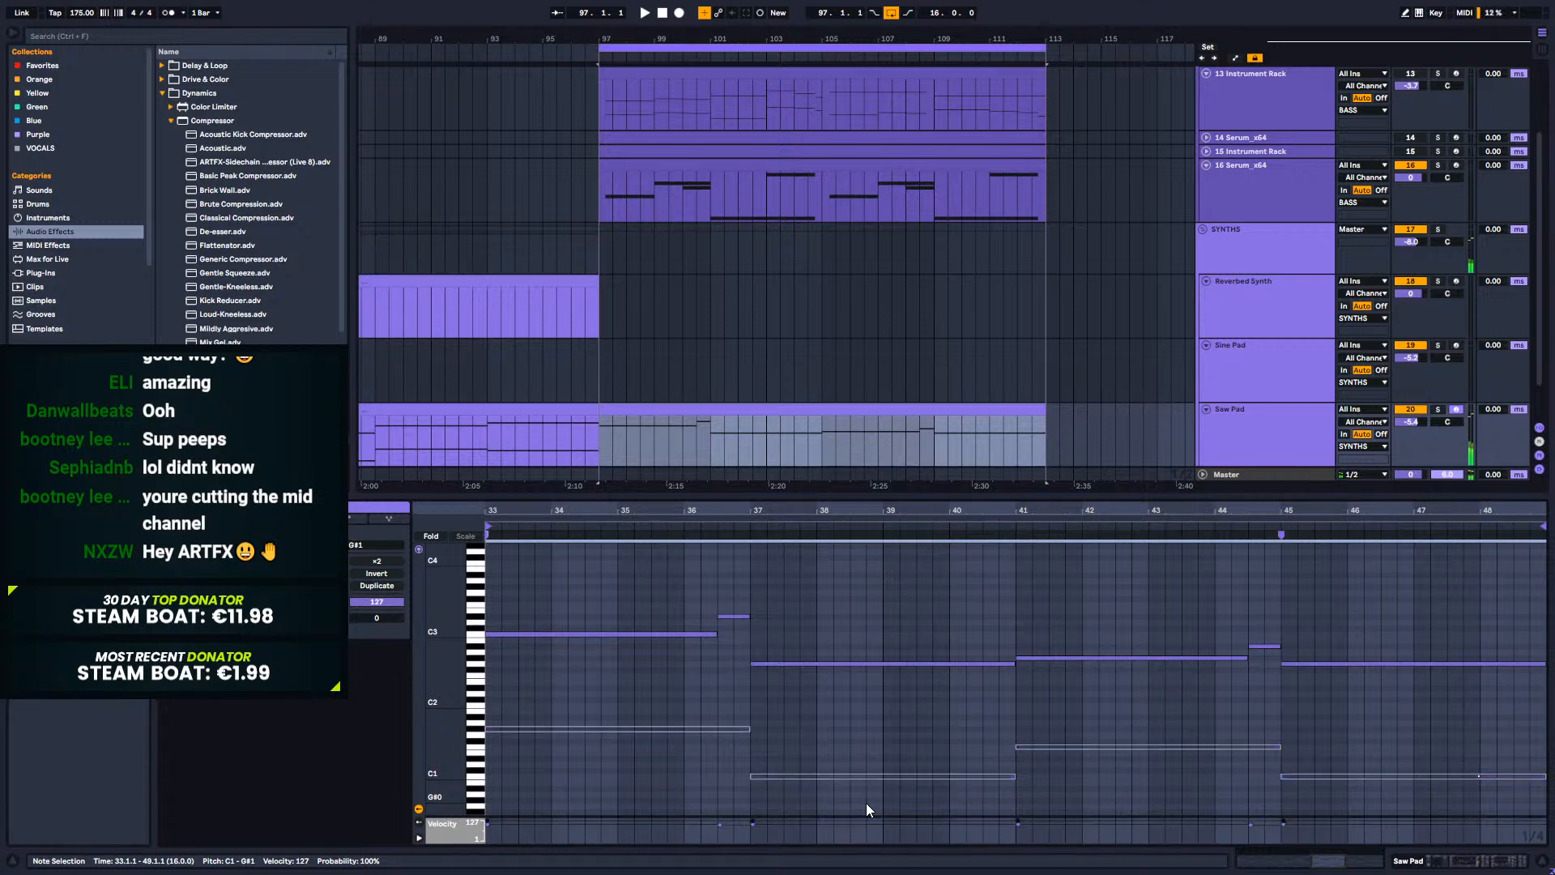
pyautogui.press('space')
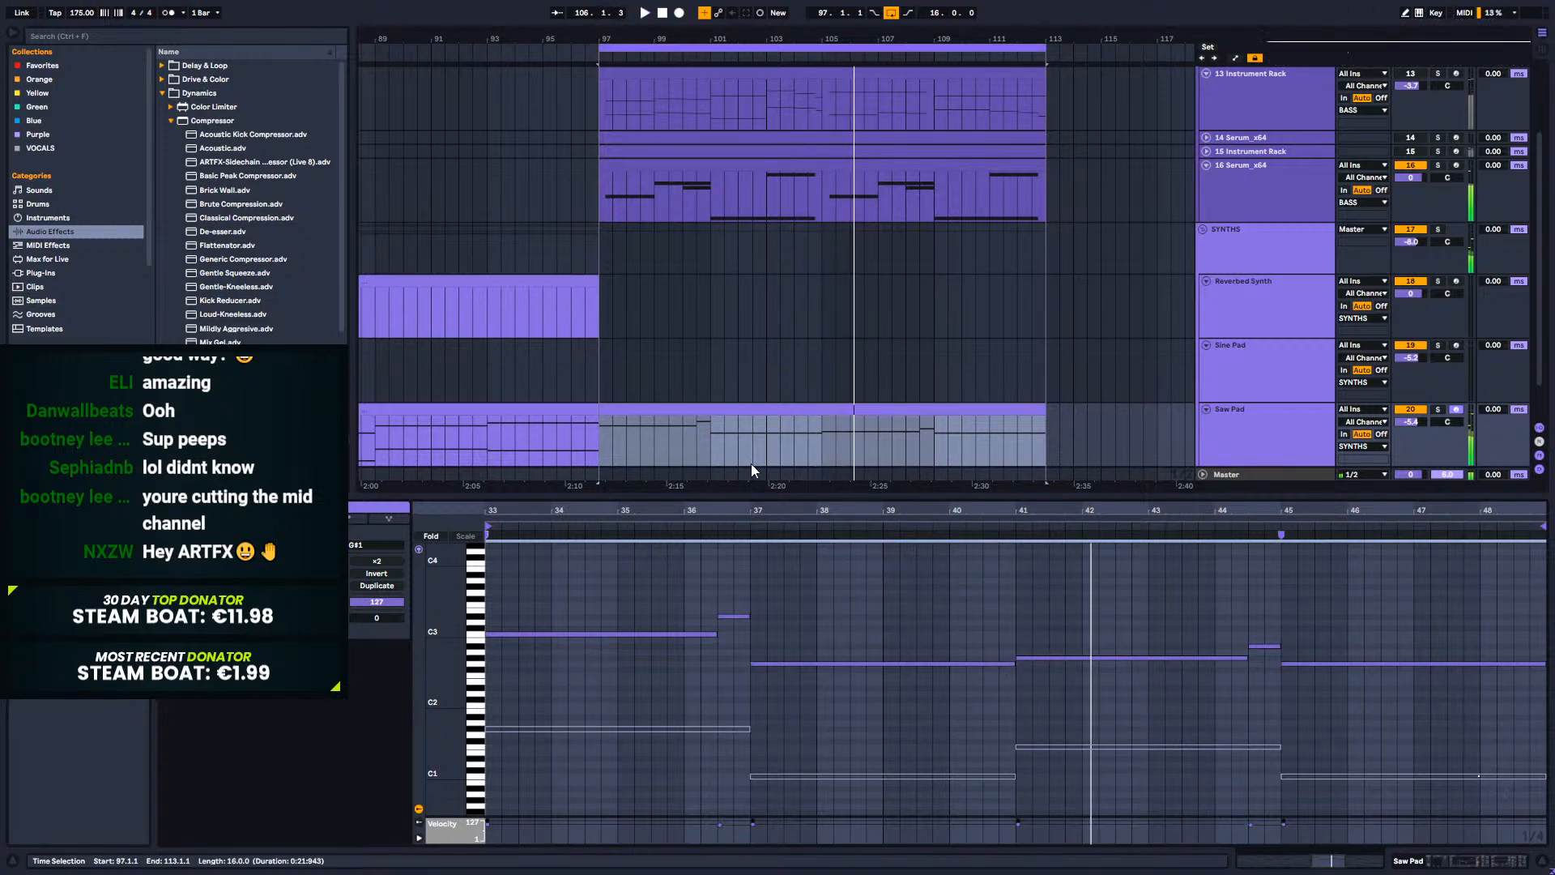
pyautogui.click(1492, 859)
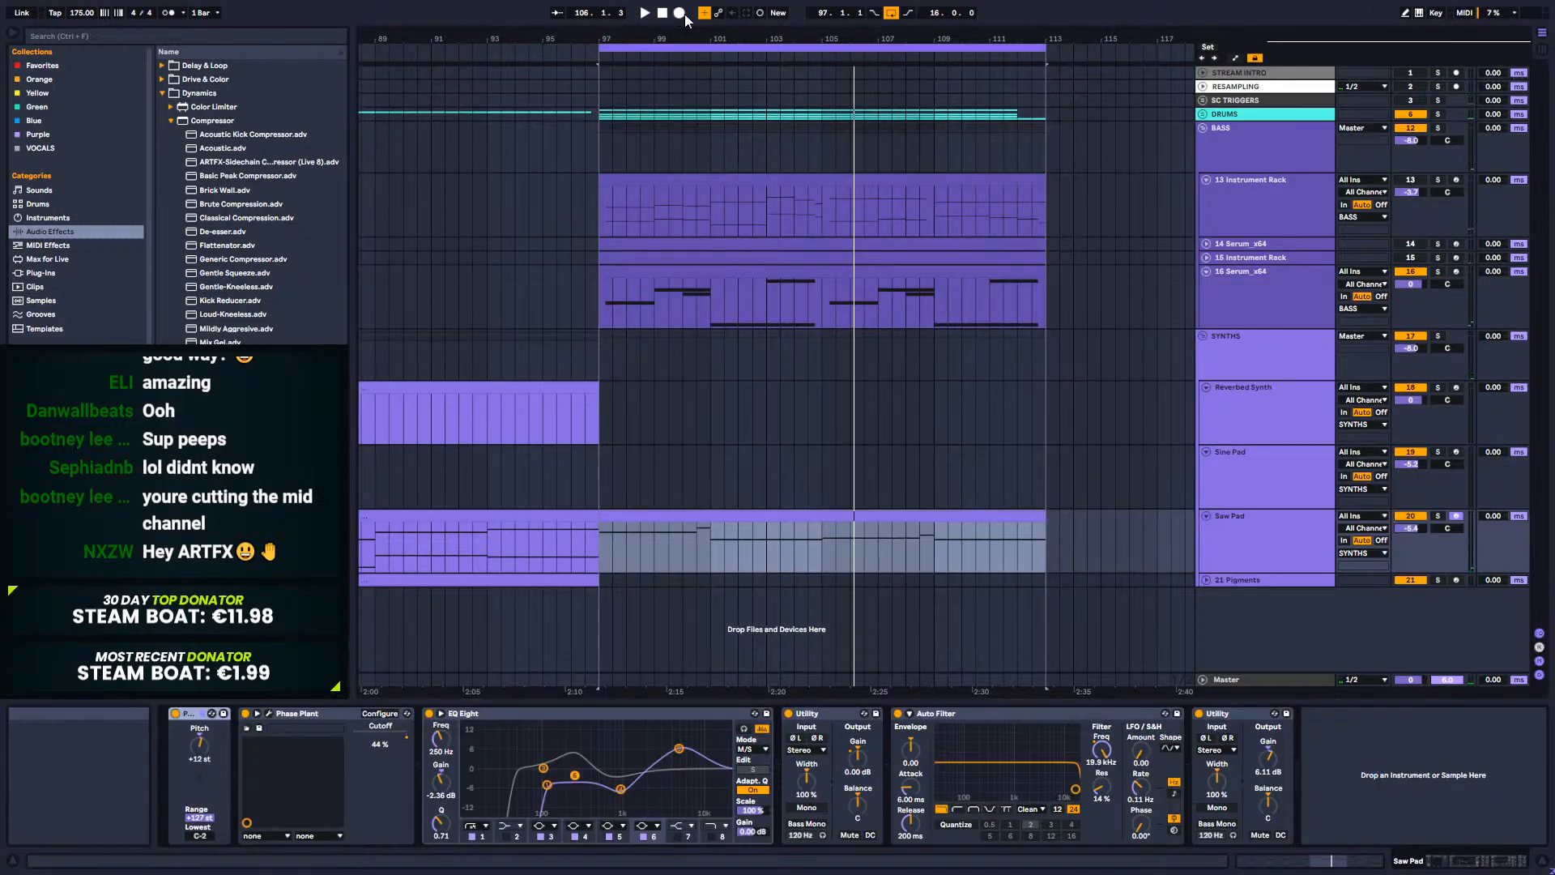
# Step: Show the whole arrangement and play the build-up from bar 81
pyautogui.moveTo(696, 36); pyautogui.dragTo(894, 36)
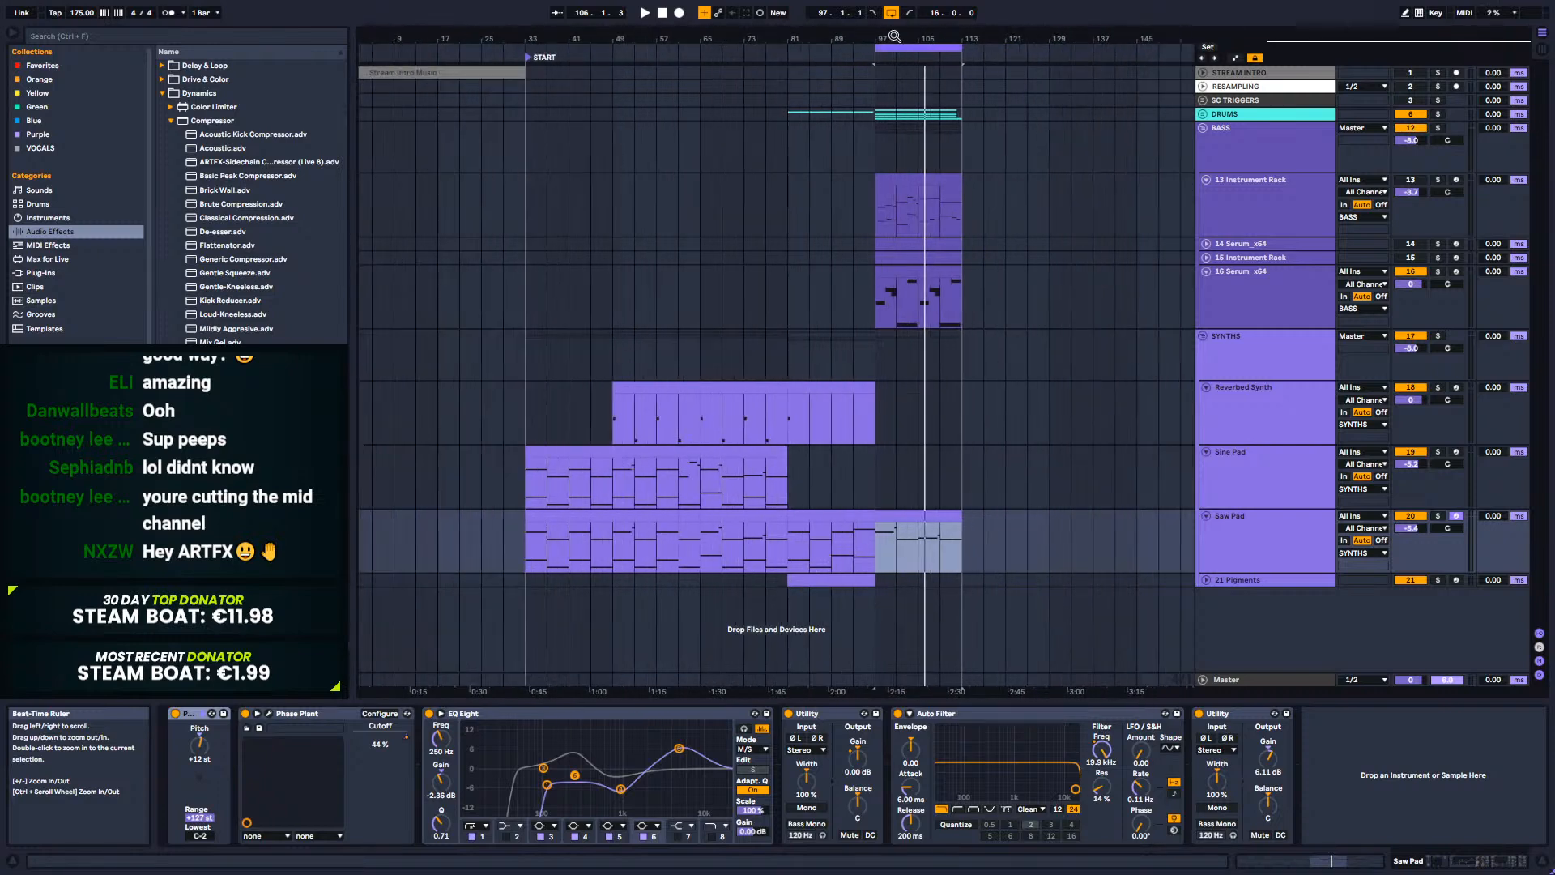
pyautogui.click(804, 557)
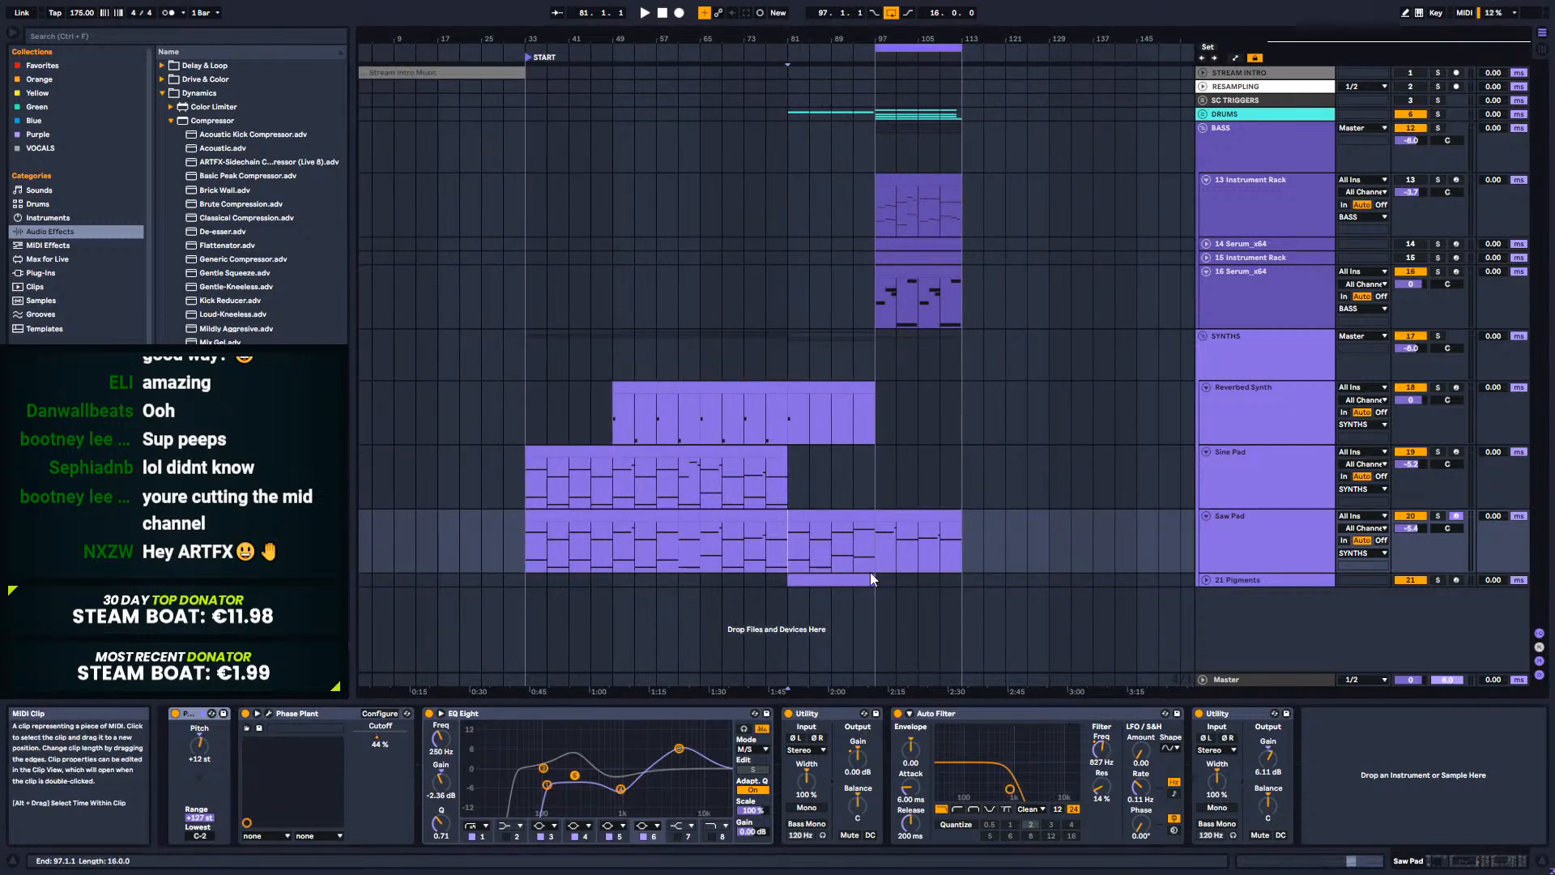
pyautogui.press('space')
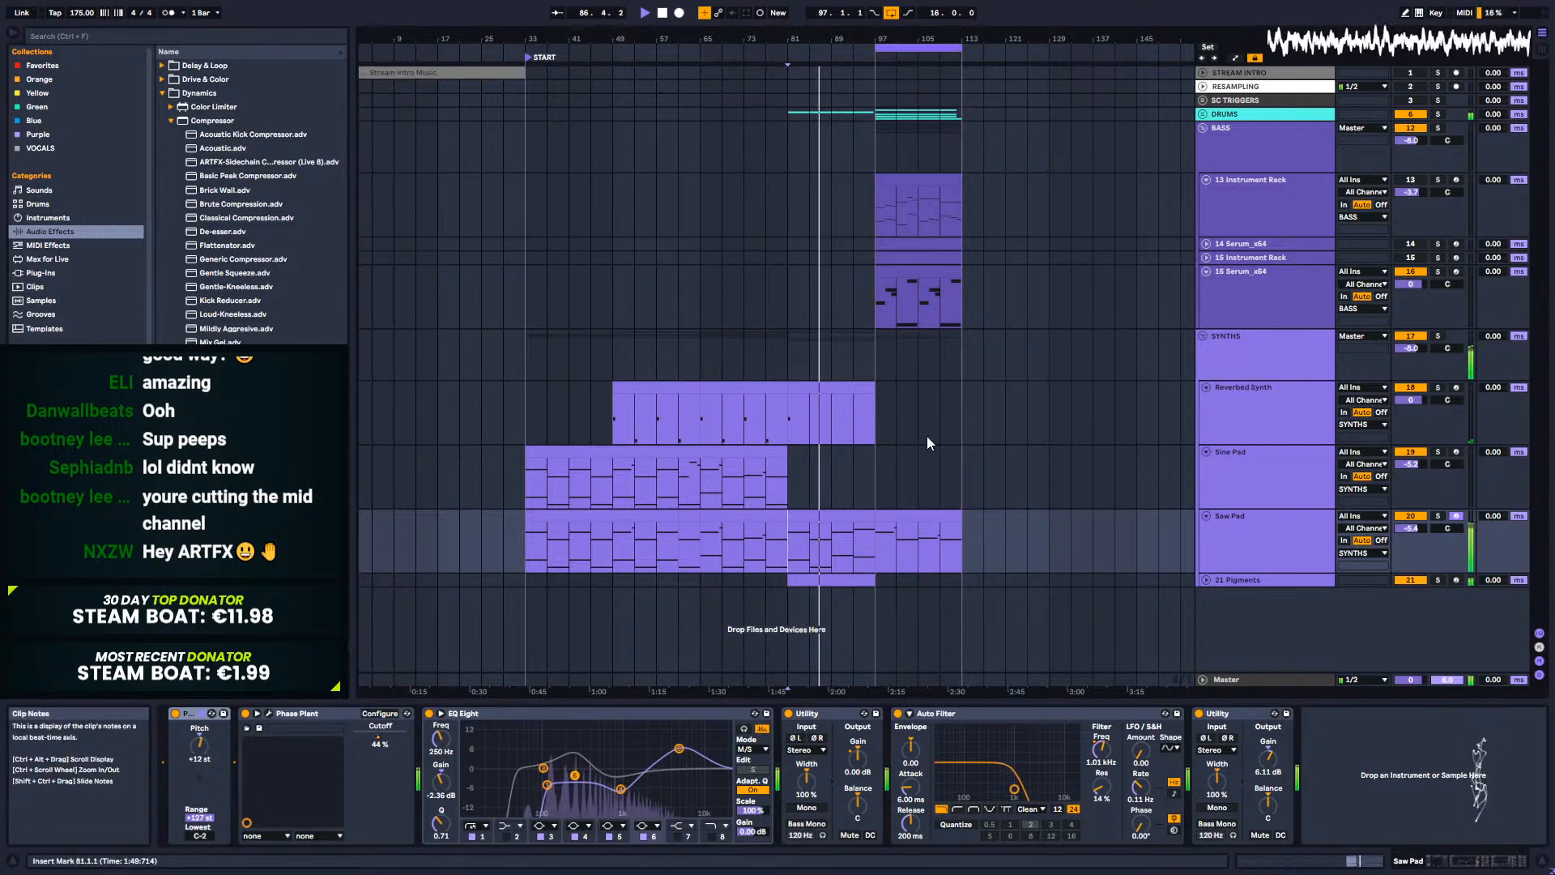
pyautogui.press('space')
# Step: Solo the Saw Pad and play its drop section from bar 97
pyautogui.click(903, 515)
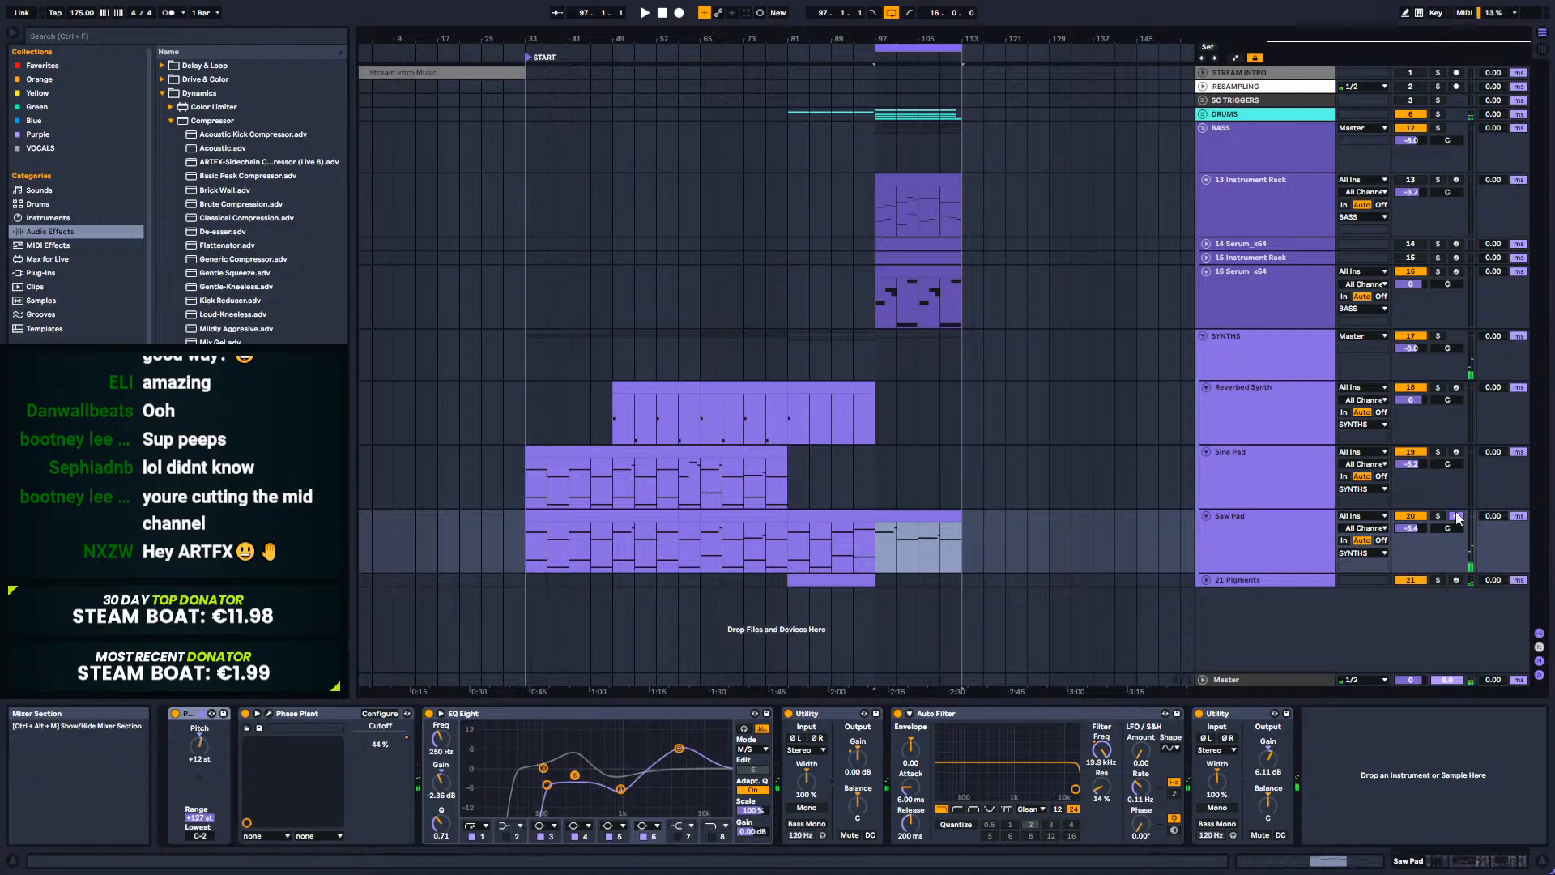
pyautogui.press('space')
pyautogui.press('space')
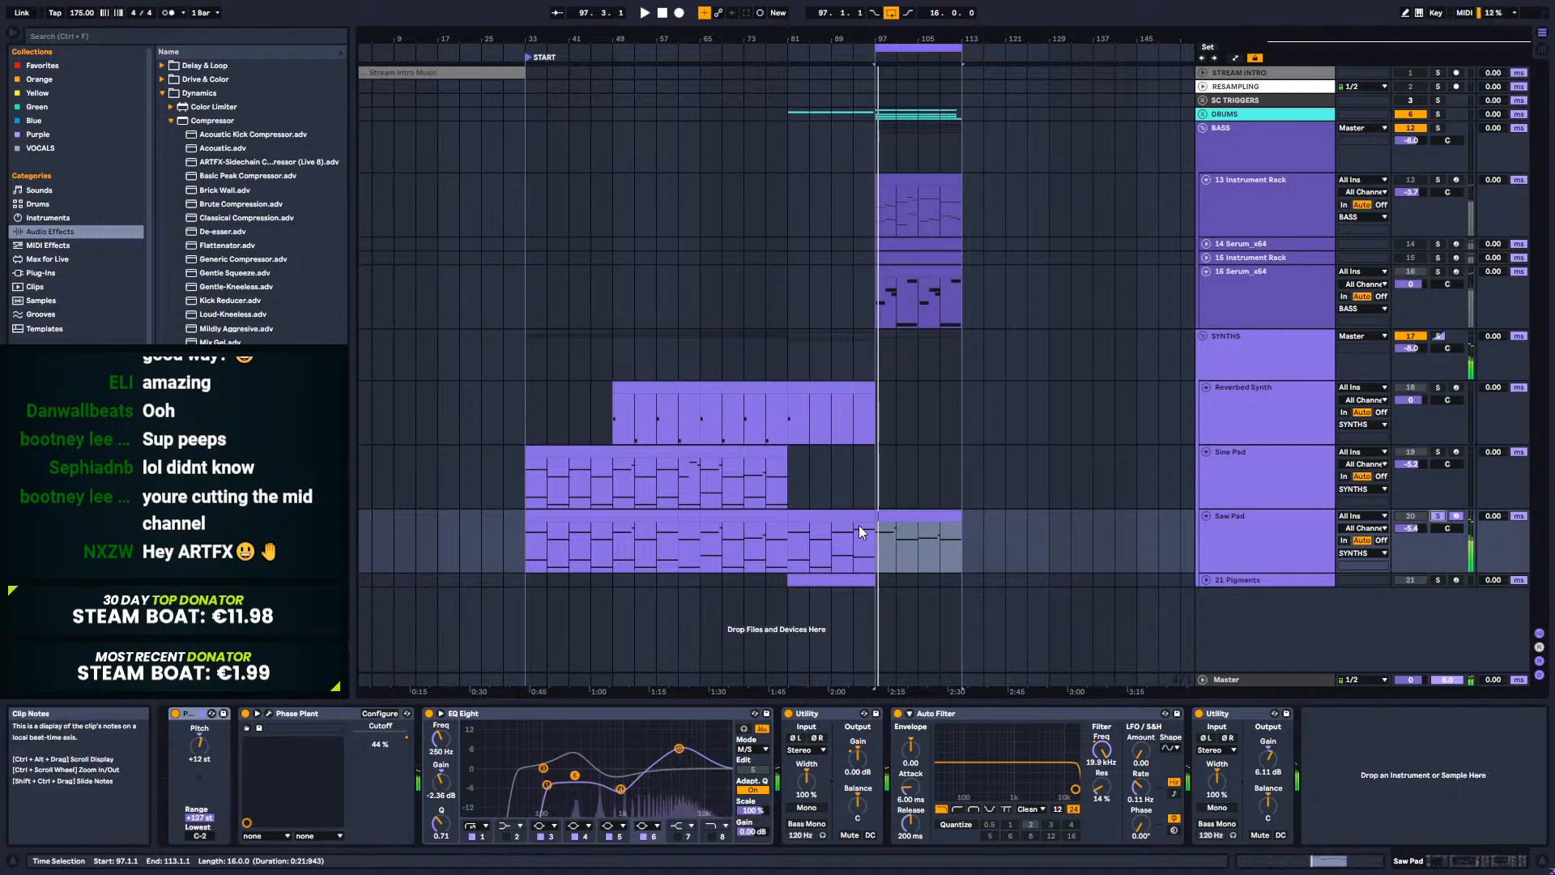
# Step: Play the arrangement from bar 81 and turn off the Saw Pad's solo
pyautogui.click(789, 550)
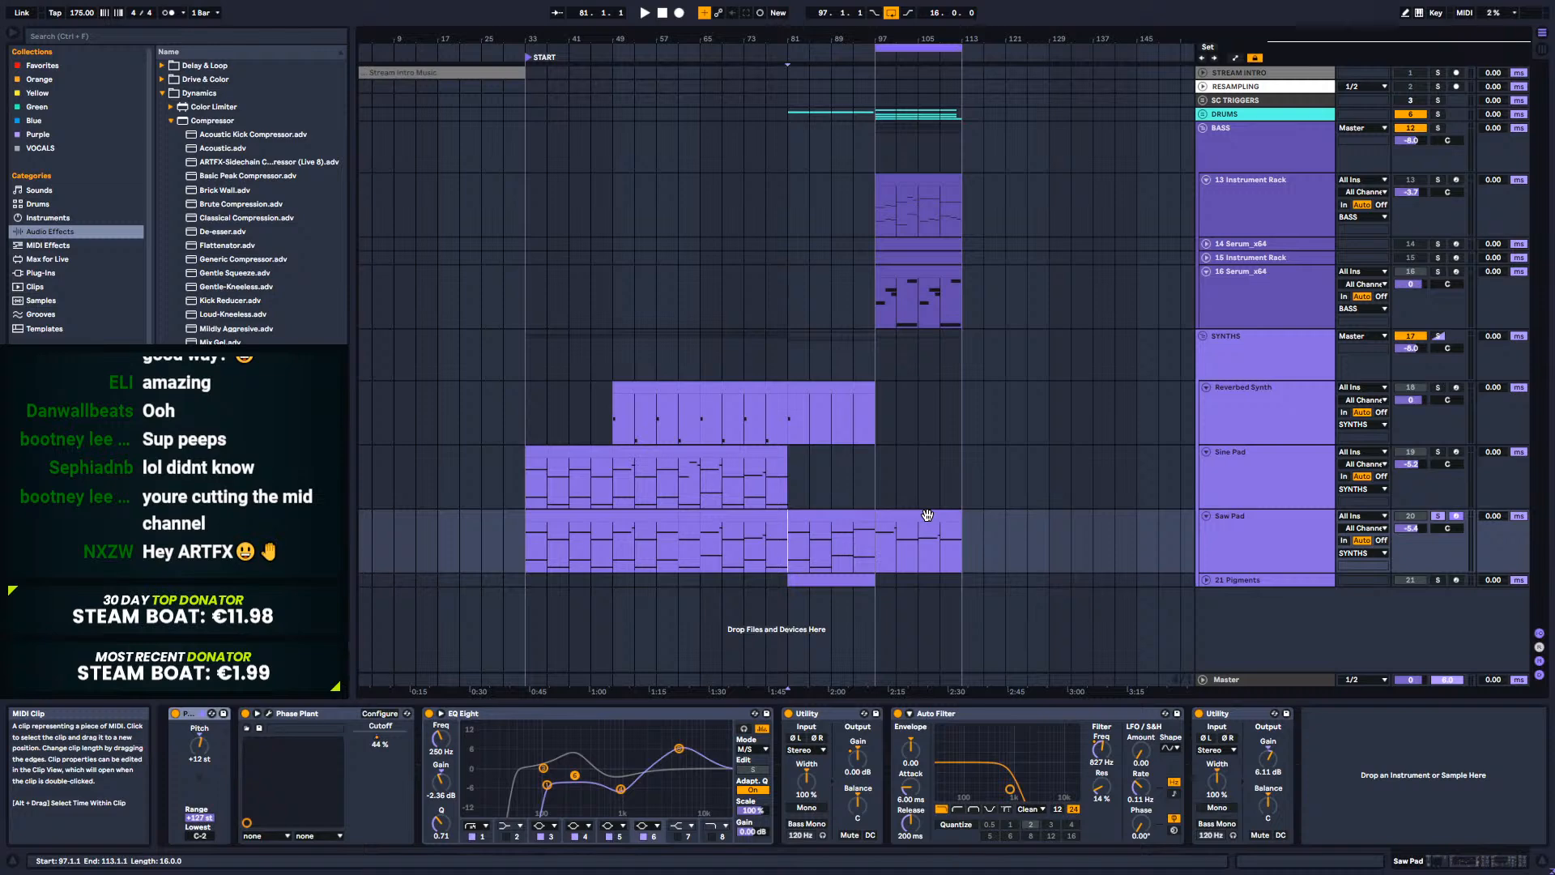
pyautogui.moveTo(876, 283); pyautogui.dragTo(951, 294)
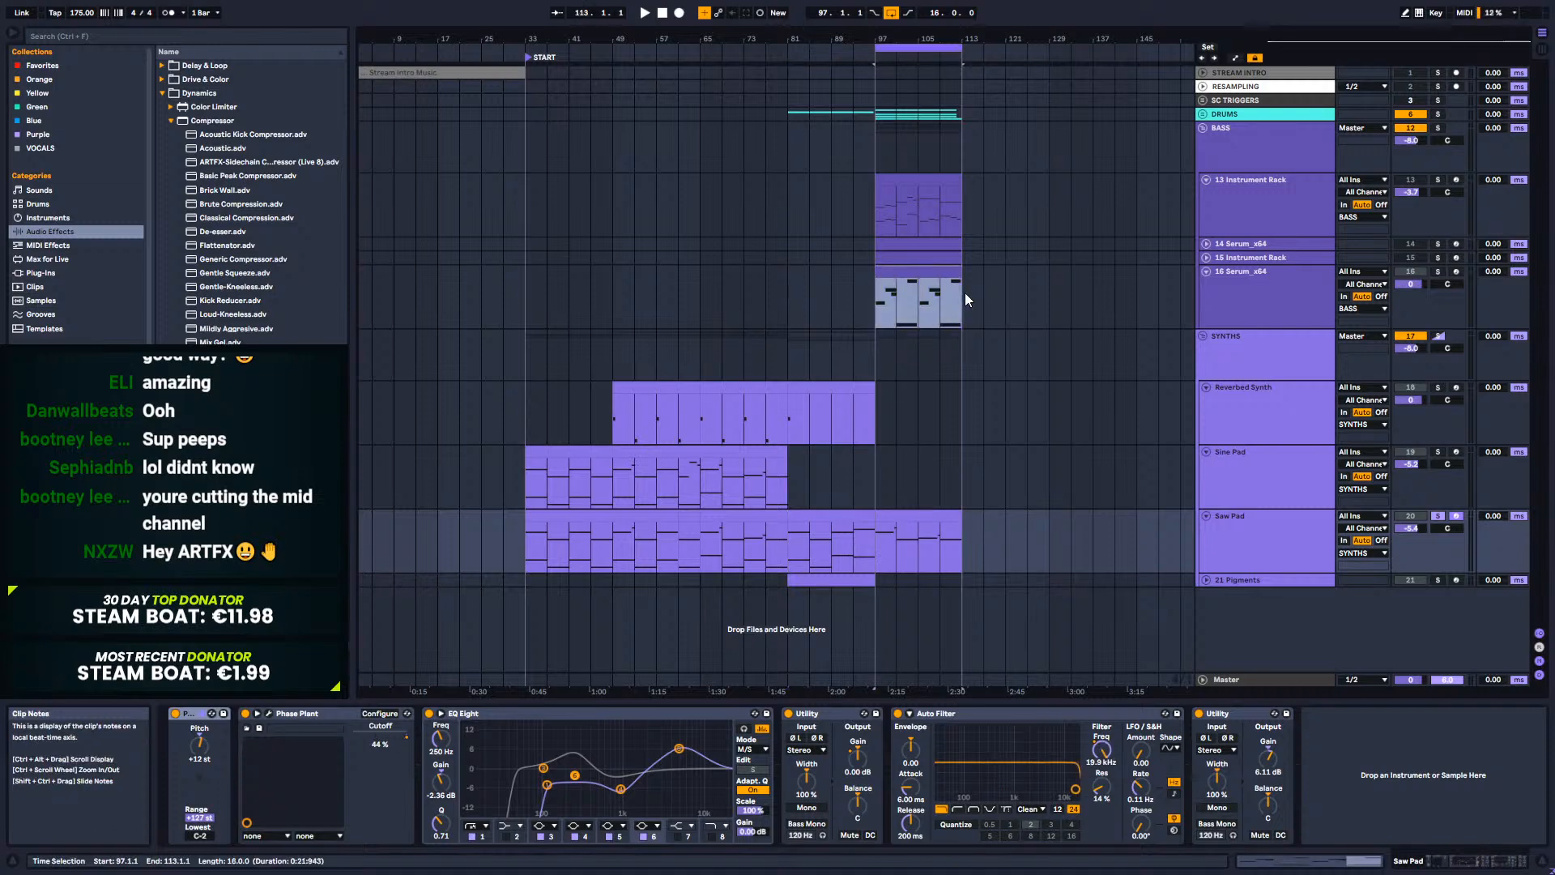
pyautogui.click(964, 294)
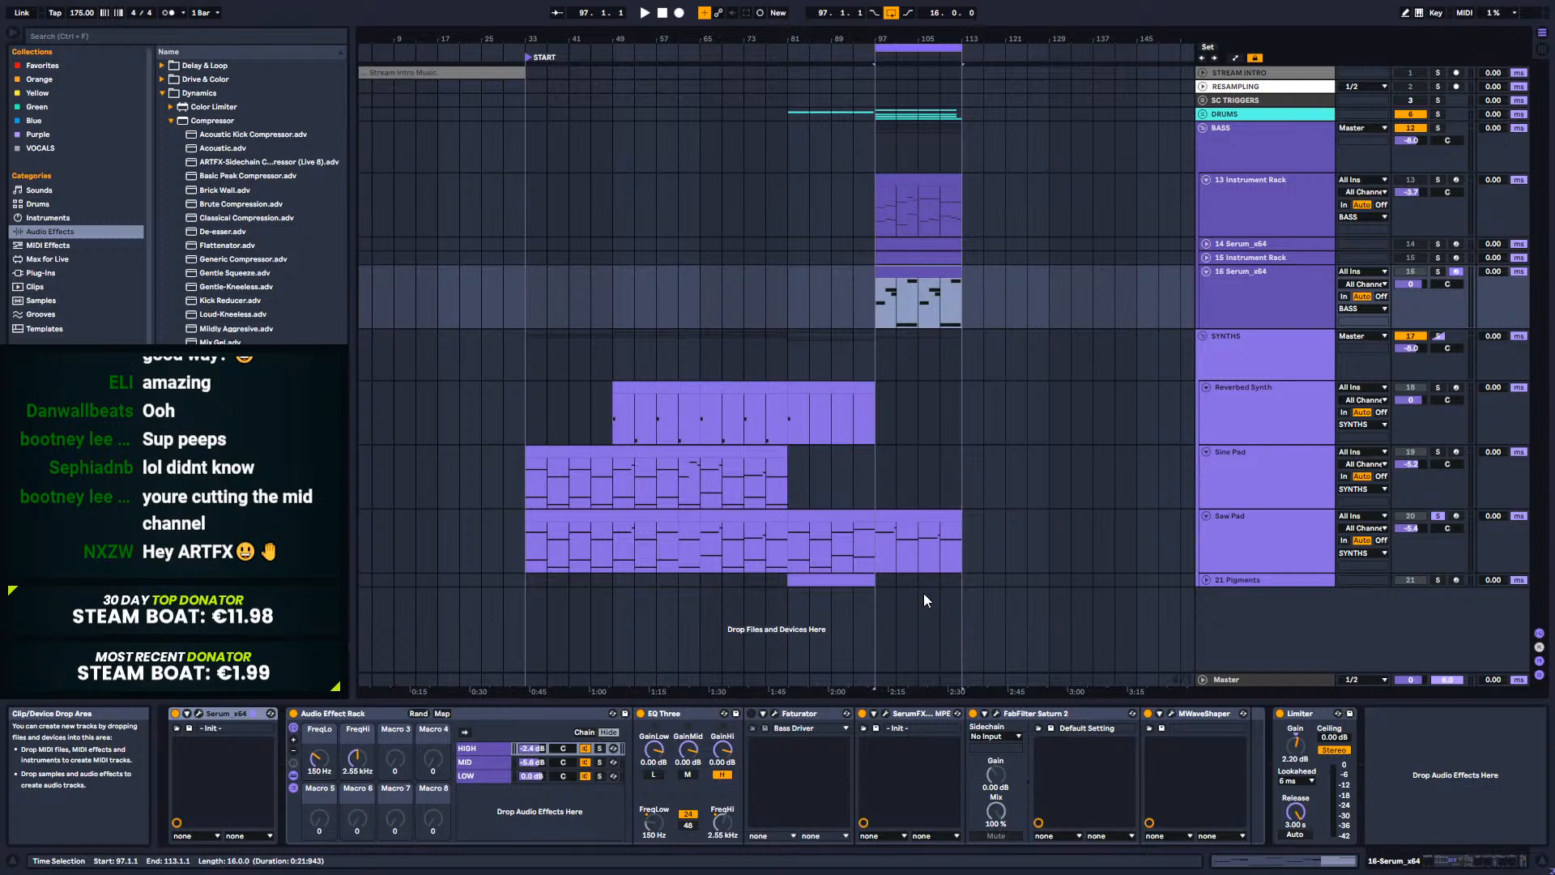
pyautogui.click(802, 192)
pyautogui.press('space')
pyautogui.click(1438, 516)
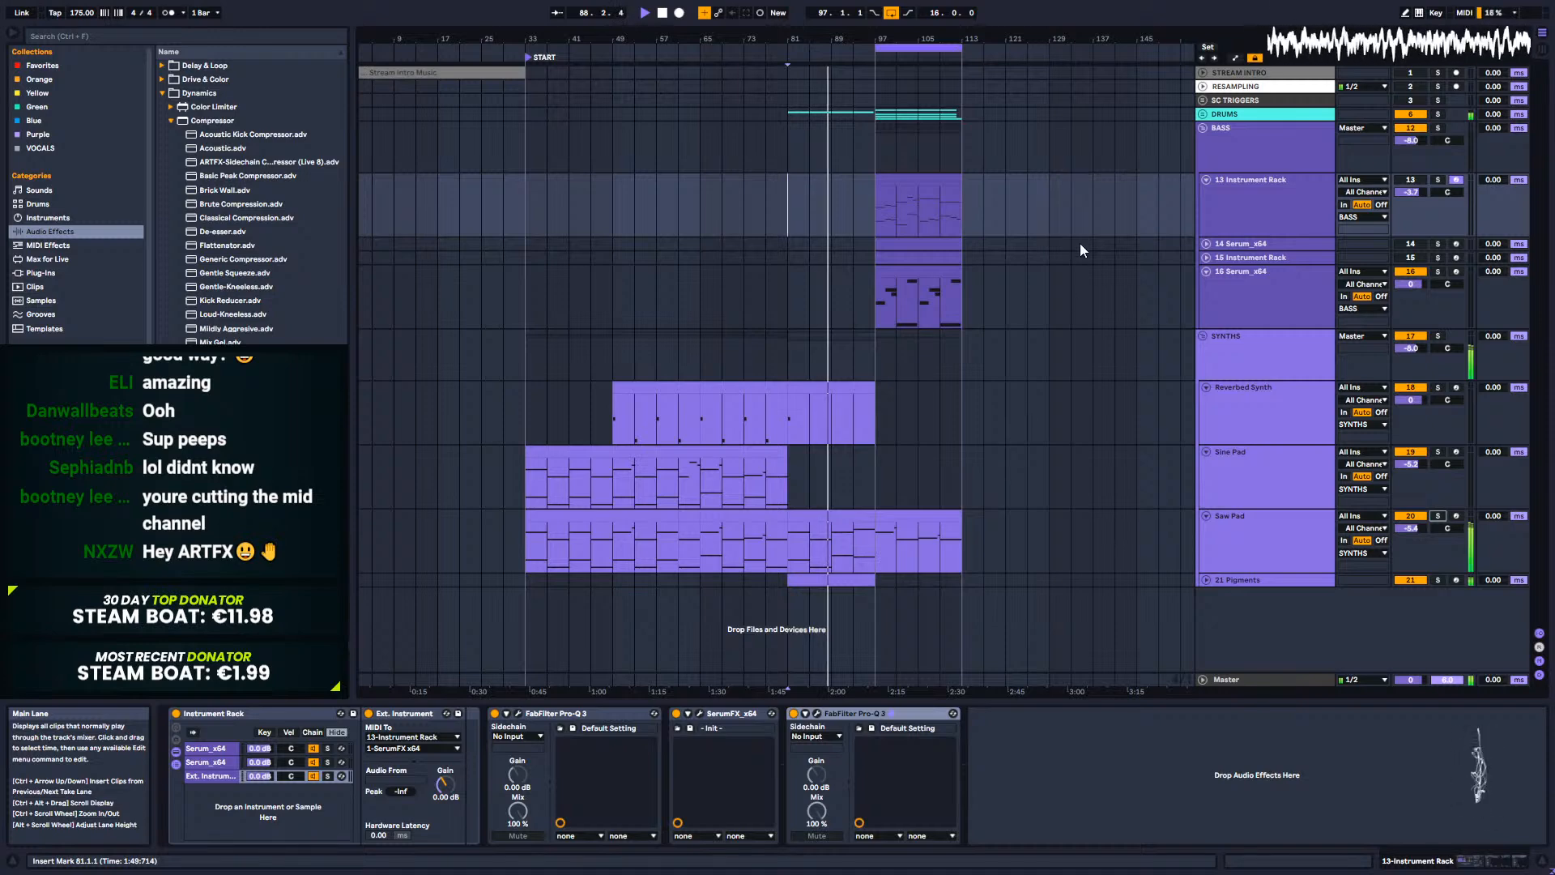
pyautogui.moveTo(929, 38); pyautogui.dragTo(821, 76)
# Step: Examine the notes in track 16's bass clip and the Saw Pad's drop clip while the transition plays
pyautogui.click(1260, 210)
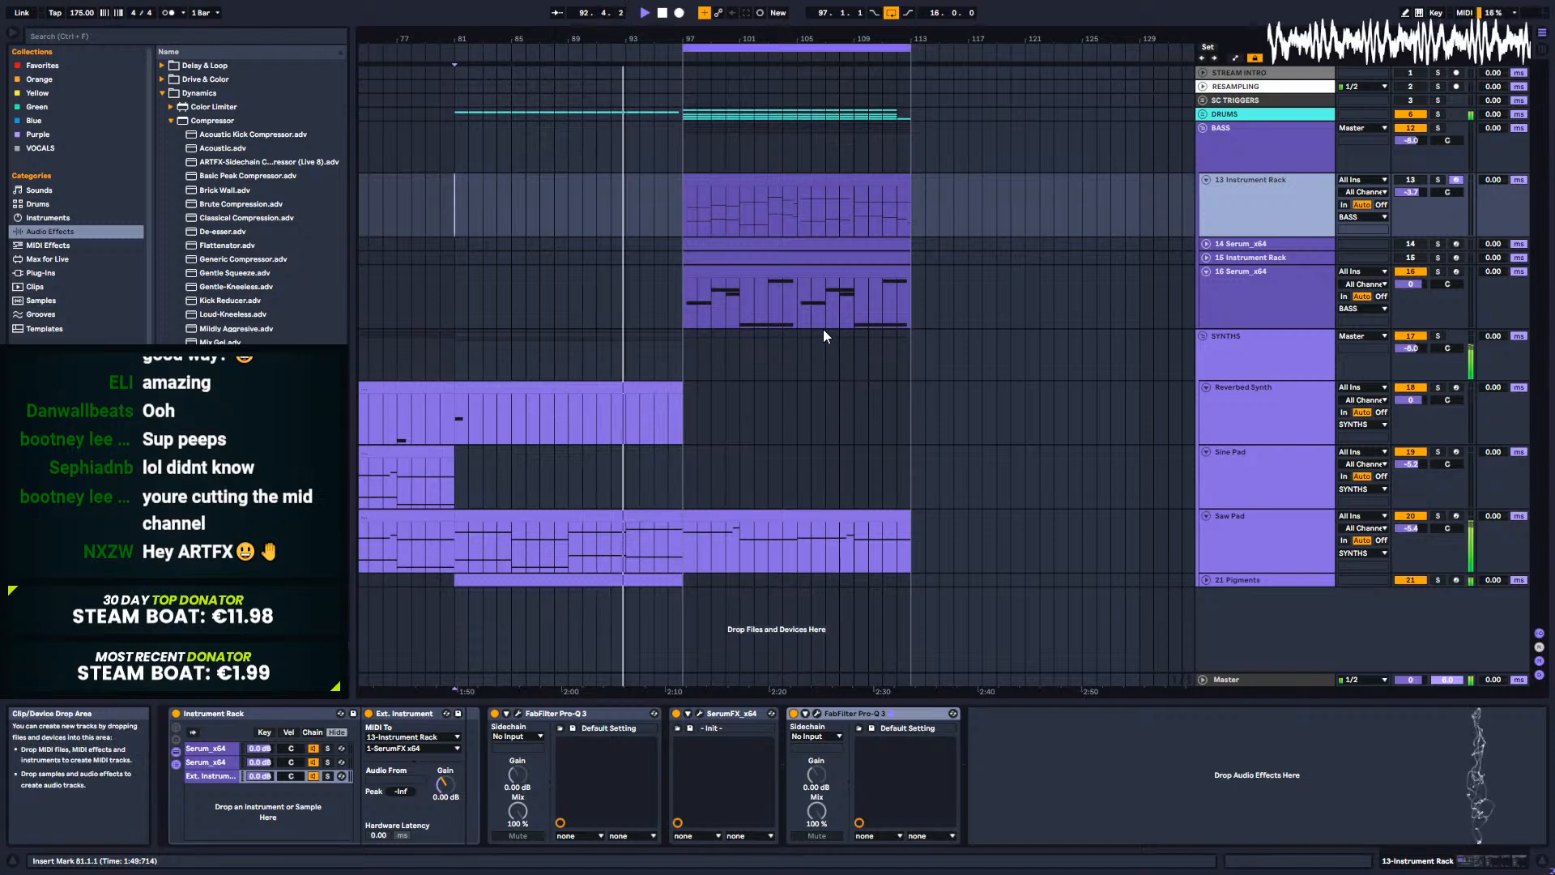
pyautogui.click(1272, 293)
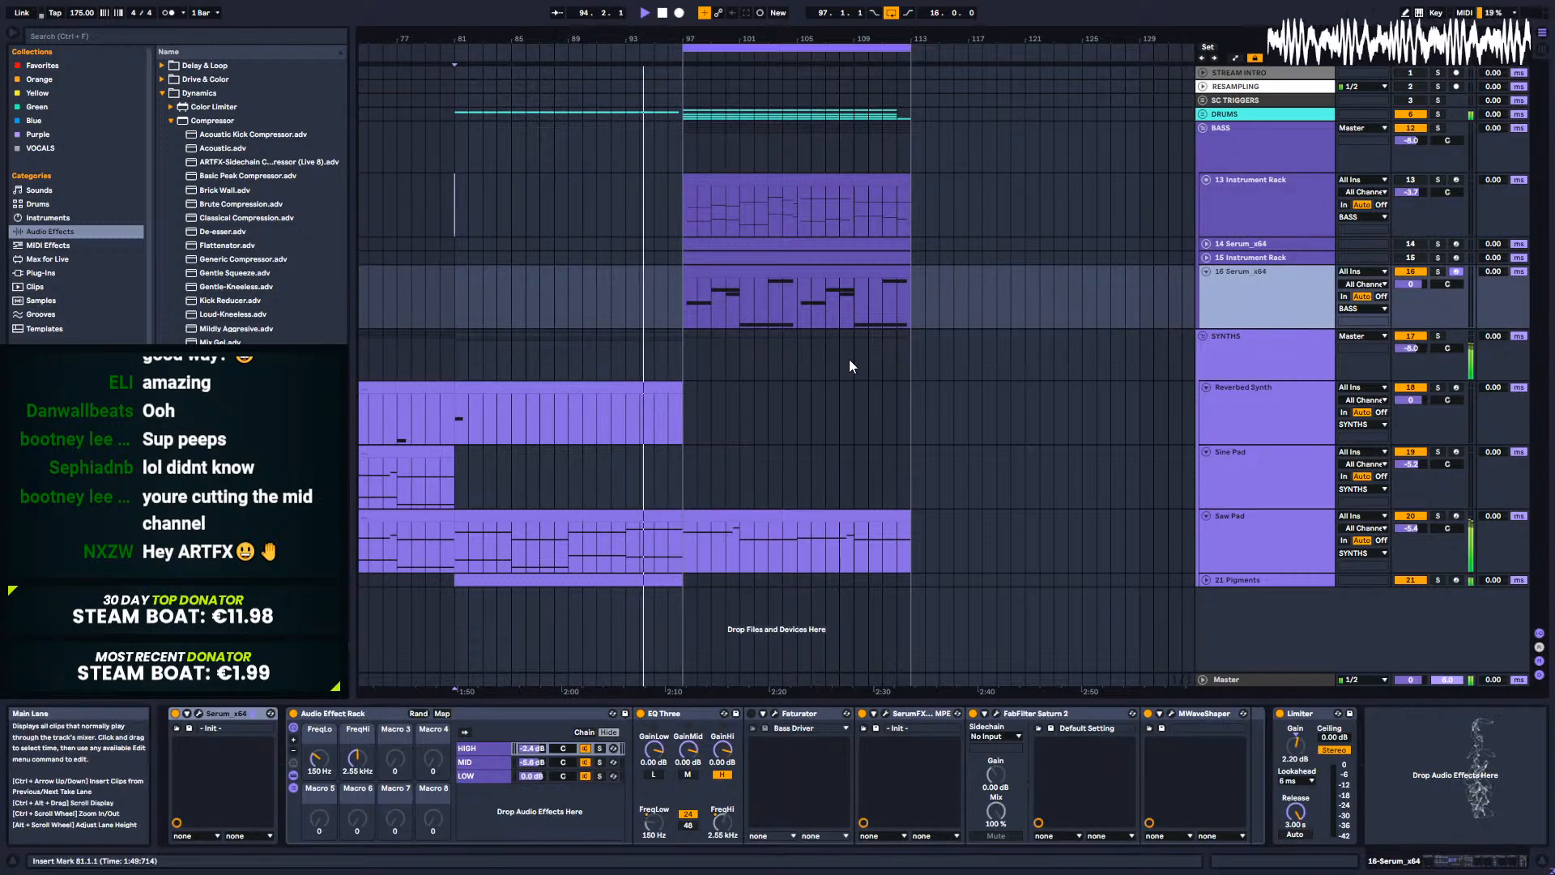
pyautogui.doubleClick(762, 300)
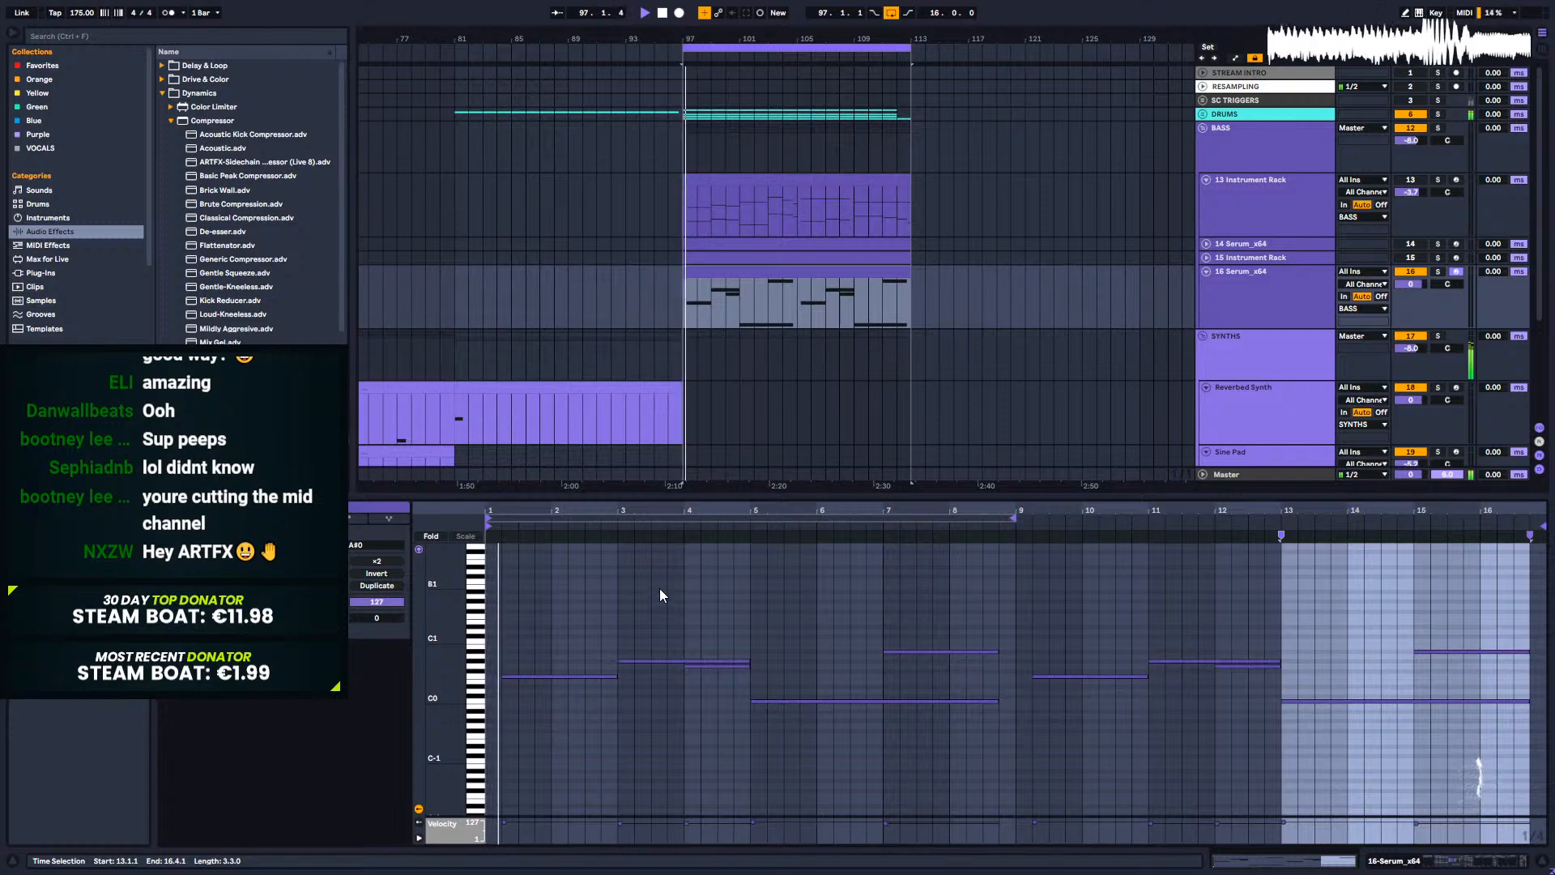
pyautogui.click(1438, 860)
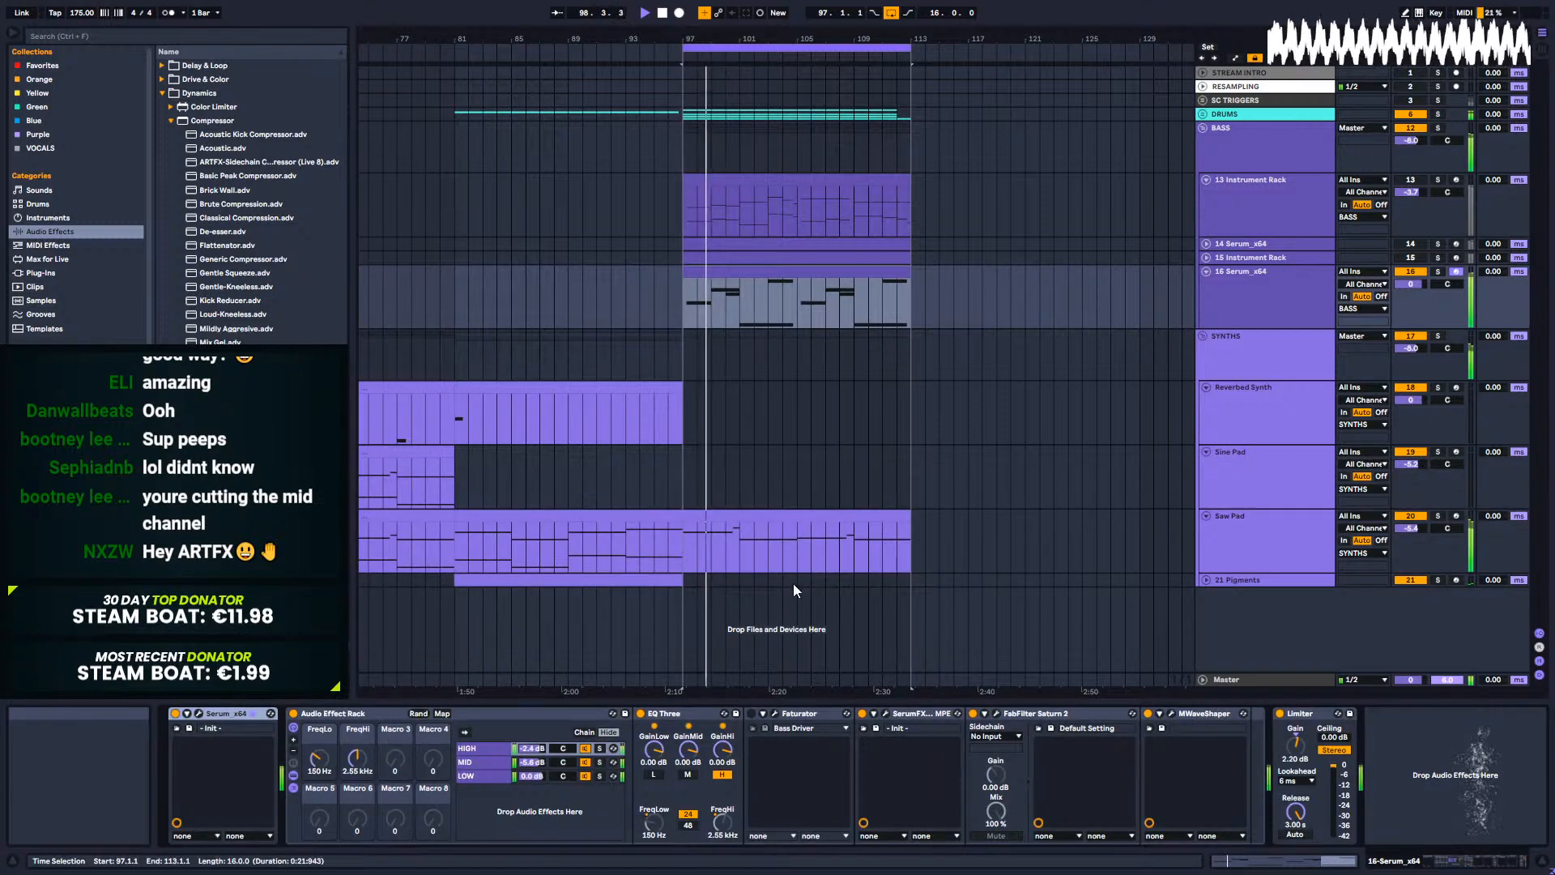
pyautogui.doubleClick(729, 534)
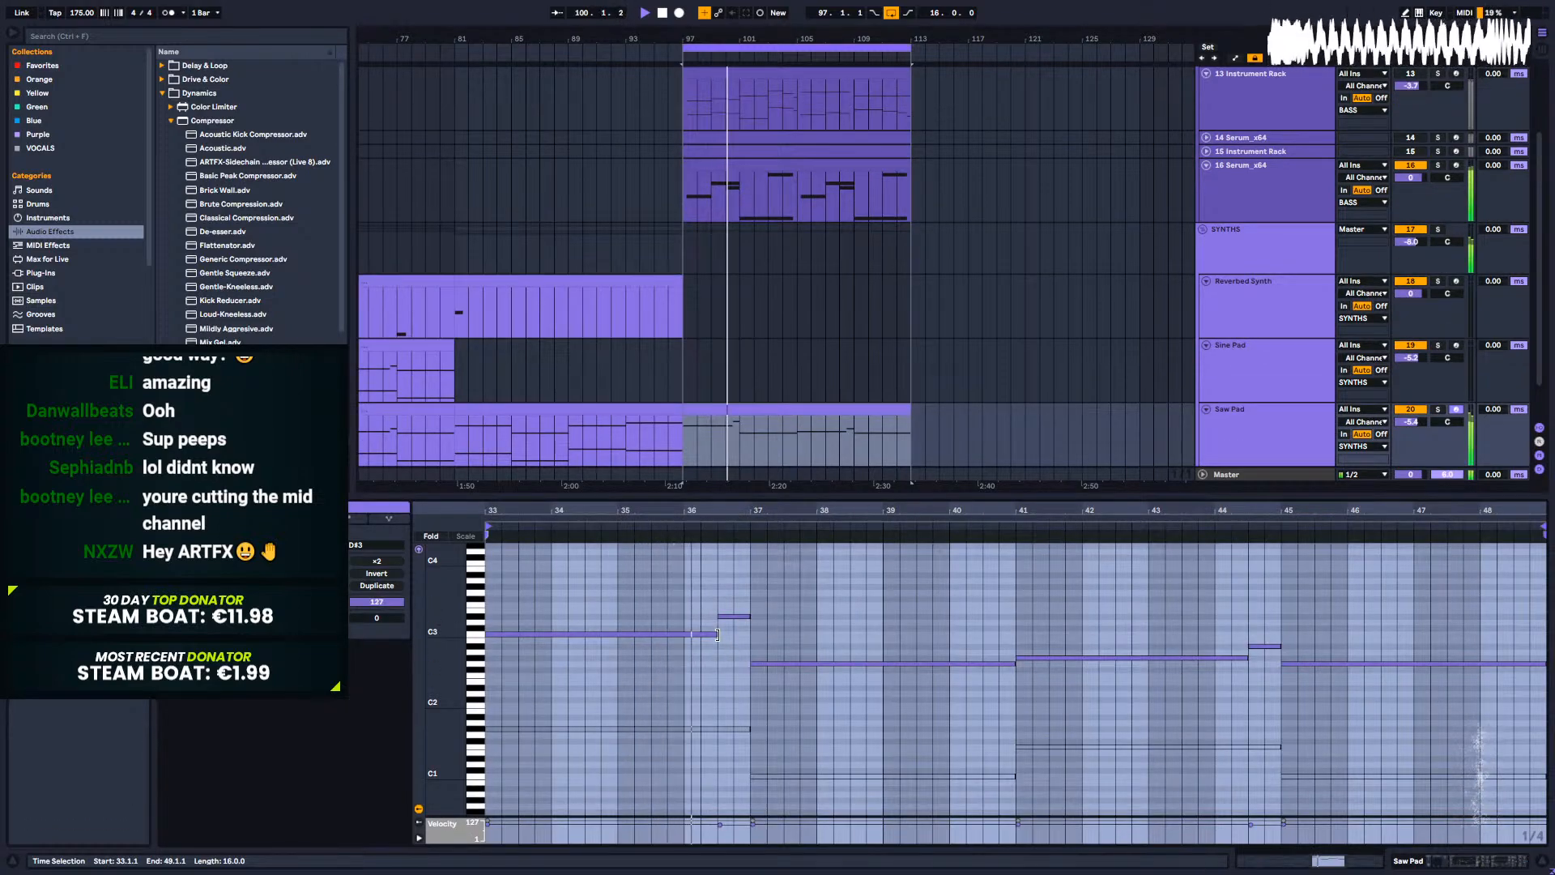
pyautogui.press('space')
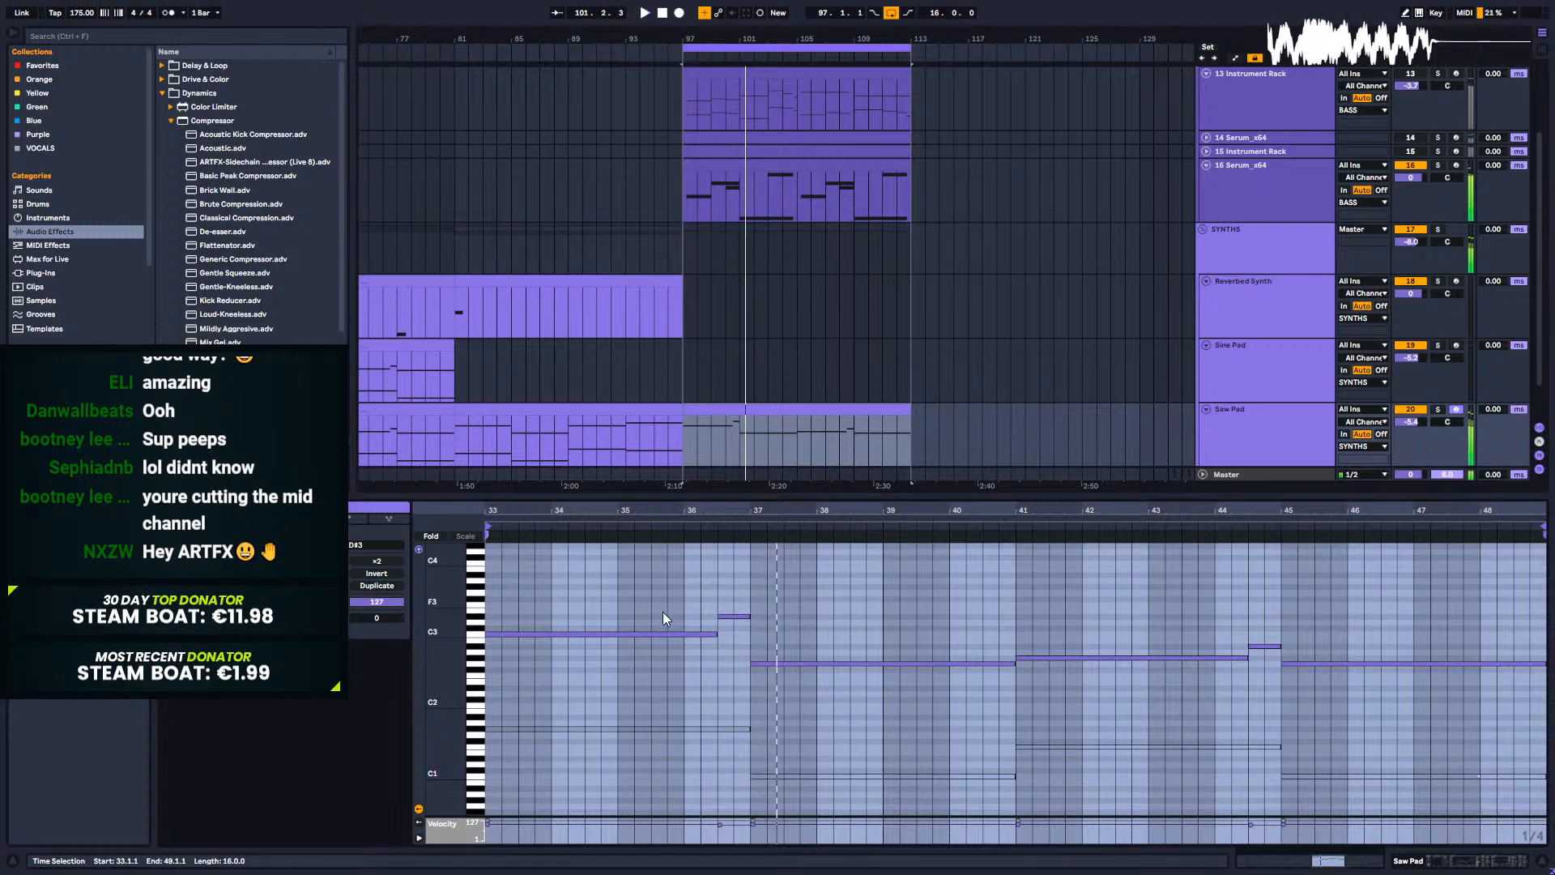
pyautogui.hotkey('shift', 'Tab')
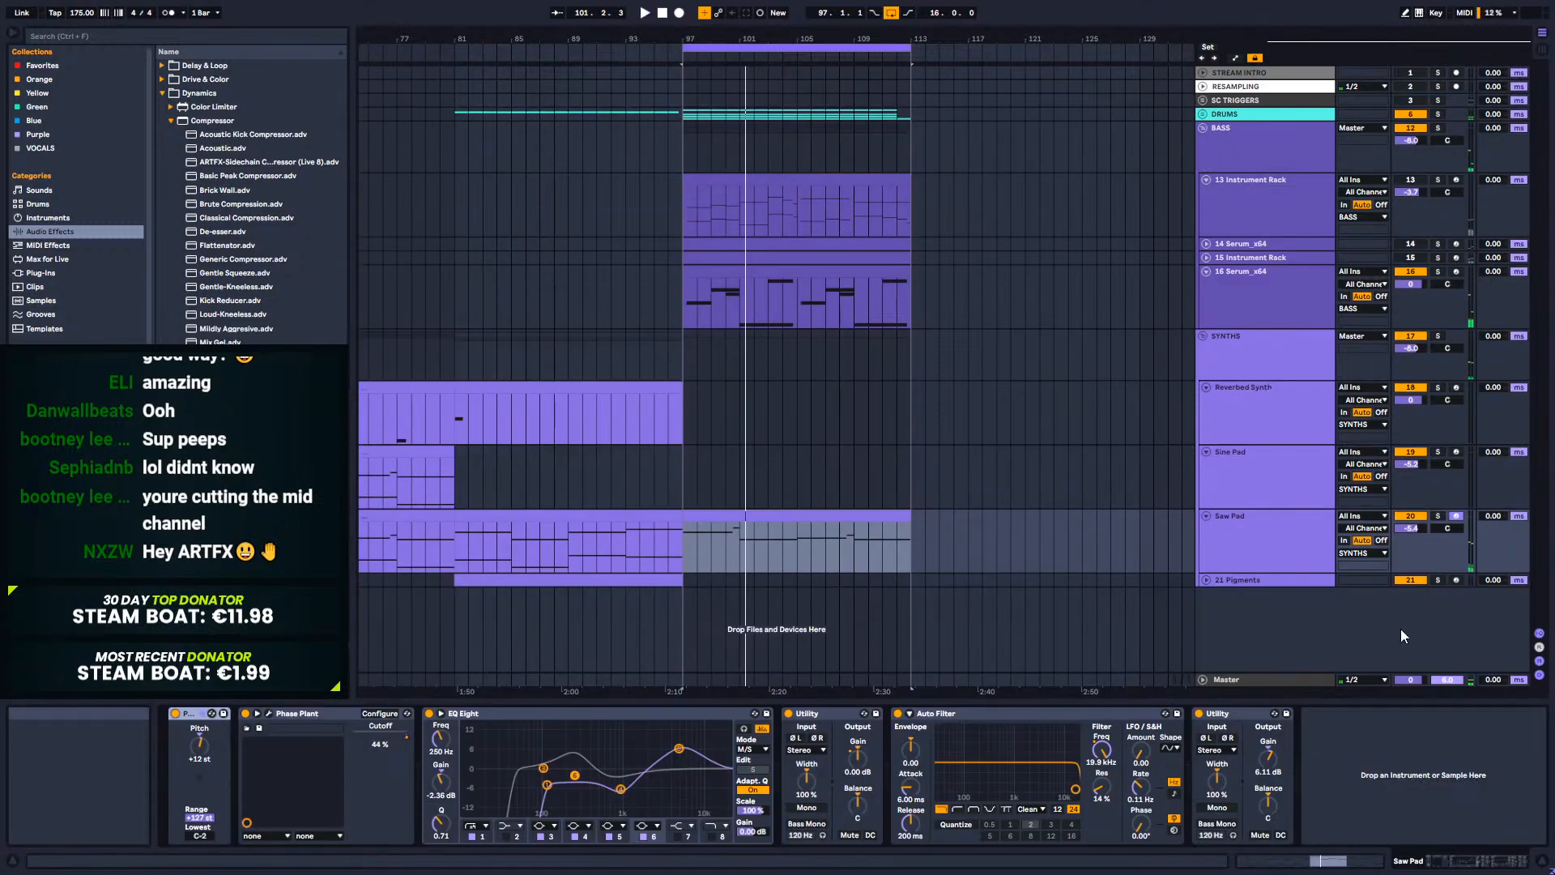
# Step: Insert a MIDI track below the Saw Pad and load Serum_x64 on it
pyautogui.rightClick(1251, 541)
pyautogui.click(1288, 331)
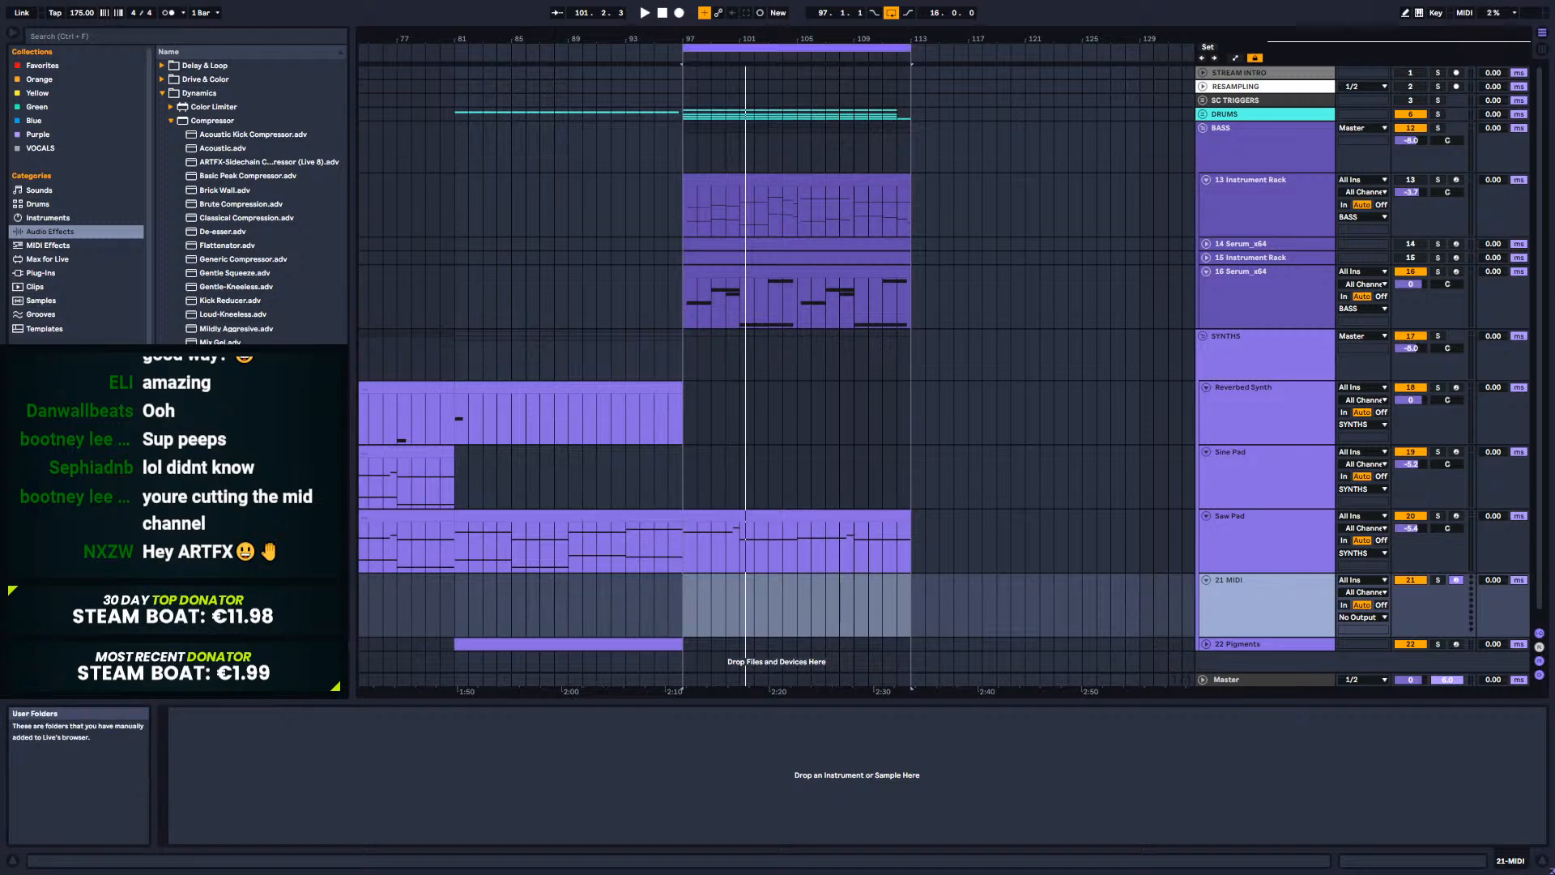
pyautogui.click(54, 300)
pyautogui.click(46, 274)
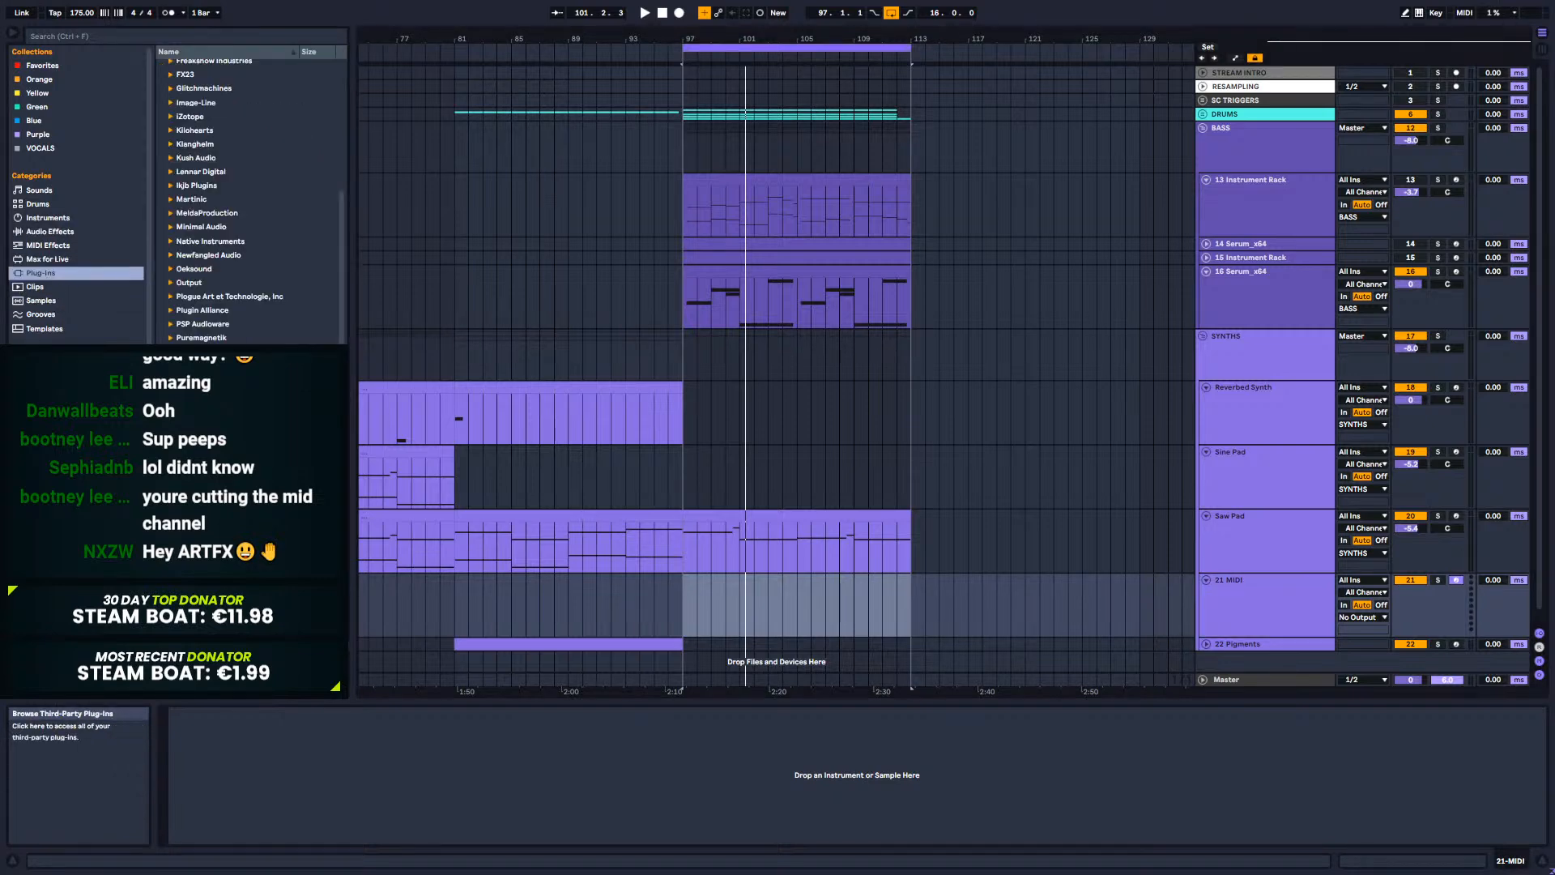
pyautogui.scroll(-3, 243, 198)
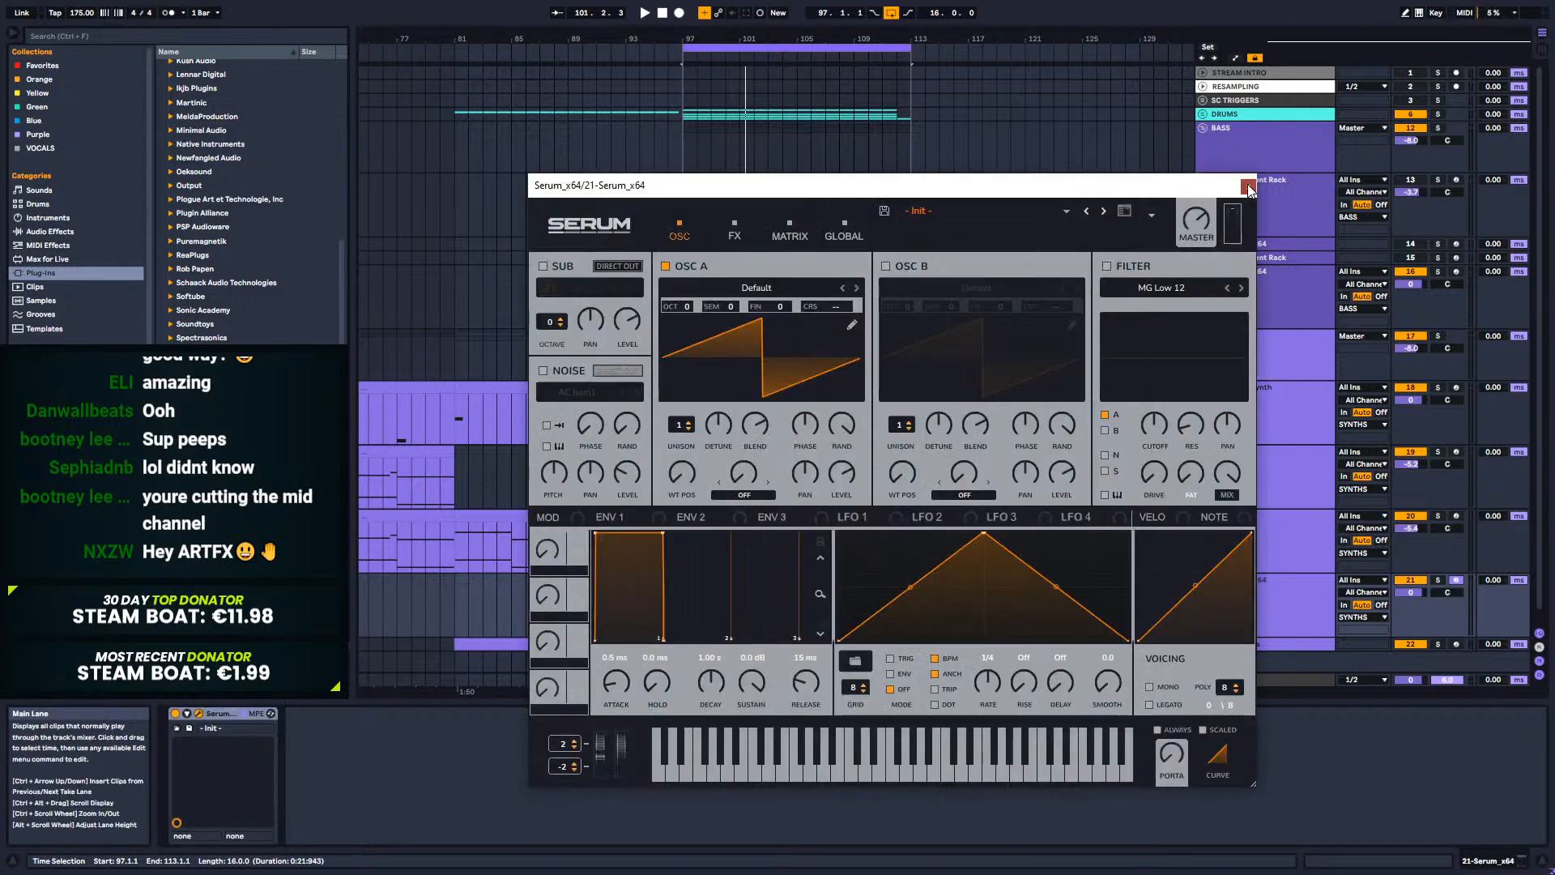
pyautogui.click(1248, 186)
# Step: Copy the Saw Pad's clip from bars 97–113 onto the new Serum track and set oscillator A's unison to 12 voices
pyautogui.moveTo(742, 516); pyautogui.dragTo(745, 595)
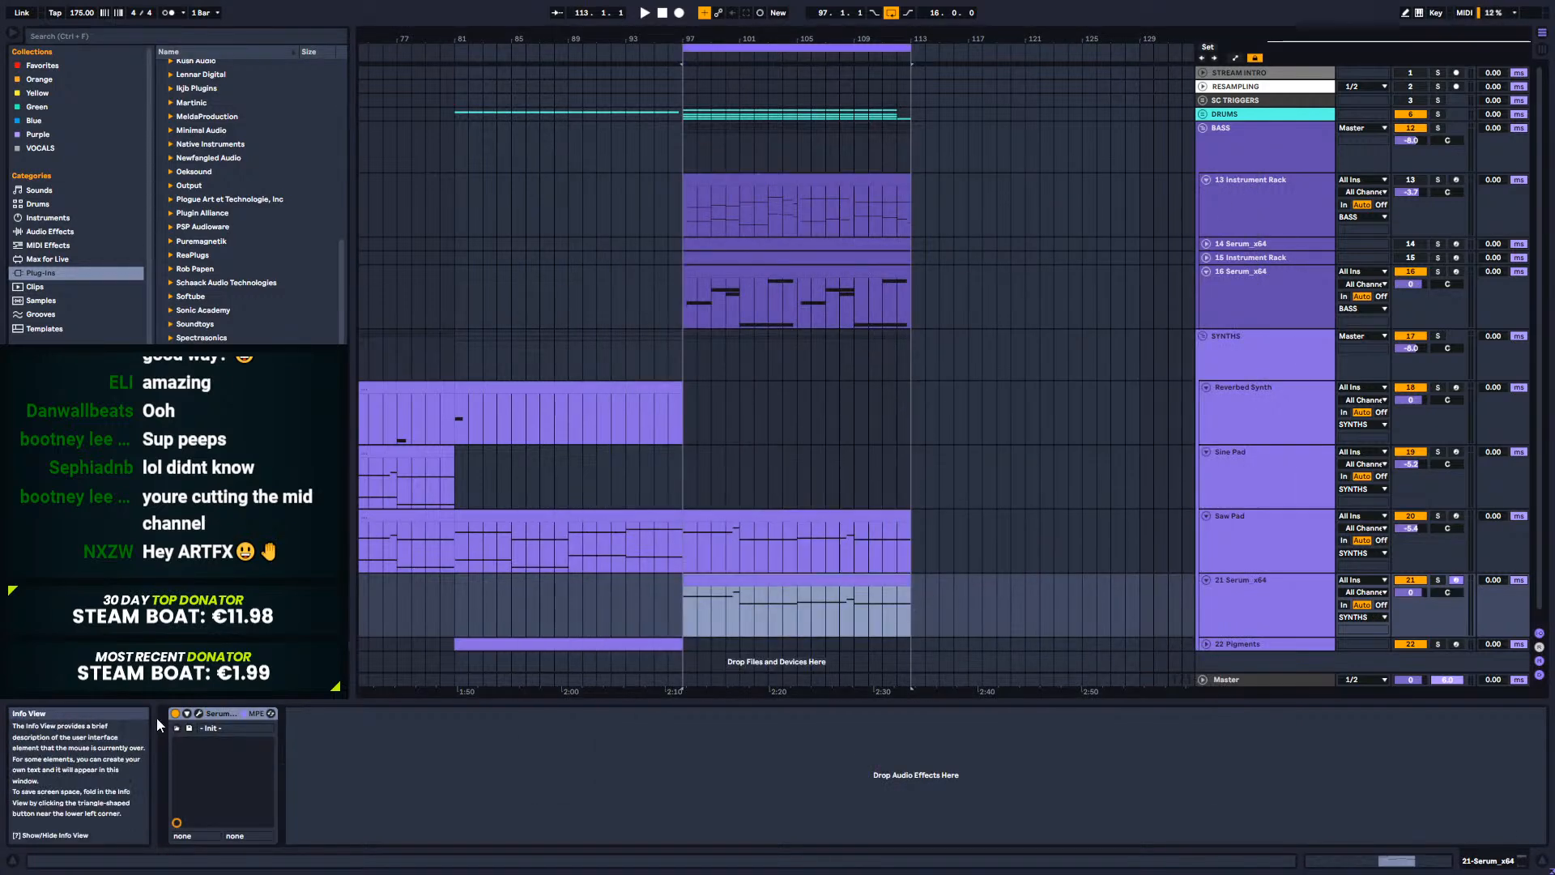
pyautogui.click(199, 712)
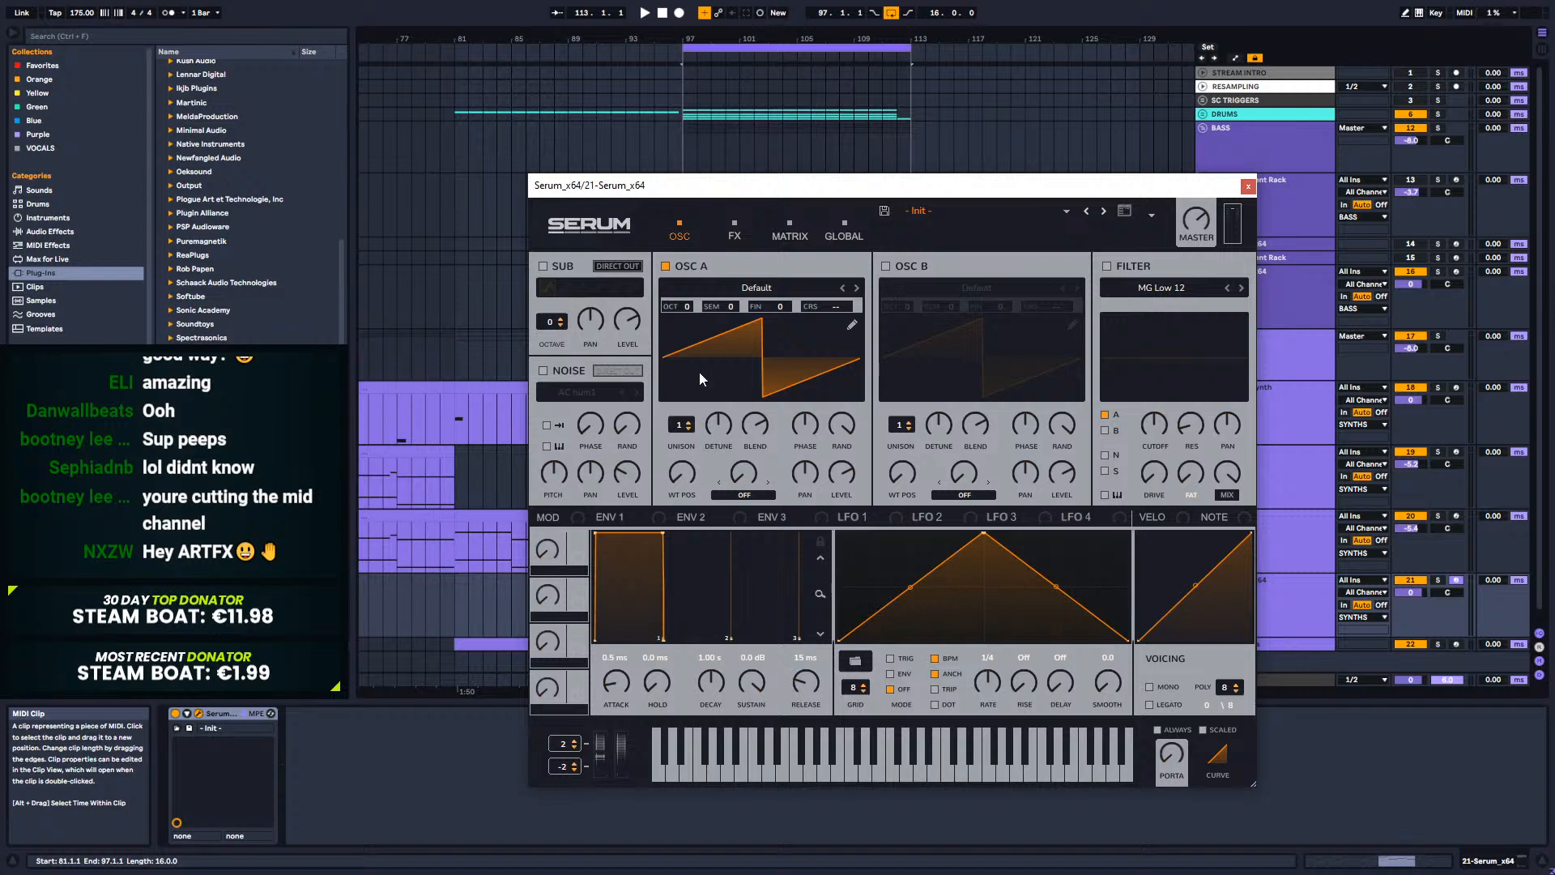
pyautogui.moveTo(683, 436); pyautogui.dragTo(683, 356)
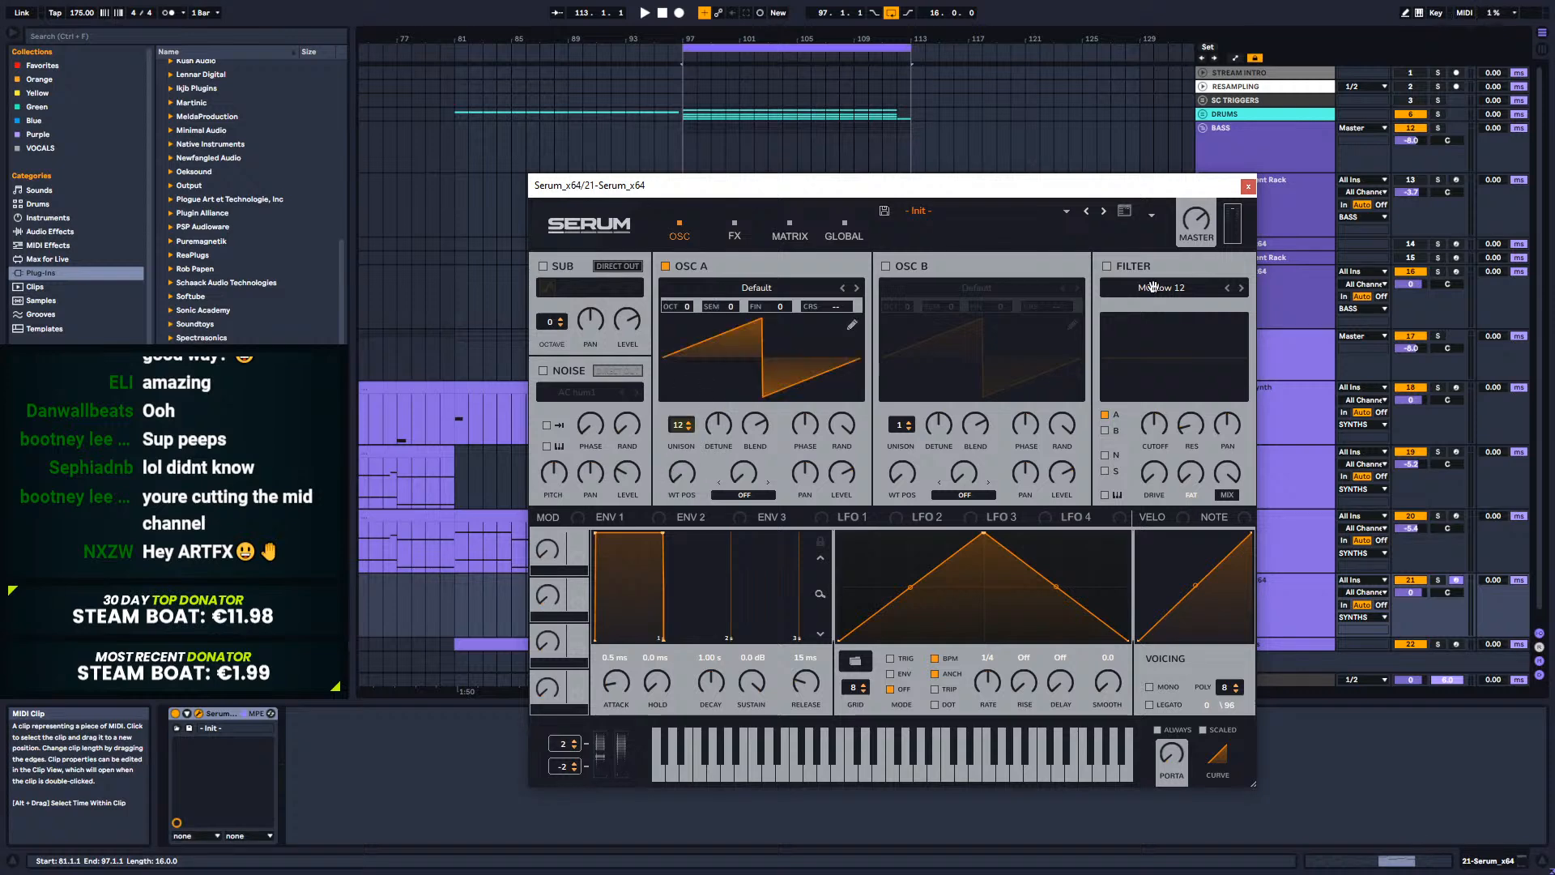
pyautogui.click(1247, 186)
# Step: Play the drop from bar 97 and set the new Serum track's volume to -3.1 dB and the Saw Pad's to -6.7 dB
pyautogui.click(693, 610)
pyautogui.press('space')
pyautogui.moveTo(1410, 592); pyautogui.dragTo(1411, 608)
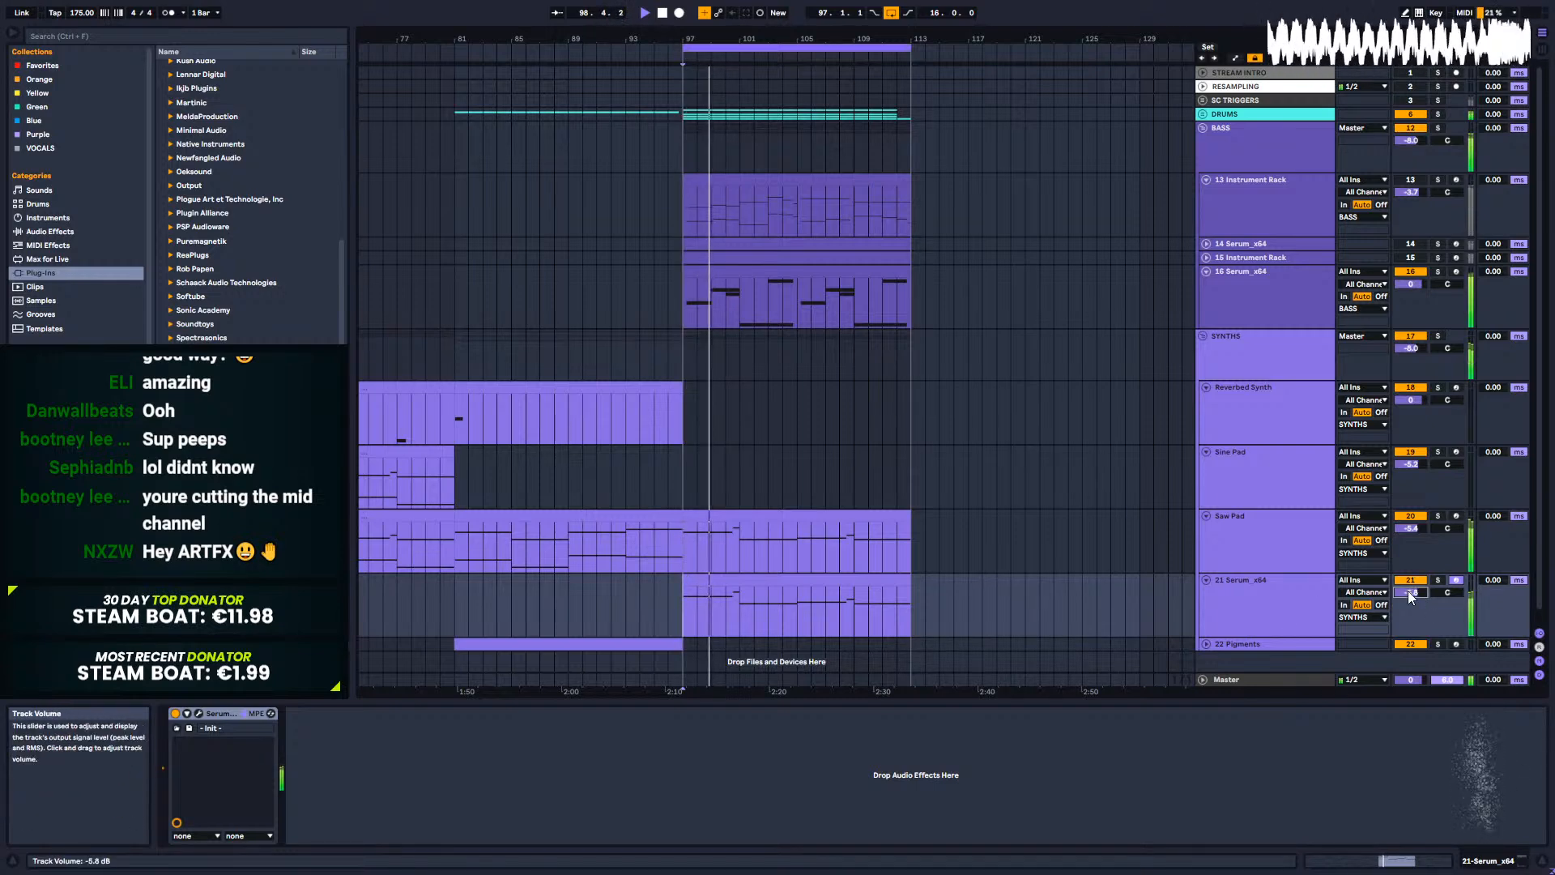
pyautogui.click(868, 518)
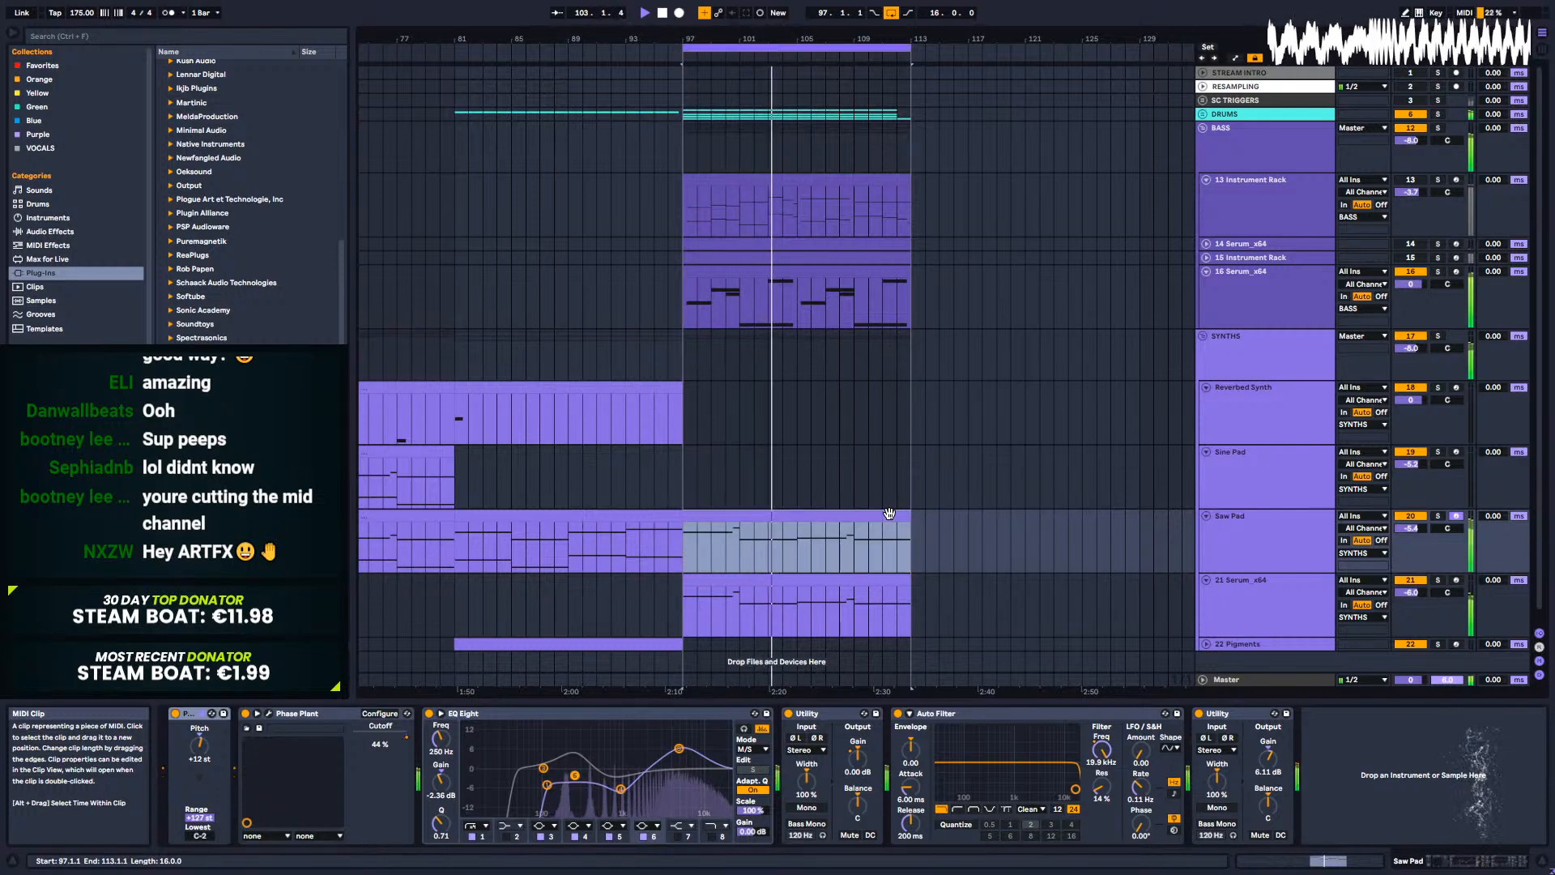
pyautogui.moveTo(1410, 592); pyautogui.dragTo(1410, 538)
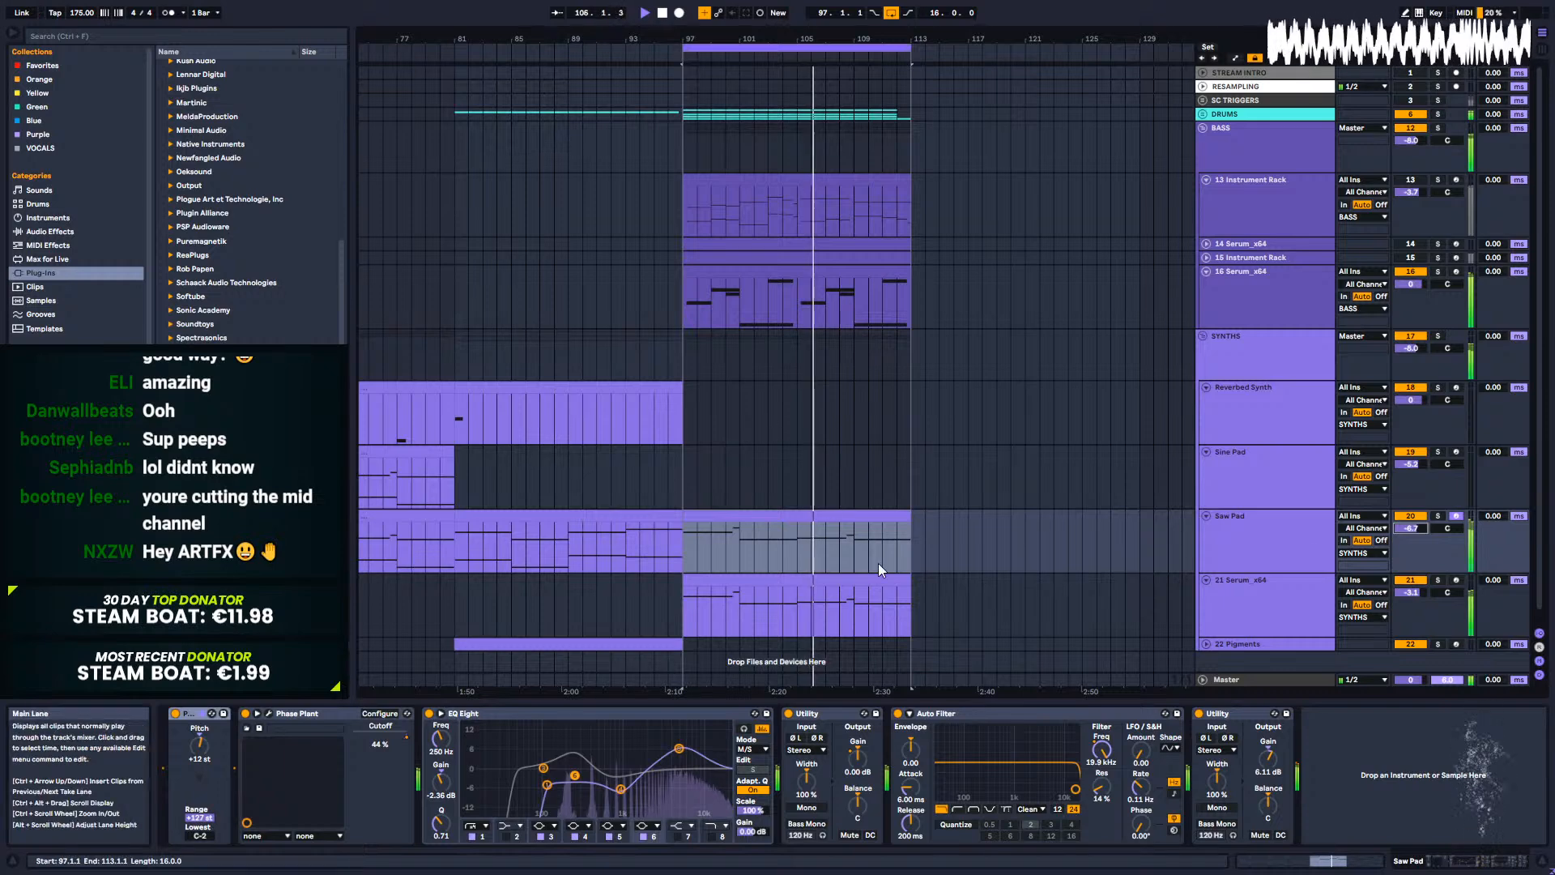
pyautogui.press('space')
# Step: Play the transition from bar 89 and examine the notes in track 16's bass clip
pyautogui.click(695, 290)
pyautogui.click(575, 313)
pyautogui.press('space')
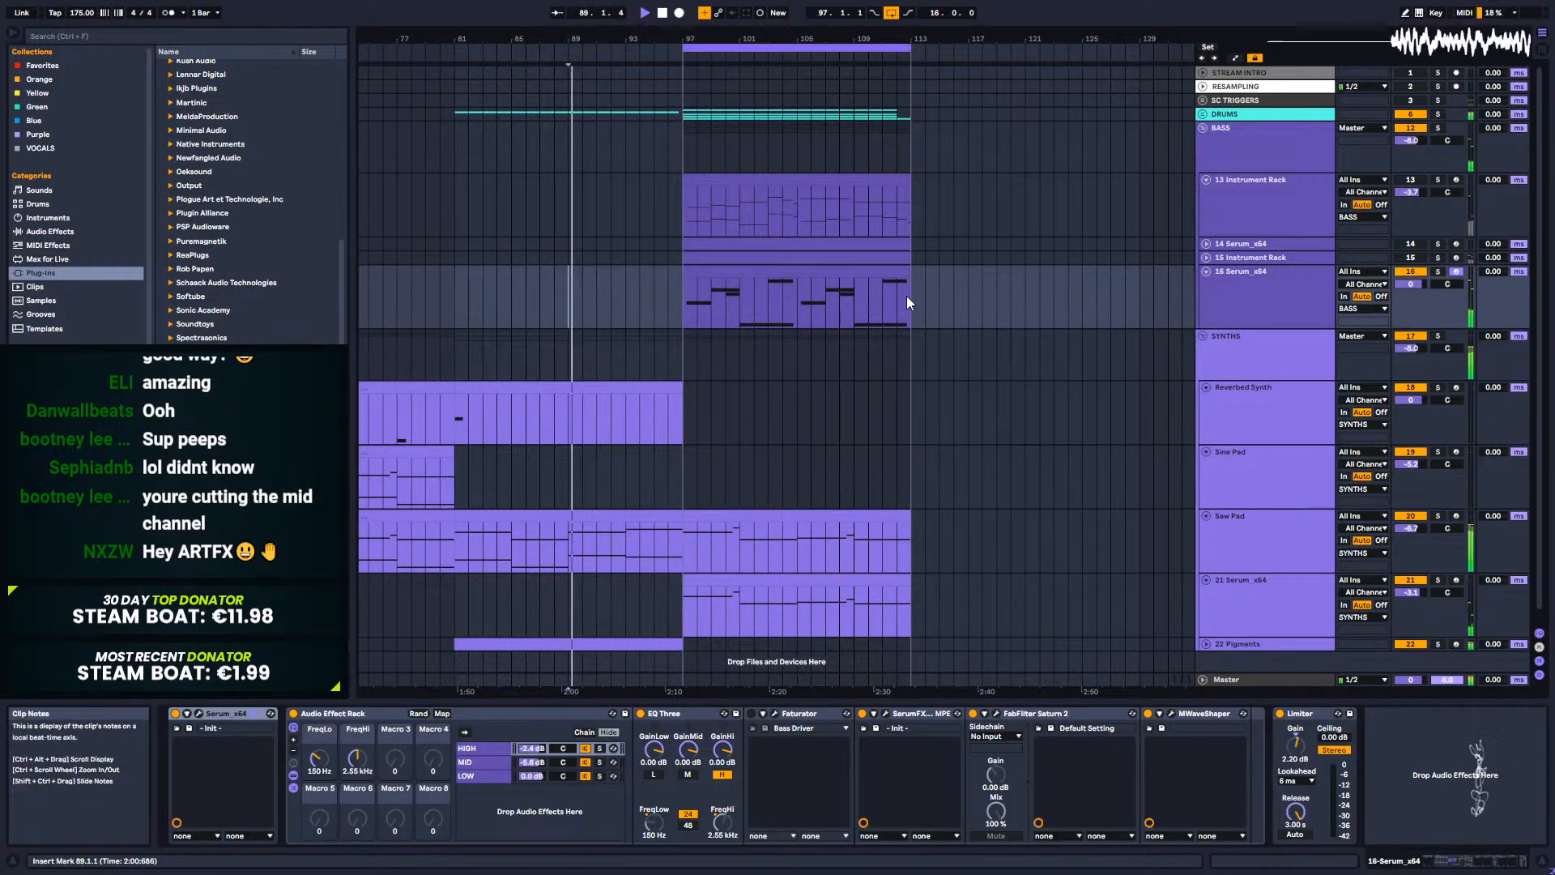
pyautogui.click(724, 277)
pyautogui.doubleClick(724, 277)
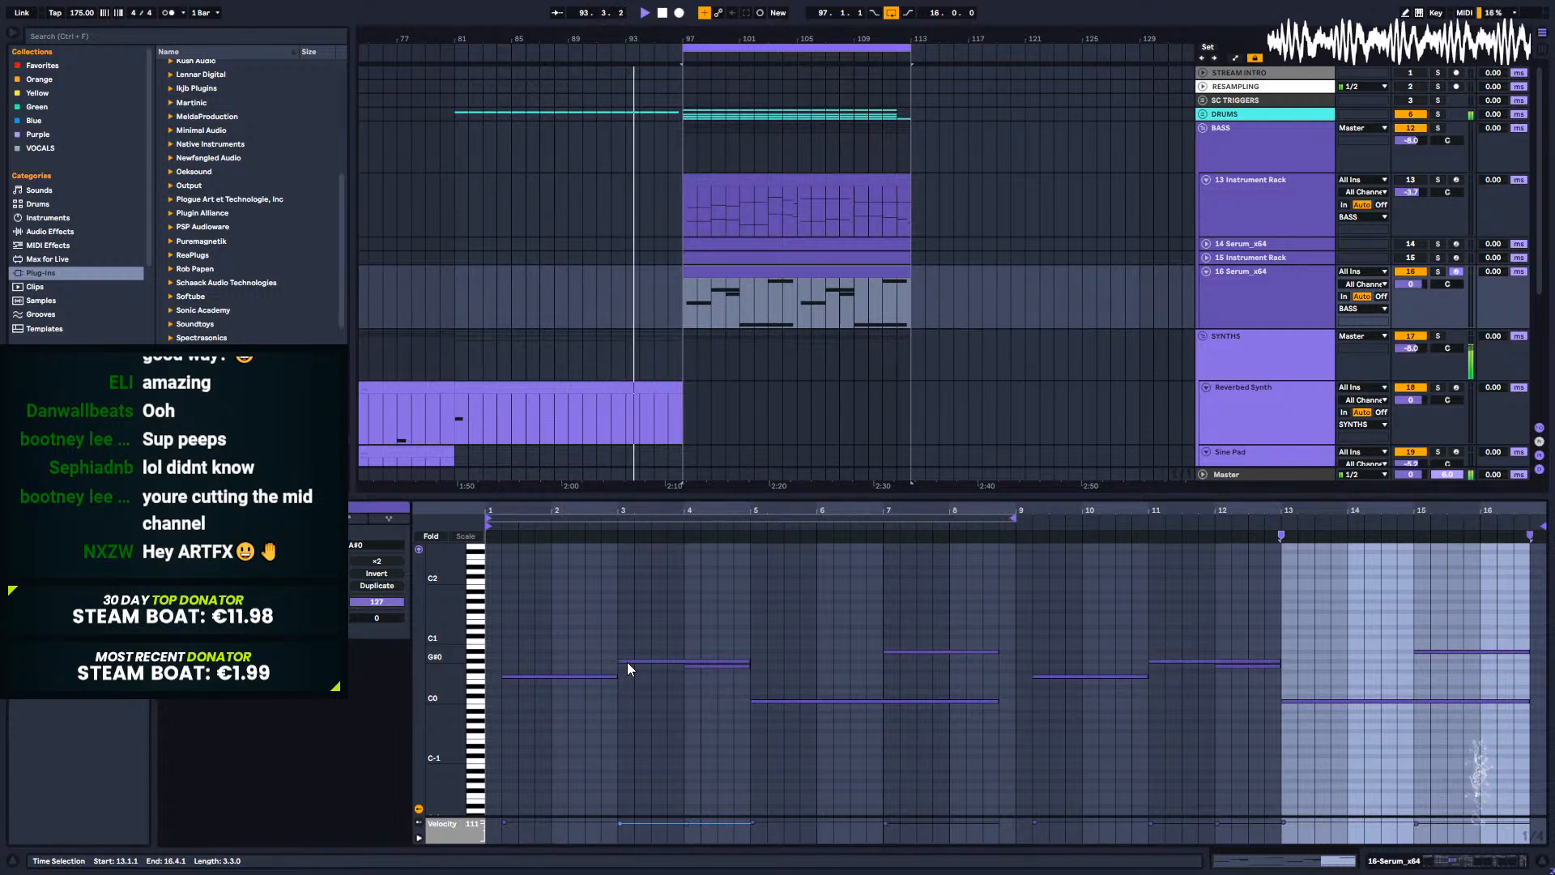
pyautogui.click(799, 324)
pyautogui.scroll(-5, 747, 319)
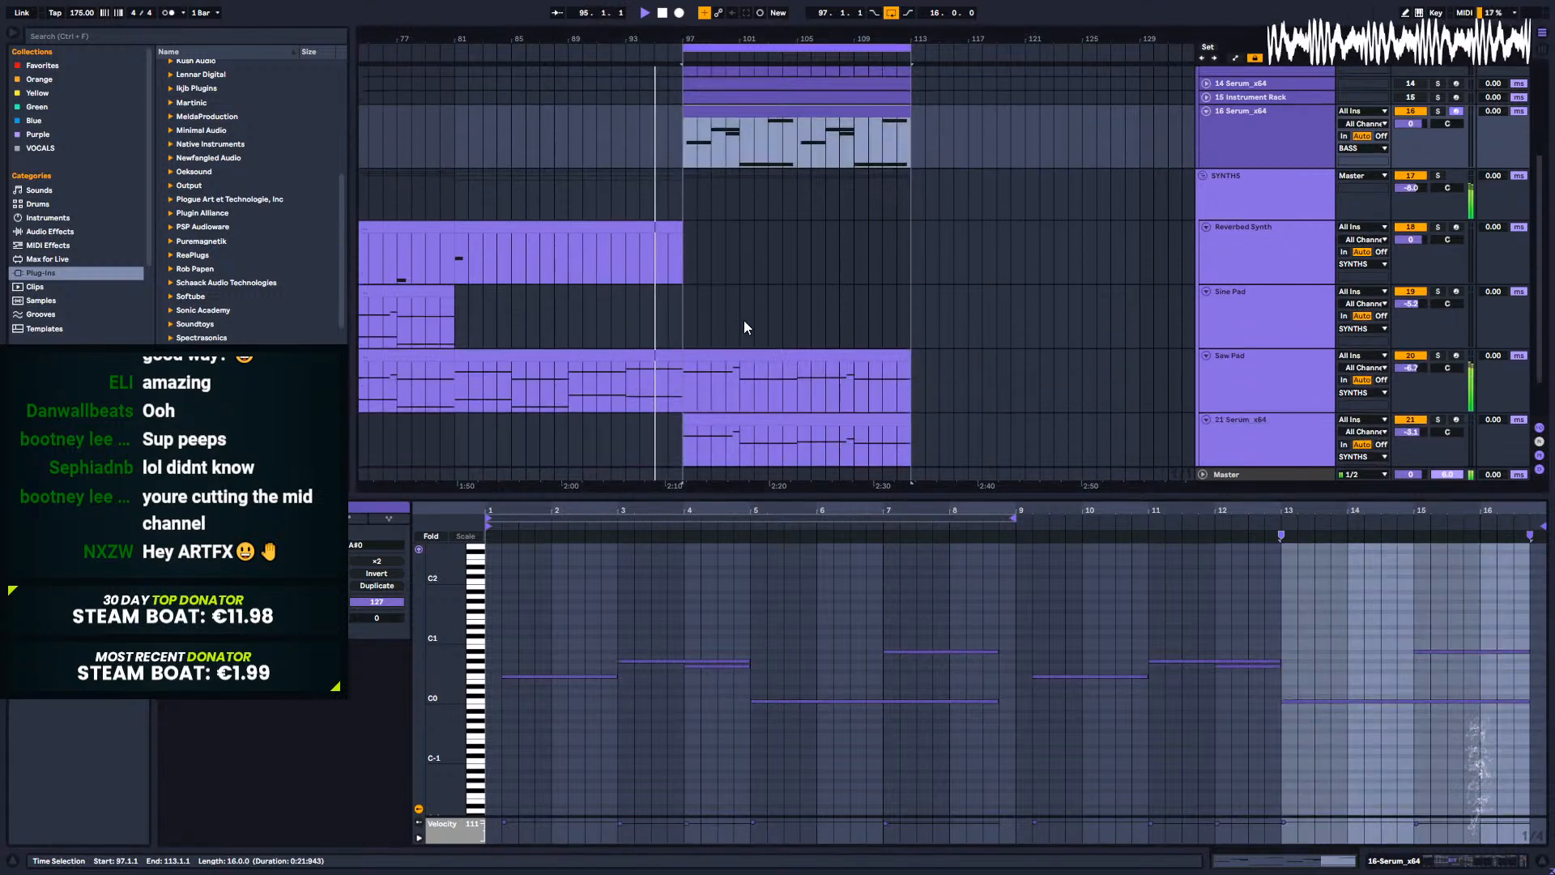
# Step: Shorten the Saw Pad clip before the drop so it ends at 96.4, and play the transition from 96.3
pyautogui.moveTo(677, 39); pyautogui.dragTo(559, 301)
pyautogui.press('space')
pyautogui.click(468, 336)
pyautogui.press('space')
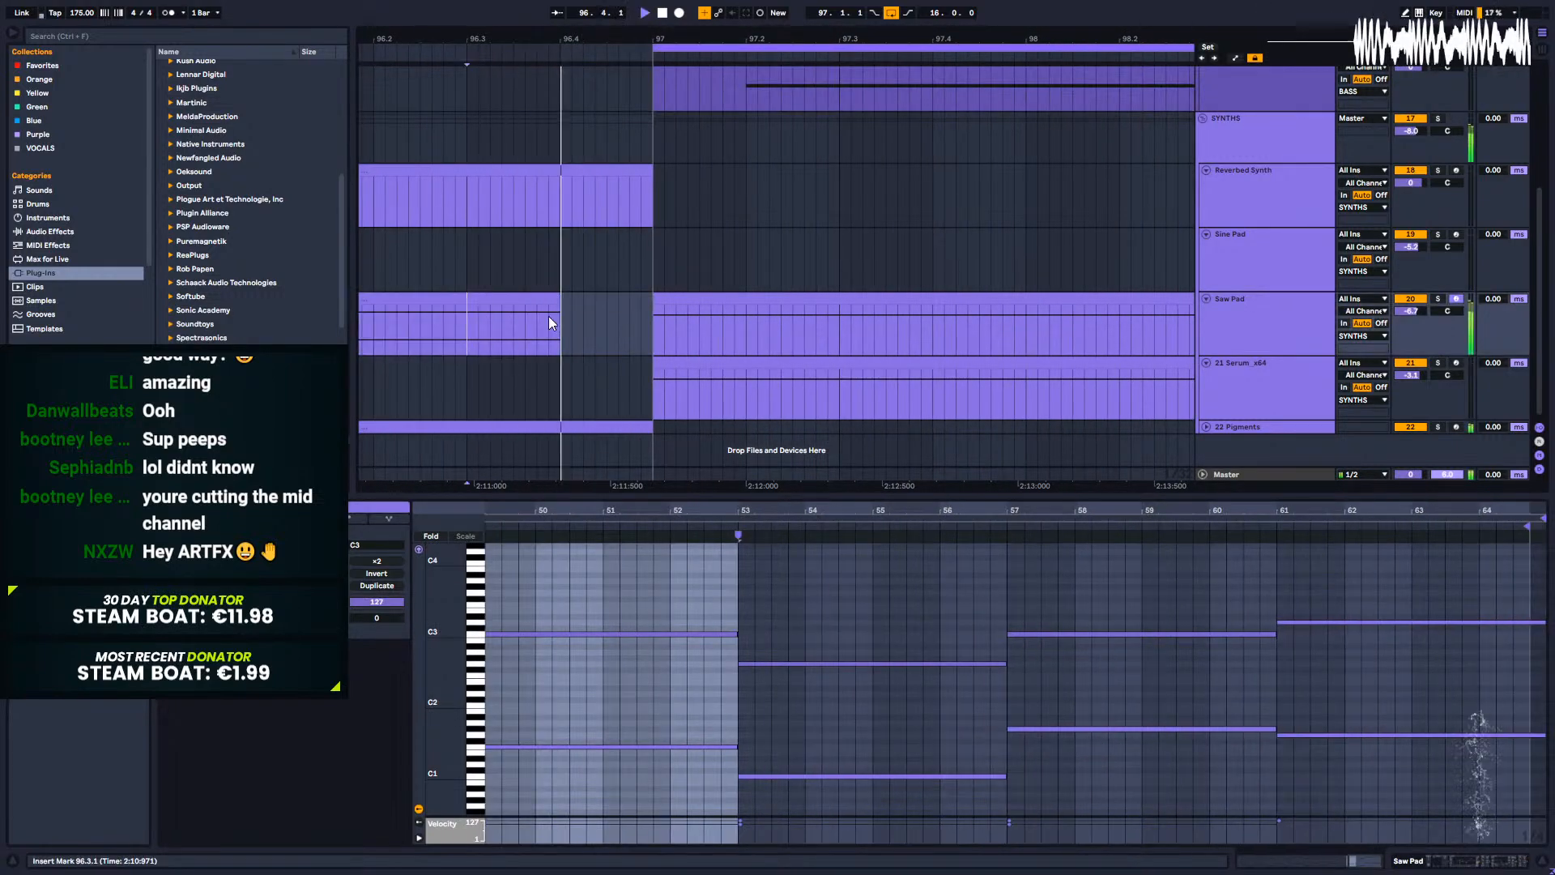
# Step: Unfold the Pigments track, shorten its clip to end at 96.4, and play the transition from 96.2
pyautogui.click(1200, 428)
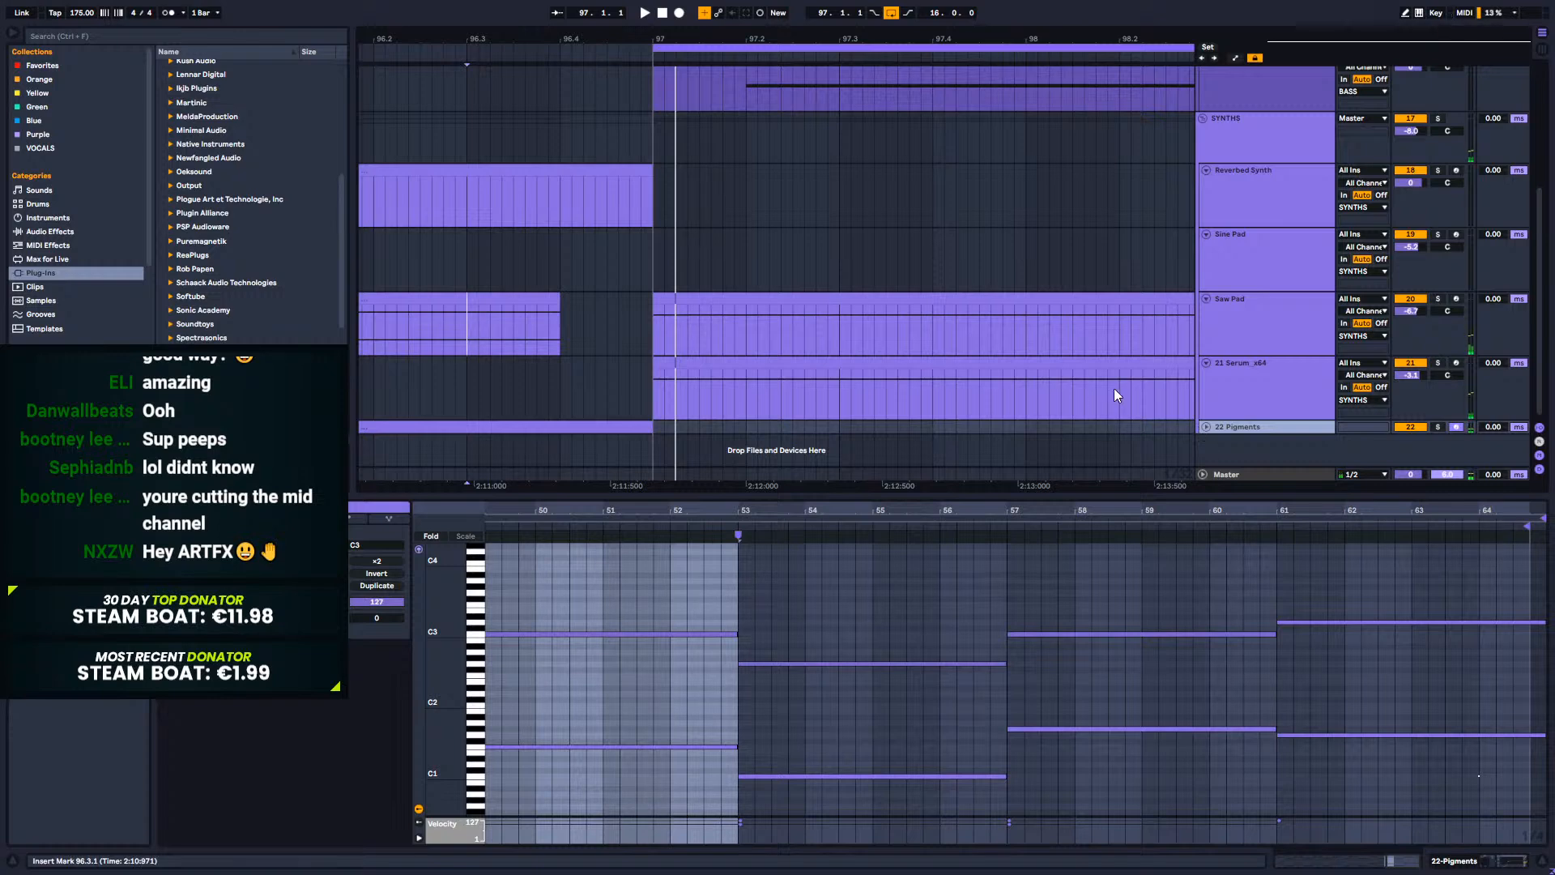
pyautogui.click(1206, 426)
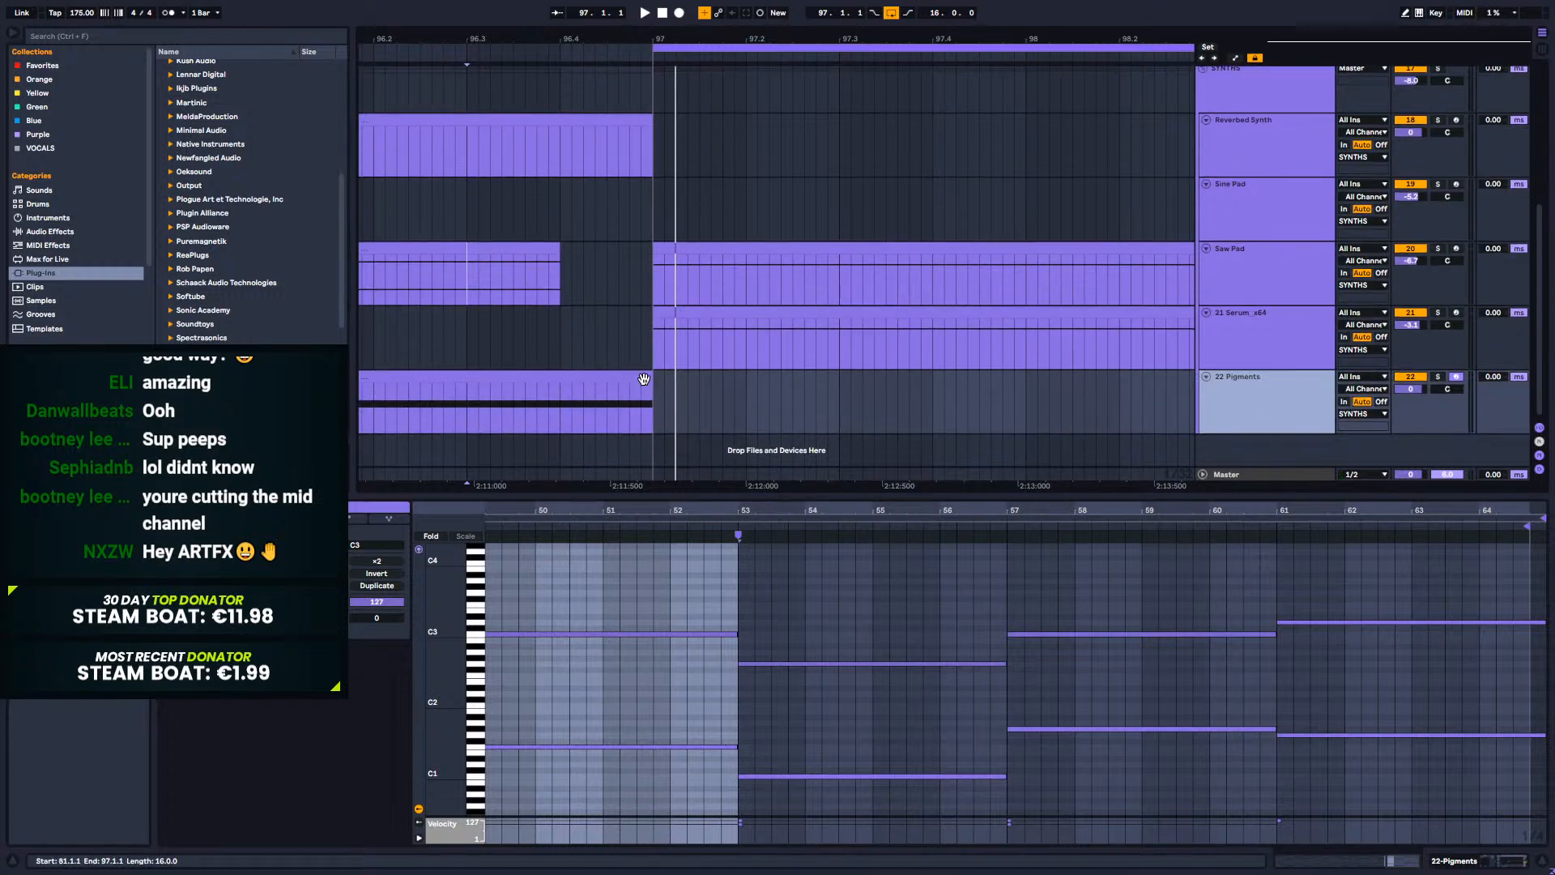
pyautogui.click(643, 379)
pyautogui.moveTo(652, 381); pyautogui.dragTo(560, 382)
pyautogui.click(373, 402)
pyautogui.press('space')
pyautogui.scroll(3, 645, 277)
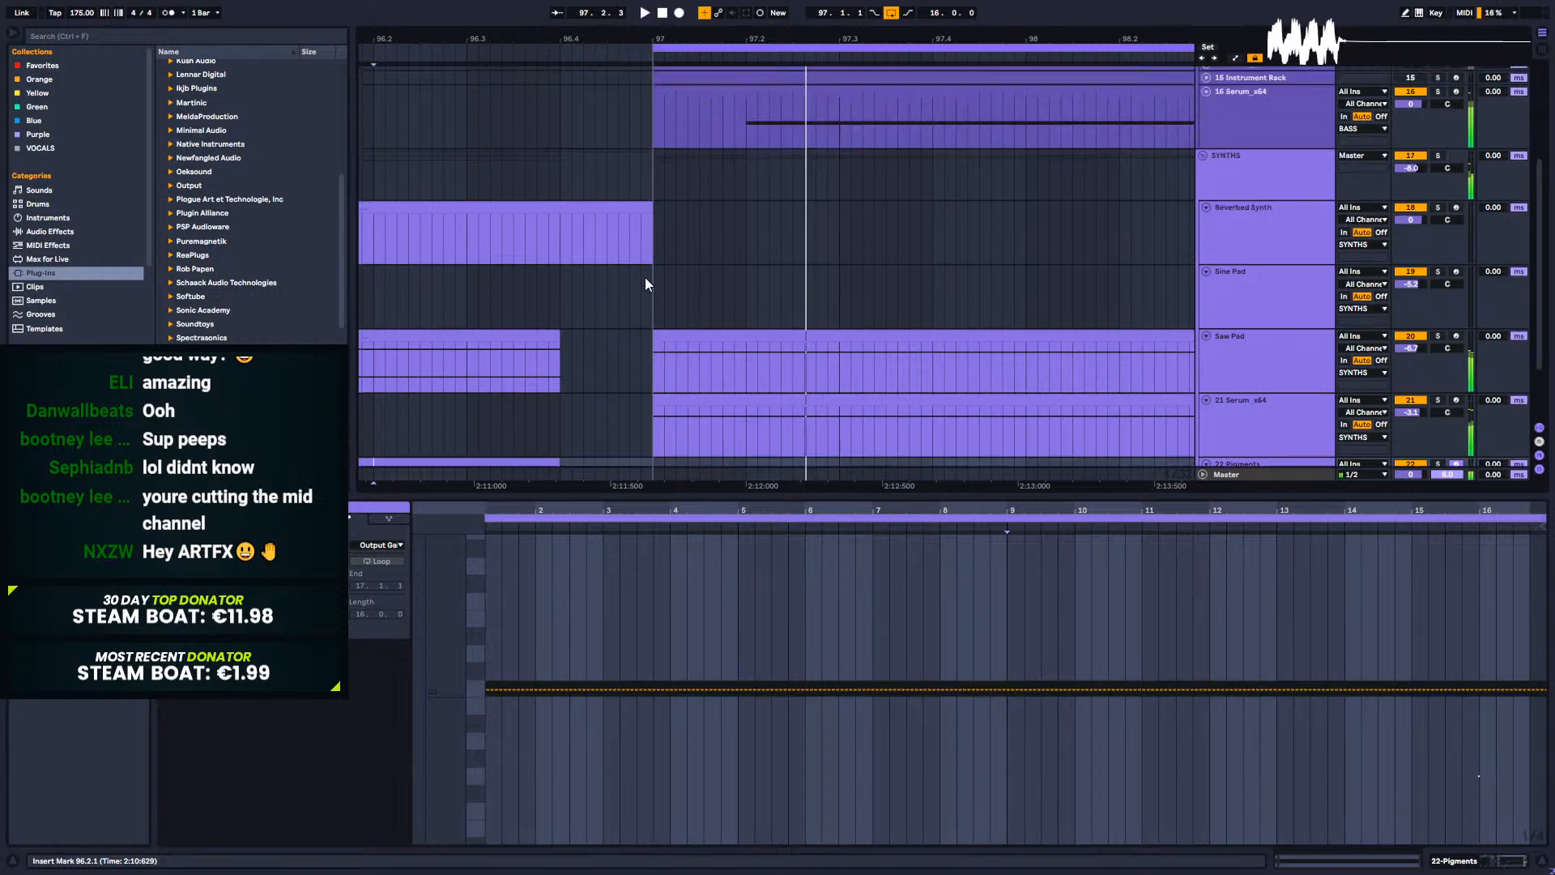
# Step: Start the first high note of the Saw Pad's drop clip at 97.2 and match this on track 21's Serum clip
pyautogui.moveTo(655, 338)
pyautogui.mouseDown()
pyautogui.moveTo(746, 321)
pyautogui.moveTo(655, 340)
pyautogui.mouseUp()
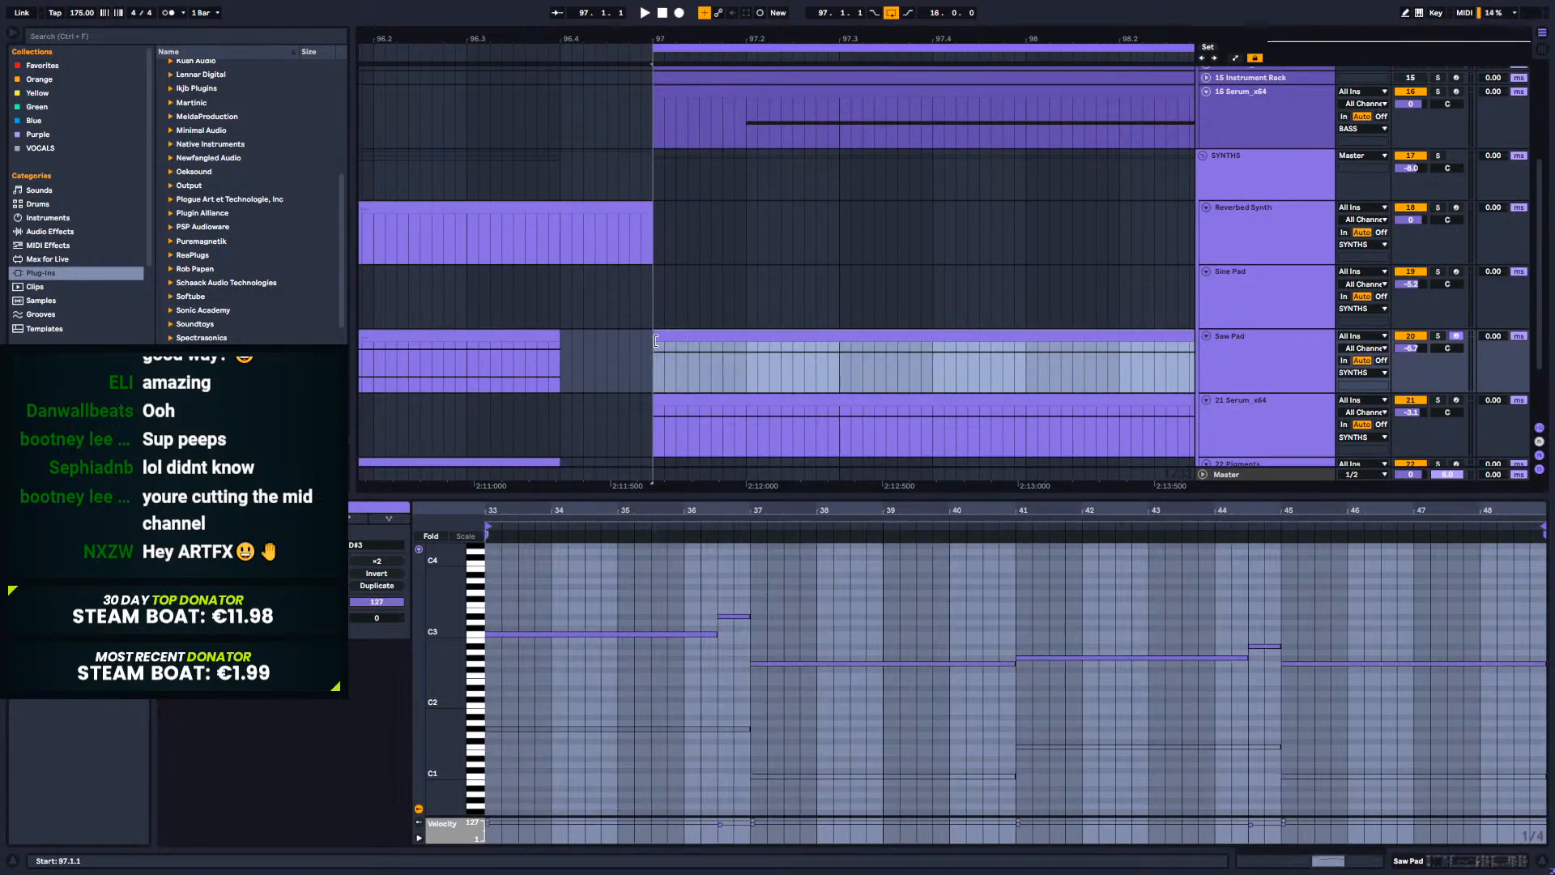
pyautogui.click(494, 634)
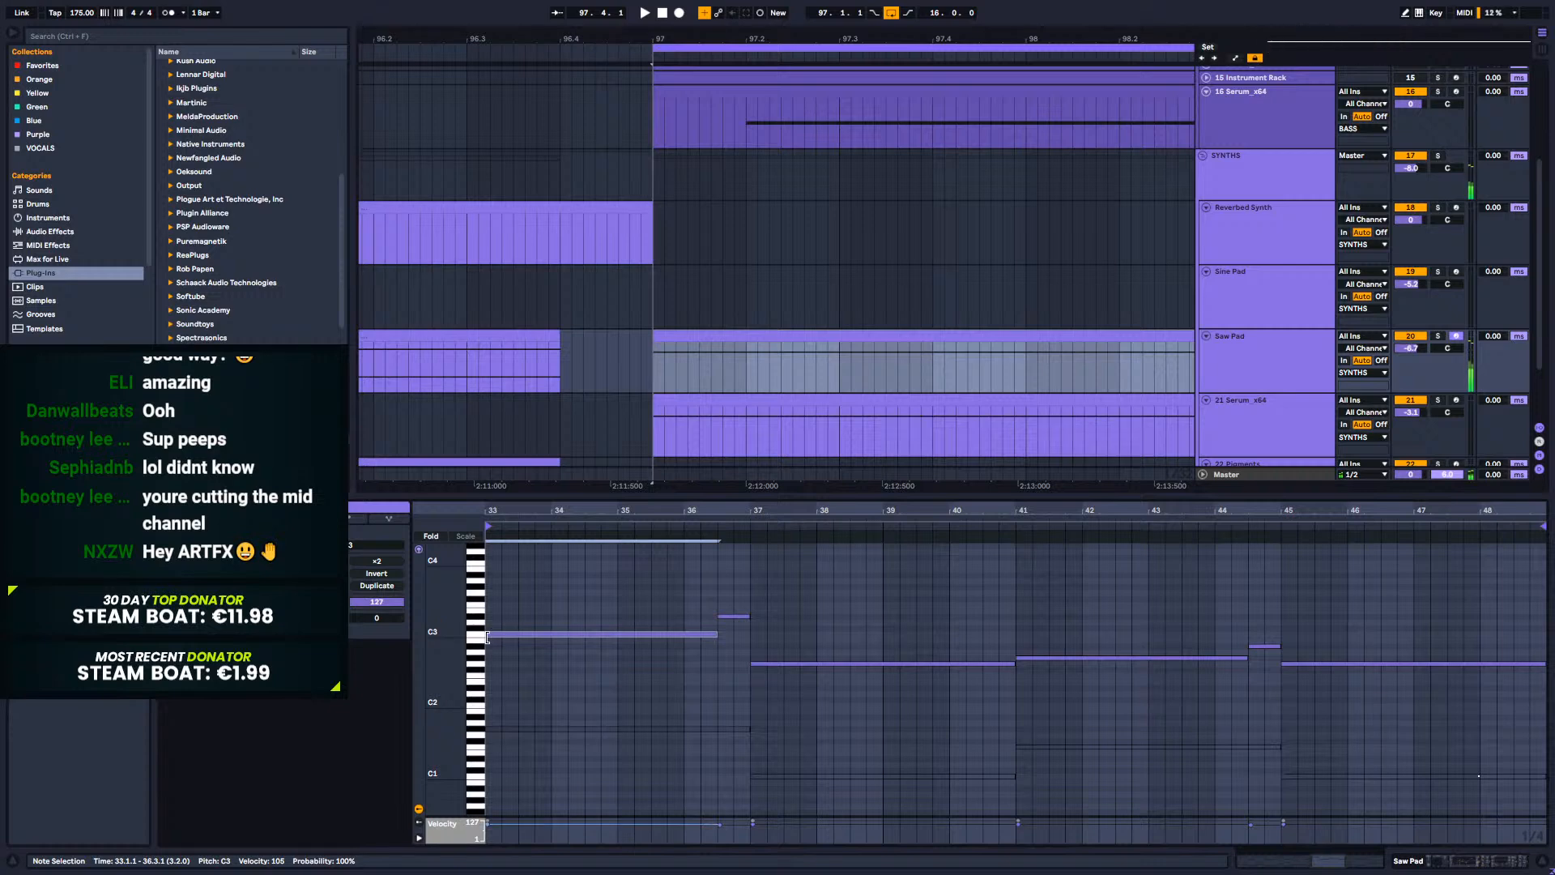
pyautogui.moveTo(494, 634); pyautogui.dragTo(502, 631)
pyautogui.click(702, 400)
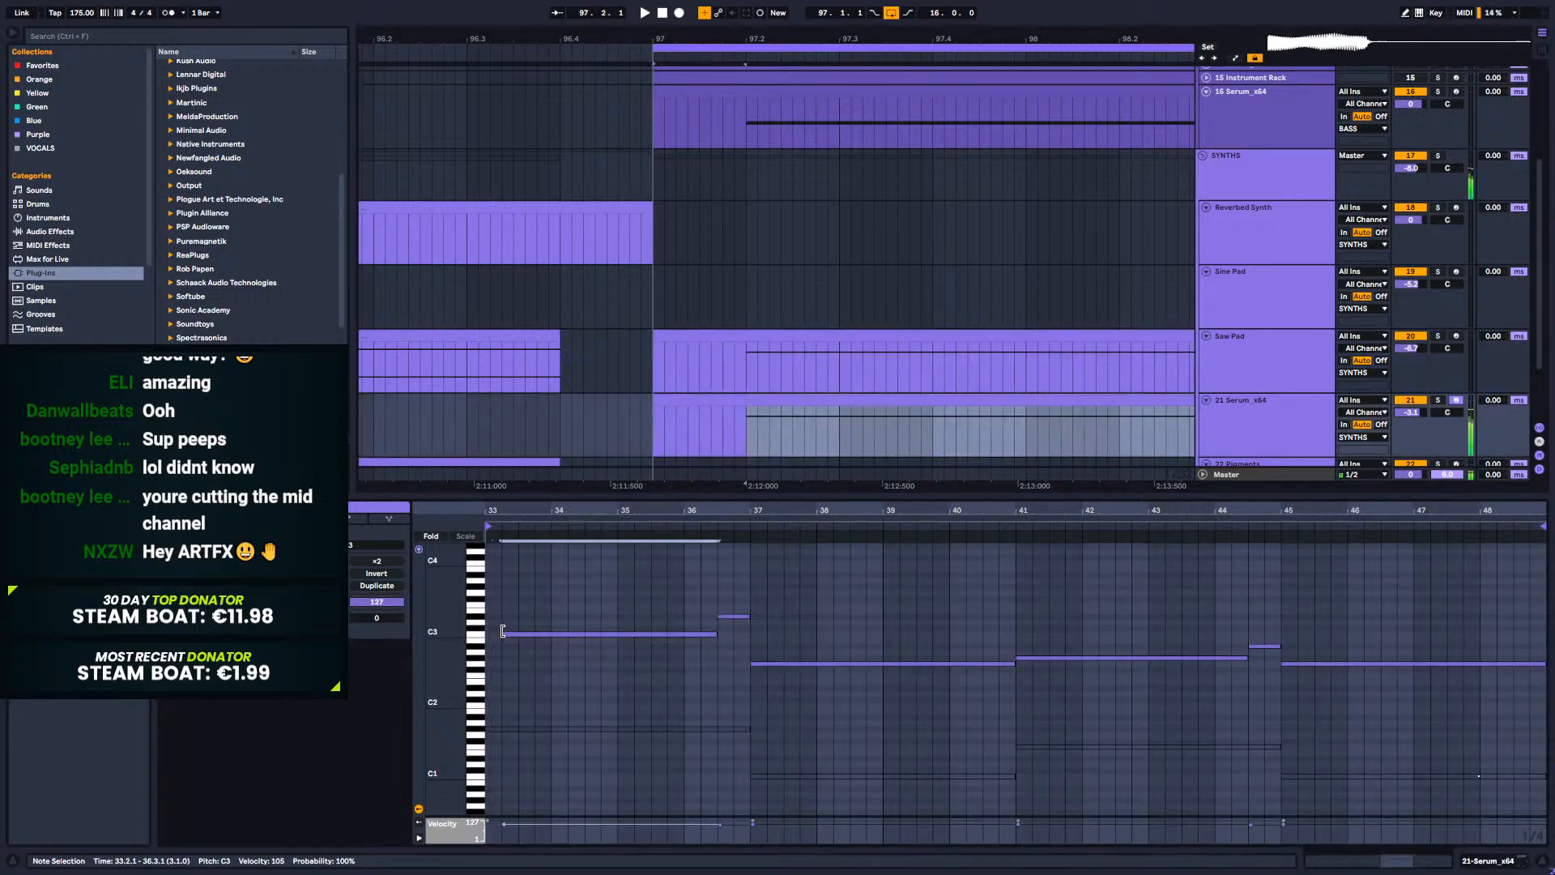
pyautogui.click(1212, 381)
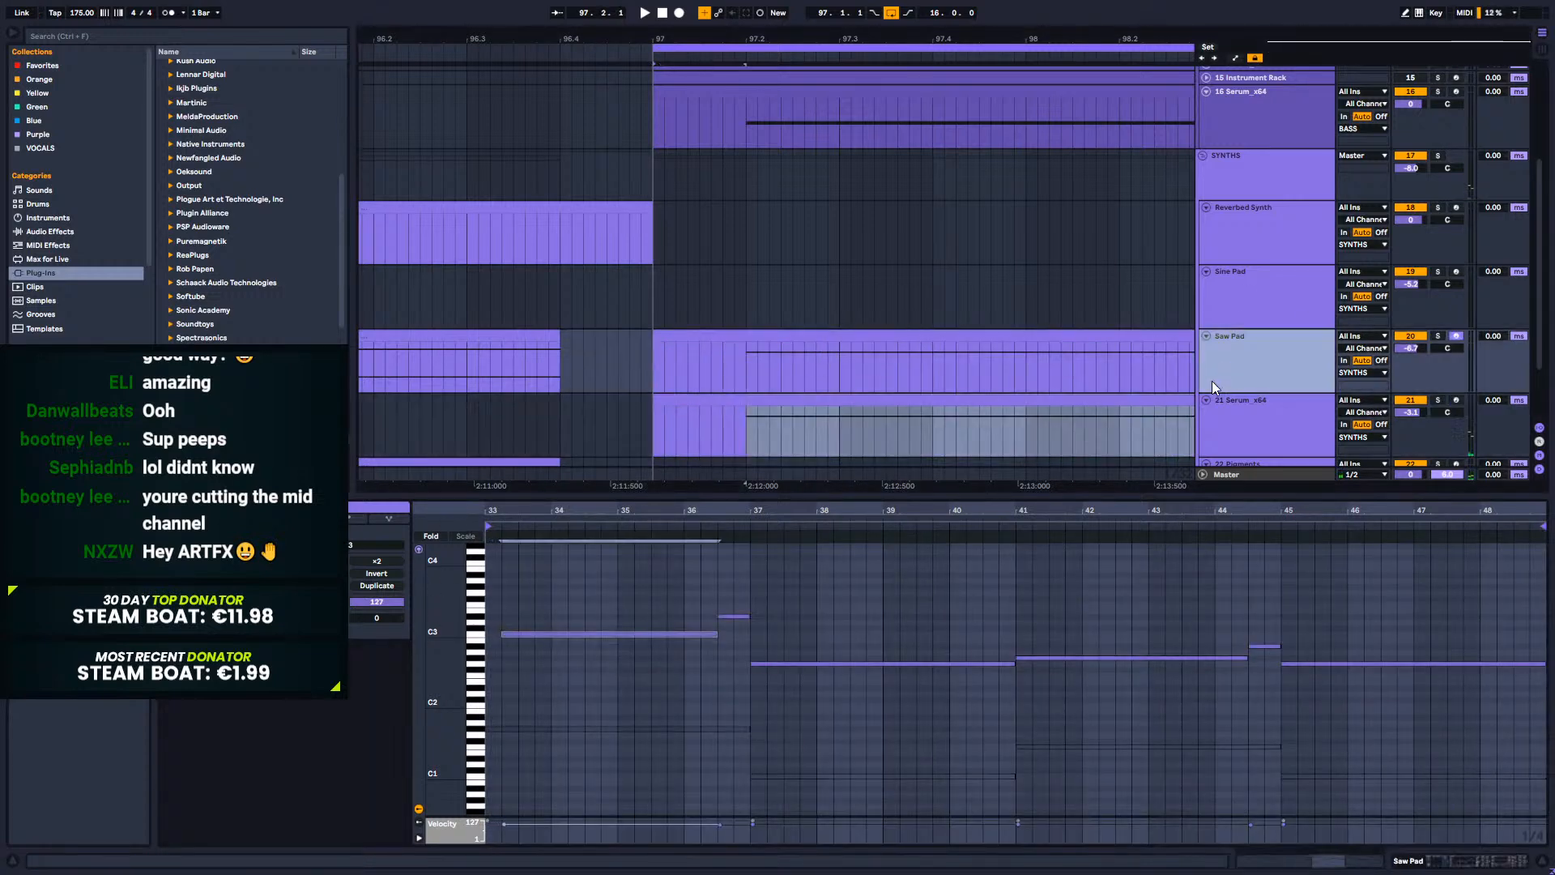
# Step: Play the transition from 96.2, and extend the Saw Pad and Pigments clips before the drop back to bar 97
pyautogui.click(492, 382)
pyautogui.press('space')
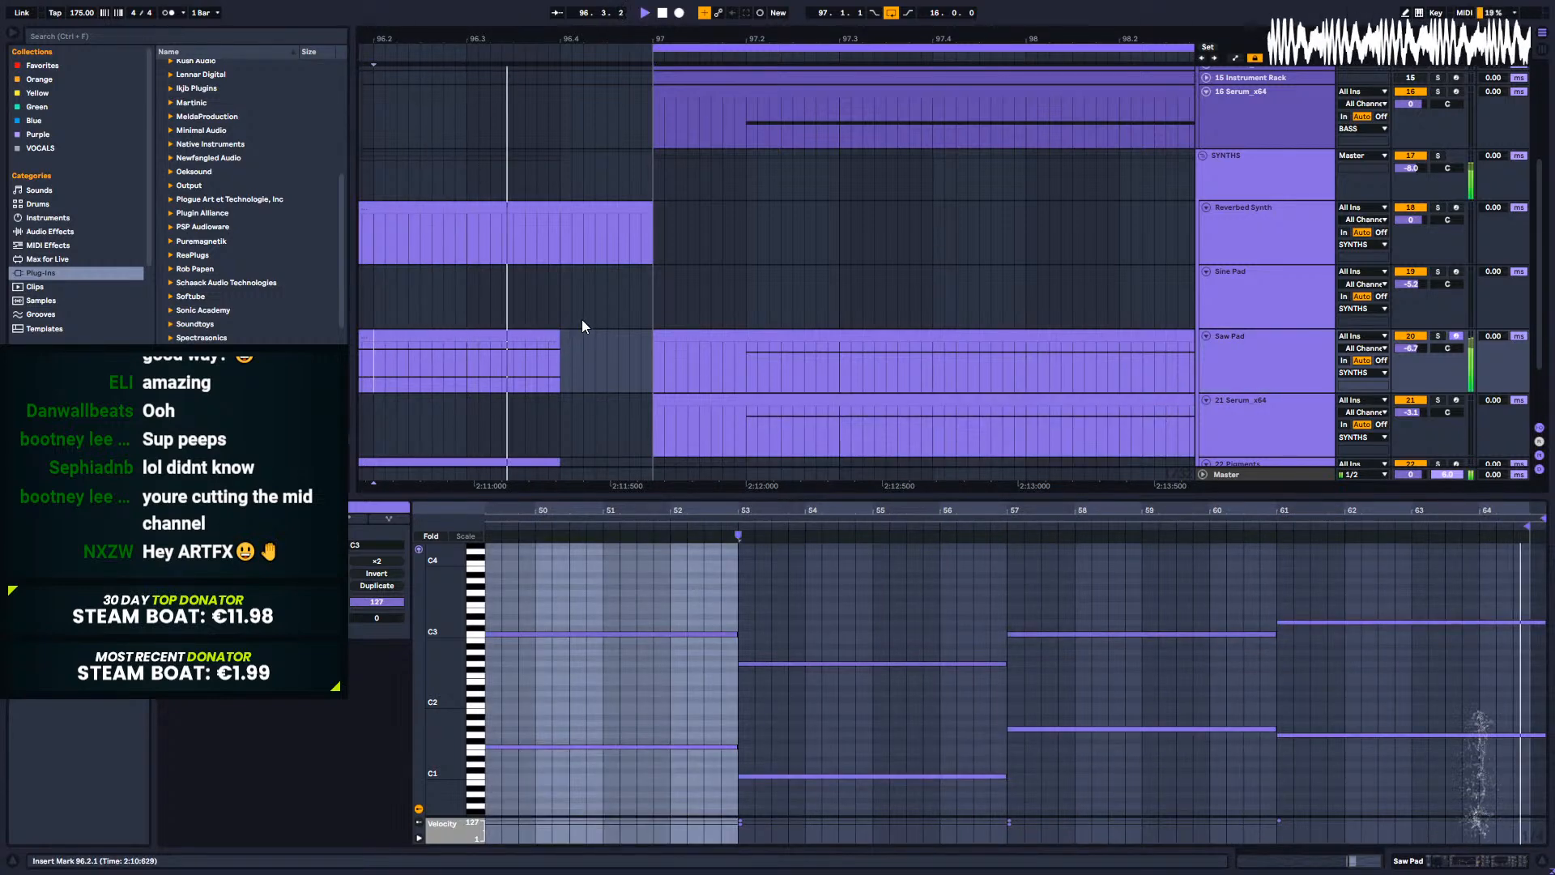
pyautogui.press('space')
pyautogui.click(548, 337)
pyautogui.moveTo(548, 337); pyautogui.dragTo(651, 345)
pyautogui.moveTo(556, 468); pyautogui.dragTo(654, 463)
# Step: Play the transition from 96.2 and the drop from bar 97, checking how the drums and bass enter
pyautogui.click(374, 356)
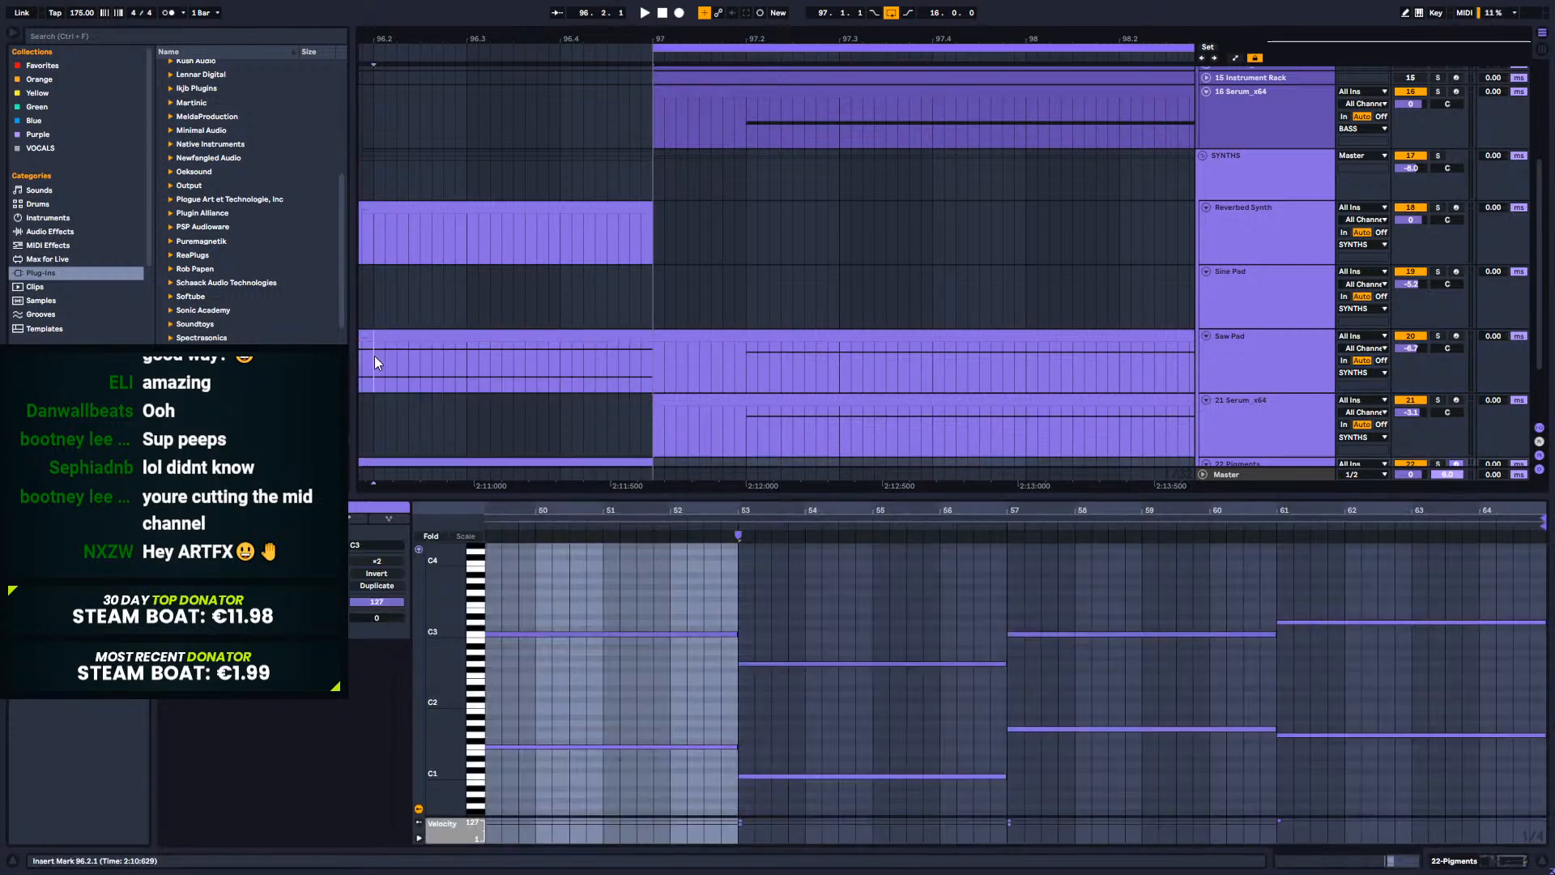
pyautogui.press('space')
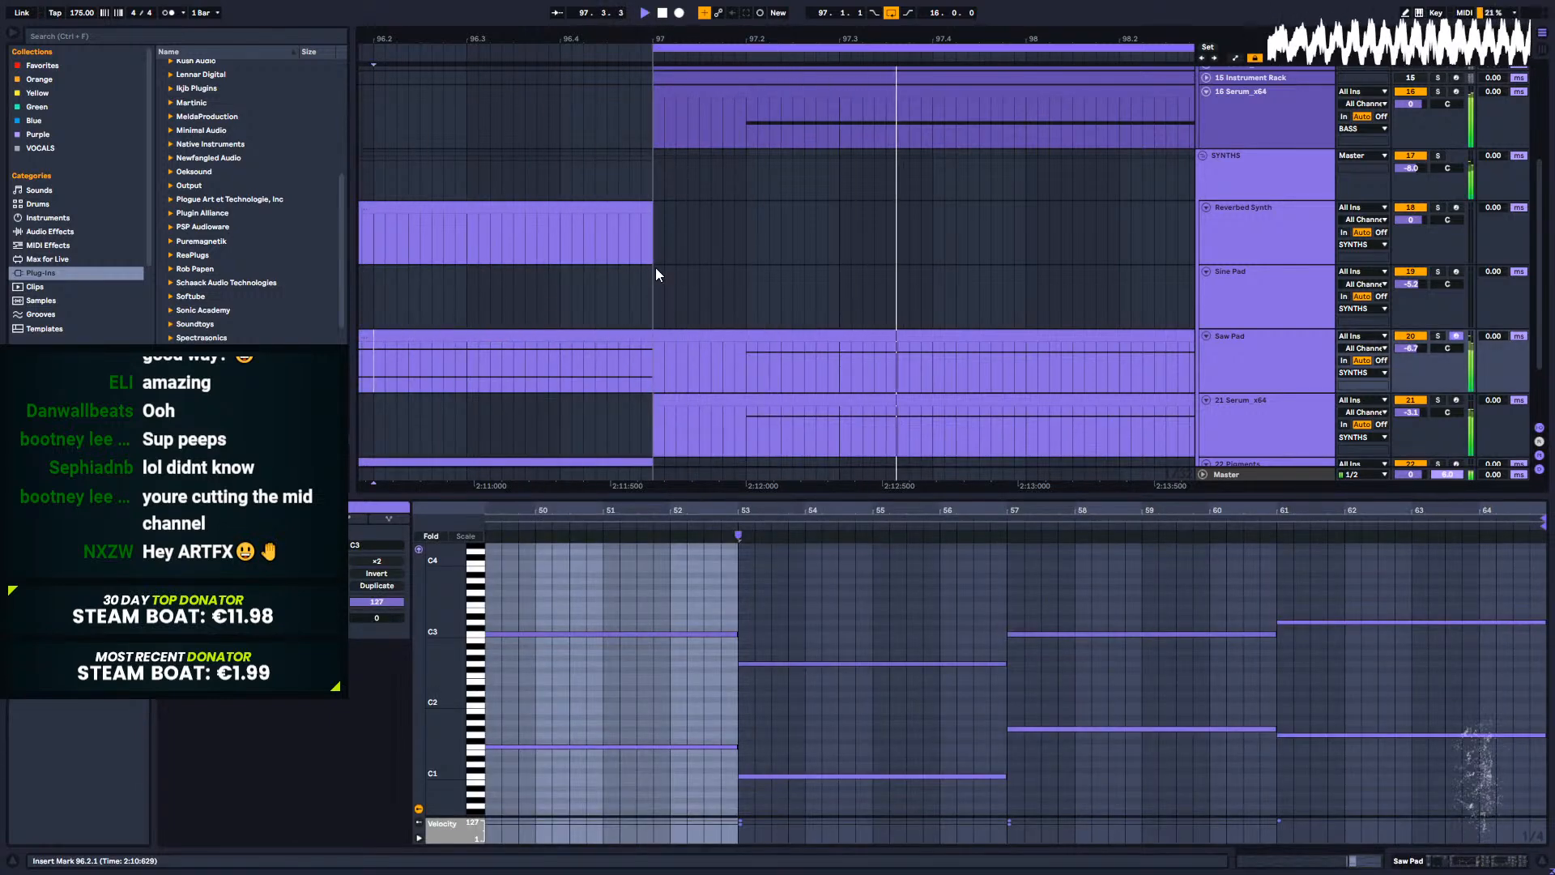
pyautogui.scroll(3, 820, 324)
pyautogui.scroll(1, 820, 330)
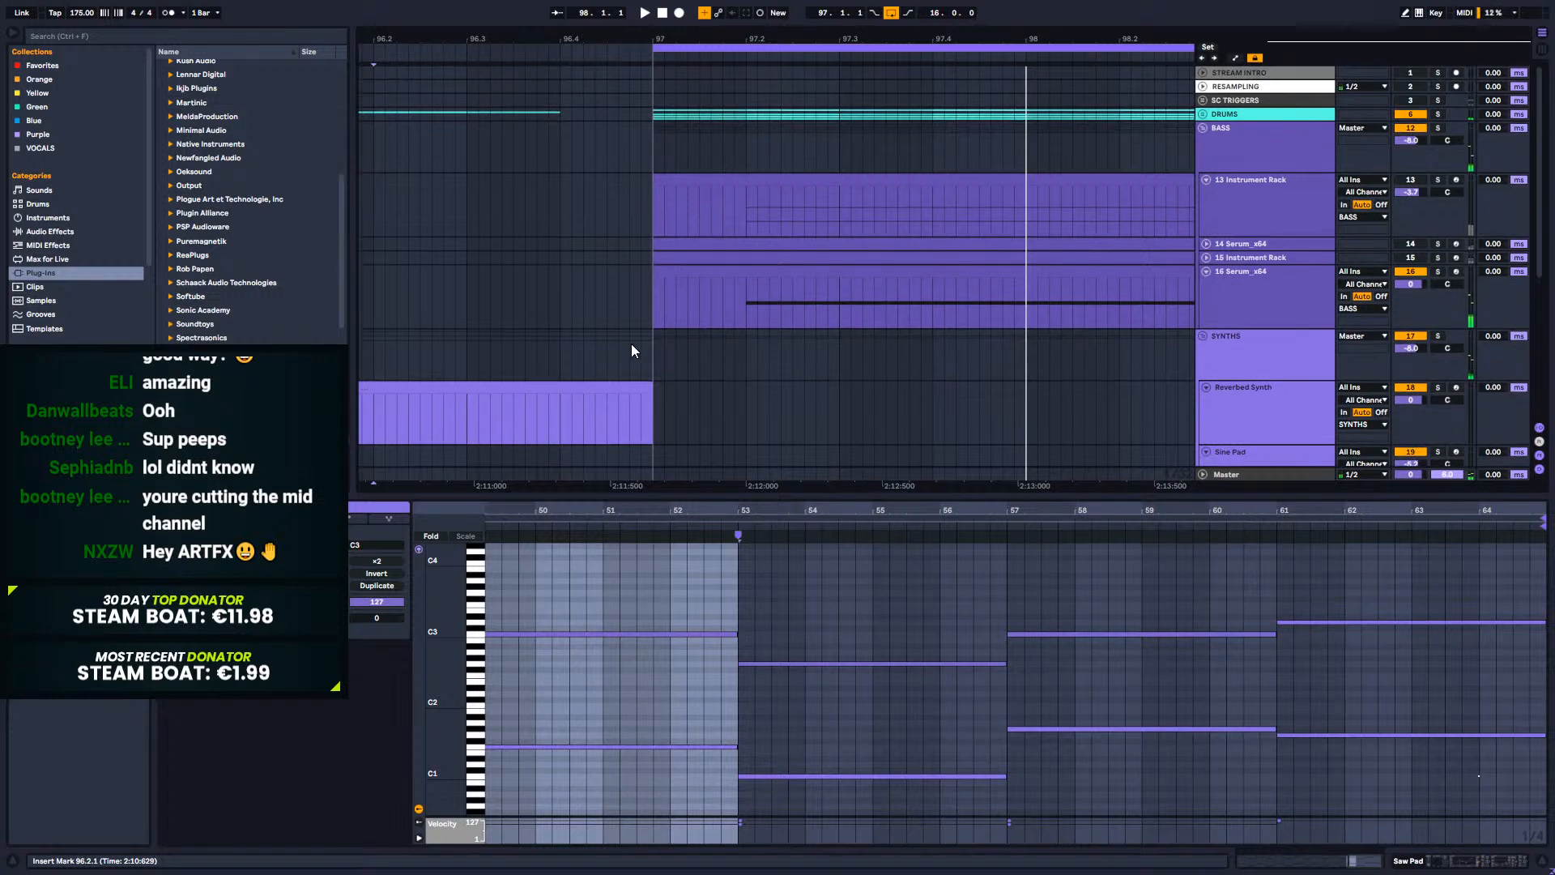
pyautogui.click(557, 133)
pyautogui.scroll(-3, 692, 309)
pyautogui.scroll(3, 708, 287)
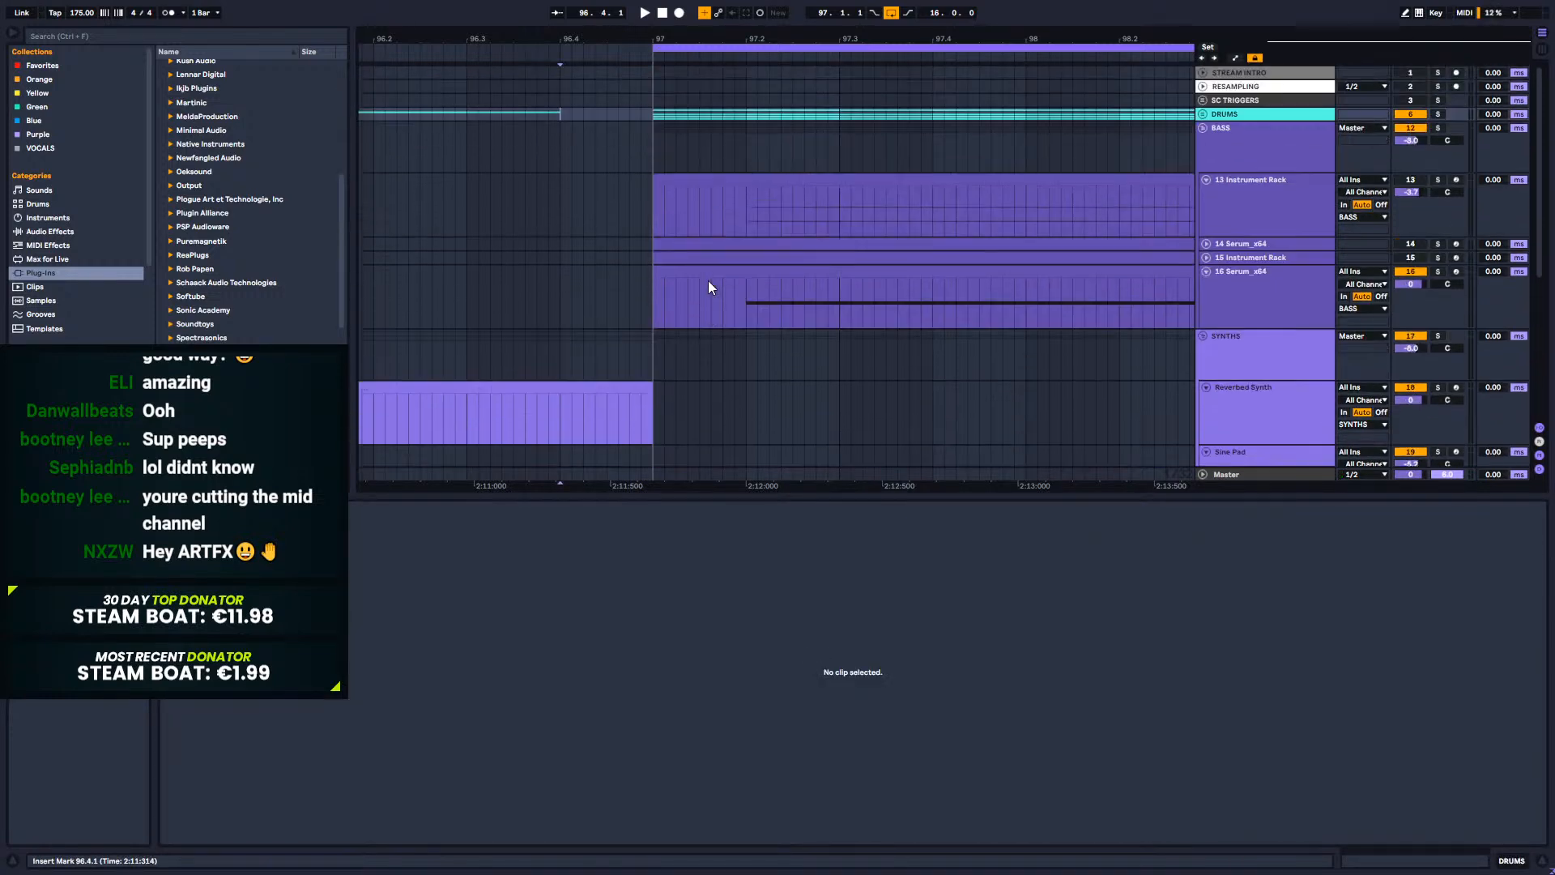
pyautogui.click(648, 188)
pyautogui.press('space')
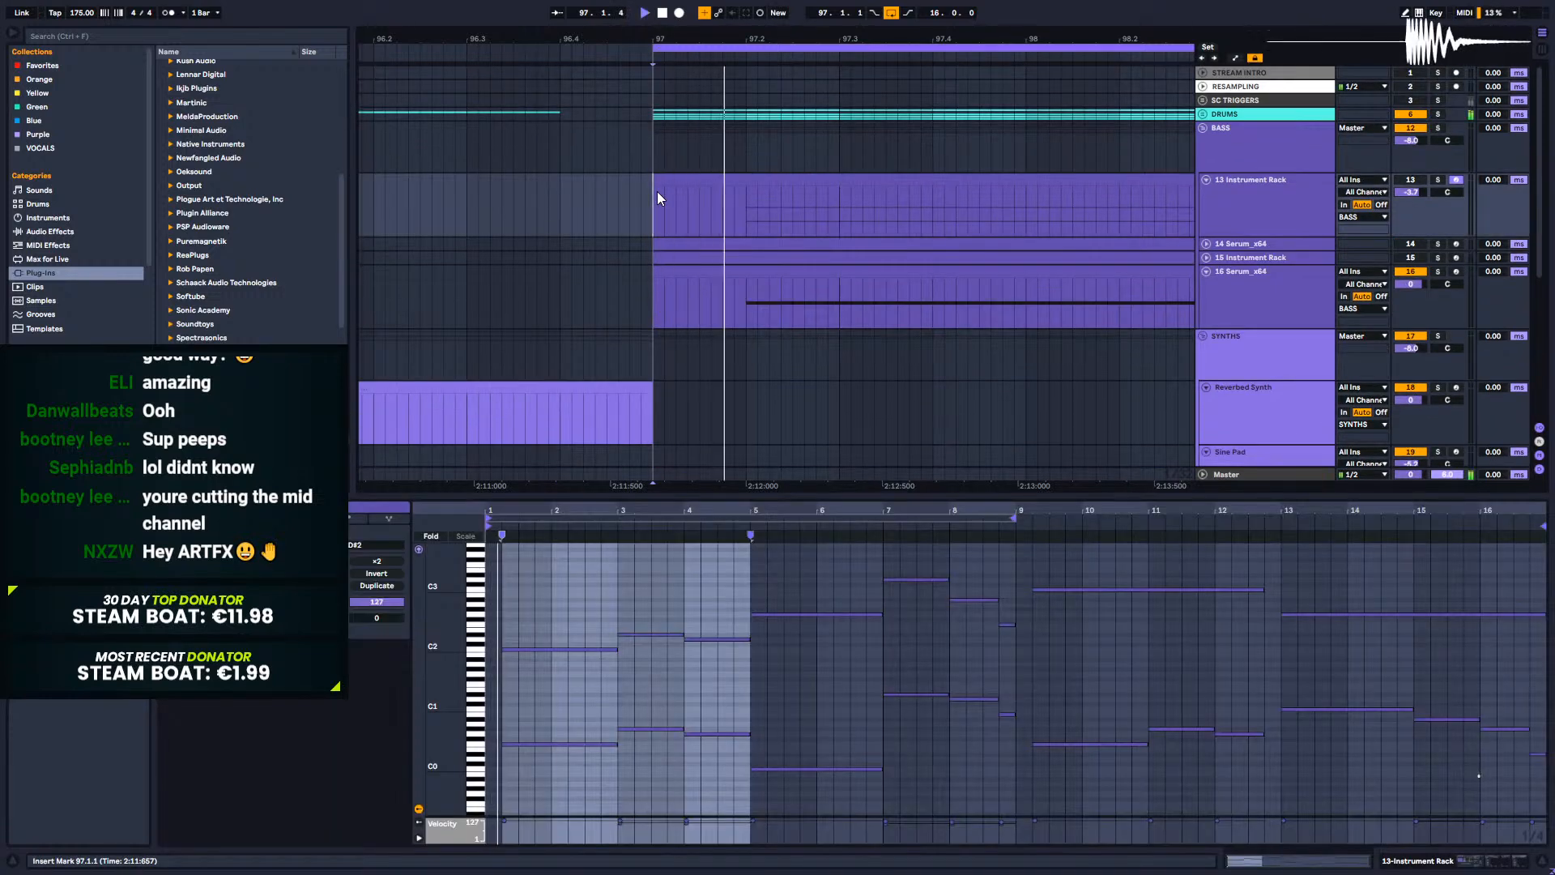
# Step: Unfold the DRUMS group and its Hats AD2 track, and play the drop from 97.2 to check the hats
pyautogui.click(1204, 114)
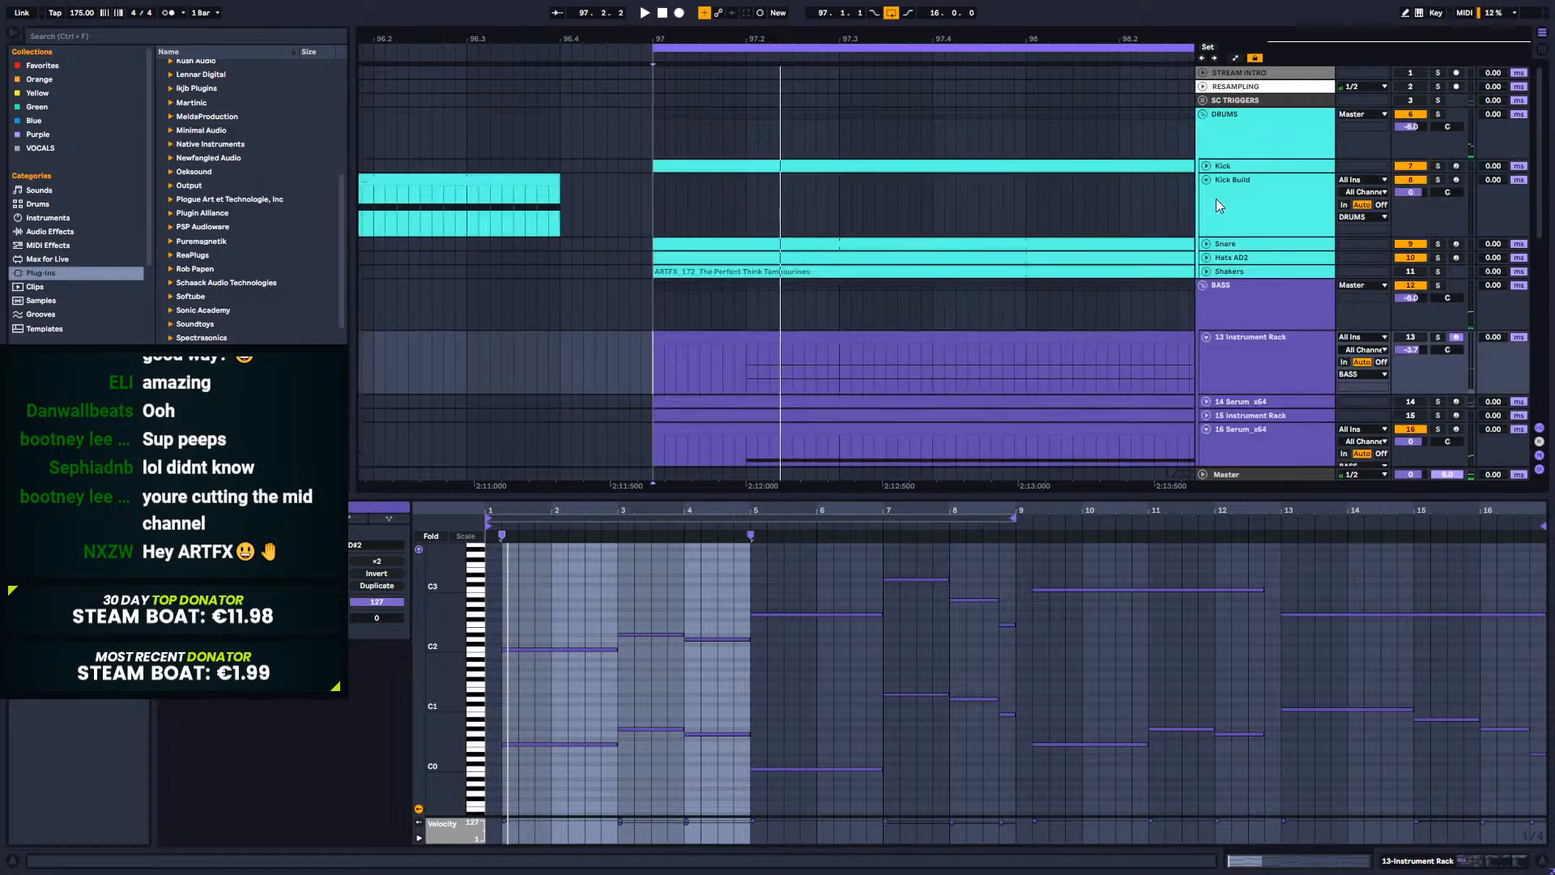
pyautogui.click(1206, 258)
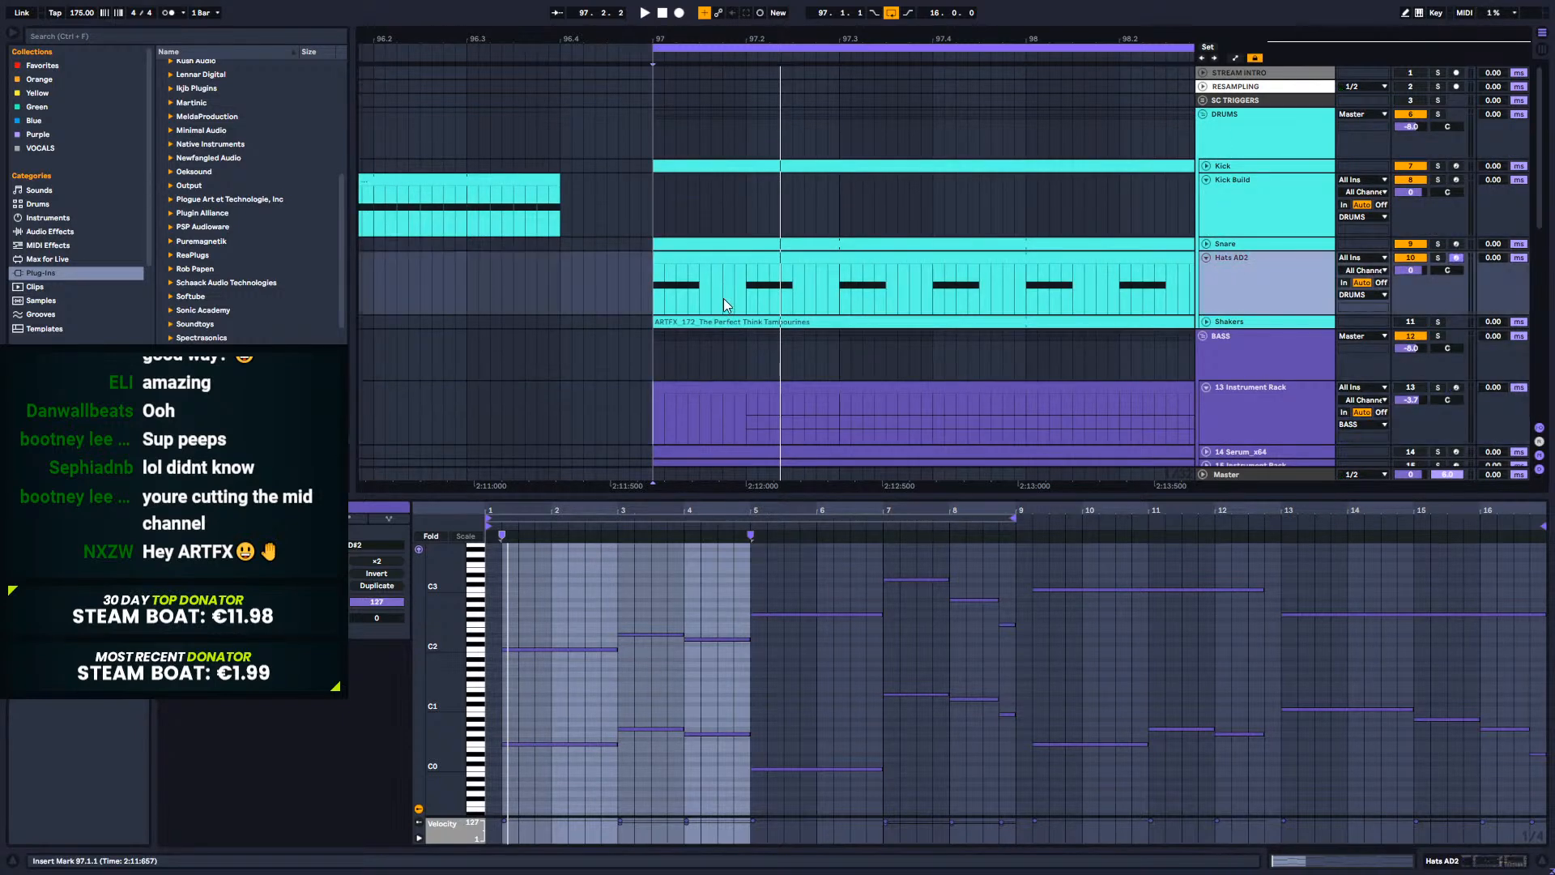
pyautogui.click(551, 285)
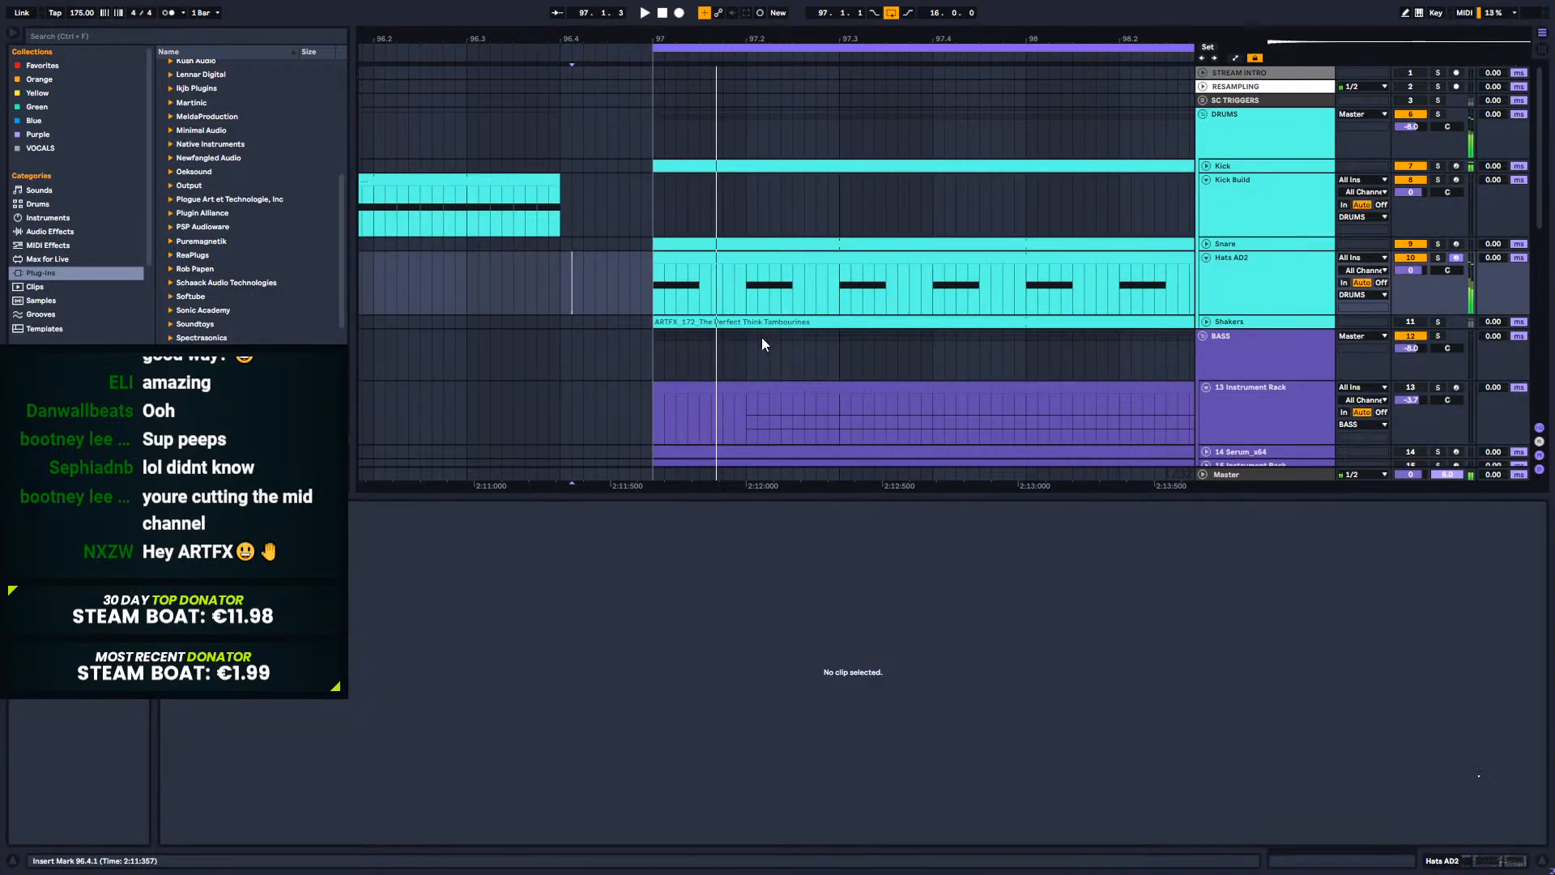
pyautogui.click(756, 298)
pyautogui.press('space')
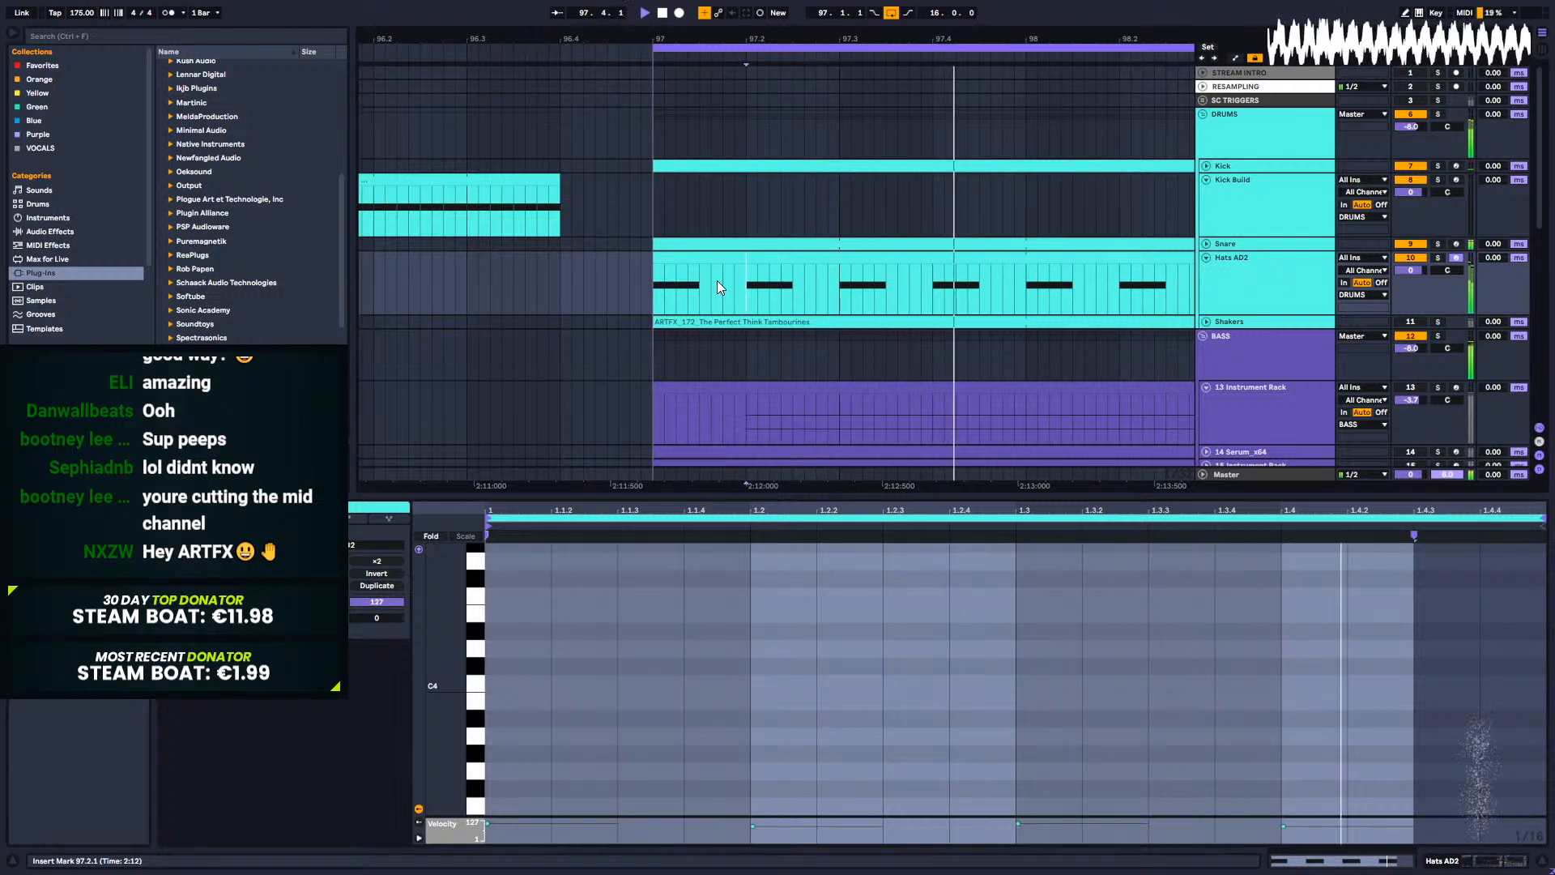
pyautogui.press('-')
pyautogui.press('-')
pyautogui.press('-')
pyautogui.press('-')
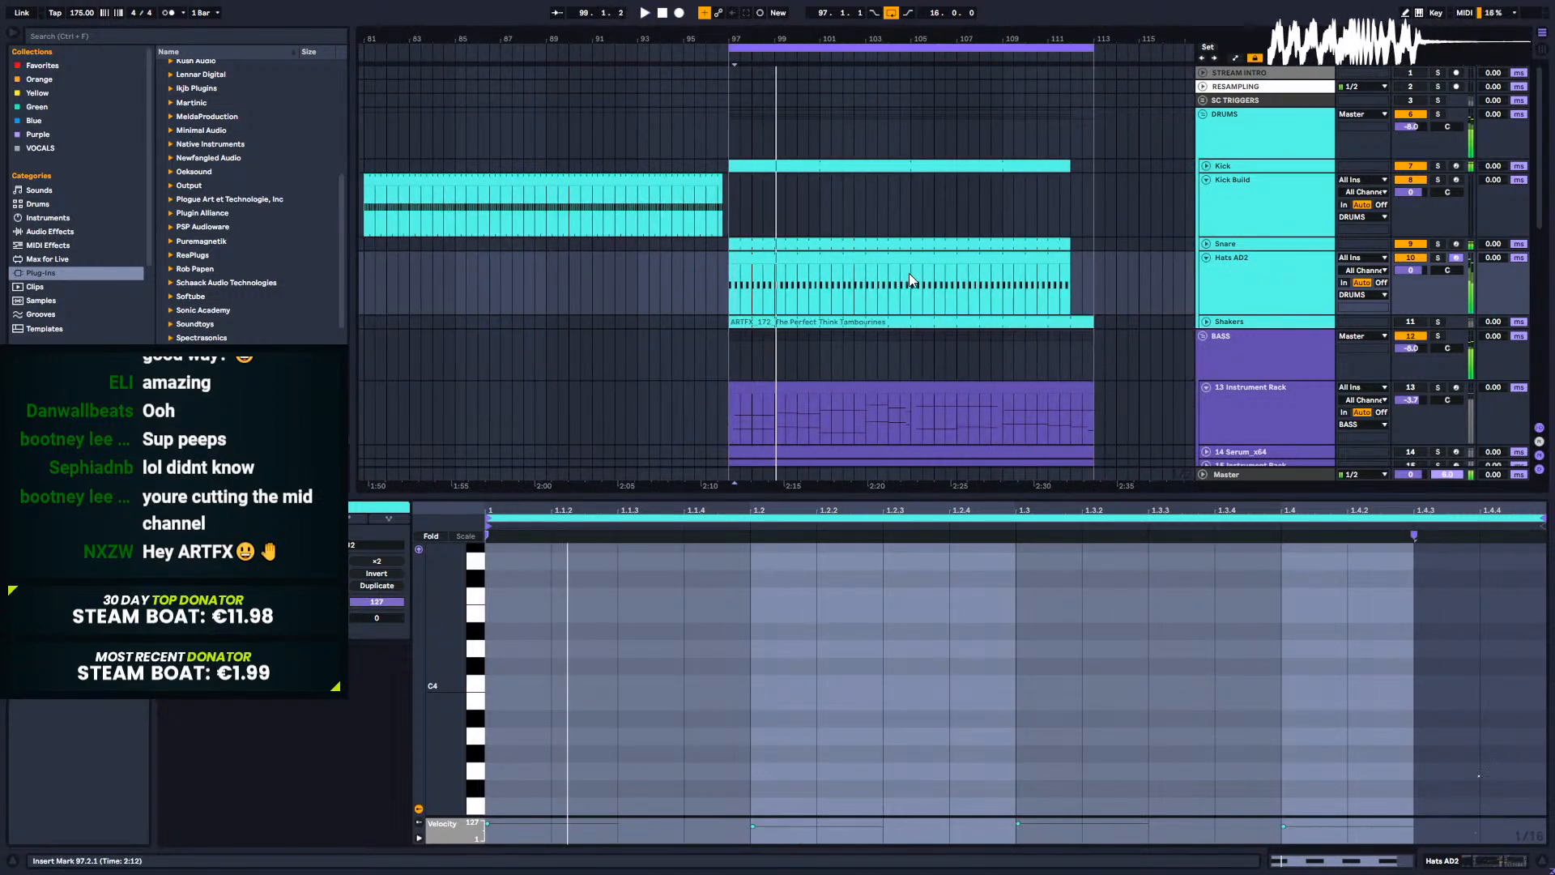
# Step: Examine the start of the Saw Pad's drop clip and show the devices of track 21's Serum
pyautogui.scroll(-5, 909, 273)
pyautogui.scroll(-5, 876, 323)
pyautogui.click(773, 274)
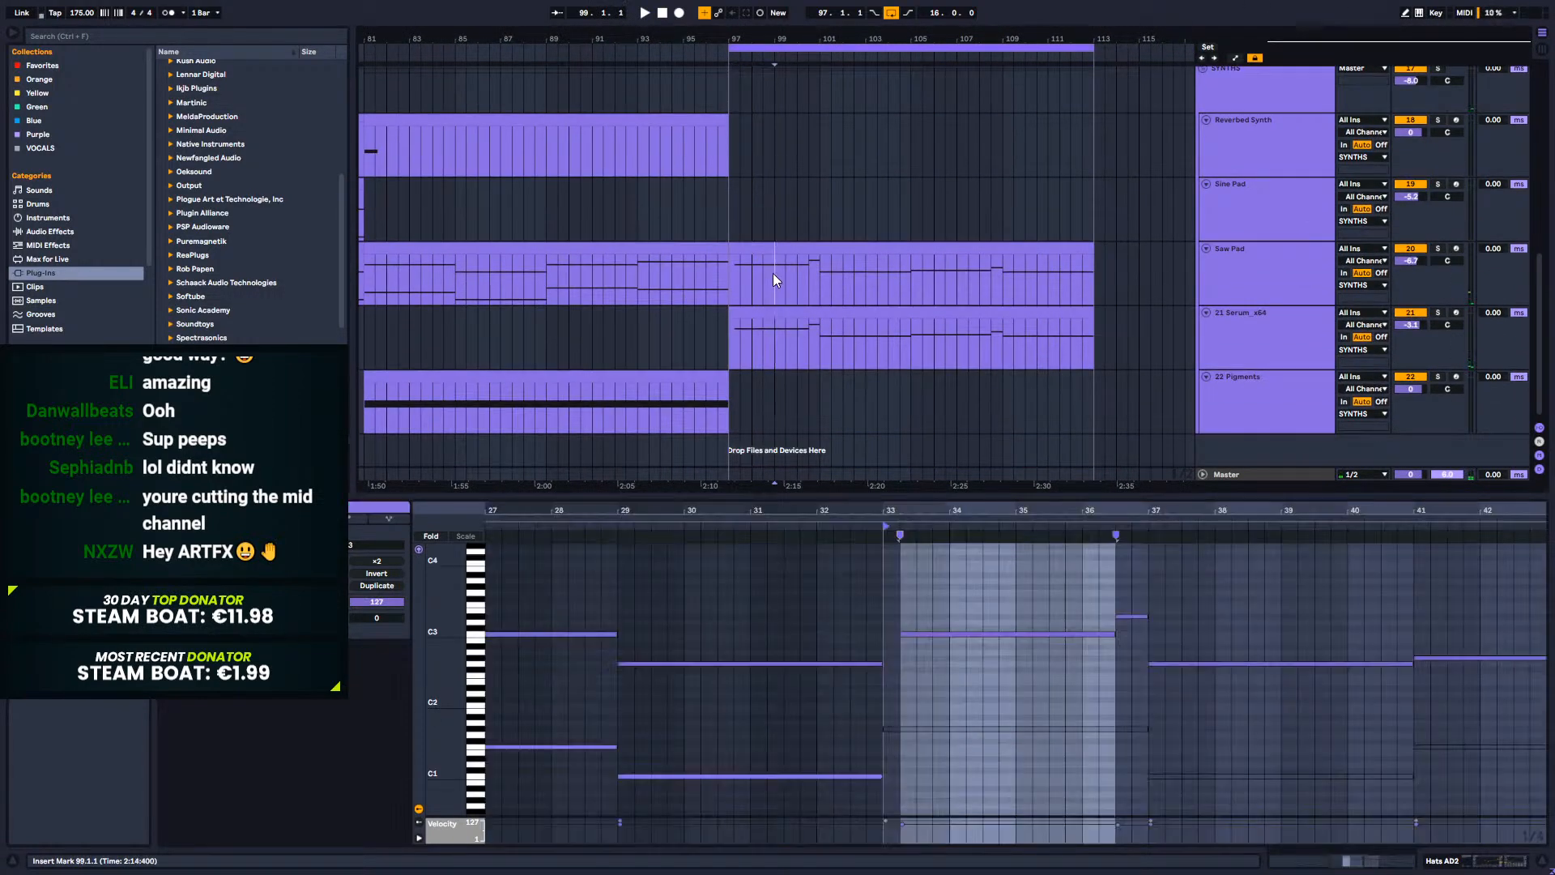
pyautogui.click(729, 289)
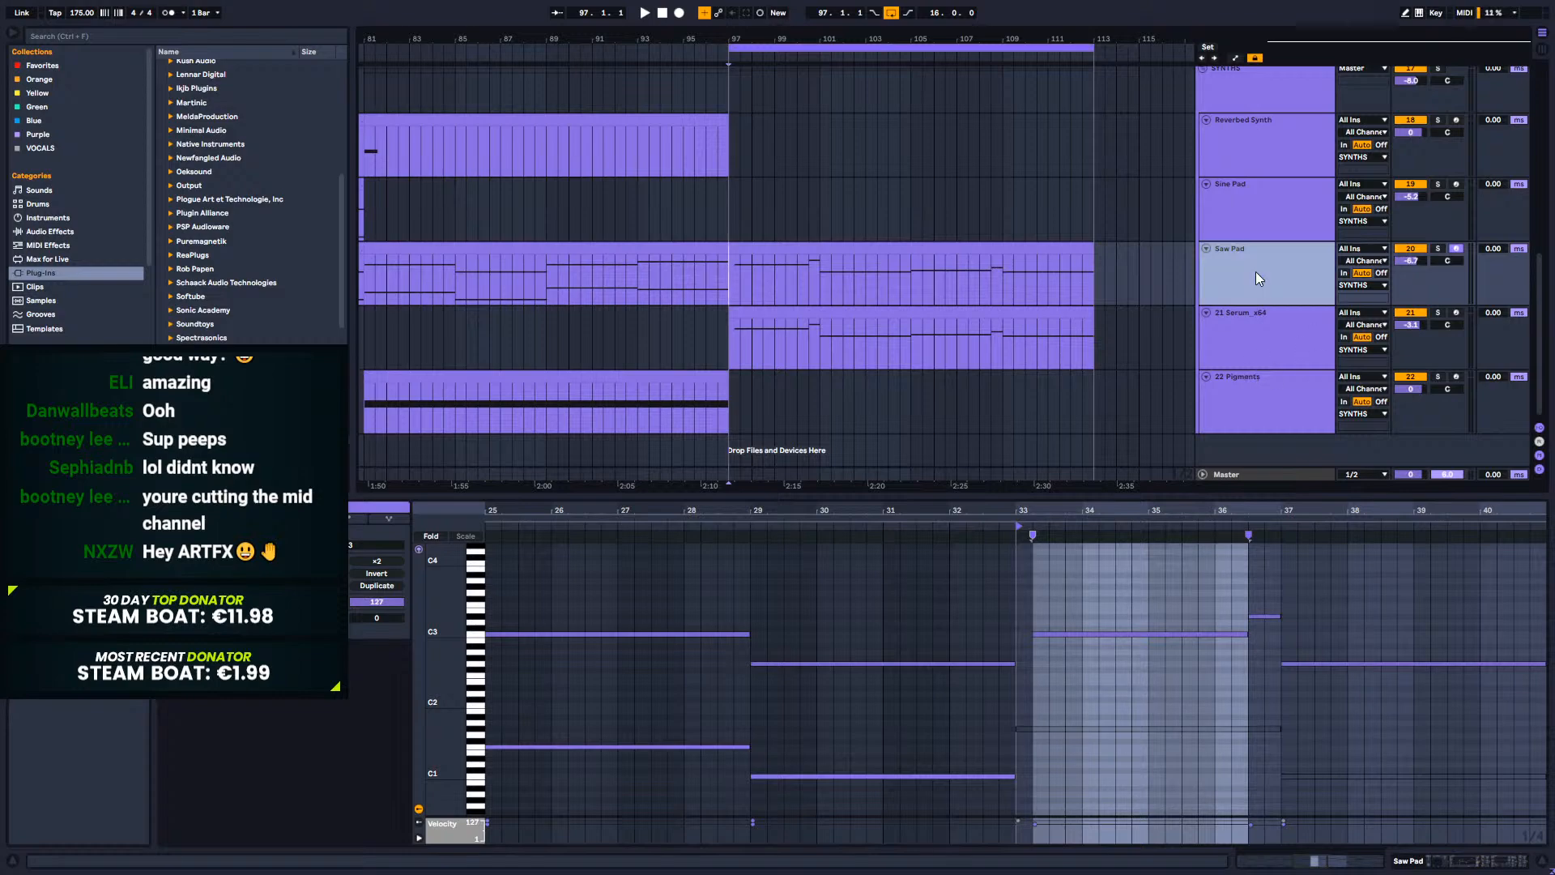
pyautogui.click(1269, 356)
pyautogui.moveTo(651, 39); pyautogui.dragTo(732, 33)
pyautogui.click(1497, 868)
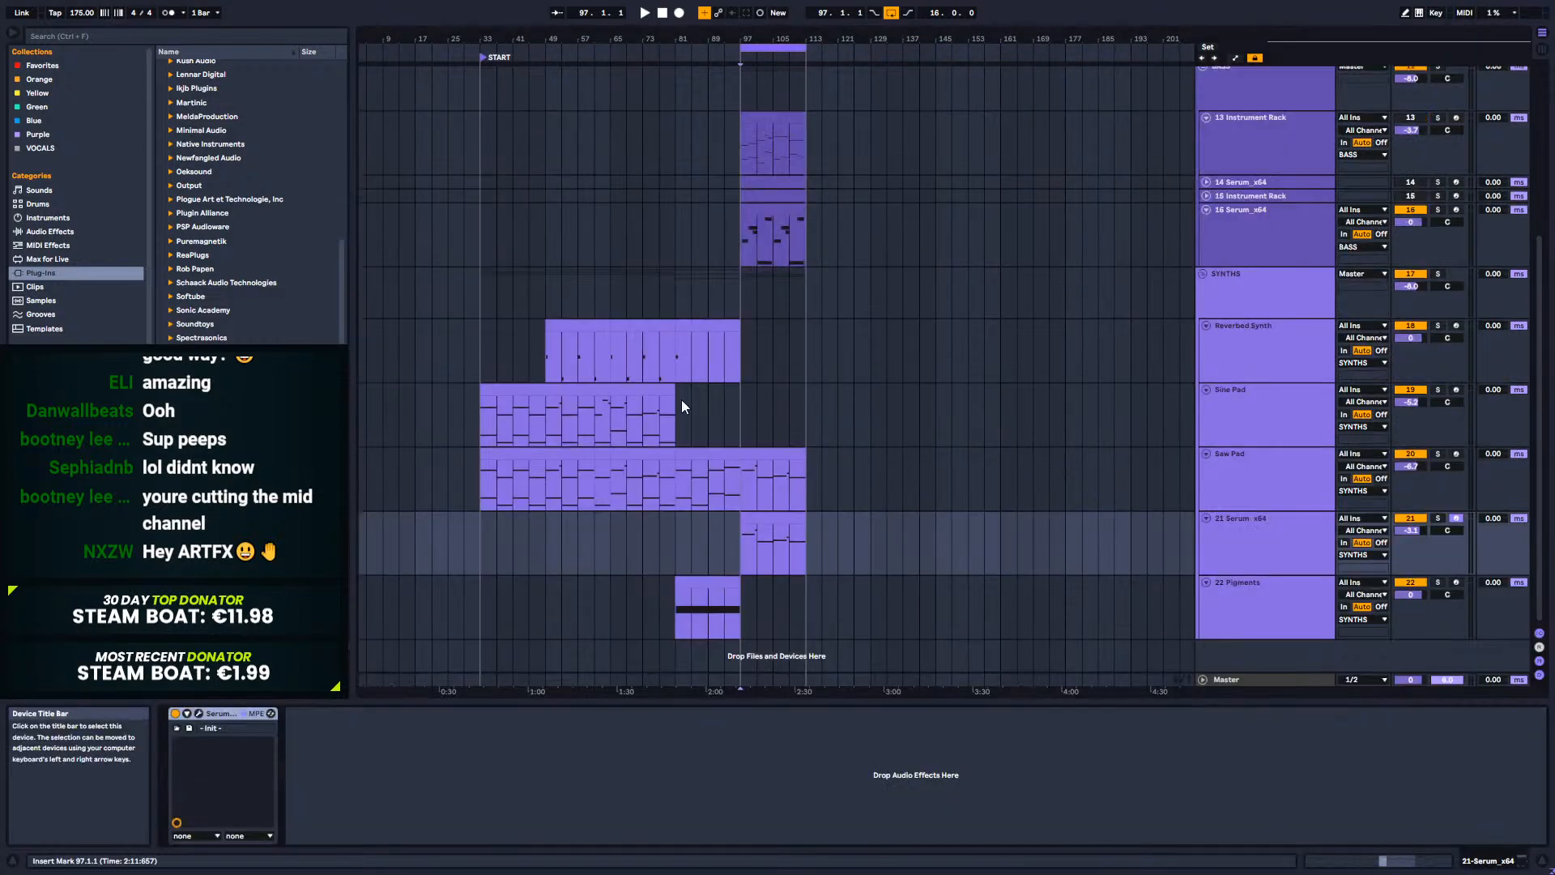
# Step: Fold all group tracks, select the SYNTHS group and play the arrangement from bar 33
pyautogui.scroll(10, 609, 405)
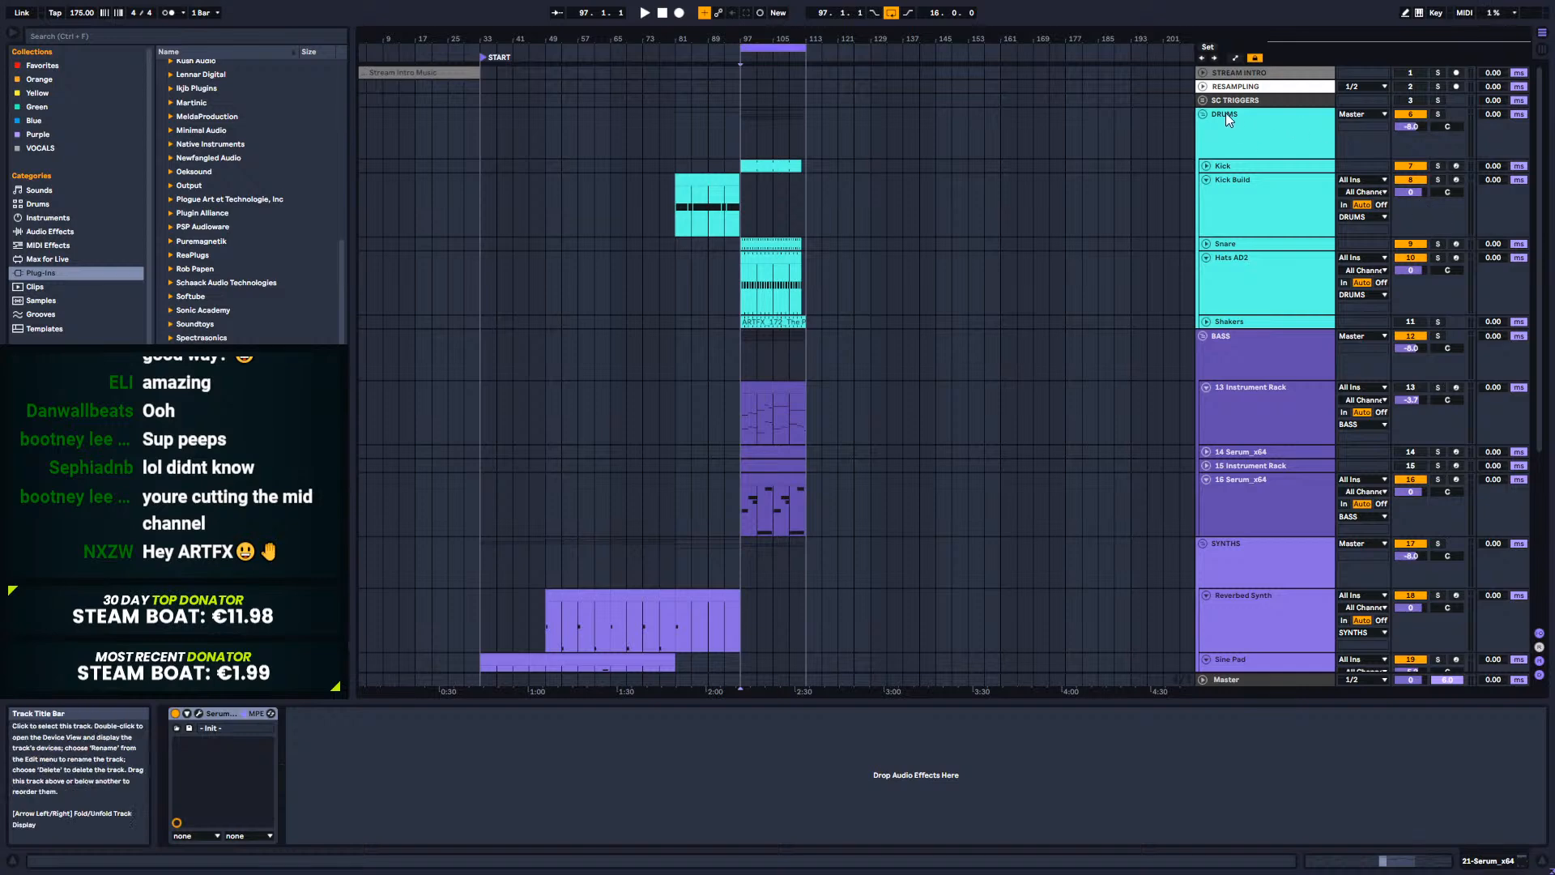
pyautogui.keyDown('alt'); pyautogui.click(1201, 115); pyautogui.keyUp('alt')
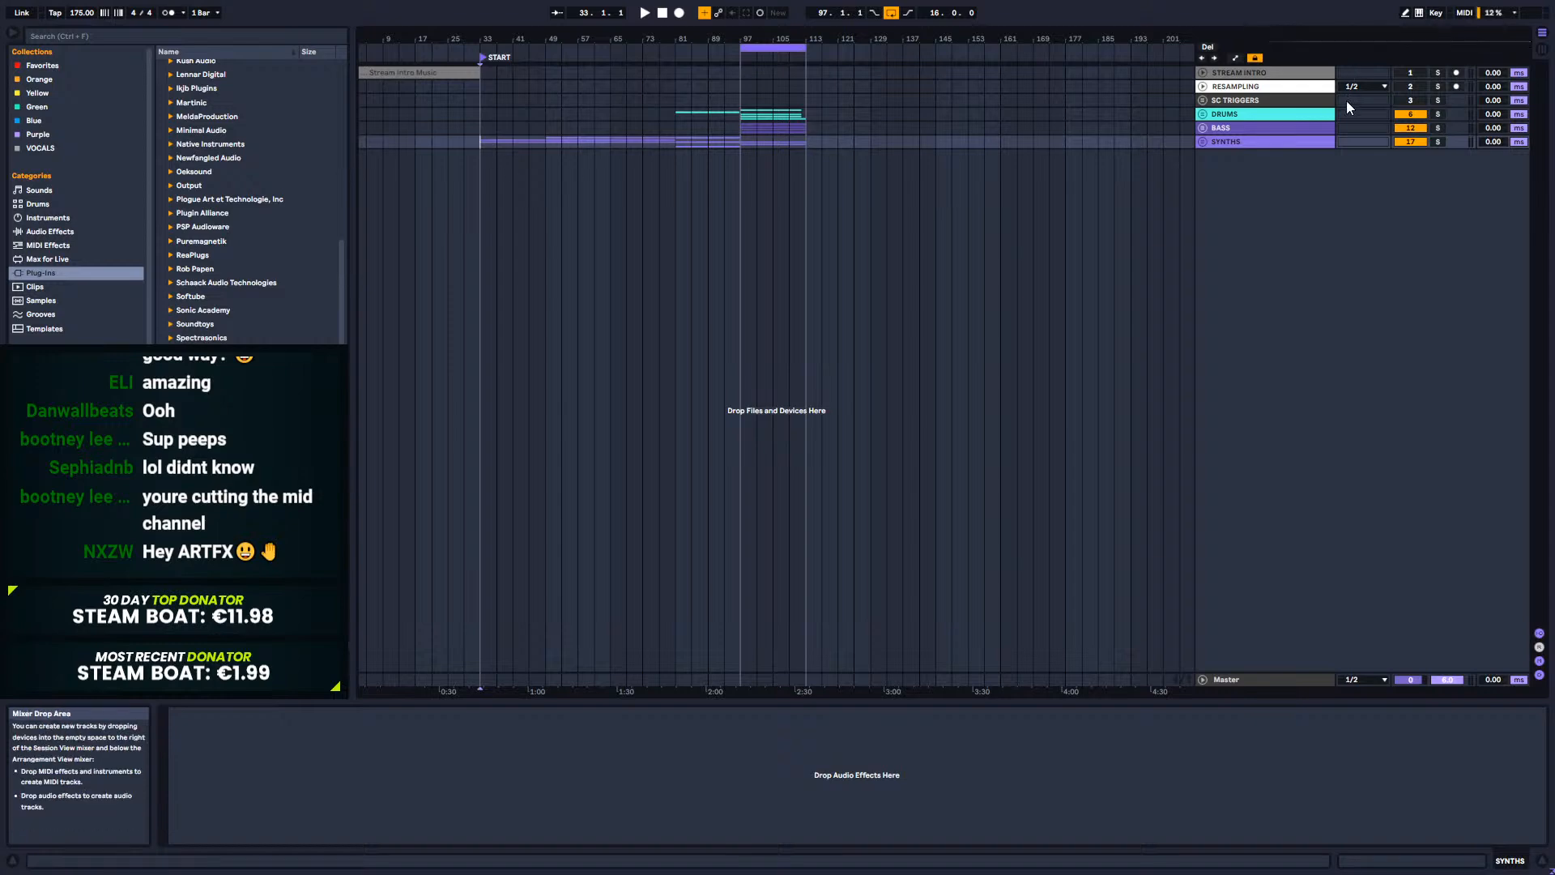
pyautogui.click(1222, 142)
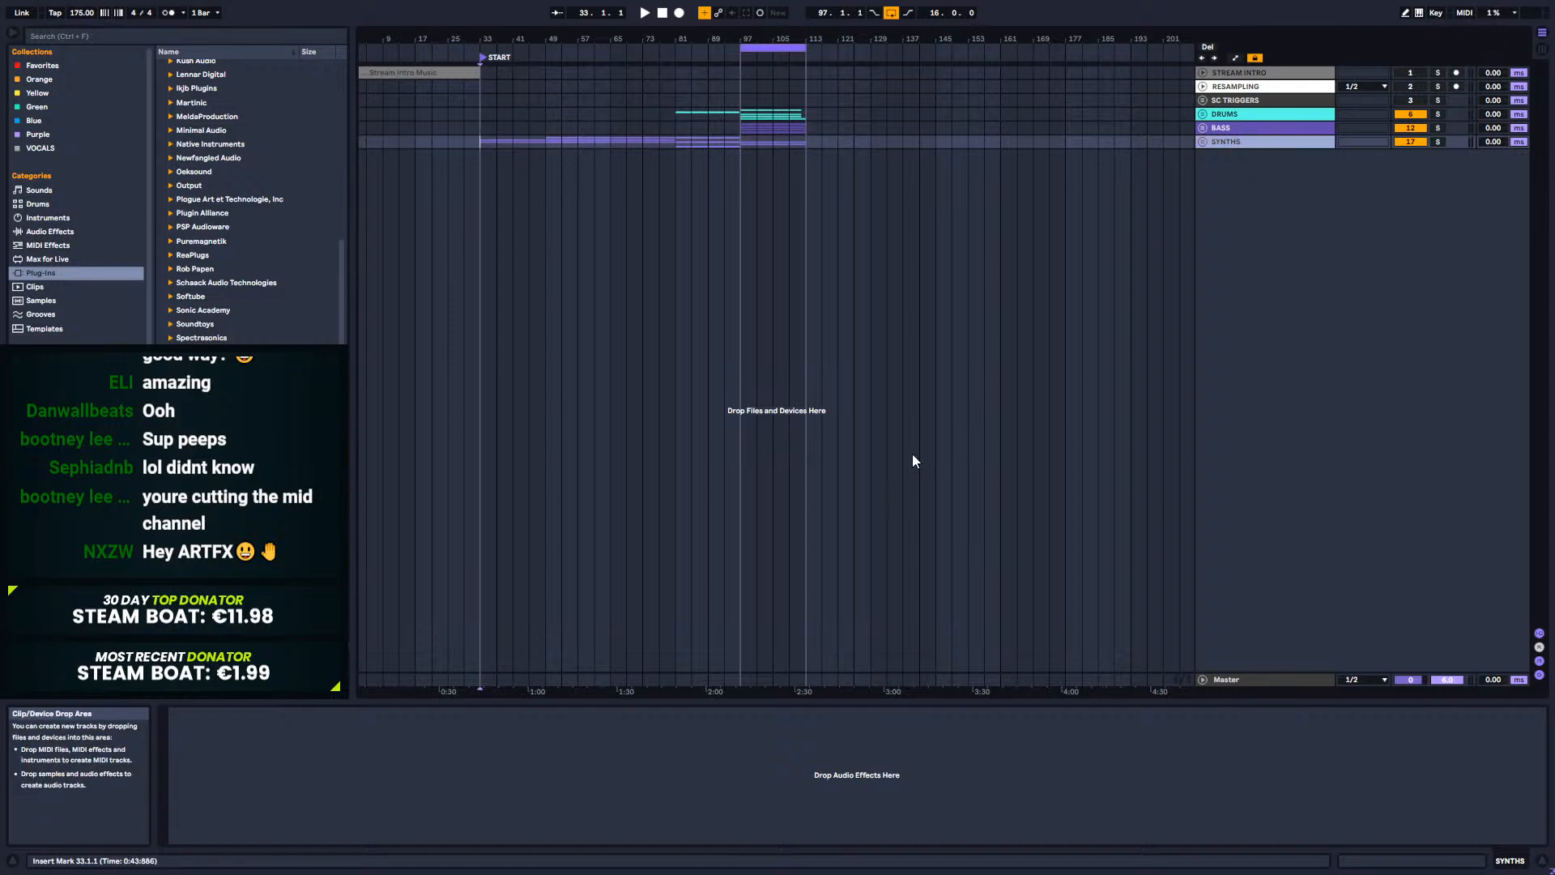
pyautogui.click(645, 14)
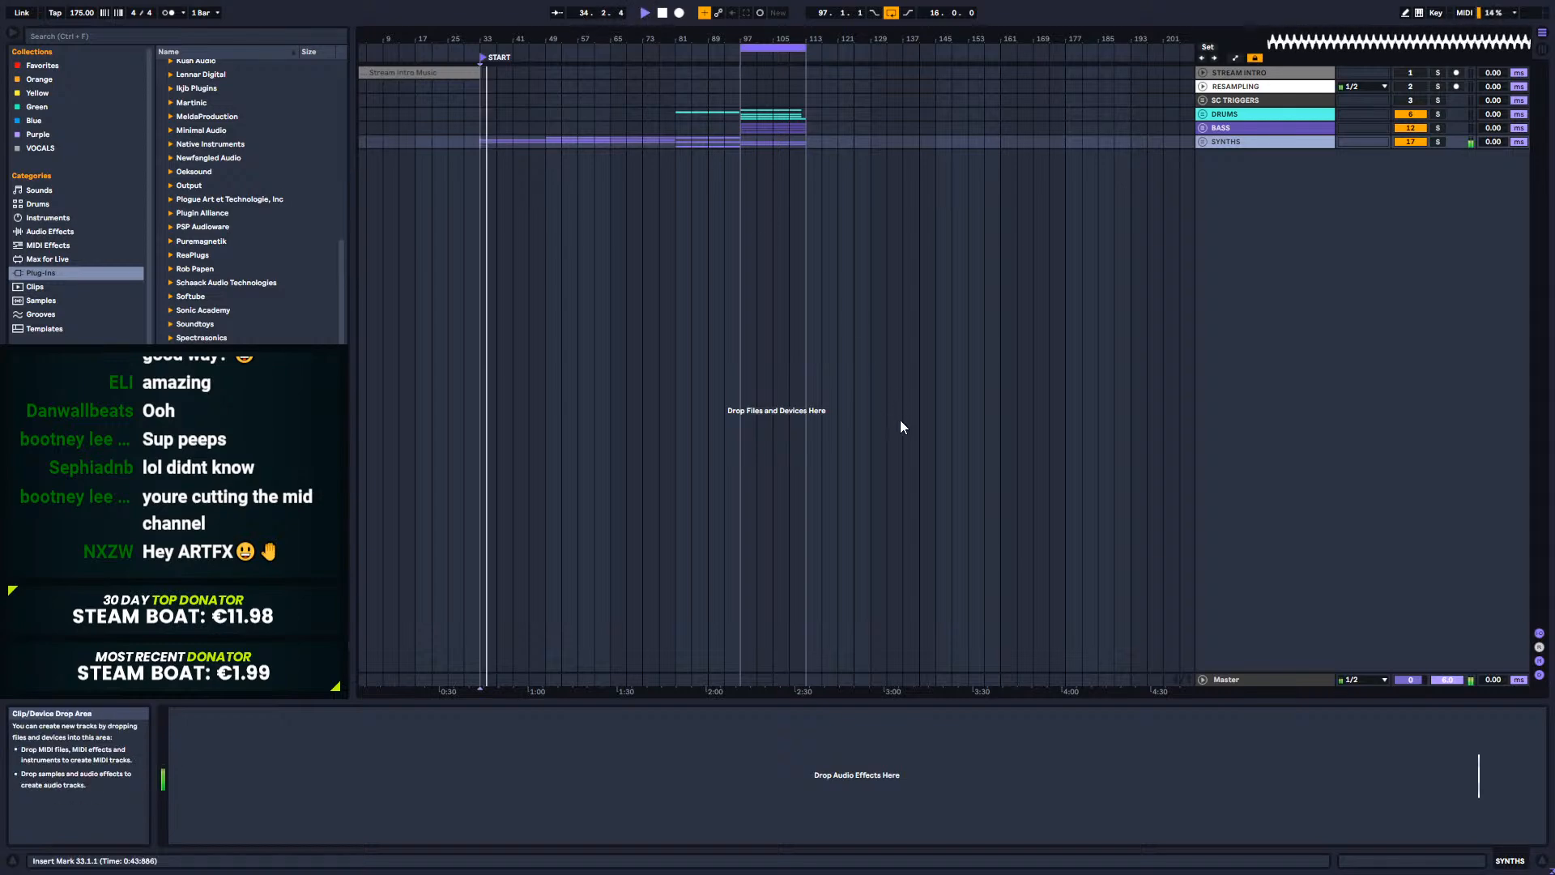
# Step: Insert a MIDI track below the SYNTHS group
pyautogui.rightClick(1224, 268)
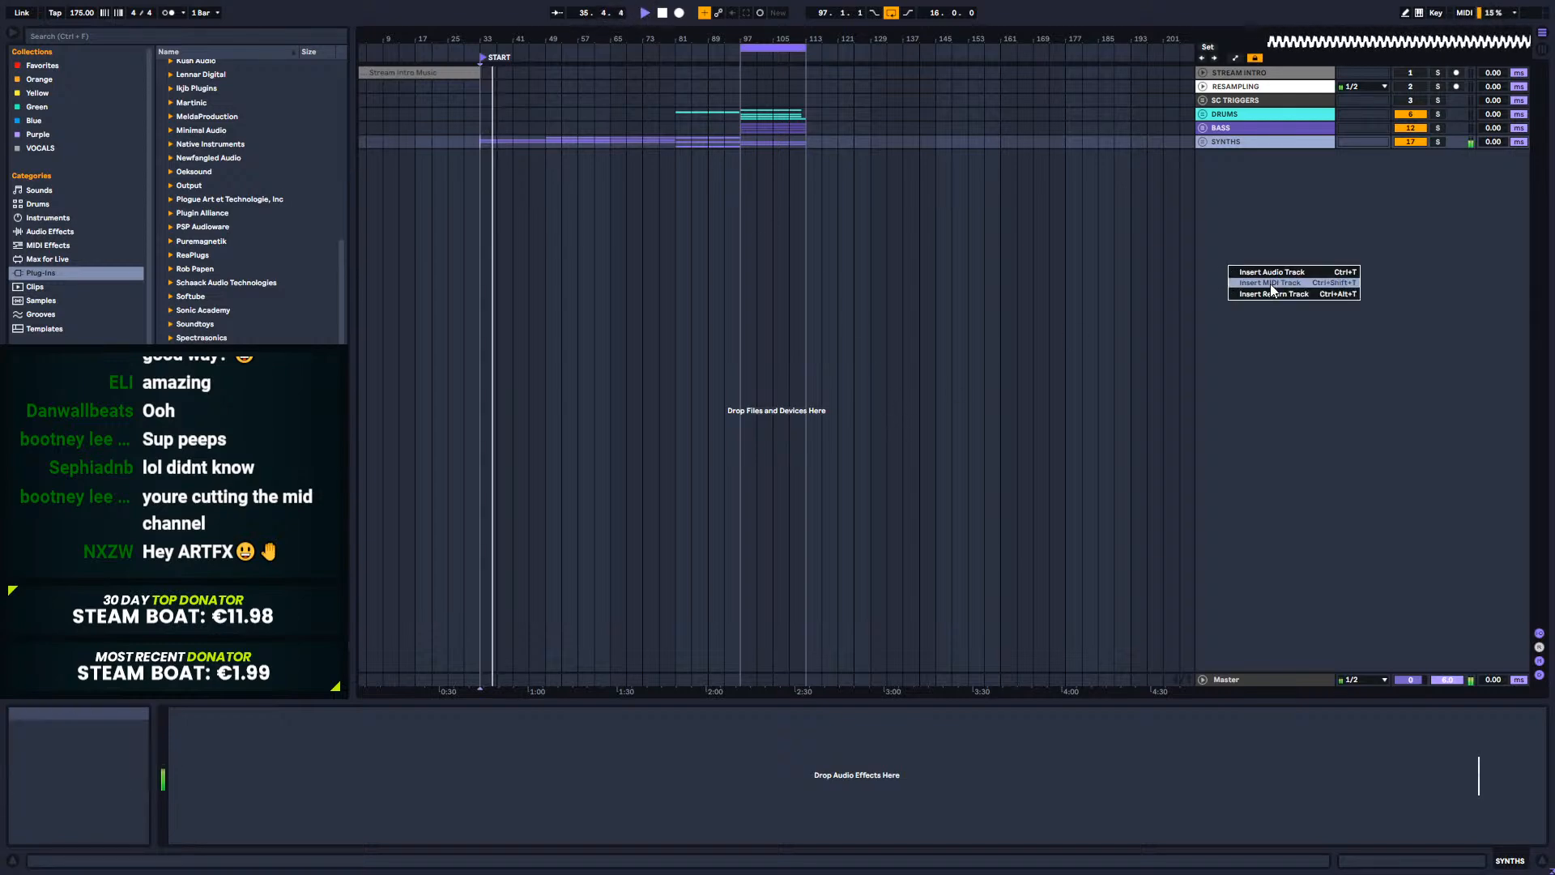
pyautogui.click(1280, 281)
pyautogui.click(1224, 170)
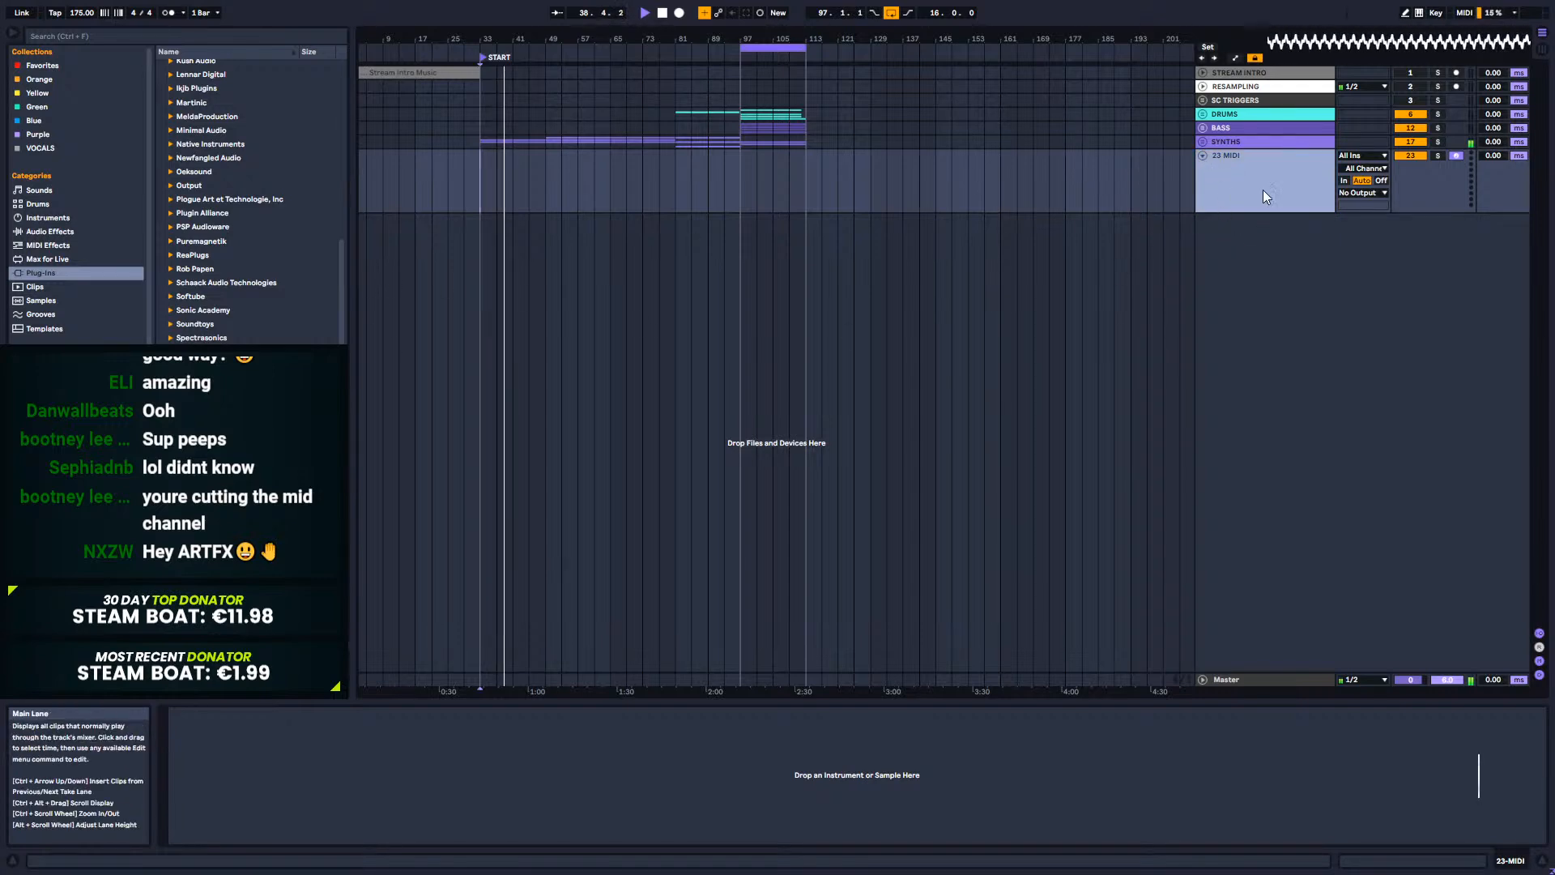
# Step: Load Arturia's Pigments plug-in on the new MIDI track
pyautogui.click(43, 298)
pyautogui.click(43, 273)
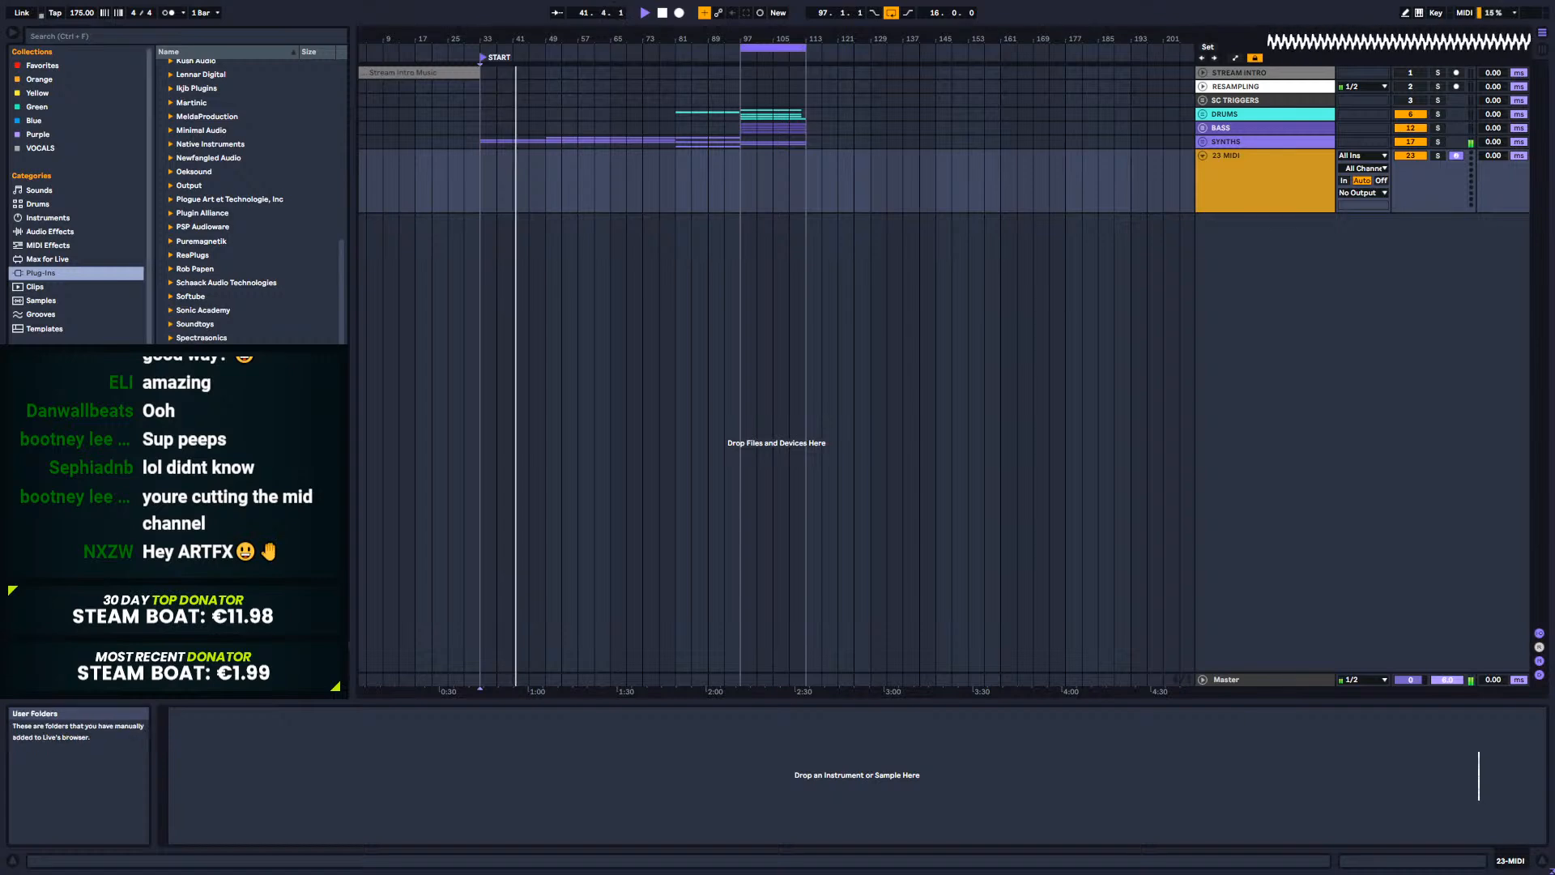
pyautogui.scroll(3, 234, 202)
pyautogui.scroll(5, 170, 162)
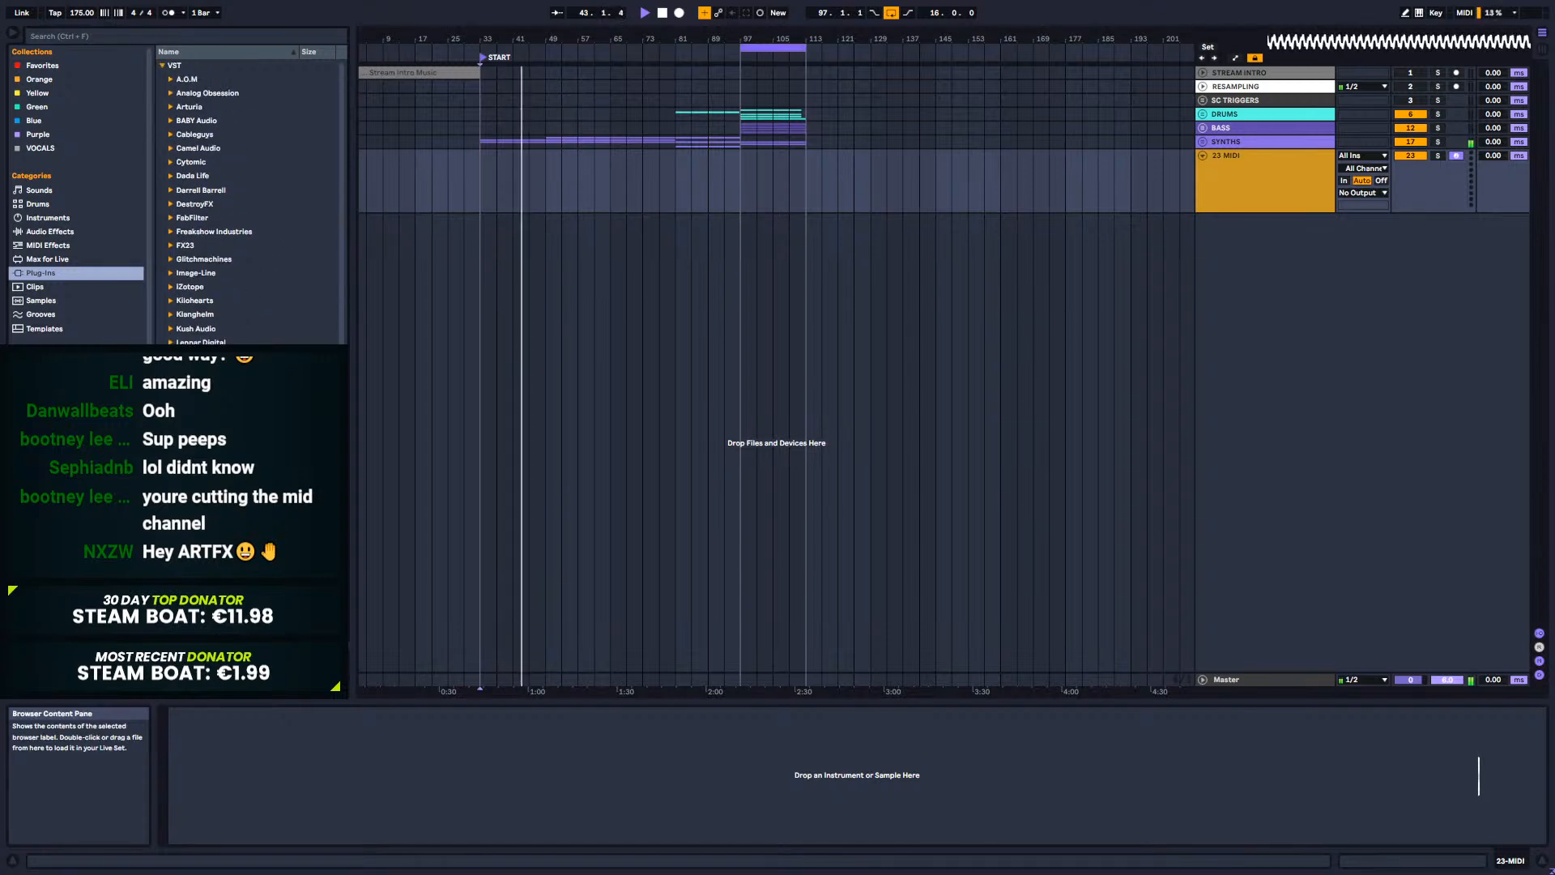
pyautogui.click(170, 107)
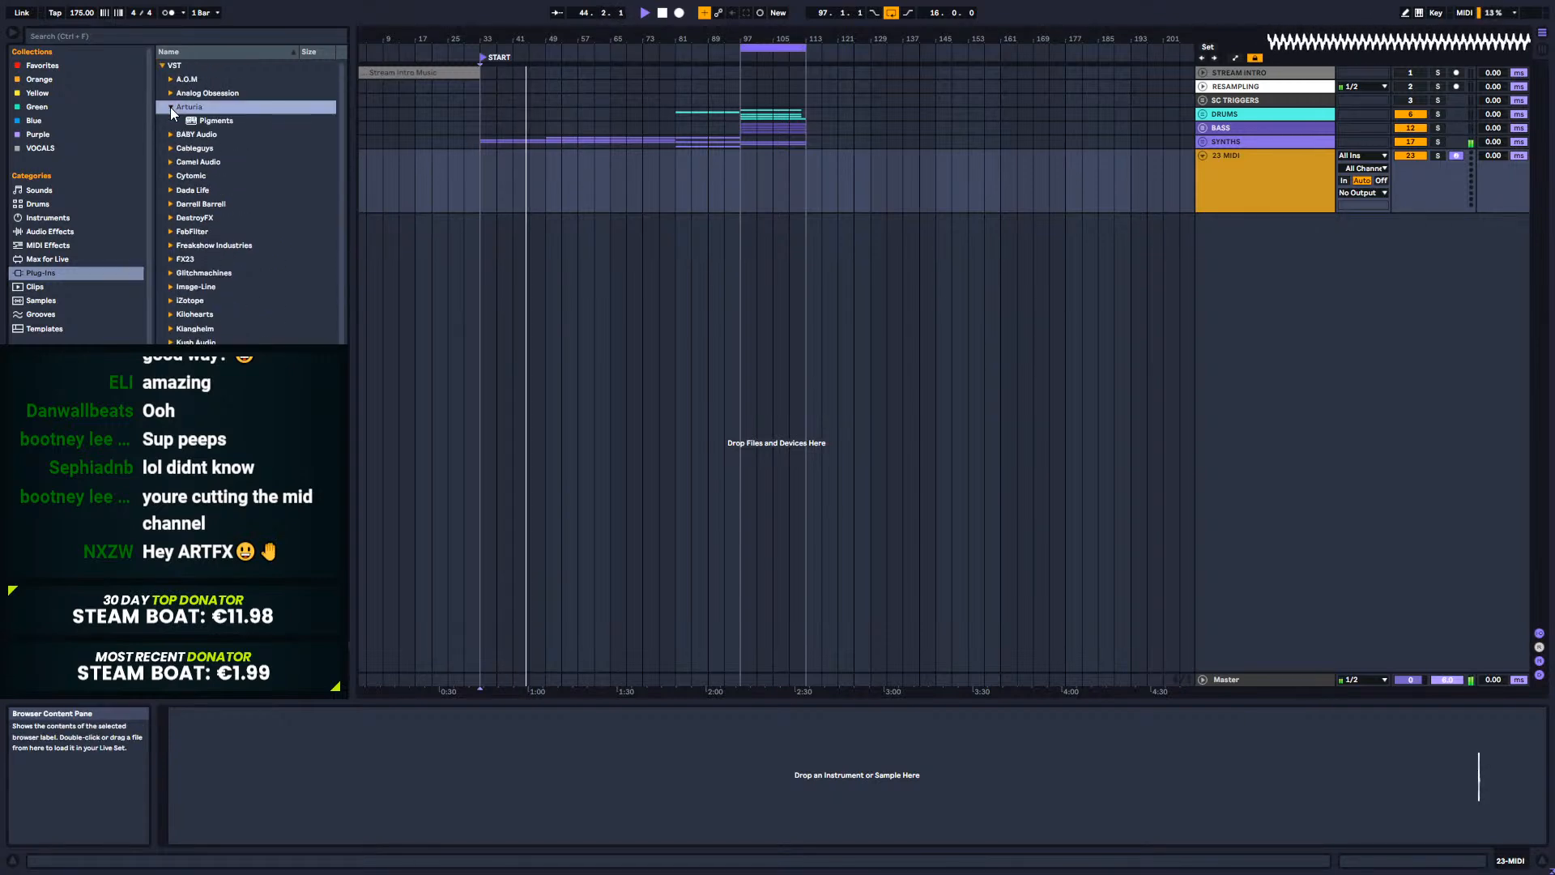
pyautogui.doubleClick(217, 122)
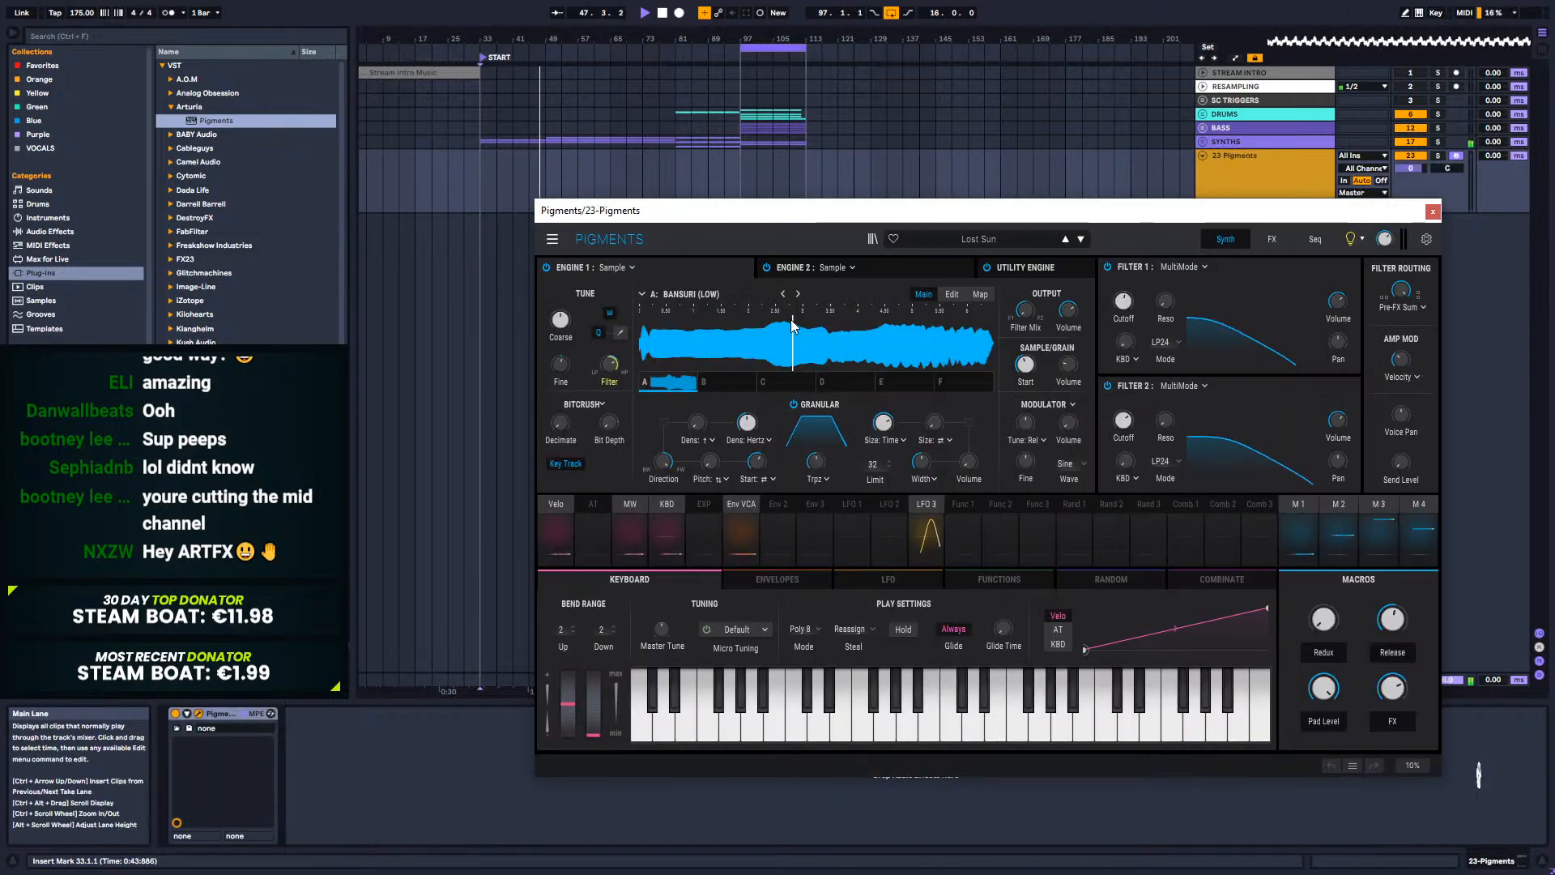
# Step: Reset Pigments to its Default preset and switch Engine 1 to the Sample type
pyautogui.moveTo(958, 221); pyautogui.dragTo(984, 296)
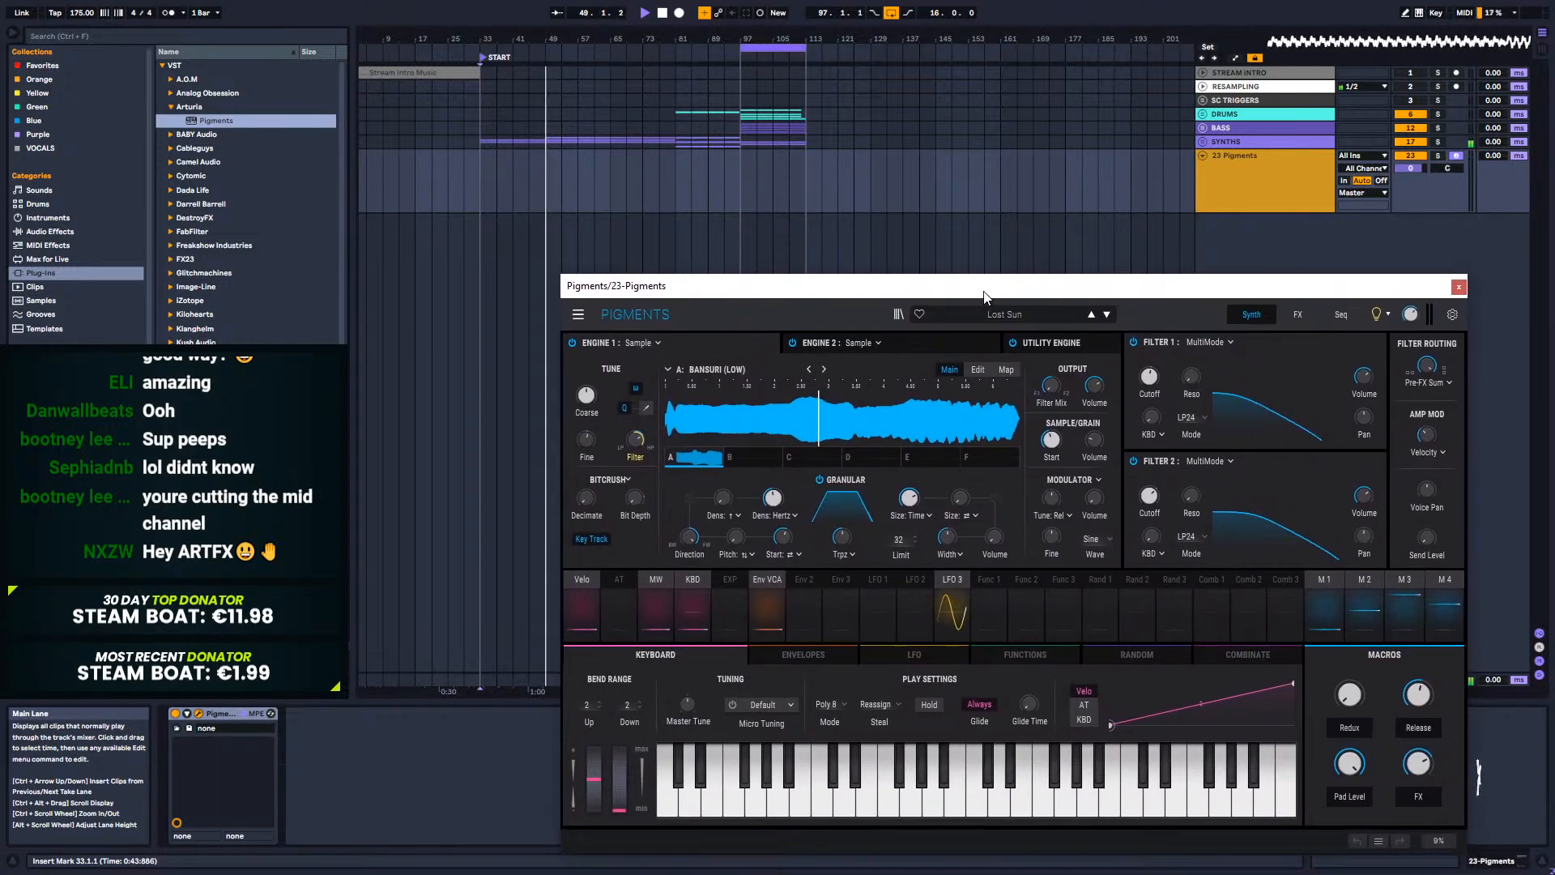
pyautogui.click(578, 315)
pyautogui.click(795, 358)
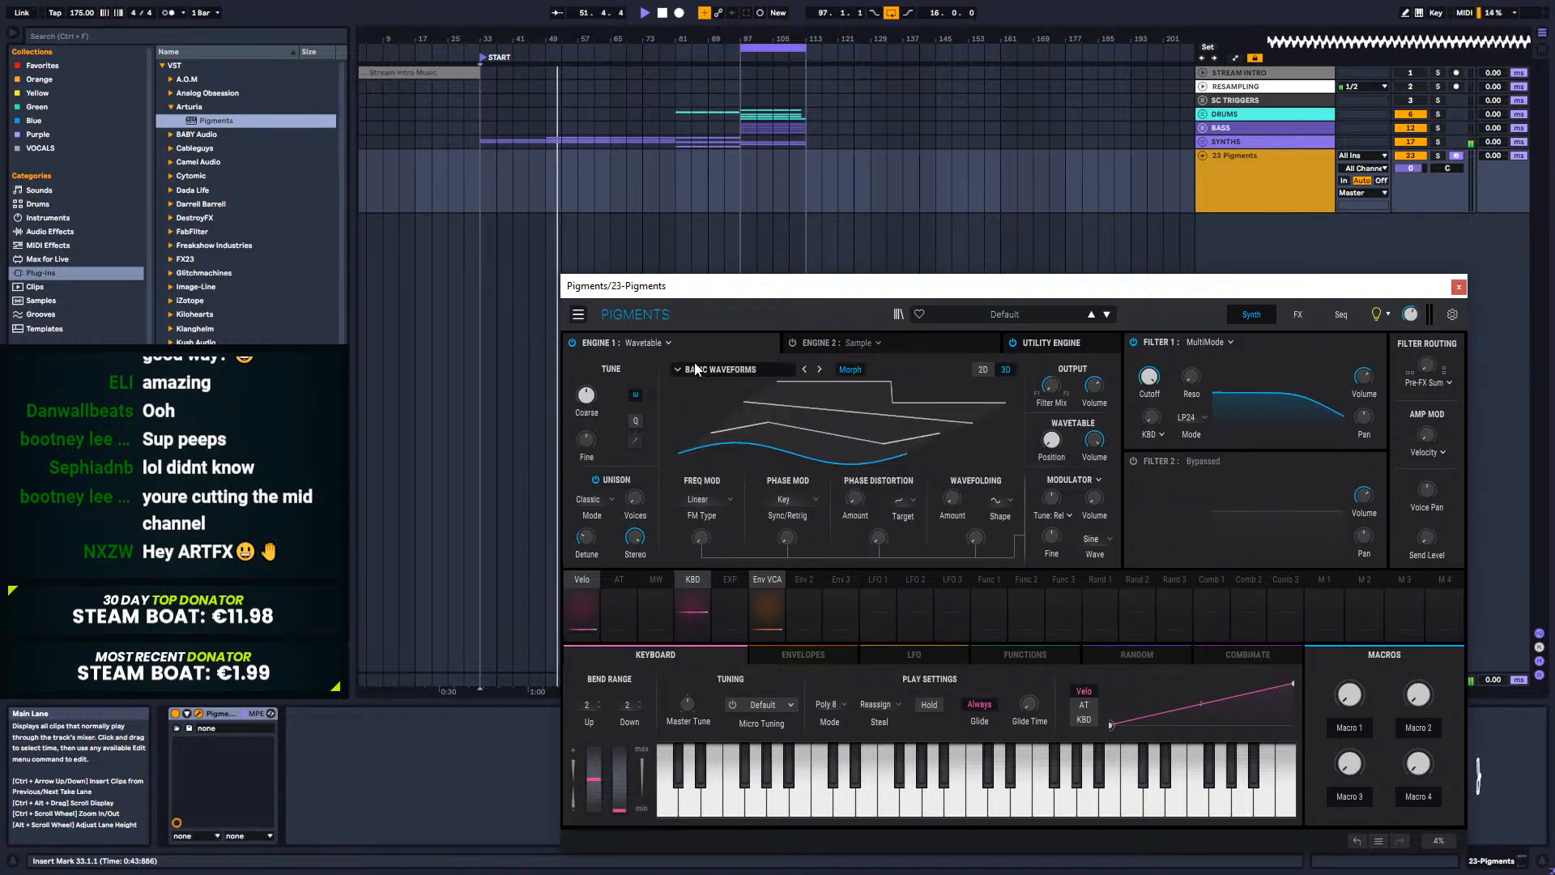
pyautogui.click(662, 343)
pyautogui.click(732, 378)
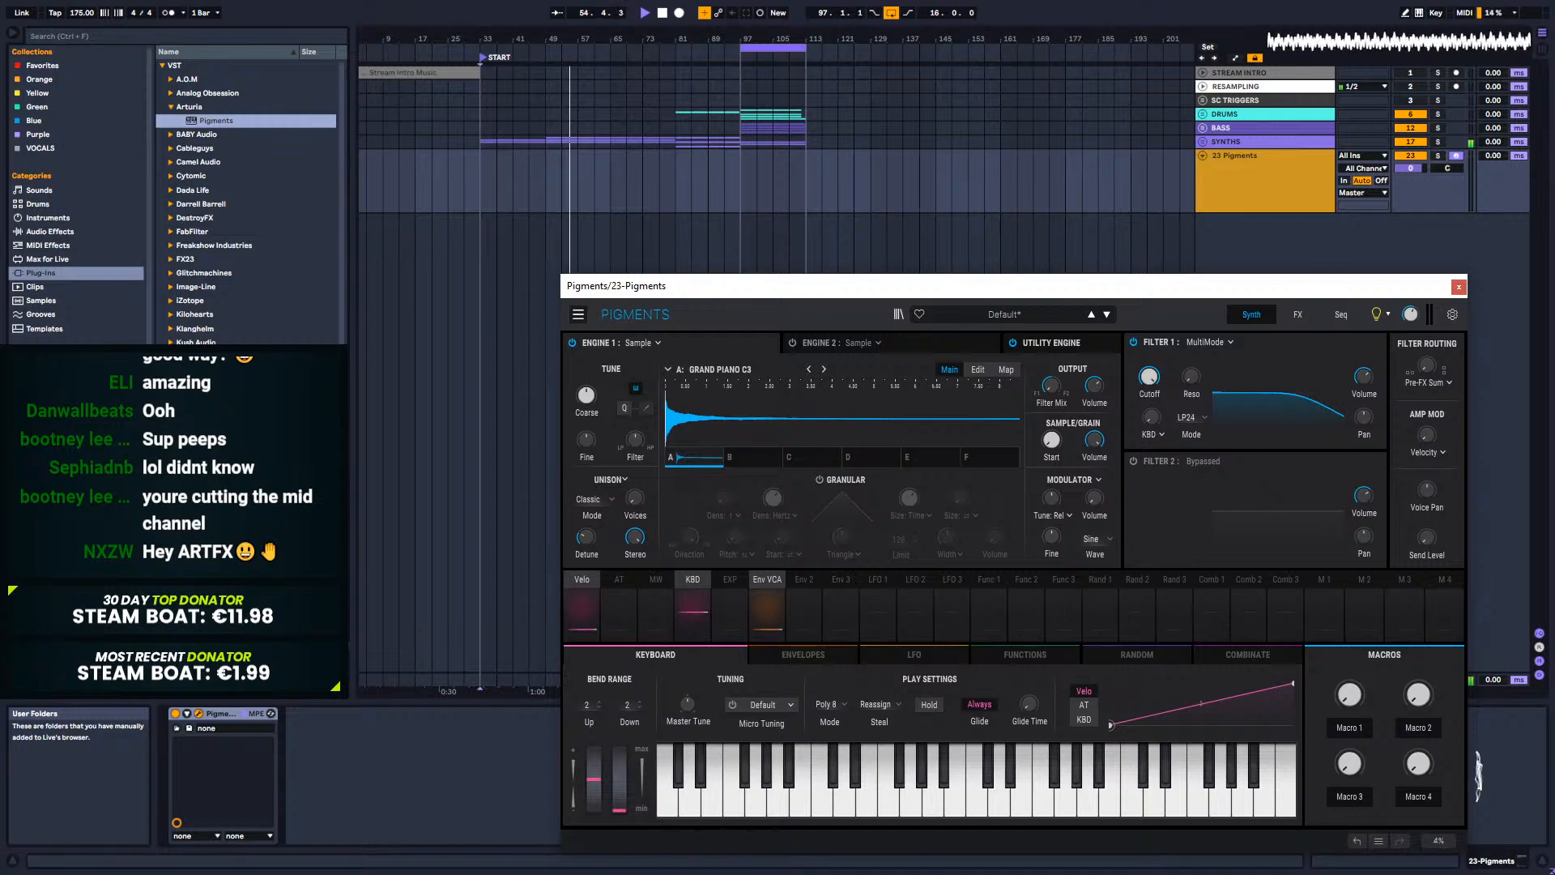
# Step: Load Reverbed Synth C.wav into Engine 1's sample slot A and enable Granular with the Trpz grain envelope
pyautogui.click(73, 402)
pyautogui.moveTo(223, 191); pyautogui.dragTo(703, 413)
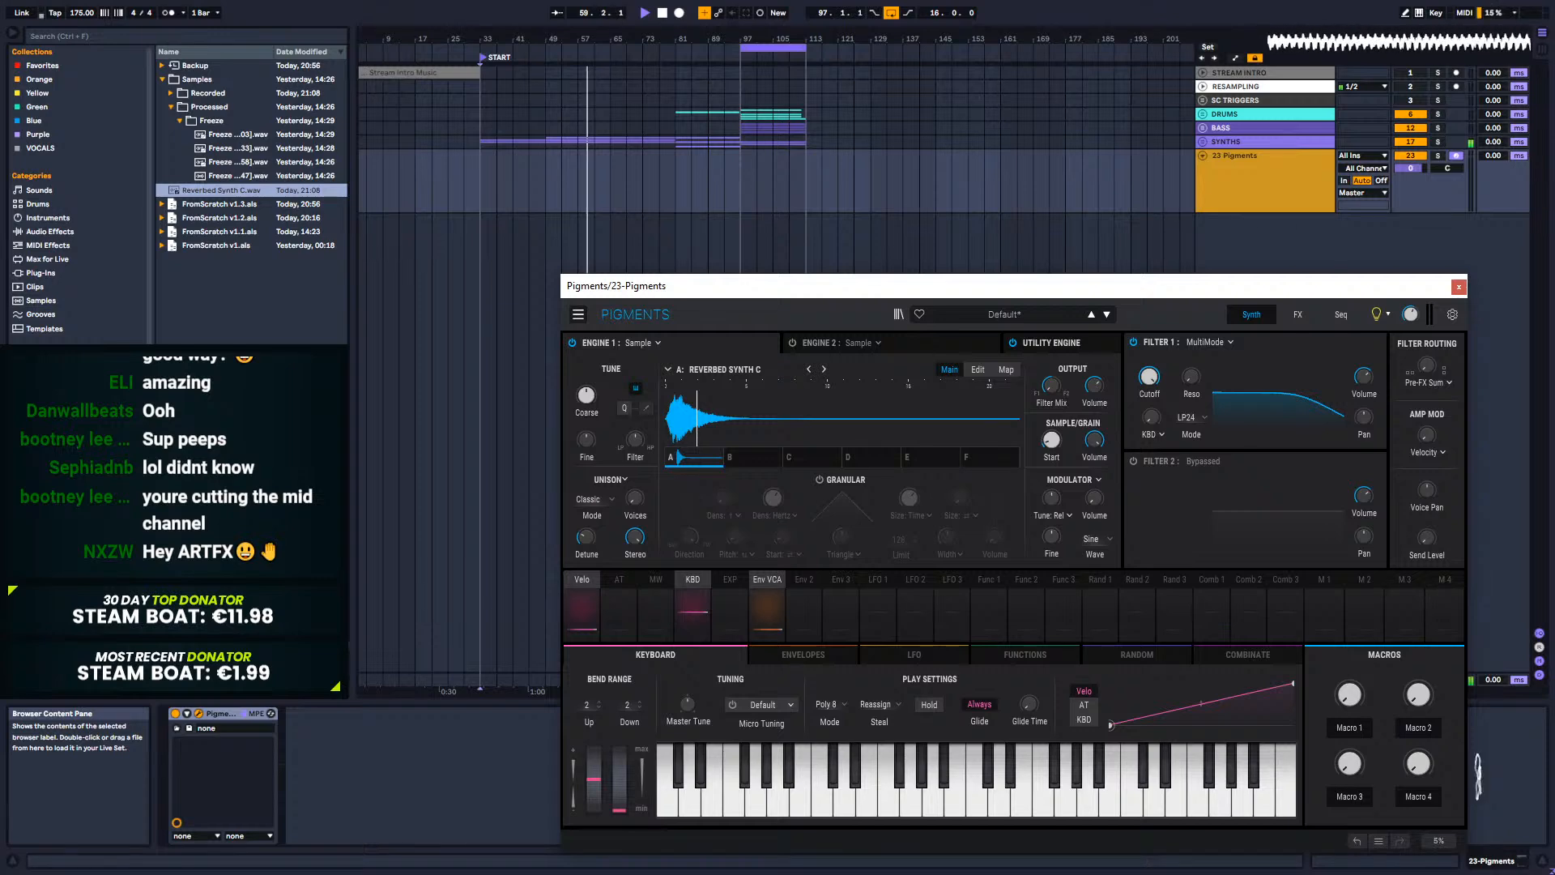
pyautogui.click(819, 479)
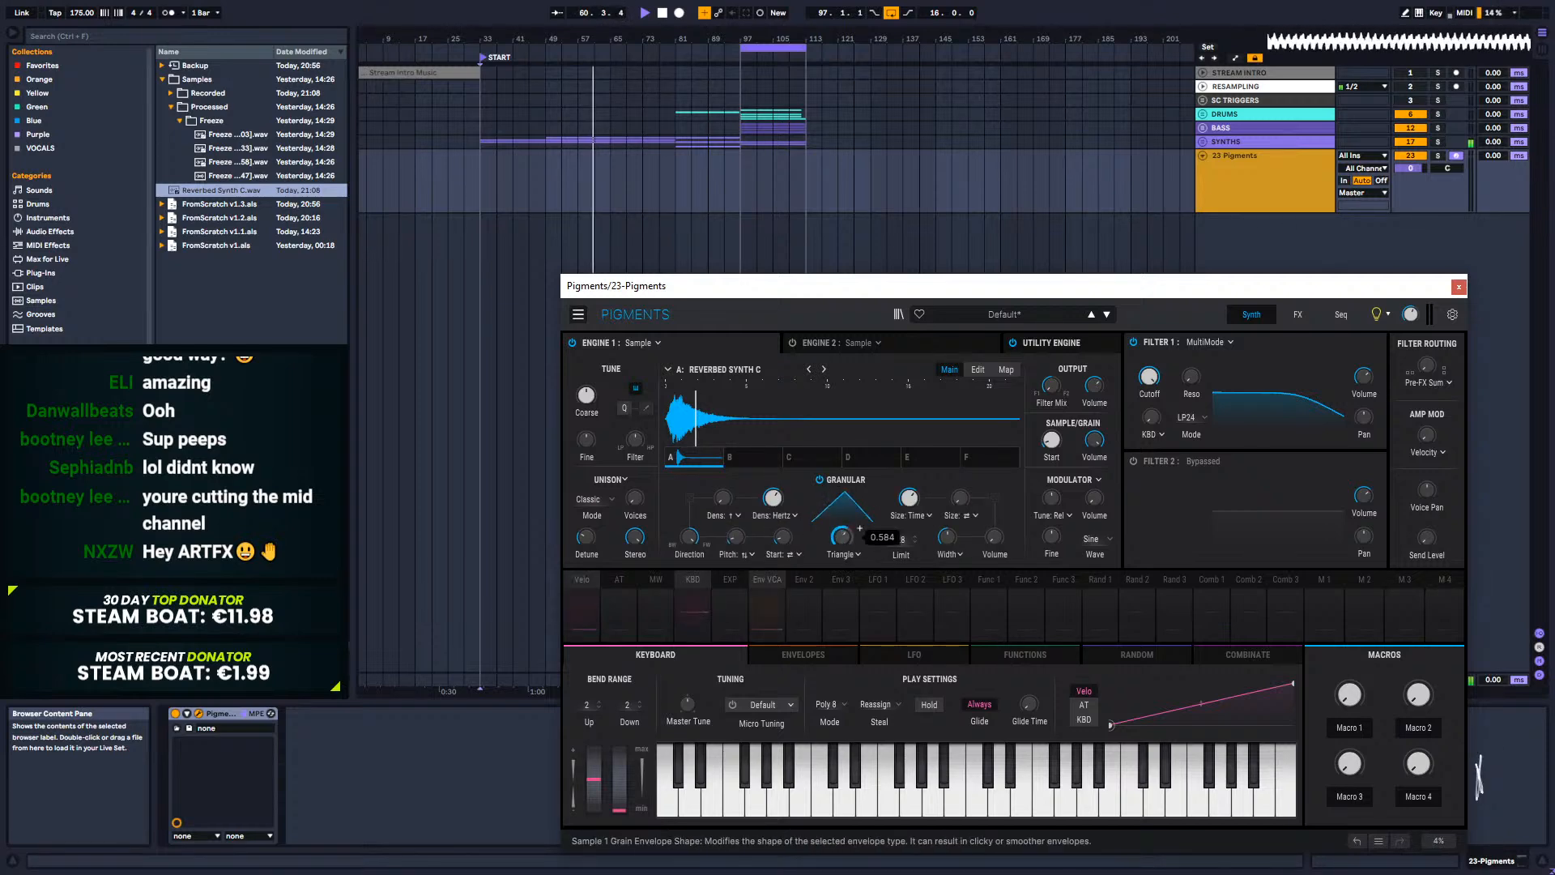
pyautogui.click(842, 558)
pyautogui.click(808, 589)
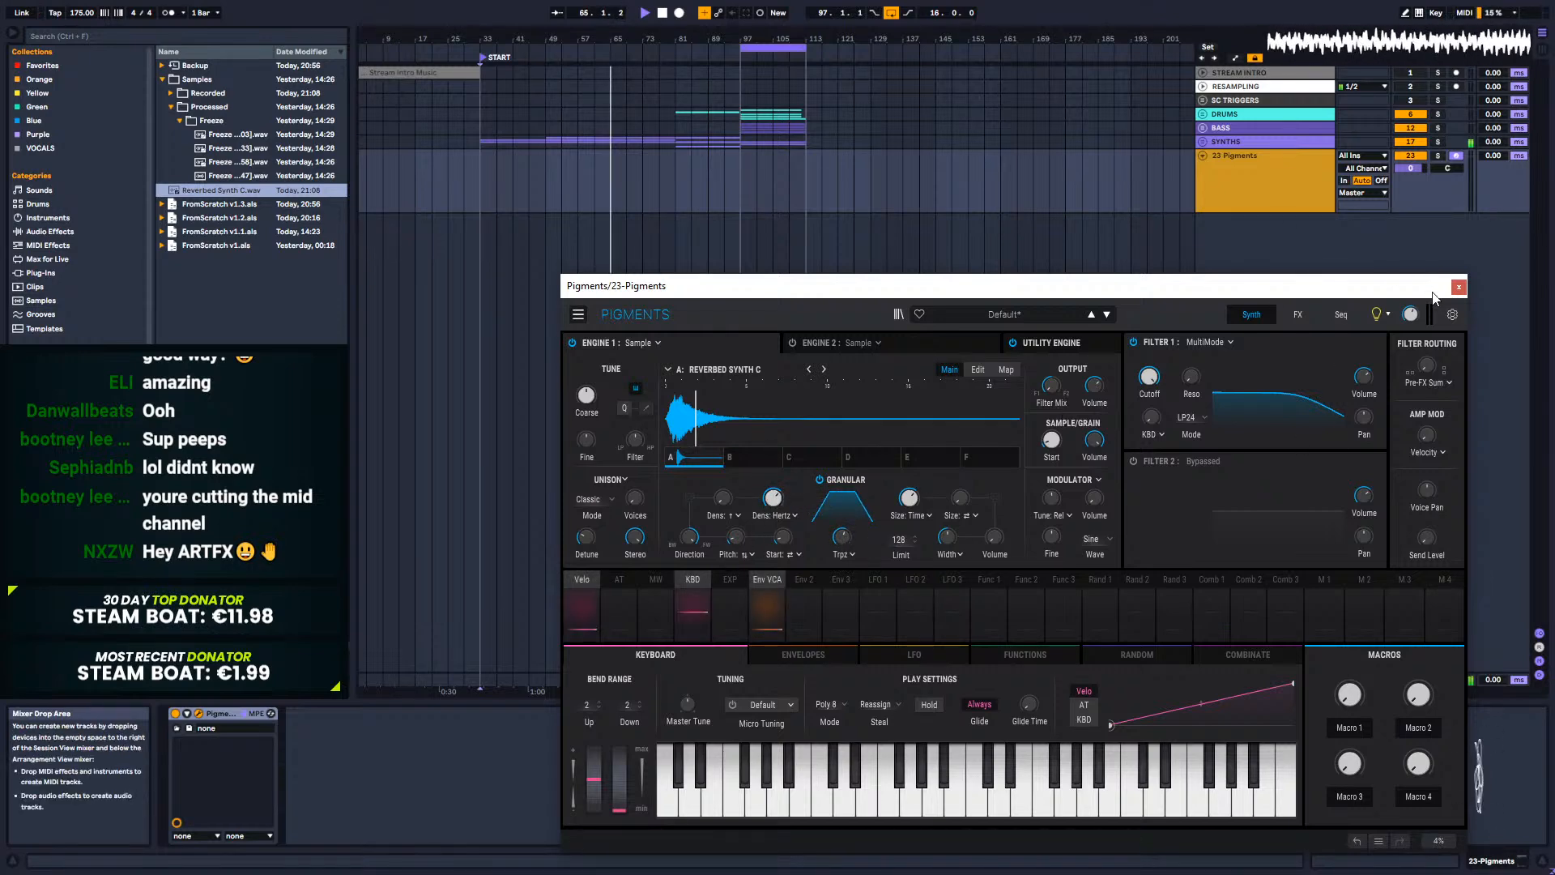
pyautogui.click(1458, 286)
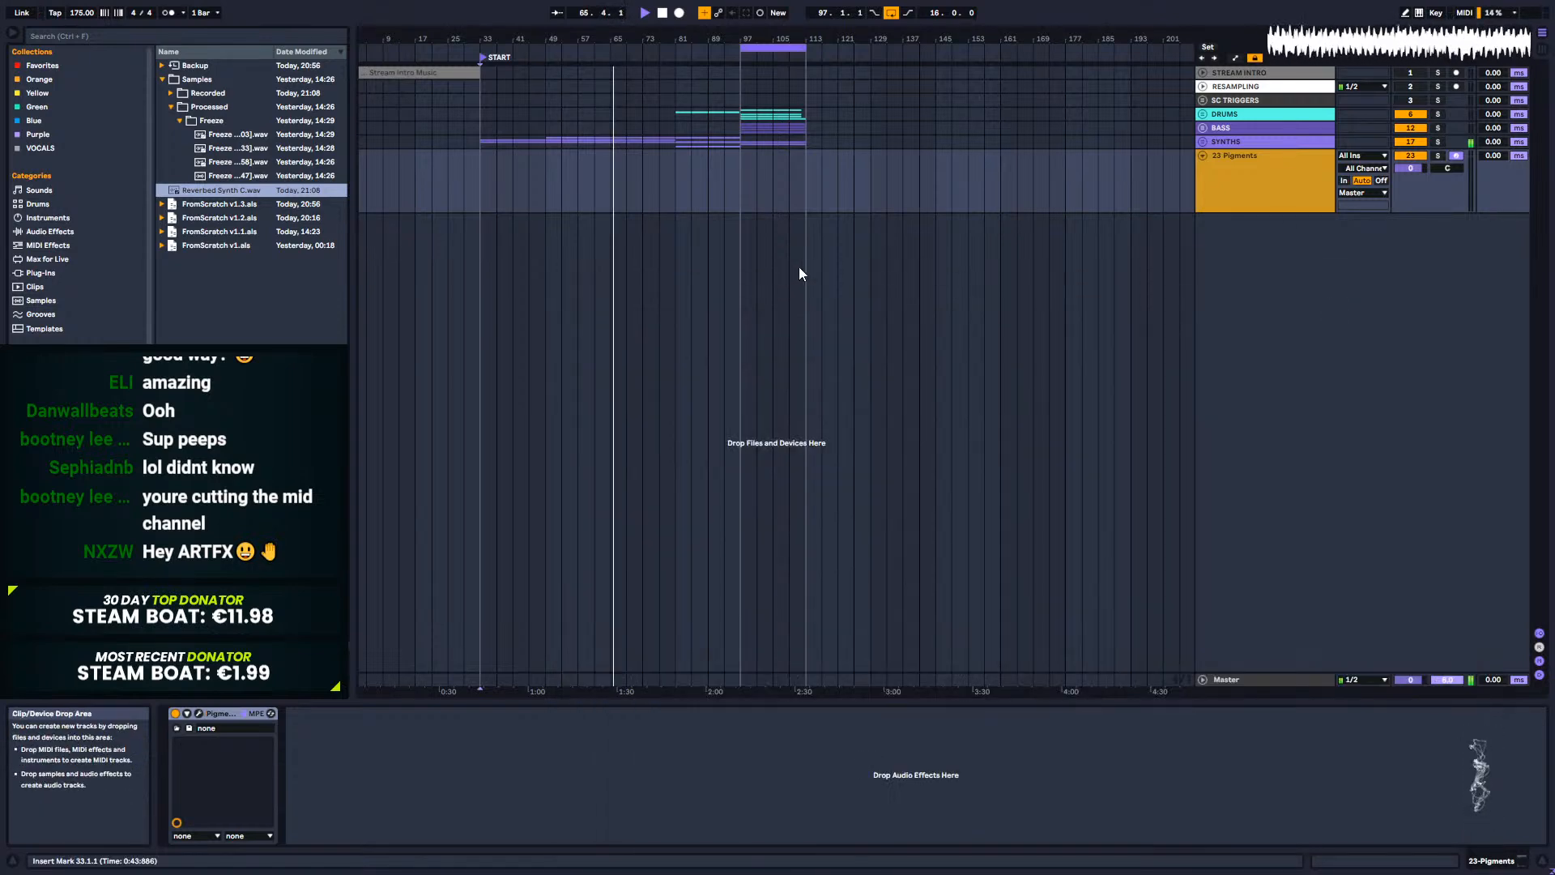
# Step: Unfold the SYNTHS group and copy the Saw Pad clips, bars 33 to 113, onto the new Pigments track
pyautogui.click(1203, 141)
pyautogui.click(1250, 157)
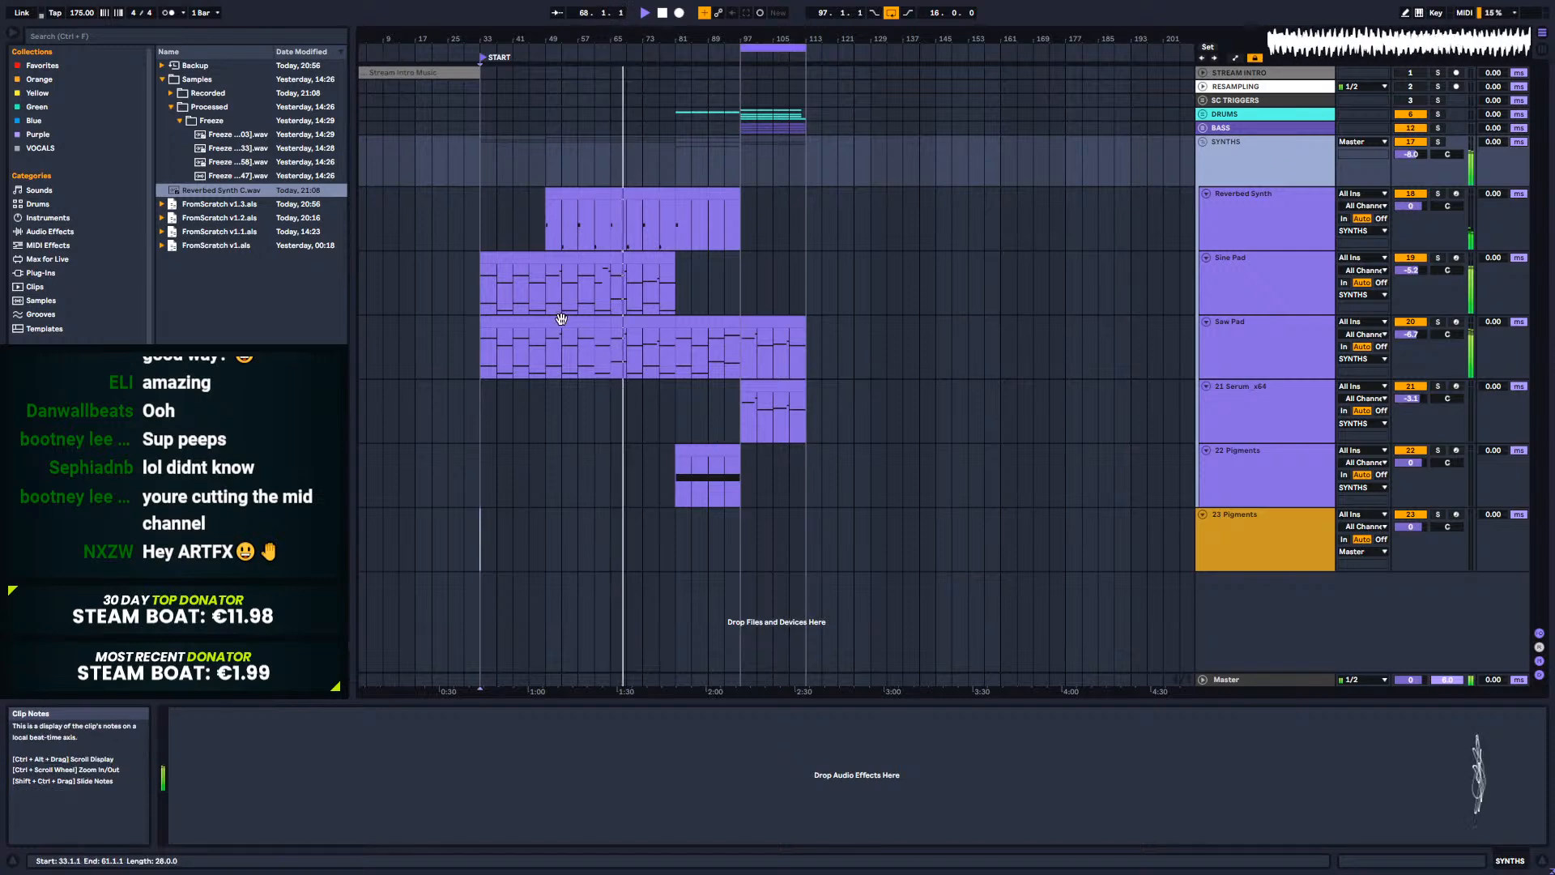
pyautogui.click(533, 324)
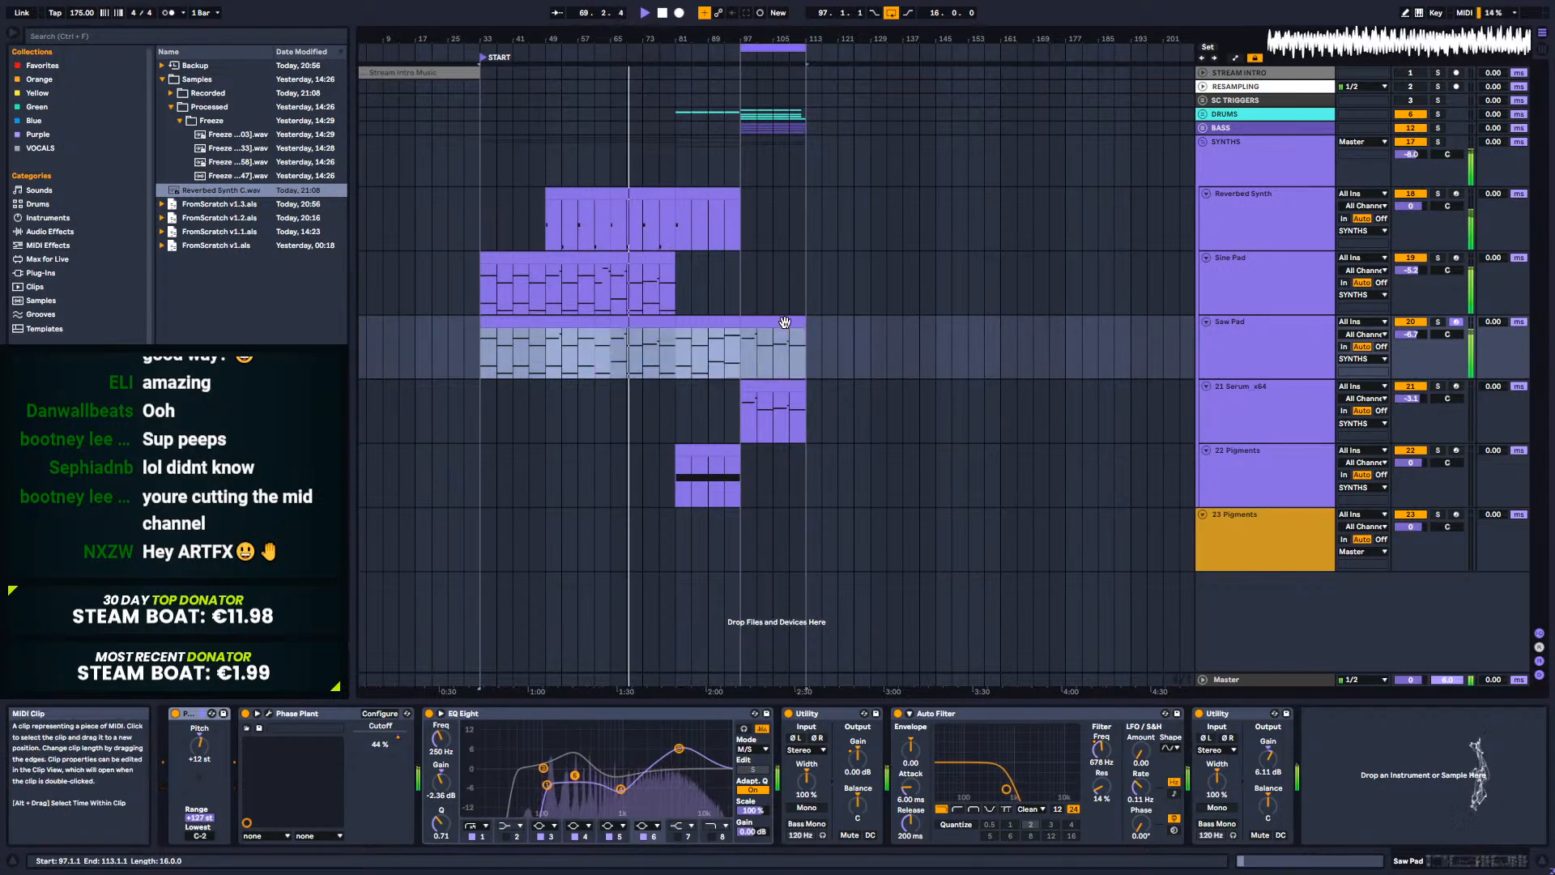
pyautogui.moveTo(525, 324); pyautogui.dragTo(519, 542)
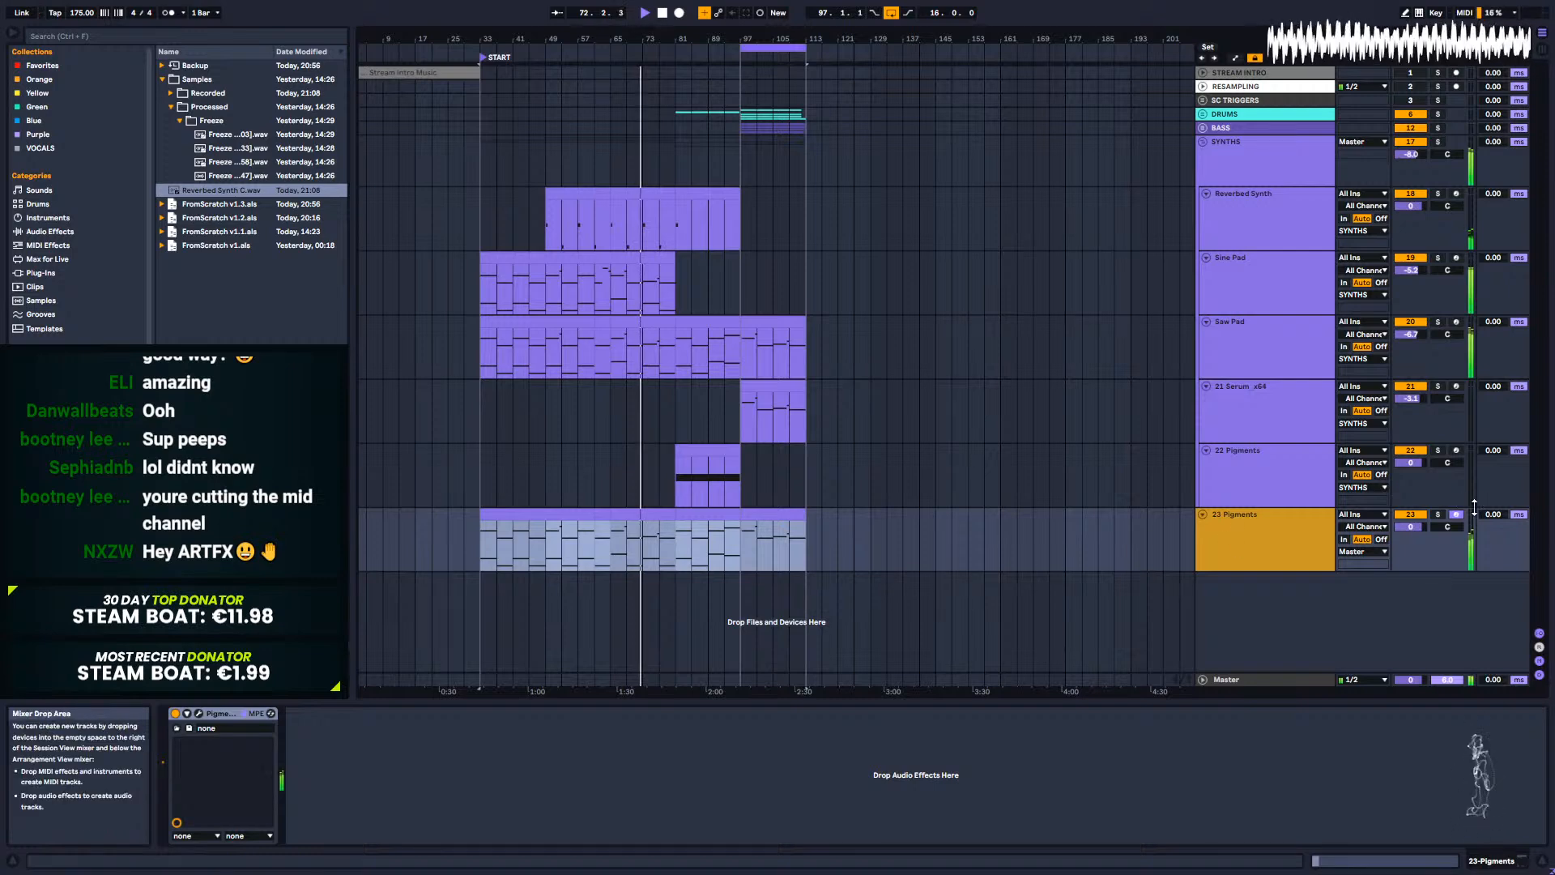
# Step: Solo the new Pigments track and select its copied MIDI clips from bar 33 to bar 113
pyautogui.click(1440, 515)
pyautogui.click(1442, 515)
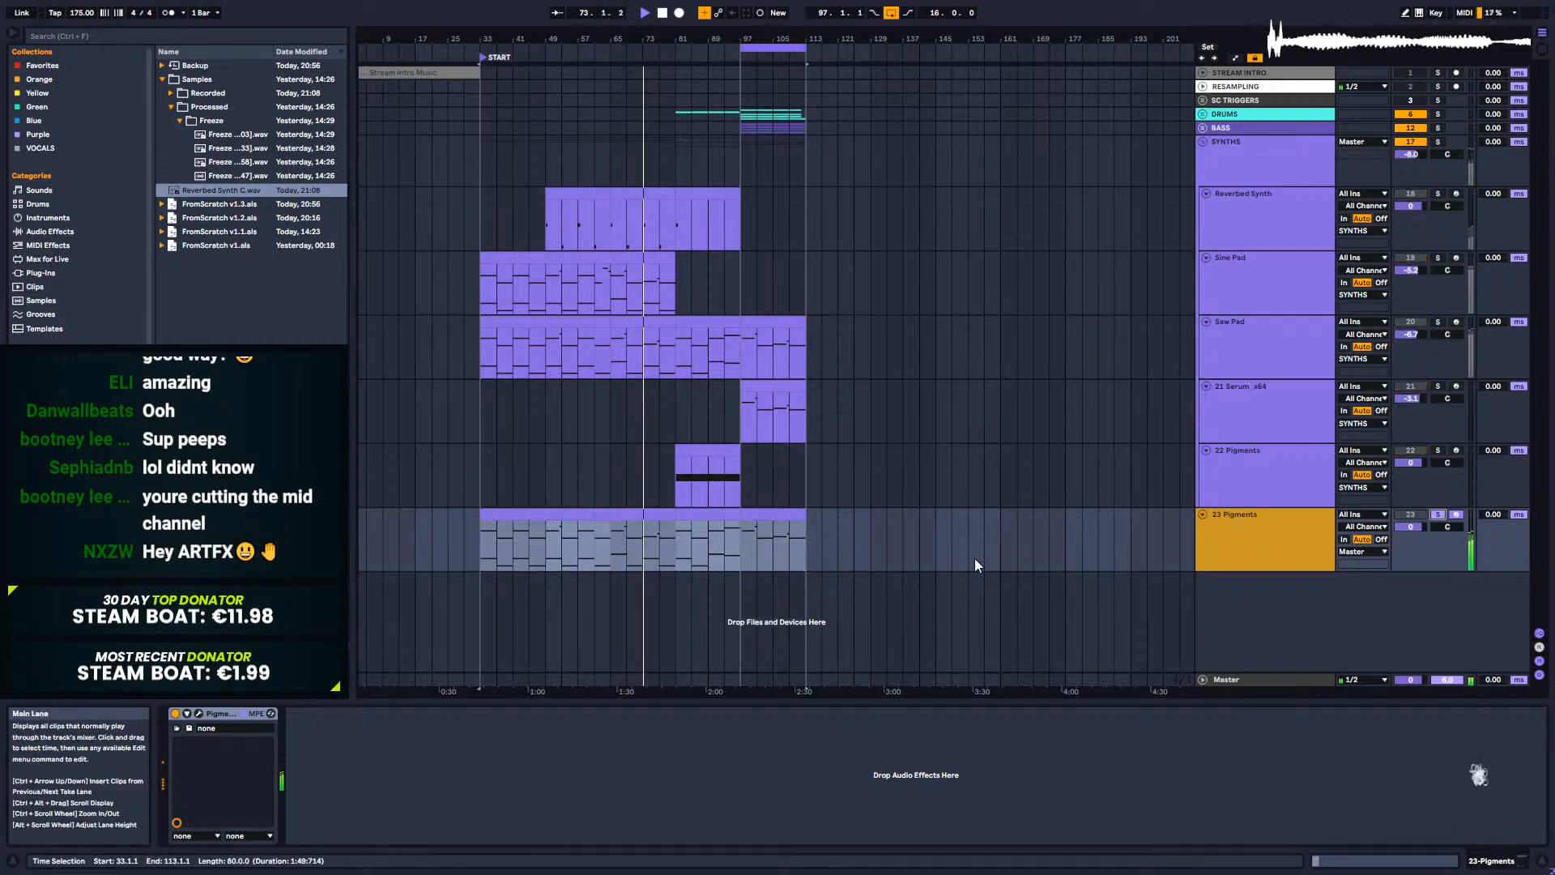
pyautogui.click(507, 516)
pyautogui.keyDown('shift'); pyautogui.click(787, 516); pyautogui.keyUp('shift')
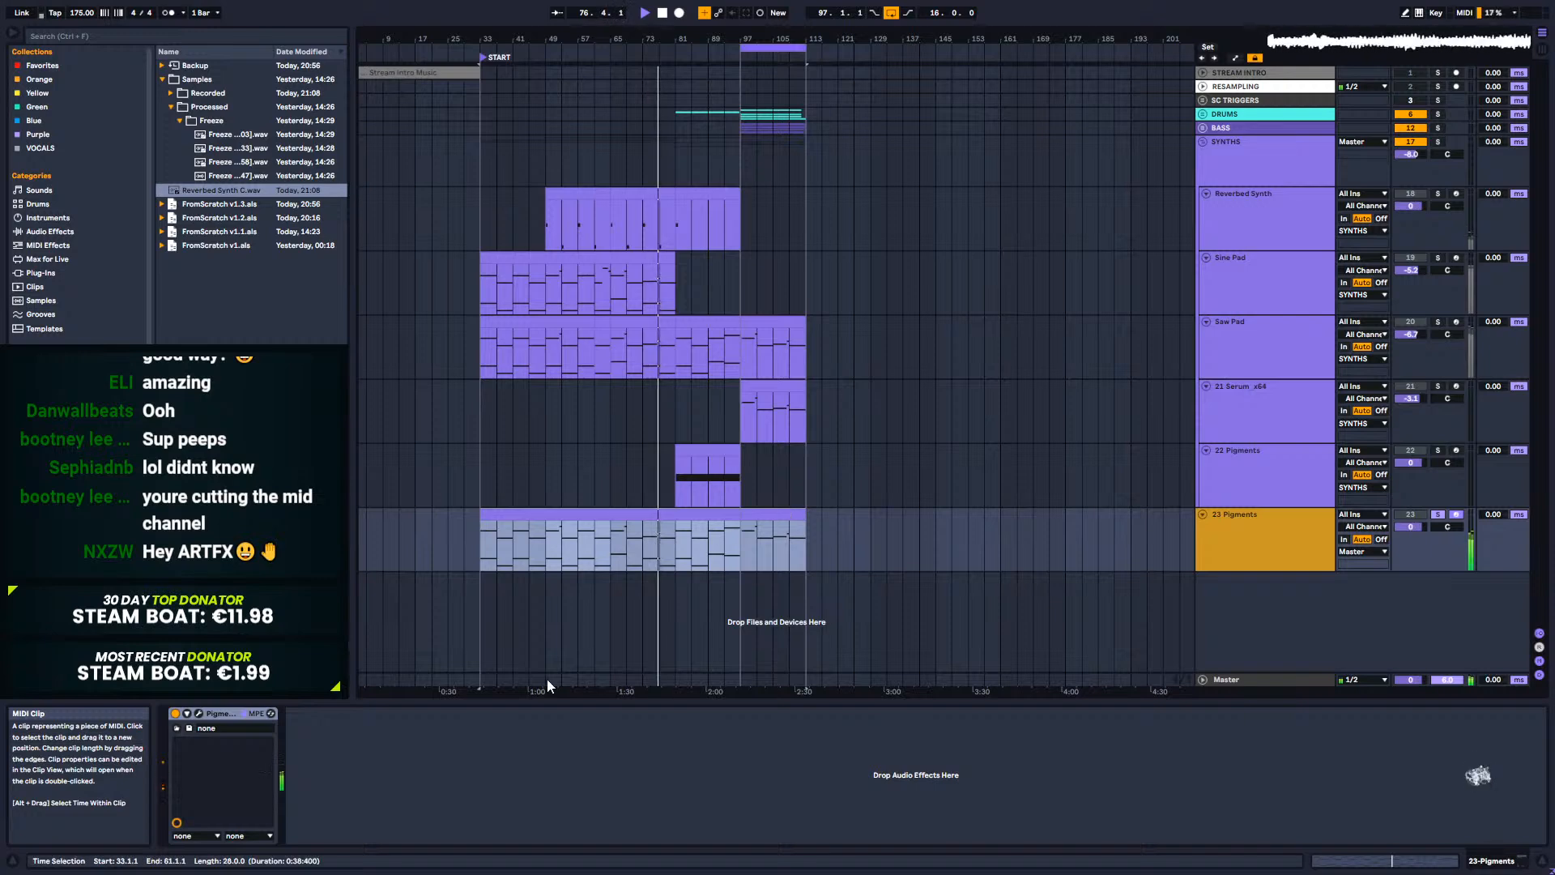
# Step: Set Pigments' Env VCA attack to about 110 ms and lengthen its release slightly
pyautogui.click(202, 712)
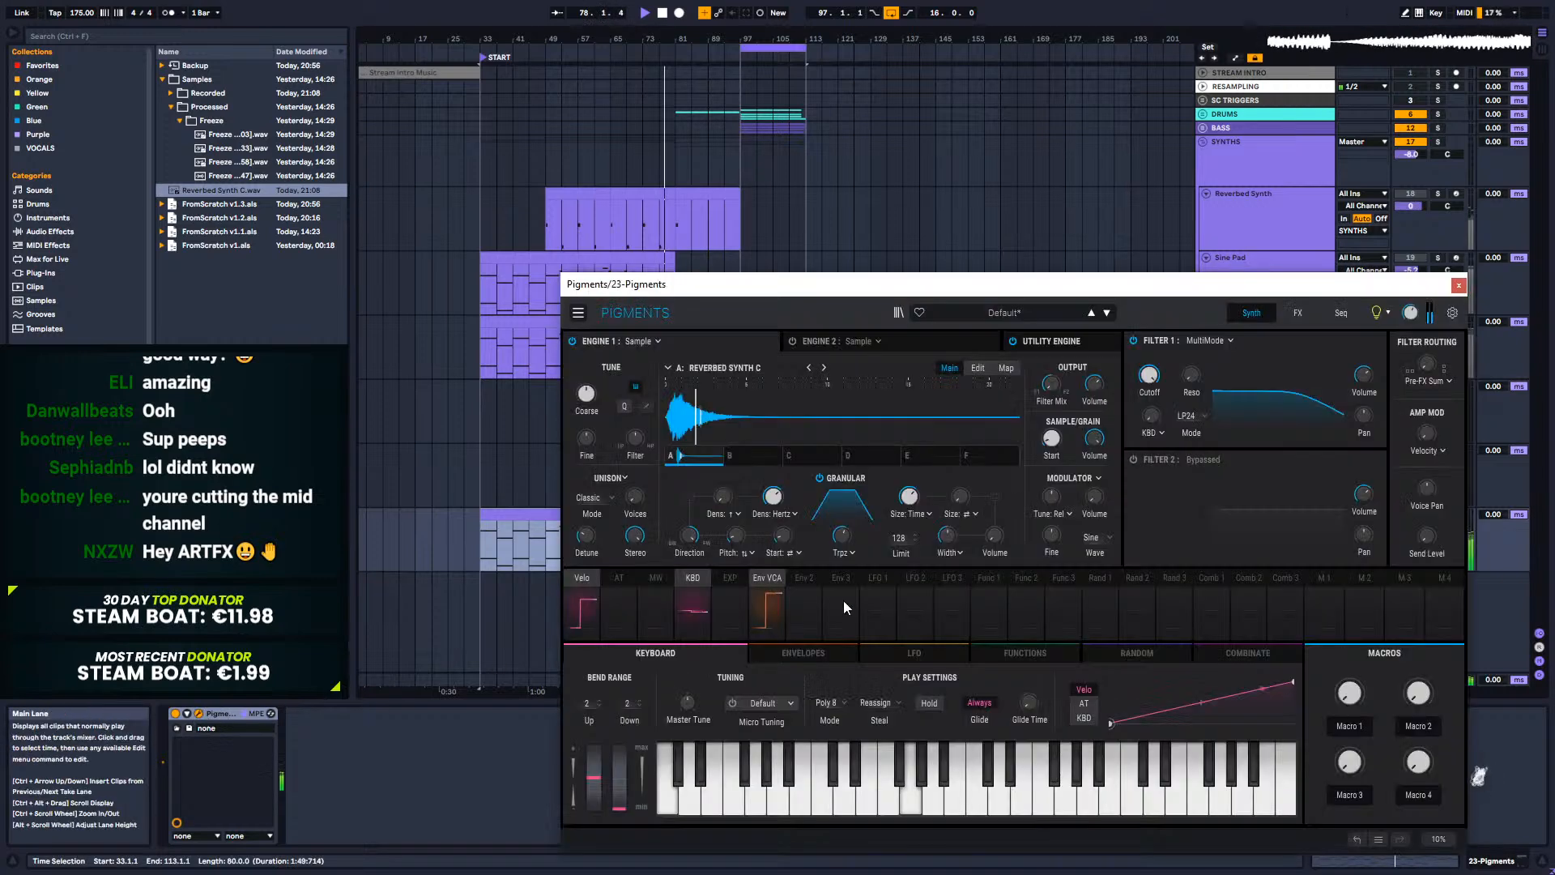
pyautogui.click(779, 658)
pyautogui.scroll(3, 618, 749)
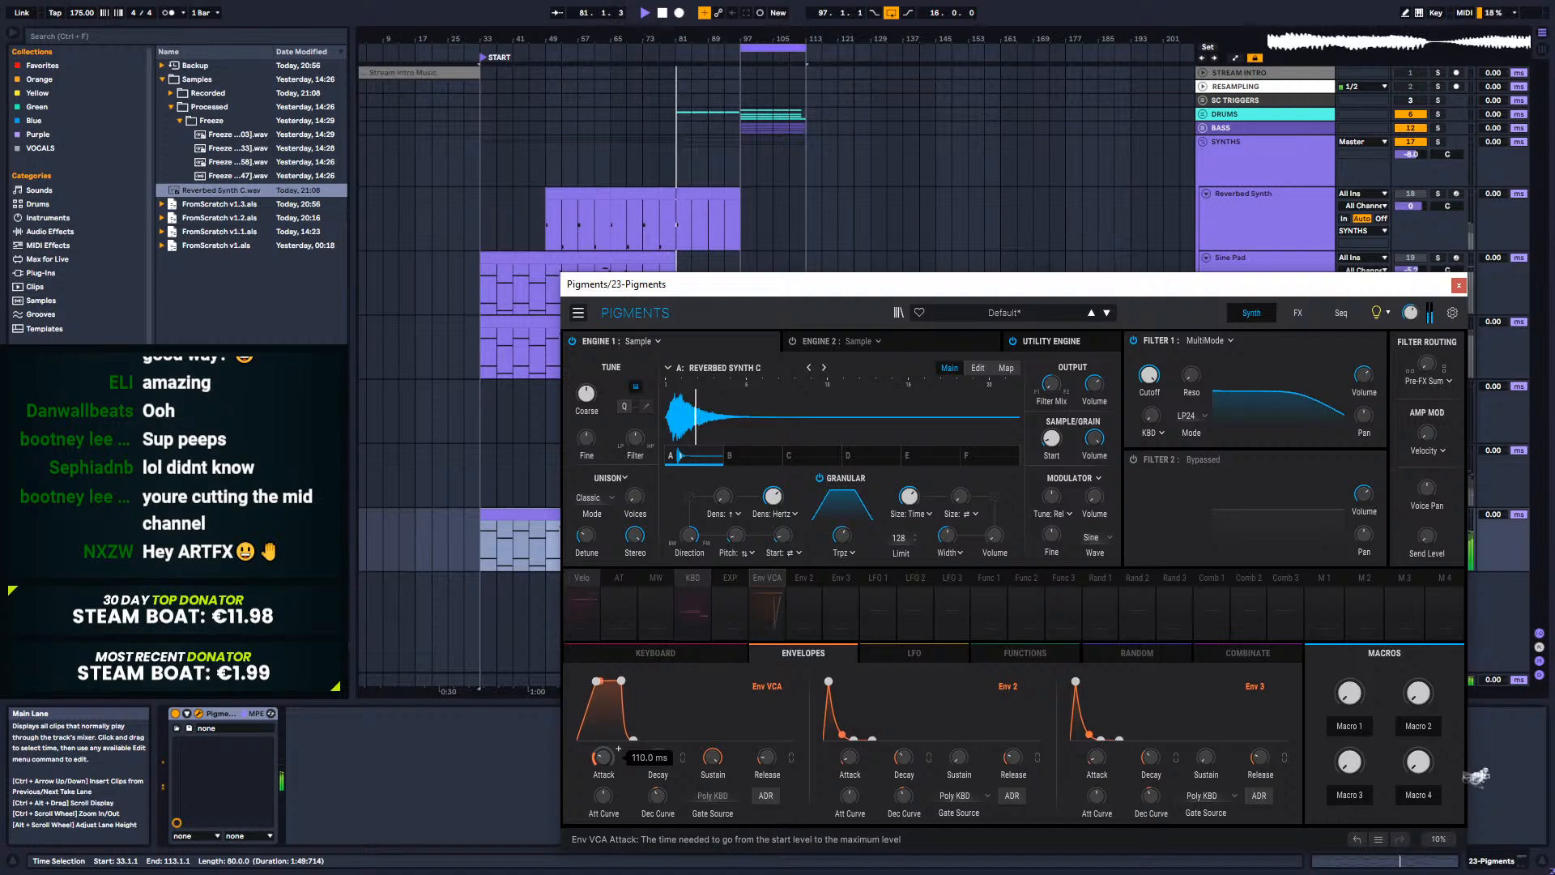
pyautogui.moveTo(763, 760); pyautogui.dragTo(763, 752)
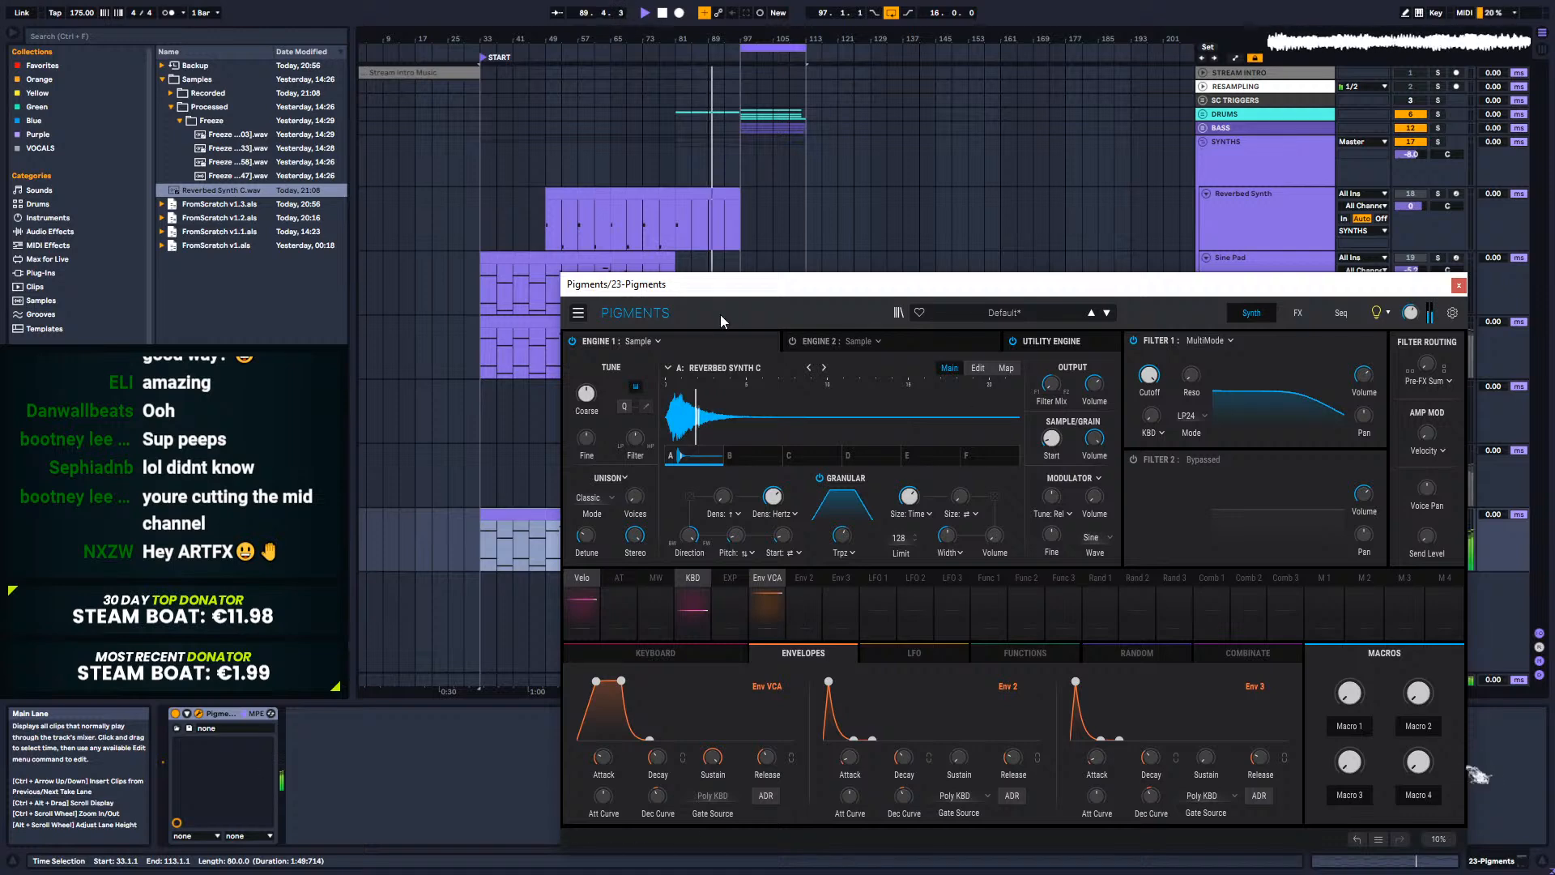
pyautogui.click(1458, 284)
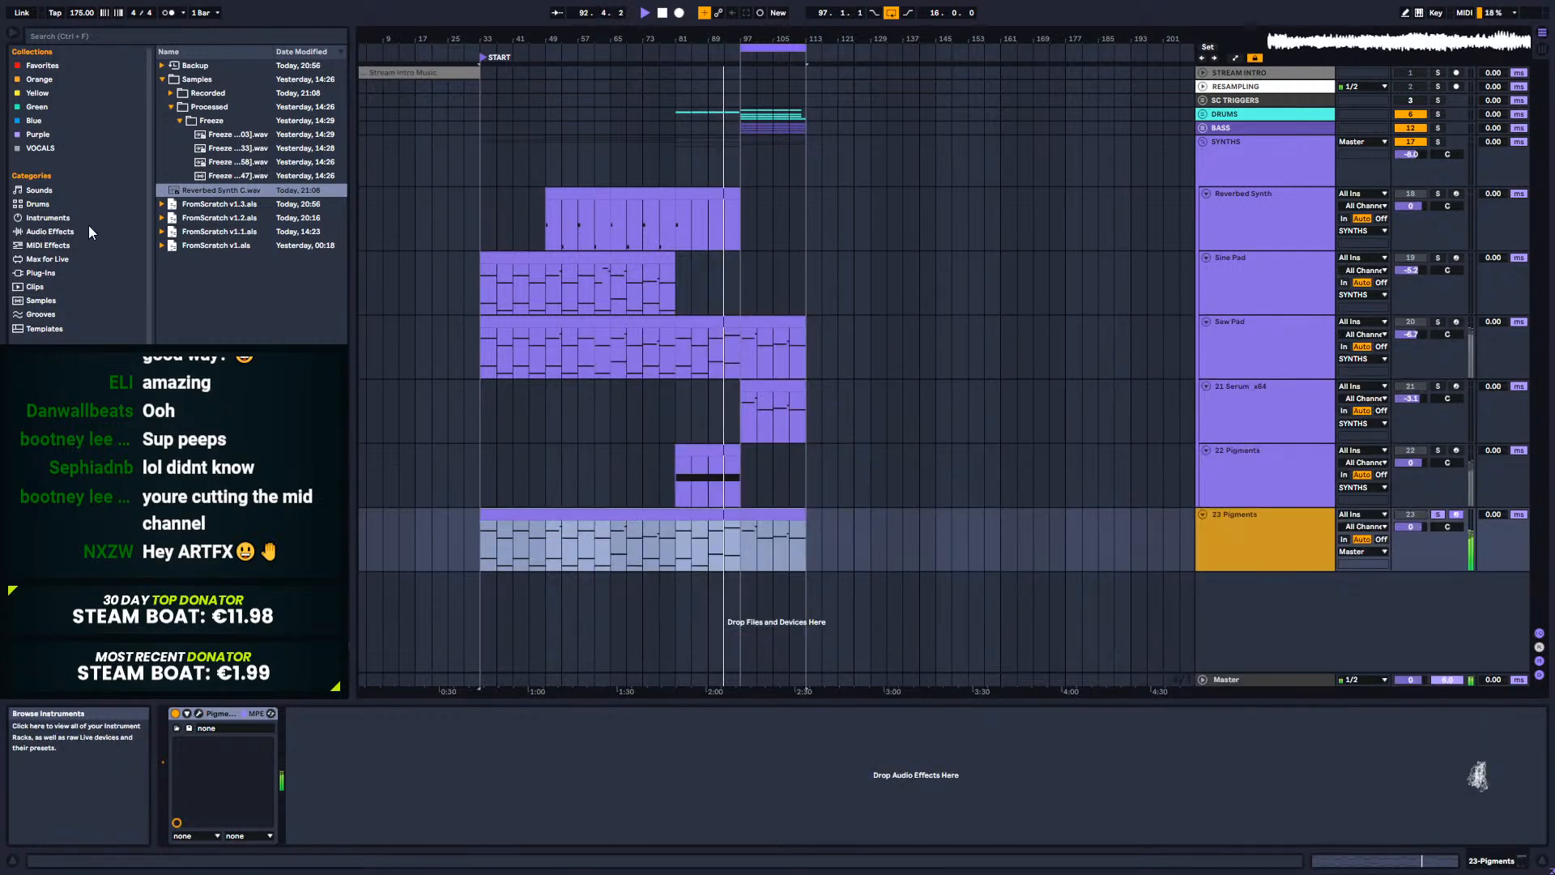
pyautogui.click(46, 270)
pyautogui.scroll(-3, 164, 316)
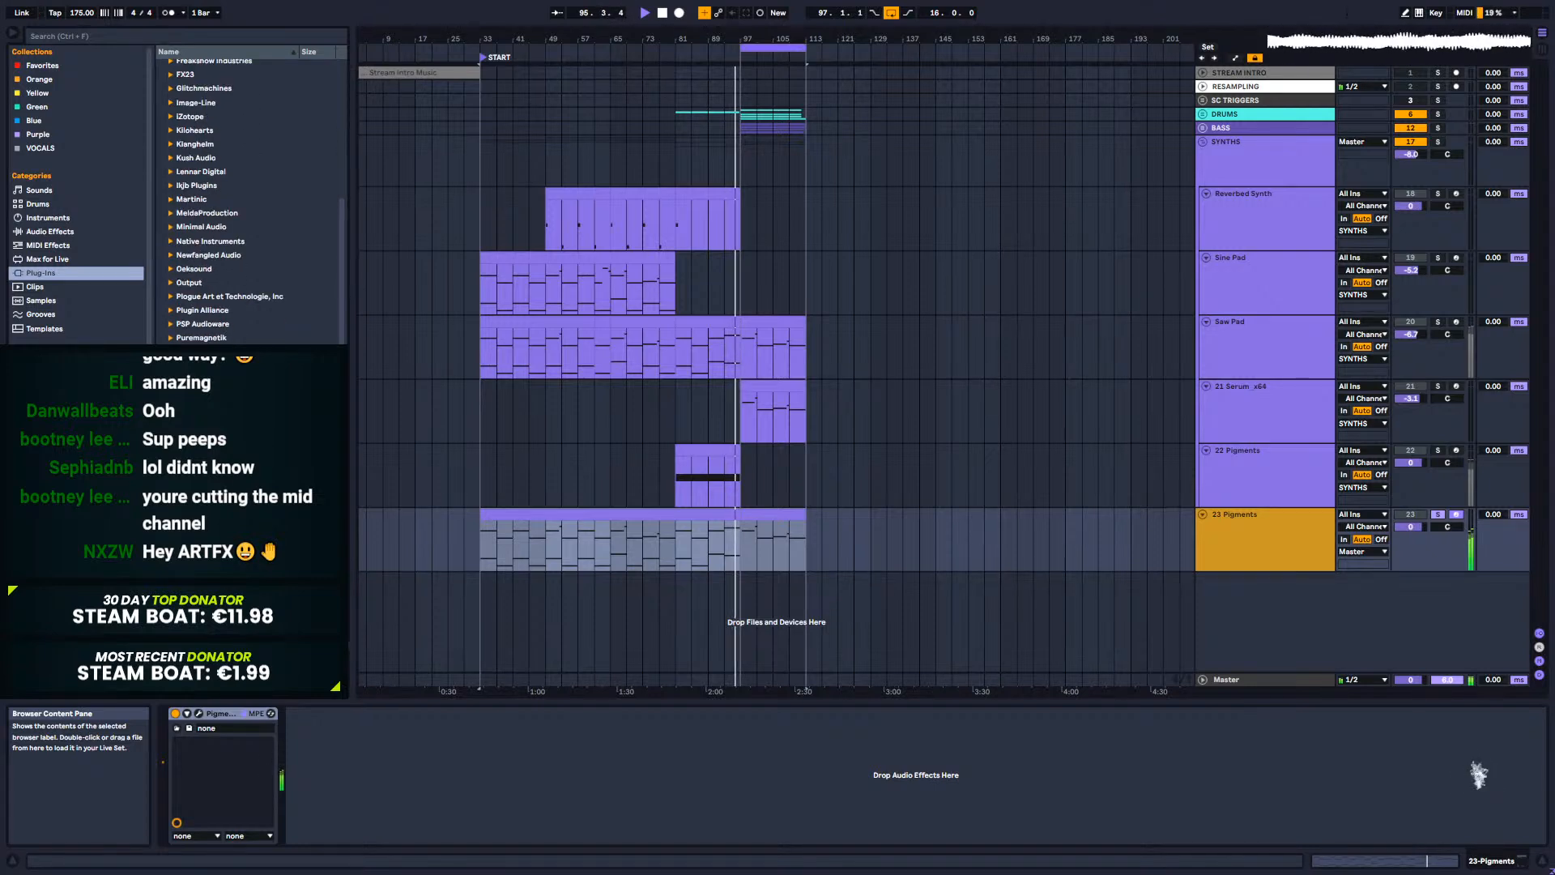
pyautogui.scroll(2, 243, 198)
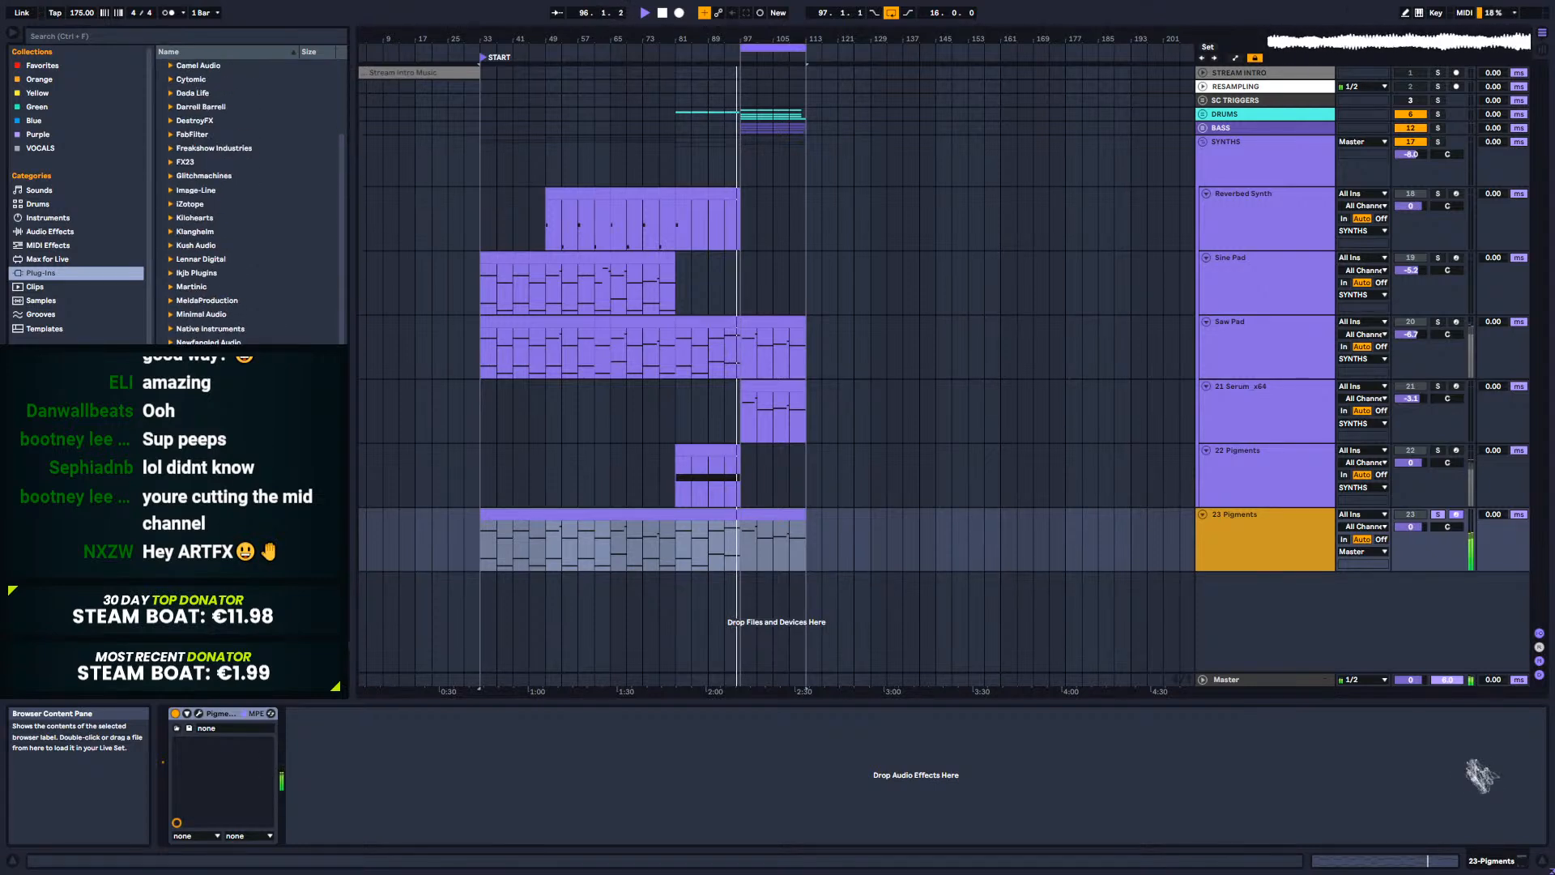
pyautogui.click(197, 712)
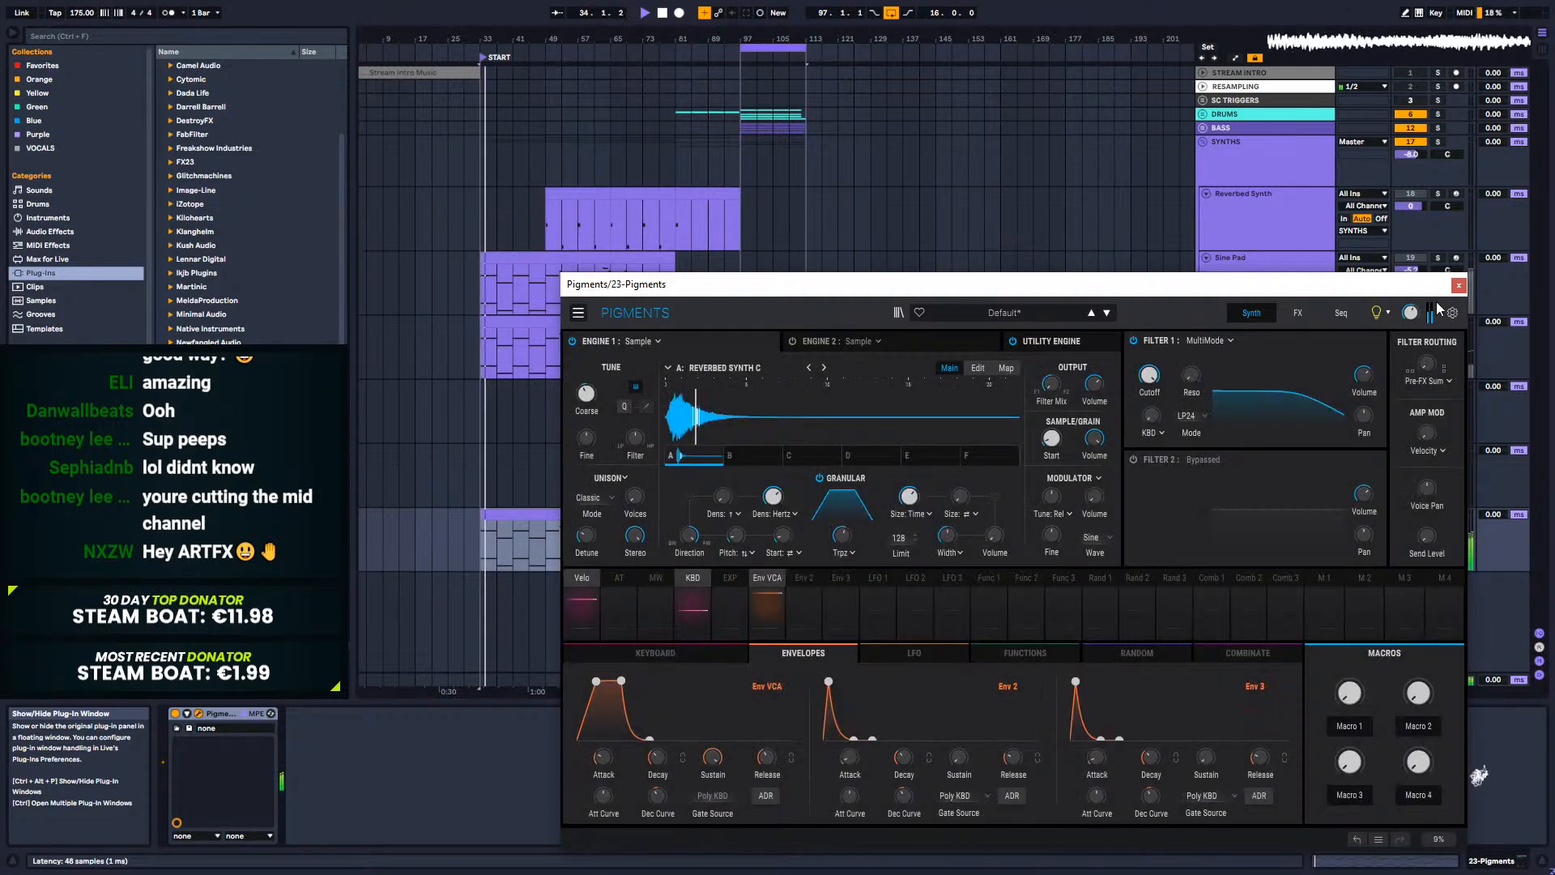
pyautogui.click(1459, 286)
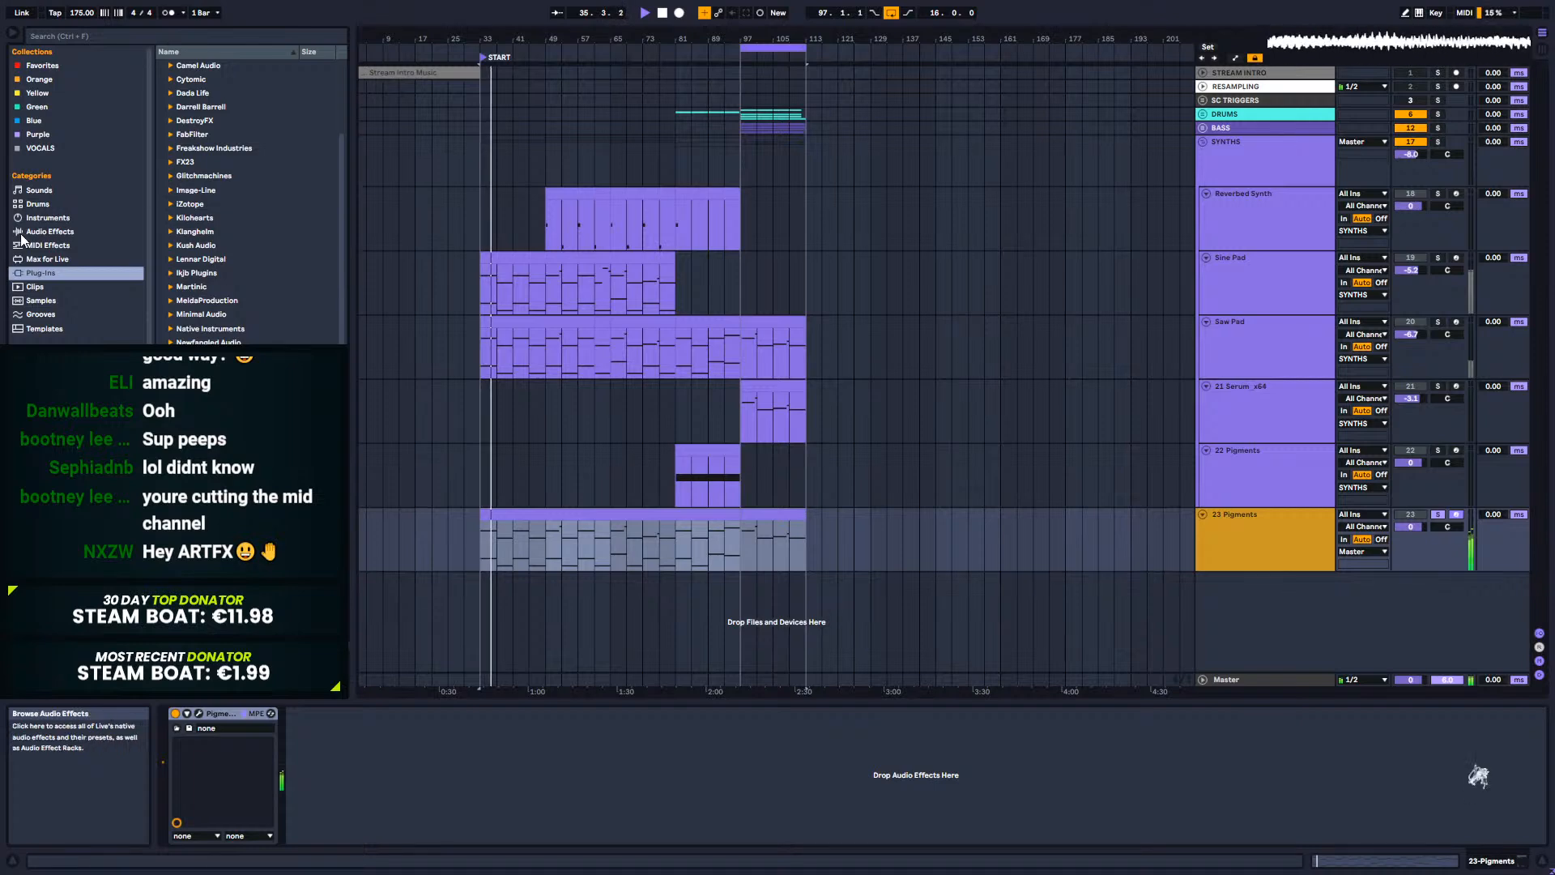
# Step: Add an EQ Eight after Pigments on the new Pigments track
pyautogui.click(121, 233)
pyautogui.click(170, 119)
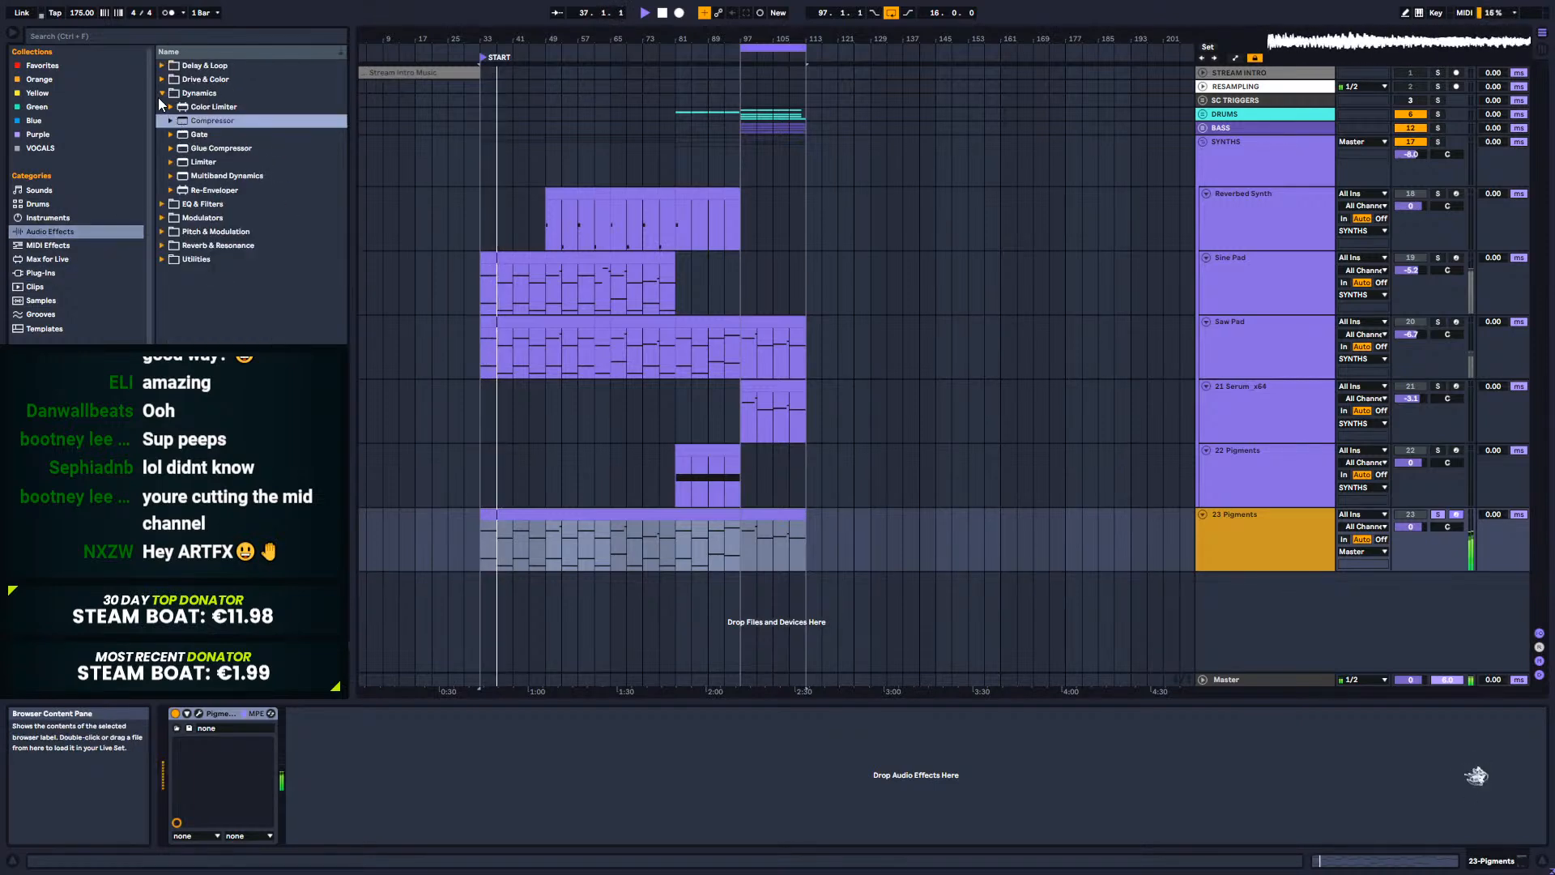
pyautogui.click(162, 93)
pyautogui.click(188, 107)
pyautogui.click(163, 107)
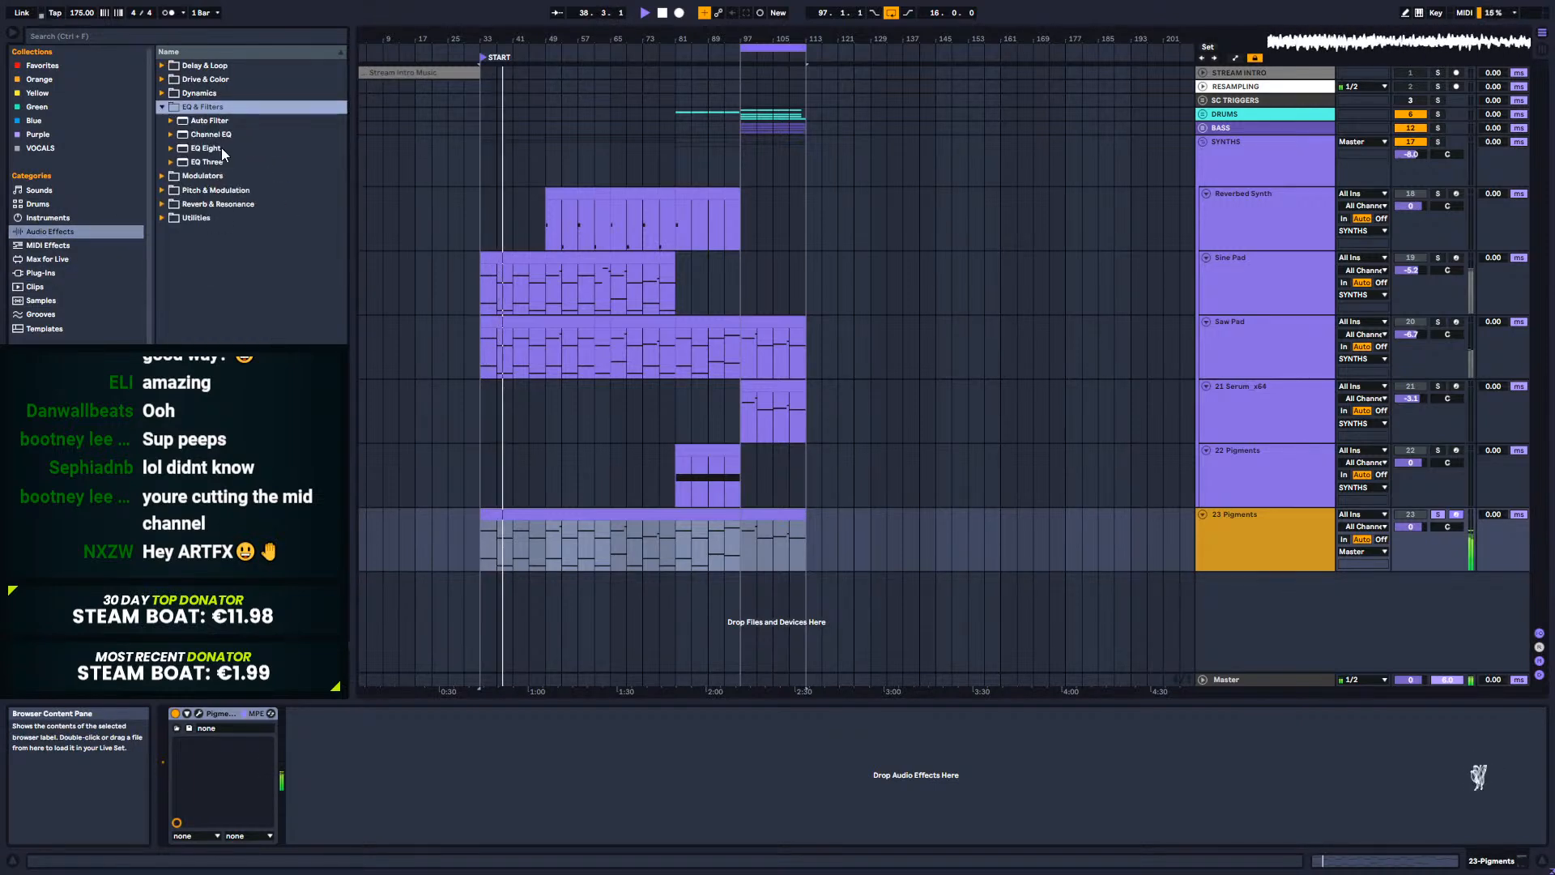
pyautogui.moveTo(205, 148); pyautogui.dragTo(478, 776)
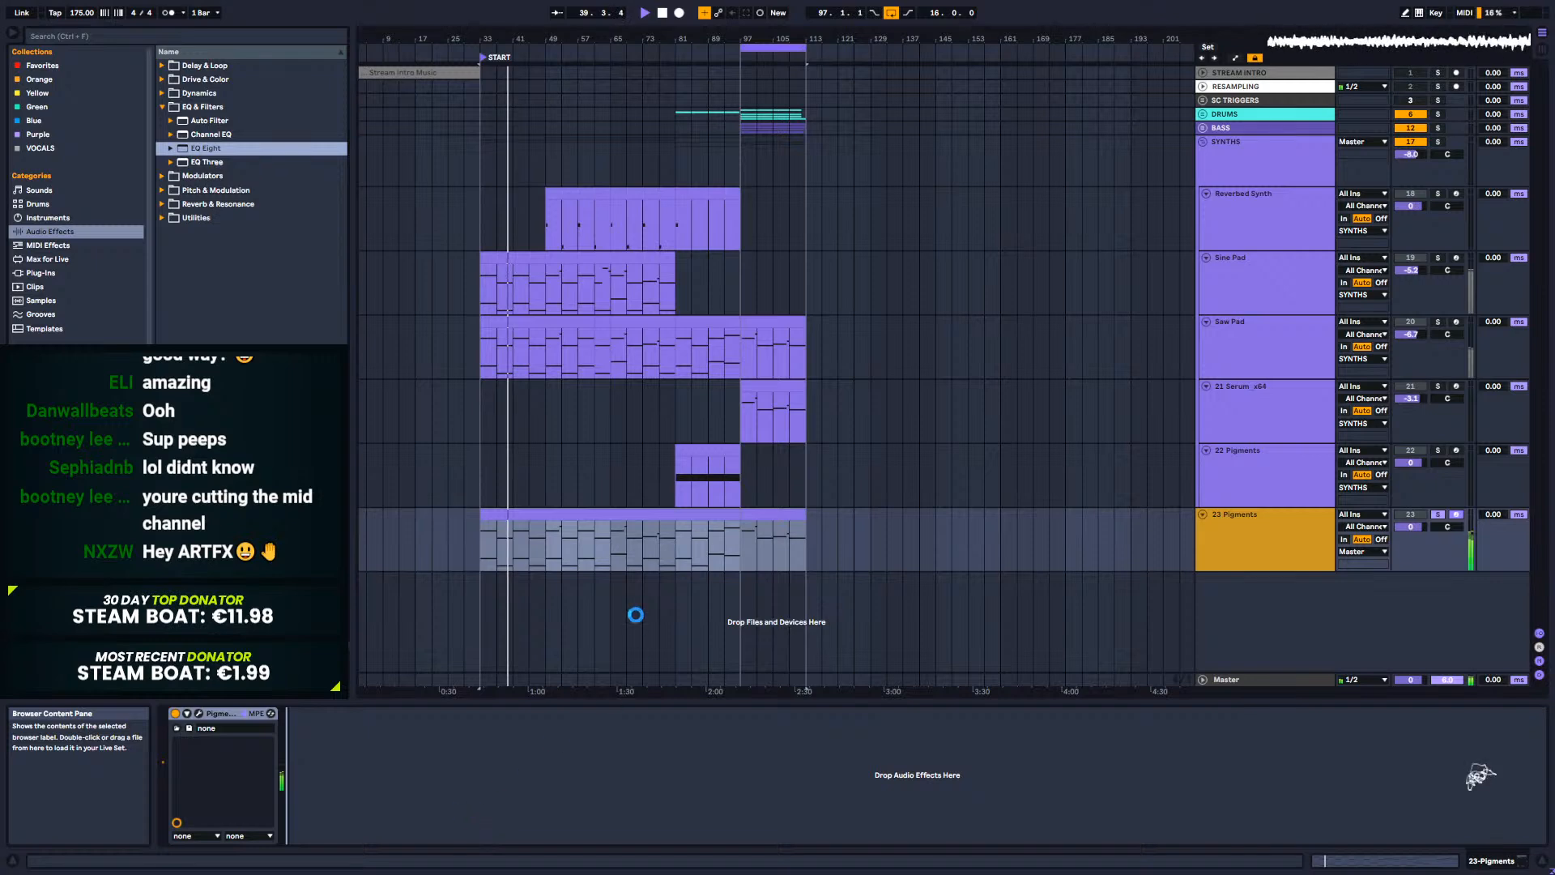
# Step: Enable EQ Eight bands 1 and 8 to cut the lows and highs, placing the high cut at 625 Hz
pyautogui.click(336, 837)
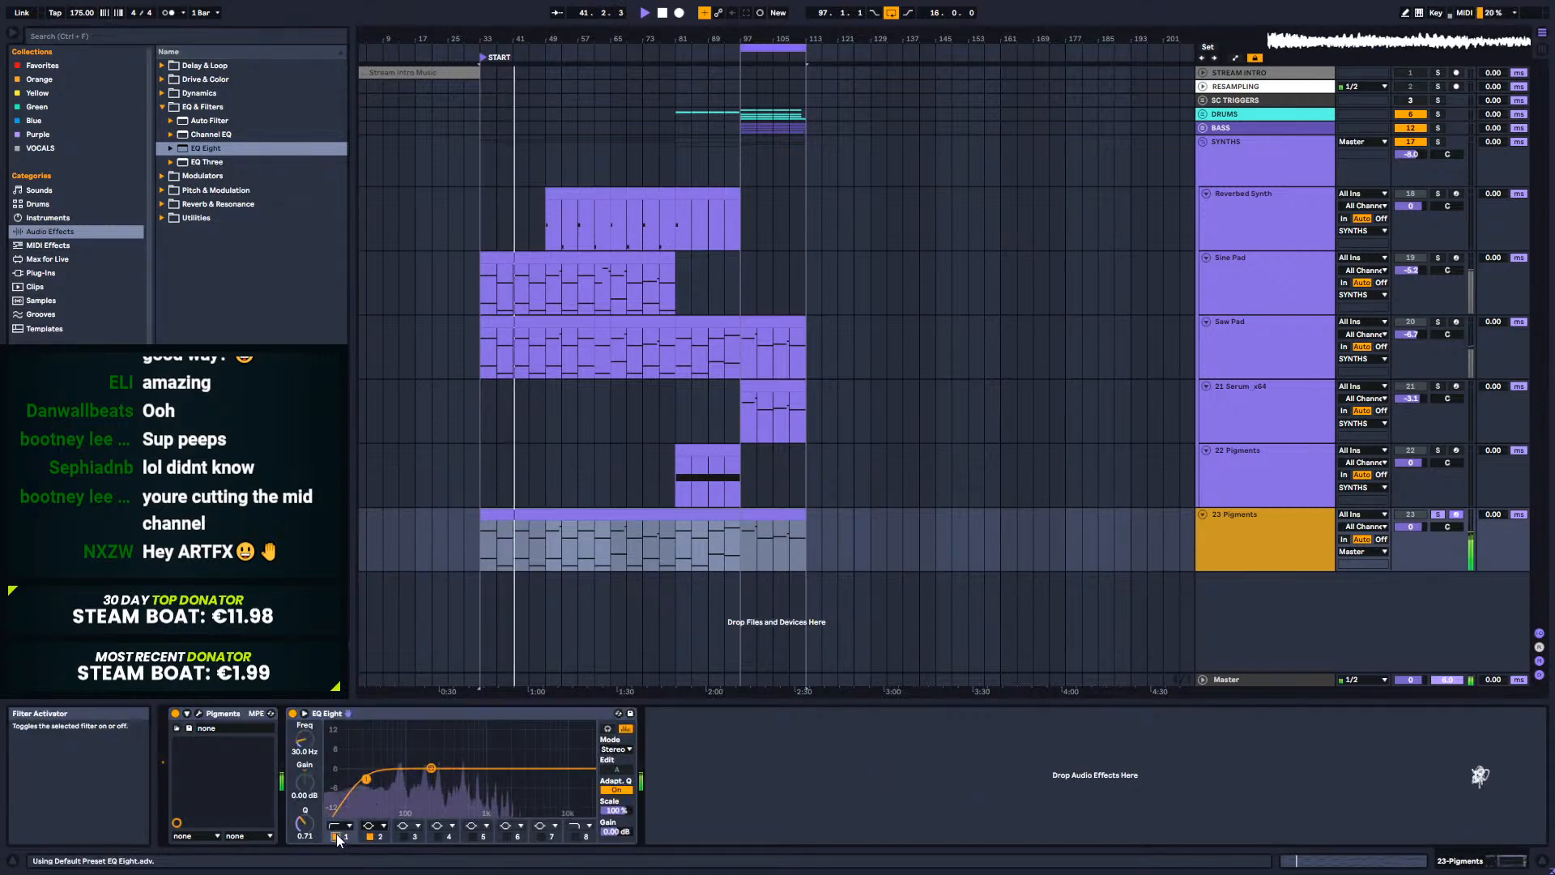
pyautogui.moveTo(348, 808); pyautogui.dragTo(399, 811)
pyautogui.click(578, 837)
pyautogui.moveTo(472, 782)
pyautogui.mouseDown()
pyautogui.moveTo(454, 784)
pyautogui.moveTo(469, 782)
pyautogui.mouseUp()
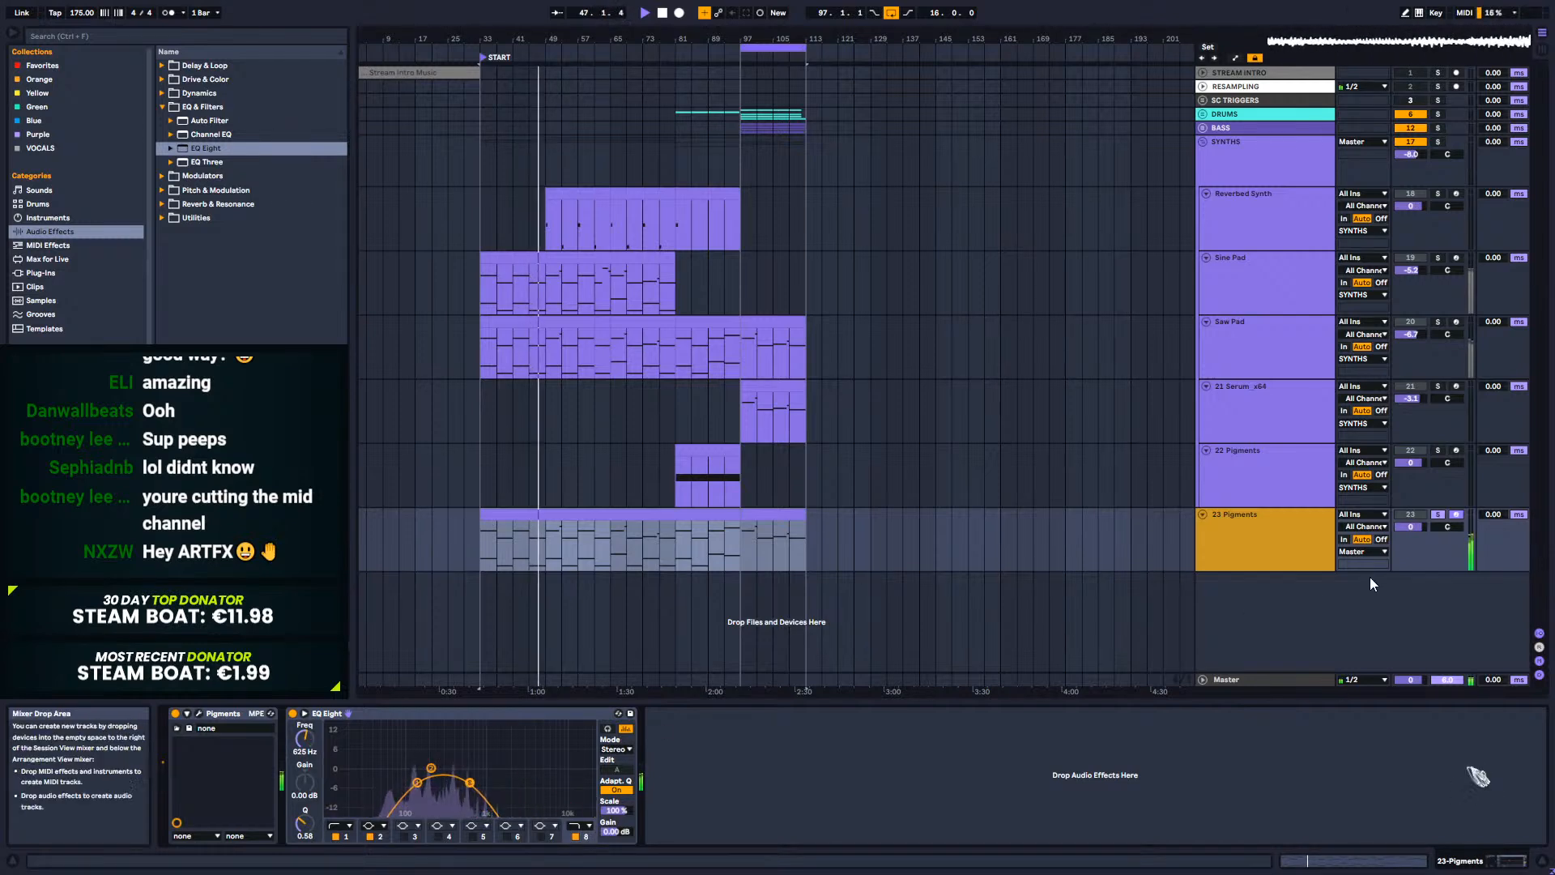
# Step: Unsolo the new Pigments track and move it into the SYNTHS group directly below Saw Pad
pyautogui.click(1438, 515)
pyautogui.click(1229, 522)
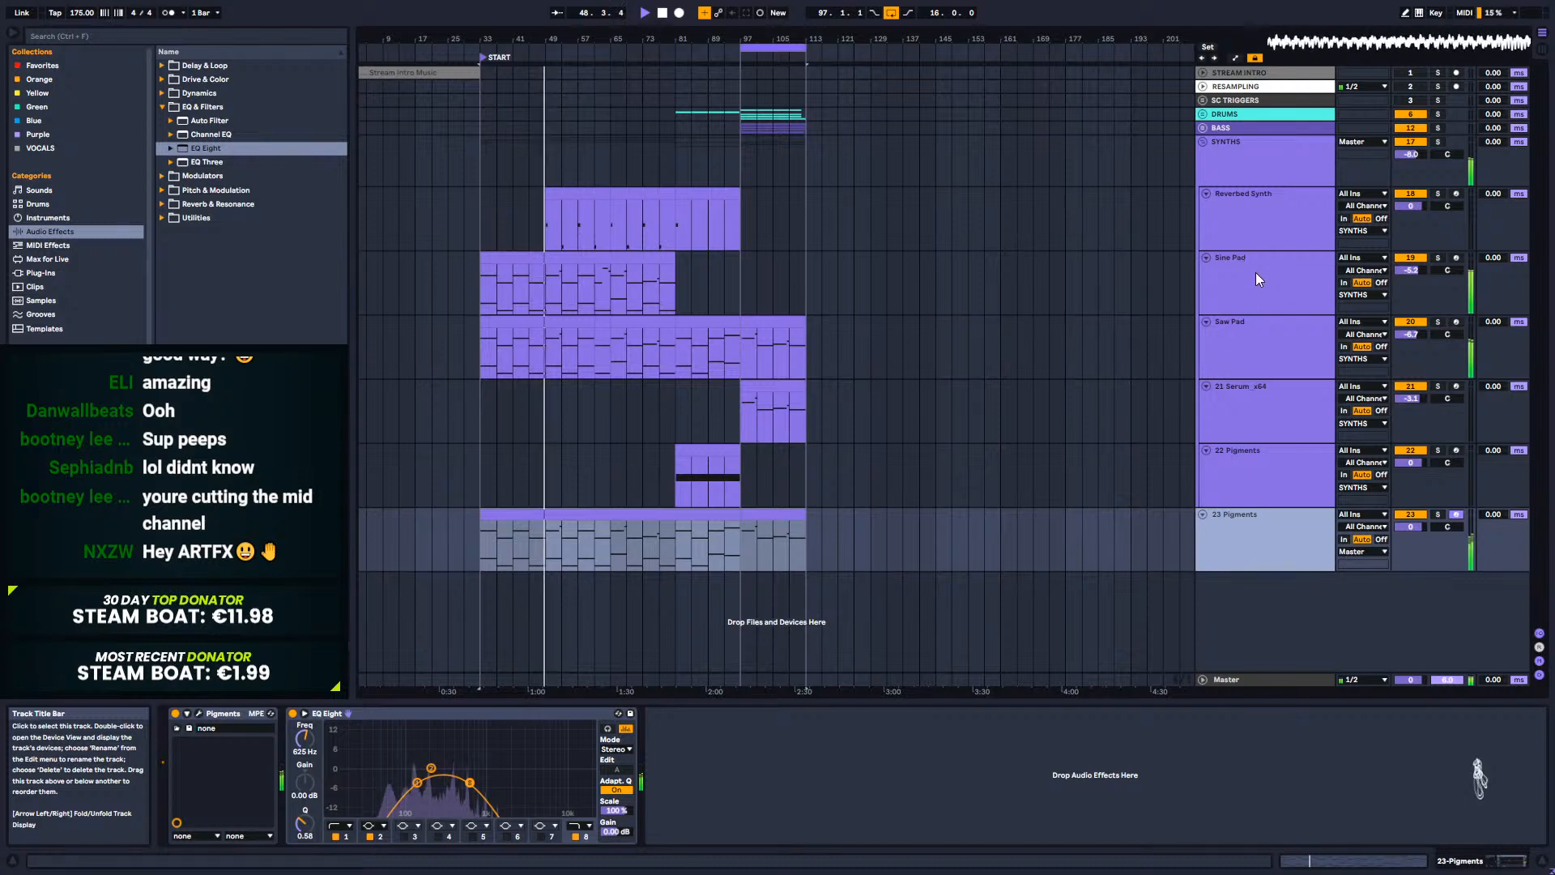
pyautogui.moveTo(1237, 518); pyautogui.dragTo(1253, 449)
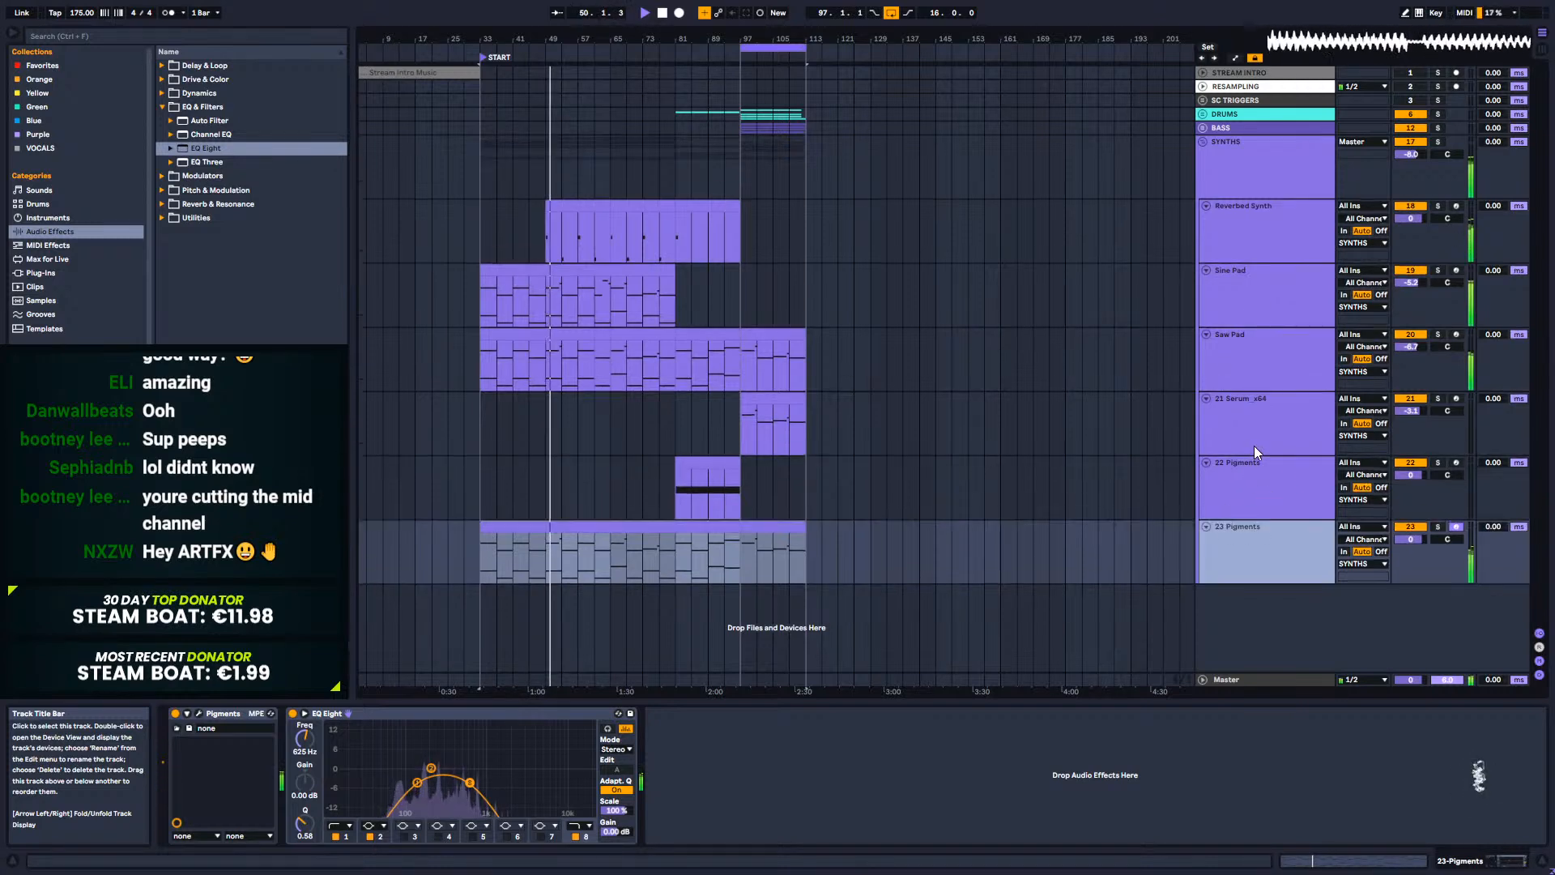
pyautogui.moveTo(1251, 528); pyautogui.dragTo(1255, 398)
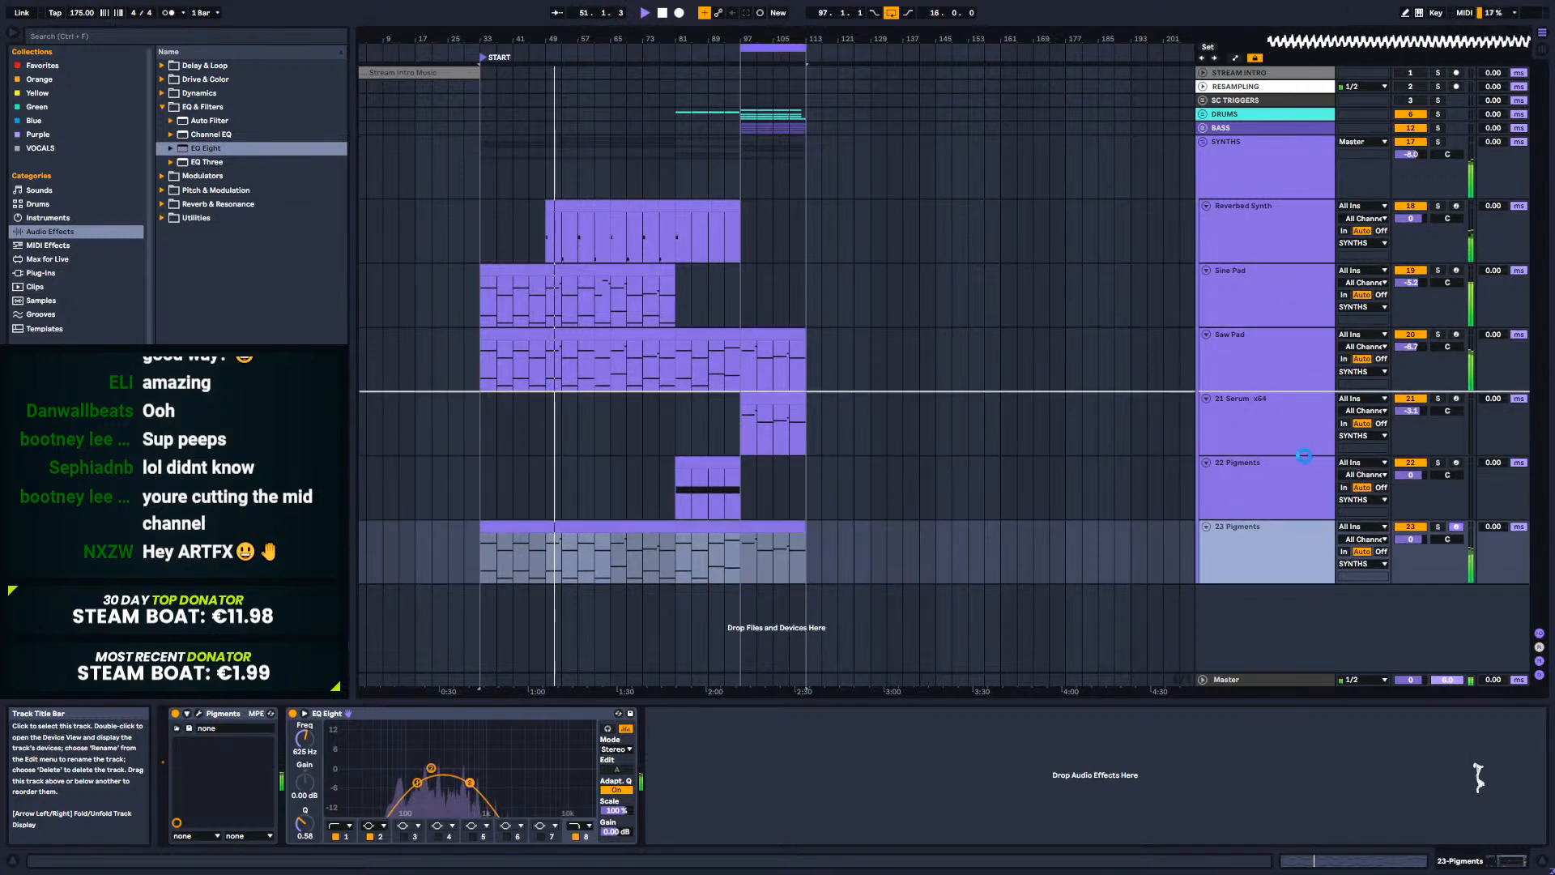
pyautogui.moveTo(1285, 456); pyautogui.dragTo(1263, 405)
# Step: Set EQ Eight's output gain to 8.06 dB and raise its band 8 high cut to 2.61 kHz
pyautogui.moveTo(616, 834); pyautogui.dragTo(615, 788)
pyautogui.moveTo(469, 783); pyautogui.dragTo(518, 782)
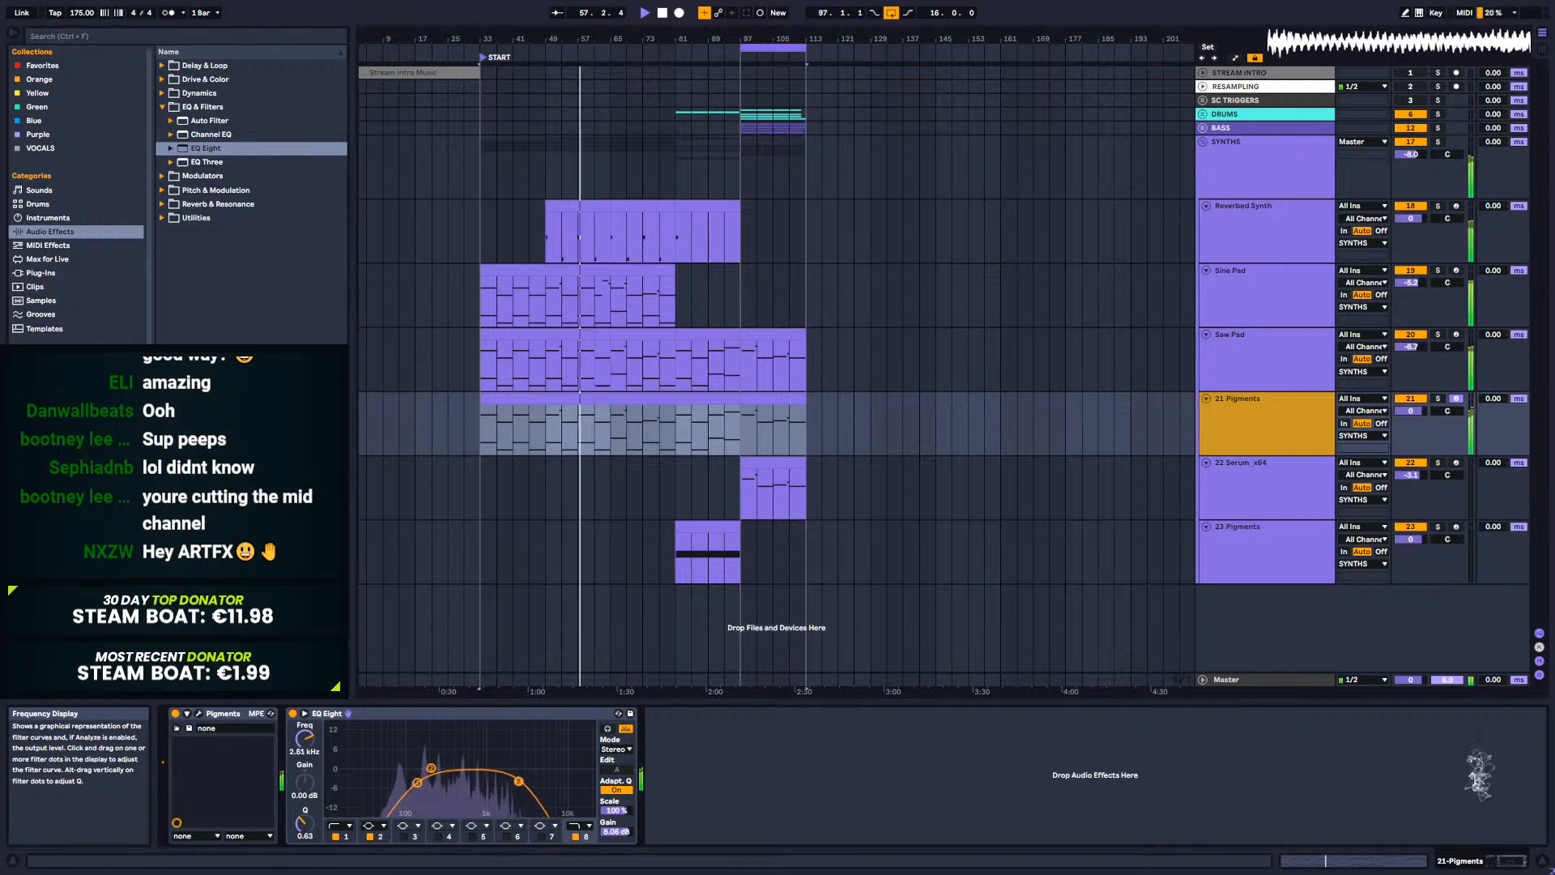
# Step: Add the ValhallaRoom reverb after EQ Eight on the new Pigments track
pyautogui.click(41, 273)
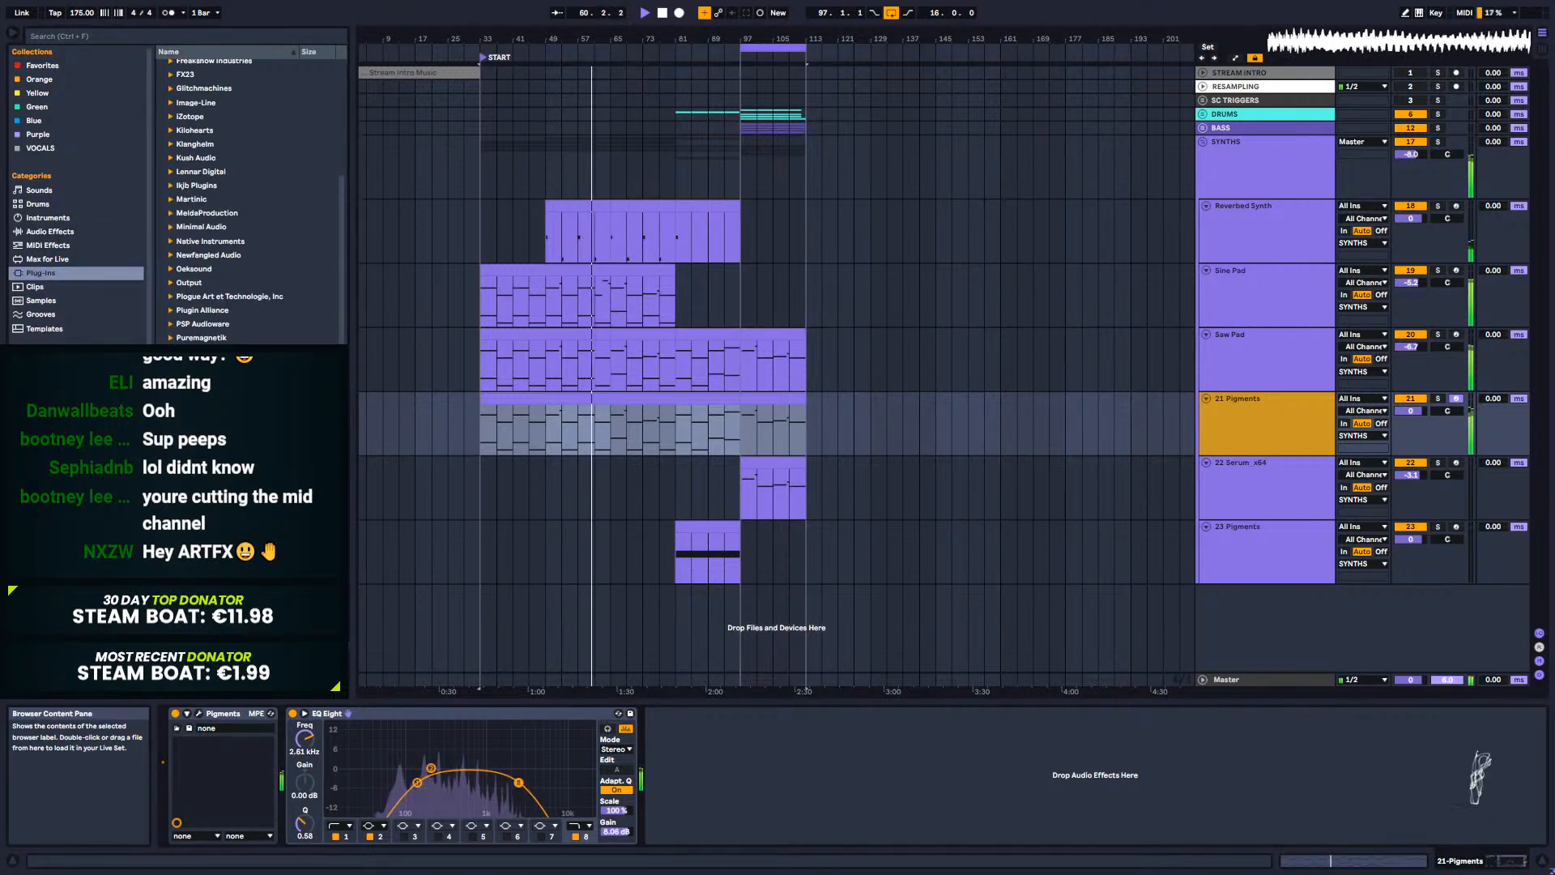
pyautogui.scroll(-2, 243, 198)
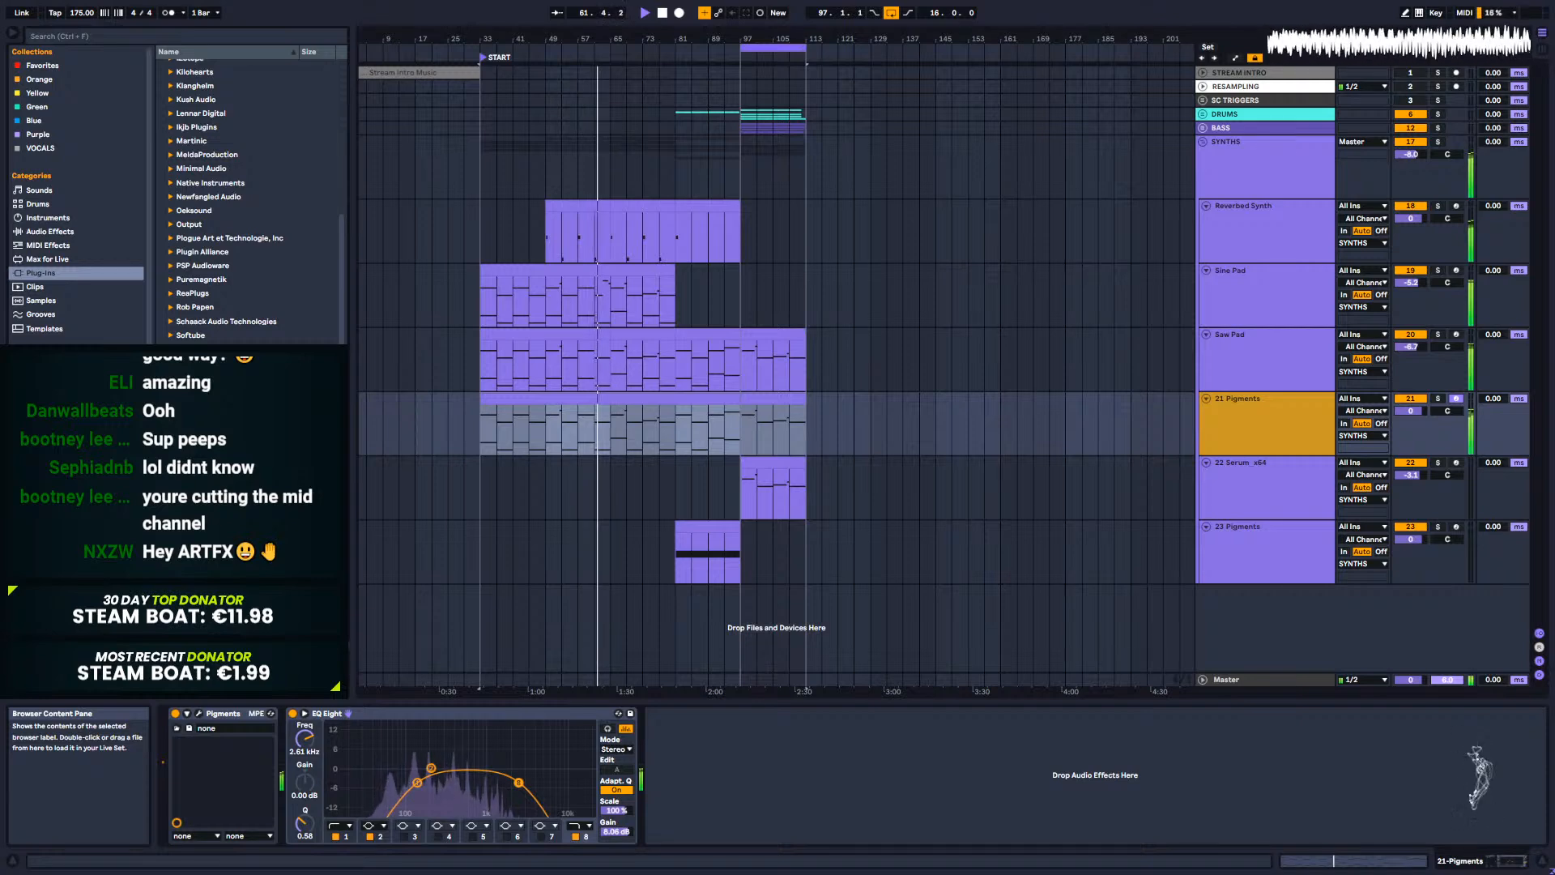
pyautogui.doubleClick(212, 551)
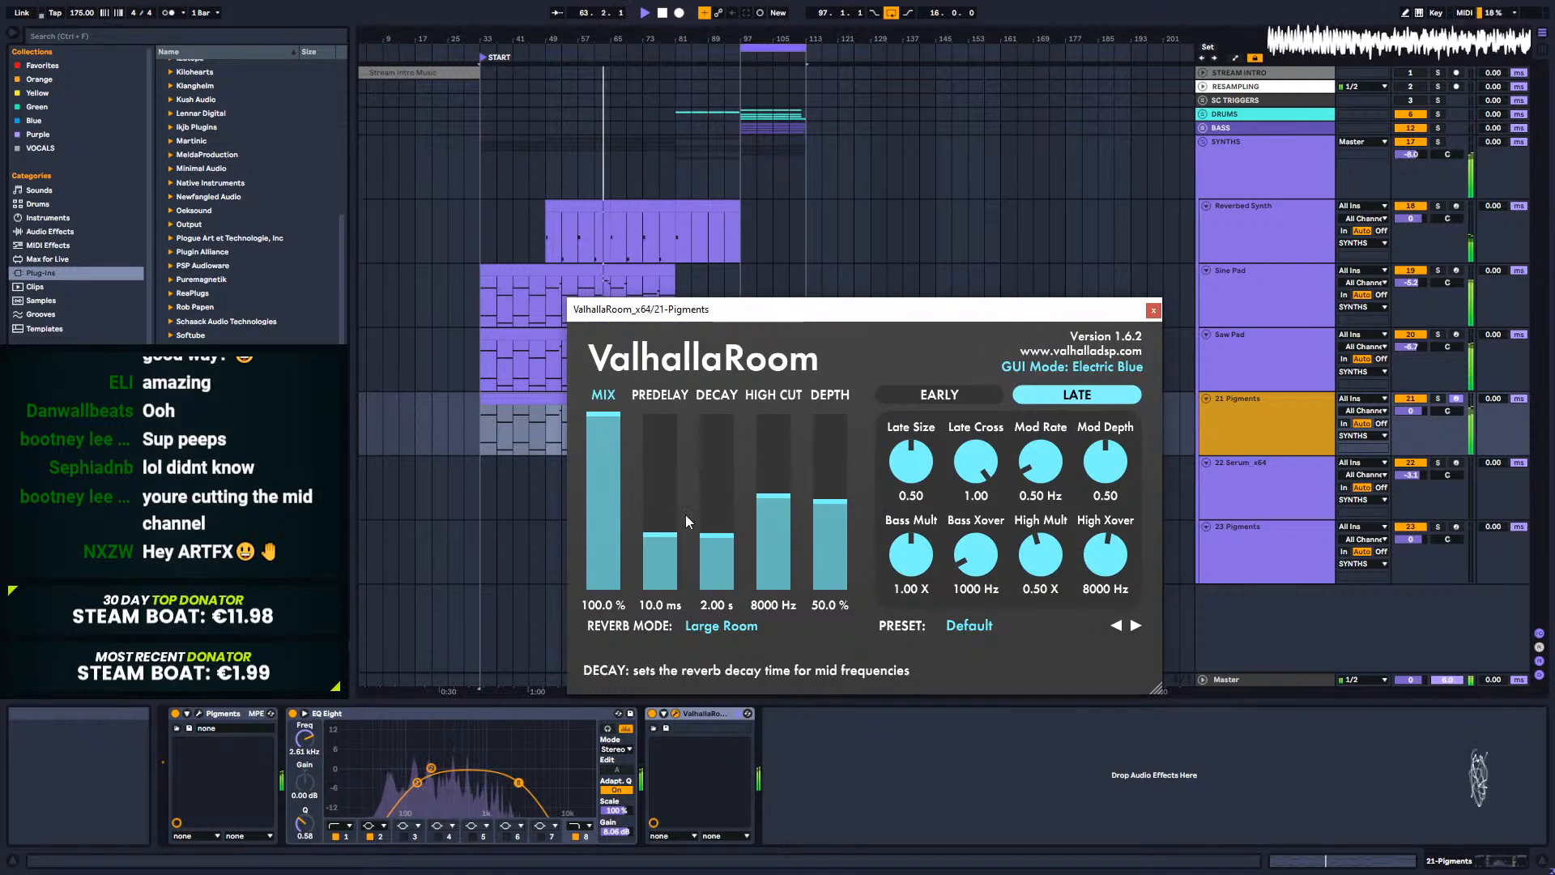
# Step: Set ValhallaRoom's mix to 39.6 % and its decay to 4.49 s
pyautogui.click(625, 515)
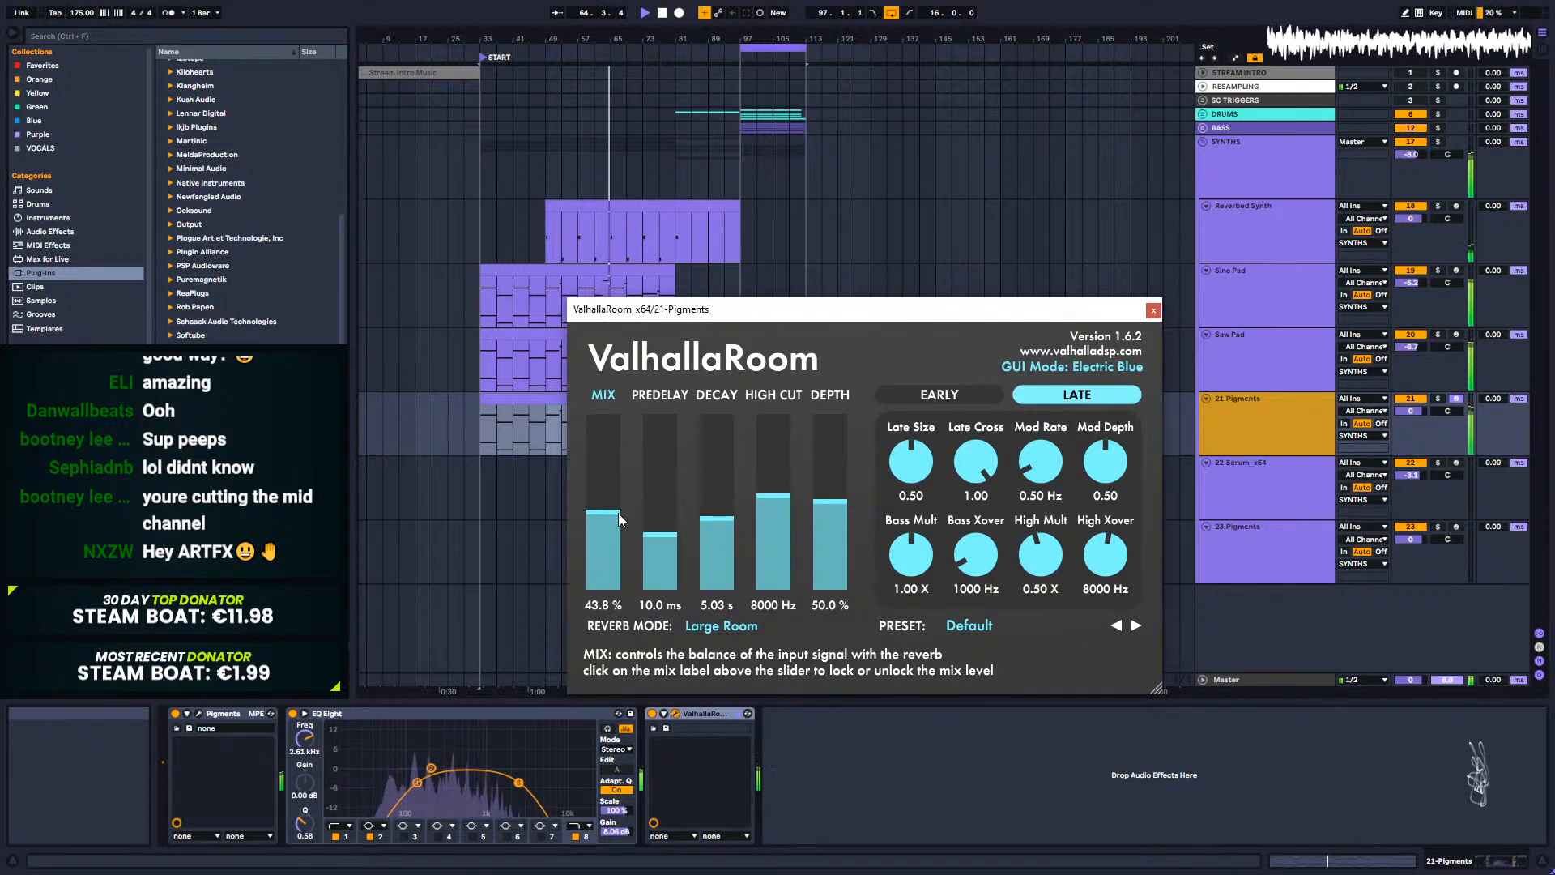
pyautogui.moveTo(614, 518); pyautogui.dragTo(616, 520)
pyautogui.click(722, 517)
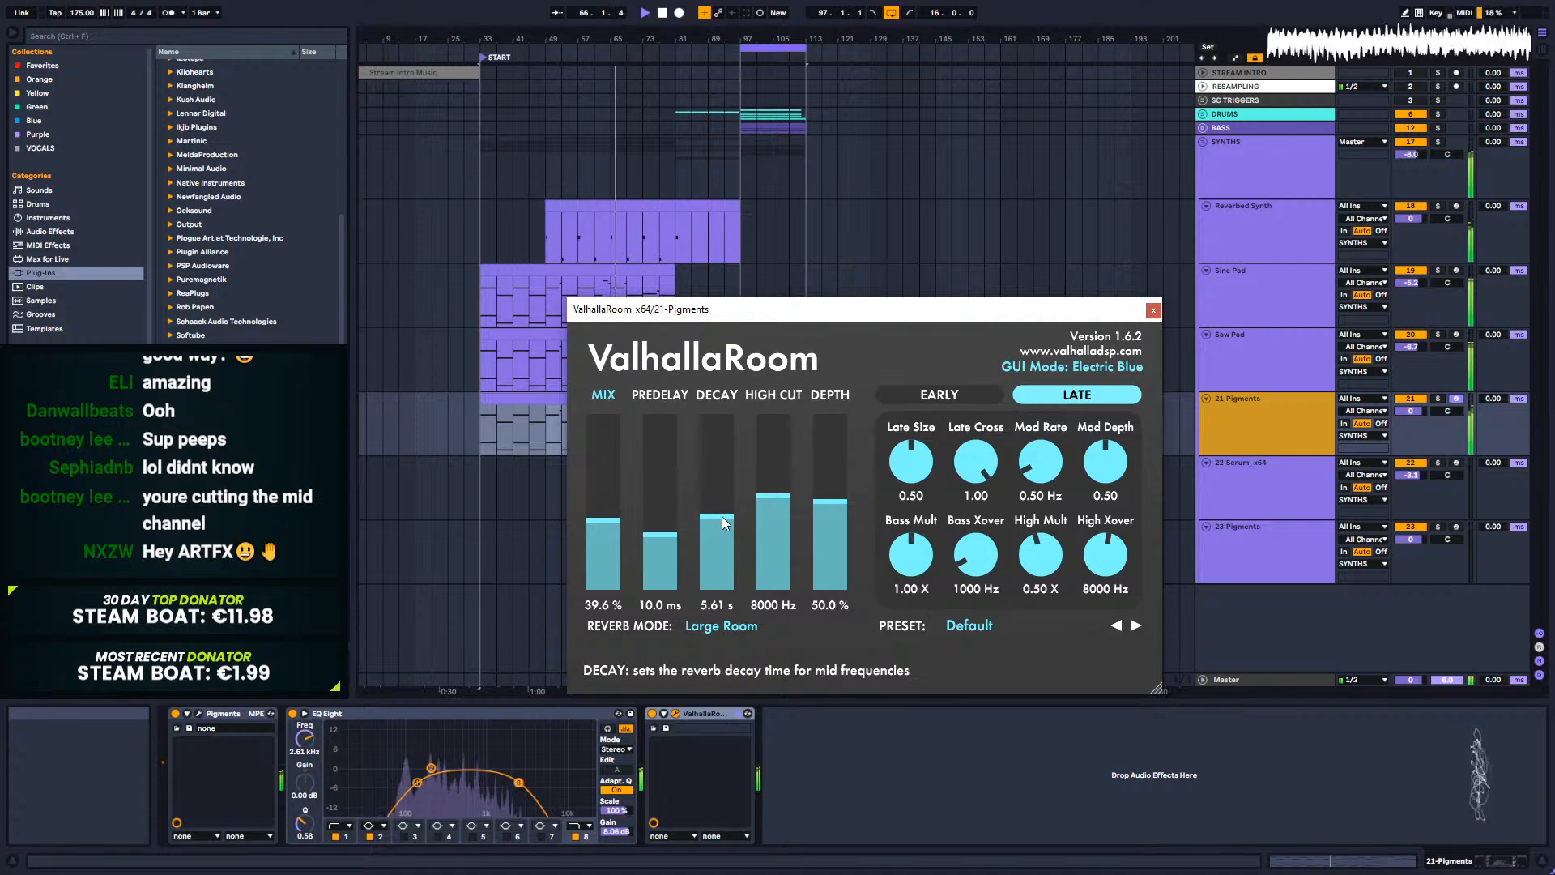
pyautogui.click(716, 522)
pyautogui.moveTo(716, 523); pyautogui.dragTo(716, 521)
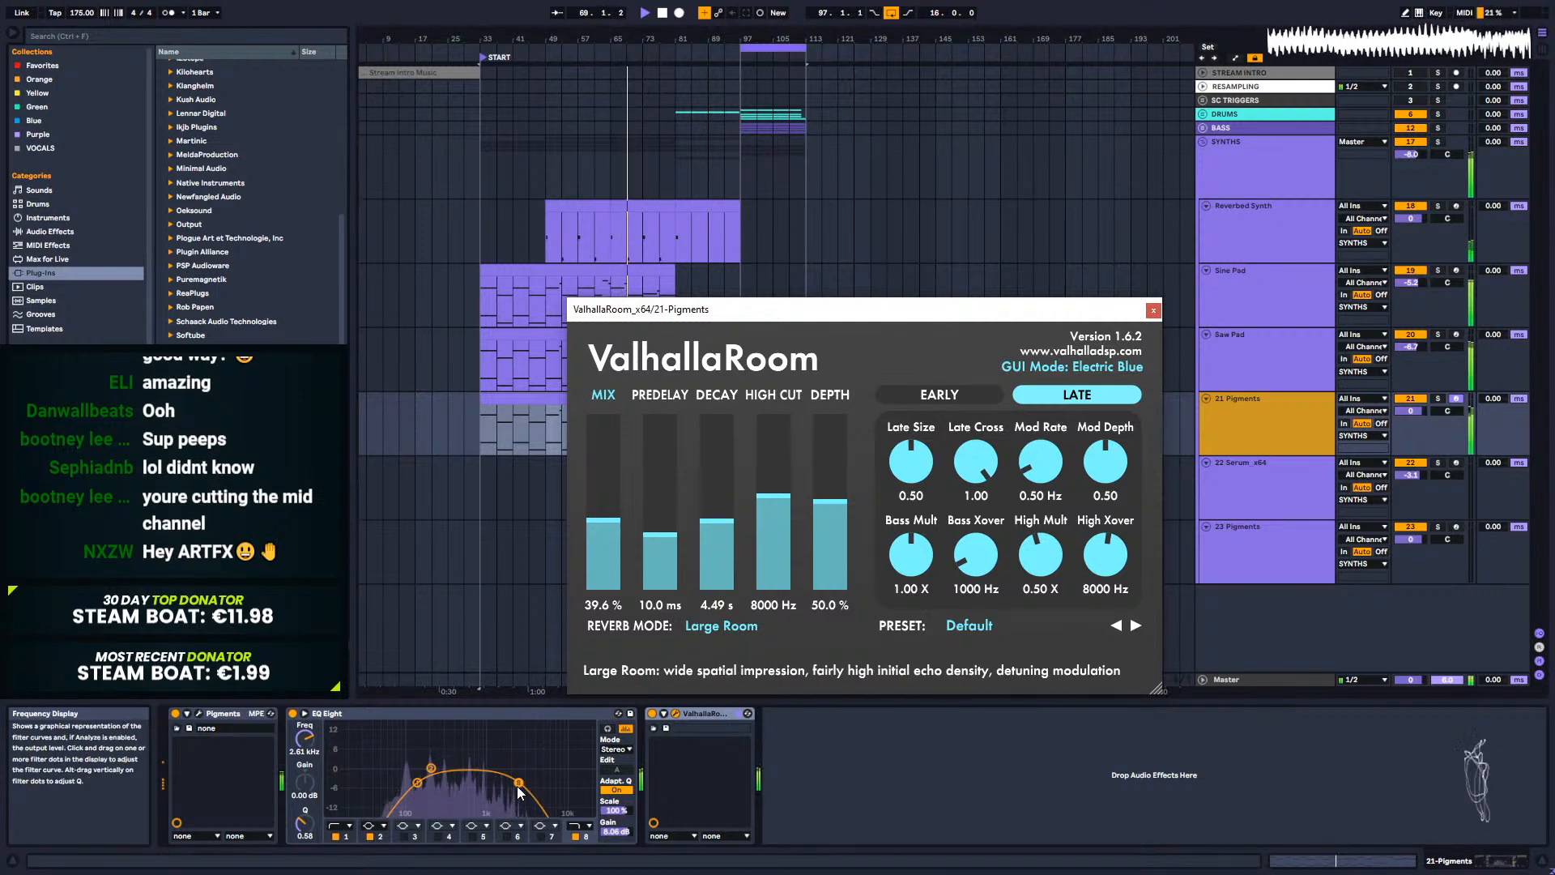
# Step: Raise EQ Eight's band 8 high cut to 4.00 kHz, then close the Pigments and ValhallaRoom windows and replay from bar 33
pyautogui.moveTo(518, 783); pyautogui.dragTo(524, 782)
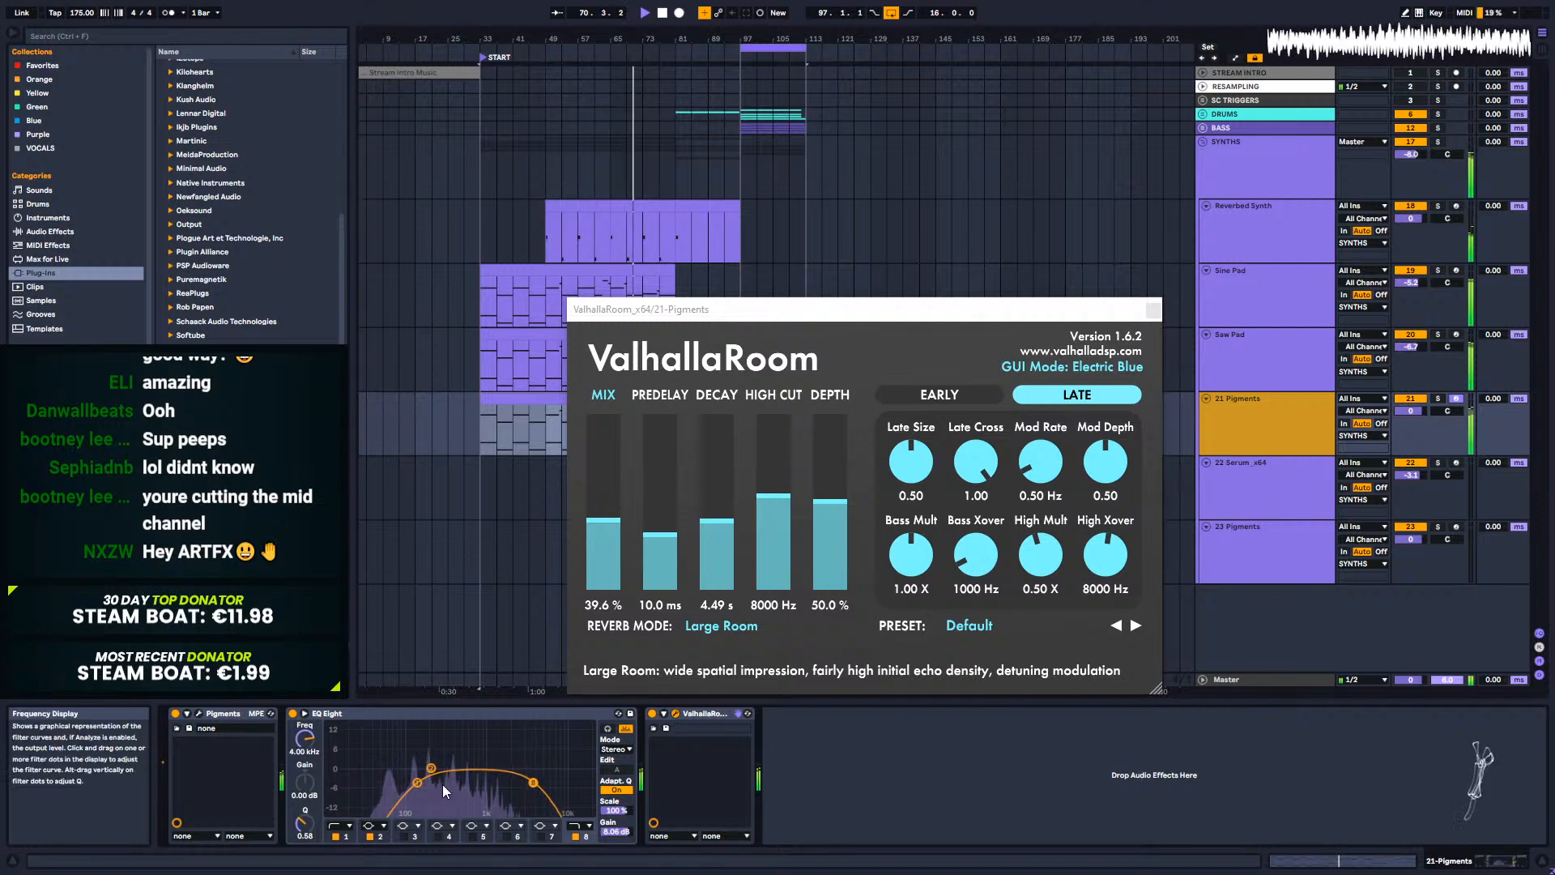
pyautogui.click(198, 714)
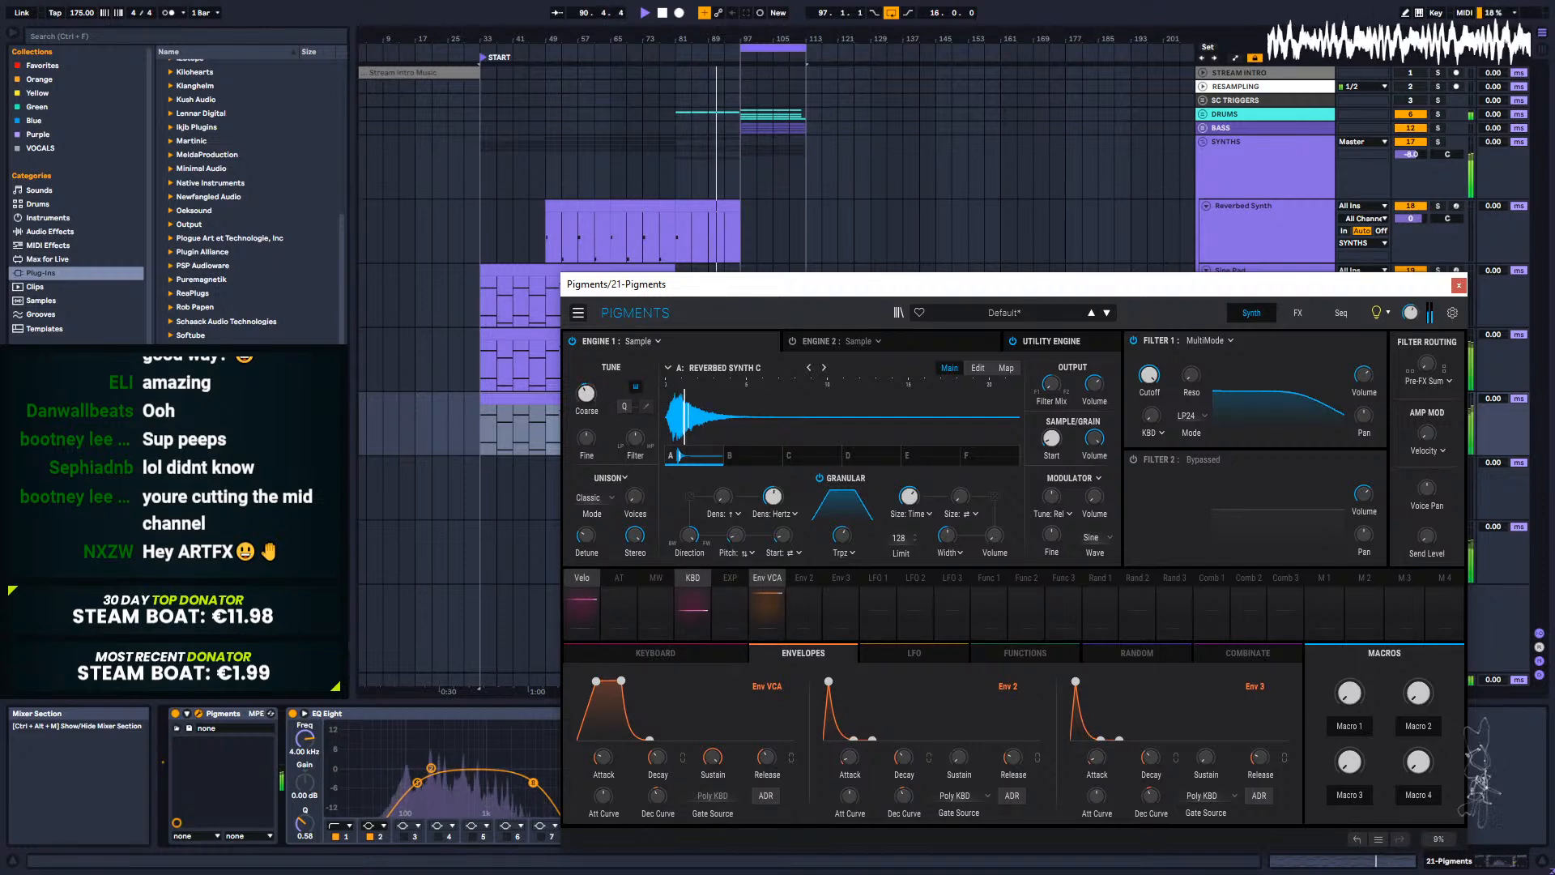
pyautogui.click(1458, 285)
pyautogui.click(483, 421)
pyautogui.click(1156, 310)
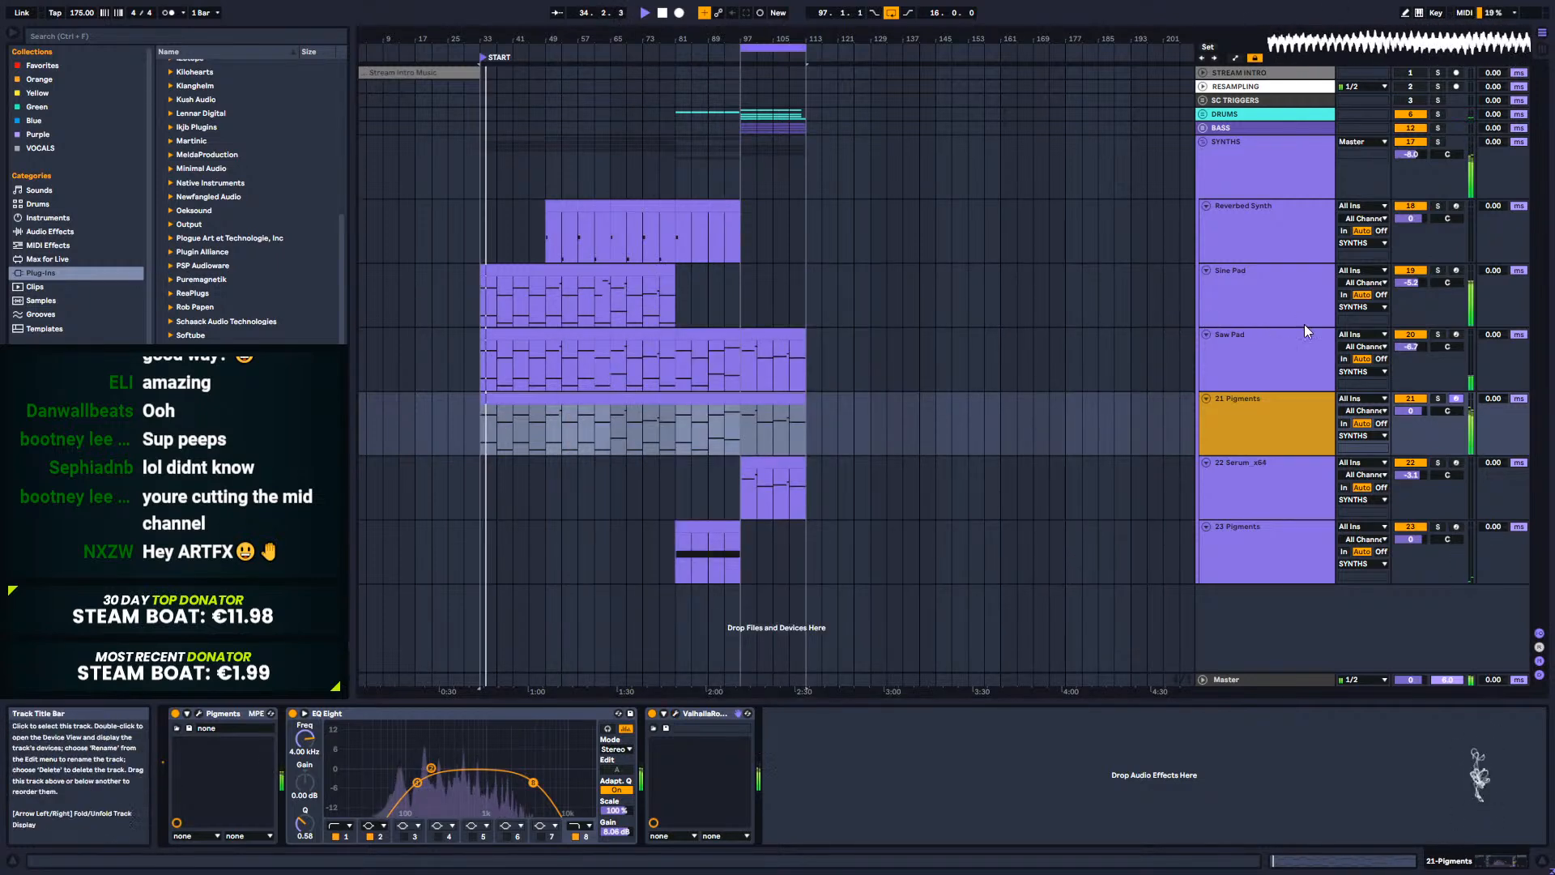
# Step: Assign the SYNTHS group's track color to all of its grouped tracks and clips, and select the new Pigments track
pyautogui.rightClick(1236, 172)
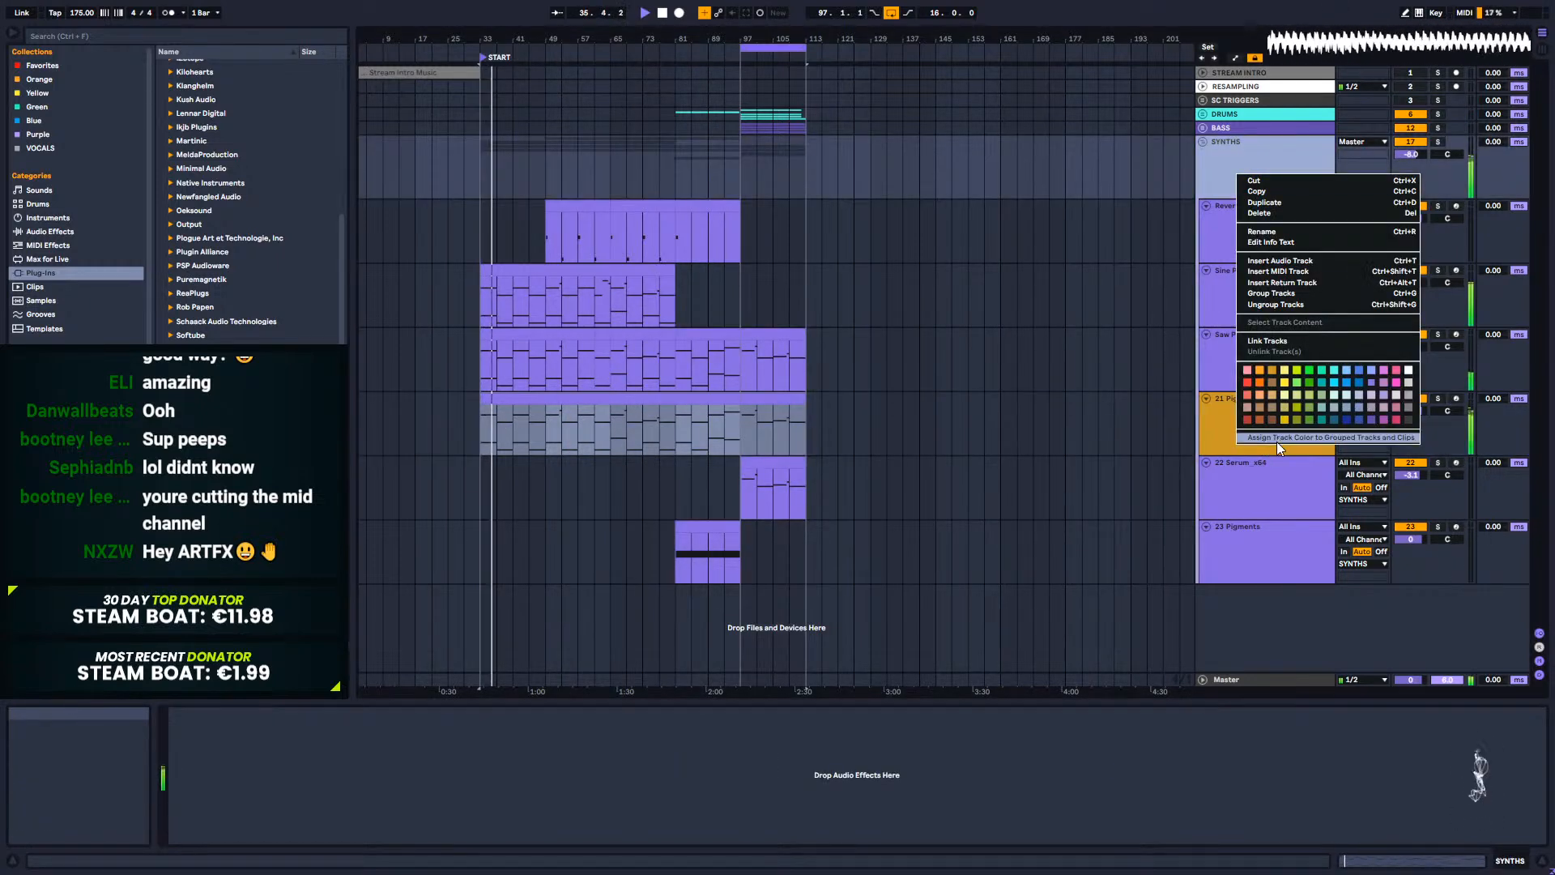
pyautogui.click(1277, 438)
pyautogui.click(1251, 405)
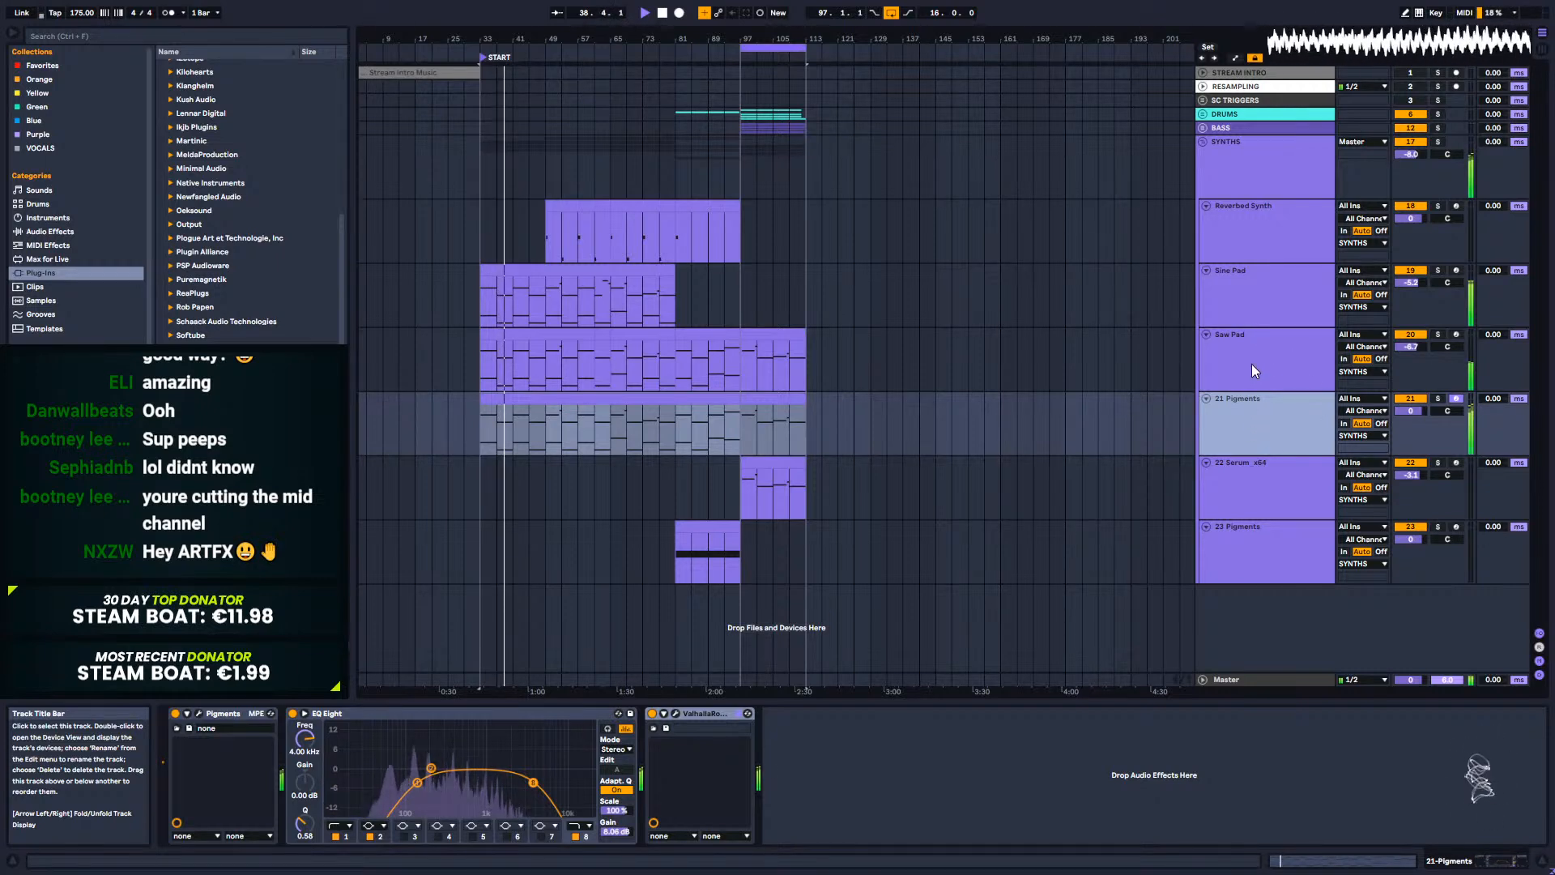
# Step: Mute the Saw Pad track and replay the arrangement from bar 33 to hear the new Pigments layer without it
pyautogui.click(1322, 348)
pyautogui.click(1413, 333)
pyautogui.click(592, 350)
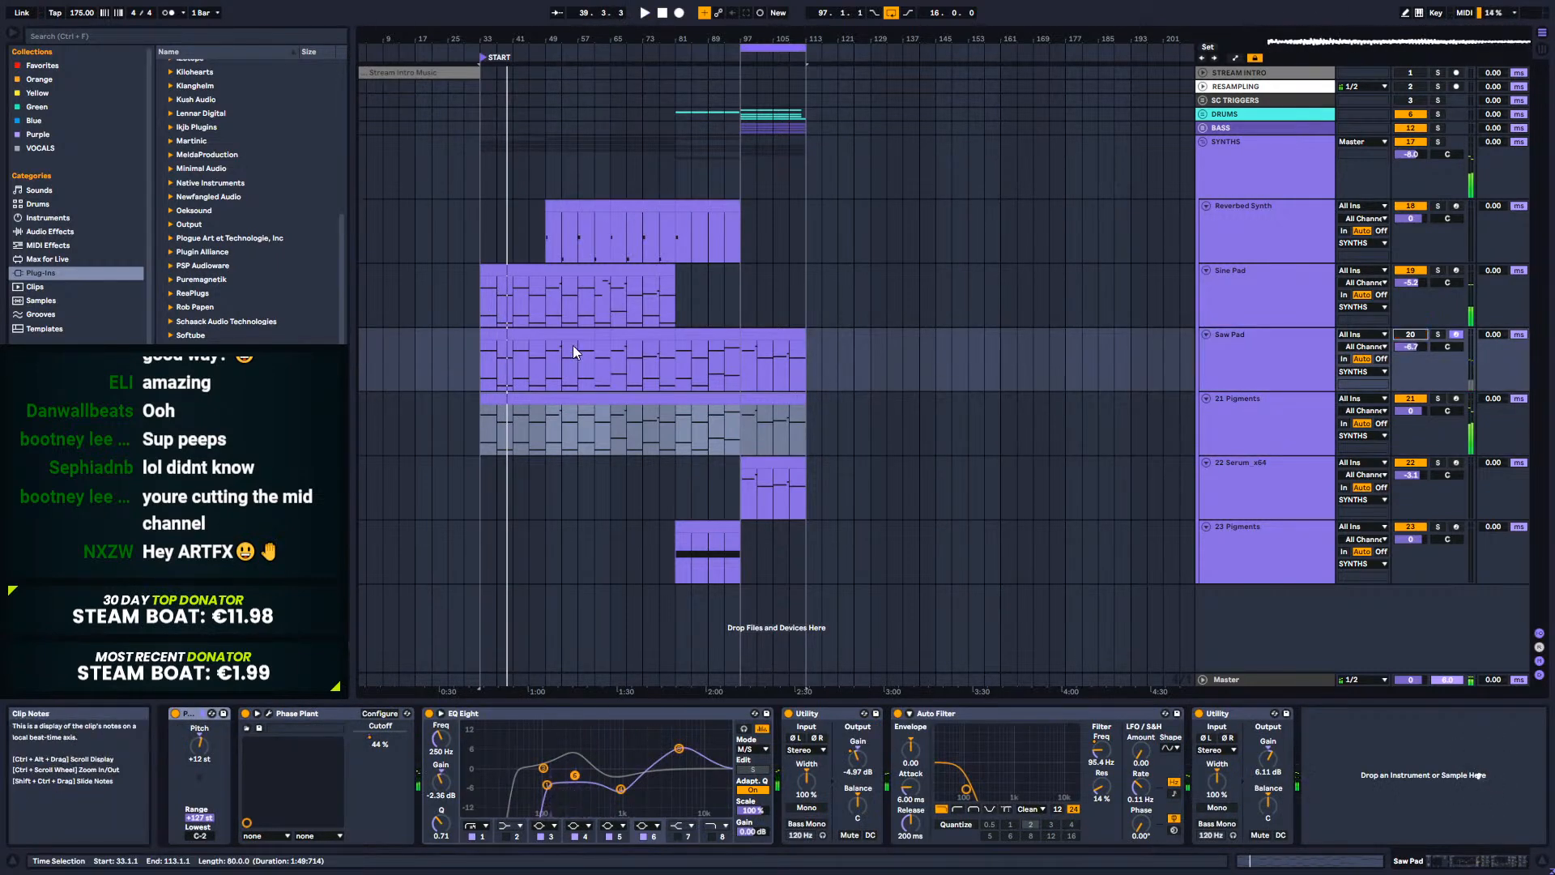
pyautogui.press('space')
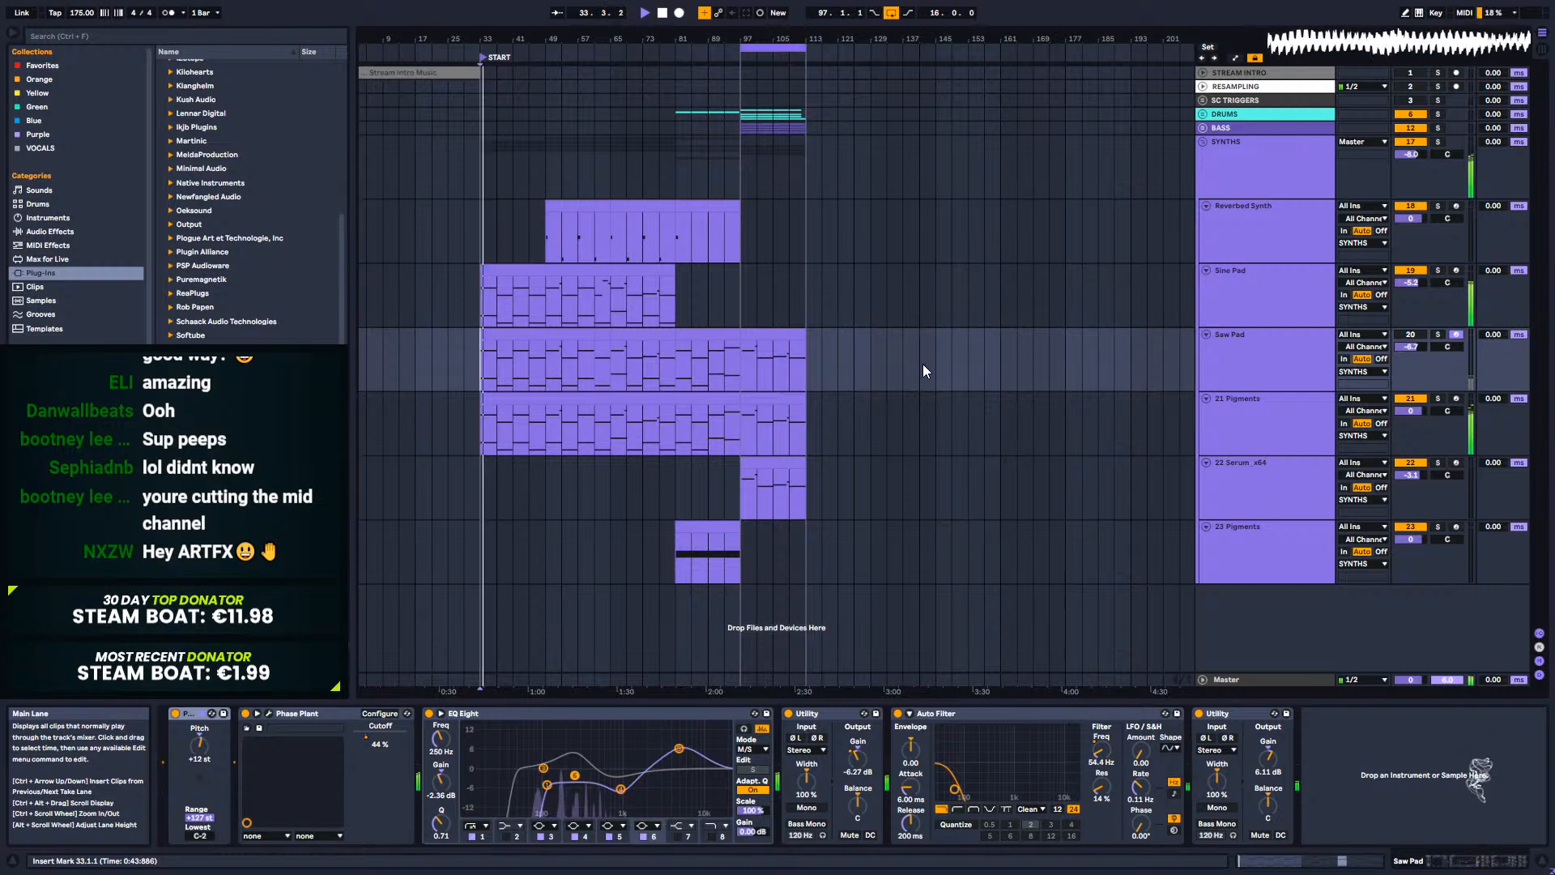
# Step: Reselect the new Pigments track, unmute Saw Pad and mute Sine Pad to compare the pad layers
pyautogui.click(1214, 415)
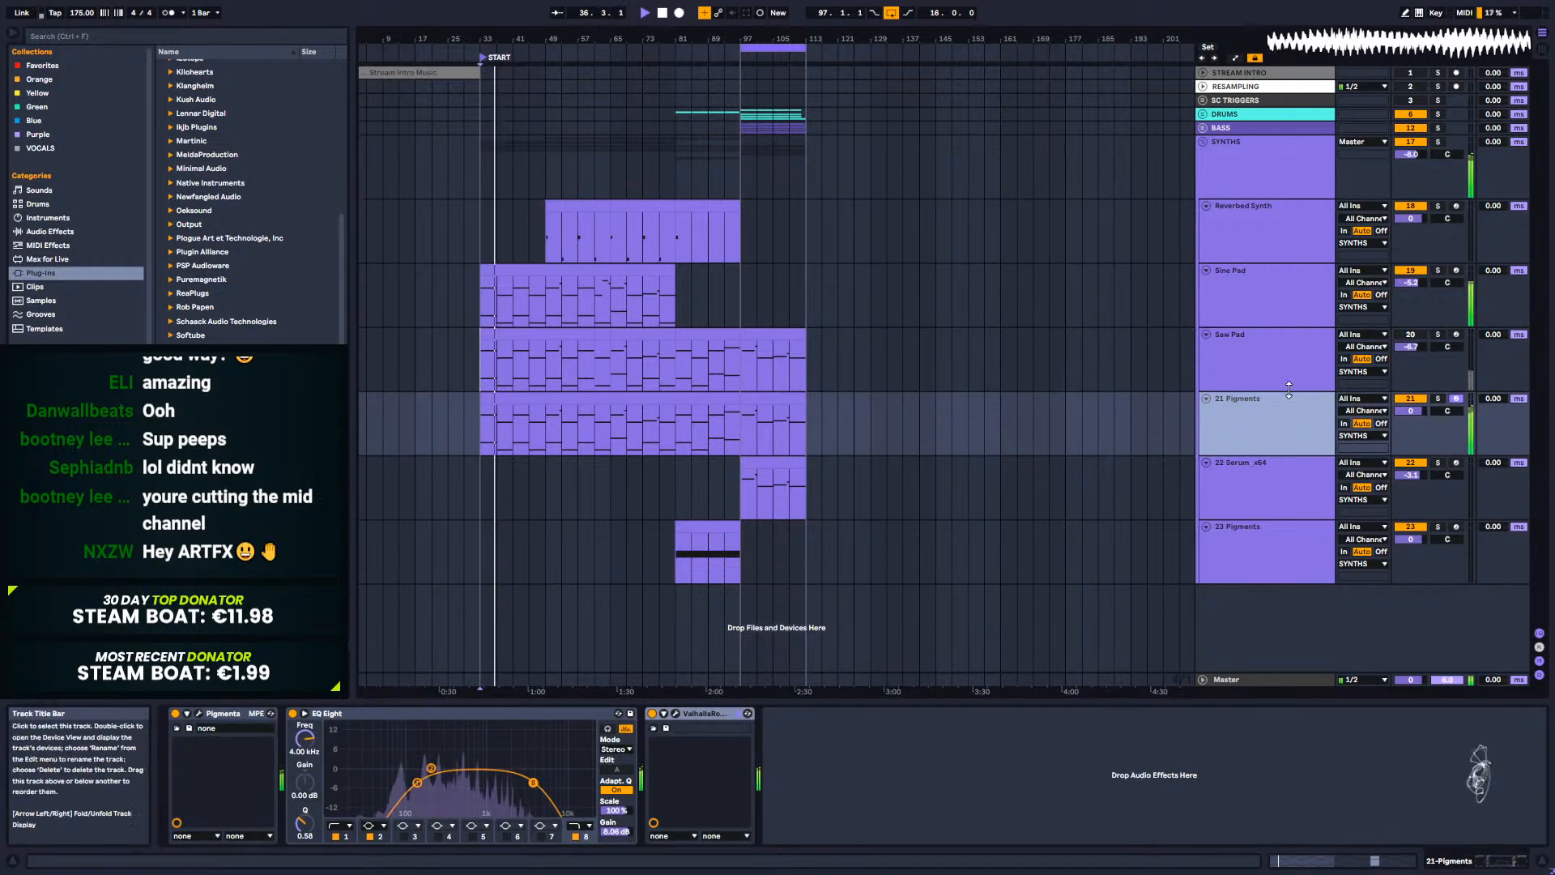
pyautogui.click(1413, 334)
pyautogui.click(1410, 270)
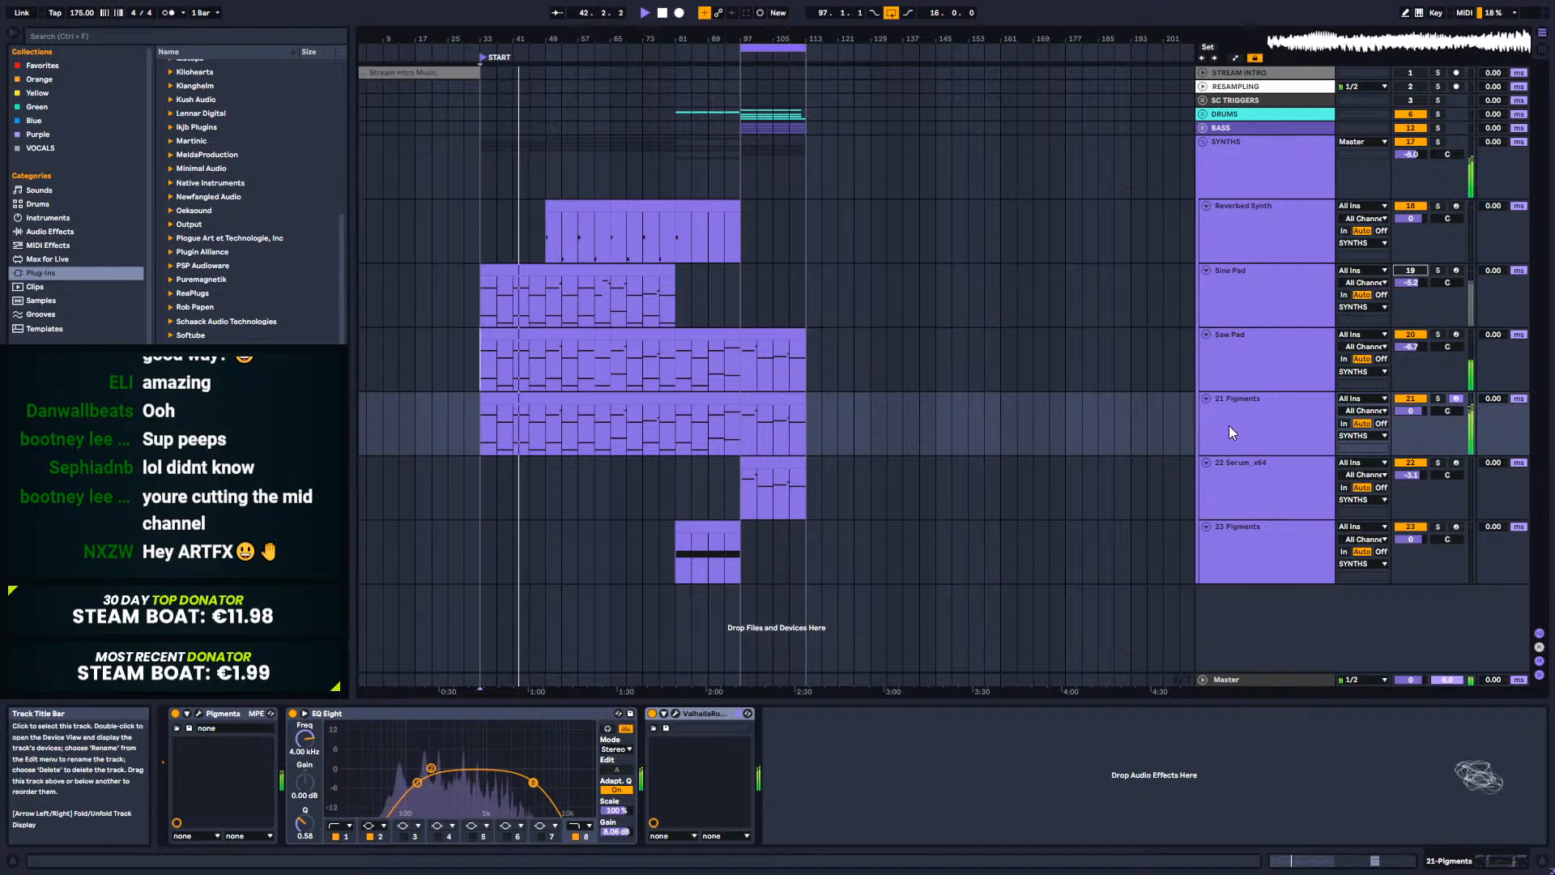
# Step: Set the 21 Pigments EQ Eight low cut to about 272 Hz and high cut to 240 Hz, and reactivate the Sine Pad track
pyautogui.click(1244, 400)
pyautogui.click(416, 782)
pyautogui.moveTo(416, 783)
pyautogui.mouseDown()
pyautogui.moveTo(502, 781)
pyautogui.moveTo(438, 779)
pyautogui.mouseUp()
pyautogui.click(1410, 271)
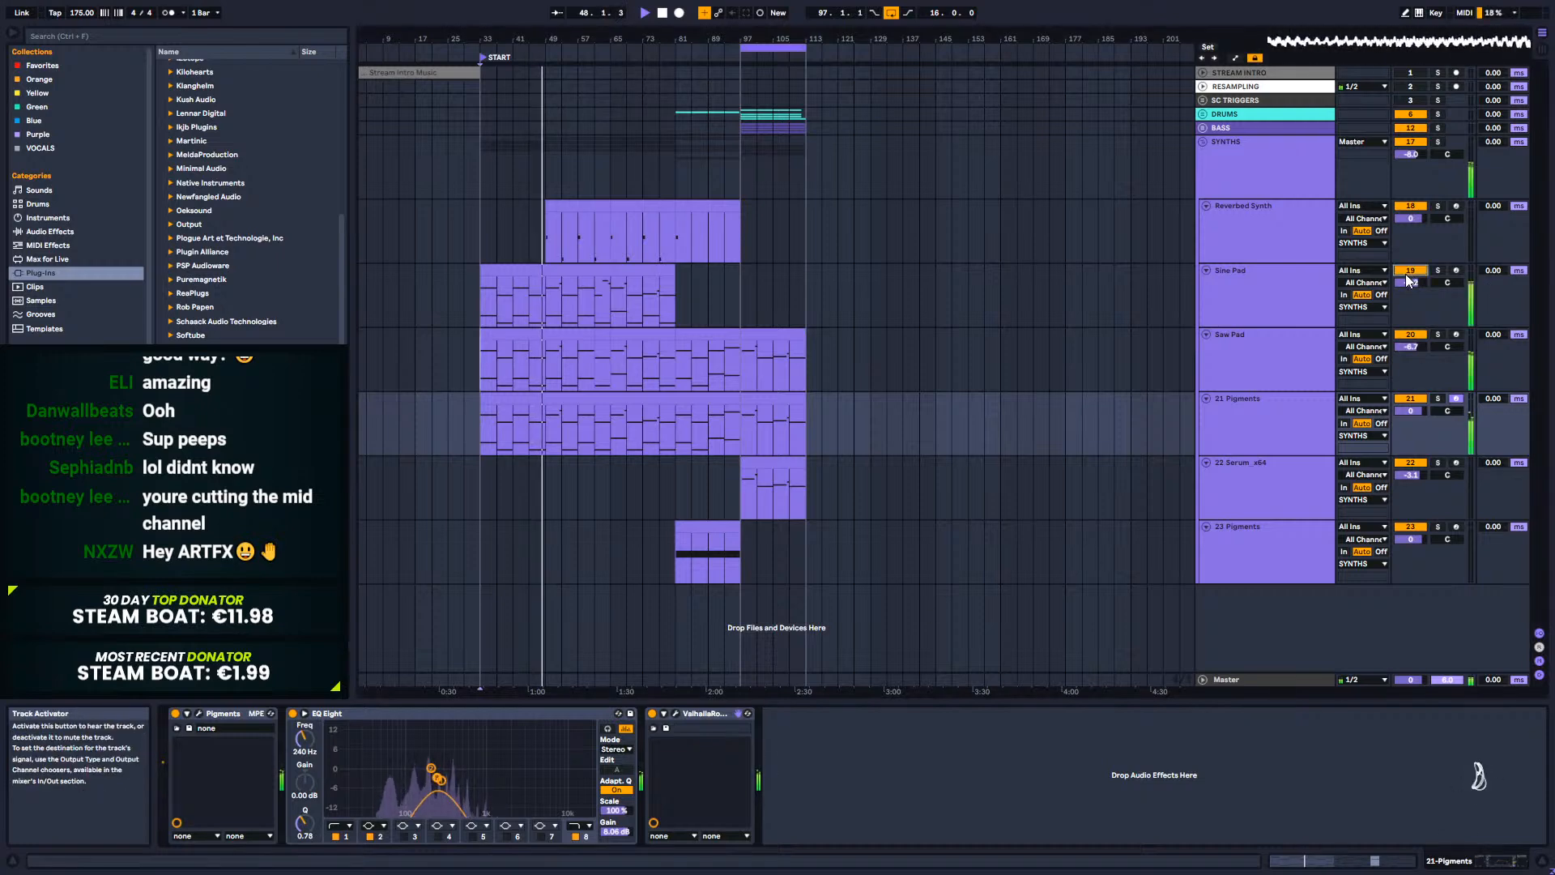
pyautogui.click(1263, 283)
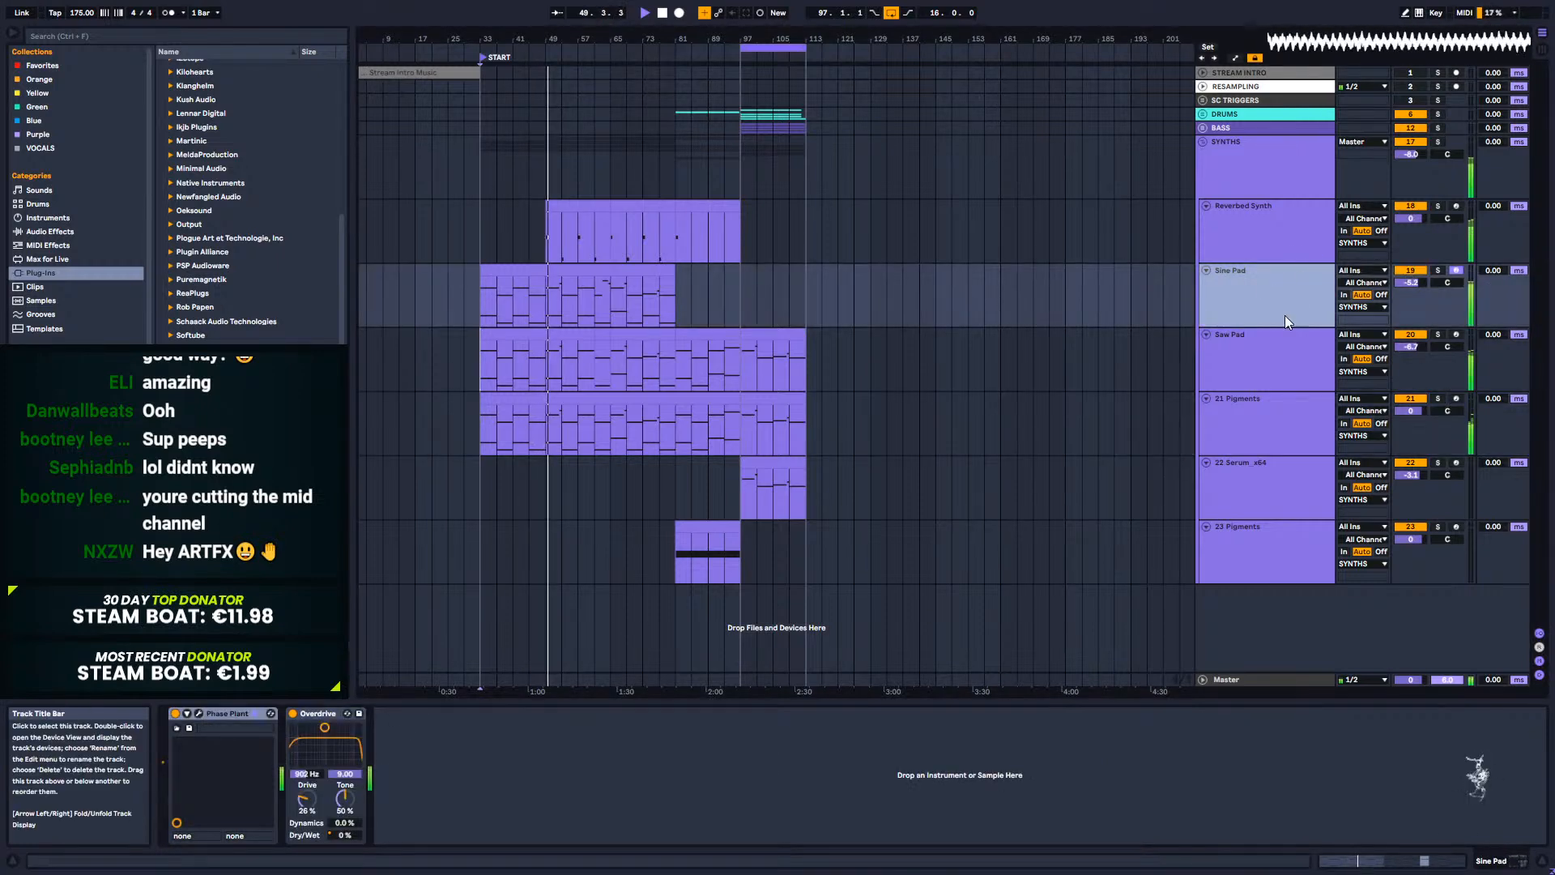
pyautogui.click(1226, 434)
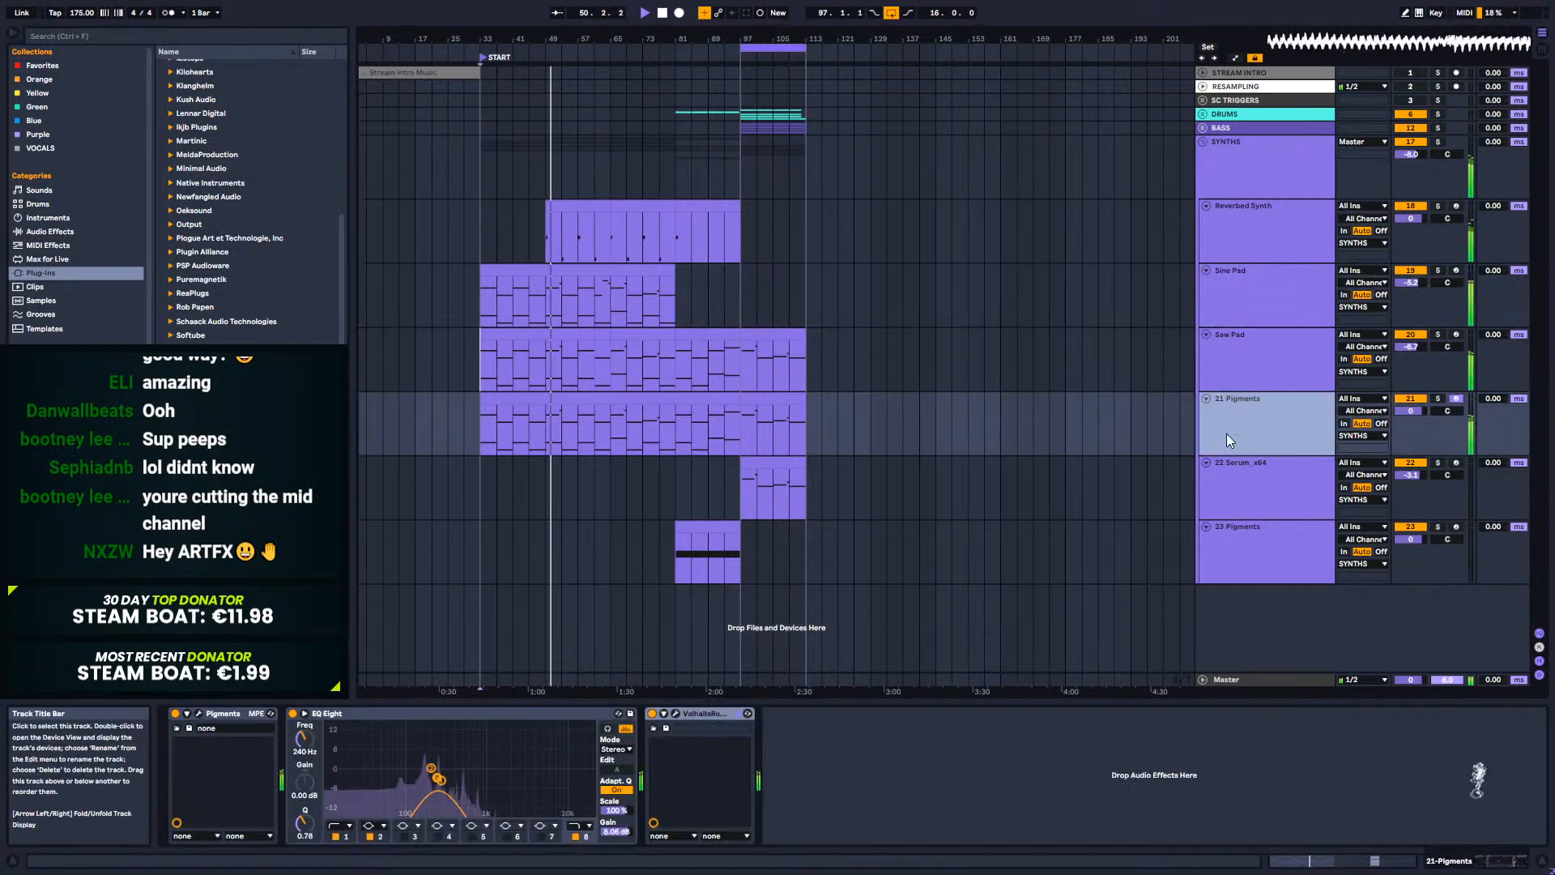
# Step: Try to automate the EQ Eight band 1 frequency on 21 Pigments, rising from 272 Hz at bar 33 to about 2.71 kHz
pyautogui.click(441, 784)
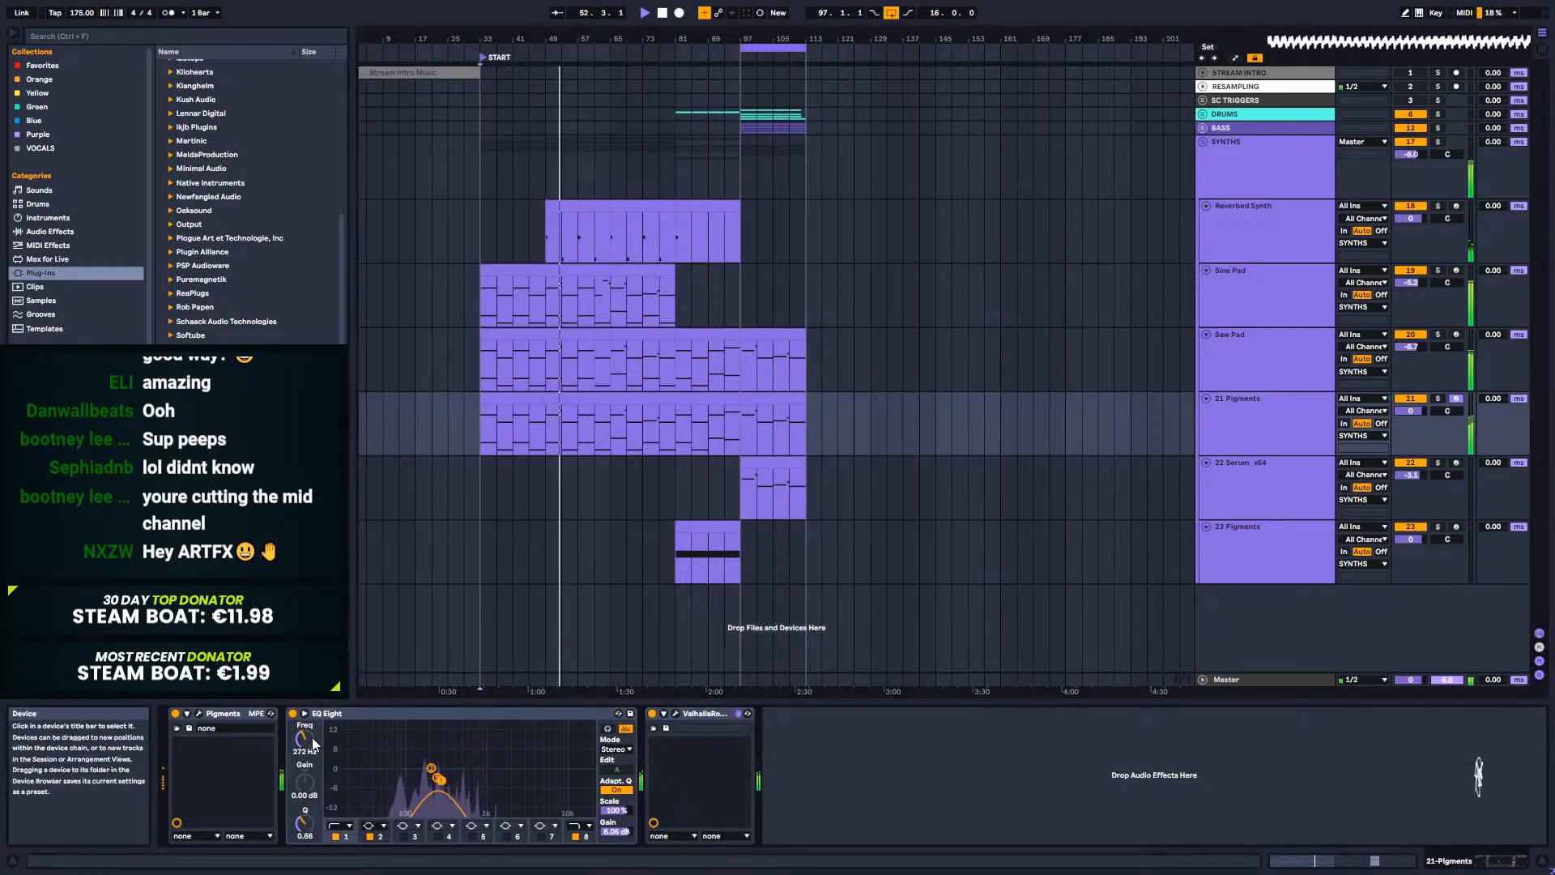
pyautogui.press('a')
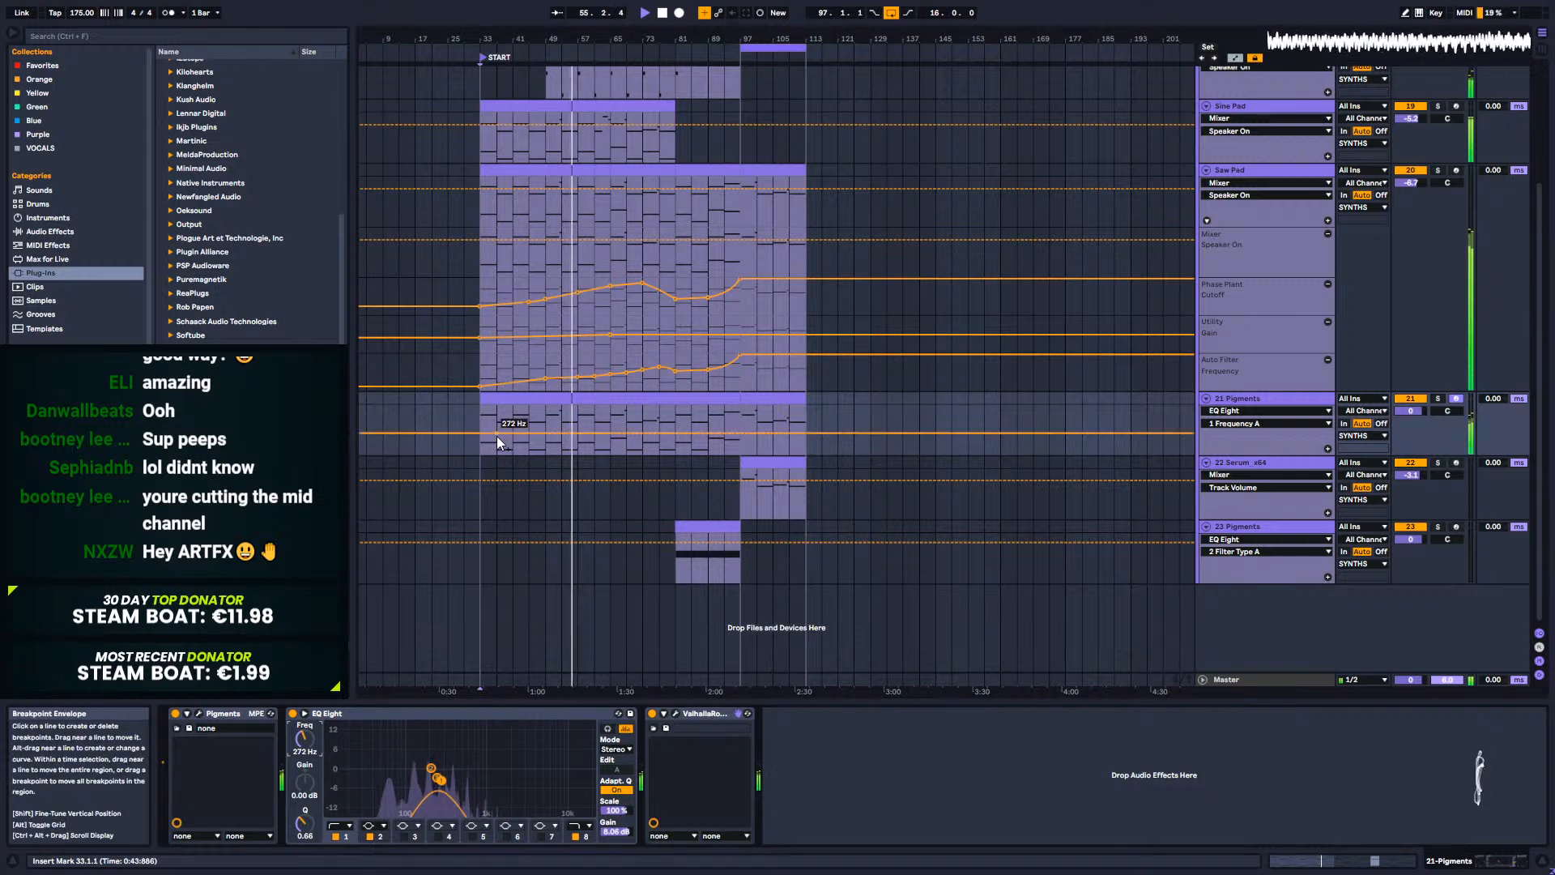
pyautogui.click(480, 432)
pyautogui.moveTo(737, 434); pyautogui.dragTo(660, 417)
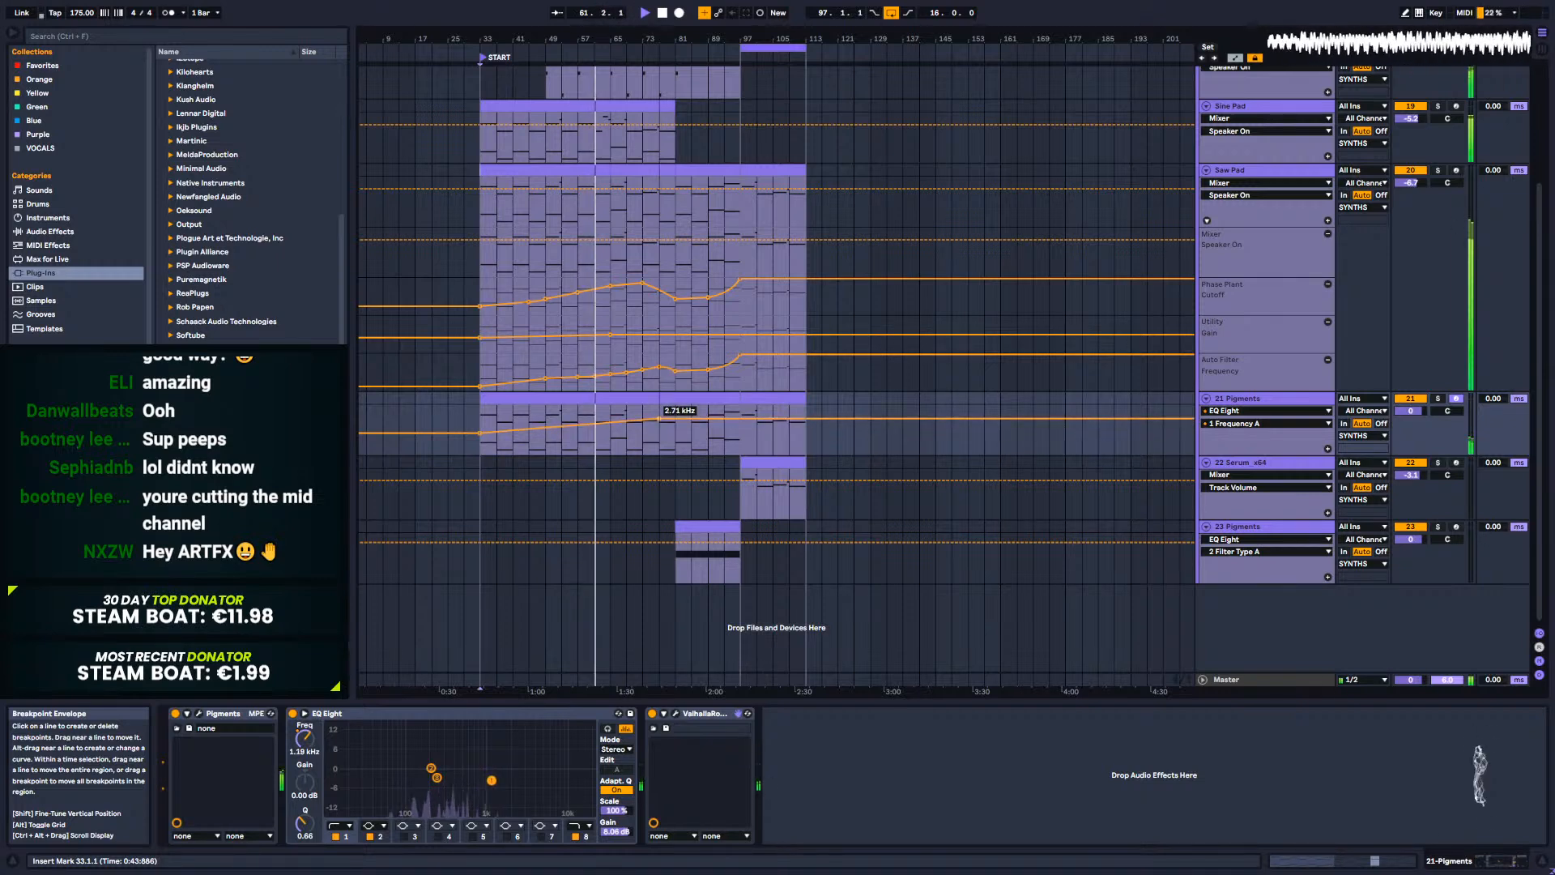
pyautogui.click(656, 422)
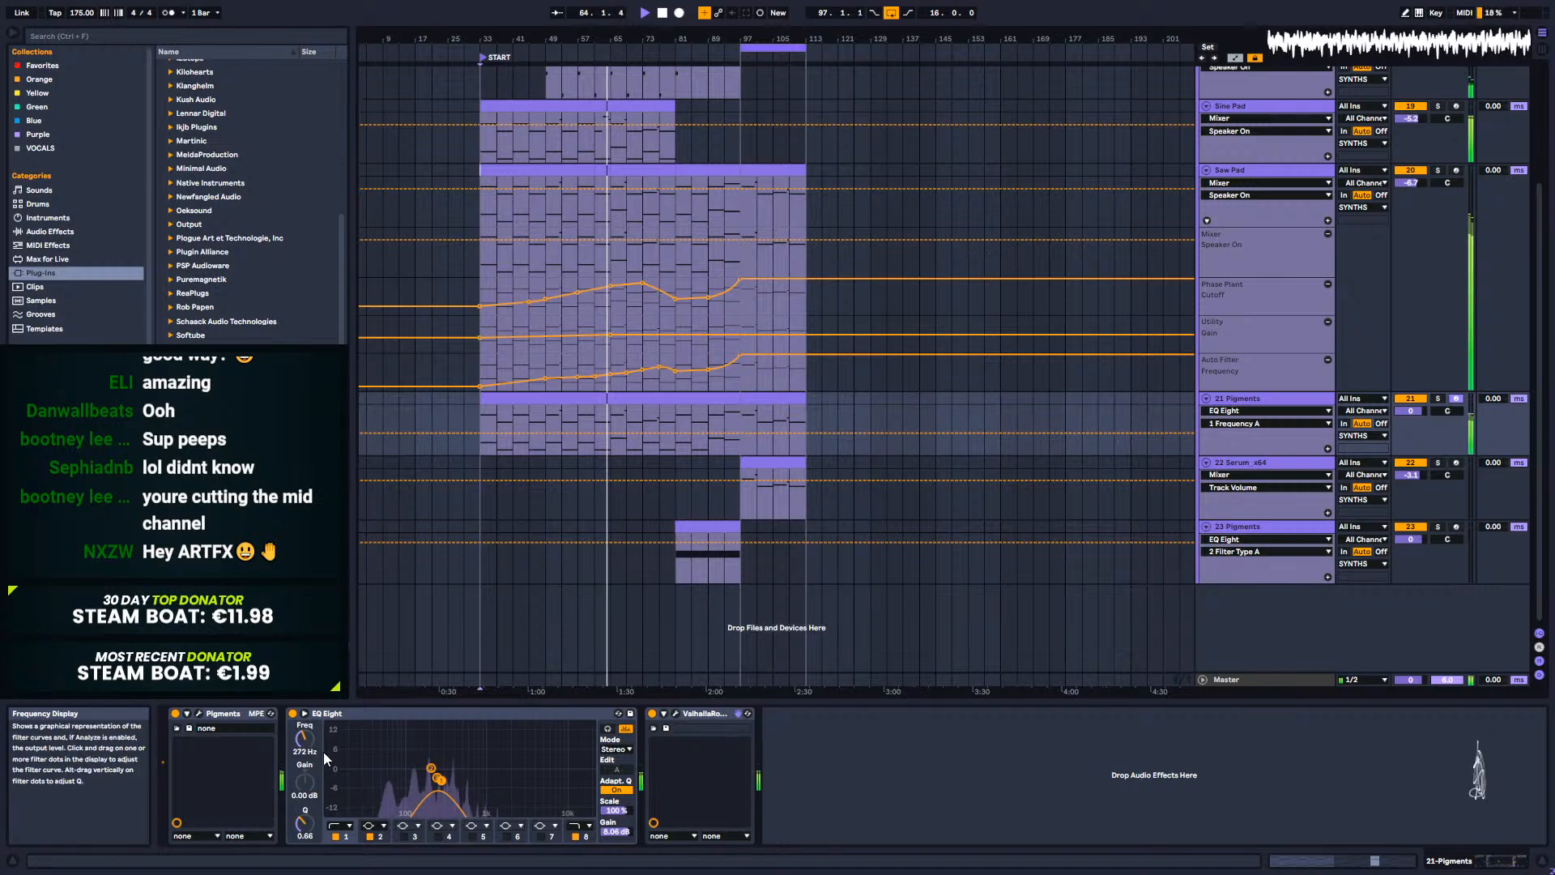
# Step: Automate the EQ Eight band 8 frequency on 21 Pigments, rising from 240 Hz at bar 33 to about 21.5 kHz by bar 97
pyautogui.click(431, 769)
pyautogui.click(585, 837)
pyautogui.click(303, 739)
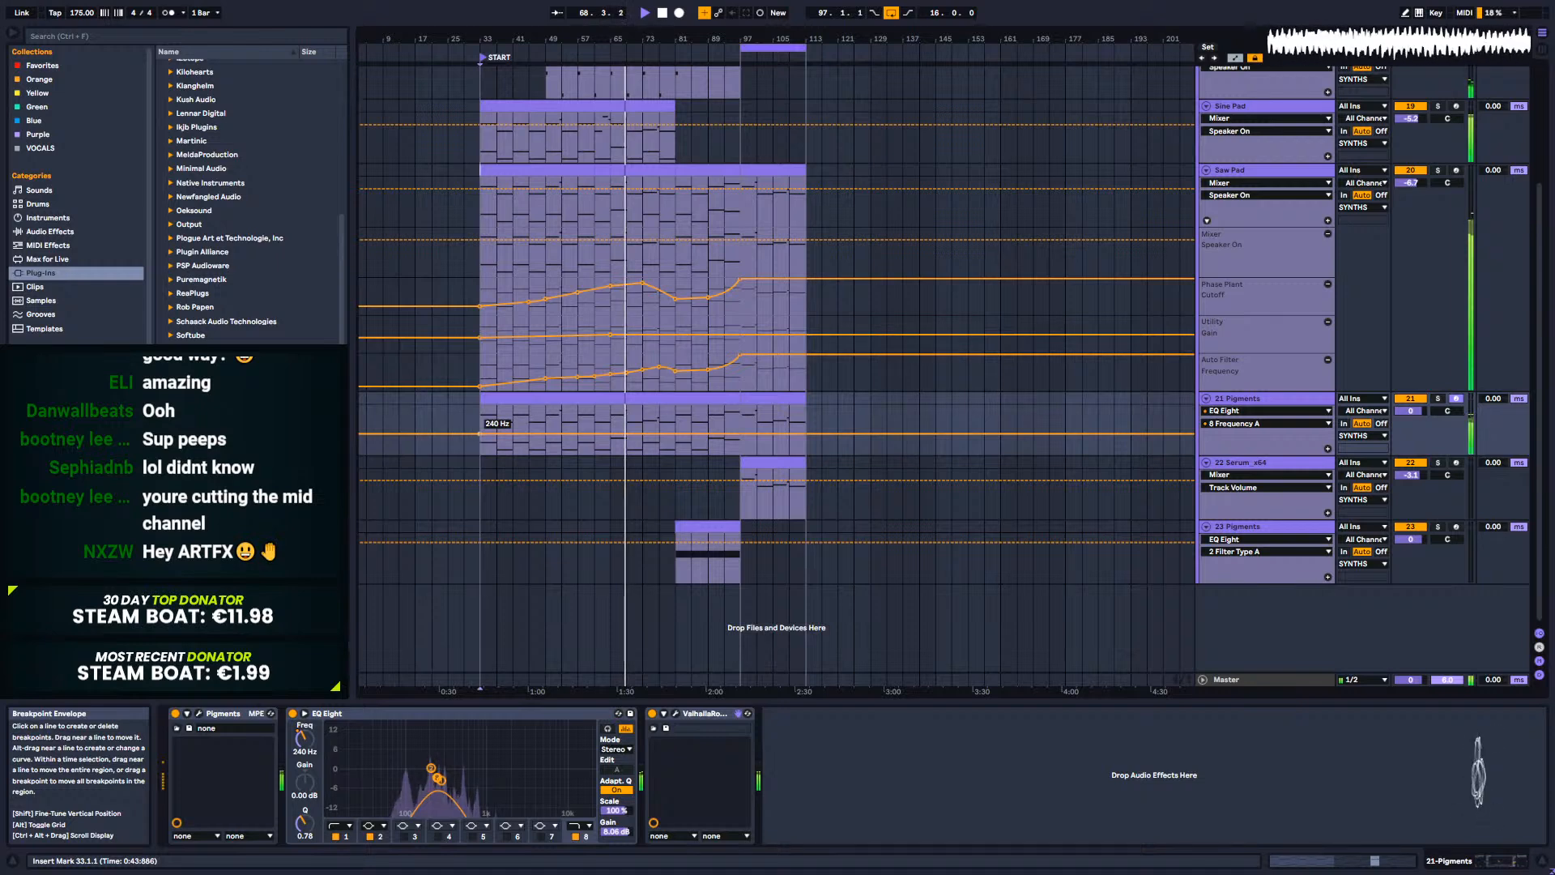
pyautogui.moveTo(736, 434); pyautogui.dragTo(677, 417)
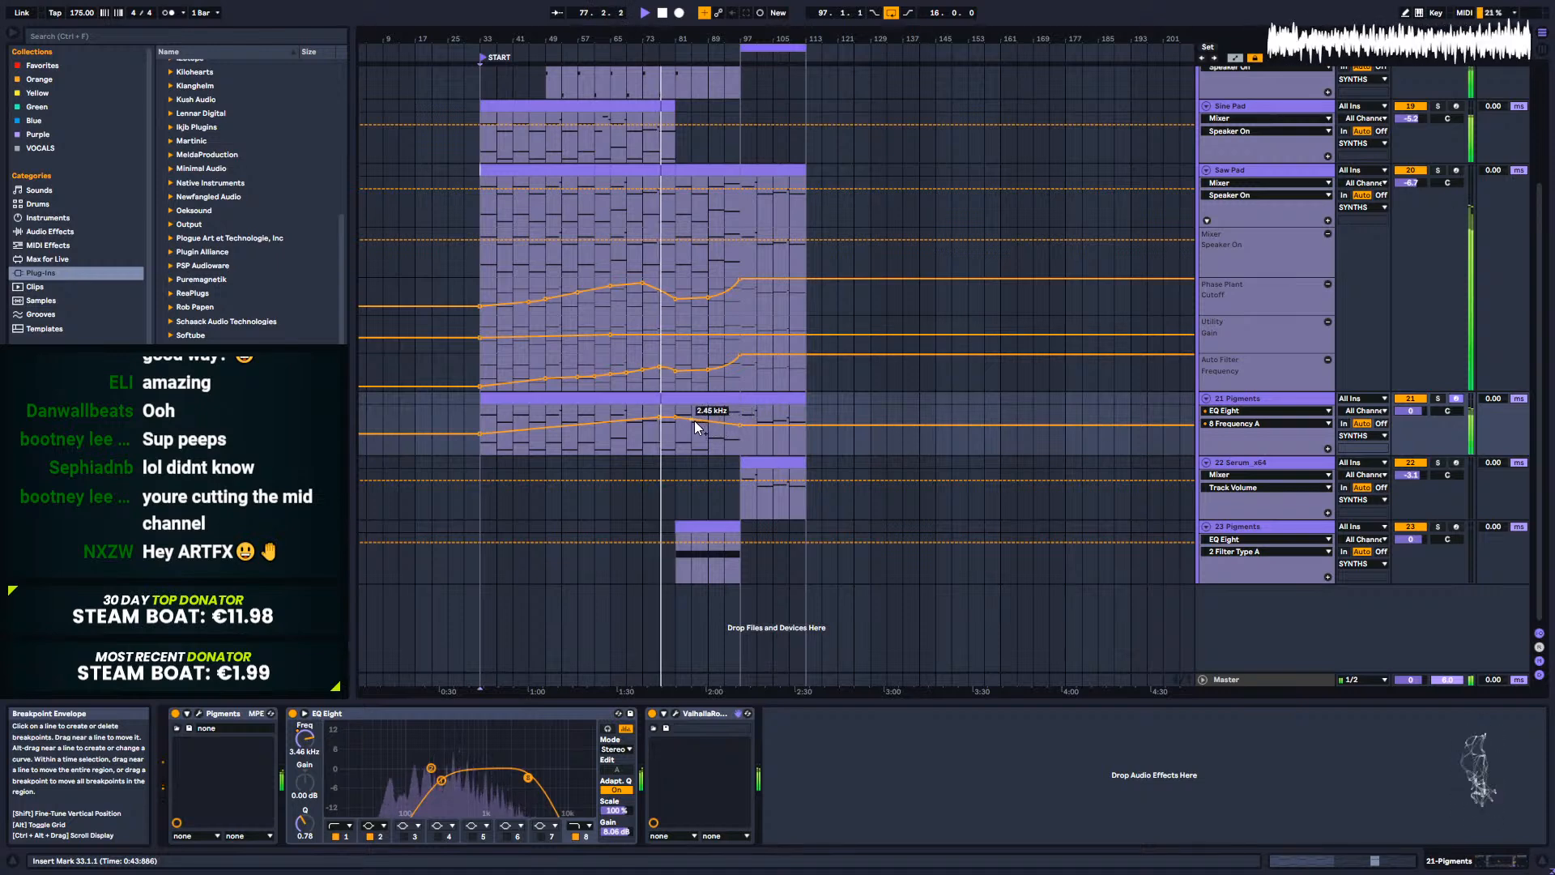
pyautogui.moveTo(692, 421); pyautogui.dragTo(739, 406)
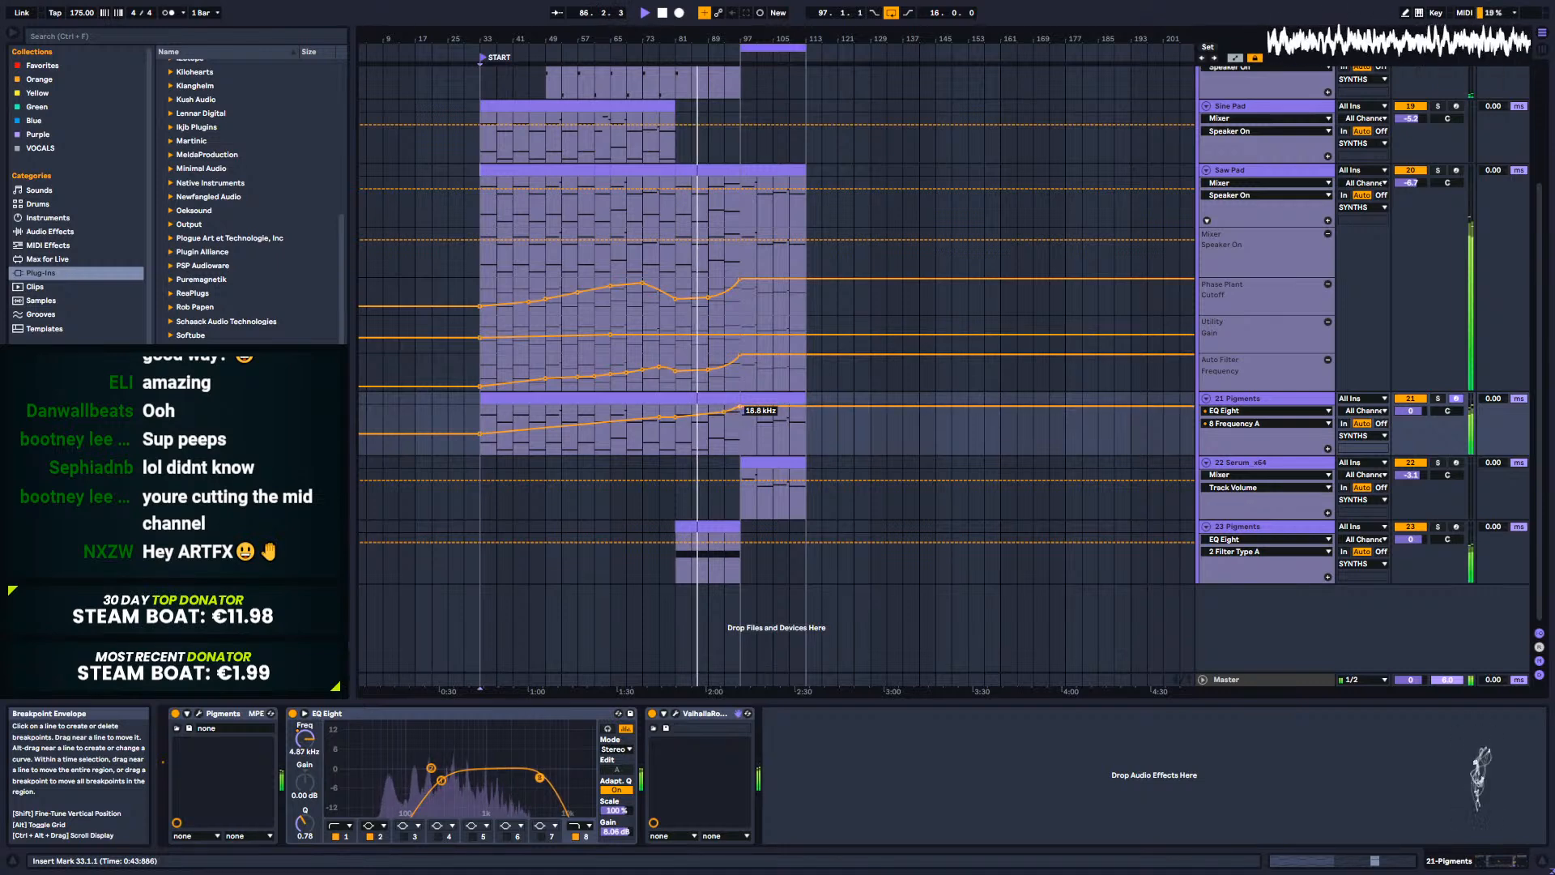
pyautogui.click(712, 430)
pyautogui.moveTo(725, 413); pyautogui.dragTo(725, 411)
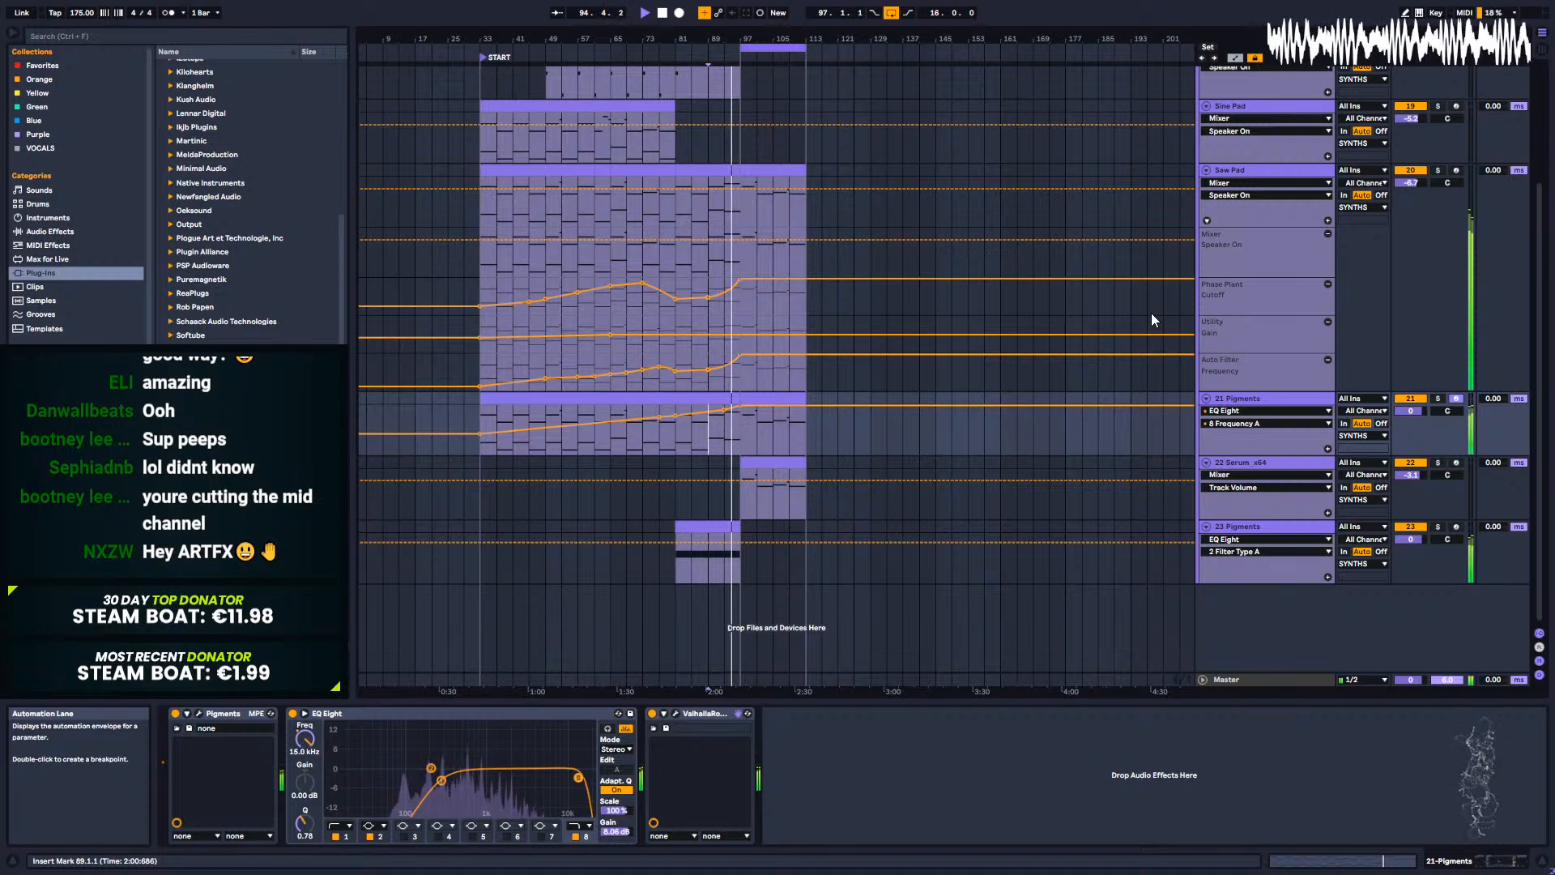
# Step: Shorten the 21 Pigments clip to end at bar 97 and play the arrangement from bar 89
pyautogui.click(774, 399)
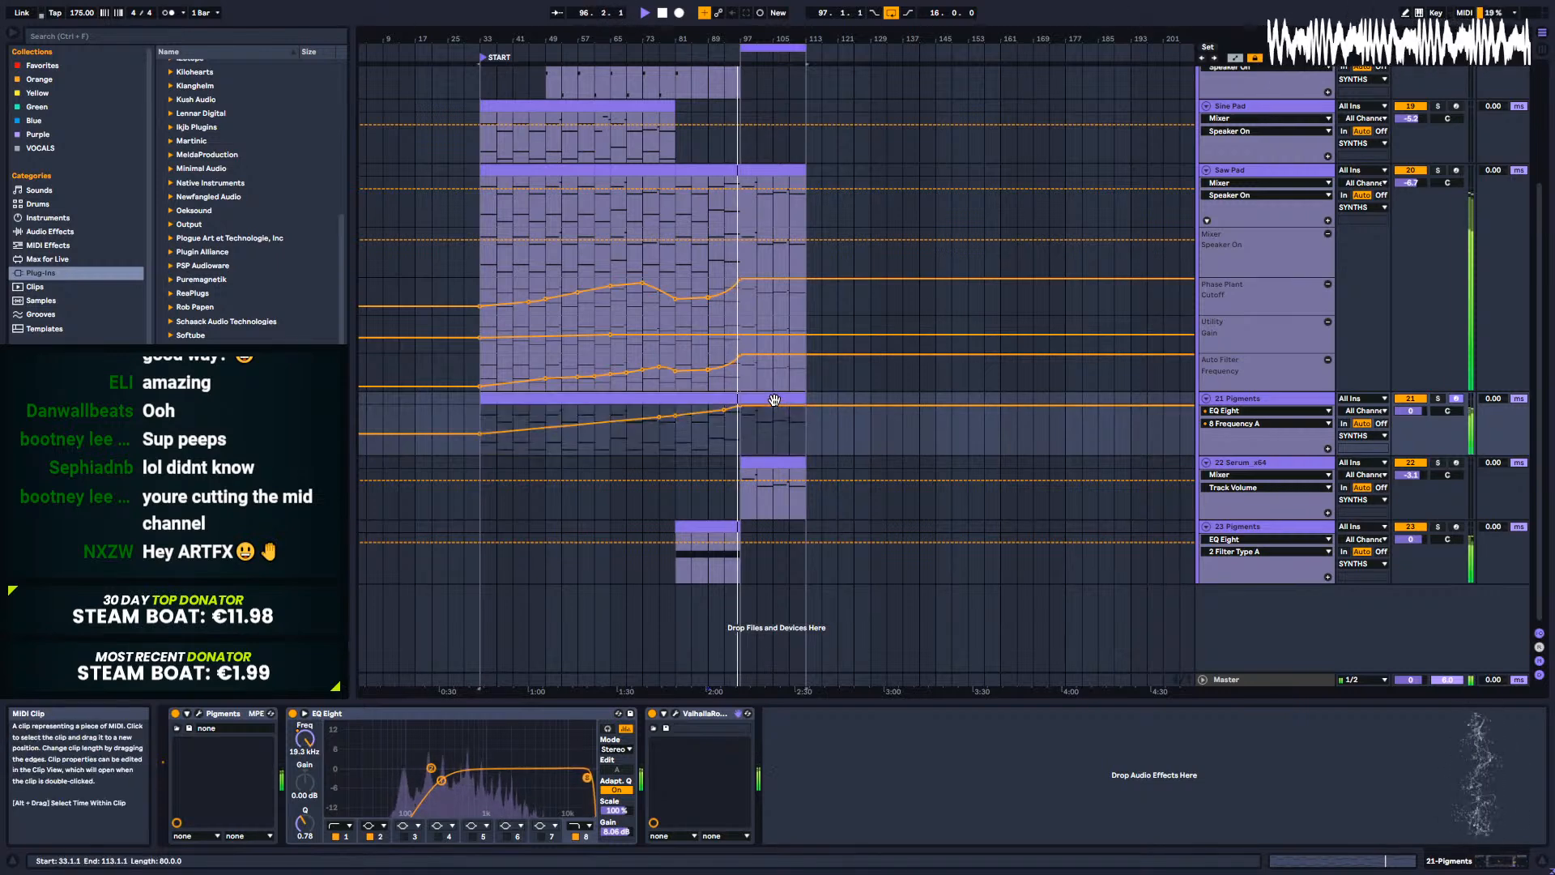
pyautogui.press('space')
pyautogui.moveTo(805, 399); pyautogui.dragTo(740, 395)
pyautogui.click(698, 441)
pyautogui.press('space')
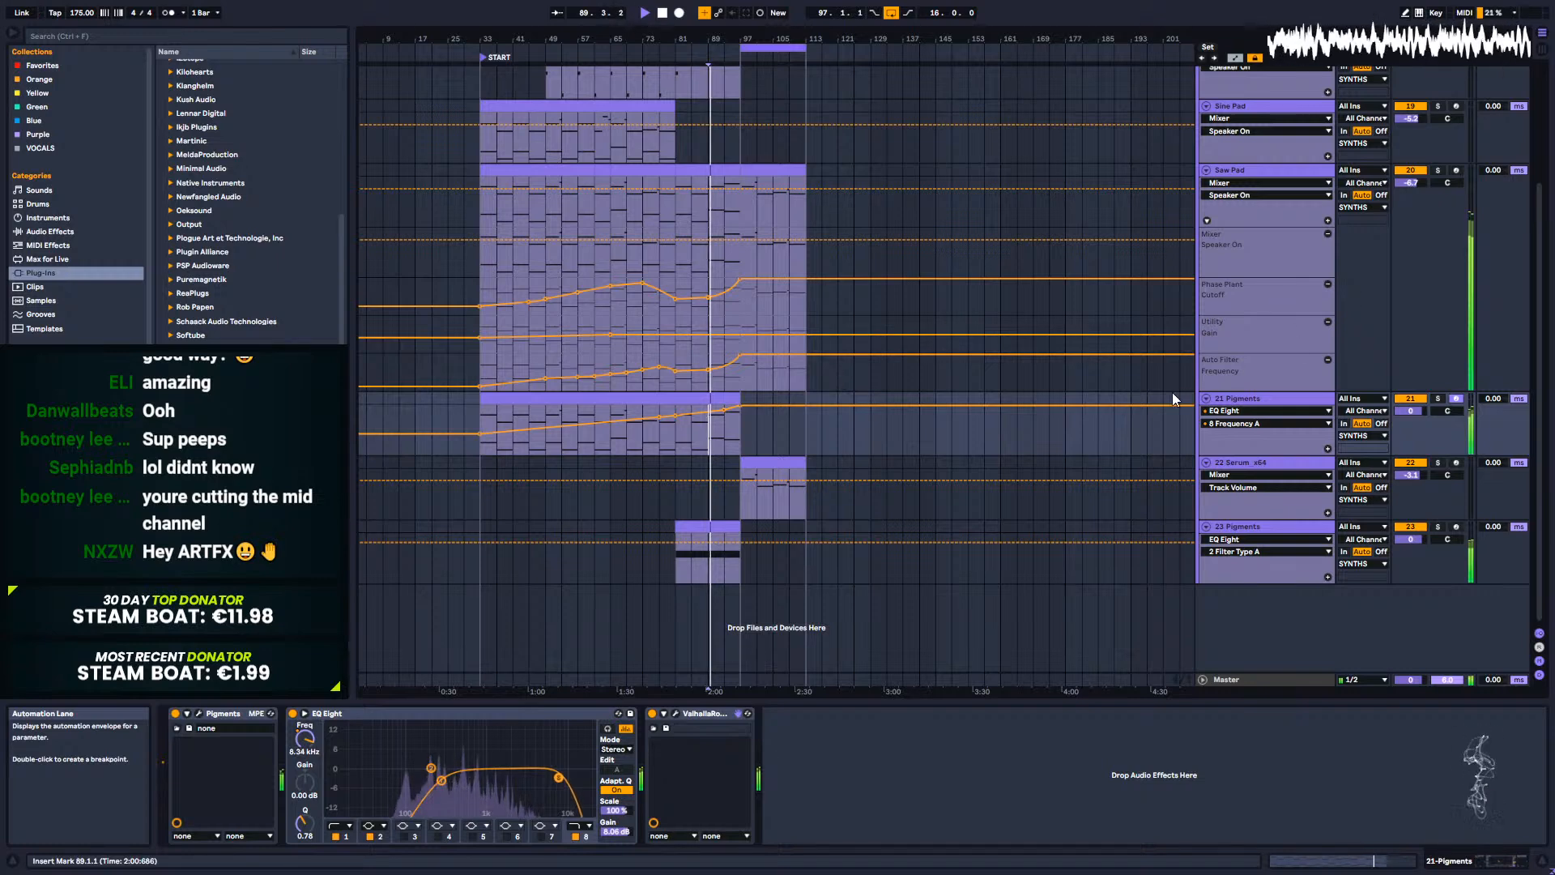
# Step: Hide the automation lanes, expand the BASS group and mute its 16 Serum_x64 track
pyautogui.press('a')
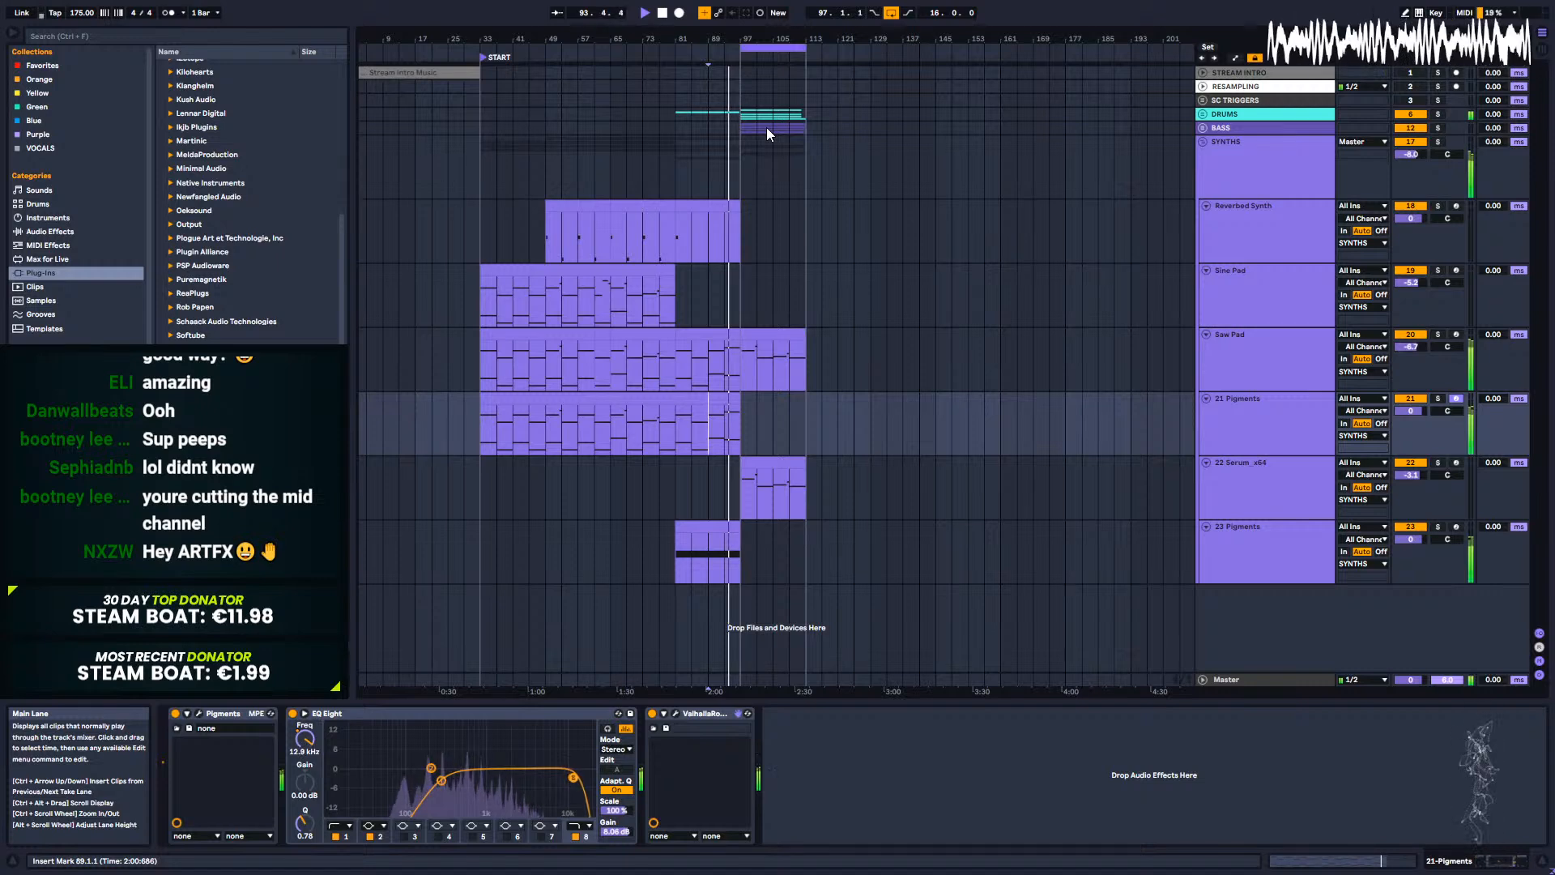
pyautogui.click(1203, 128)
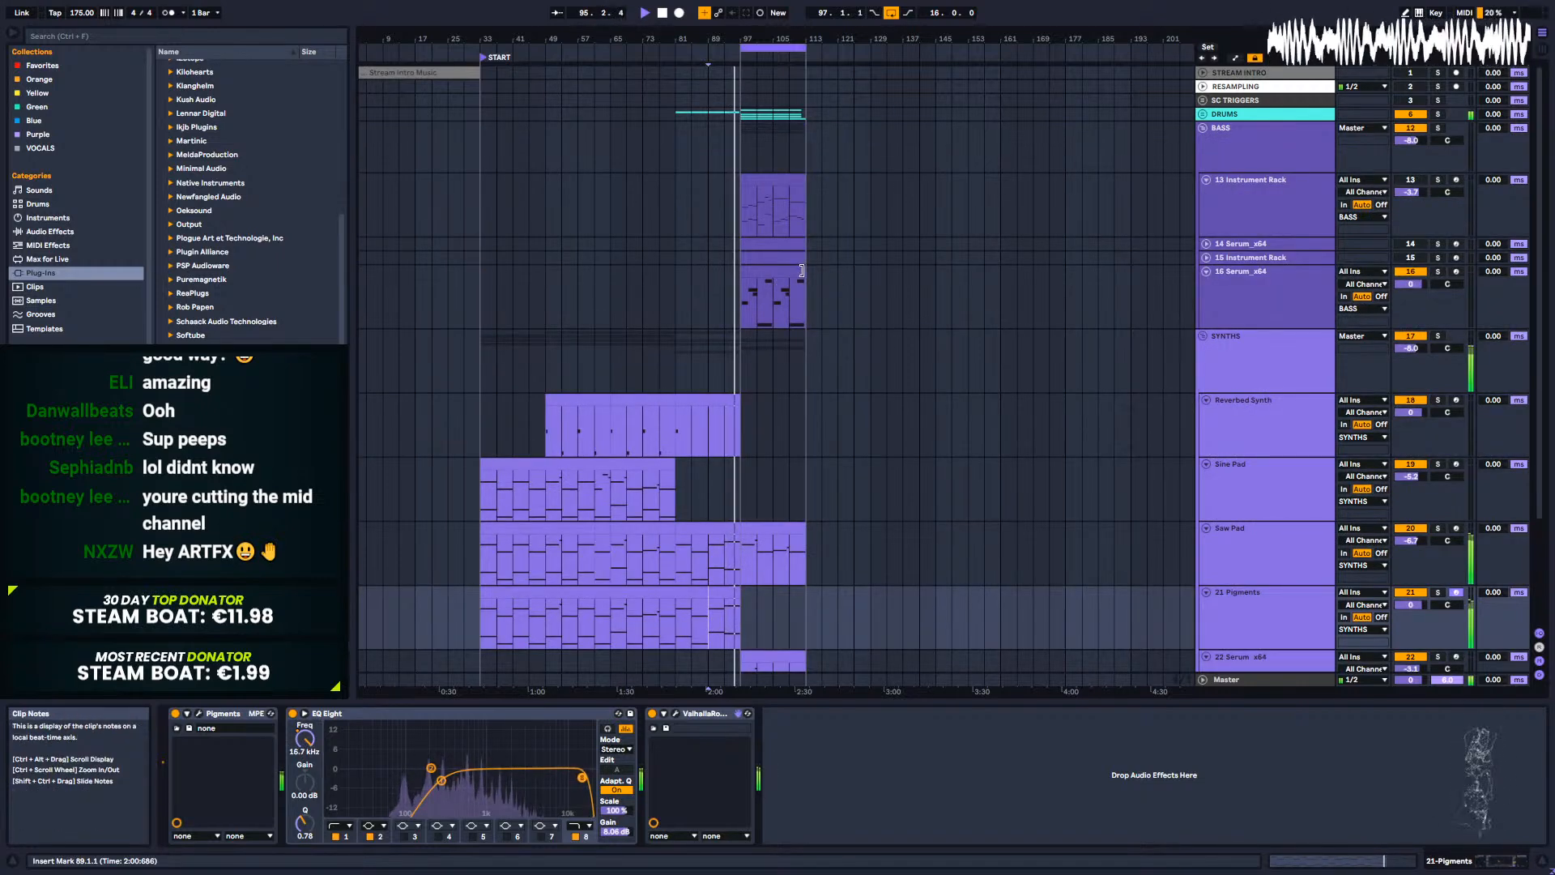
pyautogui.click(1417, 272)
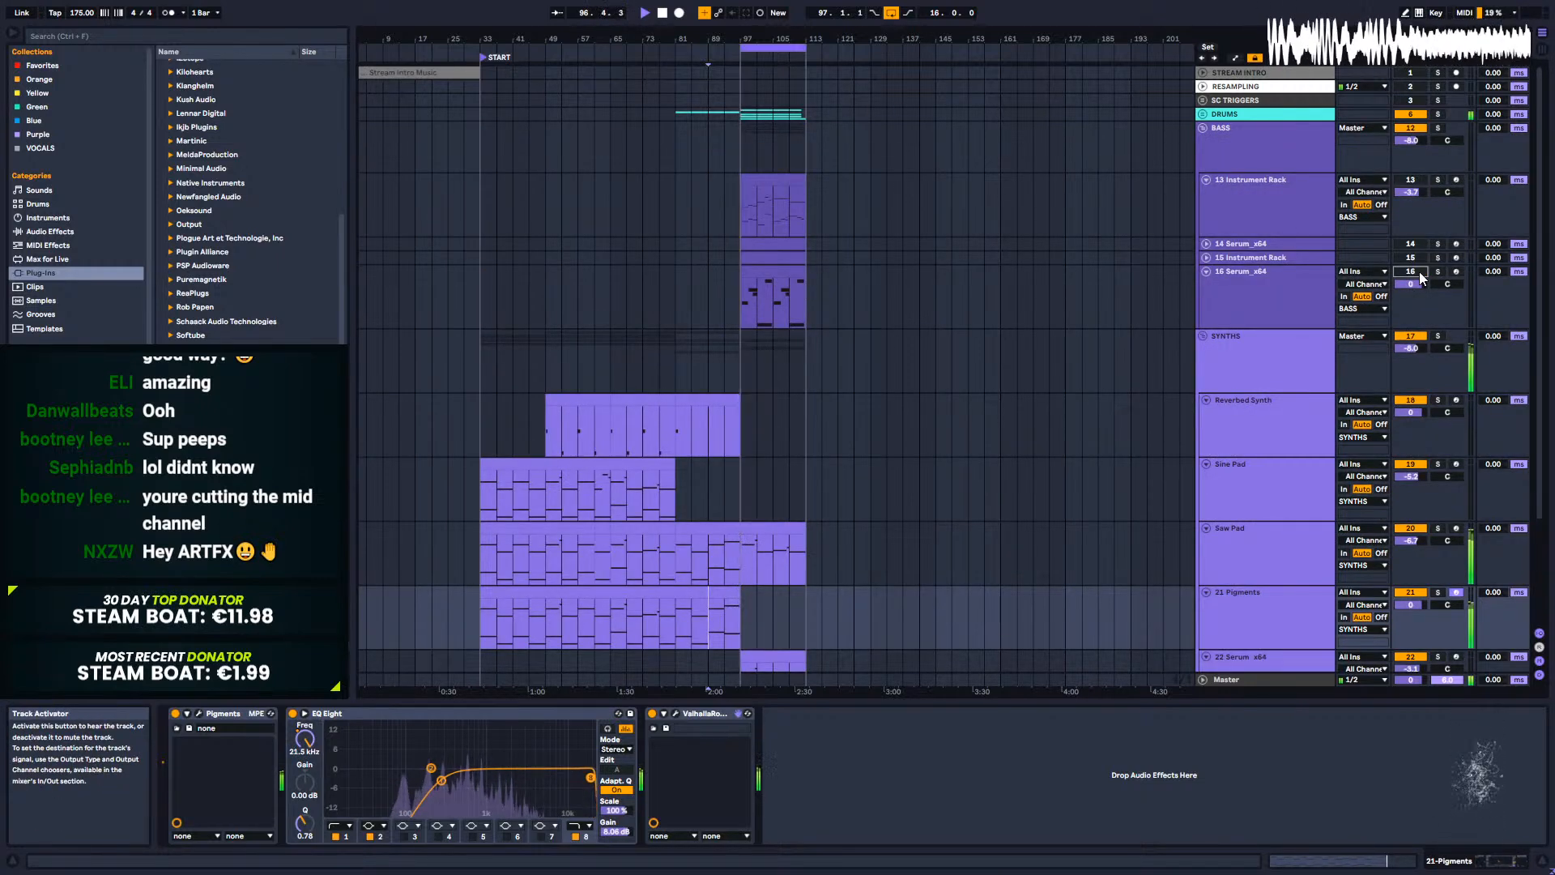
# Step: Delete the Saw Pad and 22 Serum_x64 clip material between bars 97 and 113, and play back from bar 81
pyautogui.scroll(-2, 941, 434)
pyautogui.scroll(-1, 941, 438)
pyautogui.moveTo(738, 420); pyautogui.dragTo(810, 565)
pyautogui.press('space')
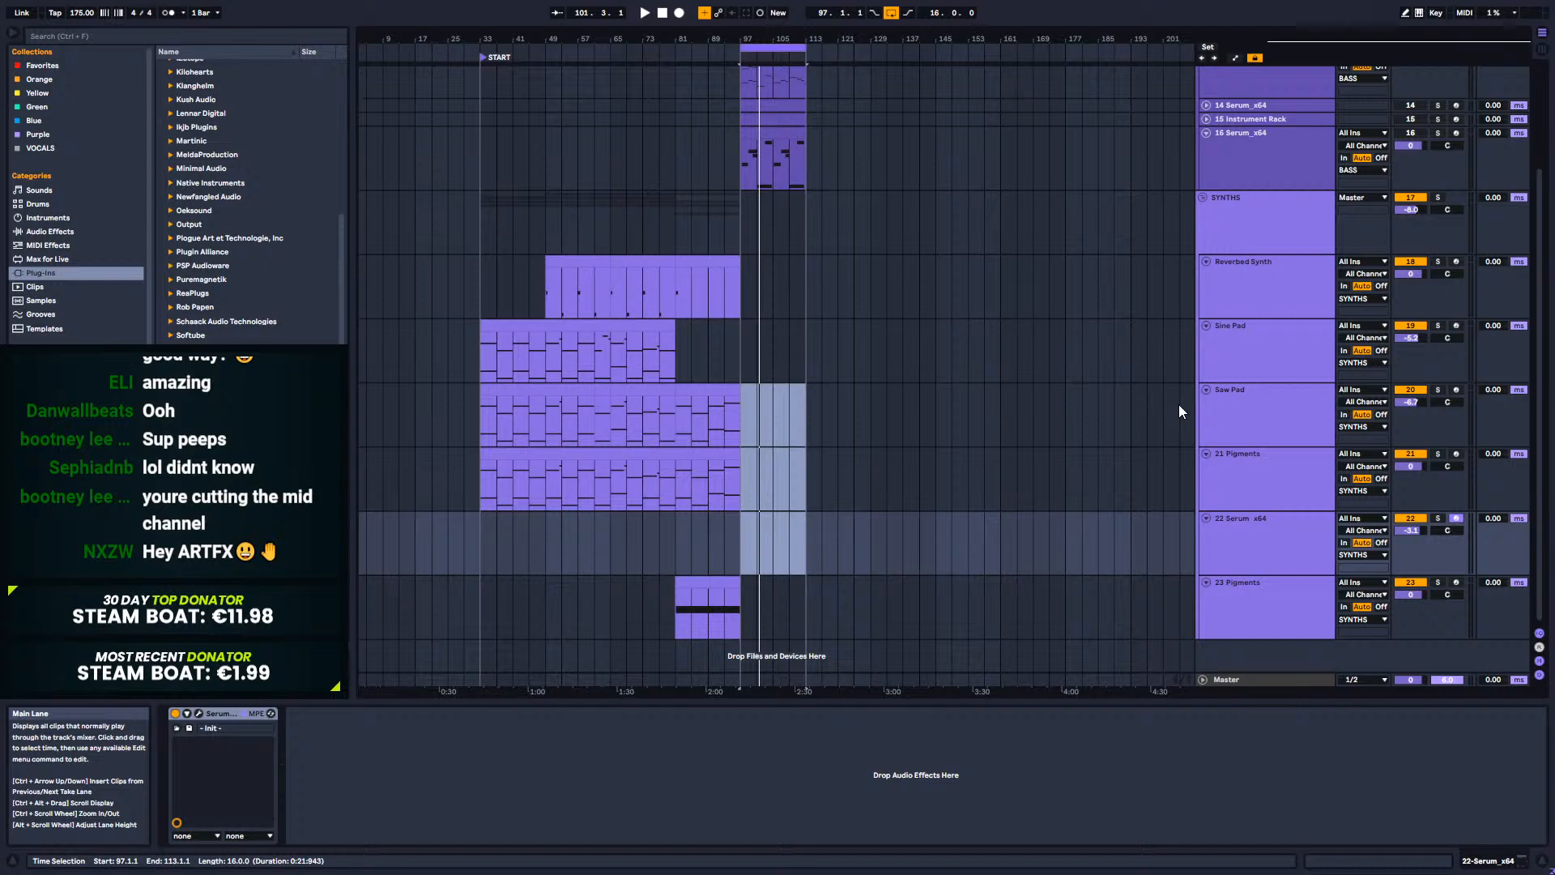
pyautogui.click(677, 421)
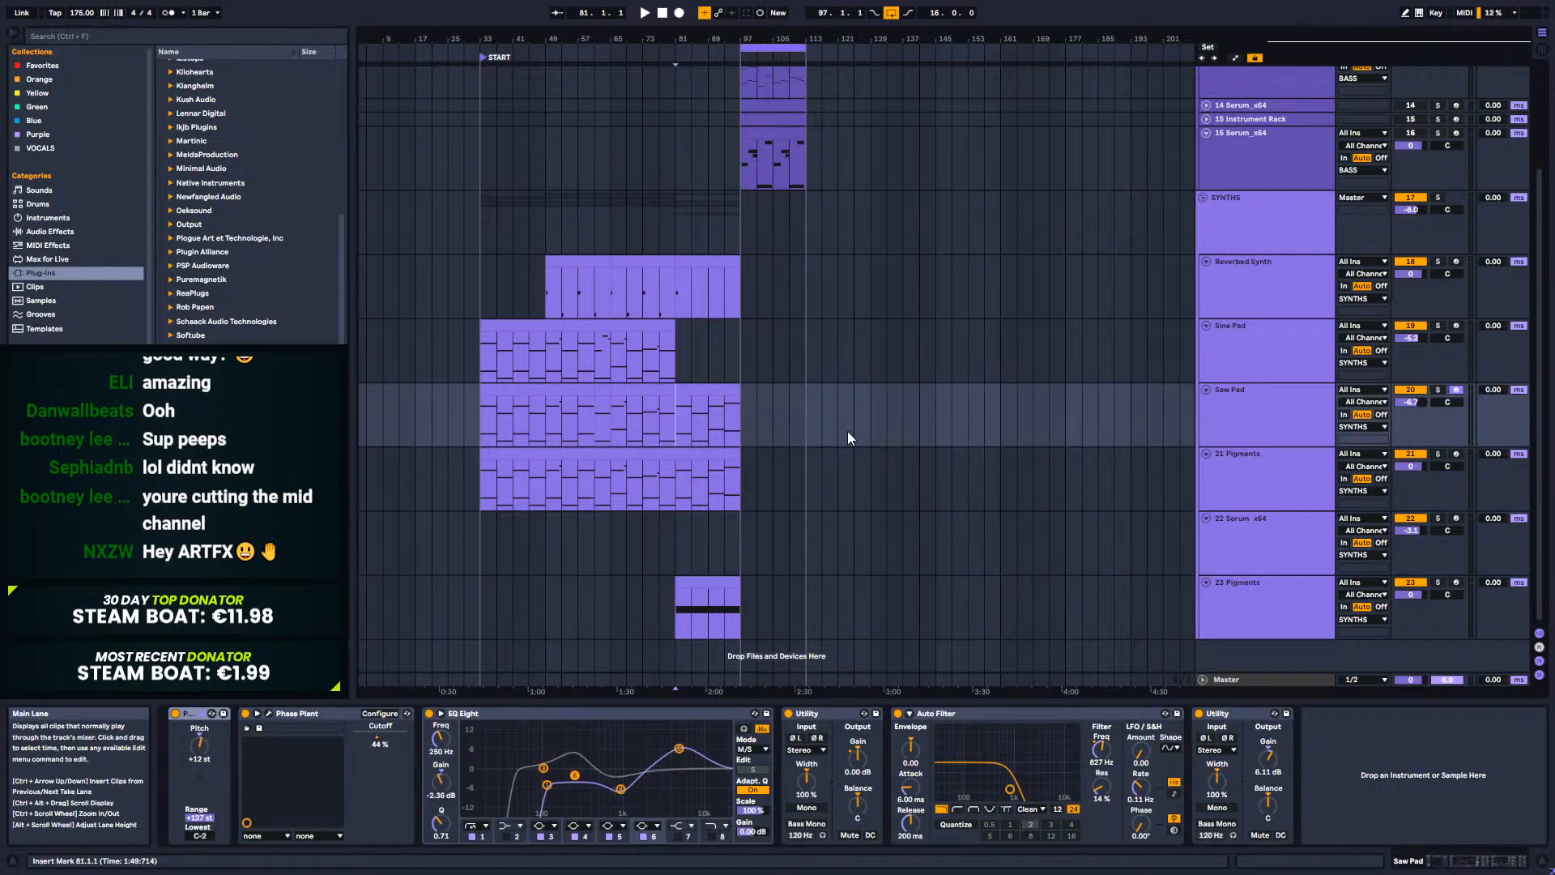
pyautogui.press('space')
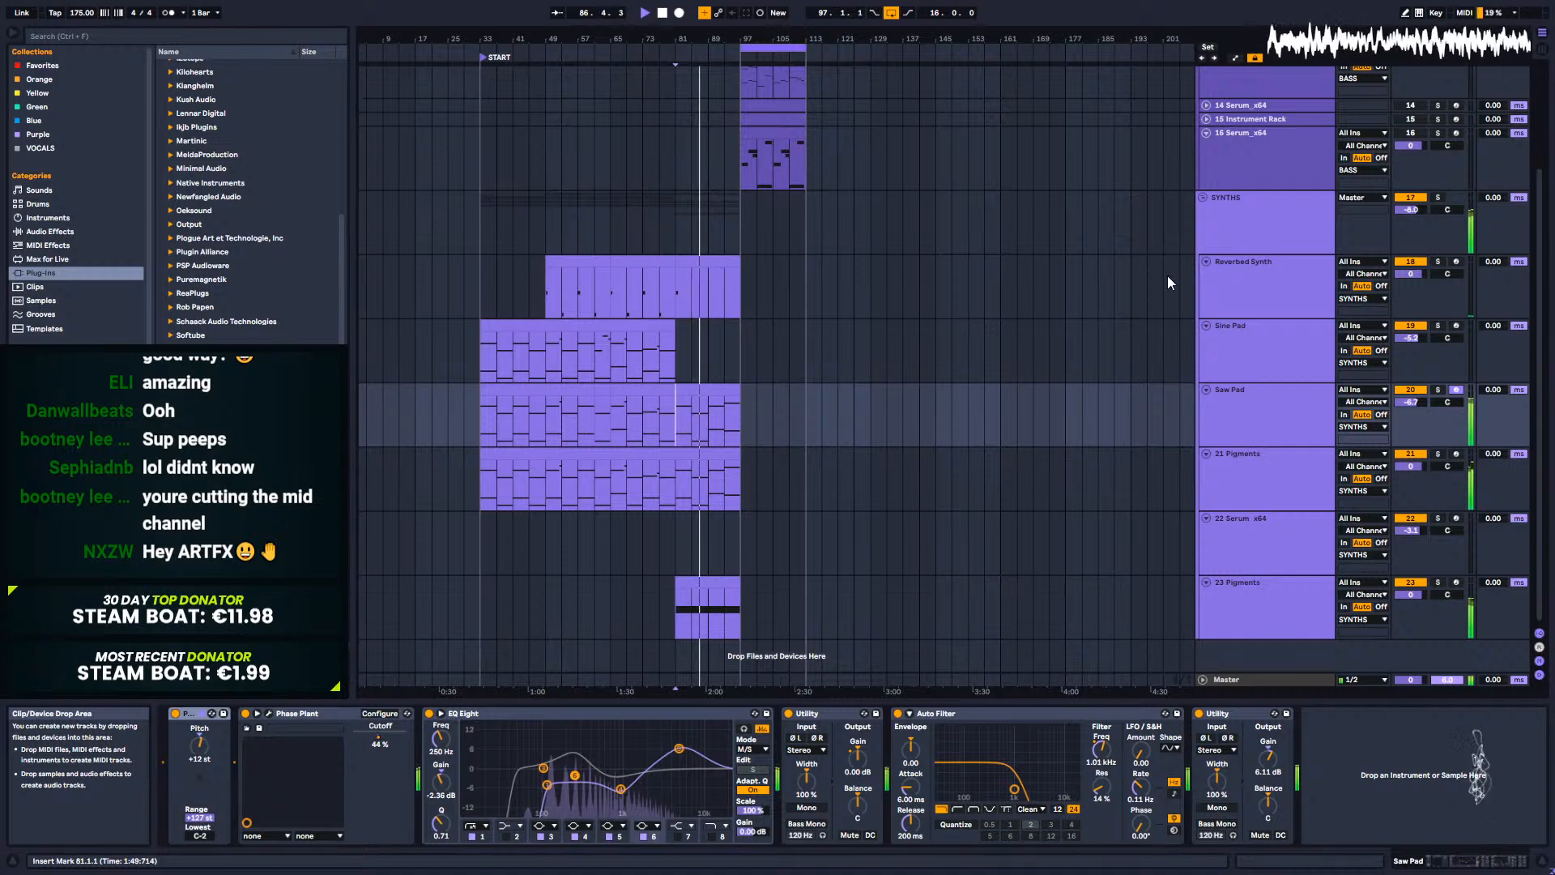
# Step: Fold all the tracks and collapse the BASS and SYNTHS groups
pyautogui.keyDown('alt'); pyautogui.click(1206, 262); pyautogui.keyUp('alt')
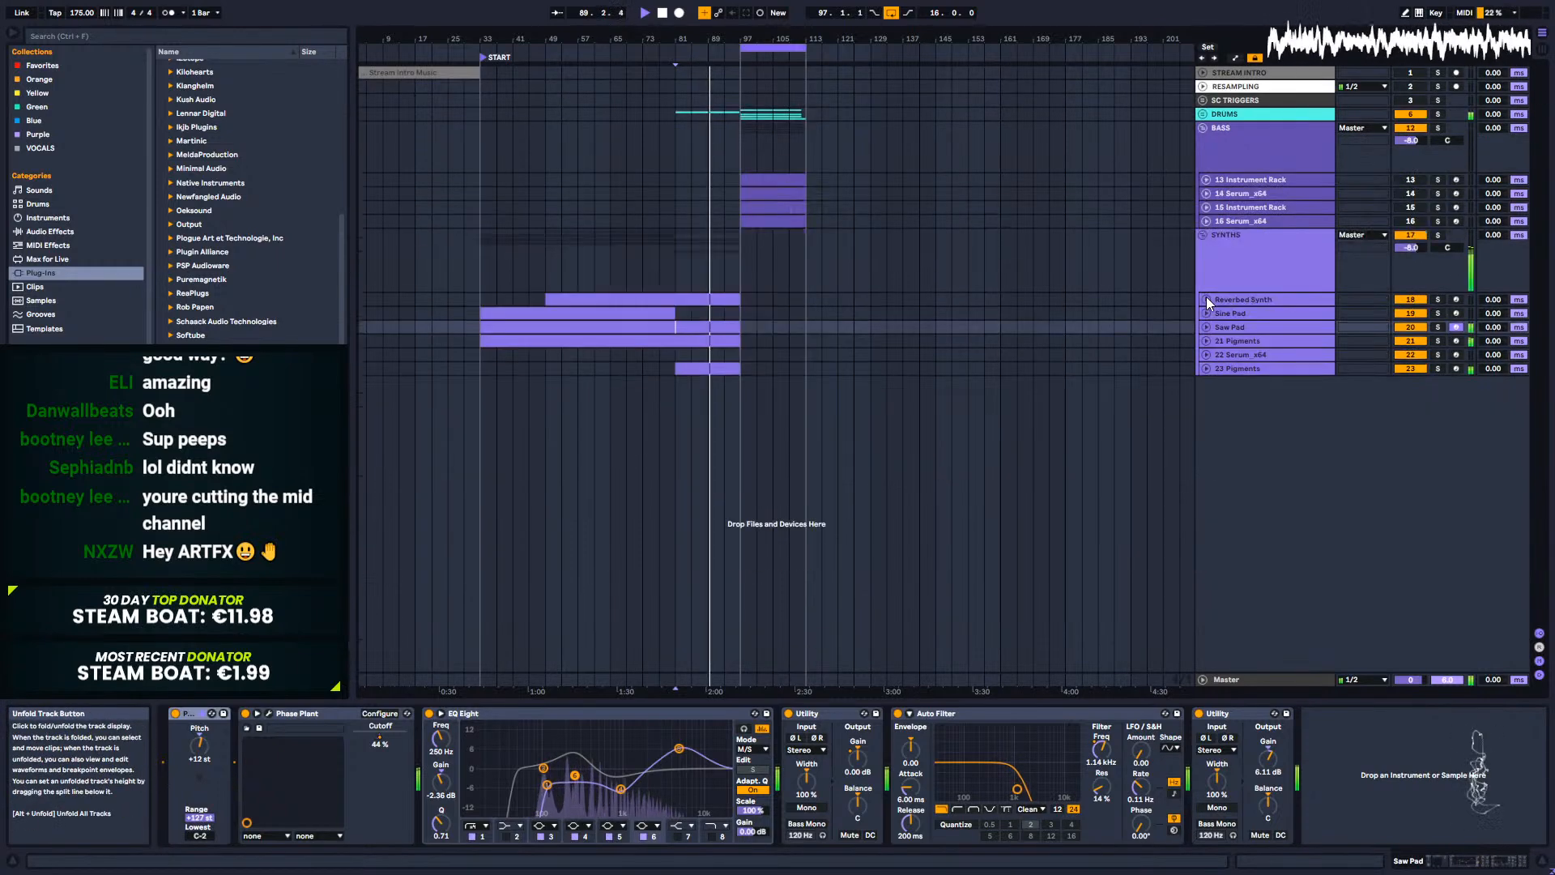
pyautogui.click(1201, 233)
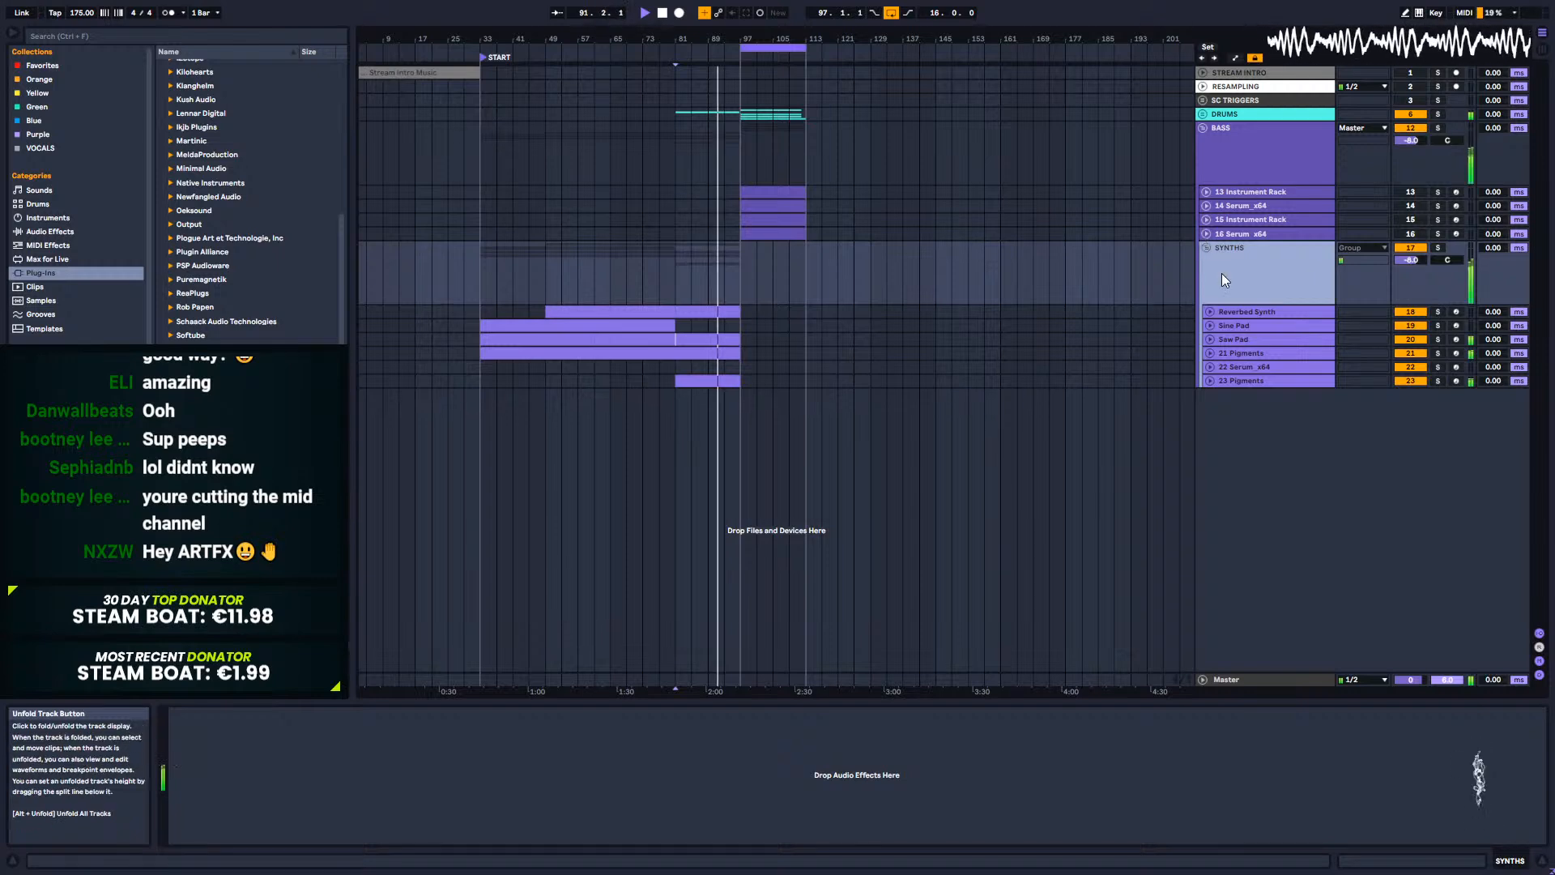
pyautogui.click(1222, 122)
pyautogui.click(1202, 128)
pyautogui.click(1203, 142)
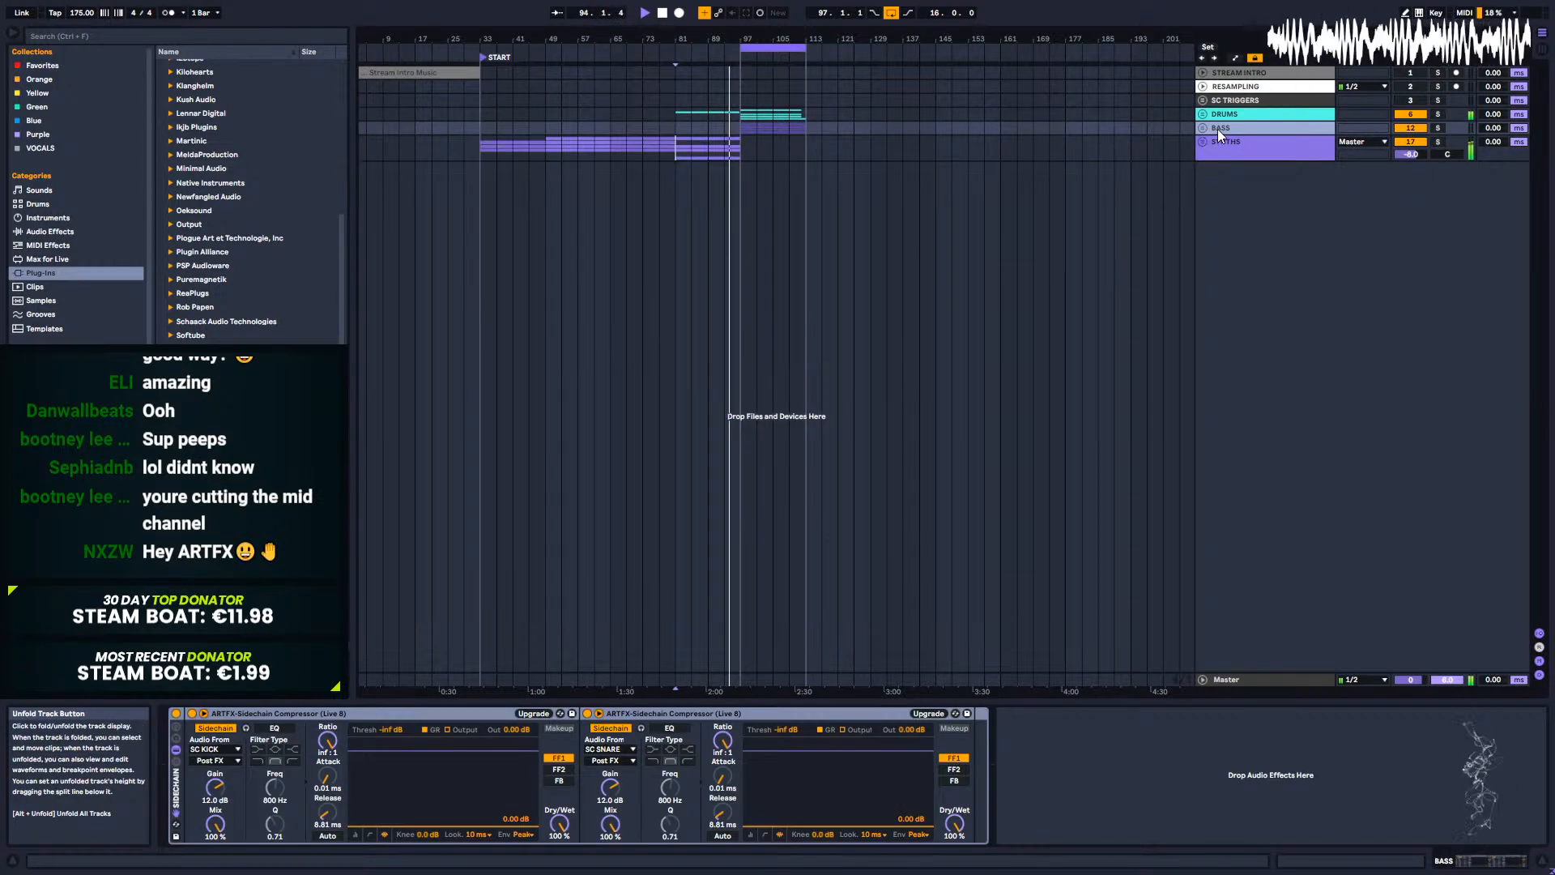
# Step: Stop playback, expand the BASS and DRUMS groups, zoom in around bar 97 and save the Set
pyautogui.click(1202, 128)
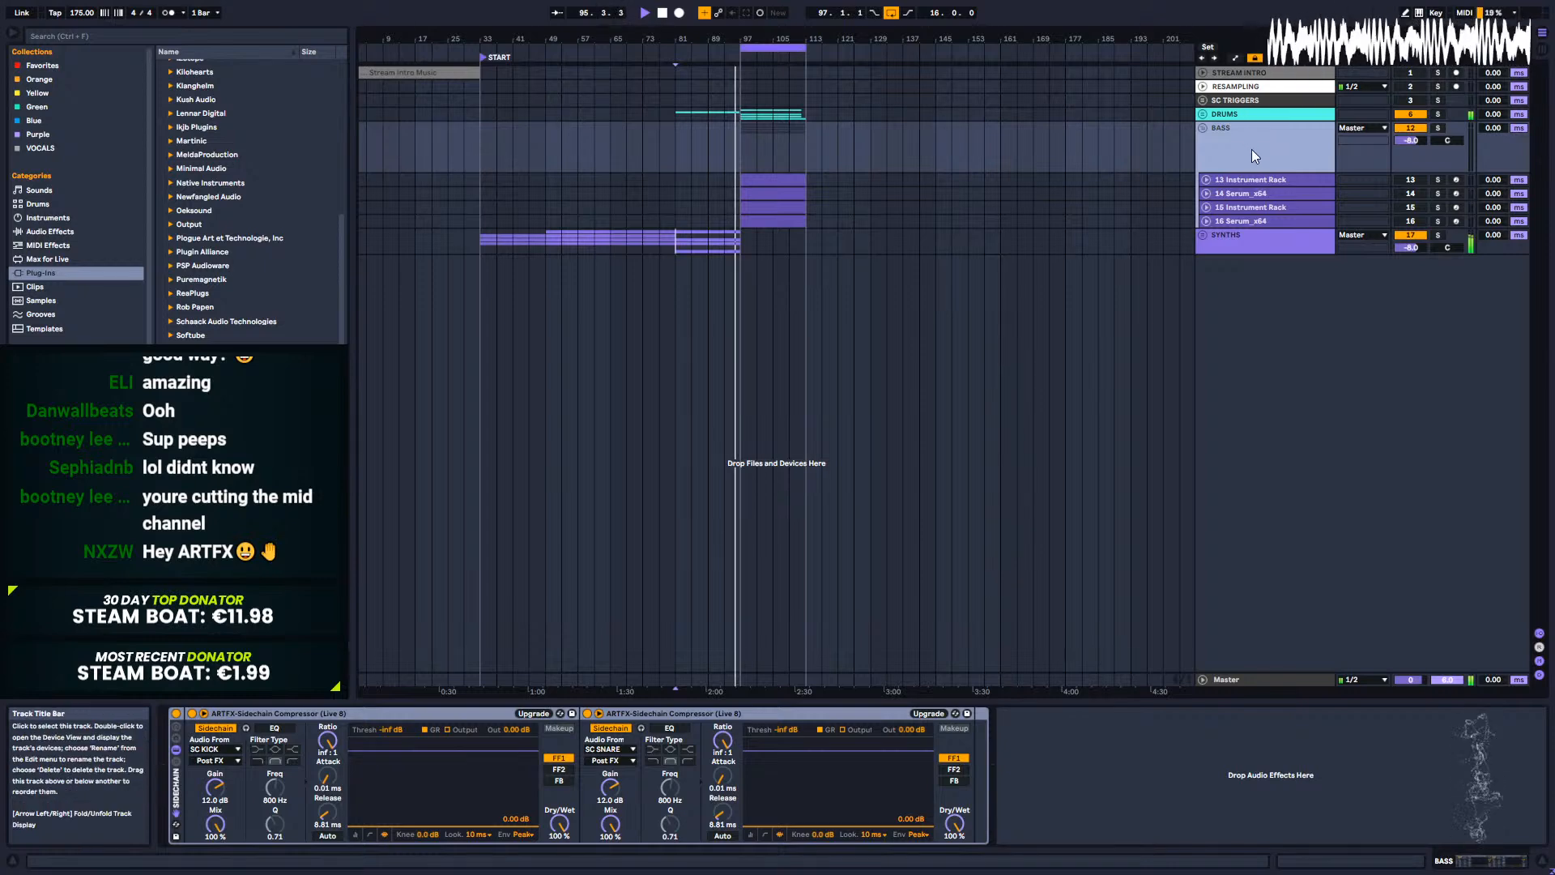
pyautogui.press('space')
pyautogui.click(1203, 115)
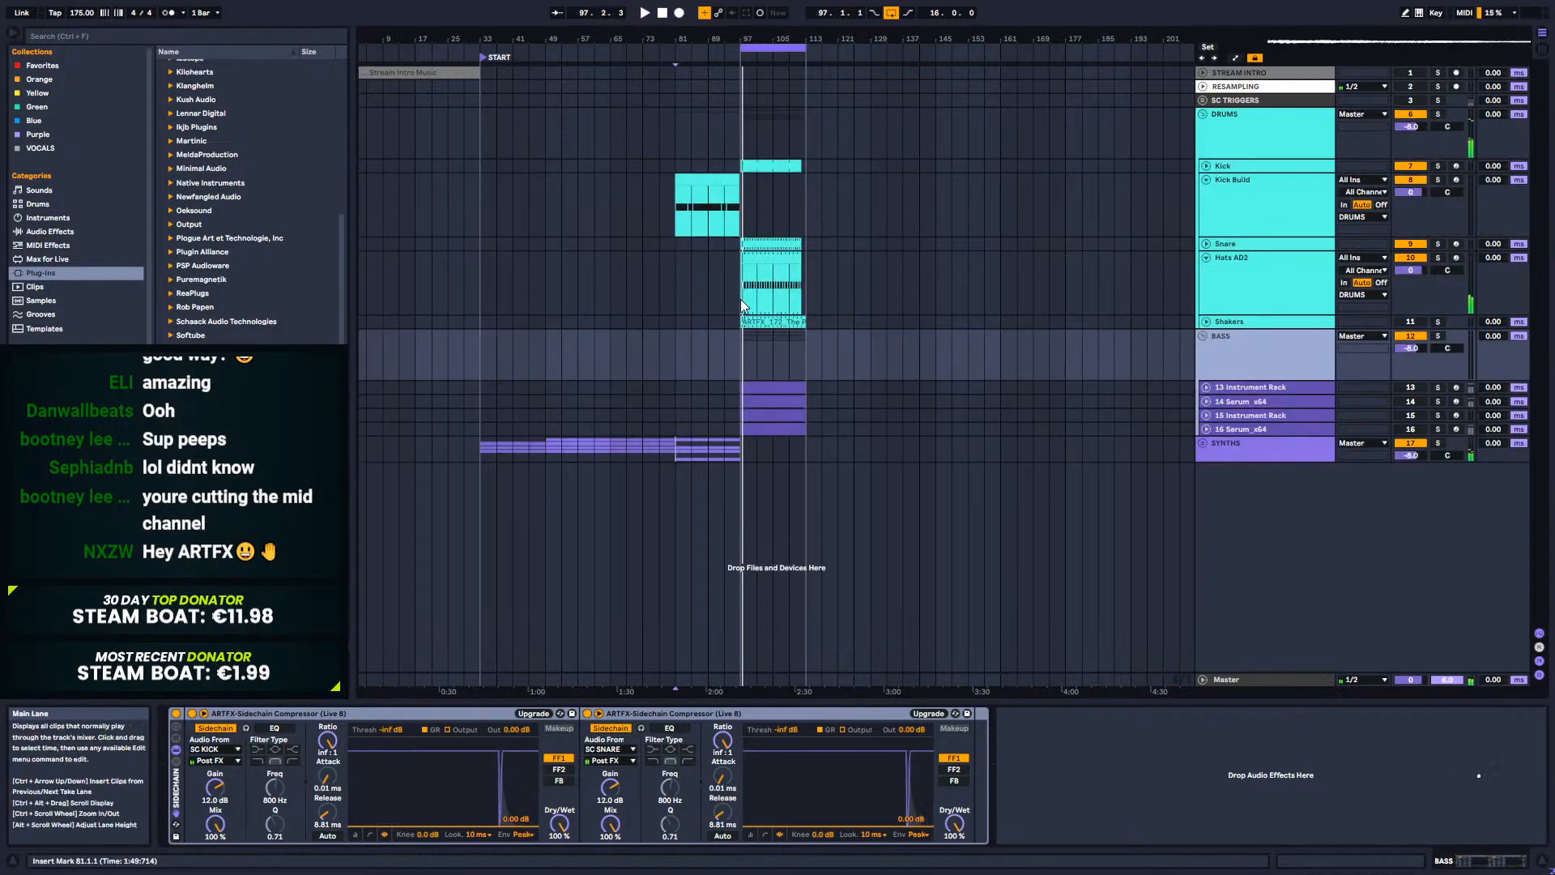
pyautogui.click(1206, 257)
pyautogui.moveTo(748, 36); pyautogui.dragTo(750, 129)
pyautogui.click(1206, 258)
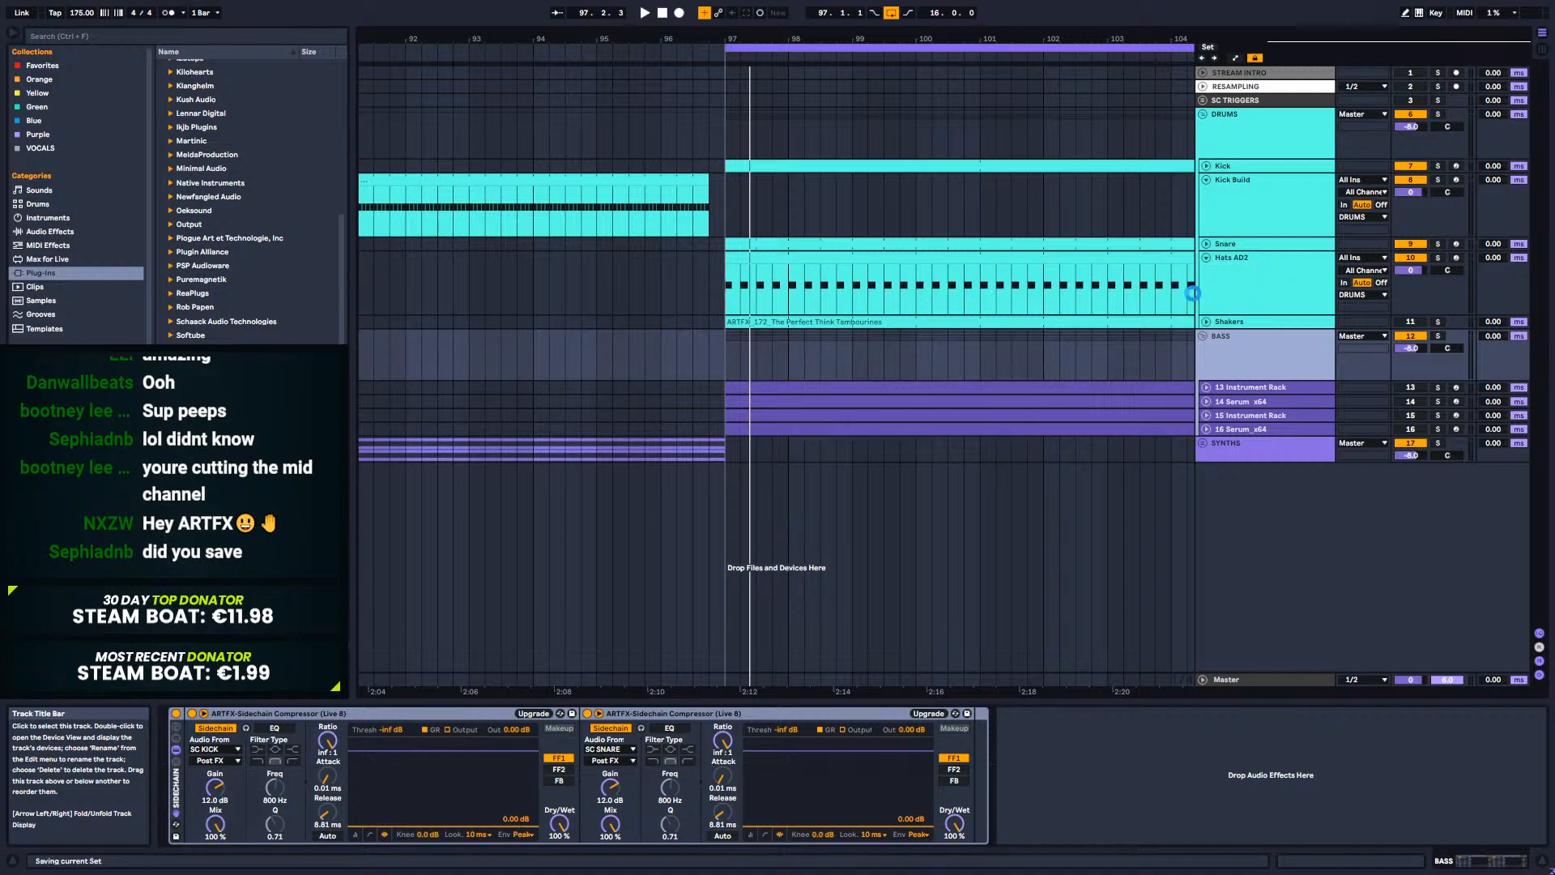
# Step: Audition the transition into bar 97 from bar 96 with the Hats AD2 track muted, and reactivate the track
pyautogui.click(661, 288)
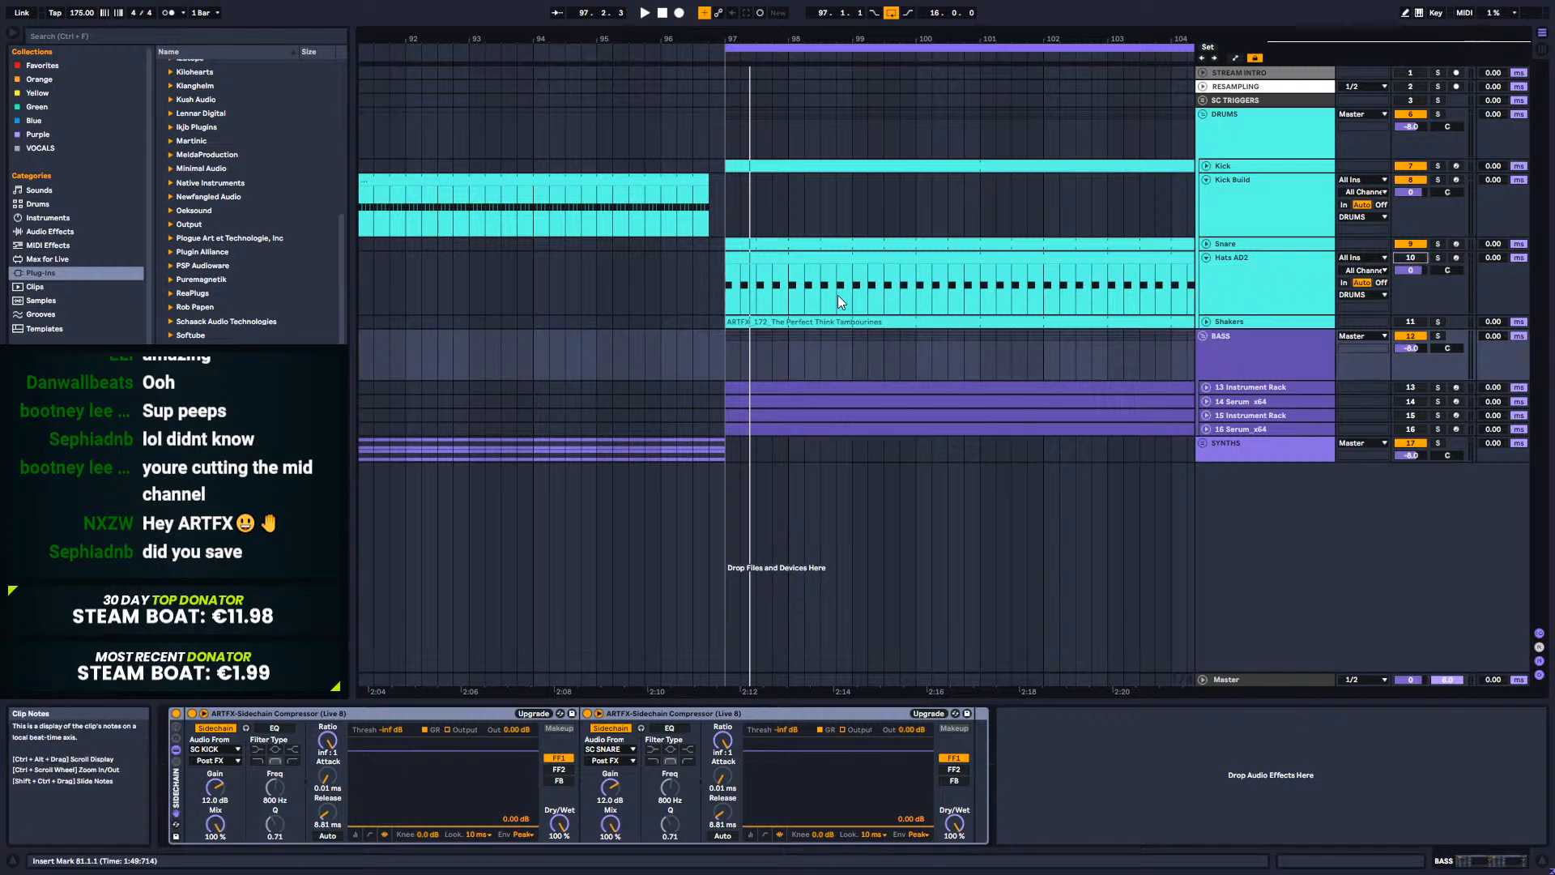
pyautogui.press('space')
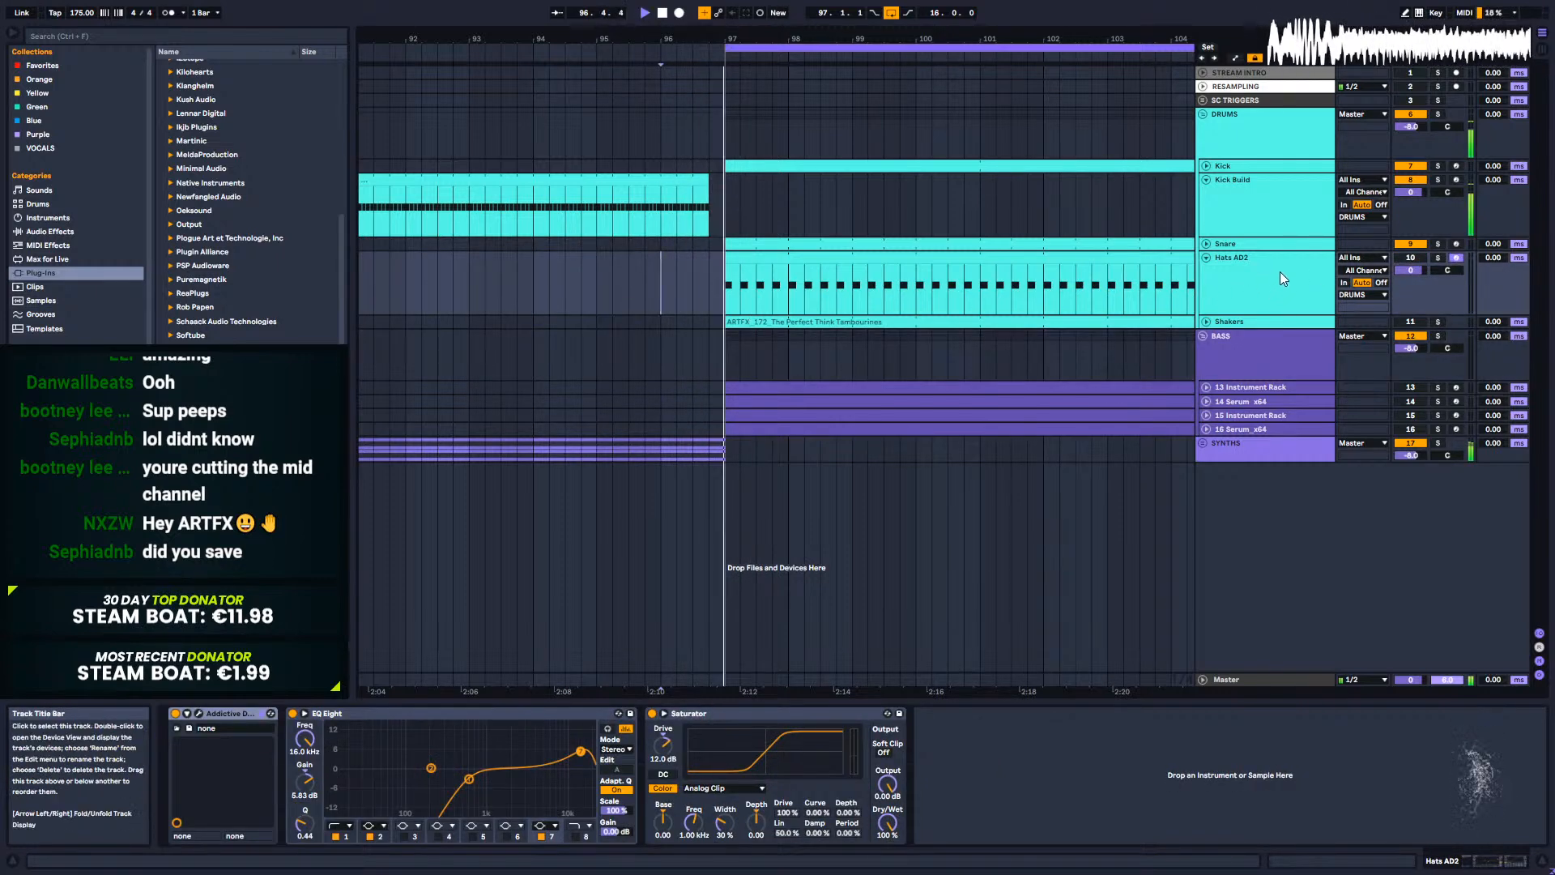
pyautogui.press('space')
pyautogui.click(1410, 258)
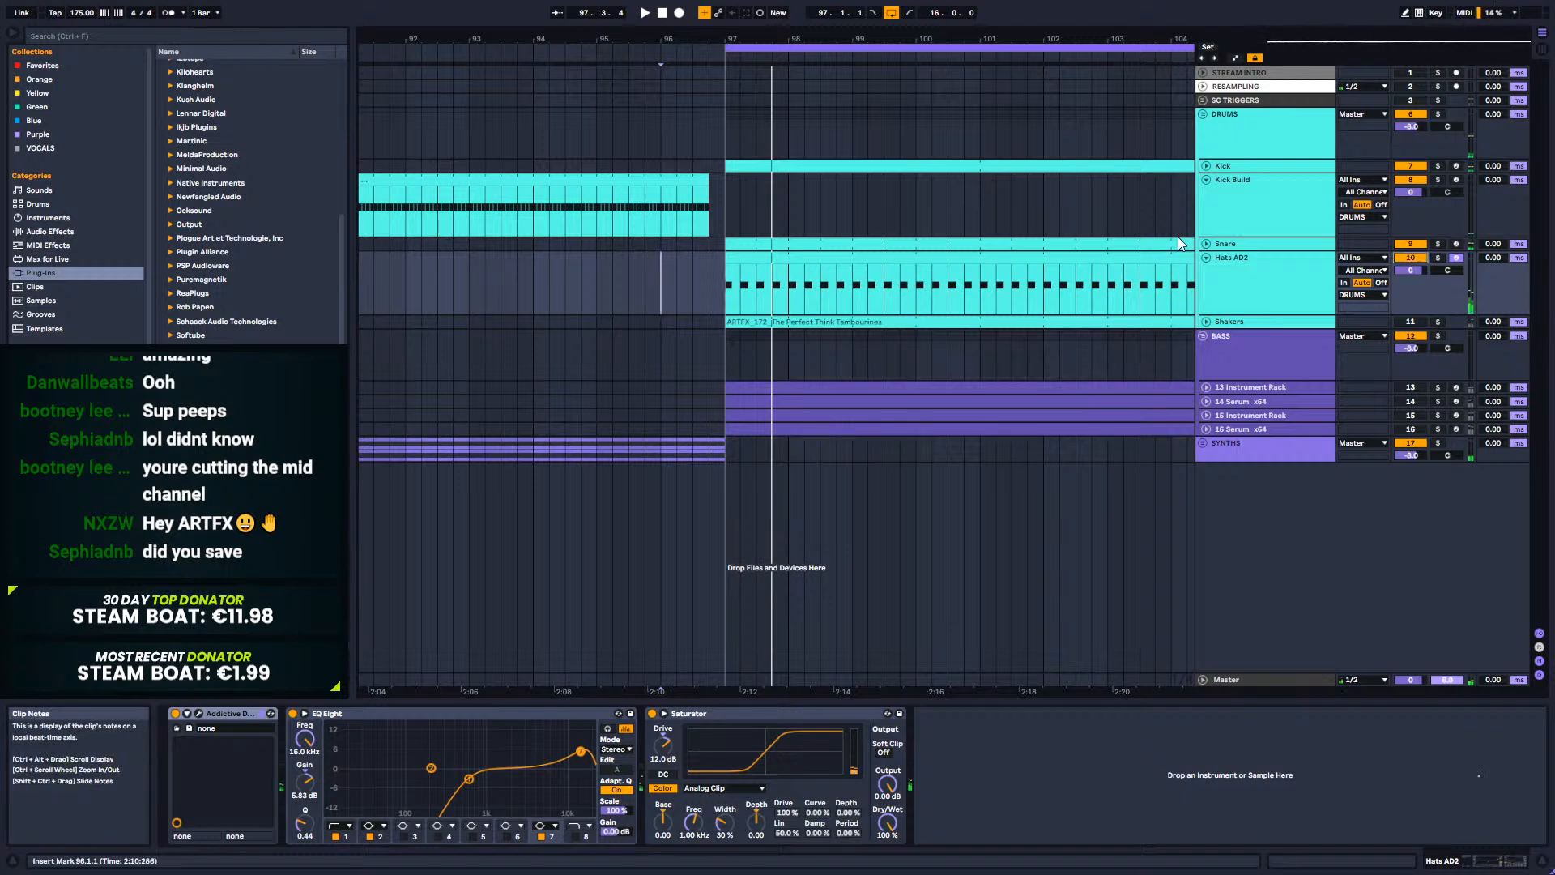
# Step: Audition the Hats AD2 clip at bar 97 and open it in the MIDI note editor
pyautogui.moveTo(726, 261)
pyautogui.mouseDown()
pyautogui.moveTo(743, 260)
pyautogui.moveTo(728, 261)
pyautogui.mouseUp()
pyautogui.click(740, 279)
pyautogui.press('space')
pyautogui.click(749, 258)
pyautogui.press('space')
pyautogui.doubleClick(749, 257)
pyautogui.scroll(-5, 637, 679)
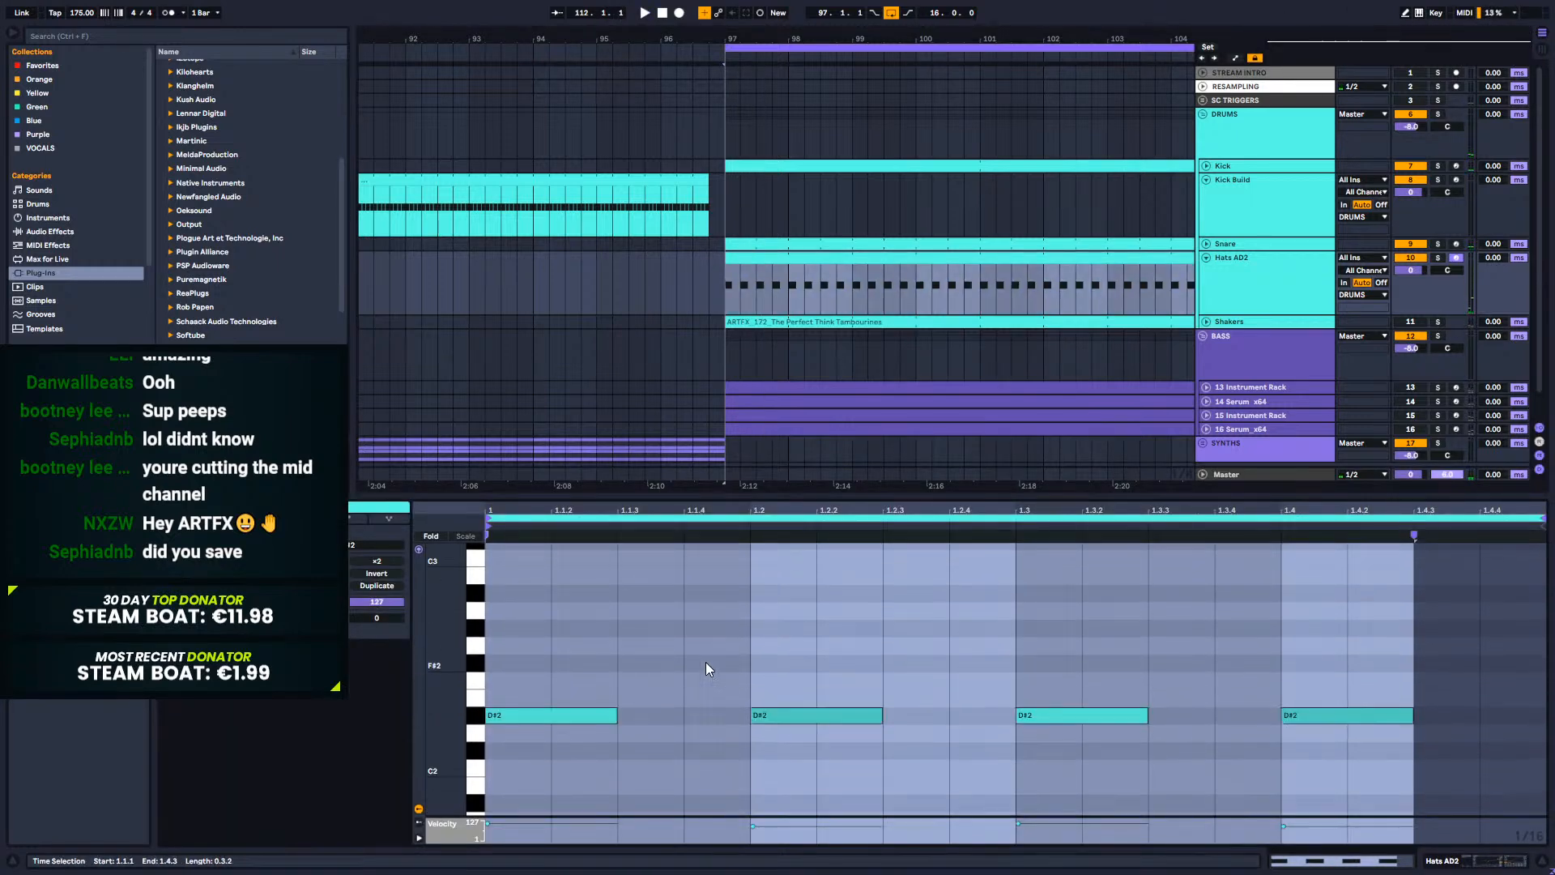
# Step: Try the hat pattern with the second and fourth D#2 notes deactivated, and reactivate both notes during playback
pyautogui.click(793, 642)
pyautogui.keyDown('shift'); pyautogui.click(1354, 641); pyautogui.keyUp('shift')
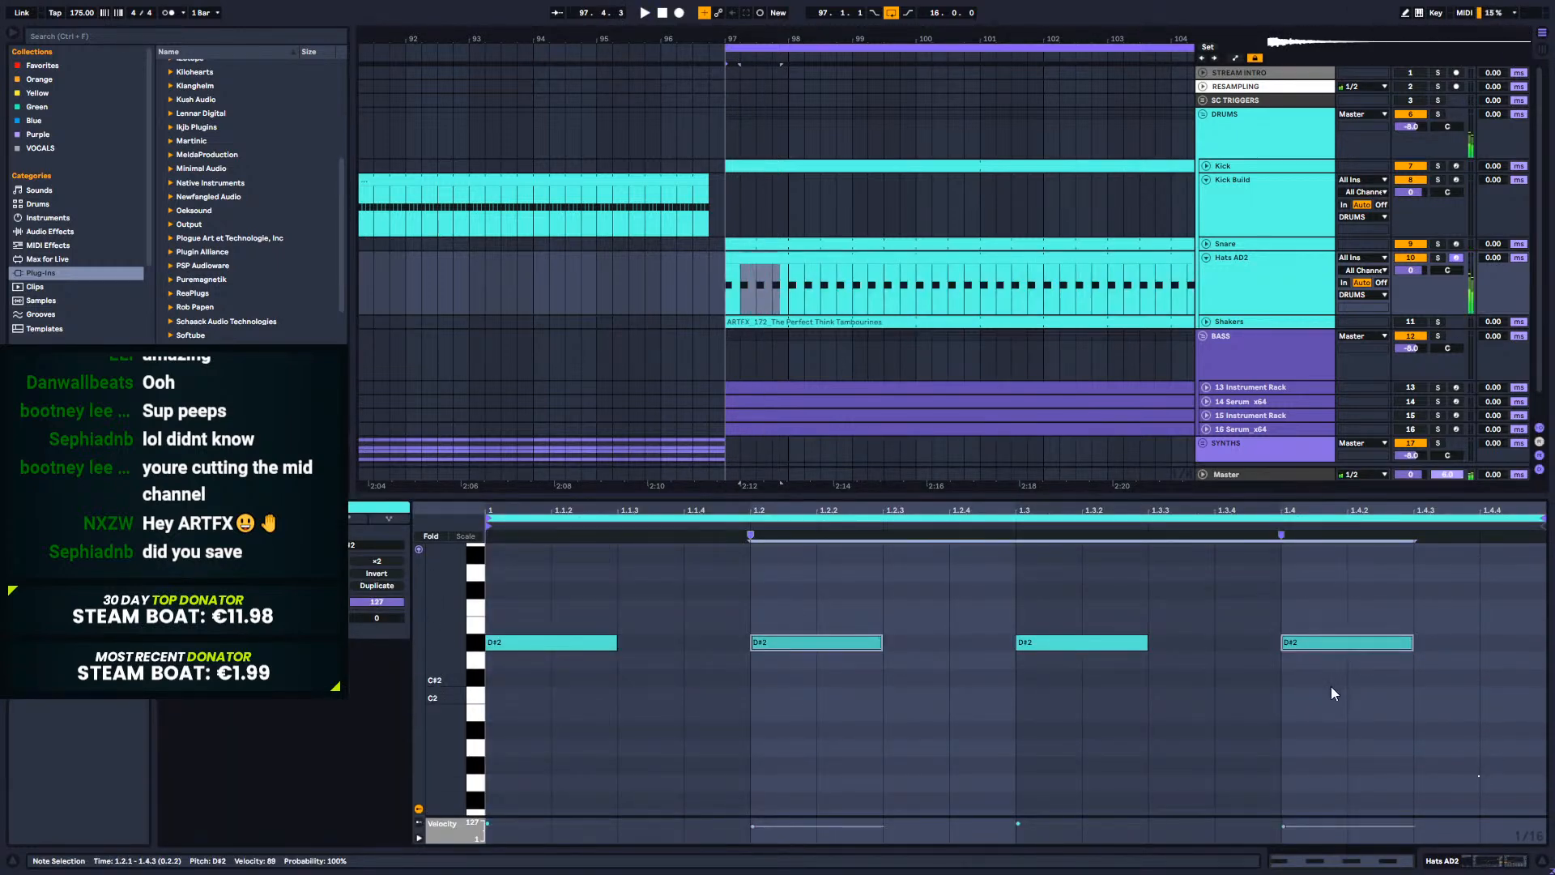
pyautogui.press('0')
pyautogui.press('space')
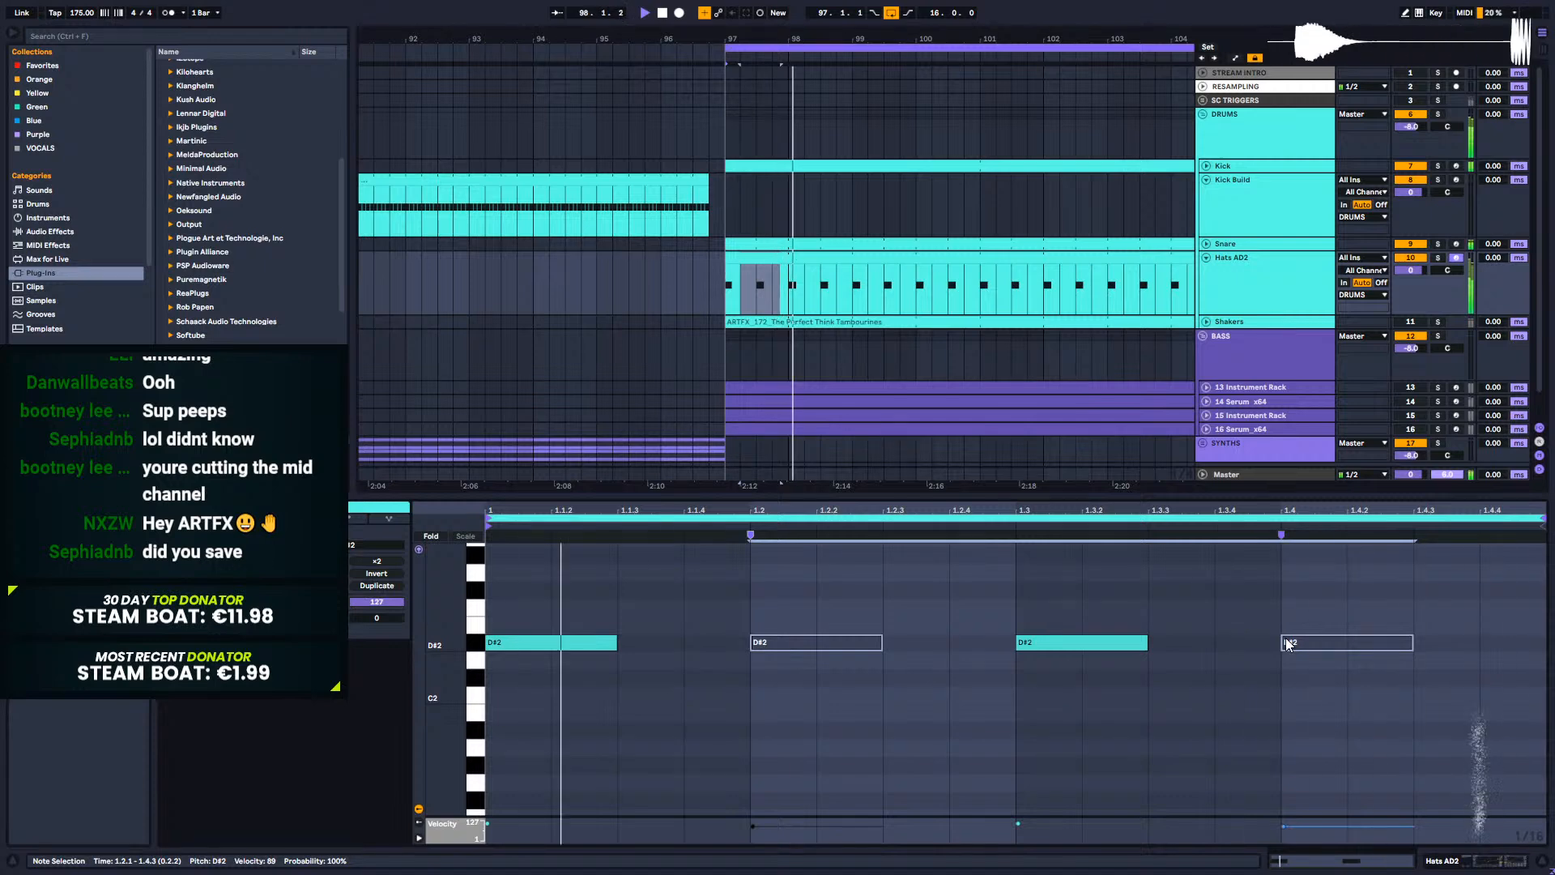
pyautogui.press('0')
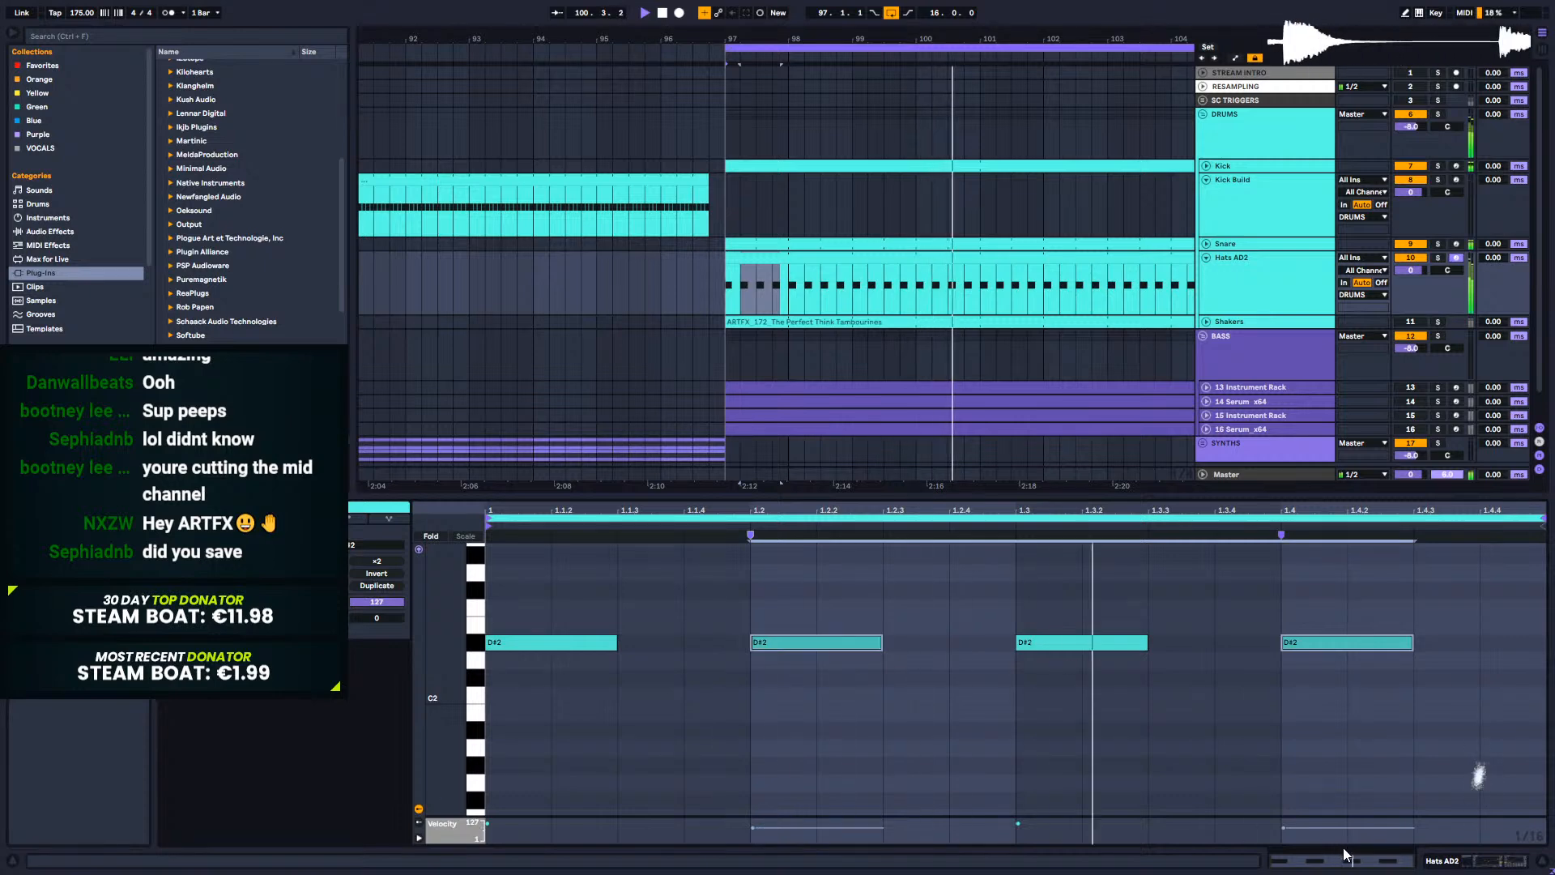
pyautogui.click(1456, 859)
pyautogui.moveTo(654, 39); pyautogui.dragTo(745, 40)
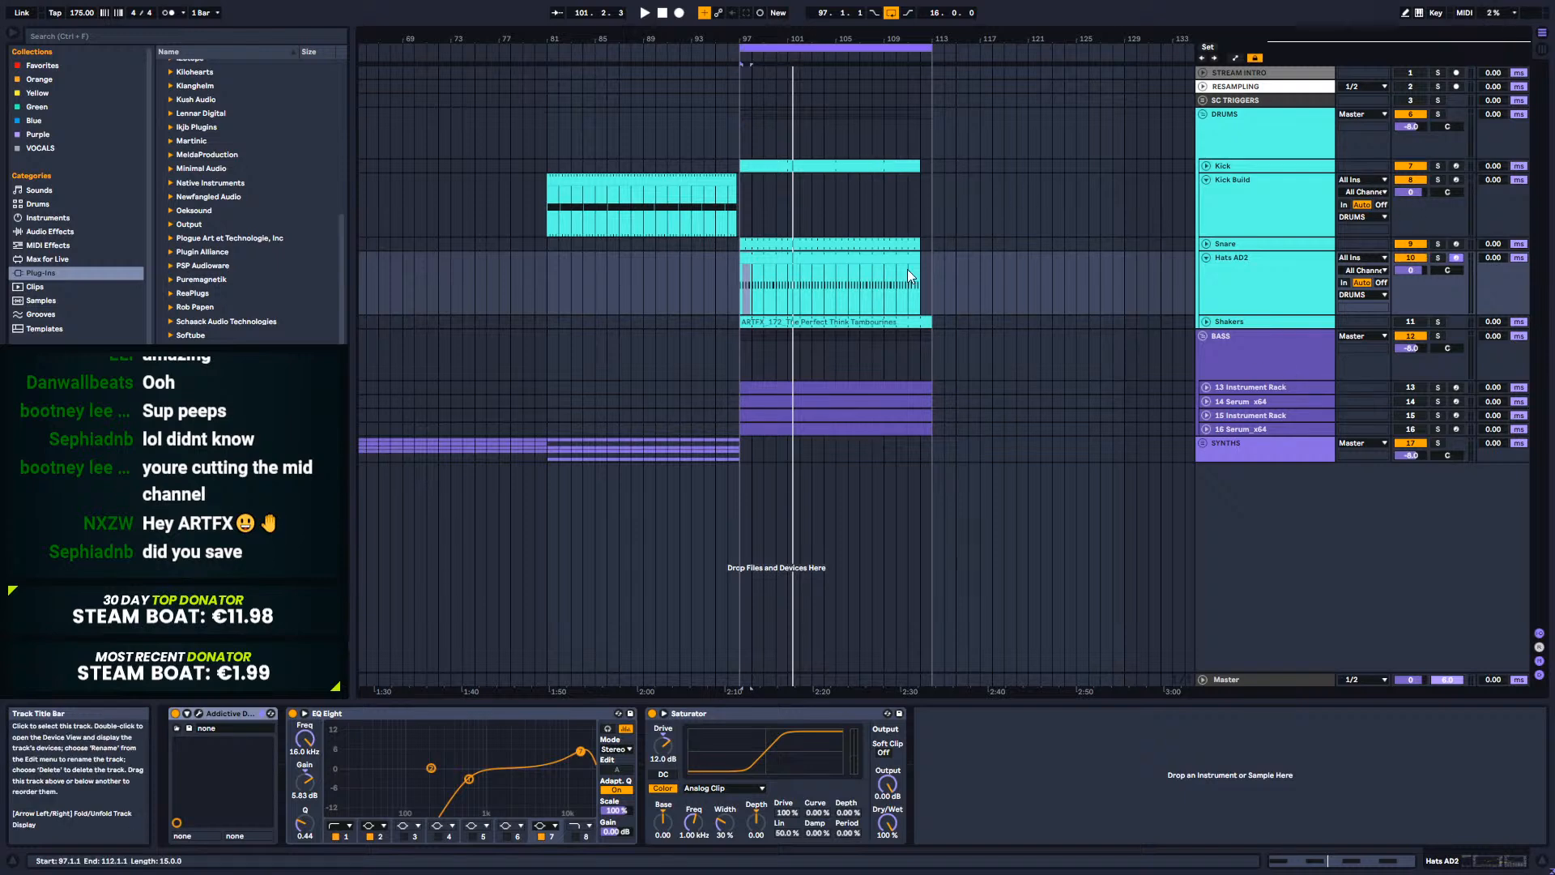
pyautogui.moveTo(931, 316); pyautogui.dragTo(737, 167)
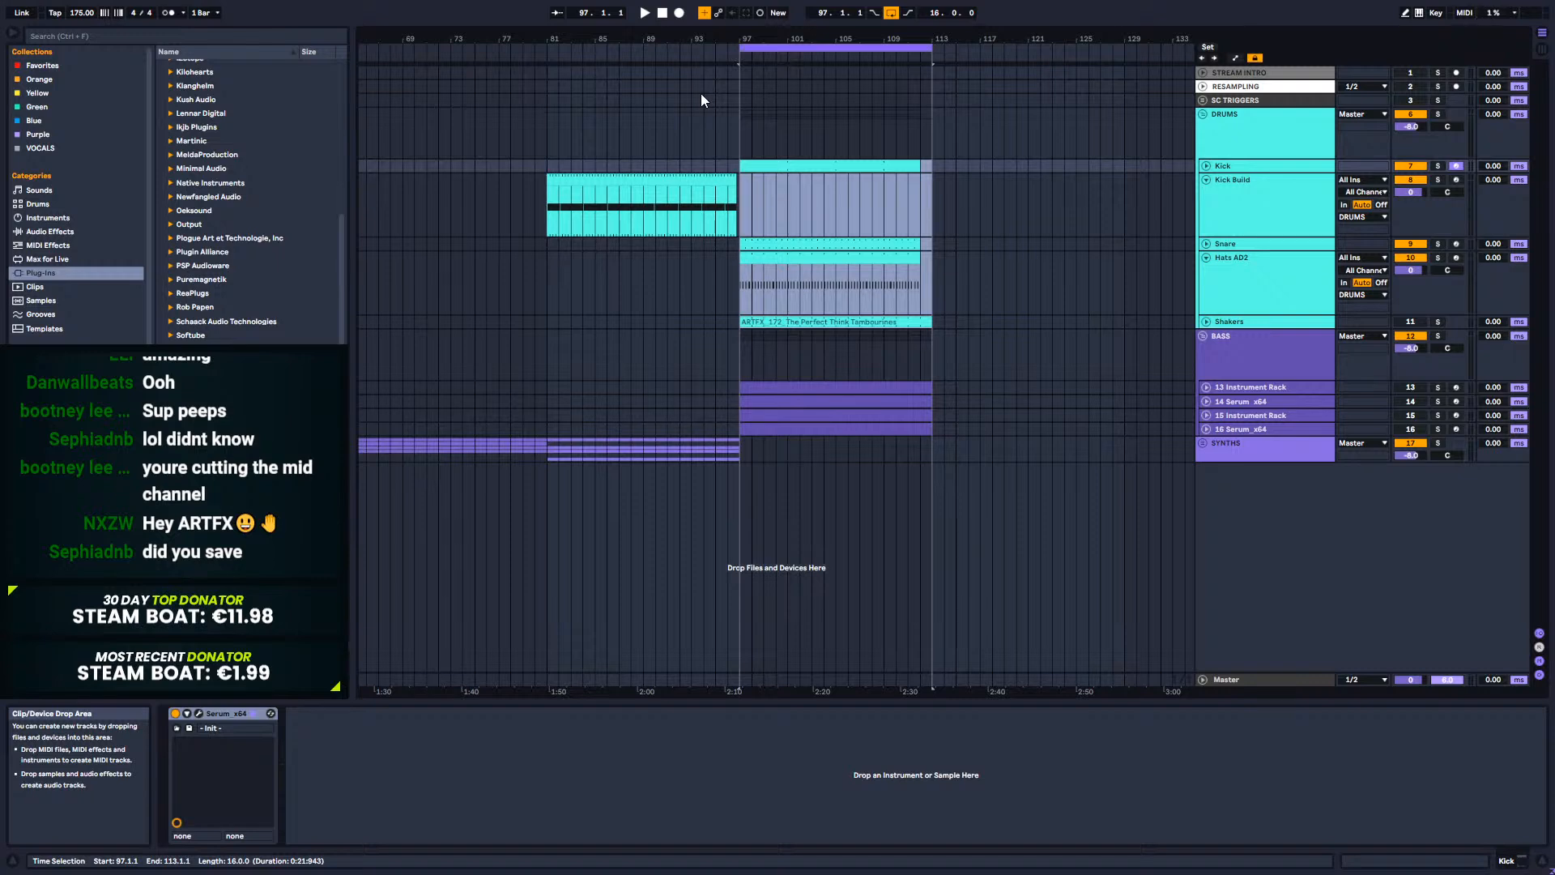
pyautogui.moveTo(687, 38); pyautogui.dragTo(954, 45)
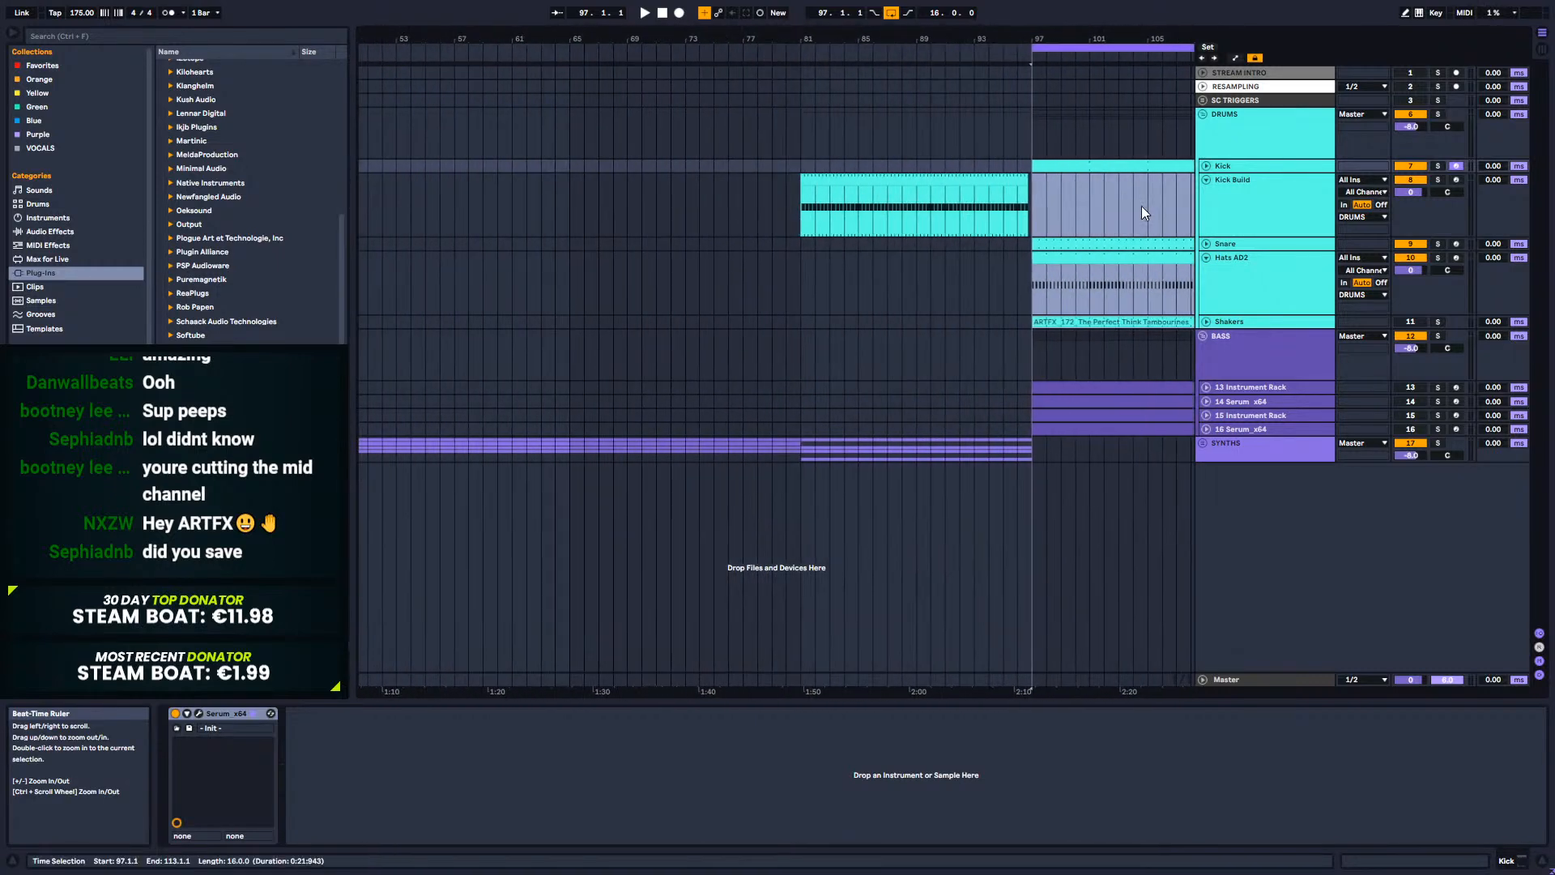
pyautogui.click(569, 454)
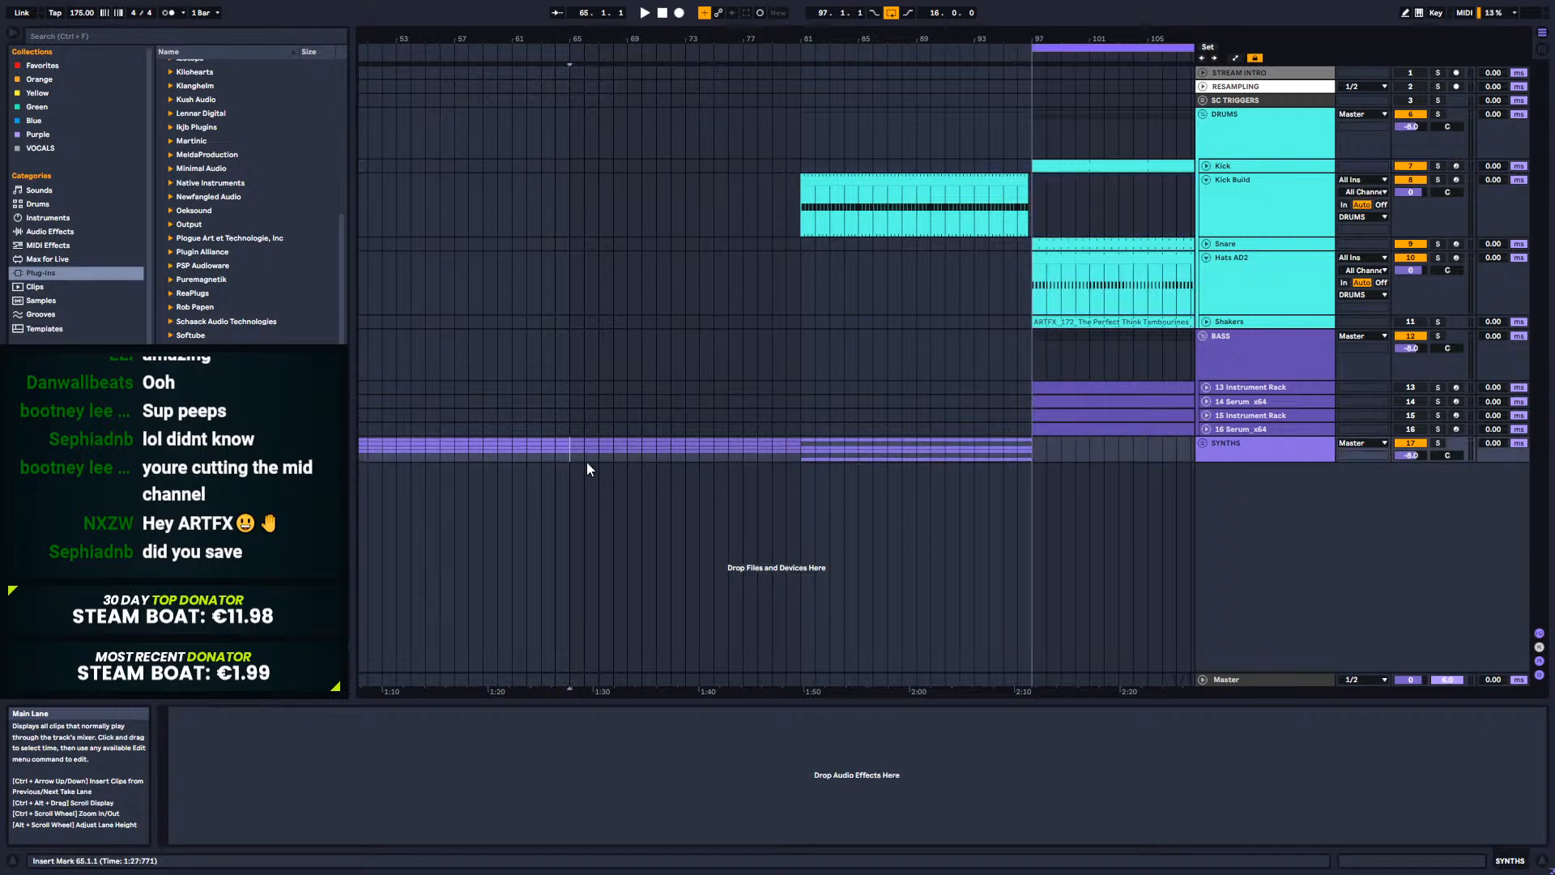
# Step: Insert a new MIDI track in the BASS group directly below the 16 Serum_x64 track
pyautogui.click(1228, 426)
pyautogui.click(1205, 429)
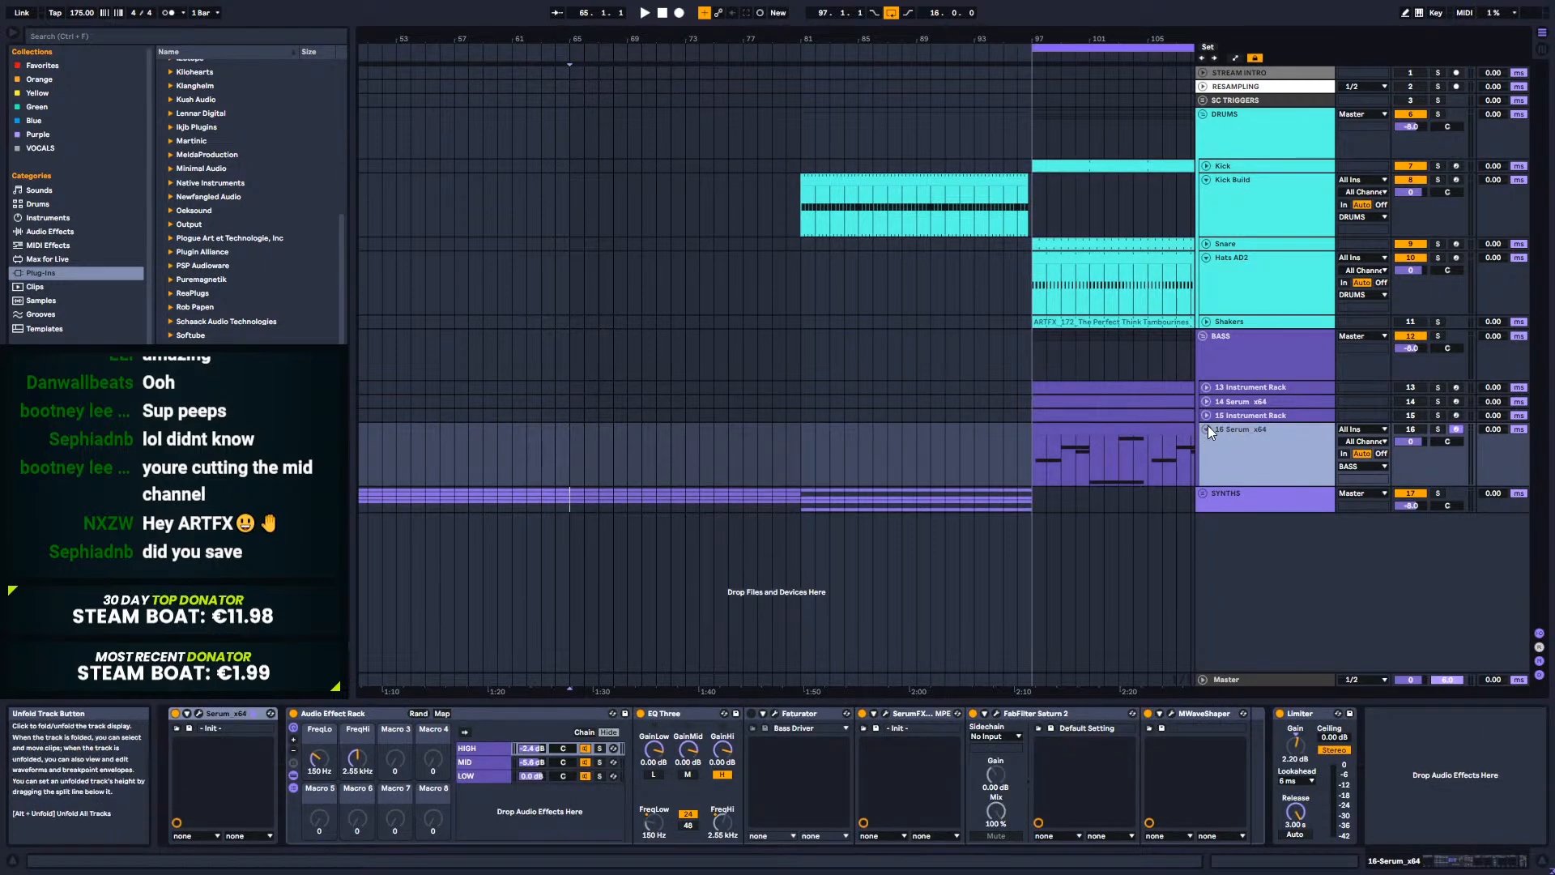
pyautogui.click(1206, 430)
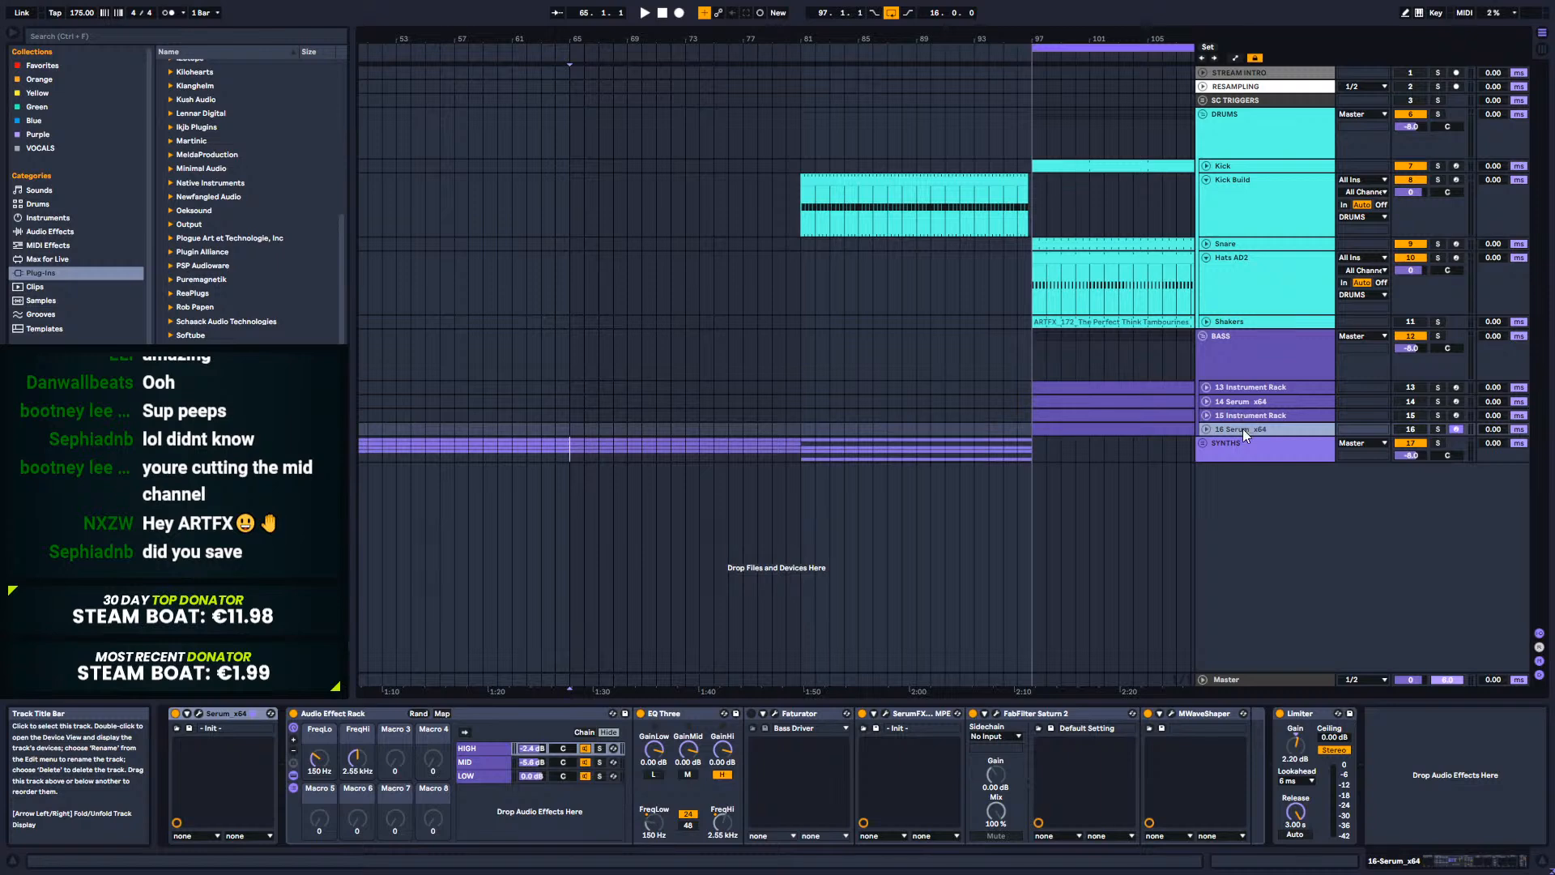
pyautogui.rightClick(1242, 429)
pyautogui.click(1282, 548)
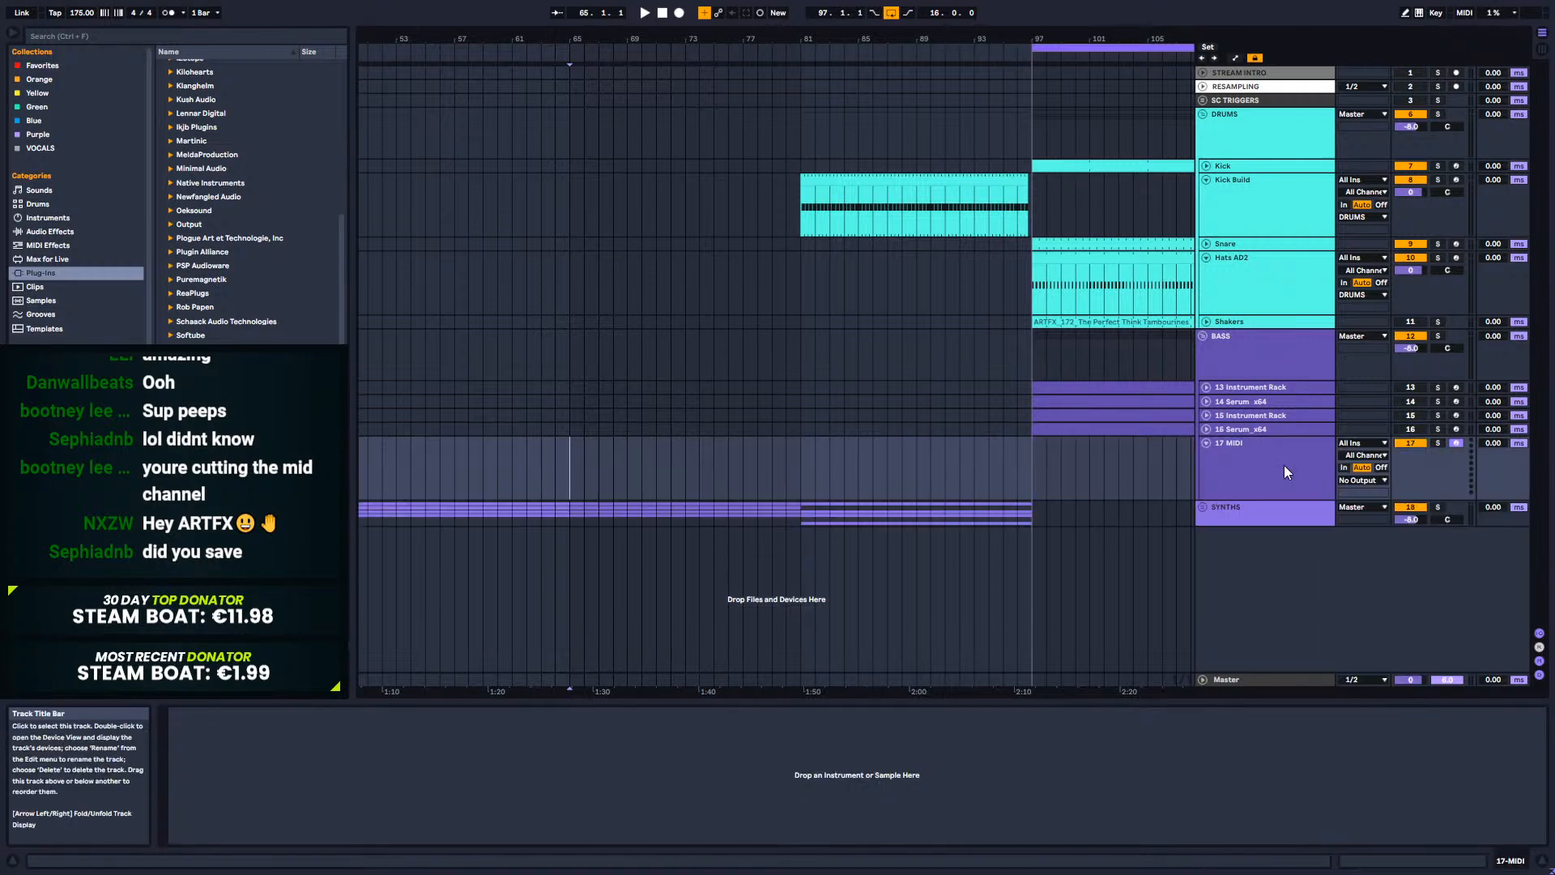
# Step: Load Kilohearts Phase Plant onto the new MIDI track, close its window and bring bar 97 into view
pyautogui.moveTo(341, 275); pyautogui.dragTo(342, 154)
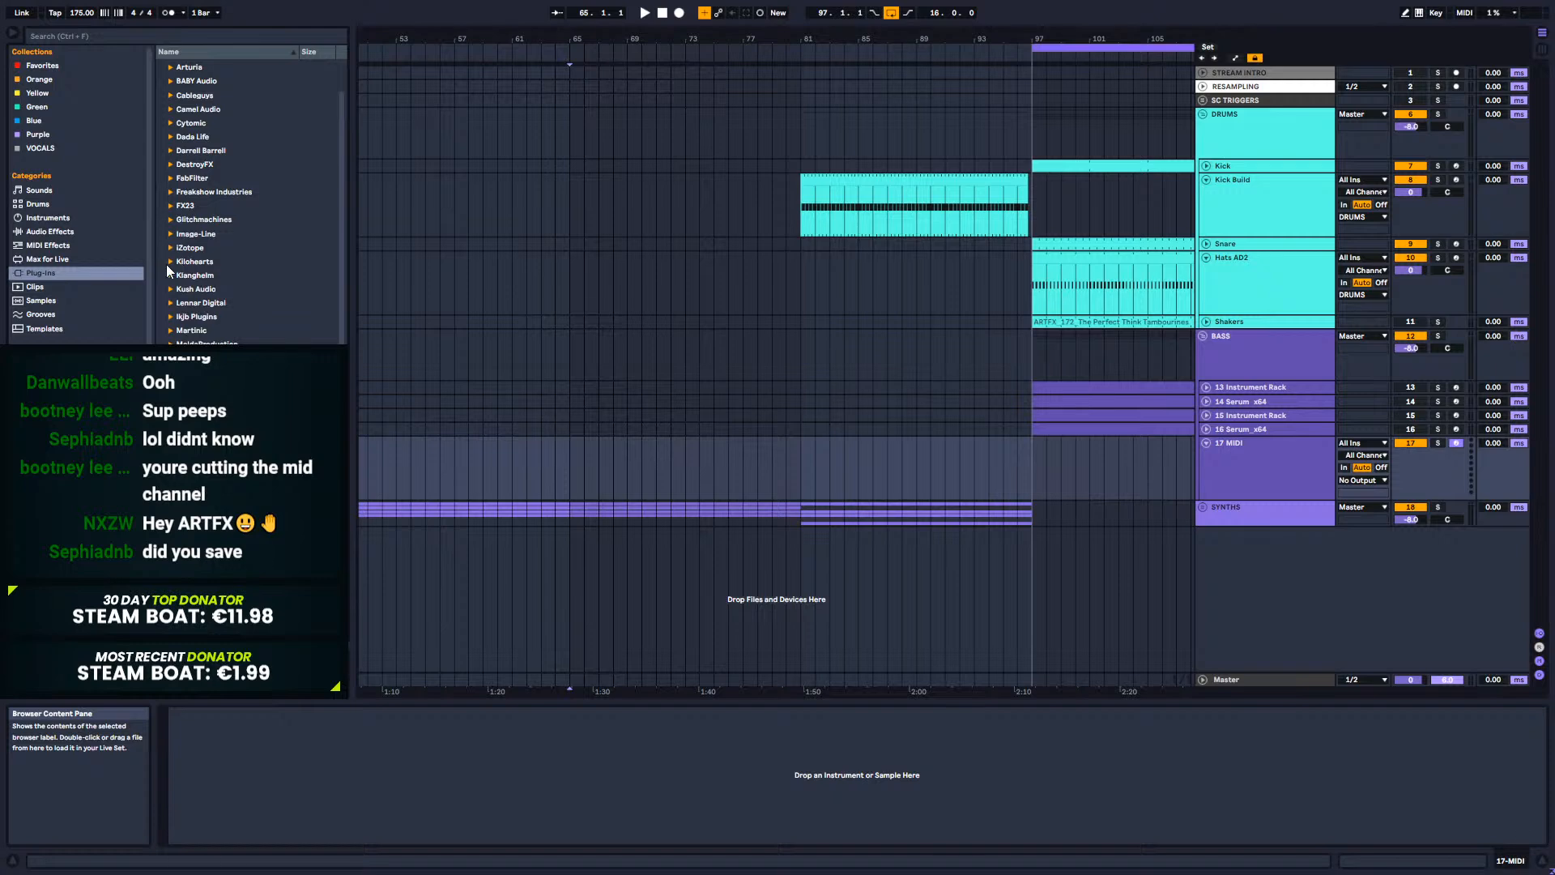
pyautogui.click(169, 262)
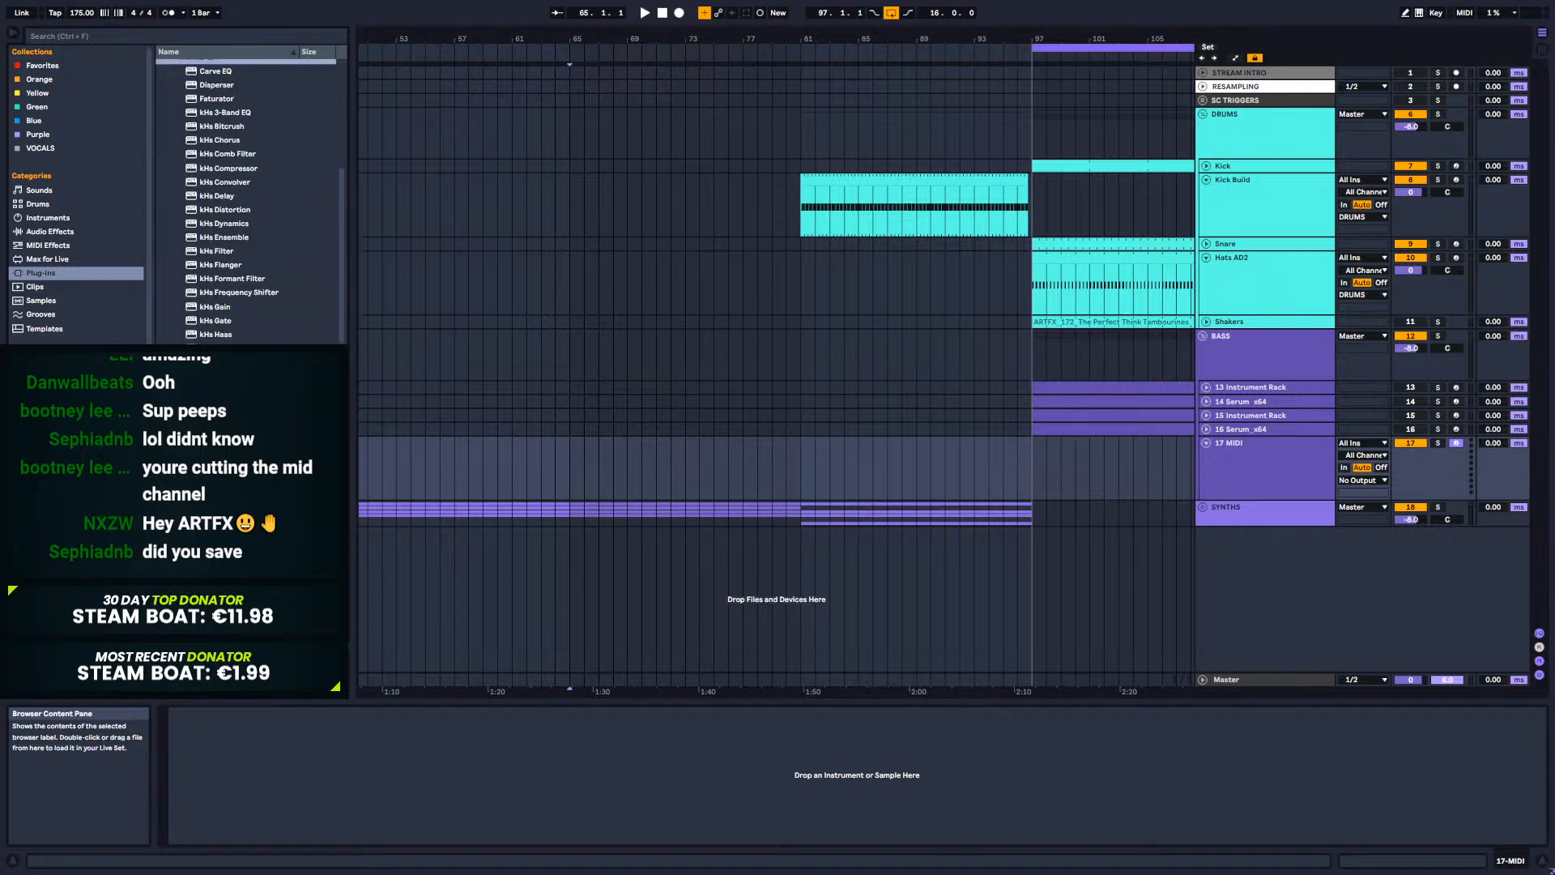
pyautogui.moveTo(1071, 479); pyautogui.dragTo(1007, 482)
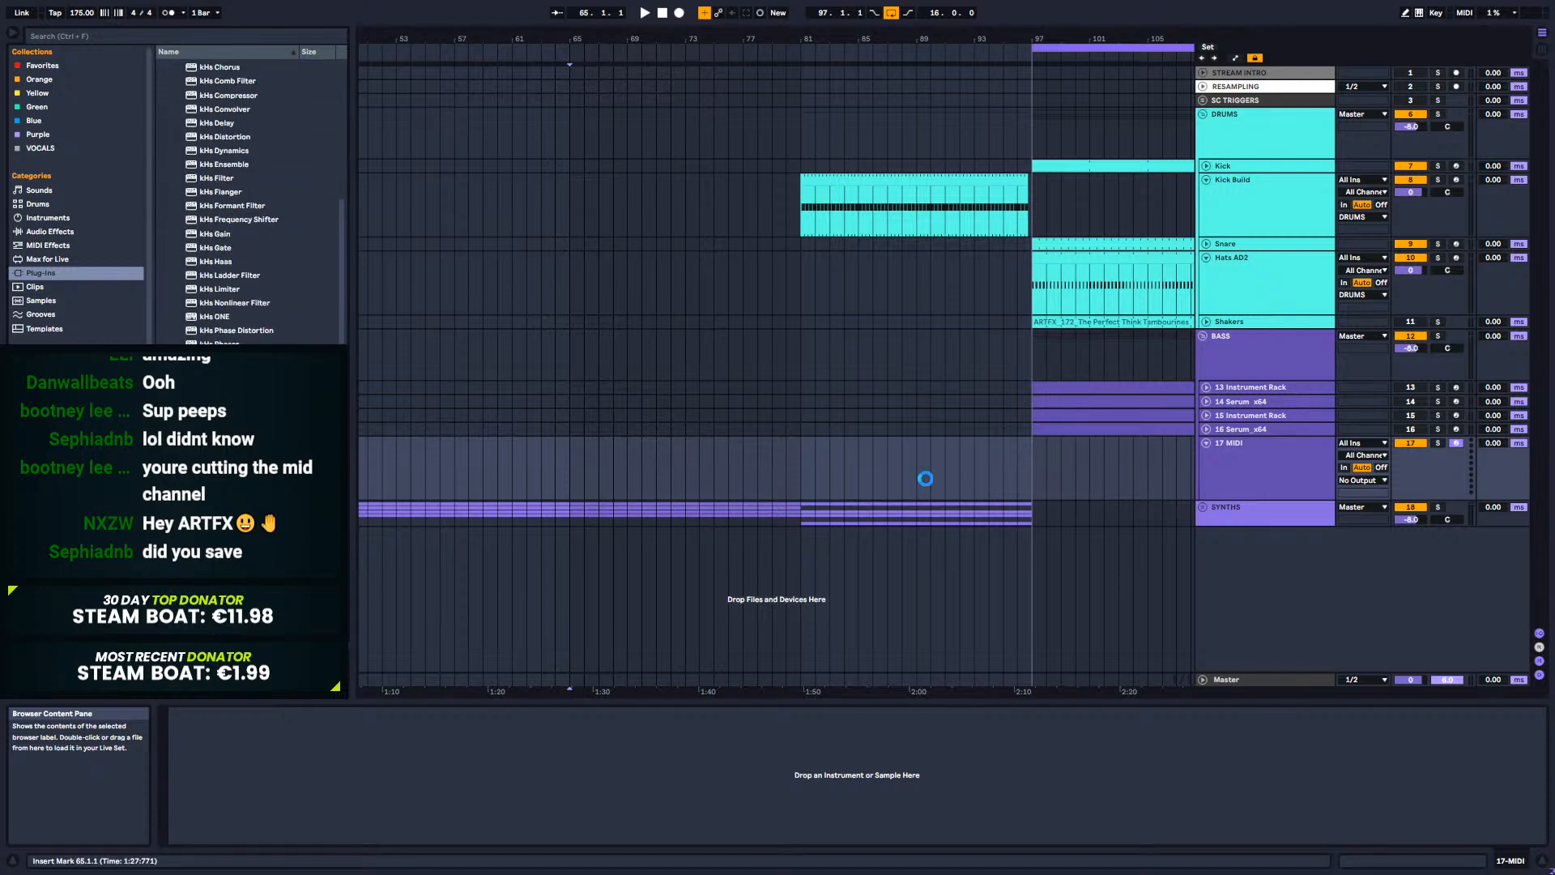
pyautogui.moveTo(1075, 134); pyautogui.dragTo(750, 84)
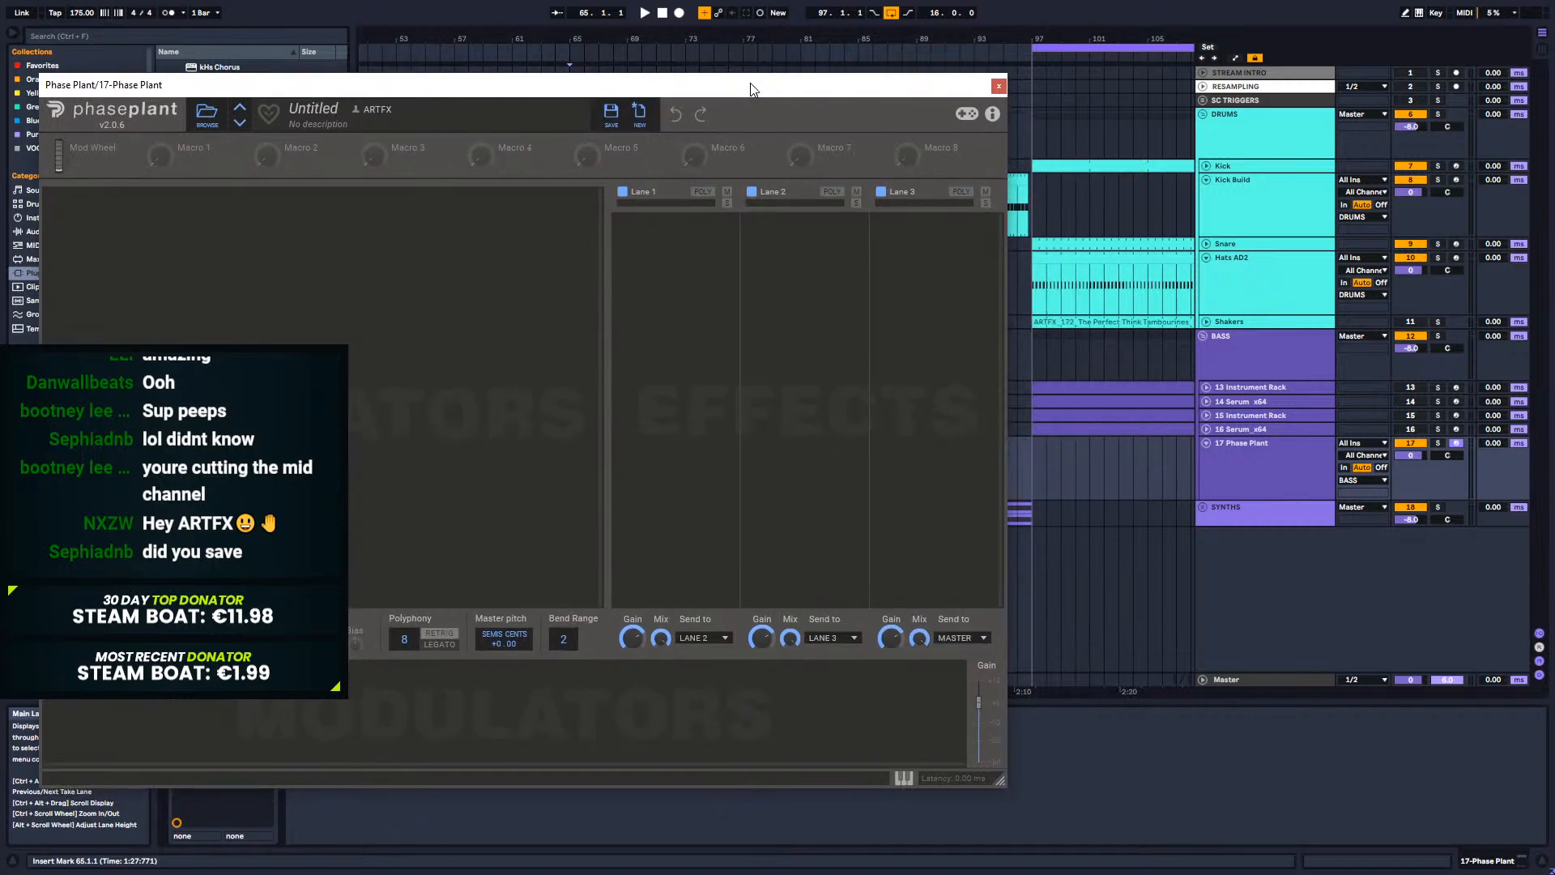
pyautogui.moveTo(1089, 38); pyautogui.dragTo(943, 69)
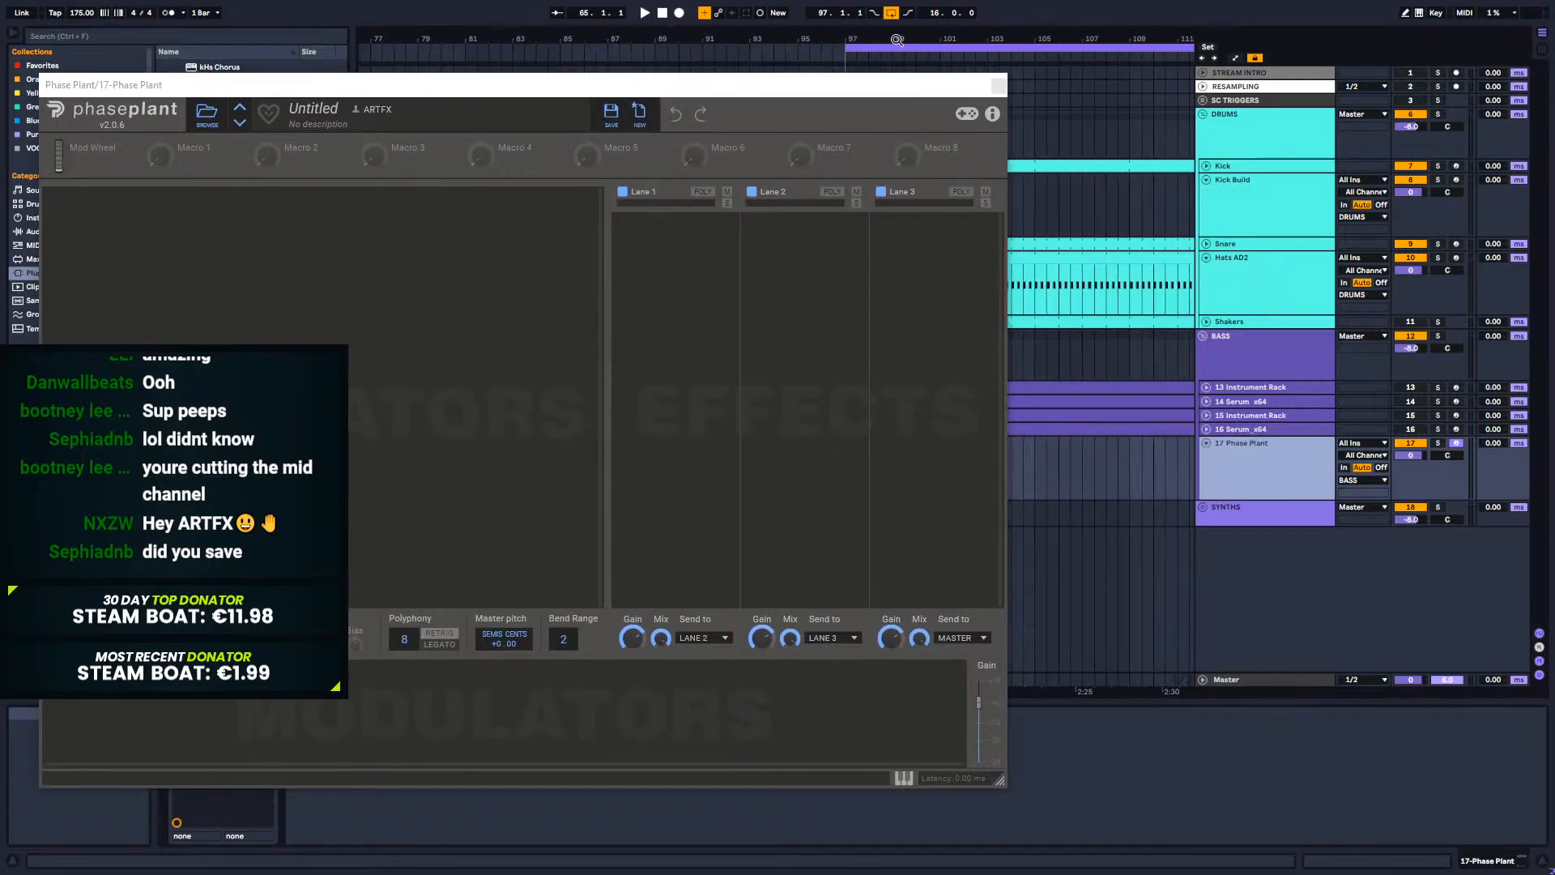
pyautogui.click(998, 87)
# Step: Create an empty four-bar MIDI clip from bar 97 to bar 101 on the Phase Plant track
pyautogui.moveTo(845, 464); pyautogui.dragTo(919, 468)
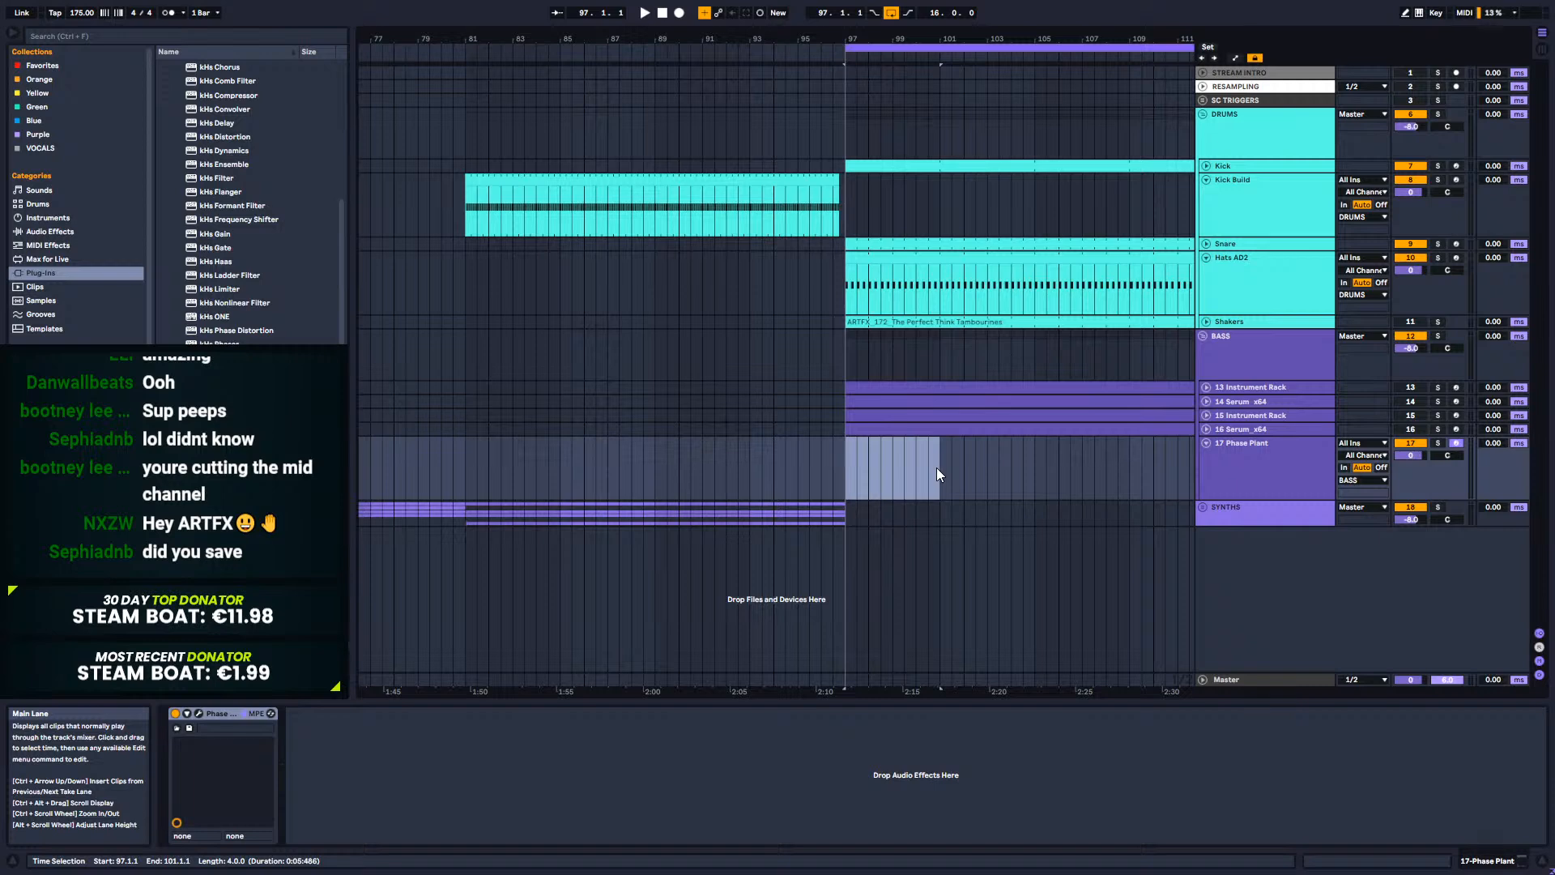
pyautogui.hotkey('ctrl', 'shift', 'm')
pyautogui.moveTo(430, 738); pyautogui.dragTo(433, 734)
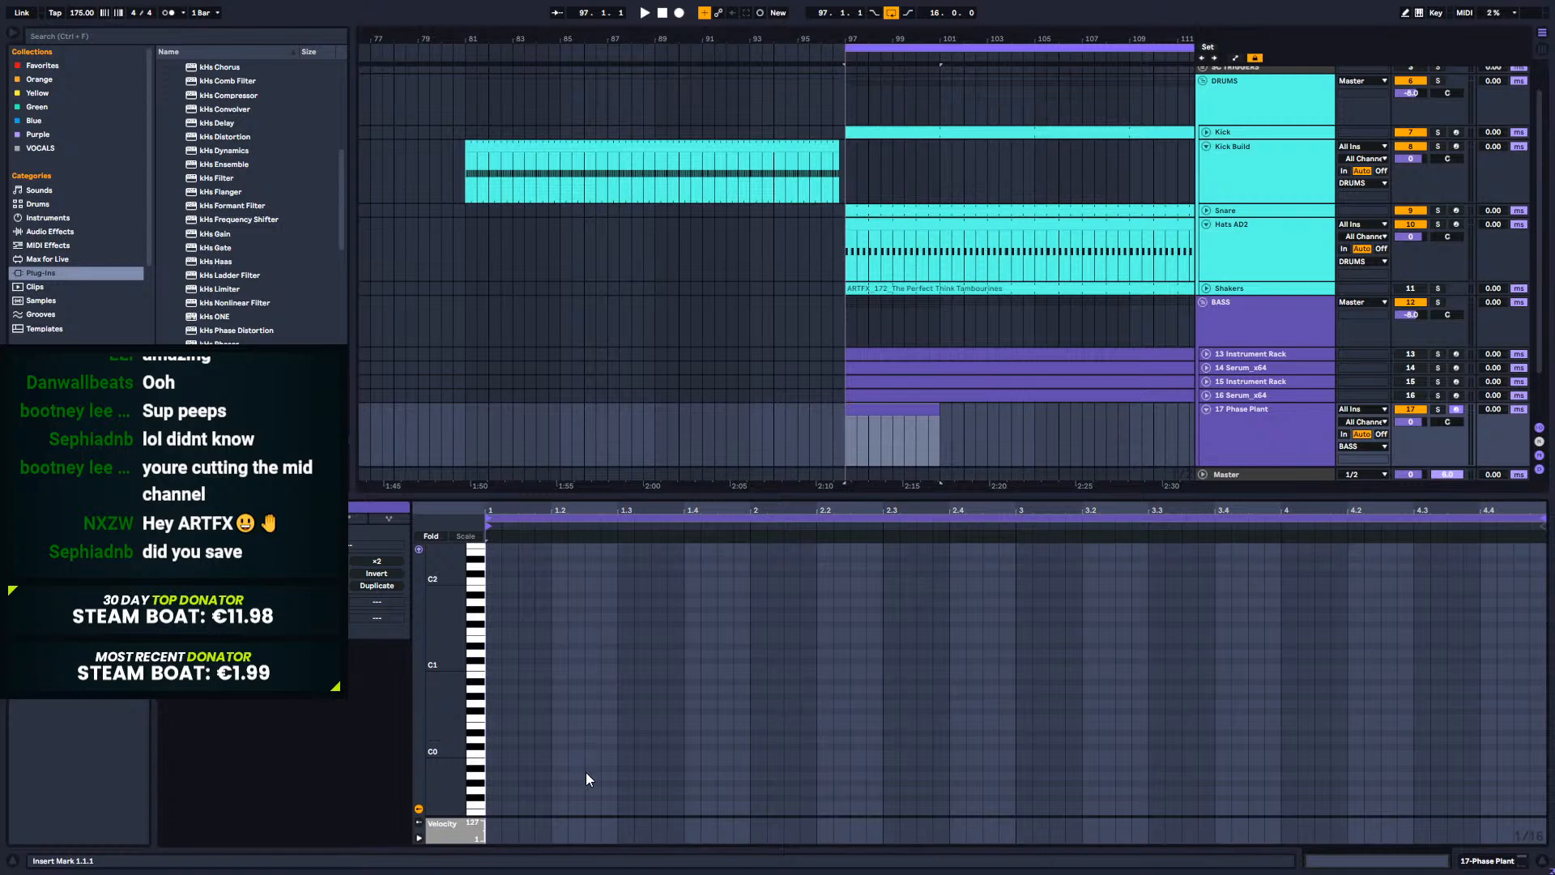
# Step: Add an Analog oscillator with a saw wave to the Phase Plant generators and close the plug-in window
pyautogui.click(1519, 868)
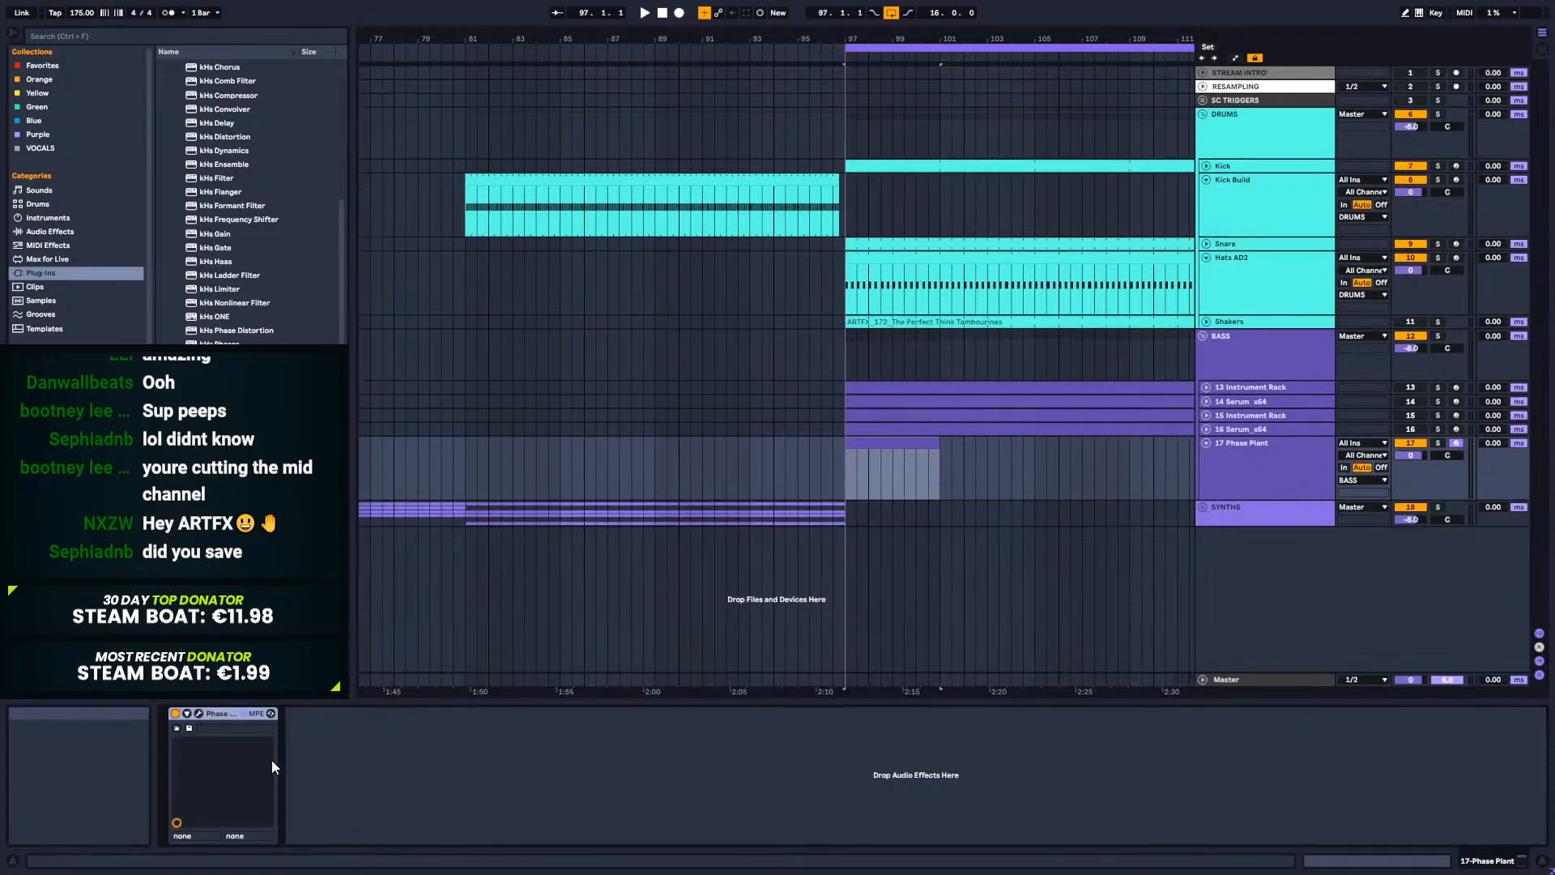
pyautogui.click(199, 712)
pyautogui.click(389, 243)
pyautogui.click(444, 279)
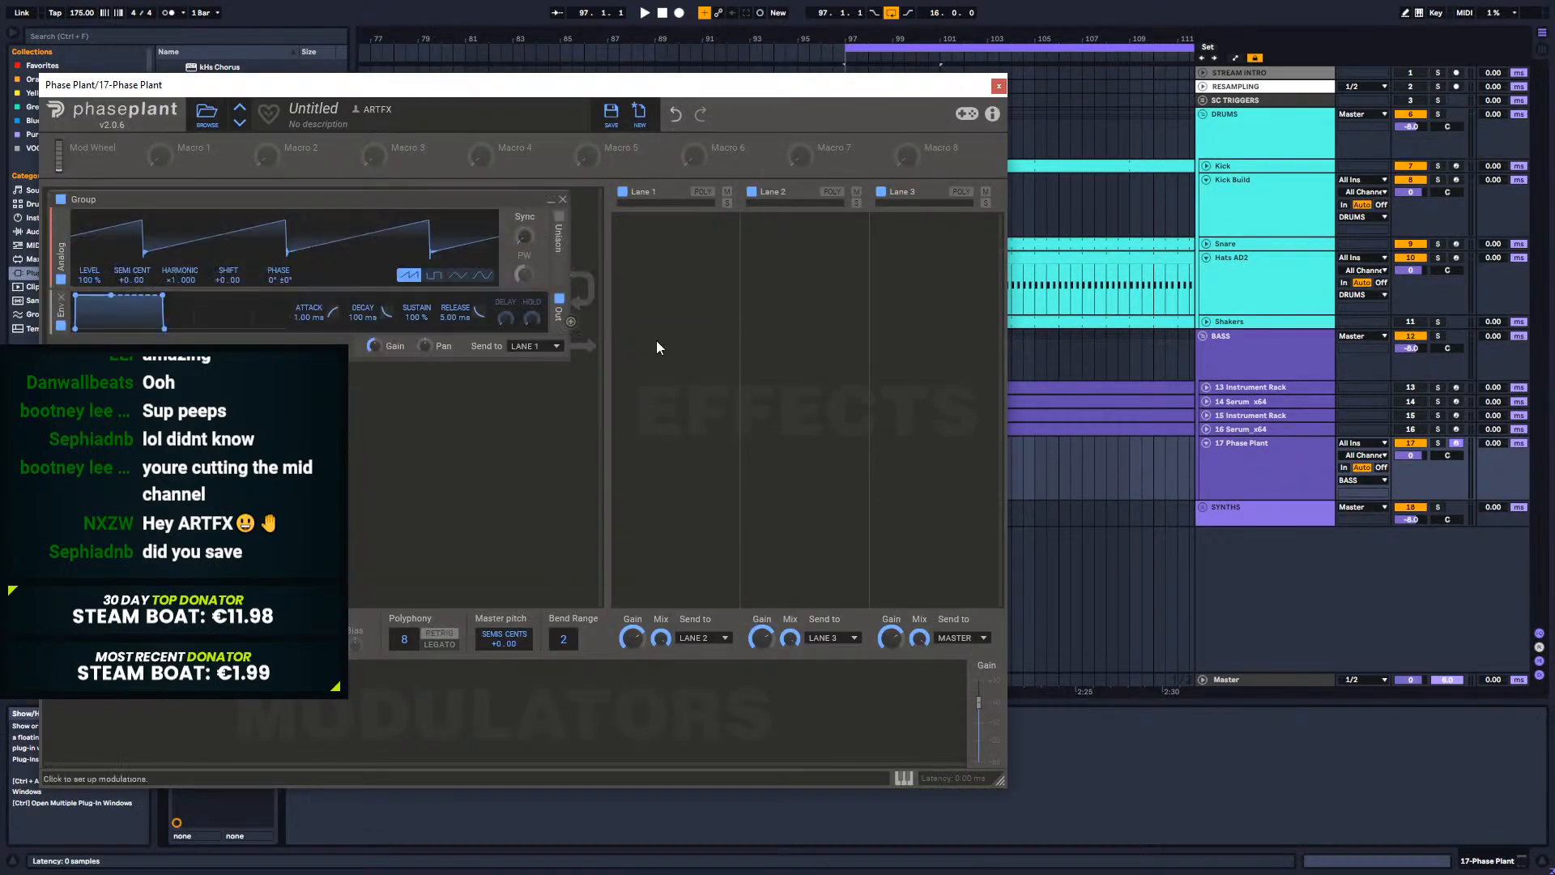
pyautogui.click(999, 86)
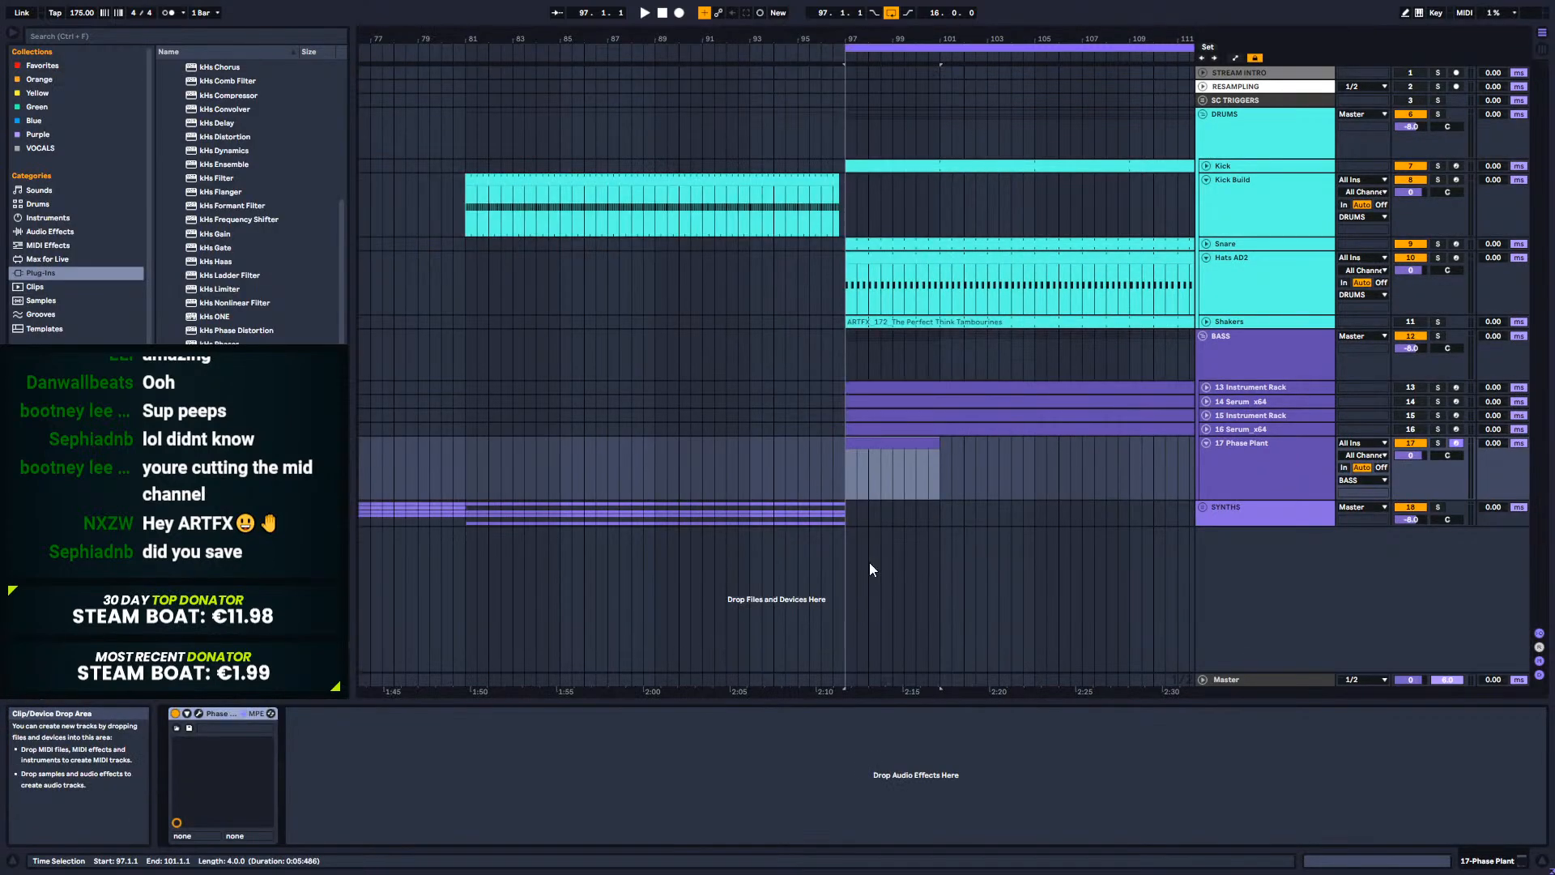
# Step: Enter four consecutive F0 notes, each three sixteenths long, from 1.2 to the start of bar 2 in the Phase Plant clip
pyautogui.doubleClick(884, 444)
pyautogui.press('space')
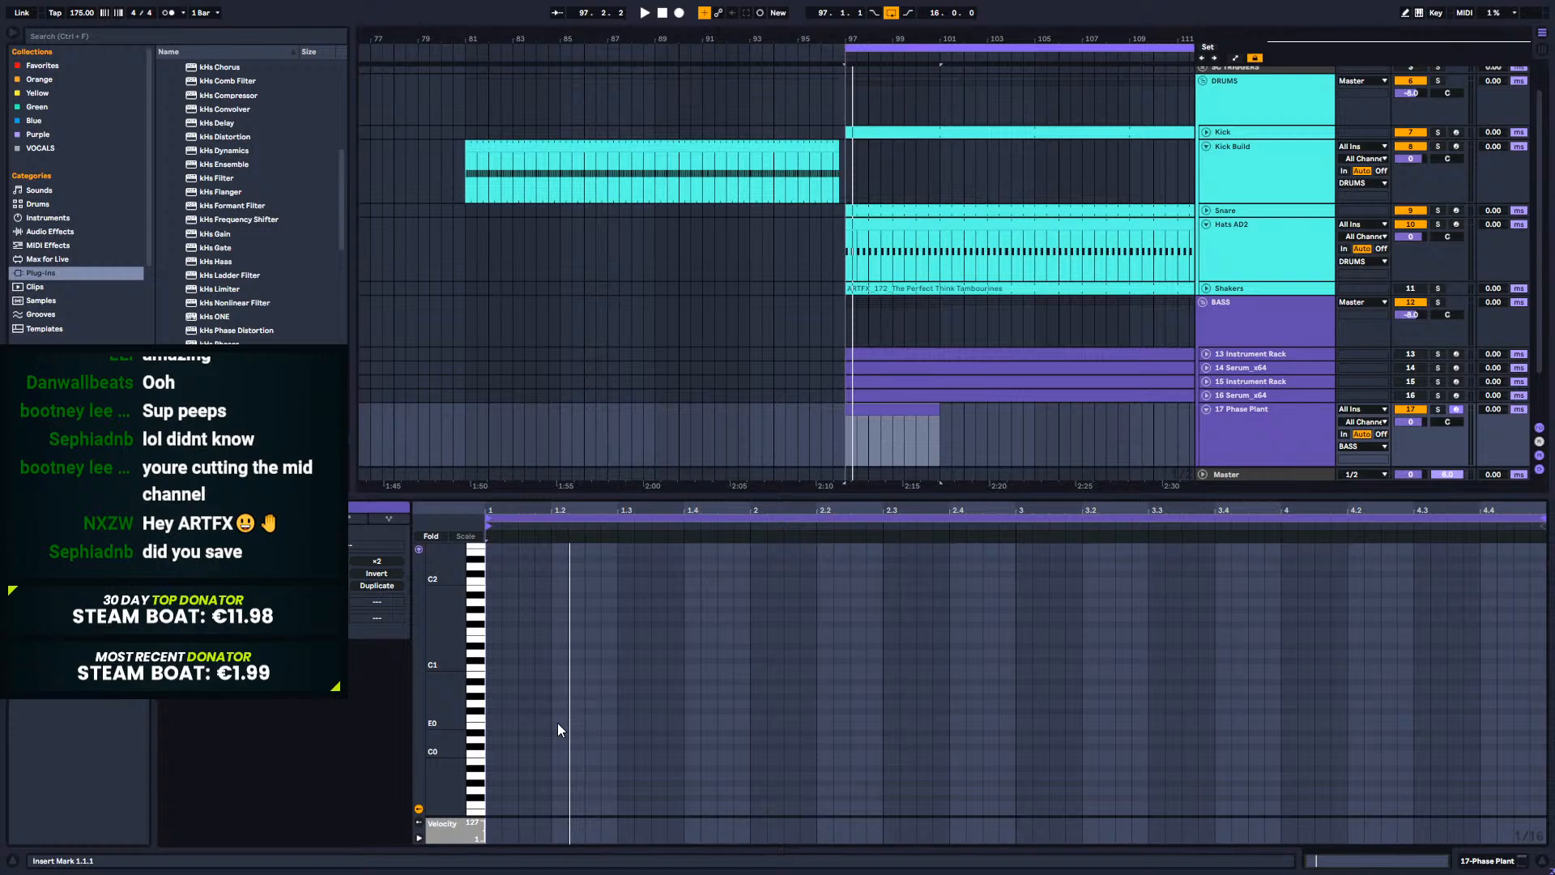
pyautogui.doubleClick(559, 720)
pyautogui.moveTo(569, 719); pyautogui.dragTo(593, 718)
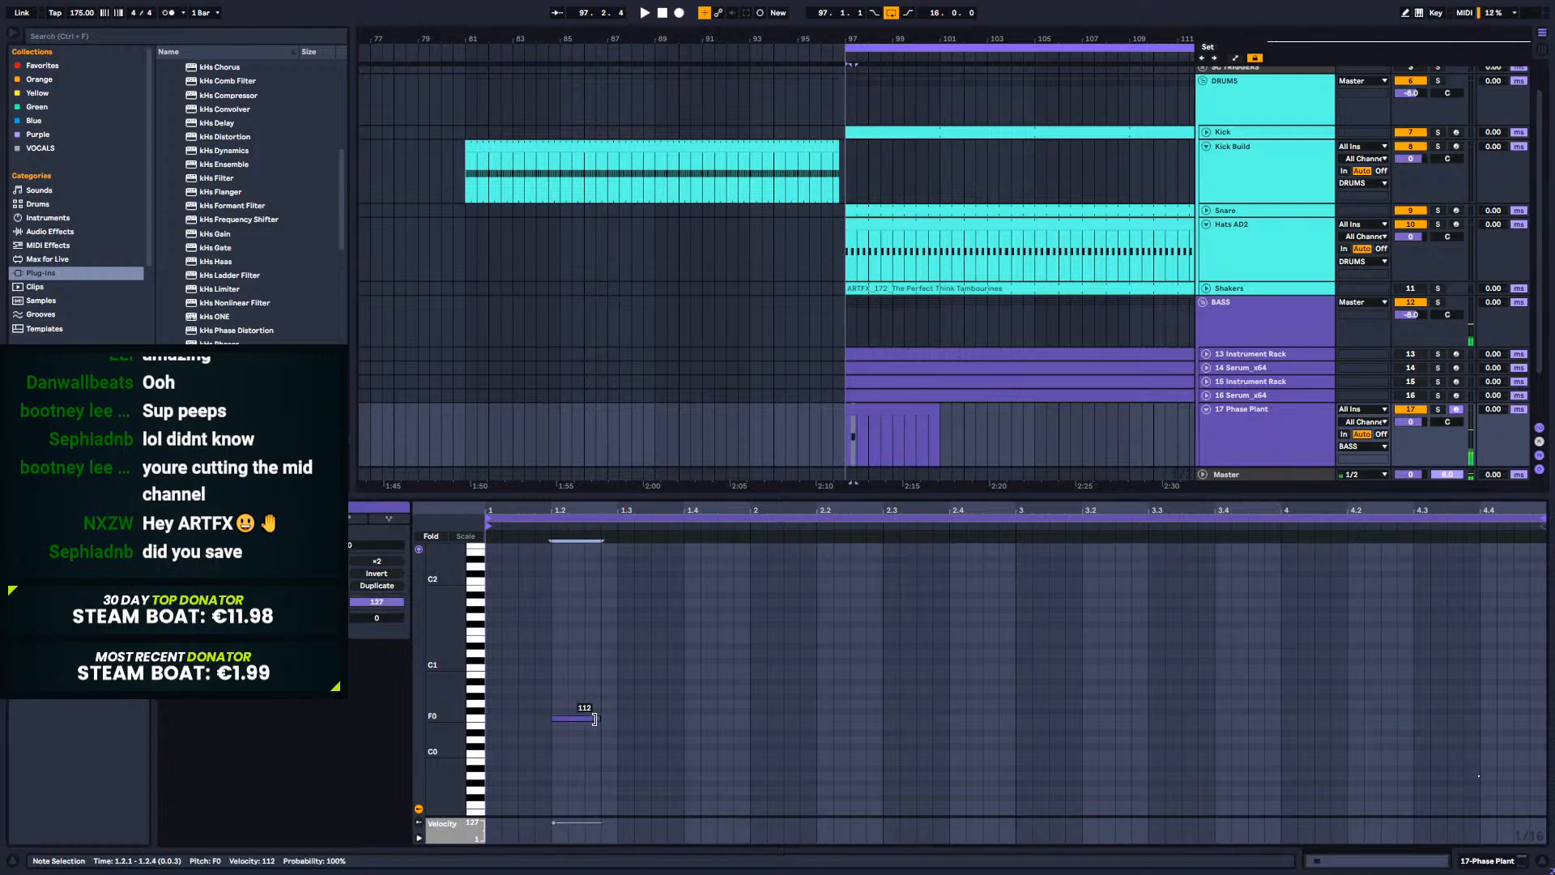
pyautogui.moveTo(580, 719); pyautogui.dragTo(742, 719)
pyautogui.doubleClick(605, 718)
pyautogui.doubleClick(659, 718)
pyautogui.click(706, 718)
pyautogui.doubleClick(709, 718)
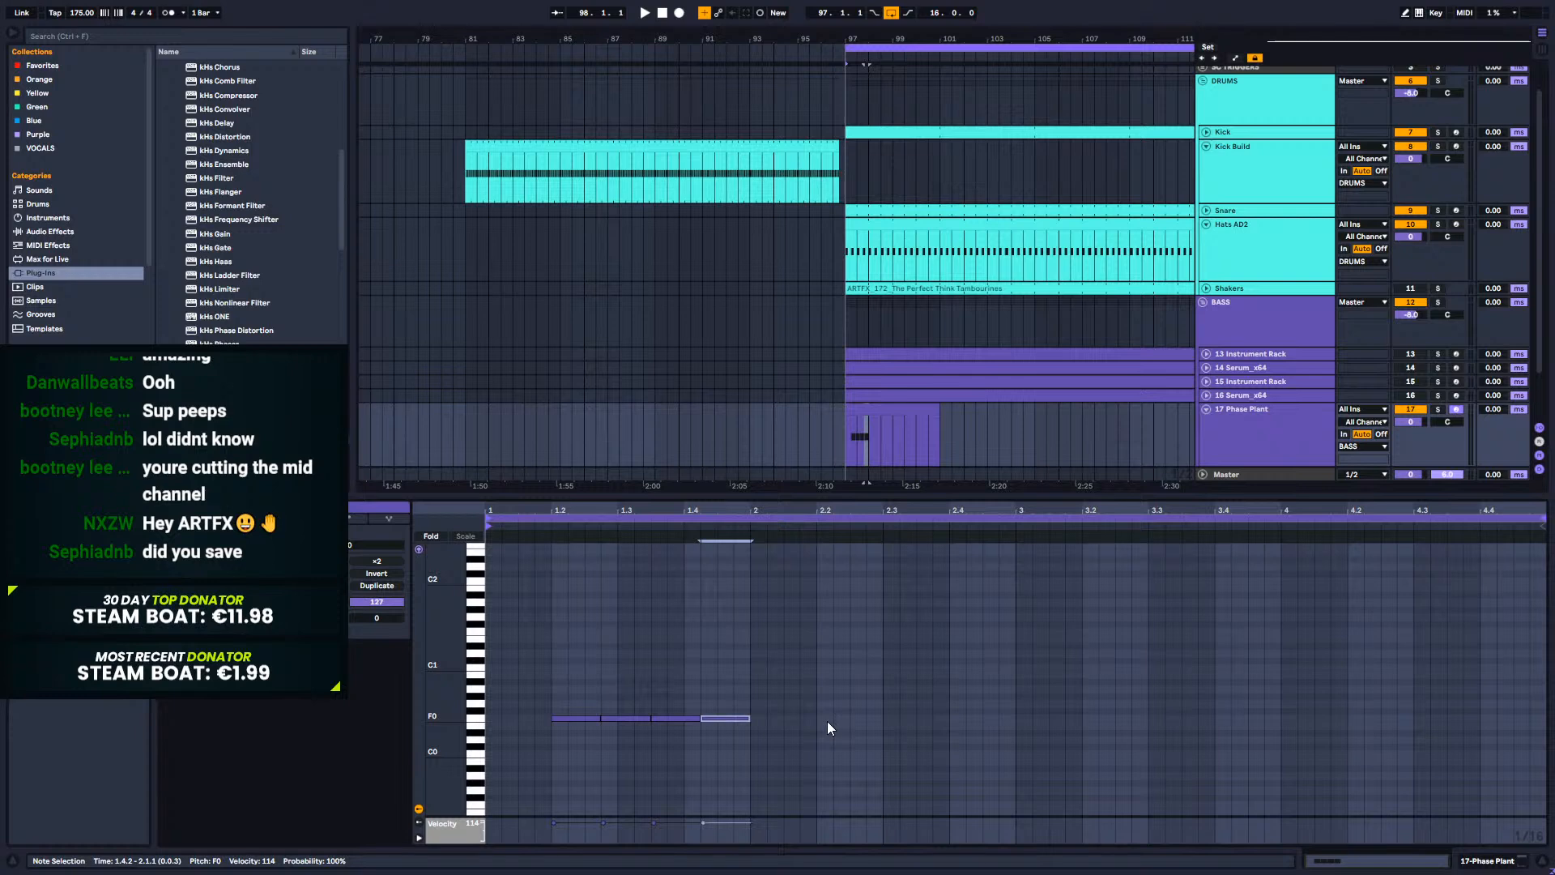
# Step: Duplicate the F0 phrase into bars 2 and 3, raising the bar 3 copy to G#0
pyautogui.hotkey('ctrl', 'a')
pyautogui.hotkey('ctrl', 'd')
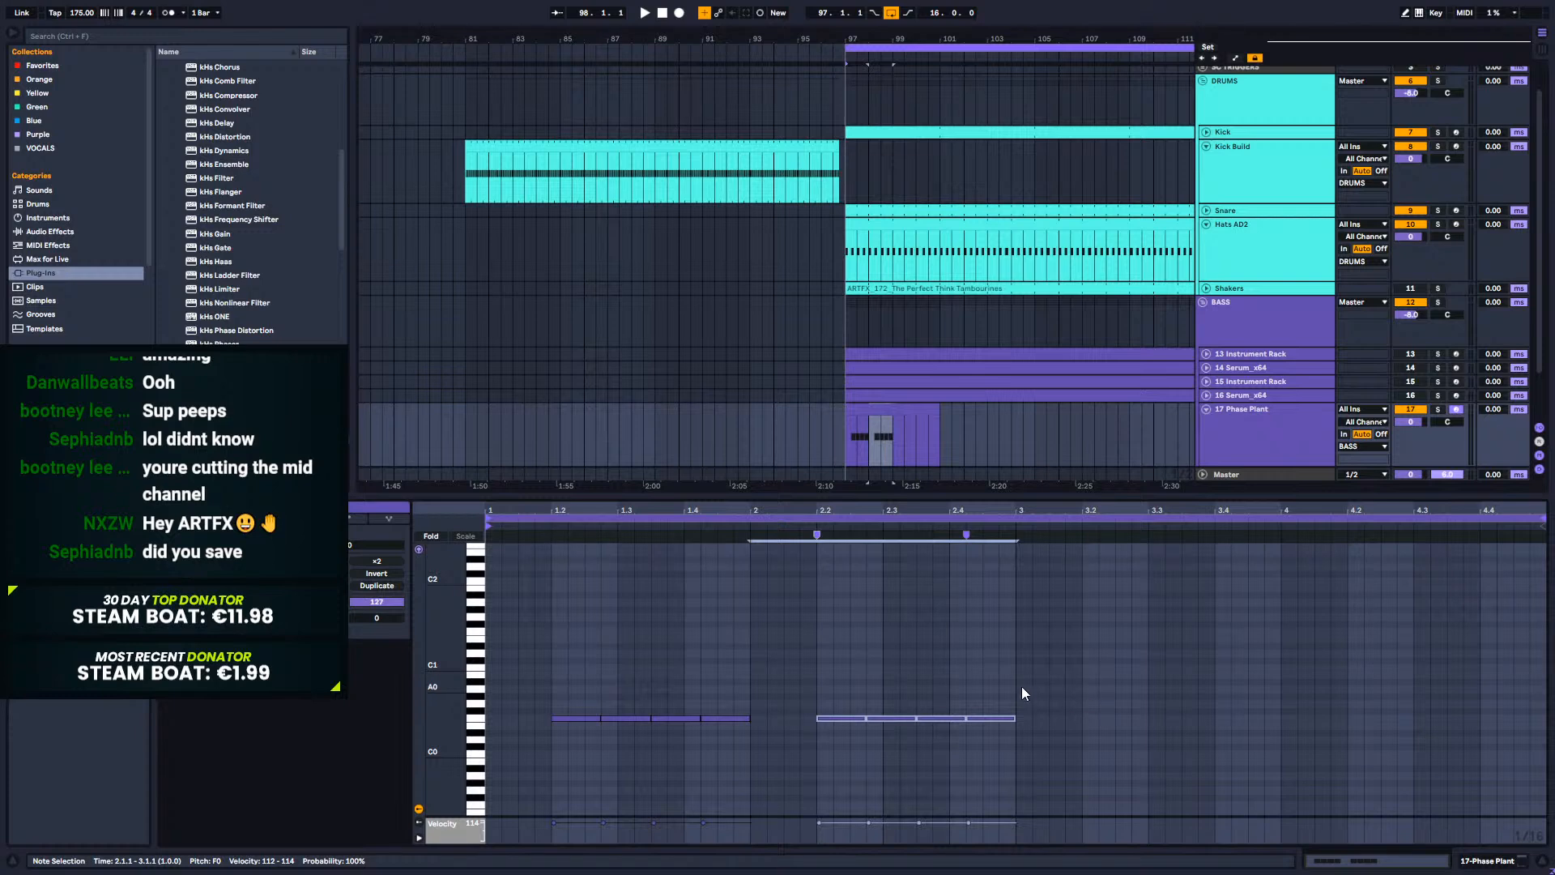
pyautogui.hotkey('ctrl', 'd')
pyautogui.press('Up')
pyautogui.press('Up')
pyautogui.press('Up')
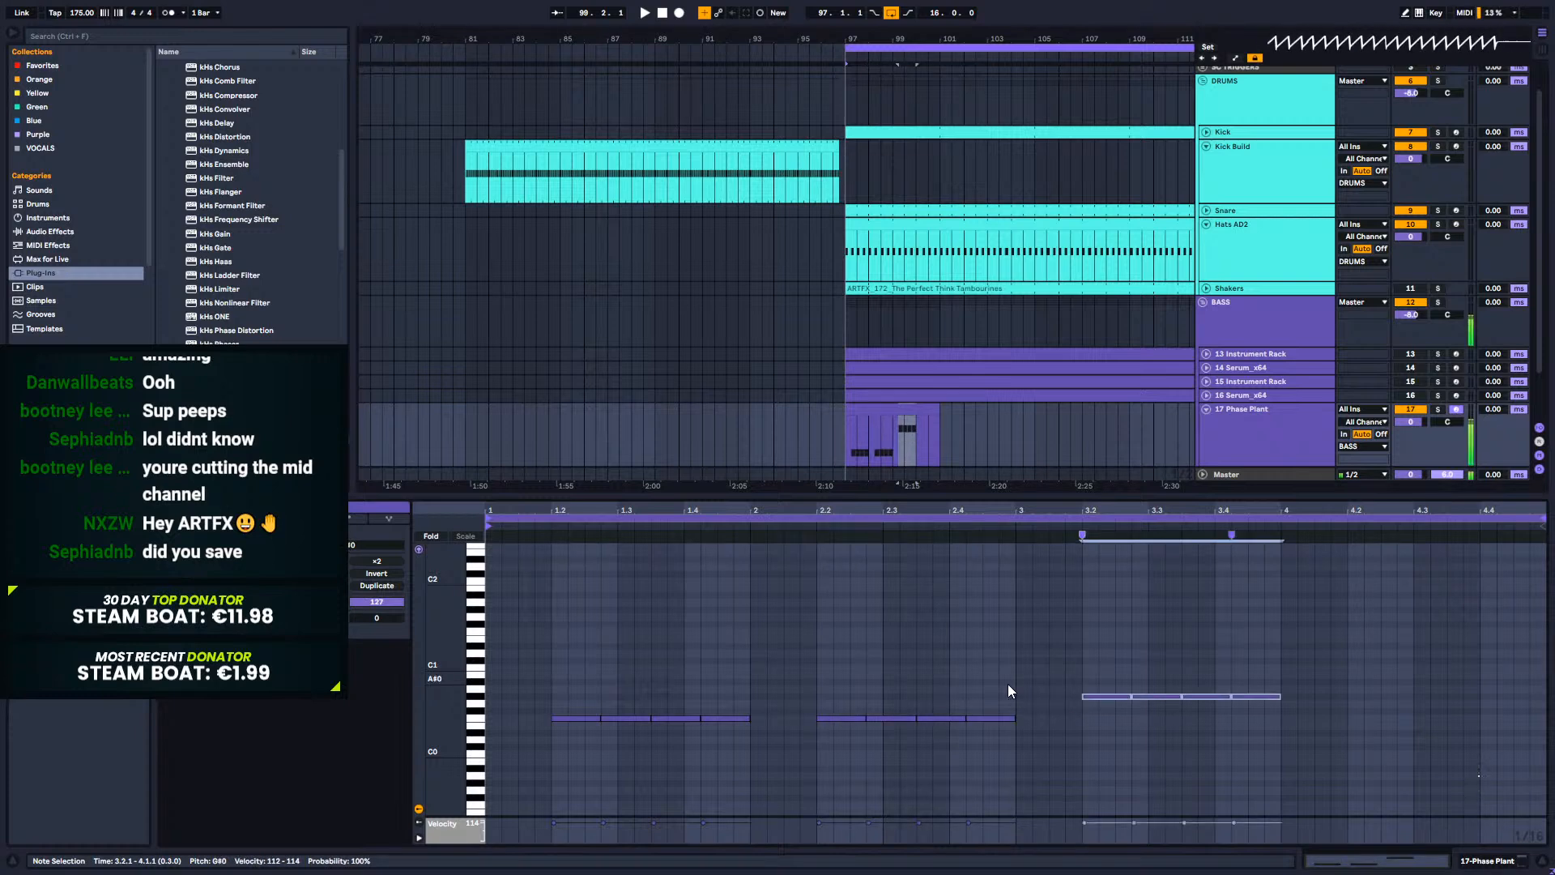
# Step: Duplicate the G#0 phrase to the start of bar 4 at G0 and add a D#0 note from 4.4 to the clip end
pyautogui.hotkey('ctrl', 'd')
pyautogui.press('Down')
pyautogui.press('Right')
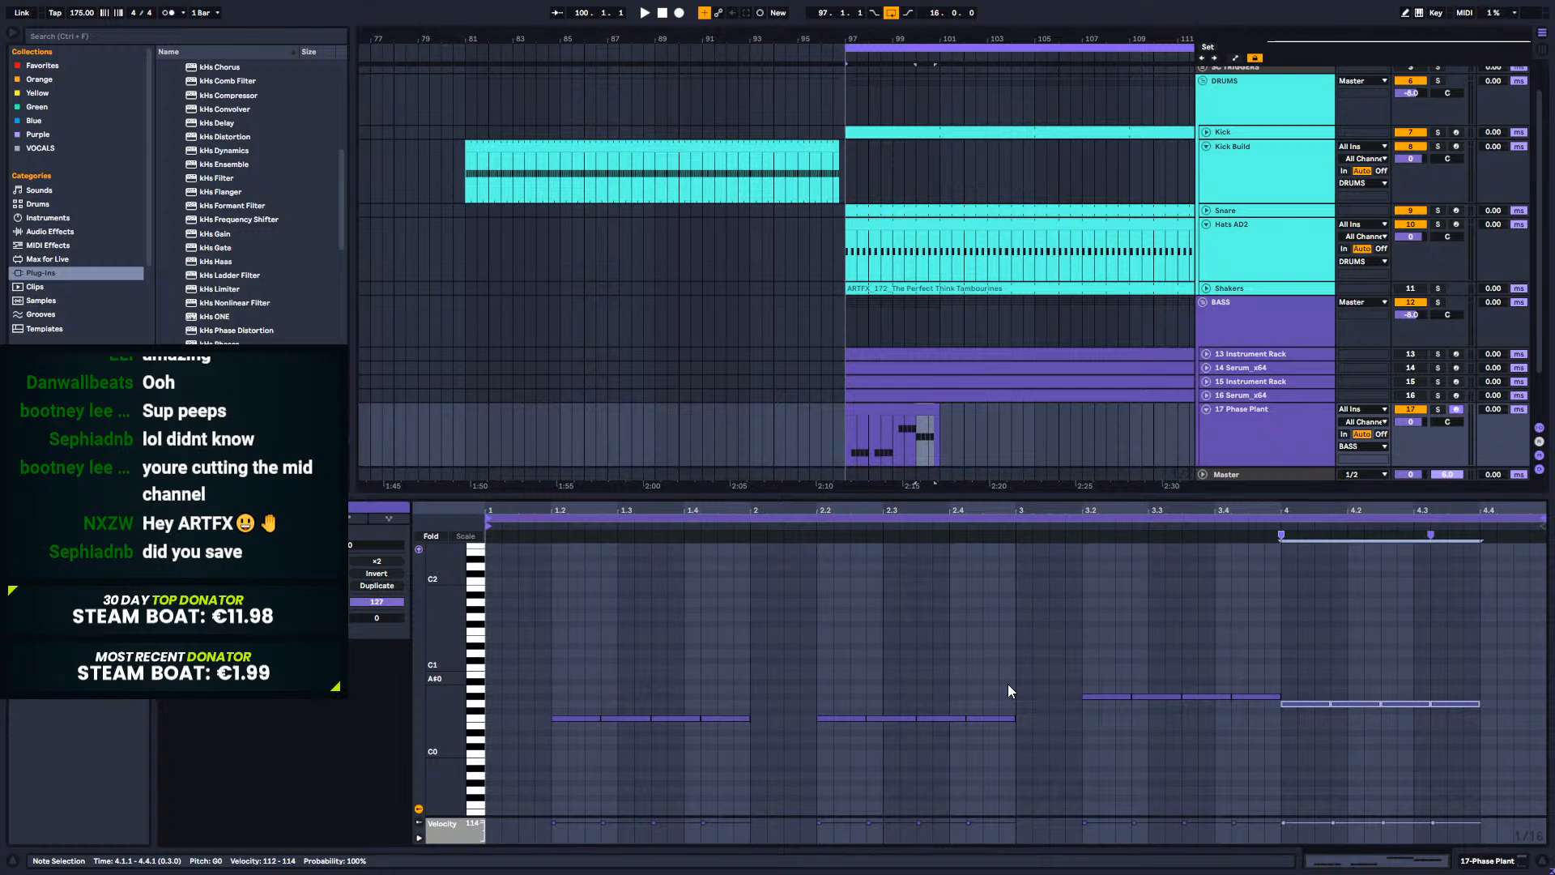
pyautogui.doubleClick(1485, 734)
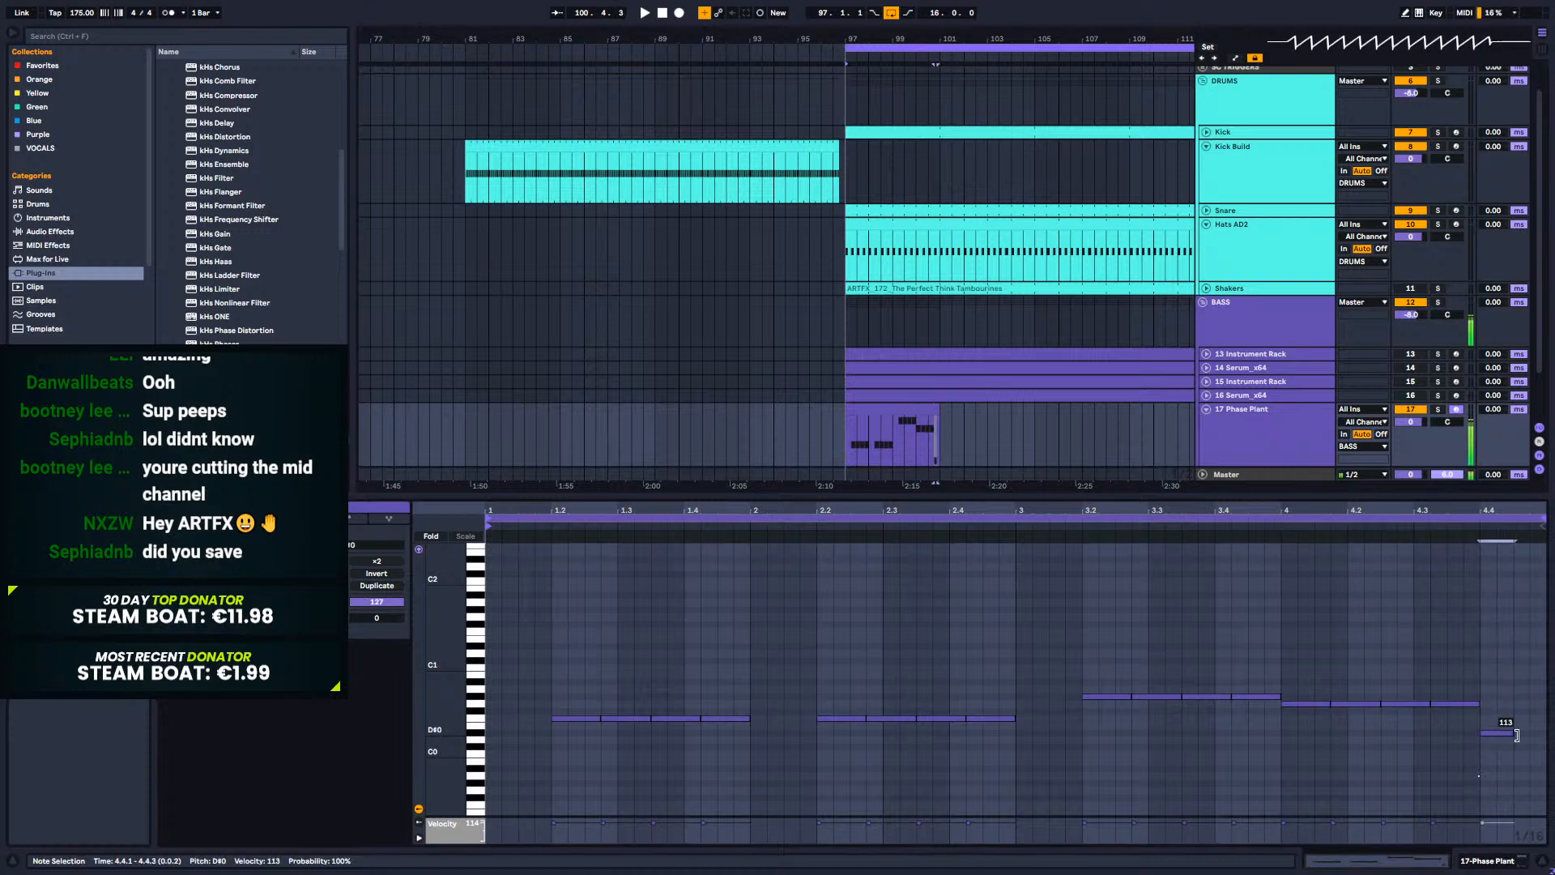
# Step: Duplicate the four-bar Phase Plant clip to bar 101 and open the copy in the note editor
pyautogui.click(923, 452)
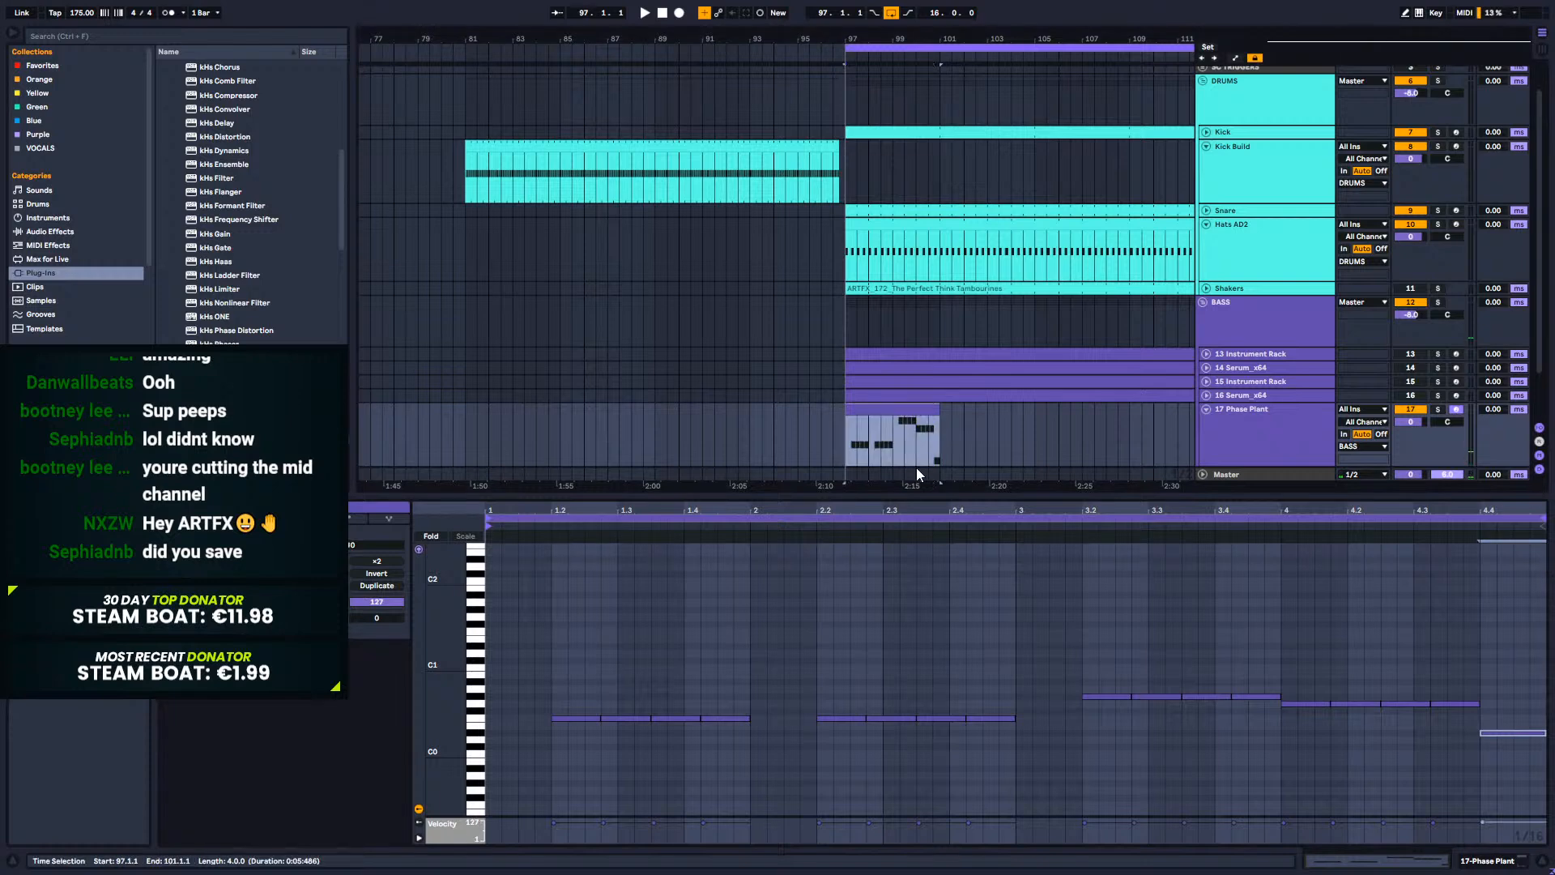
pyautogui.hotkey('ctrl', 'd')
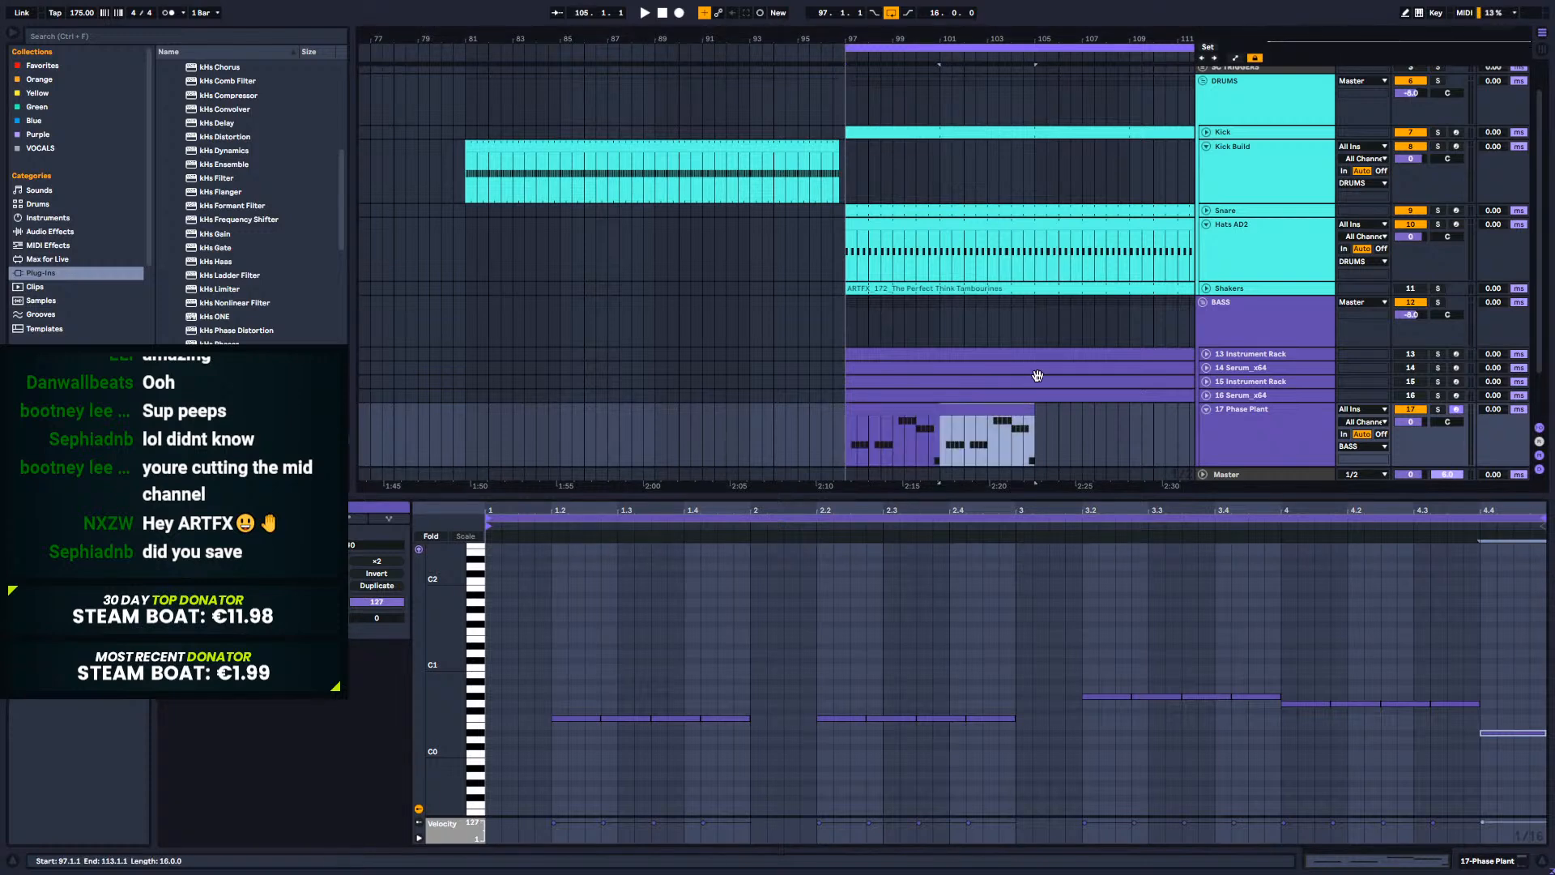
pyautogui.doubleClick(982, 408)
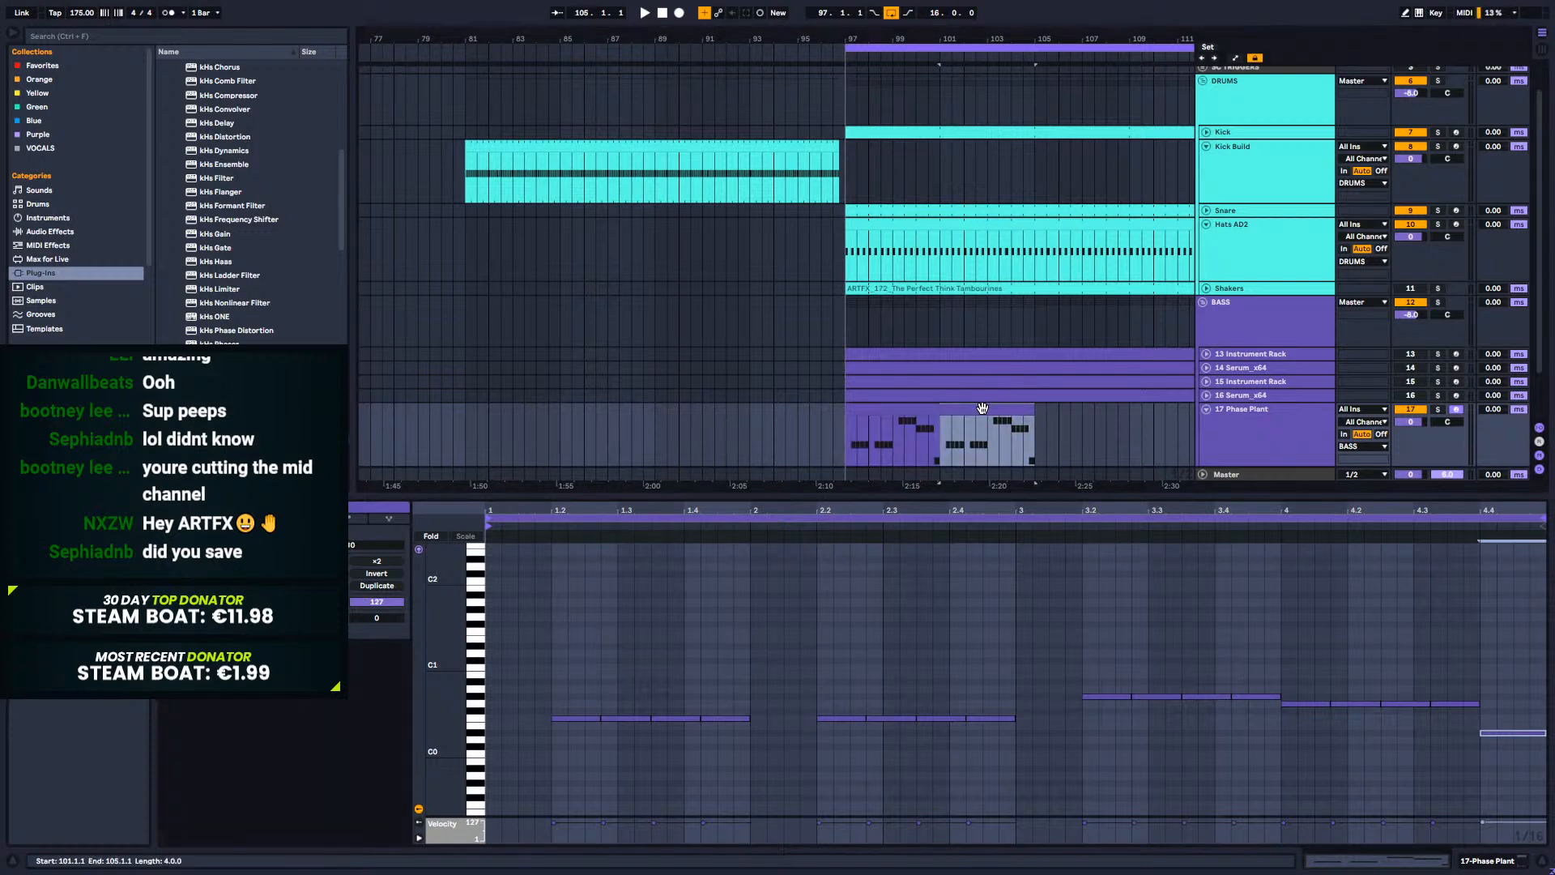
# Step: Try an extra three-sixteenths note at the start of the copied clip, moved down to C0 and up to C#0
pyautogui.doubleClick(492, 719)
pyautogui.moveTo(500, 718); pyautogui.dragTo(521, 753)
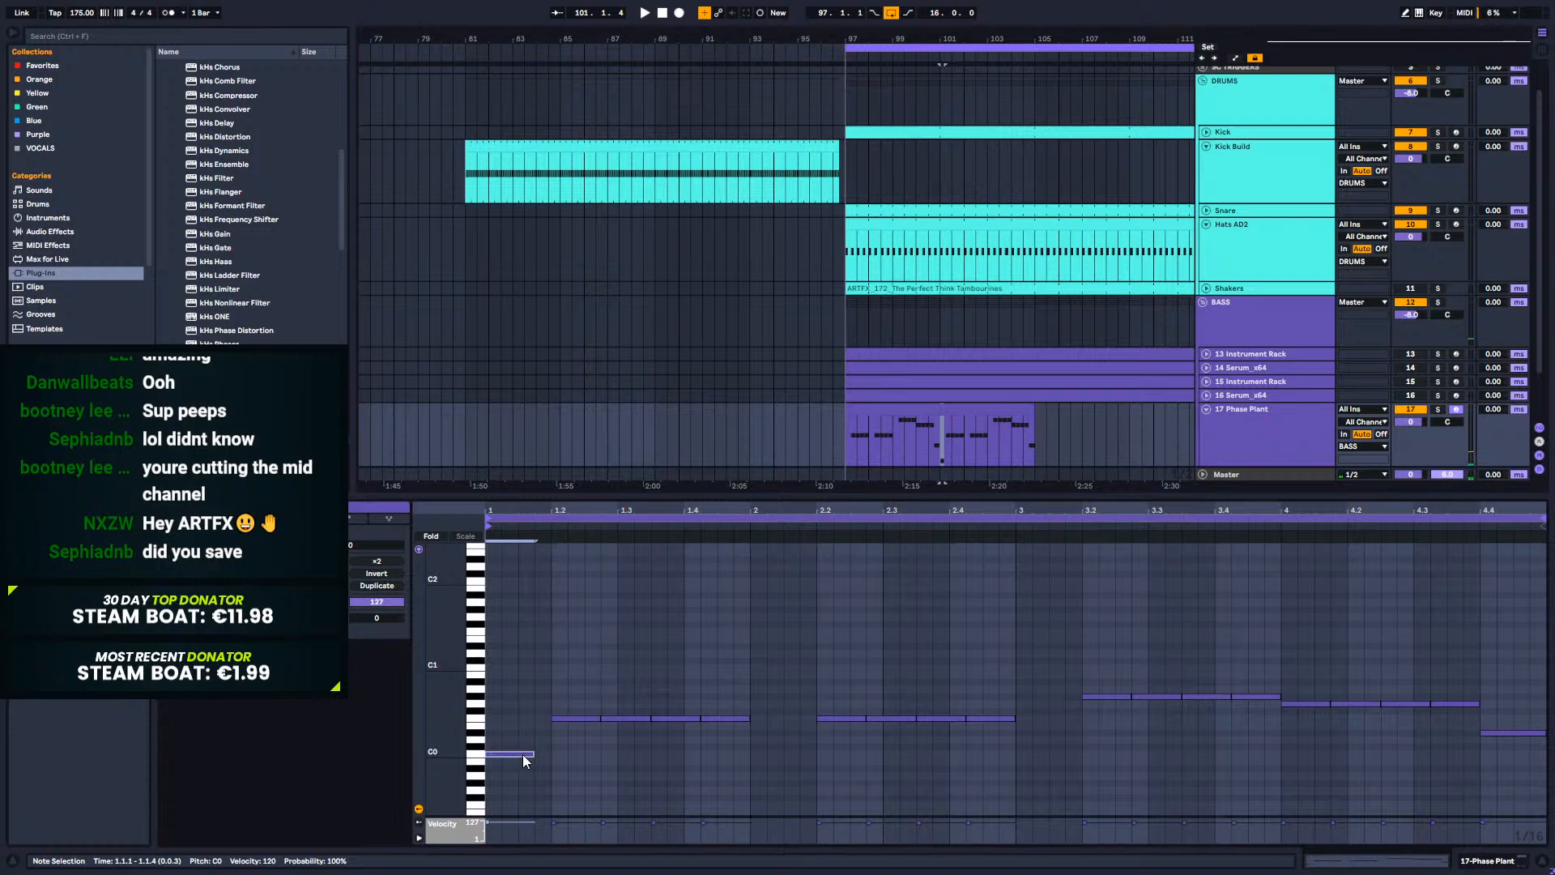
pyautogui.moveTo(523, 754); pyautogui.dragTo(524, 749)
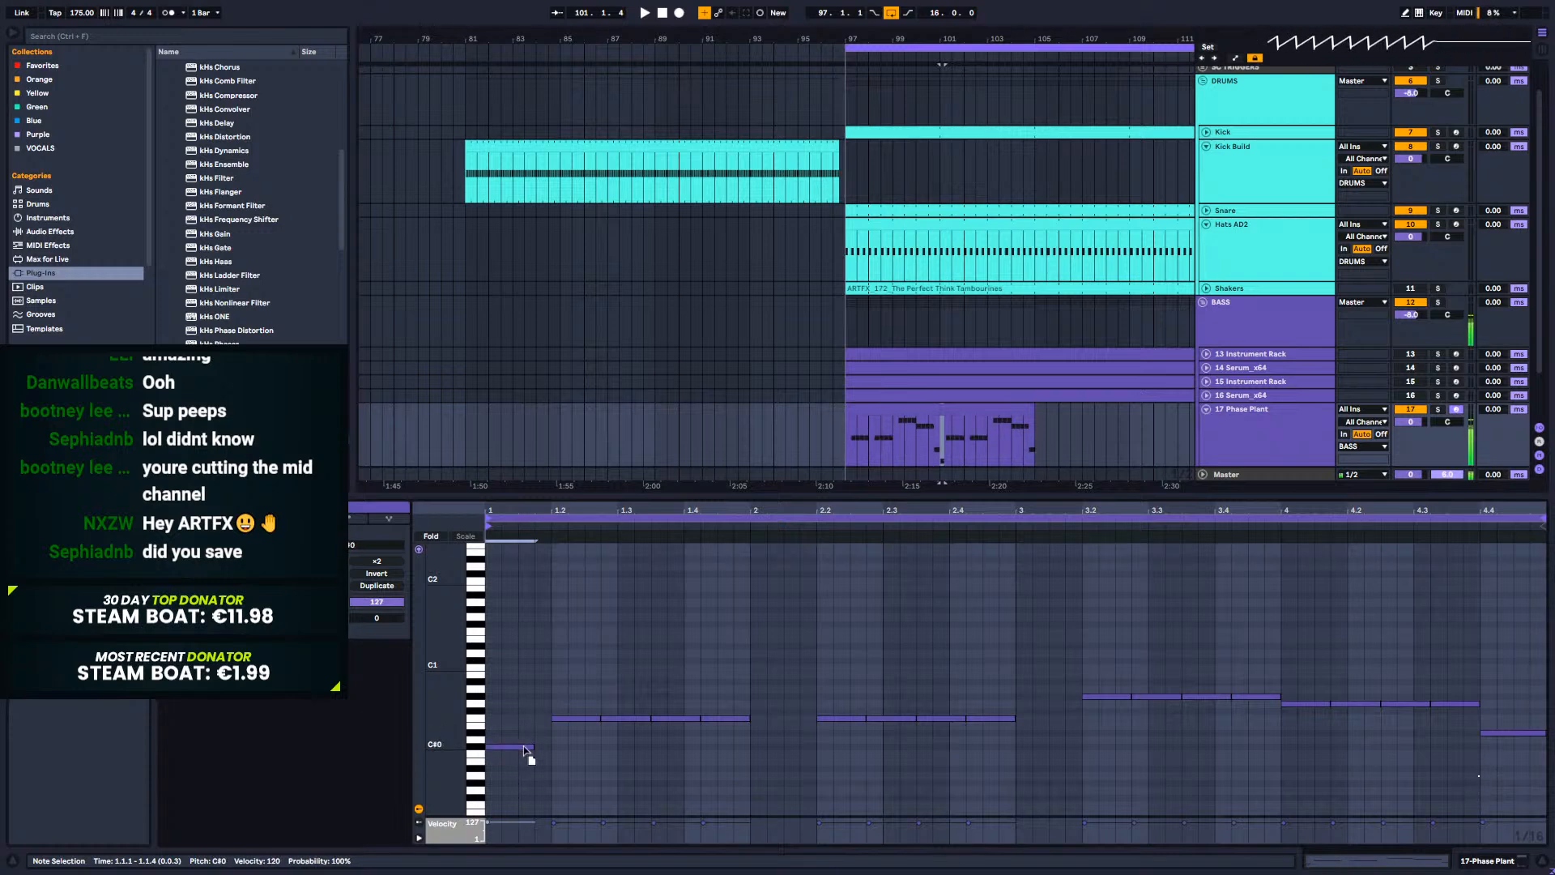
# Step: Clear all notes from the copied clip and enter three consecutive C0 notes, each three sixteenths long, from its start
pyautogui.hotkey('ctrl', 'a')
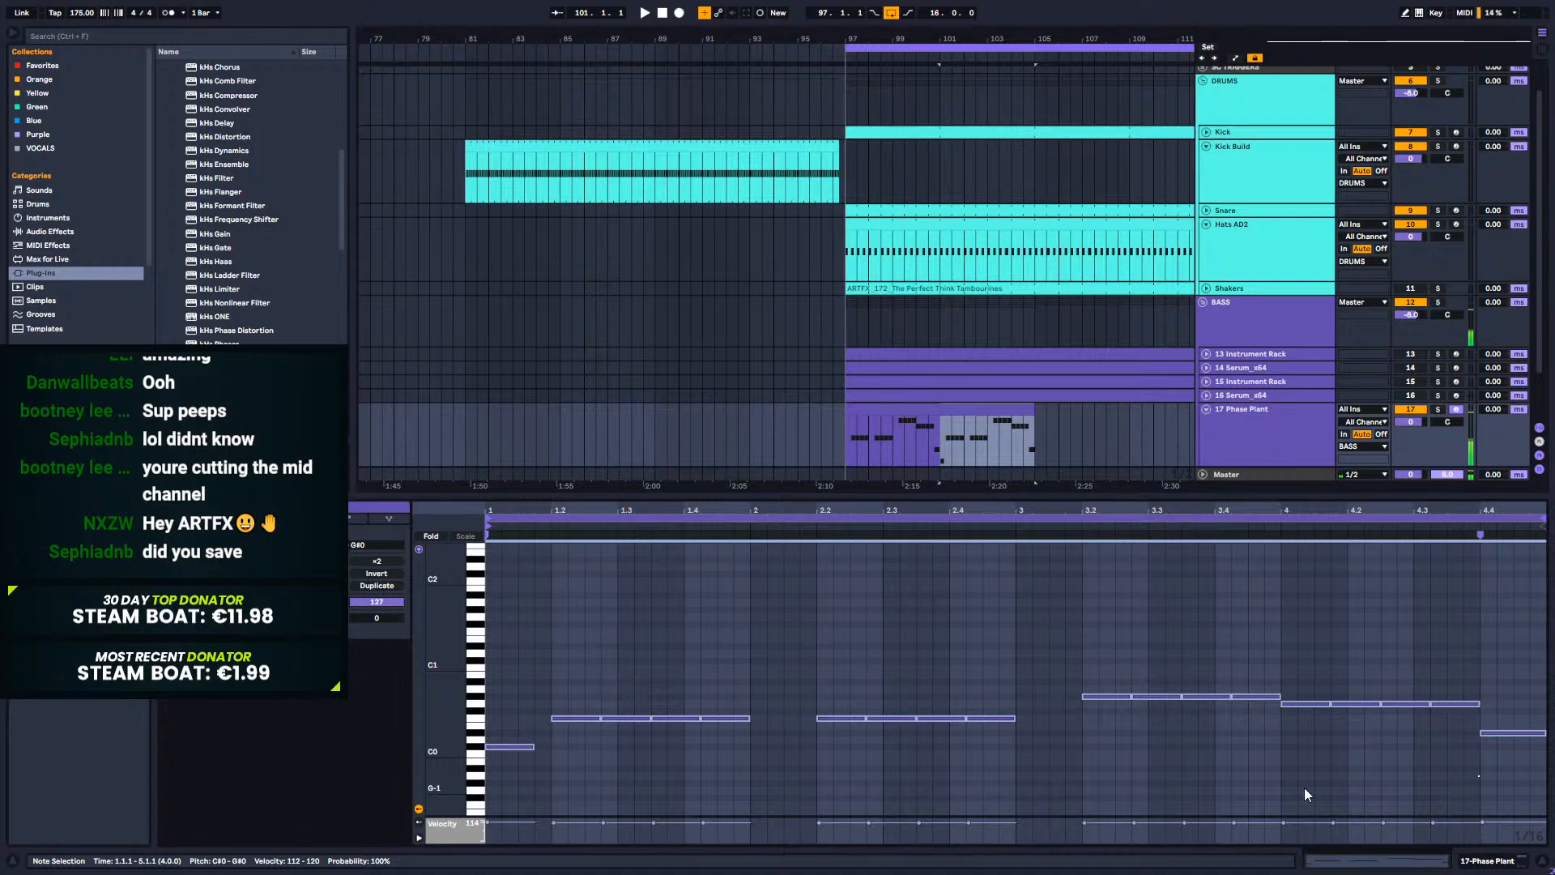
pyautogui.press('Delete')
pyautogui.doubleClick(492, 753)
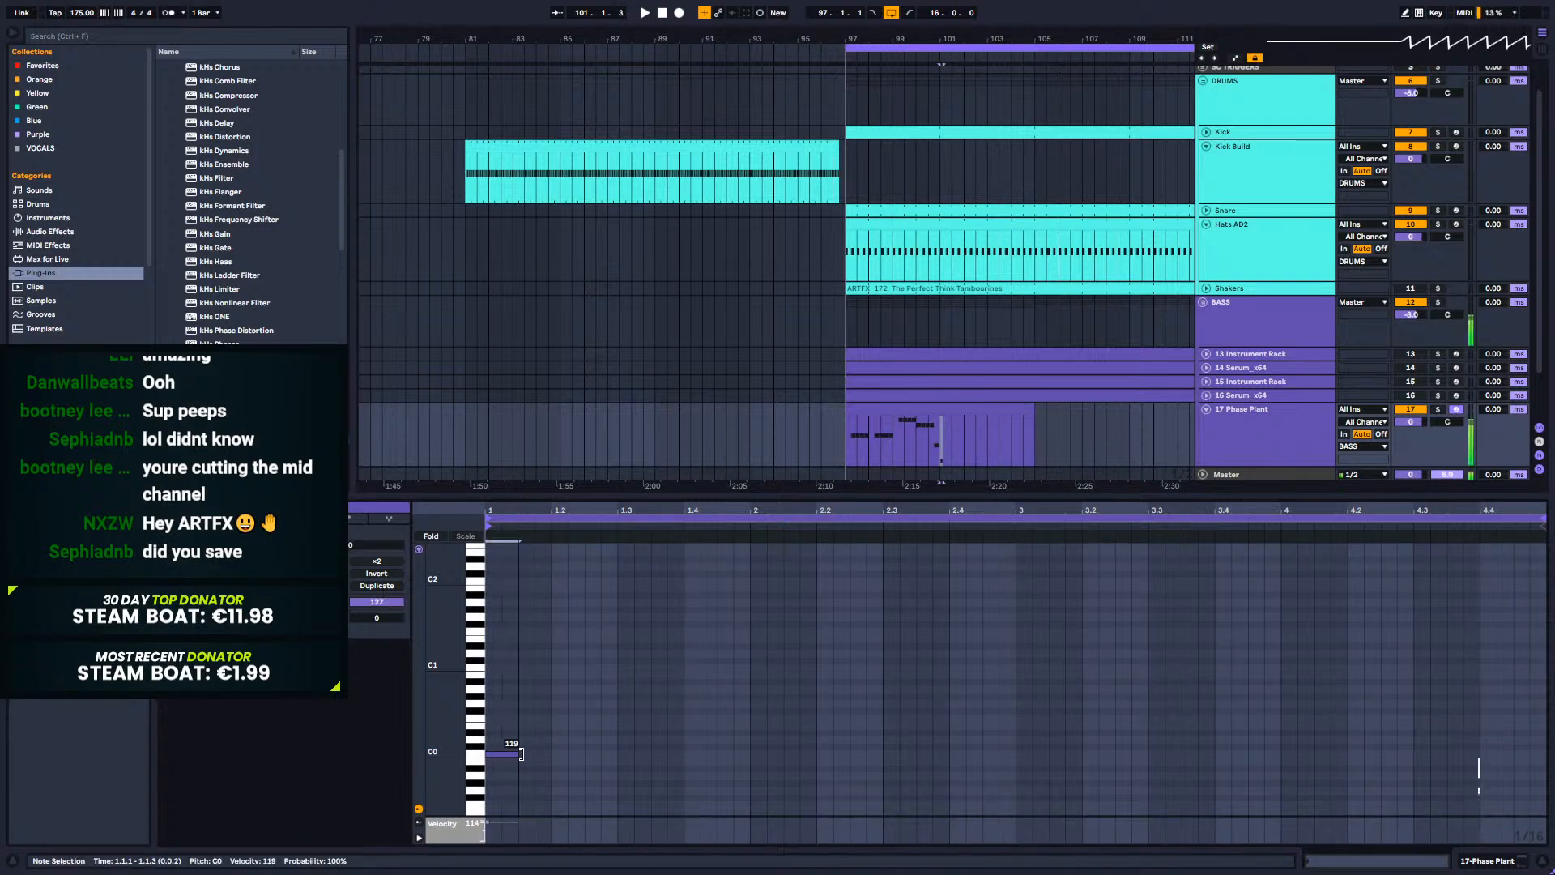
pyautogui.moveTo(521, 754); pyautogui.dragTo(536, 754)
pyautogui.hotkey('ctrl', 'd')
pyautogui.hotkey('ctrl', 'd')
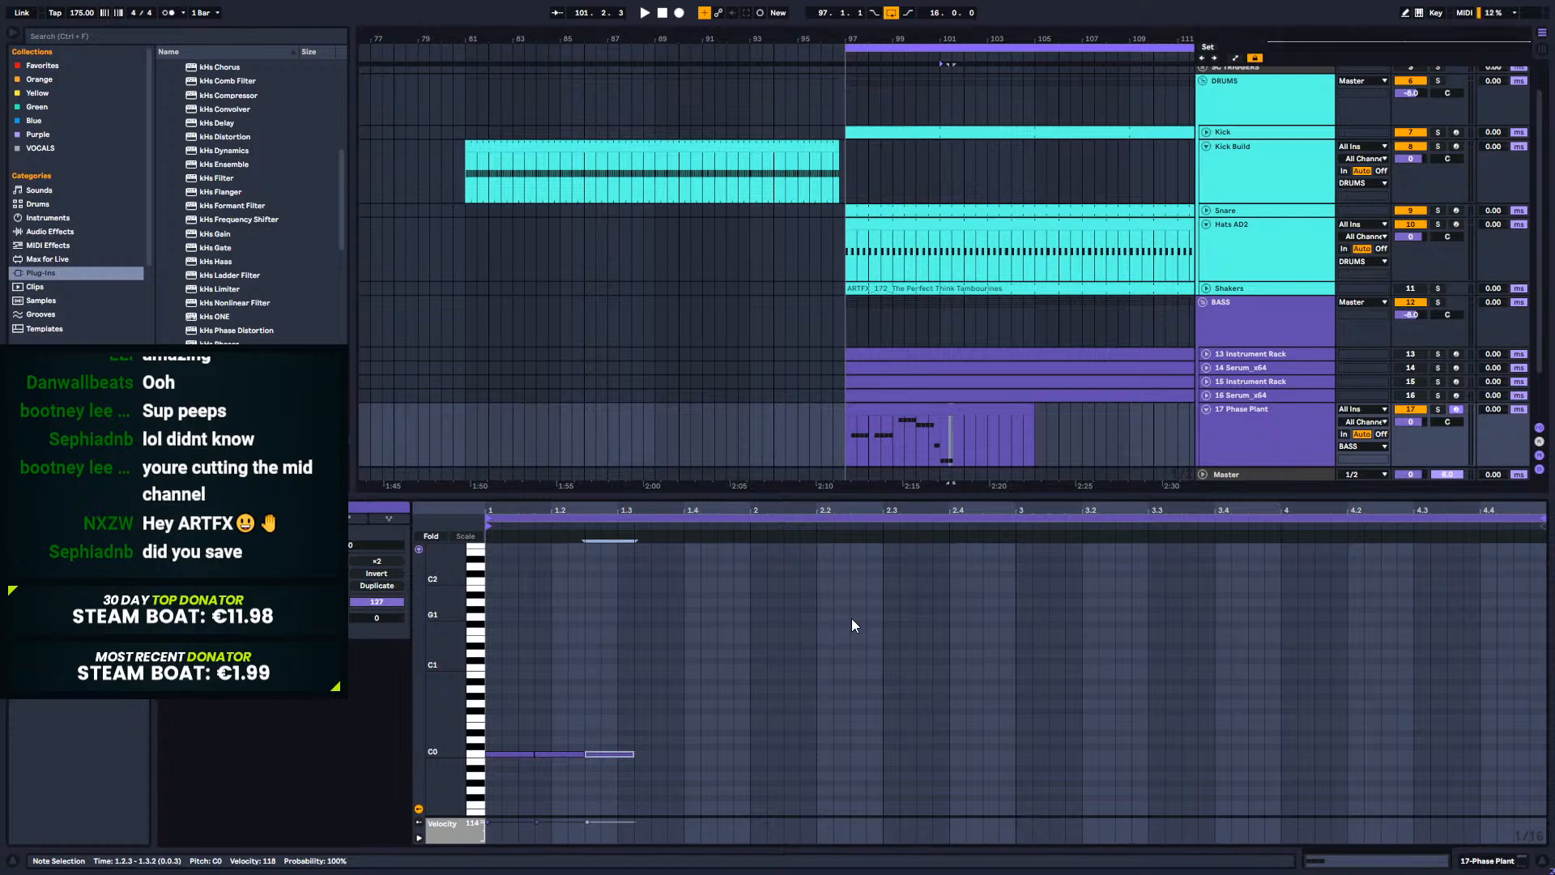
# Step: Duplicate the three C0 notes repeatedly to fill the clip's first two bars
pyautogui.hotkey('ctrl', 'a')
pyautogui.hotkey('ctrl', 'd')
pyautogui.hotkey('ctrl', 'd')
pyautogui.hotkey('ctrl', 'd')
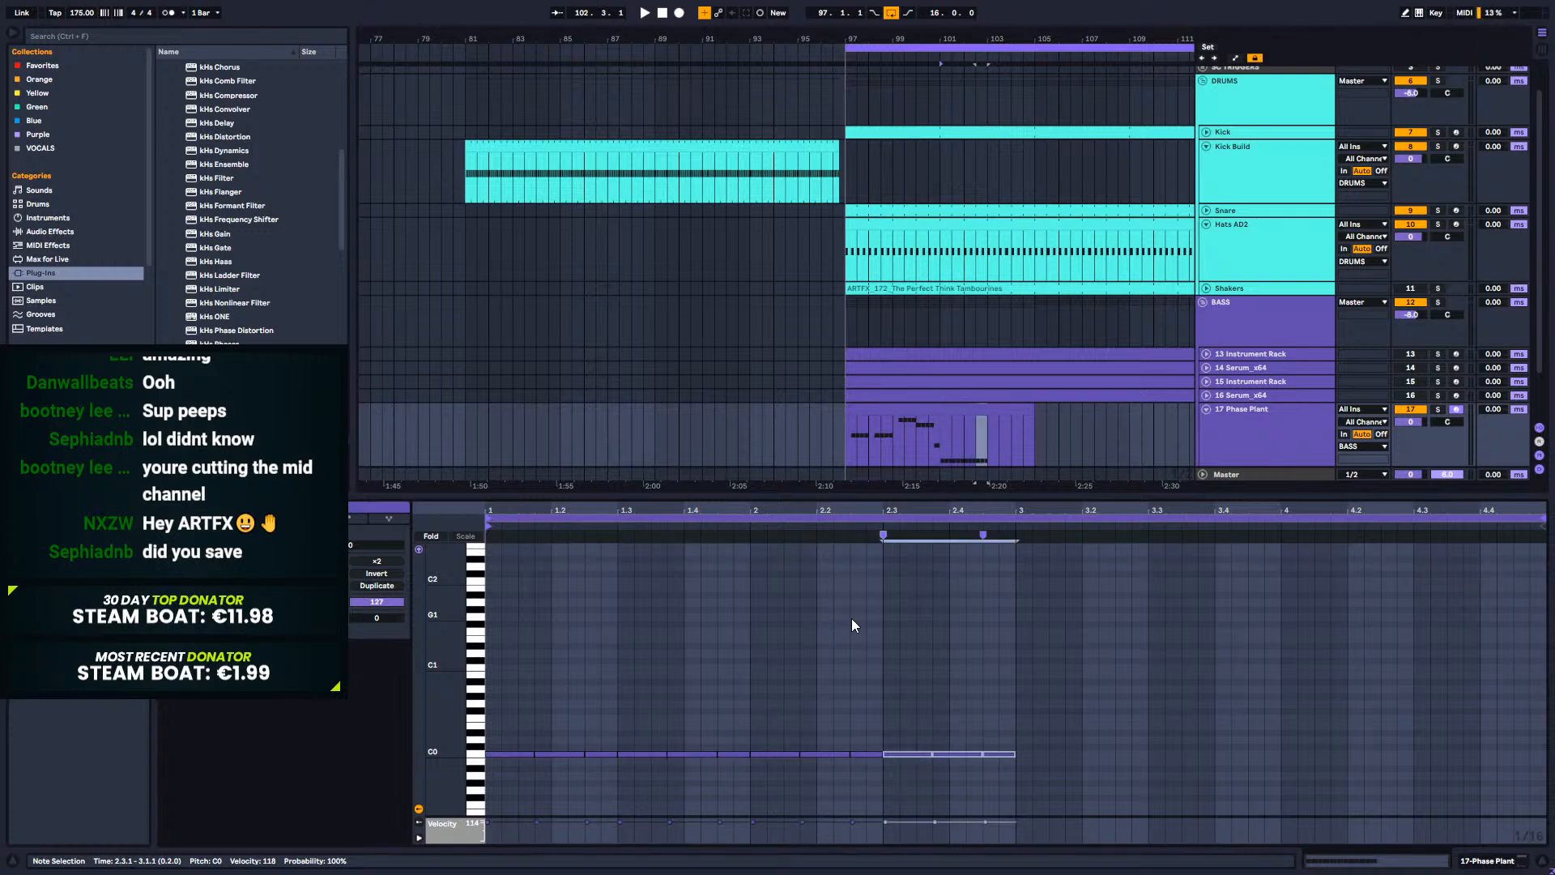
# Step: Duplicate the two-bar C0 pattern into bars 3 and 4 and transpose the copy up to F0
pyautogui.hotkey('ctrl', 'a')
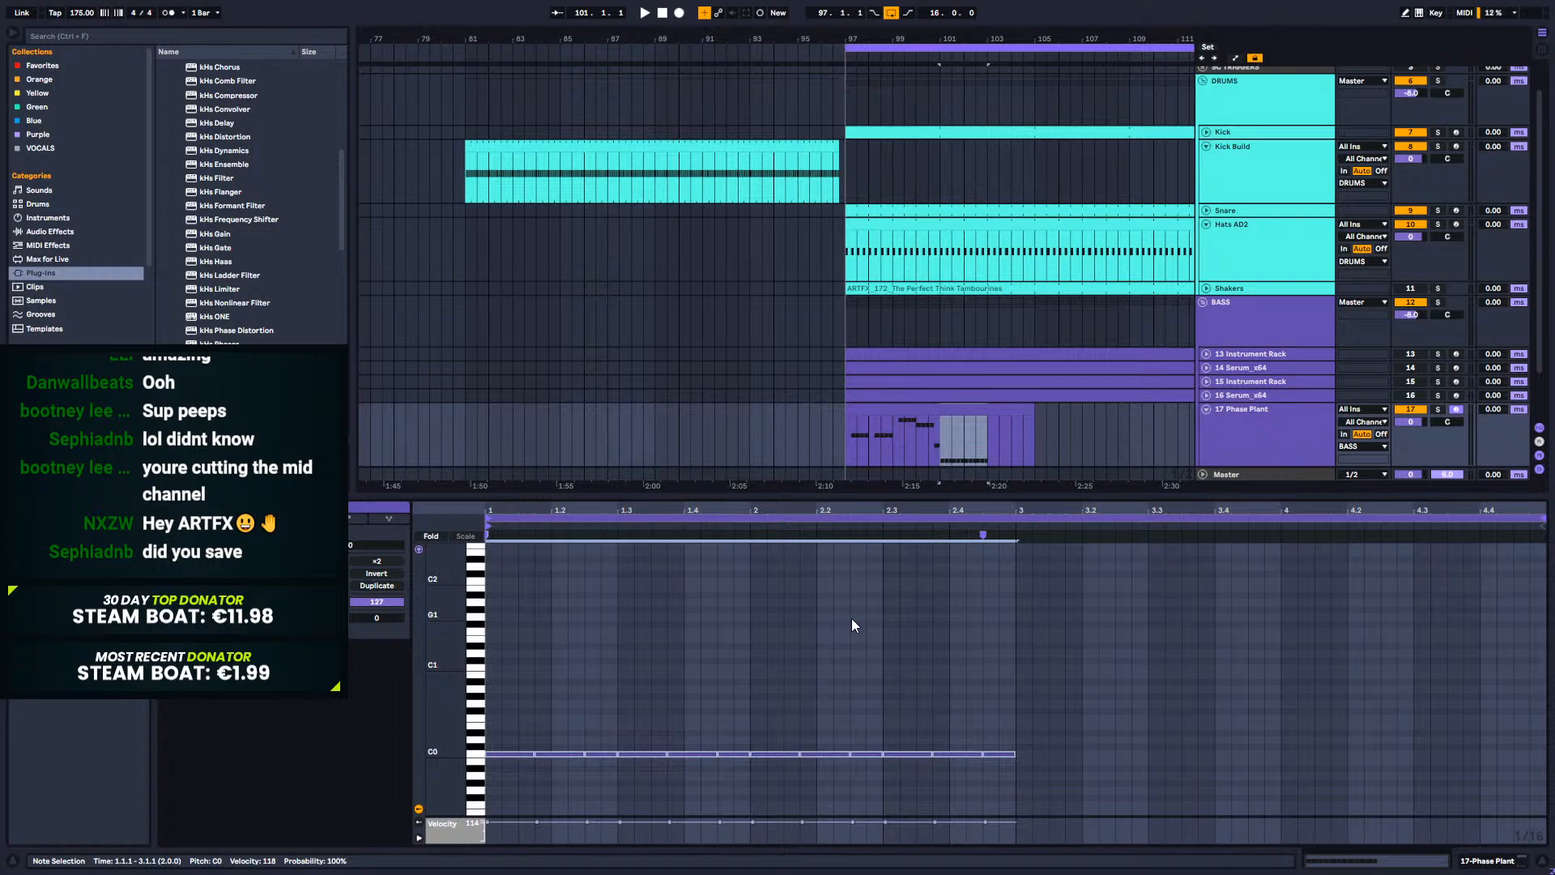
pyautogui.hotkey('ctrl', 'd')
pyautogui.press('Up')
pyautogui.press('Up')
pyautogui.press('Up')
pyautogui.press('Up')
pyautogui.press('Up')
pyautogui.press('Up')
pyautogui.press('Up')
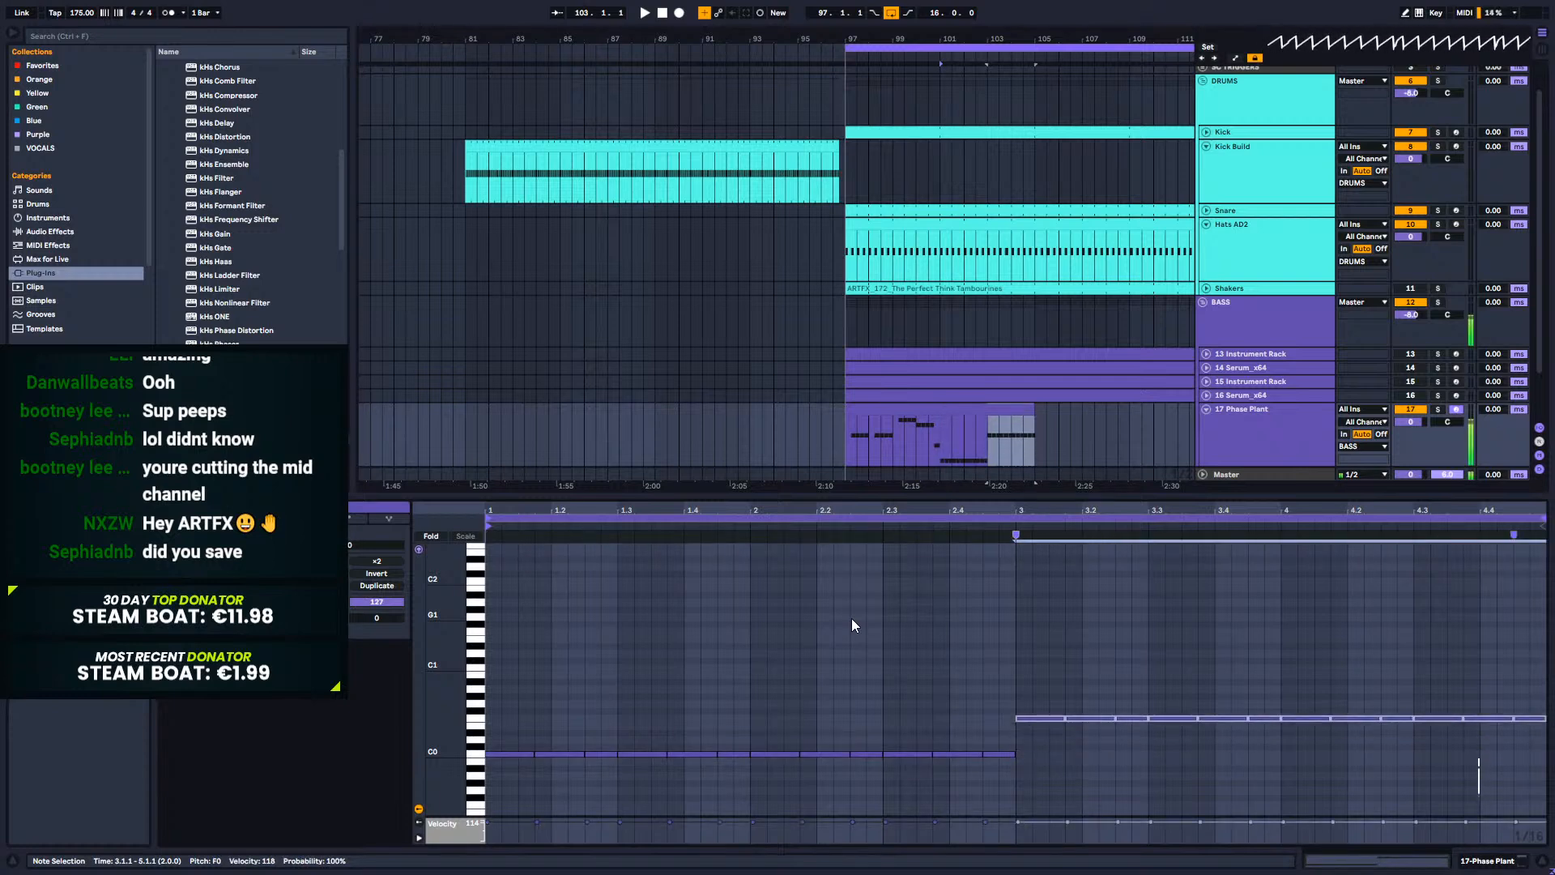
# Step: Audition pitches from E0 up to A0 for the repeated notes in bars 3 and 4 and settle on G0
pyautogui.press('Down')
pyautogui.press('Down')
pyautogui.press('Down')
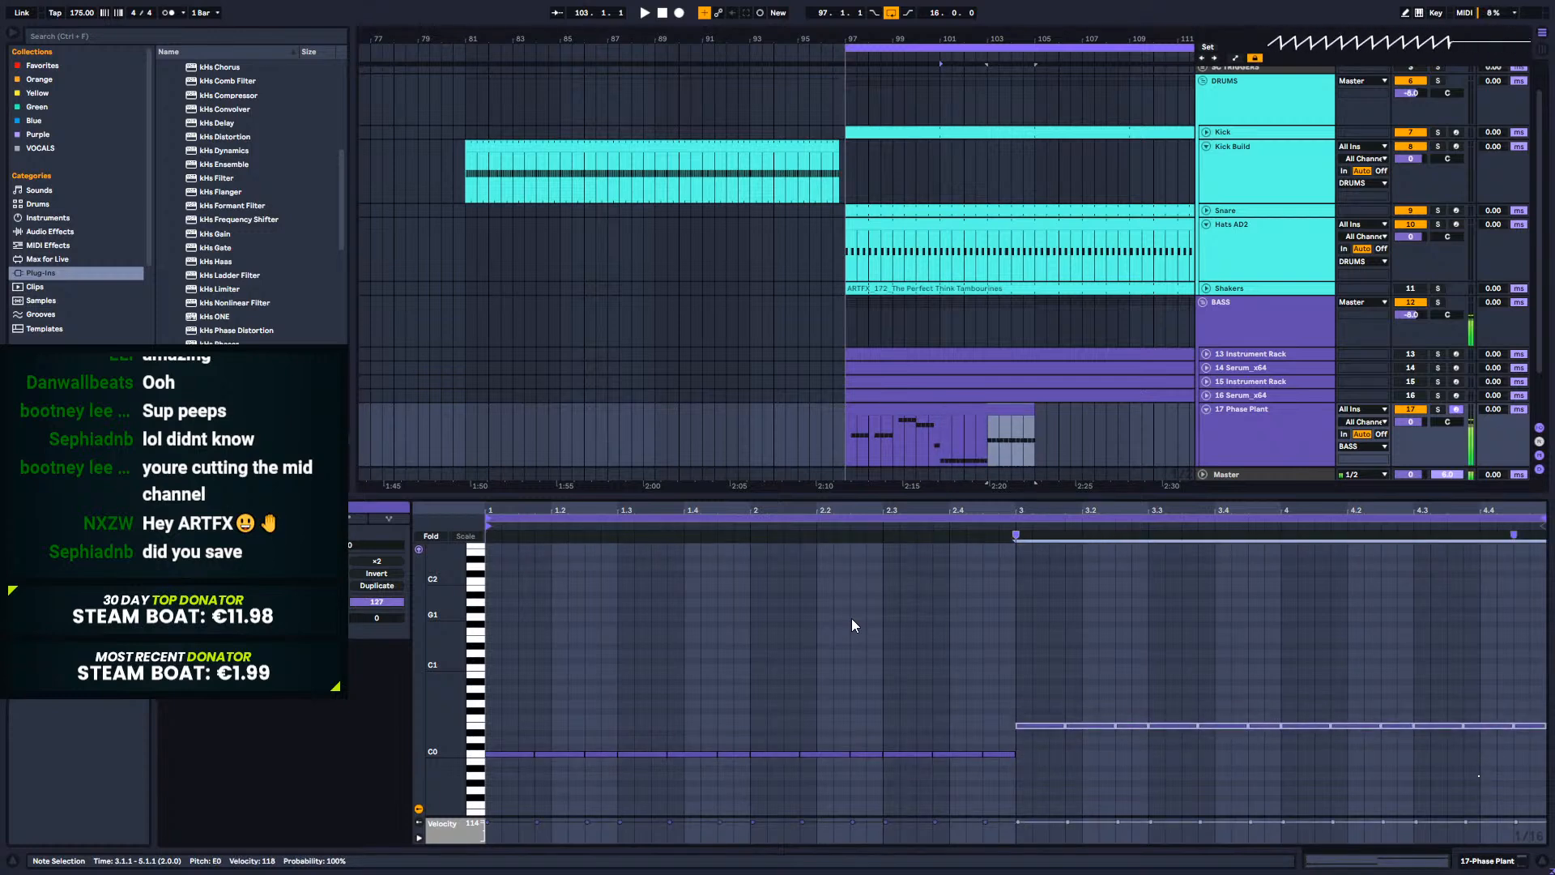
pyautogui.press('Down')
pyautogui.press('Up')
pyautogui.press('Up')
pyautogui.press('Up')
pyautogui.press('Up')
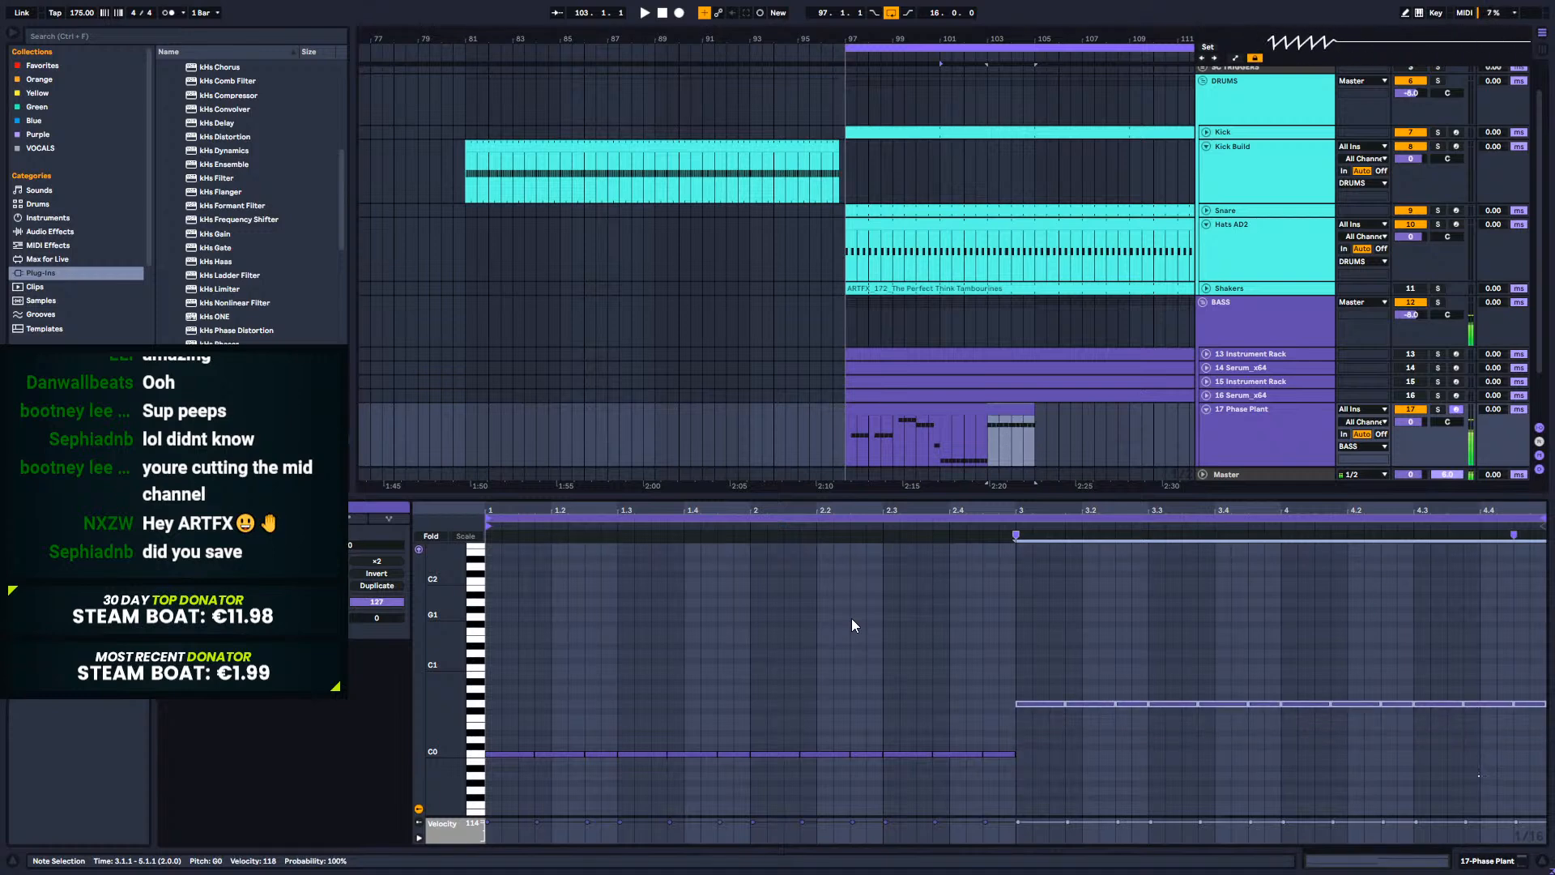
pyautogui.press('Up')
pyautogui.press('Up')
pyautogui.press('Up')
pyautogui.press('Up')
pyautogui.press('Up')
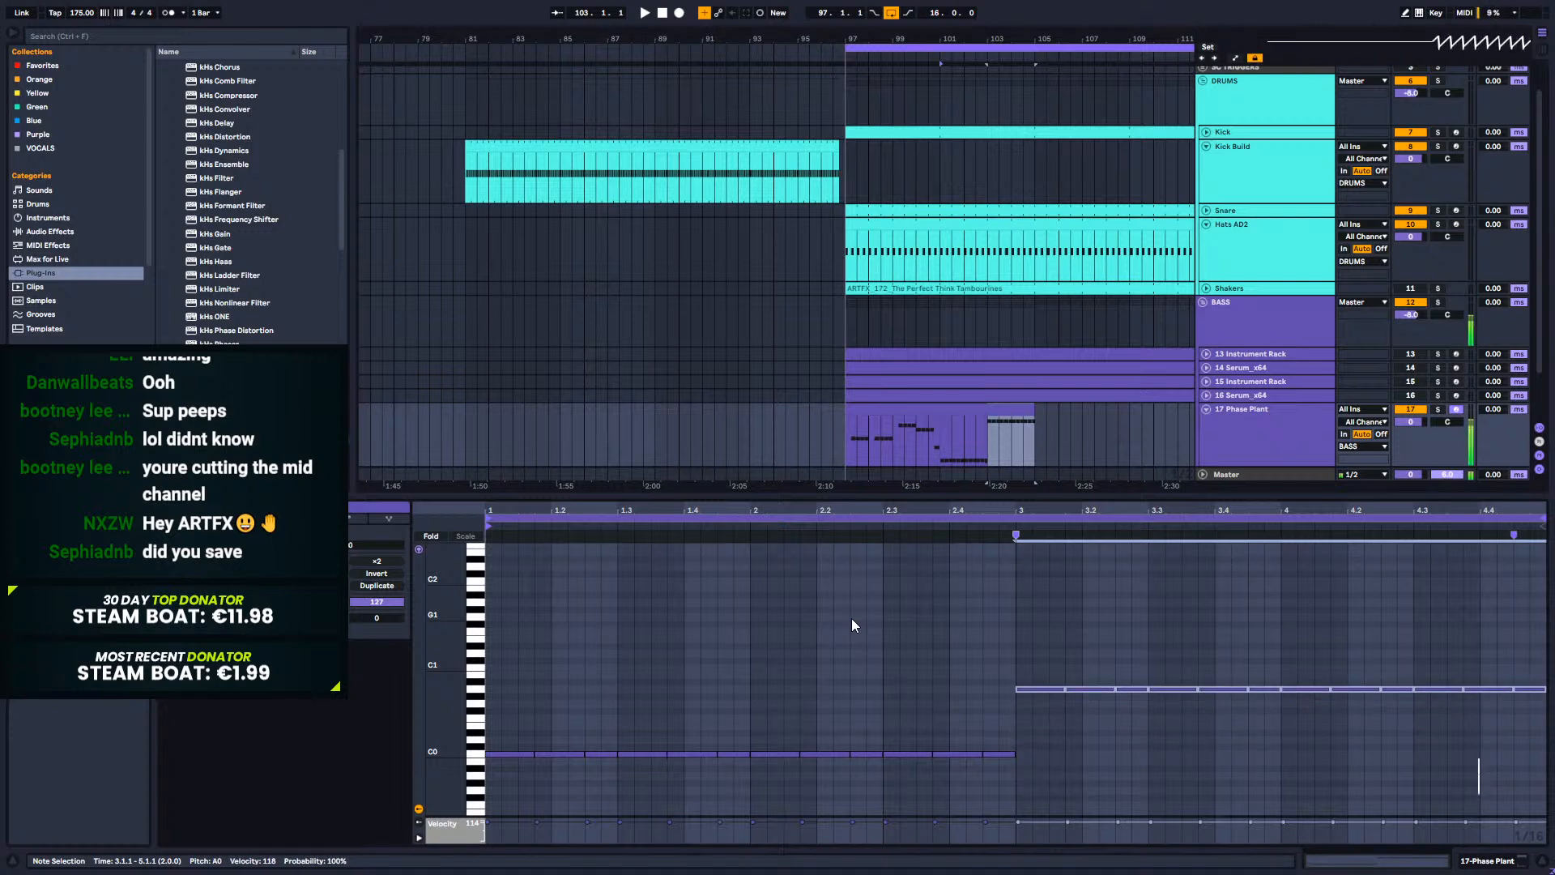
pyautogui.press('Down')
pyautogui.press('Down')
pyautogui.press('Down')
pyautogui.press('Down')
pyautogui.press('Down')
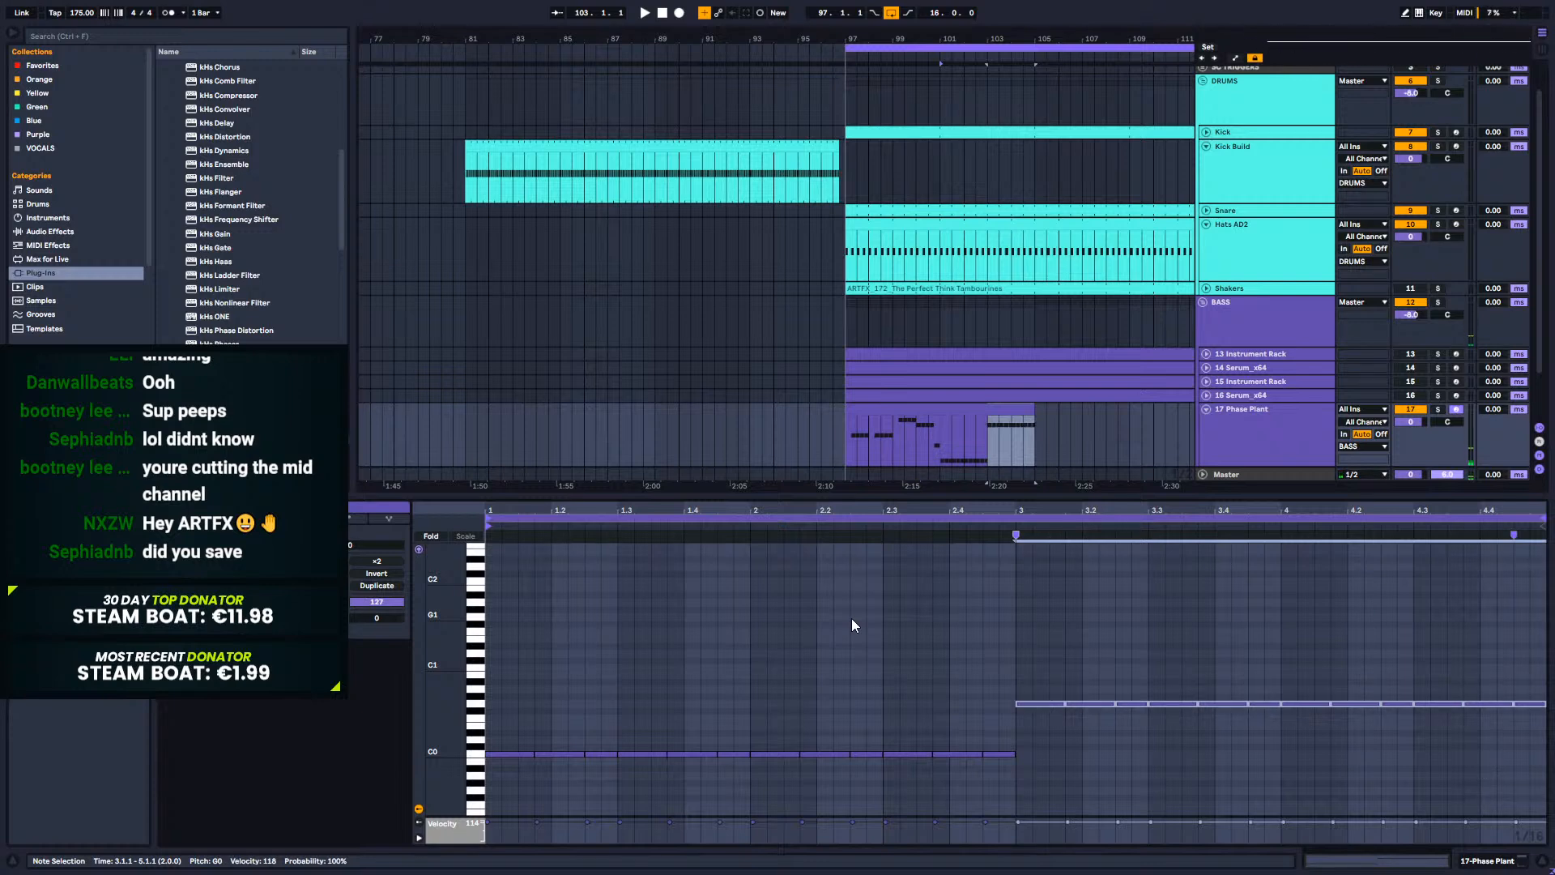
# Step: Loop the whole eight-bar Phase Plant bass section from bar 97 and play it back
pyautogui.hotkey('ctrl', 'a')
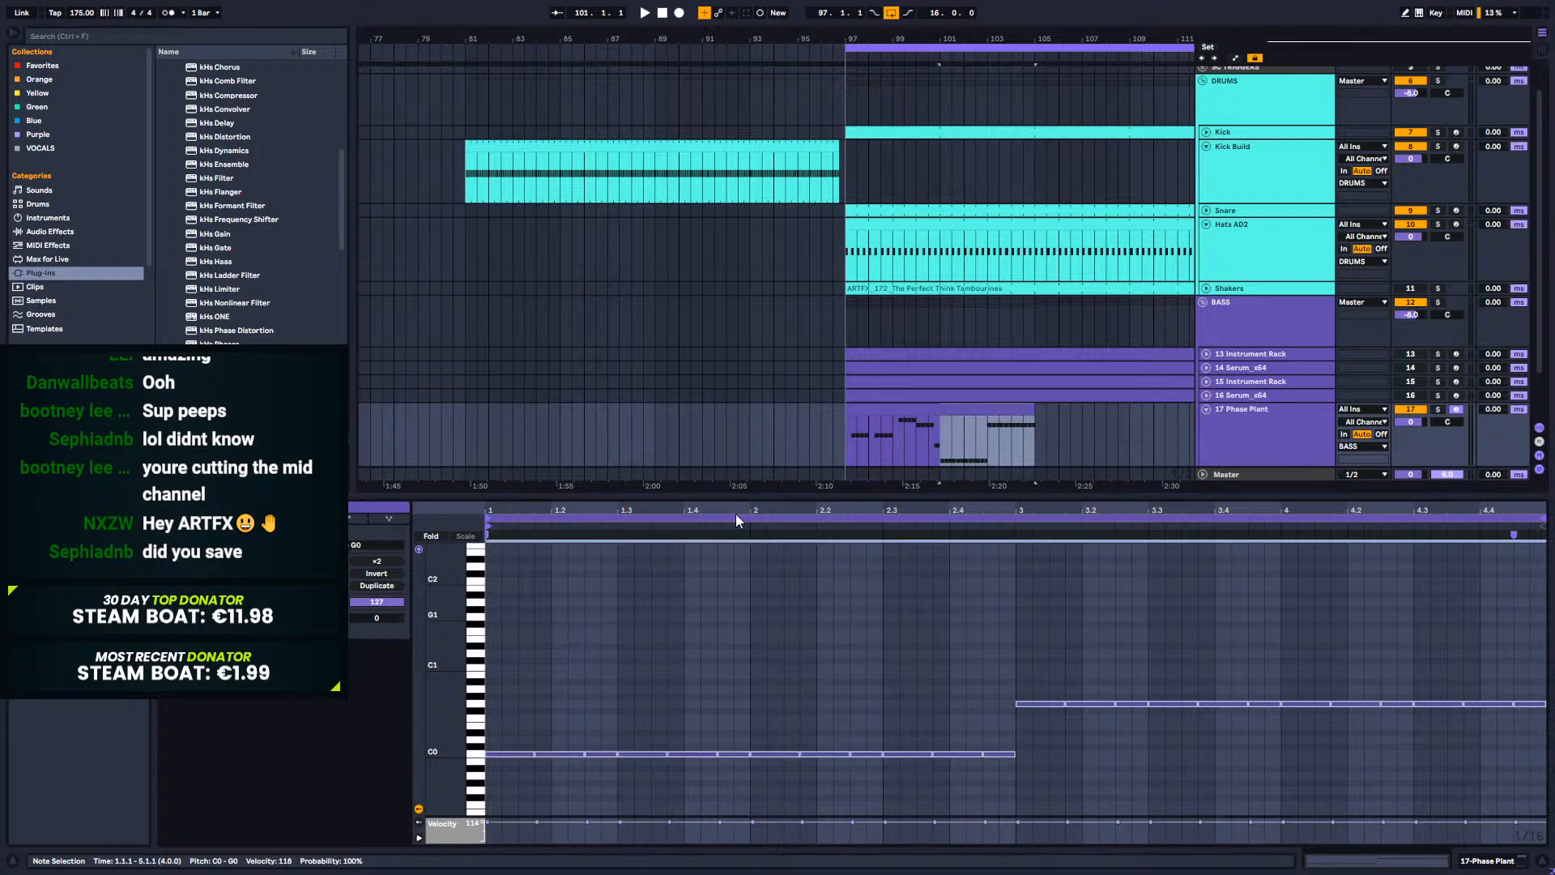
pyautogui.click(926, 414)
pyautogui.doubleClick(926, 414)
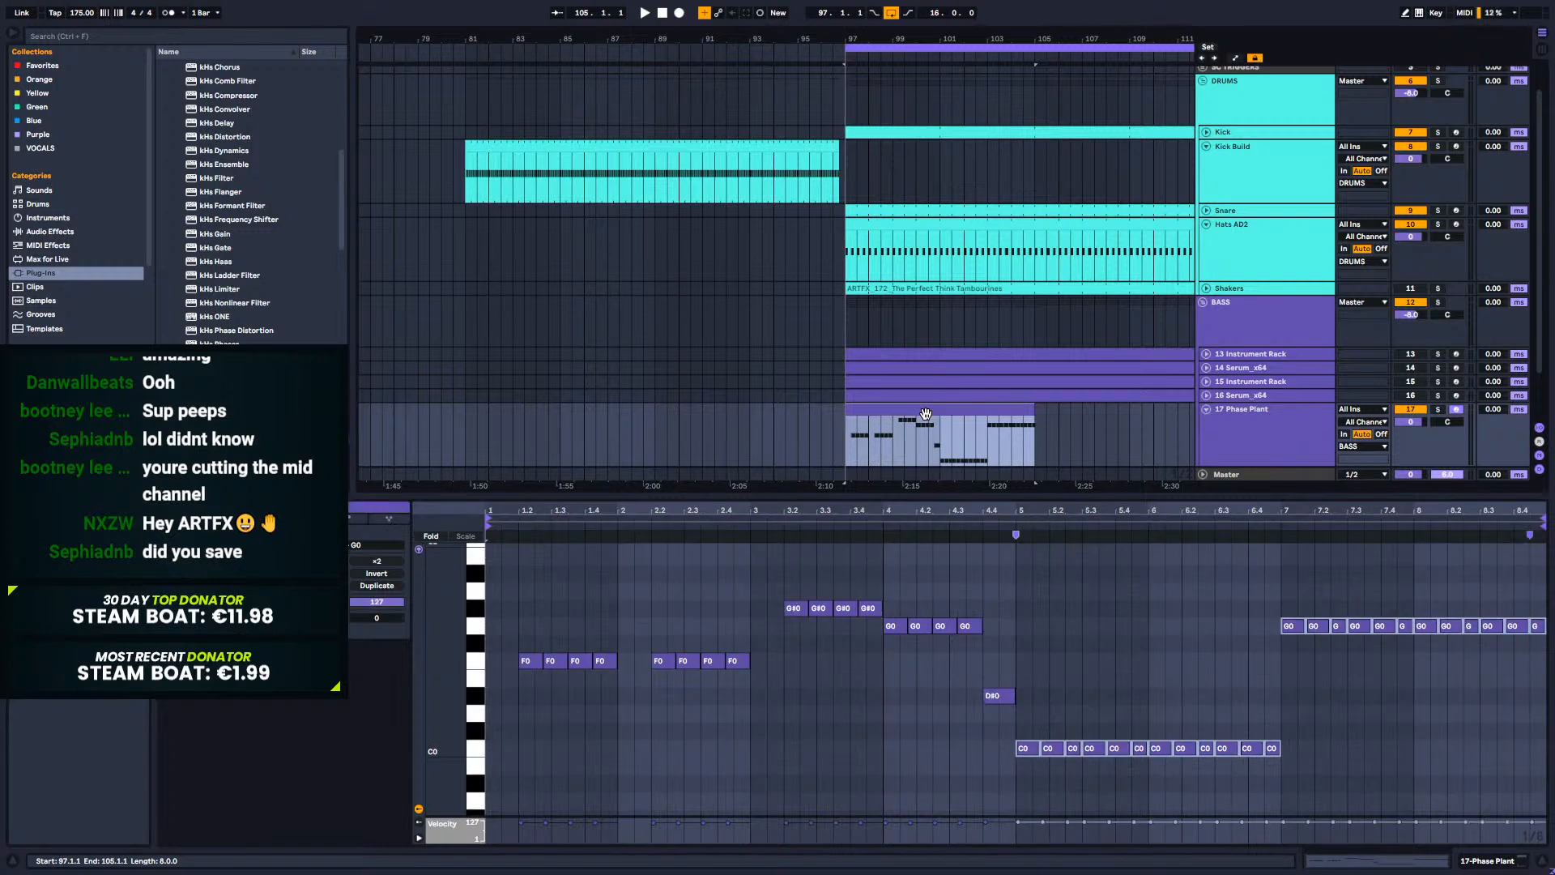
pyautogui.hotkey('ctrl', 'l')
pyautogui.press('space')
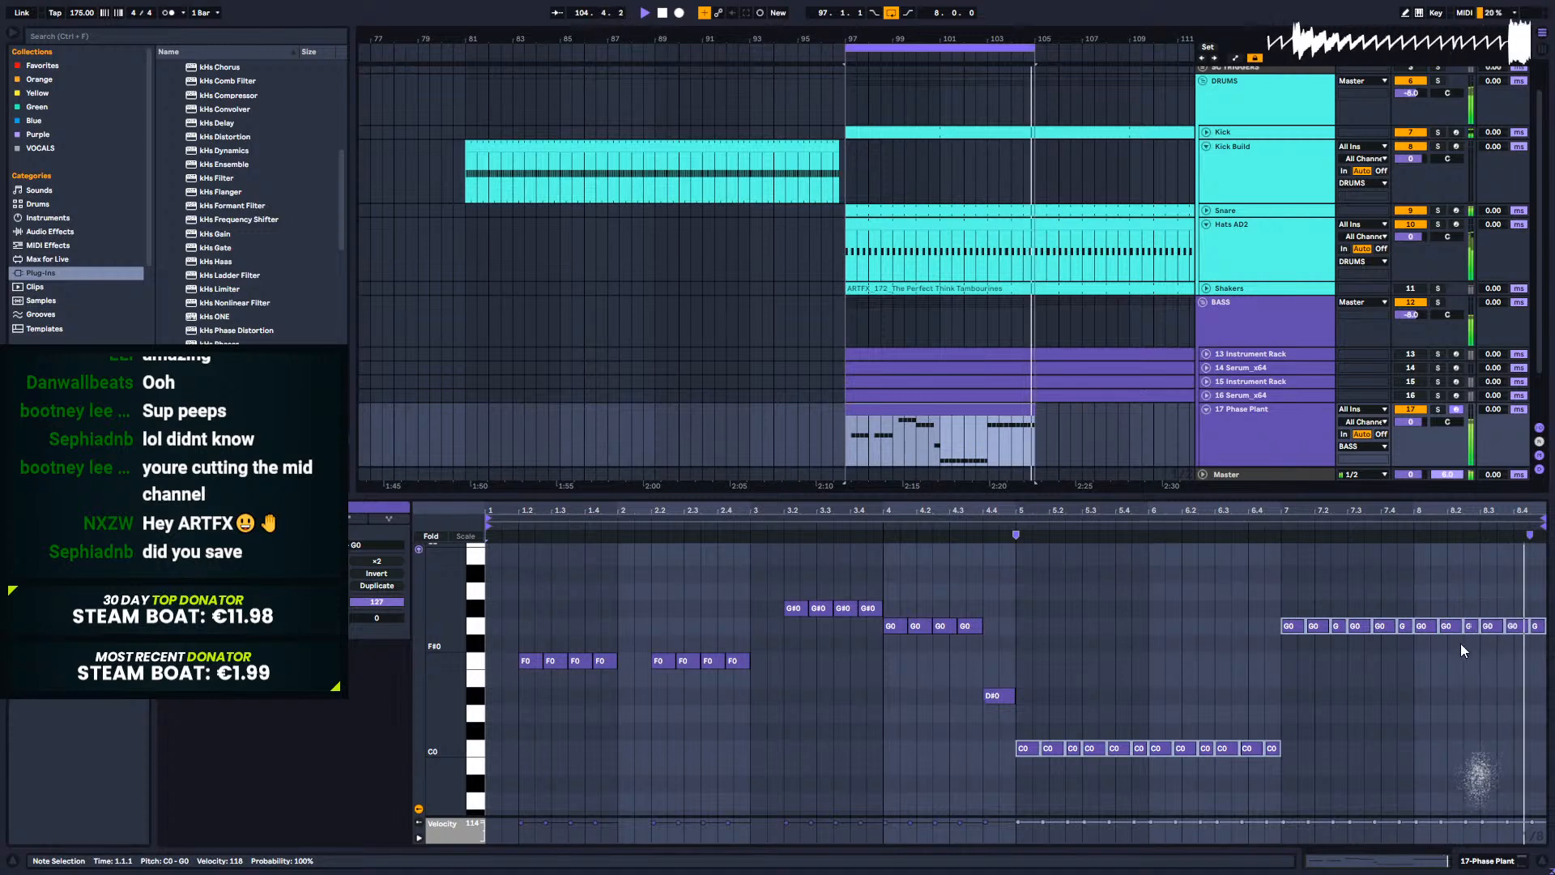
# Step: Try lowering the G0 notes in the clip's bar 8 by a semitone to F#0
pyautogui.click(1430, 600)
pyautogui.moveTo(1430, 599); pyautogui.dragTo(1548, 733)
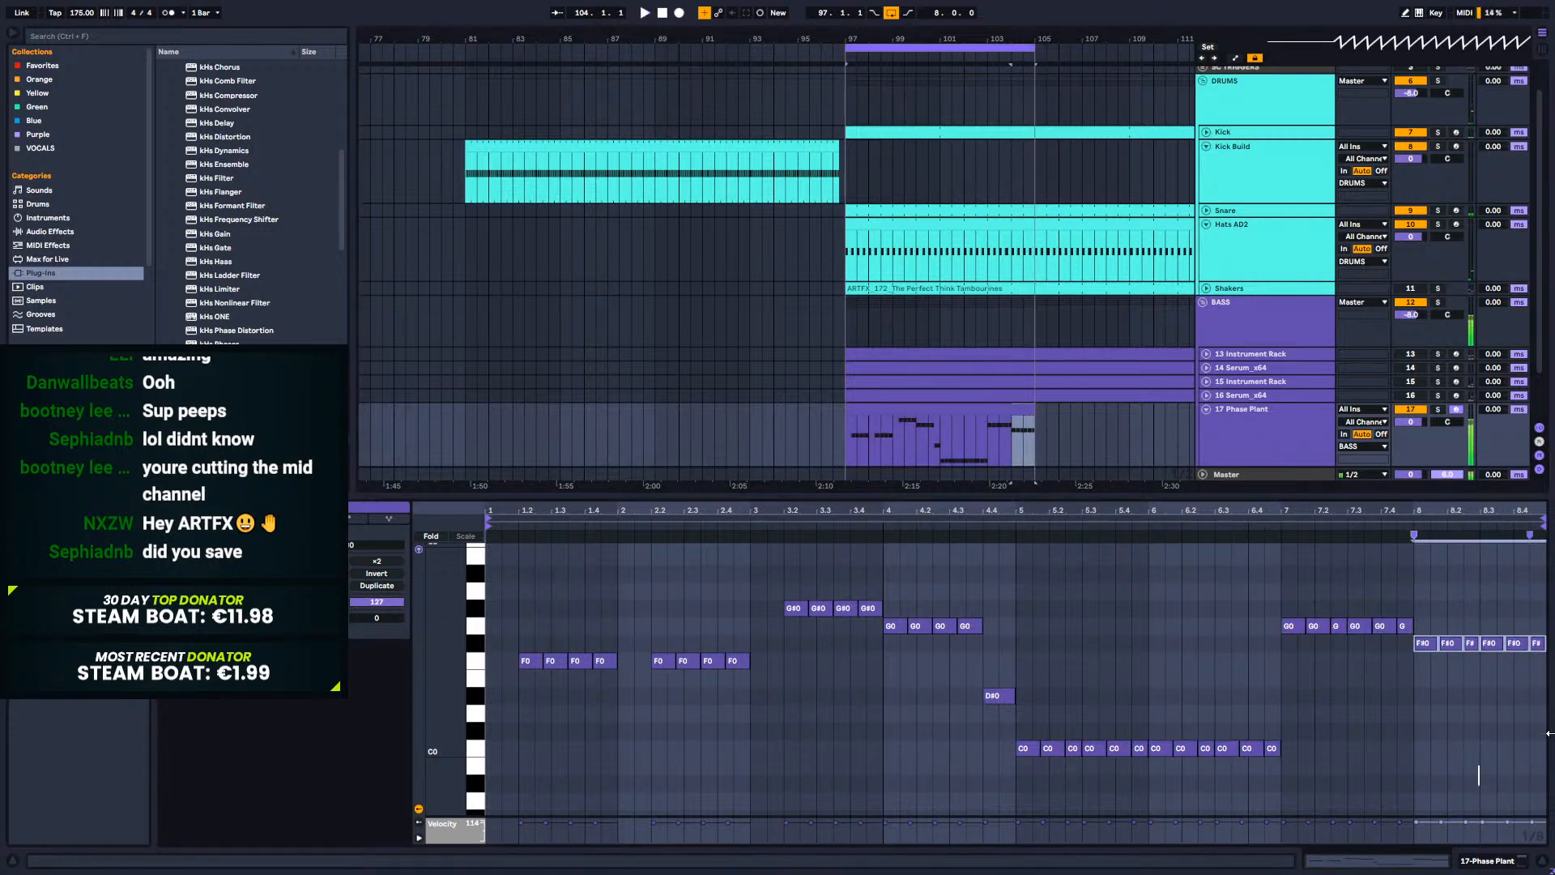
pyautogui.click(1286, 594)
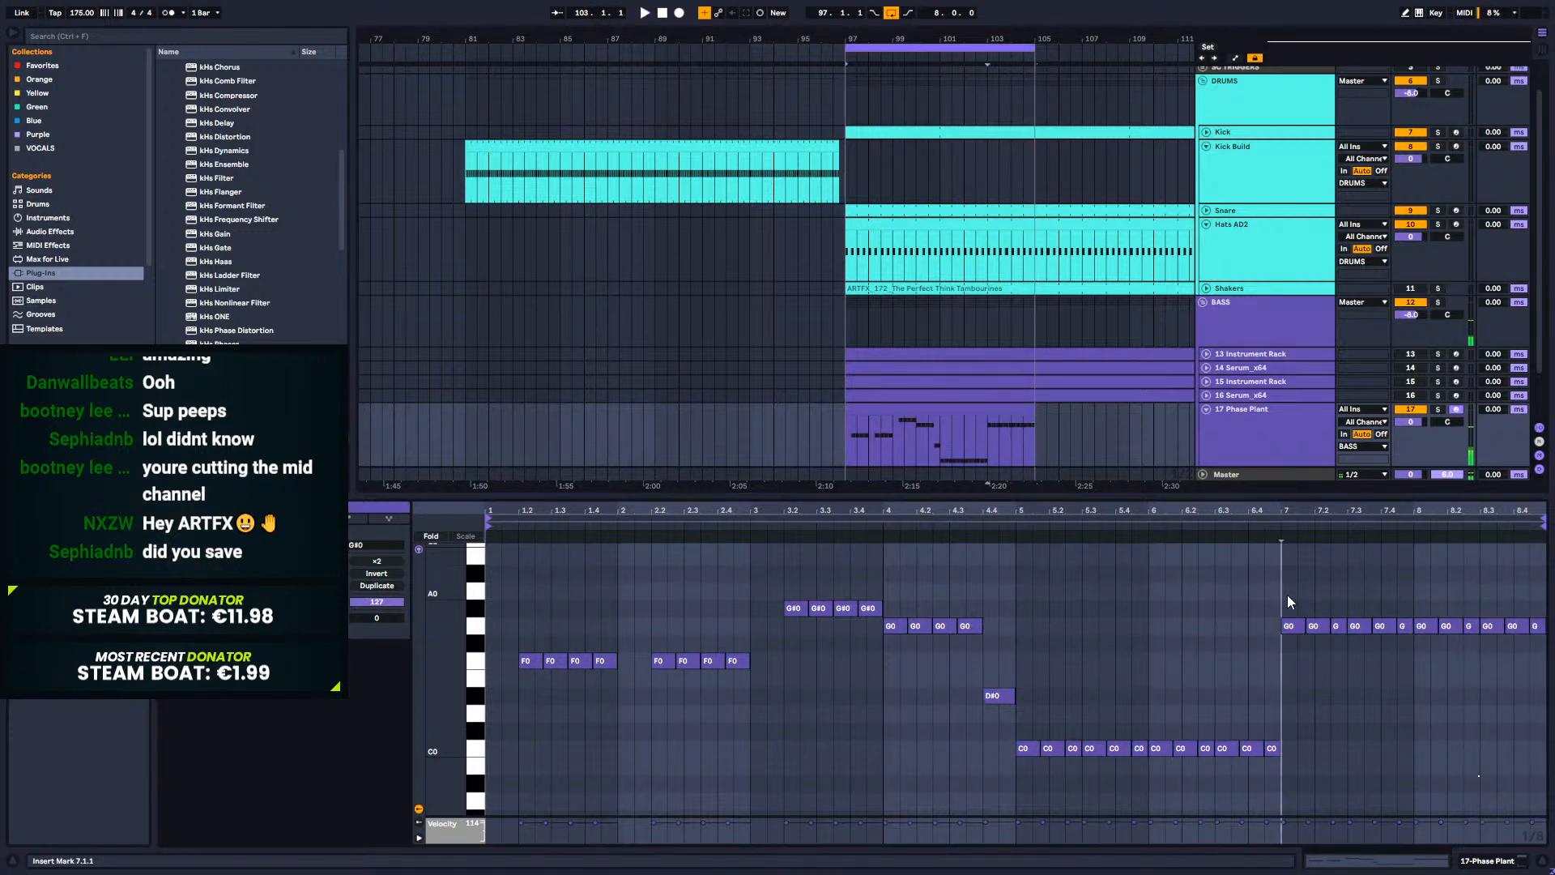
# Step: Delete all notes after the first four F0 notes in the eight-bar Phase Plant clip
pyautogui.click(1428, 656)
pyautogui.click(1497, 860)
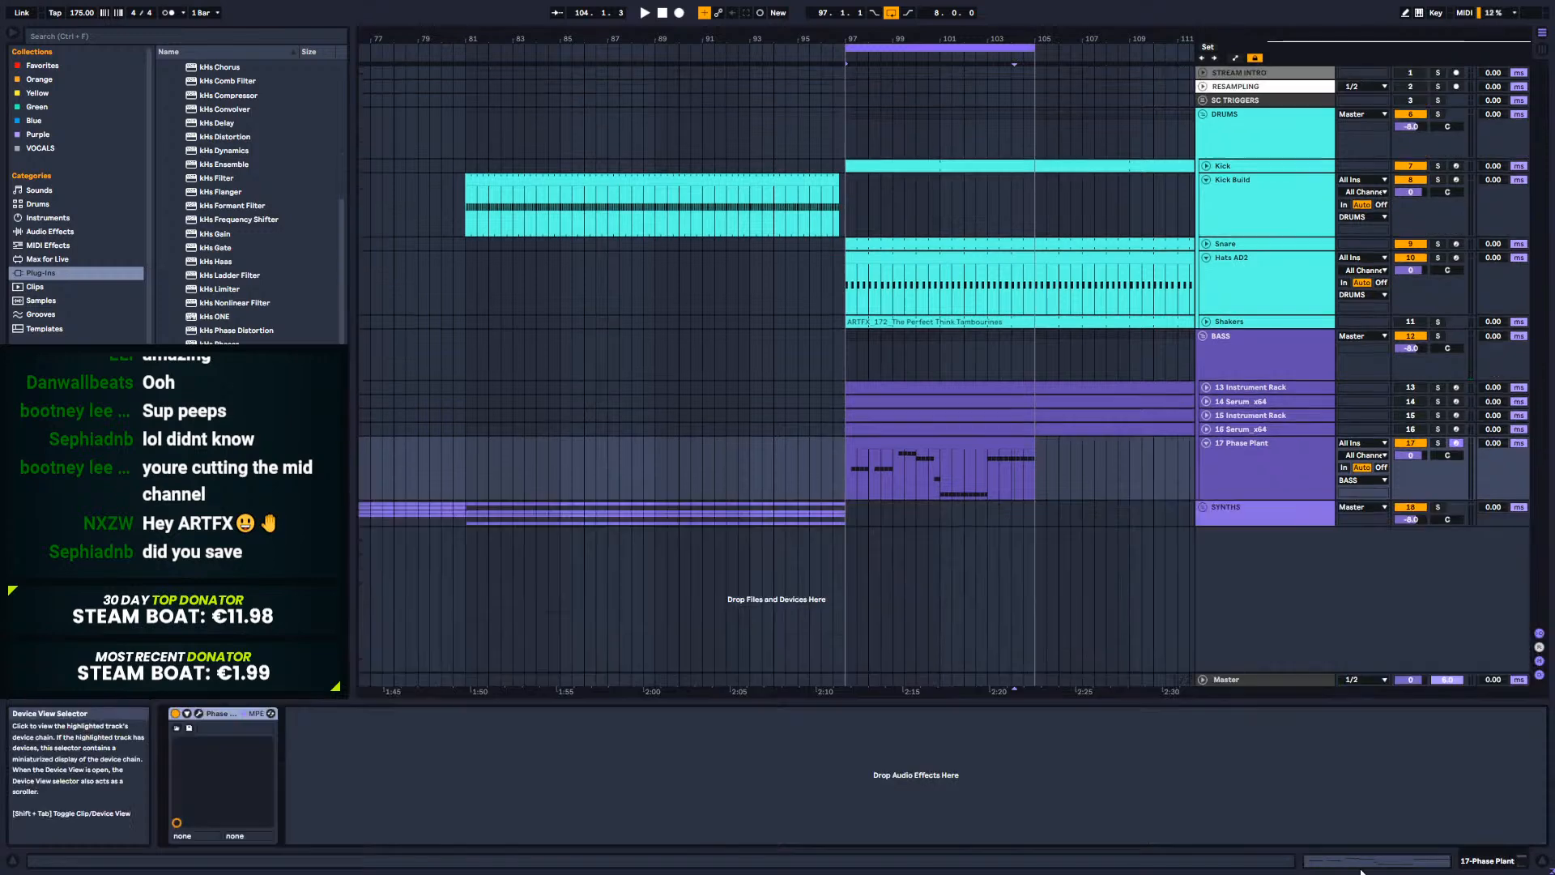
pyautogui.click(906, 455)
pyautogui.doubleClick(906, 450)
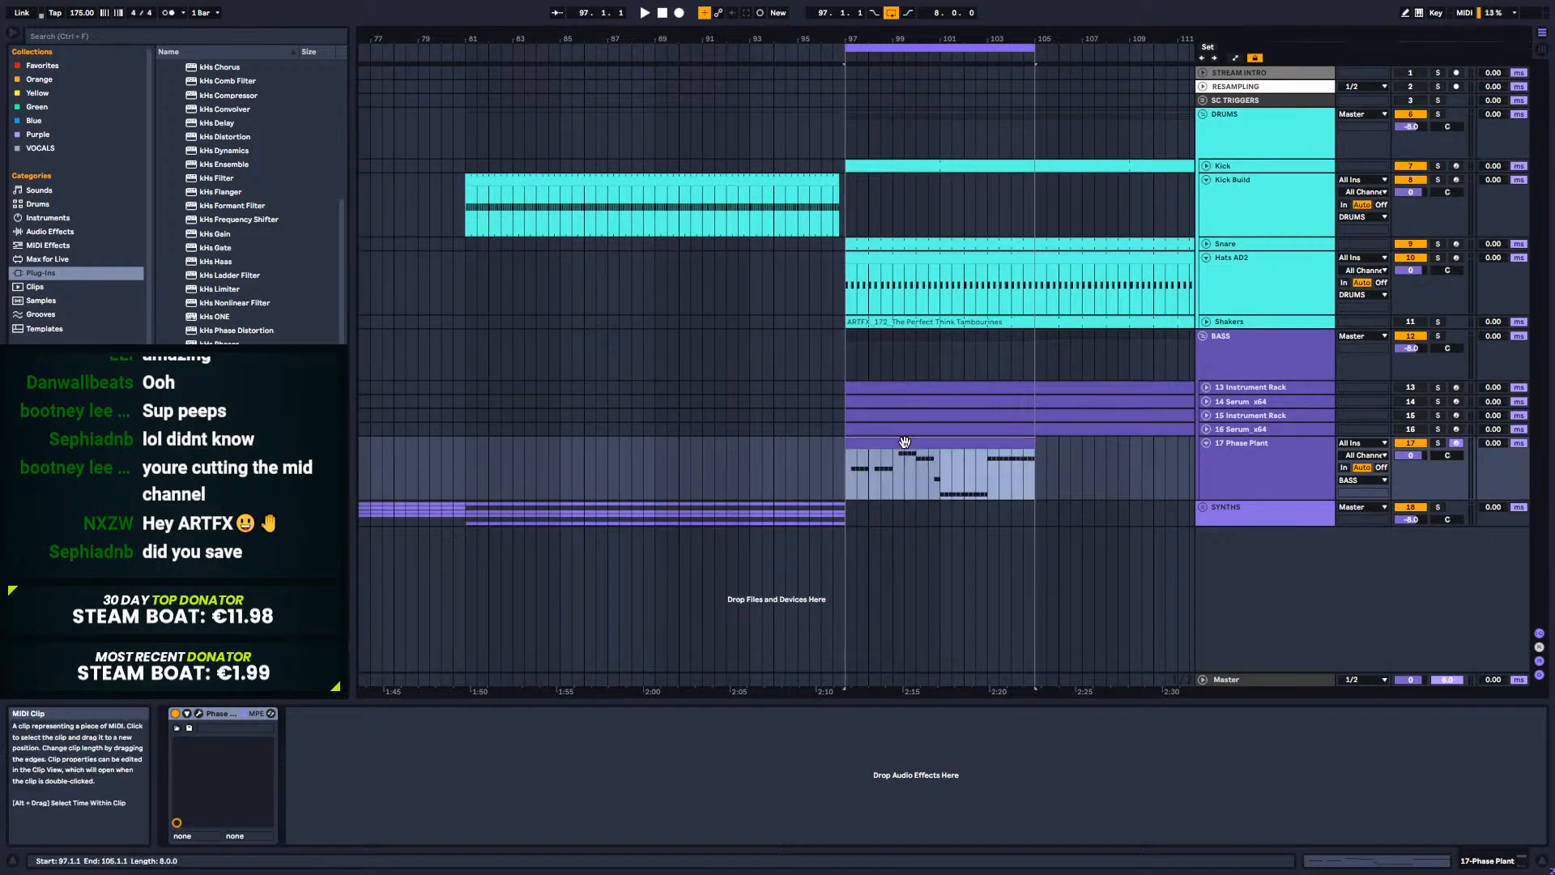
pyautogui.moveTo(646, 576); pyautogui.dragTo(1545, 774)
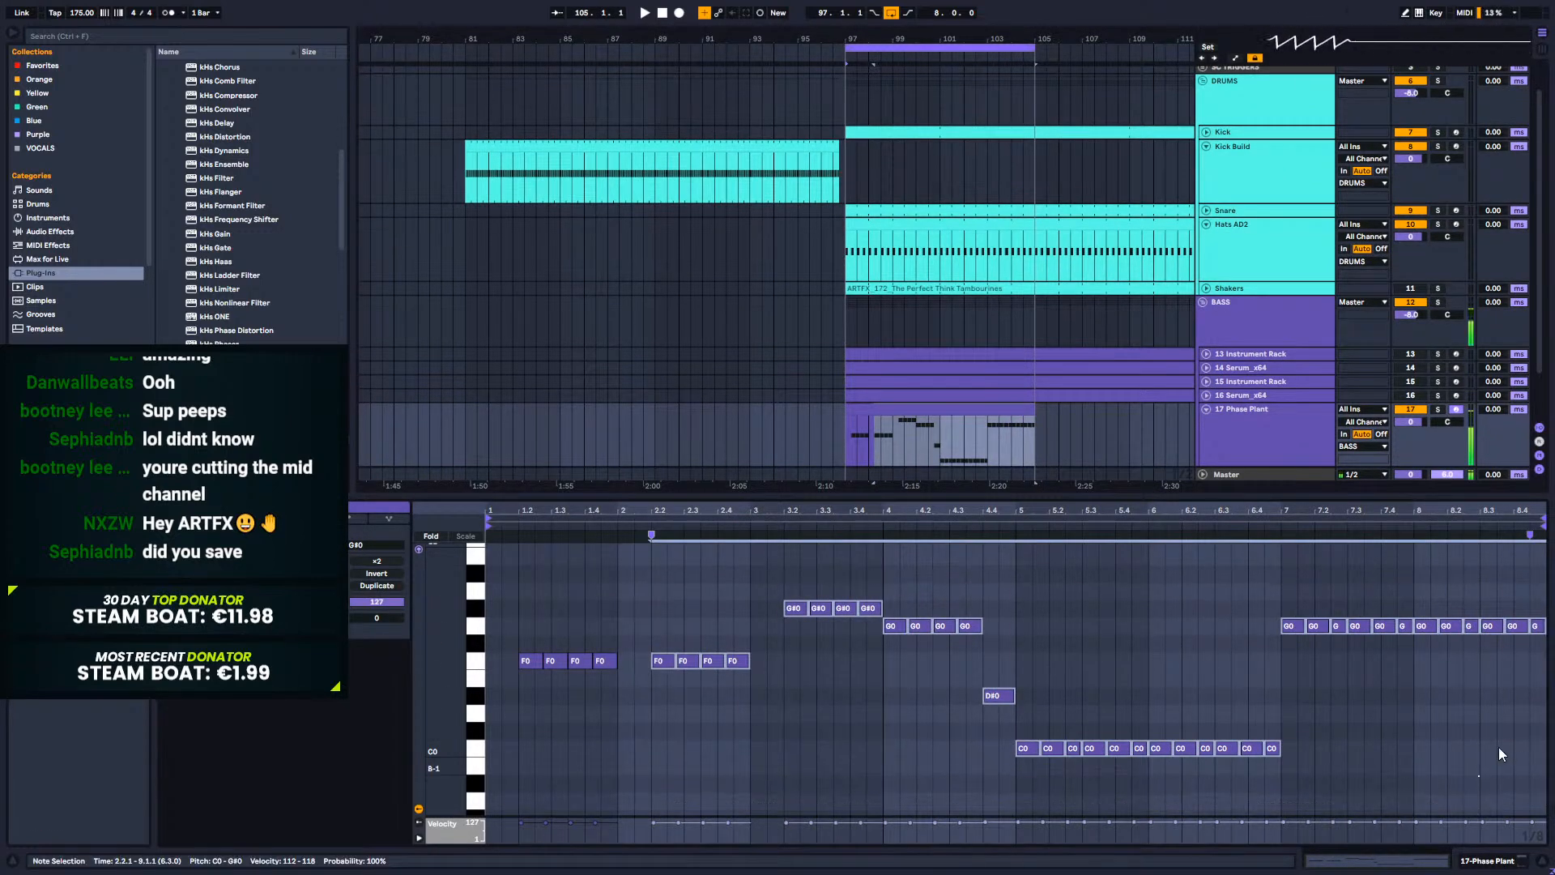
pyautogui.press('Delete')
# Step: Set a one-bar loop at bar 97 over the four F0 notes and start playback
pyautogui.hotkey('ctrl', 'a')
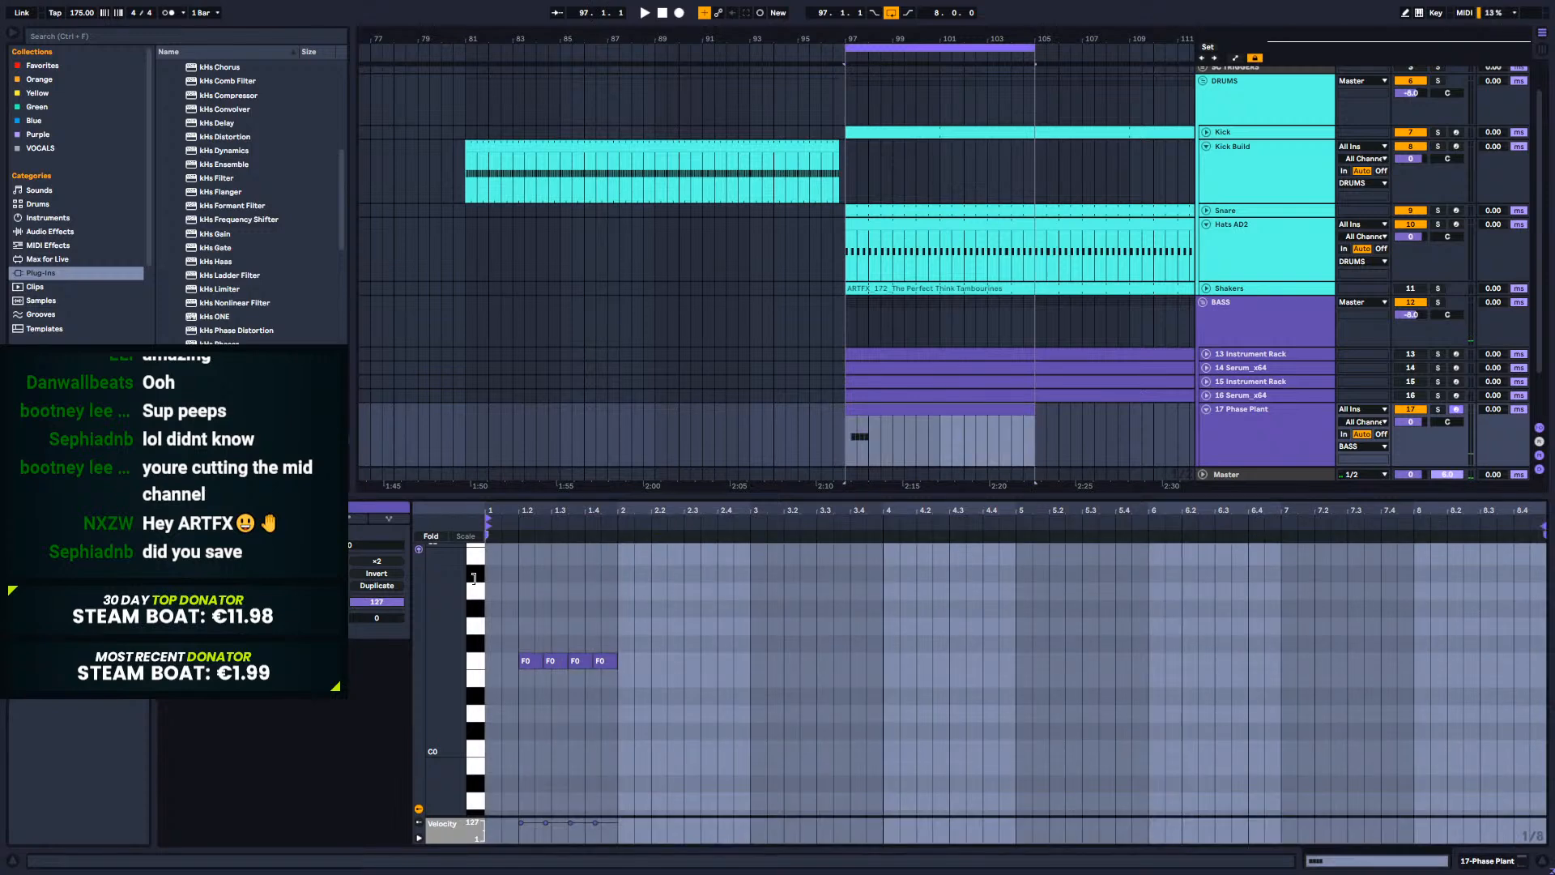
pyautogui.hotkey('ctrl', 'l')
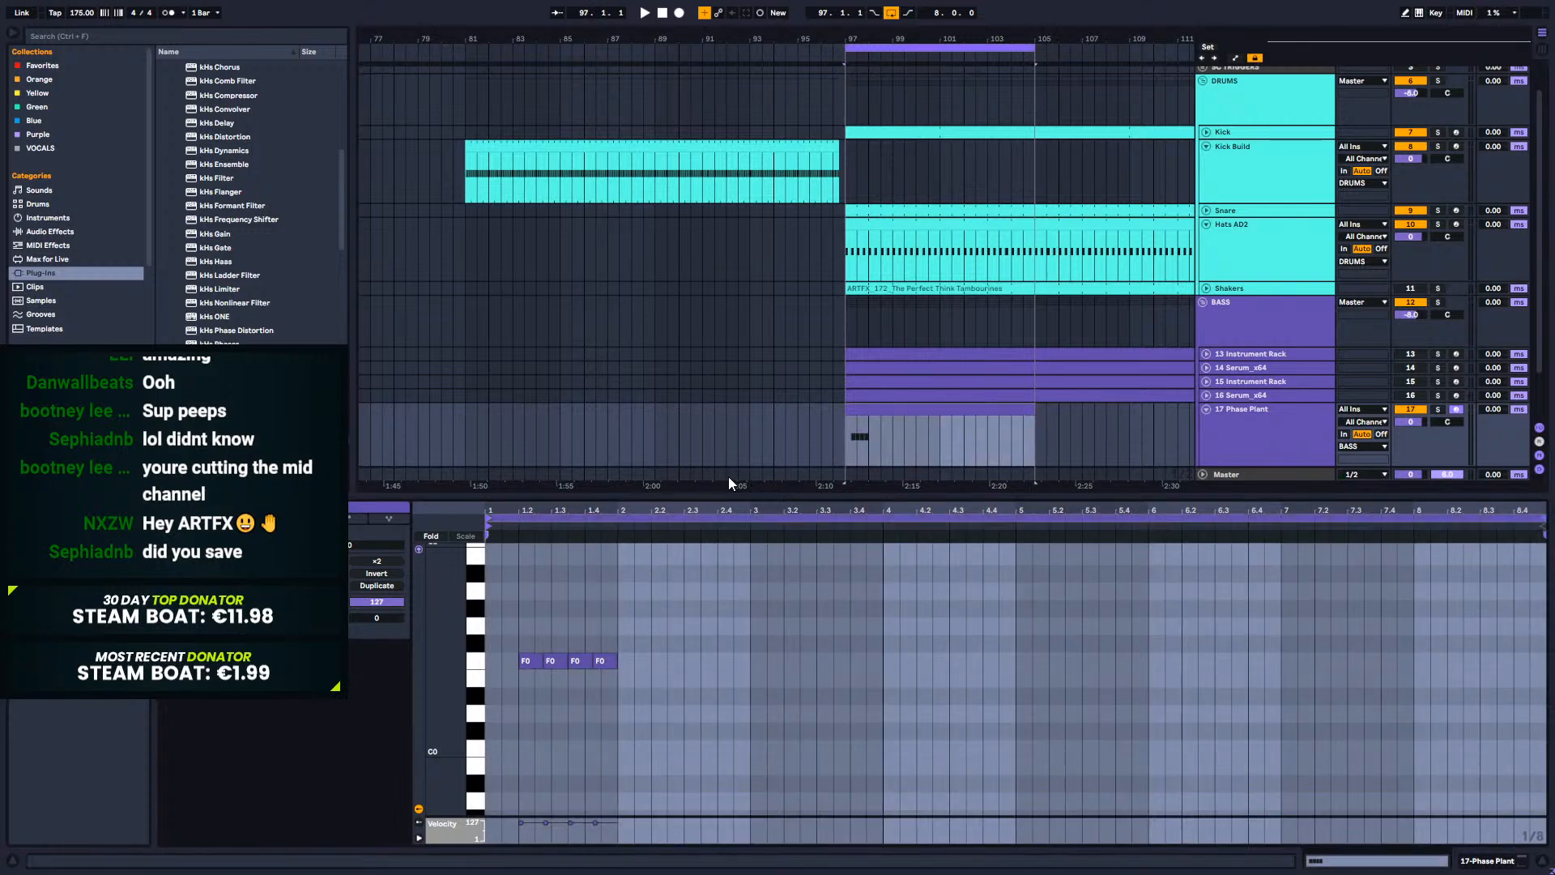
pyautogui.click(870, 430)
pyautogui.moveTo(870, 430); pyautogui.dragTo(837, 439)
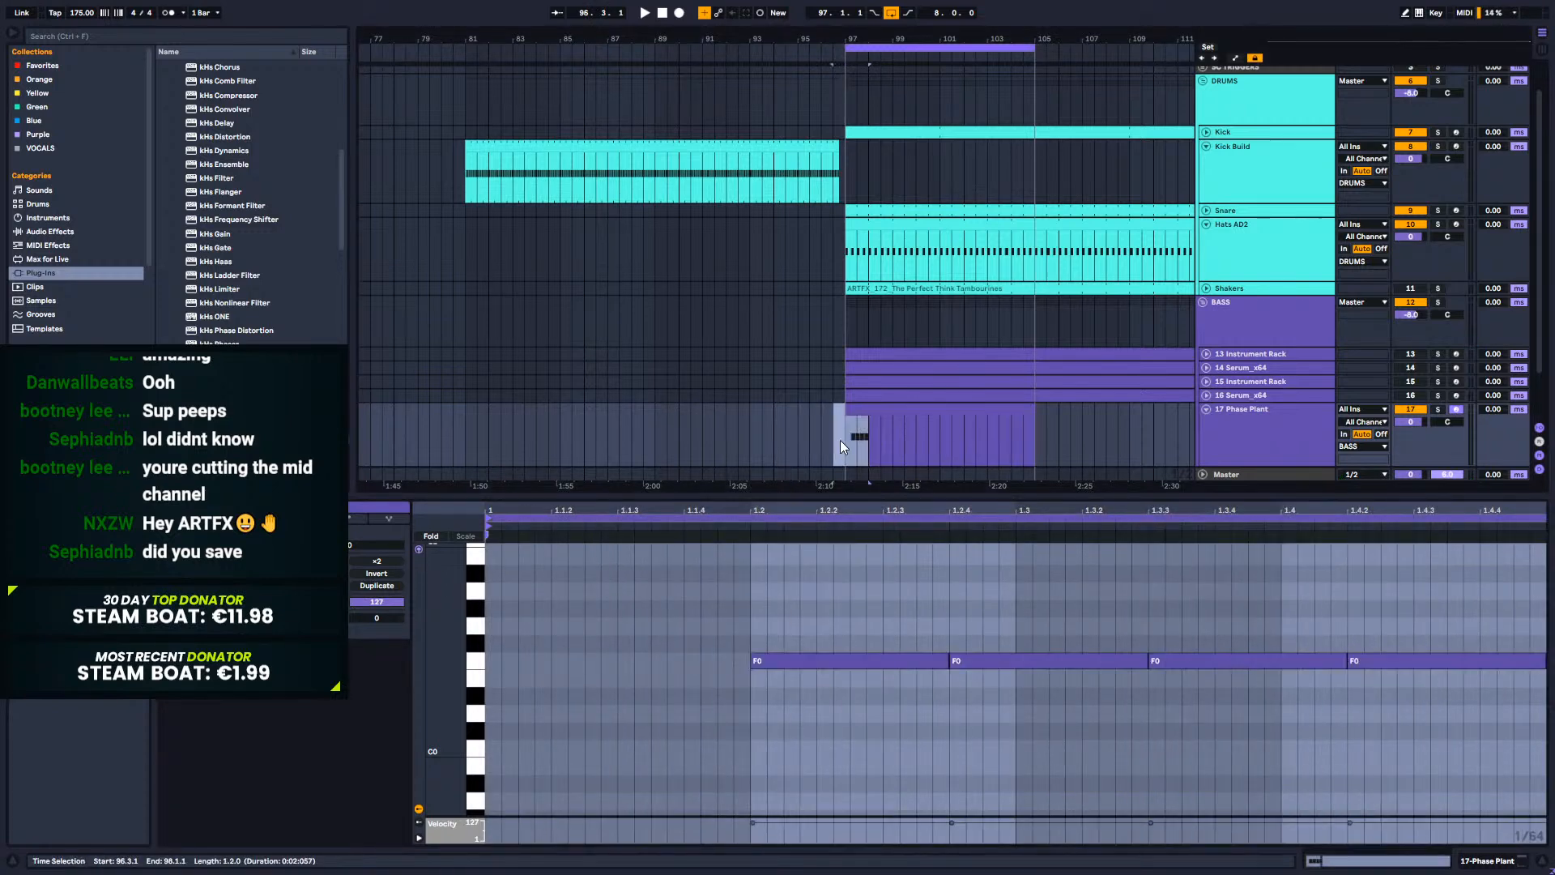
pyautogui.hotkey('ctrl', 'l')
pyautogui.press('space')
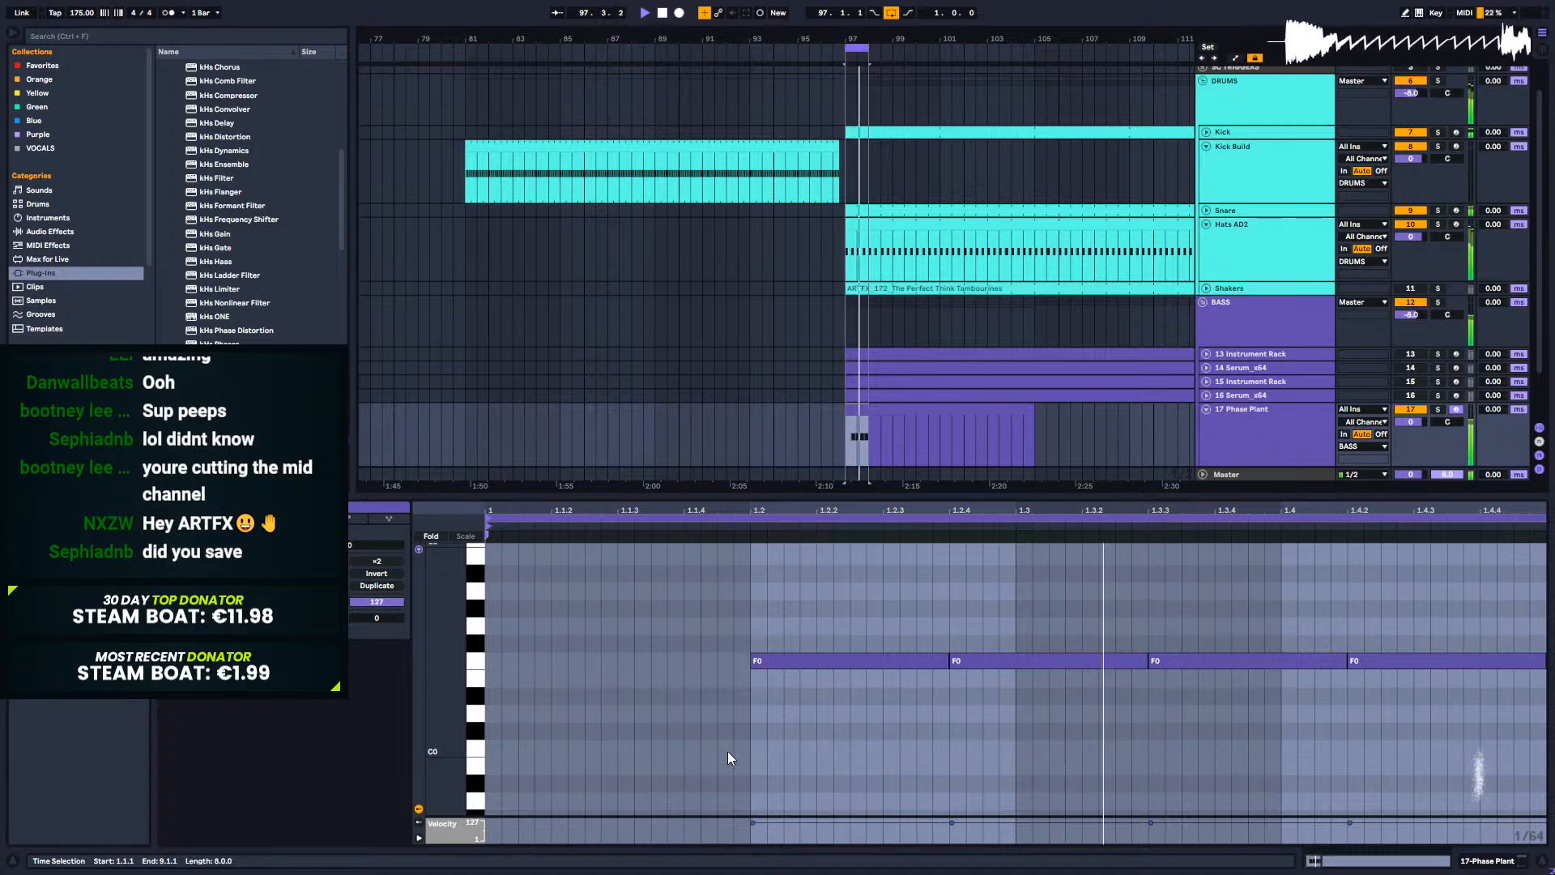
# Step: Open the Phase Plant instrument of track 17 and switch its Analog oscillator to a sine wave
pyautogui.click(1480, 861)
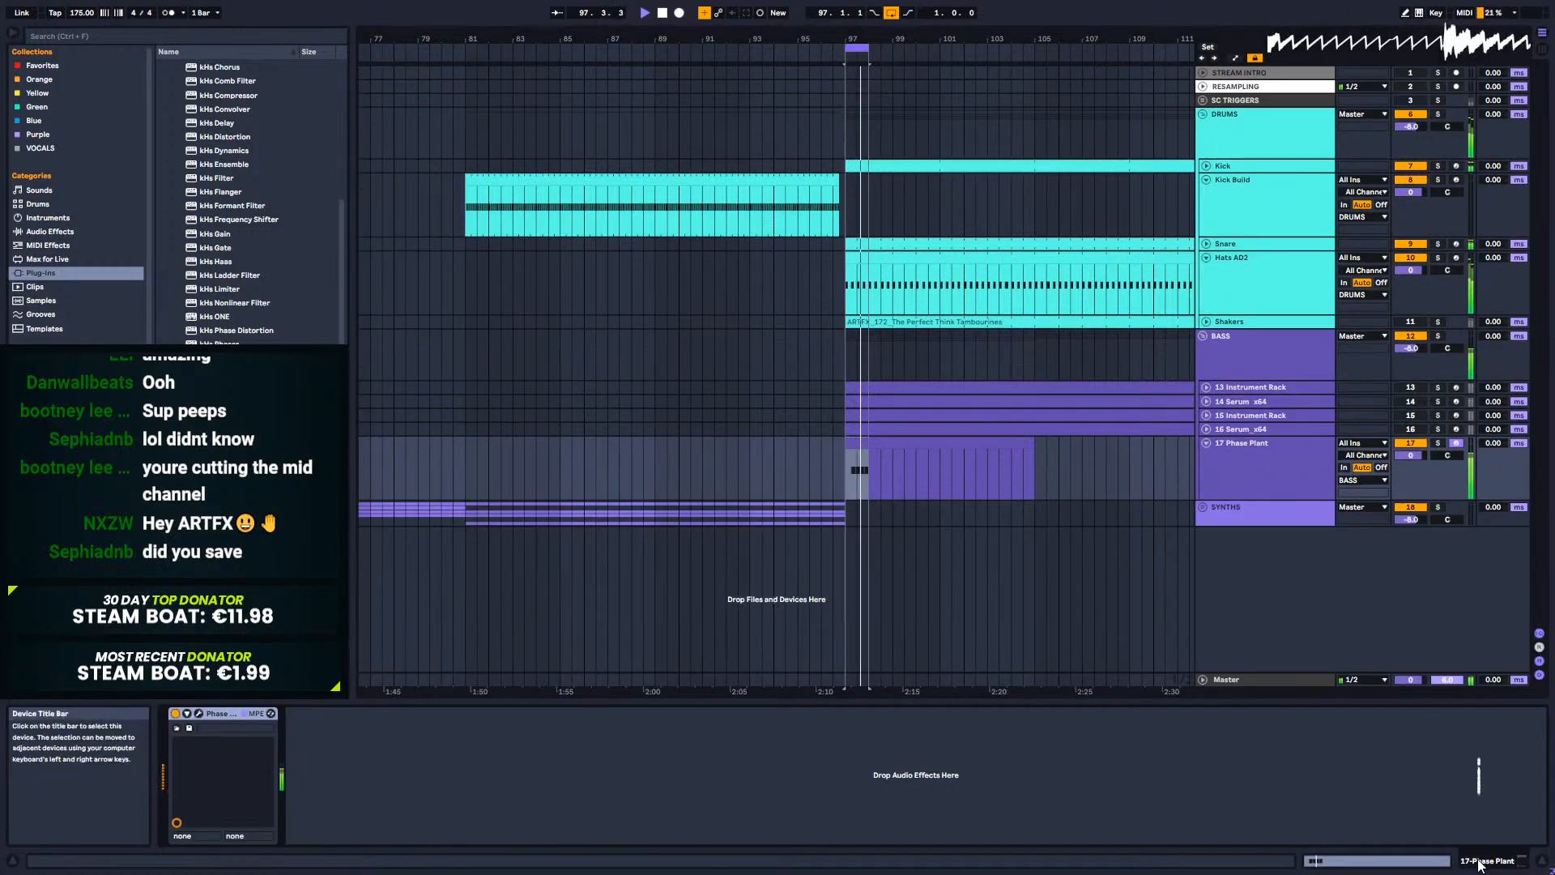
pyautogui.click(199, 713)
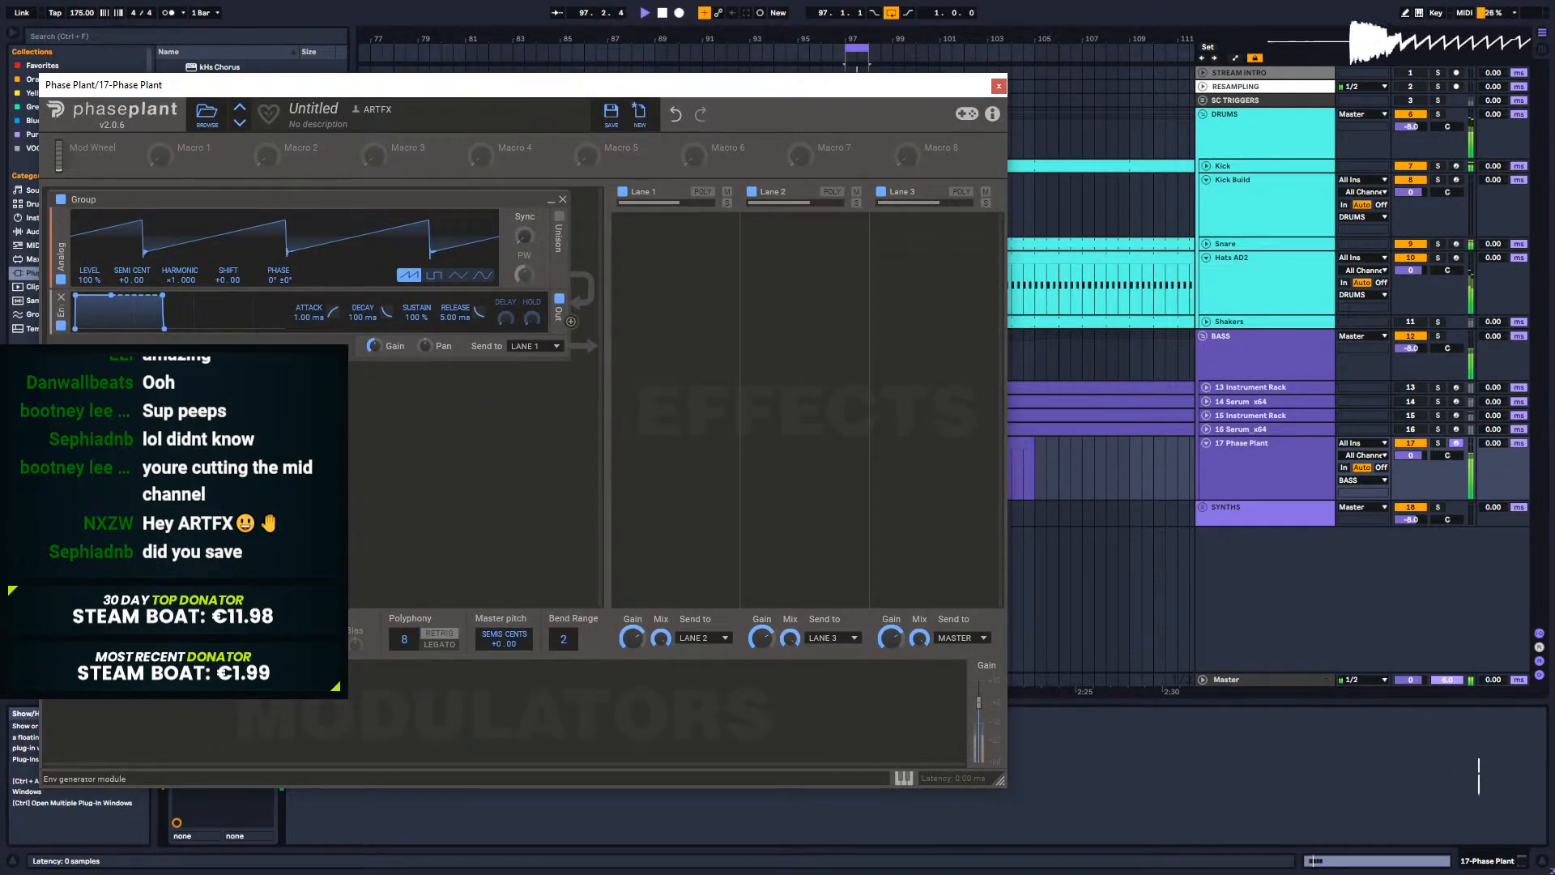
pyautogui.click(483, 275)
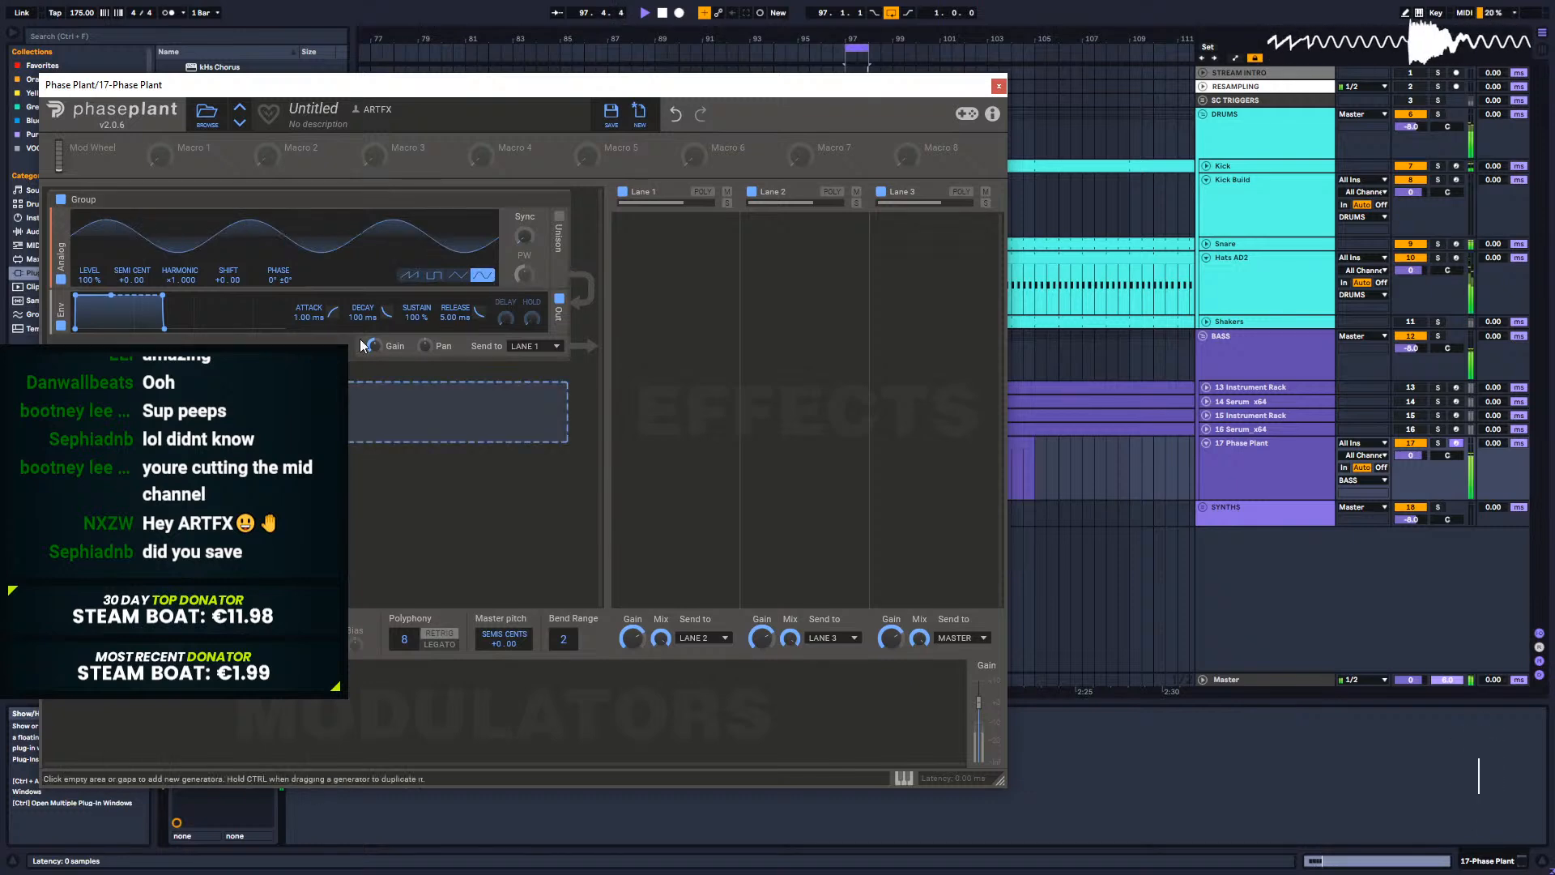
# Step: Add a second Analog oscillator below the group and route its output to modulate the first oscillator's phase
pyautogui.click(290, 371)
pyautogui.click(320, 418)
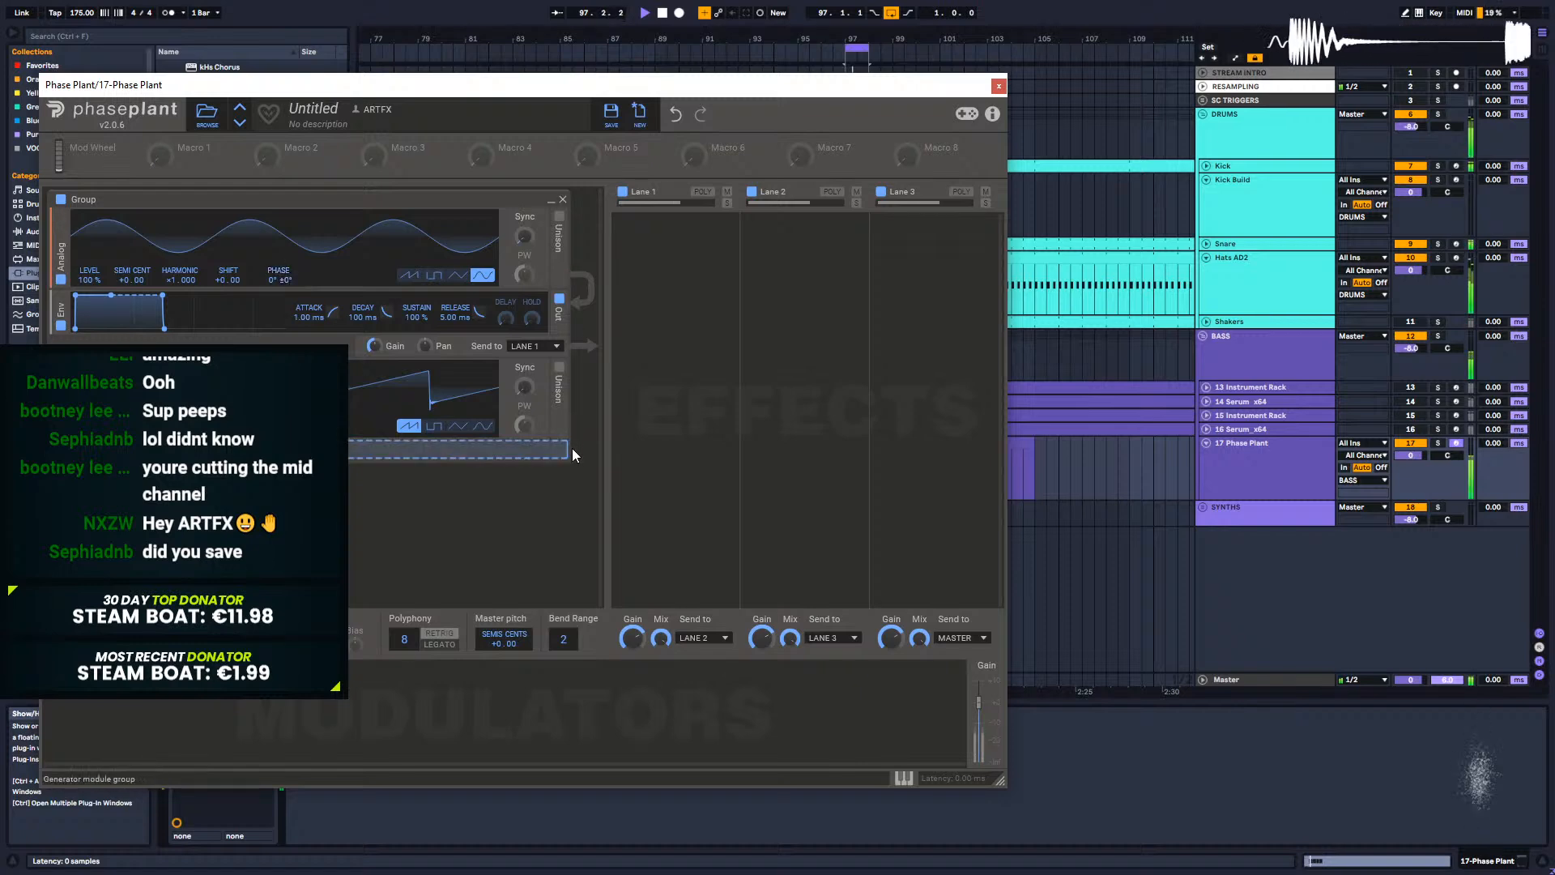
pyautogui.moveTo(570, 426); pyautogui.dragTo(275, 308)
pyautogui.doubleClick(276, 307)
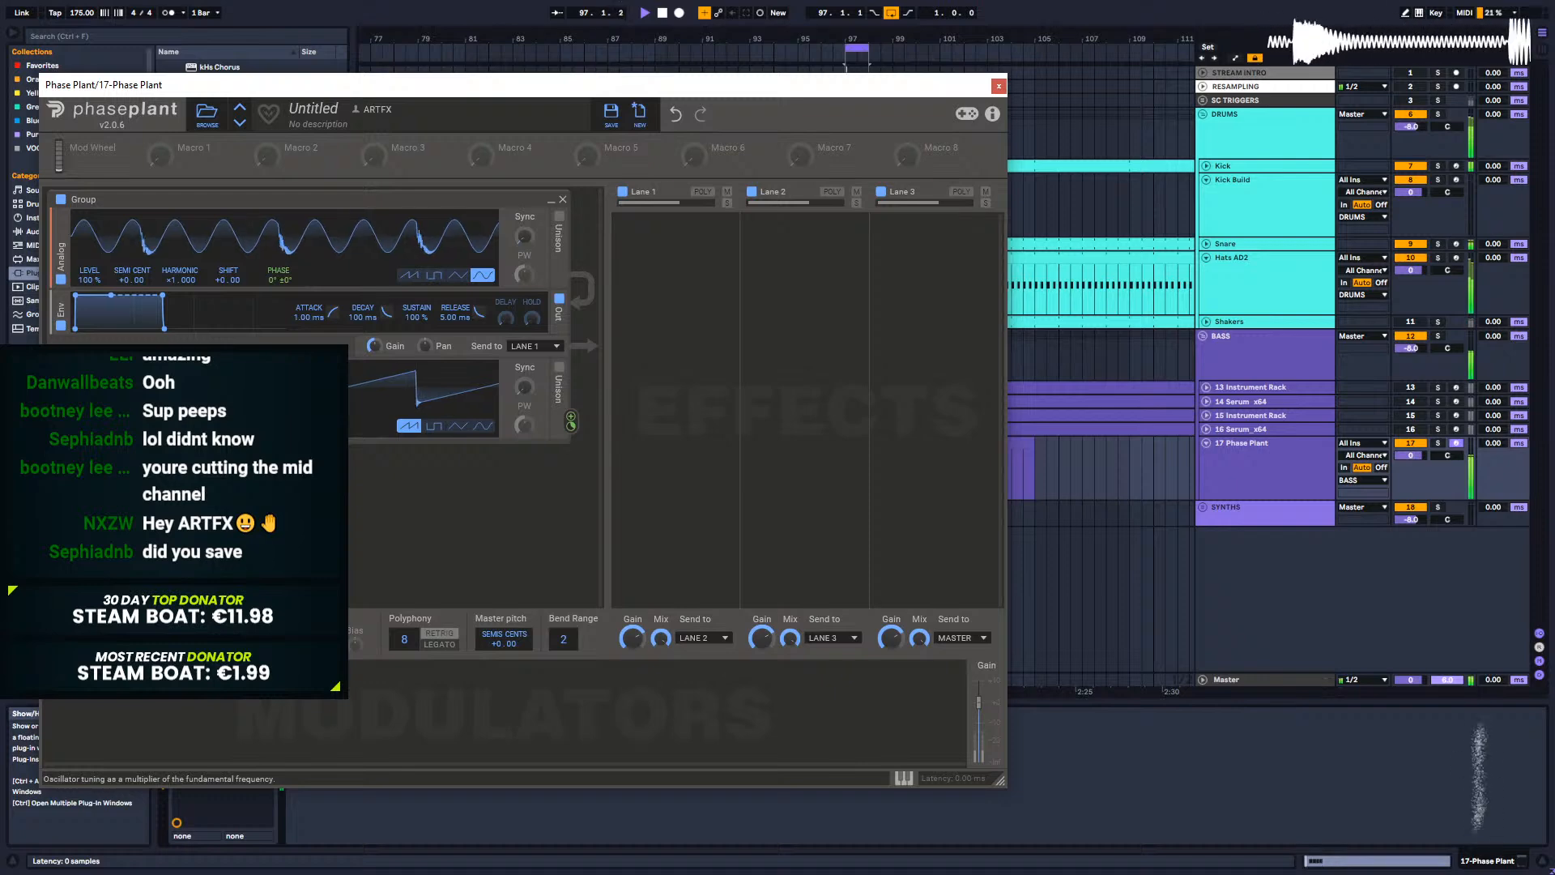
# Step: Set the second oscillator to sine and the first to sawtooth, adjusting the phase modulation depth to about +17.4
pyautogui.click(482, 426)
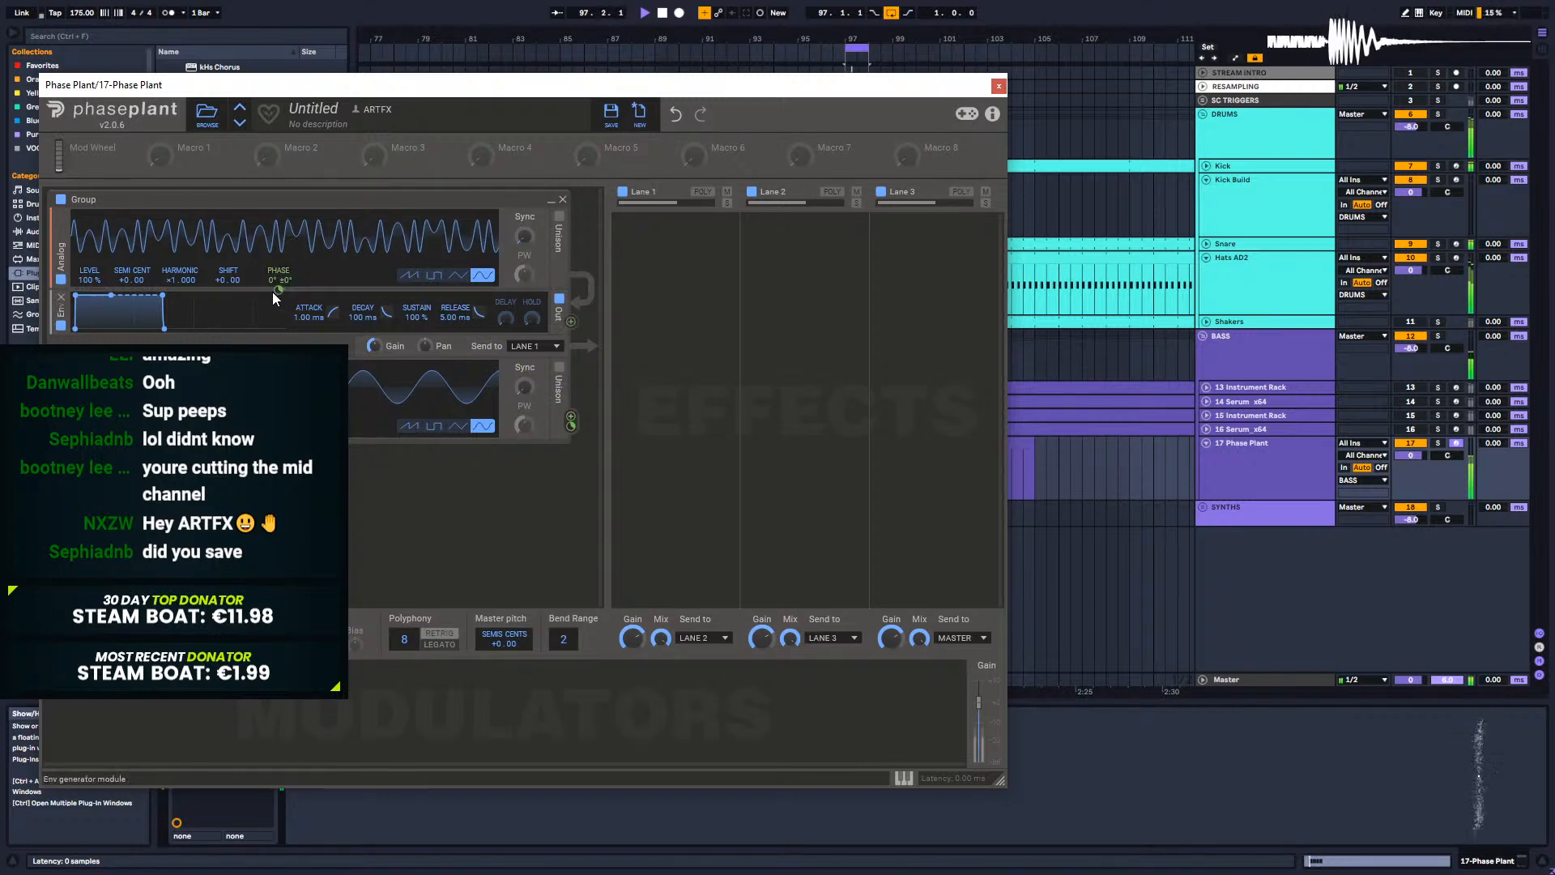
pyautogui.moveTo(281, 294)
pyautogui.moveTo(280, 294); pyautogui.dragTo(280, 322)
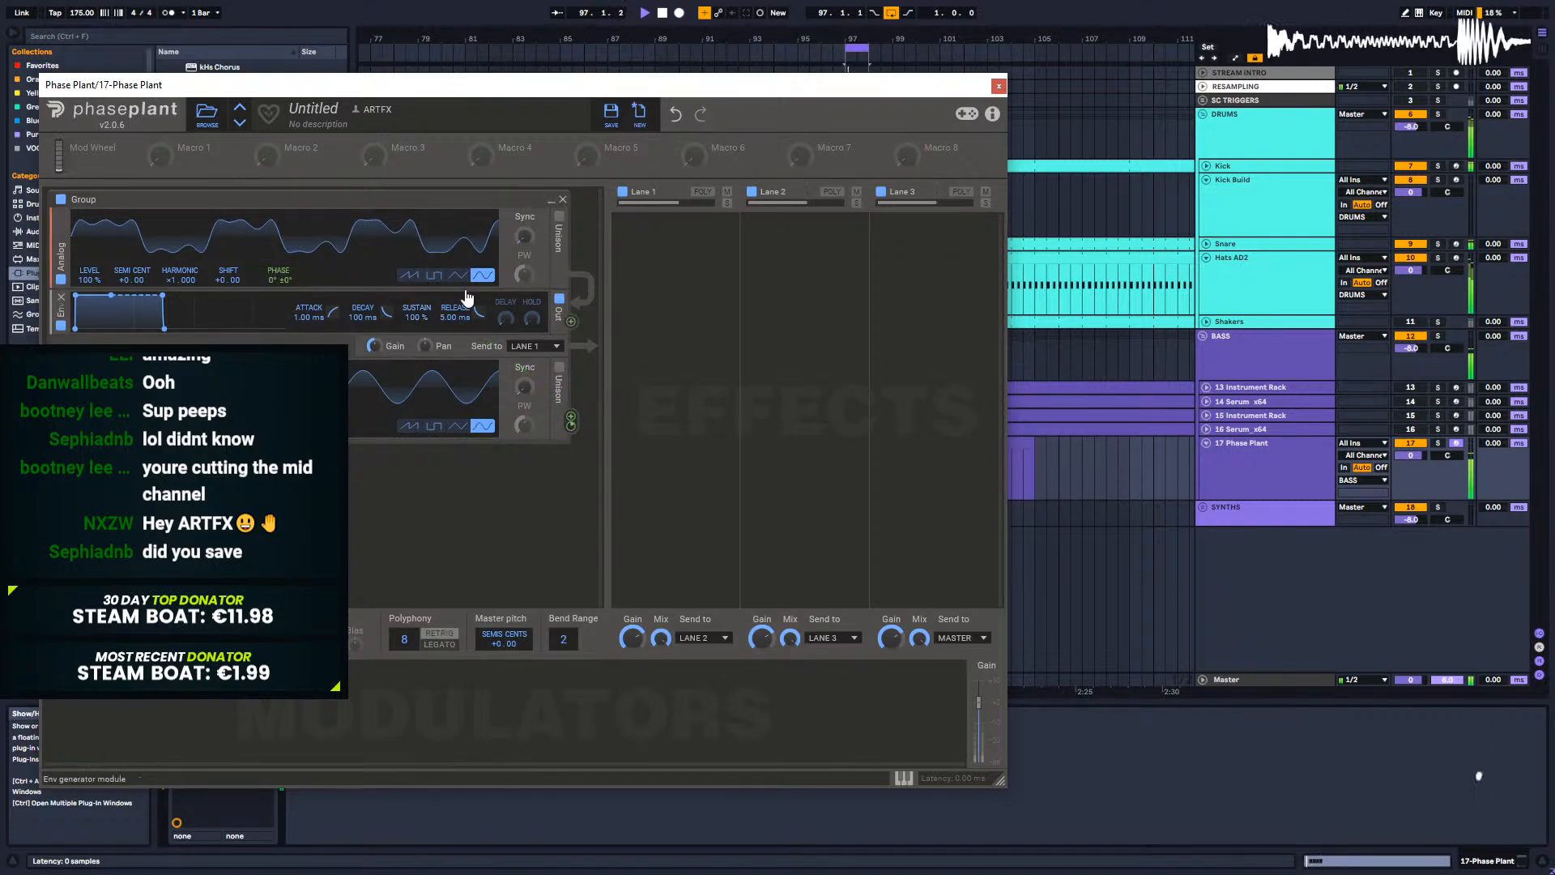
pyautogui.click(411, 275)
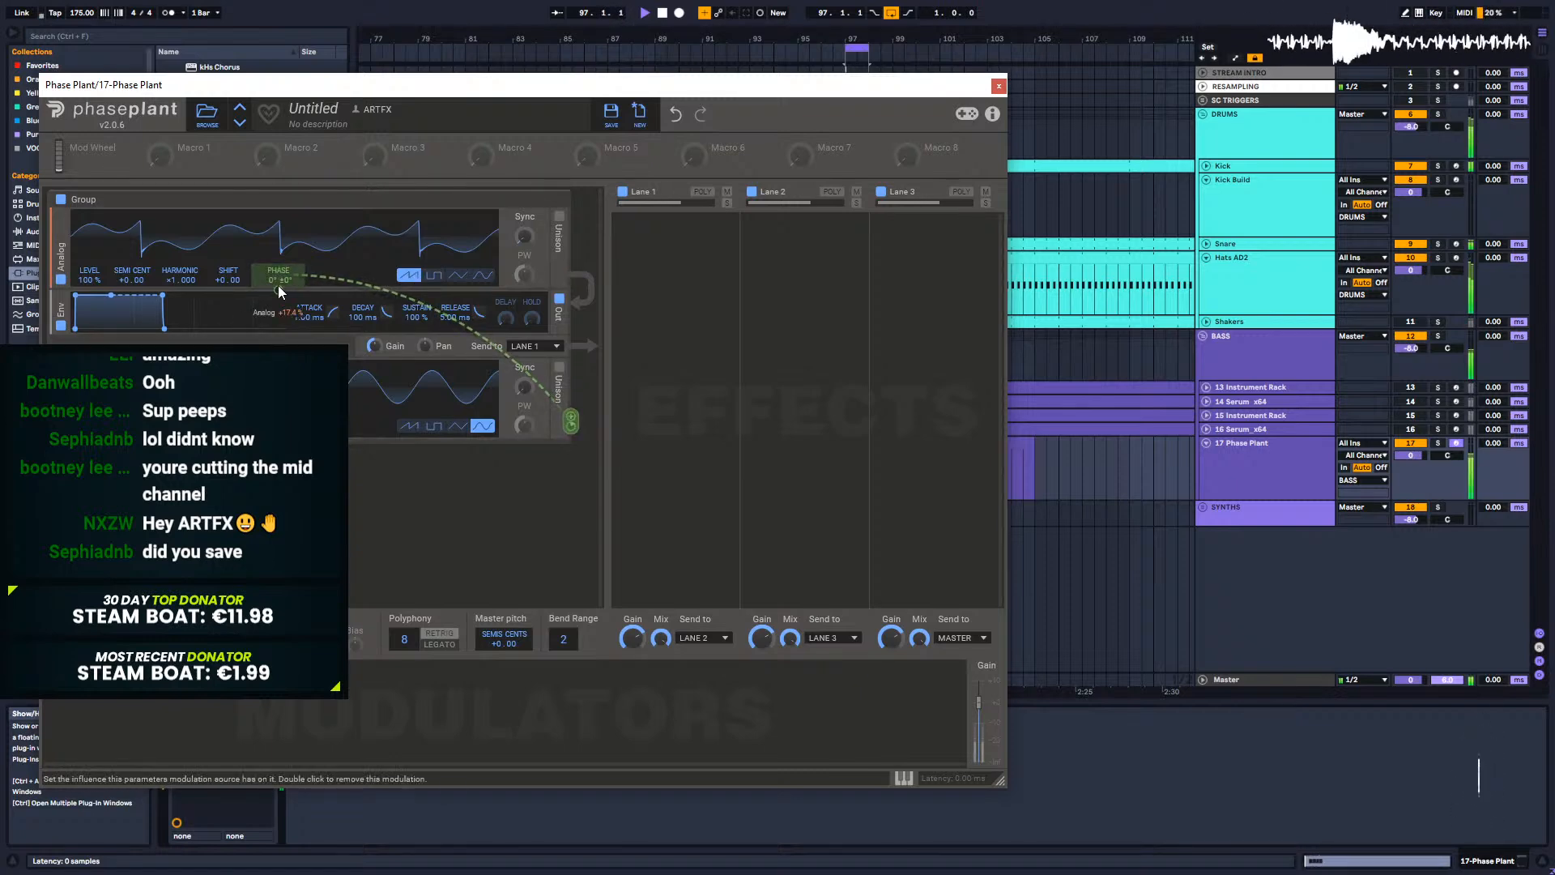
pyautogui.moveTo(284, 287); pyautogui.dragTo(571, 419)
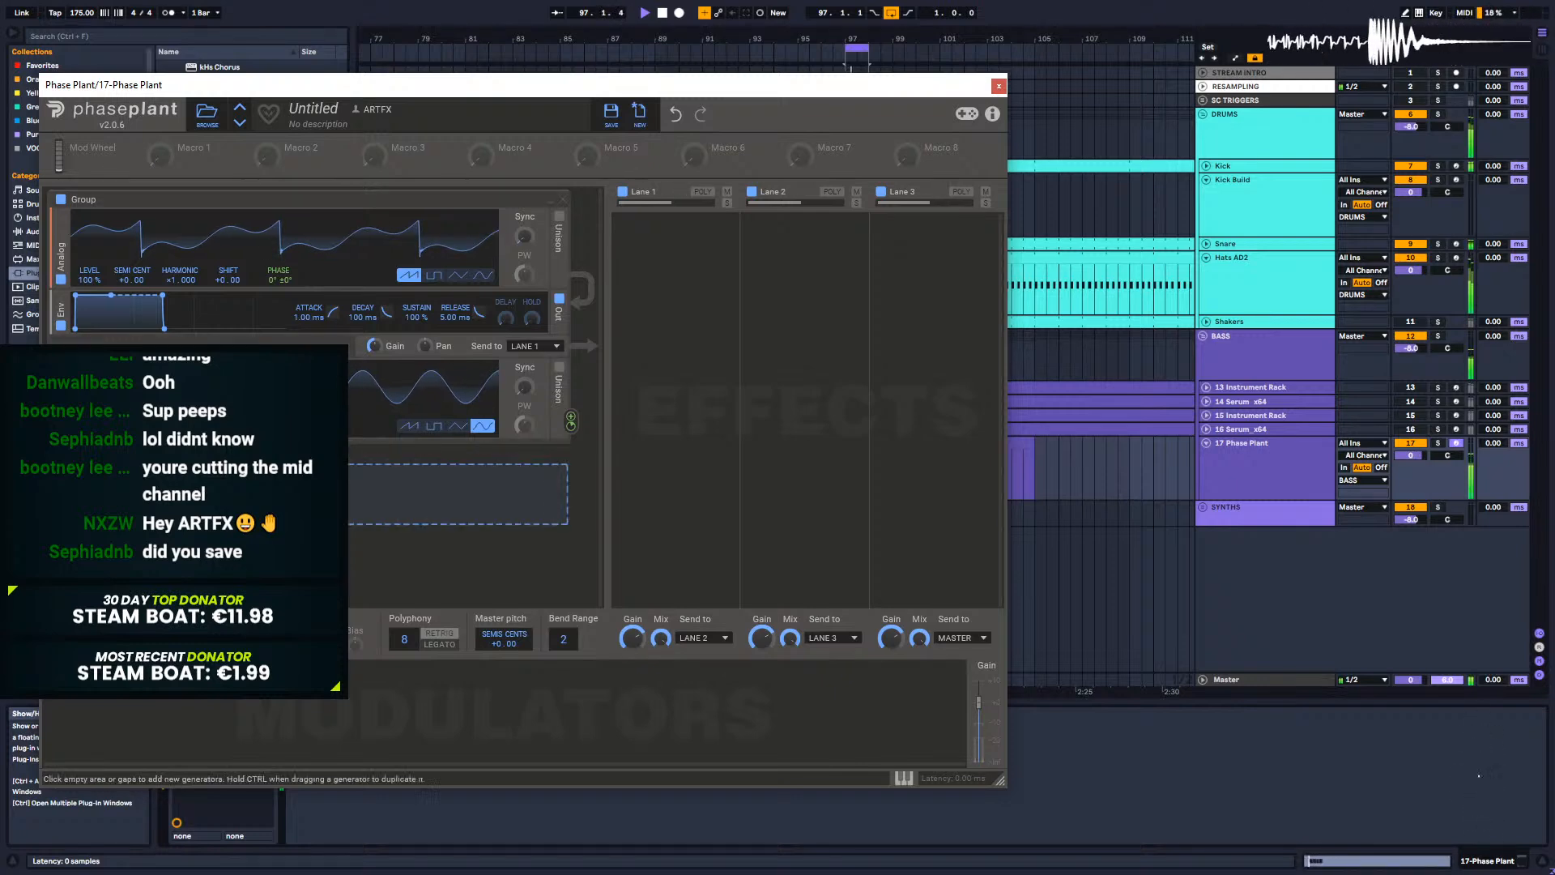
# Step: Insert a Filter module between the first oscillator and its envelope, and add a Curve modulator
pyautogui.click(493, 293)
pyautogui.click(586, 357)
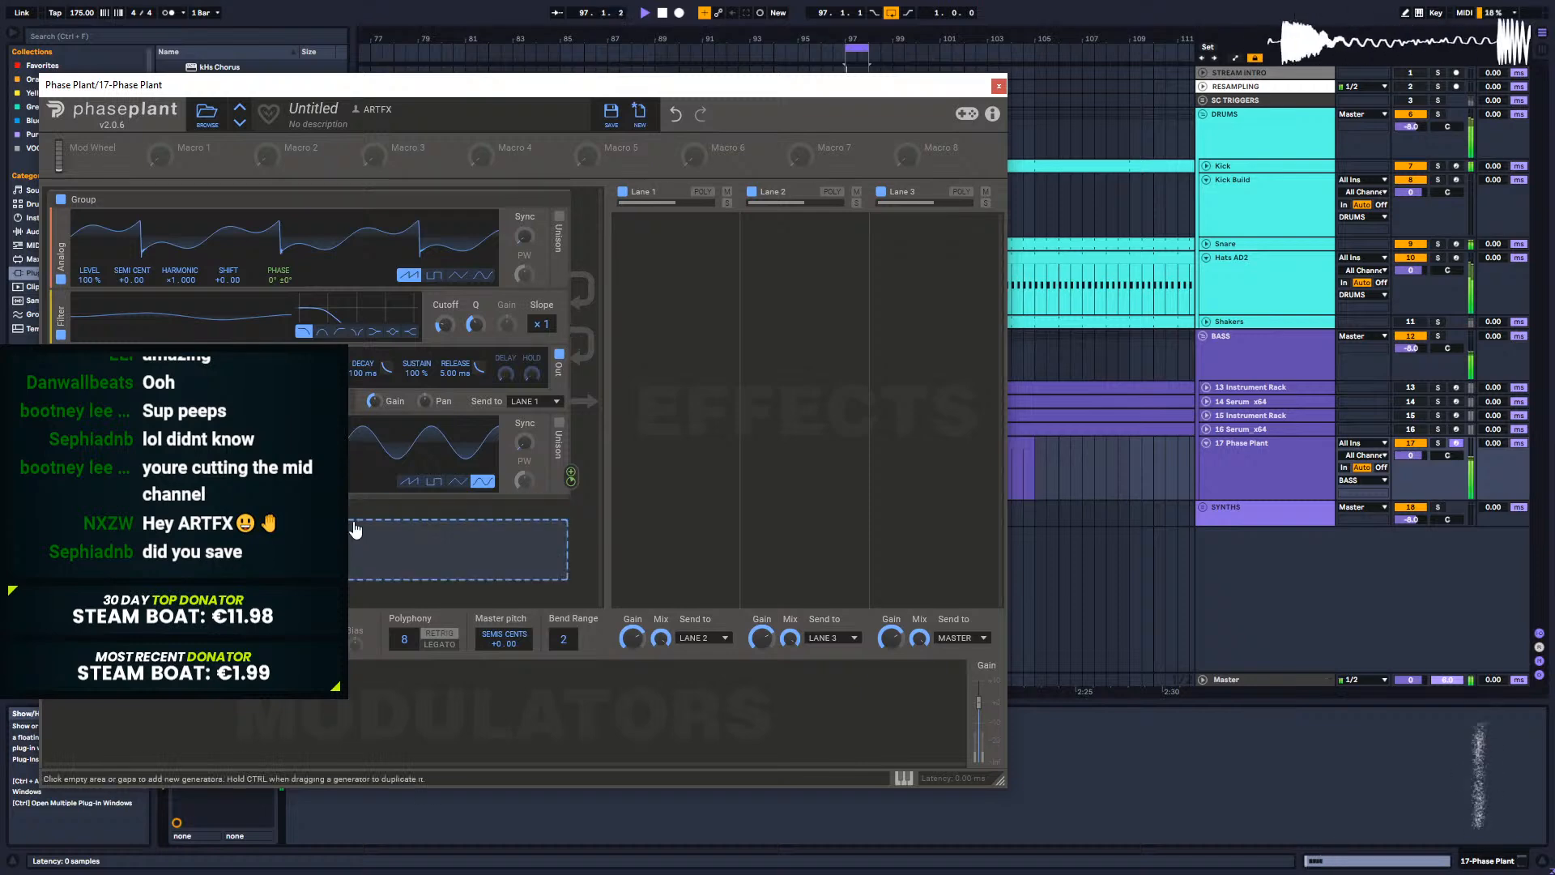
pyautogui.click(153, 720)
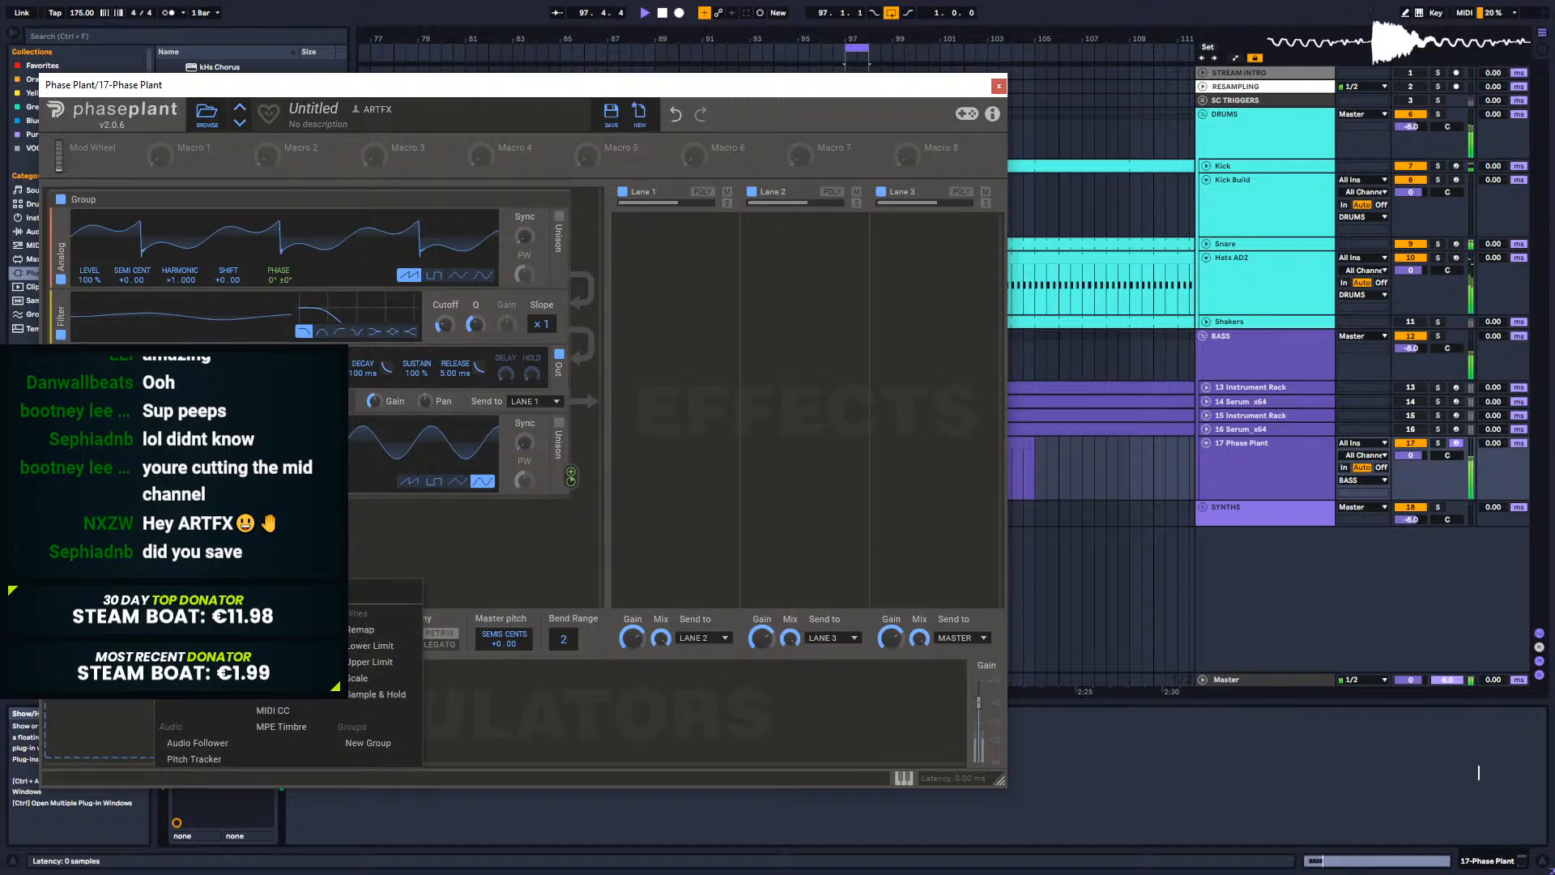
pyautogui.click(160, 703)
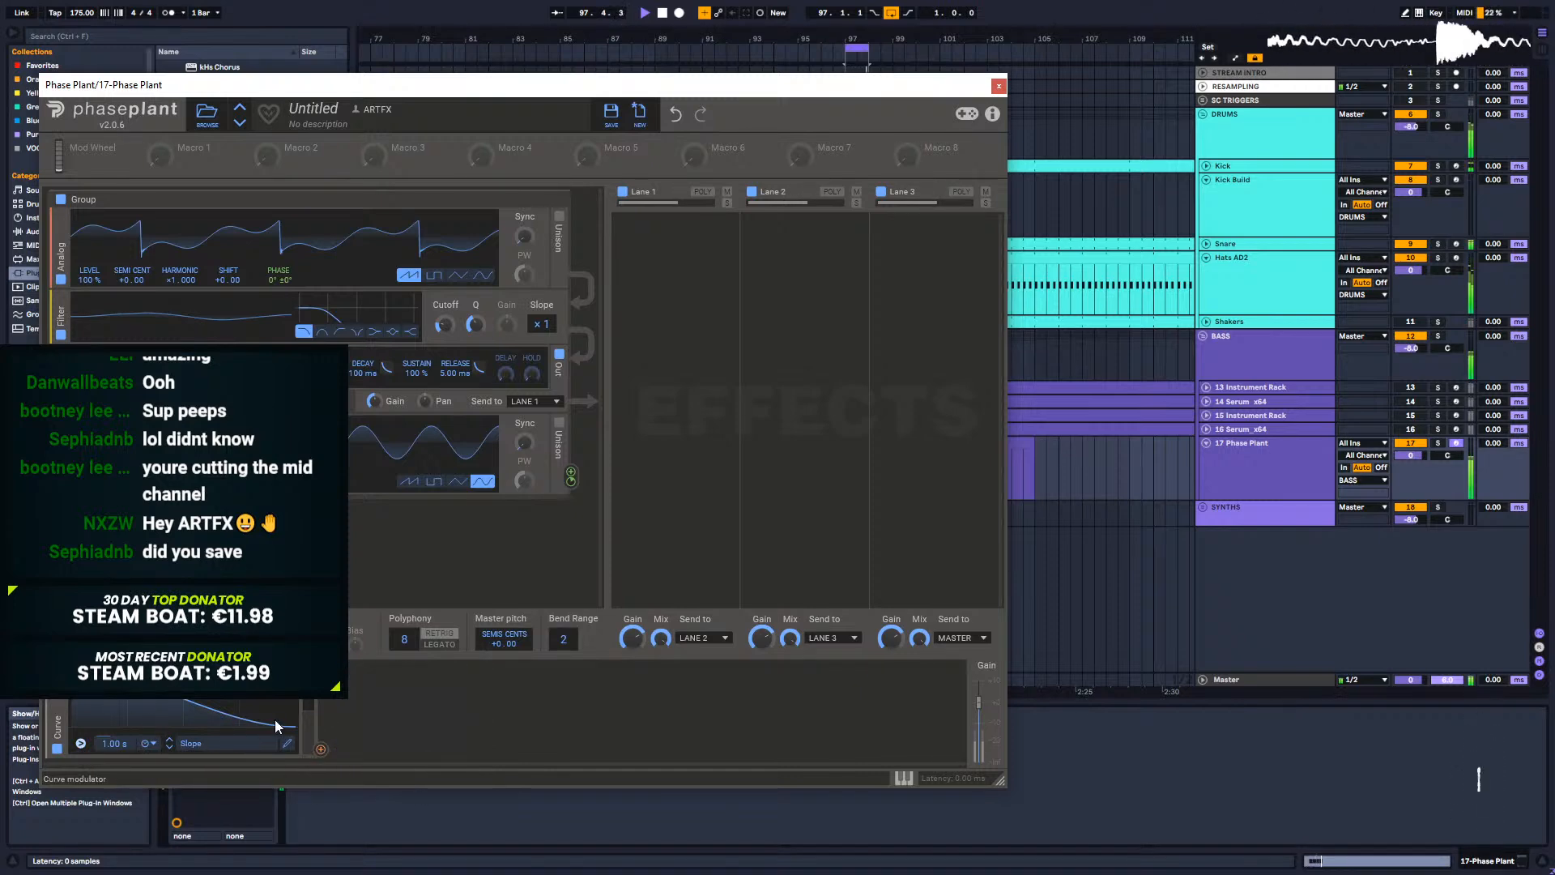
# Step: Reshape the modulator curve to rise to 100% at about 100 ms and decay along a bend to 0% at 1000 ms
pyautogui.click(287, 742)
pyautogui.moveTo(464, 295); pyautogui.dragTo(464, 576)
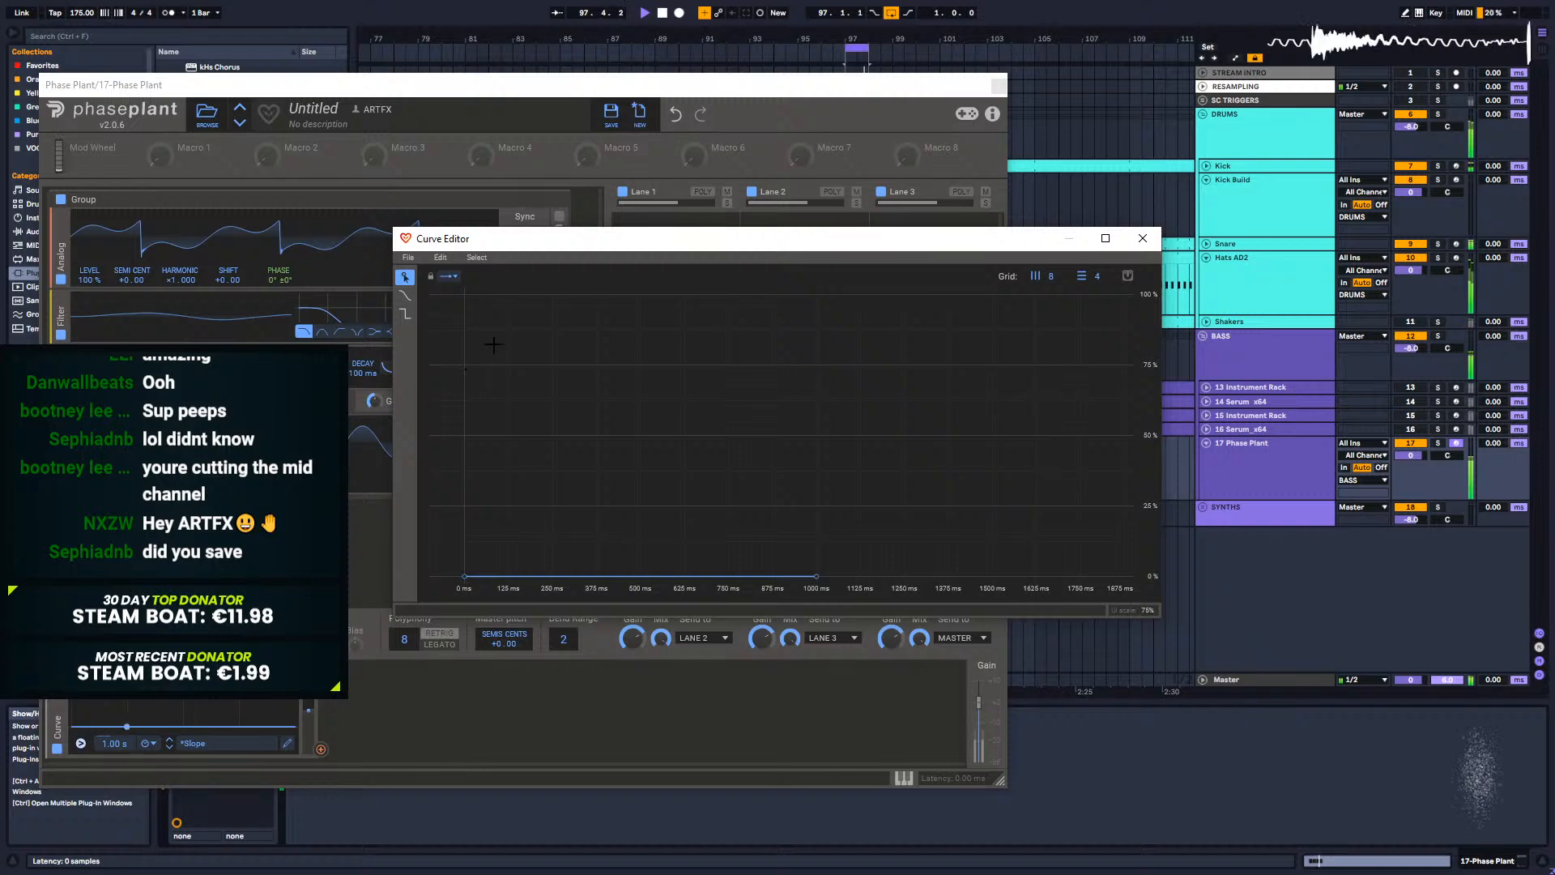
pyautogui.moveTo(519, 577); pyautogui.dragTo(501, 294)
pyautogui.rightClick(485, 295)
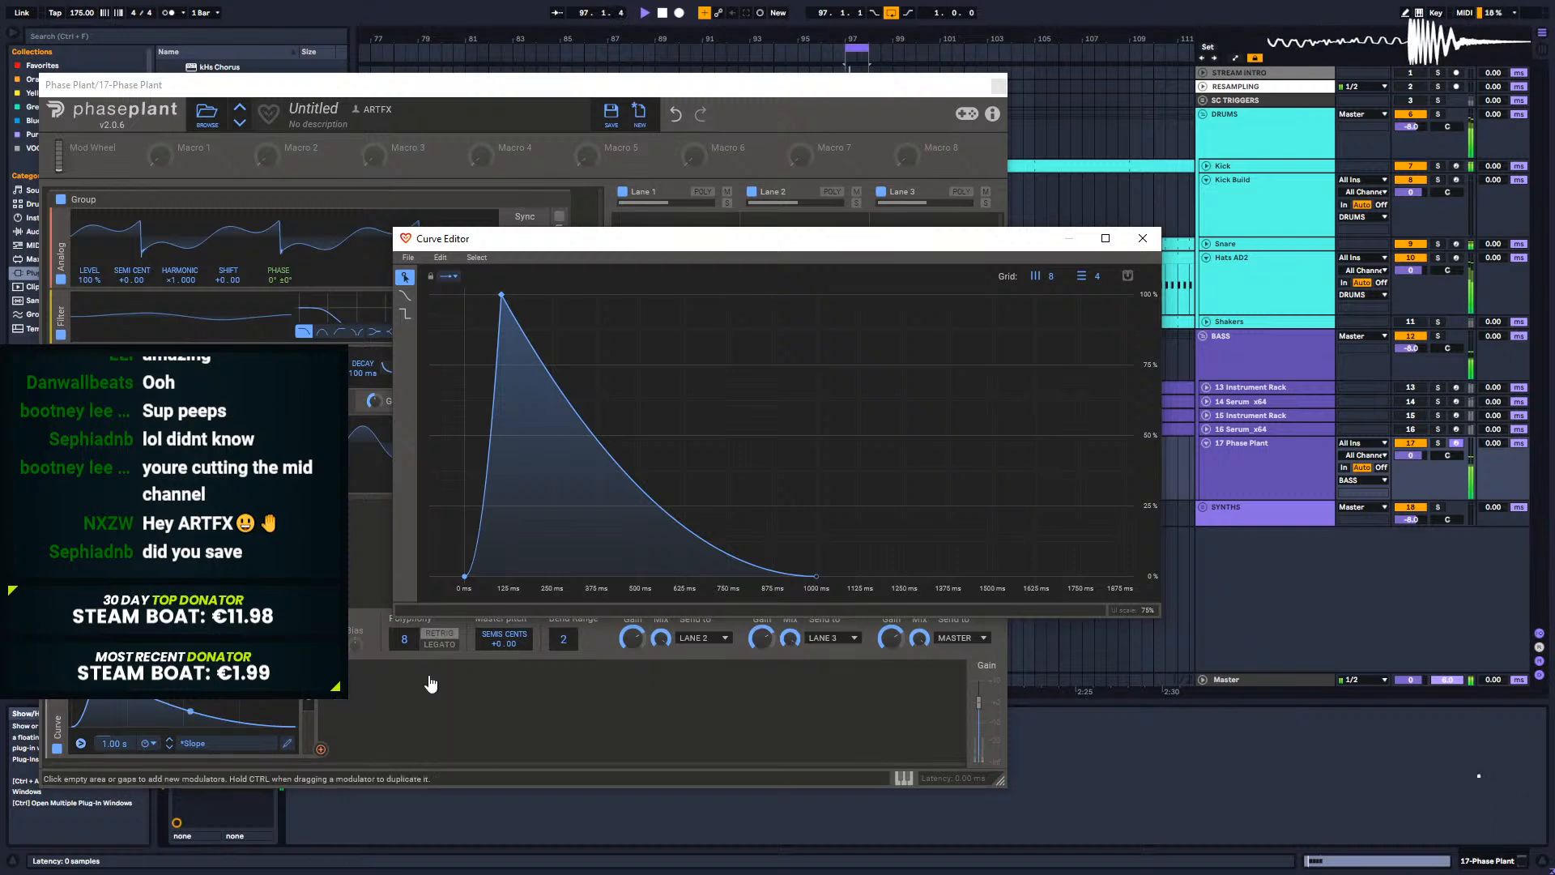
pyautogui.click(1152, 239)
# Step: Assign the Curve modulator to the filter's cutoff and set it to tempo sync at a rate of 1/4t
pyautogui.moveTo(321, 750); pyautogui.dragTo(446, 284)
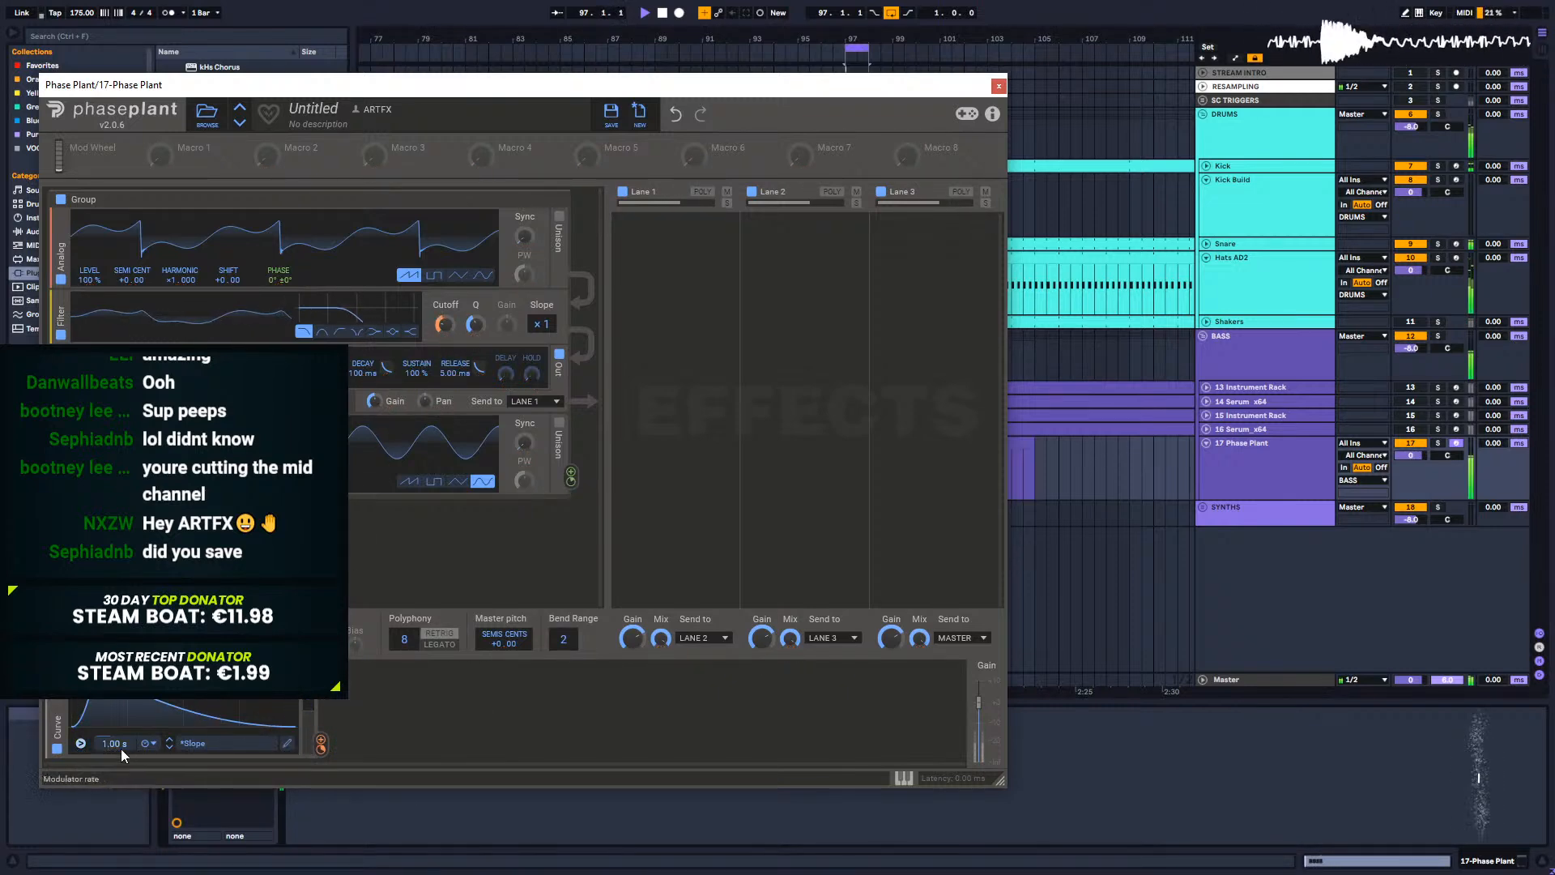
pyautogui.click(151, 743)
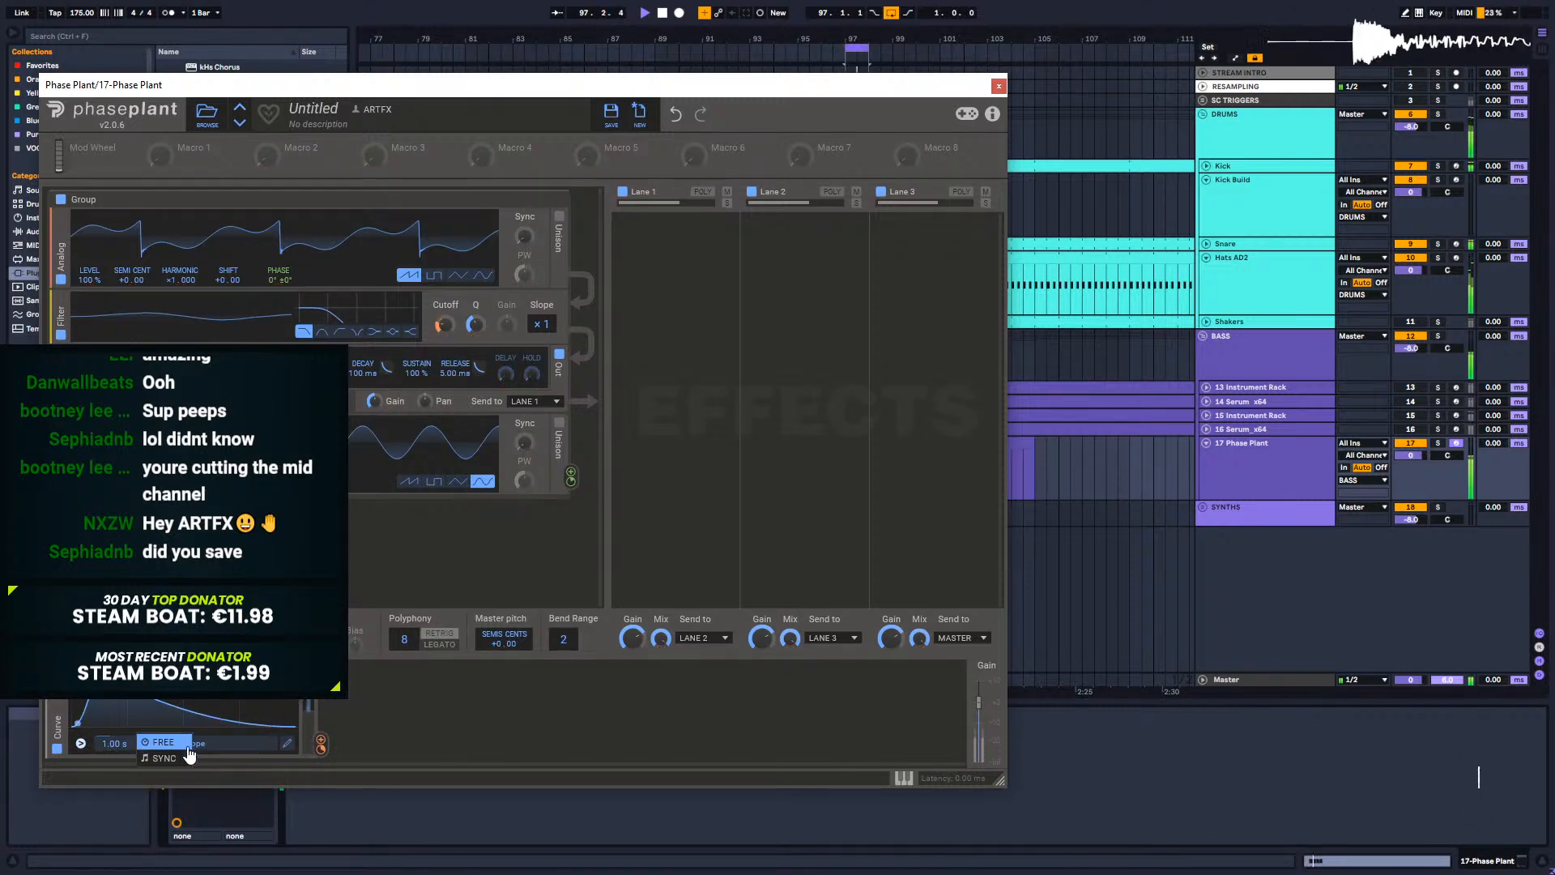
pyautogui.click(169, 758)
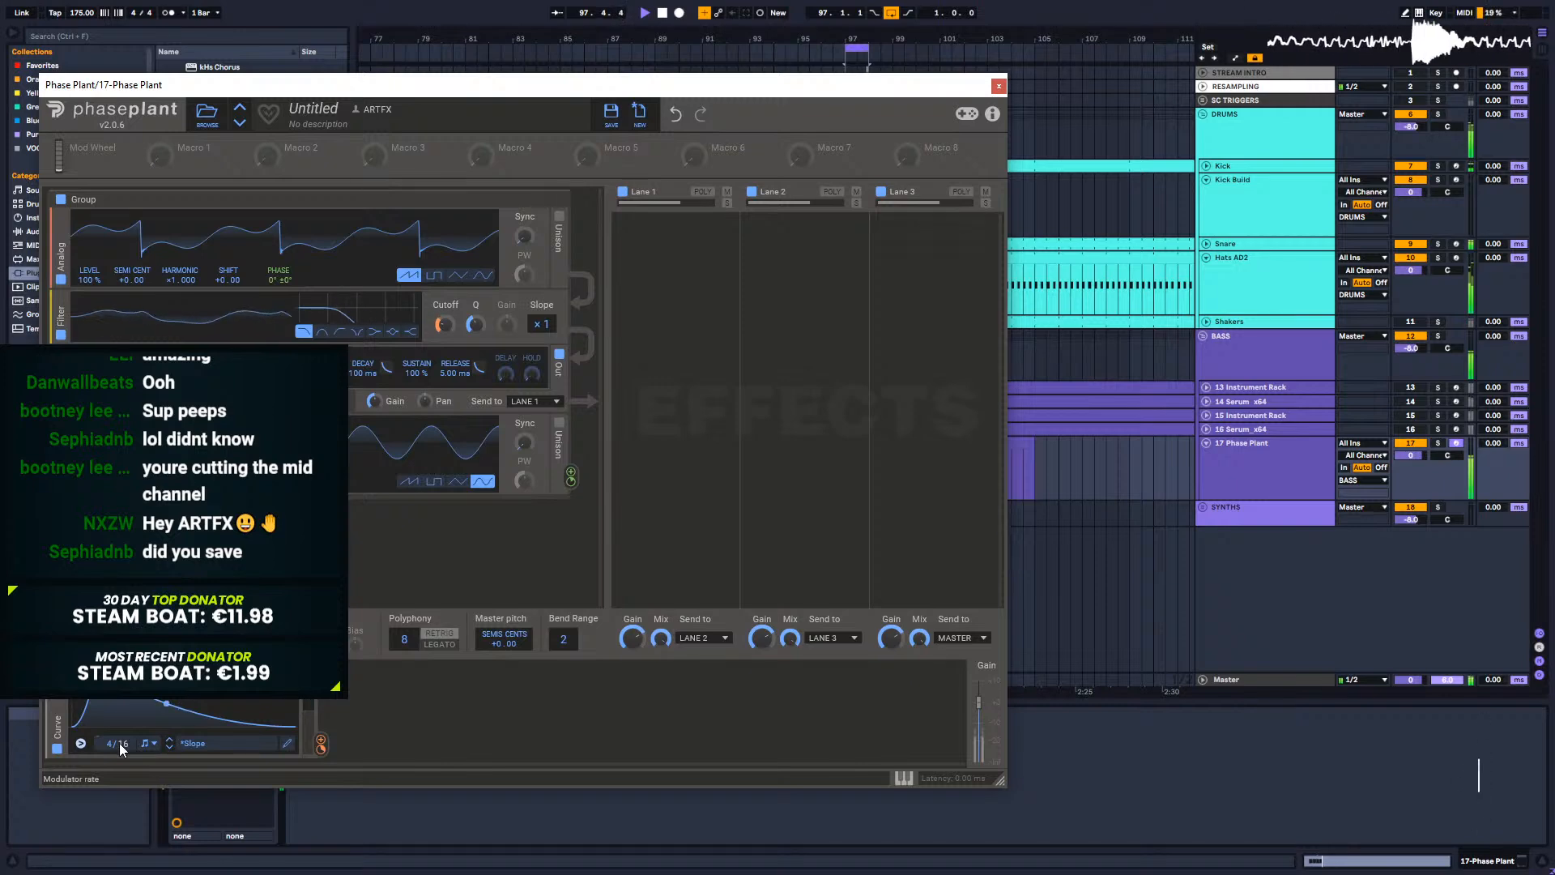
pyautogui.moveTo(107, 744)
pyautogui.mouseDown()
pyautogui.moveTo(107, 760)
pyautogui.moveTo(123, 735)
pyautogui.mouseUp()
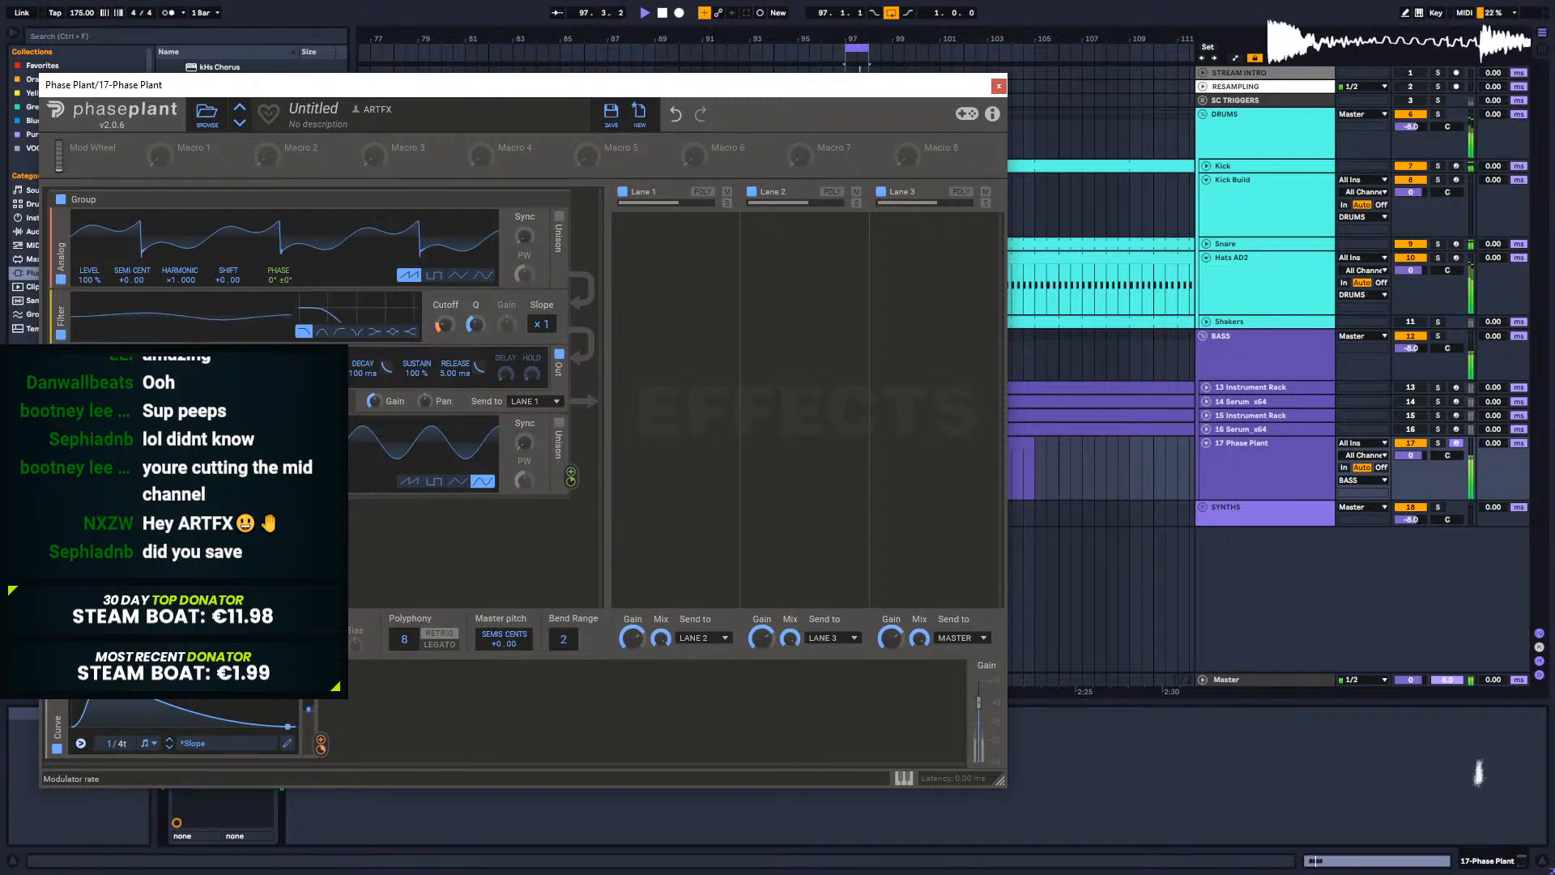
# Step: Reshape the filter modulator curve so it peaks at 100% almost immediately and falls off in a steeper, more concave decay
pyautogui.click(287, 743)
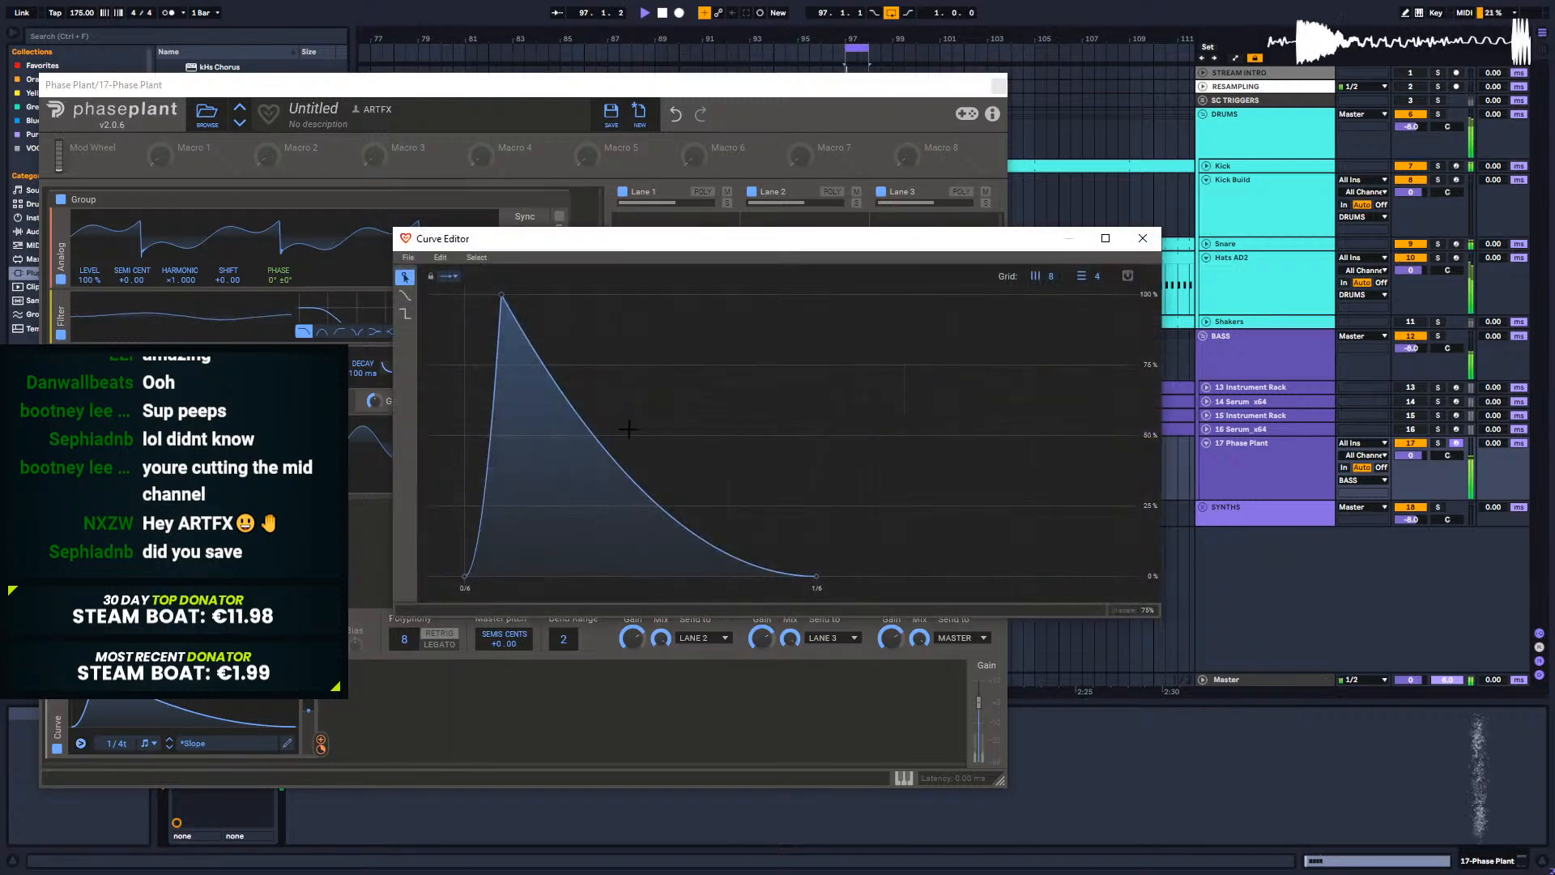
pyautogui.moveTo(502, 294); pyautogui.dragTo(472, 280)
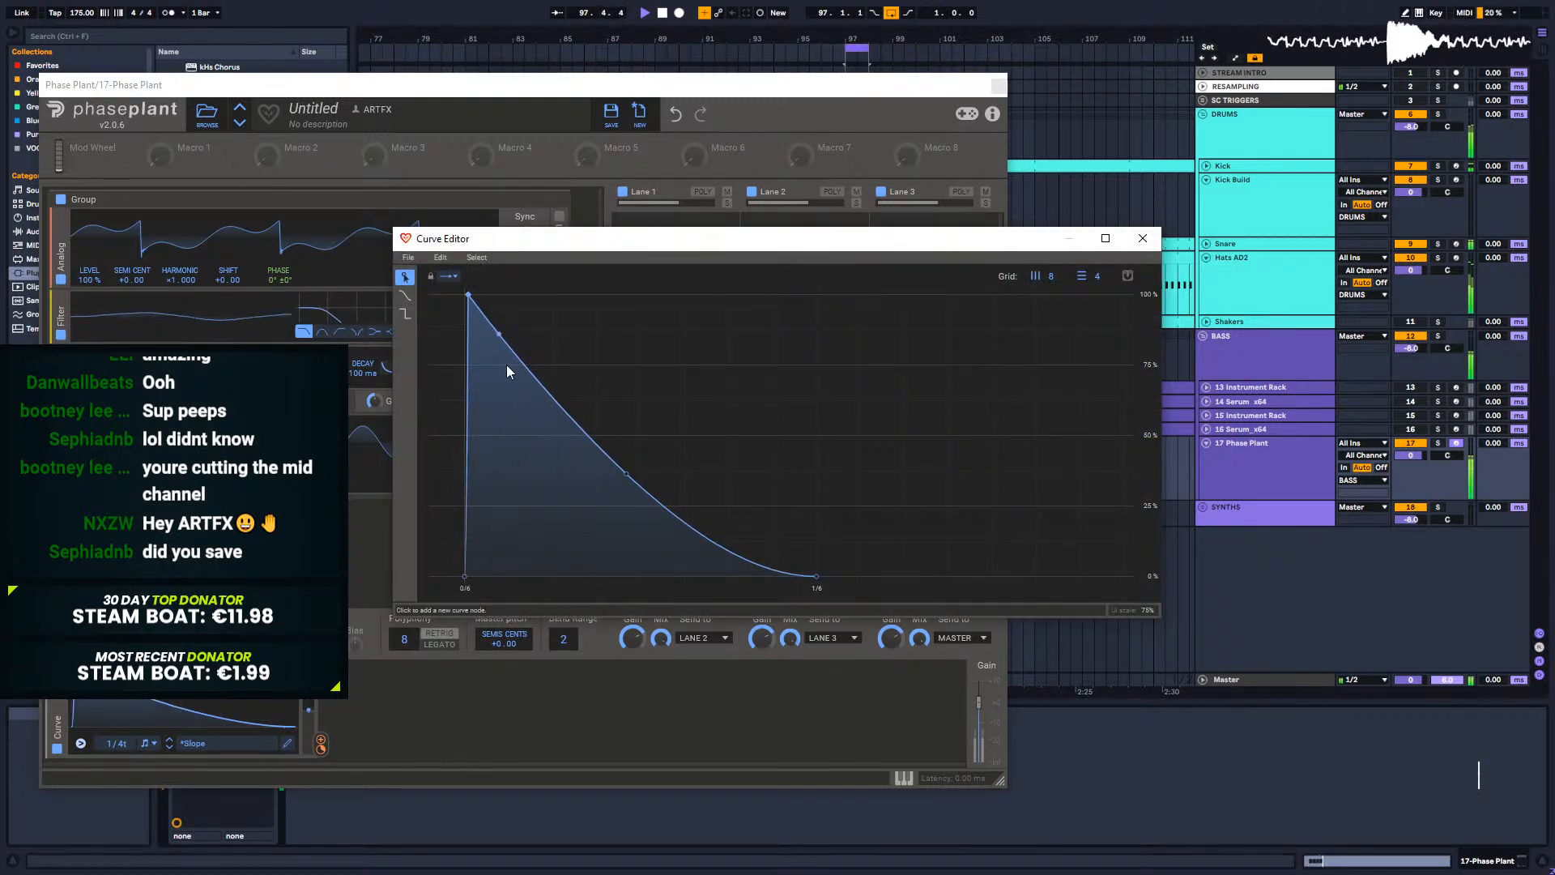
pyautogui.click(578, 441)
pyautogui.rightClick(583, 434)
pyautogui.hotkey('ctrl', 'z')
pyautogui.hotkey('ctrl', 'z')
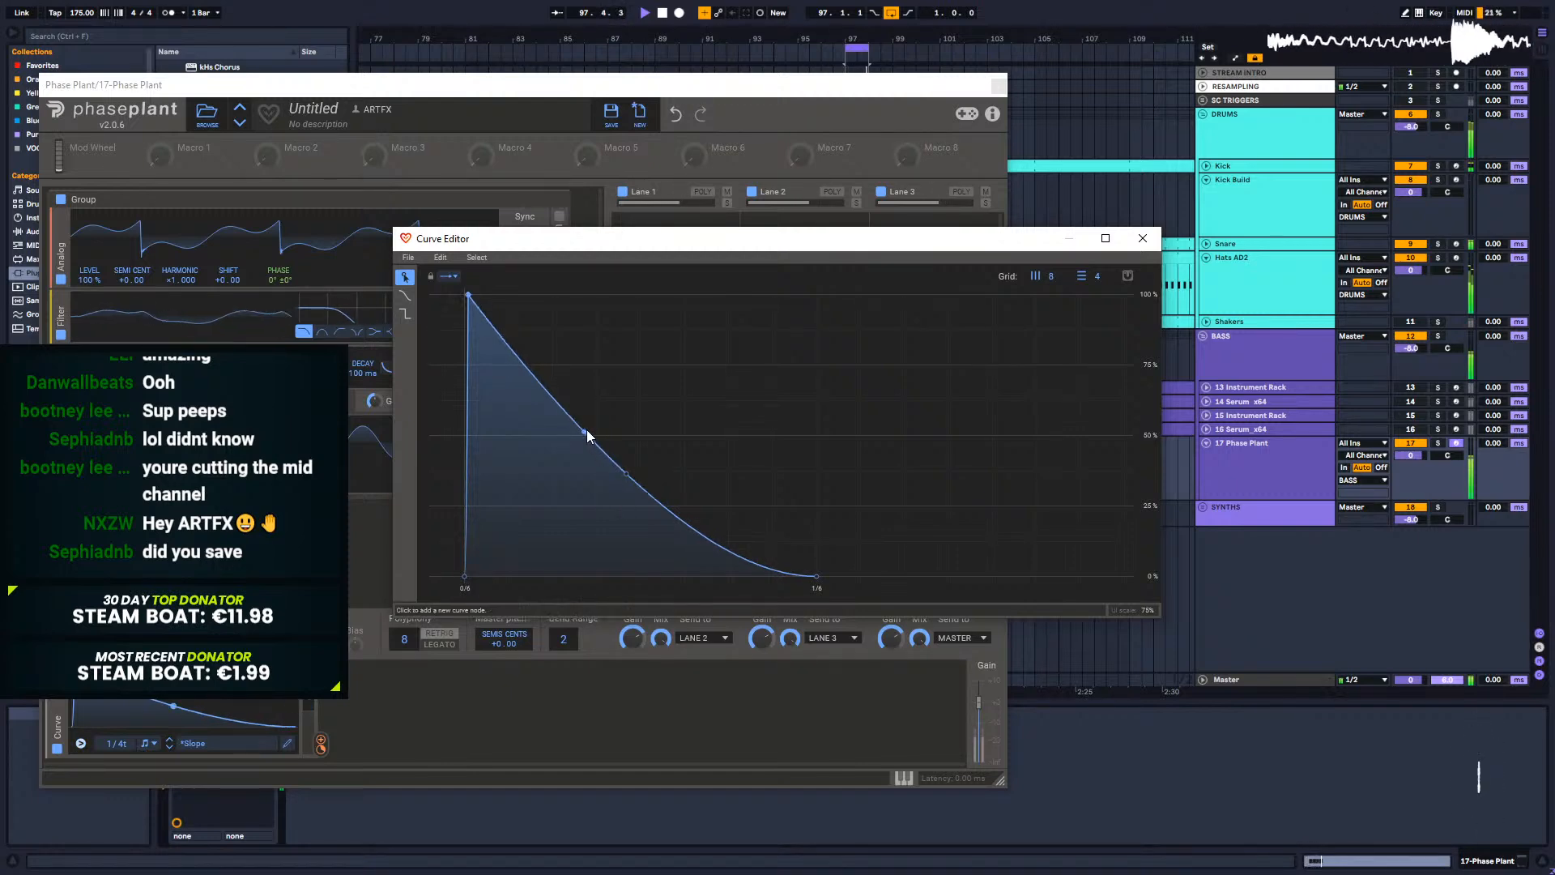
pyautogui.moveTo(627, 472)
pyautogui.mouseDown()
pyautogui.moveTo(541, 492)
pyautogui.moveTo(587, 532)
pyautogui.moveTo(605, 478)
pyautogui.moveTo(619, 498)
pyautogui.mouseUp()
pyautogui.click(1142, 238)
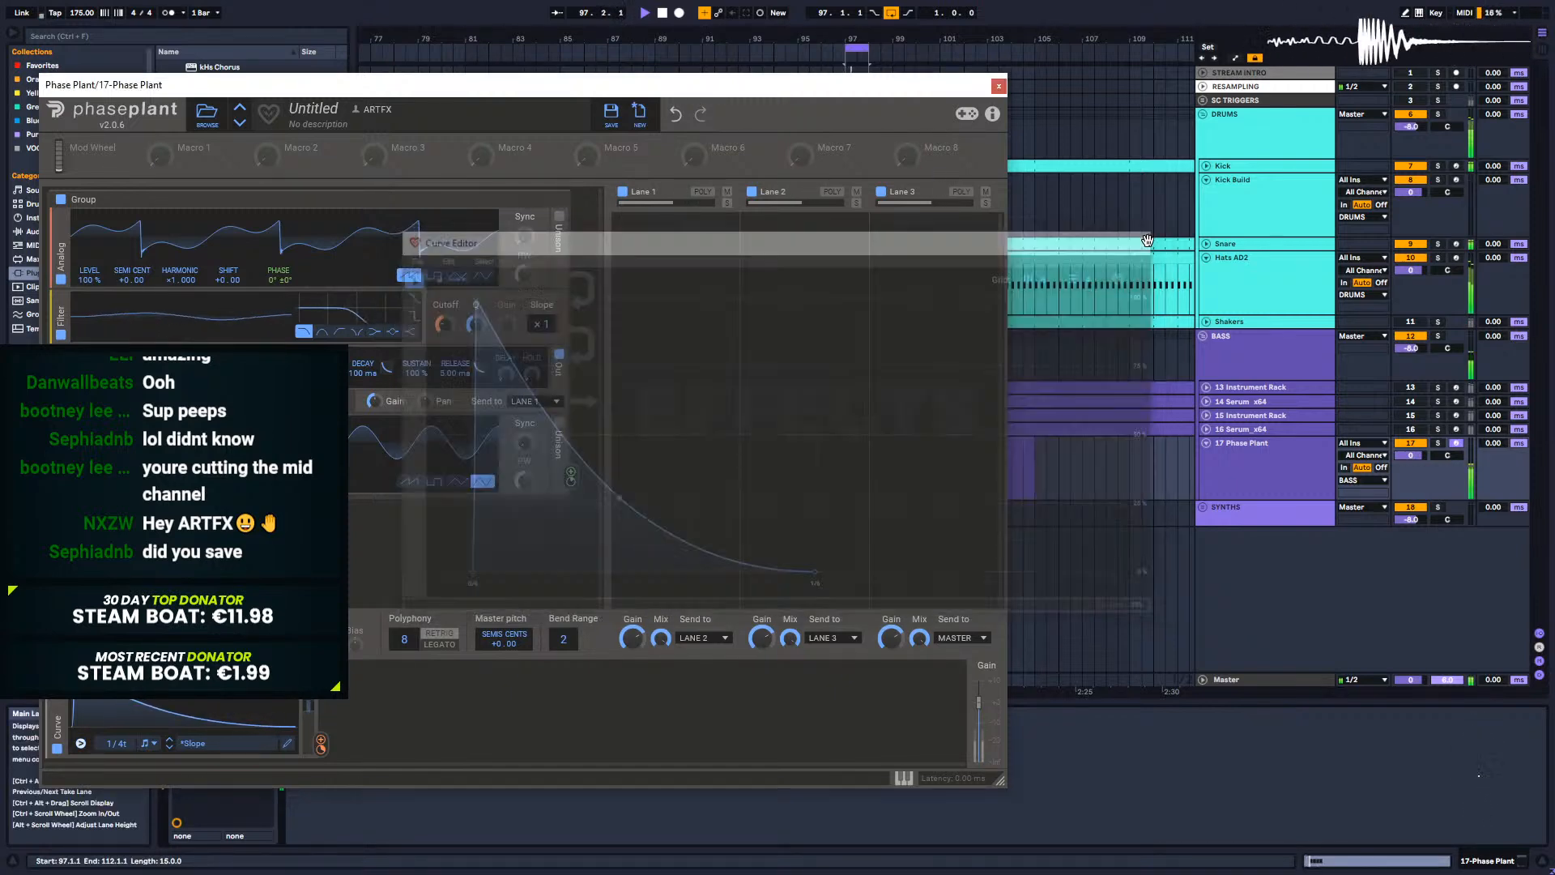
# Step: Set the first oscillator's pitch to +12 semitones and audition the Phase Plant track in solo
pyautogui.moveTo(125, 280); pyautogui.dragTo(125, 231)
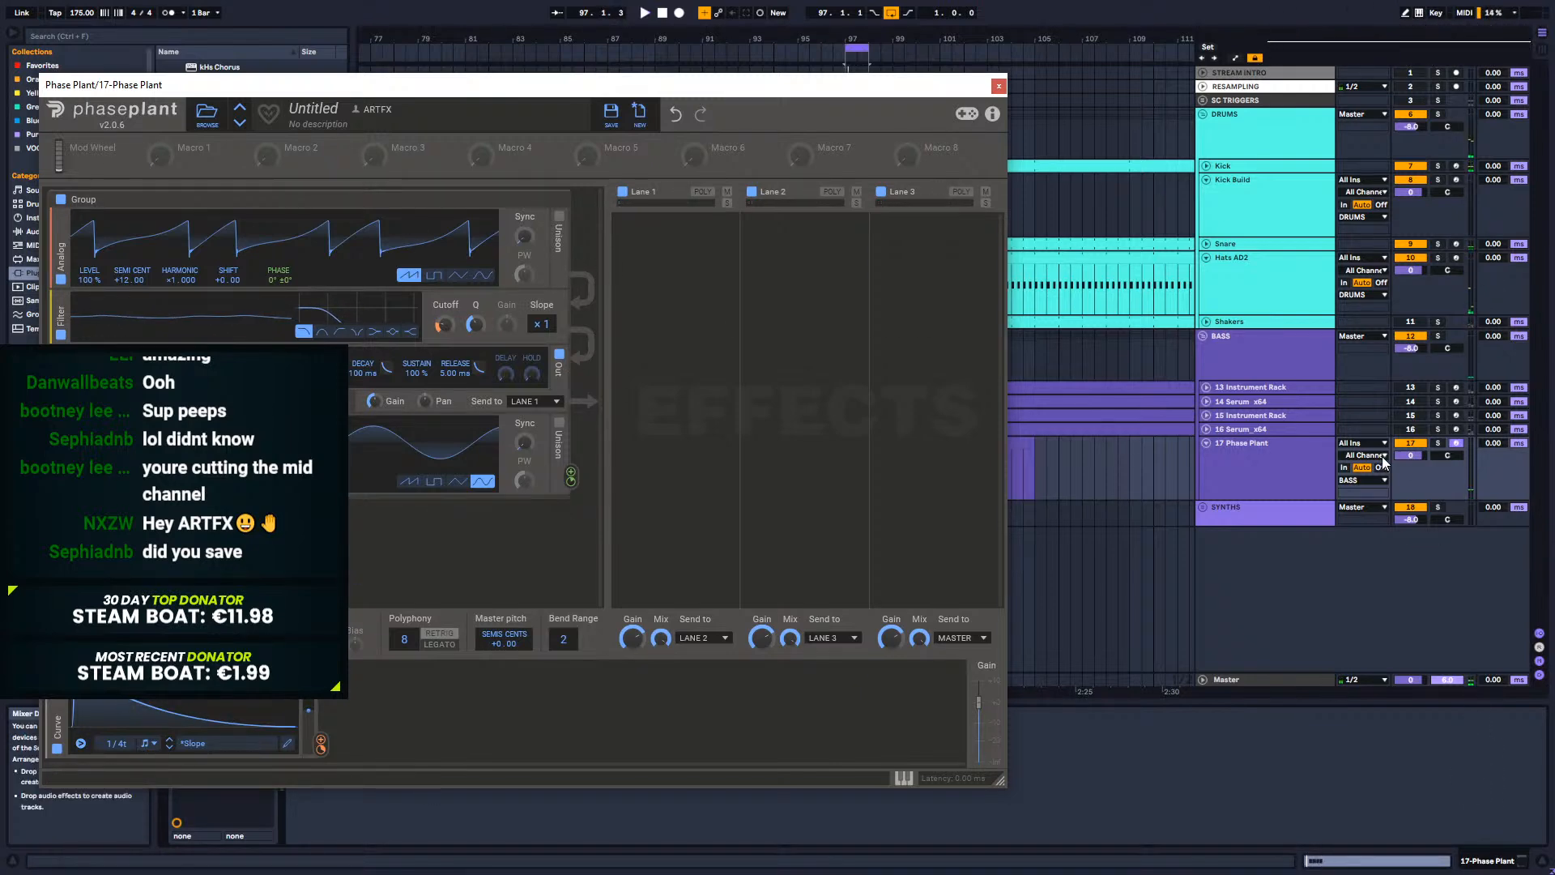
pyautogui.click(1437, 443)
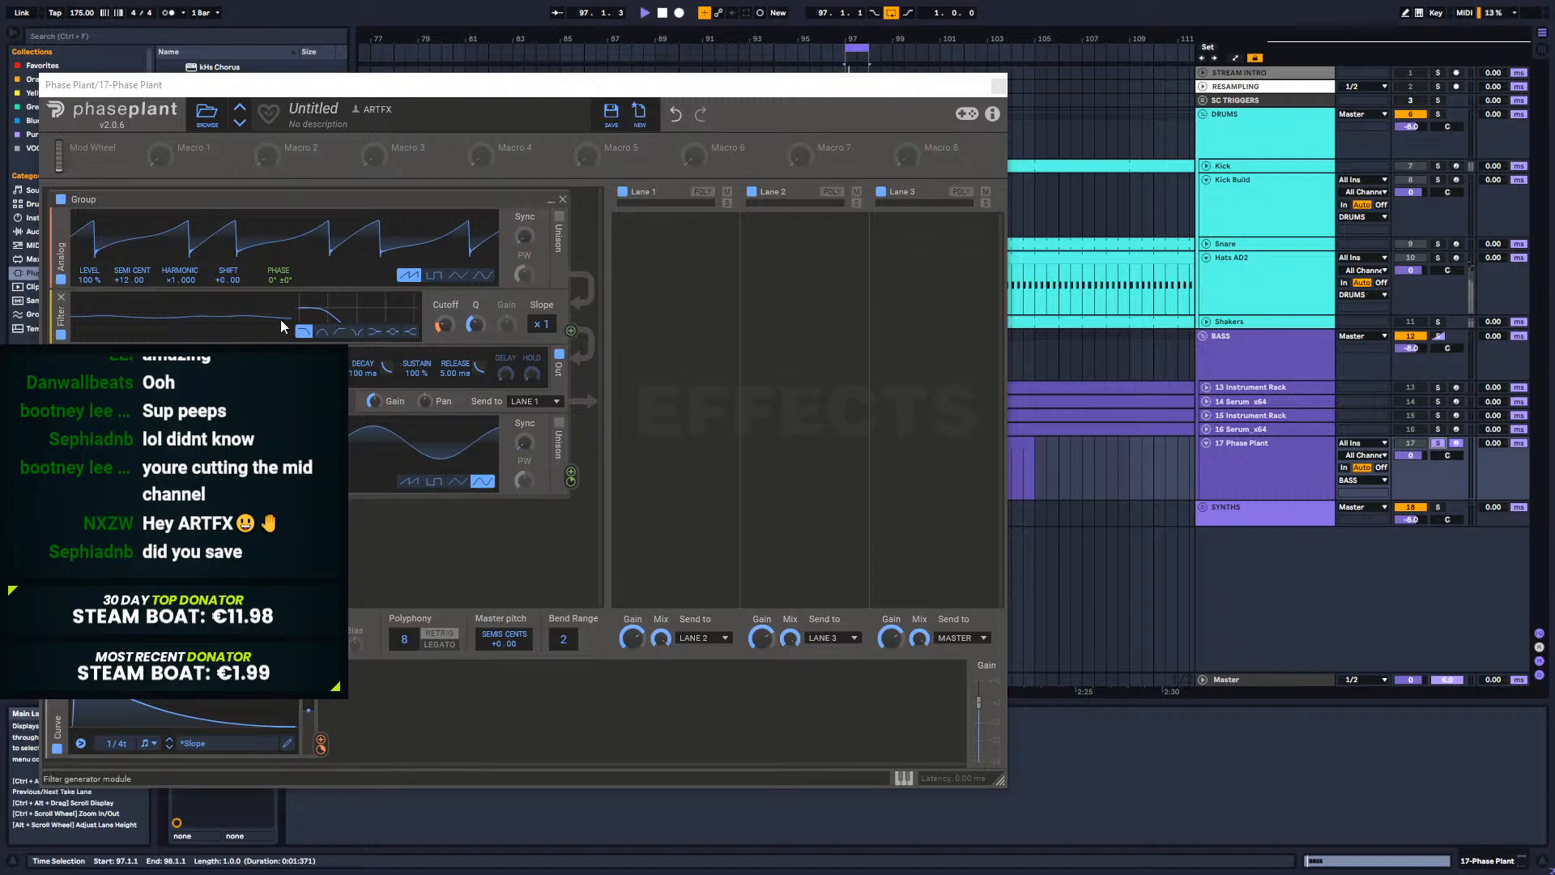
pyautogui.press('space')
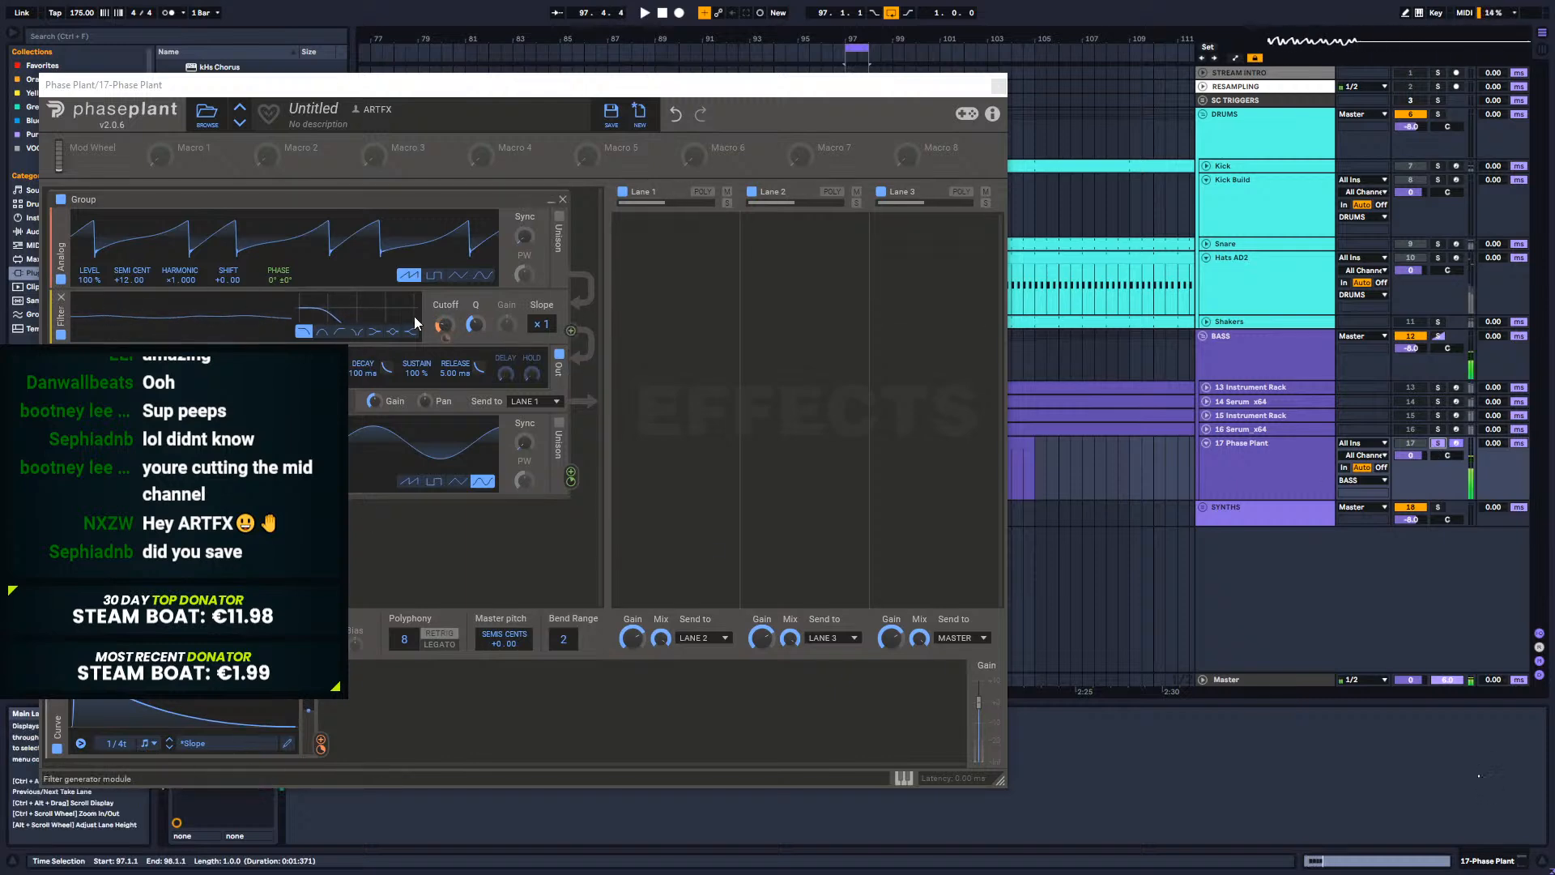
# Step: Start a blank Phase Plant patch with a single Analog oscillator set to a sine wave and close the plug-in window
pyautogui.click(676, 122)
pyautogui.click(185, 217)
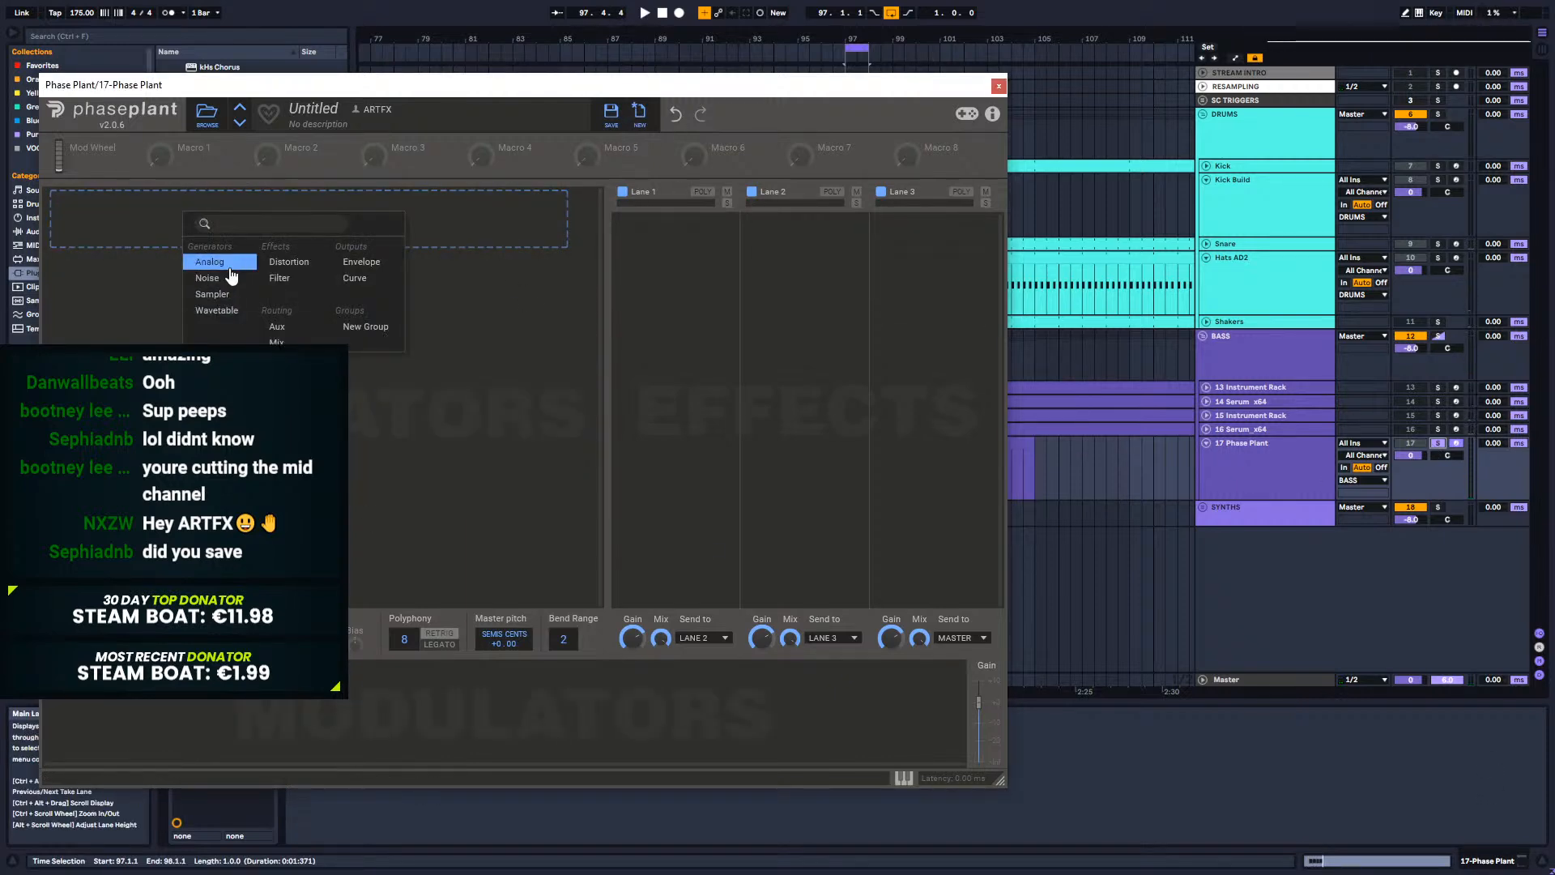
pyautogui.click(230, 267)
pyautogui.click(484, 277)
pyautogui.click(356, 369)
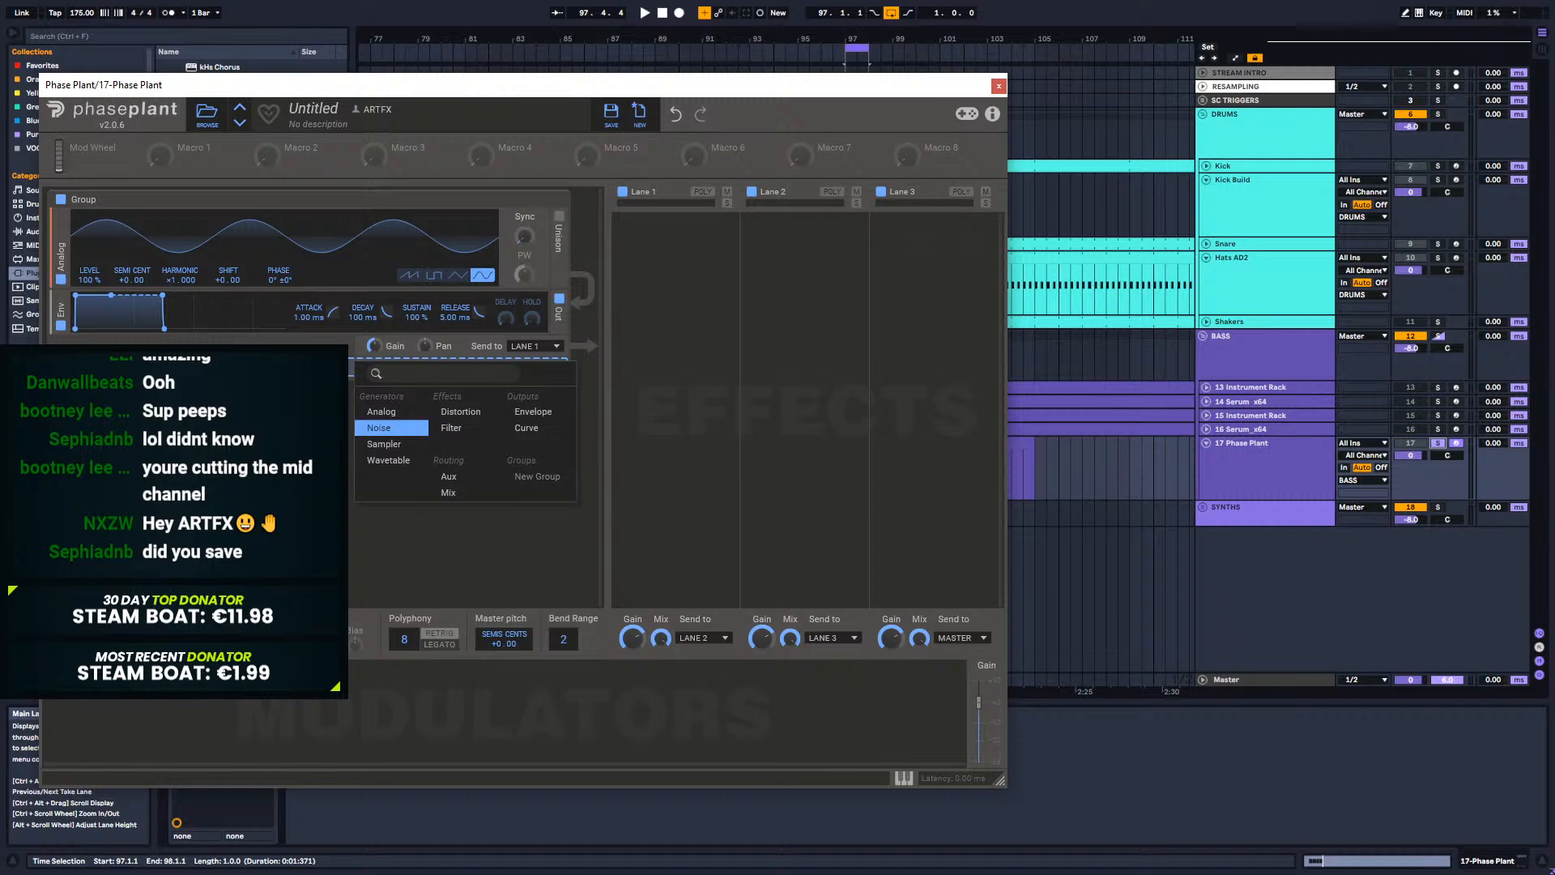
pyautogui.click(339, 431)
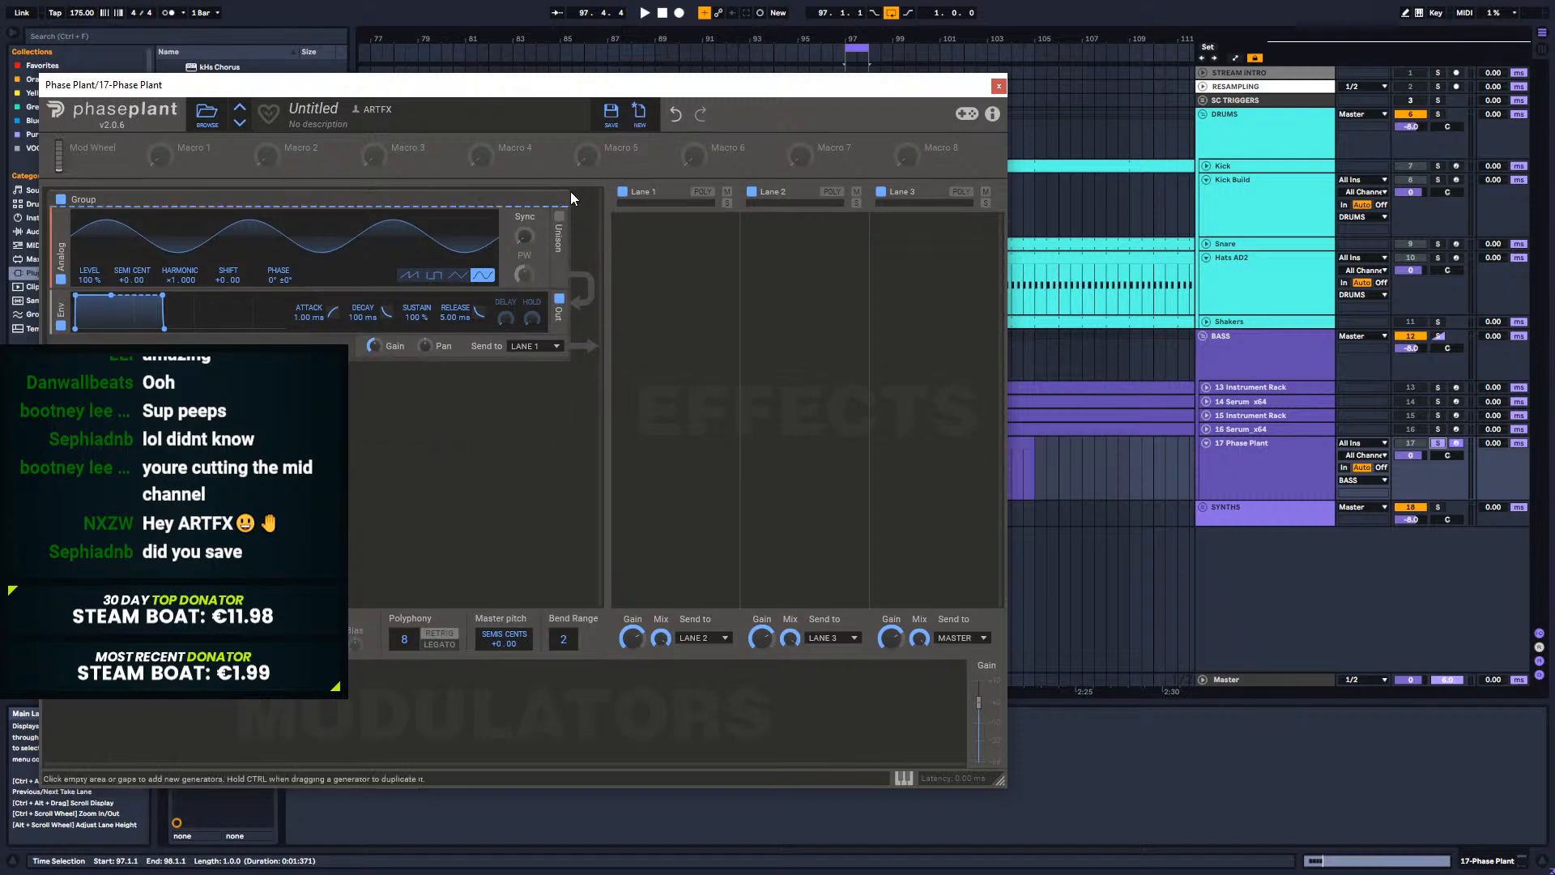
pyautogui.click(997, 86)
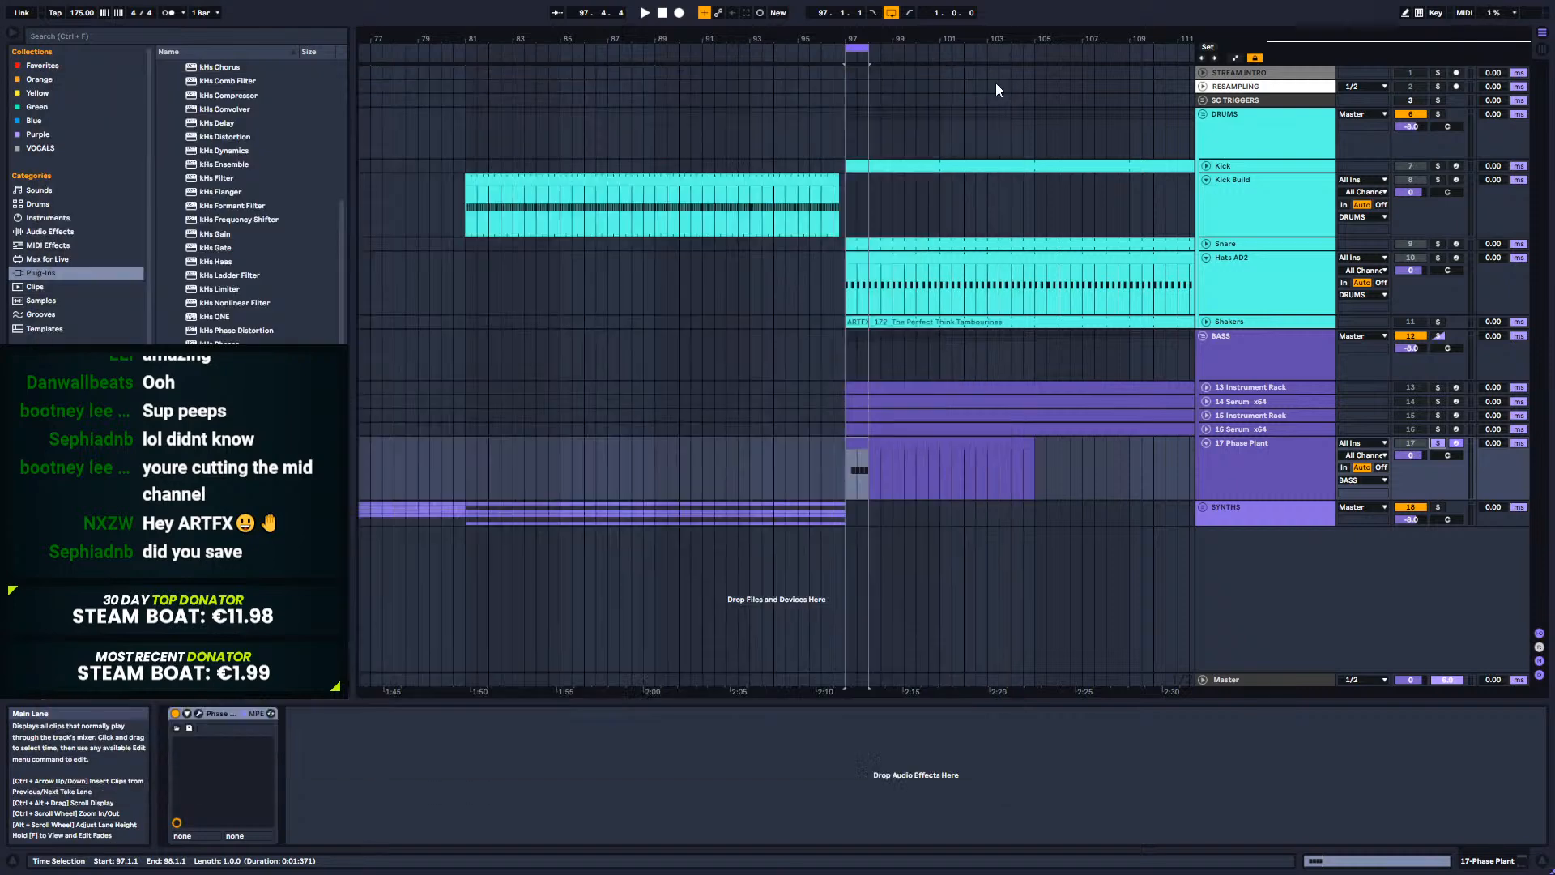
# Step: Delete the Phase Plant track's MIDI clip spanning bars 97 to 105
pyautogui.click(865, 443)
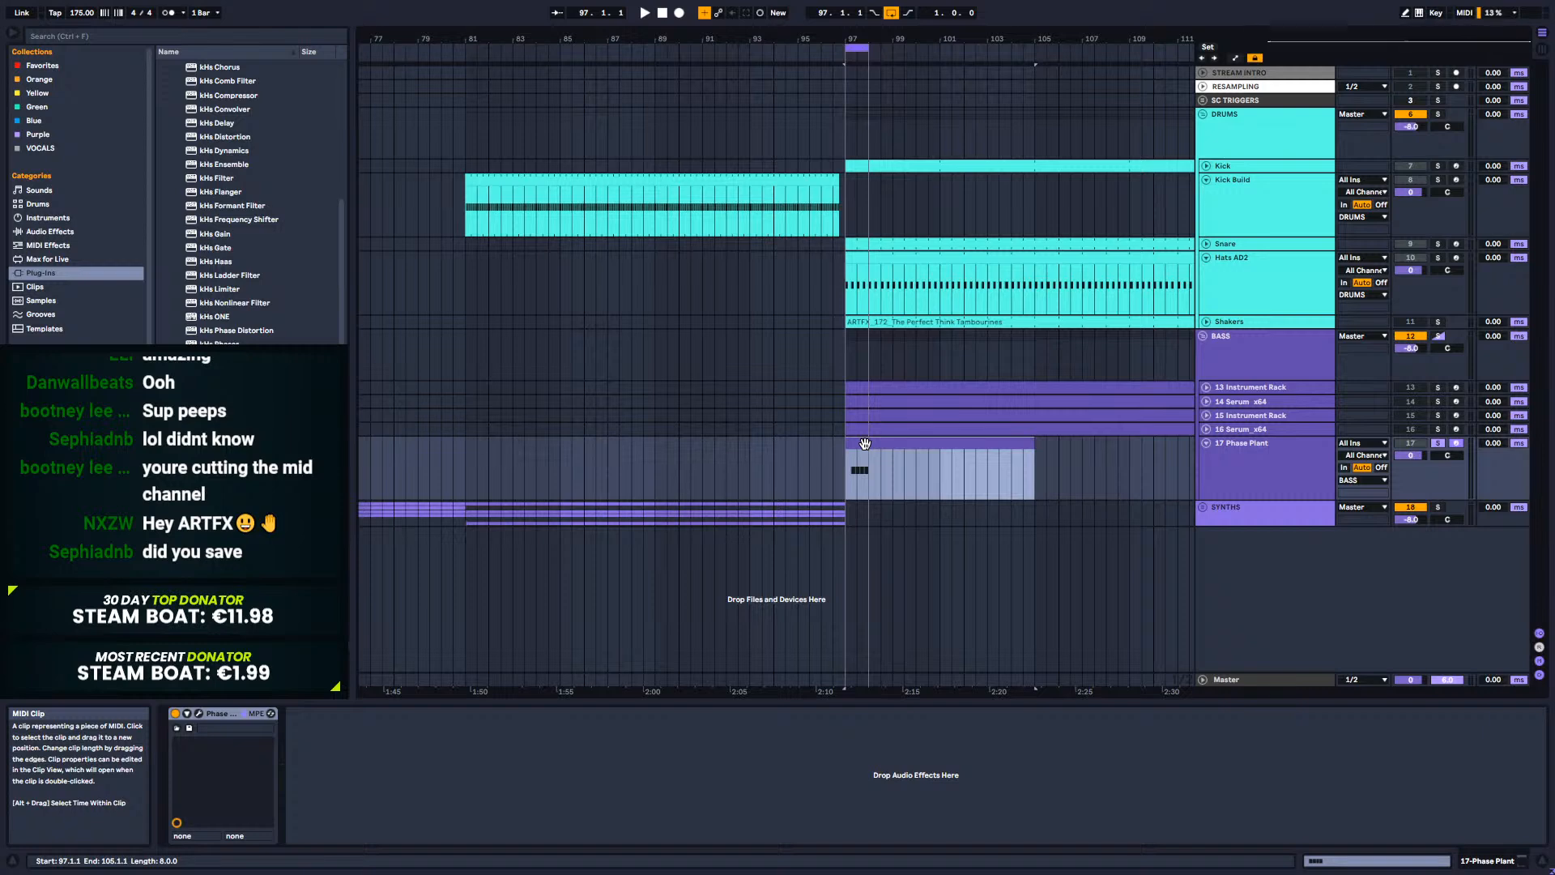
pyautogui.press('Delete')
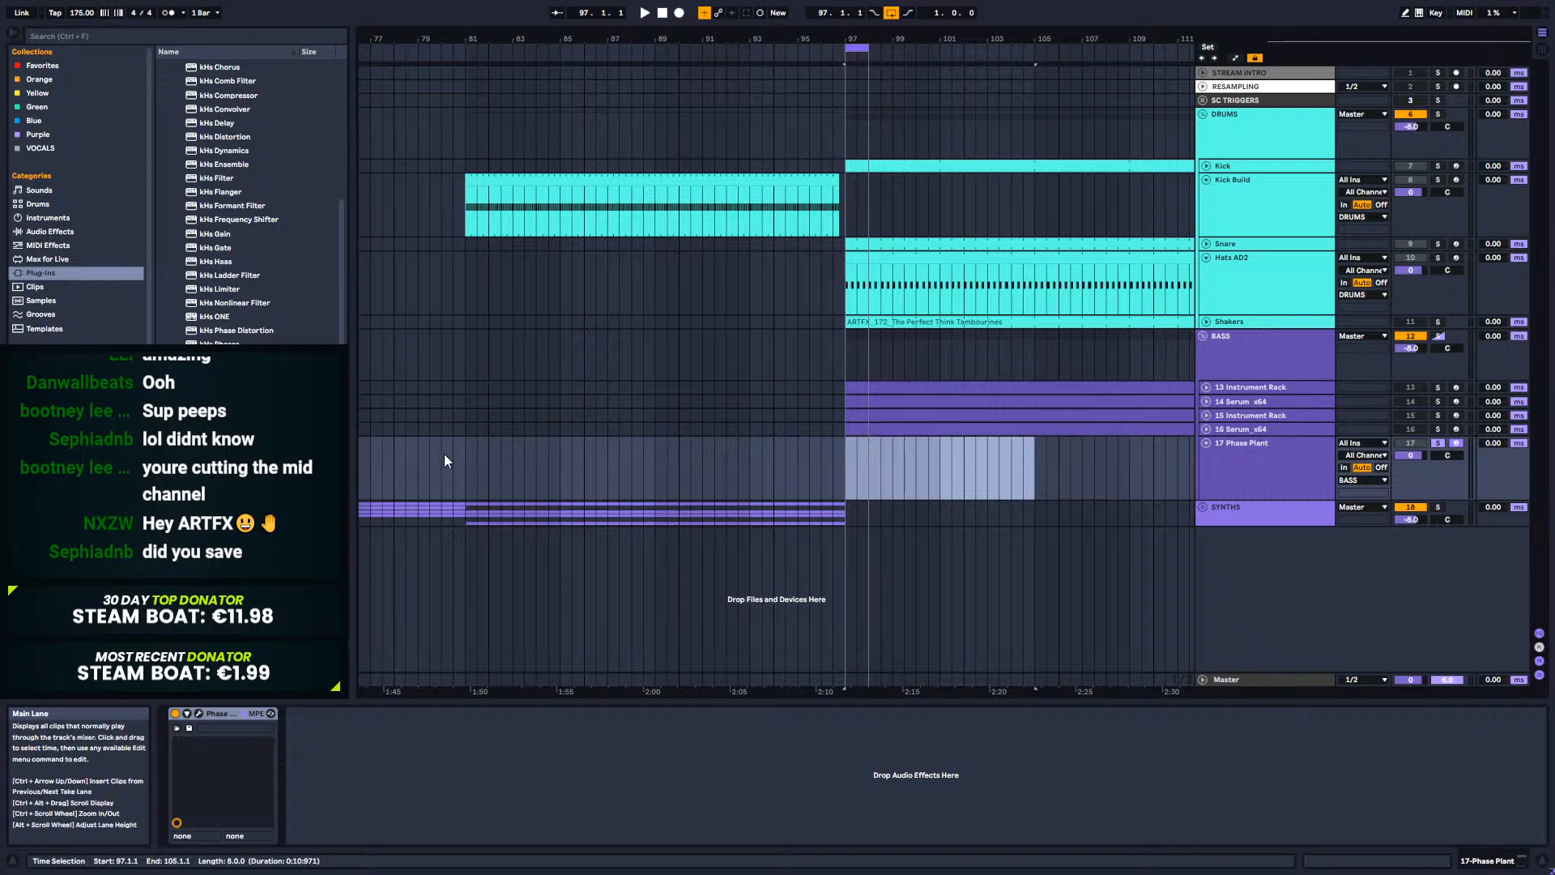
# Step: Turn off solo on the Phase Plant track and play the build-up from bar 81
pyautogui.click(394, 471)
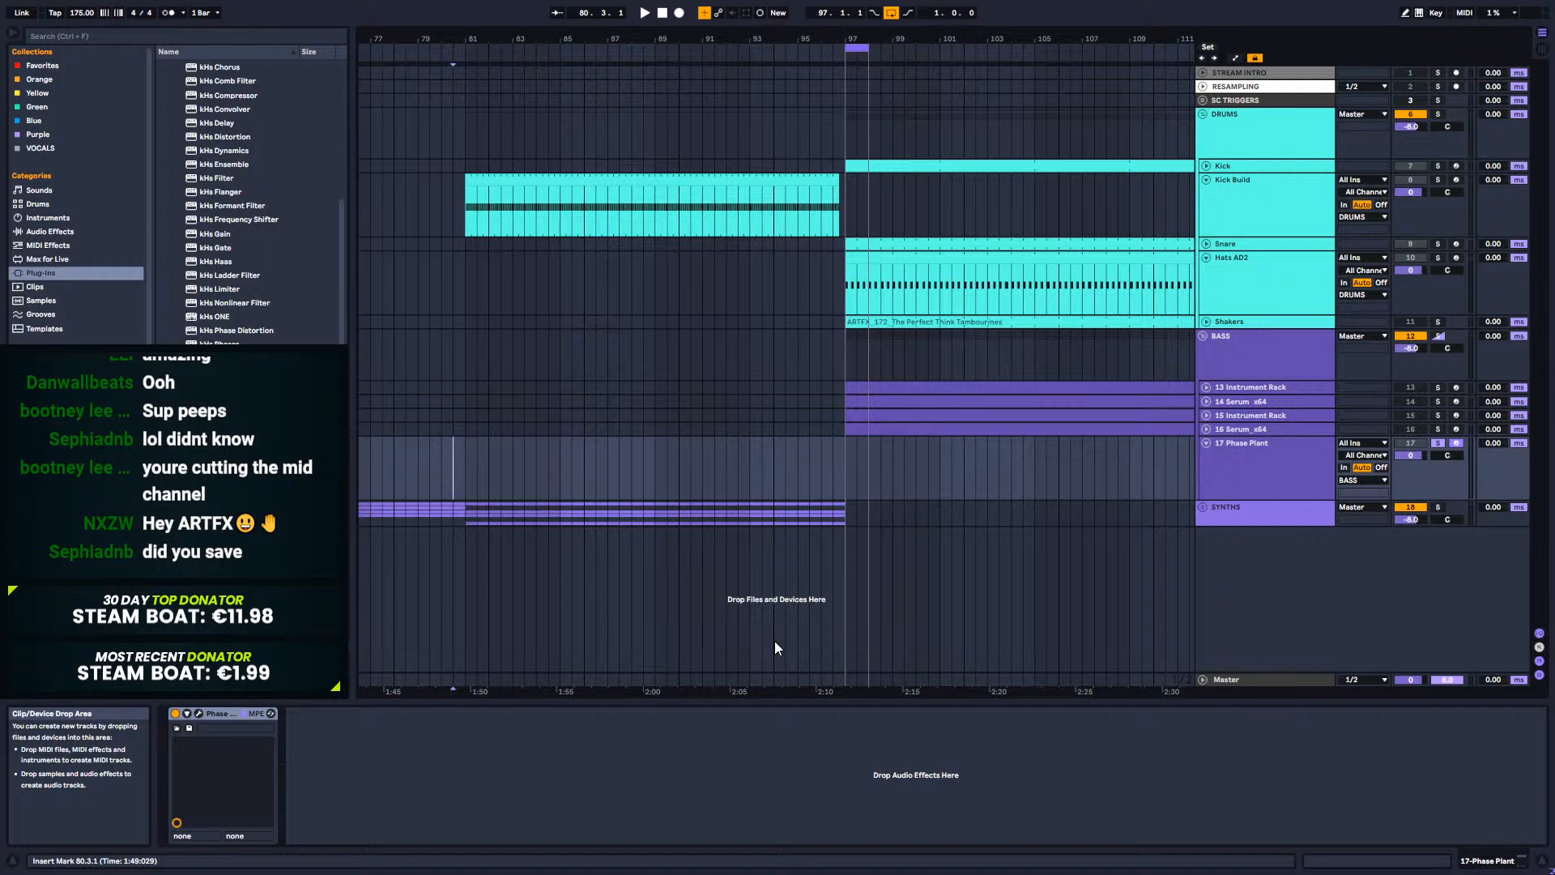
pyautogui.click(459, 458)
pyautogui.press('space')
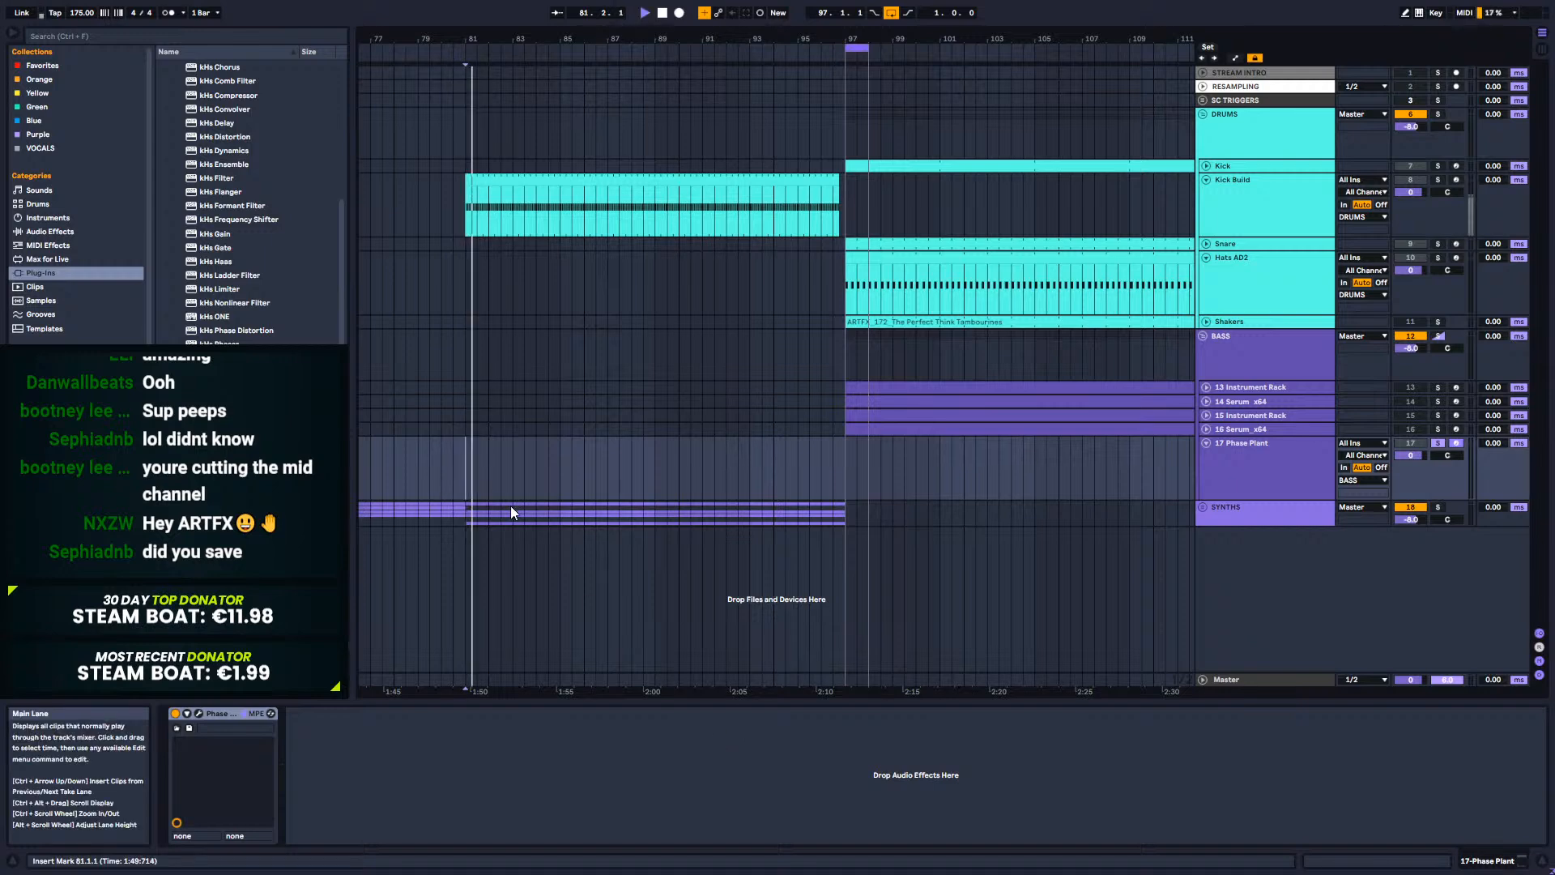
pyautogui.press('space')
pyautogui.click(1438, 443)
pyautogui.press('space')
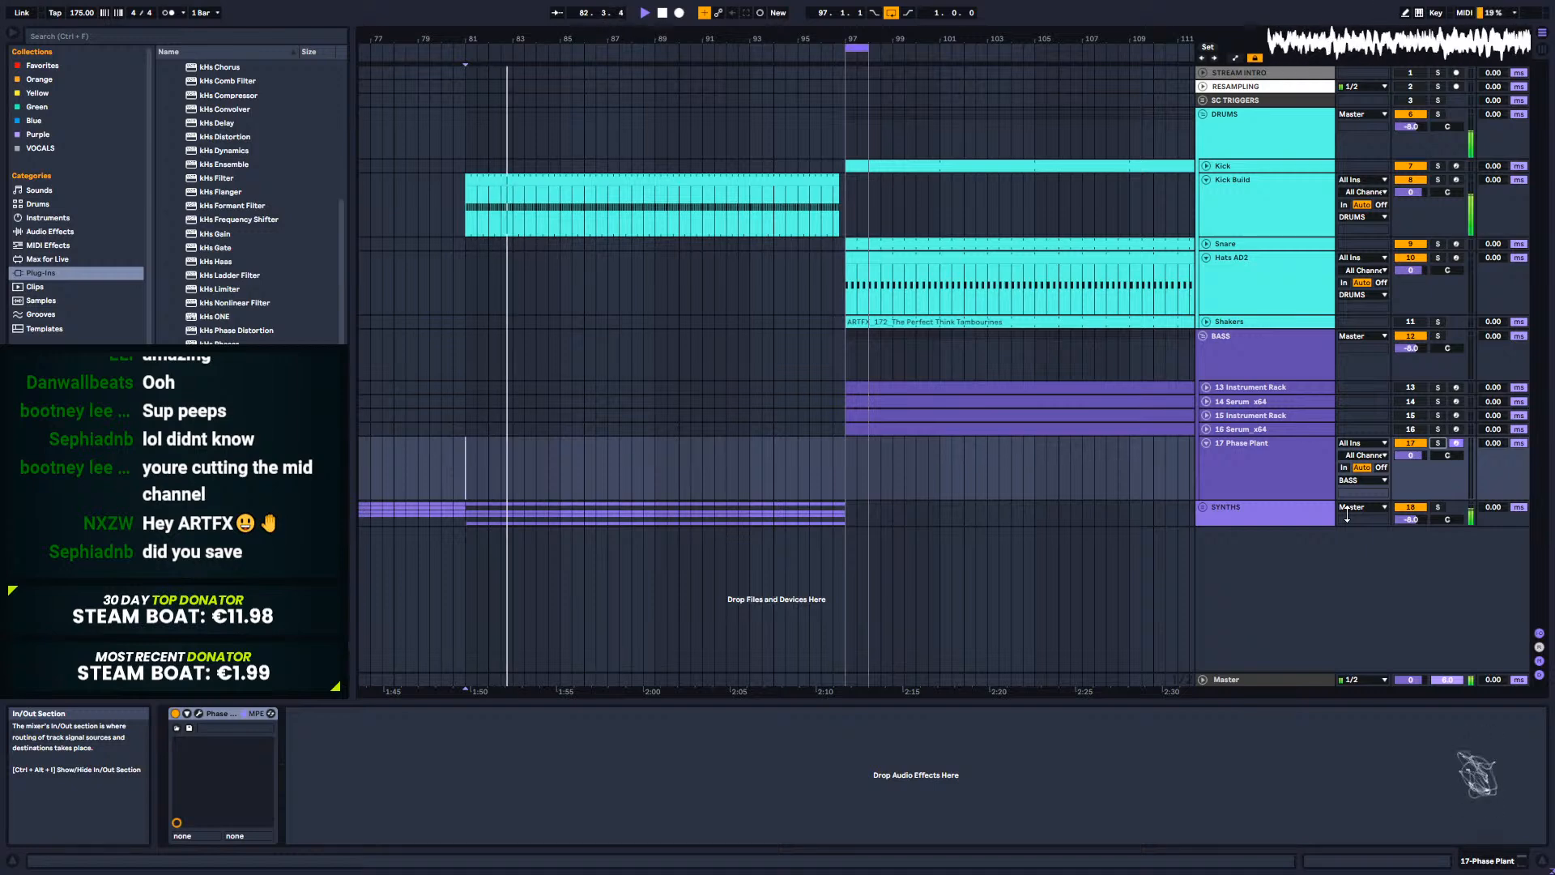
pyautogui.press('space')
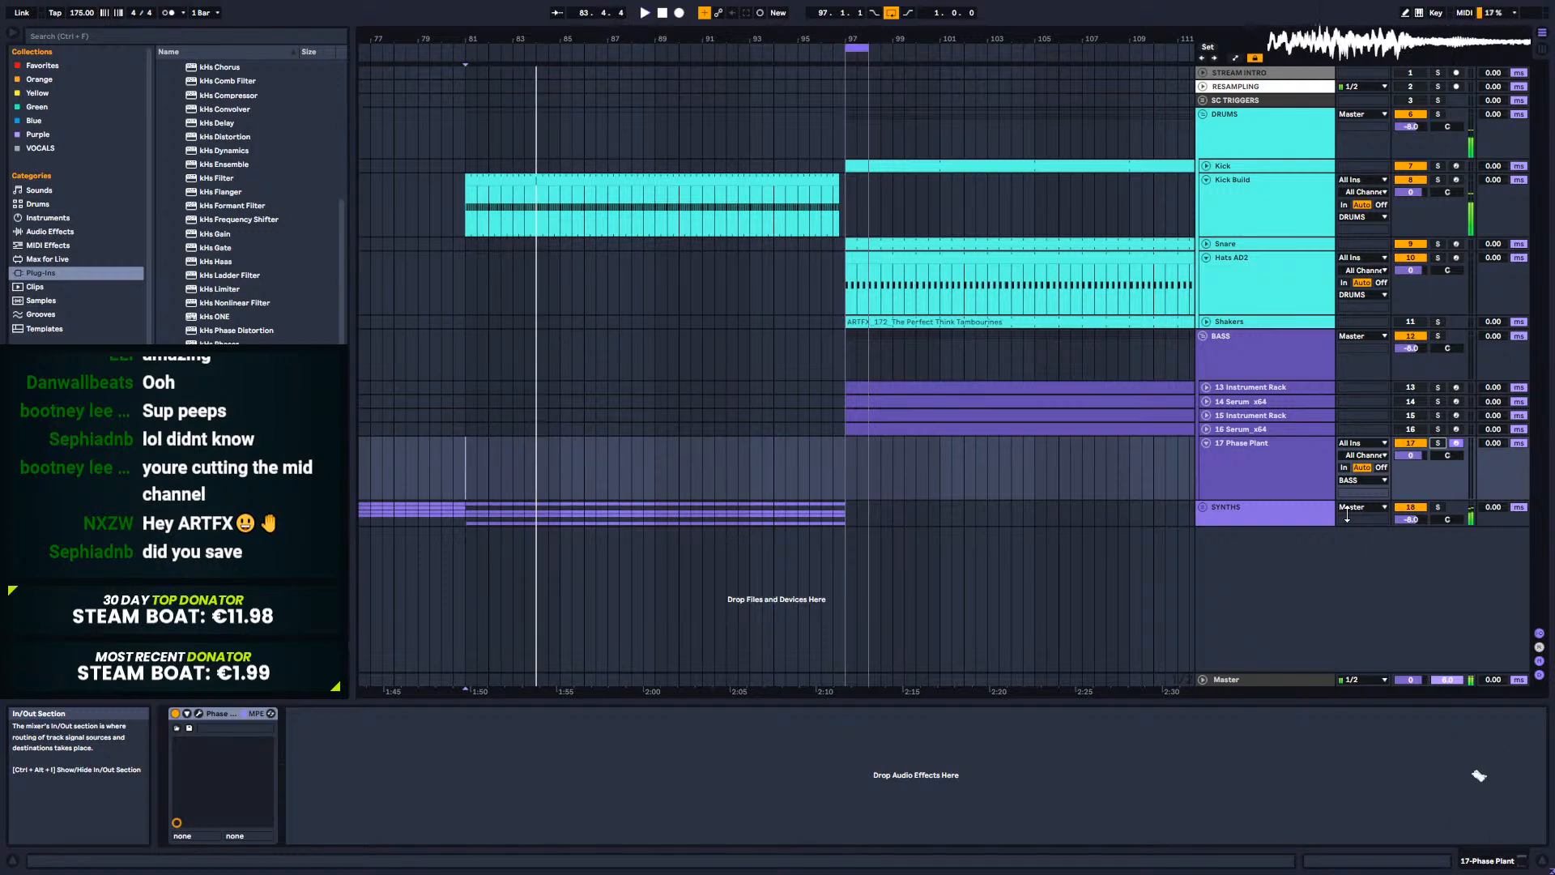
# Step: Unfold bass tracks 13 to 16 to show their MIDI clips in the drop
pyautogui.click(1222, 455)
pyautogui.click(1206, 429)
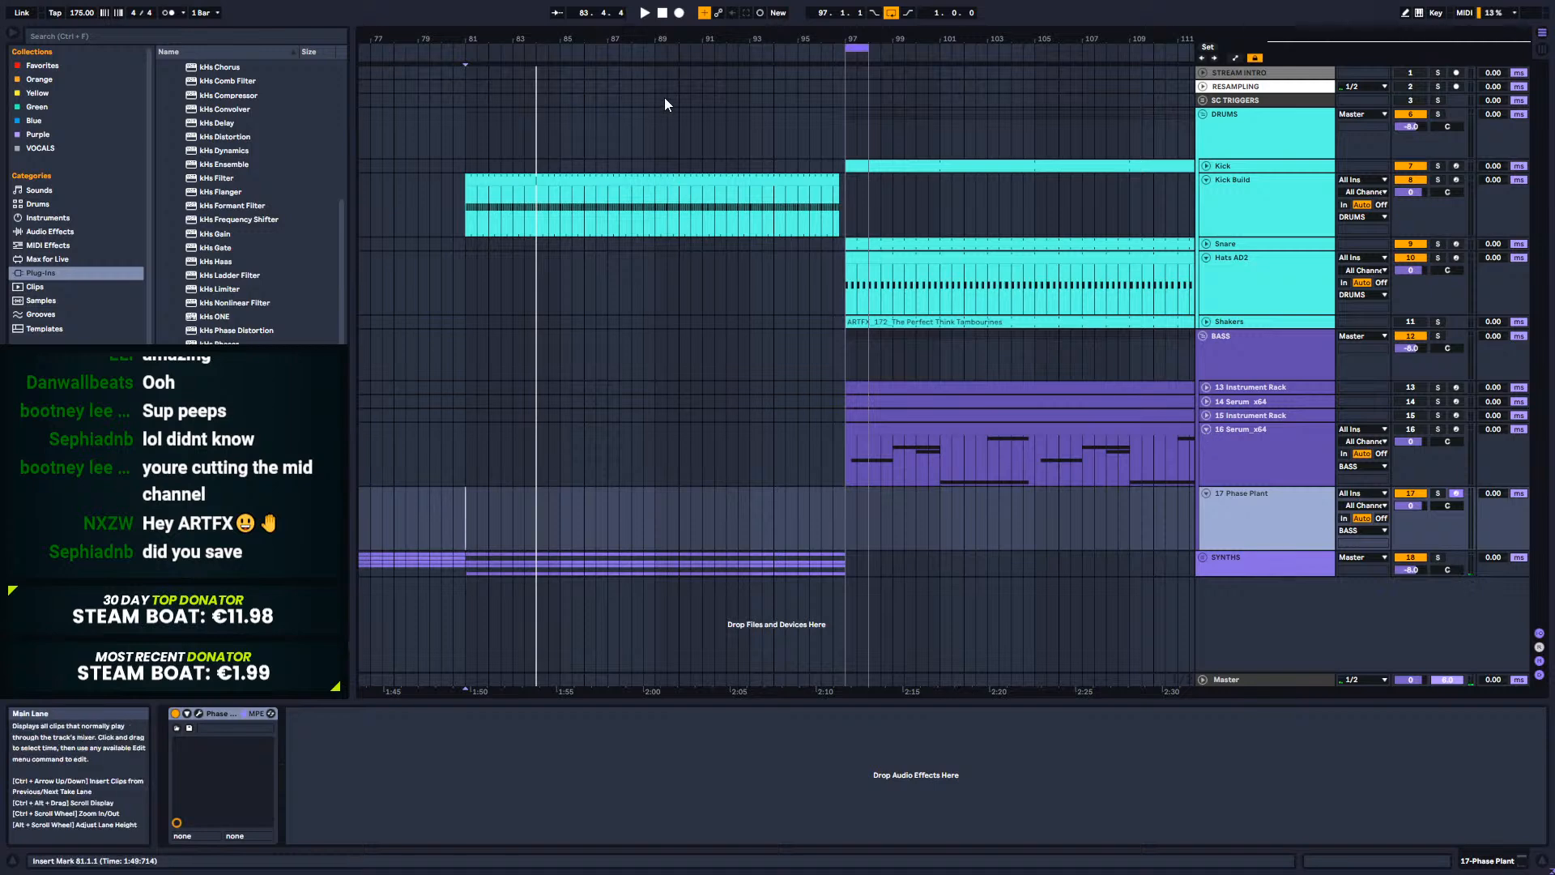
pyautogui.moveTo(647, 38); pyautogui.dragTo(894, 8)
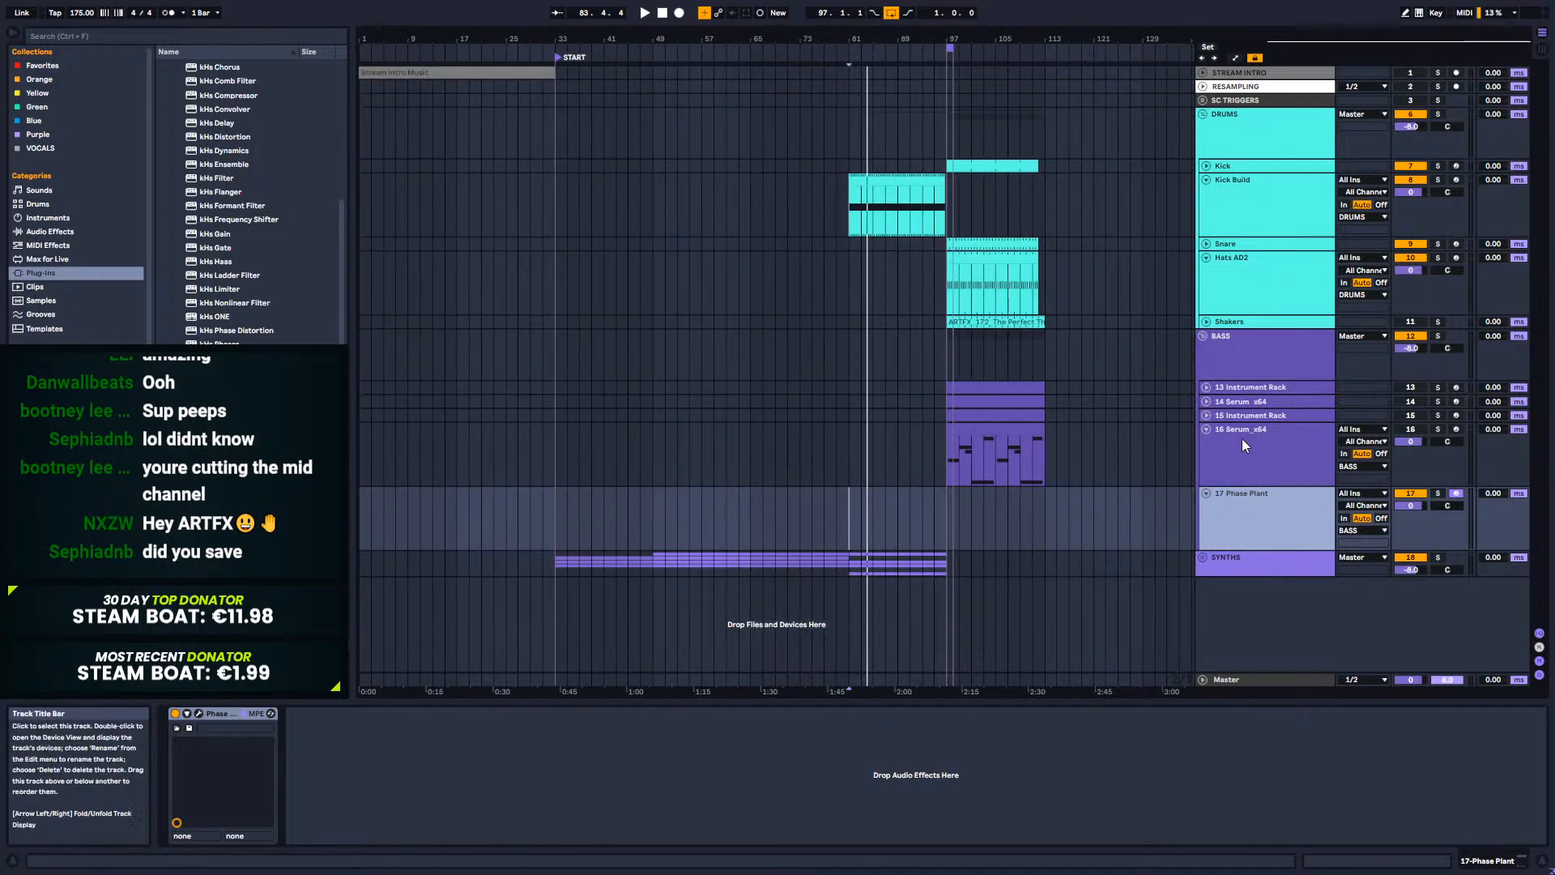
pyautogui.click(1205, 415)
pyautogui.click(1206, 402)
pyautogui.click(1206, 387)
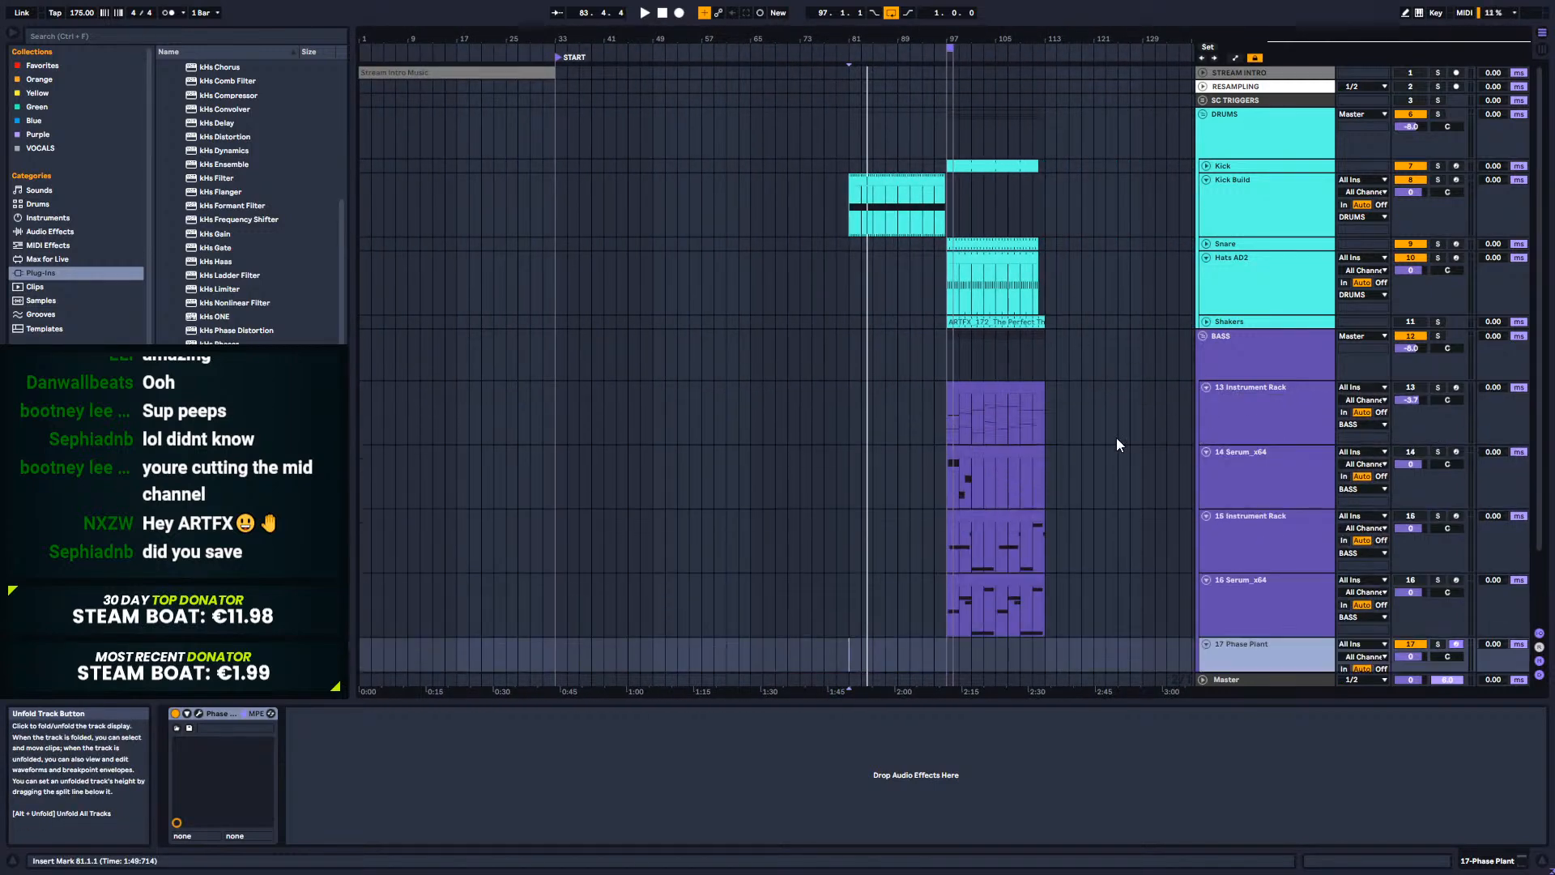
pyautogui.scroll(-1, 779, 474)
pyautogui.scroll(-1, 779, 467)
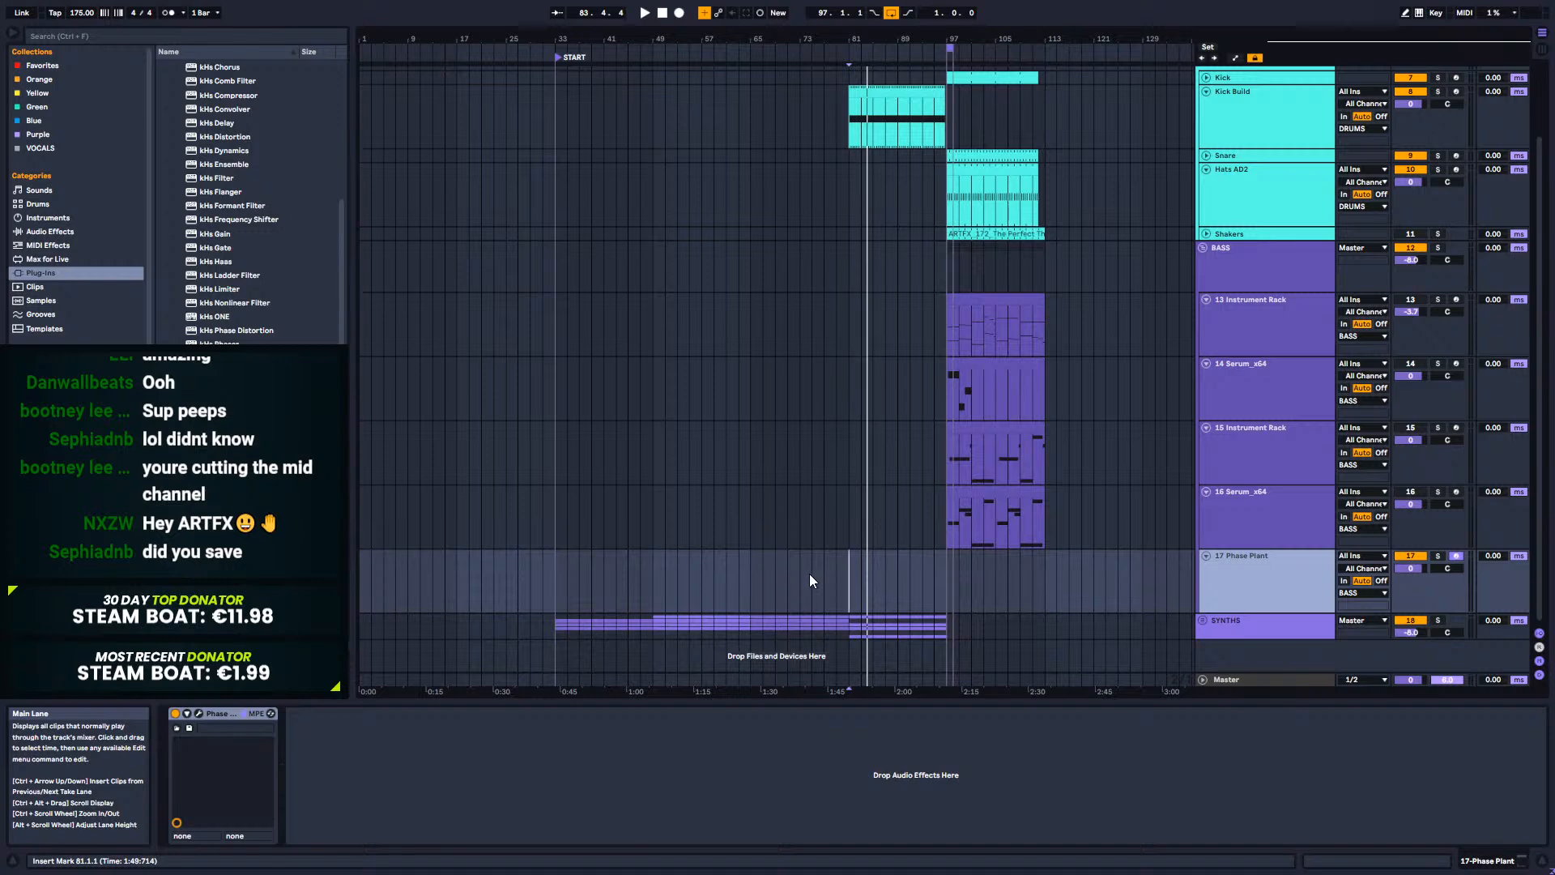
# Step: Create an empty two-bar MIDI clip at bar 97 on the Phase Plant track and return to its device chain
pyautogui.doubleClick(944, 572)
pyautogui.moveTo(942, 411); pyautogui.dragTo(958, 413)
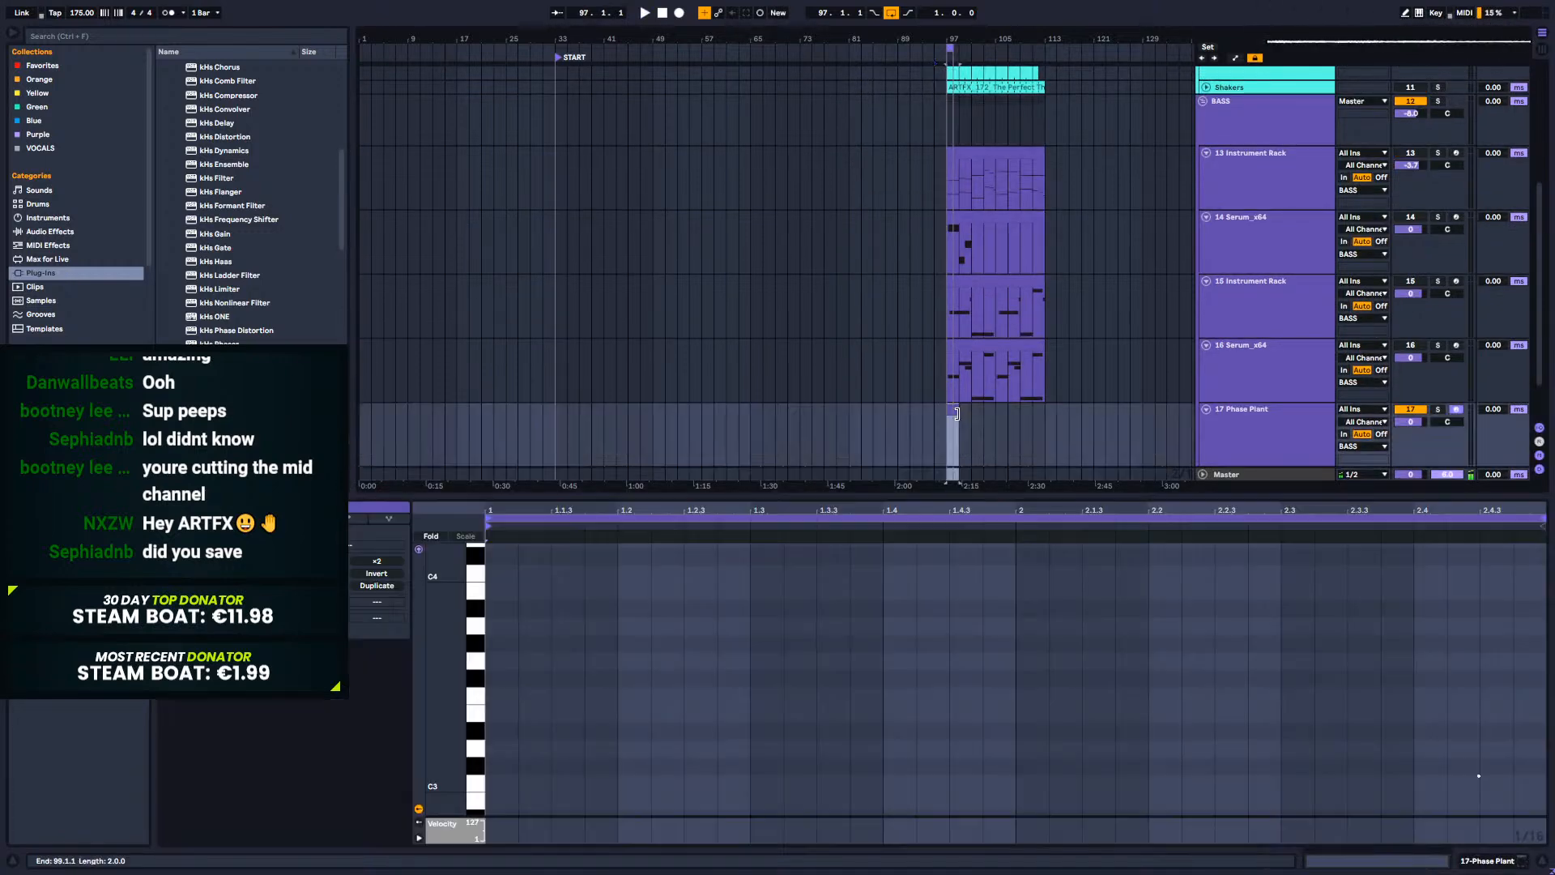
pyautogui.moveTo(479, 787); pyautogui.dragTo(466, 735)
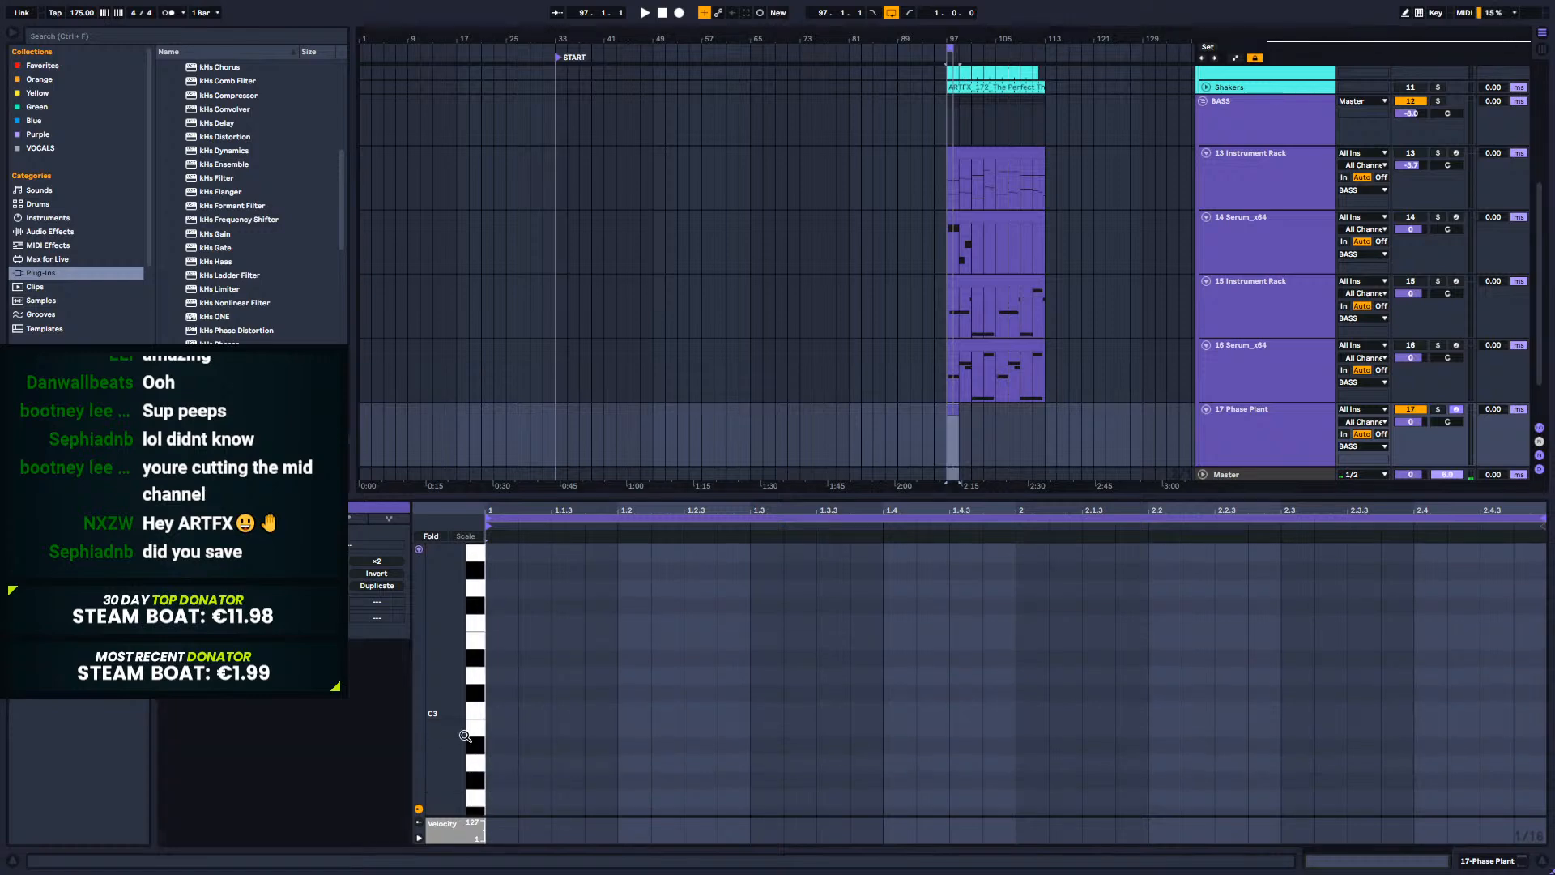
pyautogui.click(1520, 859)
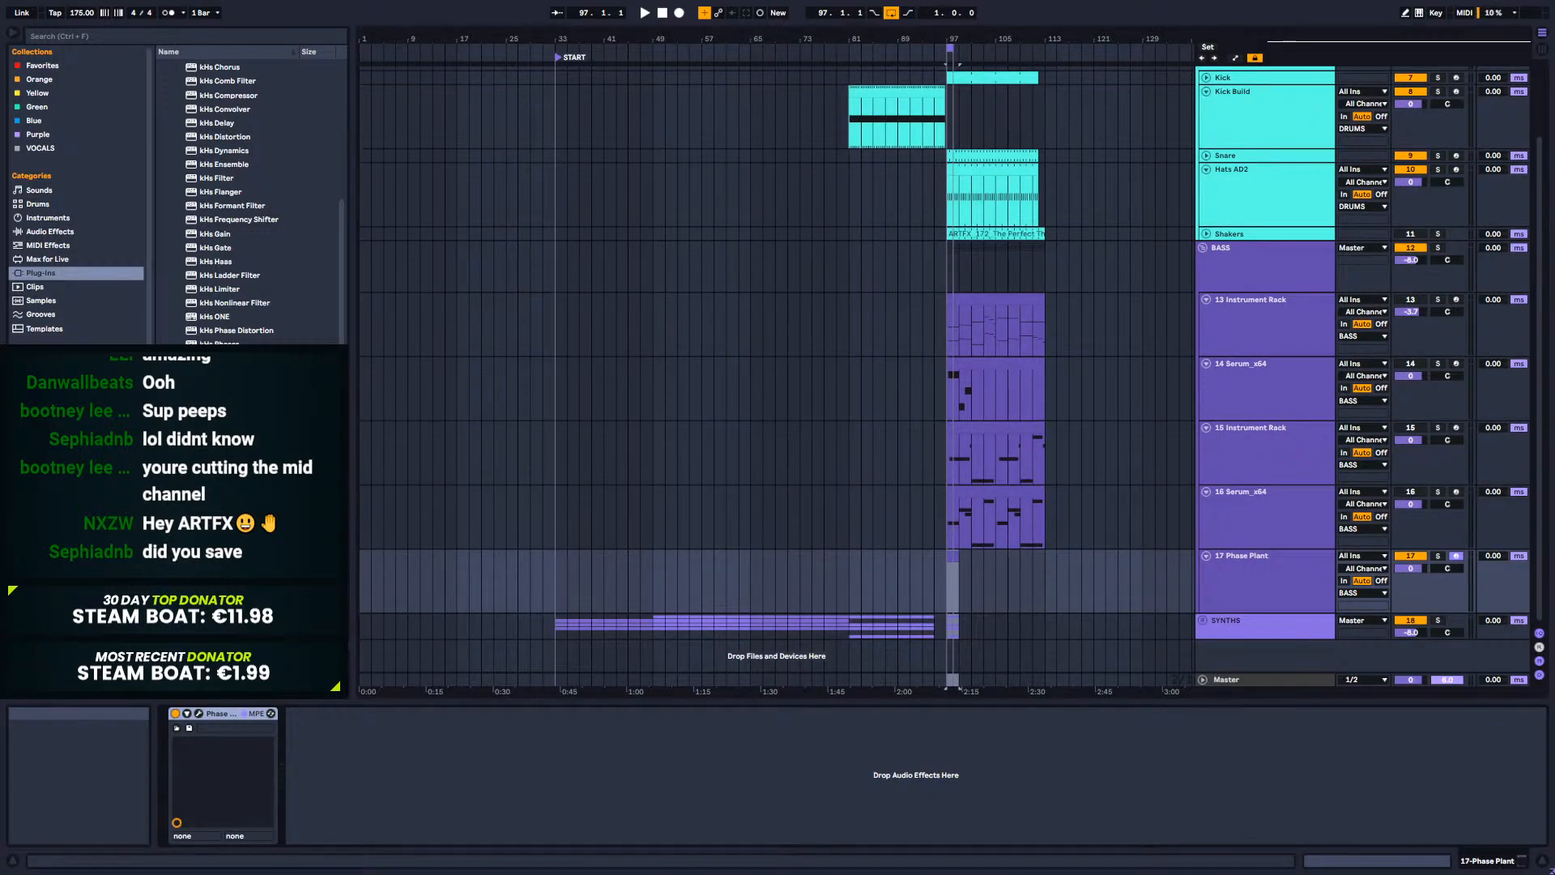
# Step: Replace Phase Plant on track 17 with a default Serum_x64 instance and close its window
pyautogui.scroll(-7, 243, 486)
pyautogui.click(172, 486)
pyautogui.scroll(-3, 251, 203)
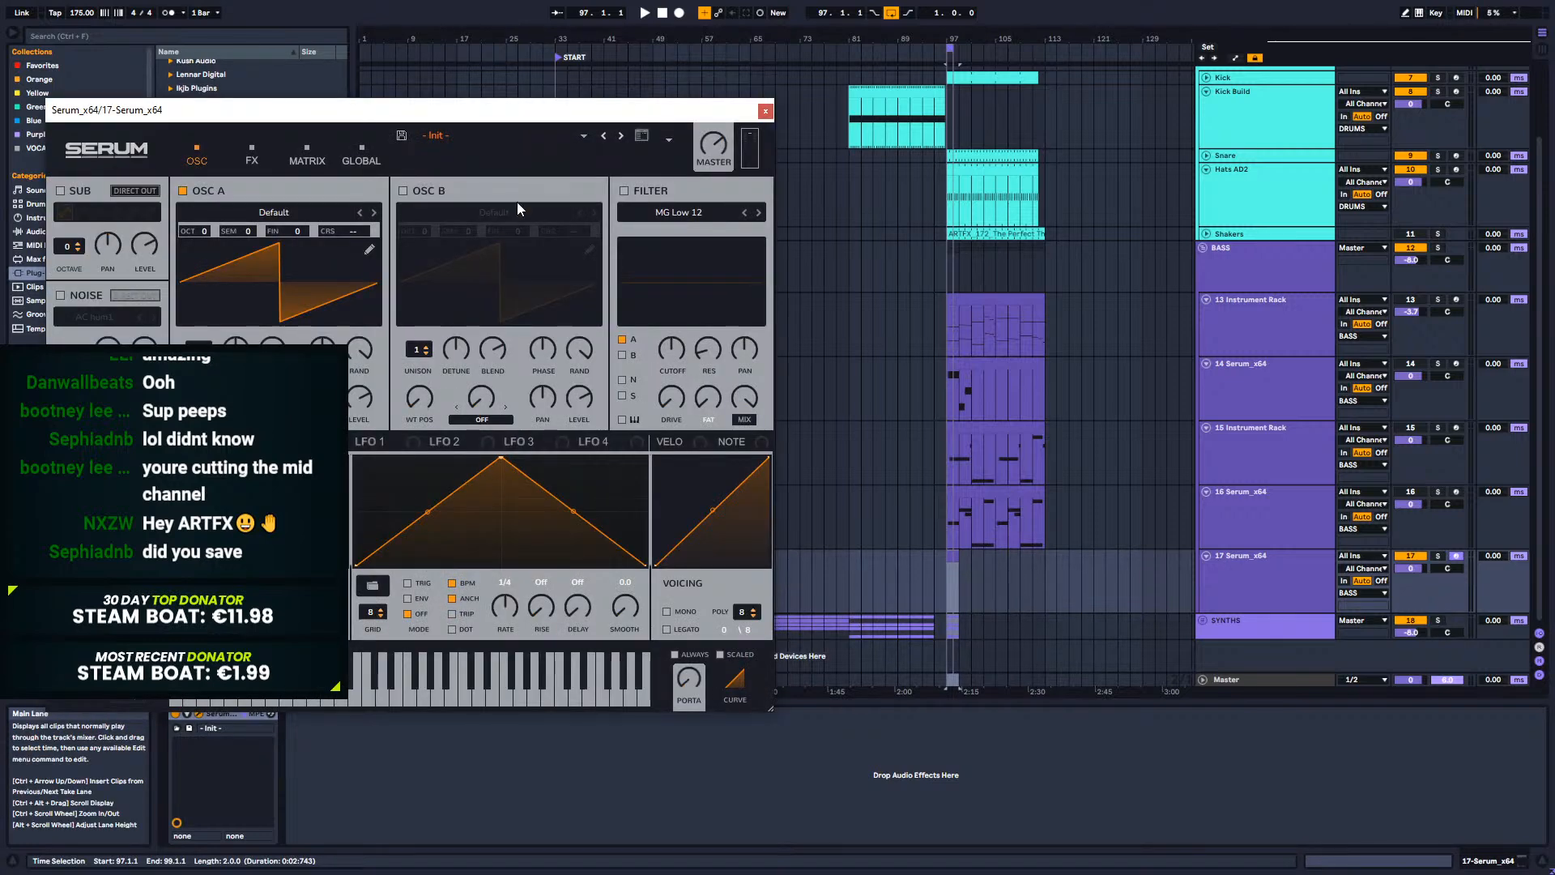
pyautogui.click(764, 111)
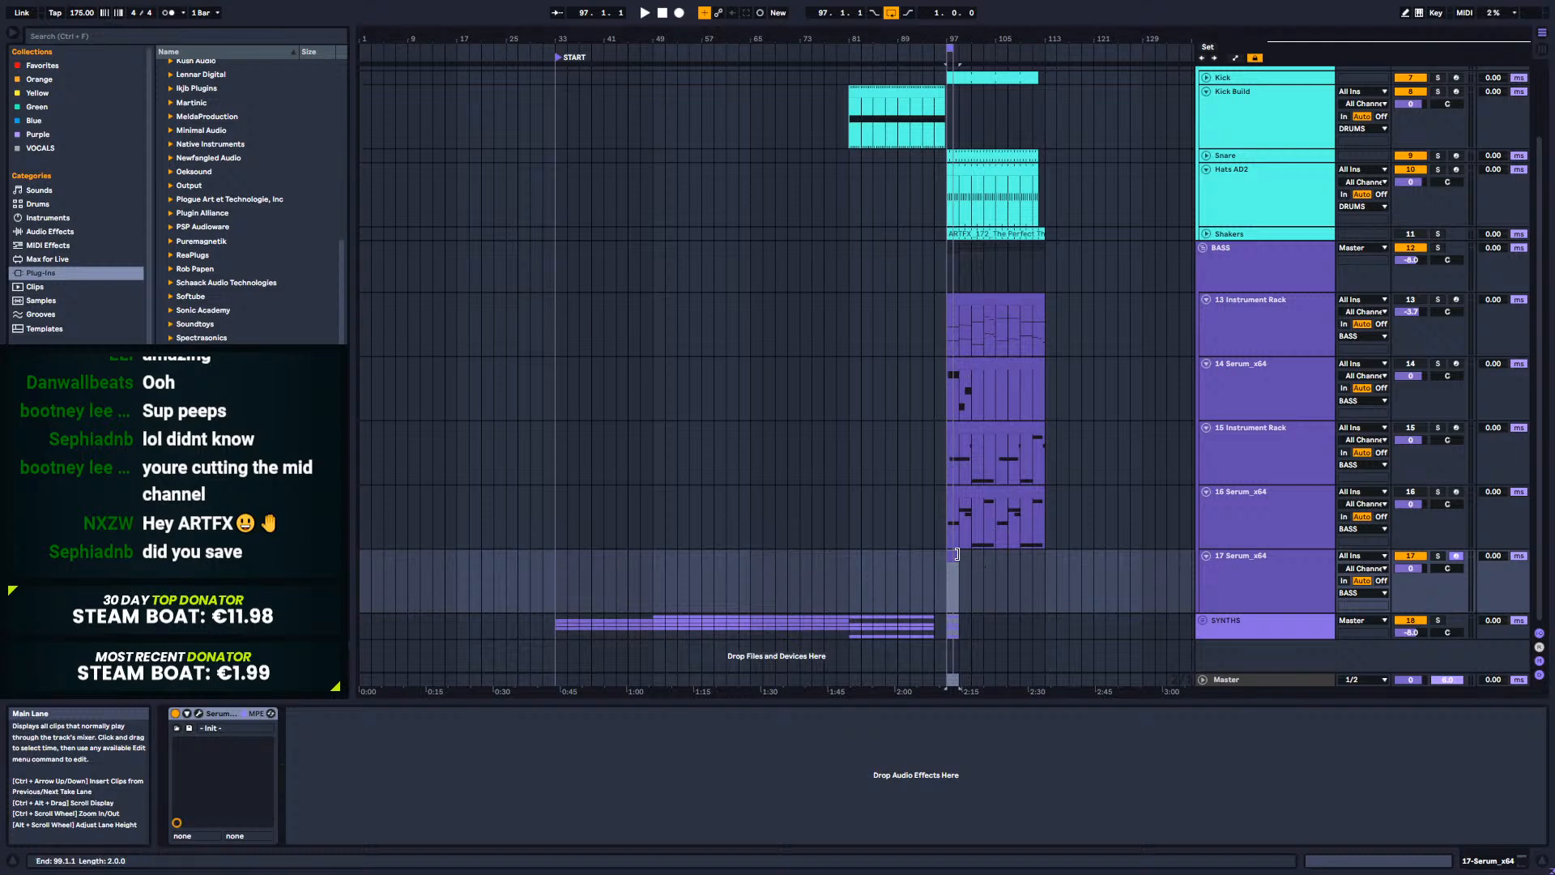
# Step: Extend the empty clip at bar 97 to eight bars and open it in the piano roll
pyautogui.moveTo(957, 554); pyautogui.dragTo(996, 557)
pyautogui.doubleClick(963, 561)
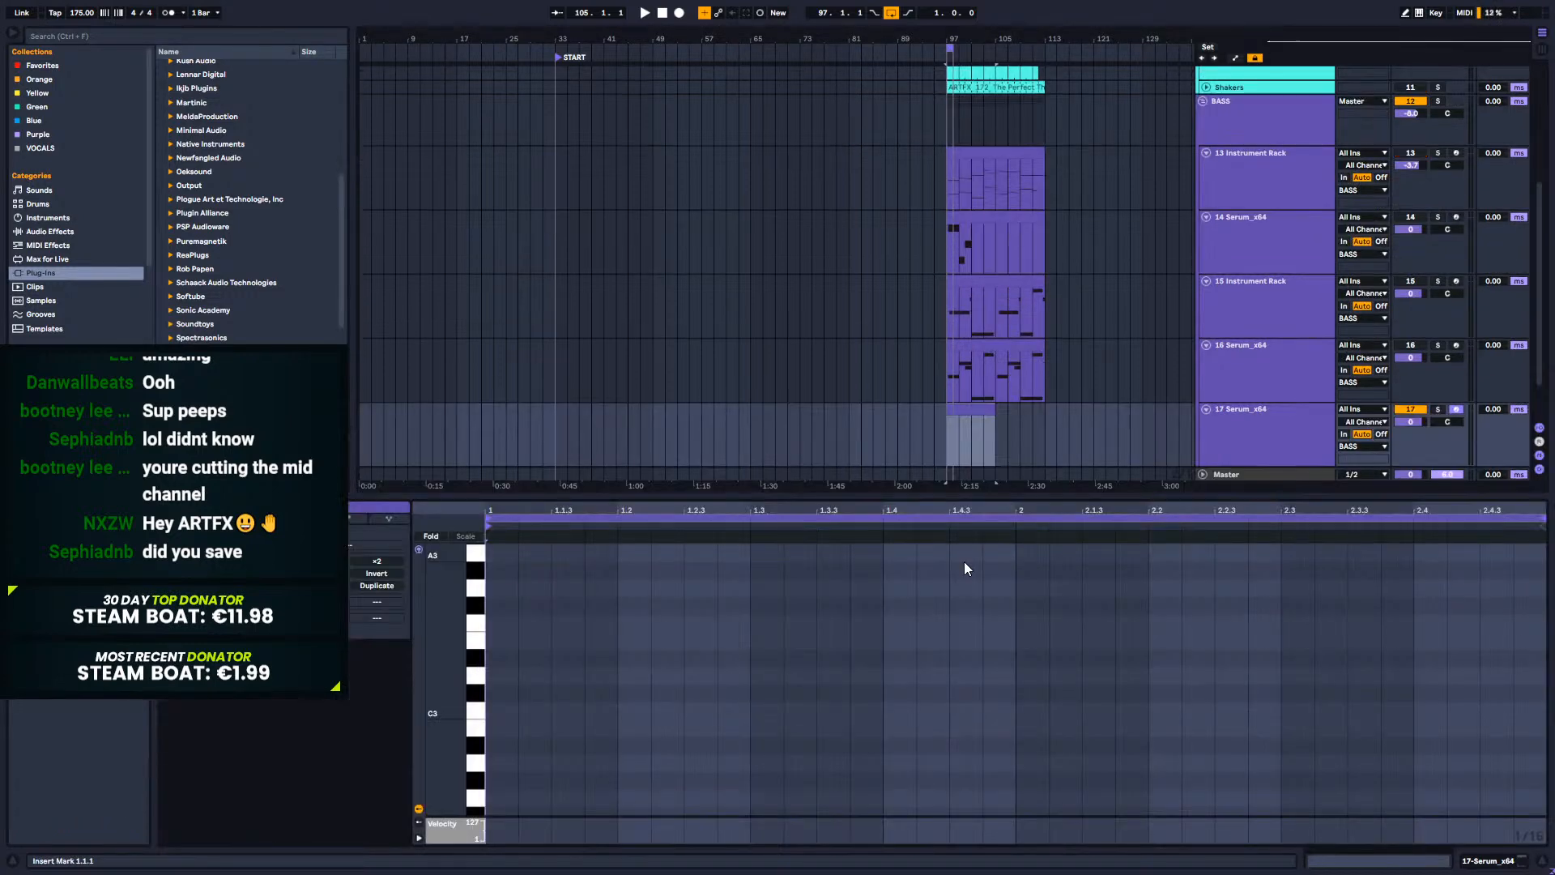
# Step: Audition low Serum notes between C0 and F1 on the clip's piano keys, comparing F0 with its higher octave
pyautogui.scroll(-10, 474, 777)
pyautogui.scroll(-4, 477, 737)
pyautogui.scroll(3, 476, 683)
pyautogui.click(477, 731)
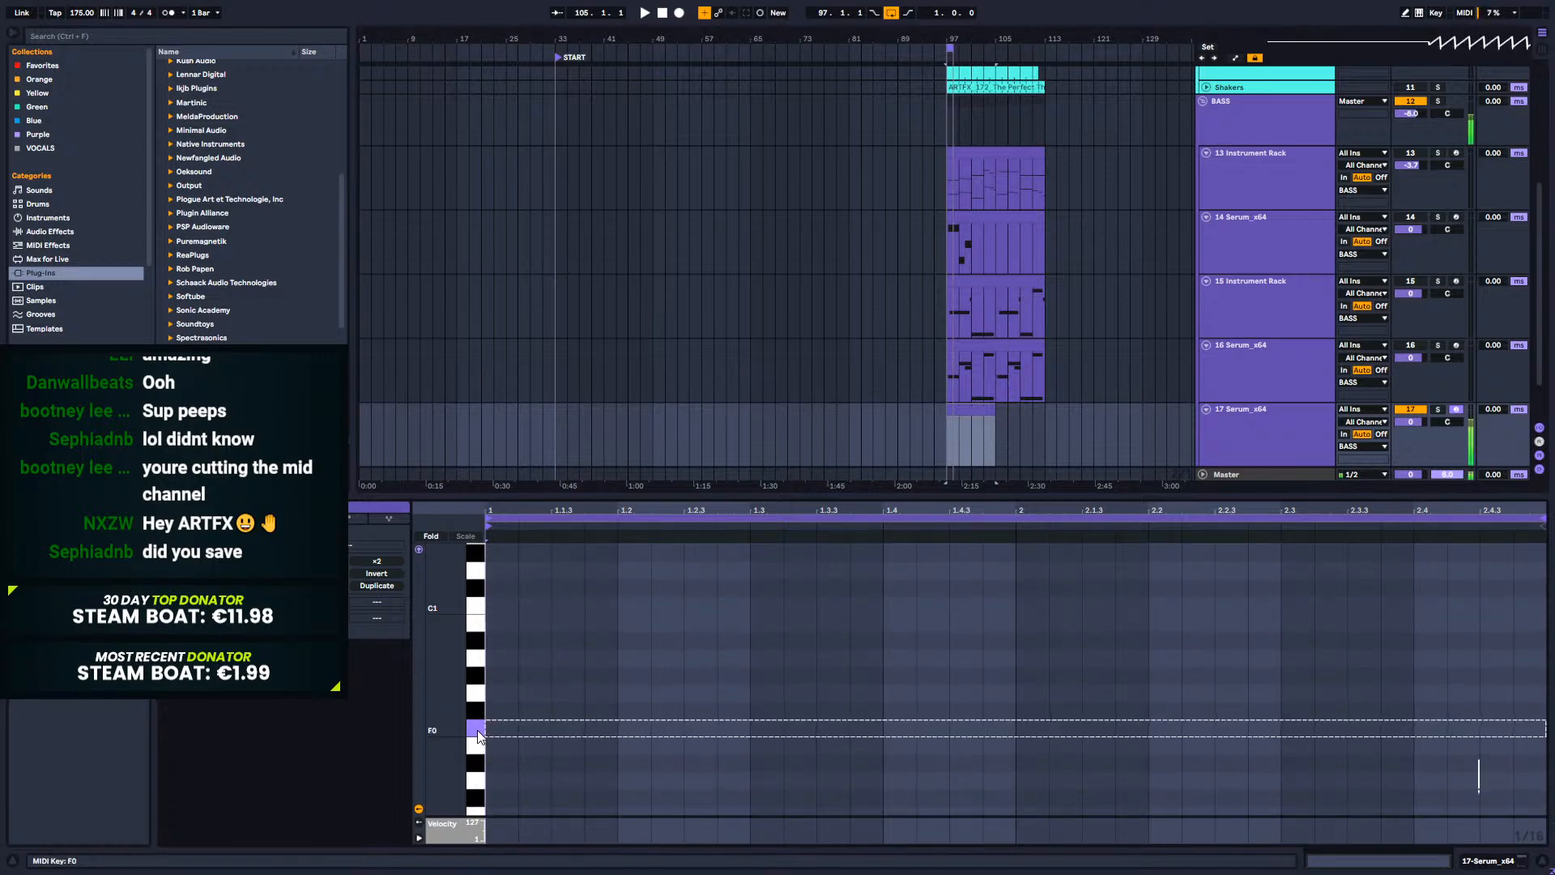
pyautogui.click(478, 606)
pyautogui.click(474, 623)
pyautogui.scroll(2, 478, 571)
pyautogui.click(477, 578)
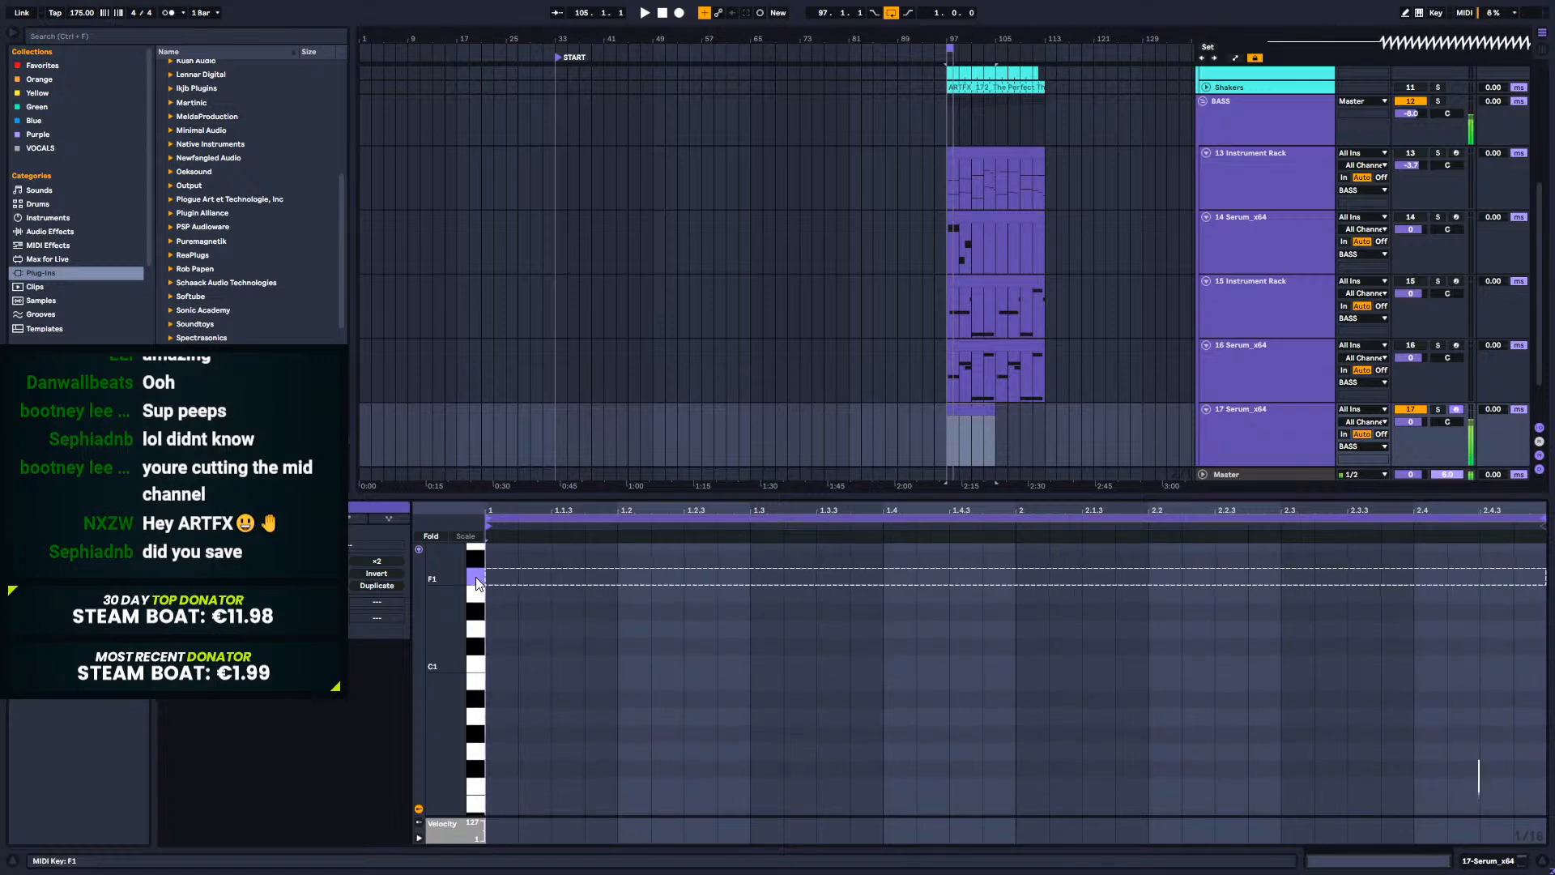
pyautogui.scroll(-1, 473, 787)
pyautogui.click(477, 773)
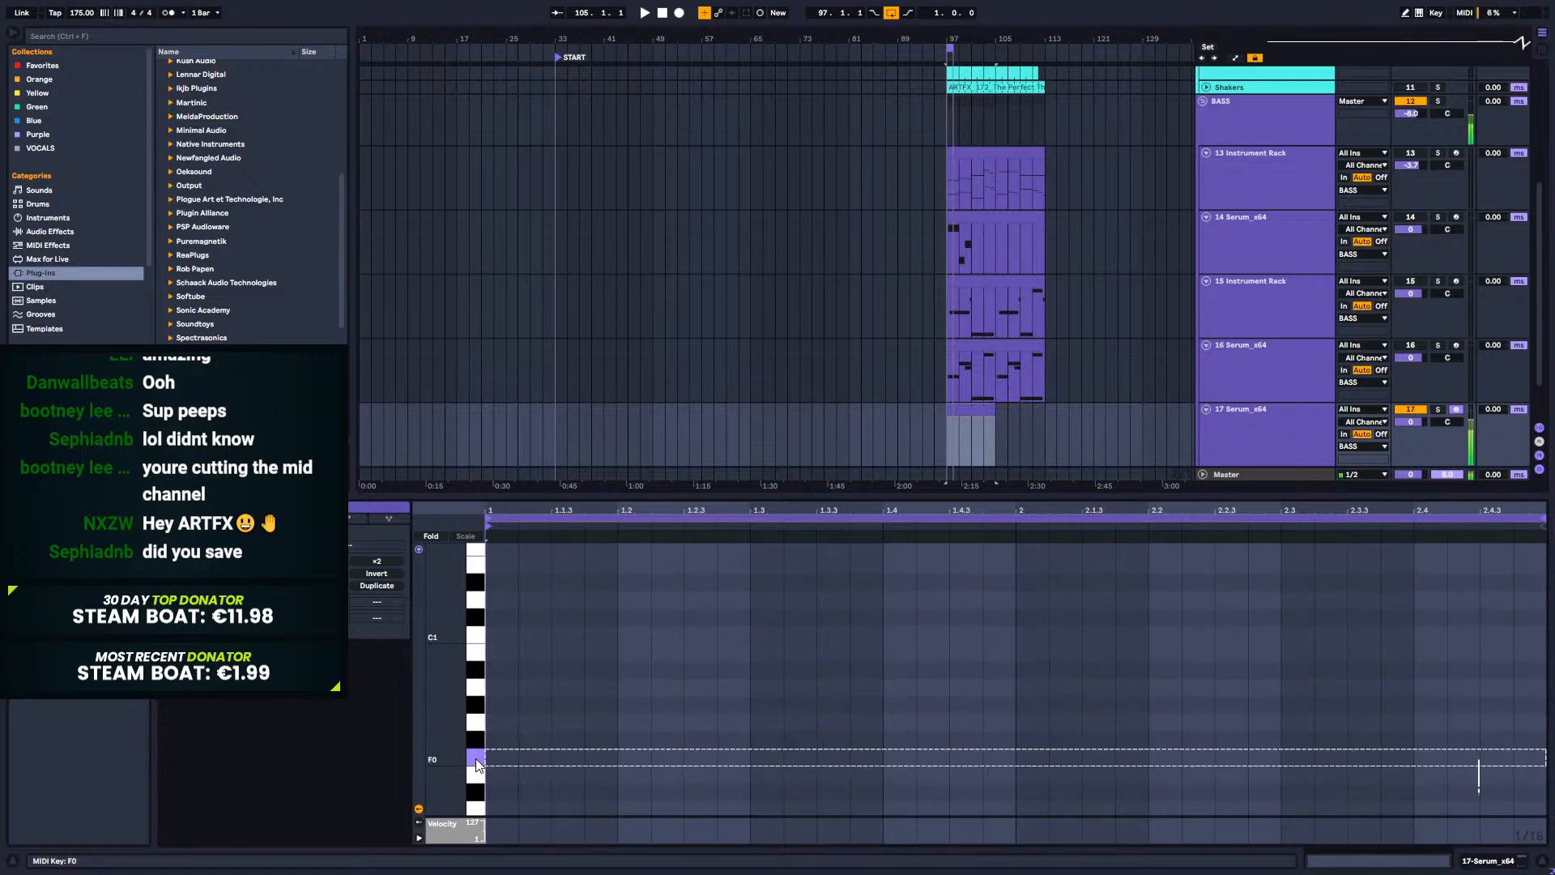
pyautogui.click(478, 583)
pyautogui.click(486, 760)
pyautogui.click(472, 612)
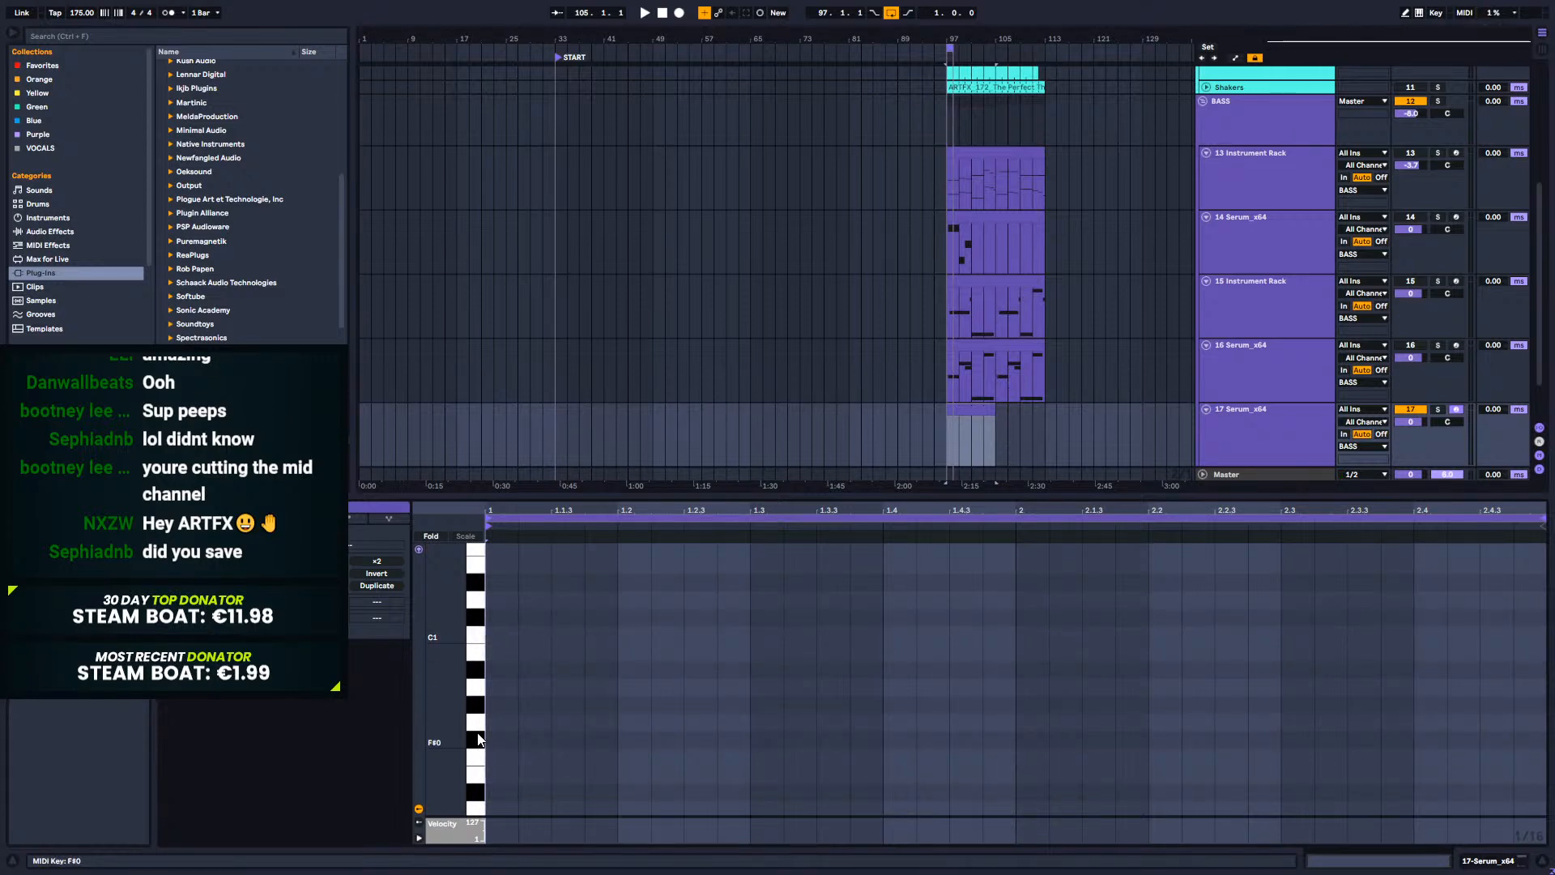
pyautogui.click(478, 603)
pyautogui.moveTo(484, 759); pyautogui.dragTo(481, 600)
pyautogui.click(482, 757)
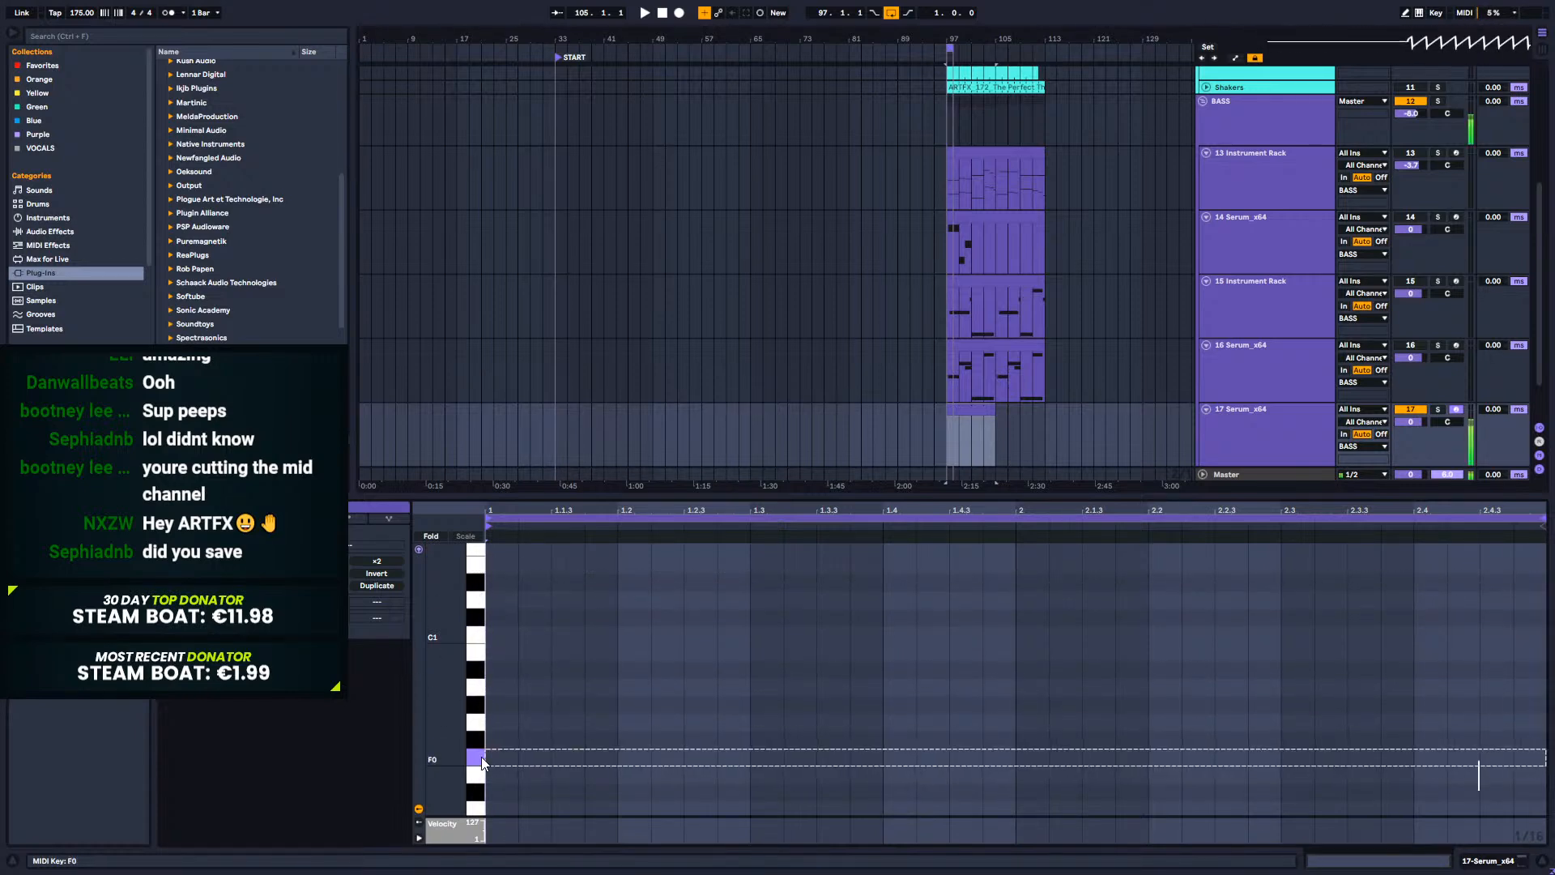
pyautogui.scroll(-2, 476, 806)
pyautogui.click(477, 802)
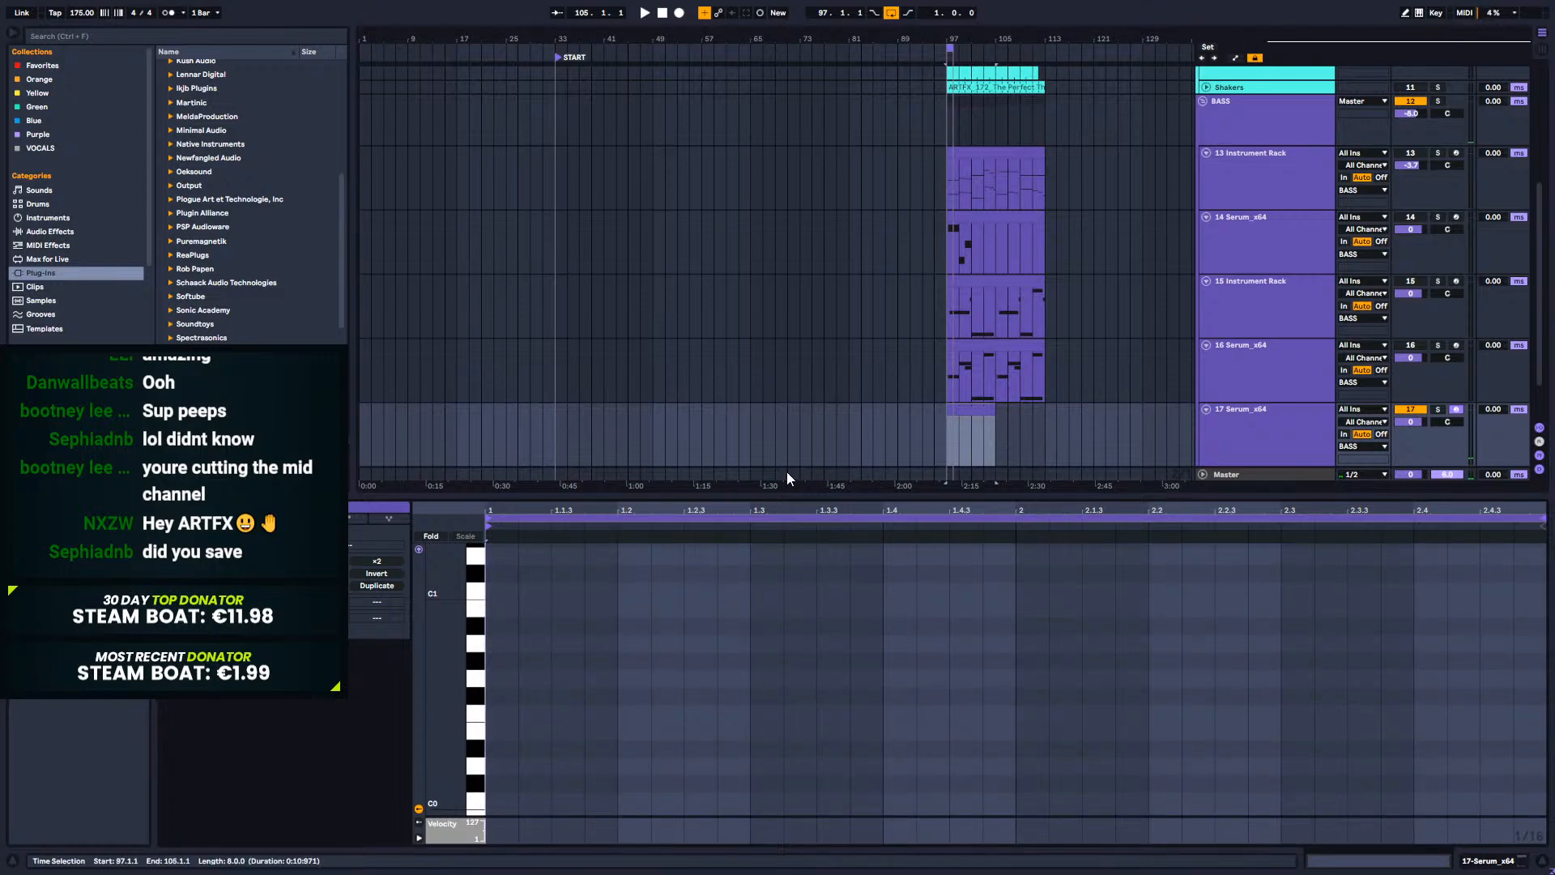
# Step: Delete the Serum track 17 together with its empty clip and place the insert marker at bar 33
pyautogui.click(1477, 860)
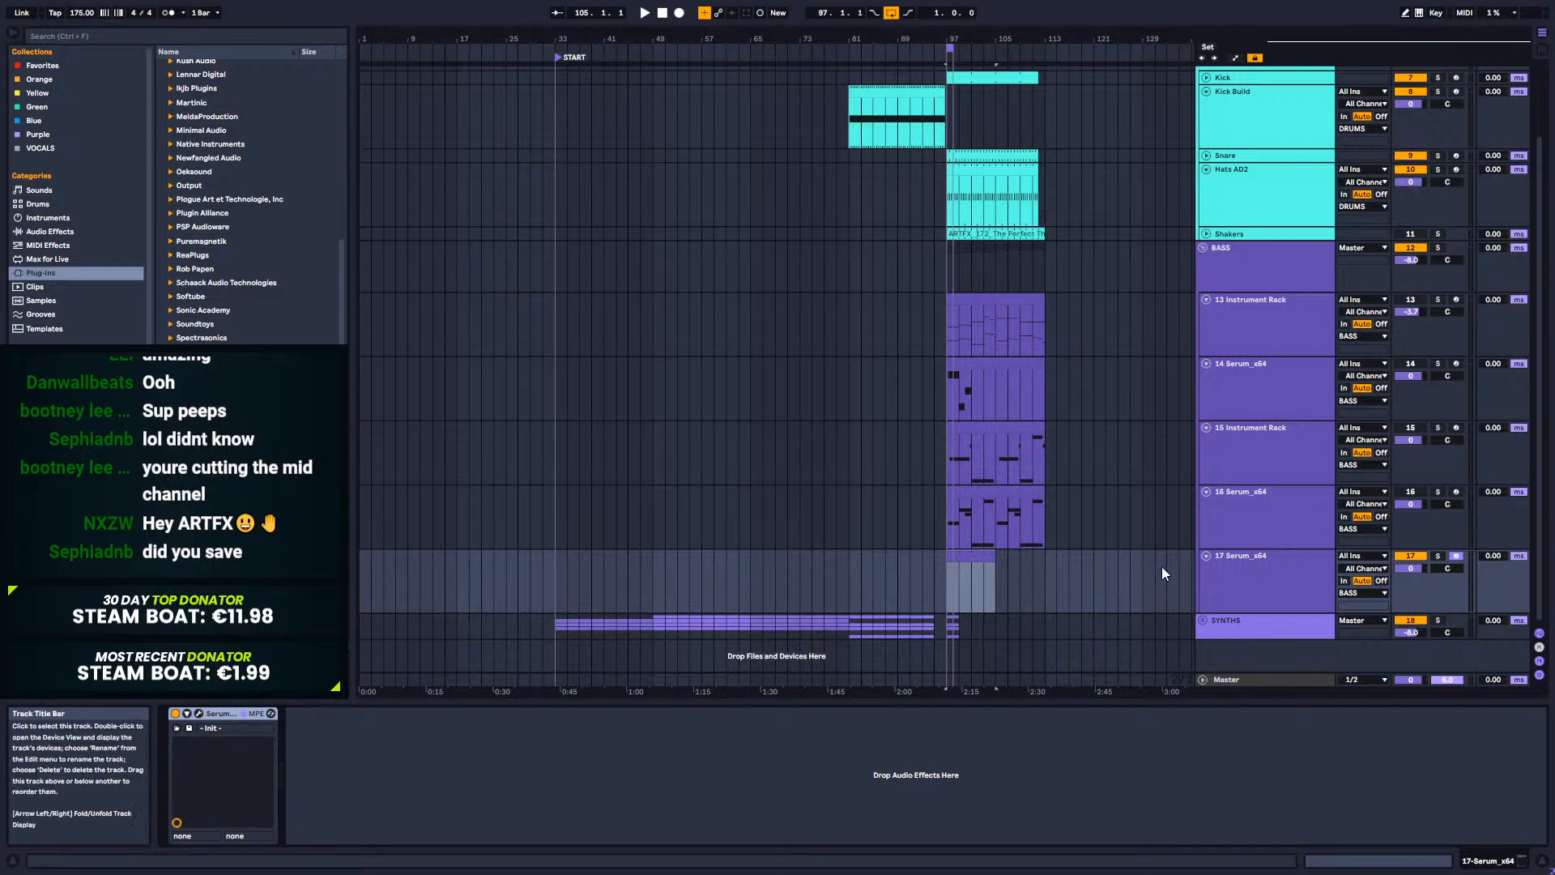
pyautogui.click(978, 561)
pyautogui.click(1260, 588)
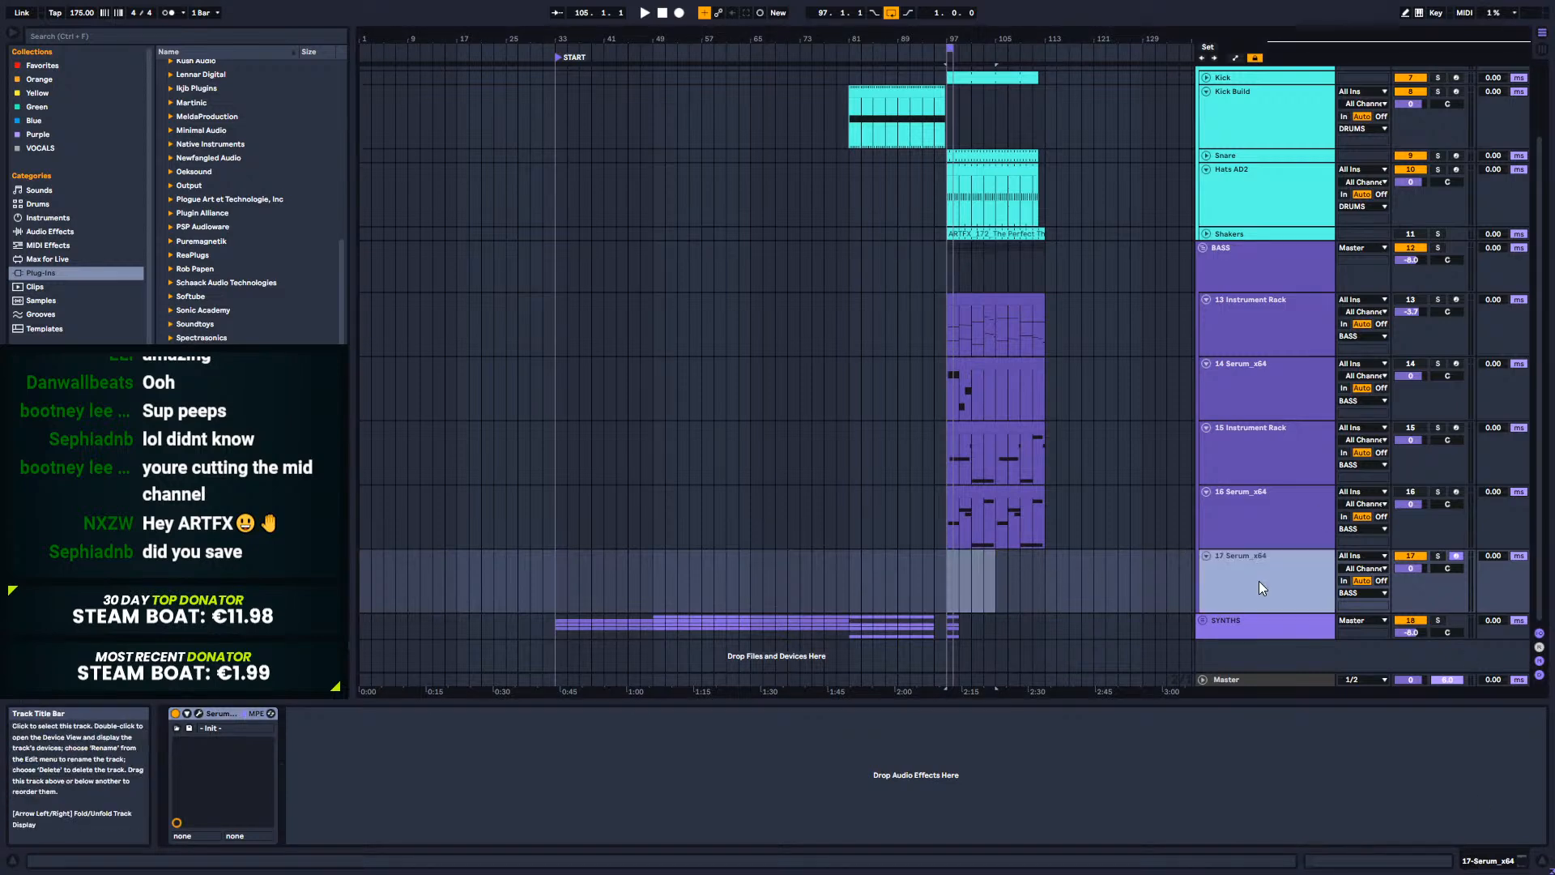
pyautogui.press('Delete')
pyautogui.click(556, 504)
pyautogui.scroll(3, 1228, 388)
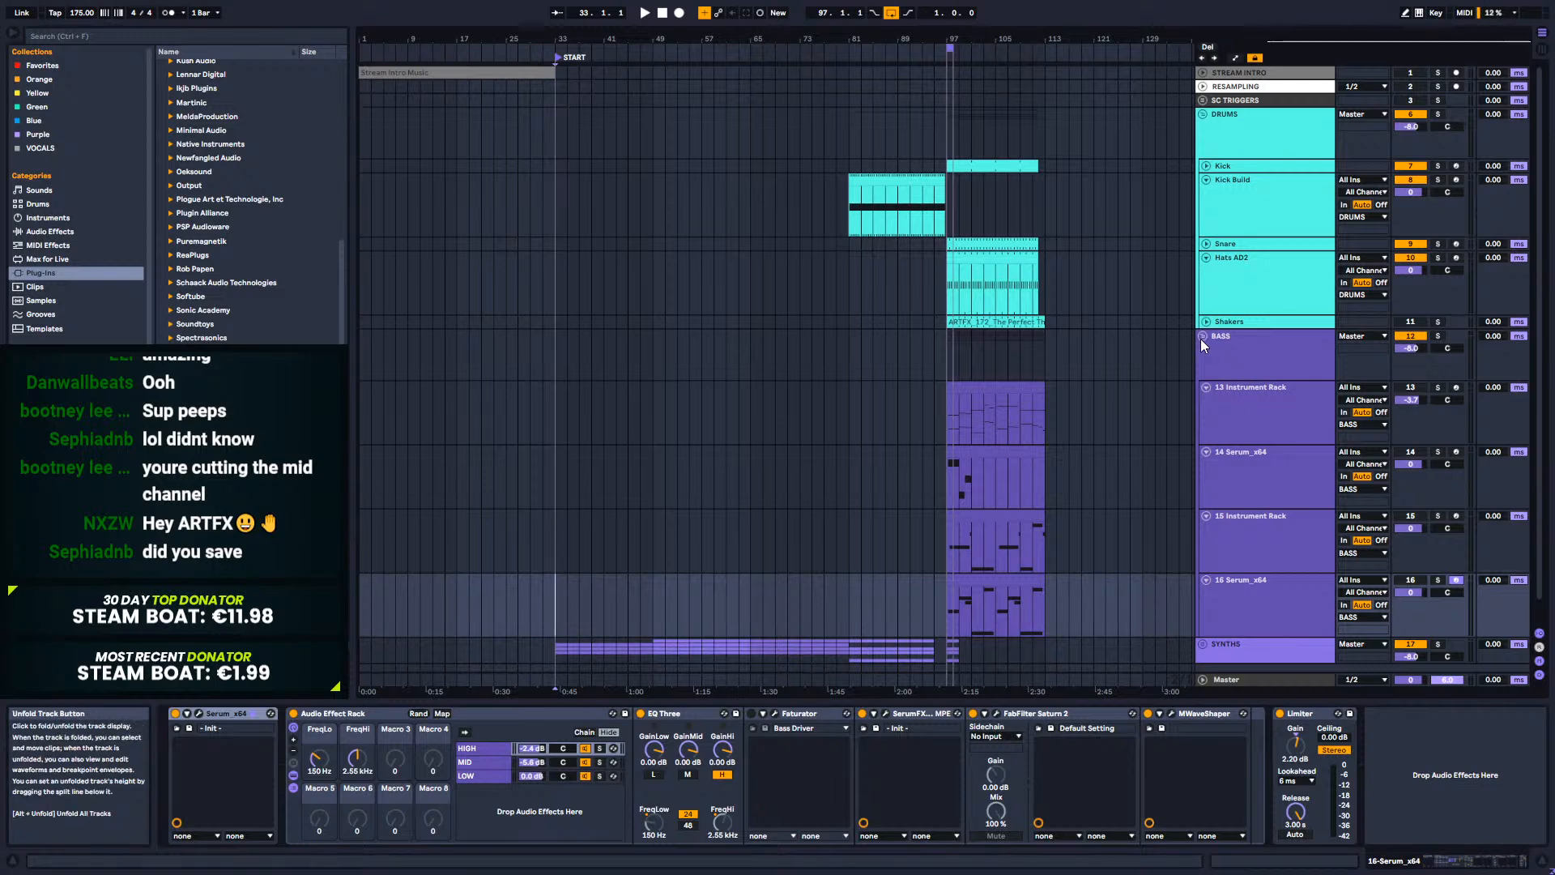
# Step: Collapse the Kick Build and Hats AD2 tracks and fold the DRUMS and BASS groups in the arrangement
pyautogui.click(1205, 337)
pyautogui.click(1231, 120)
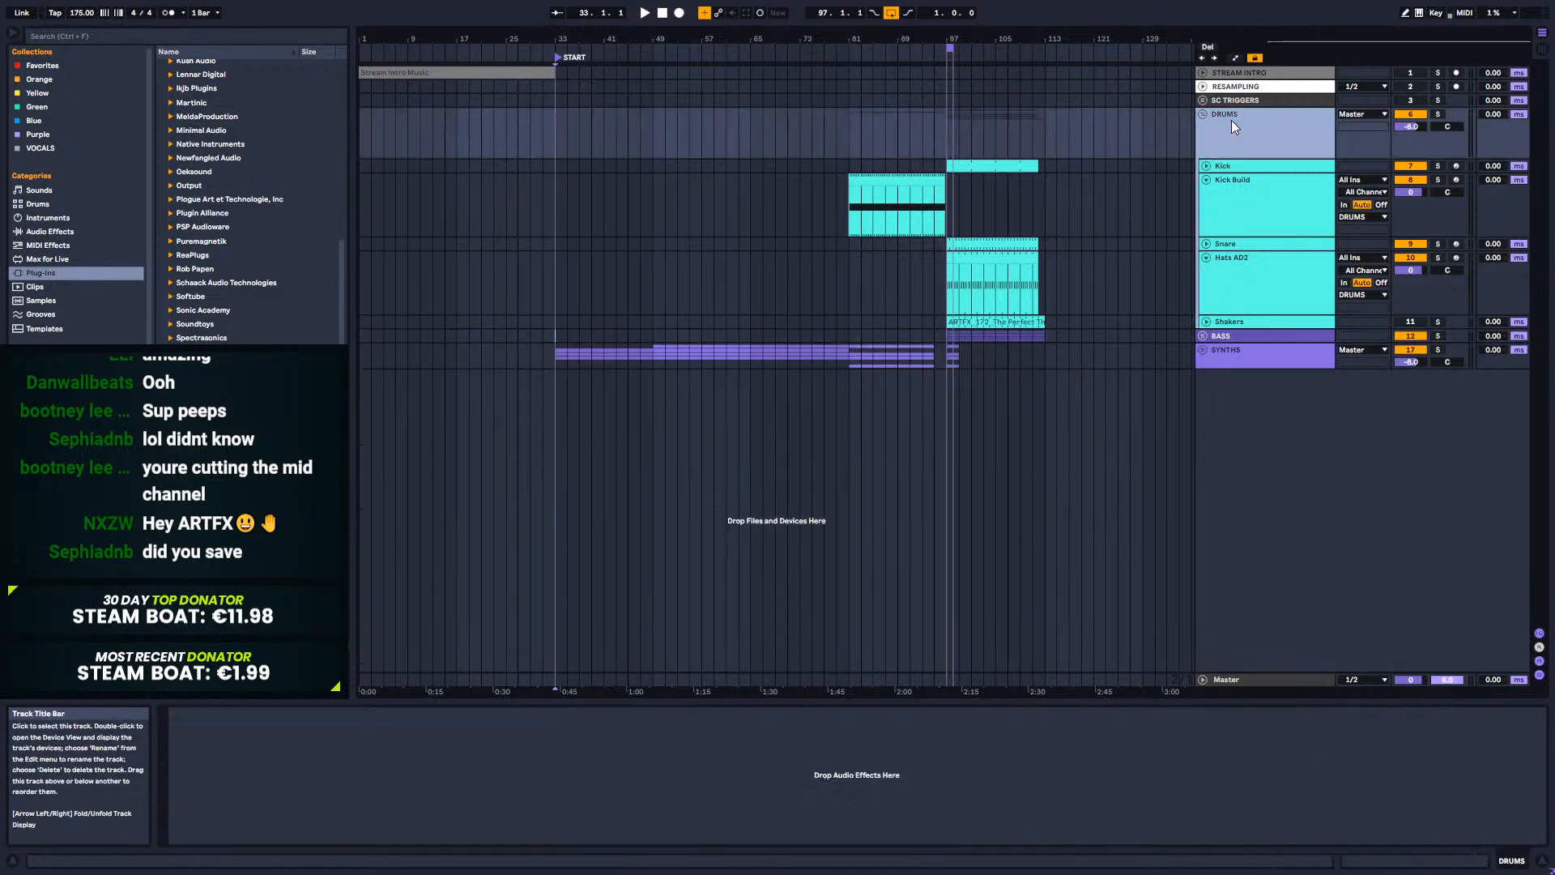
pyautogui.click(1207, 180)
pyautogui.click(1207, 209)
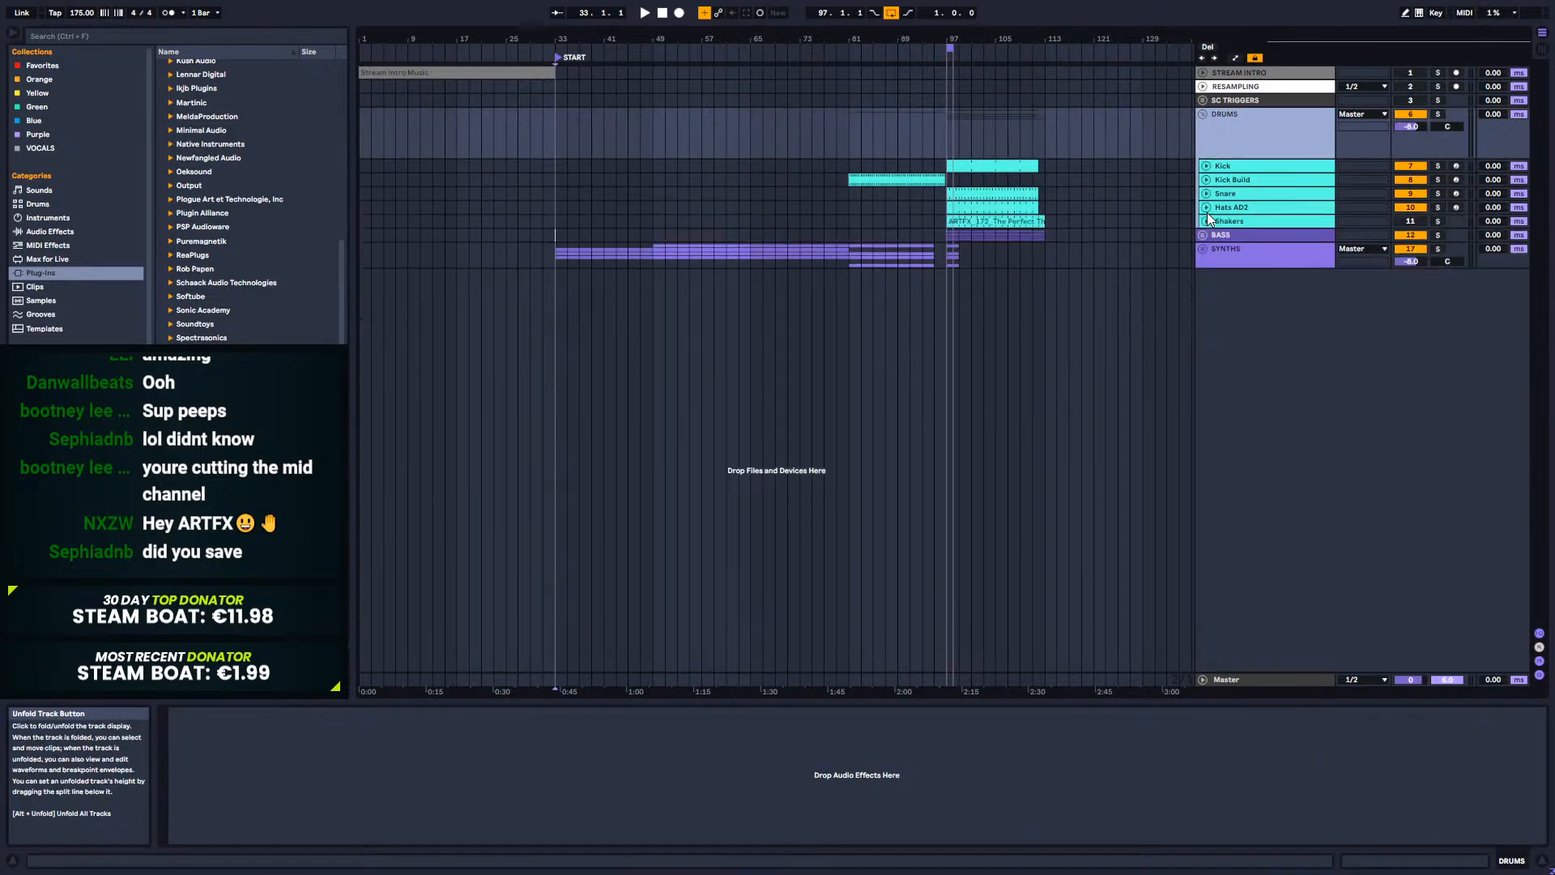
pyautogui.click(1235, 210)
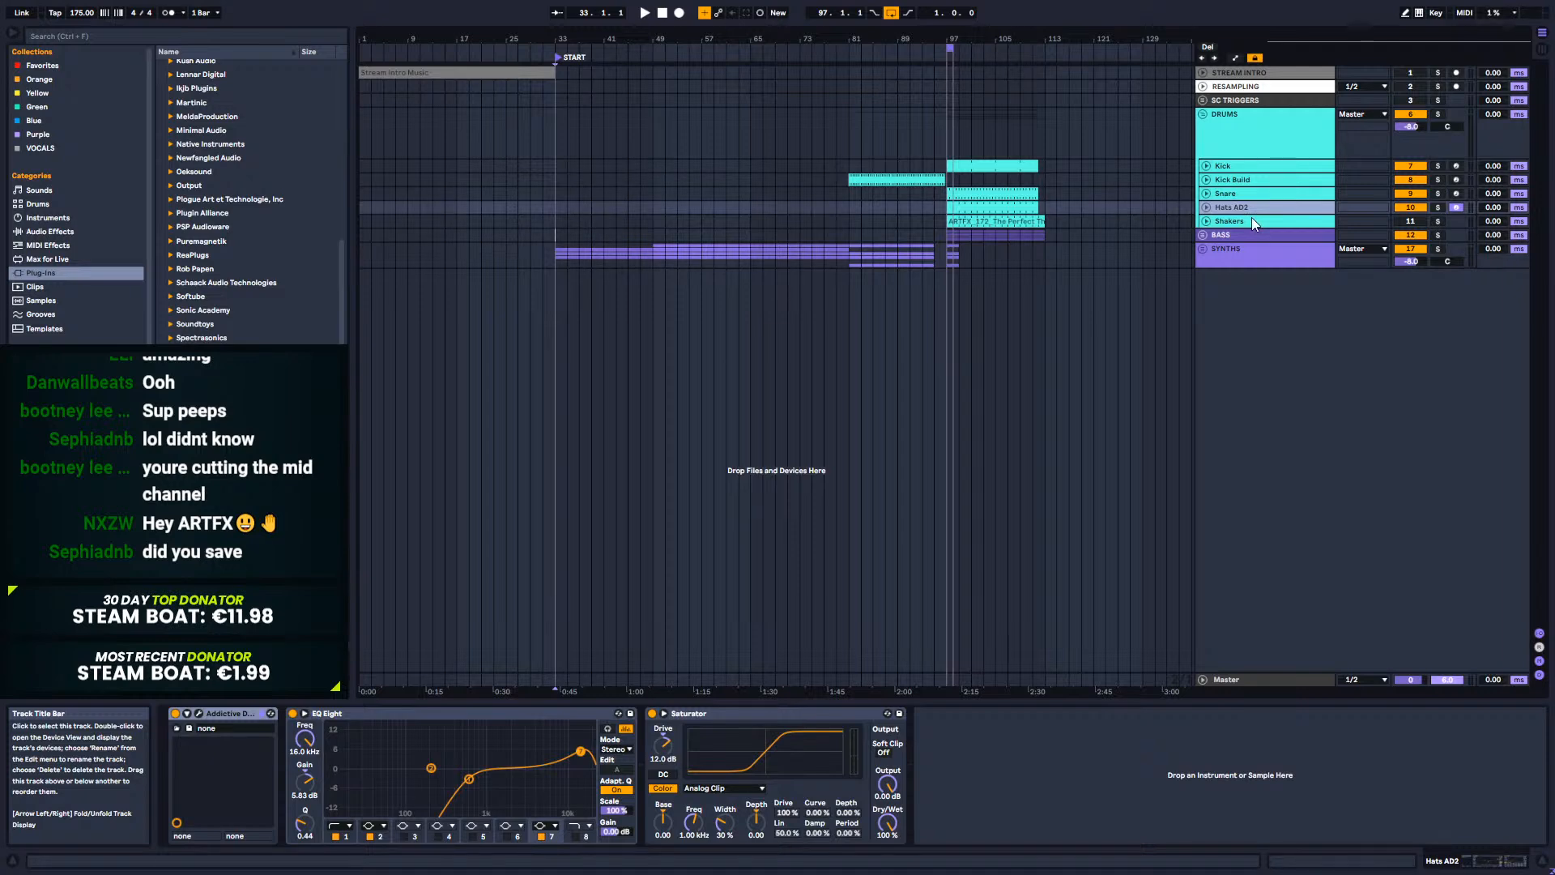
pyautogui.click(1208, 233)
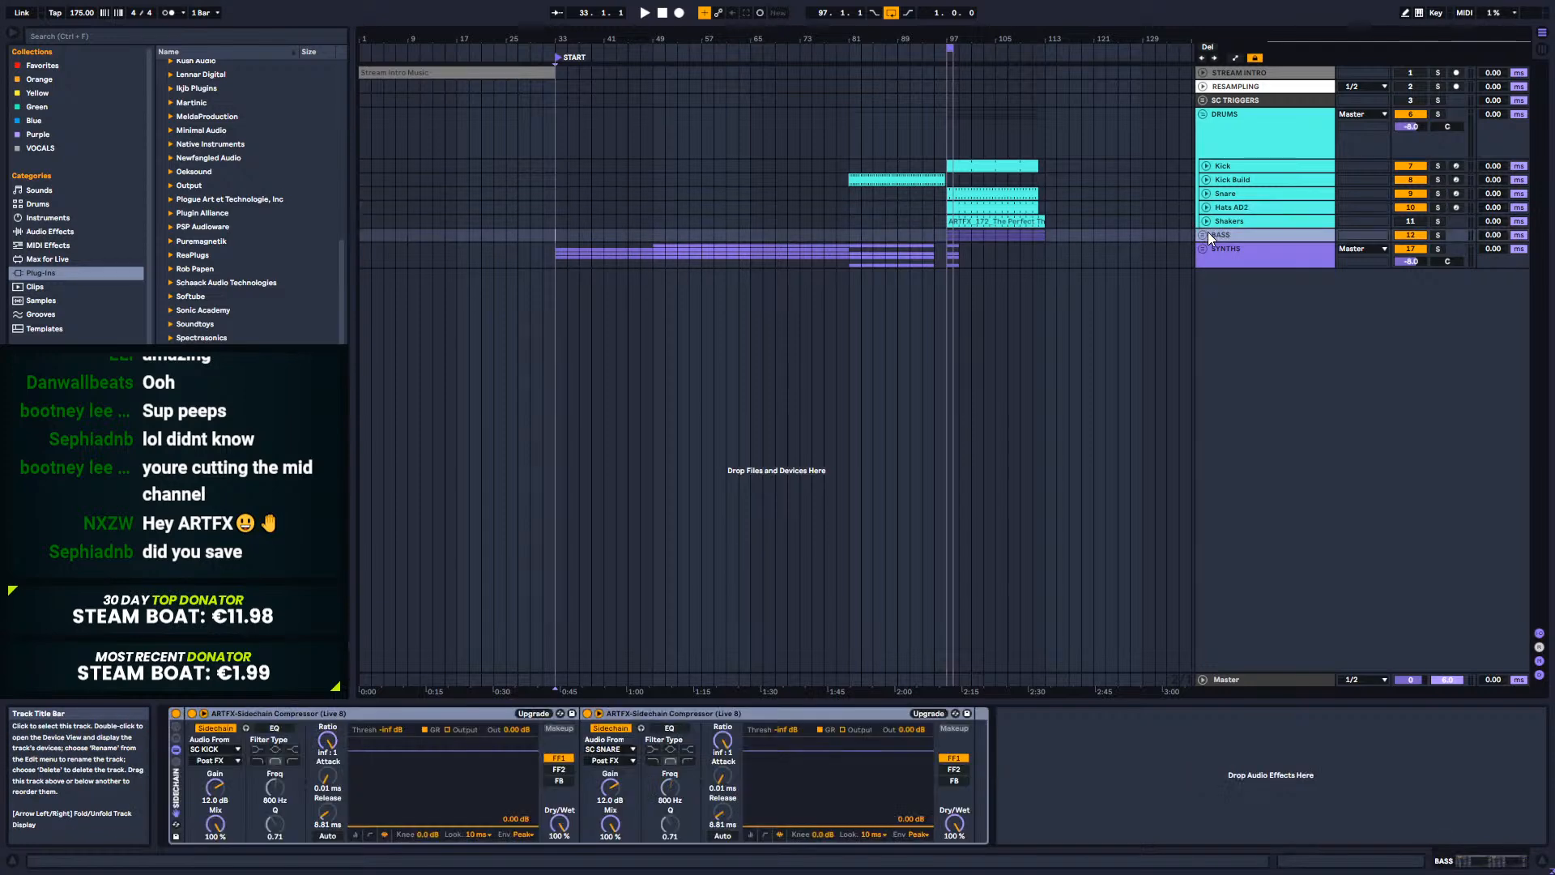
pyautogui.click(1203, 236)
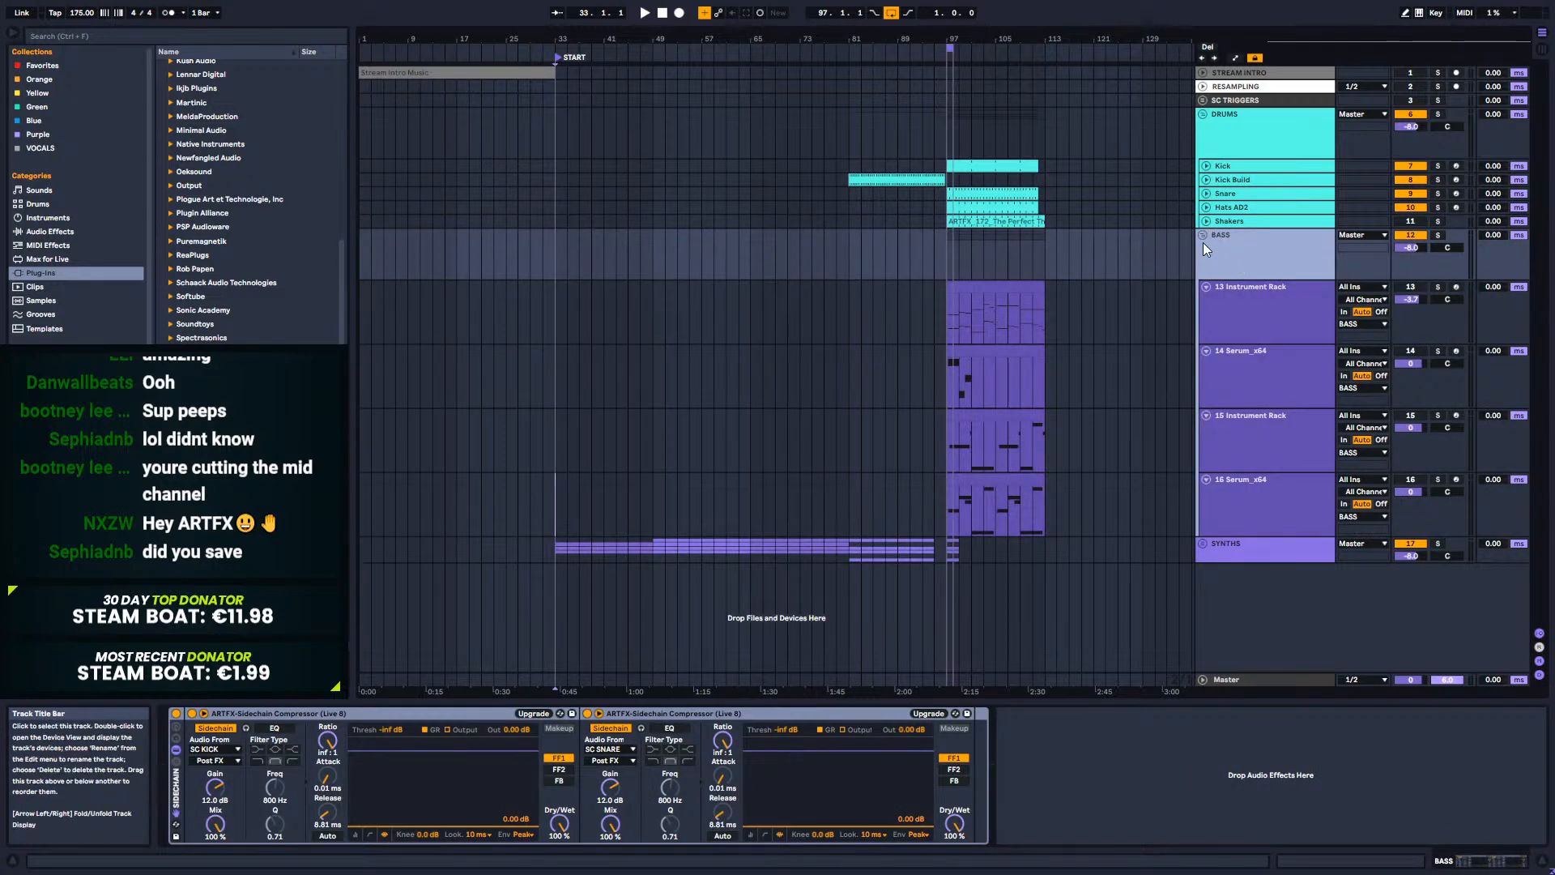
pyautogui.click(1204, 224)
pyautogui.click(1203, 235)
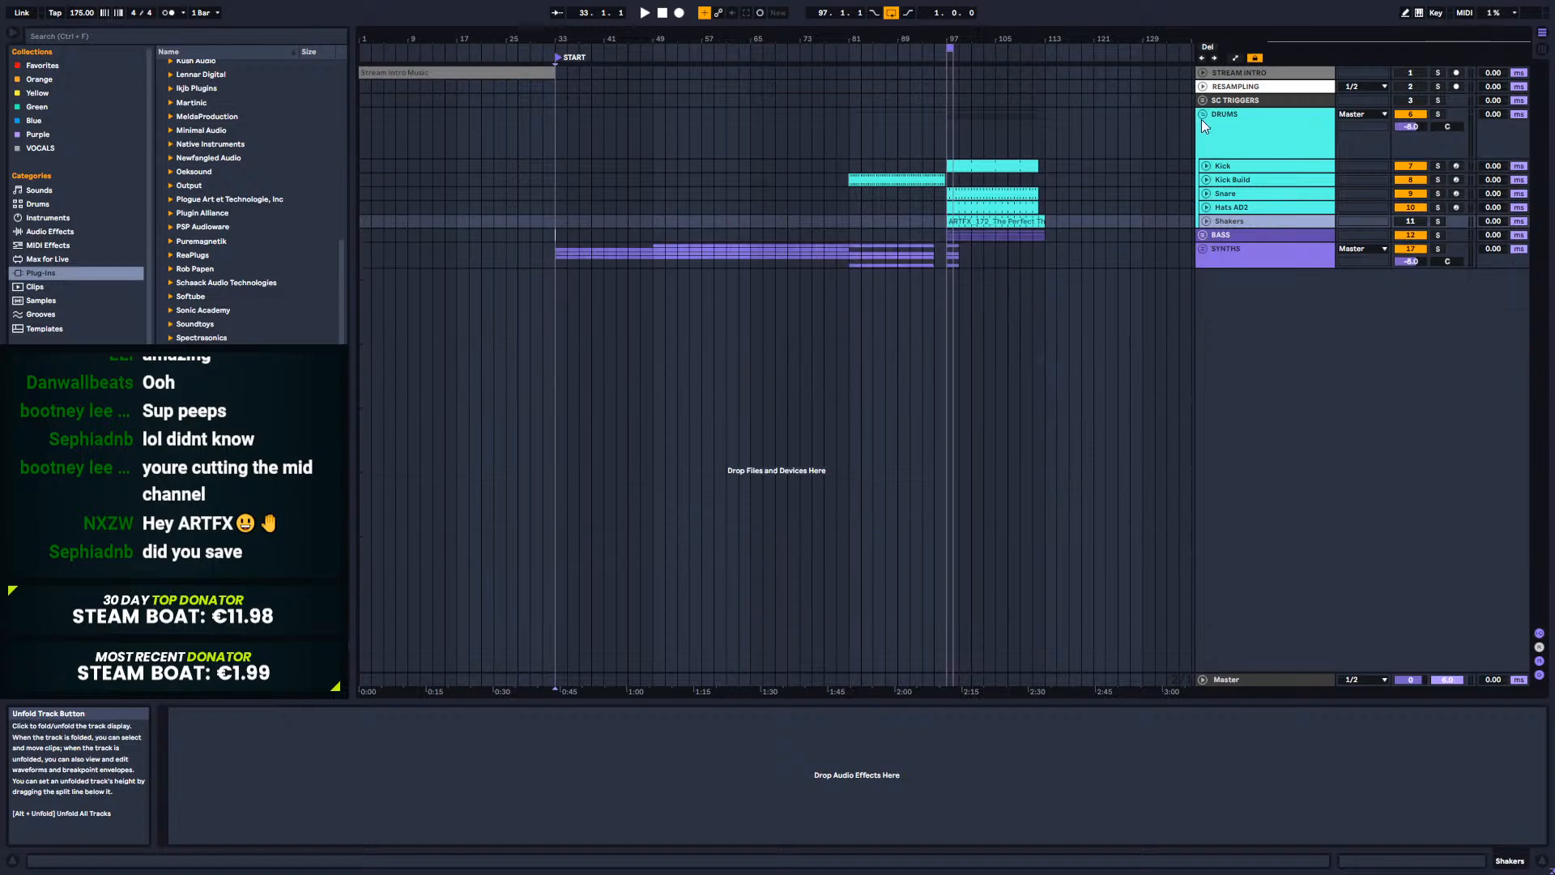
pyautogui.click(1202, 113)
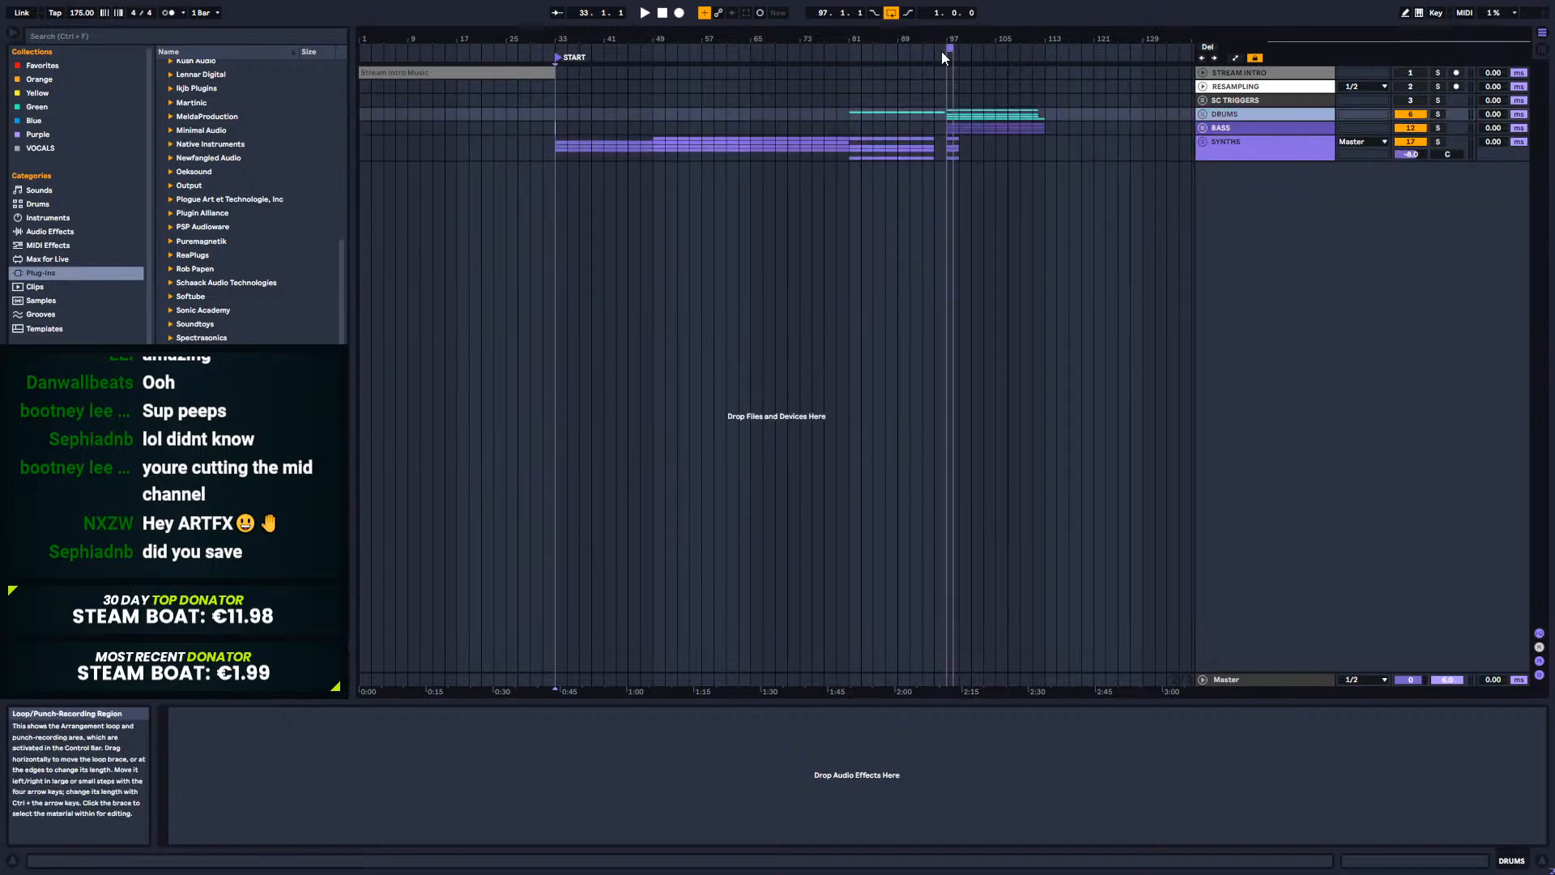
# Step: Set the arrangement loop to span bar 33 to bar 113 and play from the intro
pyautogui.moveTo(950, 48); pyautogui.dragTo(558, 64)
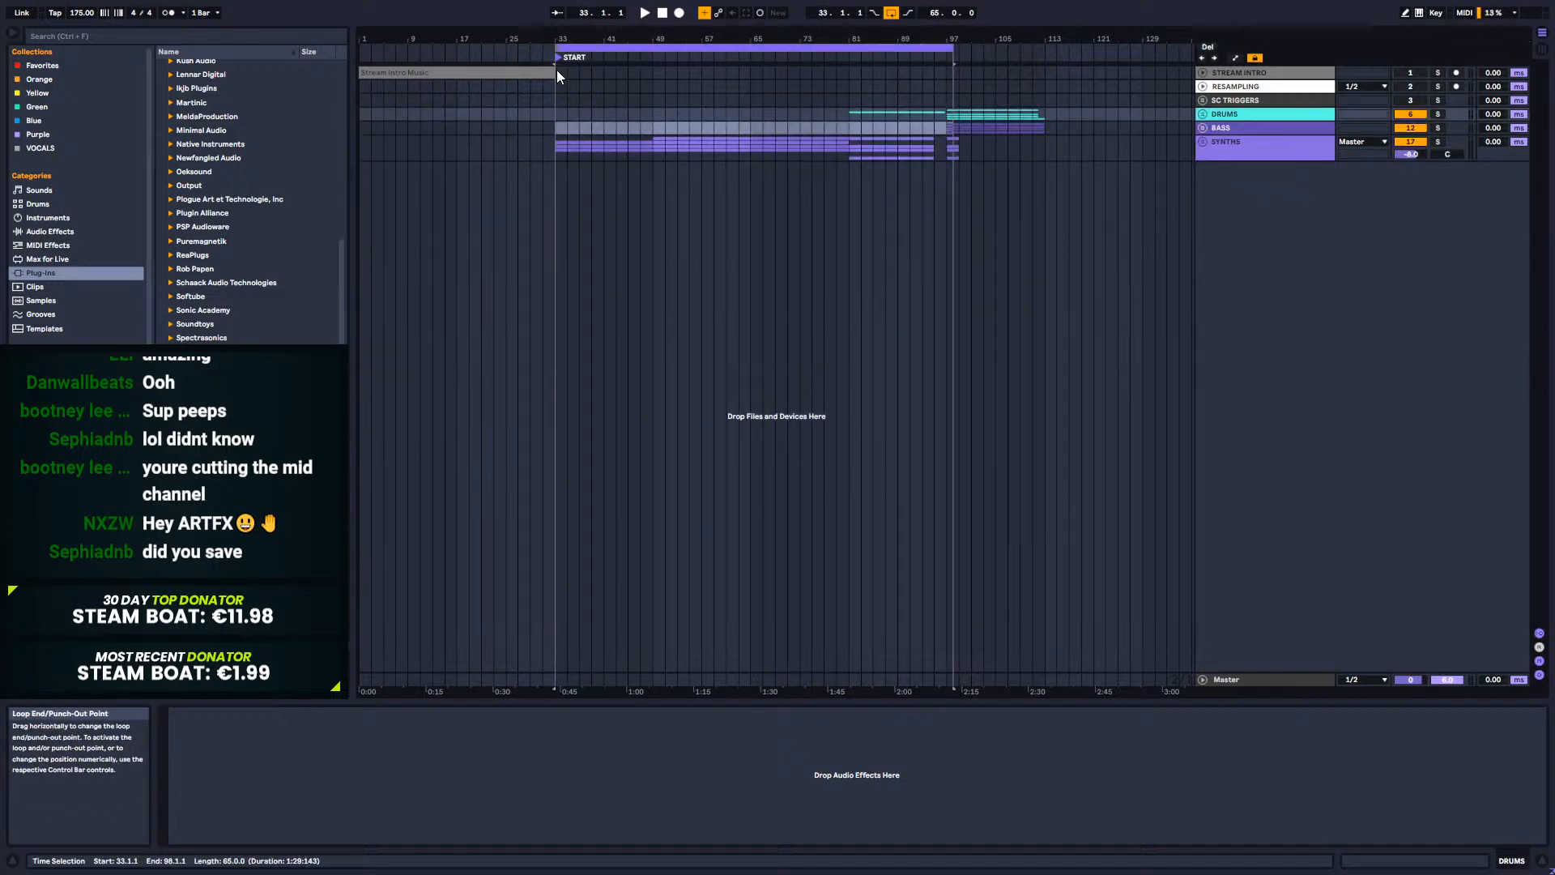
pyautogui.moveTo(944, 46); pyautogui.dragTo(1045, 49)
pyautogui.press('space')
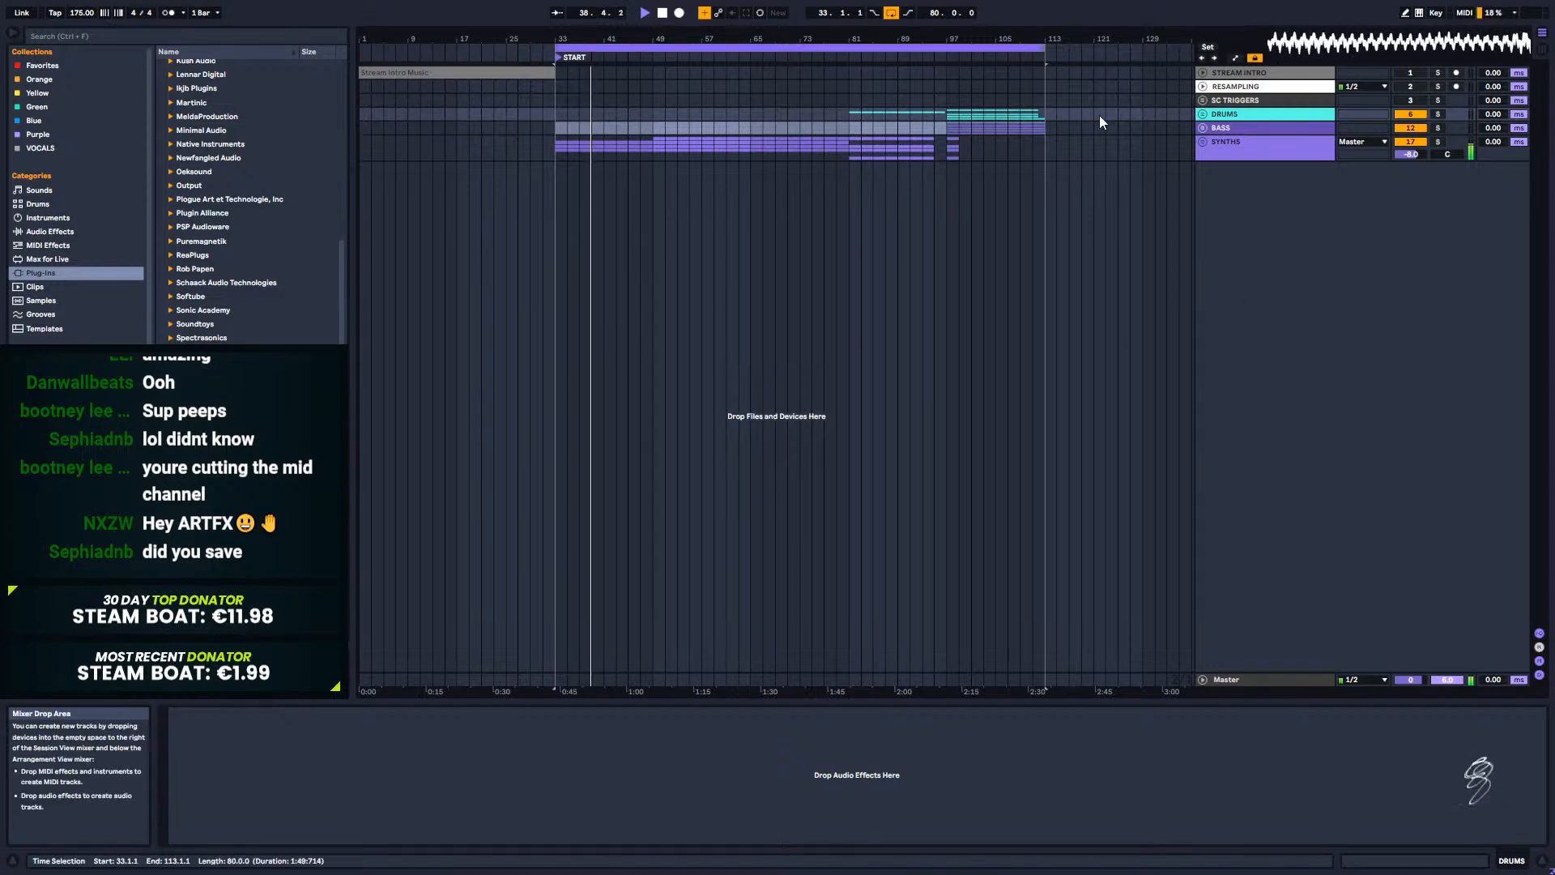
# Step: Unfold the DRUMS and SYNTHS groups and toggle the 23 Pigments and 21 Pigments tracks to compare them during playback
pyautogui.click(1203, 114)
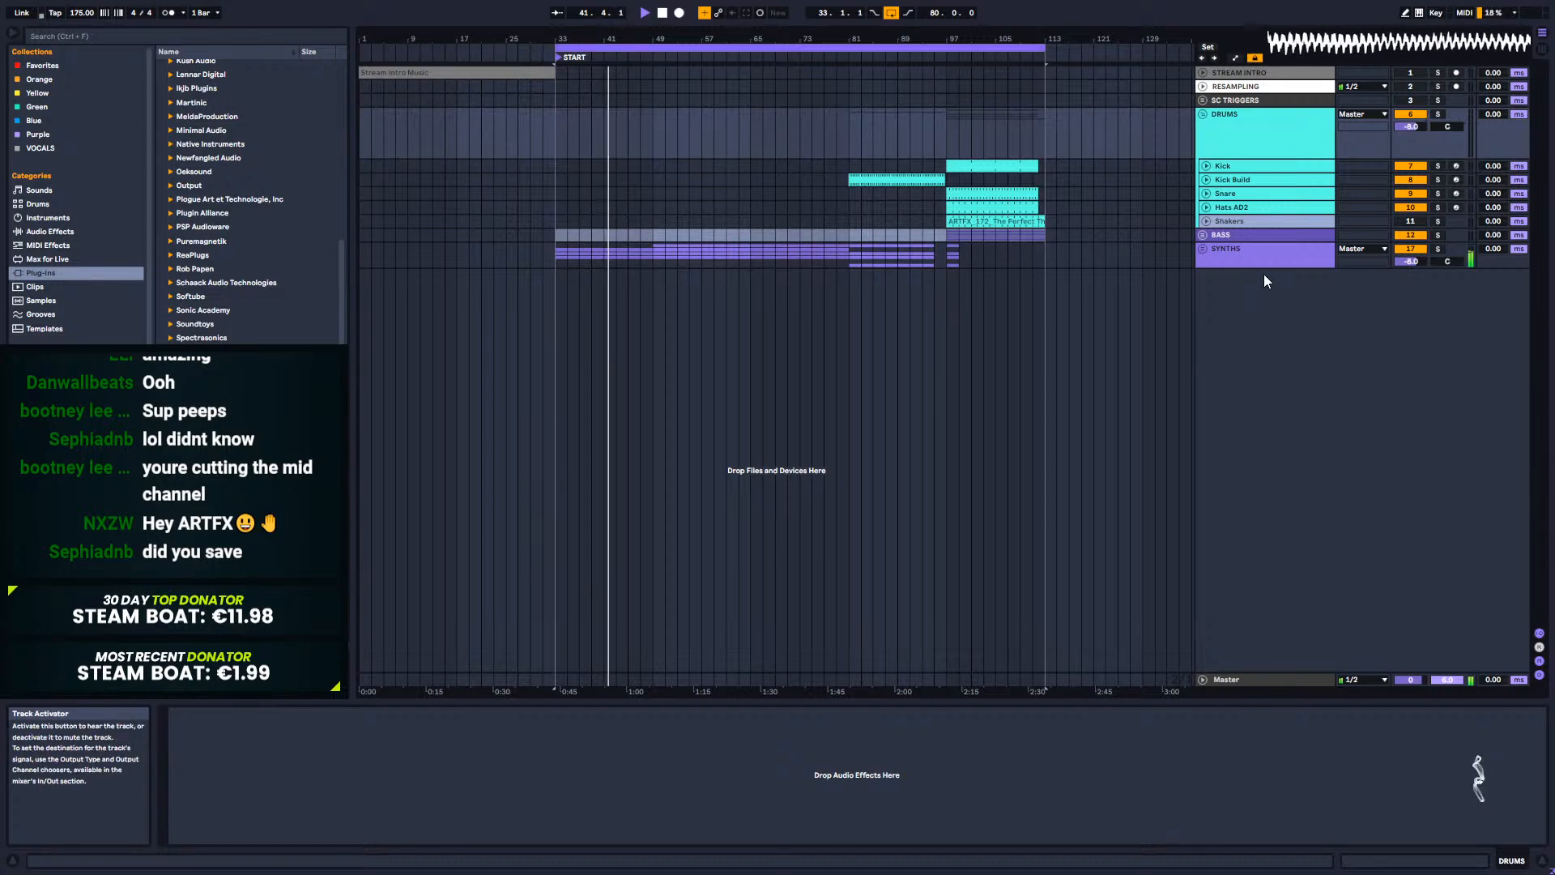
pyautogui.click(1203, 249)
pyautogui.click(1411, 382)
pyautogui.click(1456, 354)
pyautogui.click(1409, 381)
pyautogui.click(1409, 355)
# Step: Reactivate the 21 Pigments track, lower its volume to about -7.6 dB and collapse the track again
pyautogui.click(1207, 355)
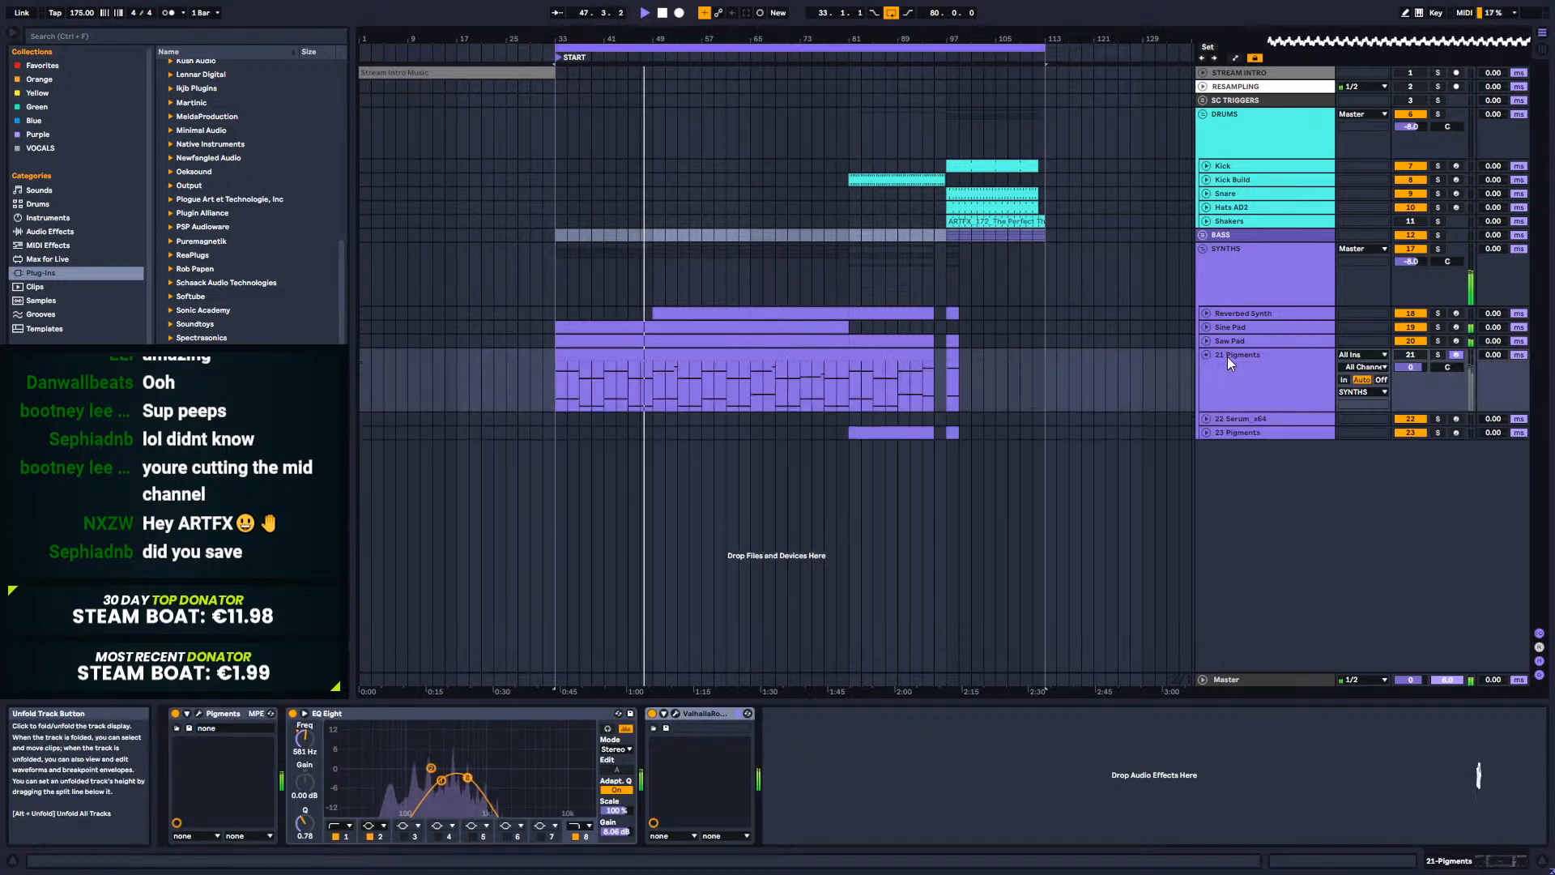
pyautogui.click(1415, 347)
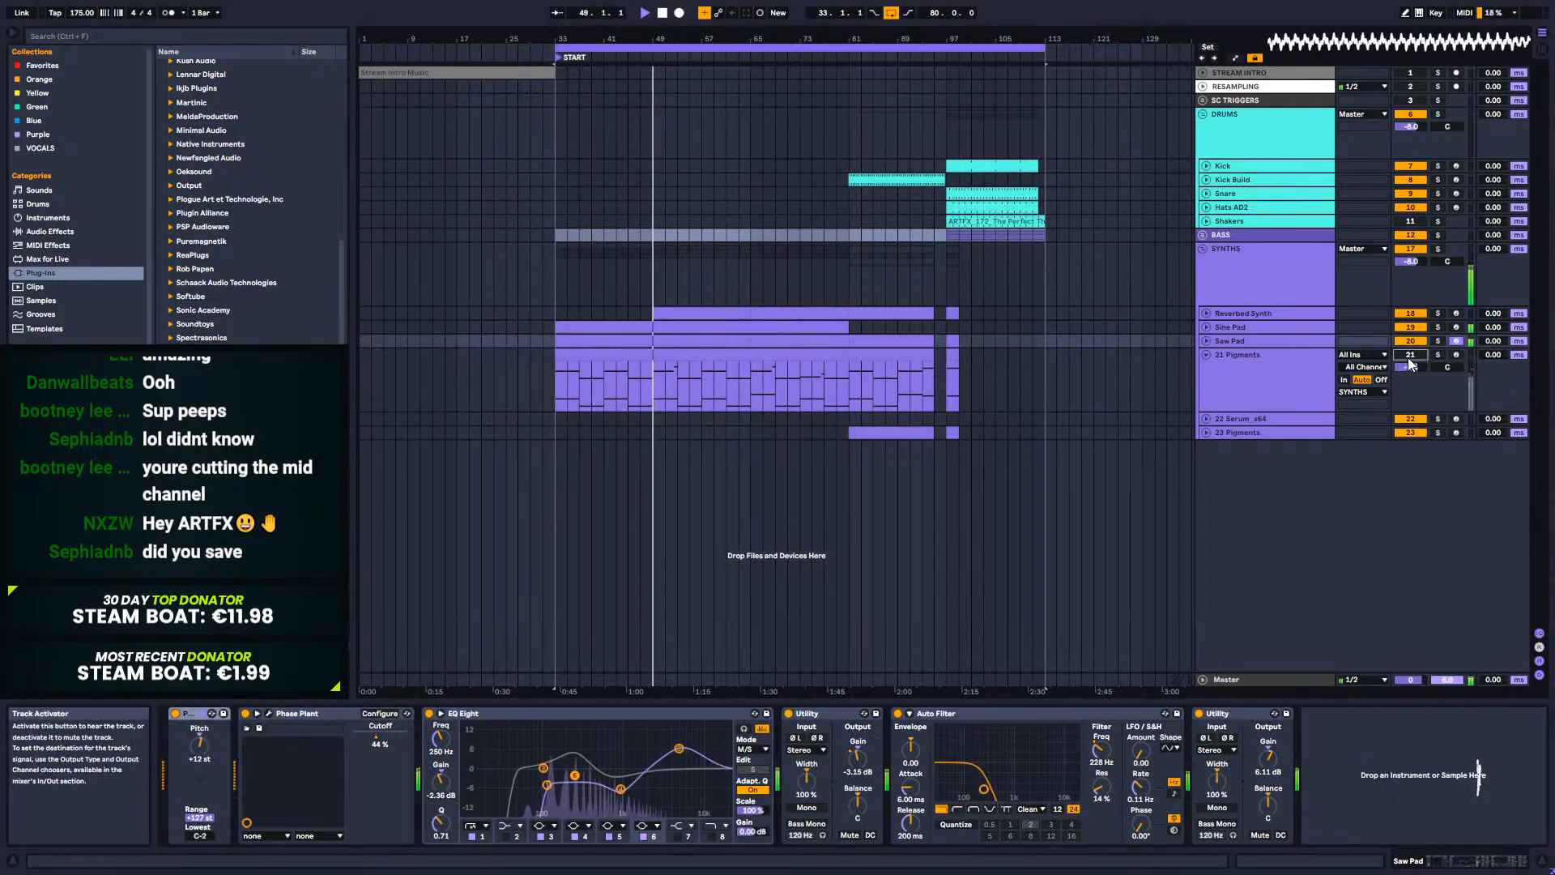
pyautogui.click(1411, 355)
pyautogui.moveTo(1417, 367)
pyautogui.mouseDown()
pyautogui.moveTo(1417, 380)
pyautogui.moveTo(1418, 354)
pyautogui.mouseUp()
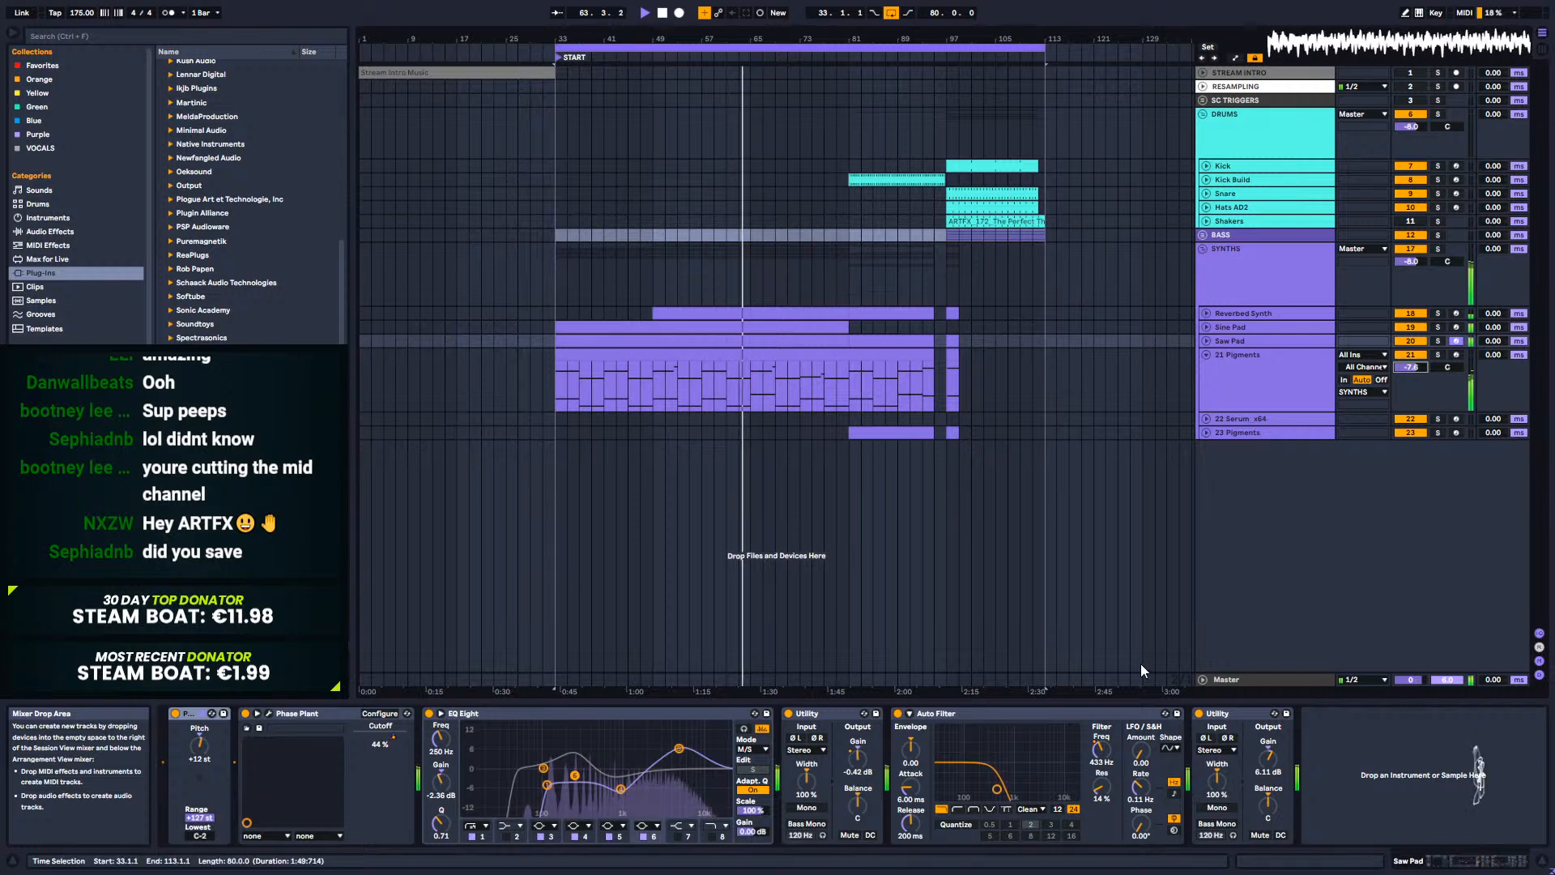
pyautogui.click(1206, 355)
pyautogui.click(1232, 359)
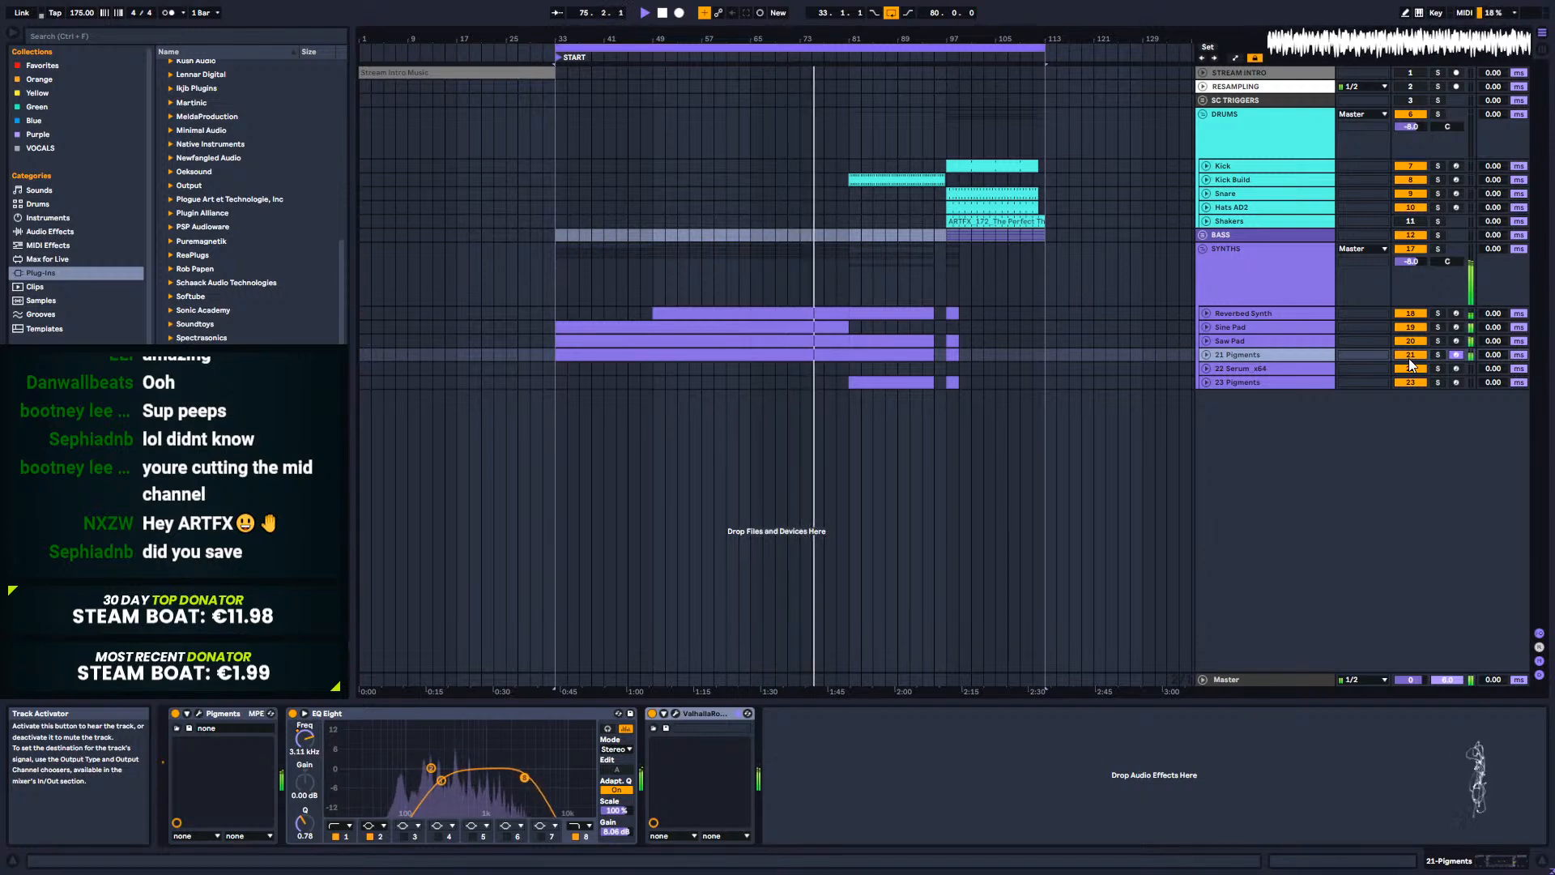
# Step: Compare the Reverbed Synth notes around bar 73 with the Sine Pad chords, replaying that section
pyautogui.click(1207, 312)
pyautogui.doubleClick(819, 328)
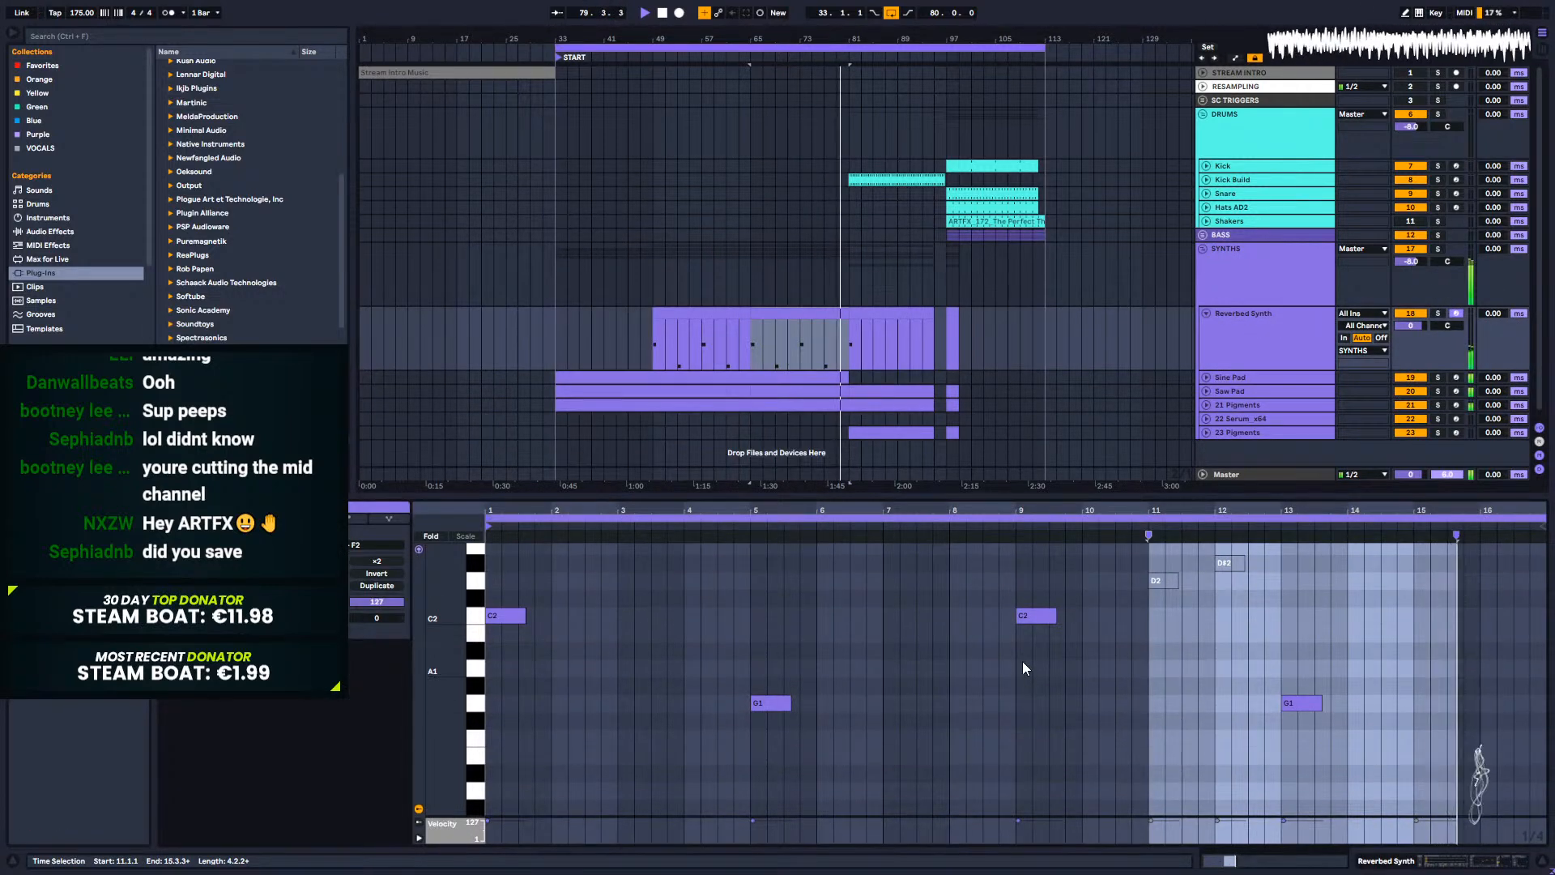
pyautogui.click(789, 369)
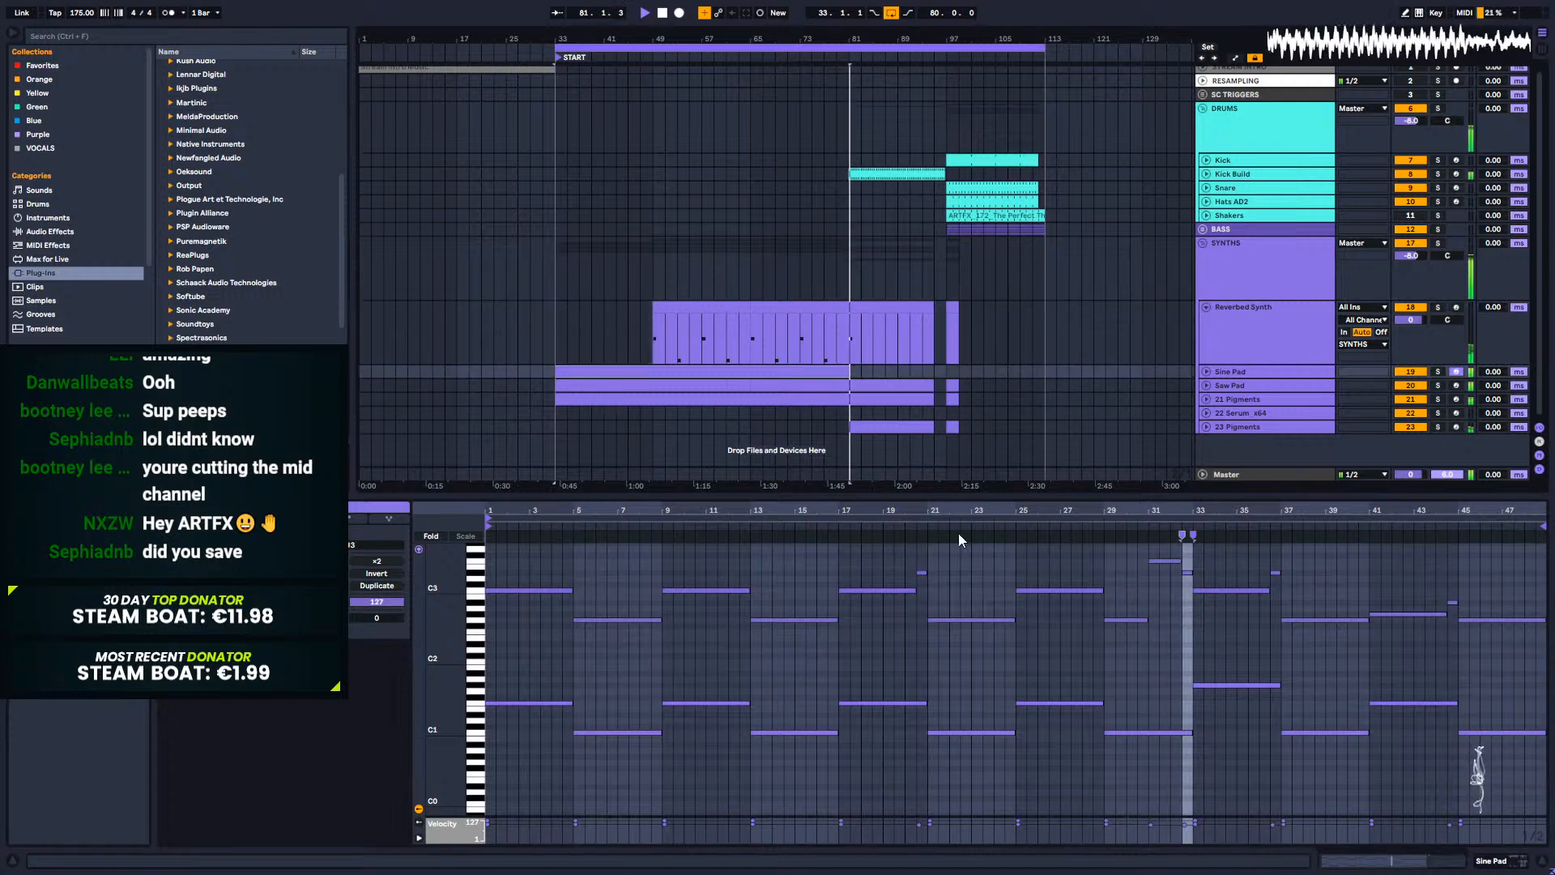
pyautogui.click(799, 350)
pyautogui.press('space')
pyautogui.press('space')
pyautogui.click(1036, 620)
pyautogui.press('space')
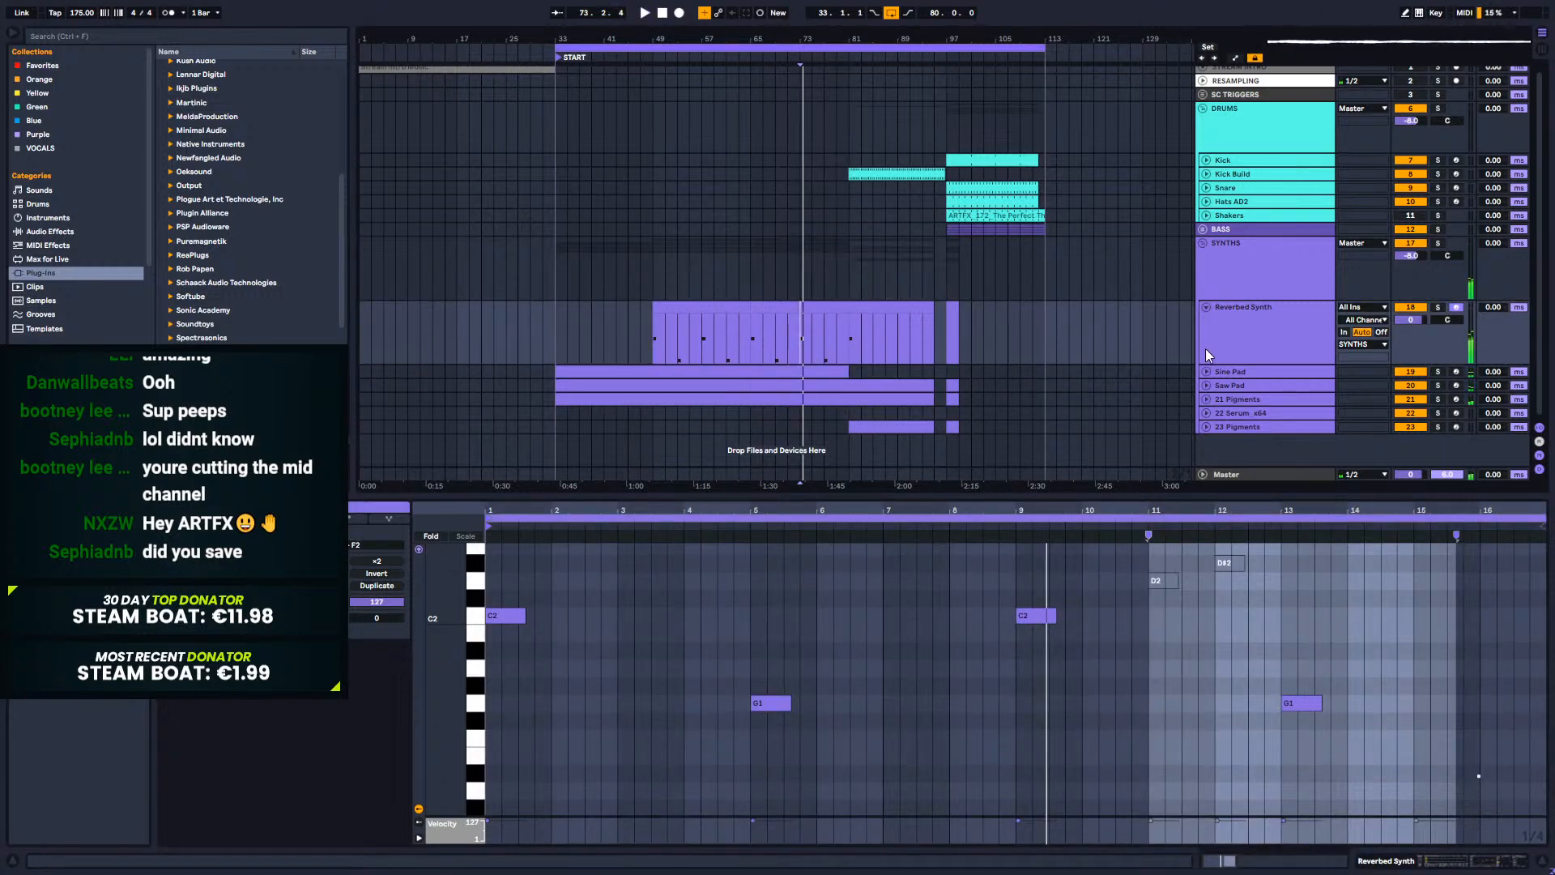
pyautogui.click(1205, 370)
pyautogui.click(798, 405)
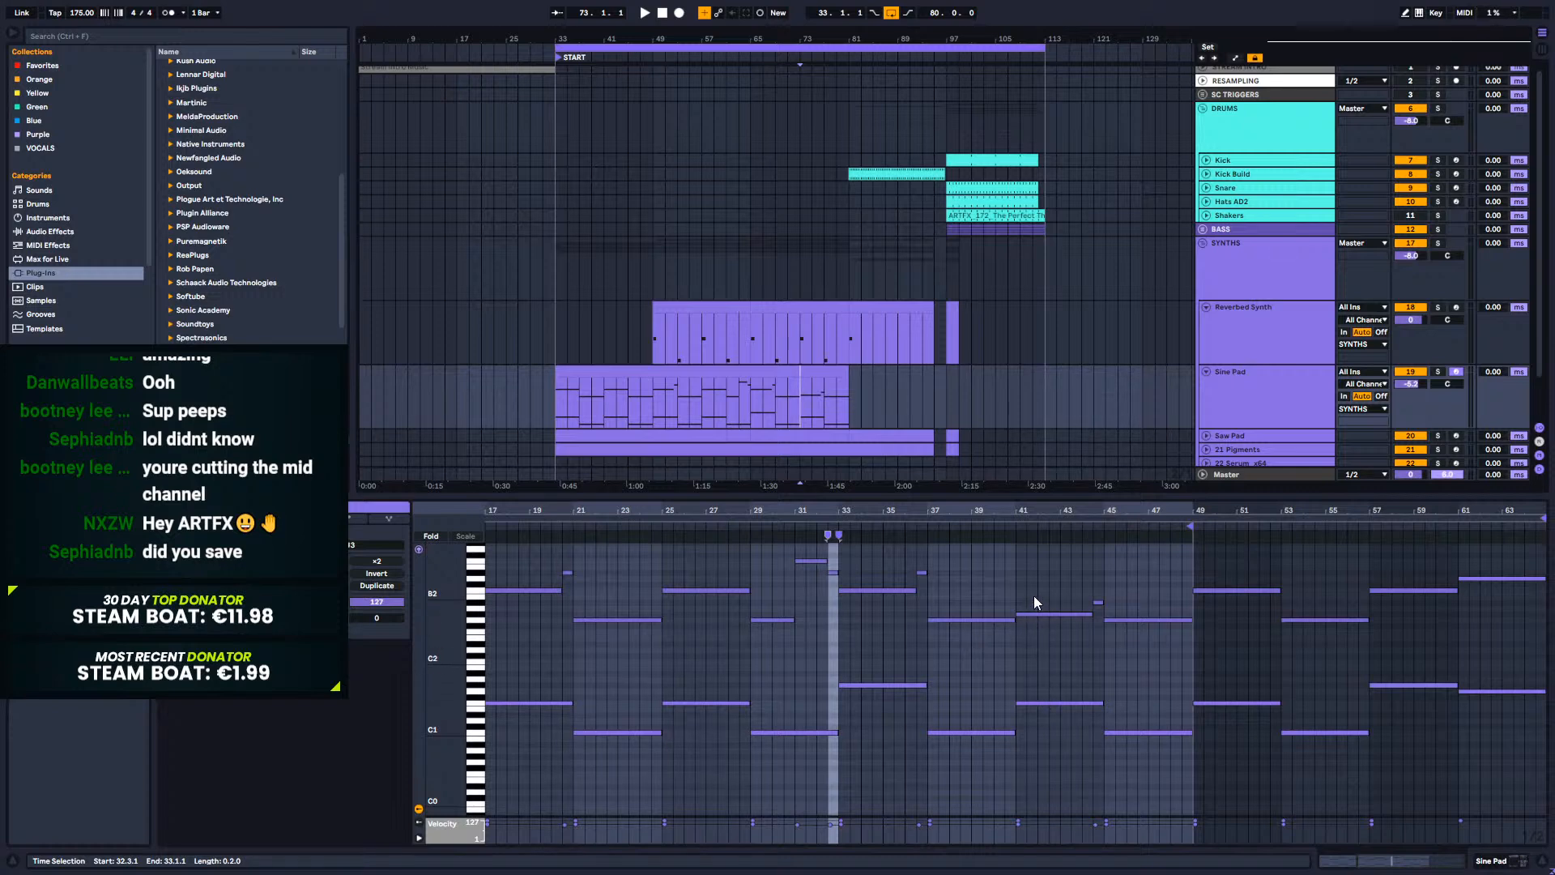
# Step: Move the C2 note at clip bar 9 of the Reverbed Synth clip down to G#1 and play from bar 69
pyautogui.click(821, 306)
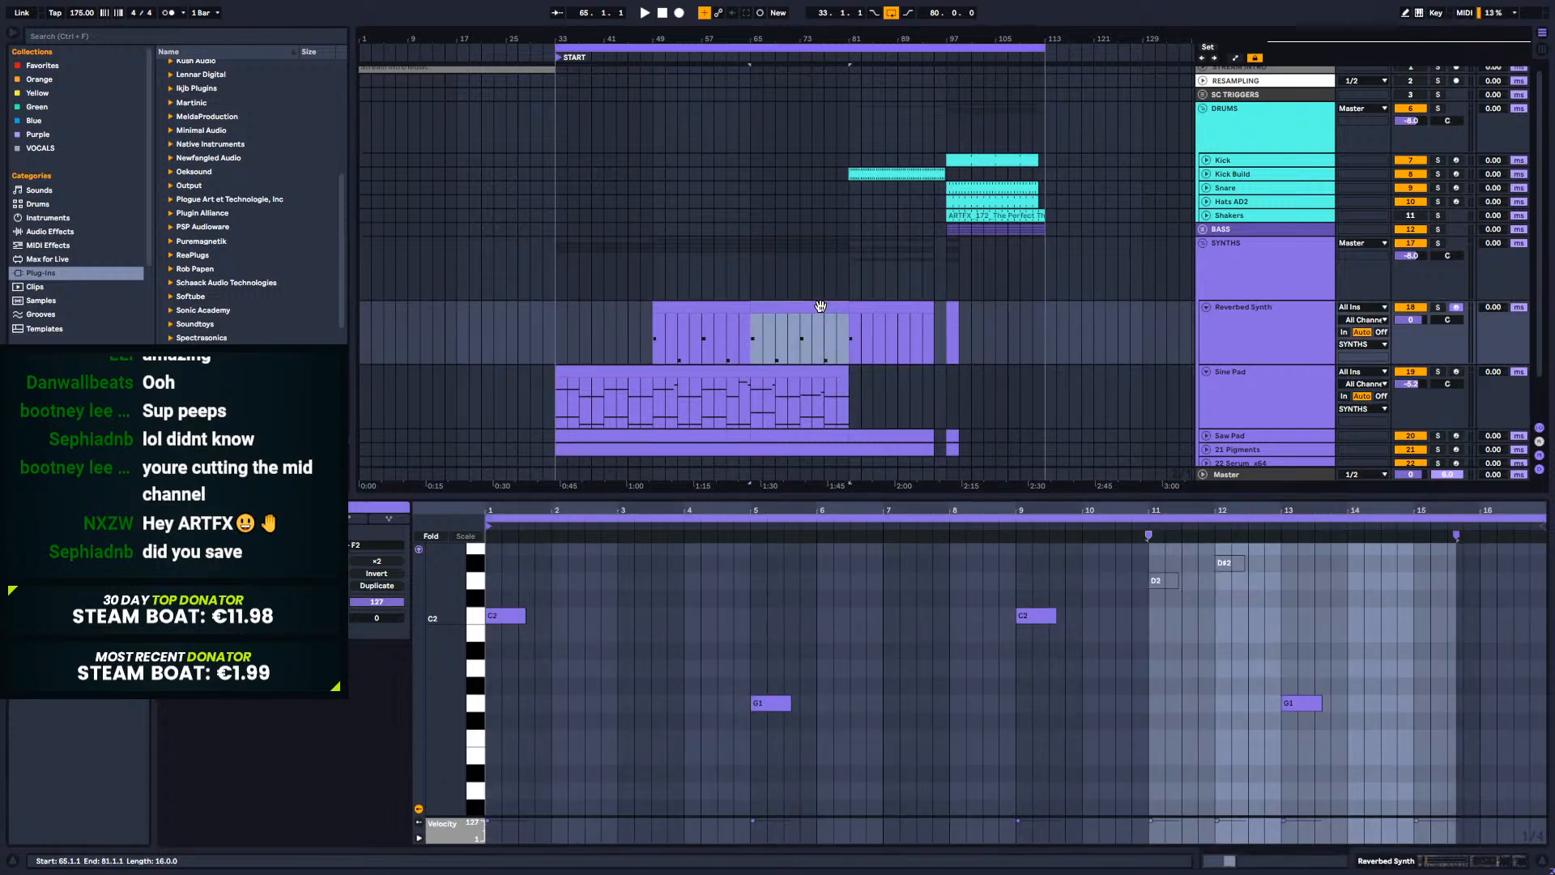
pyautogui.click(1358, 667)
pyautogui.moveTo(1041, 614); pyautogui.dragTo(1042, 689)
pyautogui.click(775, 356)
pyautogui.press('space')
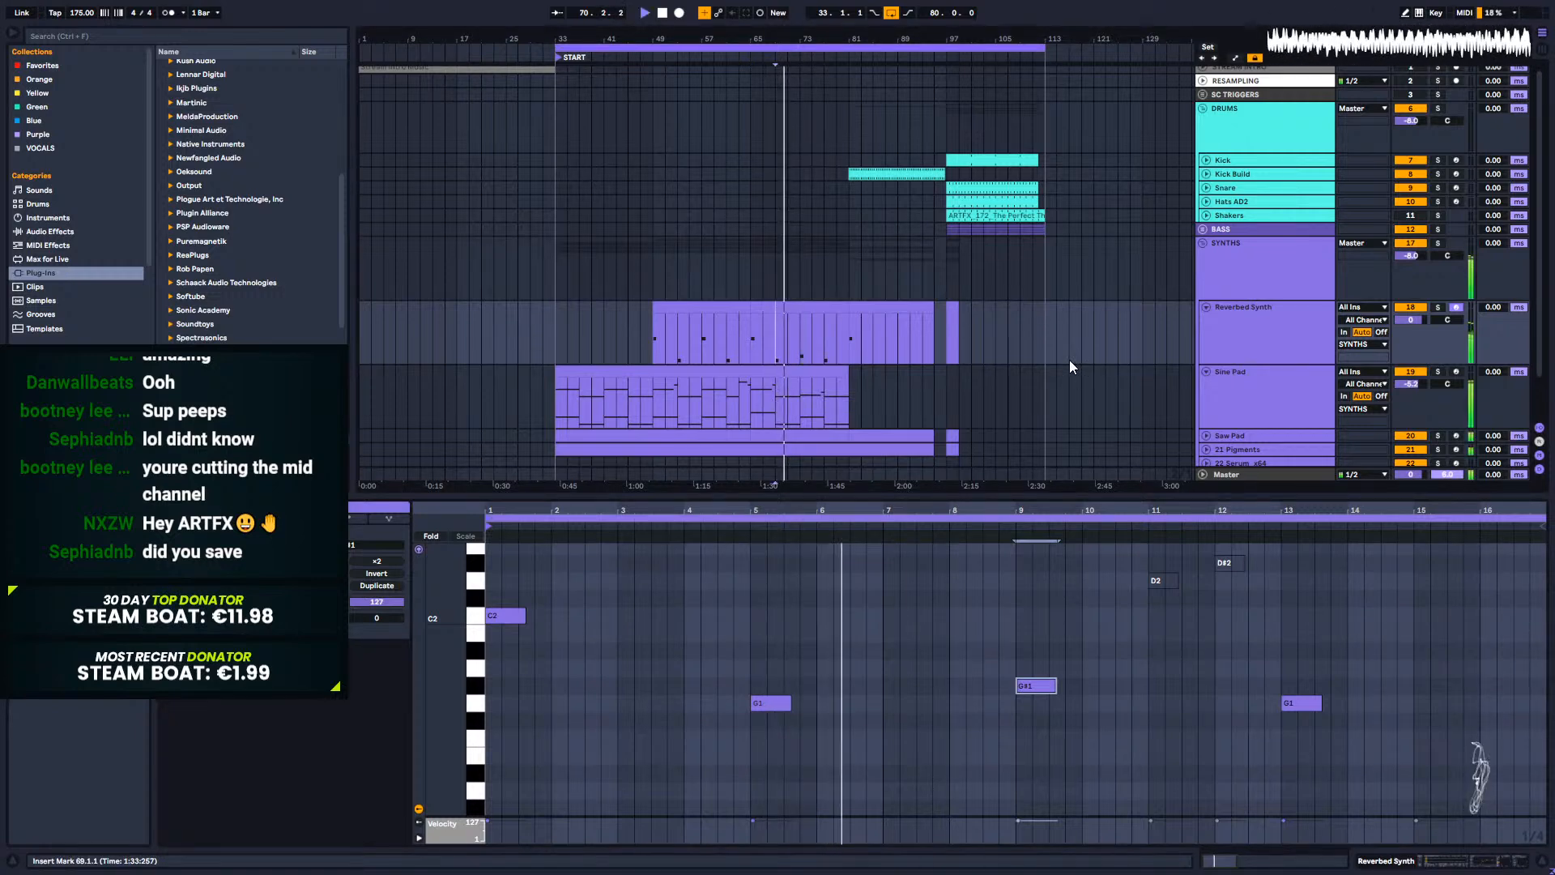
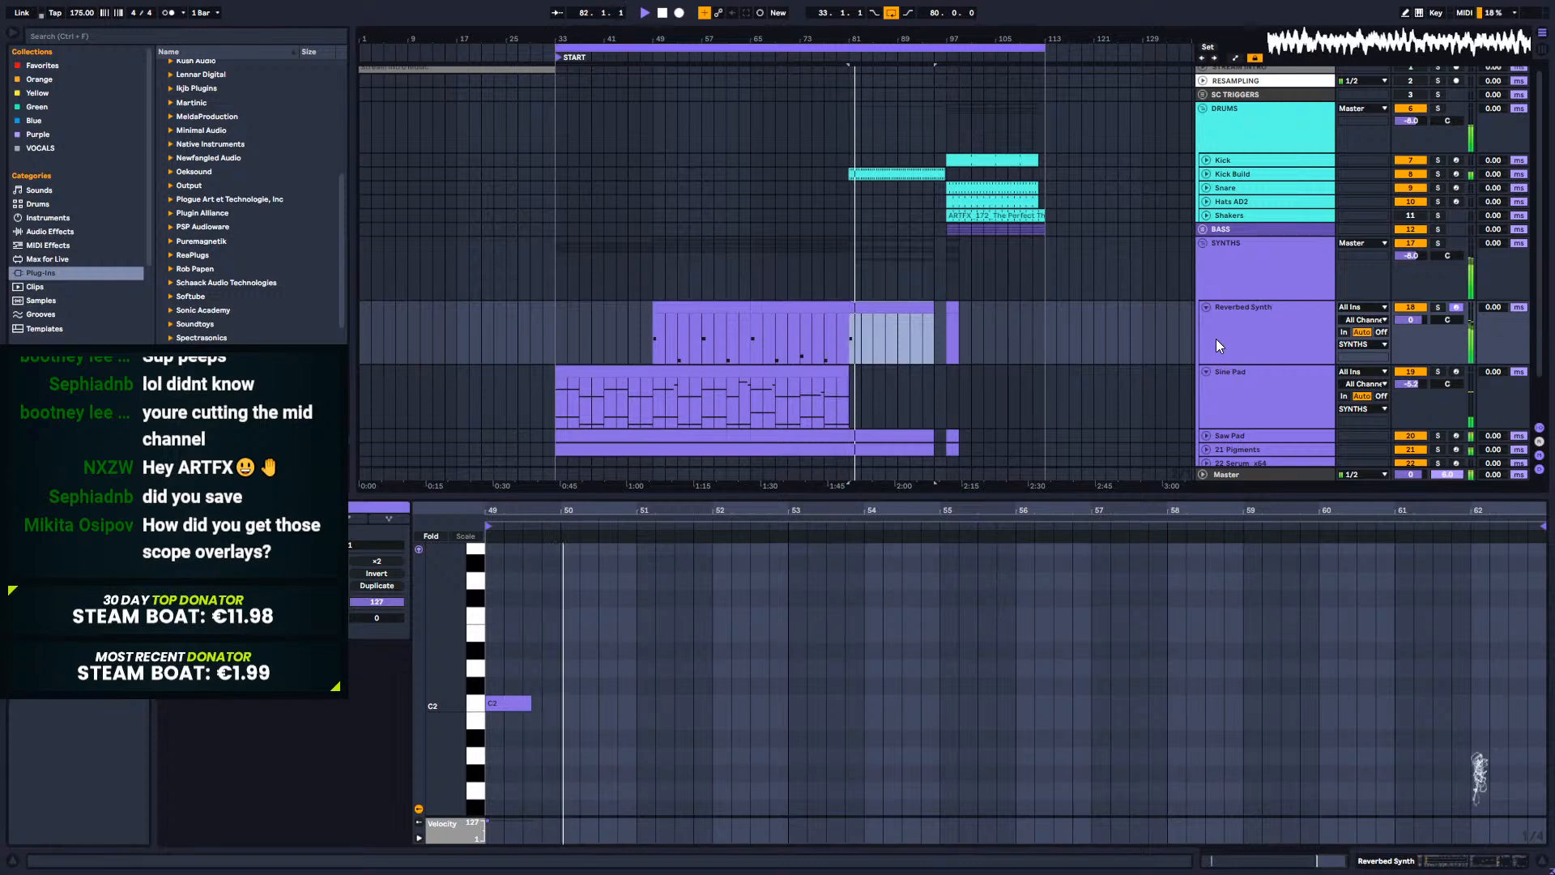
# Step: Delete the SYNTHS group's clips at the drop from bar 97, place the insert marker at bar 81 and stop playback
pyautogui.click(952, 304)
pyautogui.scroll(-2, 959, 326)
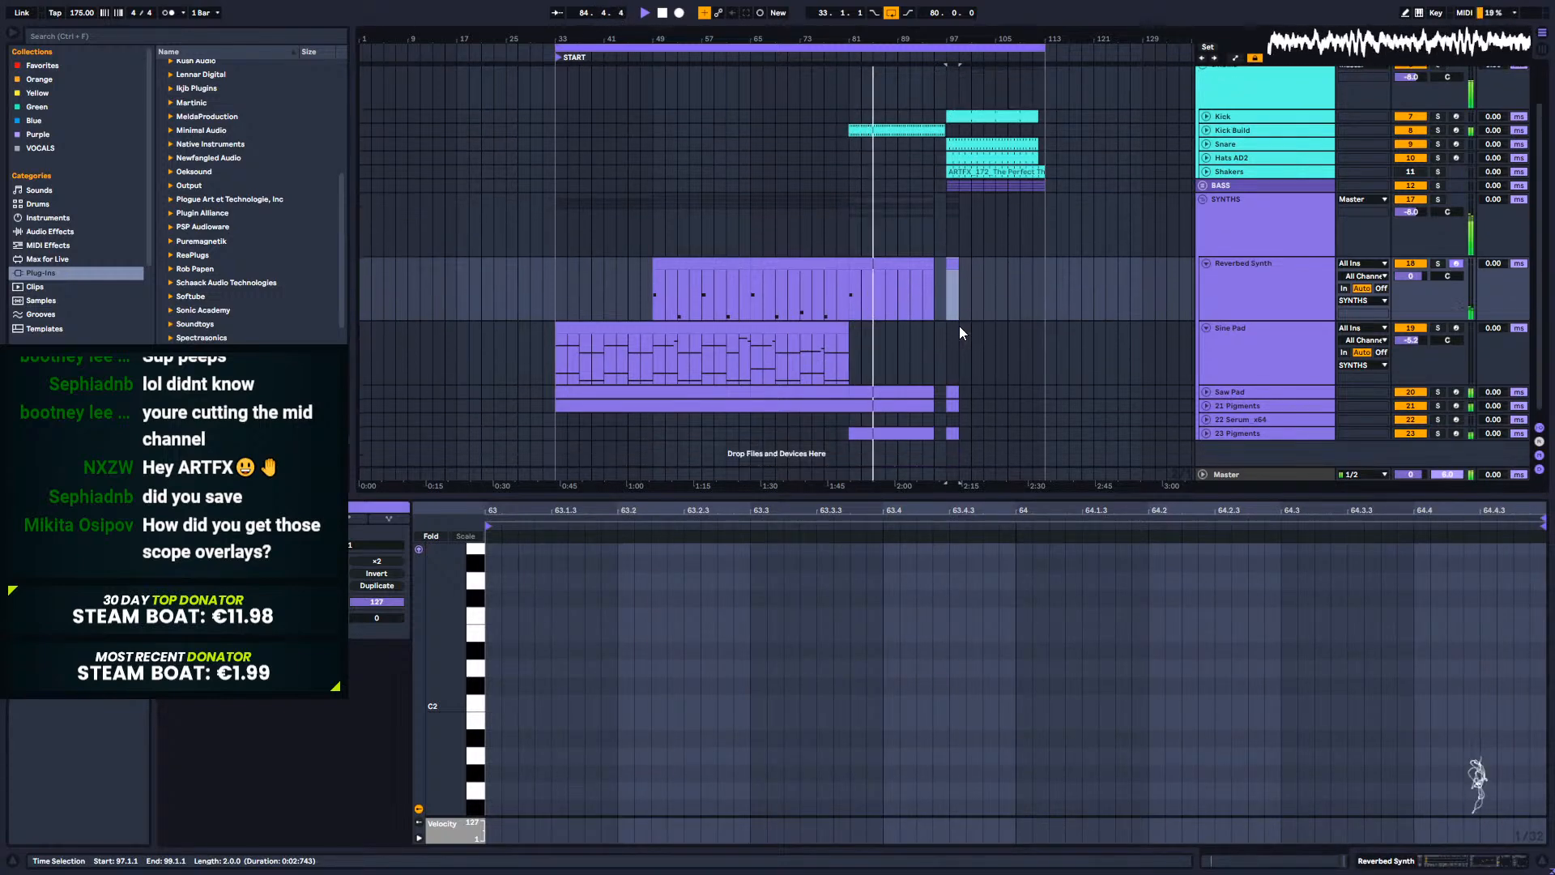
pyautogui.moveTo(970, 428); pyautogui.dragTo(946, 244)
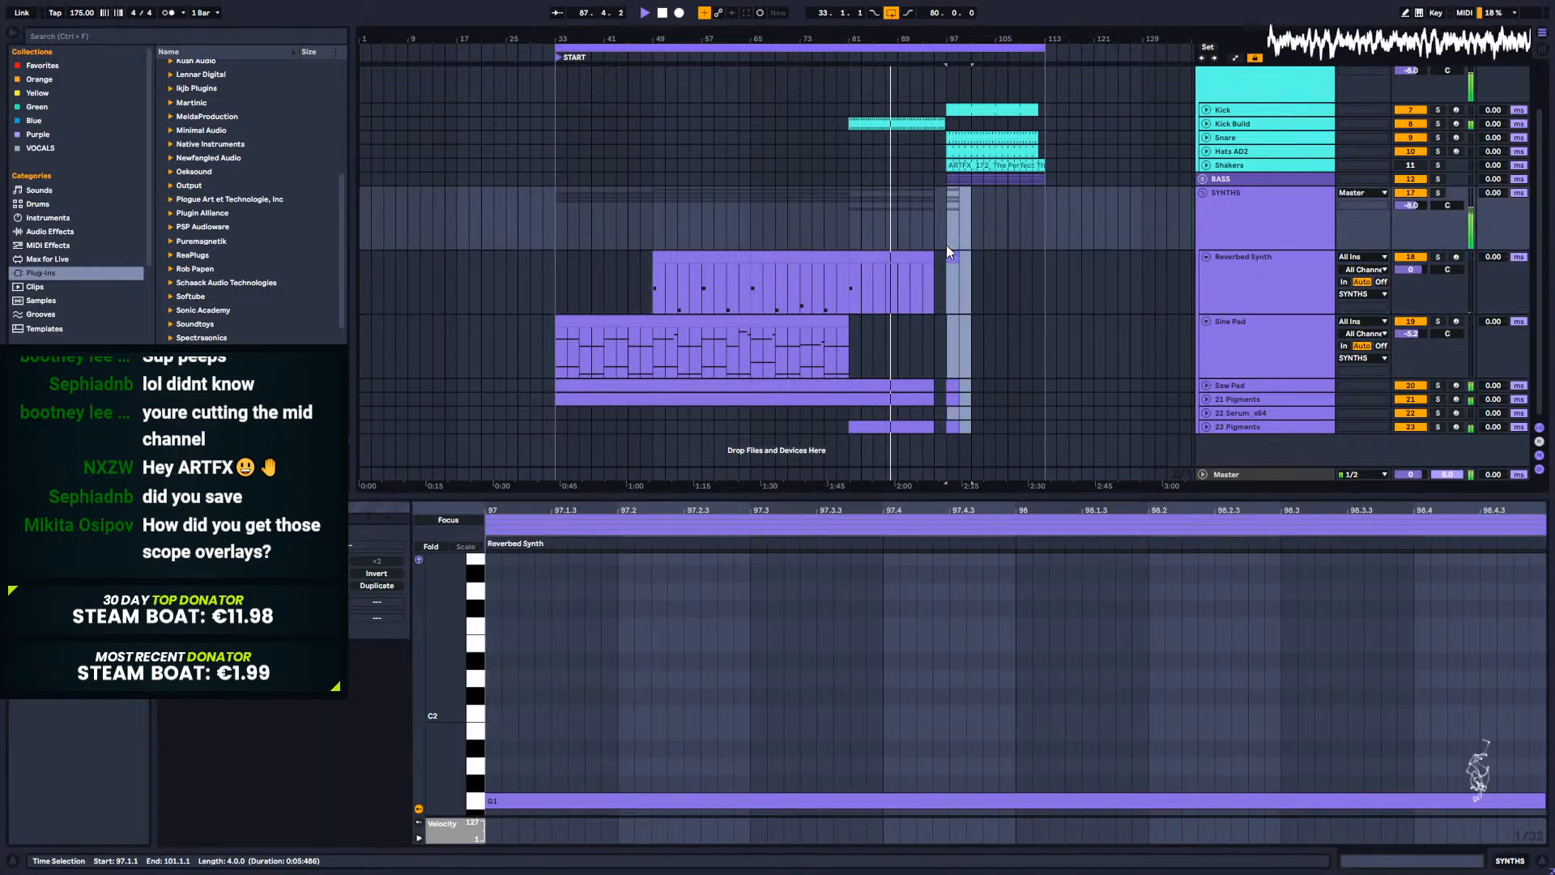
pyautogui.press('Delete')
pyautogui.click(938, 236)
pyautogui.click(846, 220)
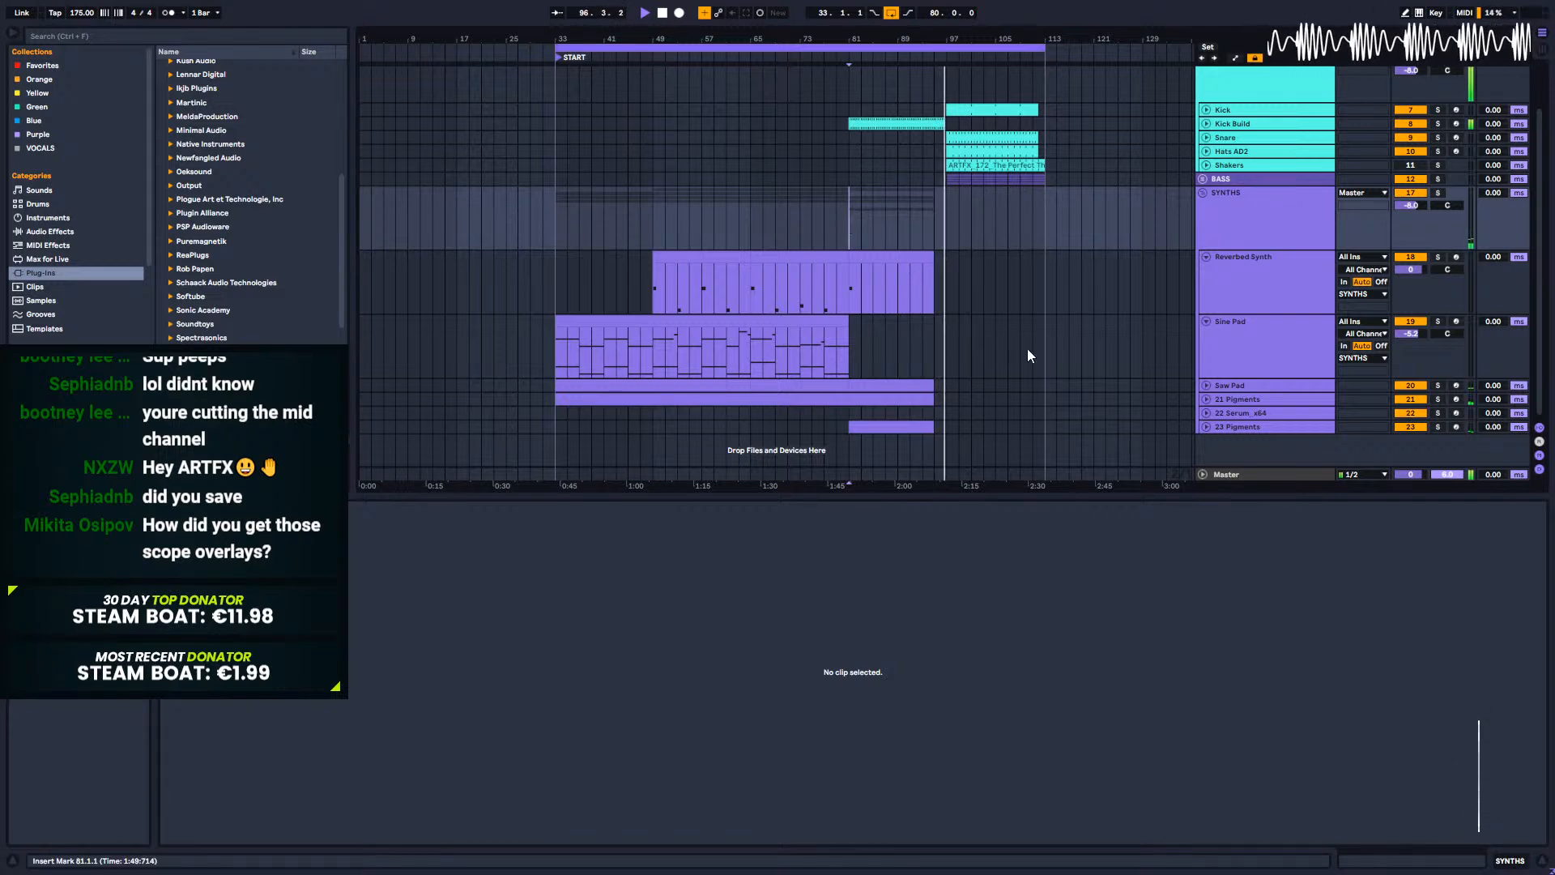
pyautogui.press('space')
# Step: Extend the build-up clips on Saw Pad, 21 Pigments and 23 Pigments to end at bar 97
pyautogui.moveTo(937, 35); pyautogui.dragTo(1050, 268)
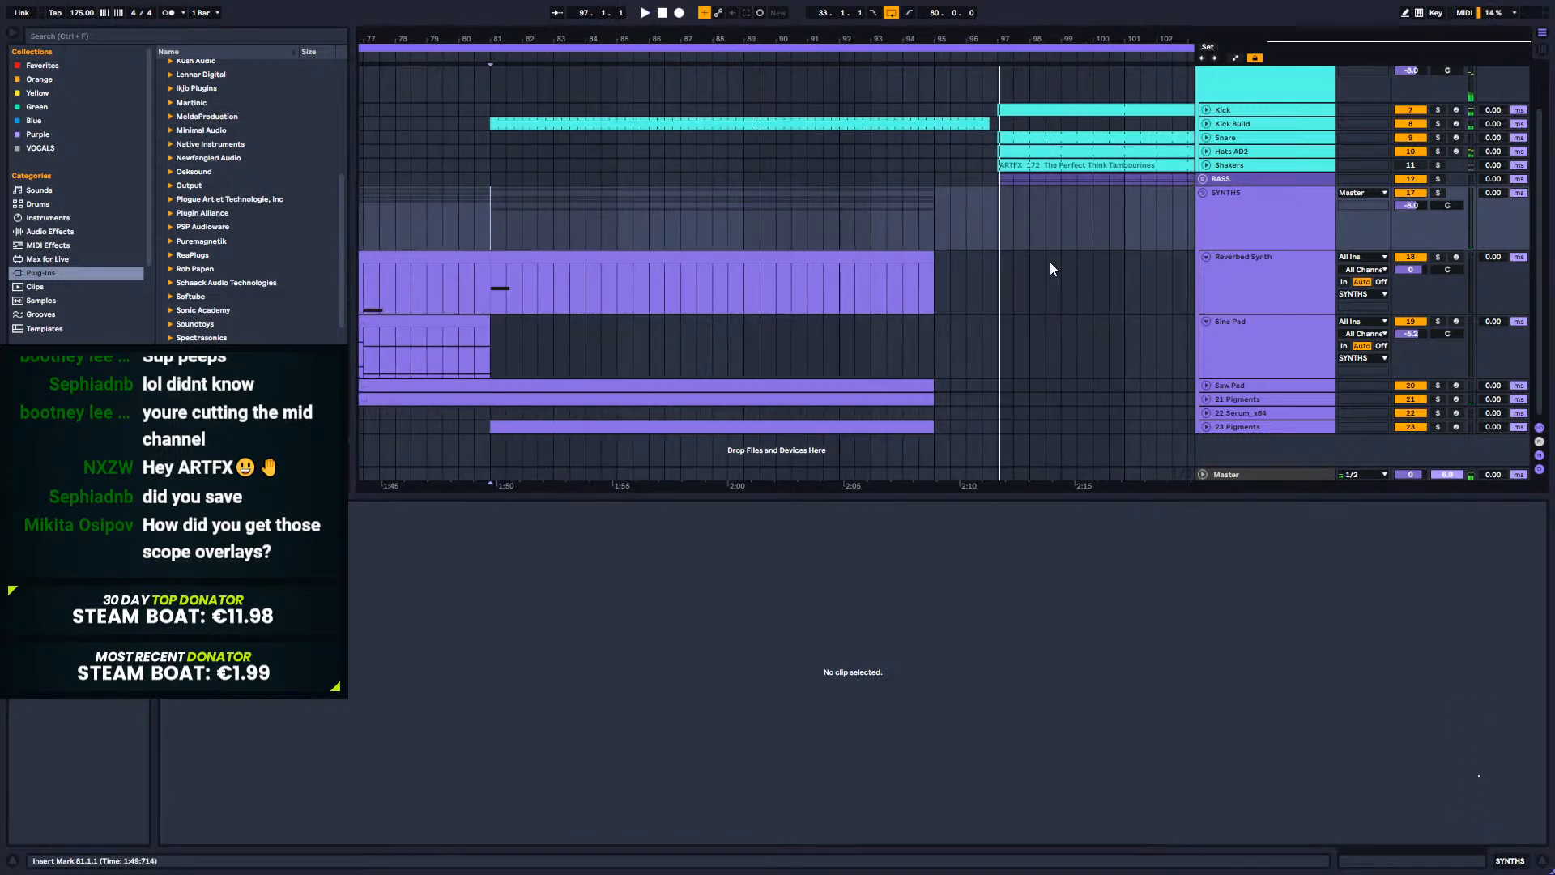
pyautogui.click(1205, 427)
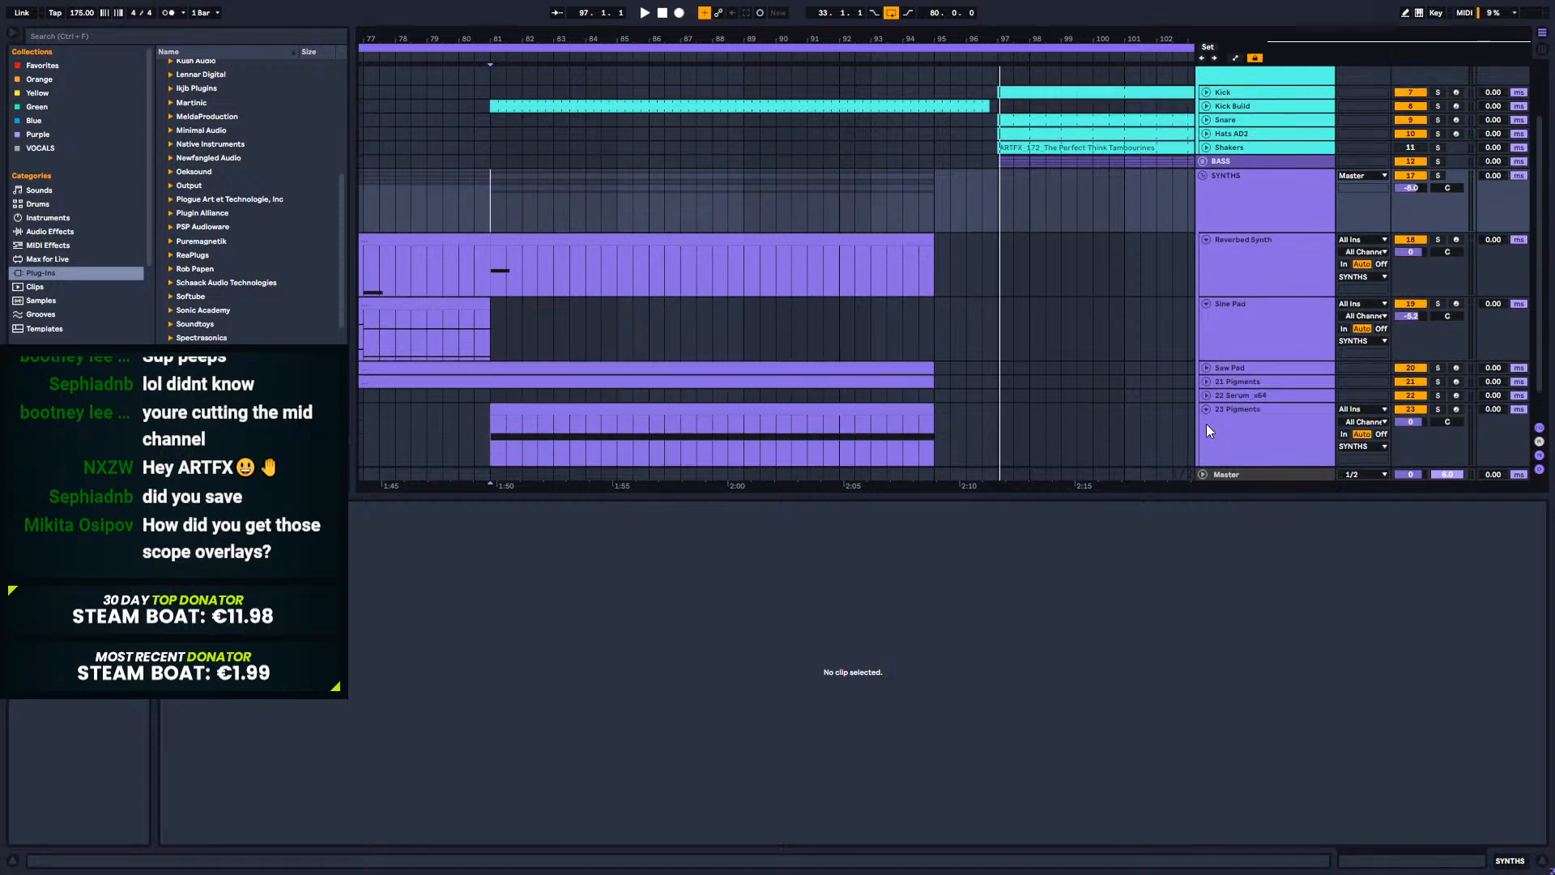
pyautogui.click(1208, 394)
pyautogui.click(1207, 384)
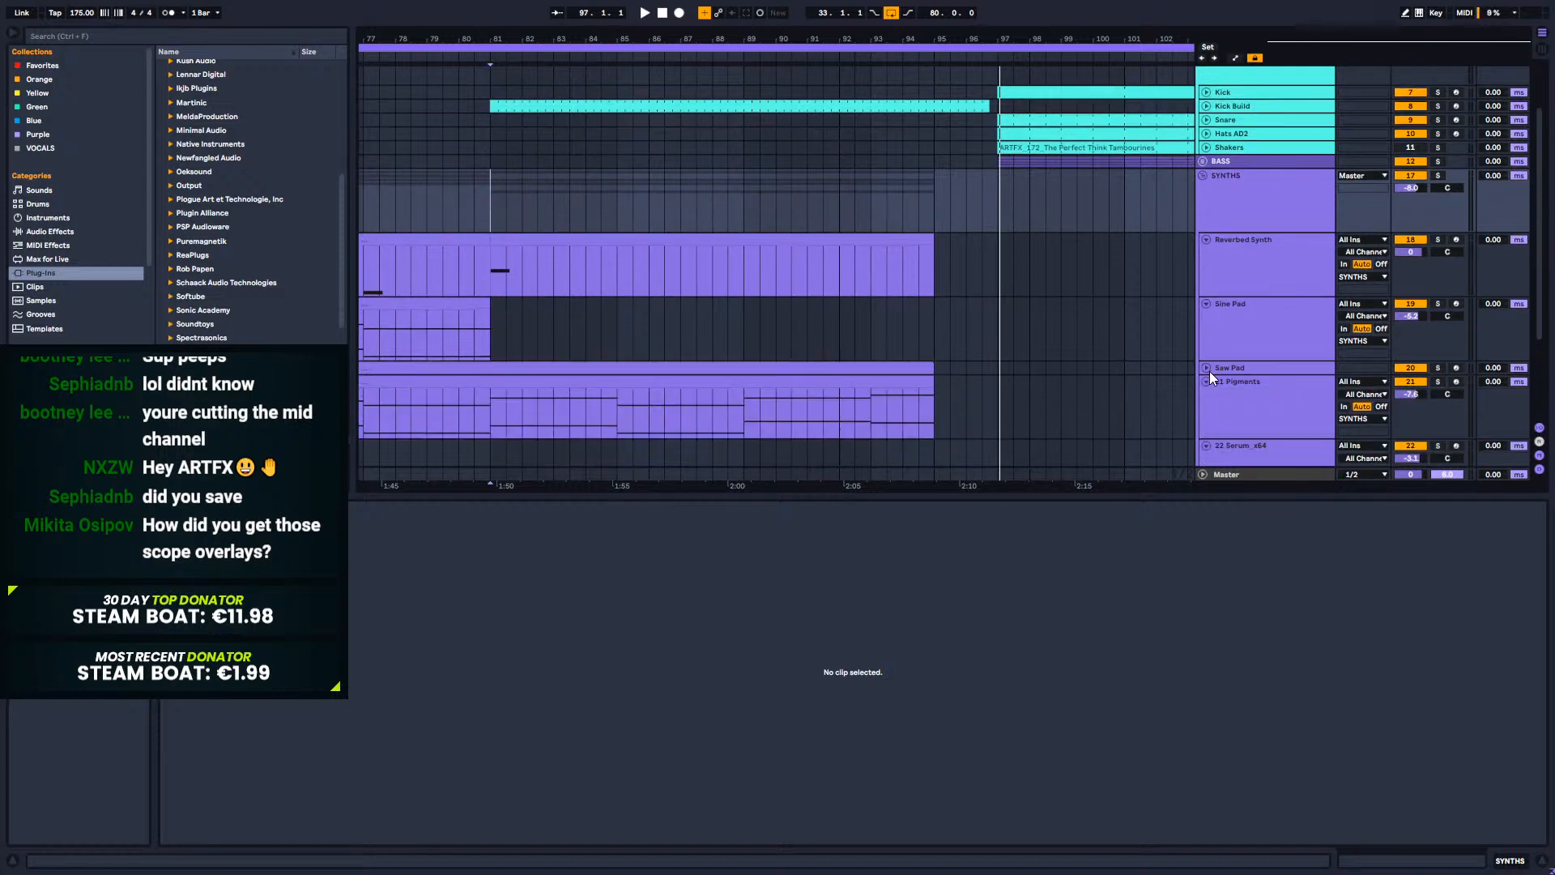
pyautogui.click(1208, 372)
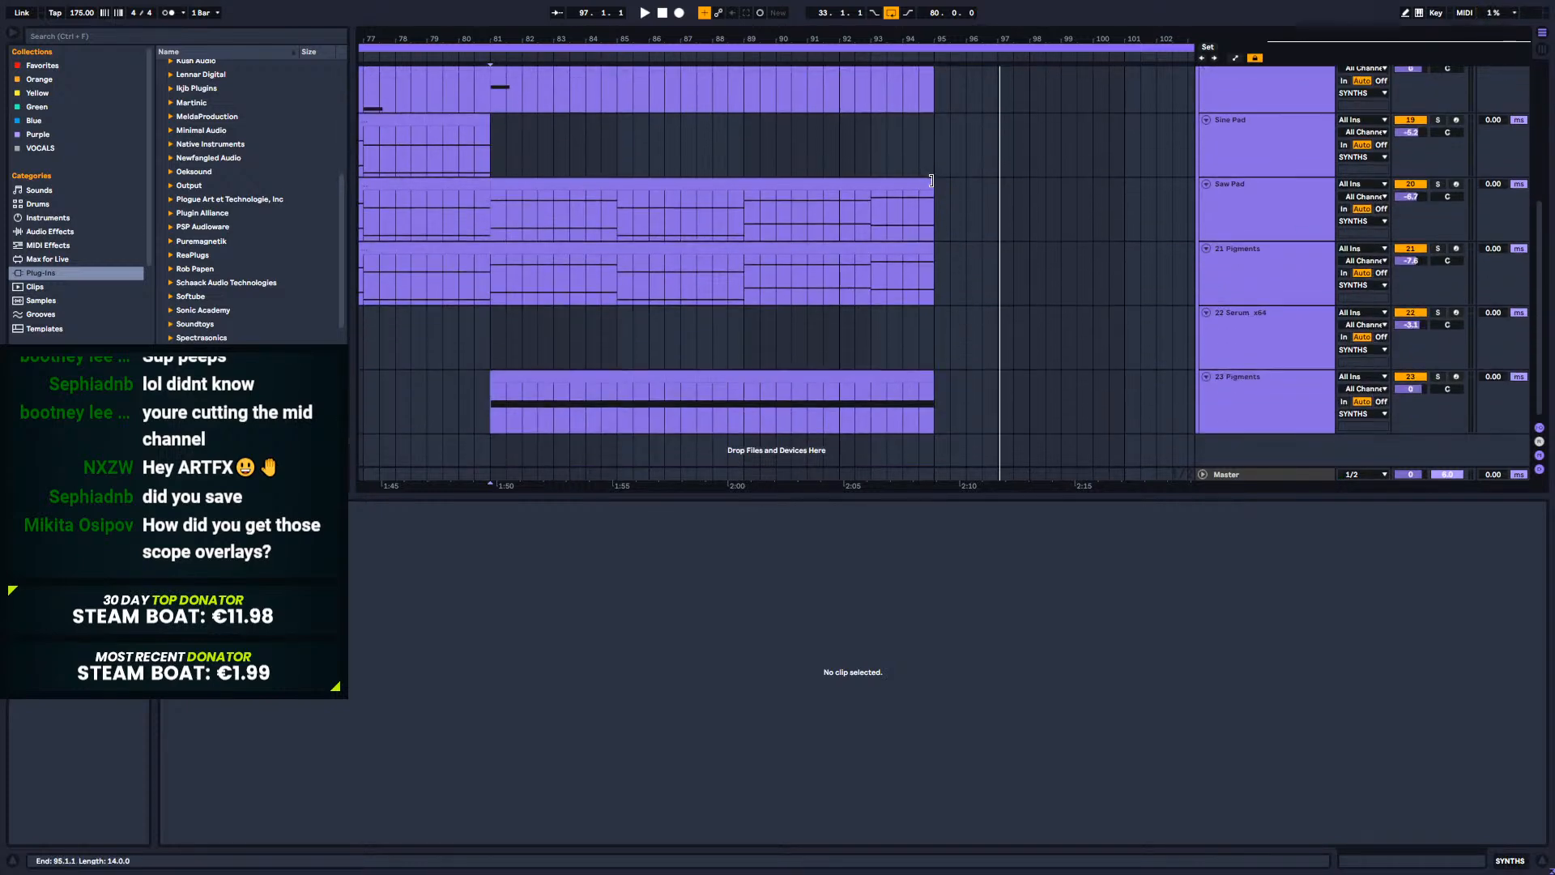
pyautogui.moveTo(933, 184); pyautogui.dragTo(996, 185)
pyautogui.moveTo(939, 251); pyautogui.dragTo(996, 251)
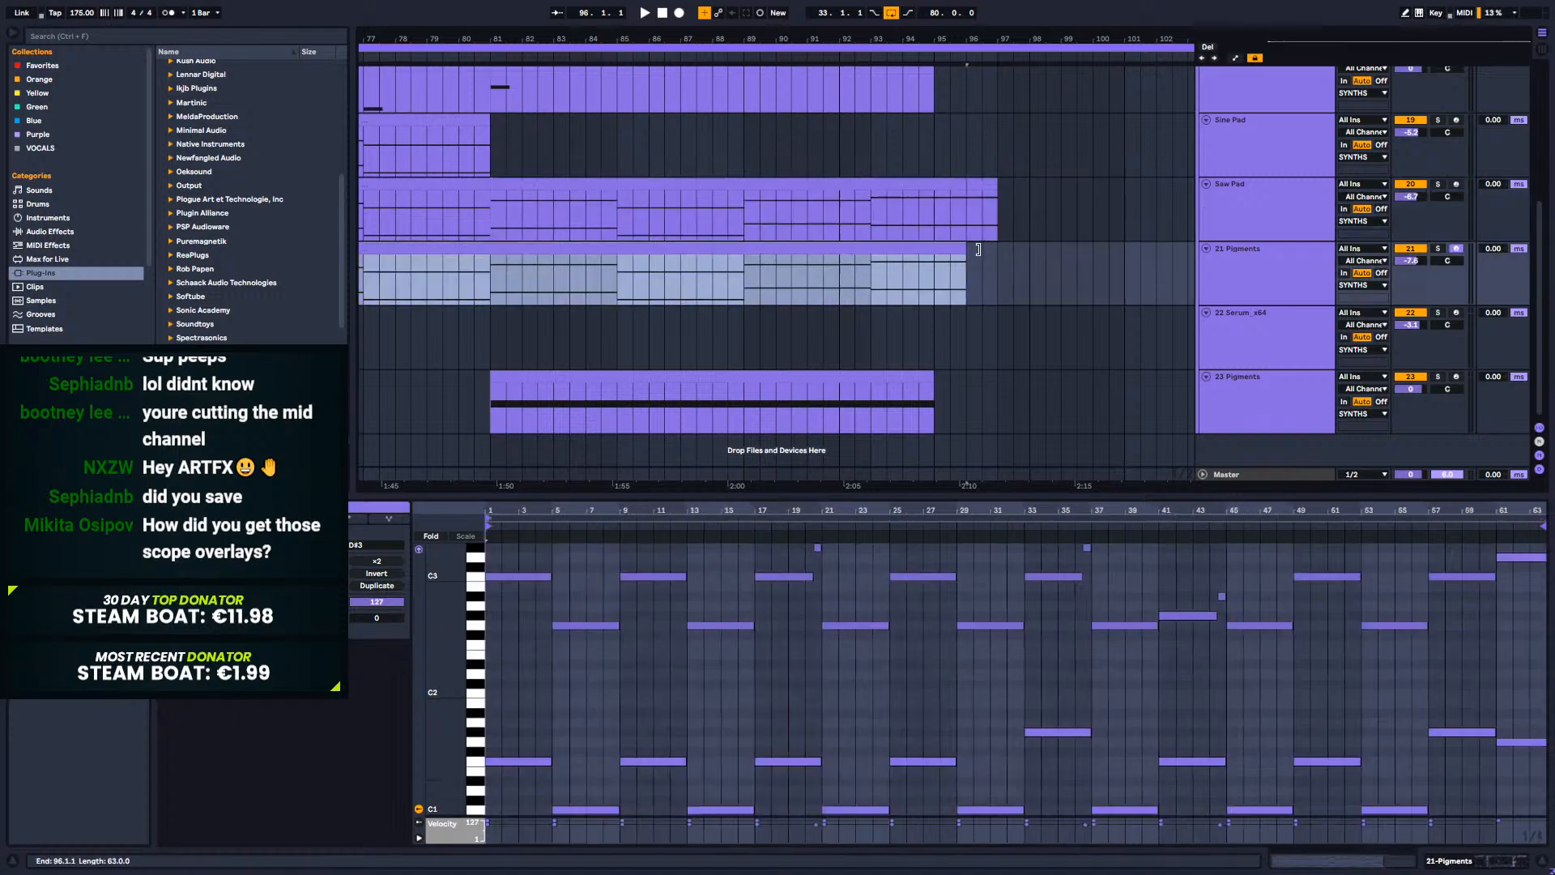
pyautogui.moveTo(933, 385); pyautogui.dragTo(997, 384)
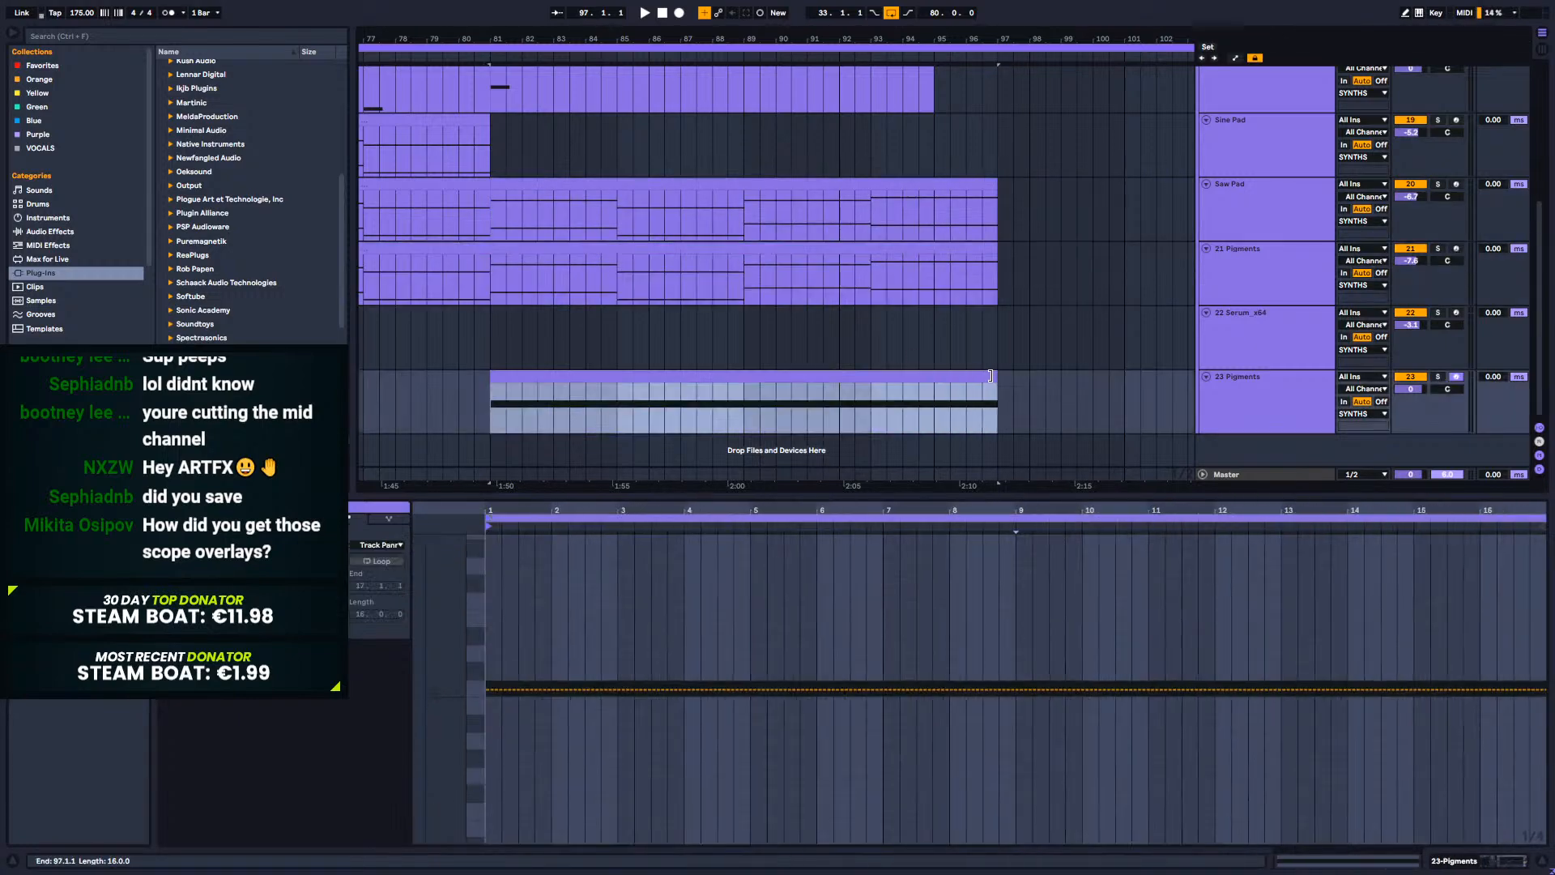
# Step: Shorten the Reverbed Synth clip that starts at bar 81 to end at bar 83
pyautogui.scroll(4, 994, 355)
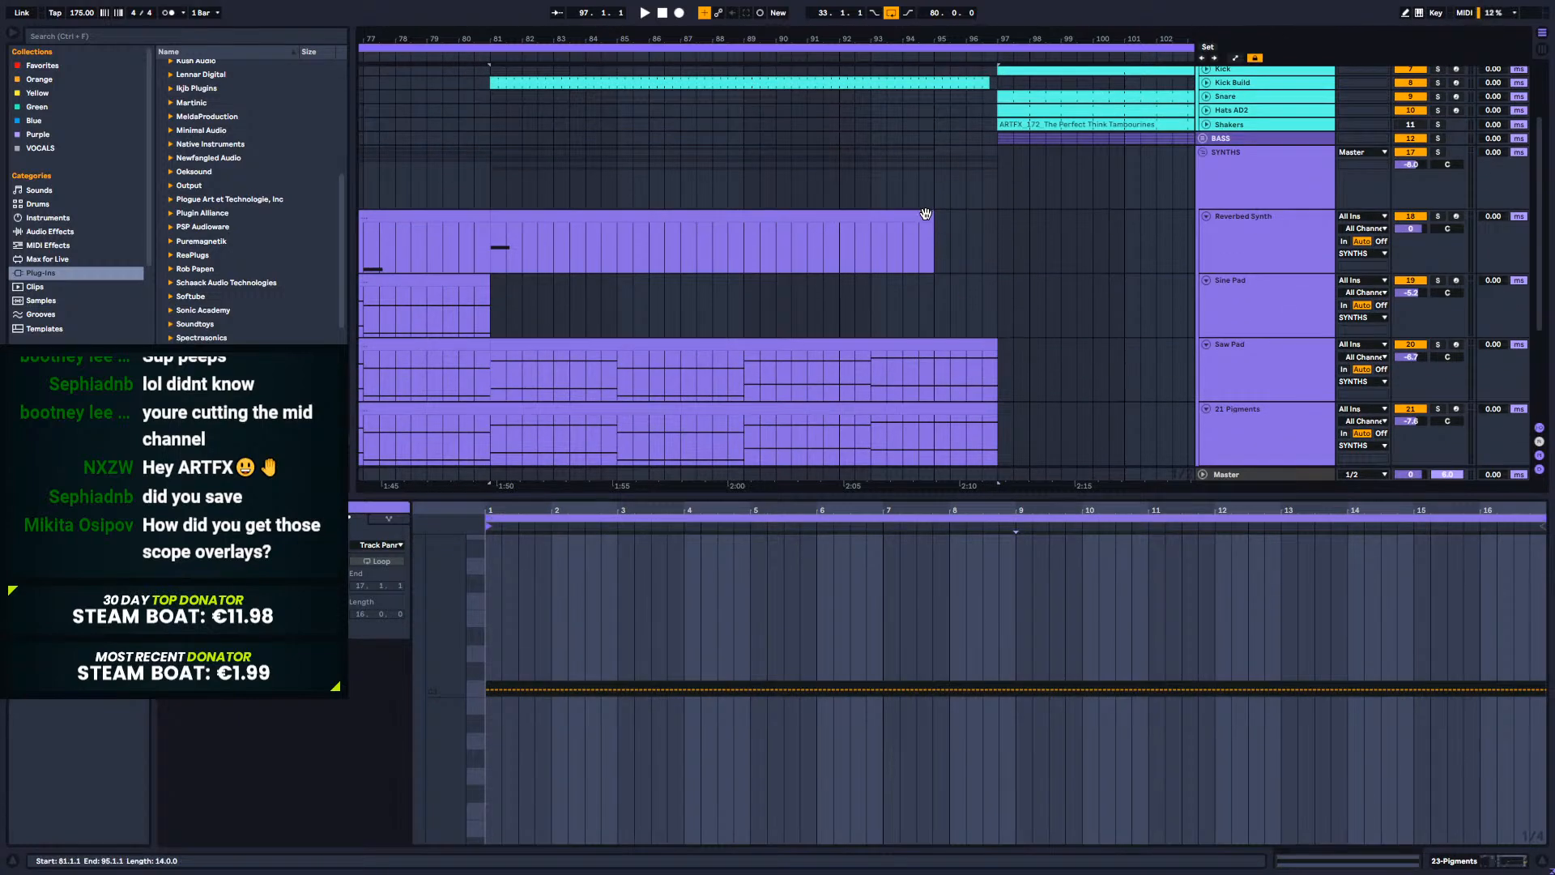
pyautogui.moveTo(491, 242); pyautogui.dragTo(552, 225)
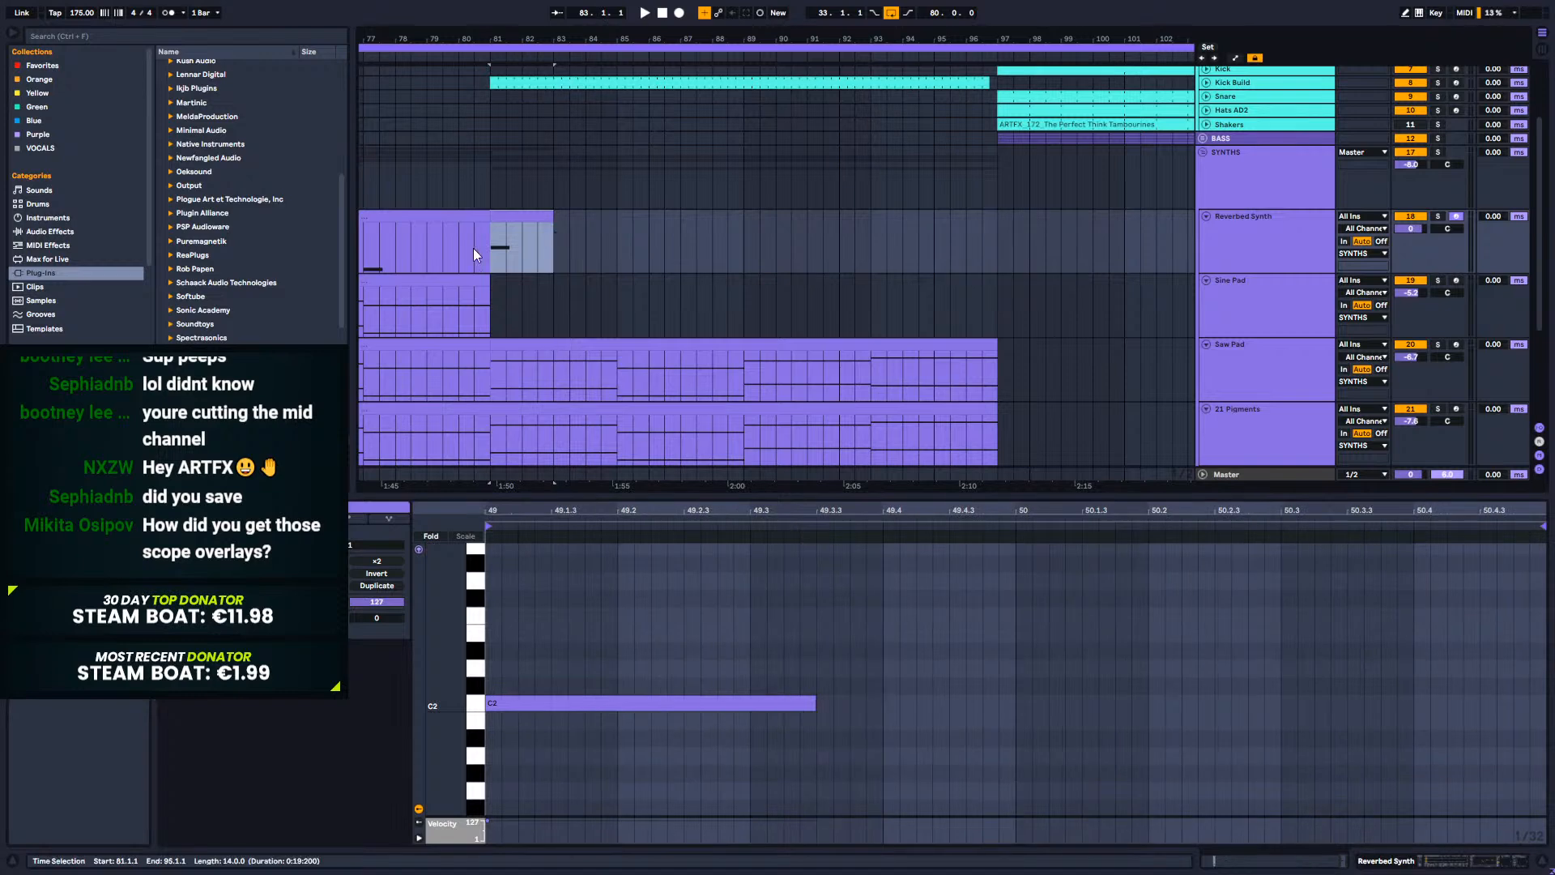
# Step: Play the Reverbed Synth part from bar 77 to check the shortened ending
pyautogui.click(463, 244)
pyautogui.click(369, 246)
pyautogui.press('space')
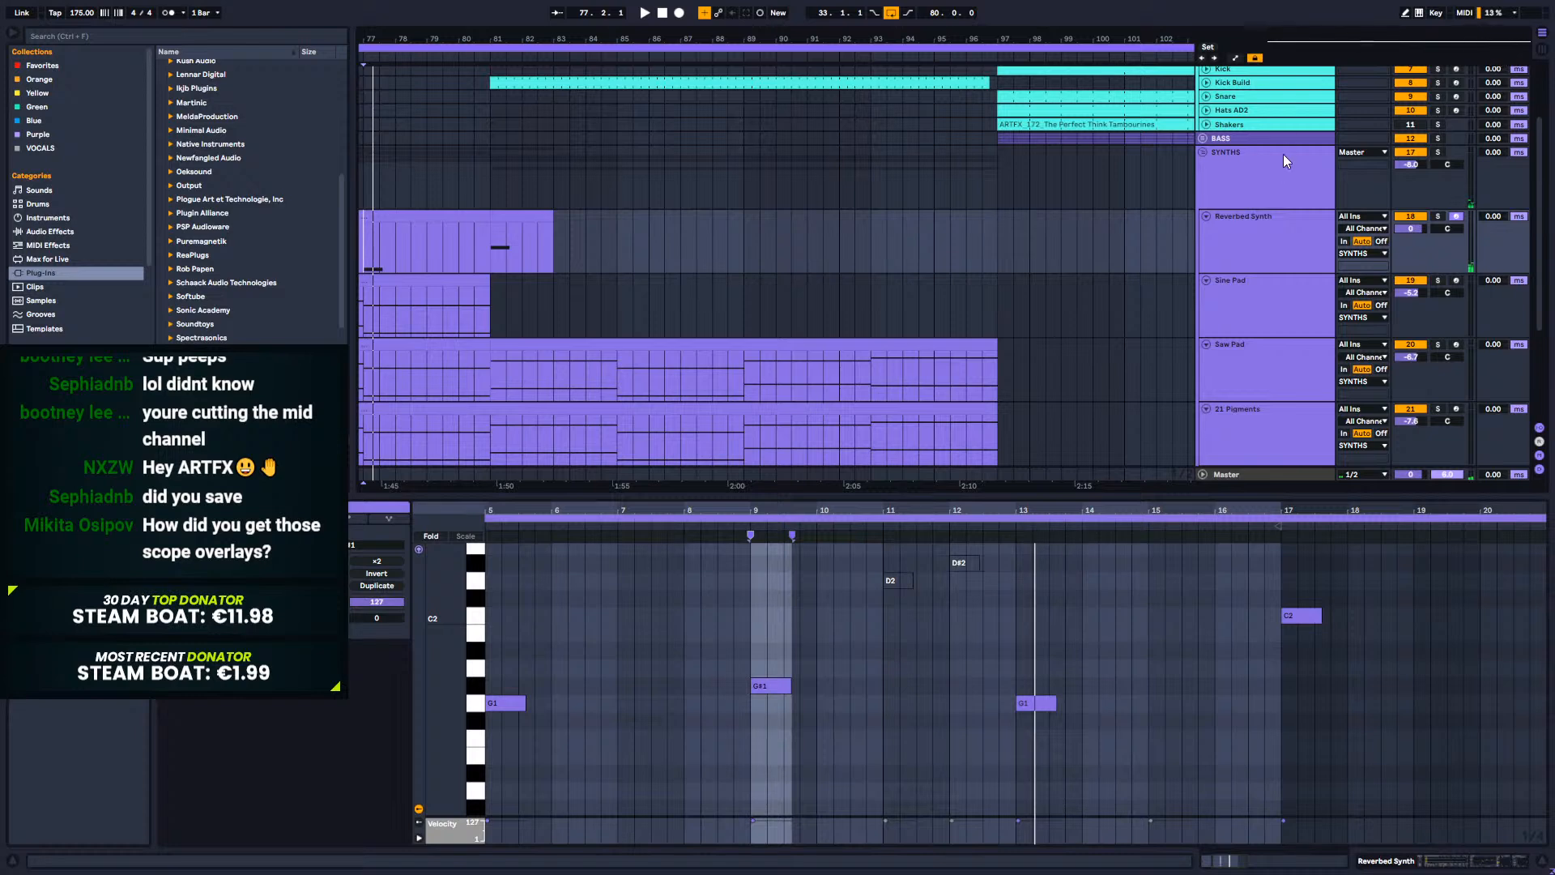
# Step: Fold all the unfolded tracks, show the whole arrangement, and collapse the DRUMS and SYNTHS groups
pyautogui.click(1212, 219)
pyautogui.hotkey('alt', 'u')
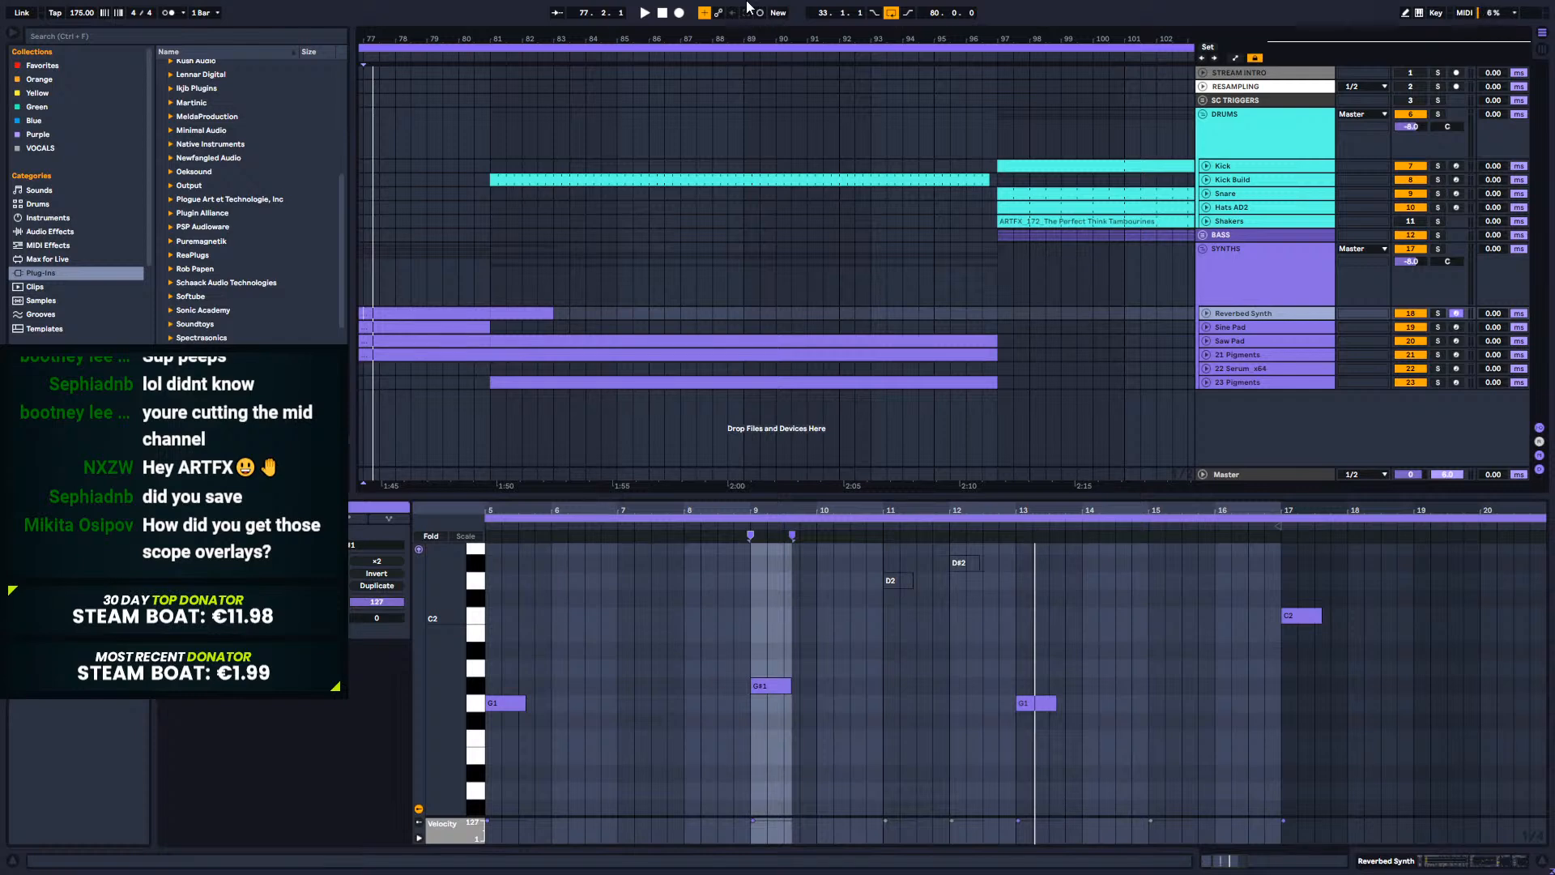
pyautogui.moveTo(776, 38); pyautogui.dragTo(776, 3)
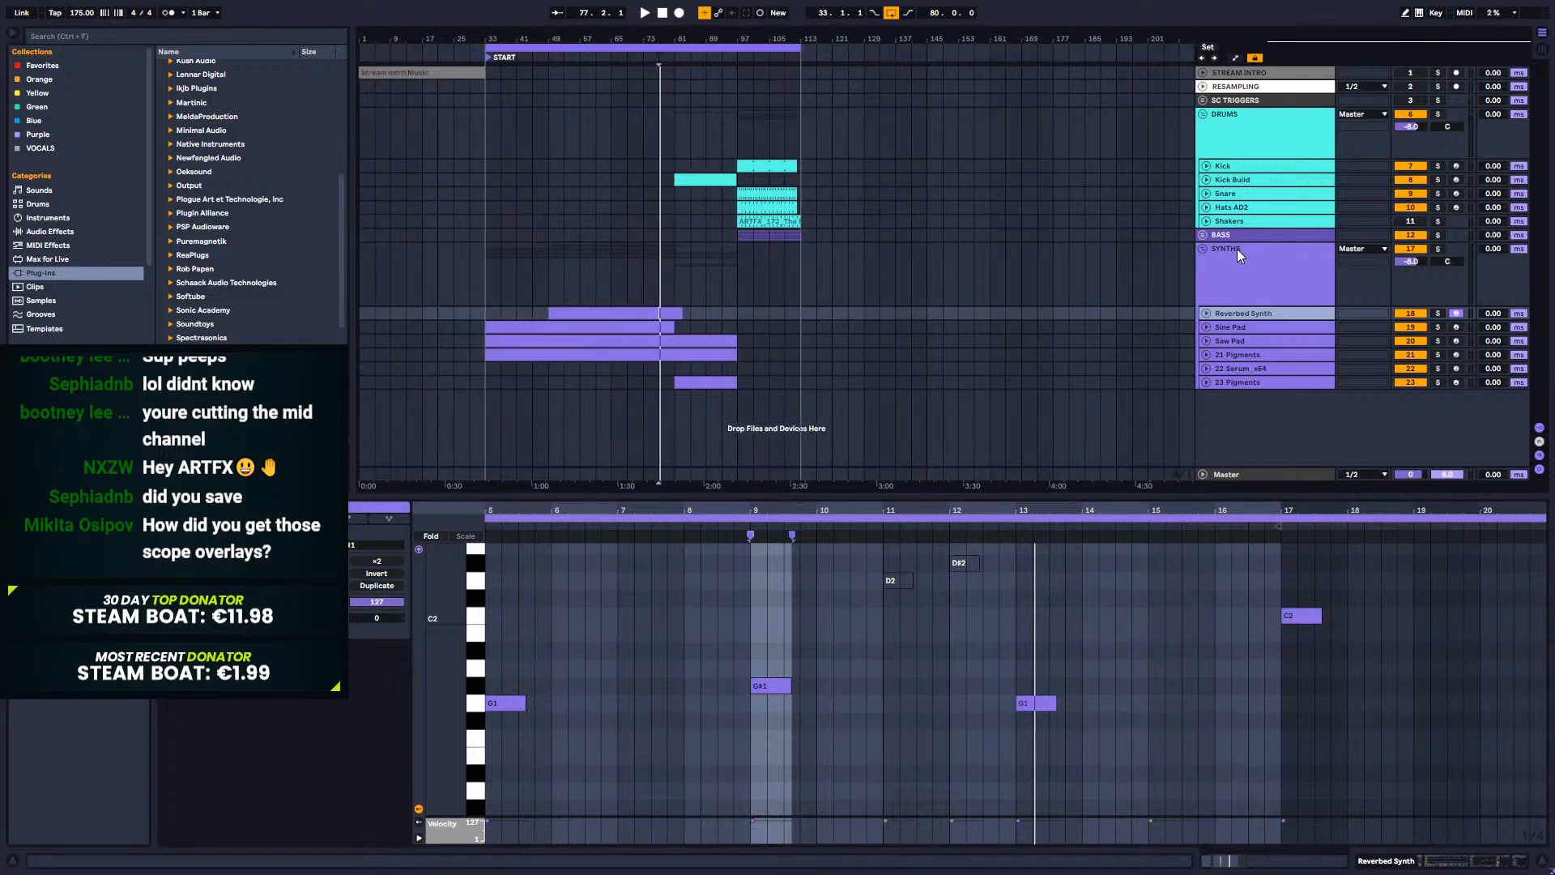
pyautogui.click(1202, 115)
pyautogui.click(1203, 142)
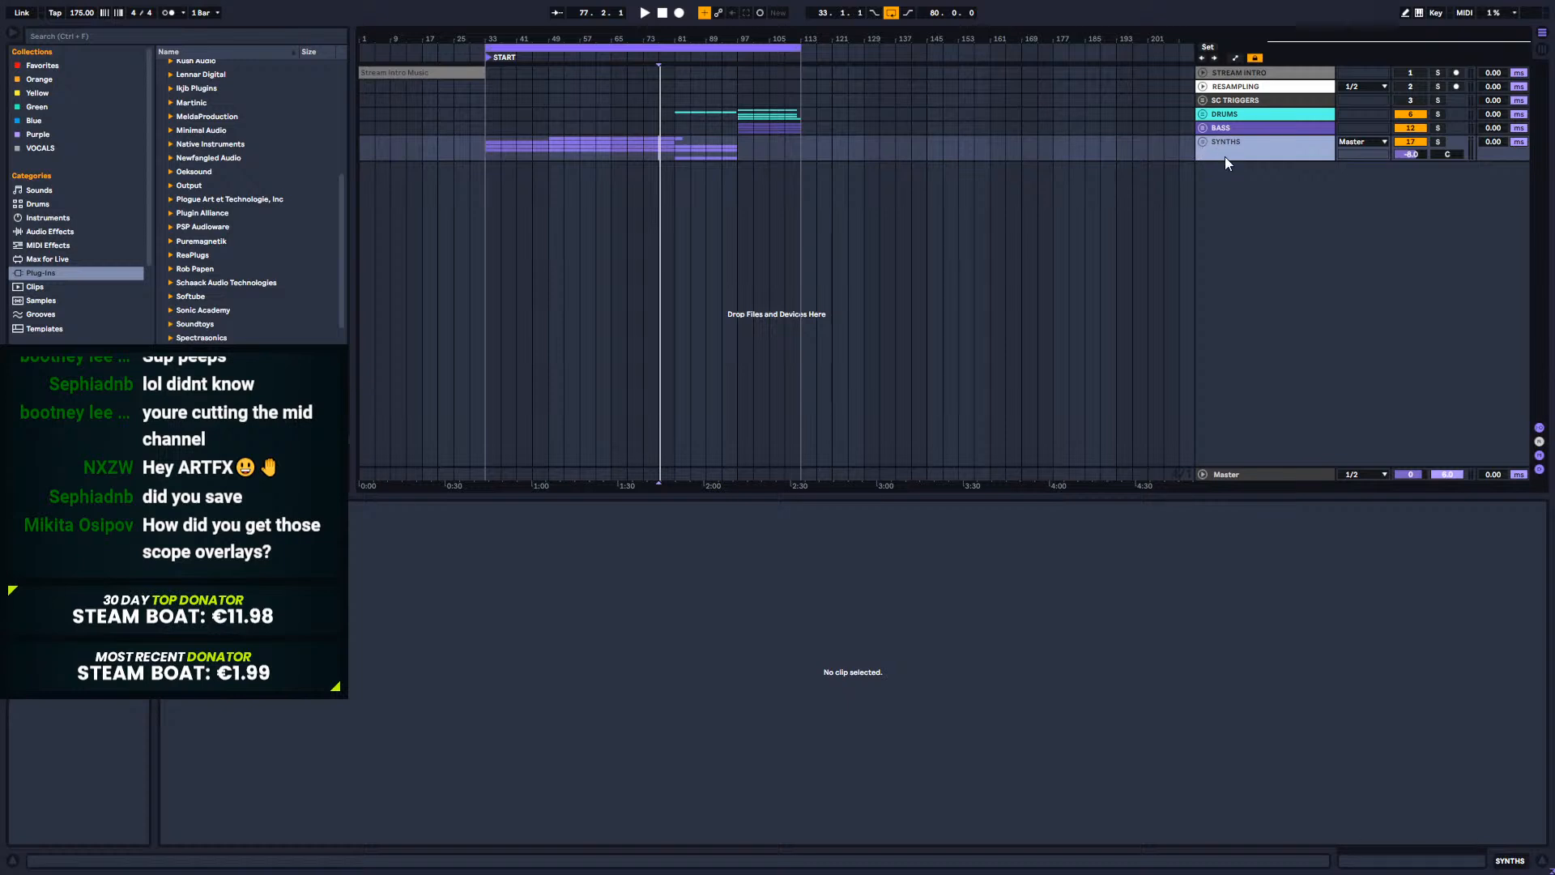
# Step: Expand the BASS group and unfold its four tracks so their clip contents show
pyautogui.click(1203, 128)
pyautogui.click(1257, 193)
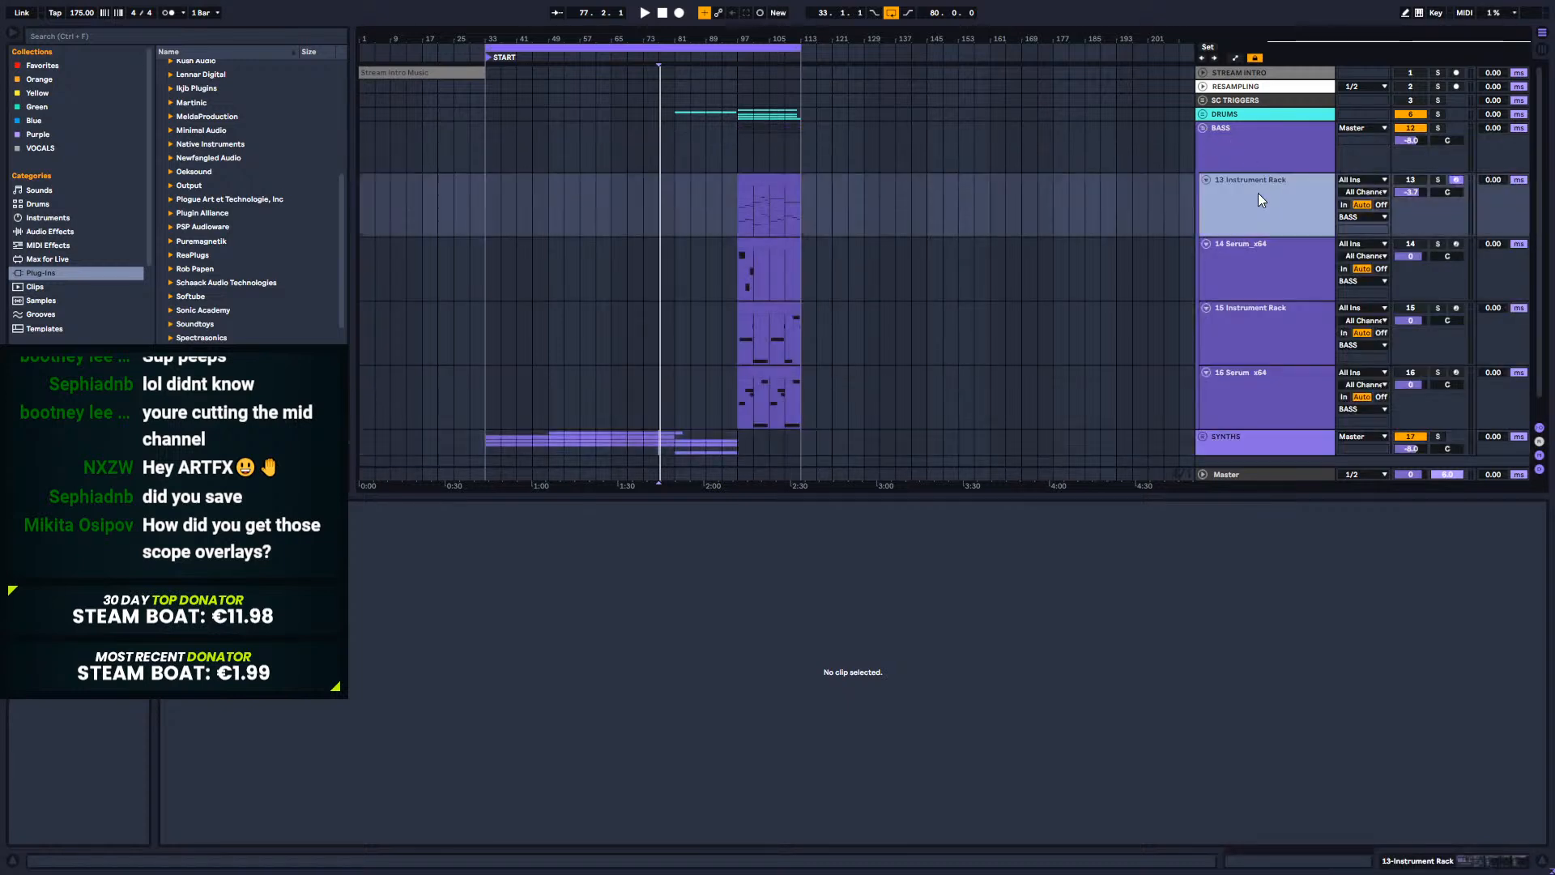
pyautogui.keyDown('alt'); pyautogui.click(1208, 180); pyautogui.keyUp('alt')
pyautogui.click(1241, 194)
pyautogui.click(1239, 208)
pyautogui.click(1215, 220)
pyautogui.click(1206, 220)
pyautogui.click(1207, 208)
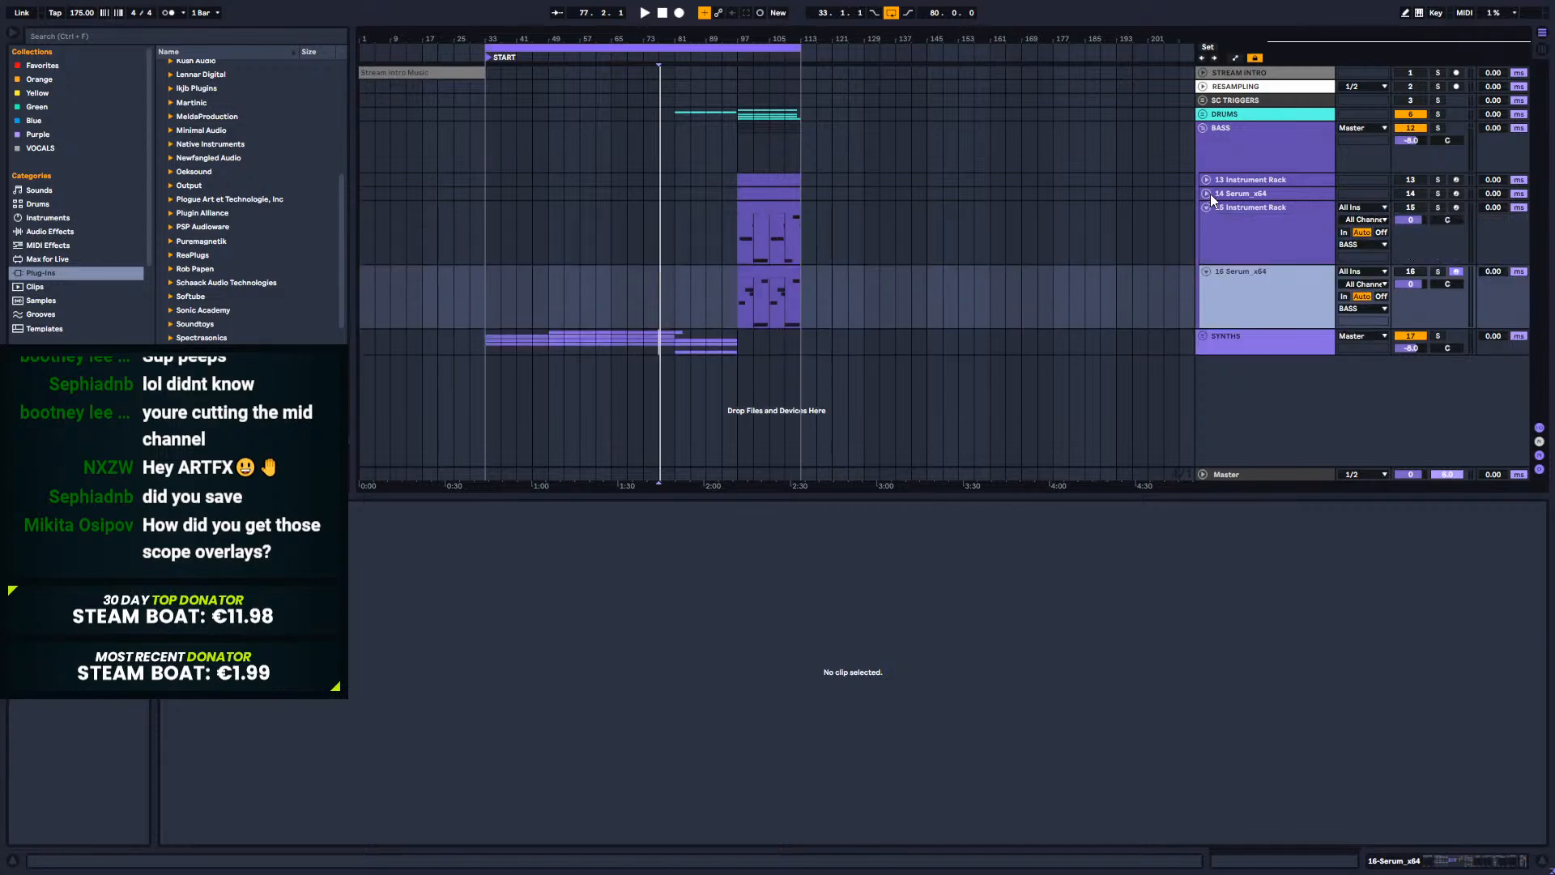
pyautogui.click(1207, 194)
pyautogui.click(1207, 180)
# Step: Solo the 13 Instrument Rack bass track and play its clip from bar 97
pyautogui.click(741, 205)
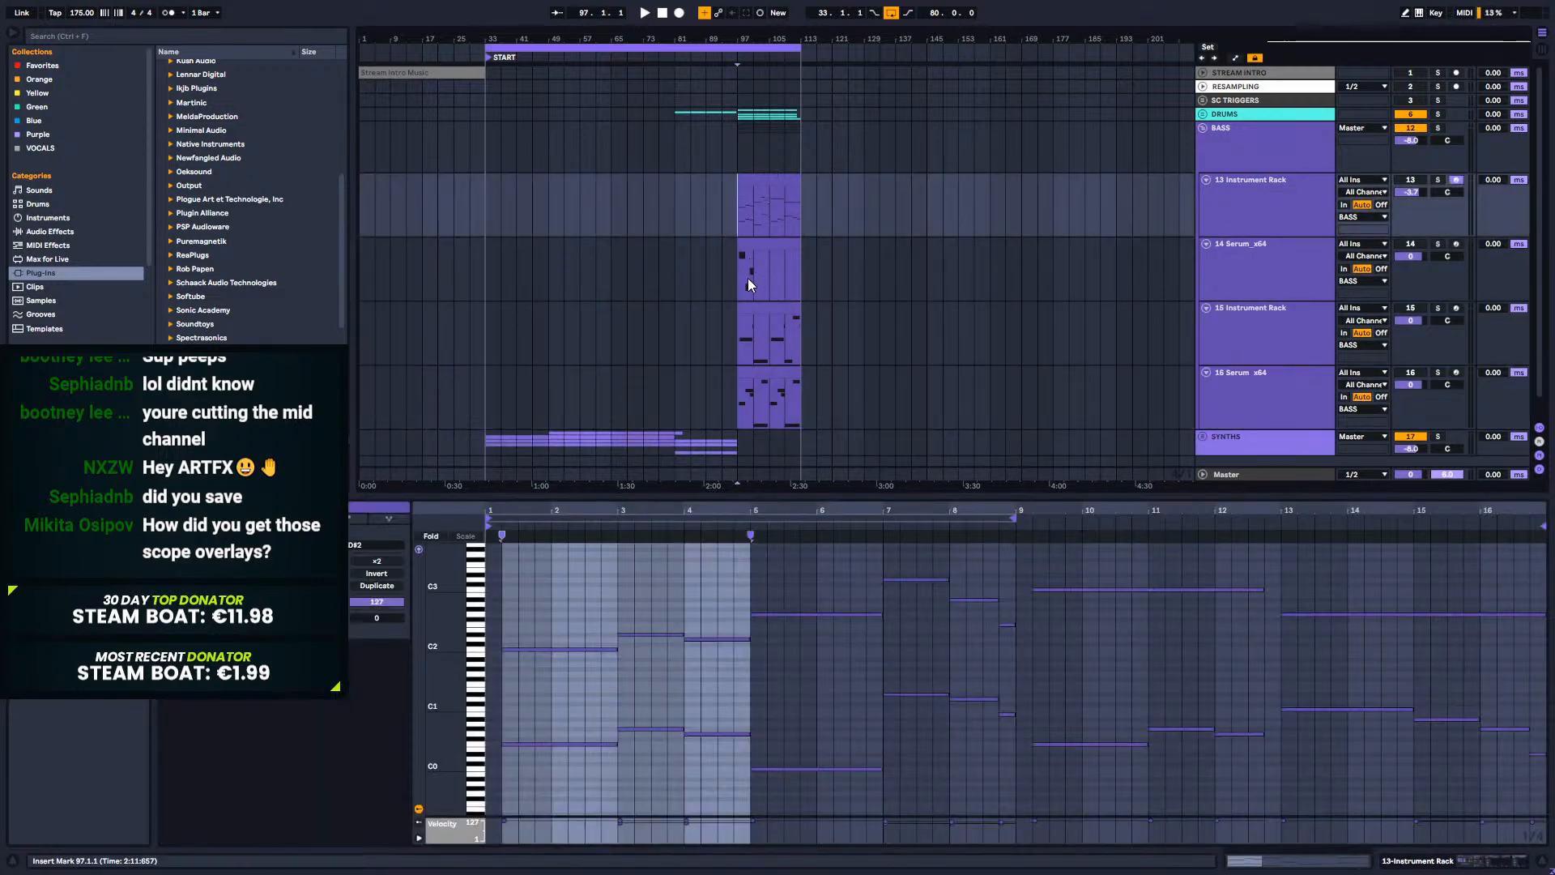
pyautogui.click(750, 279)
pyautogui.click(1423, 186)
pyautogui.click(1437, 180)
pyautogui.click(741, 179)
pyautogui.press('space')
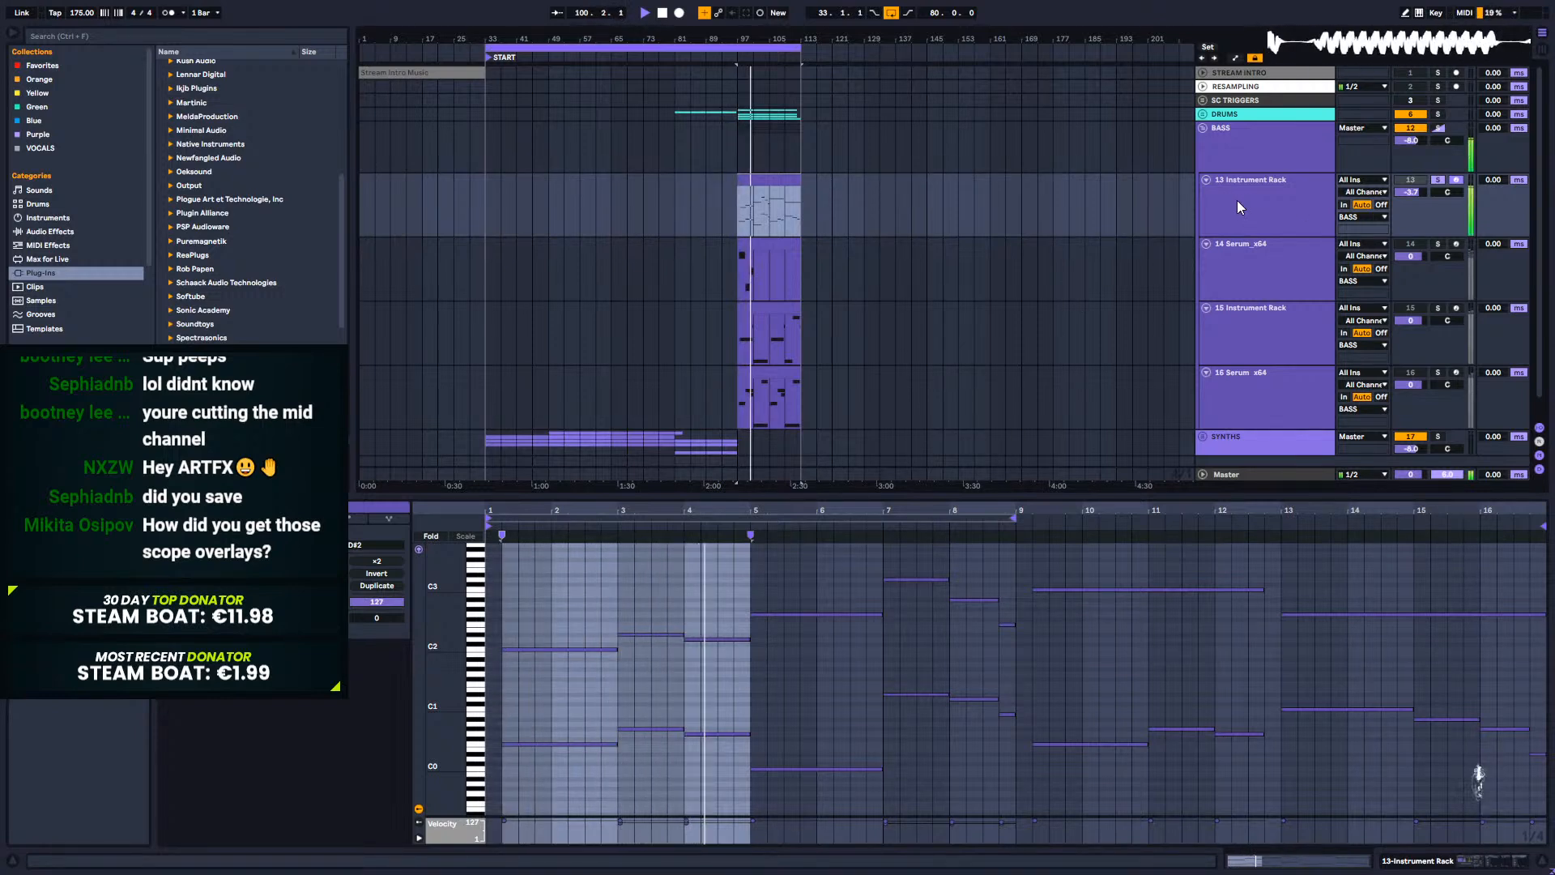
# Step: Compare 14 Serum_x64 with 13 Instrument Rack in solo, and audition 15 Instrument Rack on its own
pyautogui.click(1435, 245)
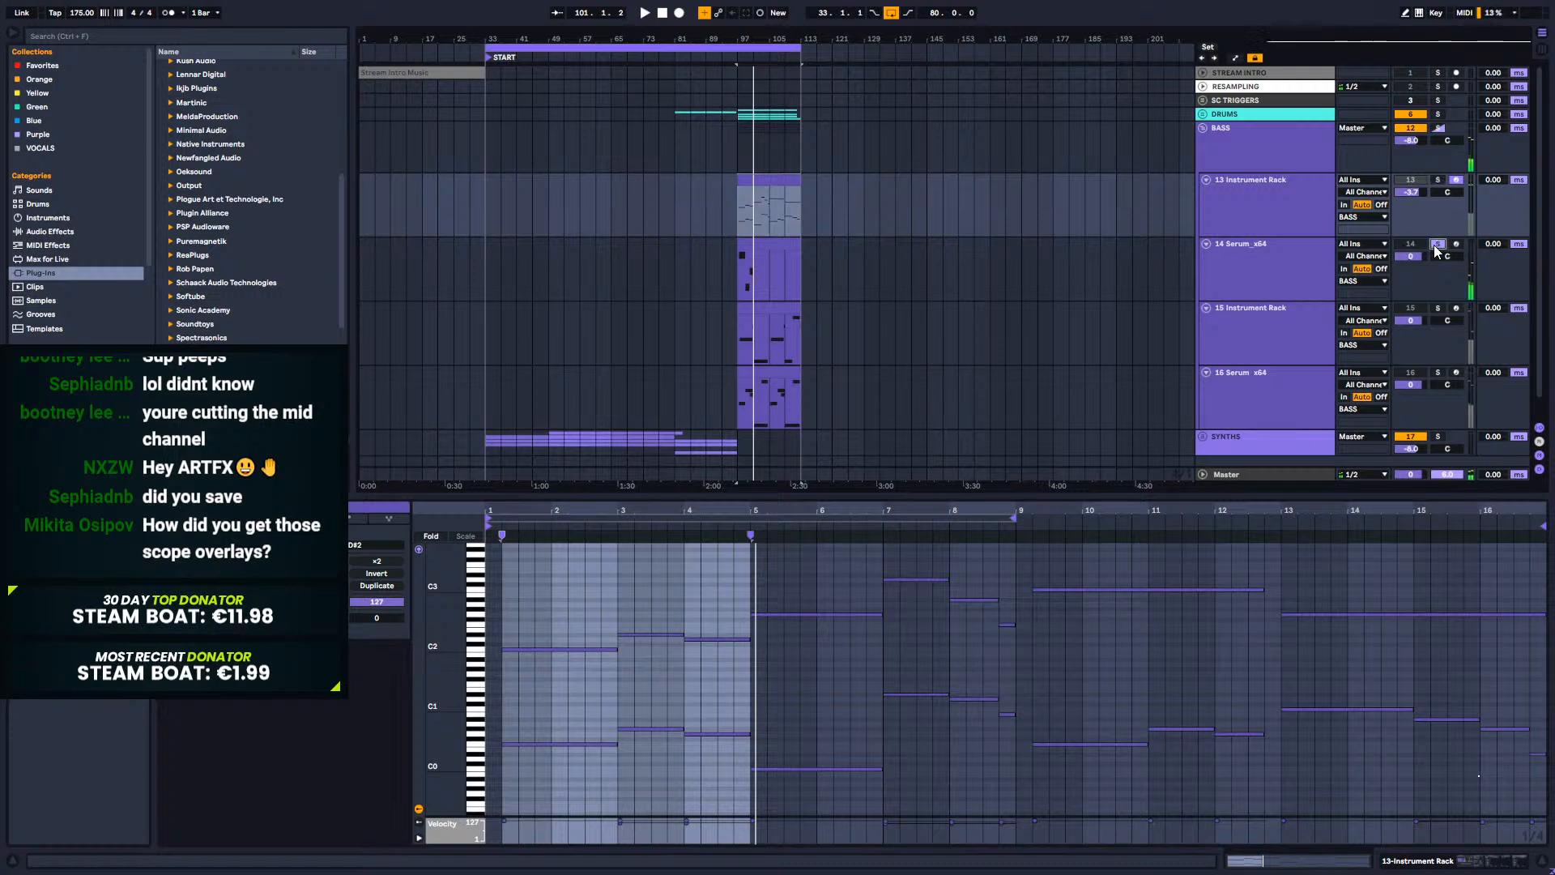
pyautogui.click(1439, 180)
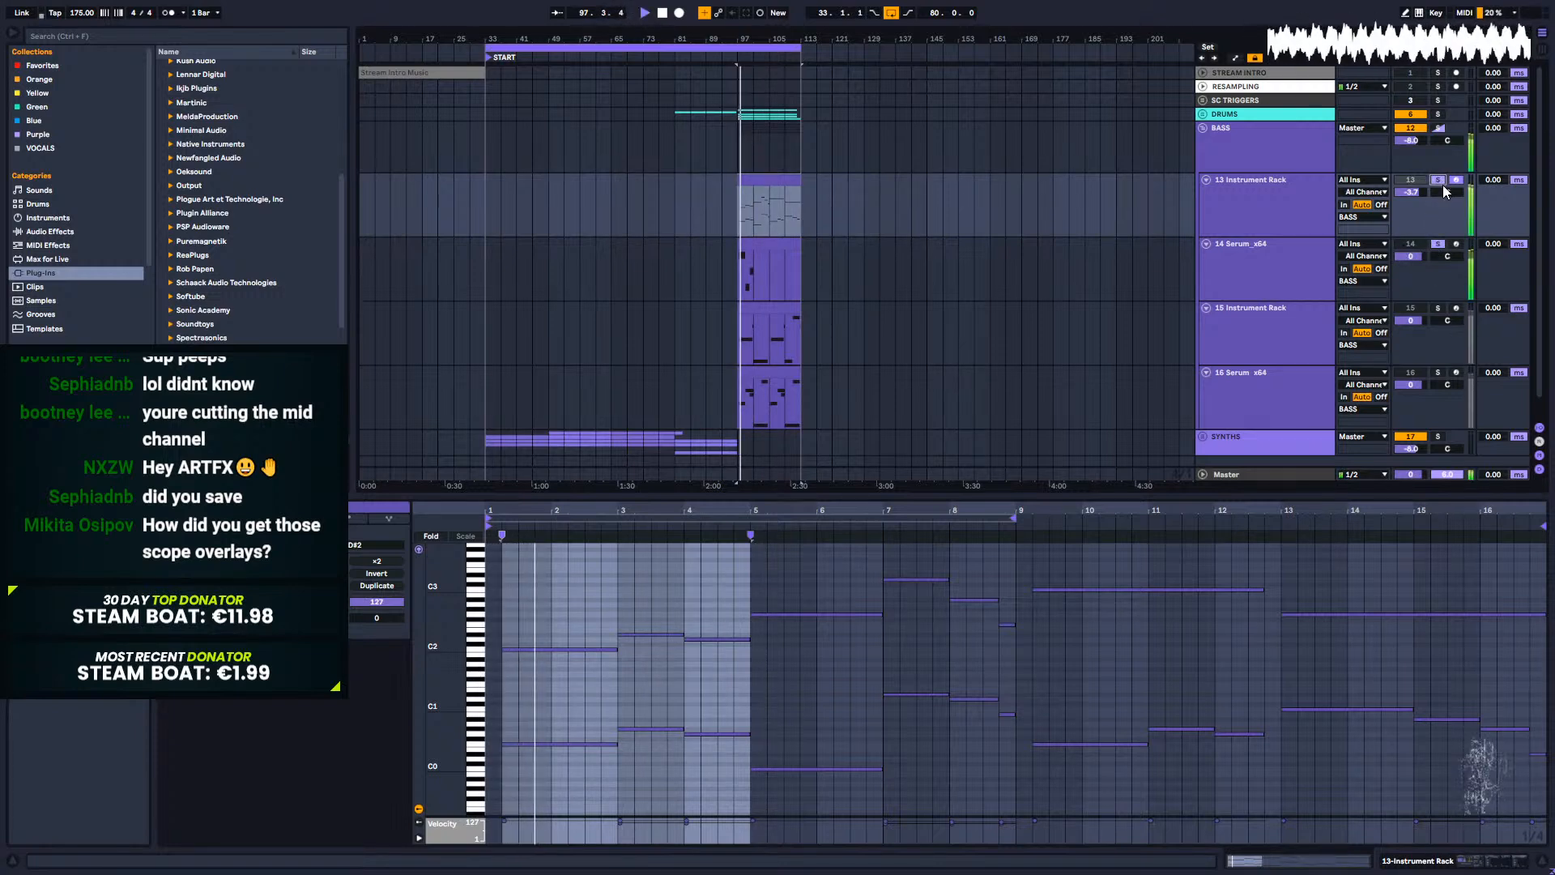
pyautogui.click(1438, 243)
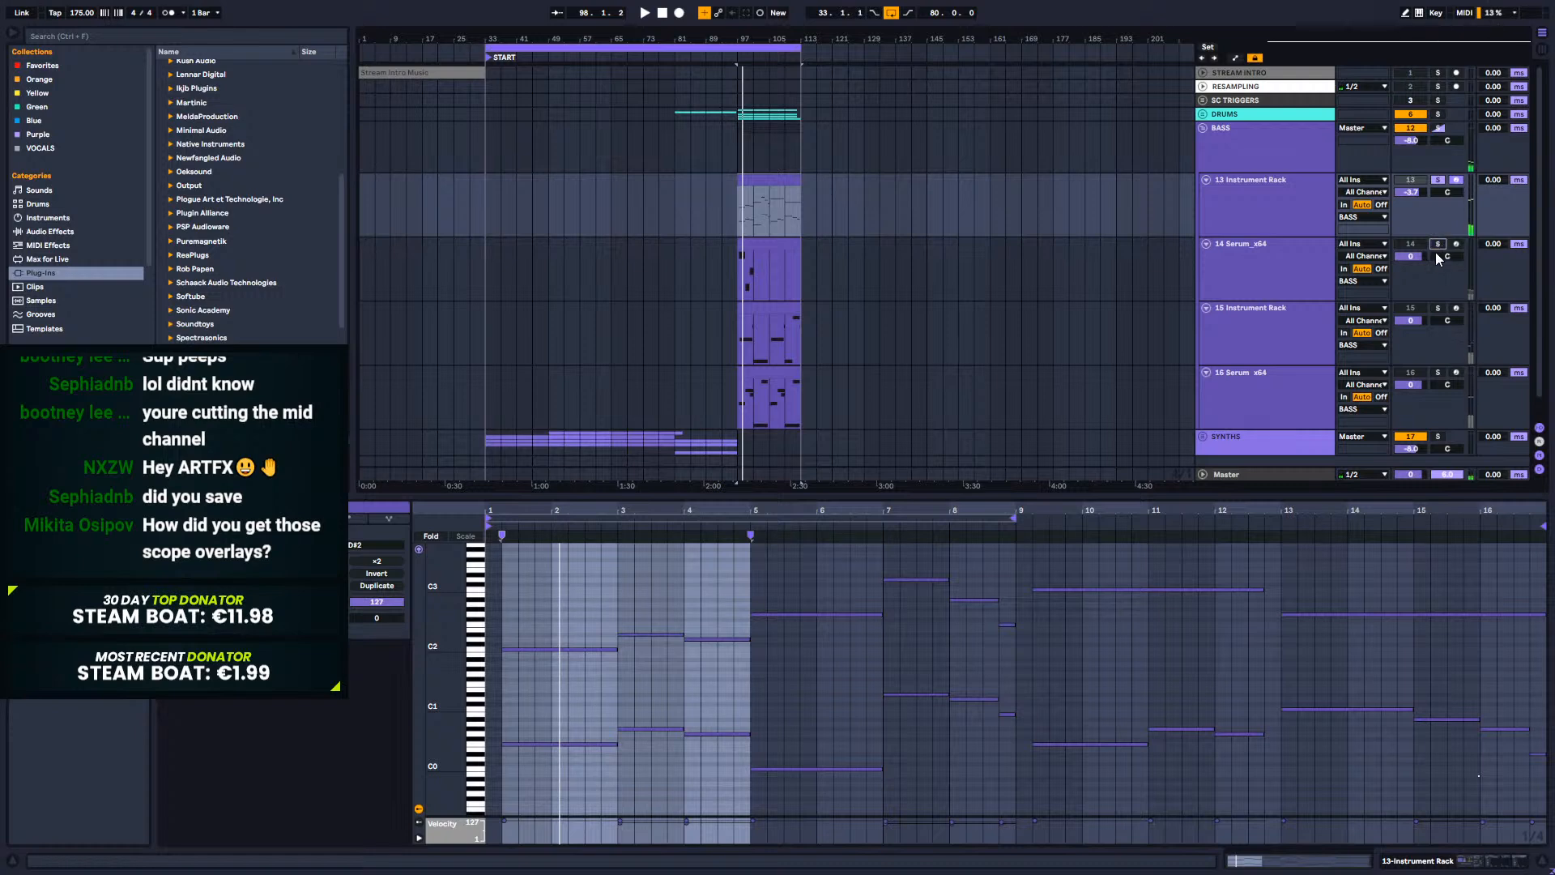
pyautogui.click(1309, 350)
pyautogui.click(1437, 309)
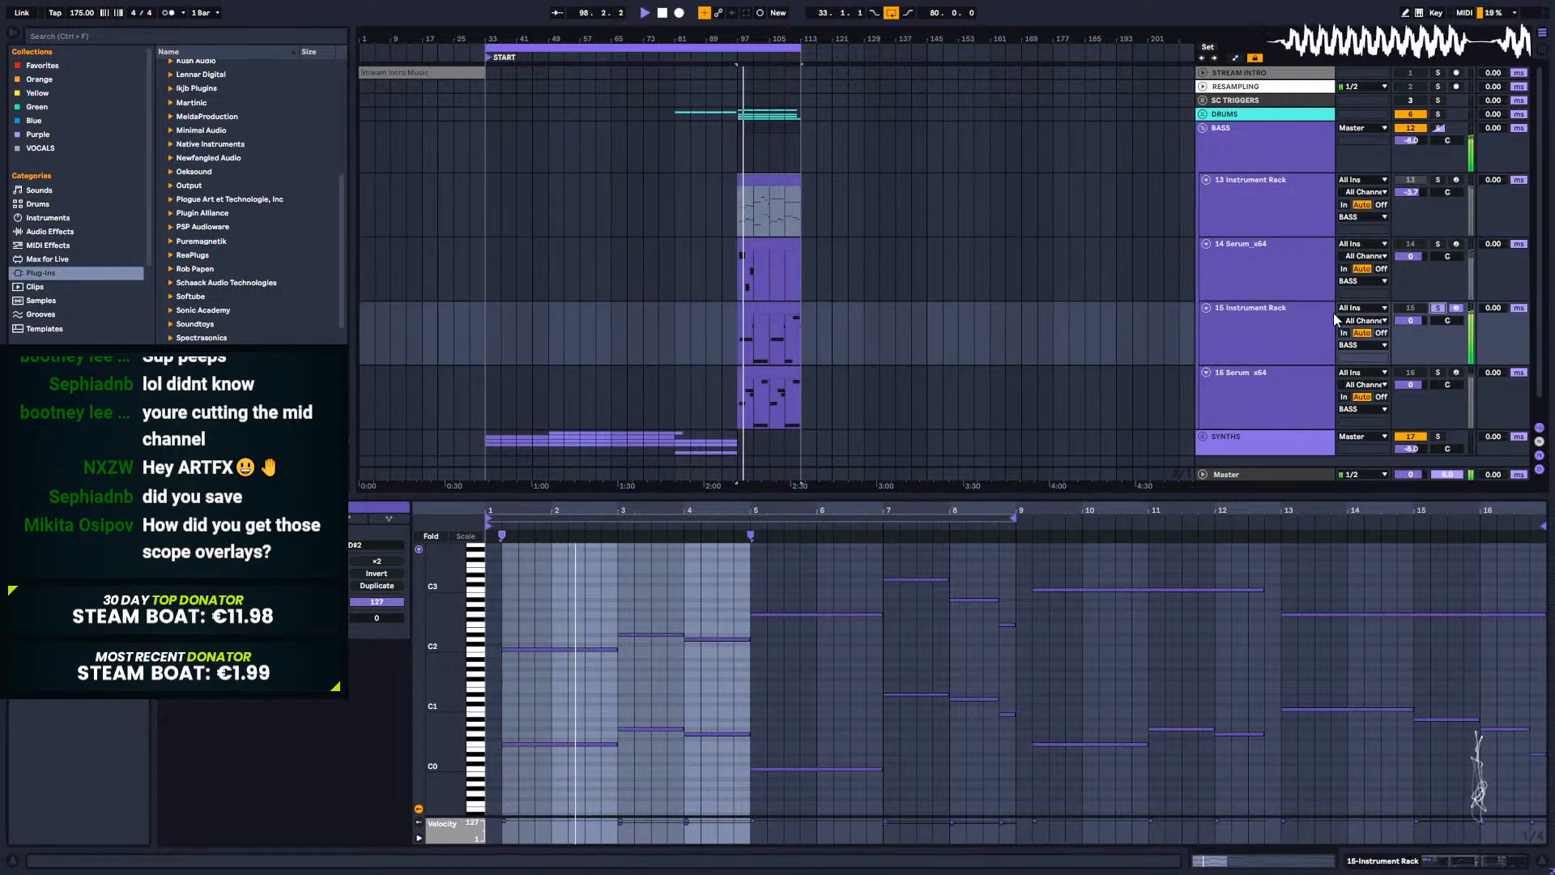
pyautogui.press('space')
# Step: Solo the 16 Serum_x64 bass track and listen to its drop part
pyautogui.click(1278, 325)
pyautogui.click(1309, 409)
pyautogui.click(1439, 372)
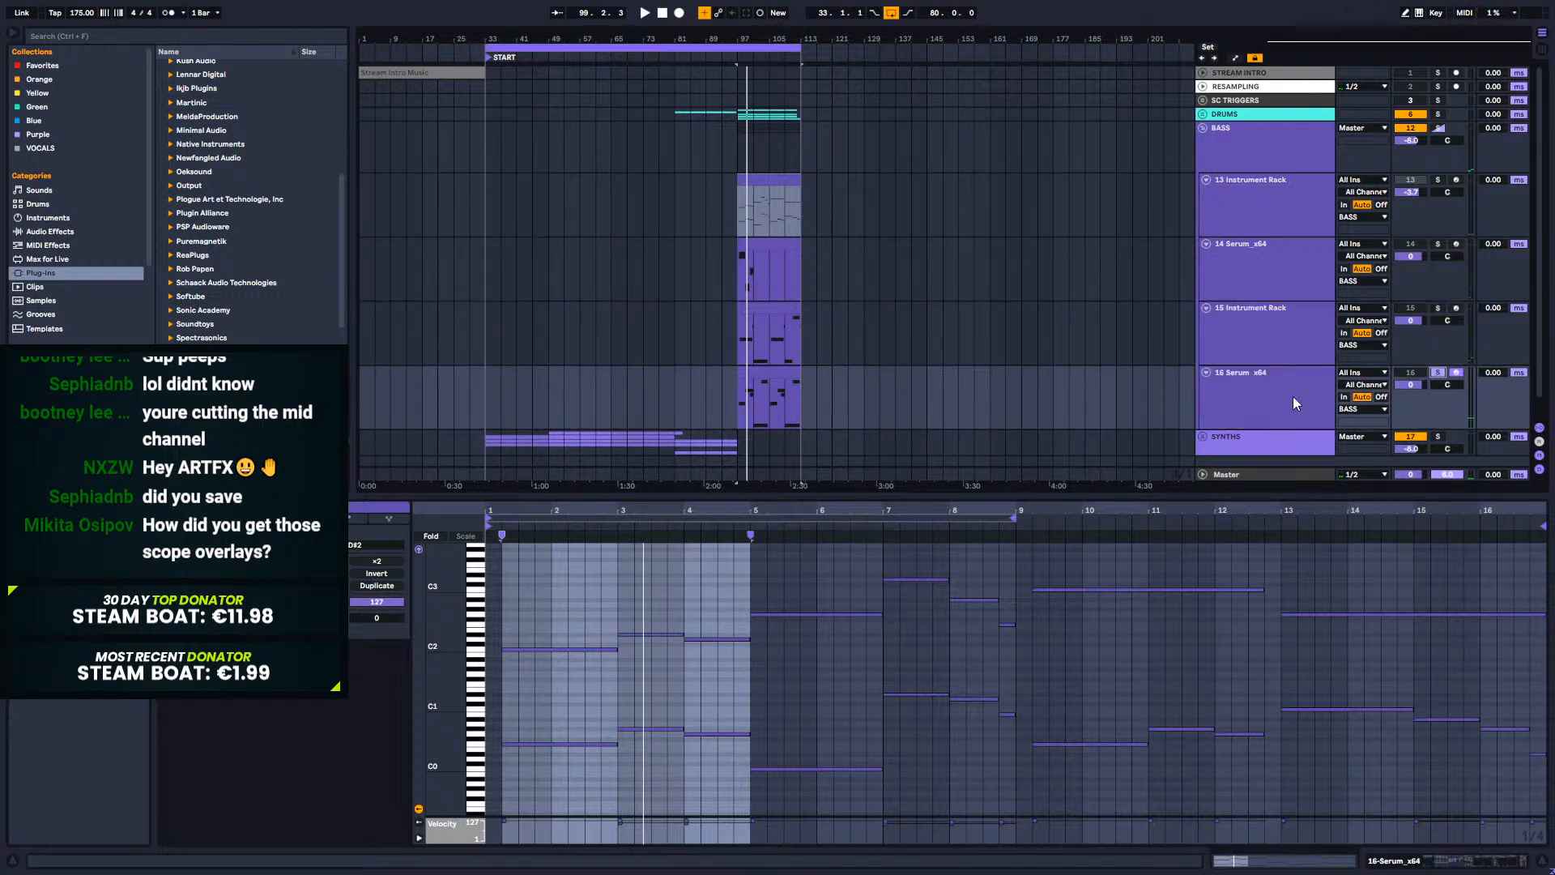
pyautogui.press('space')
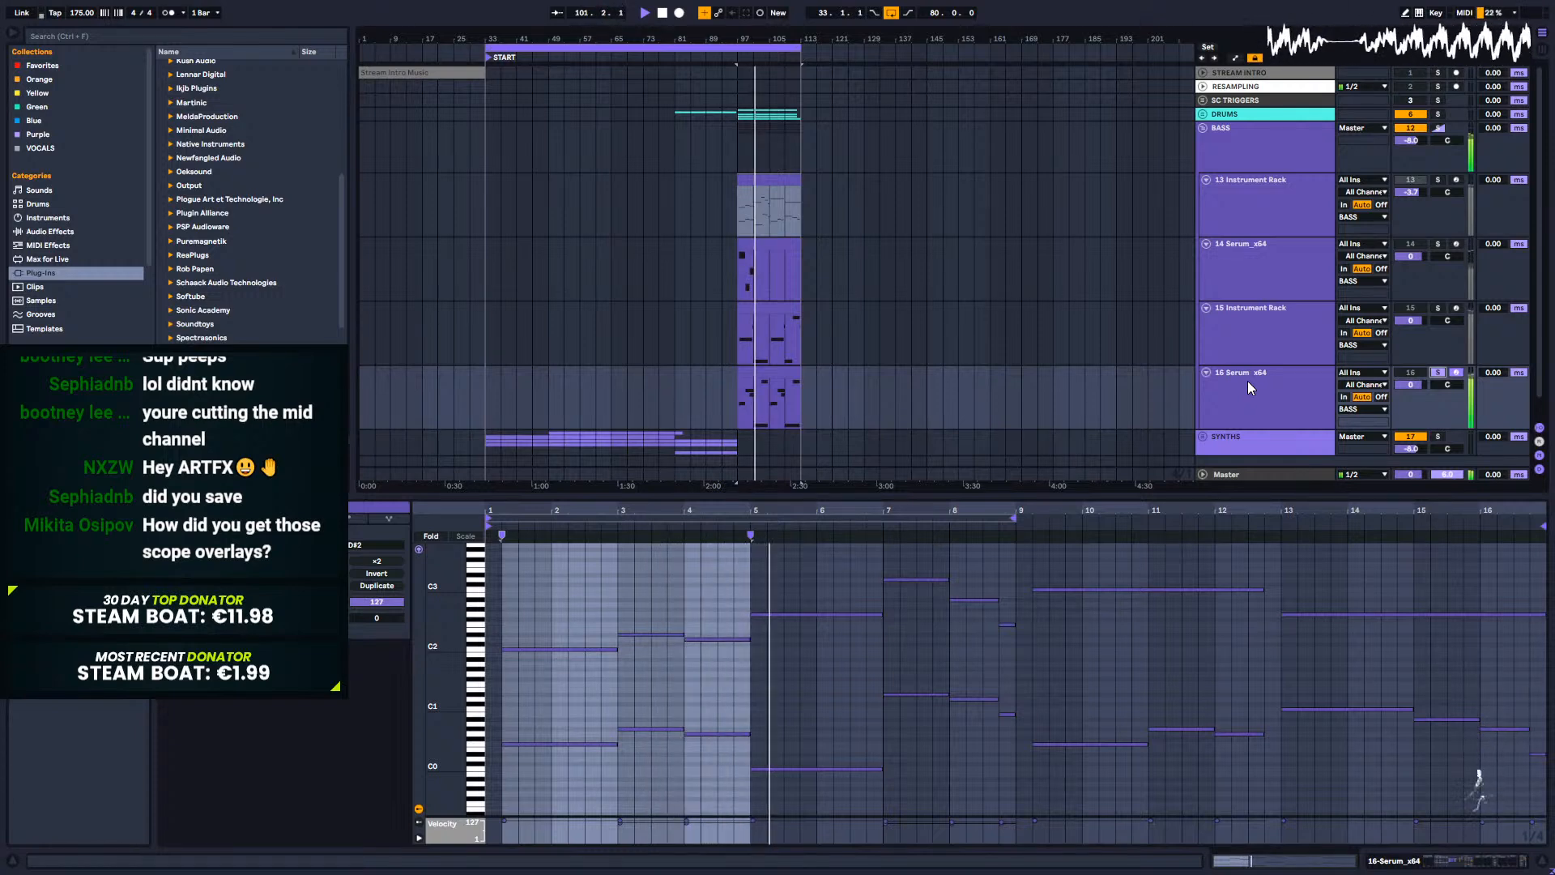
pyautogui.press('space')
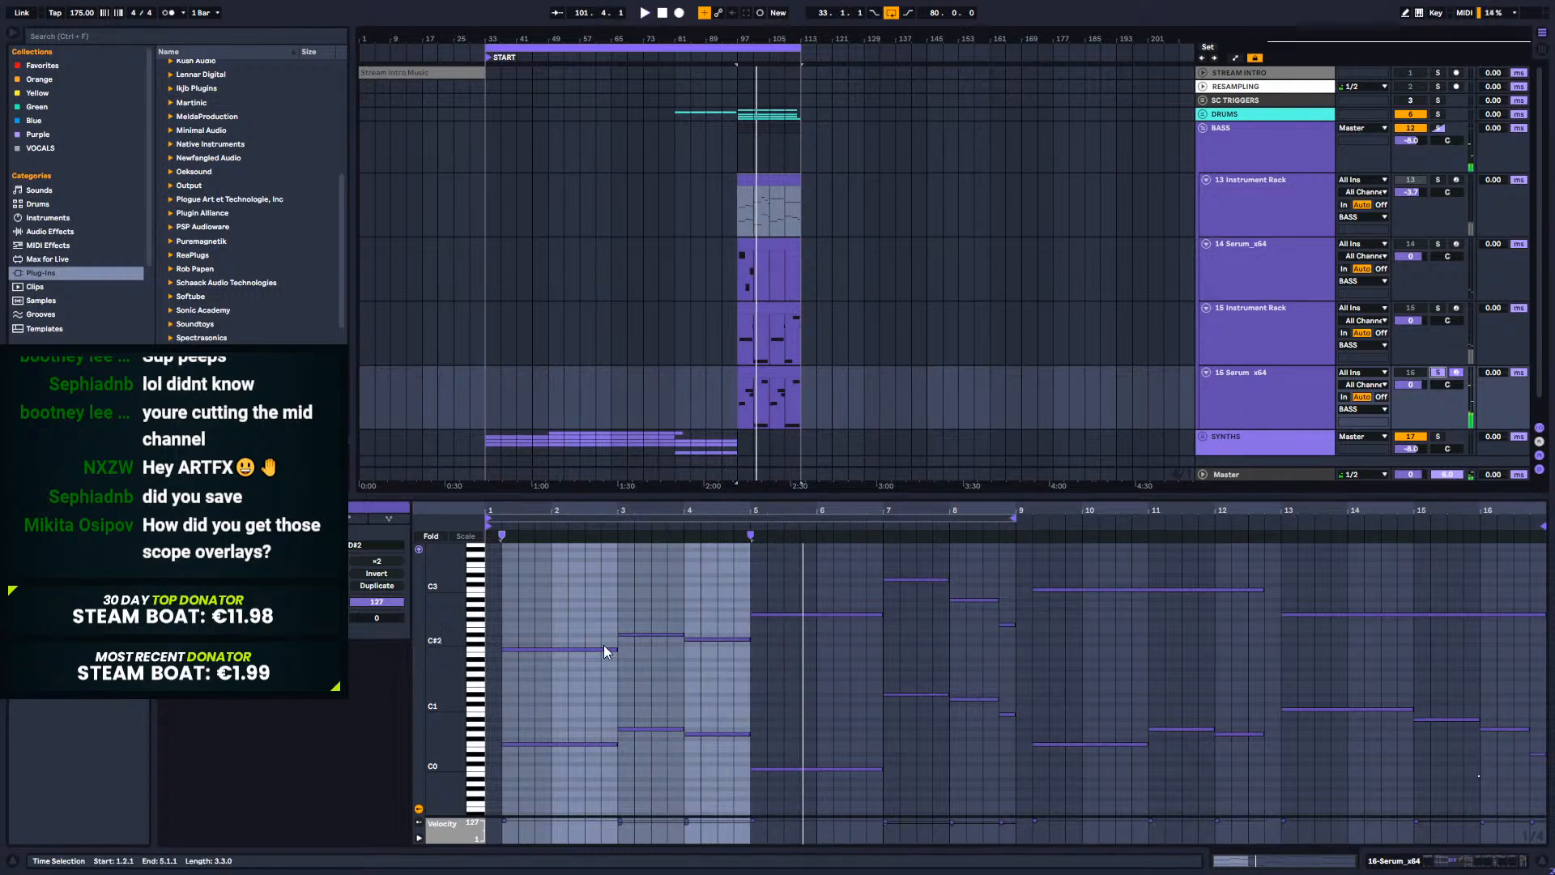
# Step: Select the notes at clip bar 3 of the 13 Instrument Rack clip and listen to the drop
pyautogui.moveTo(648, 595); pyautogui.dragTo(659, 734)
pyautogui.press('space')
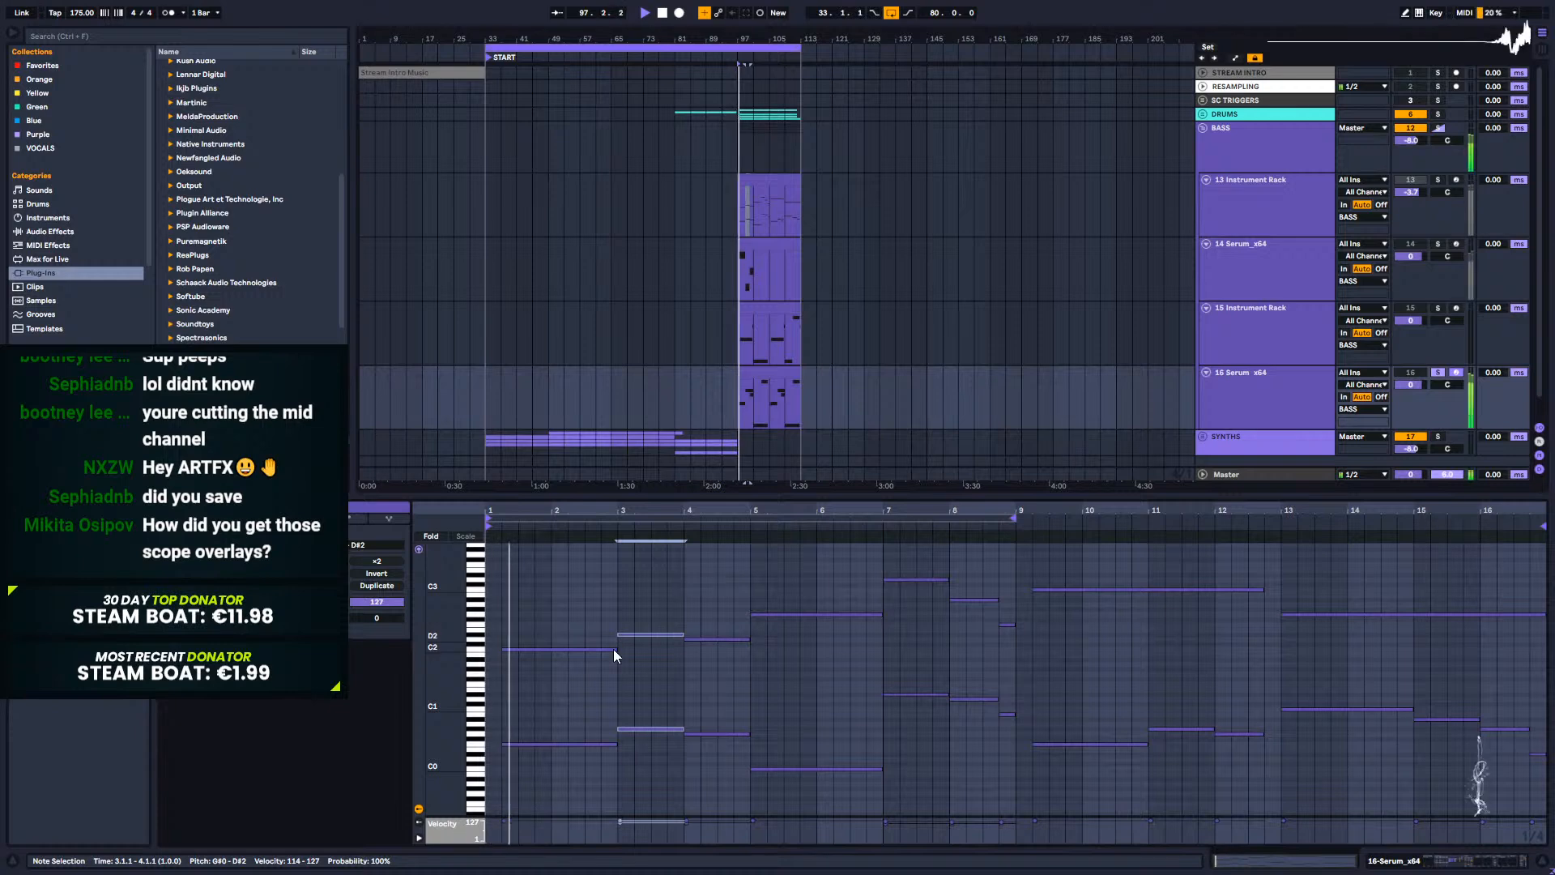
pyautogui.press('space')
pyautogui.scroll(2, 649, 637)
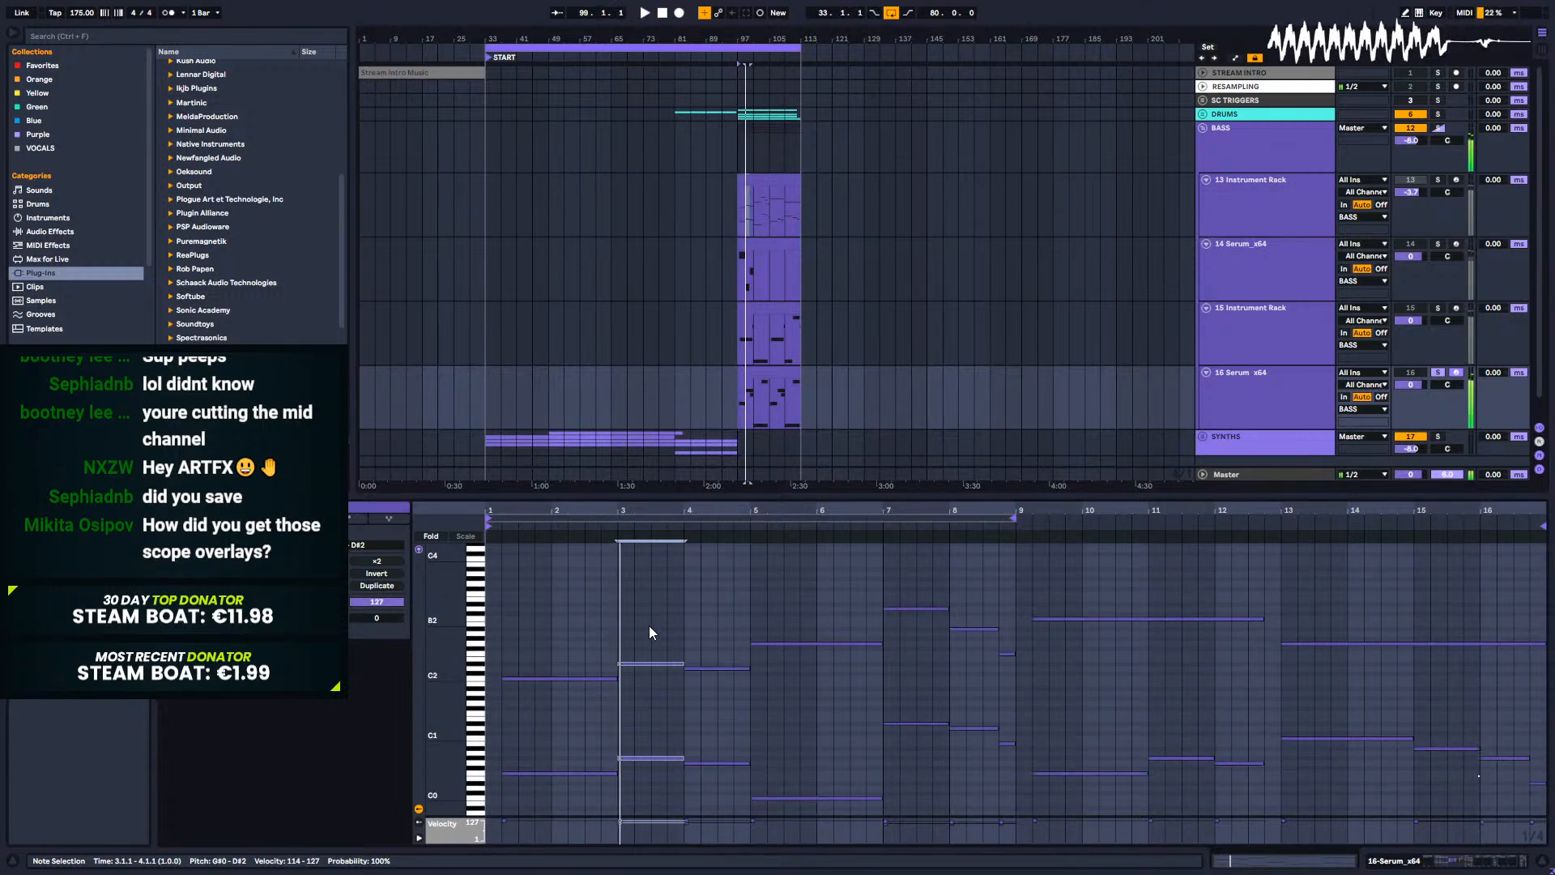
# Step: Try the notes in clip bars 3 and 4 of the 16 Serum_x64 clip one octave higher, then restore their pitch
pyautogui.click(761, 373)
pyautogui.moveTo(635, 617); pyautogui.dragTo(745, 732)
pyautogui.hotkey('shift', 'Up')
pyautogui.press('space')
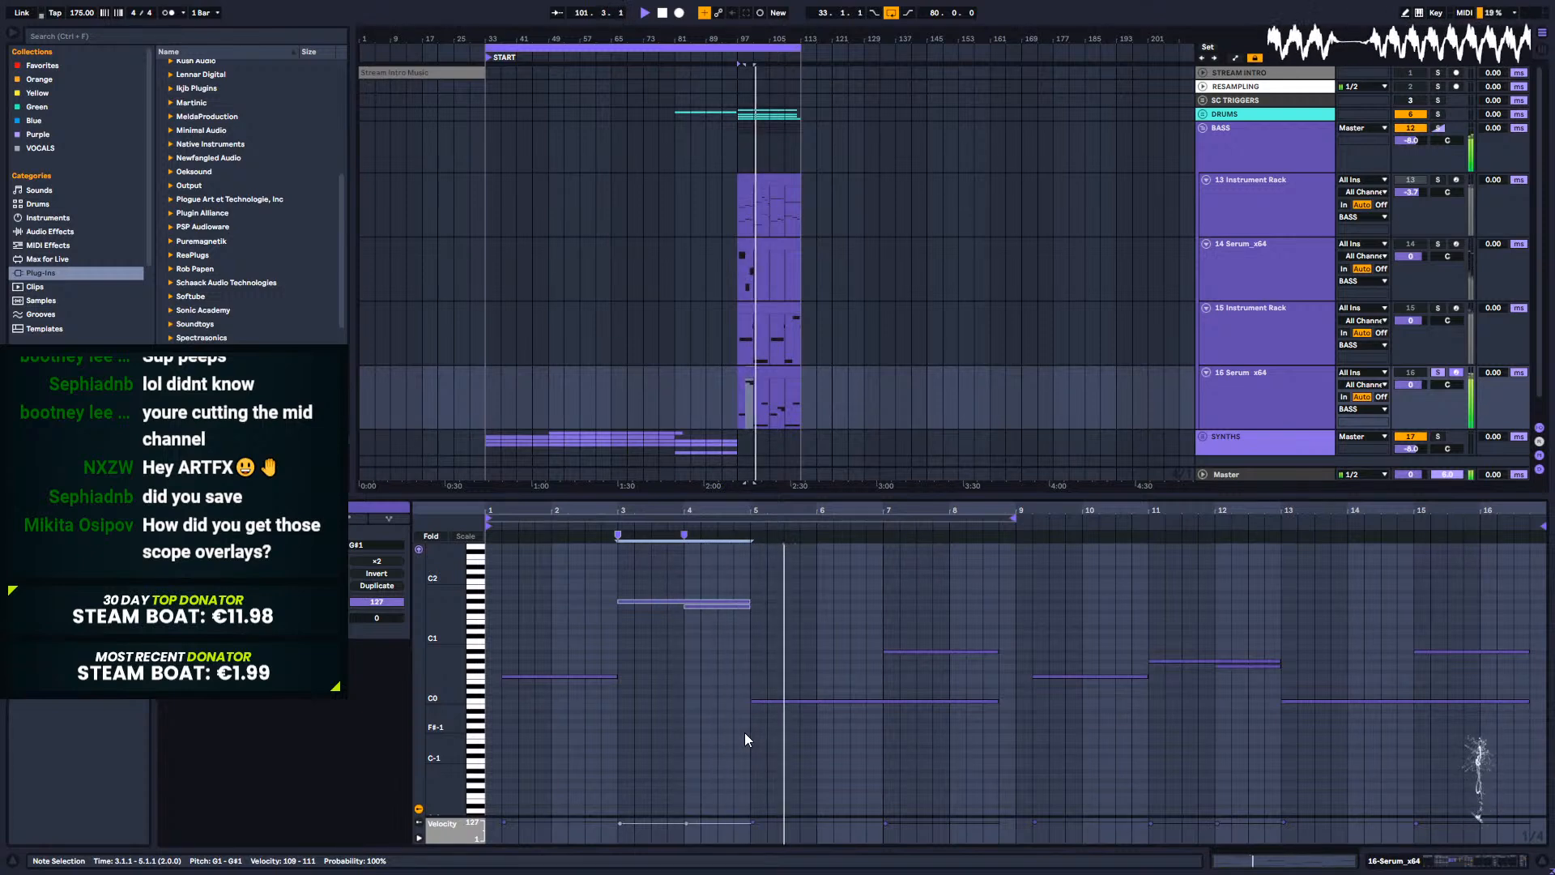
pyautogui.press('space')
pyautogui.hotkey('shift', 'Down')
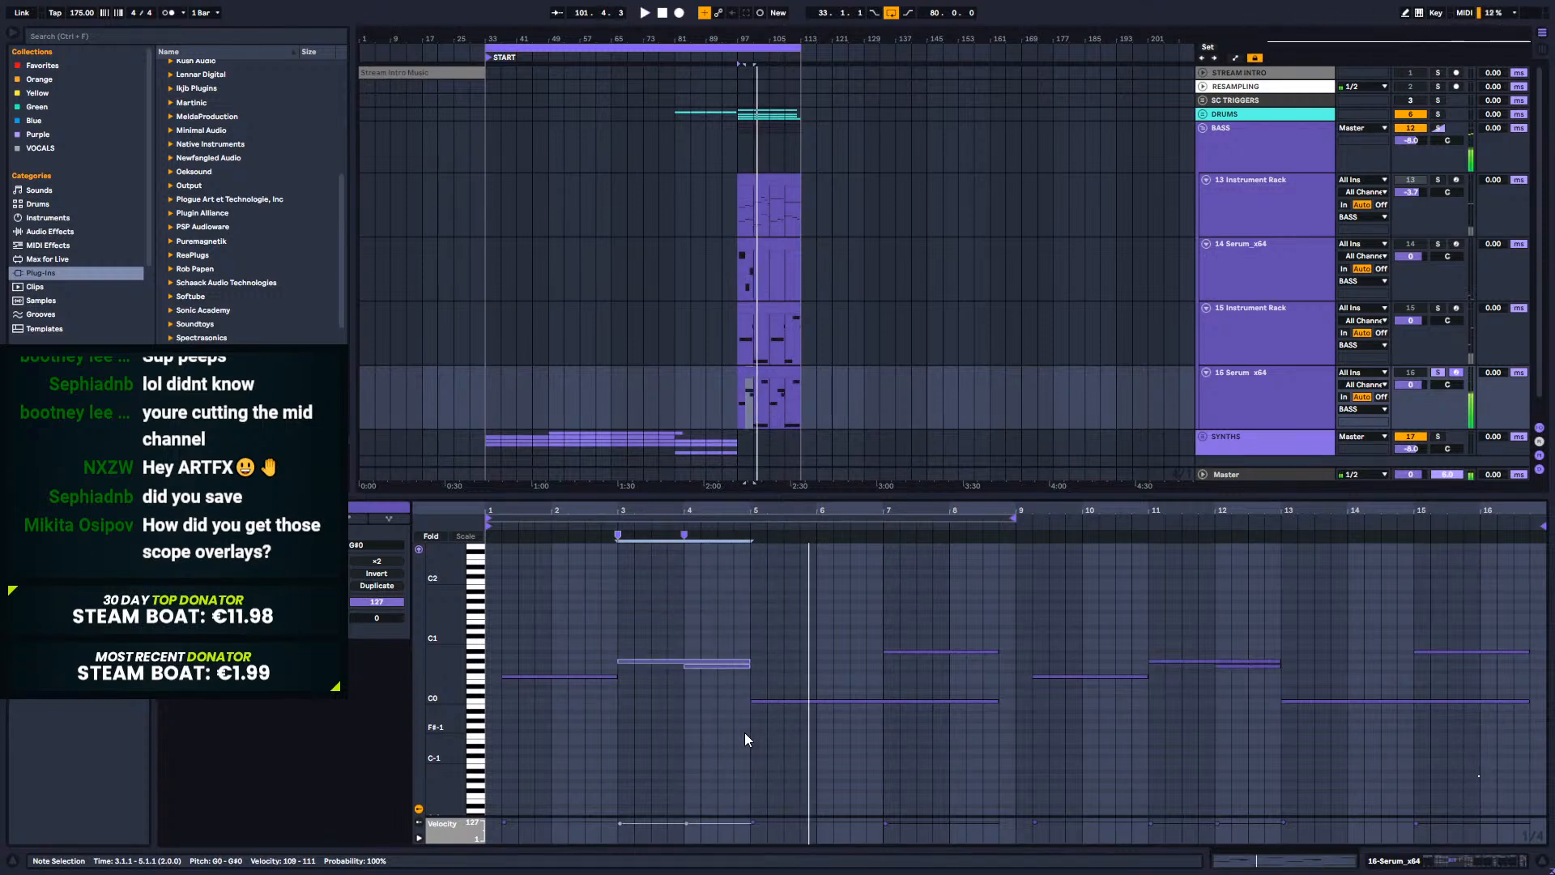
# Step: Try an F1 note from 2.2.1 to 3.1.1 in the 16 Serum_x64 clip, then delete it
pyautogui.moveTo(539, 618); pyautogui.dragTo(559, 696)
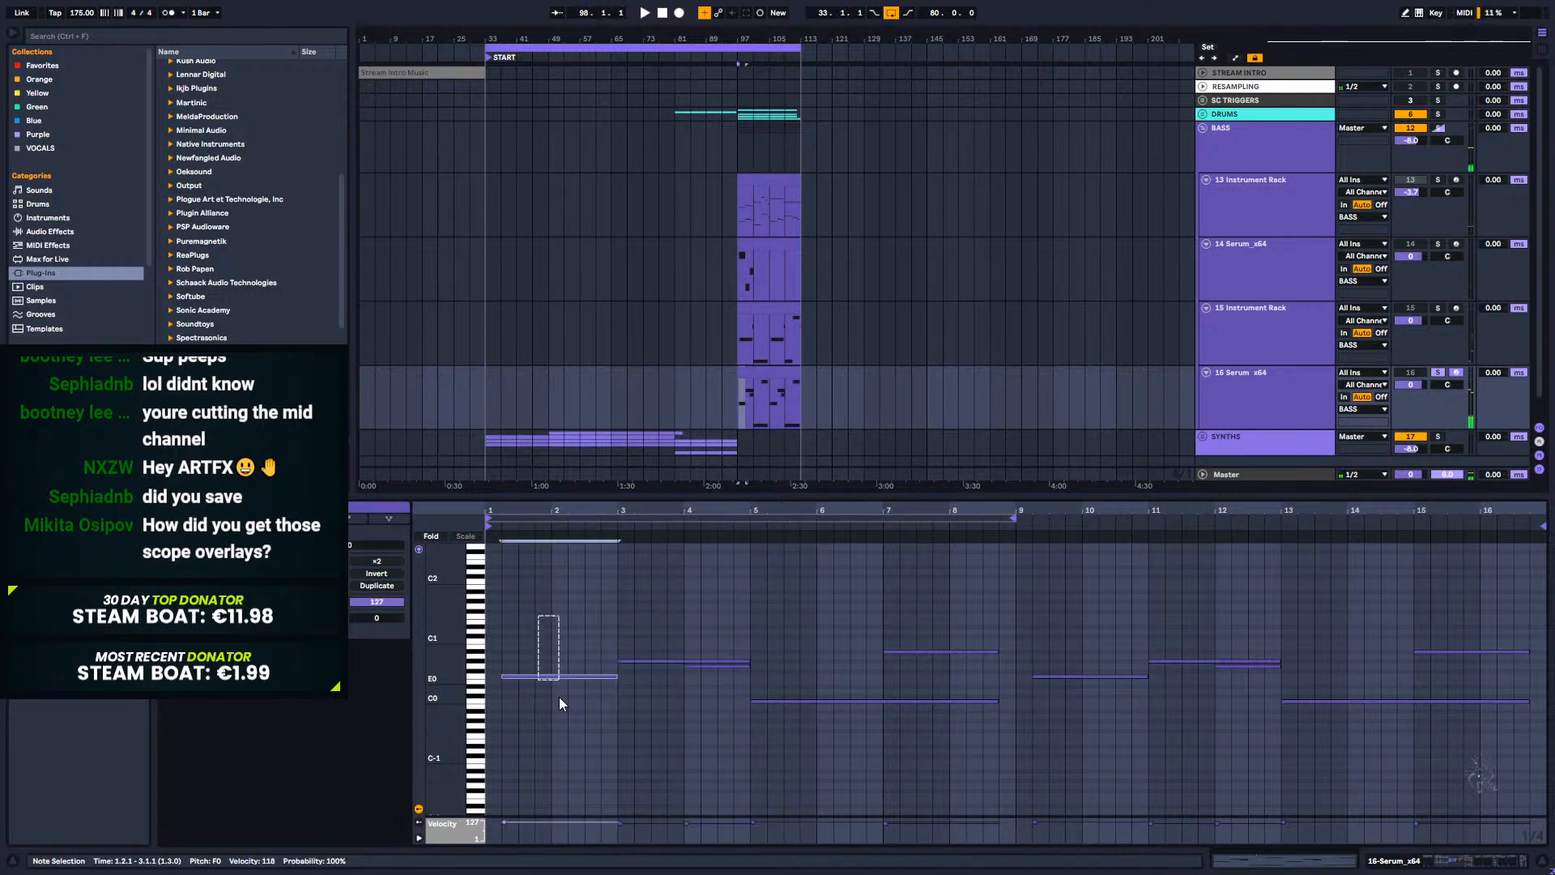
pyautogui.doubleClick(571, 616)
pyautogui.moveTo(572, 615); pyautogui.dragTo(616, 616)
pyautogui.press('space')
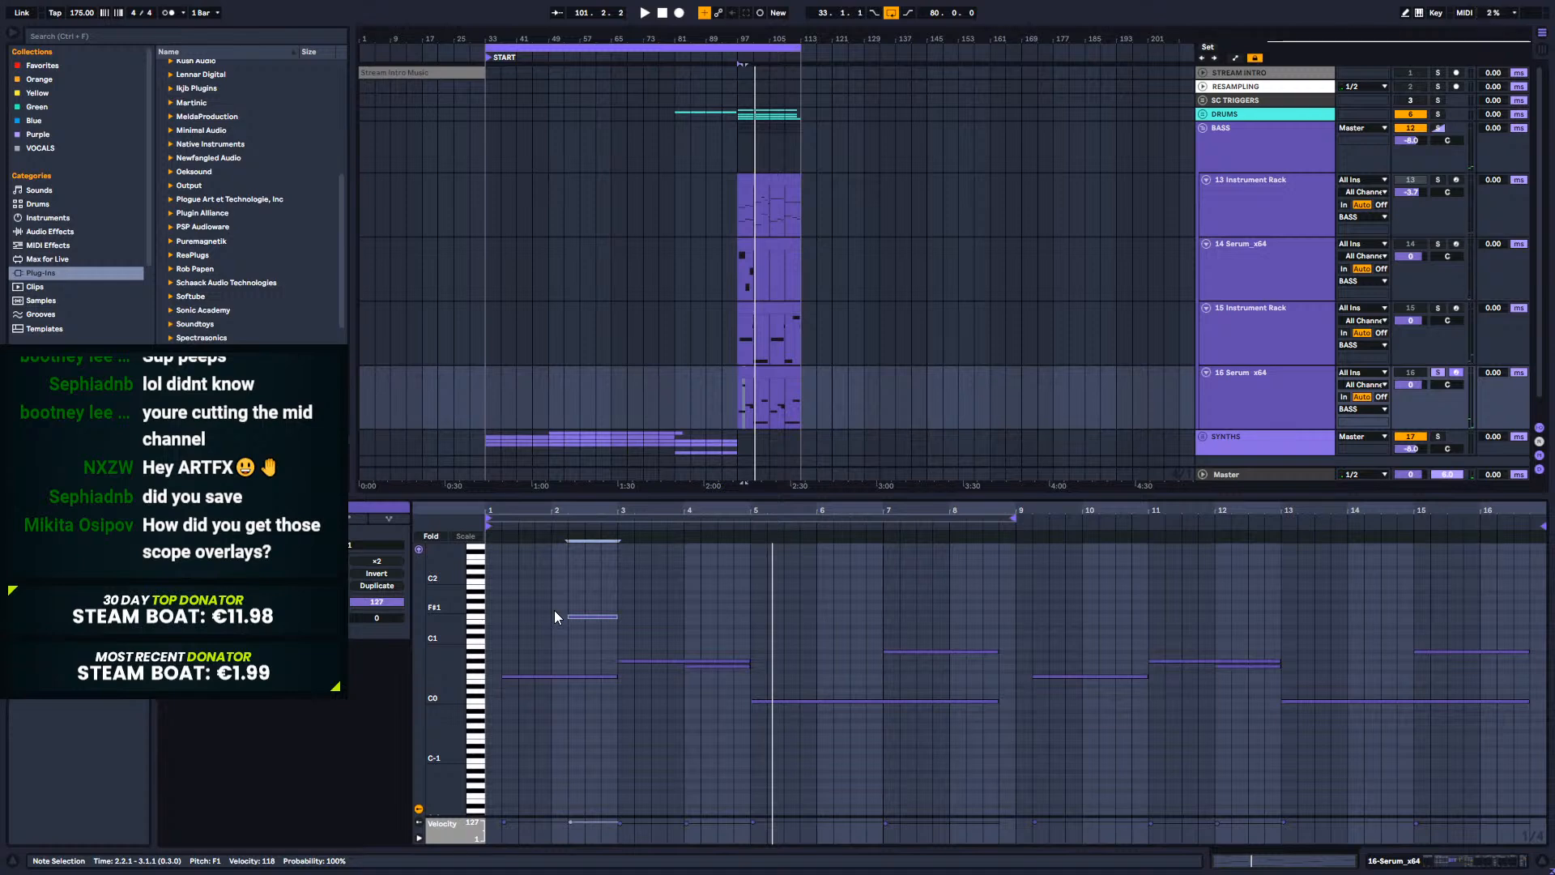
pyautogui.moveTo(554, 609); pyautogui.dragTo(628, 631)
pyautogui.press('Delete')
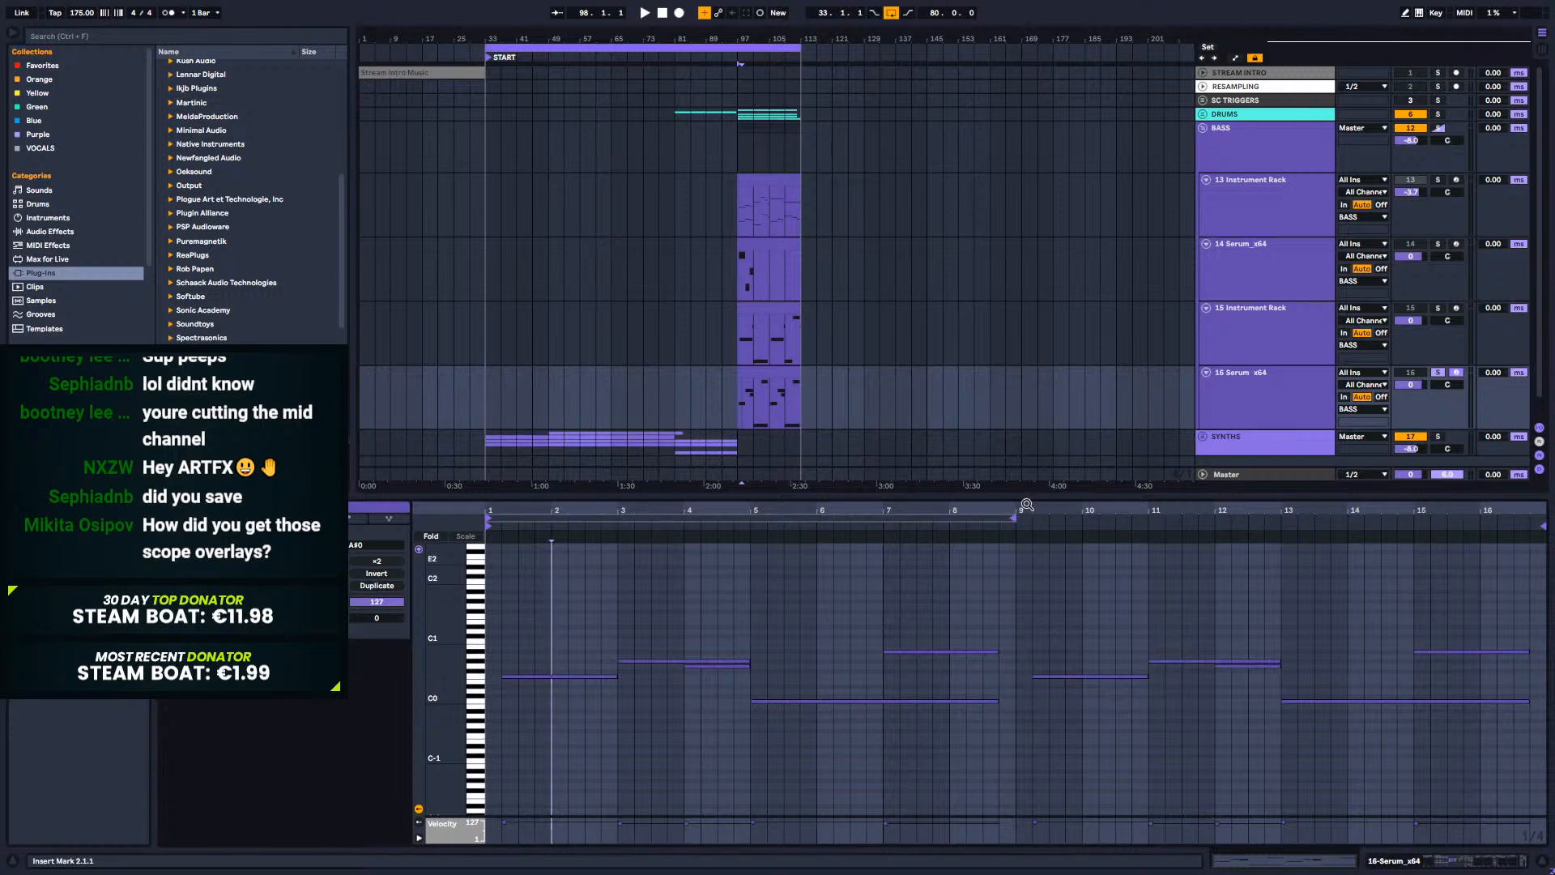
# Step: Solo the whole BASS group and fold its four tracks
pyautogui.click(1237, 212)
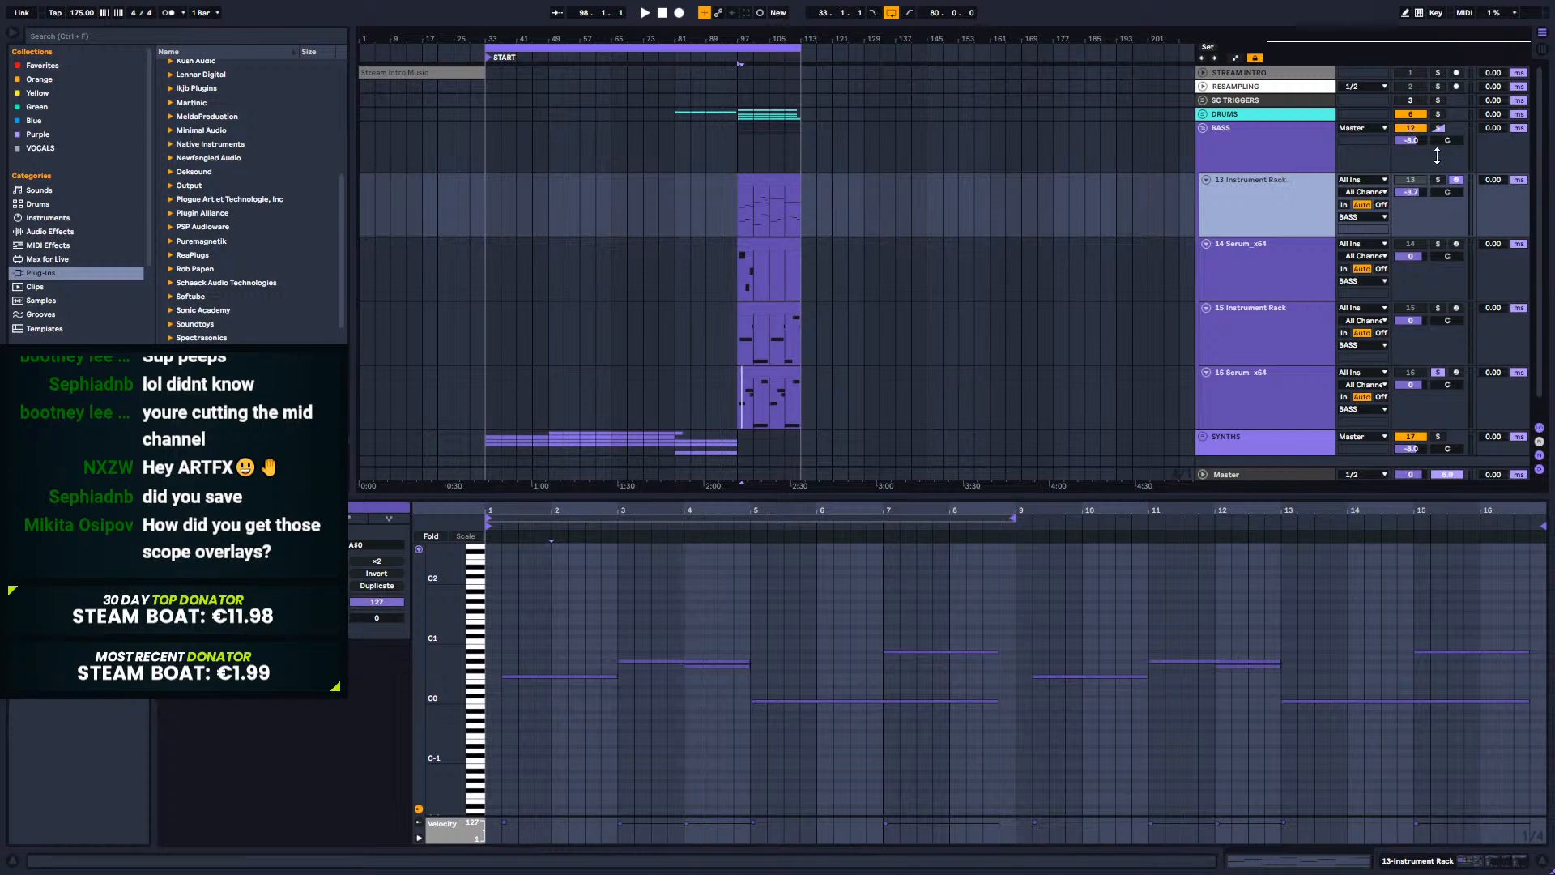
pyautogui.click(1438, 128)
pyautogui.click(1206, 179)
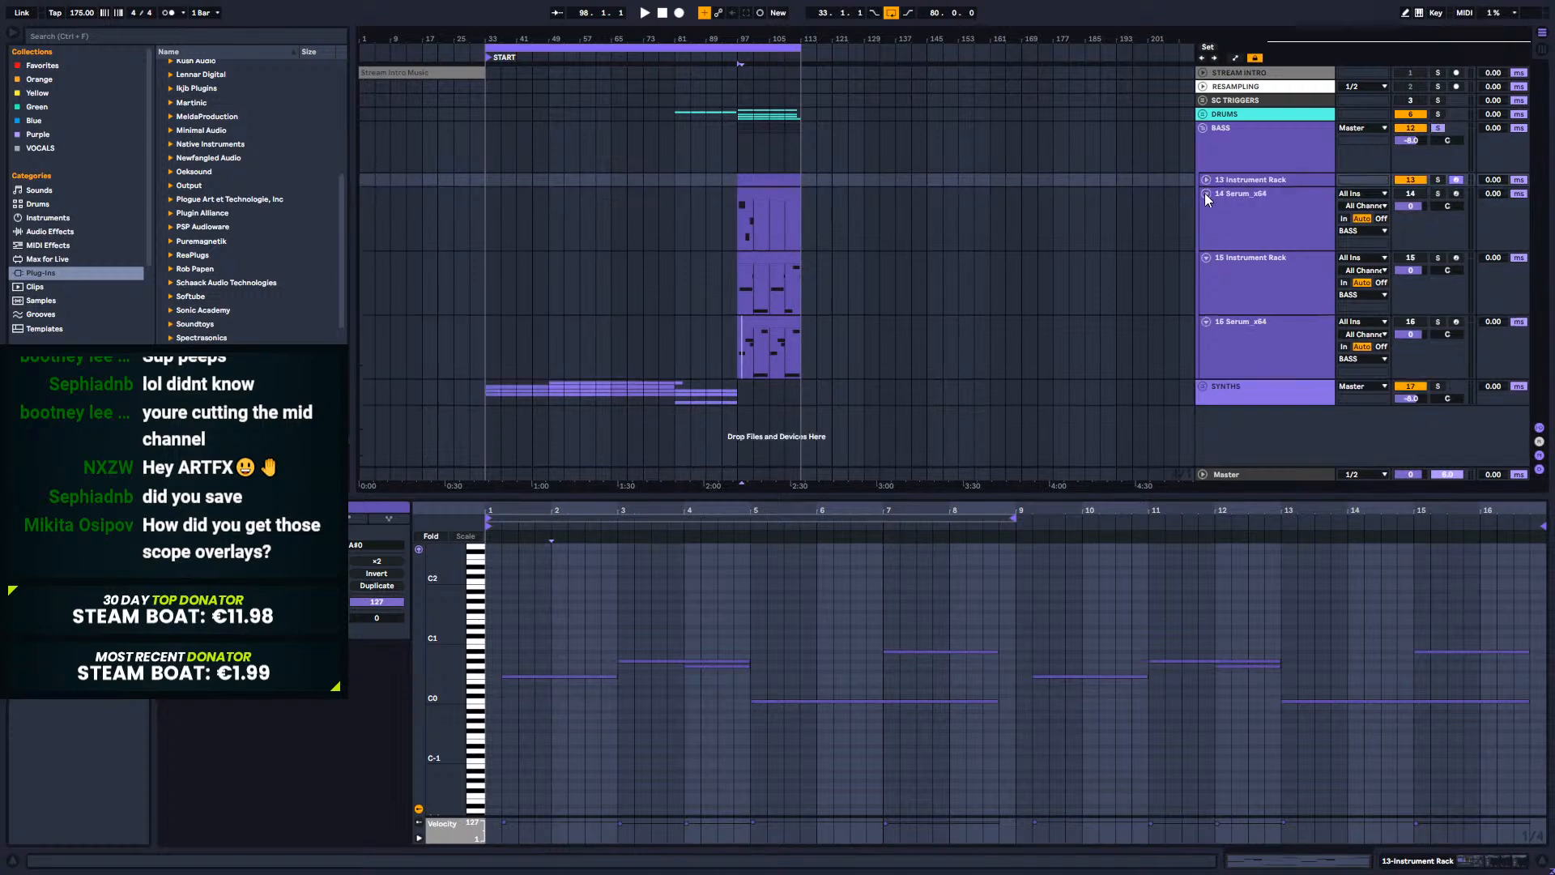
pyautogui.click(1204, 192)
pyautogui.click(1206, 208)
pyautogui.click(1206, 227)
pyautogui.click(1207, 222)
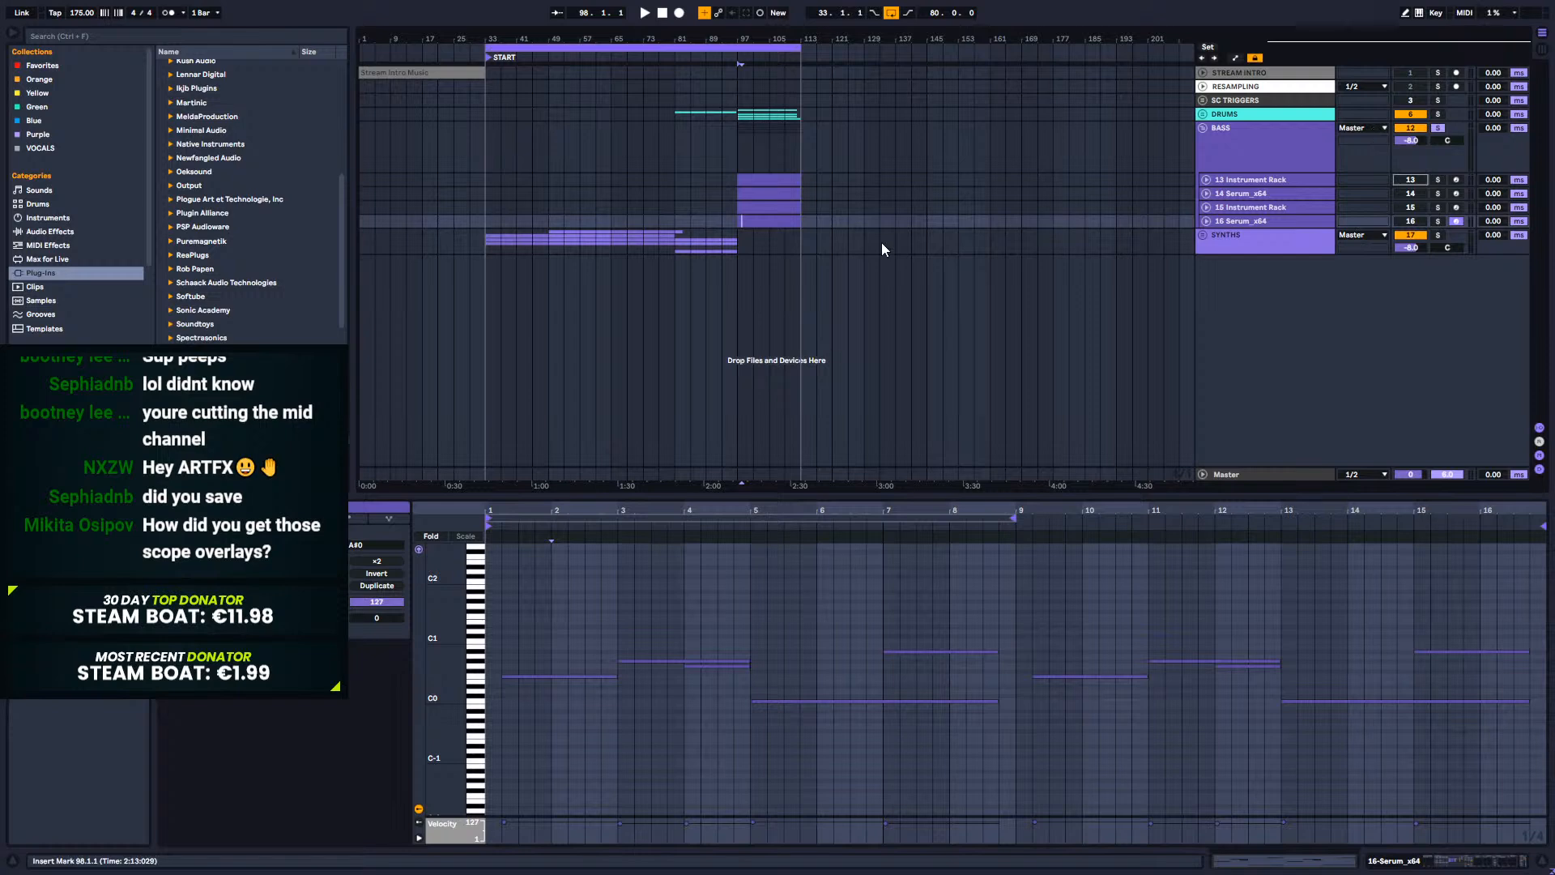
# Step: Save the set and play the arrangement from bar 33 with the BASS solo off
pyautogui.click(470, 146)
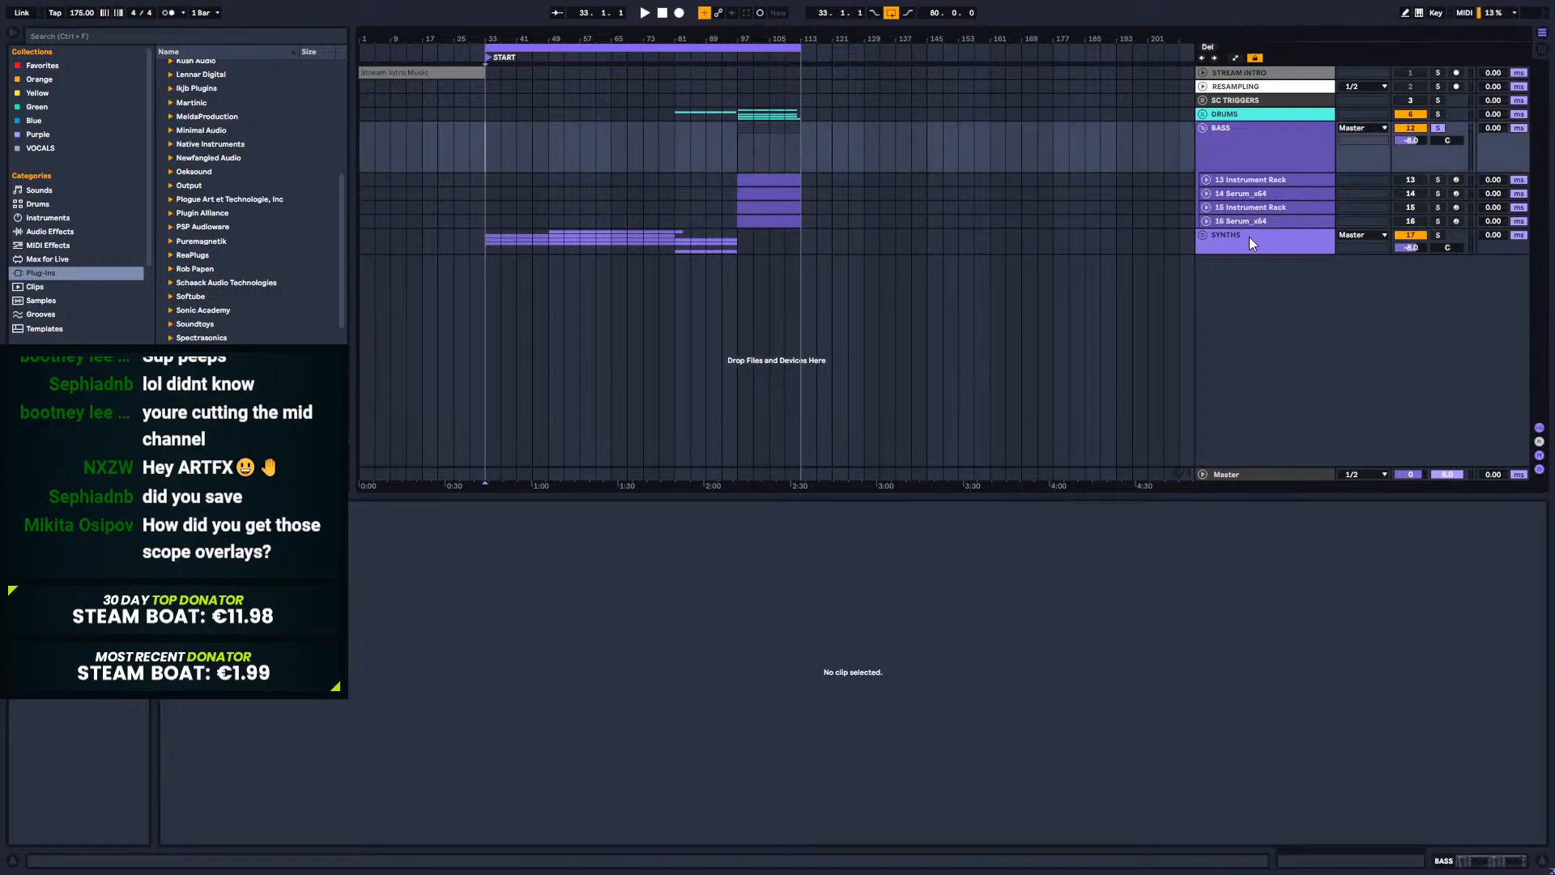
pyautogui.hotkey('ctrl', 's')
pyautogui.press('space')
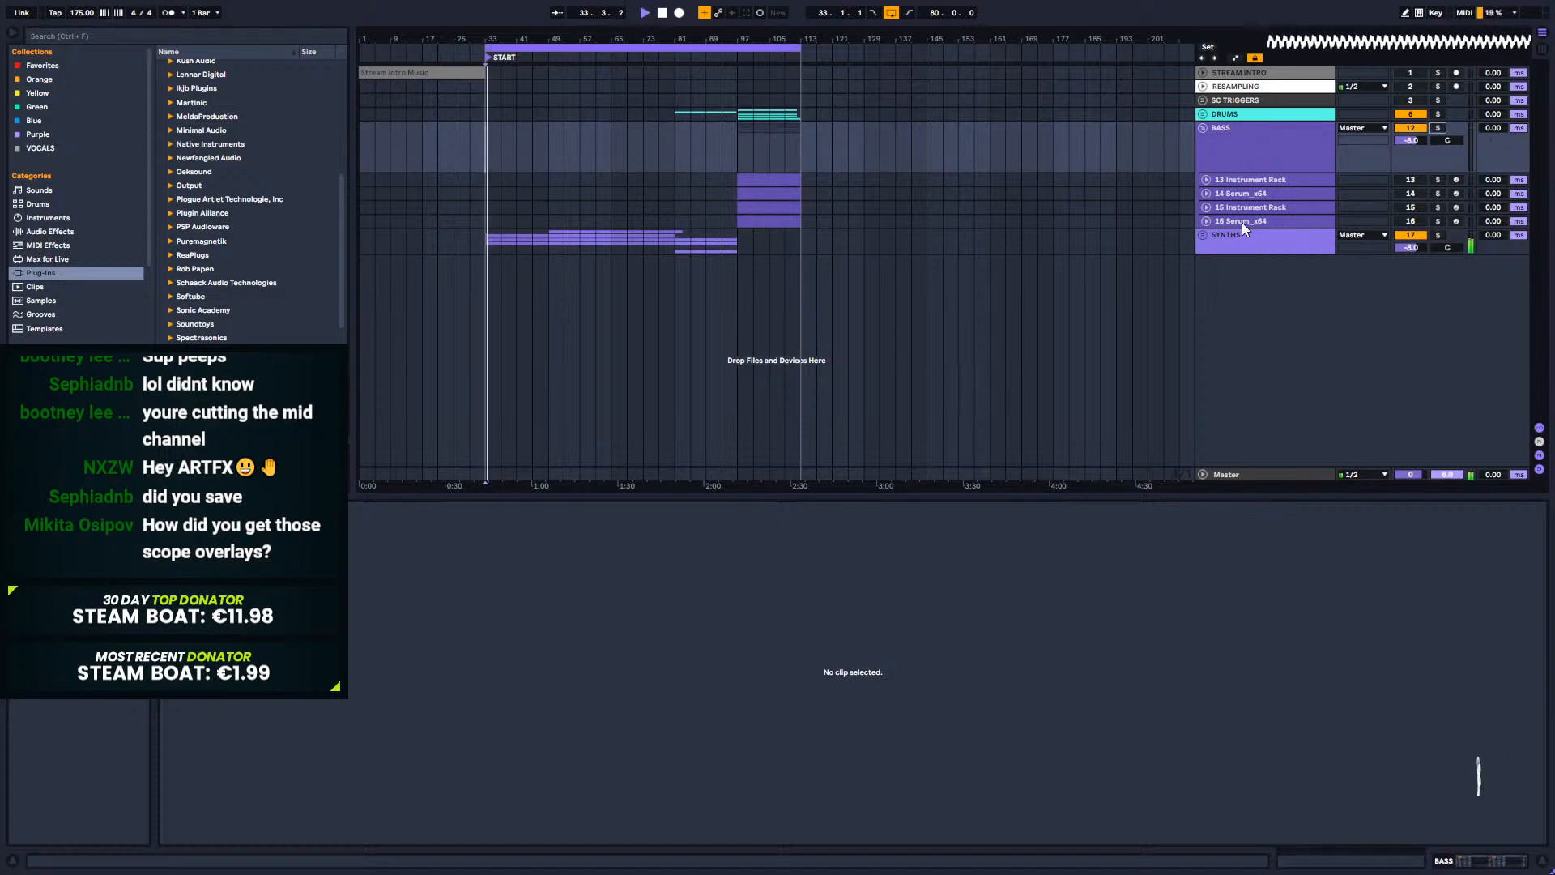
# Step: Expand the SYNTHS group and collapse the BASS group
pyautogui.click(1199, 241)
pyautogui.click(1204, 235)
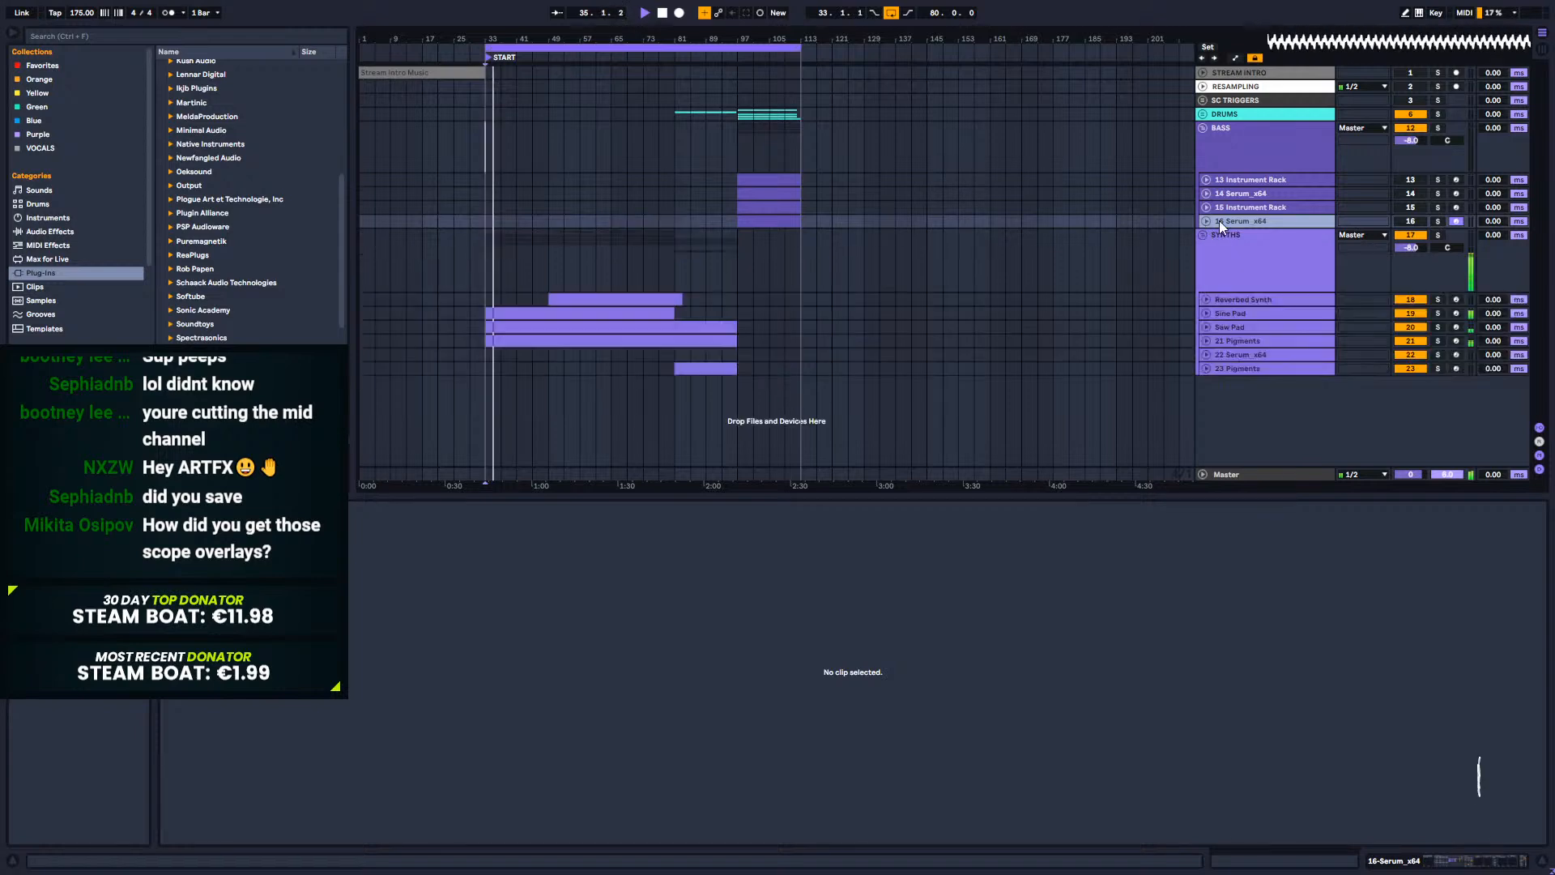
pyautogui.click(1204, 128)
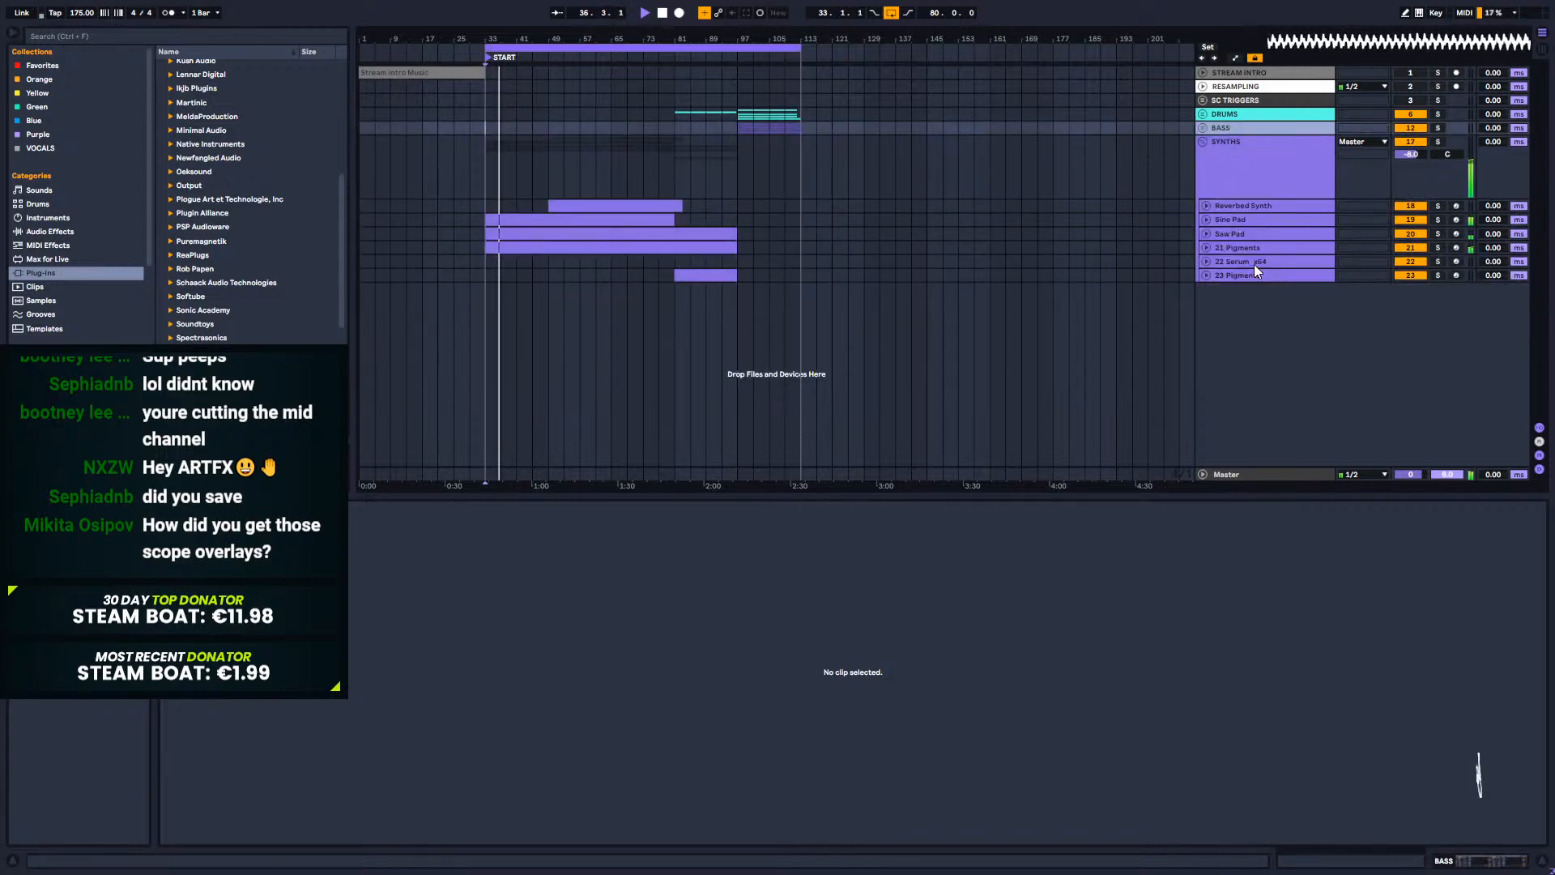
# Step: Deactivate the 21 Pigments track during playback and briefly unfold it to view its clips
pyautogui.click(1410, 247)
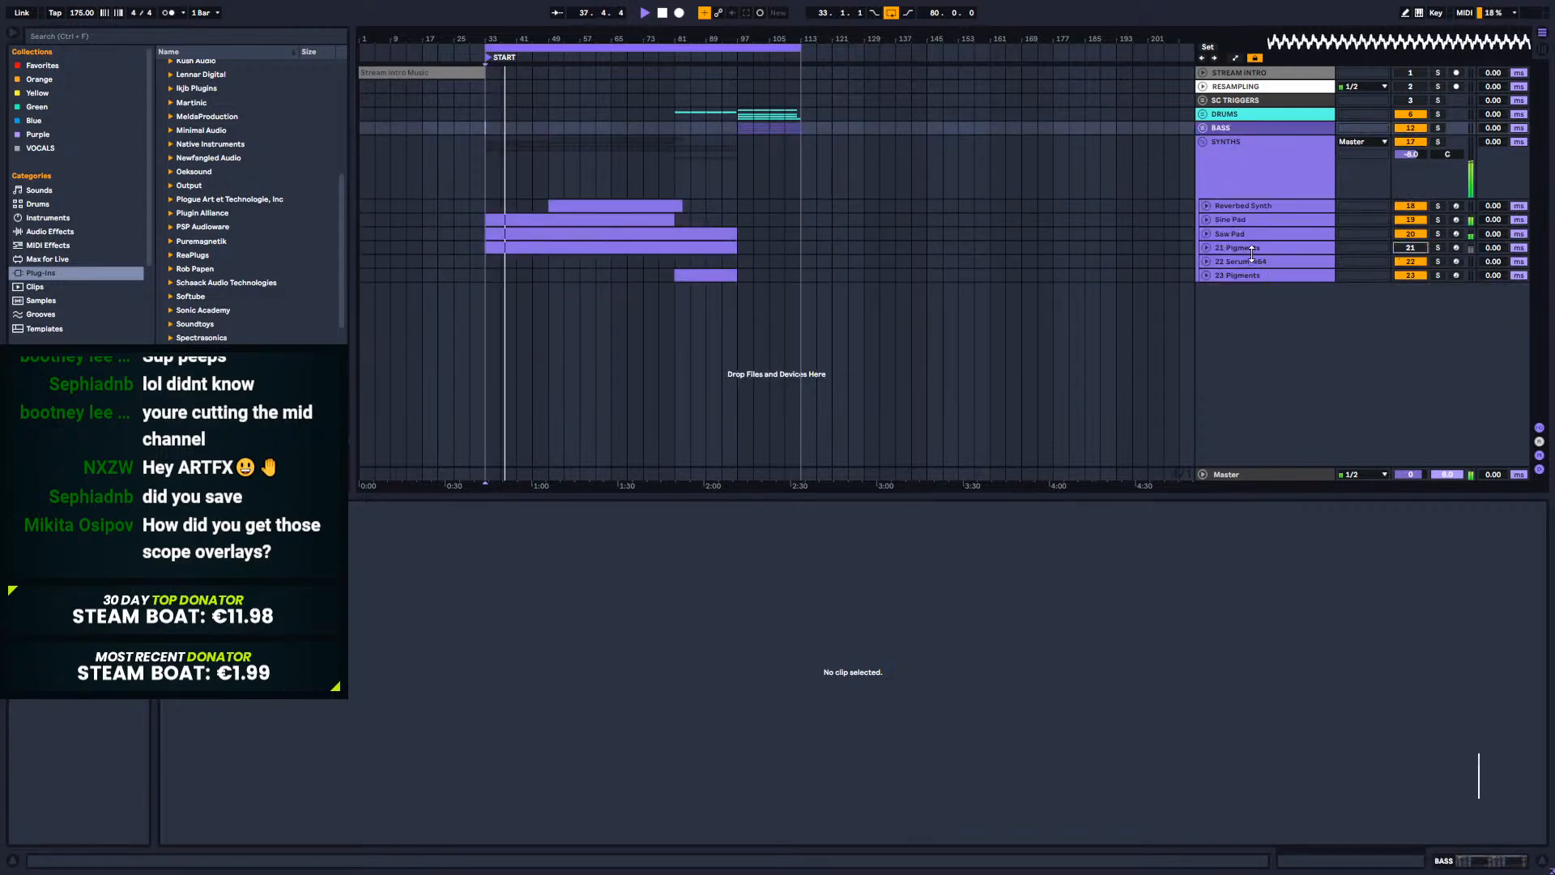
pyautogui.click(1224, 248)
pyautogui.click(1206, 248)
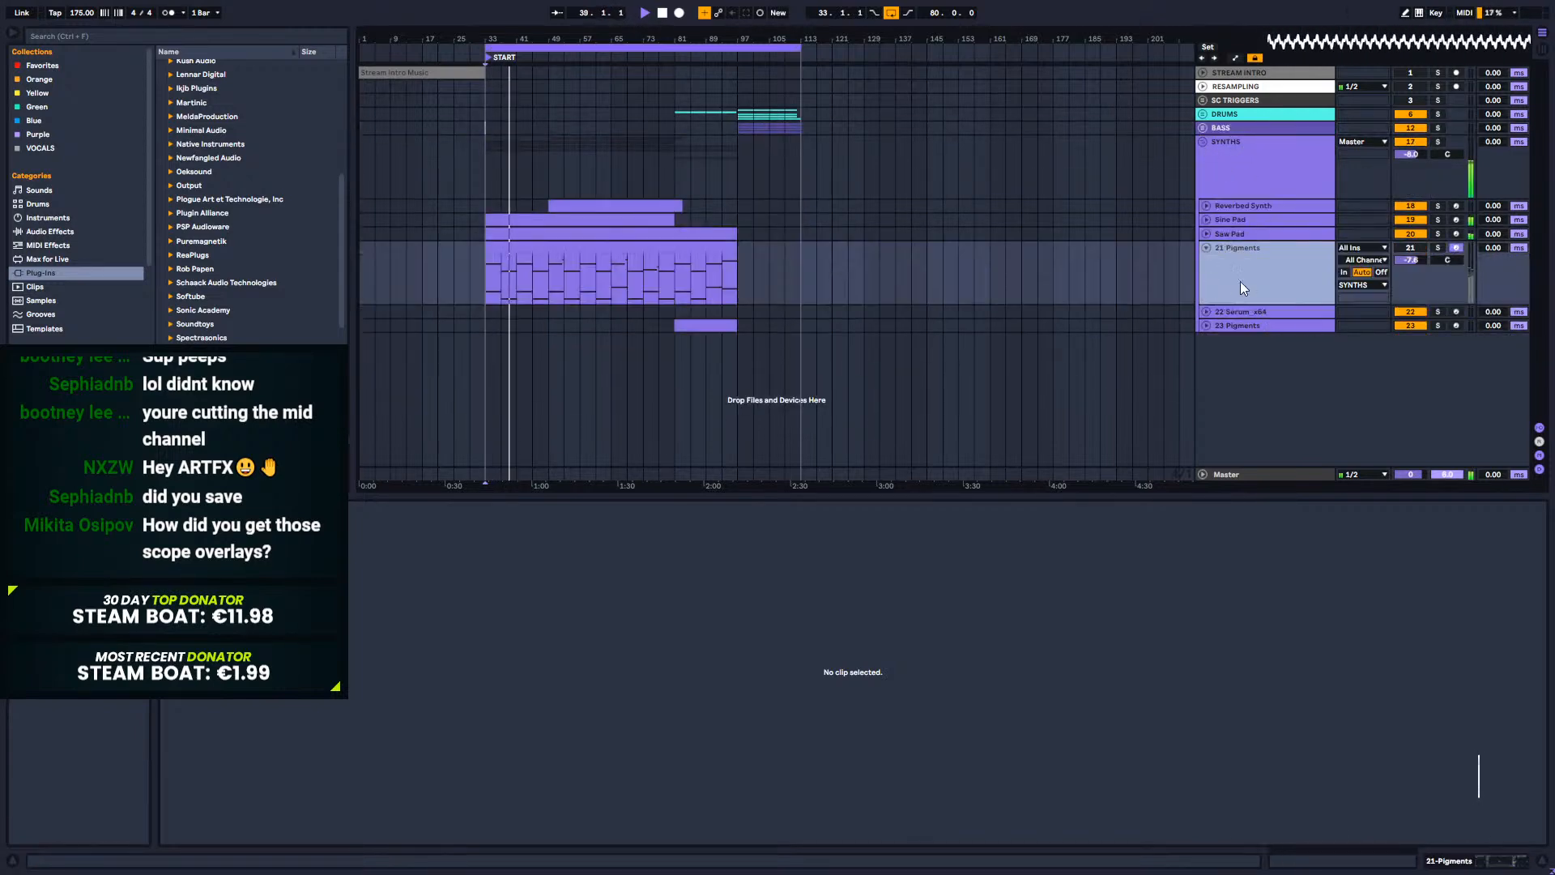
pyautogui.click(1206, 248)
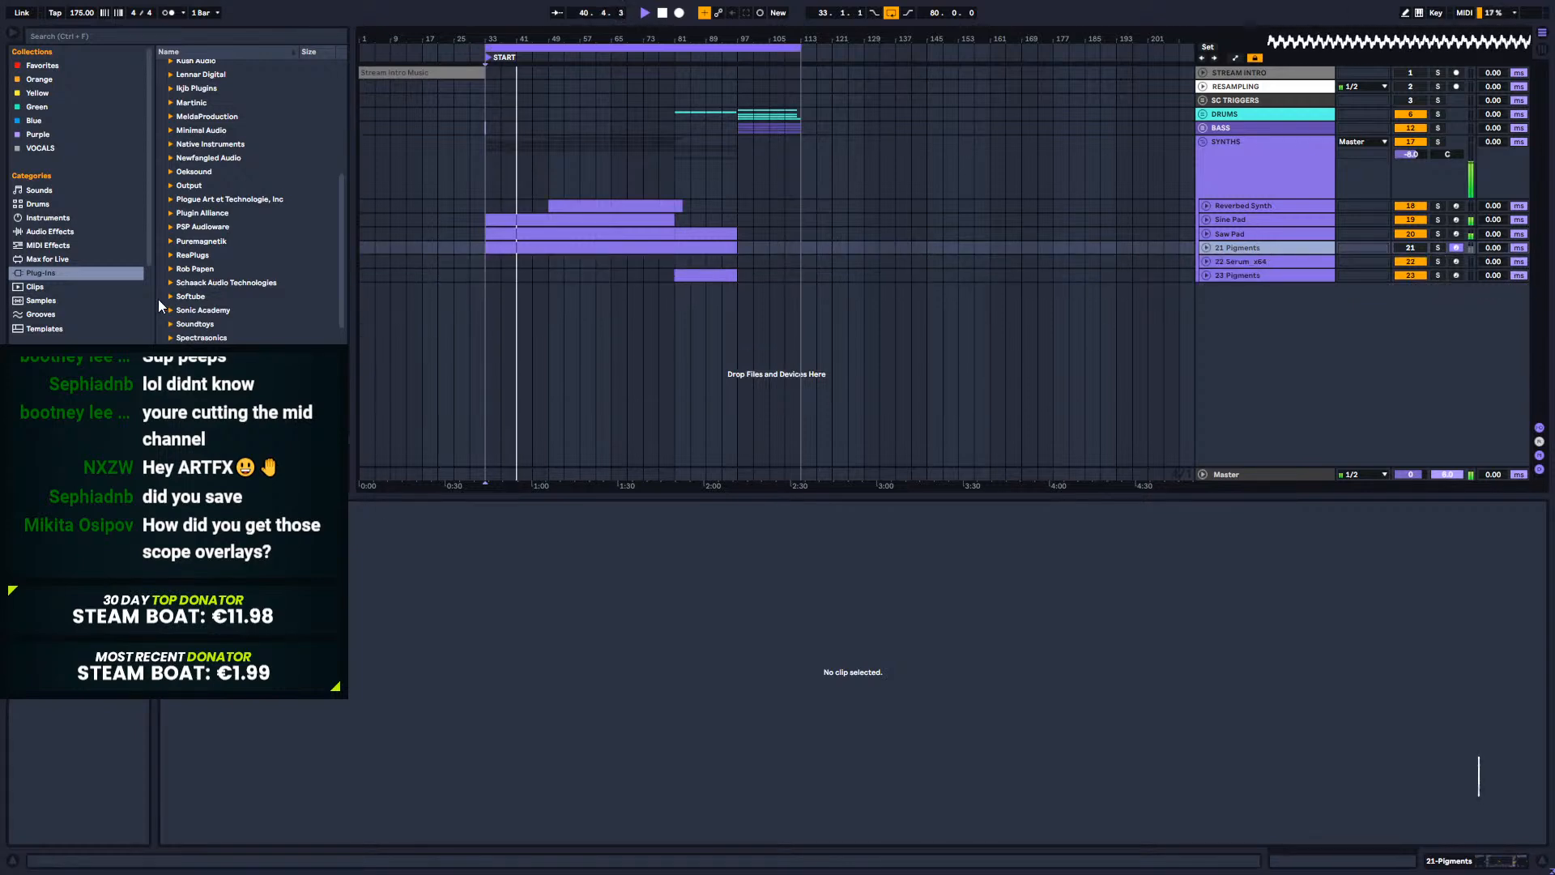
# Step: Unfold the Saw Pad, Sine Pad and Reverbed Synth tracks while the intro plays
pyautogui.click(1236, 234)
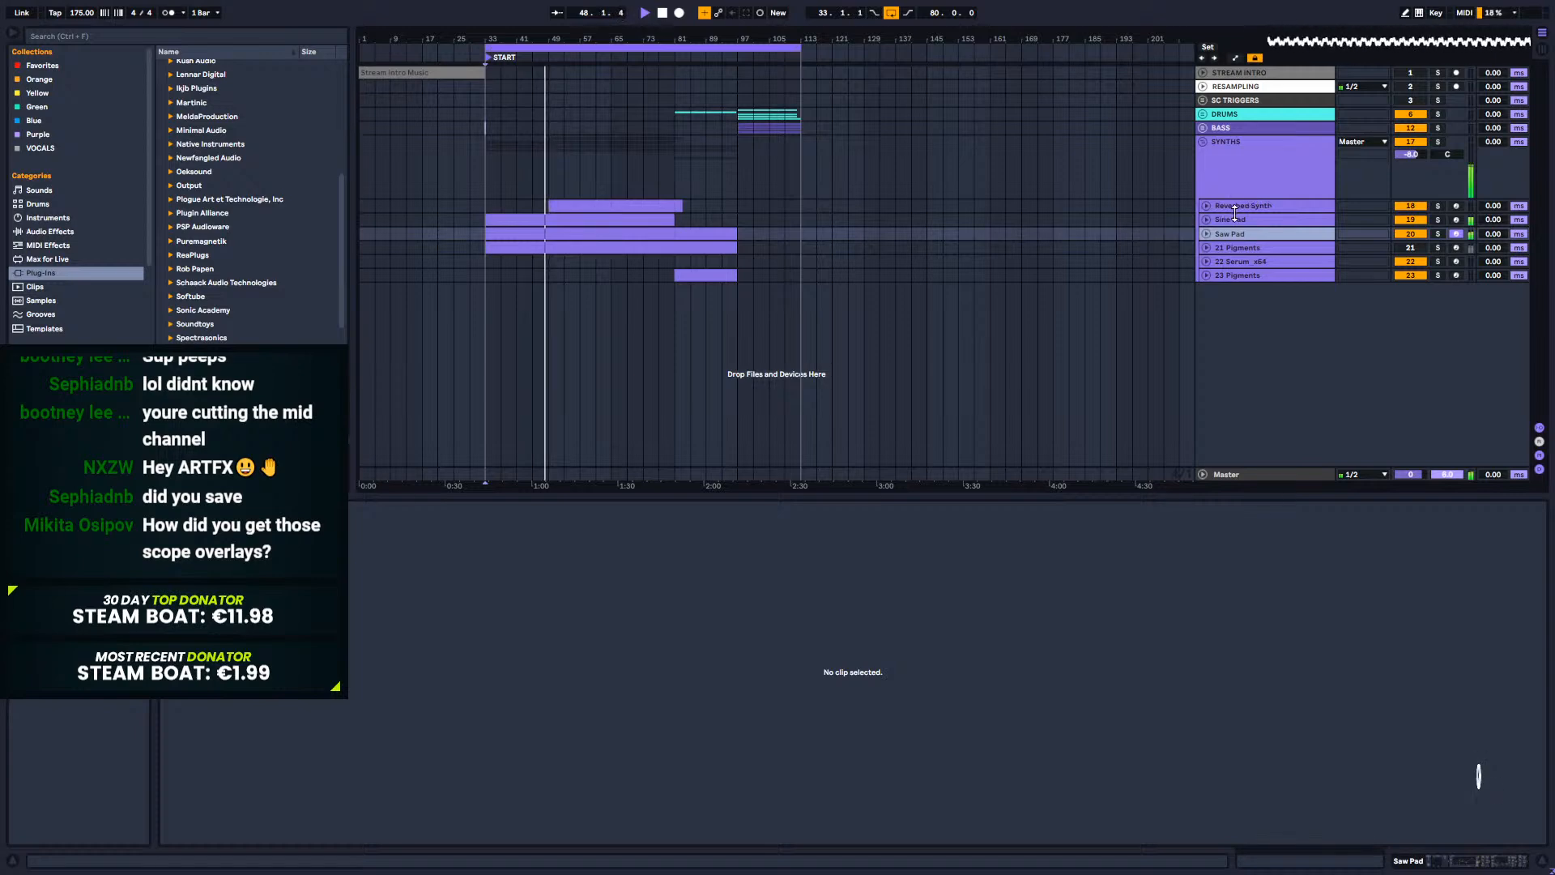
pyautogui.click(1207, 235)
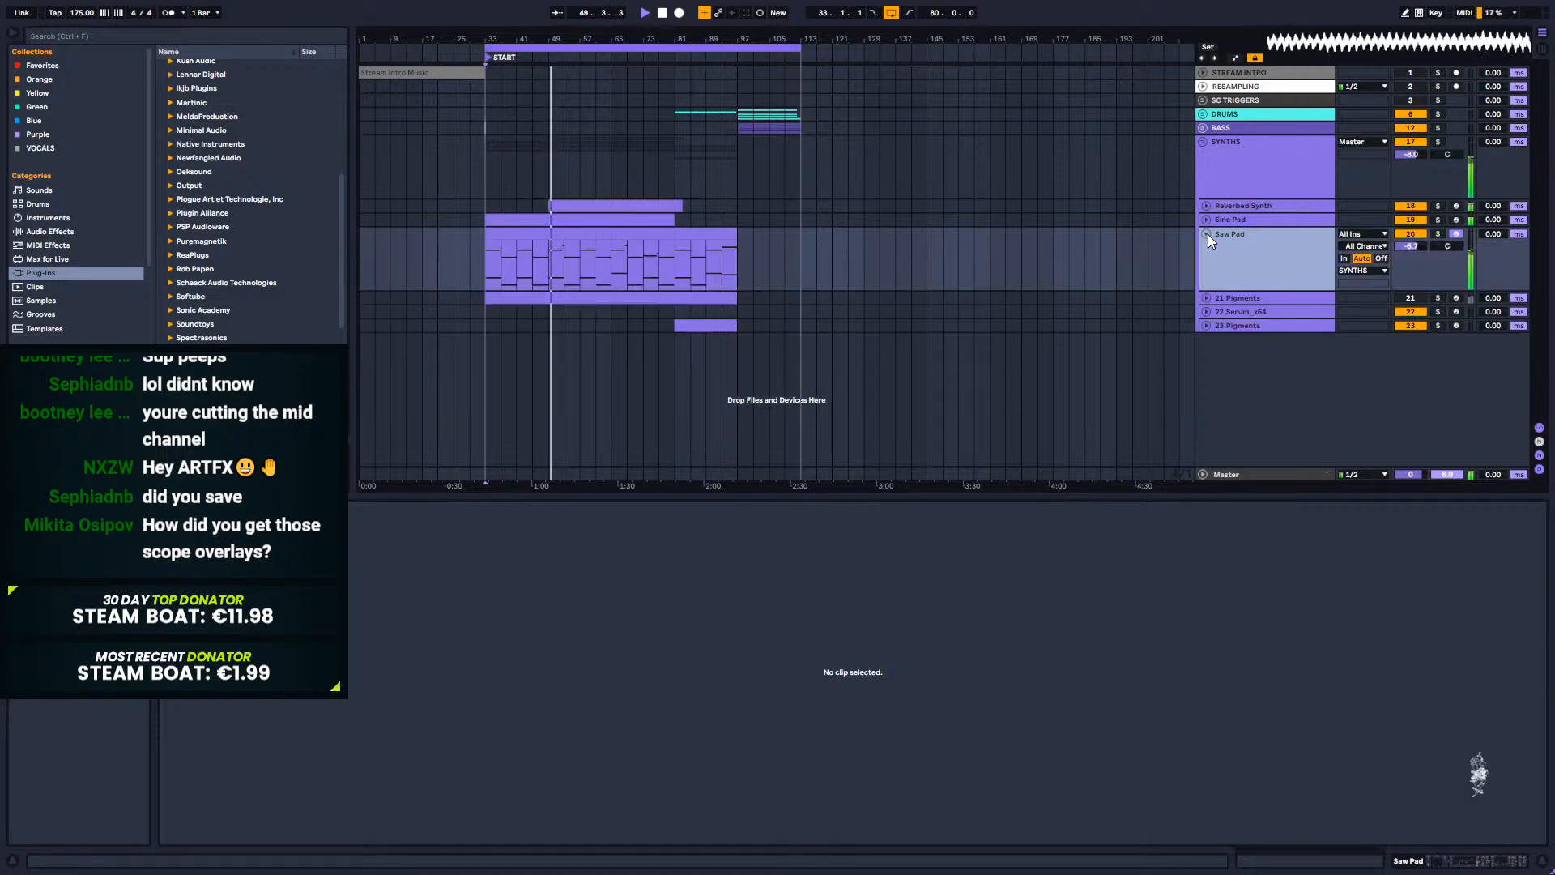
pyautogui.click(1205, 219)
pyautogui.click(1206, 205)
pyautogui.click(1224, 233)
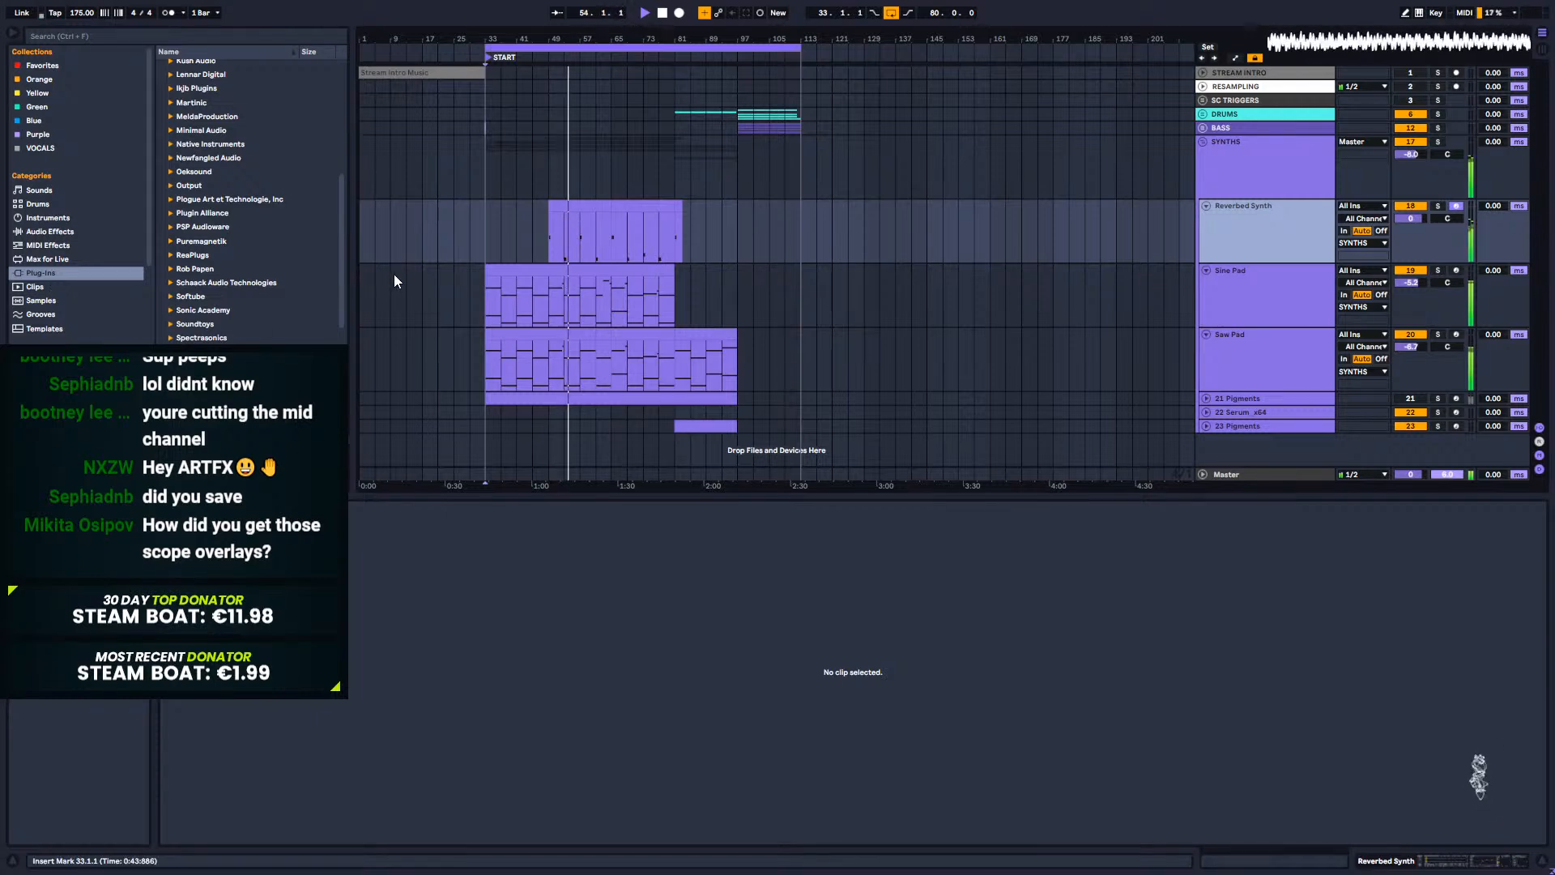
# Step: Restart playback from bar 33 and alternate the armed selection among Reverbed Synth, Sine Pad and Saw Pad to compare the sound
pyautogui.press('space')
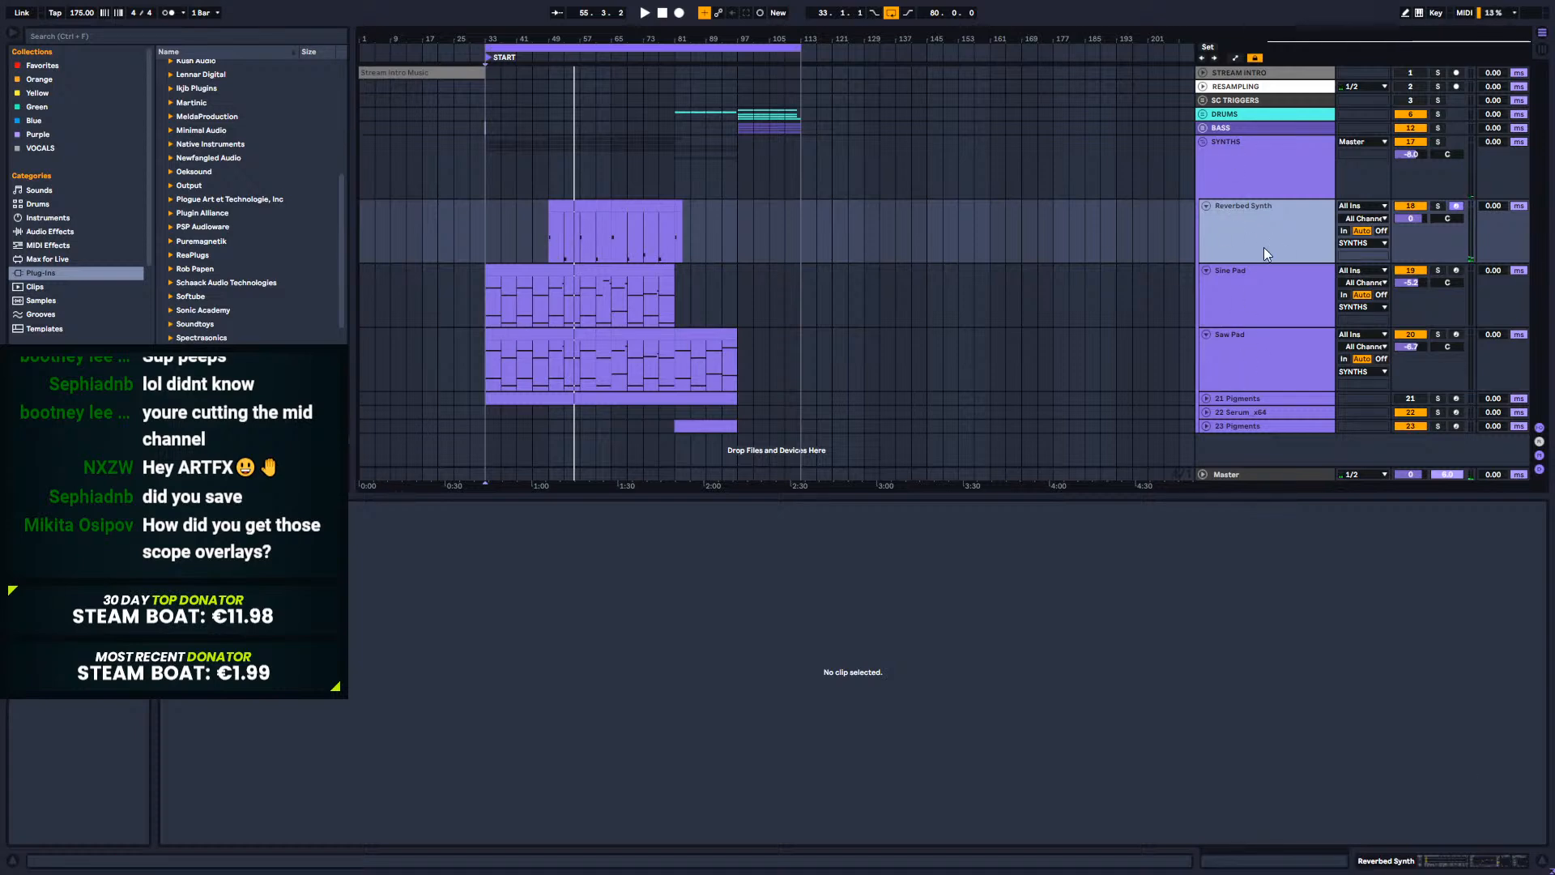
pyautogui.click(1240, 334)
pyautogui.press('space')
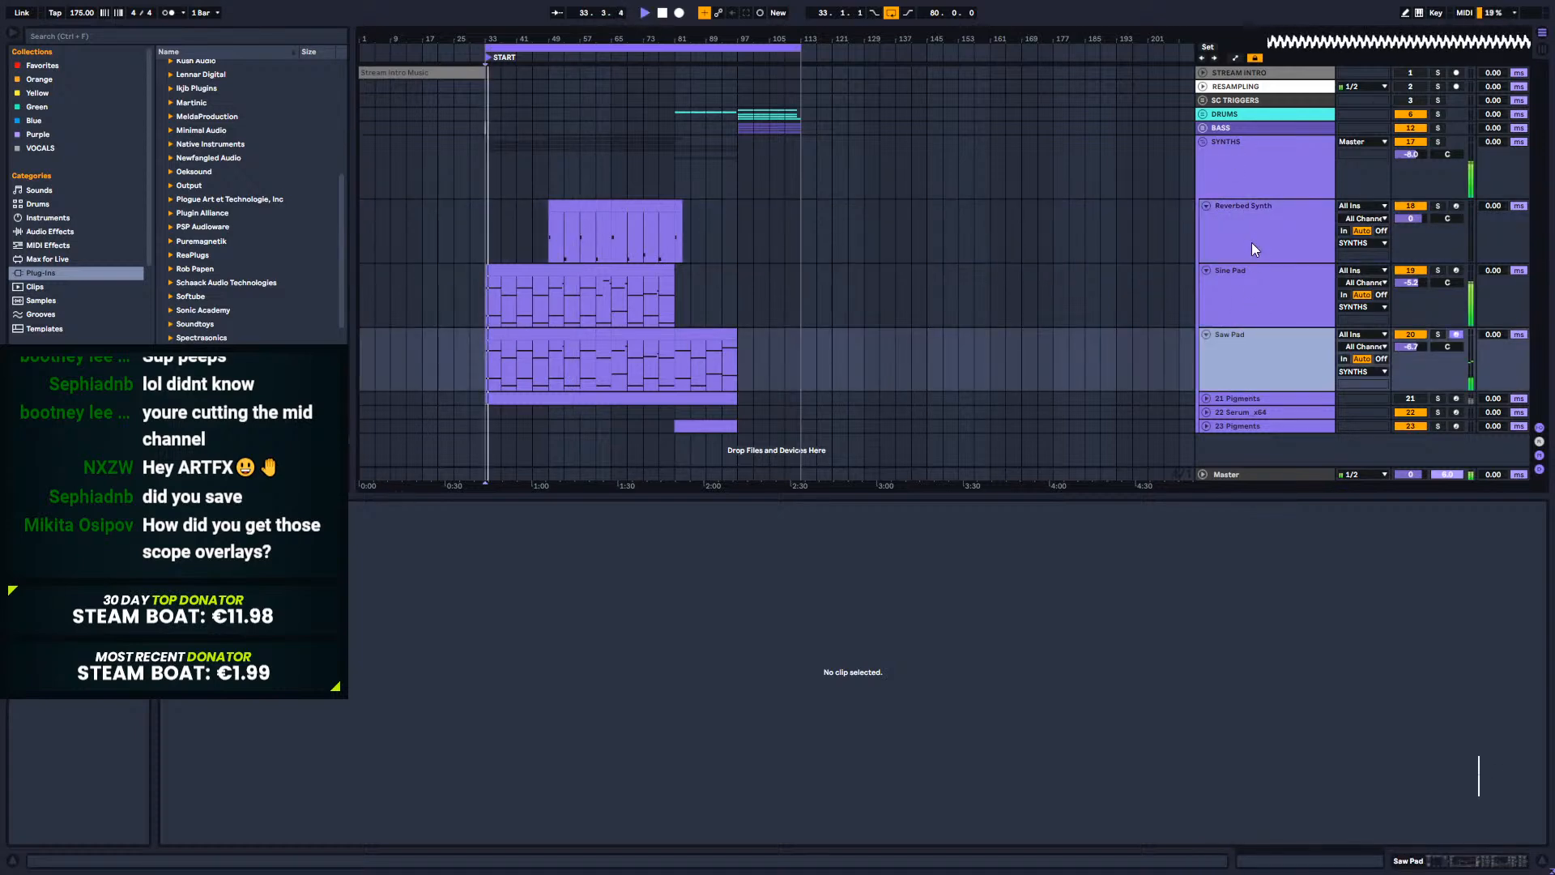
pyautogui.click(1250, 221)
pyautogui.click(1265, 352)
pyautogui.click(1259, 274)
pyautogui.click(1256, 232)
pyautogui.click(1255, 340)
pyautogui.click(1255, 270)
pyautogui.click(1251, 222)
pyautogui.click(1247, 290)
pyautogui.click(1245, 344)
pyautogui.click(1242, 277)
pyautogui.click(1242, 228)
pyautogui.click(1240, 291)
pyautogui.click(1237, 368)
pyautogui.click(1236, 289)
pyautogui.click(1236, 211)
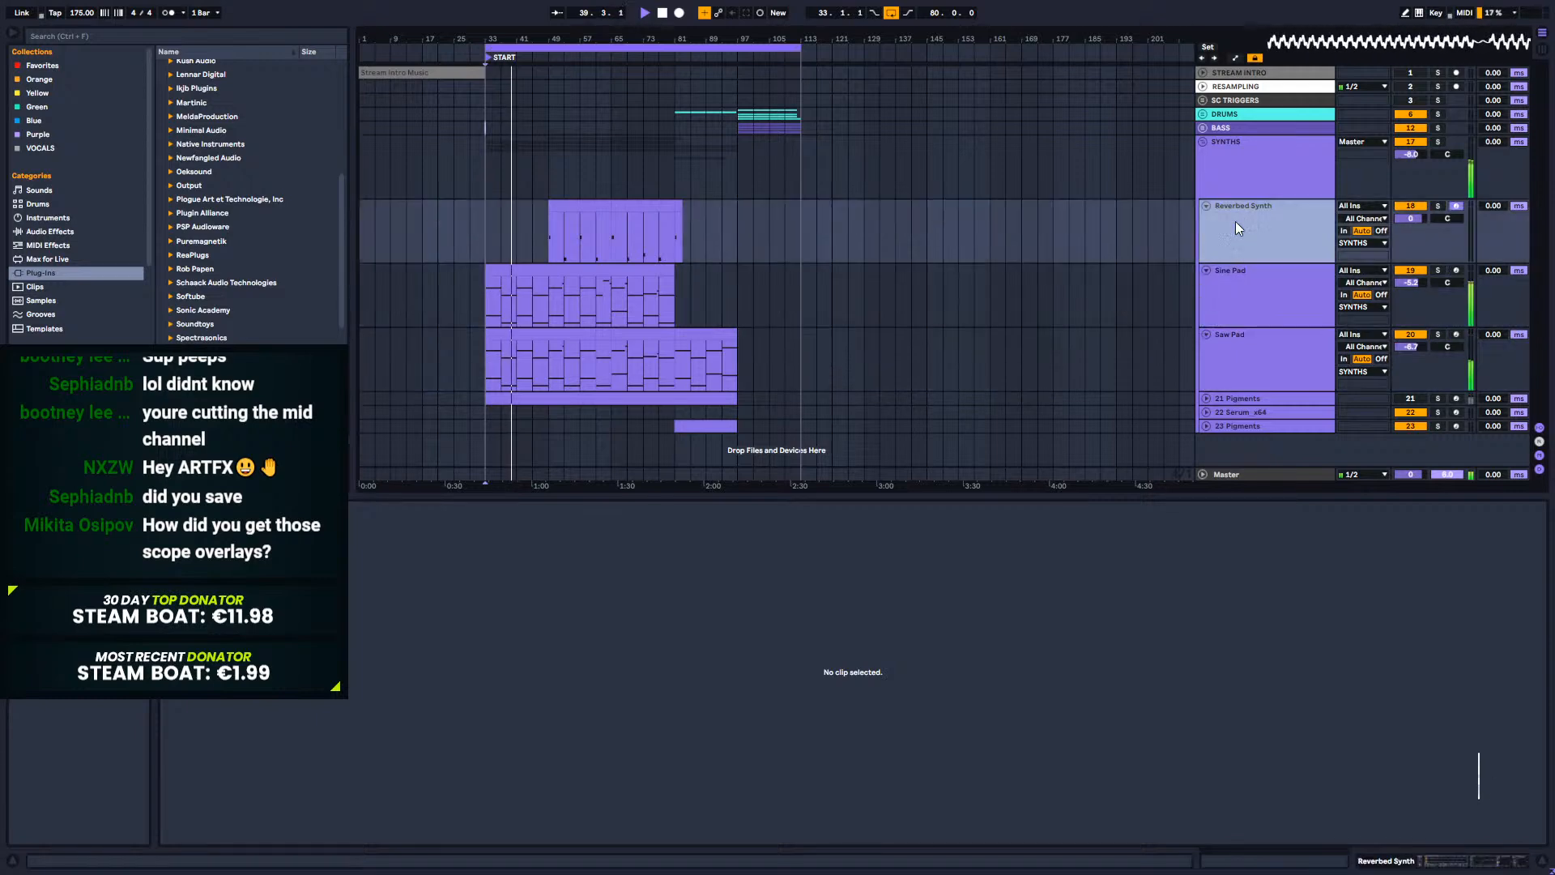
pyautogui.click(1234, 293)
pyautogui.click(1232, 361)
pyautogui.click(1232, 287)
pyautogui.click(1233, 222)
pyautogui.click(1229, 302)
pyautogui.click(1237, 347)
pyautogui.click(1231, 276)
pyautogui.click(1241, 209)
pyautogui.click(1237, 308)
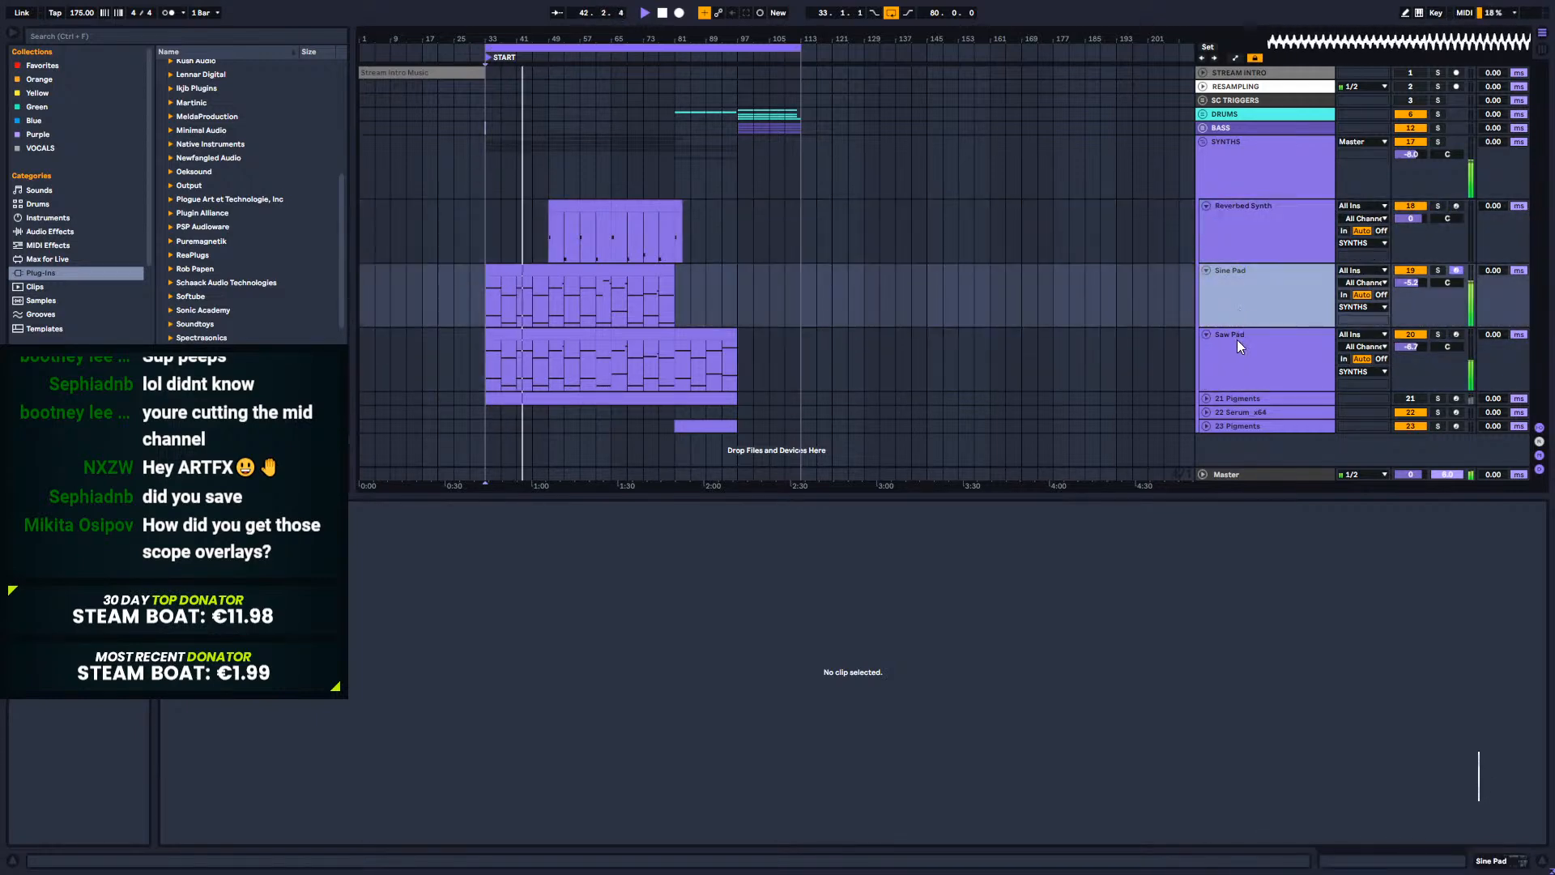
# Step: Alternate the armed selection among 21 Pigments, 22 Serum_x64 and 23 Pigments during playback, returning to Reverbed Synth
pyautogui.click(1234, 361)
pyautogui.click(1229, 399)
pyautogui.click(1233, 412)
pyautogui.click(1234, 424)
pyautogui.click(1232, 409)
pyautogui.click(1236, 424)
pyautogui.click(1236, 409)
pyautogui.click(1236, 398)
pyautogui.click(1236, 413)
pyautogui.click(1236, 426)
pyautogui.click(1235, 399)
pyautogui.click(1236, 412)
pyautogui.click(1236, 399)
pyautogui.click(1236, 413)
pyautogui.click(1239, 425)
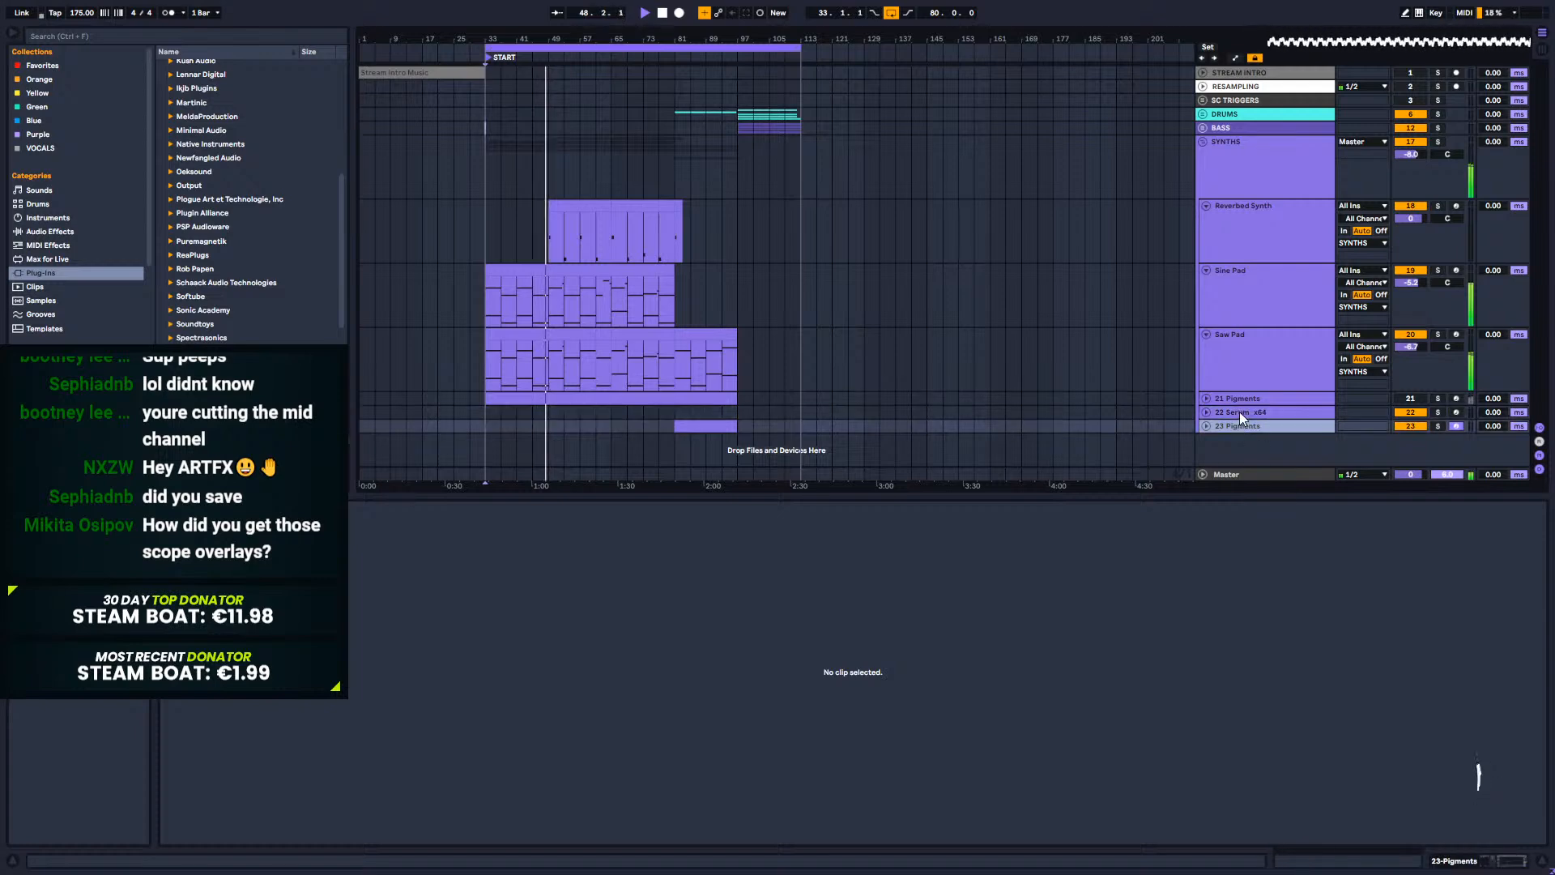
pyautogui.click(1239, 411)
pyautogui.click(1239, 397)
pyautogui.click(1238, 358)
pyautogui.click(1234, 277)
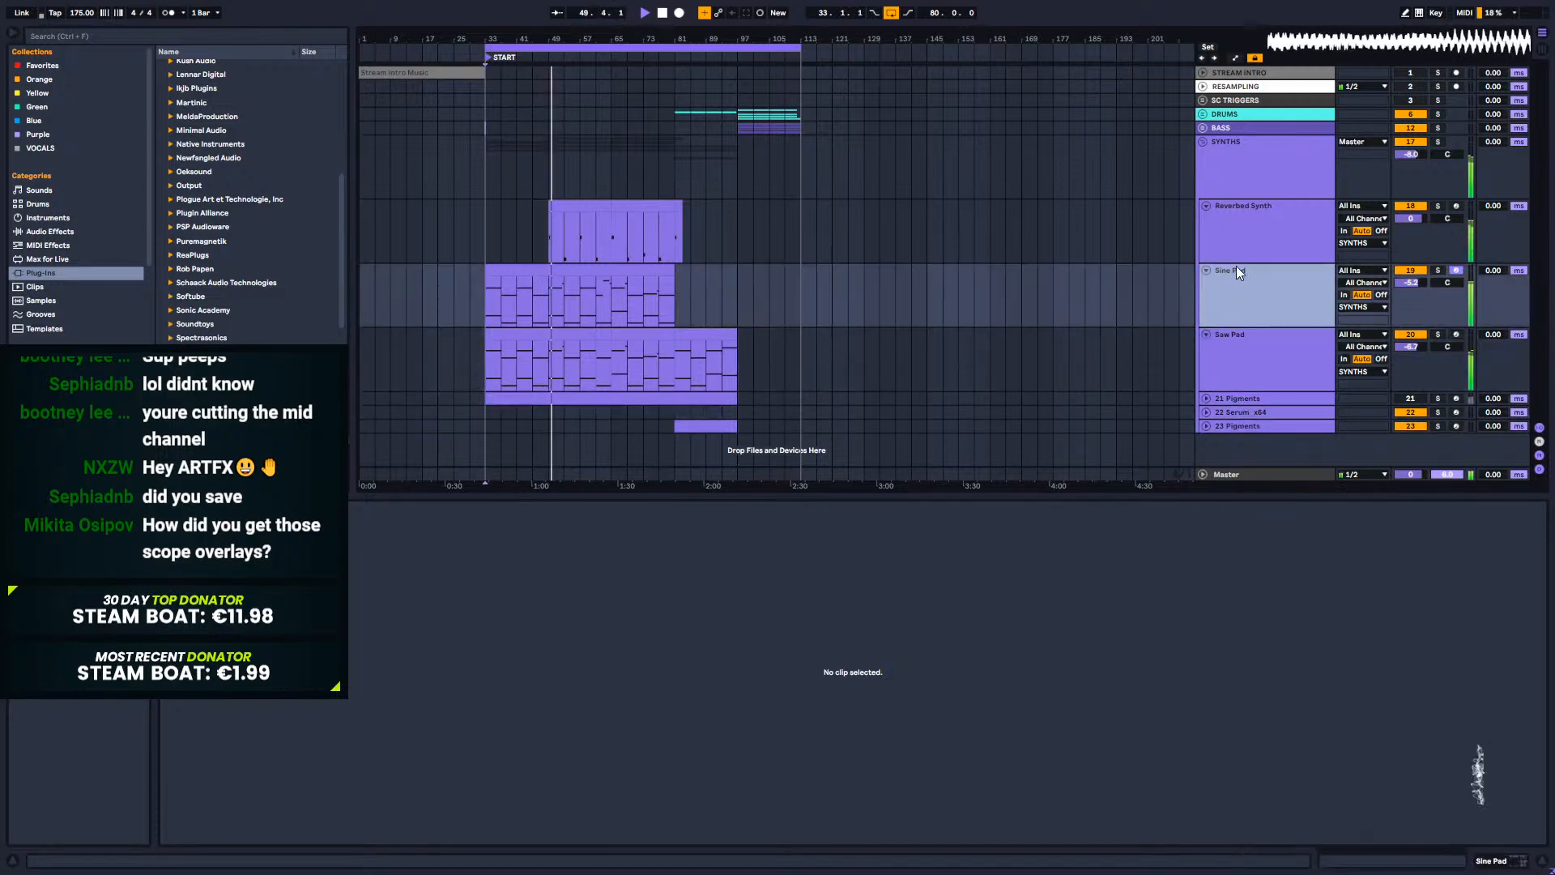
pyautogui.click(1239, 205)
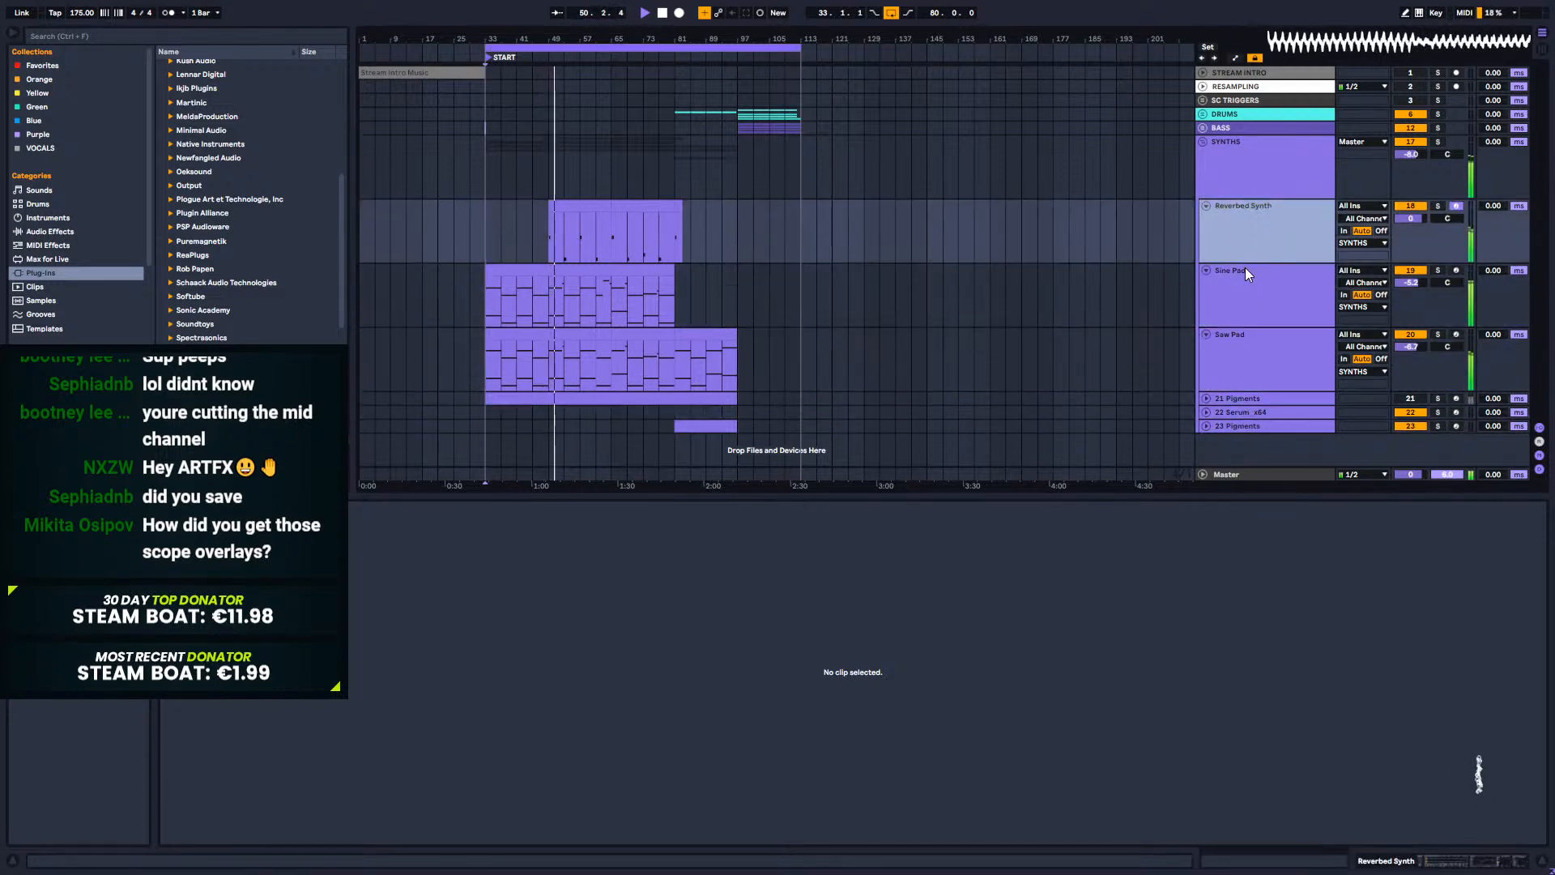
# Step: Check Reverbed Synth's arm options, keep alternating between the three unfolded synth tracks to compare the sound, and stop playback
pyautogui.rightClick(1459, 205)
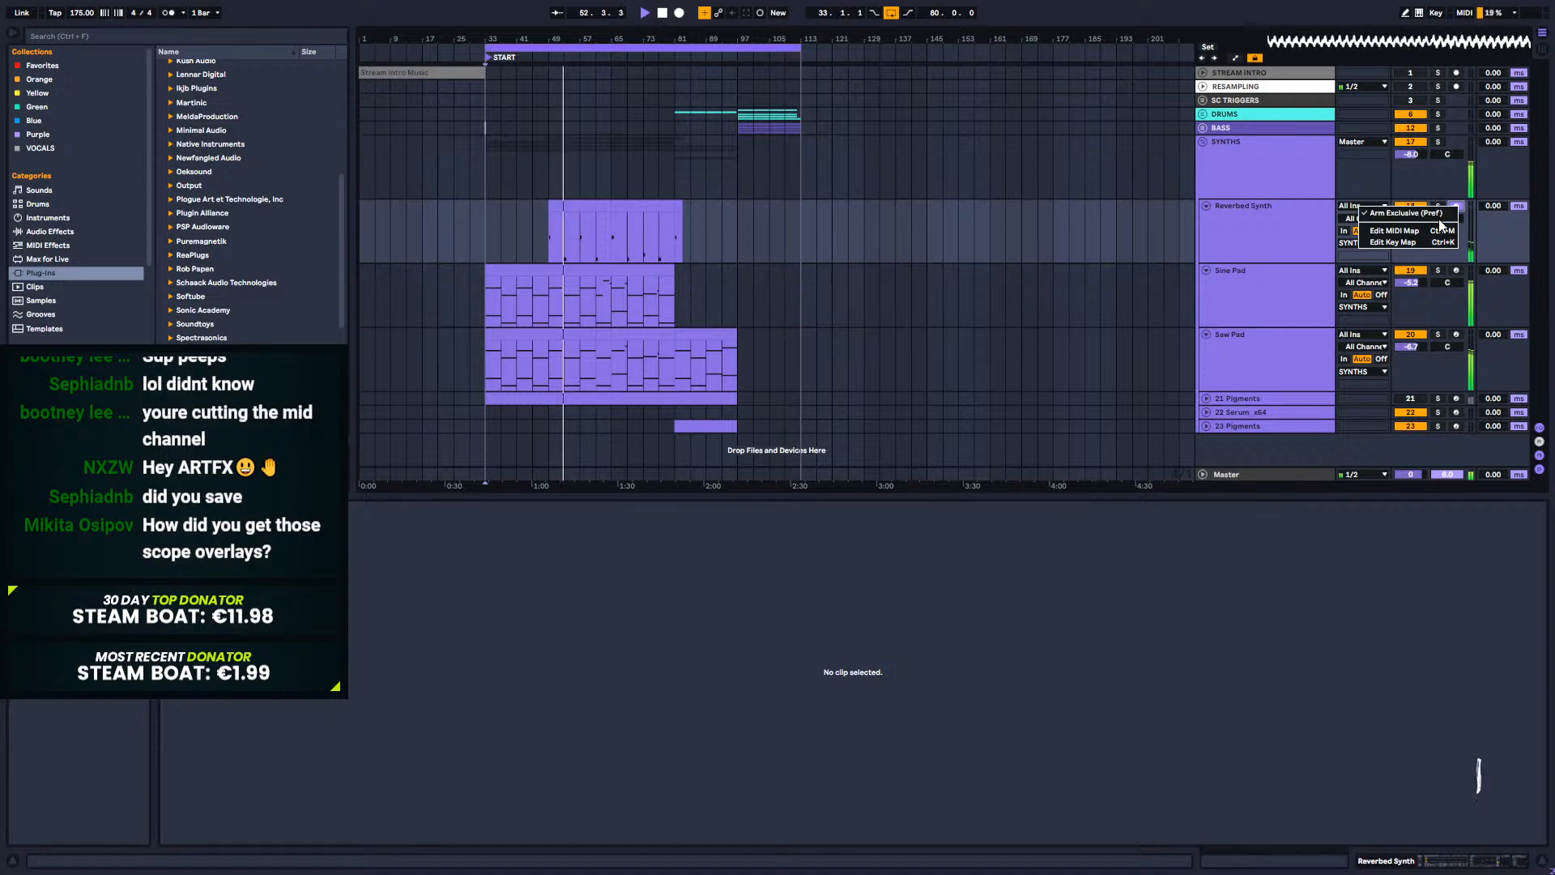
pyautogui.click(1438, 214)
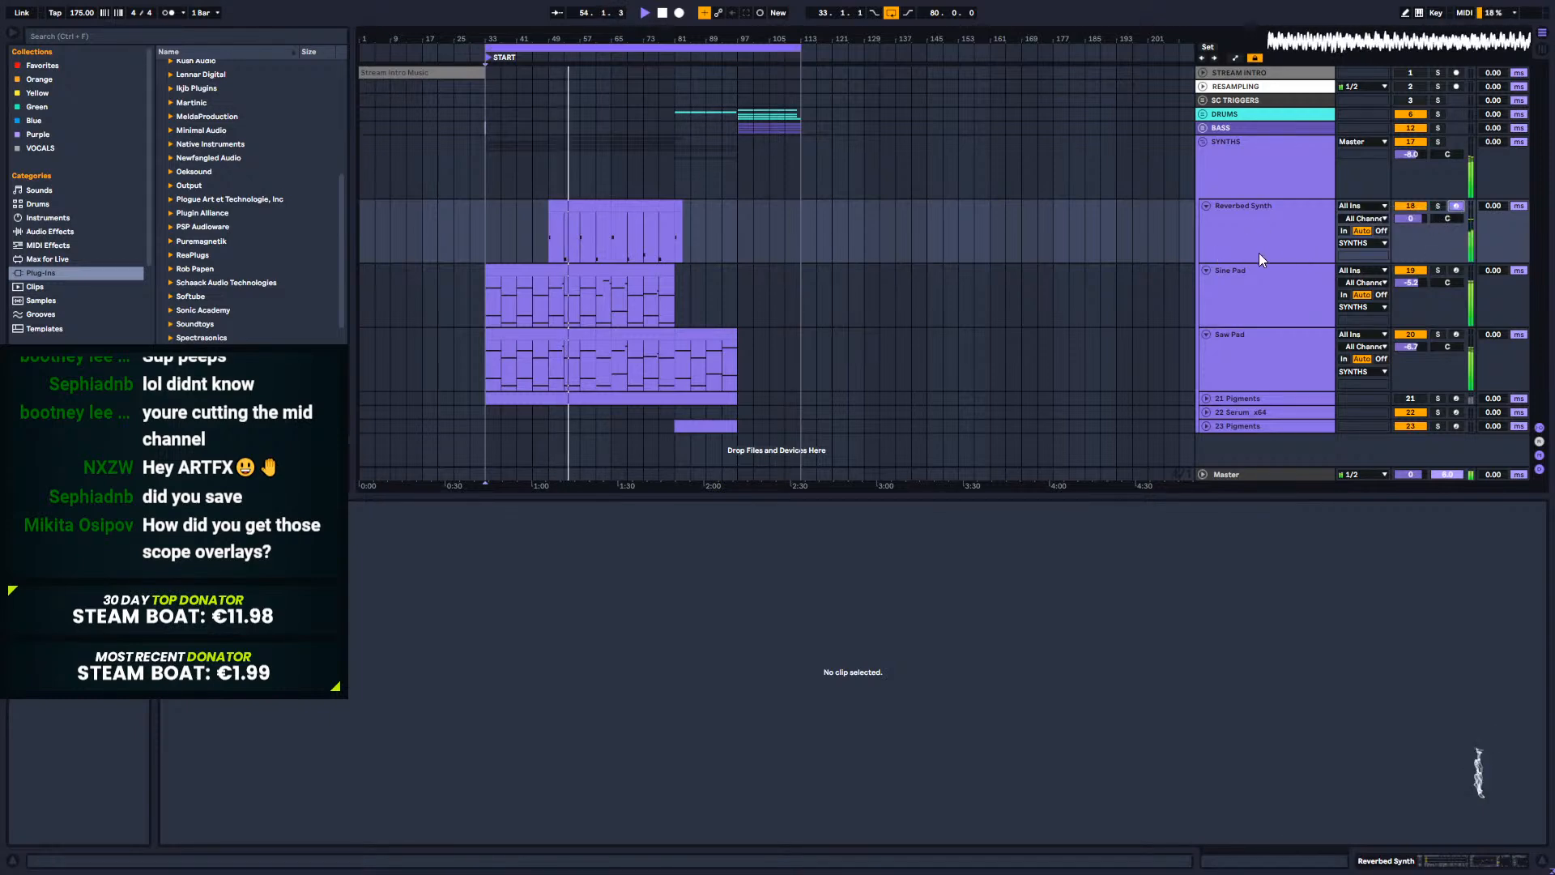
pyautogui.click(1260, 280)
pyautogui.click(1267, 355)
pyautogui.click(1257, 285)
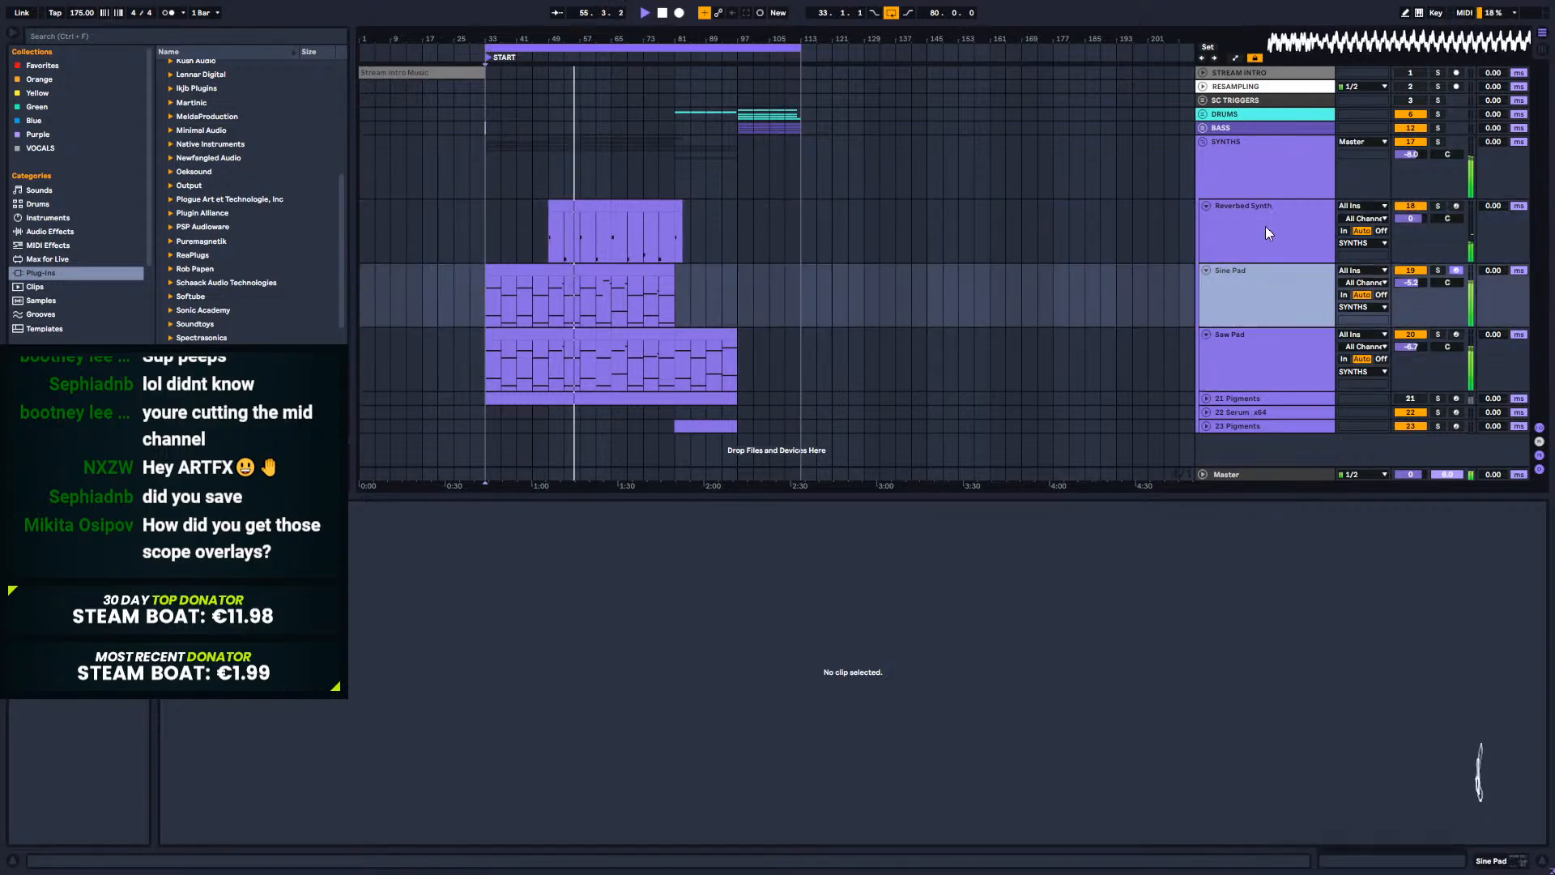
pyautogui.click(1268, 236)
pyautogui.click(1269, 292)
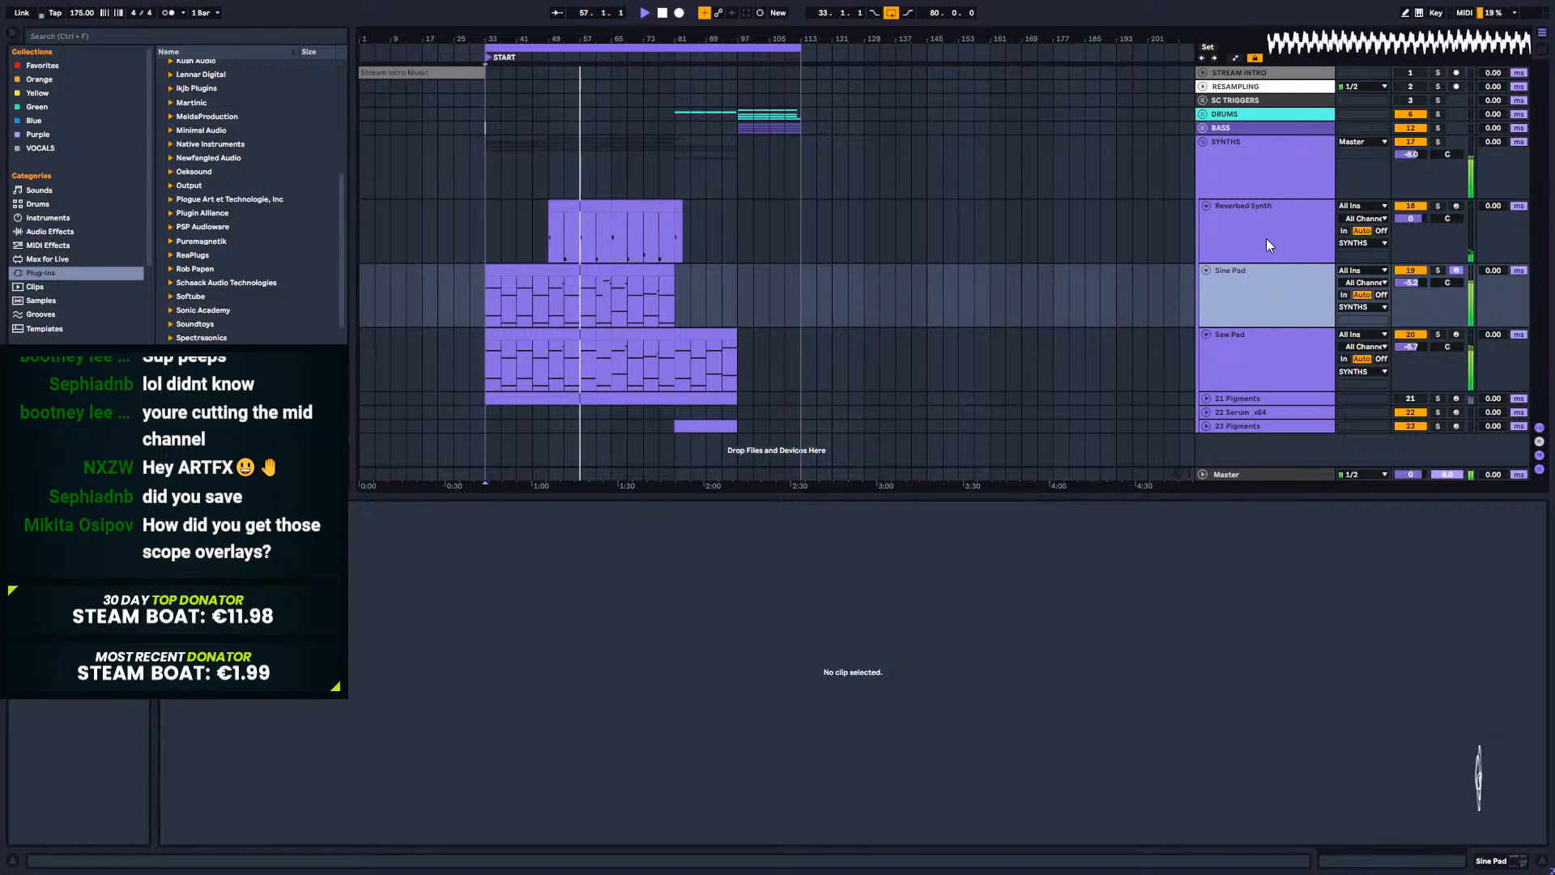
pyautogui.click(1267, 226)
pyautogui.click(1271, 287)
pyautogui.click(1266, 240)
pyautogui.click(1266, 272)
pyautogui.click(1267, 241)
pyautogui.click(1268, 287)
pyautogui.click(1273, 368)
pyautogui.click(1271, 294)
pyautogui.click(1277, 360)
pyautogui.click(1278, 288)
pyautogui.click(1276, 362)
pyautogui.click(1265, 305)
pyautogui.click(1265, 356)
pyautogui.click(1261, 315)
pyautogui.click(1262, 224)
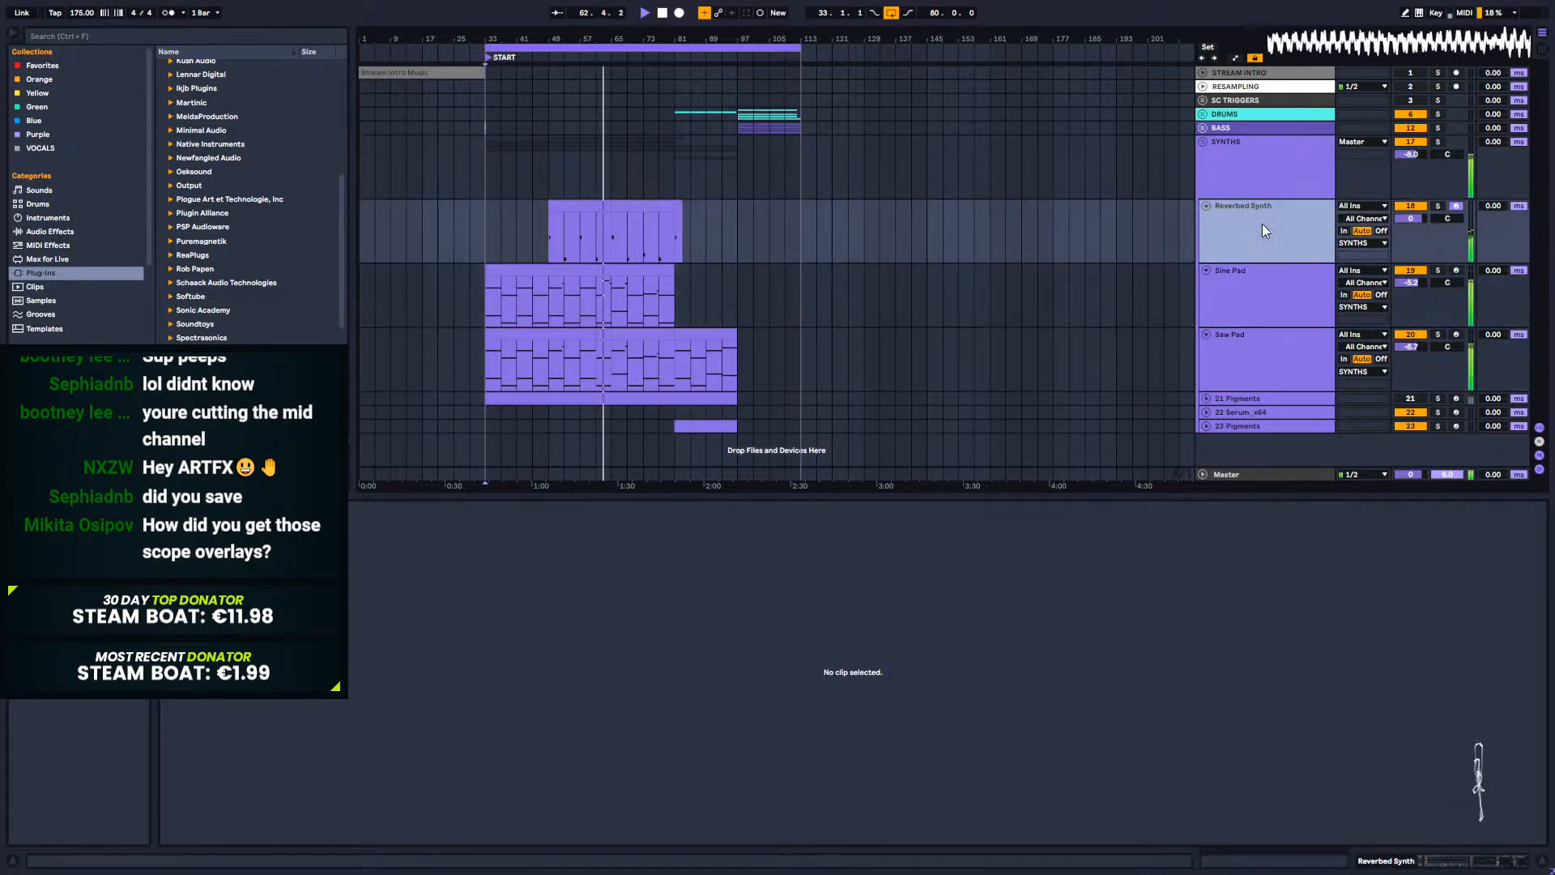
pyautogui.click(1258, 183)
pyautogui.press('space')
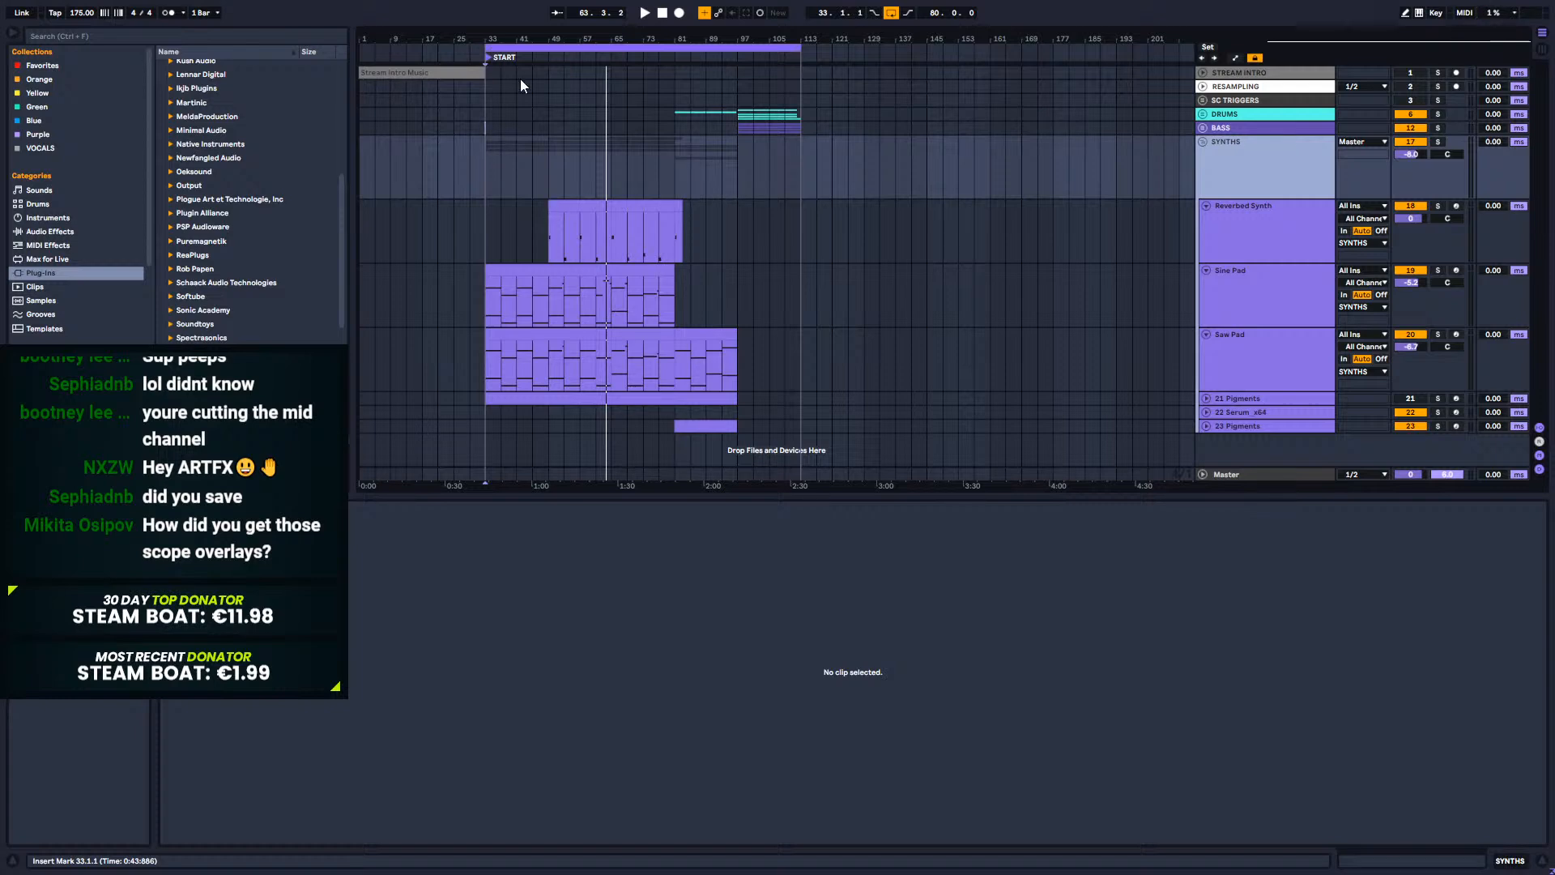
# Step: Play from the build-up at bar 81, expand the BASS group and fold all tracks in the SYNTHS group
pyautogui.click(674, 162)
pyautogui.press('space')
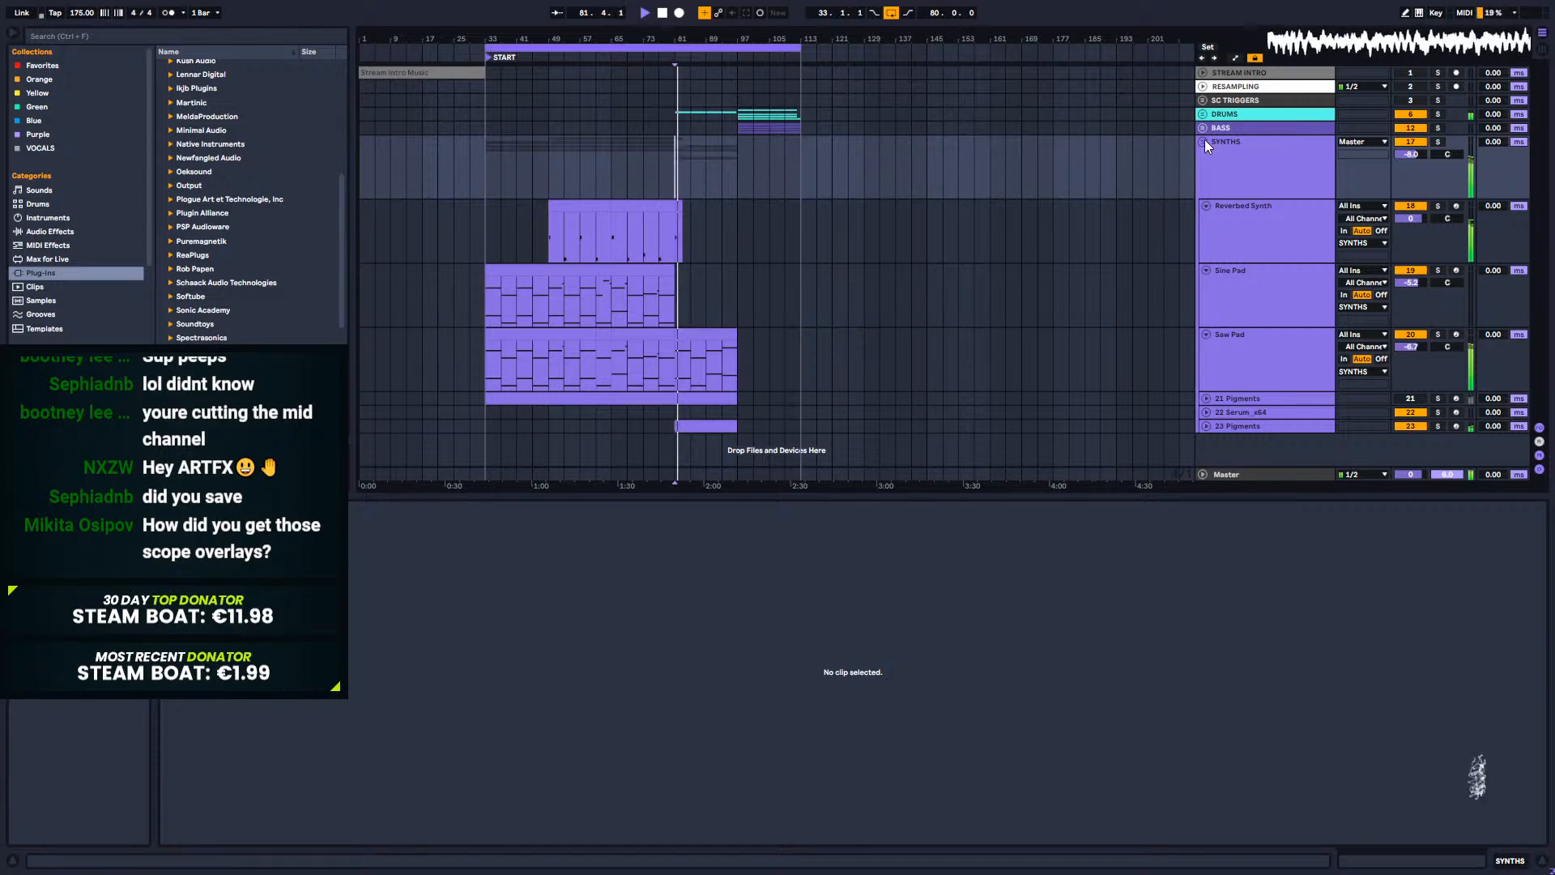
pyautogui.click(1204, 141)
pyautogui.click(1227, 128)
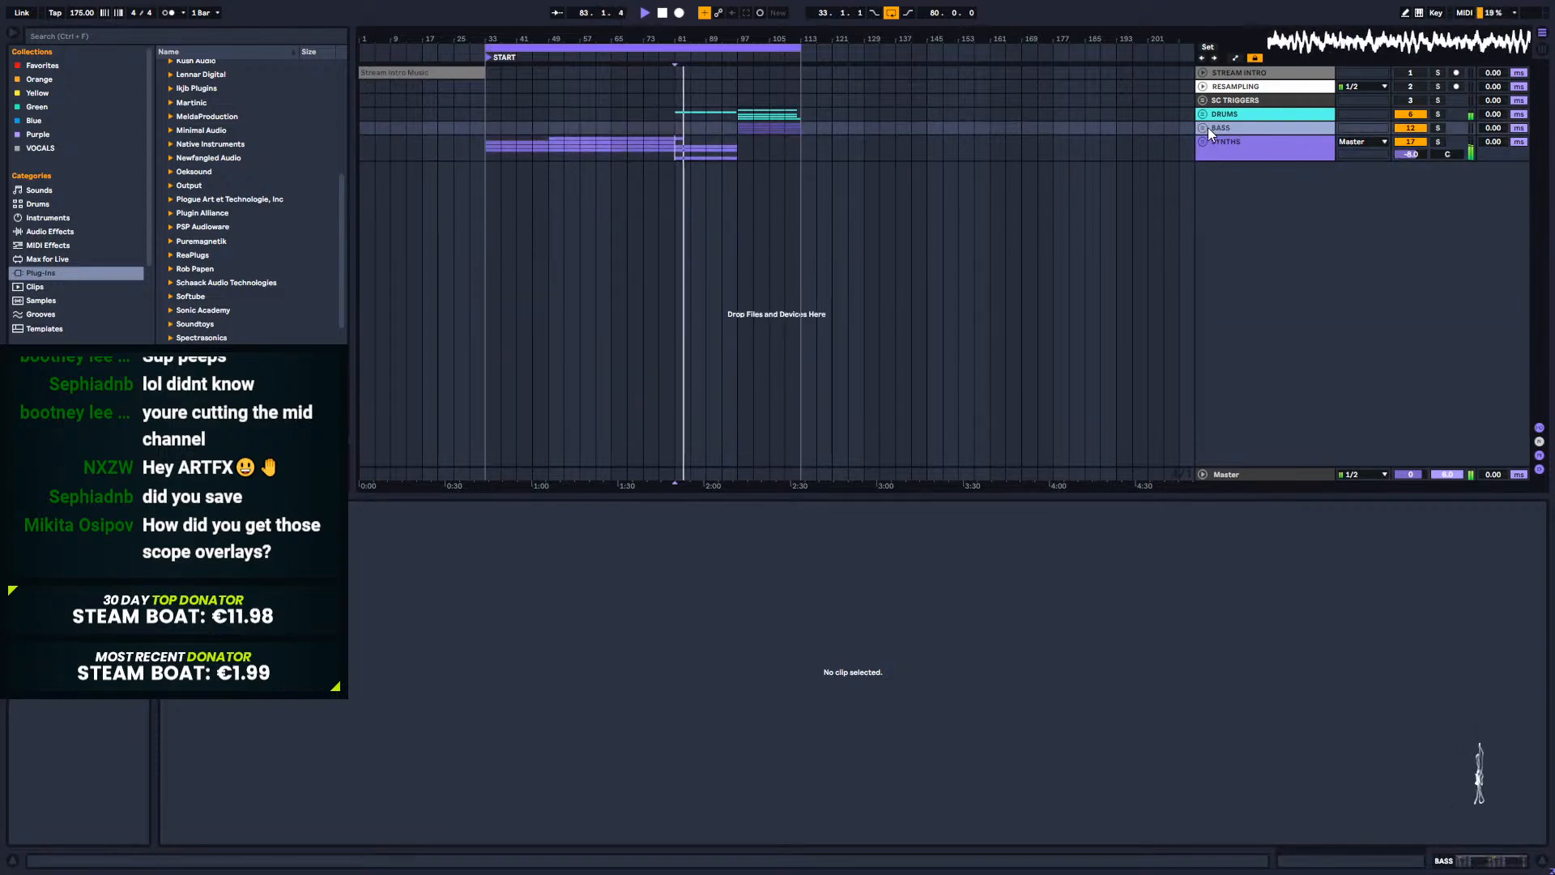
pyautogui.click(1202, 128)
pyautogui.click(1204, 237)
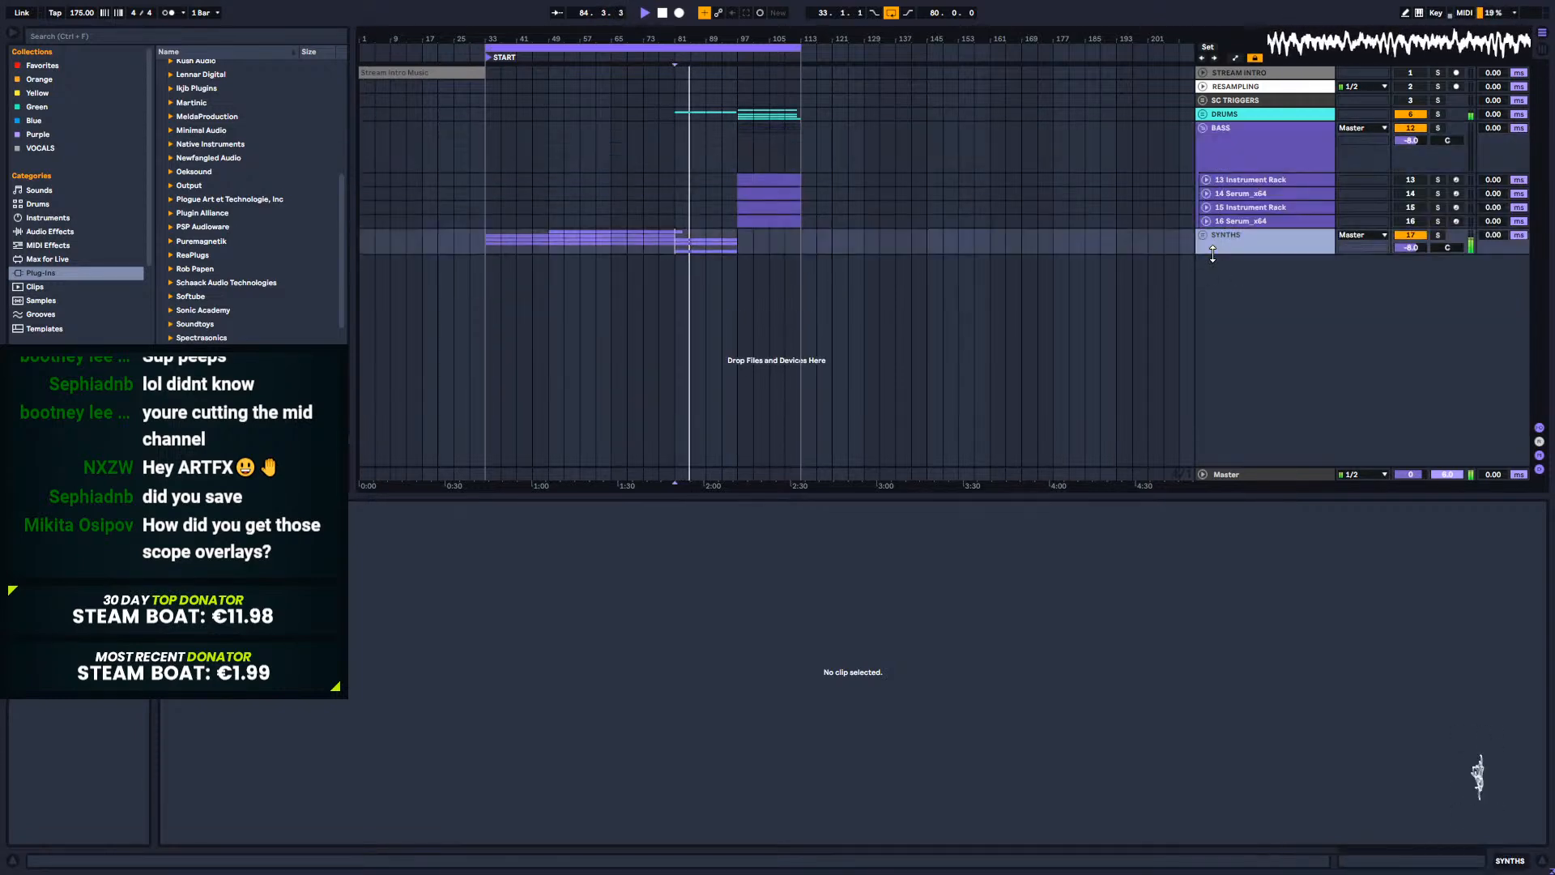
pyautogui.click(1204, 235)
pyautogui.keyDown('alt'); pyautogui.click(1207, 300); pyautogui.keyUp('alt')
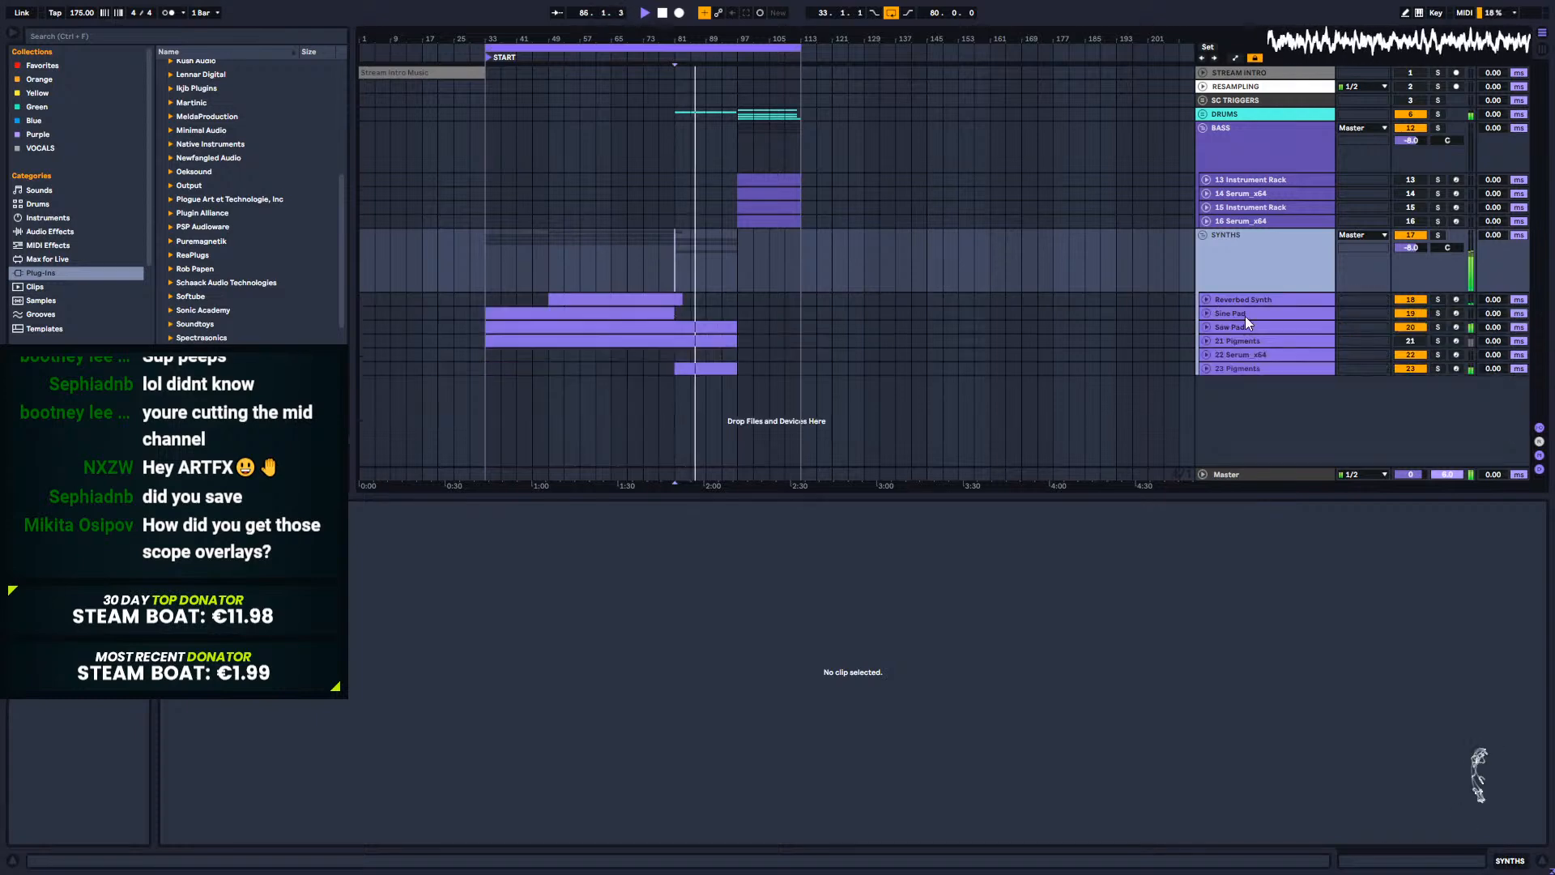
pyautogui.click(1245, 369)
pyautogui.rightClick(1244, 371)
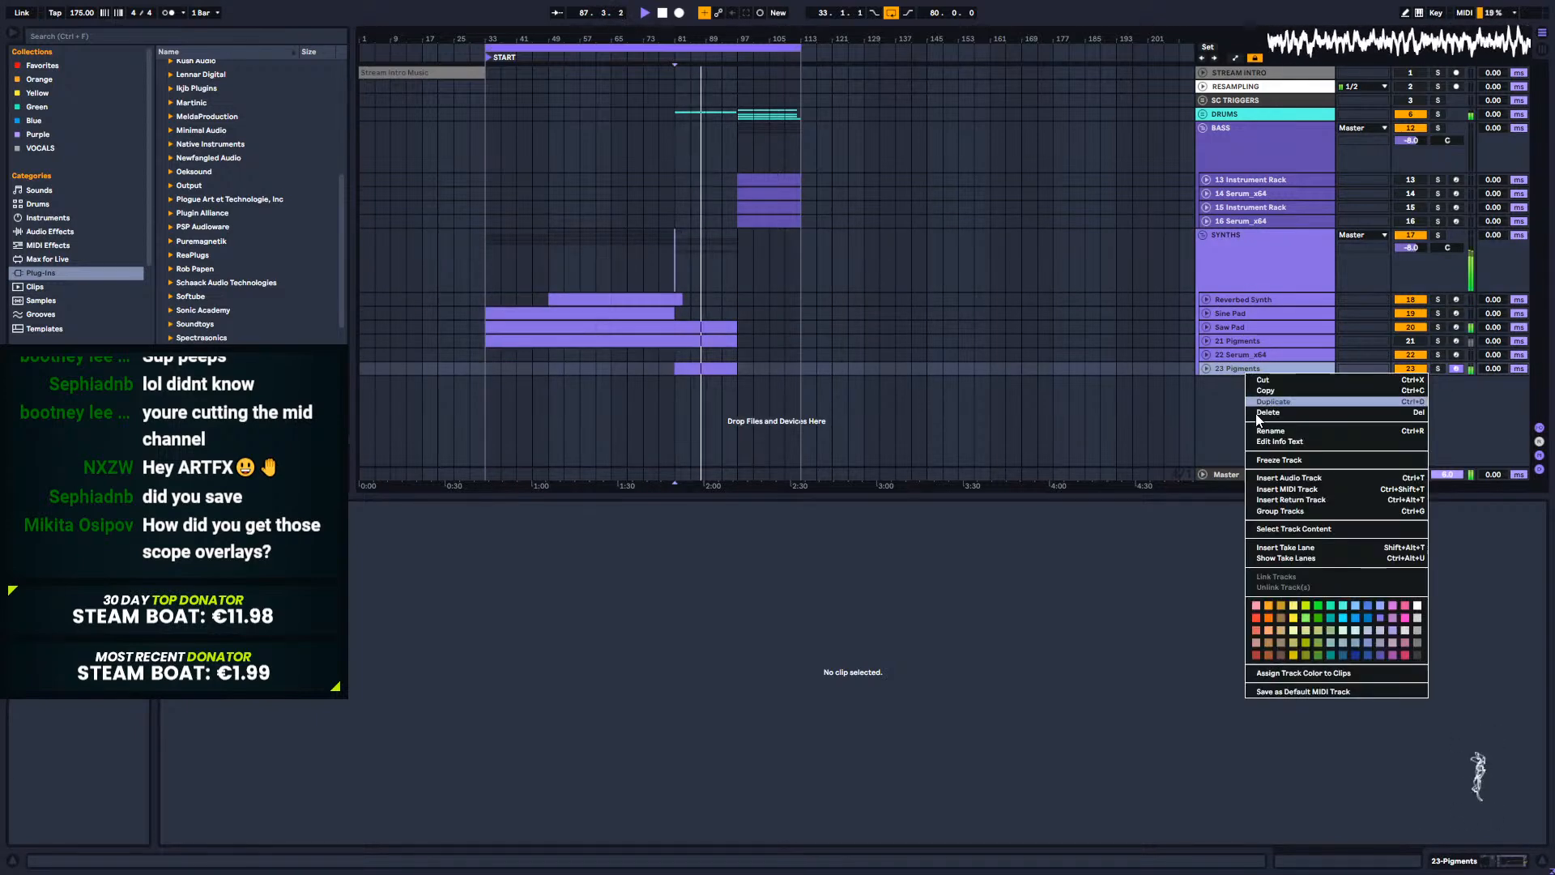
pyautogui.click(1251, 249)
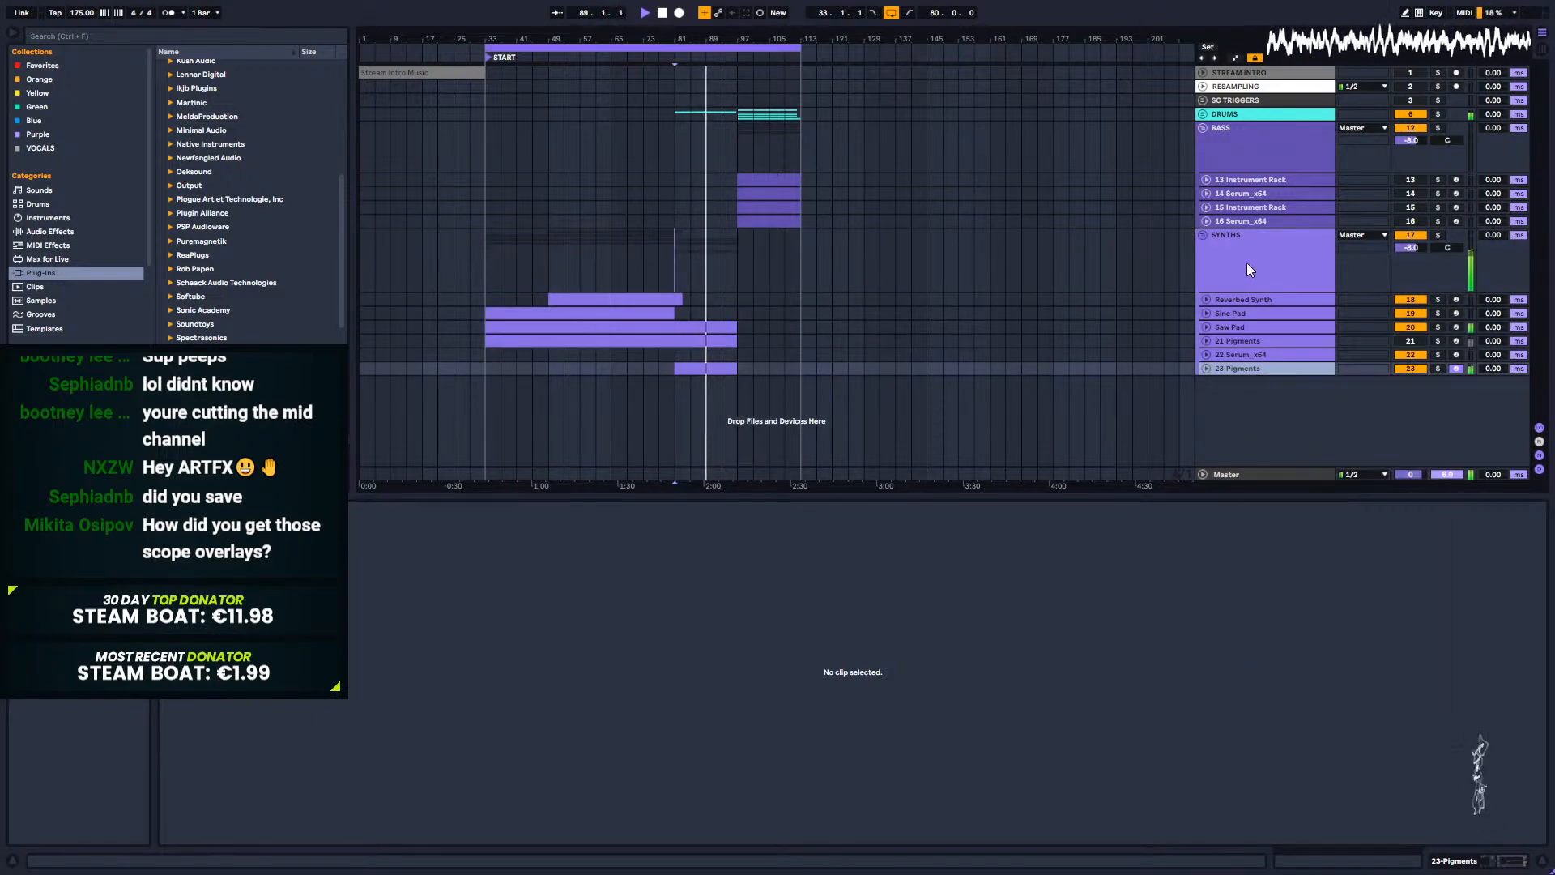
pyautogui.click(1252, 248)
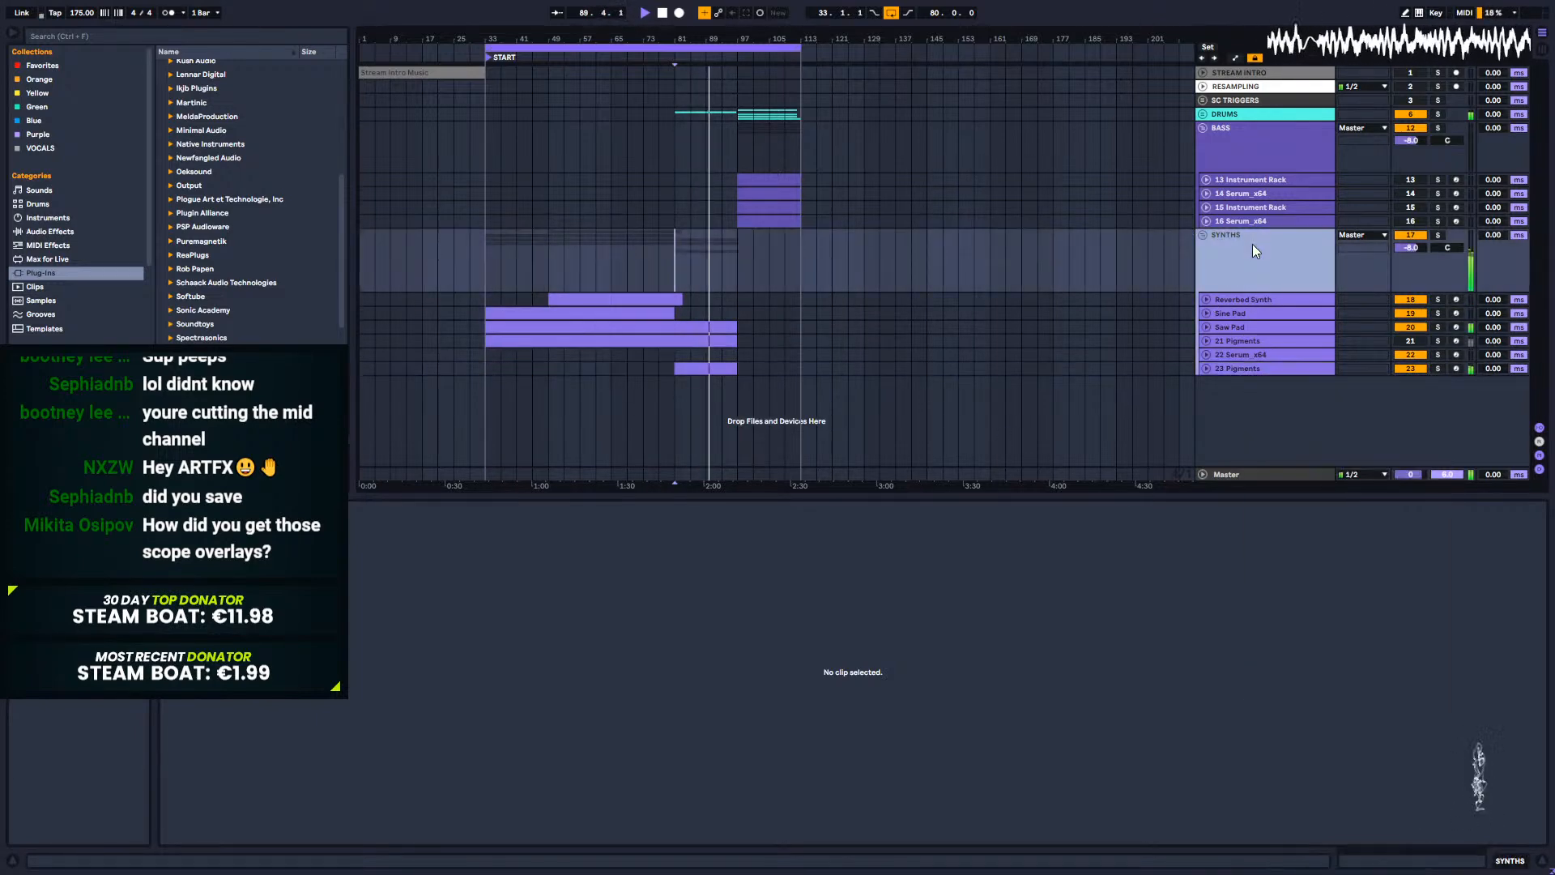
# Step: Expand the DRUMS group and collapse the SYNTHS group while the drop plays
pyautogui.click(1203, 114)
pyautogui.click(1242, 125)
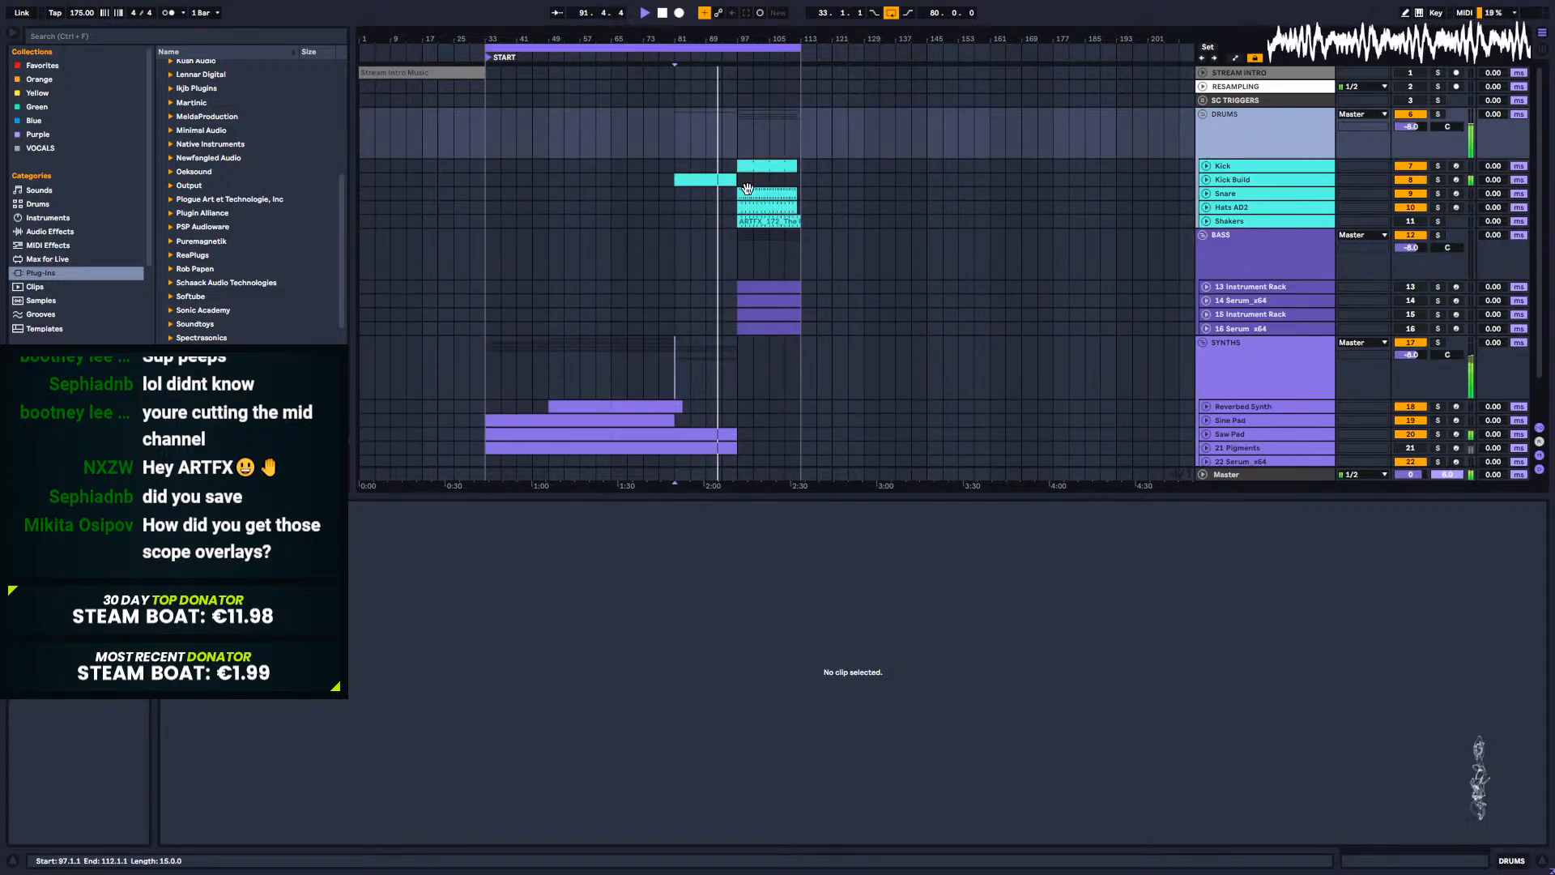
pyautogui.click(1204, 343)
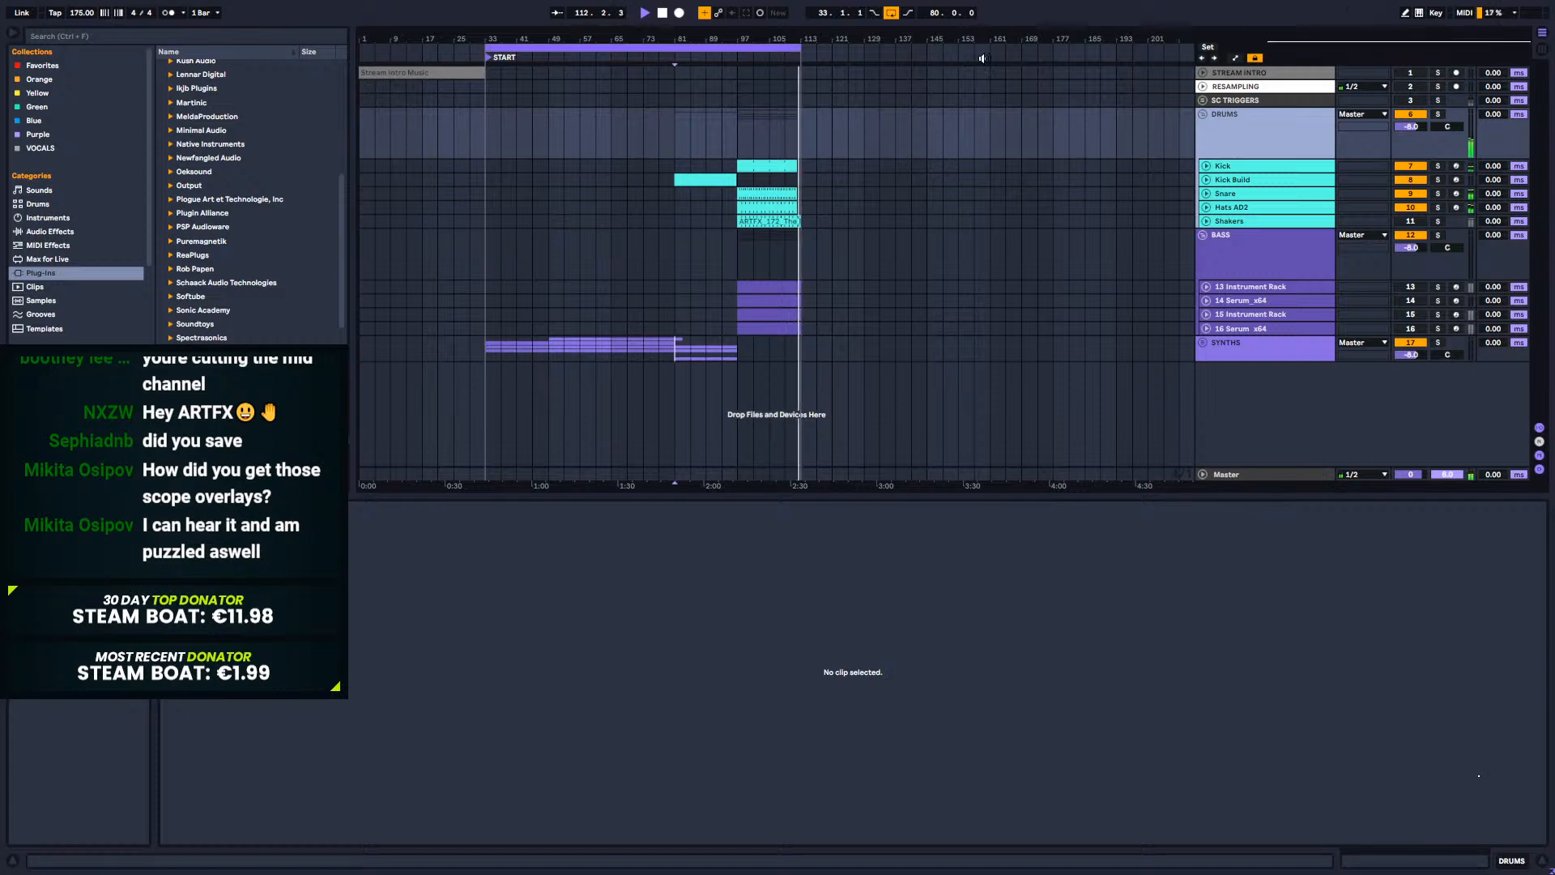
# Step: Loop the drop from bar 97 to 113 and restart playback from its beginning
pyautogui.moveTo(738, 246); pyautogui.dragTo(804, 249)
pyautogui.hotkey('ctrl', 'l')
pyautogui.press('space')
pyautogui.press('space')
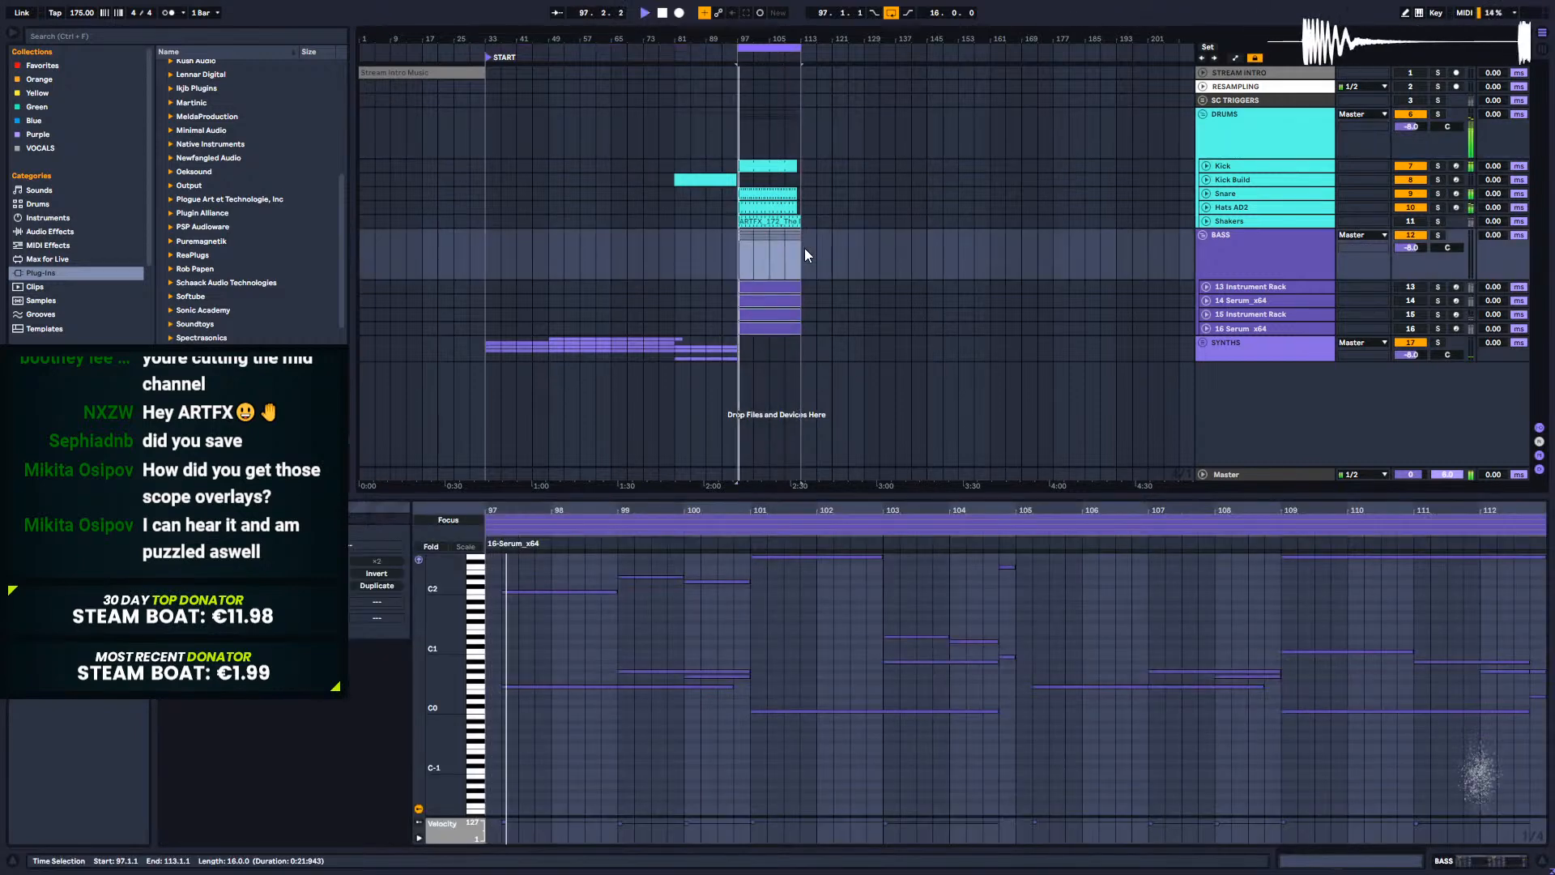
# Step: Stop playback, insert a MIDI track below 16 Serum_x64 in the BASS group and load Serum_x64 on it
pyautogui.click(1235, 328)
pyautogui.press('space')
pyautogui.rightClick(1236, 327)
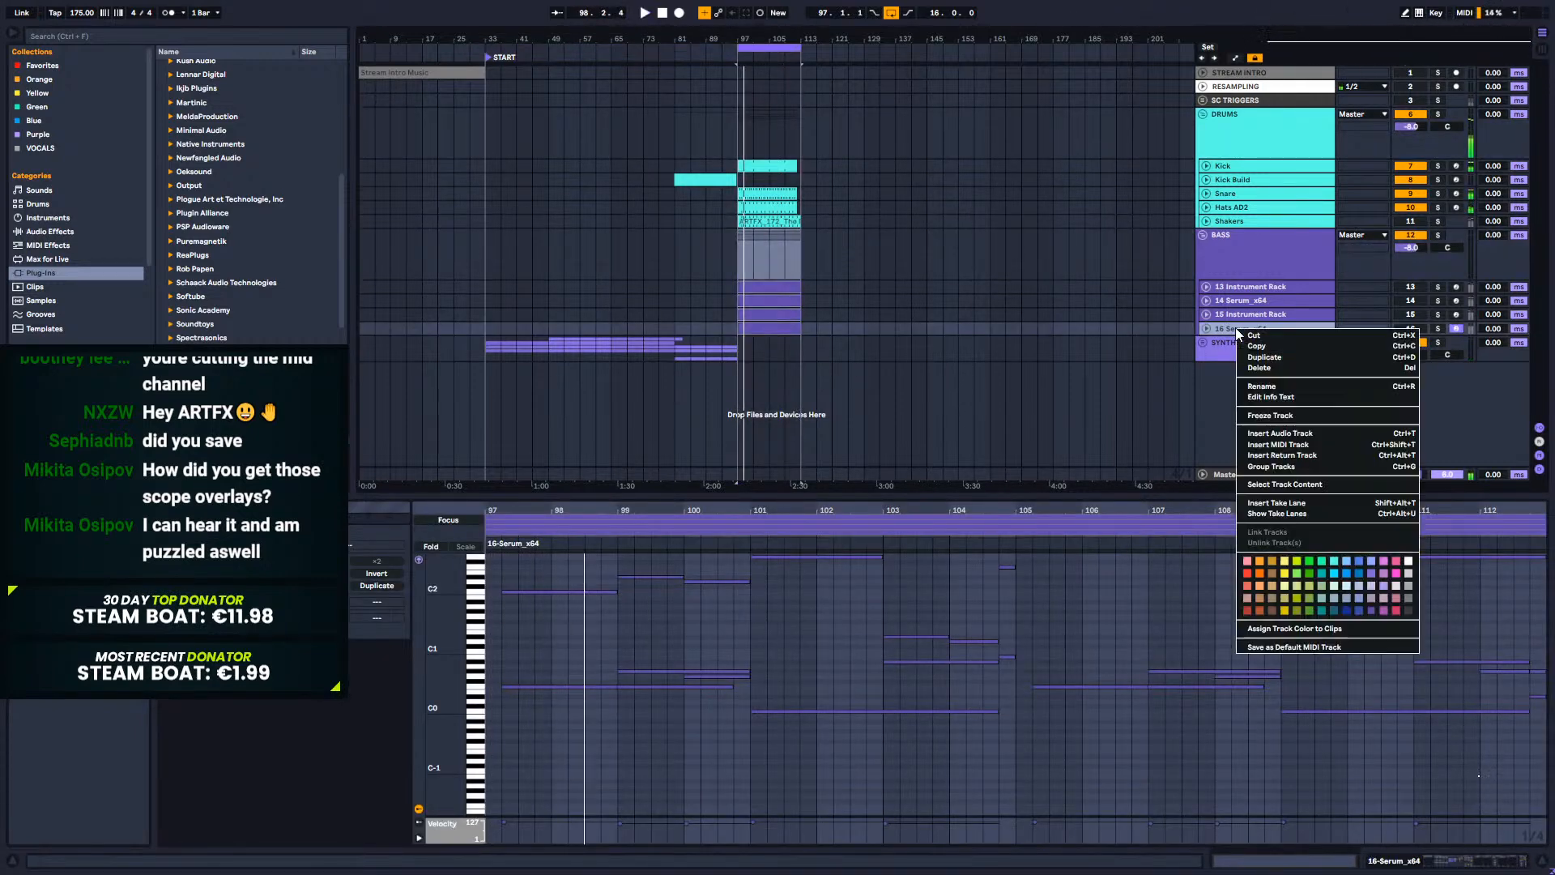
pyautogui.click(1293, 444)
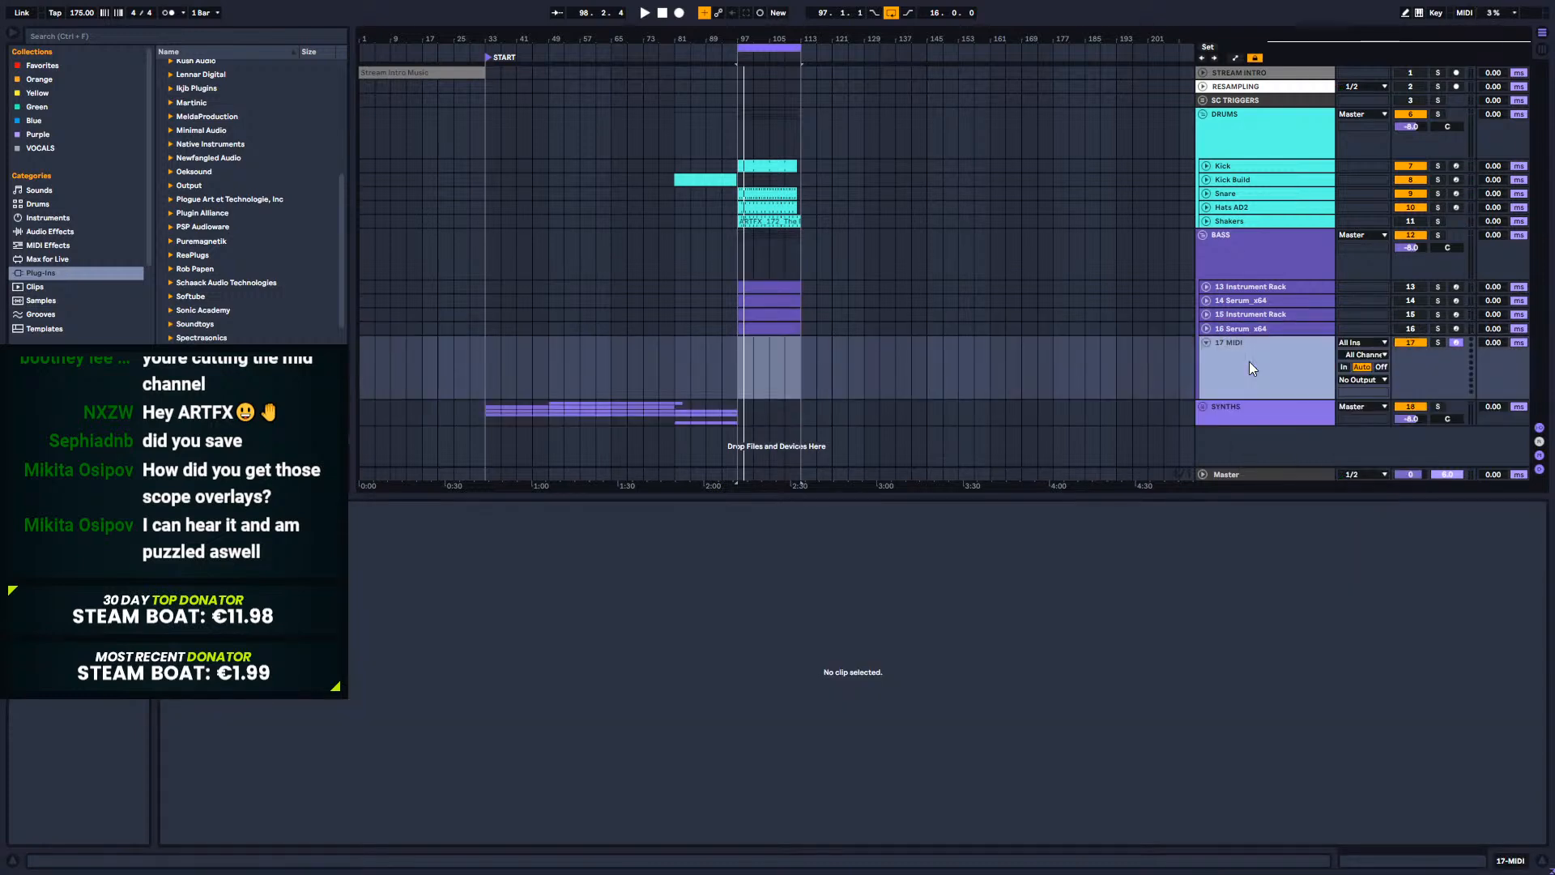
pyautogui.scroll(-3, 145, 289)
pyautogui.scroll(-5, 256, 319)
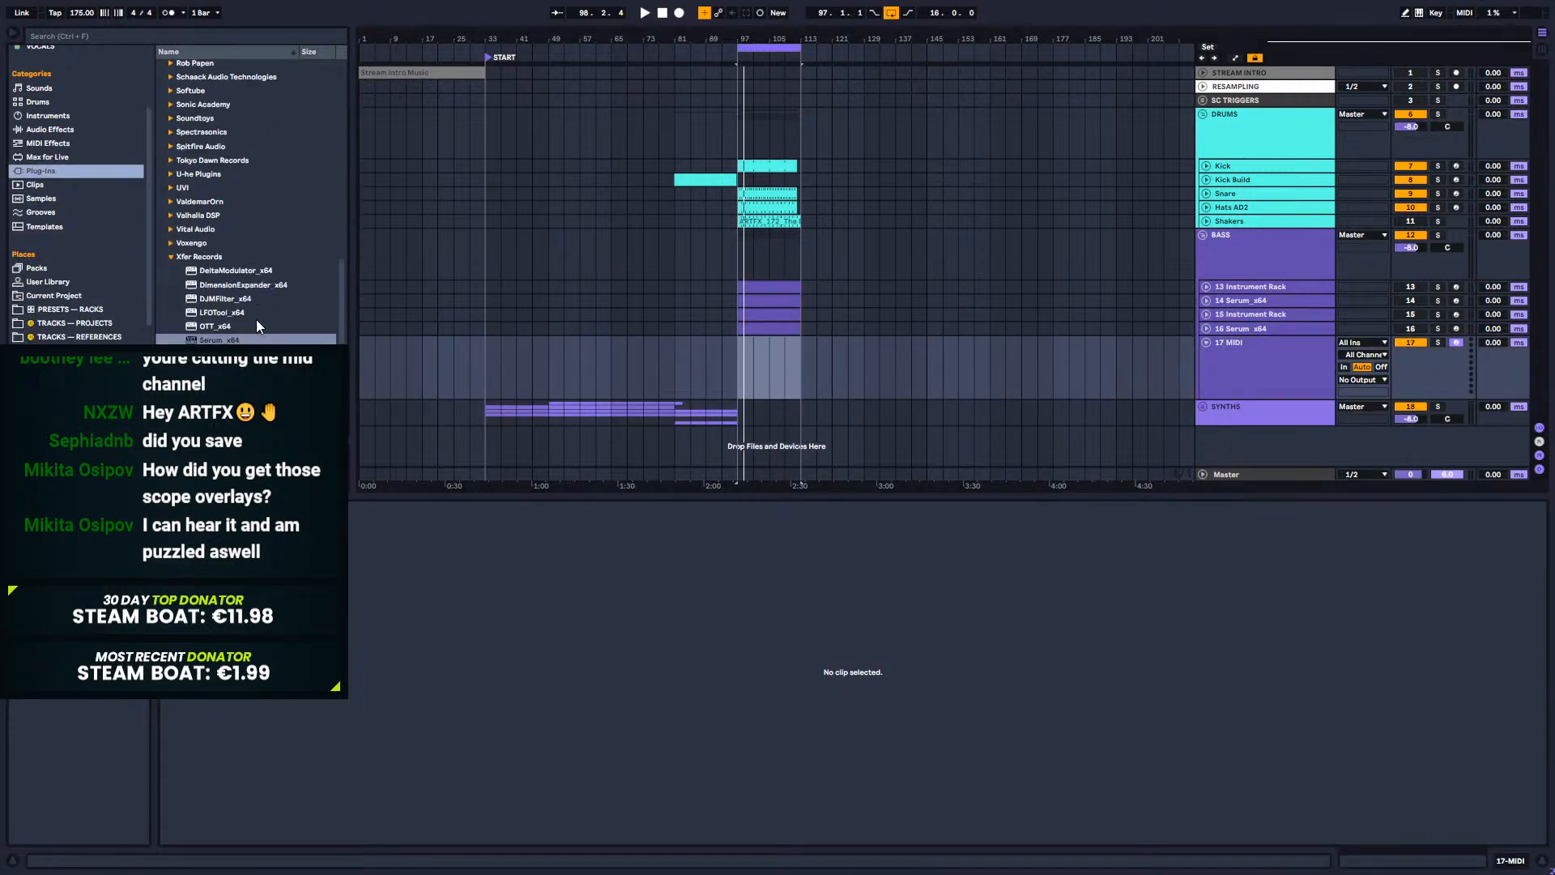
pyautogui.moveTo(219, 339); pyautogui.dragTo(763, 366)
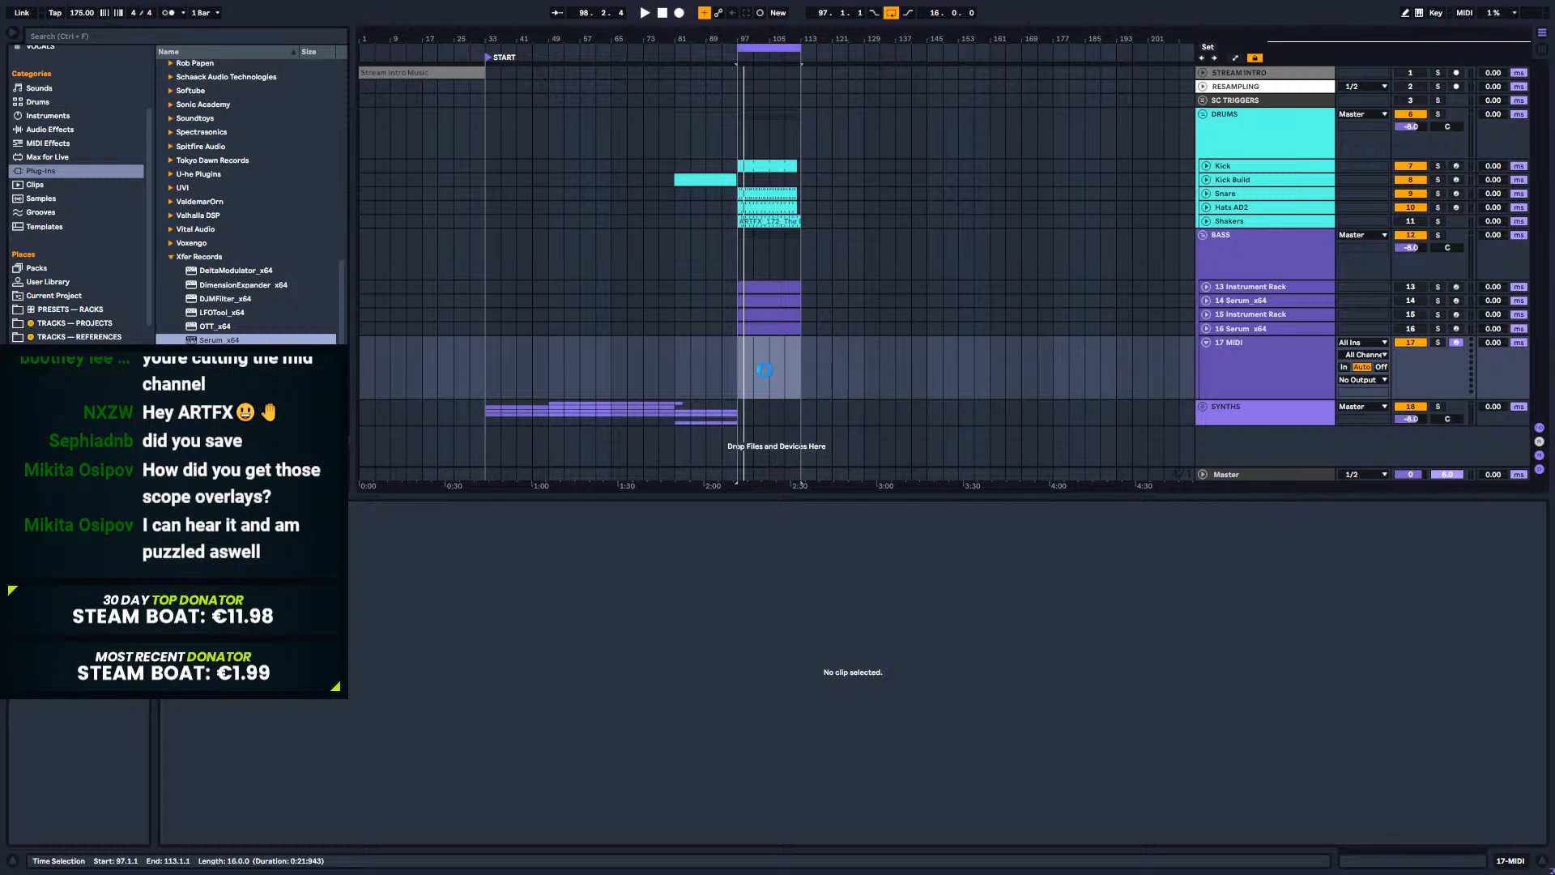
# Step: Load the Analog wavetable Basic Shapes into Serum's oscillator A
pyautogui.moveTo(620, 138); pyautogui.dragTo(1337, 193)
pyautogui.click(1010, 289)
pyautogui.moveTo(1006, 327)
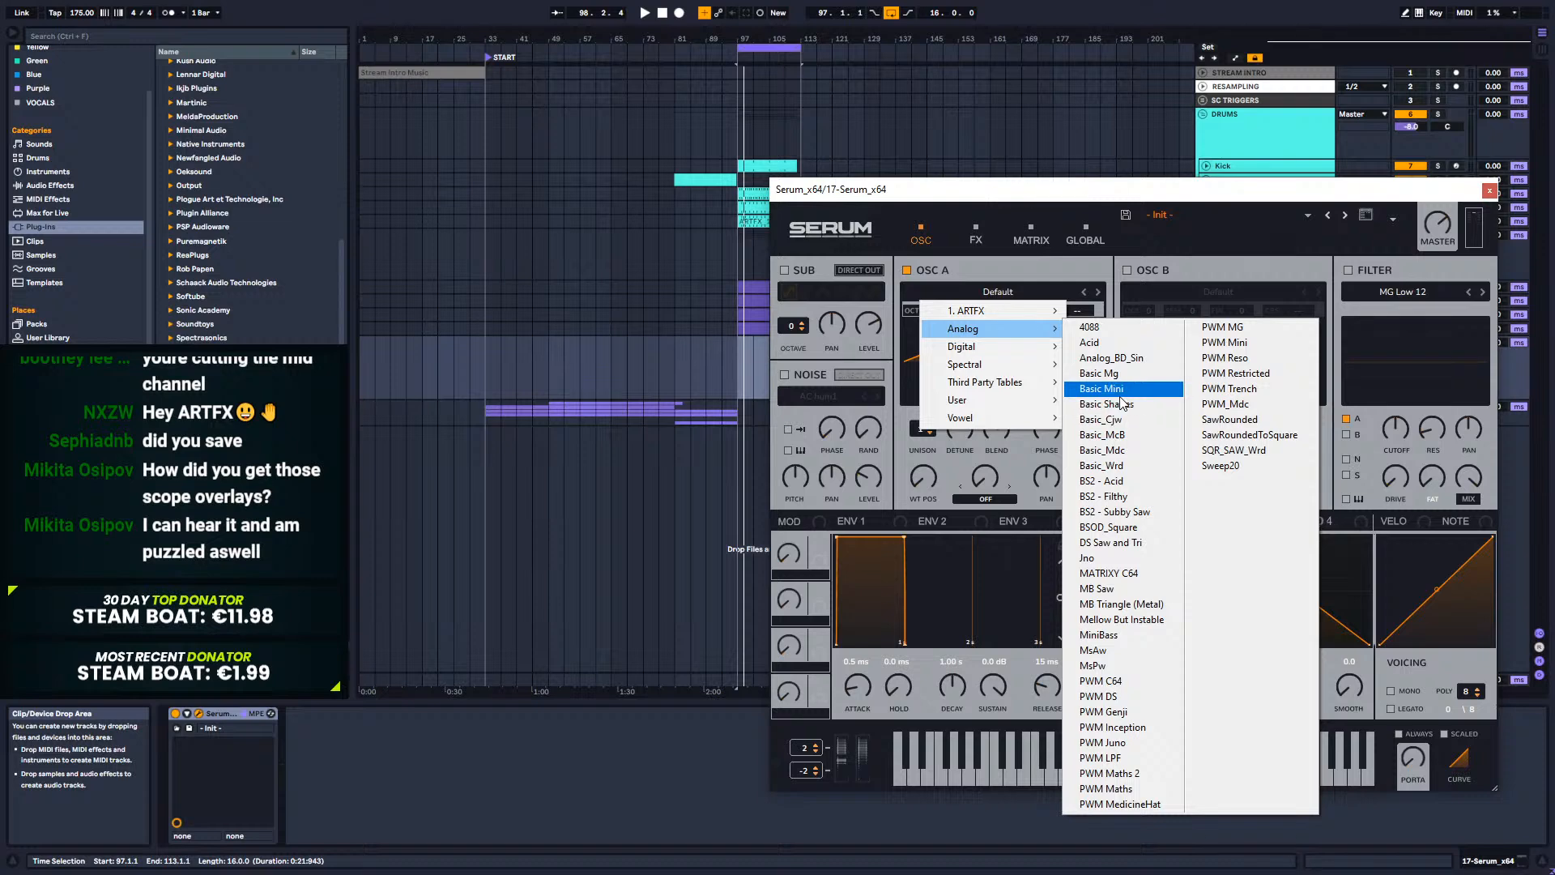
pyautogui.click(1122, 403)
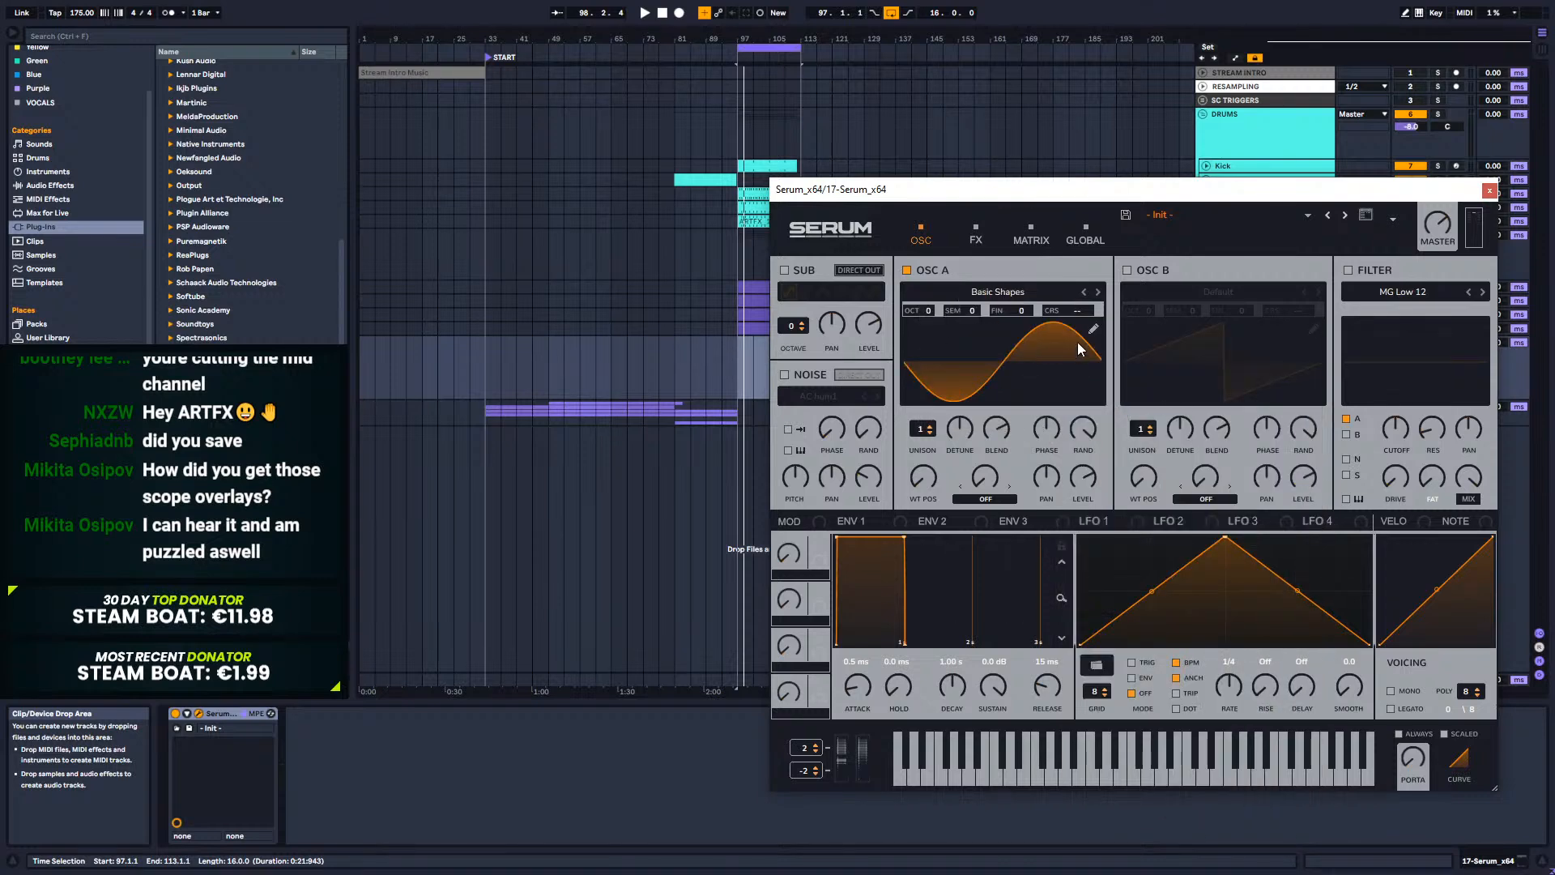
# Step: Flip the phase of the first harmonic in oscillator A's sine frame and close the Serum window
pyautogui.click(1092, 327)
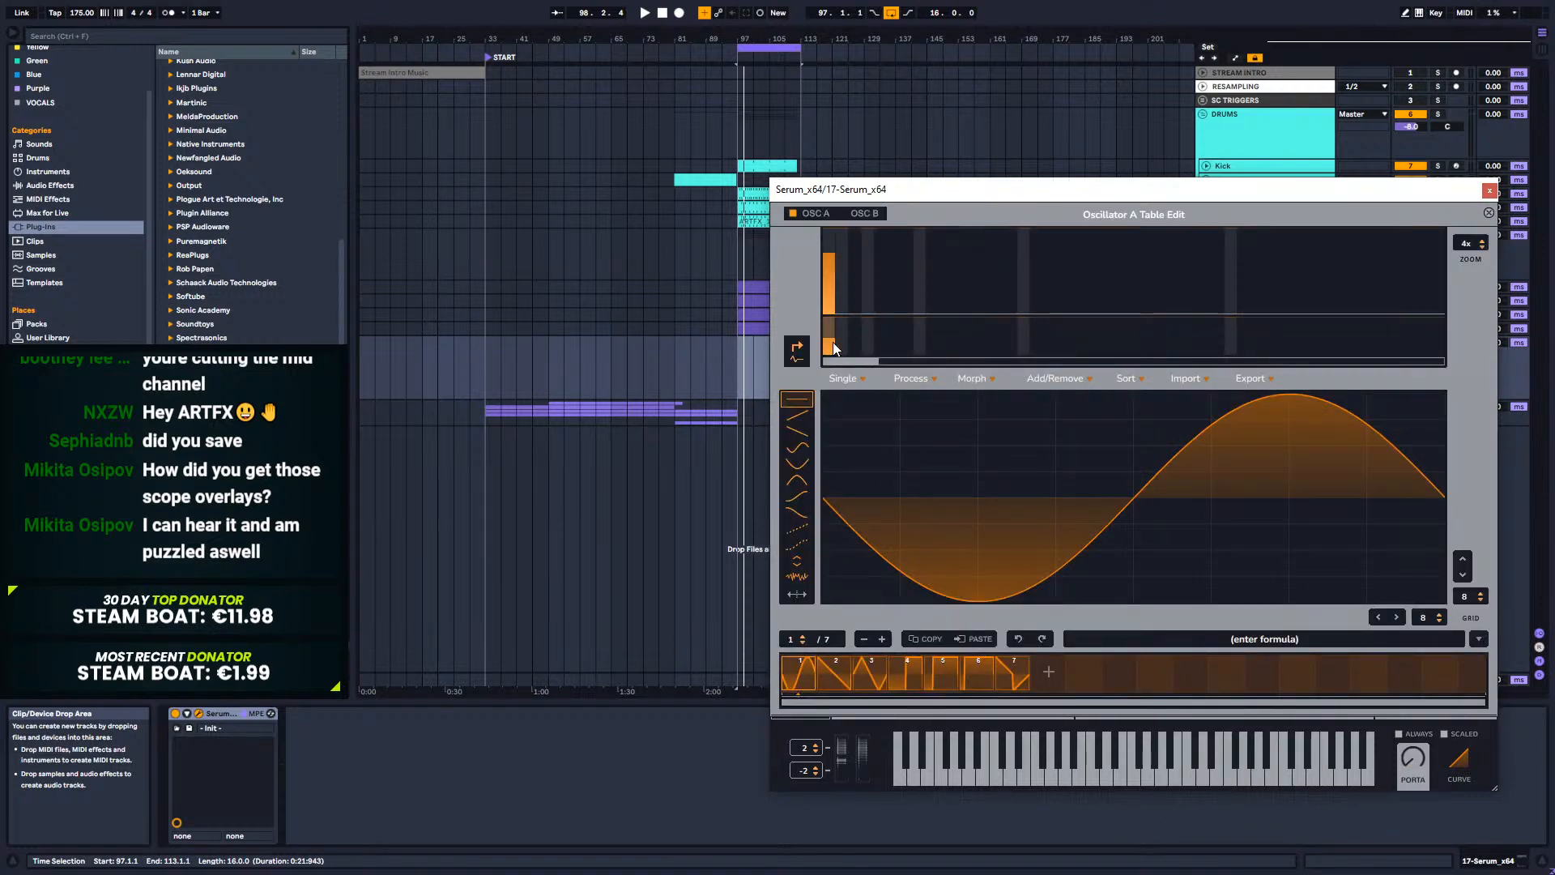
pyautogui.moveTo(833, 344); pyautogui.dragTo(833, 357)
pyautogui.click(1488, 213)
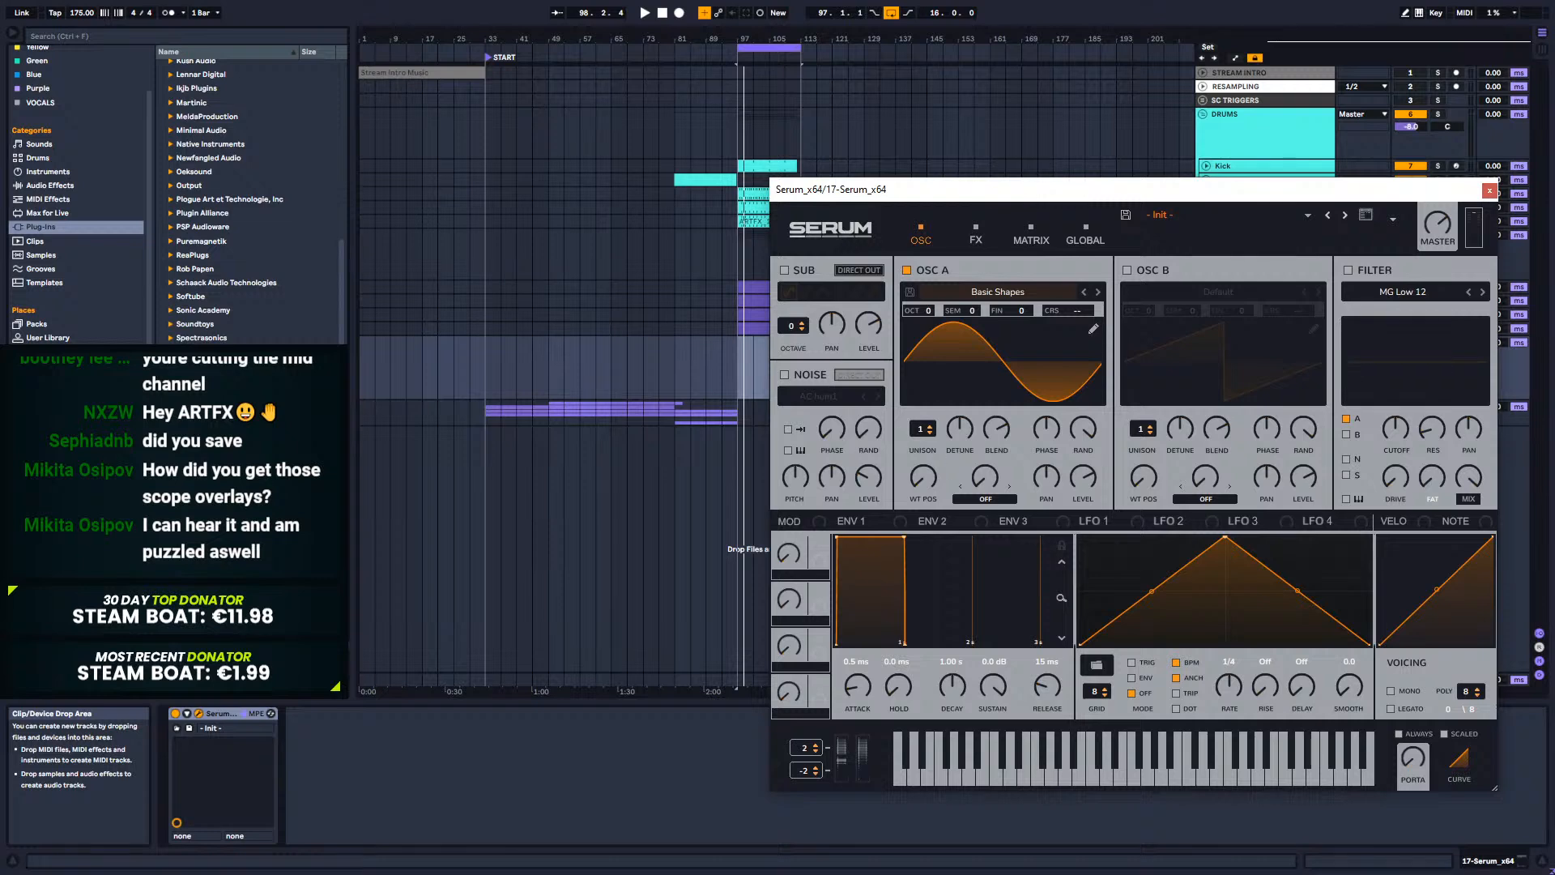
pyautogui.click(1489, 190)
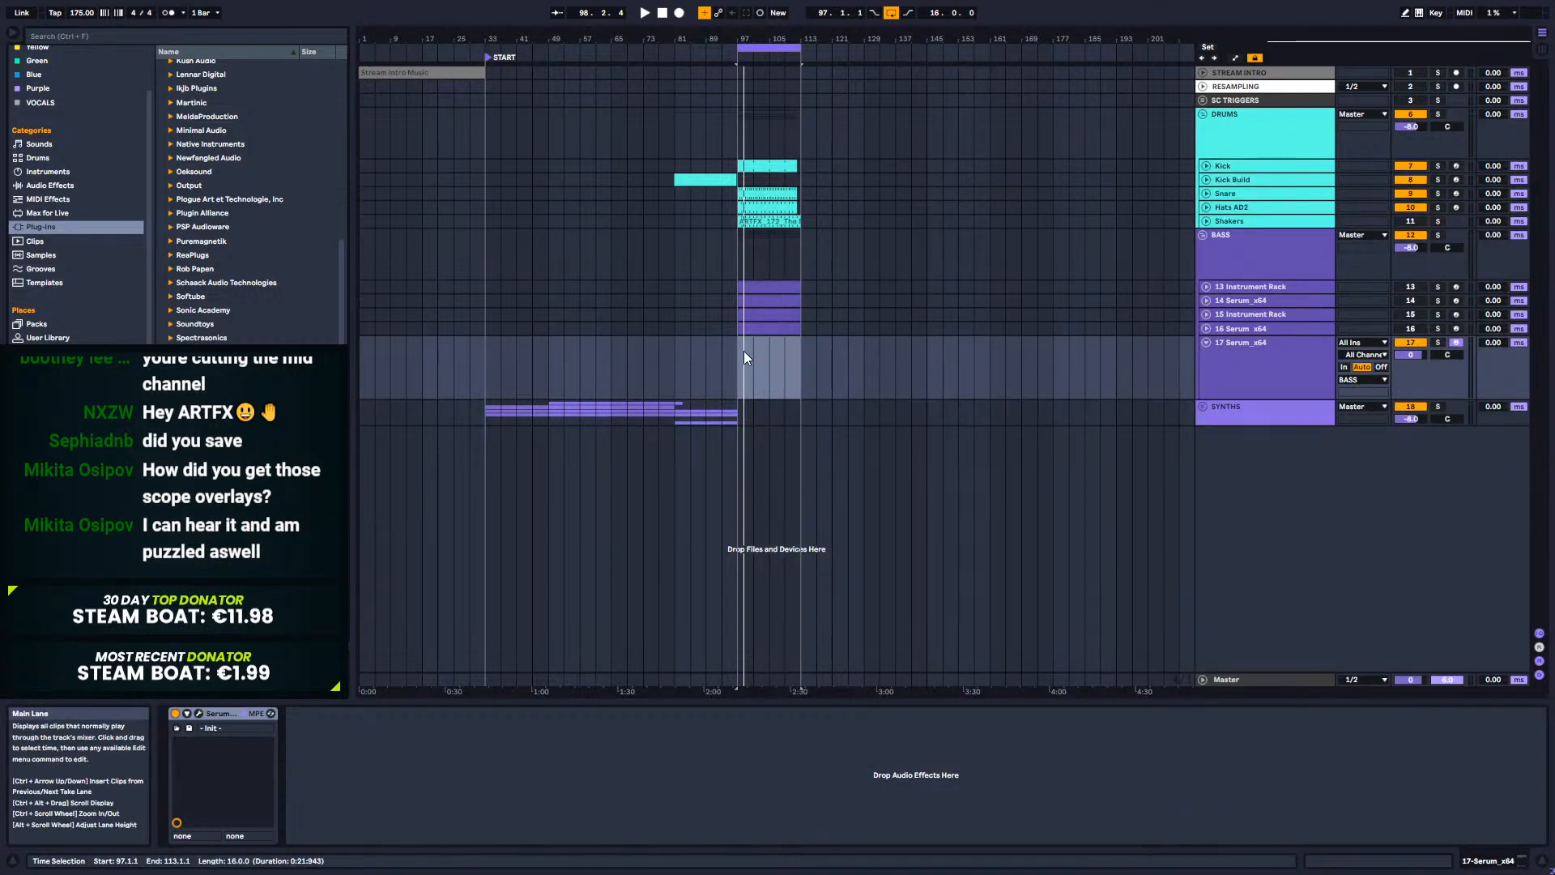
# Step: Create an empty MIDI clip from bar 97 to 113 on 17 Serum_x64 and open it while playing from the build-up
pyautogui.keyDown('shift'); pyautogui.click(784, 368); pyautogui.keyUp('shift')
pyautogui.hotkey('ctrl', 'shift', 'm')
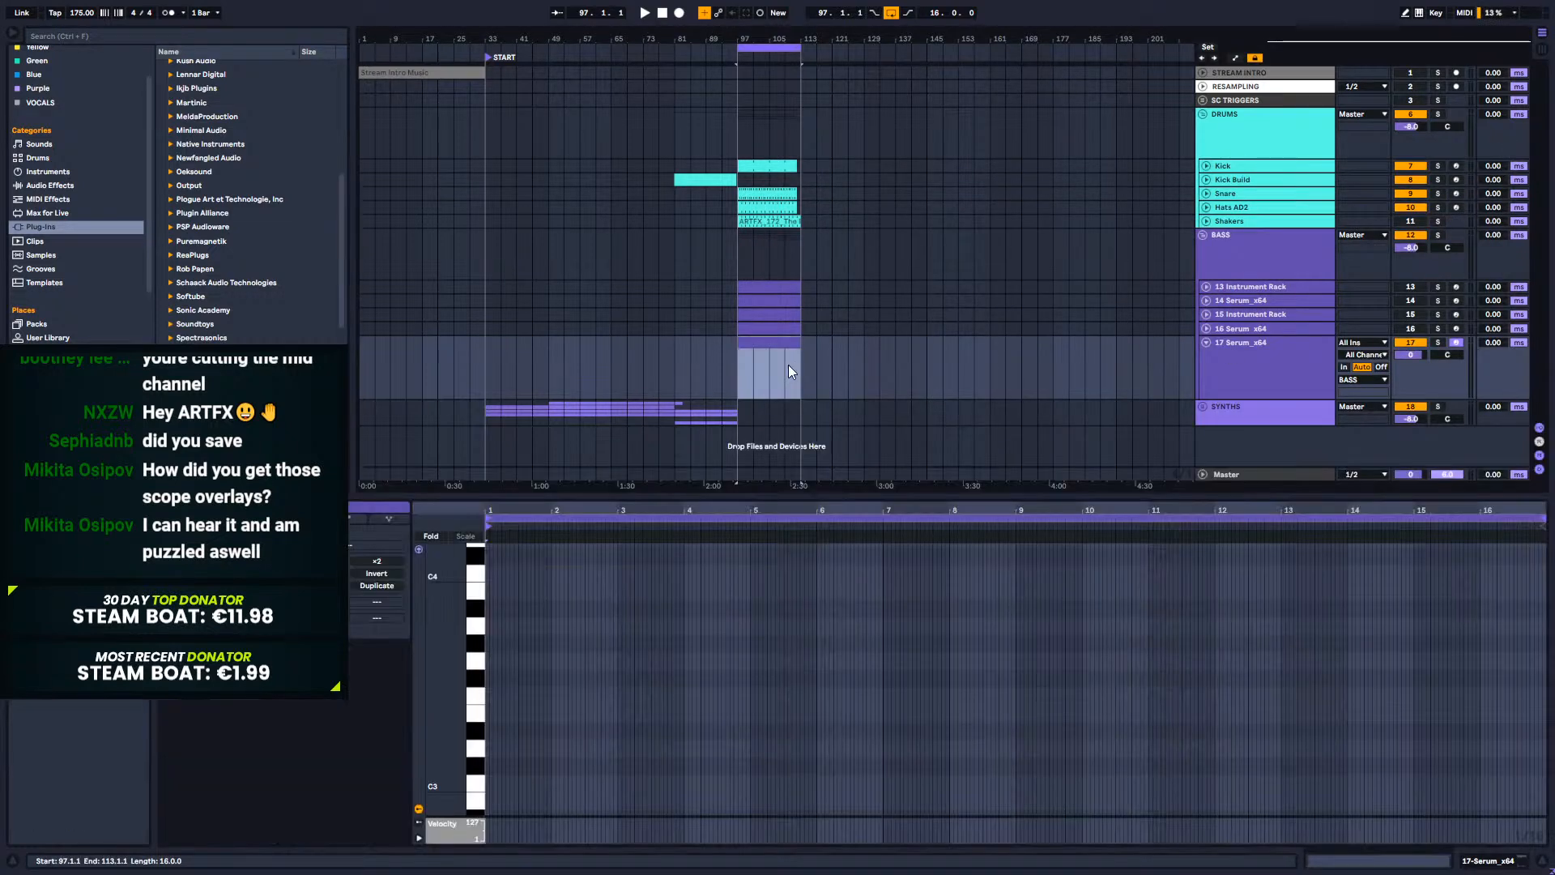
pyautogui.click(706, 366)
pyautogui.press('space')
pyautogui.click(760, 350)
# Step: Set the note editor of the new 17 Serum_x64 clip to a fixed 1/4 grid and stop playback
pyautogui.scroll(3, 604, 724)
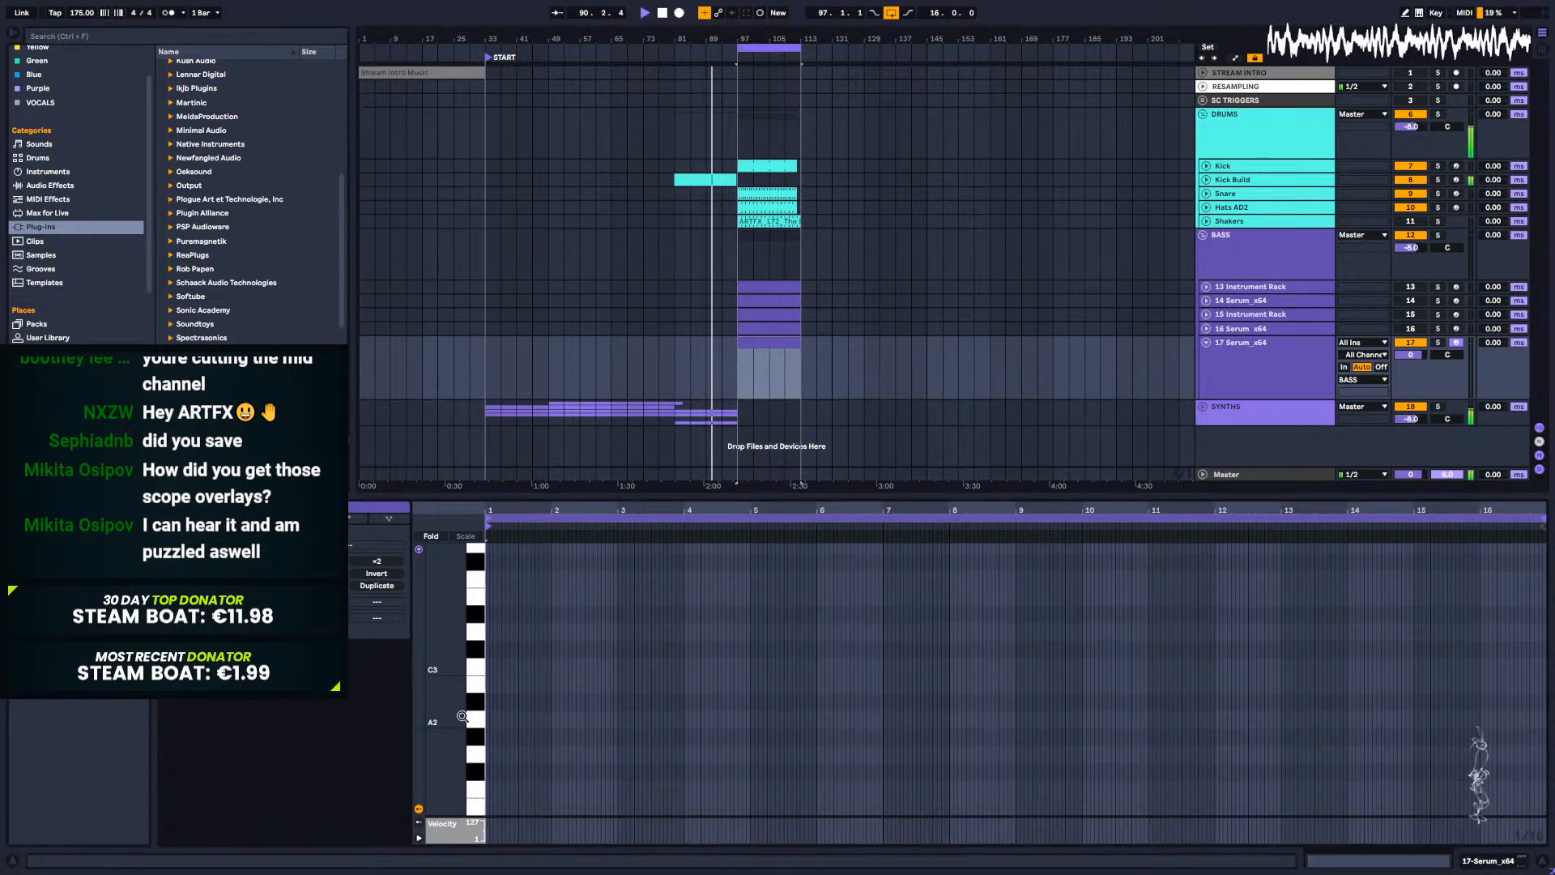
pyautogui.moveTo(452, 725); pyautogui.dragTo(357, 540)
pyautogui.rightClick(600, 648)
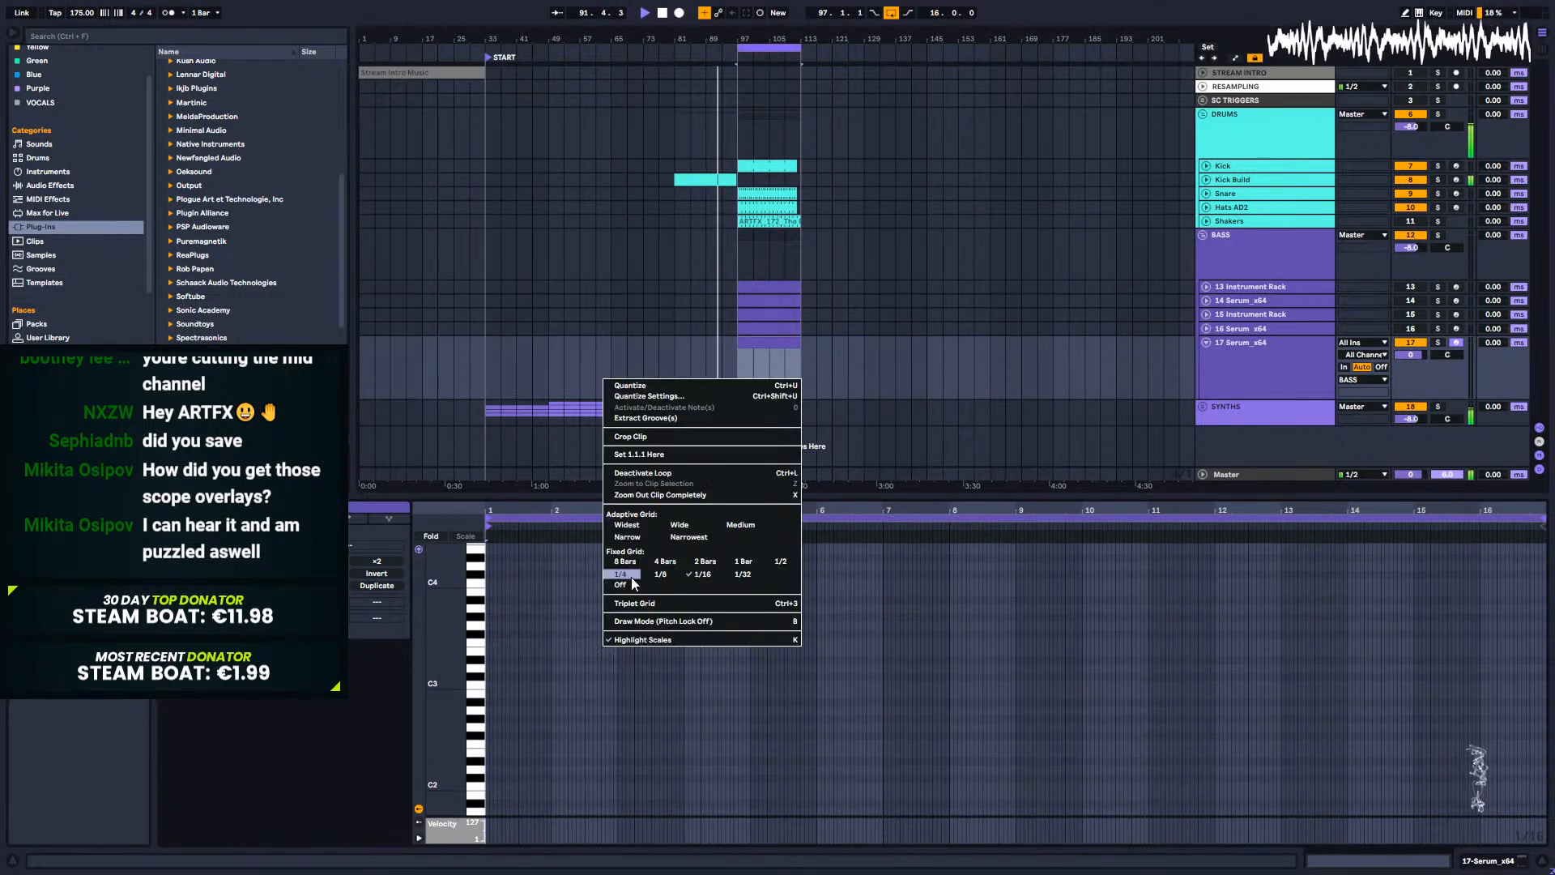
pyautogui.click(625, 536)
pyautogui.scroll(-3, 658, 661)
pyautogui.scroll(1, 658, 661)
pyautogui.press('space')
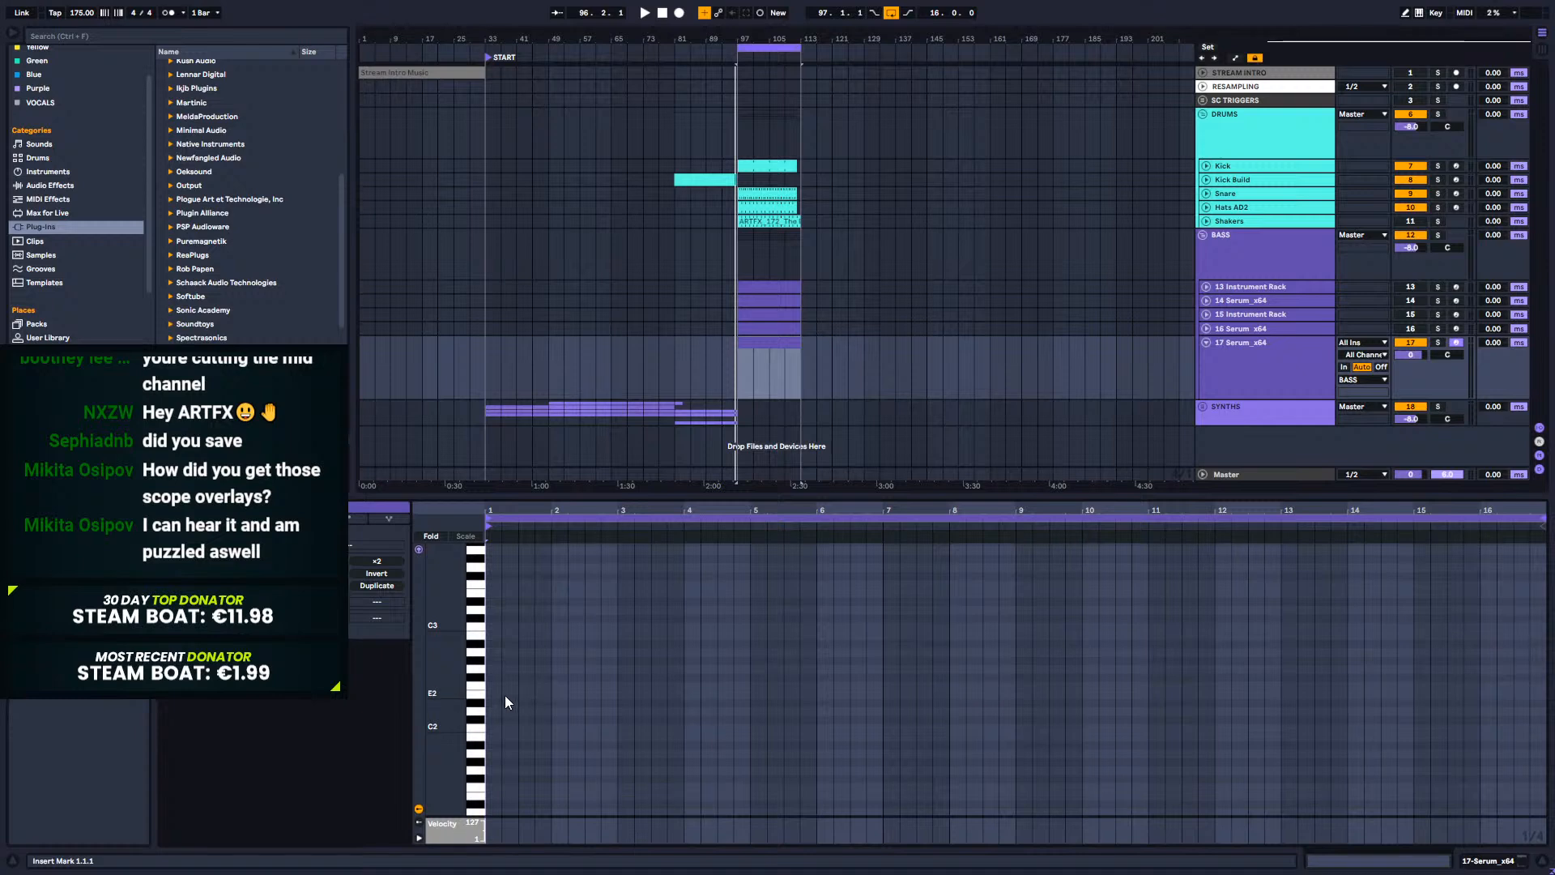
# Step: Draw an F0 note from 1.2.1 to bar 5 and a C0 note from bar 5 to bar 9, auditioning them in the drop
pyautogui.scroll(-5, 508, 755)
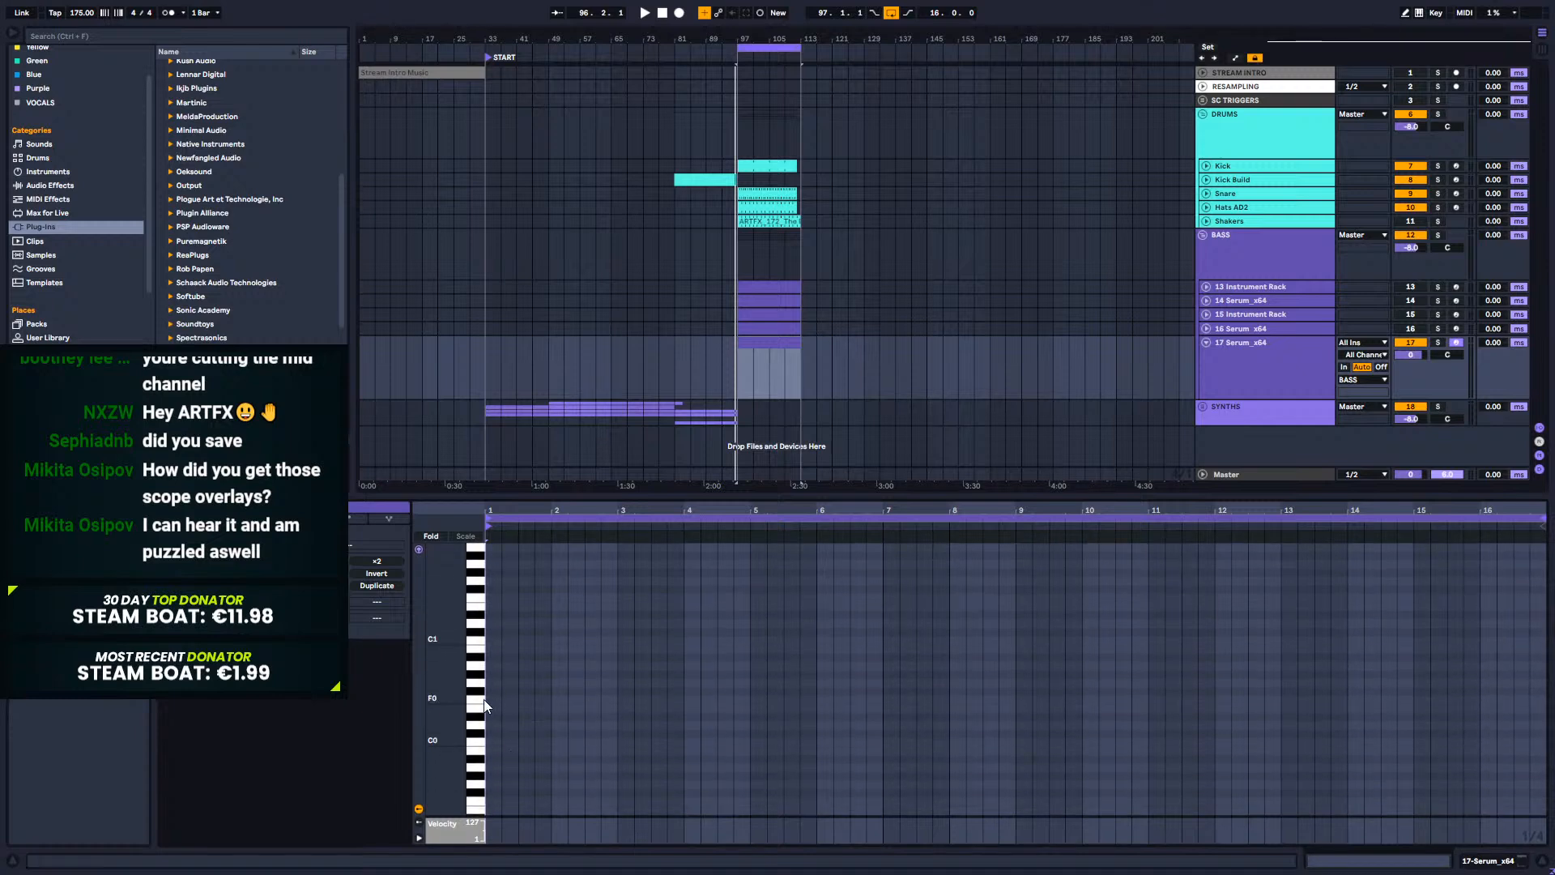
pyautogui.click(494, 698)
pyautogui.moveTo(494, 699); pyautogui.dragTo(745, 691)
pyautogui.press('space')
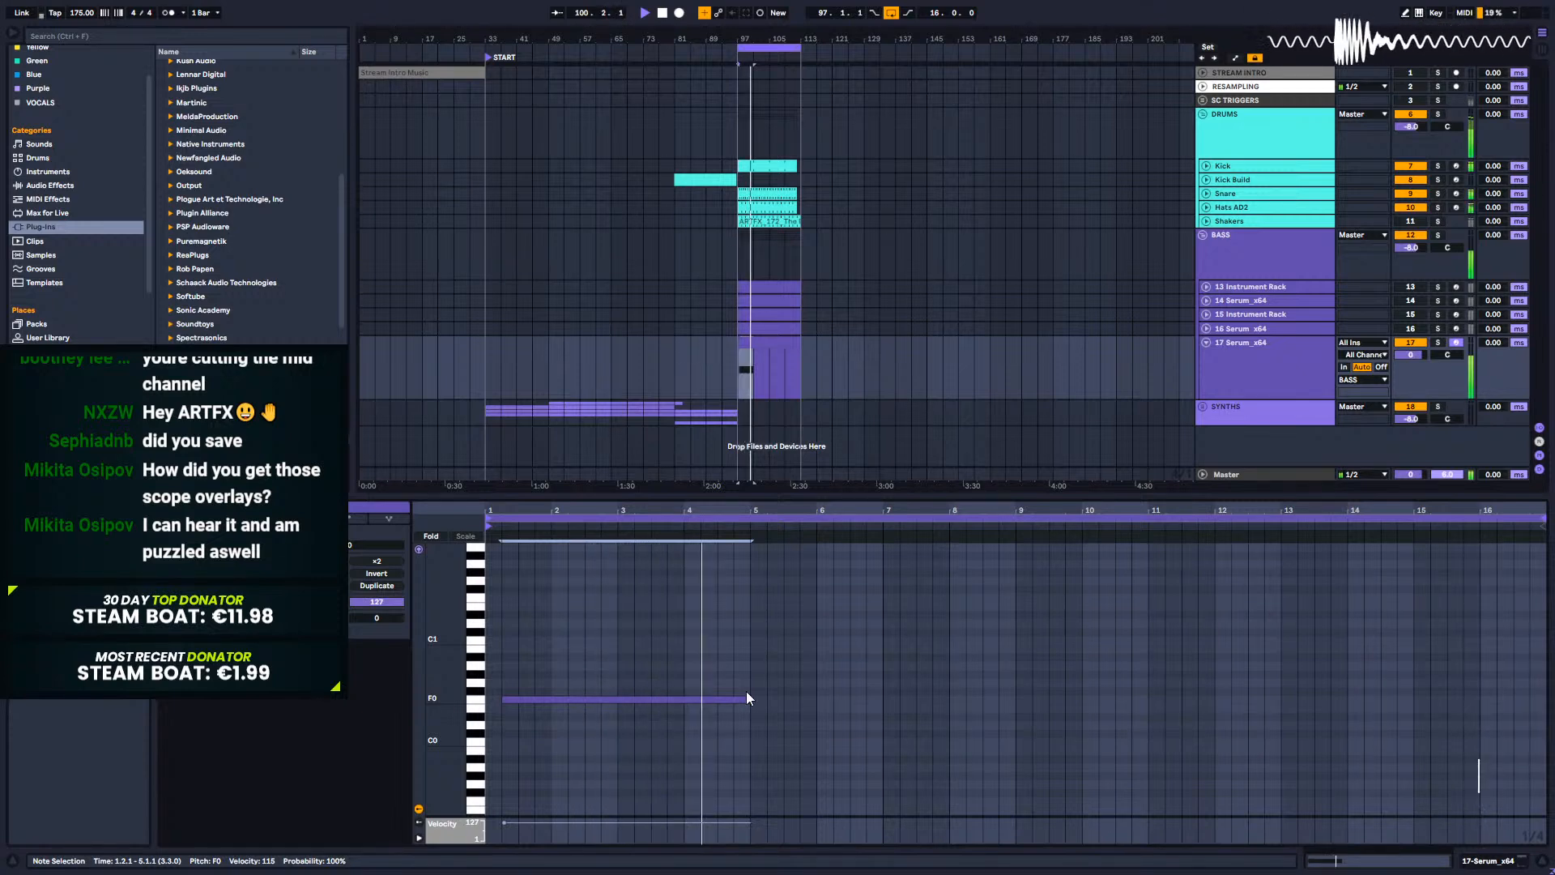
pyautogui.press('space')
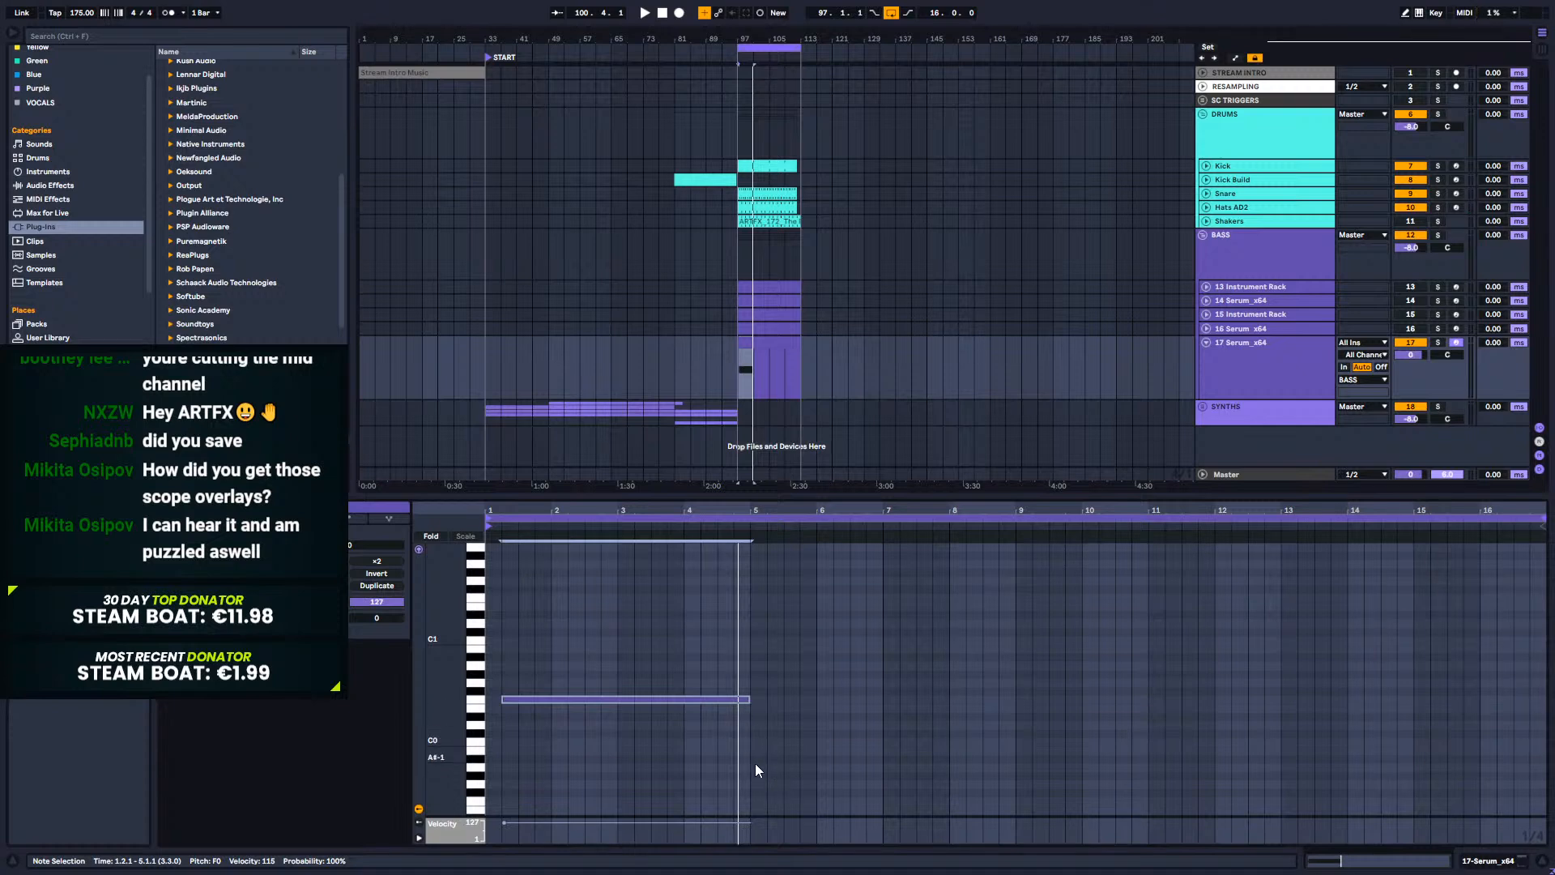
pyautogui.moveTo(755, 740); pyautogui.dragTo(1018, 733)
pyautogui.press('space')
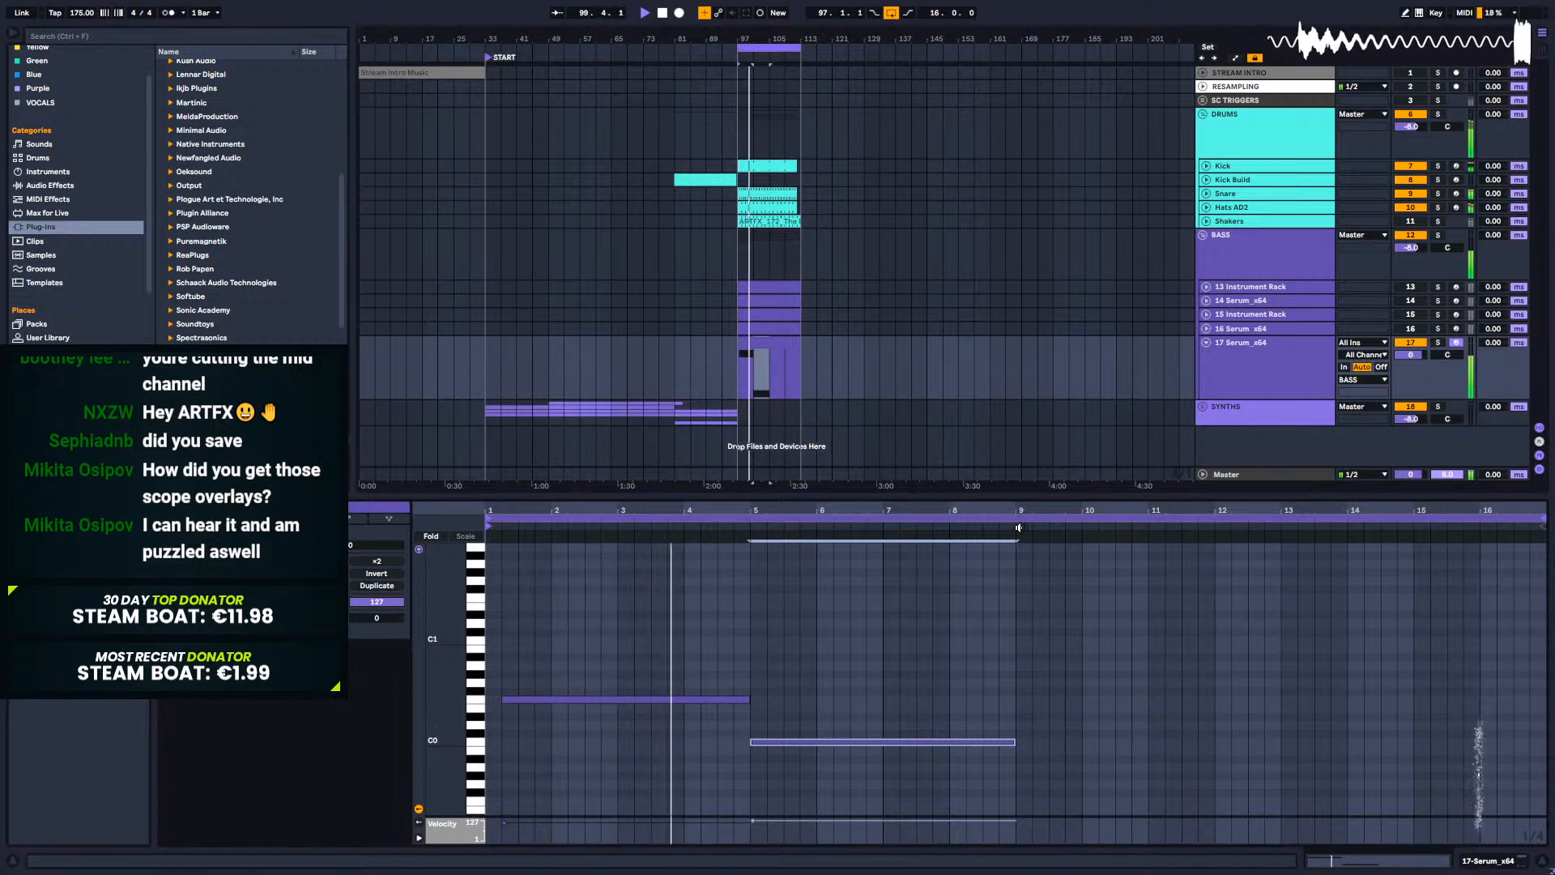
# Step: Transpose both bass notes up one octave to F1 and C1 and play the drop from bar 93
pyautogui.moveTo(647, 646); pyautogui.dragTo(989, 818)
pyautogui.hotkey('shift', 'Up')
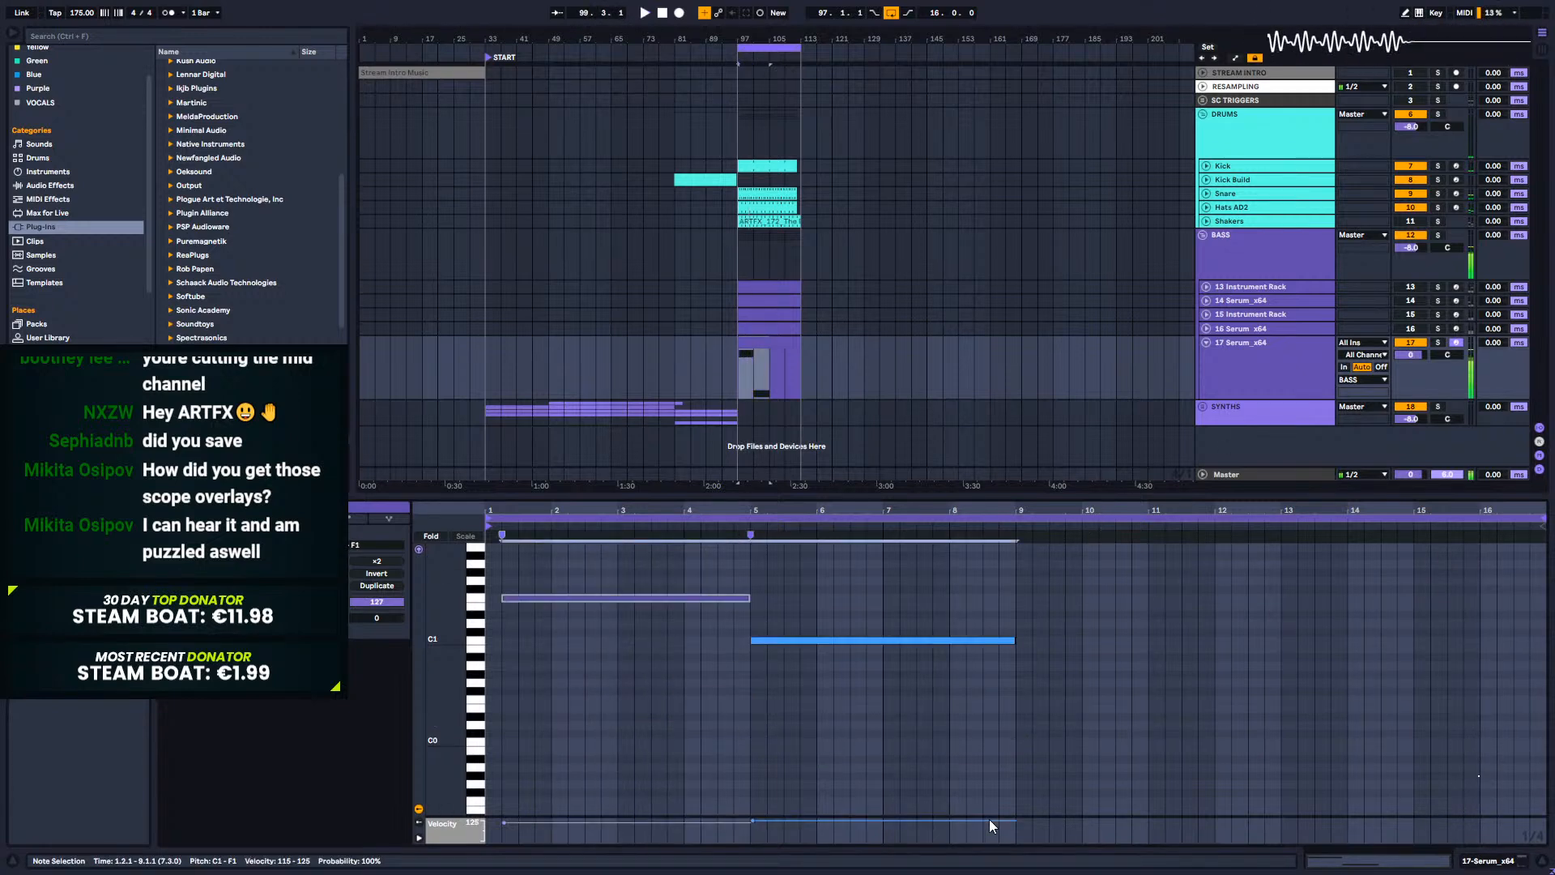
pyautogui.press('space')
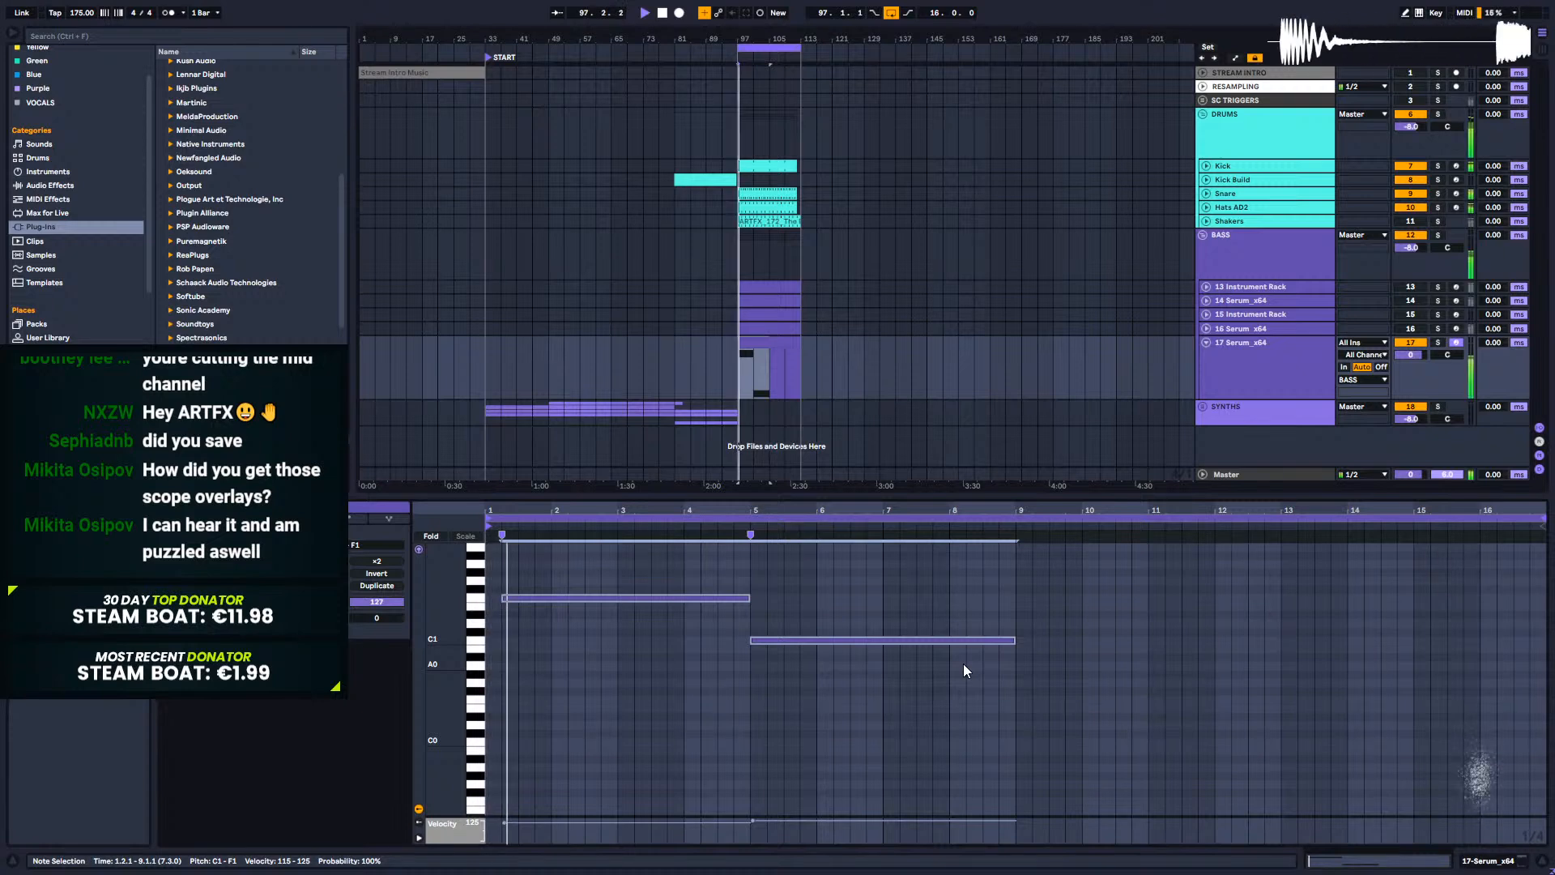
pyautogui.click(729, 385)
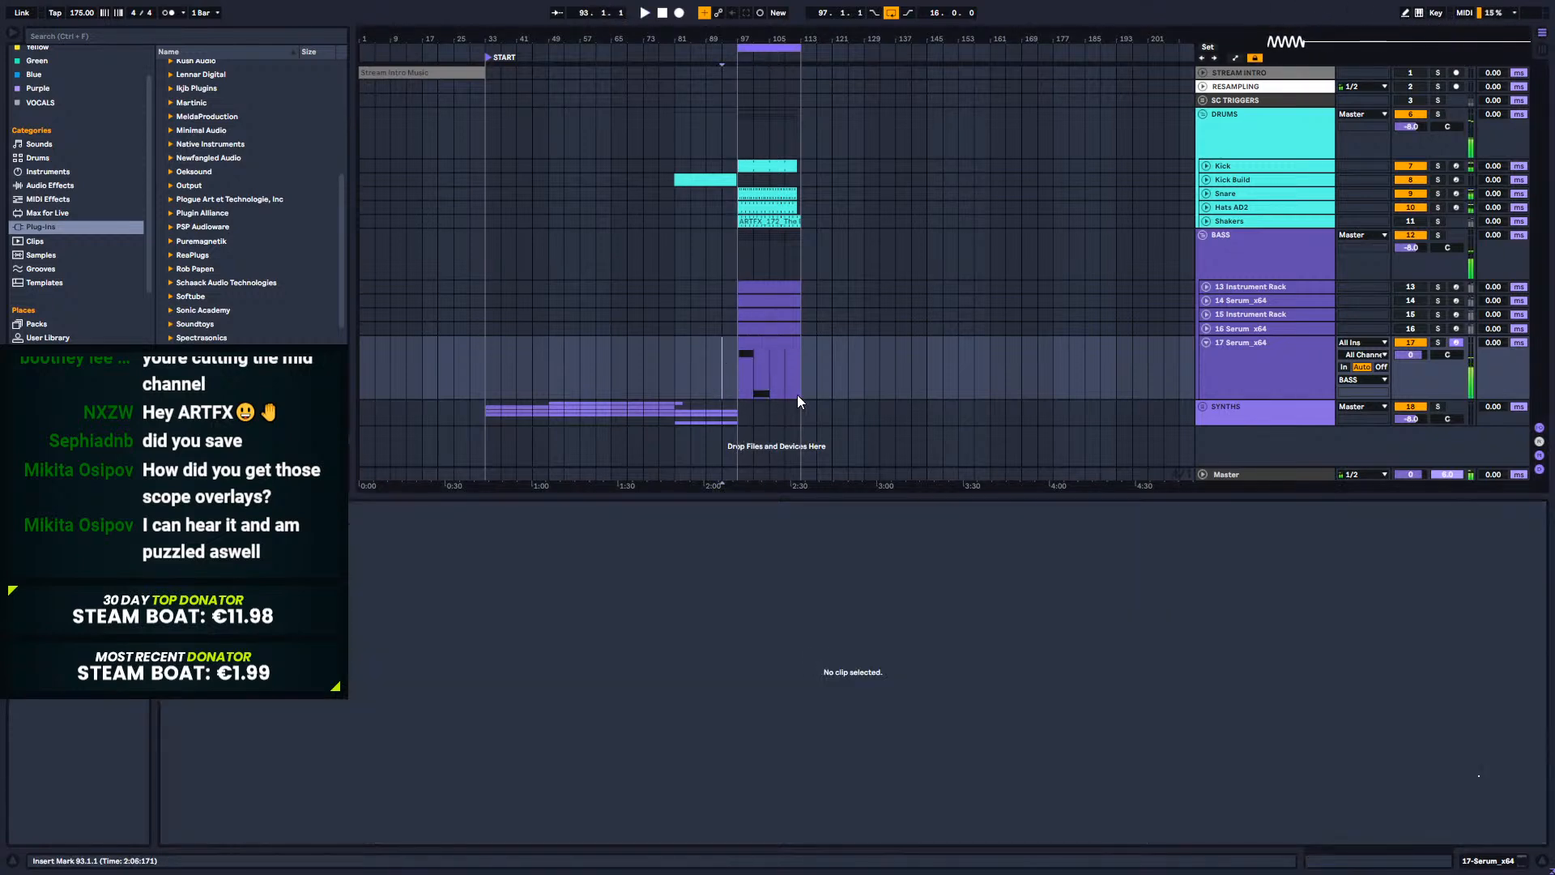
pyautogui.click(754, 341)
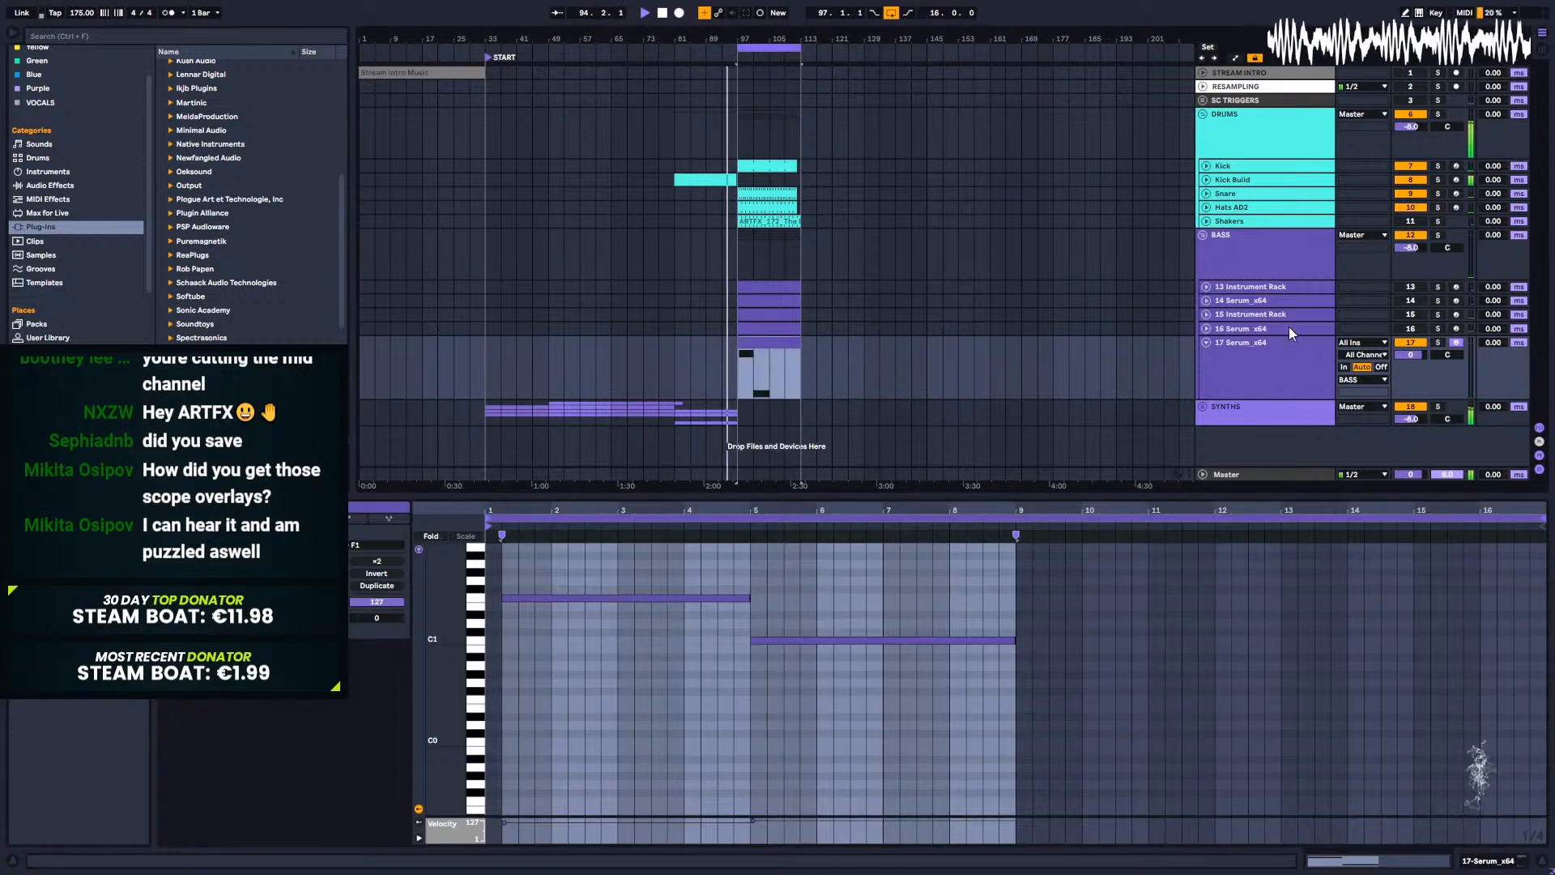
# Step: Open Serum on 17 Serum_x64 to review the patch and close its window
pyautogui.click(1499, 864)
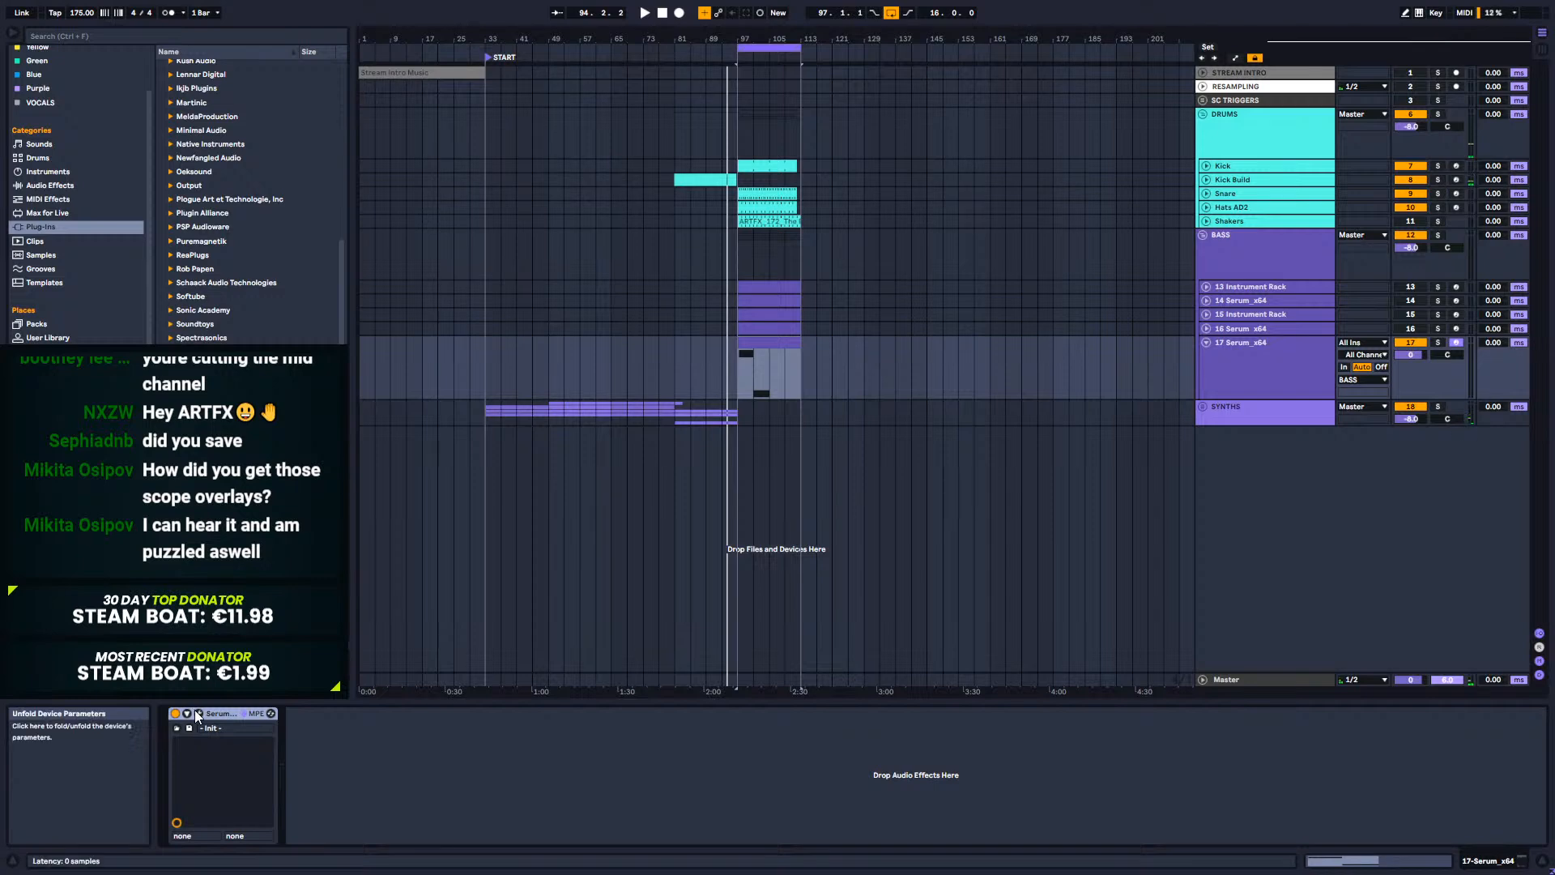
pyautogui.rightClick(219, 714)
pyautogui.press('Escape')
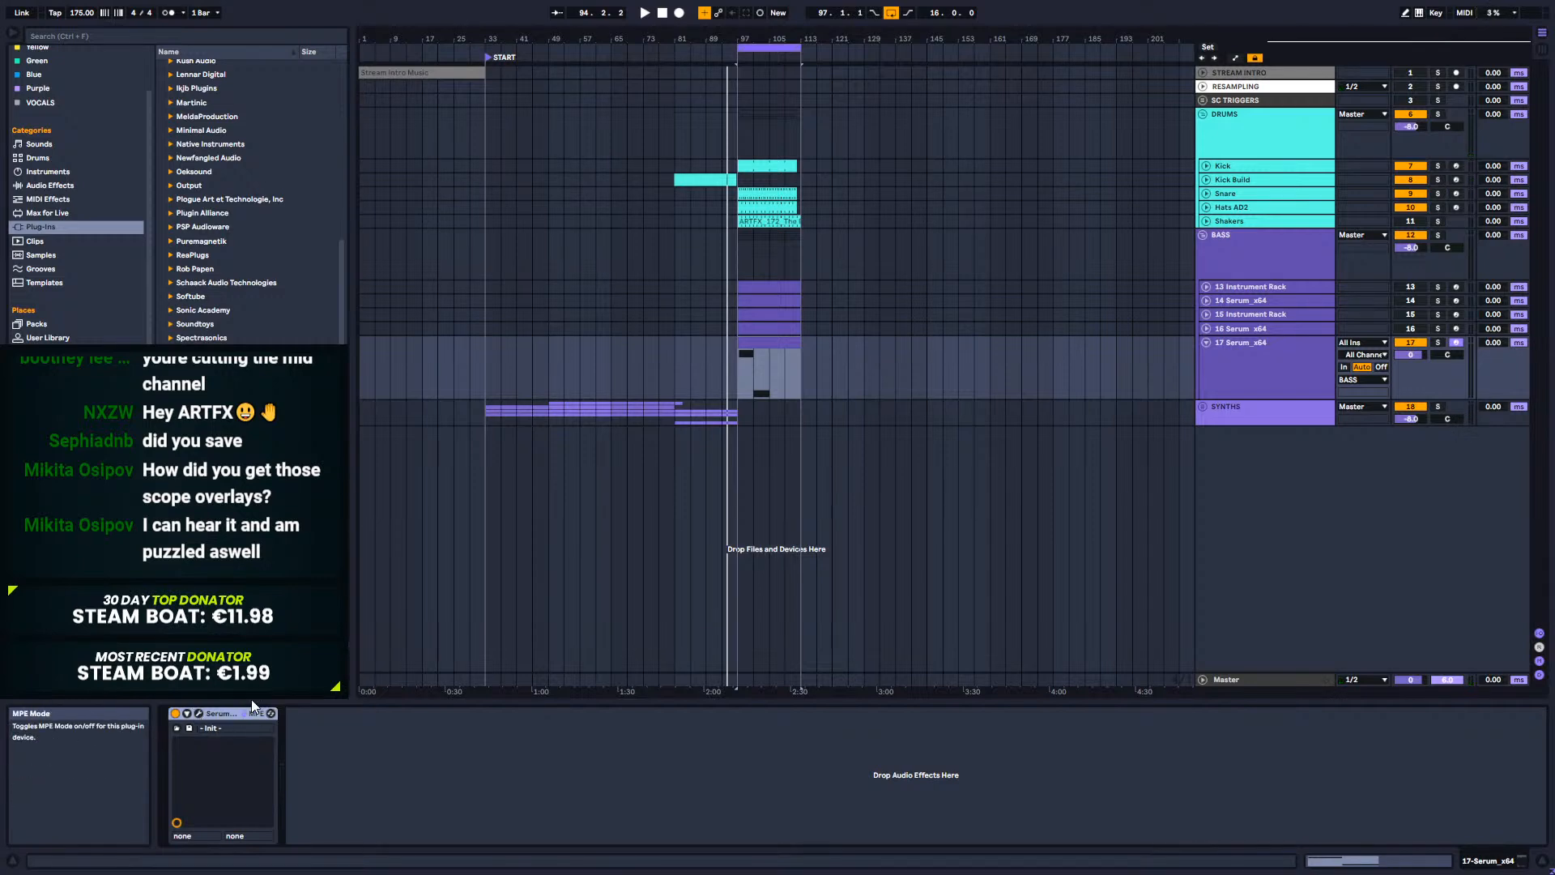
pyautogui.click(199, 713)
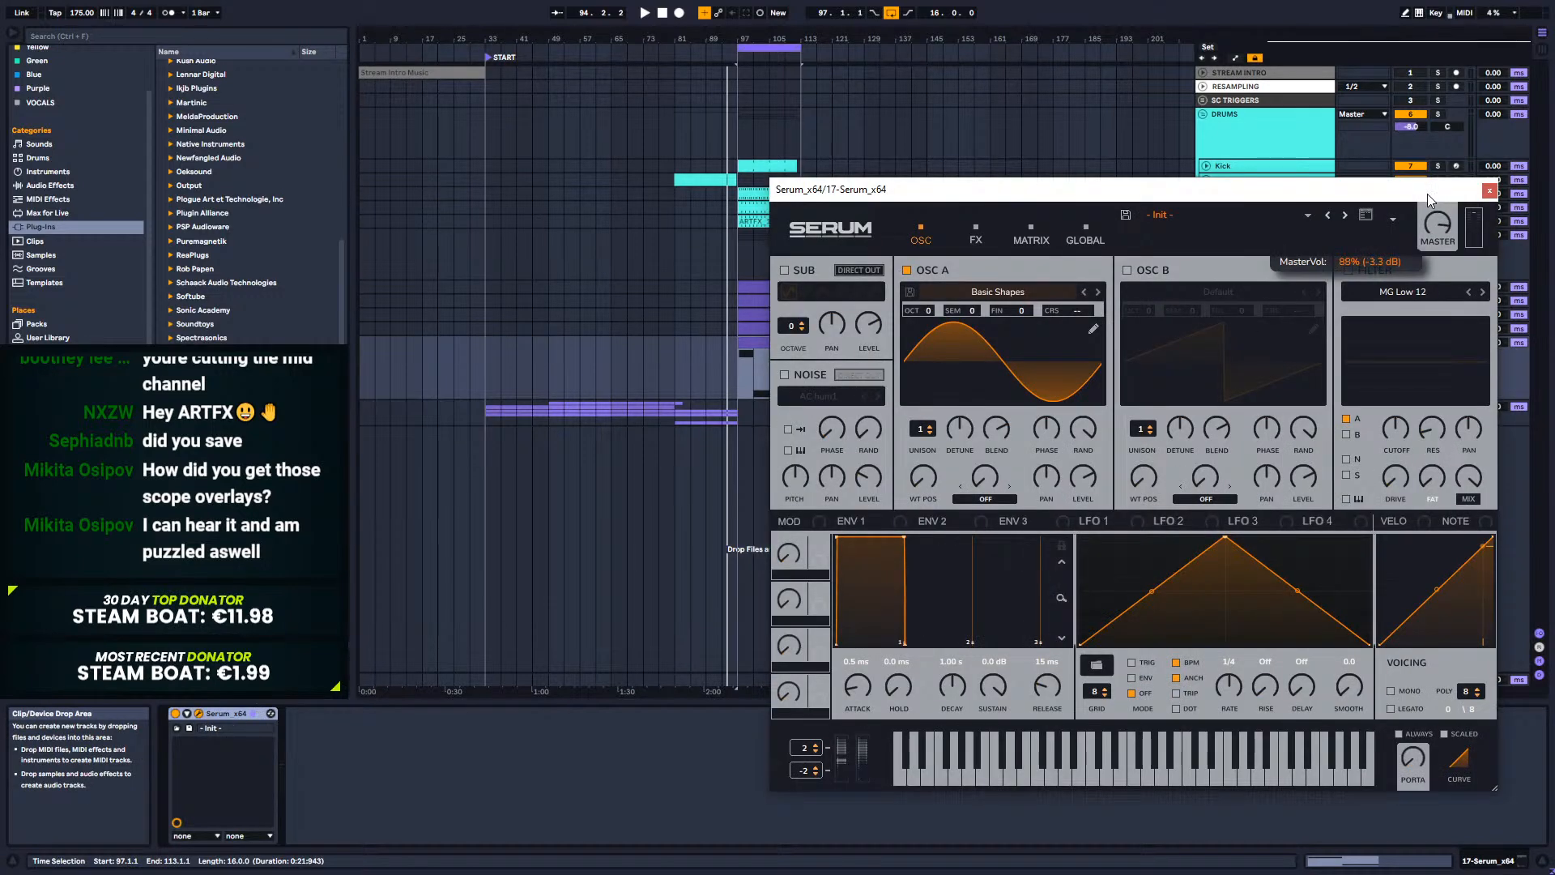
pyautogui.press('space')
pyautogui.click(1489, 189)
# Step: Play from just before the drop and reopen the 17 Serum_x64 clip to check its notes while listening
pyautogui.click(720, 362)
pyautogui.press('space')
pyautogui.press('space')
pyautogui.click(759, 346)
pyautogui.doubleClick(759, 346)
pyautogui.click(930, 823)
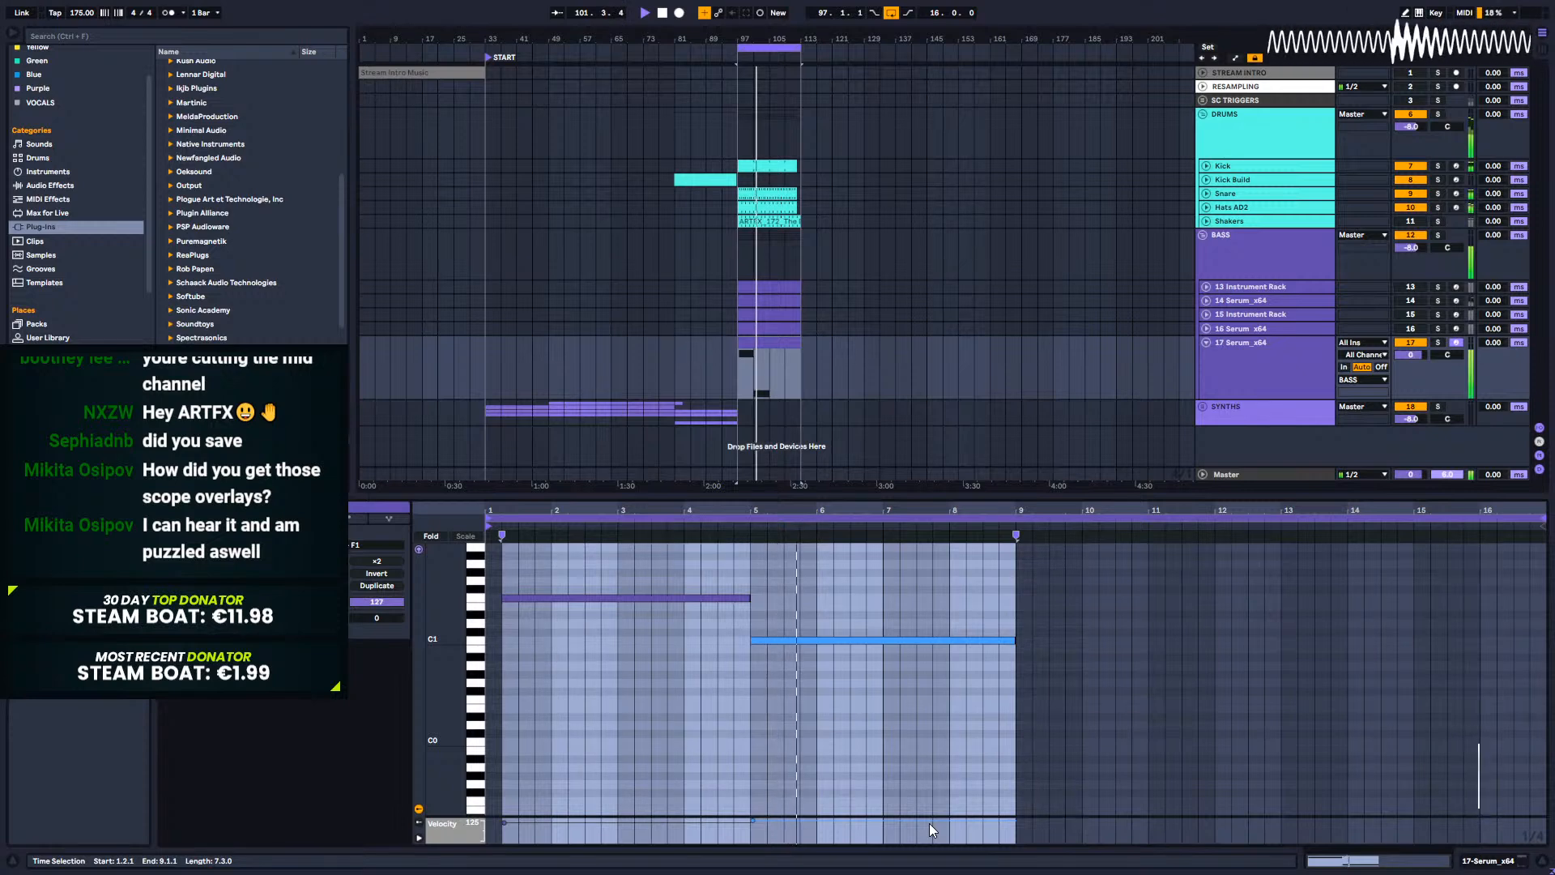
pyautogui.click(736, 674)
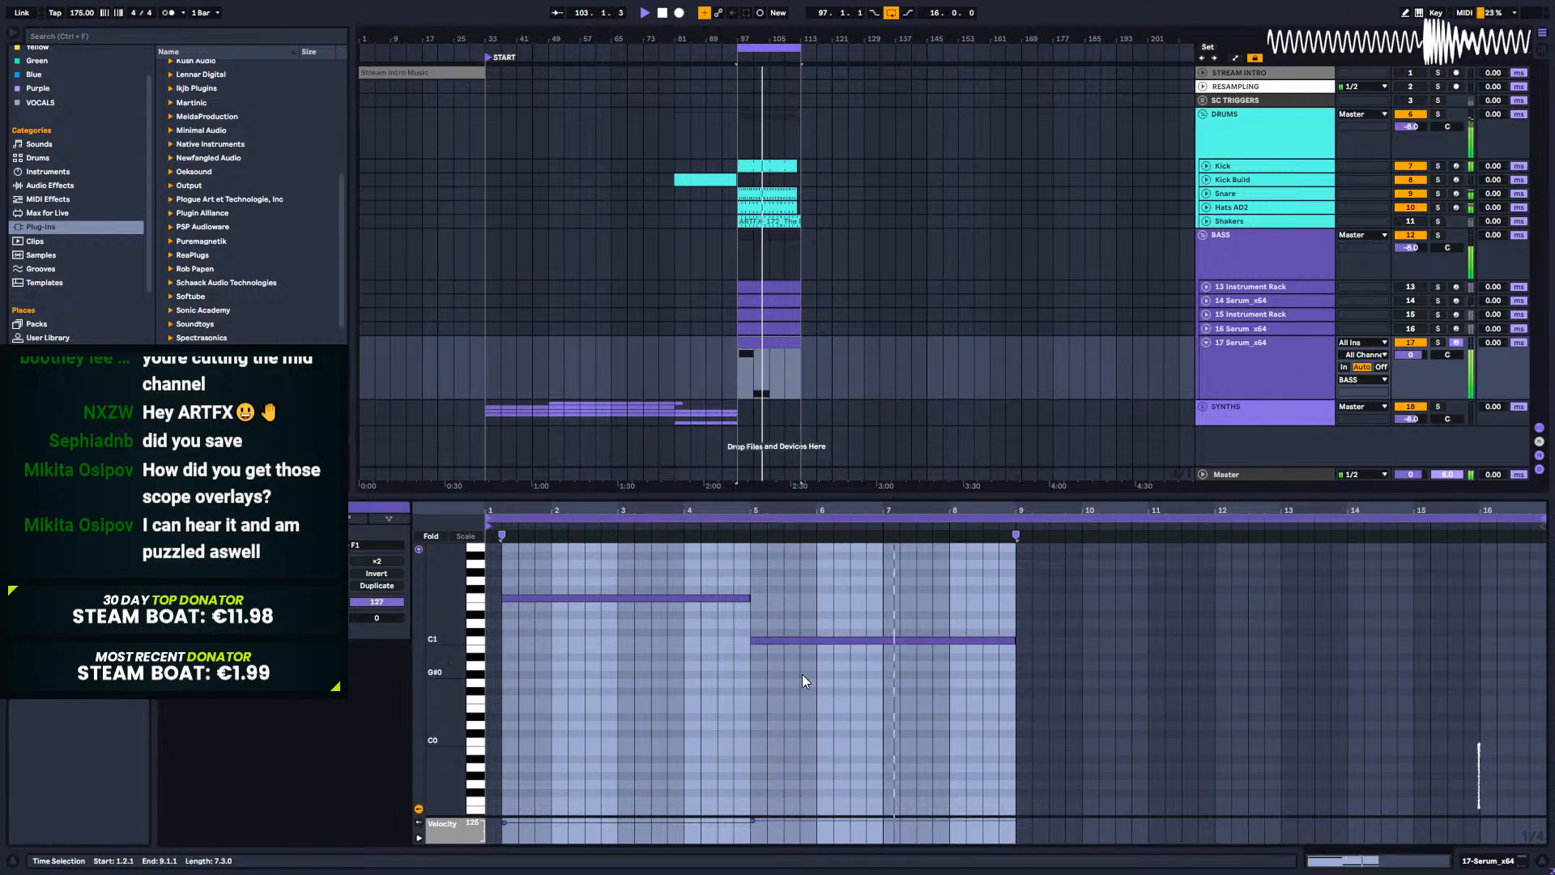
pyautogui.press('space')
# Step: Add a C3 note from 1.2.1 to bar 5 and a G2 note from bar 5 to bar 9, auditioning from bar 97
pyautogui.scroll(3, 777, 672)
pyautogui.scroll(4, 648, 666)
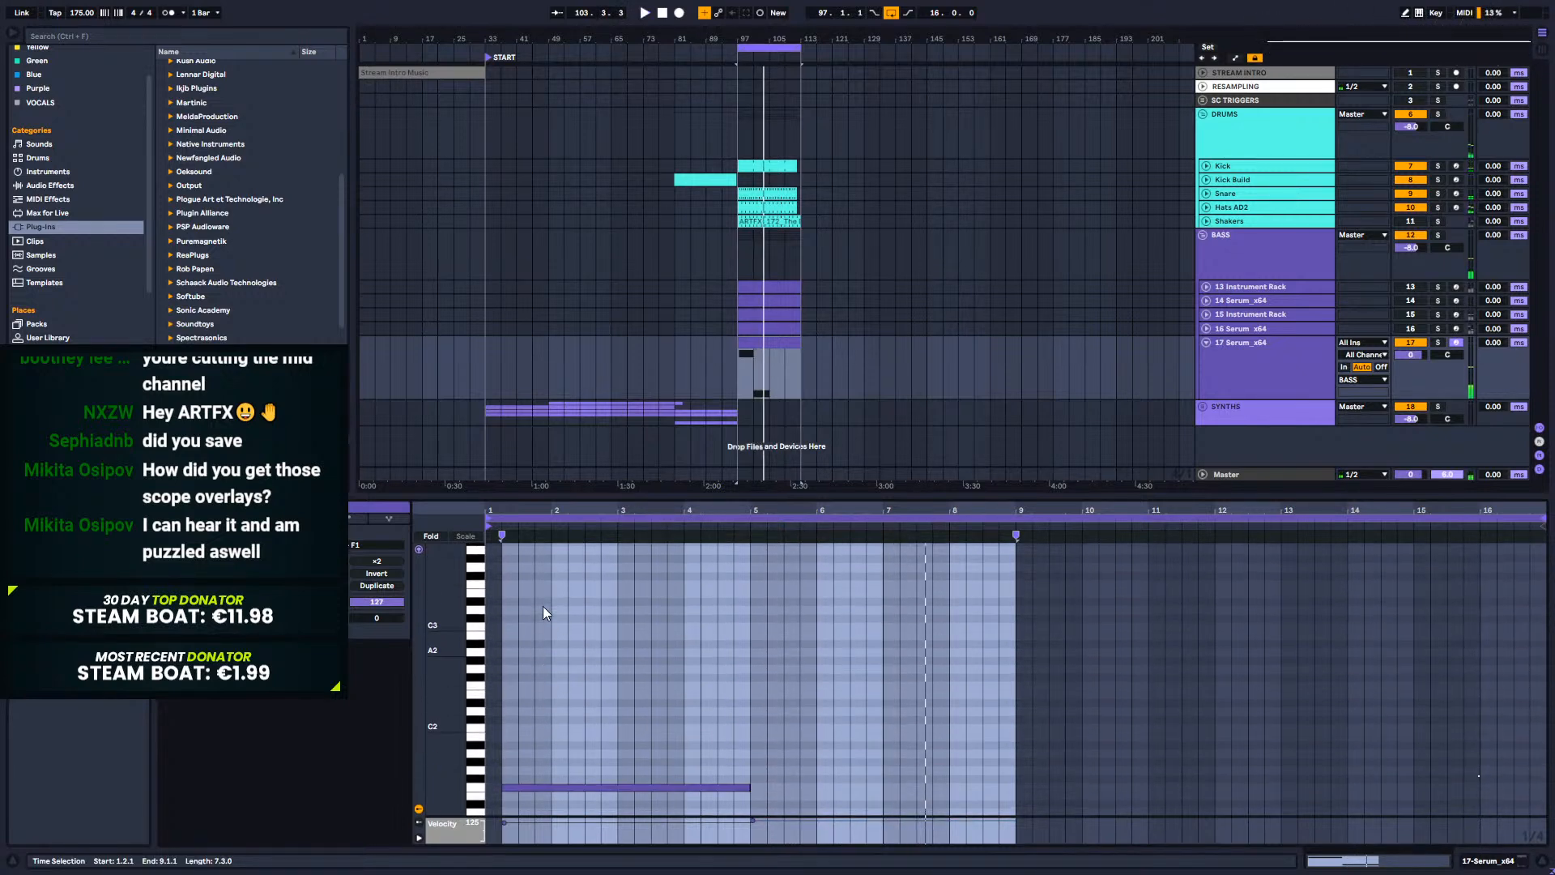
pyautogui.click(508, 627)
pyautogui.moveTo(509, 628); pyautogui.dragTo(749, 622)
pyautogui.scroll(-3, 523, 588)
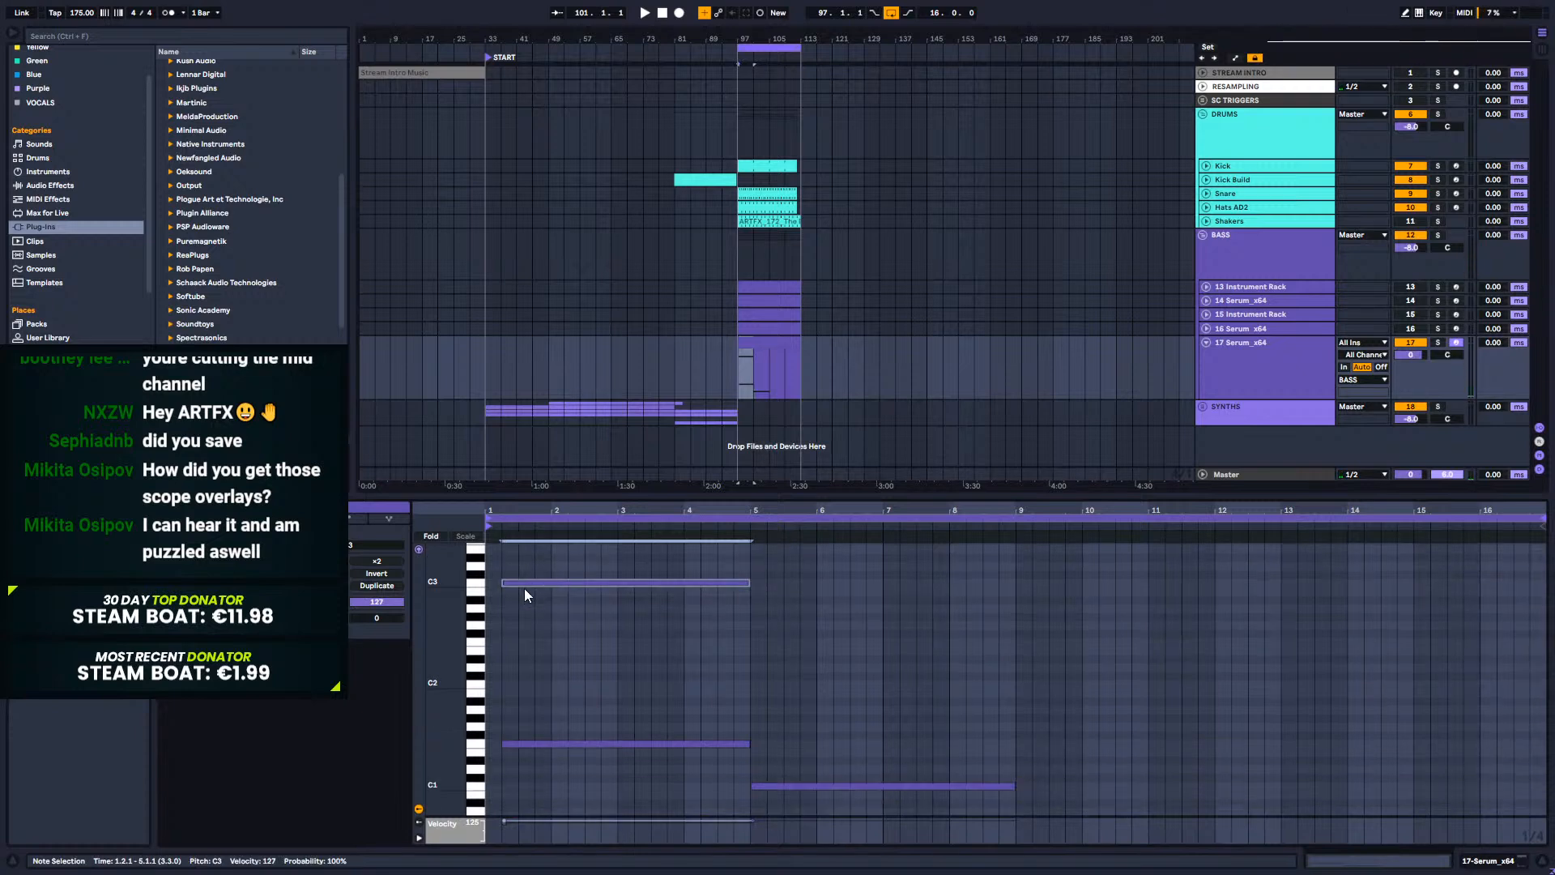
pyautogui.scroll(3, 495, 594)
pyautogui.click(737, 361)
pyautogui.press('space')
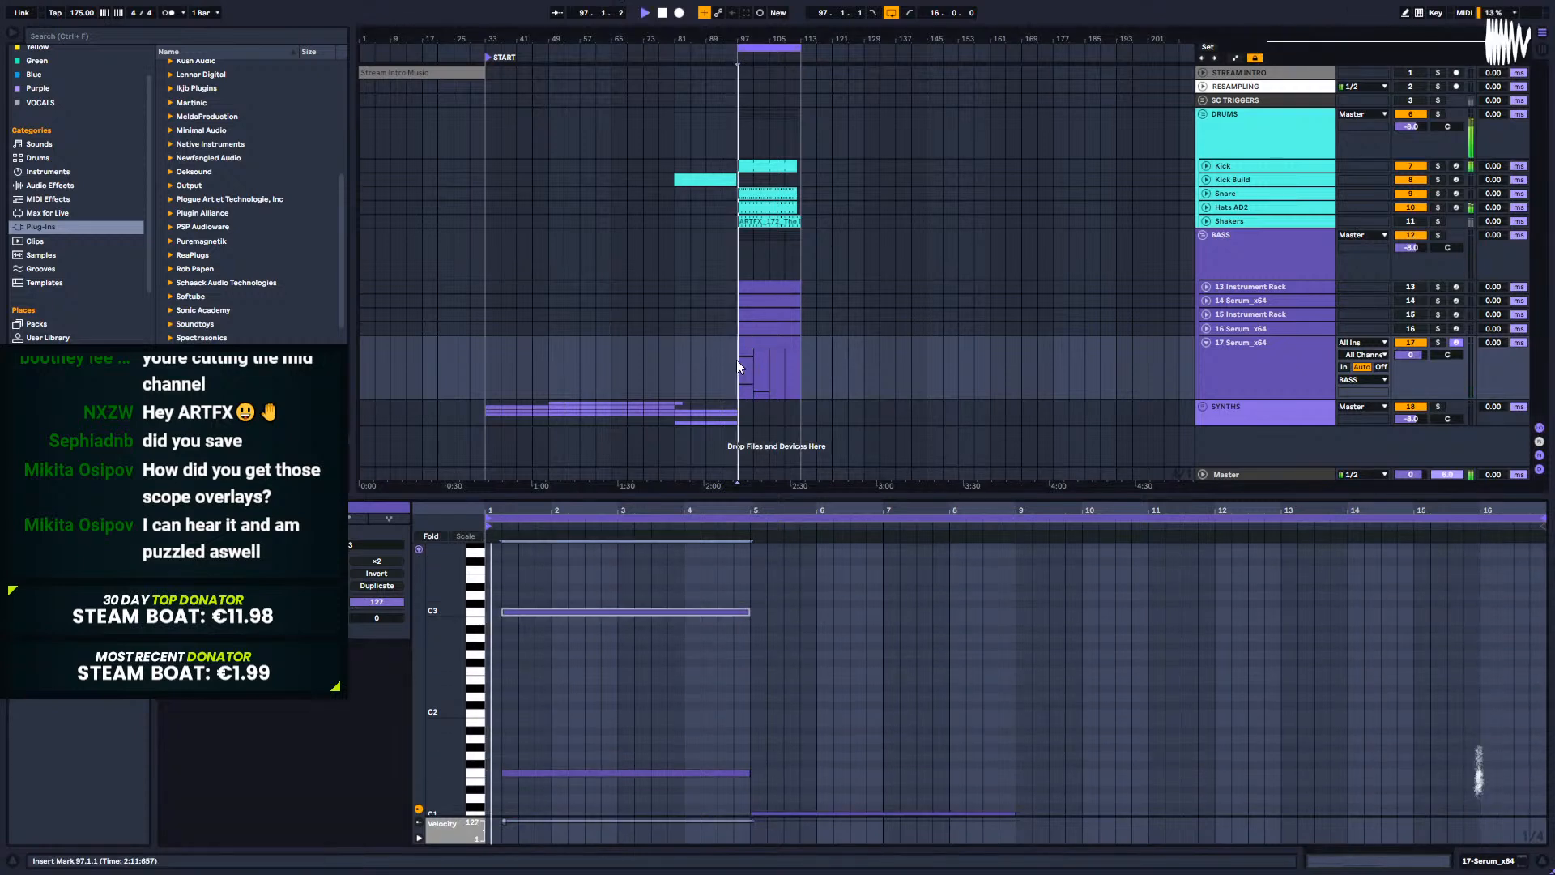
pyautogui.scroll(-1, 779, 640)
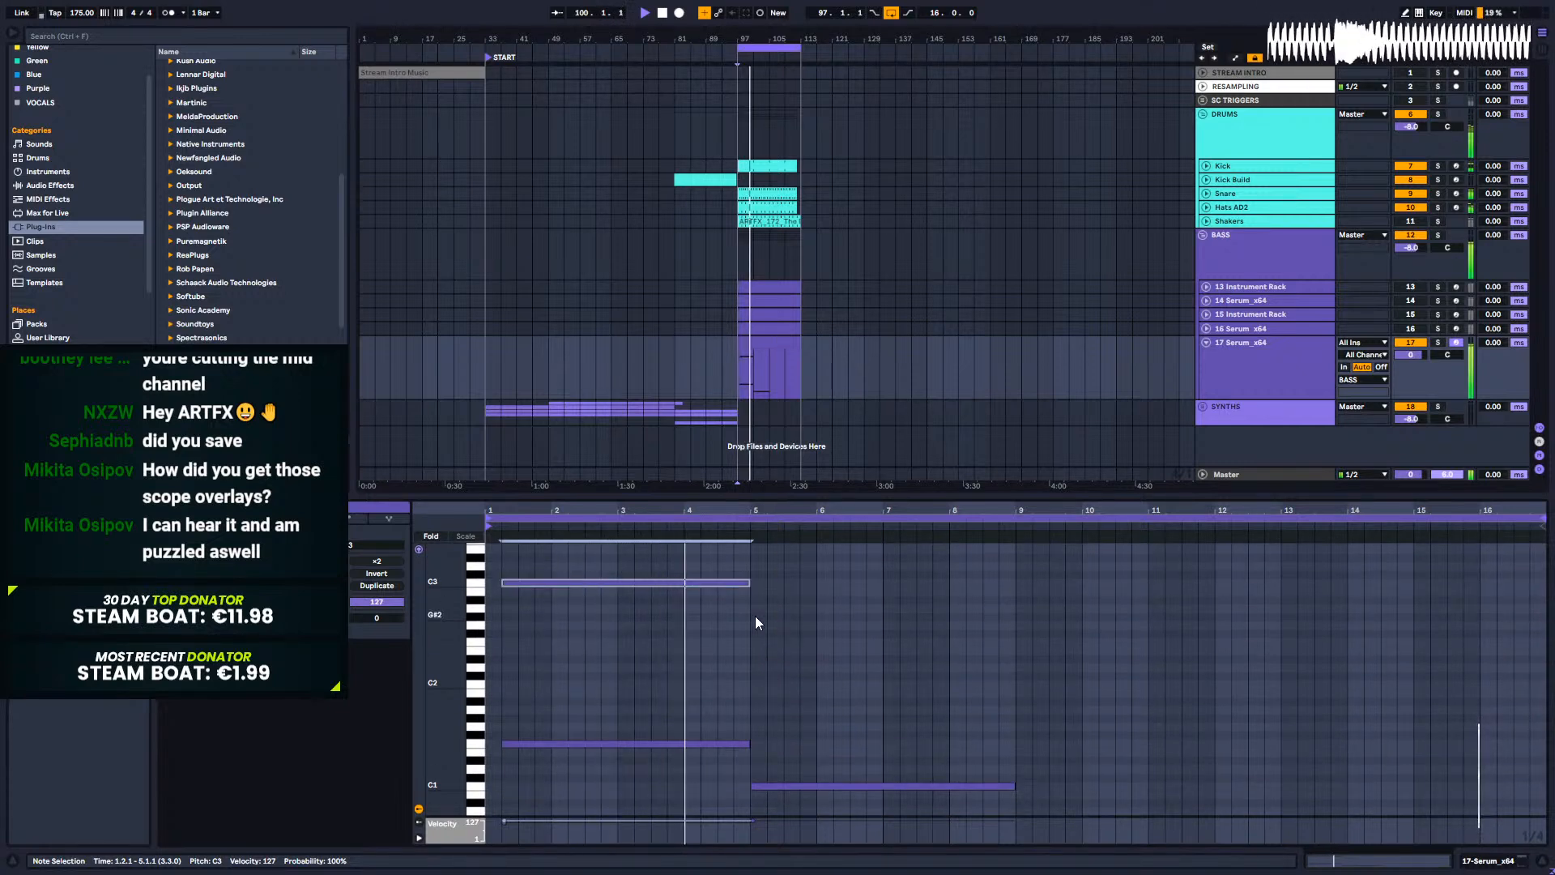
pyautogui.doubleClick(753, 625)
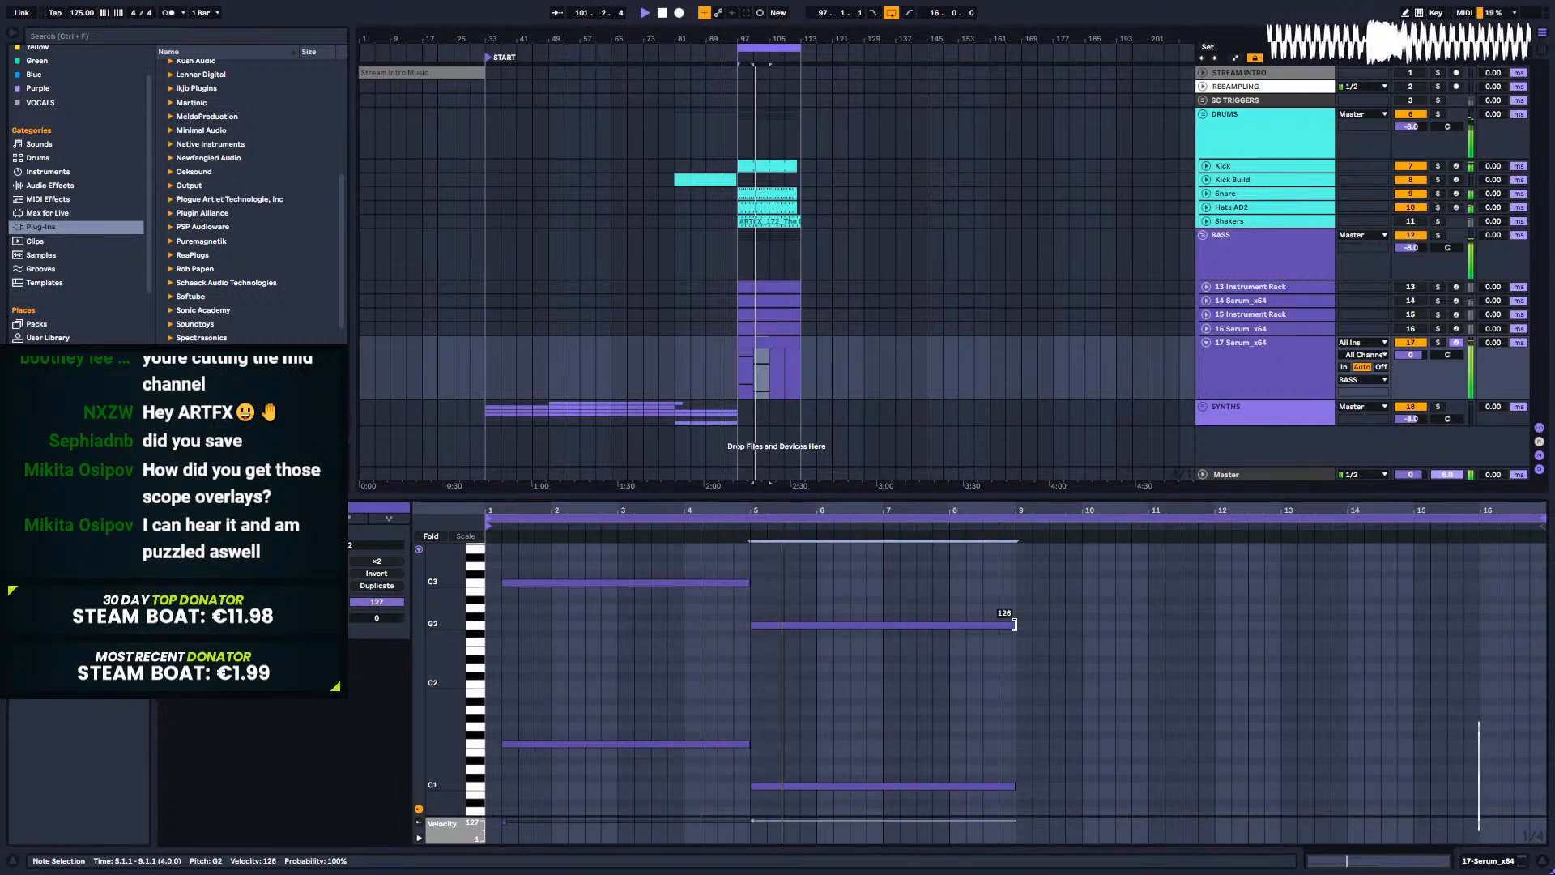
pyautogui.press('space')
# Step: Select the C3 and G2 notes together and delete them
pyautogui.moveTo(845, 671); pyautogui.dragTo(627, 534)
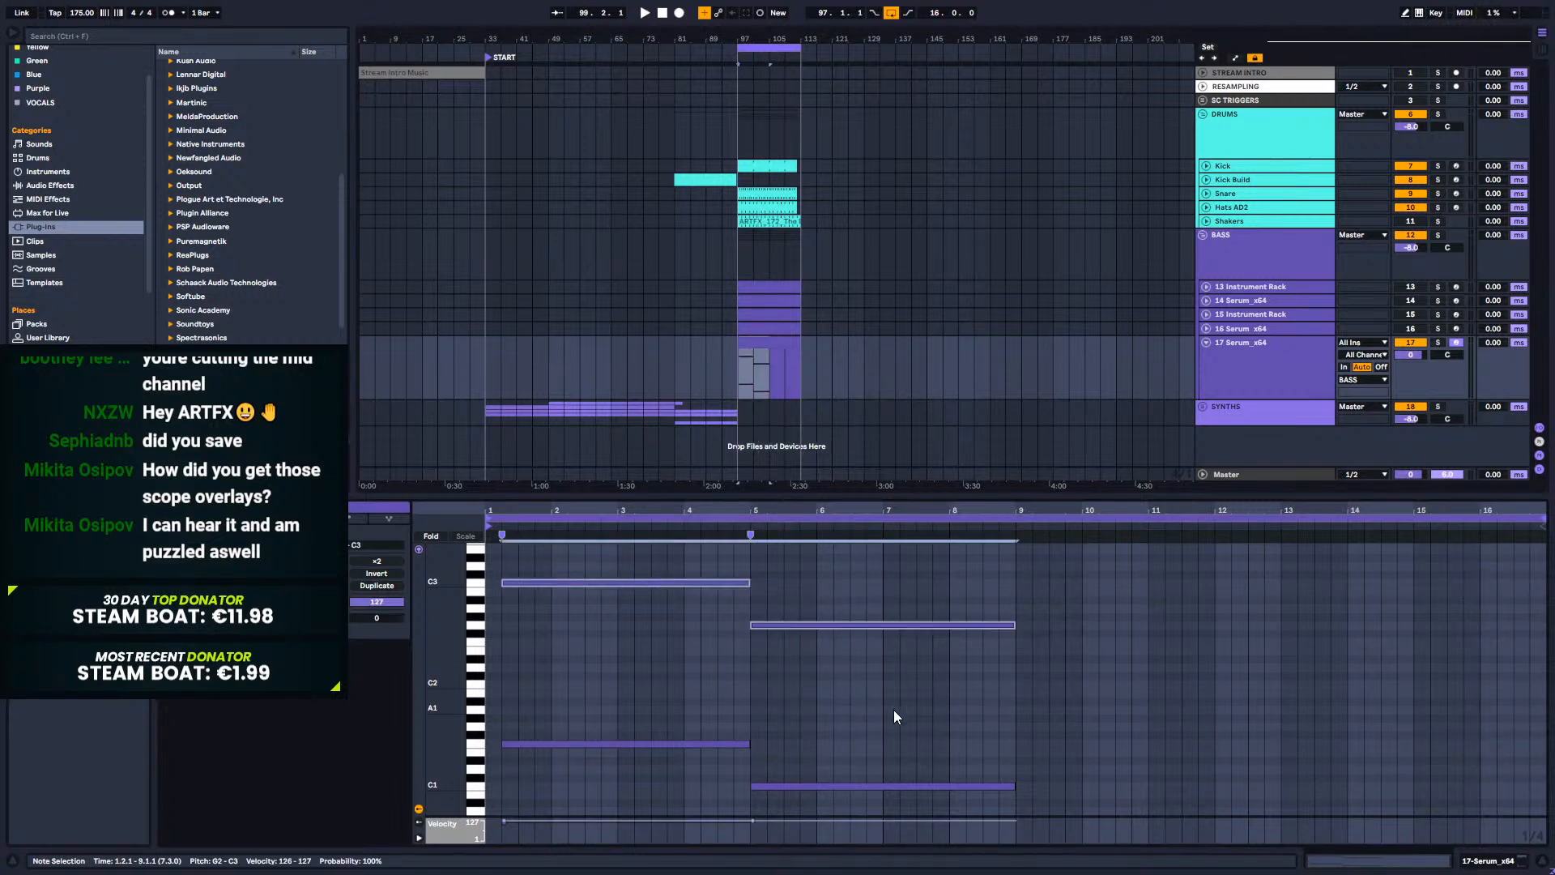
pyautogui.scroll(-2, 778, 702)
pyautogui.click(652, 595)
pyautogui.moveTo(629, 553); pyautogui.dragTo(904, 623)
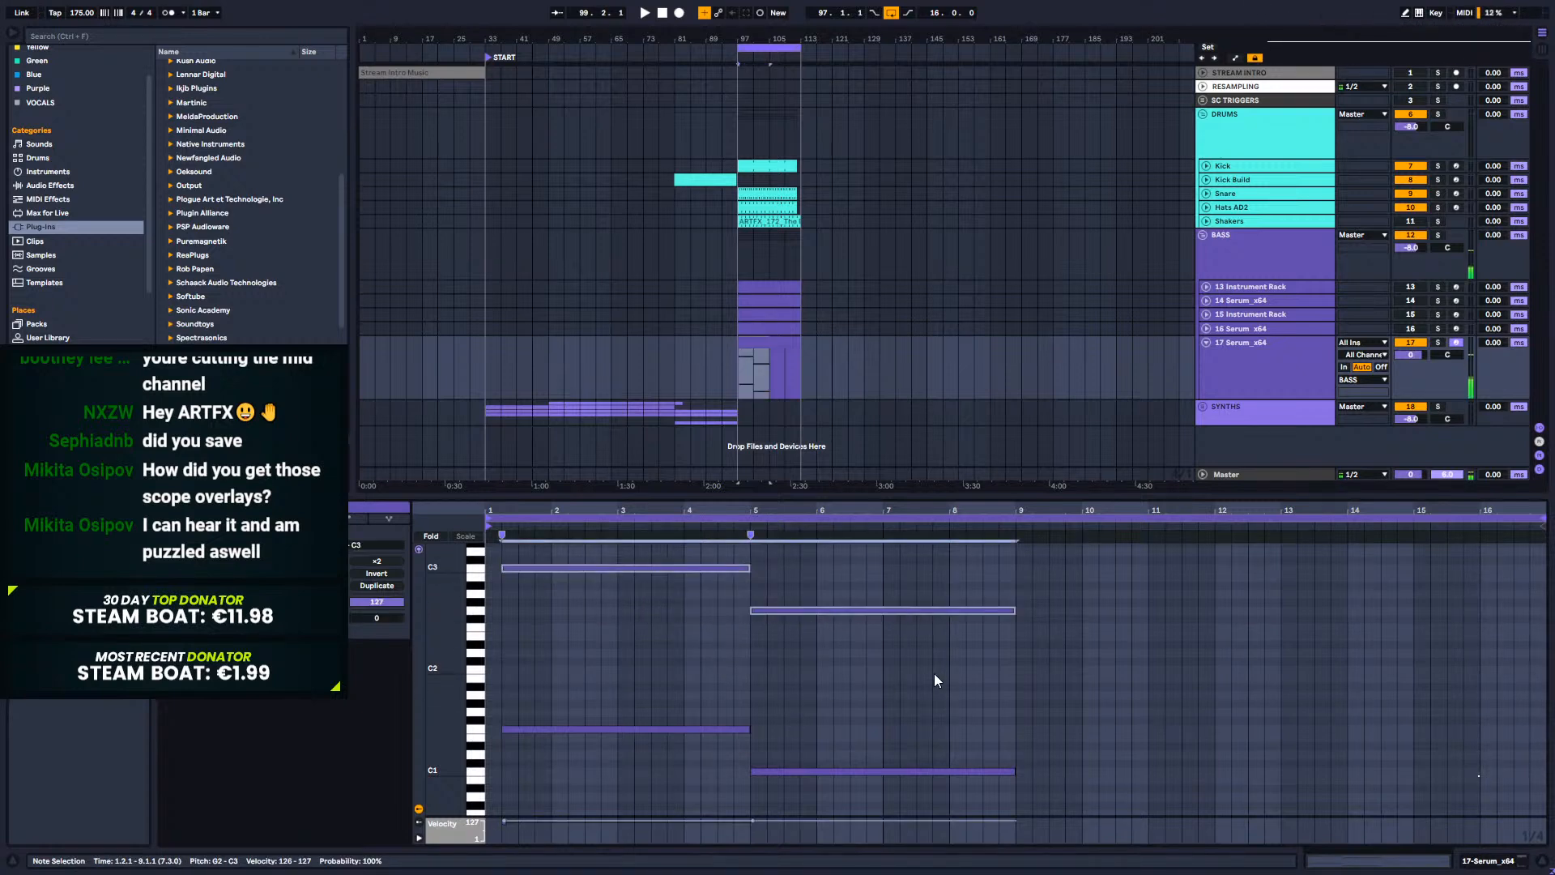
pyautogui.press('Delete')
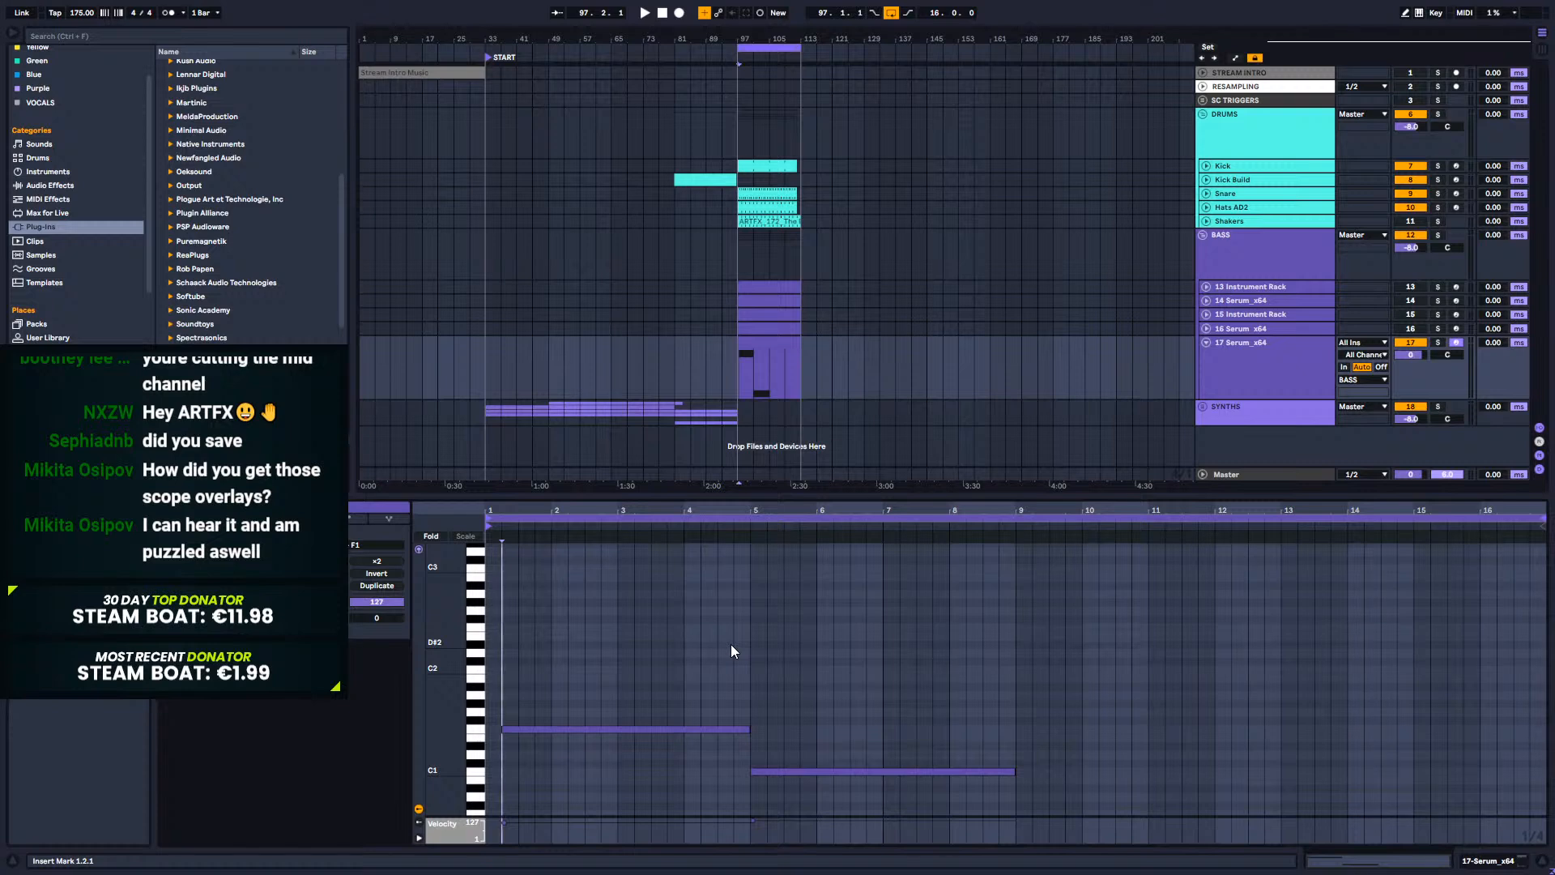
# Step: Transpose the two remaining bass notes down one octave to F0 and C0 and audition them in the drop
pyautogui.click(970, 774)
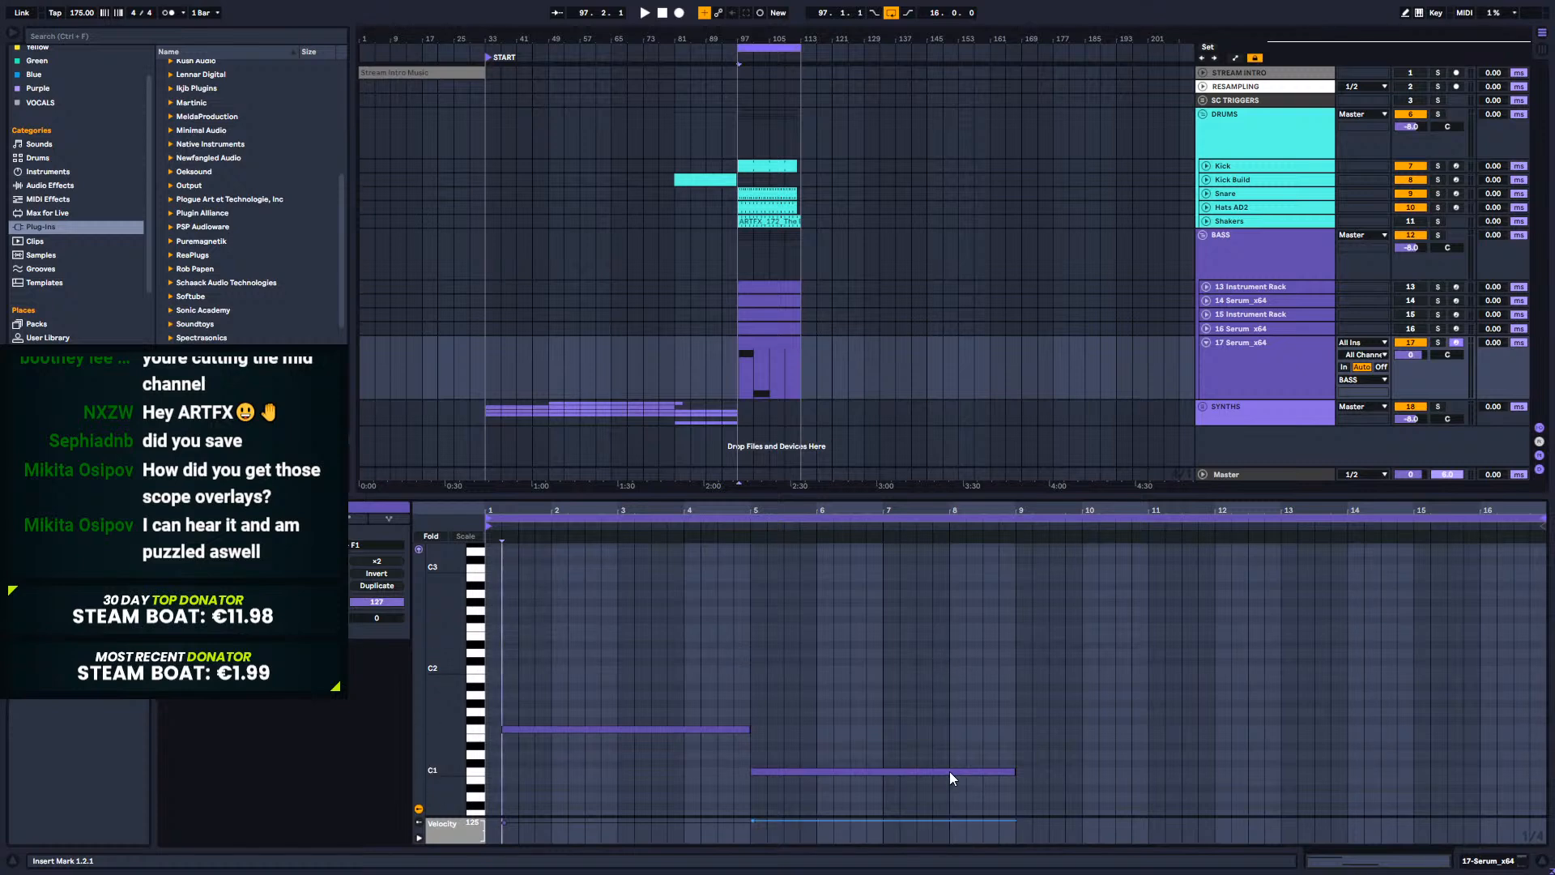
pyautogui.click(890, 775)
pyautogui.press('space')
pyautogui.scroll(-4, 729, 664)
pyautogui.moveTo(620, 611); pyautogui.dragTo(942, 747)
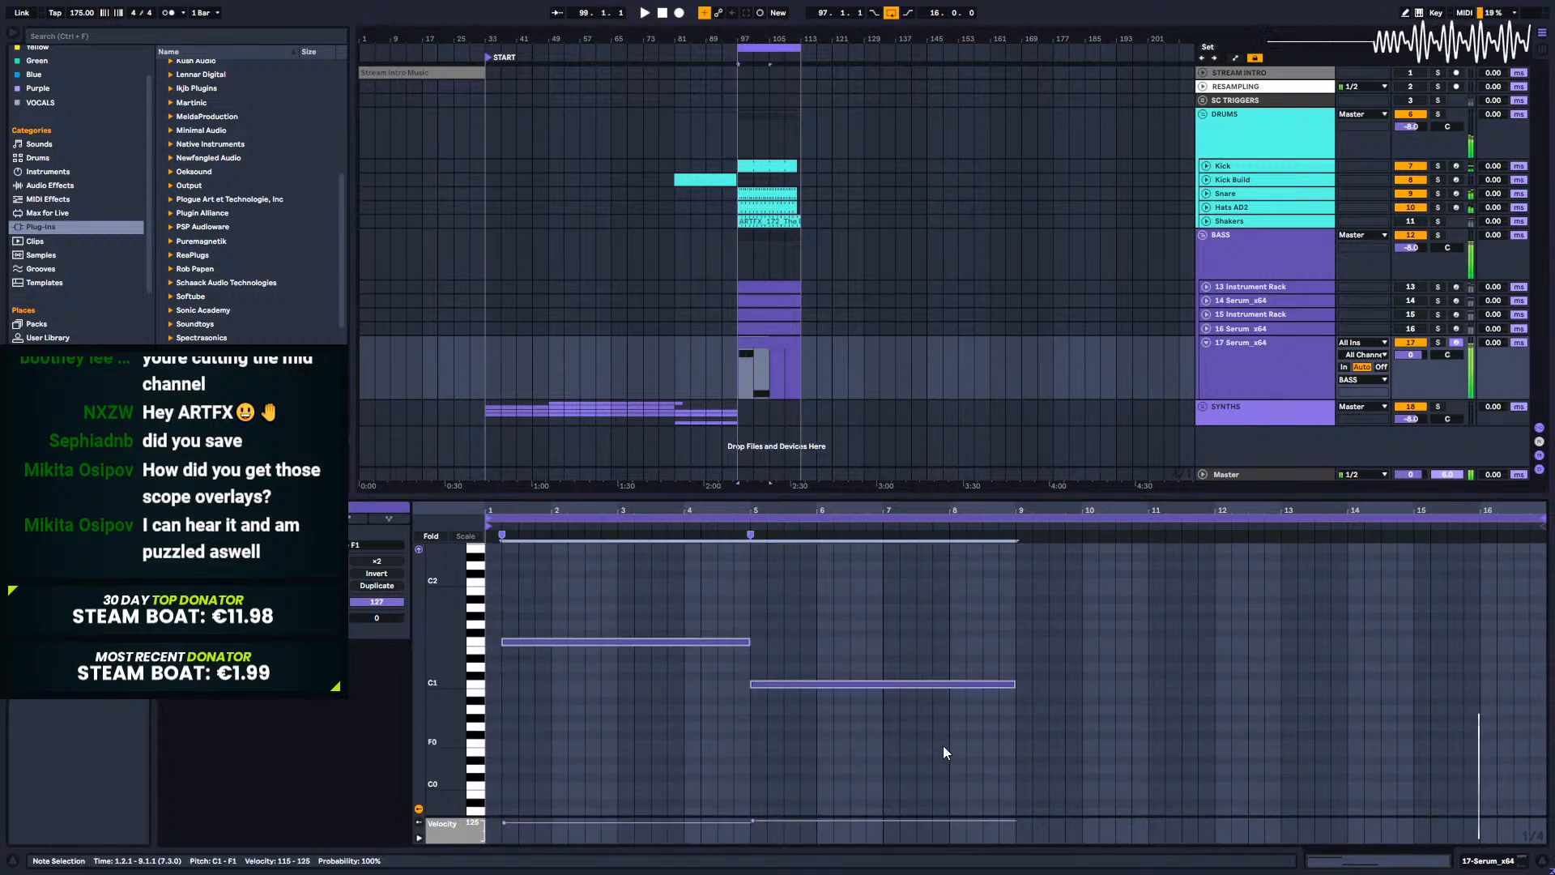
pyautogui.hotkey('shift', 'Down')
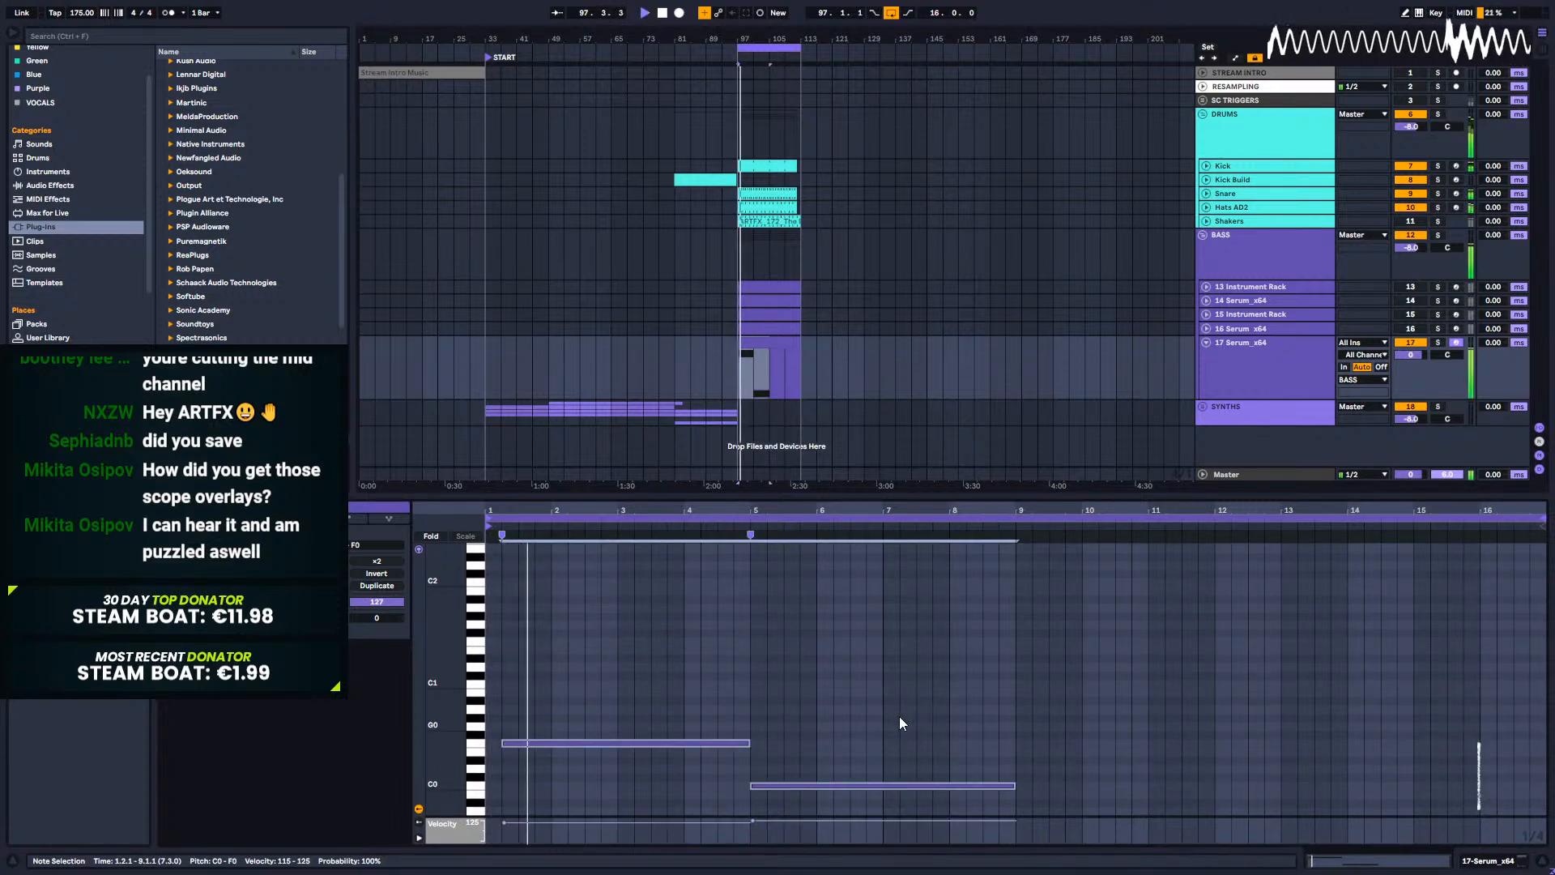
pyautogui.click(659, 667)
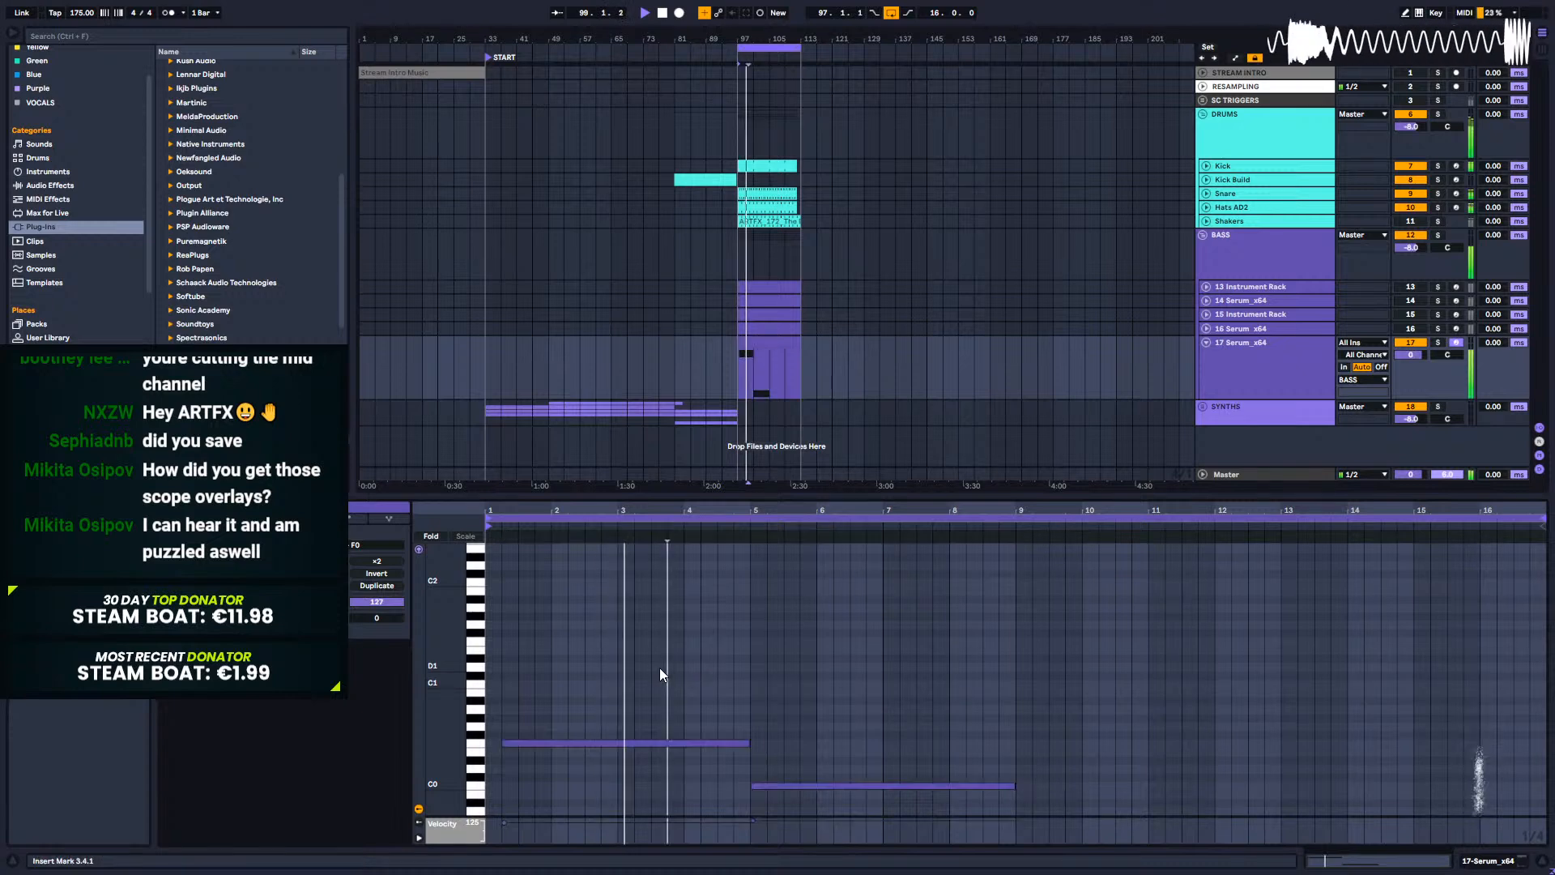
pyautogui.press('space')
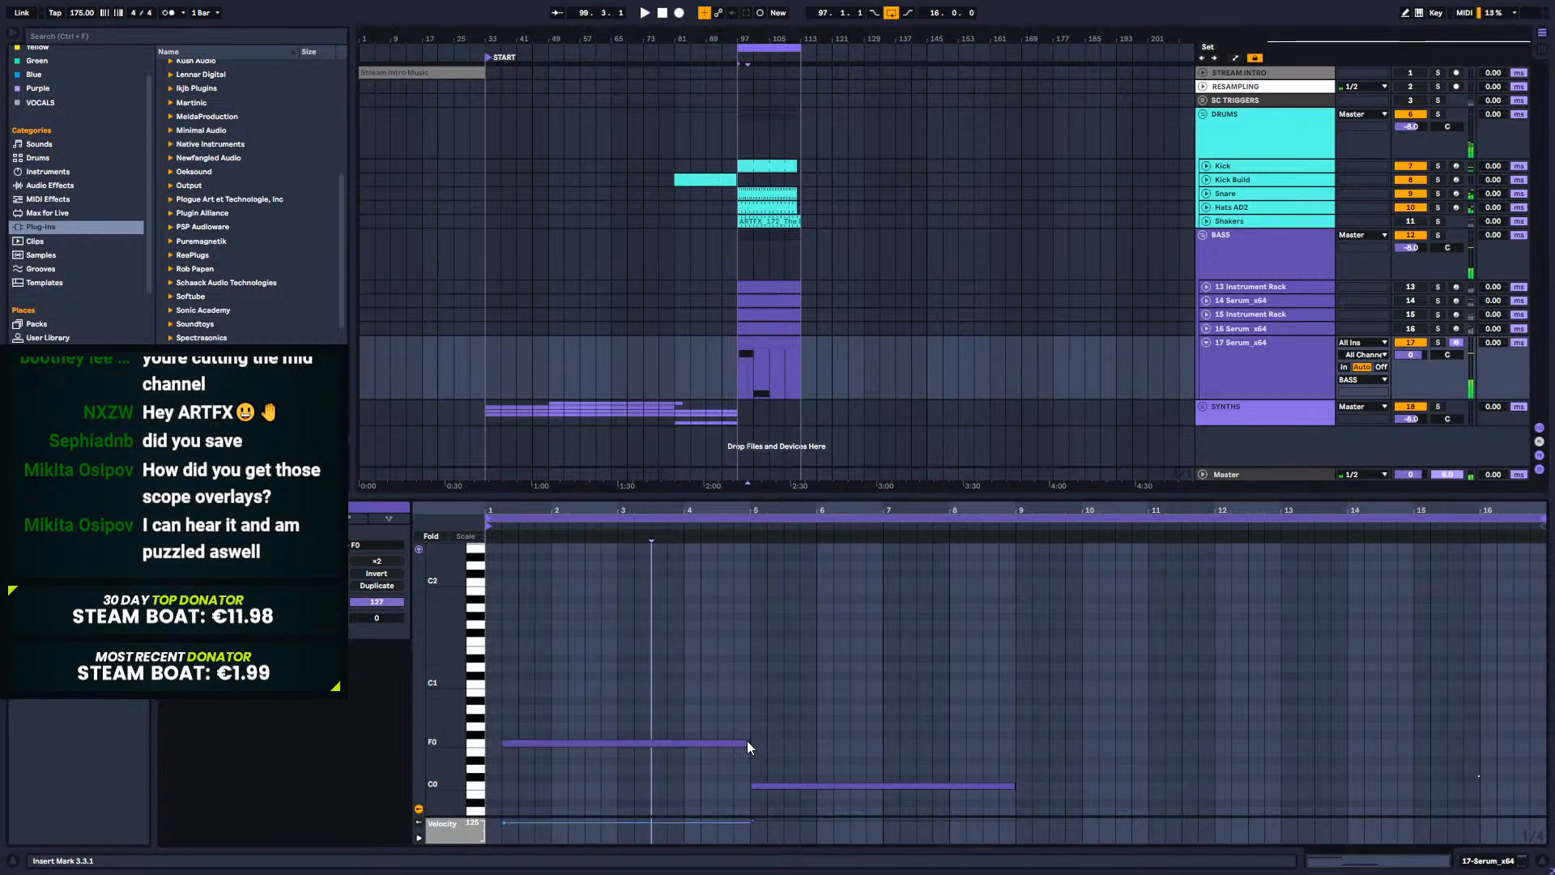
# Step: Shorten the F0 note to end at 3.3.1 and add G#0 from 3.2.1 and G0 from 4.1.1, both ending at bar 5
pyautogui.moveTo(746, 741); pyautogui.dragTo(647, 744)
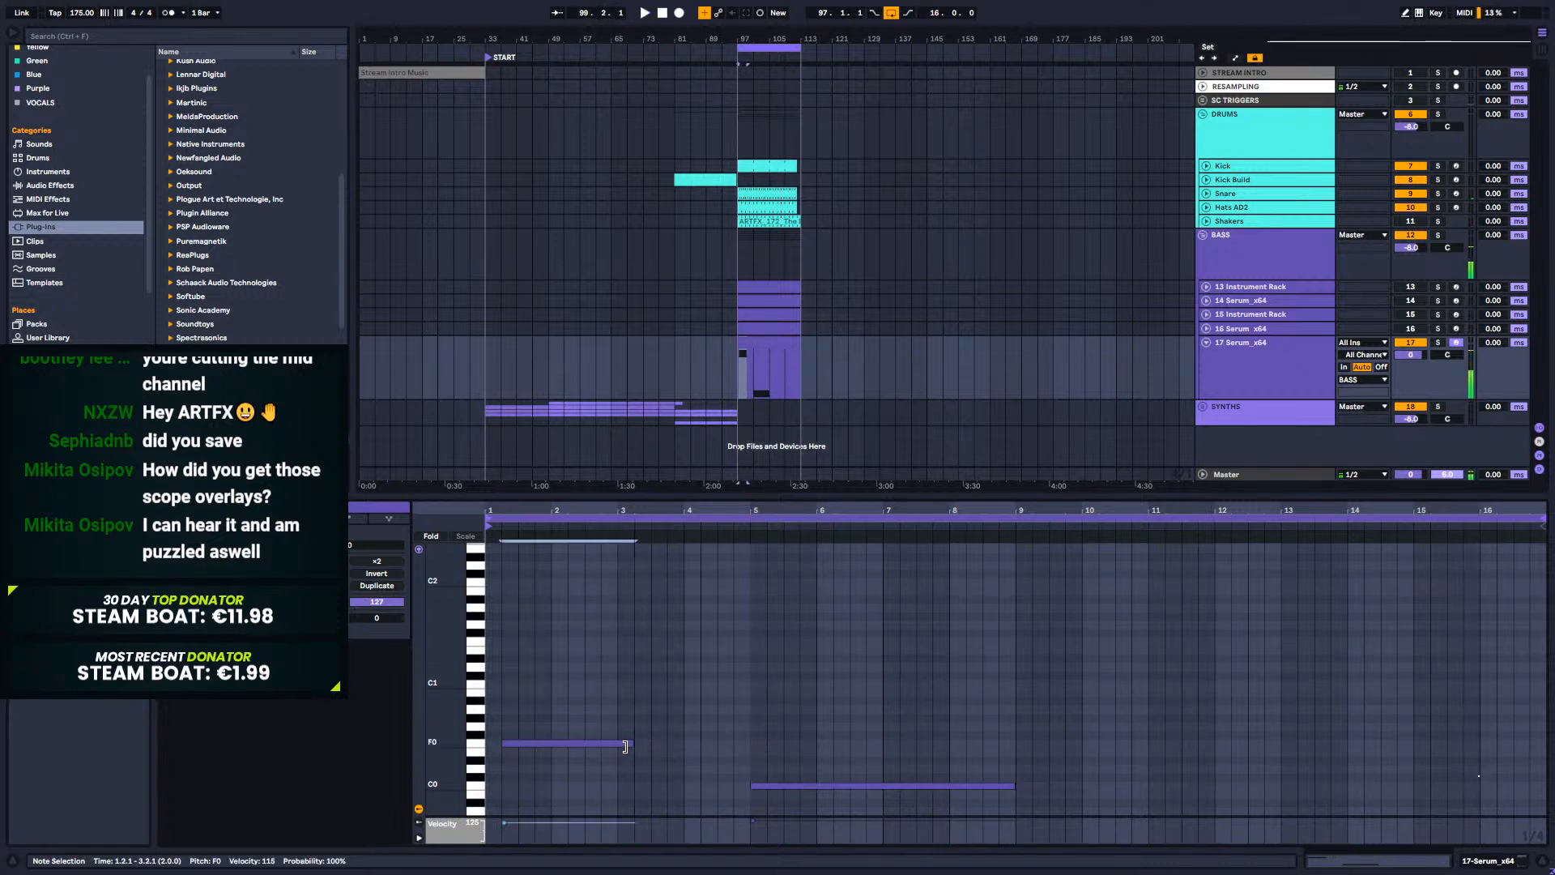
pyautogui.press('space')
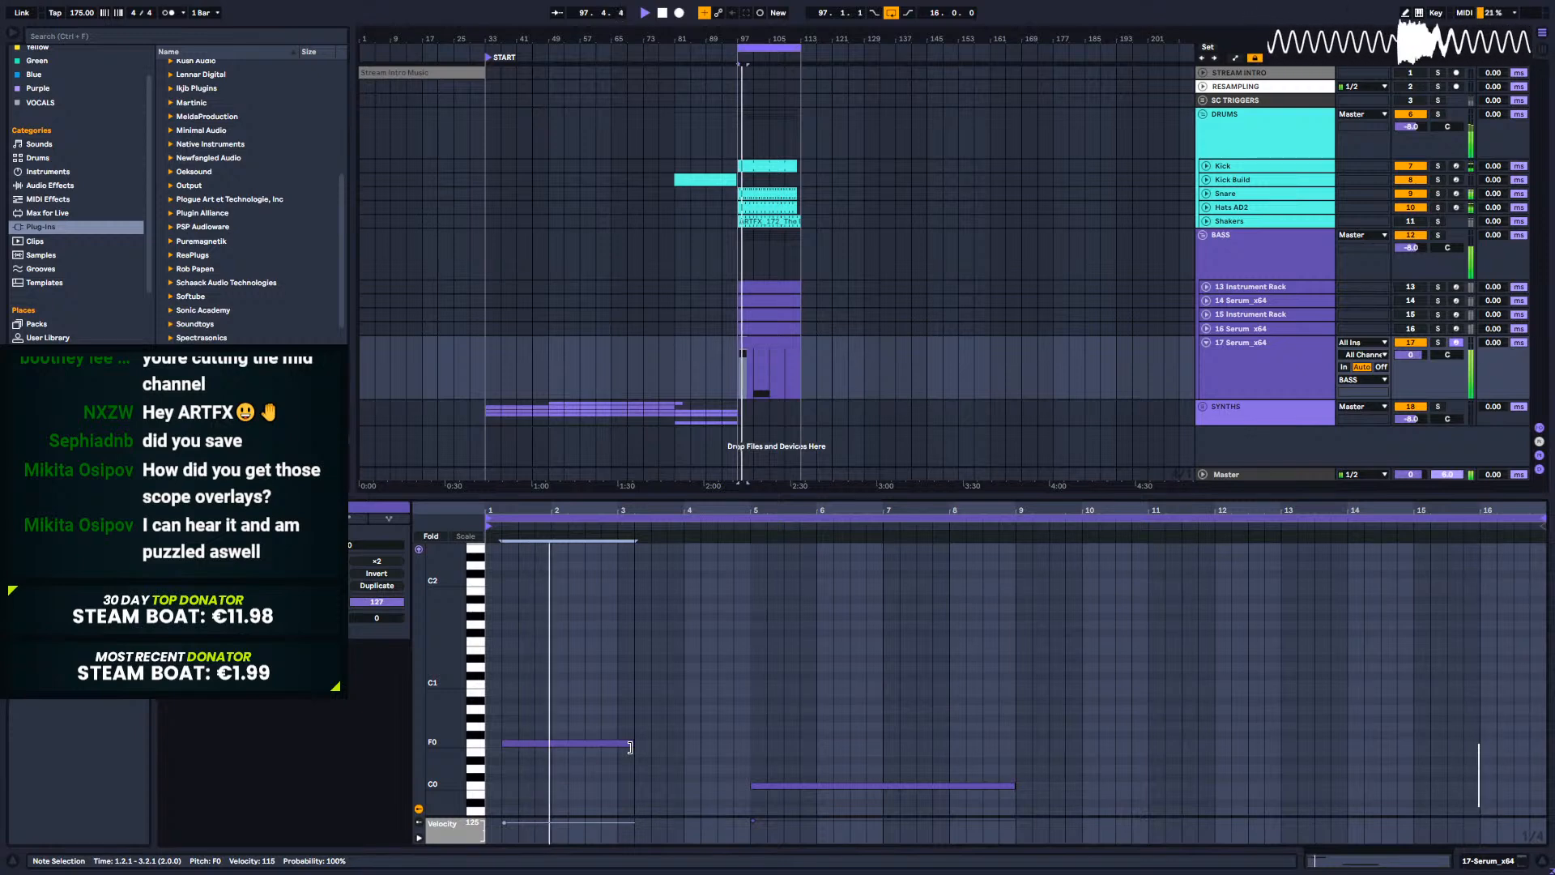
pyautogui.press('space')
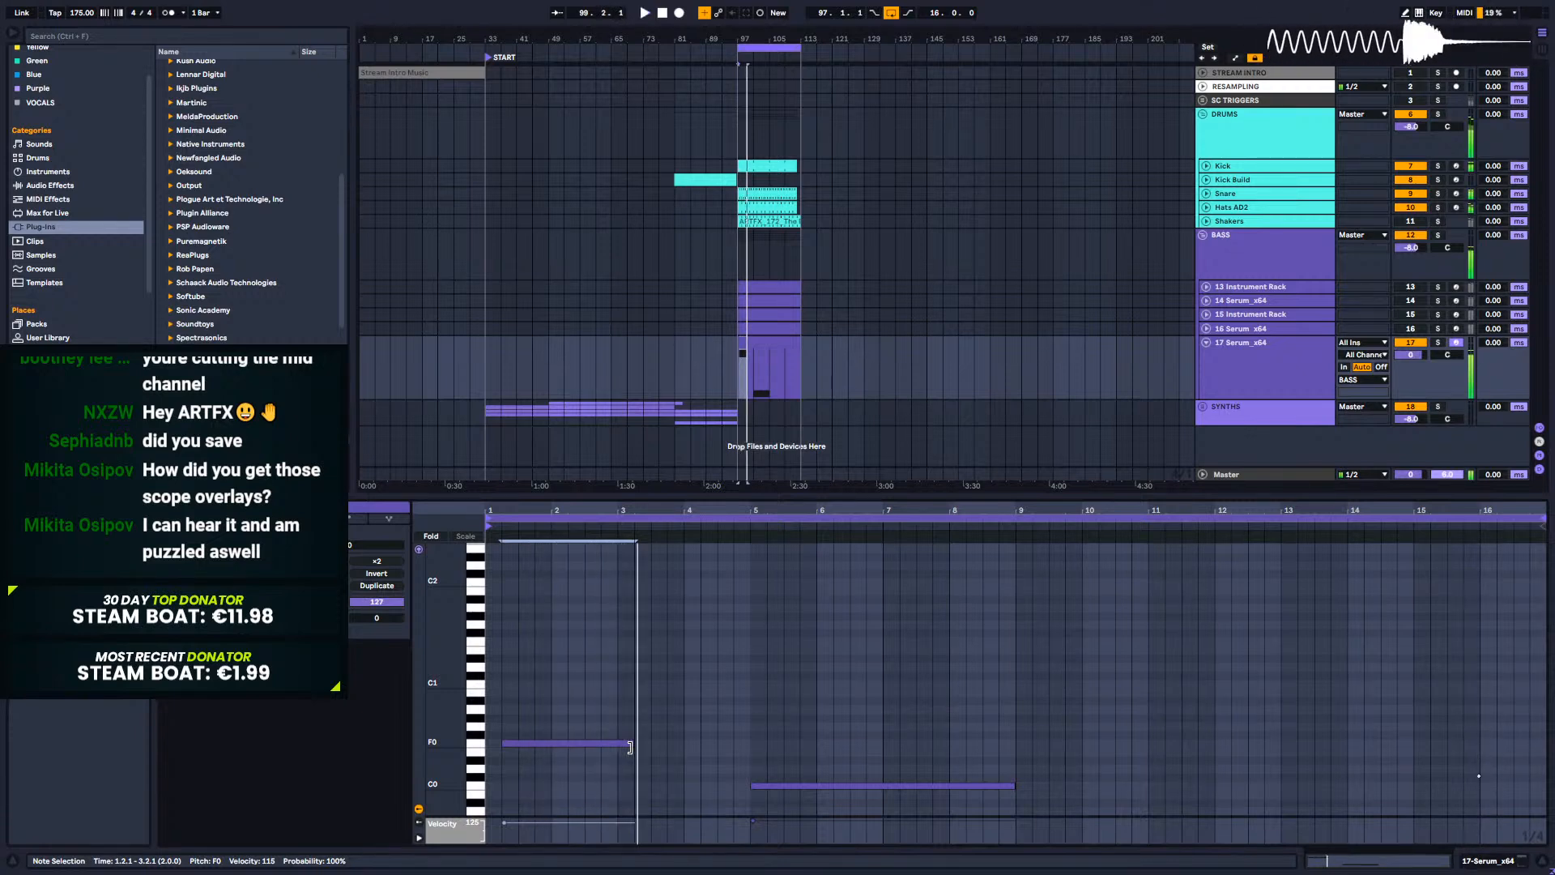
pyautogui.moveTo(630, 745)
pyautogui.mouseDown()
pyautogui.moveTo(650, 744)
pyautogui.moveTo(639, 718)
pyautogui.moveTo(750, 726)
pyautogui.mouseUp()
pyautogui.press('space')
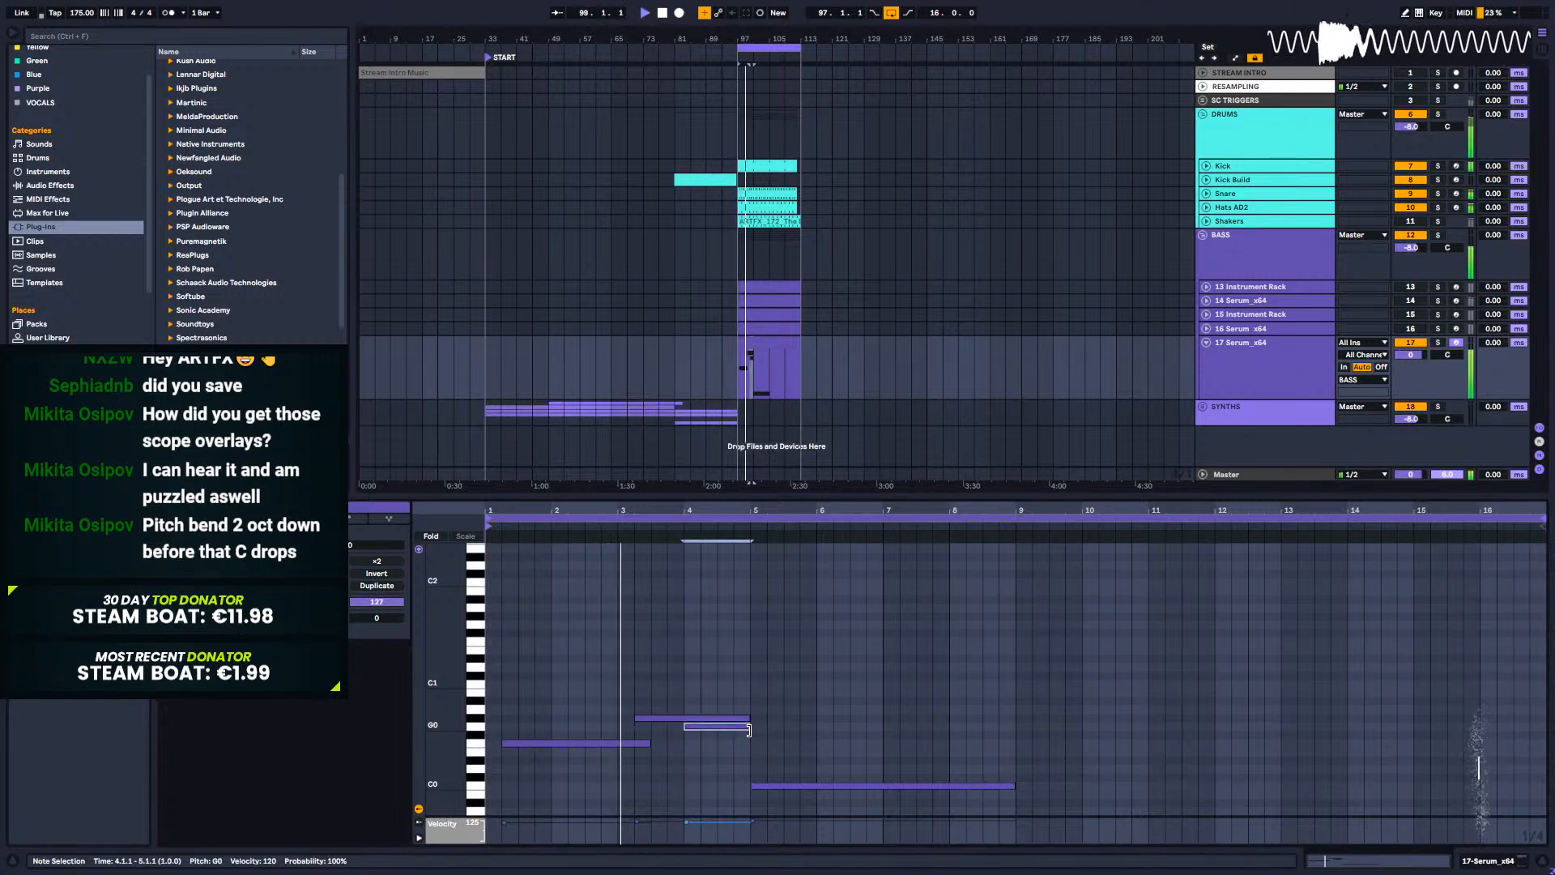
pyautogui.press('space')
# Step: Turn off Legato in the Serum on track 17 and audition the sub-bass glides in the drop
pyautogui.click(1508, 866)
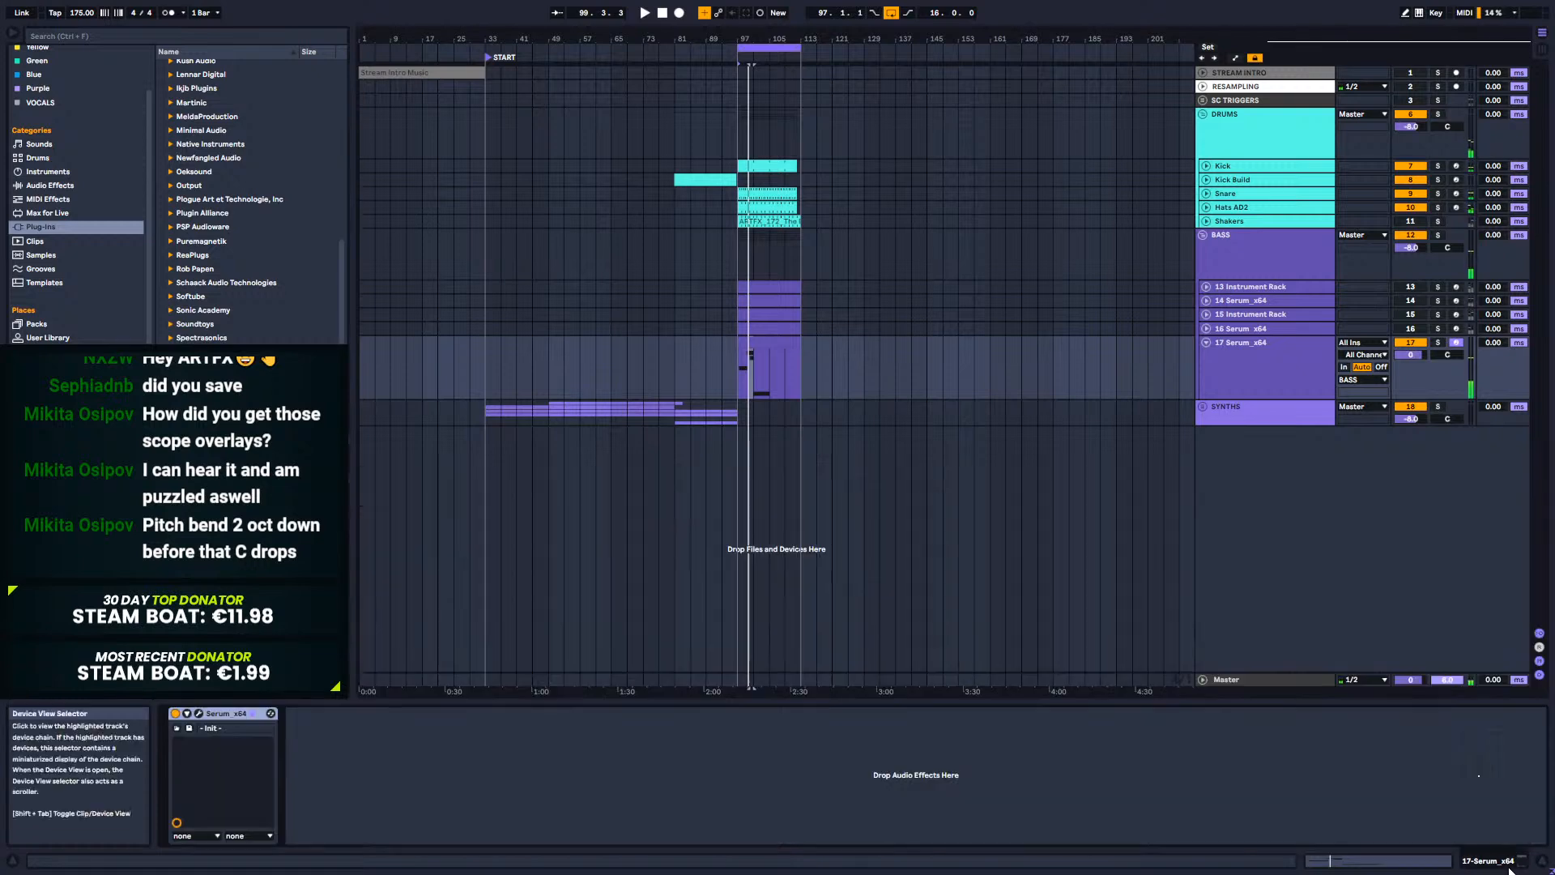
pyautogui.click(200, 713)
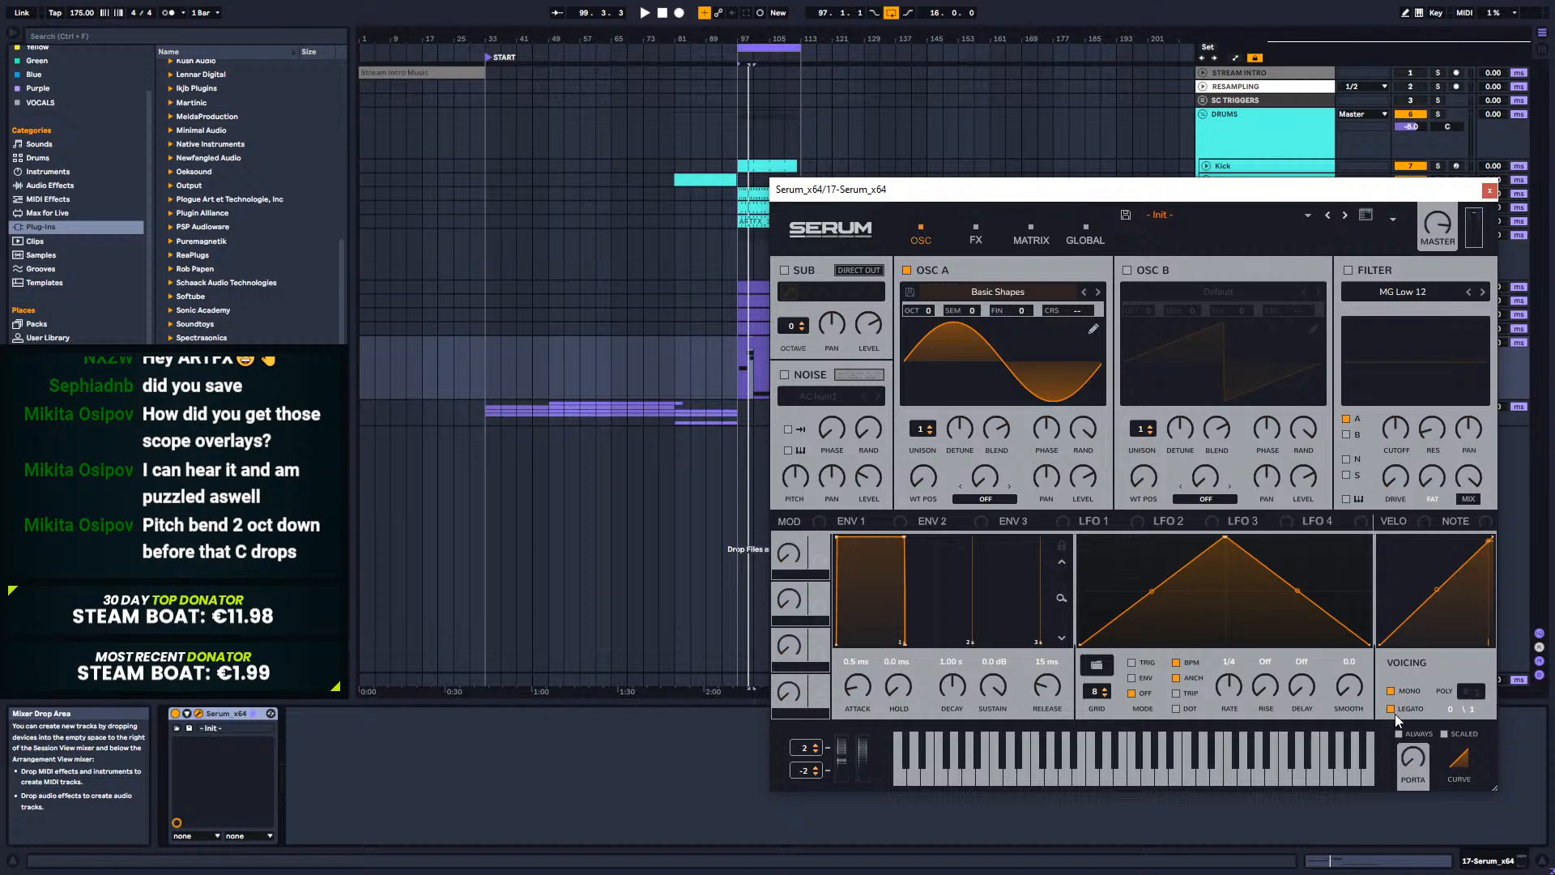
pyautogui.moveTo(1402, 749); pyautogui.dragTo(1423, 707)
pyautogui.press('space')
pyautogui.press('space')
pyautogui.press('space')
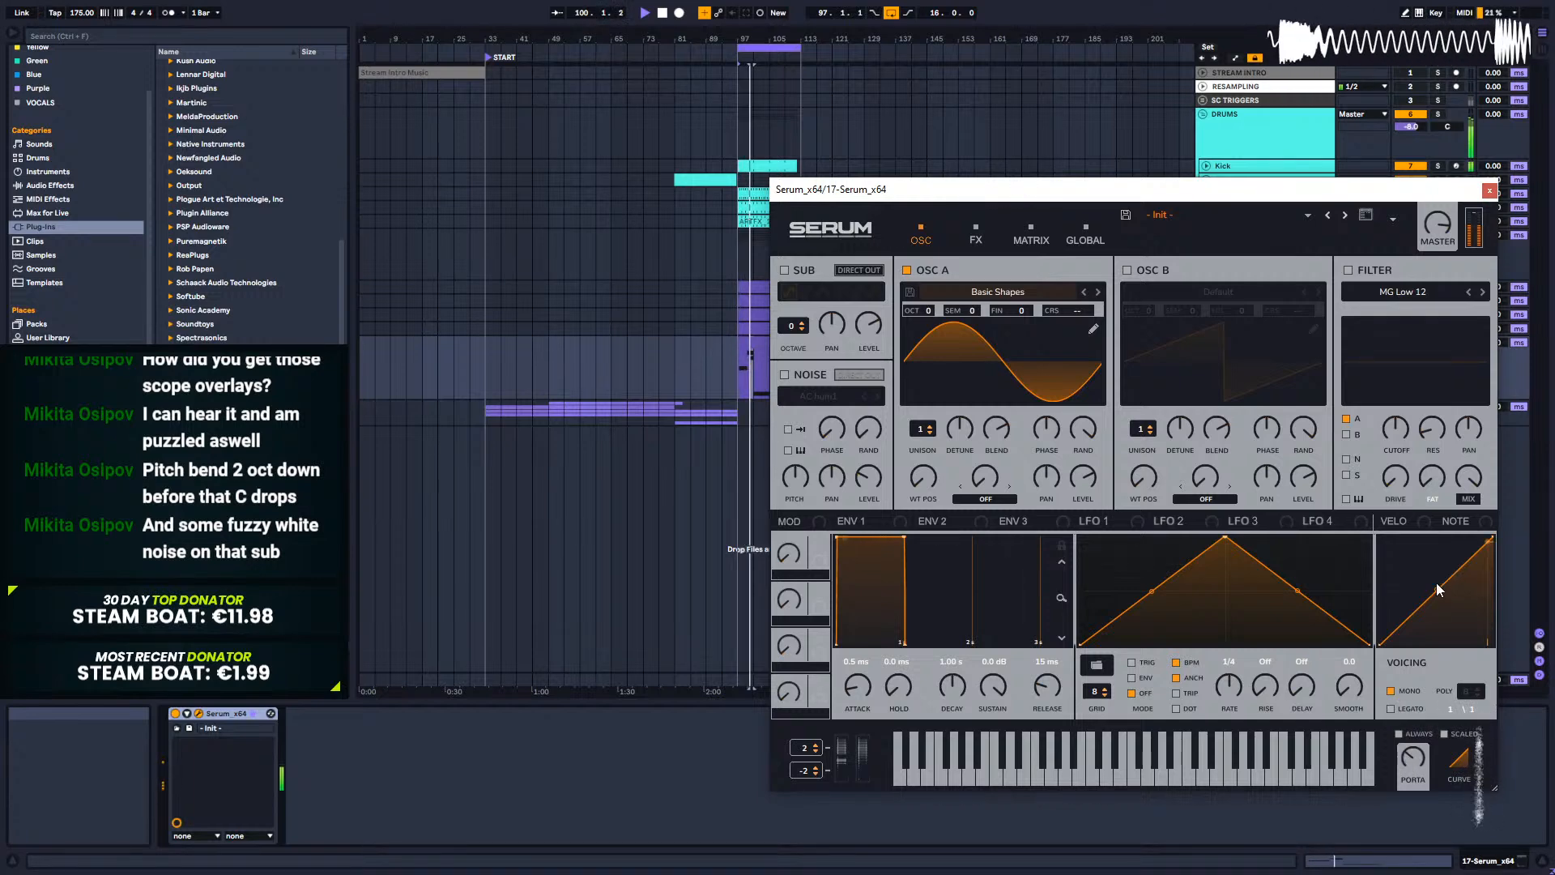
pyautogui.press('space')
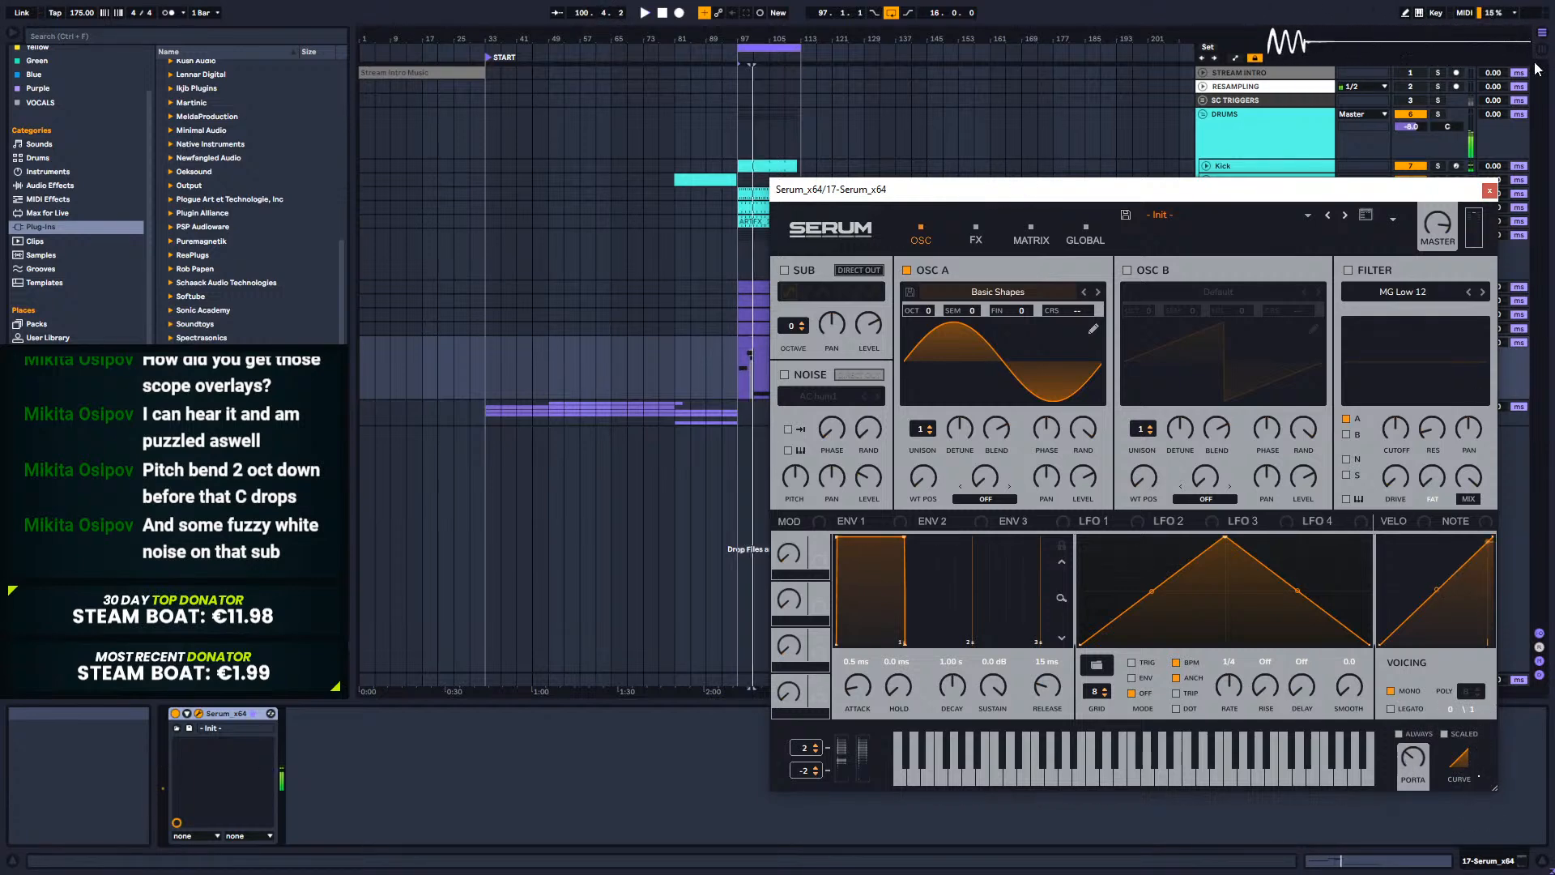
# Step: Shorten the G0 note to start at 4.2.1 and the C0 note to start at 5.2.1, auditioning the drop
pyautogui.click(1489, 191)
pyautogui.doubleClick(747, 369)
pyautogui.click(688, 727)
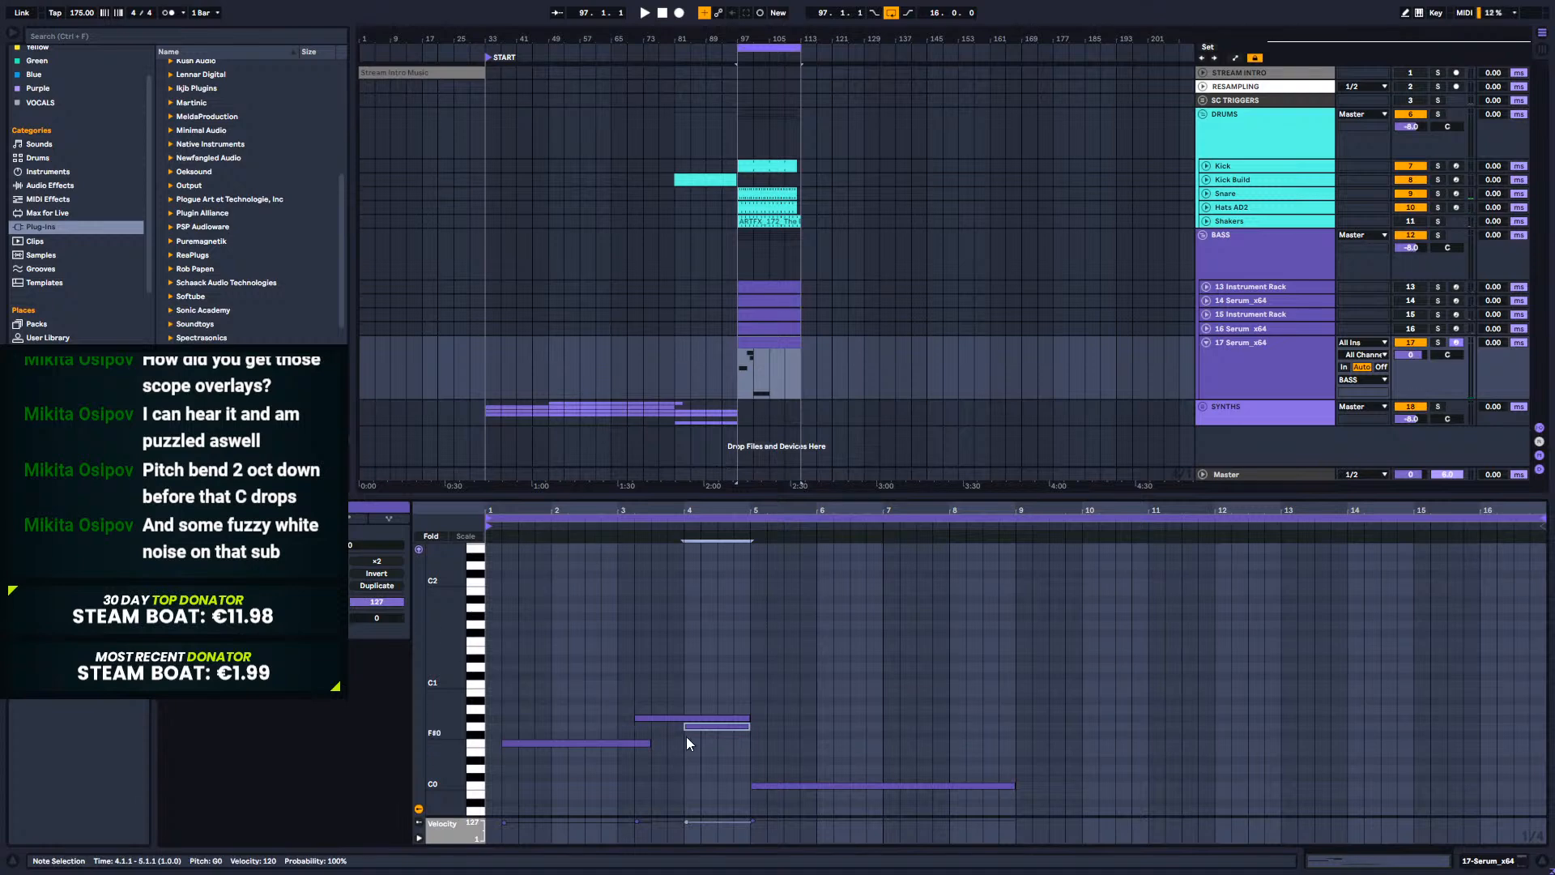
pyautogui.moveTo(686, 726); pyautogui.dragTo(700, 727)
pyautogui.press('space')
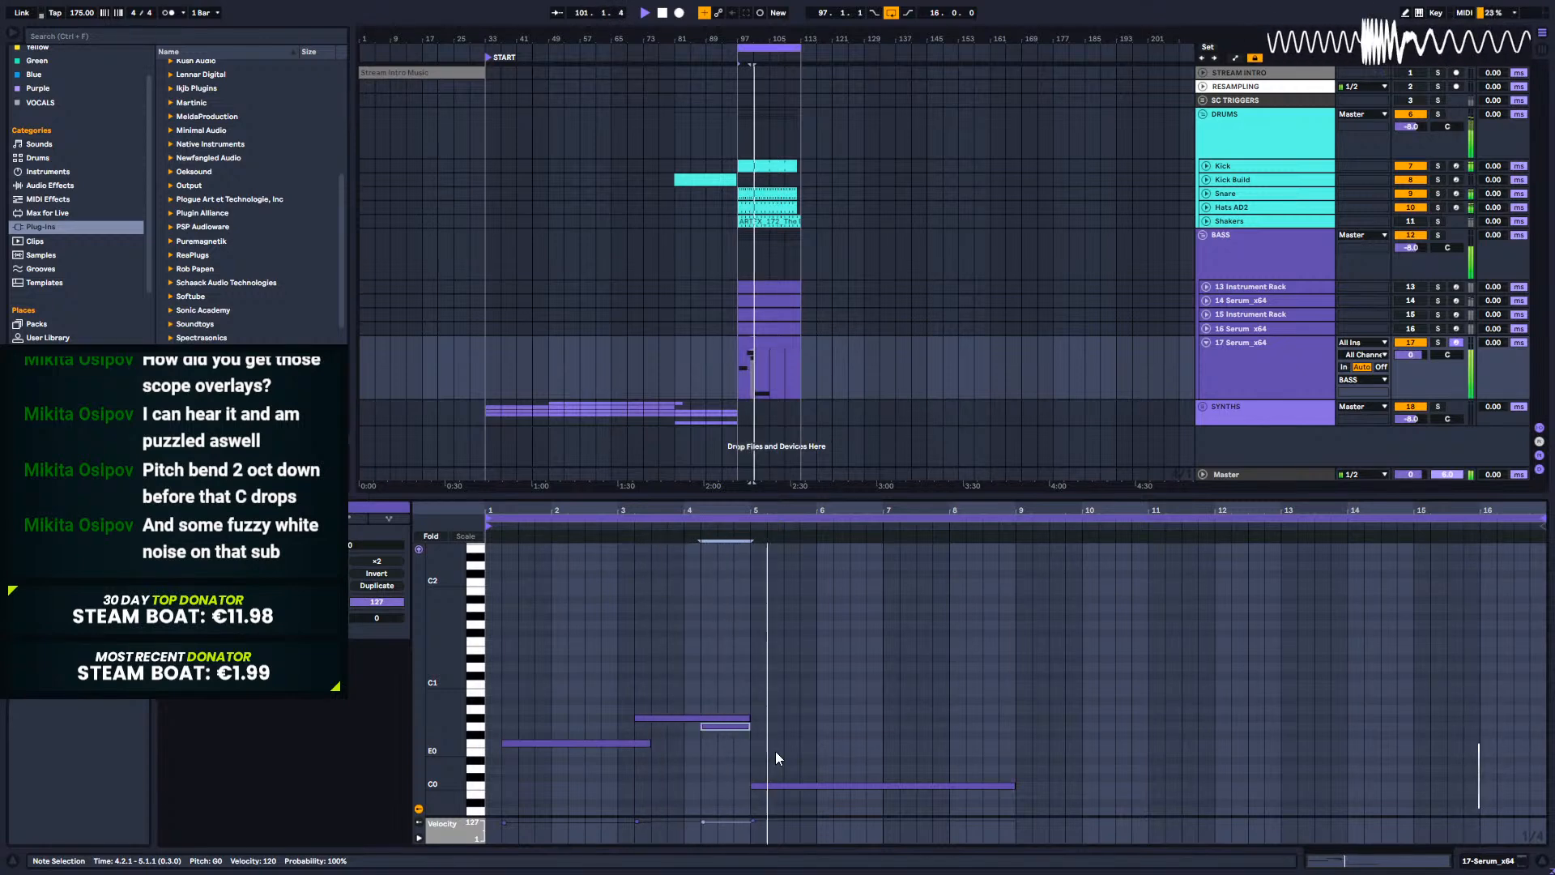
pyautogui.press('space')
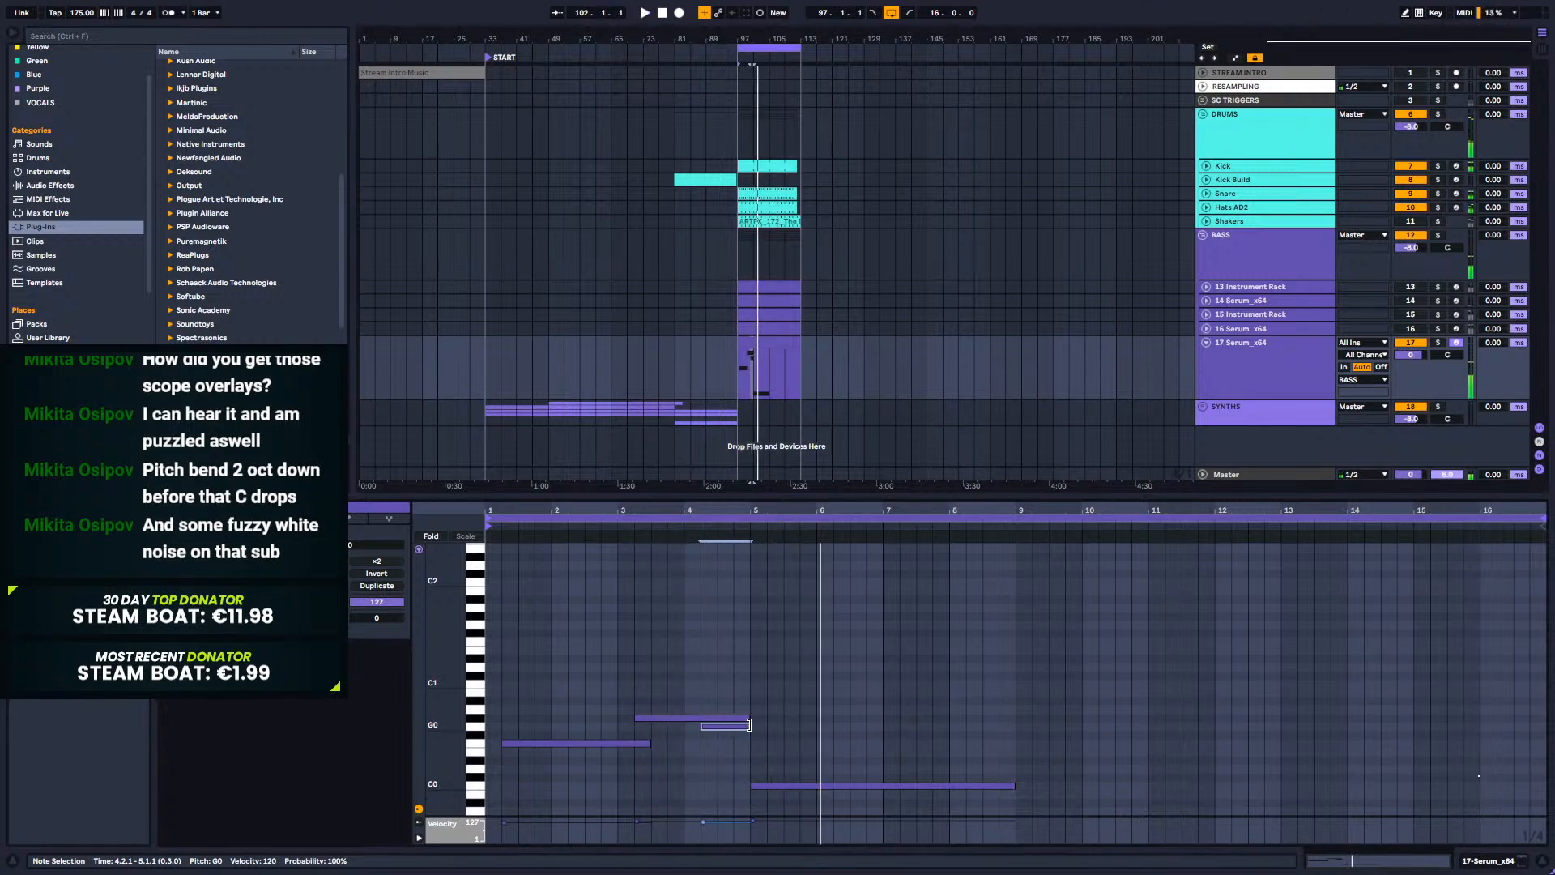
pyautogui.moveTo(753, 786); pyautogui.dragTo(768, 785)
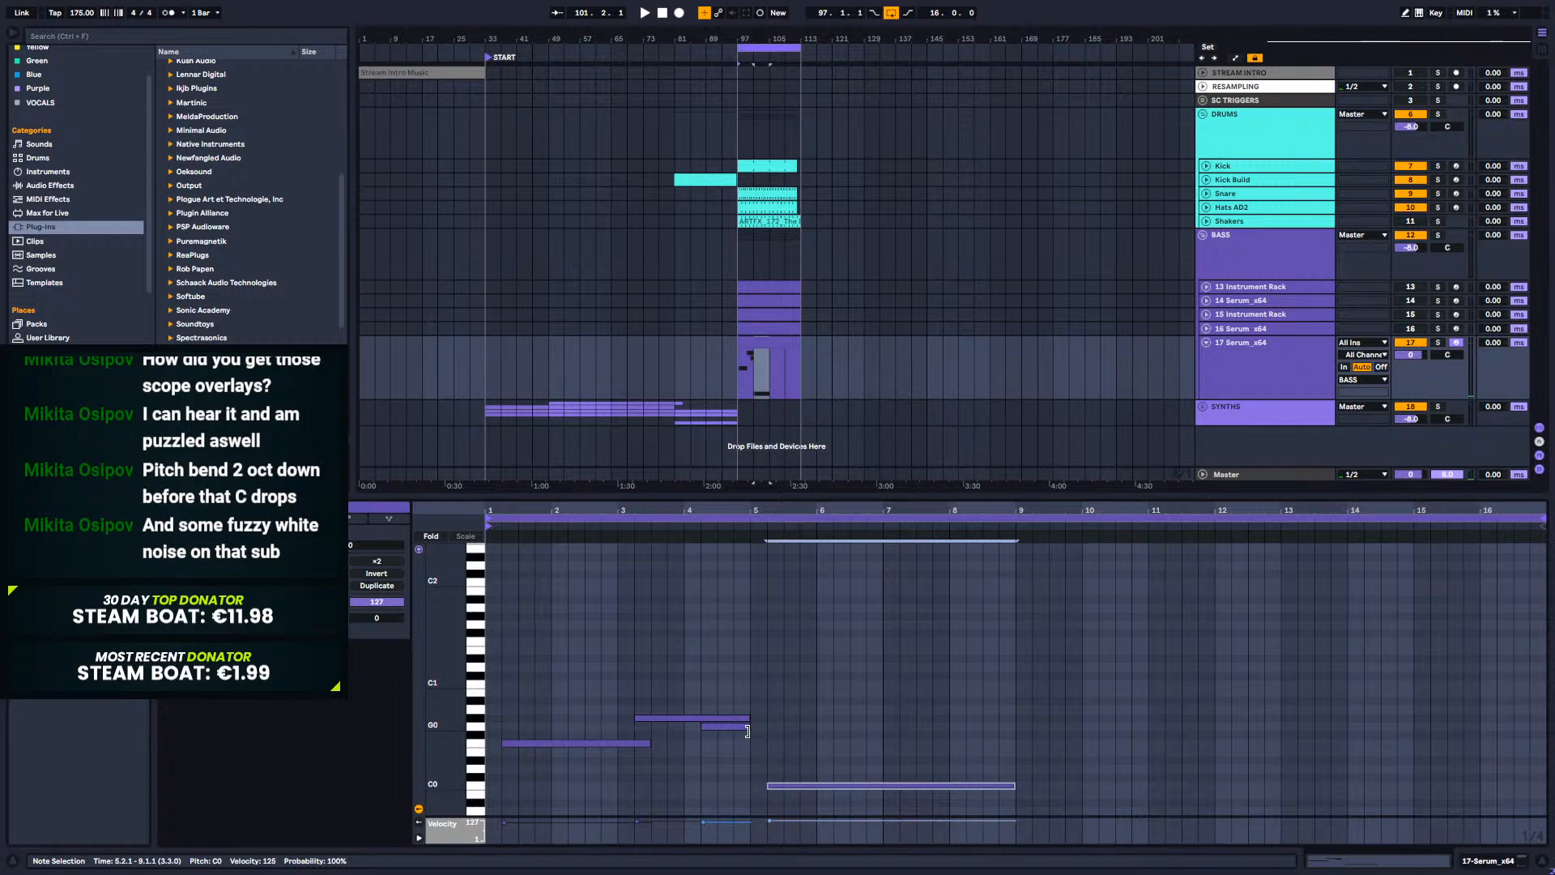
# Step: Try extending the G0 note's end to 5.2.1 and audition the transition into the C0 note
pyautogui.moveTo(749, 728); pyautogui.dragTo(766, 729)
pyautogui.click(739, 525)
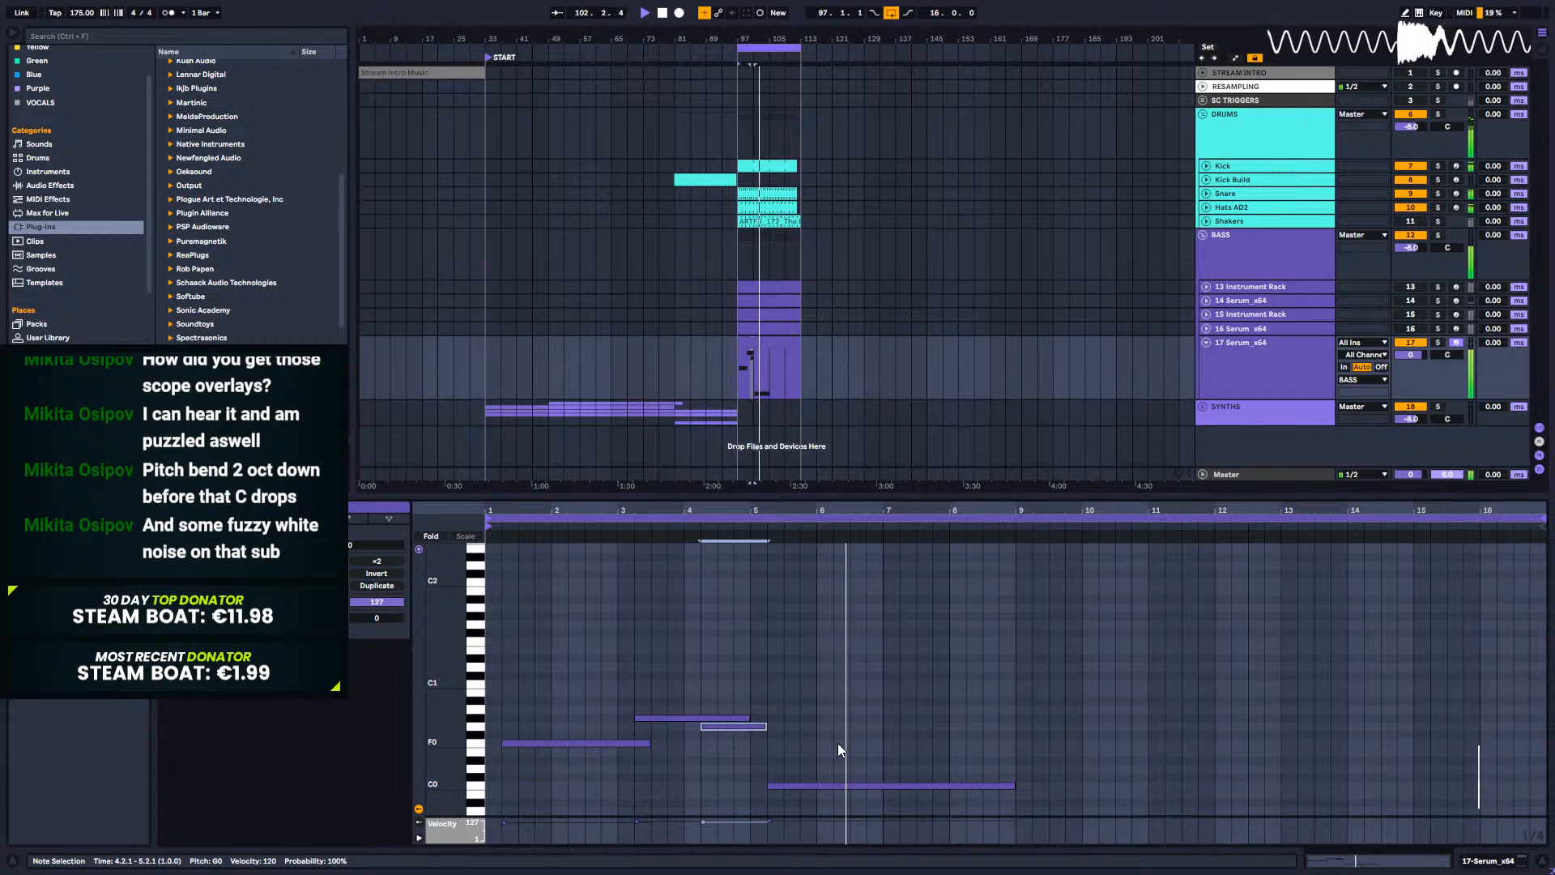
pyautogui.moveTo(766, 726); pyautogui.dragTo(749, 728)
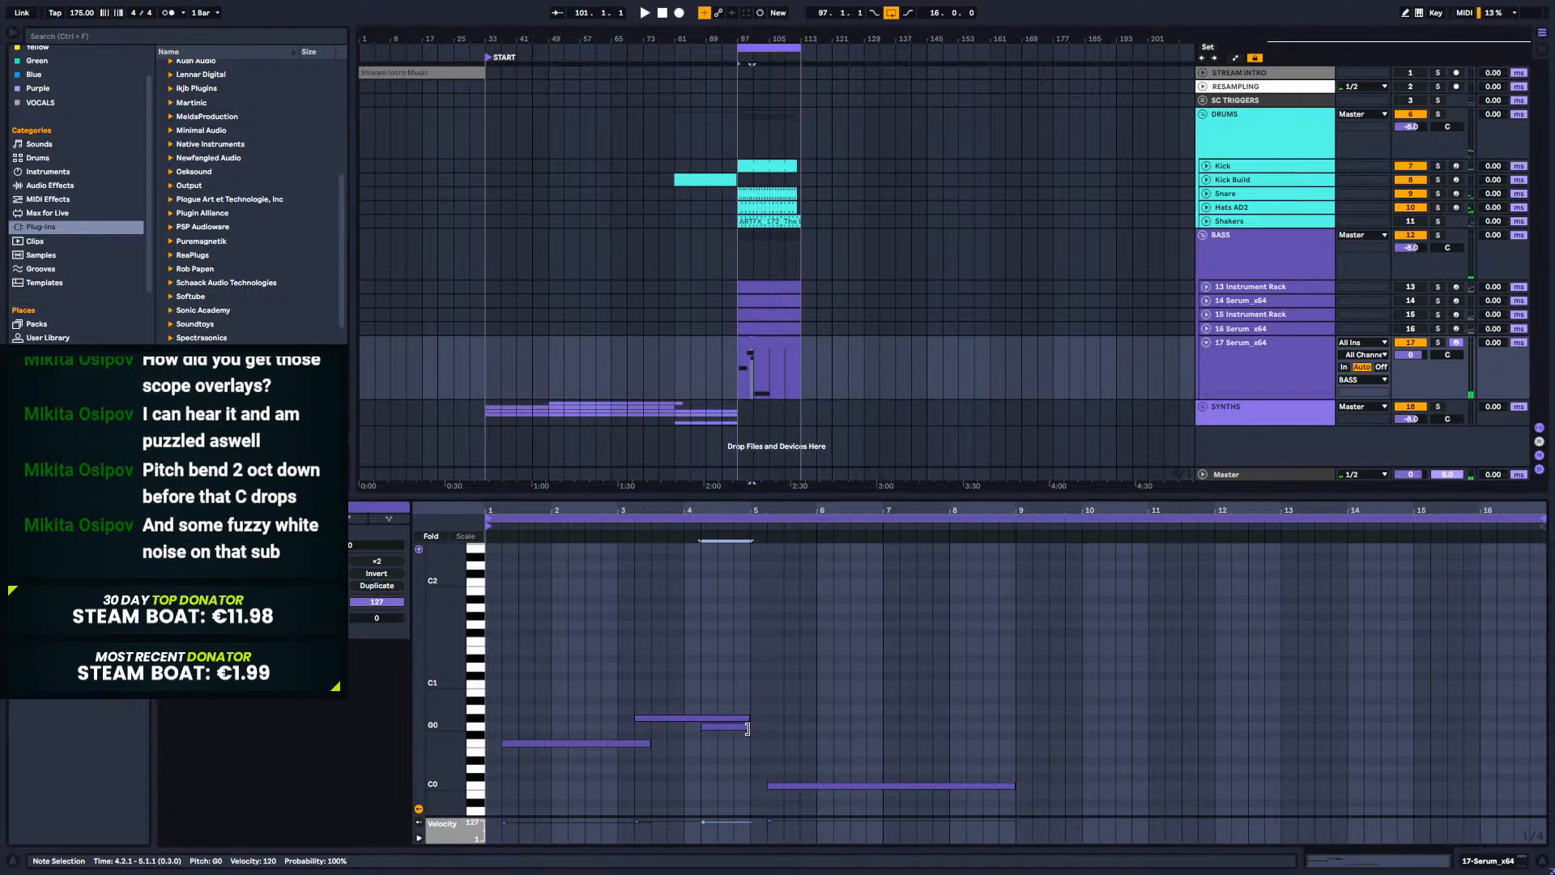
pyautogui.click(614, 526)
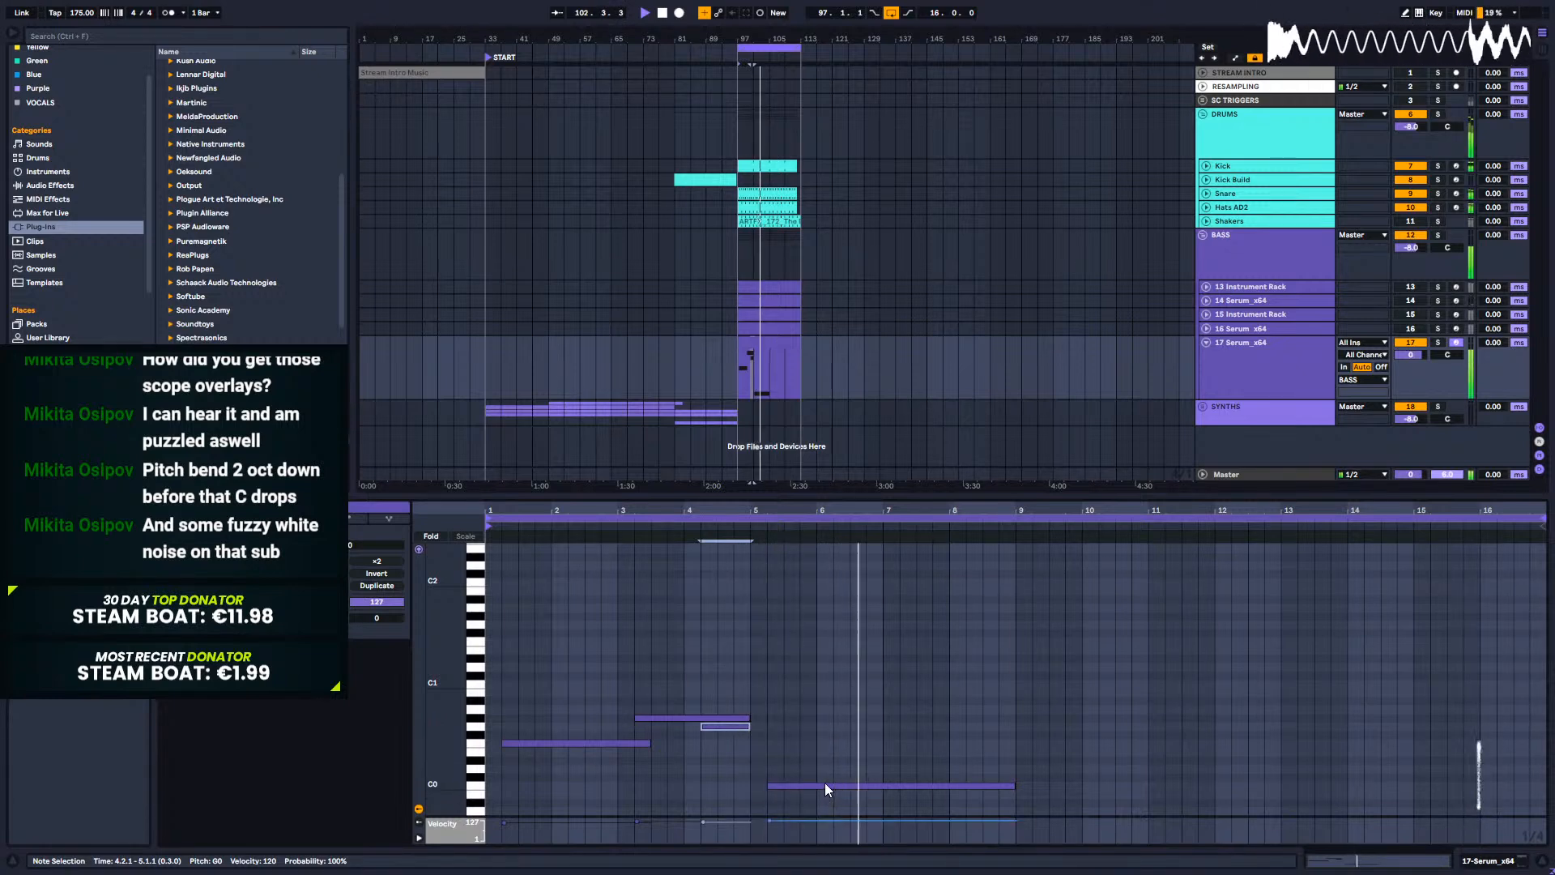
# Step: Check the oscillator settings and master volume of track 17's Serum while the drop plays
pyautogui.hotkey('shift', 'Tab')
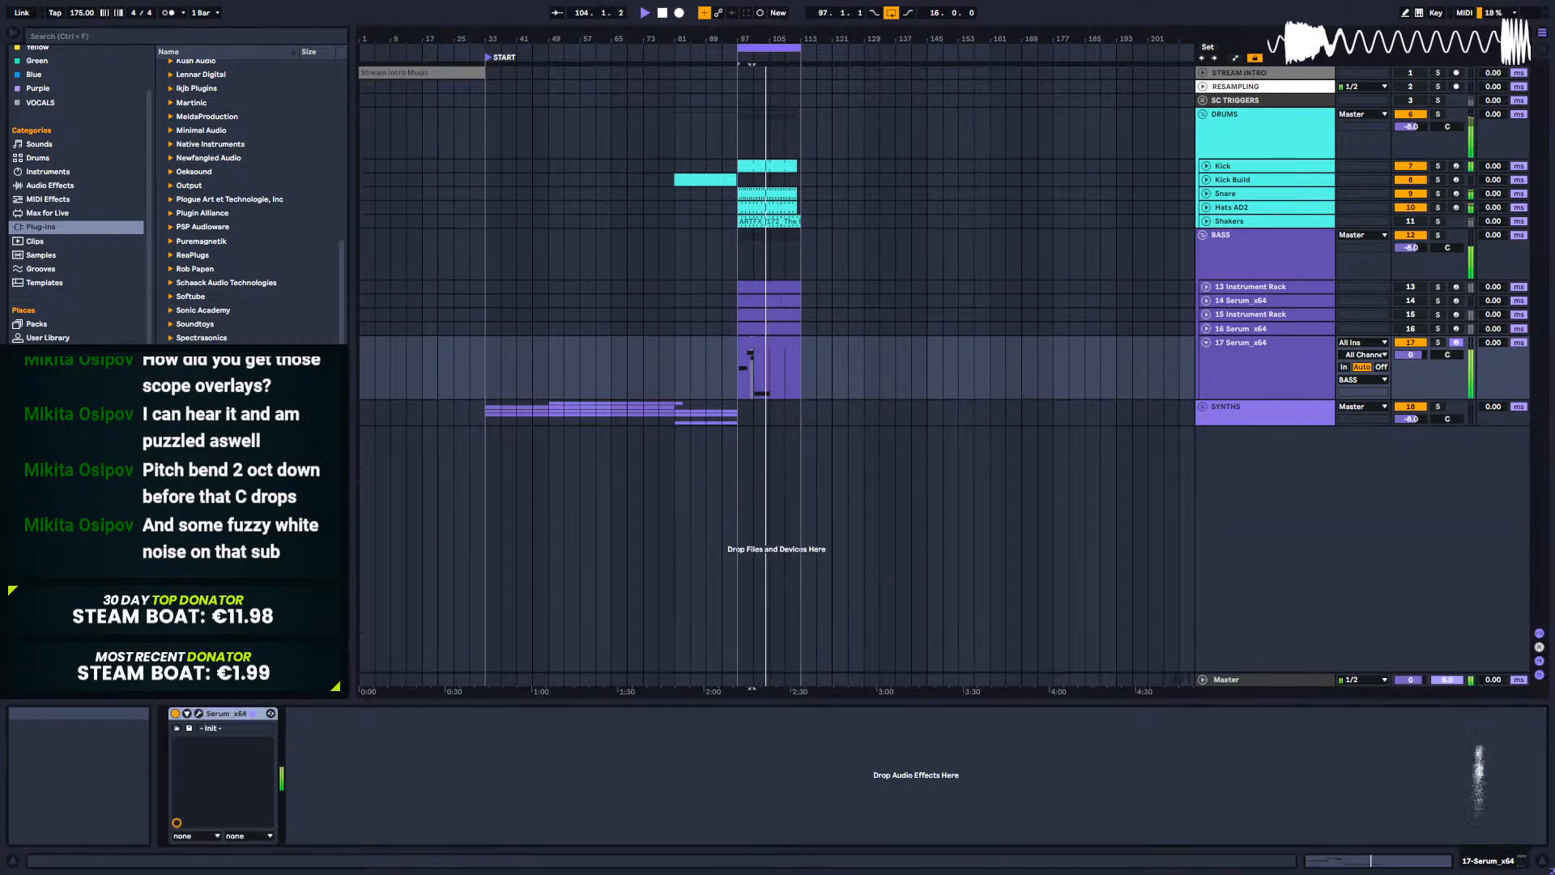
pyautogui.click(199, 713)
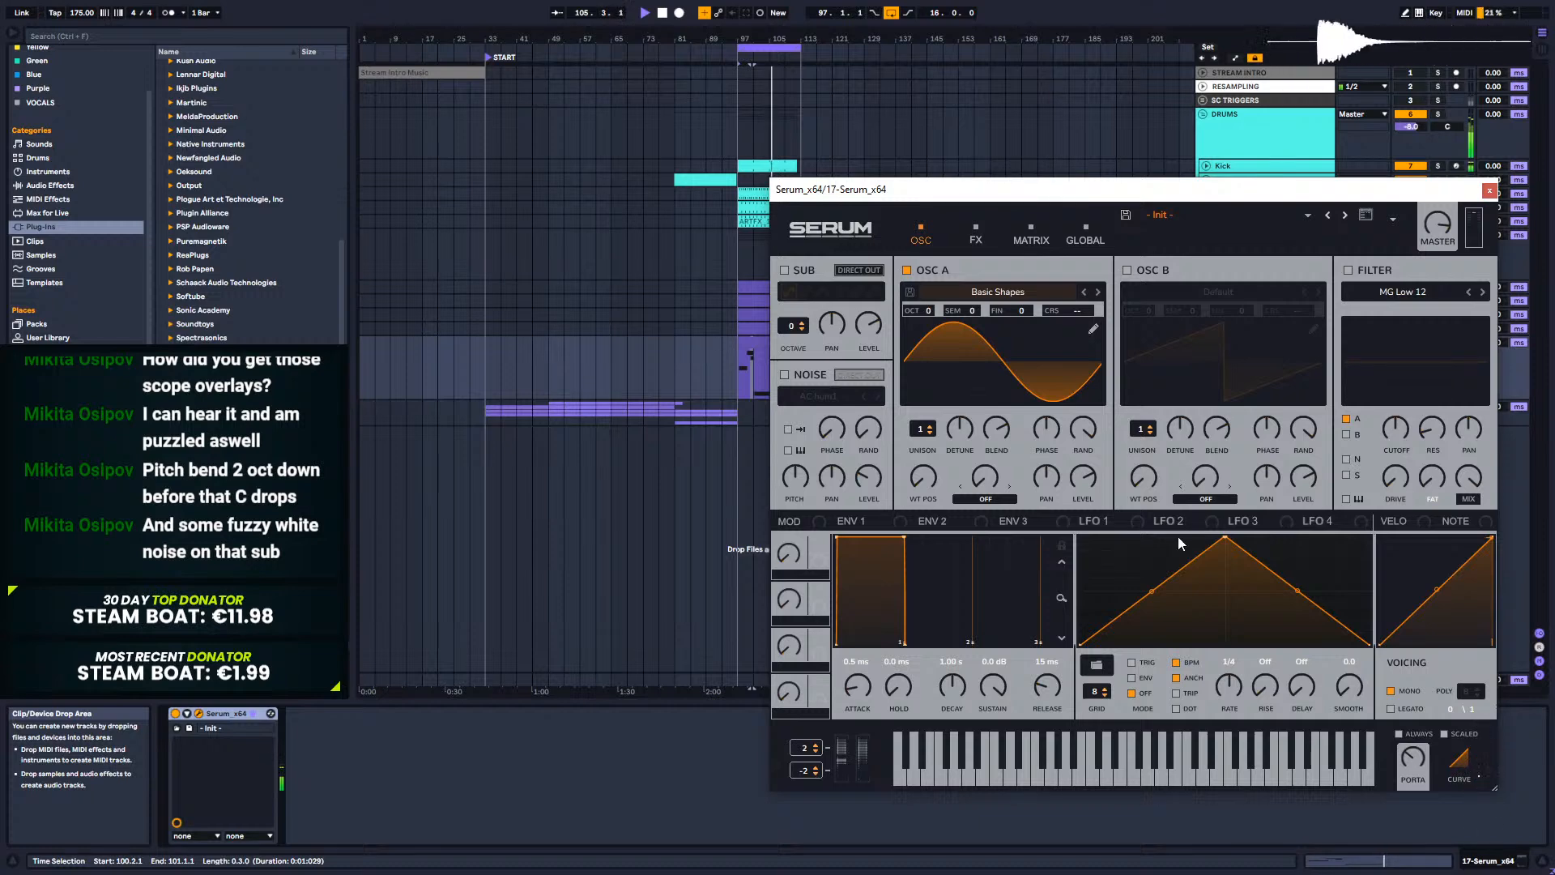
pyautogui.moveTo(1086, 488)
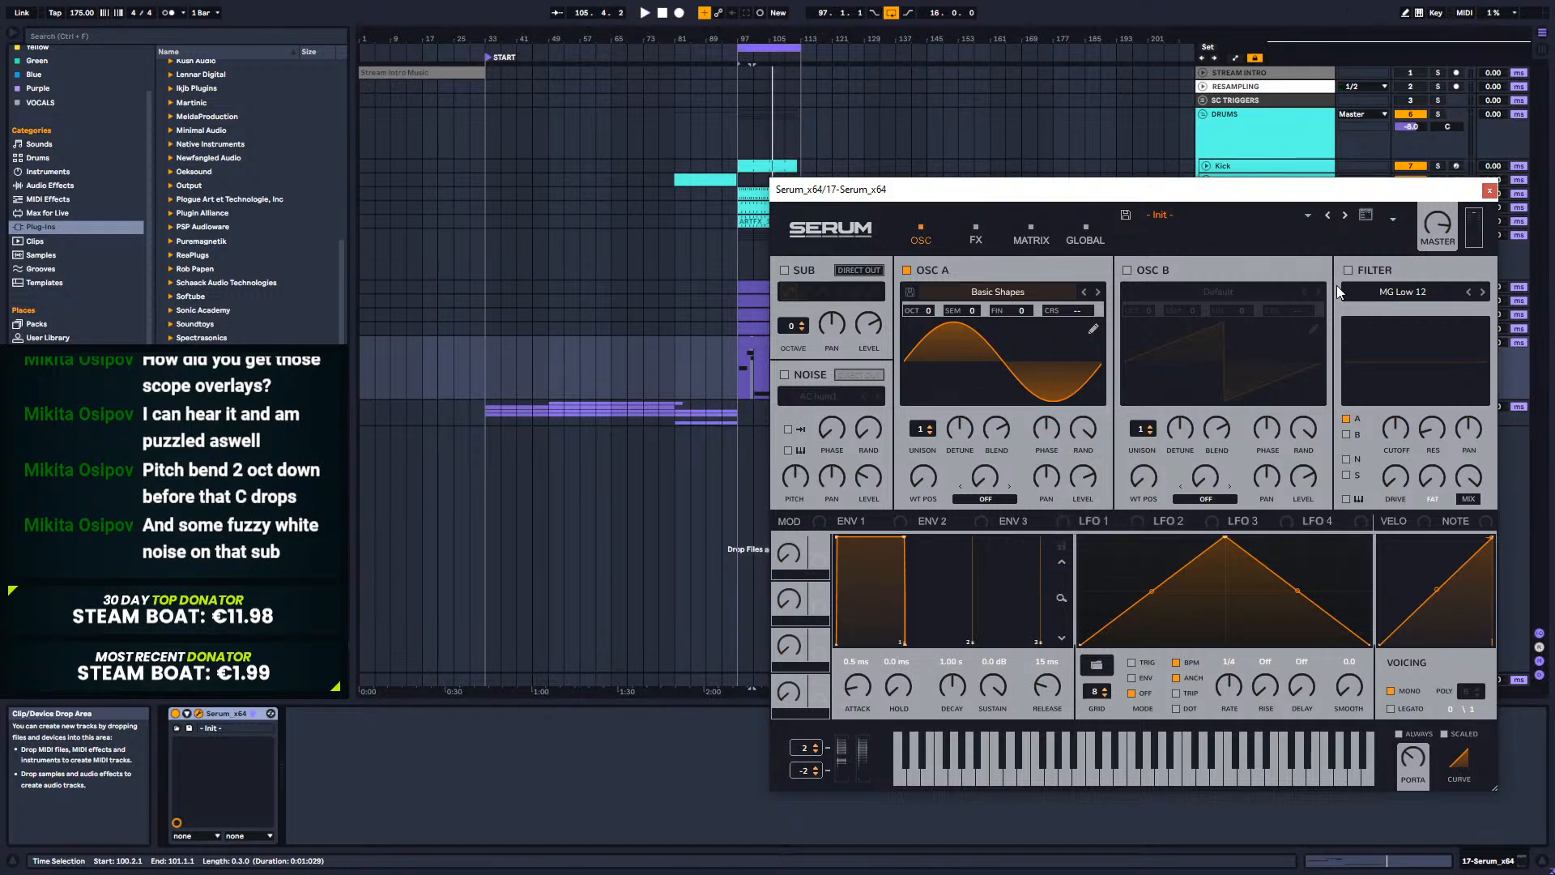
pyautogui.press('space')
pyautogui.moveTo(1397, 198); pyautogui.dragTo(1084, 251)
pyautogui.moveTo(1132, 287)
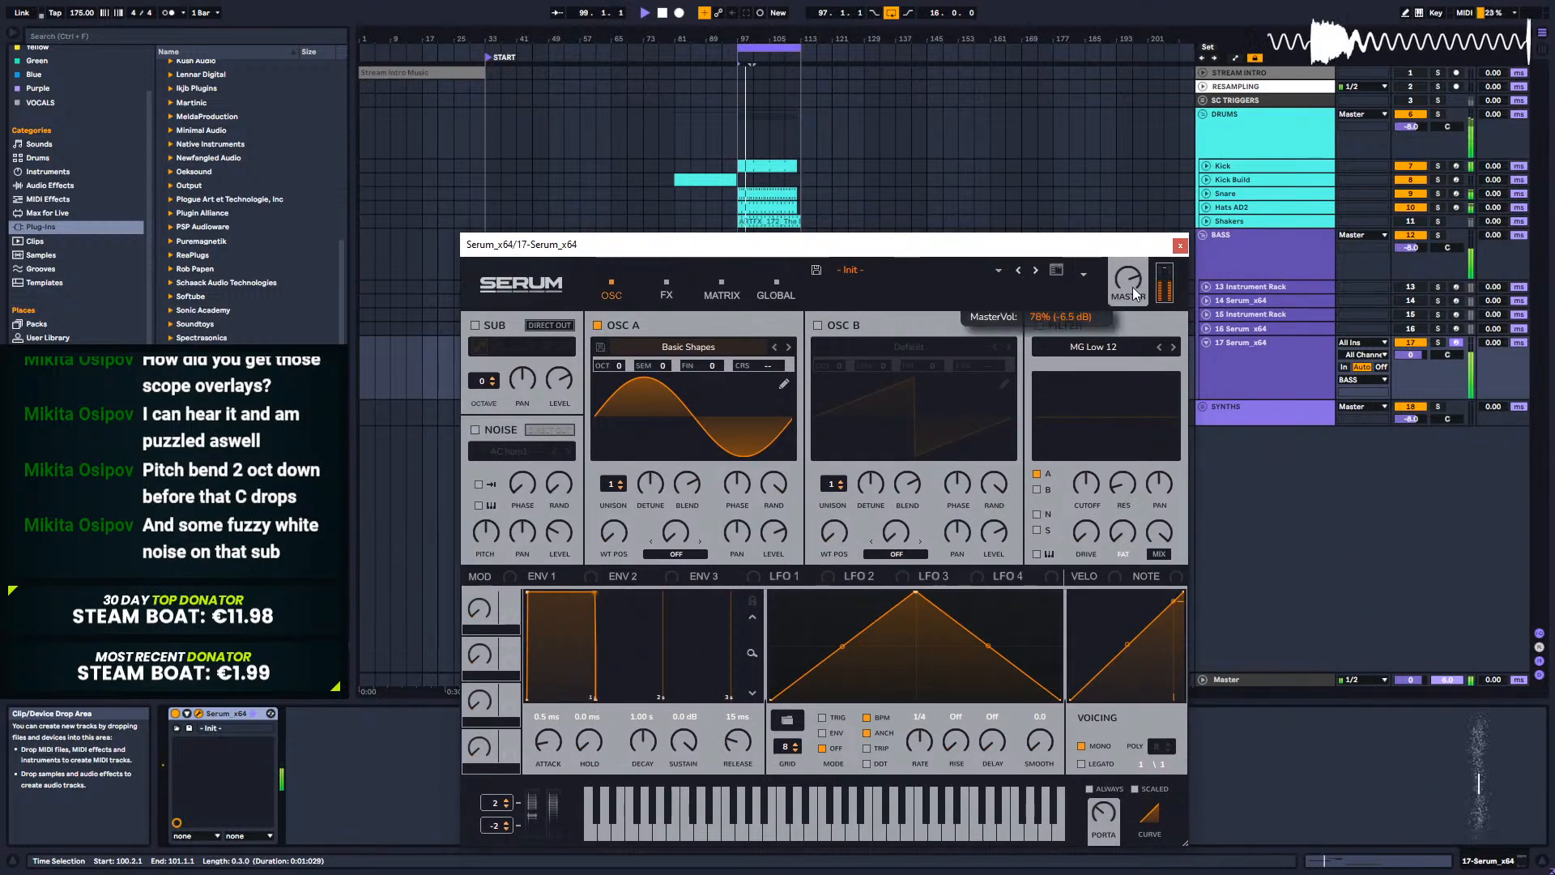
pyautogui.click(1180, 245)
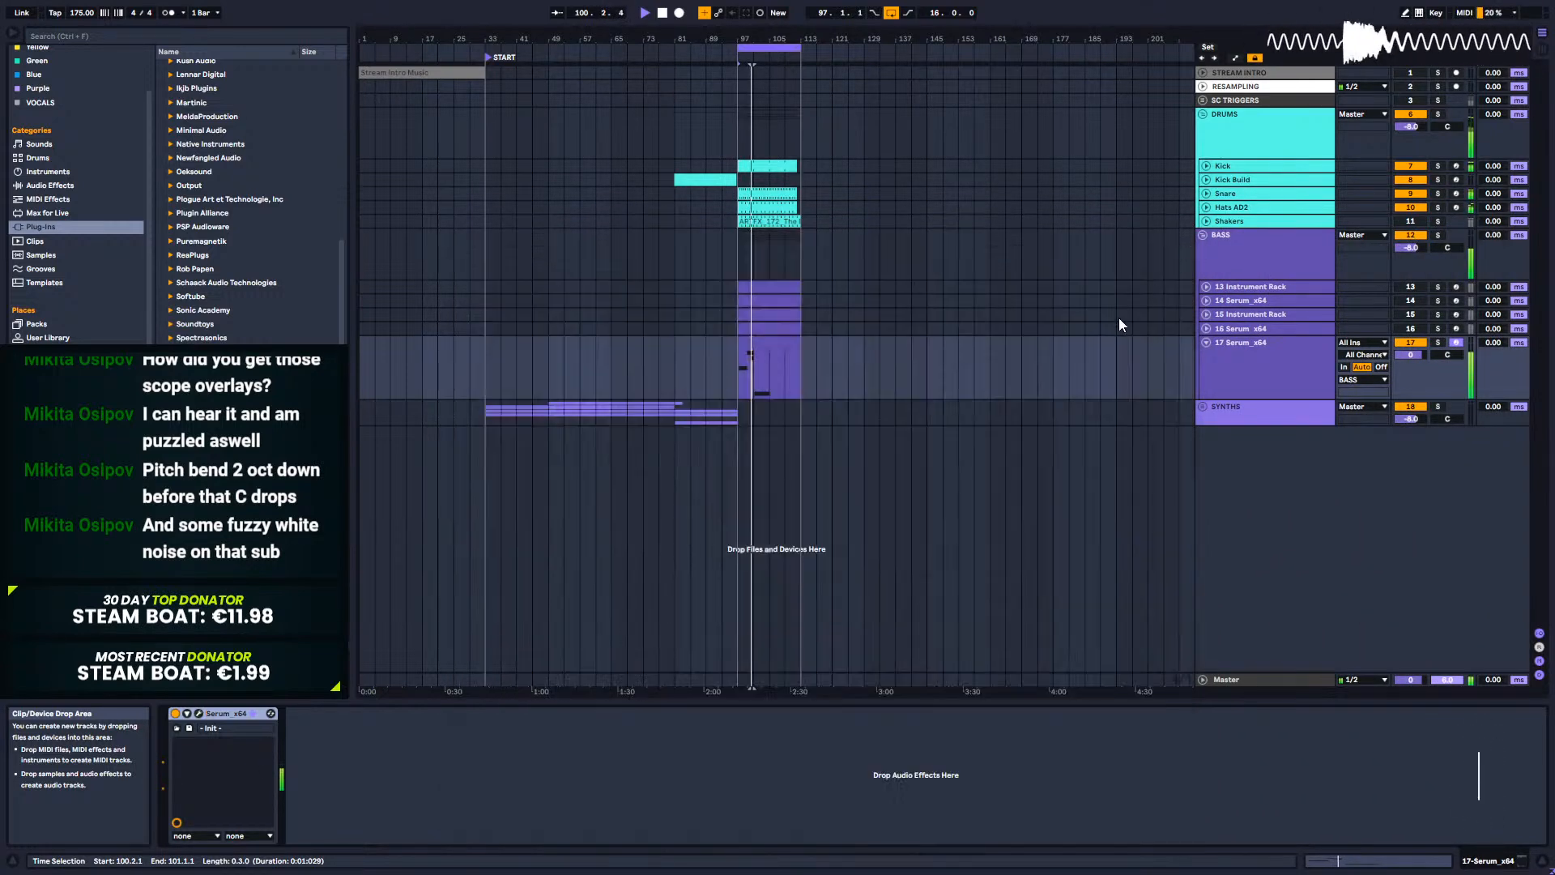
# Step: Add a D#0 note from 7.2.1 and make it and the C0 note both end at 8.4.1
pyautogui.click(765, 343)
pyautogui.doubleClick(765, 345)
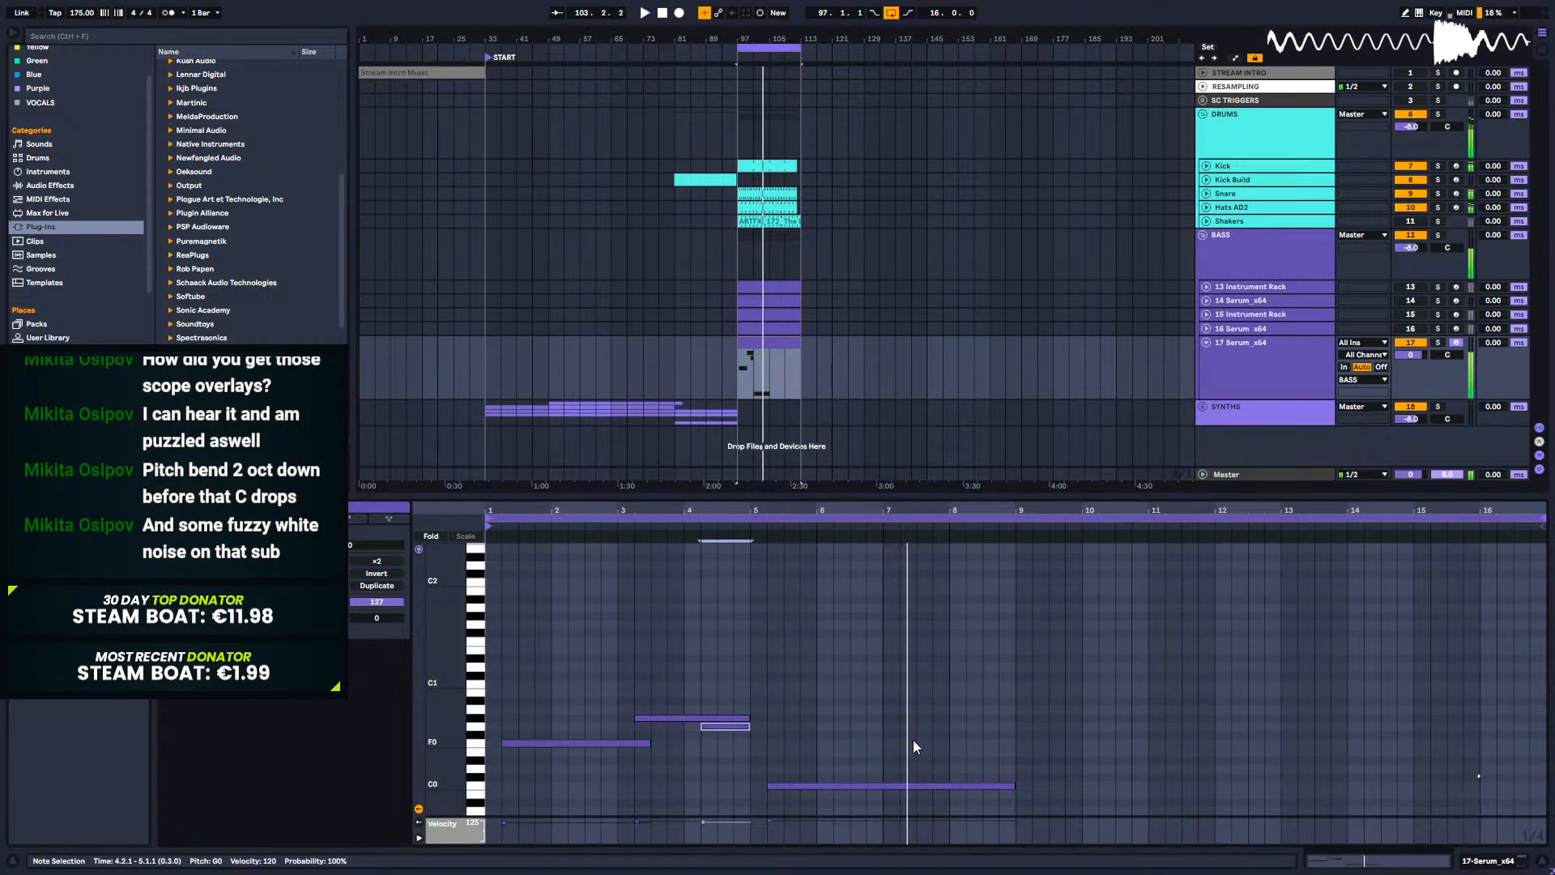
pyautogui.doubleClick(906, 768)
pyautogui.moveTo(911, 767); pyautogui.dragTo(1014, 762)
pyautogui.click(880, 524)
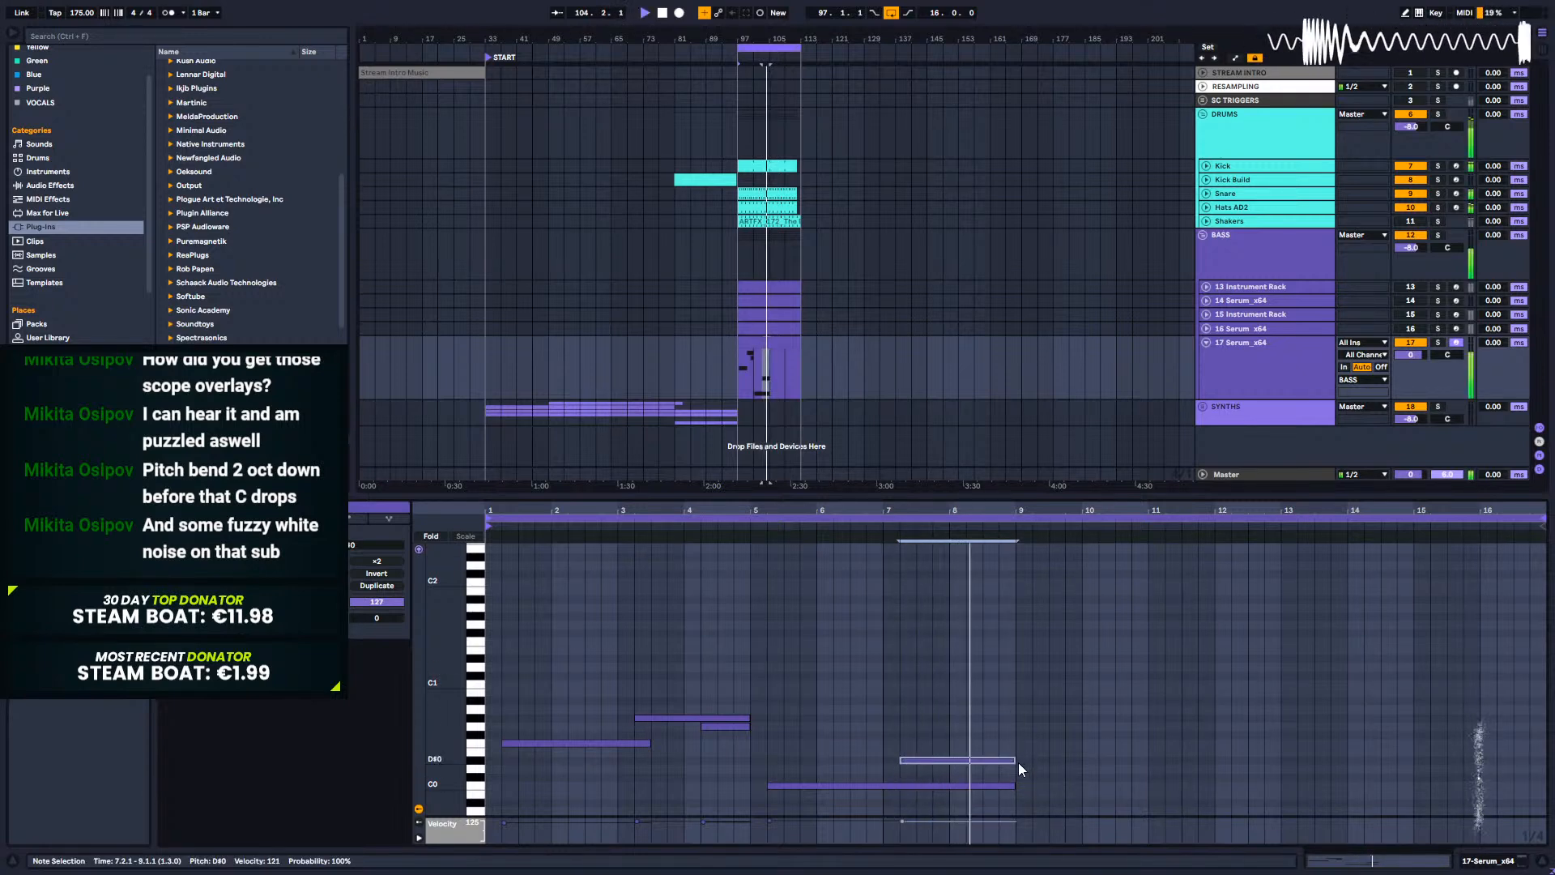
pyautogui.press('space')
pyautogui.moveTo(1023, 756); pyautogui.dragTo(998, 782)
pyautogui.press('space')
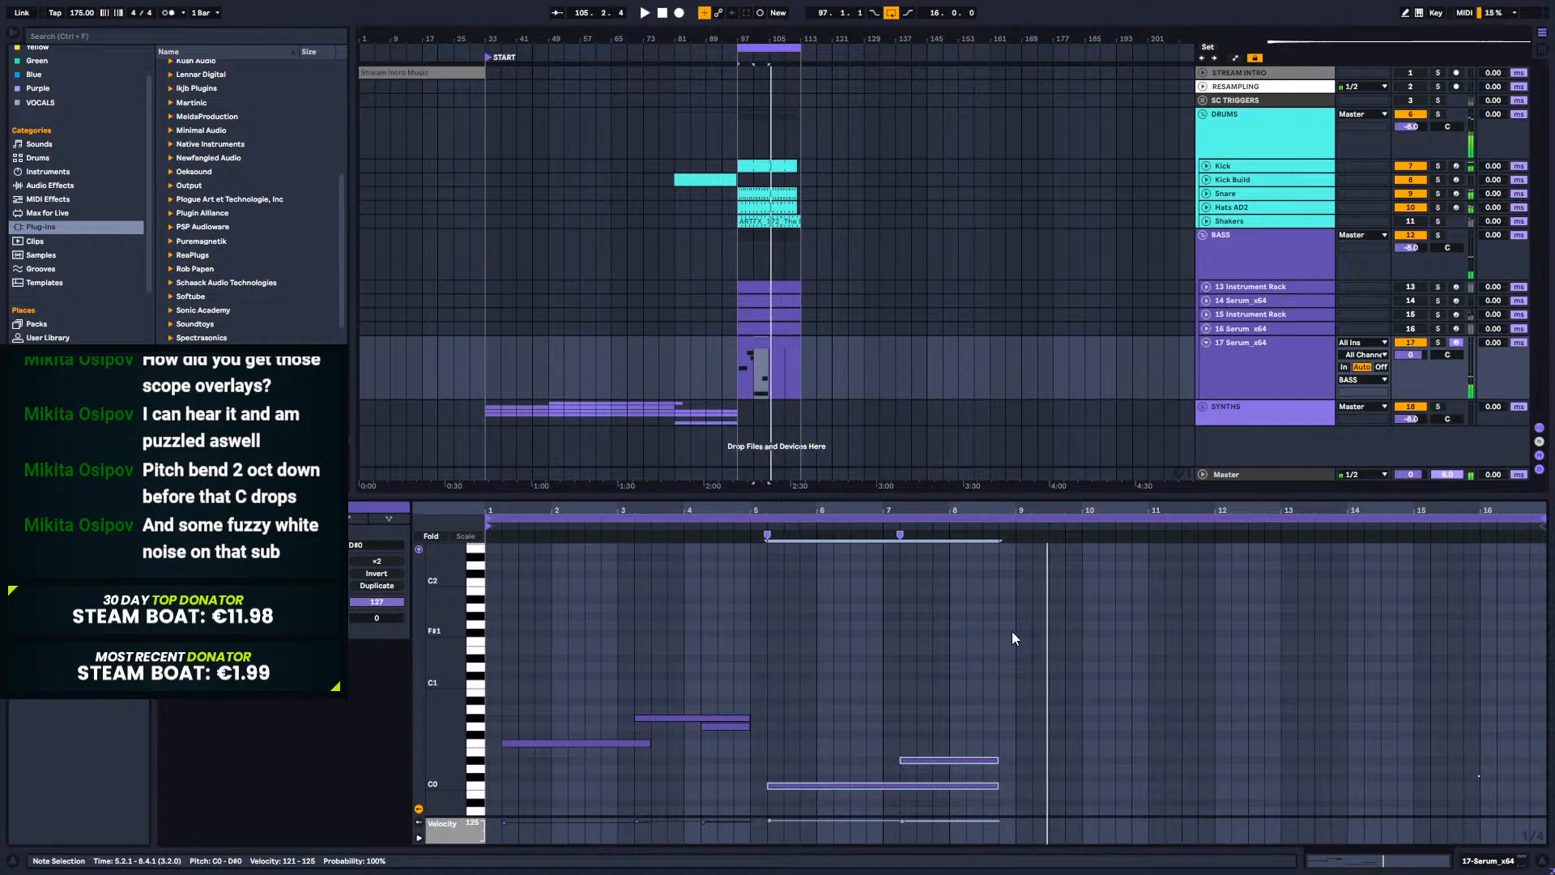
# Step: Shorten the bass clip's loop to end at bar 9 so the eight-bar pattern repeats across the drop
pyautogui.press('space')
pyautogui.click(1014, 682)
pyautogui.moveTo(1543, 519); pyautogui.dragTo(1015, 519)
pyautogui.press('space')
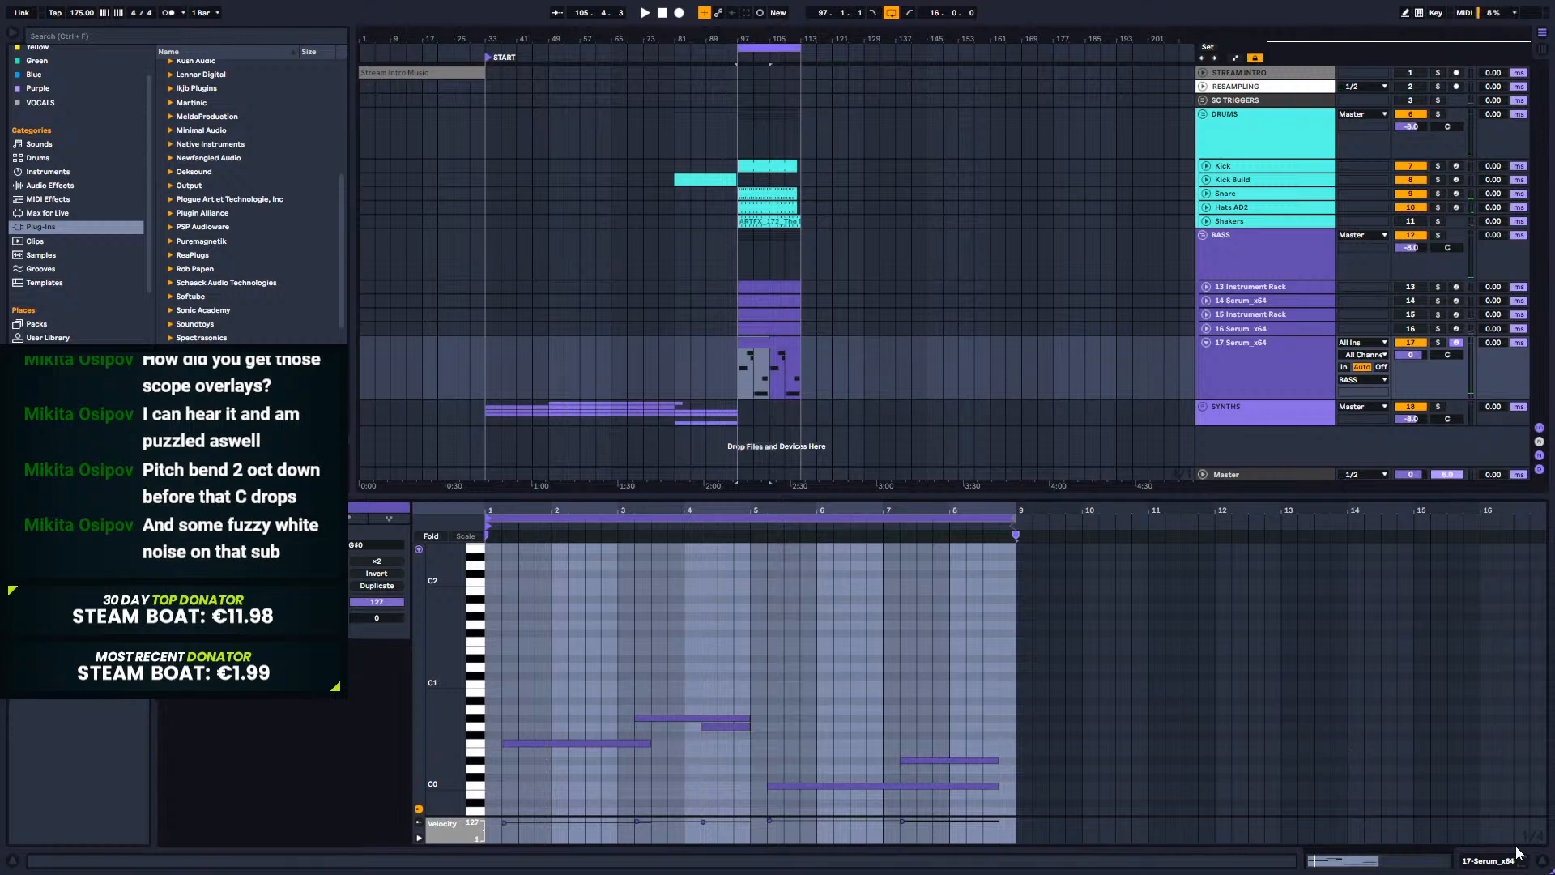
pyautogui.click(1545, 863)
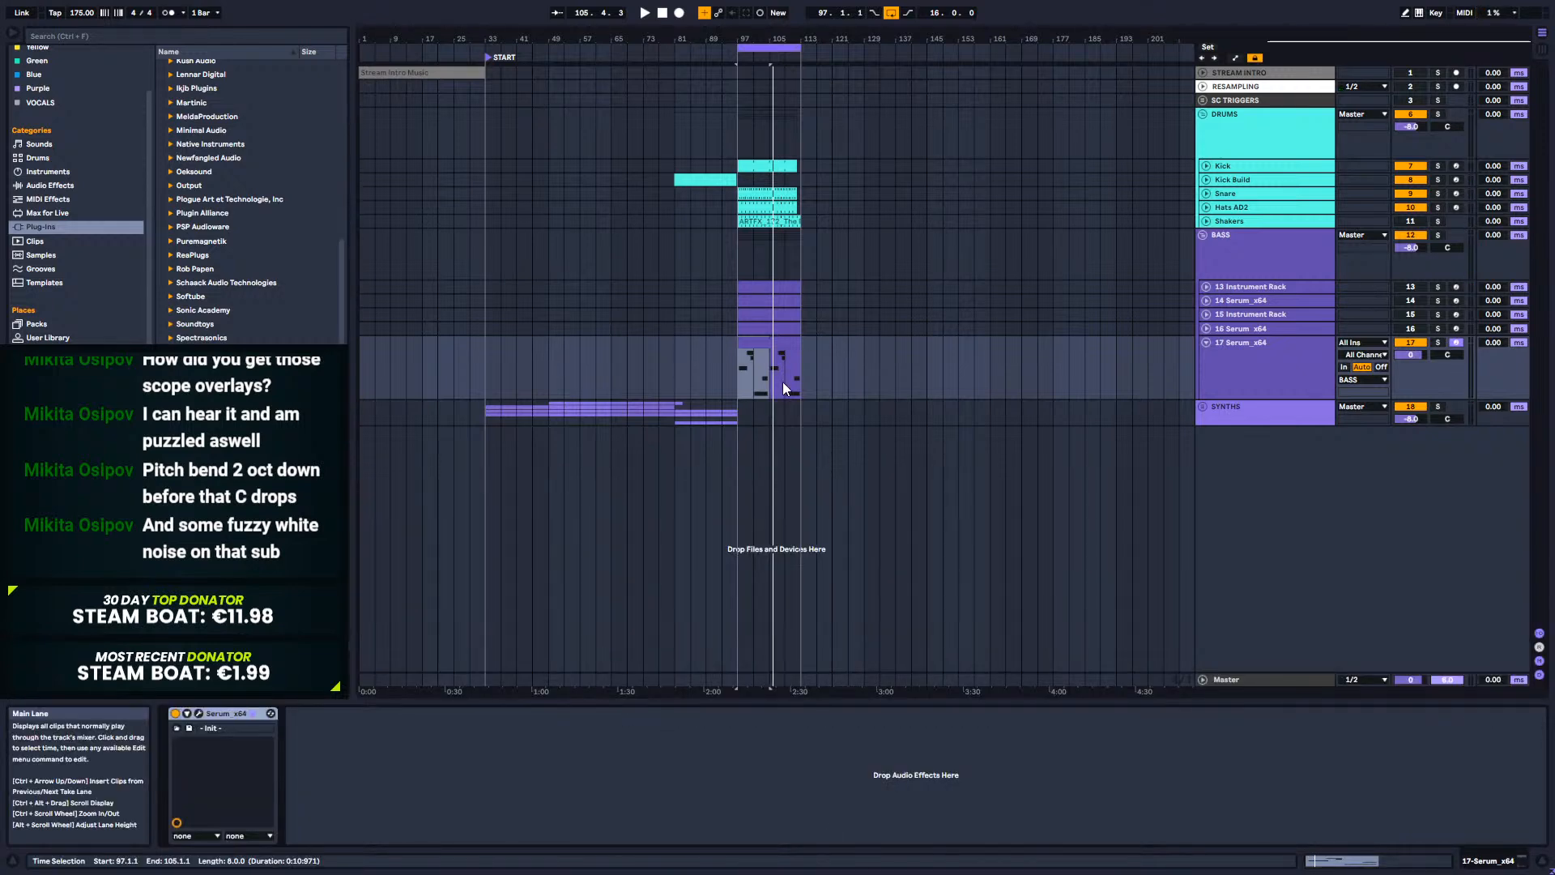
pyautogui.click(1236, 352)
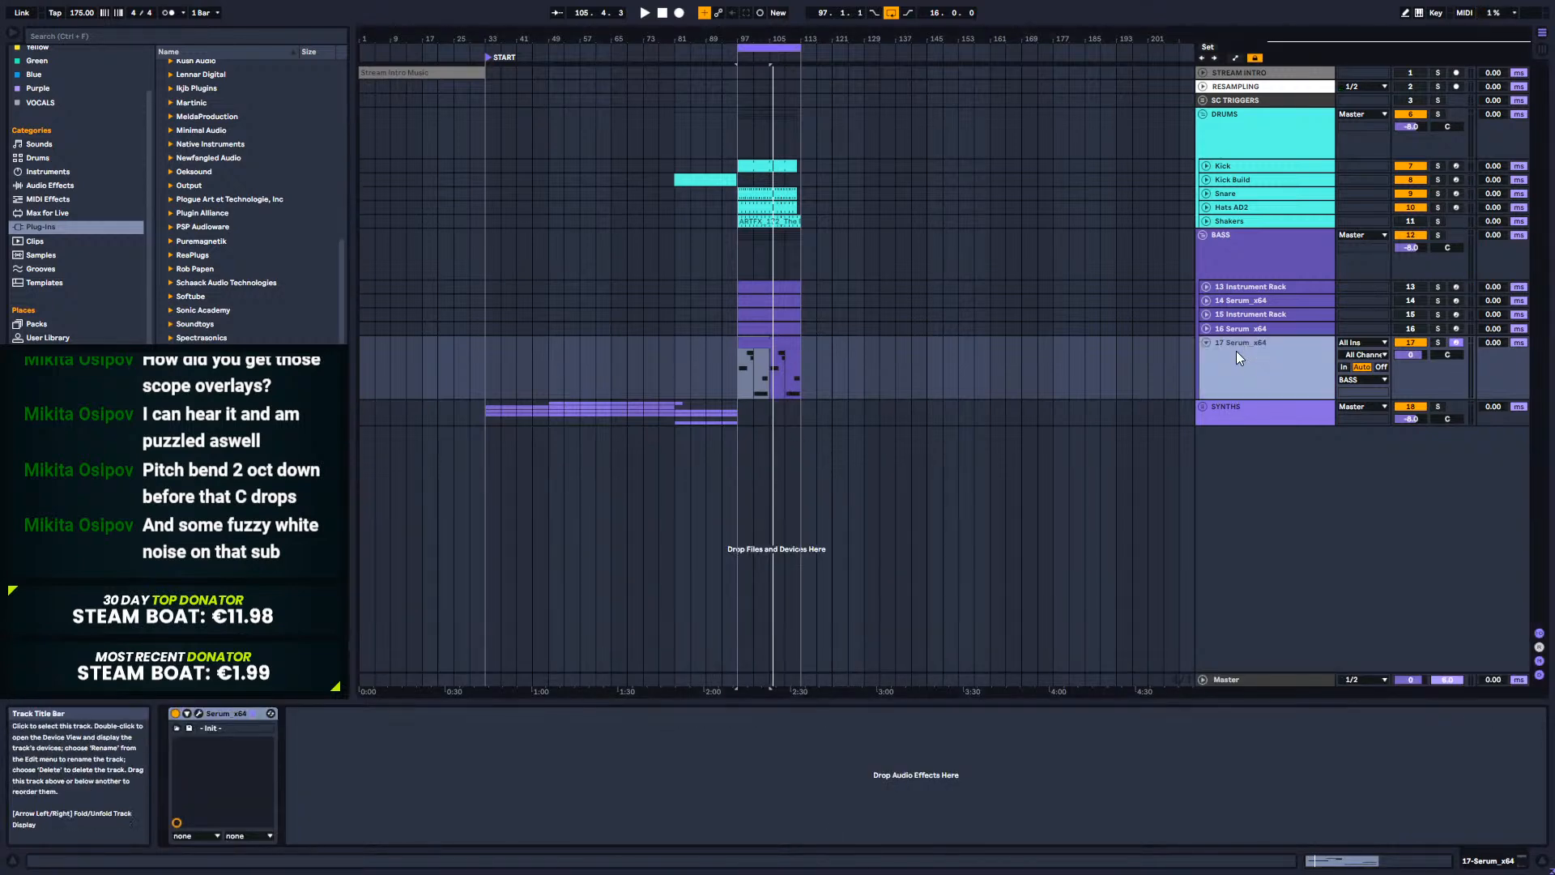
pyautogui.click(737, 375)
pyautogui.moveTo(736, 378); pyautogui.dragTo(752, 380)
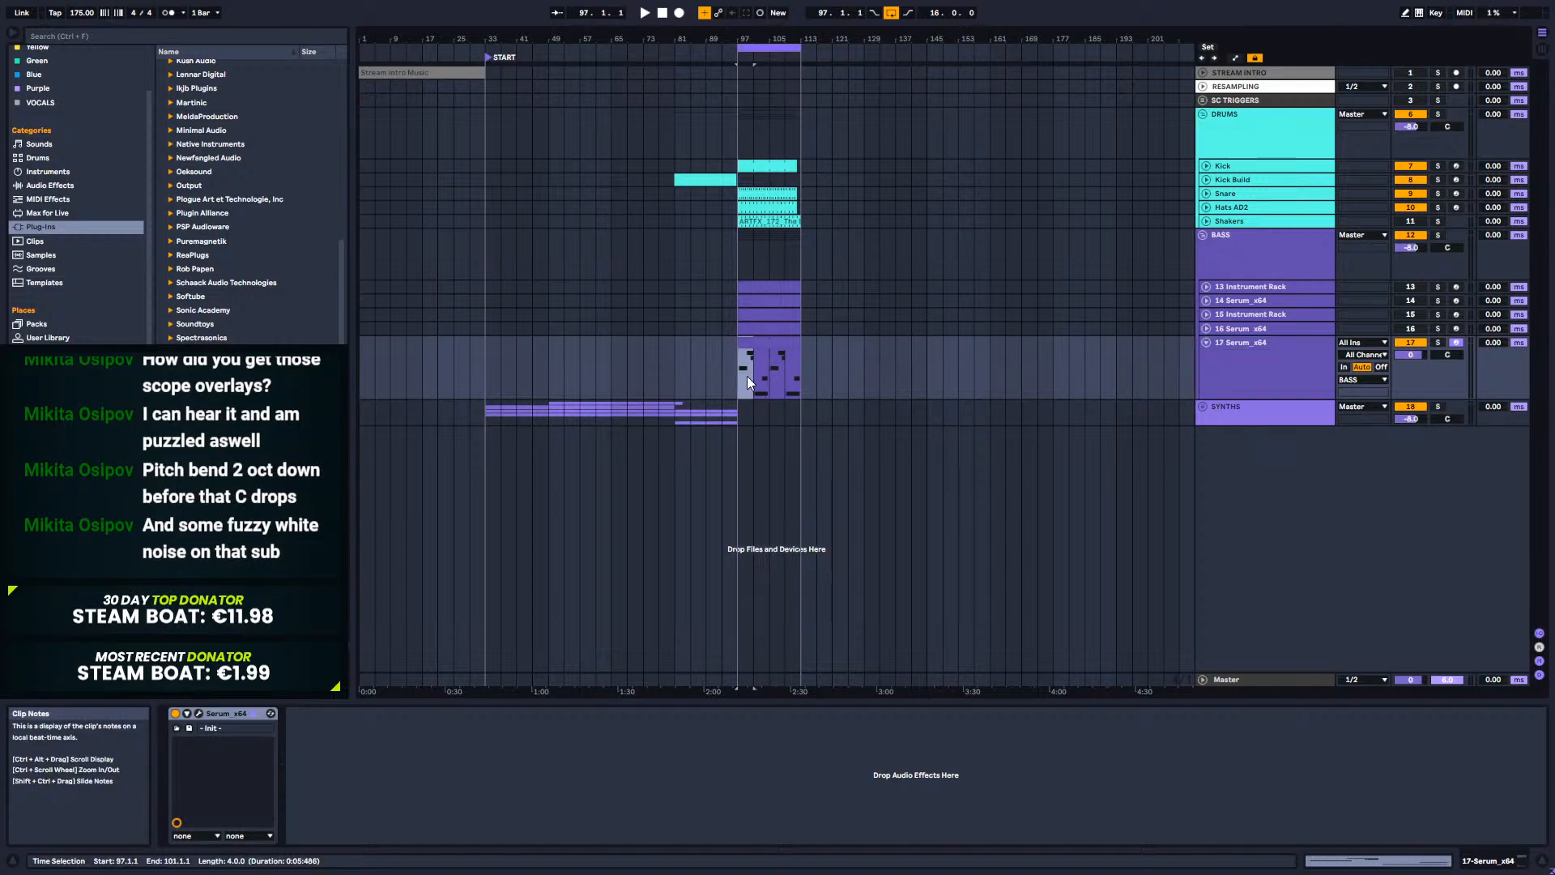
# Step: Enable oscillator B in track 17's Serum and audition the bass from bar 97
pyautogui.click(736, 372)
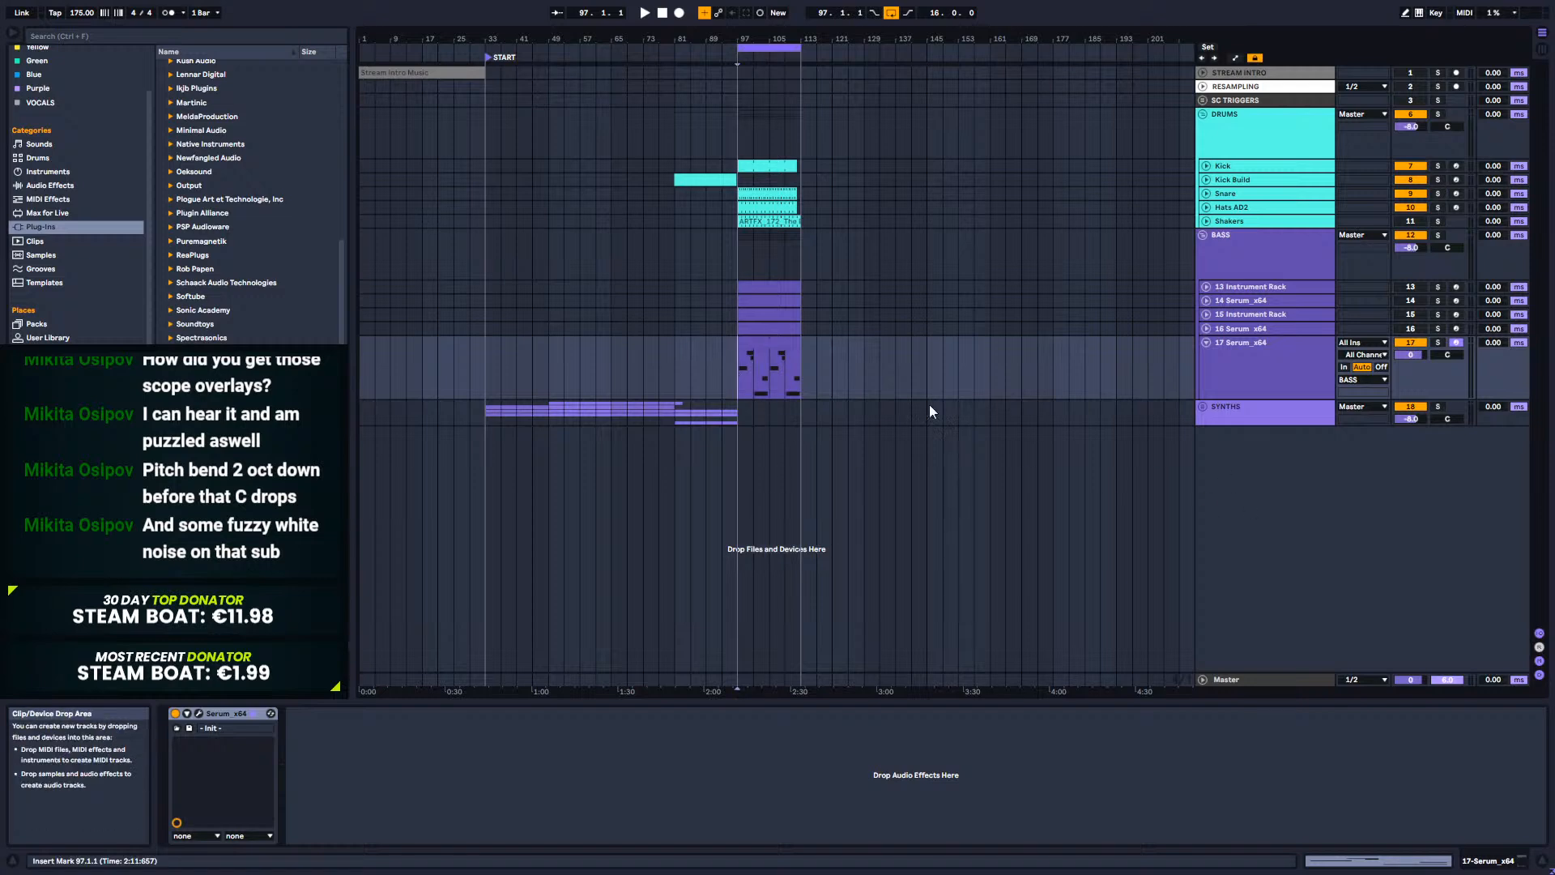
pyautogui.click(1247, 366)
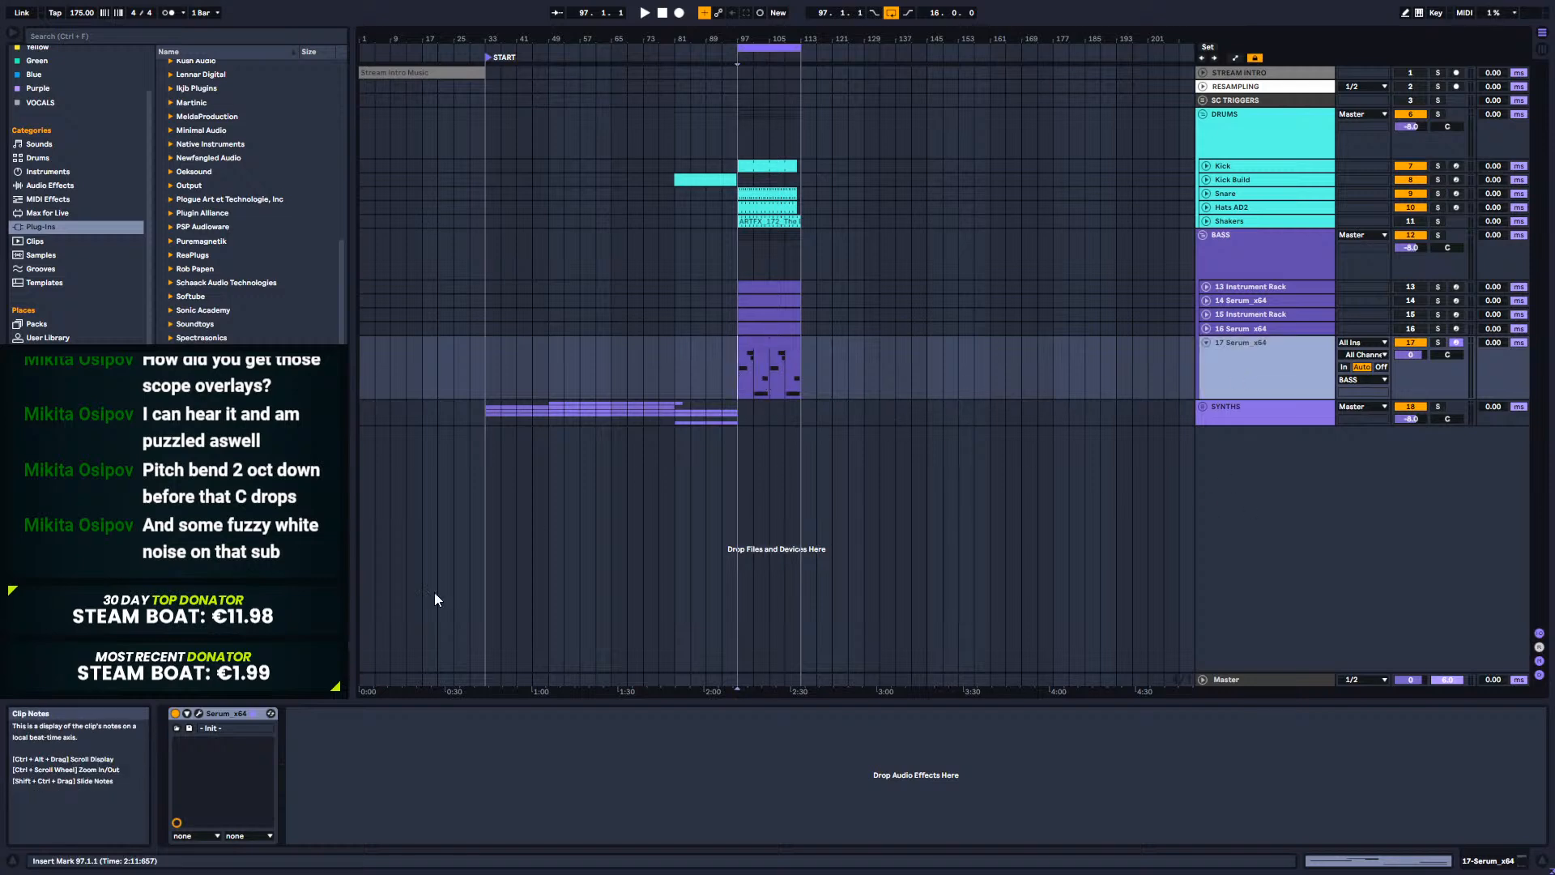
pyautogui.click(198, 713)
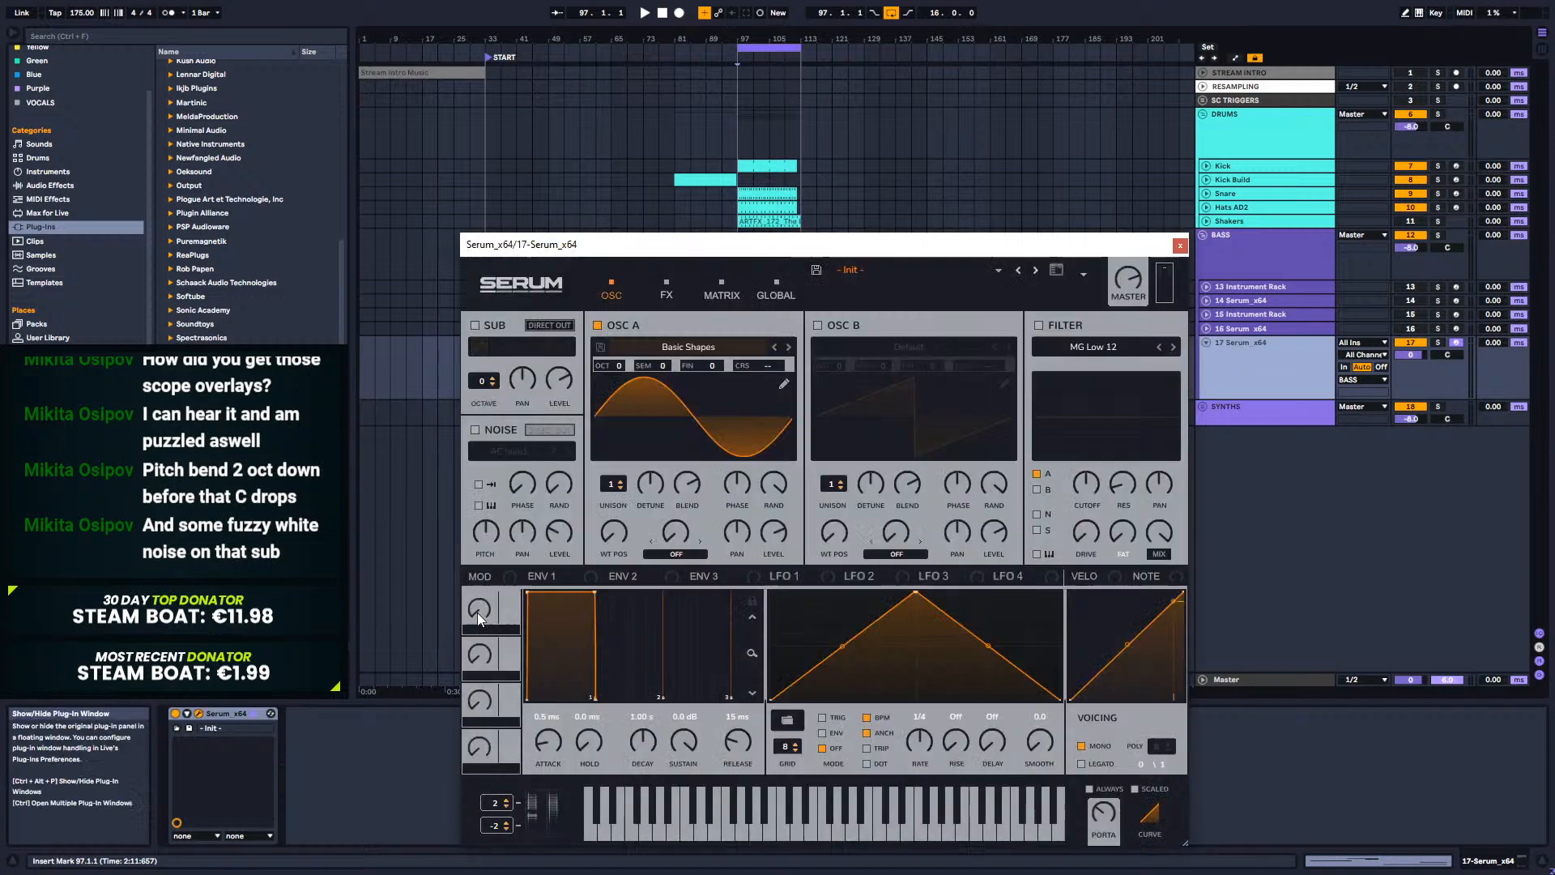
pyautogui.click(834, 331)
pyautogui.moveTo(838, 364); pyautogui.dragTo(843, 366)
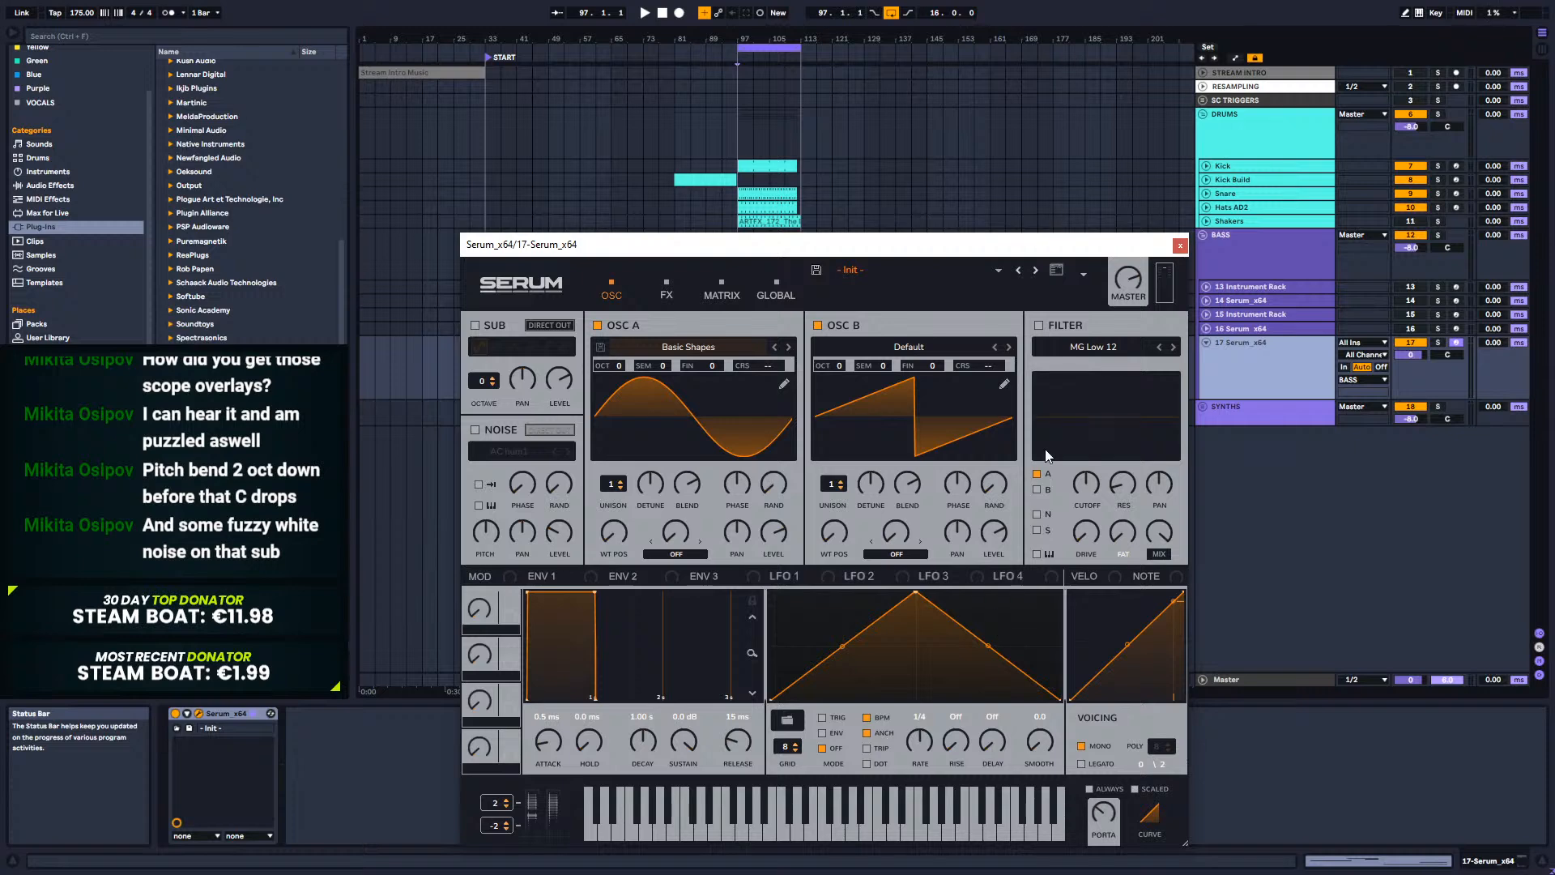
pyautogui.press('space')
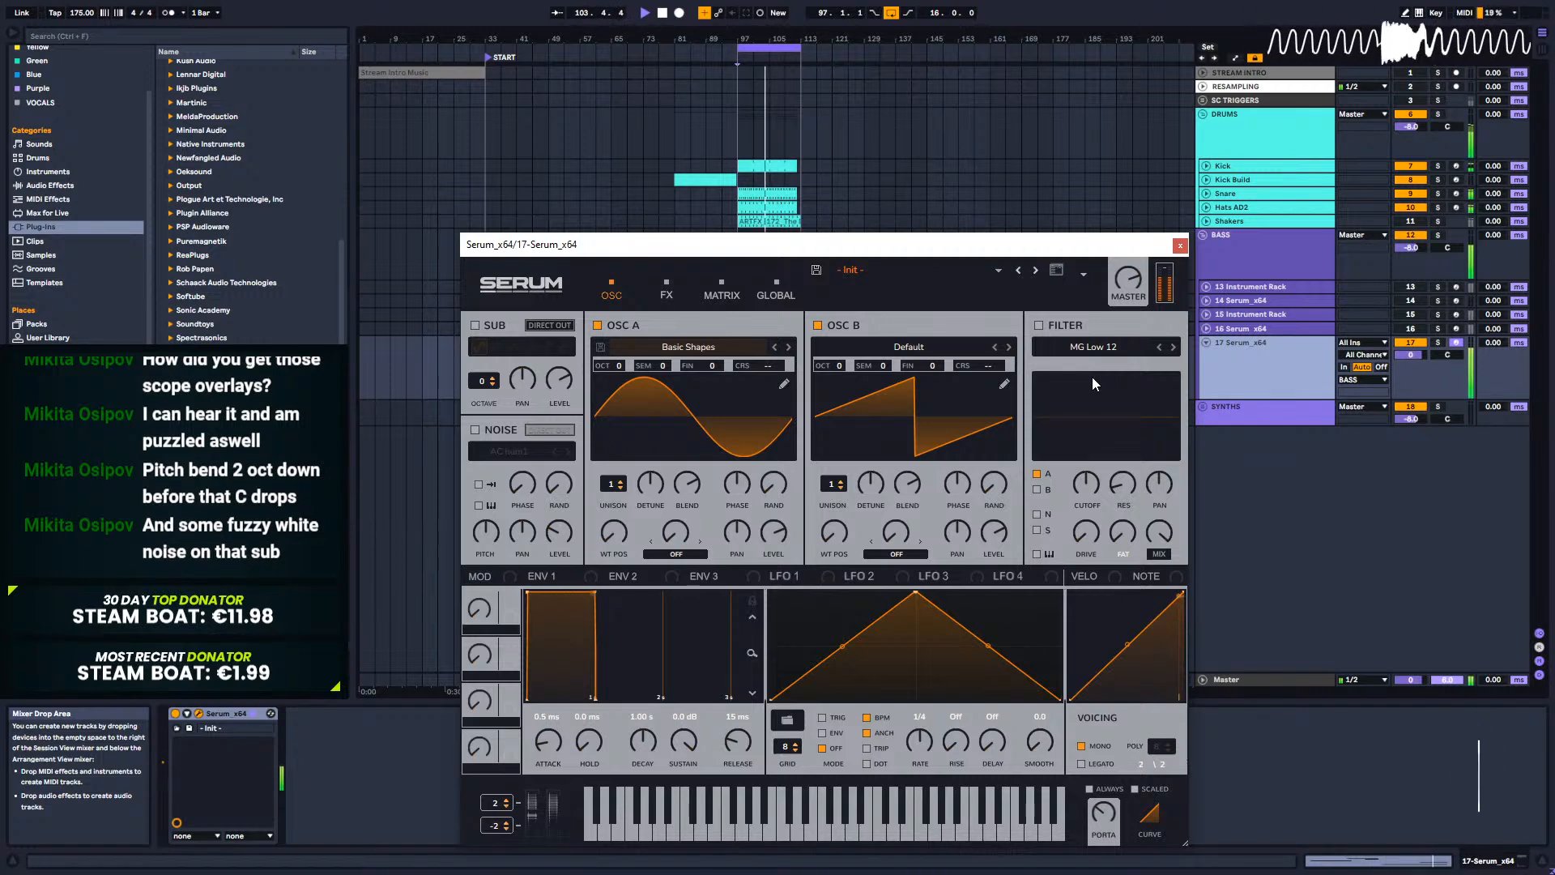
pyautogui.click(1180, 246)
pyautogui.press('space')
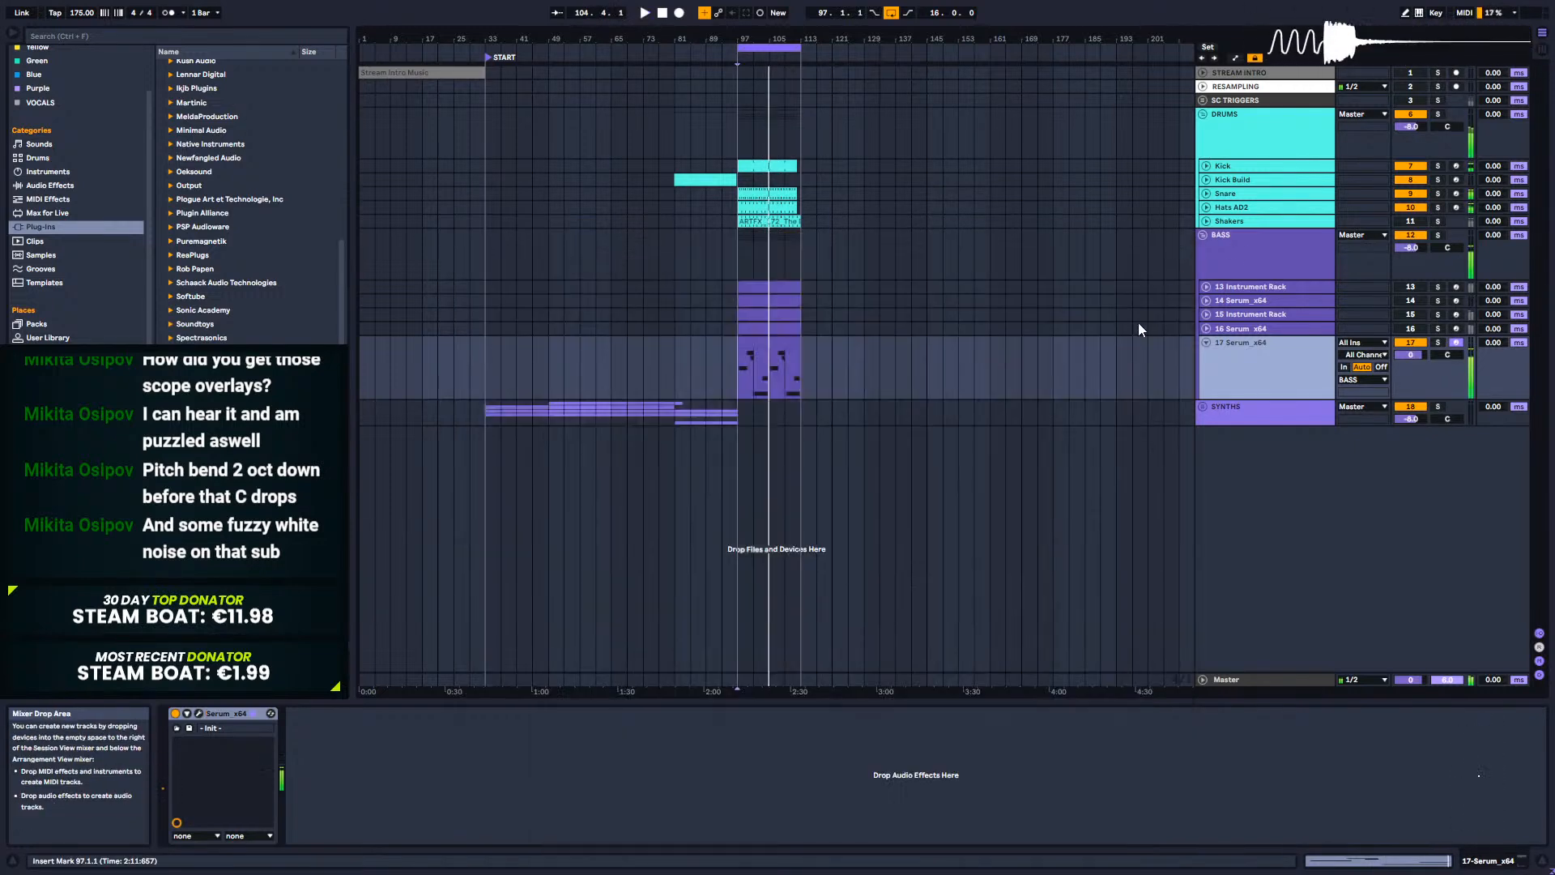
# Step: Transpose the D#0 note starting at 7.2.1 up to G#1 and audition it in the drop
pyautogui.doubleClick(792, 348)
pyautogui.click(1135, 770)
pyautogui.click(1401, 761)
pyautogui.press('space')
pyautogui.hotkey('shift', 'Up')
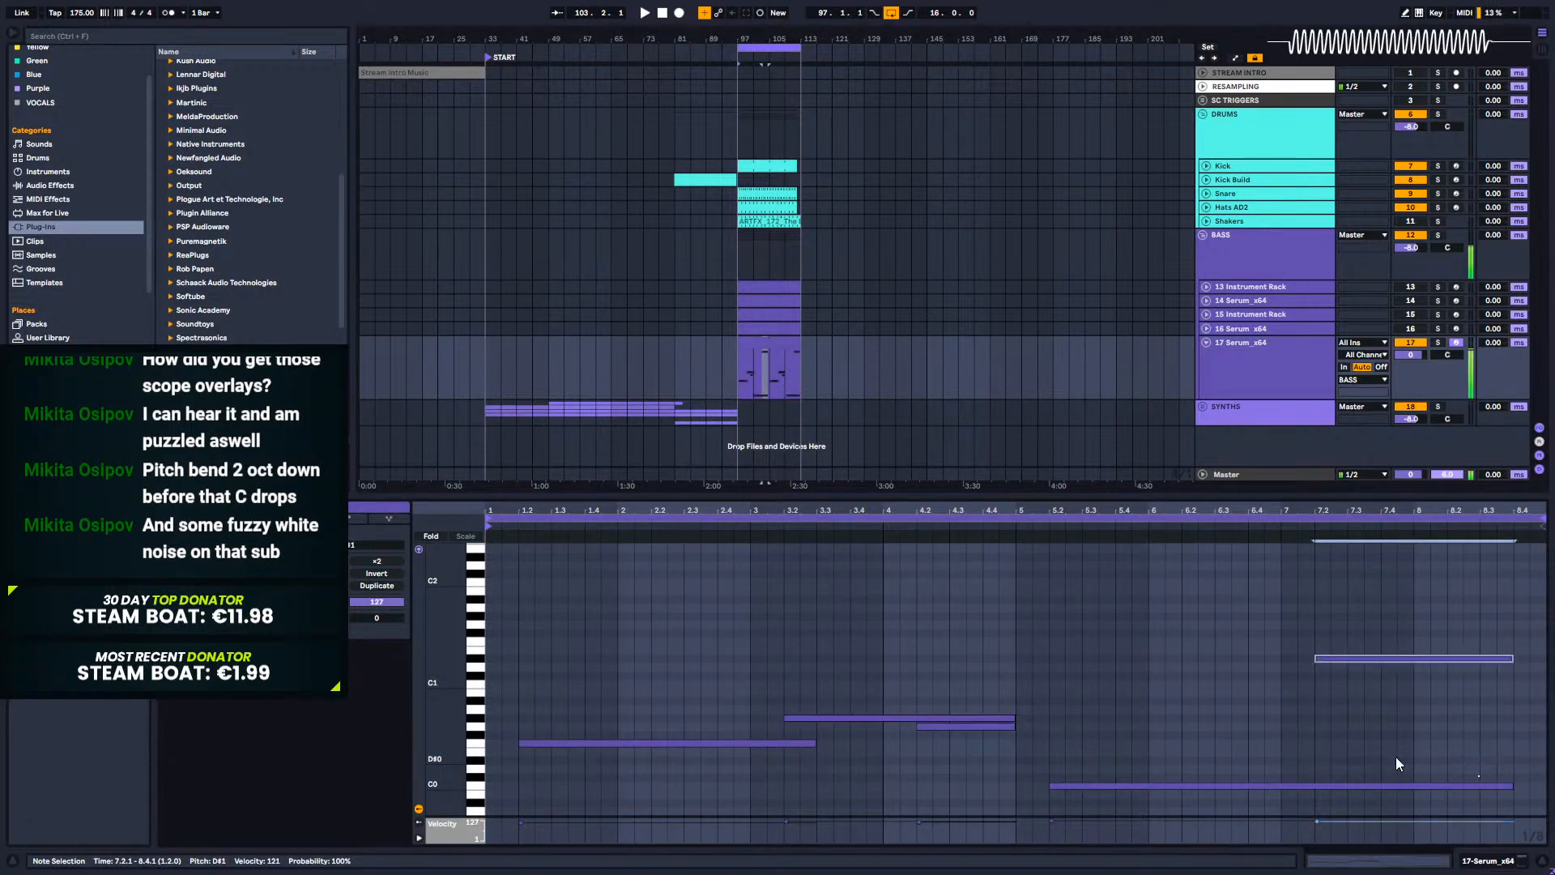
pyautogui.press('Up')
pyautogui.press('Up')
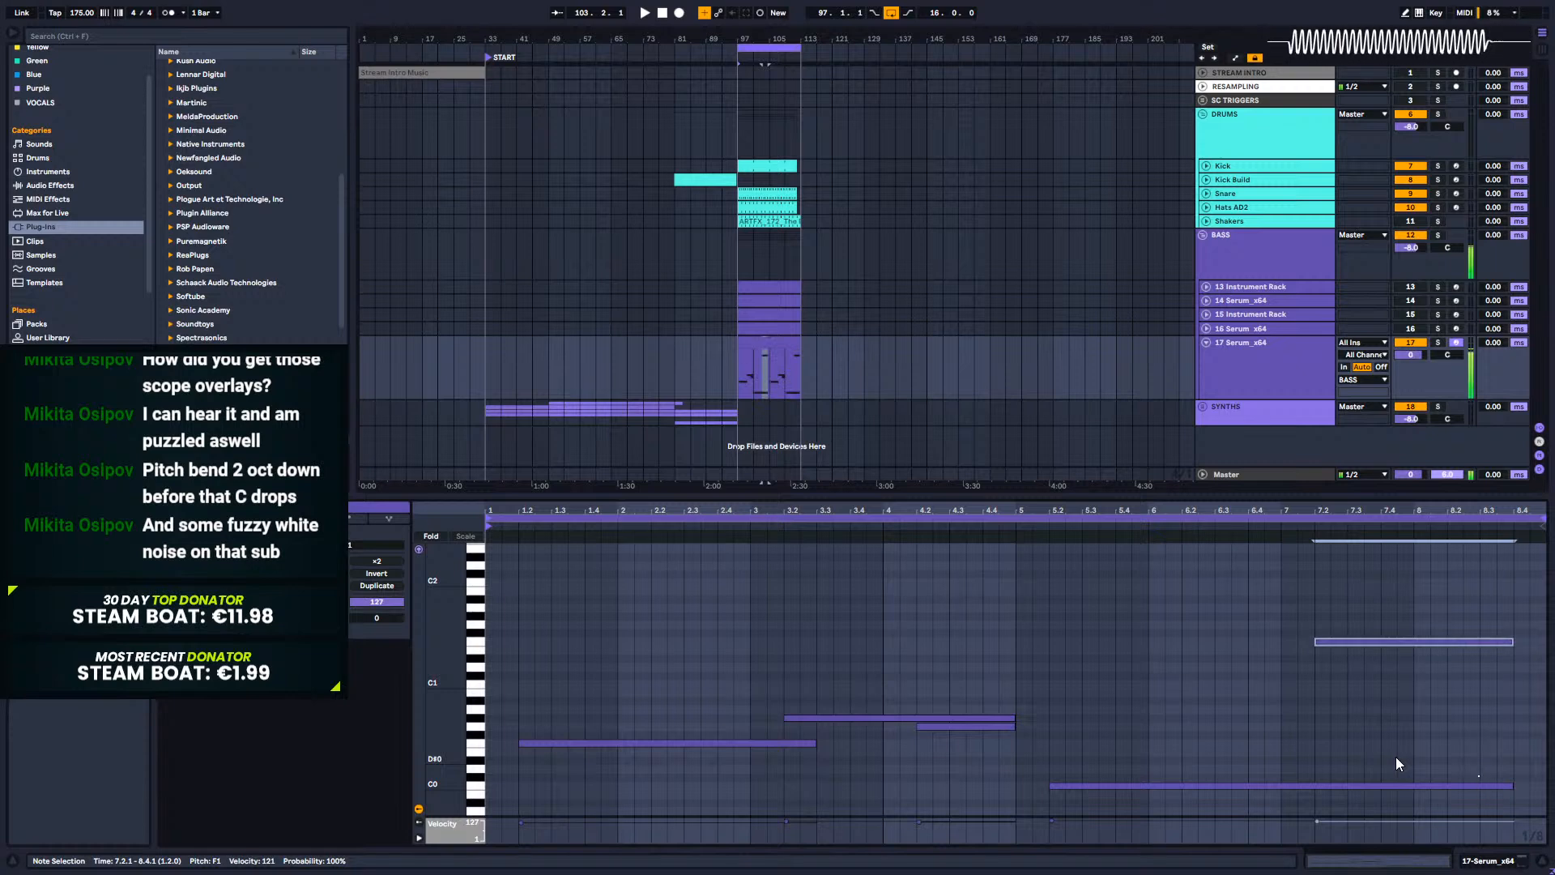
pyautogui.press('Up')
pyautogui.press('Up')
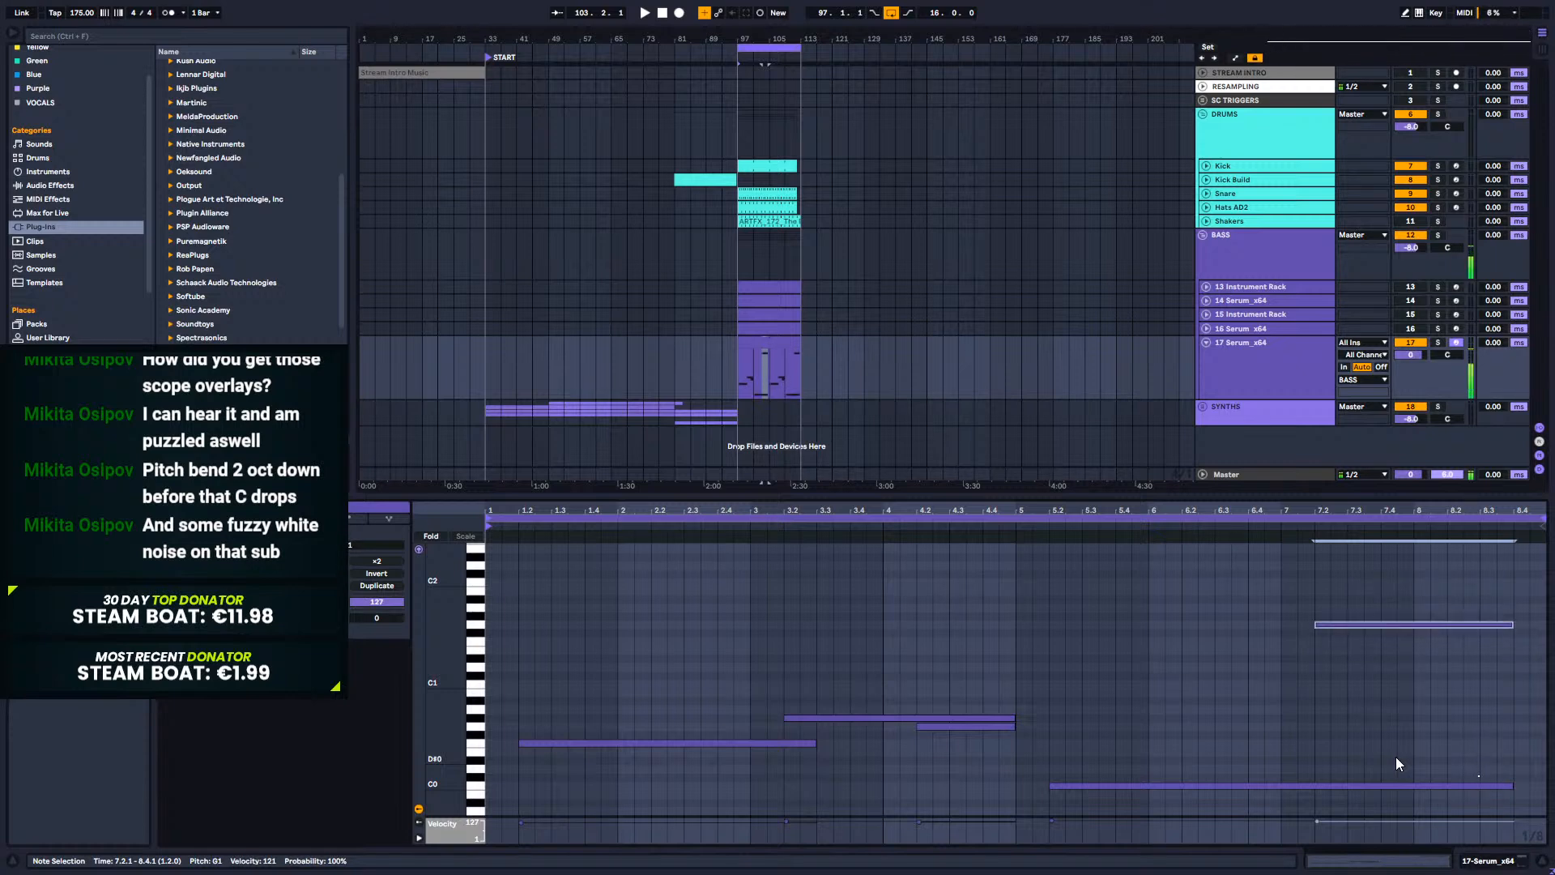
pyautogui.press('Up')
pyautogui.press('space')
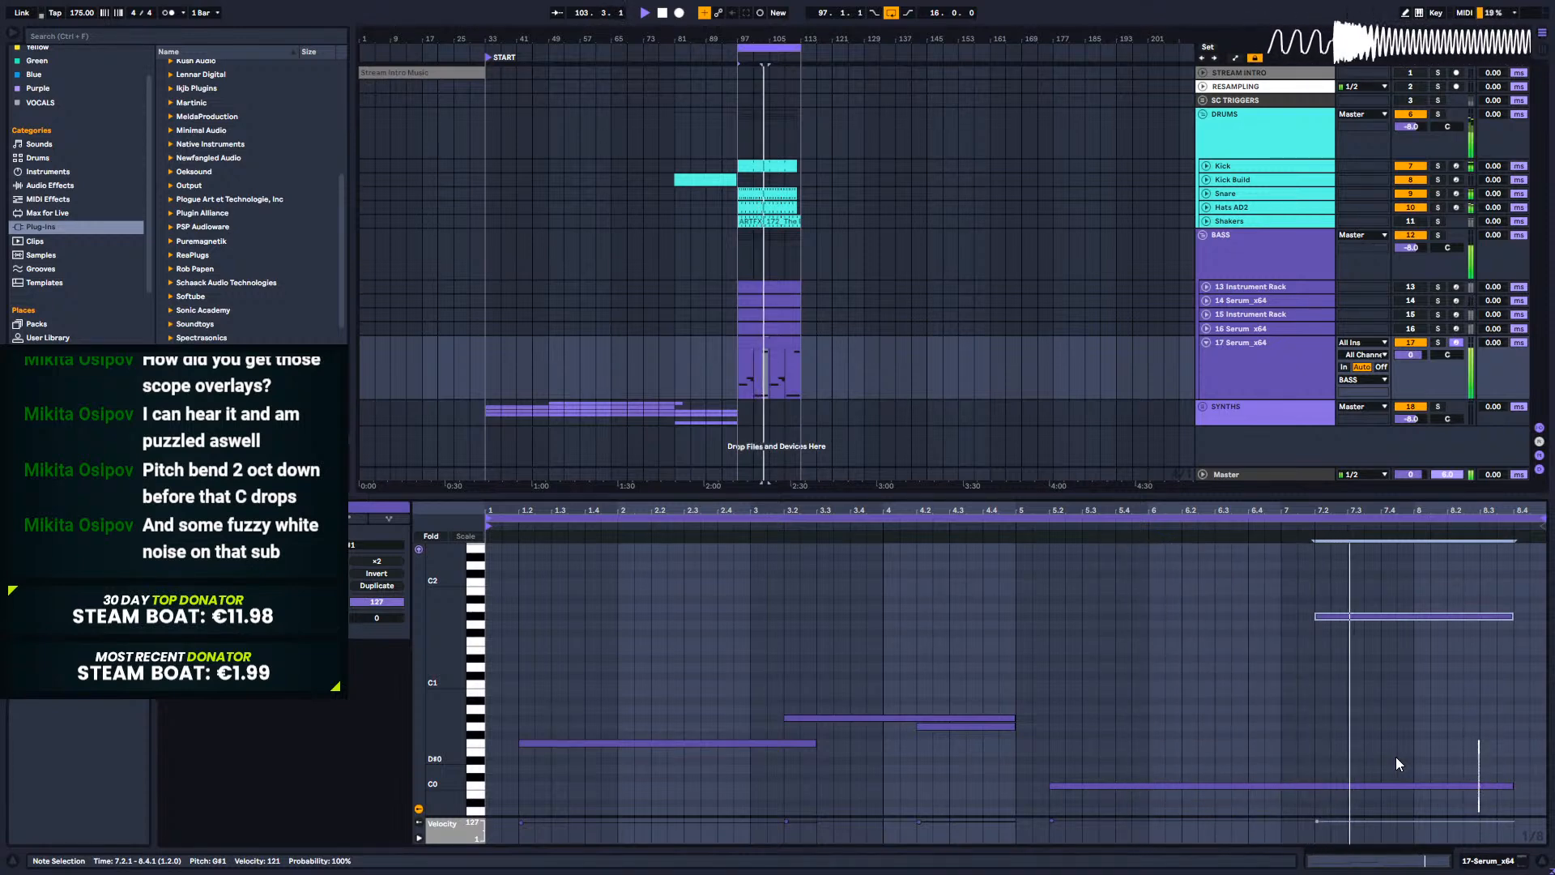
# Step: Try lowering the high note starting at 7.2.1 to G1
pyautogui.press('space')
pyautogui.press('Down')
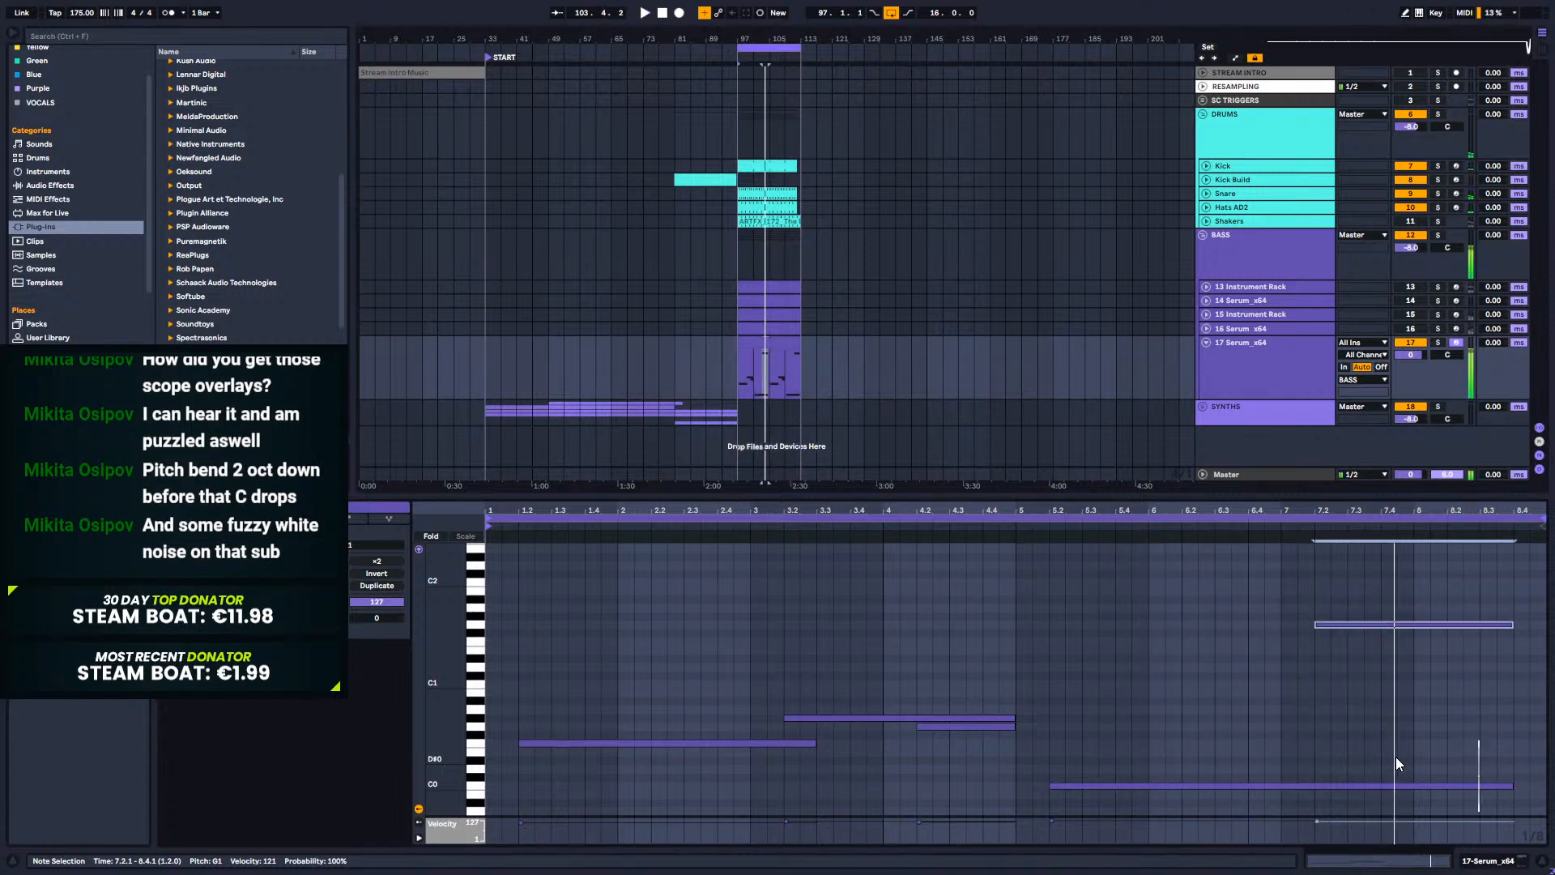
pyautogui.press('Up')
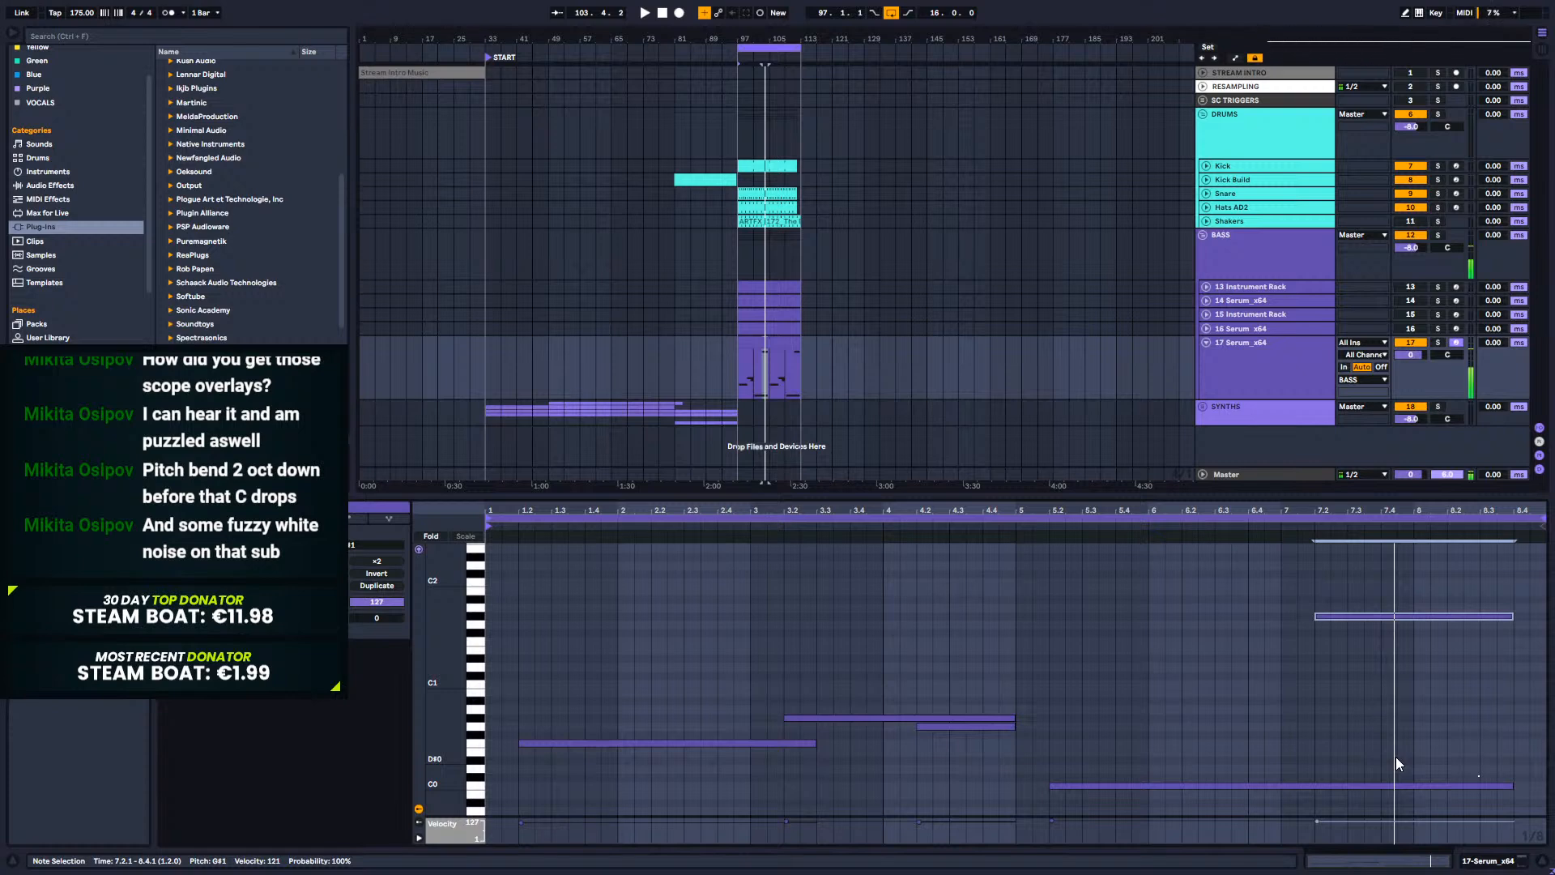
# Step: Try the note starting at 7.2.1 an octave lower, on G#0, and audition it in the drop
pyautogui.press('Down')
pyautogui.press('Down')
pyautogui.press('Up')
pyautogui.press('Up')
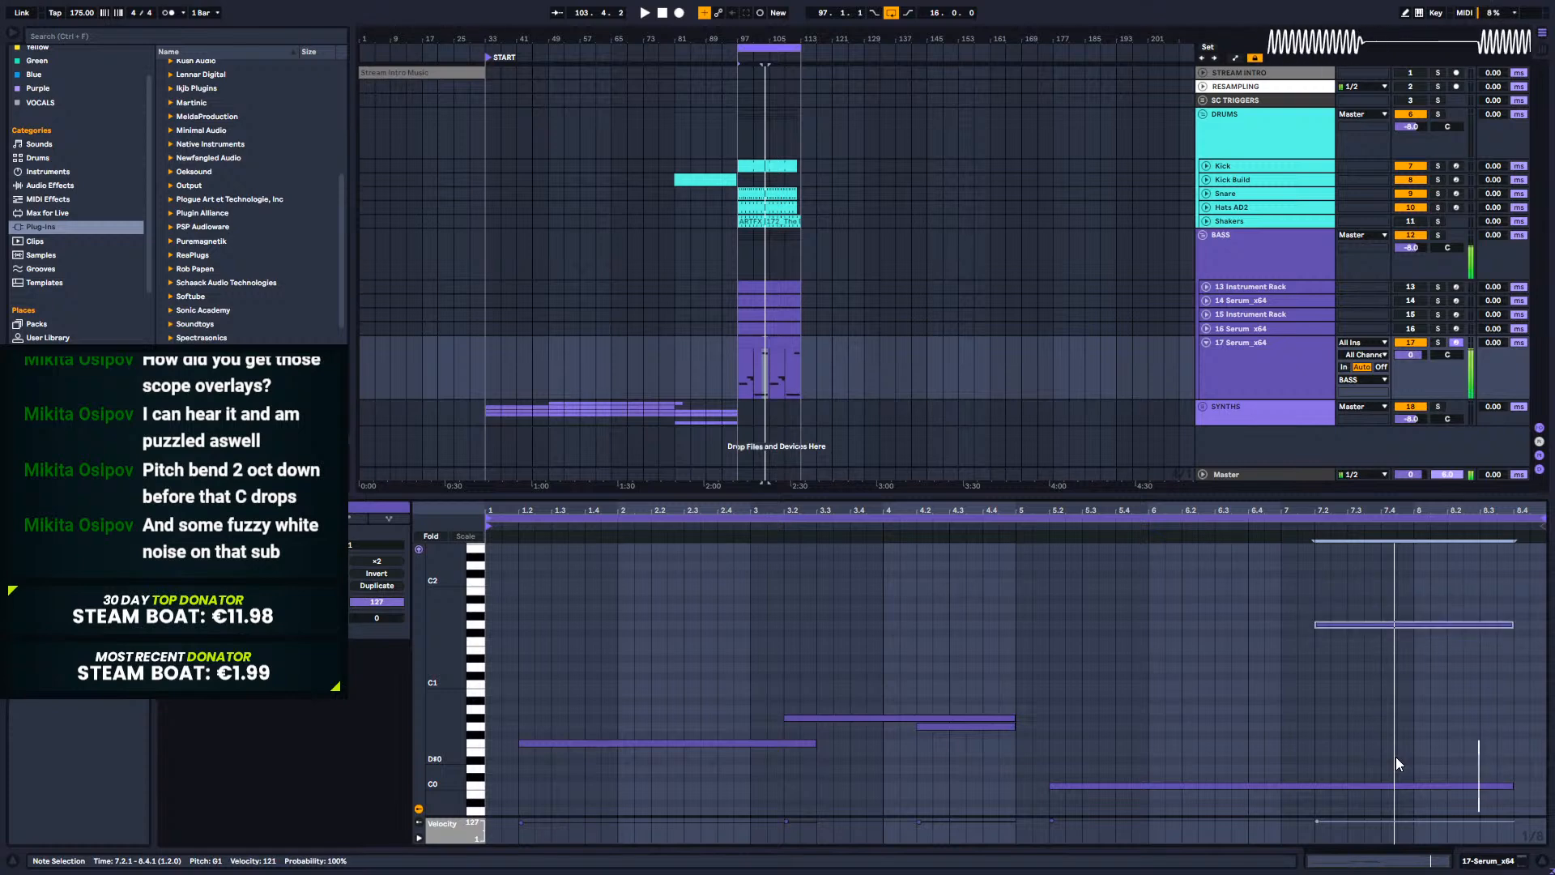
pyautogui.press('Down')
pyautogui.press('space')
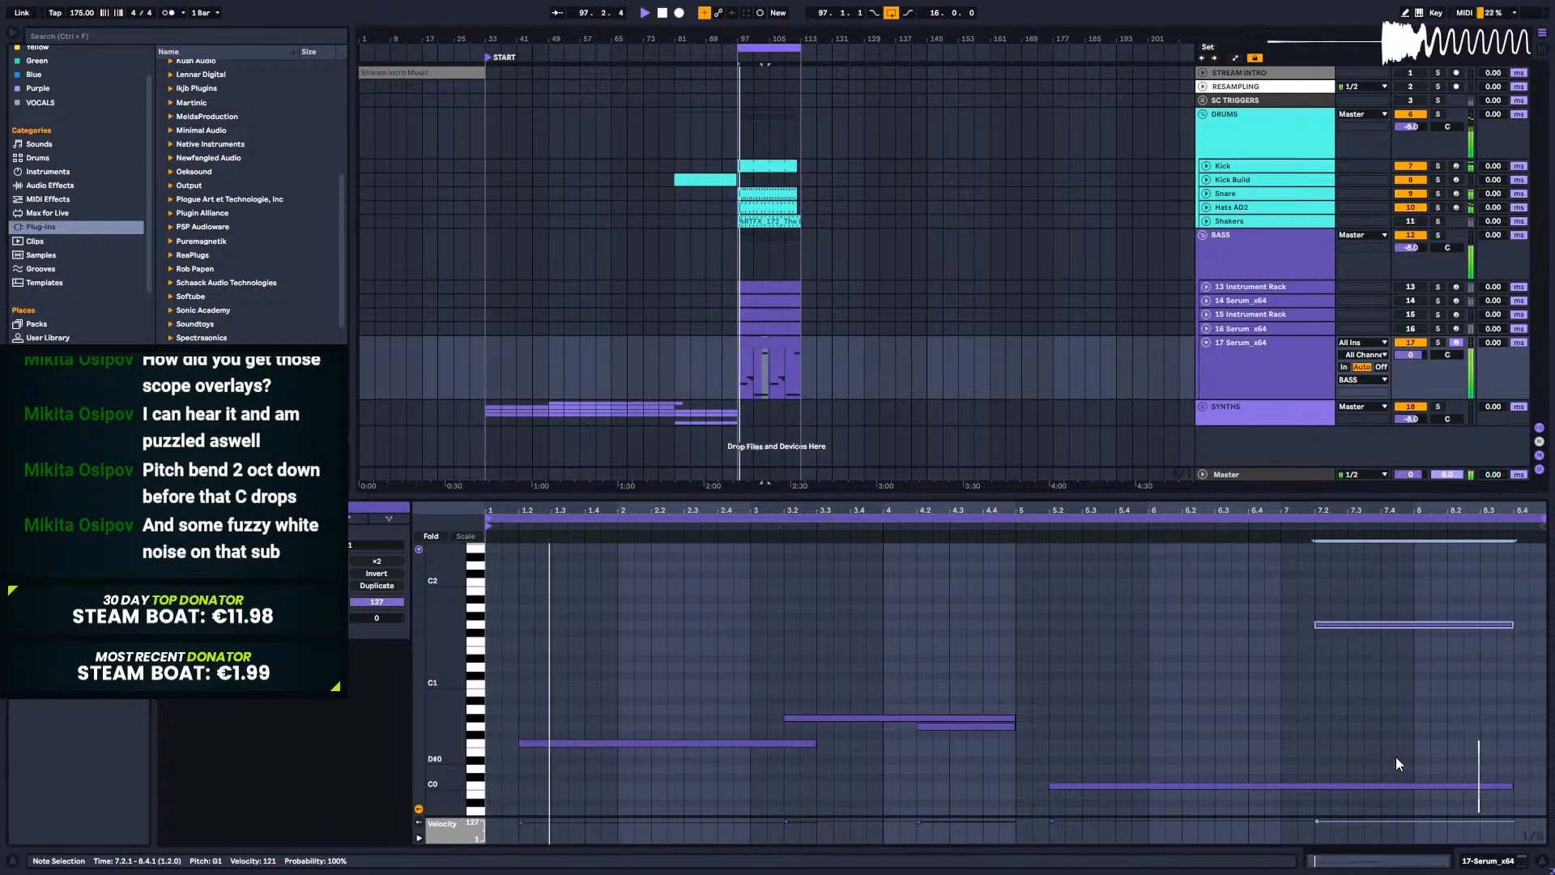
pyautogui.hotkey('shift', 'Down')
pyautogui.press('Up')
pyautogui.press('space')
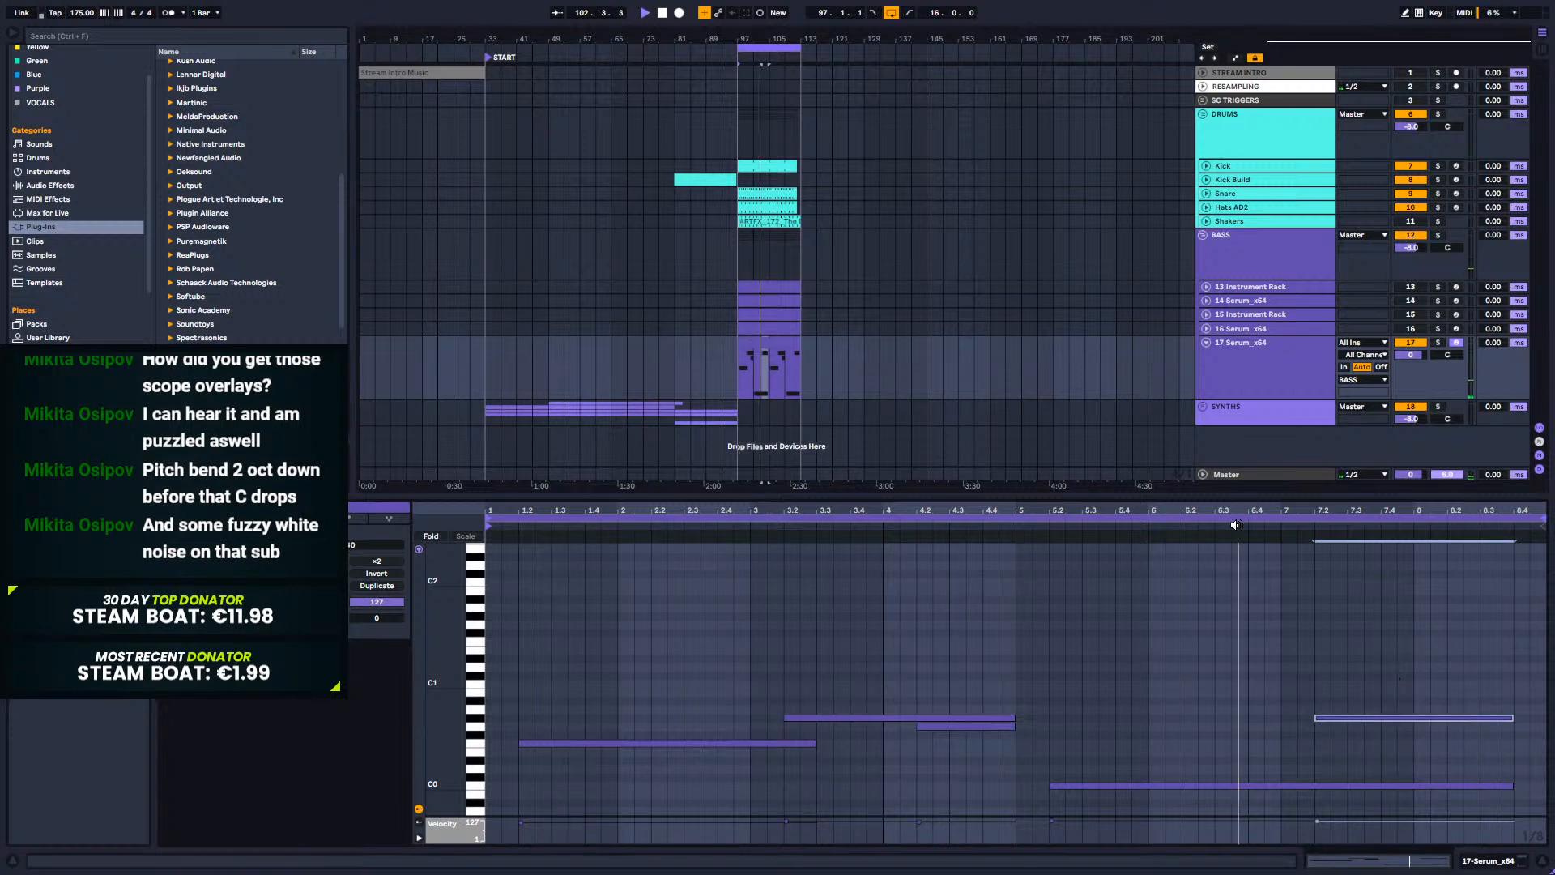
# Step: Try adding a short G0 note from 8.2.1 to 8.4.1 and listen to the phrase ending
pyautogui.press('space')
pyautogui.doubleClick(1453, 727)
pyautogui.moveTo(1462, 726); pyautogui.dragTo(1510, 727)
pyautogui.click(1374, 527)
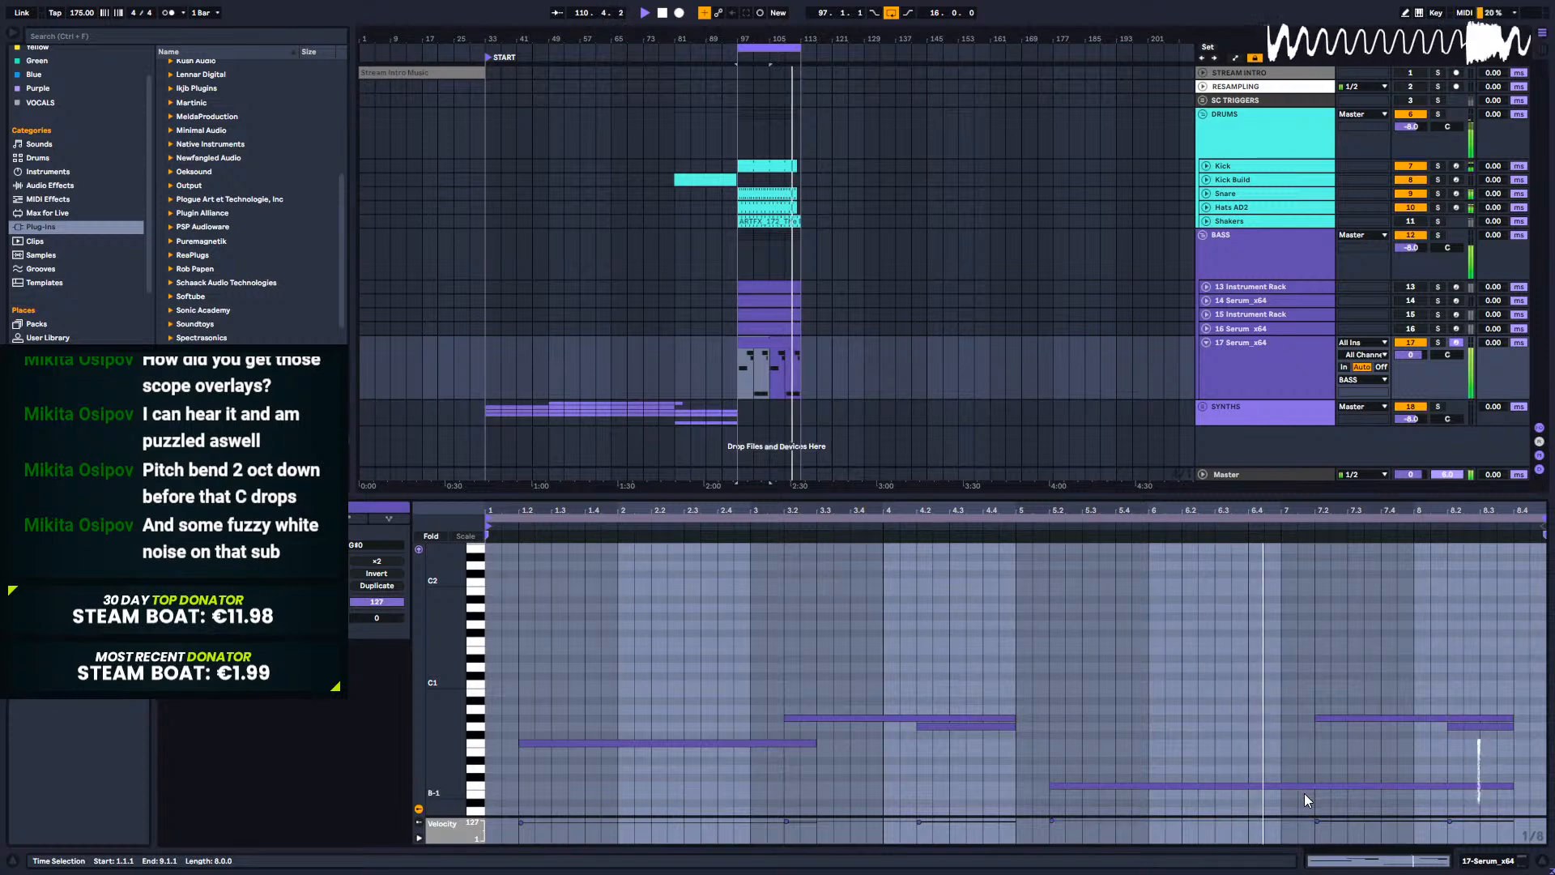
# Step: Try the note at 7.2.1 on F0 and on G0, with the short note at 8.2.1 lowered to D#0
pyautogui.moveTo(1367, 718); pyautogui.dragTo(1368, 743)
pyautogui.press('space')
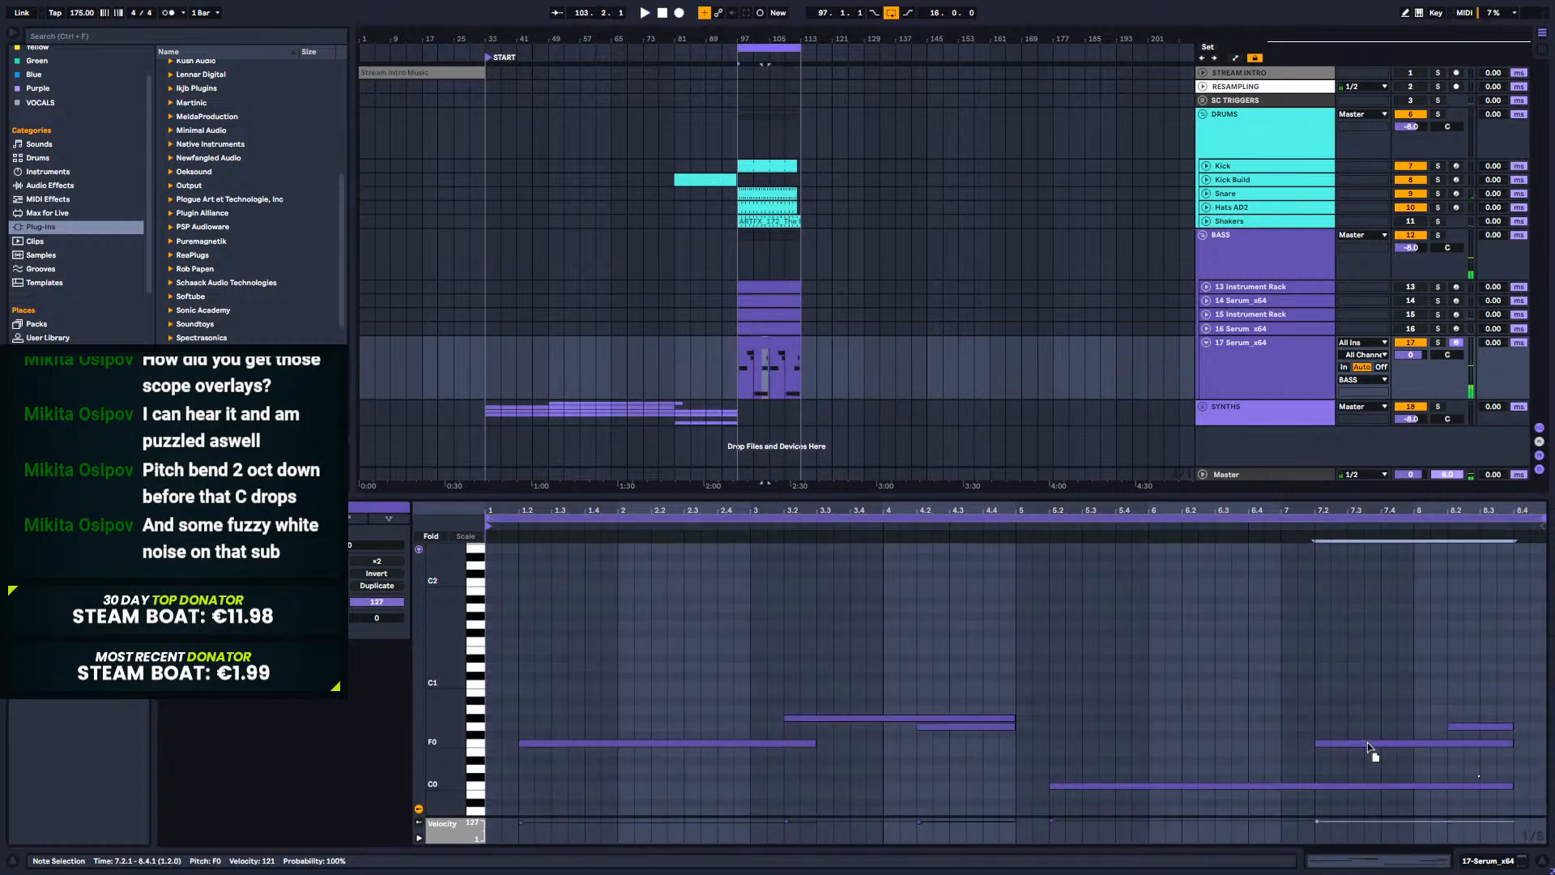
pyautogui.moveTo(1476, 727); pyautogui.dragTo(1473, 758)
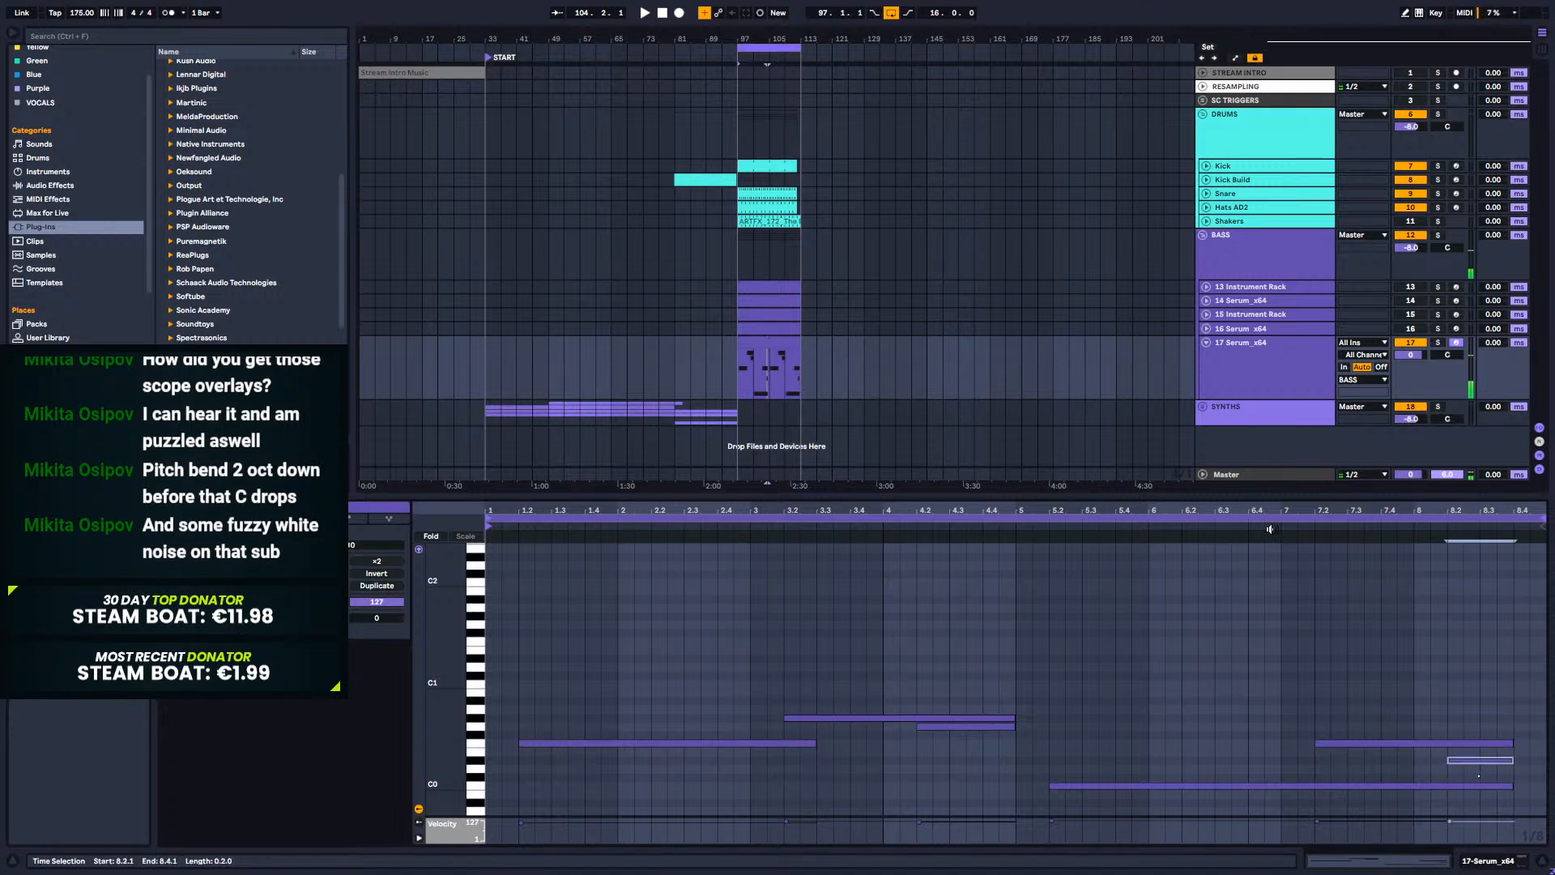
pyautogui.moveTo(1361, 743); pyautogui.dragTo(1363, 726)
pyautogui.press('space')
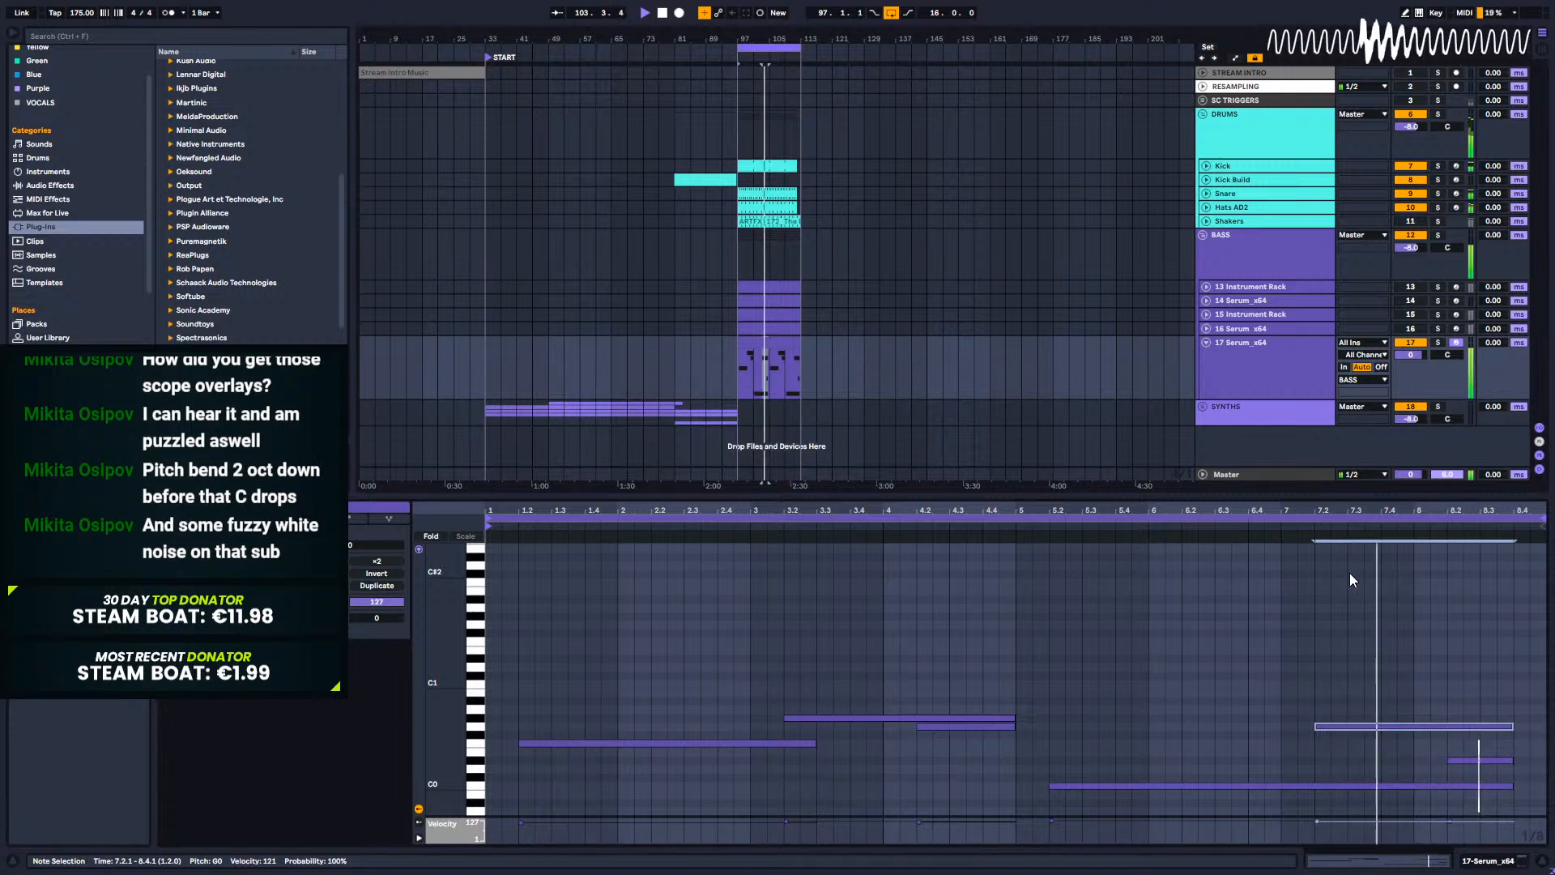
pyautogui.press('space')
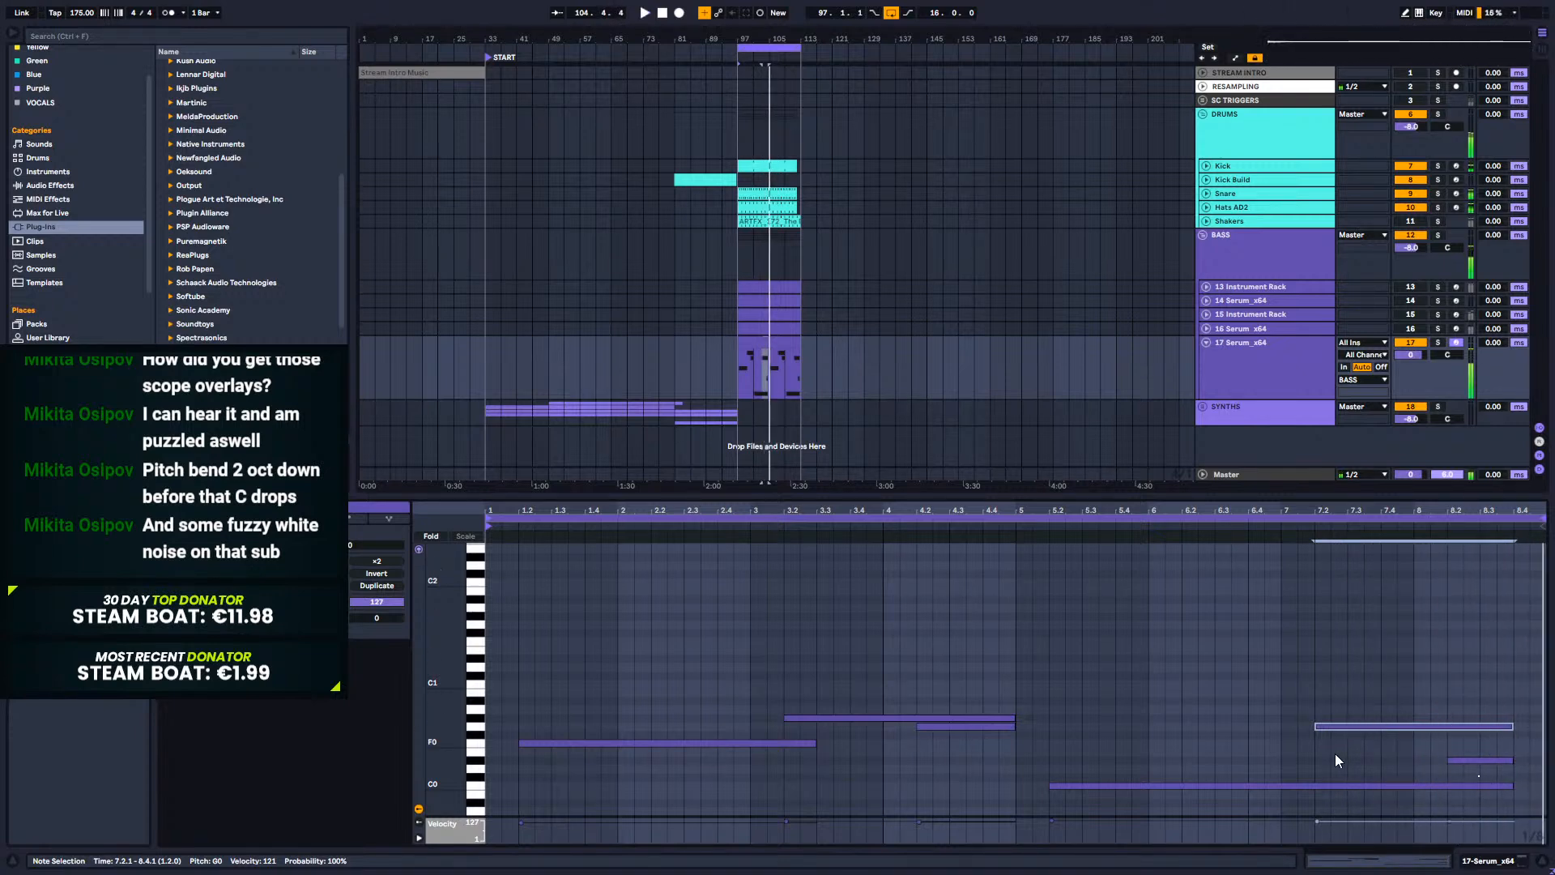
# Step: Replace the two notes at 7.2.1 and 8.2.1 with one C1 note from 7.1.1 to 8.4.1, and audition it
pyautogui.moveTo(1358, 683); pyautogui.dragTo(1479, 771)
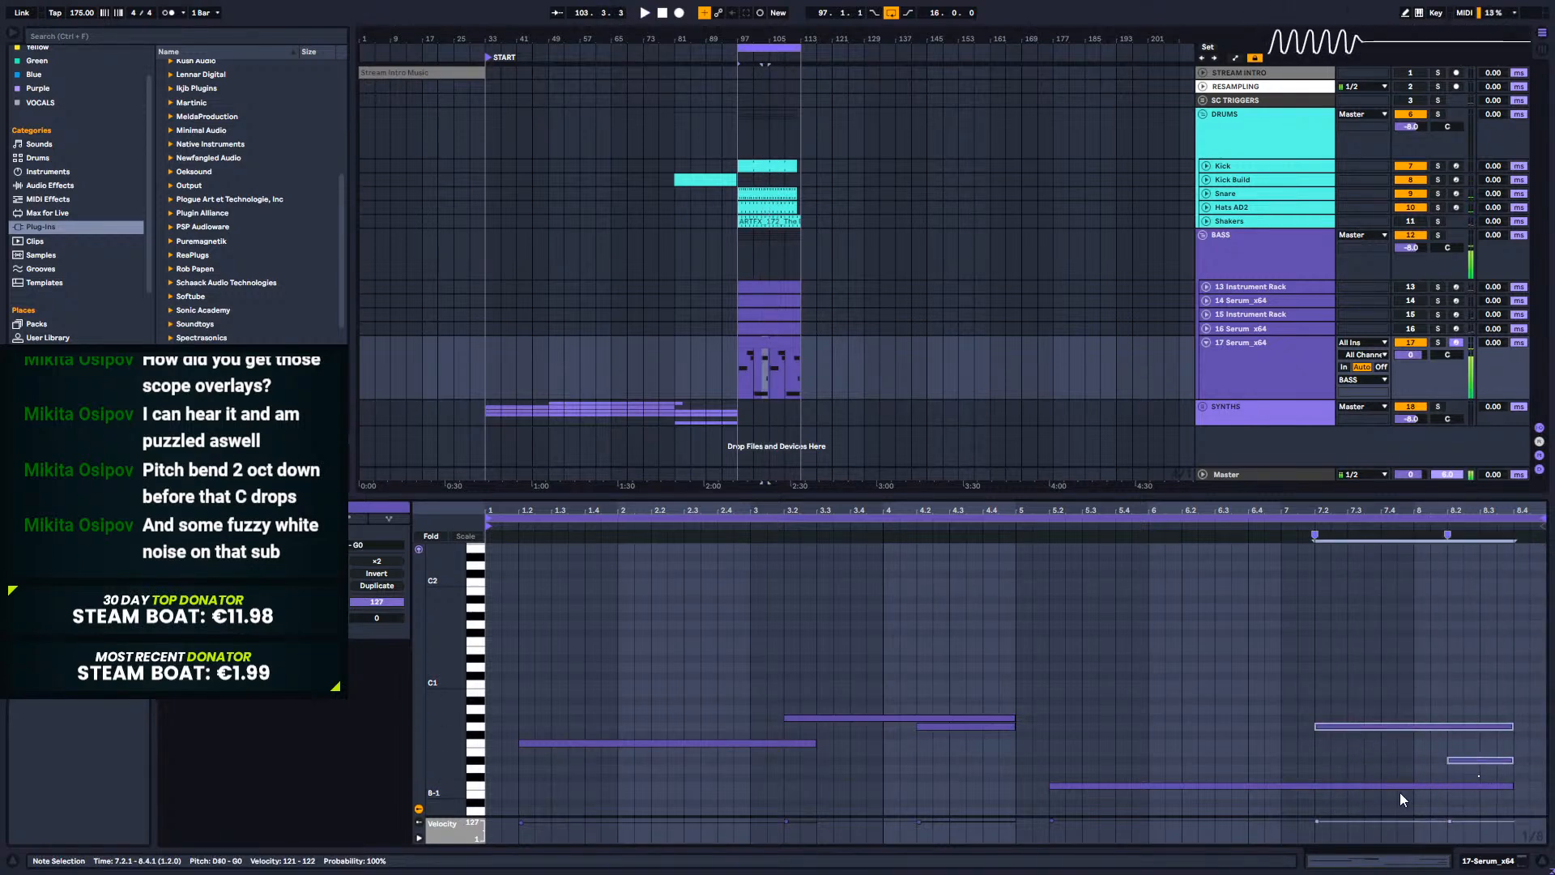
pyautogui.press('Delete')
pyautogui.click(771, 346)
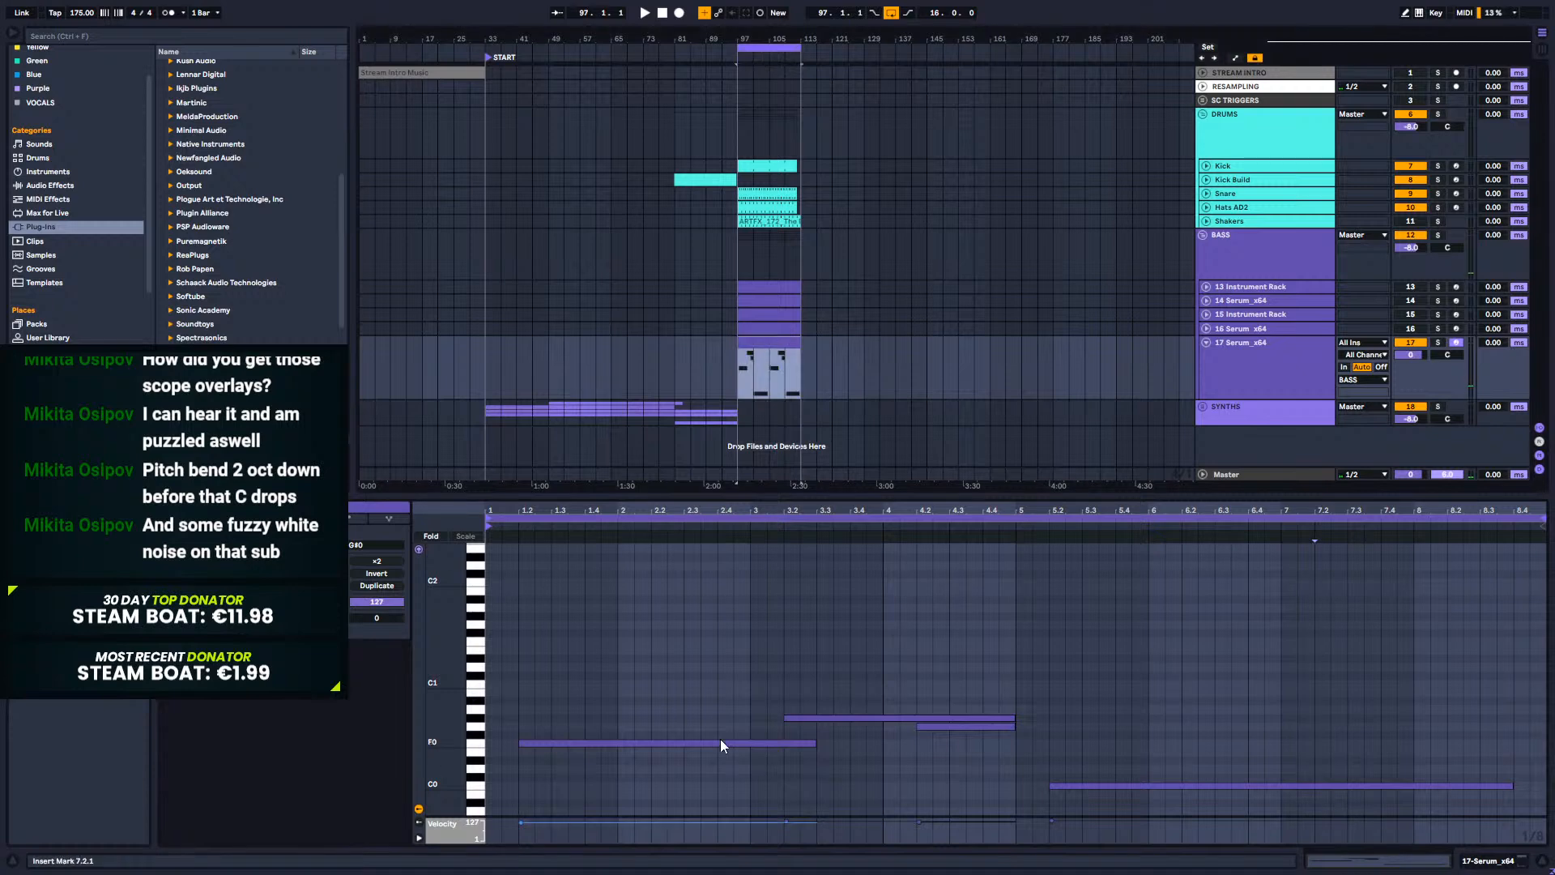
pyautogui.click(1243, 785)
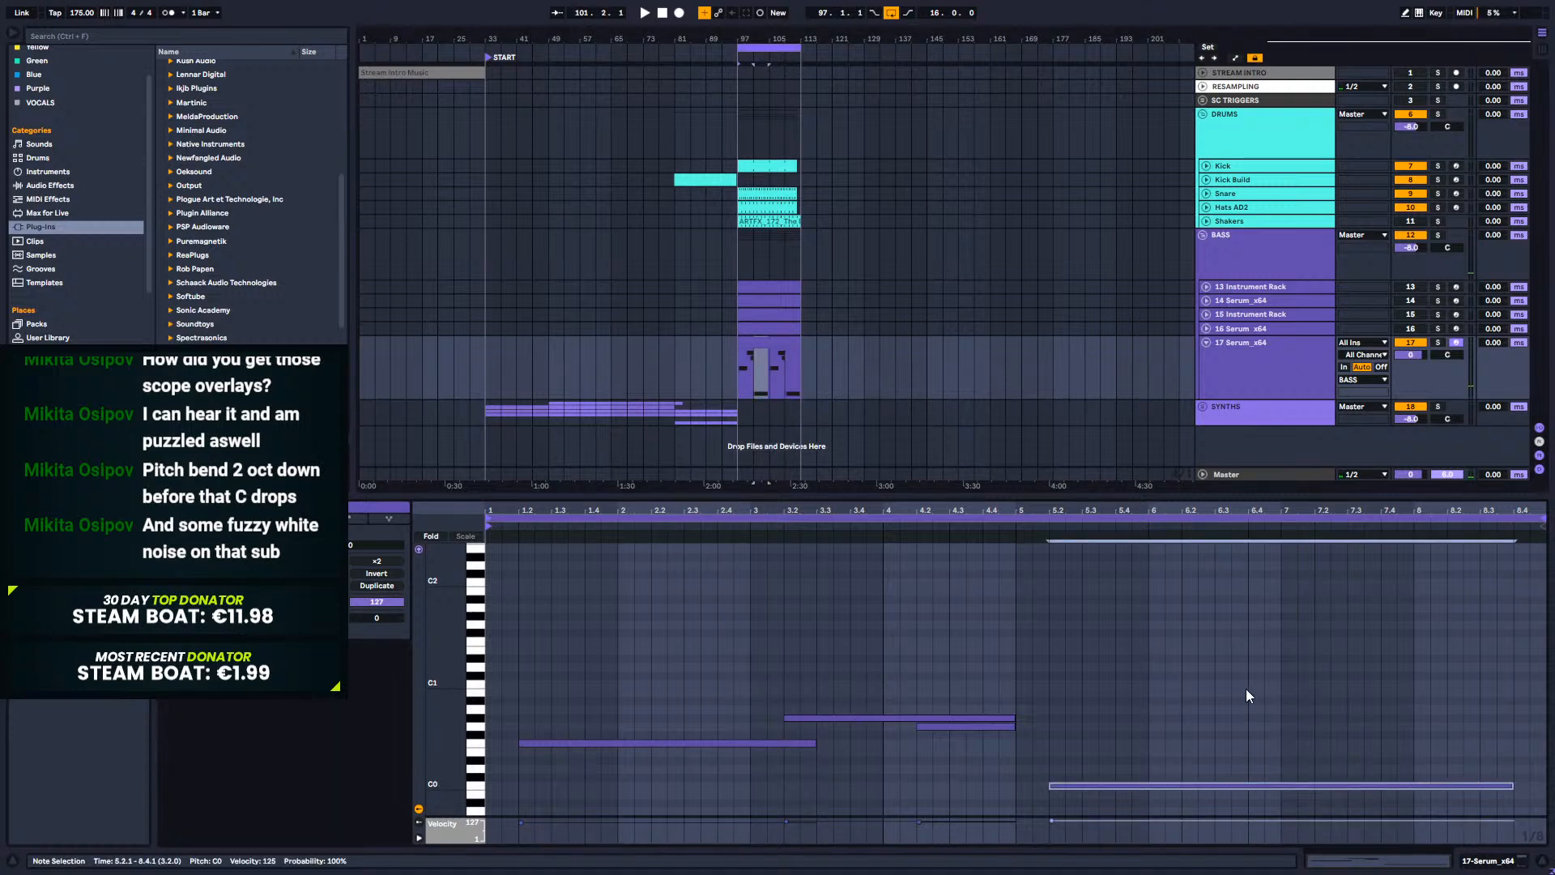
pyautogui.click(1282, 687)
pyautogui.moveTo(1281, 686); pyautogui.dragTo(1501, 679)
pyautogui.click(1229, 519)
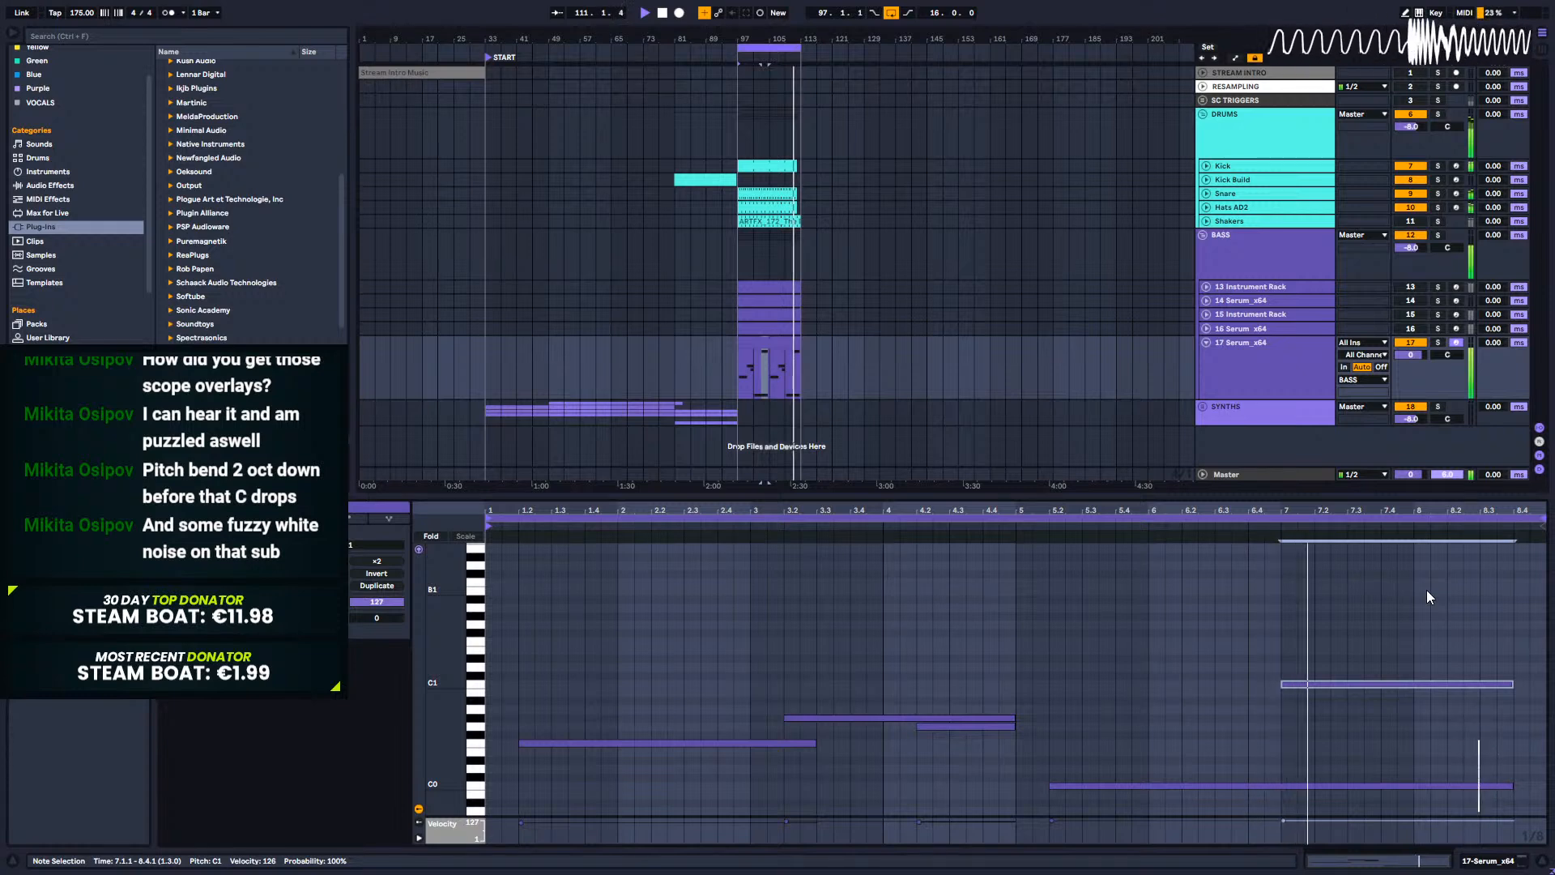
pyautogui.press('space')
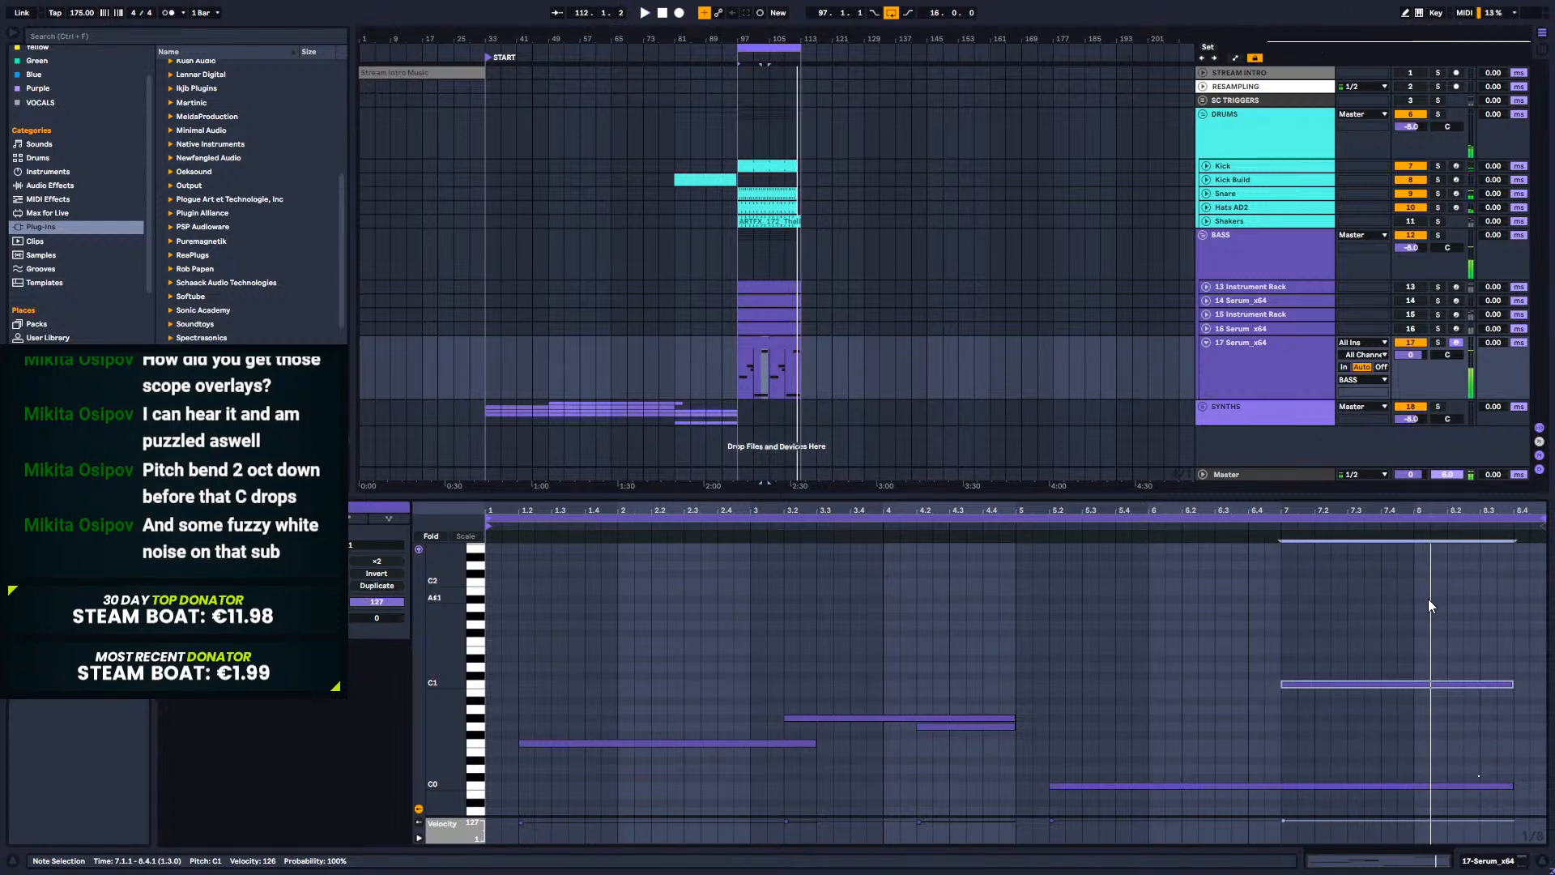
# Step: Open track 17's Serum and add its Pitch Bend control to the device's configured parameters
pyautogui.hotkey('shift', 'Tab')
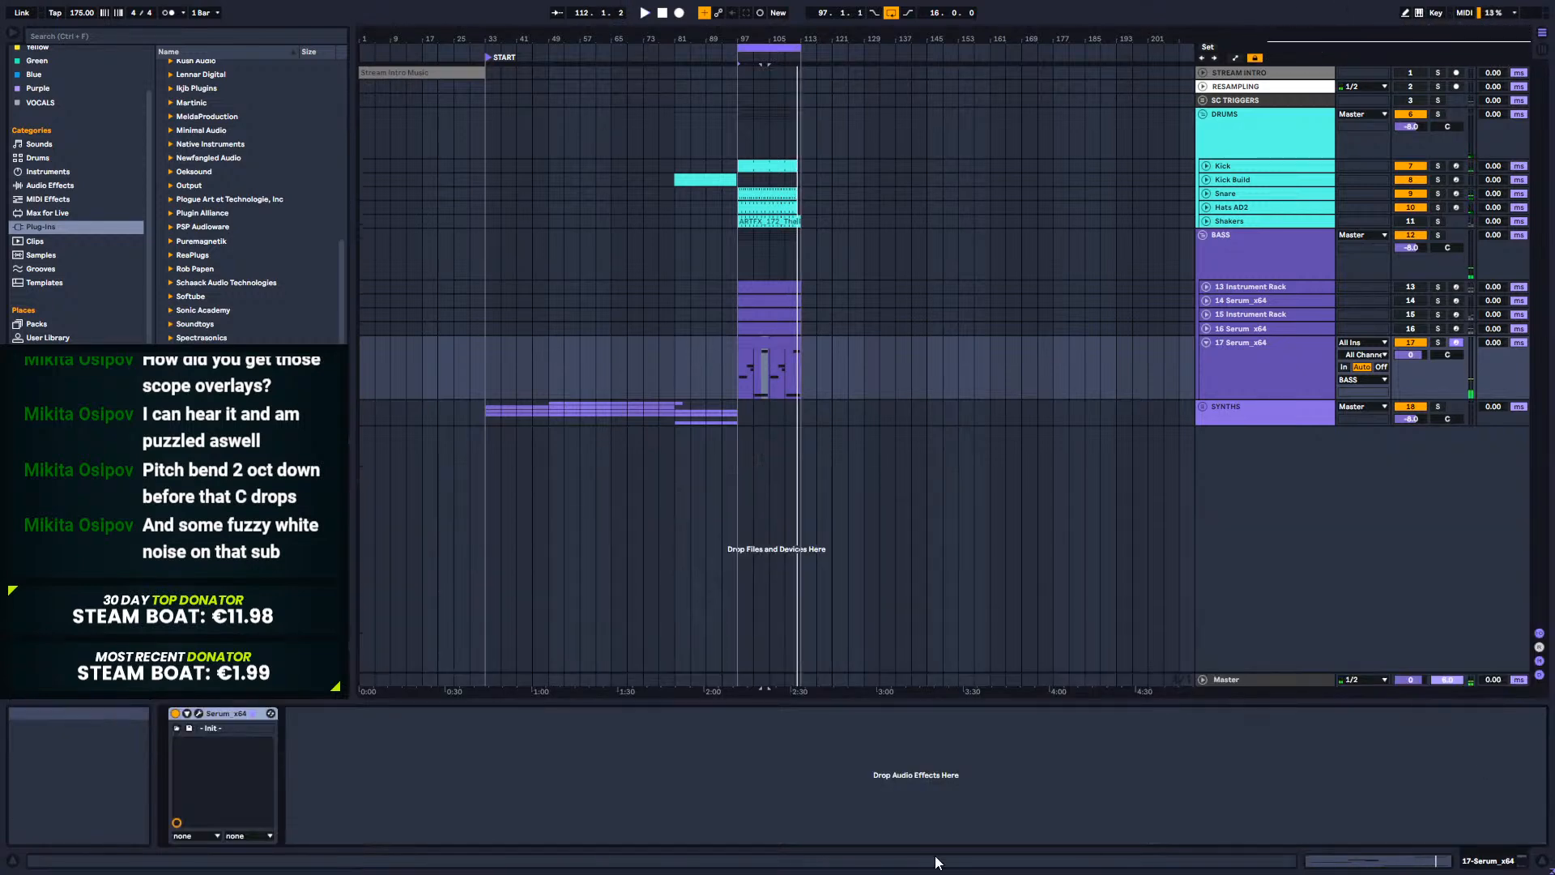
pyautogui.click(198, 714)
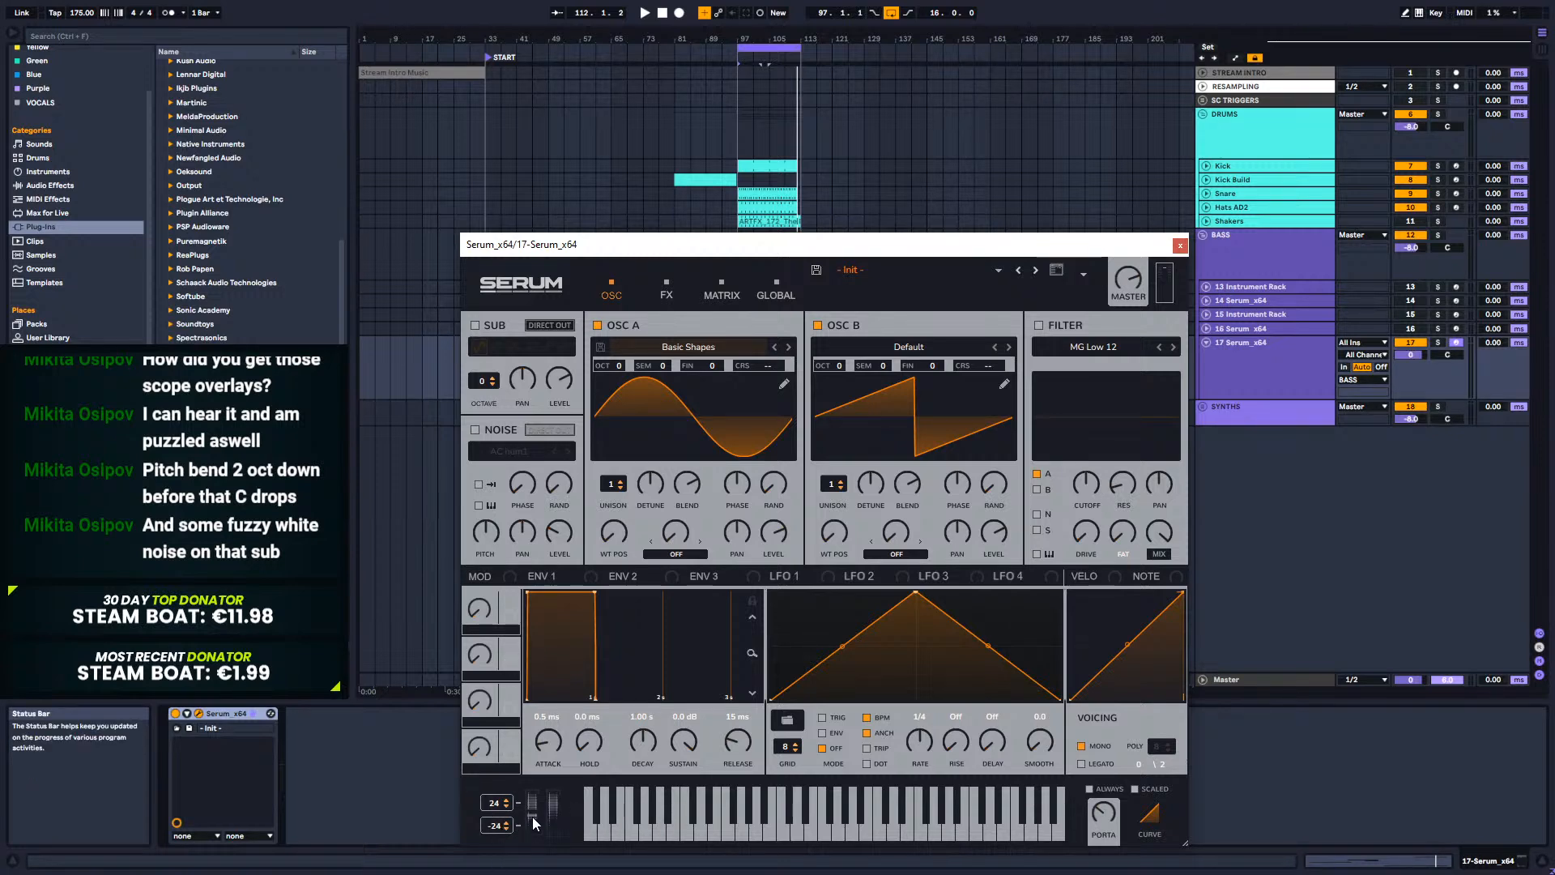
pyautogui.click(187, 714)
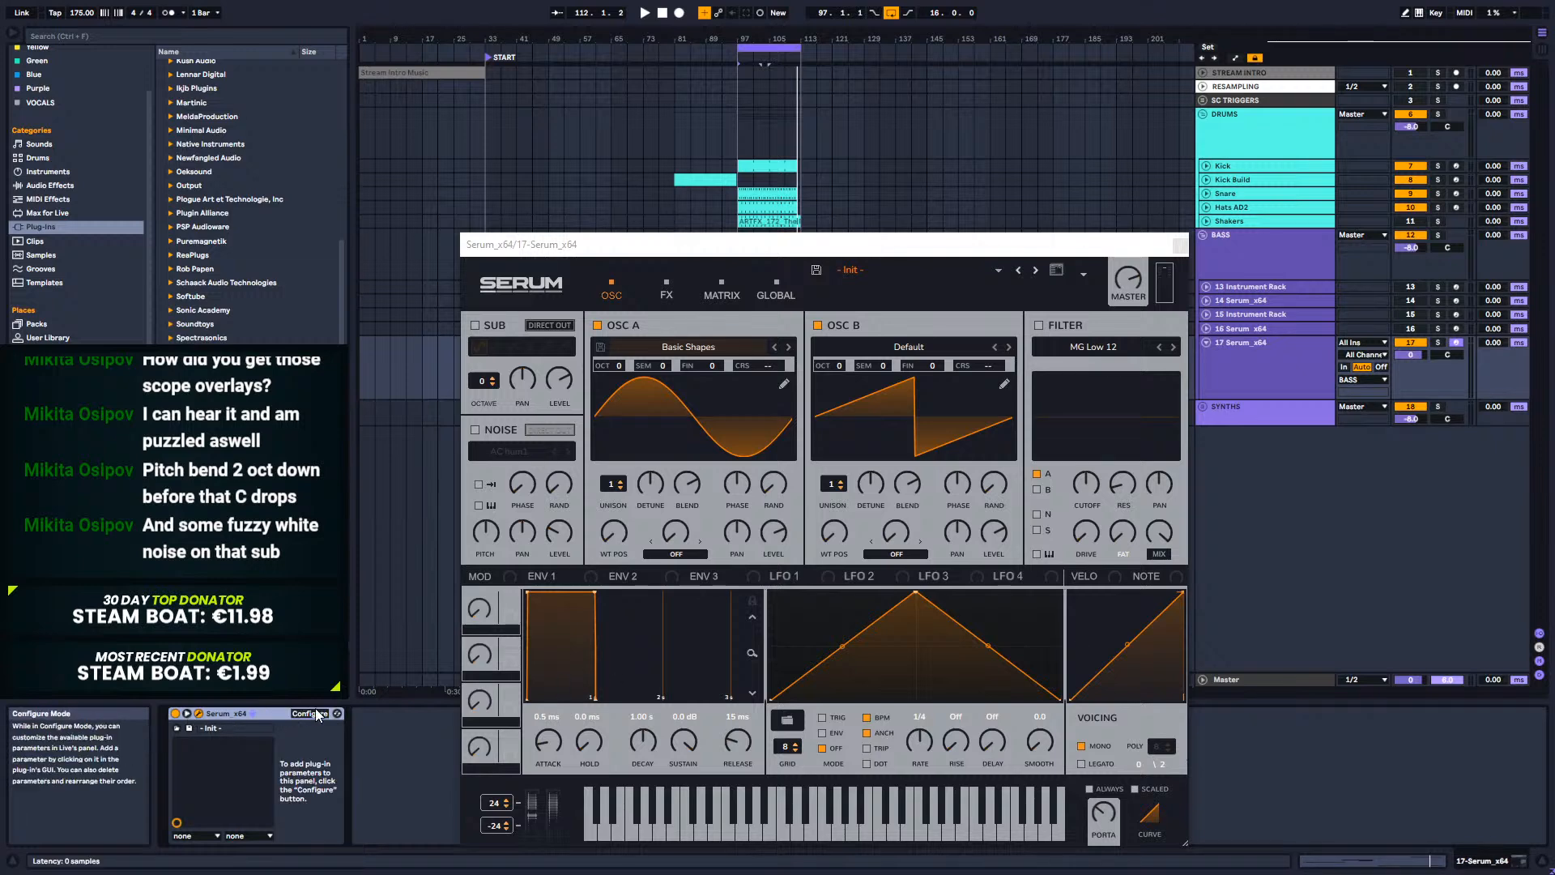
pyautogui.moveTo(834, 244); pyautogui.dragTo(897, 620)
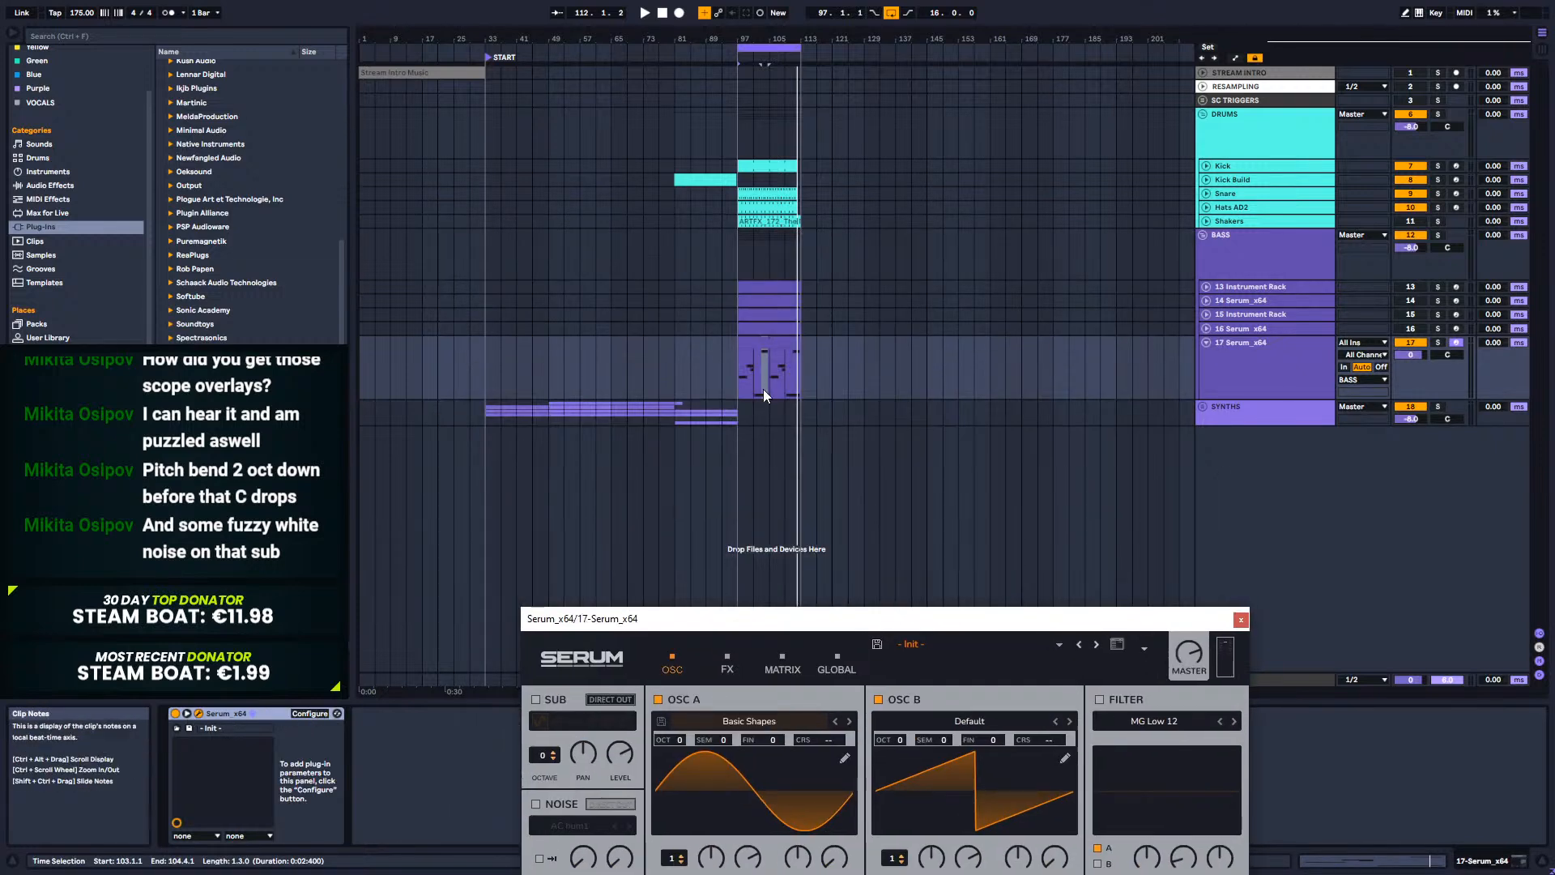
pyautogui.click(310, 714)
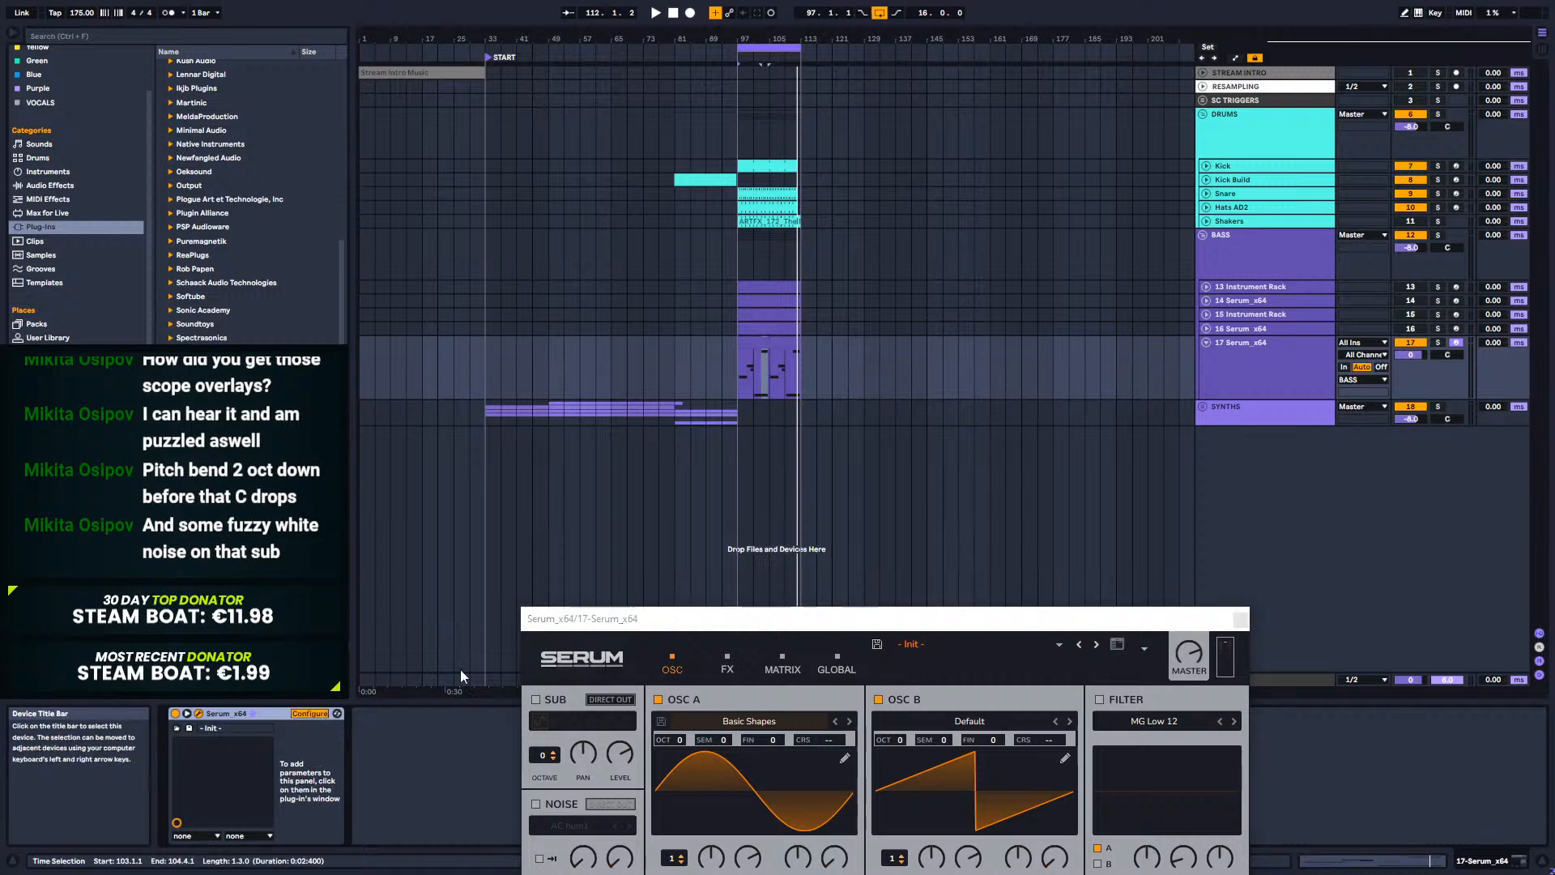
pyautogui.moveTo(733, 624); pyautogui.dragTo(860, 173)
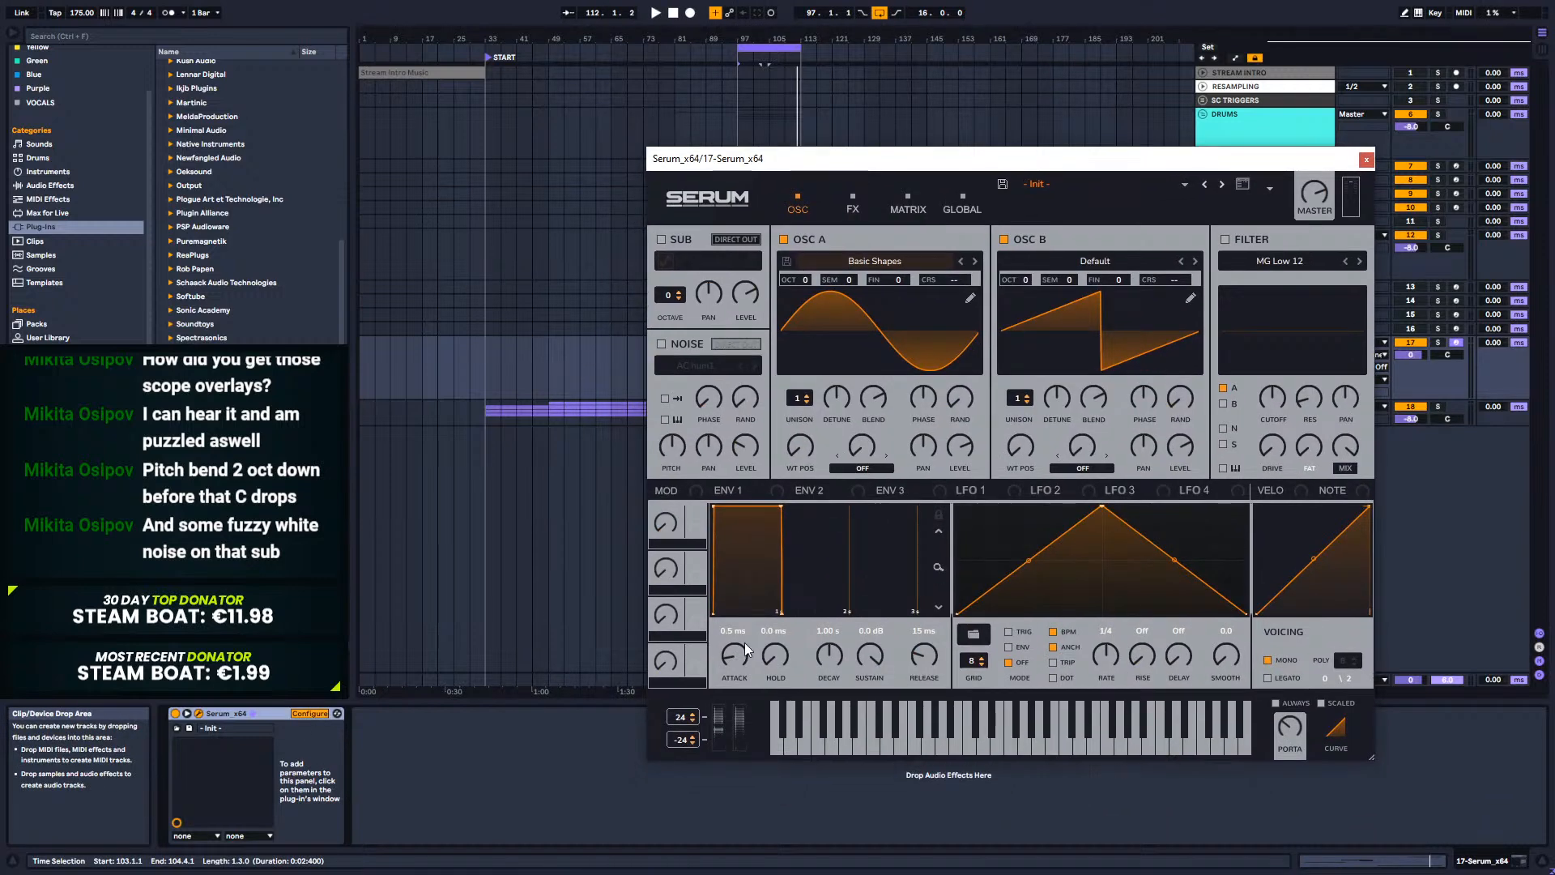
pyautogui.click(724, 725)
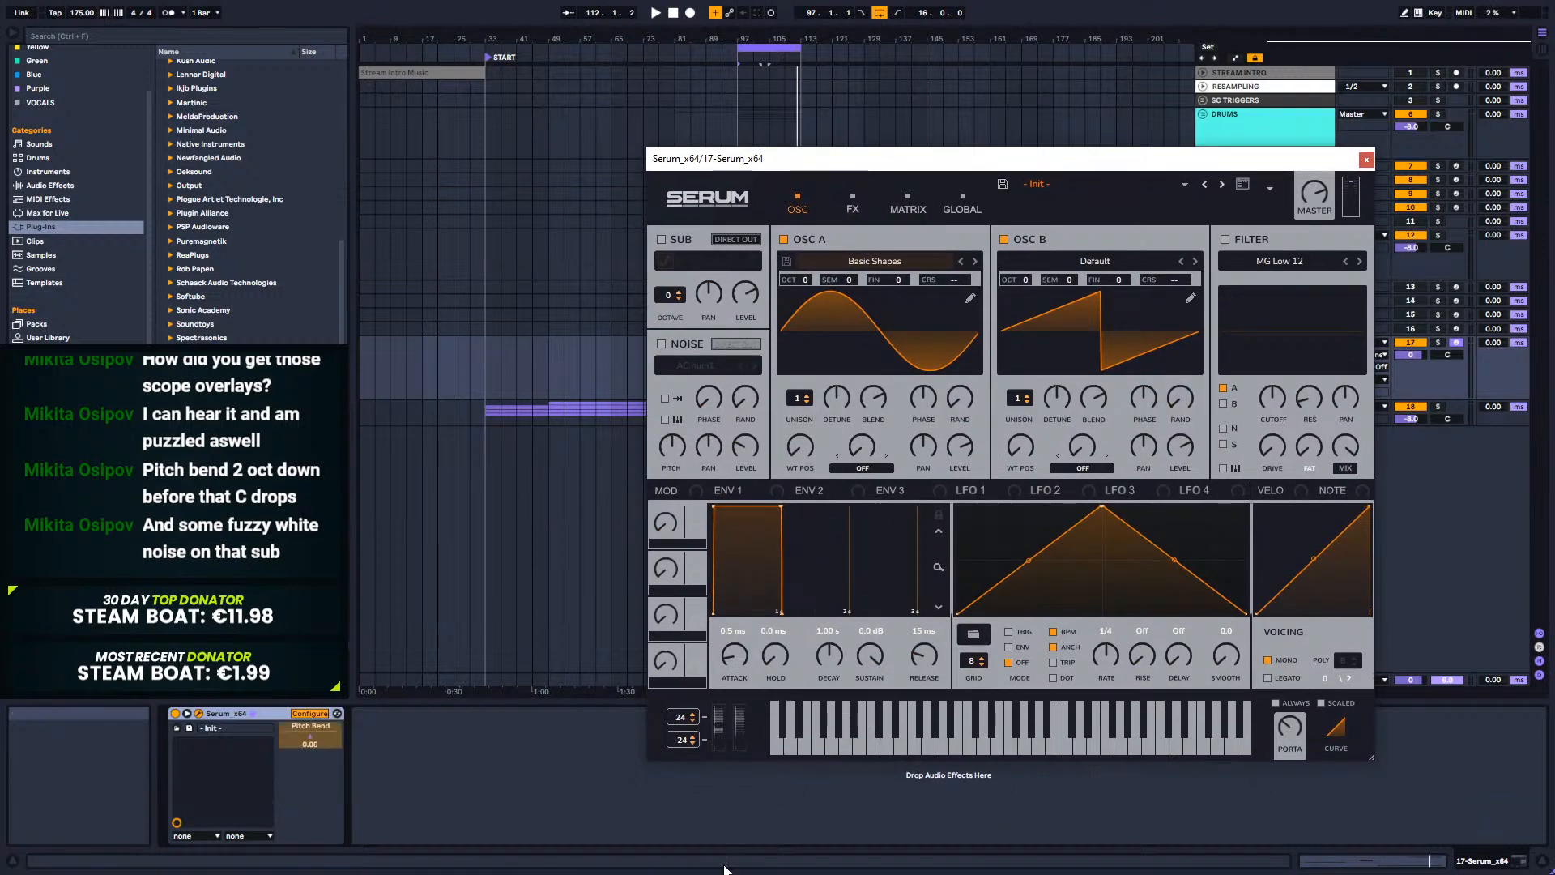
pyautogui.click(311, 714)
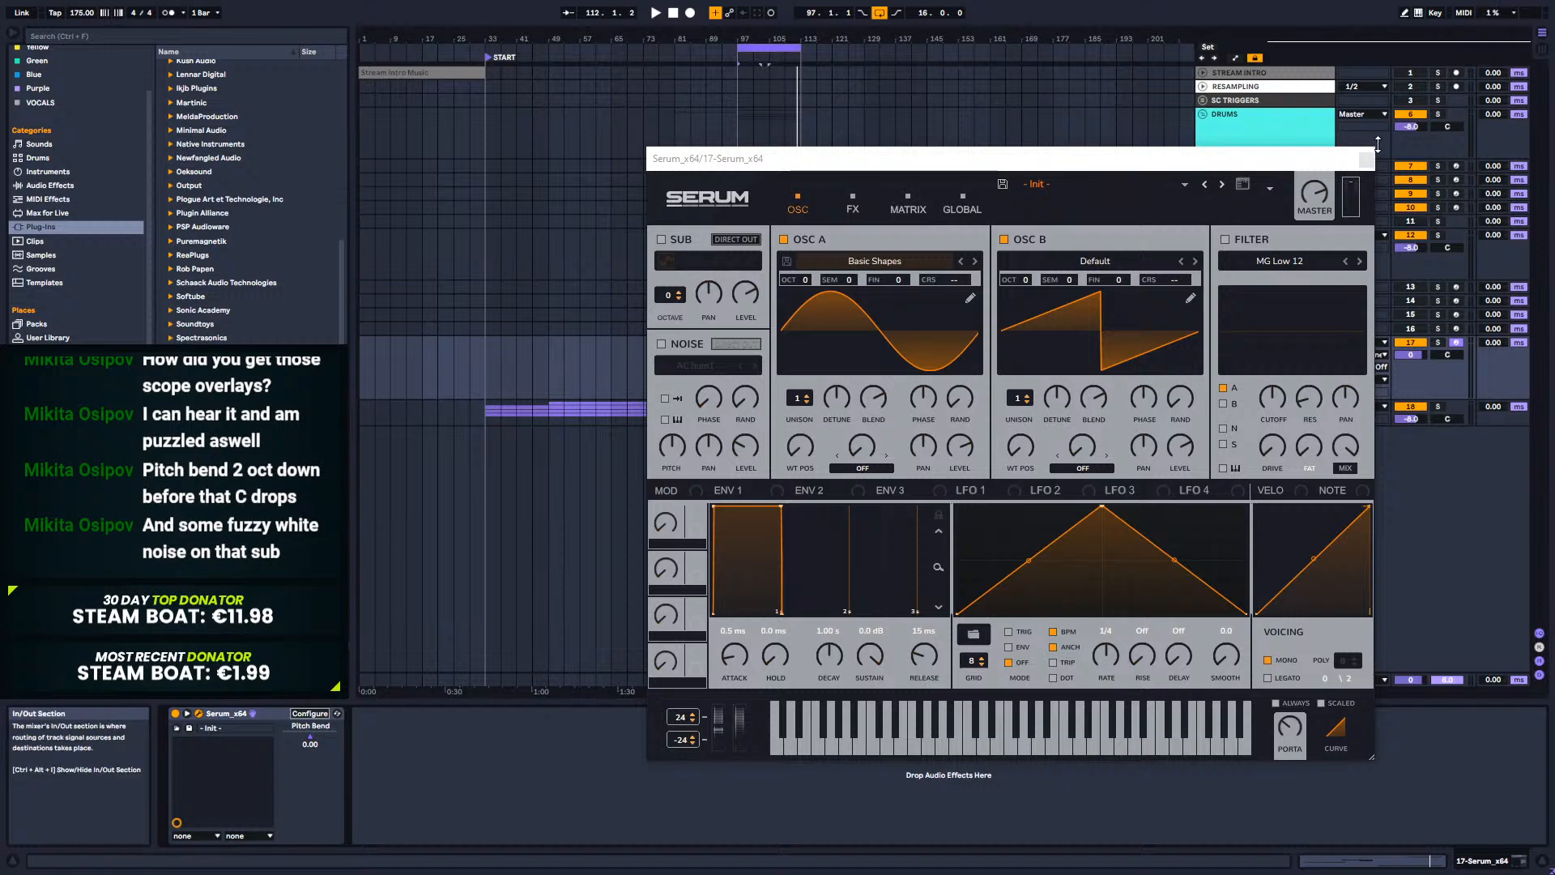
# Step: Close the Serum window and show the Pitch Bend automation lane on track 17
pyautogui.click(1366, 159)
pyautogui.moveTo(307, 738)
pyautogui.mouseDown()
pyautogui.moveTo(459, 707)
pyautogui.moveTo(307, 733)
pyautogui.mouseUp()
pyautogui.click(304, 717)
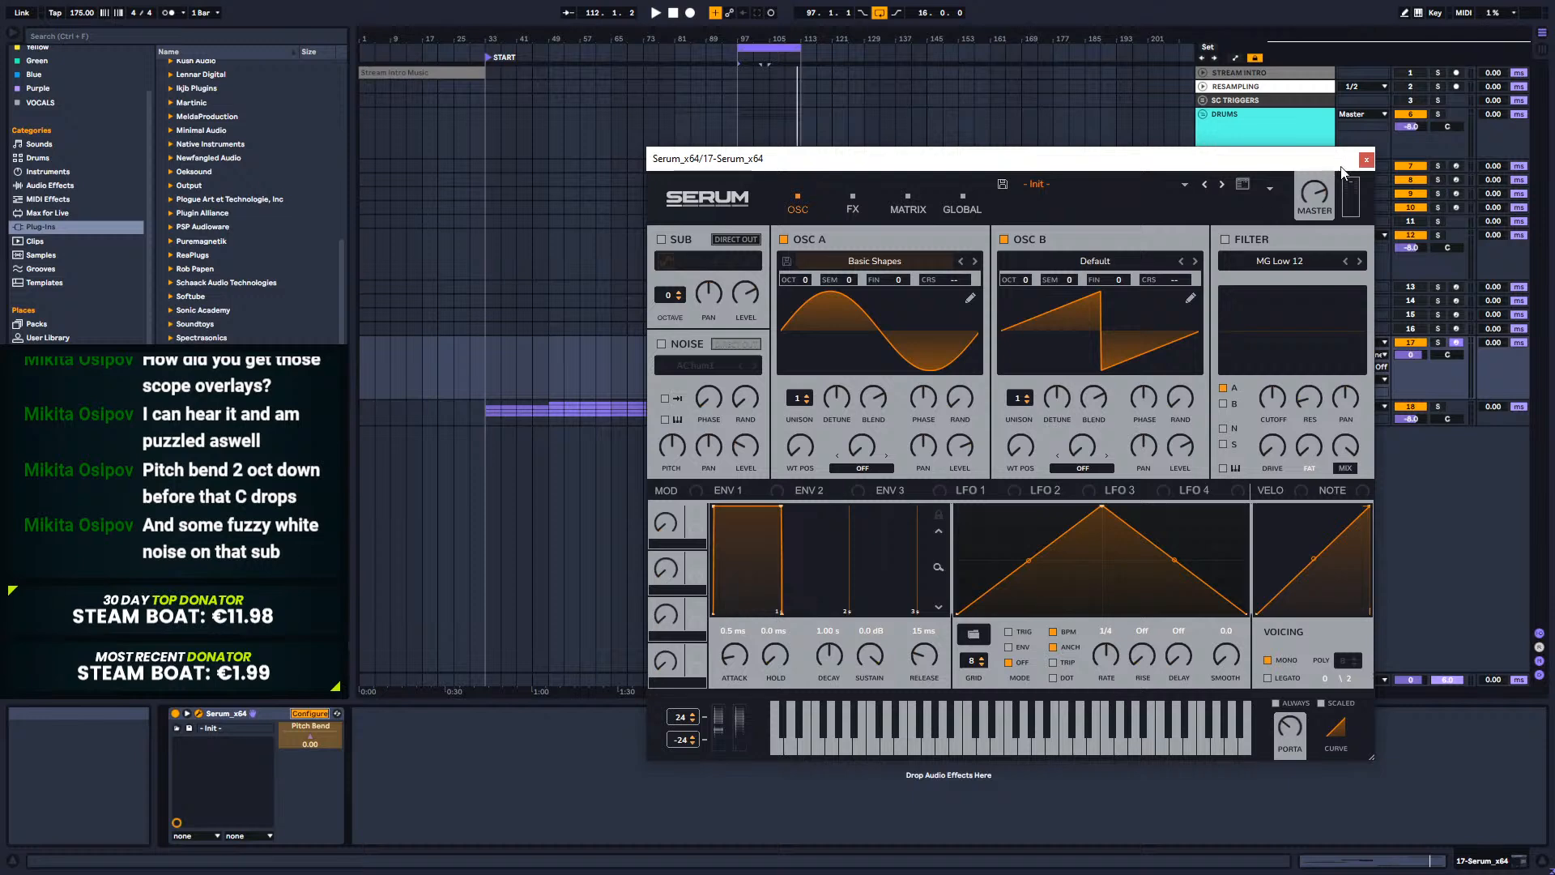
pyautogui.click(1366, 159)
pyautogui.click(1252, 378)
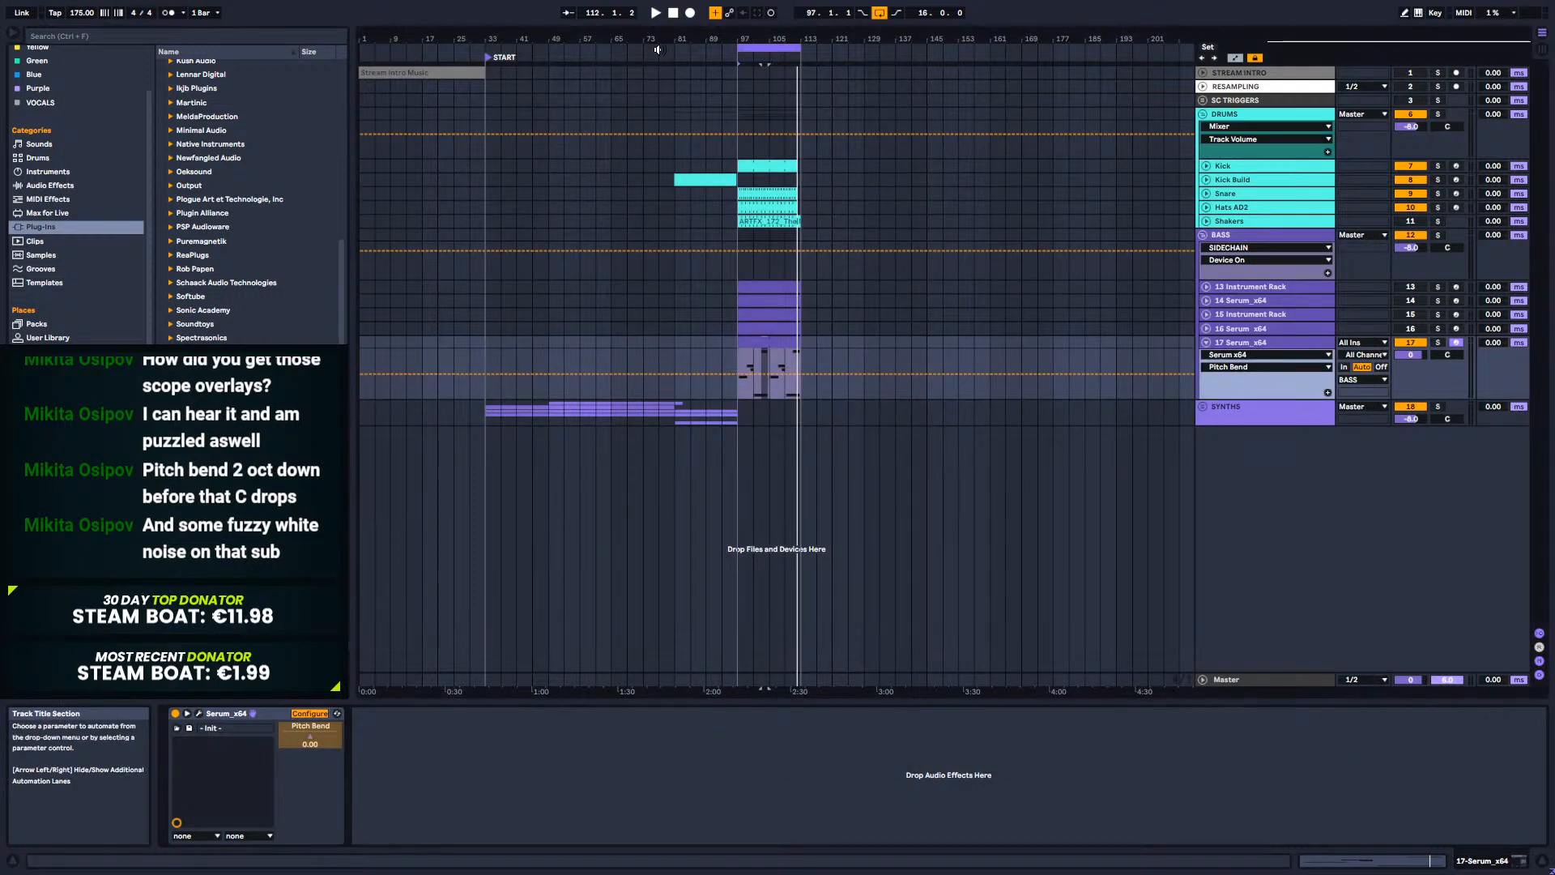
# Step: Draw a Pitch Bend automation dip on track 17 that falls to the minimum at bar 101 and returns to centre, then audition it
pyautogui.moveTo(780, 39)
pyautogui.mouseDown()
pyautogui.moveTo(780, 122)
pyautogui.moveTo(931, 154)
pyautogui.mouseUp()
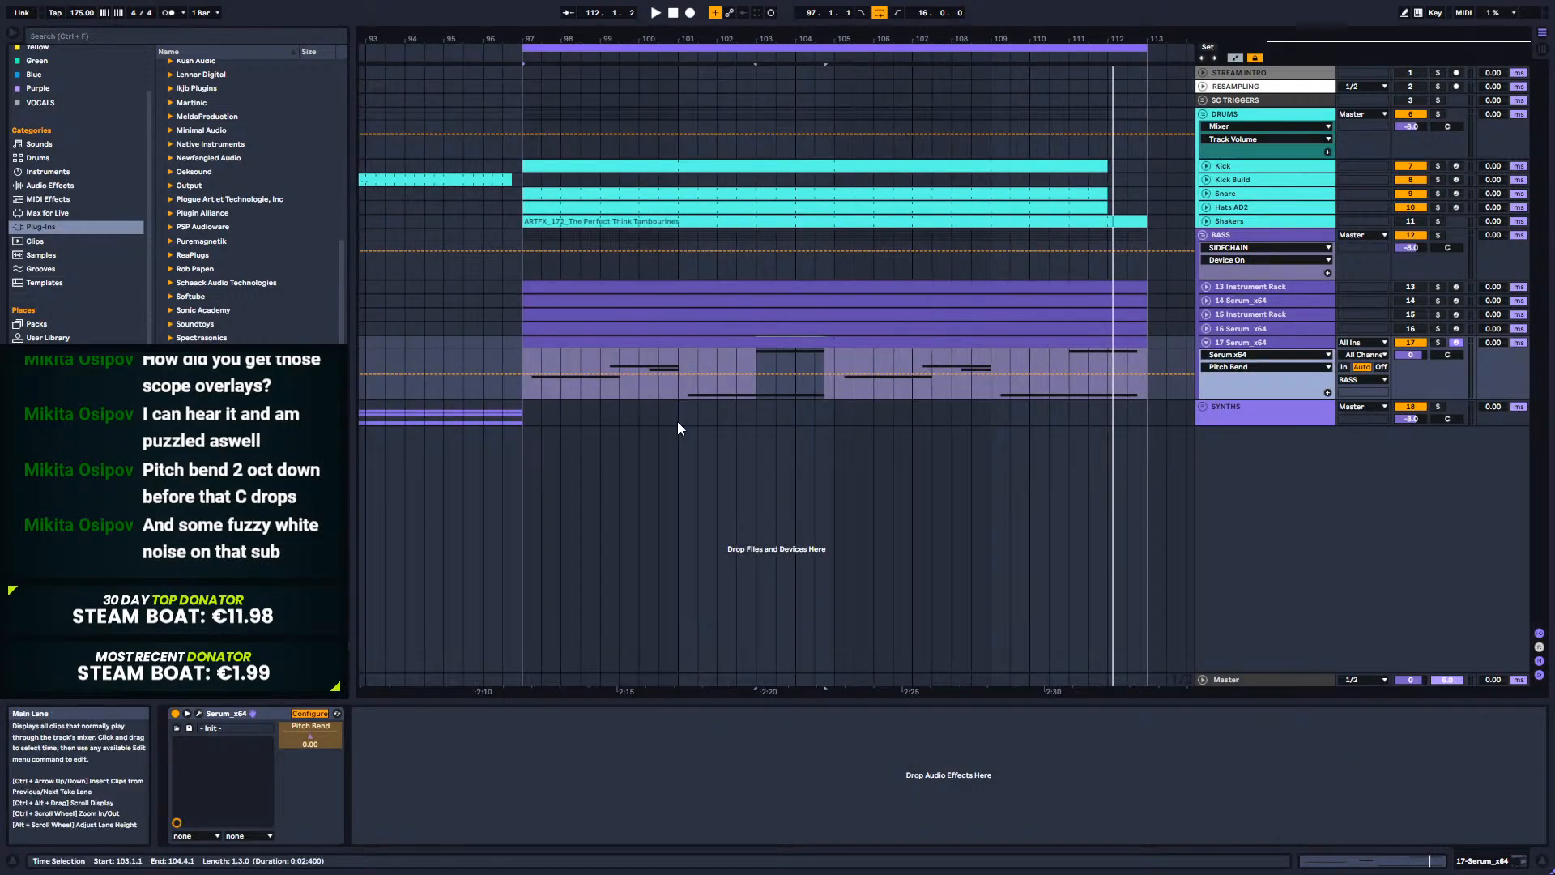
pyautogui.click(656, 404)
pyautogui.click(658, 392)
pyautogui.moveTo(667, 39); pyautogui.dragTo(775, 139)
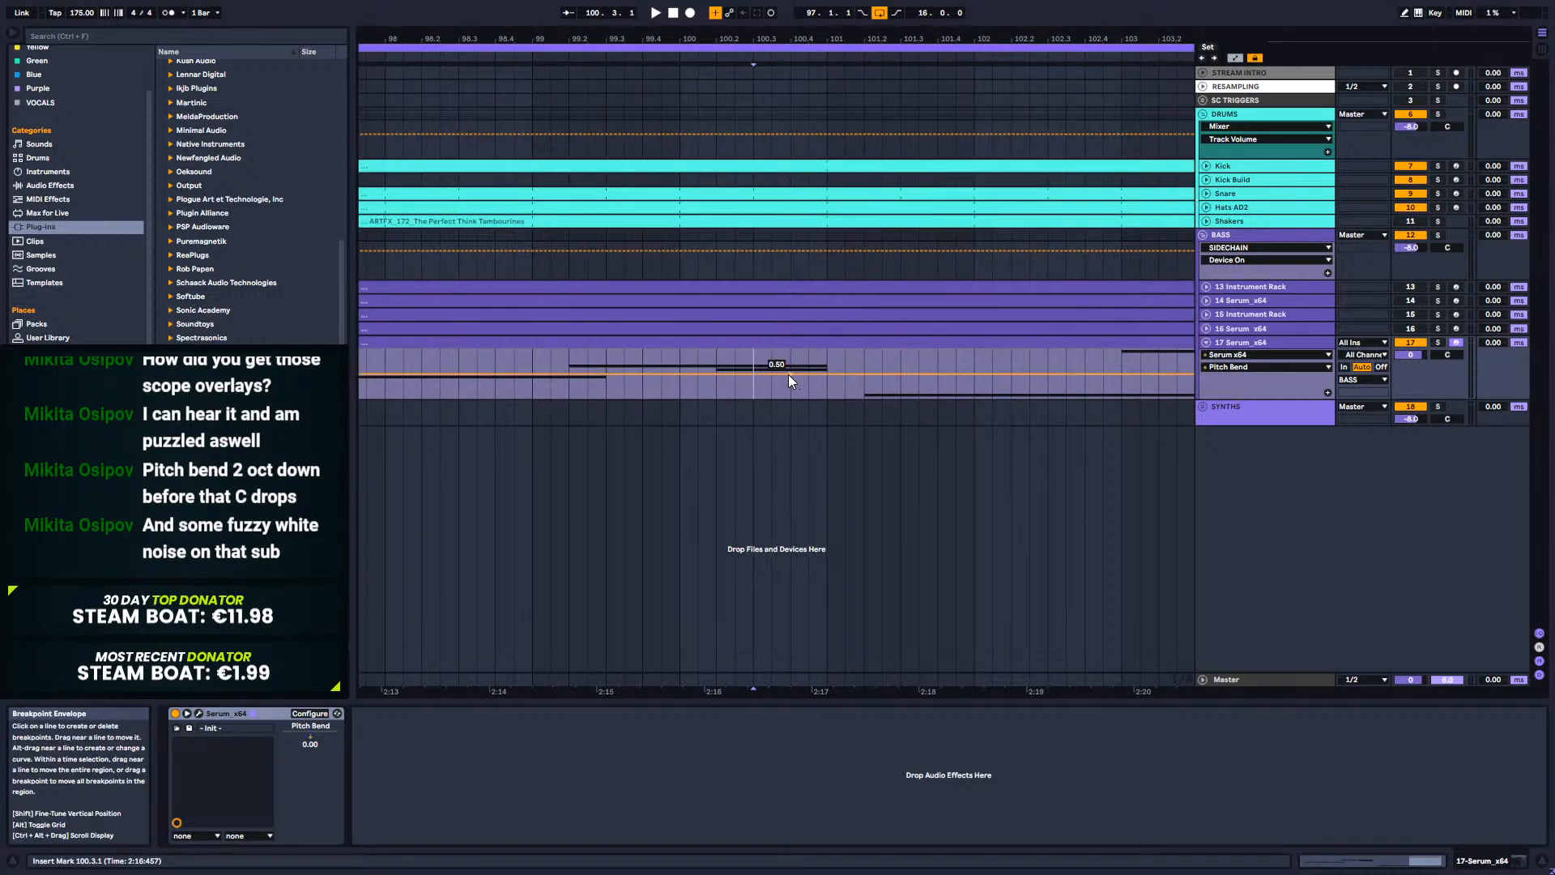
pyautogui.moveTo(829, 374); pyautogui.dragTo(829, 396)
pyautogui.click(513, 391)
pyautogui.press('space')
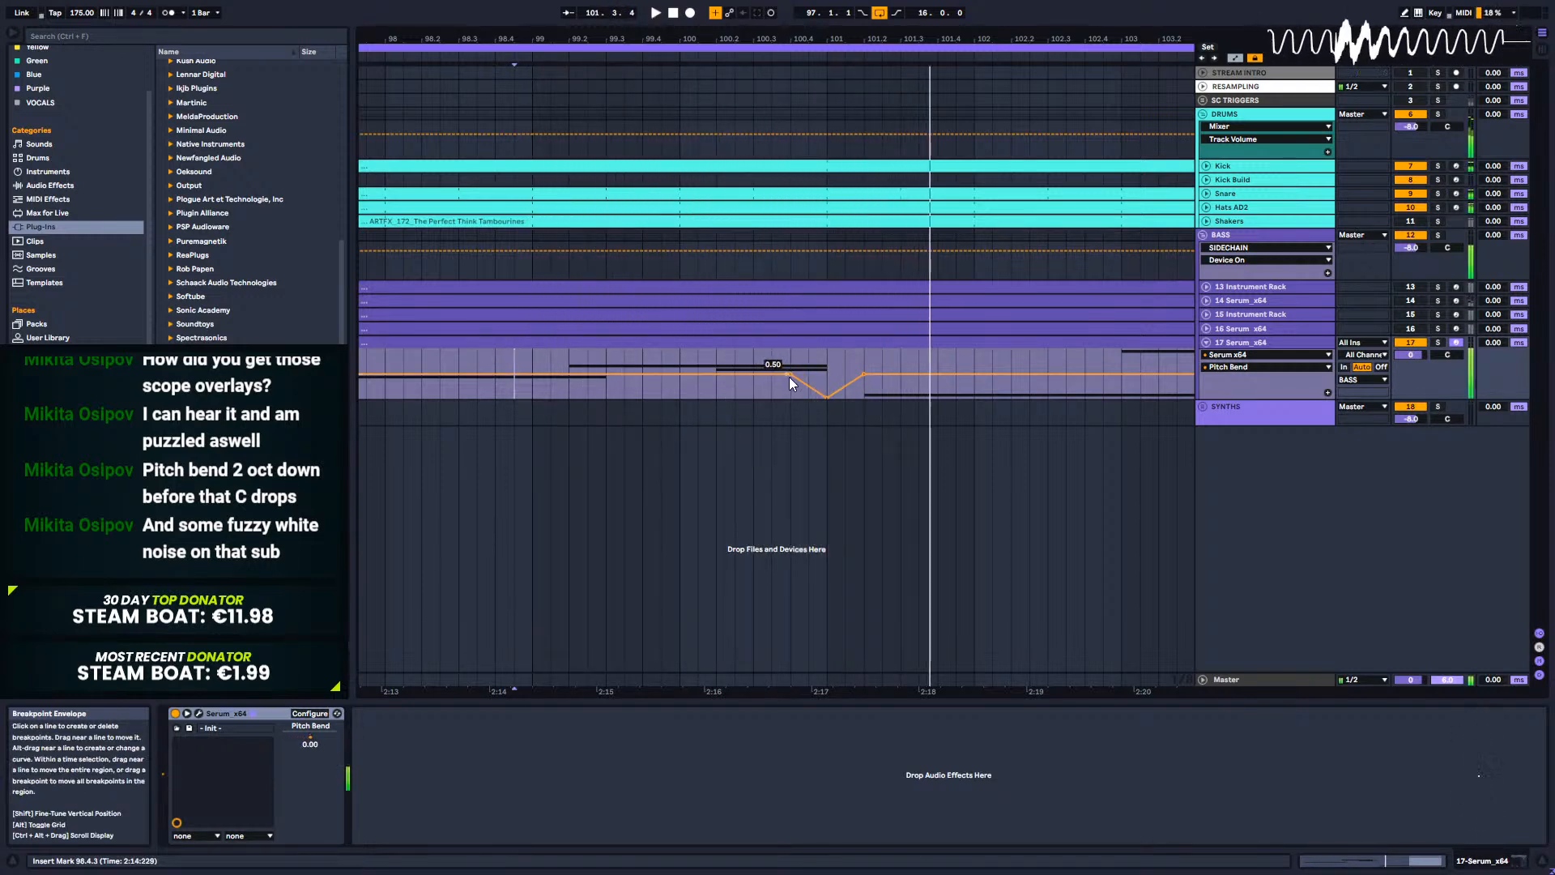
# Step: Curve the falling Pitch Bend segment before bar 101 so the drop accelerates, and audition it from bar 99
pyautogui.click(816, 377)
pyautogui.press('space')
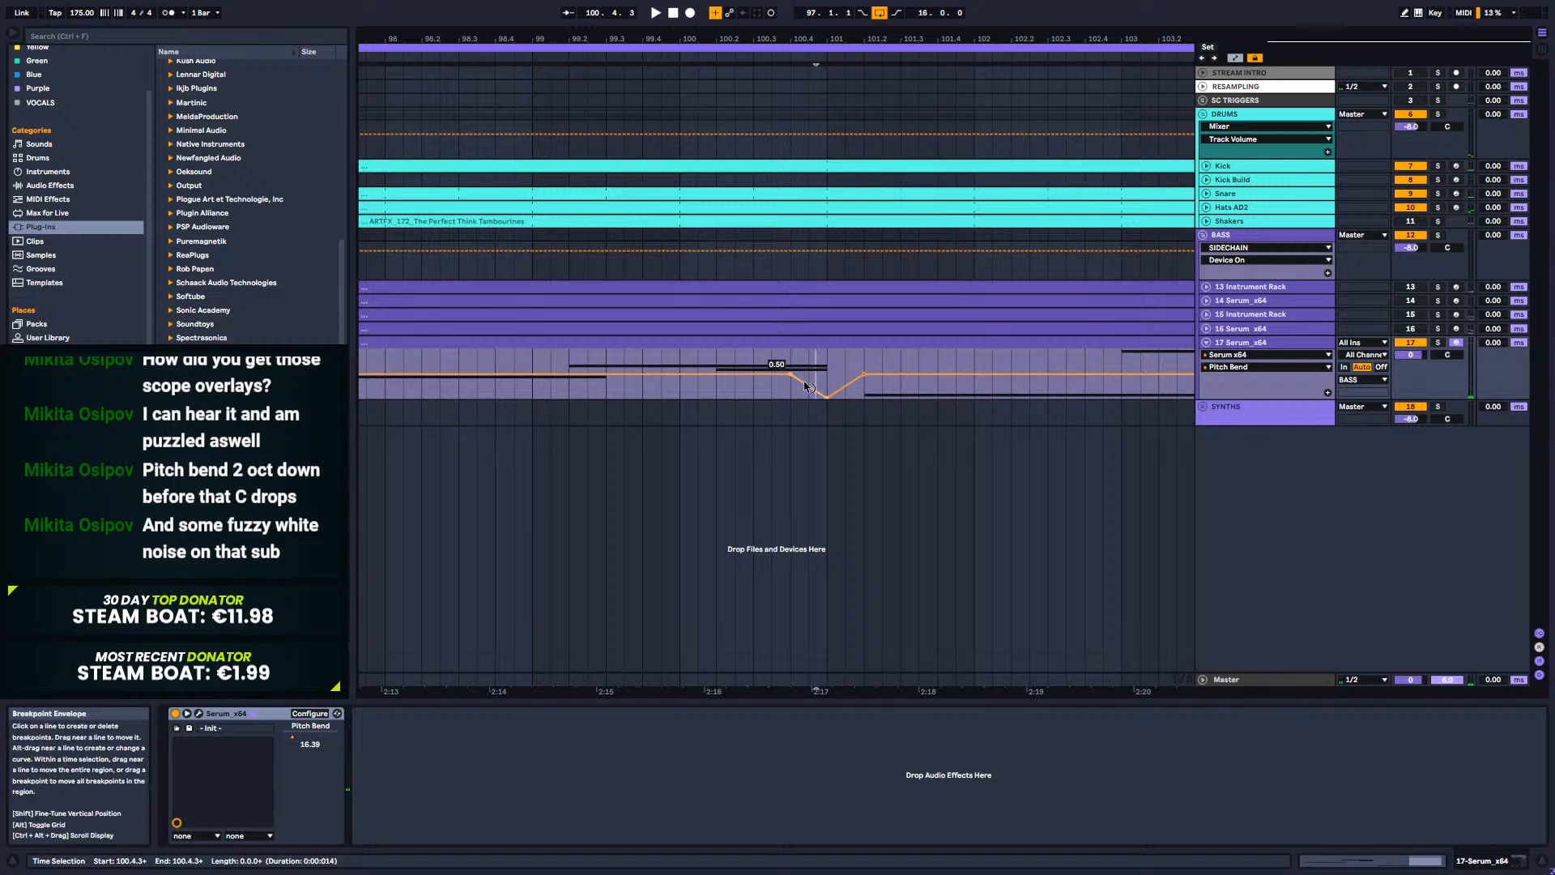
pyautogui.click(551, 364)
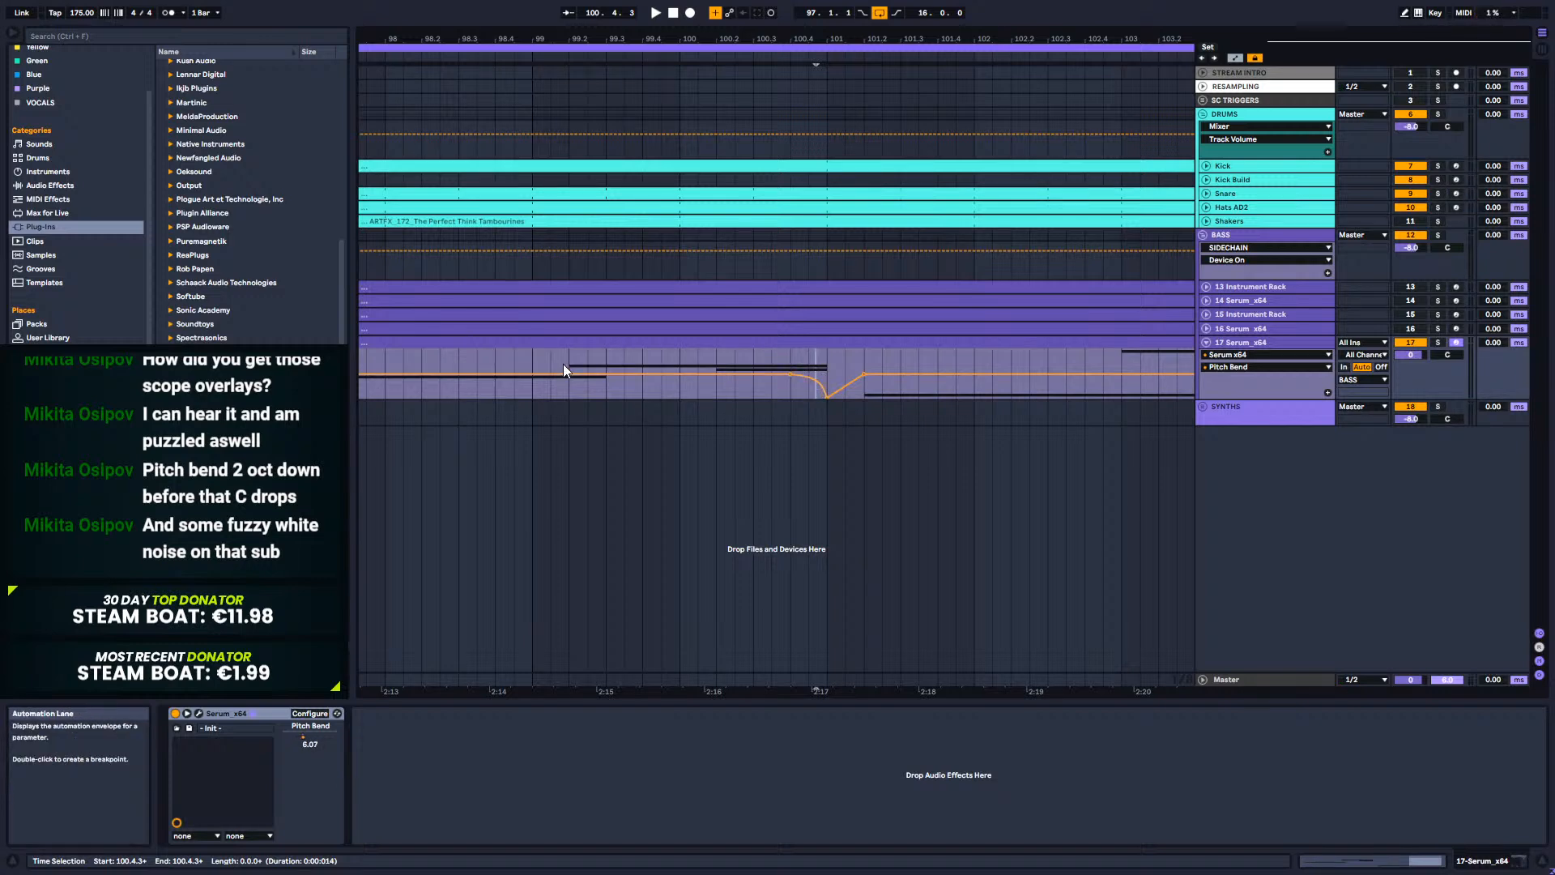
pyautogui.press('space')
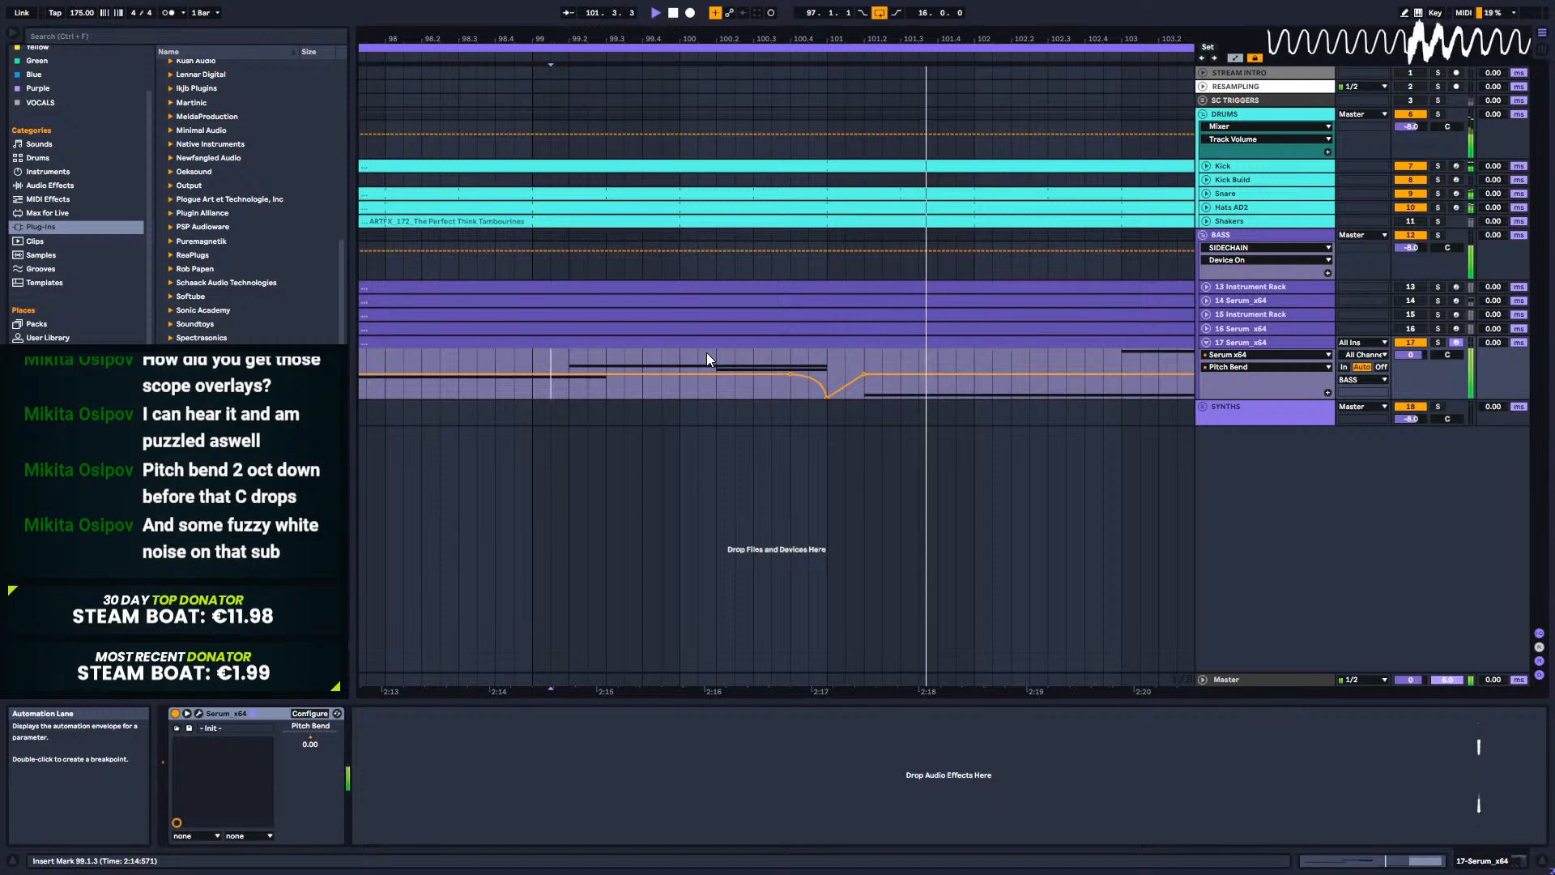
# Step: Copy the Pitch Bend dip around bar 101 and paste it around bar 105
pyautogui.moveTo(729, 39); pyautogui.dragTo(584, 12)
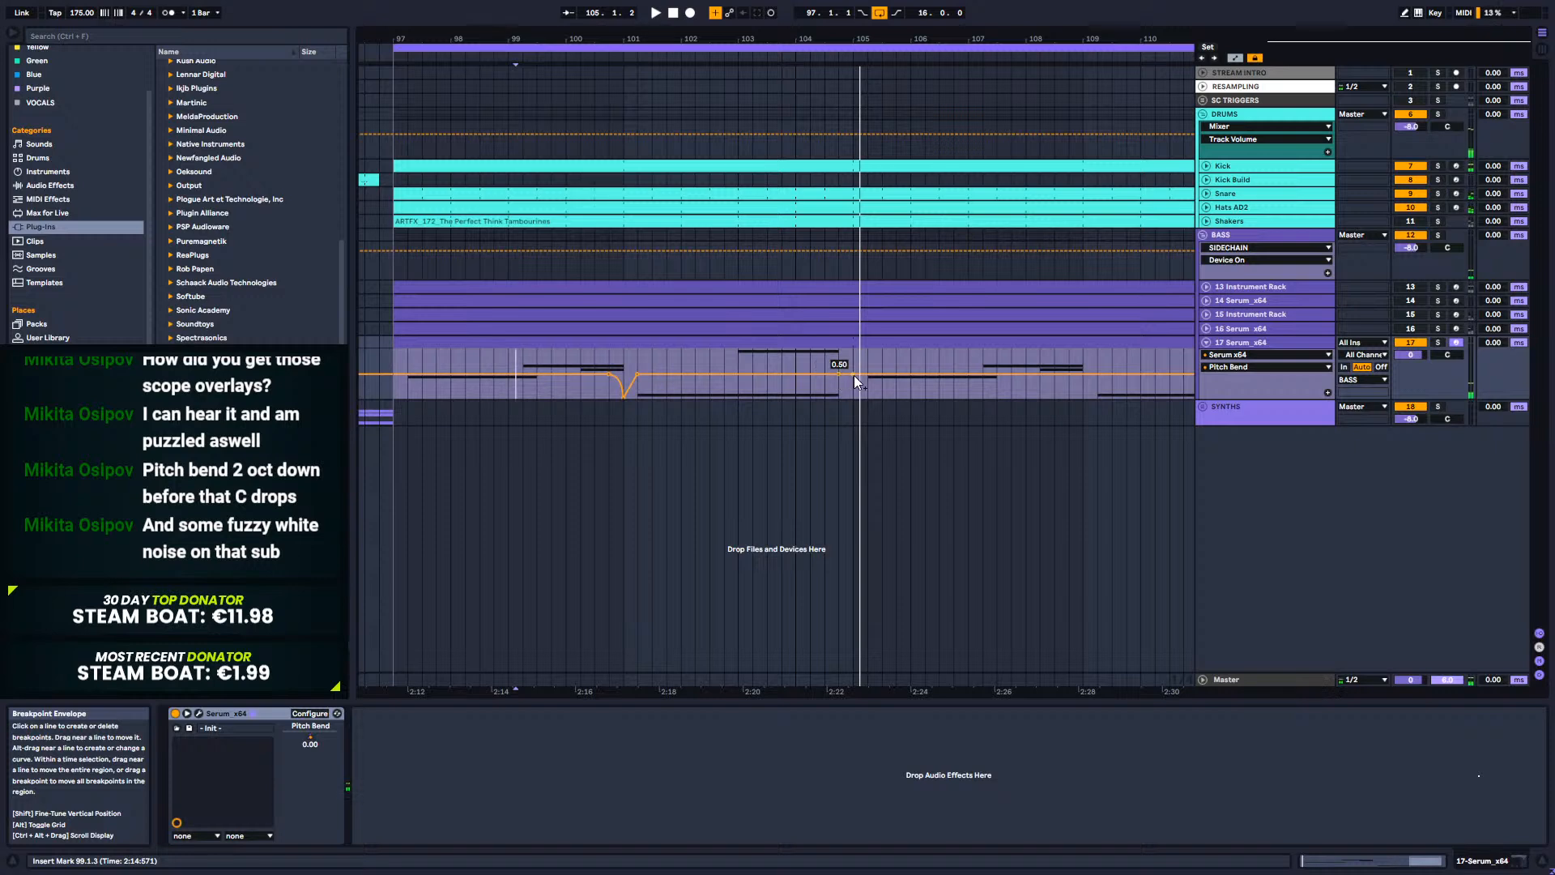
pyautogui.moveTo(609, 358); pyautogui.dragTo(640, 360)
pyautogui.hotkey('ctrl', 'c')
pyautogui.click(843, 353)
pyautogui.hotkey('ctrl', 'v')
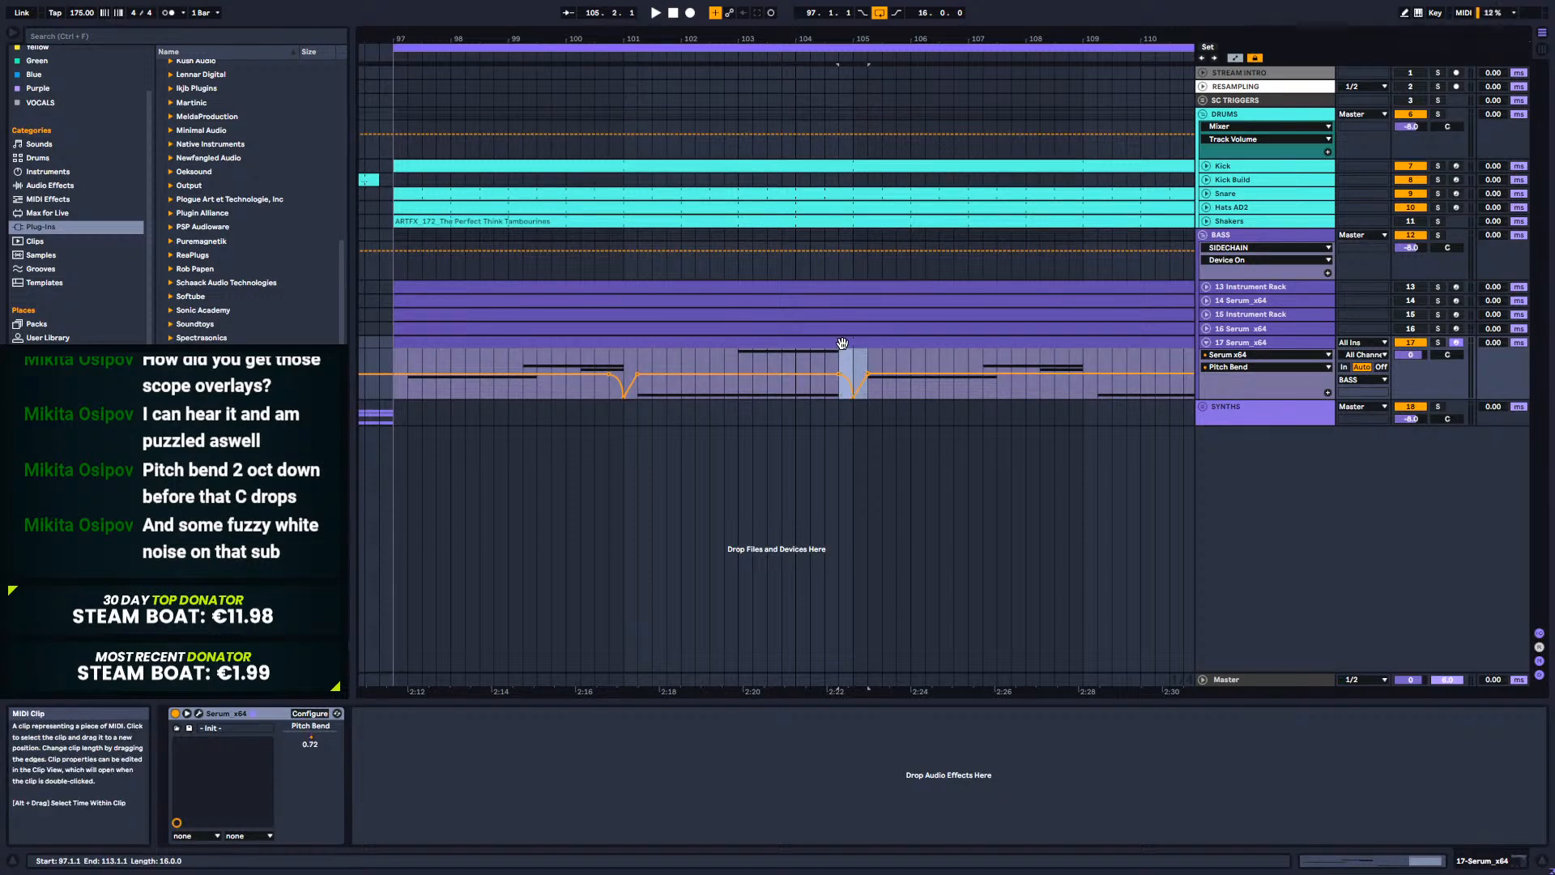
# Step: Extend the C1 note starting at 7.1.1 to the clip's end at 9.1.1 and audition the bend
pyautogui.doubleClick(849, 368)
pyautogui.moveTo(1511, 685); pyautogui.dragTo(1545, 684)
pyautogui.click(717, 353)
pyautogui.press('space')
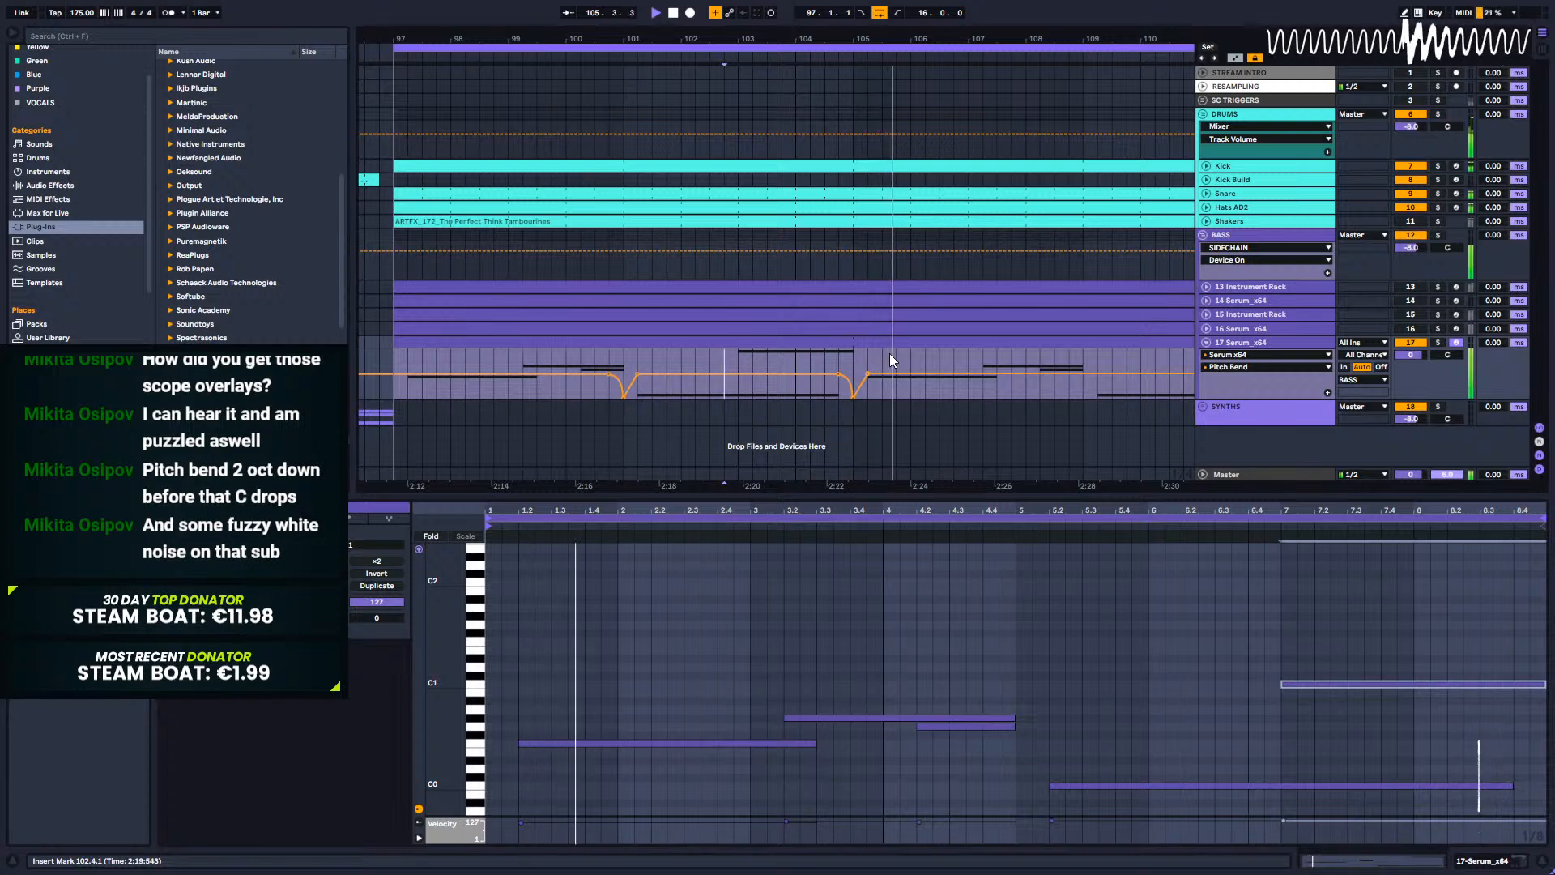
# Step: Raise the note starting at 7.1.1 to D#1 and audition the bass from bar 102
pyautogui.click(849, 349)
pyautogui.press('space')
pyautogui.click(848, 341)
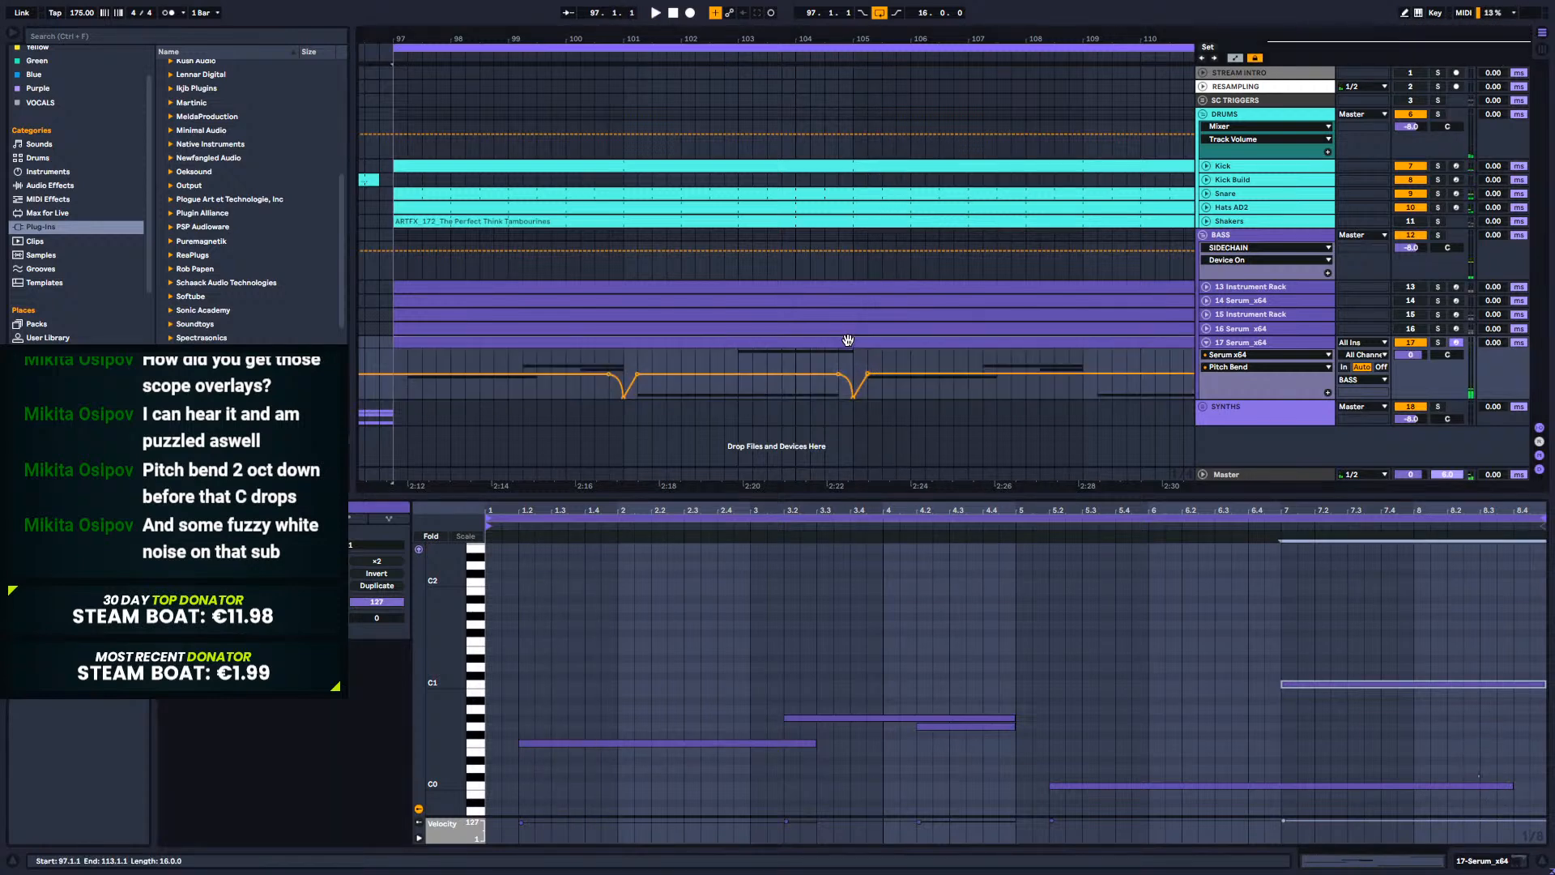
pyautogui.press('space')
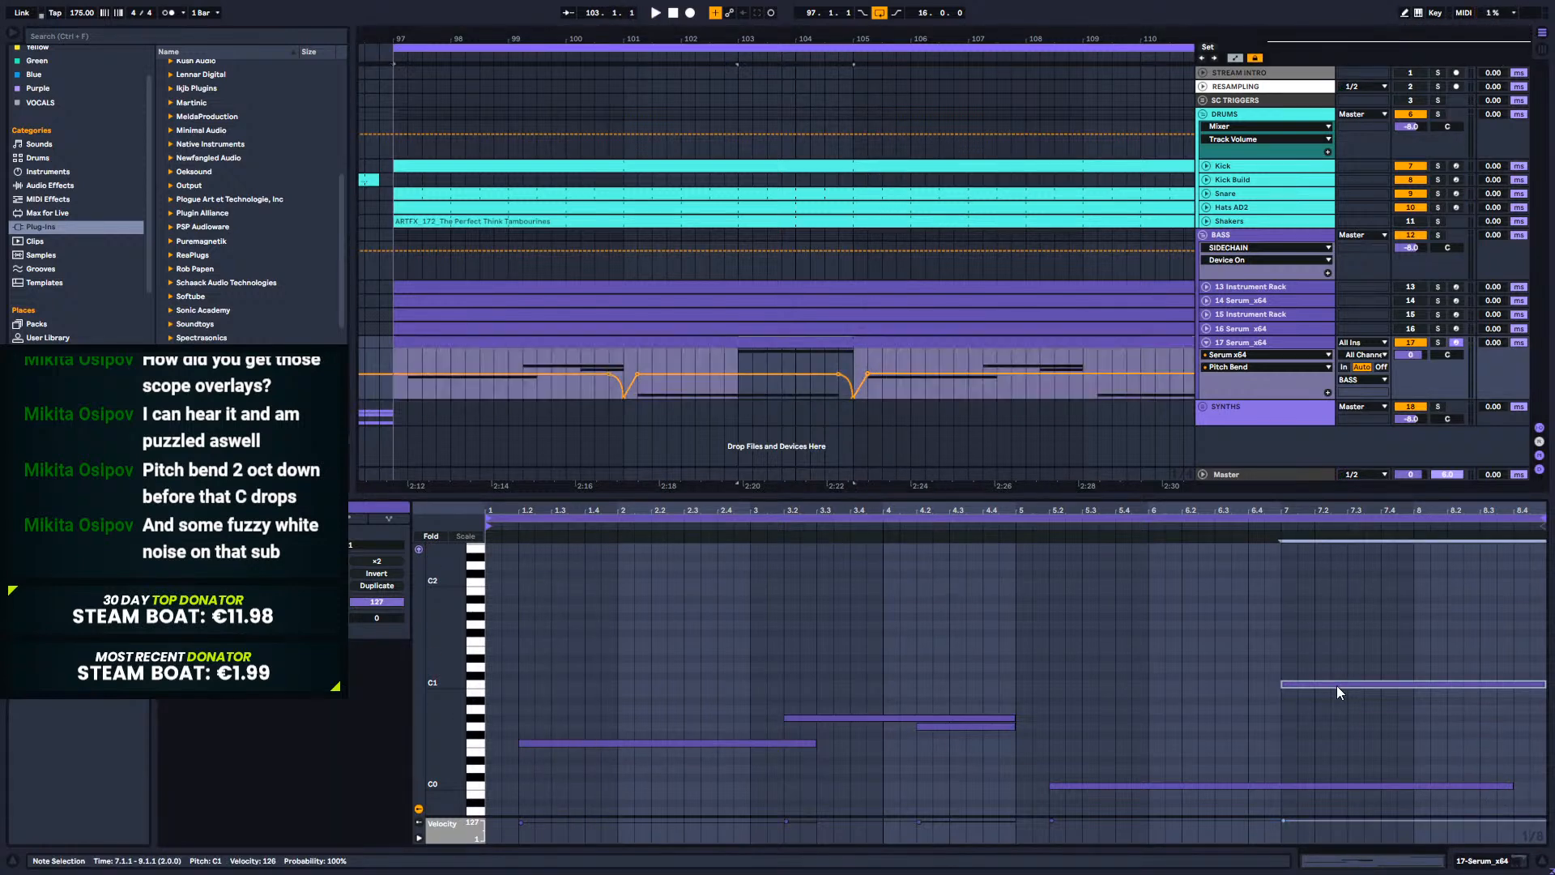
pyautogui.moveTo(1336, 685); pyautogui.dragTo(1340, 659)
pyautogui.click(822, 339)
pyautogui.click(688, 353)
pyautogui.press('space')
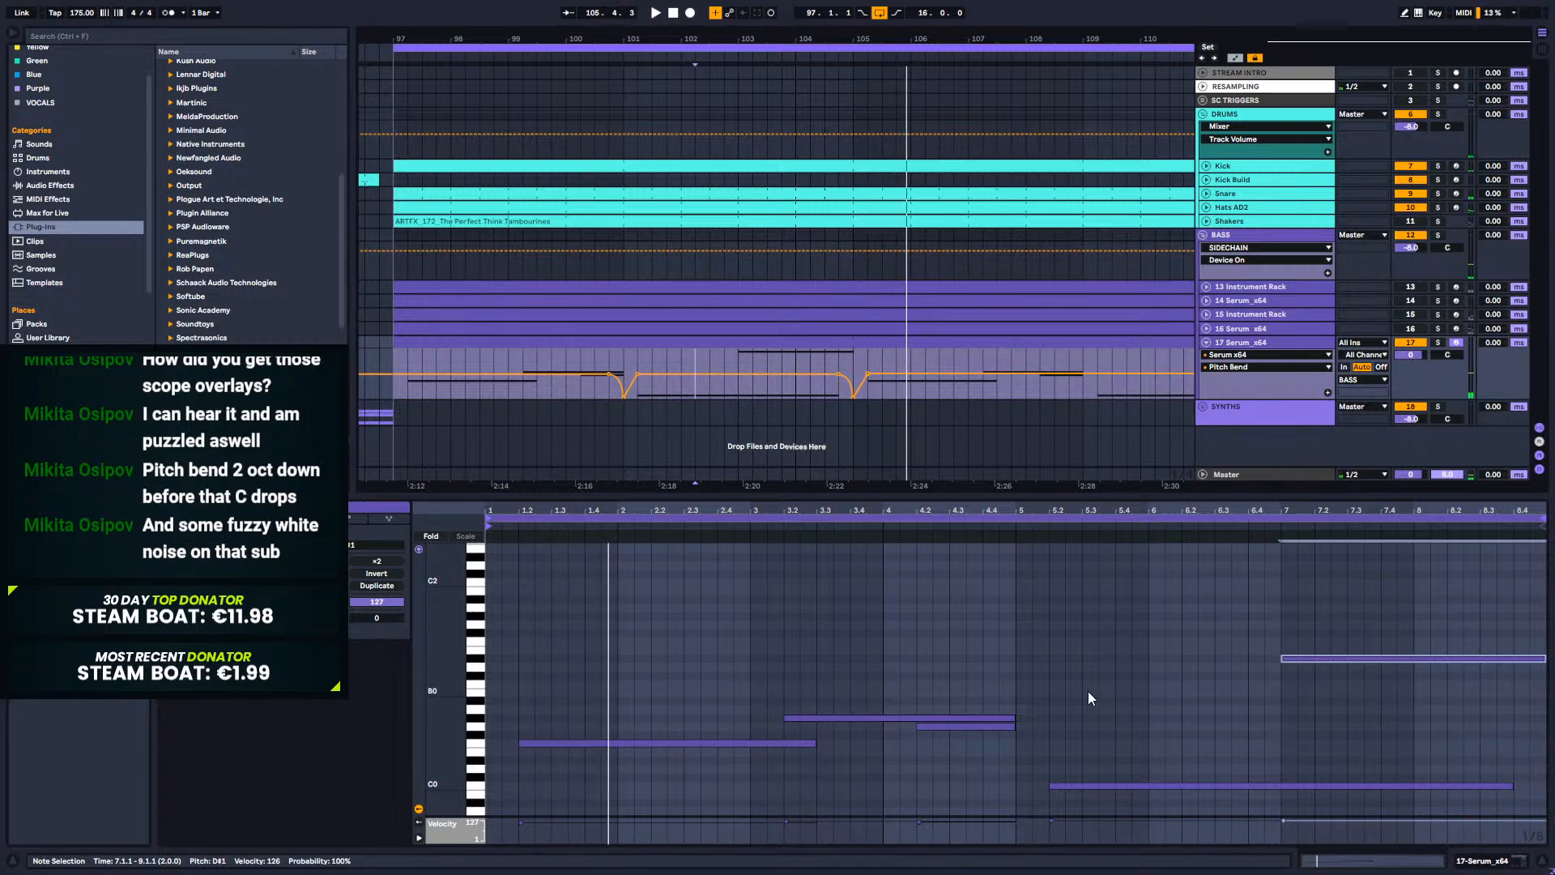
# Step: Try lowering the note starting at 7.1.1 to C1, undo the change, and audition the bass around bar 105
pyautogui.press('space')
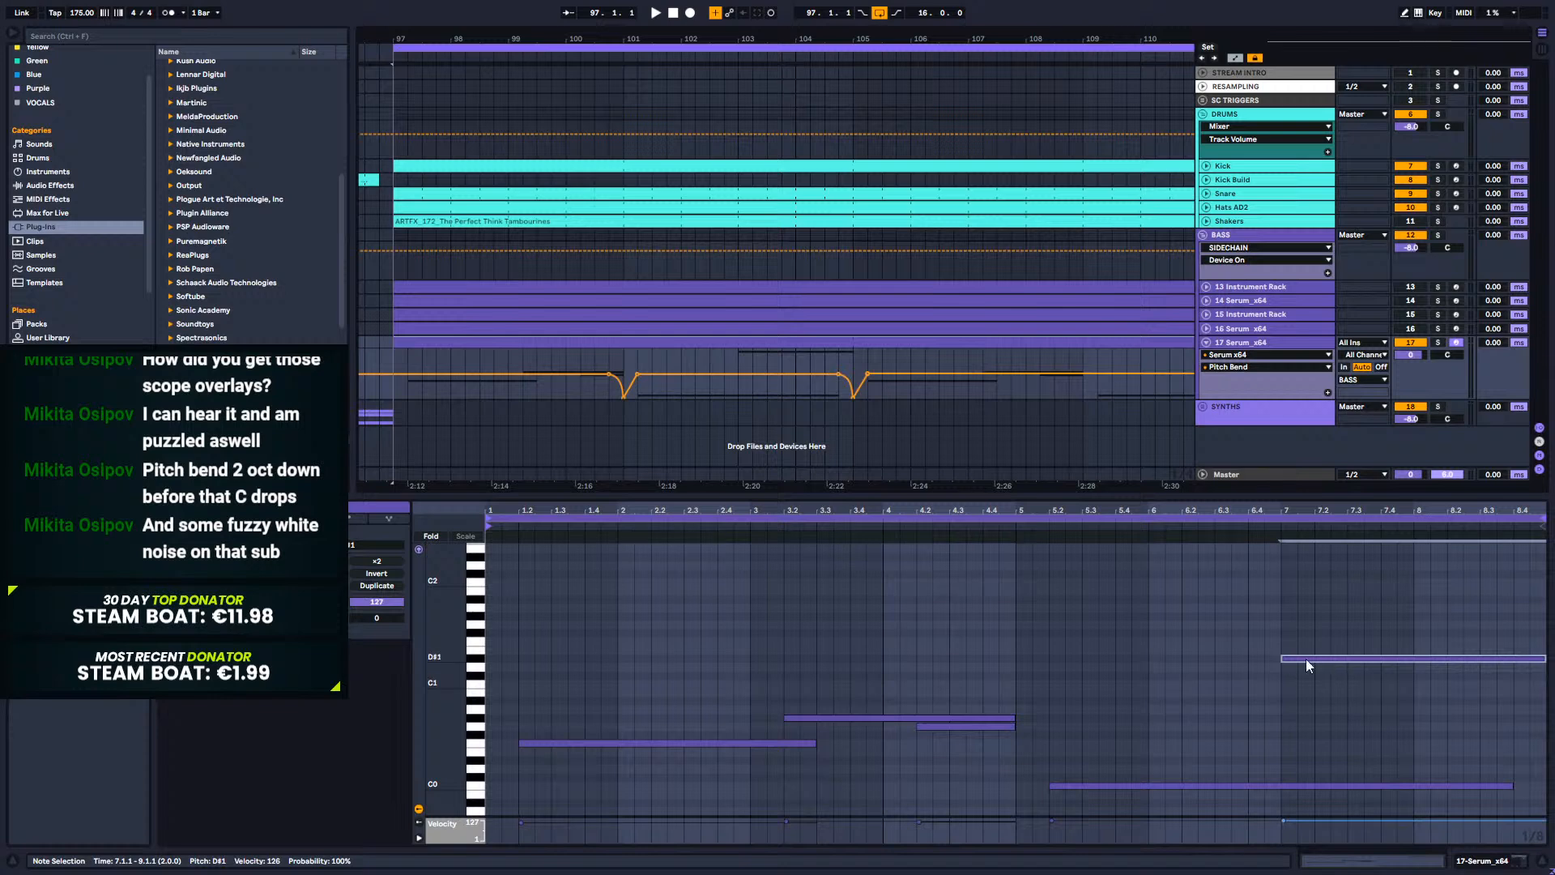
pyautogui.moveTo(1308, 659); pyautogui.dragTo(1303, 685)
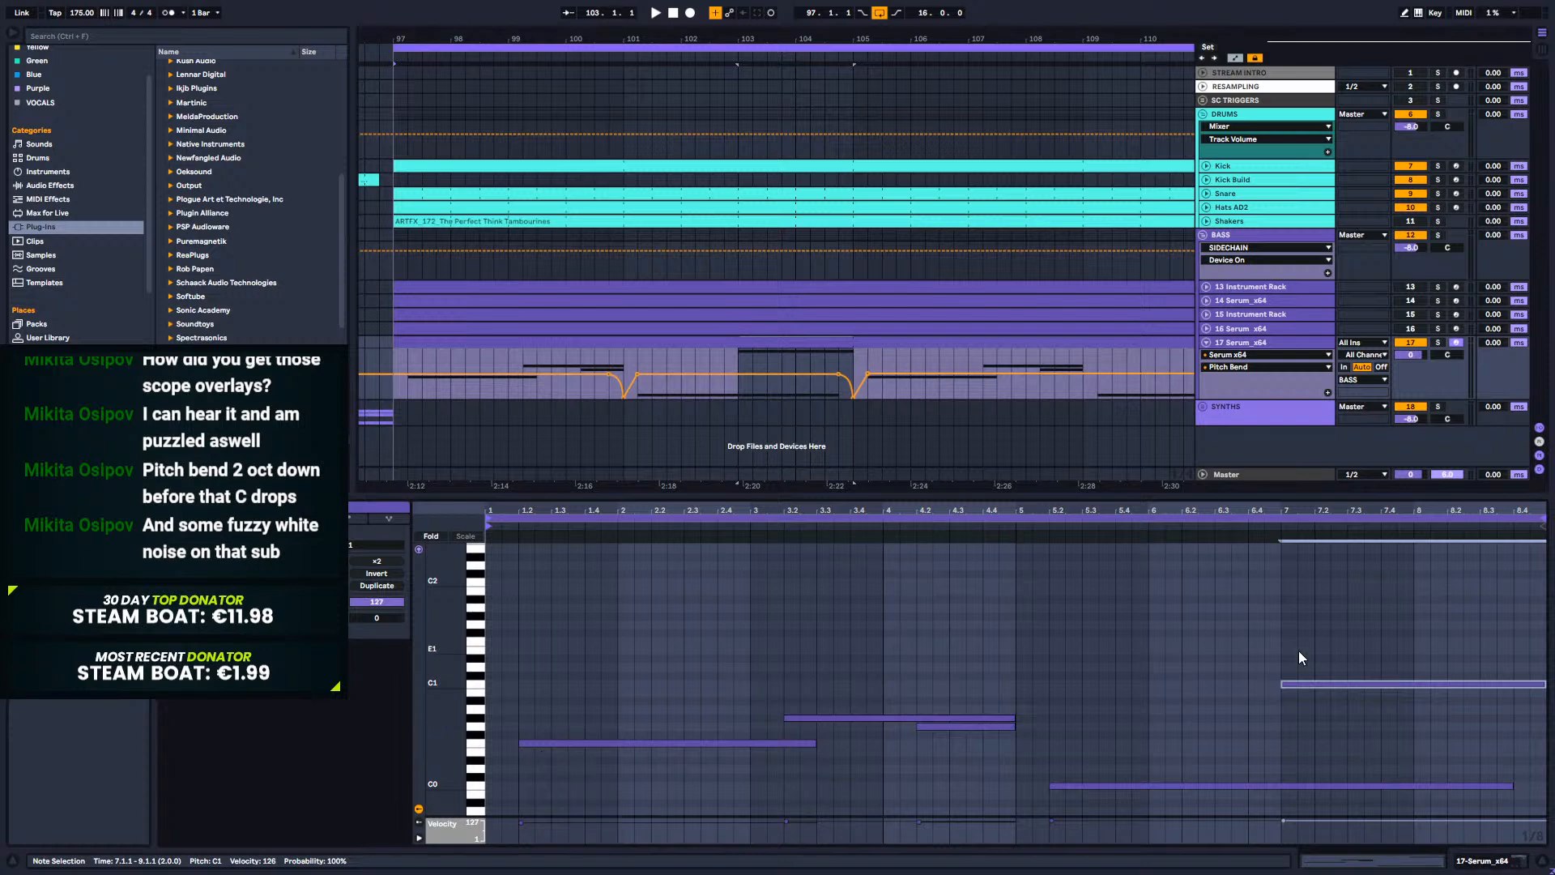
pyautogui.hotkey('ctrl', 'z')
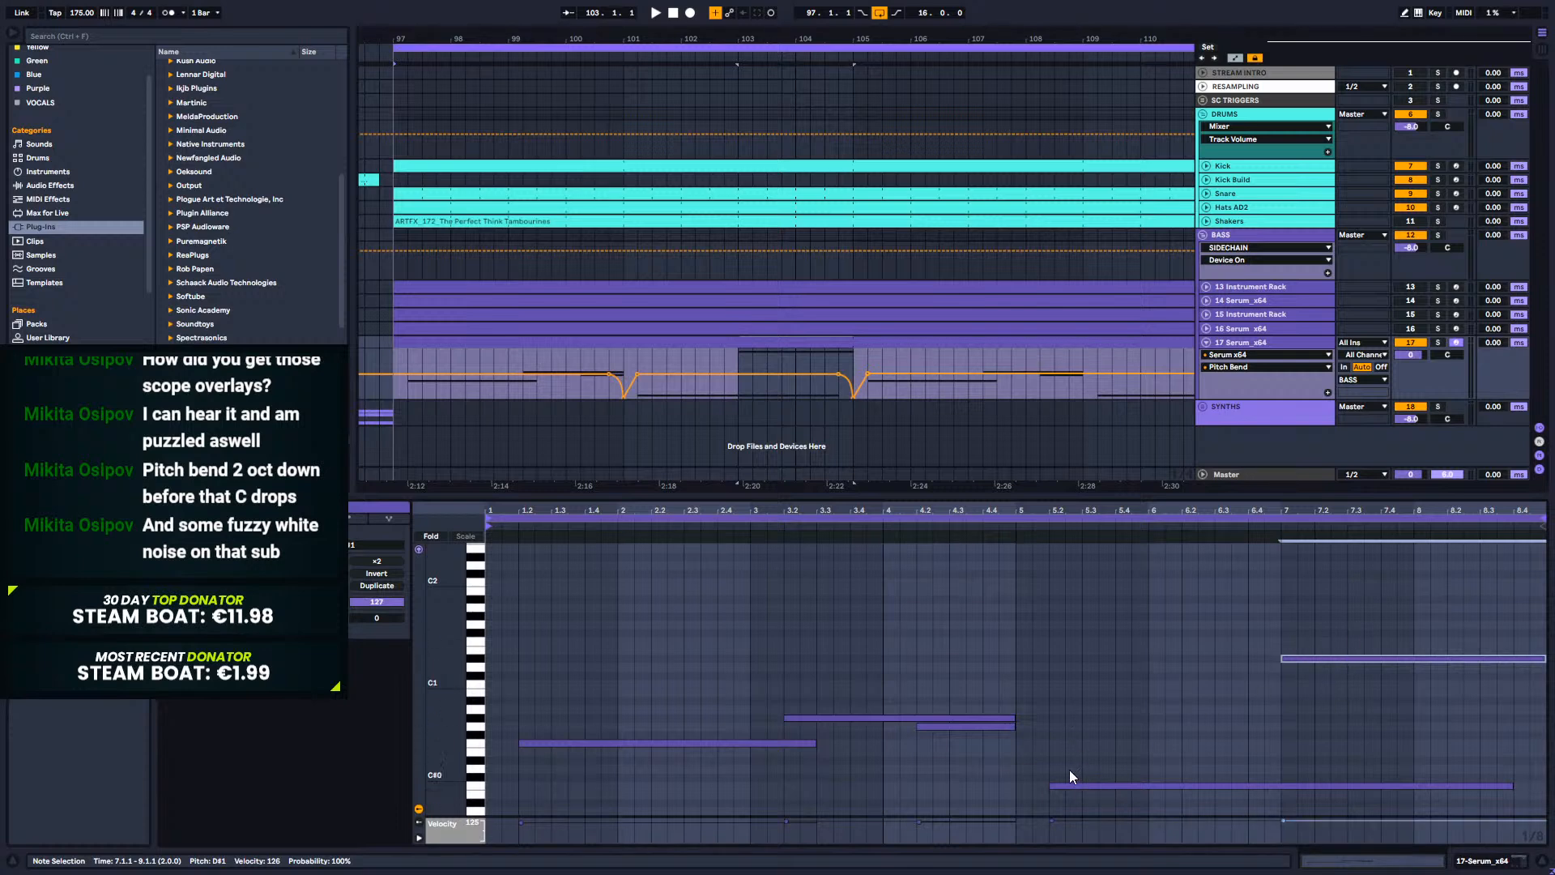
pyautogui.press('space')
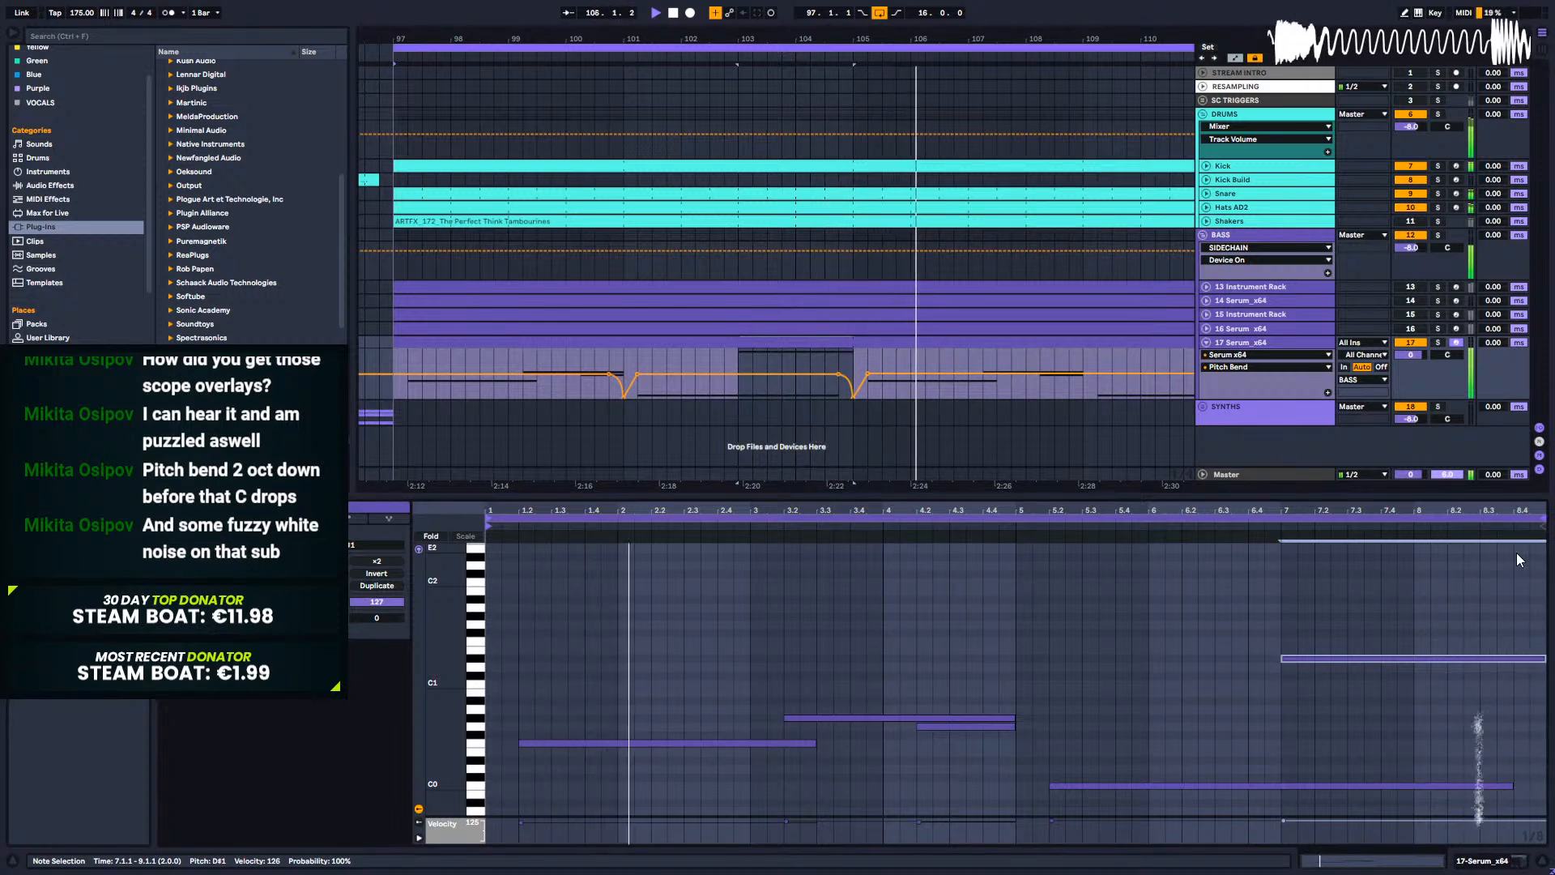
pyautogui.press('space')
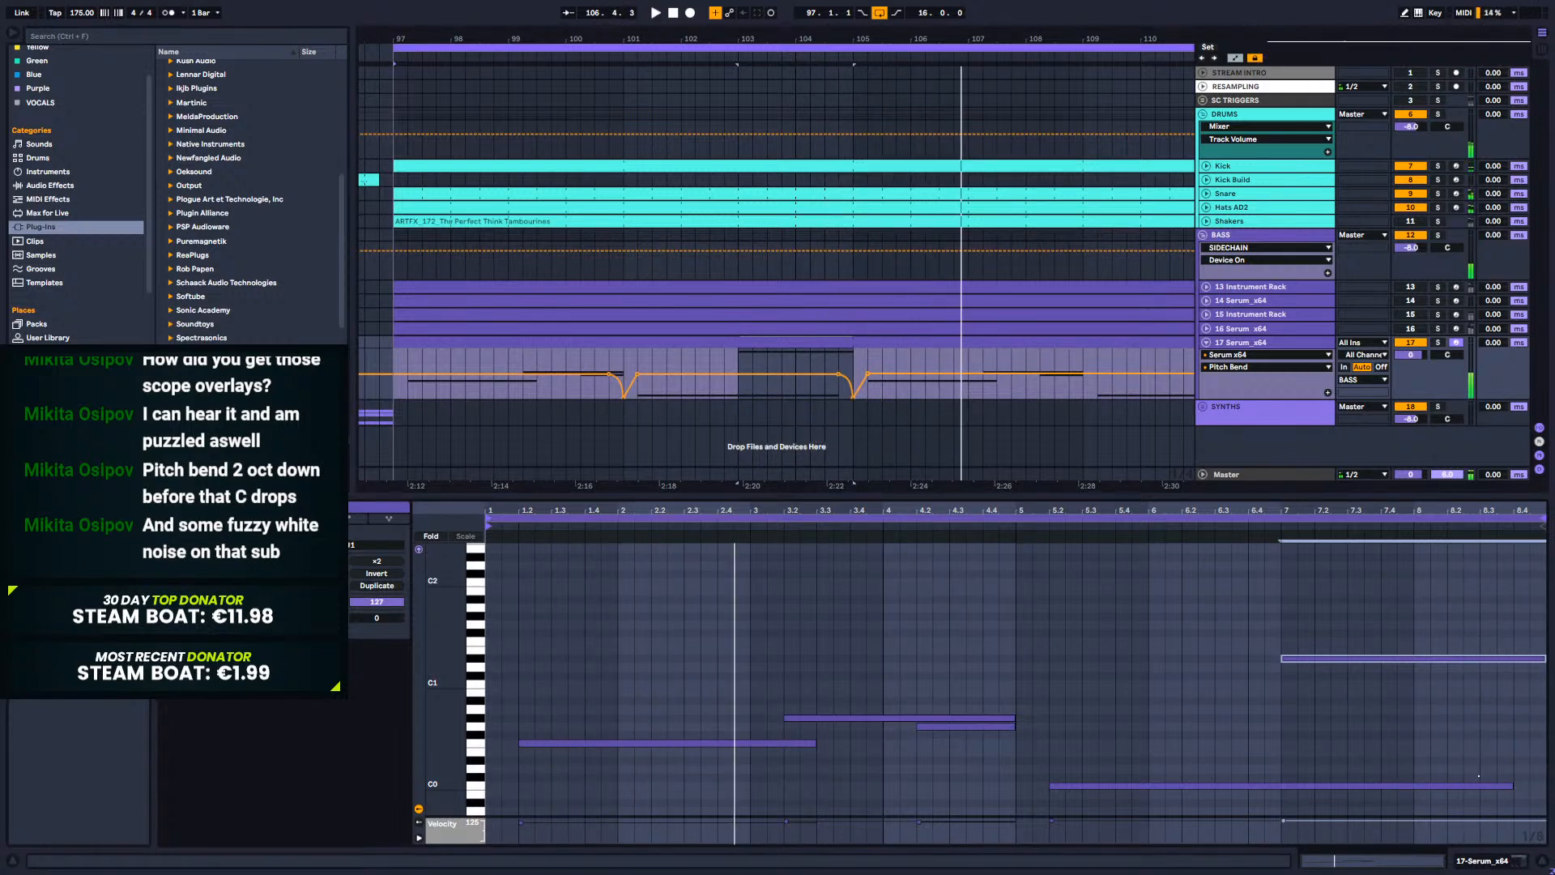
# Step: Open the Serum synth on track 17 and turn off oscillator B
pyautogui.click(1490, 860)
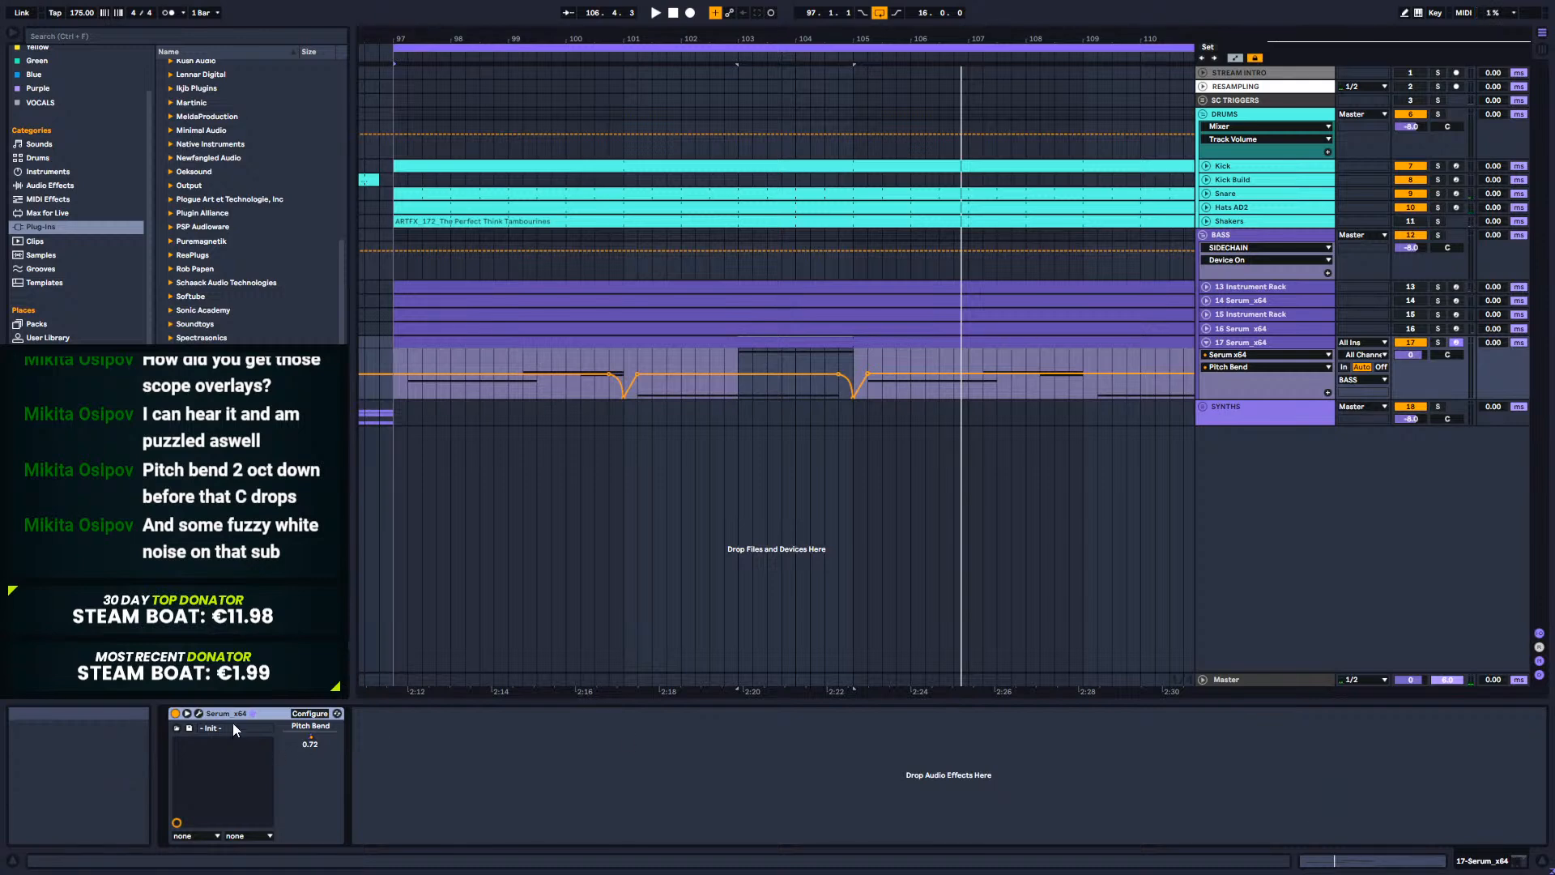
pyautogui.click(198, 713)
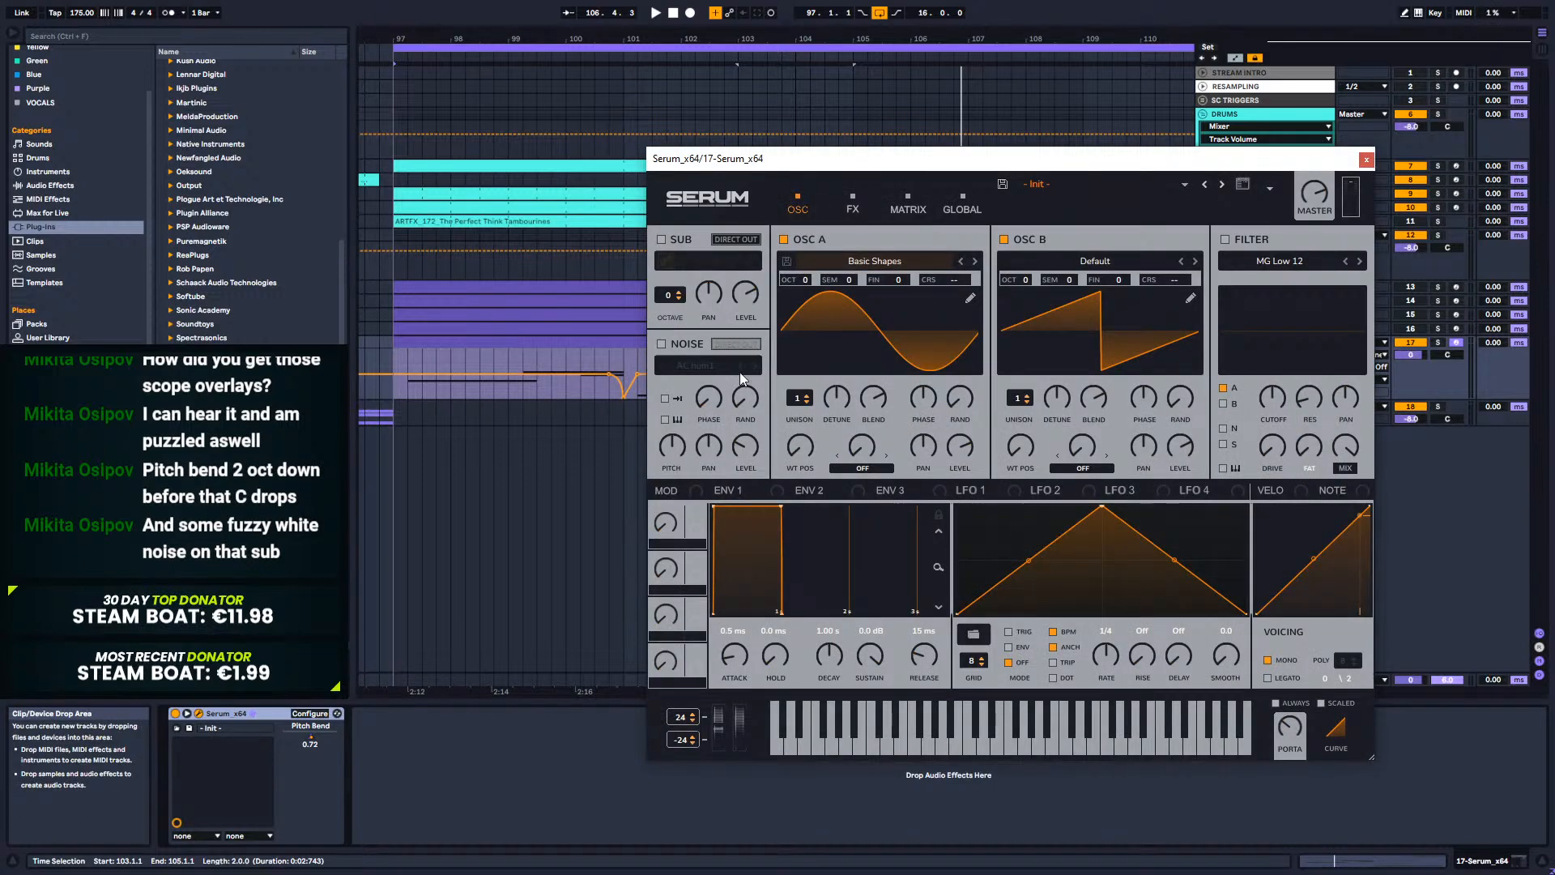
pyautogui.click(1031, 242)
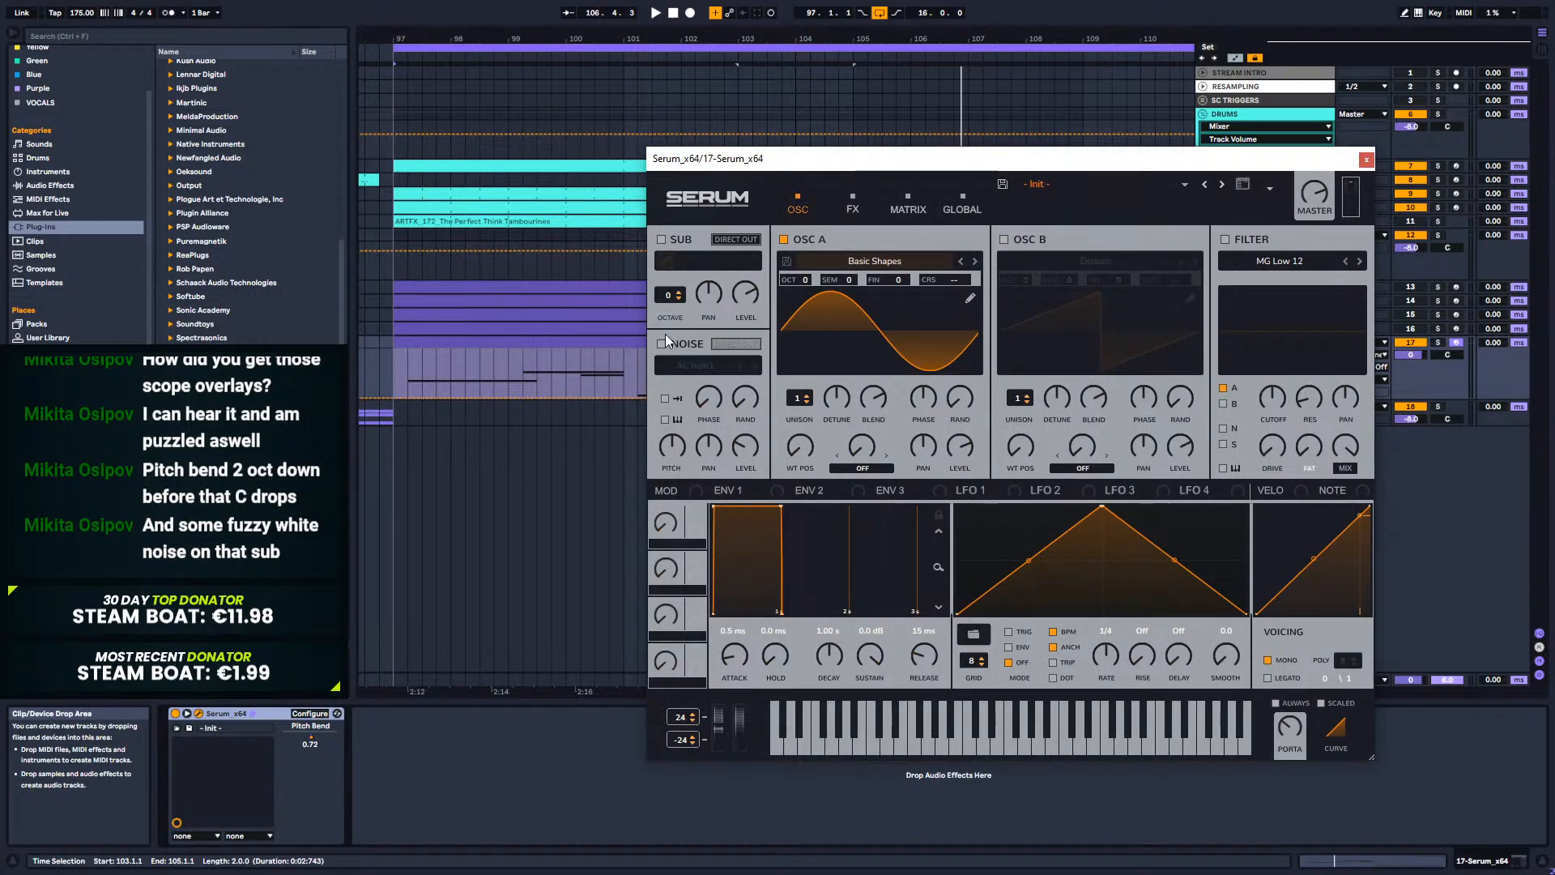
# Step: Enable Serum's noise oscillator with ARTFX's DIGITAL STEREO NOISE 1 and set its level to 19% during playback
pyautogui.click(696, 365)
pyautogui.moveTo(729, 386)
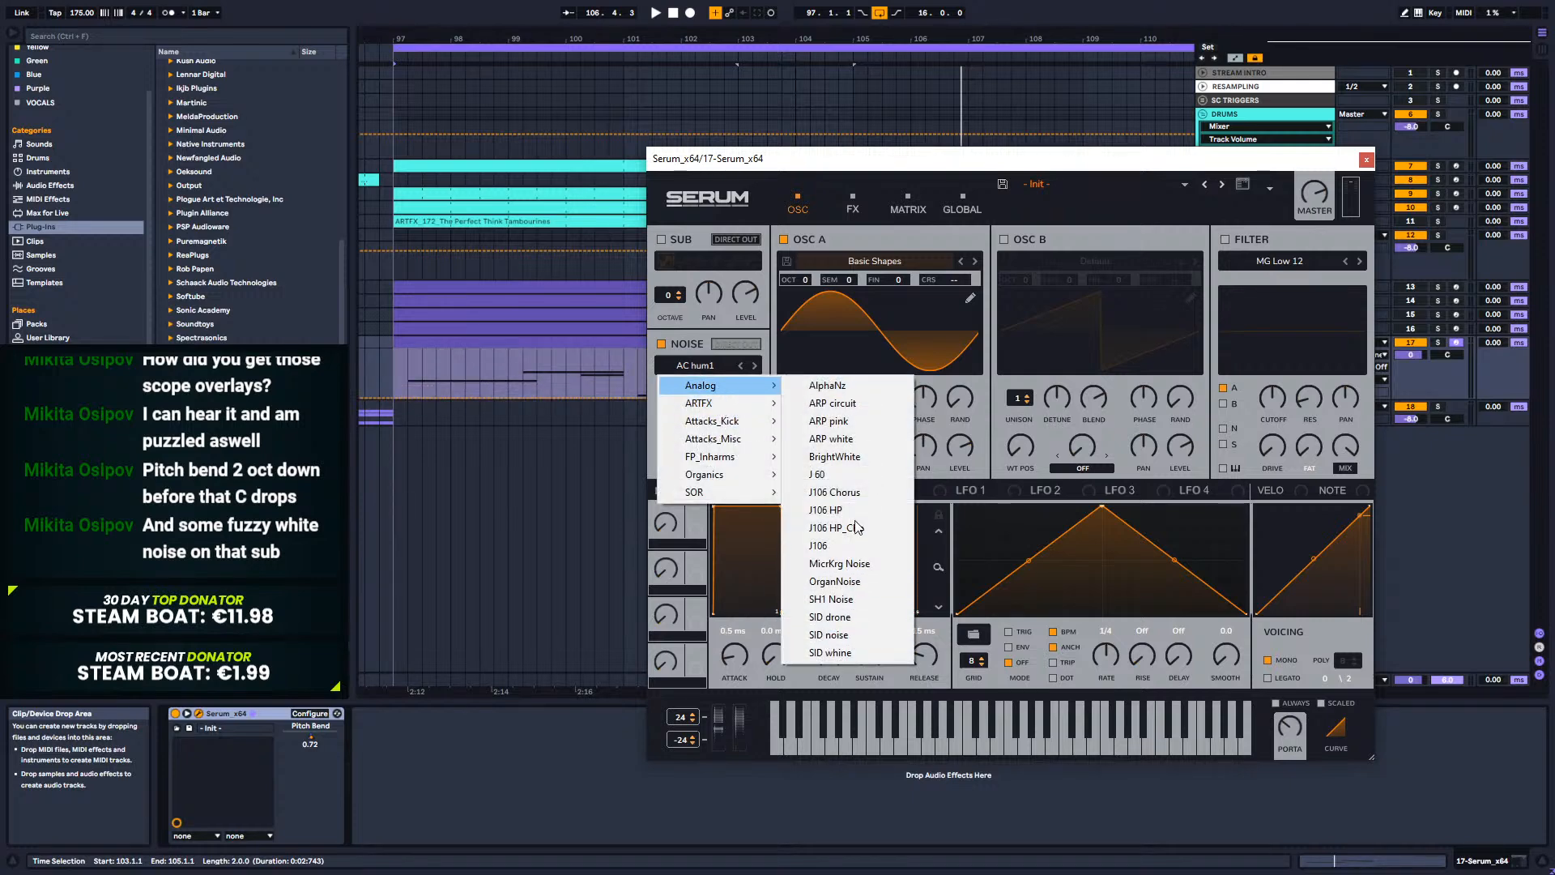
pyautogui.moveTo(849, 407)
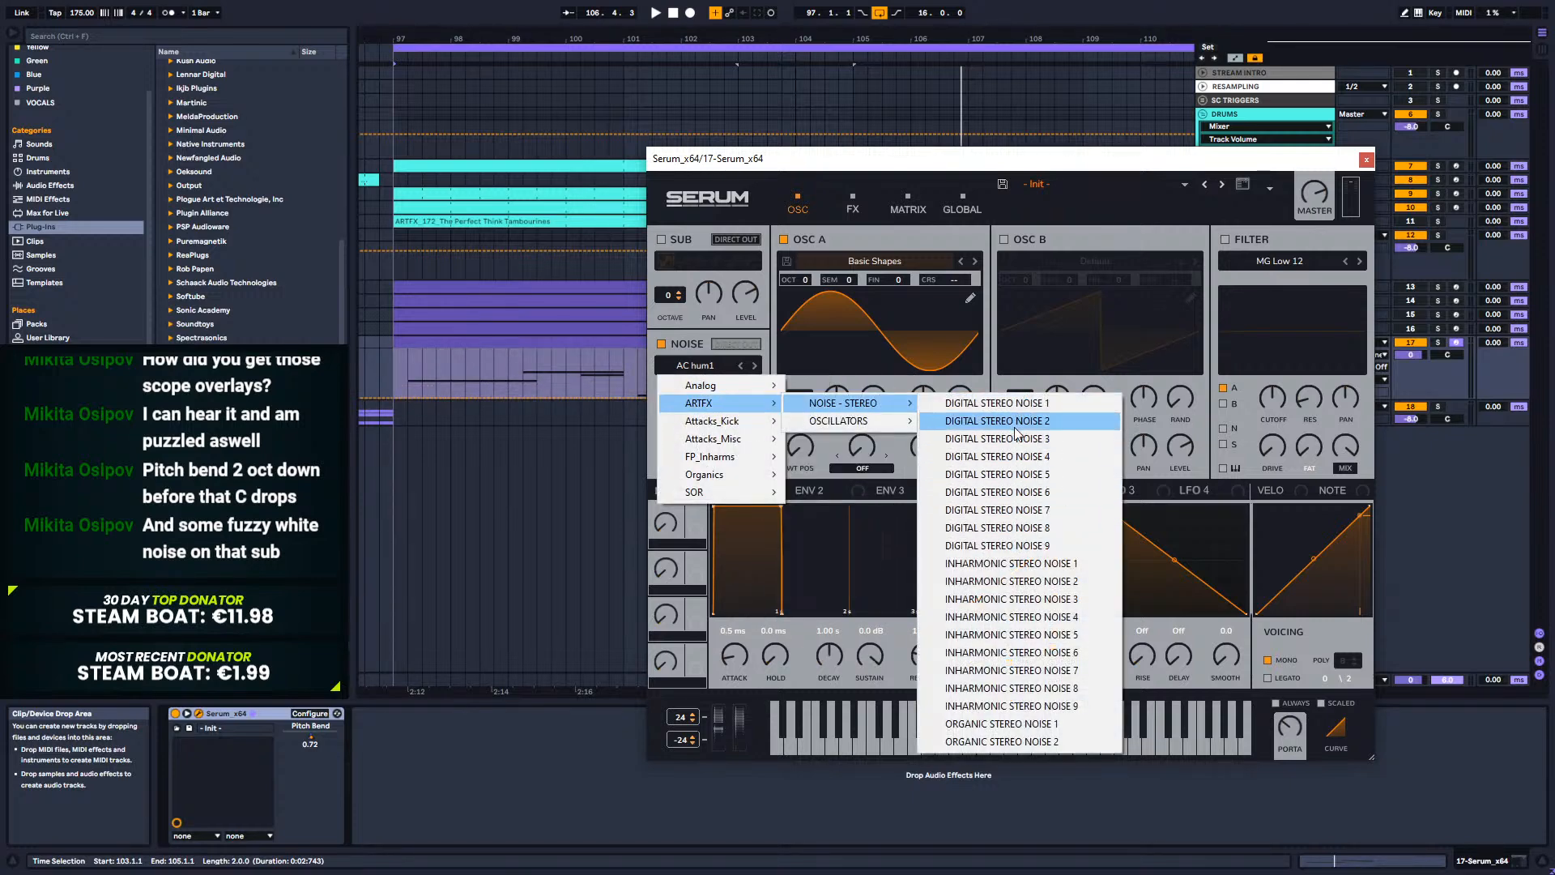
pyautogui.click(996, 403)
pyautogui.moveTo(679, 442)
pyautogui.press('space')
pyautogui.moveTo(716, 388)
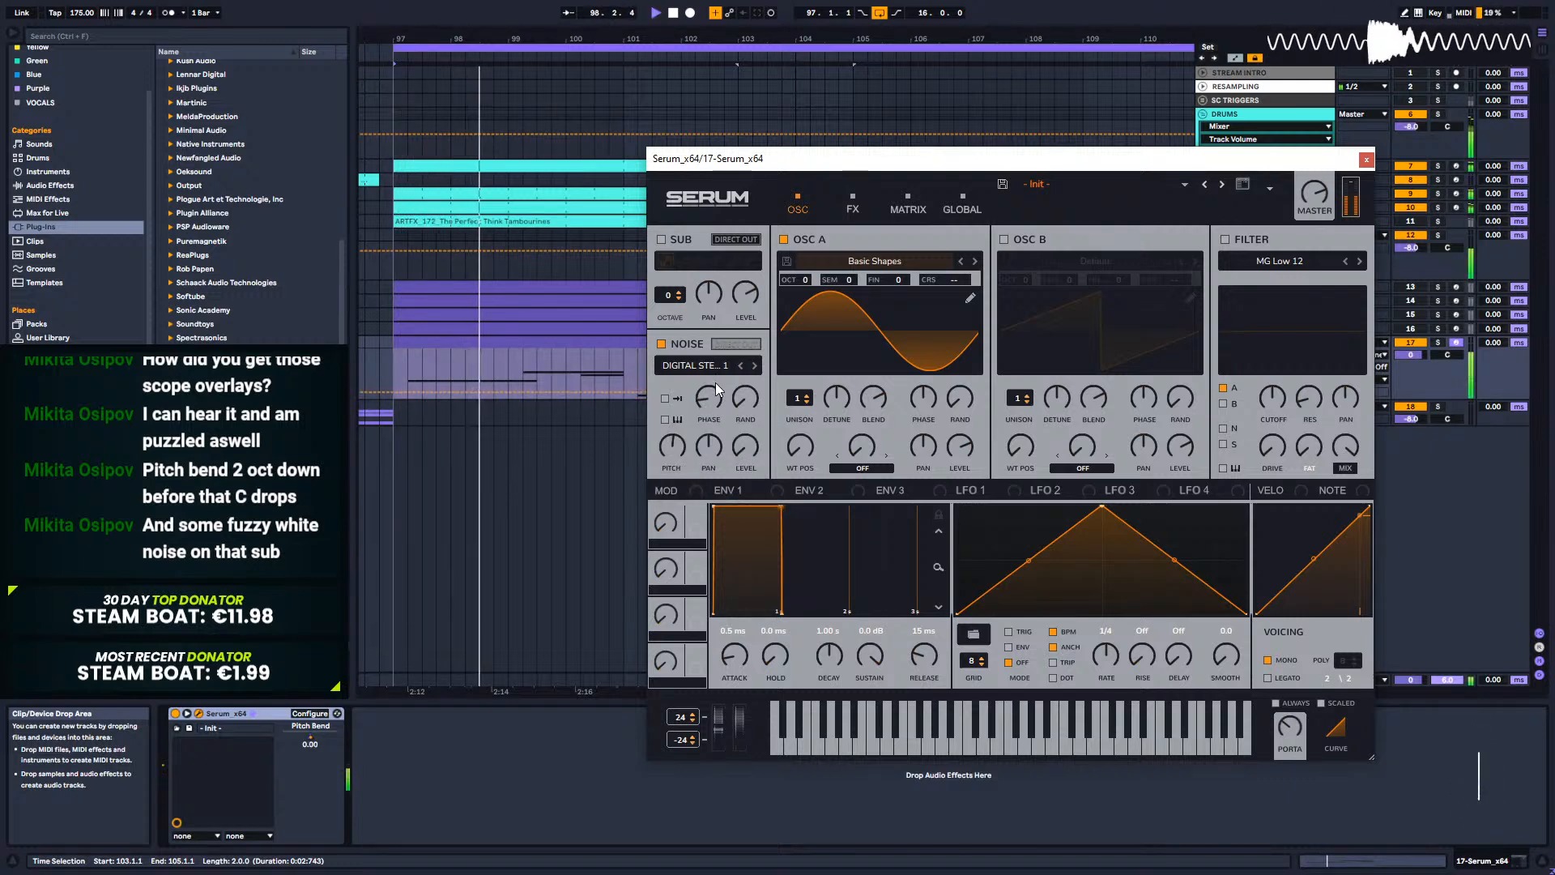
pyautogui.moveTo(743, 446); pyautogui.dragTo(749, 452)
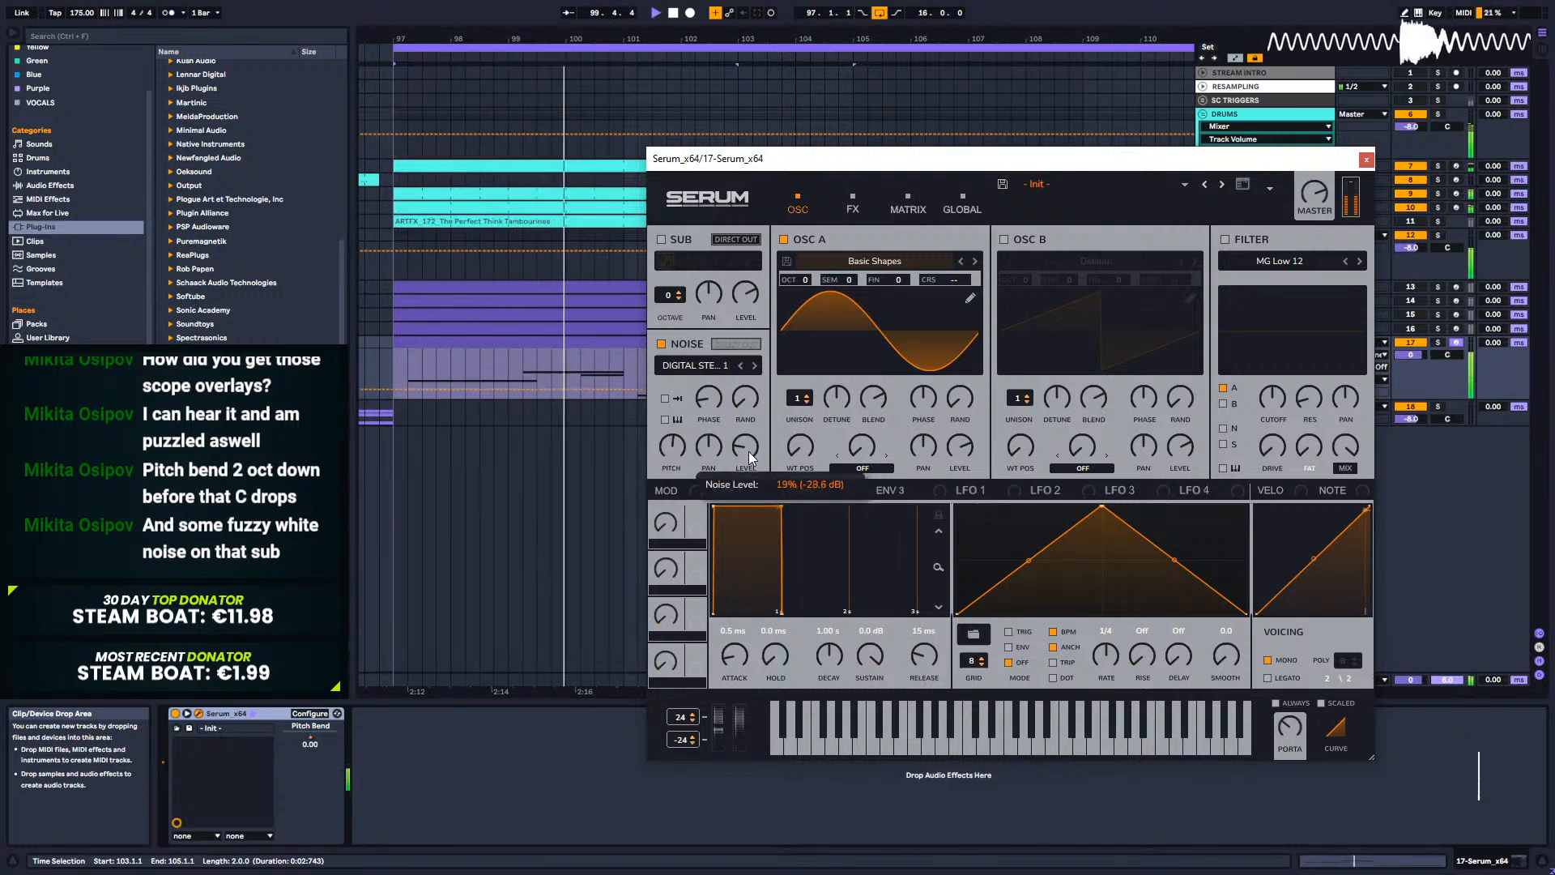
# Step: Enable Serum's filter as a High 24 type and remove oscillator A from its routing
pyautogui.click(1225, 239)
pyautogui.click(1283, 260)
pyautogui.moveTo(1292, 278)
pyautogui.click(1390, 460)
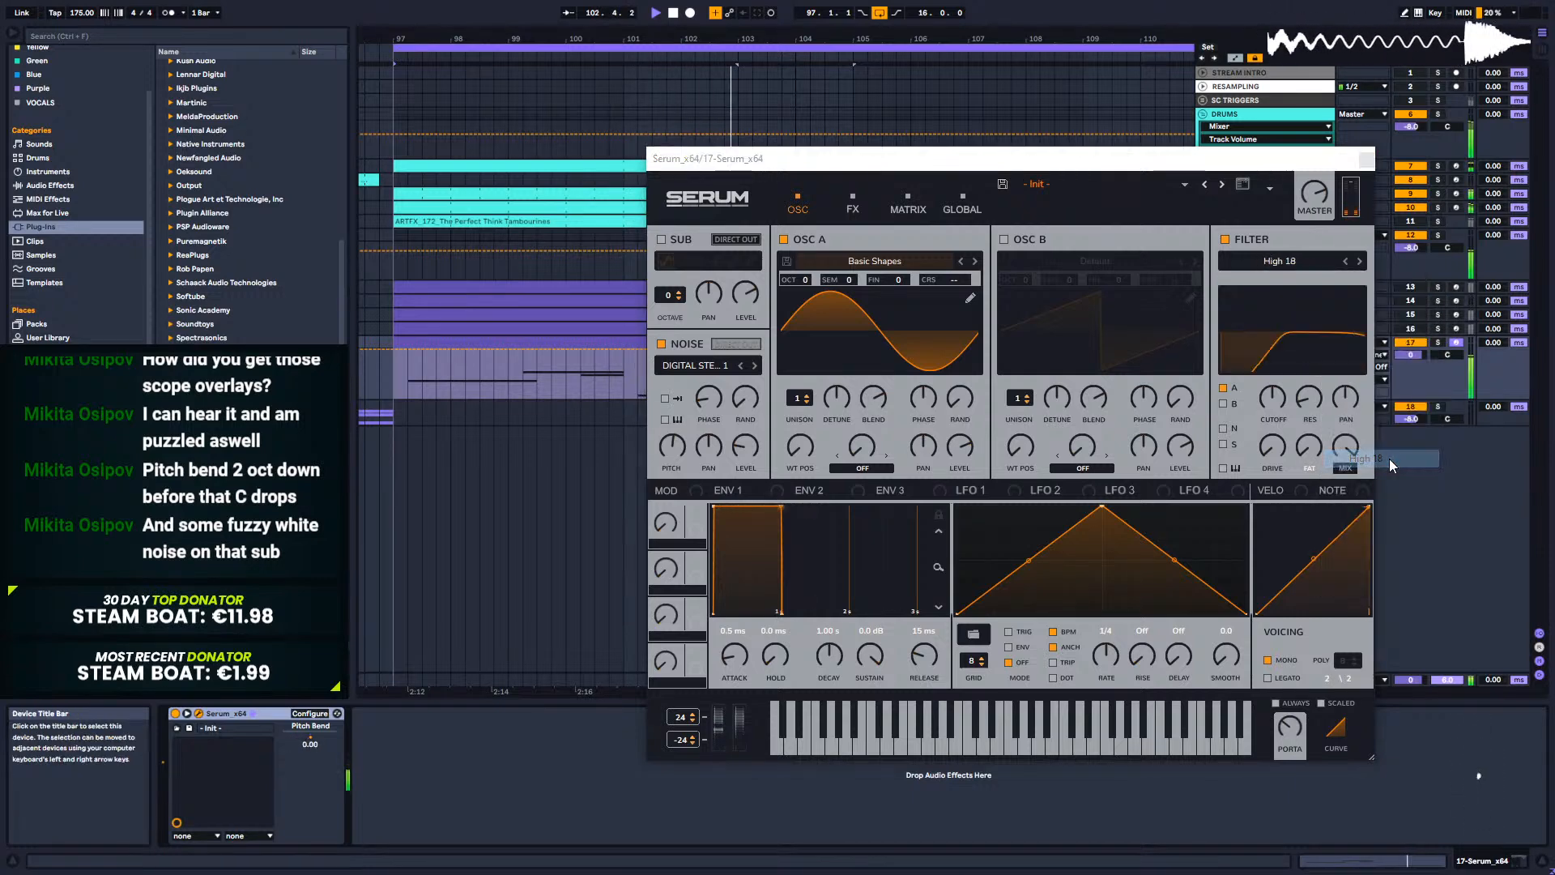
pyautogui.click(1358, 261)
pyautogui.click(1223, 388)
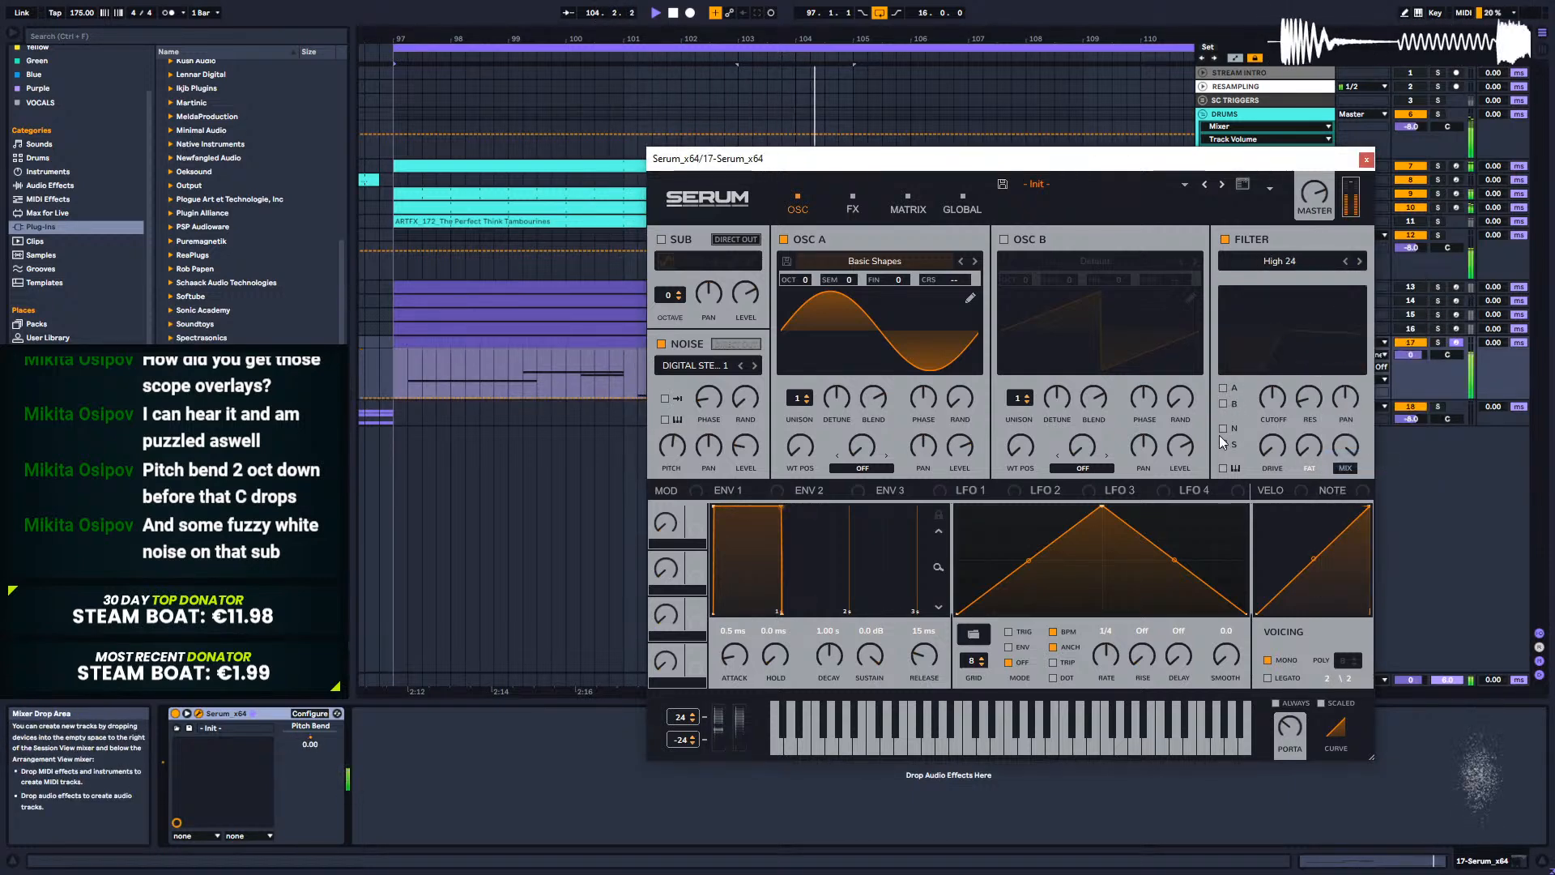
# Step: Route the noise oscillator through the High 24 filter and set the filter cutoff to about 850 Hz
pyautogui.click(1223, 428)
pyautogui.moveTo(1288, 403); pyautogui.dragTo(1273, 435)
pyautogui.moveTo(830, 159)
pyautogui.mouseDown()
pyautogui.moveTo(827, 590)
pyautogui.moveTo(862, 469)
pyautogui.moveTo(947, 426)
pyautogui.moveTo(830, 133)
pyautogui.mouseUp()
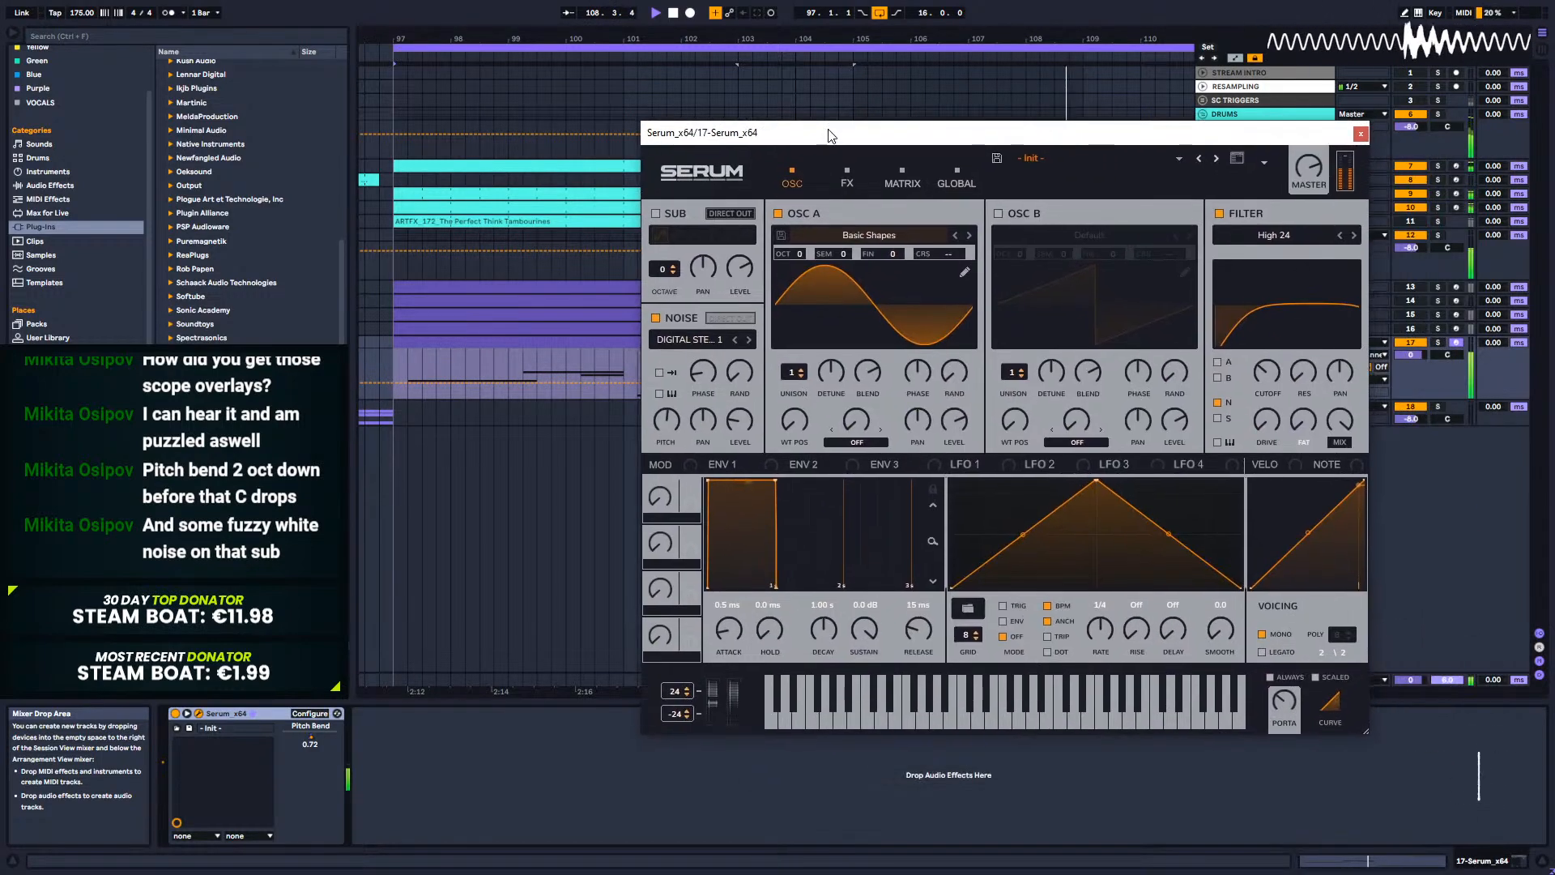
pyautogui.moveTo(1267, 374); pyautogui.dragTo(1291, 321)
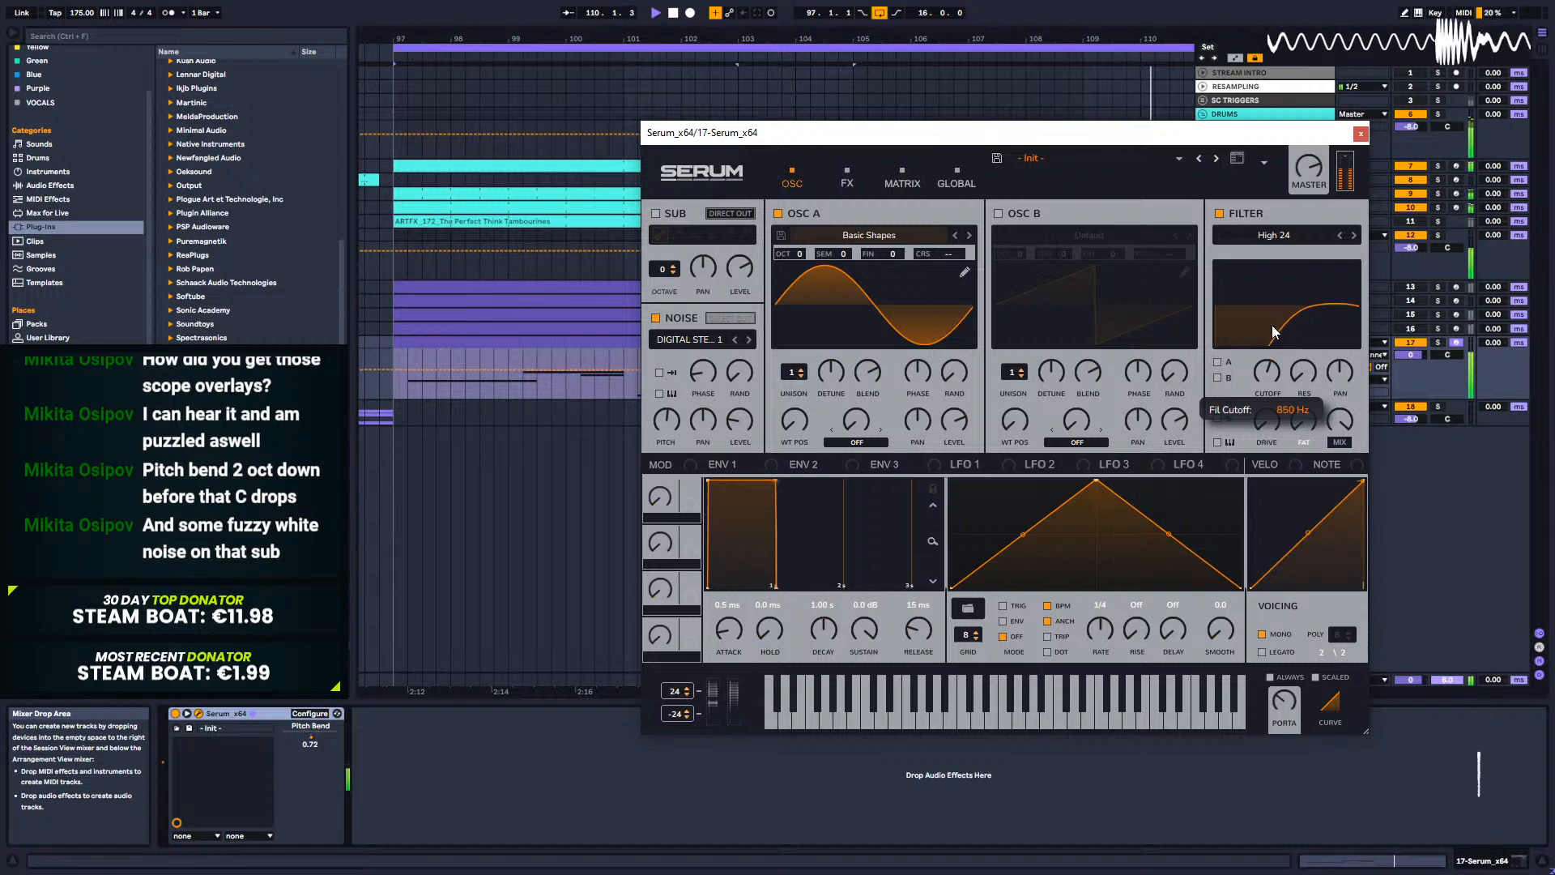
pyautogui.moveTo(1301, 374)
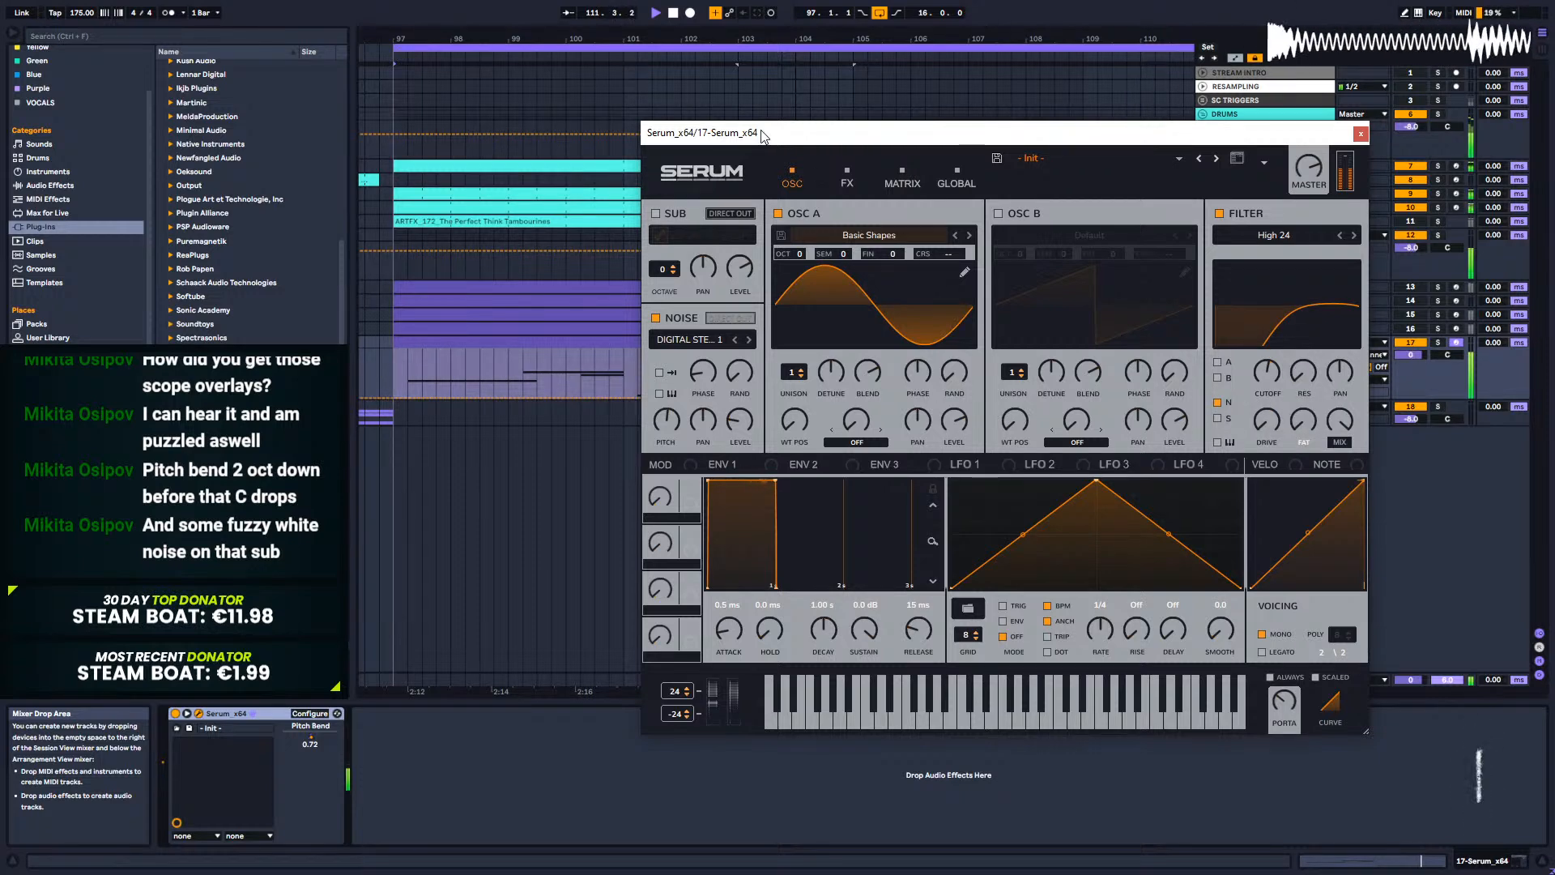
# Step: Enable the Tube distortion effect and set its drive to about 52%
pyautogui.click(846, 178)
pyautogui.click(672, 243)
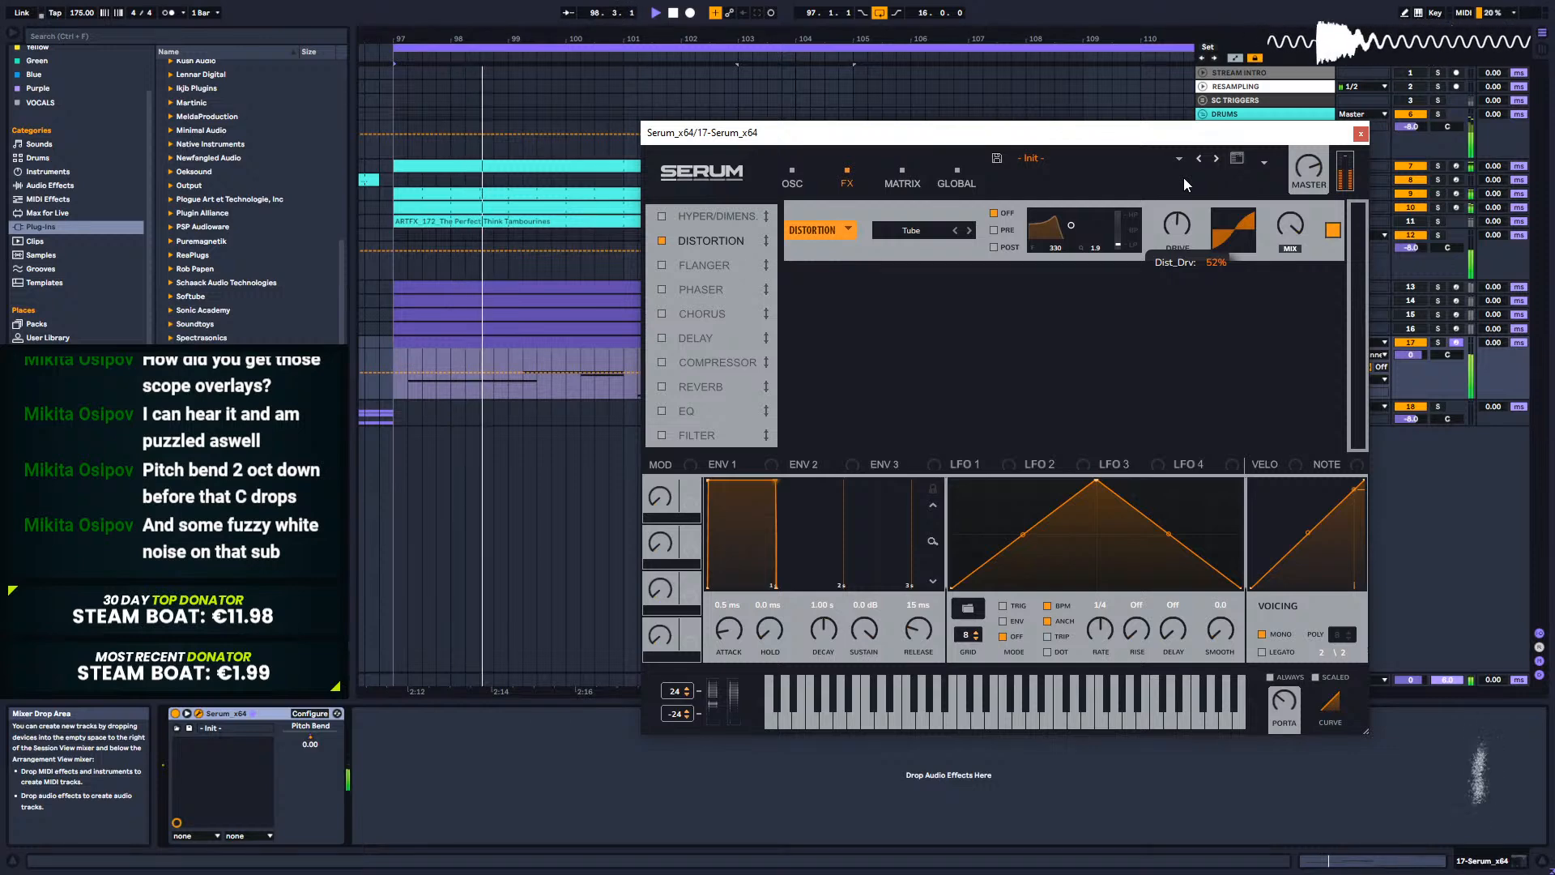
# Step: Adjust the noise oscillator's level and set its pitch to about 54%
pyautogui.click(768, 178)
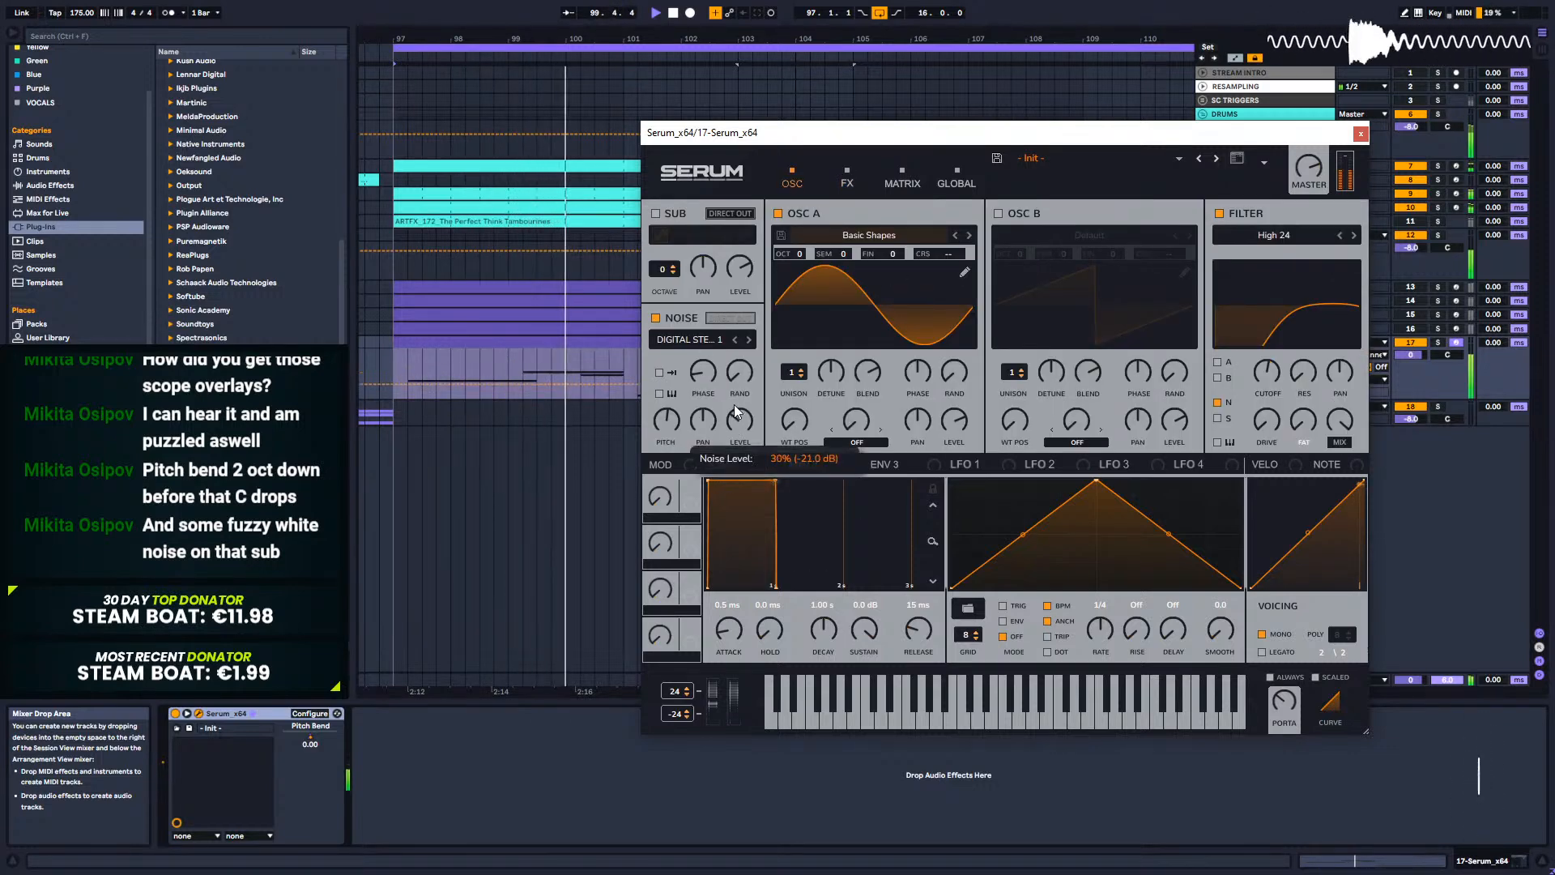
pyautogui.moveTo(737, 429)
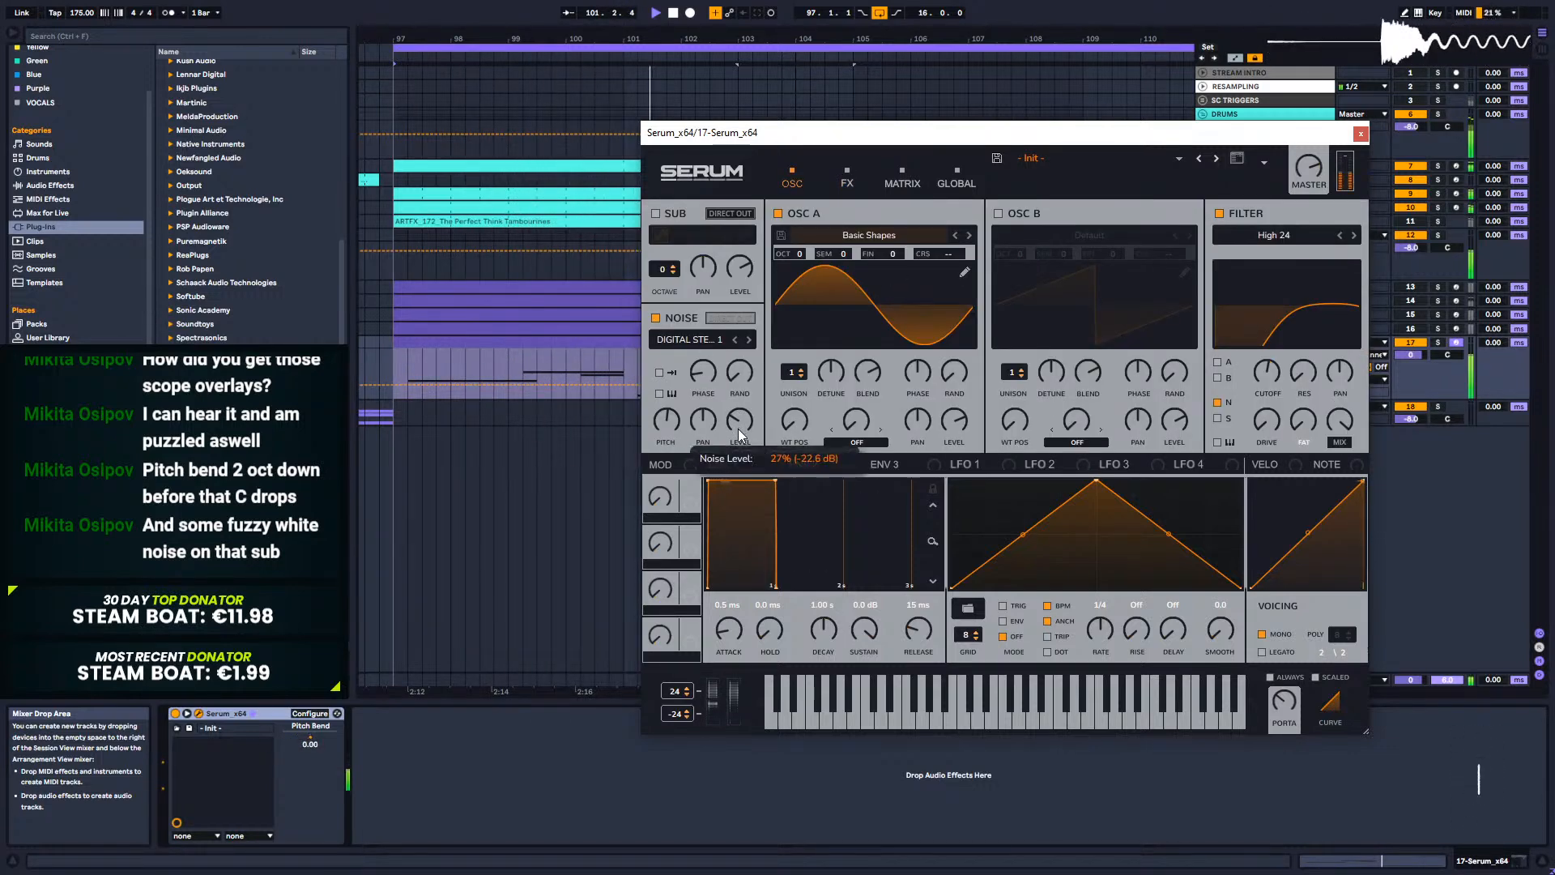
pyautogui.moveTo(737, 431); pyautogui.dragTo(740, 392)
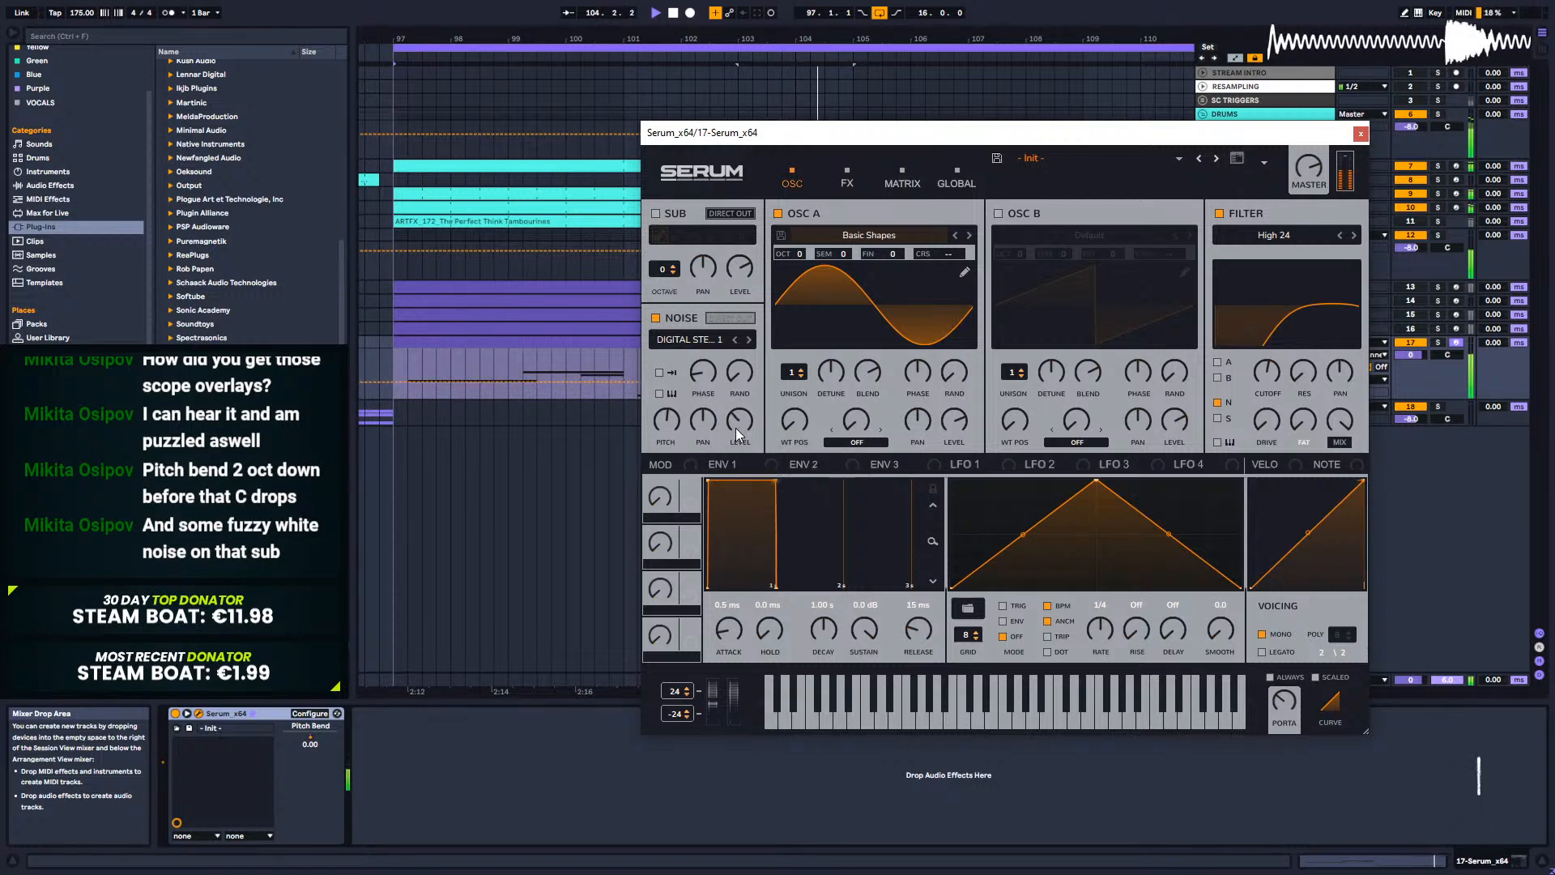
pyautogui.moveTo(673, 420)
pyautogui.moveTo(674, 419); pyautogui.dragTo(675, 409)
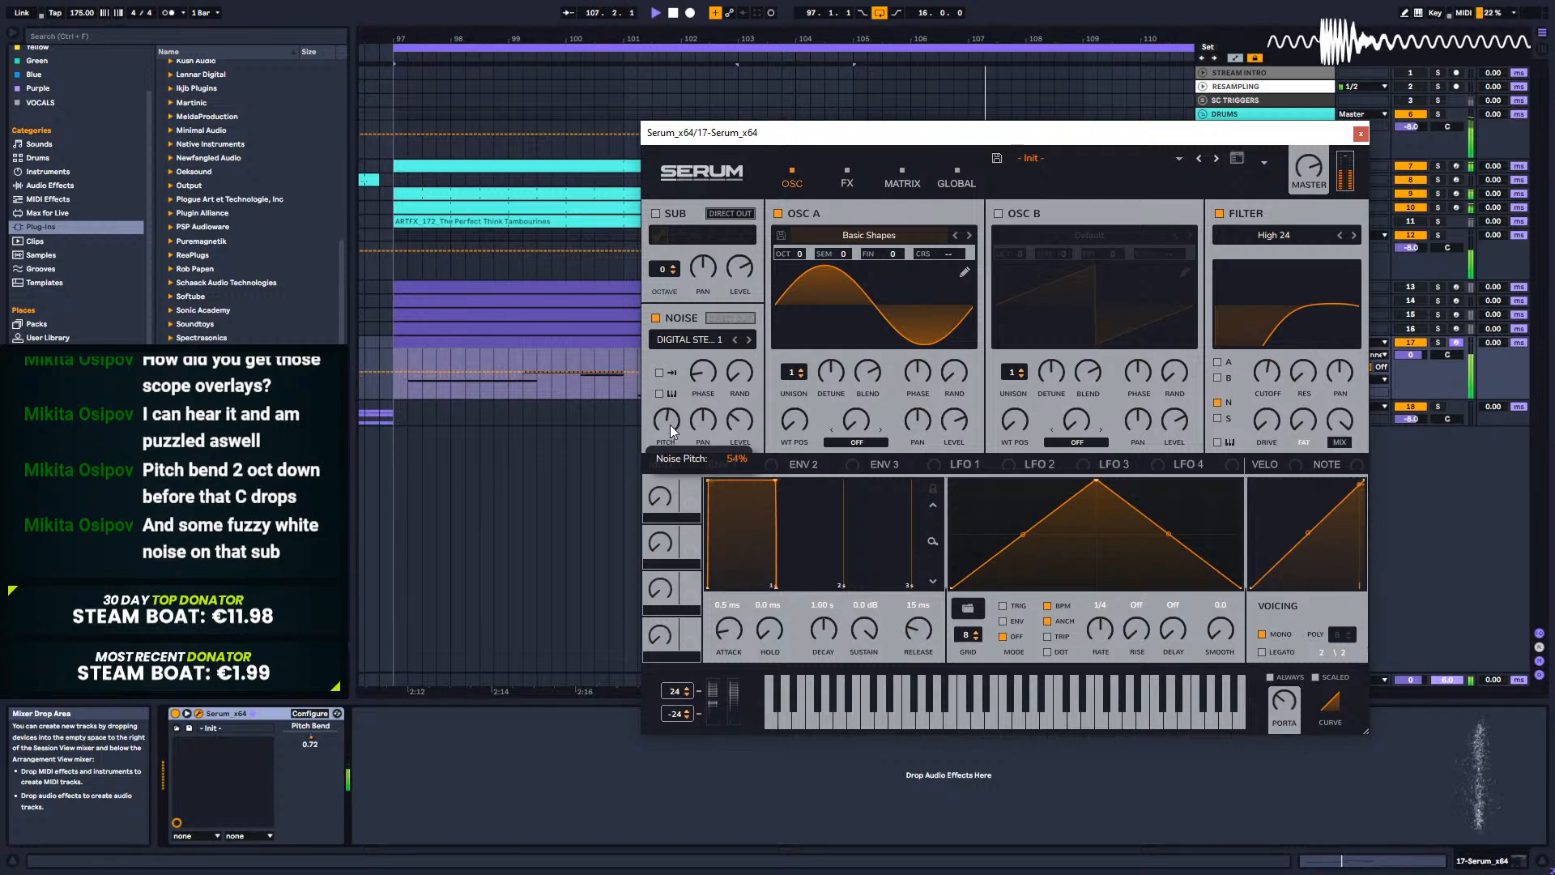
# Step: Set the distortion drive to about 68% and switch the distortion's mix control to level
pyautogui.click(826, 182)
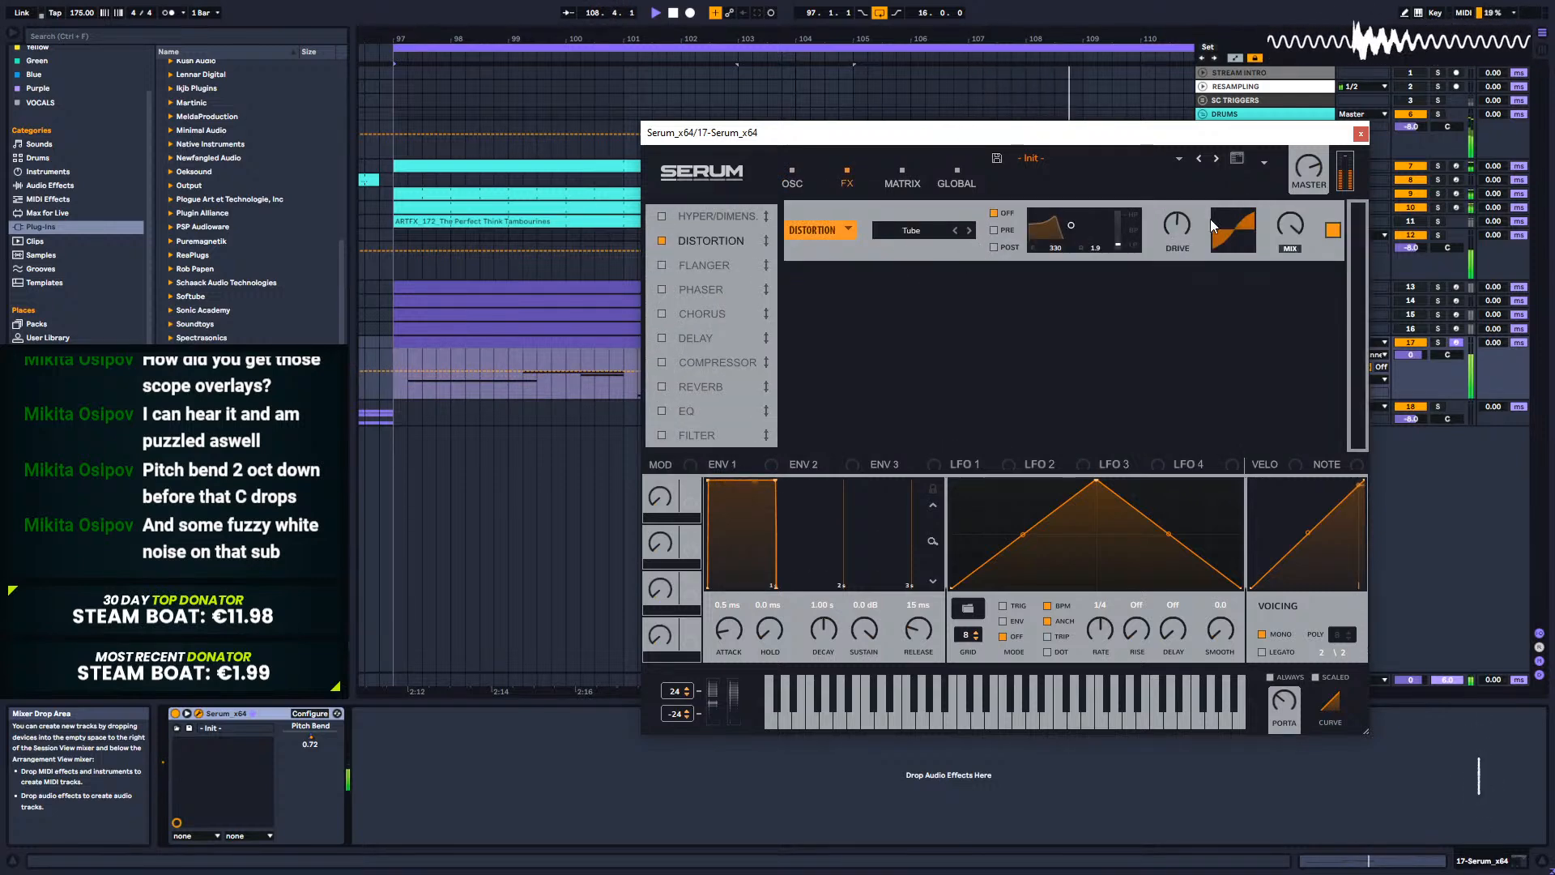
pyautogui.moveTo(1175, 209); pyautogui.dragTo(1175, 202)
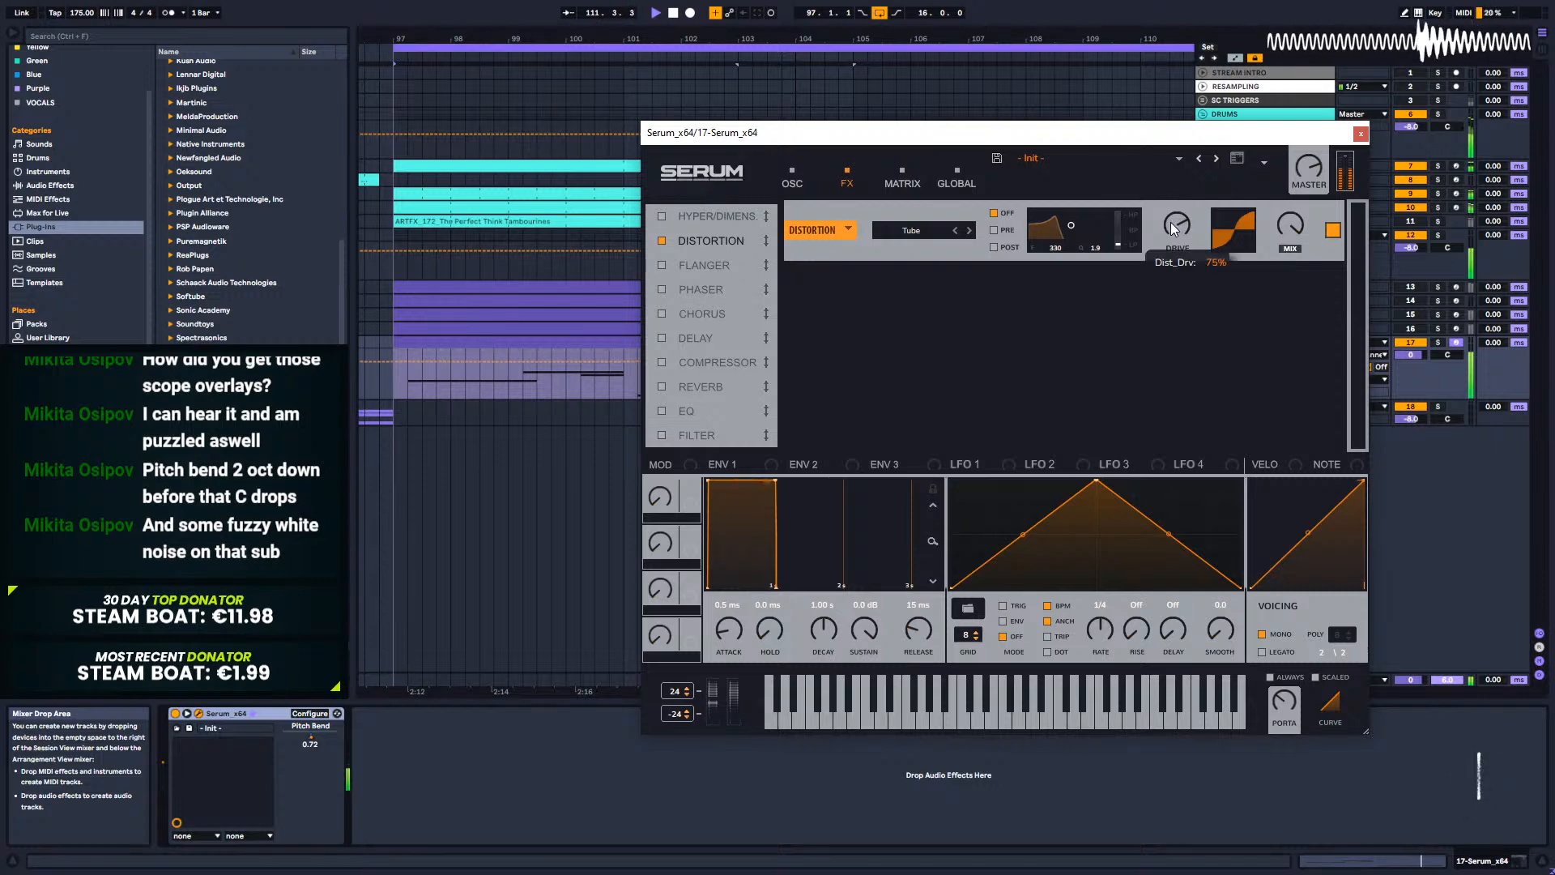
pyautogui.moveTo(1174, 230); pyautogui.dragTo(1175, 251)
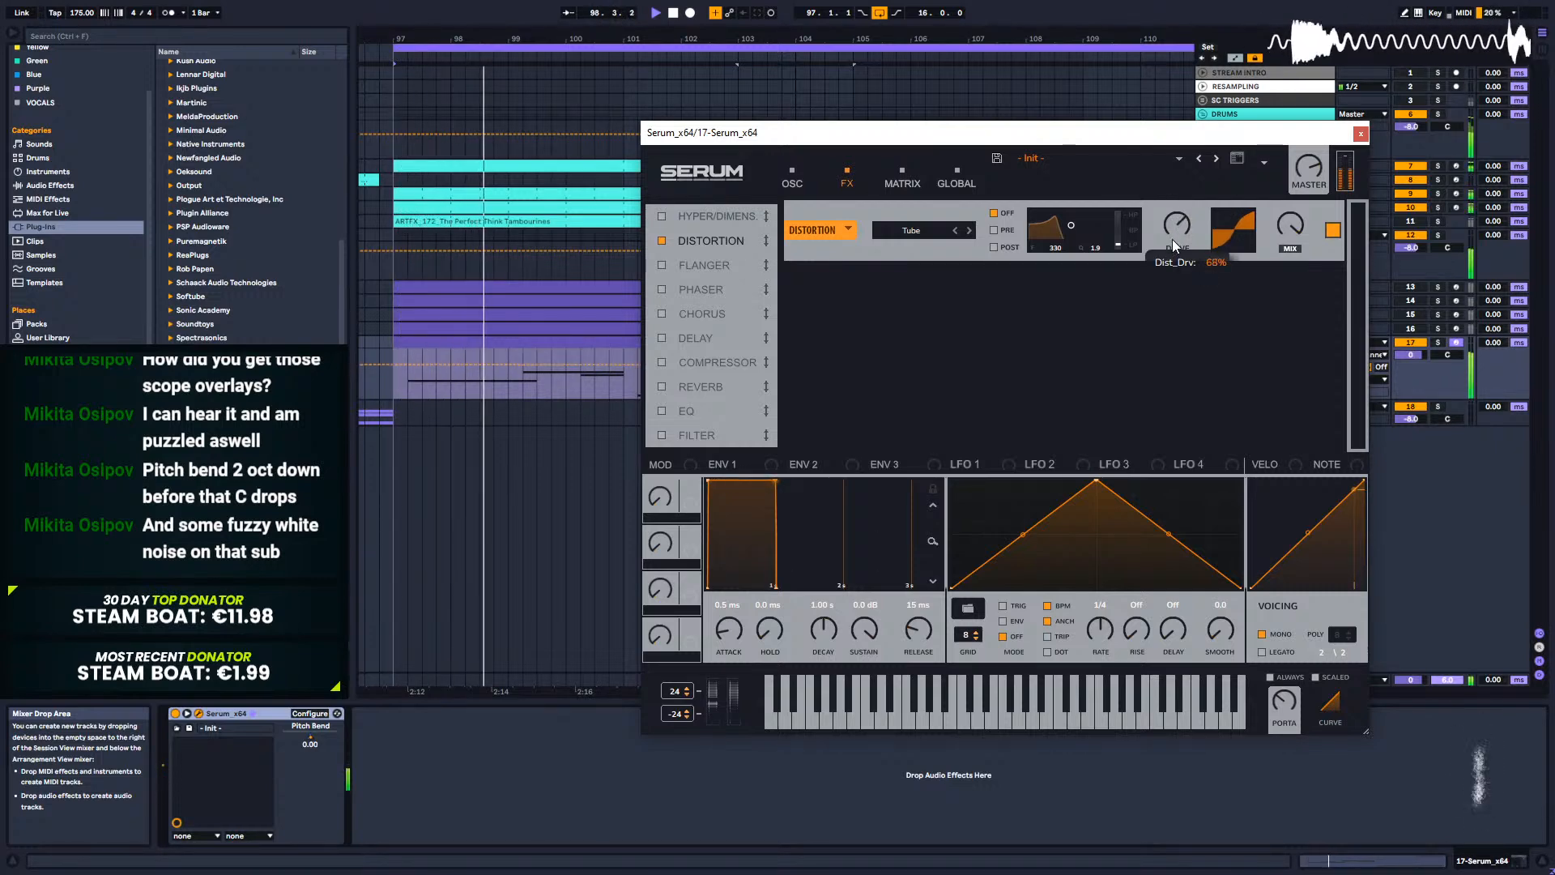
pyautogui.moveTo(1301, 224); pyautogui.dragTo(1304, 187)
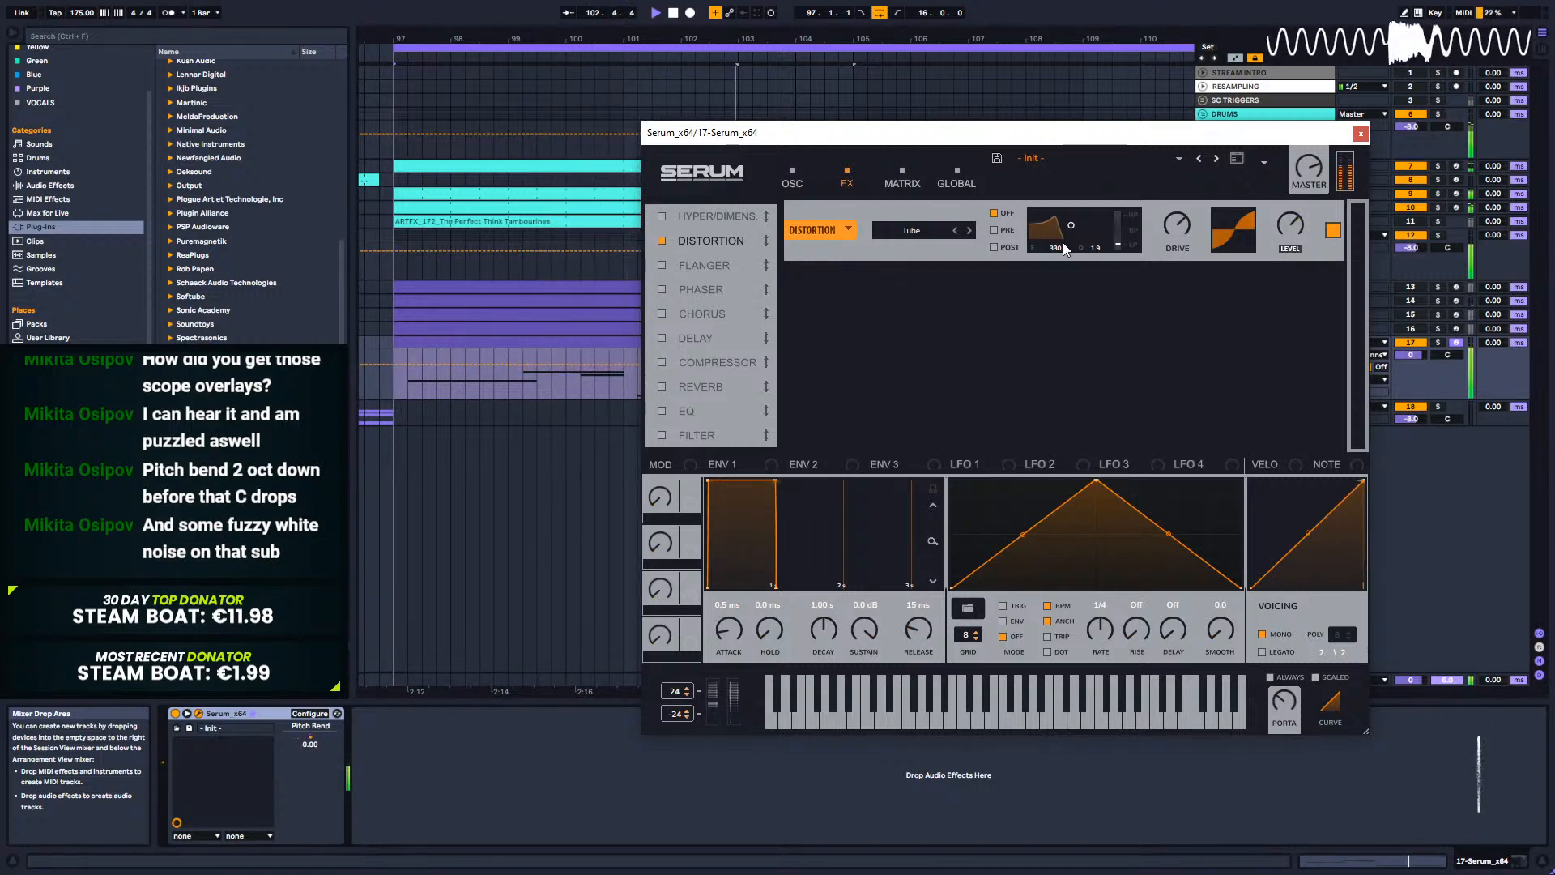
# Step: Set the portamento time to about 174 ms and the noise oscillator's level to about 22%
pyautogui.click(792, 176)
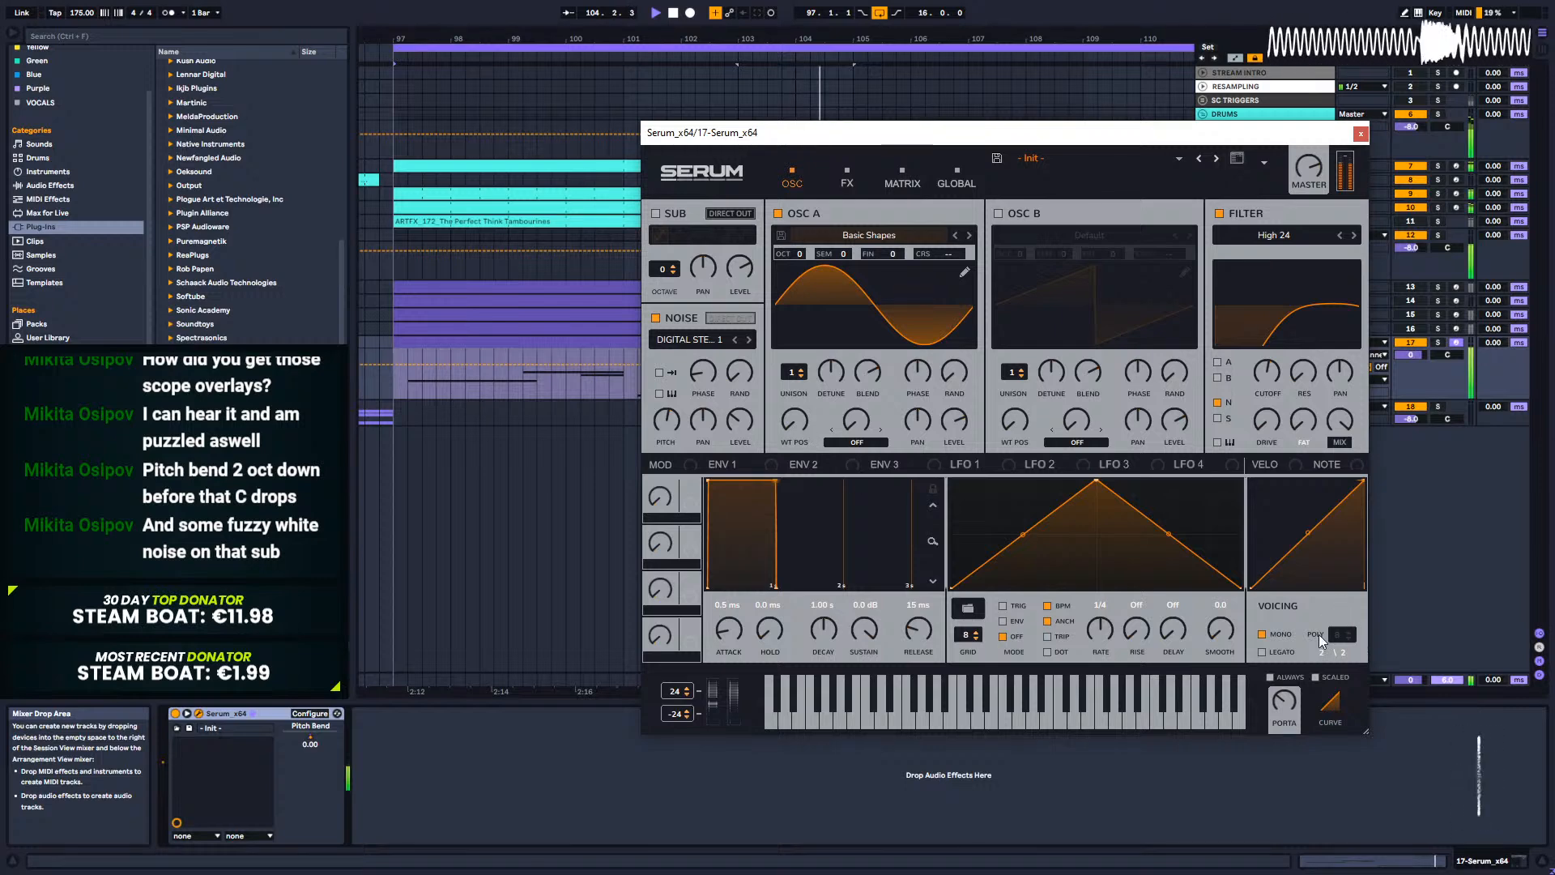
pyautogui.moveTo(1289, 703)
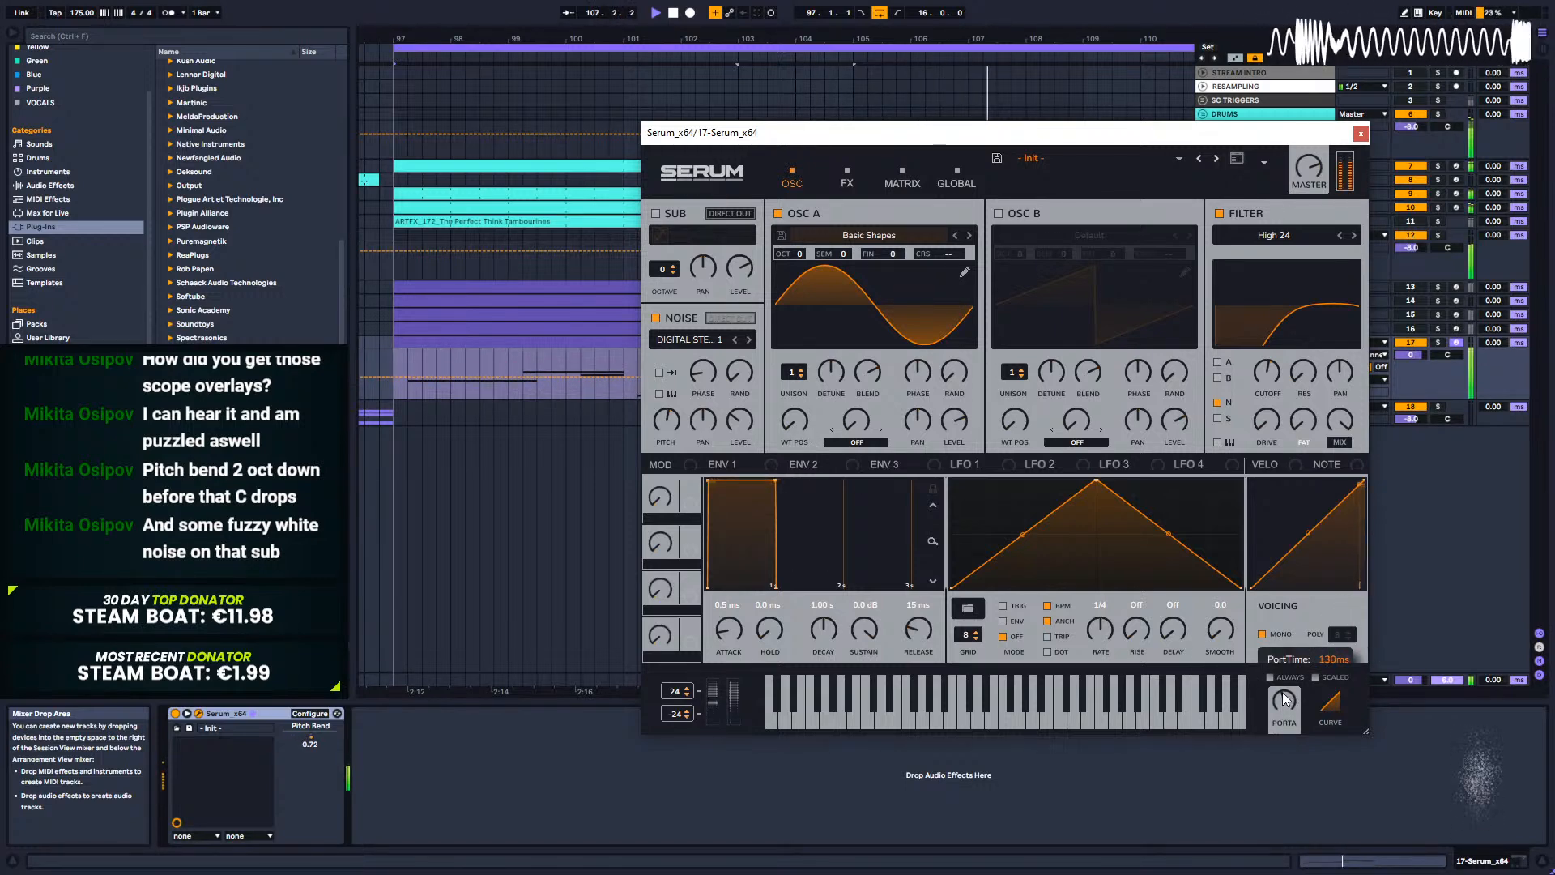
pyautogui.moveTo(1280, 688); pyautogui.dragTo(1273, 678)
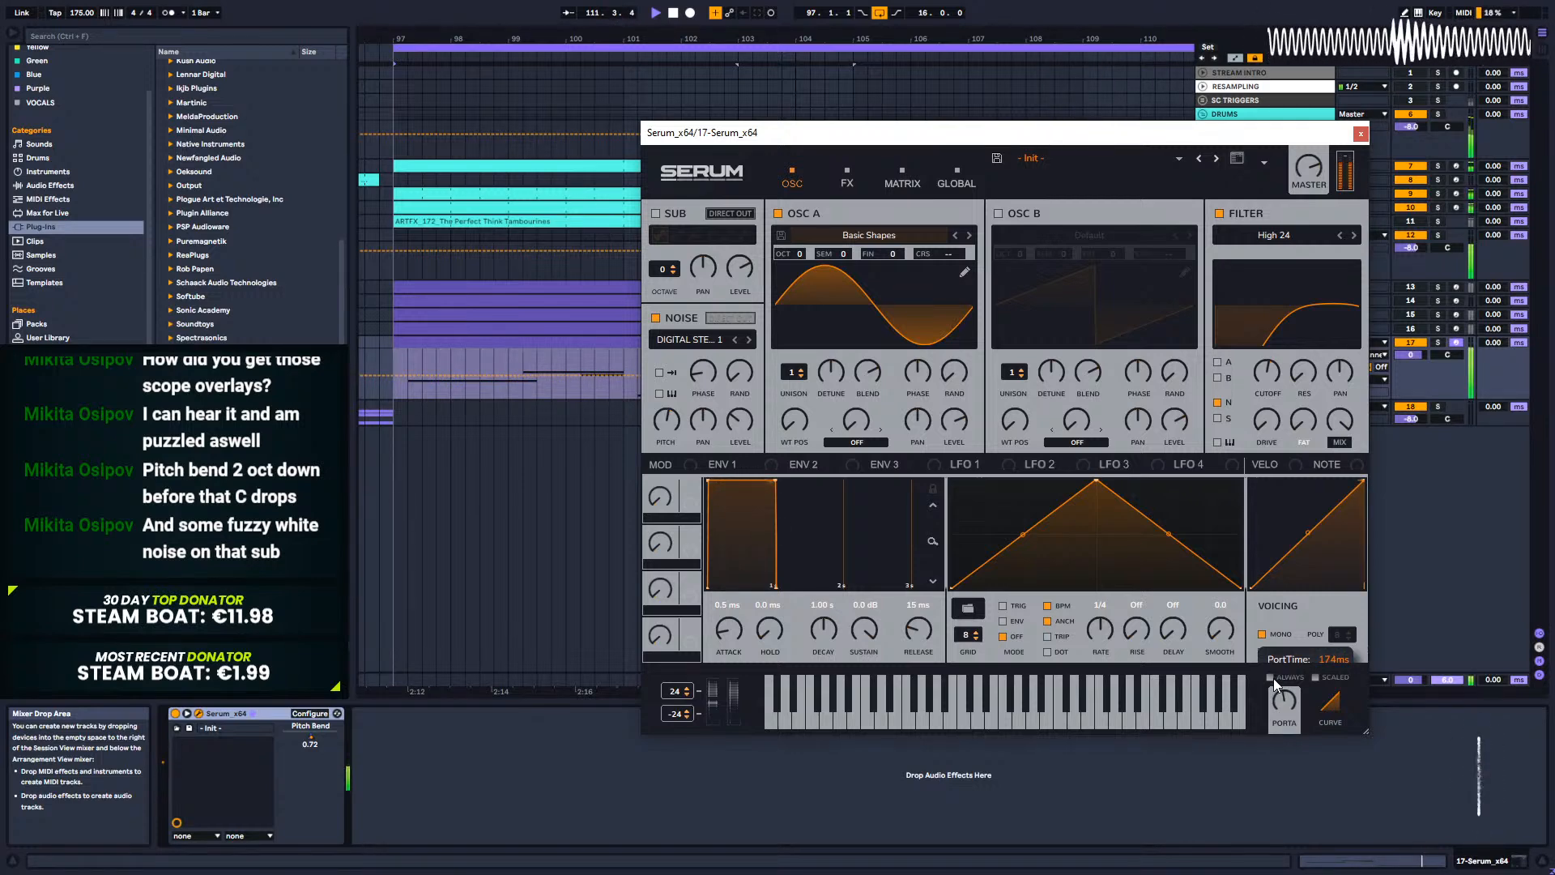
pyautogui.moveTo(1273, 678); pyautogui.dragTo(1272, 676)
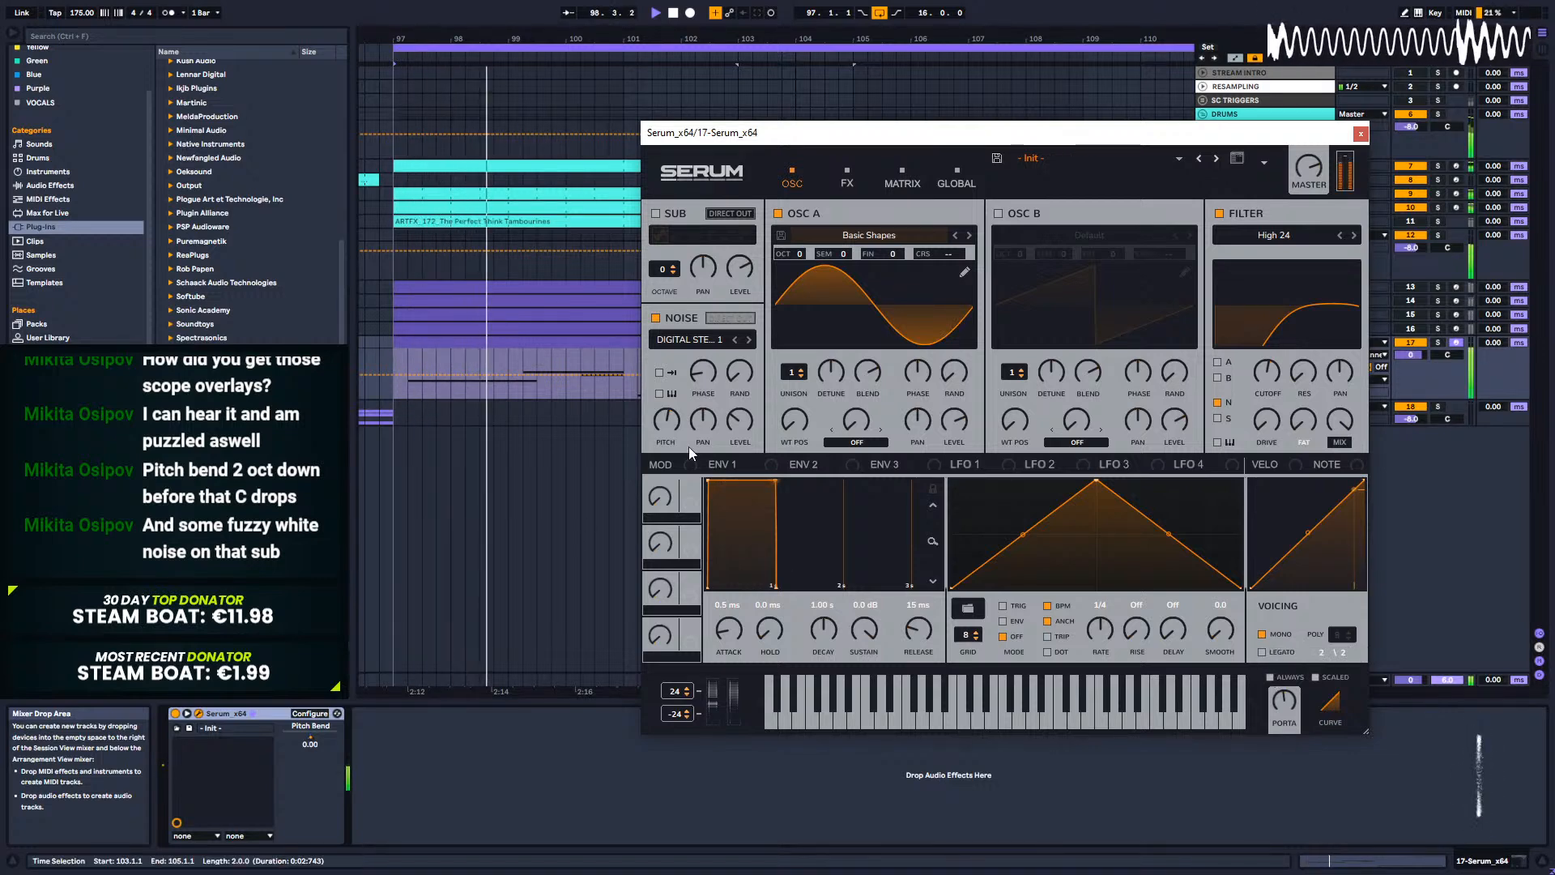
pyautogui.moveTo(735, 423); pyautogui.dragTo(731, 449)
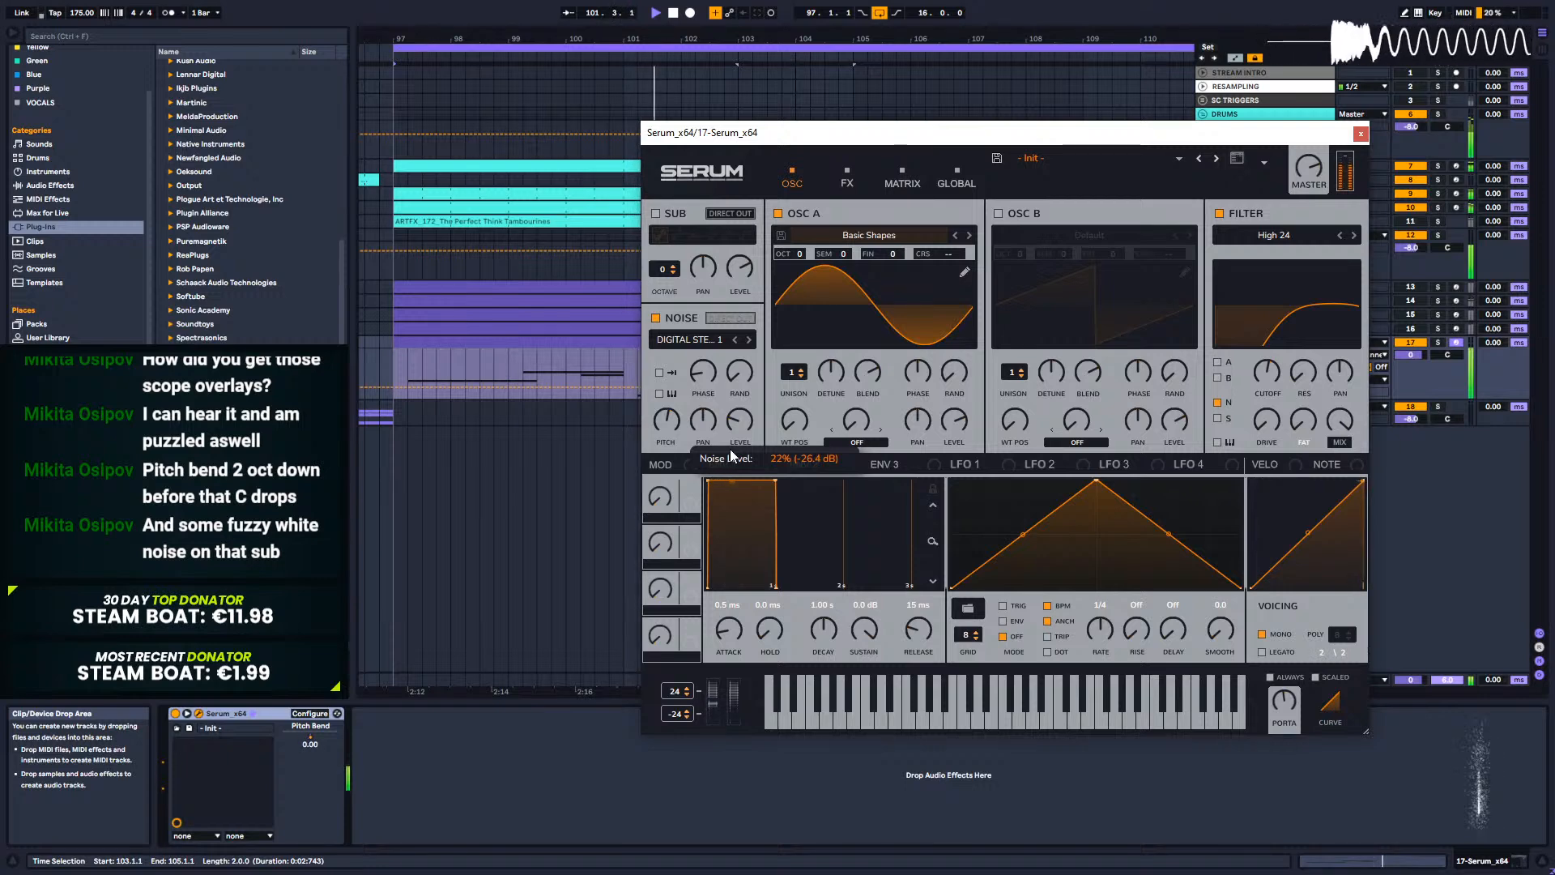
# Step: Enable the EQ effect with a slight boost on its upper band, and close the synth window
pyautogui.click(867, 167)
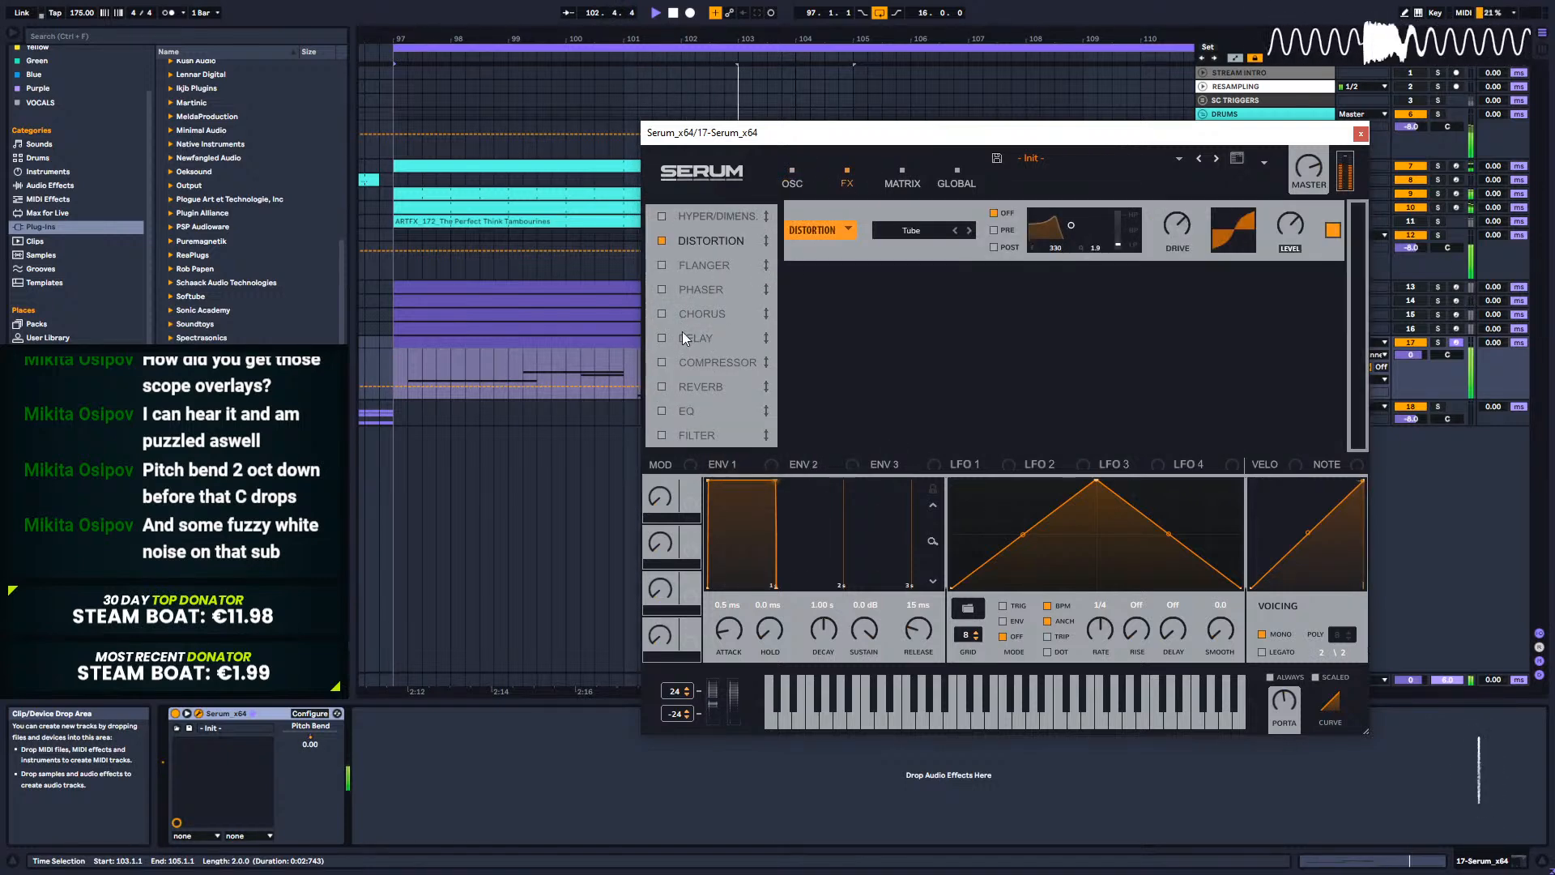
pyautogui.click(661, 411)
pyautogui.moveTo(1233, 288); pyautogui.dragTo(1140, 293)
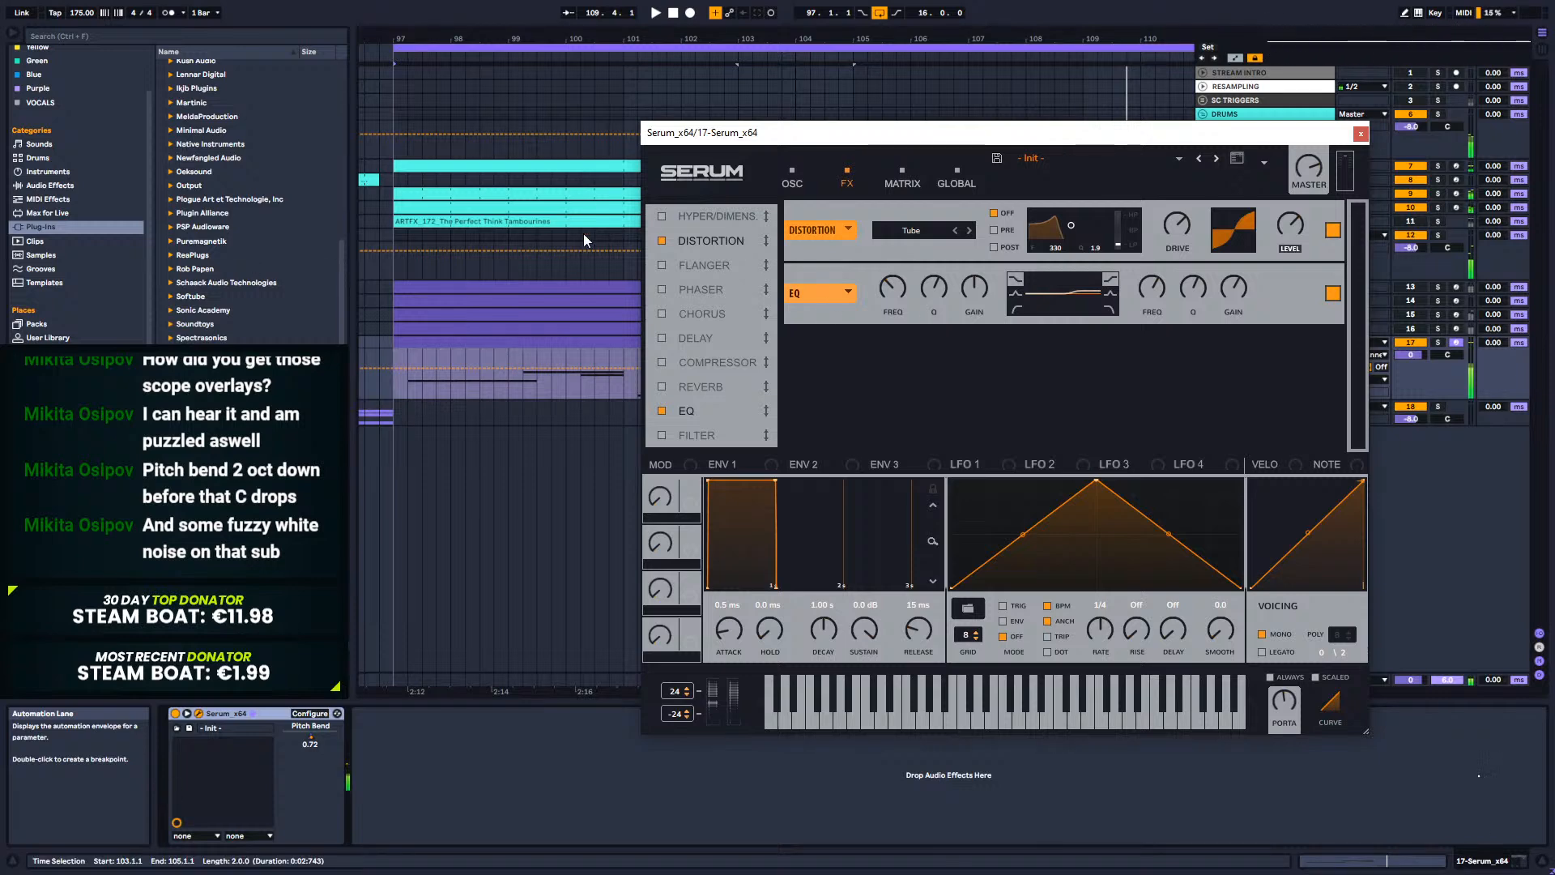
pyautogui.click(792, 177)
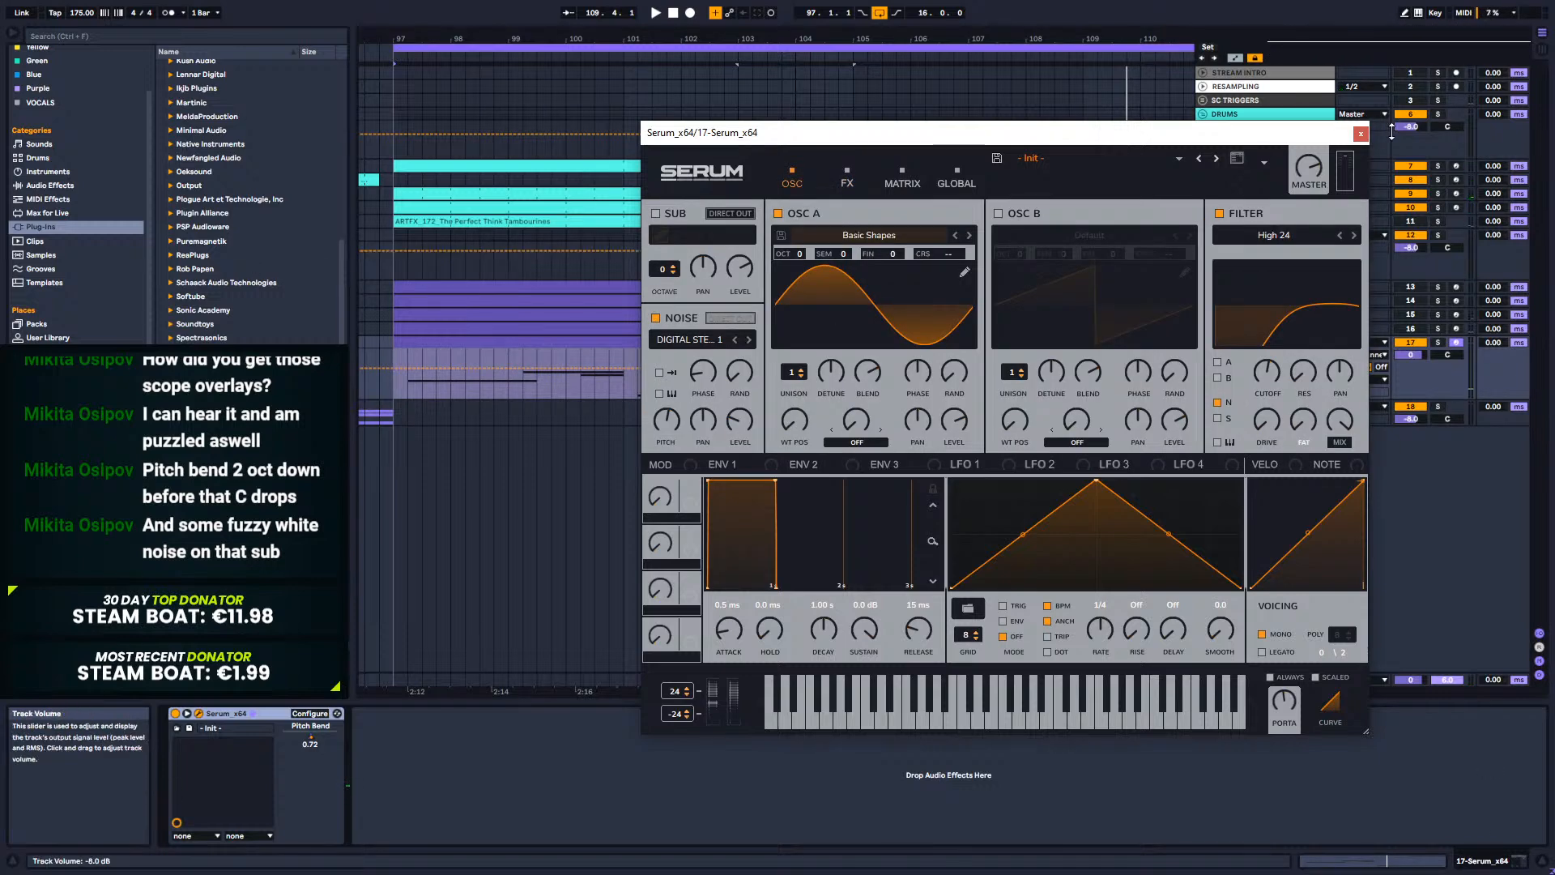
pyautogui.click(1360, 132)
pyautogui.moveTo(541, 38); pyautogui.dragTo(751, 7)
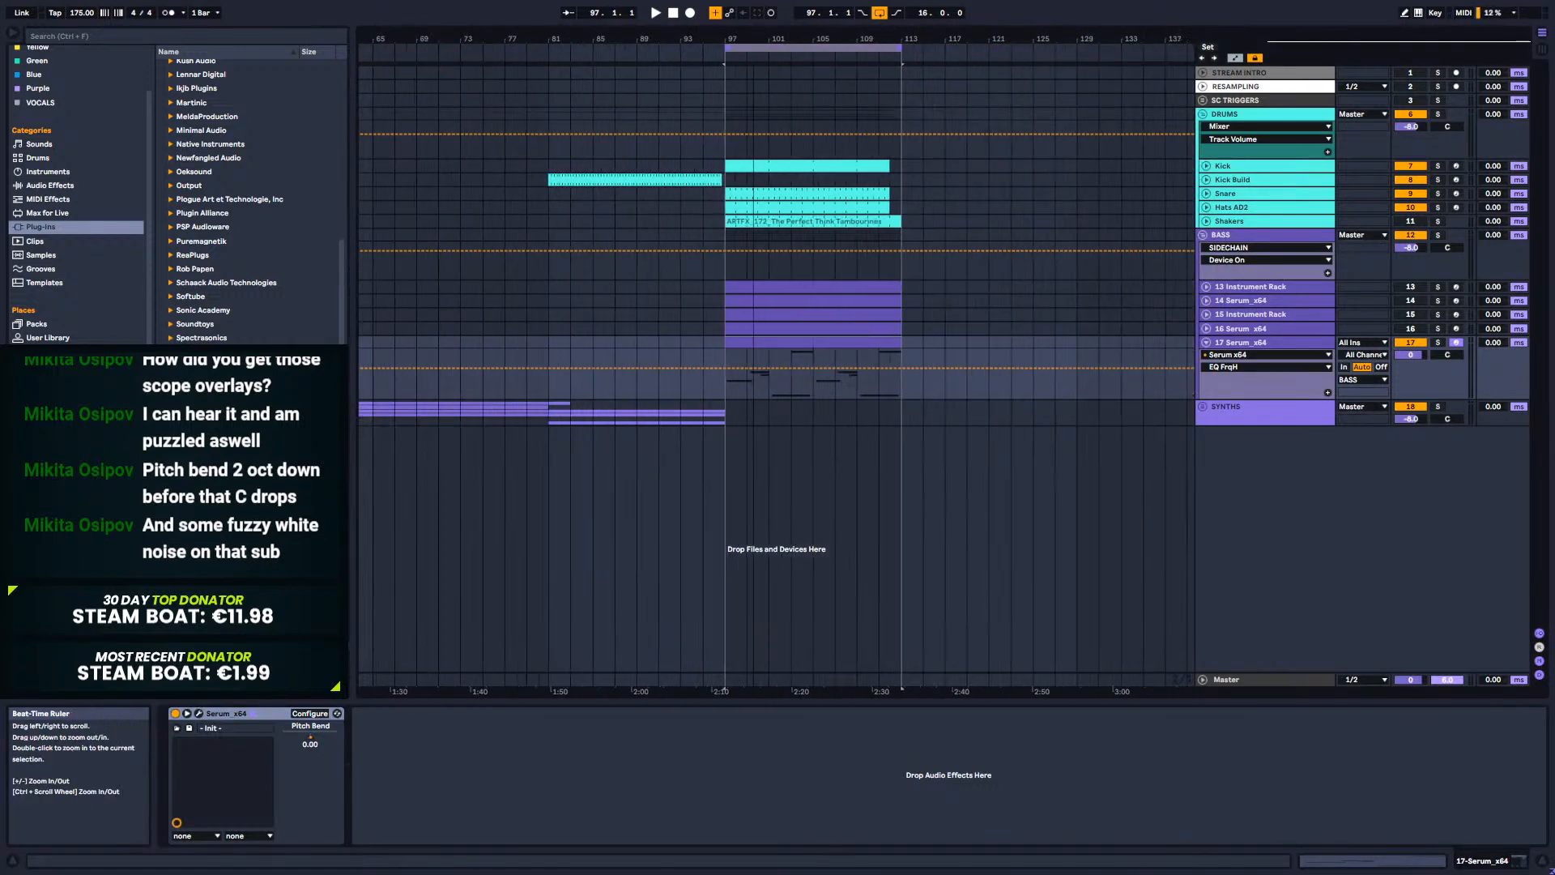
pyautogui.click(547, 382)
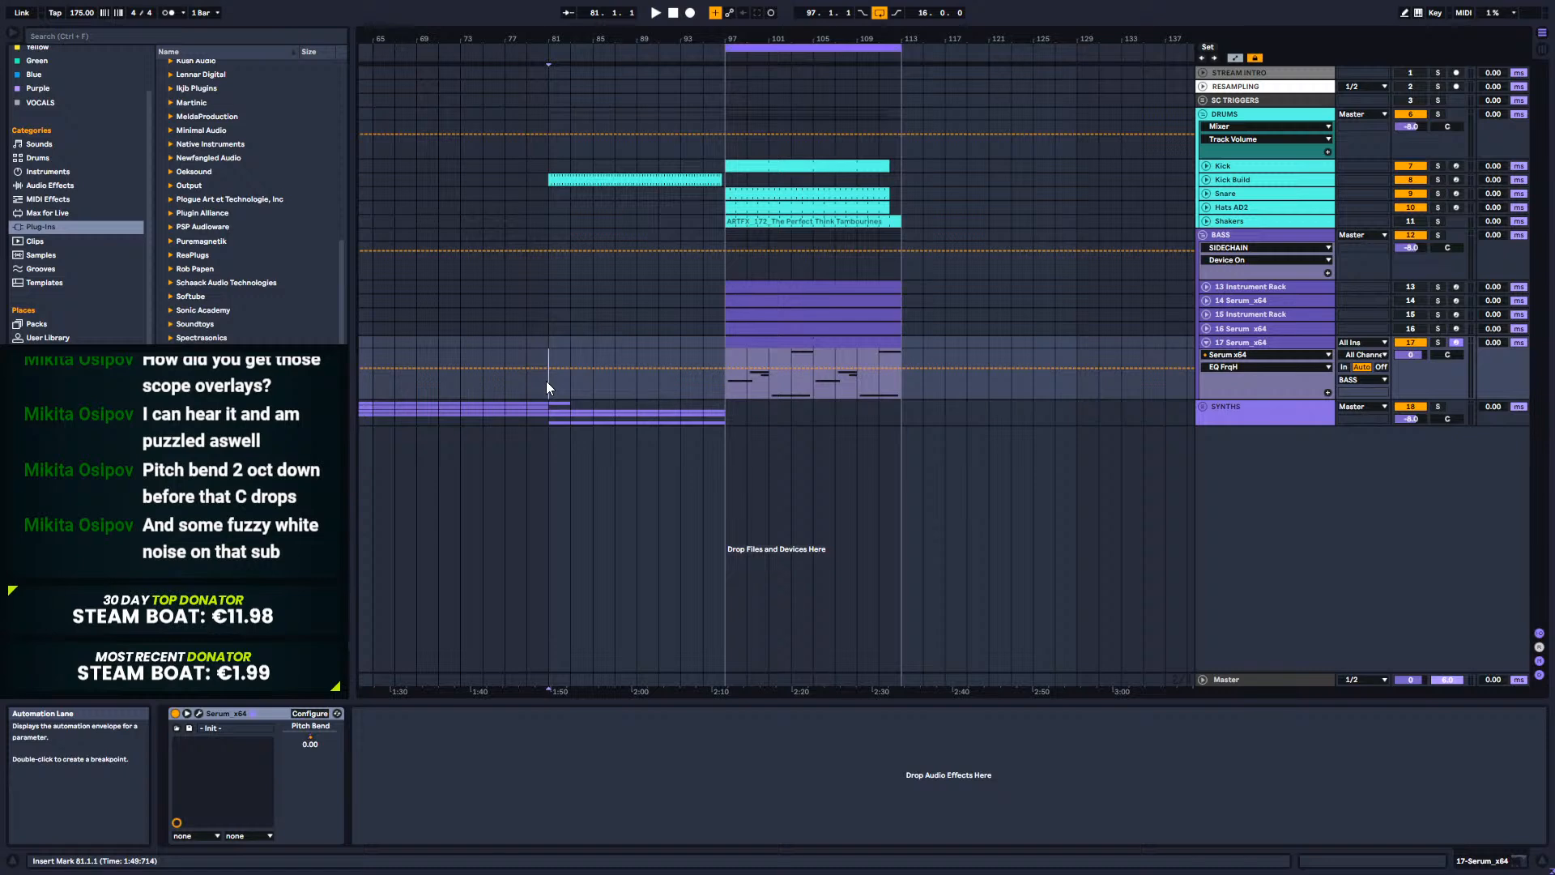
pyautogui.click(198, 714)
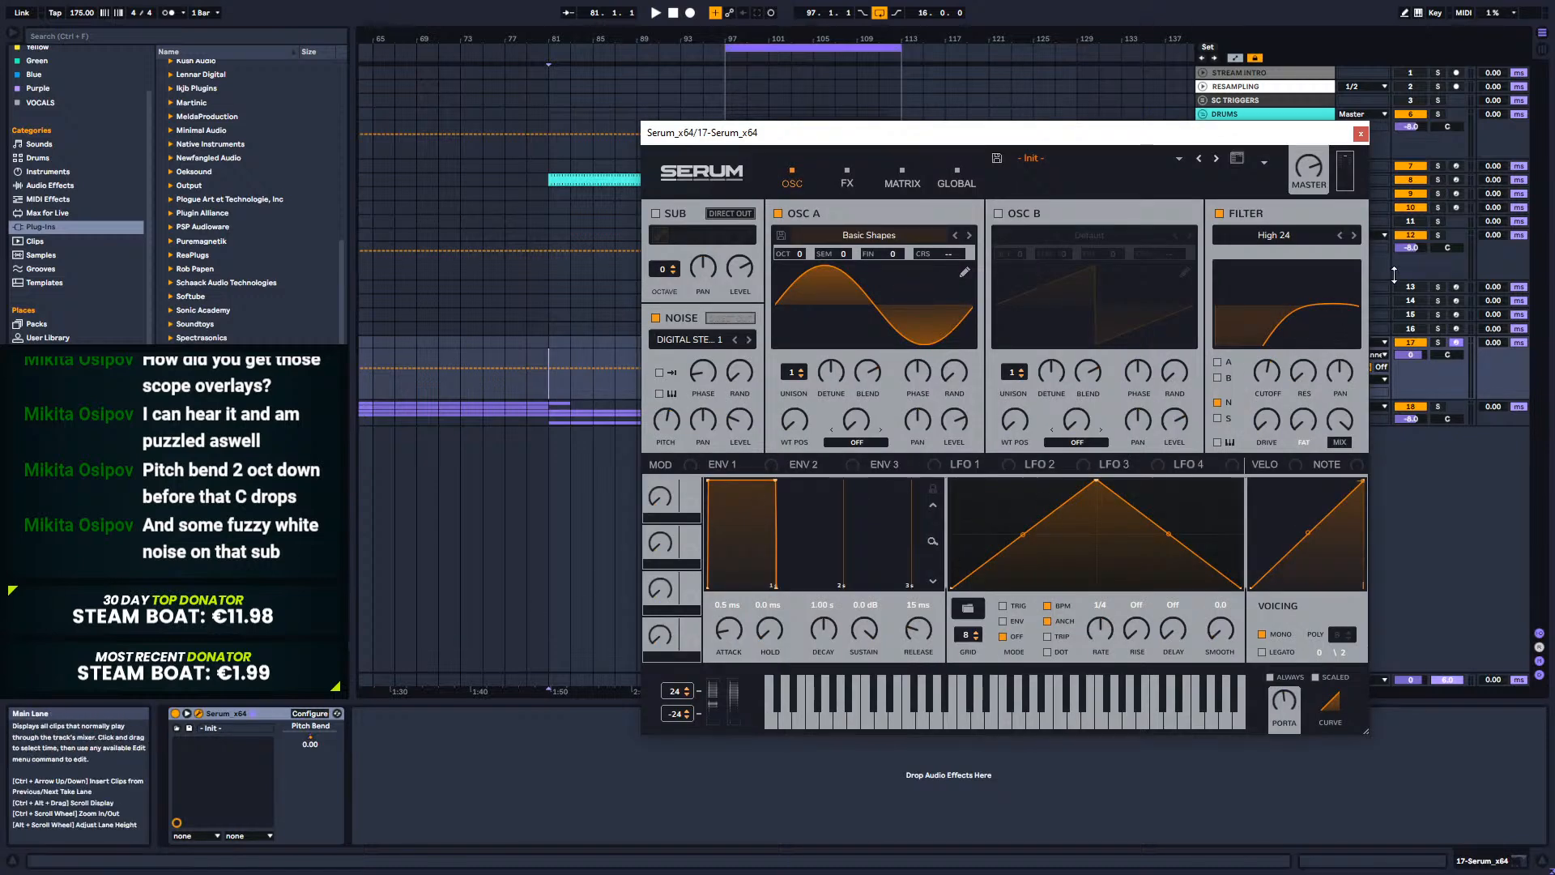
pyautogui.click(1361, 134)
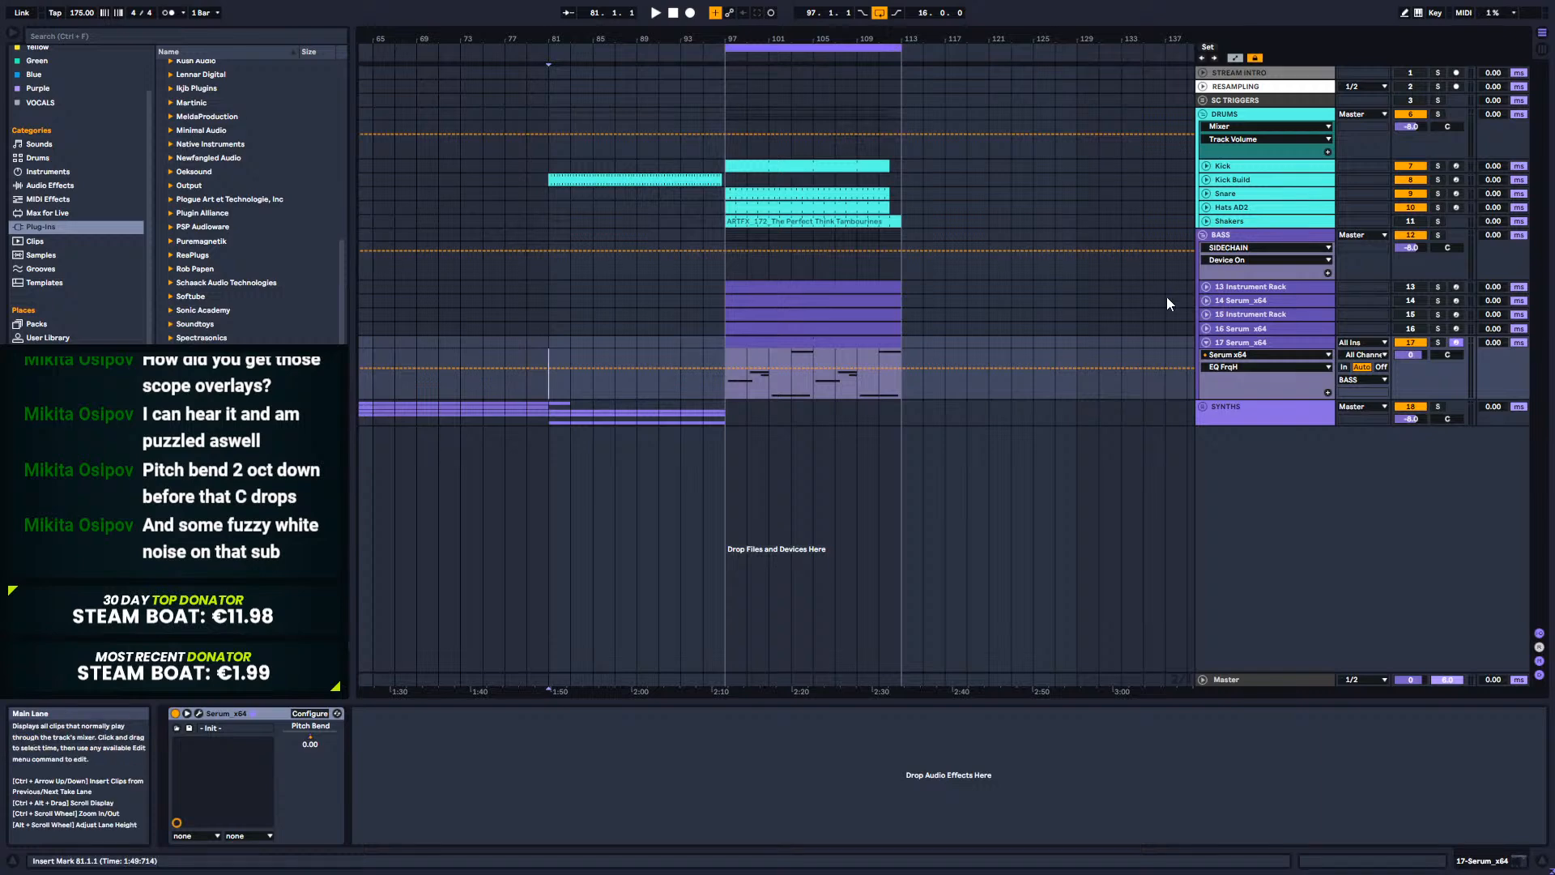
# Step: Hide the automation lanes and briefly play the arrangement from about bar 65
pyautogui.press('a')
pyautogui.click(388, 358)
pyautogui.press('space')
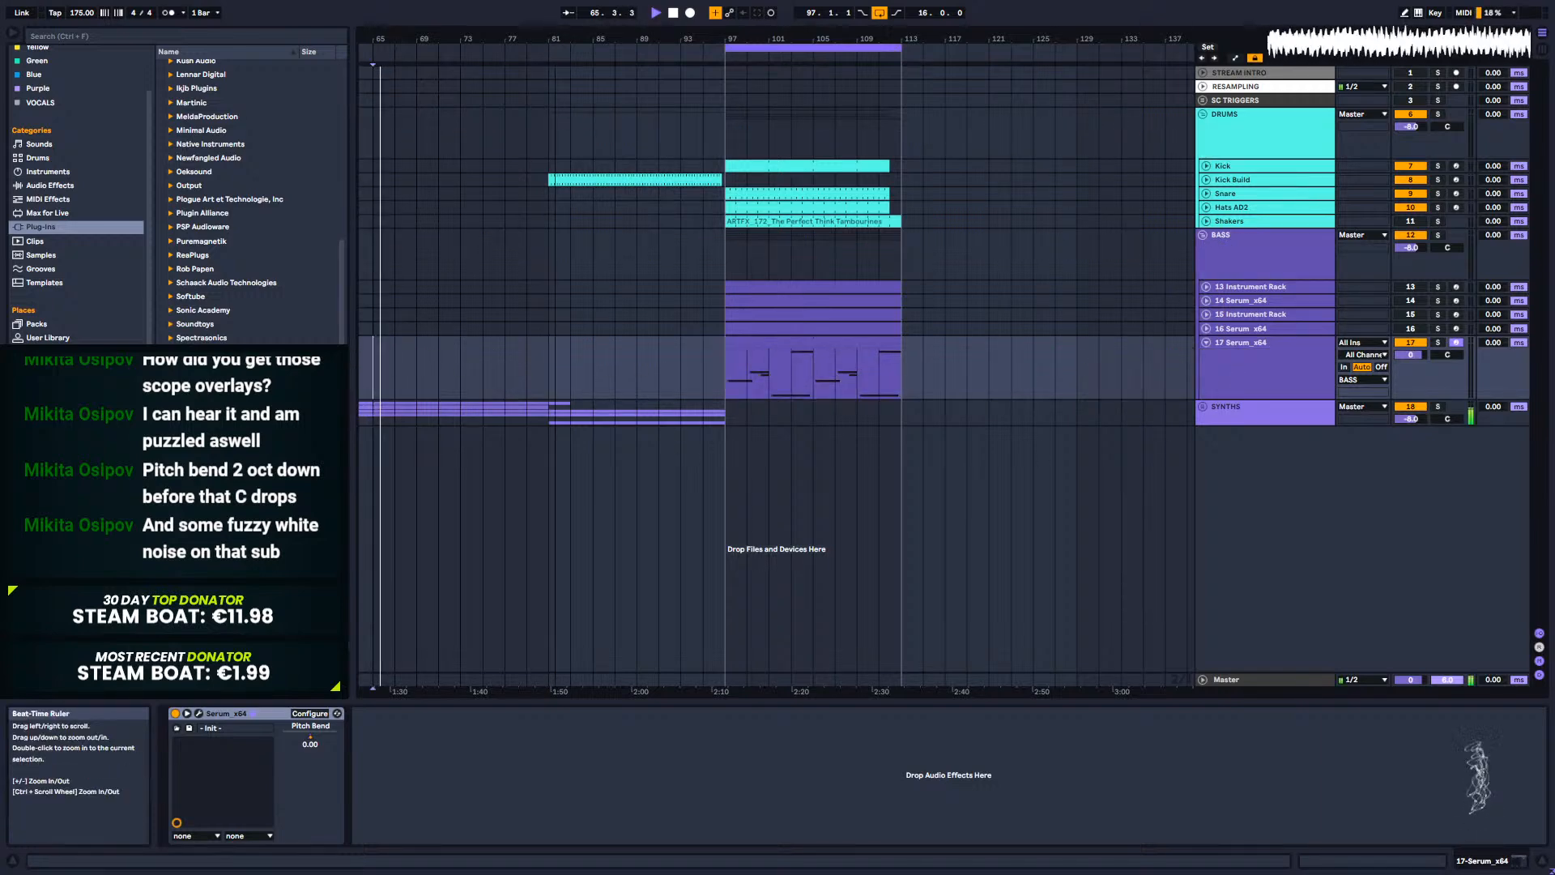
pyautogui.scroll(-3, 814, 392)
pyautogui.press('space')
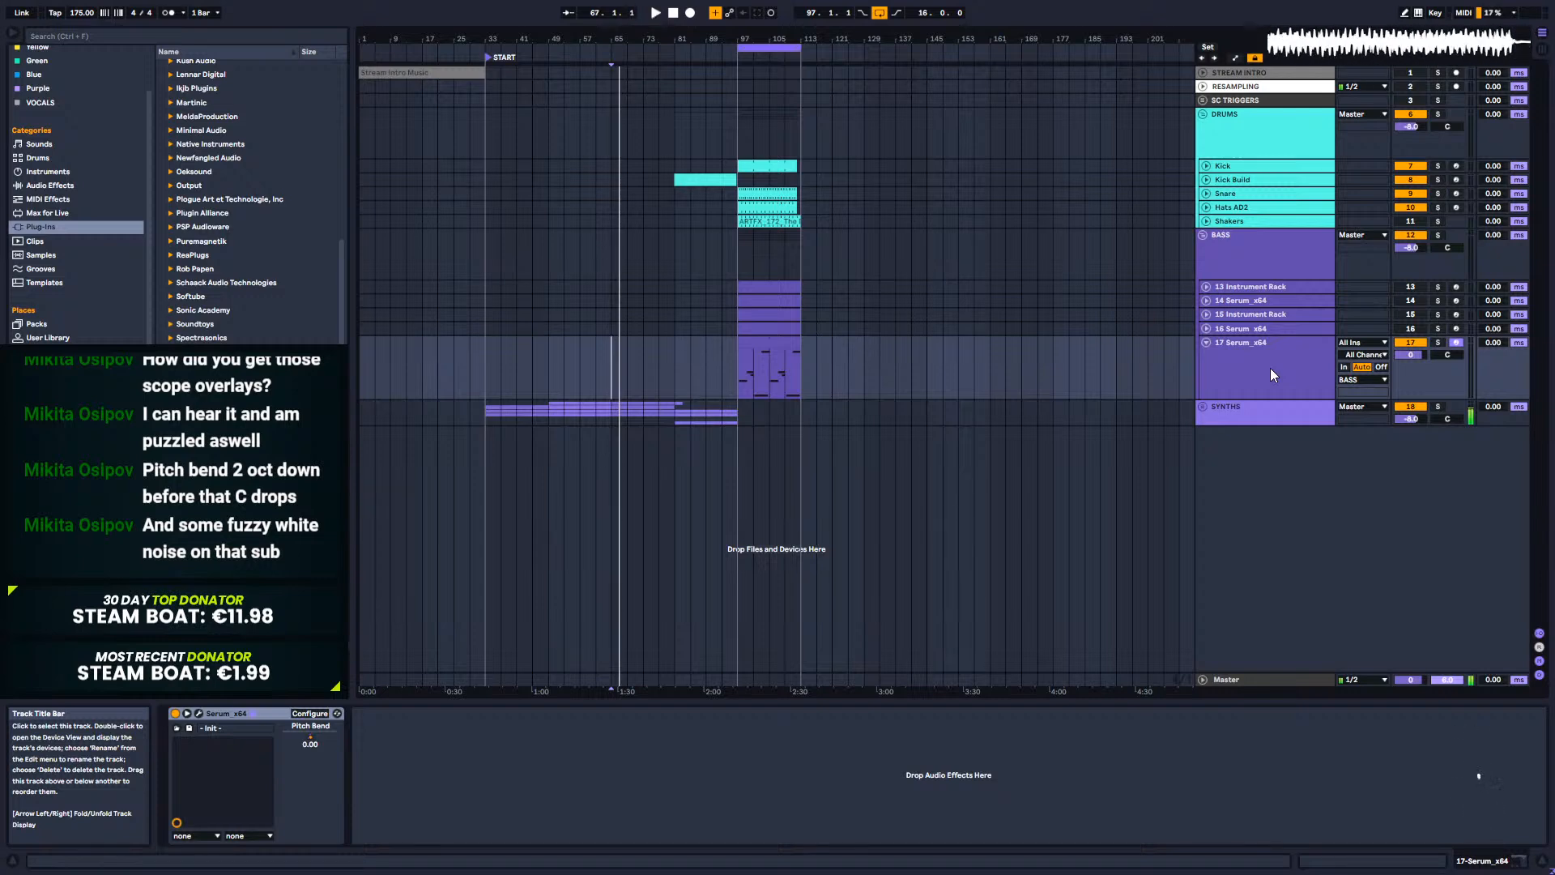
pyautogui.click(1270, 368)
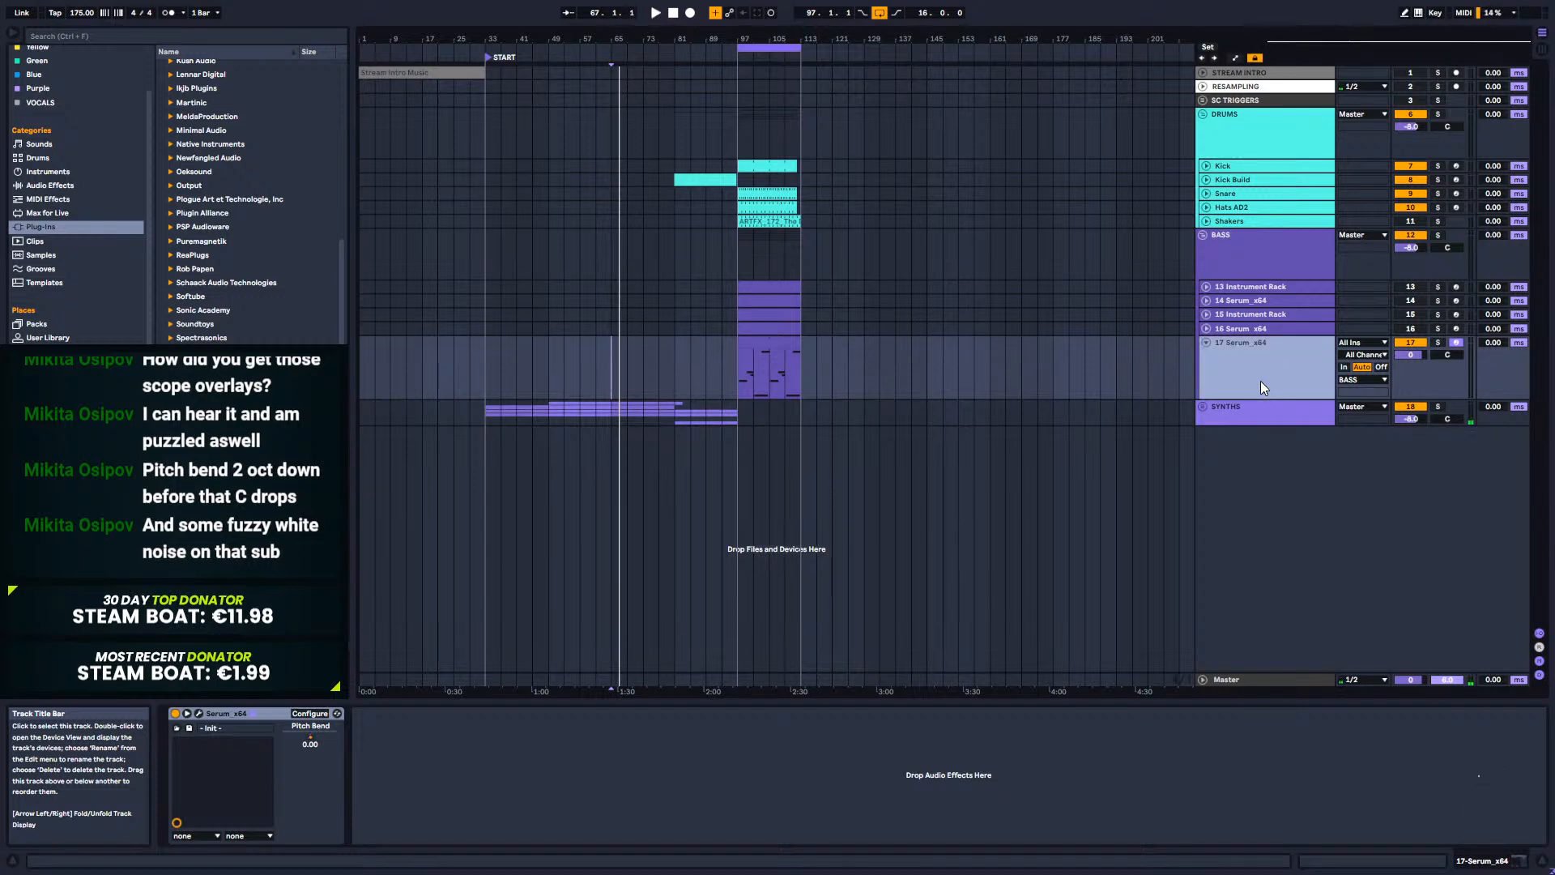
pyautogui.rightClick(1272, 381)
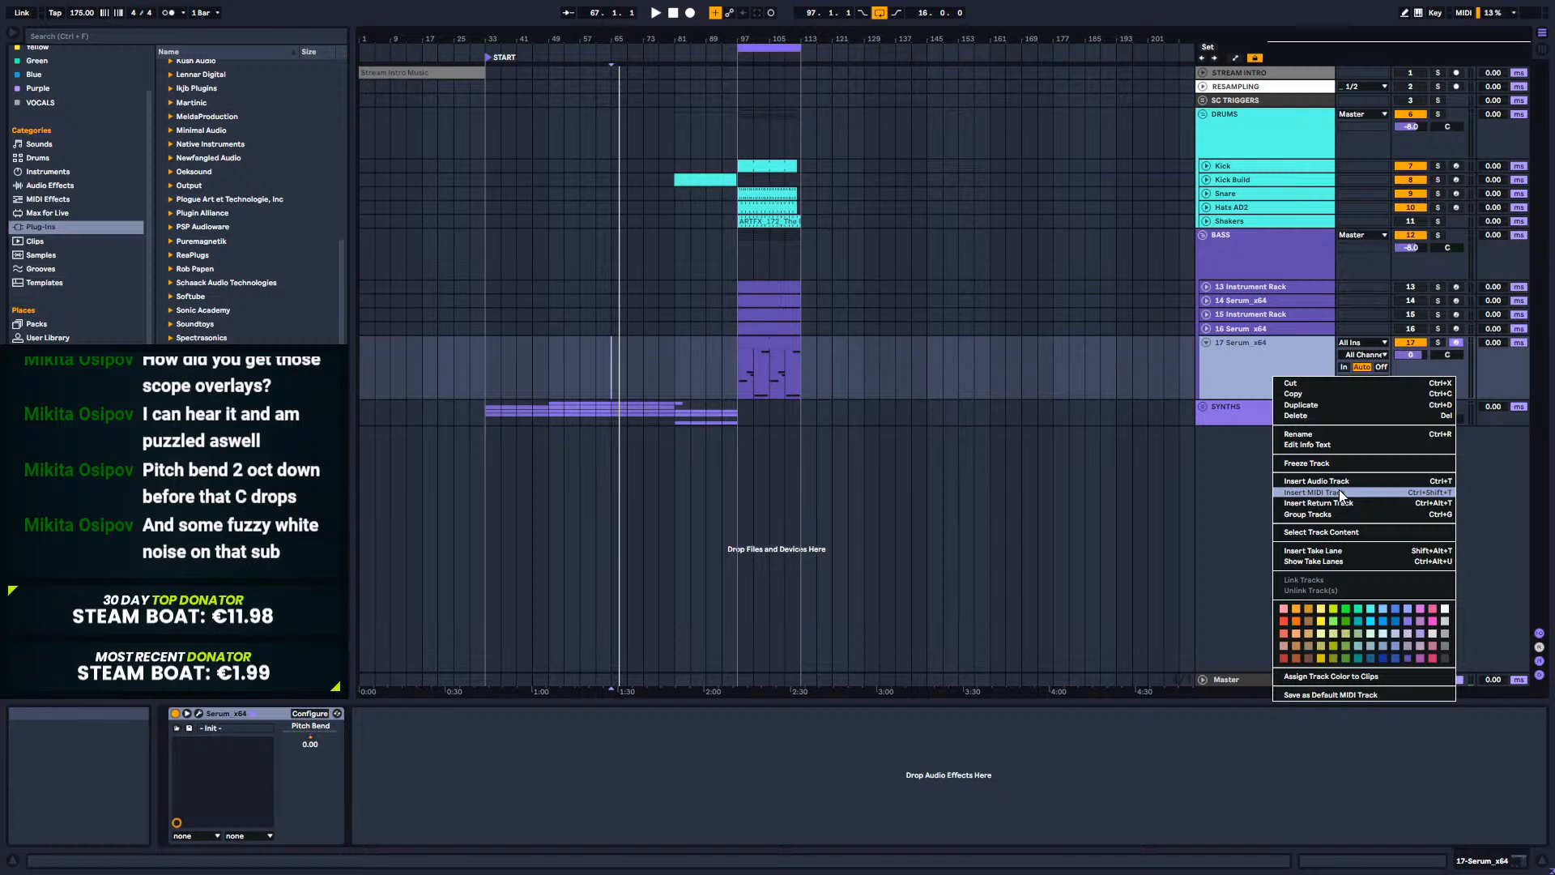
pyautogui.click(1218, 377)
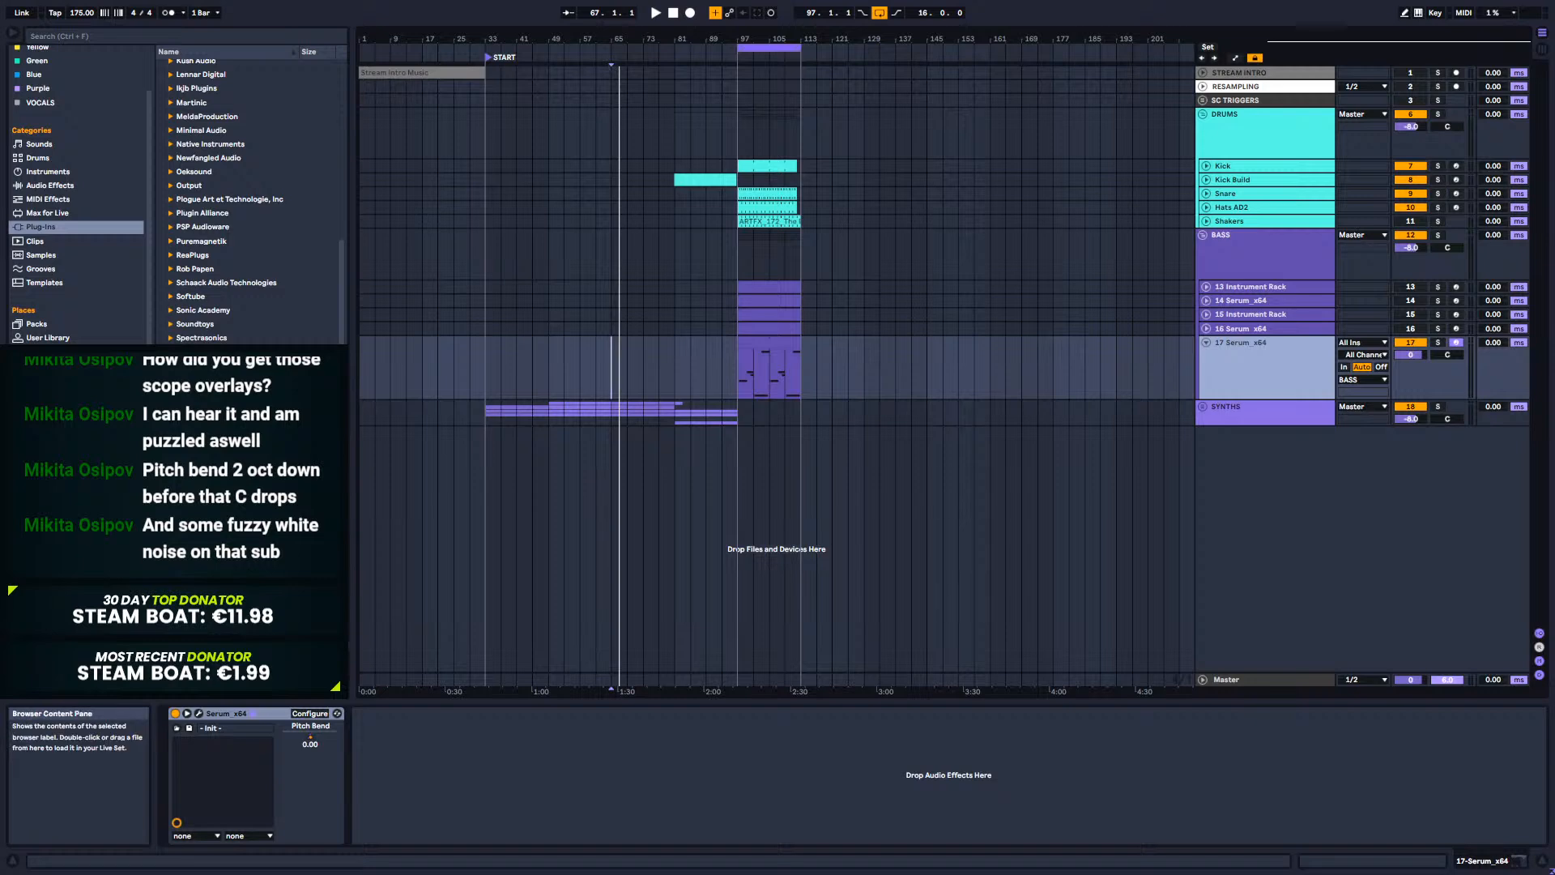
pyautogui.rightClick(1263, 371)
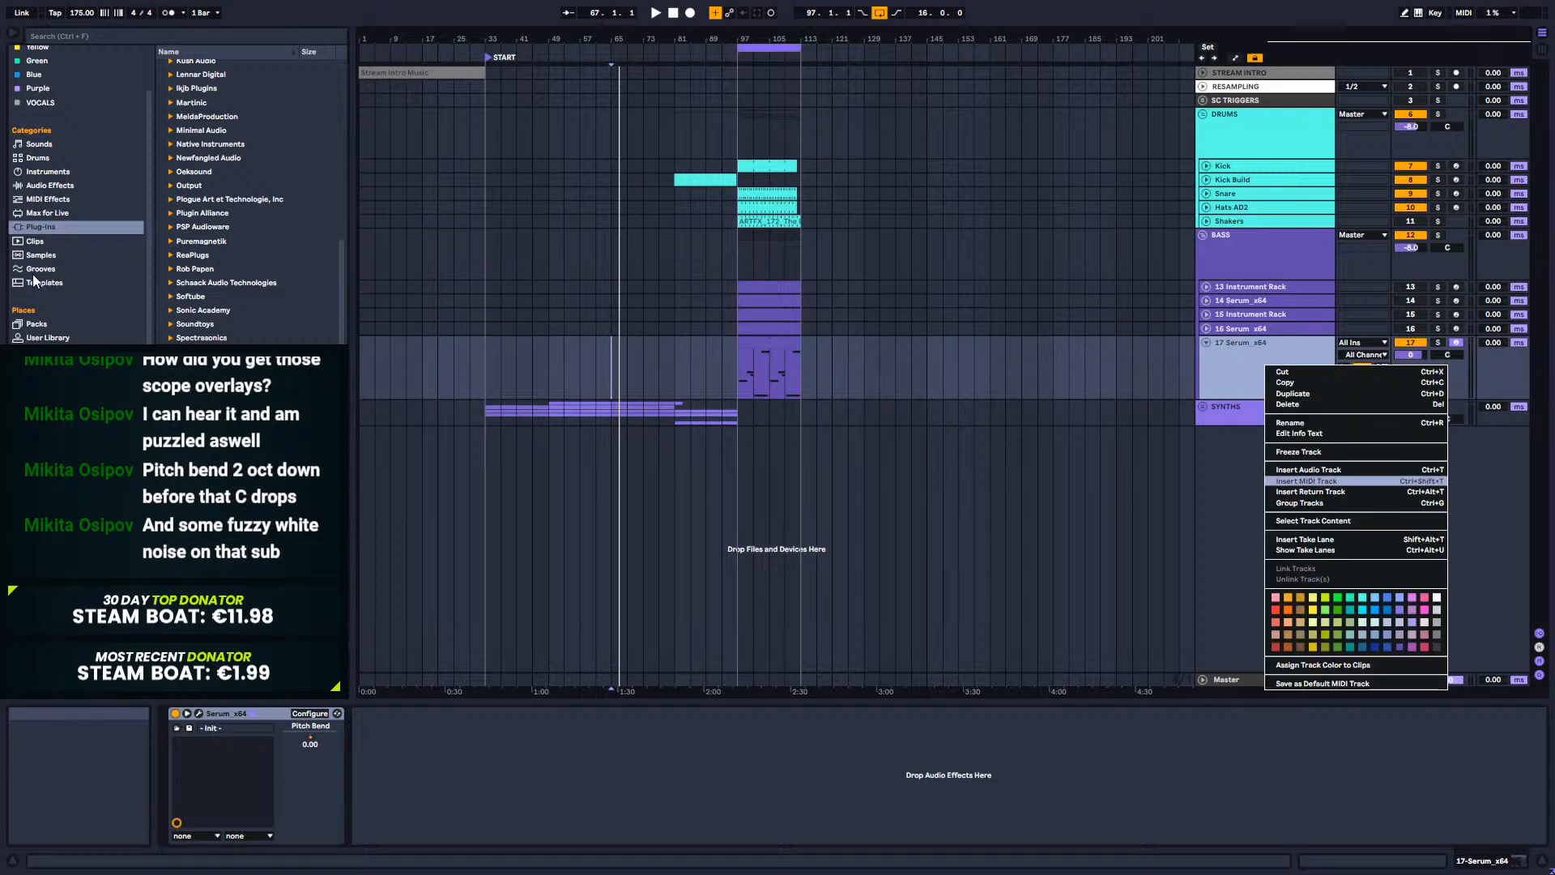
pyautogui.click(341, 291)
# Step: Expand the Kilohearts folder among the VST plug-ins and look through its kHs effects
pyautogui.moveTo(341, 292); pyautogui.dragTo(341, 117)
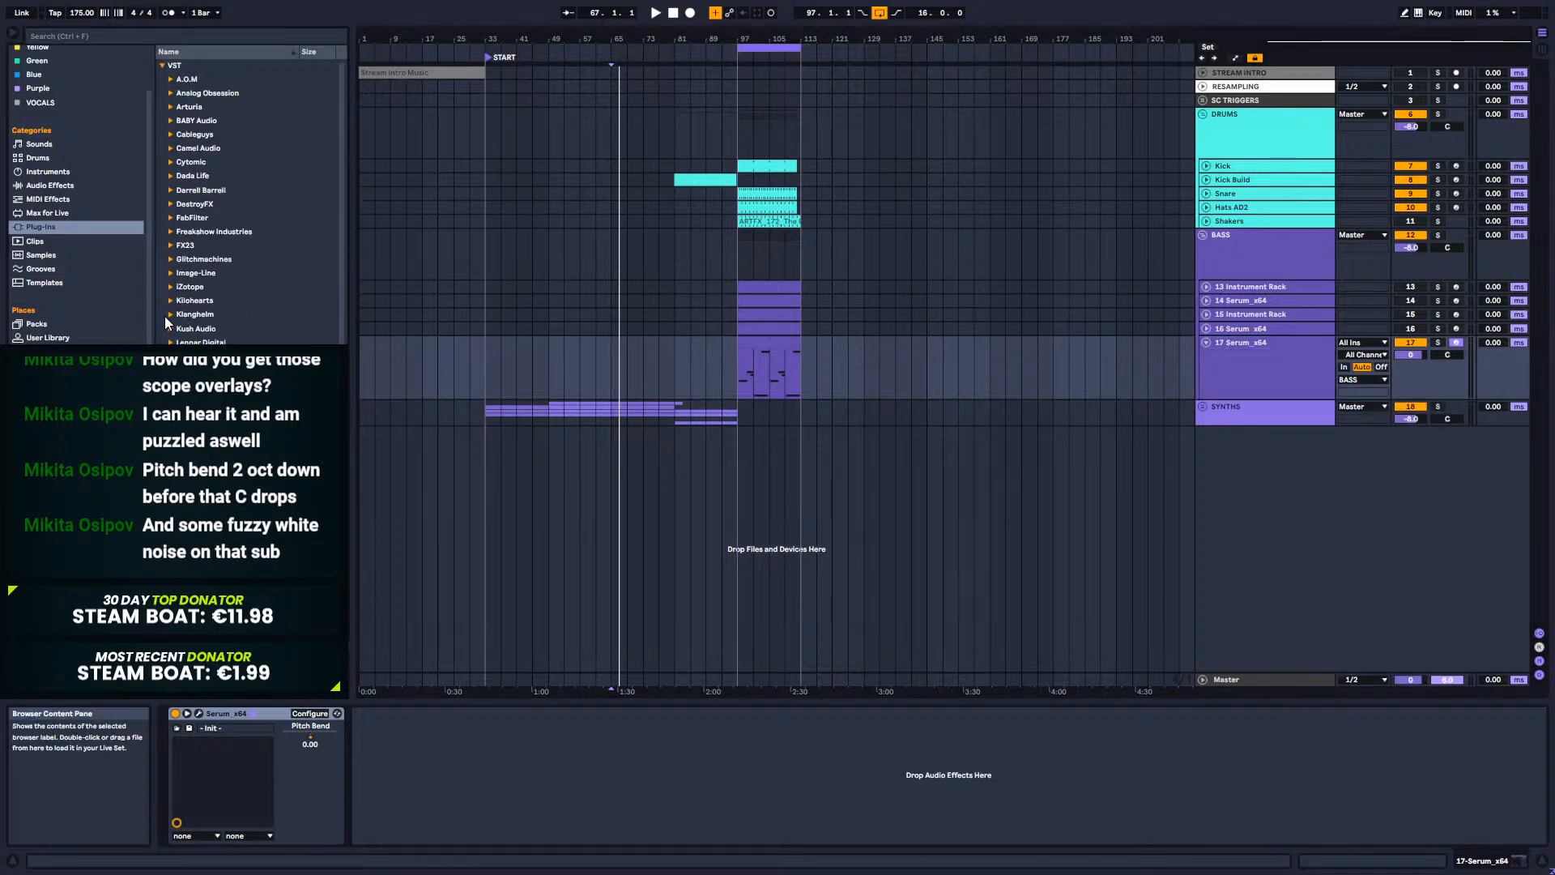
pyautogui.click(172, 298)
pyautogui.scroll(-8, 247, 202)
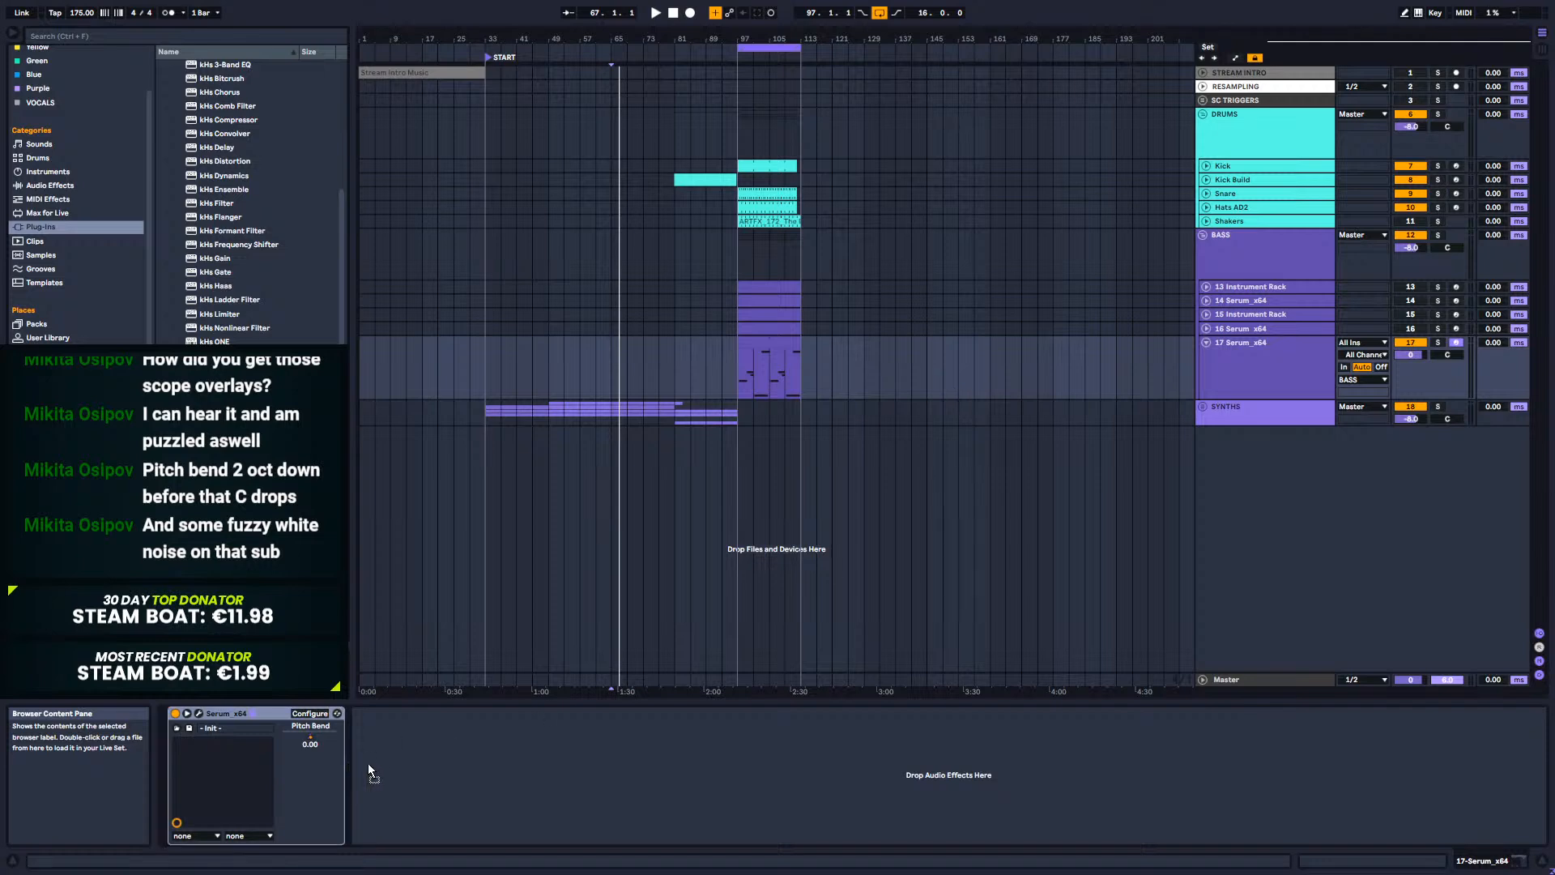
# Step: Group the Serum device on track 17 into an Instrument Rack and show the rack's chain list
pyautogui.click(789, 353)
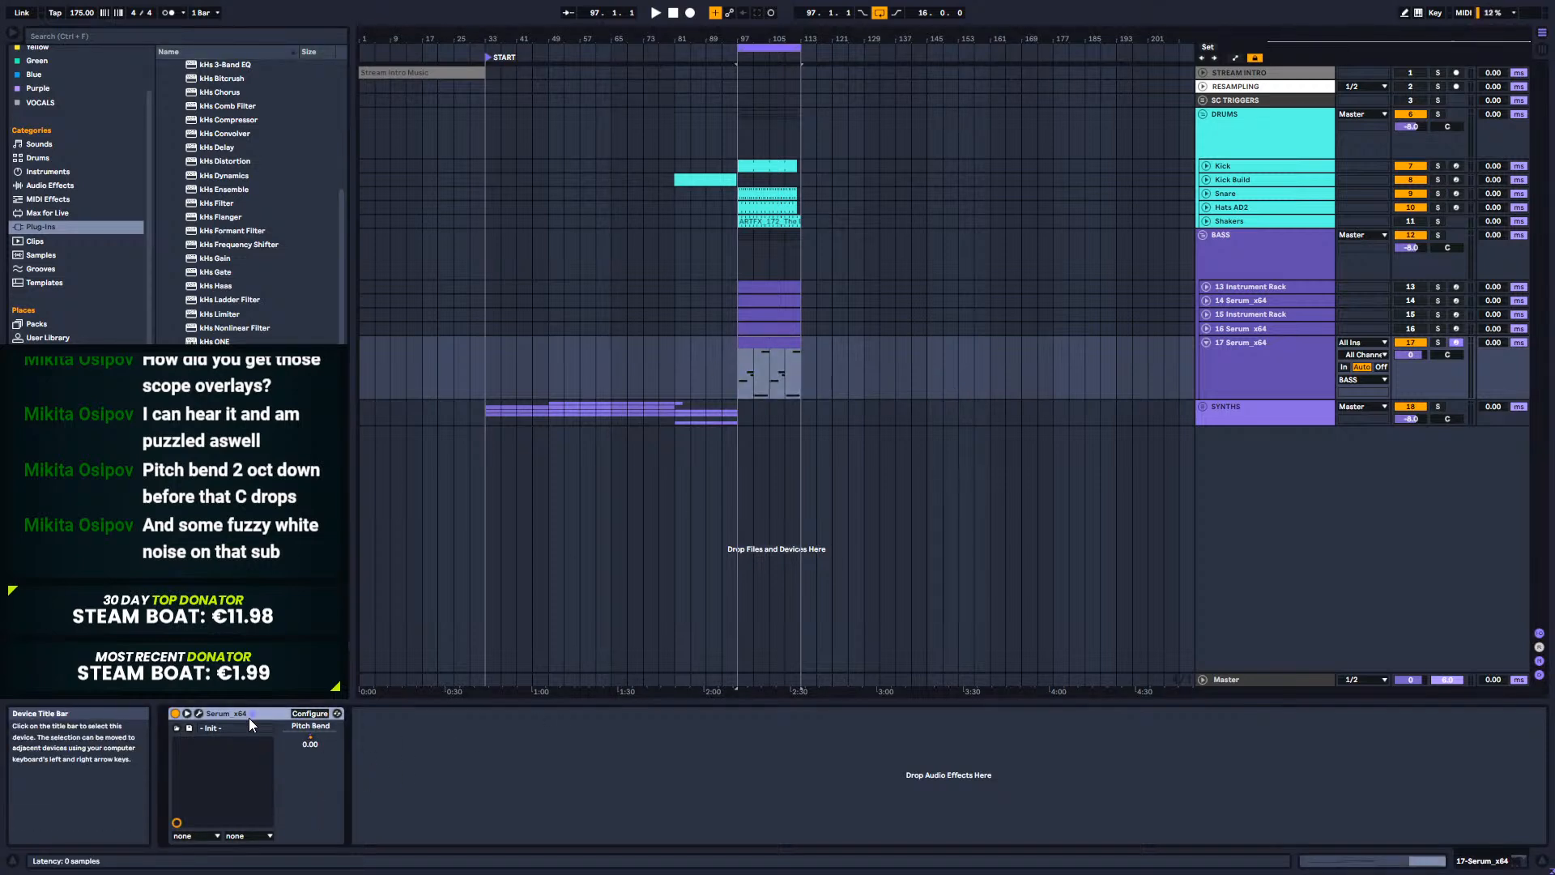
pyautogui.hotkey('ctrl', 'g')
pyautogui.click(176, 762)
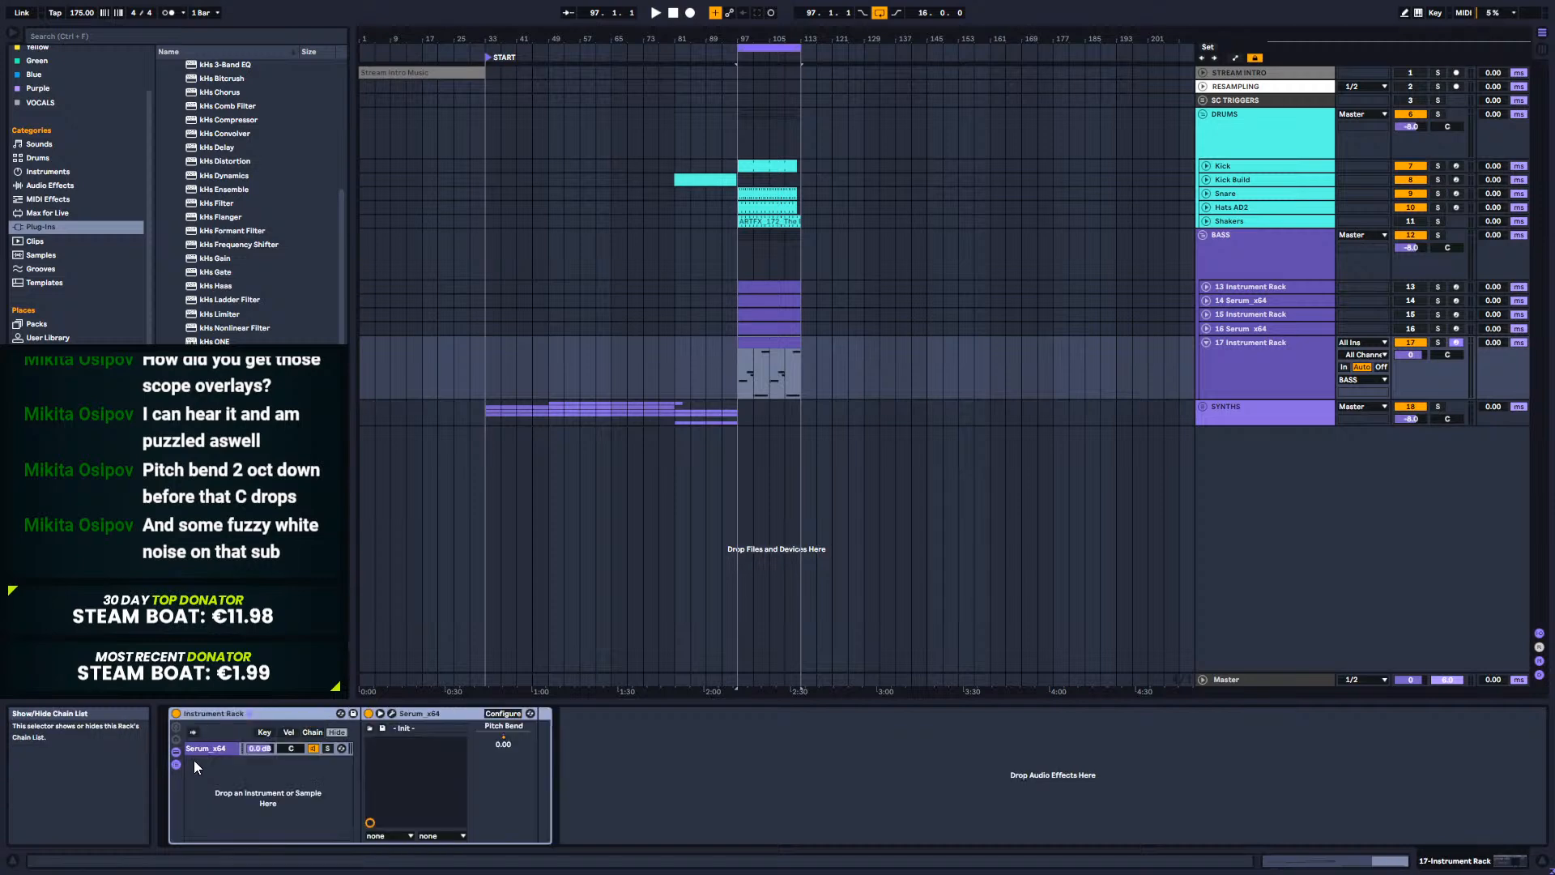
# Step: Add an empty chain to the Instrument Rack on track 17
pyautogui.rightClick(235, 770)
pyautogui.click(260, 795)
pyautogui.rightClick(261, 789)
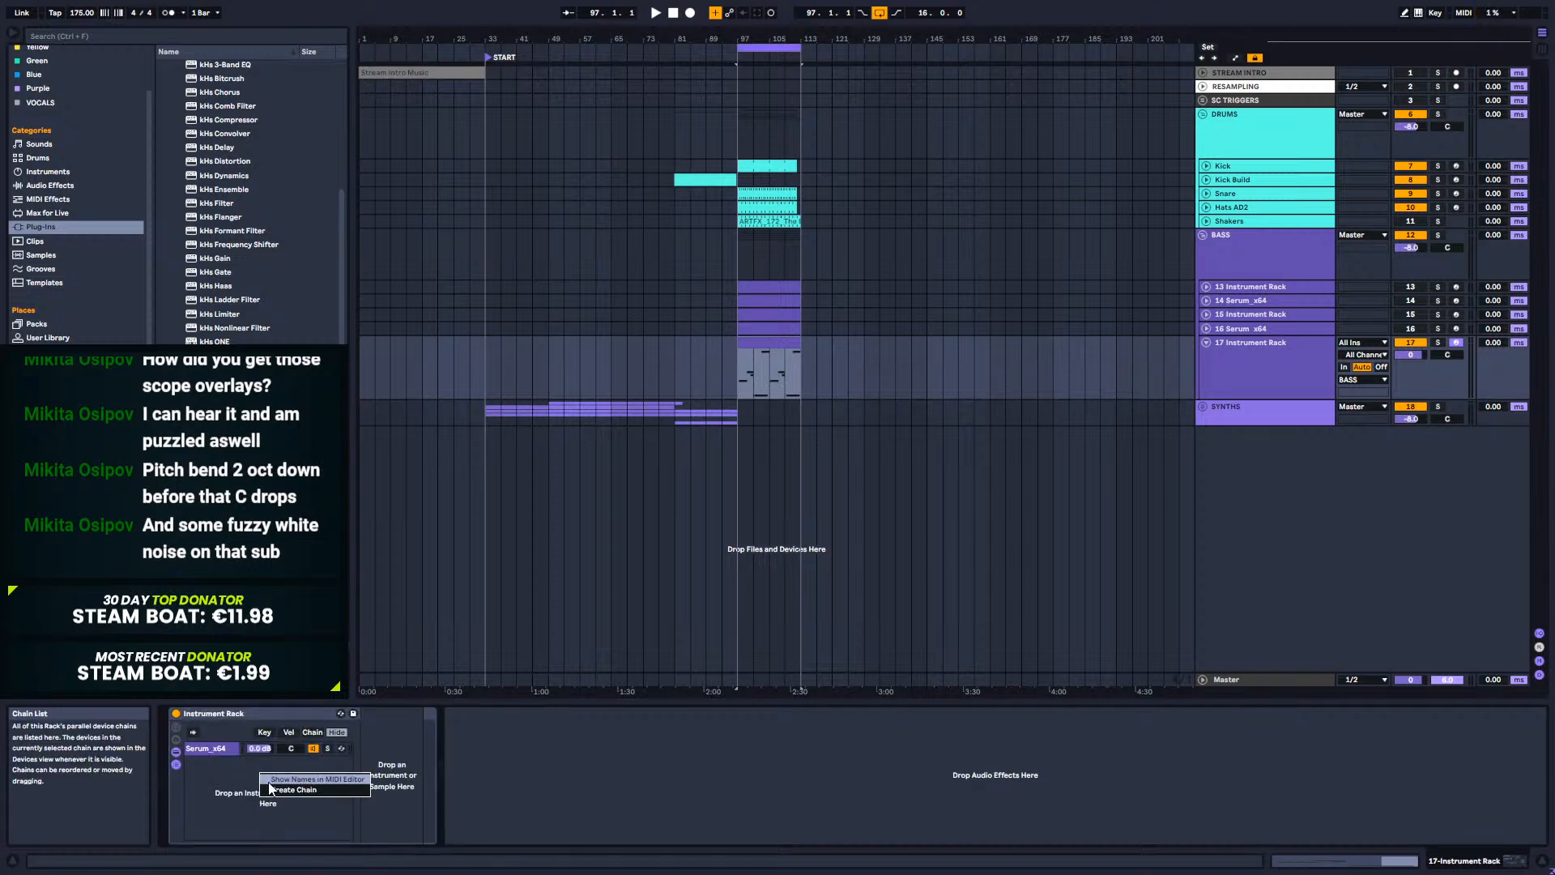
pyautogui.click(278, 791)
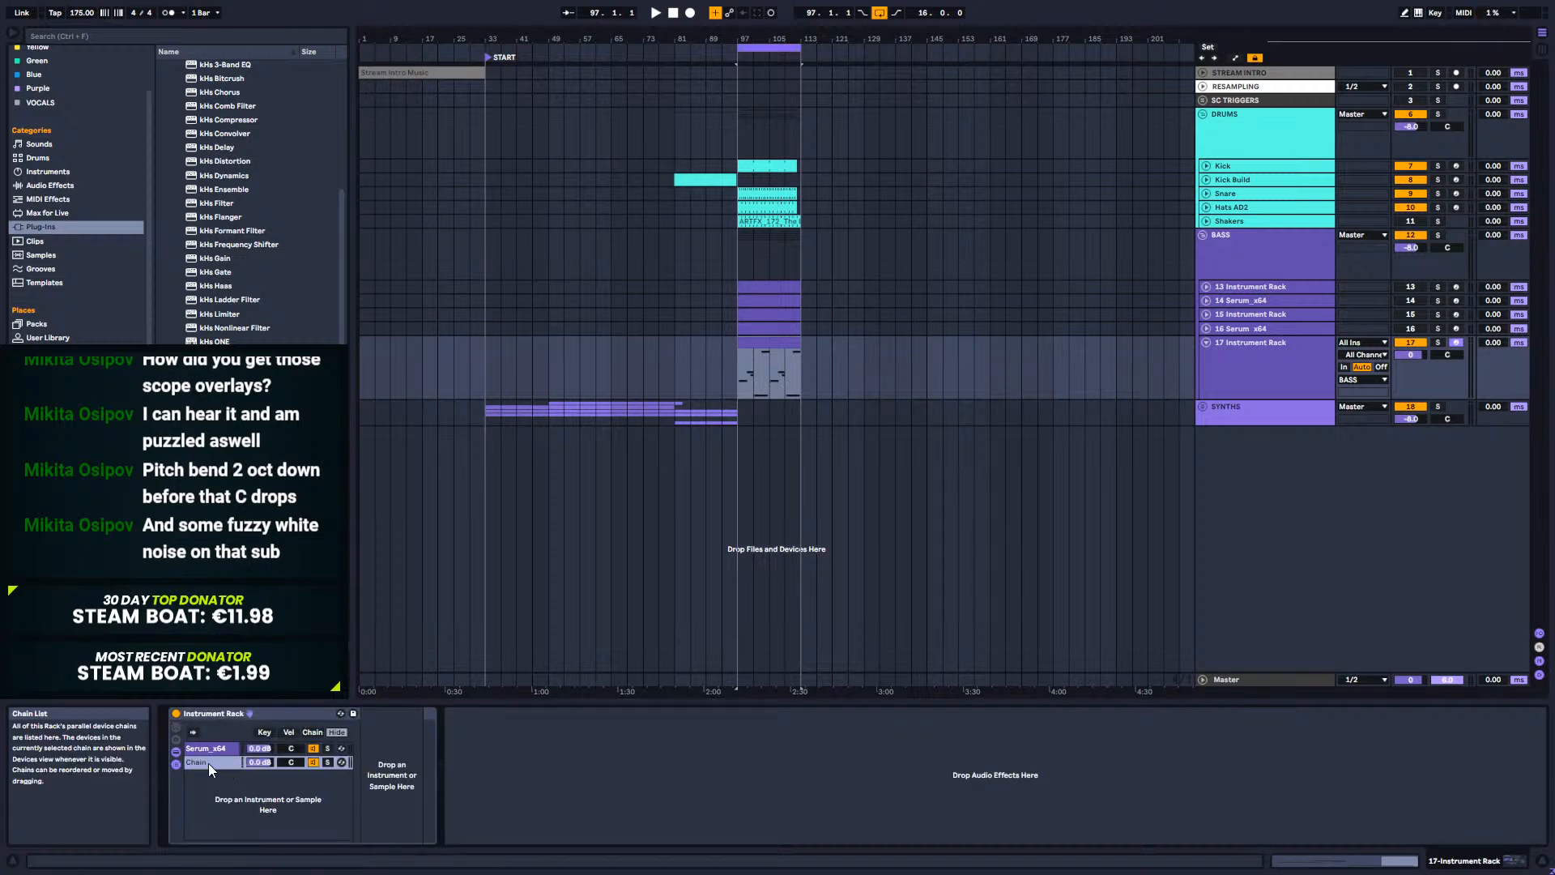
# Step: Move the empty chain onto a new track in the BASS group below track 17, and copy track 17's MIDI clip onto it
pyautogui.moveTo(207, 761); pyautogui.dragTo(759, 479)
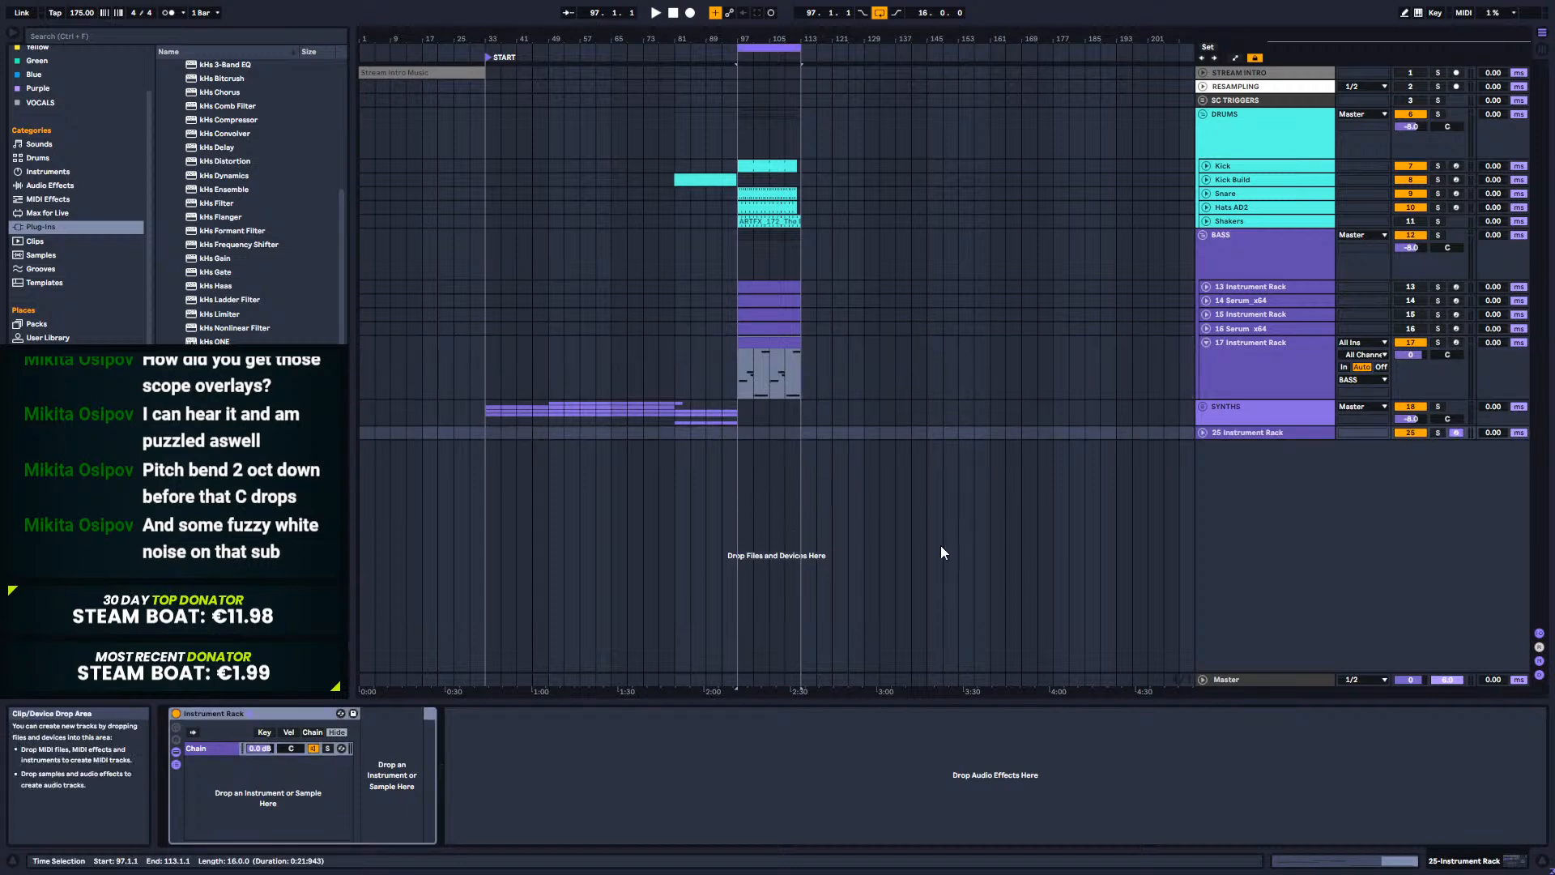
pyautogui.moveTo(1240, 434); pyautogui.dragTo(1241, 397)
pyautogui.moveTo(777, 356); pyautogui.dragTo(780, 420)
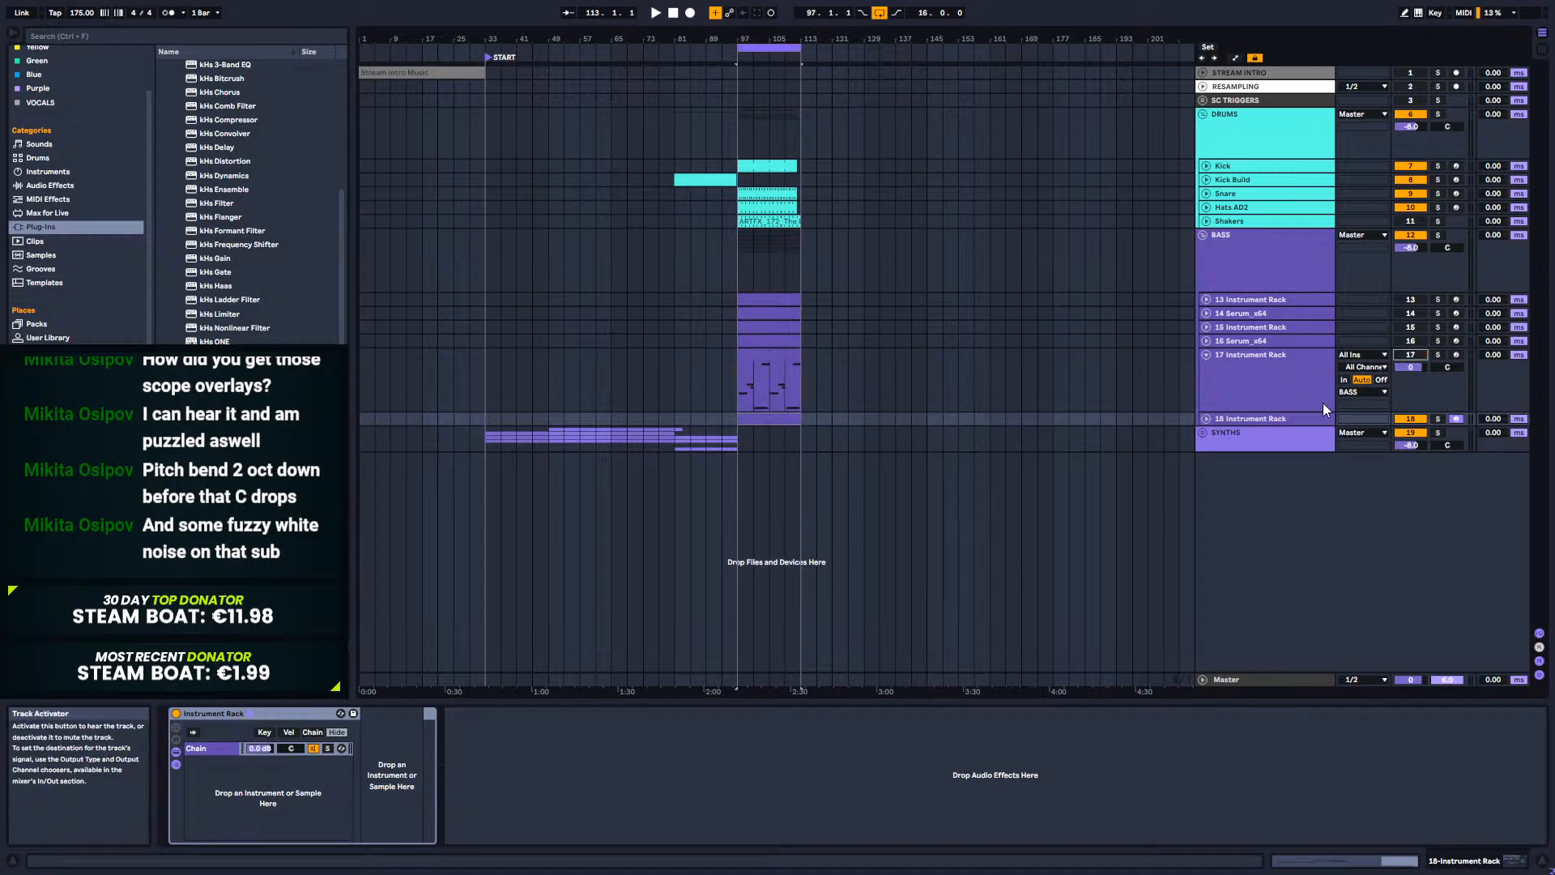
pyautogui.click(1206, 418)
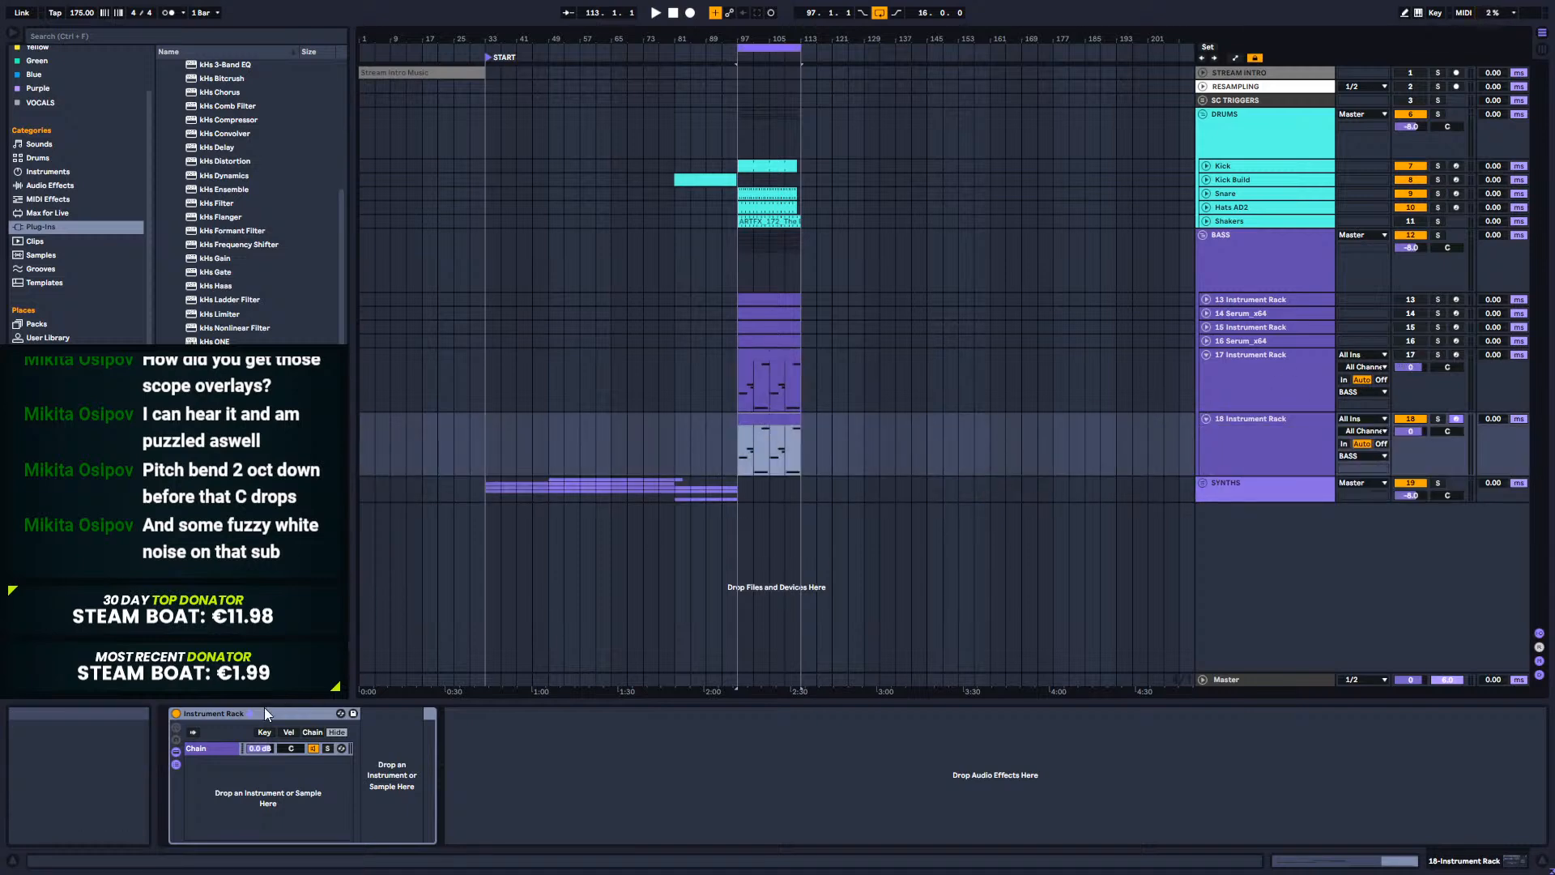
# Step: Load Phase Plant into the empty chain of track 18's rack and close the synth window
pyautogui.click(199, 747)
pyautogui.click(341, 300)
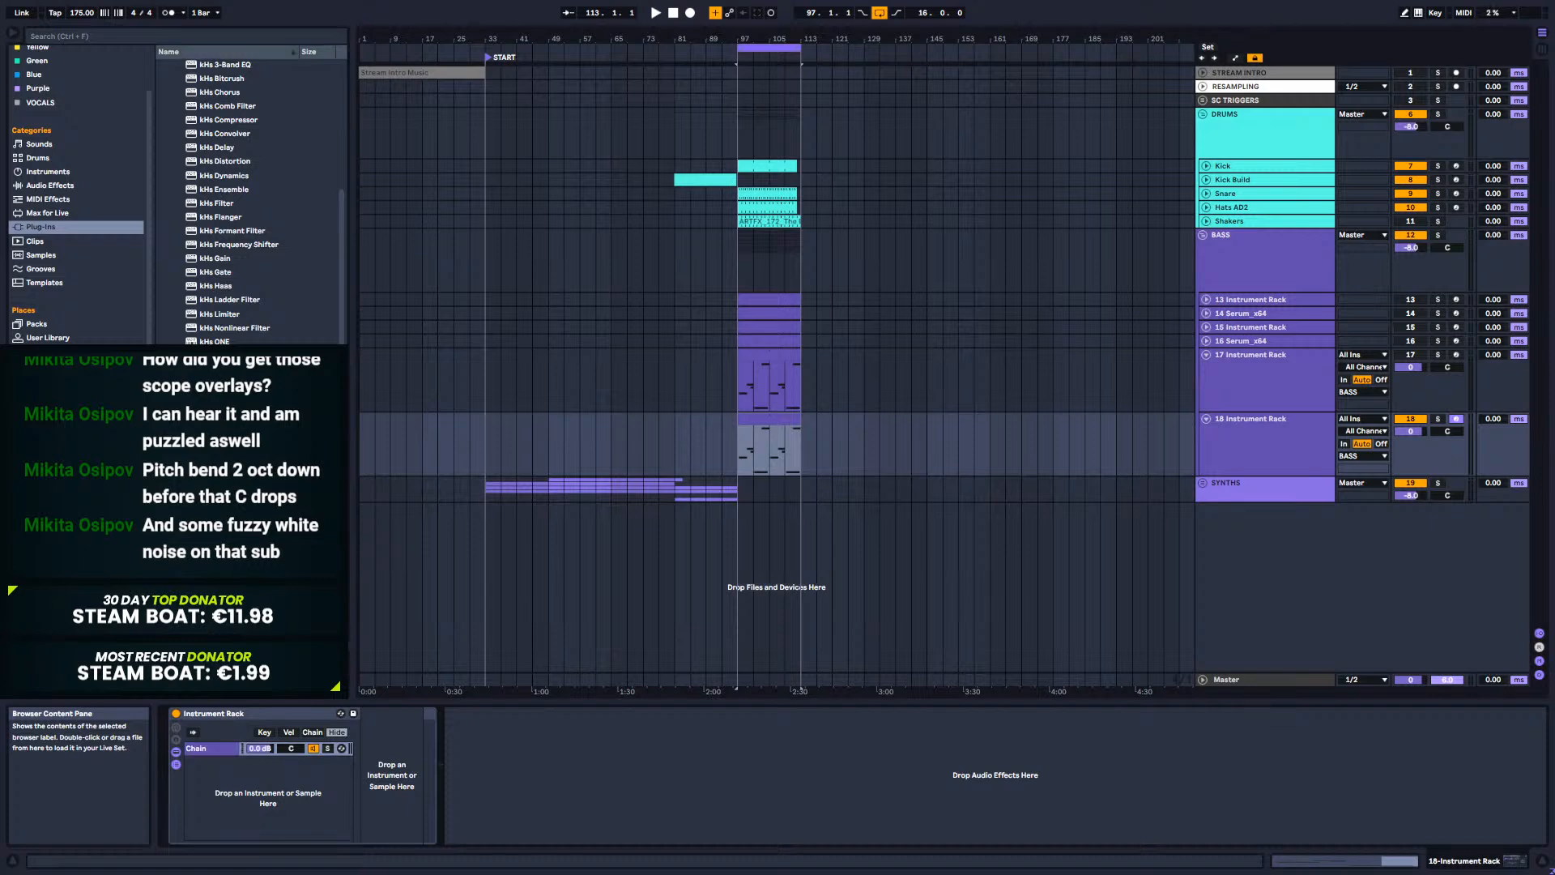
pyautogui.moveTo(442, 771); pyautogui.dragTo(441, 772)
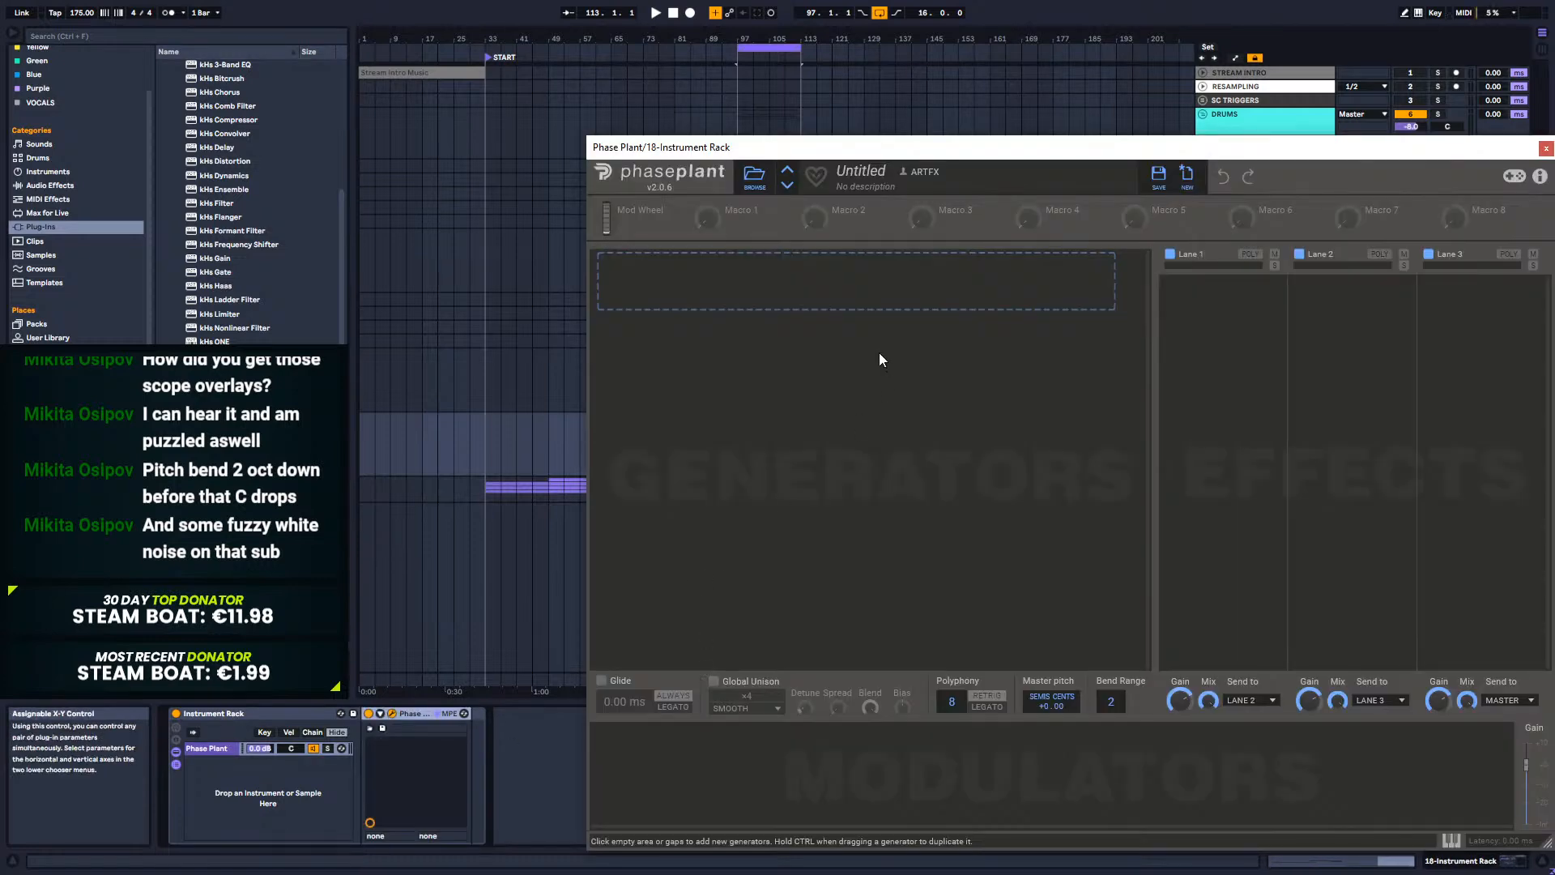
pyautogui.click(1545, 148)
# Step: Show Serum's Pitch Bend automation on track 17 and copy it from bar 97 to 107.3
pyautogui.click(1231, 383)
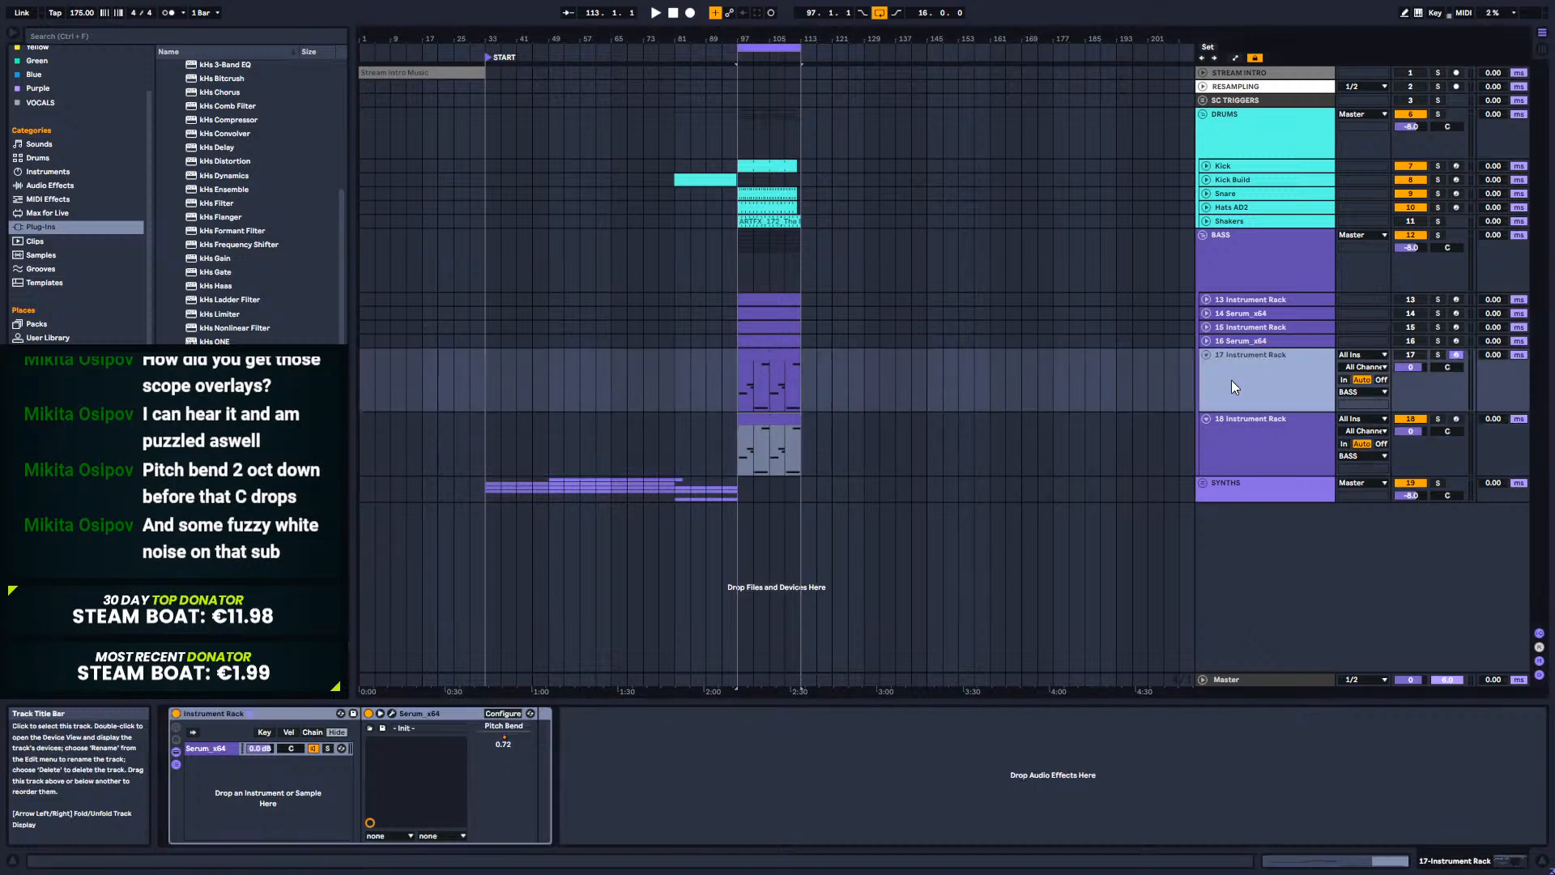
pyautogui.press('a')
pyautogui.click(1241, 366)
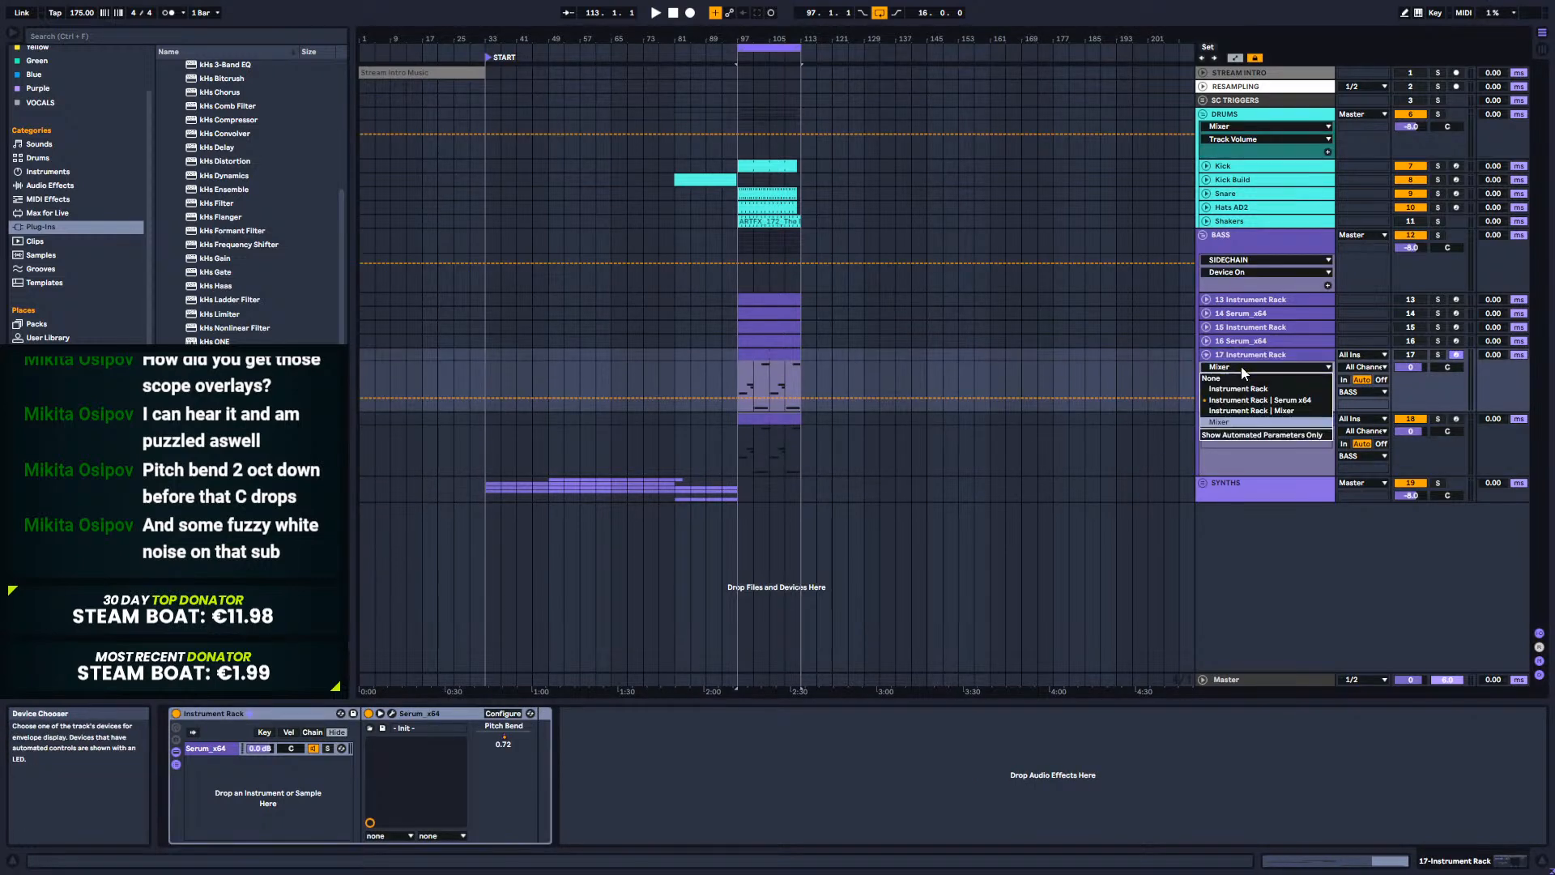
pyautogui.click(1253, 402)
pyautogui.click(1244, 379)
pyautogui.click(1246, 400)
pyautogui.click(755, 372)
pyautogui.moveTo(754, 371); pyautogui.dragTo(769, 374)
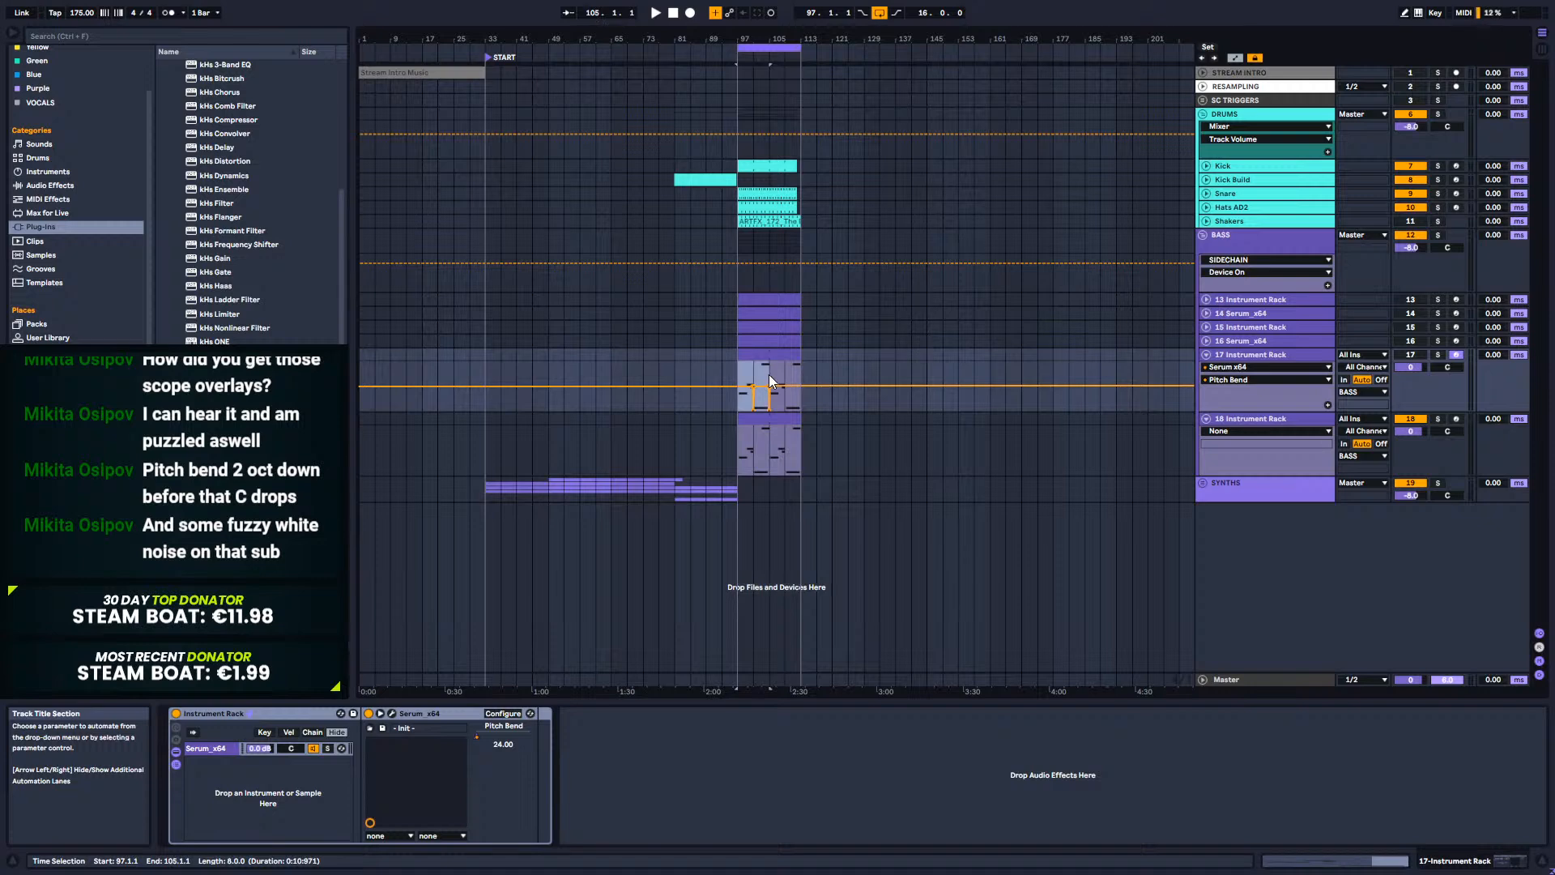
pyautogui.press('z')
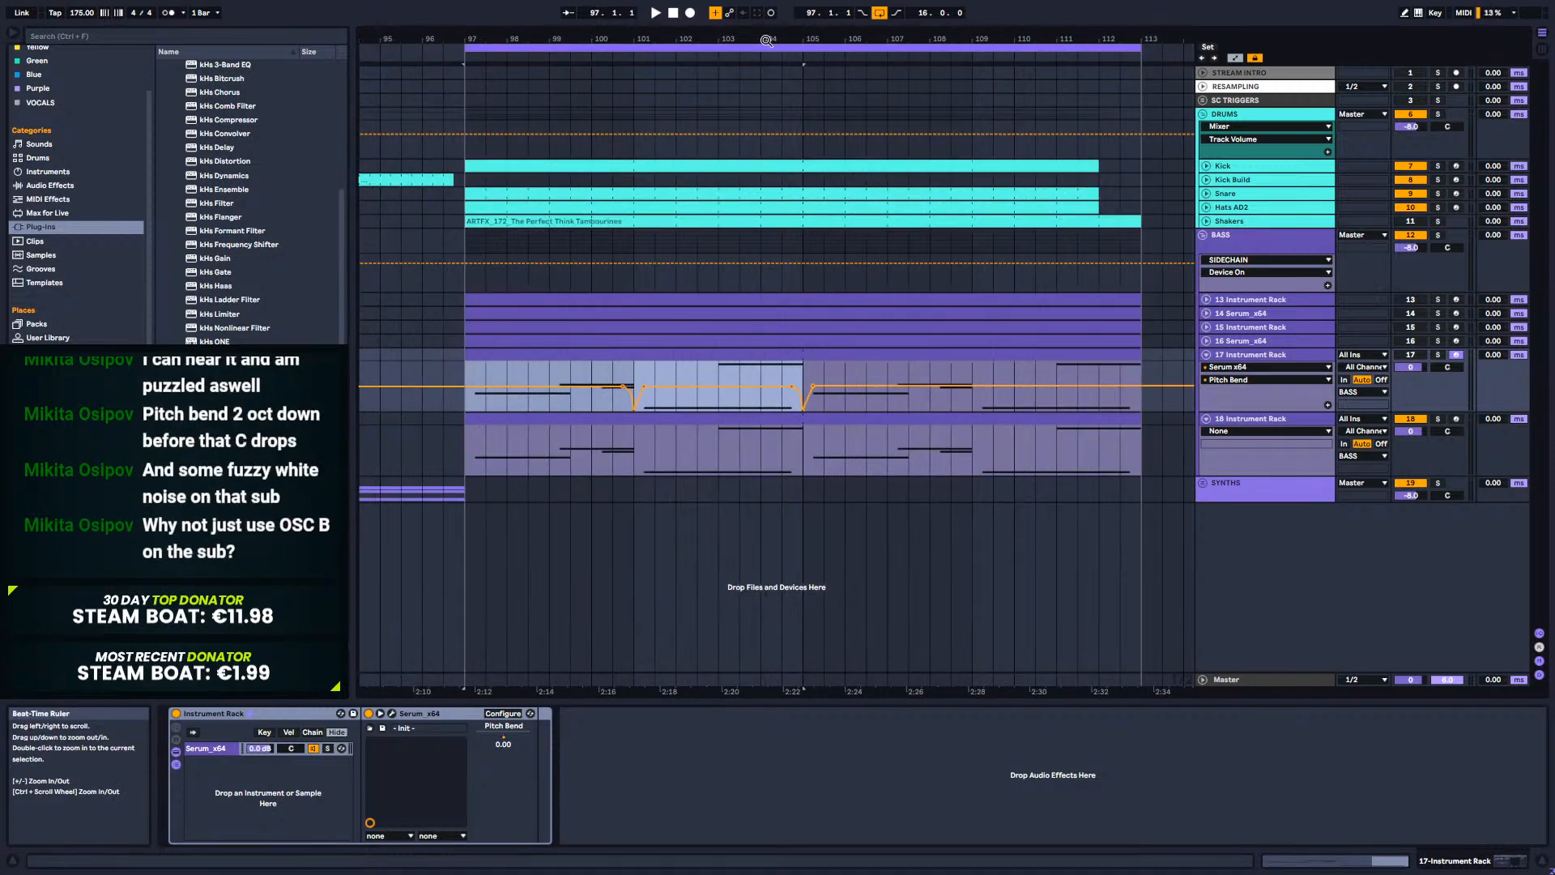
pyautogui.keyDown('shift'); pyautogui.click(916, 371); pyautogui.keyUp('shift')
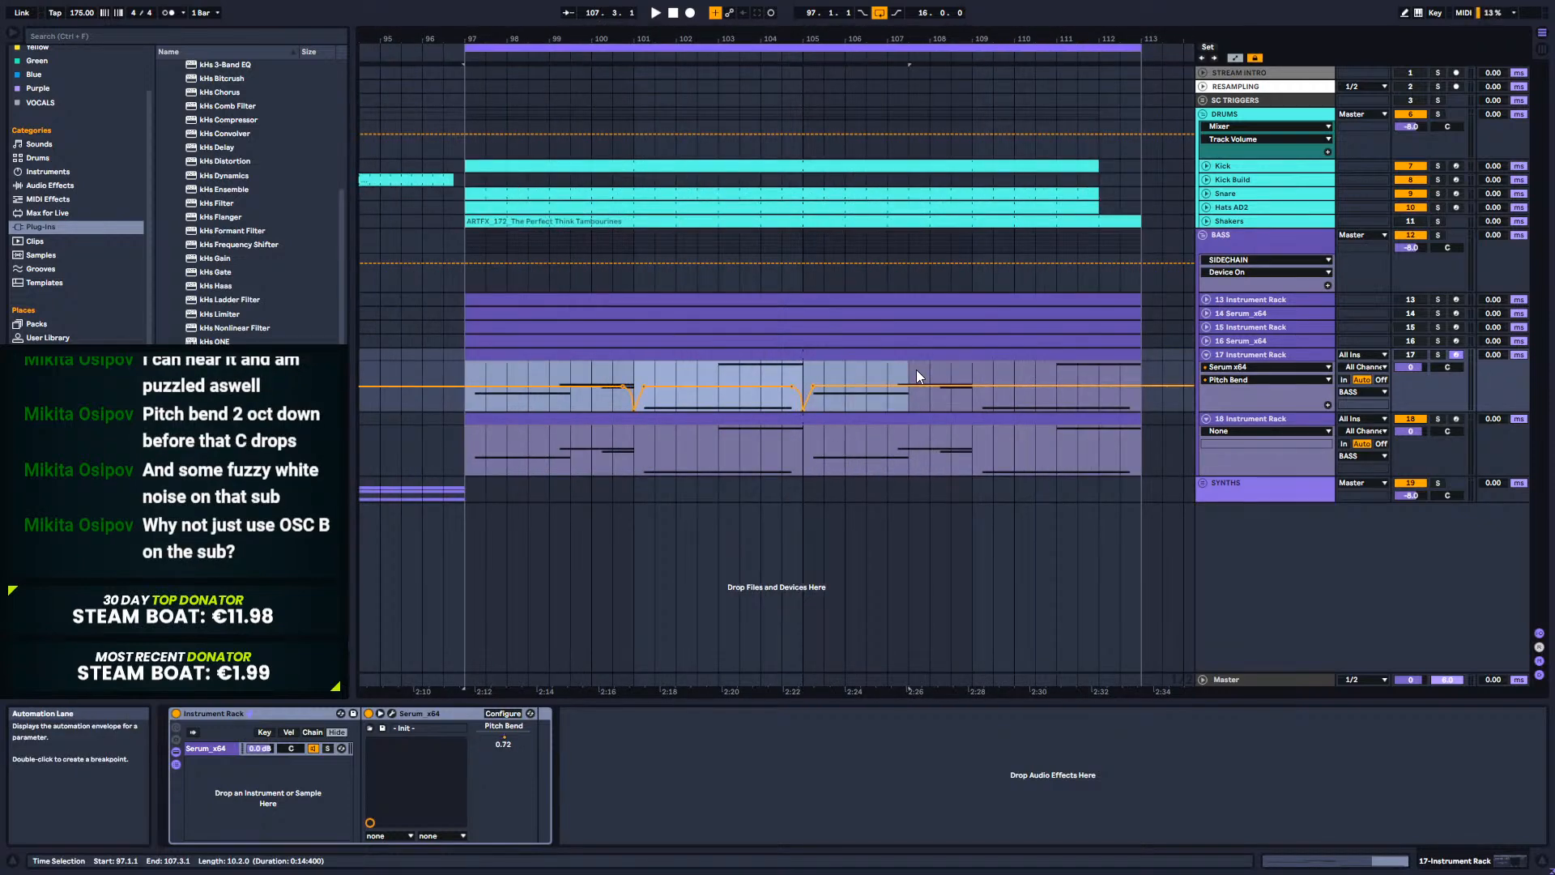
# Step: Paste the copied automation at the start of the Pitch Bend envelope in track 18's MIDI clip
pyautogui.doubleClick(787, 419)
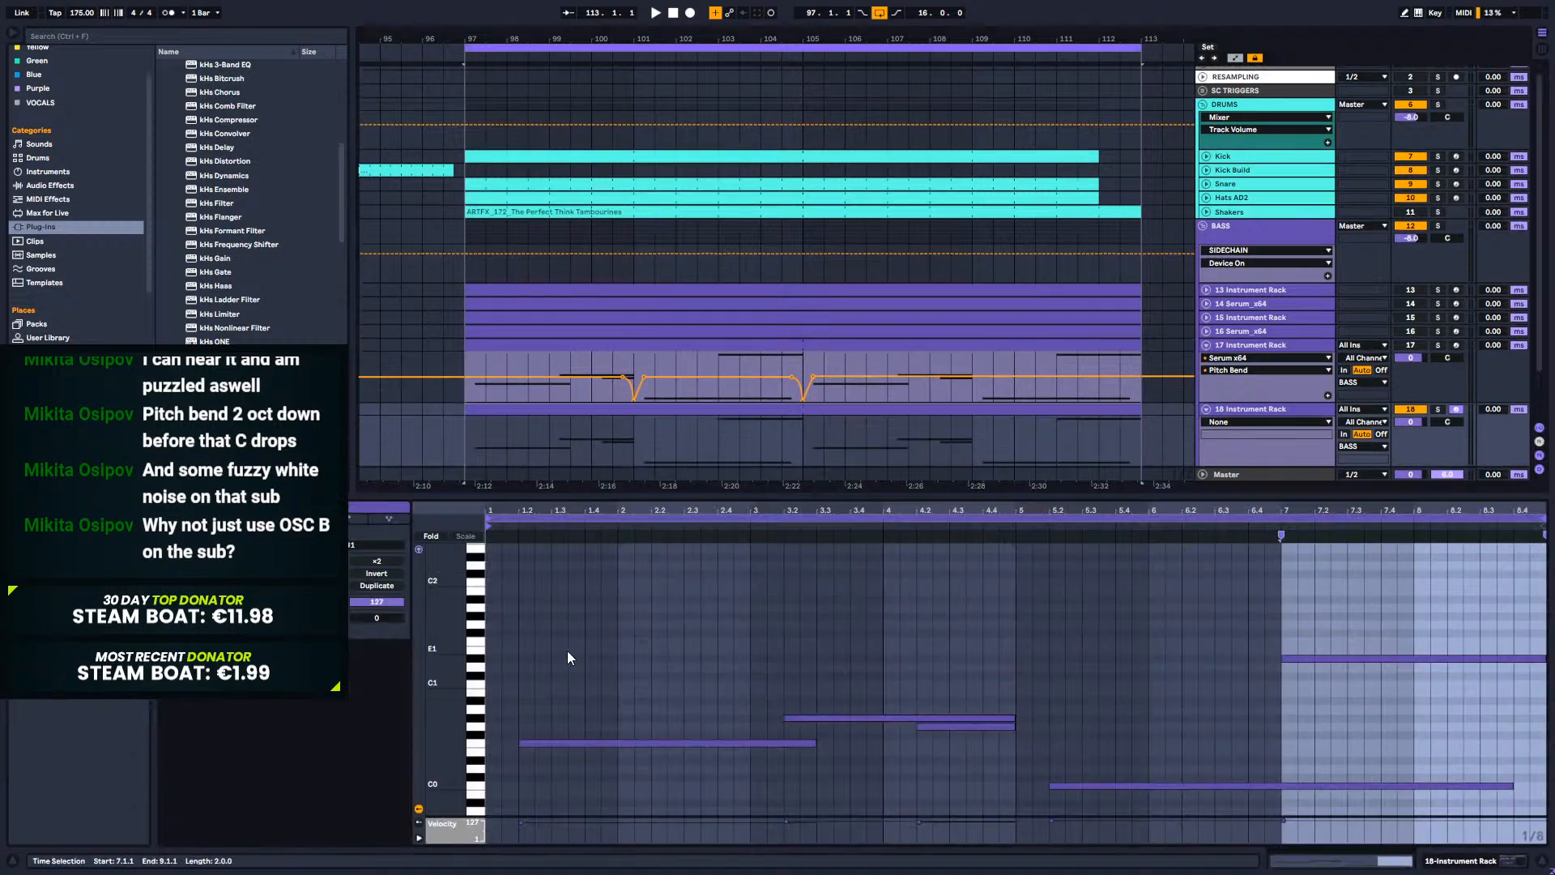
pyautogui.click(351, 519)
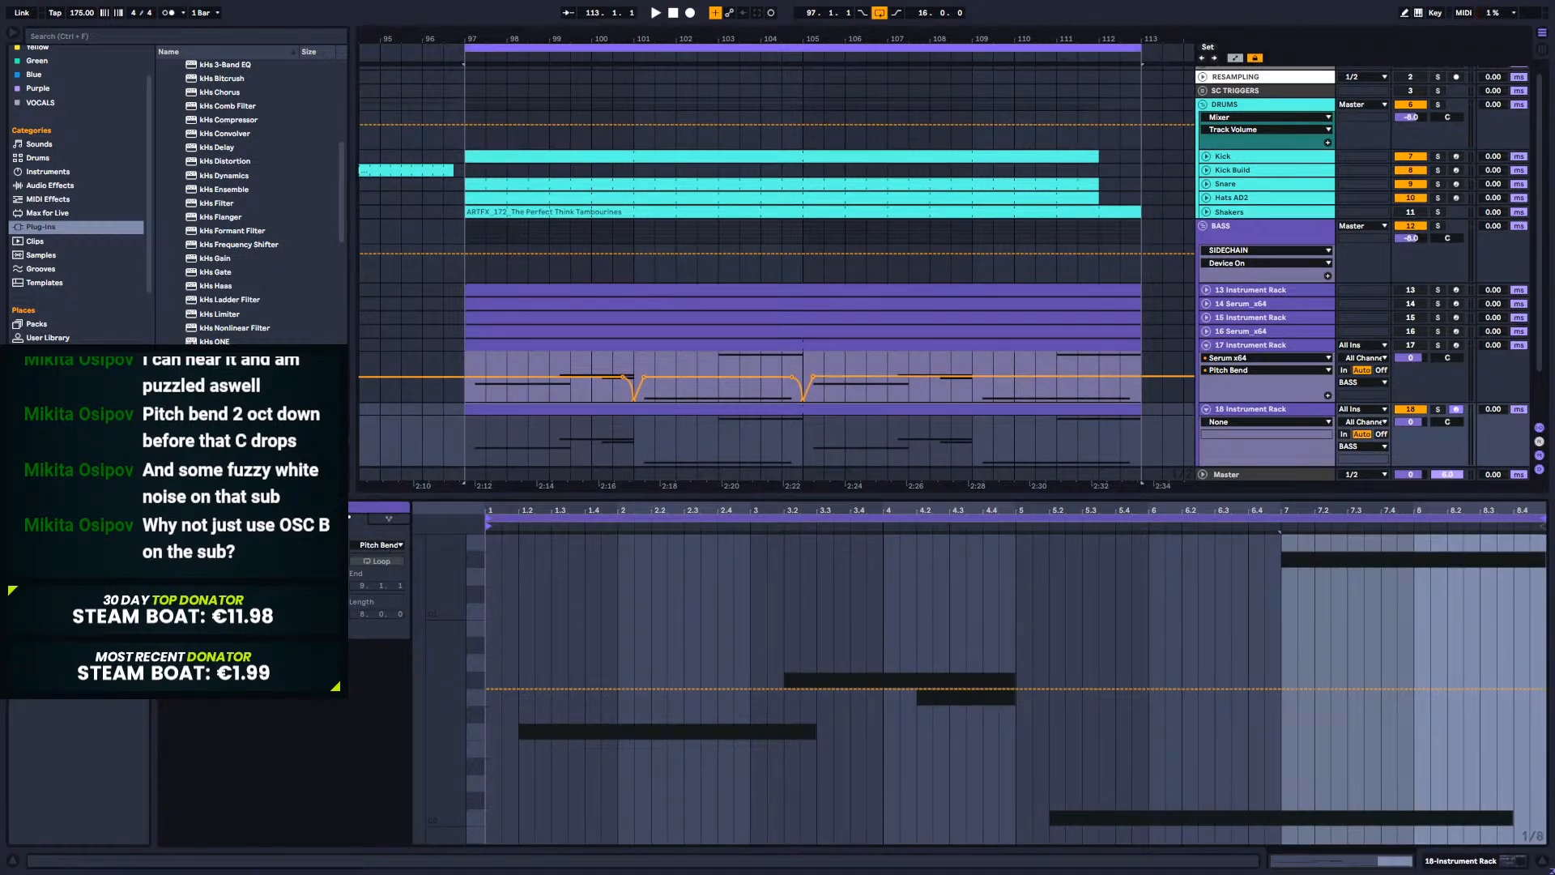
pyautogui.click(487, 638)
pyautogui.hotkey('ctrl', 'v')
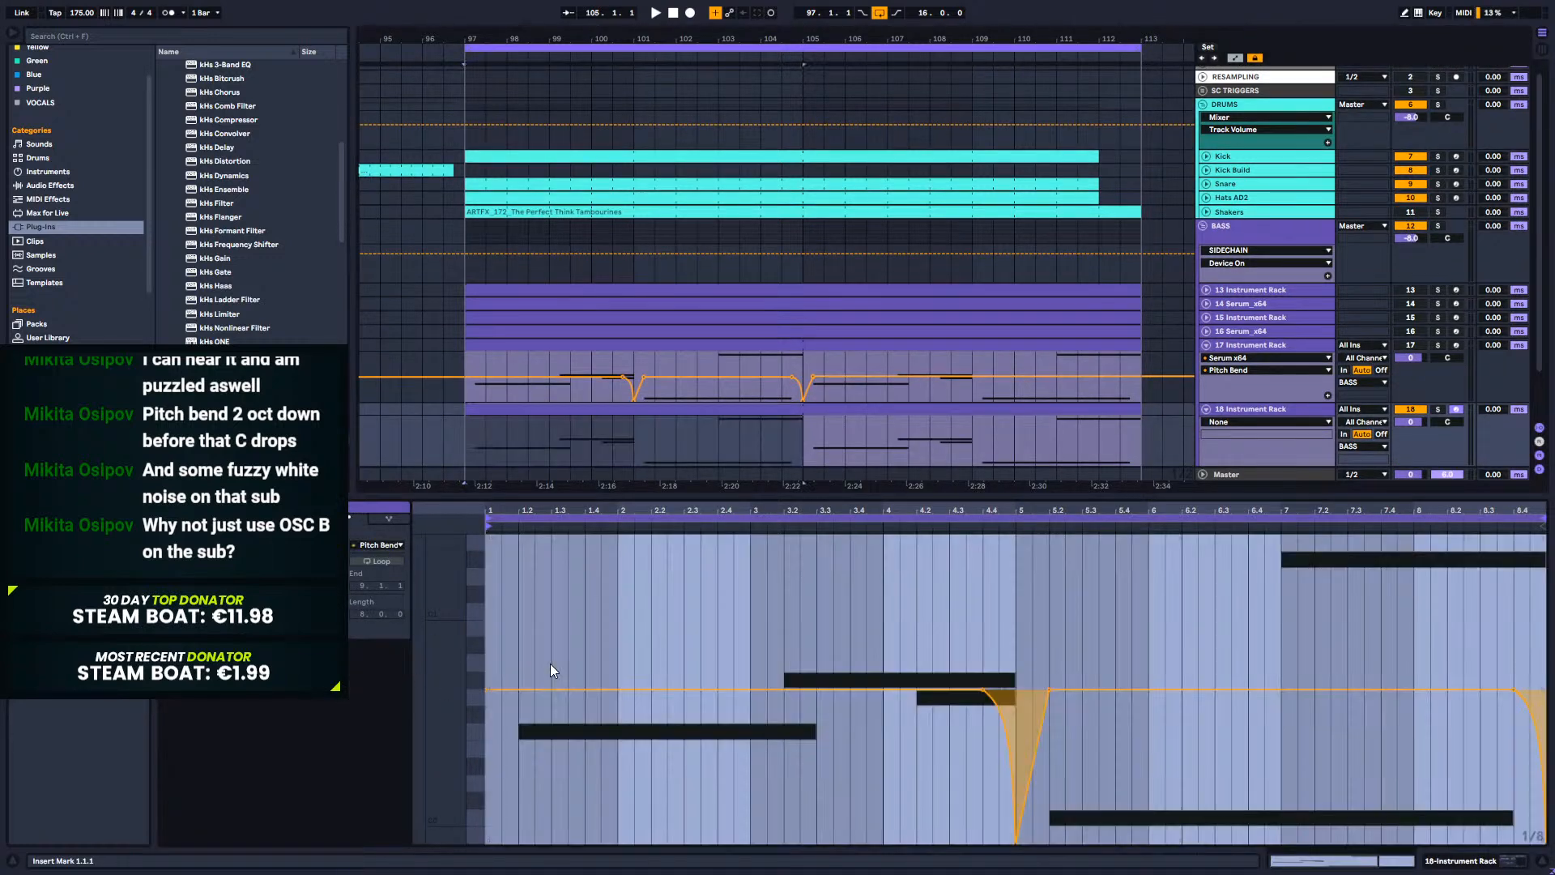
# Step: Level the tail of the clip's Pitch Bend envelope after bar 9 at 0
pyautogui.moveTo(749, 510); pyautogui.dragTo(752, 482)
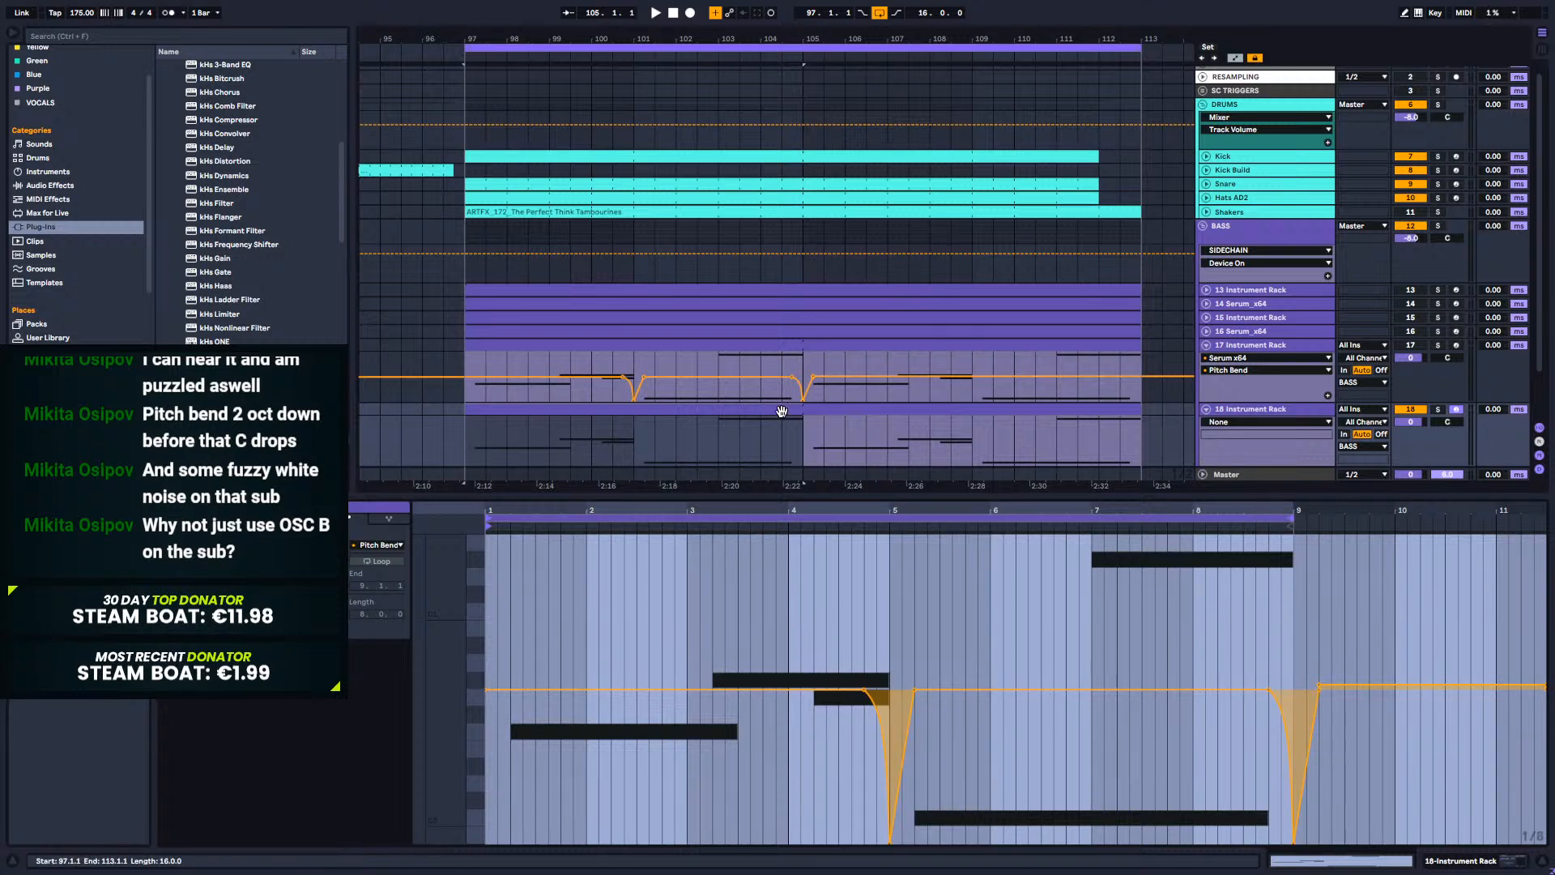
pyautogui.click(1290, 638)
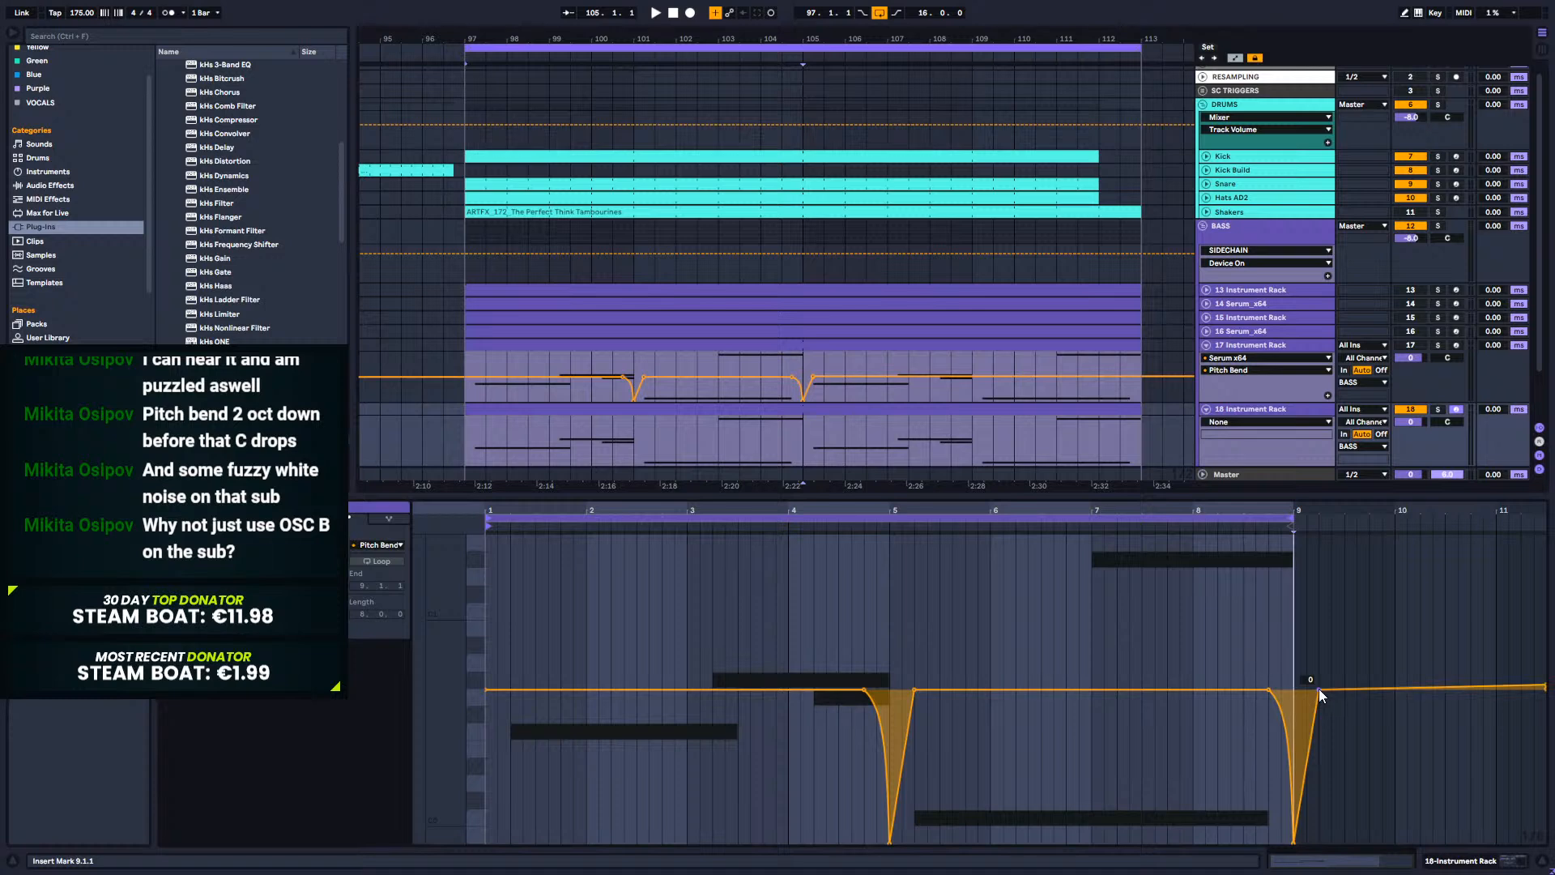
pyautogui.moveTo(1545, 685); pyautogui.dragTo(1543, 697)
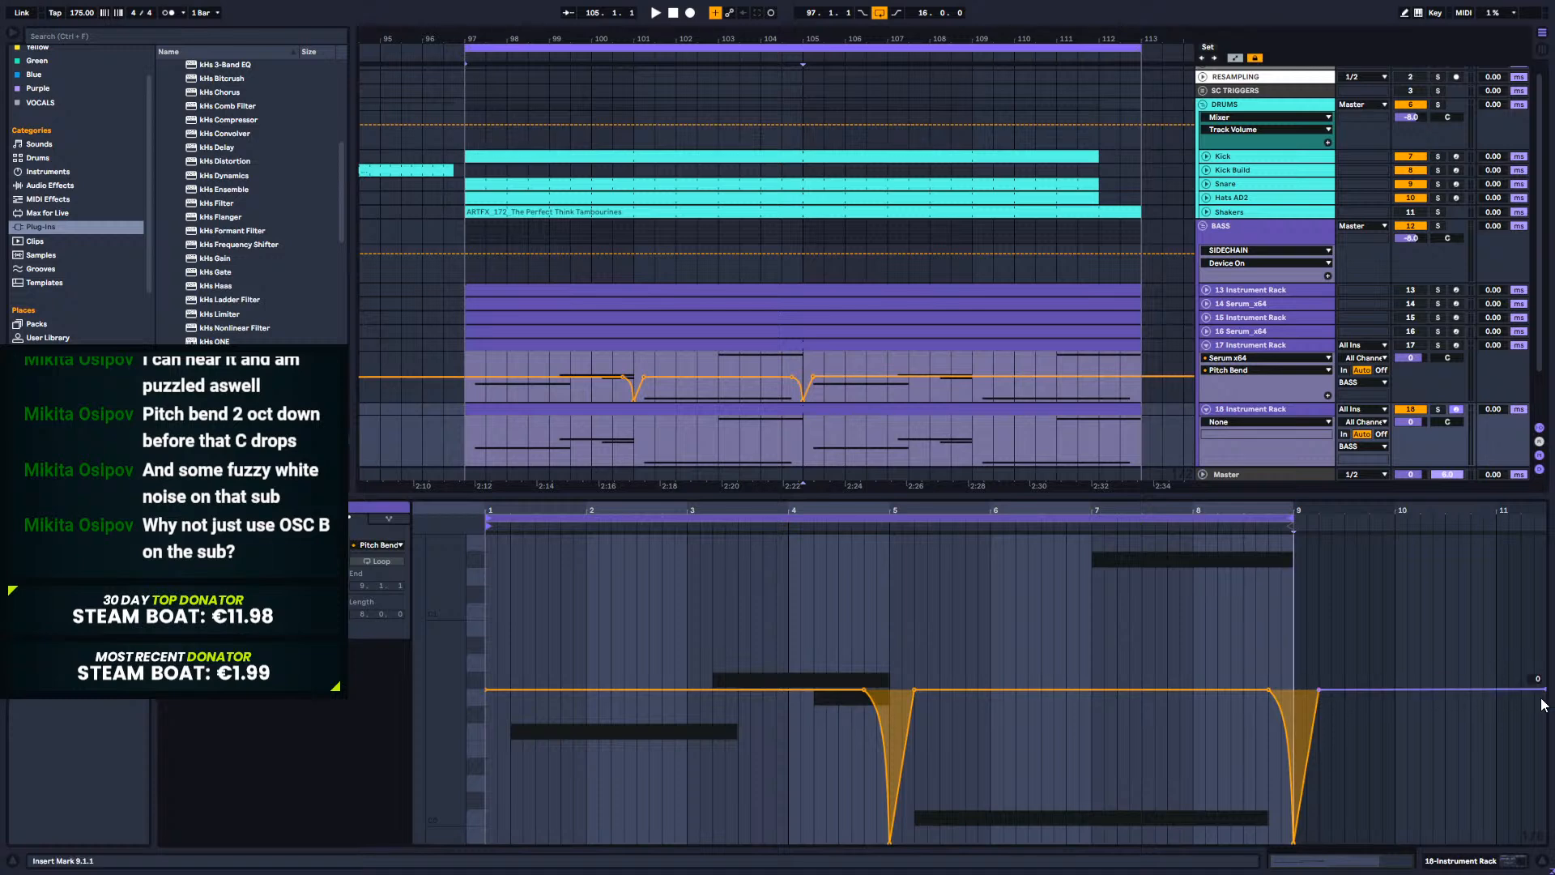
# Step: Copy the pitch bend recovery from 9.1.1 to 9.2.3 and paste it at the start of the clip
pyautogui.moveTo(1299, 660); pyautogui.dragTo(1336, 660)
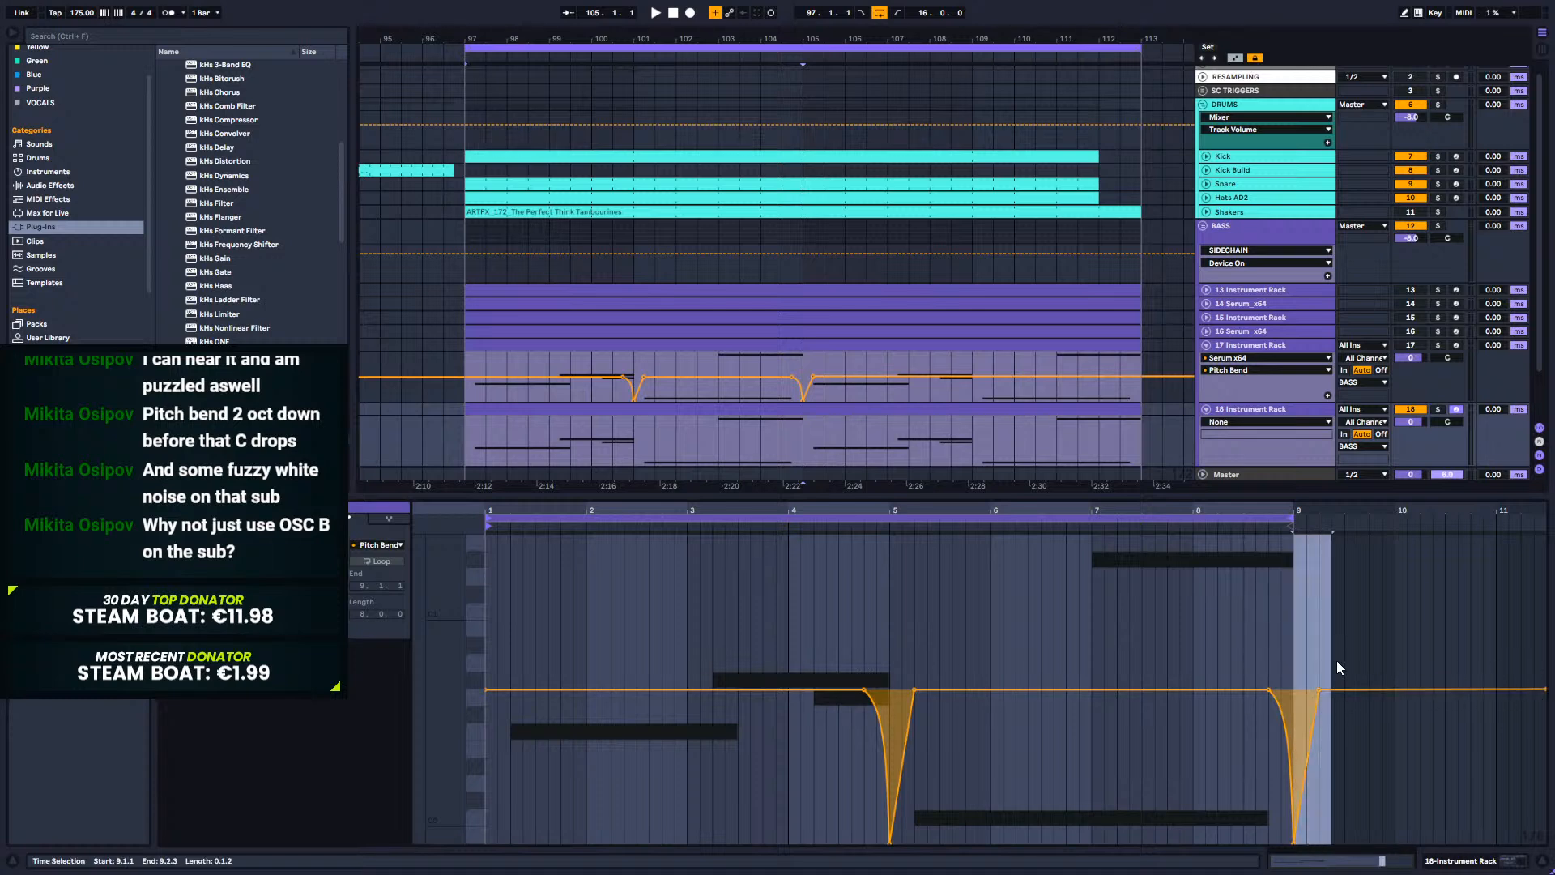
pyautogui.click(489, 612)
pyautogui.hotkey('ctrl', 'v')
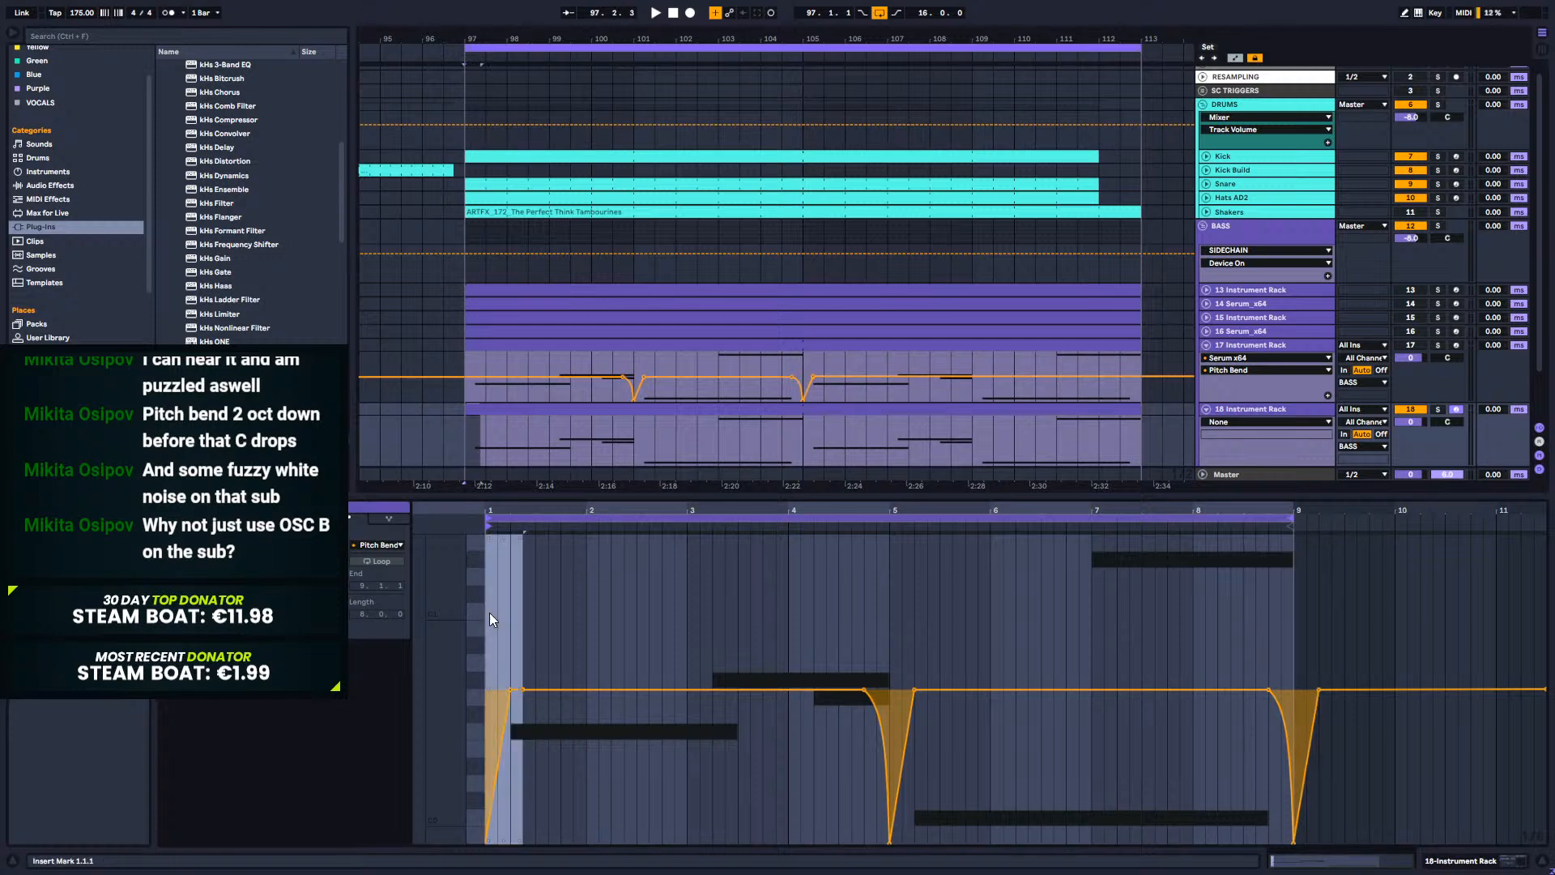
pyautogui.click(524, 610)
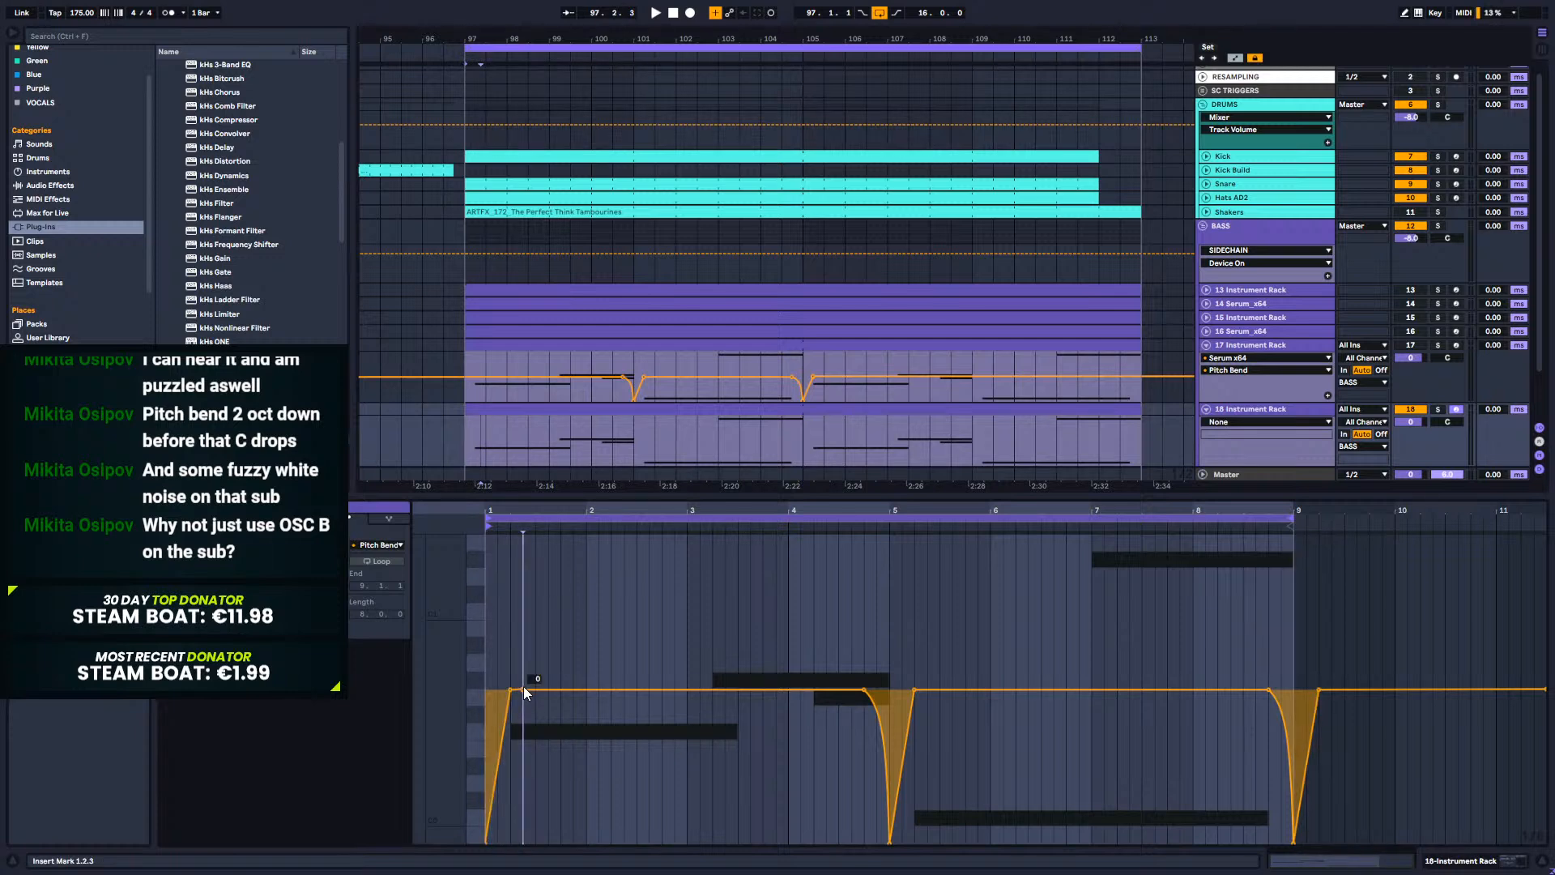
# Step: Set the pitch bend breakpoints on both sides of the bar 9 dip to exactly 0
pyautogui.rightClick(1318, 691)
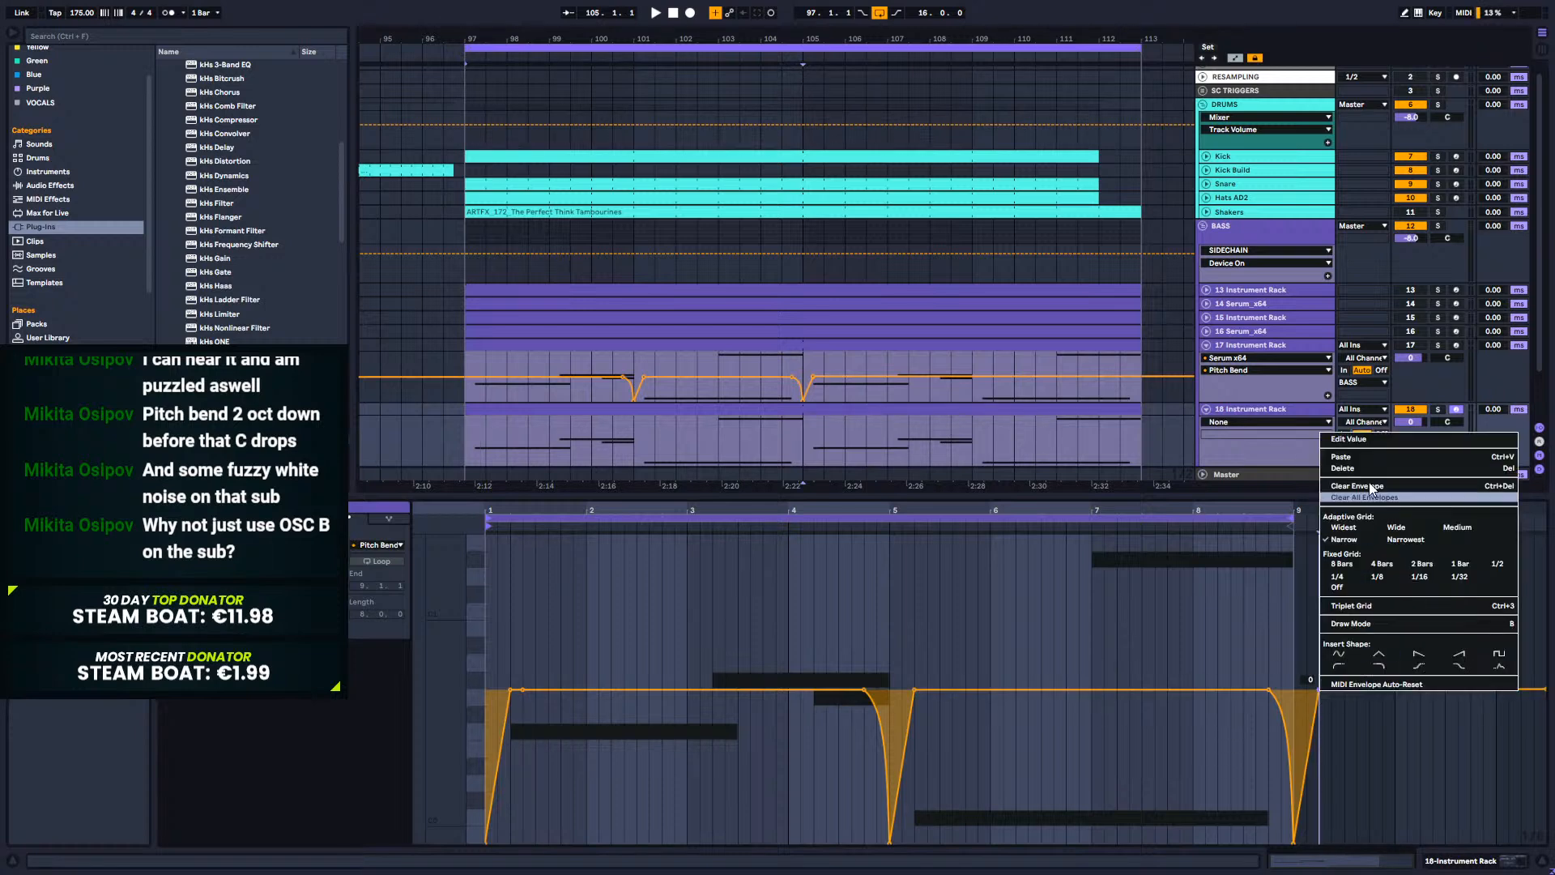
pyautogui.click(1354, 439)
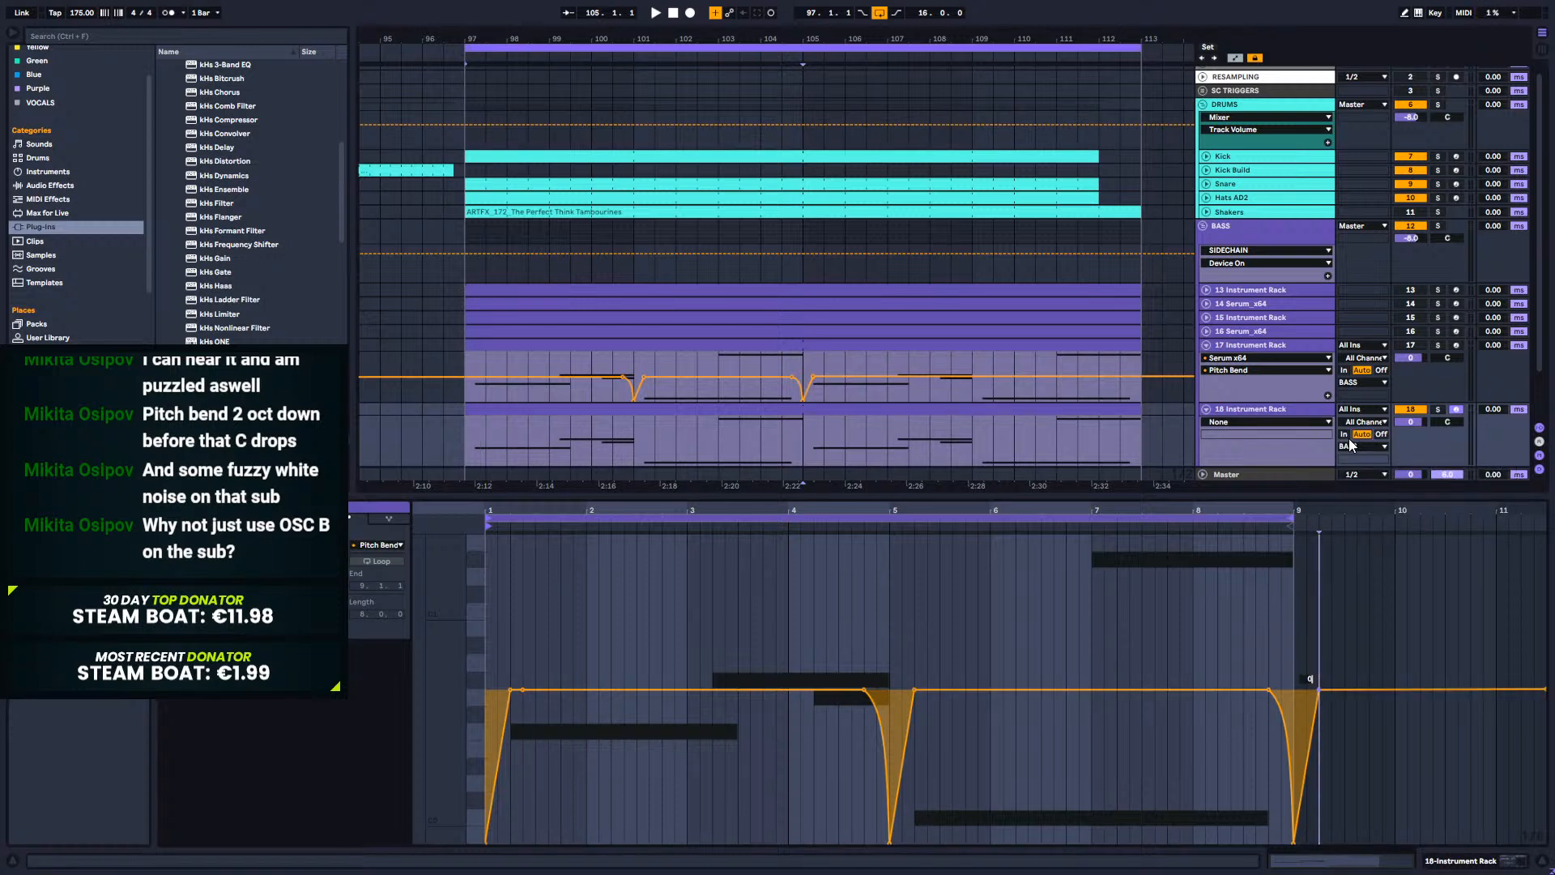
pyautogui.rightClick(1265, 690)
pyautogui.click(1291, 438)
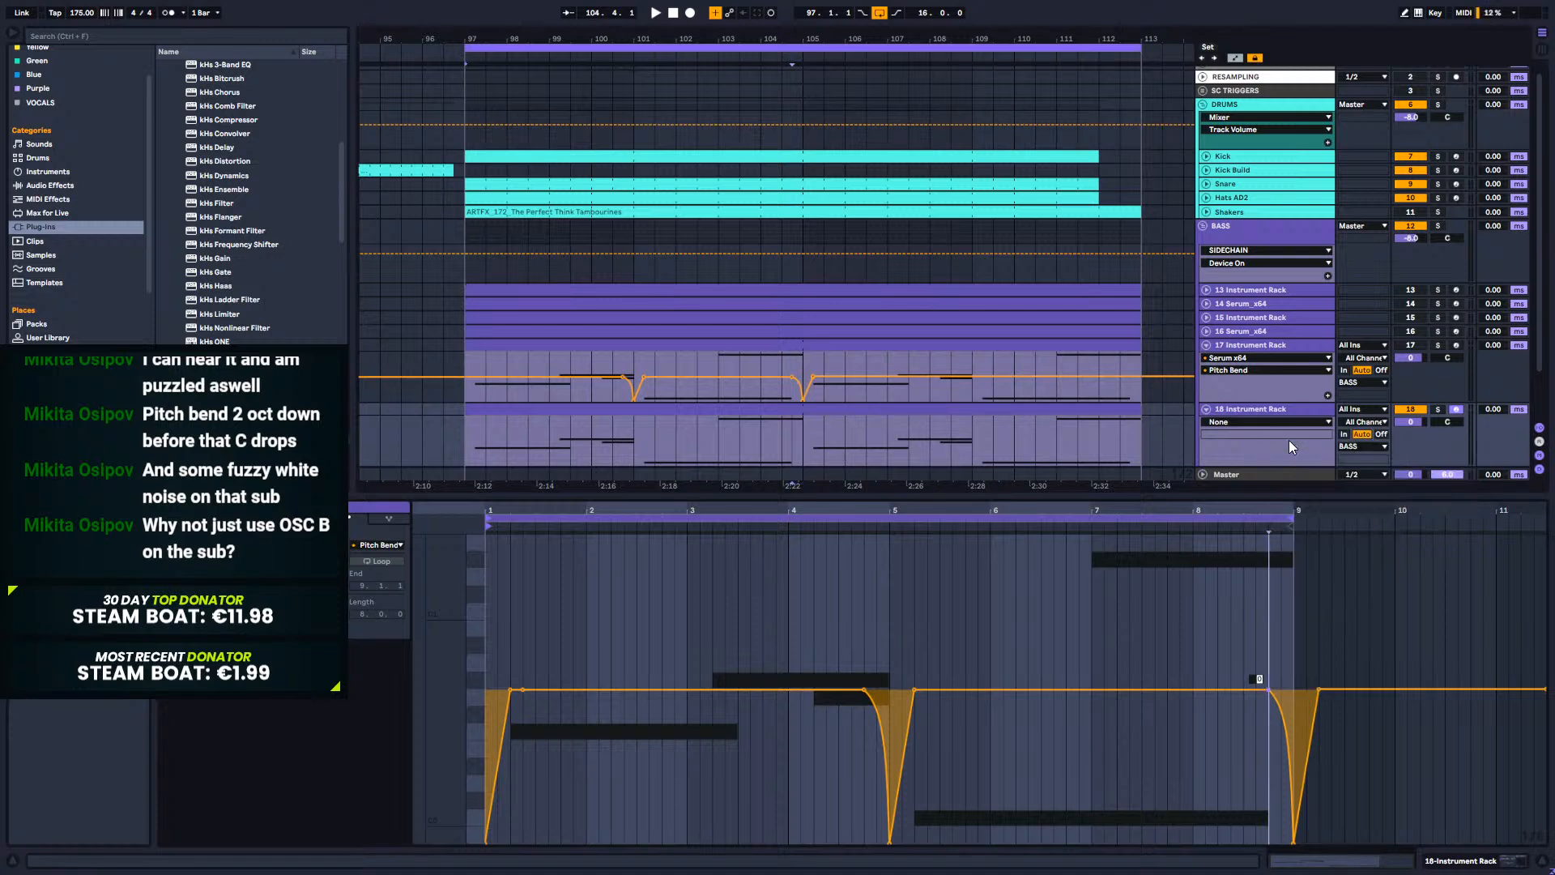
pyautogui.press('Return')
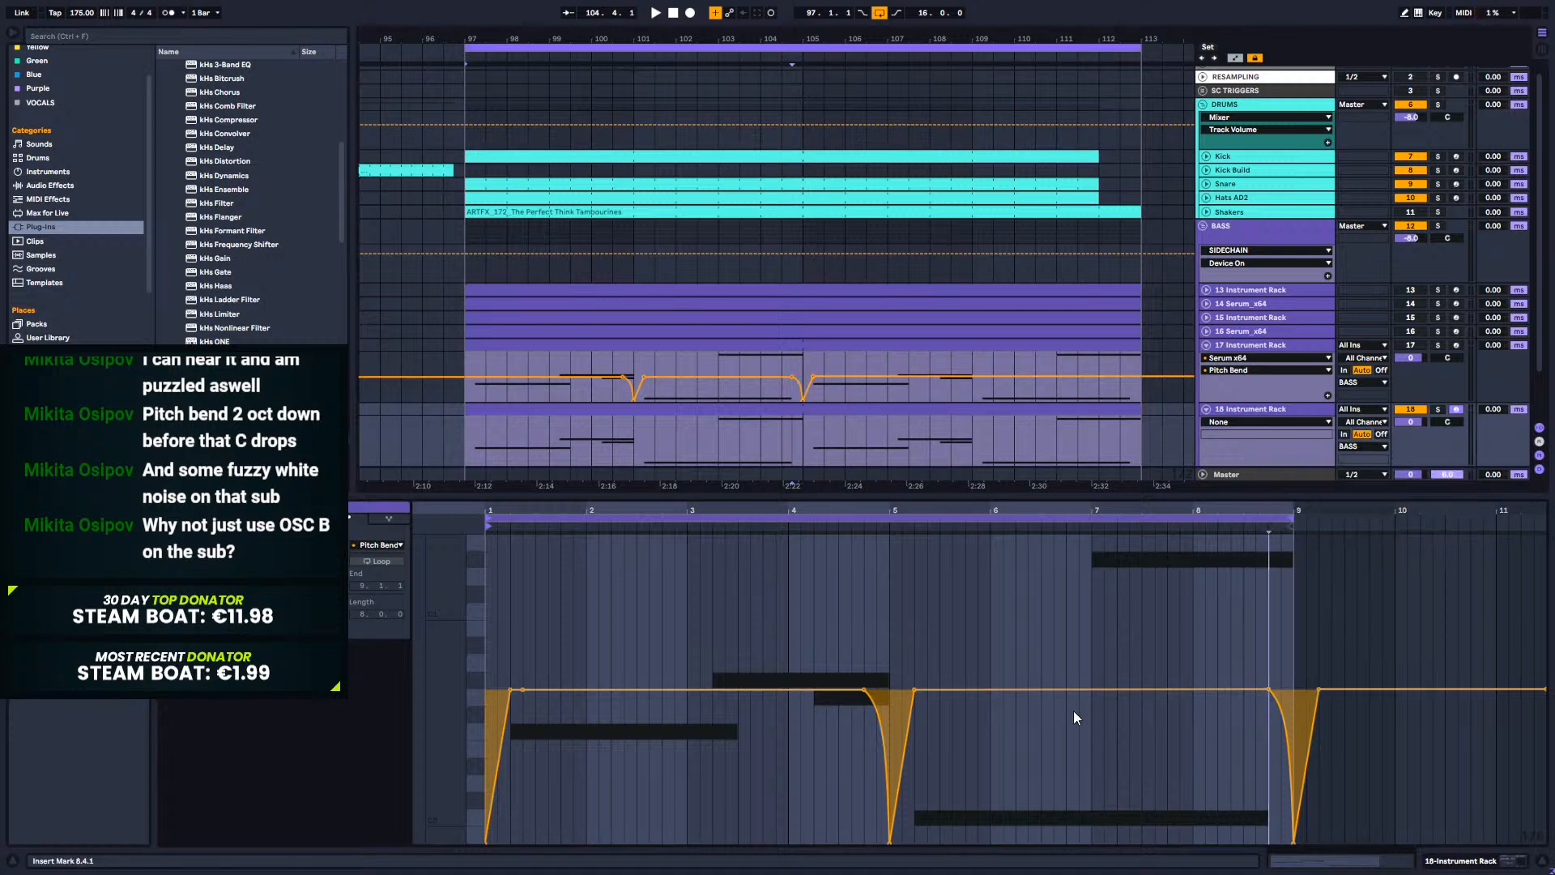
# Step: Set the pitch bend breakpoints on both sides of the bar 5 dip to exactly 0
pyautogui.rightClick(915, 690)
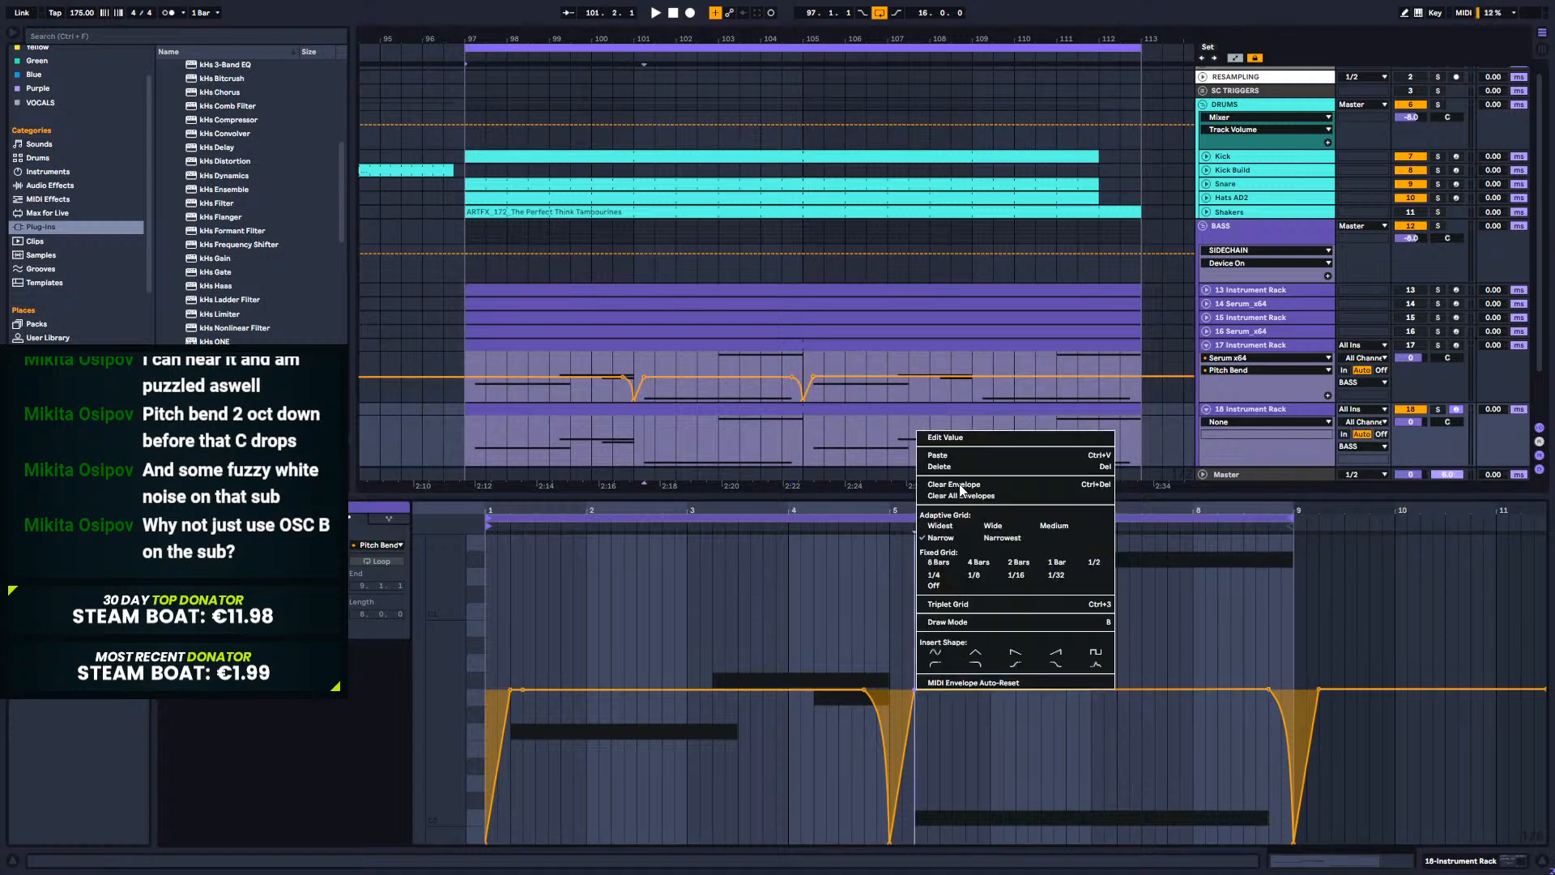
pyautogui.click(961, 439)
pyautogui.press('Return')
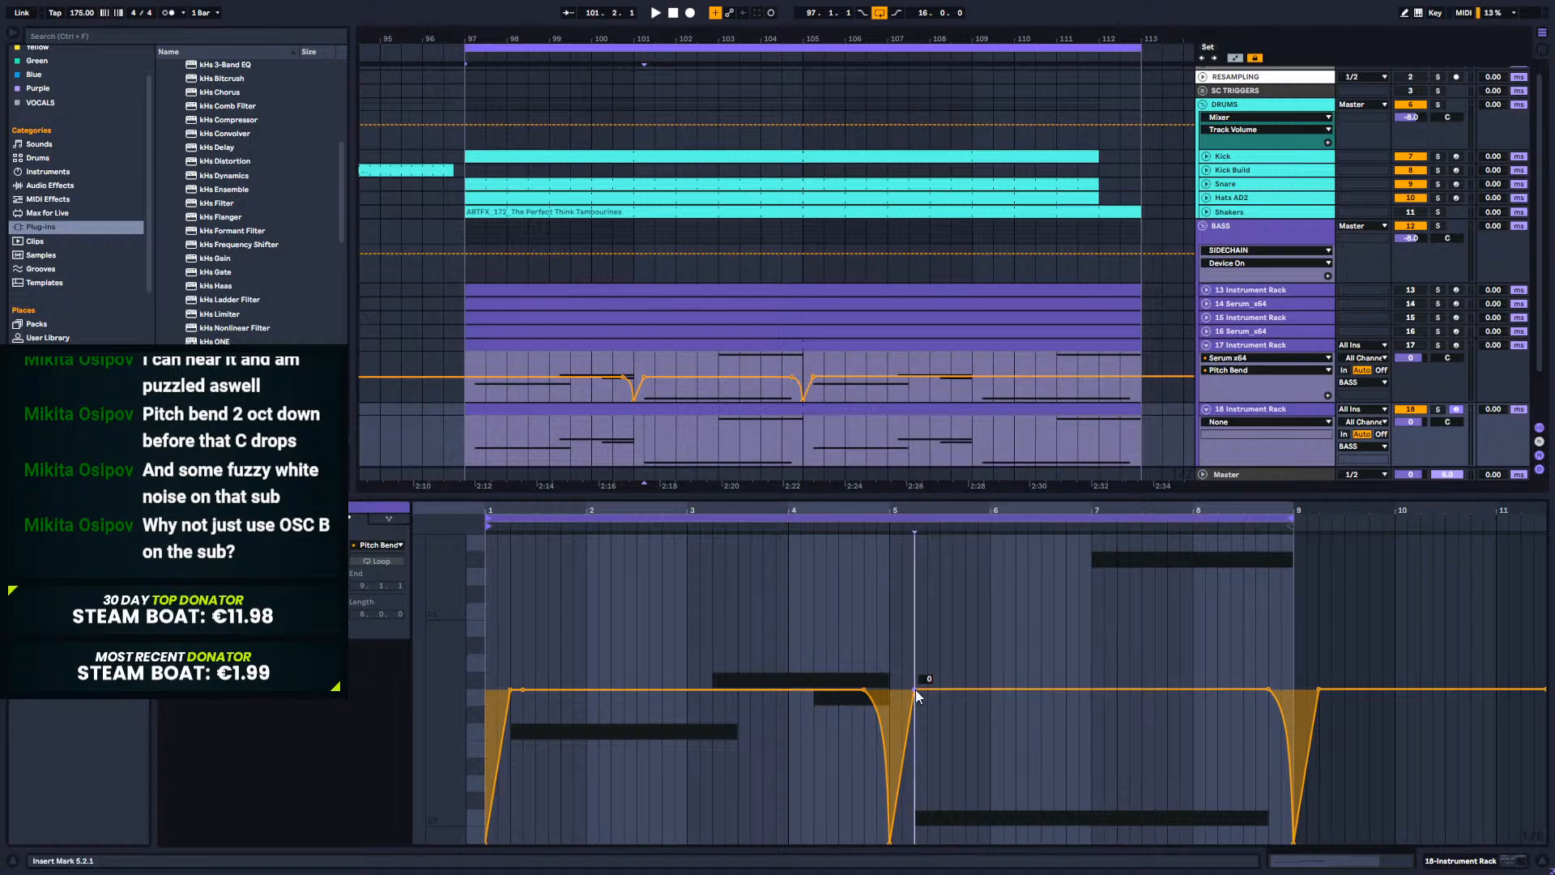
pyautogui.rightClick(867, 689)
pyautogui.click(904, 440)
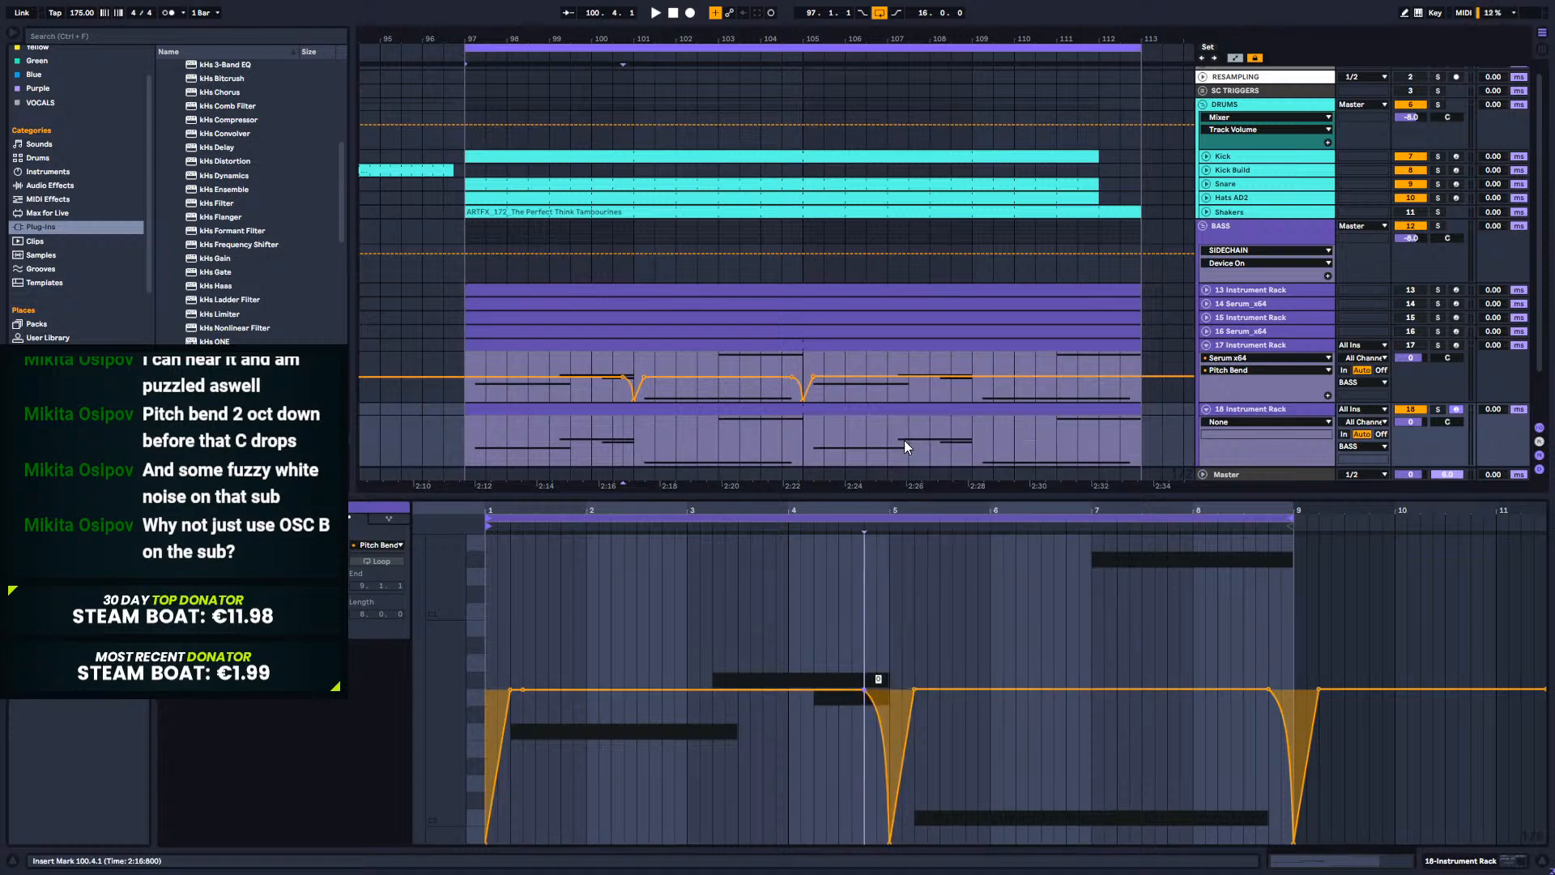
pyautogui.press('Return')
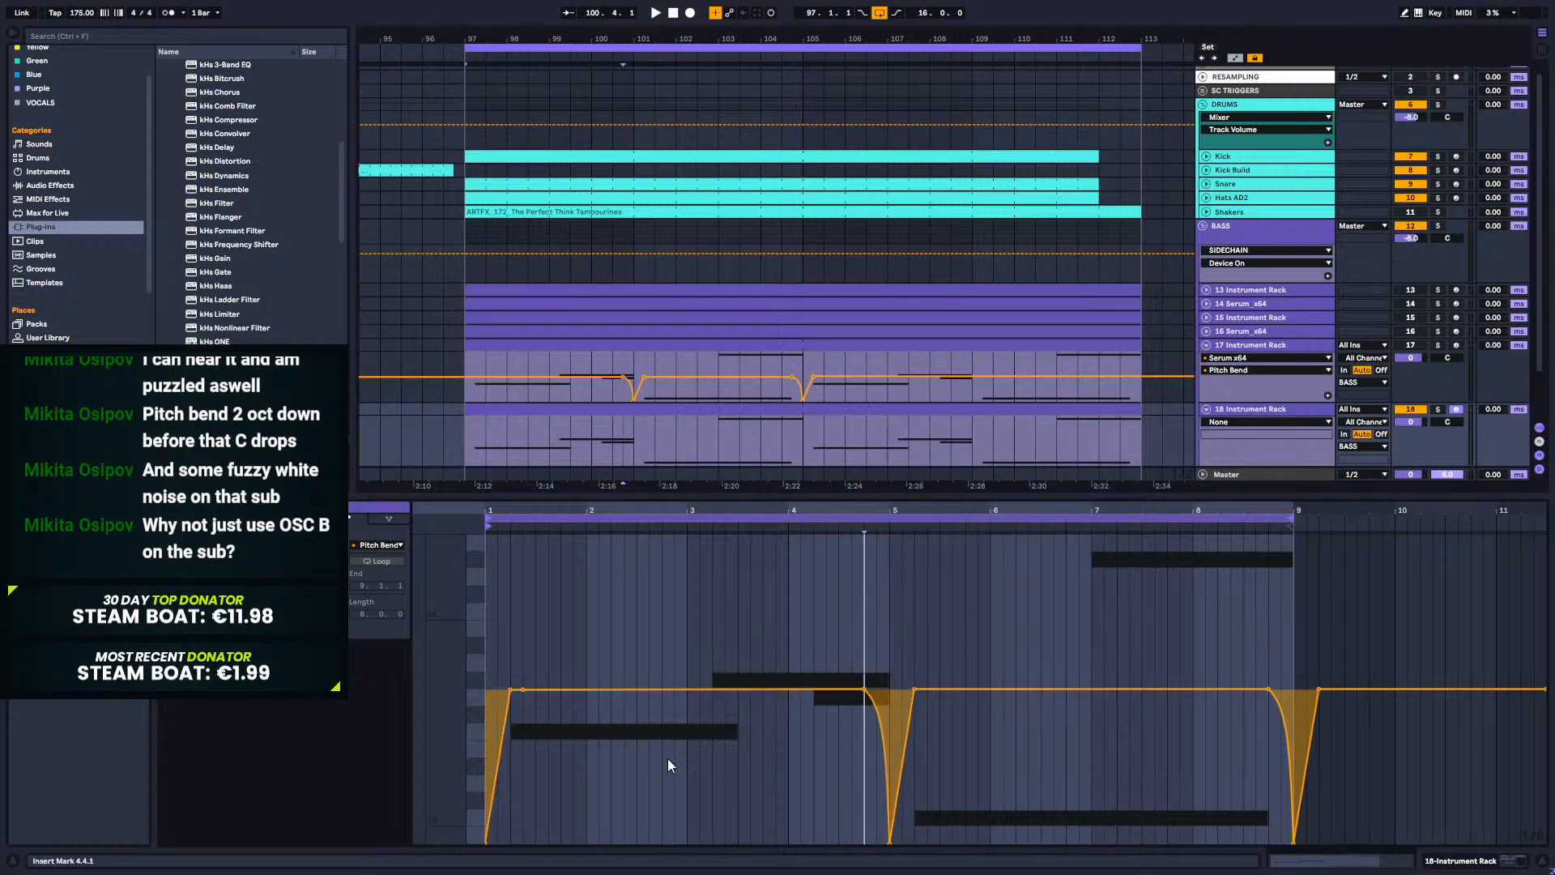
# Step: Set the two pitch bend breakpoints after the clip's opening rise to 0 and remove the extra one at 1.2.3
pyautogui.rightClick(522, 690)
pyautogui.click(580, 440)
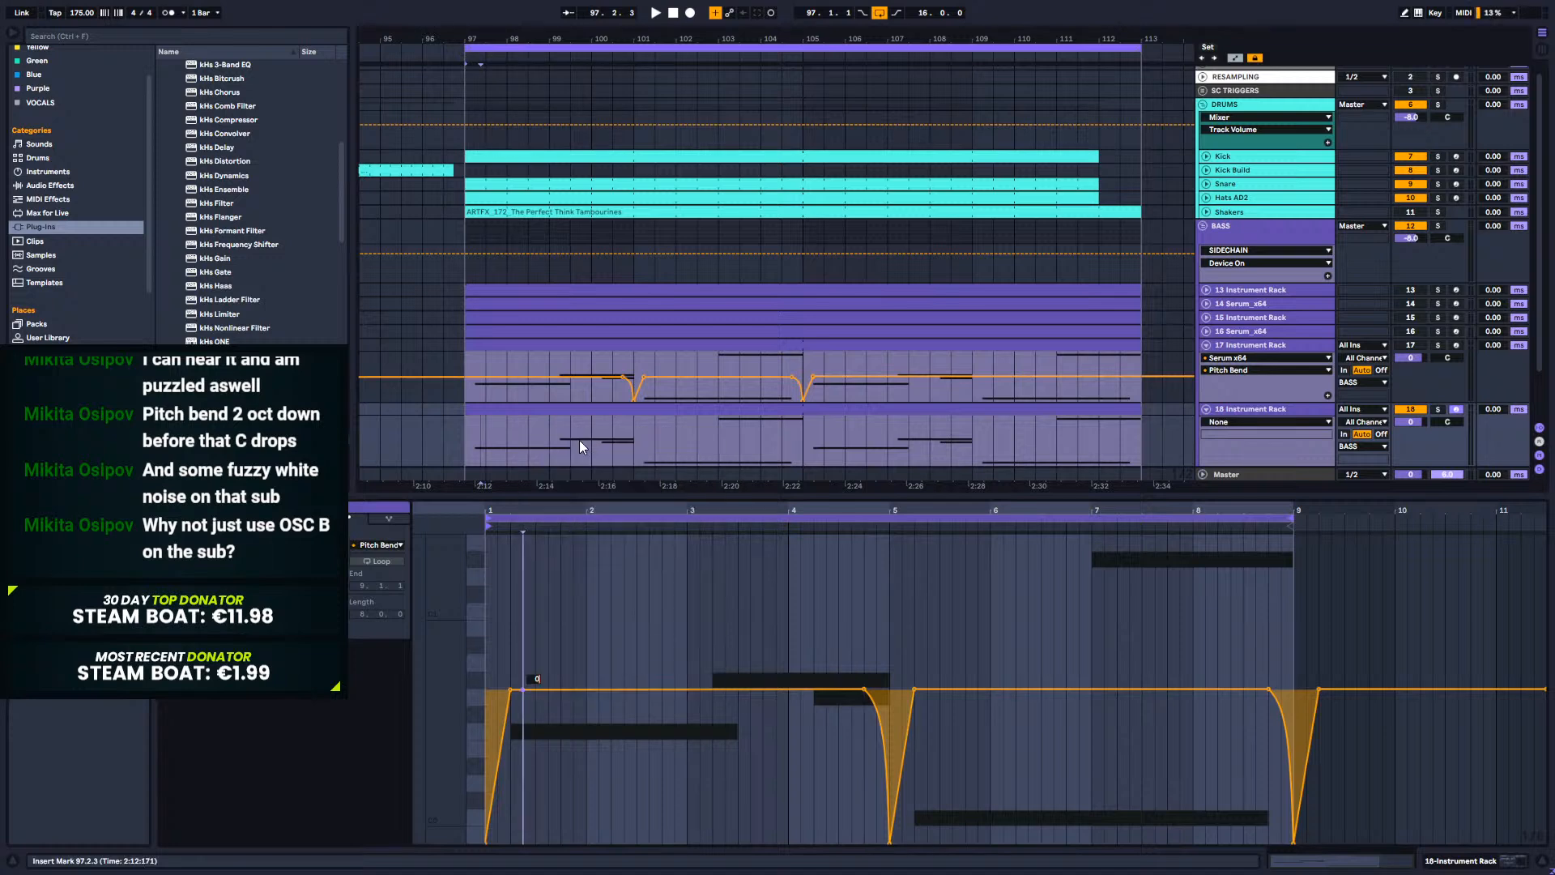
pyautogui.rightClick(511, 689)
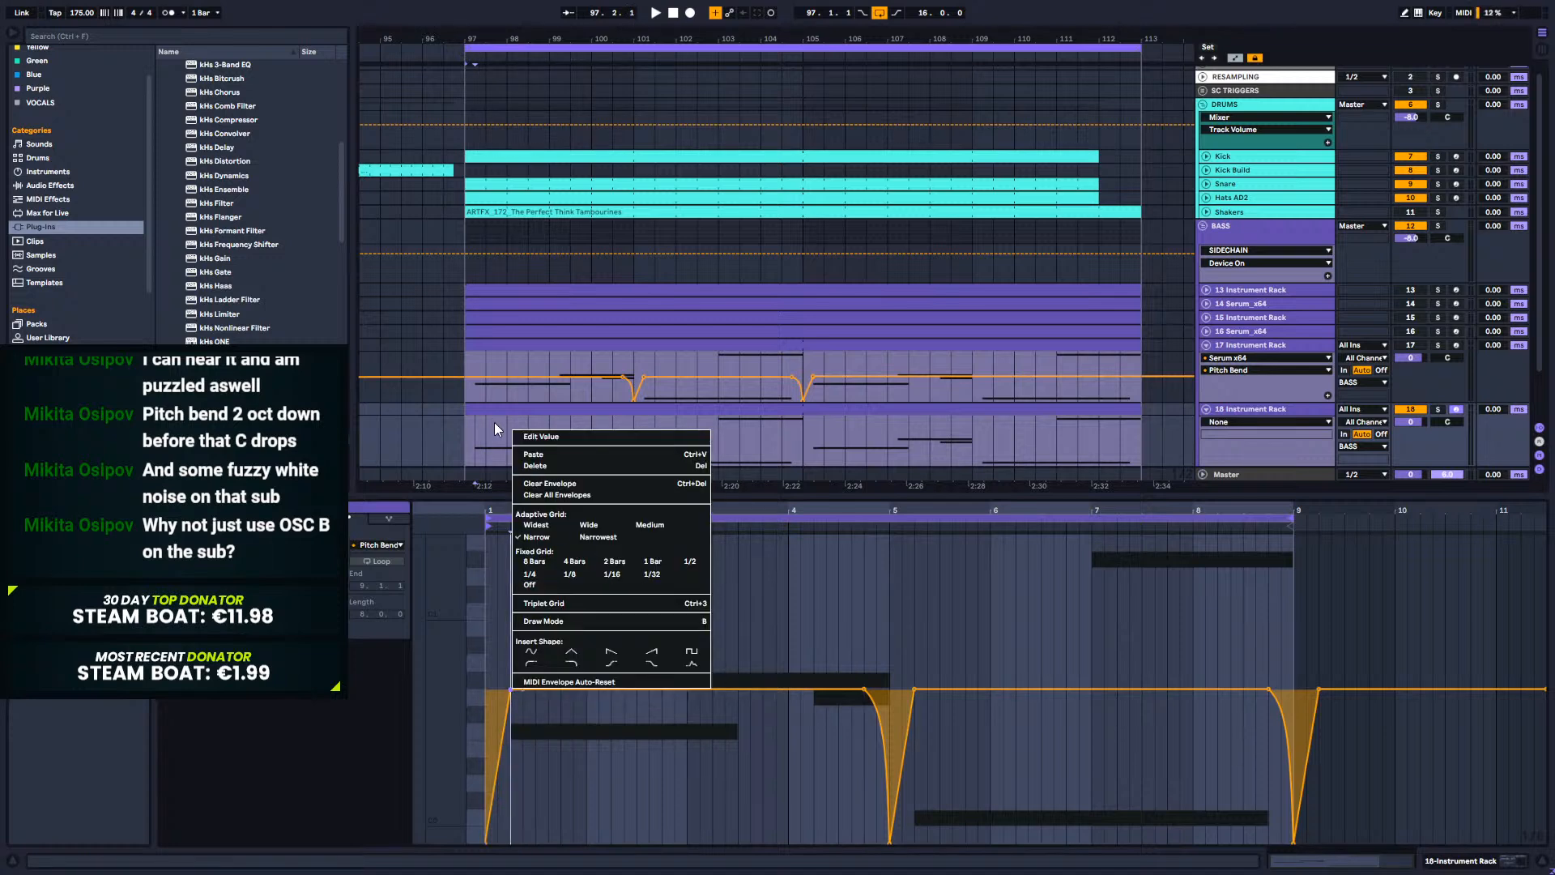
pyautogui.click(530, 438)
pyautogui.click(599, 634)
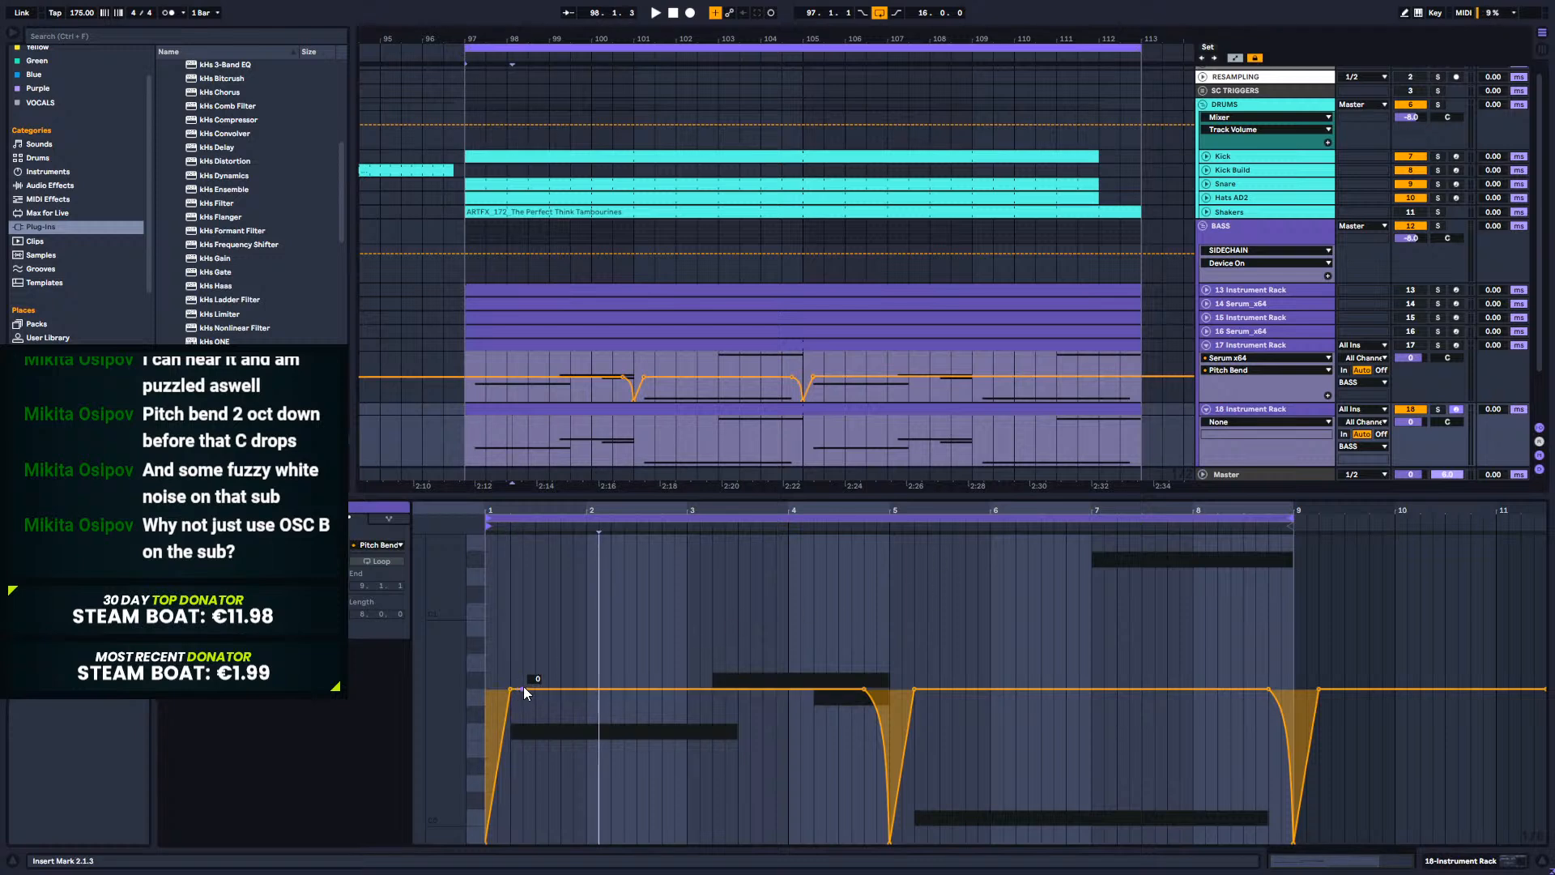
pyautogui.click(1317, 688)
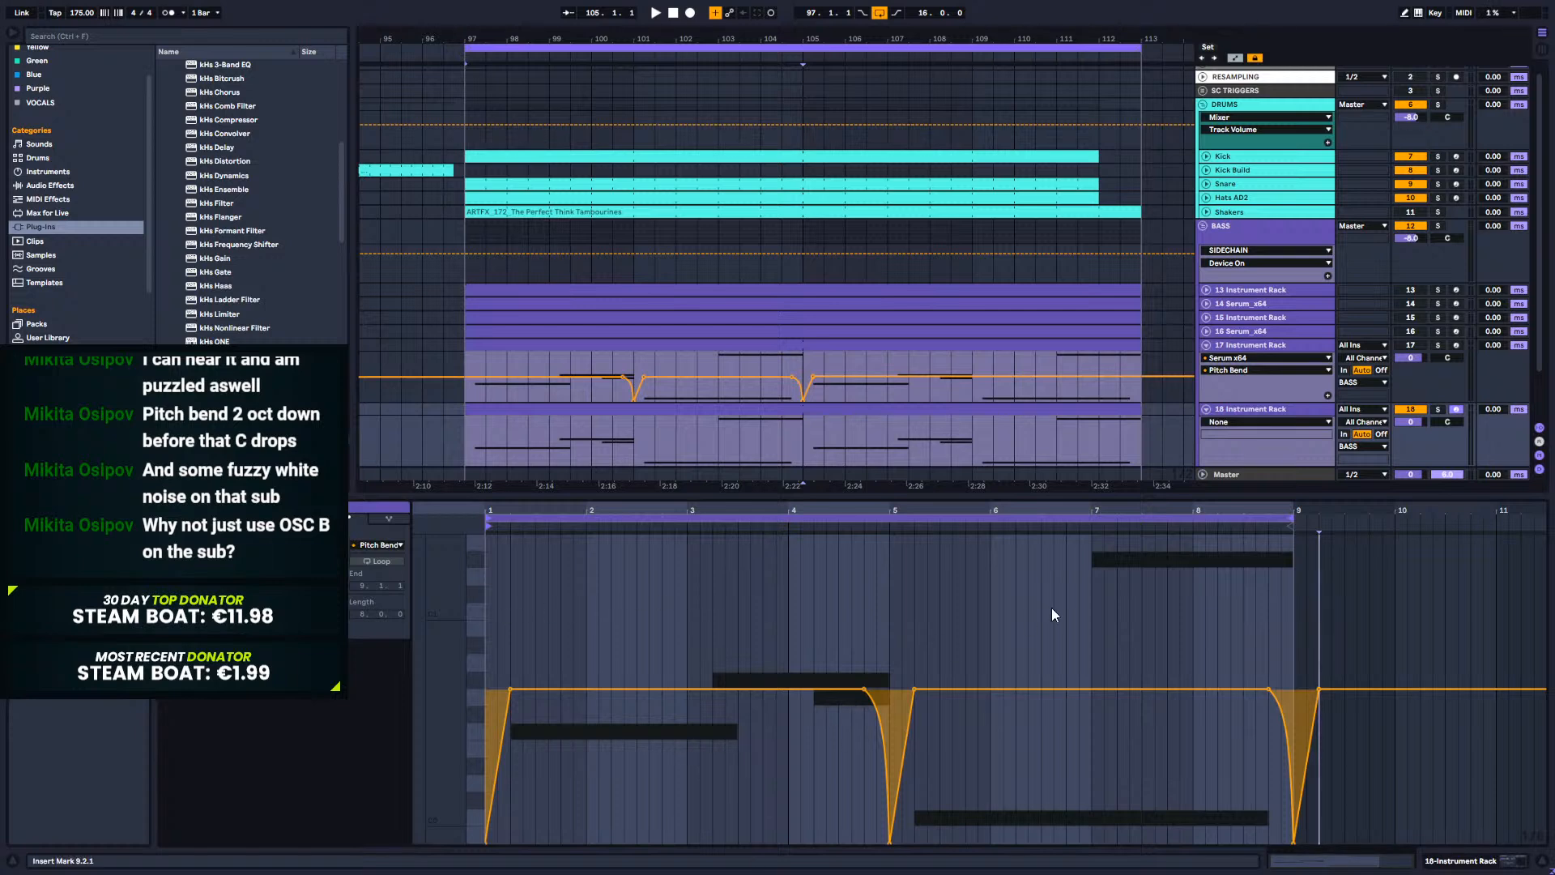
# Step: Turn off MPE mode for Phase Plant on the second 18 Instrument Rack track and play the start of the drop briefly
pyautogui.click(645, 410)
pyautogui.hotkey('shift', 'Tab')
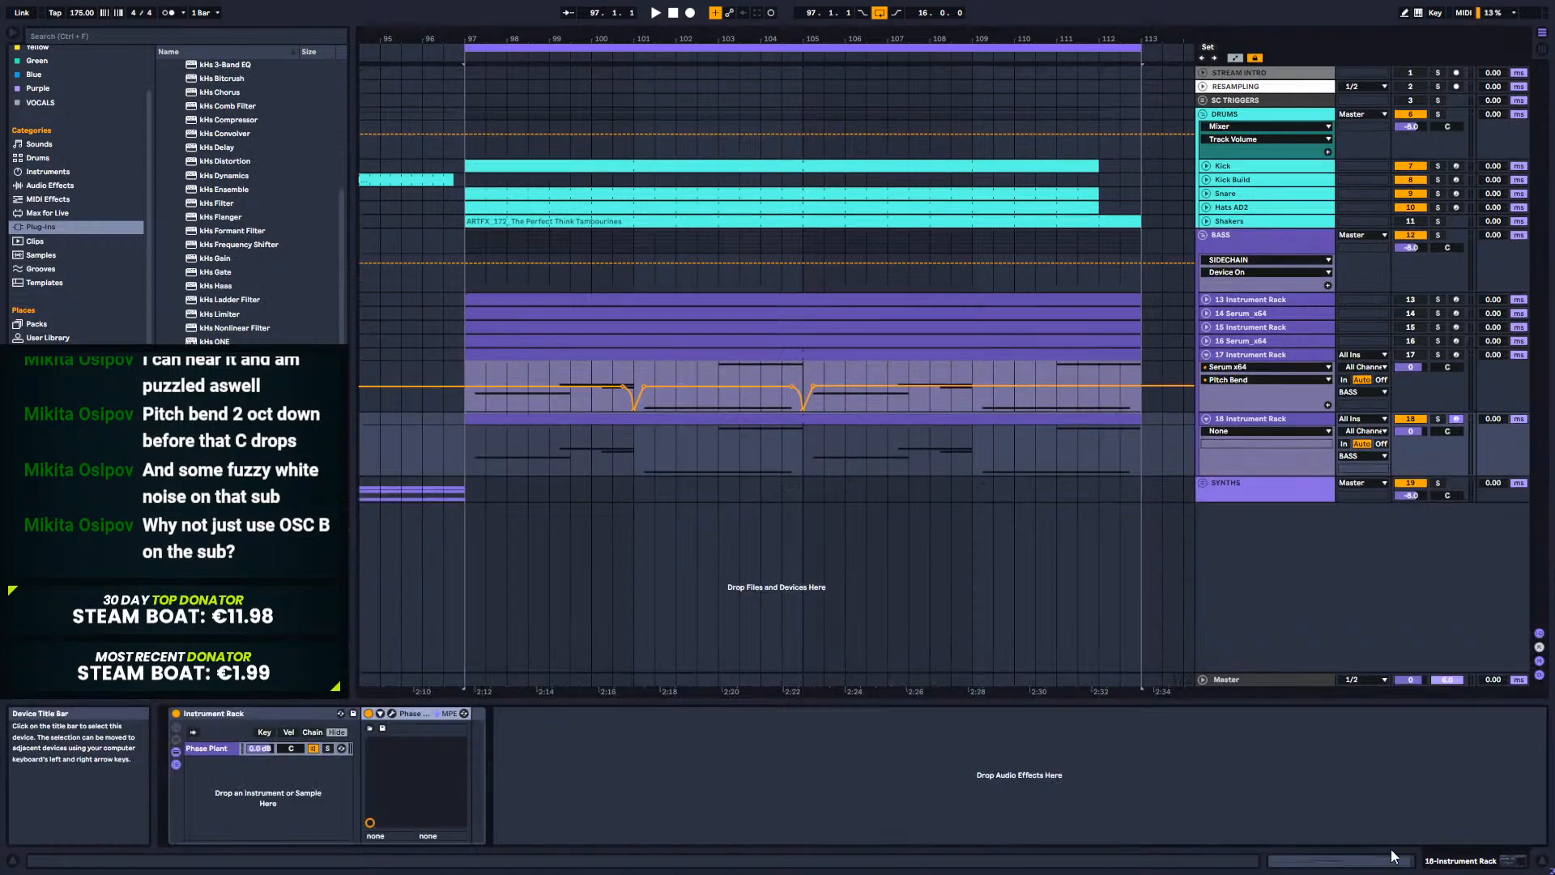
pyautogui.rightClick(405, 708)
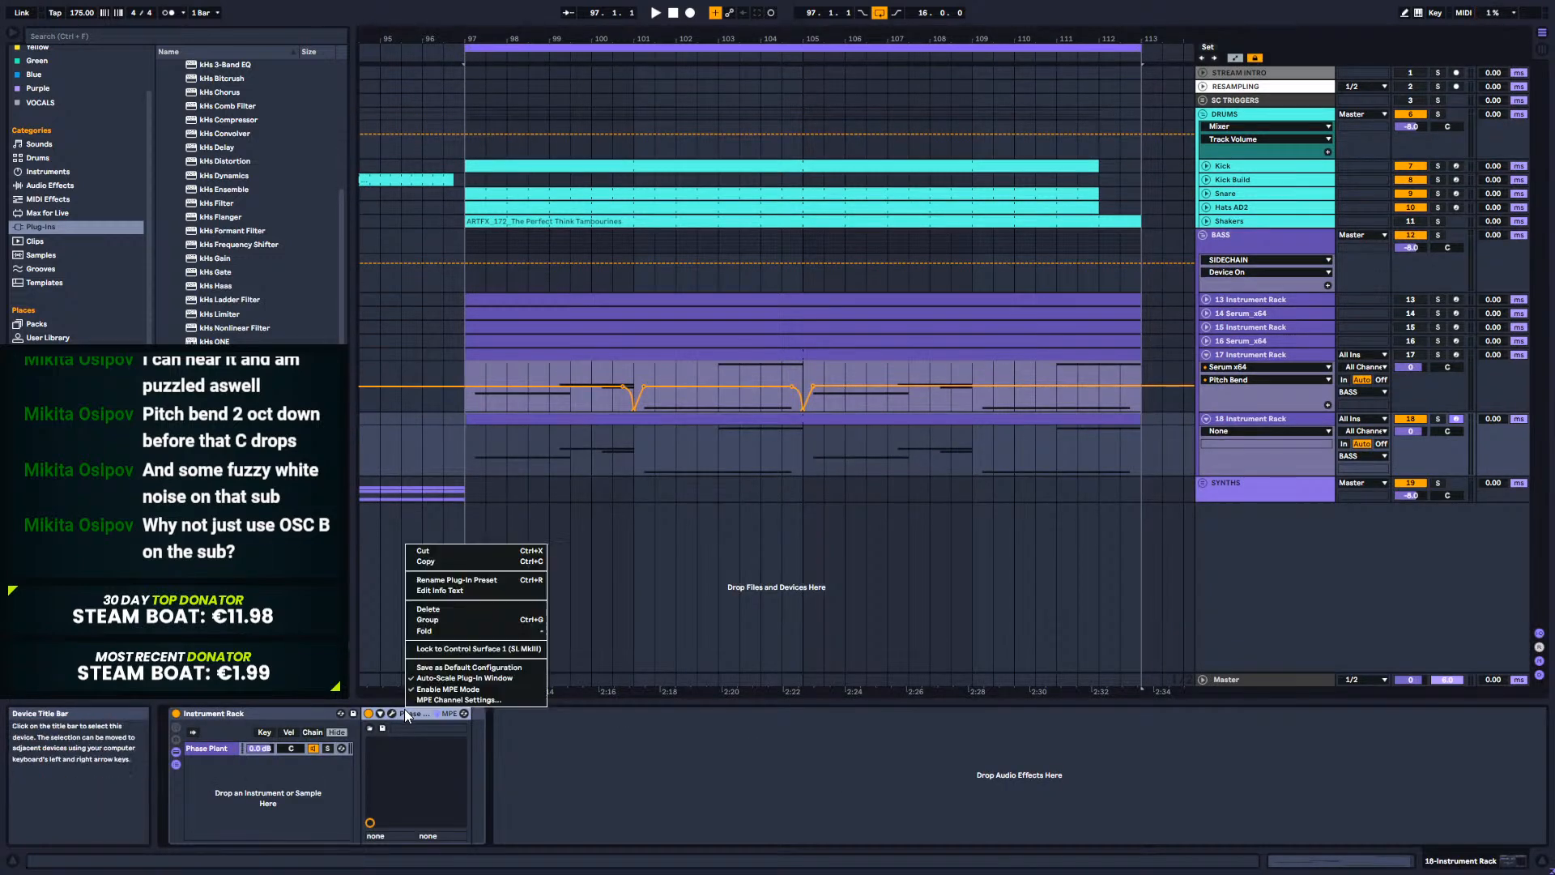
pyautogui.click(437, 700)
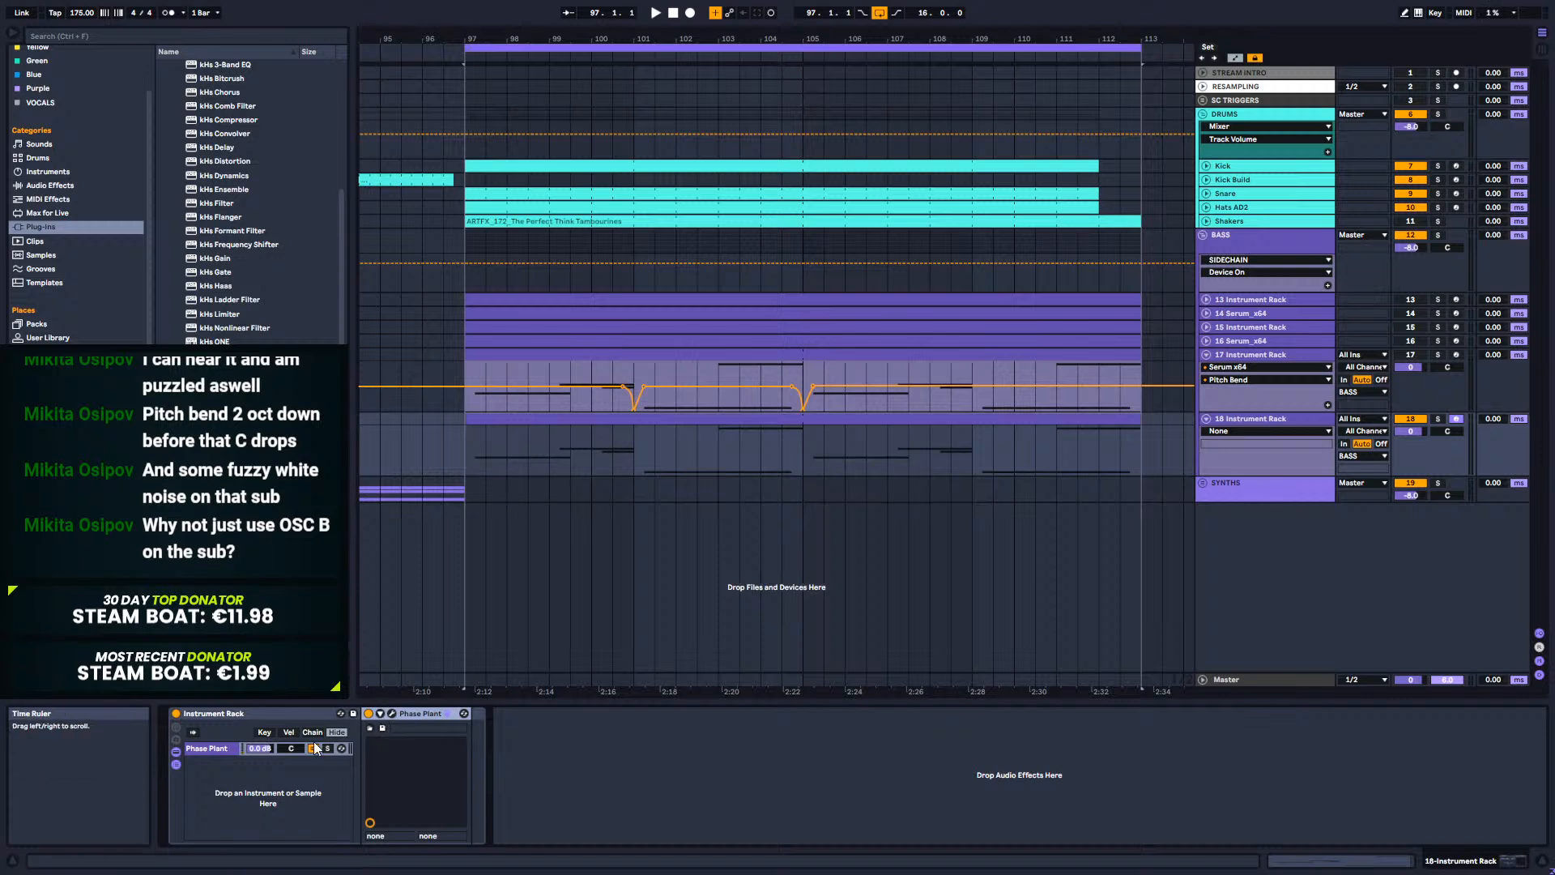
pyautogui.click(227, 749)
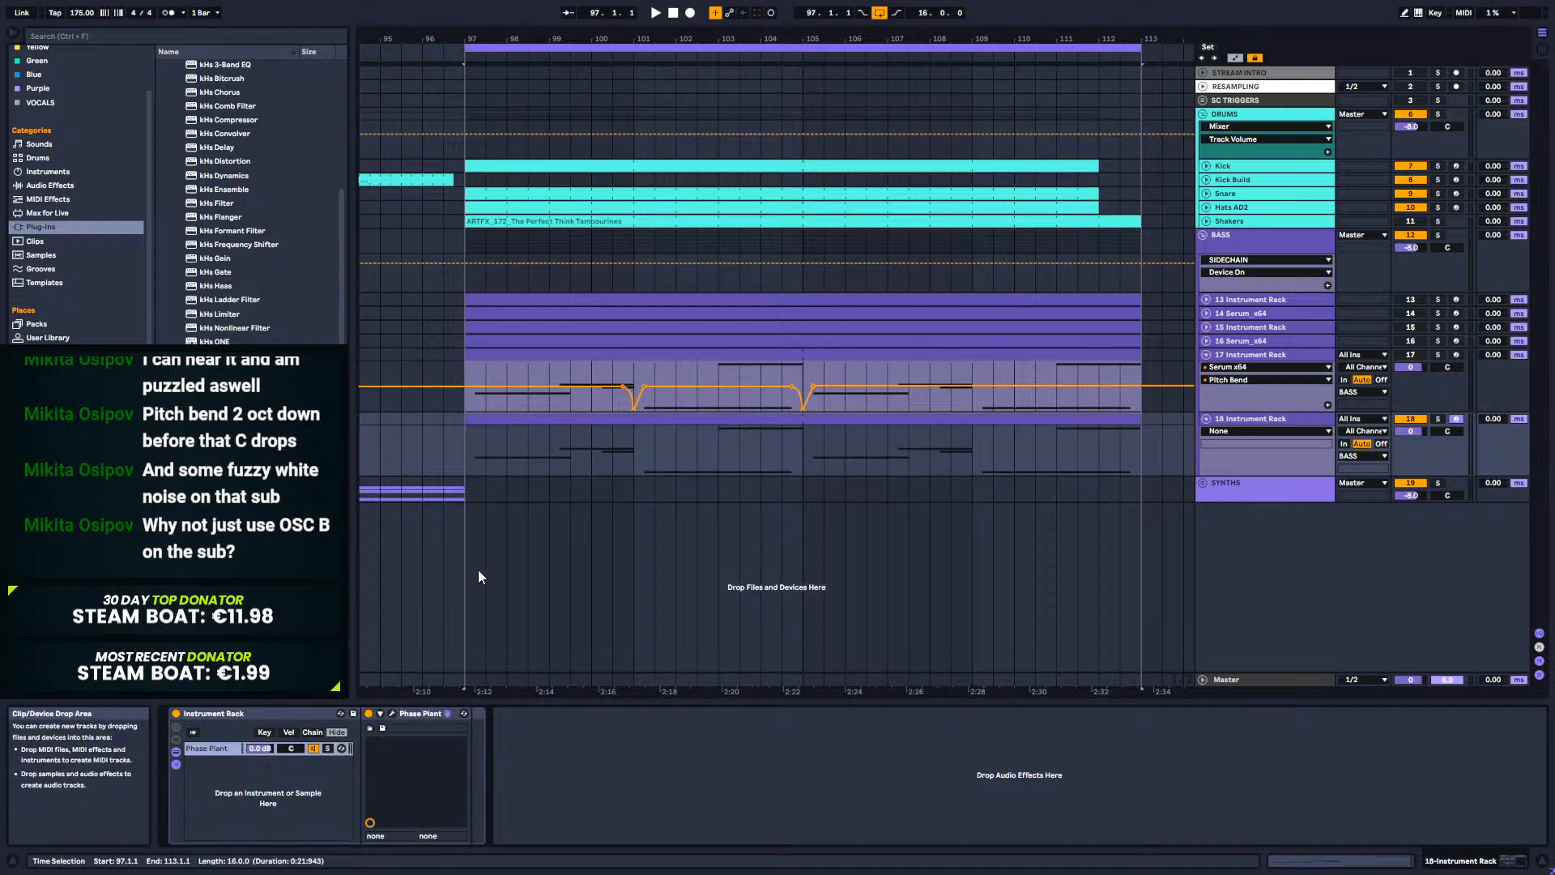
pyautogui.press('space')
pyautogui.press('space')
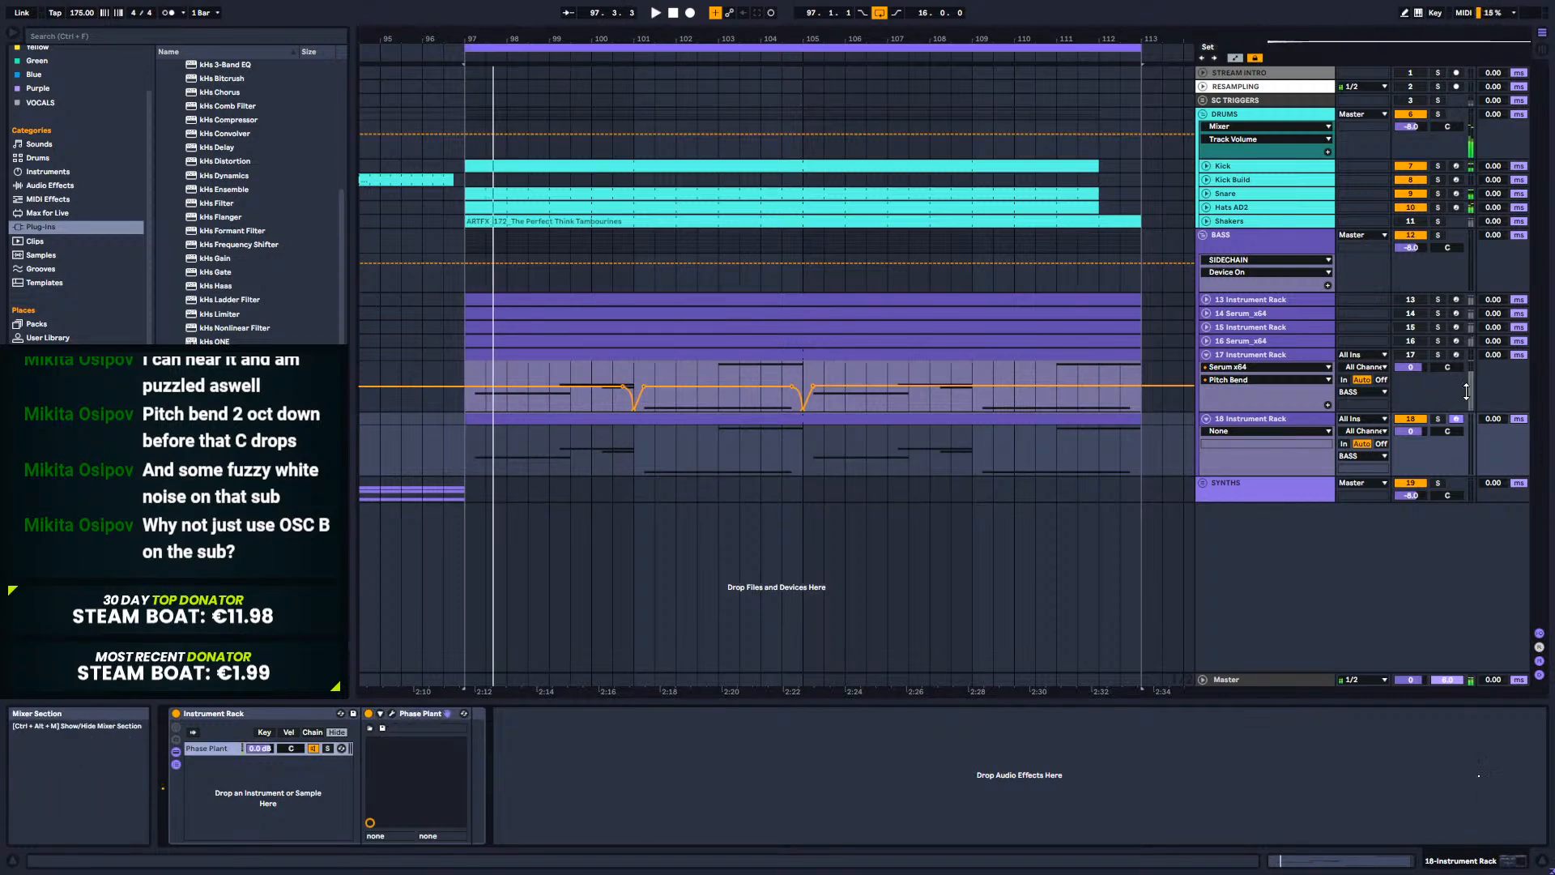
# Step: Open the Phase Plant editor and bypass the SIDECHAIN rack on the BASS group
pyautogui.click(392, 716)
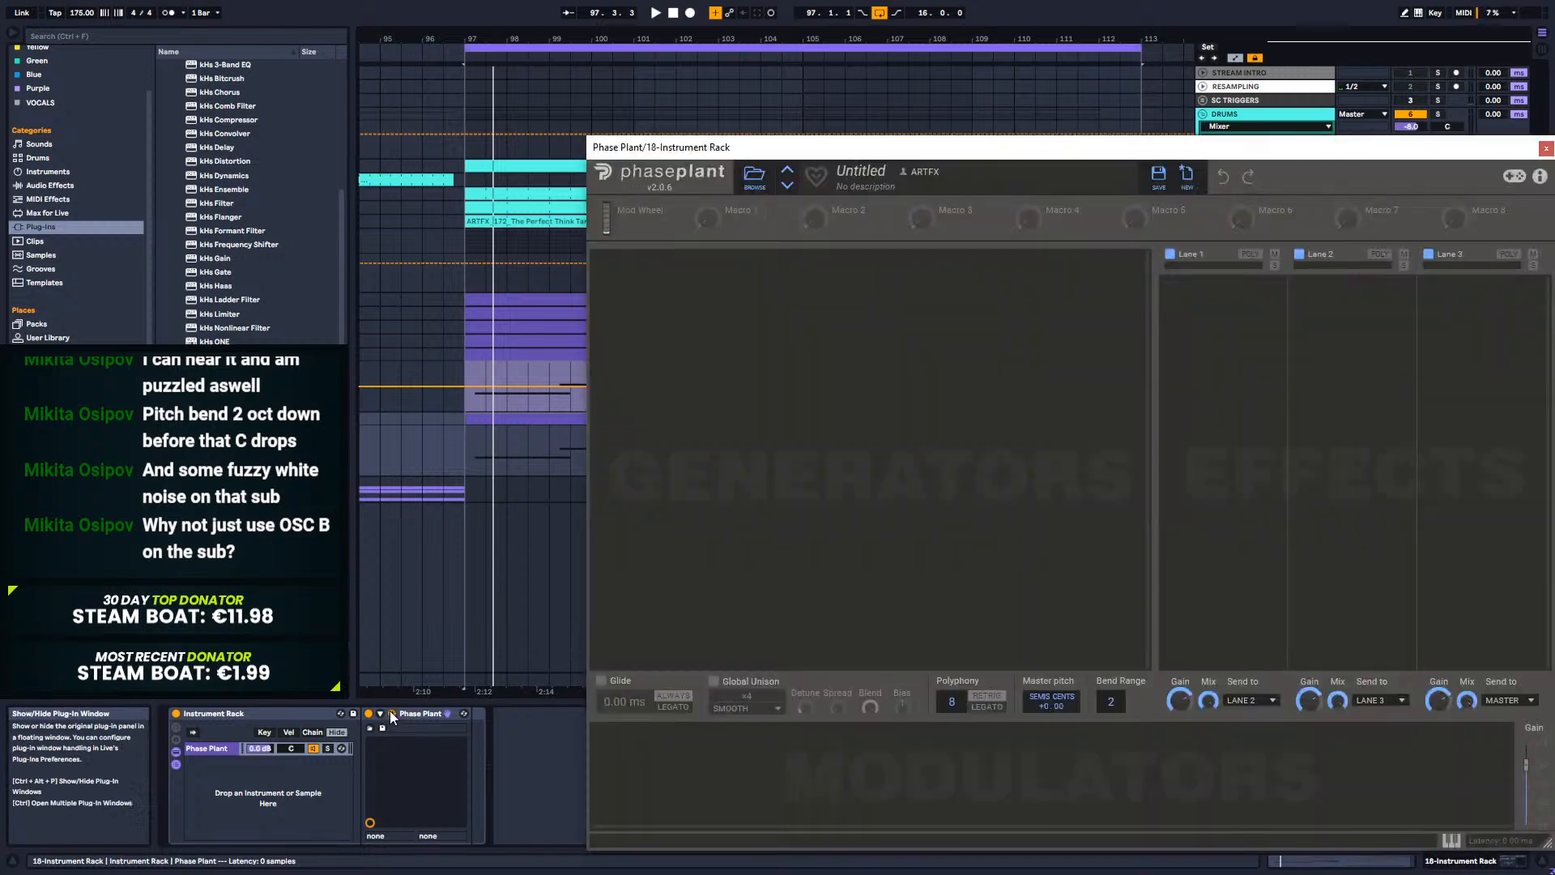
pyautogui.moveTo(1328, 150); pyautogui.dragTo(1128, 580)
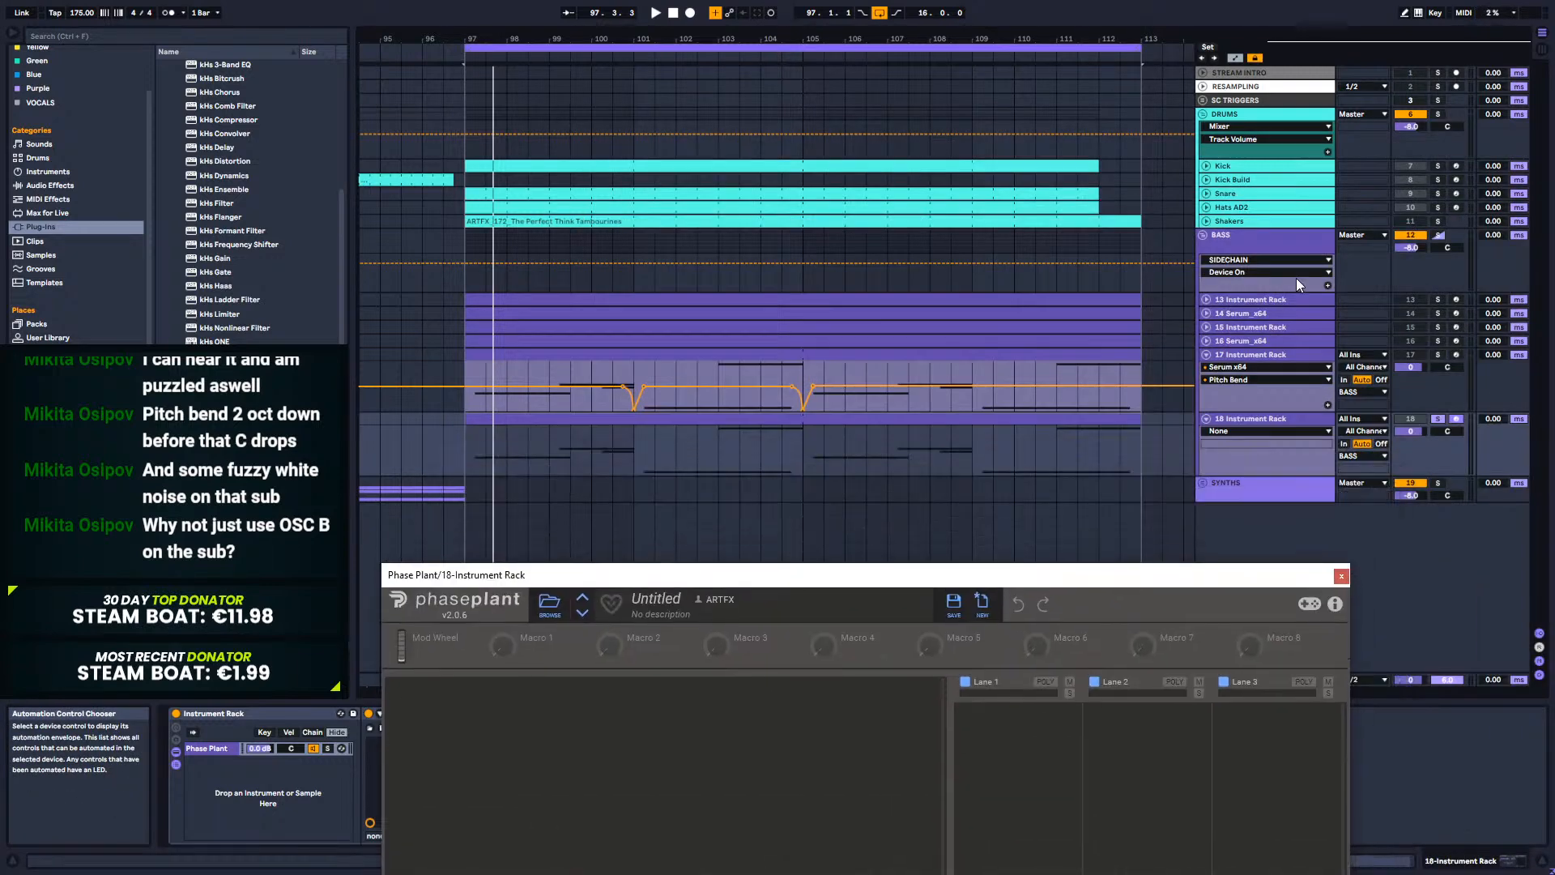
pyautogui.click(1263, 243)
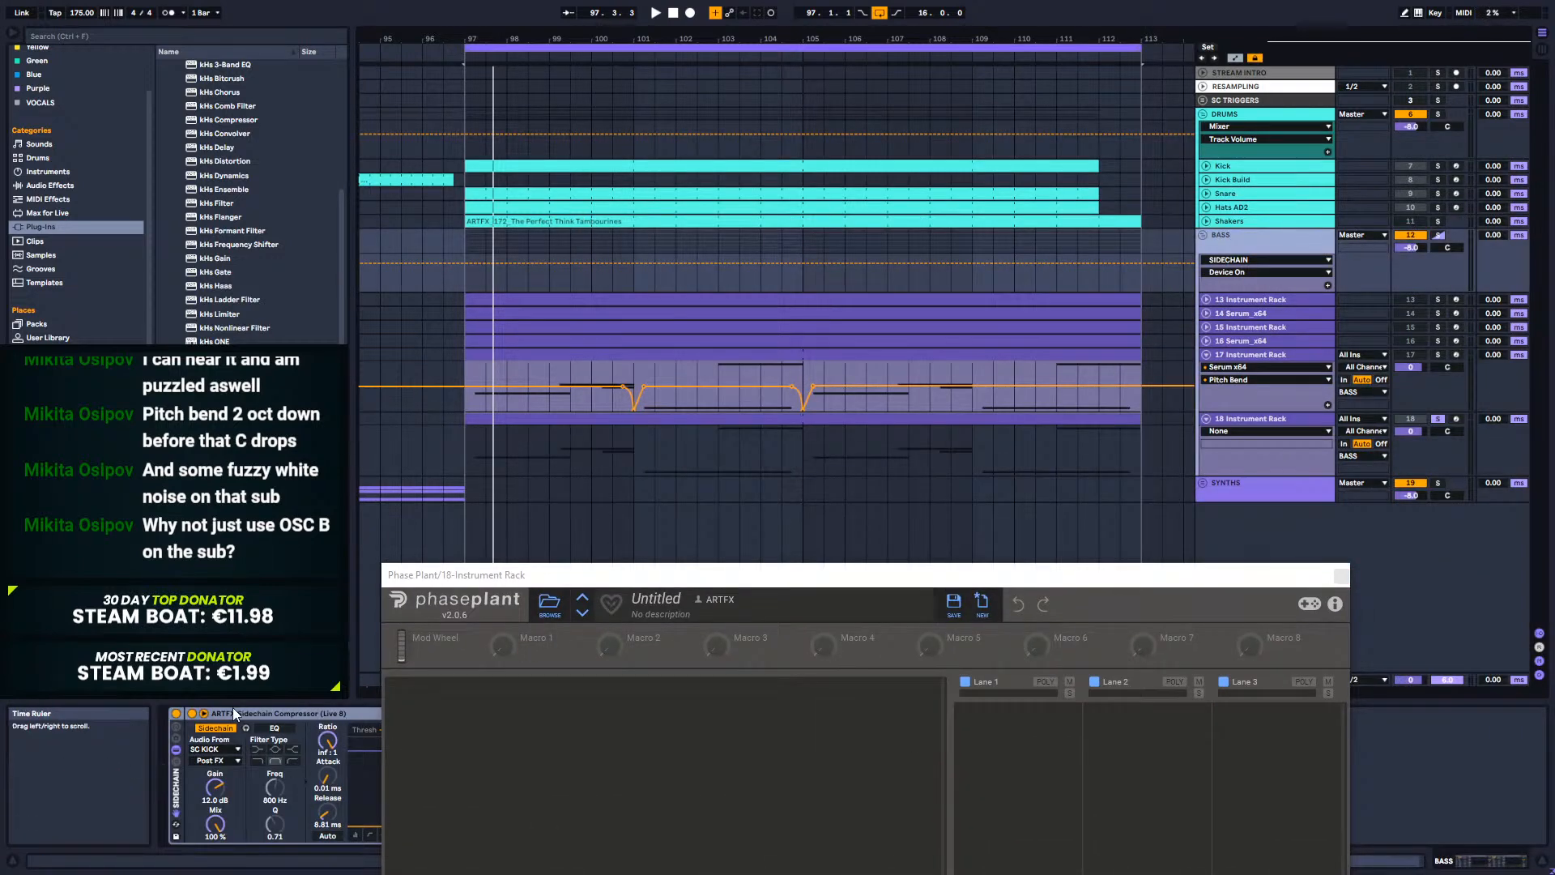
pyautogui.click(176, 713)
# Step: Add an Analog generator in Phase Plant, set the bend range to 24, and start playback
pyautogui.moveTo(957, 575); pyautogui.dragTo(1007, 138)
pyautogui.click(632, 273)
pyautogui.click(636, 319)
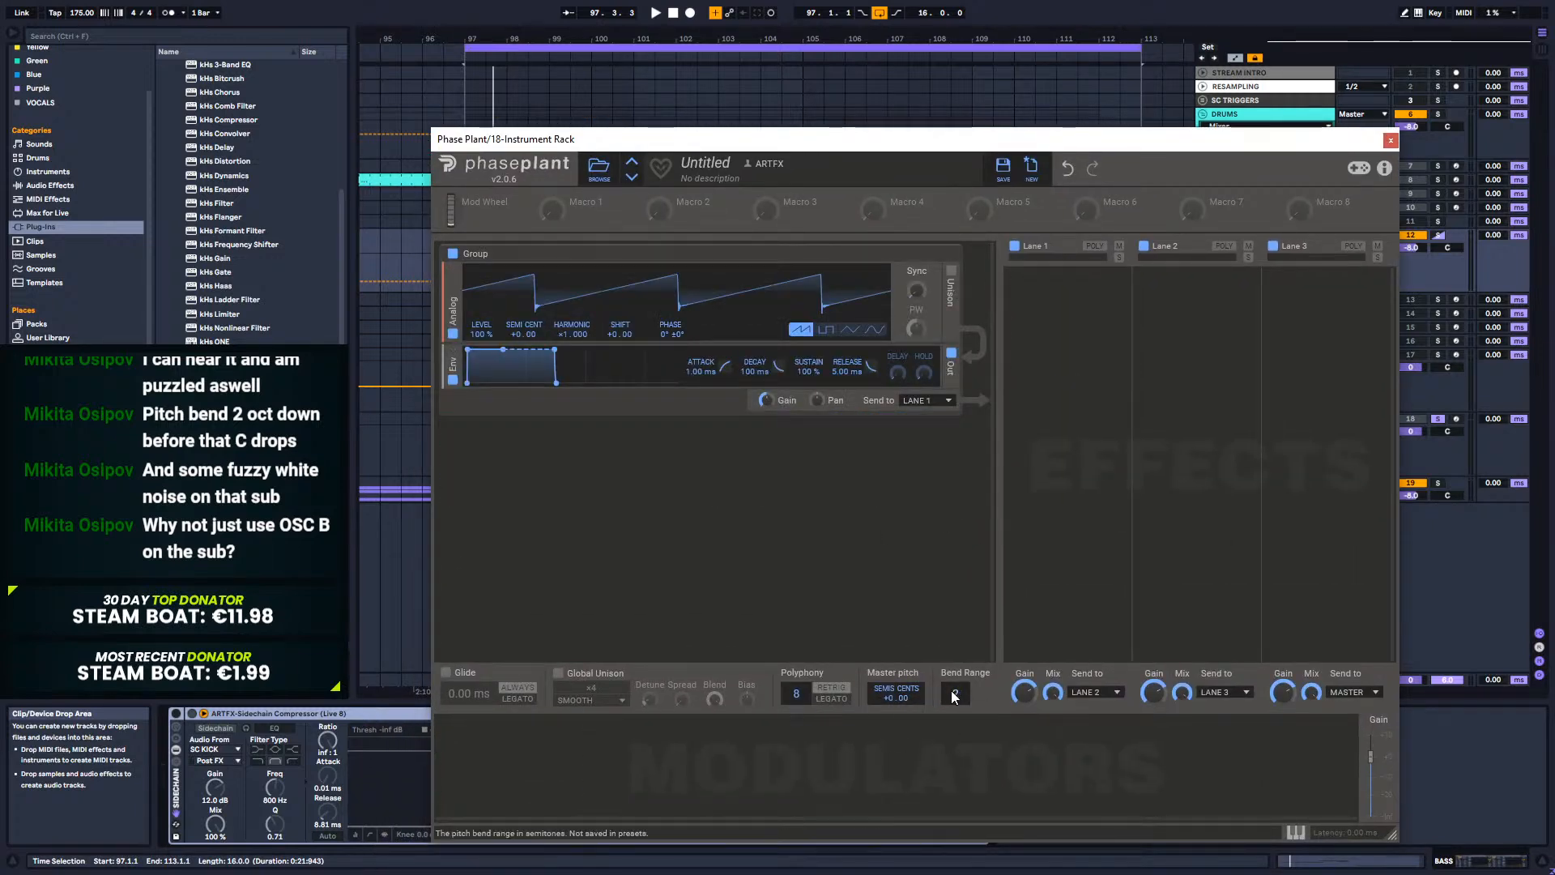
pyautogui.moveTo(956, 694); pyautogui.dragTo(955, 677)
pyautogui.press('space')
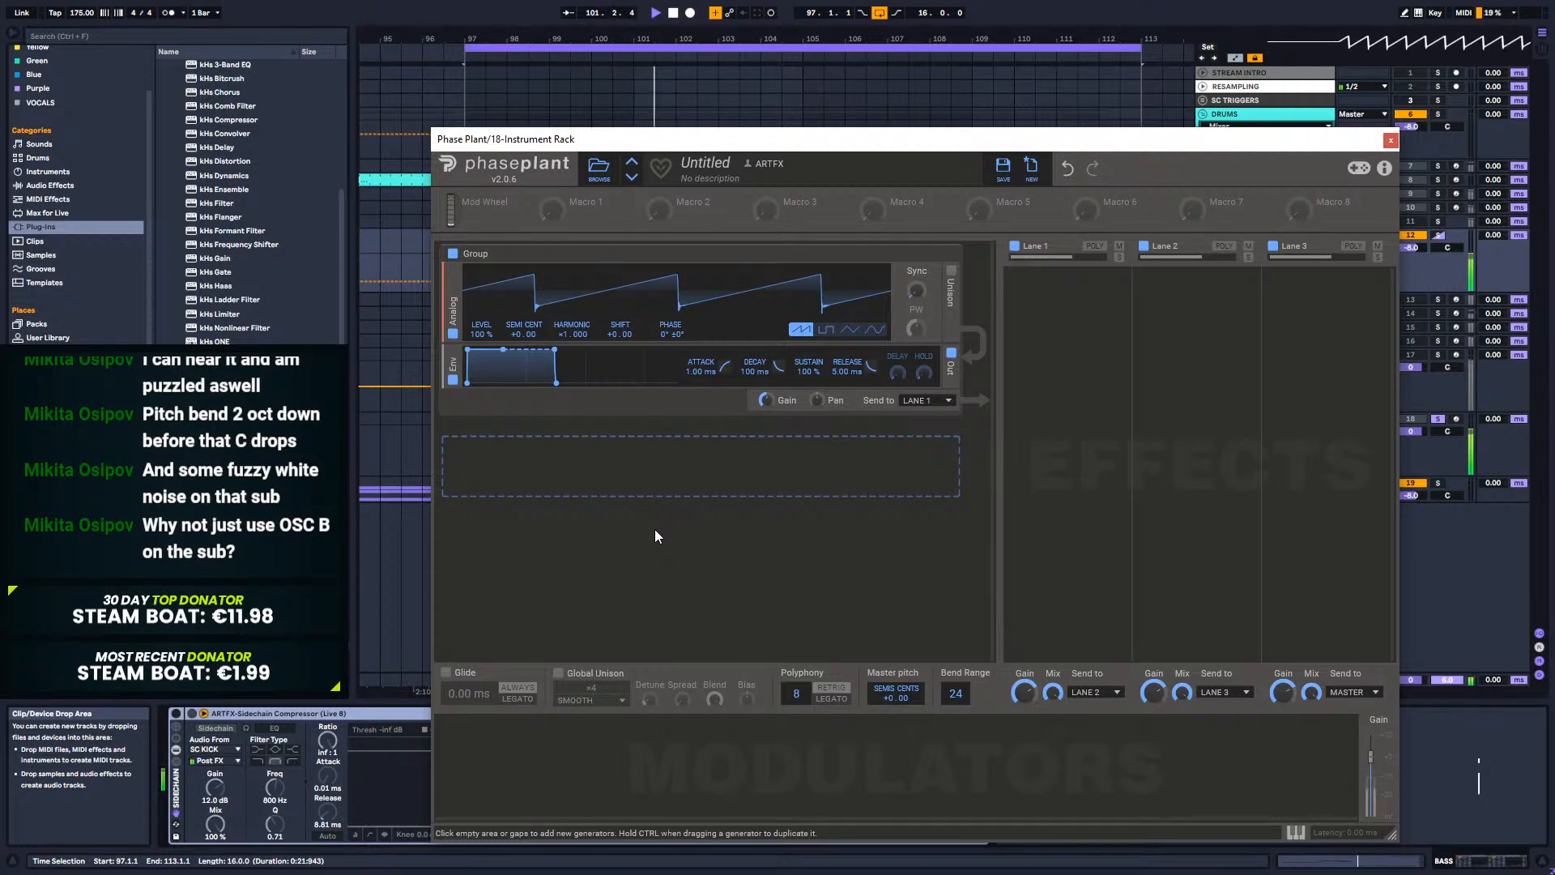
# Step: Set the polyphony to 1 with legato and enable legato glide at 88.8 ms
pyautogui.moveTo(798, 694); pyautogui.dragTo(798, 745)
pyautogui.click(831, 699)
pyautogui.click(446, 672)
pyautogui.click(517, 698)
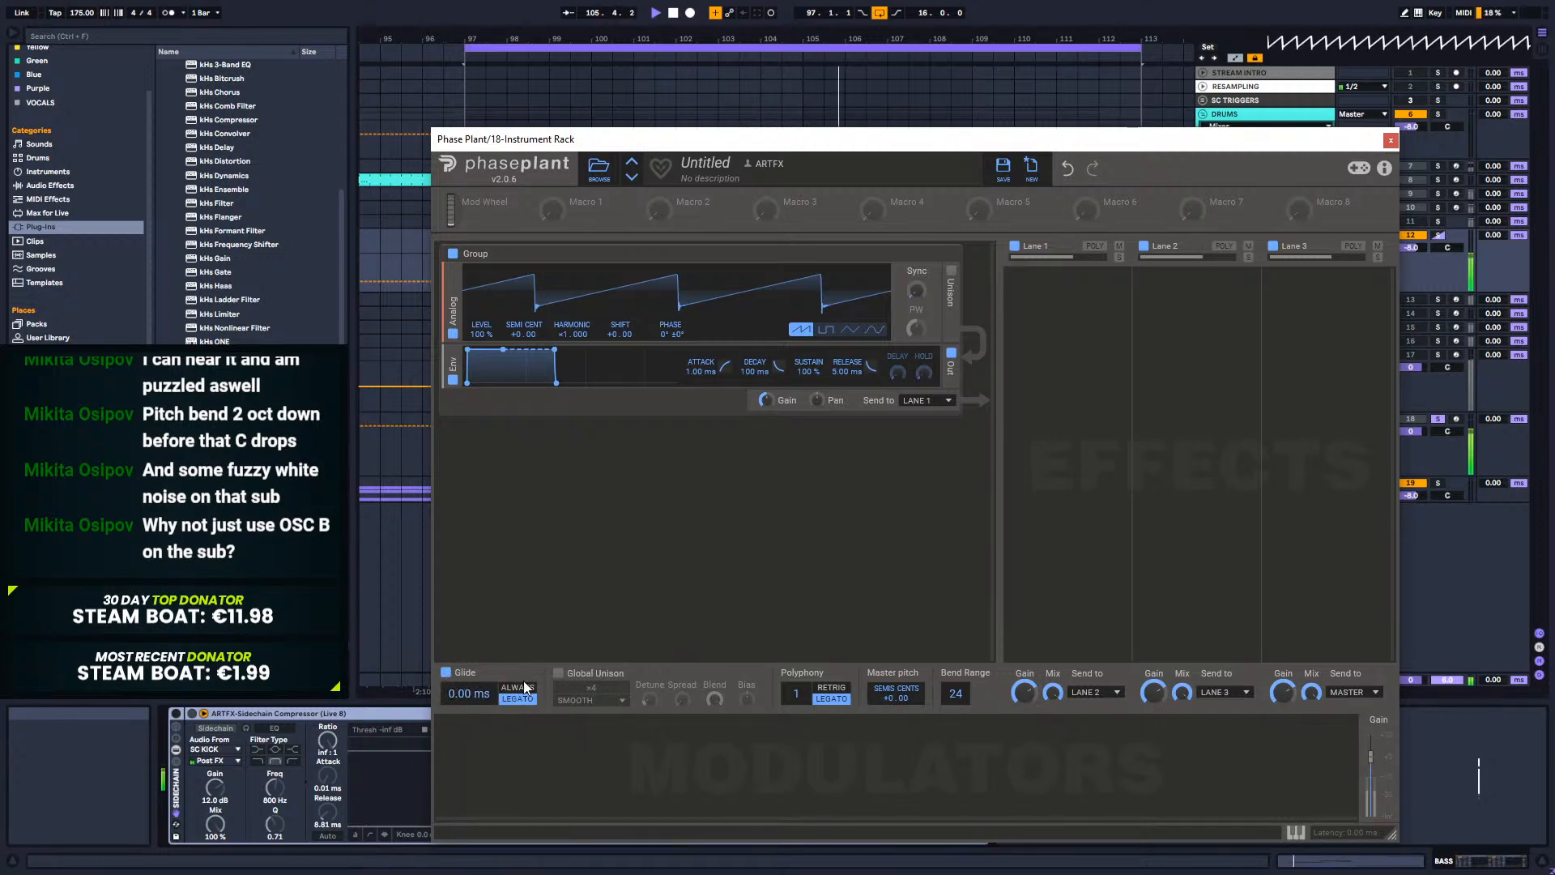
pyautogui.moveTo(470, 693); pyautogui.dragTo(470, 645)
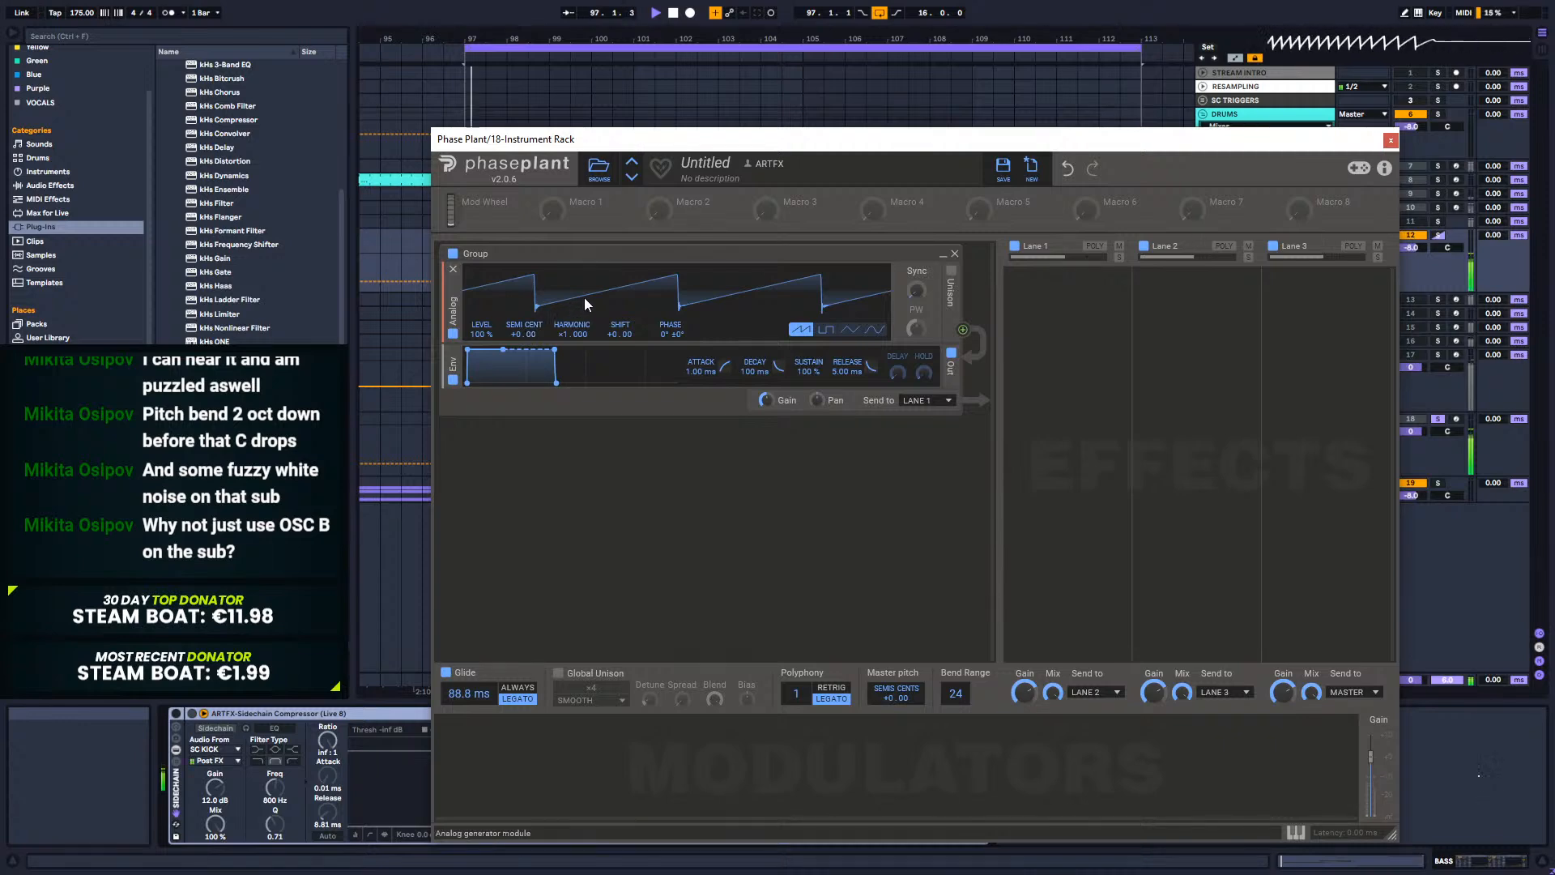
pyautogui.click(532, 432)
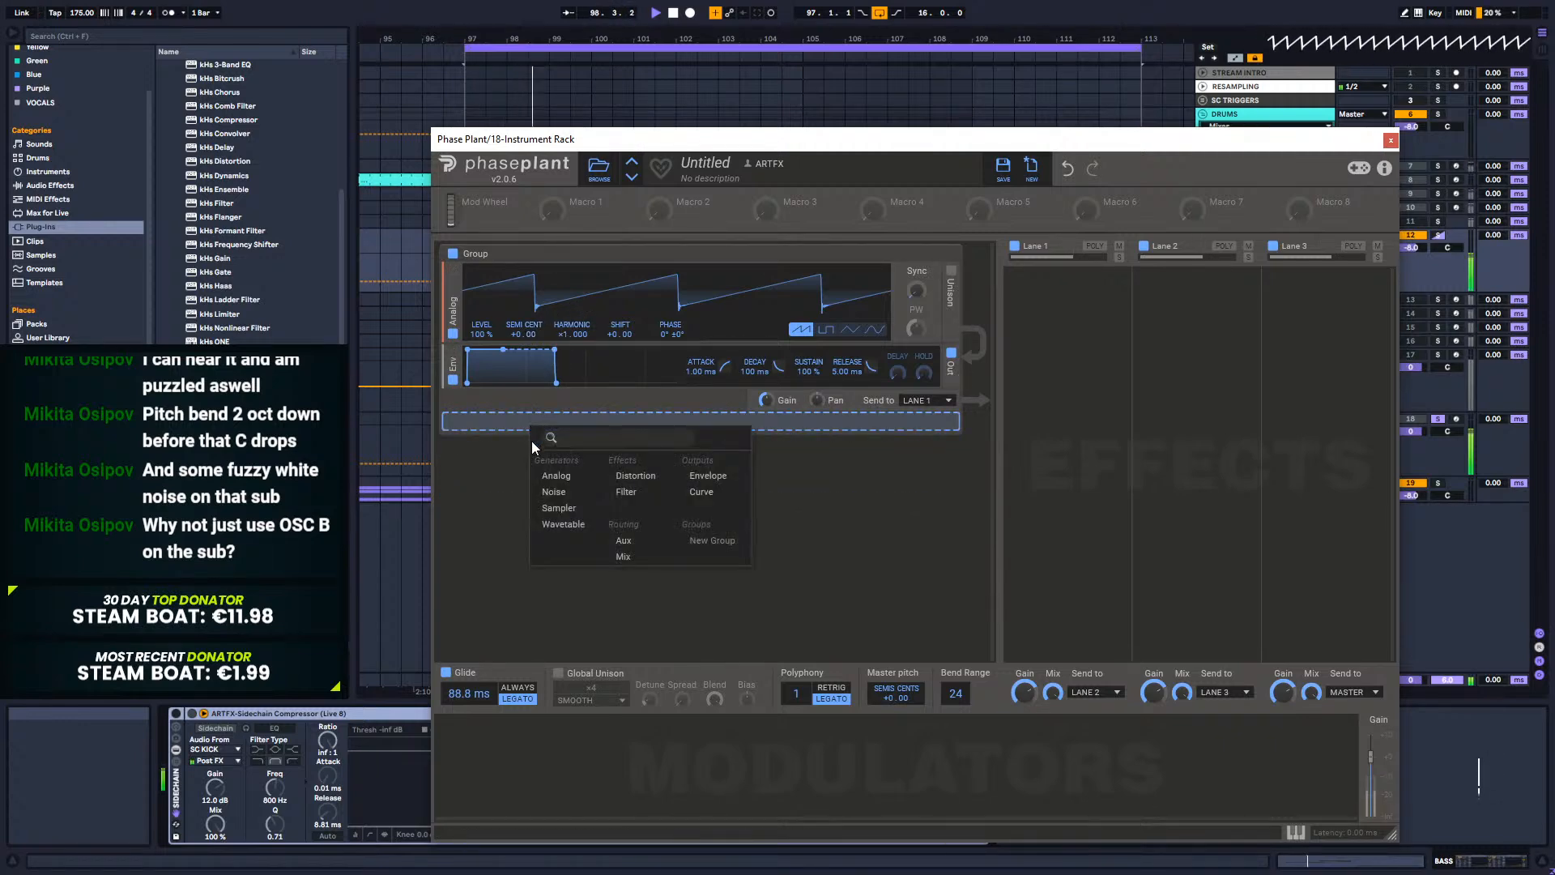
pyautogui.click(581, 477)
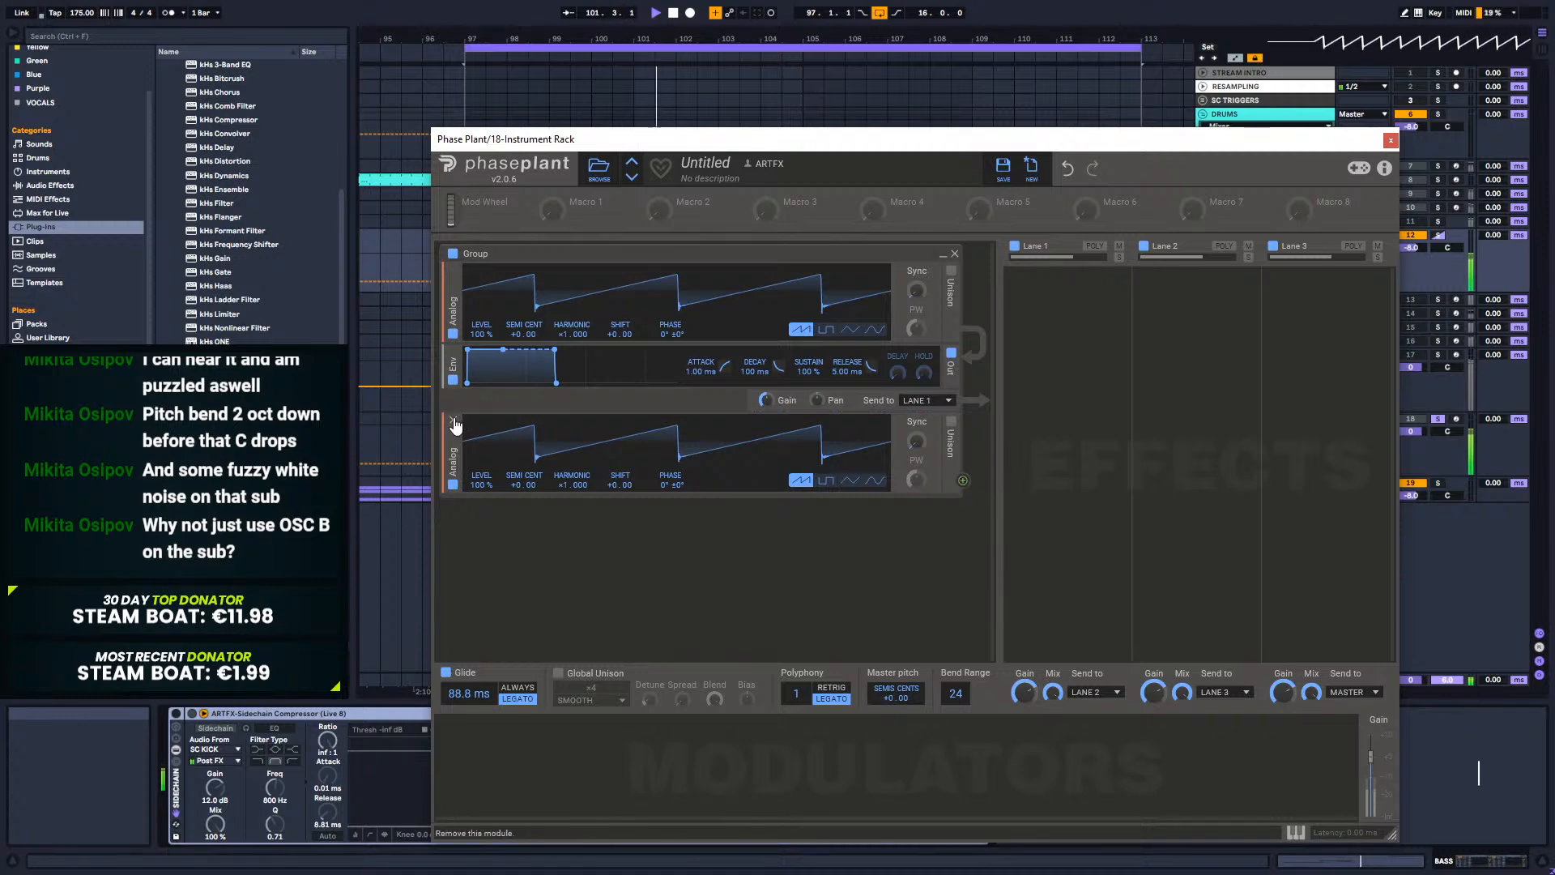
pyautogui.click(452, 419)
# Step: Add a second Analog generator below the group with a sine waveform and its harmonic set to 3
pyautogui.click(504, 427)
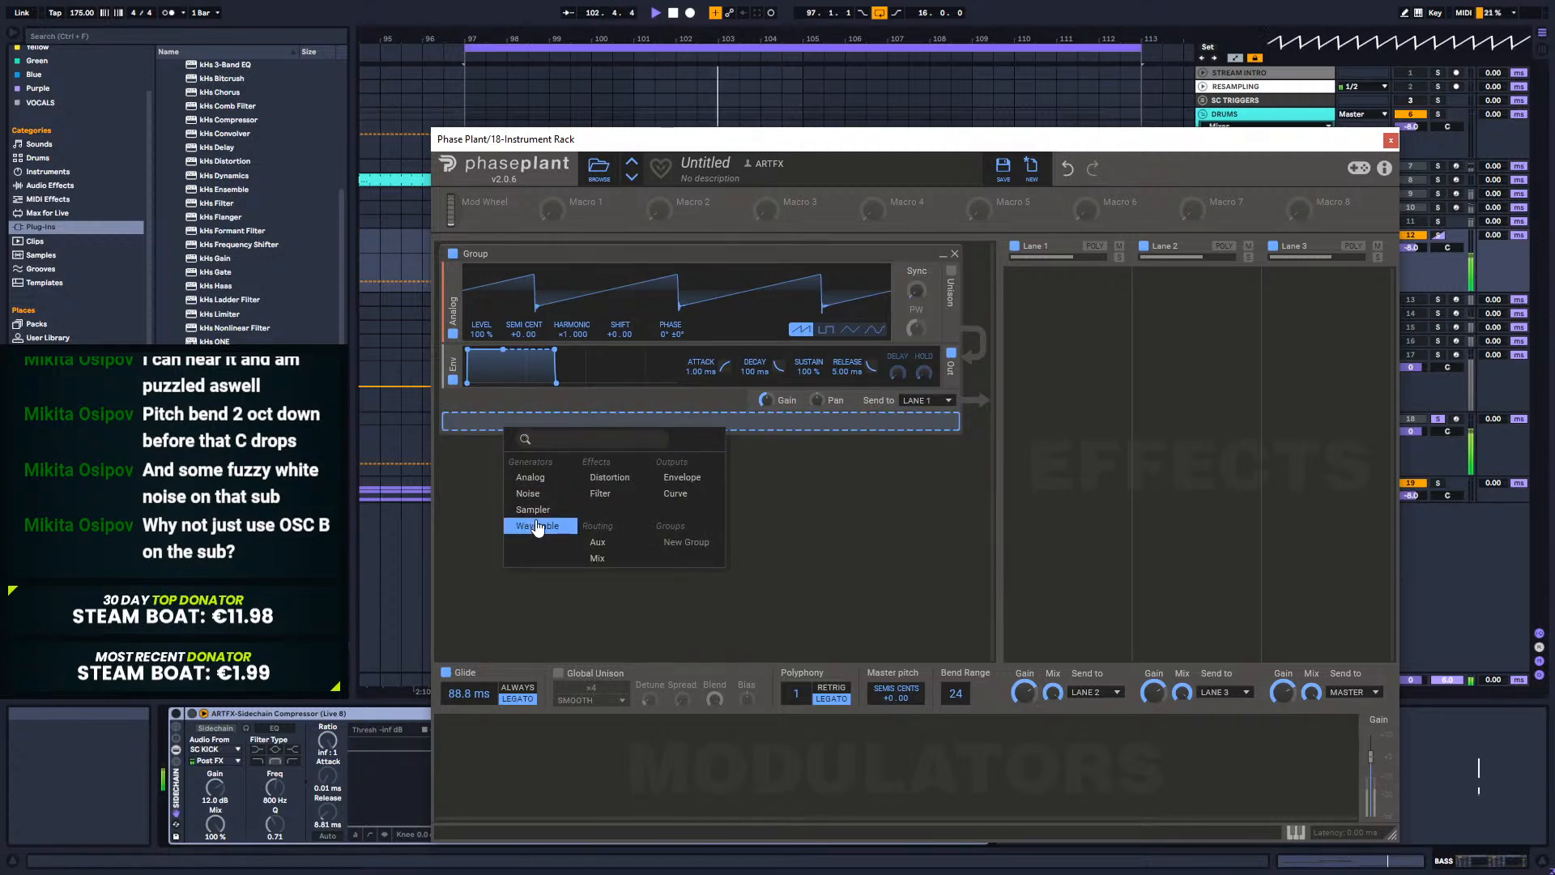
pyautogui.click(532, 477)
pyautogui.click(875, 480)
pyautogui.click(850, 480)
pyautogui.click(874, 480)
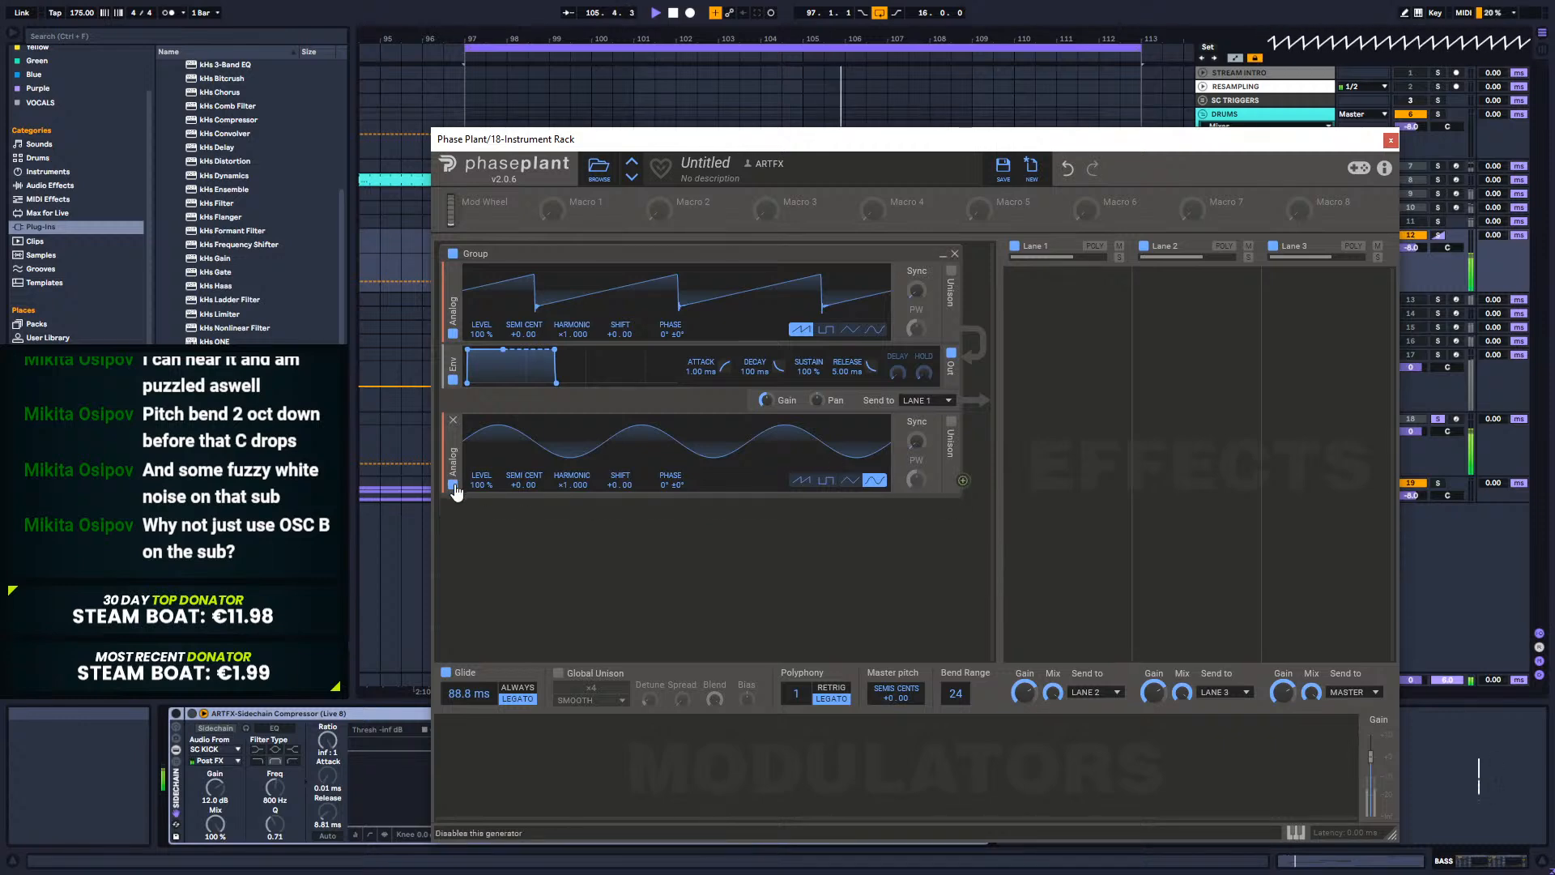
pyautogui.moveTo(572, 484); pyautogui.dragTo(572, 461)
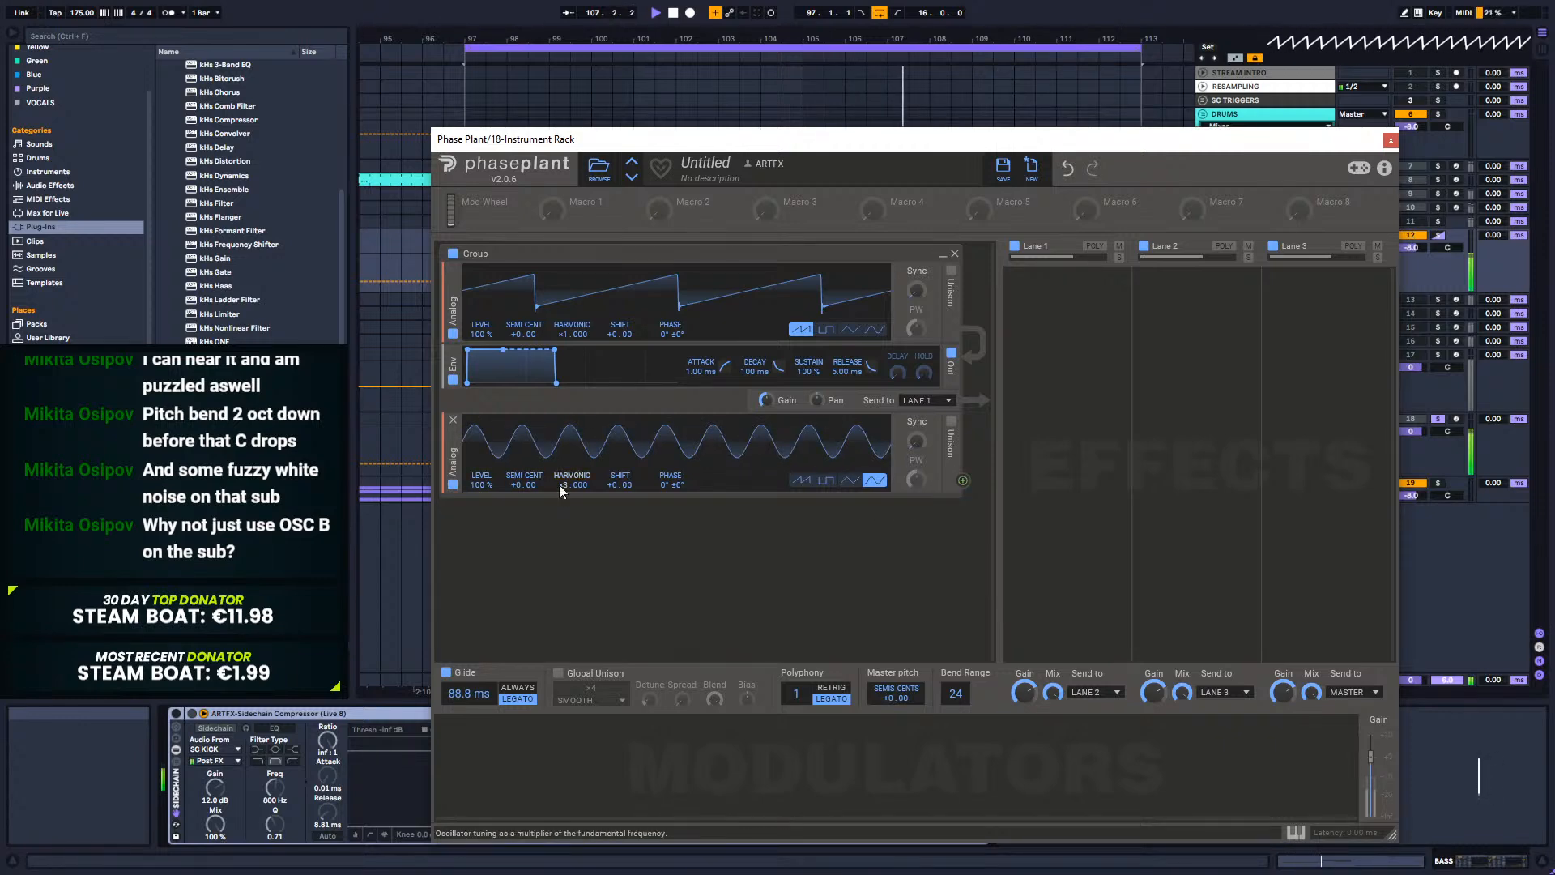
# Step: Try modulating the saw oscillator's phase with the sine oscillator at harmonic 3.001, and remove that modulation
pyautogui.moveTo(963, 480); pyautogui.dragTo(669, 331)
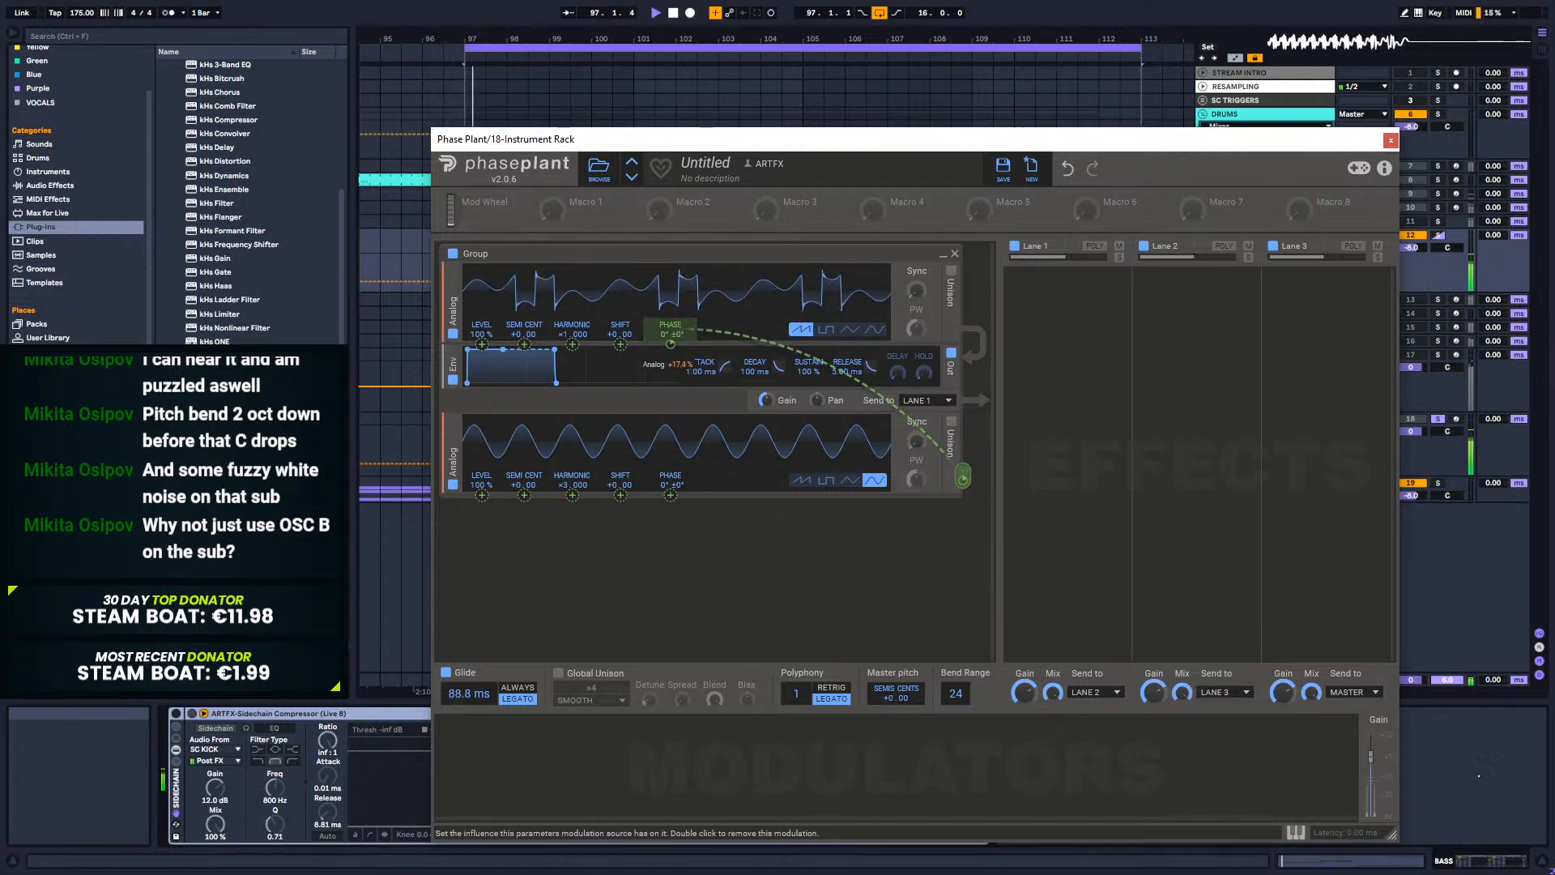
pyautogui.doubleClick(669, 344)
pyautogui.moveTo(581, 486); pyautogui.dragTo(589, 493)
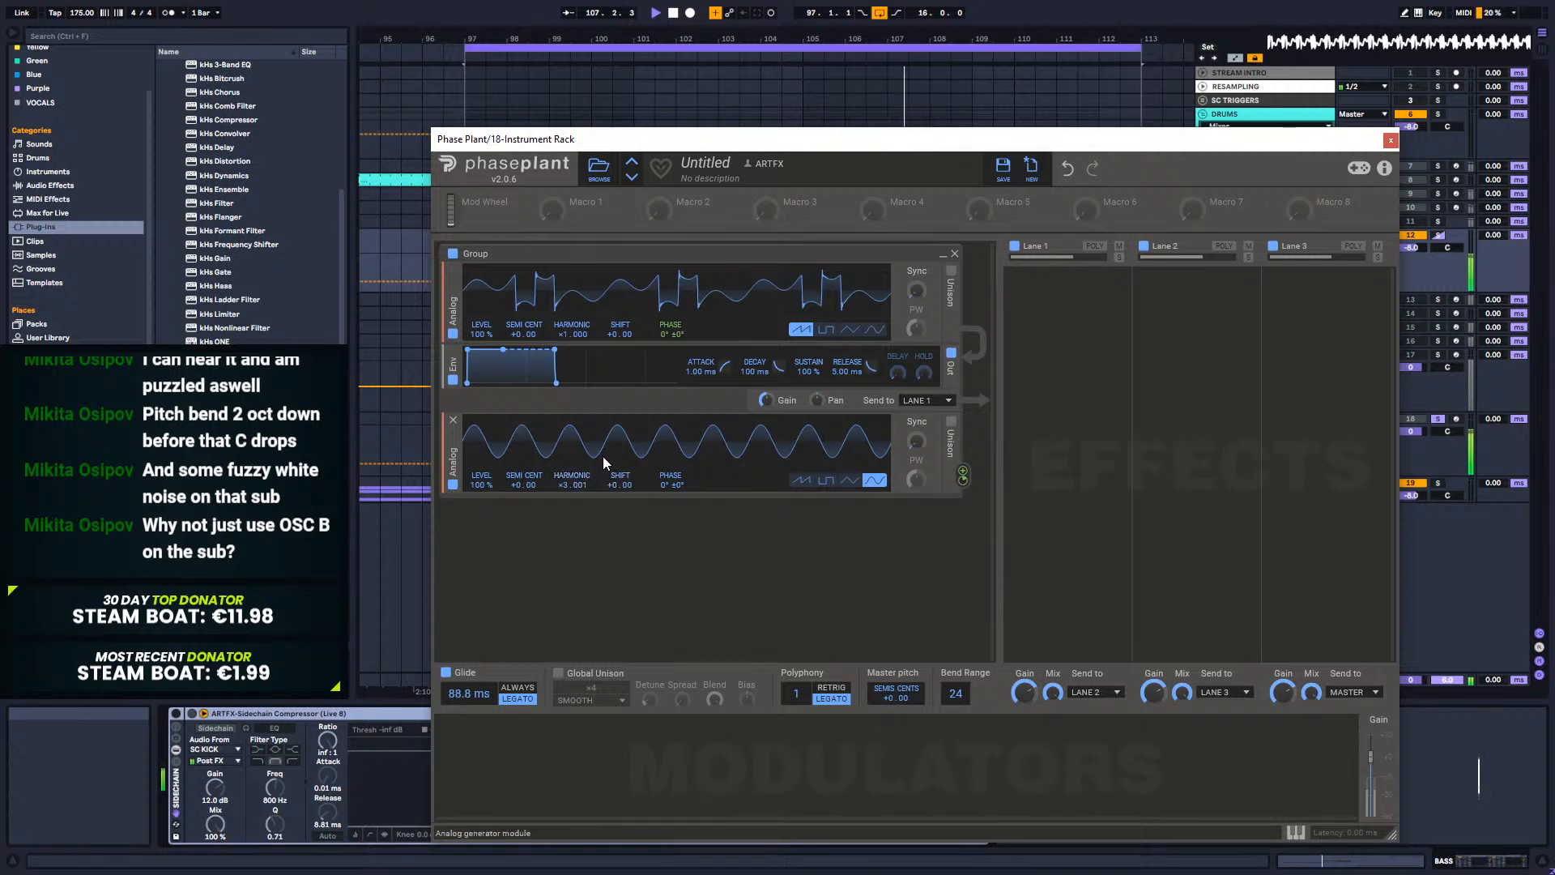
pyautogui.moveTo(670, 344)
pyautogui.mouseDown()
pyautogui.moveTo(671, 376)
pyautogui.moveTo(671, 317)
pyautogui.moveTo(670, 347)
pyautogui.mouseUp()
pyautogui.doubleClick(671, 346)
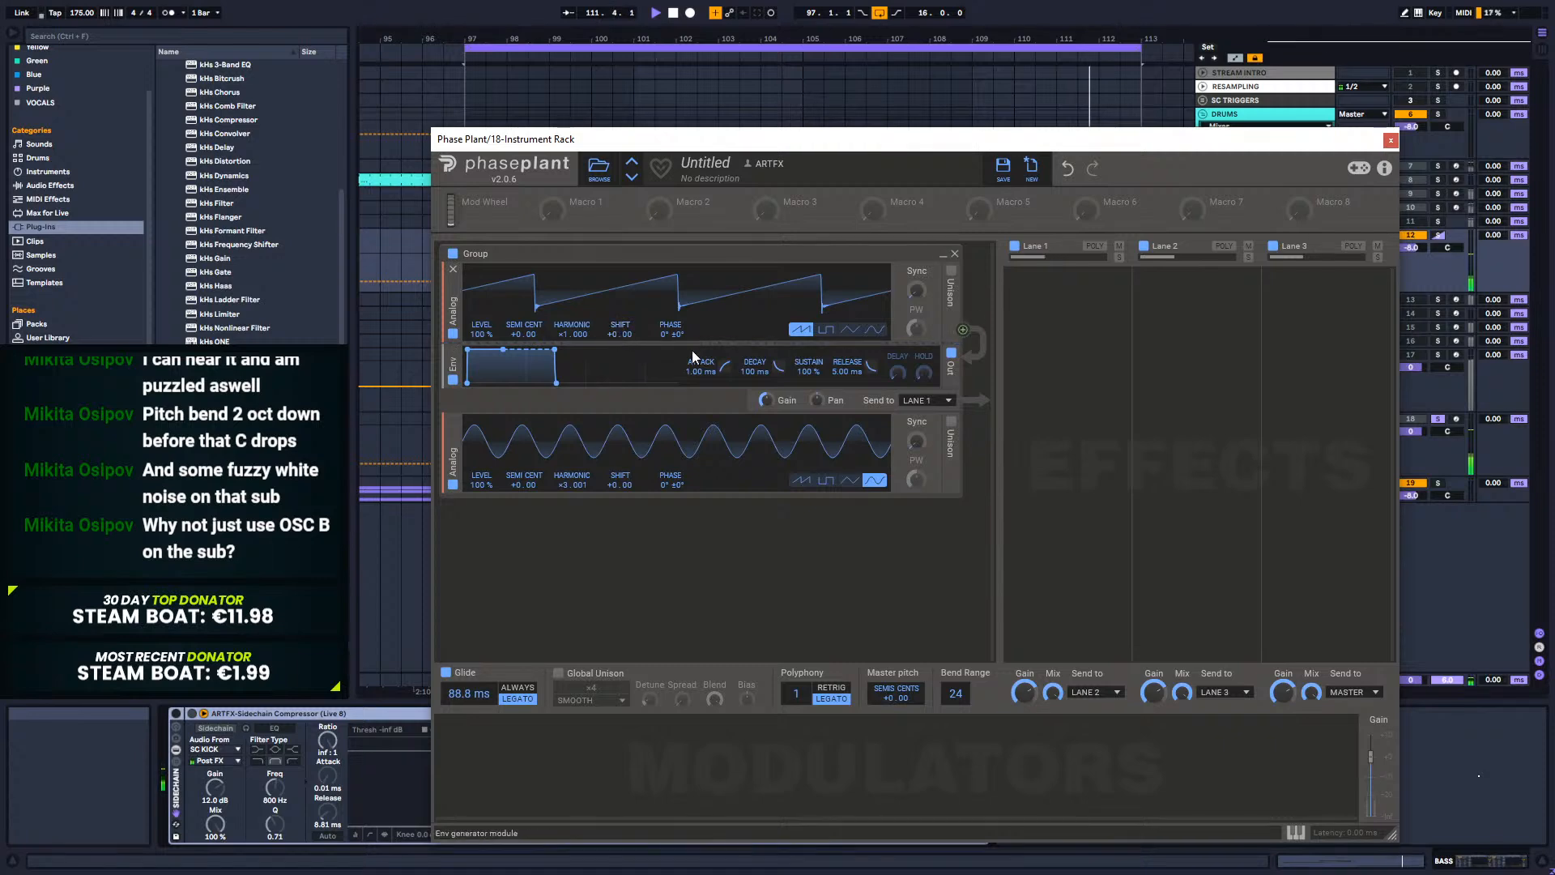
# Step: Modulate the saw oscillator's shift with the sine oscillator, tuning the sine to +12 semitones and harmonic 1.041
pyautogui.click(963, 479)
pyautogui.moveTo(621, 344); pyautogui.dragTo(620, 408)
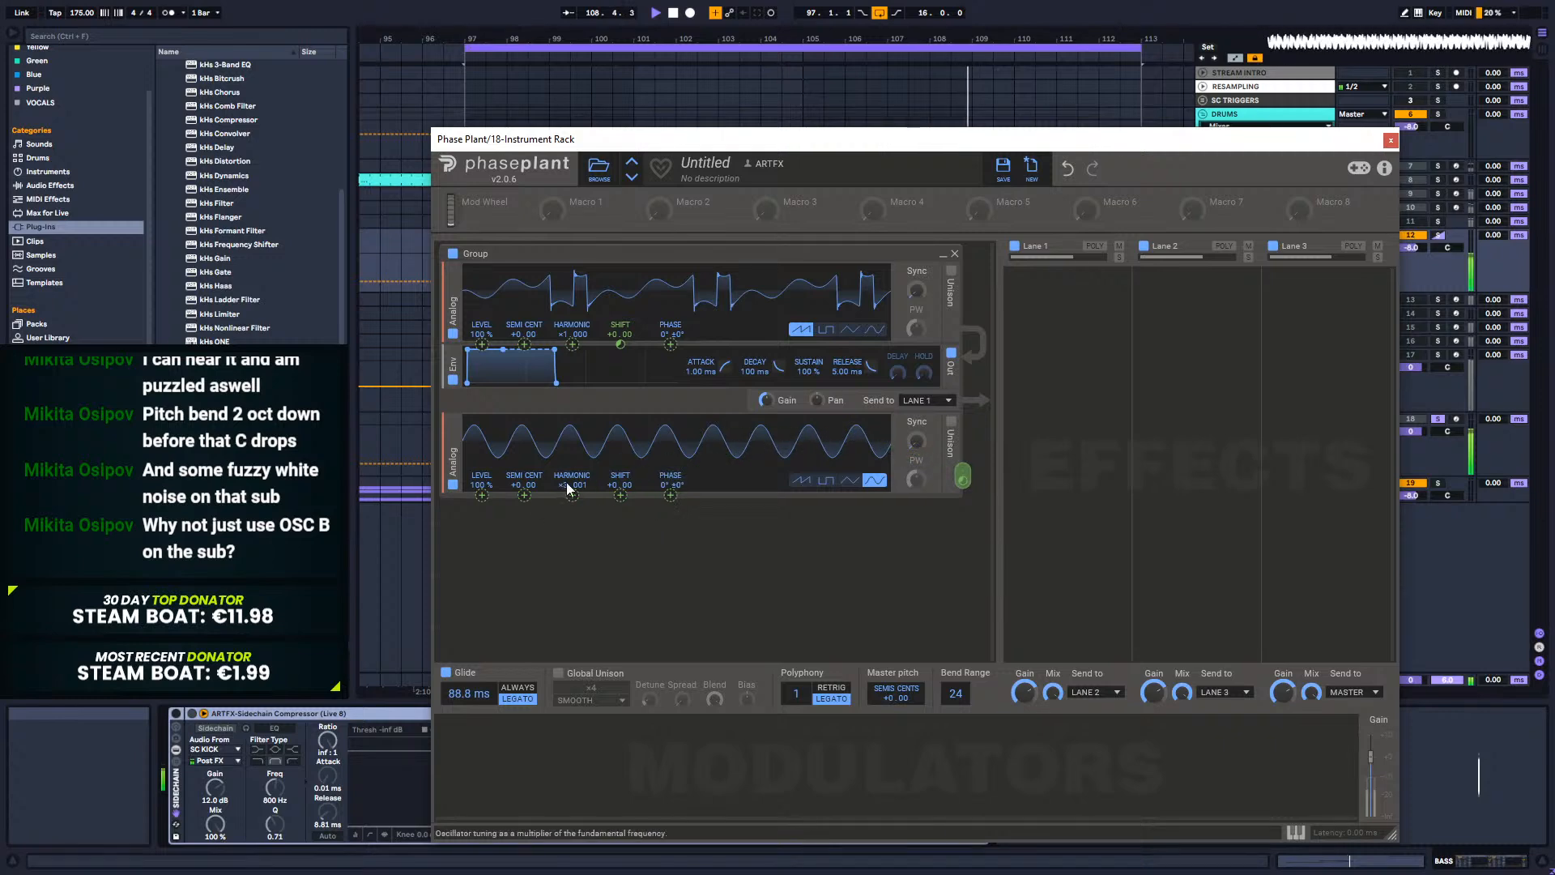
pyautogui.moveTo(567, 482)
pyautogui.mouseDown()
pyautogui.moveTo(567, 515)
pyautogui.moveTo(567, 466)
pyautogui.moveTo(590, 480)
pyautogui.moveTo(565, 474)
pyautogui.moveTo(565, 515)
pyautogui.moveTo(523, 461)
pyautogui.moveTo(585, 477)
pyautogui.mouseUp()
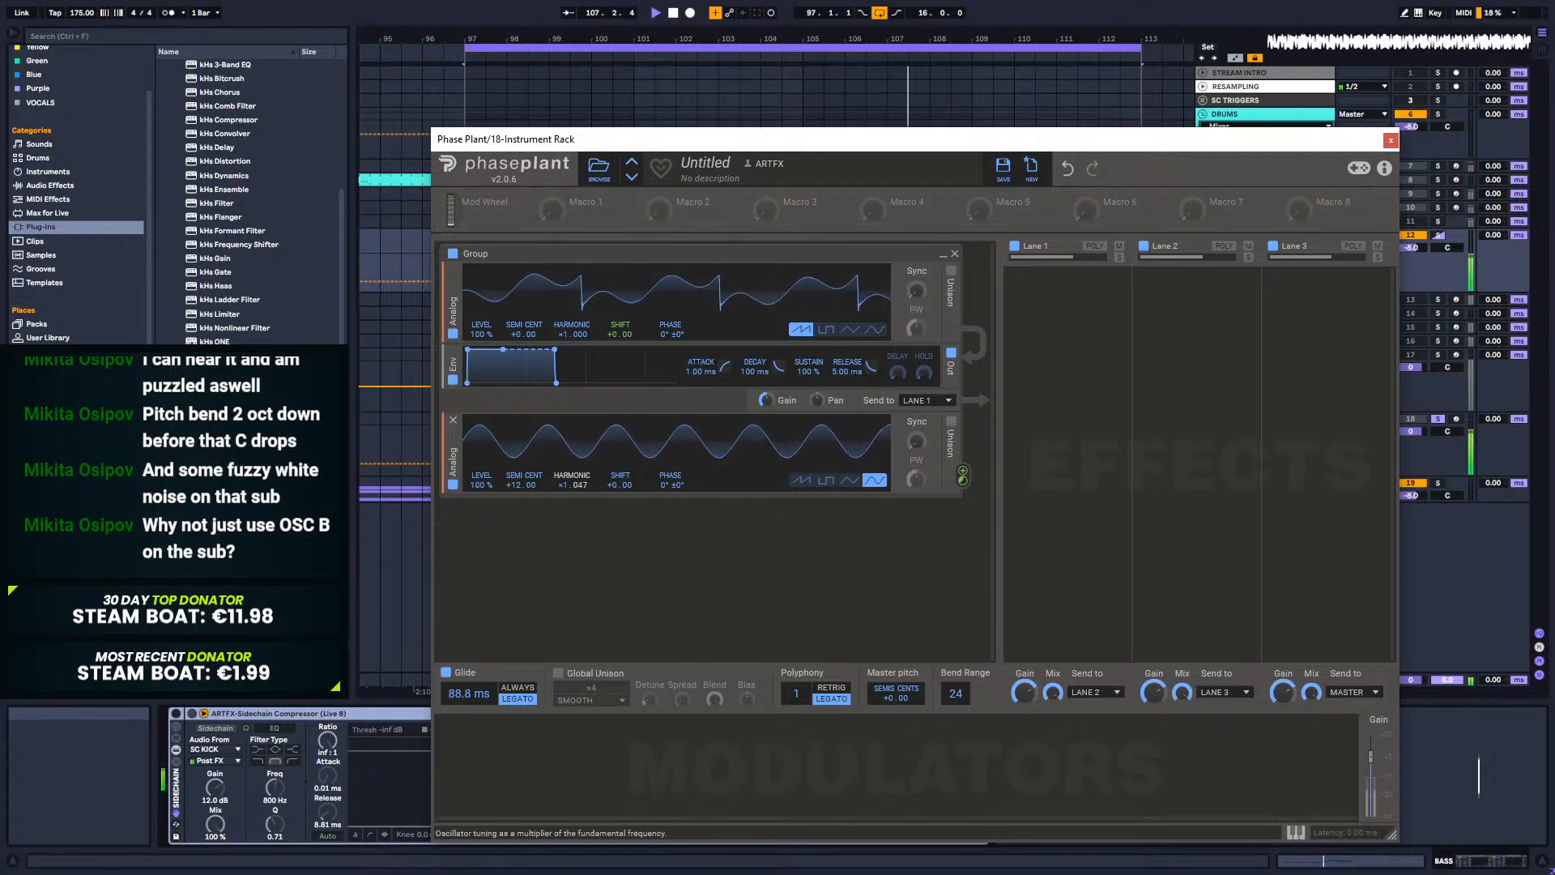
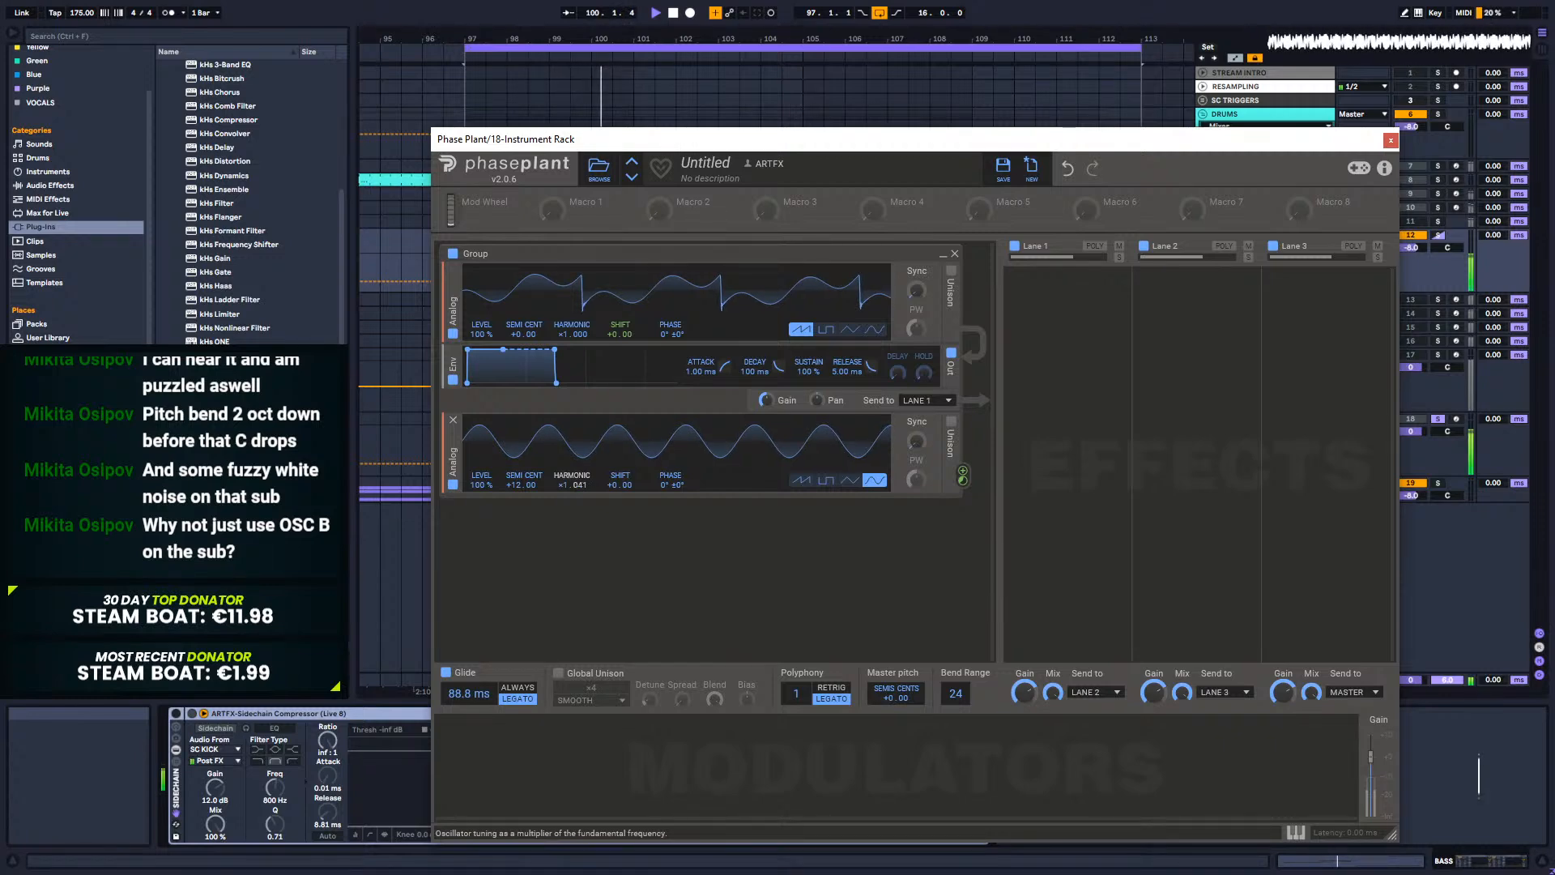
# Step: Insert a Filter between the saw oscillator and its envelope
pyautogui.click(538, 350)
pyautogui.click(614, 409)
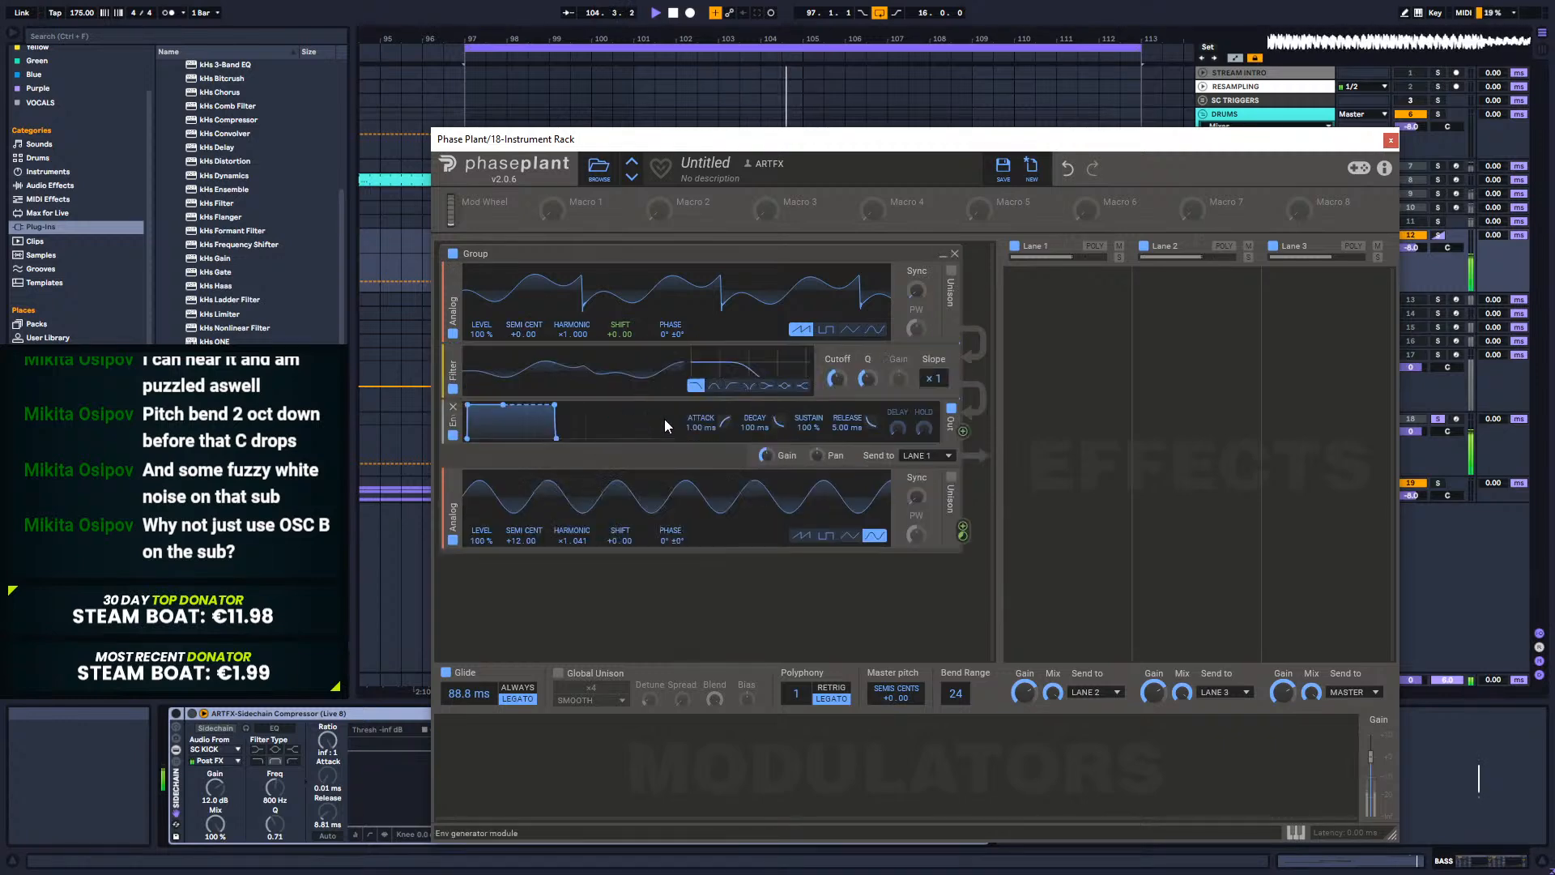
# Step: Try the notch filter type while sweeping the cutoff to different frequencies
pyautogui.click(748, 385)
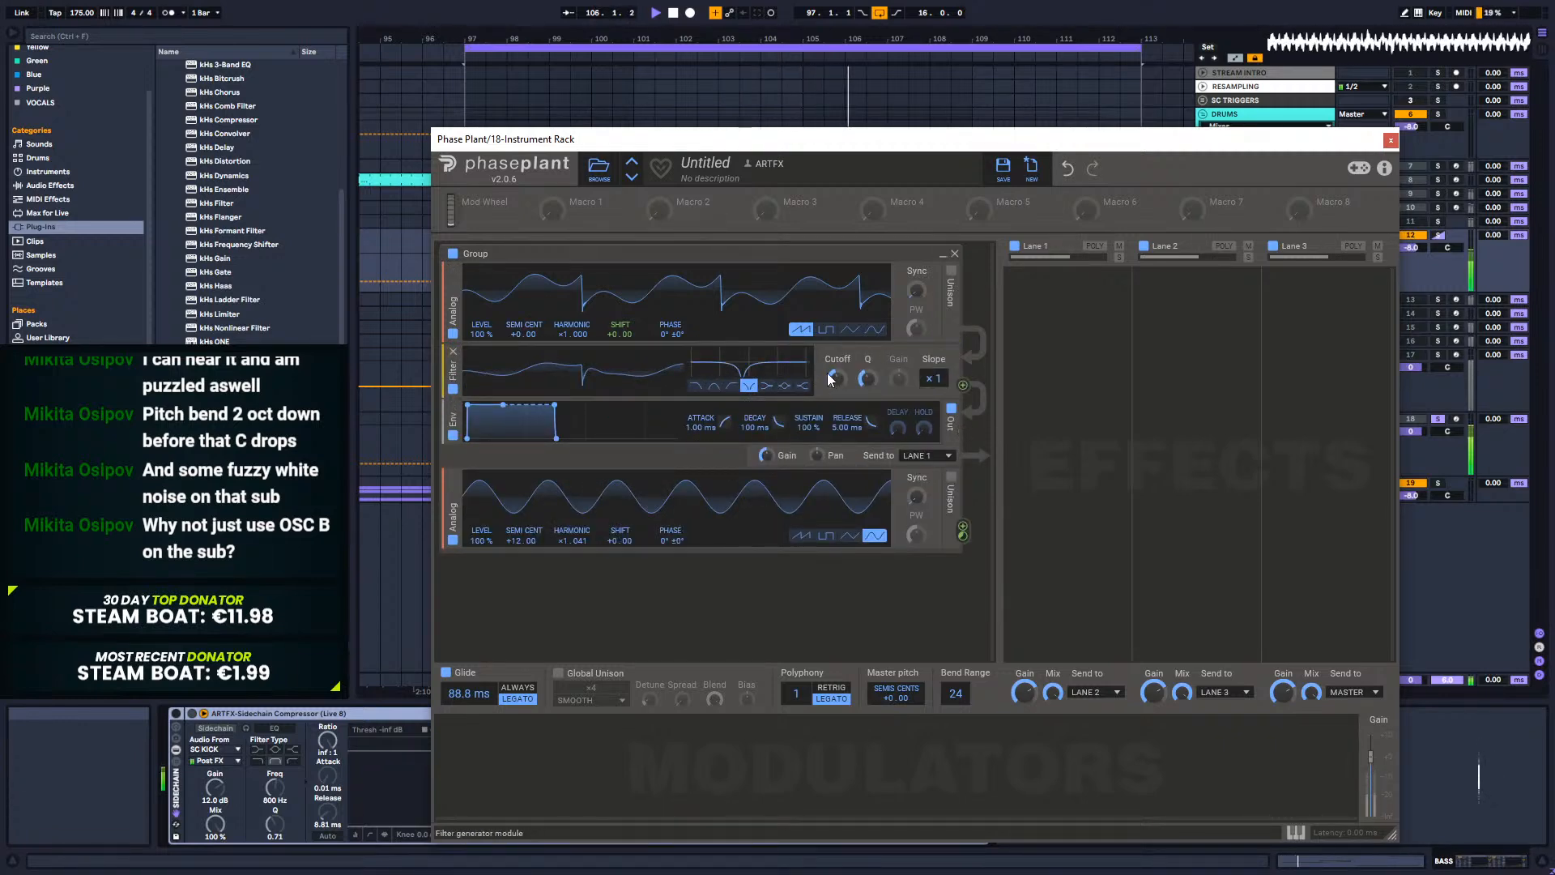
pyautogui.moveTo(846, 372)
pyautogui.mouseDown()
pyautogui.moveTo(845, 349)
pyautogui.moveTo(871, 384)
pyautogui.moveTo(839, 381)
pyautogui.mouseUp()
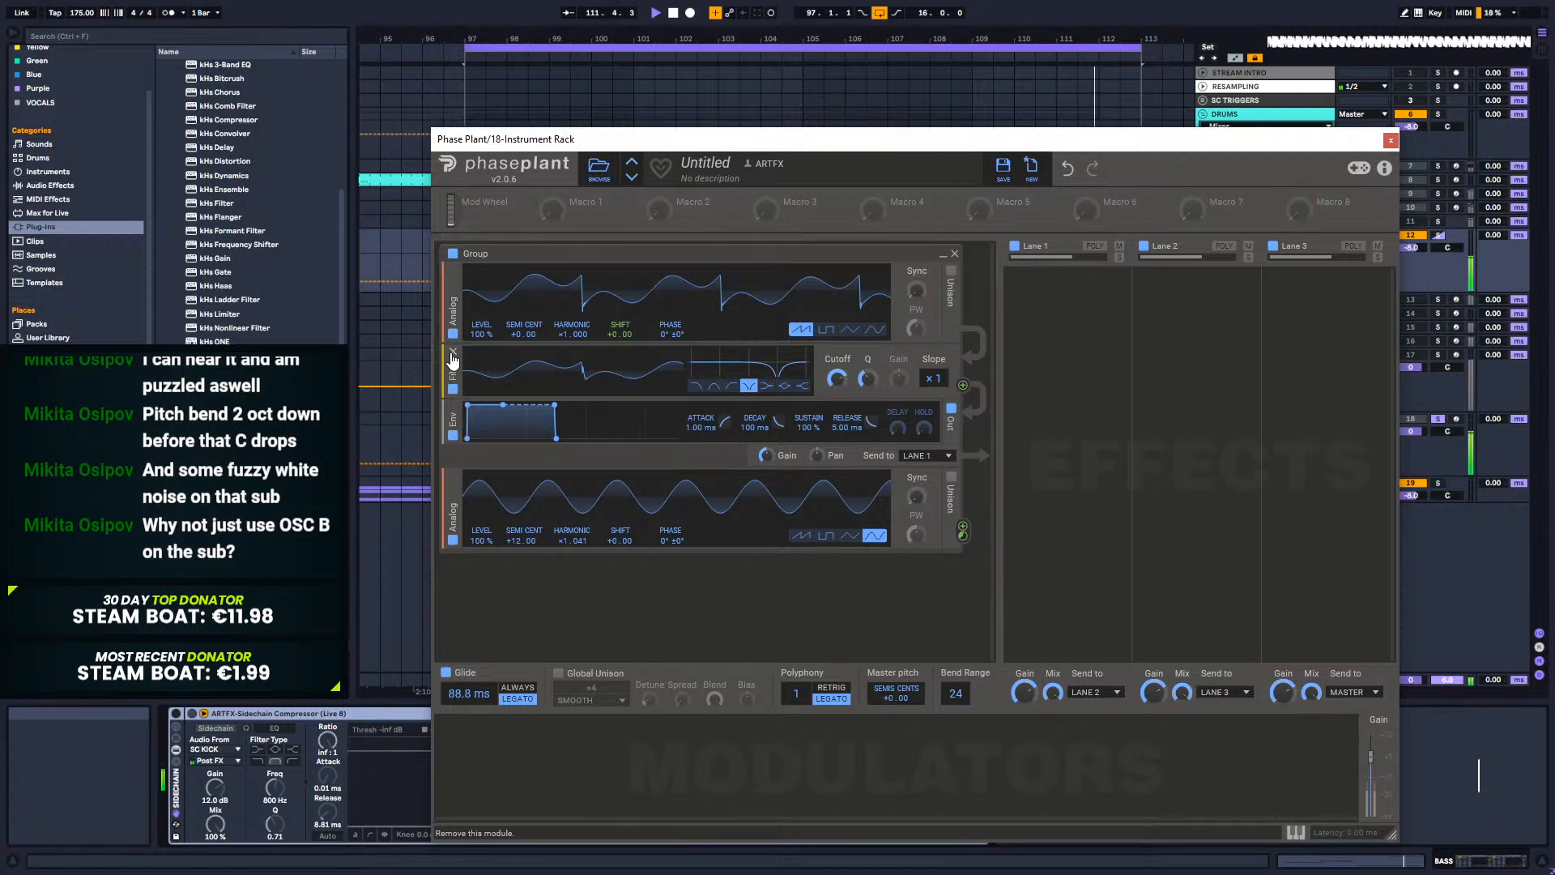
pyautogui.moveTo(836, 378); pyautogui.dragTo(837, 388)
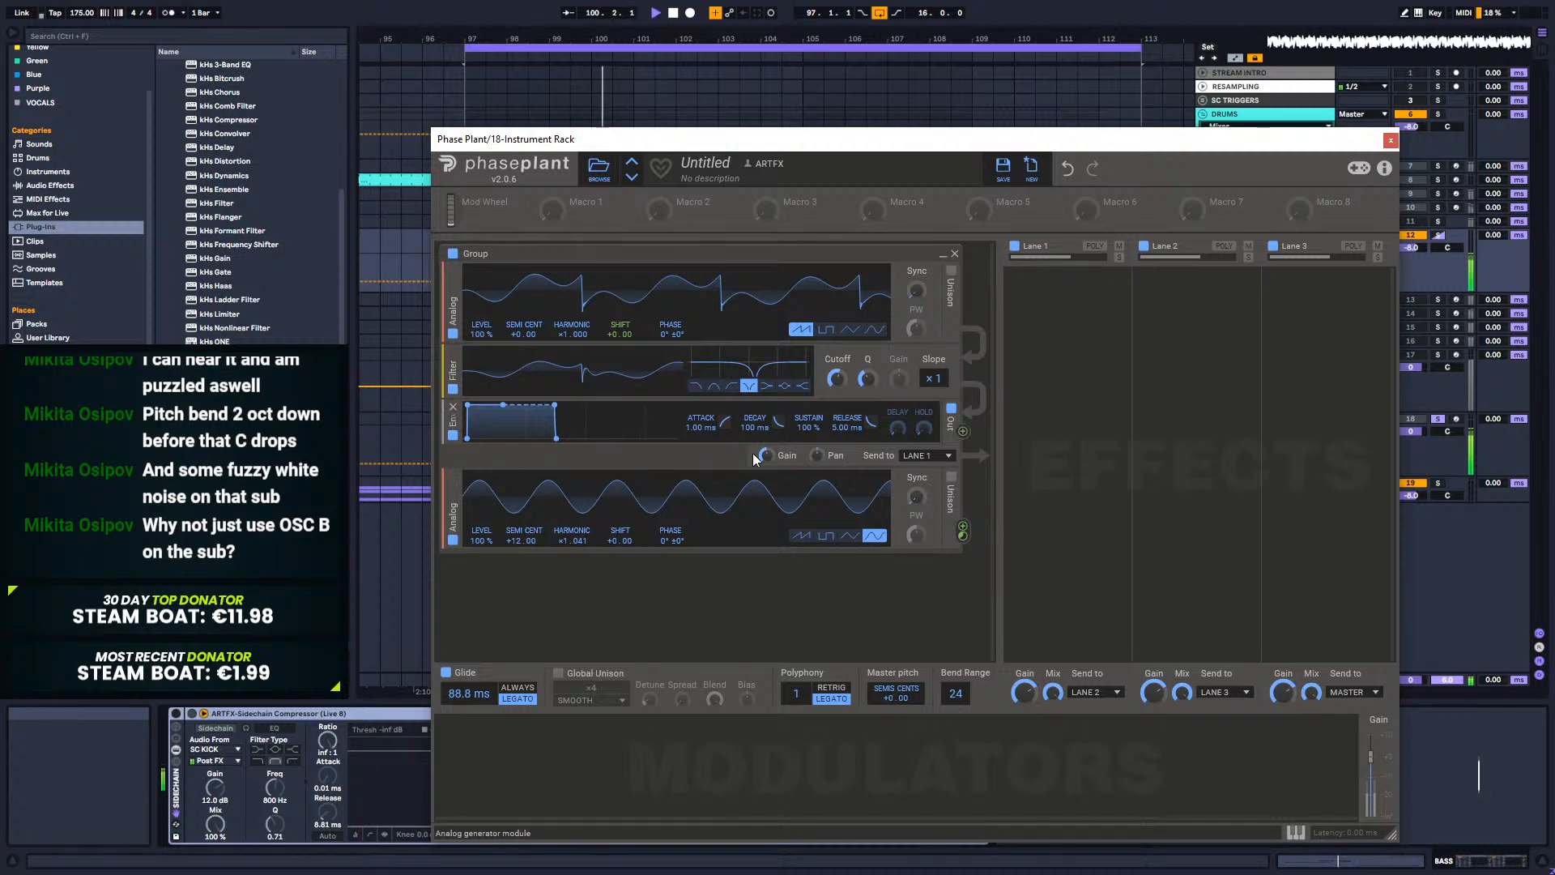
pyautogui.moveTo(834, 387); pyautogui.dragTo(834, 368)
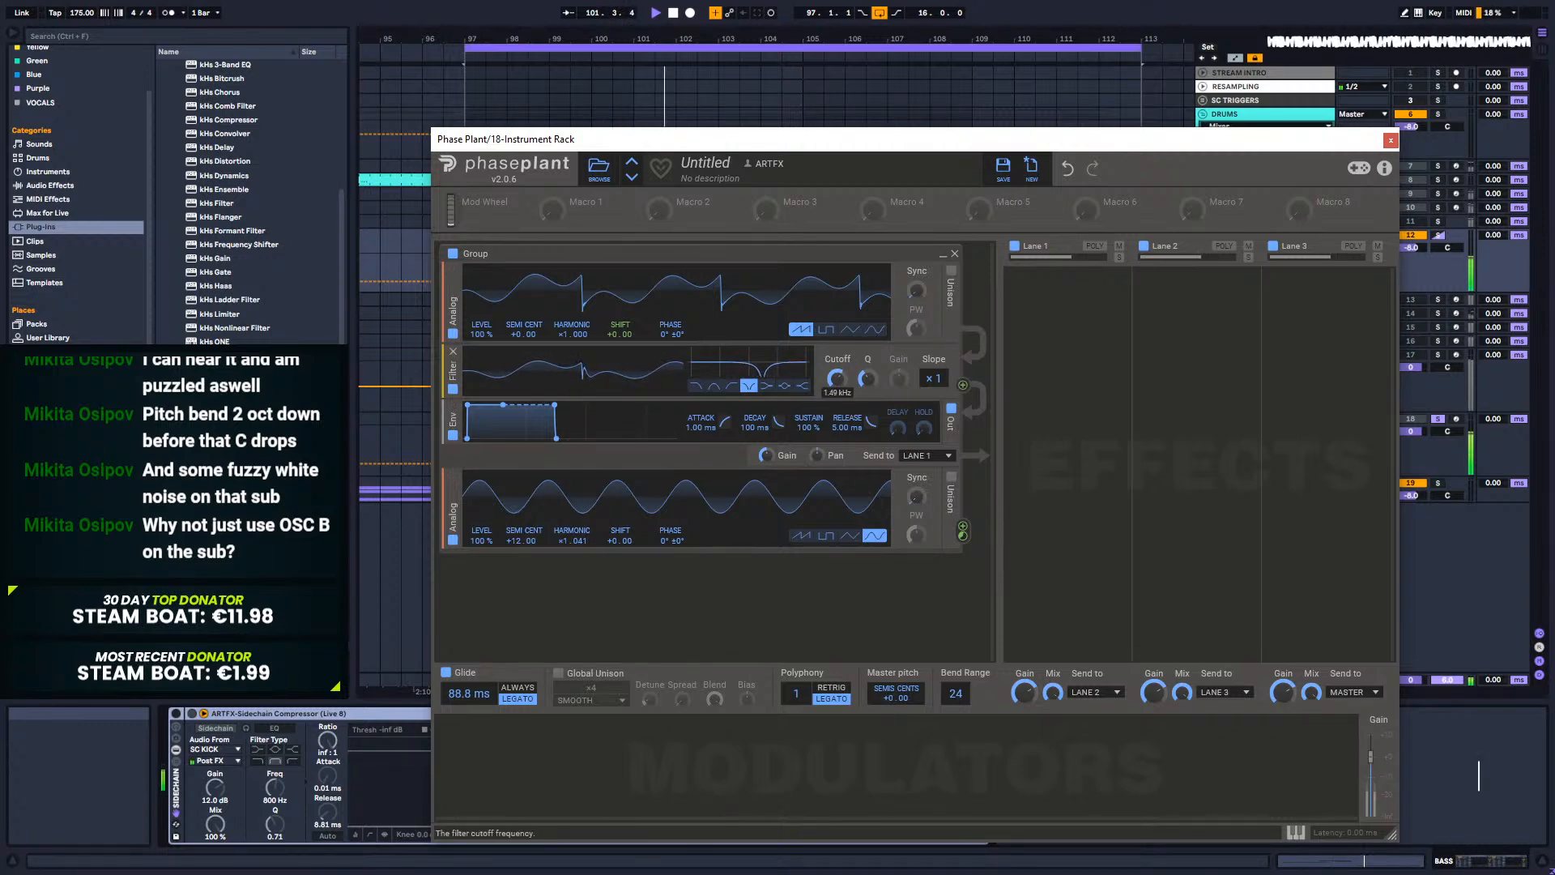
# Step: Switch the filter to low-pass and raise its cutoff
pyautogui.click(692, 386)
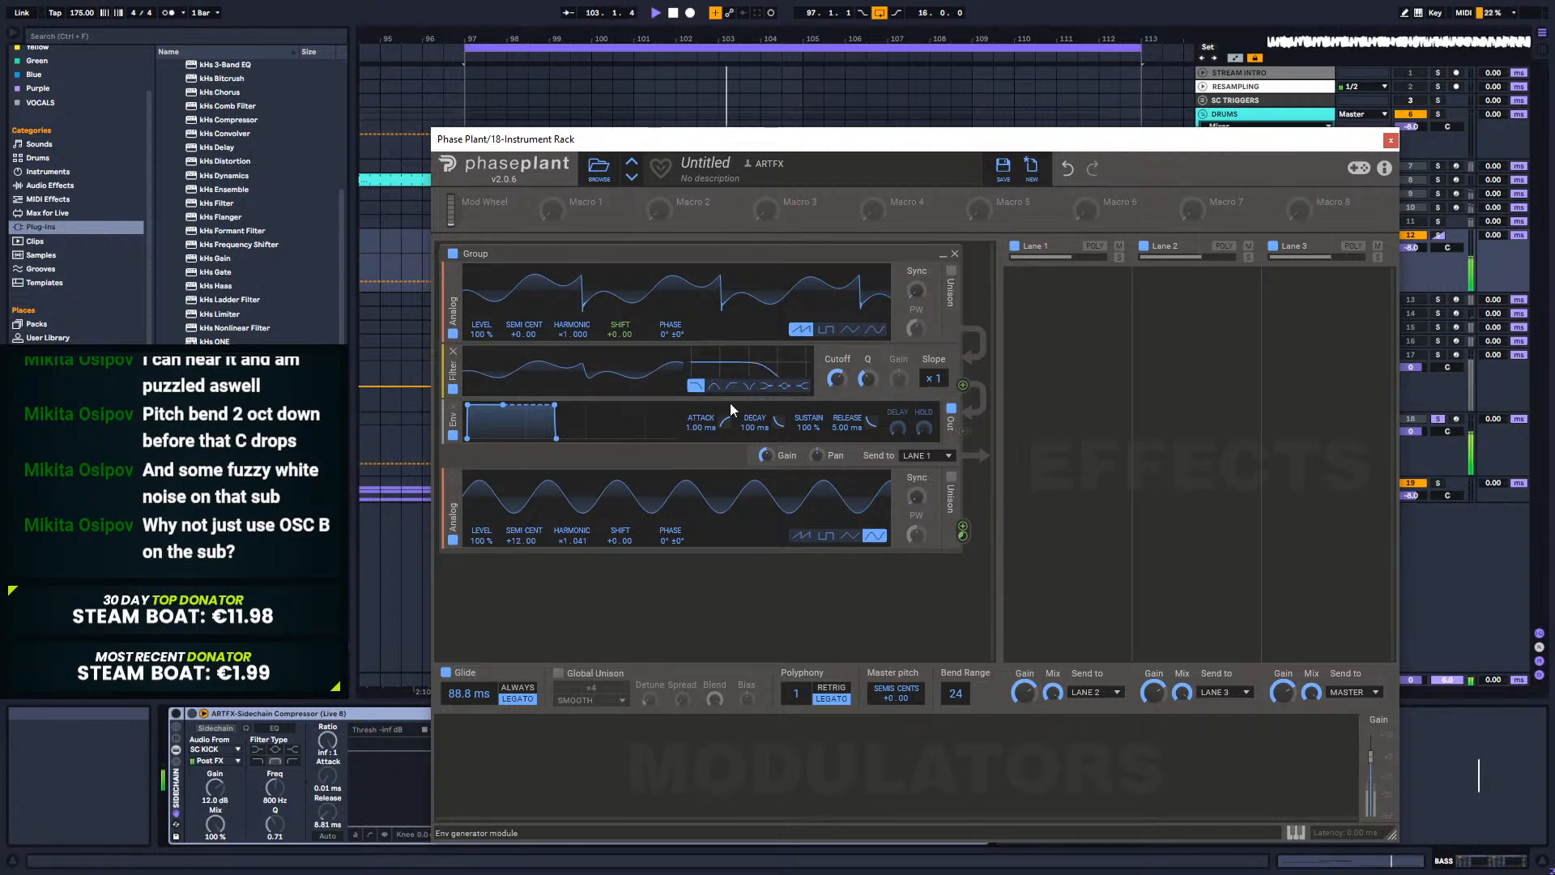
pyautogui.moveTo(836, 378); pyautogui.dragTo(837, 366)
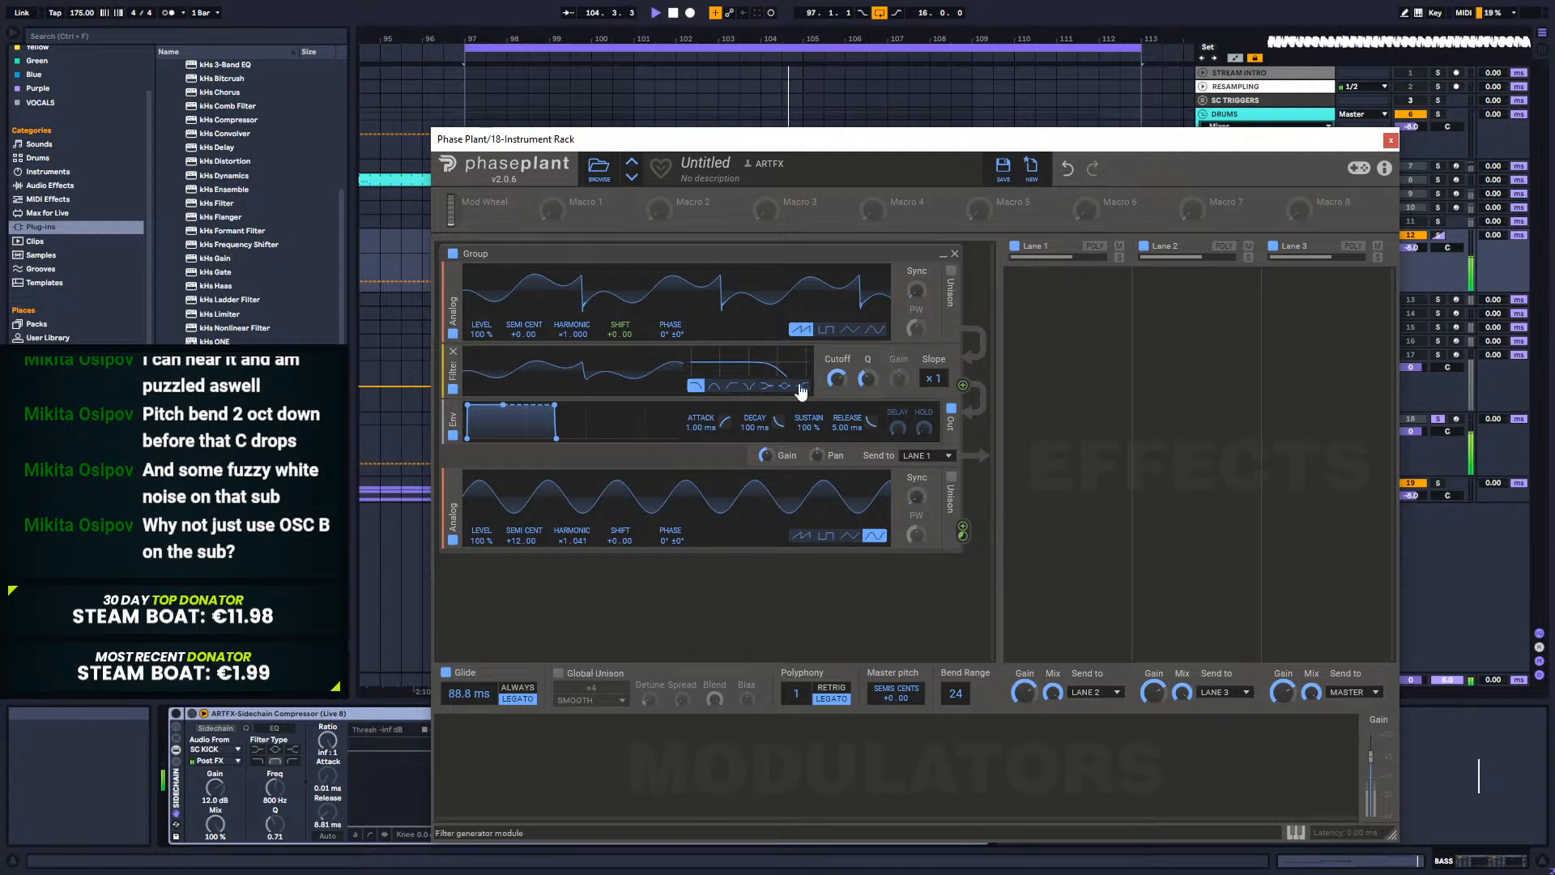
# Step: Add a Distortion after the filter, set it to Saturate with a higher drive, and lower the filter cutoff
pyautogui.click(591, 398)
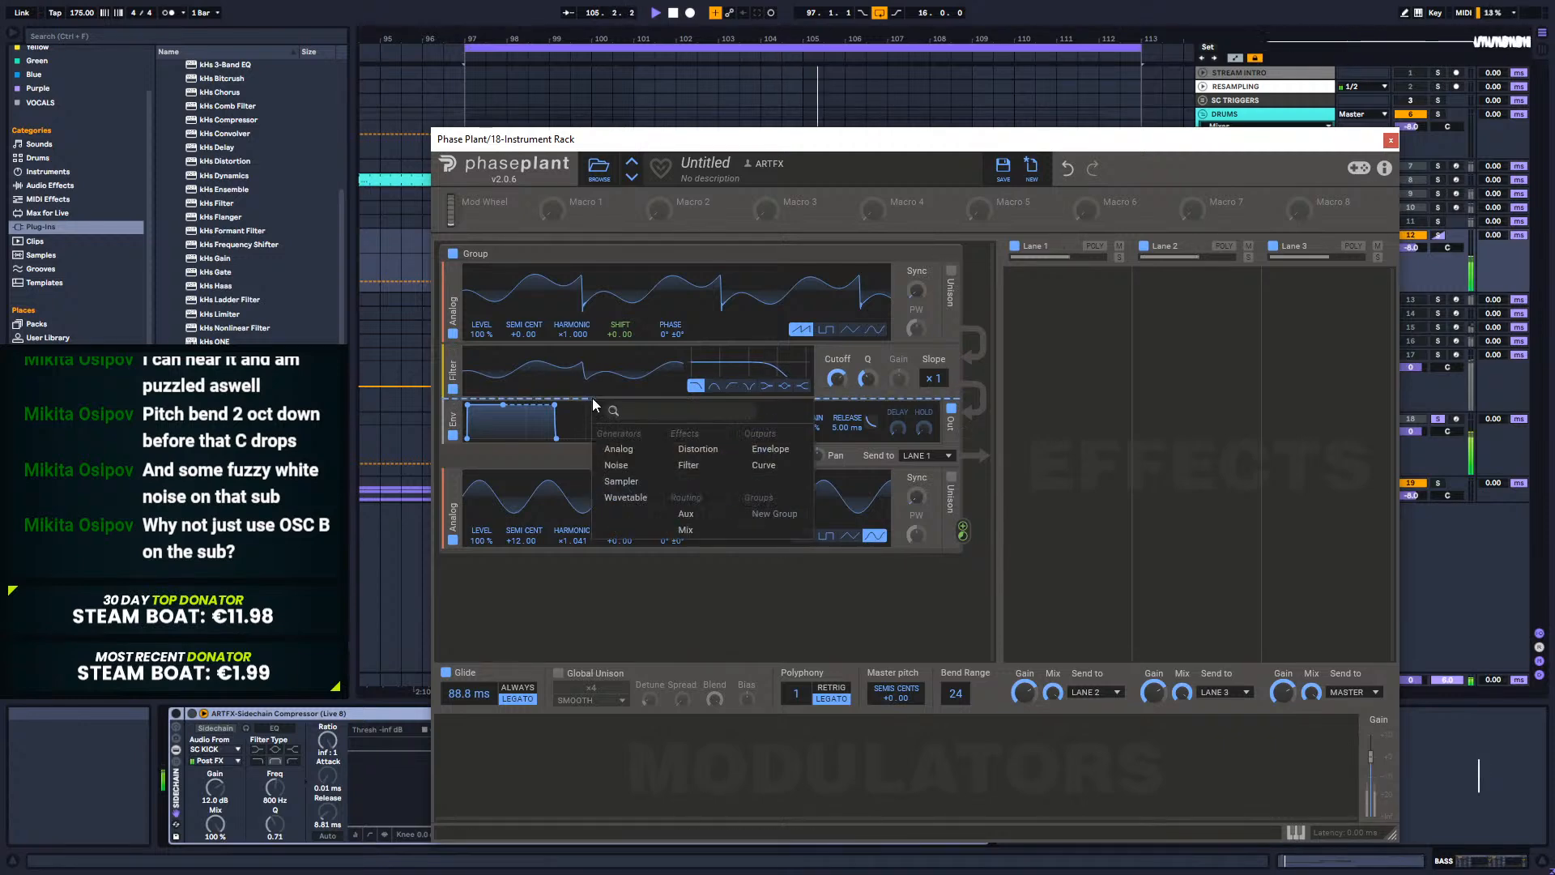
pyautogui.click(698, 449)
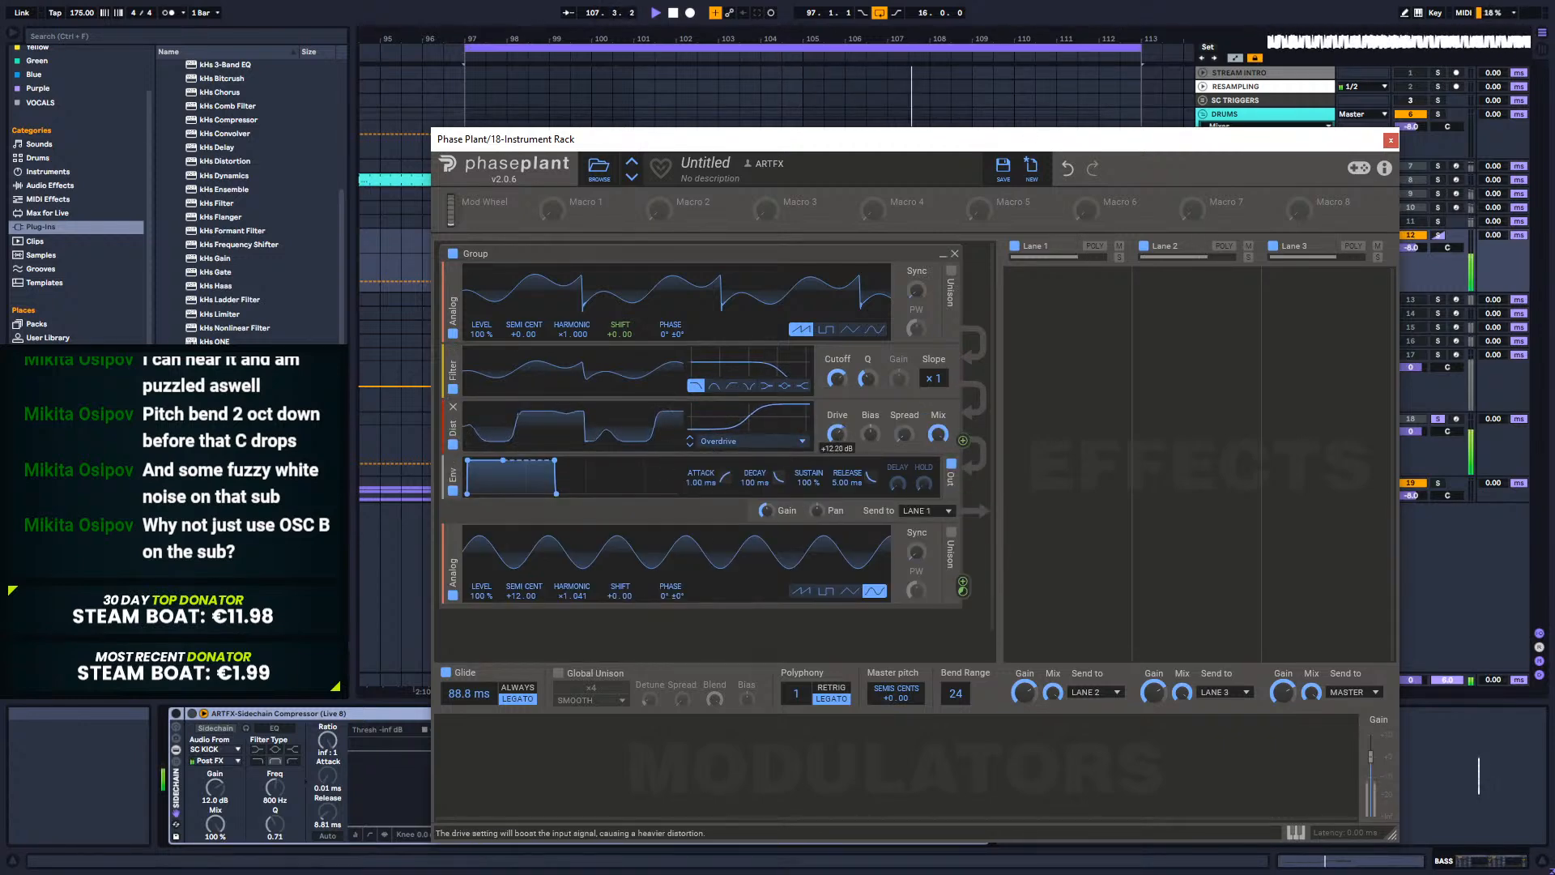
pyautogui.moveTo(837, 379); pyautogui.dragTo(837, 374)
pyautogui.moveTo(837, 434); pyautogui.dragTo(836, 426)
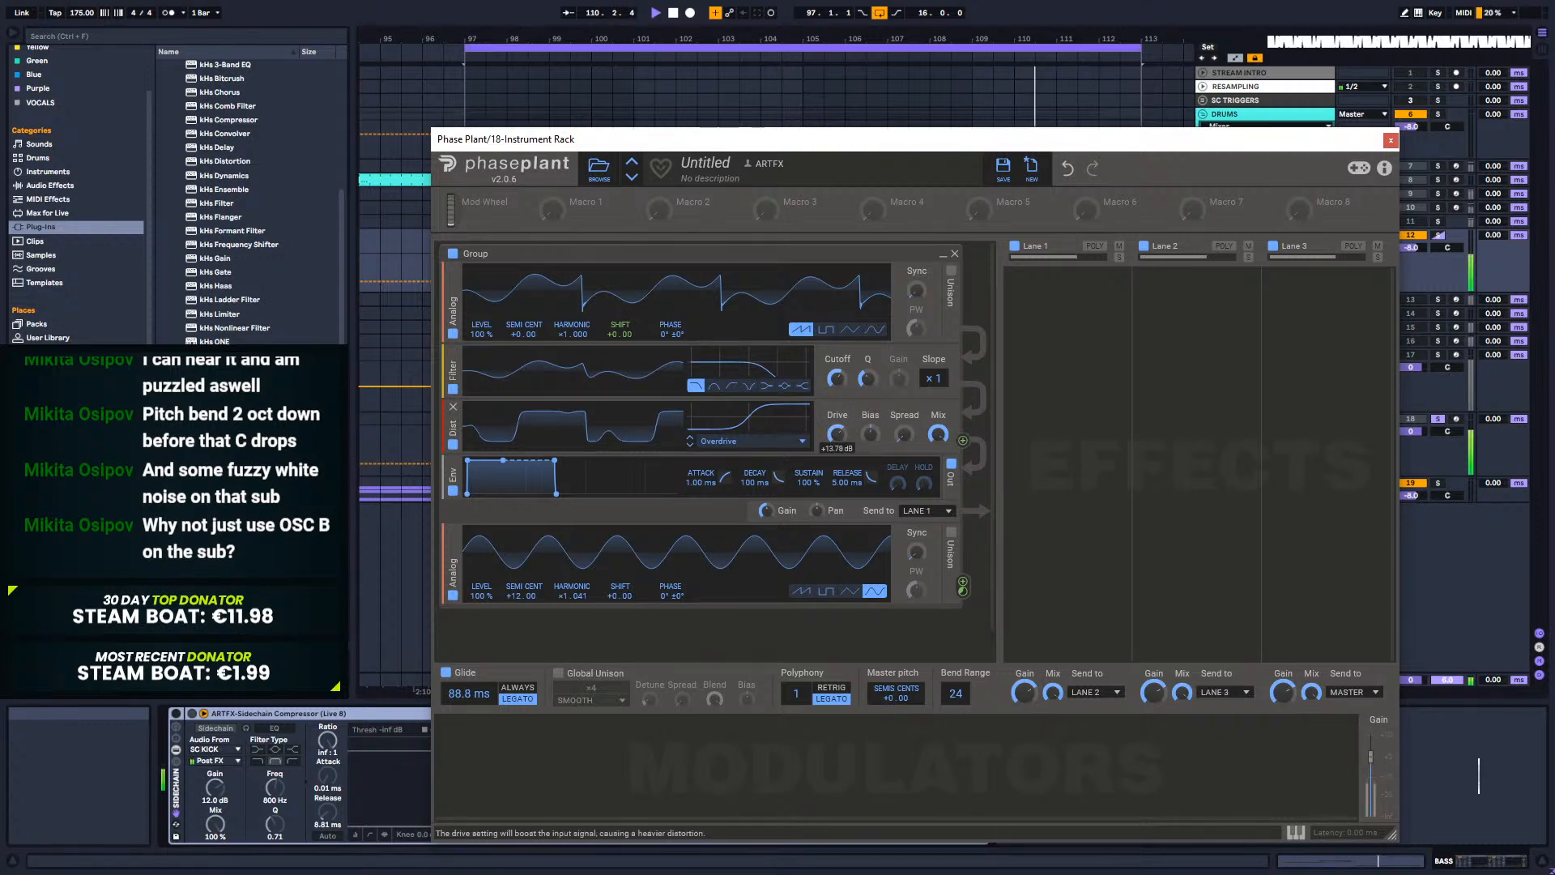
pyautogui.click(759, 445)
pyautogui.click(740, 461)
pyautogui.moveTo(837, 434); pyautogui.dragTo(837, 367)
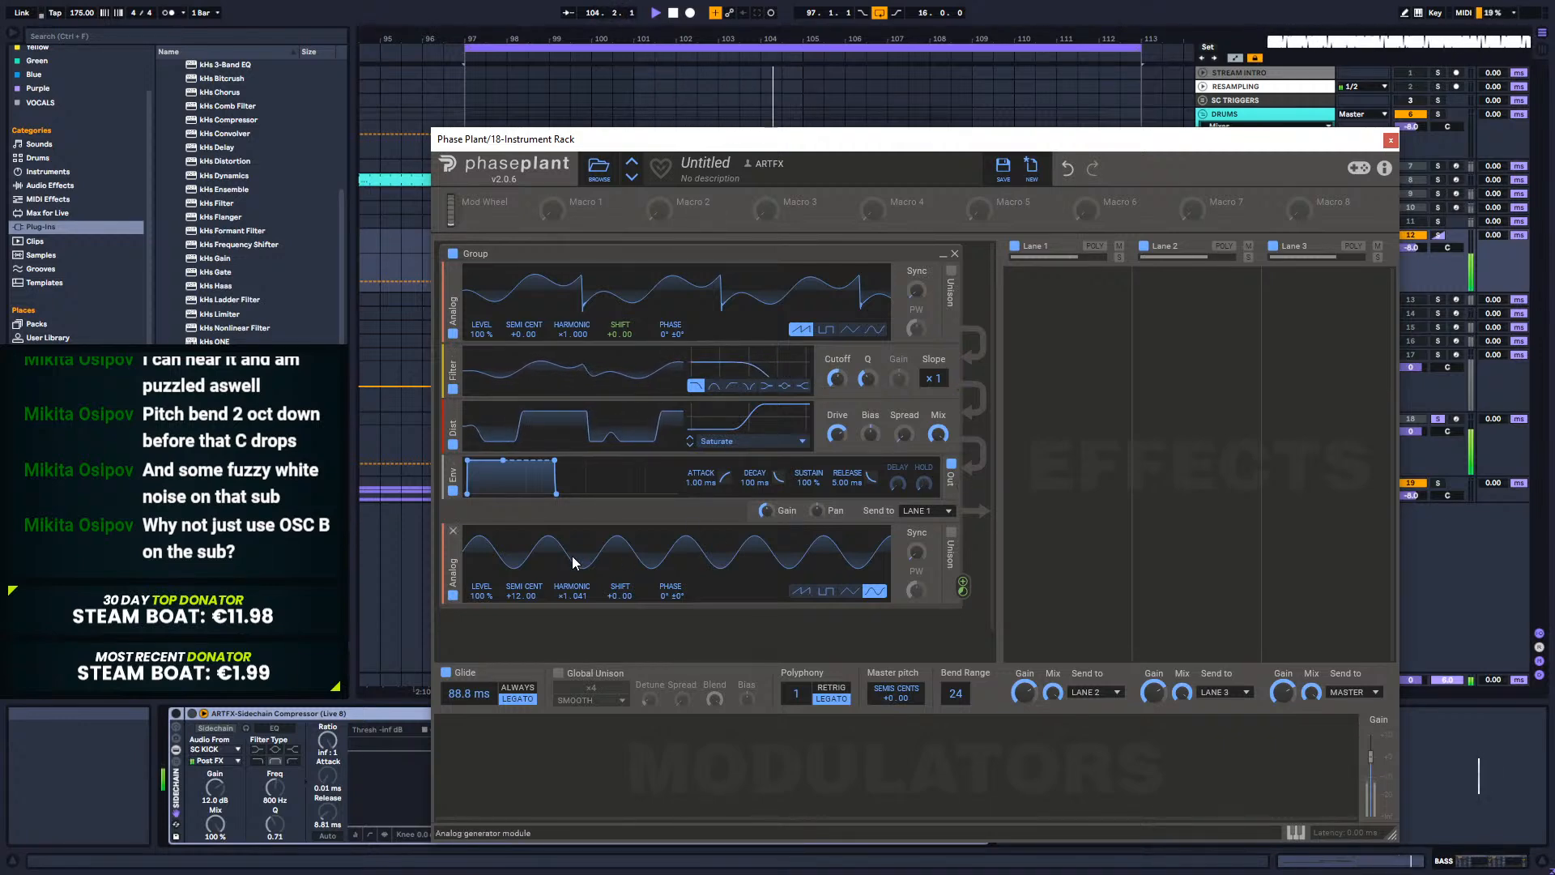
# Step: Add a Noise generator in its own group below the sine oscillator and set its level to 39%
pyautogui.click(522, 615)
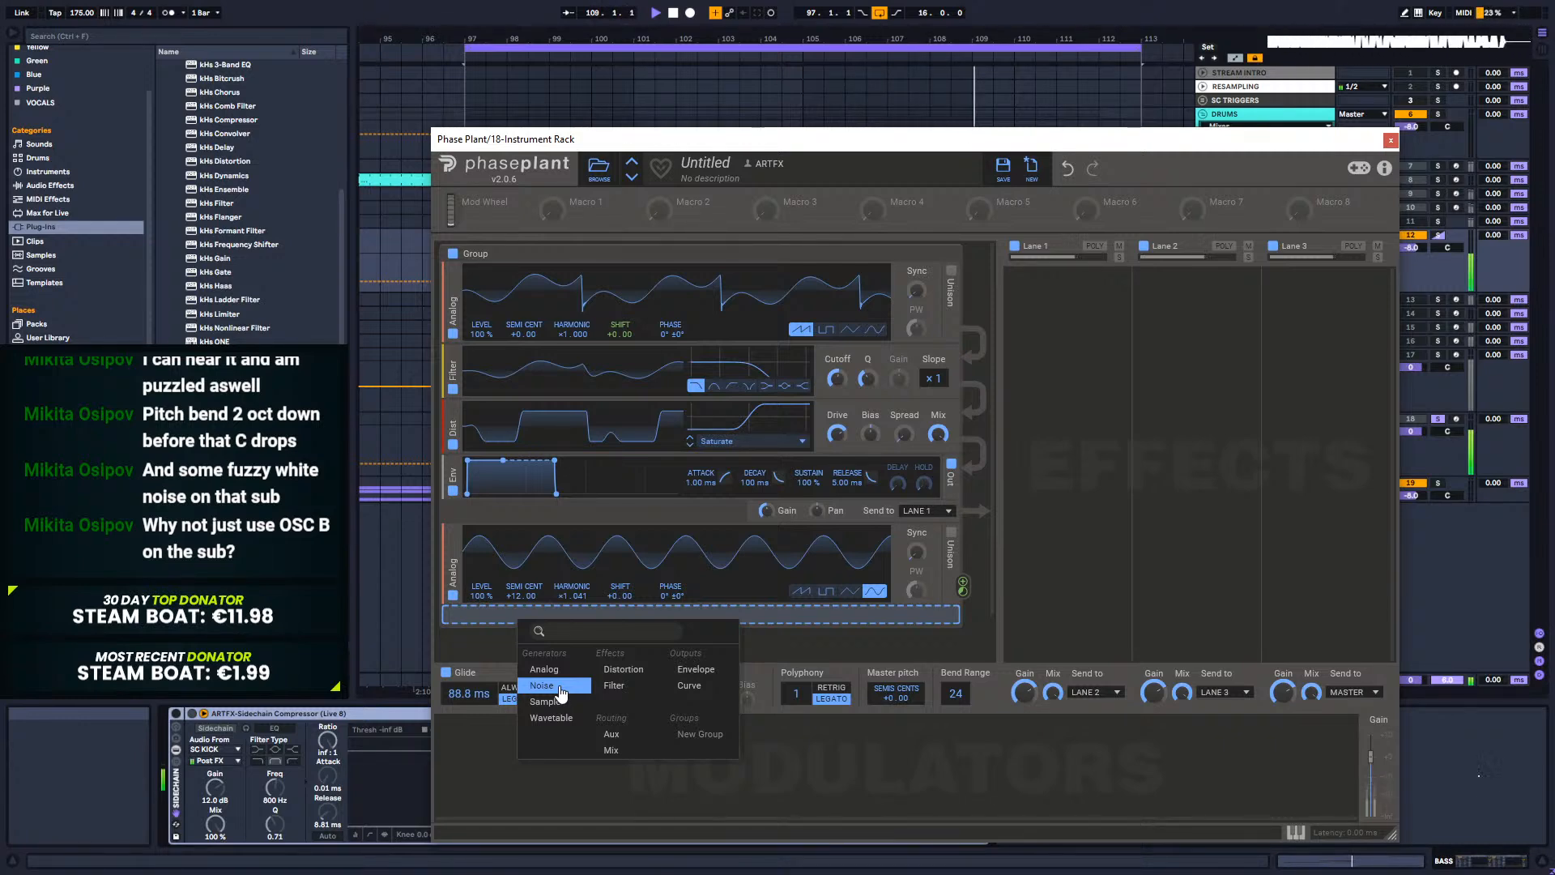
pyautogui.click(423, 657)
pyautogui.click(479, 638)
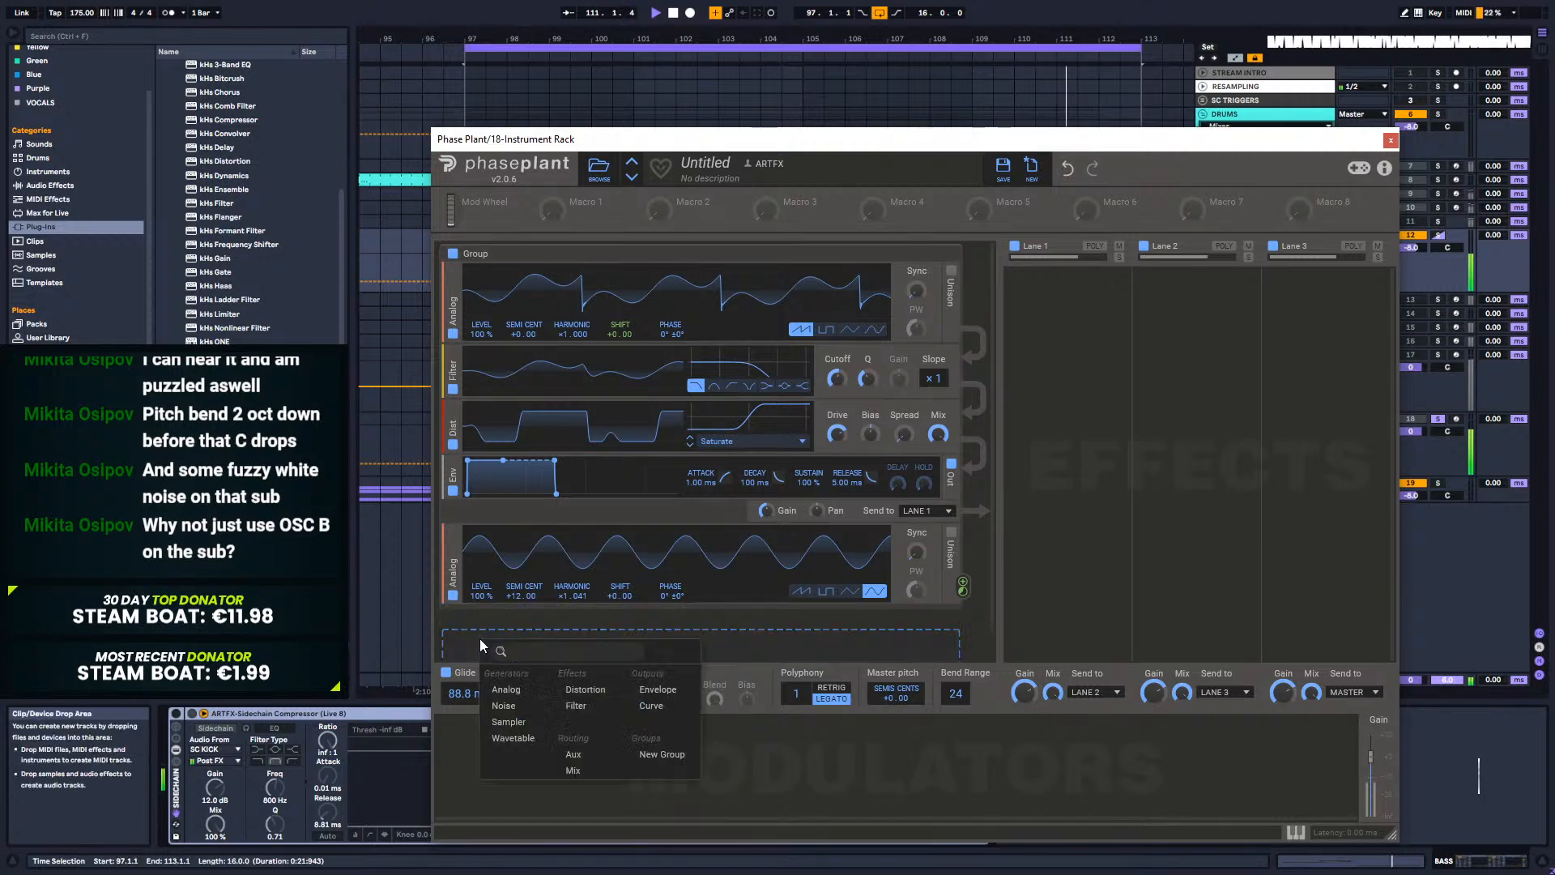
pyautogui.click(502, 706)
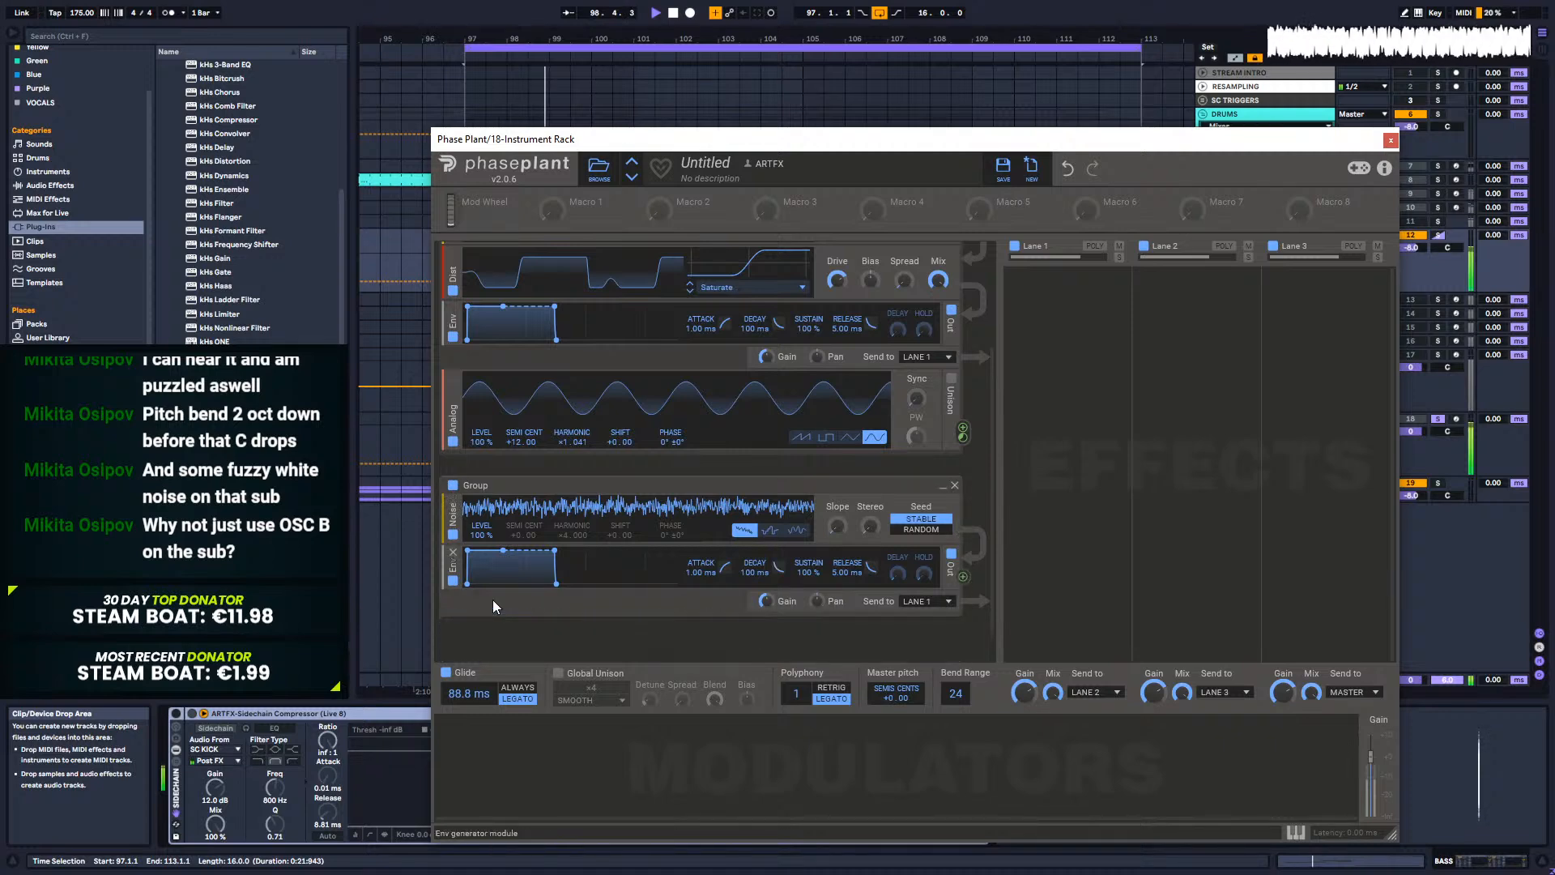
pyautogui.moveTo(485, 535); pyautogui.dragTo(484, 559)
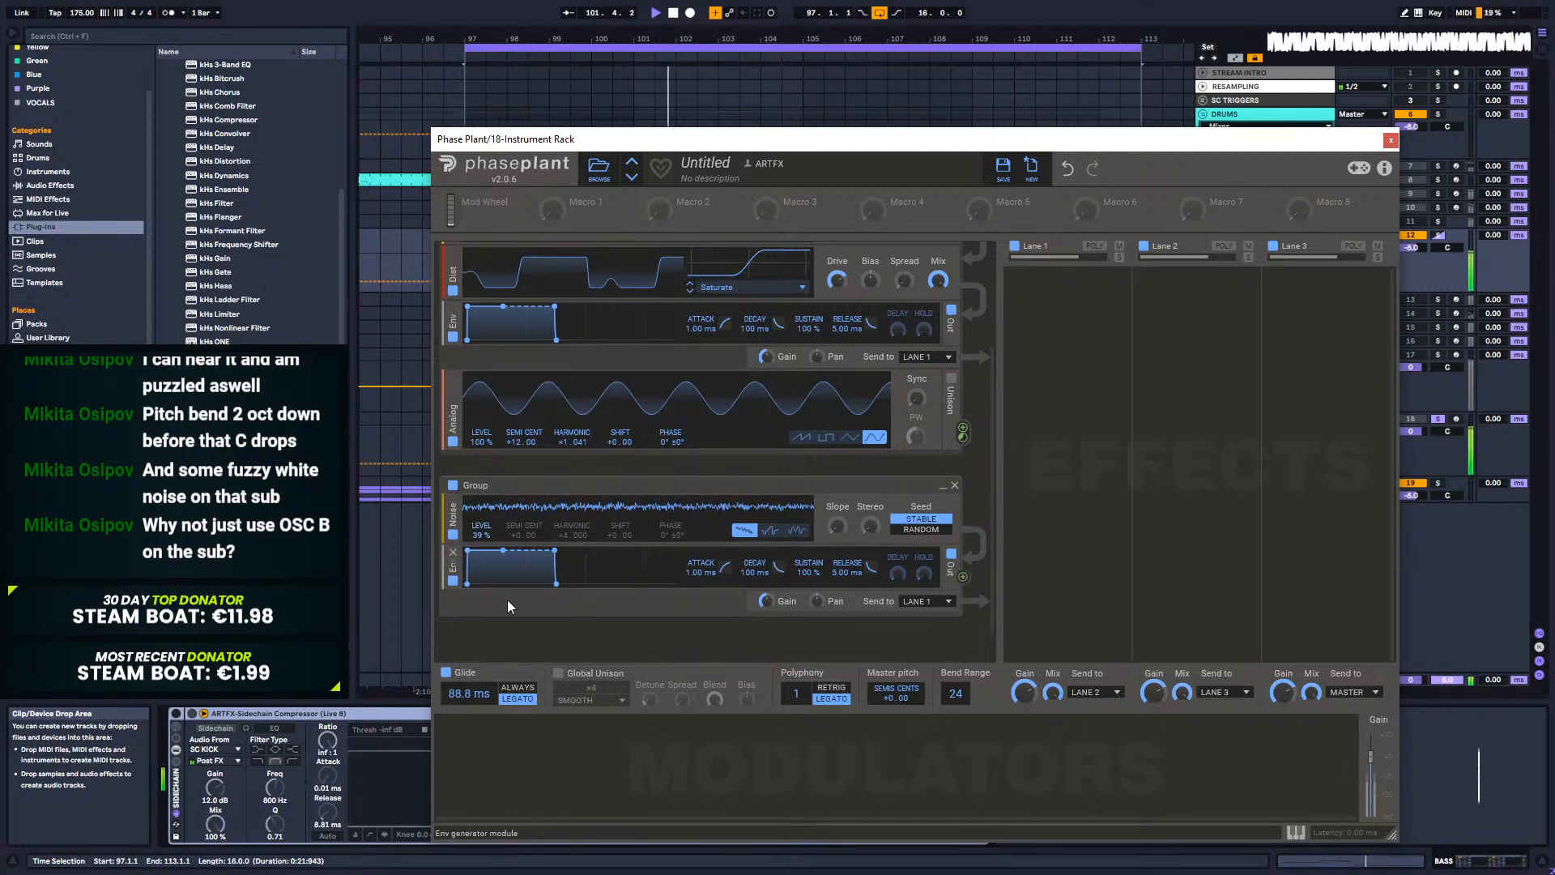
# Step: Insert a Filter between the noise and its envelope, set to high-pass with a slope of x2
pyautogui.click(573, 549)
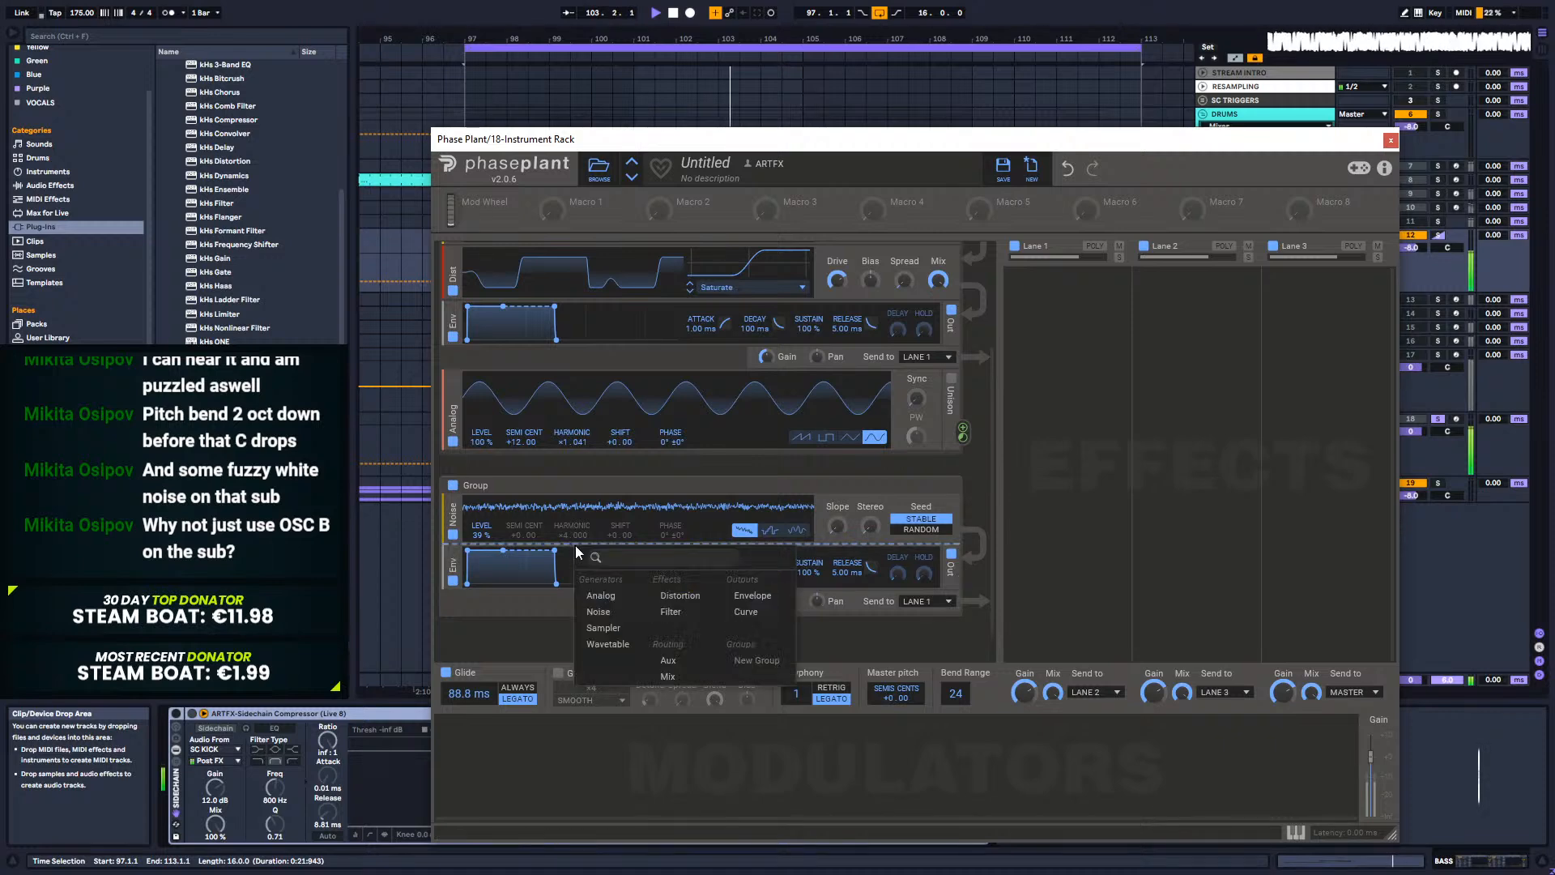
pyautogui.click(677, 609)
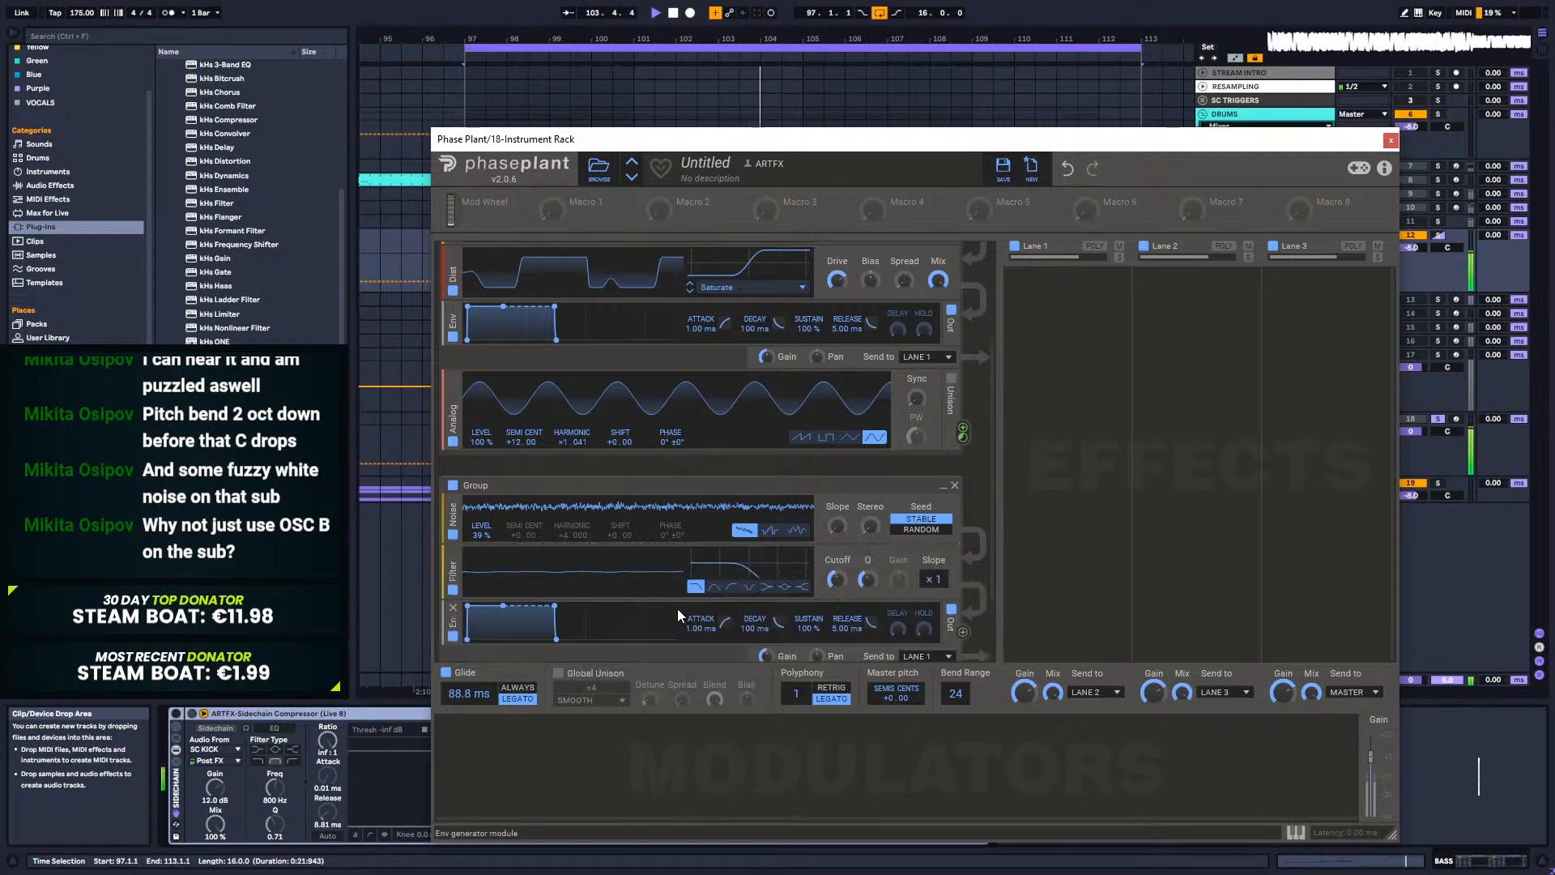
pyautogui.click(731, 586)
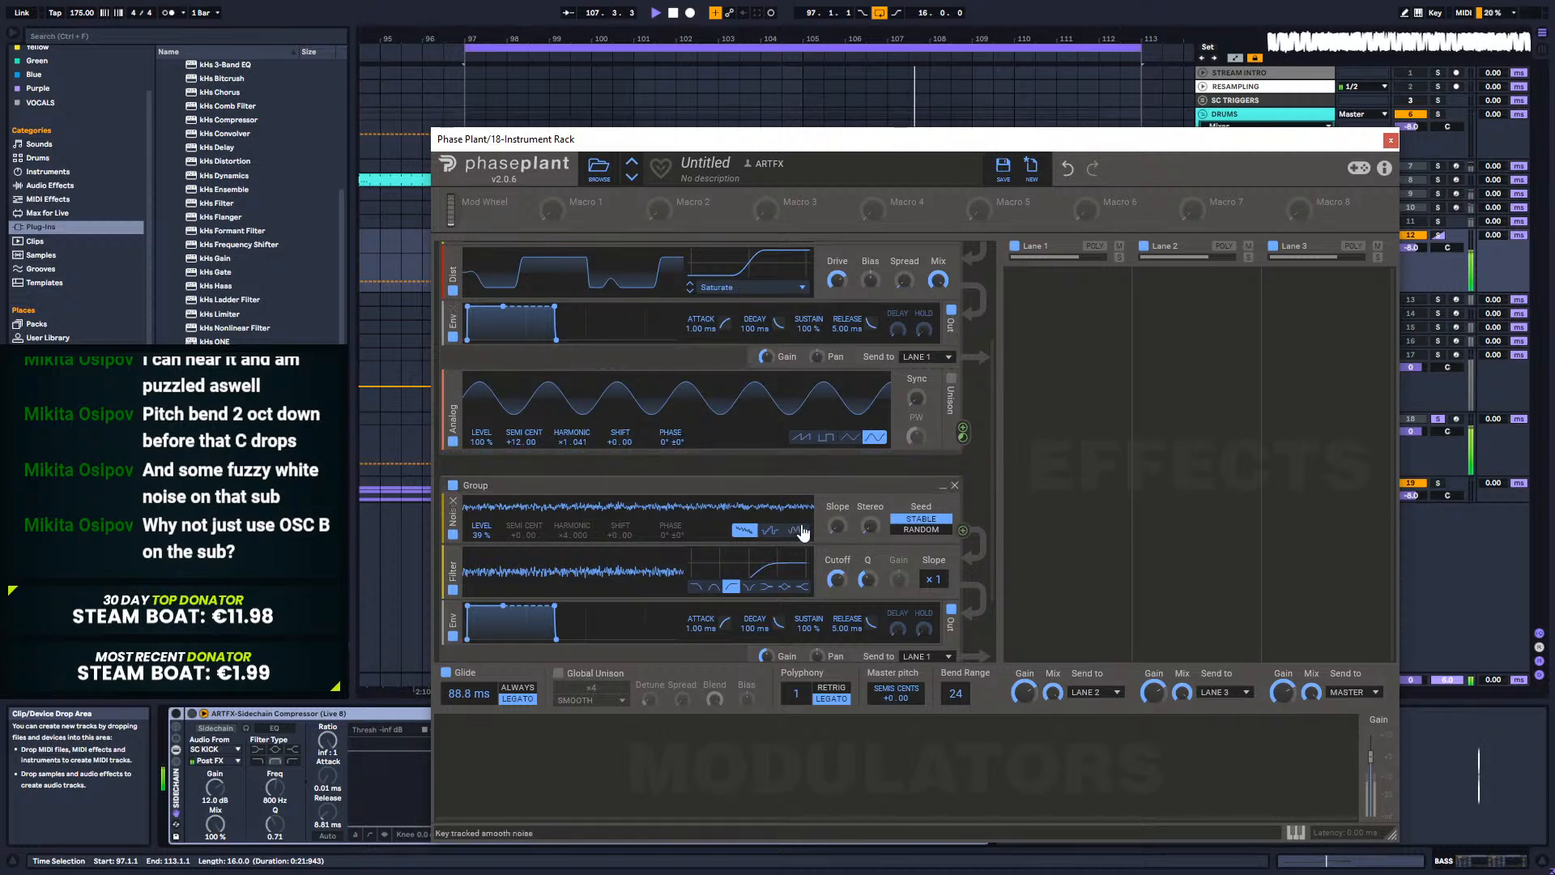
pyautogui.click(933, 578)
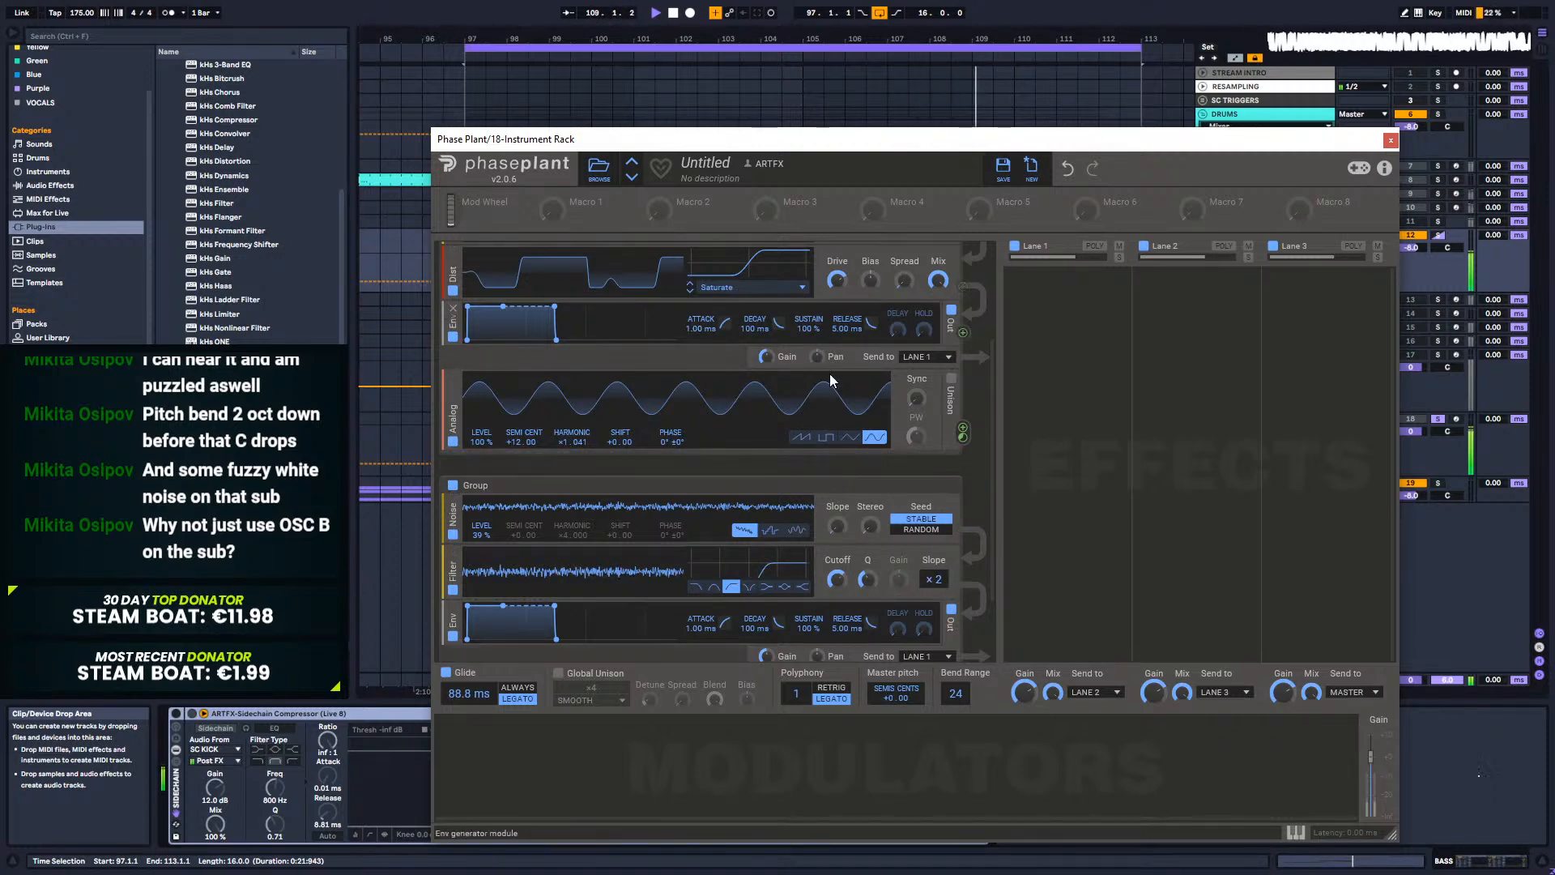
# Step: Remove the Distortion from the saw group and add a Saturate Distortion to Lane 1, trying different Dynamics amounts
pyautogui.scroll(3, 994, 444)
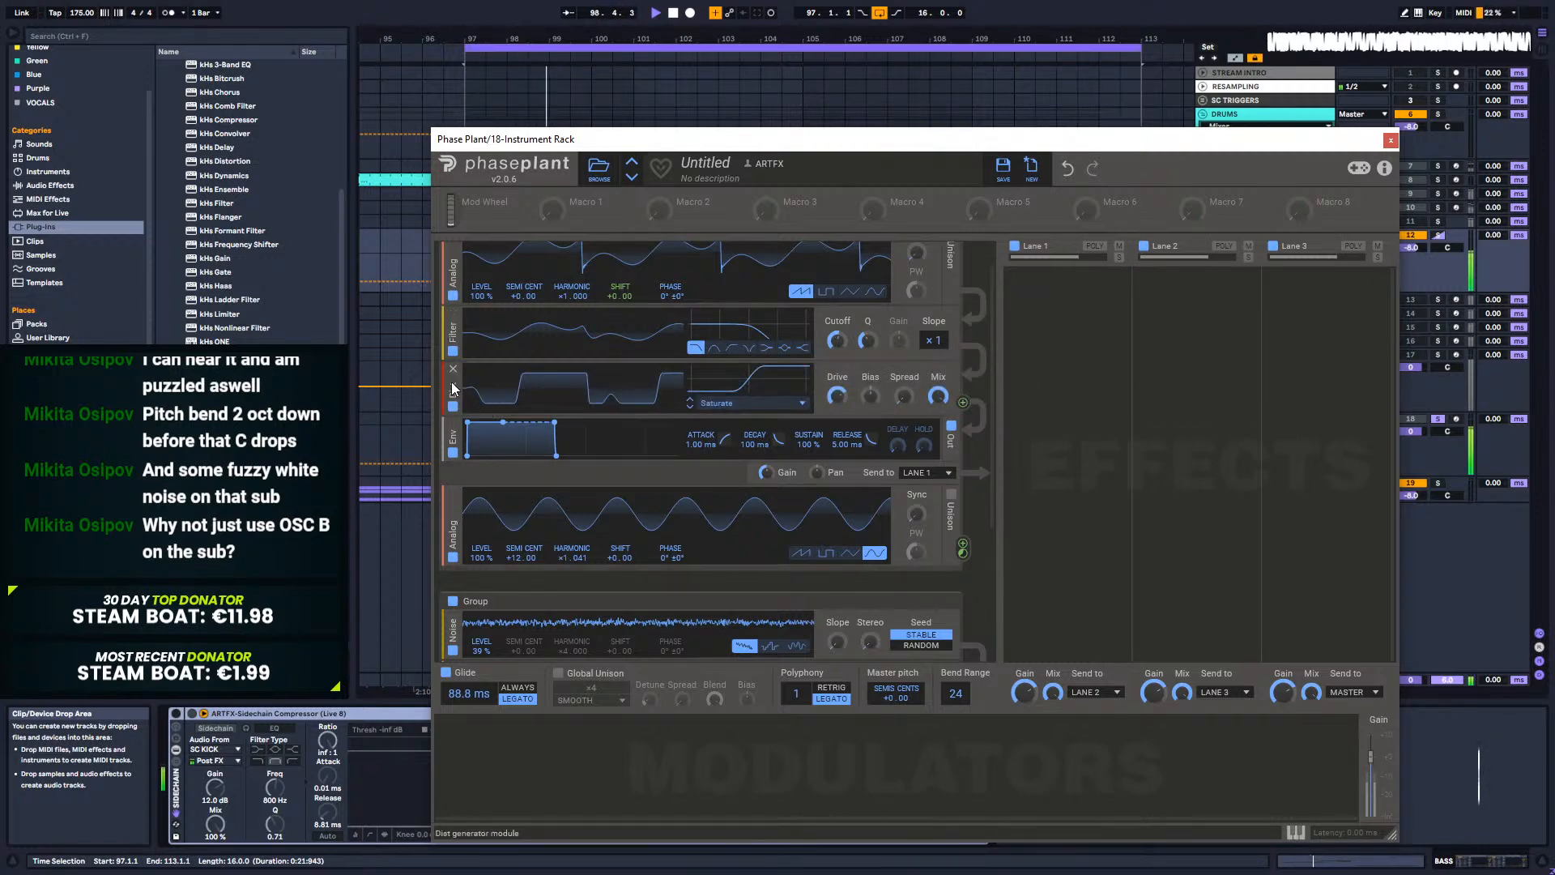
pyautogui.click(452, 370)
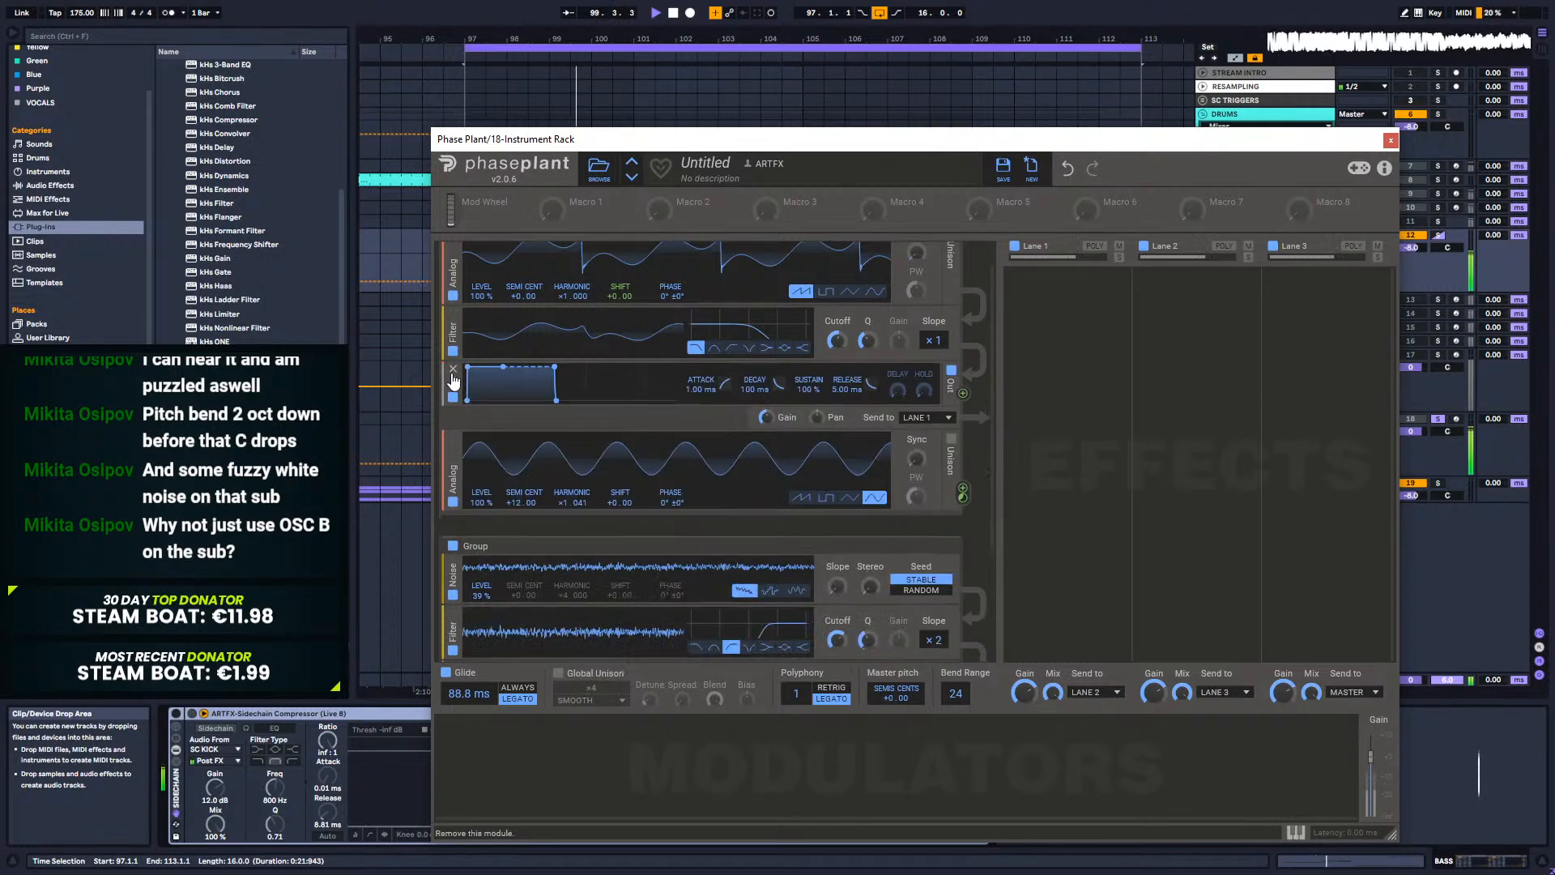
pyautogui.click(1069, 277)
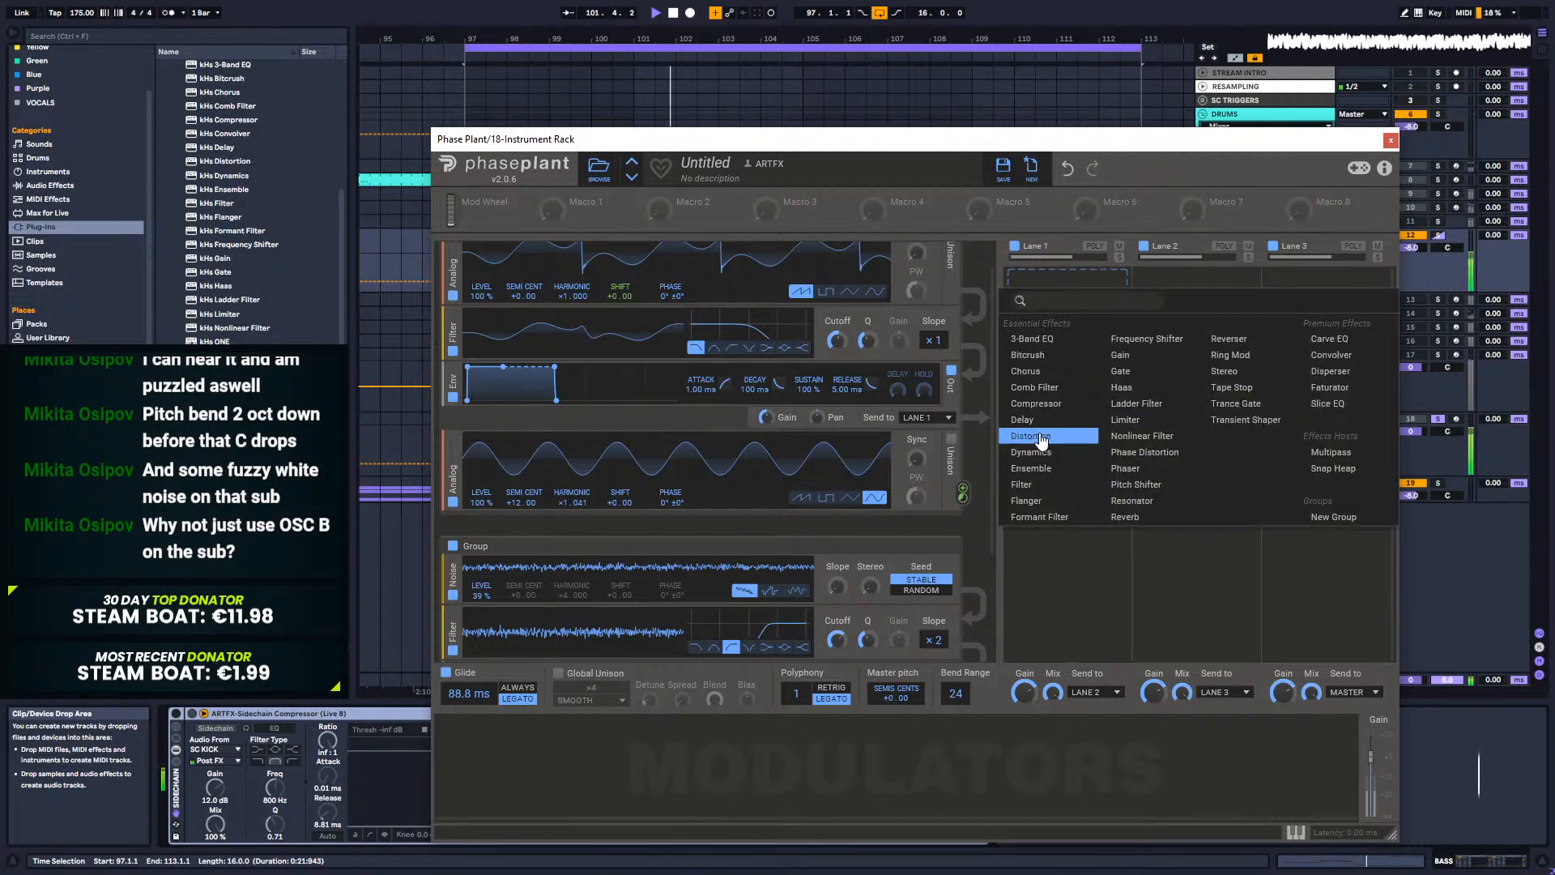
pyautogui.click(1077, 435)
pyautogui.click(1019, 343)
pyautogui.click(1020, 346)
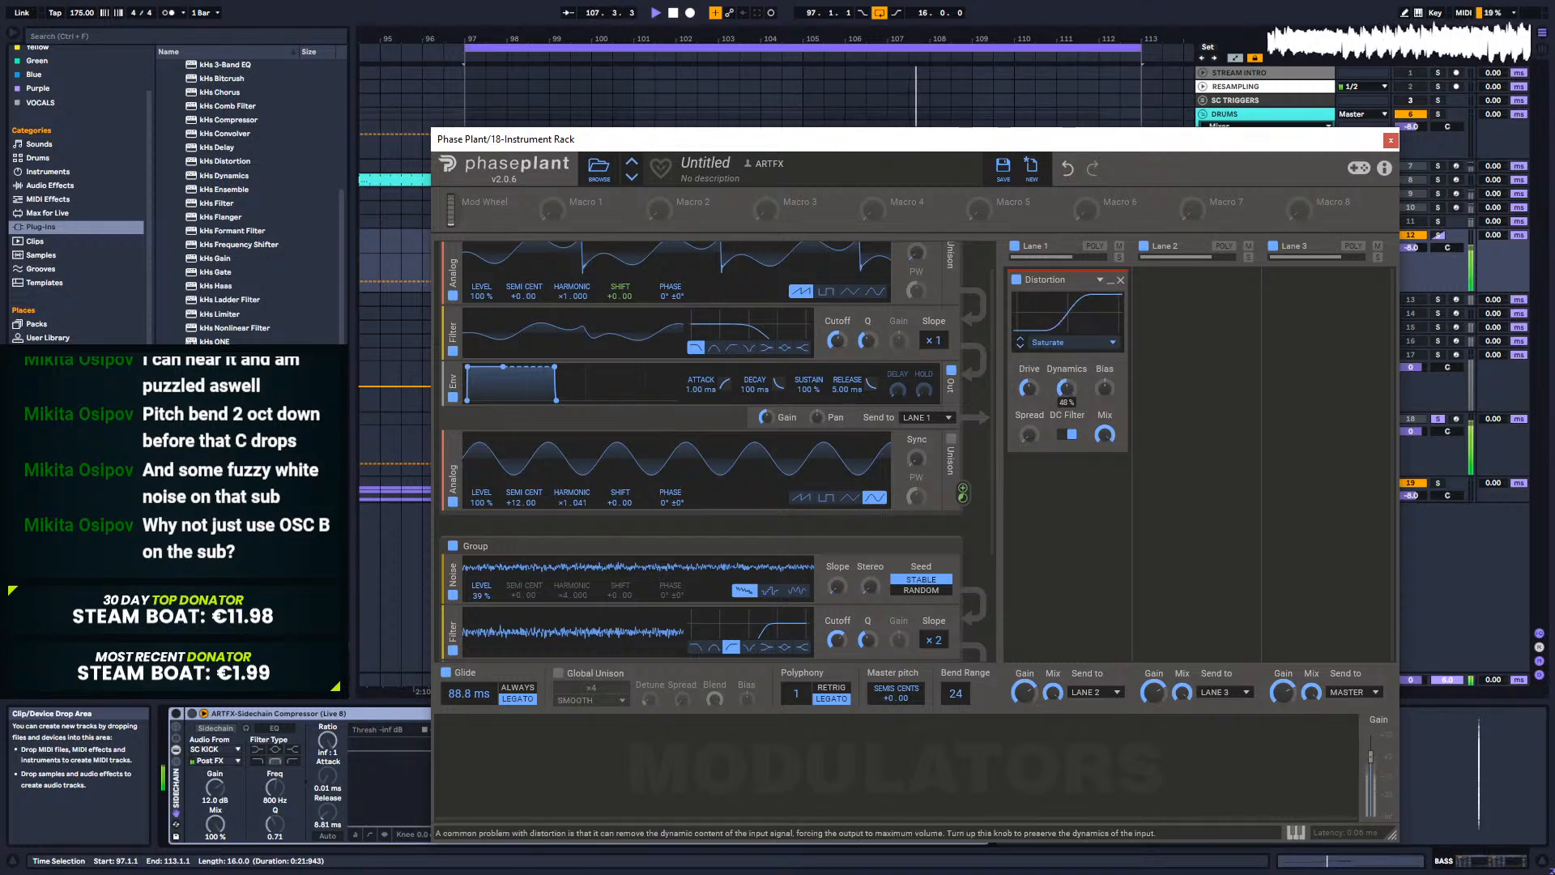
pyautogui.moveTo(1067, 388); pyautogui.dragTo(1066, 454)
# Step: Modulate the noise level with the saw oscillator's output and set the base level to 18%
pyautogui.moveTo(482, 595); pyautogui.dragTo(482, 652)
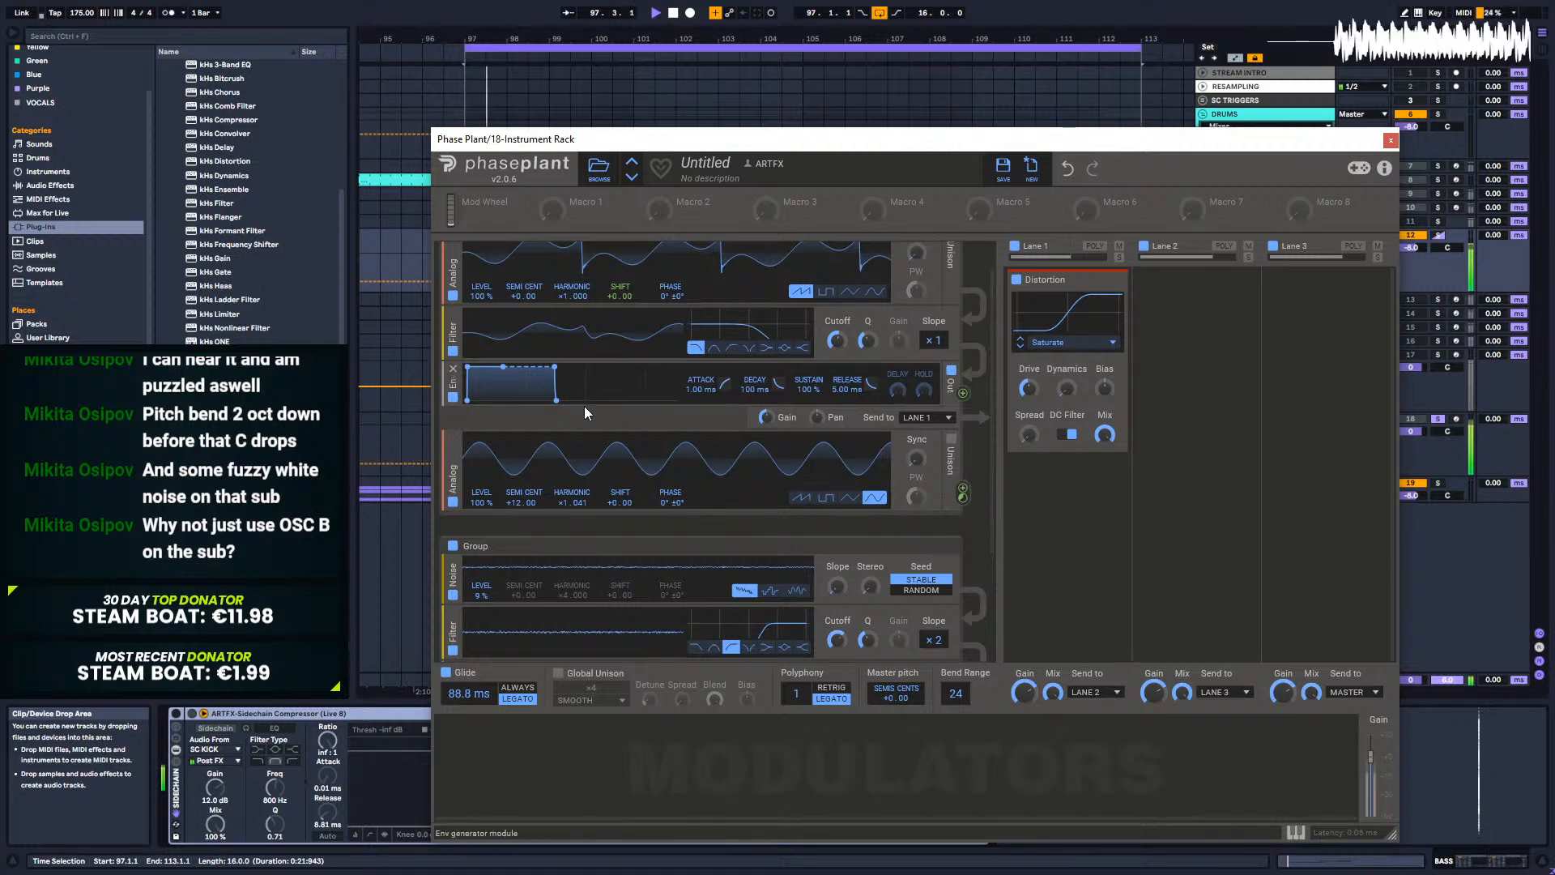
pyautogui.scroll(1, 961, 335)
pyautogui.moveTo(962, 331); pyautogui.dragTo(484, 460)
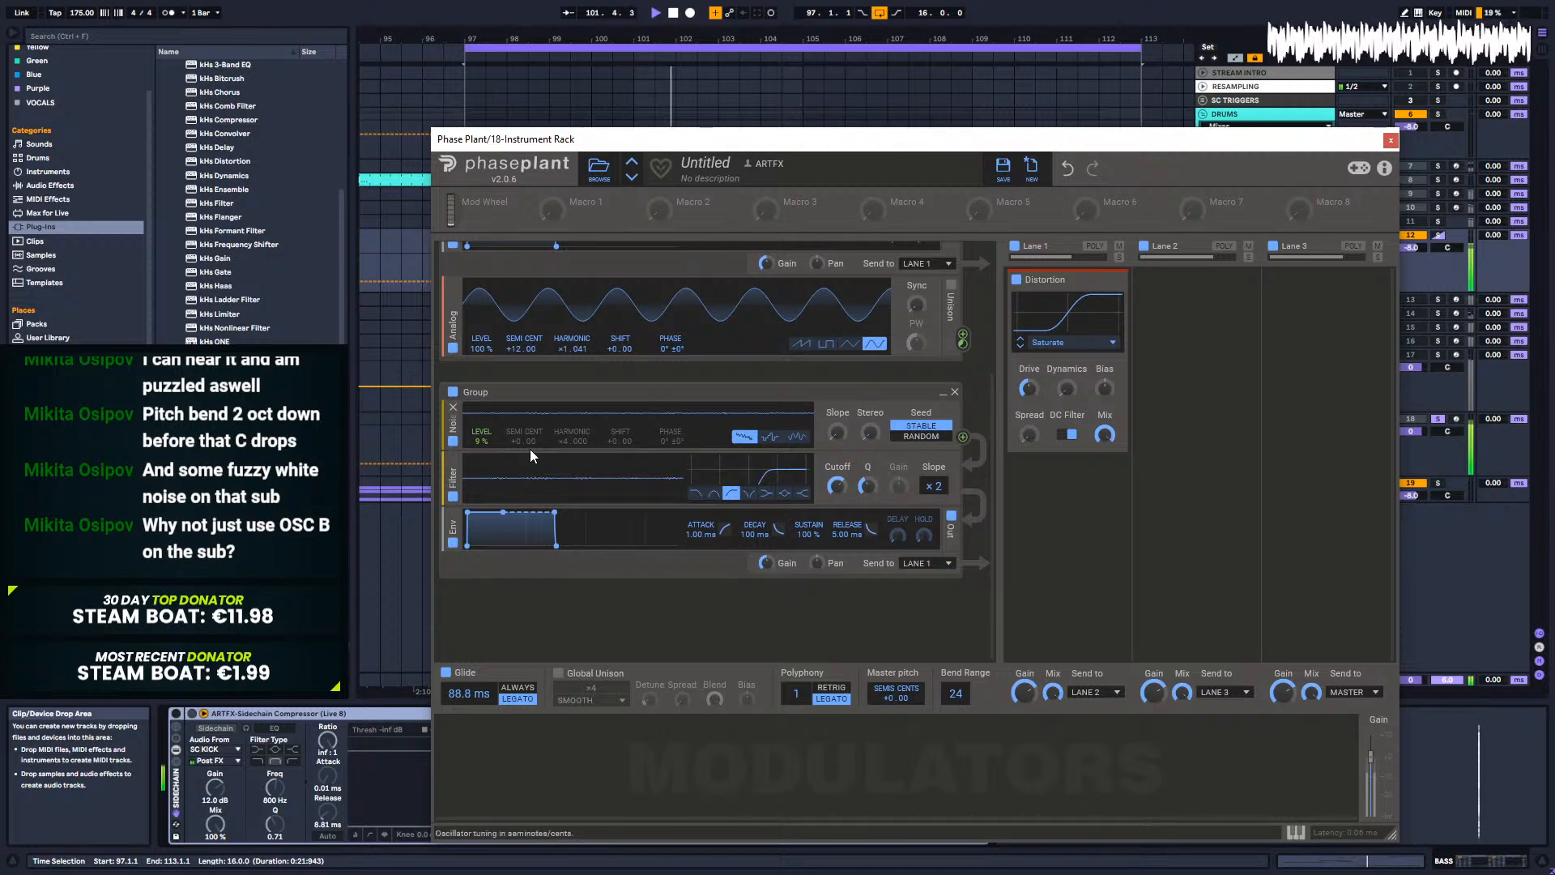
pyautogui.moveTo(481, 440); pyautogui.dragTo(481, 428)
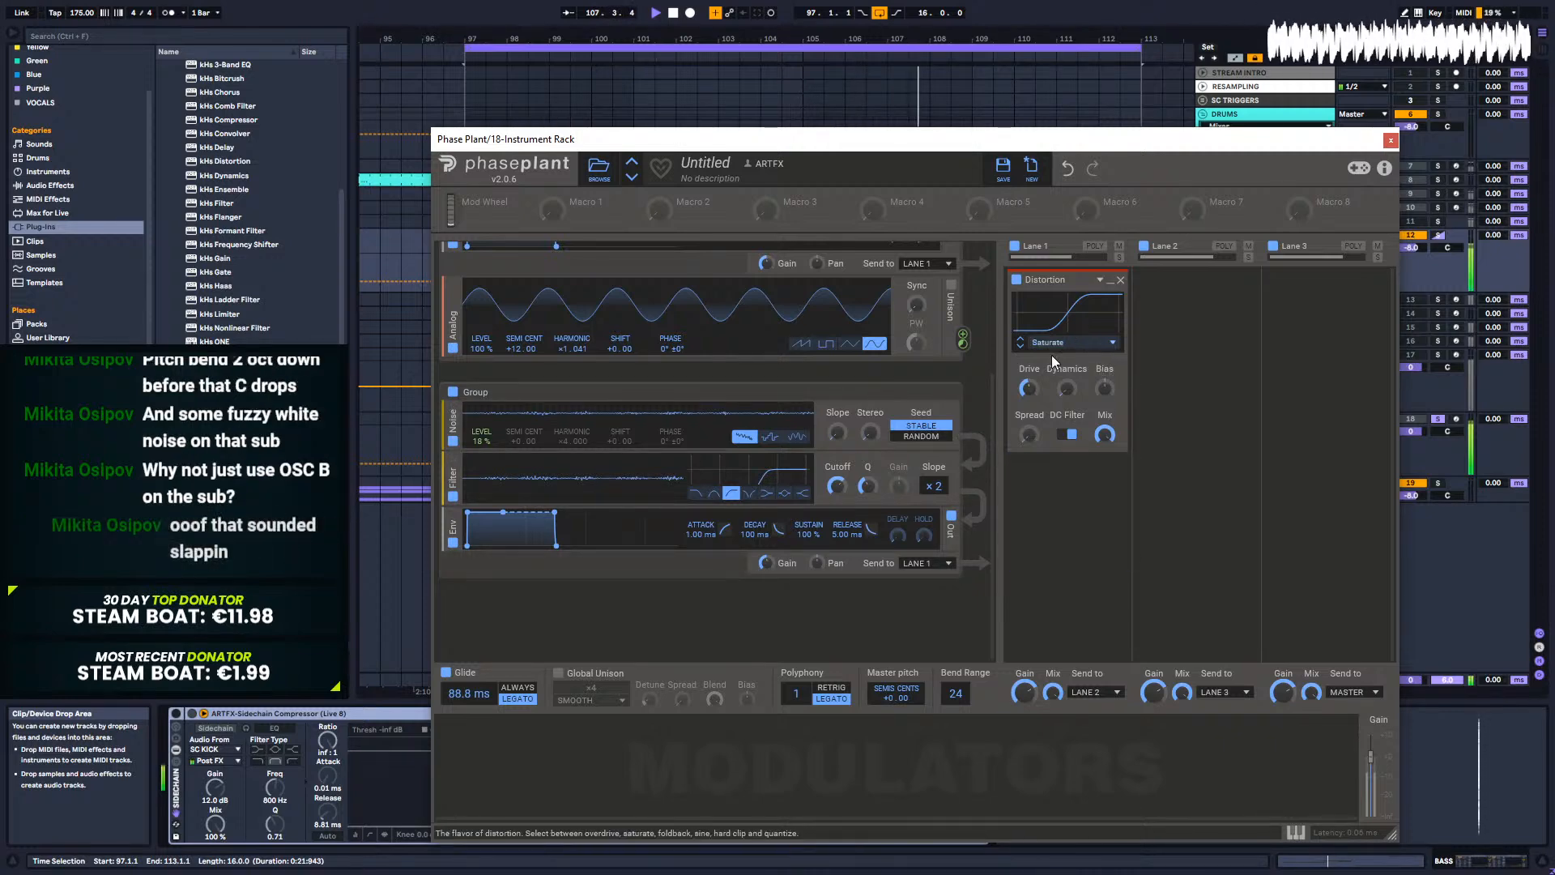
# Step: Set the Lane 1 Distortion's Dynamics to about 21%, turn off its DC Filter and adjust the Bias
pyautogui.moveTo(1025, 393); pyautogui.dragTo(1067, 366)
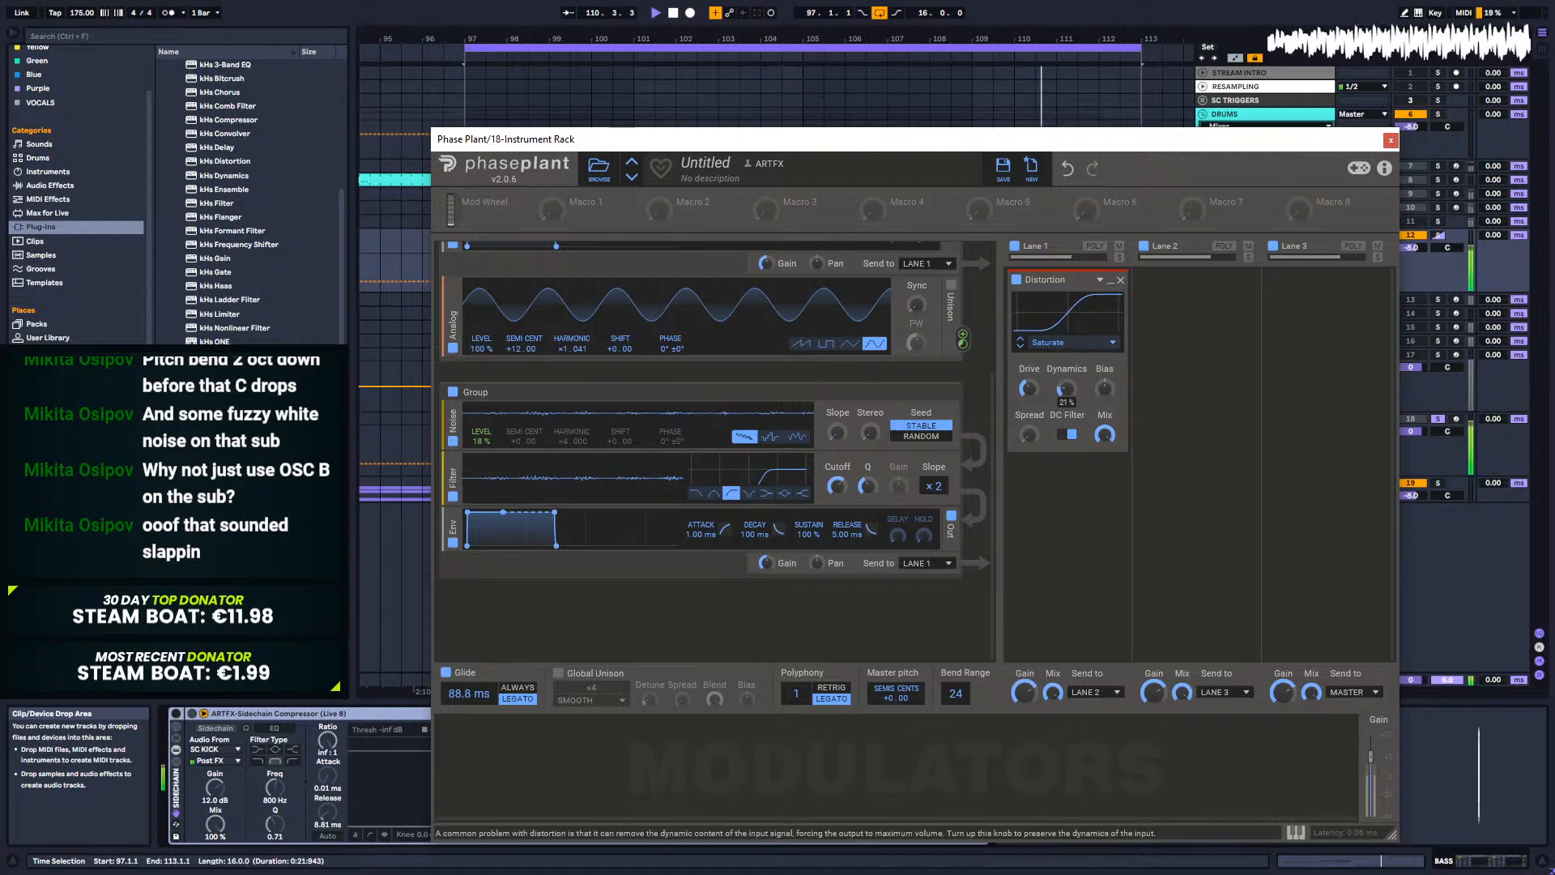
pyautogui.click(1067, 435)
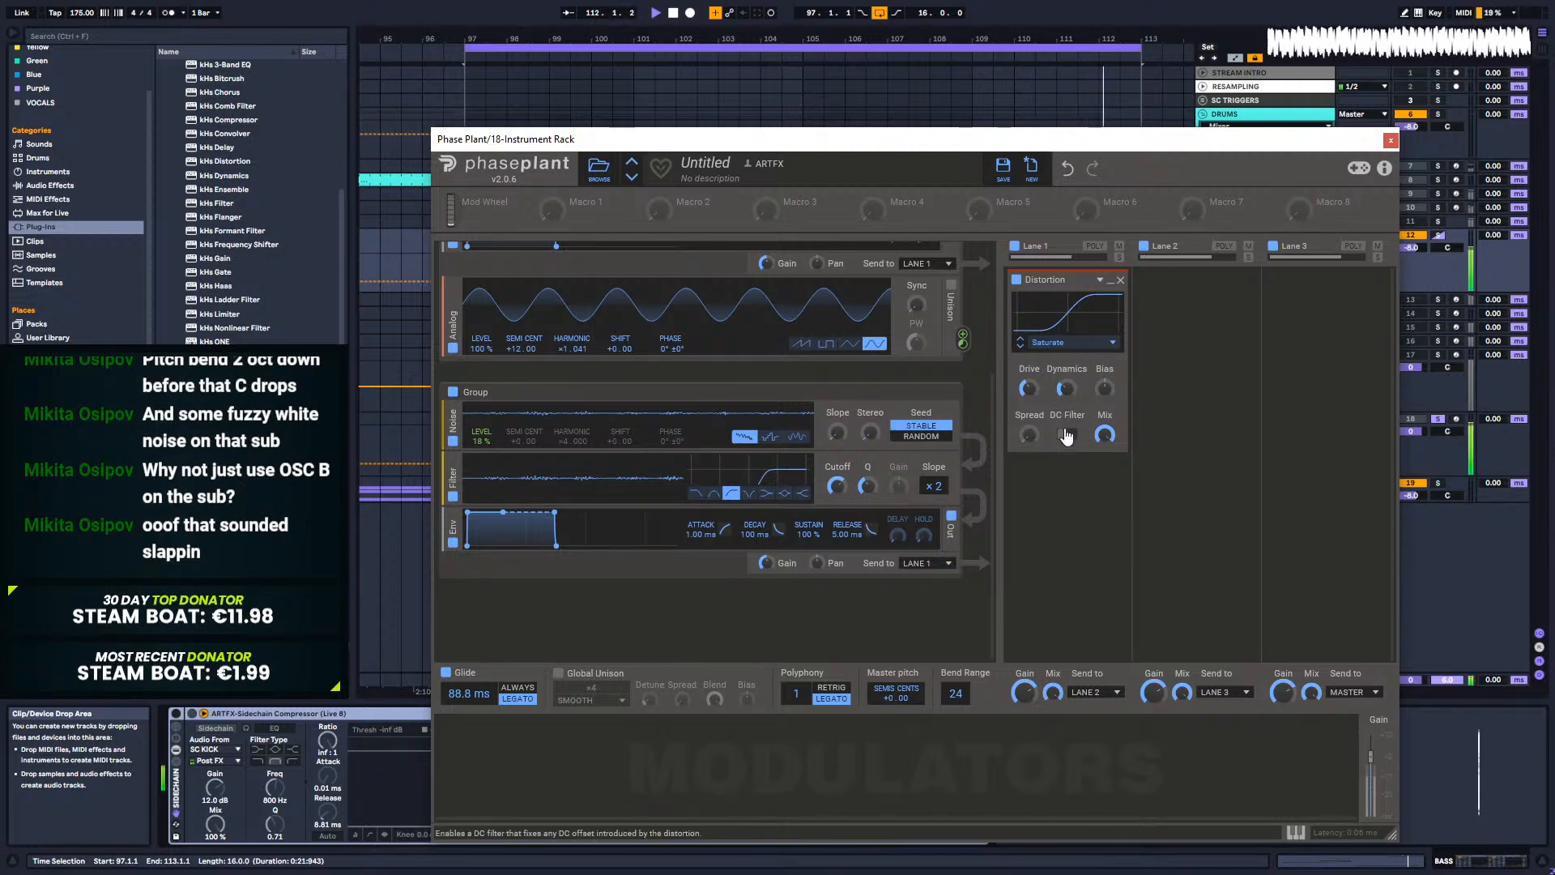
pyautogui.moveTo(1105, 387); pyautogui.dragTo(1028, 384)
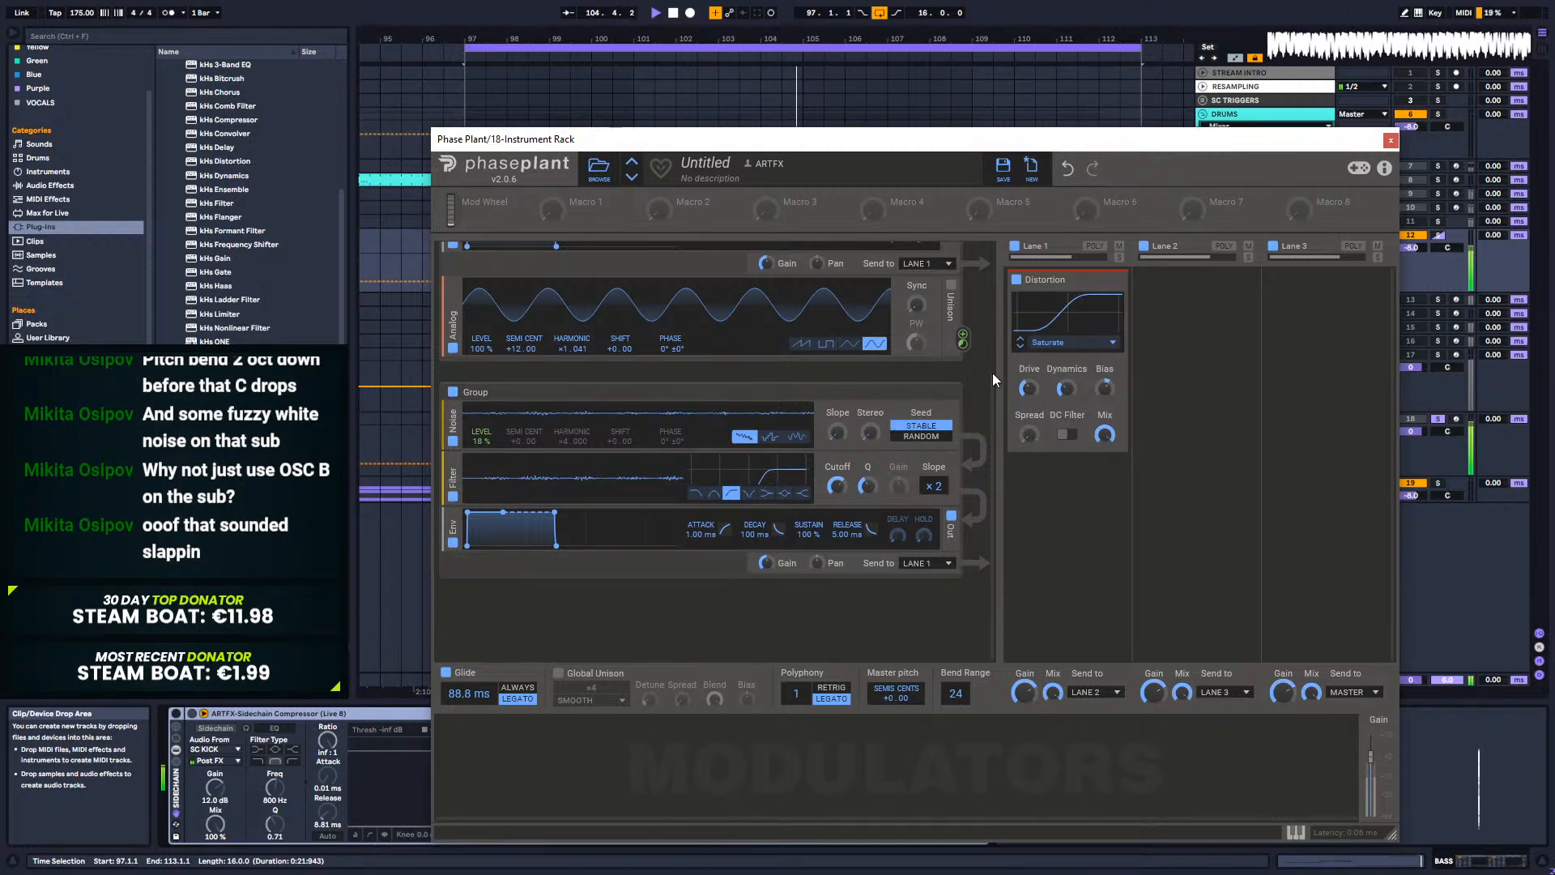
# Step: Increase the modulation depth on the saw oscillator's Shift, then fine-tune it slightly
pyautogui.scroll(5, 985, 366)
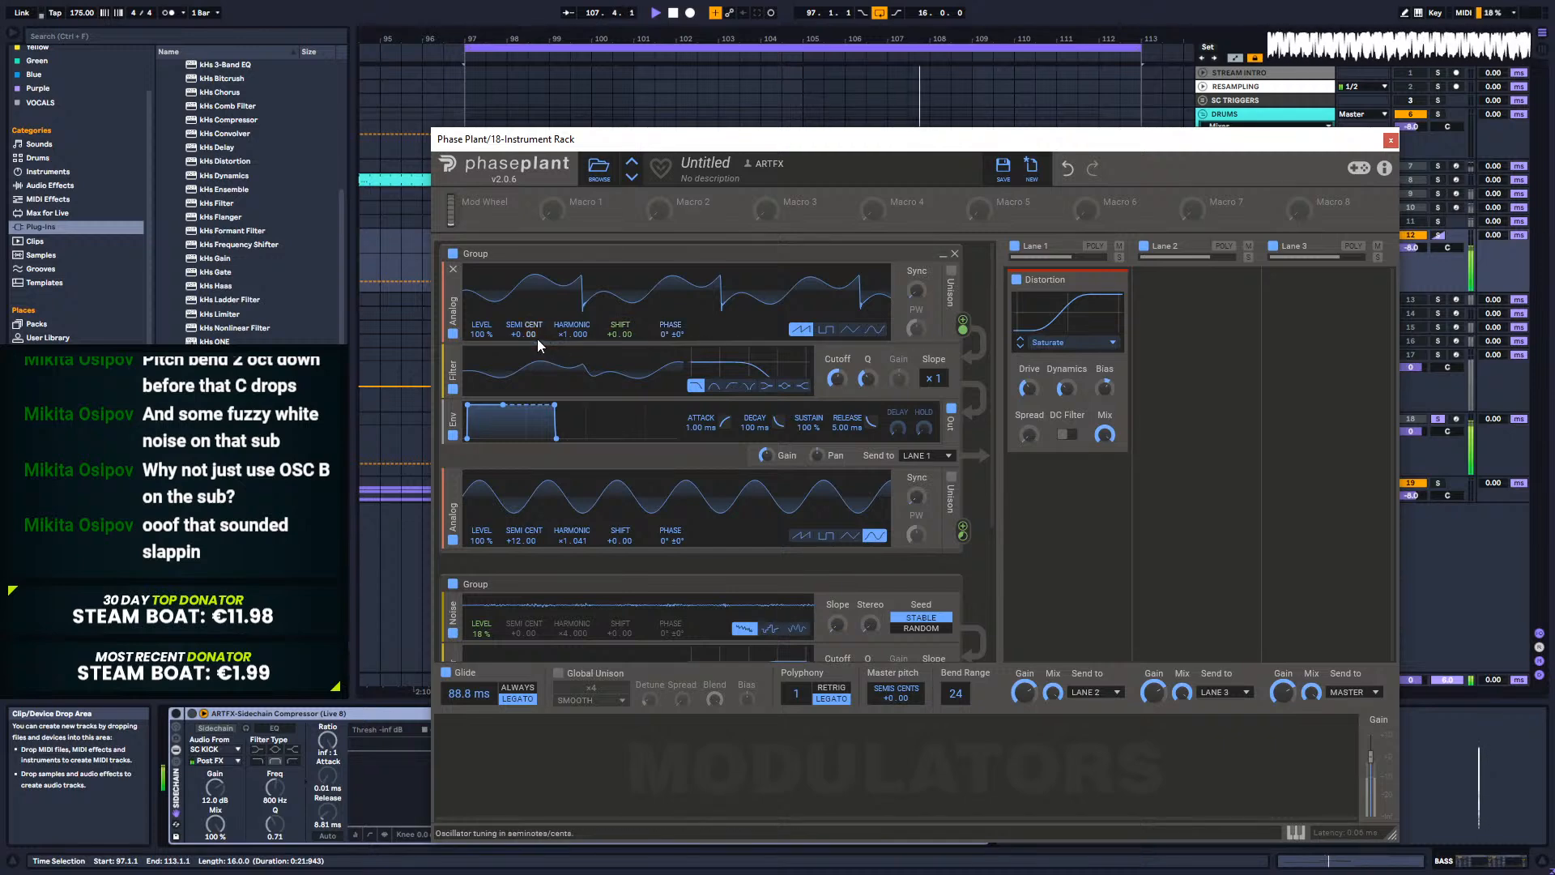
pyautogui.moveTo(623, 346); pyautogui.dragTo(623, 303)
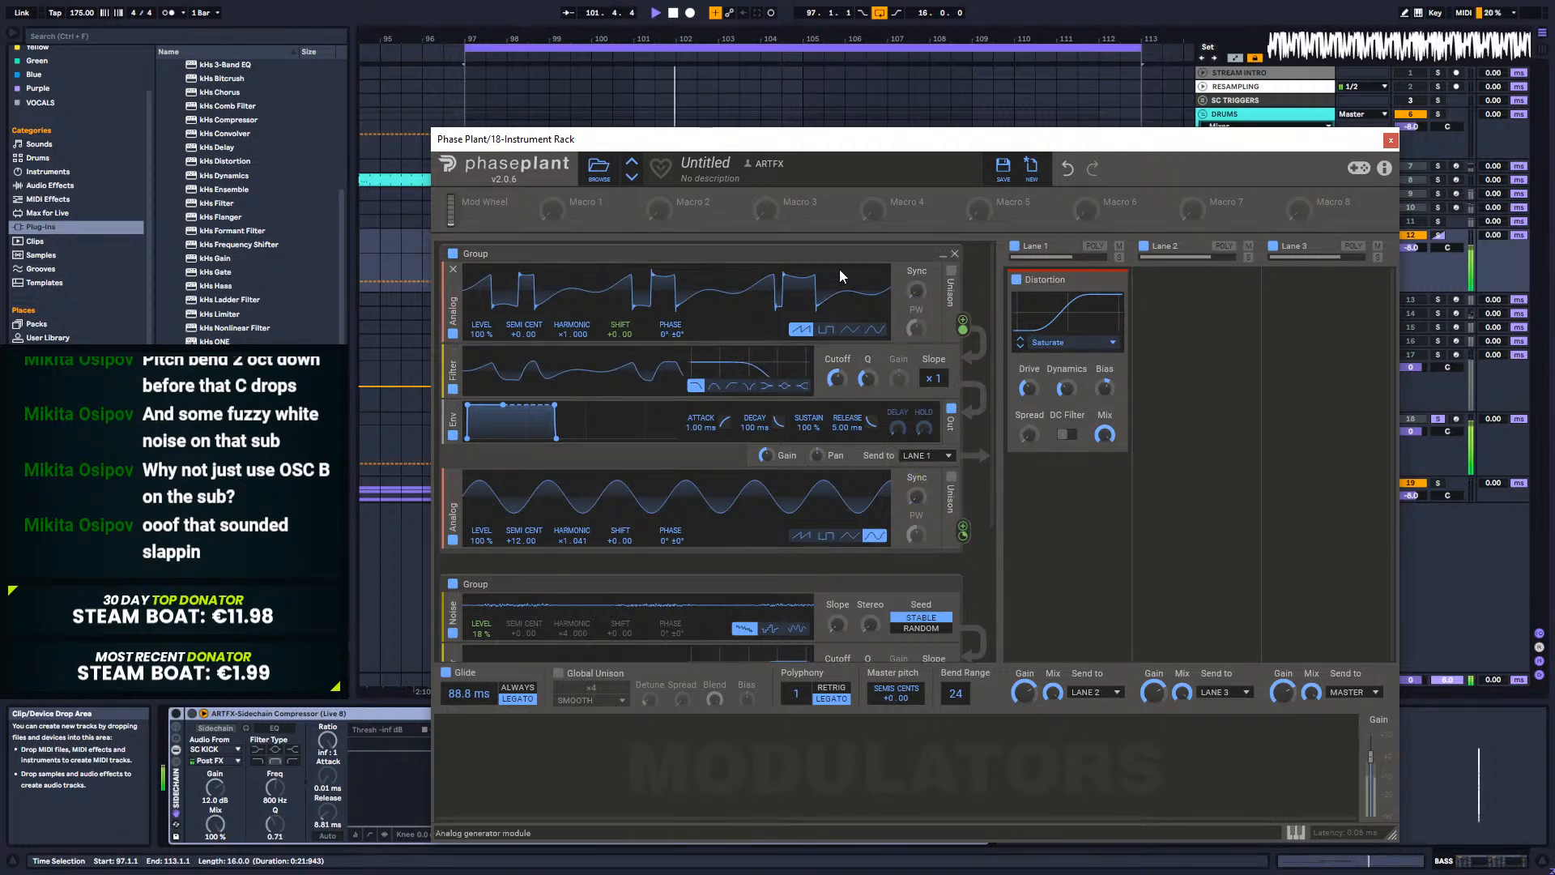
pyautogui.moveTo(955, 146); pyautogui.dragTo(814, 91)
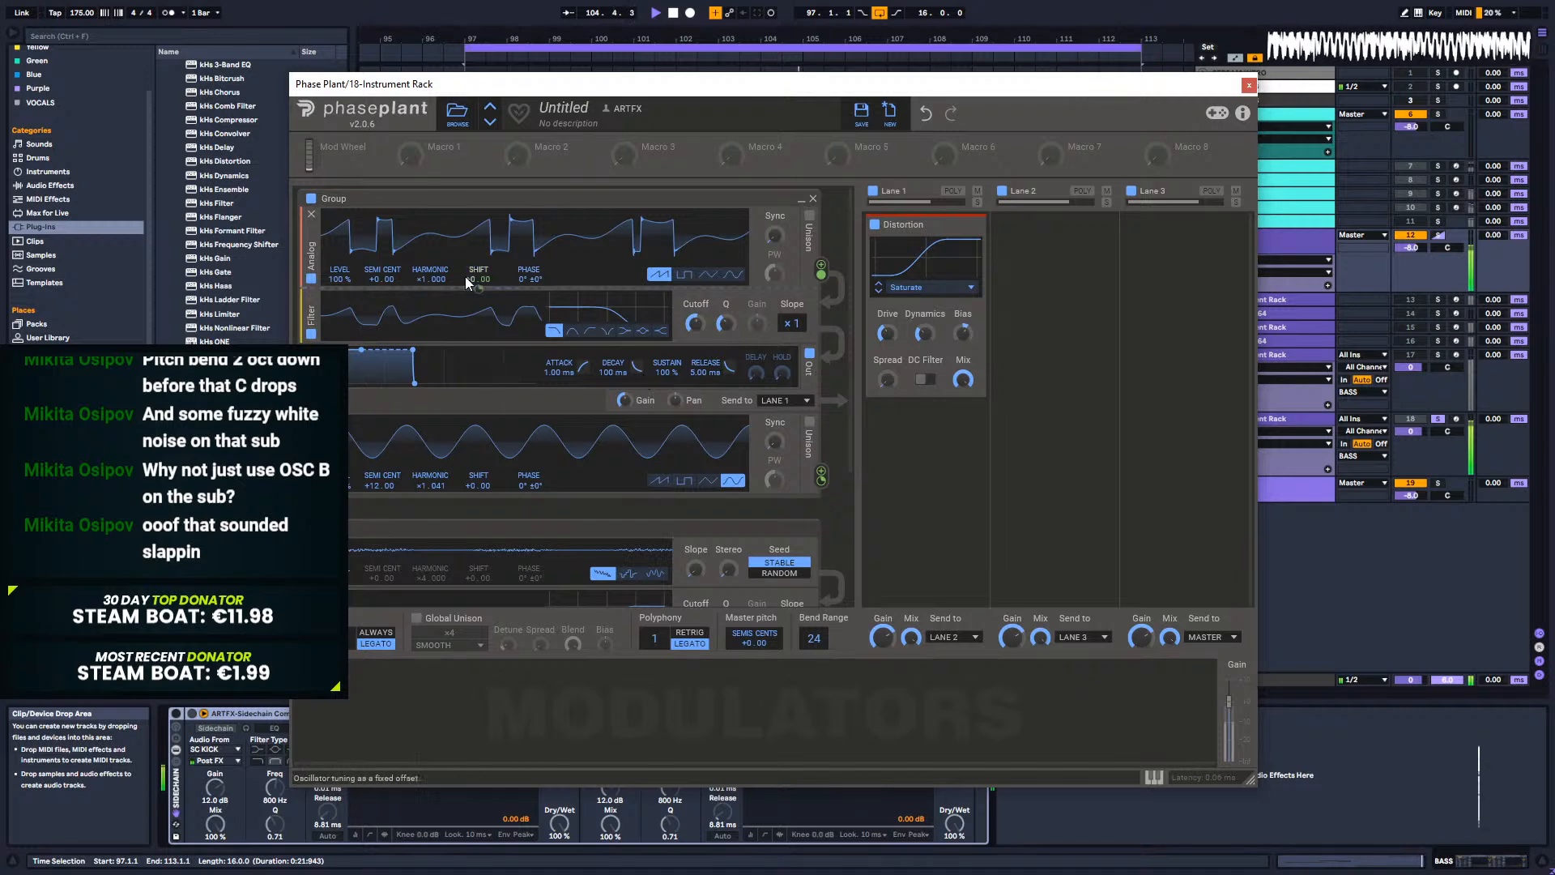
pyautogui.moveTo(479, 288)
pyautogui.moveTo(479, 288); pyautogui.dragTo(480, 293)
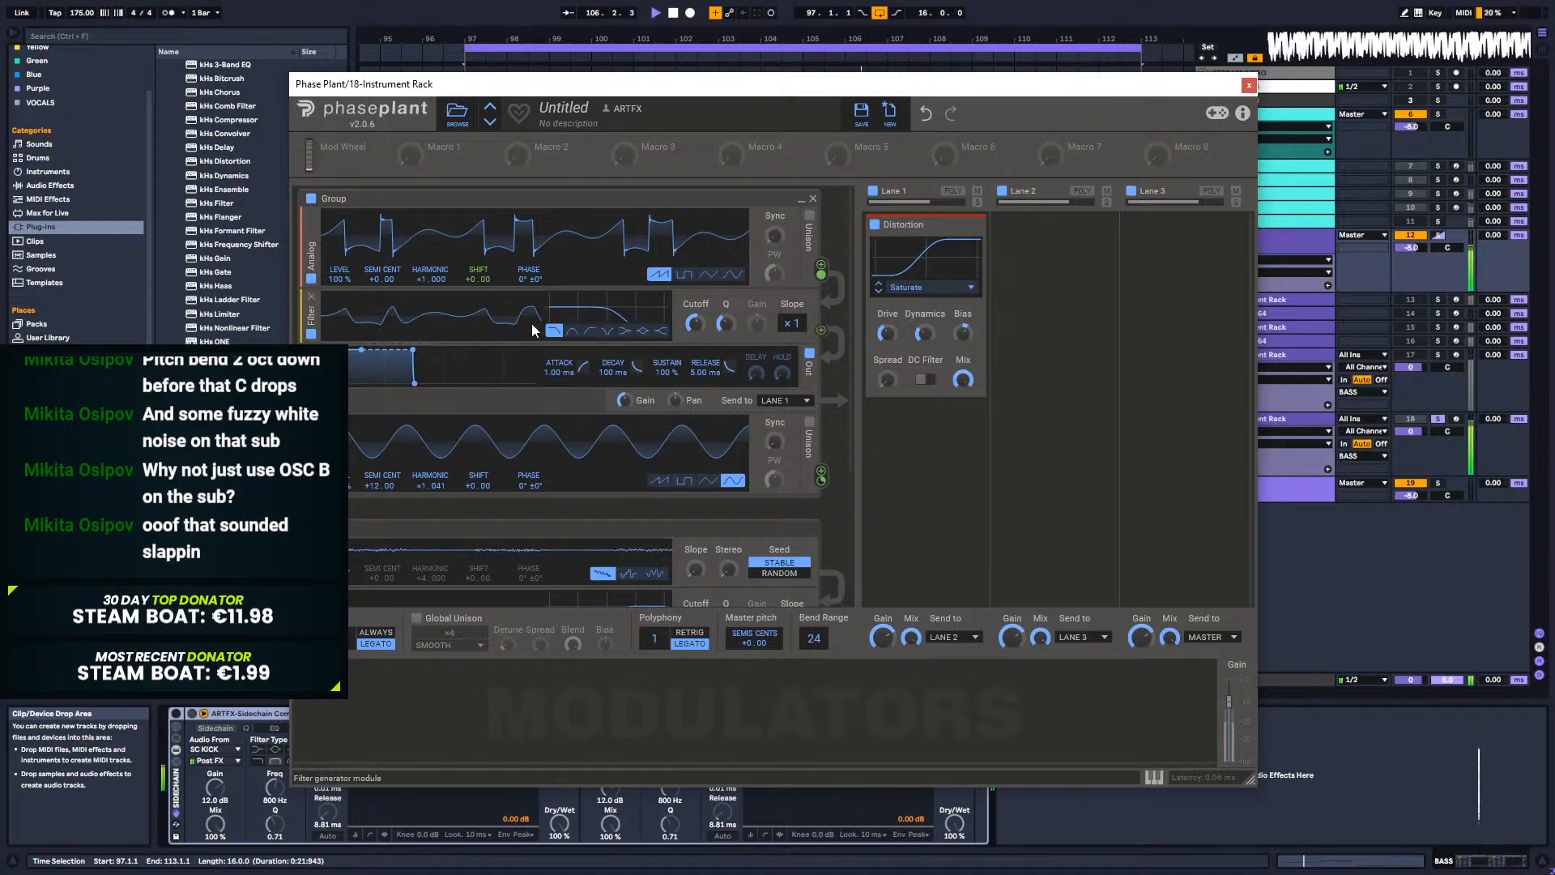
# Step: Switch the modulating sine oscillator to a triangle wave and try low-pass cutoffs between about 440 and 747 Hz
pyautogui.moveTo(695, 324); pyautogui.dragTo(695, 335)
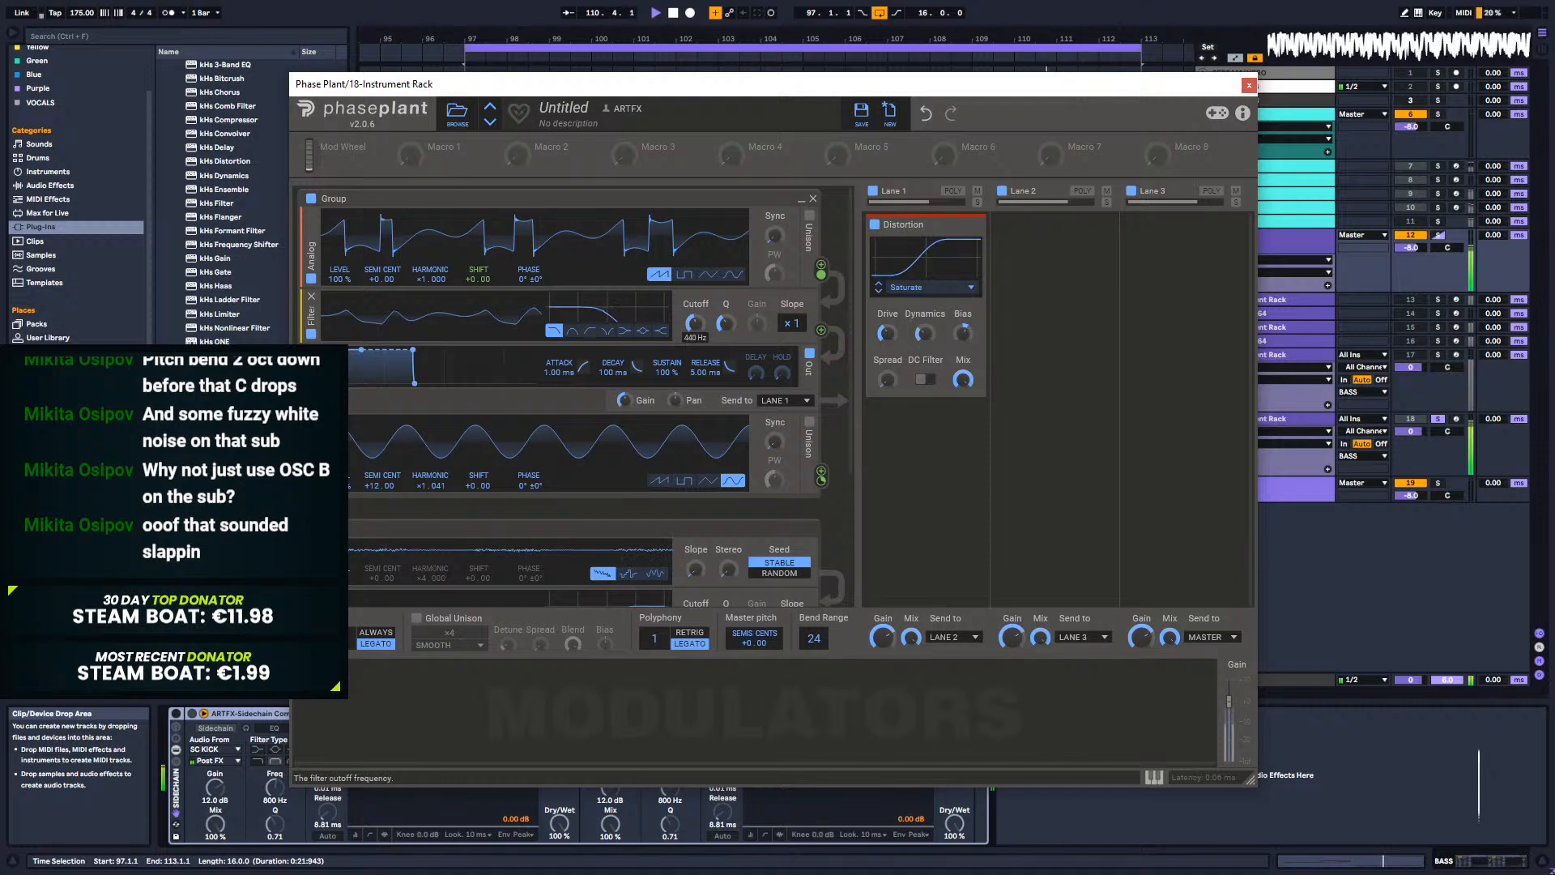
pyautogui.moveTo(695, 324); pyautogui.dragTo(694, 332)
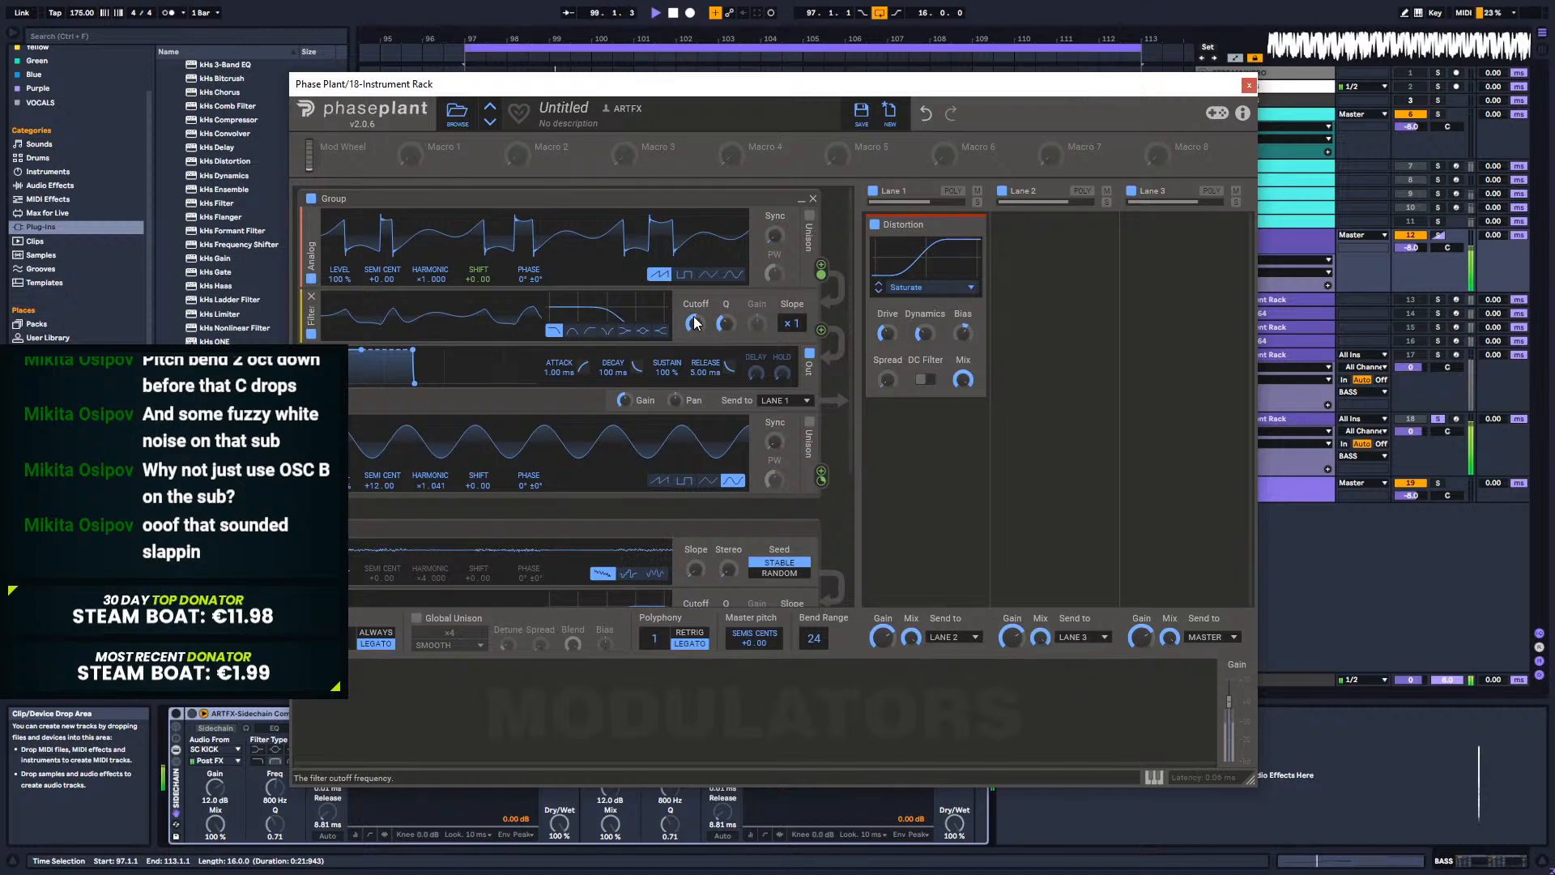
pyautogui.click(707, 483)
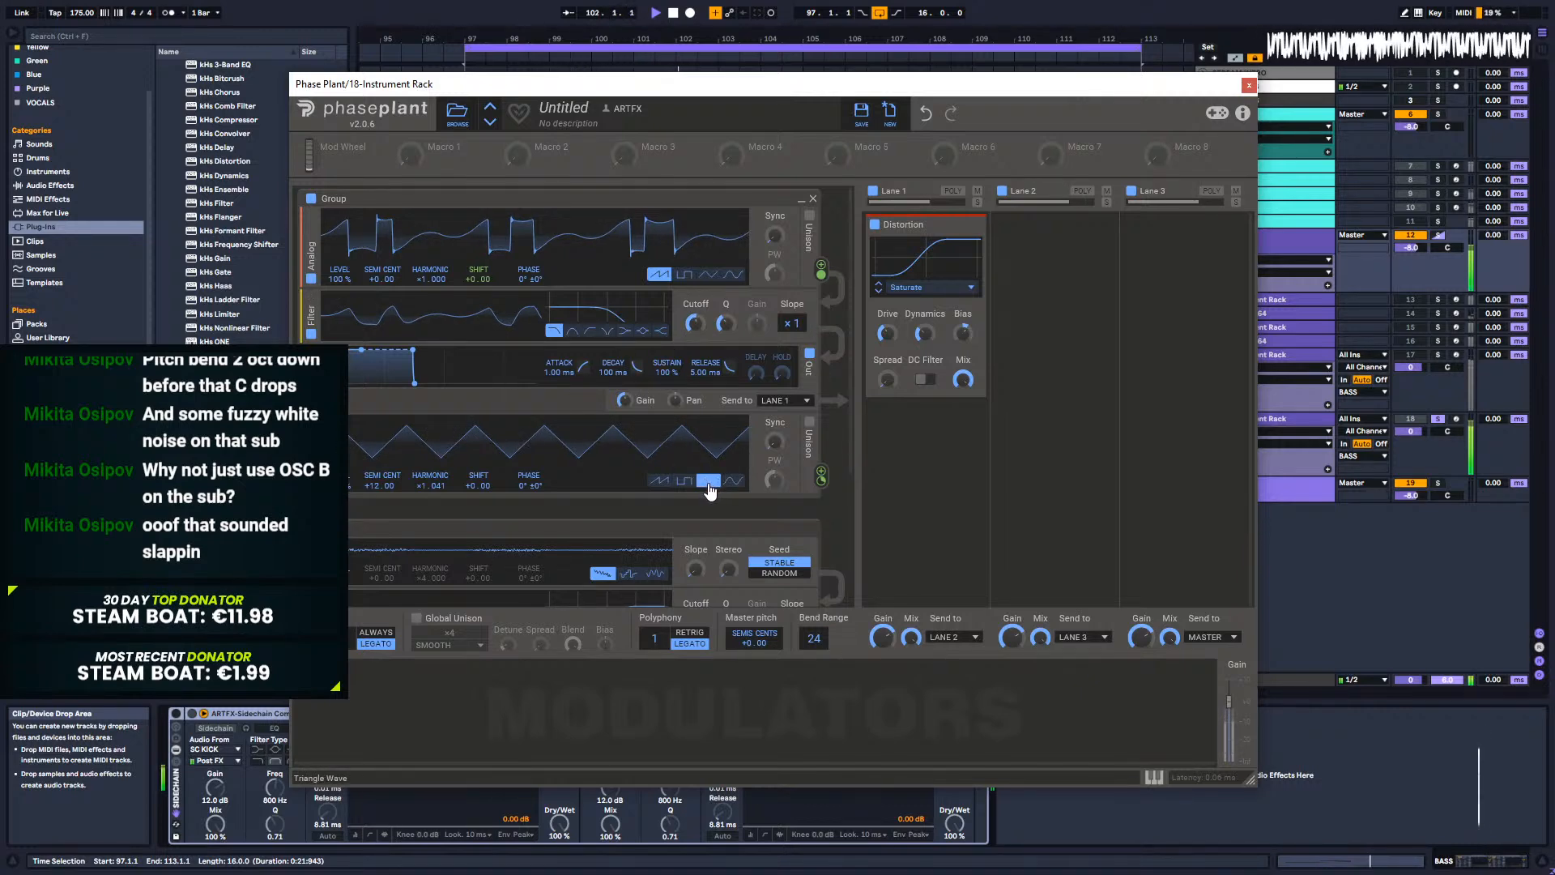
pyautogui.moveTo(695, 324); pyautogui.dragTo(695, 317)
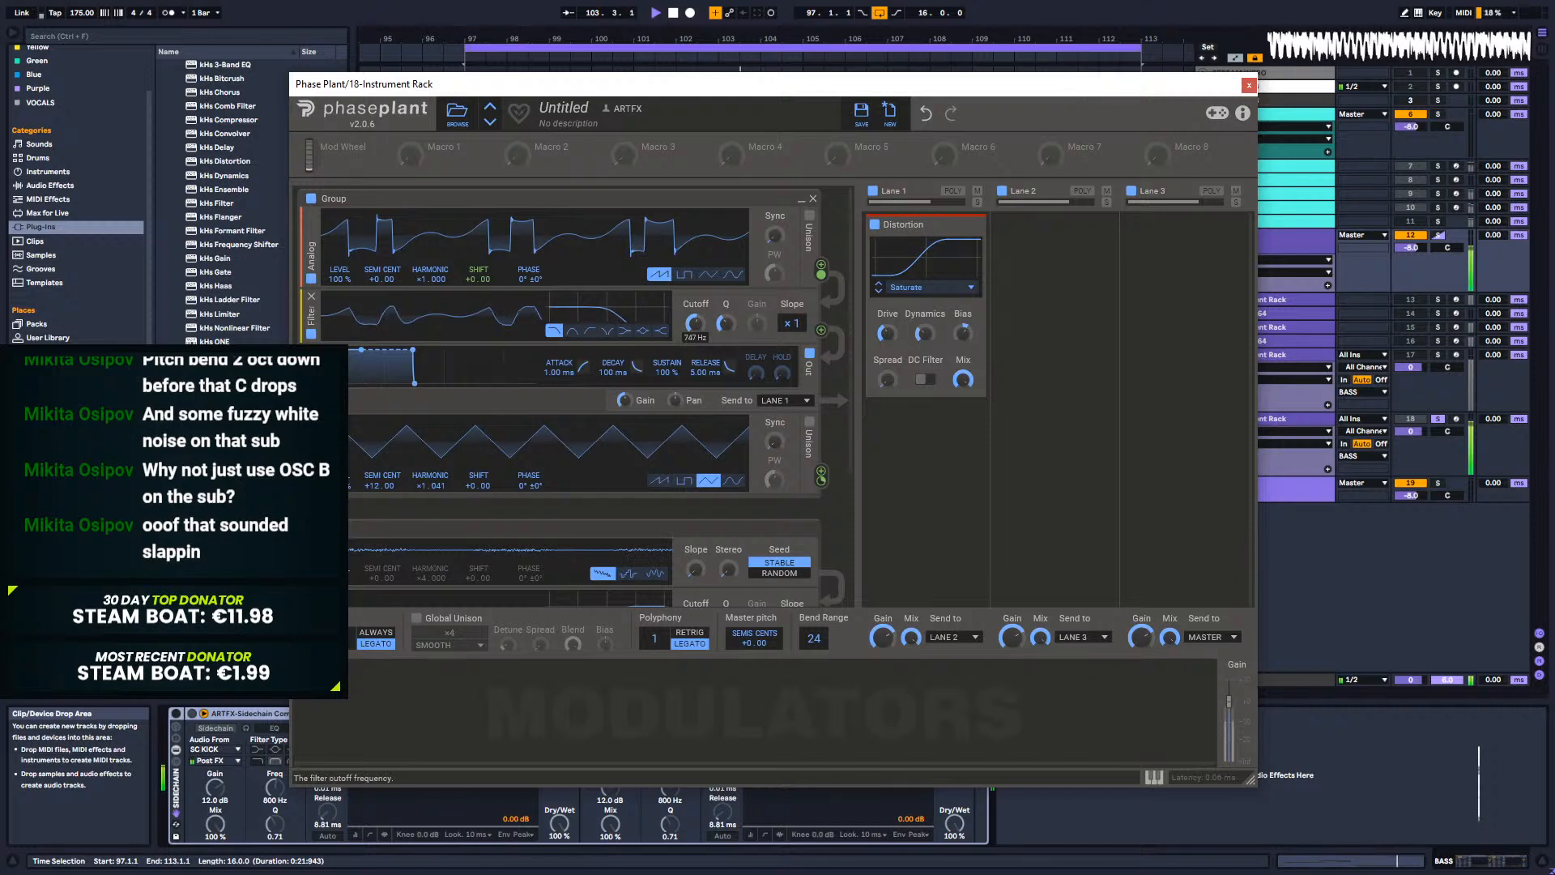
pyautogui.moveTo(695, 318); pyautogui.dragTo(695, 324)
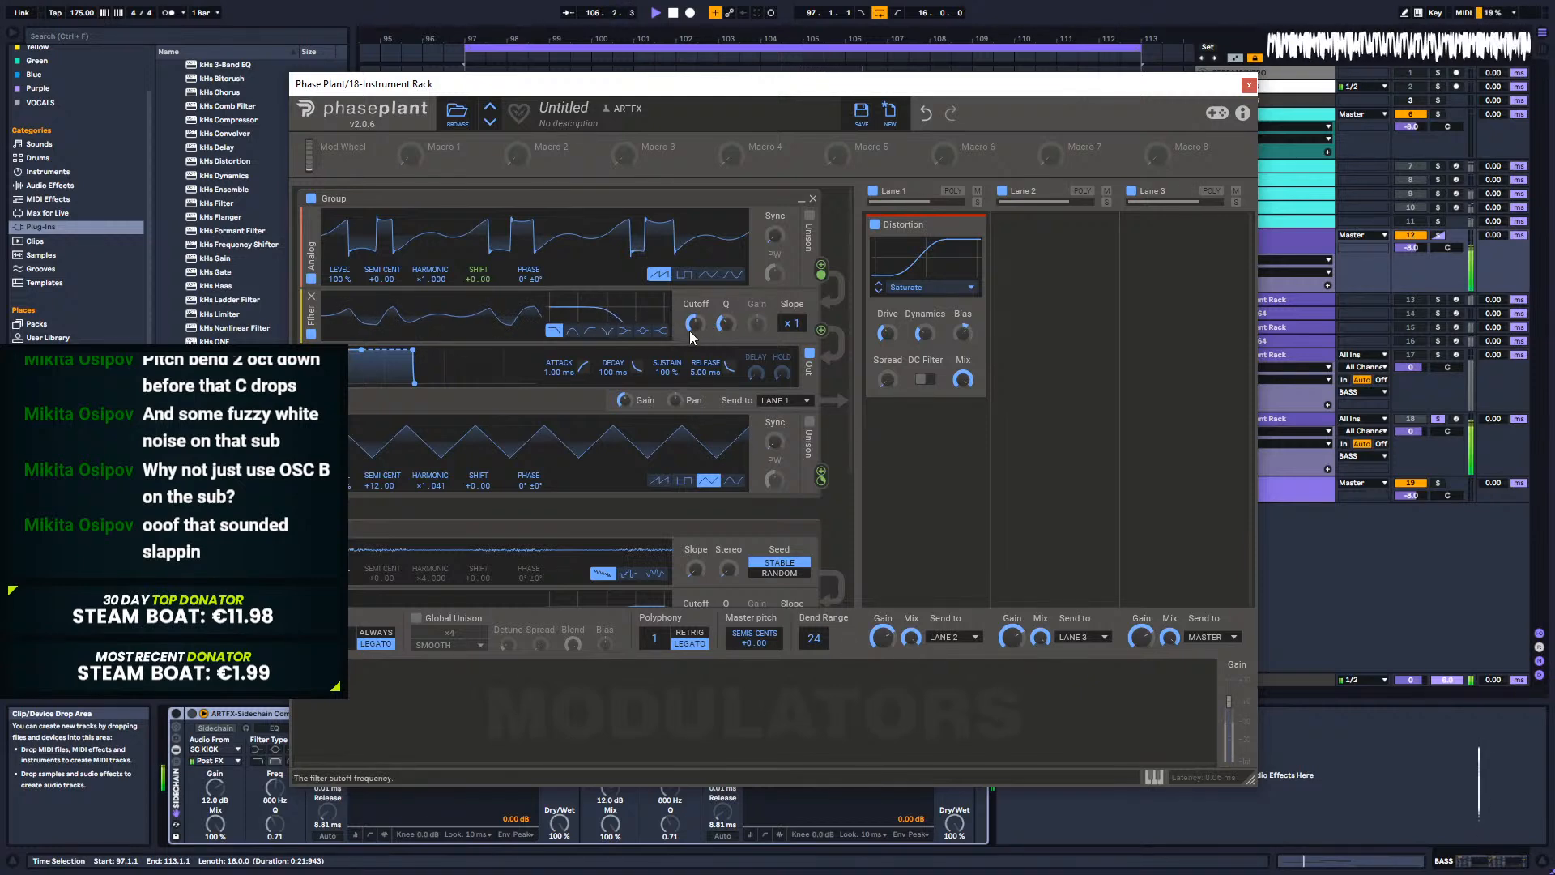
# Step: Insert a second Filter after the low-pass in the saw group, set it to notch and lower its cutoff
pyautogui.click(405, 345)
pyautogui.click(515, 410)
pyautogui.click(607, 385)
pyautogui.moveTo(695, 379); pyautogui.dragTo(694, 413)
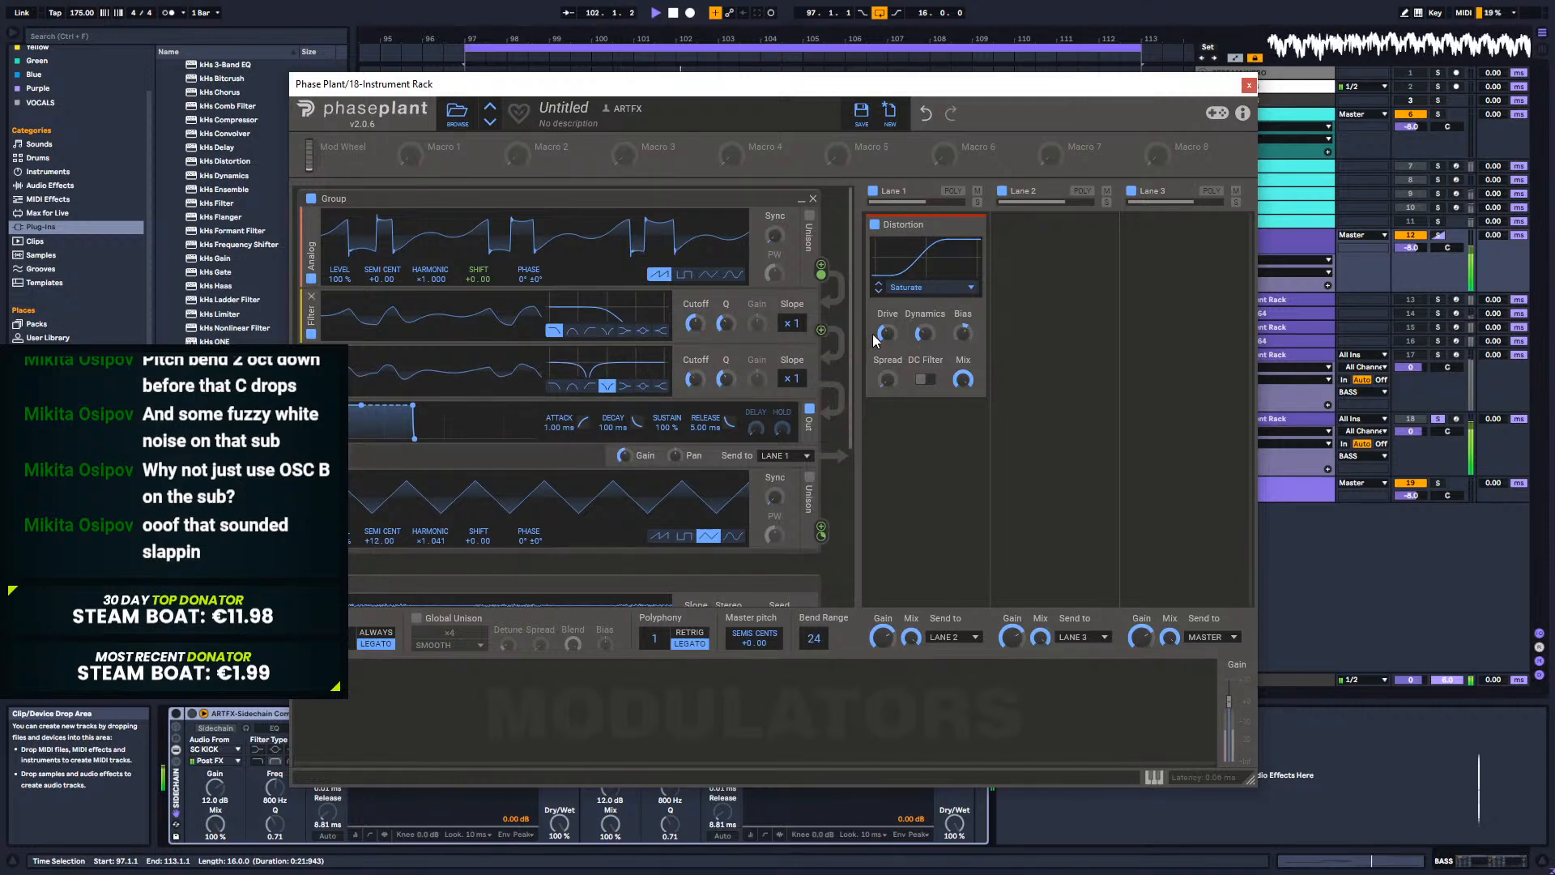
# Step: Sweep both filter cutoffs in the saw group, setting the notch to about 720 Hz and the low-pass to about 289 Hz
pyautogui.moveTo(695, 323); pyautogui.dragTo(695, 313)
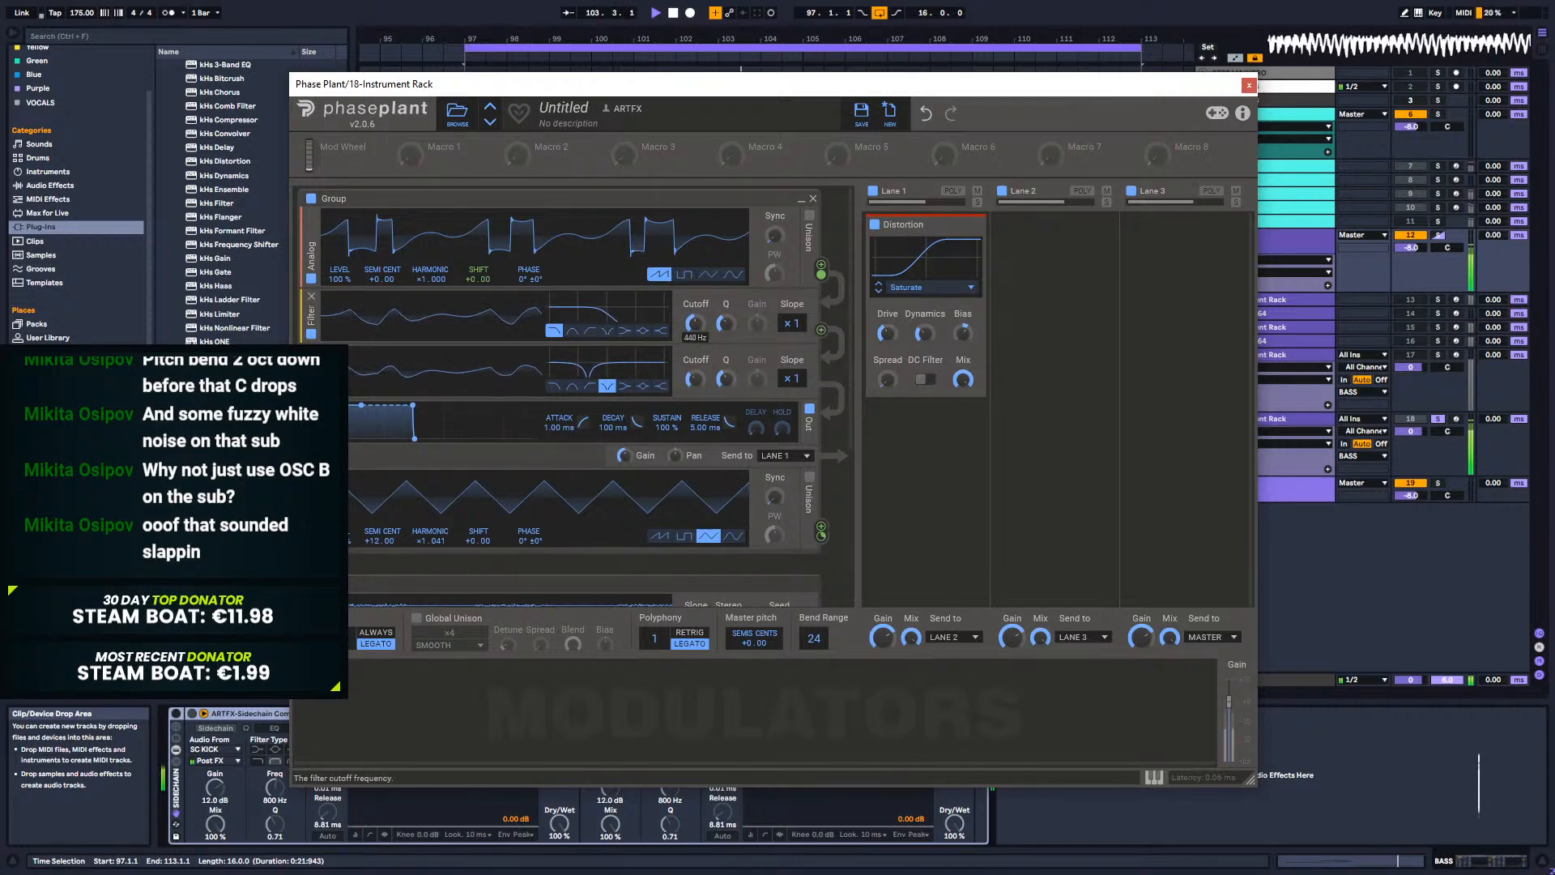
pyautogui.moveTo(695, 379); pyautogui.dragTo(695, 315)
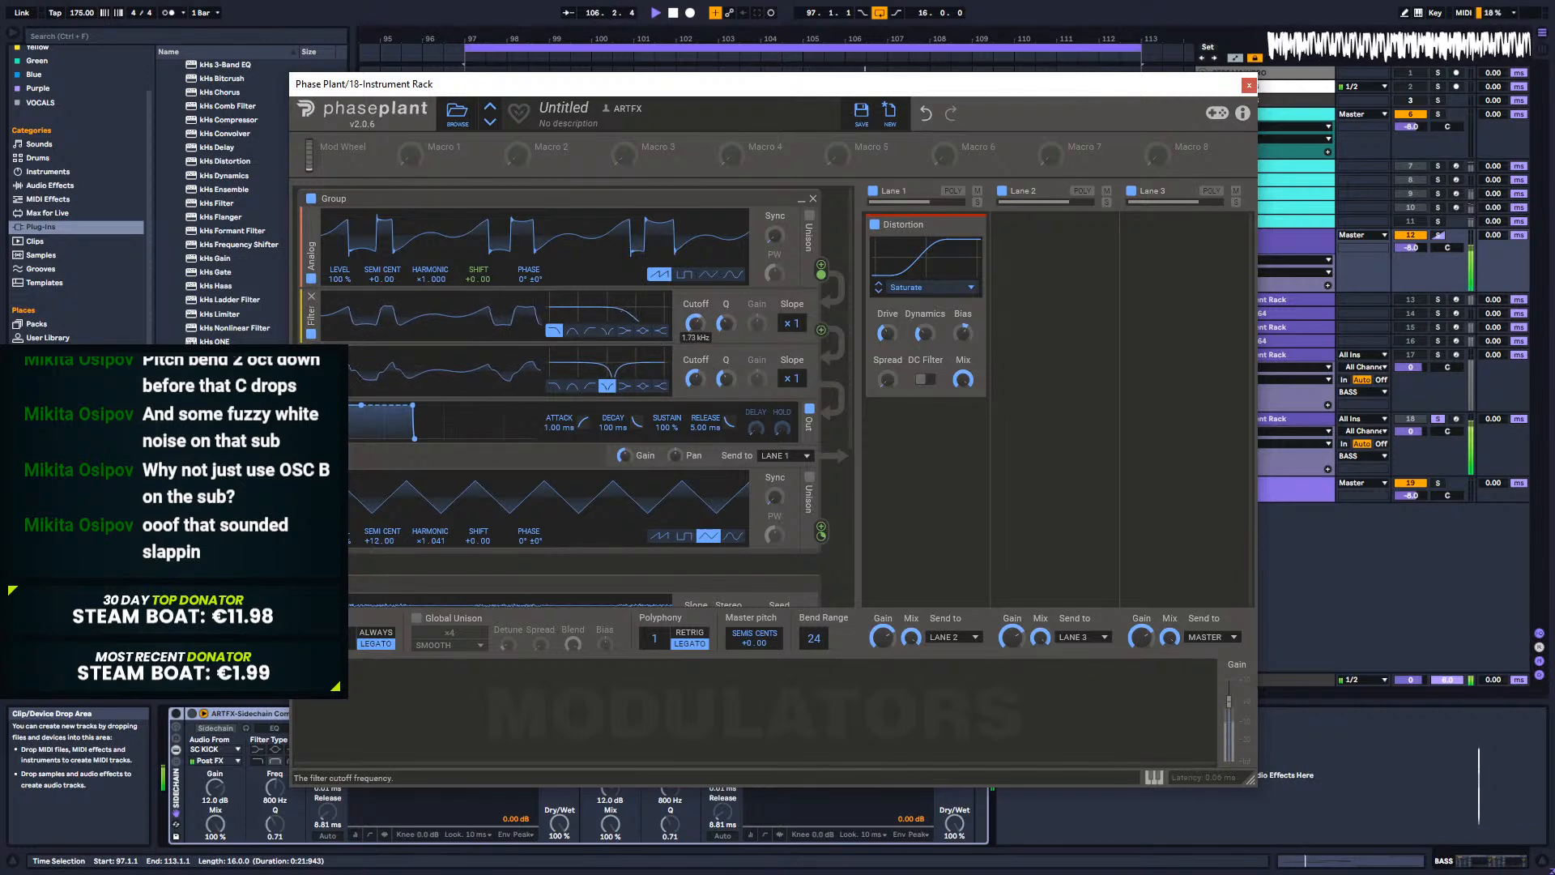
pyautogui.moveTo(695, 378); pyautogui.dragTo(694, 383)
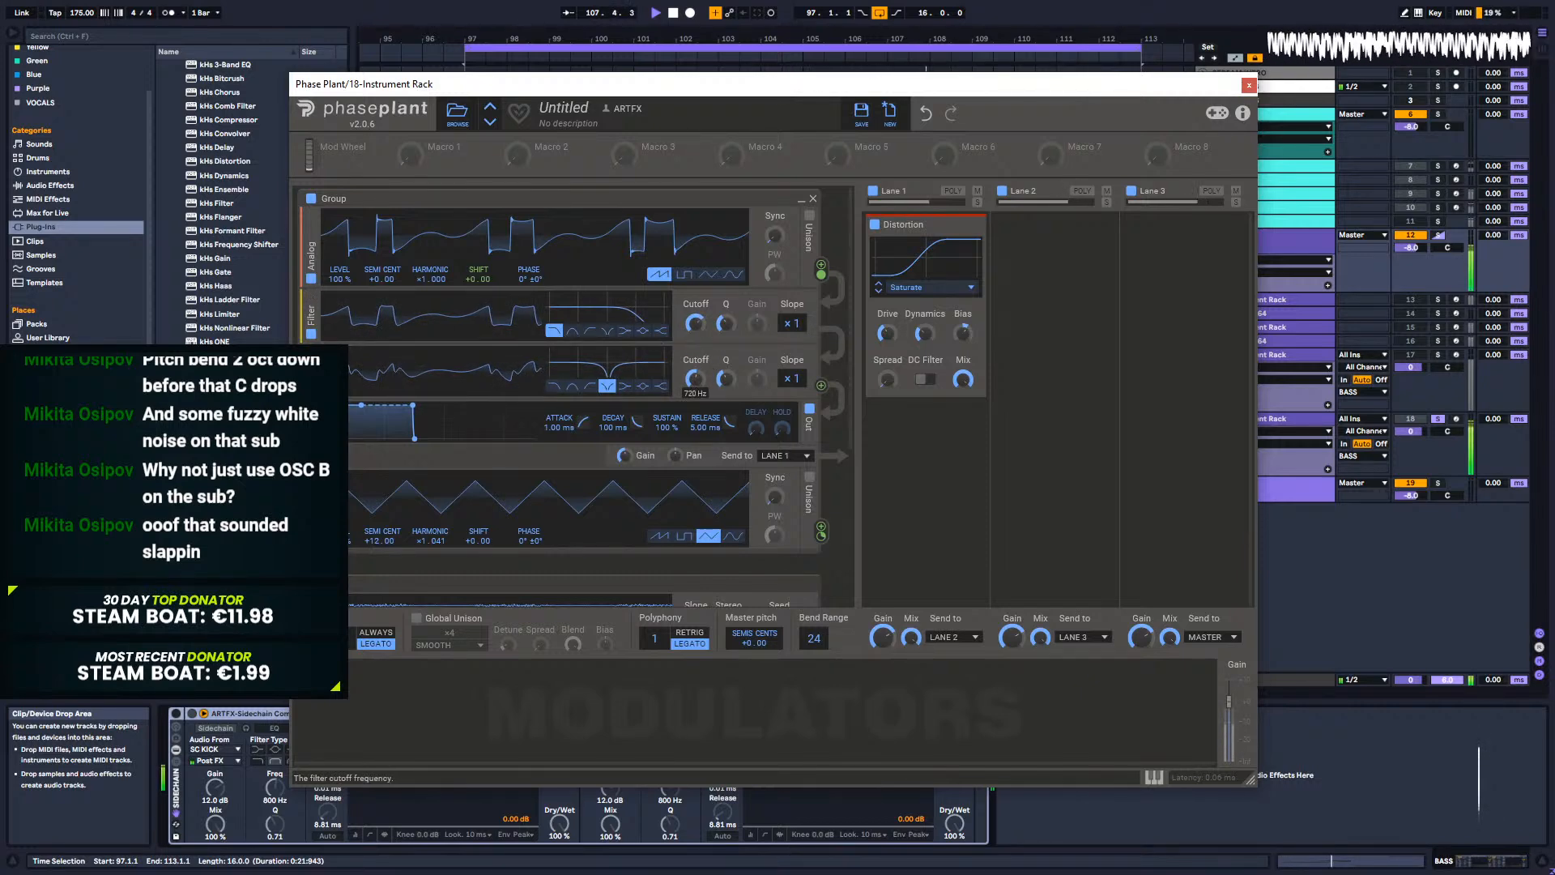
pyautogui.moveTo(695, 323)
pyautogui.mouseDown()
pyautogui.moveTo(694, 372)
pyautogui.moveTo(695, 330)
pyautogui.mouseUp()
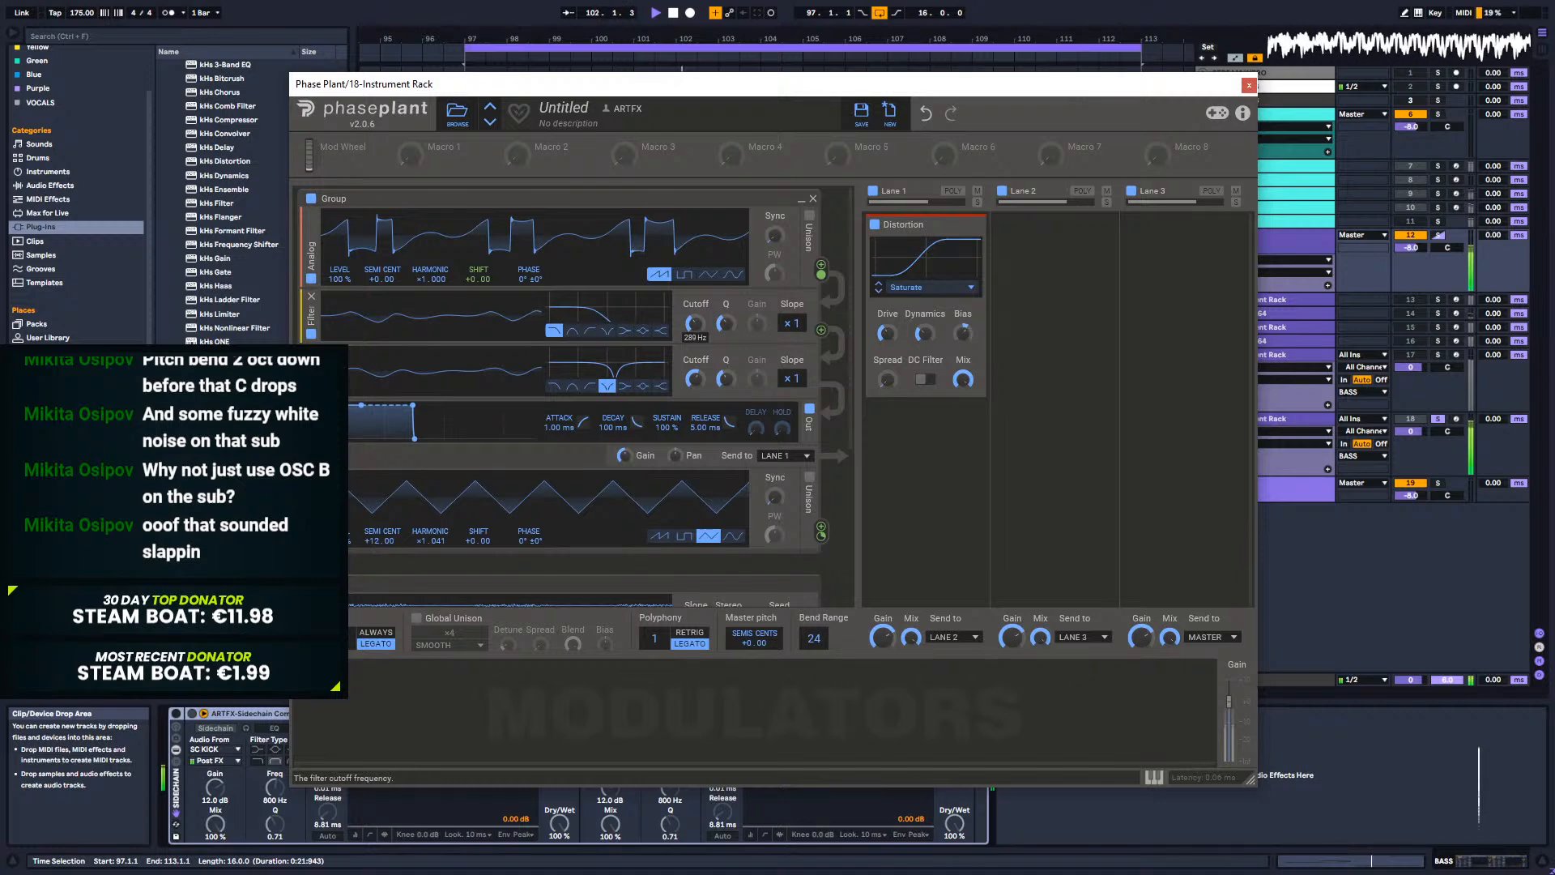
# Step: Raise the Lane 1 Distortion's drive to about 19 dB, then back it off slightly
pyautogui.moveTo(887, 333); pyautogui.dragTo(887, 326)
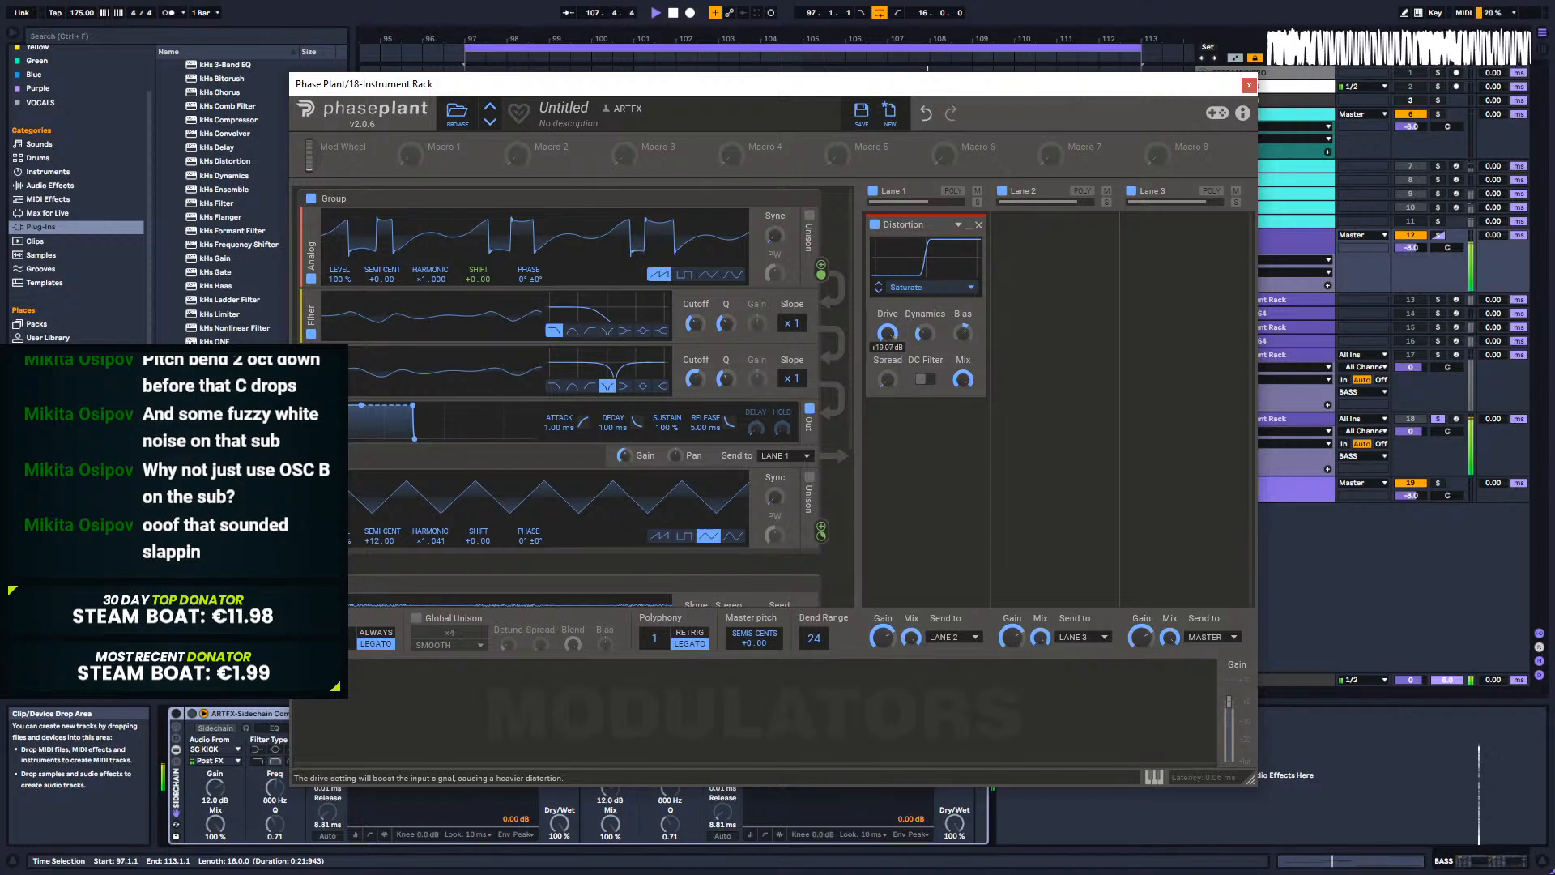
pyautogui.moveTo(887, 333); pyautogui.dragTo(887, 334)
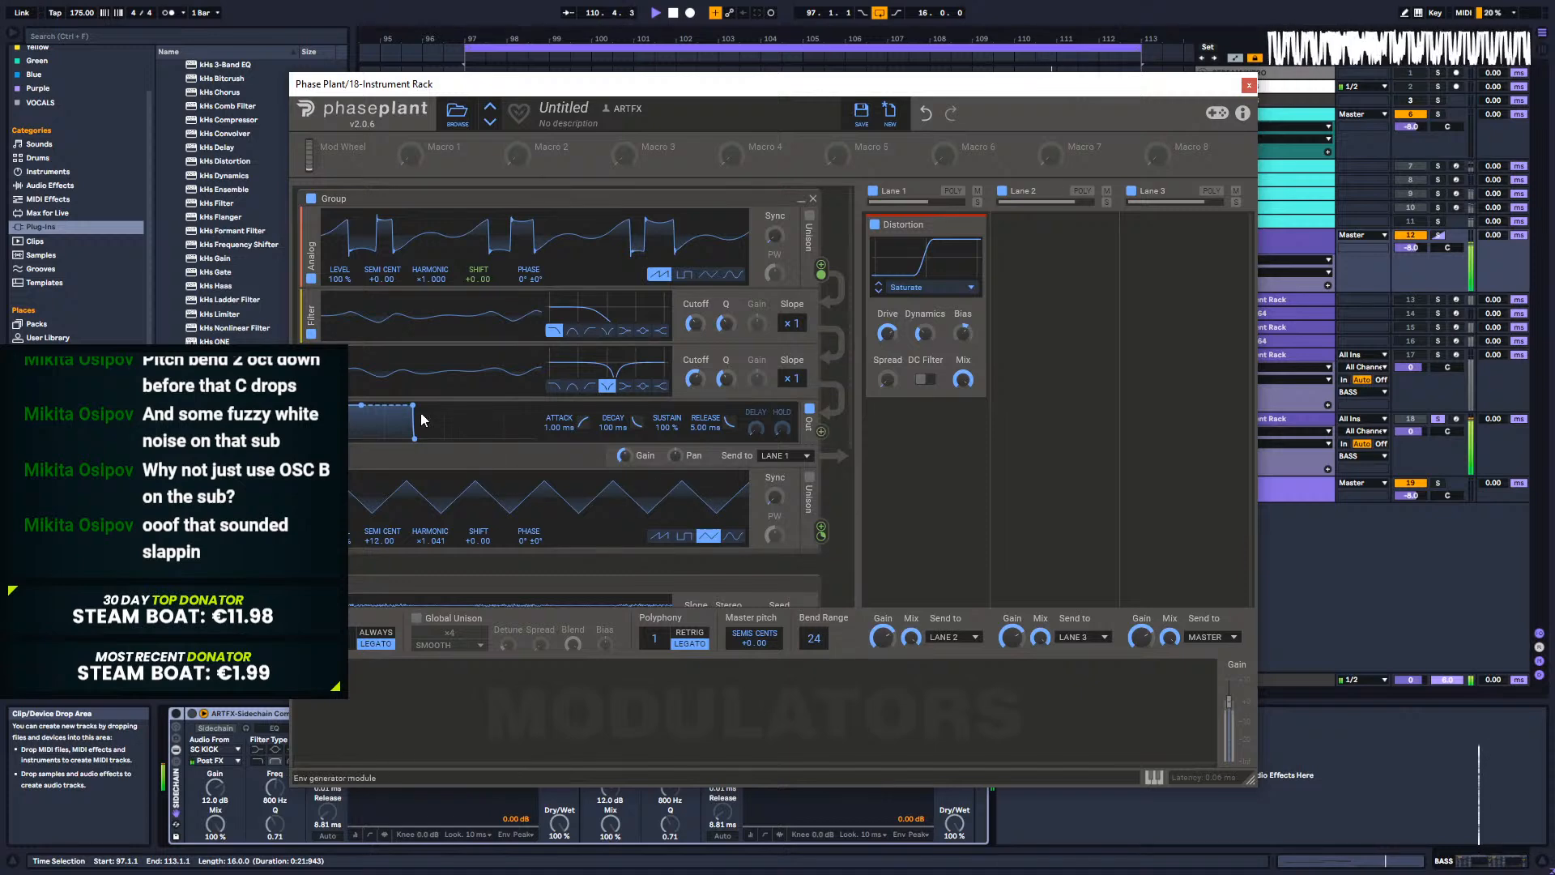
pyautogui.scroll(-5, 843, 351)
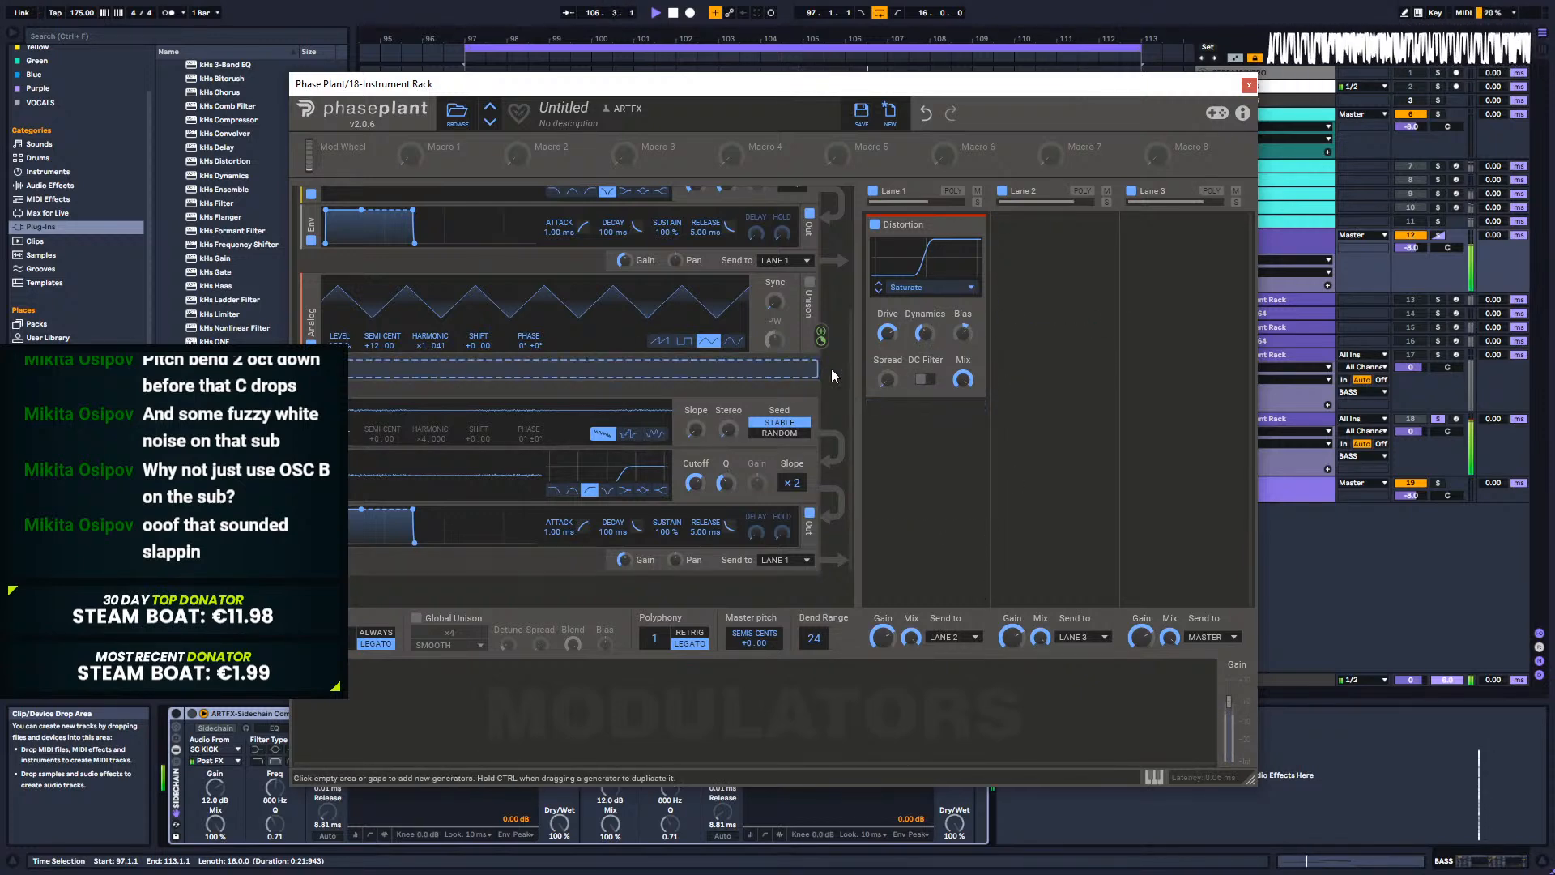
# Step: Sweep the saw group's notch cutoff between about 518 and 998 Hz, then lower its low-pass cutoff to about 89 Hz
pyautogui.scroll(3, 850, 379)
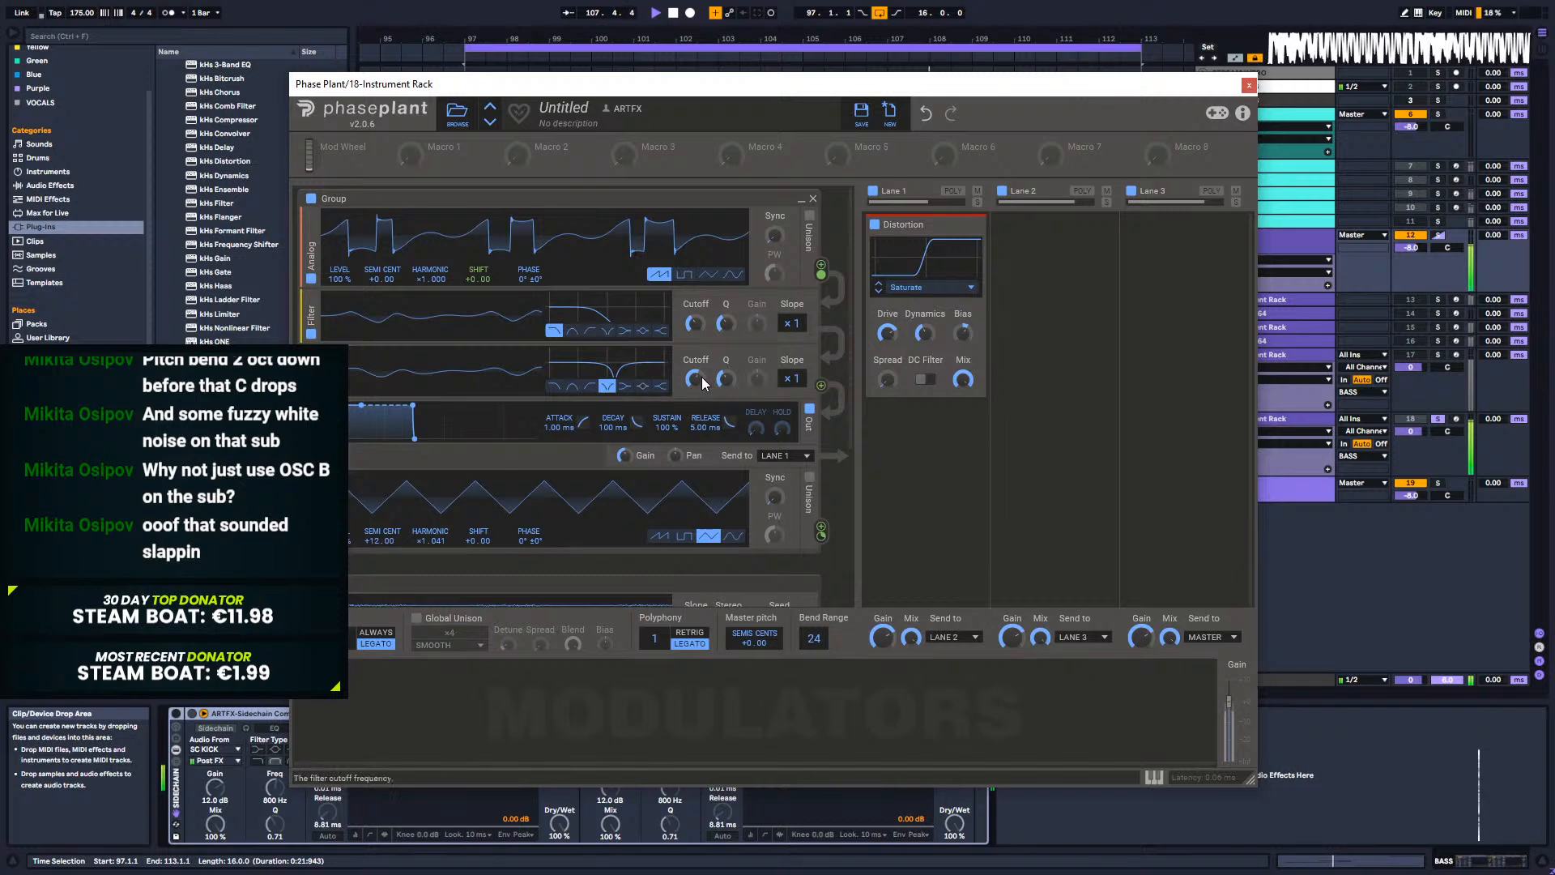
pyautogui.moveTo(695, 379); pyautogui.dragTo(694, 385)
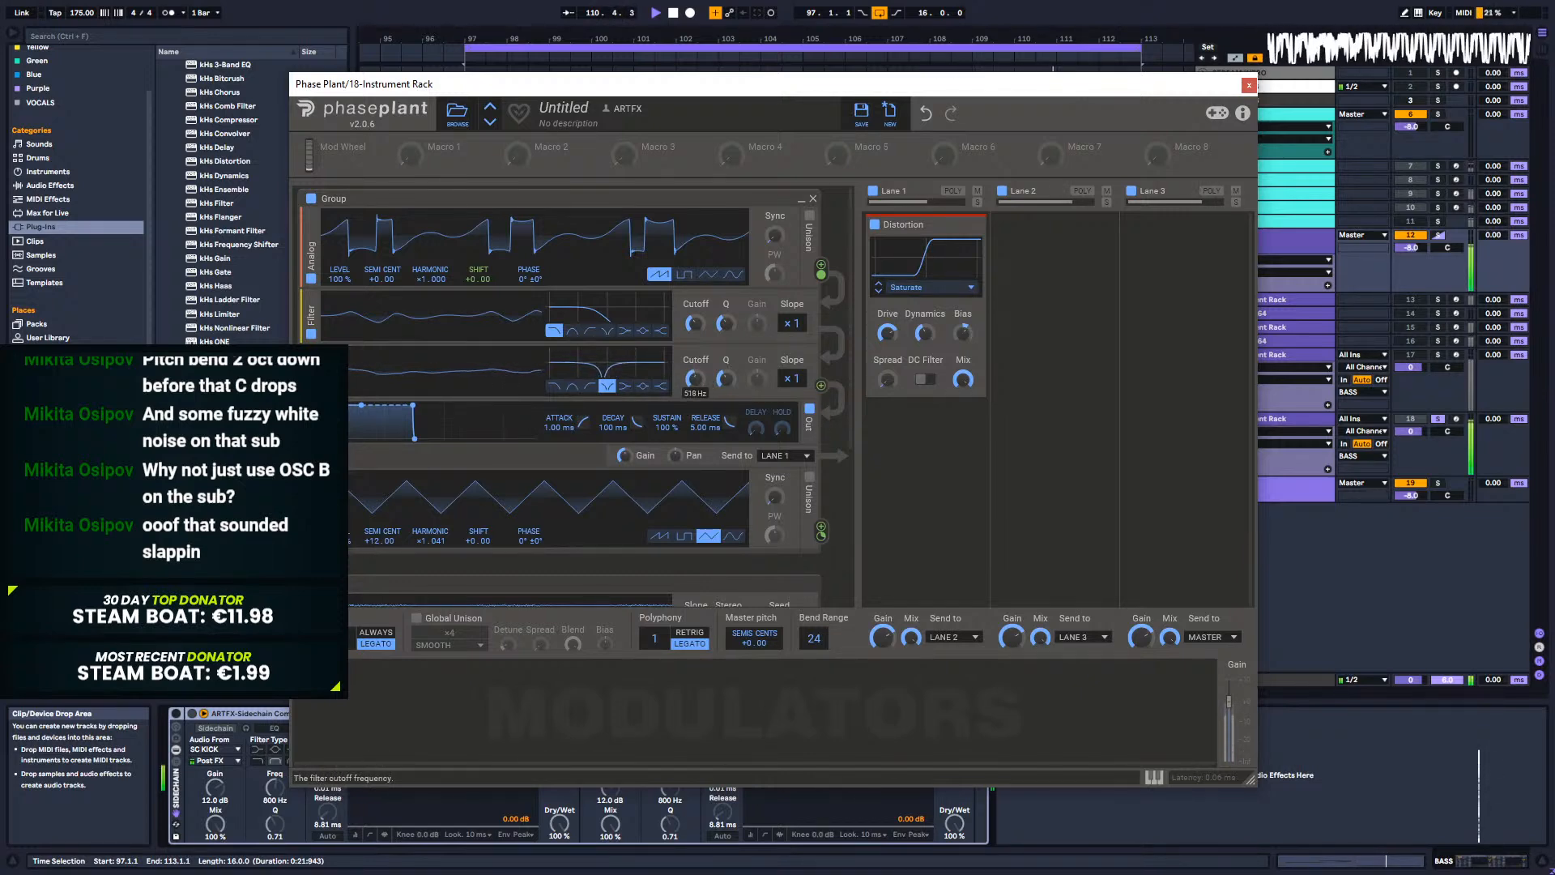
pyautogui.moveTo(695, 379)
pyautogui.mouseDown()
pyautogui.moveTo(694, 408)
pyautogui.moveTo(695, 350)
pyautogui.mouseUp()
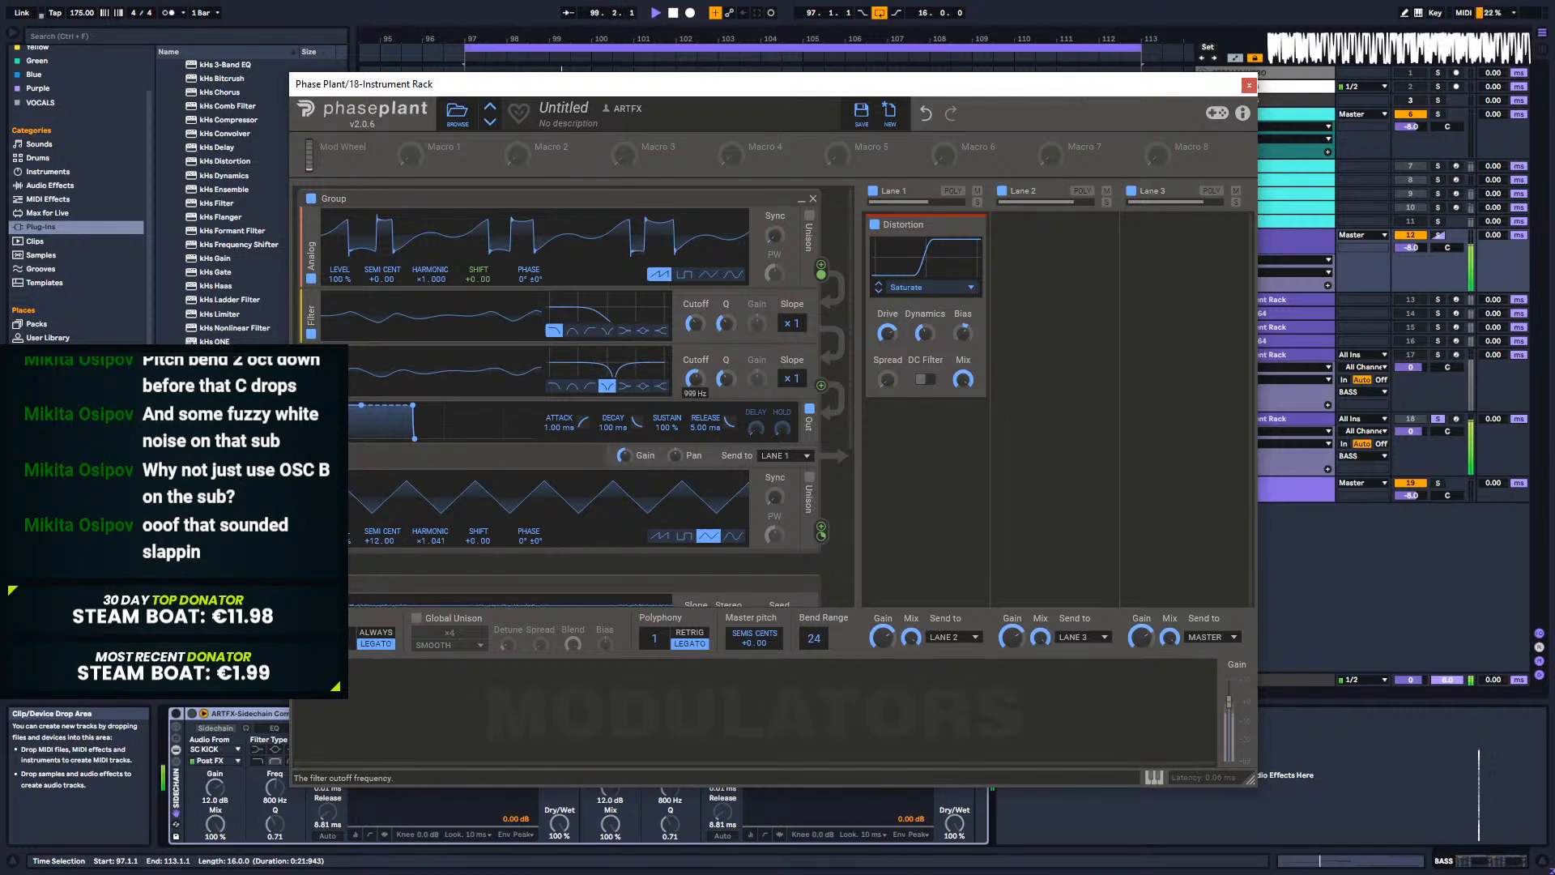
pyautogui.moveTo(695, 377)
pyautogui.mouseDown()
pyautogui.moveTo(694, 392)
pyautogui.moveTo(695, 356)
pyautogui.mouseUp()
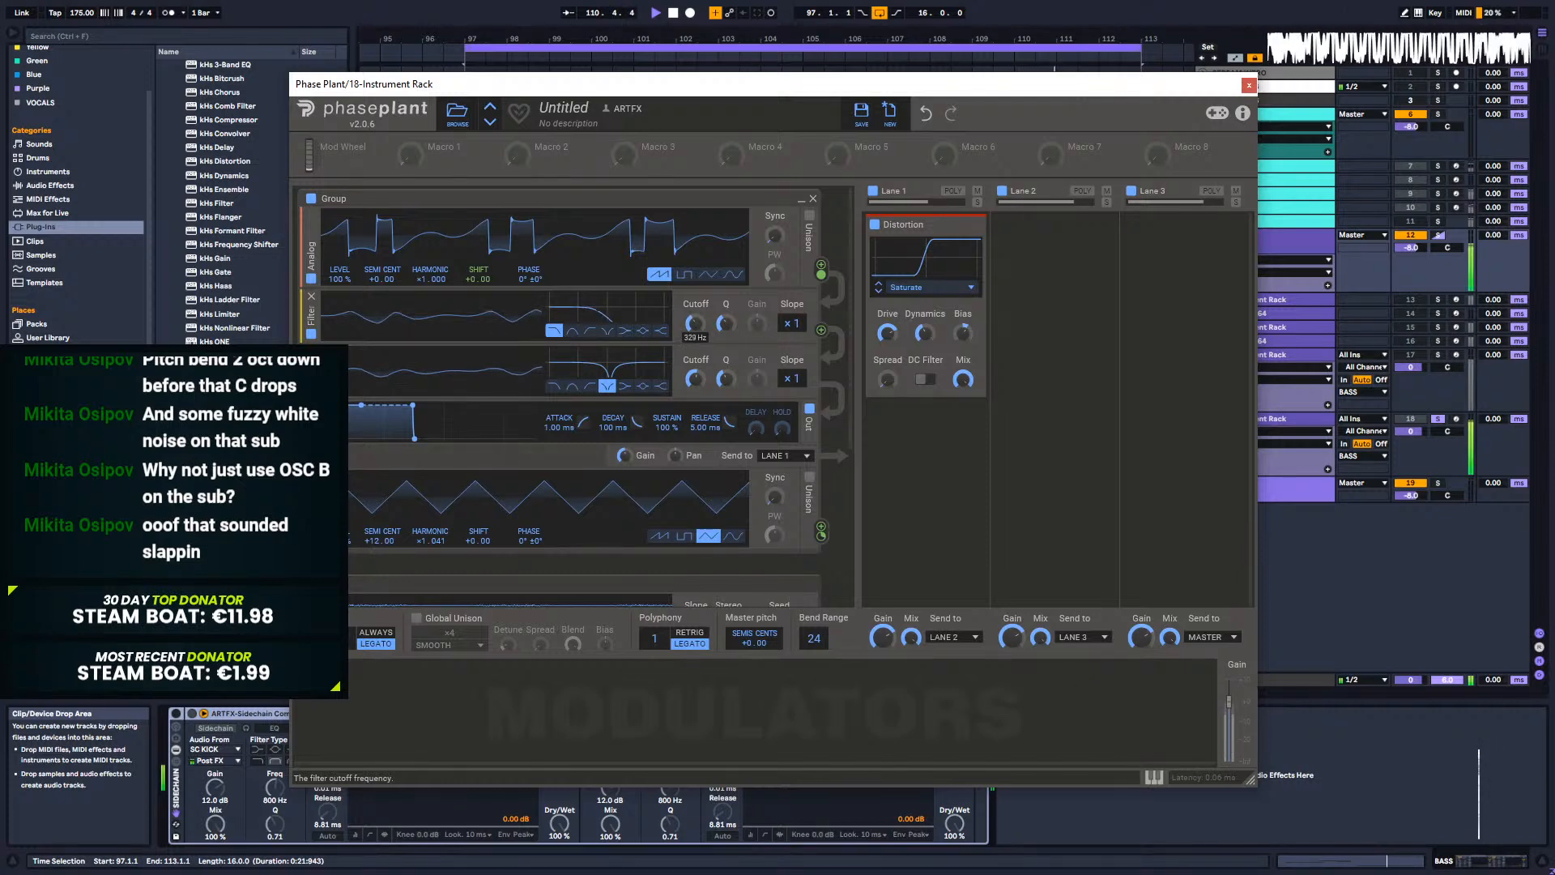
pyautogui.moveTo(696, 323); pyautogui.dragTo(696, 360)
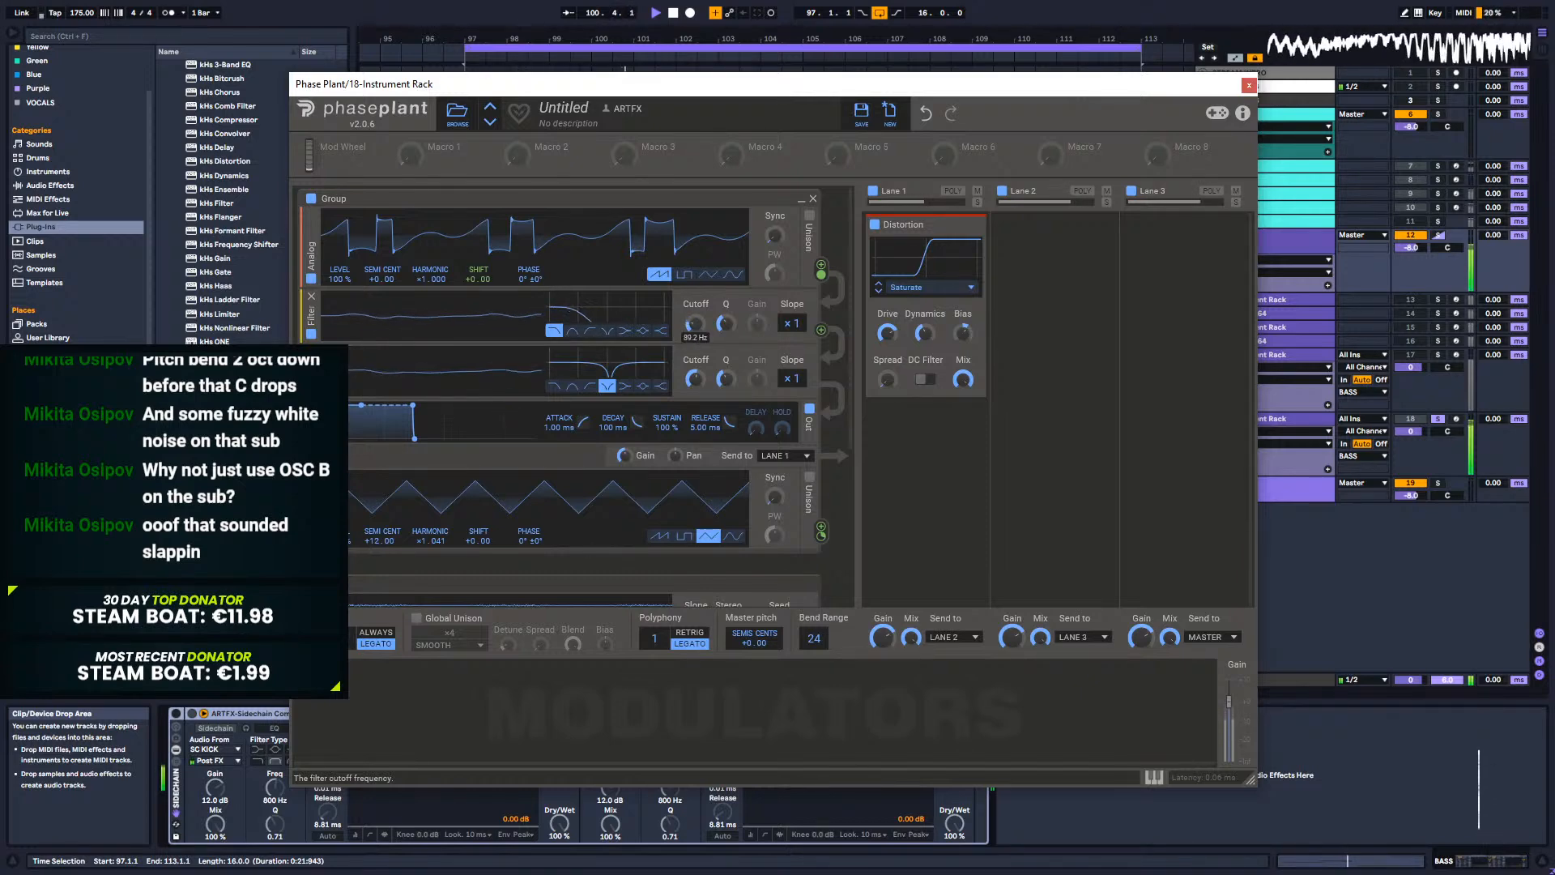
pyautogui.press('space')
pyautogui.press('space')
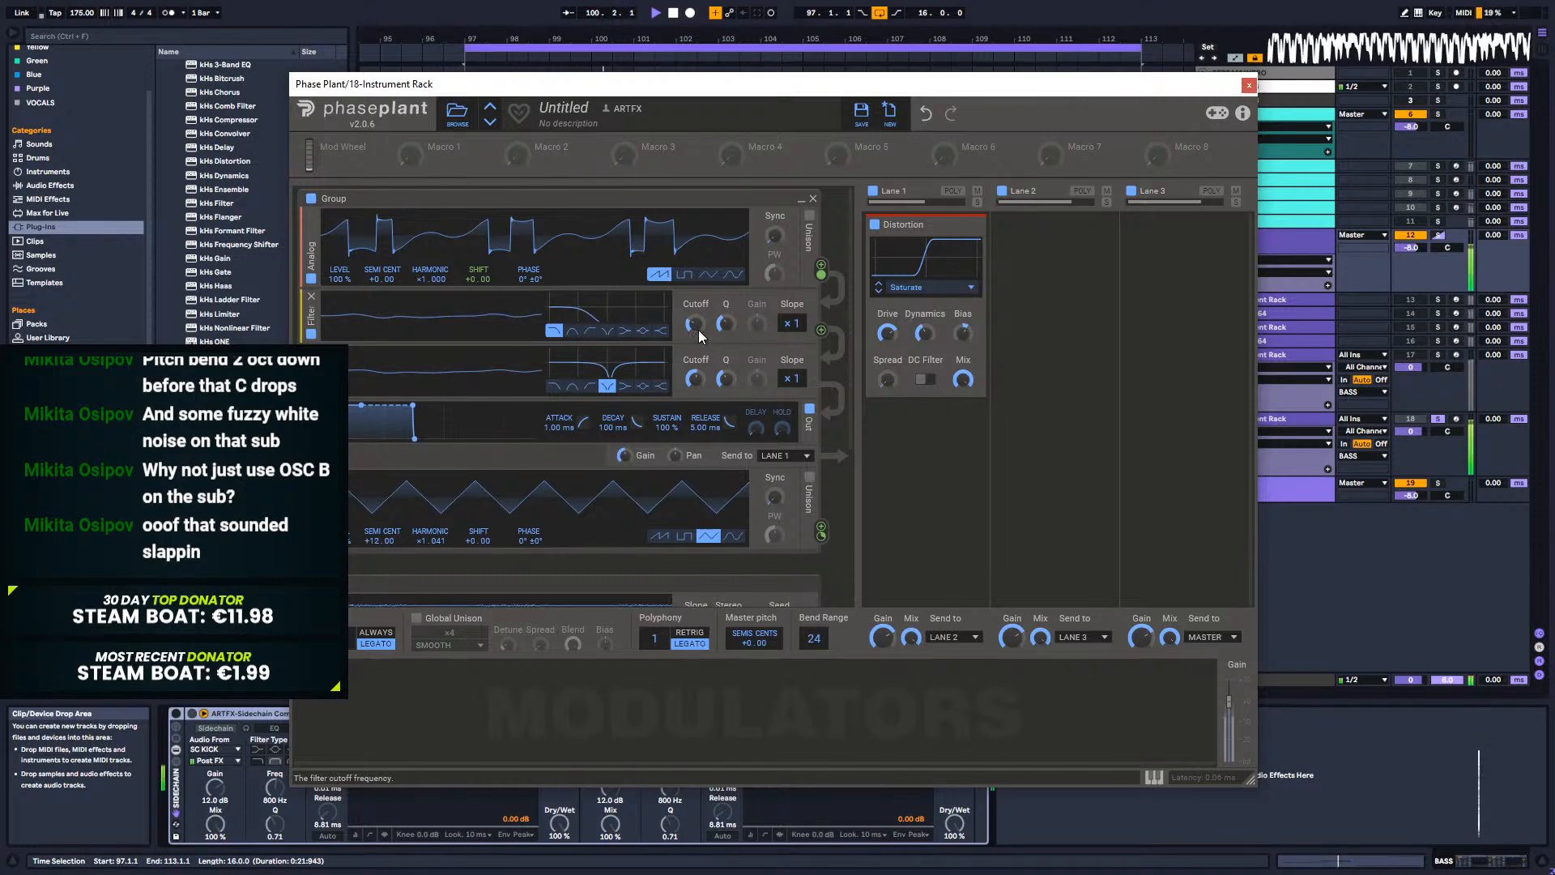
# Step: Add a Multipass below the Distortion in Lane 1 and open its editor
pyautogui.press('space')
pyautogui.click(923, 409)
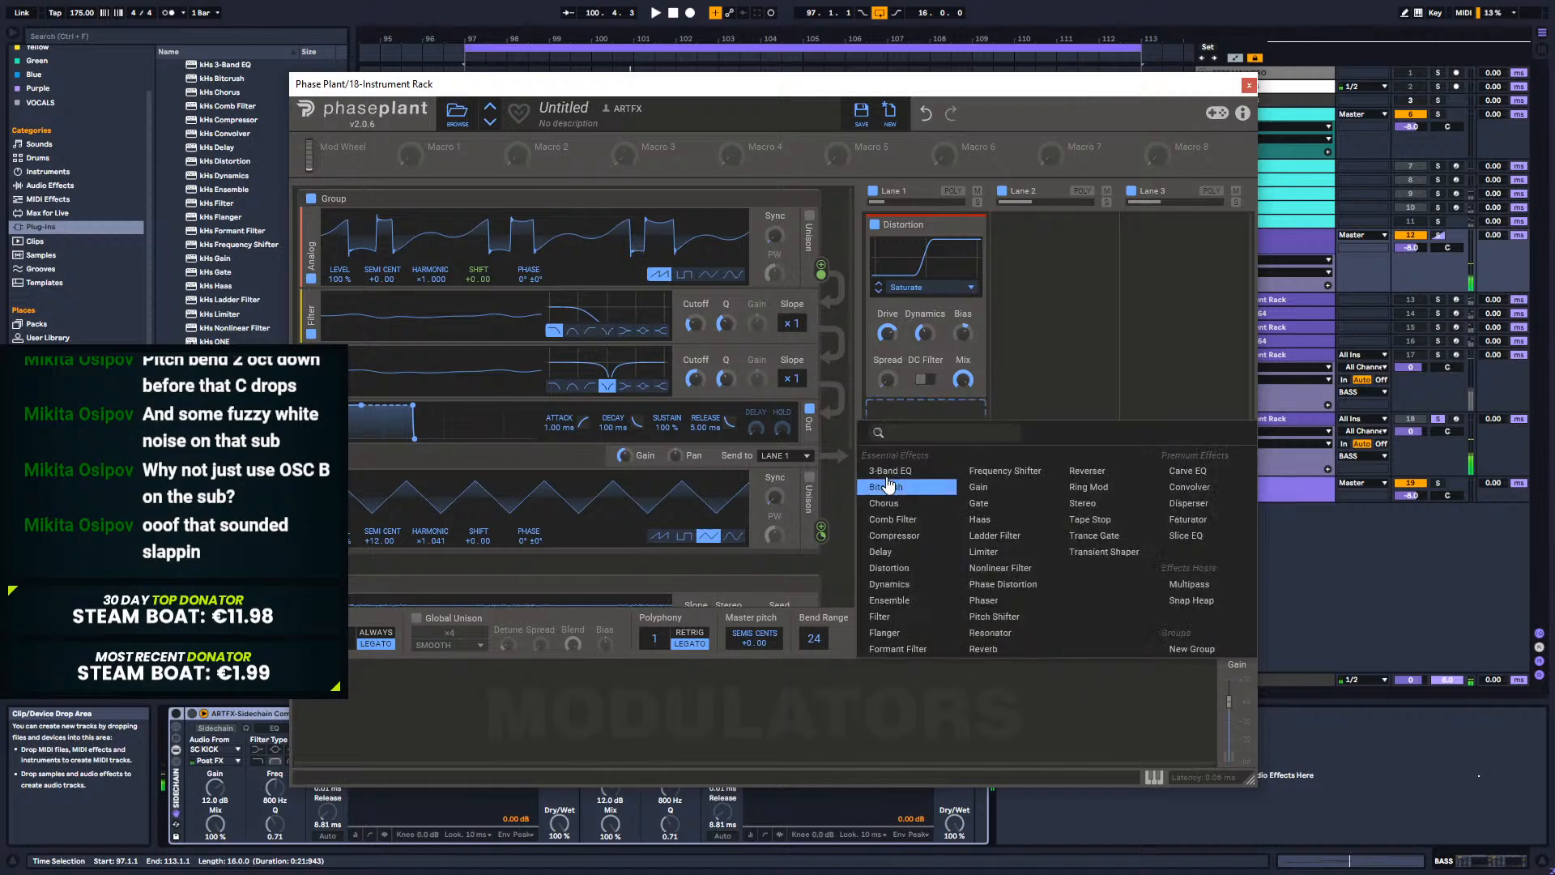
pyautogui.click(1049, 280)
pyautogui.click(908, 431)
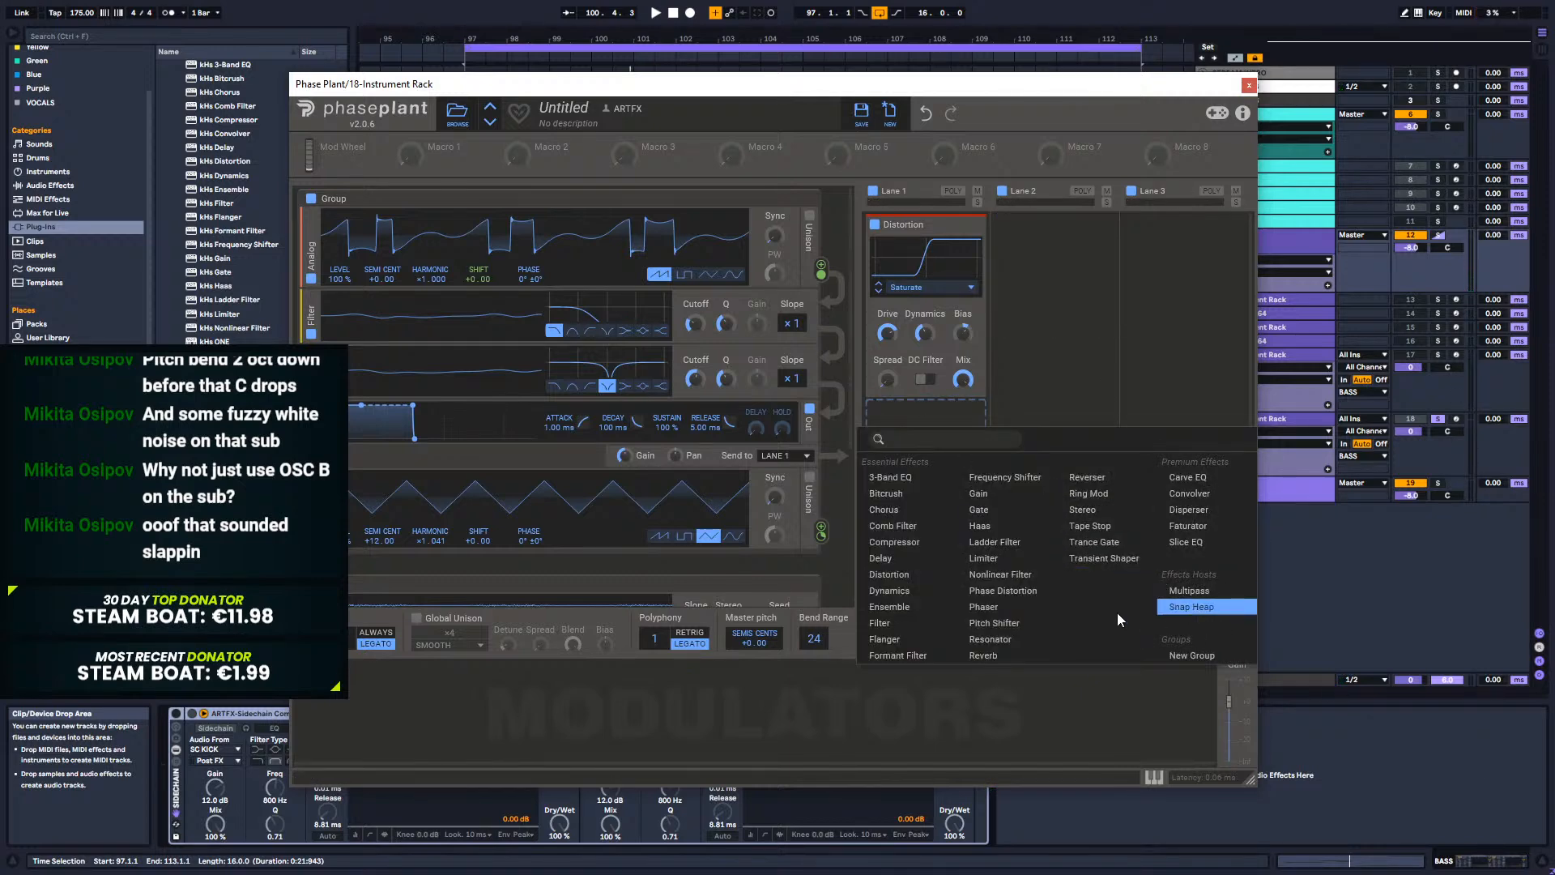
pyautogui.click(1189, 590)
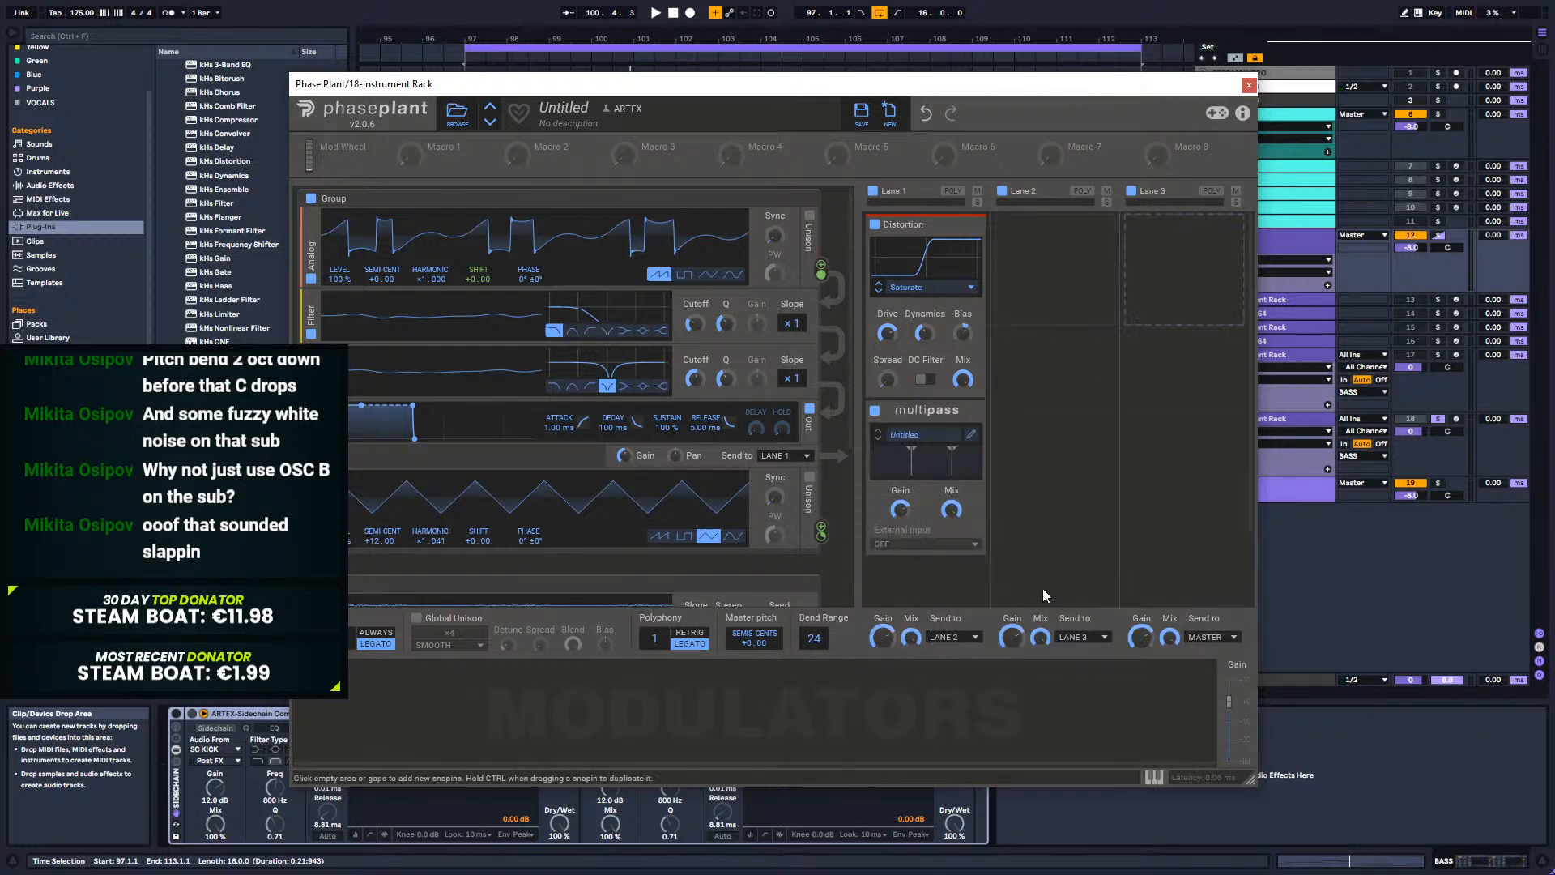
pyautogui.click(975, 437)
# Step: Play the loop and add a Faturator to Band 3 of the Multipass
pyautogui.press('space')
pyautogui.click(681, 342)
pyautogui.click(763, 308)
pyautogui.click(774, 317)
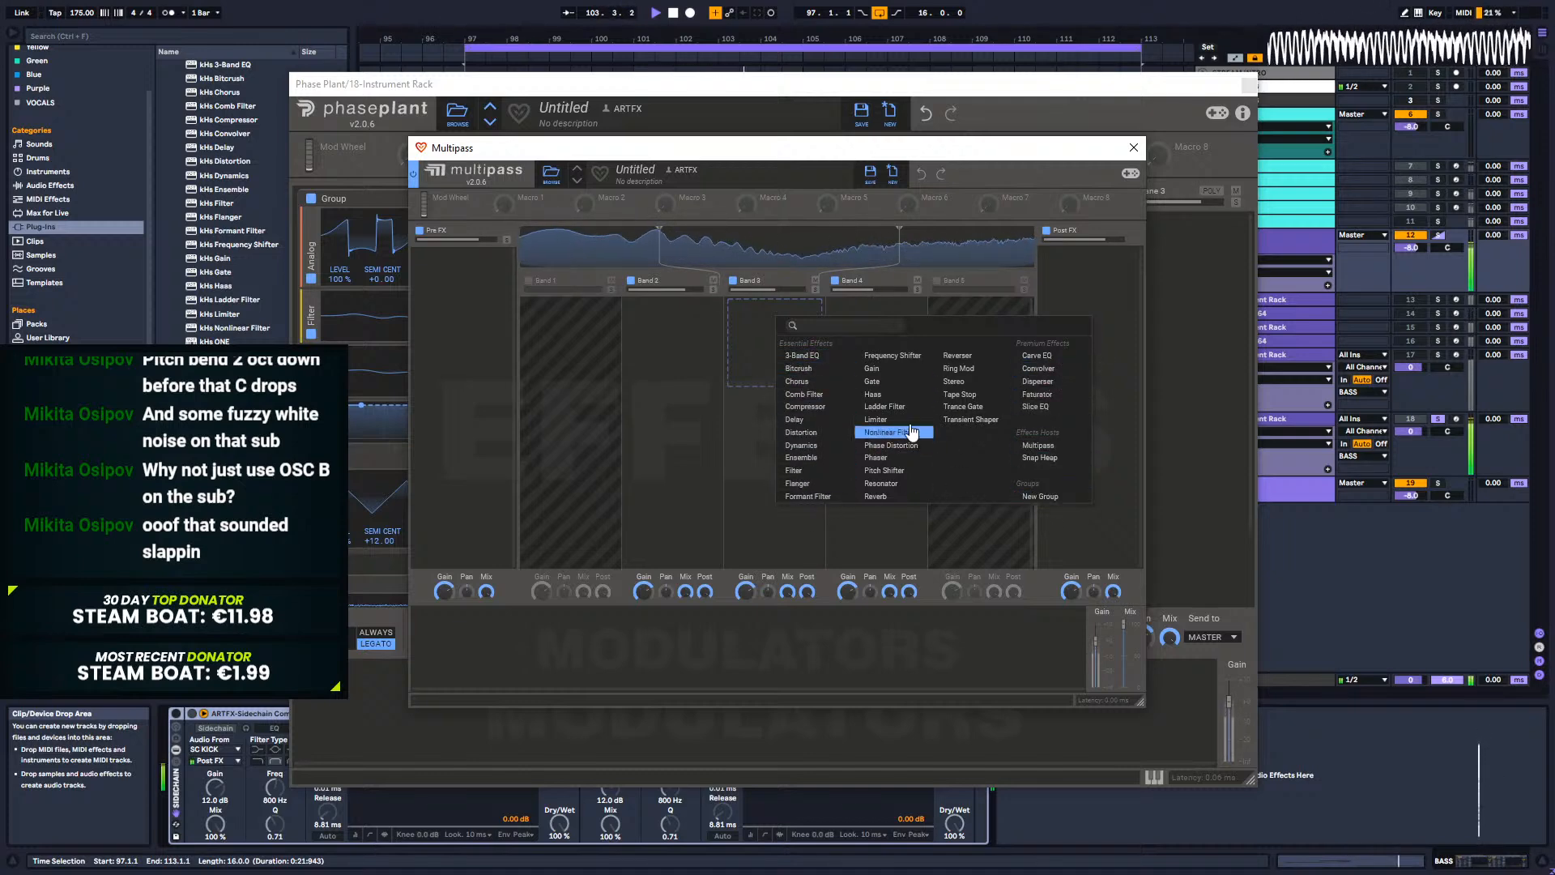
pyautogui.click(1028, 396)
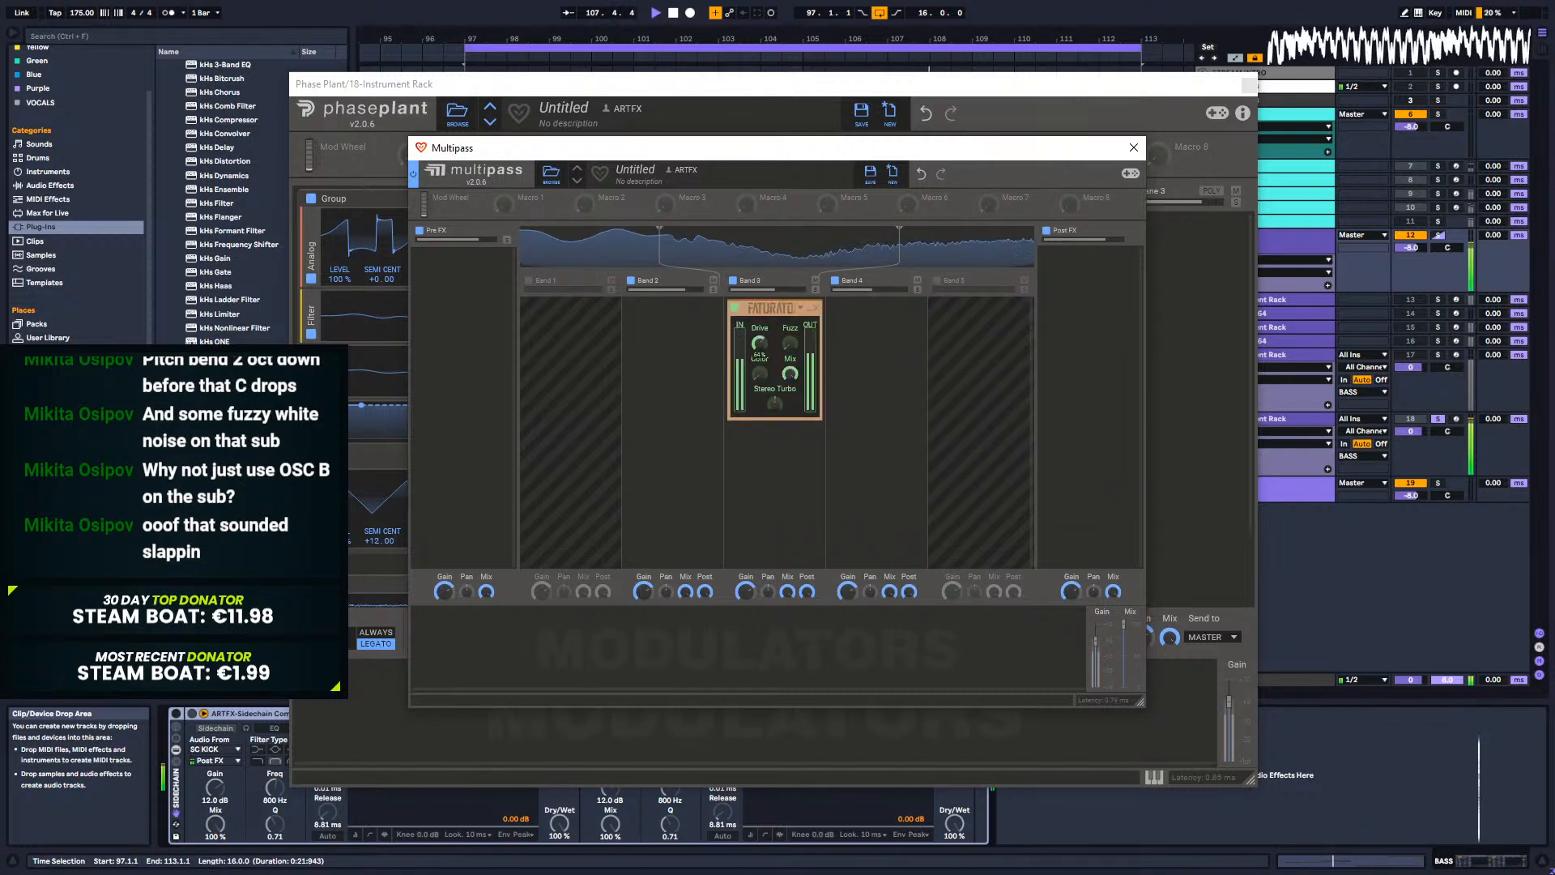
# Step: Narrow Band 3 to about 400 Hz to 1.58 kHz and adjust the Faturator's drive
pyautogui.moveTo(895, 246); pyautogui.dragTo(835, 248)
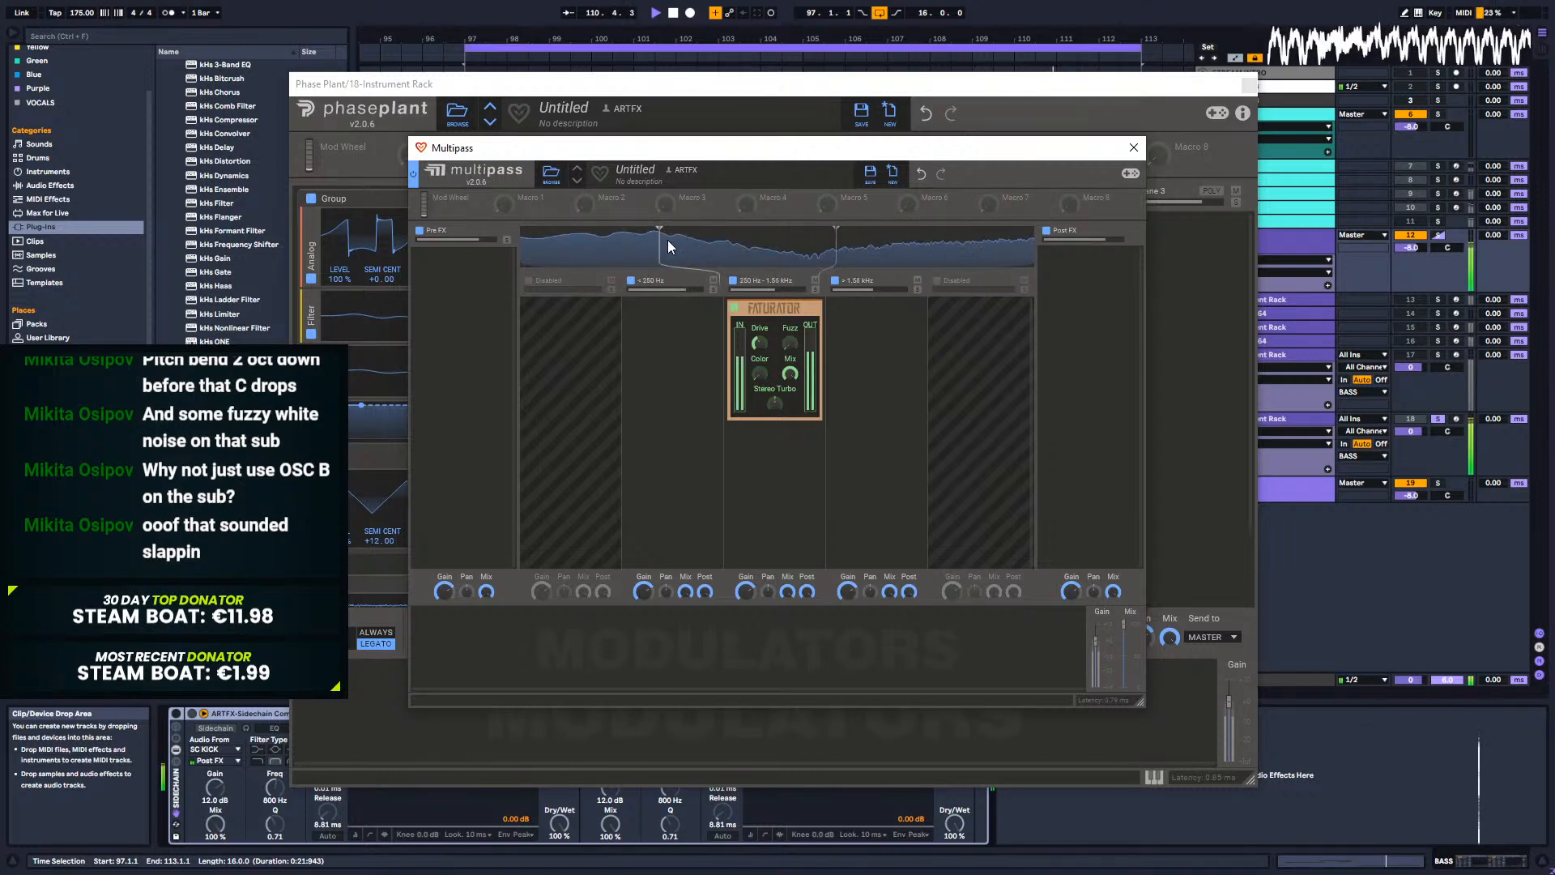
pyautogui.moveTo(662, 246); pyautogui.dragTo(702, 249)
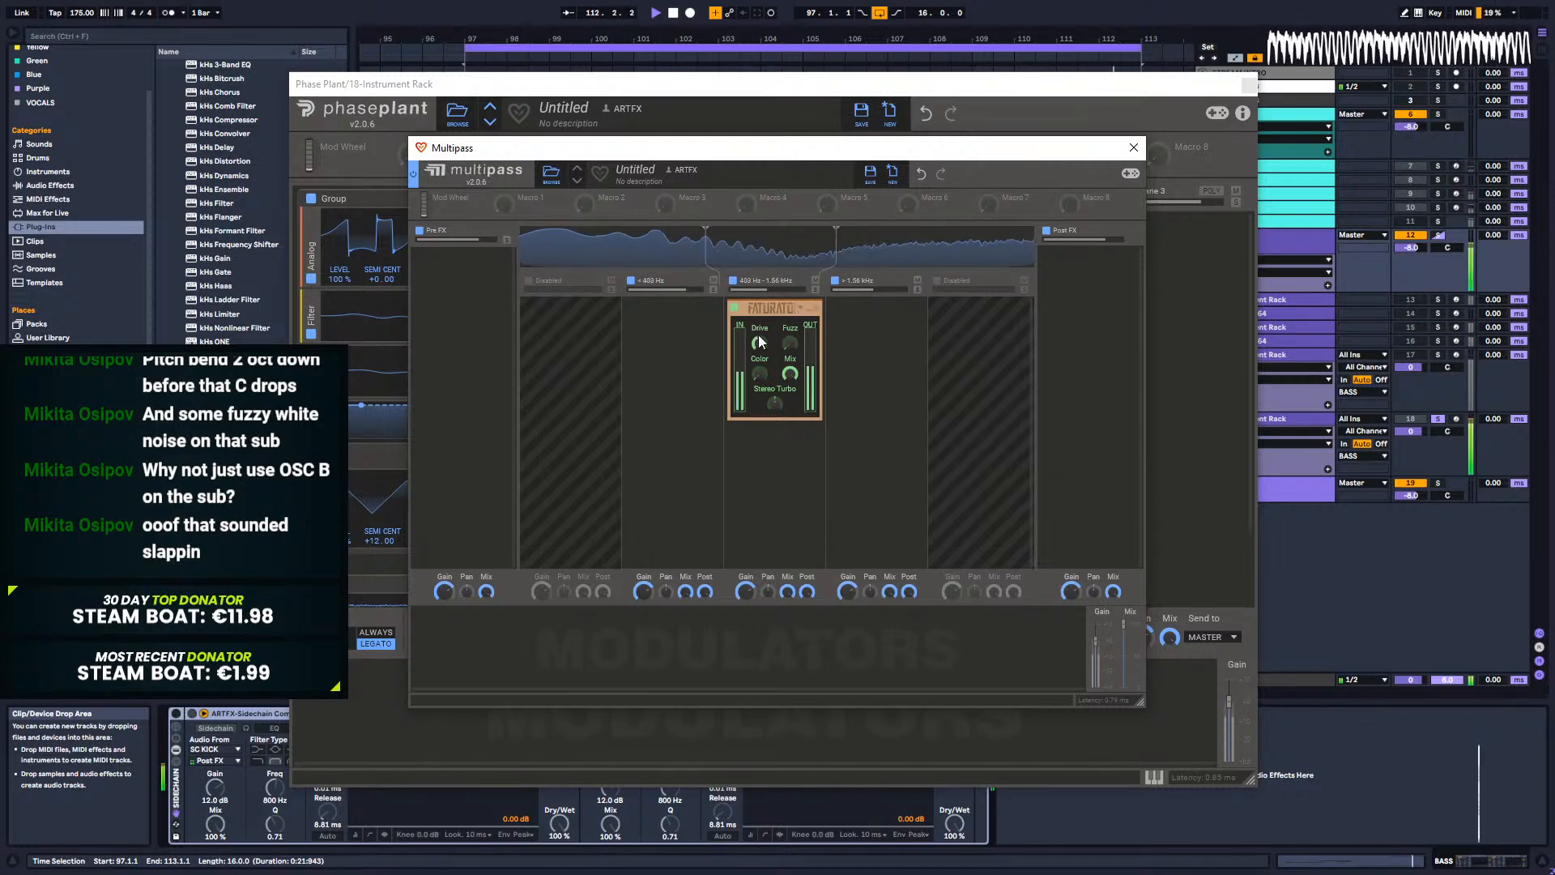
pyautogui.moveTo(760, 343); pyautogui.dragTo(759, 389)
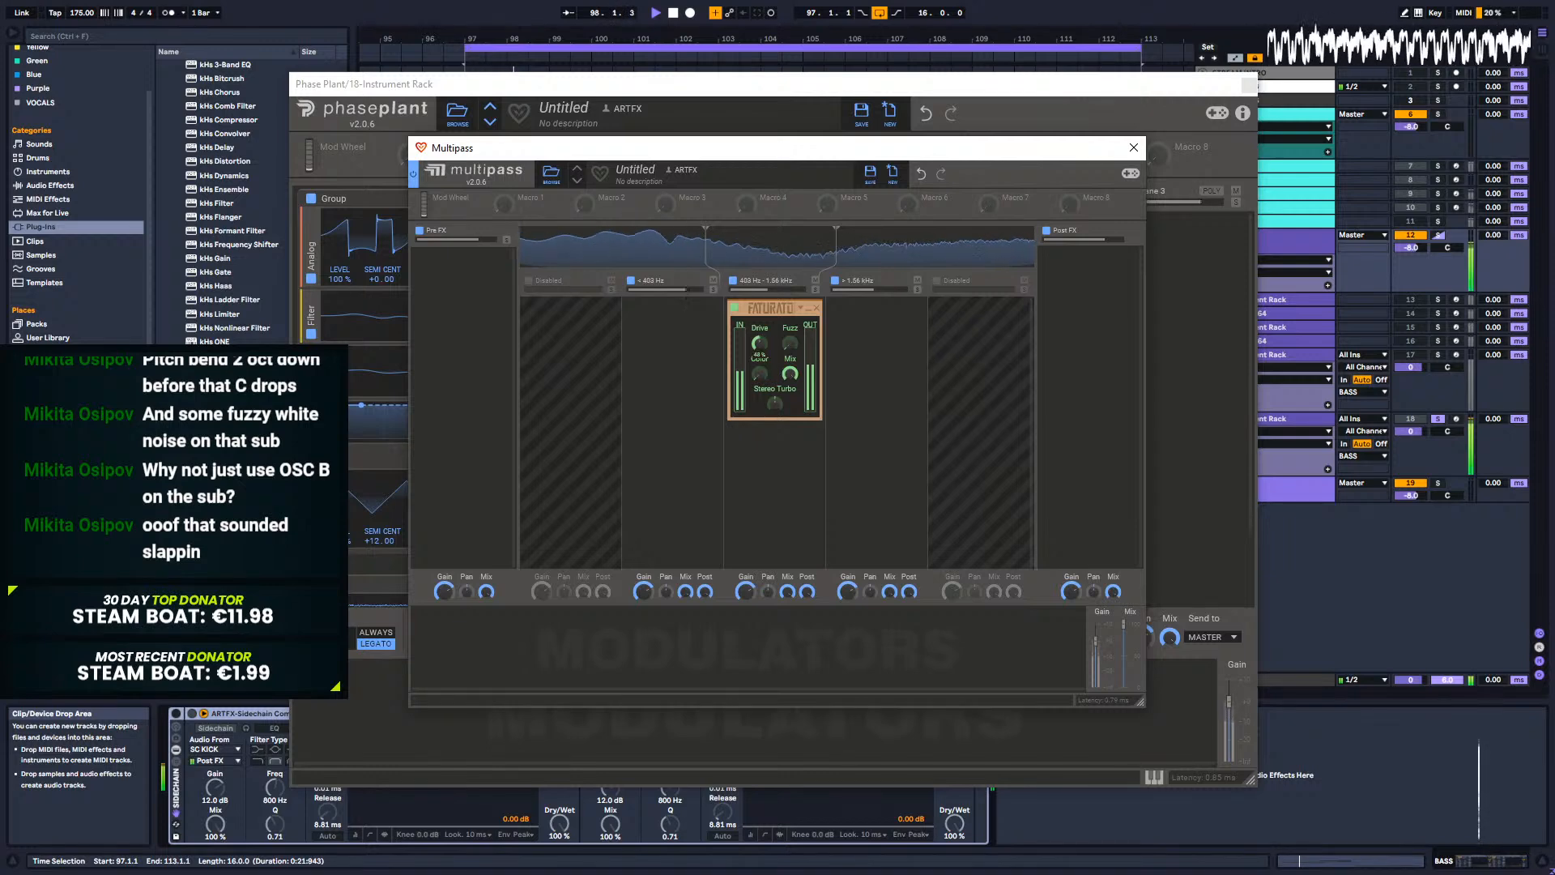
# Step: Replace the Faturator in Band 3 with a Distortion and switch its type to Saturate
pyautogui.click(816, 307)
pyautogui.click(769, 309)
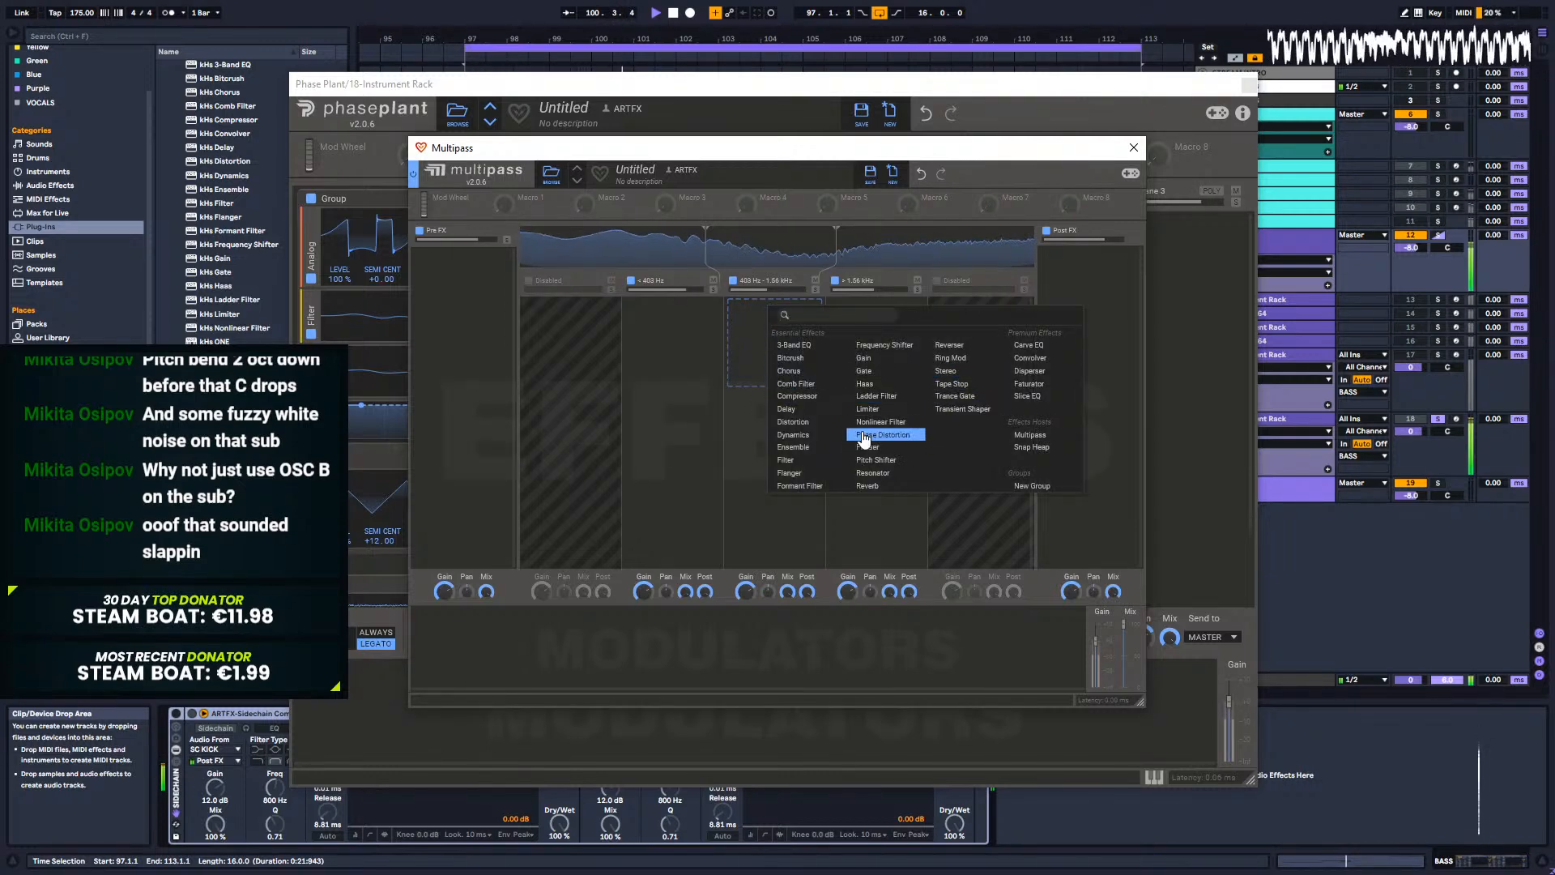
pyautogui.click(803, 423)
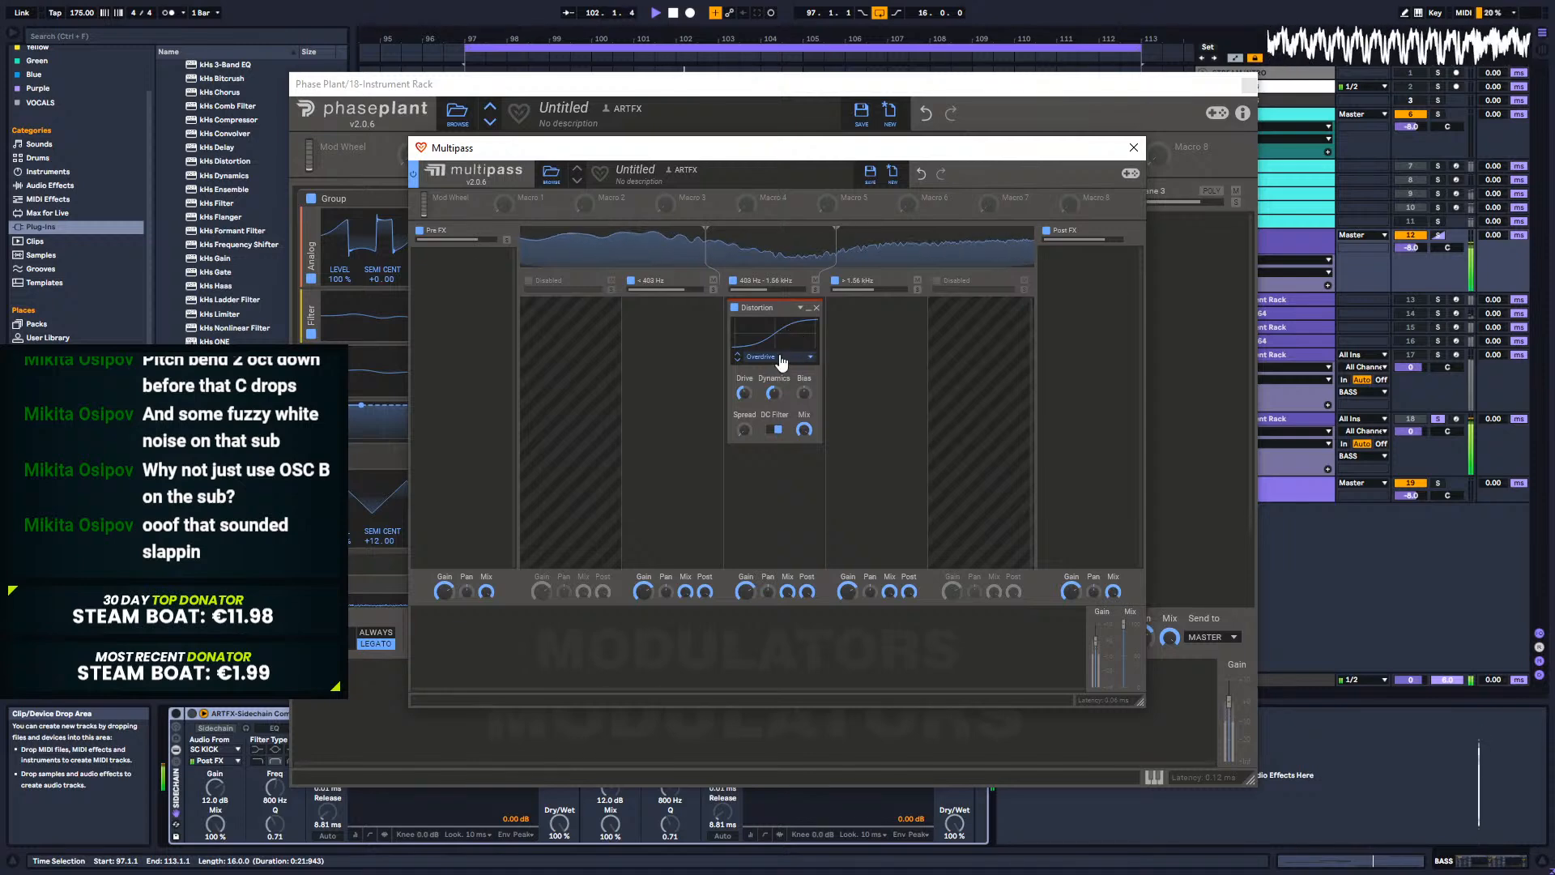
pyautogui.click(737, 359)
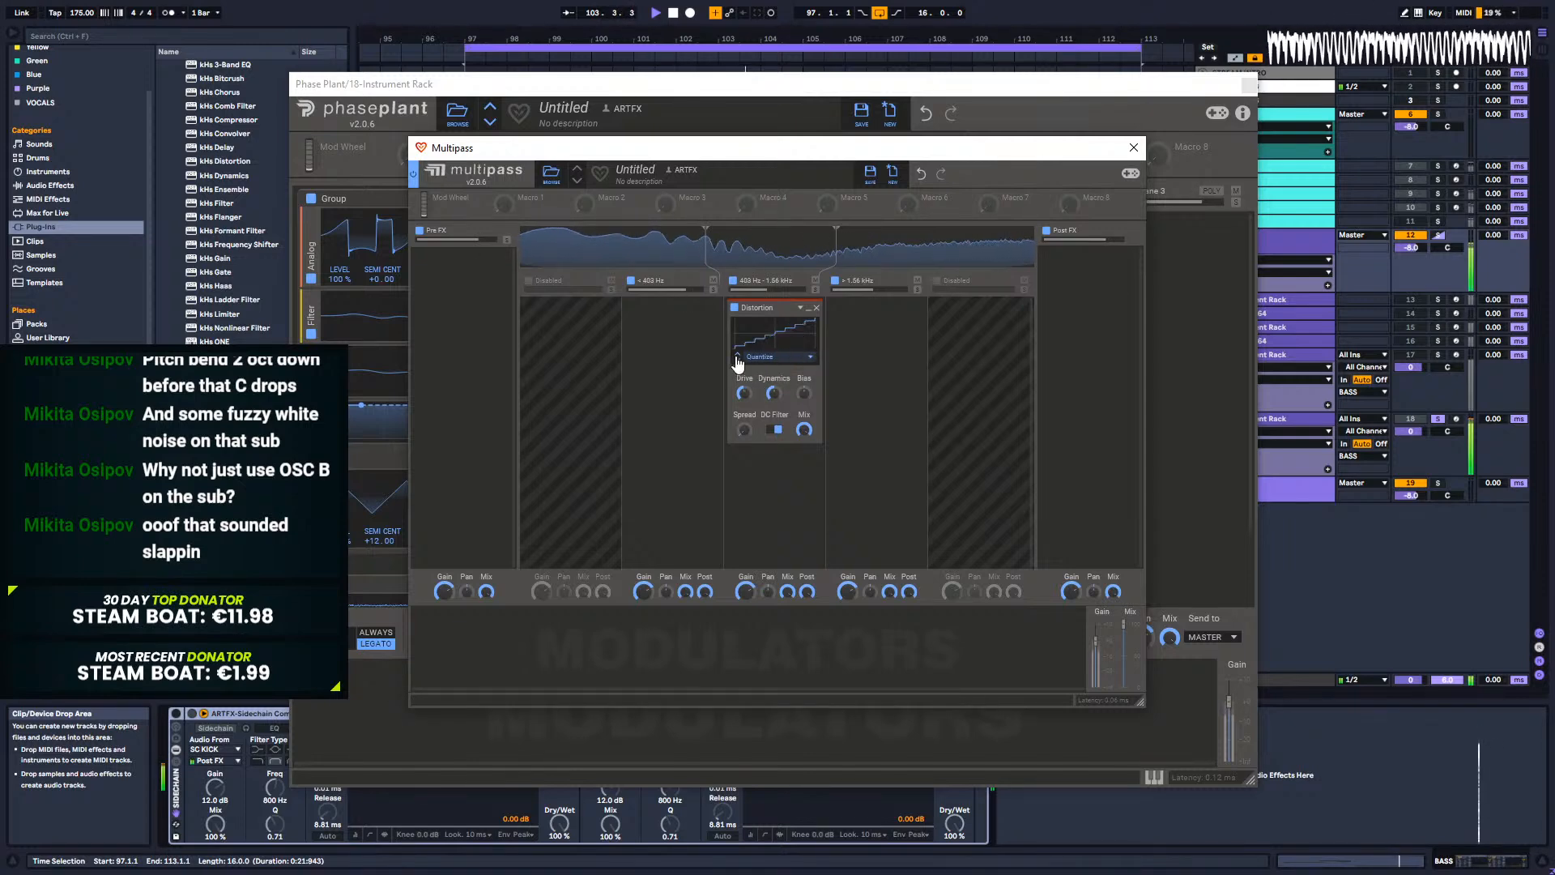
pyautogui.click(737, 359)
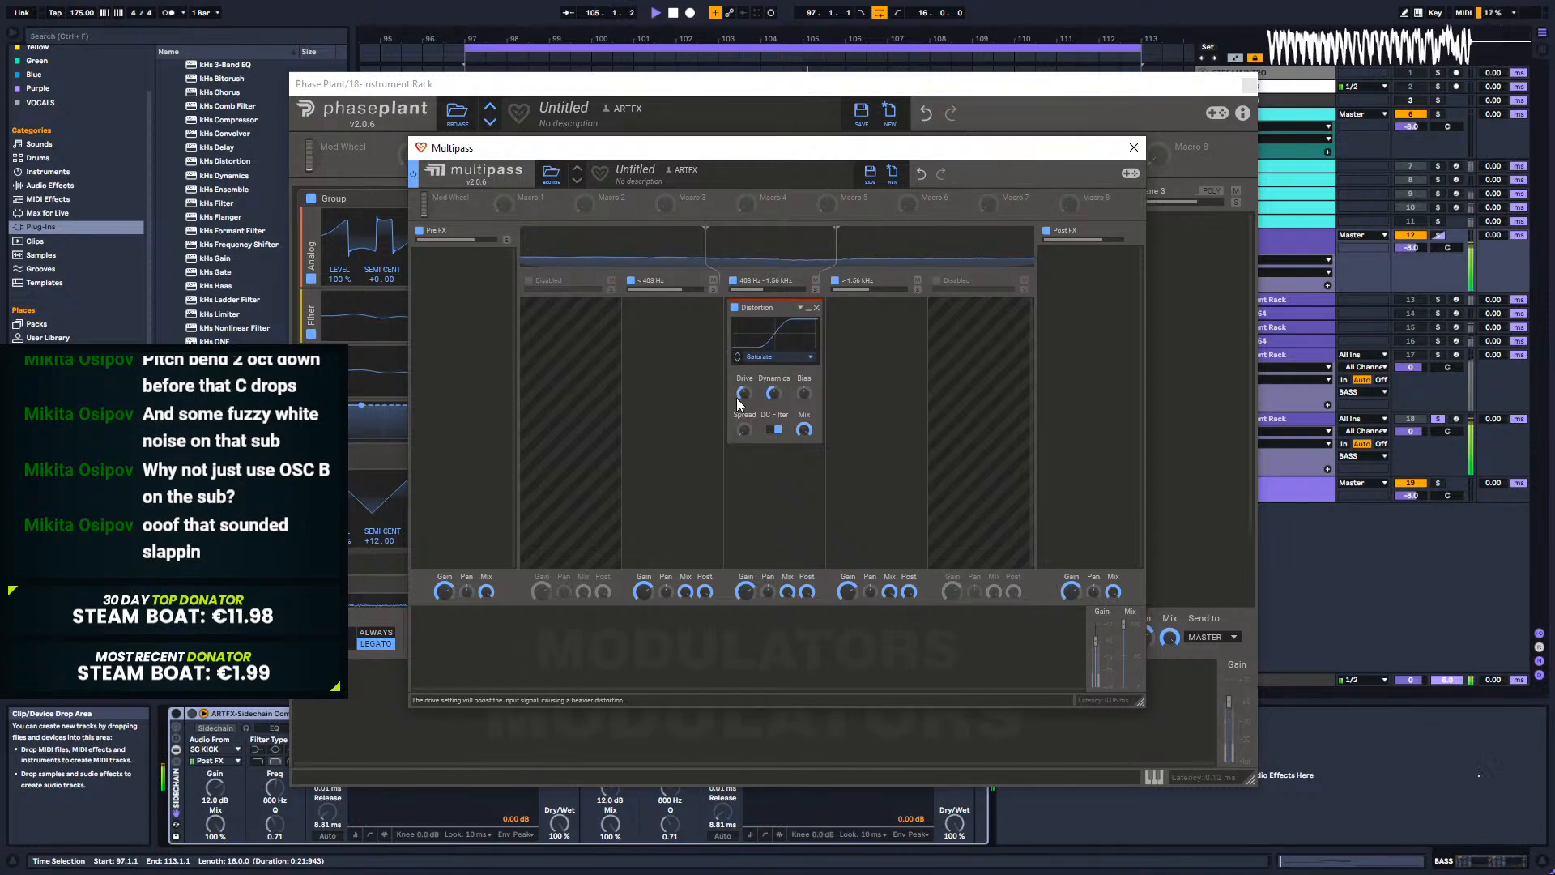
# Step: Raise the Band 3 Distortion's drive and widen the band to about 295 Hz to 2.4 kHz
pyautogui.moveTo(744, 392); pyautogui.dragTo(744, 375)
pyautogui.moveTo(836, 256); pyautogui.dragTo(804, 254)
pyautogui.moveTo(711, 245); pyautogui.dragTo(677, 253)
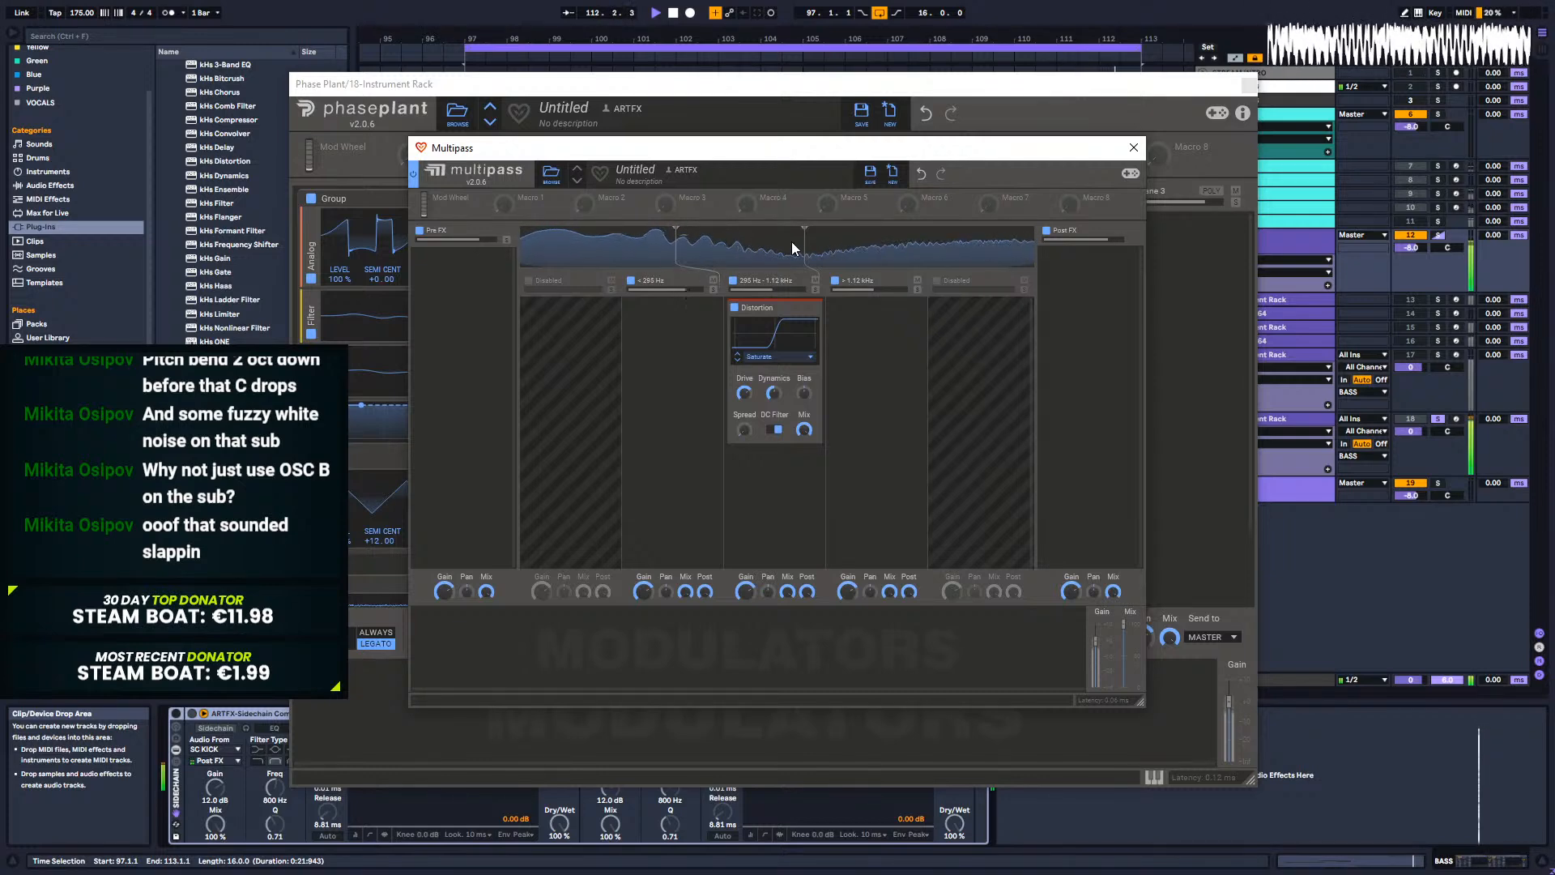
pyautogui.moveTo(801, 244)
pyautogui.mouseDown()
pyautogui.moveTo(754, 244)
pyautogui.moveTo(886, 236)
pyautogui.mouseUp()
# Step: Sweep the Band 3 Distortion's bias to both sides, leaving it negative, and fine-tune its dynamics and drive
pyautogui.moveTo(774, 392); pyautogui.dragTo(803, 408)
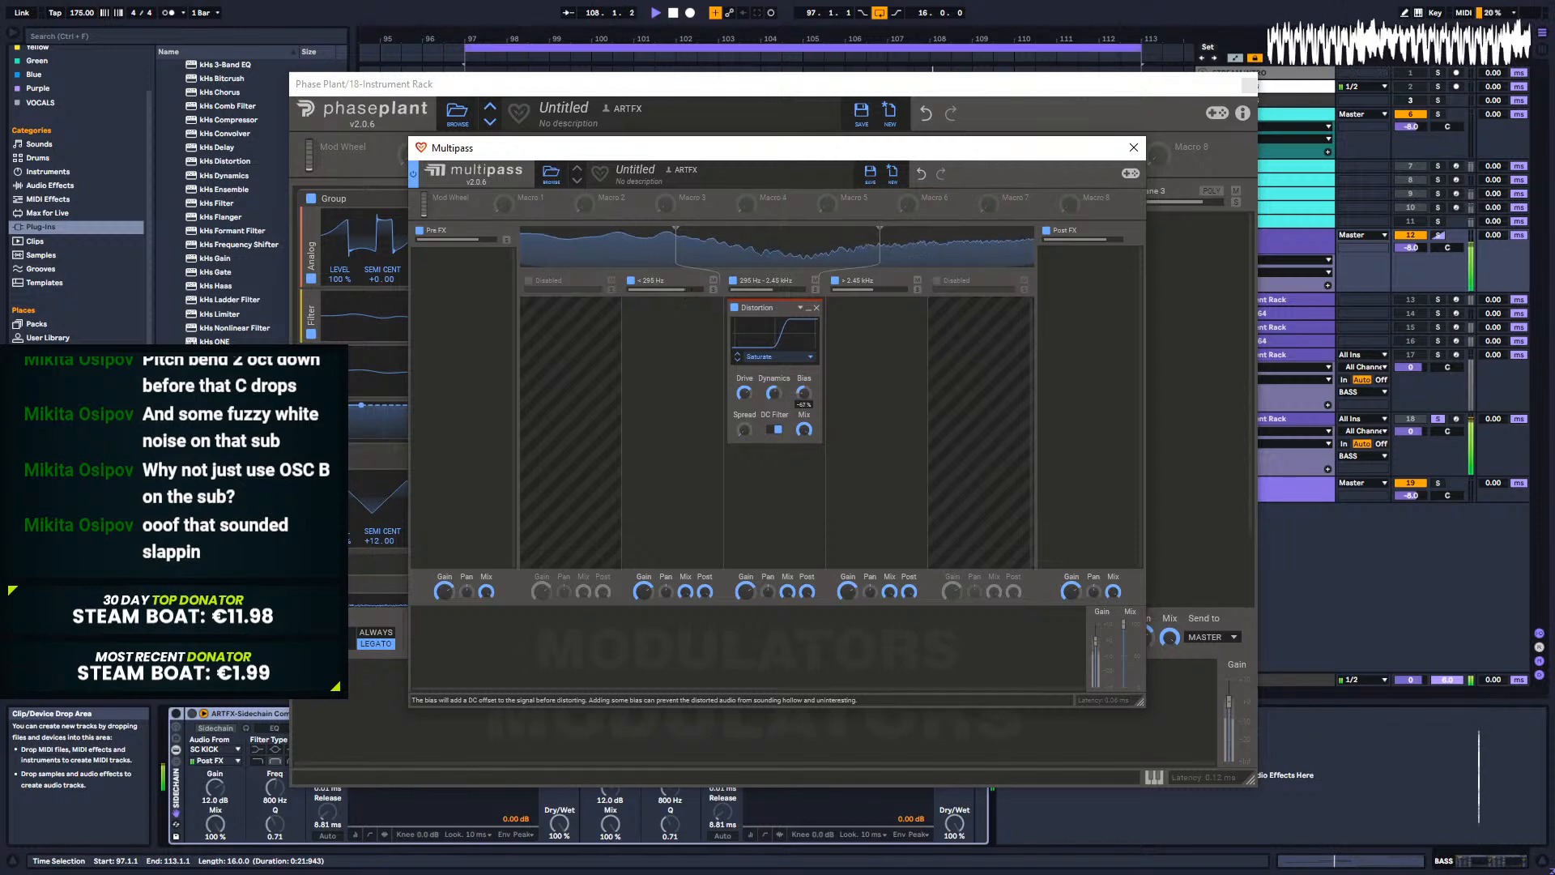
pyautogui.moveTo(803, 393); pyautogui.dragTo(804, 365)
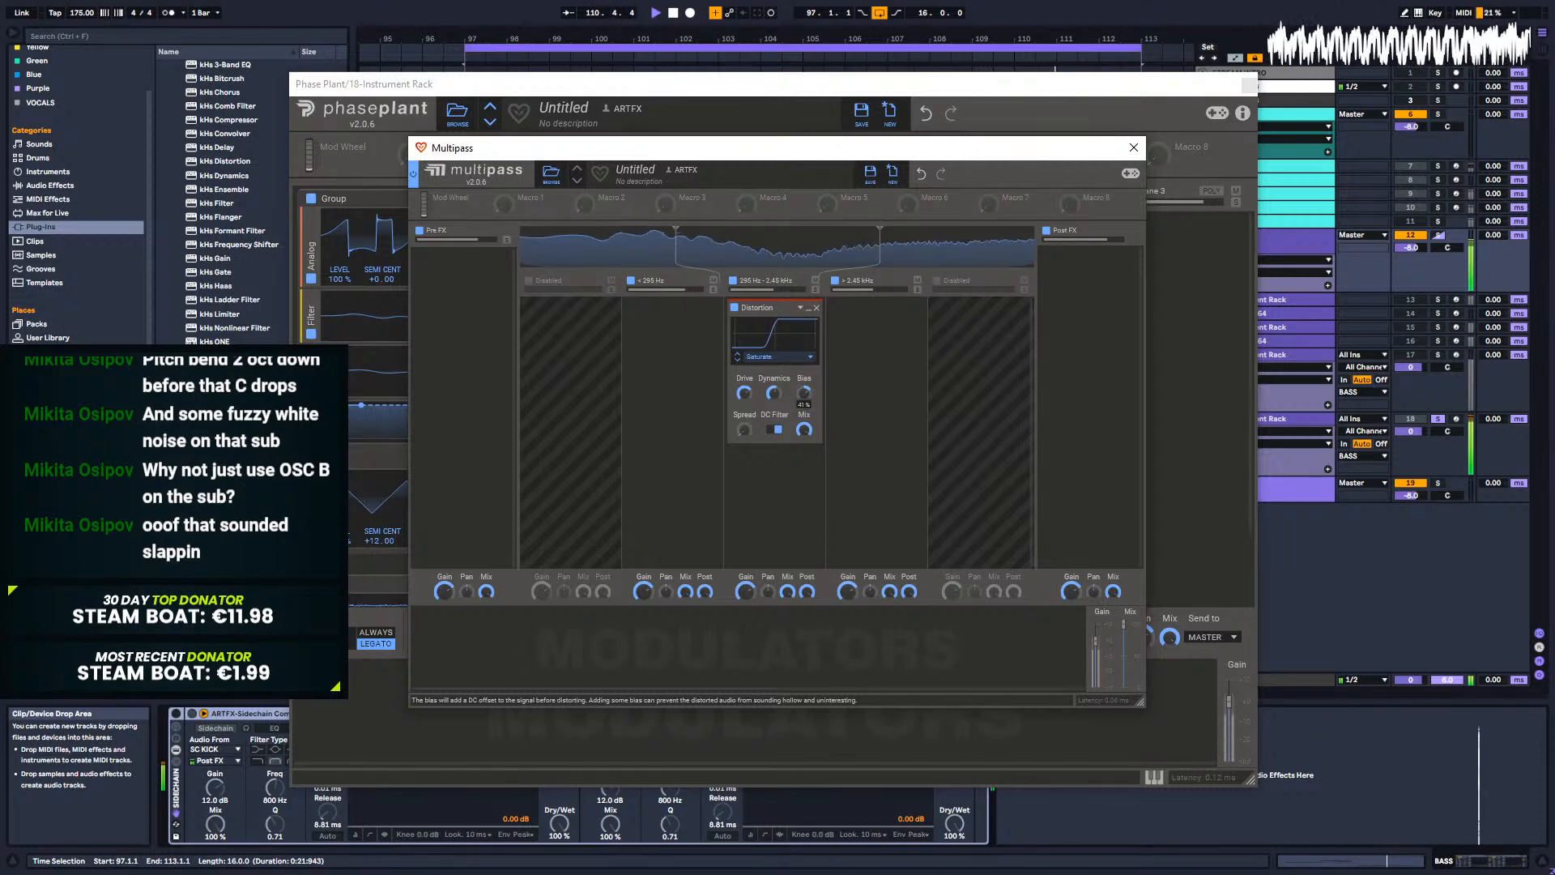
pyautogui.moveTo(803, 393); pyautogui.dragTo(803, 430)
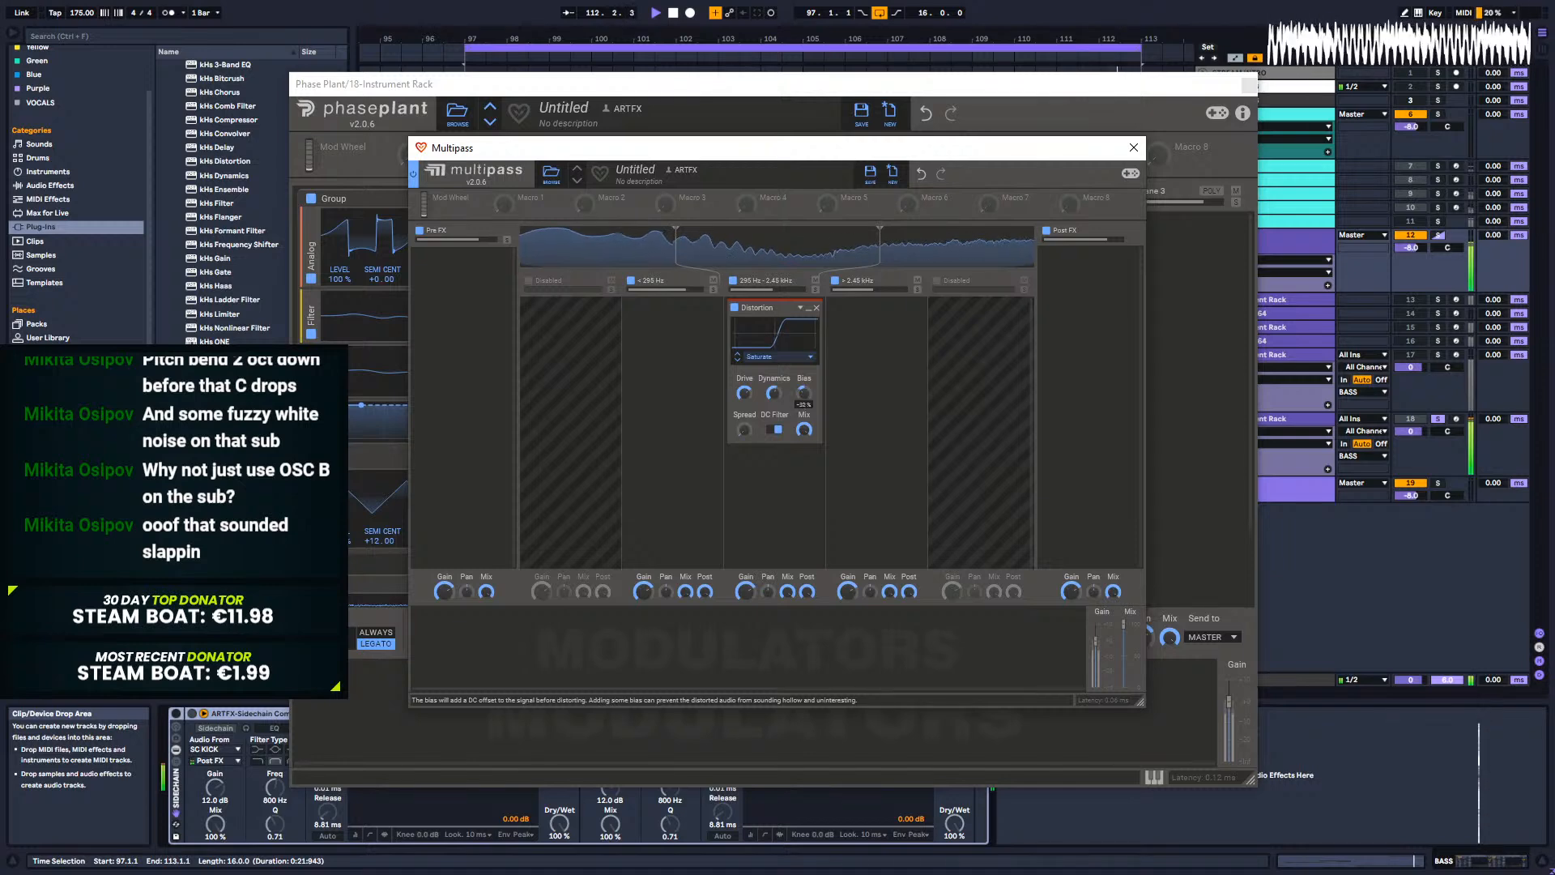
pyautogui.click(774, 393)
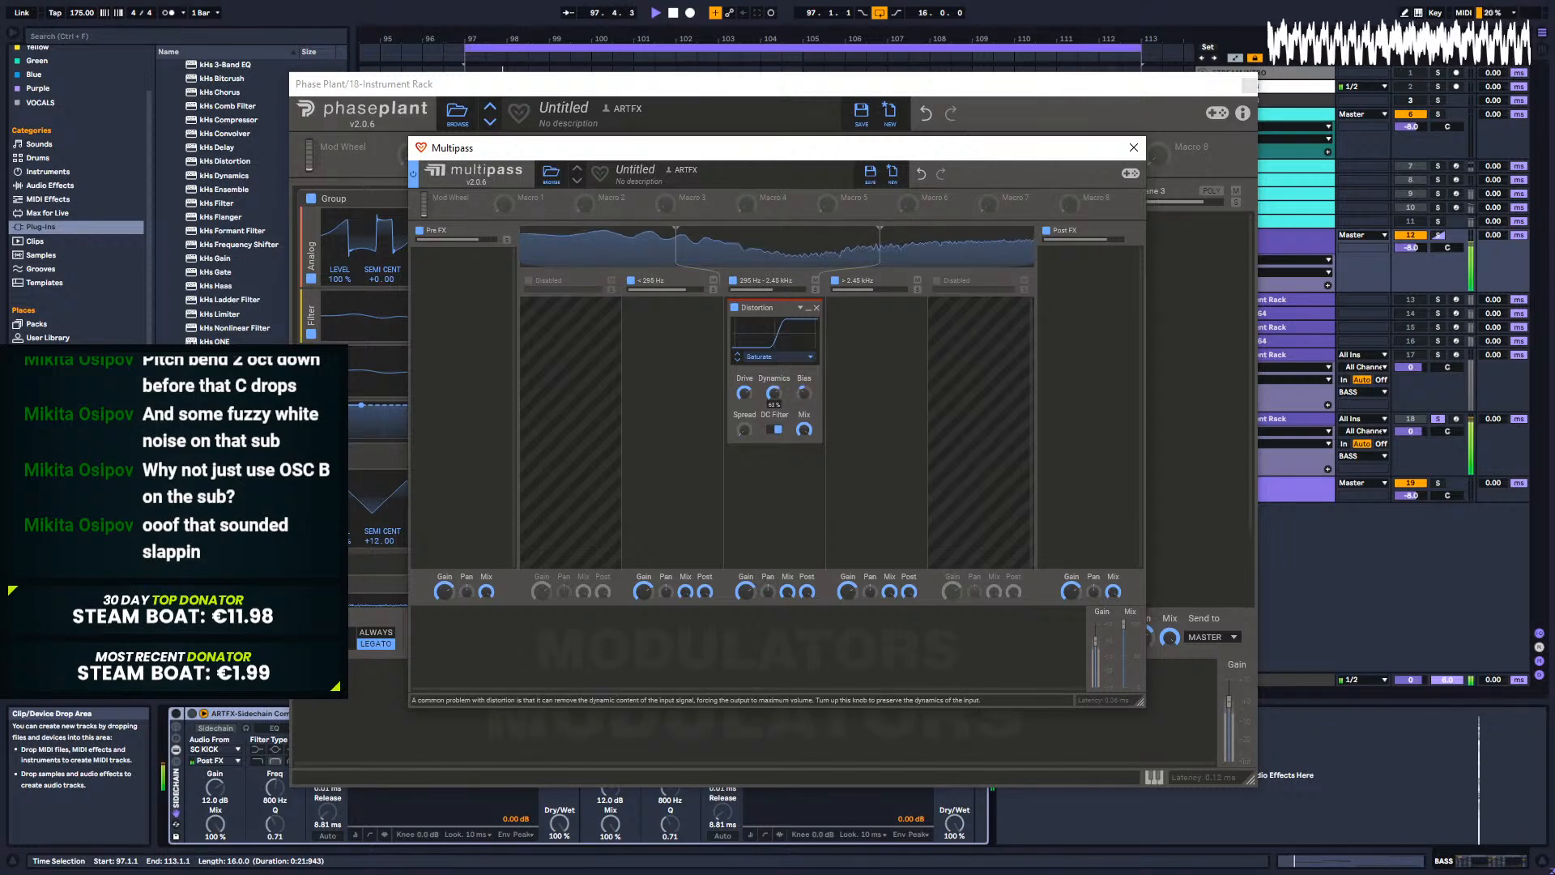
pyautogui.moveTo(744, 393); pyautogui.dragTo(804, 388)
# Step: Narrow Band 3 to about 335 Hz to 1.47 kHz and stop playback
pyautogui.moveTo(878, 241); pyautogui.dragTo(829, 247)
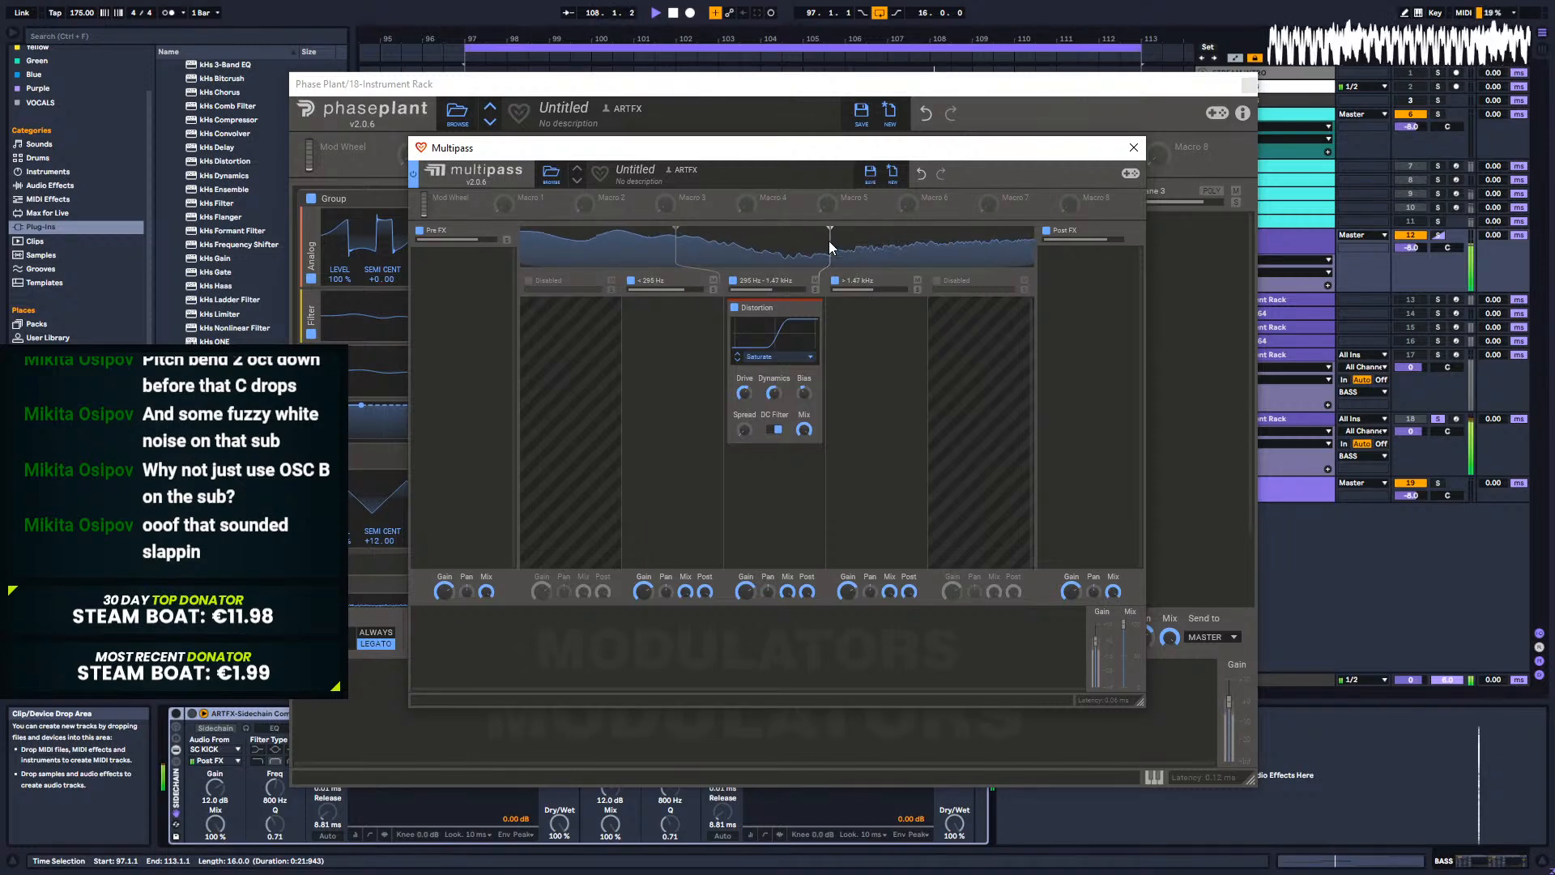
pyautogui.moveTo(654, 235); pyautogui.dragTo(688, 247)
pyautogui.press('space')
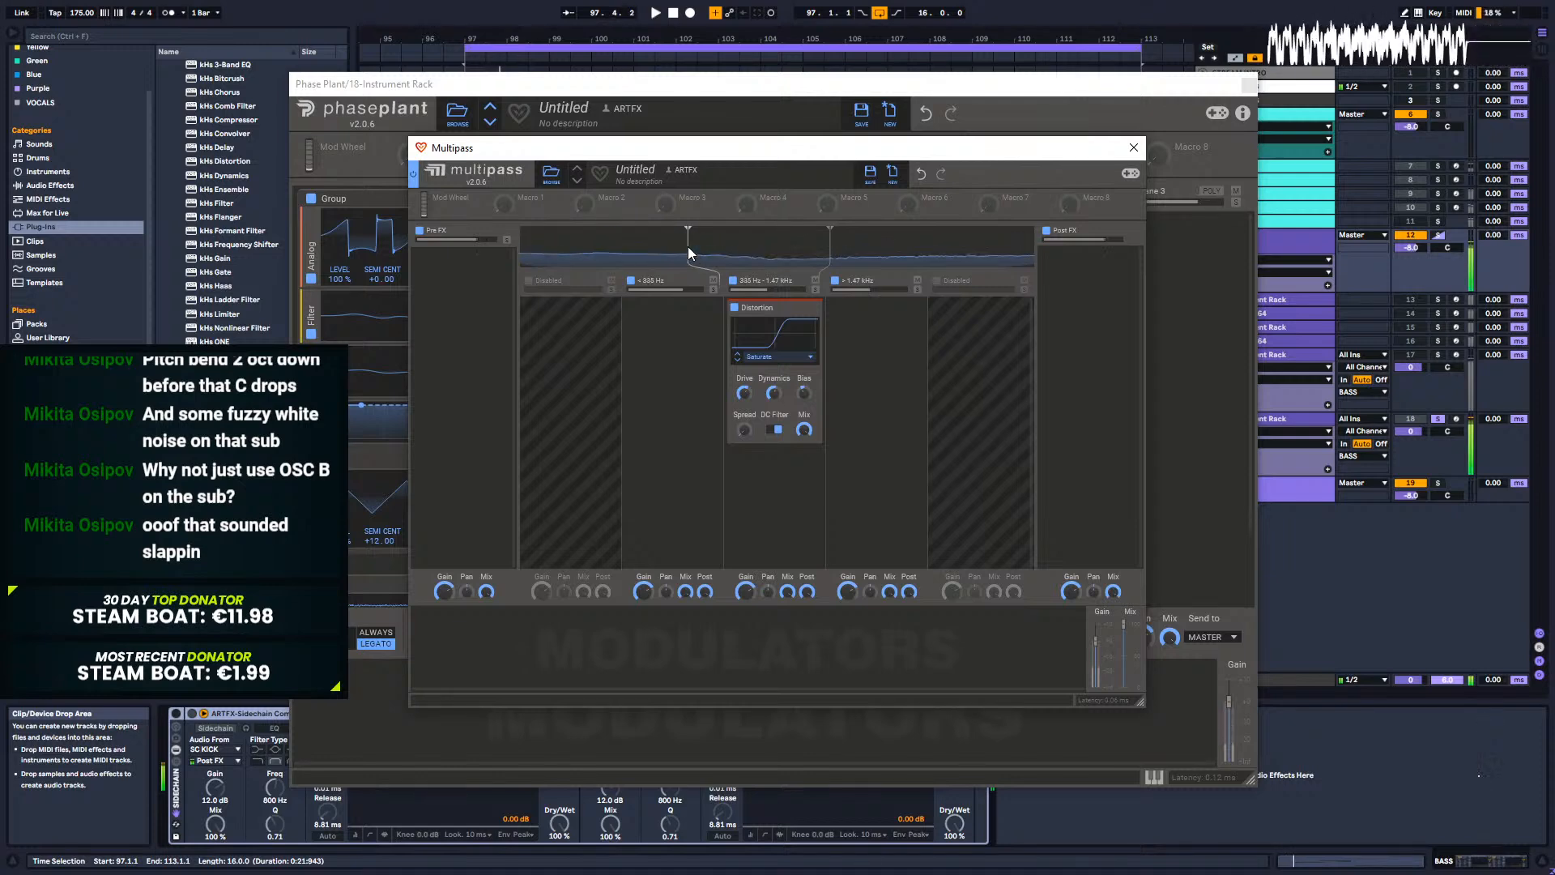
# Step: Assign Macro 1 of the Multipass to modulate the Split 2 frequency
pyautogui.rightClick(686, 229)
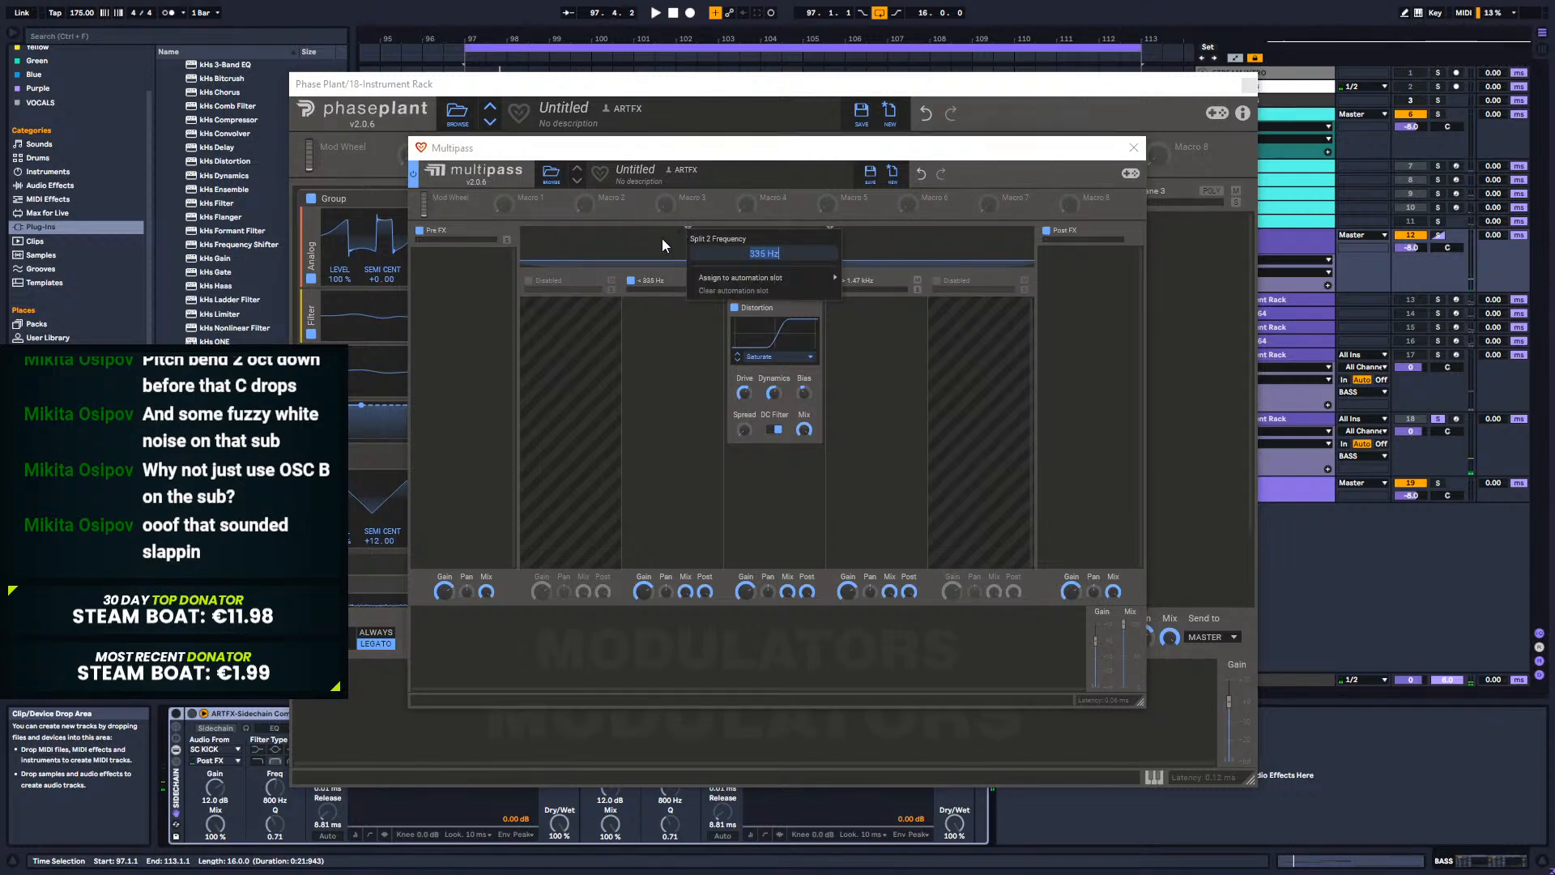
pyautogui.click(662, 239)
pyautogui.moveTo(520, 207); pyautogui.dragTo(696, 239)
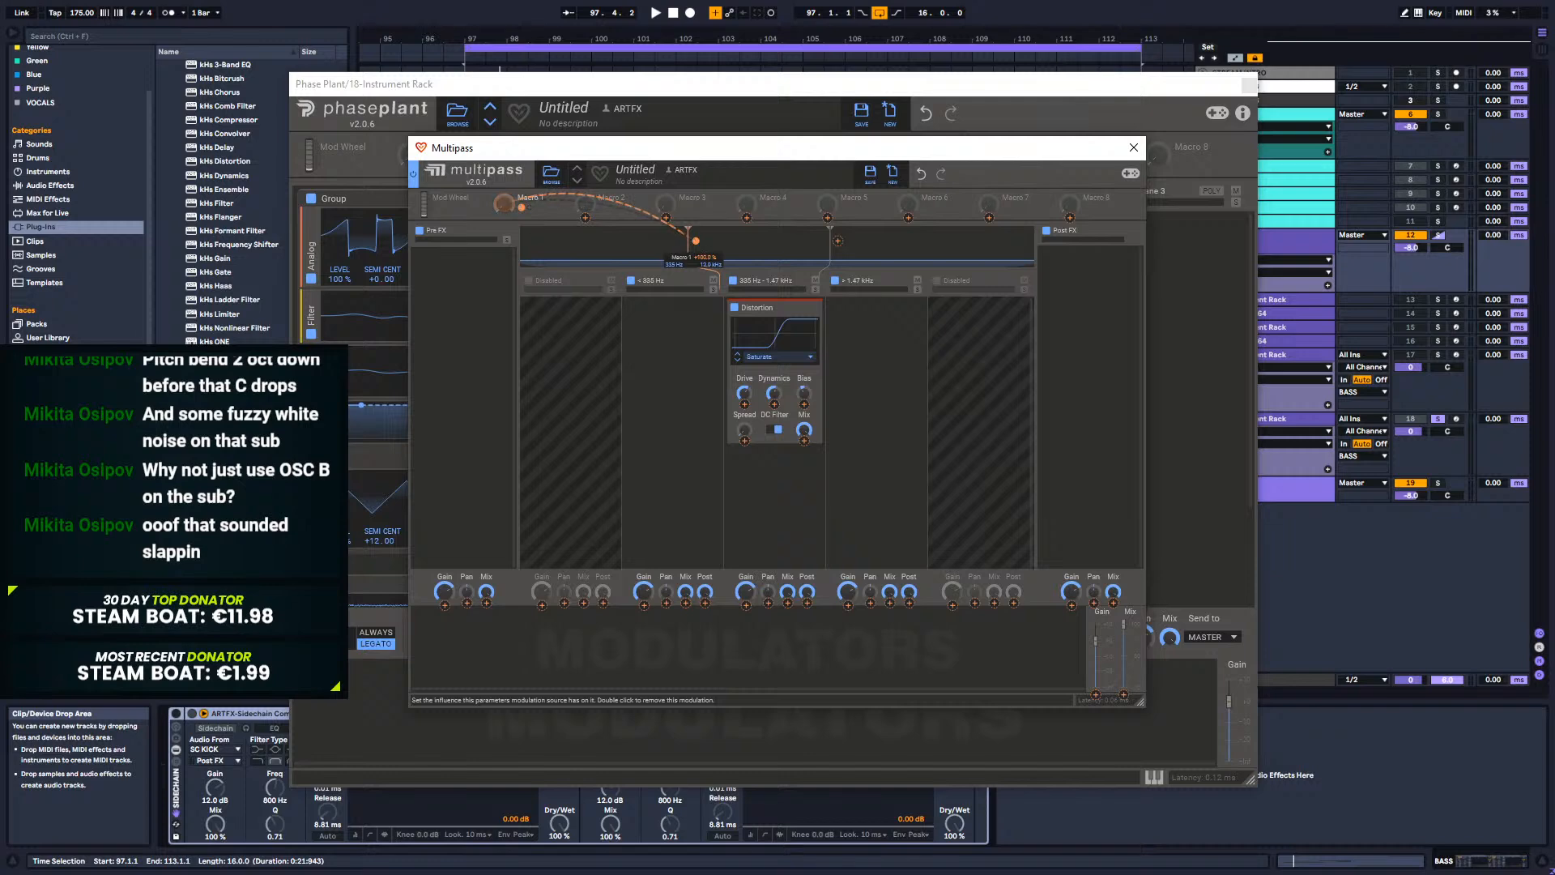
pyautogui.click(690, 249)
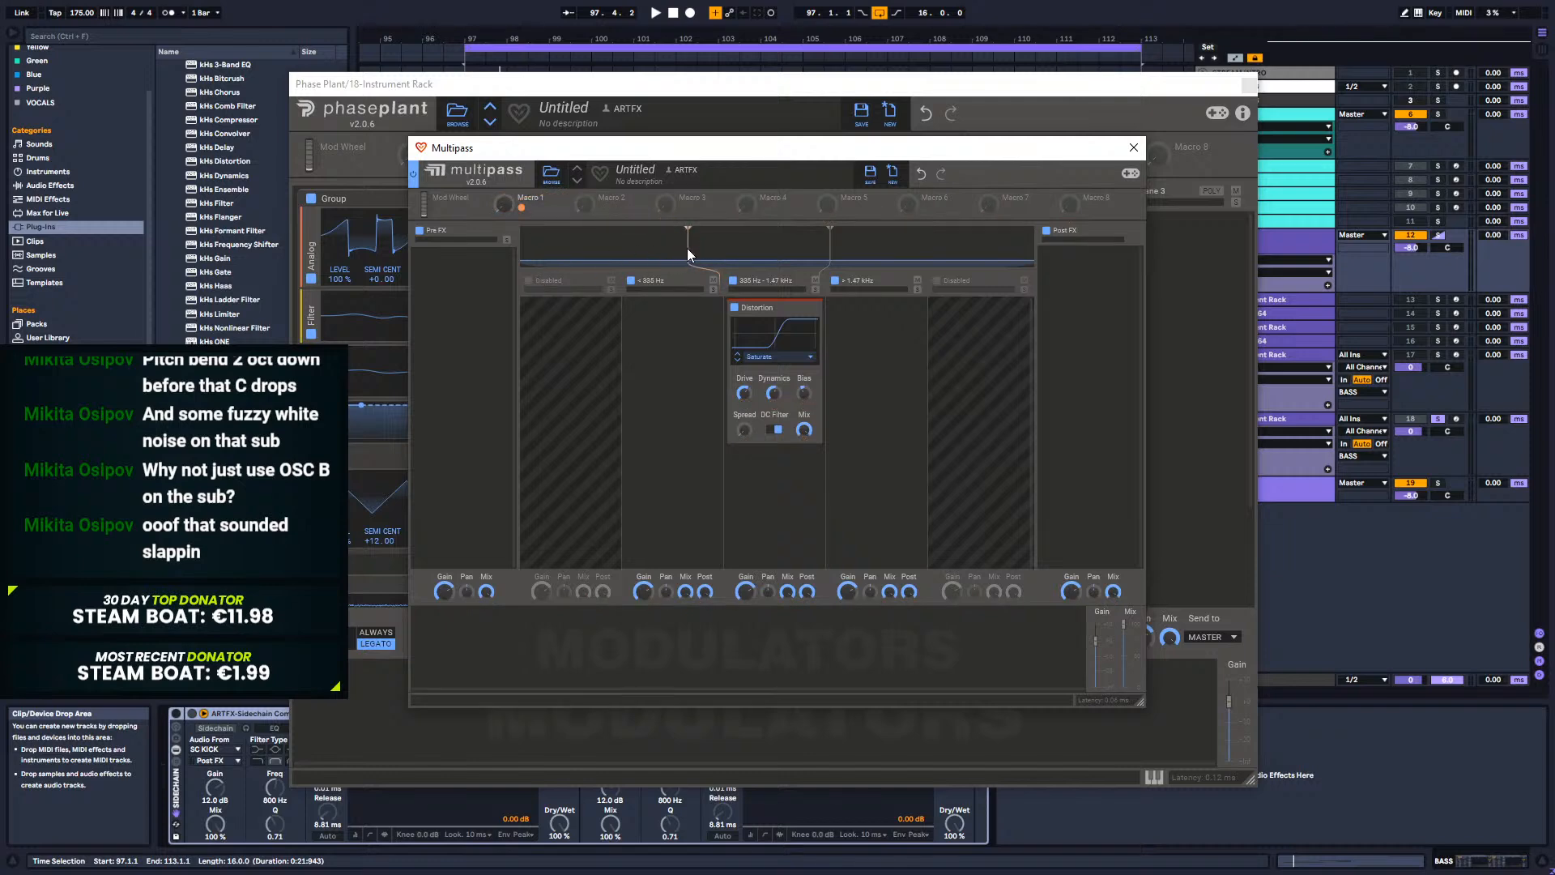
# Step: Move Band 3's splits out to 60 Hz and 12.0 kHz, and assign Macro 2 to the upper split
pyautogui.moveTo(829, 255); pyautogui.dragTo(1053, 231)
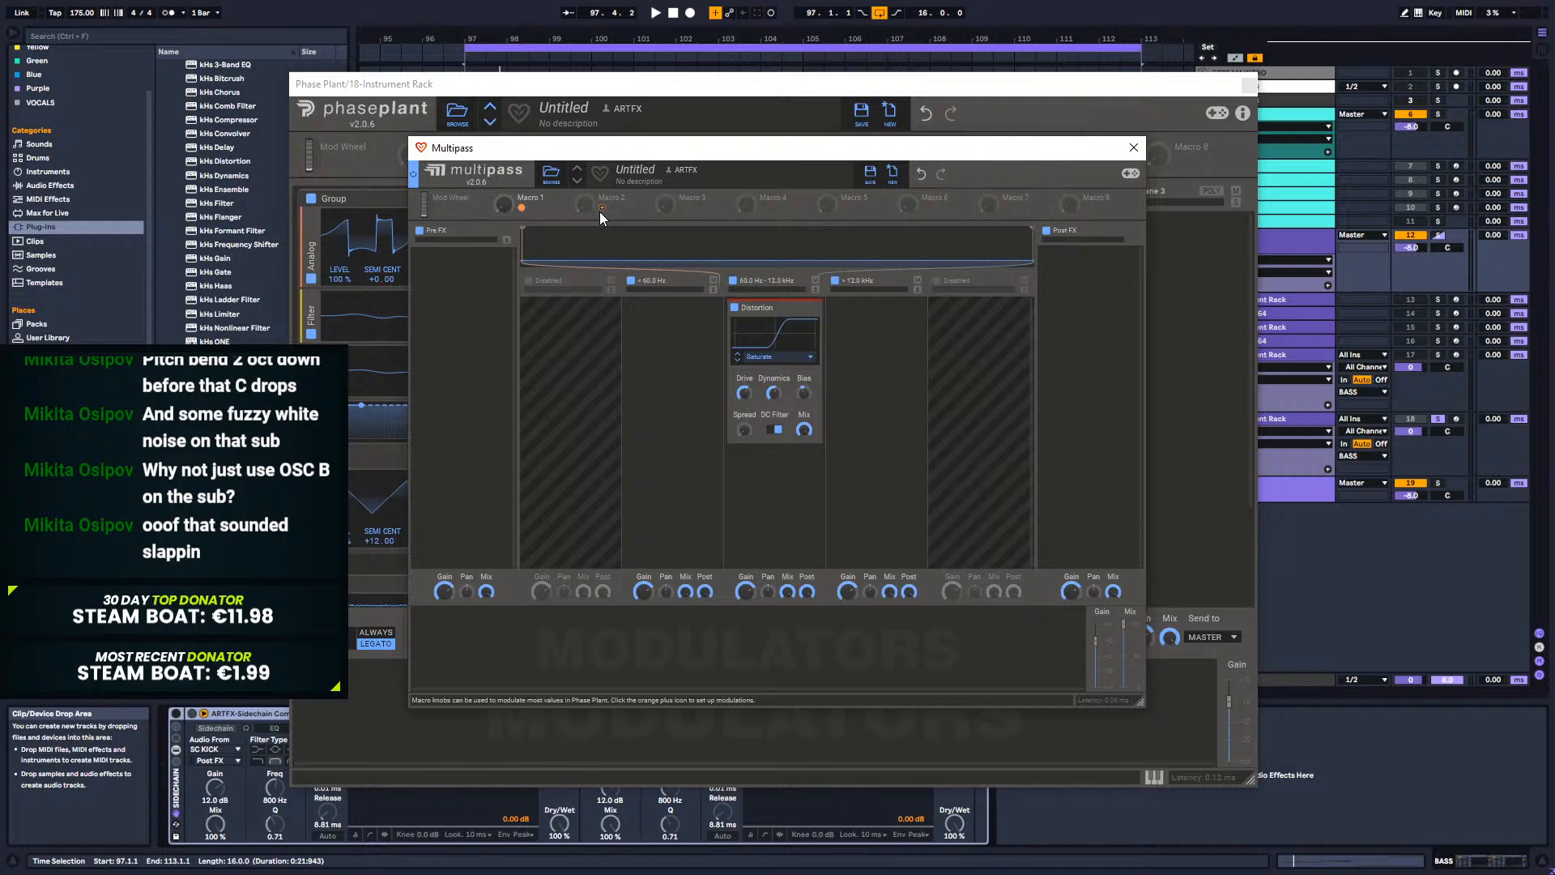
pyautogui.click(601, 206)
pyautogui.click(1028, 240)
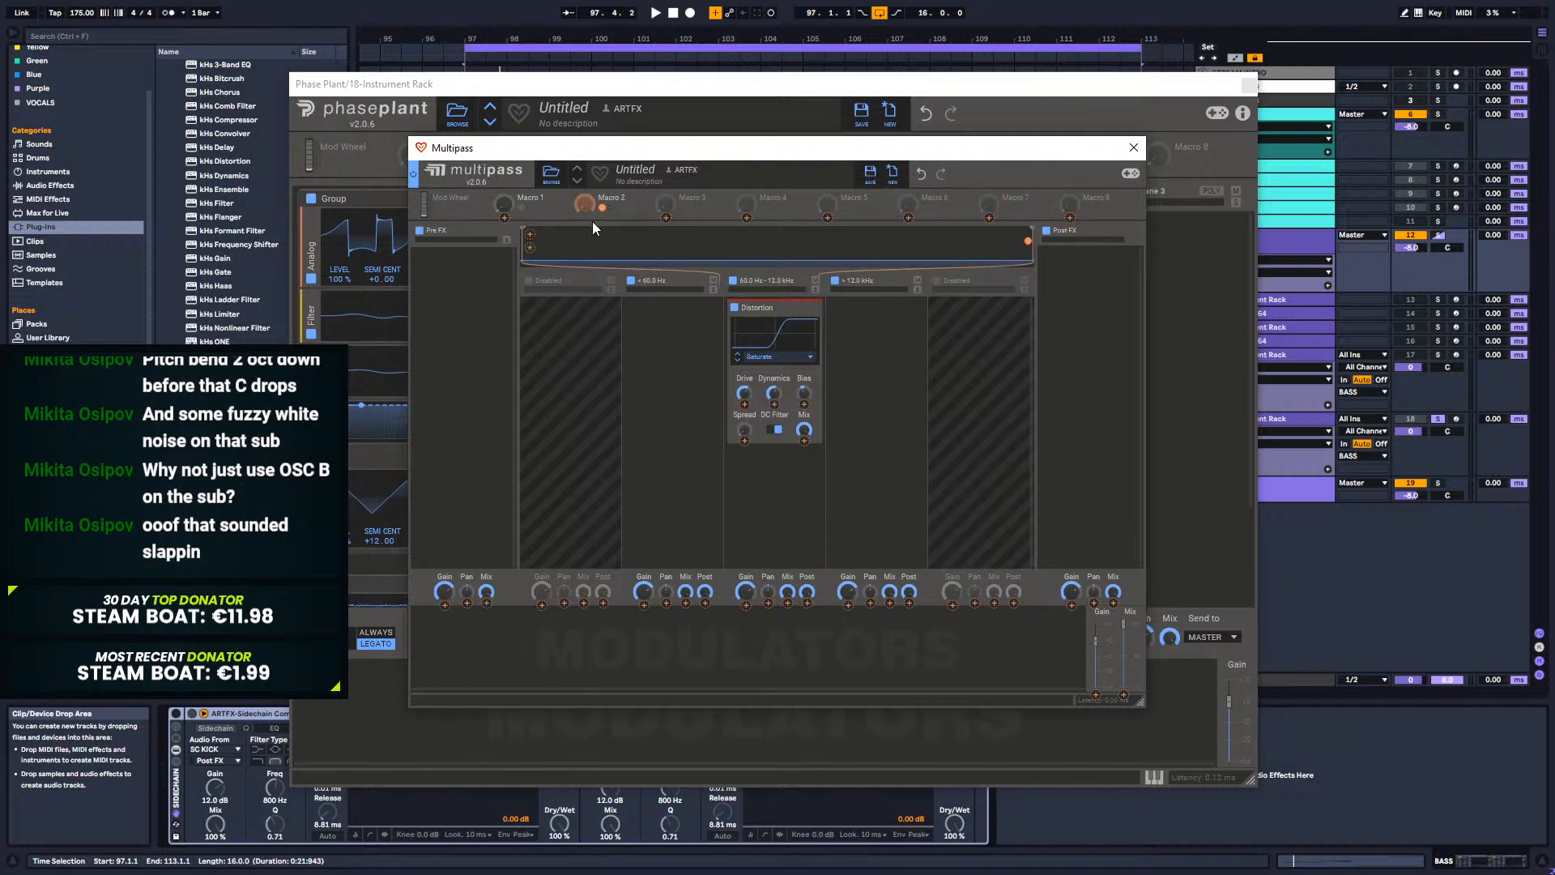
# Step: Turn up Macro 1 and Macro 2 during playback to move both modulated band splits inward
pyautogui.click(493, 206)
pyautogui.moveTo(508, 202); pyautogui.dragTo(508, 117)
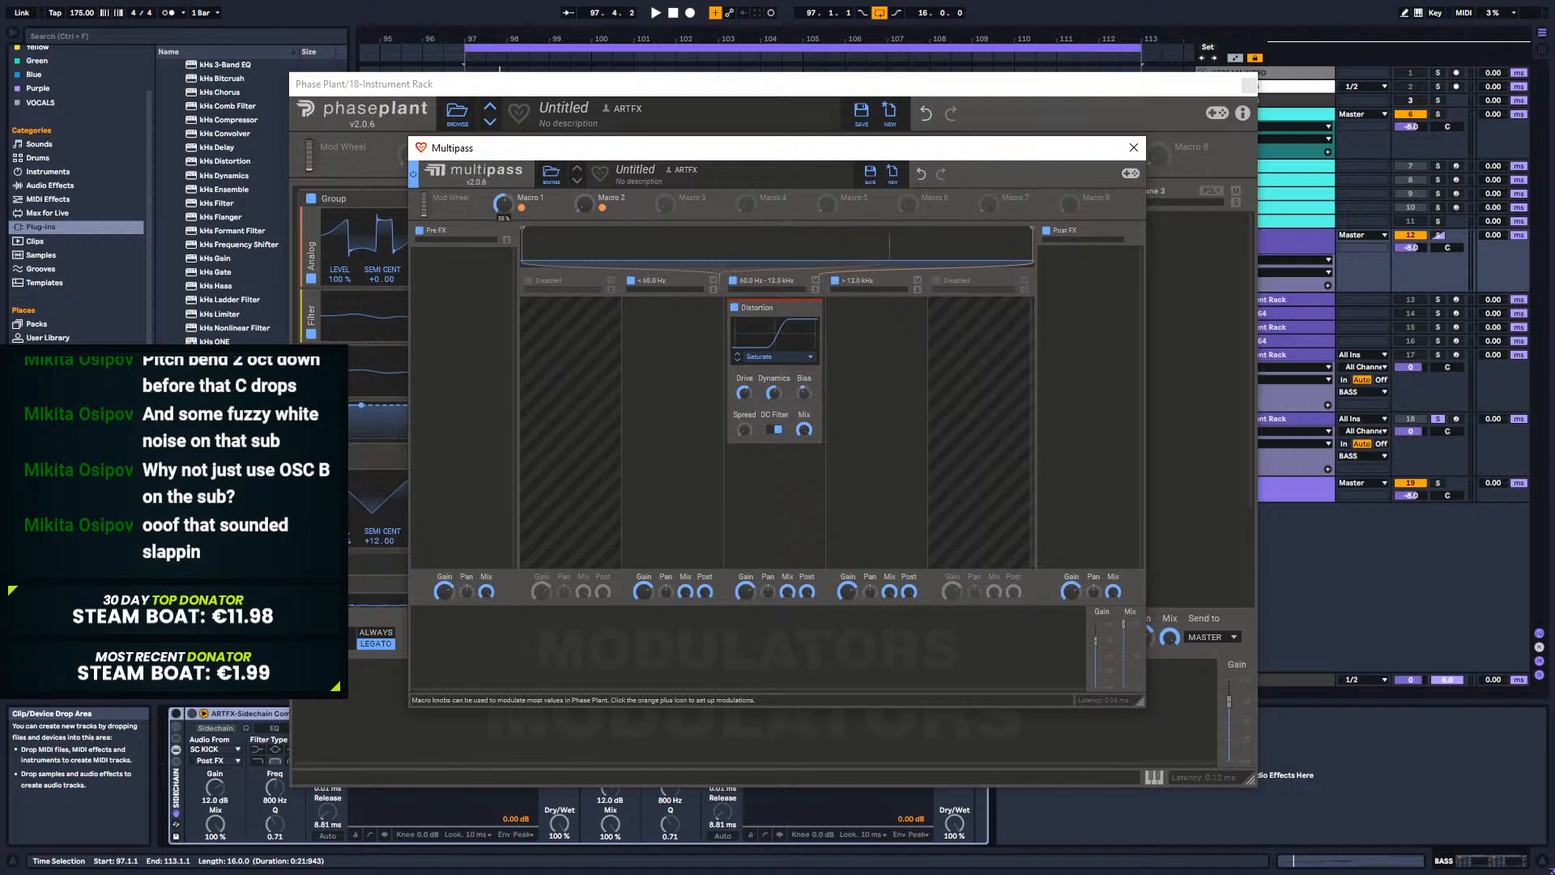
pyautogui.press('space')
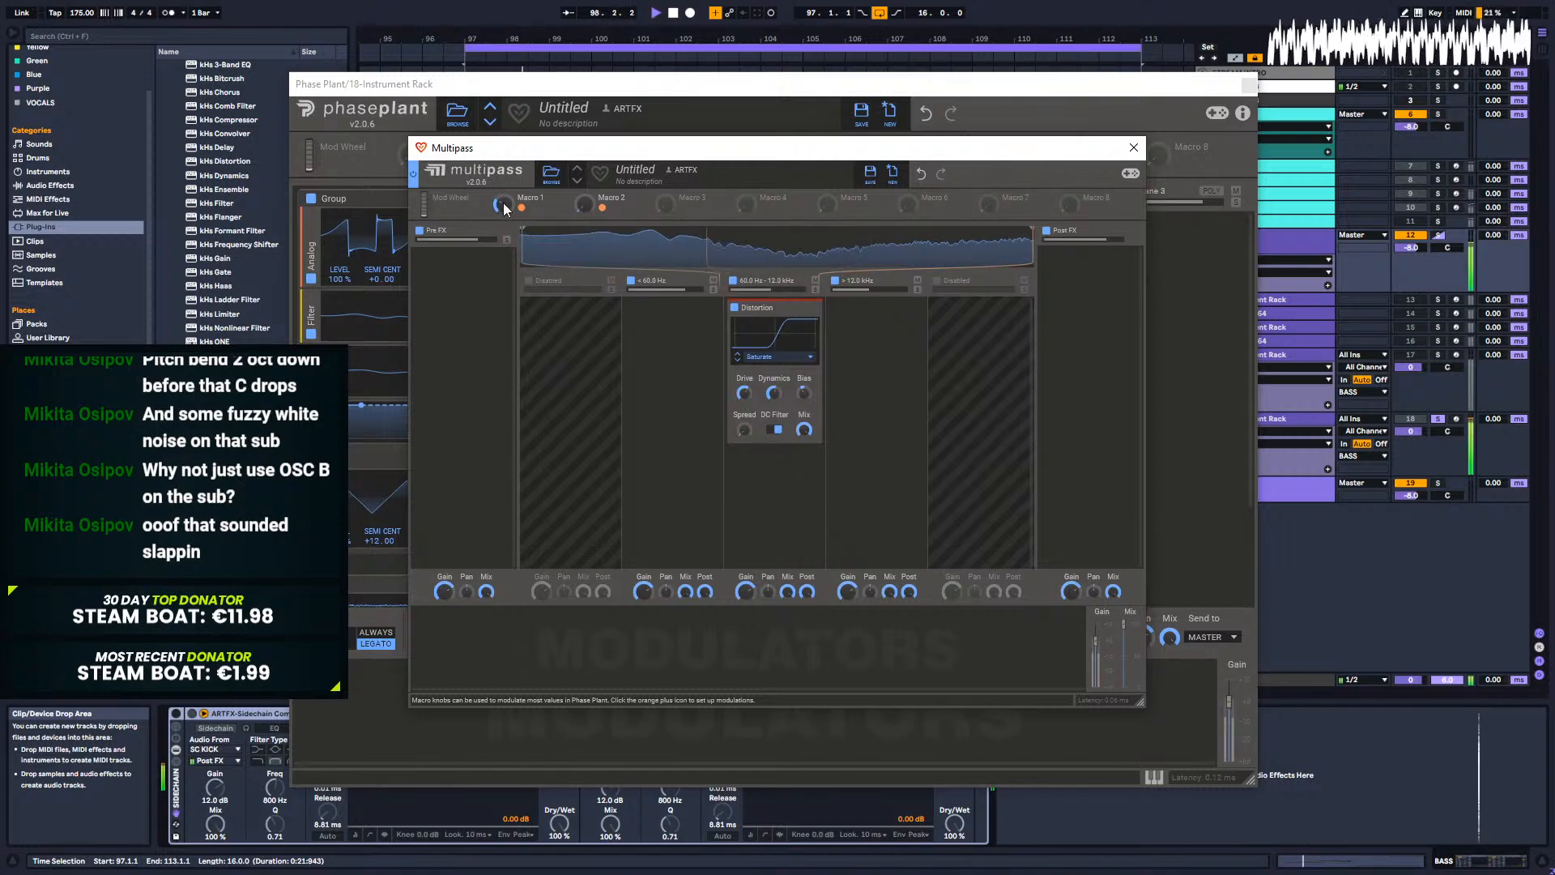
pyautogui.moveTo(583, 204); pyautogui.dragTo(503, 208)
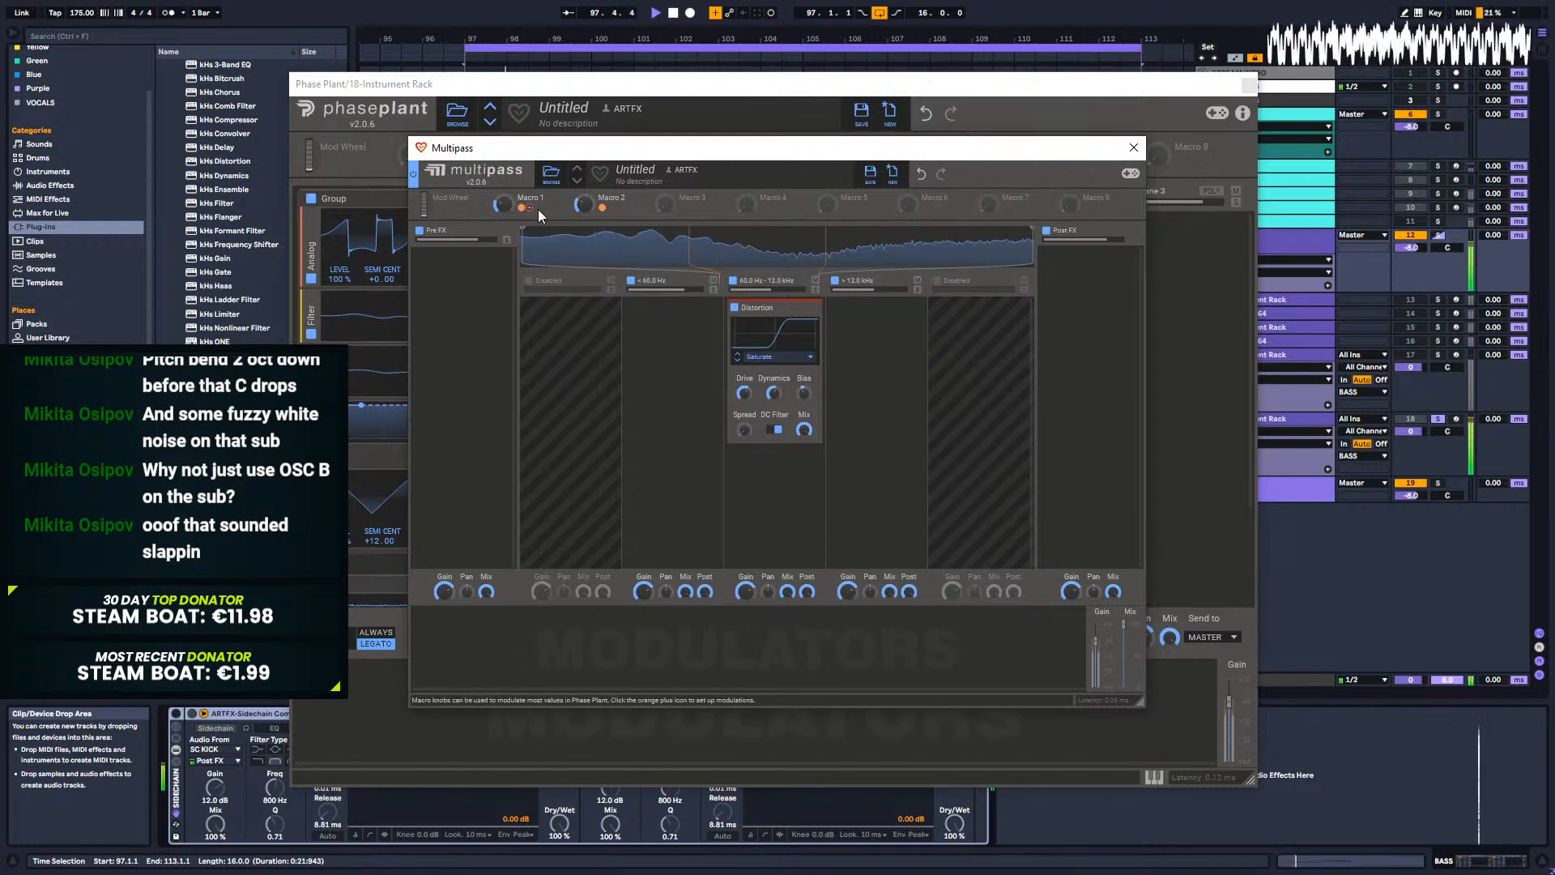
# Step: Raise the Split 2 base frequency to about 160 Hz and resume playback
pyautogui.moveTo(527, 267); pyautogui.dragTo(471, 264)
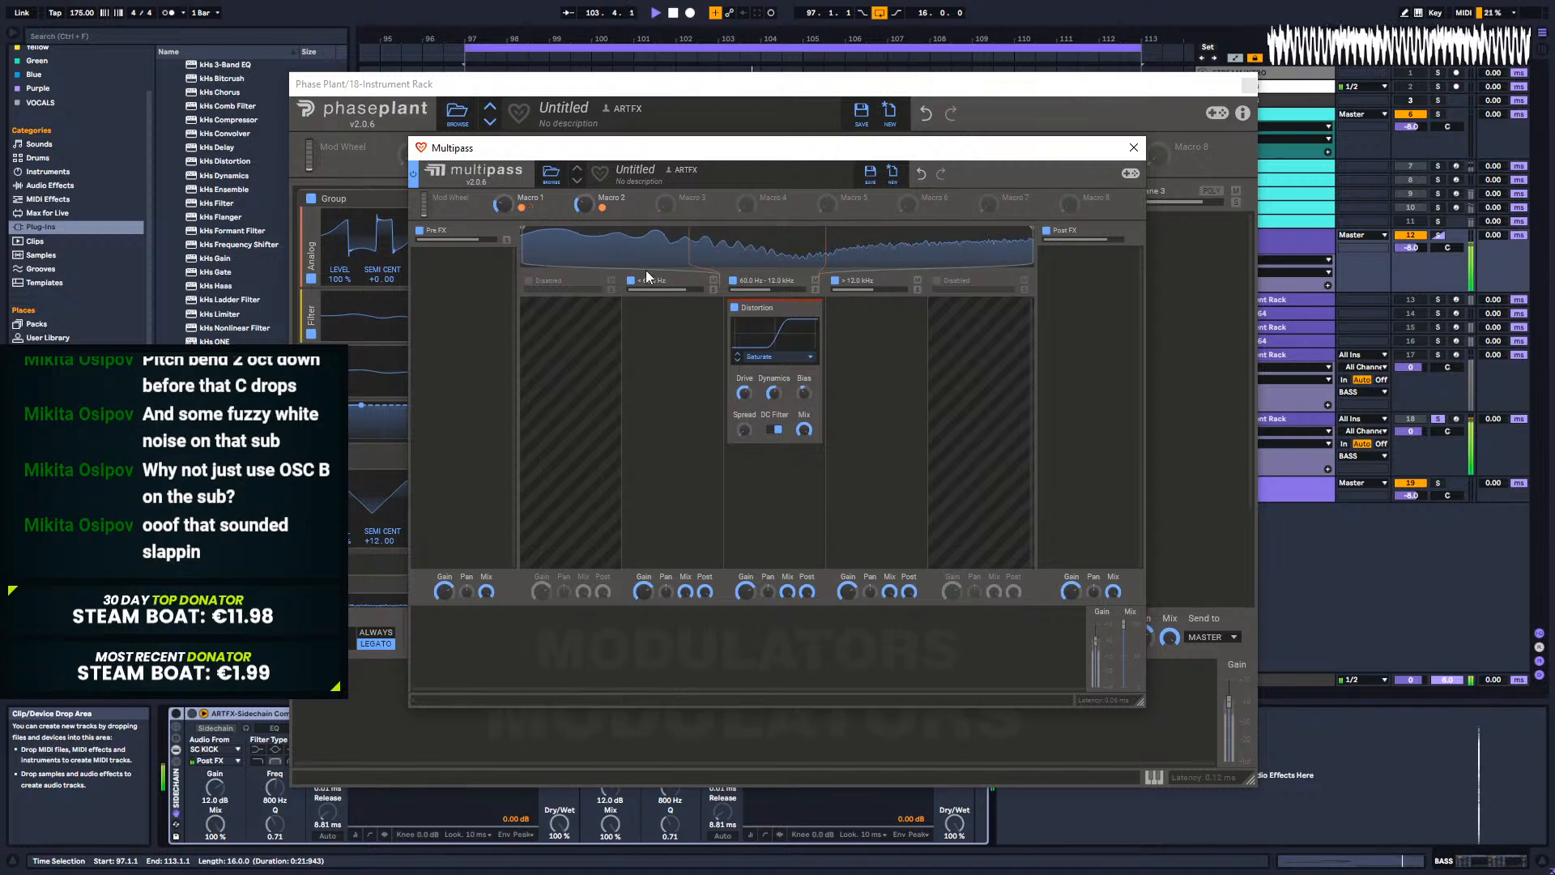
pyautogui.press('space')
pyautogui.moveTo(526, 258); pyautogui.dragTo(621, 253)
pyautogui.press('space')
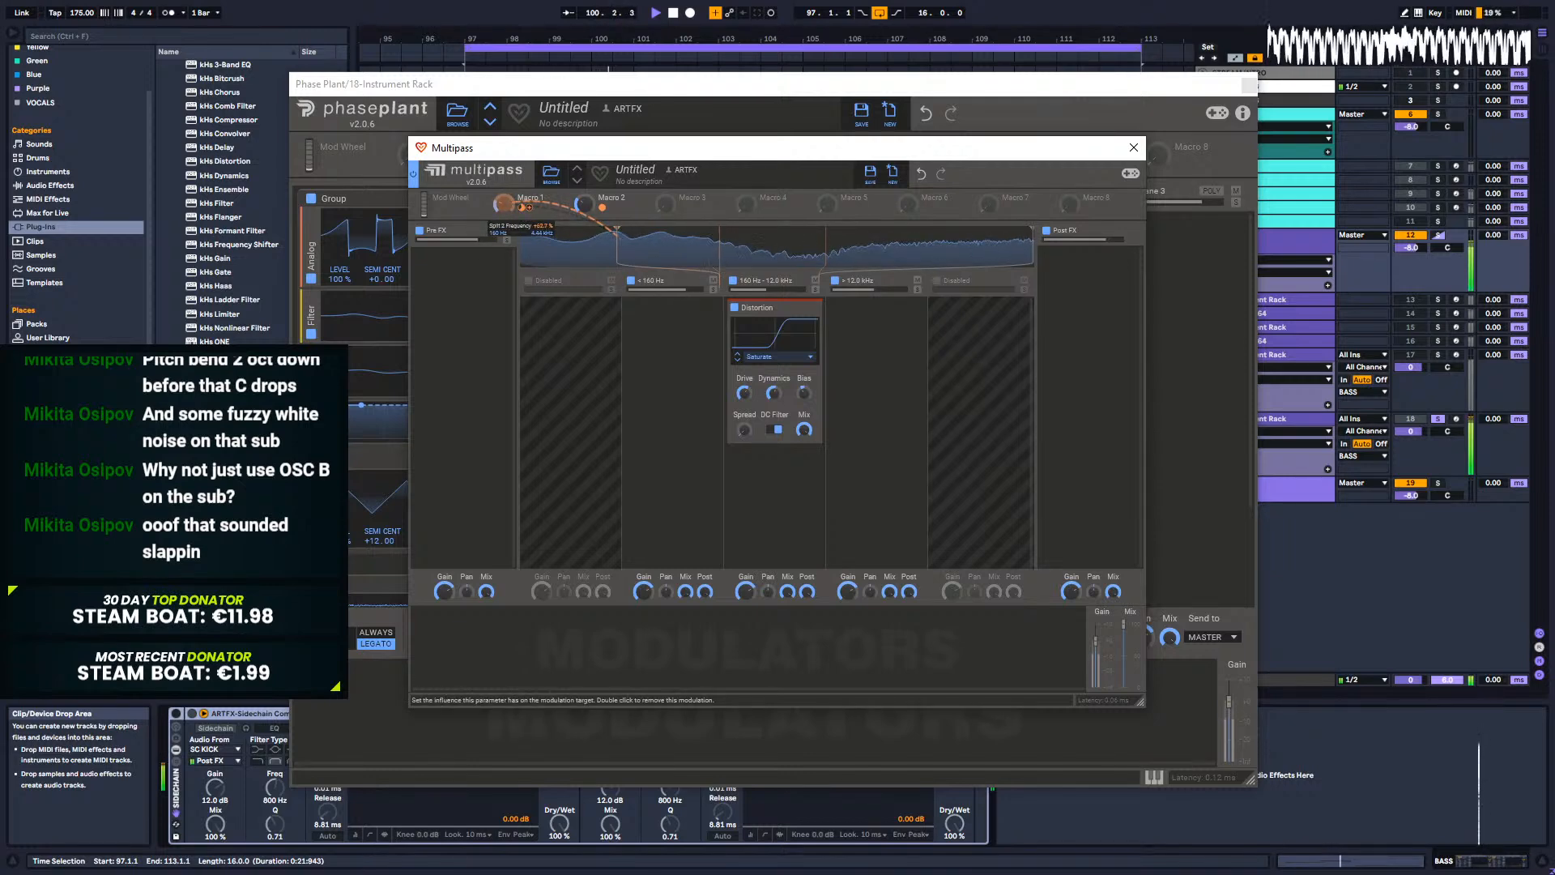
# Step: Adjust Macro 1 and lower the upper split's base frequency to 4.06 kHz
pyautogui.moveTo(509, 201)
pyautogui.mouseDown()
pyautogui.moveTo(508, 153)
pyautogui.moveTo(509, 183)
pyautogui.mouseUp()
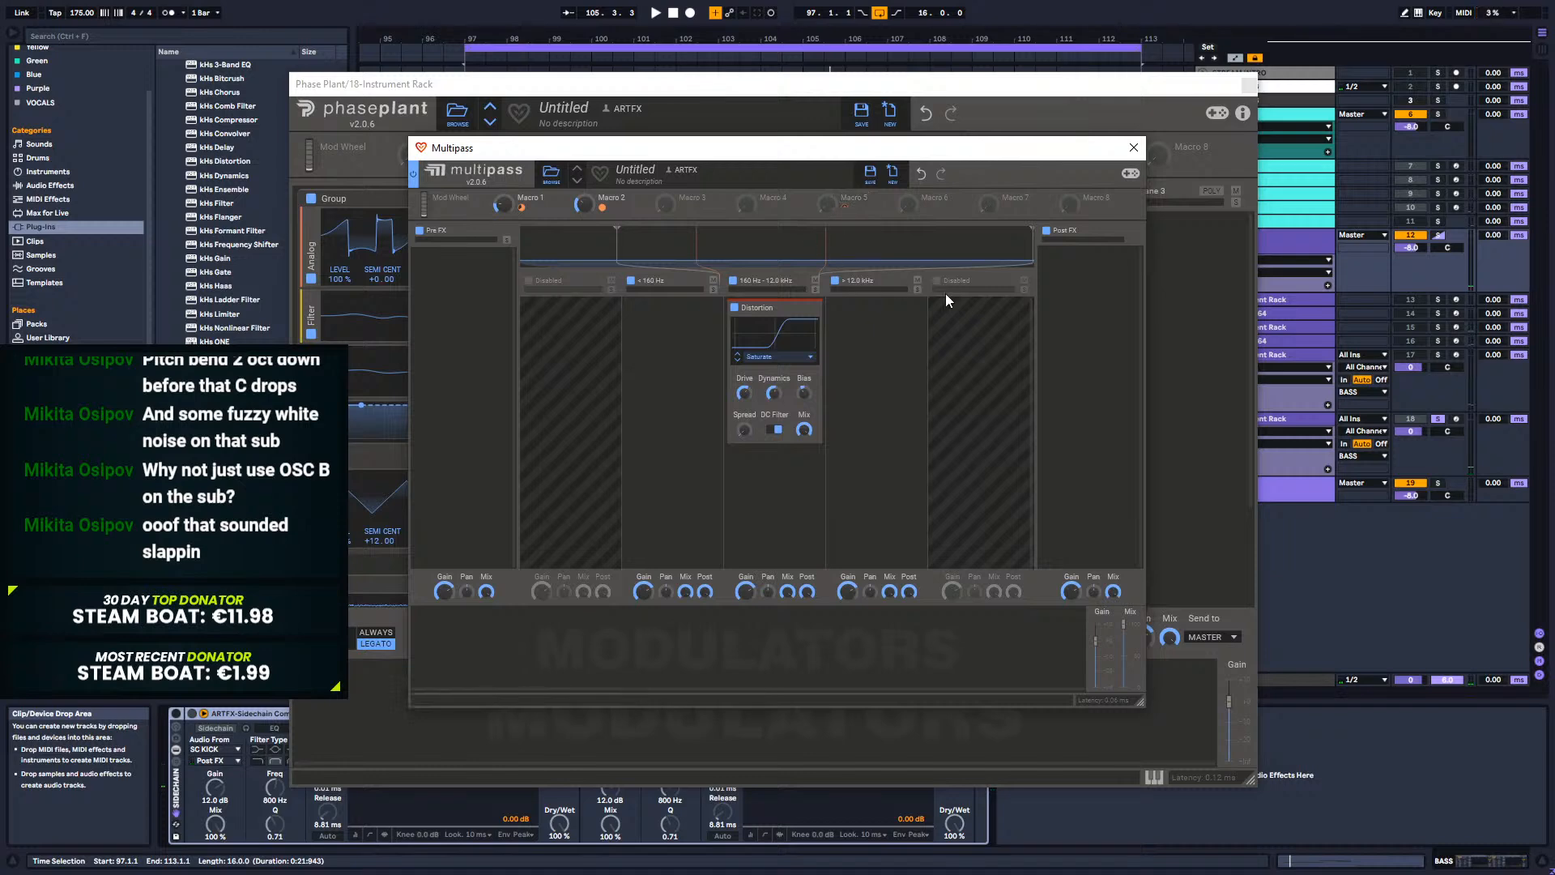
pyautogui.moveTo(1032, 244)
pyautogui.mouseDown()
pyautogui.moveTo(875, 249)
pyautogui.moveTo(952, 240)
pyautogui.moveTo(928, 240)
pyautogui.mouseUp()
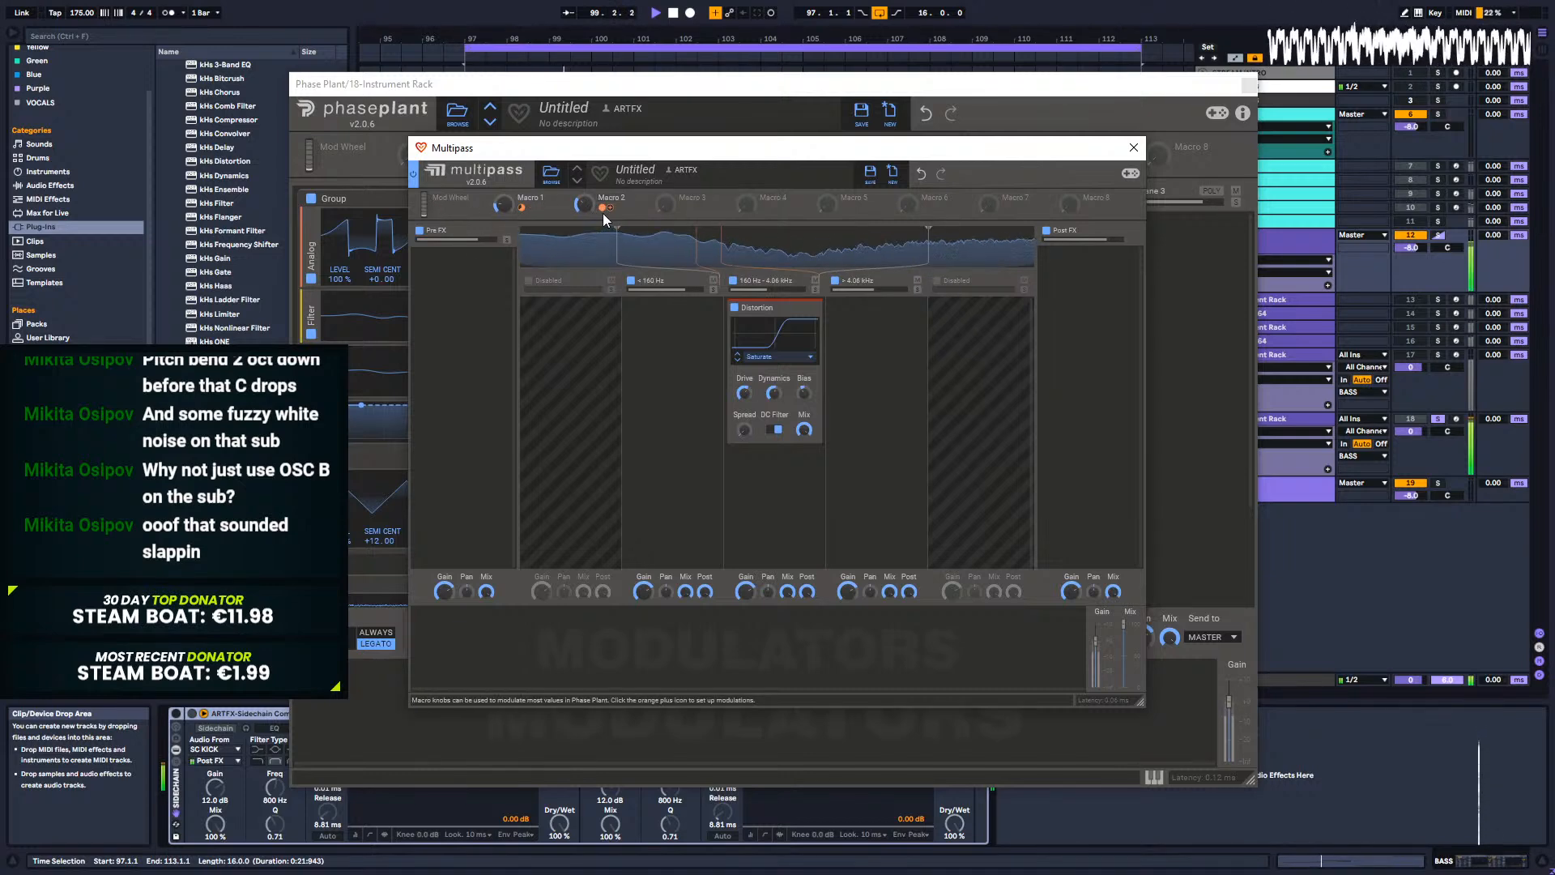
# Step: Readjust Macro 2's modulation depth on the upper split and fine-tune the Macro 2 amount during playback
pyautogui.moveTo(600, 209); pyautogui.dragTo(584, 204)
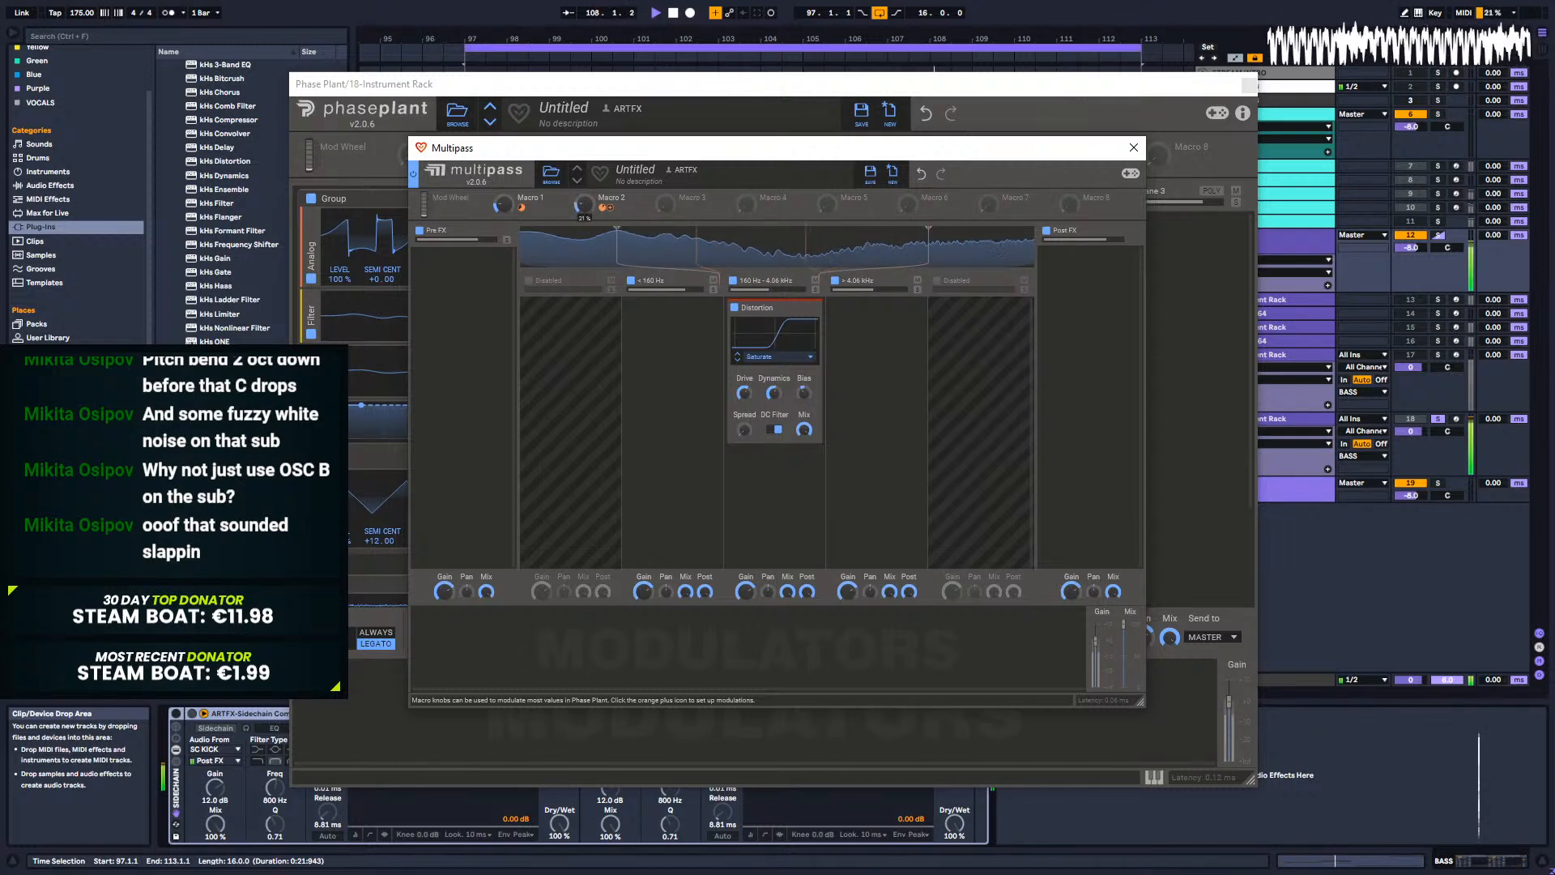
pyautogui.moveTo(602, 208); pyautogui.dragTo(602, 207)
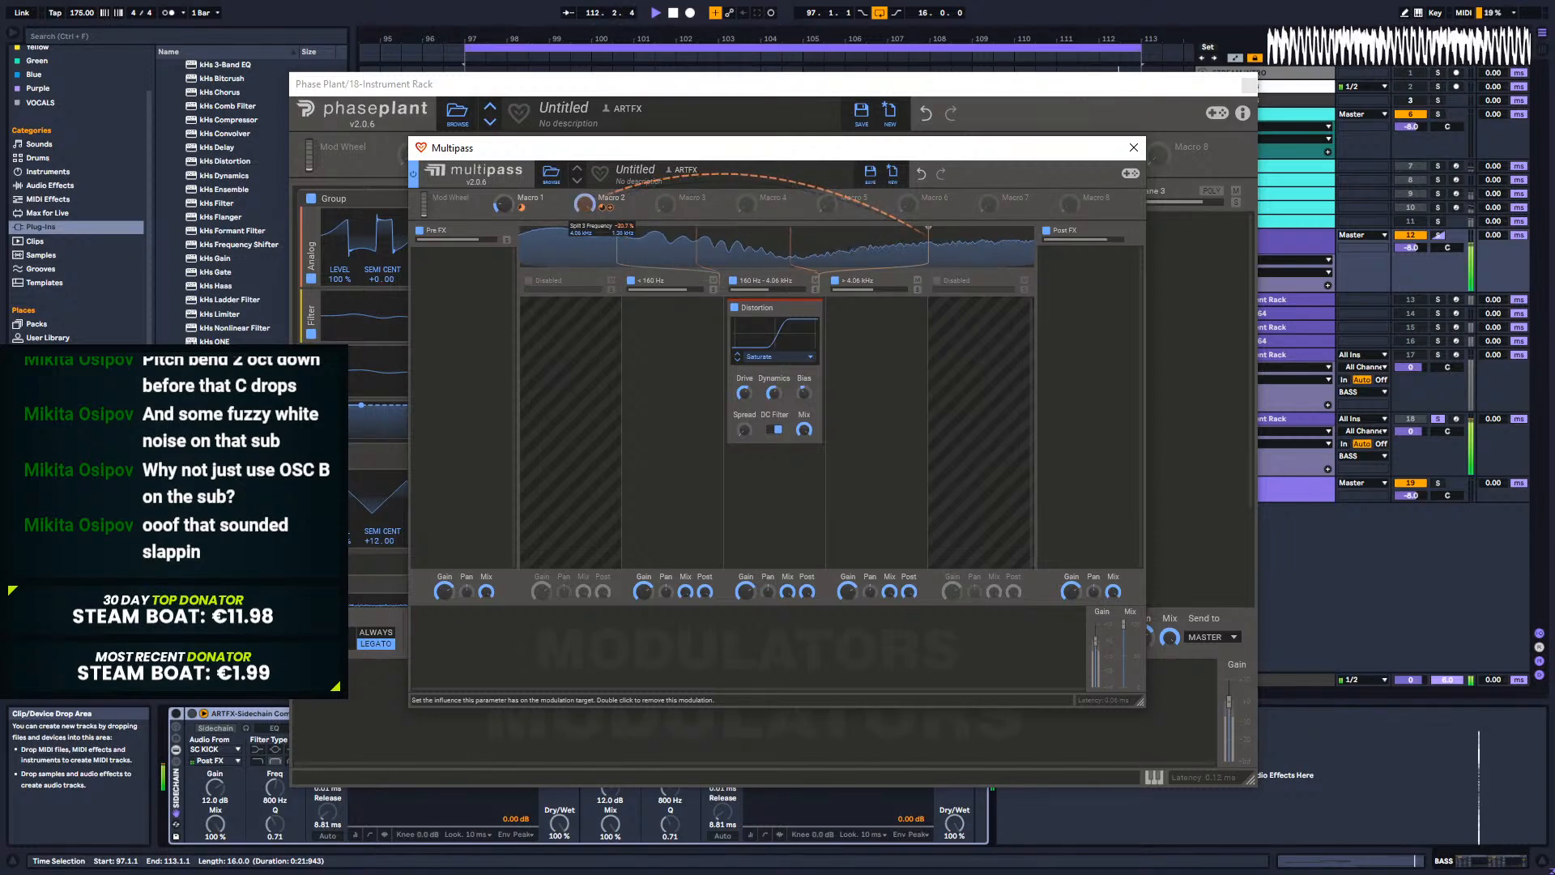
pyautogui.moveTo(602, 208); pyautogui.dragTo(602, 207)
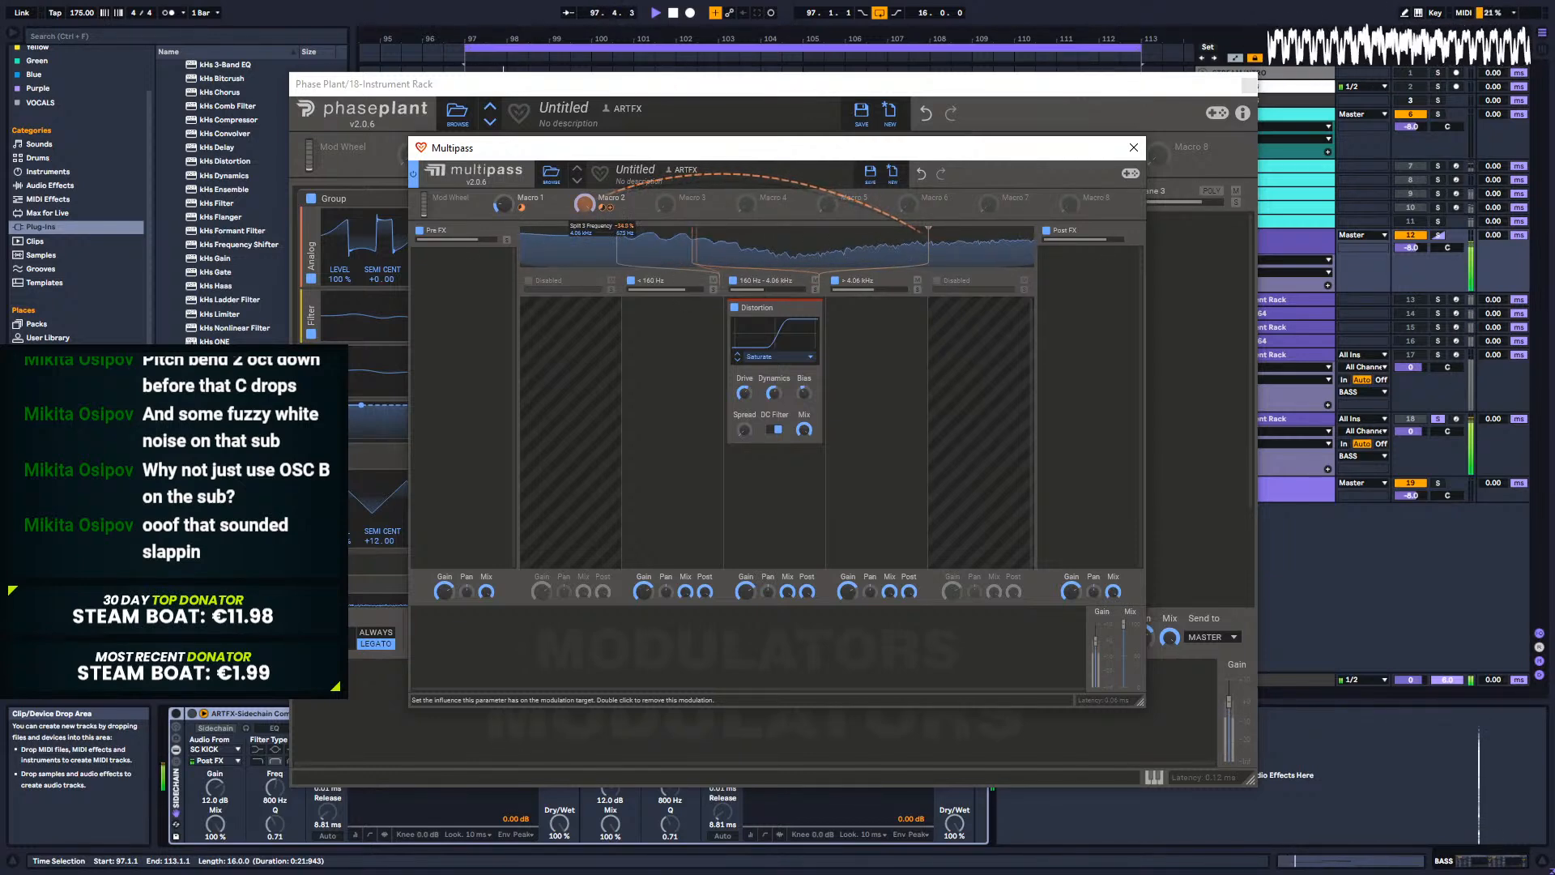
pyautogui.moveTo(602, 207)
pyautogui.mouseDown()
pyautogui.moveTo(583, 296)
pyautogui.moveTo(583, 222)
pyautogui.mouseUp()
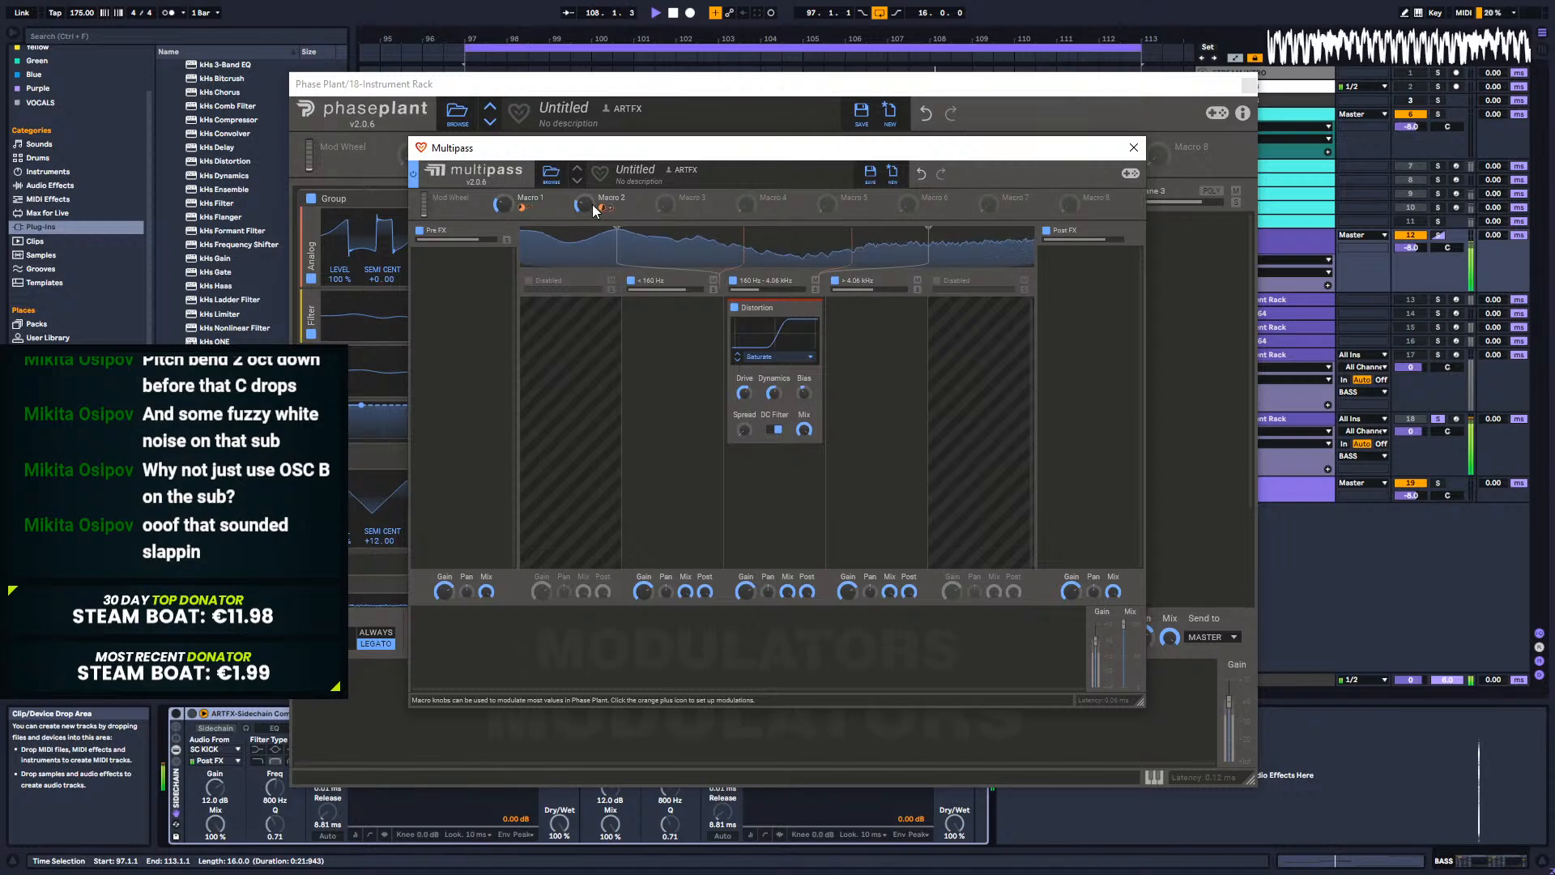
pyautogui.moveTo(583, 204)
pyautogui.mouseDown()
pyautogui.moveTo(583, 223)
pyautogui.moveTo(583, 206)
pyautogui.moveTo(503, 213)
pyautogui.moveTo(583, 187)
pyautogui.mouseUp()
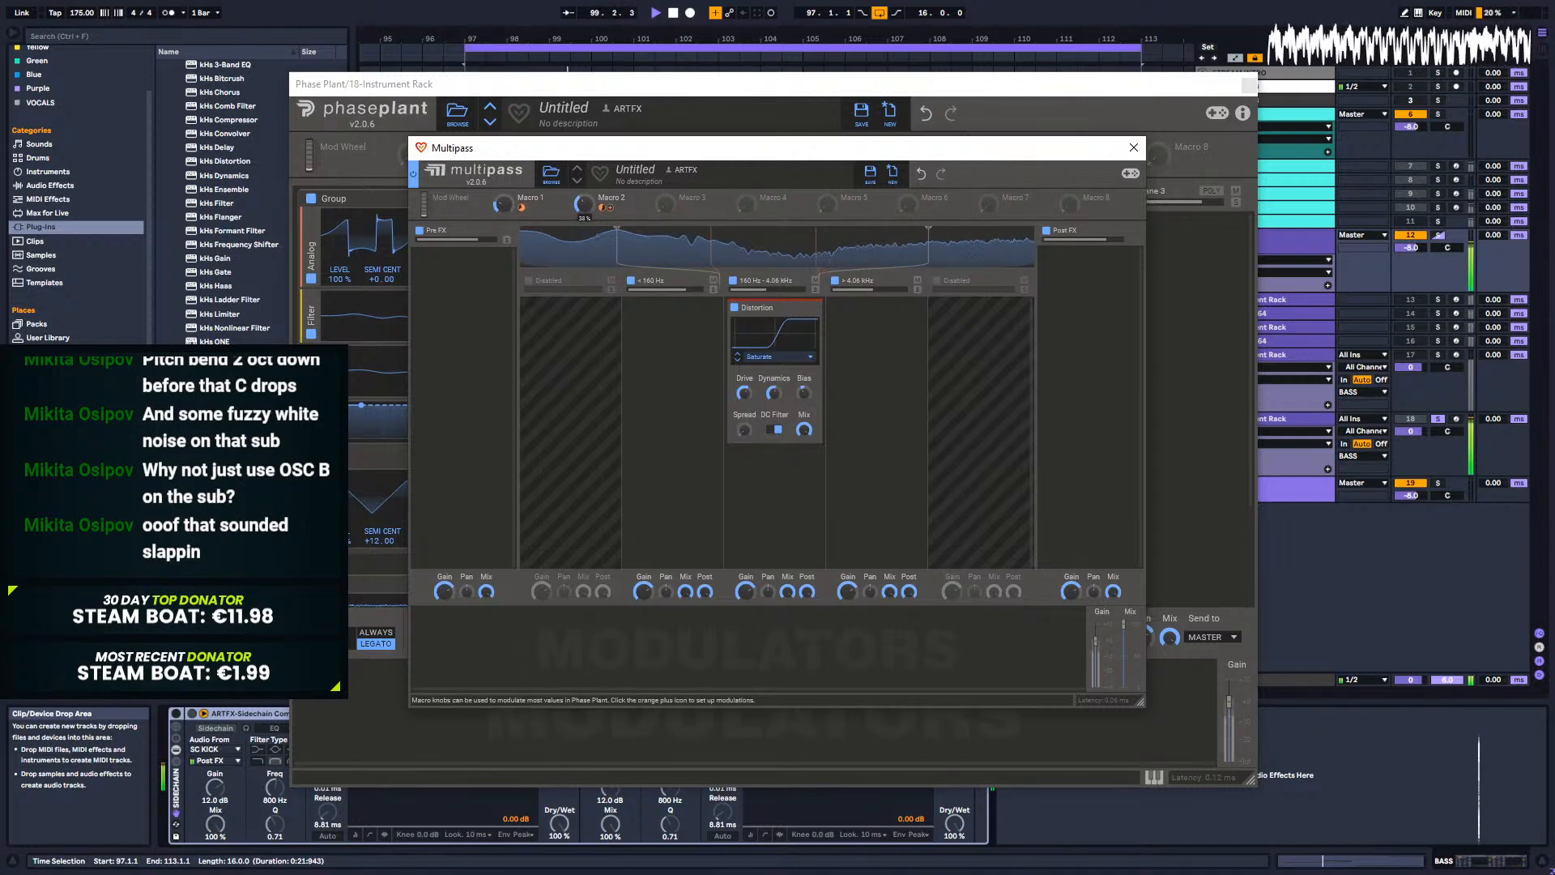
# Step: Add a Faturator to the band above 4.06 kHz, adjust its saturation, and rebalance Macro 2
pyautogui.click(853, 340)
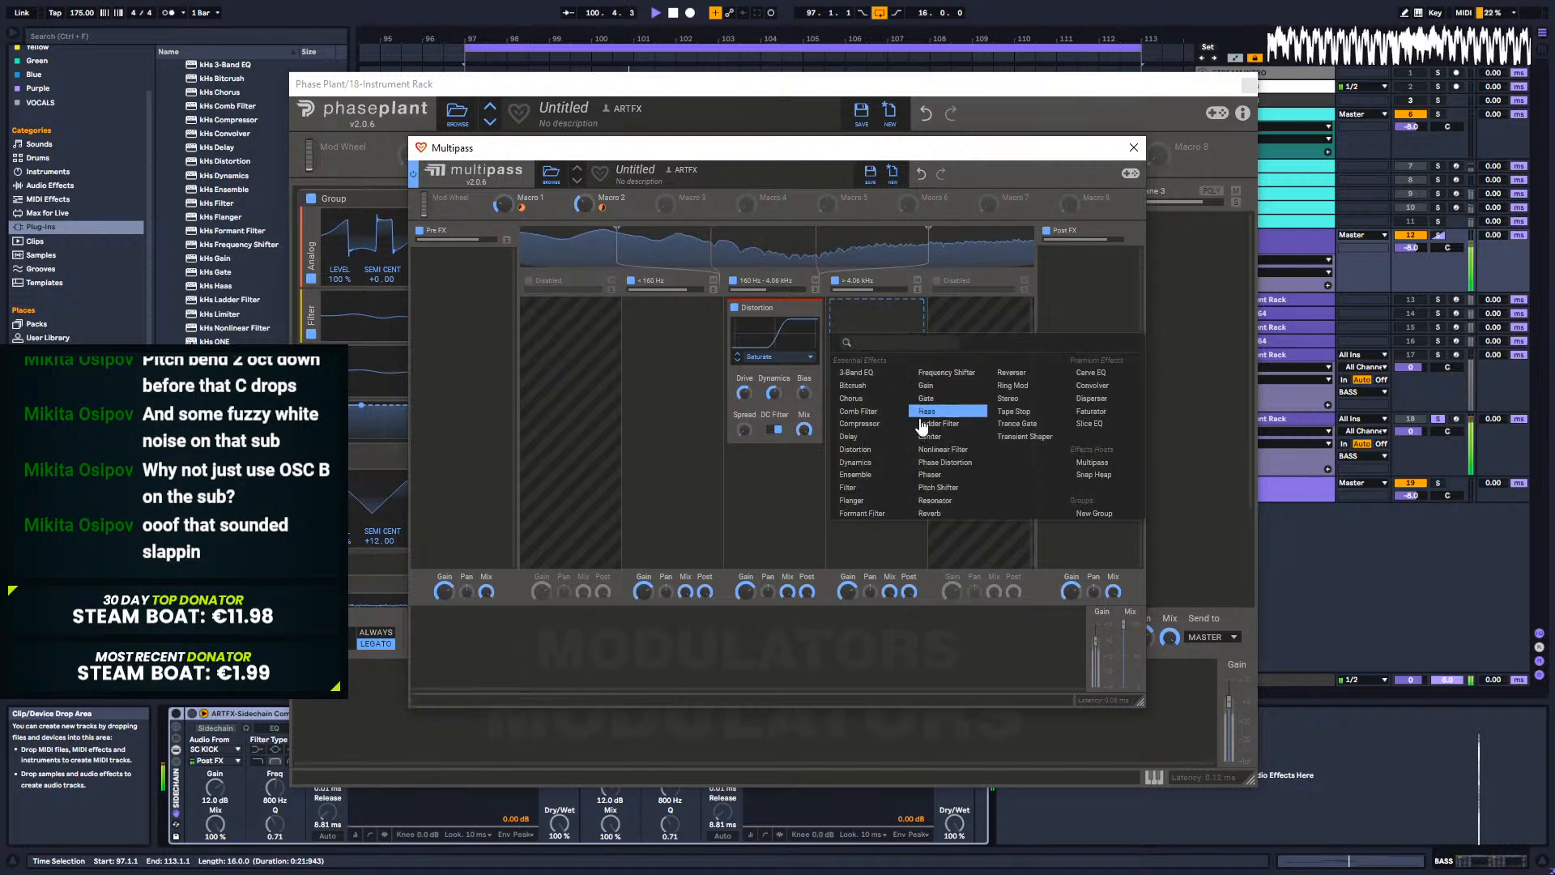
pyautogui.click(1100, 413)
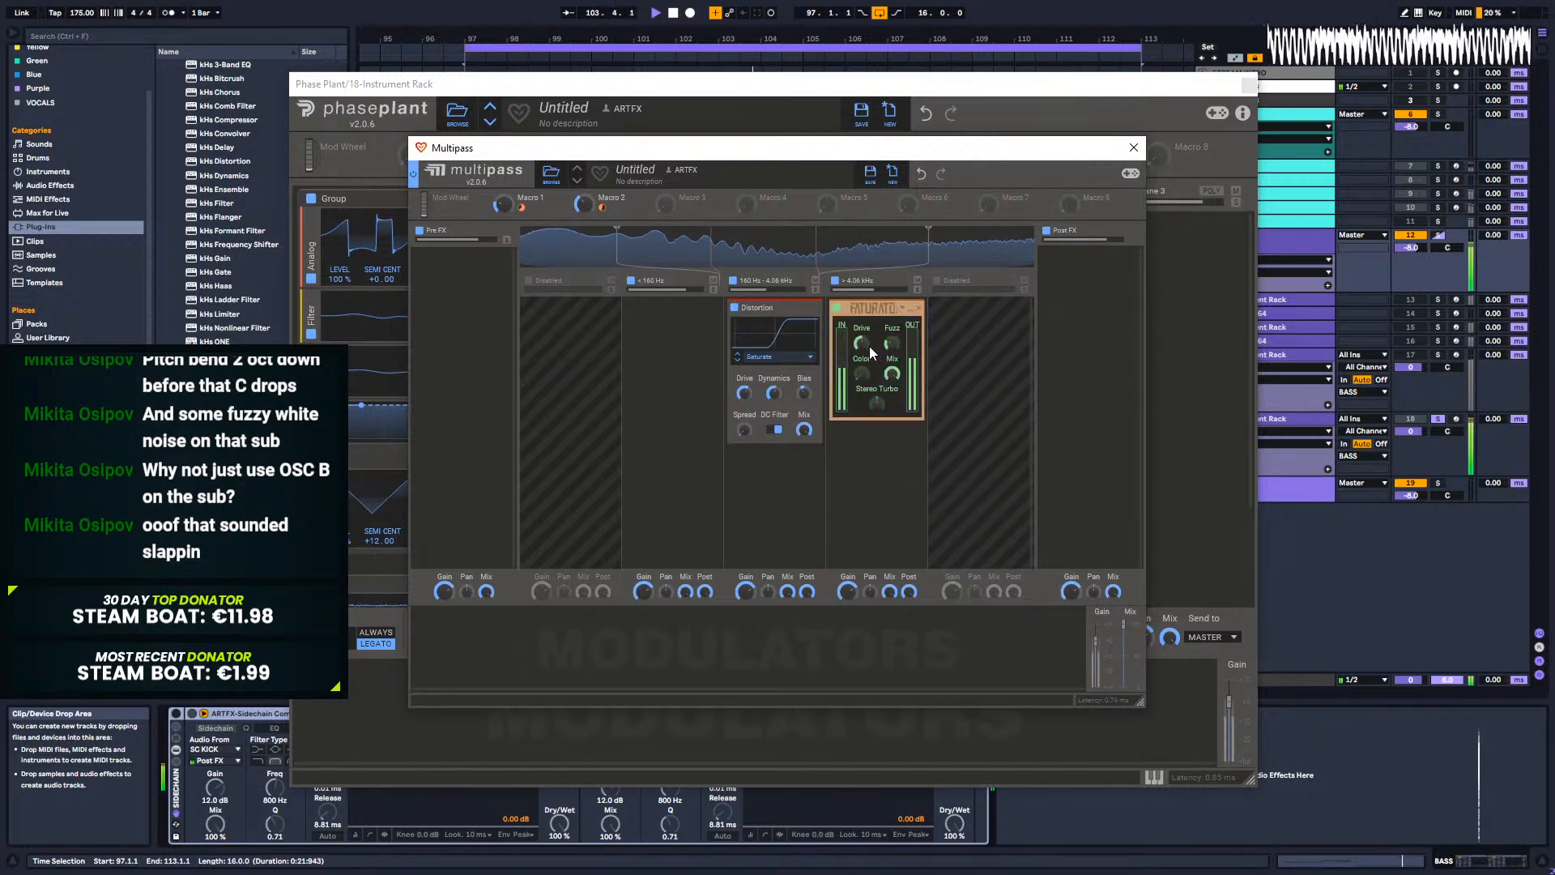
pyautogui.moveTo(892, 344); pyautogui.dragTo(891, 290)
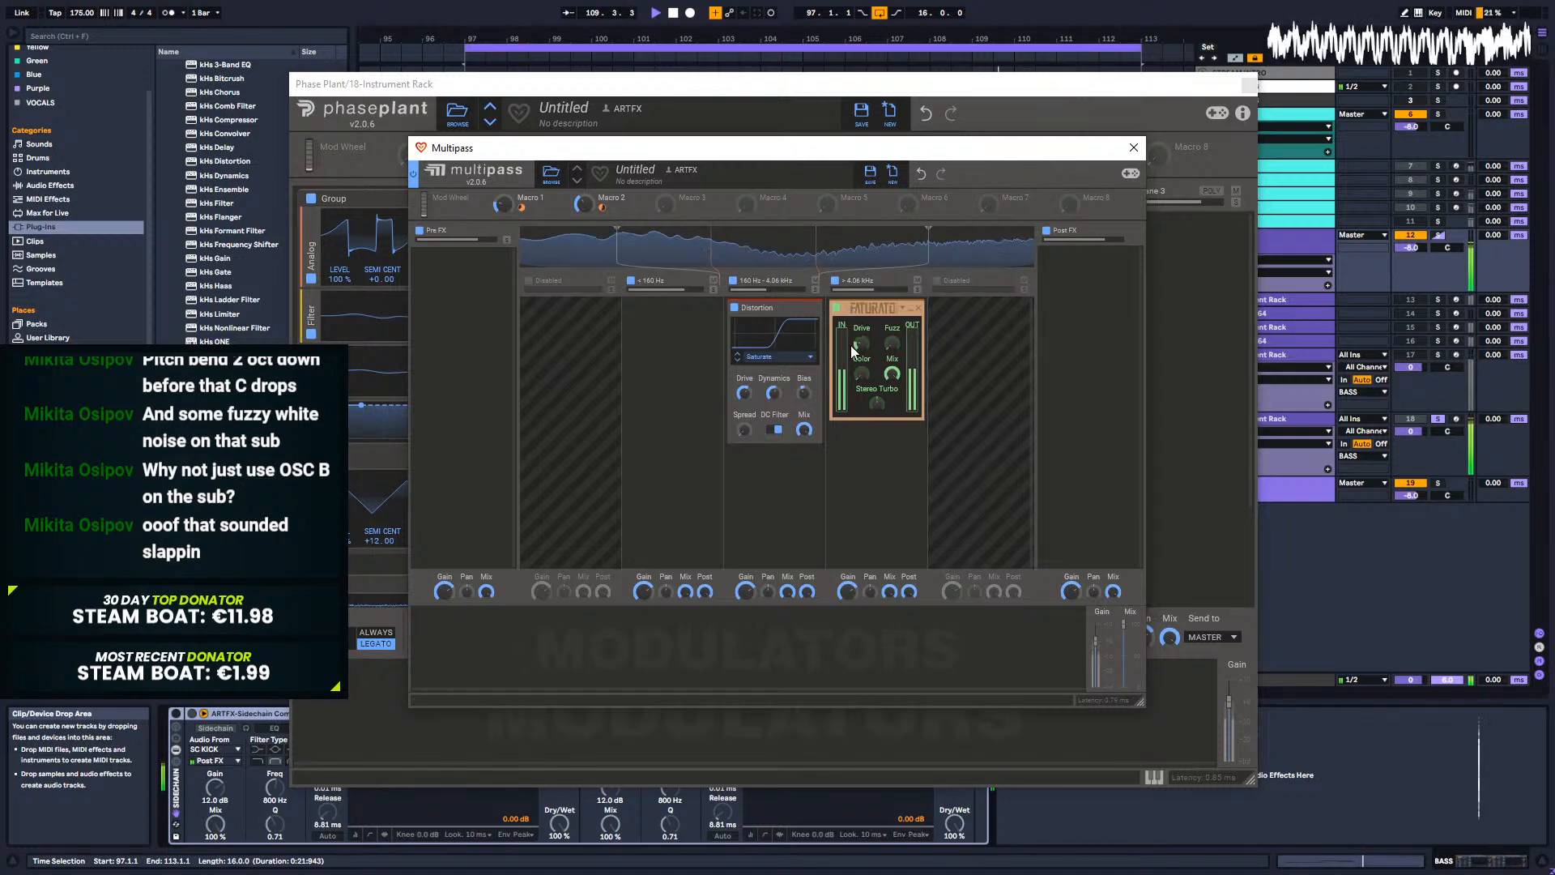
pyautogui.moveTo(584, 204); pyautogui.dragTo(584, 166)
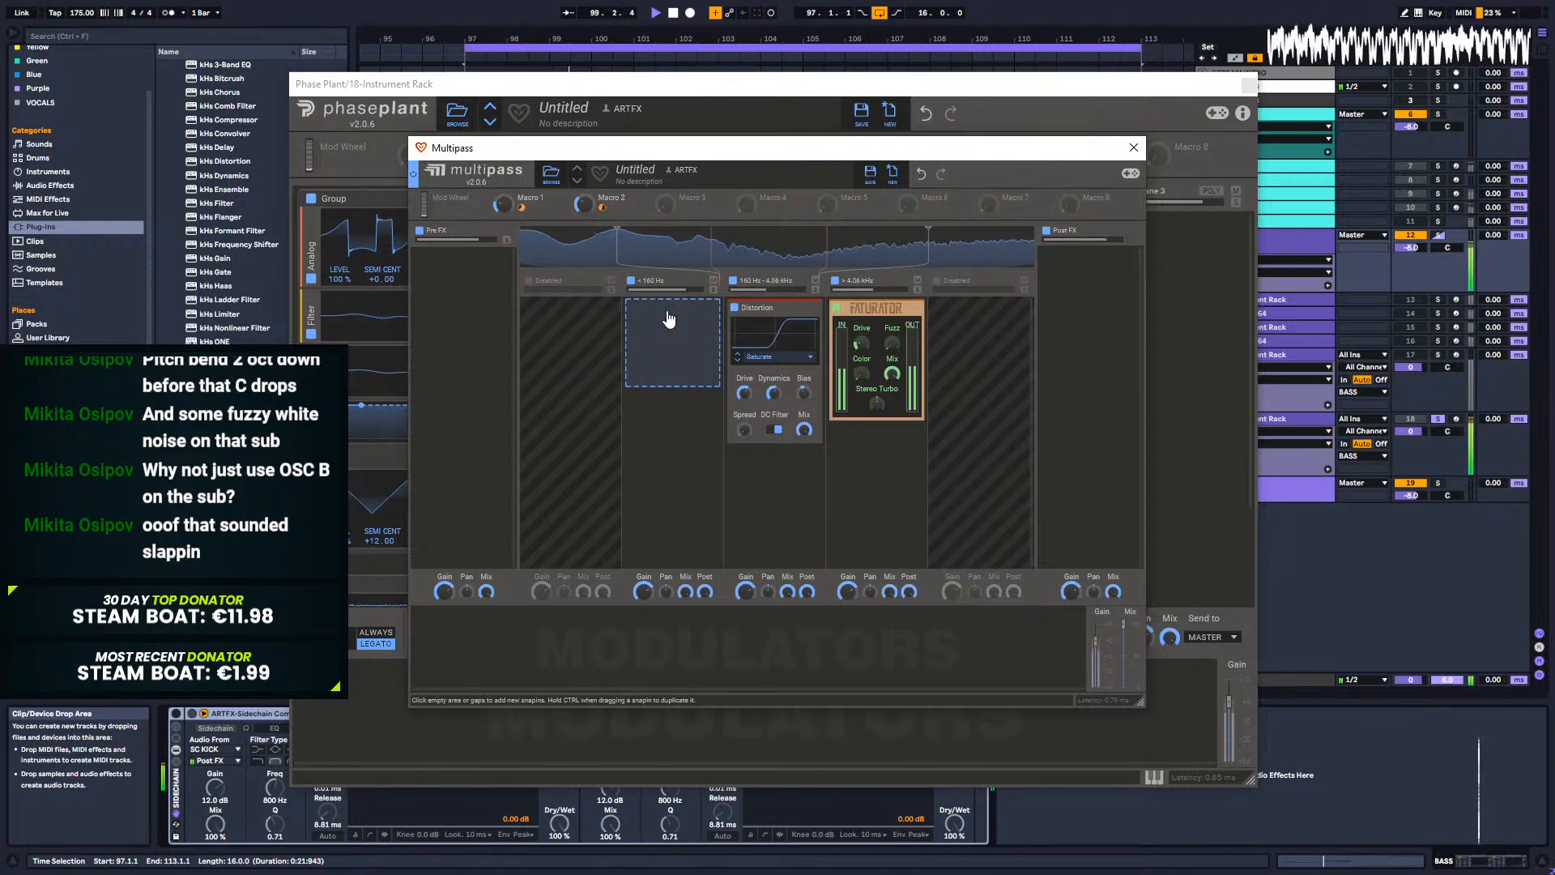
# Step: Try a Limiter after the Distortion in the middle band, adjusting its threshold and raising its output gain by about 4 dB
pyautogui.click(668, 311)
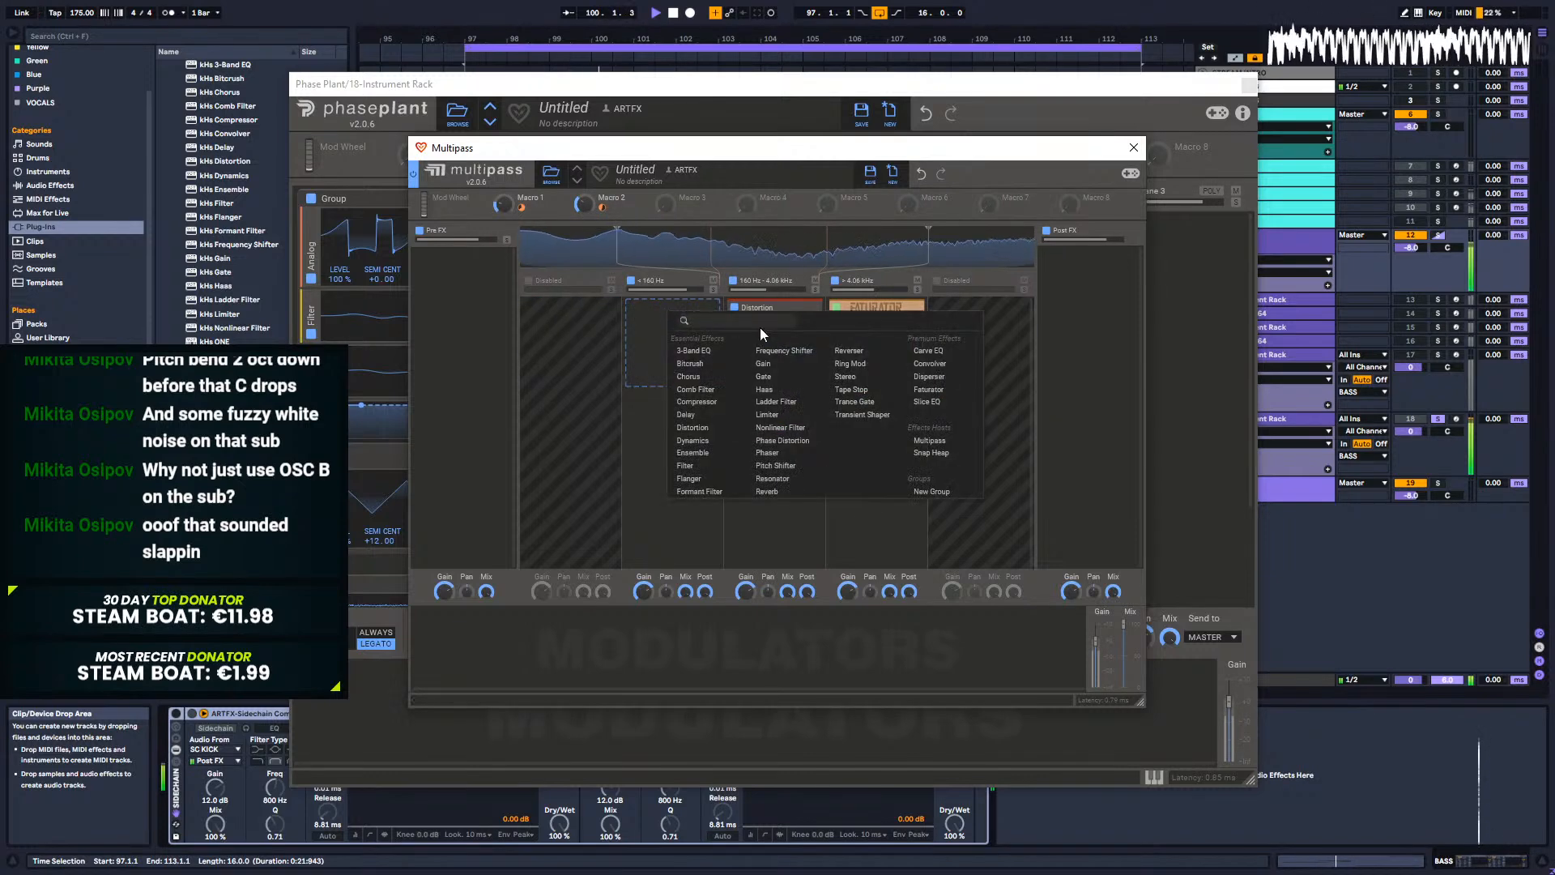
pyautogui.click(790, 537)
pyautogui.click(775, 468)
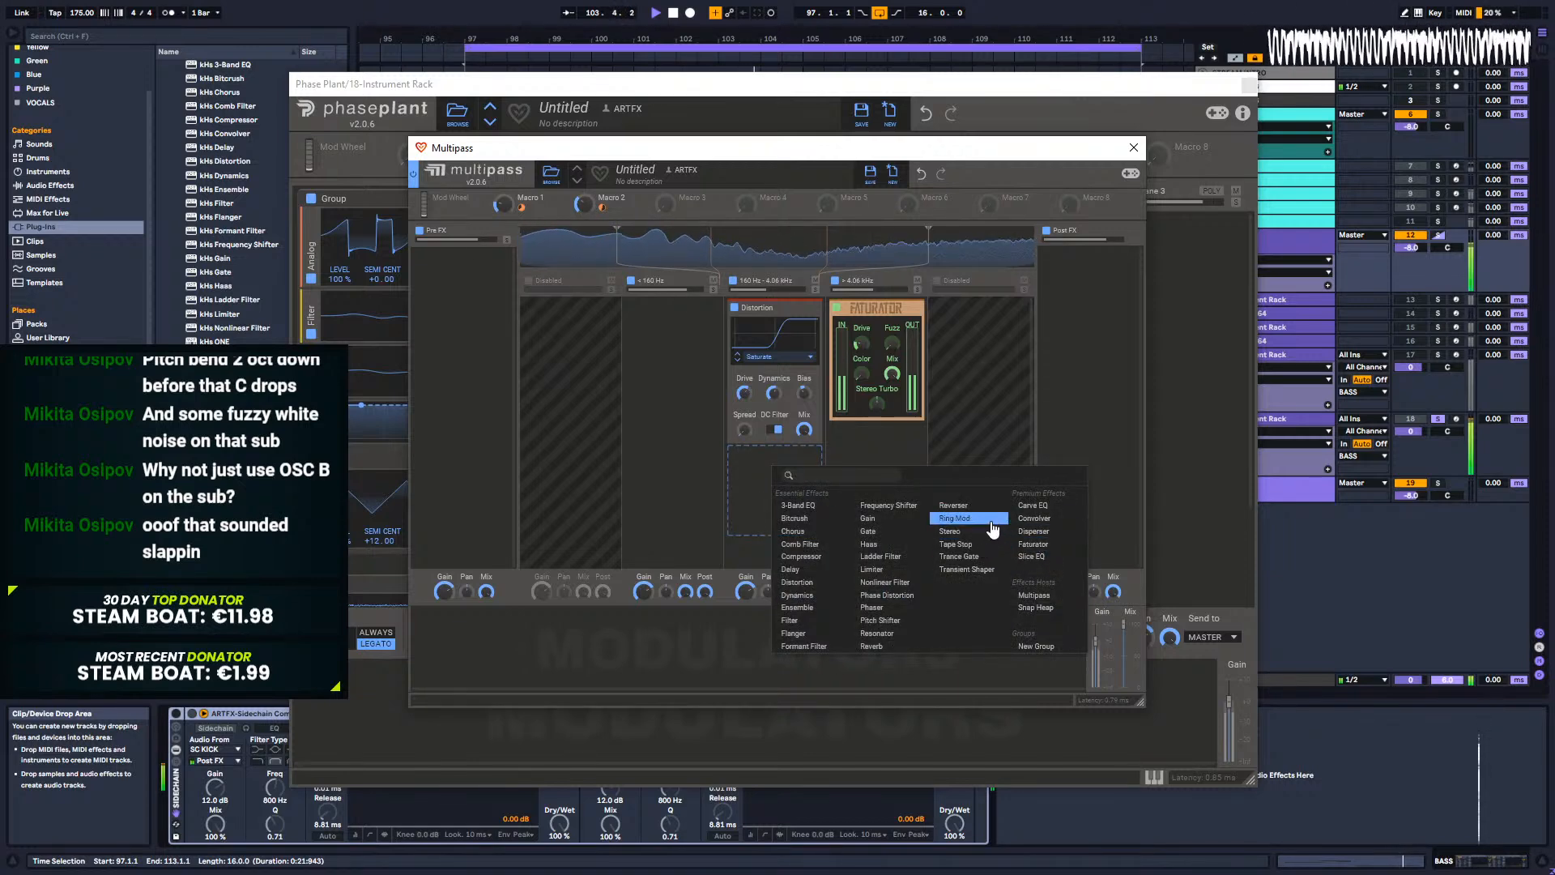
pyautogui.click(876, 570)
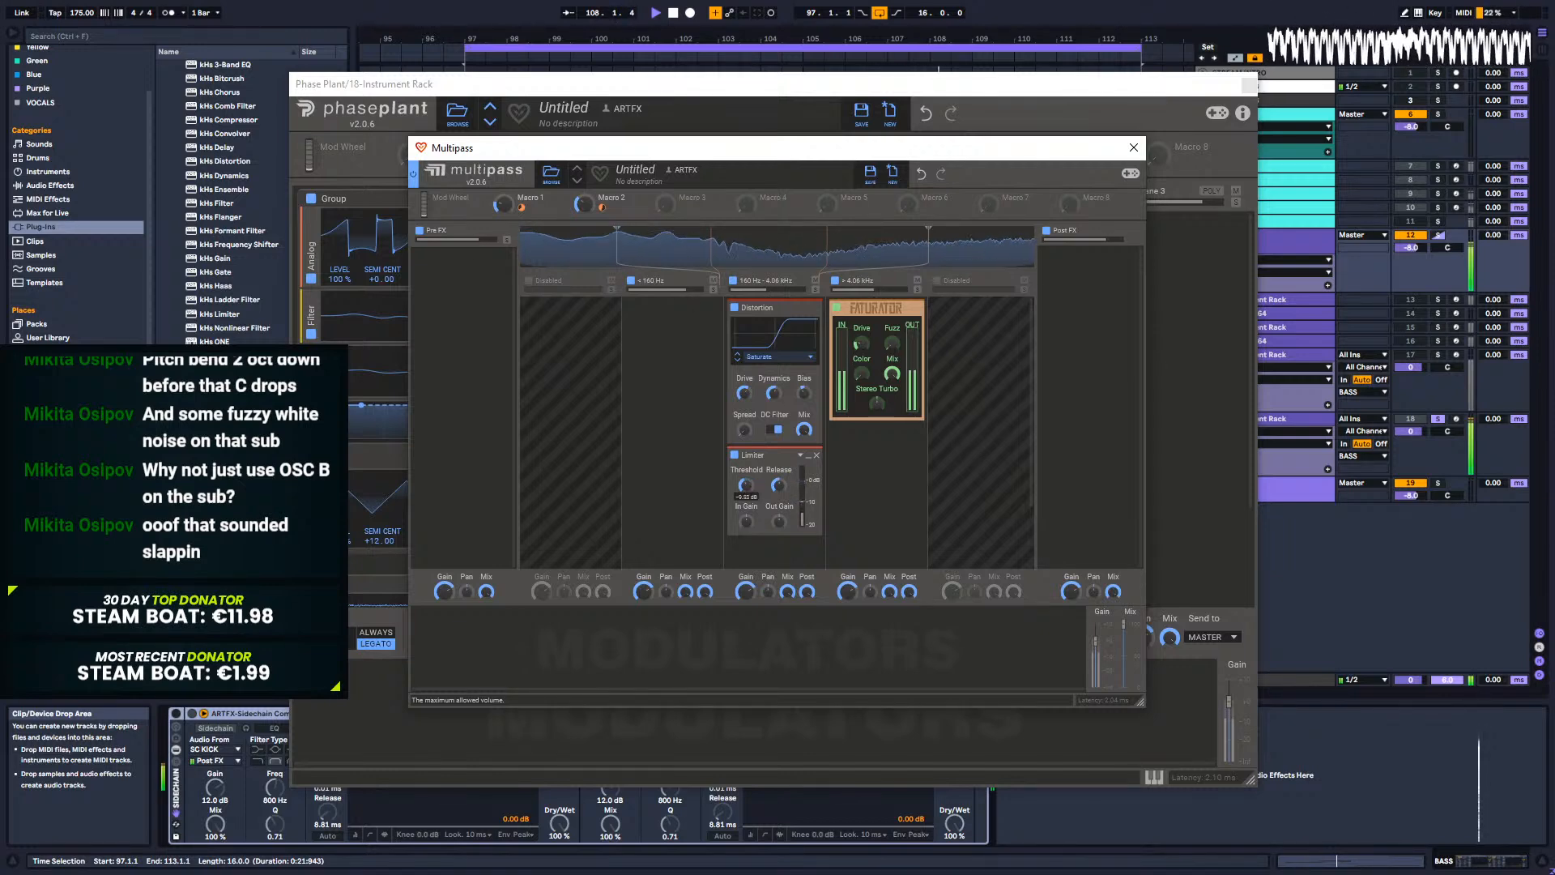
pyautogui.moveTo(746, 485); pyautogui.dragTo(746, 471)
pyautogui.moveTo(779, 522); pyautogui.dragTo(779, 508)
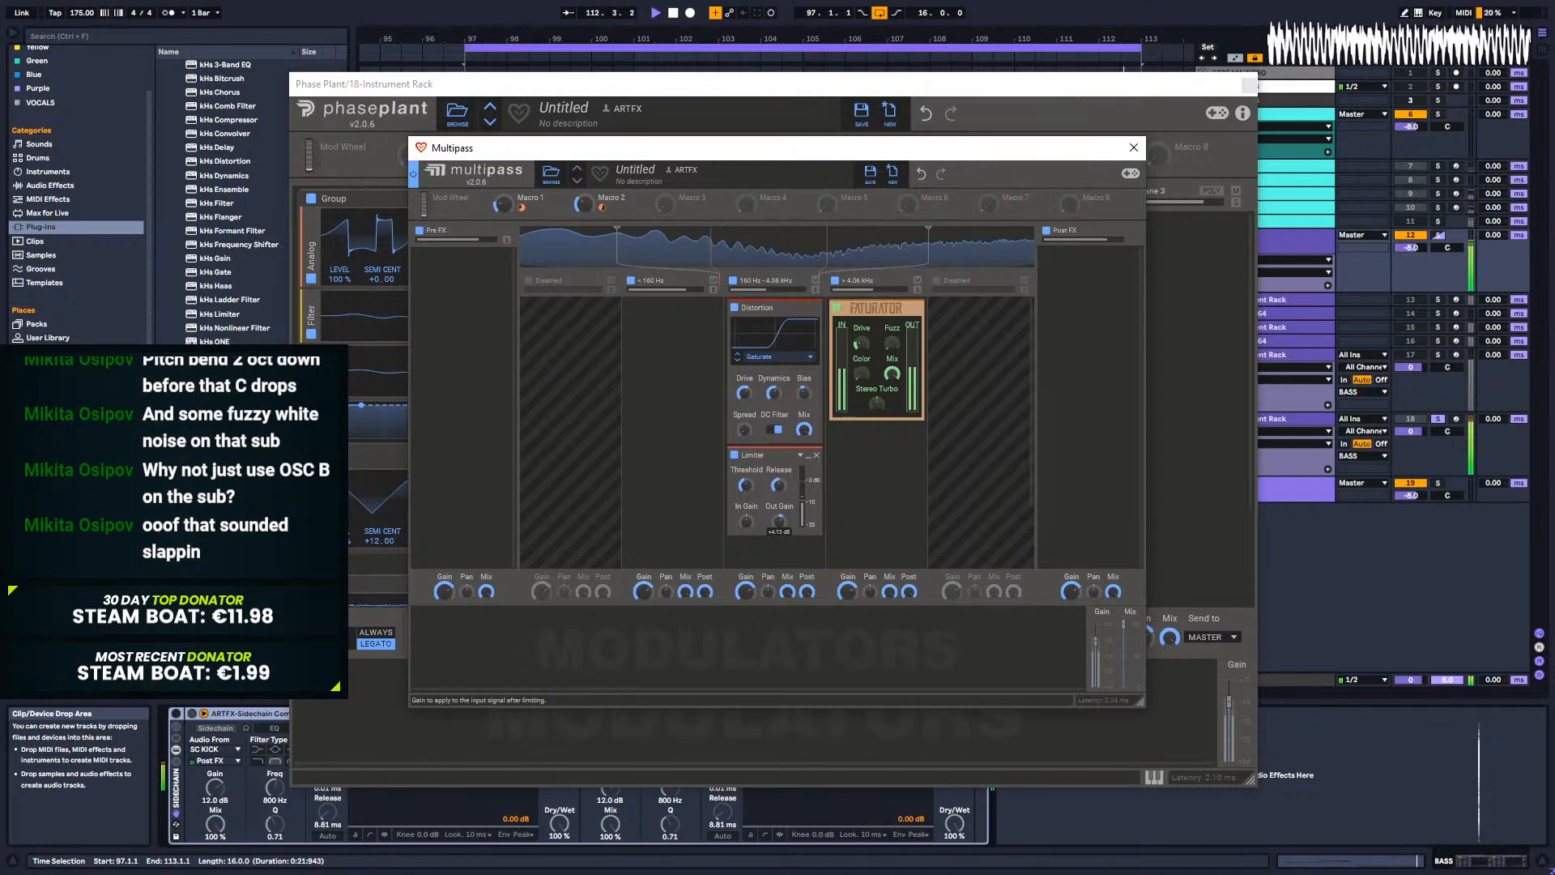
# Step: Add a Limiter to the Post FX lane and adjust its release
pyautogui.click(1087, 261)
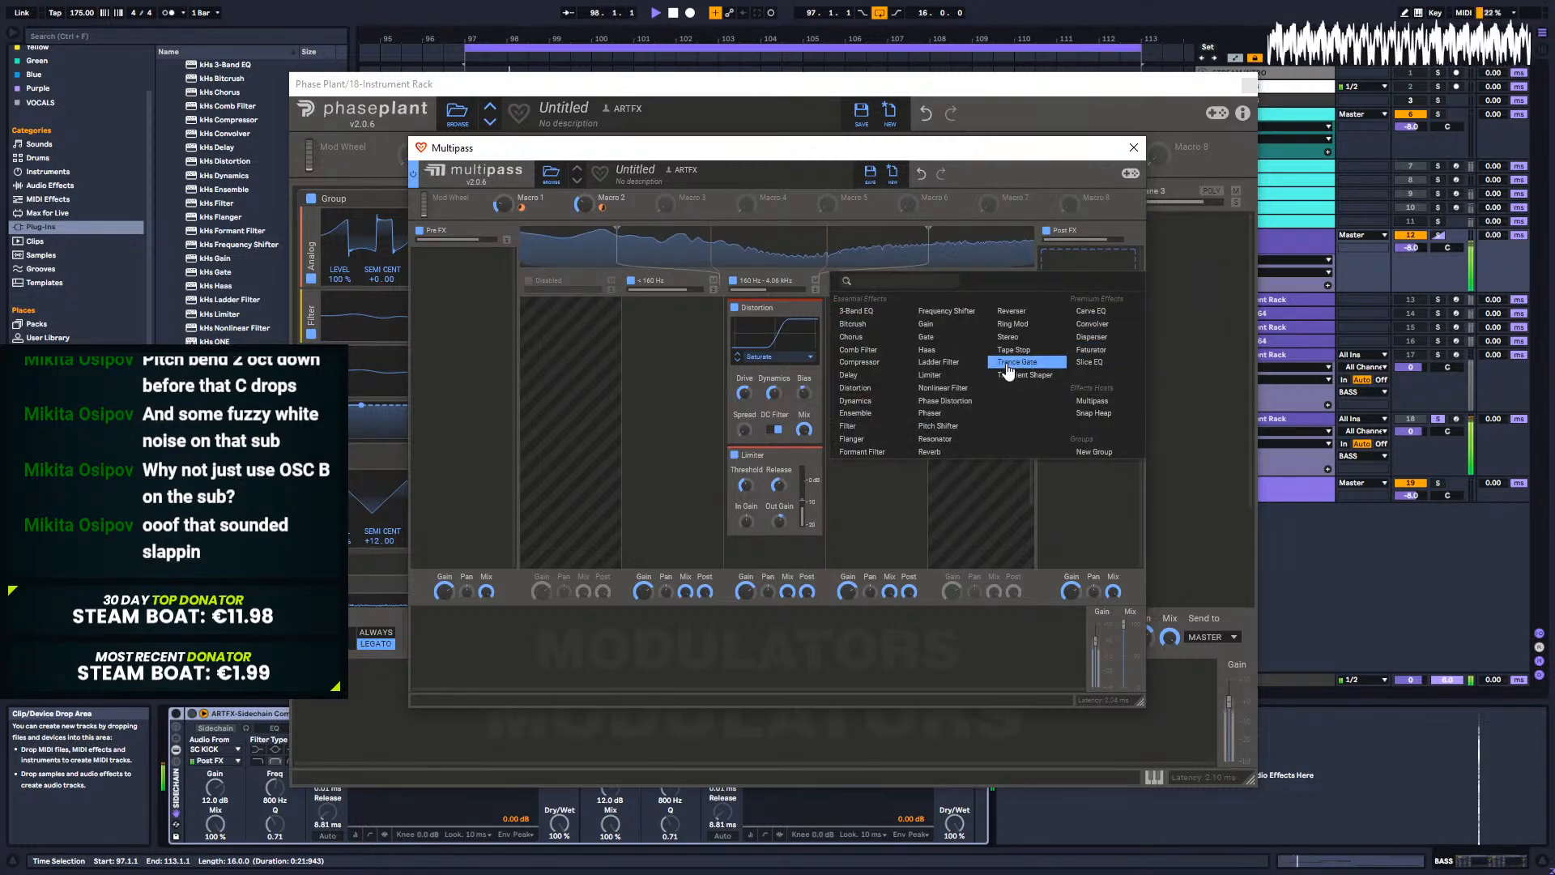
pyautogui.click(930, 374)
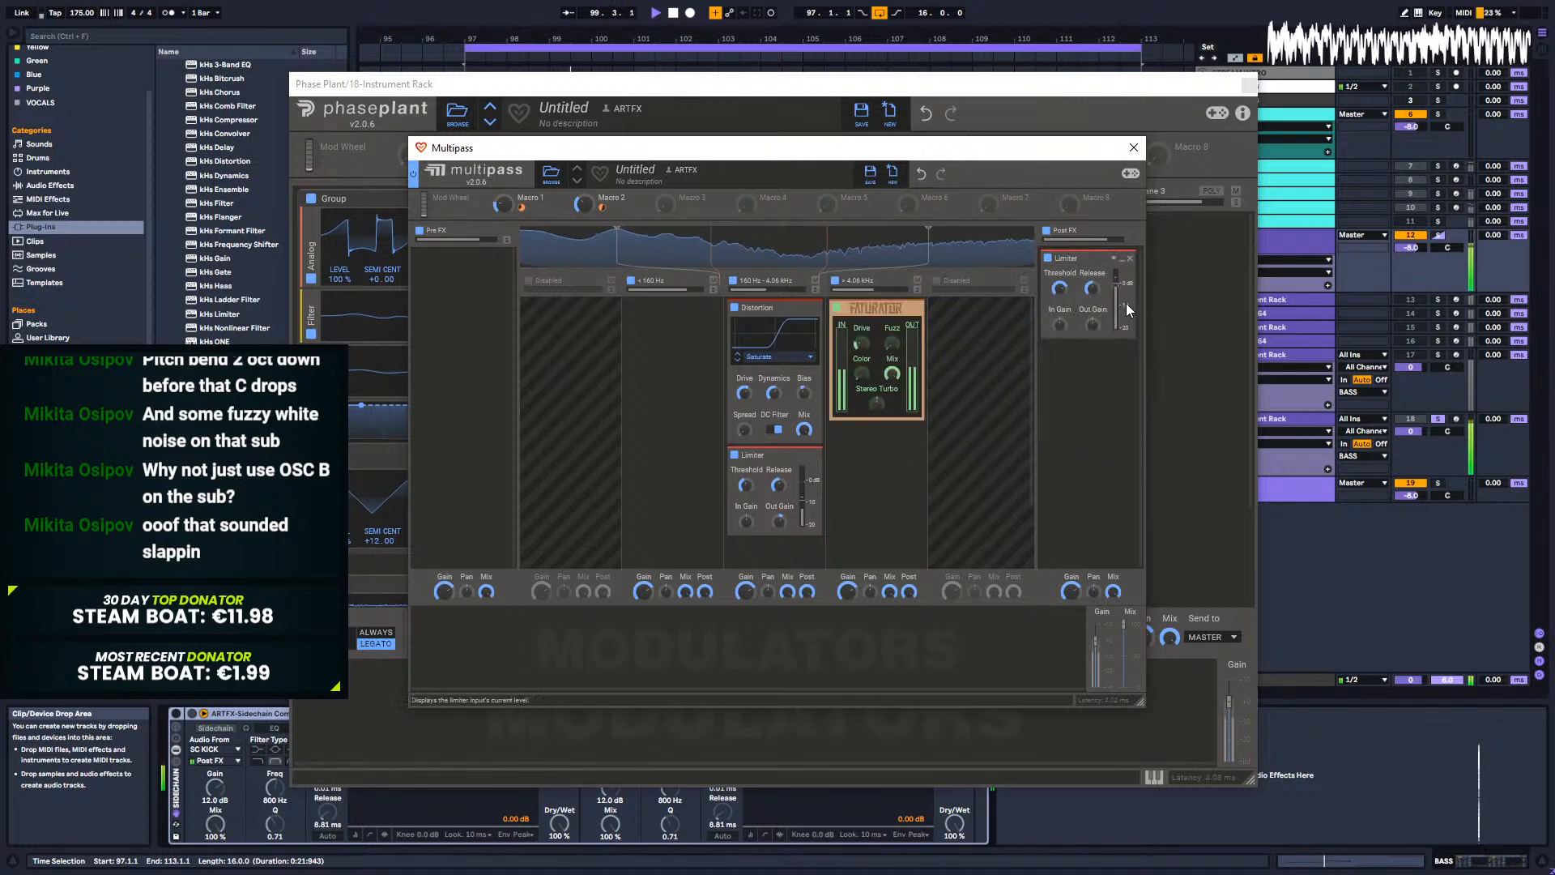
pyautogui.moveTo(1092, 290); pyautogui.dragTo(1092, 314)
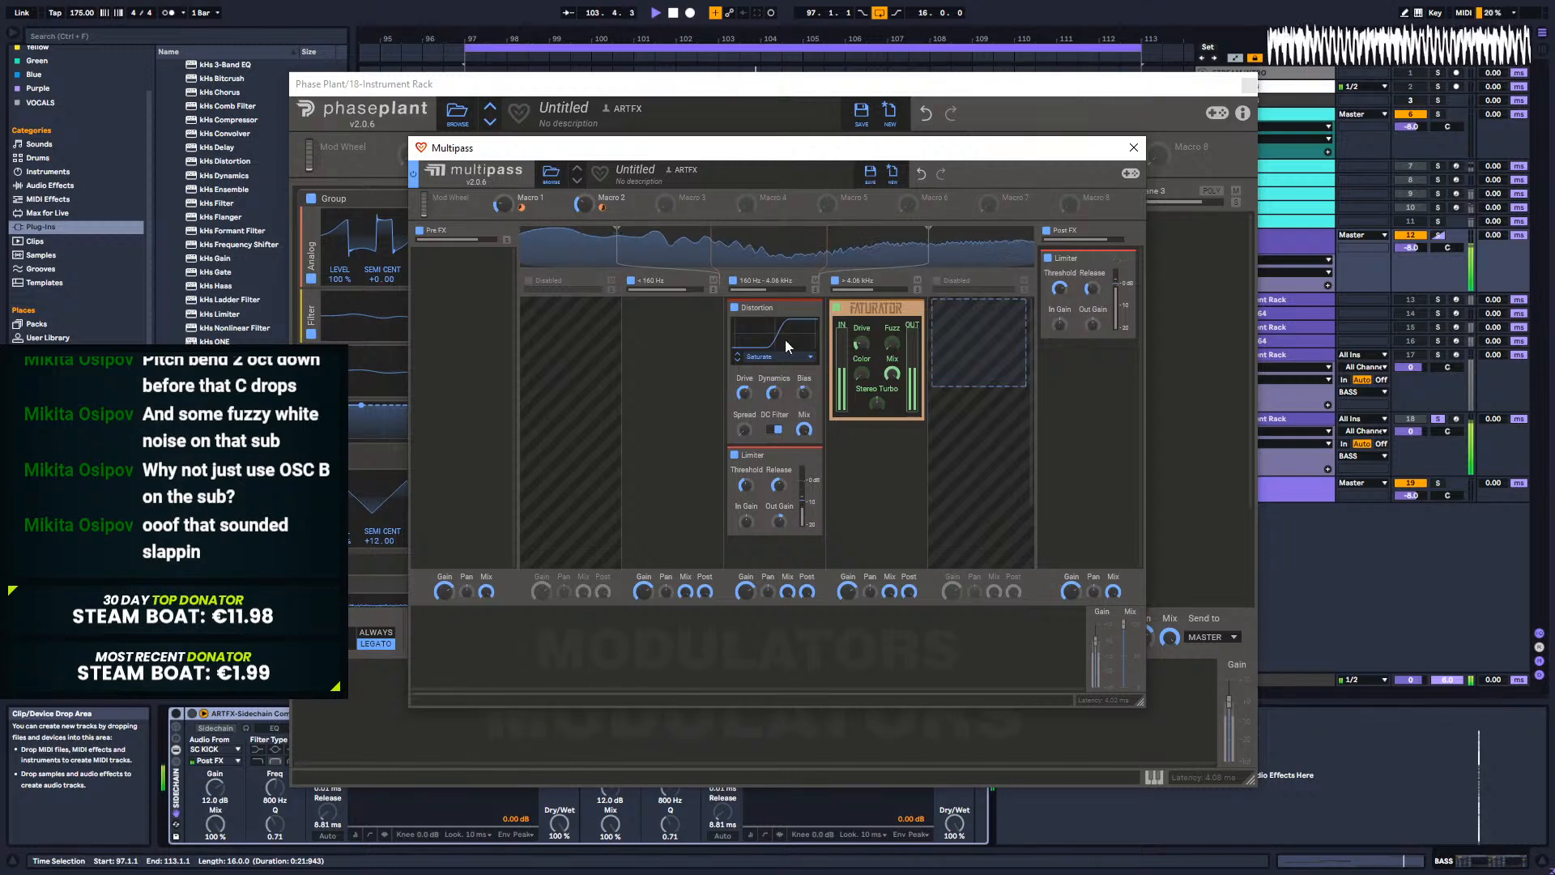
# Step: Remove the Limiter beneath the Distortion in the middle band
pyautogui.click(658, 319)
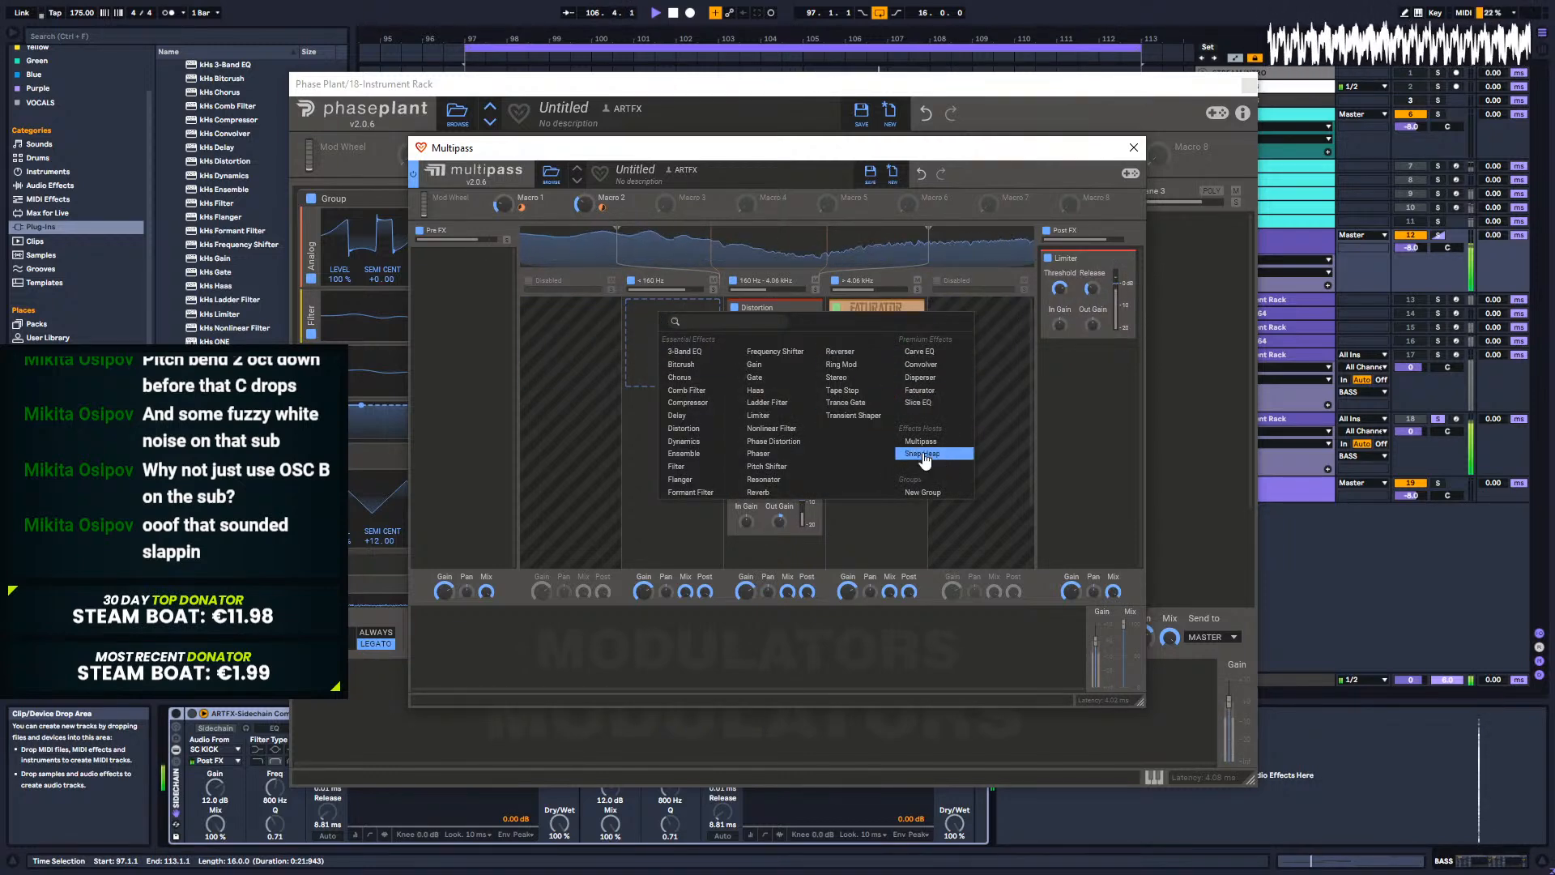
pyautogui.click(759, 559)
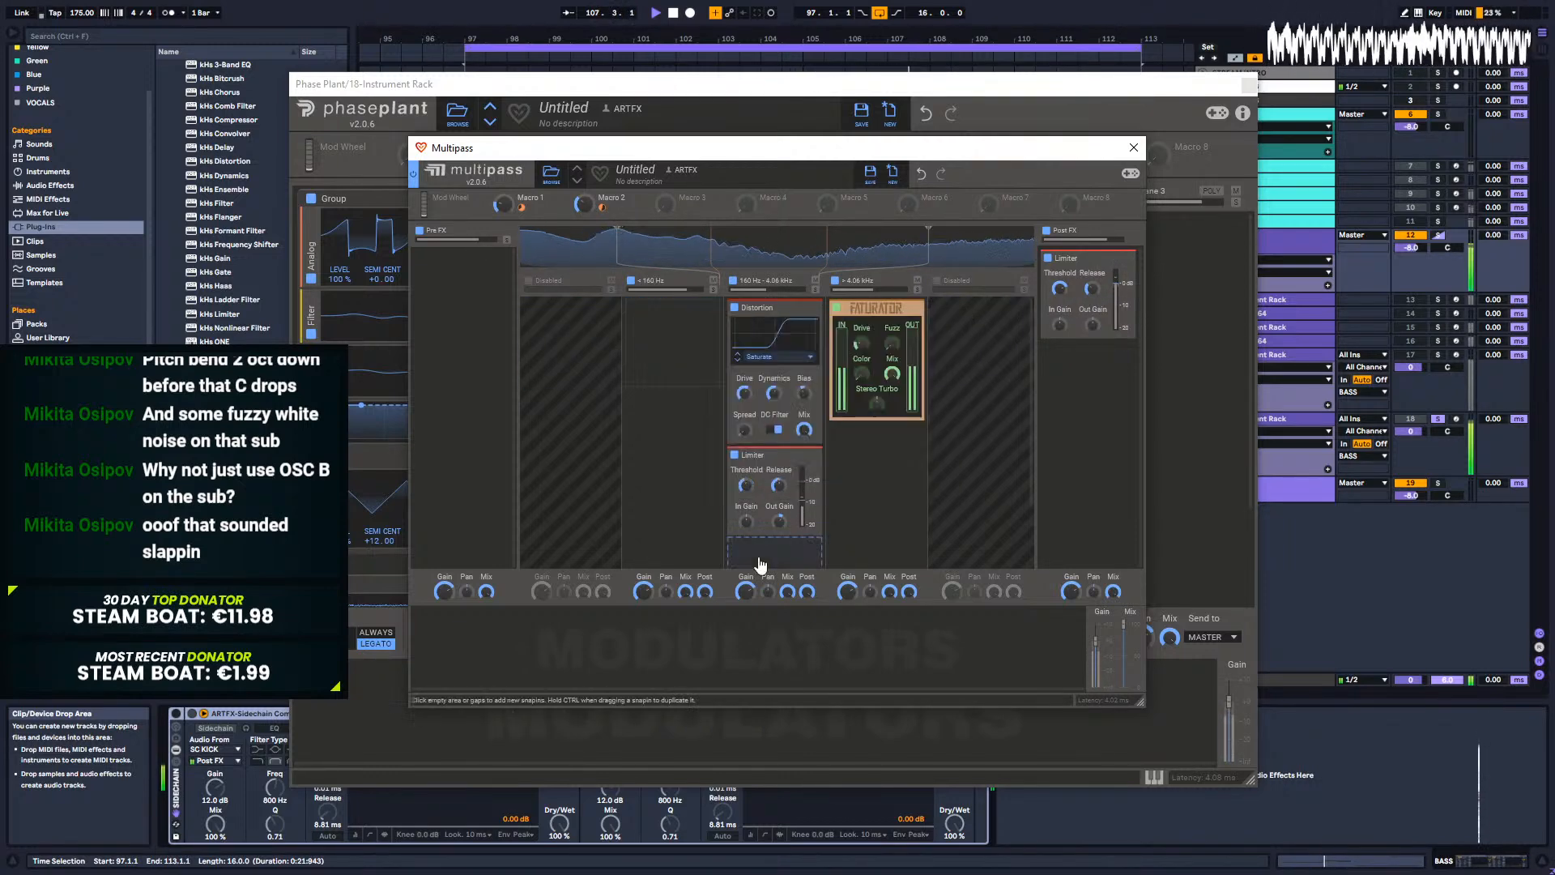
pyautogui.click(815, 456)
pyautogui.click(671, 367)
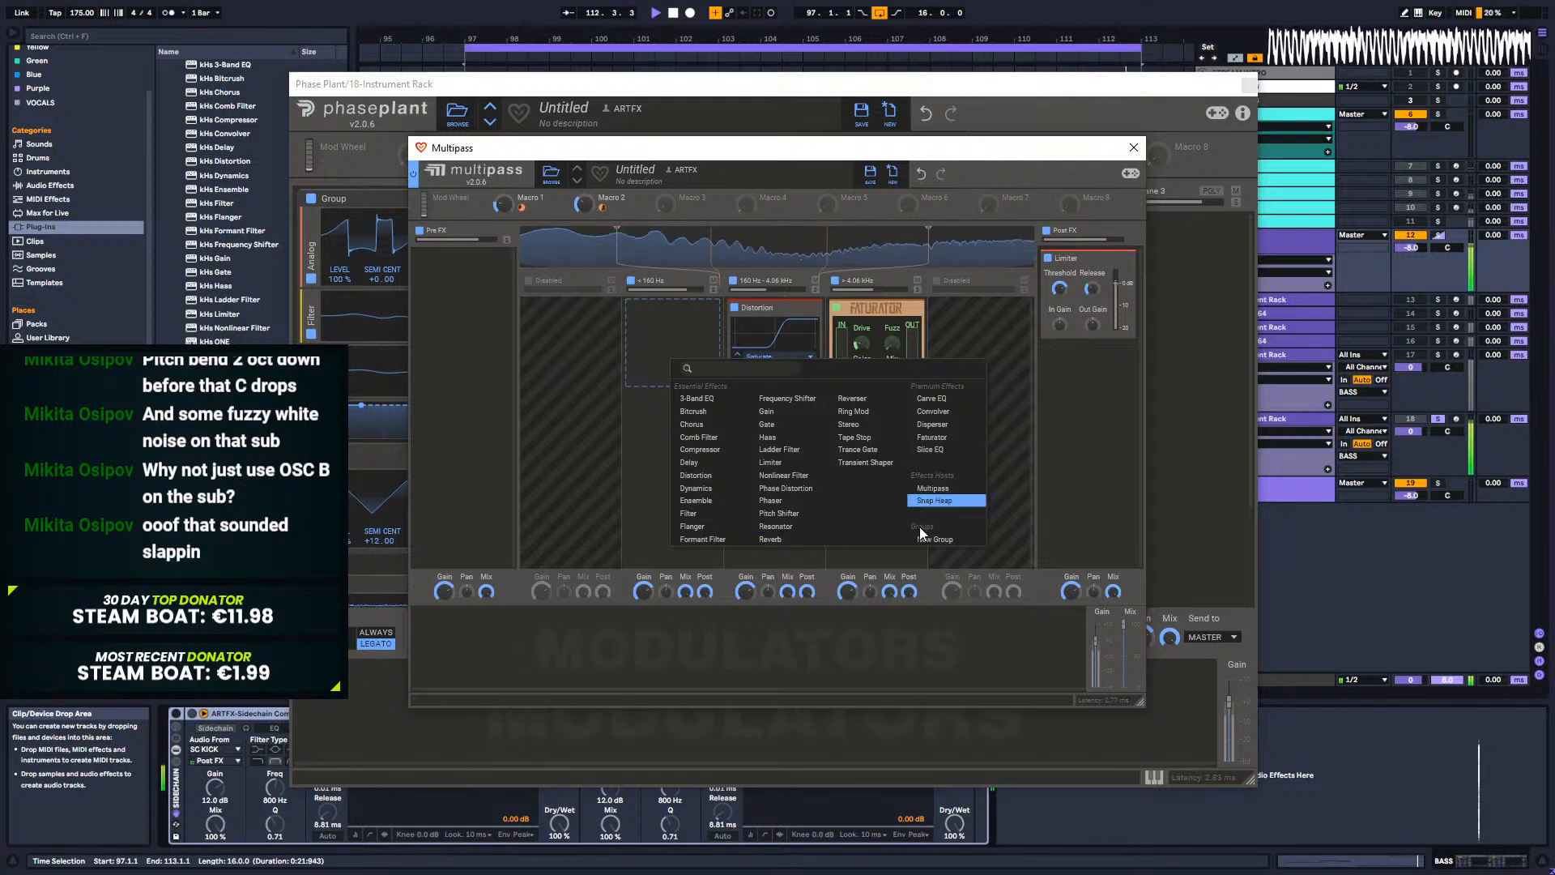
pyautogui.click(766, 411)
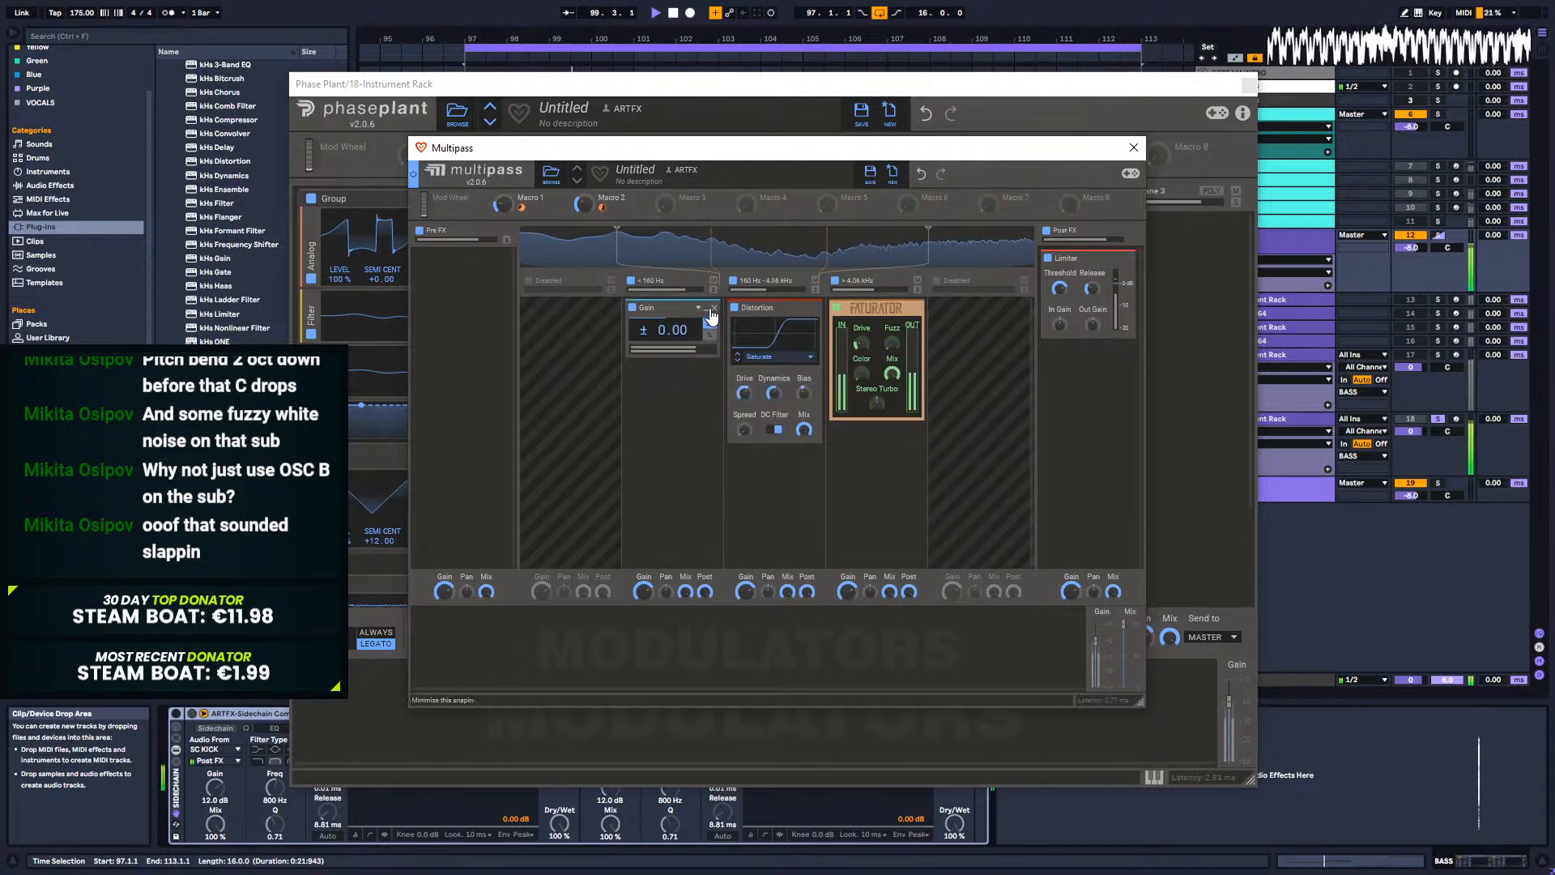
pyautogui.click(714, 312)
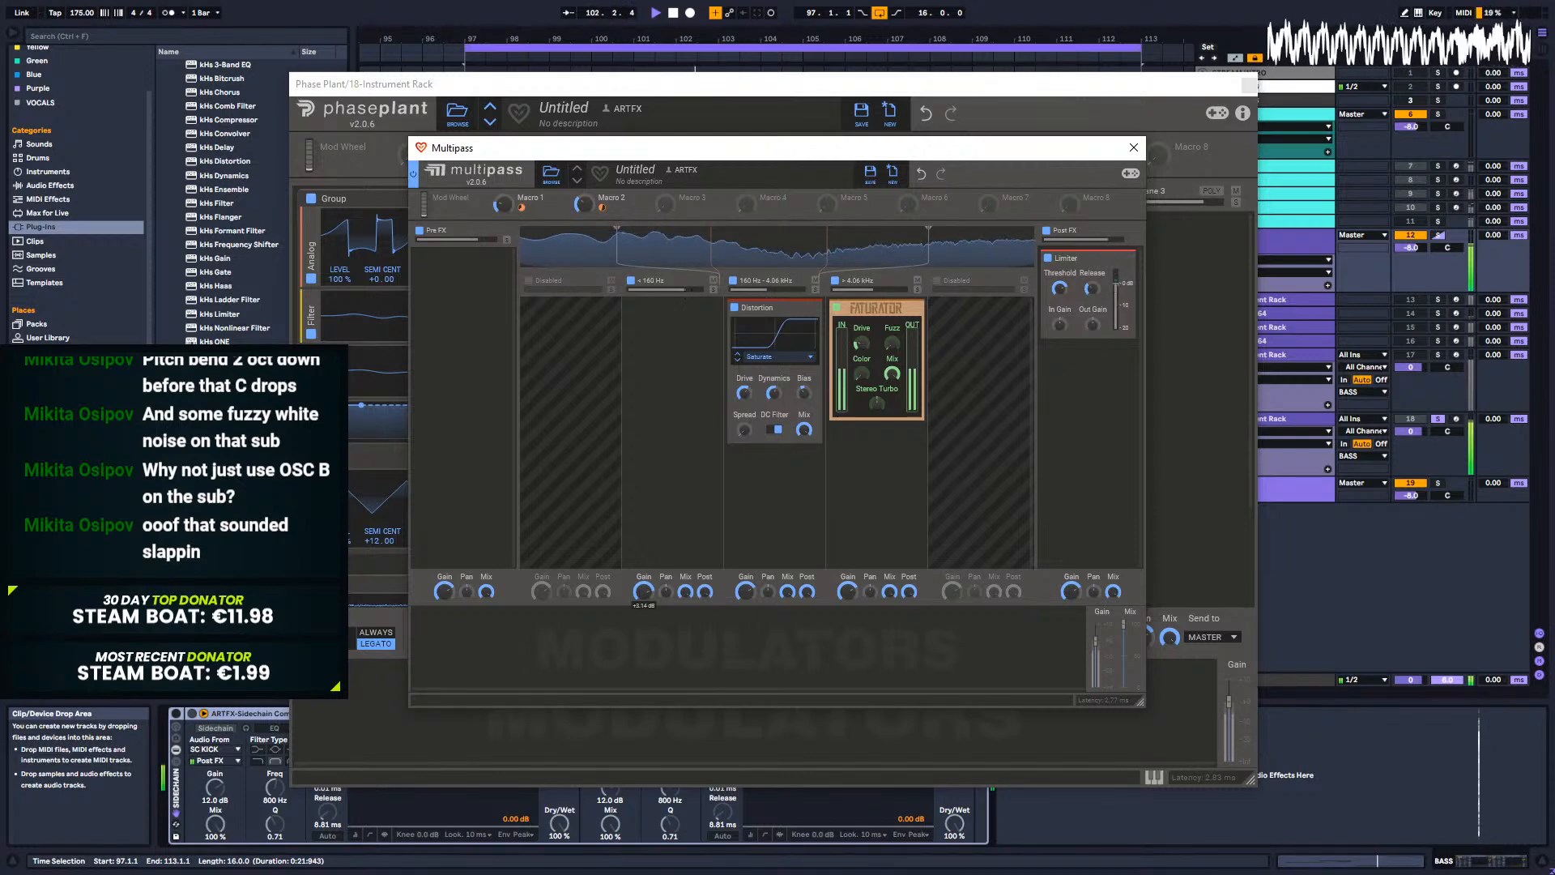
# Step: Raise the lower split to 183 Hz, and add a Gain effect of +3.76 dB to the band below it
pyautogui.moveTo(615, 249)
pyautogui.mouseDown()
pyautogui.moveTo(636, 256)
pyautogui.moveTo(587, 250)
pyautogui.moveTo(627, 256)
pyautogui.mouseUp()
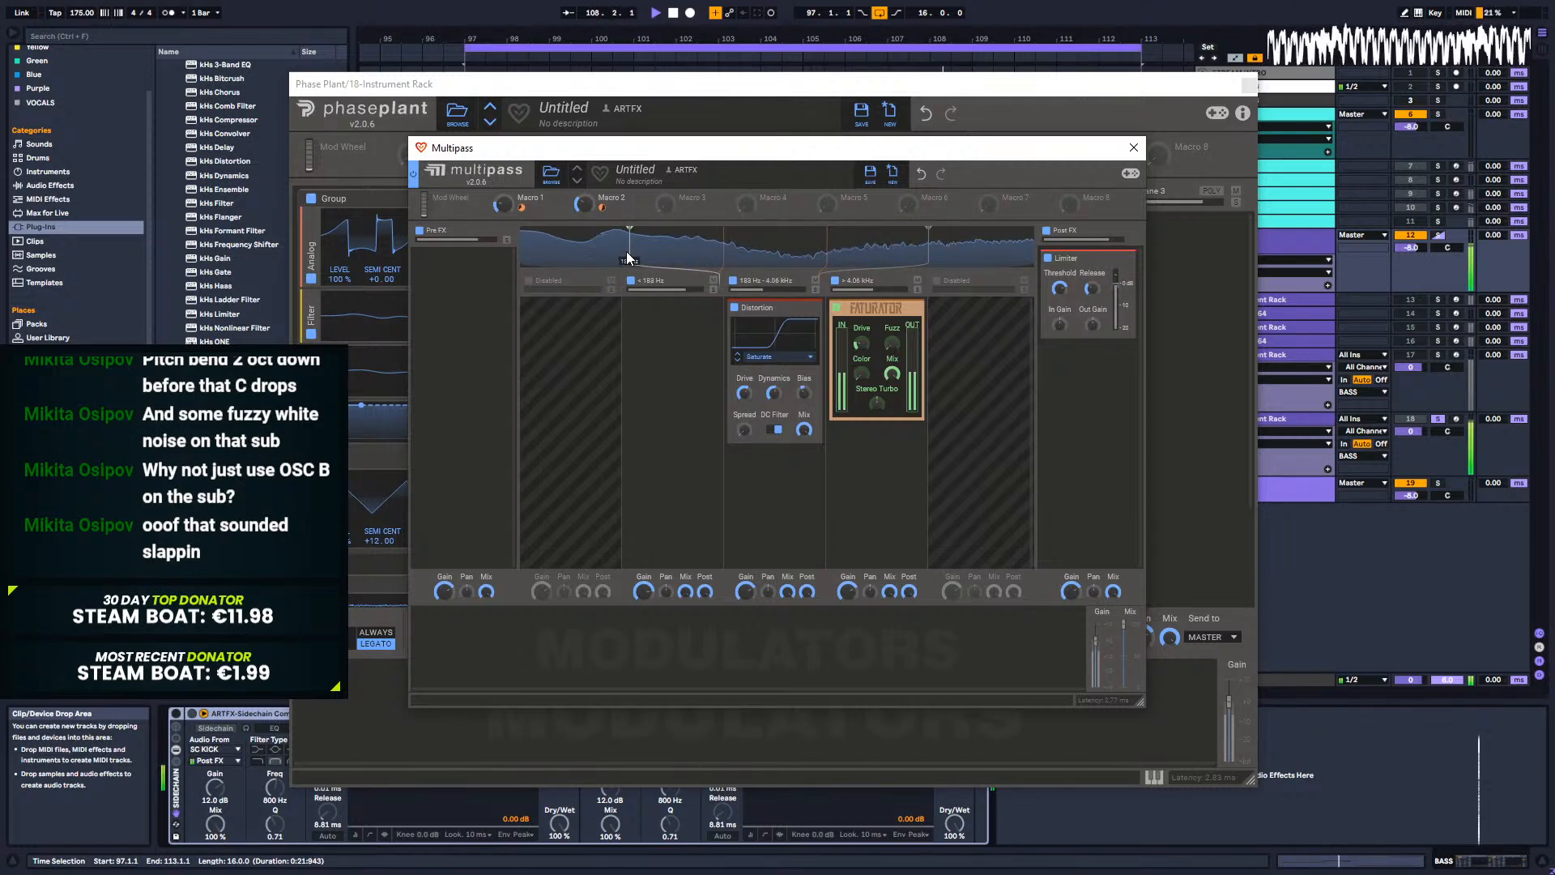
pyautogui.click(662, 332)
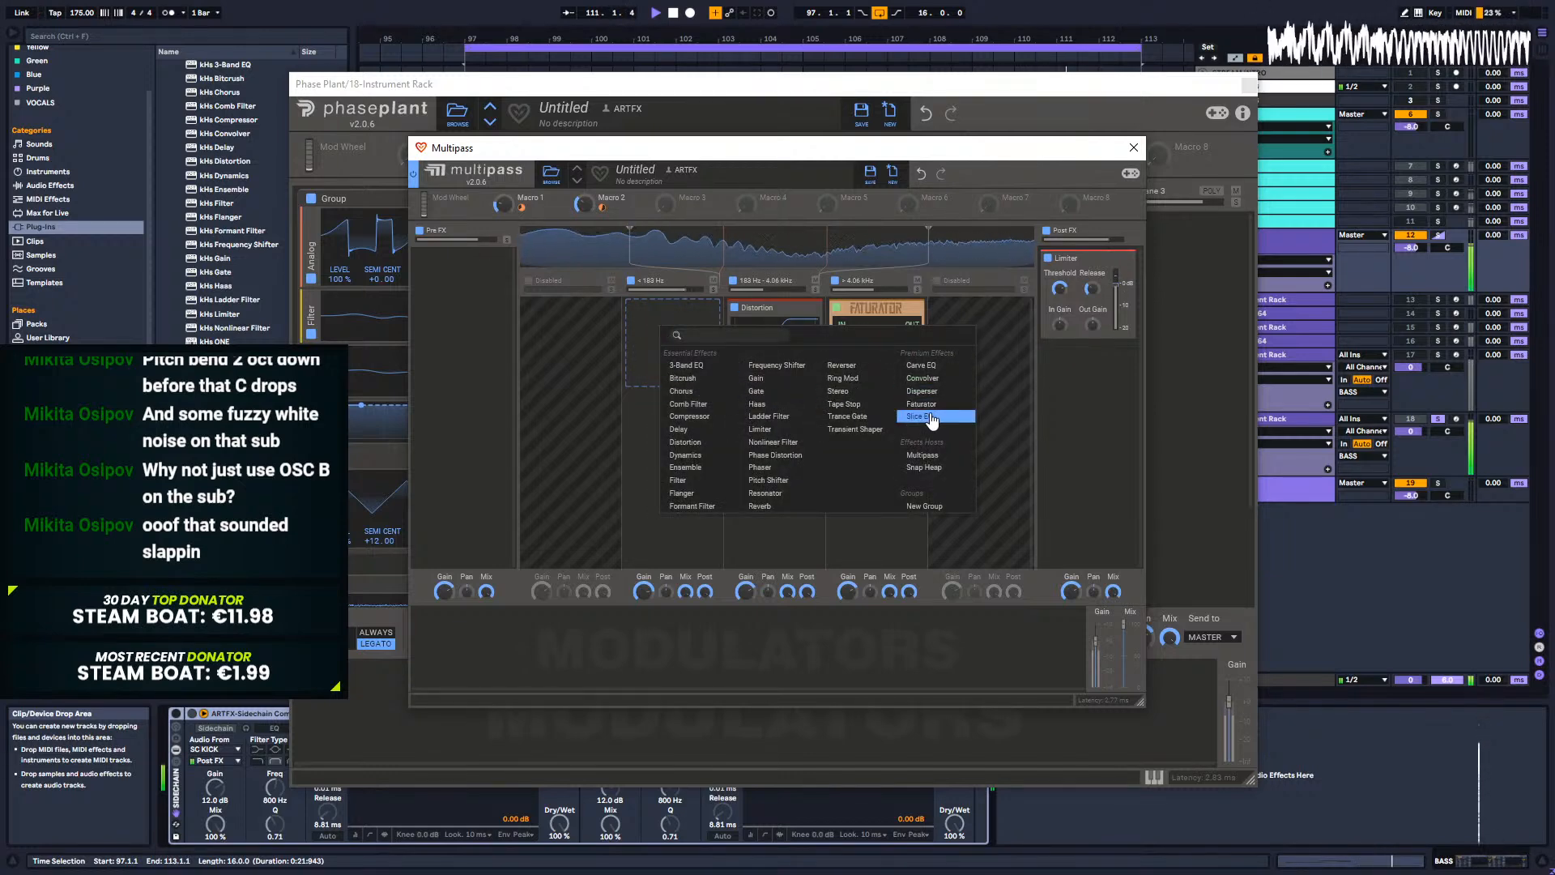
pyautogui.click(767, 379)
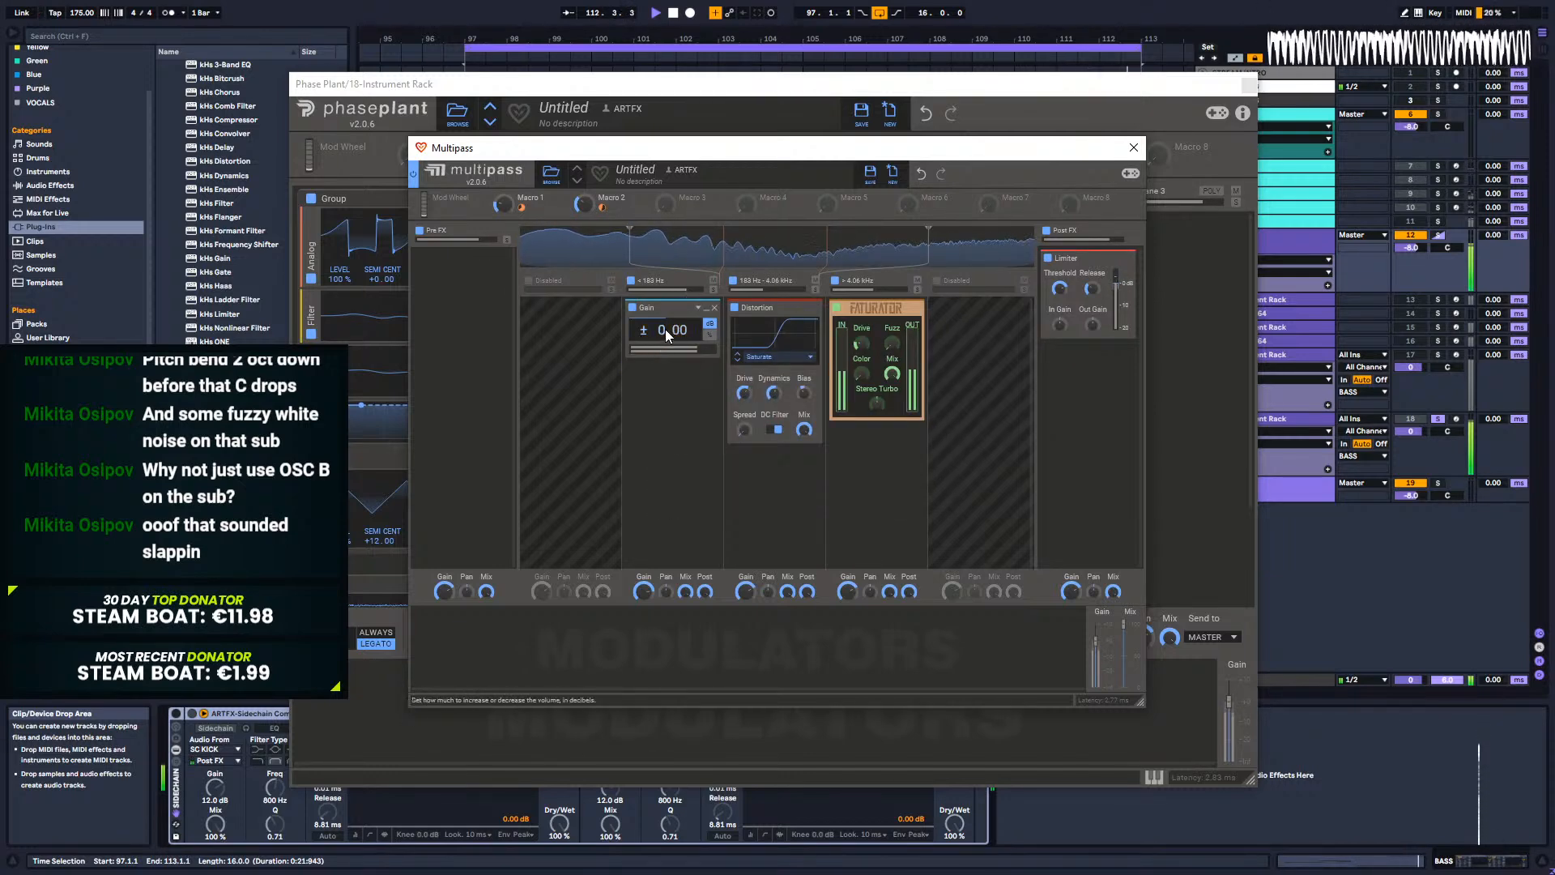
pyautogui.moveTo(669, 329); pyautogui.dragTo(669, 317)
# Step: Readjust Macro 1 and set the split above the Gain band to 196 Hz
pyautogui.moveTo(624, 249); pyautogui.dragTo(589, 245)
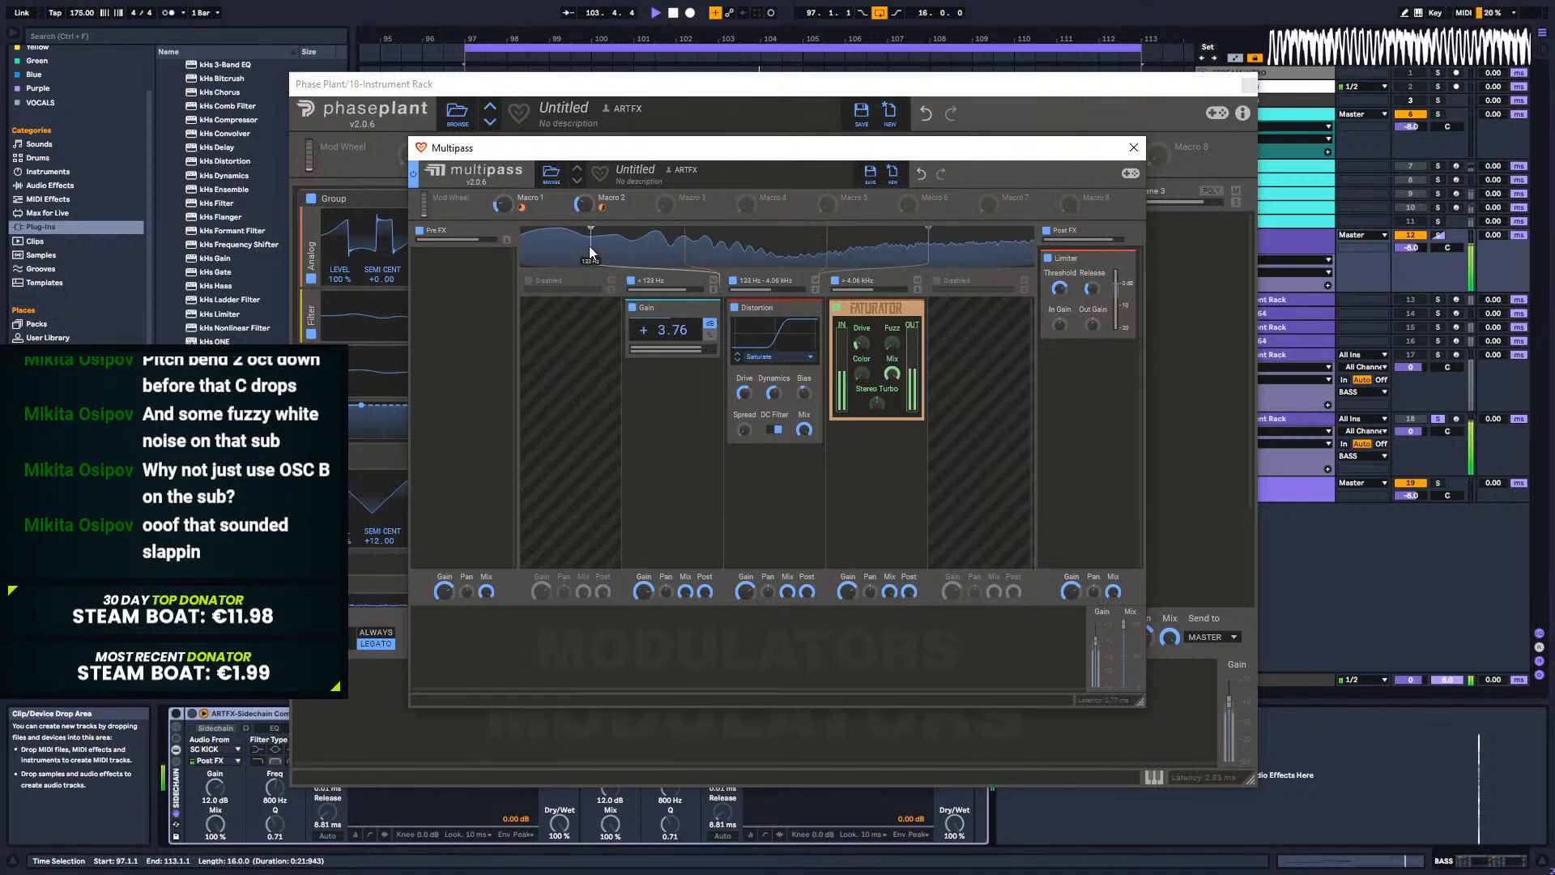
pyautogui.moveTo(503, 203); pyautogui.dragTo(503, 203)
pyautogui.moveTo(596, 247); pyautogui.dragTo(636, 247)
# Step: Stop playback and enable the lowest band, setting its upper split to about 134 Hz
pyautogui.press('space')
pyautogui.click(528, 281)
pyautogui.moveTo(595, 248); pyautogui.dragTo(601, 248)
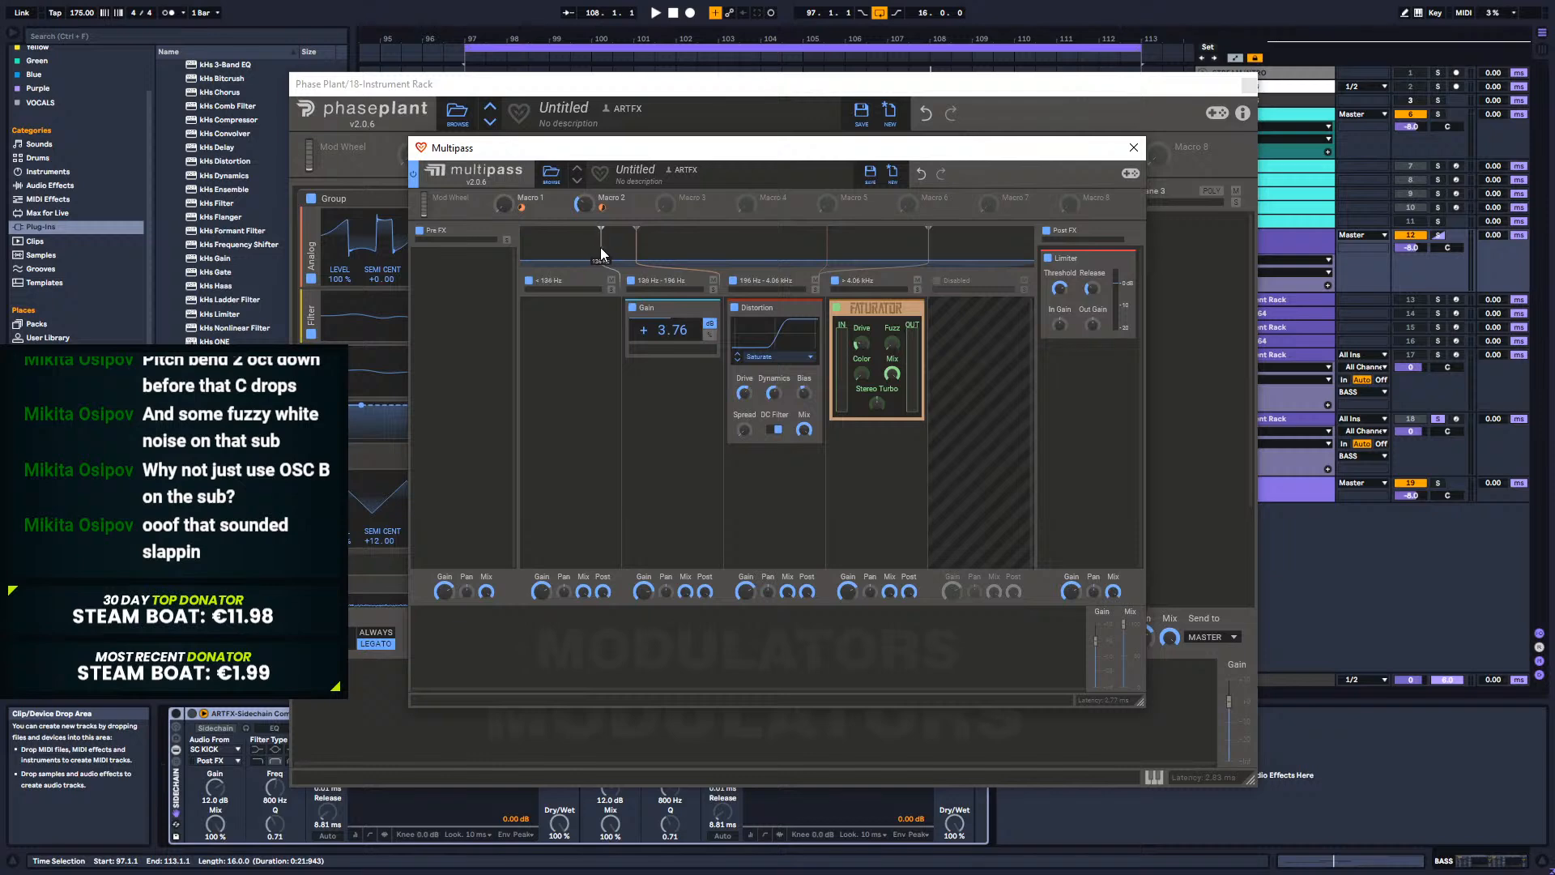
# Step: Move the Gain effect into the lowest band and lower that band's split to 100 Hz during playback
pyautogui.moveTo(660, 307); pyautogui.dragTo(600, 328)
pyautogui.press('space')
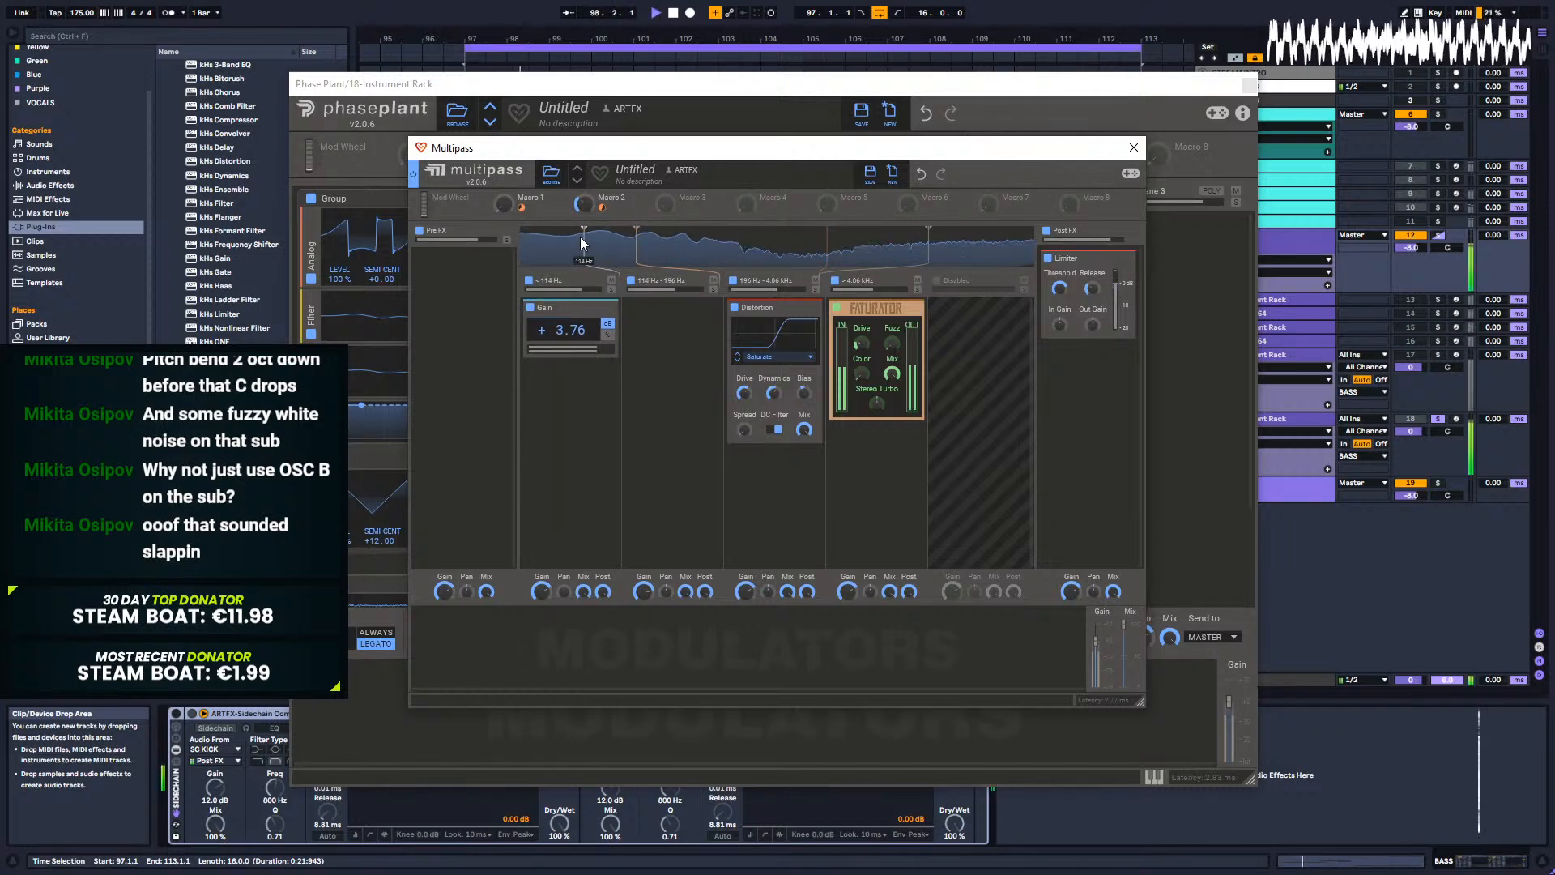
pyautogui.moveTo(601, 241)
pyautogui.mouseDown()
pyautogui.moveTo(617, 243)
pyautogui.moveTo(504, 207)
pyautogui.mouseUp()
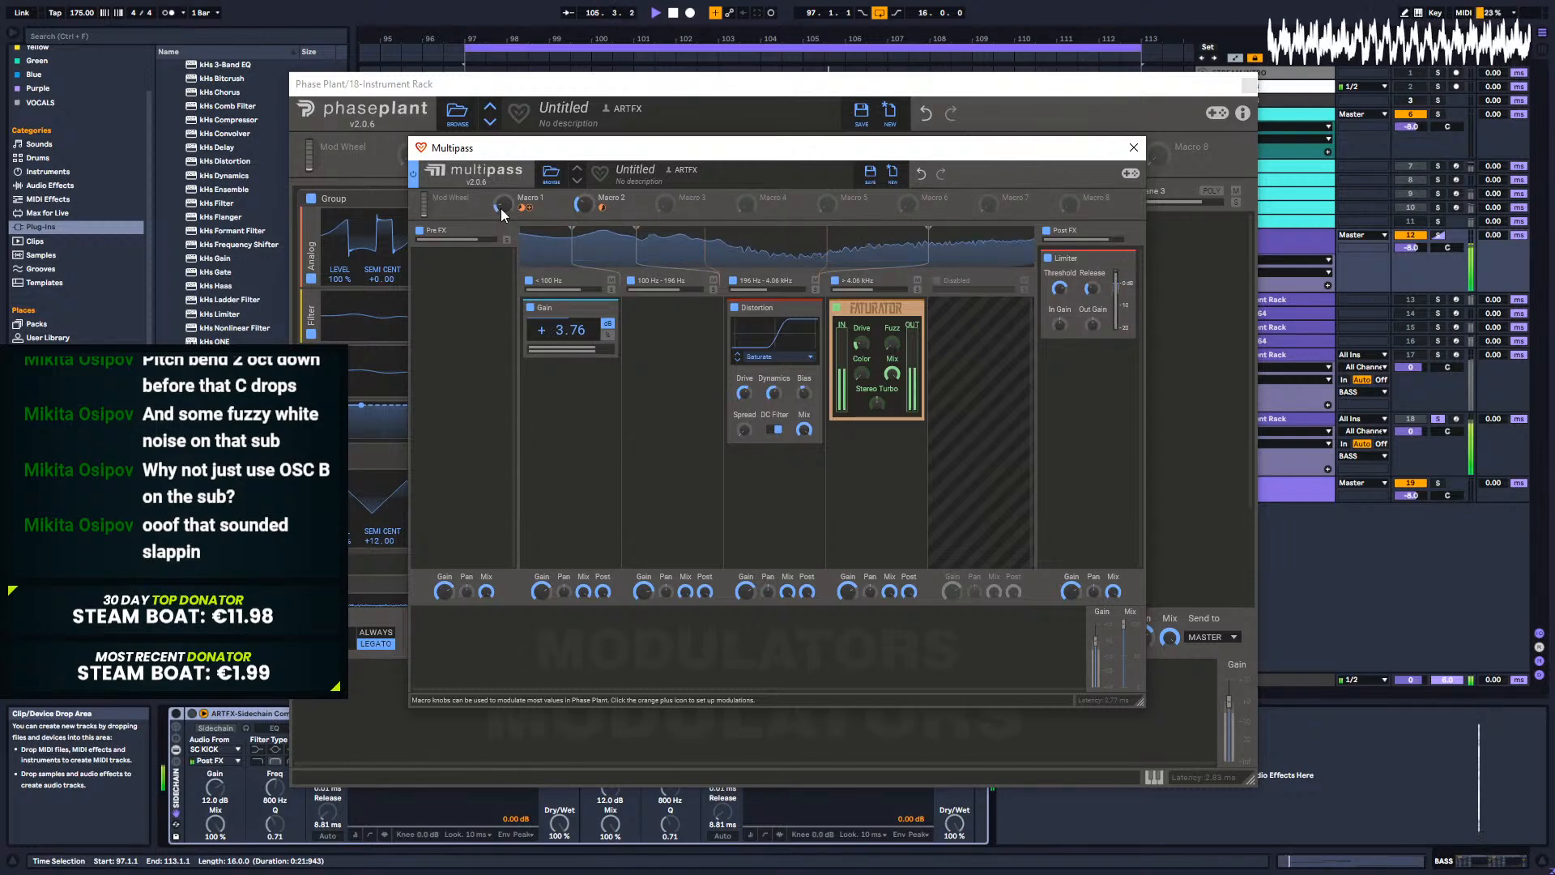
# Step: Add a Foldback Distortion to the 100–196 Hz band, turn off its DC filter, and adjust its drive and dynamics
pyautogui.click(672, 324)
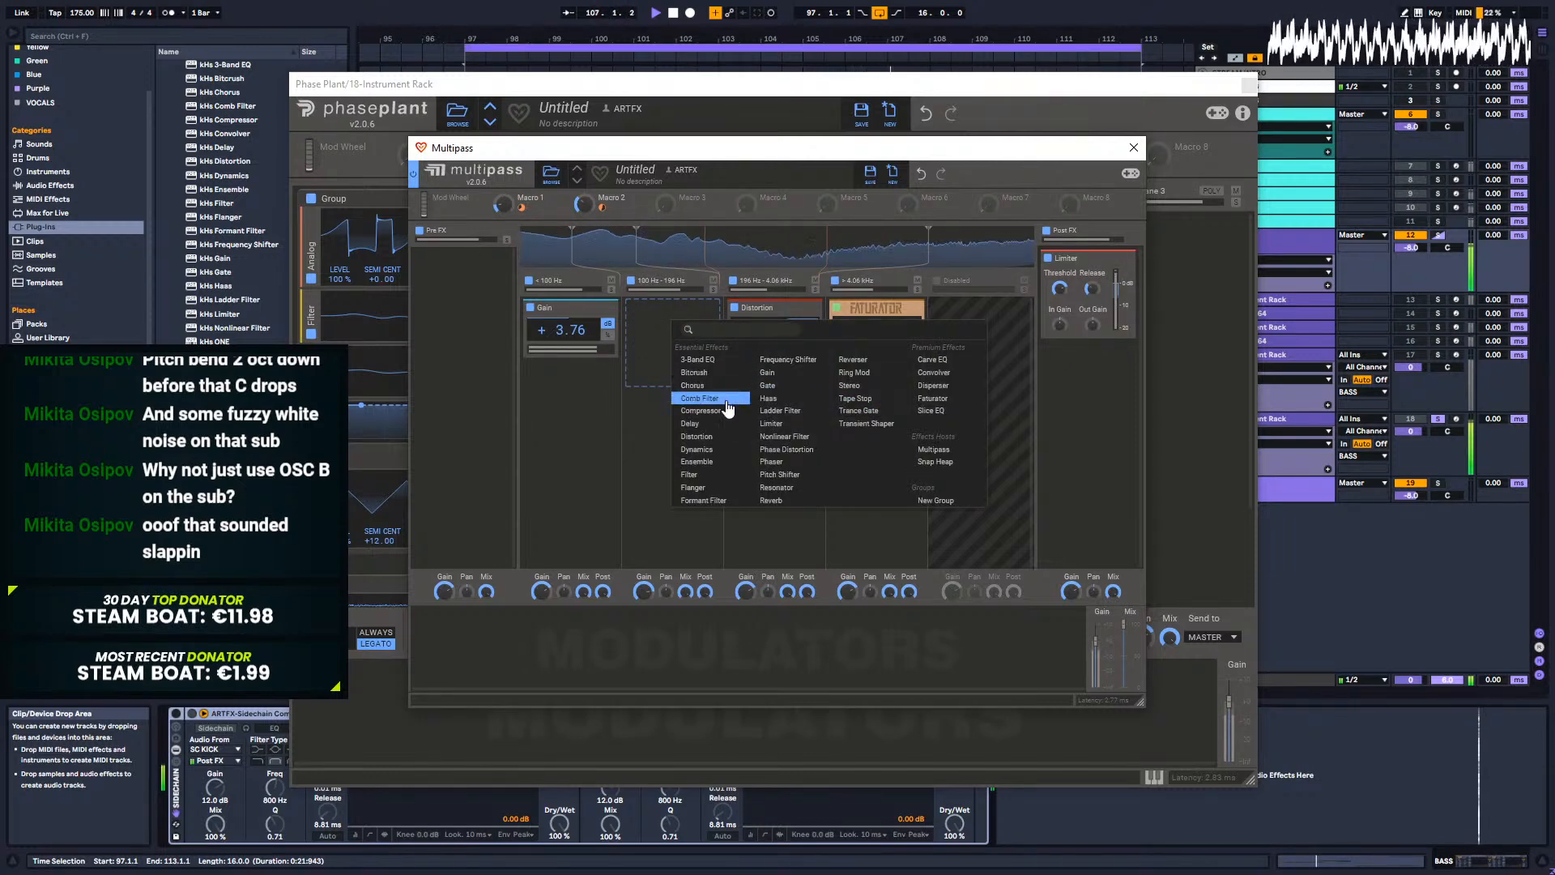
pyautogui.click(711, 434)
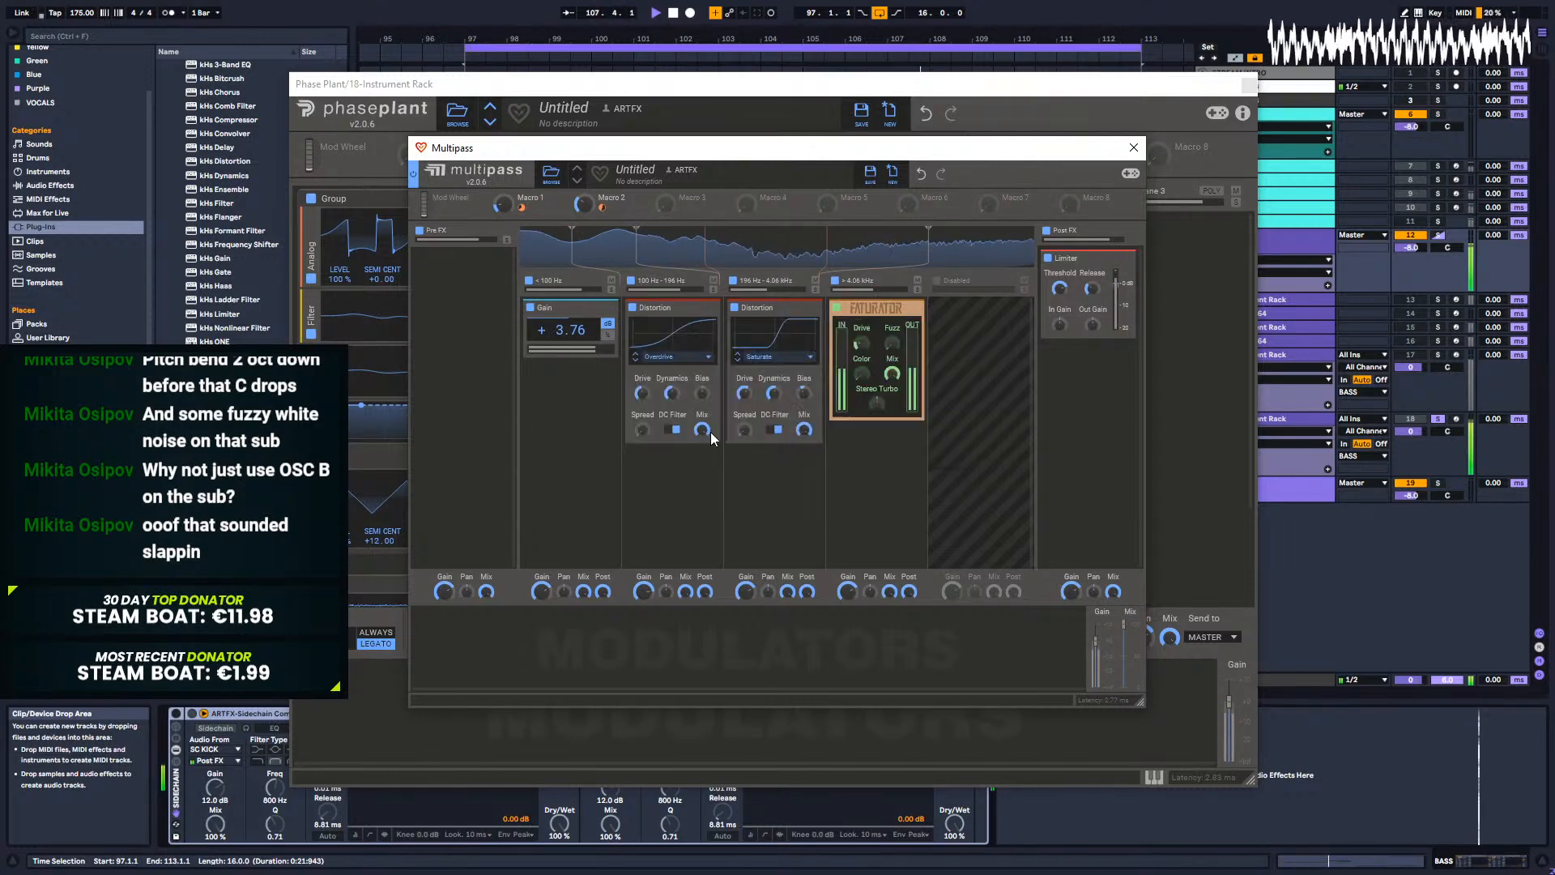
pyautogui.click(635, 360)
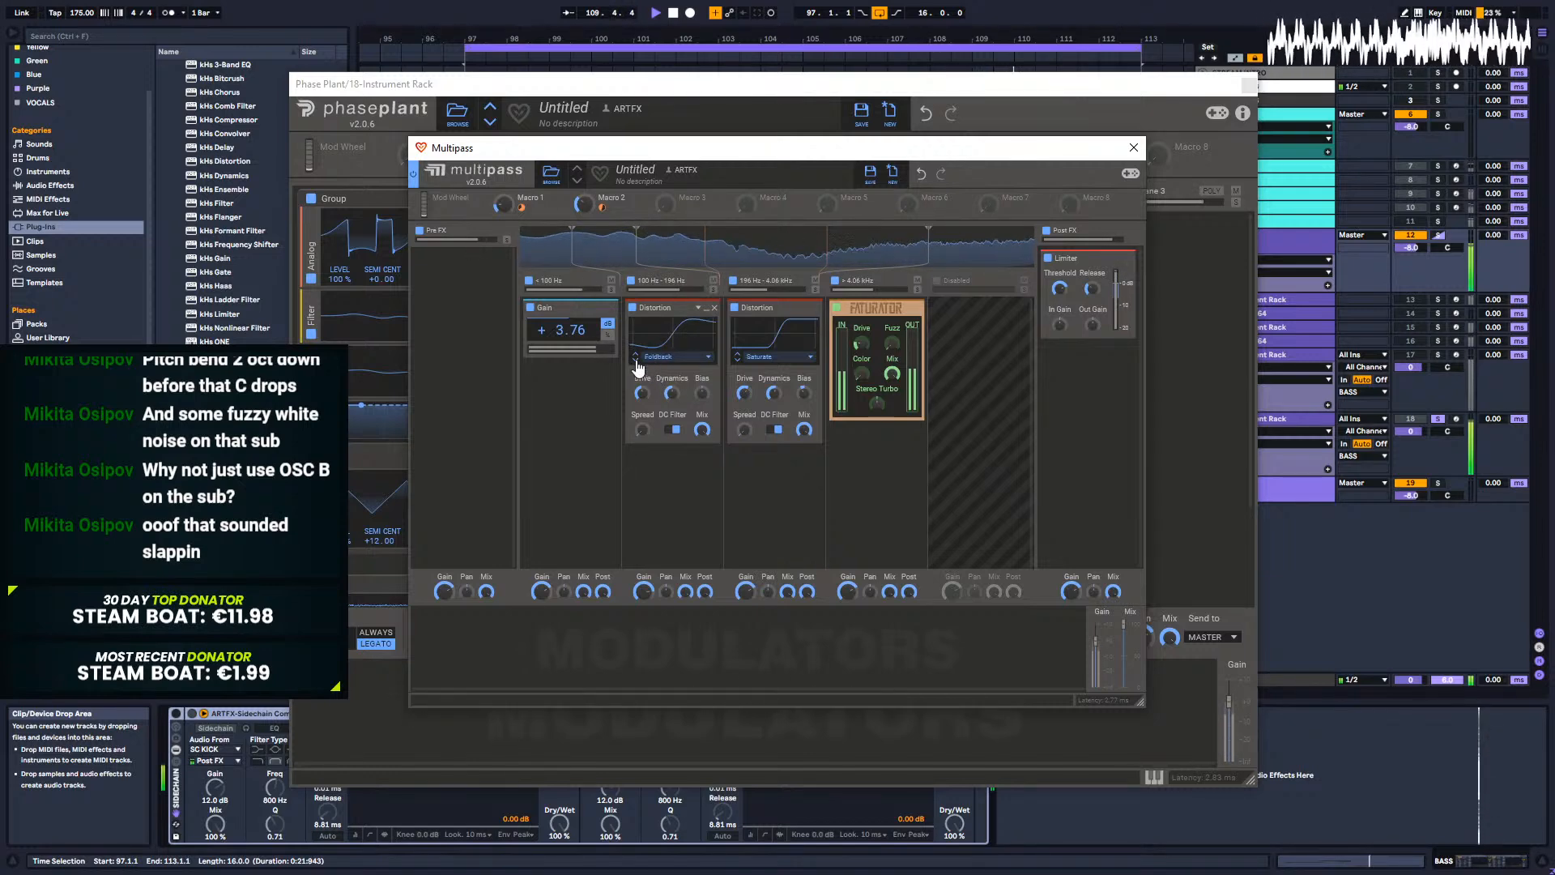
pyautogui.click(635, 359)
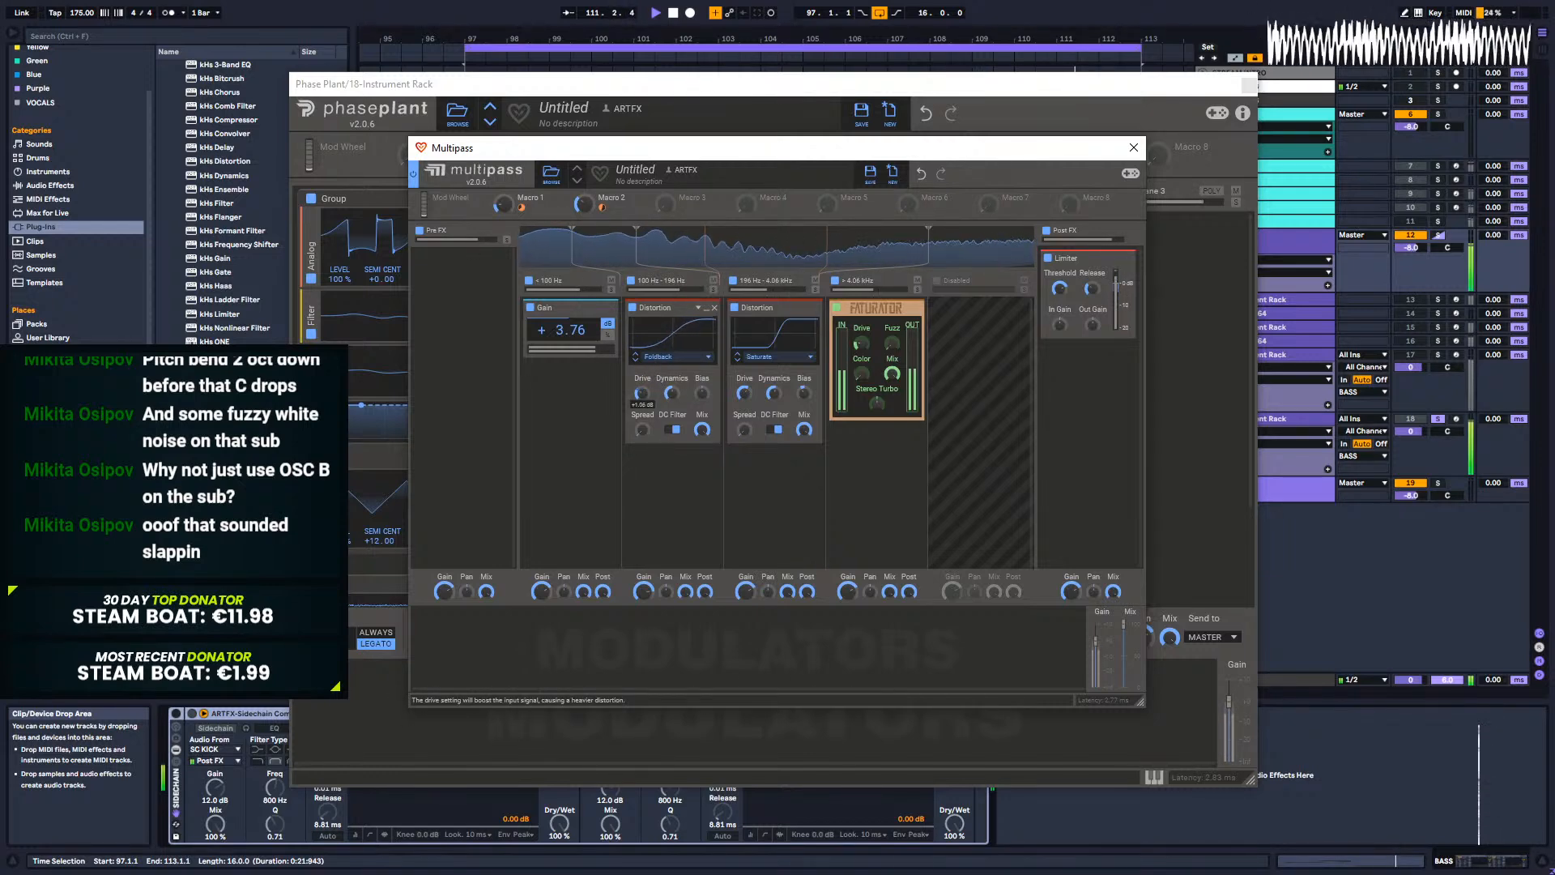
pyautogui.click(673, 431)
pyautogui.moveTo(671, 394)
pyautogui.mouseDown()
pyautogui.moveTo(671, 425)
pyautogui.moveTo(703, 373)
pyautogui.moveTo(702, 316)
pyautogui.moveTo(702, 396)
pyautogui.mouseUp()
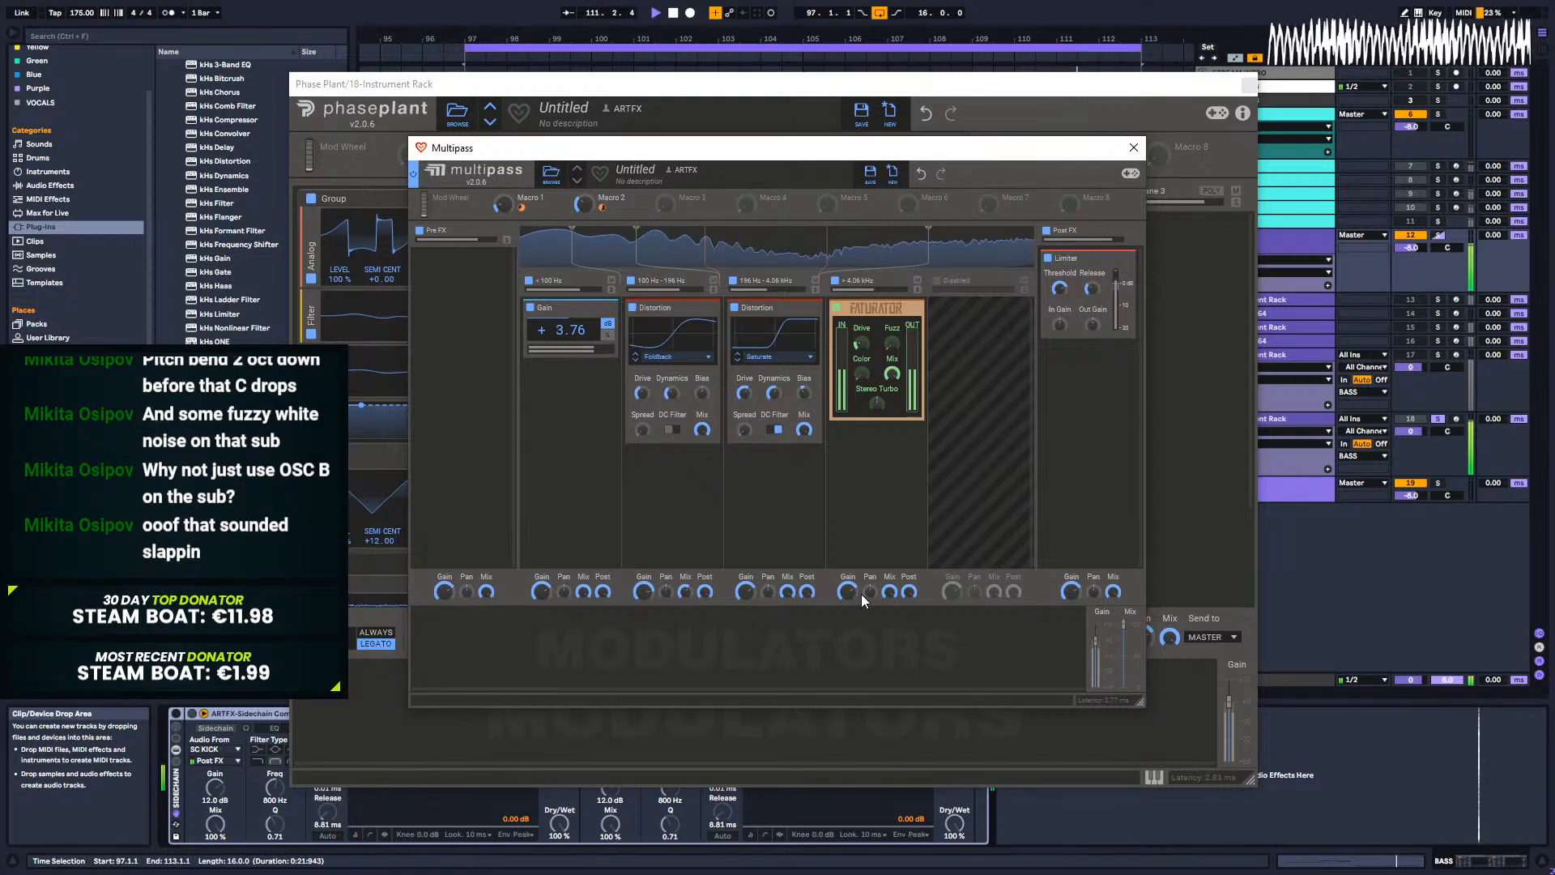
# Step: Add a Slice EQ to Multipass's Post FX lane, place it before the Limiter, and open its editor
pyautogui.moveTo(787, 592); pyautogui.dragTo(786, 595)
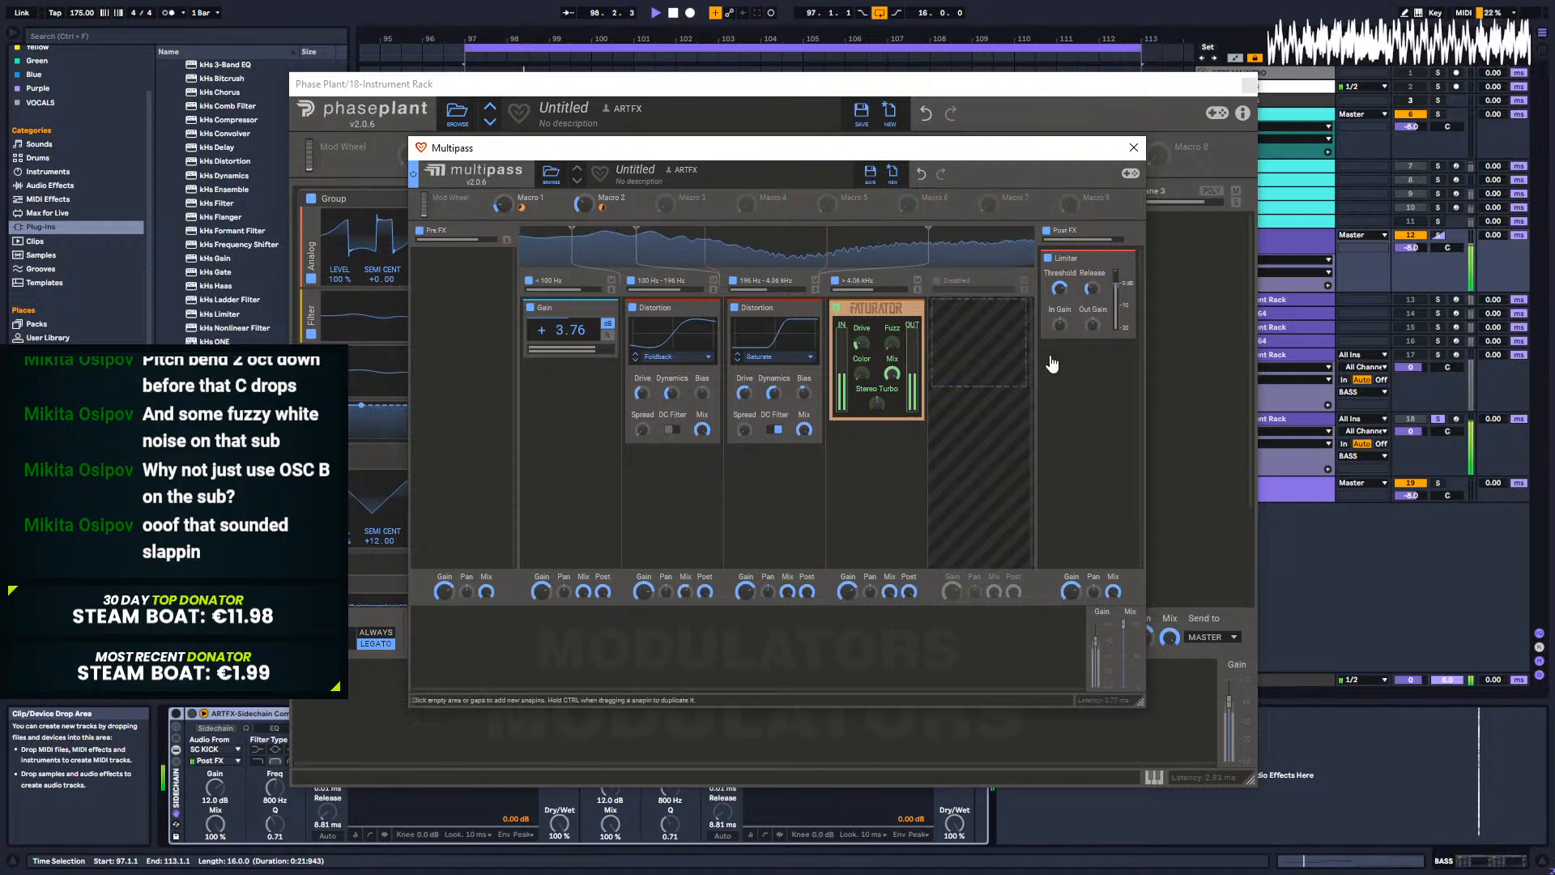
pyautogui.click(1091, 370)
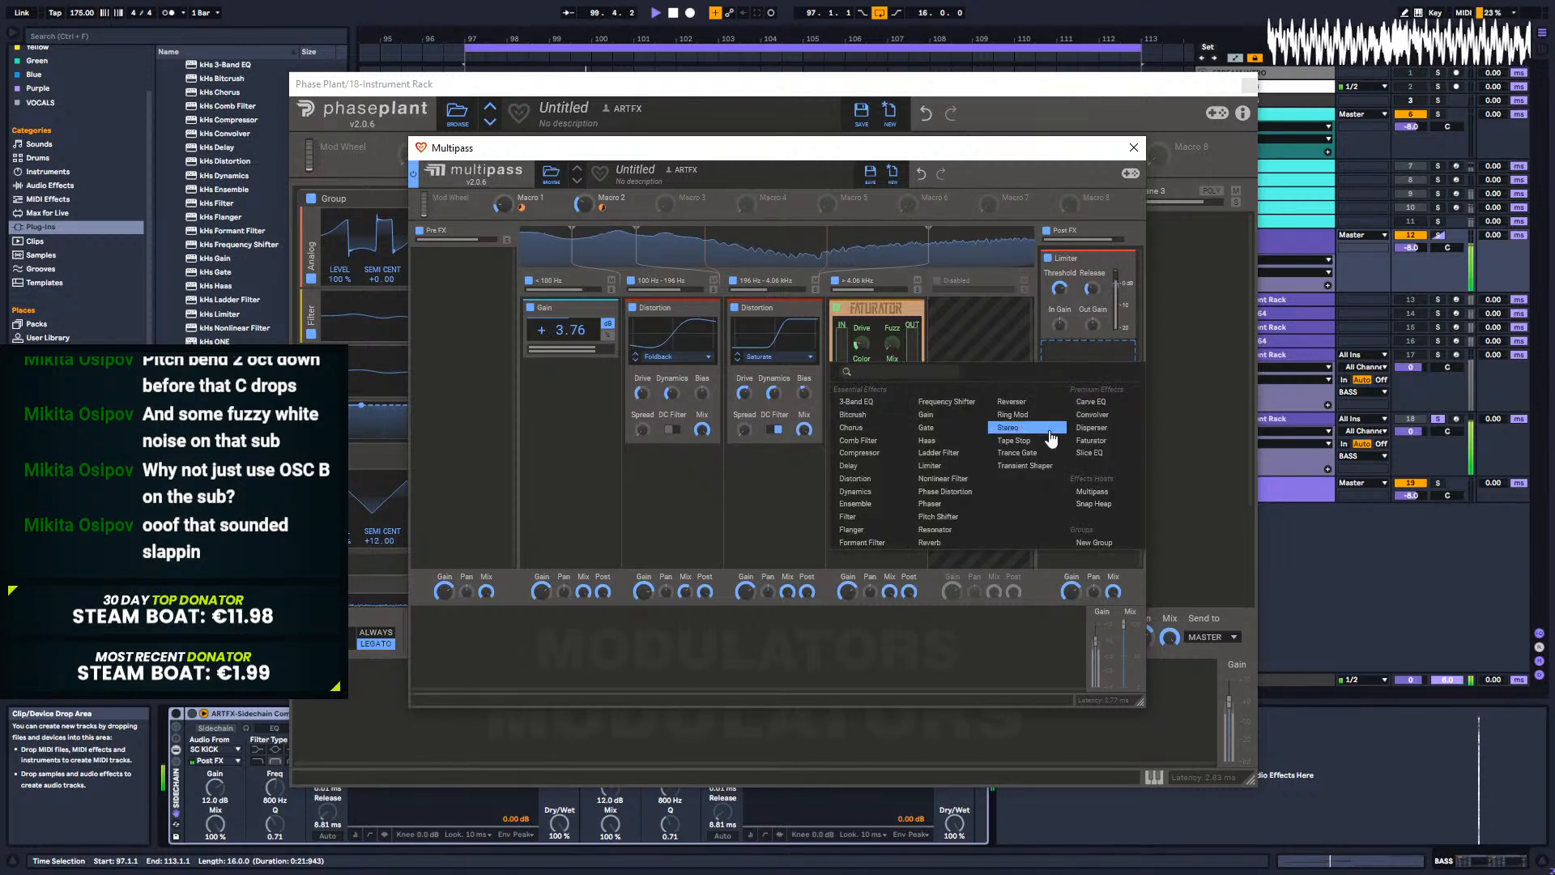
pyautogui.click(1094, 458)
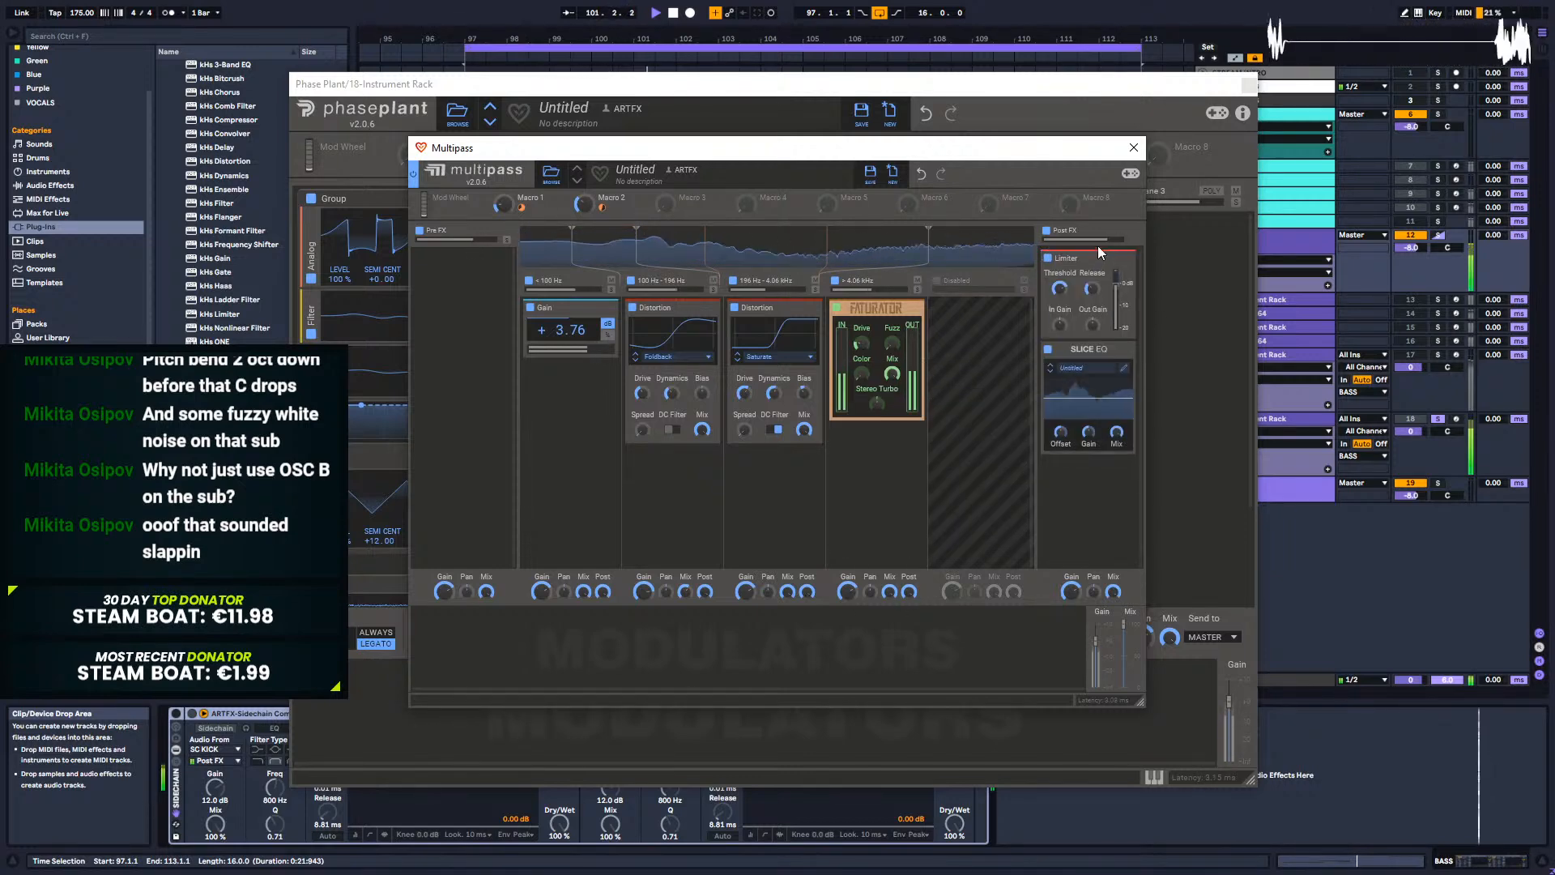
pyautogui.moveTo(1092, 356); pyautogui.dragTo(1114, 284)
pyautogui.click(1124, 276)
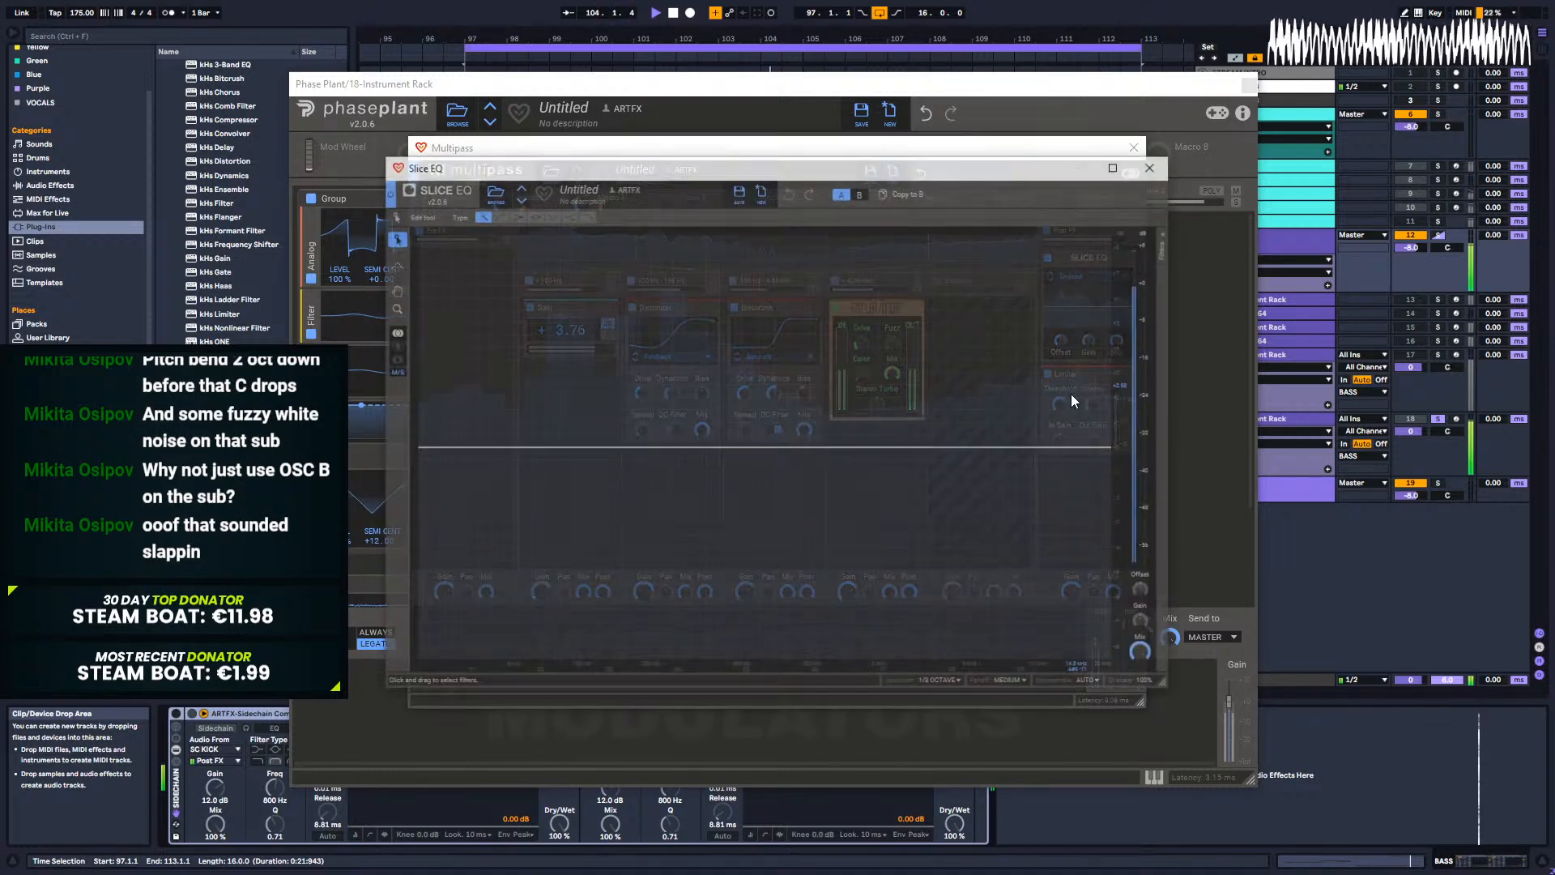
# Step: Try a deep low-mid peak cut and a low-shelf boost in the Slice EQ, and remove the shelf
pyautogui.moveTo(687, 457); pyautogui.dragTo(668, 581)
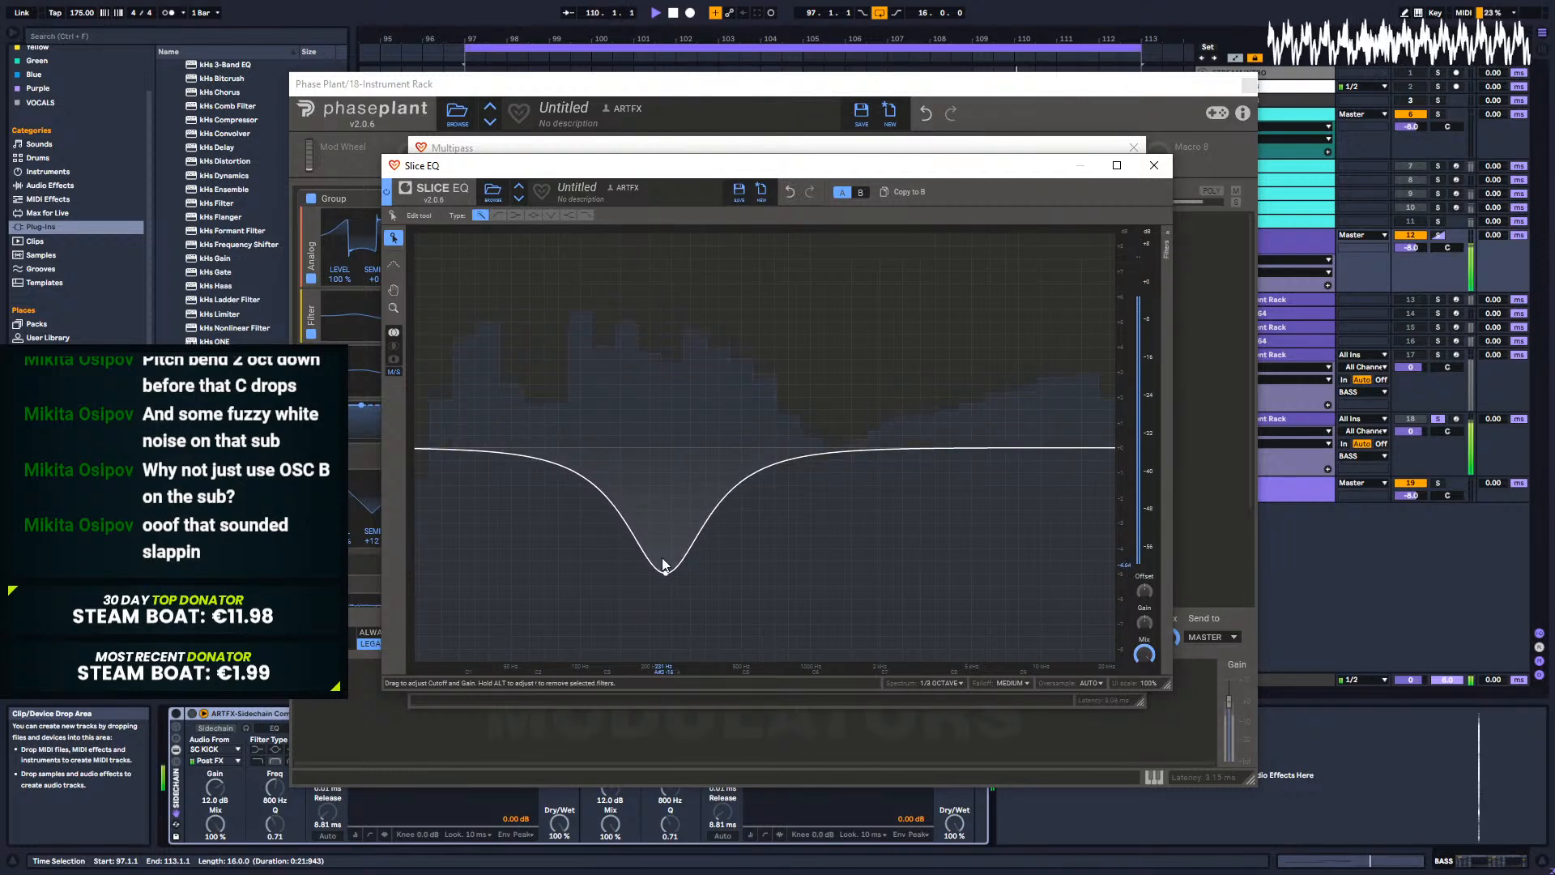
pyautogui.moveTo(513, 447); pyautogui.dragTo(546, 439)
pyautogui.scroll(3, 545, 439)
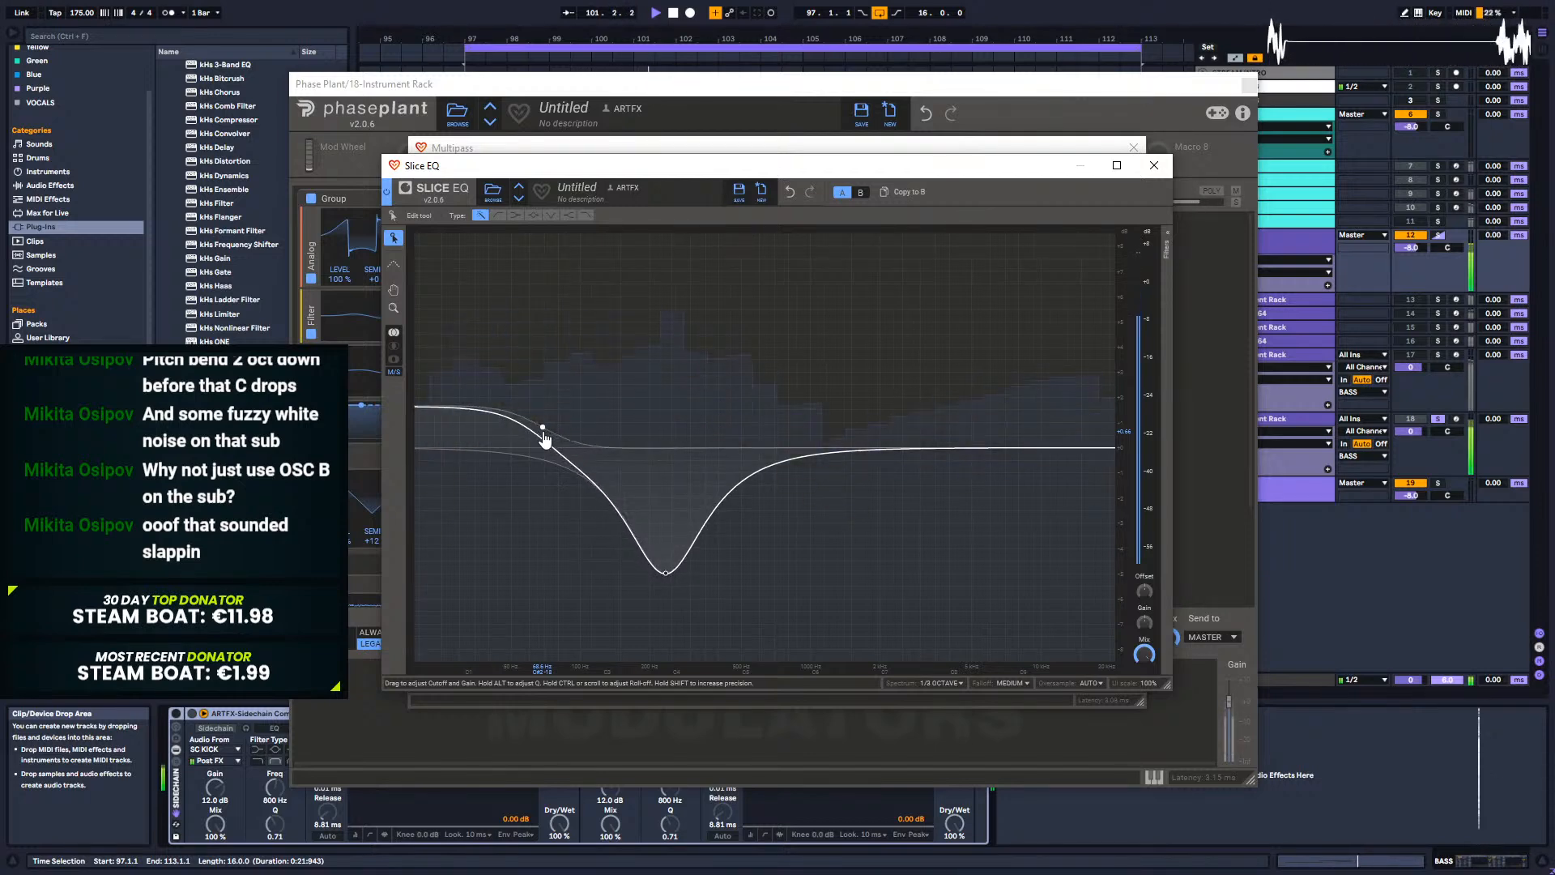
pyautogui.doubleClick(543, 431)
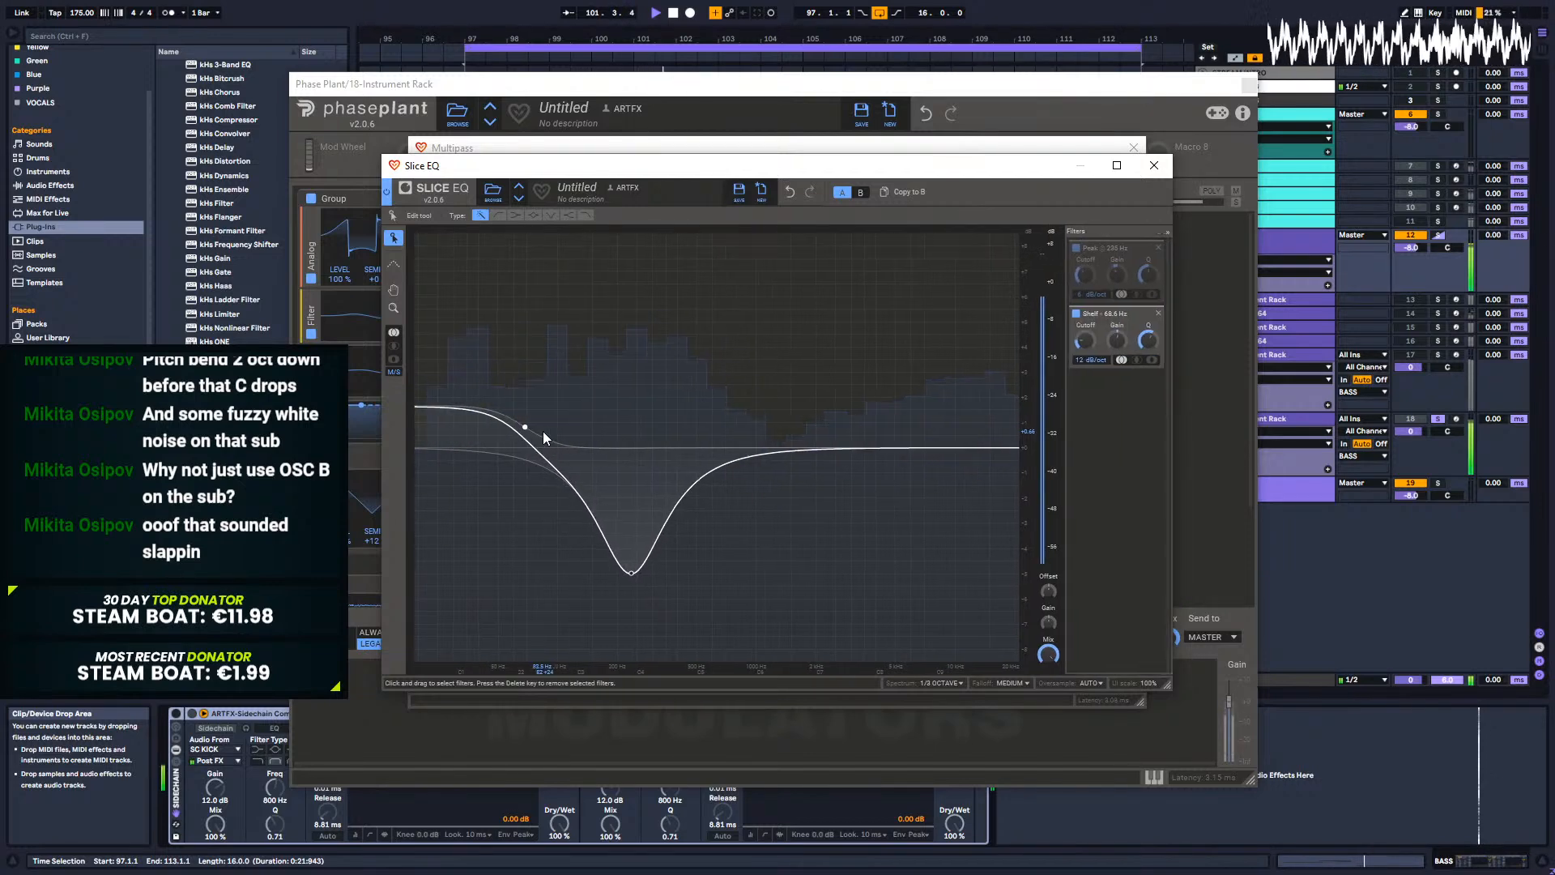
pyautogui.click(1158, 314)
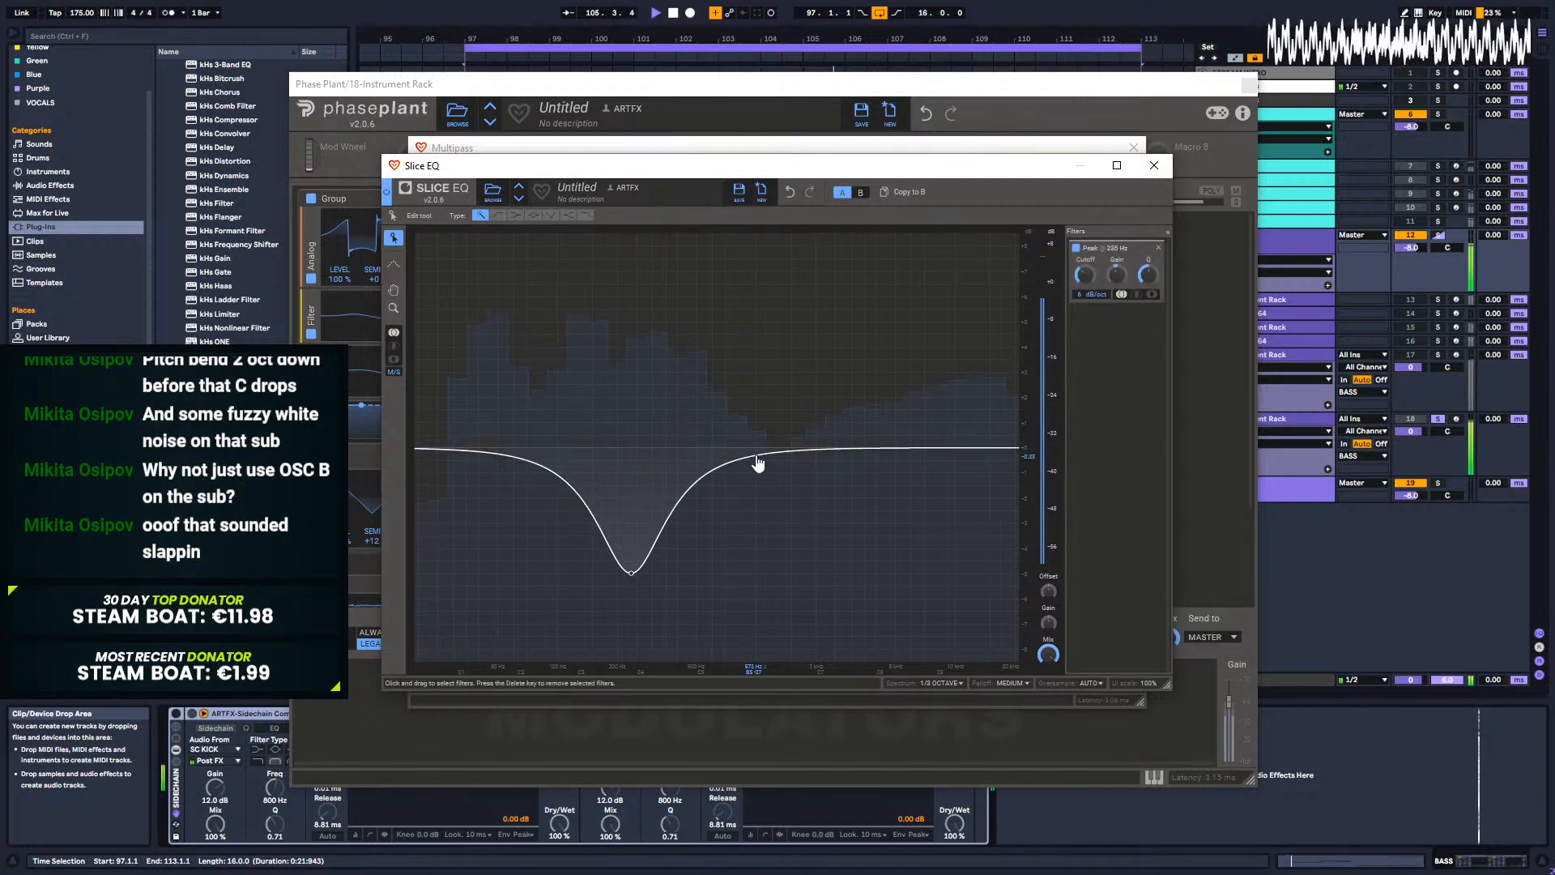
# Step: Try a second peak filter in the sub range and vary both peaks between boost and cut
pyautogui.moveTo(754, 456); pyautogui.dragTo(470, 379)
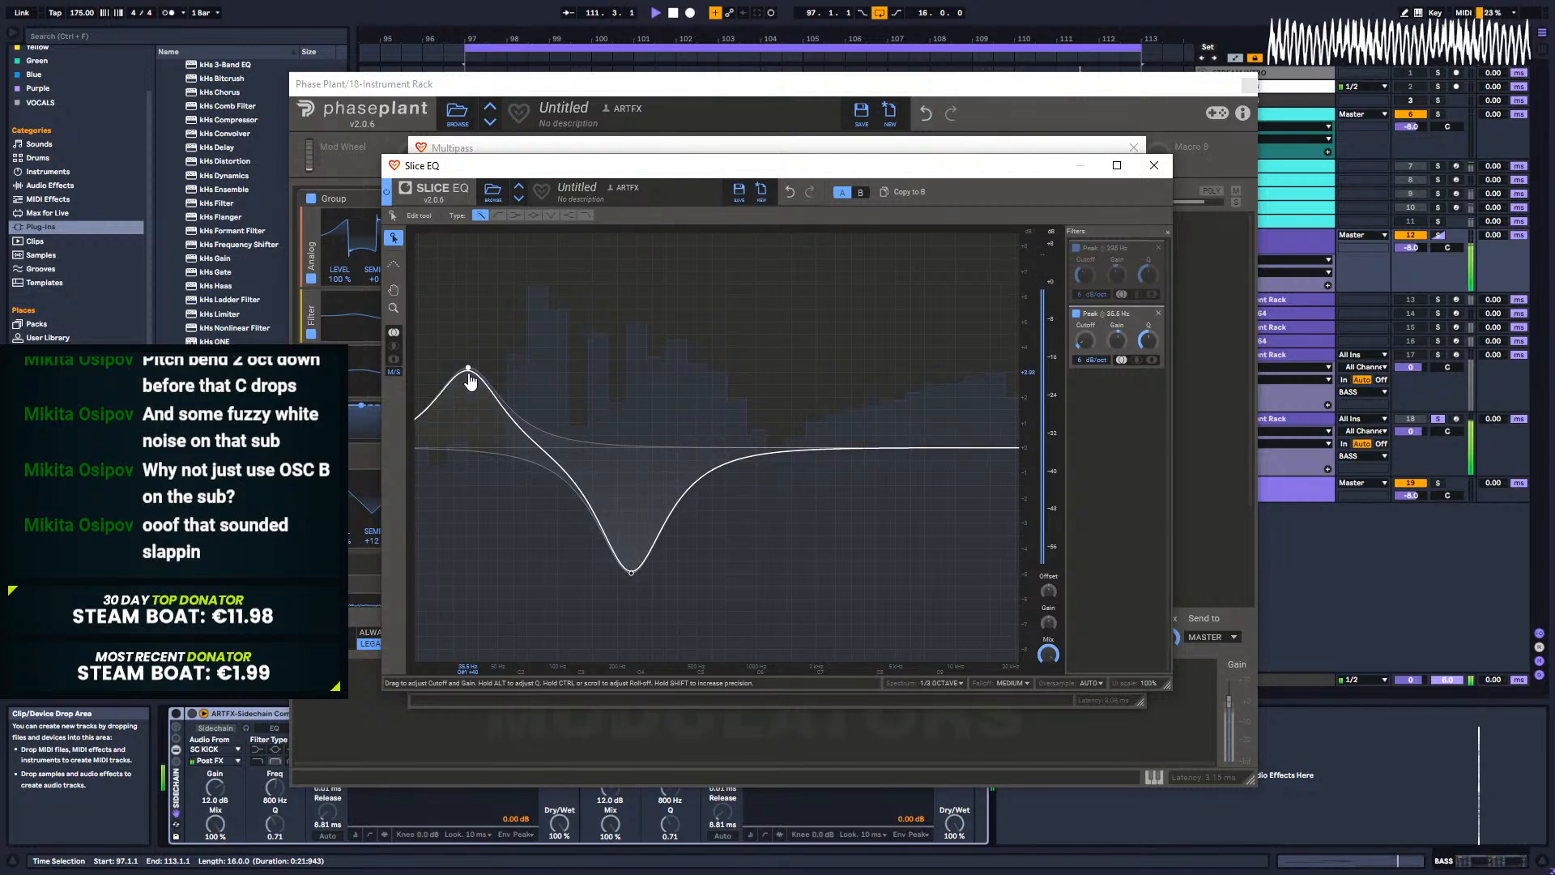
pyautogui.moveTo(632, 572); pyautogui.dragTo(549, 581)
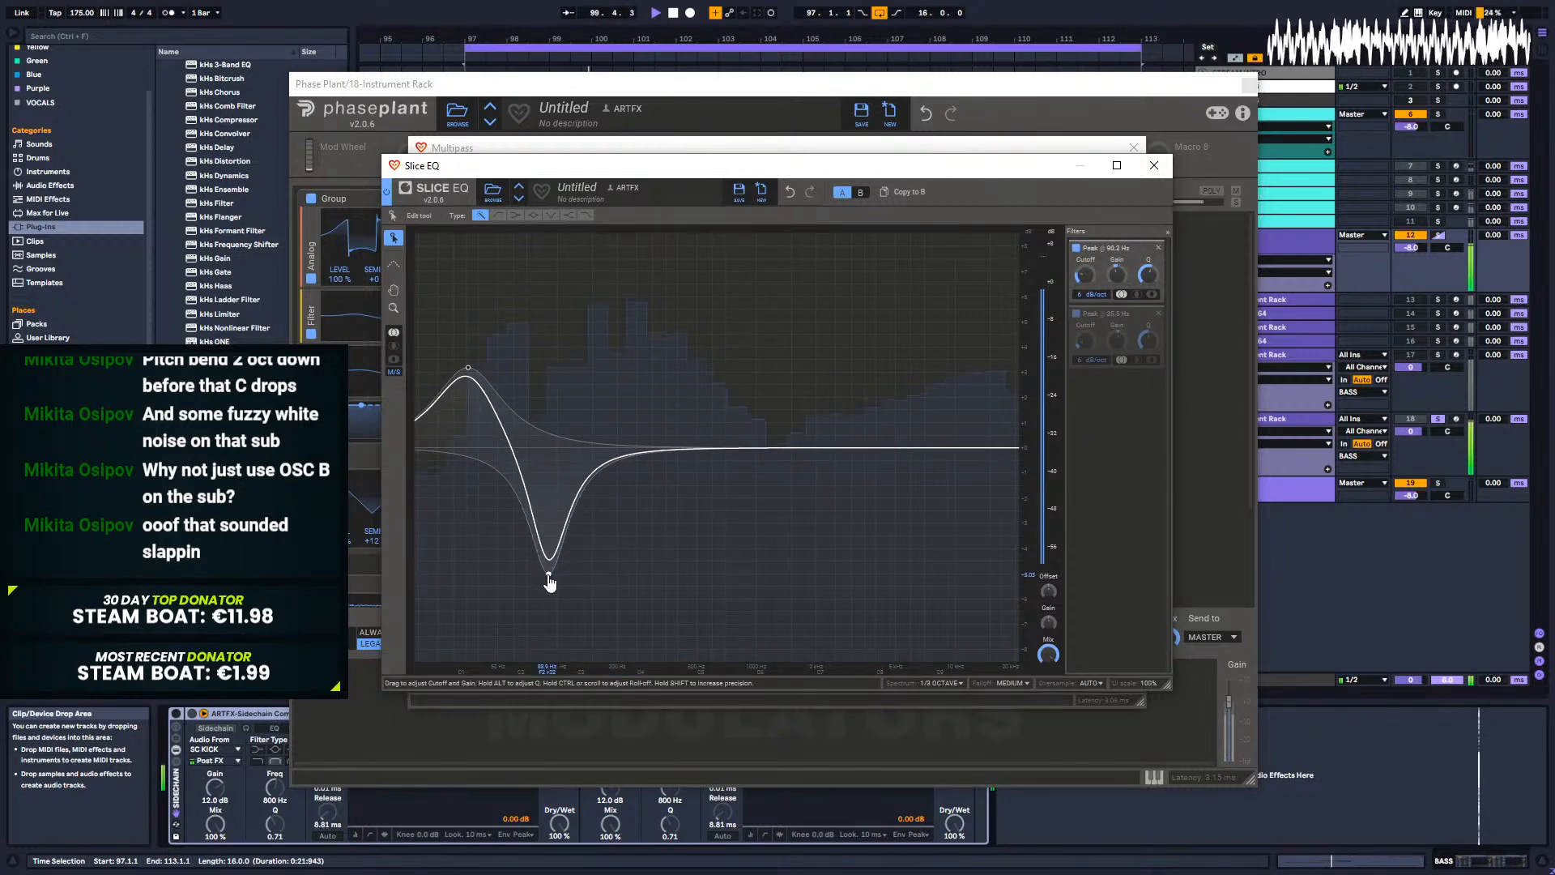
pyautogui.scroll(-3, 549, 582)
pyautogui.scroll(3, 549, 581)
pyautogui.moveTo(549, 582)
pyautogui.mouseDown()
pyautogui.moveTo(510, 519)
pyautogui.moveTo(567, 769)
pyautogui.moveTo(680, 770)
pyautogui.moveTo(559, 761)
pyautogui.moveTo(538, 743)
pyautogui.moveTo(555, 745)
pyautogui.moveTo(548, 536)
pyautogui.moveTo(572, 640)
pyautogui.moveTo(537, 585)
pyautogui.mouseUp()
pyautogui.moveTo(468, 368); pyautogui.dragTo(468, 519)
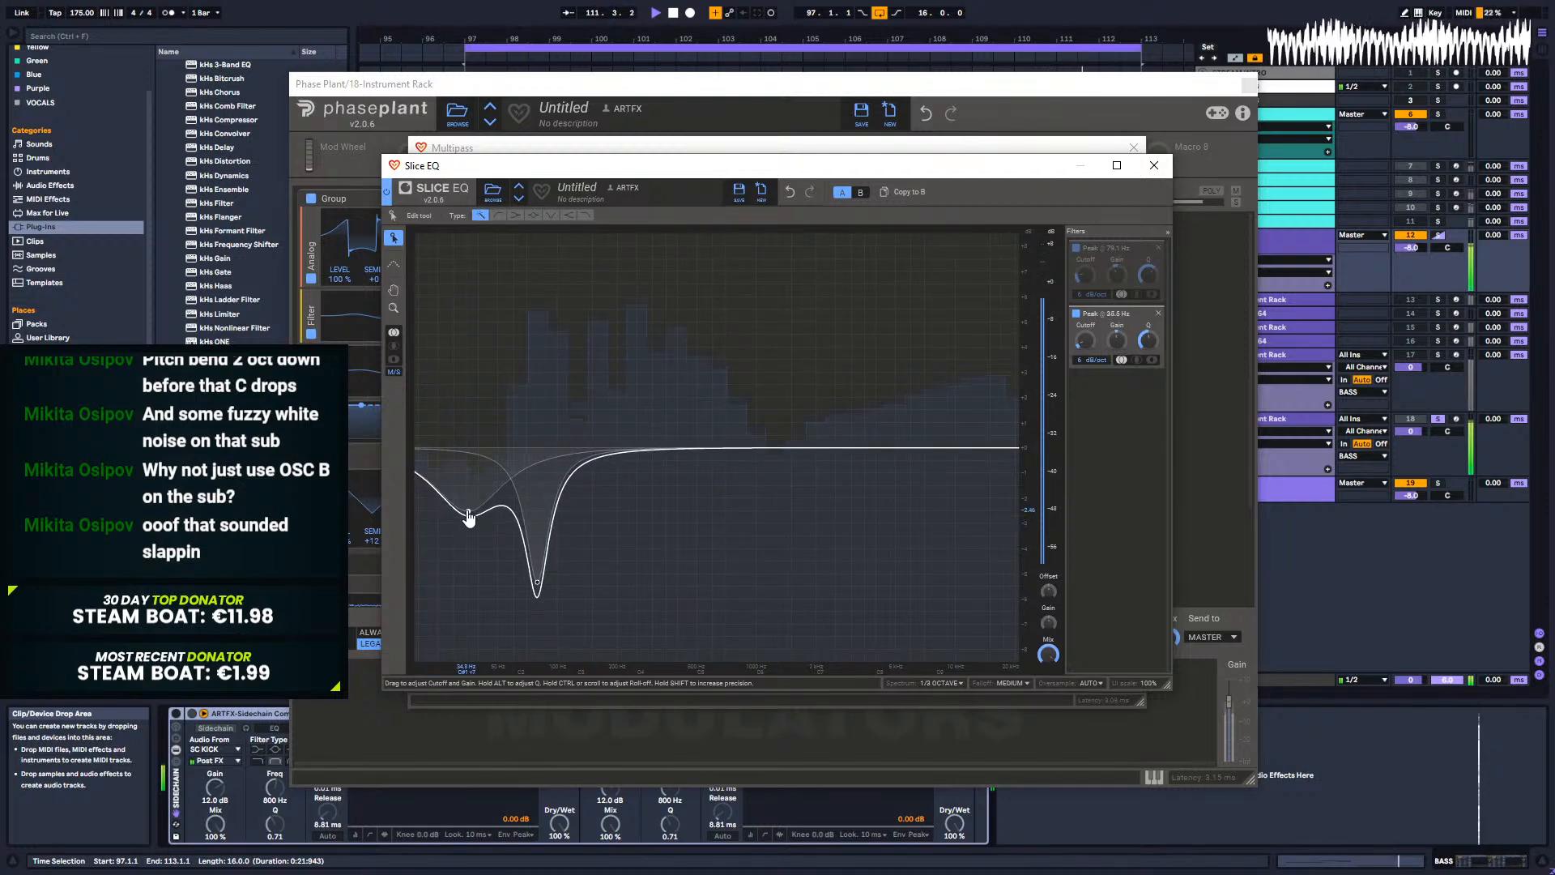
pyautogui.moveTo(537, 583); pyautogui.dragTo(545, 399)
# Step: Close the Slice EQ editor, remove the Slice EQ from the Post FX lane, and resume playback
pyautogui.click(1149, 168)
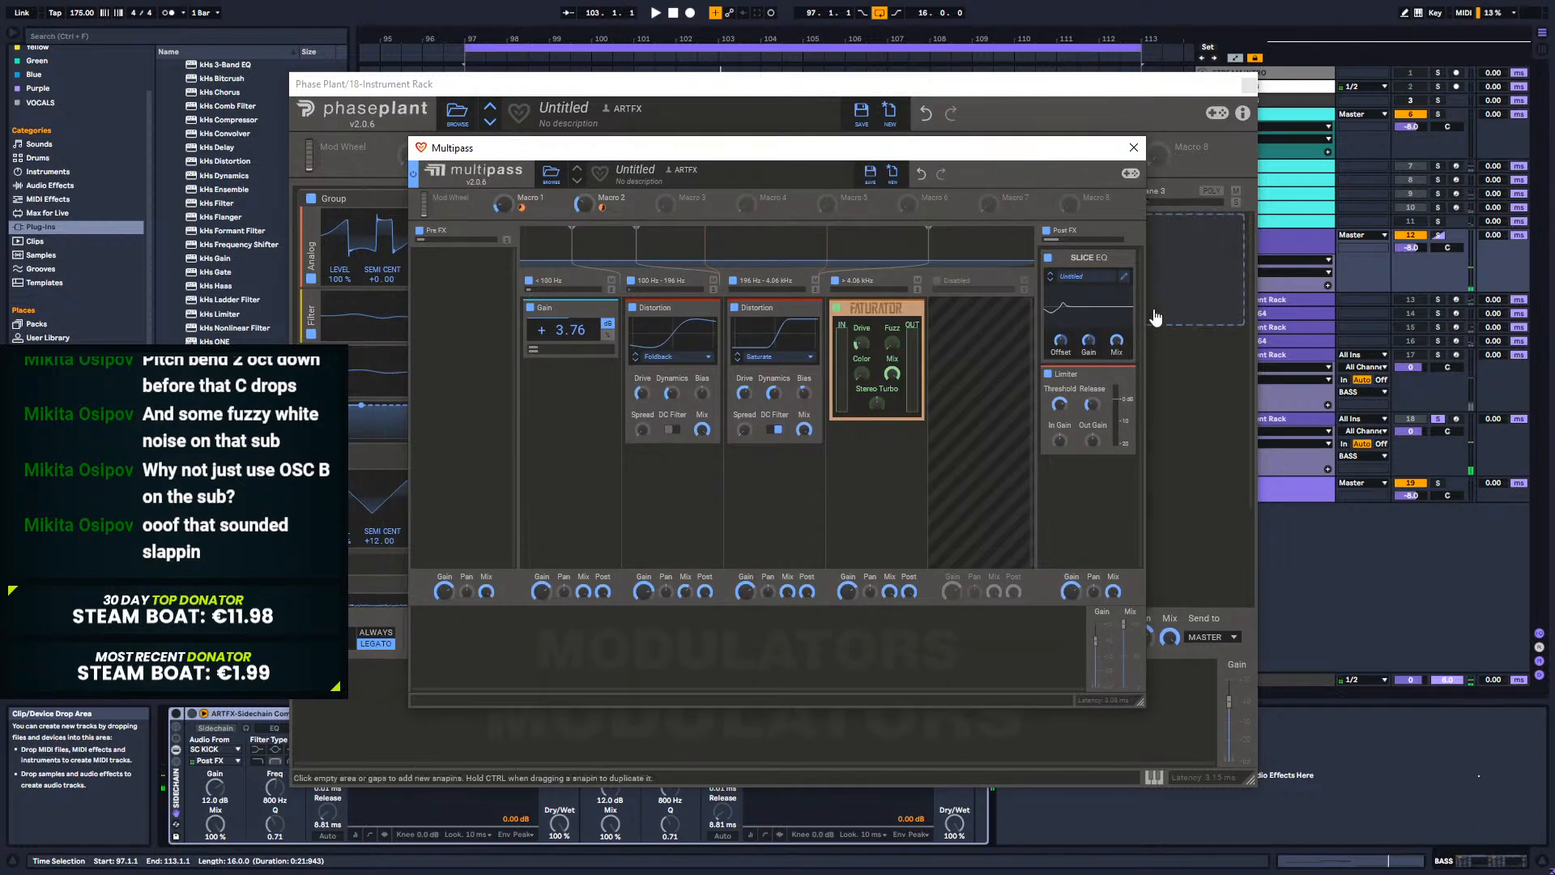
pyautogui.click(1131, 257)
pyautogui.press('space')
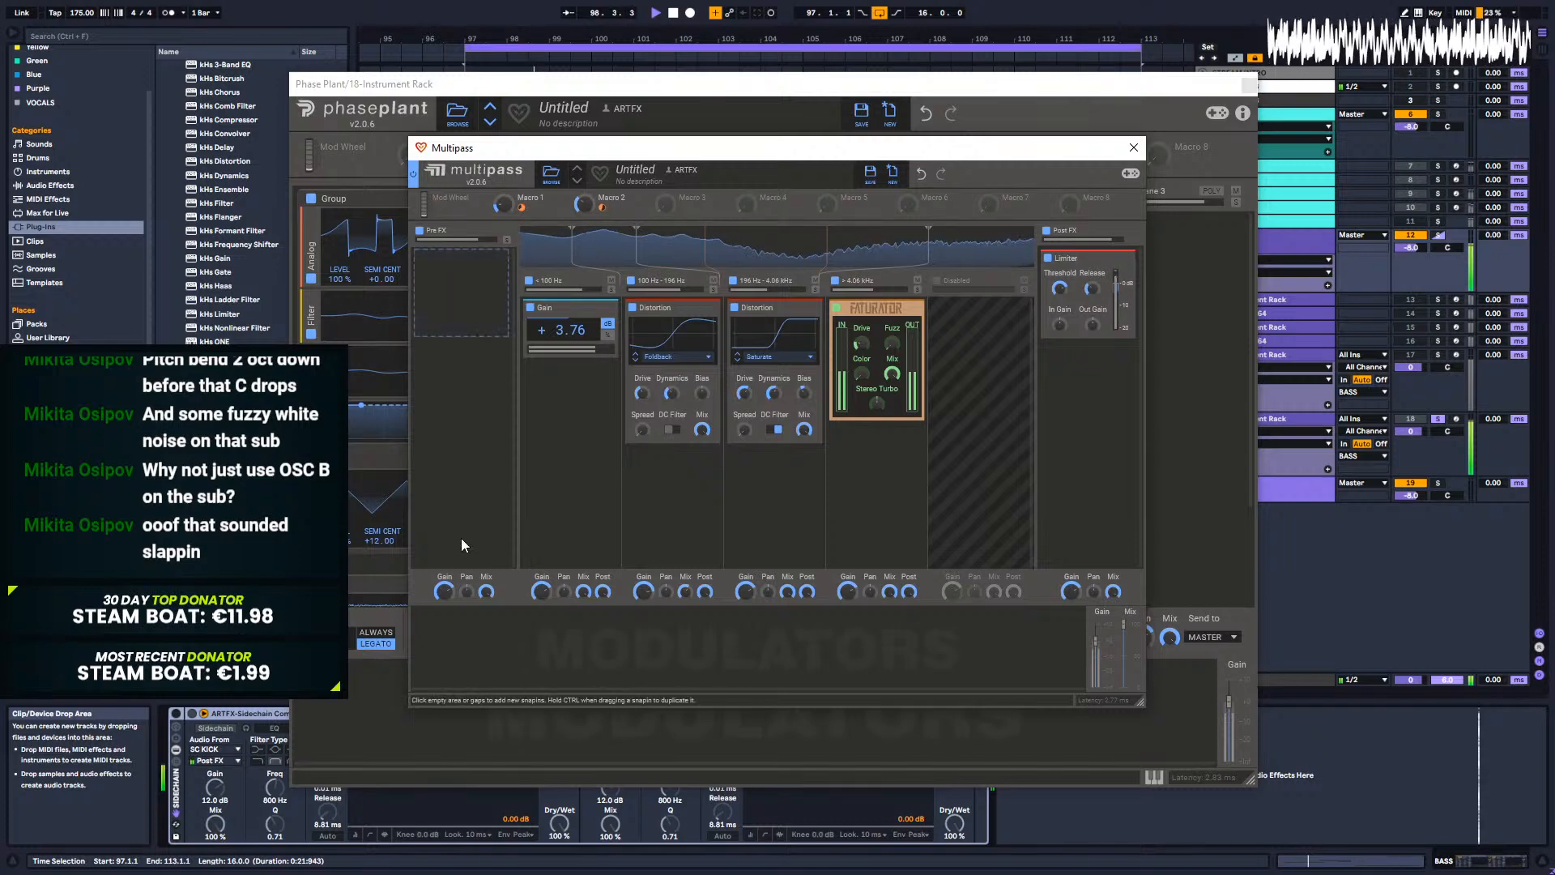
# Step: Compare the bass with the Multipass bypassed and re-enabled during playback
pyautogui.moveTo(1077, 154); pyautogui.dragTo(788, 121)
pyautogui.click(875, 410)
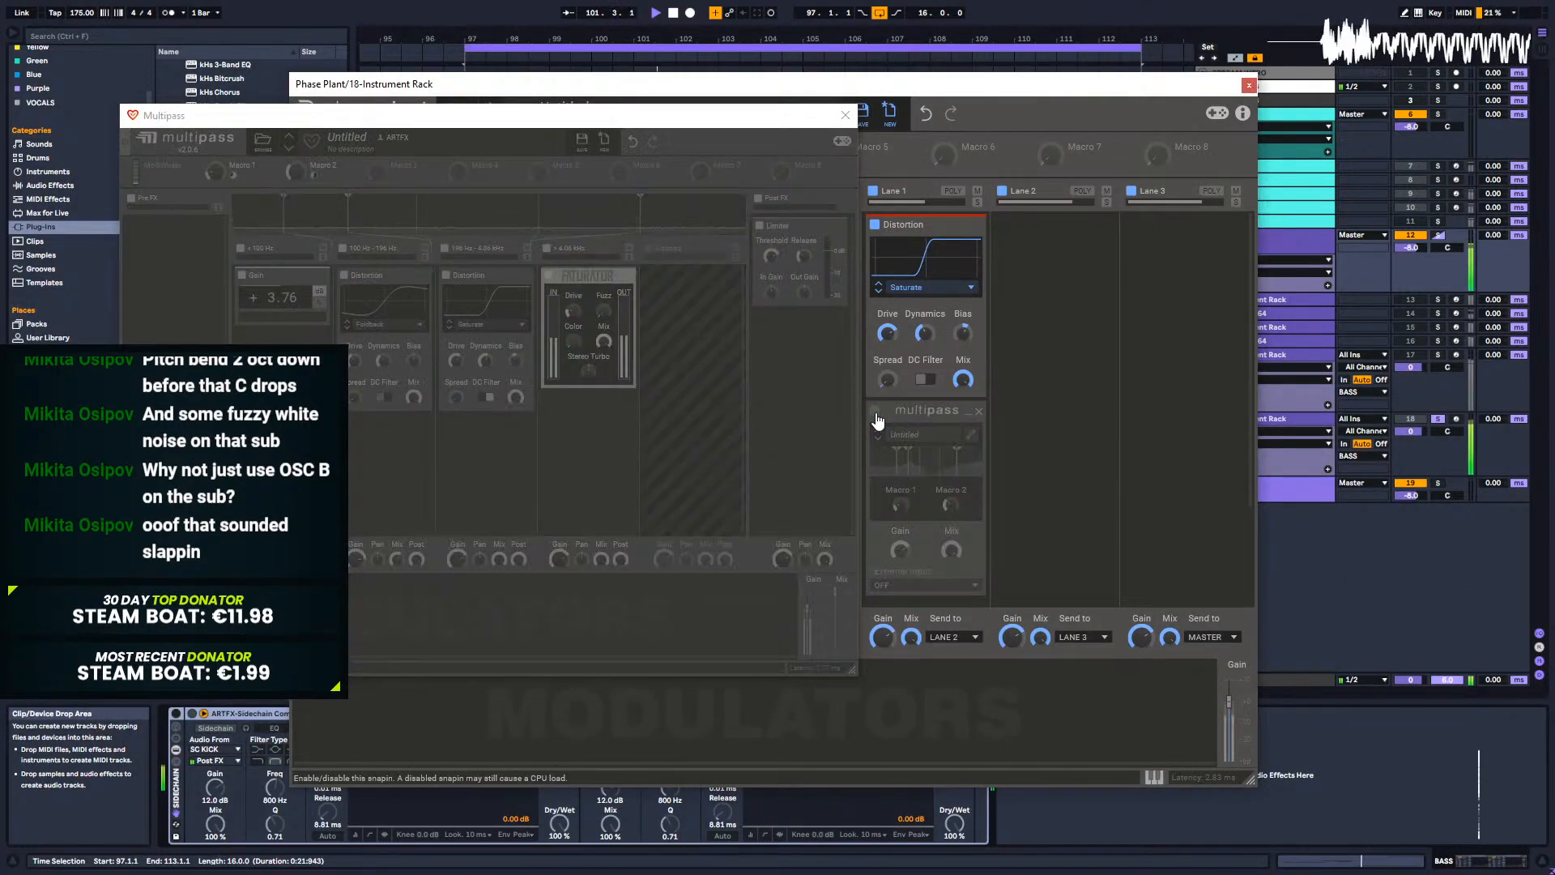
pyautogui.click(875, 410)
pyautogui.moveTo(595, 117); pyautogui.dragTo(1066, 188)
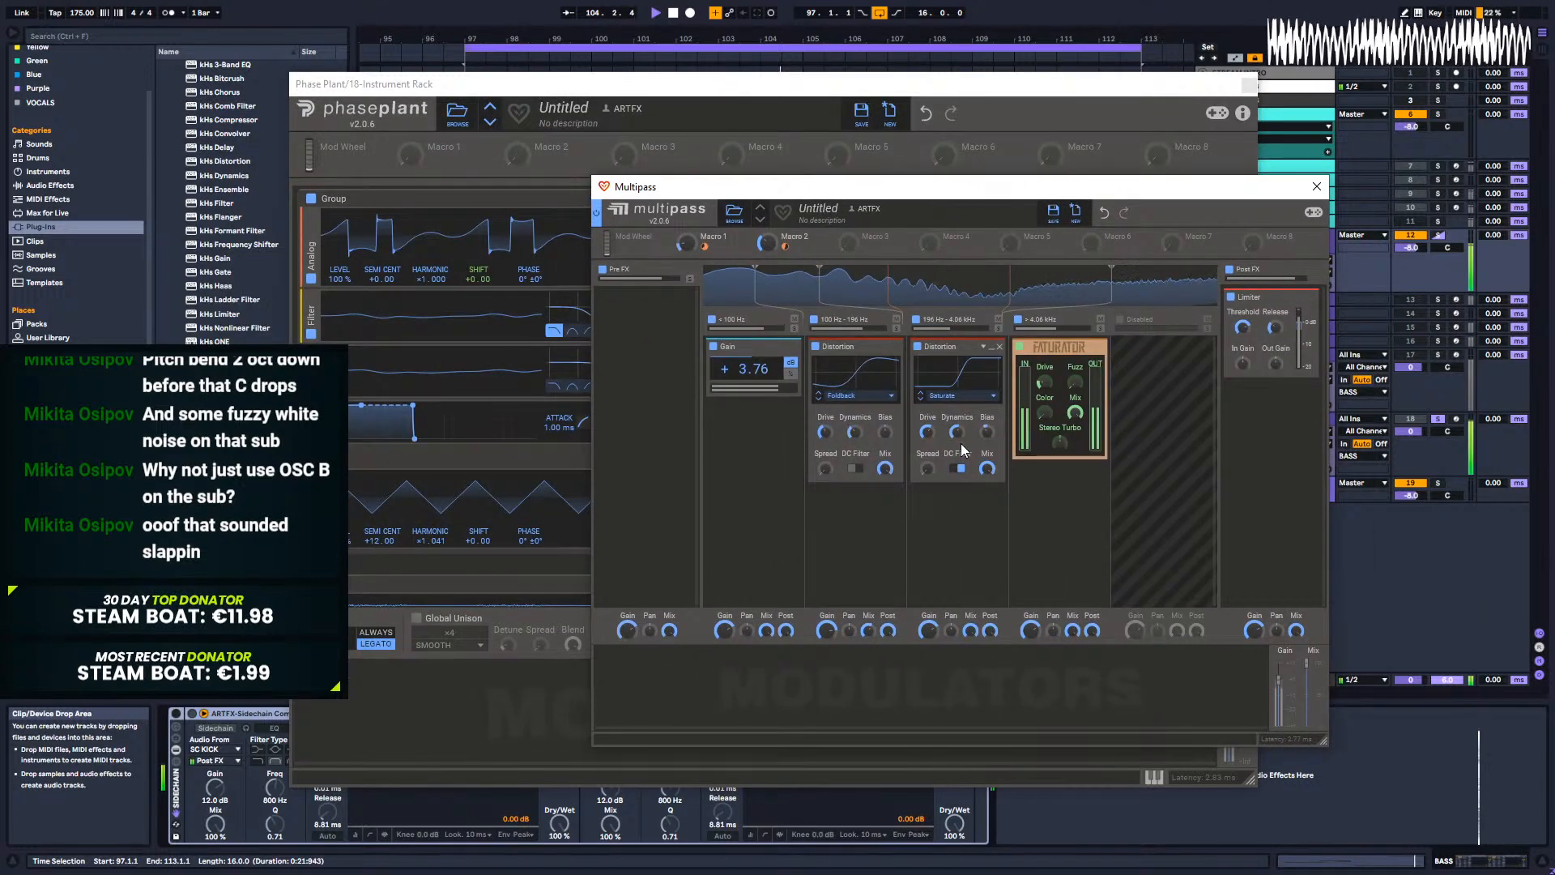
# Step: Lower the Saturate Distortion's mix to about 51% and adjust the Post FX Limiter's threshold and release
pyautogui.moveTo(985, 470)
pyautogui.mouseDown()
pyautogui.moveTo(985, 544)
pyautogui.moveTo(986, 456)
pyautogui.moveTo(986, 473)
pyautogui.mouseUp()
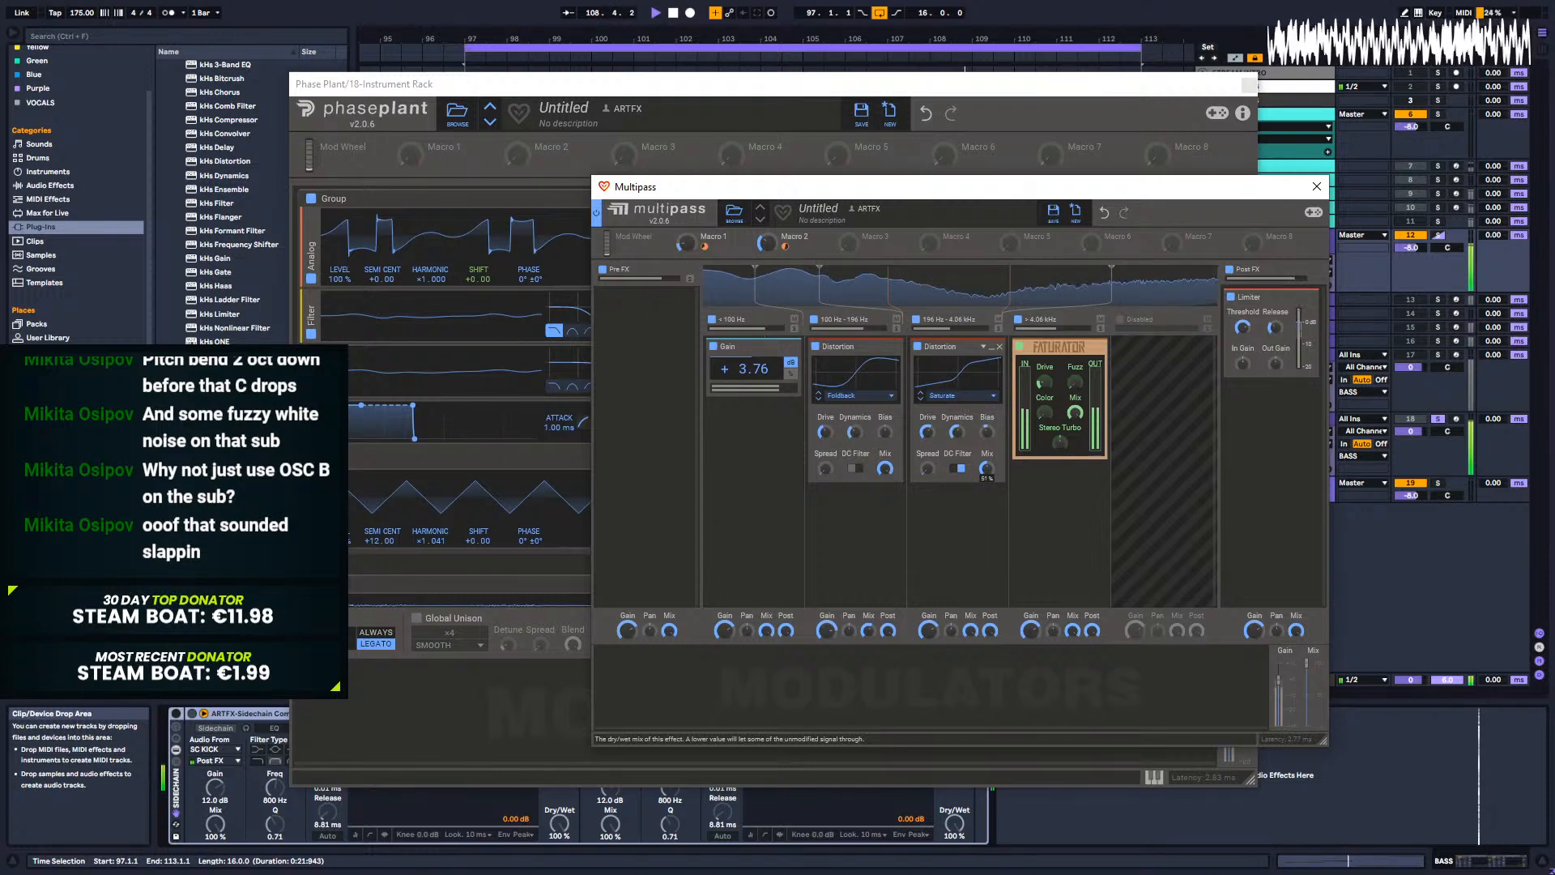
pyautogui.moveTo(885, 468); pyautogui.dragTo(885, 468)
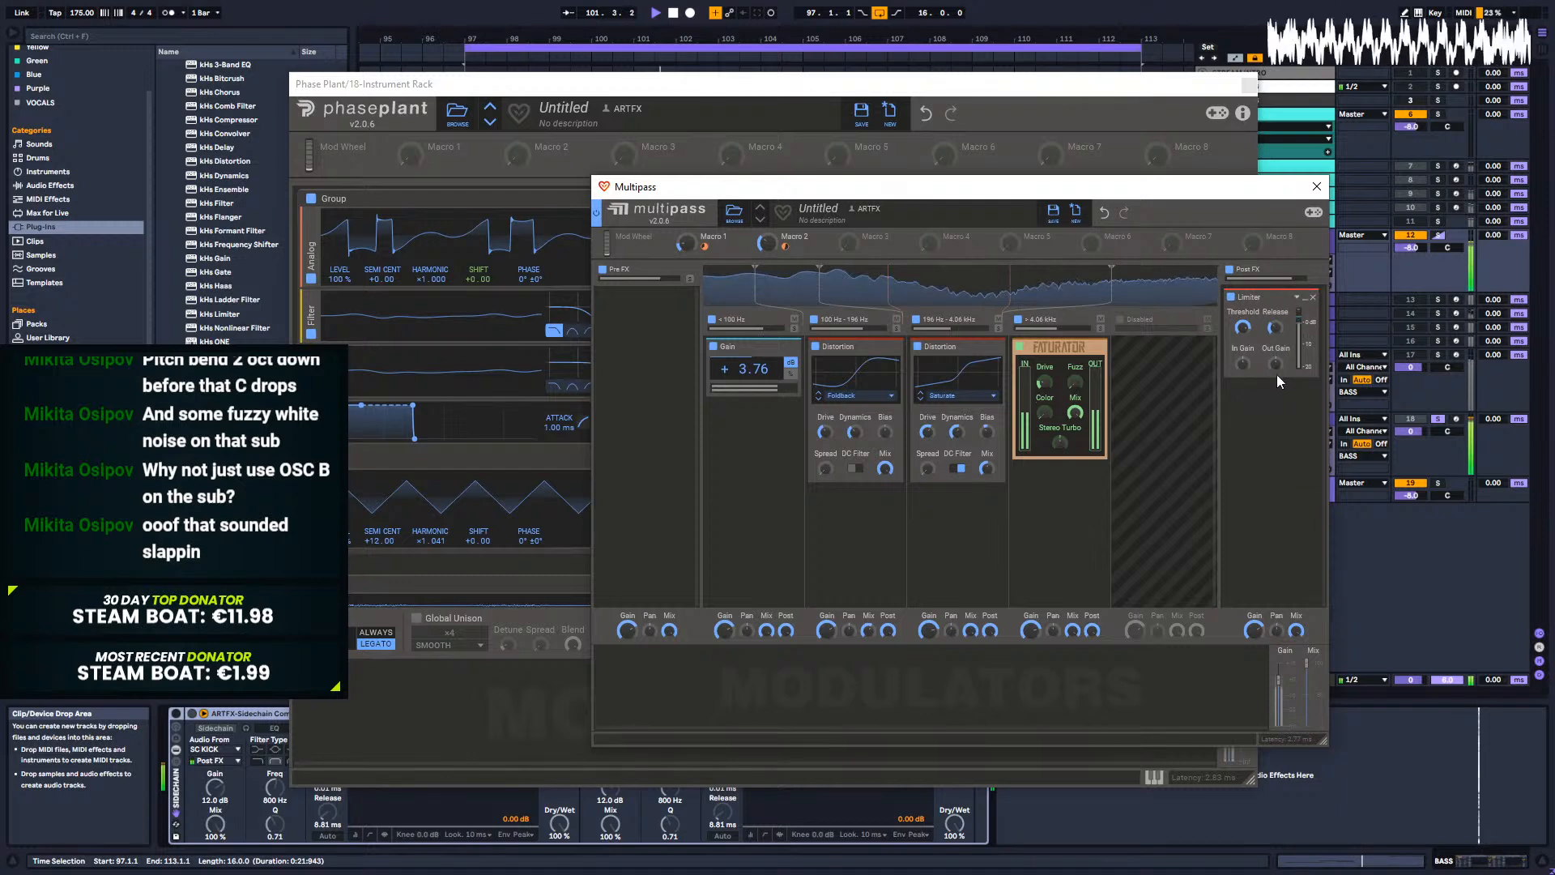
pyautogui.moveTo(1242, 327); pyautogui.dragTo(1275, 331)
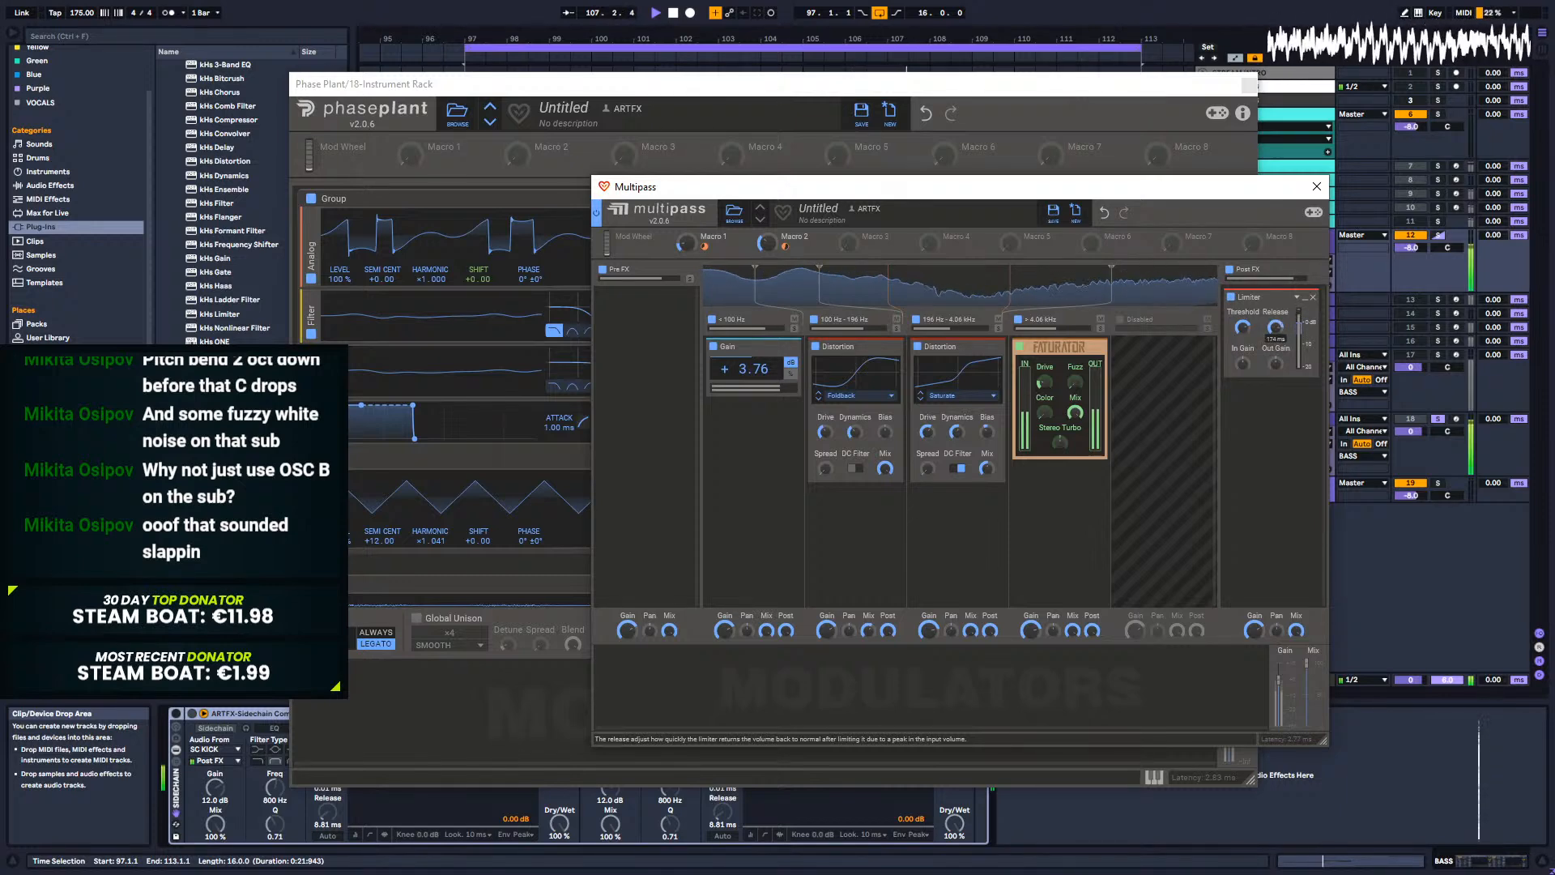
pyautogui.moveTo(1275, 327); pyautogui.dragTo(1274, 326)
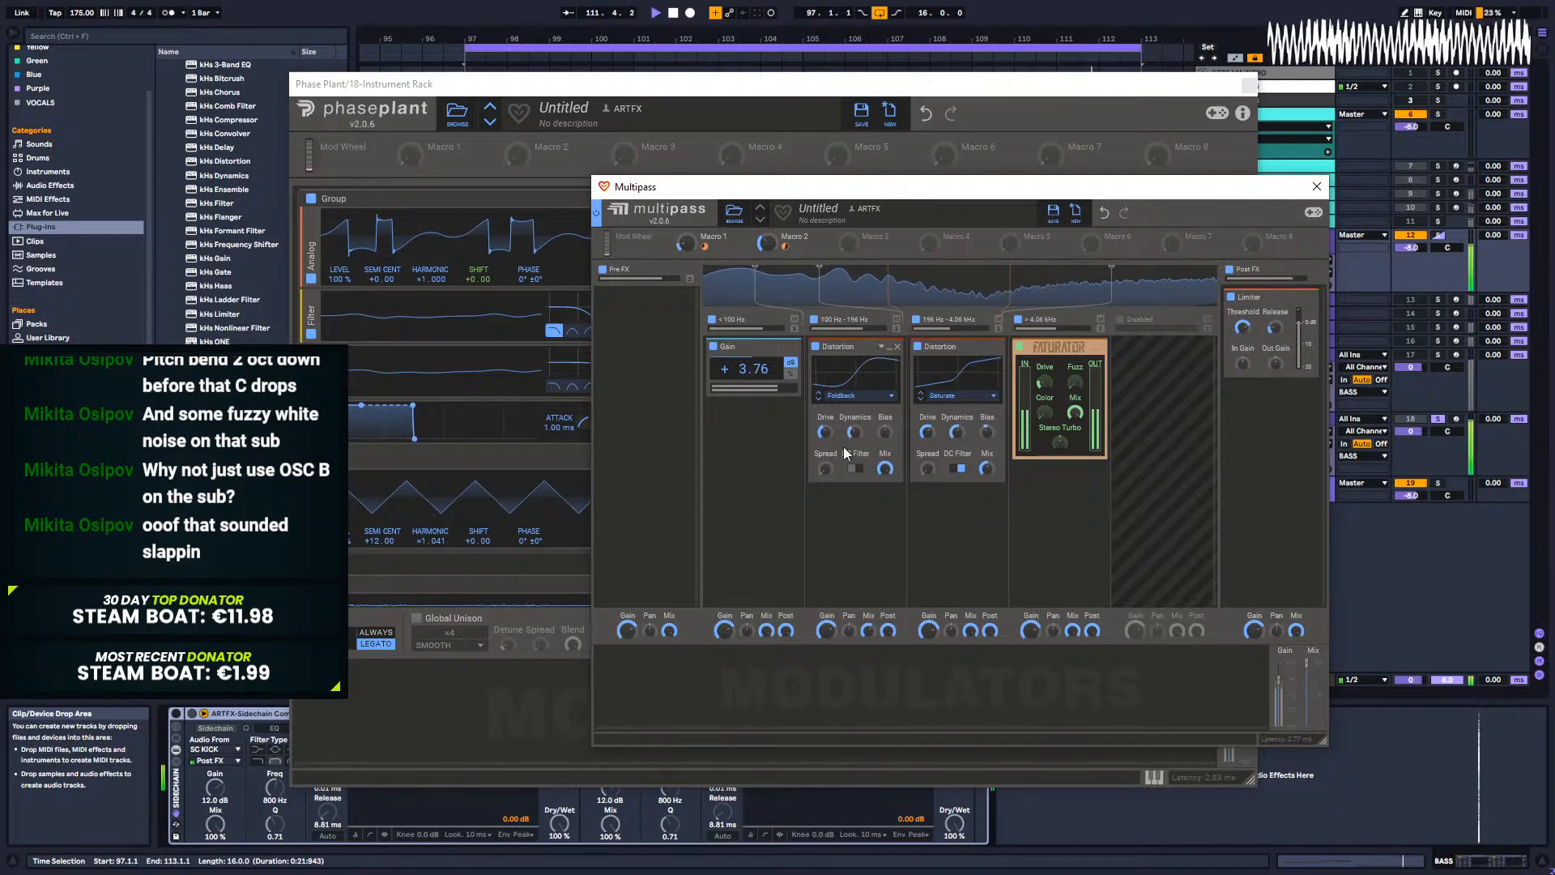
# Step: Readjust Macros 1 and 2 and the gain of the band above 4.06 kHz, and close the Multipass editor
pyautogui.moveTo(767, 246); pyautogui.dragTo(767, 213)
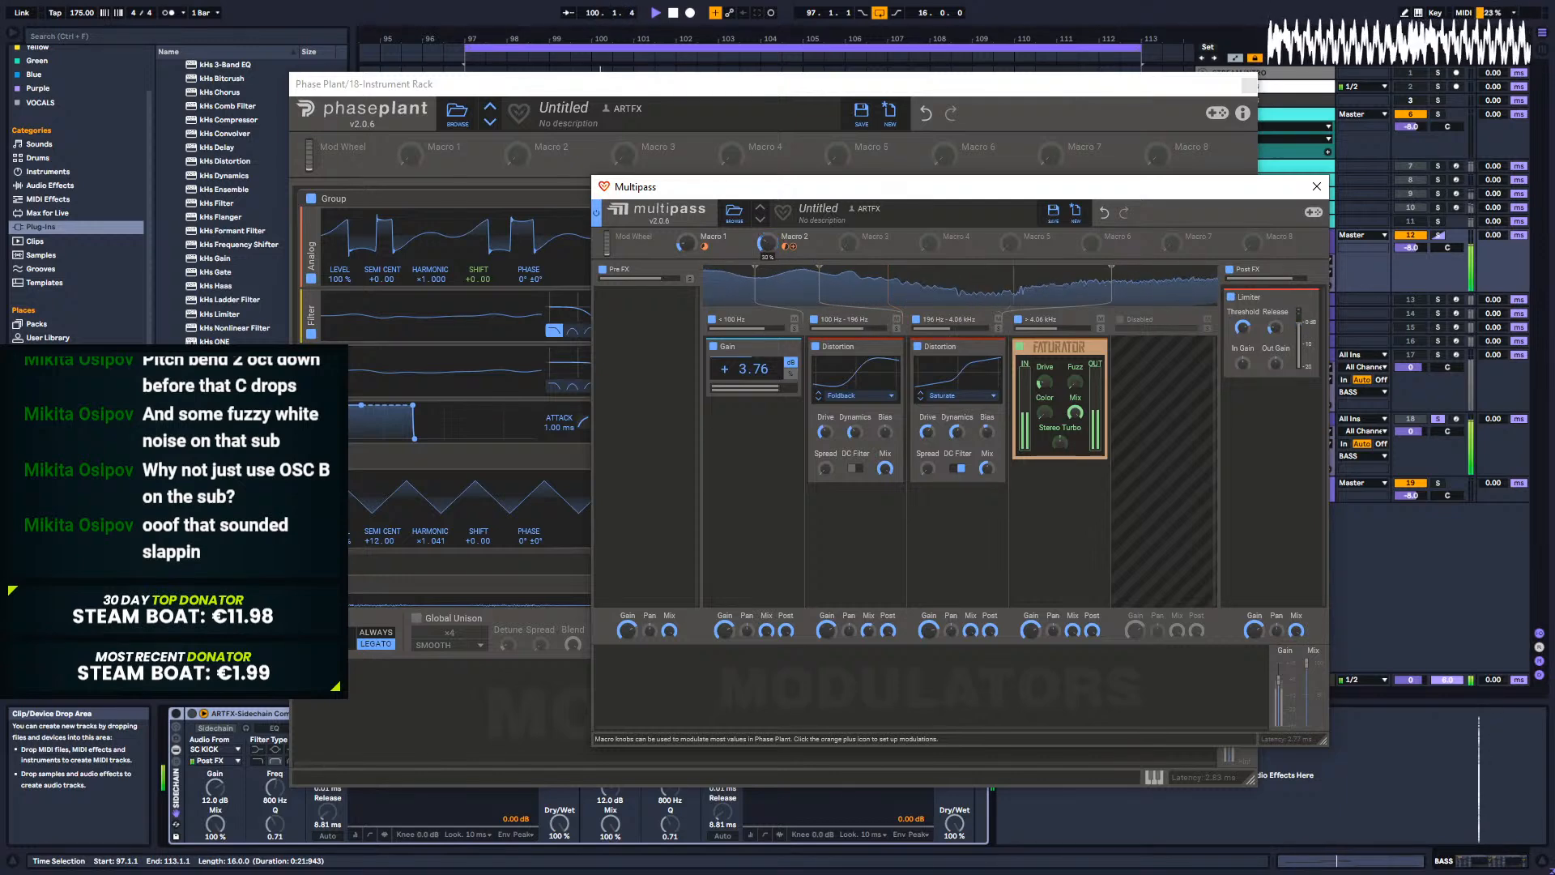
pyautogui.moveTo(767, 246); pyautogui.dragTo(686, 245)
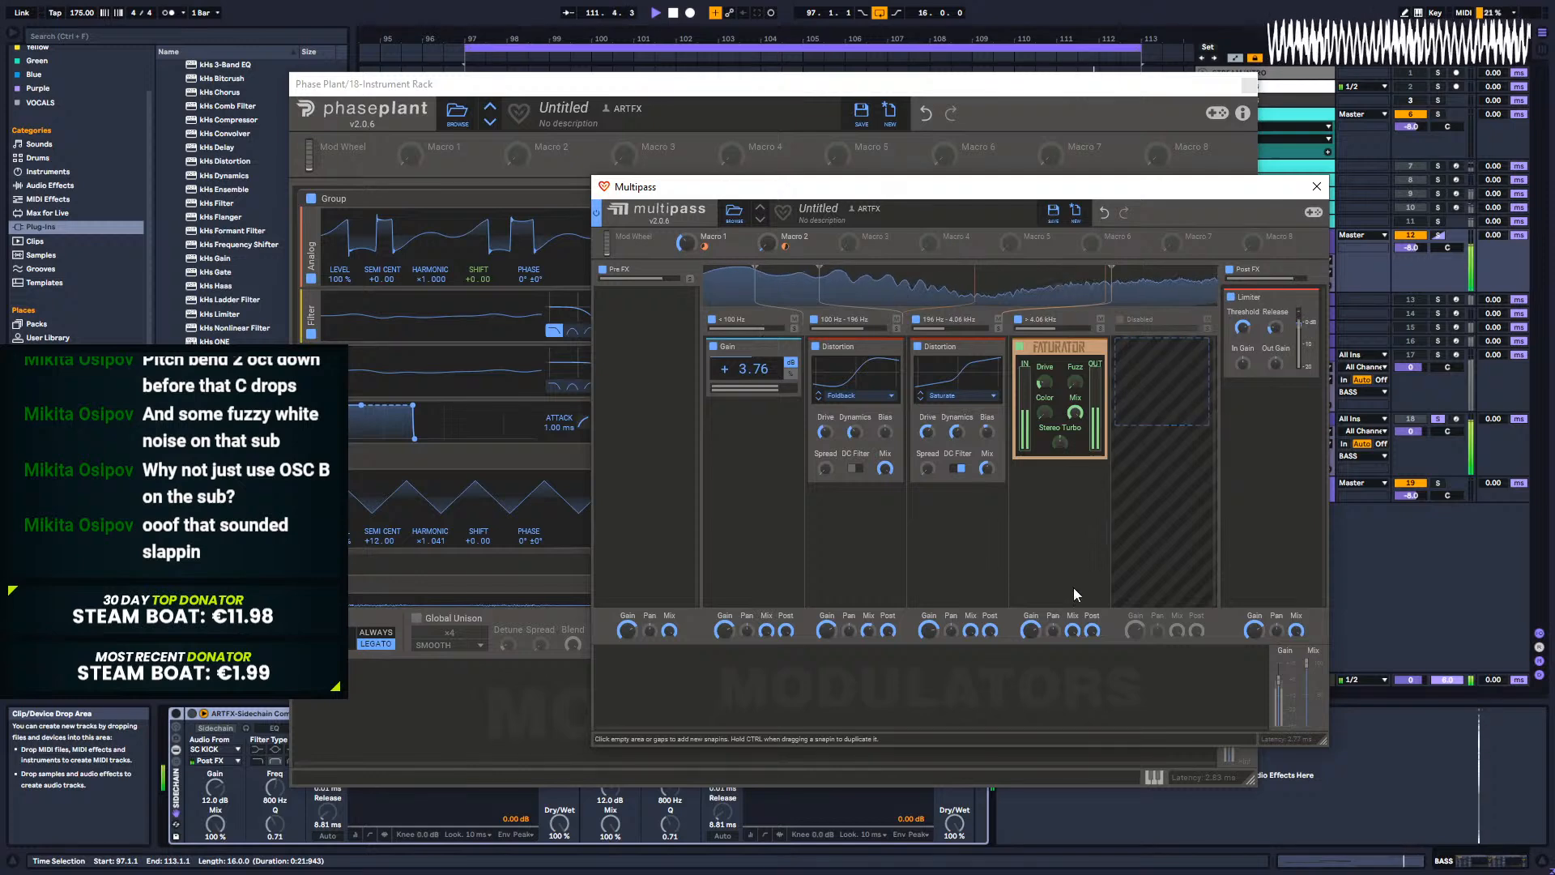
pyautogui.moveTo(1030, 635); pyautogui.dragTo(1030, 647)
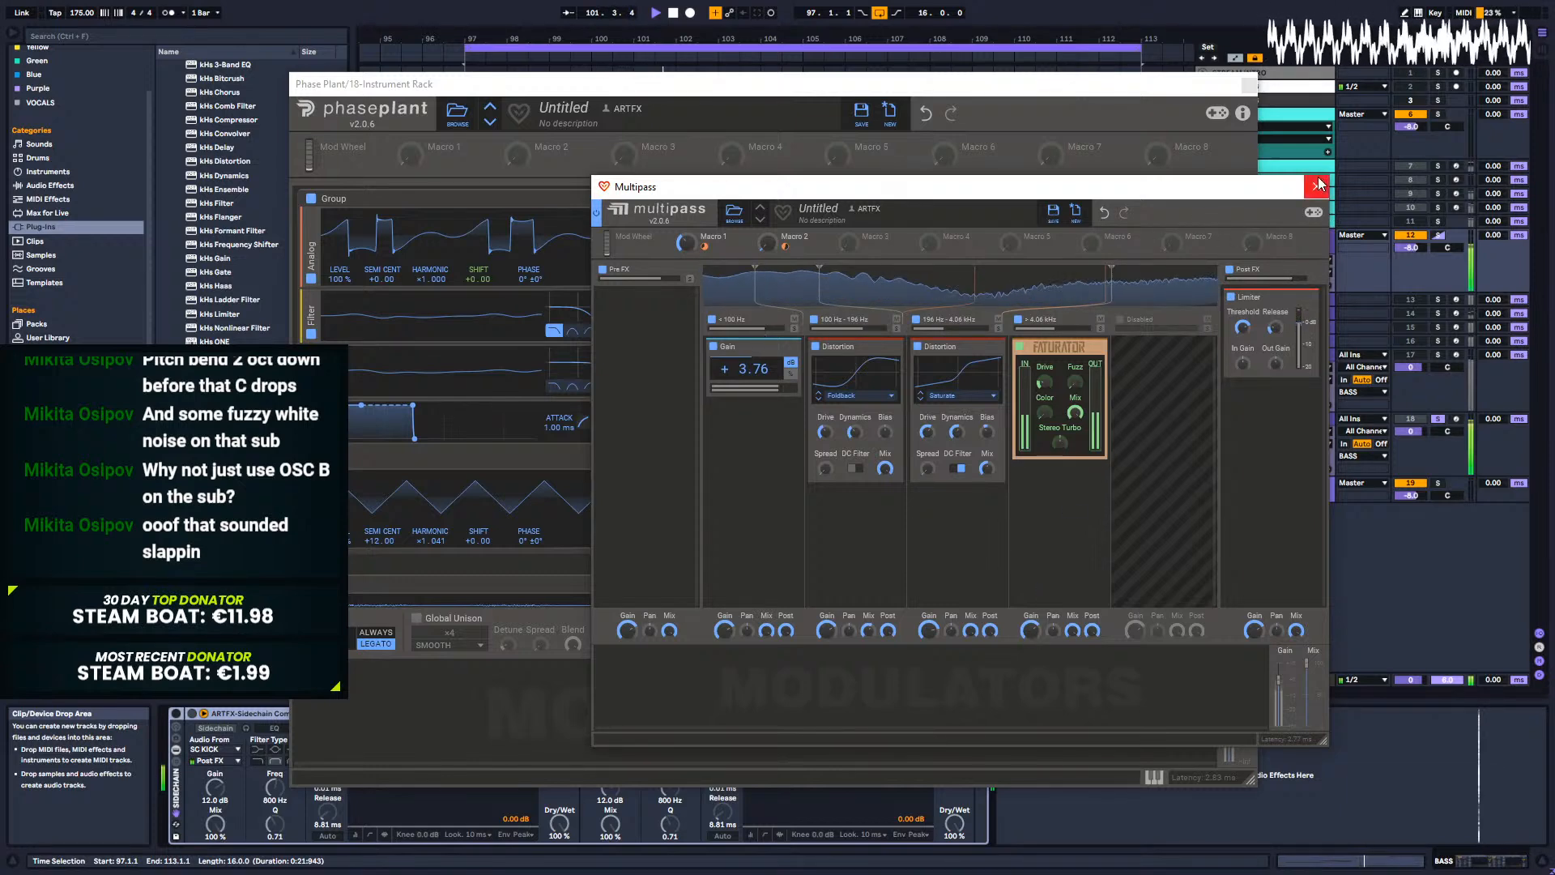
pyautogui.press('space')
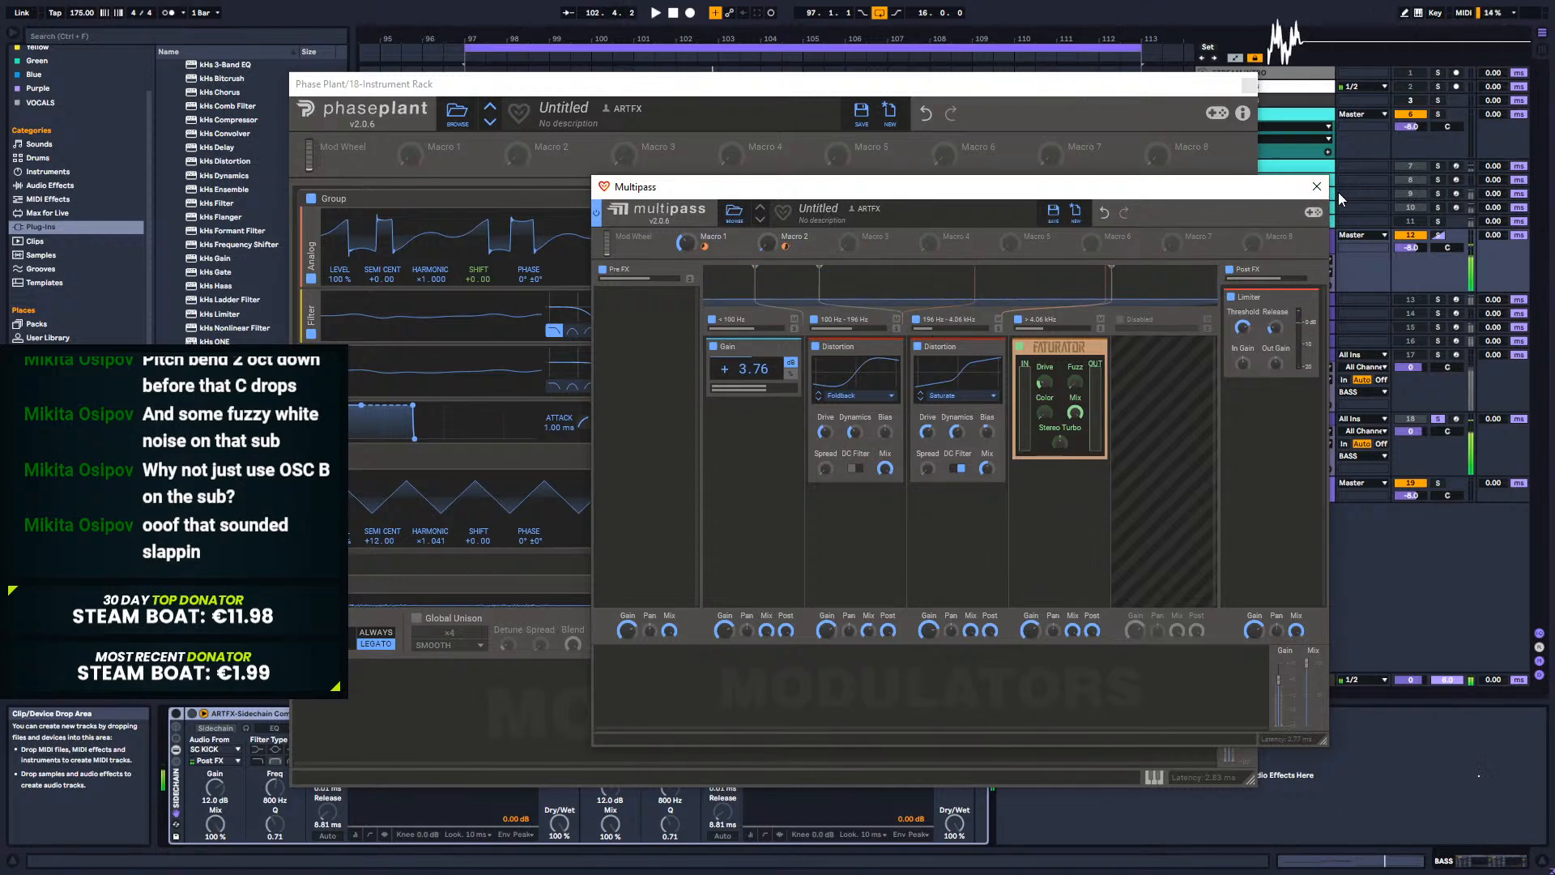
pyautogui.click(1316, 186)
# Step: Compare the patch with the noise generator off and on during playback, and adjust the noise filter's cutoff
pyautogui.press('space')
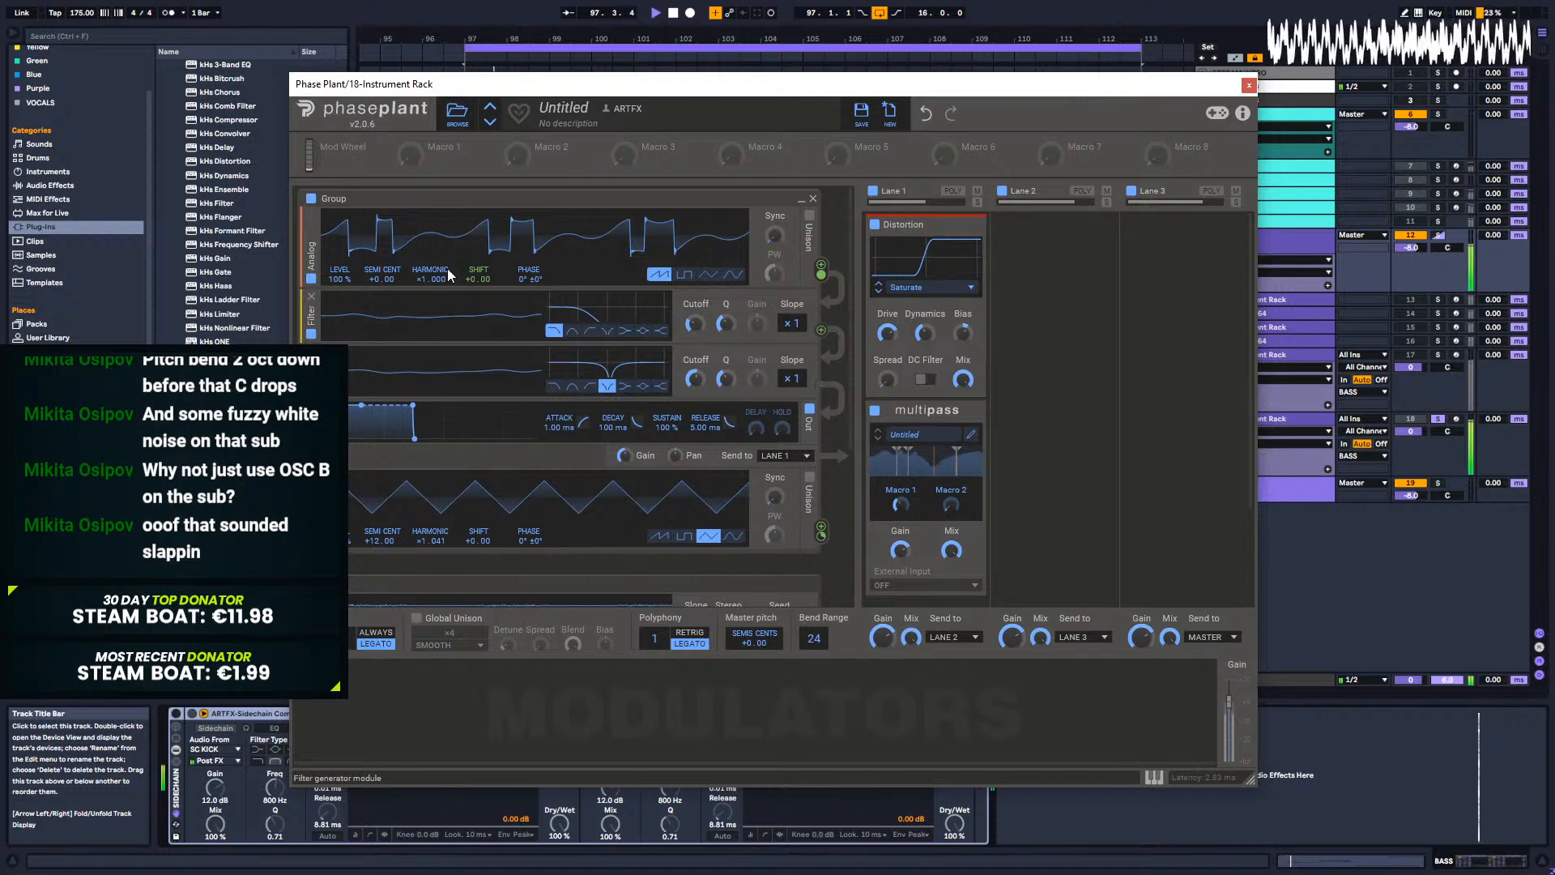
pyautogui.scroll(-2, 519, 580)
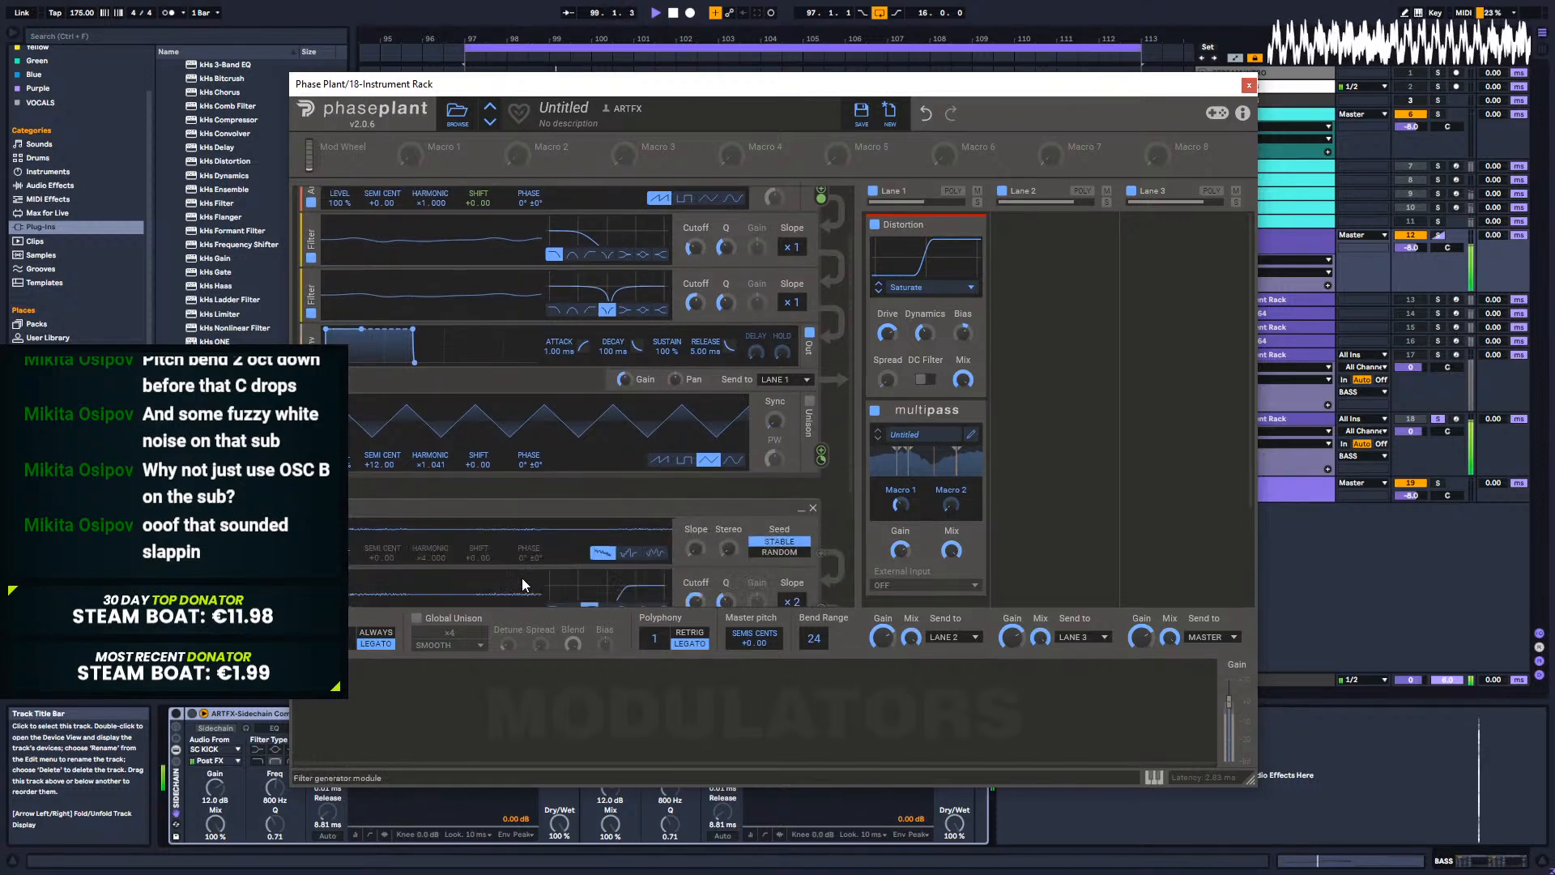
pyautogui.scroll(-3, 597, 551)
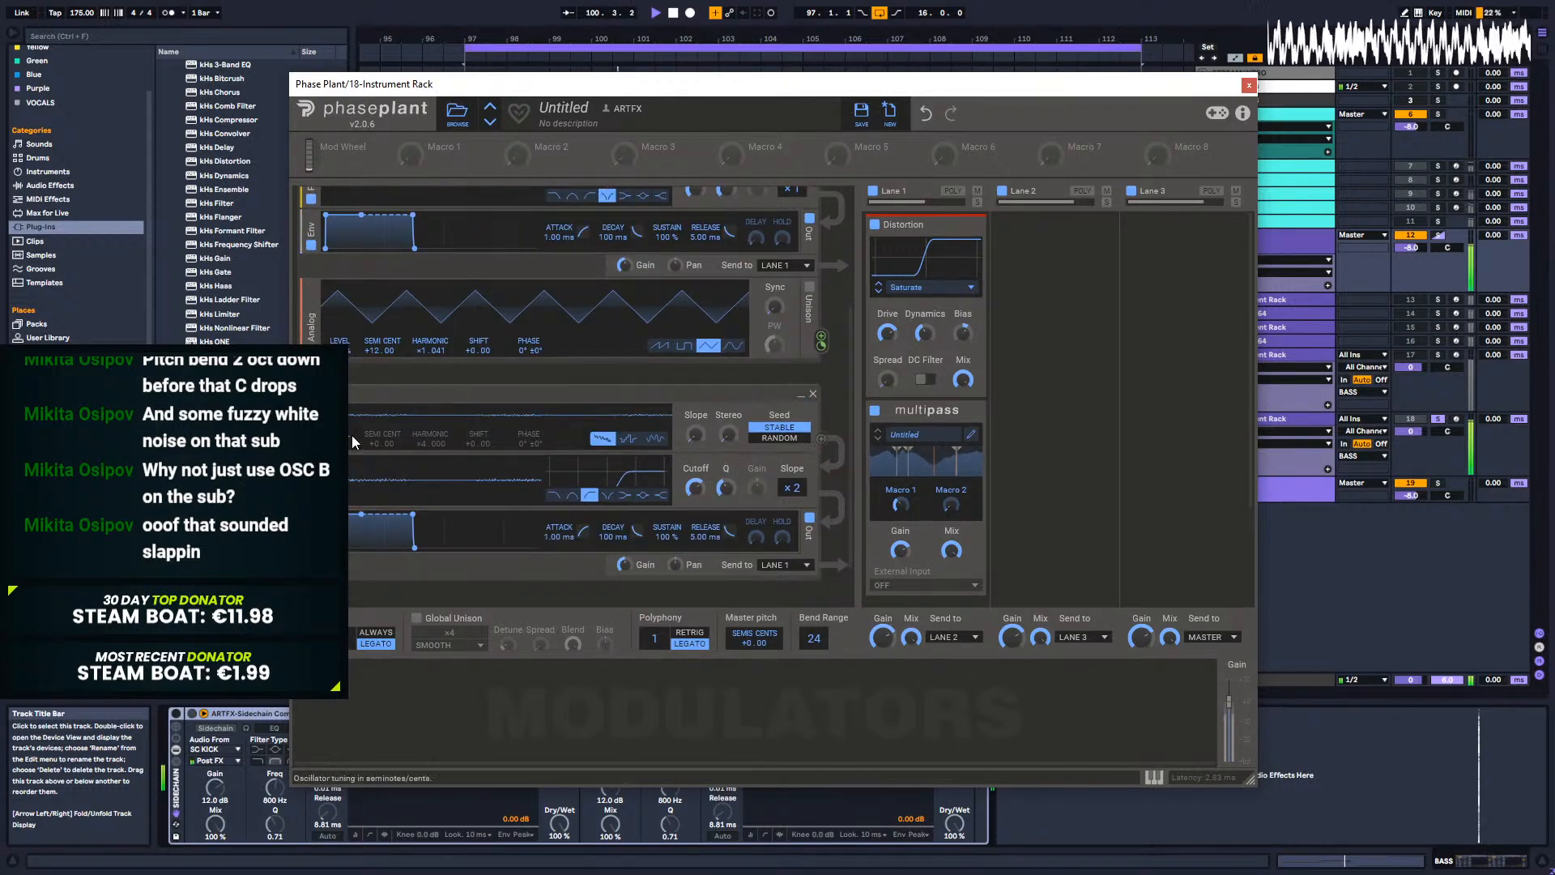
pyautogui.click(311, 442)
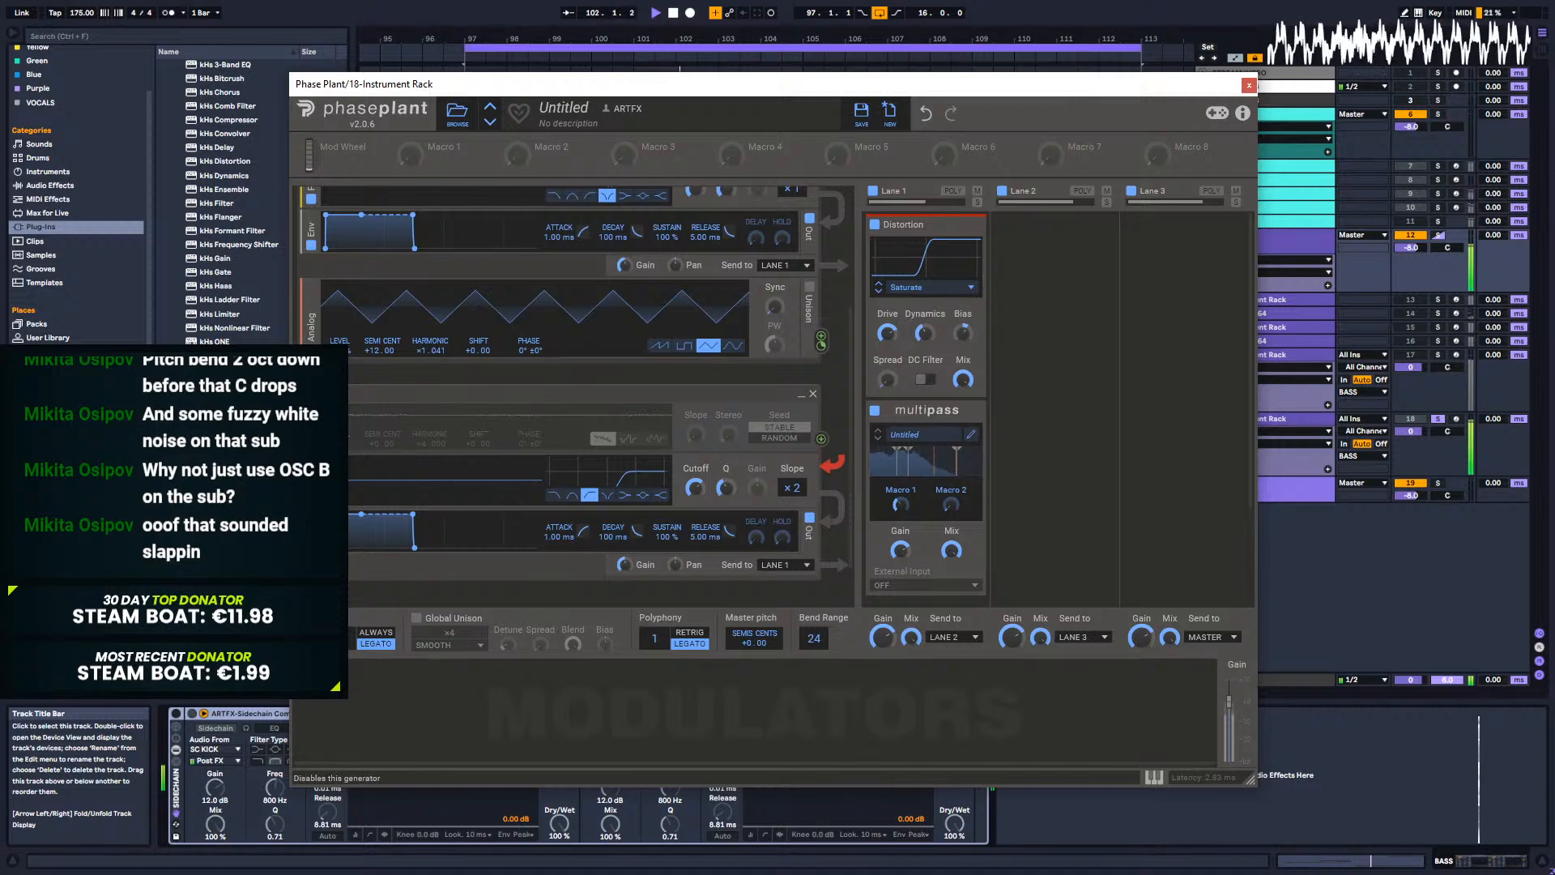
pyautogui.click(311, 442)
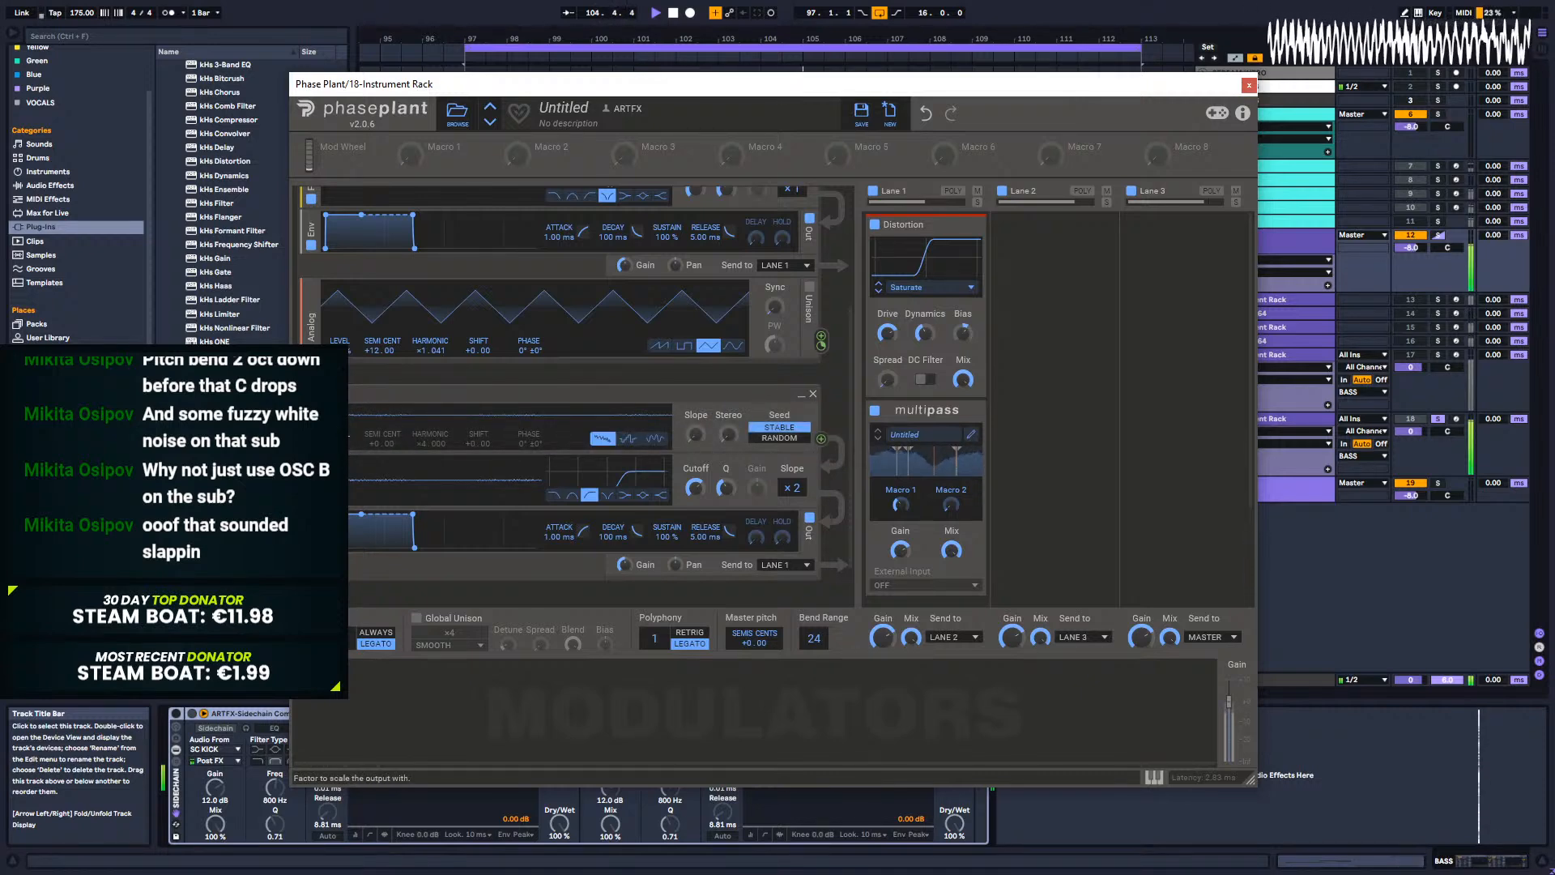
pyautogui.moveTo(695, 487); pyautogui.dragTo(695, 476)
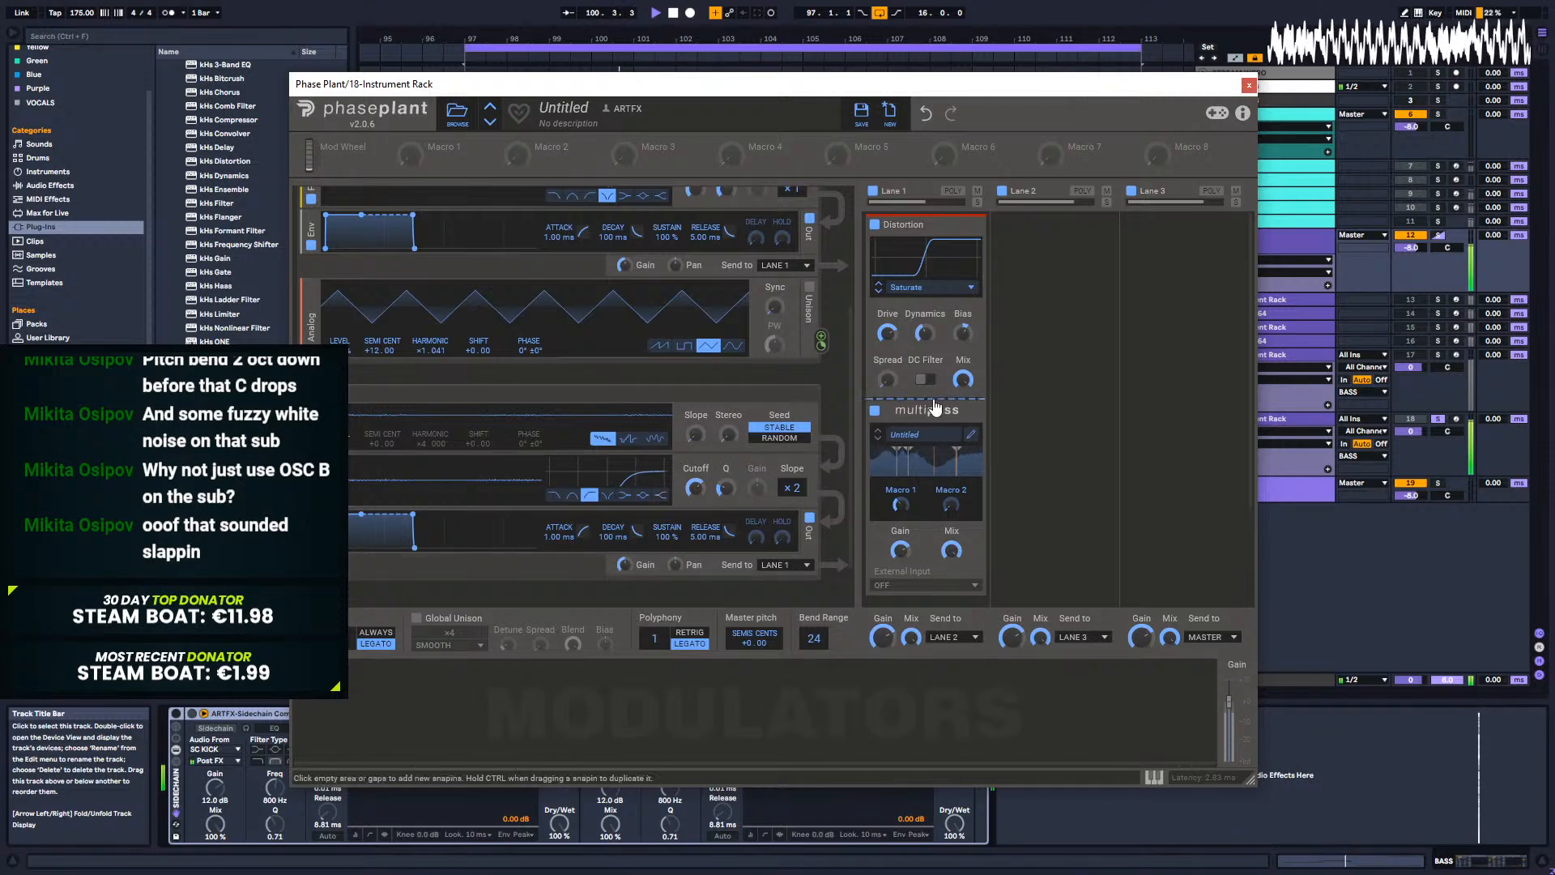
pyautogui.press('space')
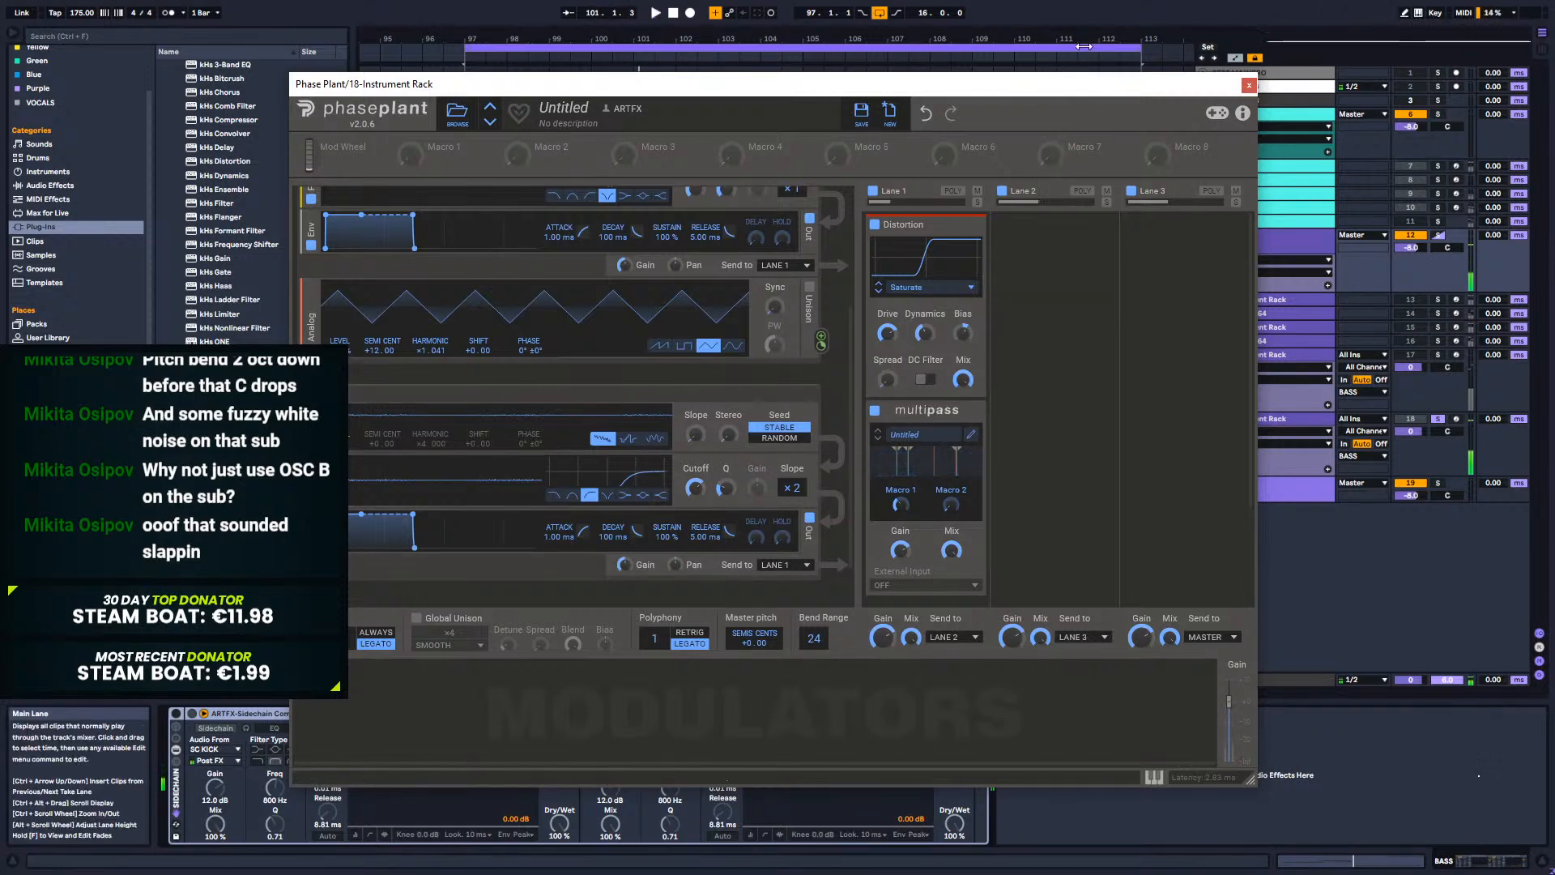
# Step: Close the patch window, hide the automation lanes, and audition the drop with the Phase Plant track unsoloed
pyautogui.click(1248, 85)
pyautogui.click(403, 371)
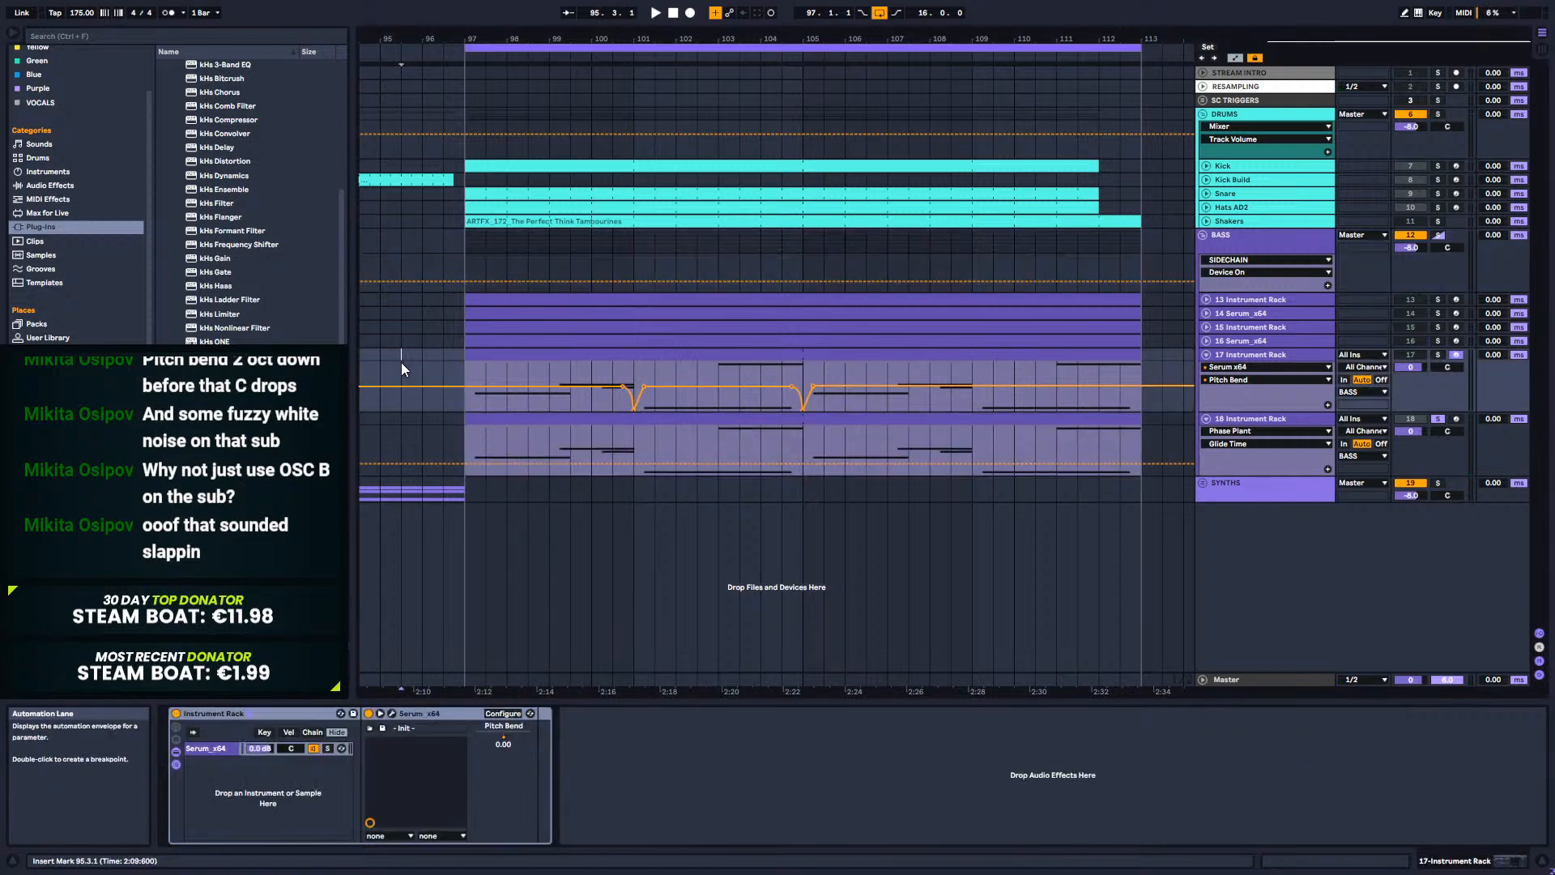
pyautogui.press('a')
pyautogui.press('space')
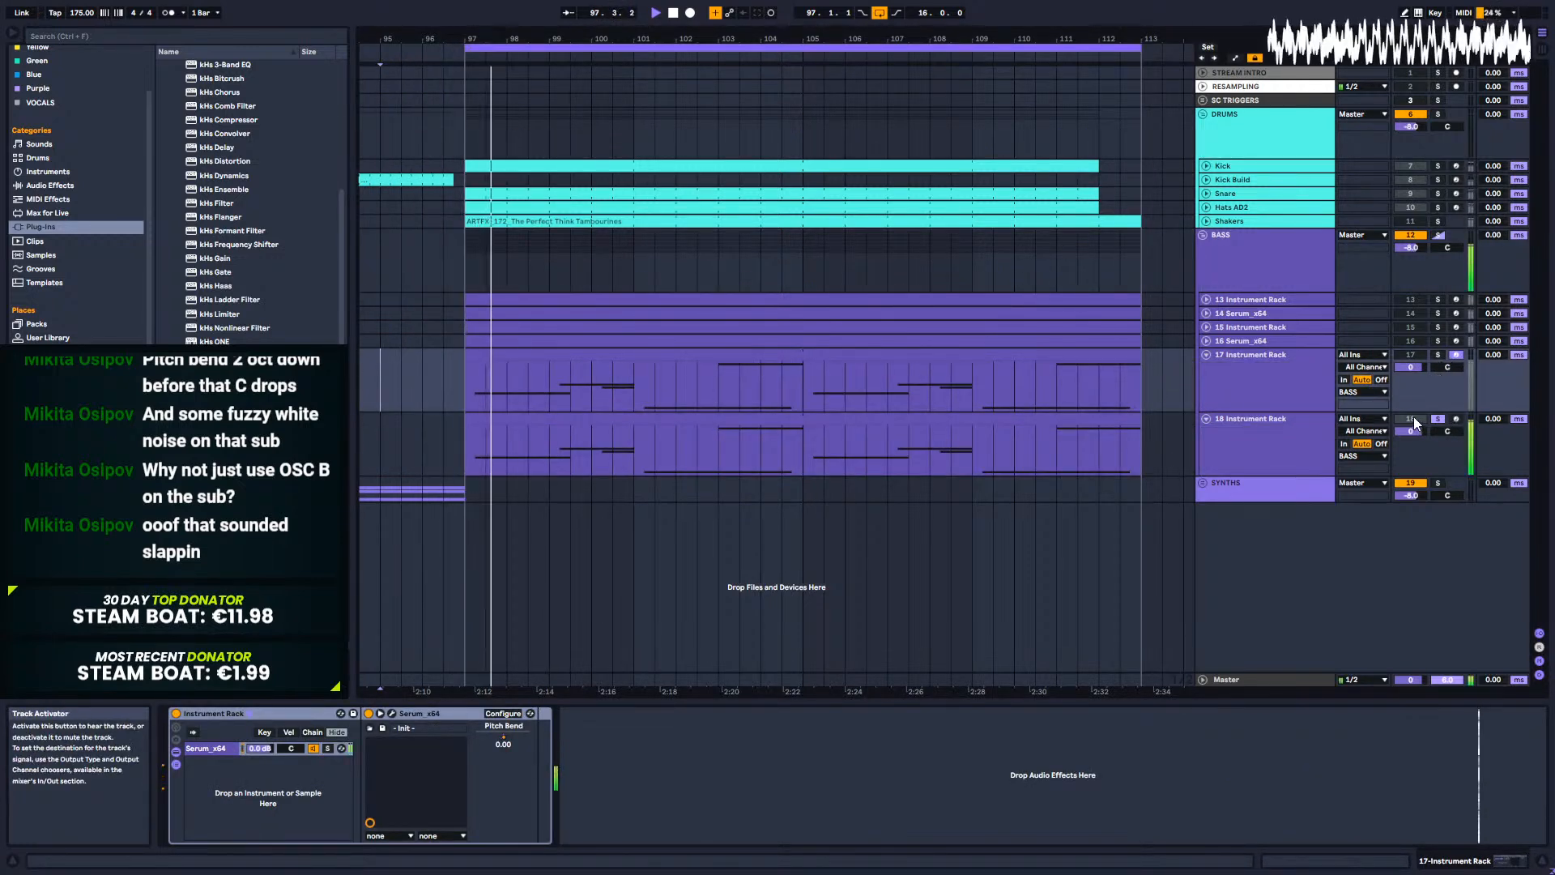
pyautogui.click(1438, 419)
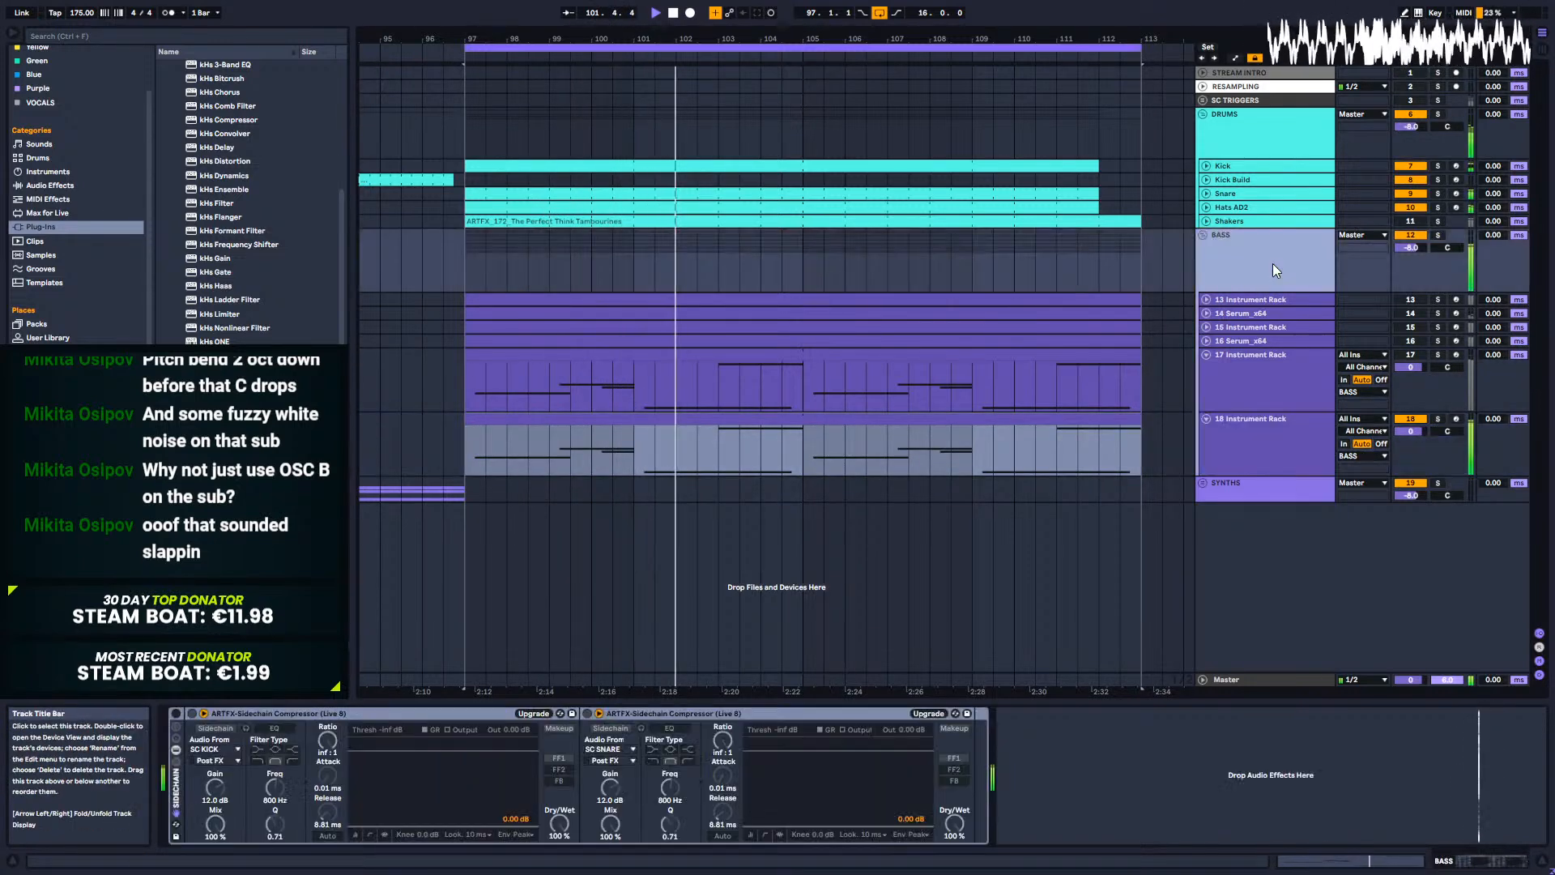
pyautogui.press('space')
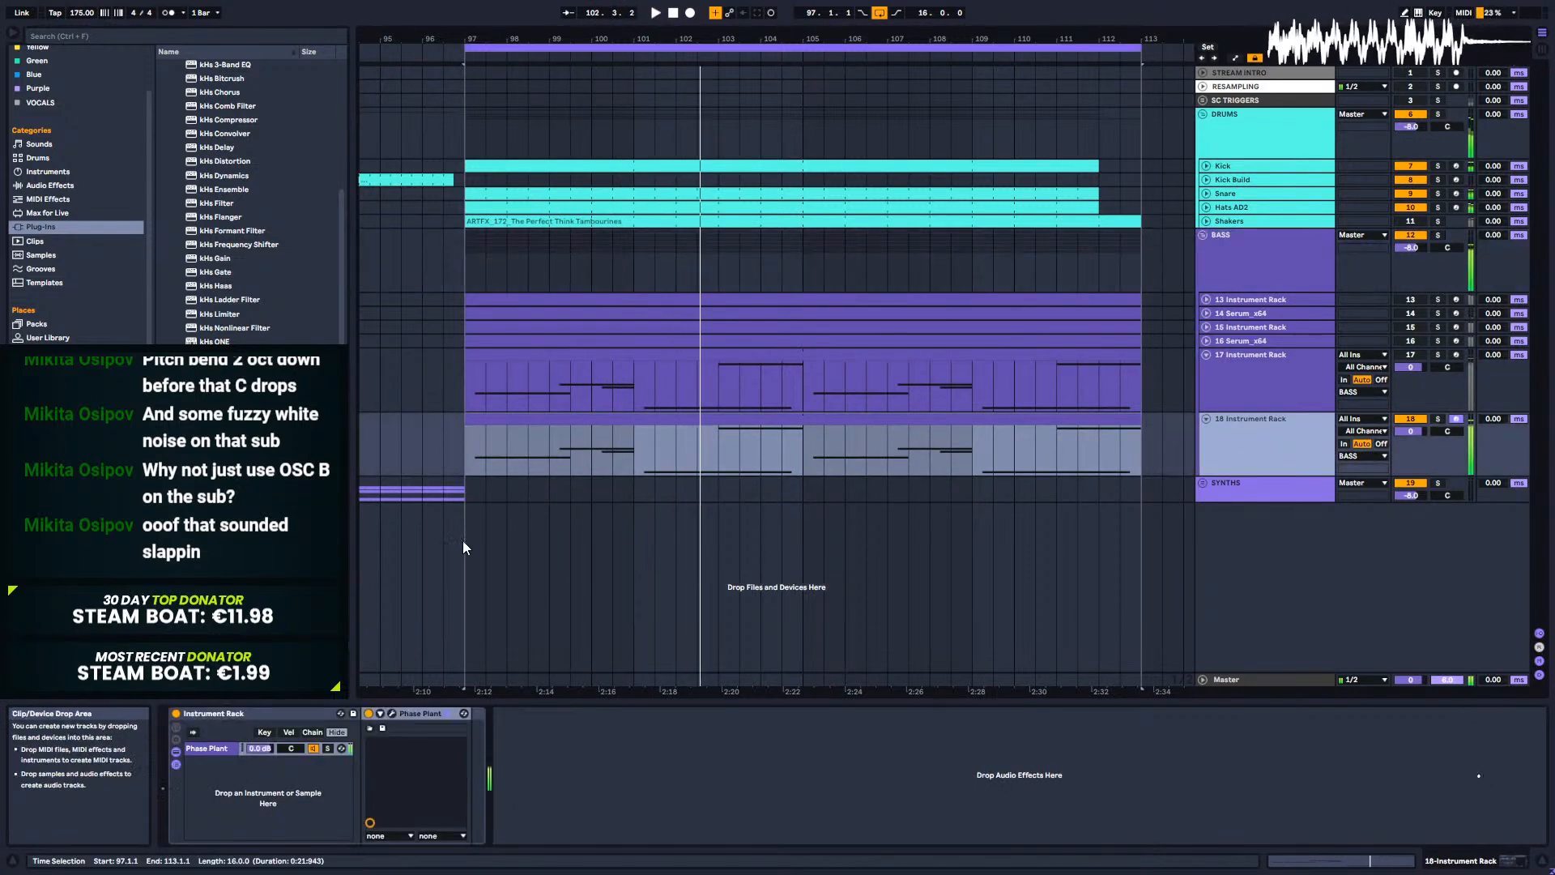
# Step: Reopen the Phase Plant patch and fine-tune the triangle oscillator's harmonic to about 1.038 during playback
pyautogui.click(392, 712)
pyautogui.scroll(-5, 615, 327)
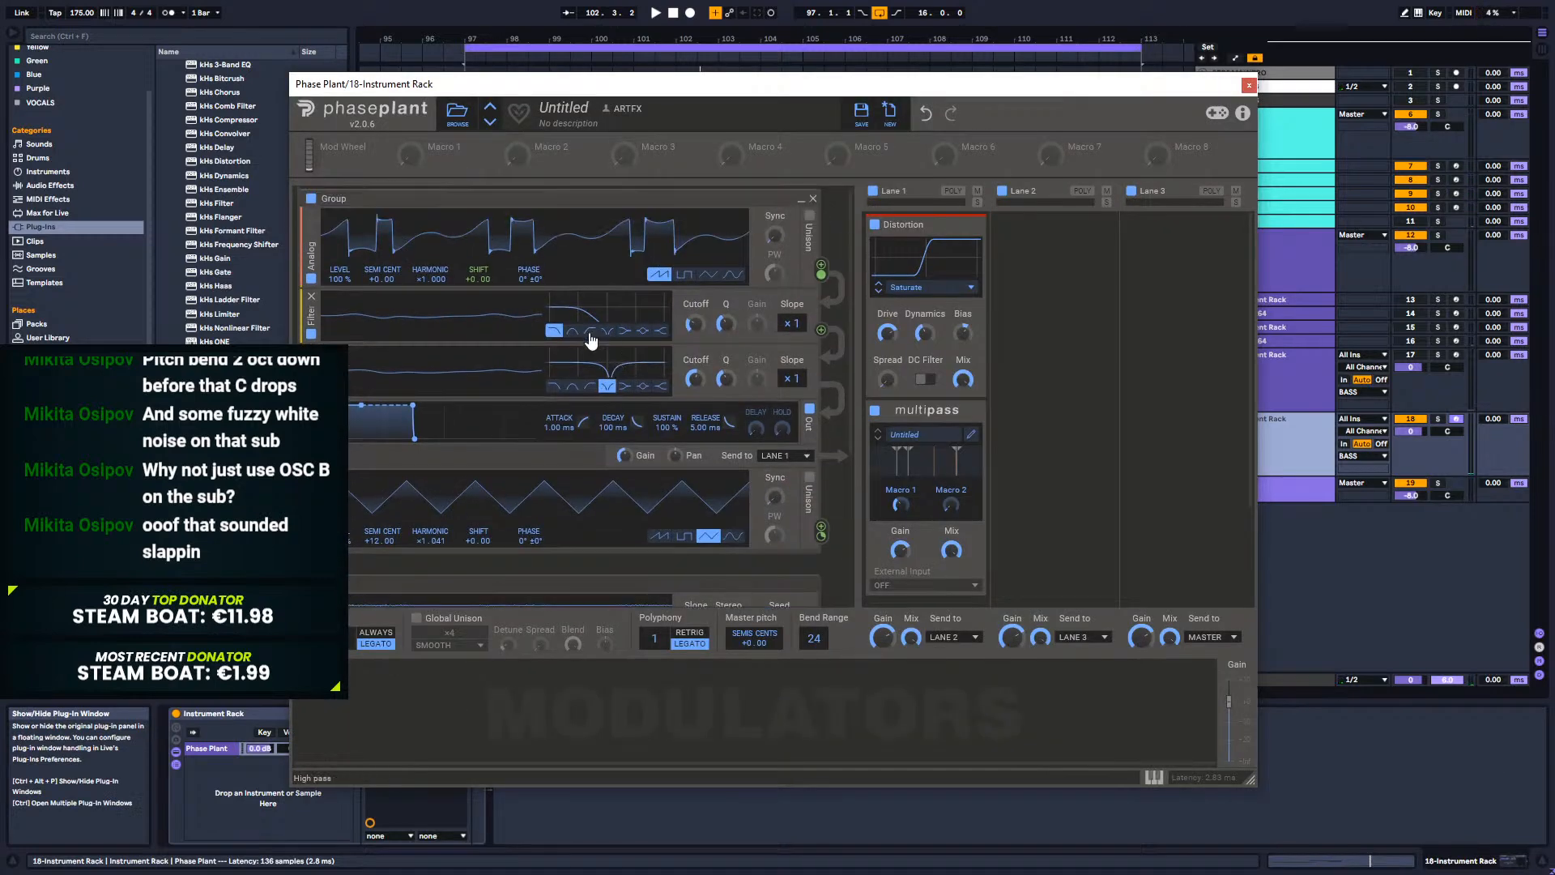
pyautogui.moveTo(449, 302)
pyautogui.mouseDown()
pyautogui.moveTo(448, 327)
pyautogui.moveTo(449, 308)
pyautogui.mouseUp()
pyautogui.press('space')
pyautogui.moveTo(437, 310); pyautogui.dragTo(438, 298)
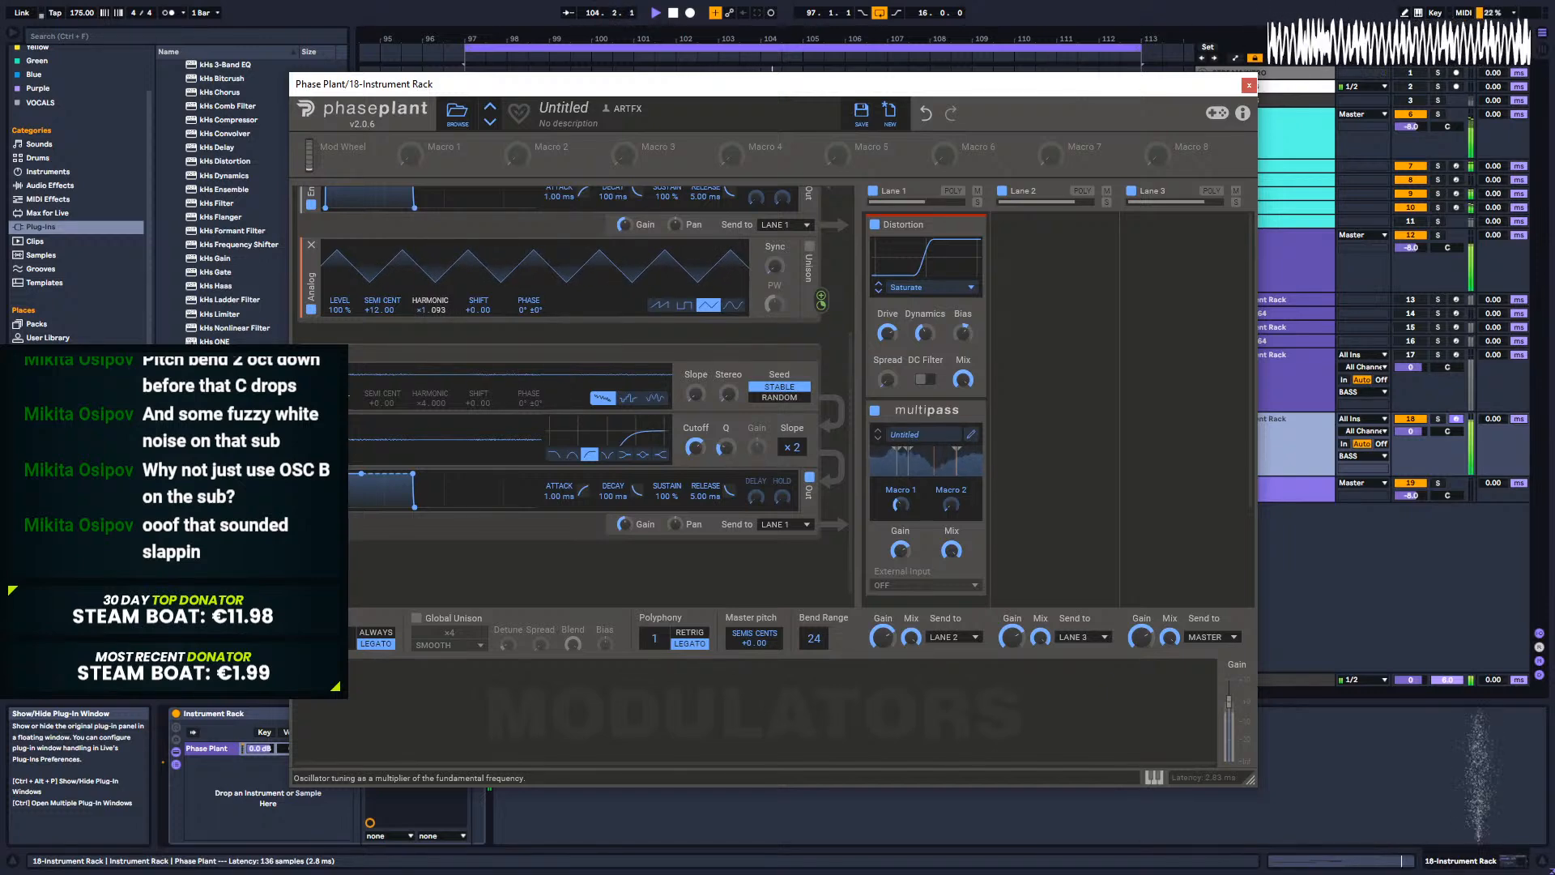
pyautogui.moveTo(437, 298); pyautogui.dragTo(438, 305)
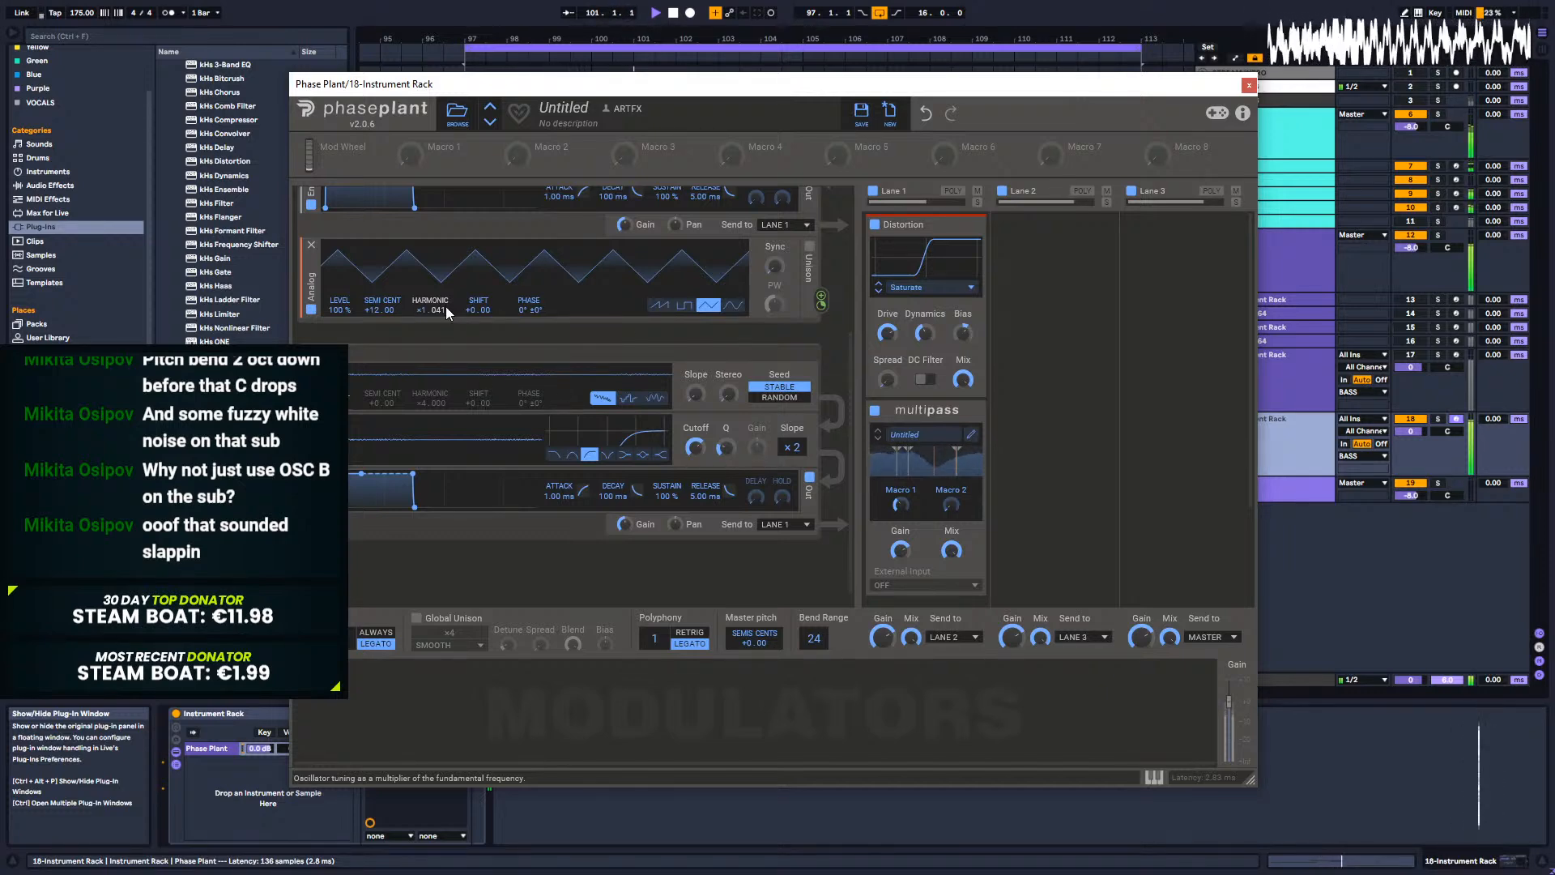
pyautogui.press('space')
pyautogui.moveTo(446, 303); pyautogui.dragTo(431, 303)
pyautogui.press('space')
pyautogui.press('space')
# Step: Try a sawtooth wave on the second oscillator at +24 semitones with its harmonic at about 1.038
pyautogui.click(732, 305)
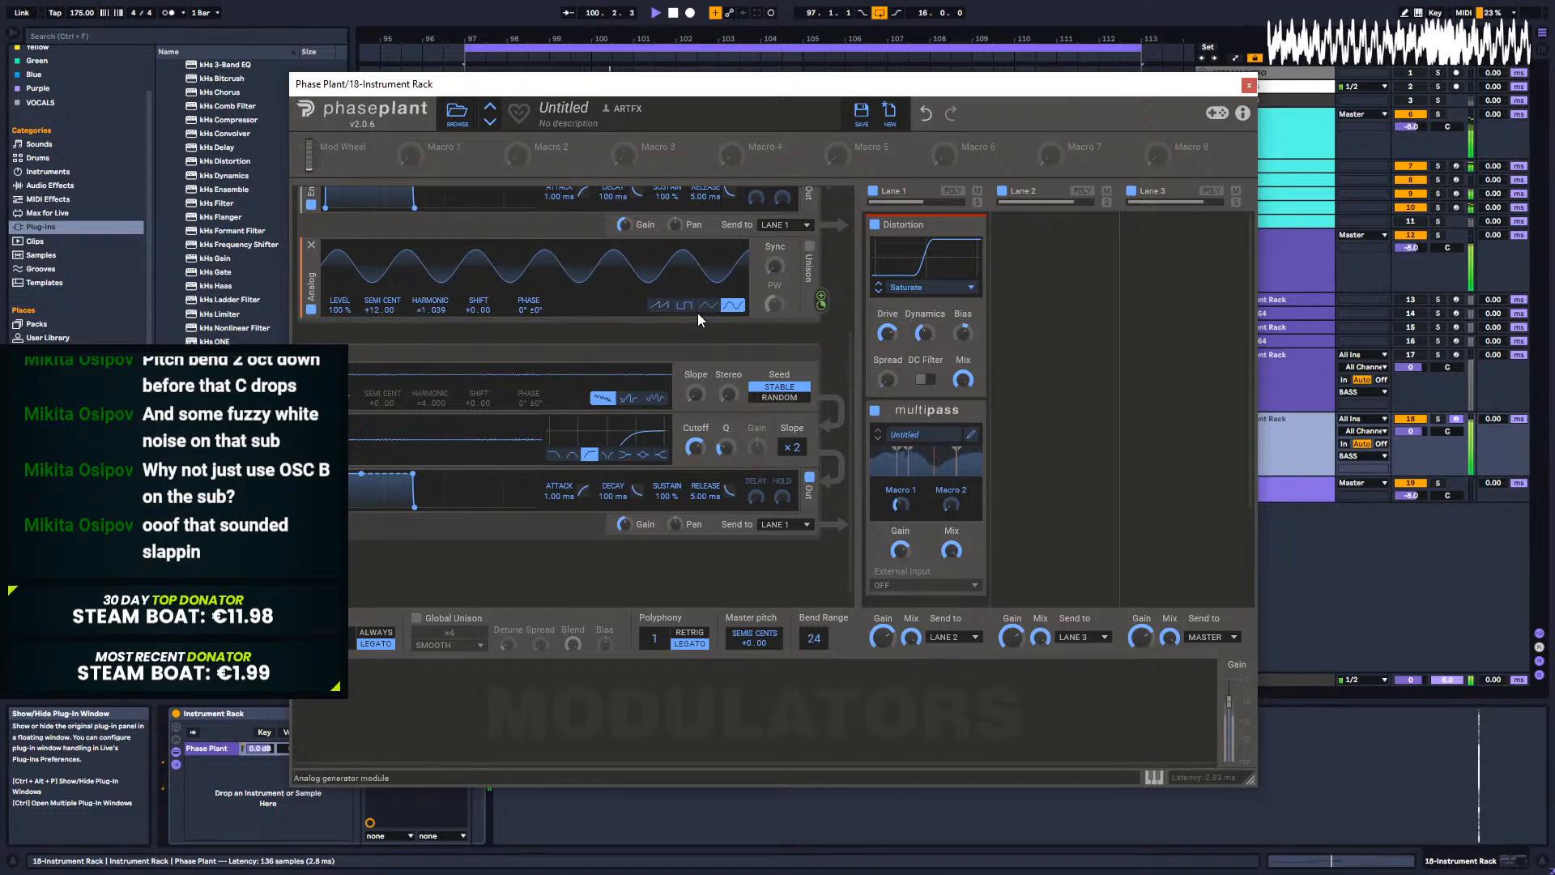
pyautogui.click(659, 310)
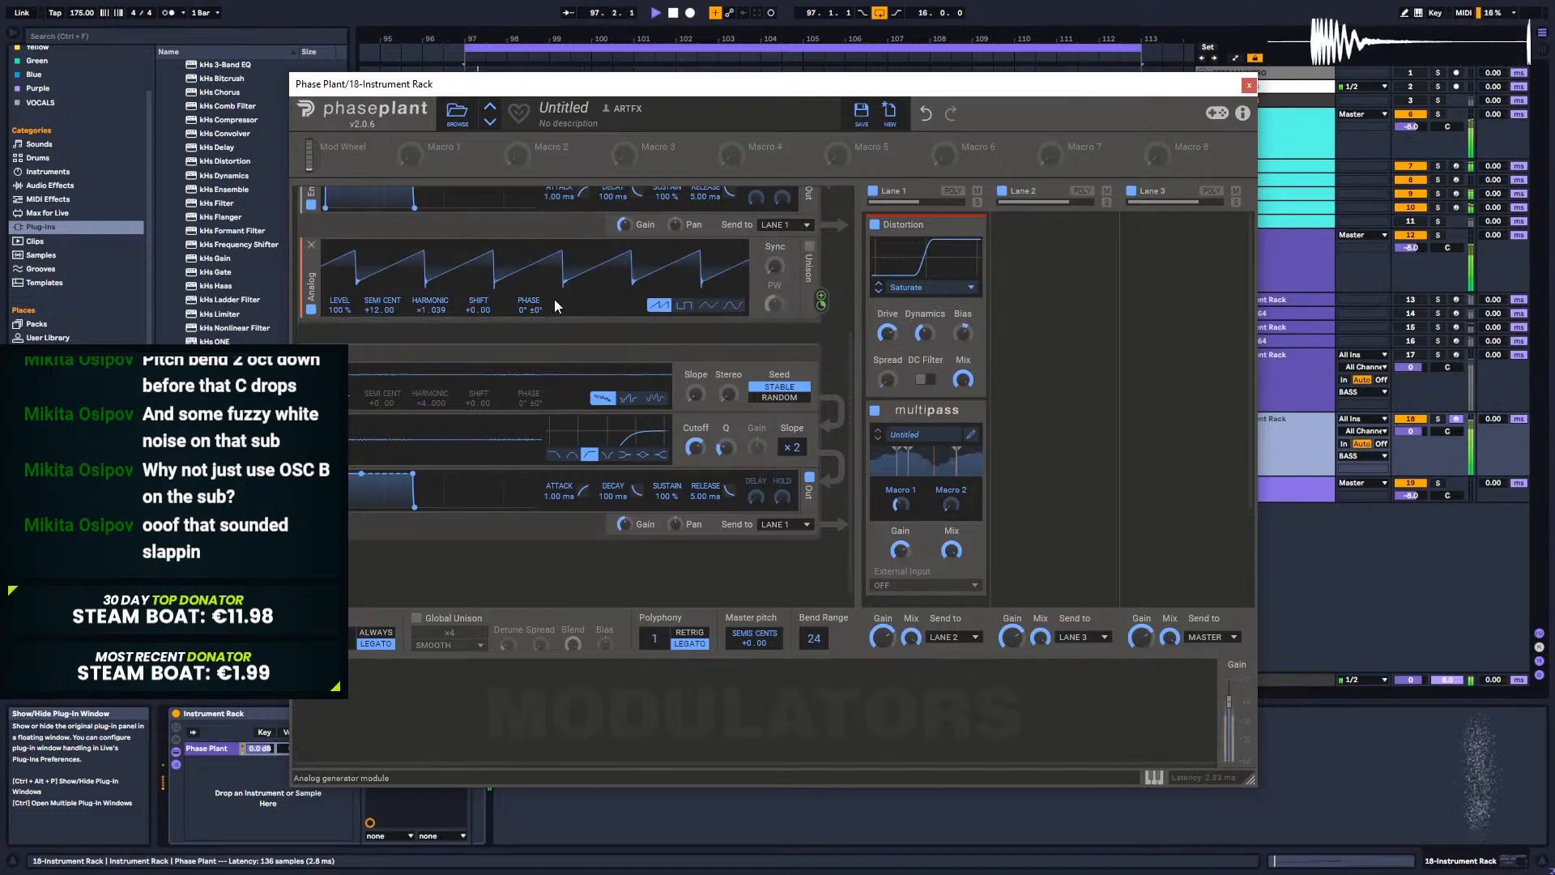
pyautogui.moveTo(432, 304); pyautogui.dragTo(432, 272)
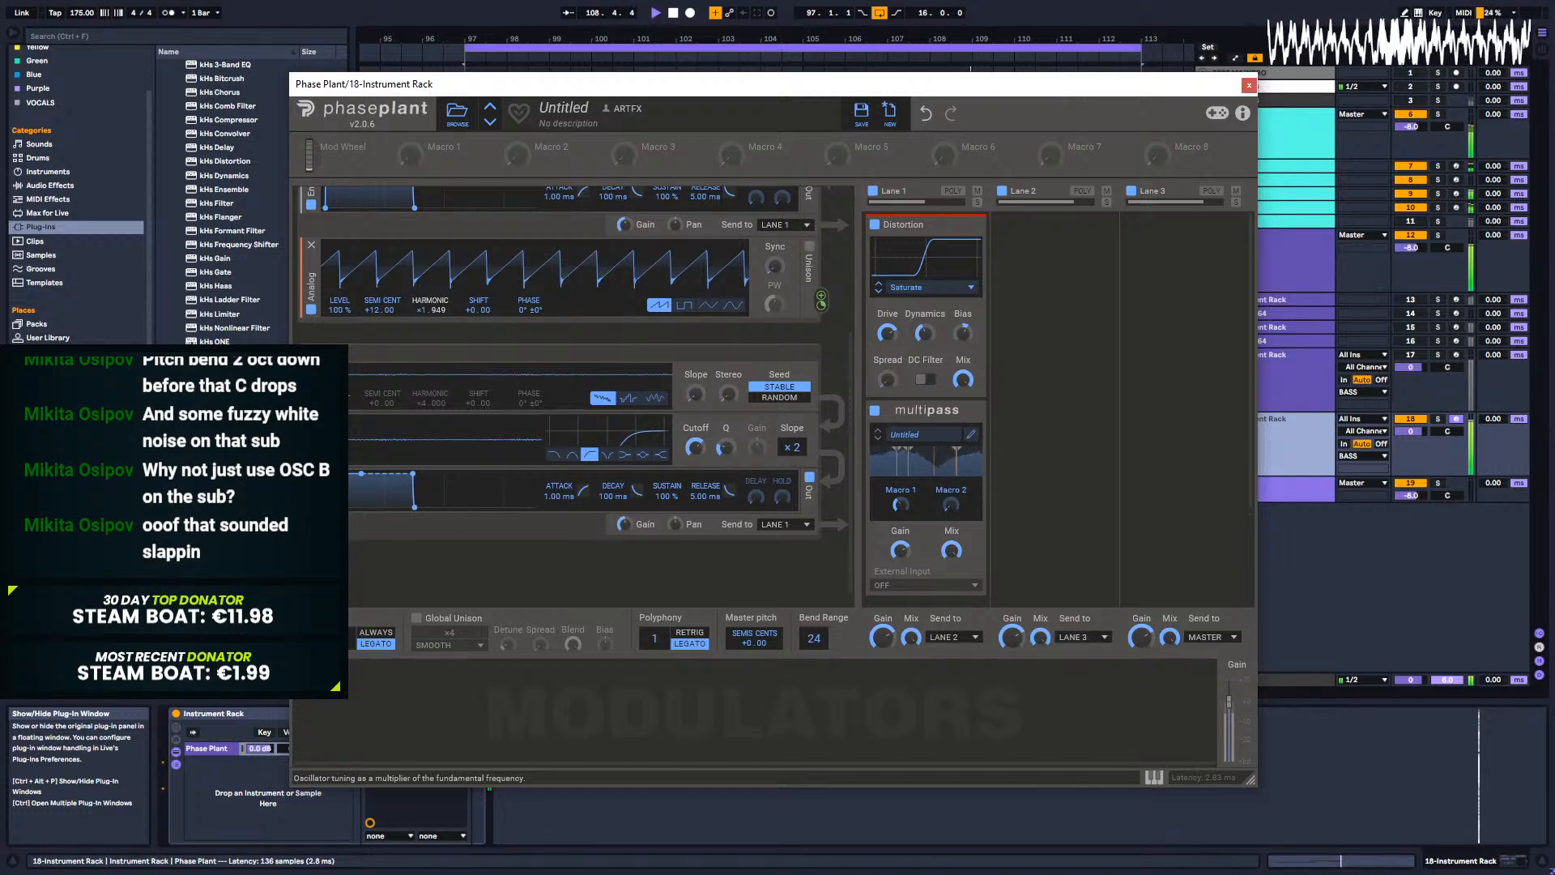
pyautogui.doubleClick(375, 309)
pyautogui.moveTo(369, 309); pyautogui.dragTo(369, 255)
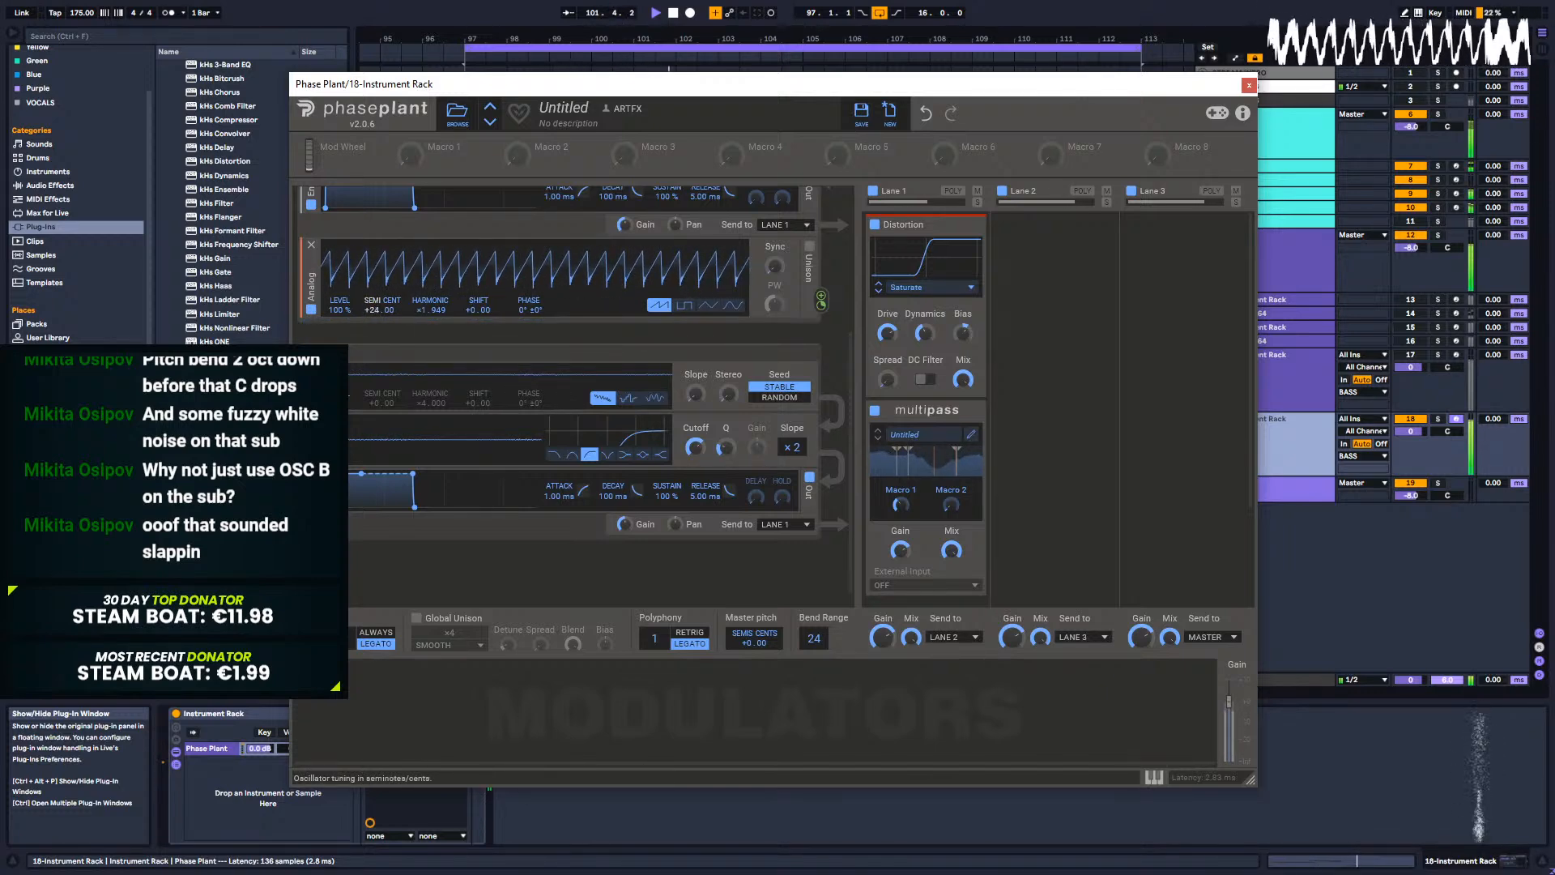
pyautogui.moveTo(440, 305); pyautogui.dragTo(441, 355)
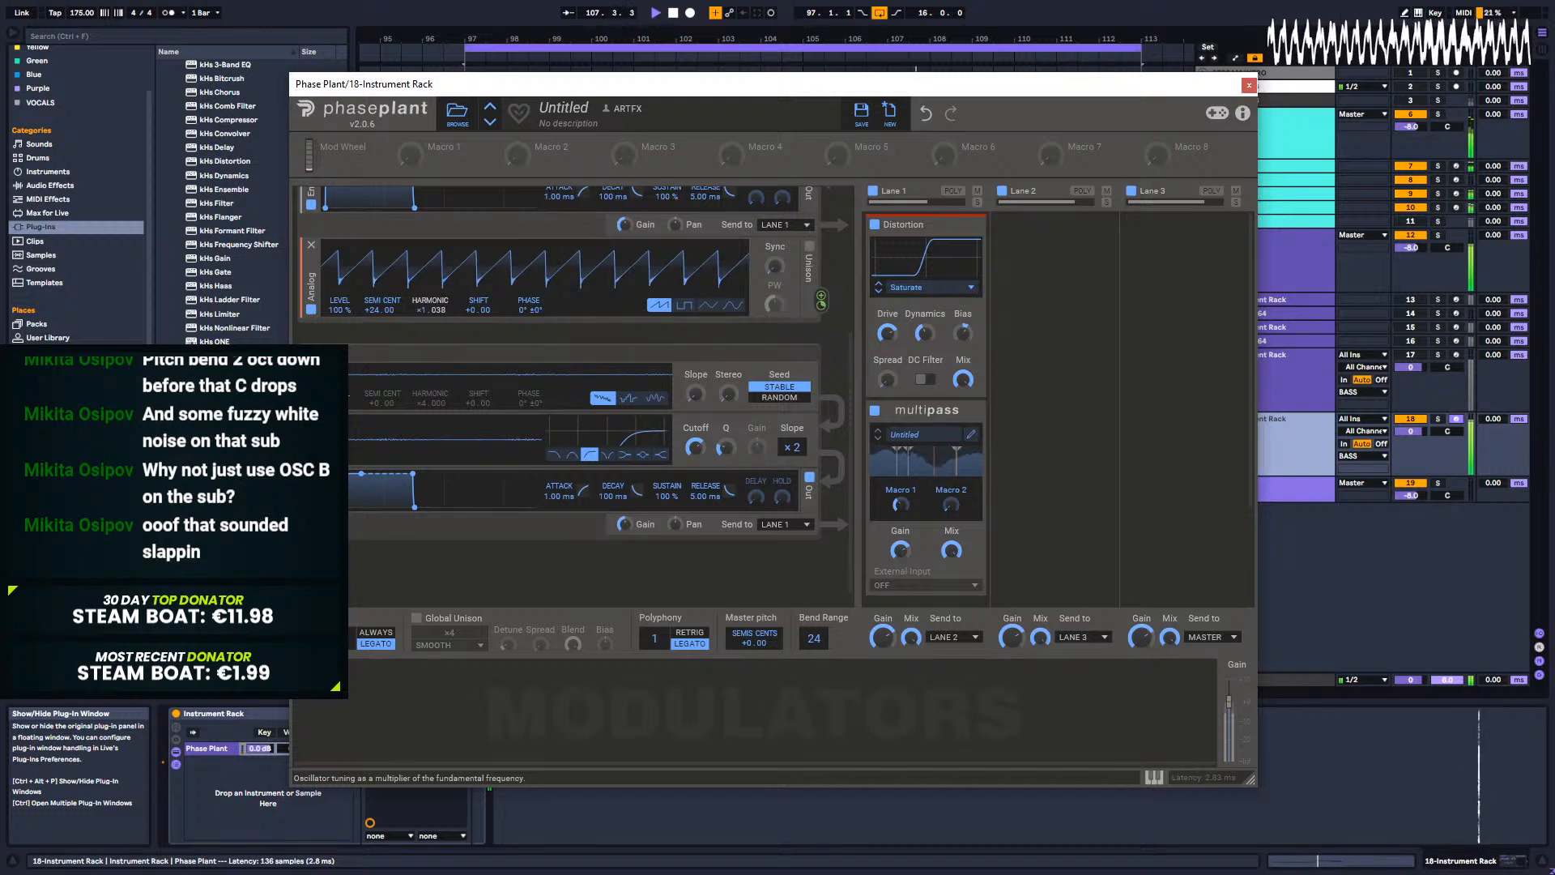
# Step: Try the sawtooth oscillator at +12 semitones with its harmonic at about 2.054
pyautogui.click(483, 333)
pyautogui.click(473, 377)
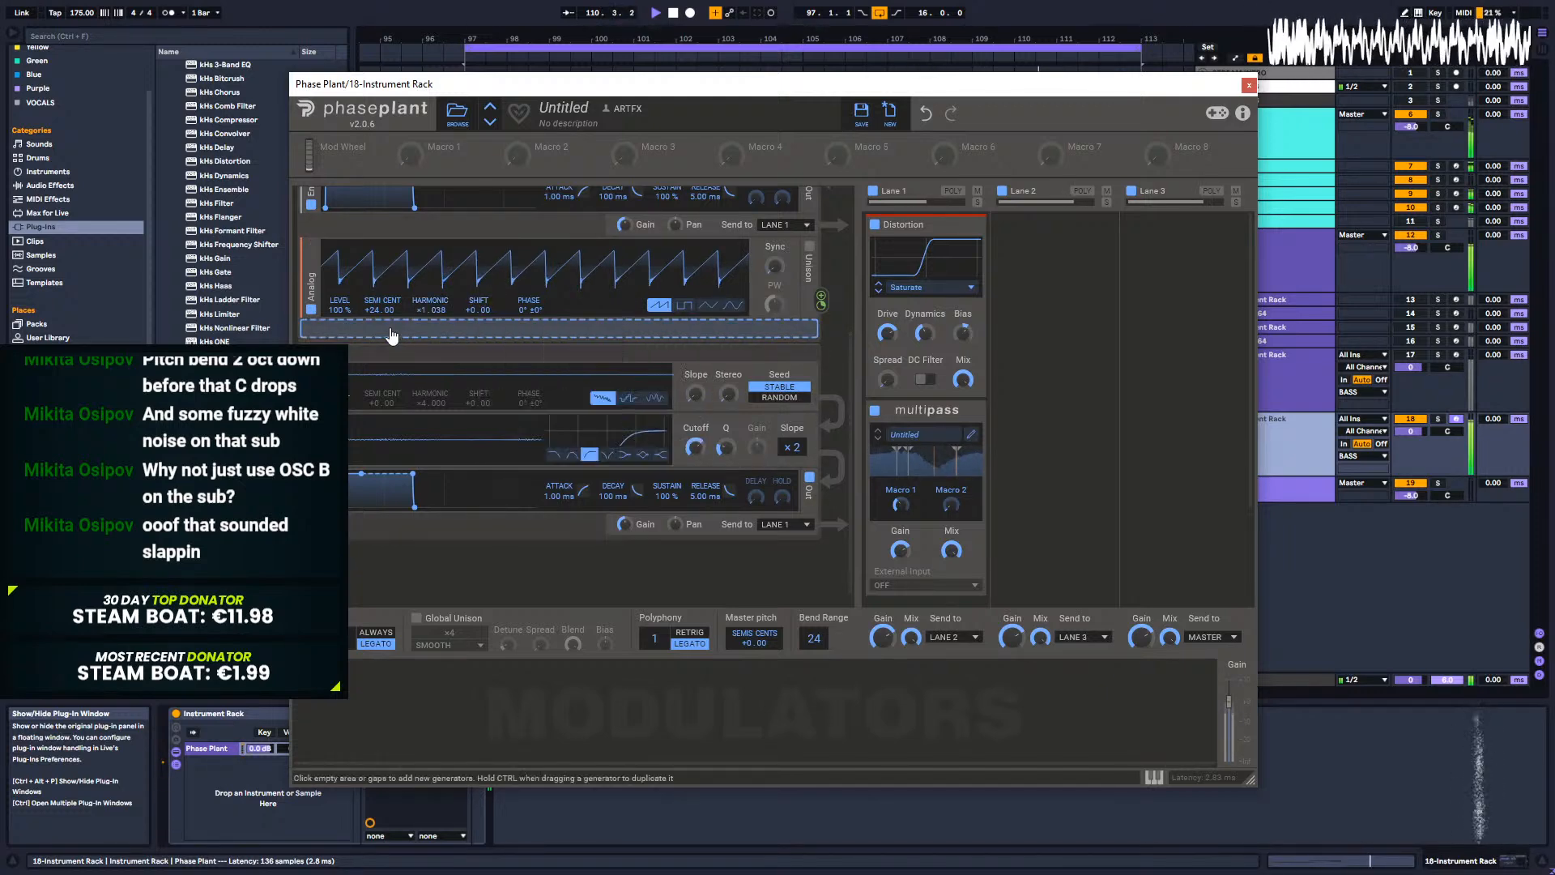
pyautogui.scroll(3, 520, 357)
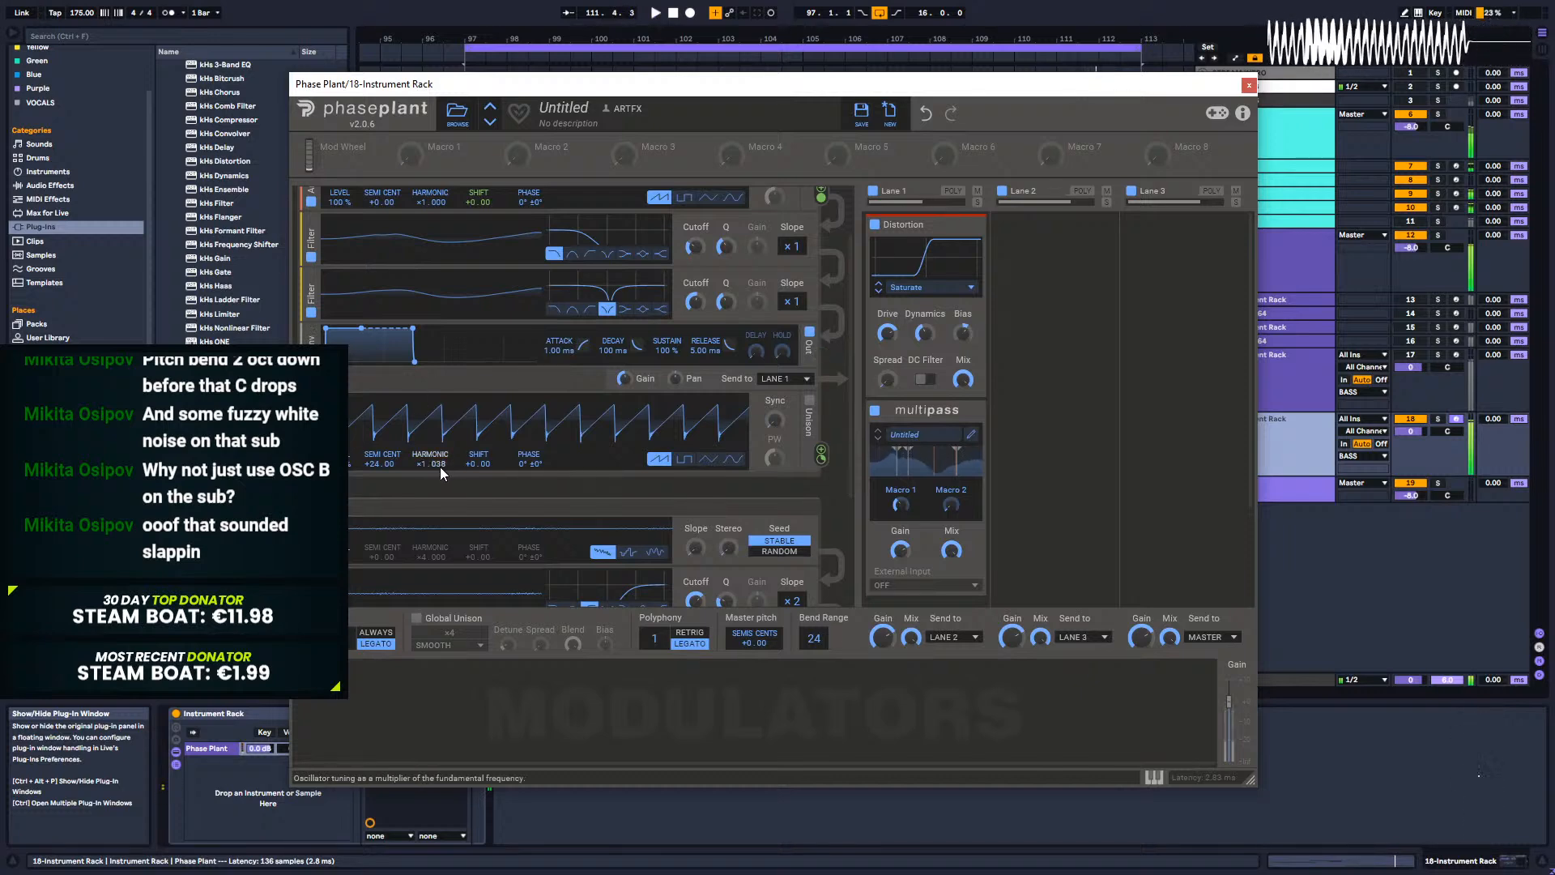
pyautogui.moveTo(380, 463); pyautogui.dragTo(433, 460)
pyautogui.press('space')
pyautogui.moveTo(701, 252); pyautogui.dragTo(700, 249)
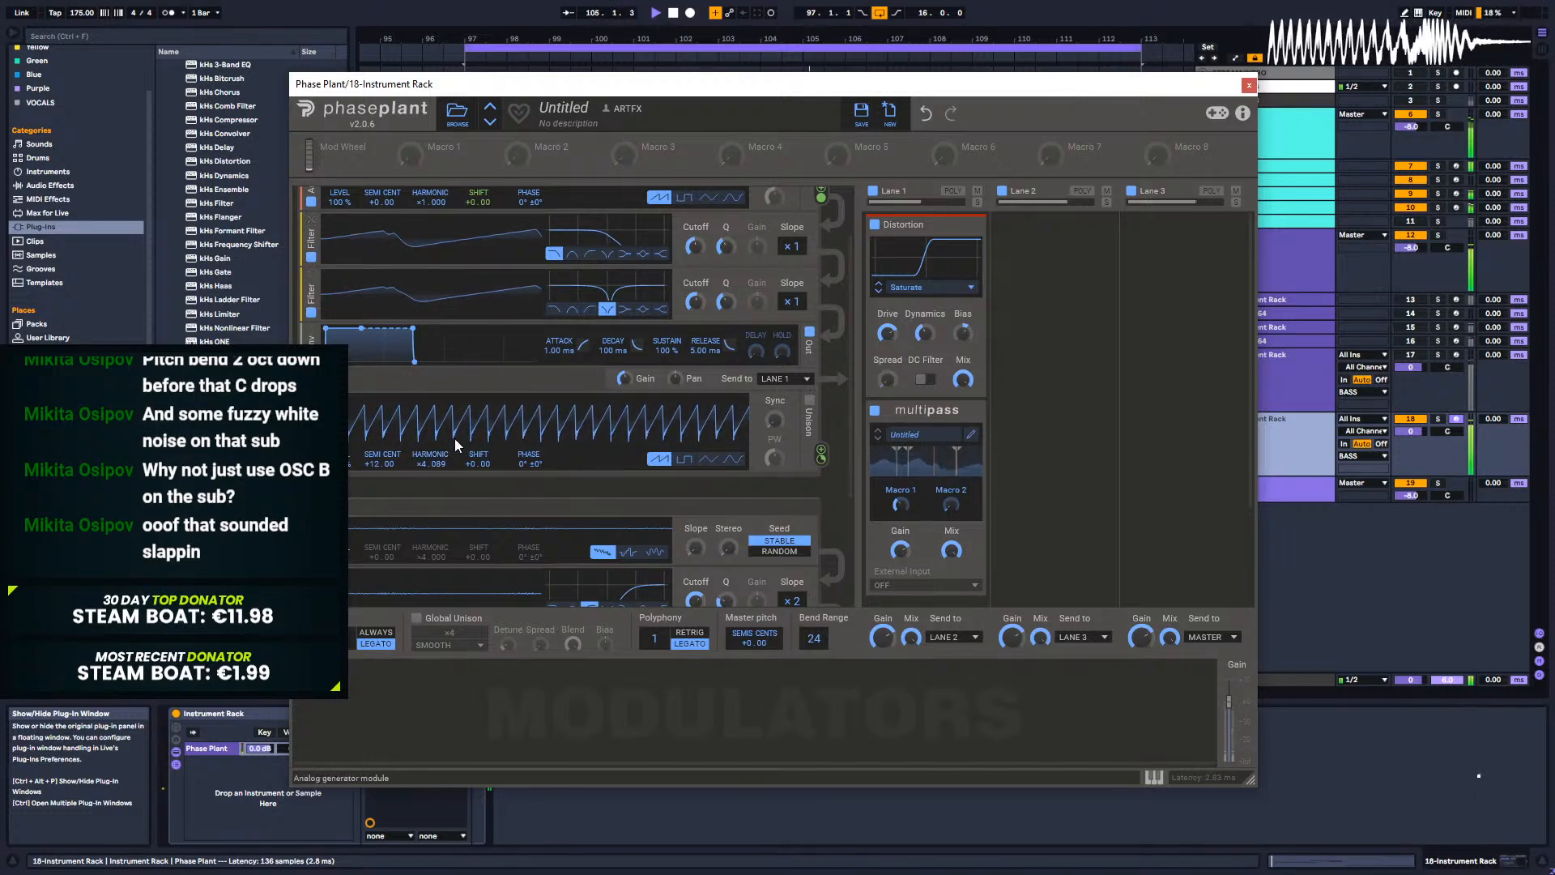
pyautogui.moveTo(443, 460); pyautogui.dragTo(443, 479)
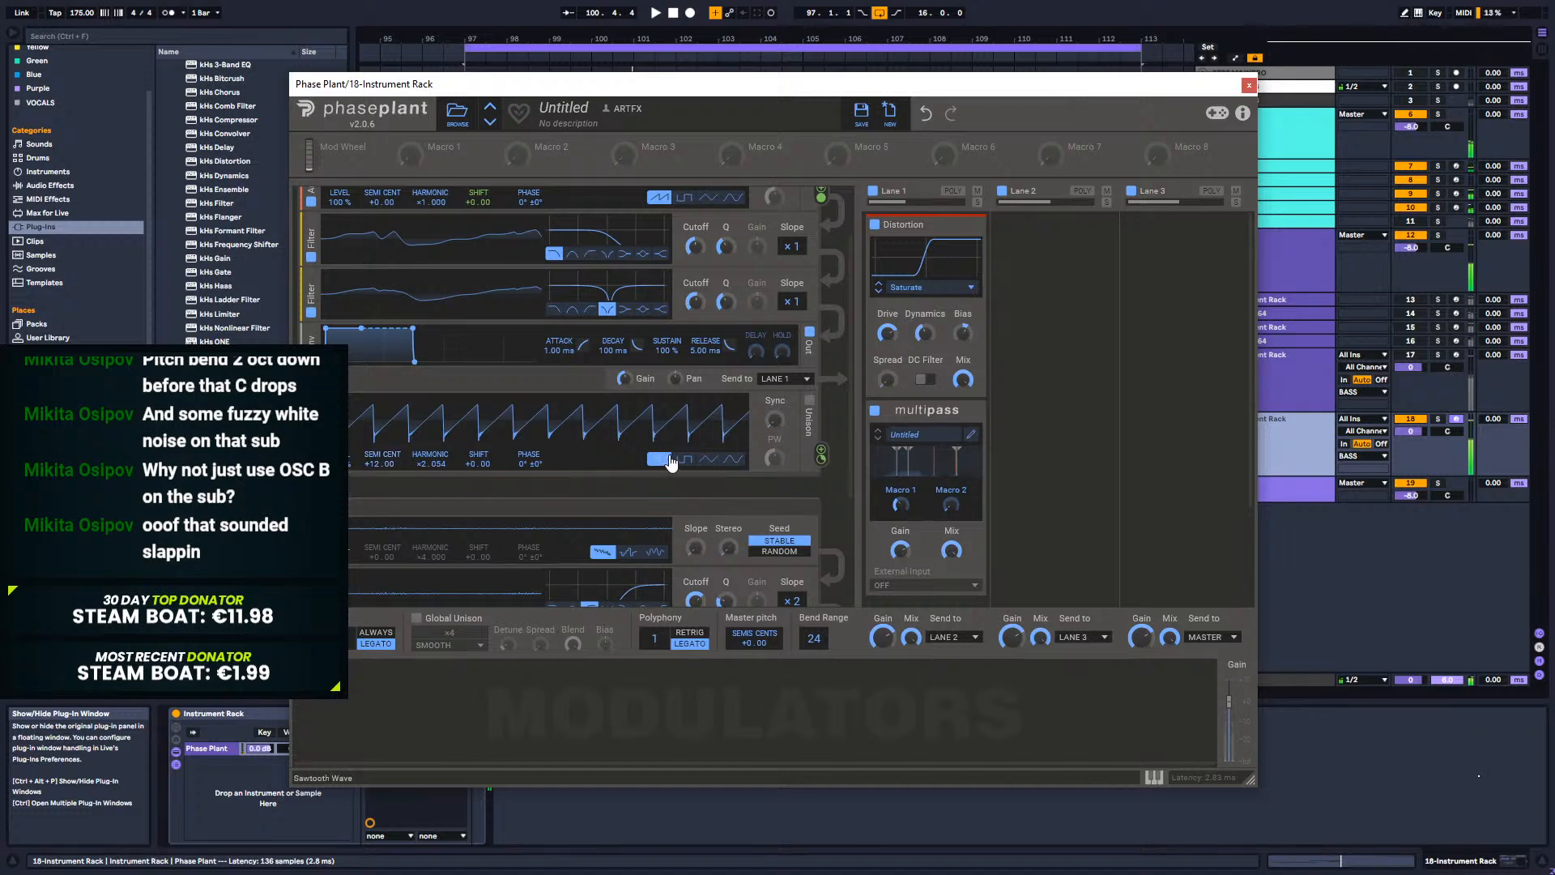
# Step: Try a triangle wave on the second oscillator and raise the notch filter's cutoff to about 1.27 kHz
pyautogui.click(733, 458)
pyautogui.click(708, 456)
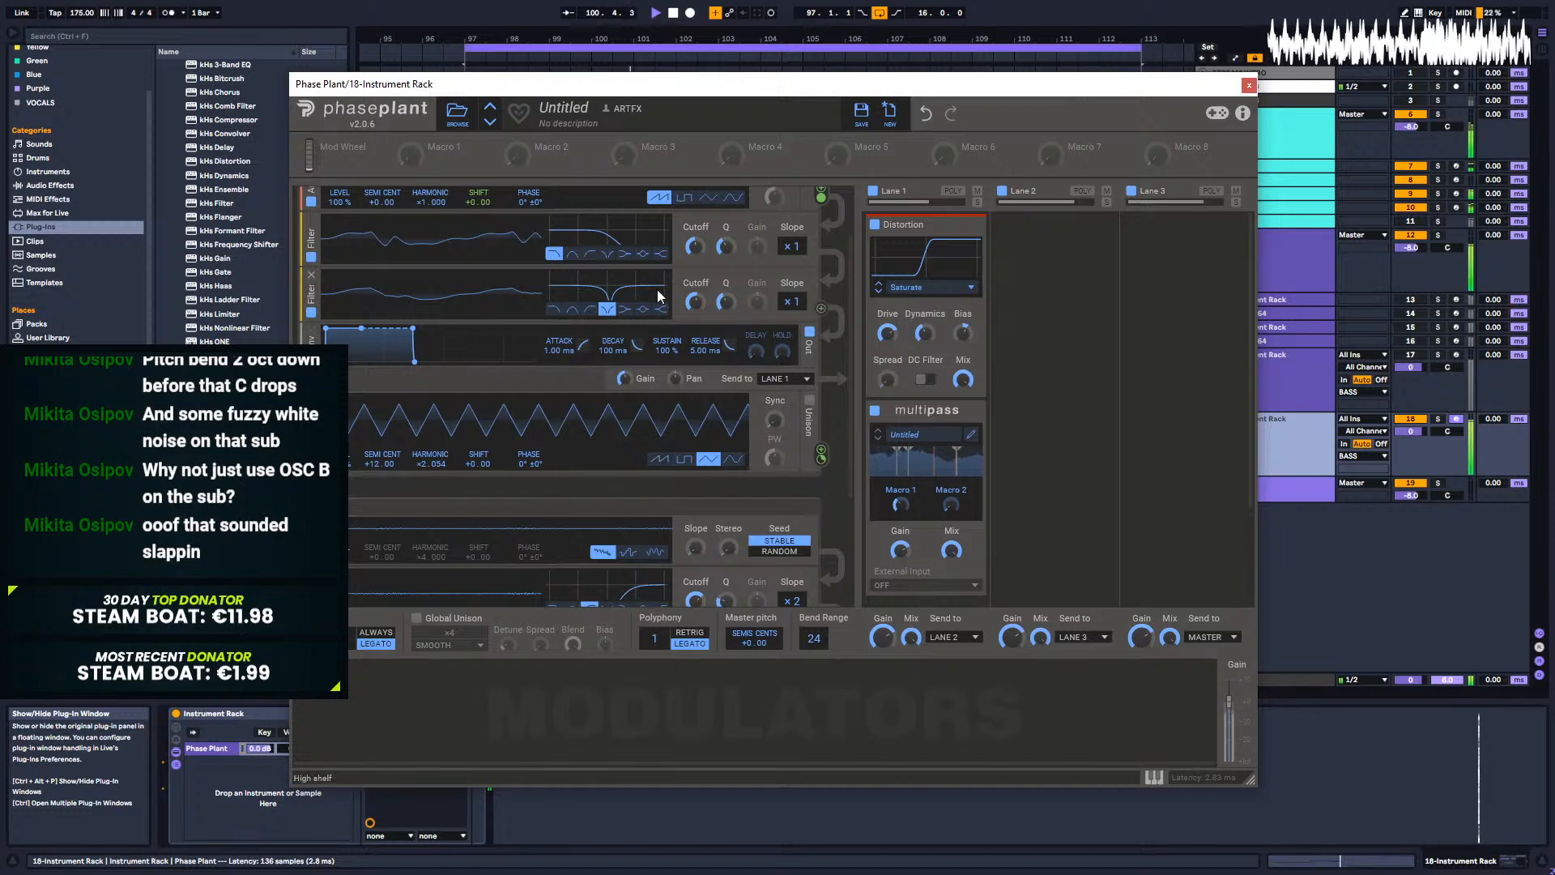
pyautogui.moveTo(694, 301); pyautogui.dragTo(694, 315)
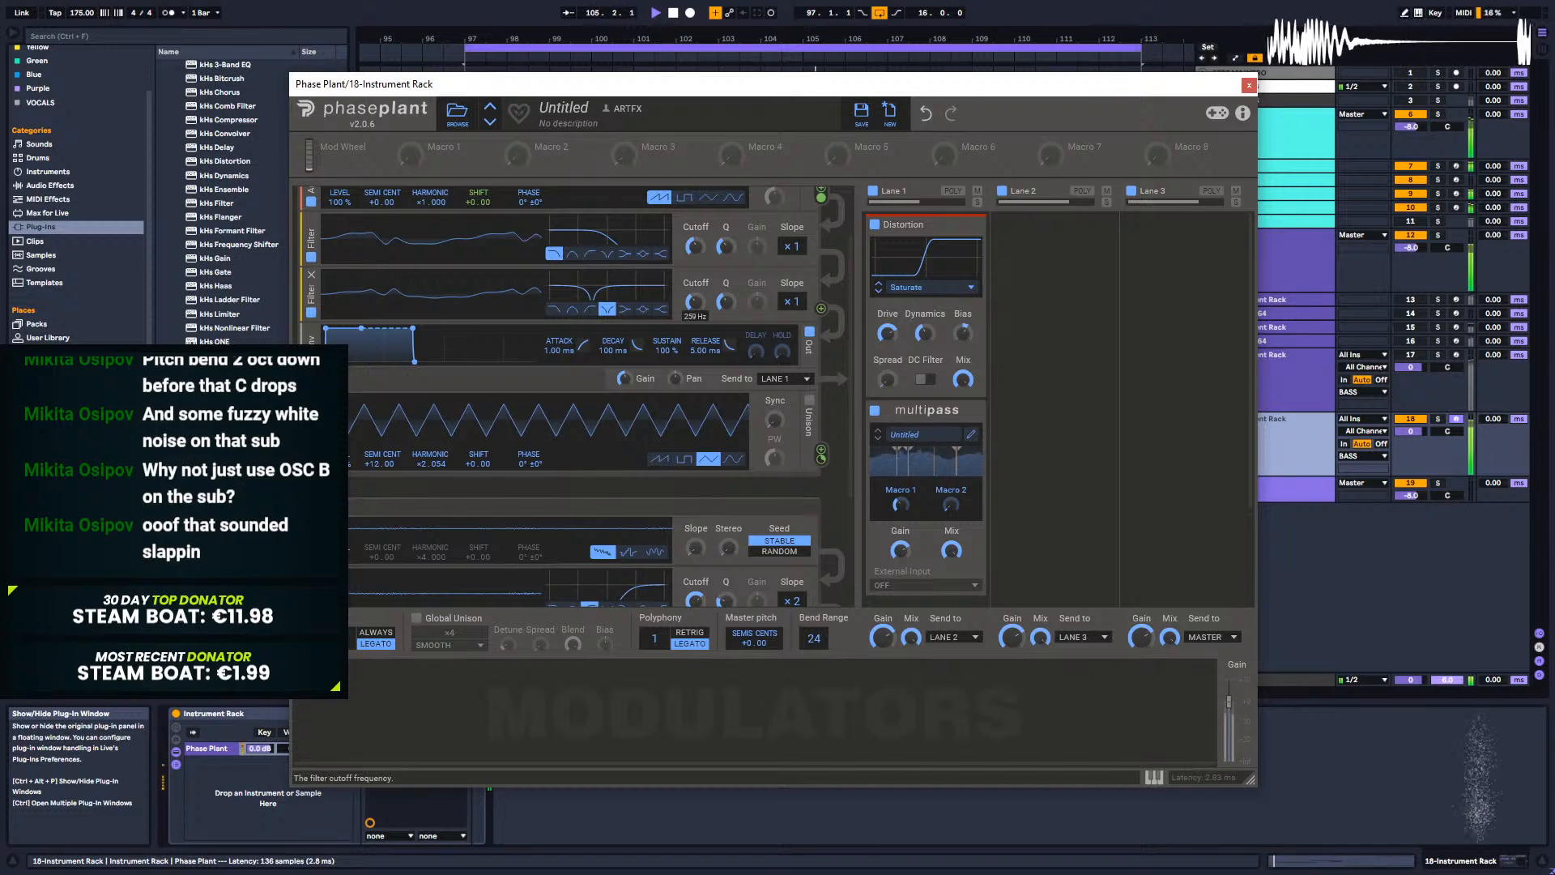
pyautogui.moveTo(694, 314); pyautogui.dragTo(694, 305)
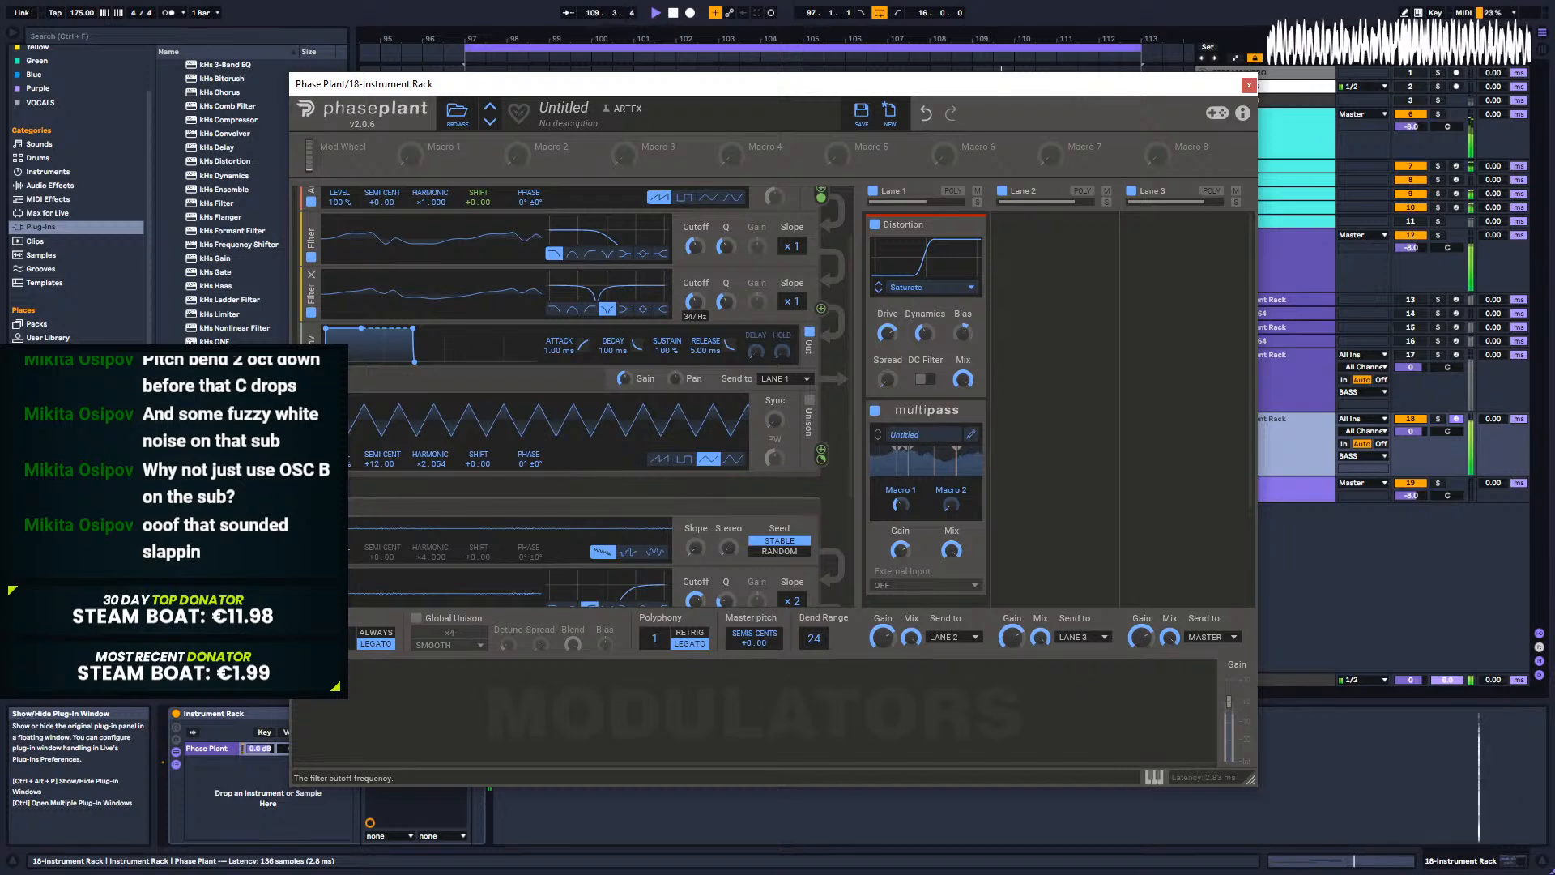
pyautogui.moveTo(694, 246); pyautogui.dragTo(695, 297)
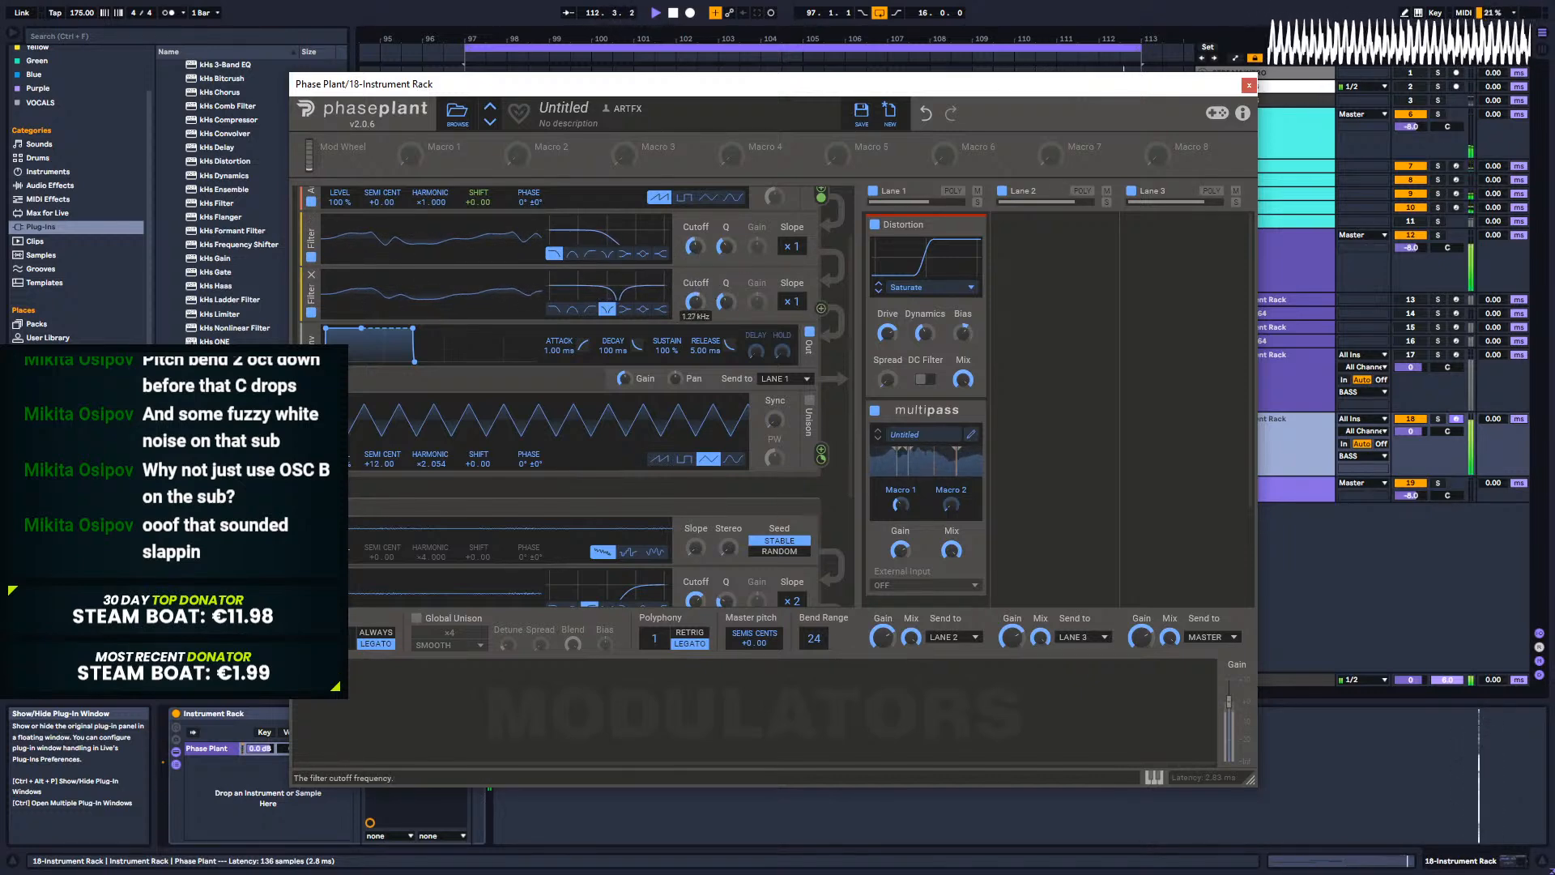
# Step: Try the triangle oscillator at 0 semitones with its harmonic at about 2.812
pyautogui.press('space')
pyautogui.moveTo(440, 460); pyautogui.dragTo(378, 489)
pyautogui.press('space')
pyautogui.press('space')
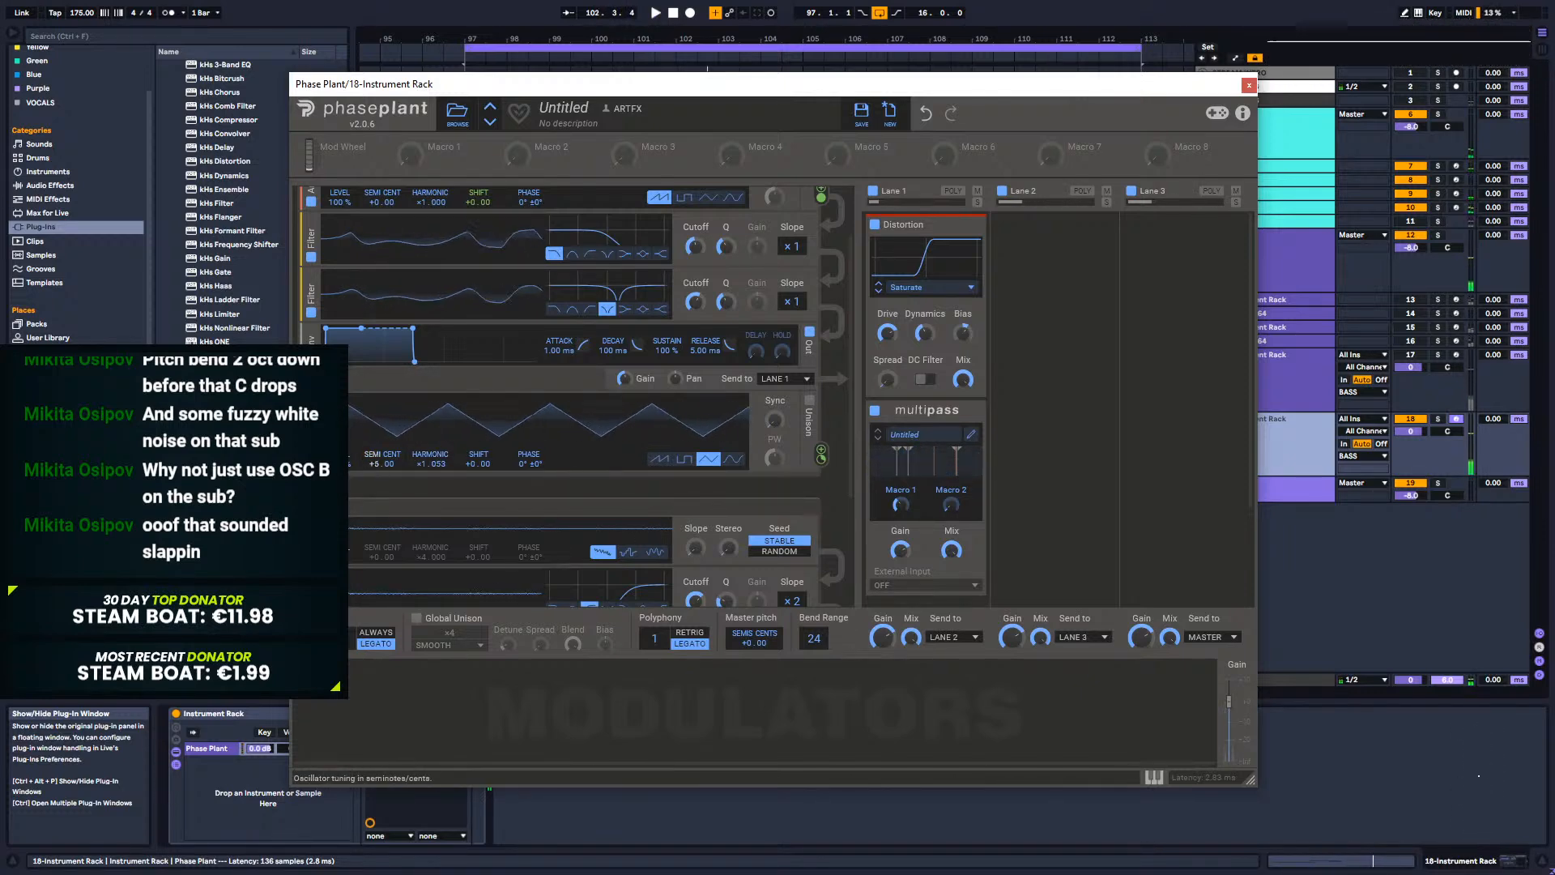
pyautogui.press('space')
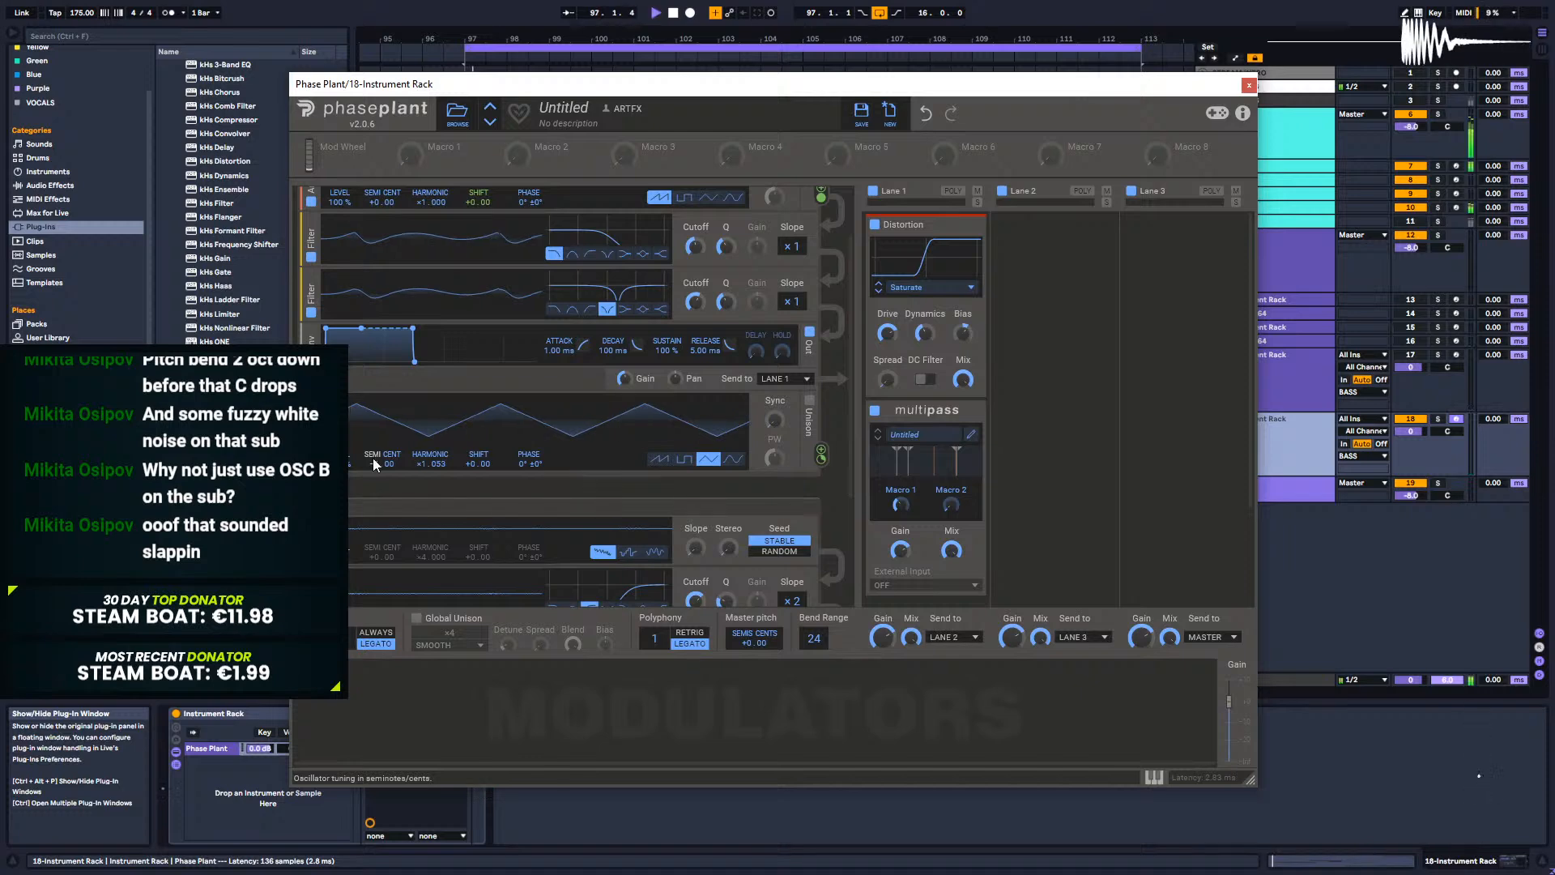
pyautogui.moveTo(430, 463); pyautogui.dragTo(430, 444)
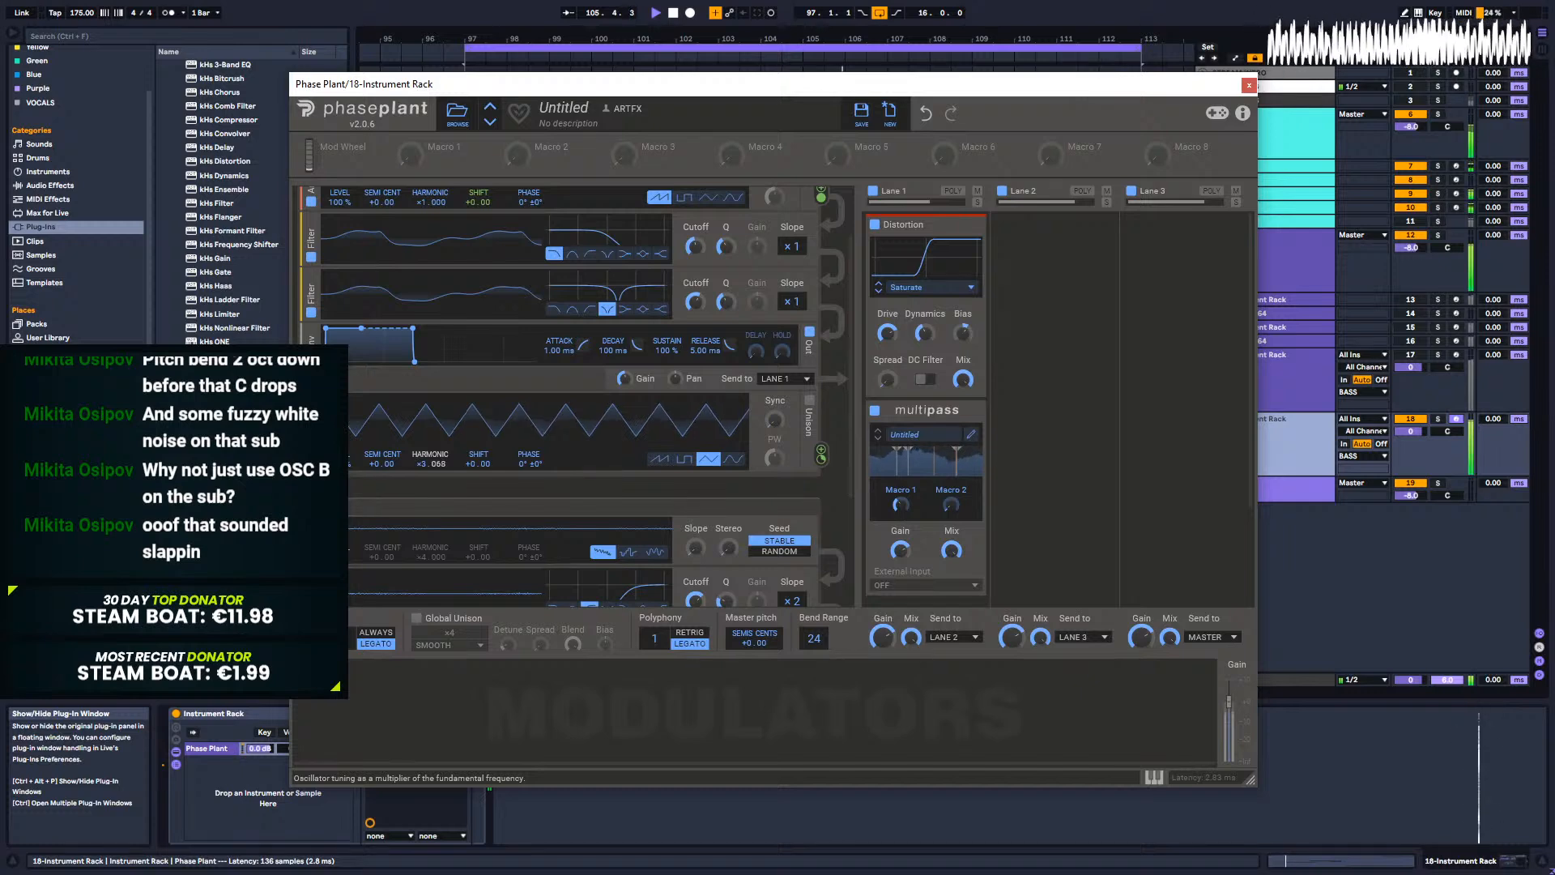
pyautogui.moveTo(430, 444); pyautogui.dragTo(430, 448)
# Step: Enable the sidechain compressor rack on the BASS group and restart playback
pyautogui.press('space')
pyautogui.click(1285, 256)
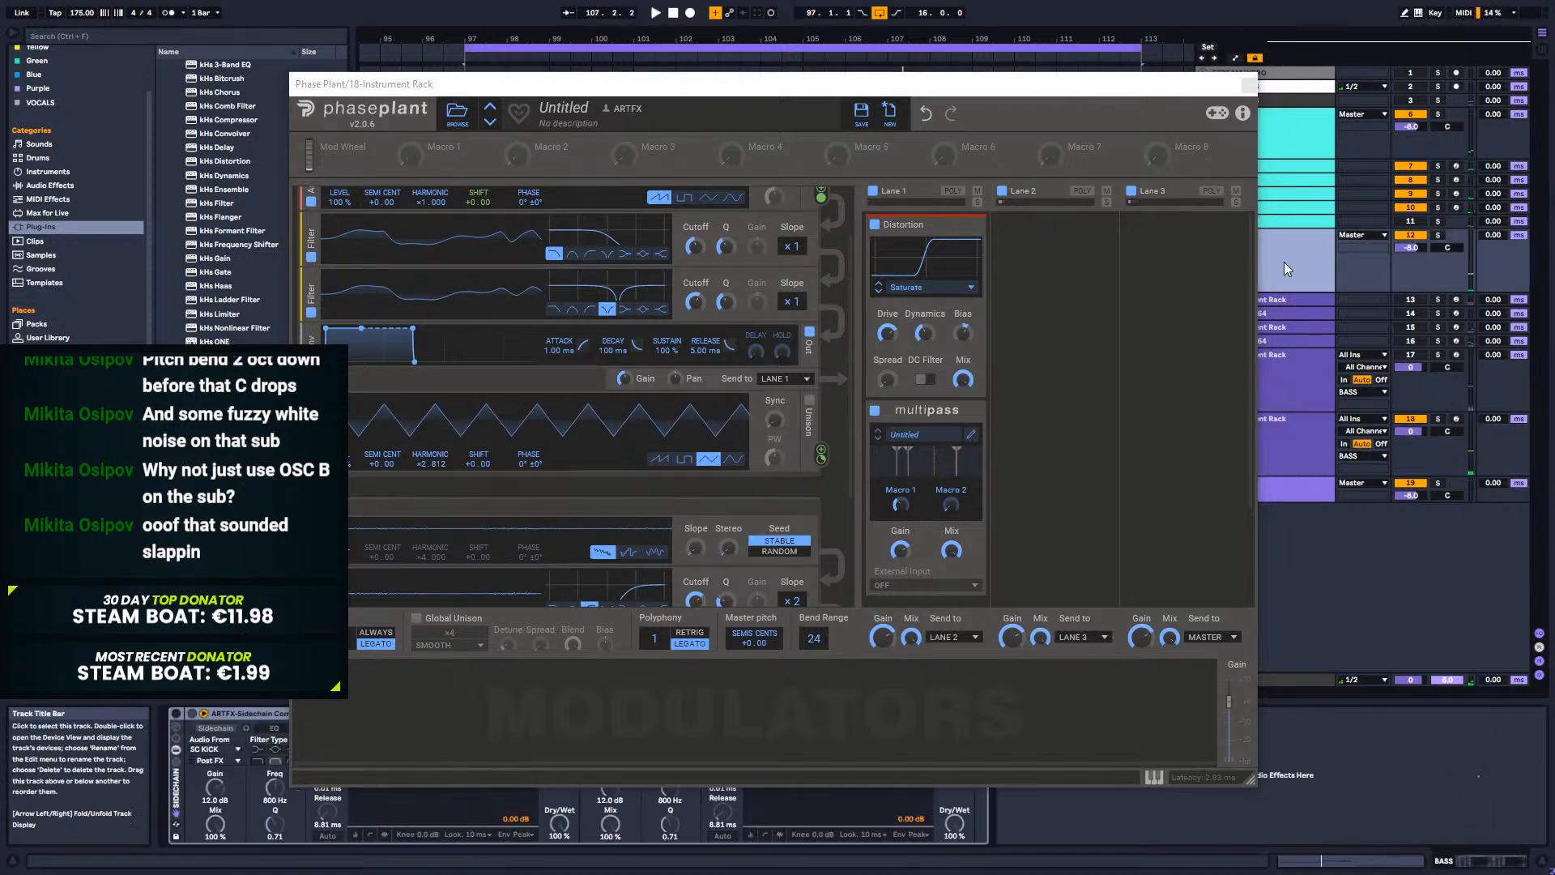
pyautogui.click(176, 715)
pyautogui.press('space')
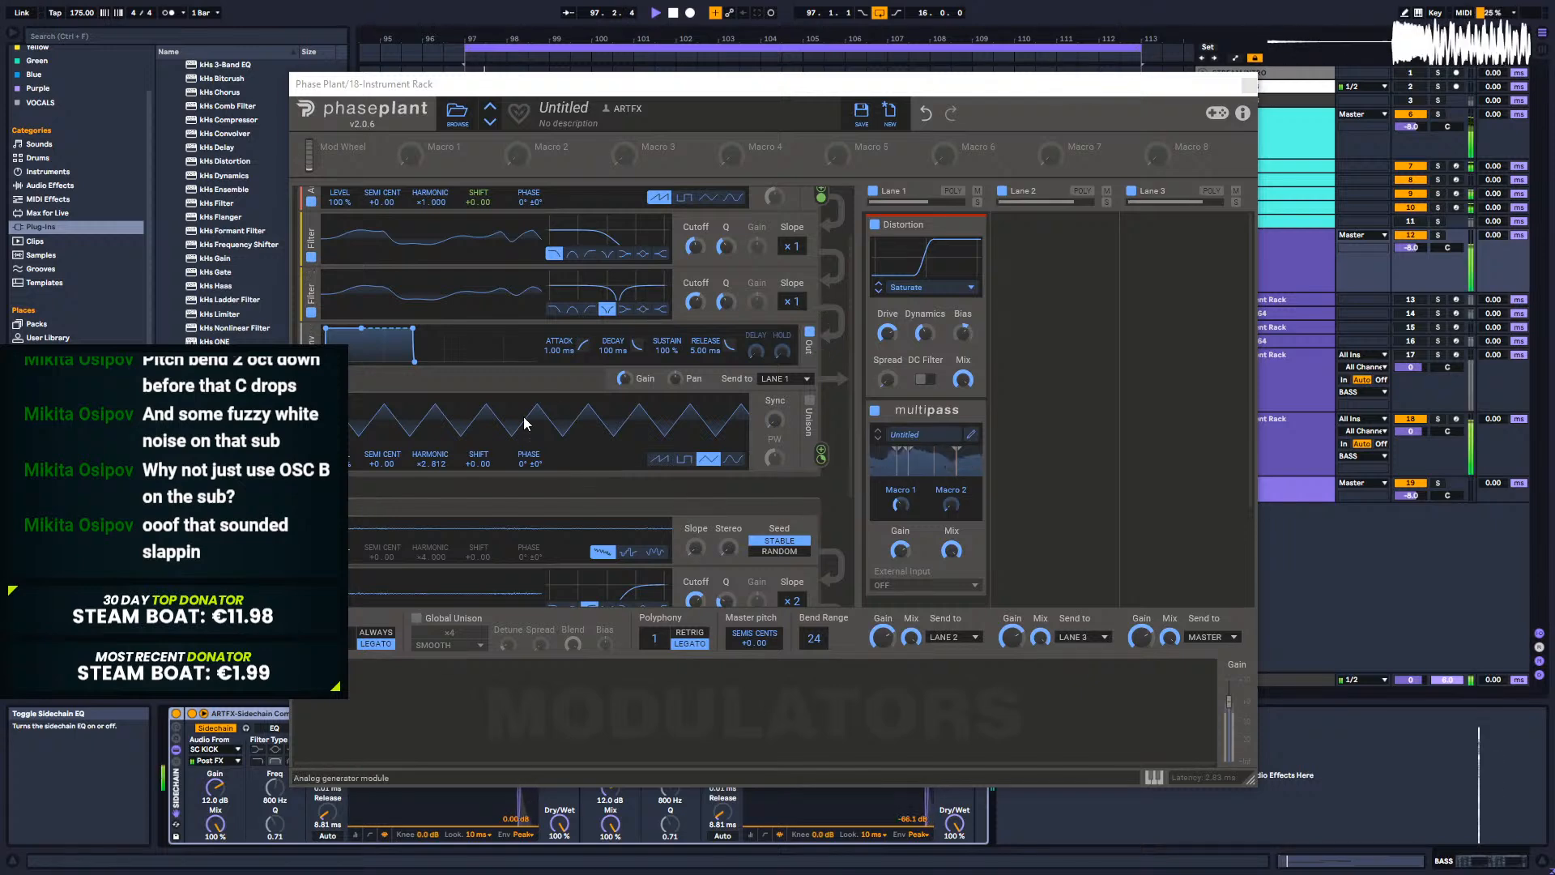
# Step: Retune the triangle oscillator to +12 semitones with its harmonic at about 1.060, and audition it
pyautogui.doubleClick(429, 464)
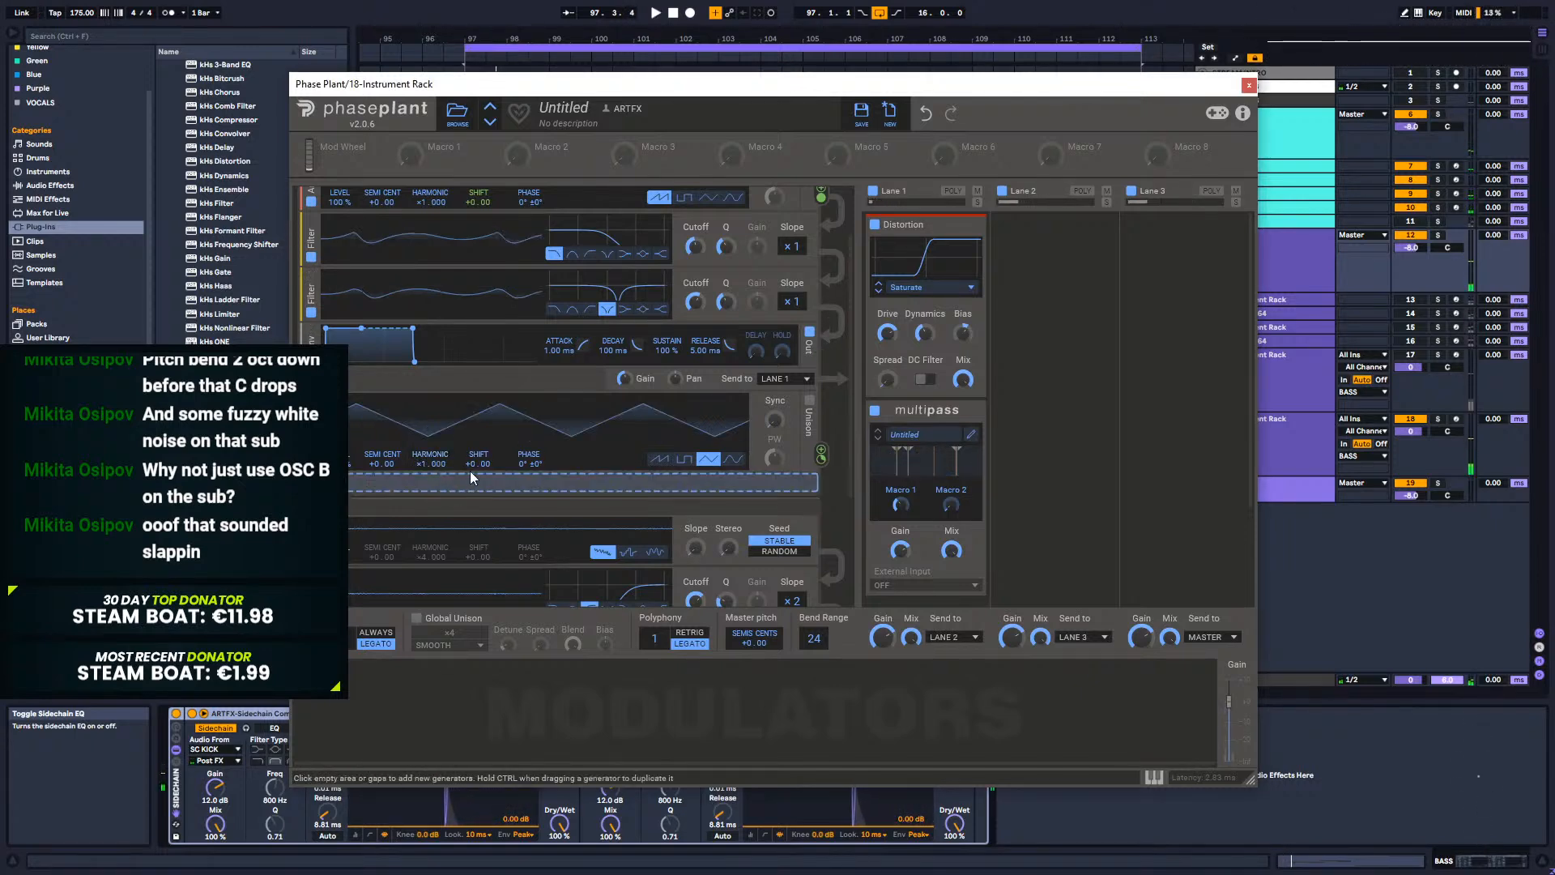
pyautogui.moveTo(433, 466)
pyautogui.mouseDown()
pyautogui.moveTo(377, 454)
pyautogui.moveTo(432, 456)
pyautogui.mouseUp()
pyautogui.press('space')
pyautogui.press('space')
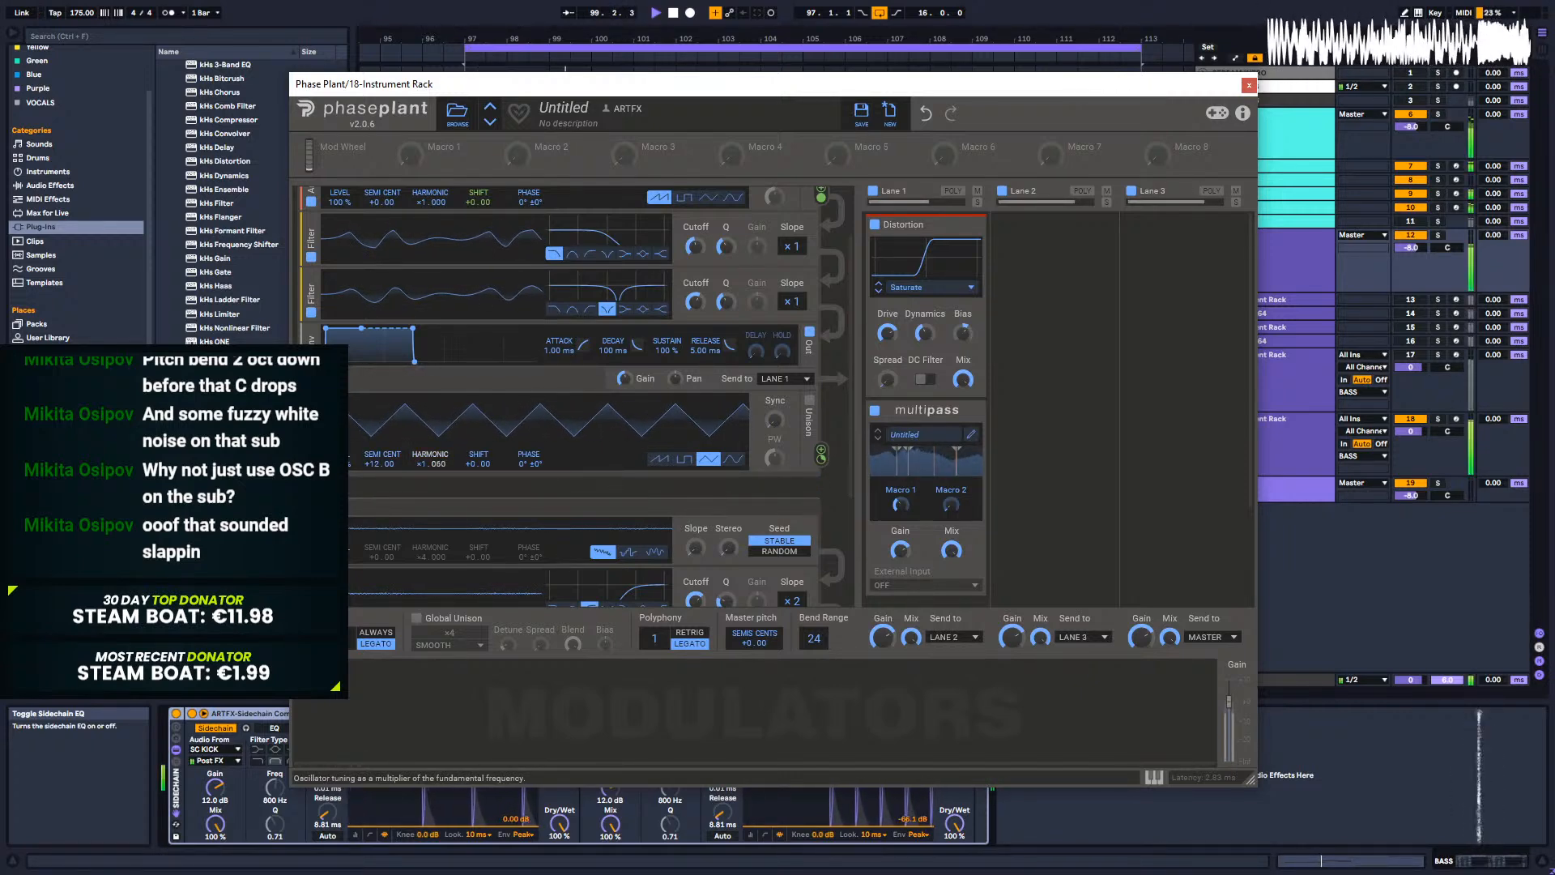
# Step: Switch the second oscillator to a sawtooth, set the low-pass cutoff to about 237 Hz and readjust the notch cutoff
pyautogui.click(659, 458)
pyautogui.moveTo(694, 246); pyautogui.dragTo(694, 305)
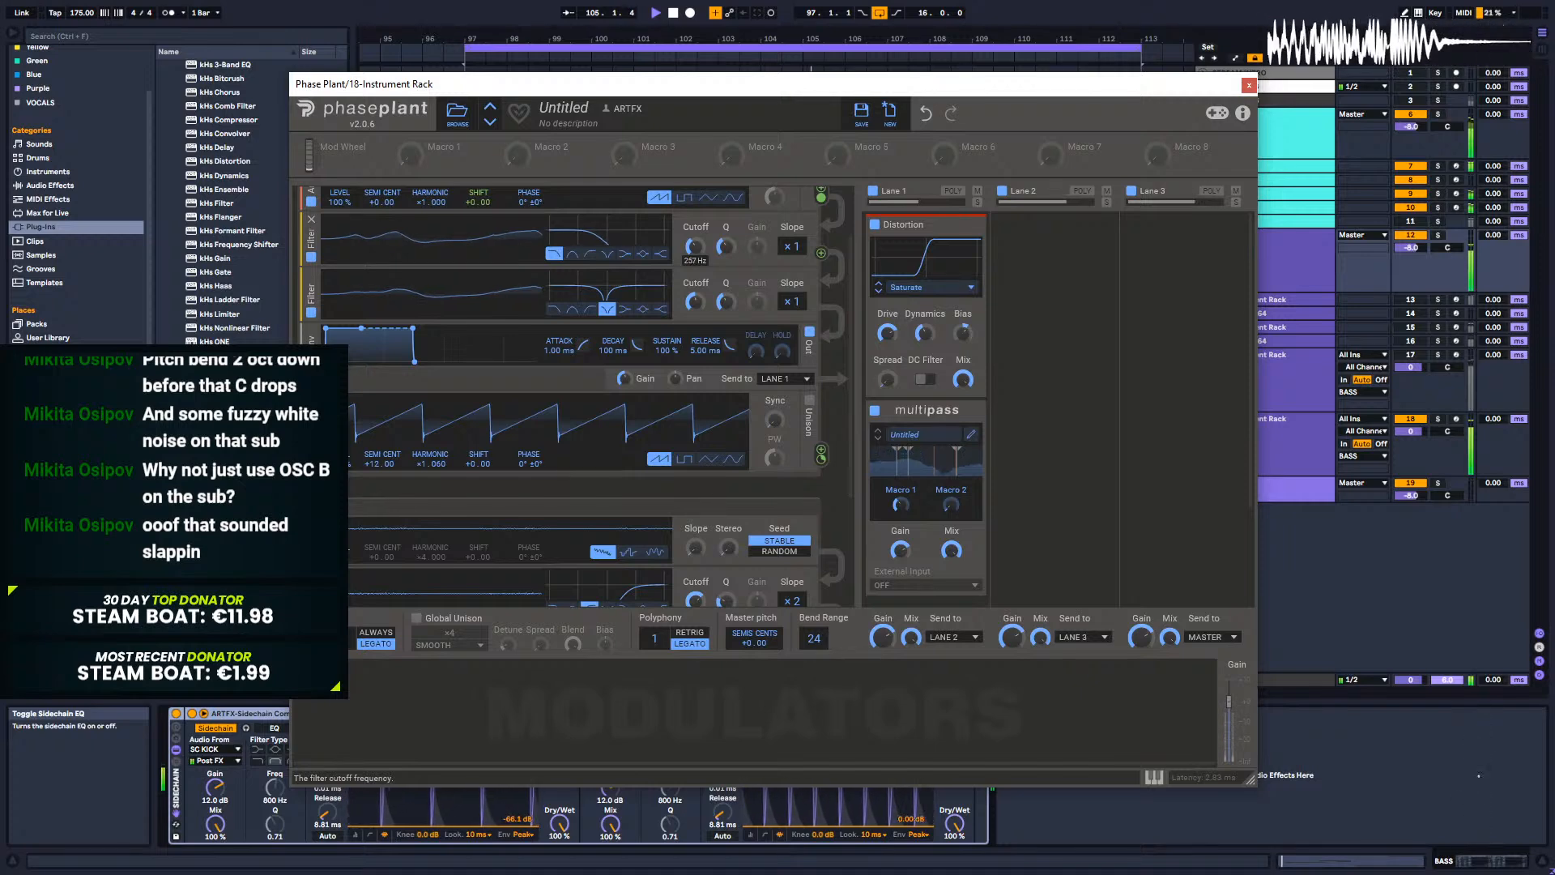
pyautogui.moveTo(694, 301); pyautogui.dragTo(694, 293)
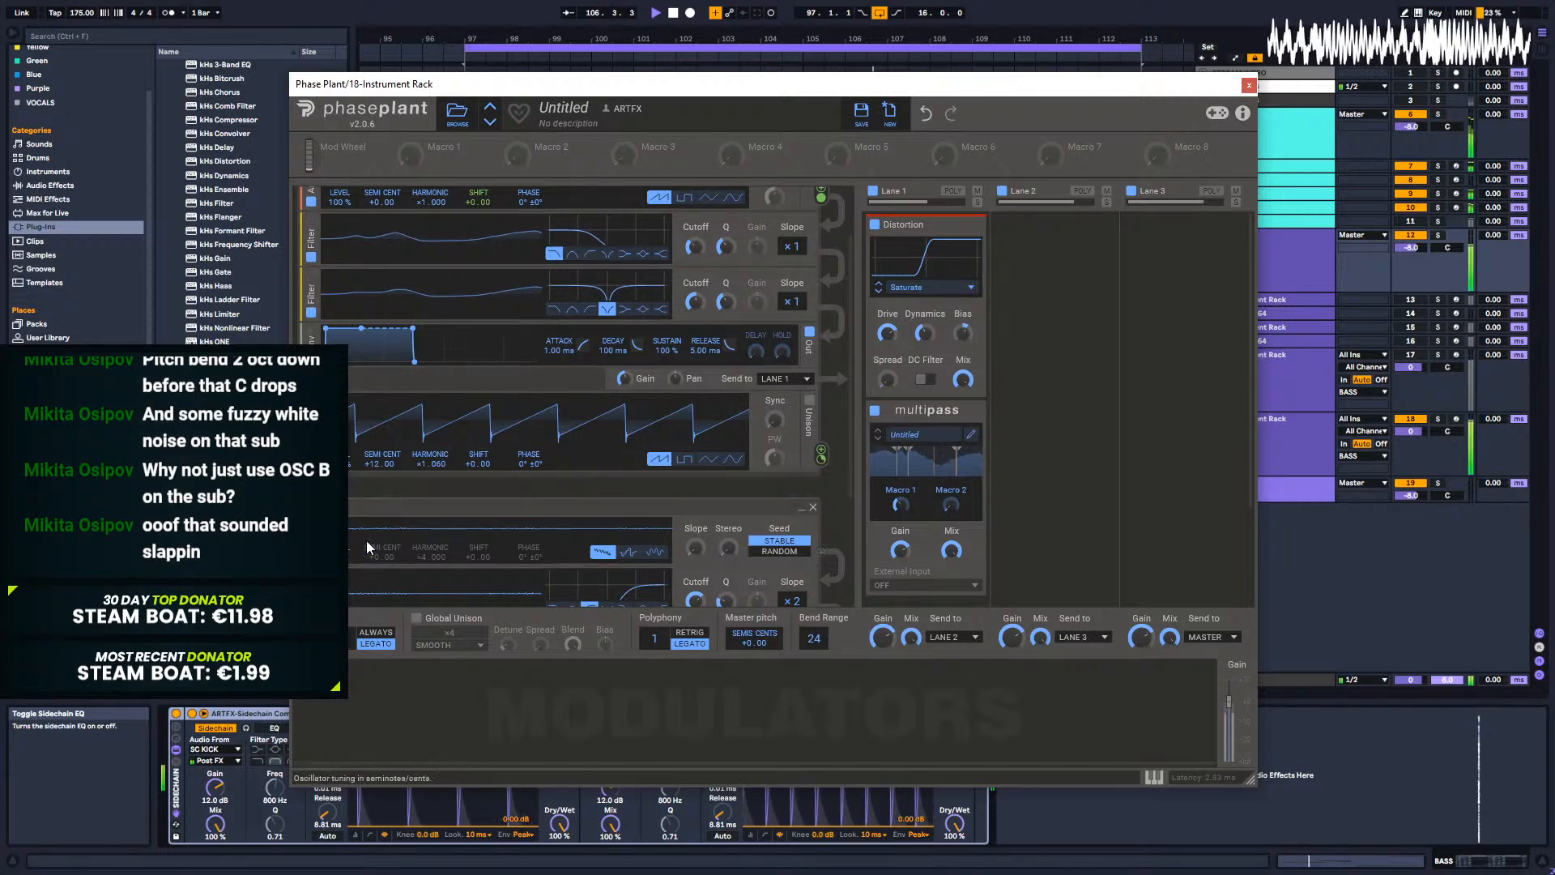
# Step: Lower the sawtooth oscillator's harmonic to about 1.007 and close the patch window
pyautogui.moveTo(429, 463); pyautogui.dragTo(429, 480)
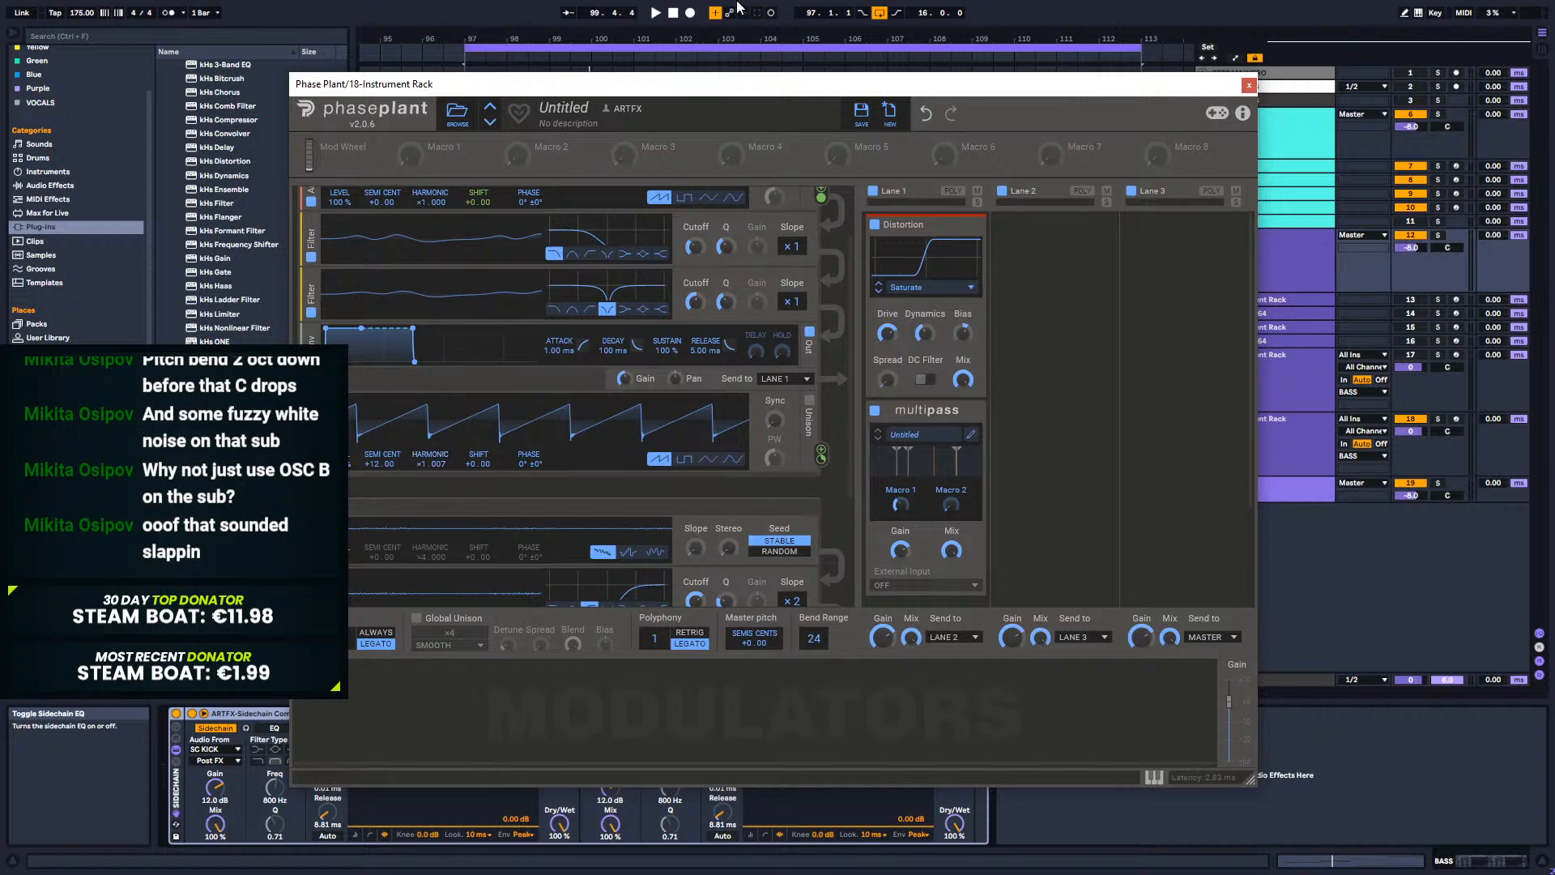
pyautogui.click(1249, 85)
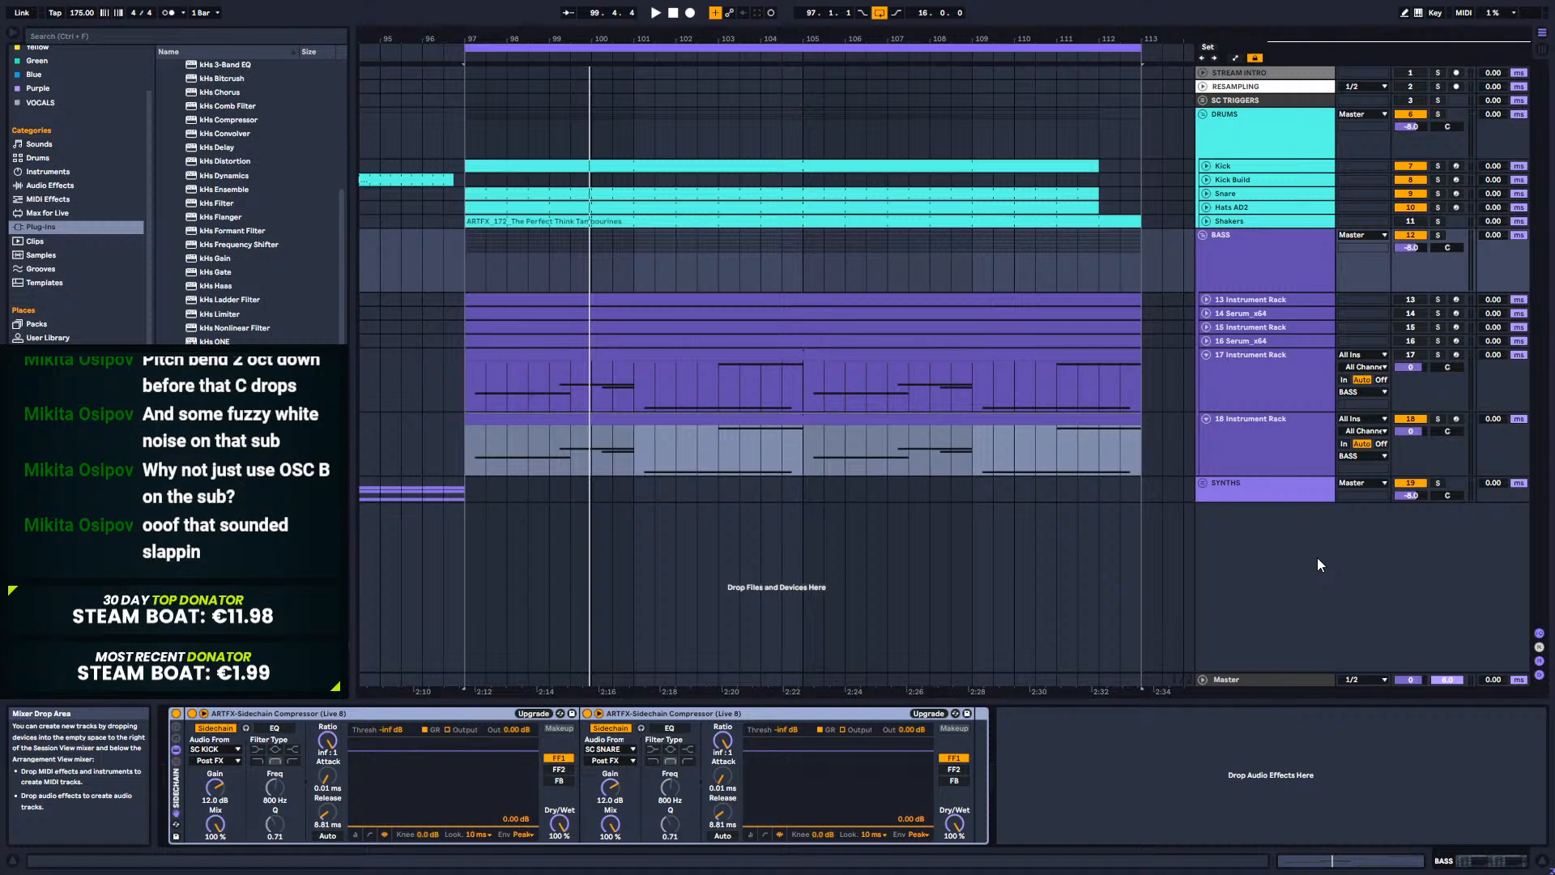
# Step: Fold the two sub bass Instrument Rack tracks, 17 and 18, and deactivate them
pyautogui.click(1206, 354)
pyautogui.click(1232, 366)
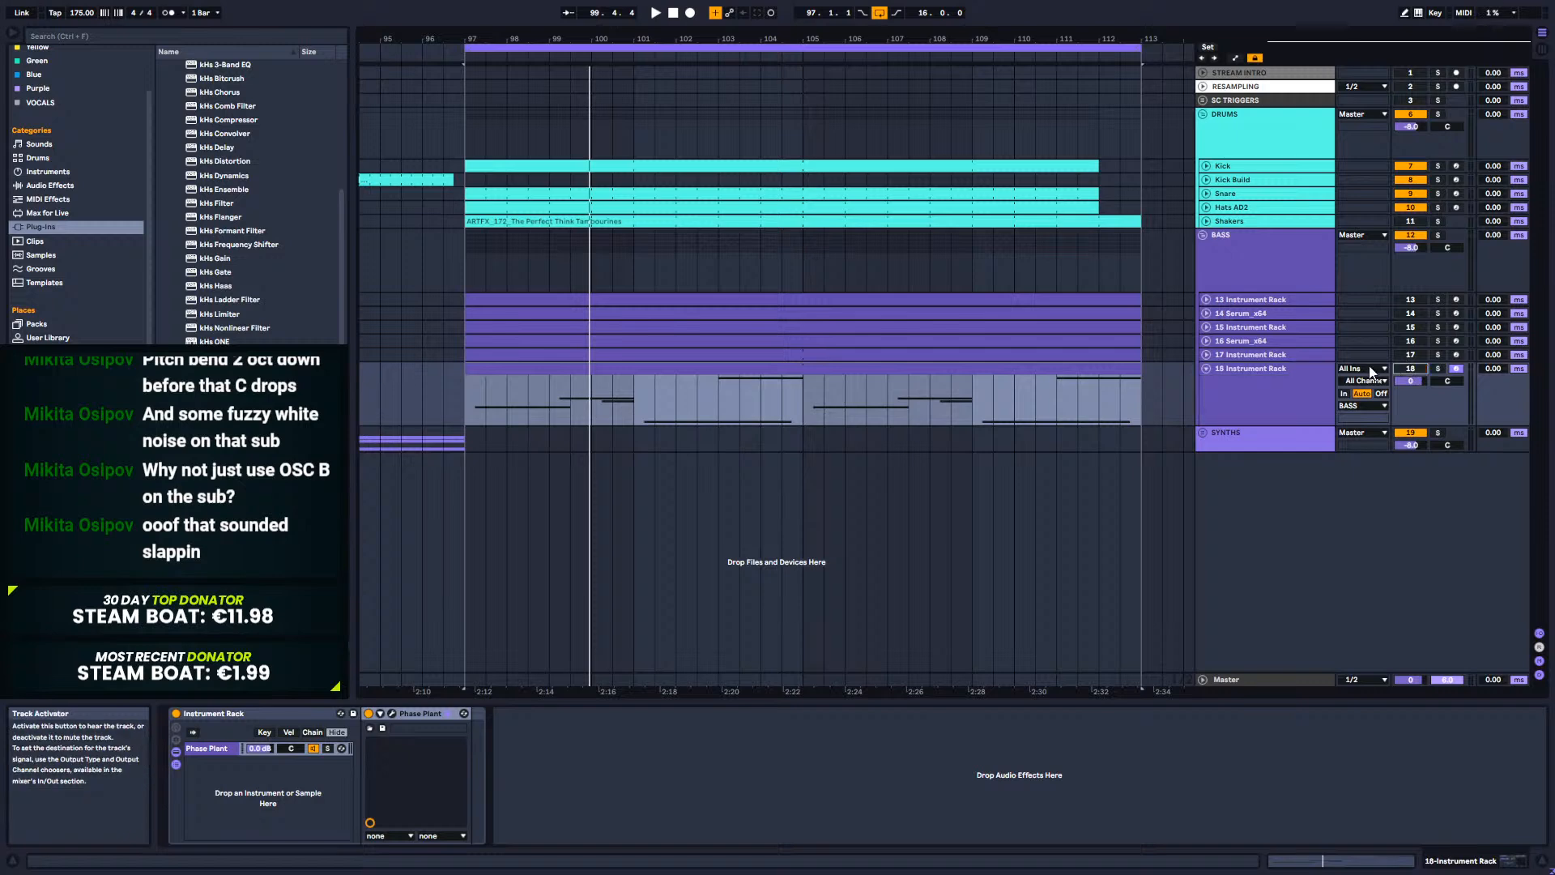
pyautogui.click(1208, 368)
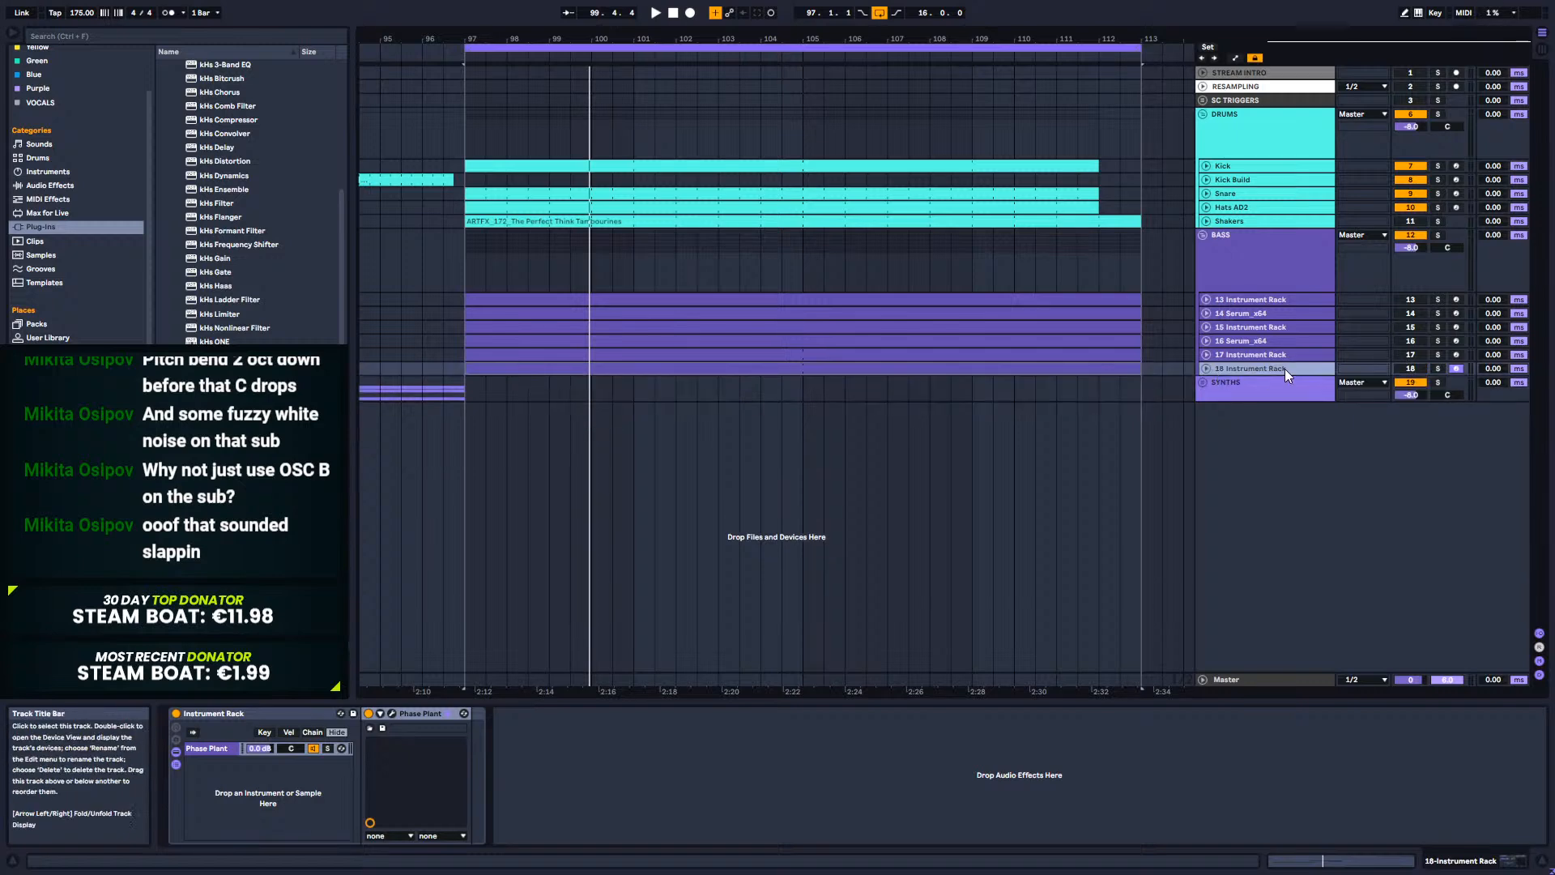
# Step: Insert a MIDI track below track 18 and place the insert marker at bar 177 on it
pyautogui.rightClick(1281, 367)
pyautogui.click(1370, 487)
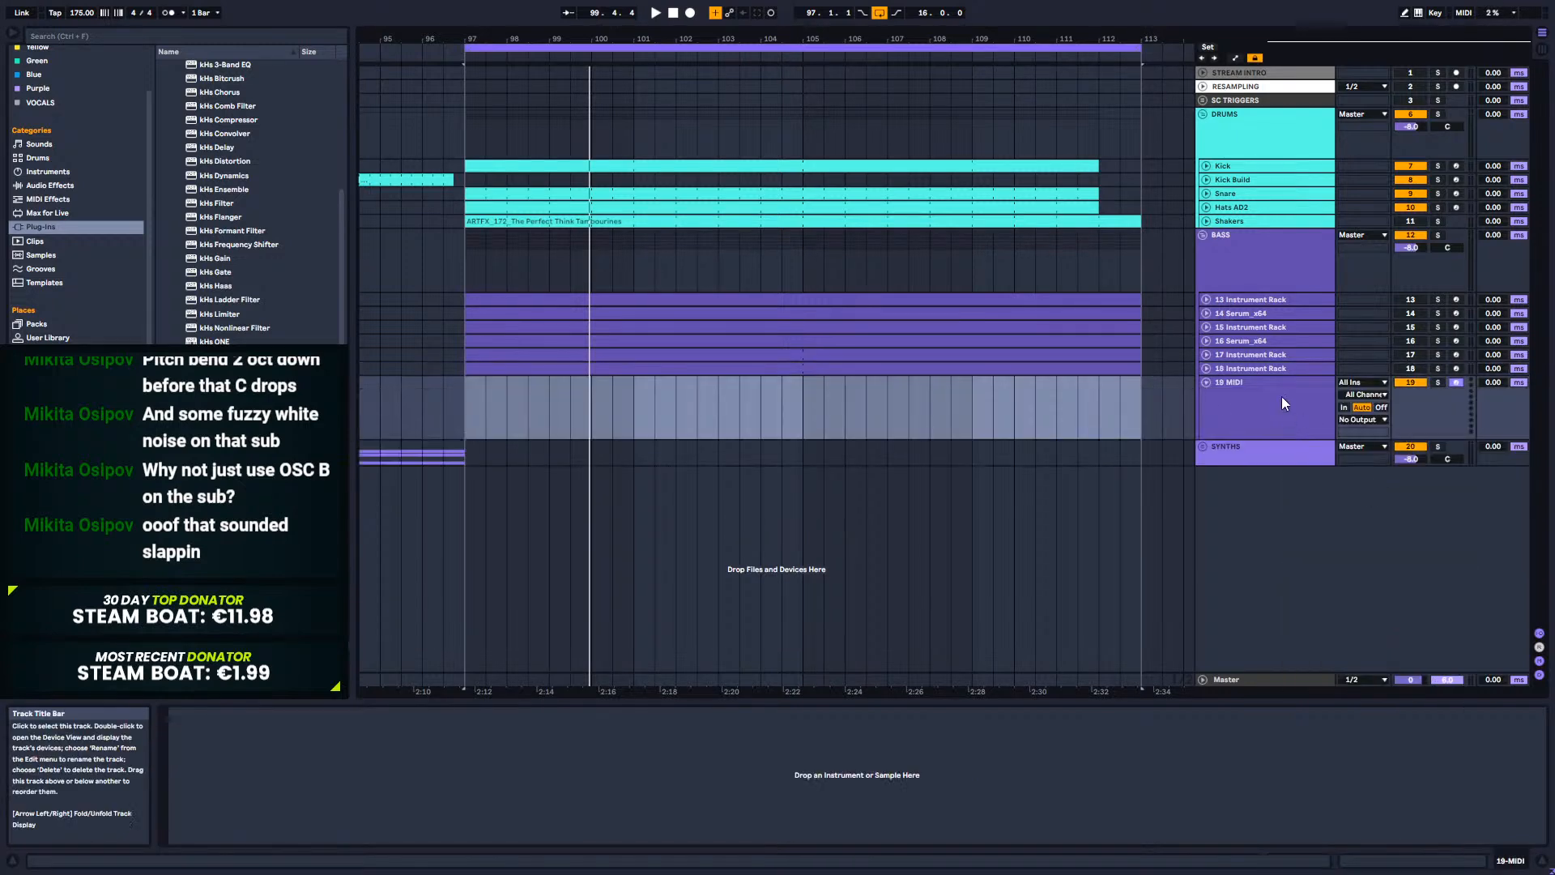
pyautogui.moveTo(553, 38); pyautogui.dragTo(773, 11)
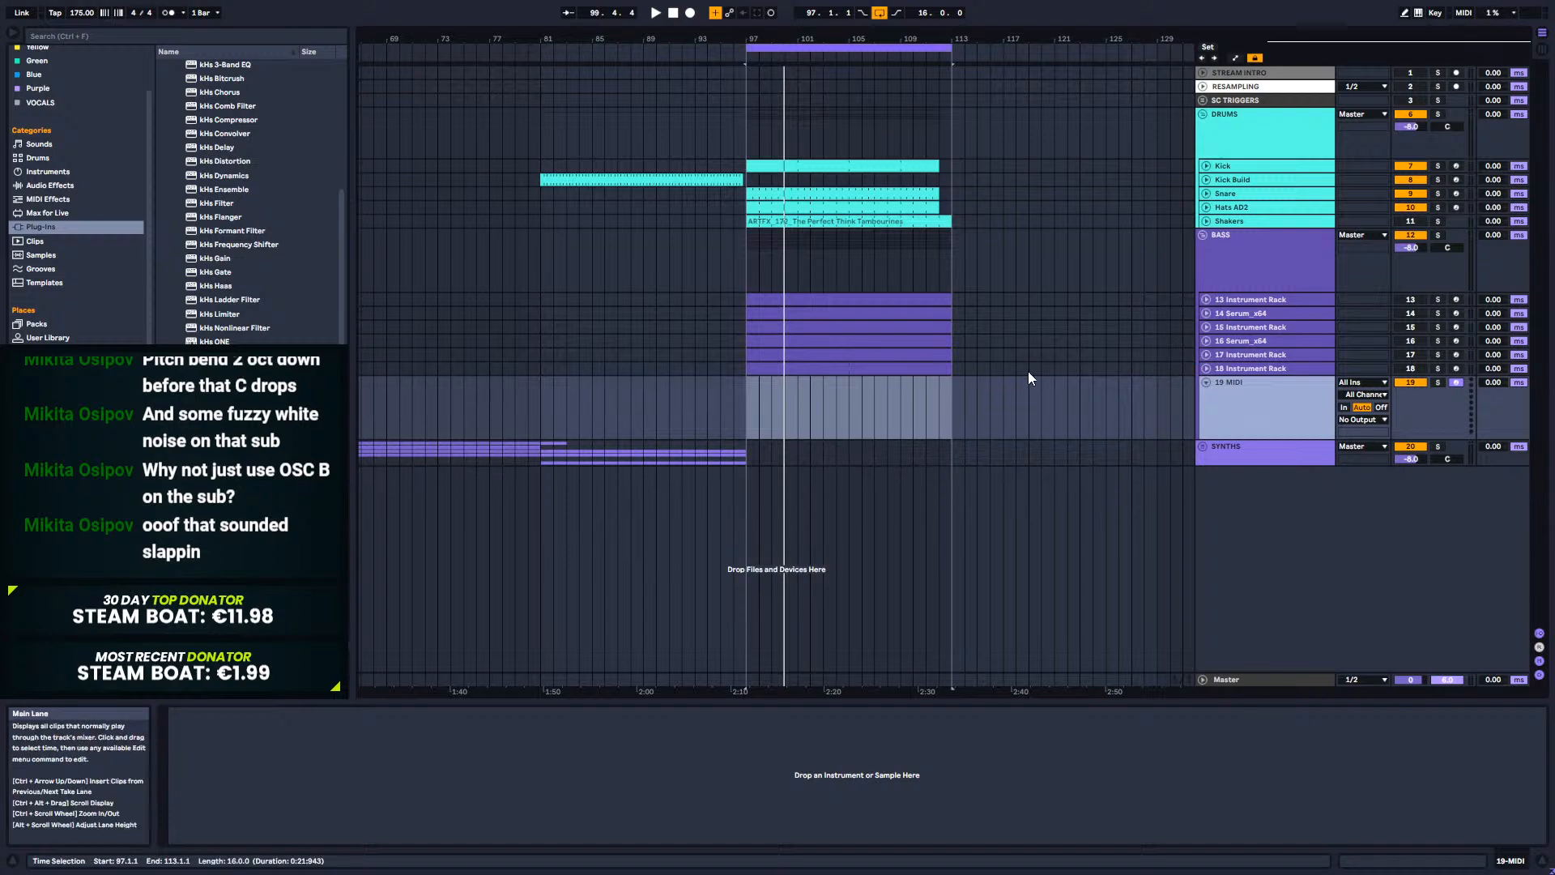
pyautogui.moveTo(955, 39)
pyautogui.mouseDown()
pyautogui.moveTo(364, 39)
pyautogui.moveTo(658, 3)
pyautogui.mouseUp()
pyautogui.click(1028, 415)
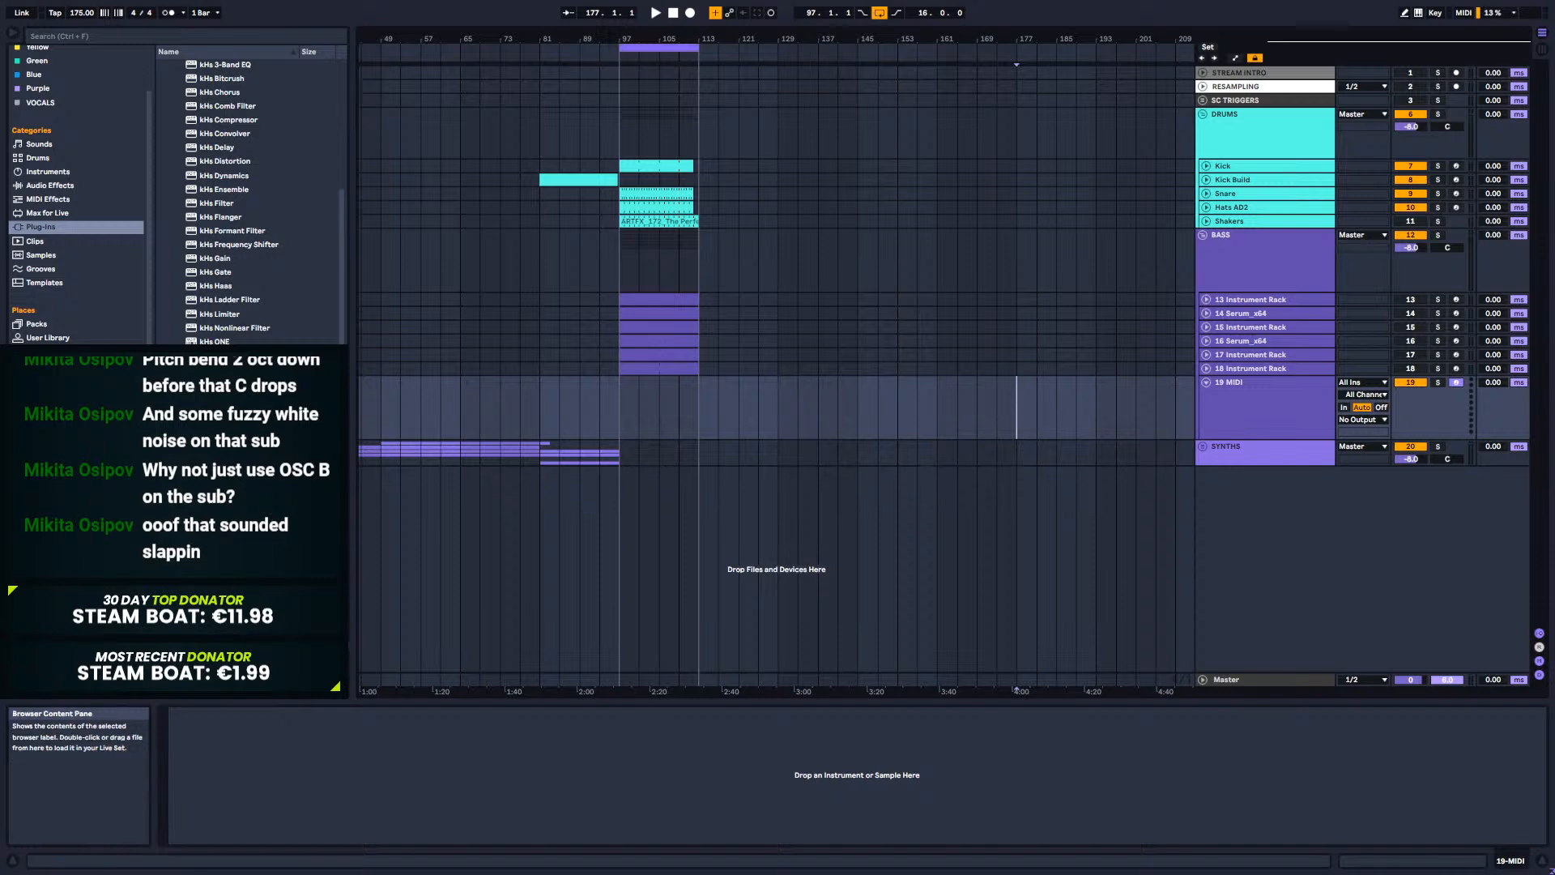
# Step: Look through the user sample folders in the browser and expand the BASS folder
pyautogui.scroll(-9, 251, 203)
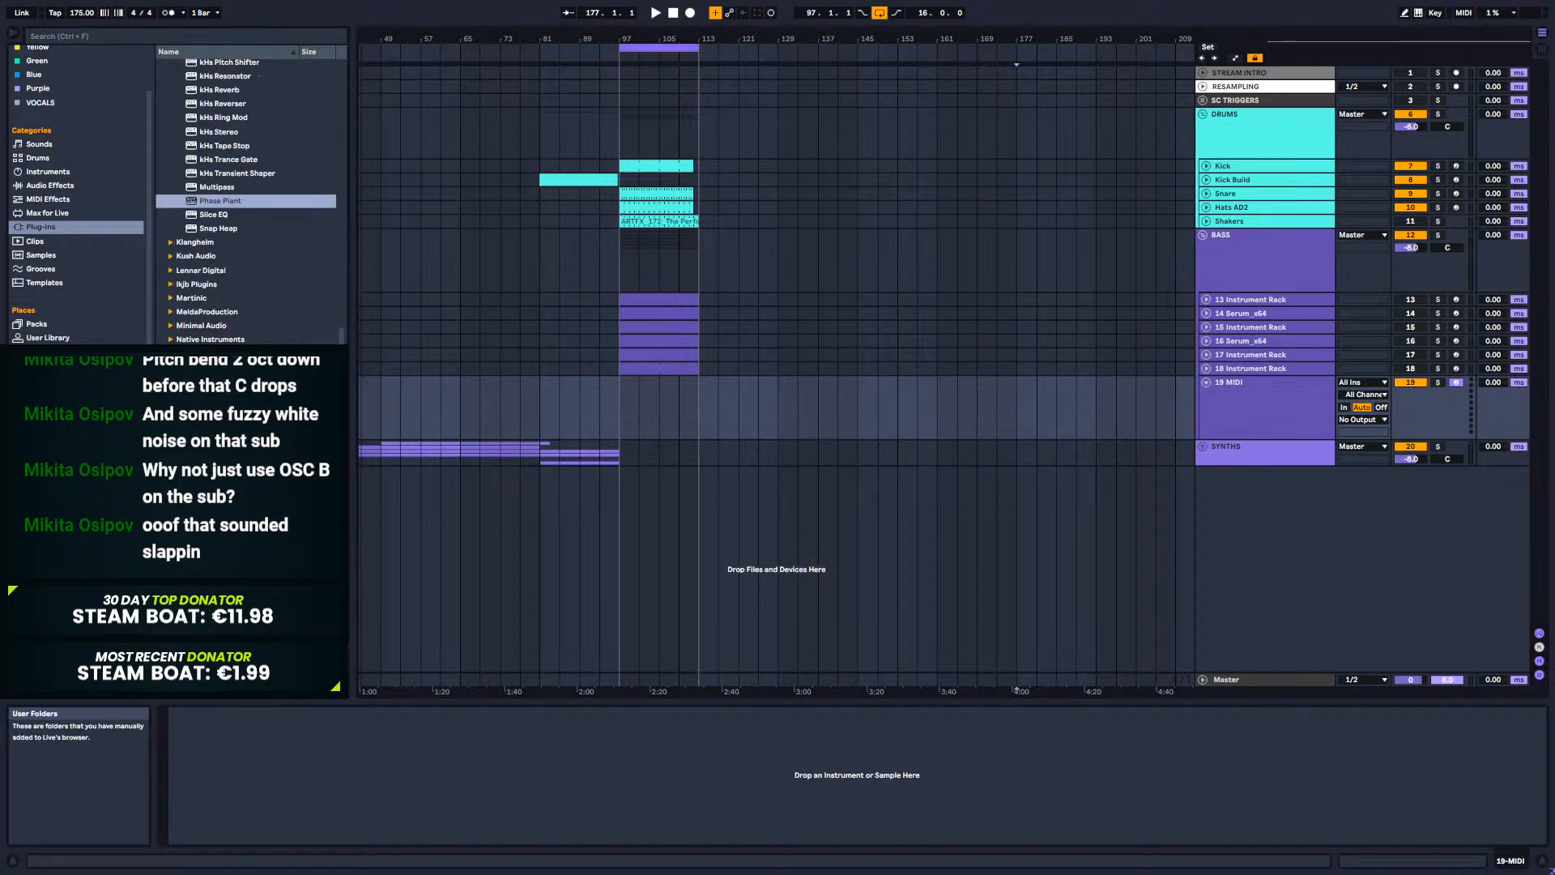
pyautogui.click(48, 365)
pyautogui.click(48, 379)
pyautogui.click(49, 393)
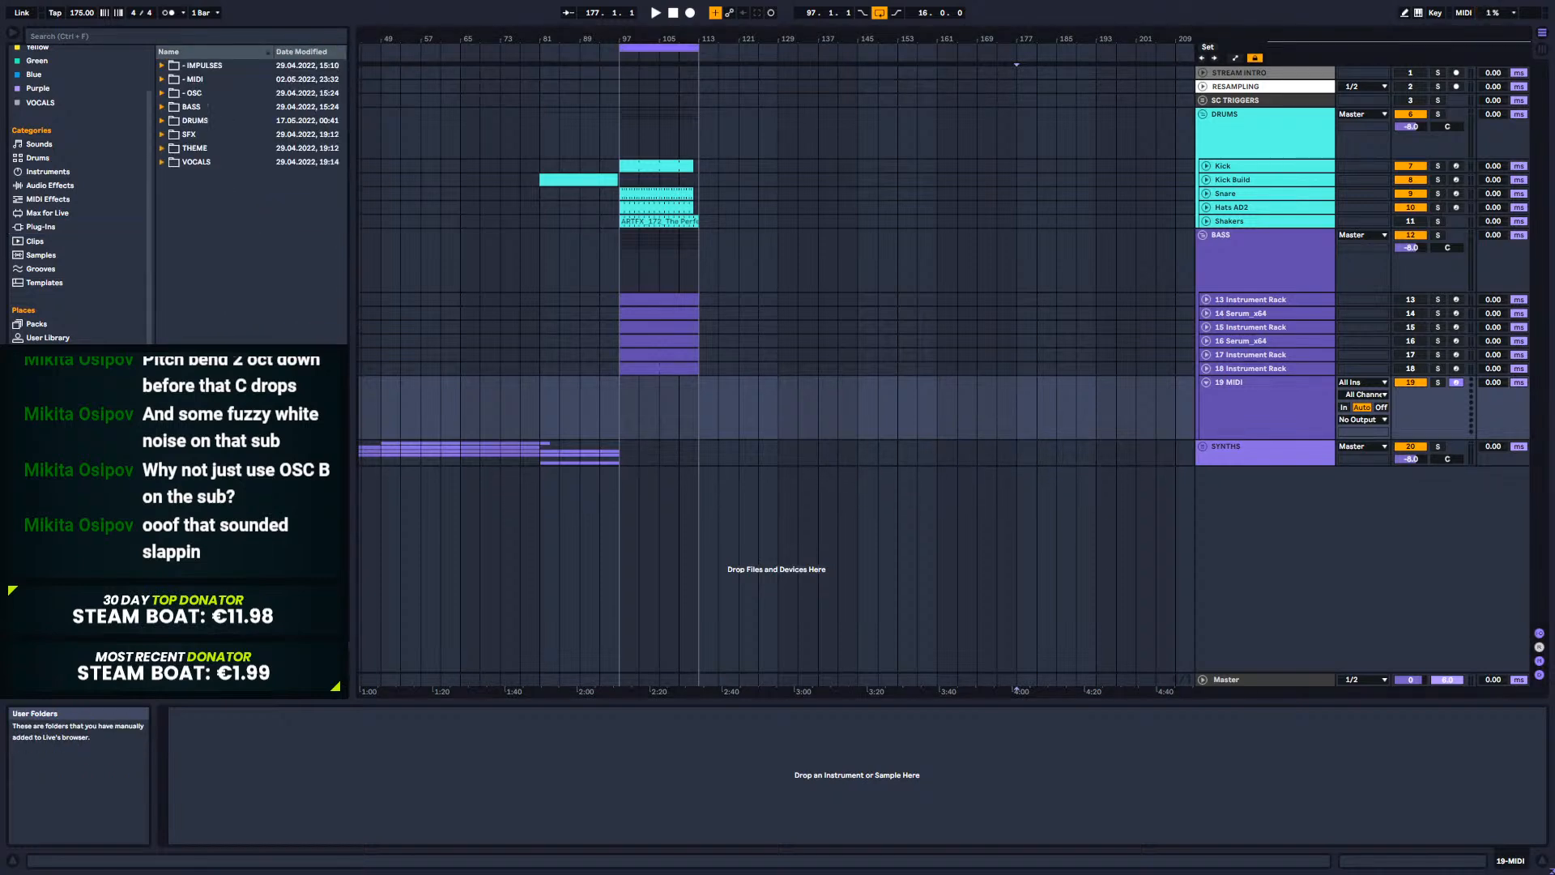
pyautogui.click(161, 107)
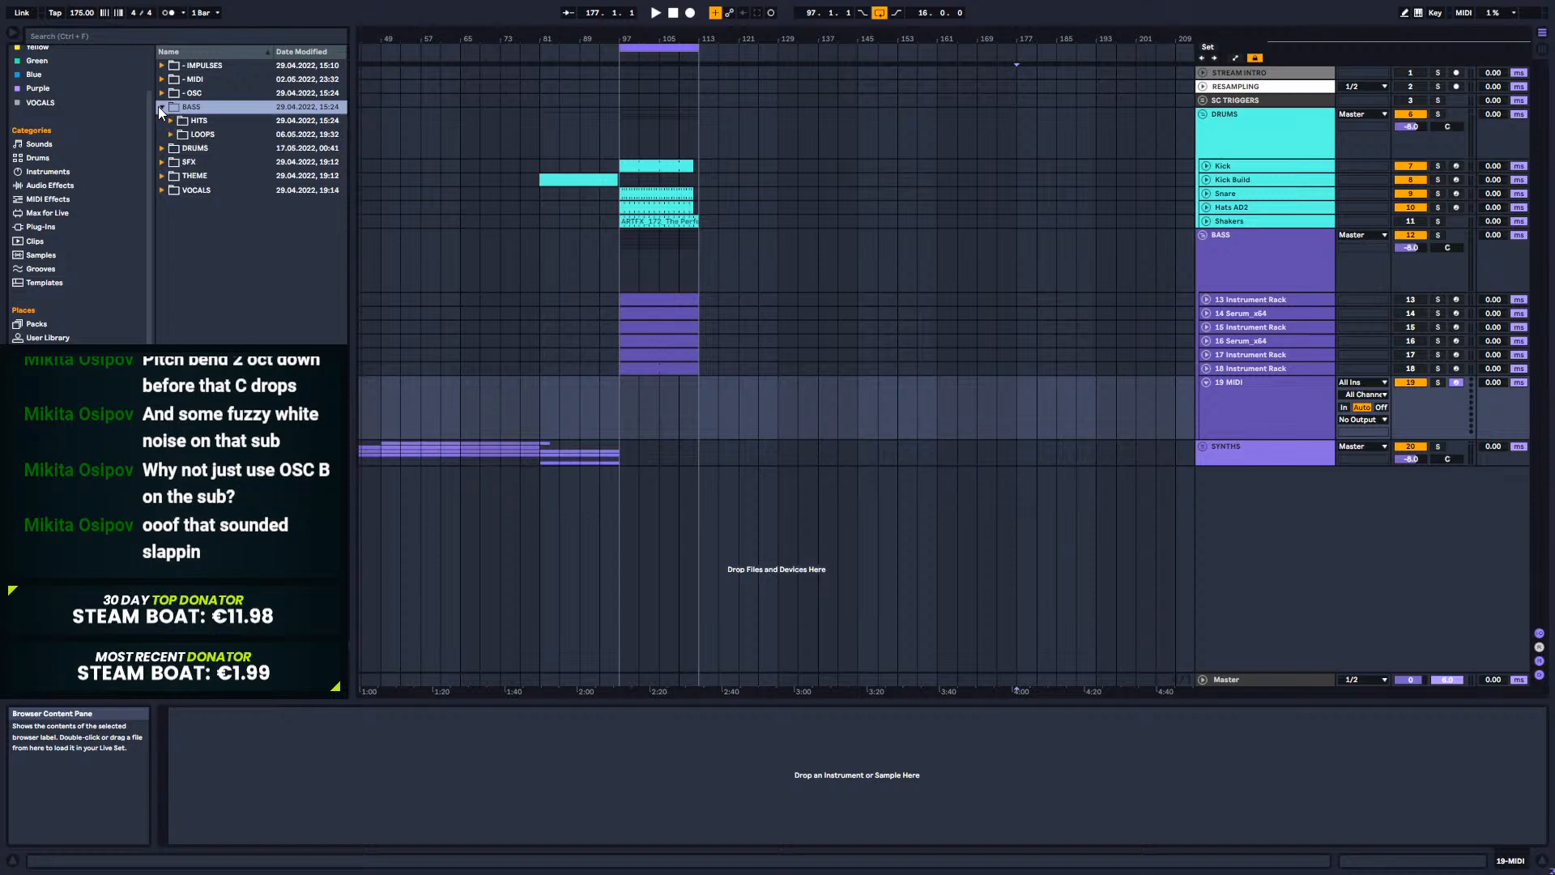
# Step: Widen the browser and audition the Reverb Filter Crunch samples in the BASS HITS folder, finishing by collapsing the BASS folder
pyautogui.click(170, 121)
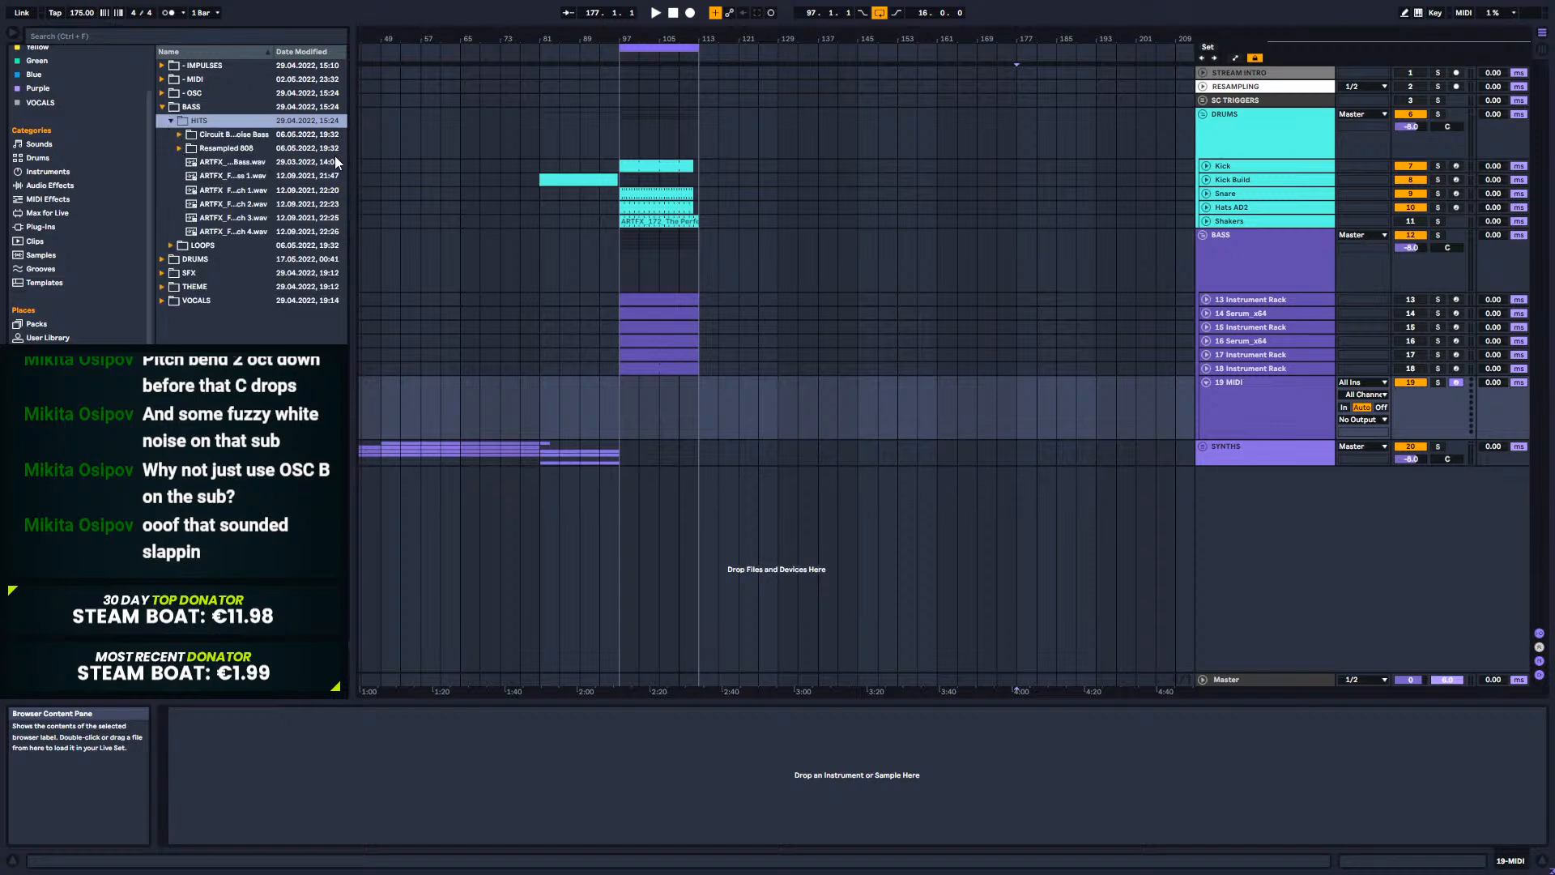
pyautogui.moveTo(356, 158); pyautogui.dragTo(554, 160)
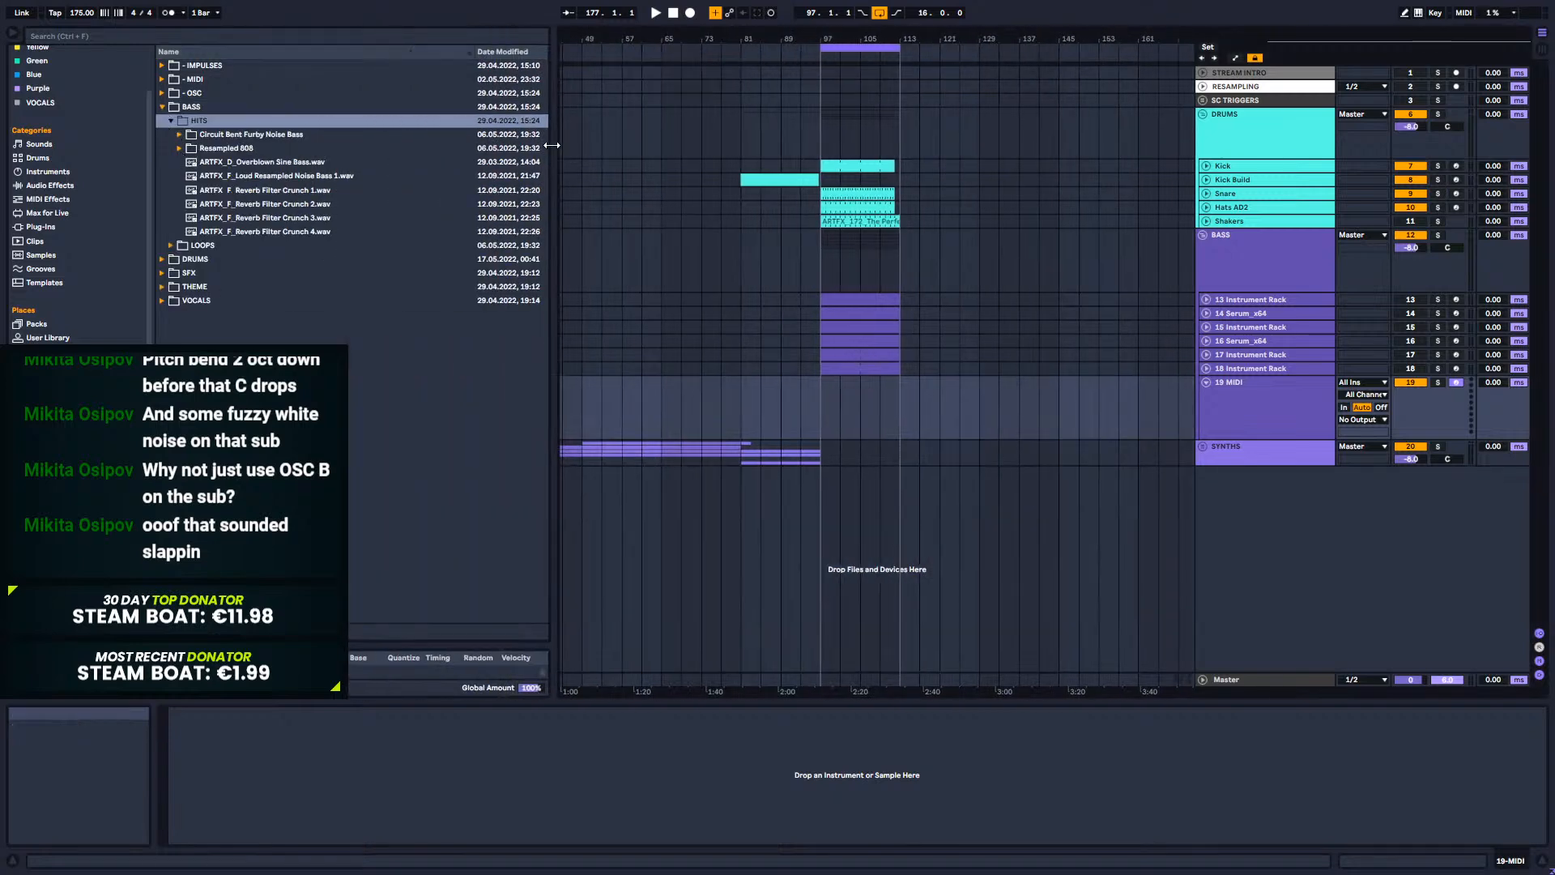
pyautogui.click(219, 203)
pyautogui.press('Down')
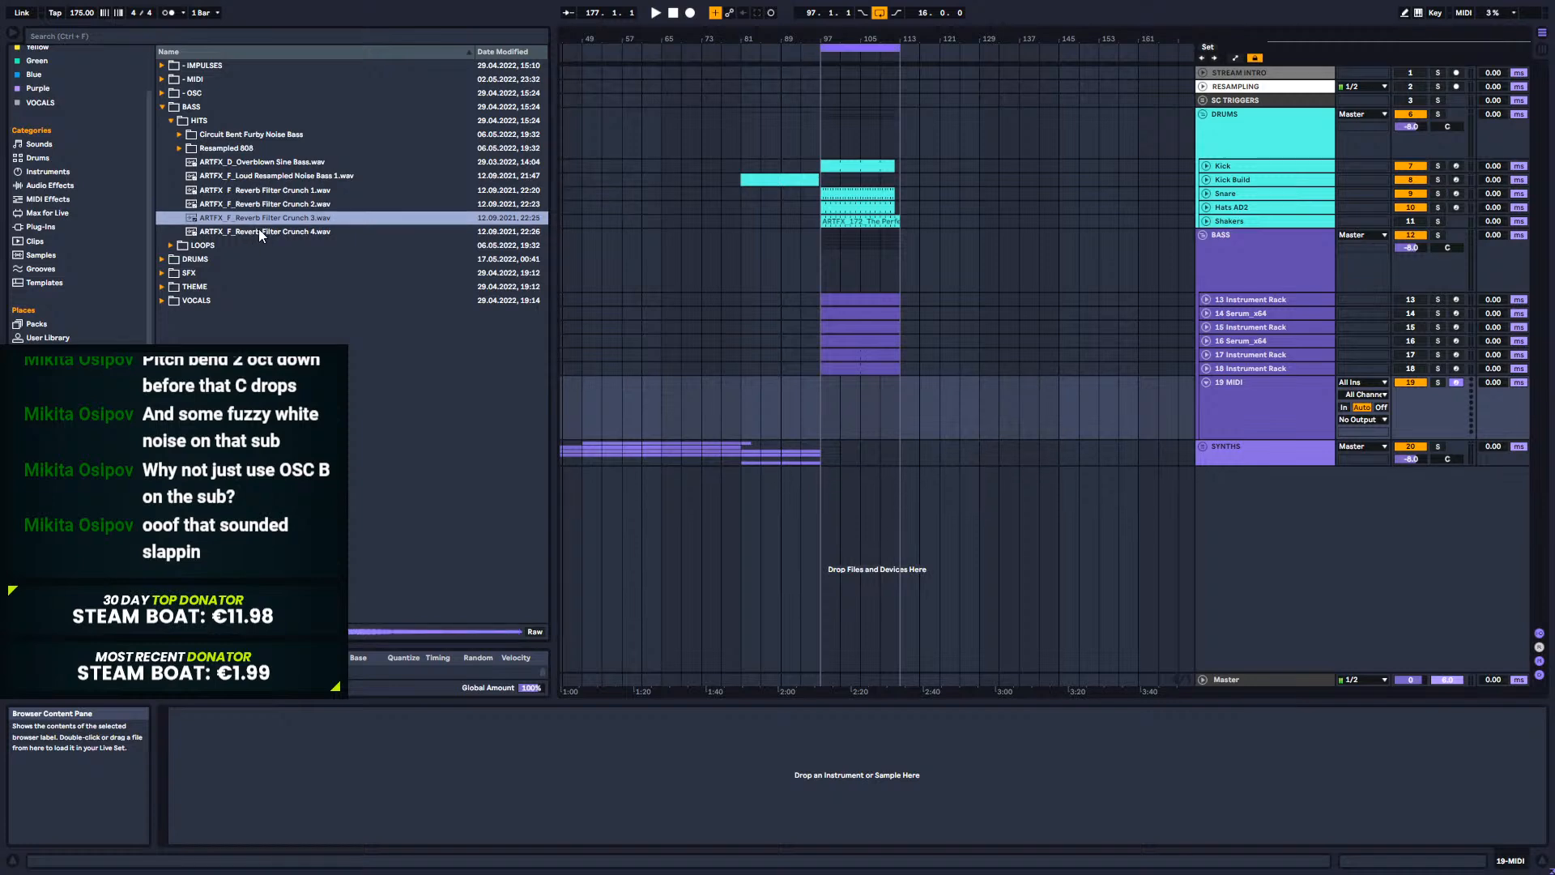
pyautogui.press('Down')
pyautogui.click(259, 192)
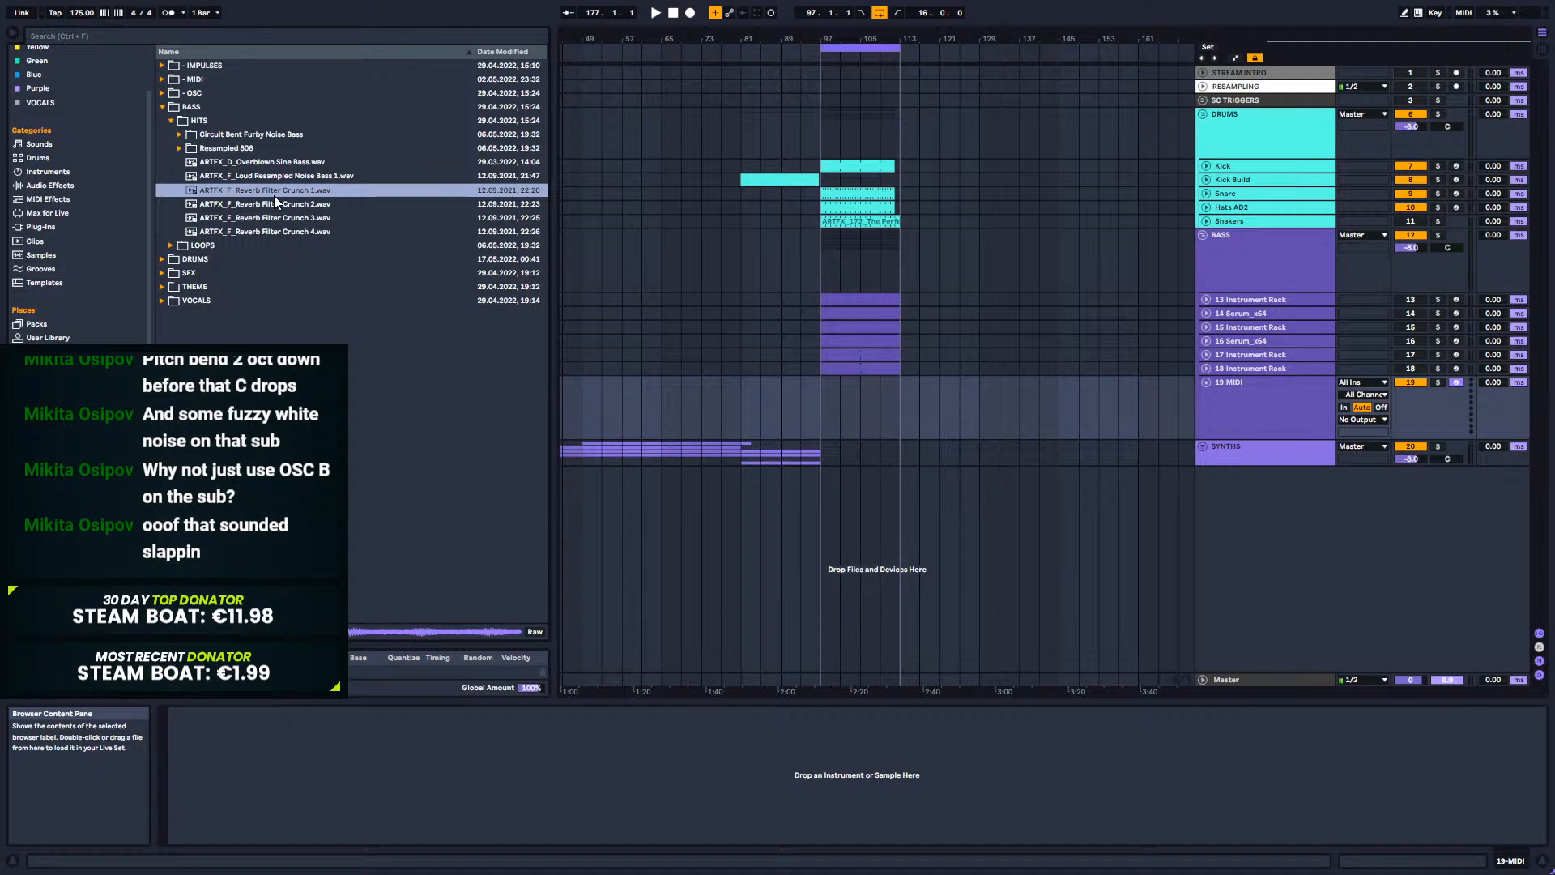
pyautogui.click(241, 204)
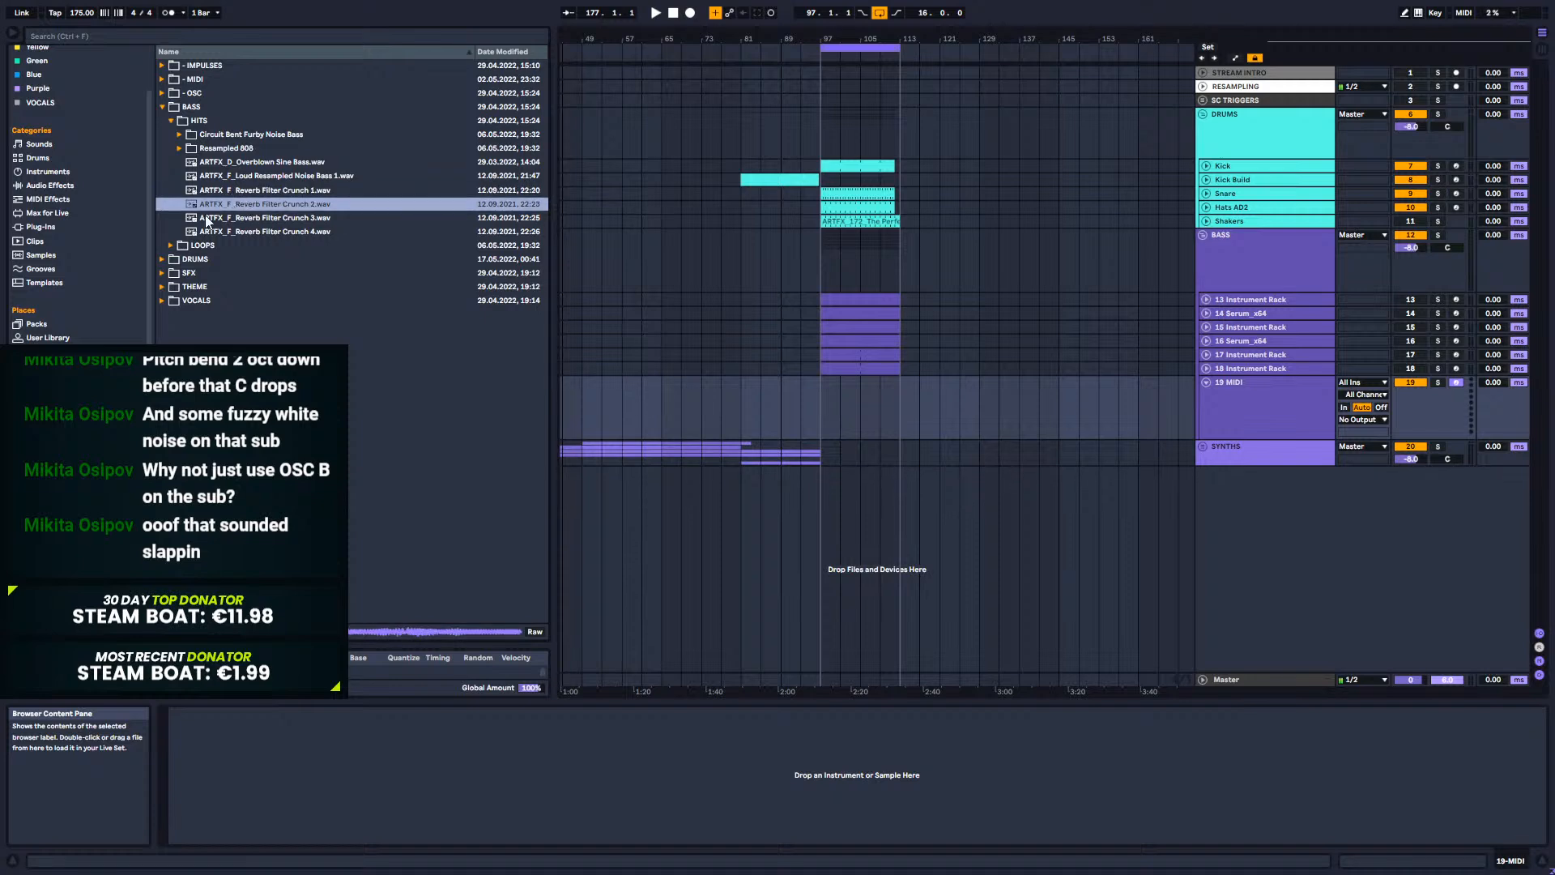
pyautogui.click(219, 149)
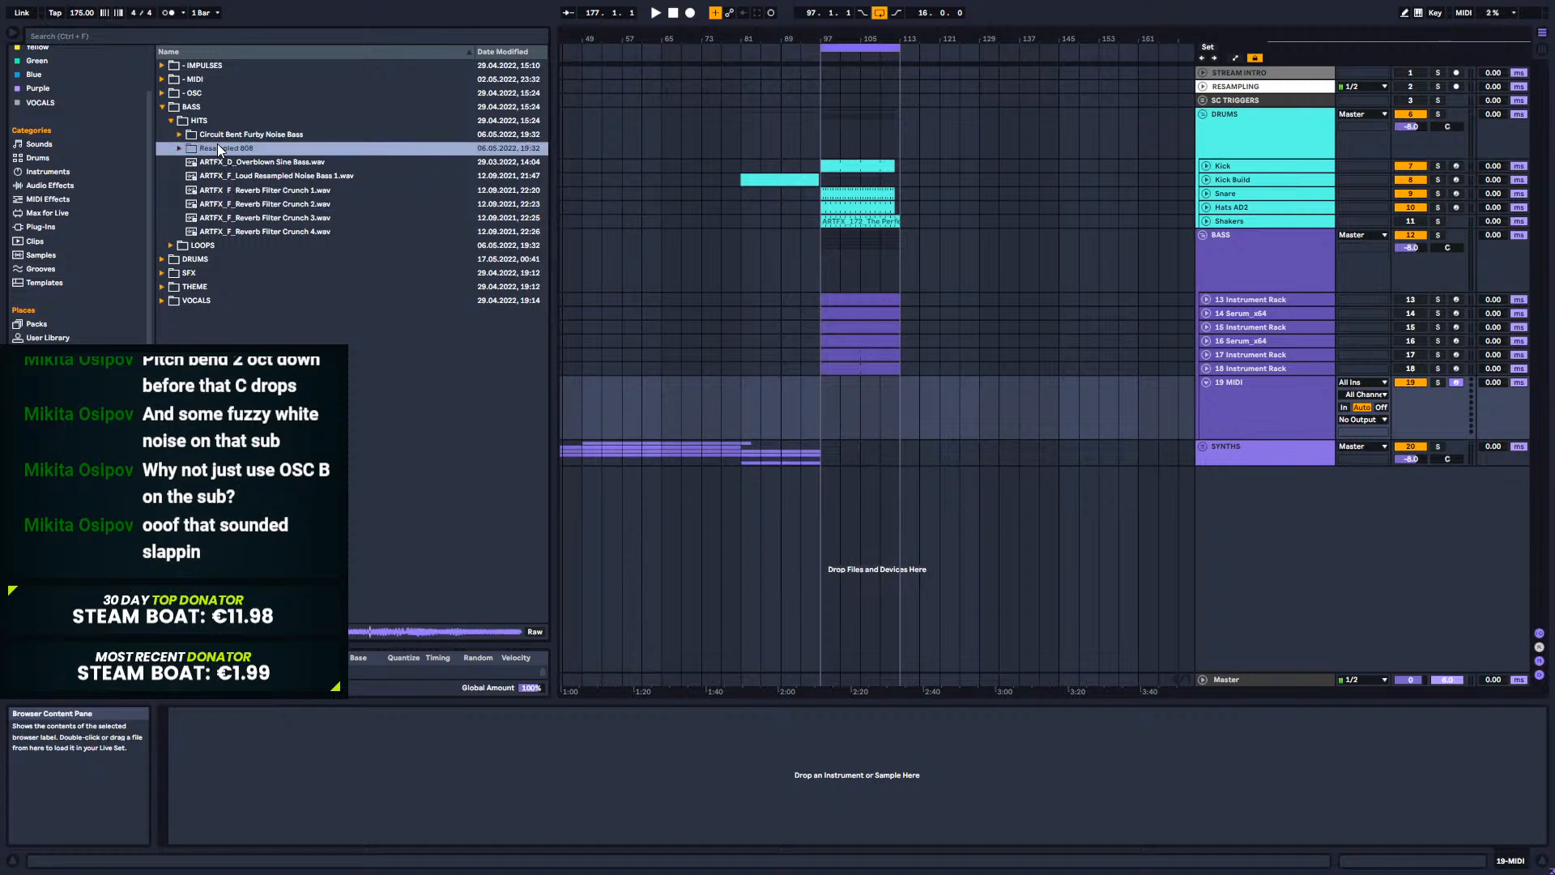
pyautogui.click(163, 106)
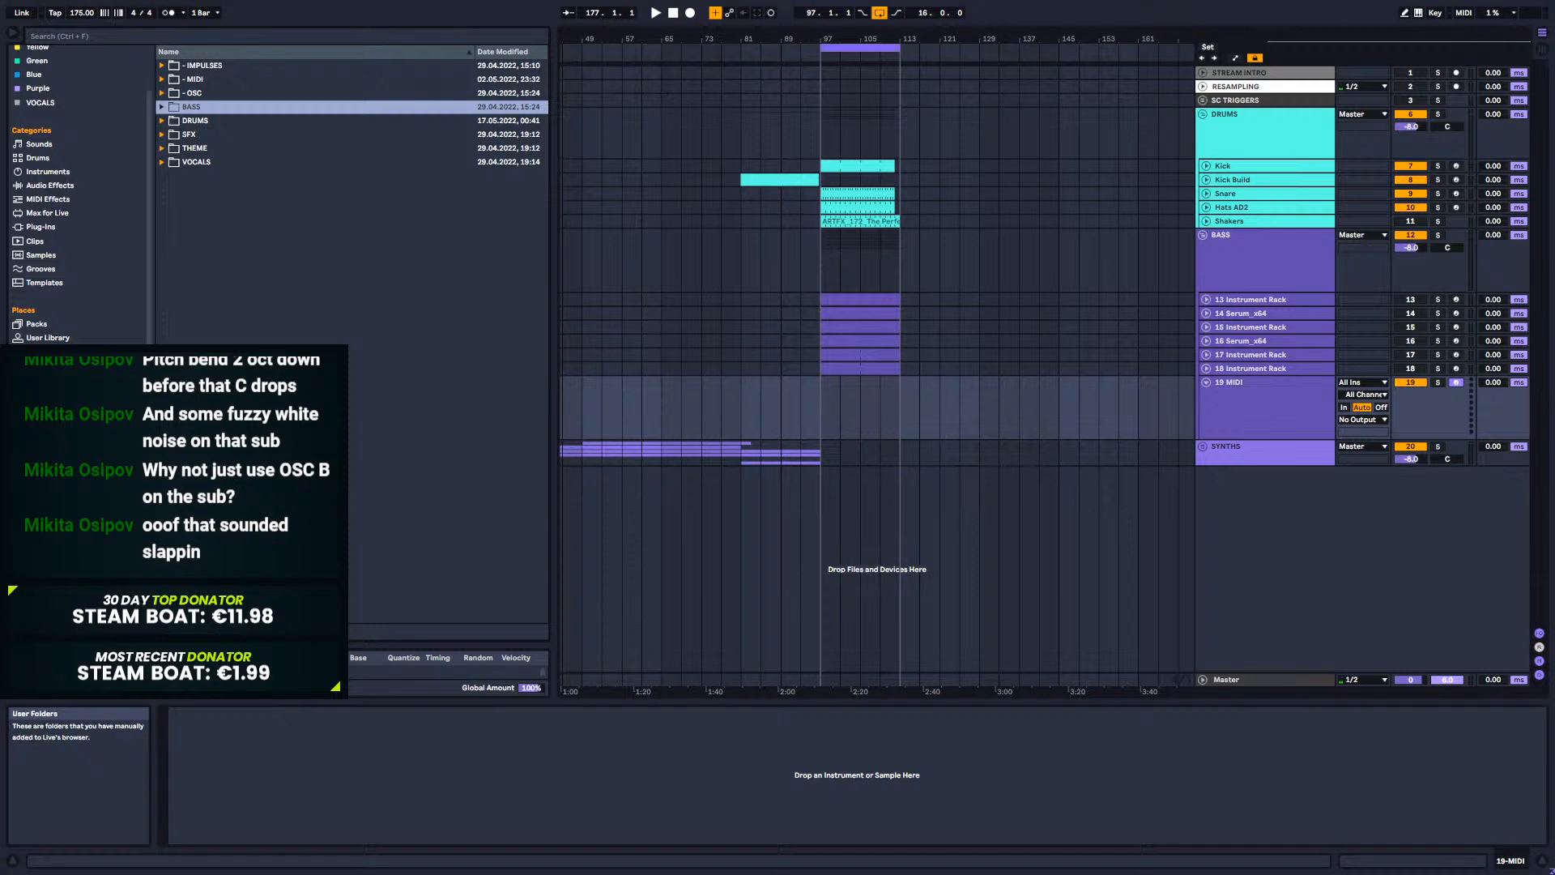
# Step: Open the BASS HITS folder of the ARTFX OLD sample library and audition the ARTFX Reese Bass samples and D#_ARTFX_2020_Reese 2
pyautogui.click(60, 393)
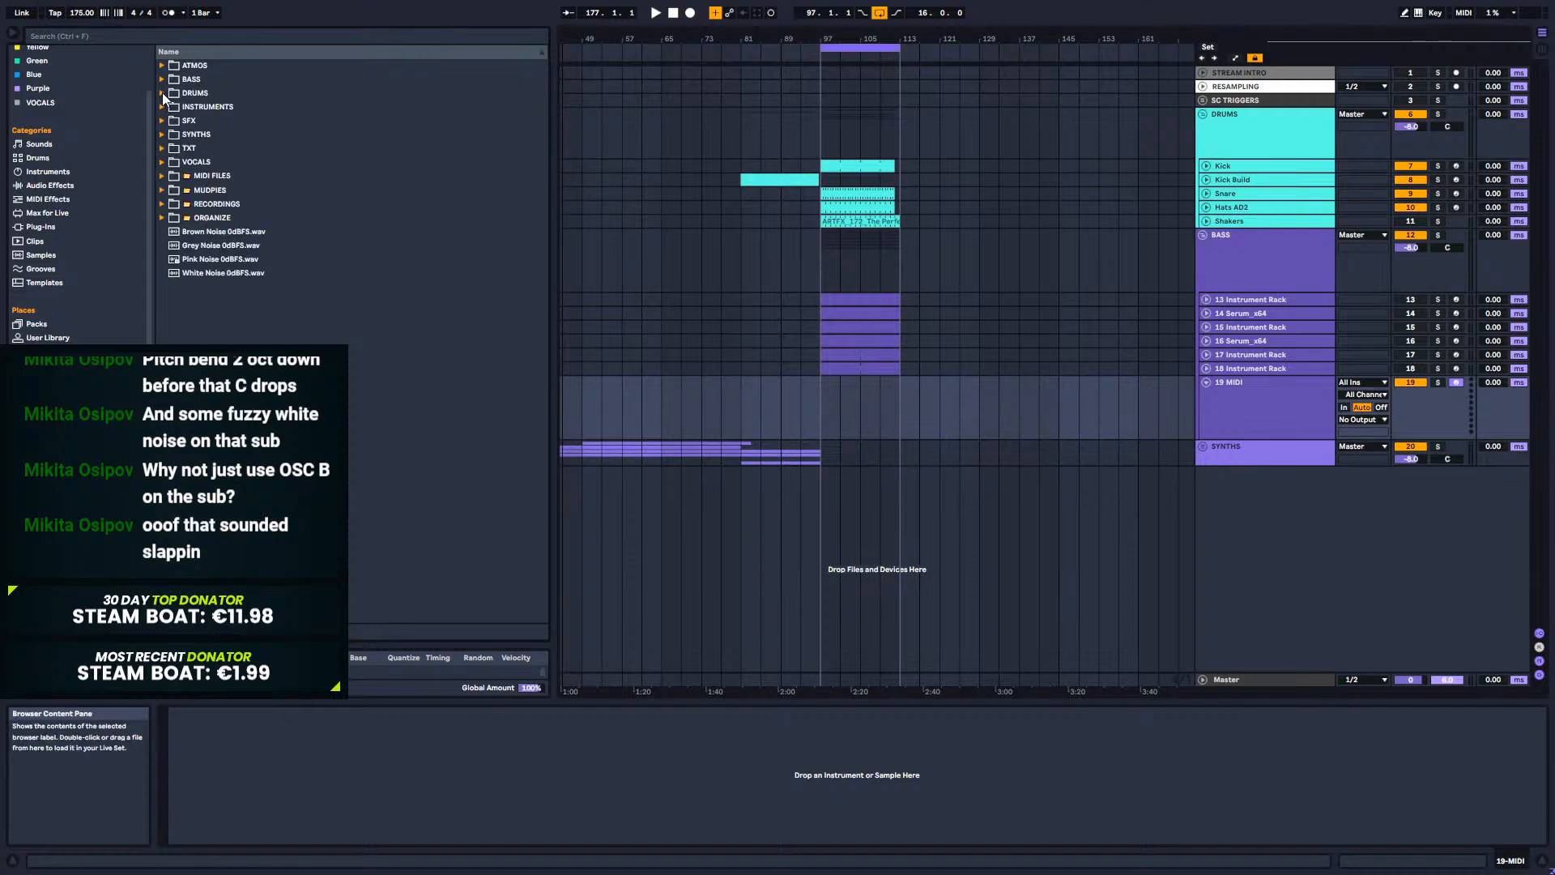
pyautogui.click(165, 81)
pyautogui.click(170, 94)
pyautogui.click(269, 133)
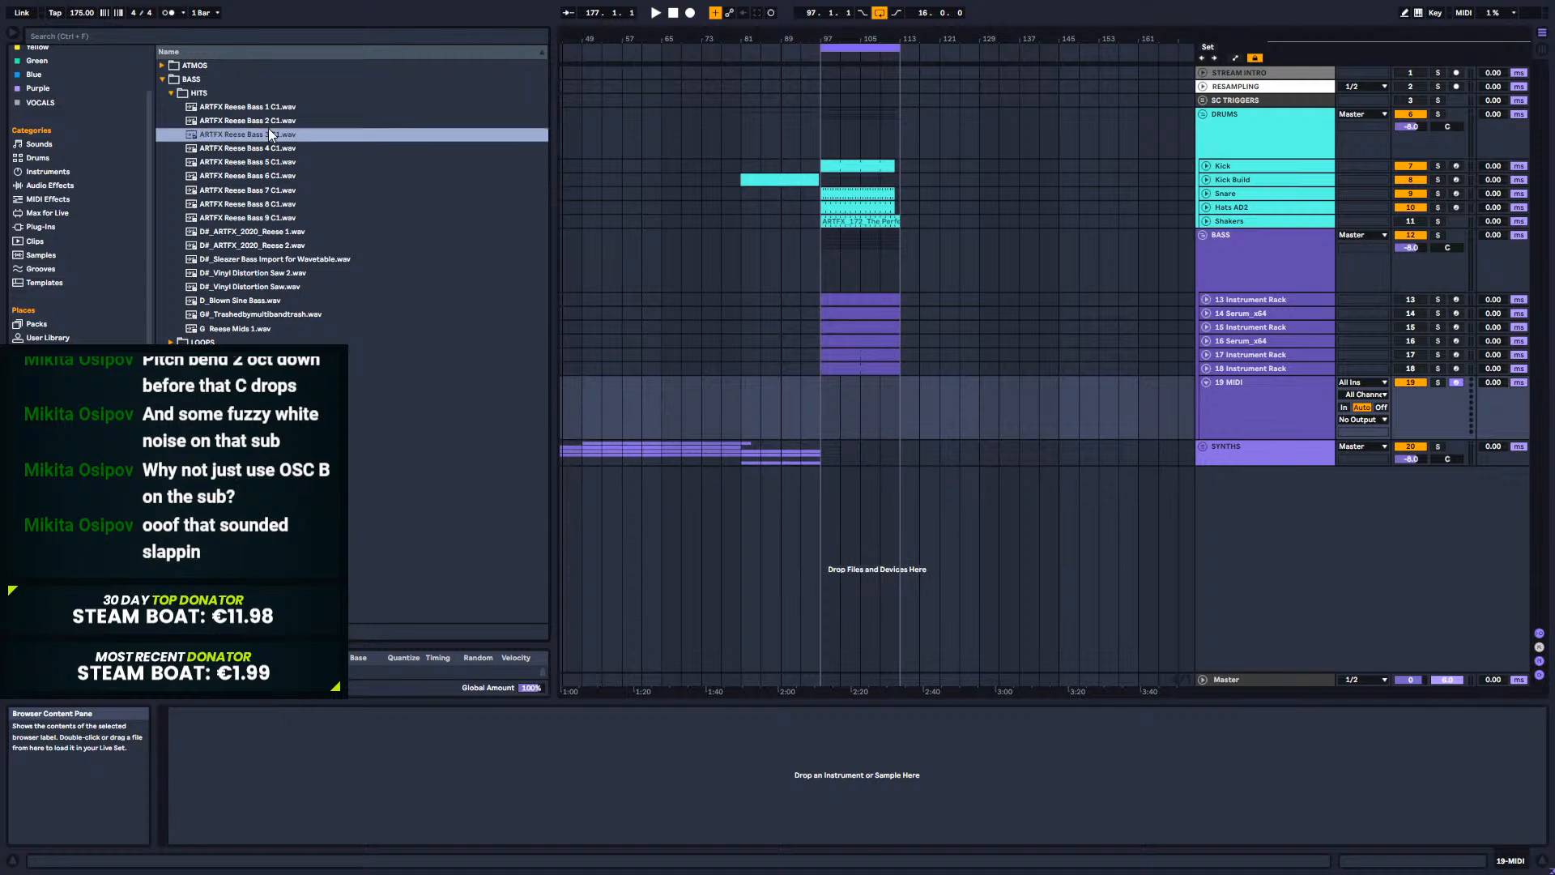
pyautogui.click(268, 192)
pyautogui.click(256, 219)
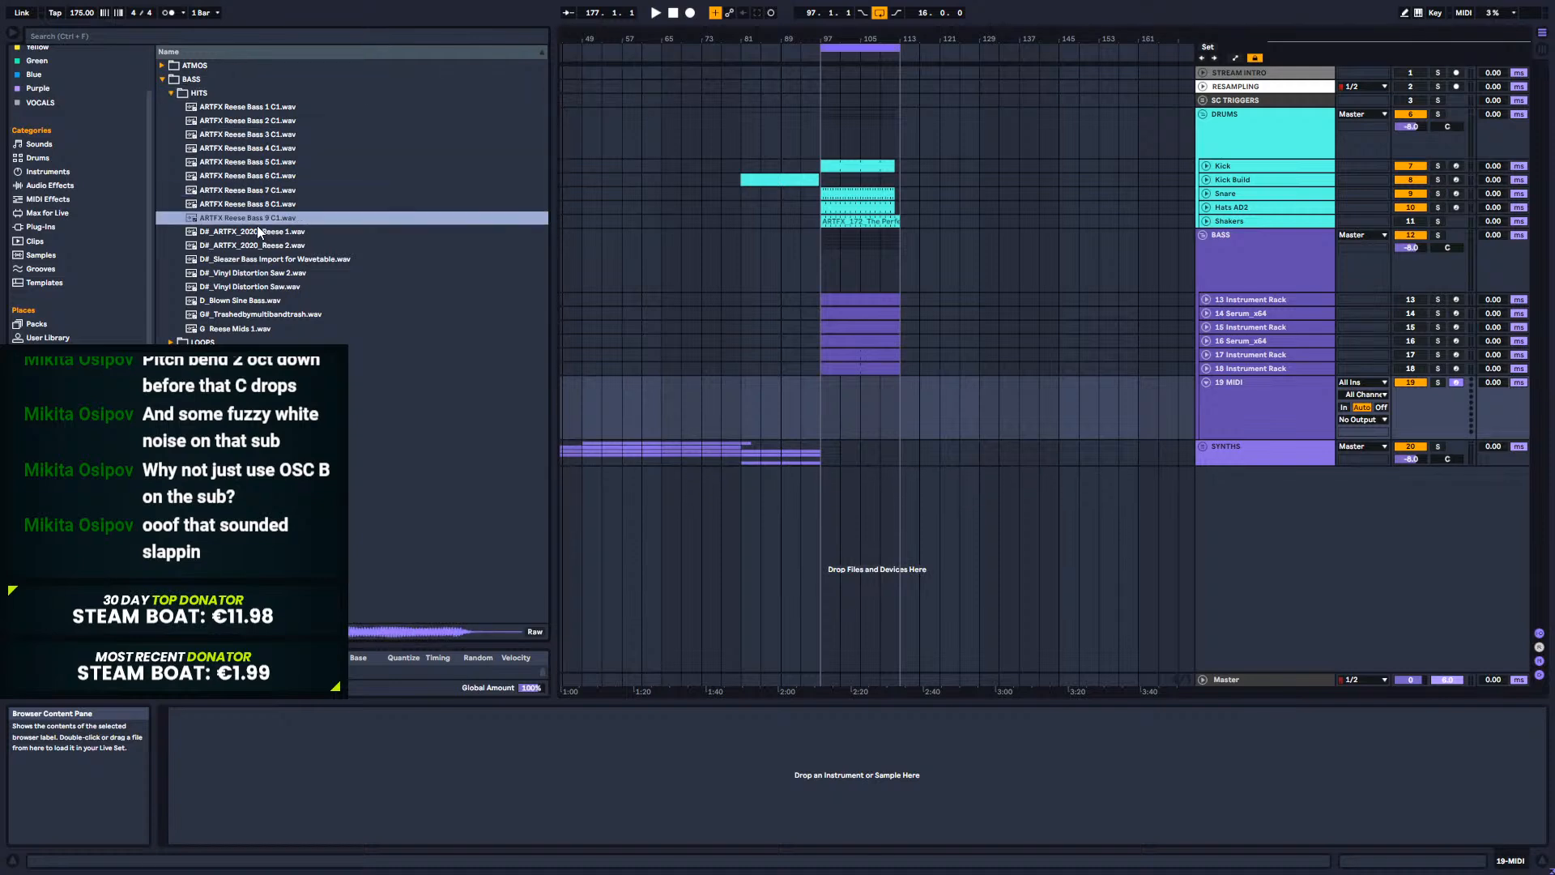
pyautogui.click(250, 207)
pyautogui.click(255, 149)
pyautogui.click(251, 131)
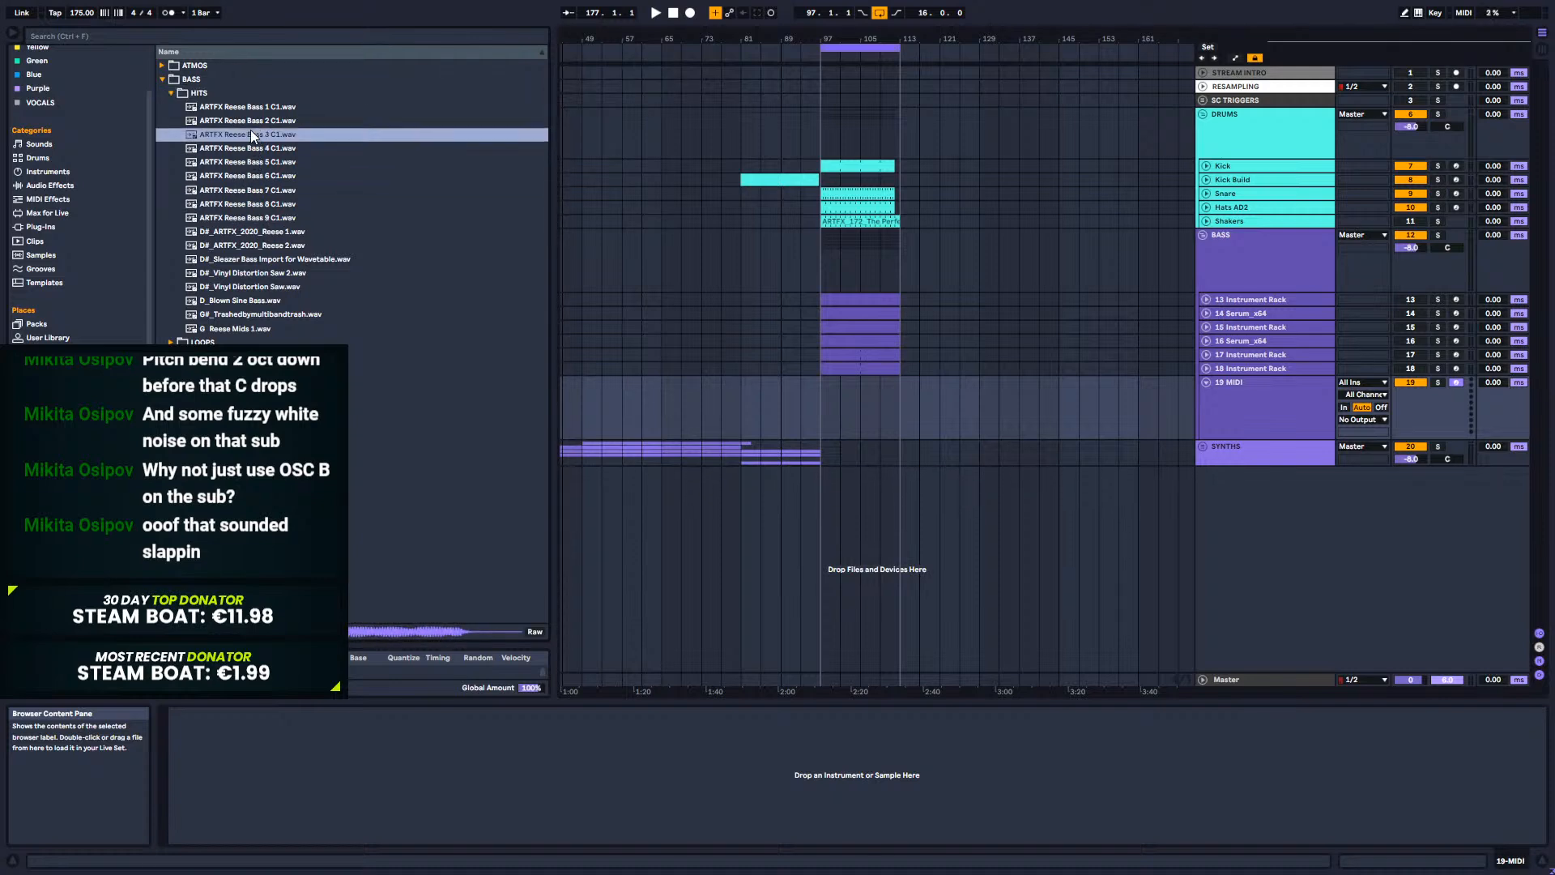
pyautogui.click(253, 175)
pyautogui.click(258, 244)
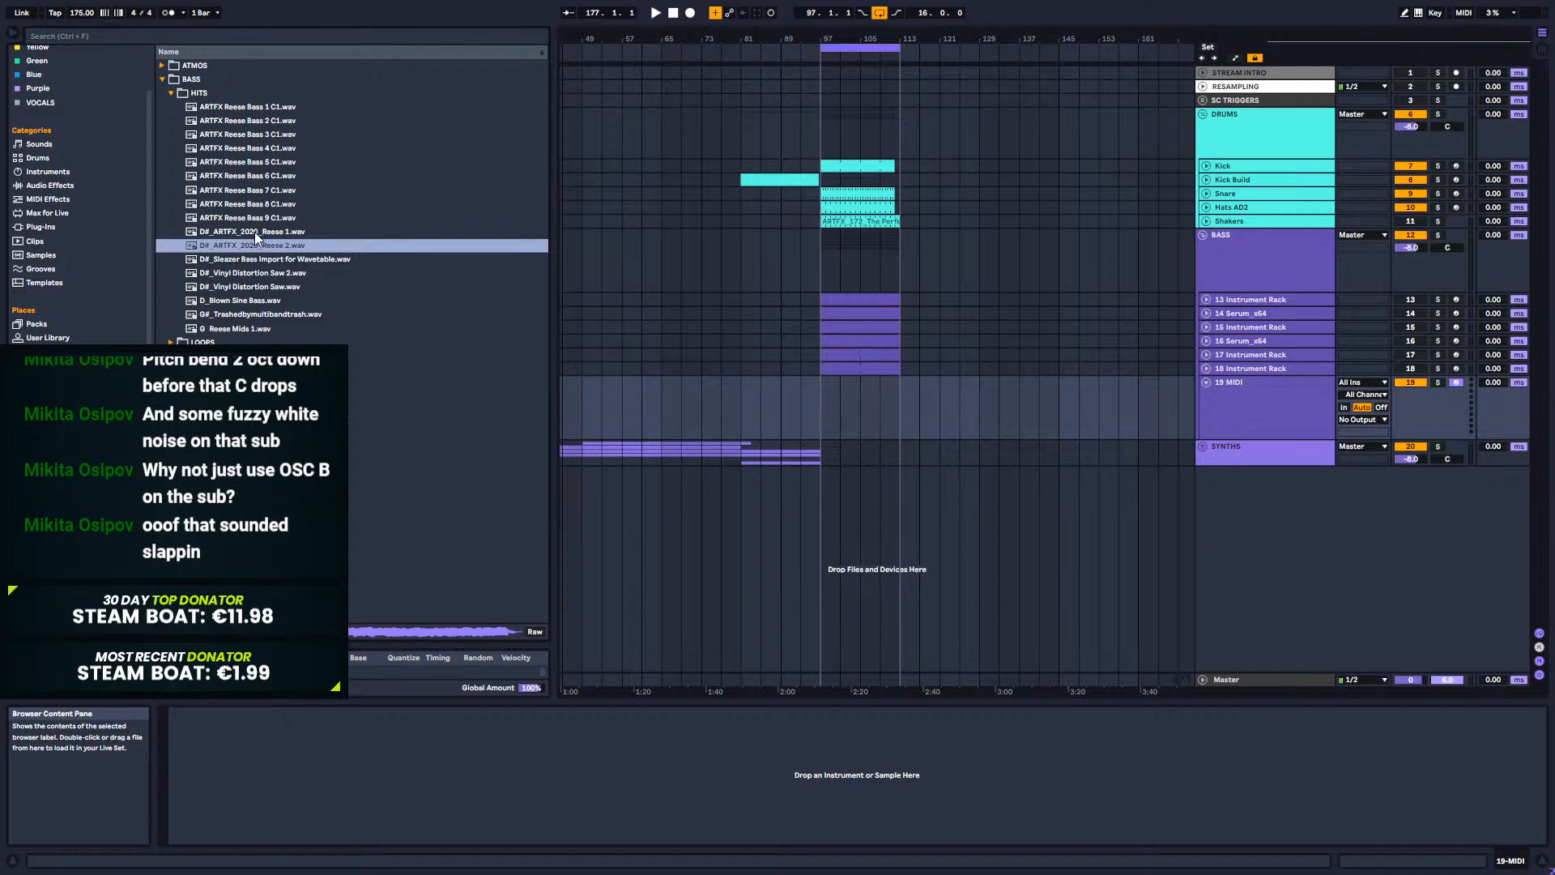
# Step: Audition the remaining bass hits from D#_ARTFX_2020_Reese 1 down to G_Reese Mids 1
pyautogui.click(254, 232)
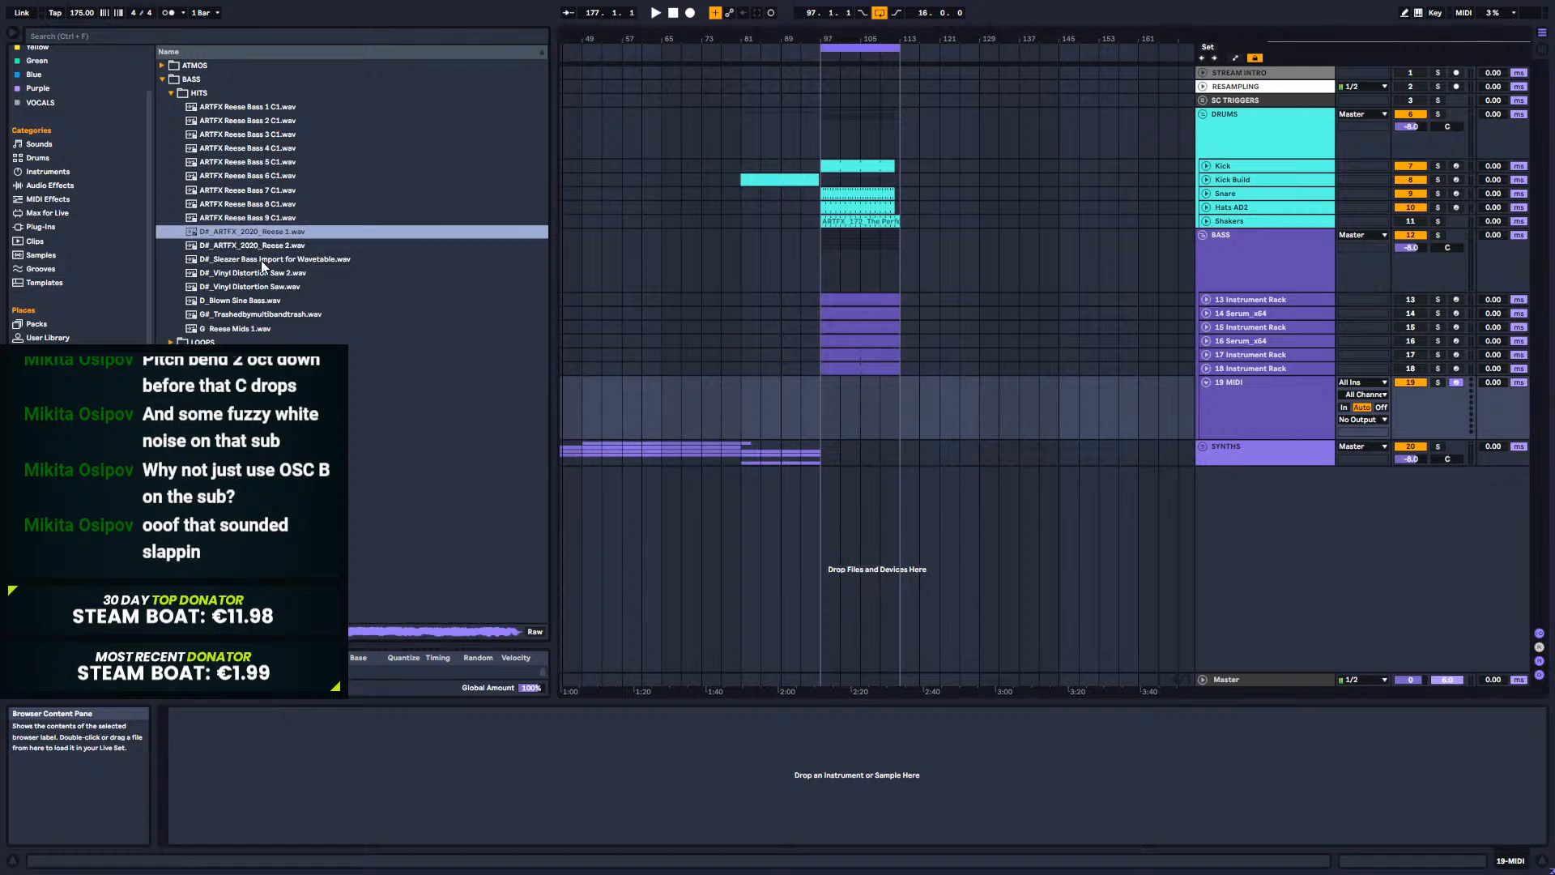
pyautogui.click(261, 259)
pyautogui.click(253, 272)
pyautogui.click(253, 287)
pyautogui.click(248, 300)
pyautogui.click(244, 314)
pyautogui.click(242, 328)
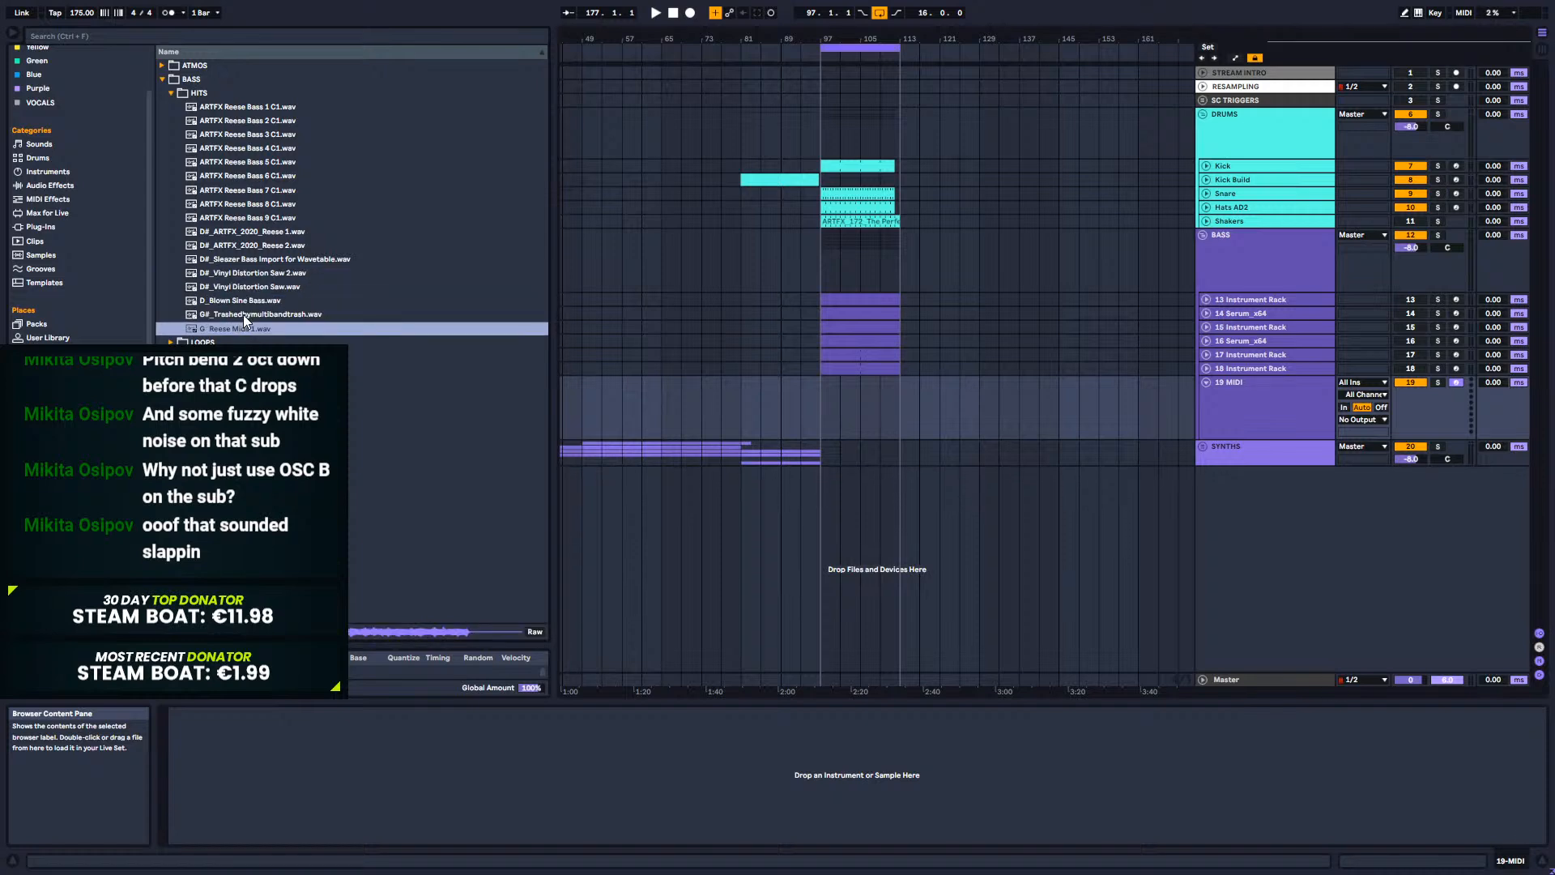
pyautogui.click(244, 317)
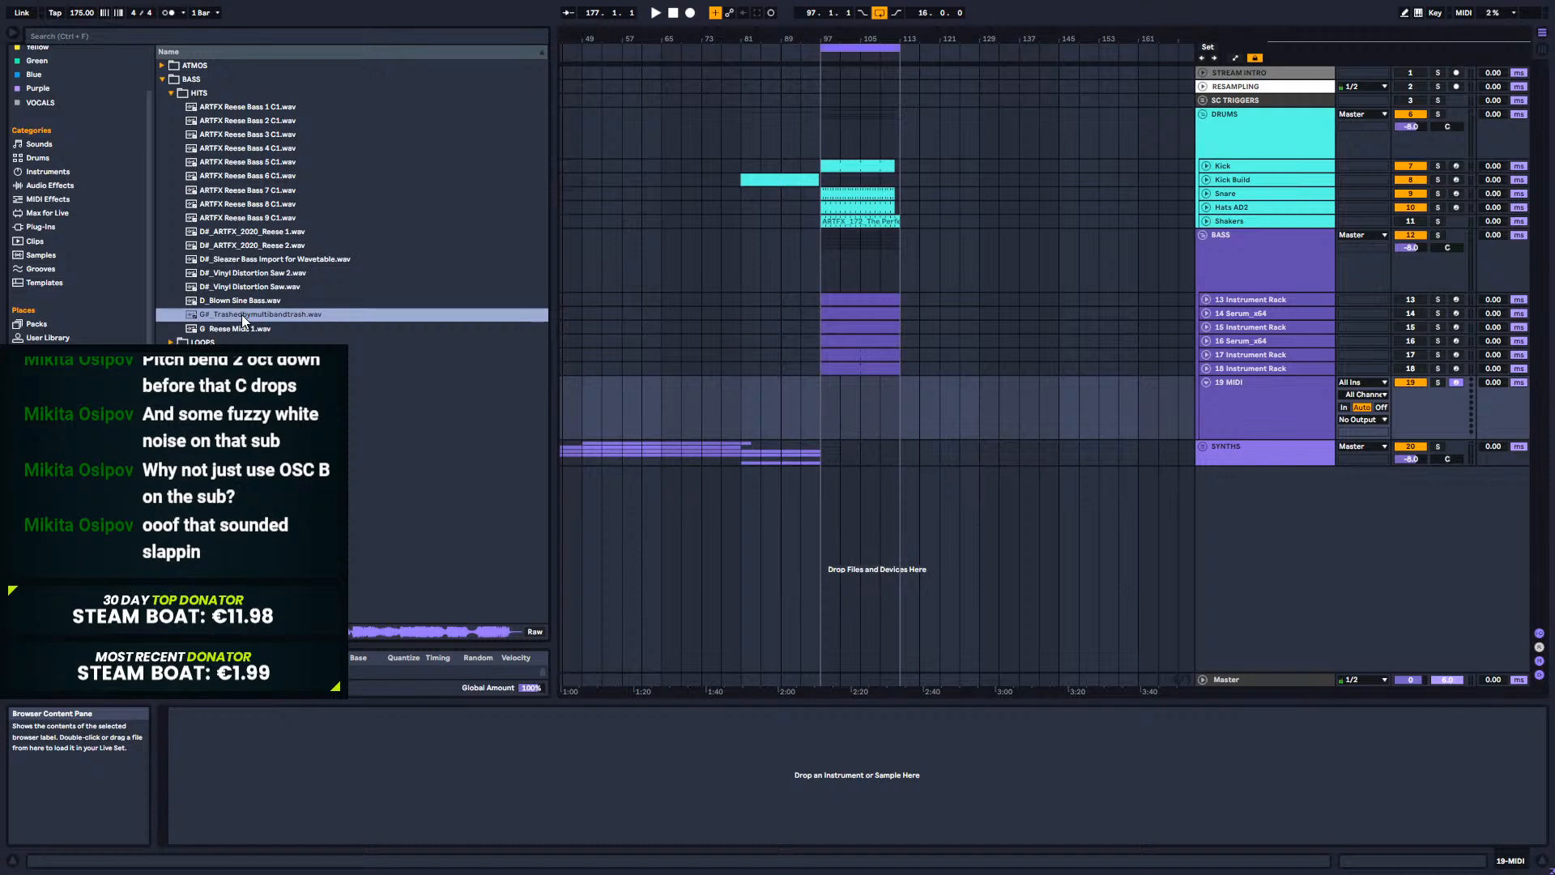
pyautogui.click(233, 327)
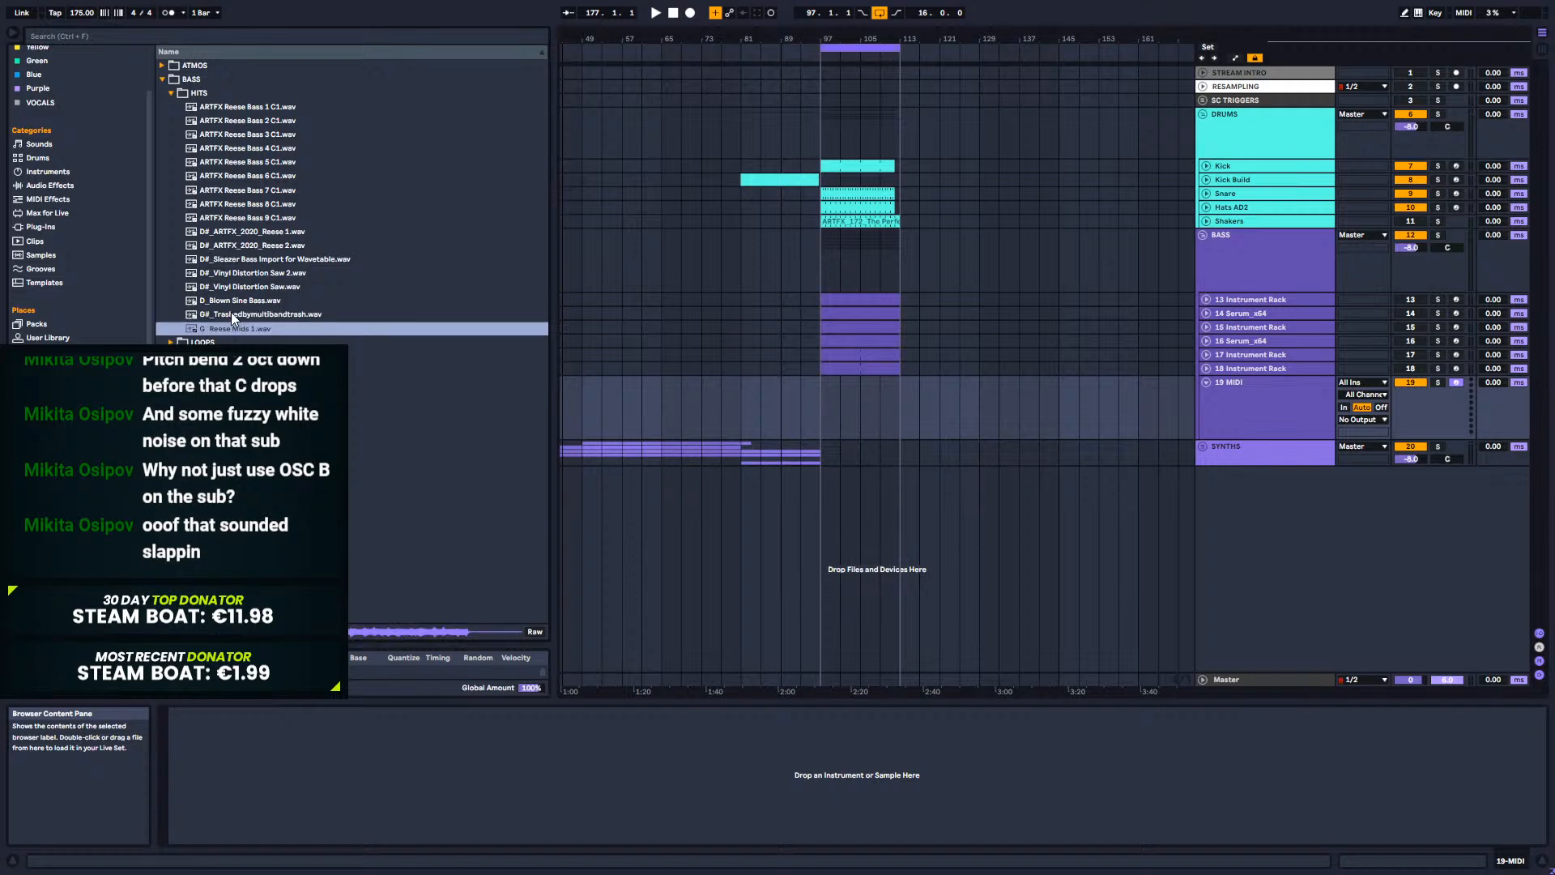
# Step: Compare the distortion saw, Sleazer and Reese candidates again and select D#_ARTFX_2020_Reese 1.wav
pyautogui.click(240, 283)
pyautogui.click(233, 259)
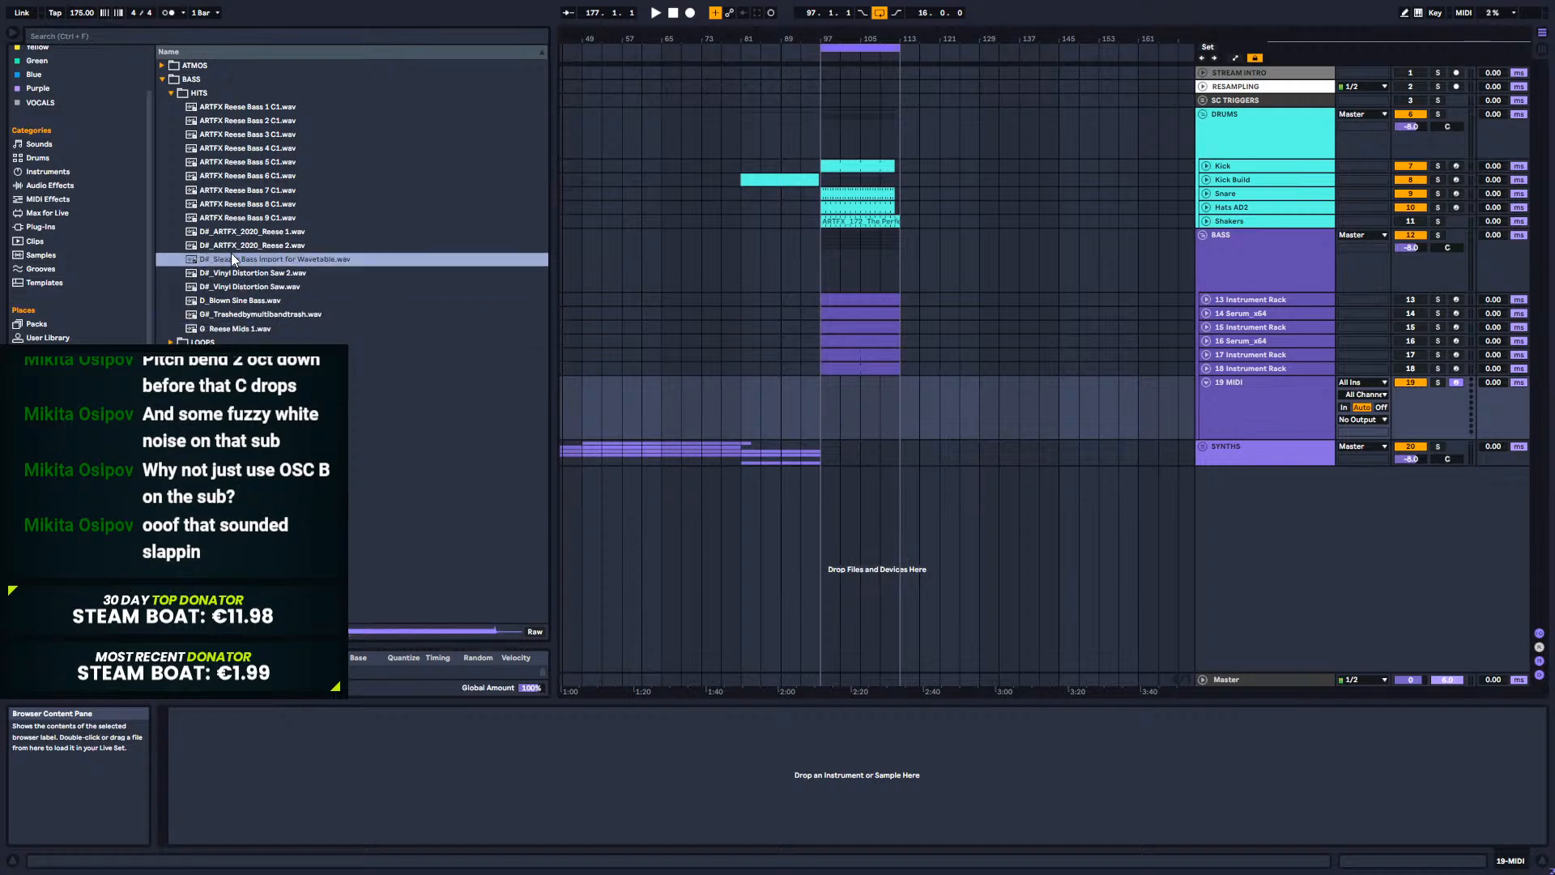
pyautogui.click(229, 217)
pyautogui.click(229, 203)
pyautogui.click(251, 231)
pyautogui.click(255, 244)
pyautogui.click(240, 230)
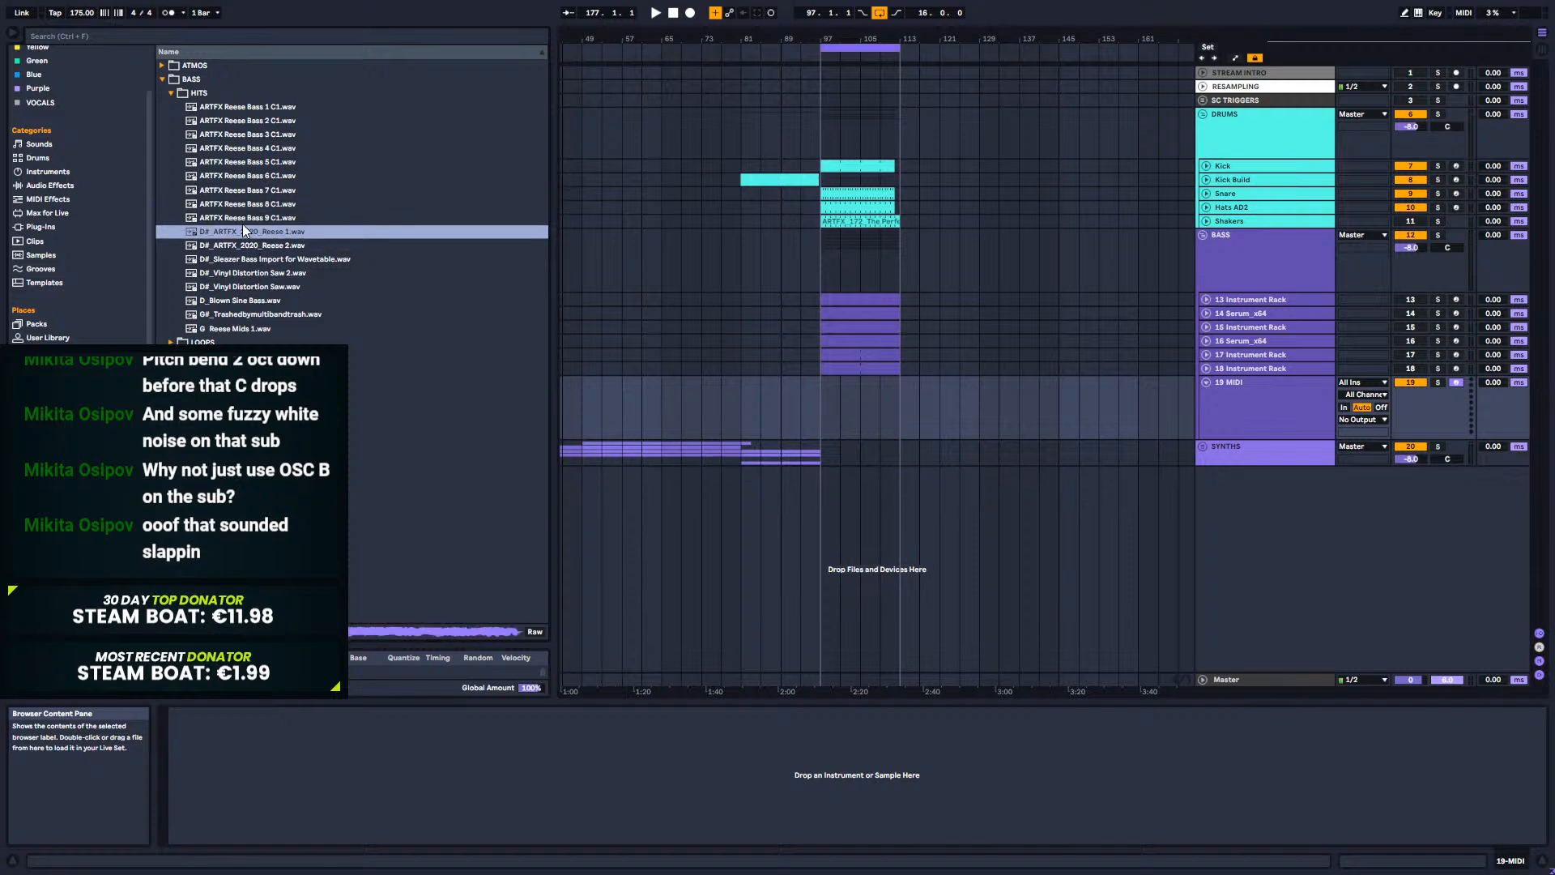
pyautogui.click(243, 219)
pyautogui.click(246, 232)
# Step: Load the Sampler instrument onto the empty MIDI track 19
pyautogui.rightClick(1255, 390)
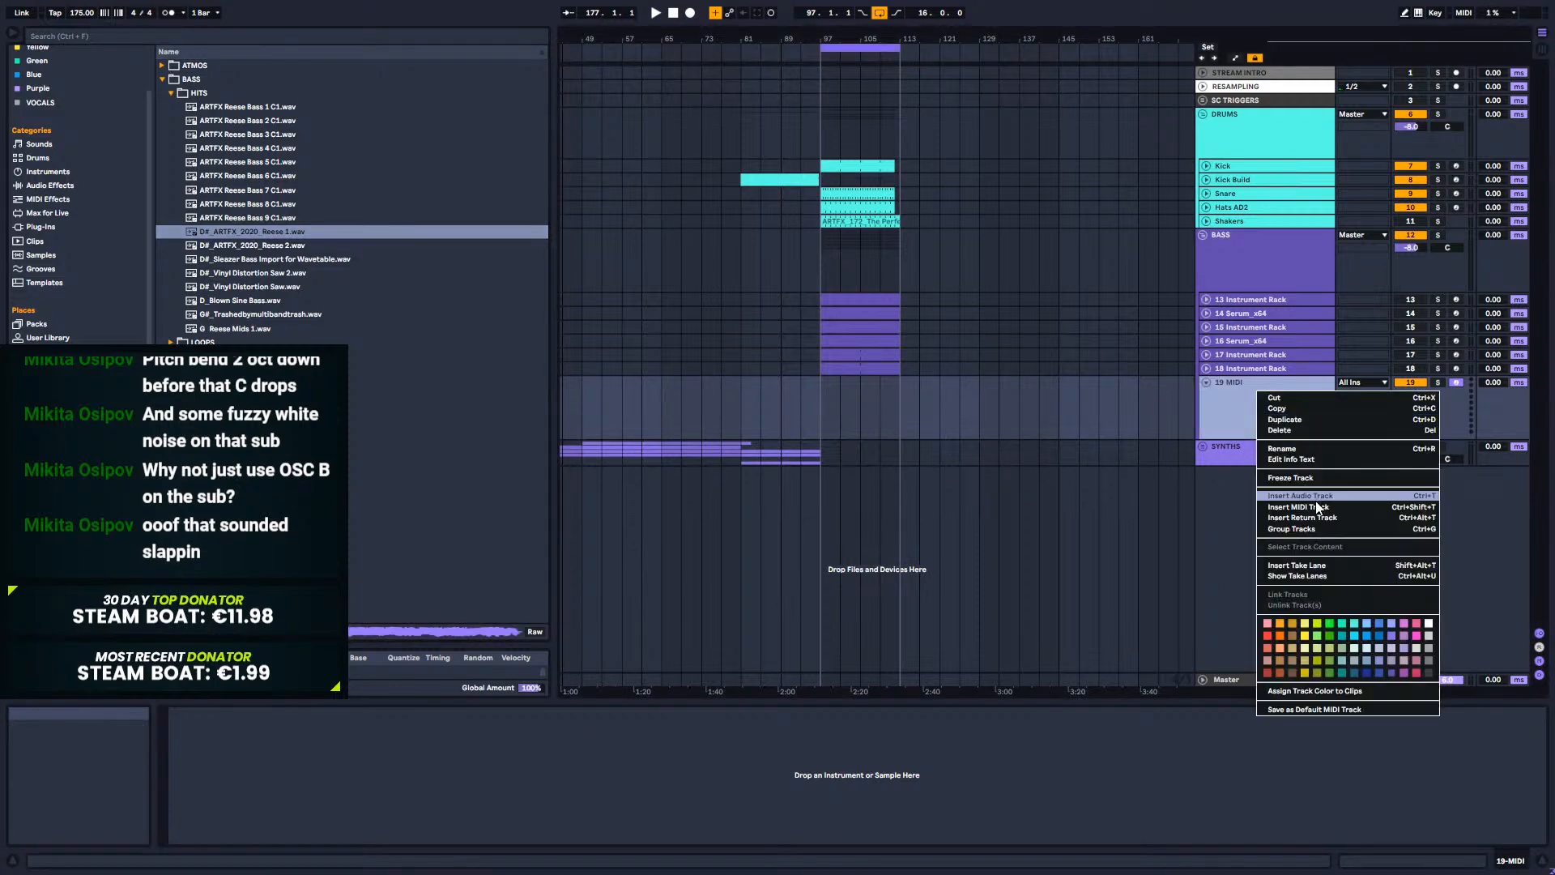
pyautogui.click(31, 228)
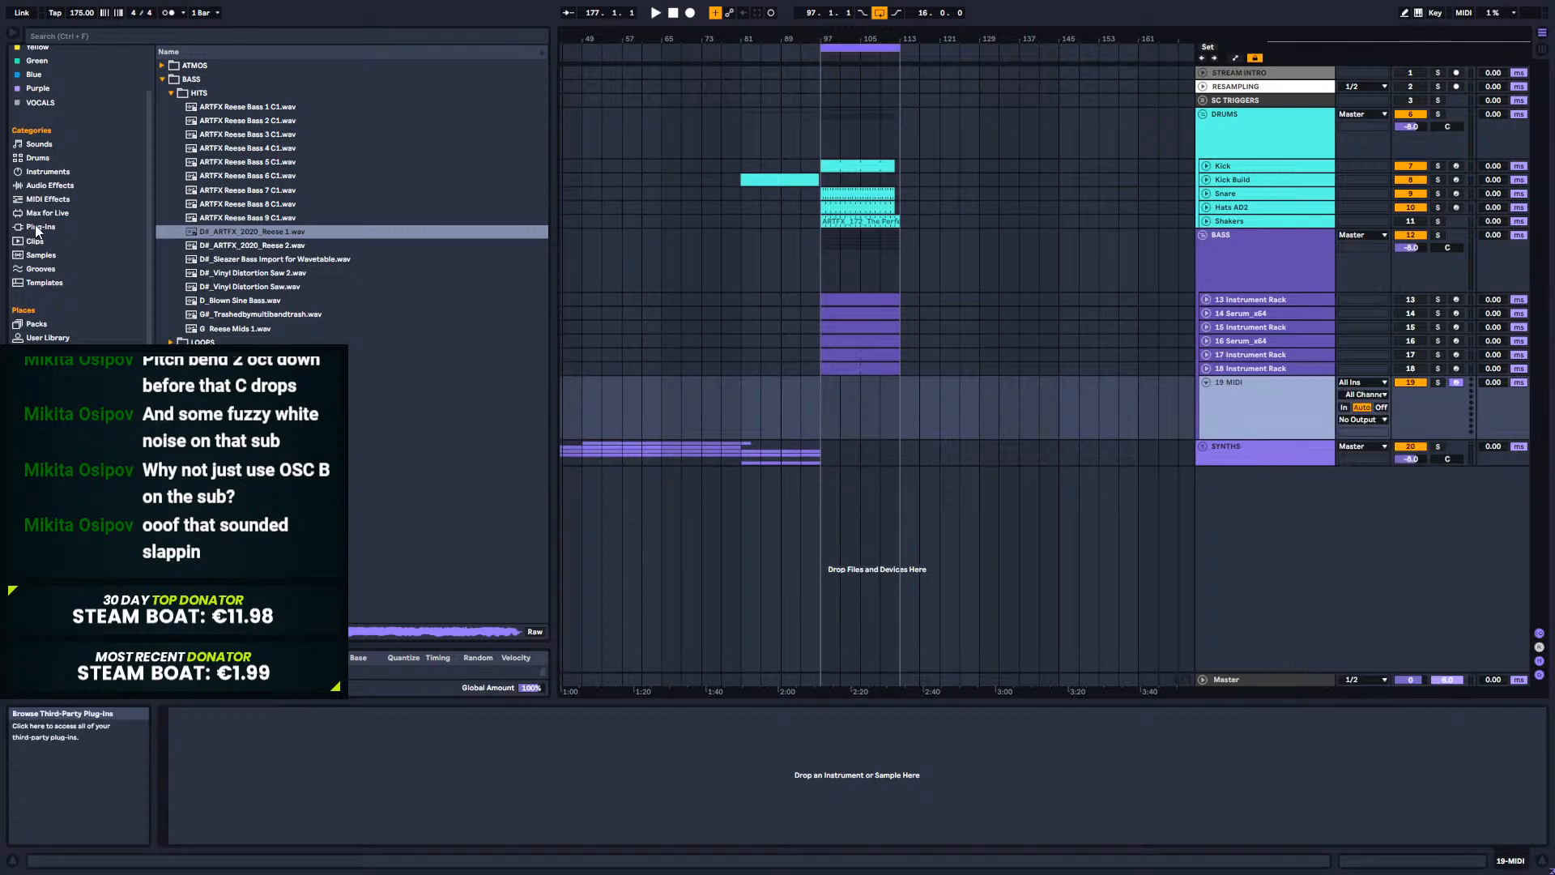
pyautogui.click(32, 226)
pyautogui.click(46, 198)
pyautogui.click(48, 185)
pyautogui.click(49, 173)
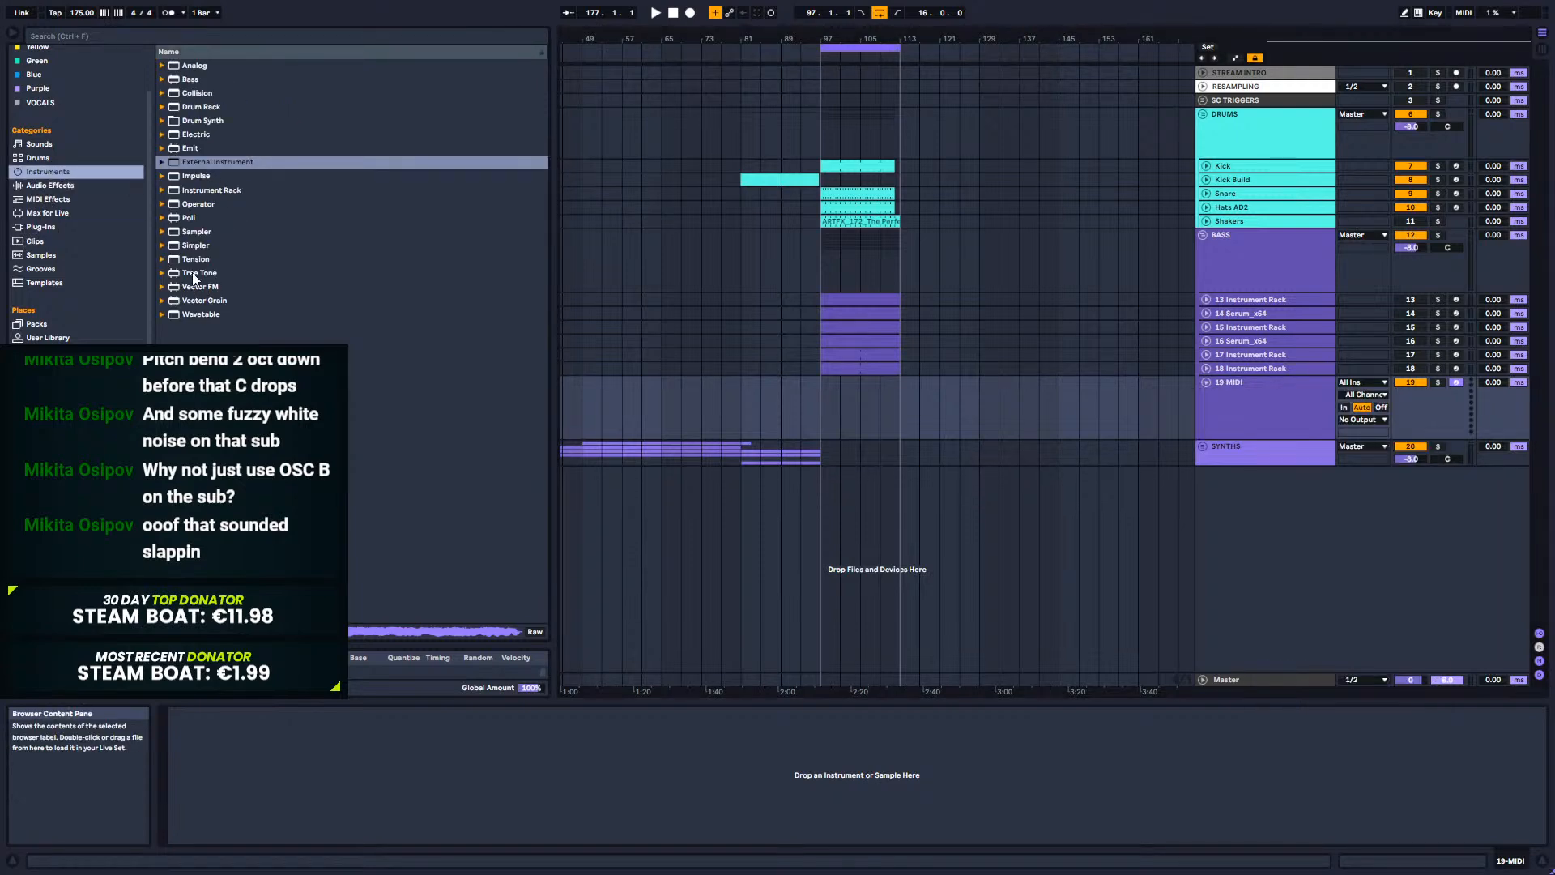
pyautogui.moveTo(192, 233); pyautogui.dragTo(842, 409)
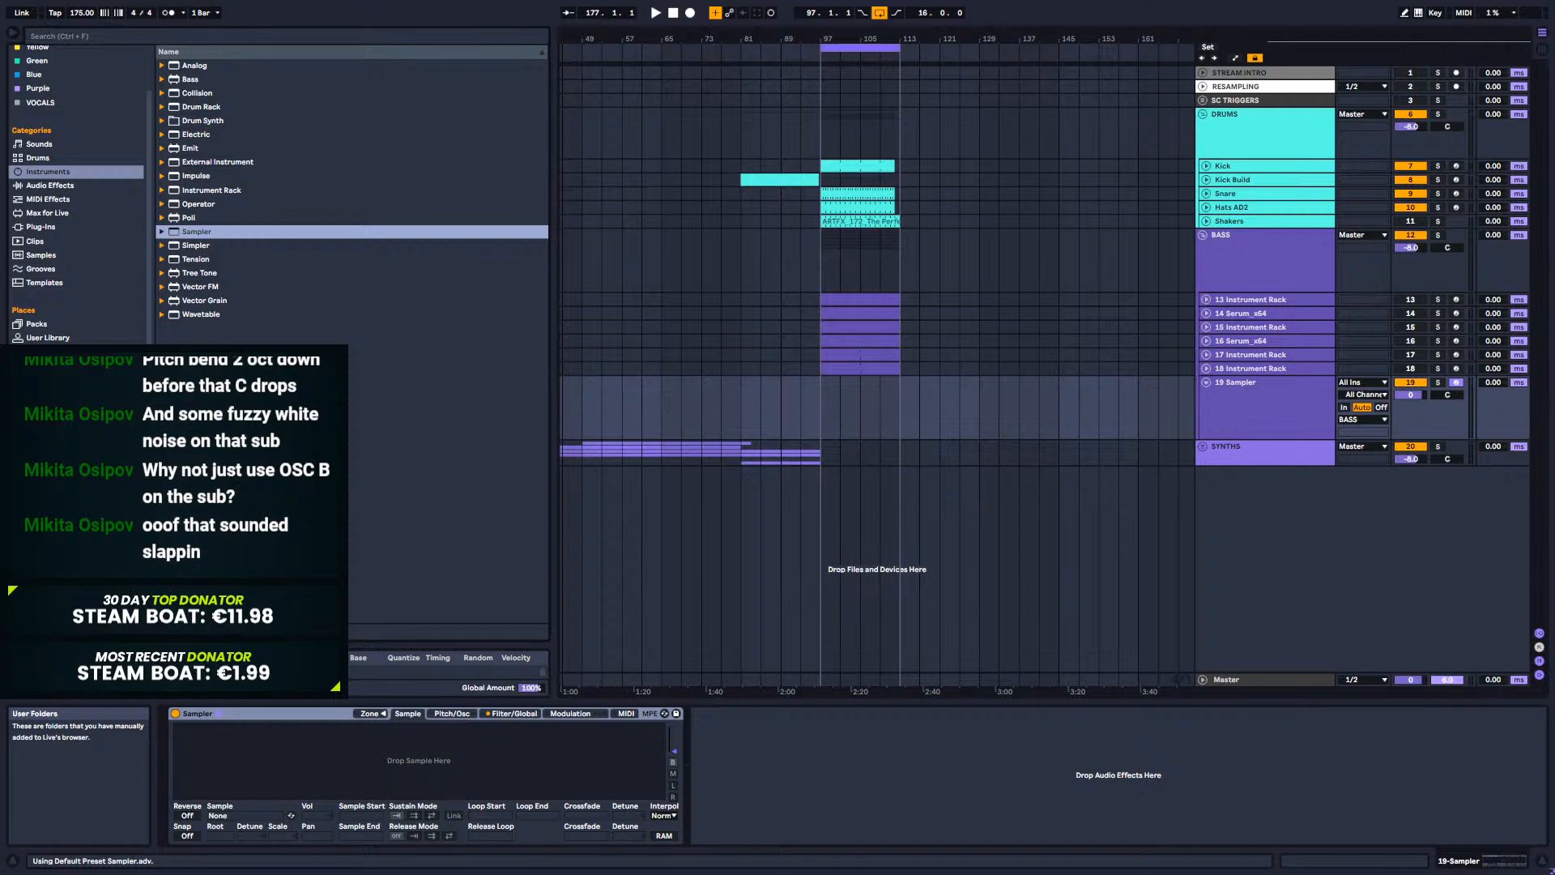
# Step: Load D#_ARTFX_2020_Reese 1.wav from the ARTFX OLD bass hits into Sampler
pyautogui.click(48, 405)
pyautogui.moveTo(279, 233); pyautogui.dragTo(389, 755)
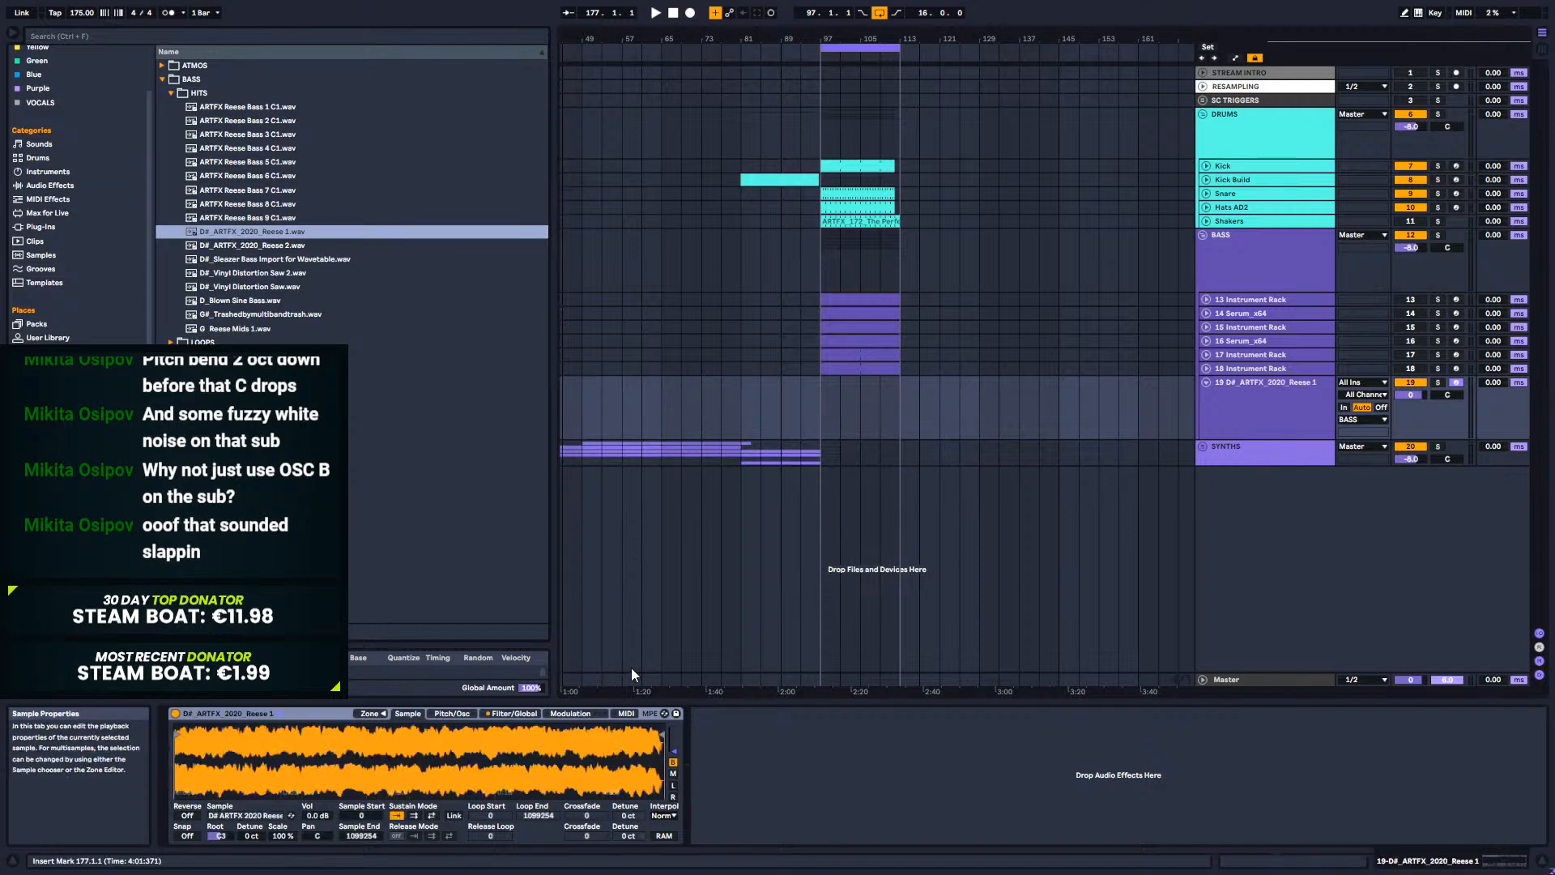
pyautogui.moveTo(240, 753)
pyautogui.mouseDown()
pyautogui.moveTo(240, 834)
pyautogui.moveTo(257, 733)
pyautogui.moveTo(273, 761)
pyautogui.moveTo(257, 729)
pyautogui.mouseUp()
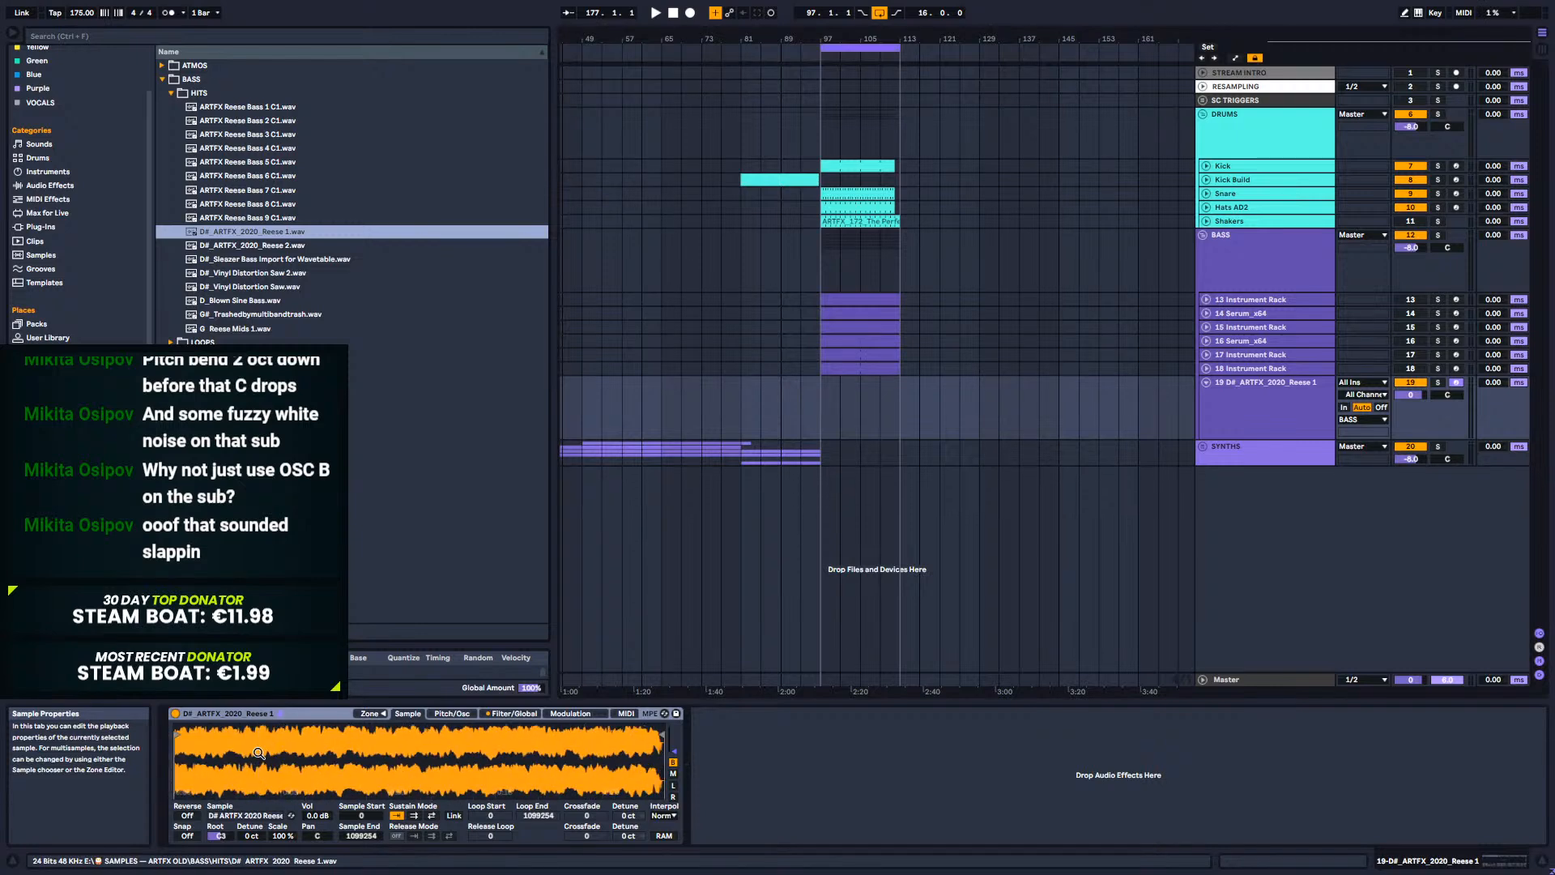
# Step: Enable Sampler's forward sustain loop, link the sample start to it, and set the loop from 53887 to 62546
pyautogui.click(413, 815)
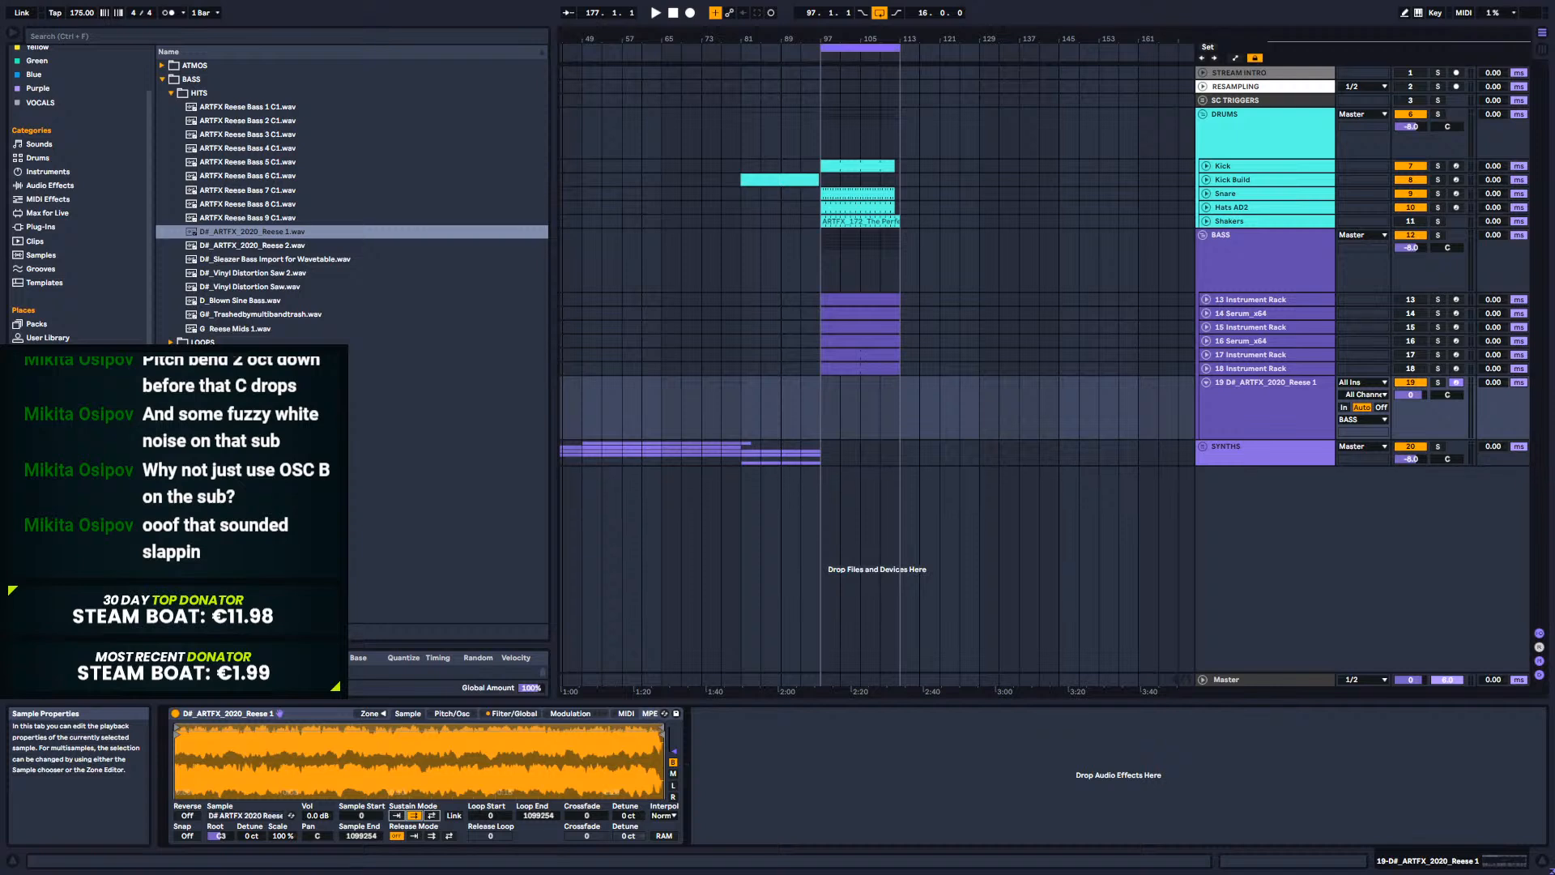
pyautogui.click(454, 816)
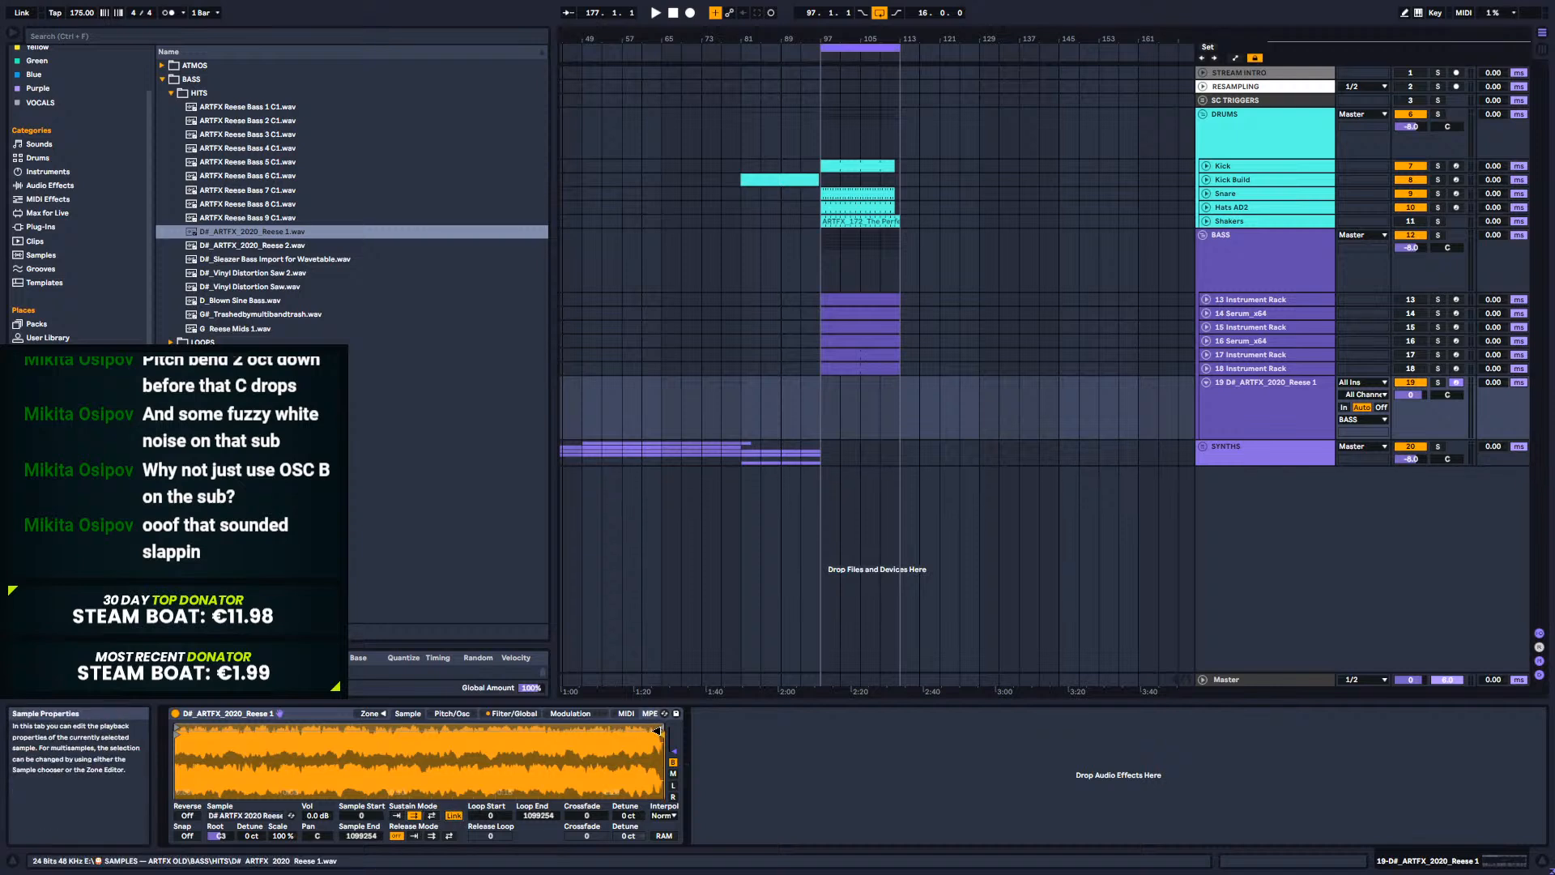
pyautogui.moveTo(662, 761)
pyautogui.mouseDown()
pyautogui.moveTo(181, 762)
pyautogui.moveTo(187, 818)
pyautogui.mouseUp()
pyautogui.moveTo(191, 729); pyautogui.dragTo(387, 770)
pyautogui.moveTo(542, 727); pyautogui.dragTo(471, 723)
# Step: Set the sustain loop's crossfade to 336 and the sample's root key to D#1
pyautogui.moveTo(586, 815); pyautogui.dragTo(586, 793)
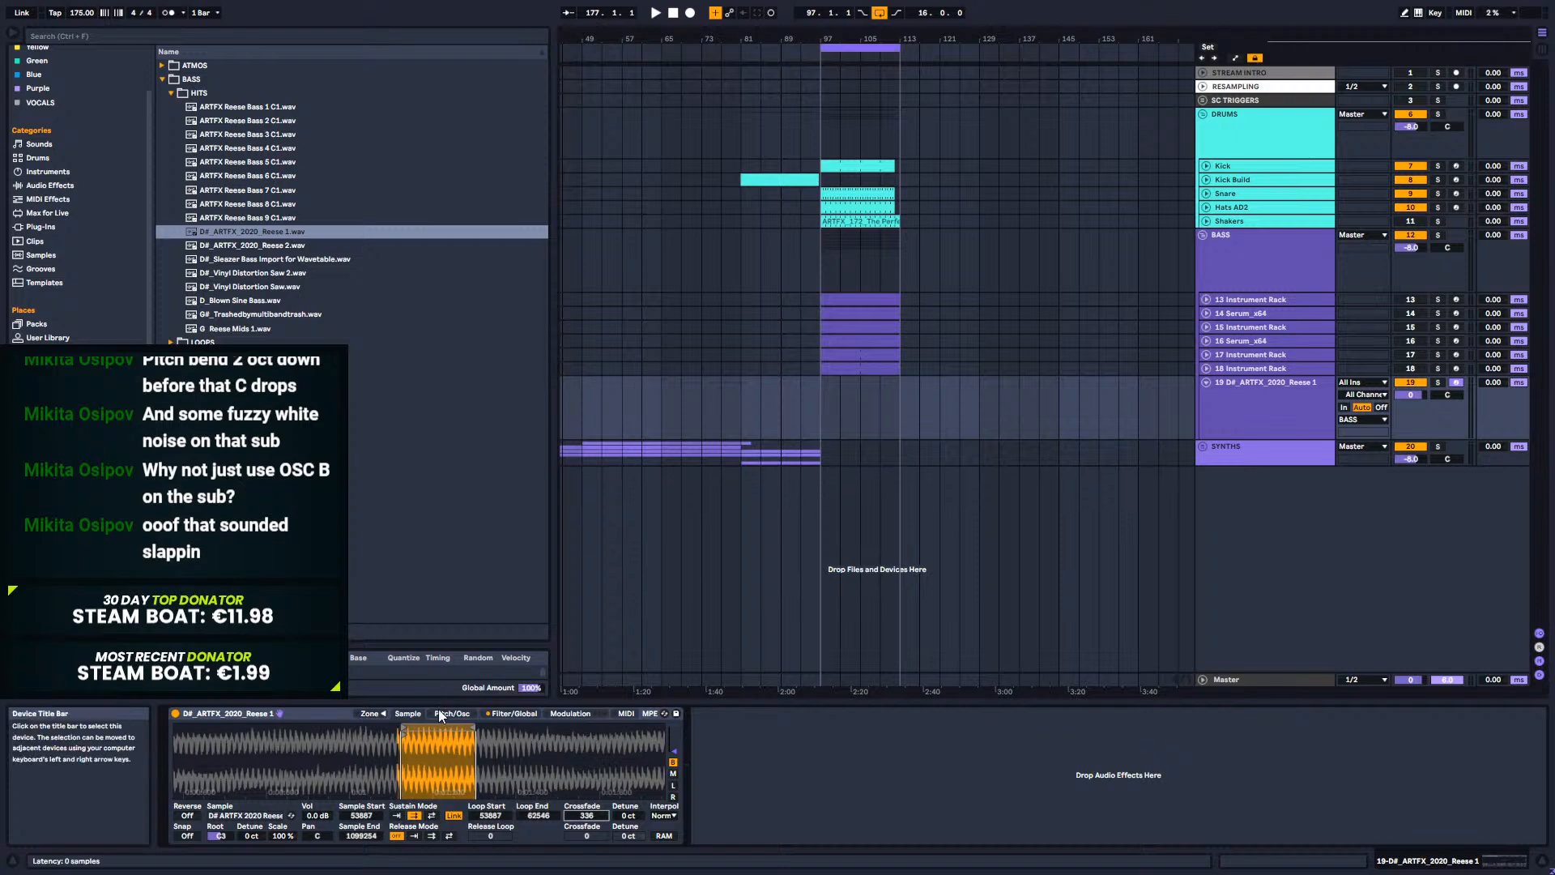
pyautogui.moveTo(219, 836); pyautogui.dragTo(218, 843)
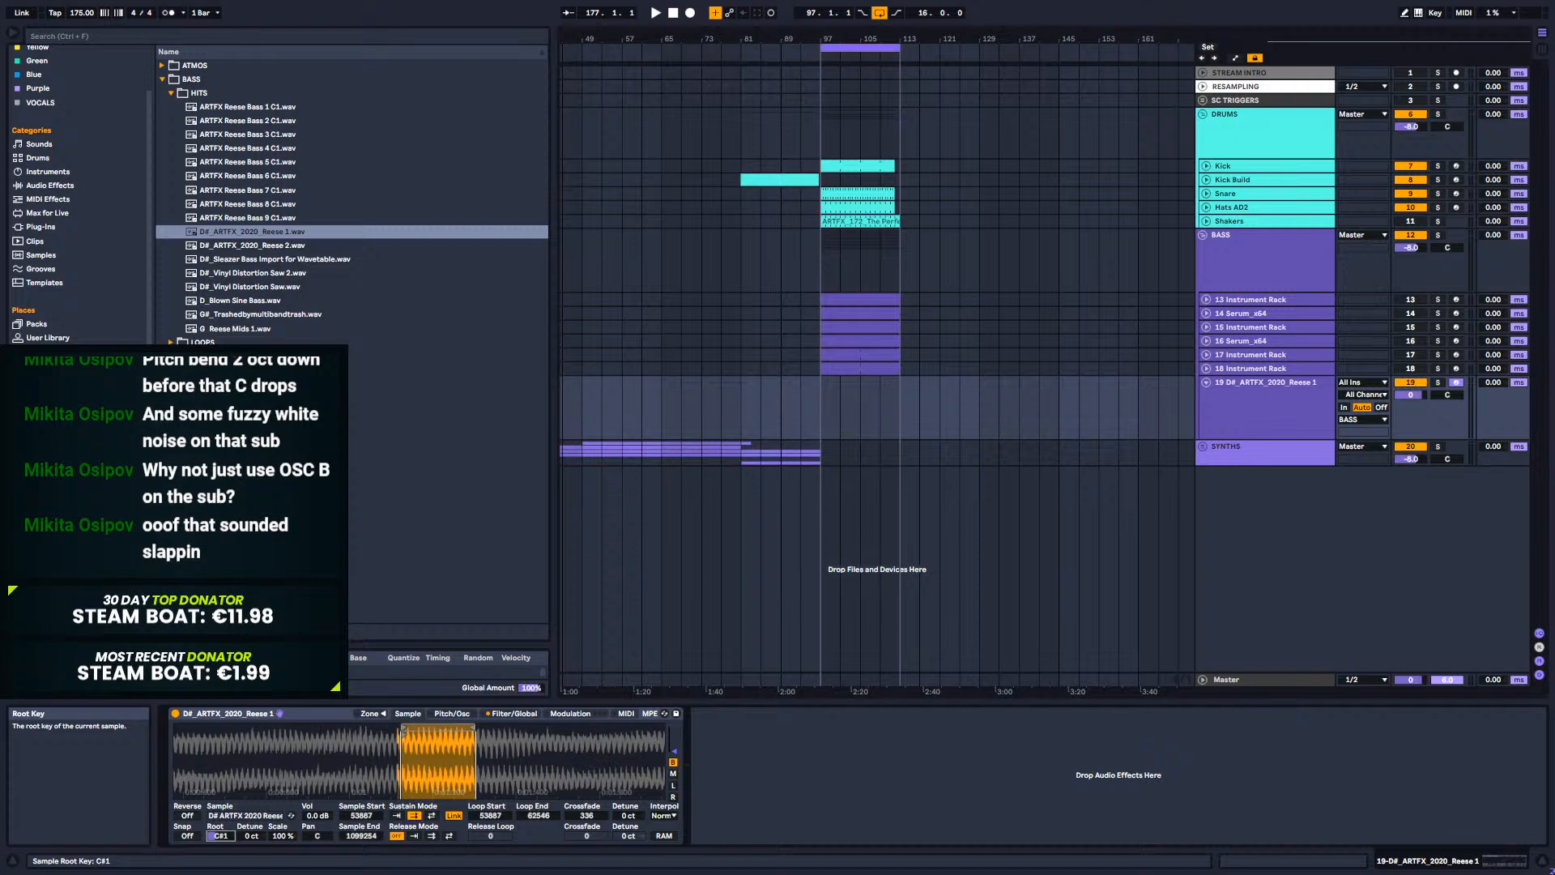
# Step: Compare the sound with Sampler's filter bypassed, re-enable the filter and lower its cutoff to about 4.45 kHz
pyautogui.click(515, 713)
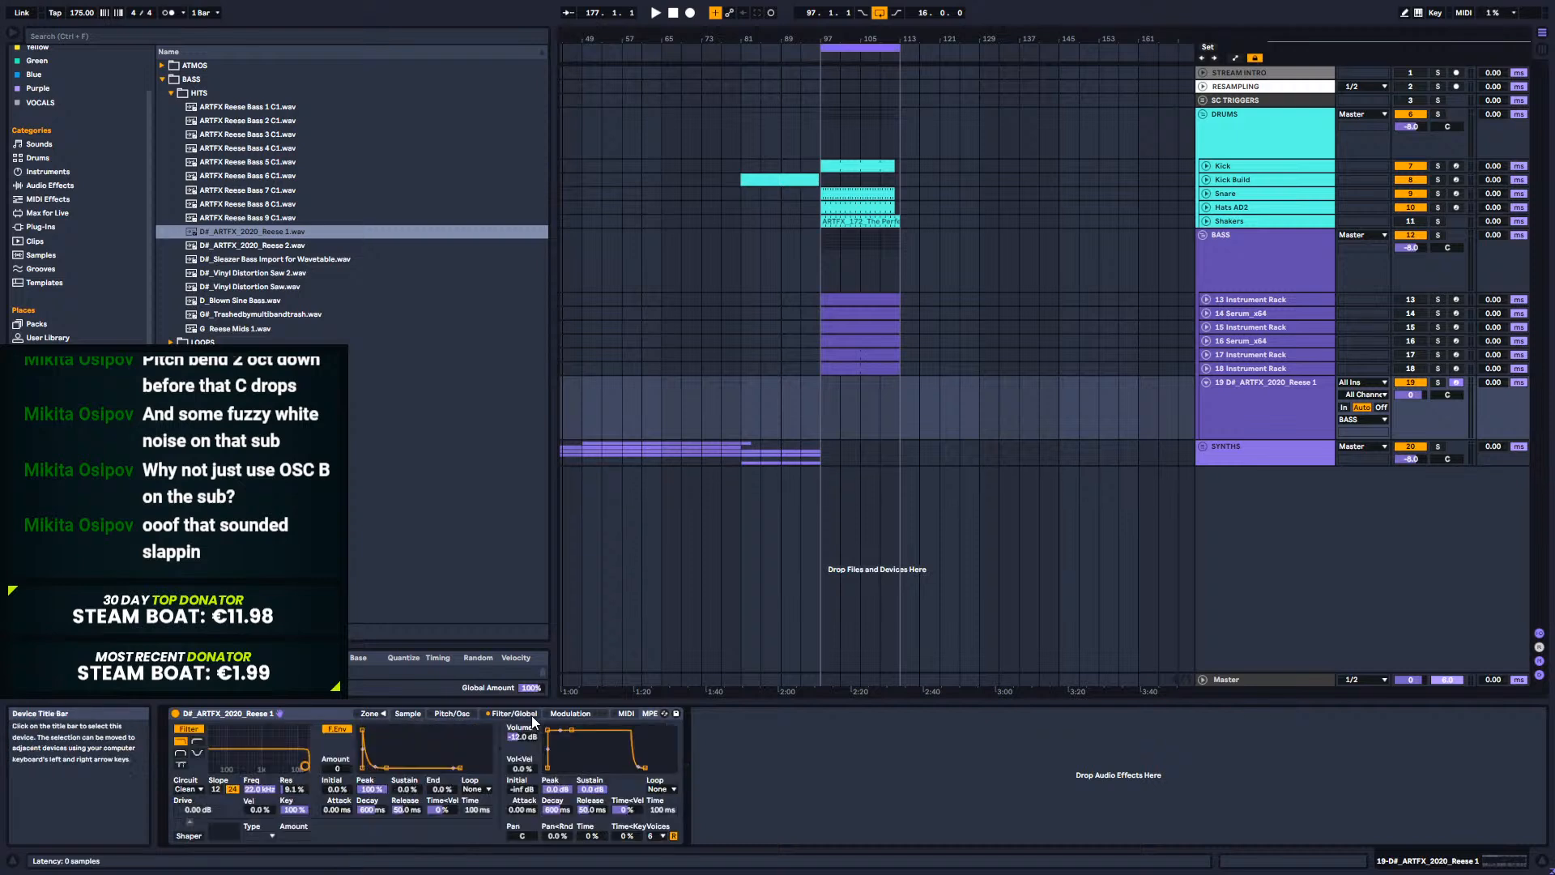
pyautogui.click(189, 729)
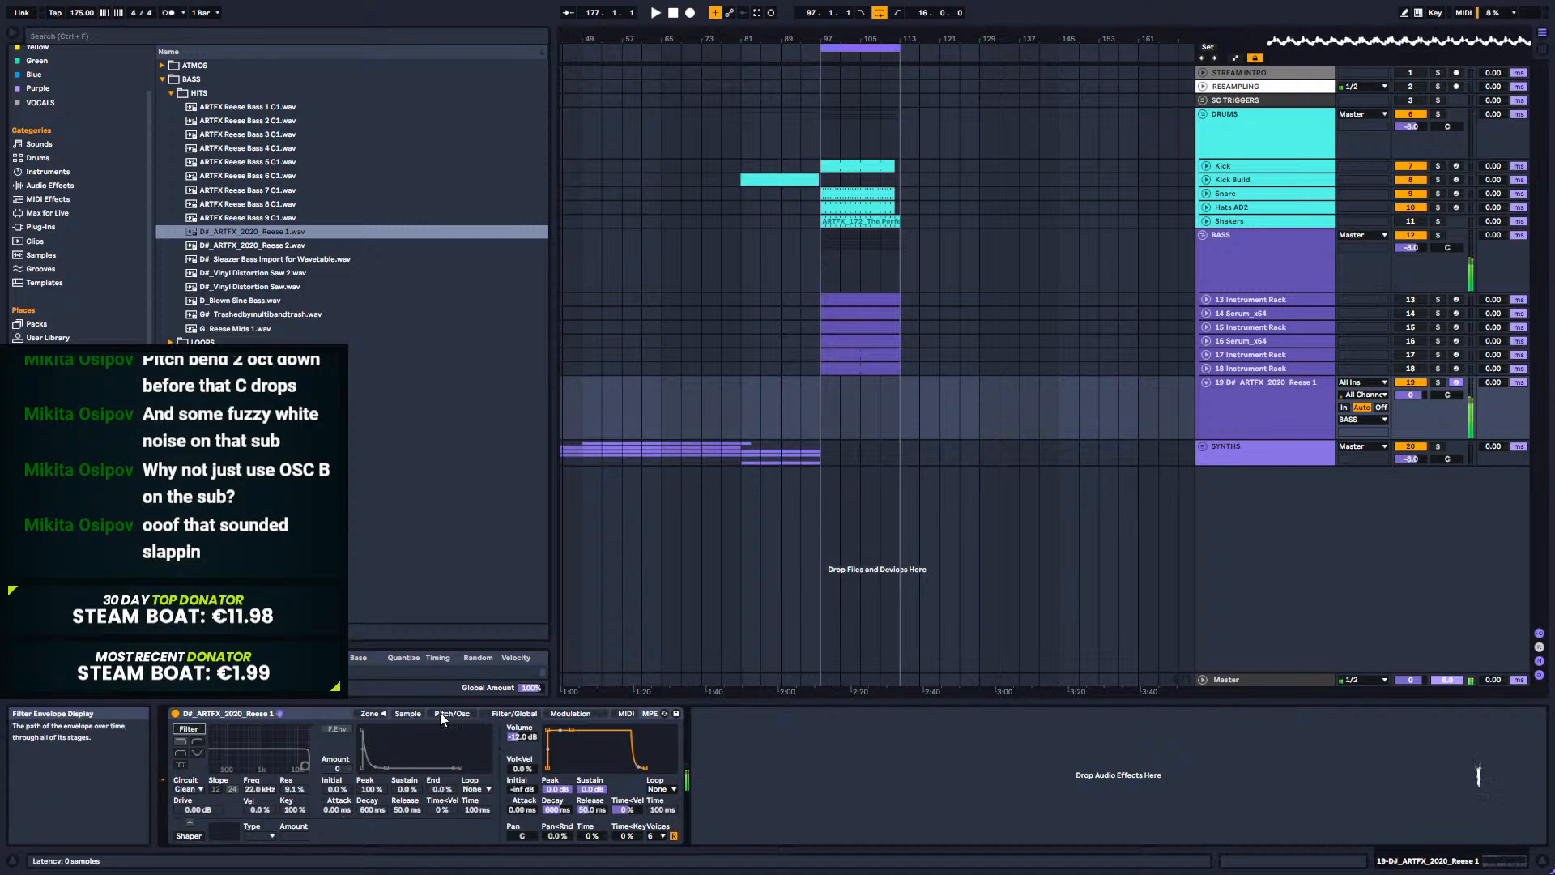
pyautogui.click(414, 716)
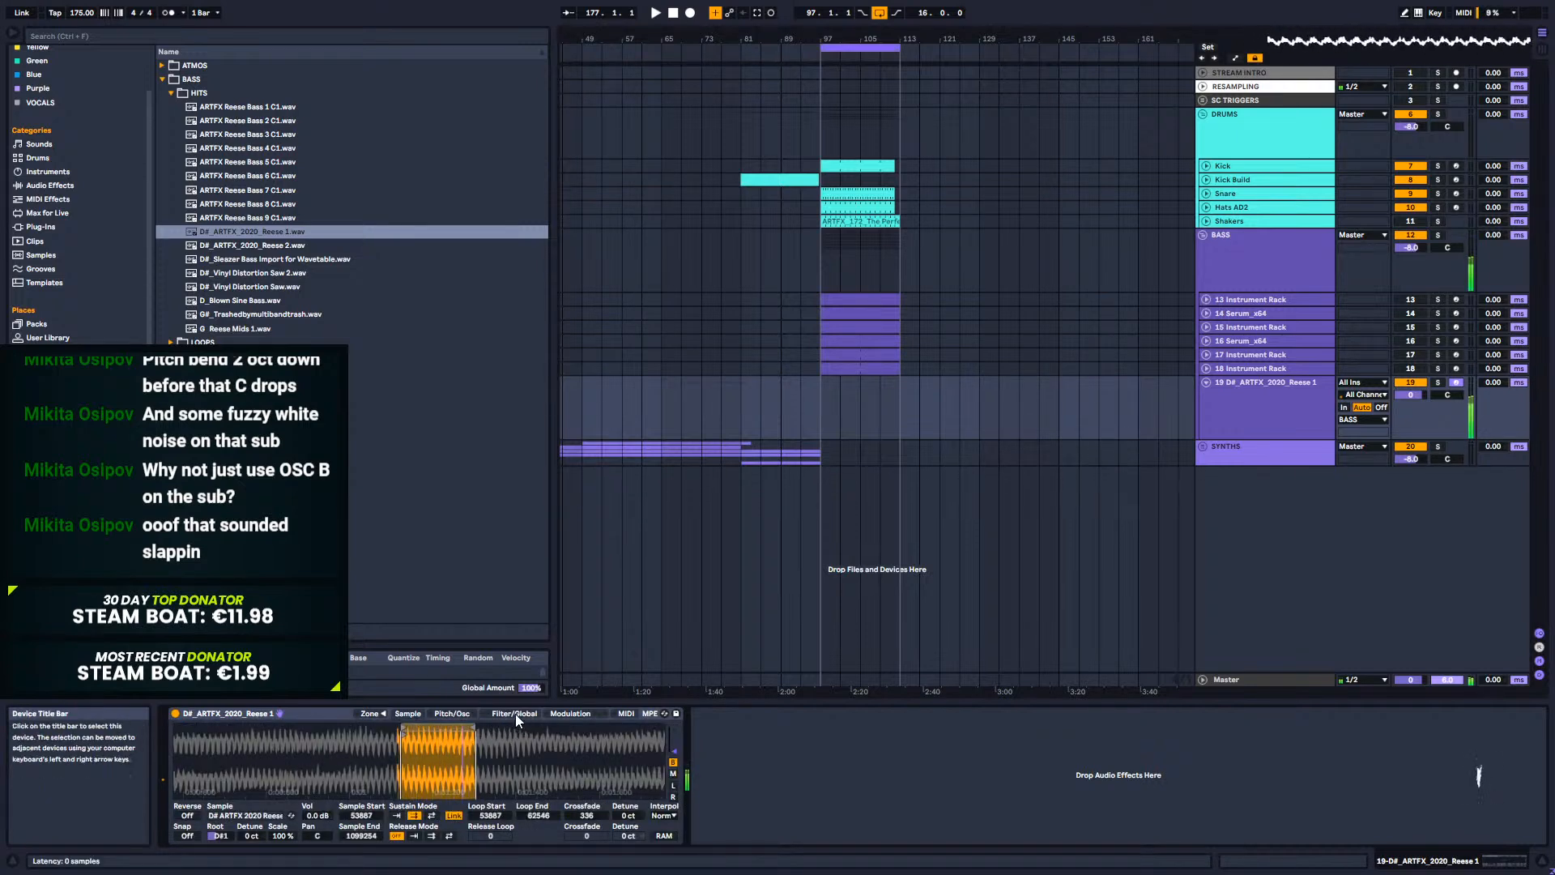
pyautogui.click(451, 716)
pyautogui.click(518, 716)
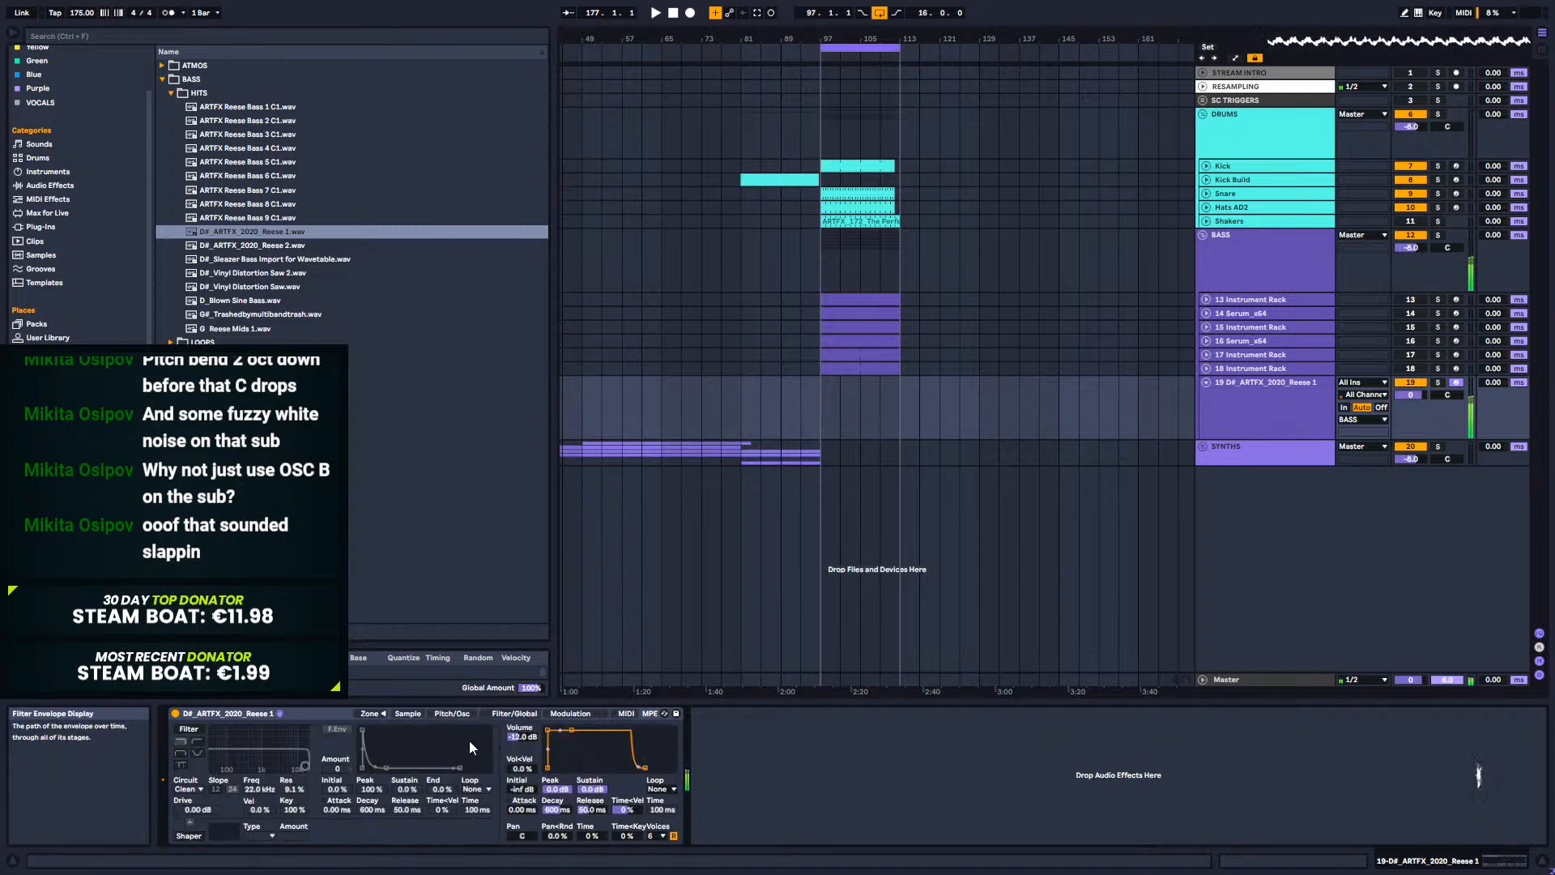
pyautogui.click(187, 730)
pyautogui.moveTo(259, 789); pyautogui.dragTo(259, 818)
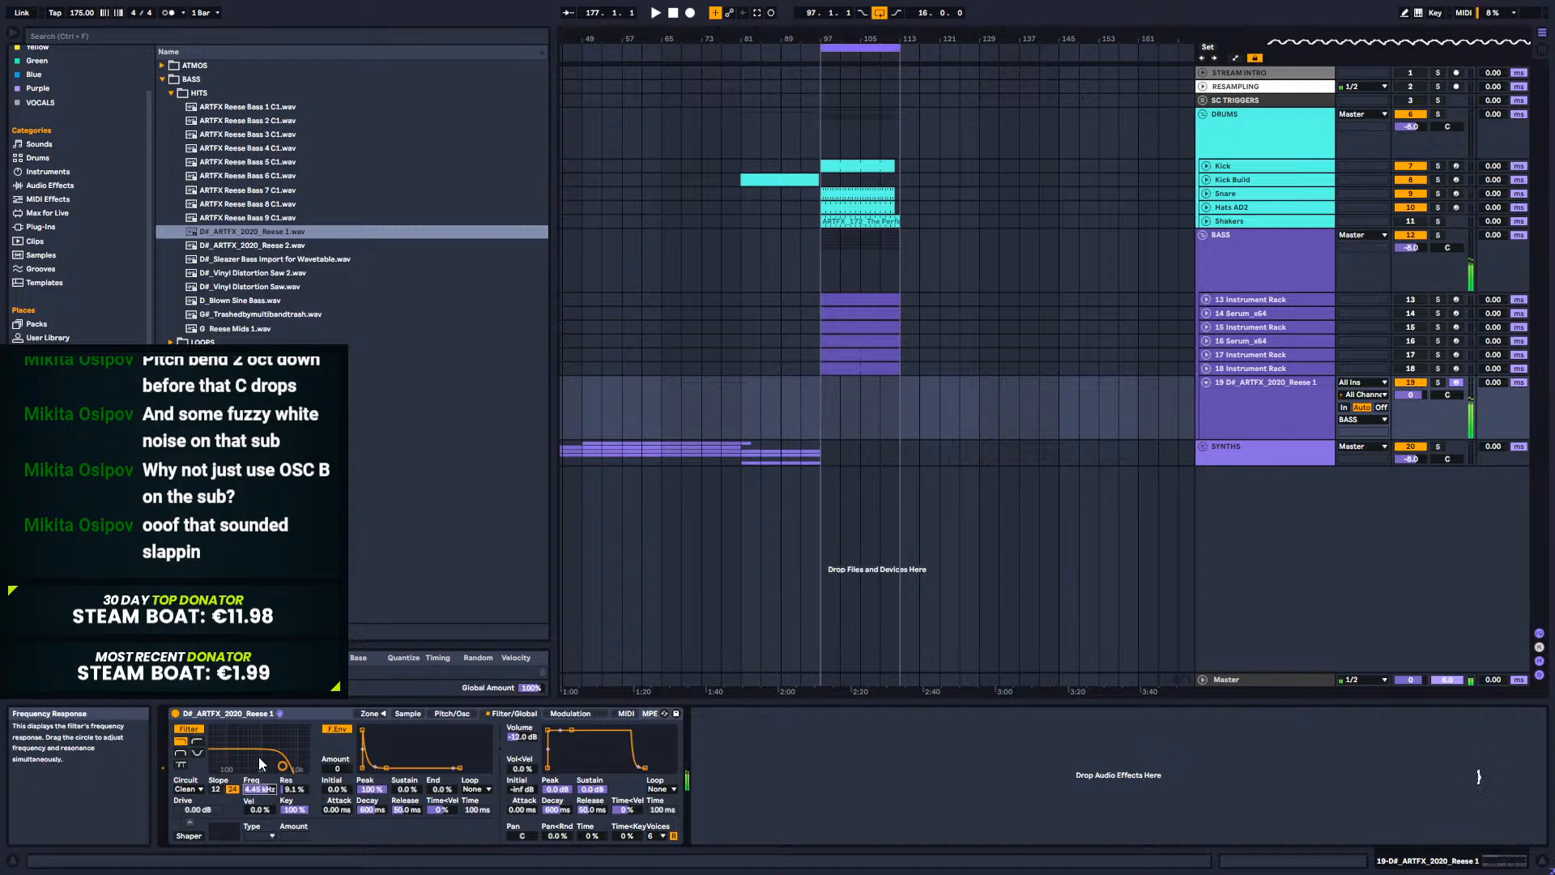
# Step: Shift the sustain loop further into the reese sample so it runs from 116180 to 124839
pyautogui.click(405, 713)
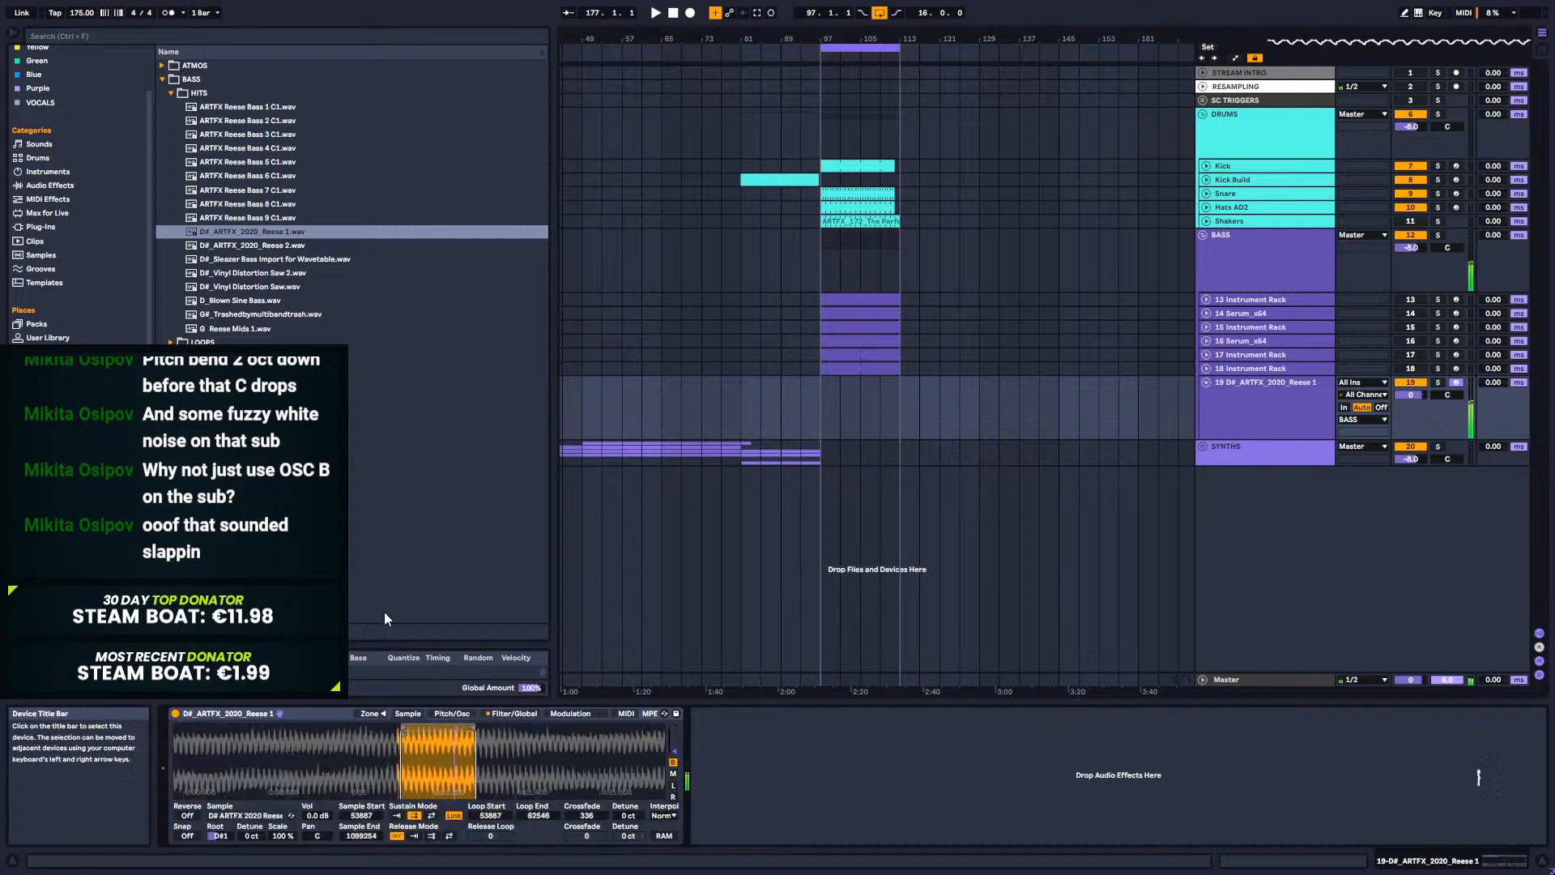
pyautogui.moveTo(445, 729); pyautogui.dragTo(458, 775)
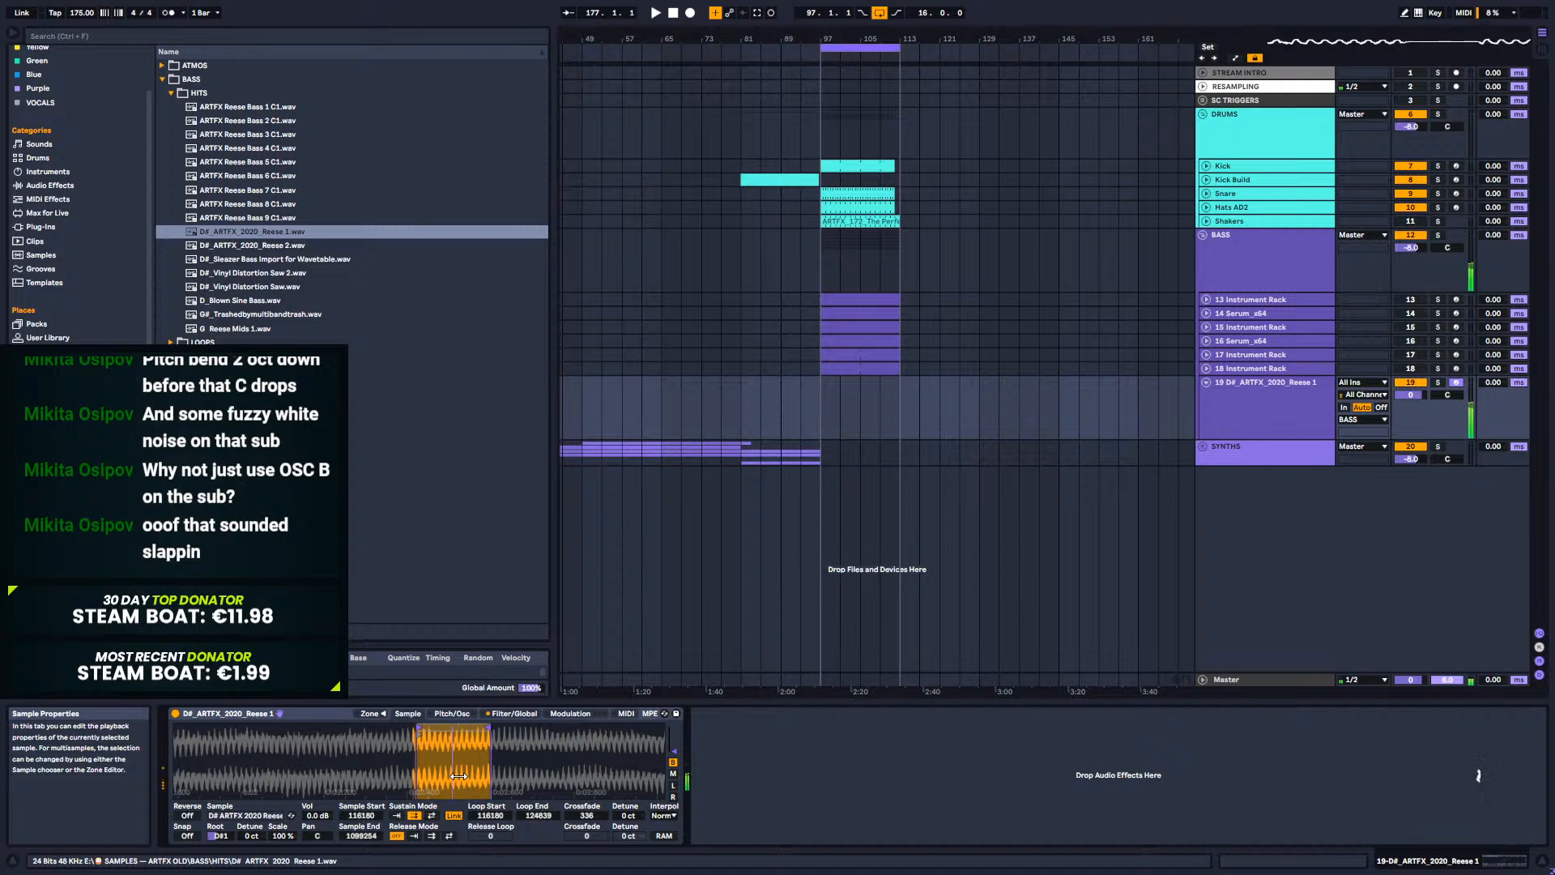
# Step: Raise Sampler's filter cutoff to about 9.64 kHz for the reese
pyautogui.click(515, 713)
pyautogui.press('Delete')
pyautogui.moveTo(265, 788); pyautogui.dragTo(265, 767)
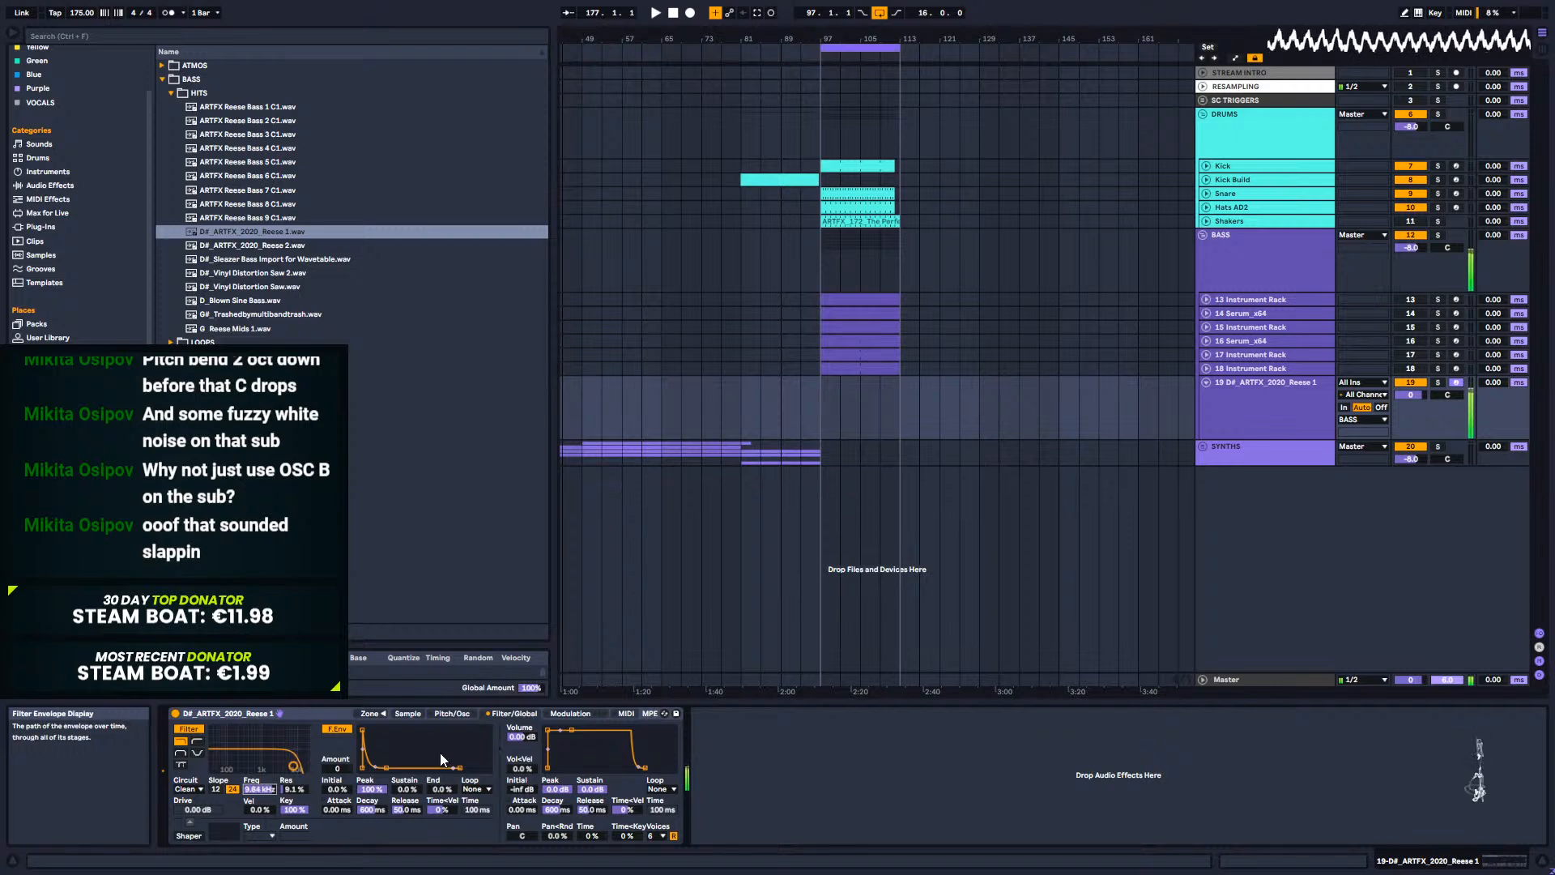
# Step: Try the sustain loop further into the reese sample, from 485267 to 491824, with a crossfade of 1512
pyautogui.click(407, 712)
pyautogui.moveTo(462, 729); pyautogui.dragTo(269, 771)
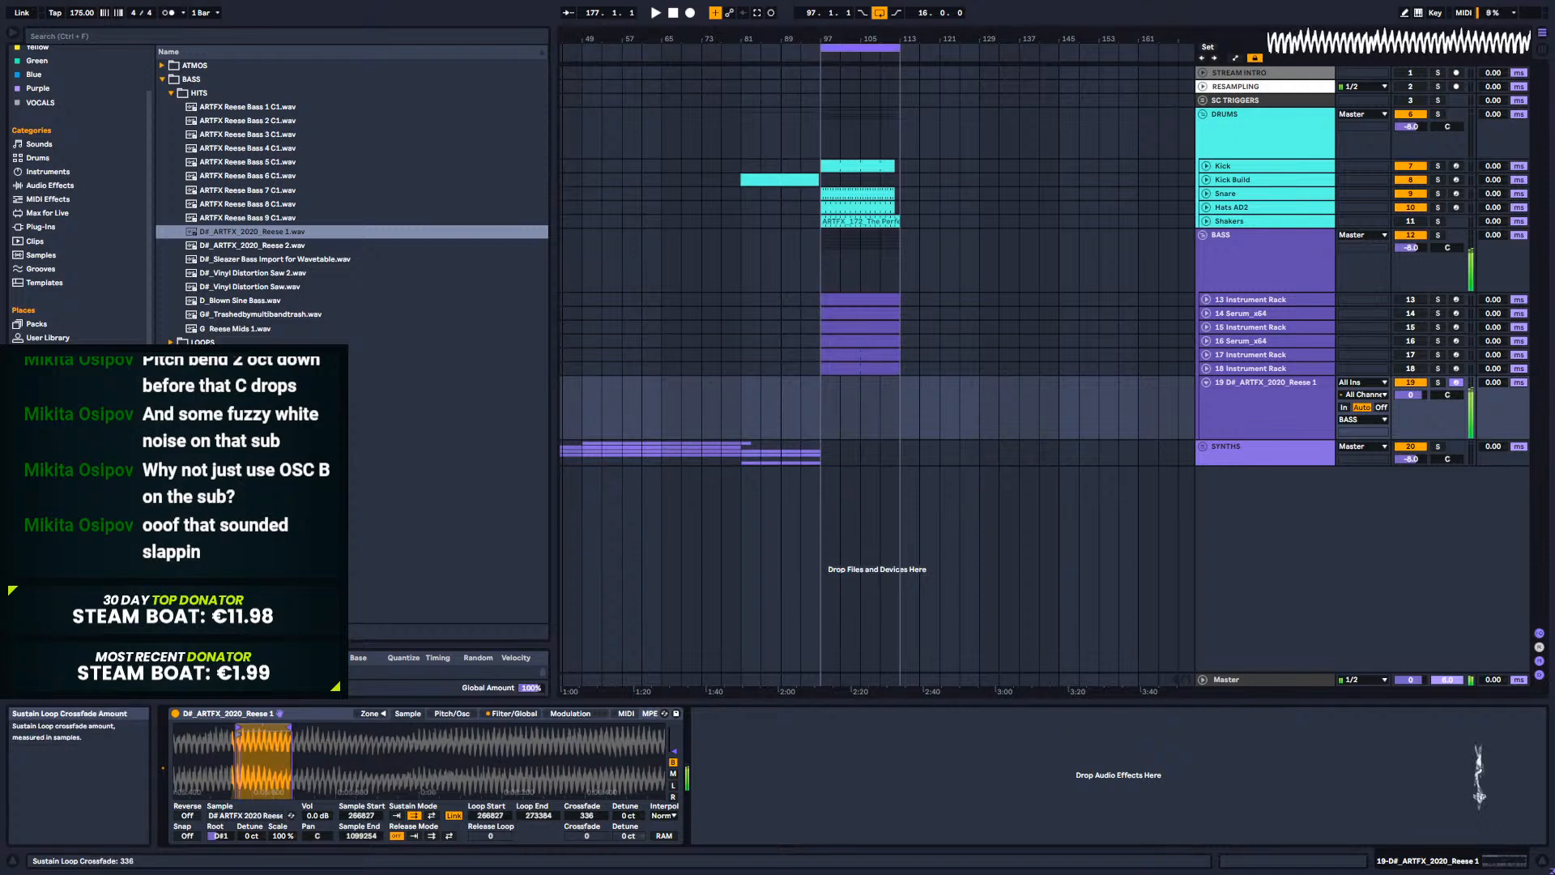
pyautogui.moveTo(586, 815); pyautogui.dragTo(586, 798)
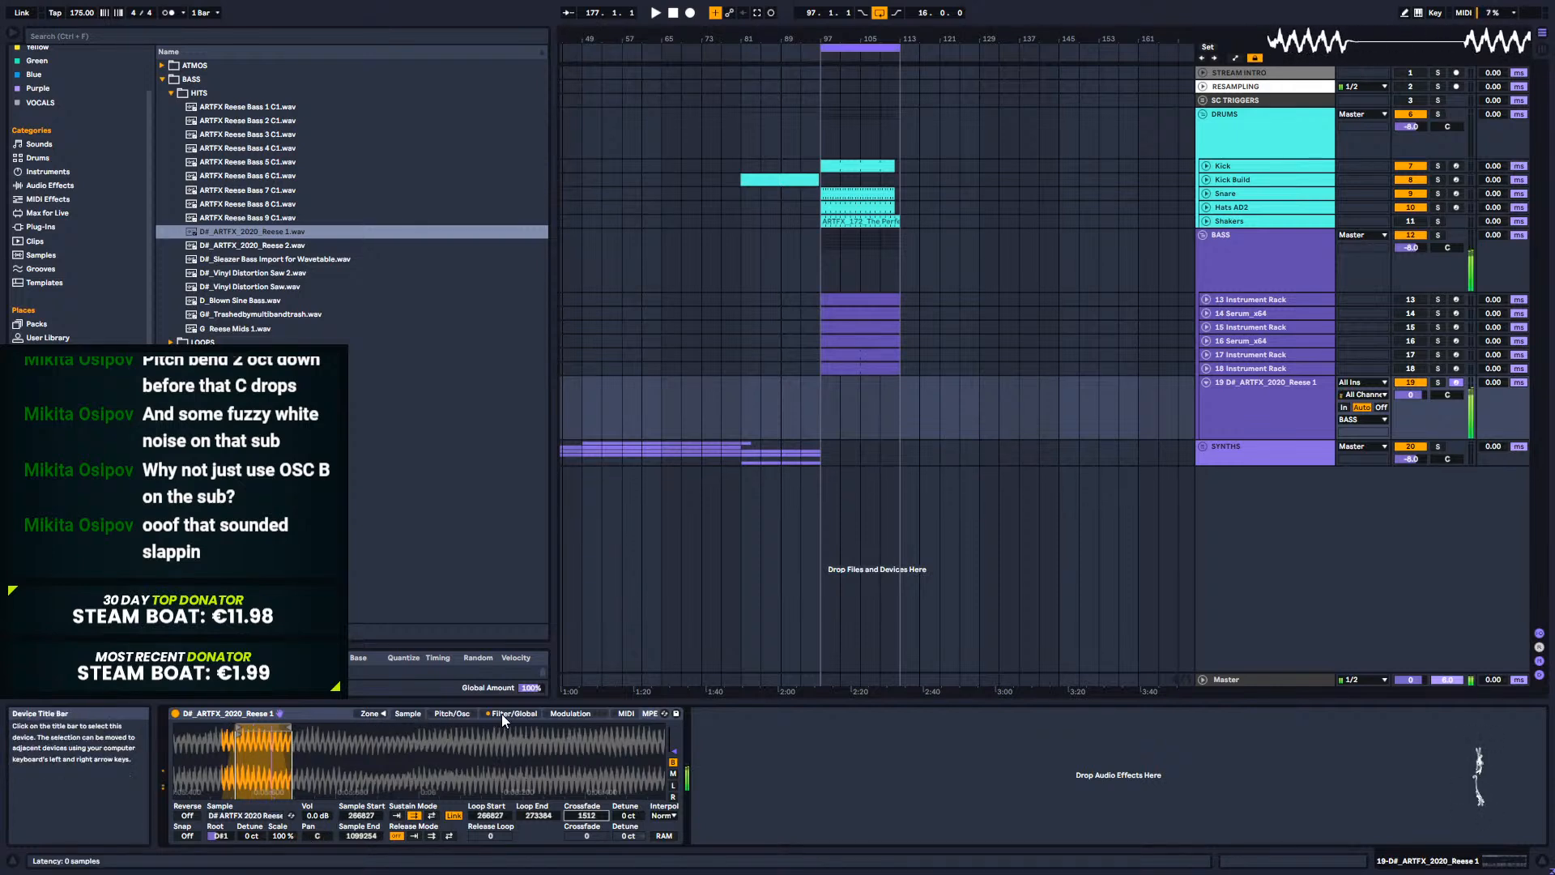
pyautogui.moveTo(257, 731); pyautogui.dragTo(472, 749)
pyautogui.moveTo(600, 766); pyautogui.dragTo(513, 730)
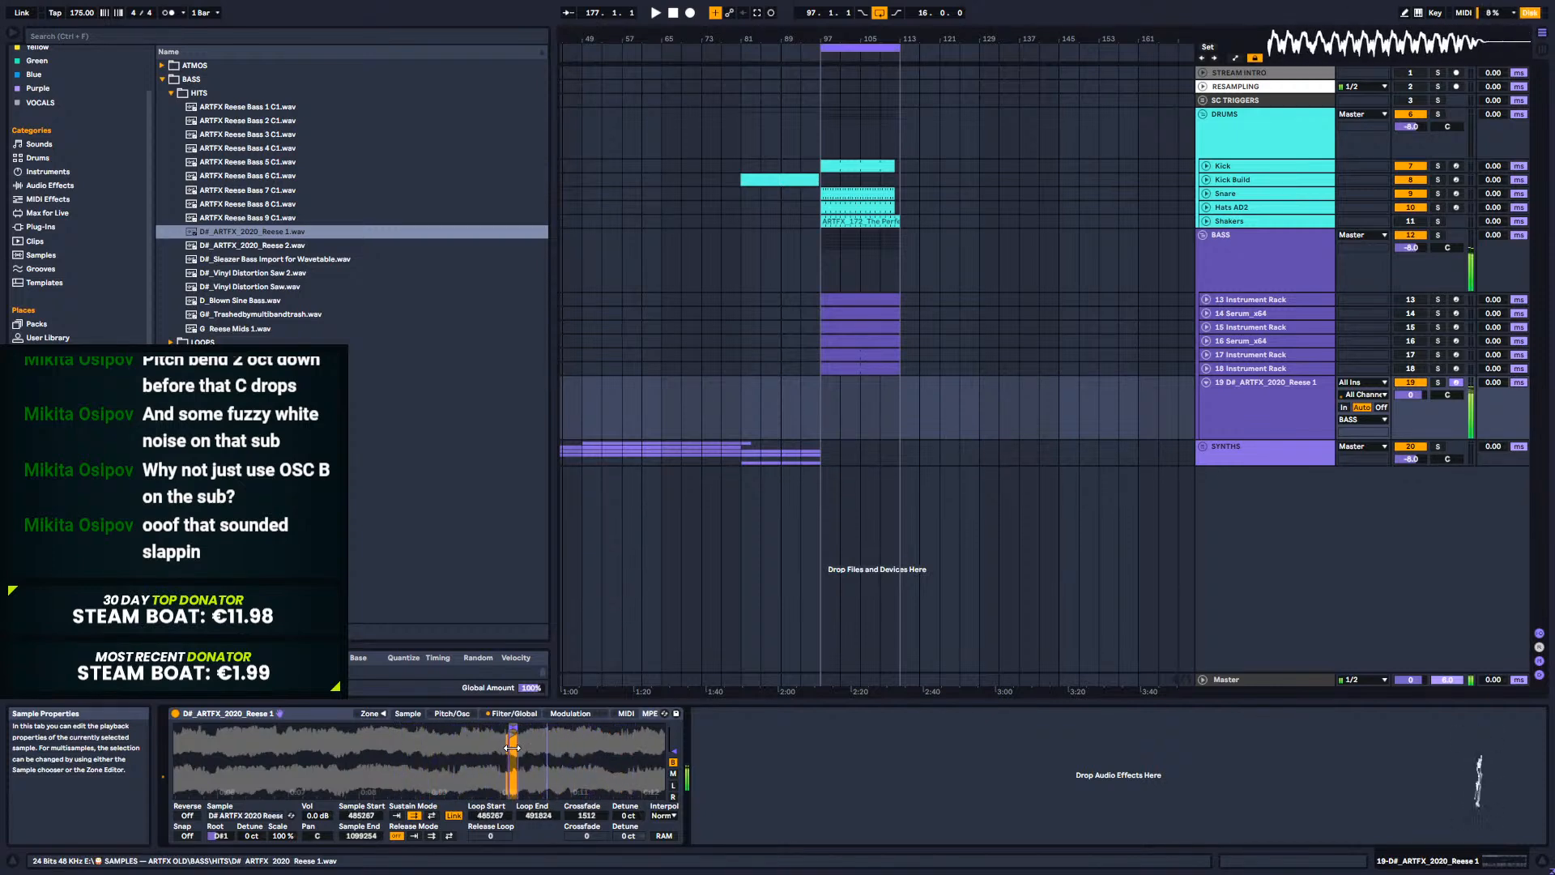
# Step: Preview other bass hits, including ARTFX_2020_Reese 2, Vinyl Distortion Saw 2 and Reese Mids 1
pyautogui.click(259, 246)
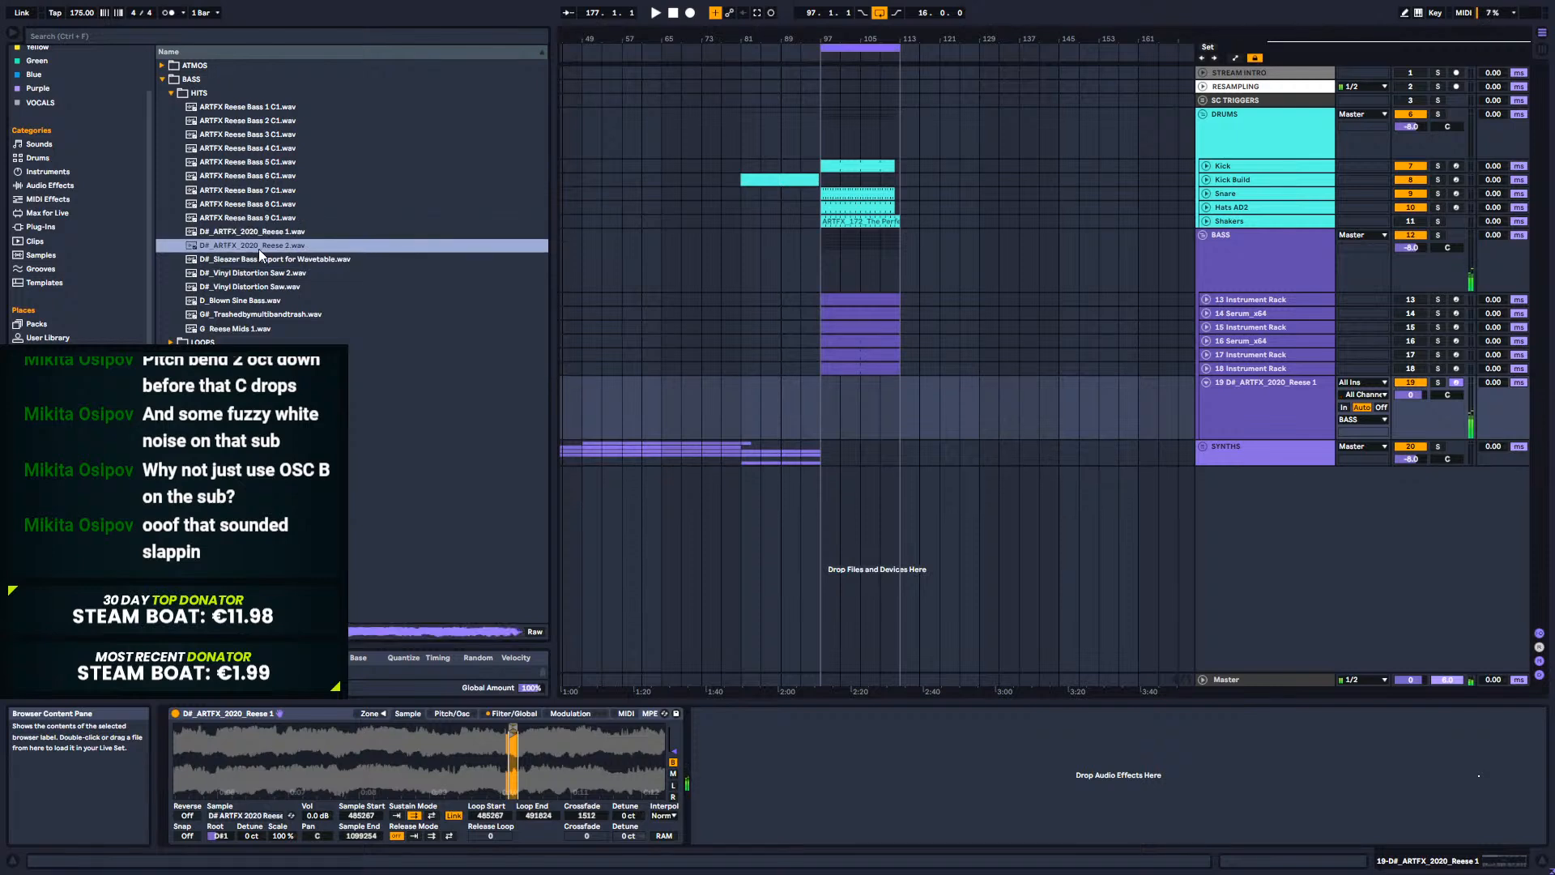
pyautogui.click(256, 191)
pyautogui.click(243, 275)
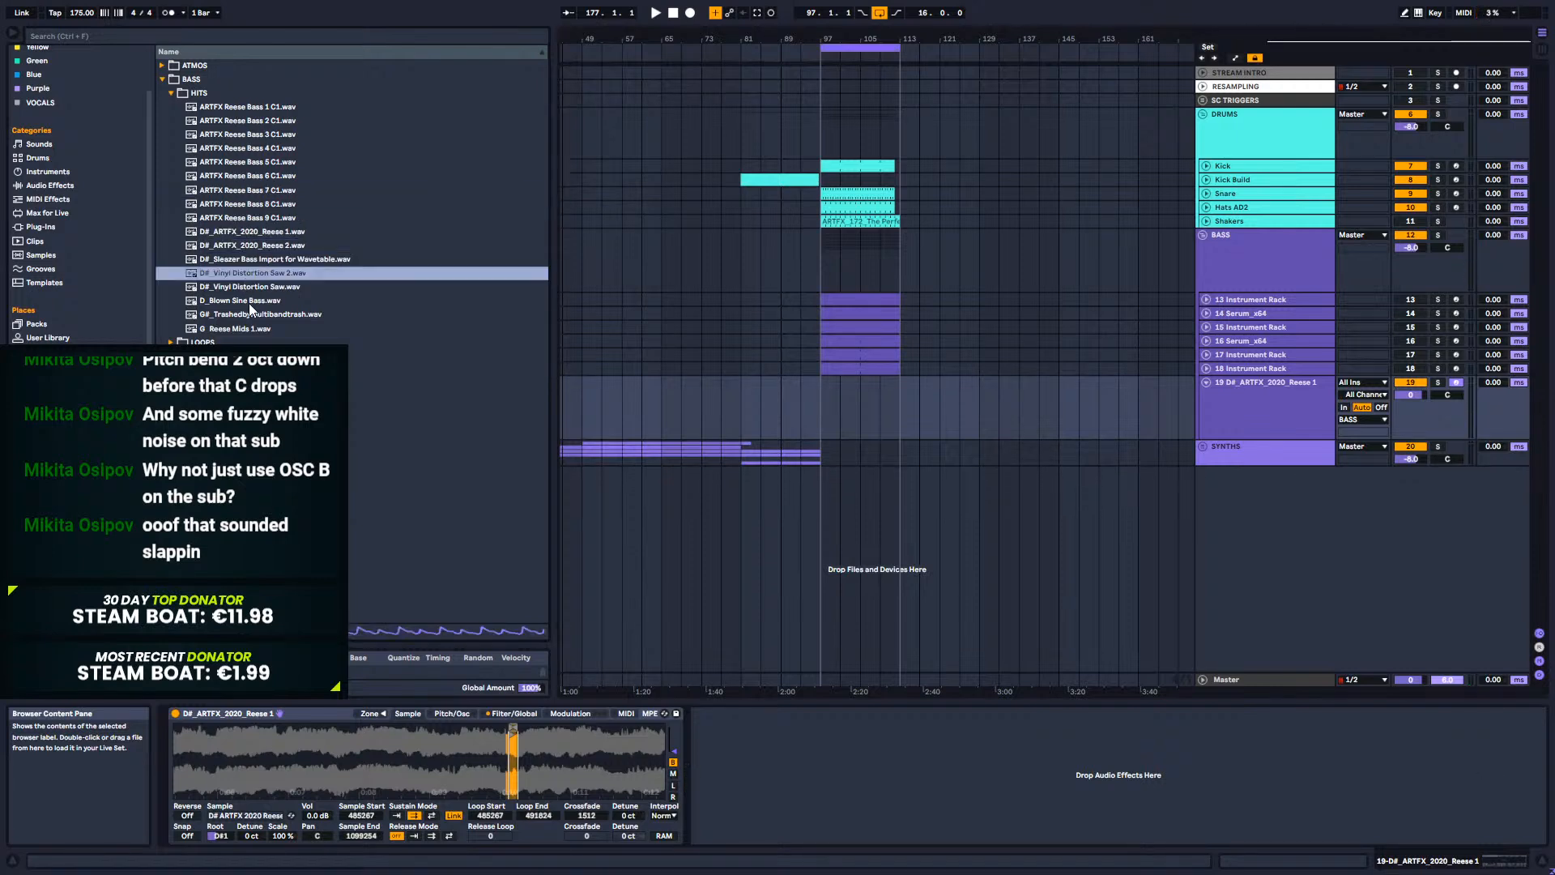
pyautogui.click(238, 315)
pyautogui.click(238, 328)
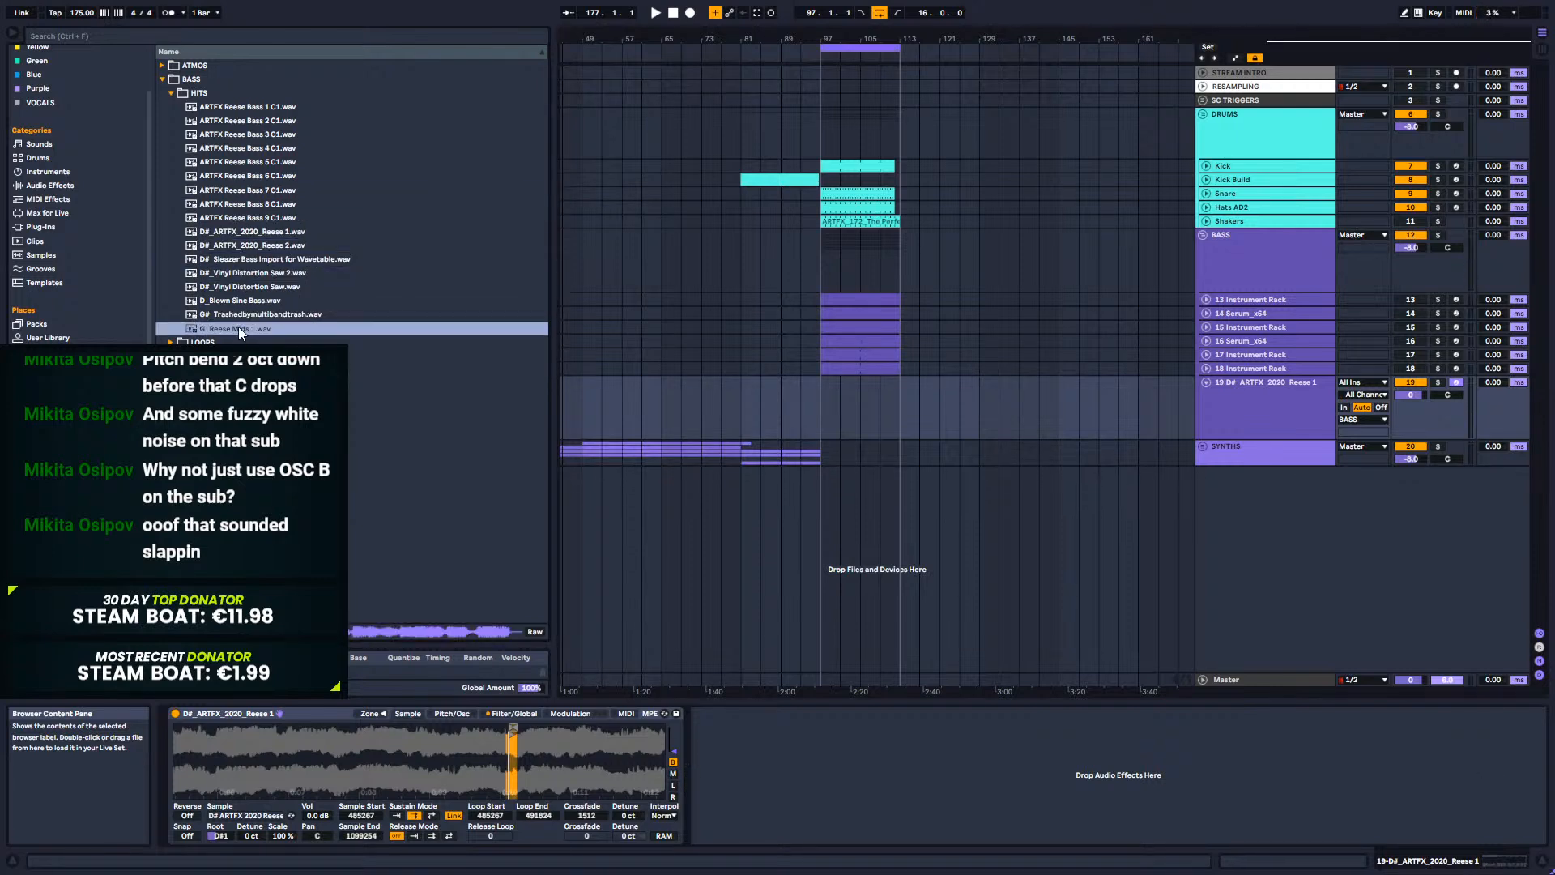
# Step: Browse the BASS HITS folders in the sample packs library
pyautogui.click(234, 398)
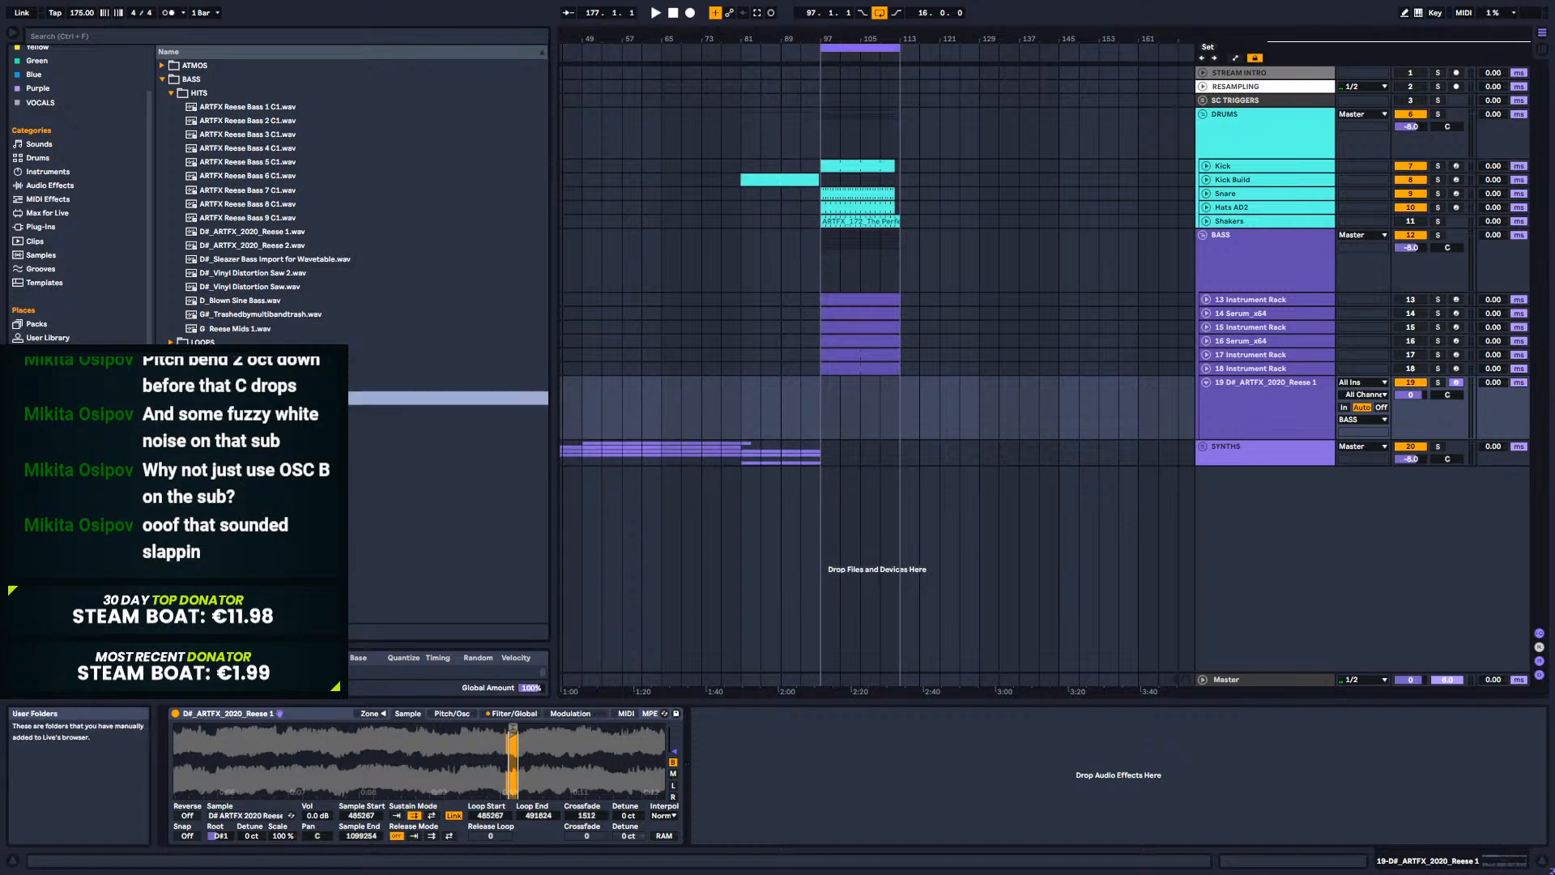
pyautogui.click(170, 92)
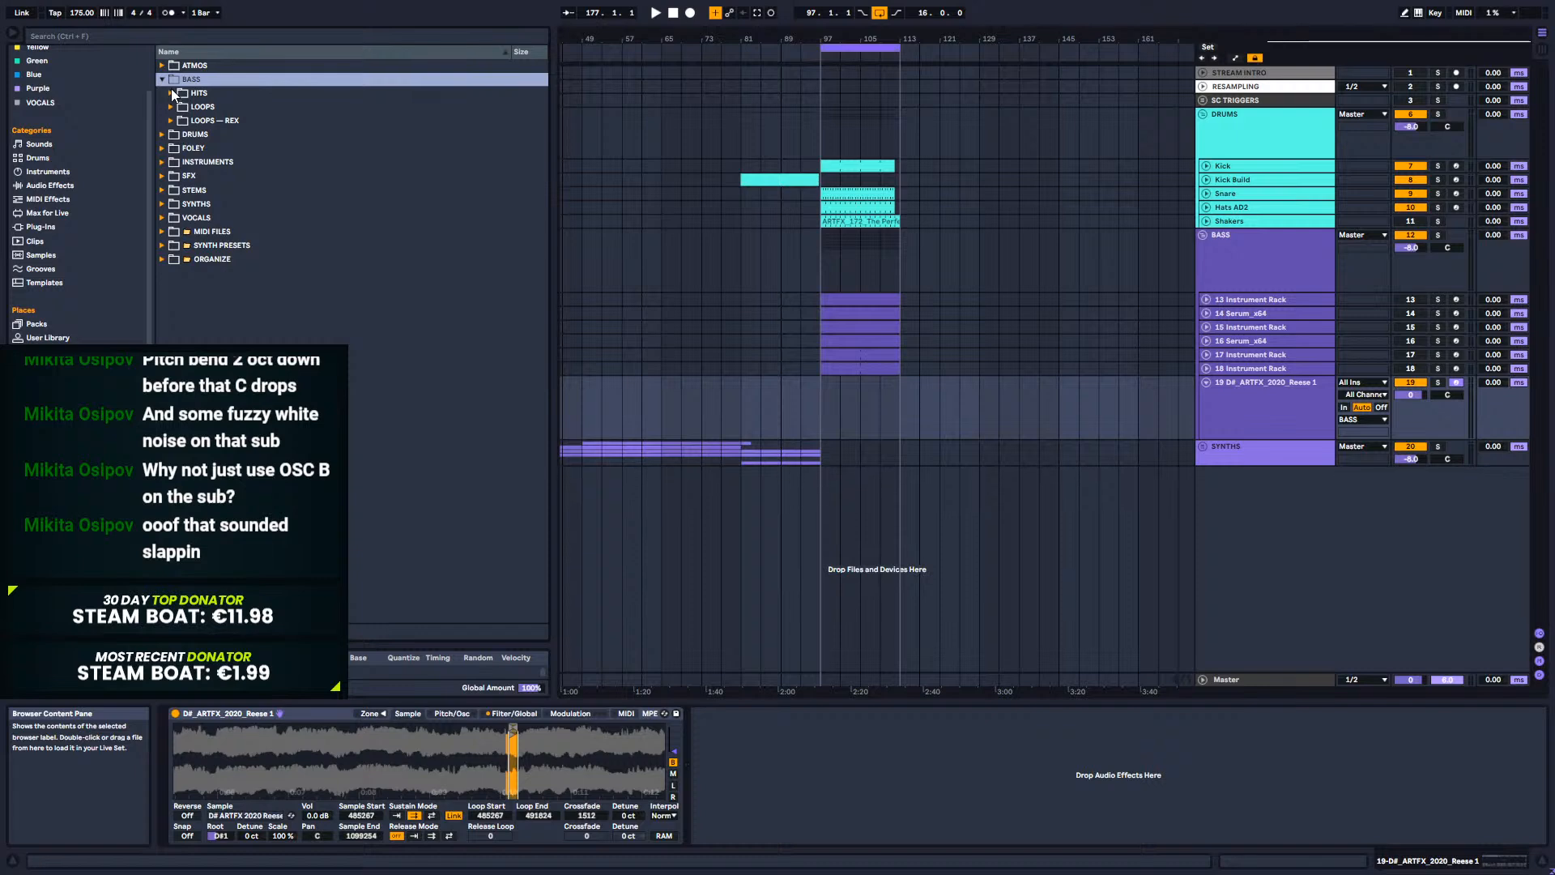
pyautogui.click(171, 93)
pyautogui.scroll(-4, 229, 292)
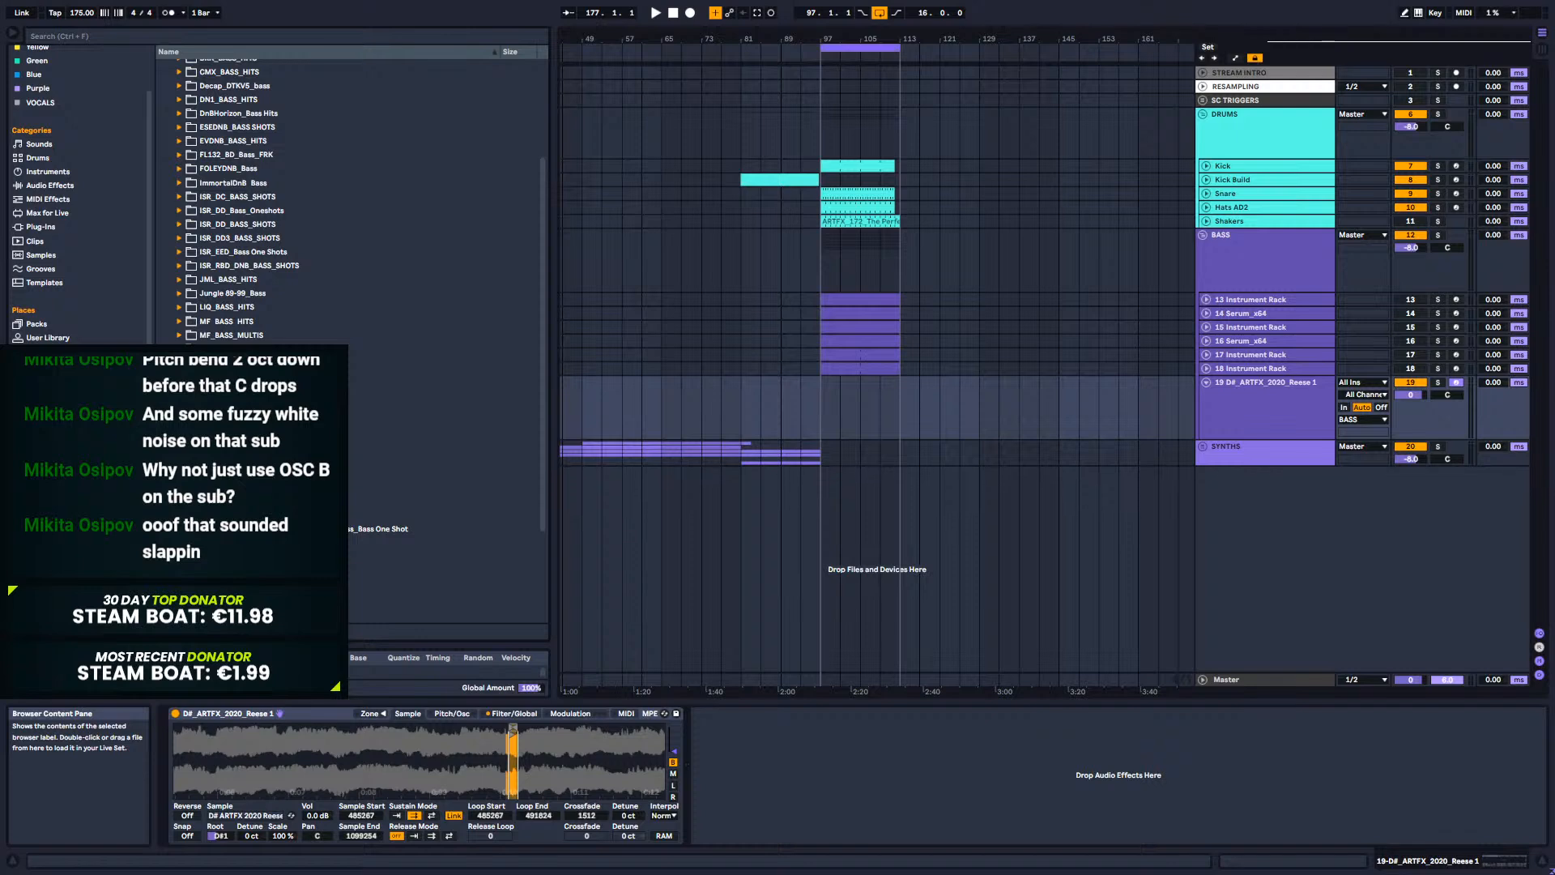
pyautogui.click(179, 432)
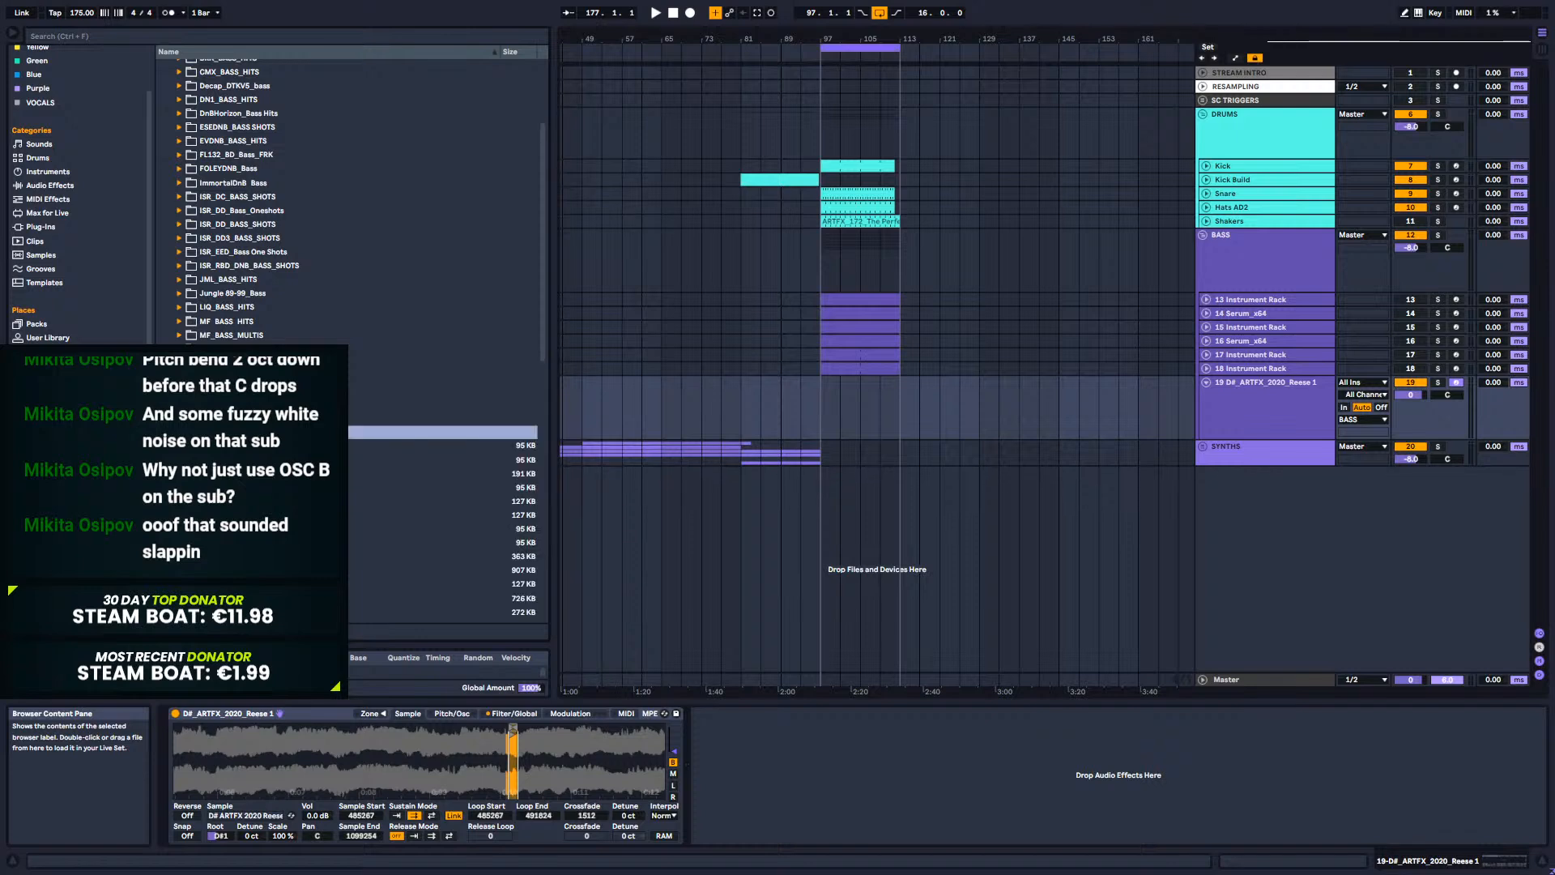
# Step: Search the sample packs for "reese" and open the BHK Alpha - Reese Bass folder
pyautogui.click(210, 35)
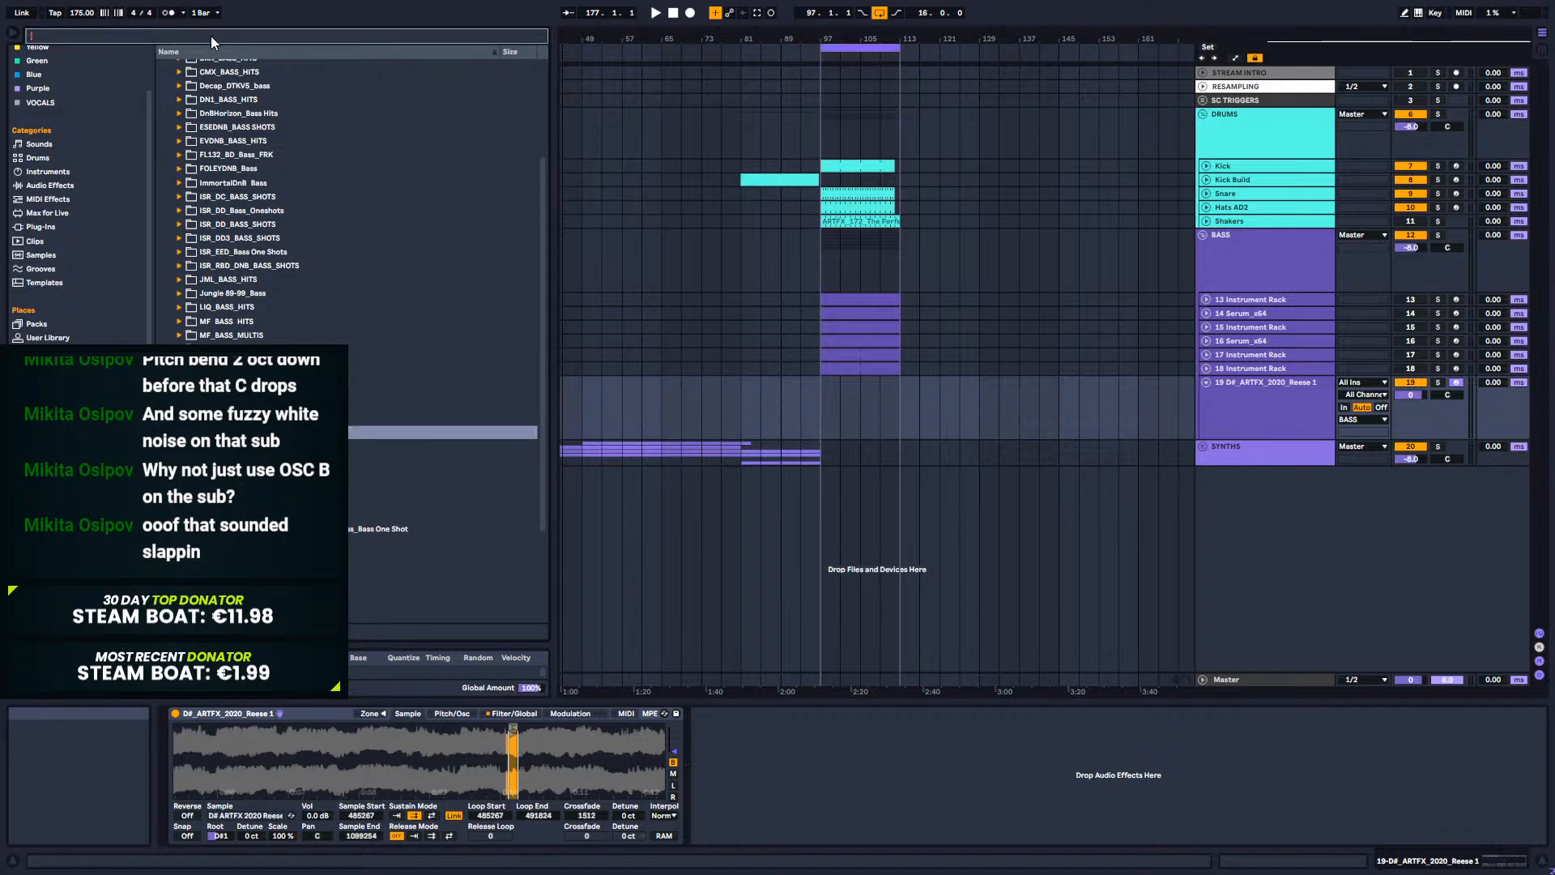
pyautogui.write('reese')
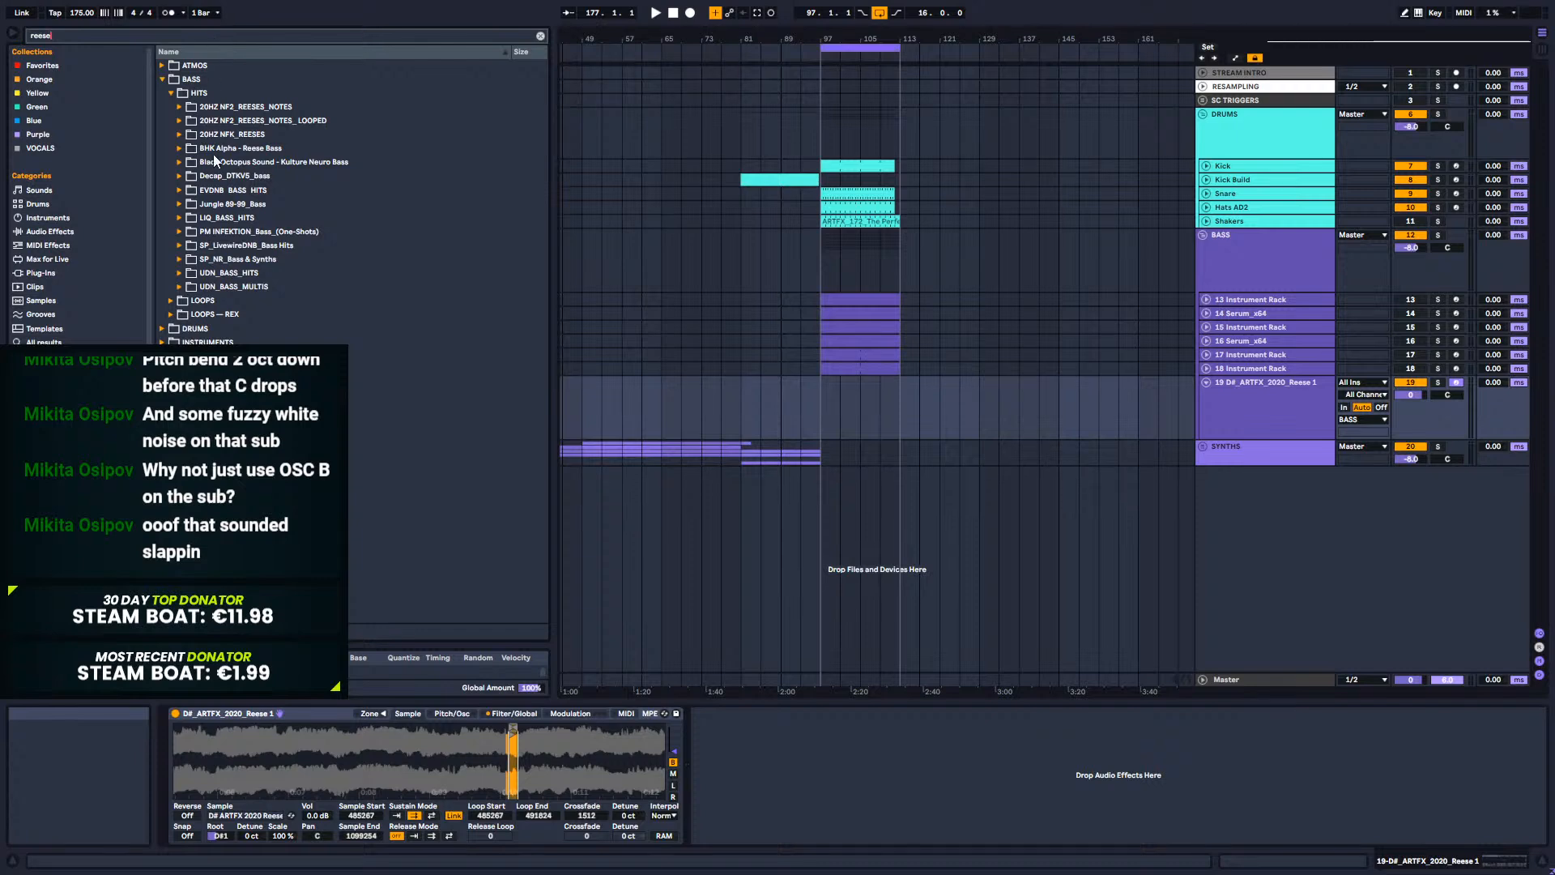
pyautogui.click(196, 149)
pyautogui.click(177, 176)
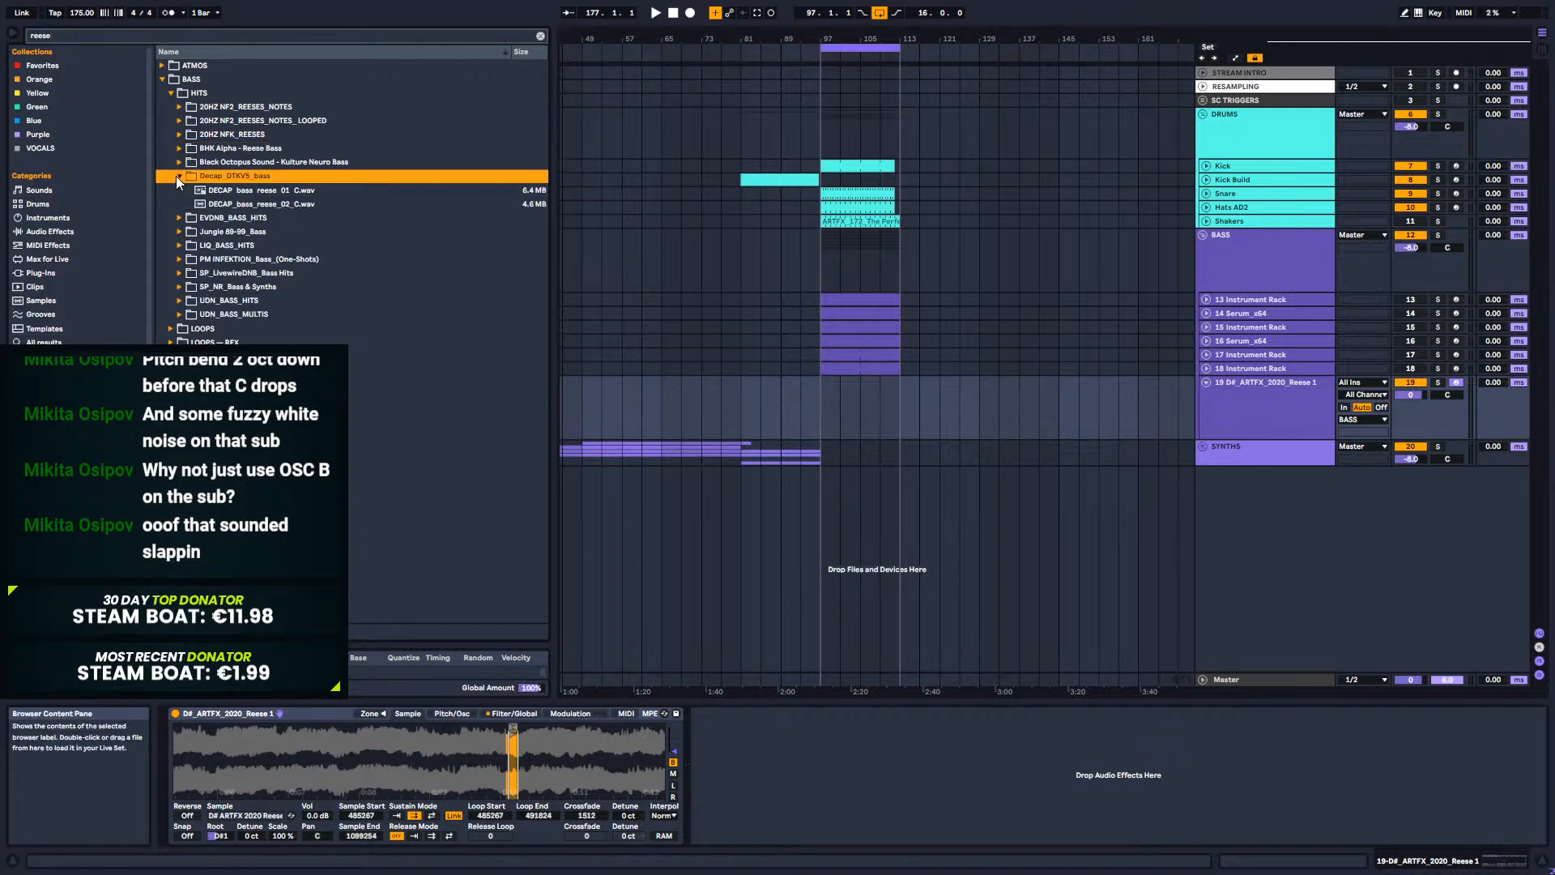
pyautogui.click(177, 176)
pyautogui.click(178, 149)
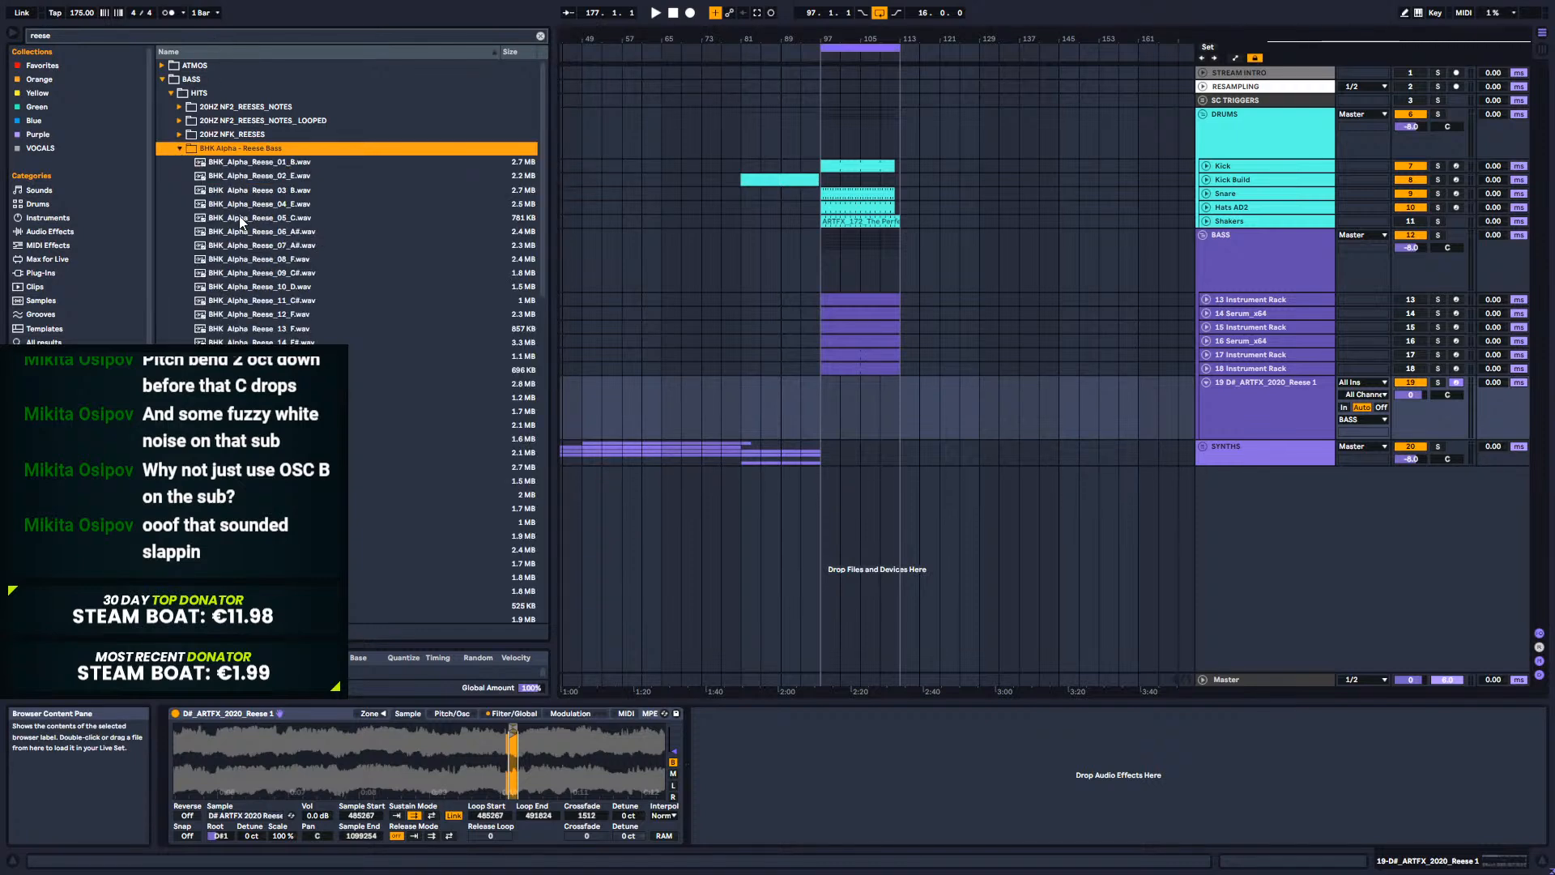
# Step: Audition the BHK Alpha reese samples one after another, ending on BHK_Alpha_Reese_55_G
pyautogui.click(241, 220)
pyautogui.click(251, 481)
pyautogui.scroll(-3, 251, 478)
pyautogui.click(251, 473)
pyautogui.scroll(-4, 364, 340)
pyautogui.press('Down')
pyautogui.press('Down')
pyautogui.press('Down')
pyautogui.press('Down')
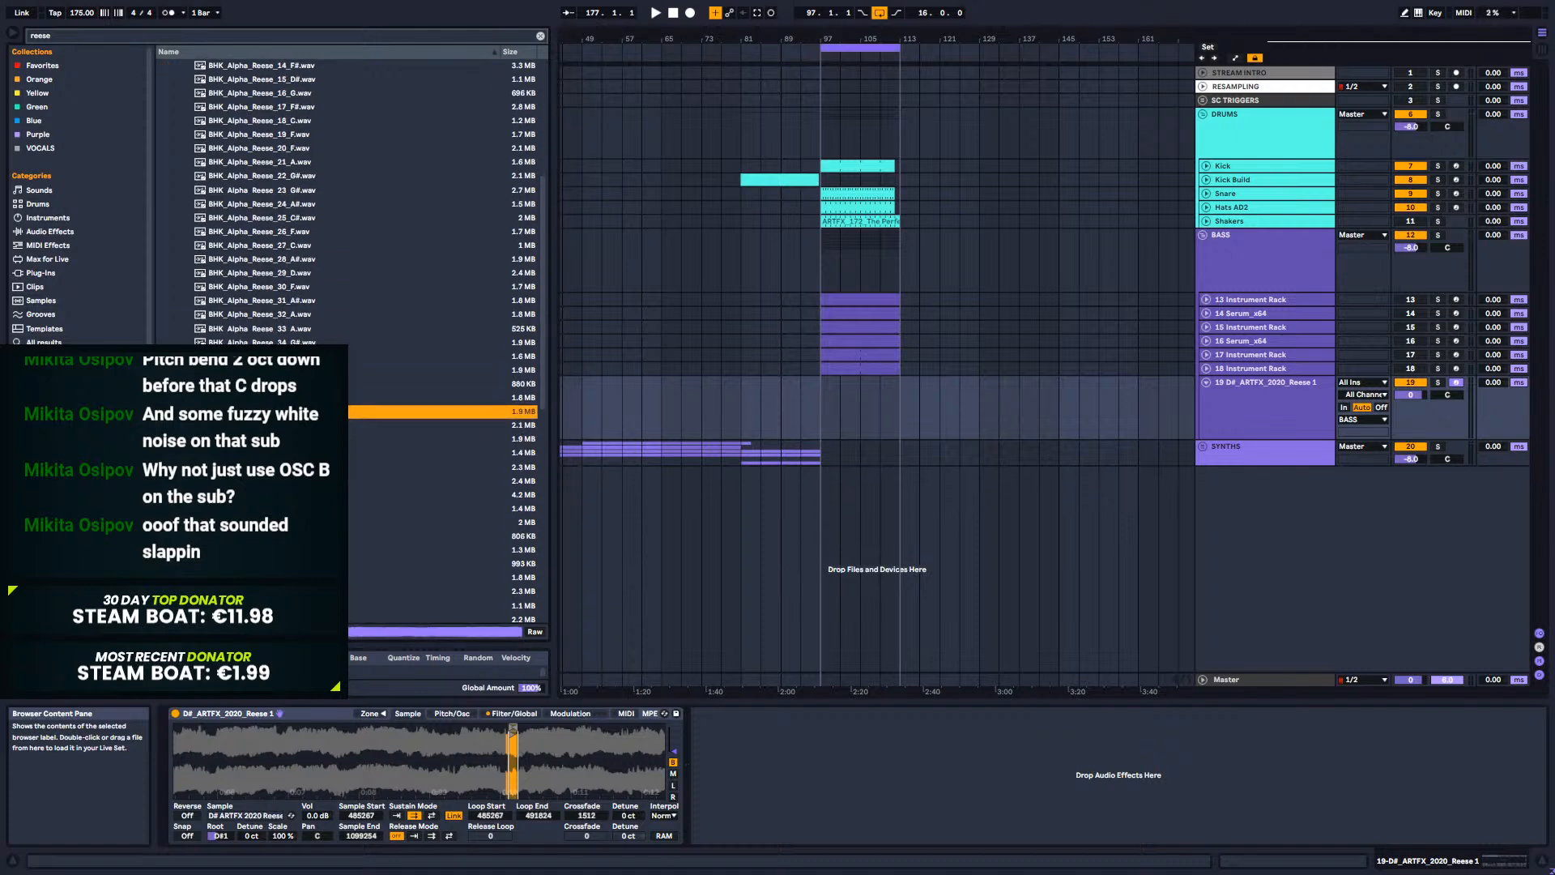
pyautogui.press('Down')
pyautogui.press('Down')
pyautogui.press('Down')
pyautogui.press('Down')
pyautogui.press('Down')
pyautogui.press('Down')
pyautogui.press('Down')
pyautogui.press('Down')
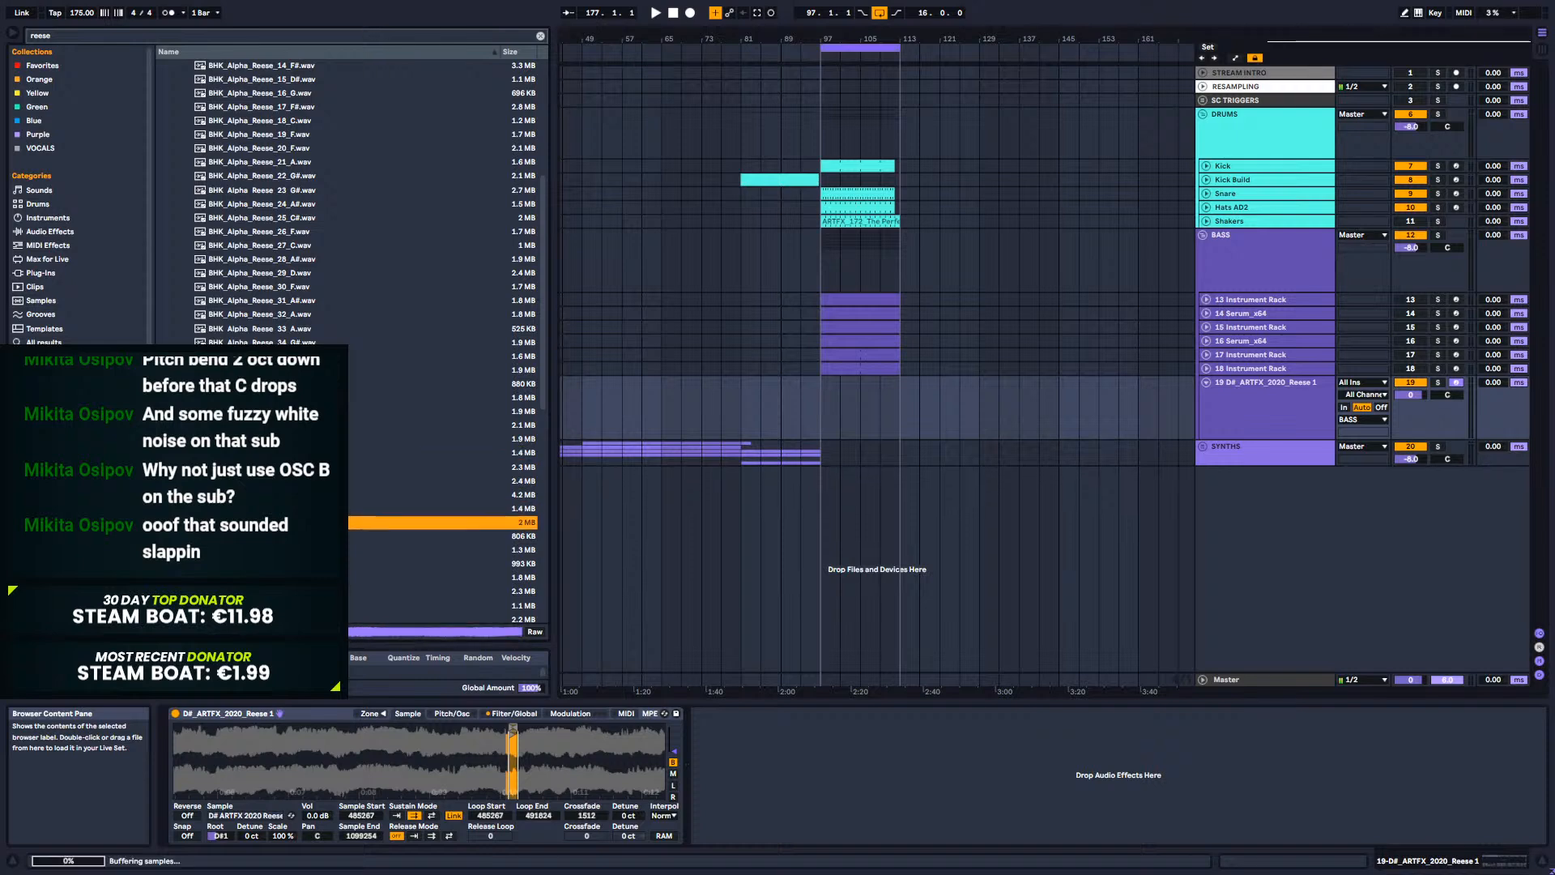
pyautogui.press('Down')
pyautogui.press('Down')
pyautogui.press('Down')
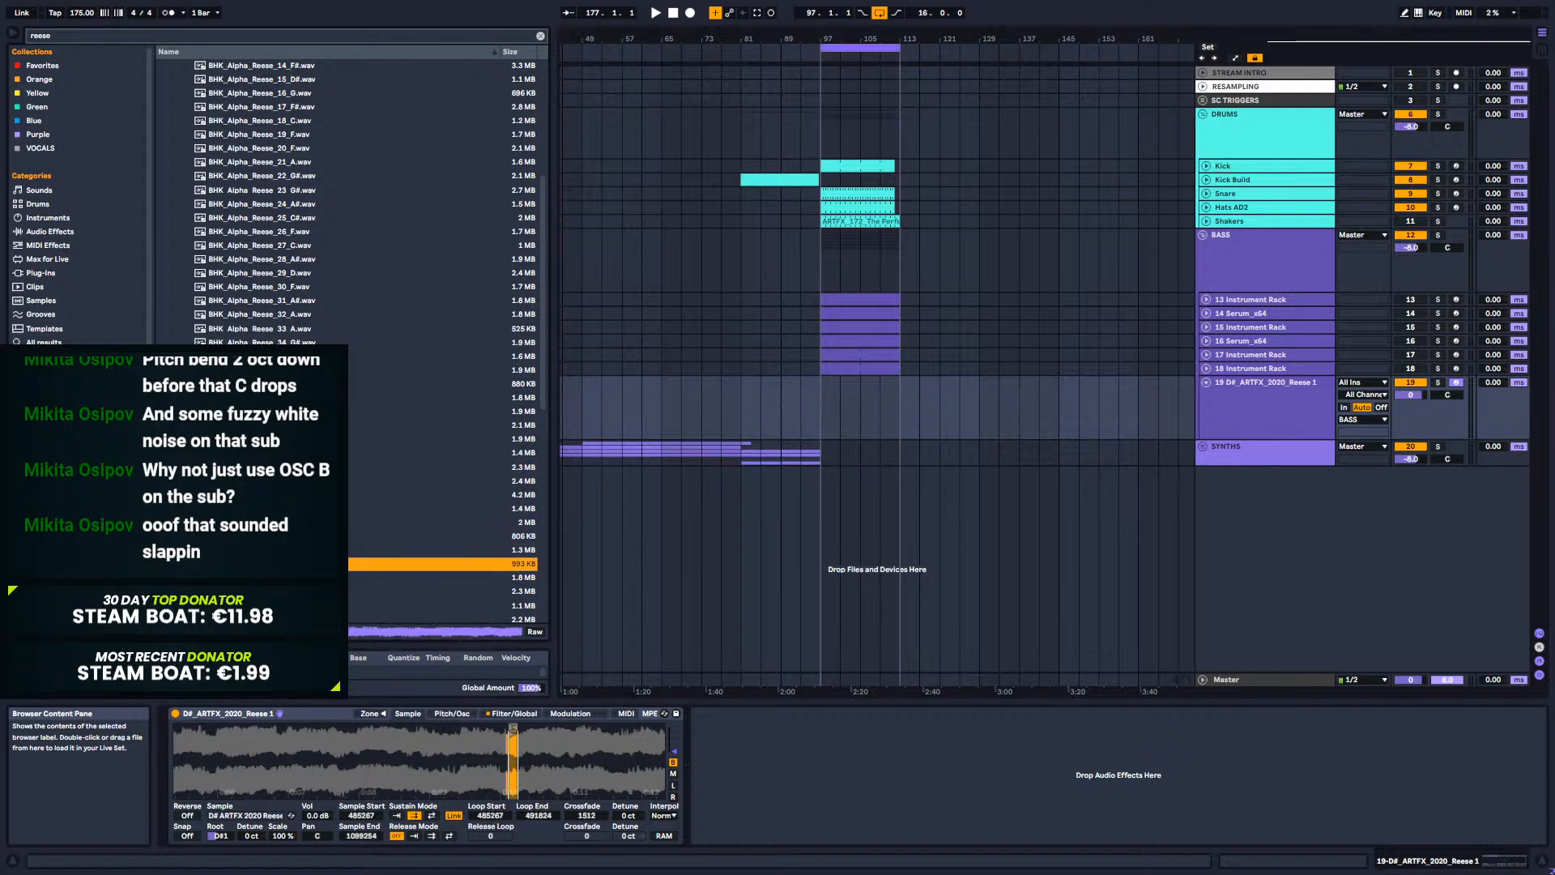
pyautogui.press('Down')
pyautogui.press('Down')
pyautogui.press('Down')
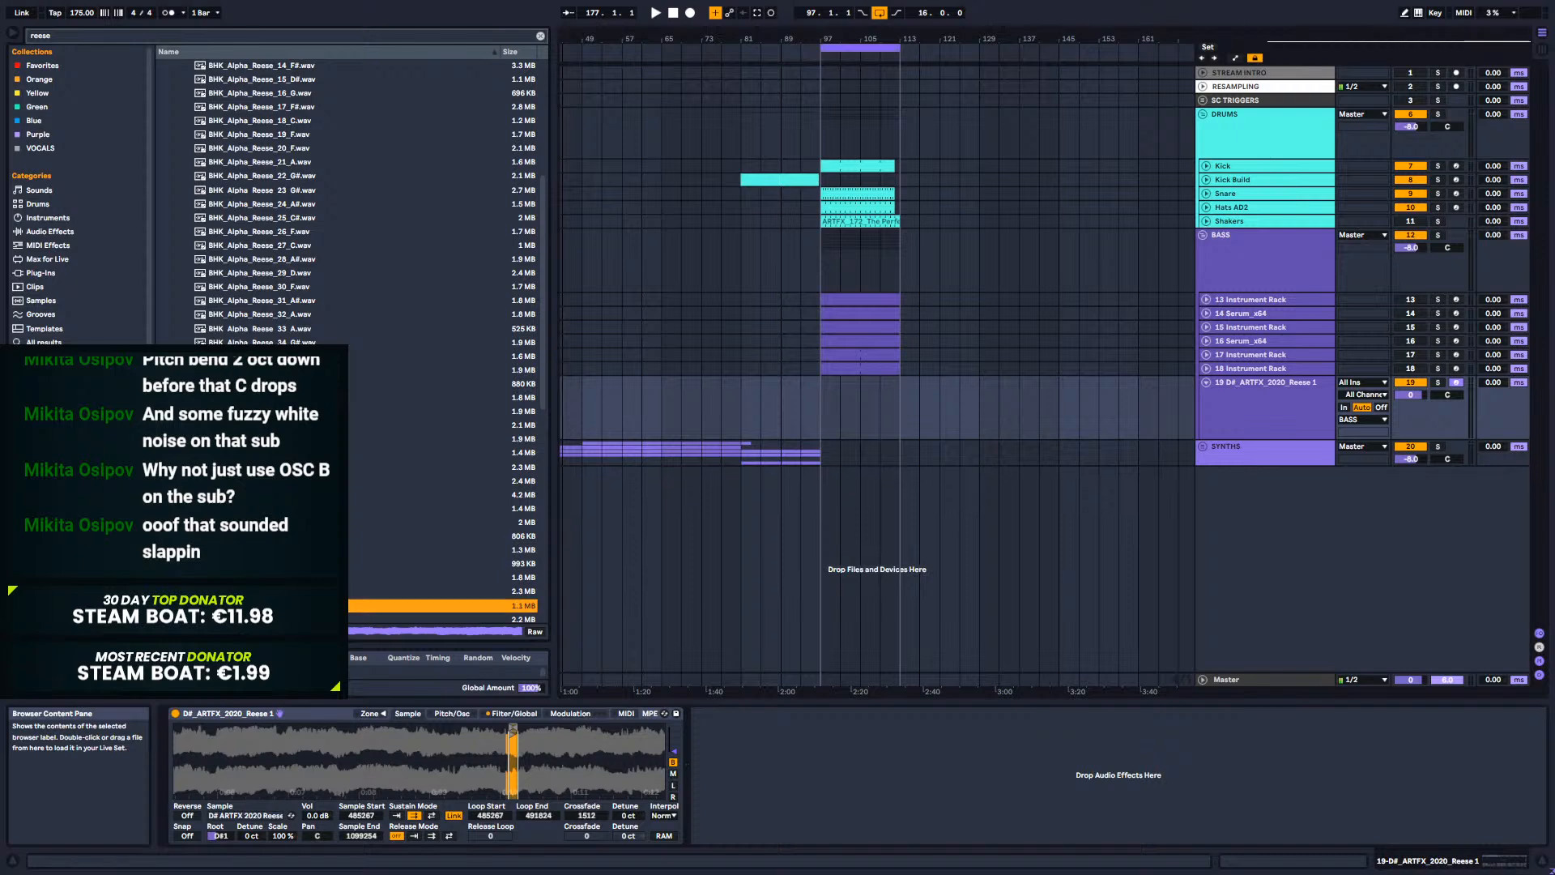
pyautogui.press('Up')
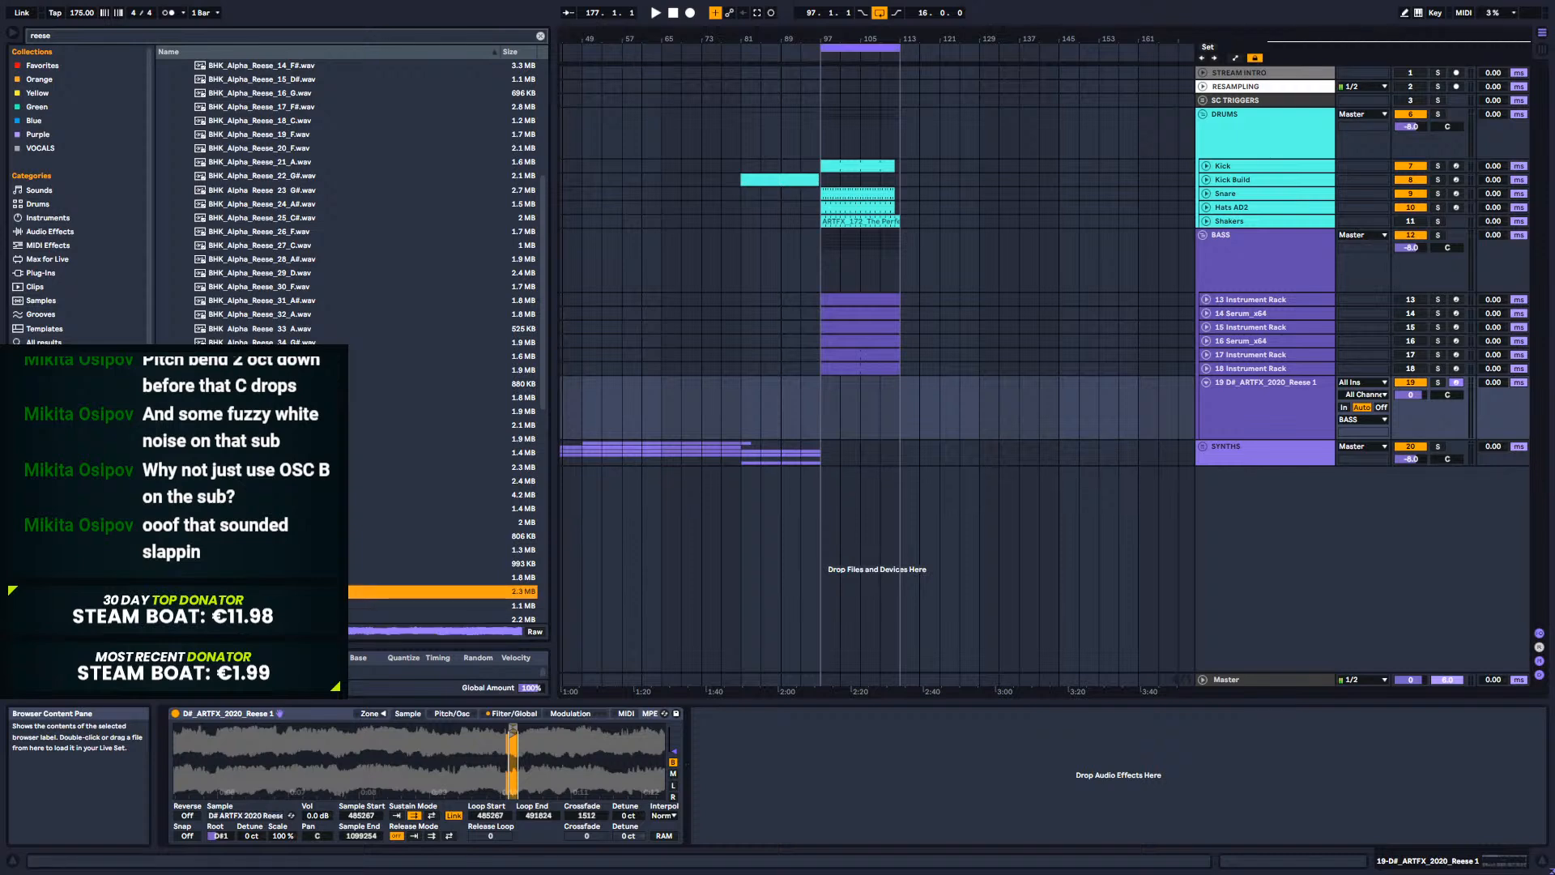
# Step: Replace Sampler's sample on track 19 with BHK_Alpha_Reese_55_G and set its root key to G1
pyautogui.moveTo(324, 591); pyautogui.dragTo(504, 747)
pyautogui.moveTo(219, 838)
pyautogui.mouseDown()
pyautogui.moveTo(219, 825)
pyautogui.moveTo(220, 838)
pyautogui.mouseUp()
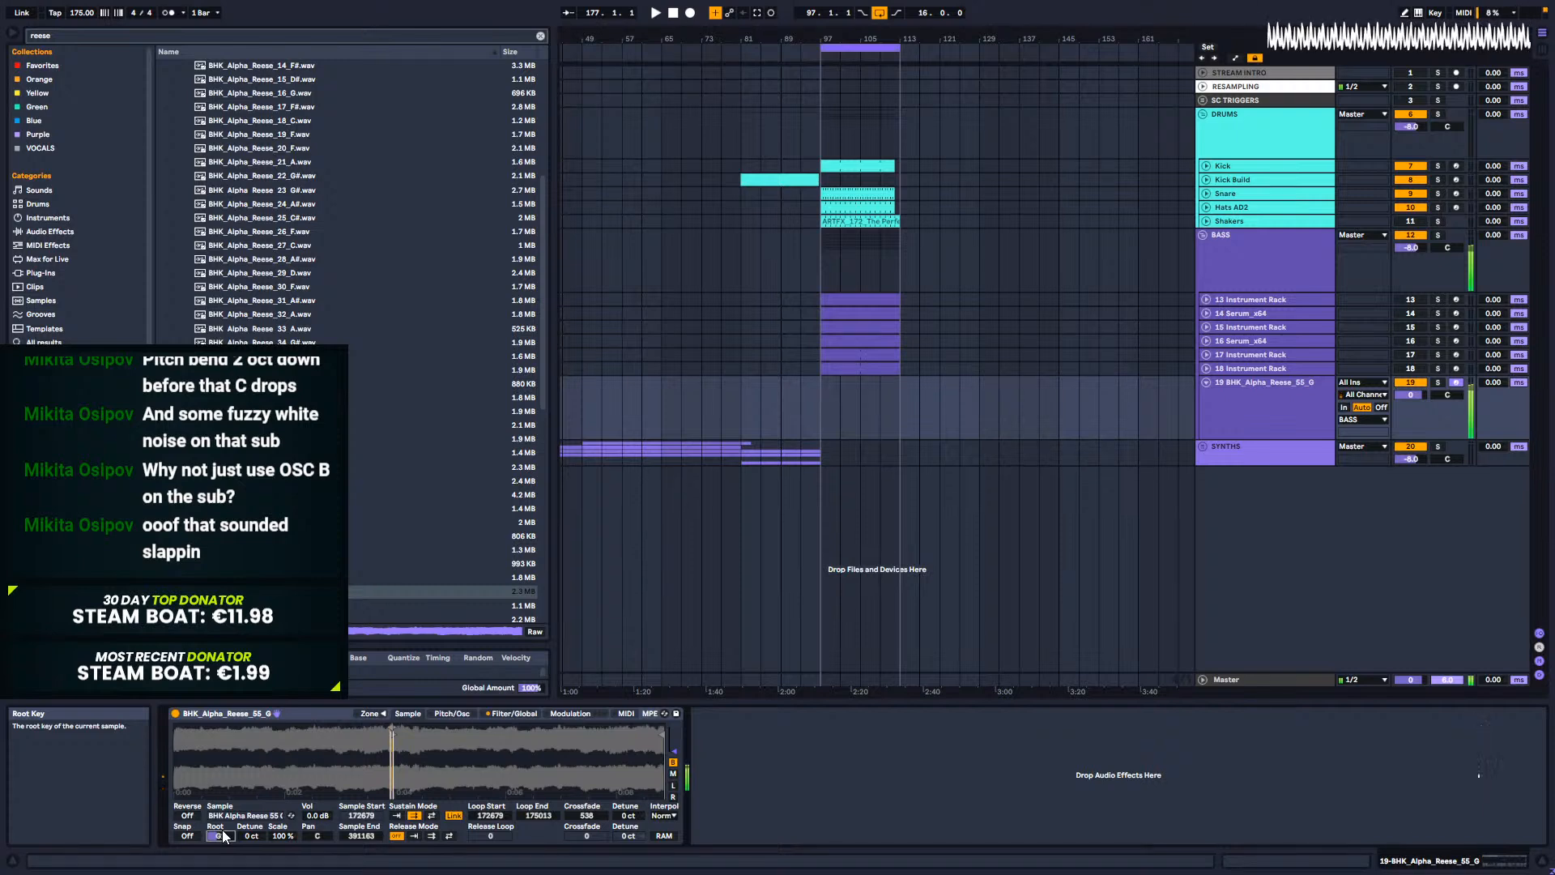
# Step: Adjust the new sample's sustain loop to run from 171028 to 180244 with a crossfade of 538
pyautogui.moveTo(387, 746); pyautogui.dragTo(386, 798)
pyautogui.moveTo(451, 733); pyautogui.dragTo(359, 753)
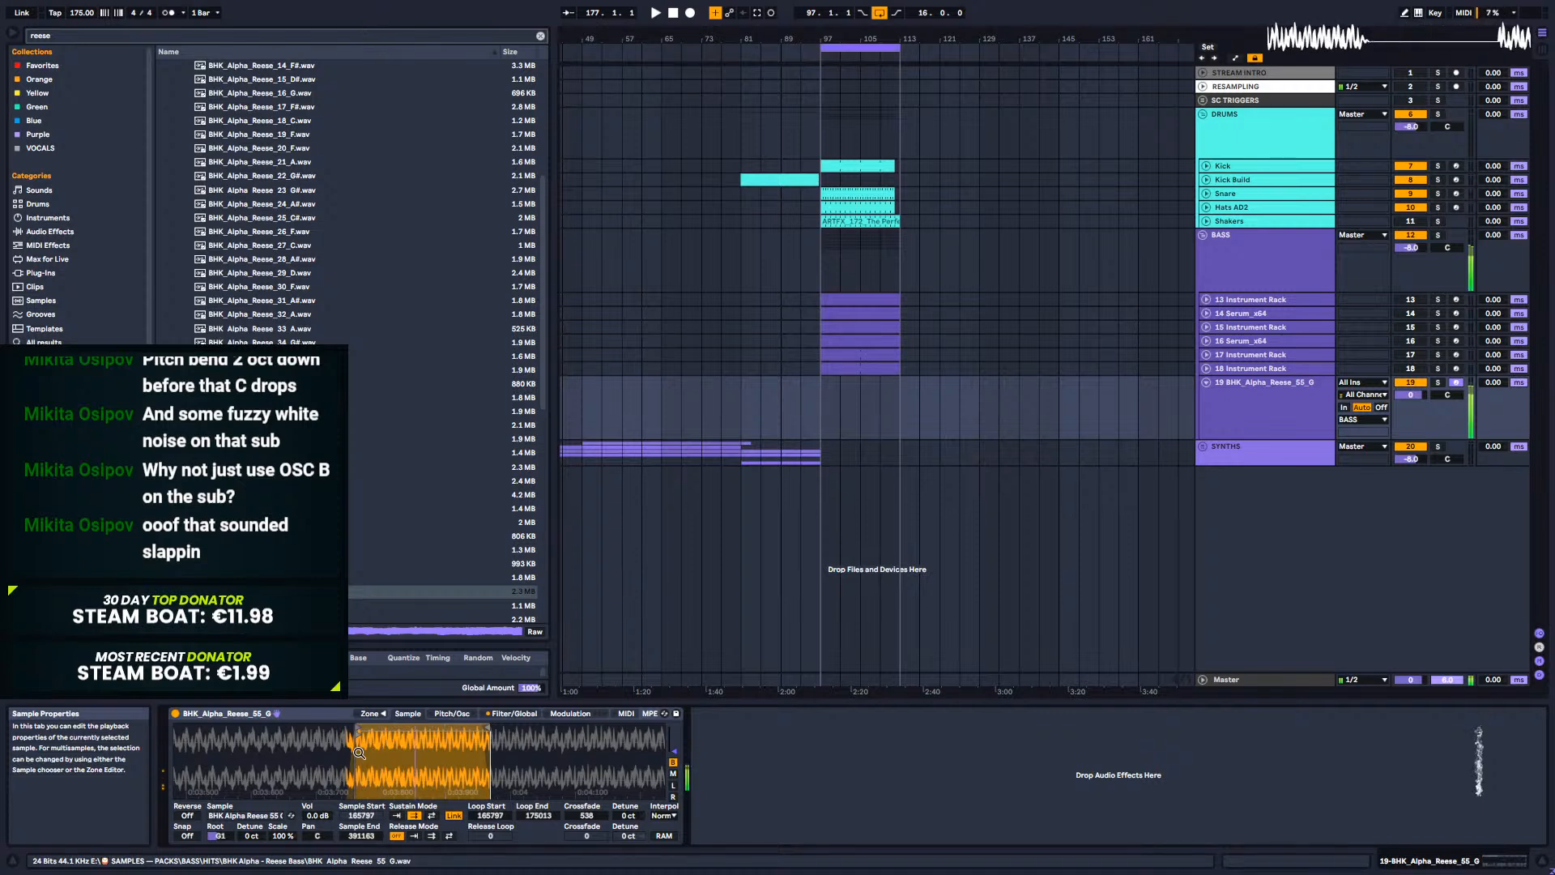
pyautogui.moveTo(345, 740); pyautogui.dragTo(392, 769)
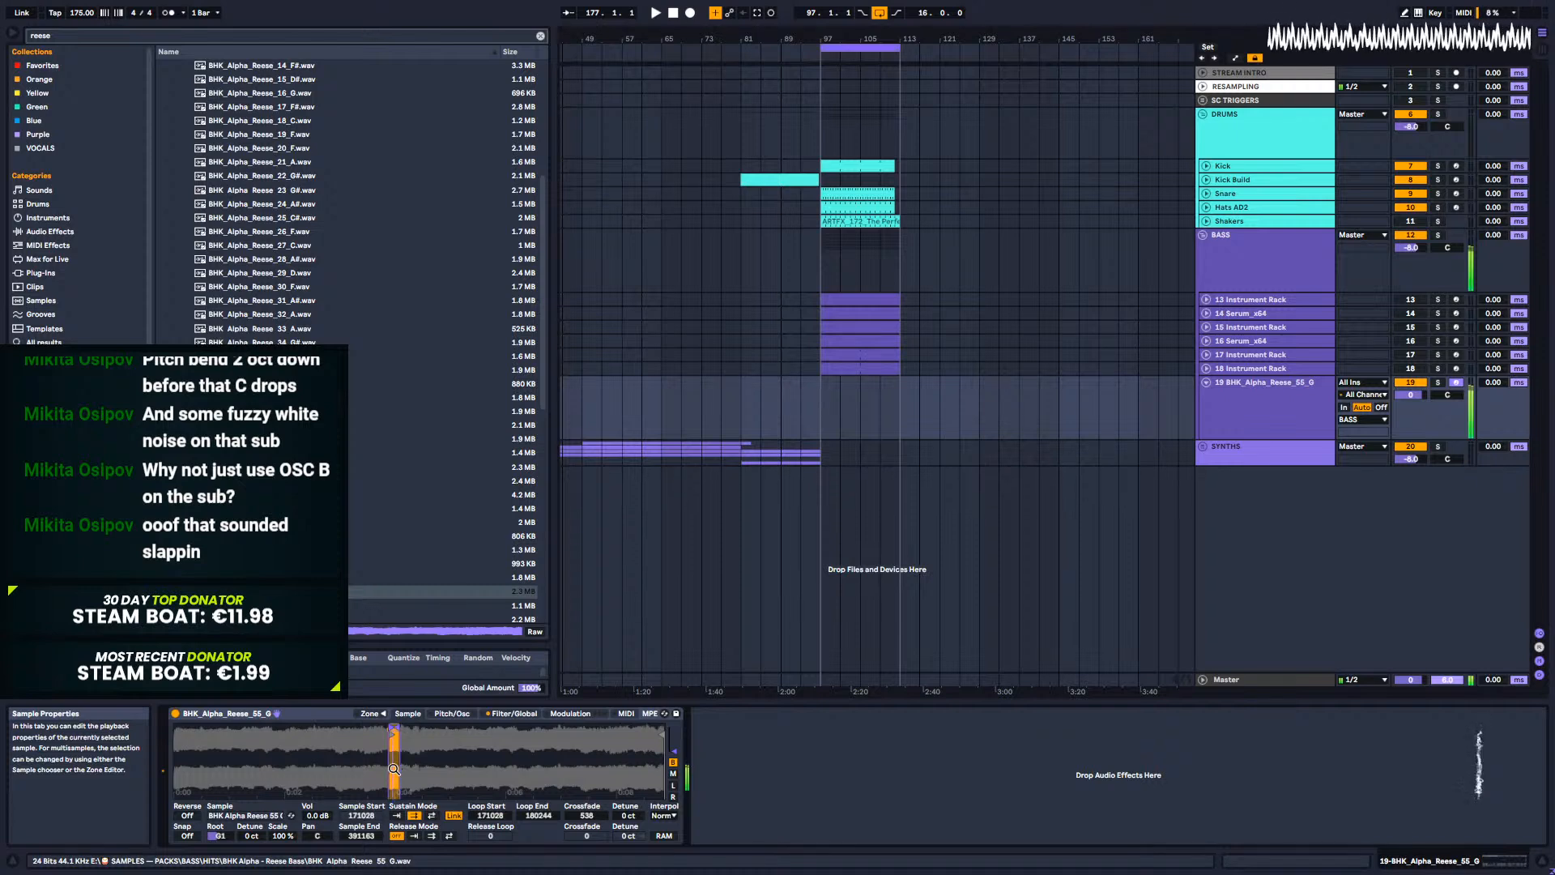
# Step: Enable Sampler's Soft shaper with an amount of 60 and lower the filter cutoff to about 1.9 kHz
pyautogui.click(500, 713)
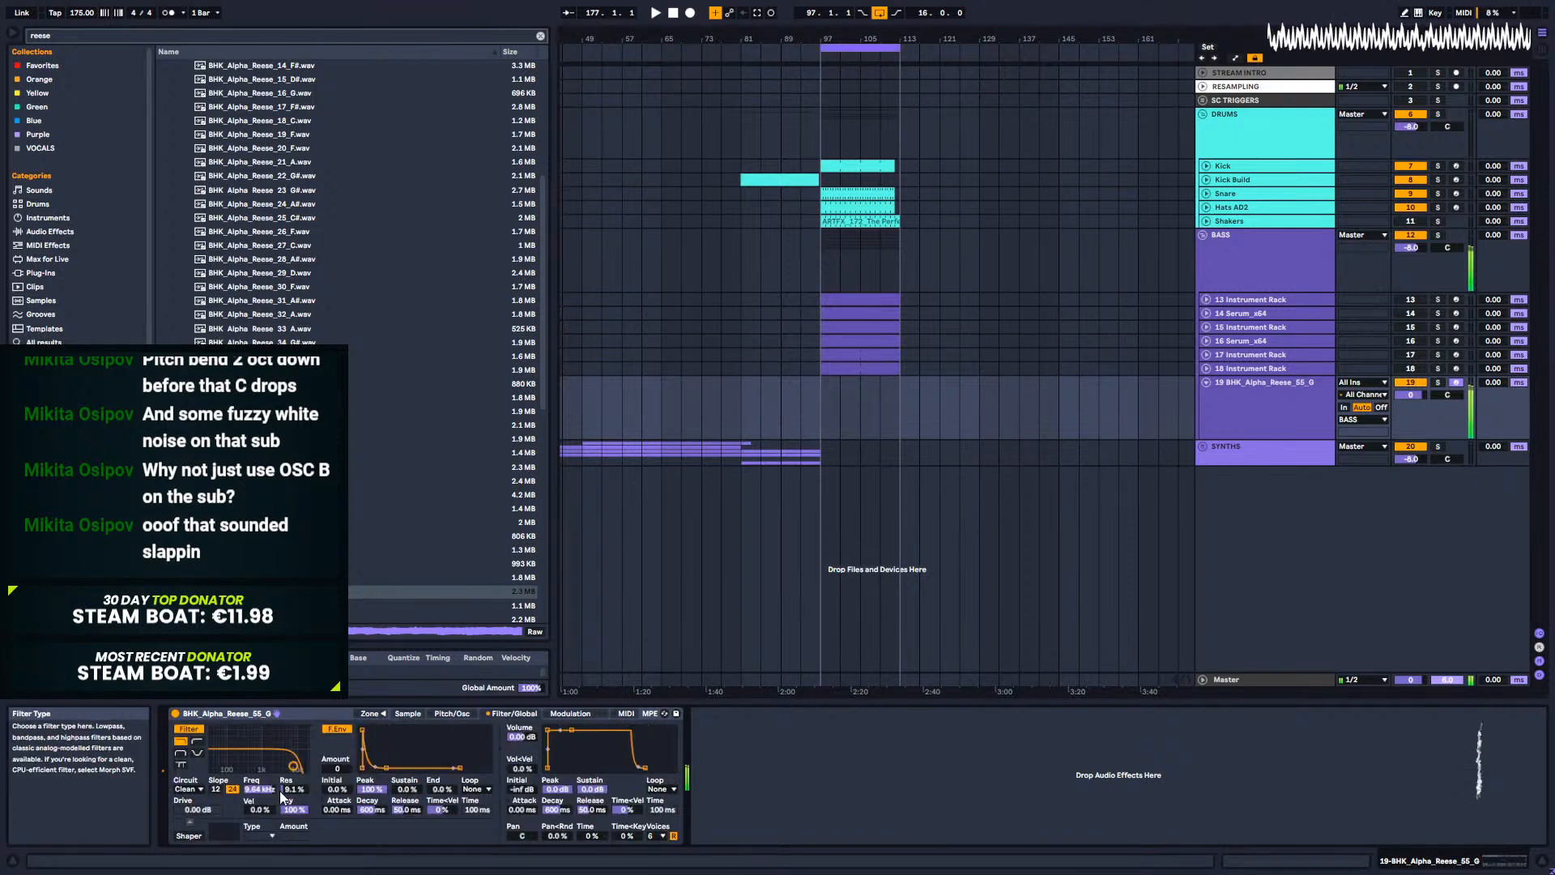
pyautogui.moveTo(267, 788)
pyautogui.mouseDown()
pyautogui.moveTo(267, 753)
pyautogui.moveTo(259, 816)
pyautogui.mouseUp()
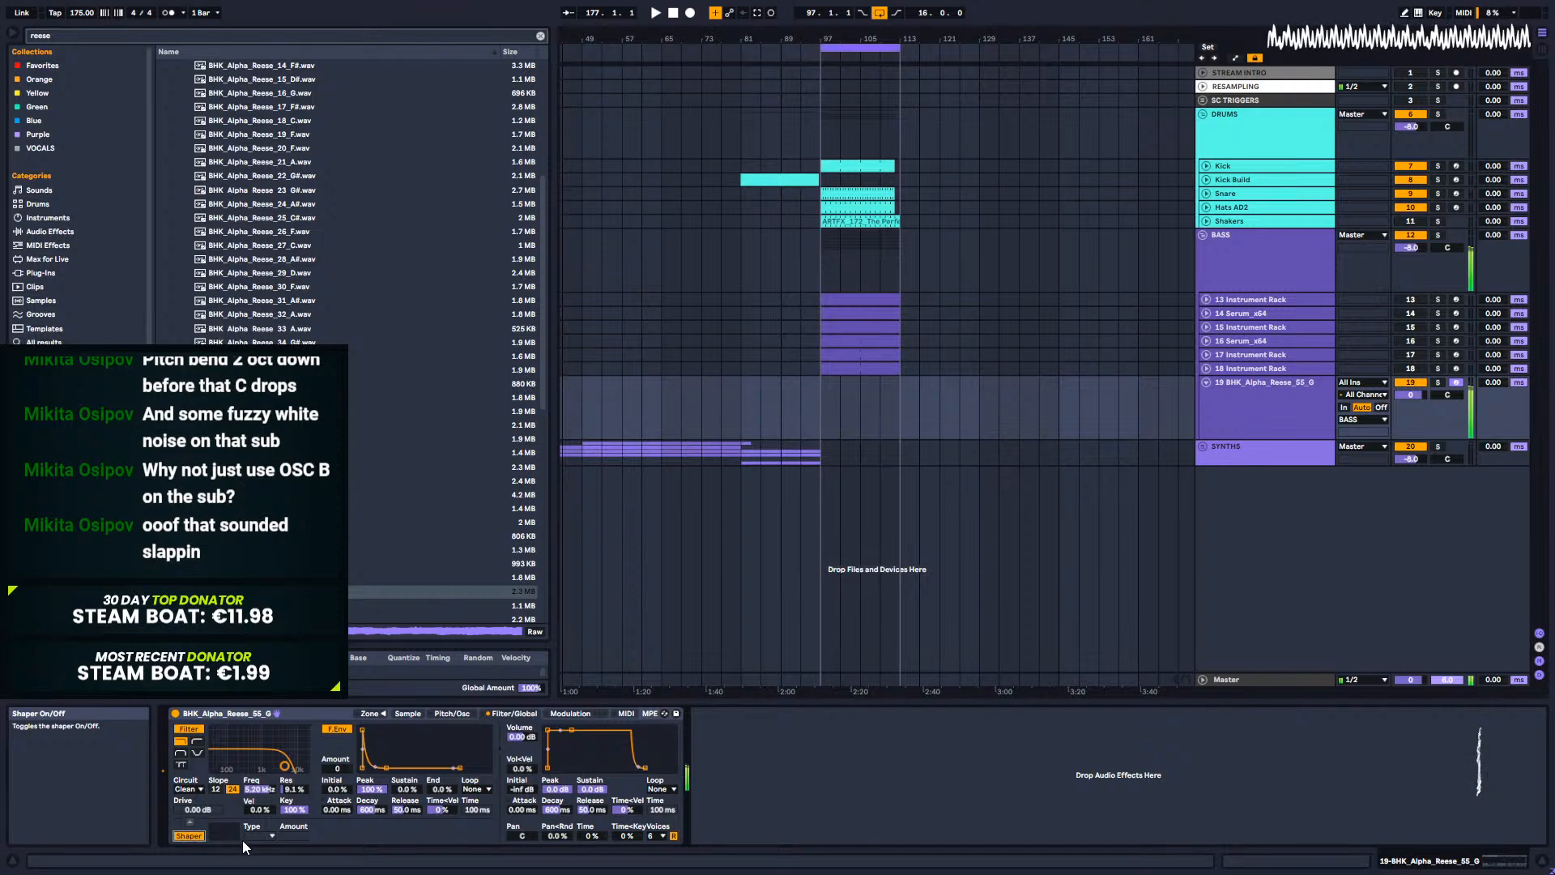
pyautogui.click(264, 834)
pyautogui.click(276, 834)
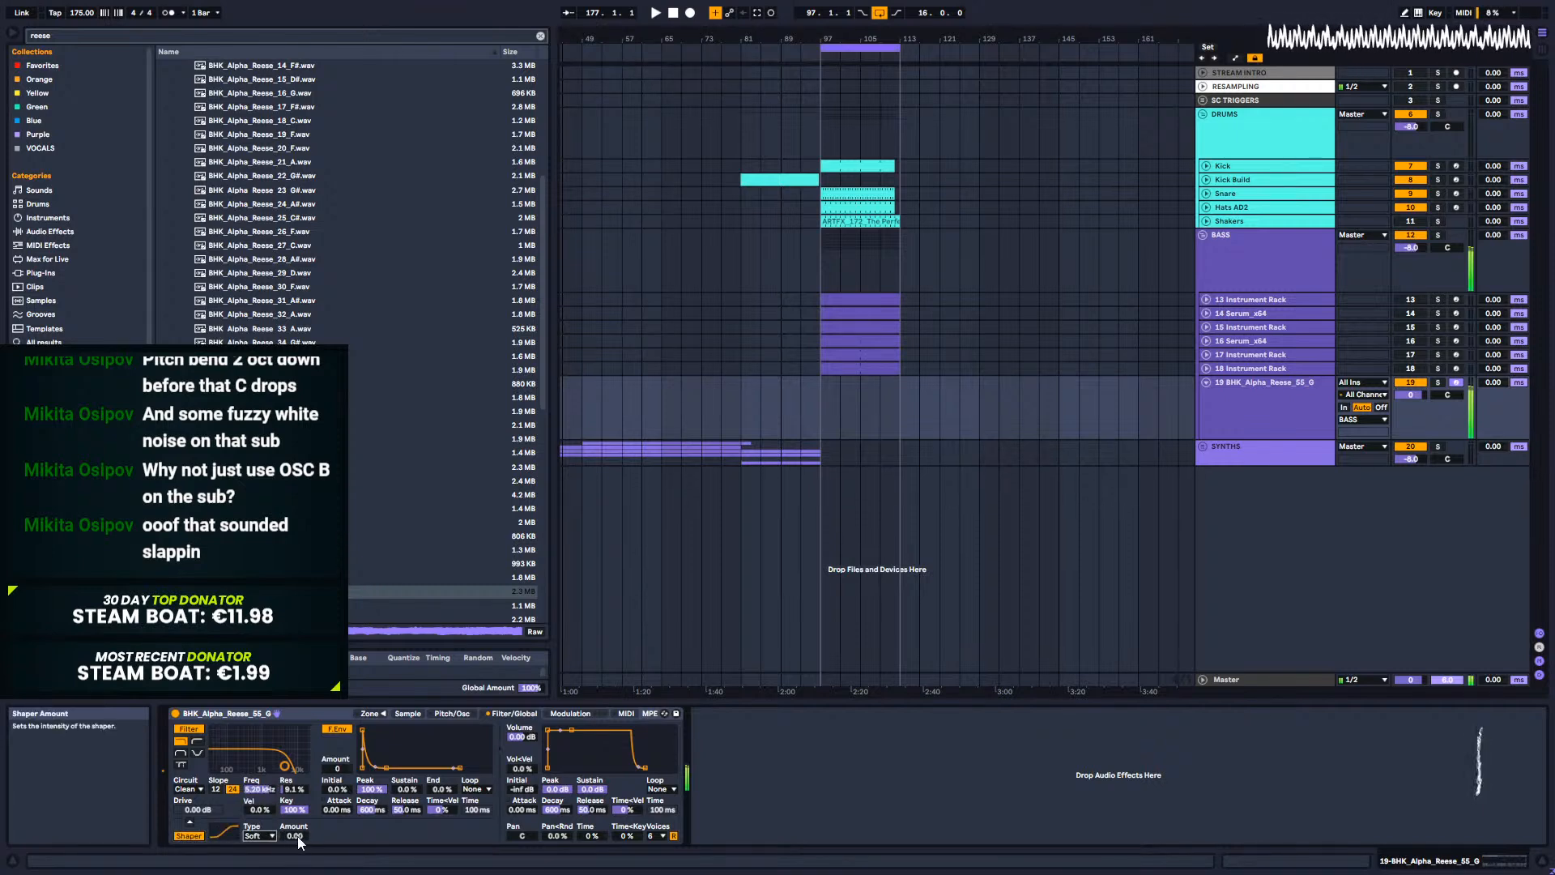
pyautogui.moveTo(293, 834); pyautogui.dragTo(294, 818)
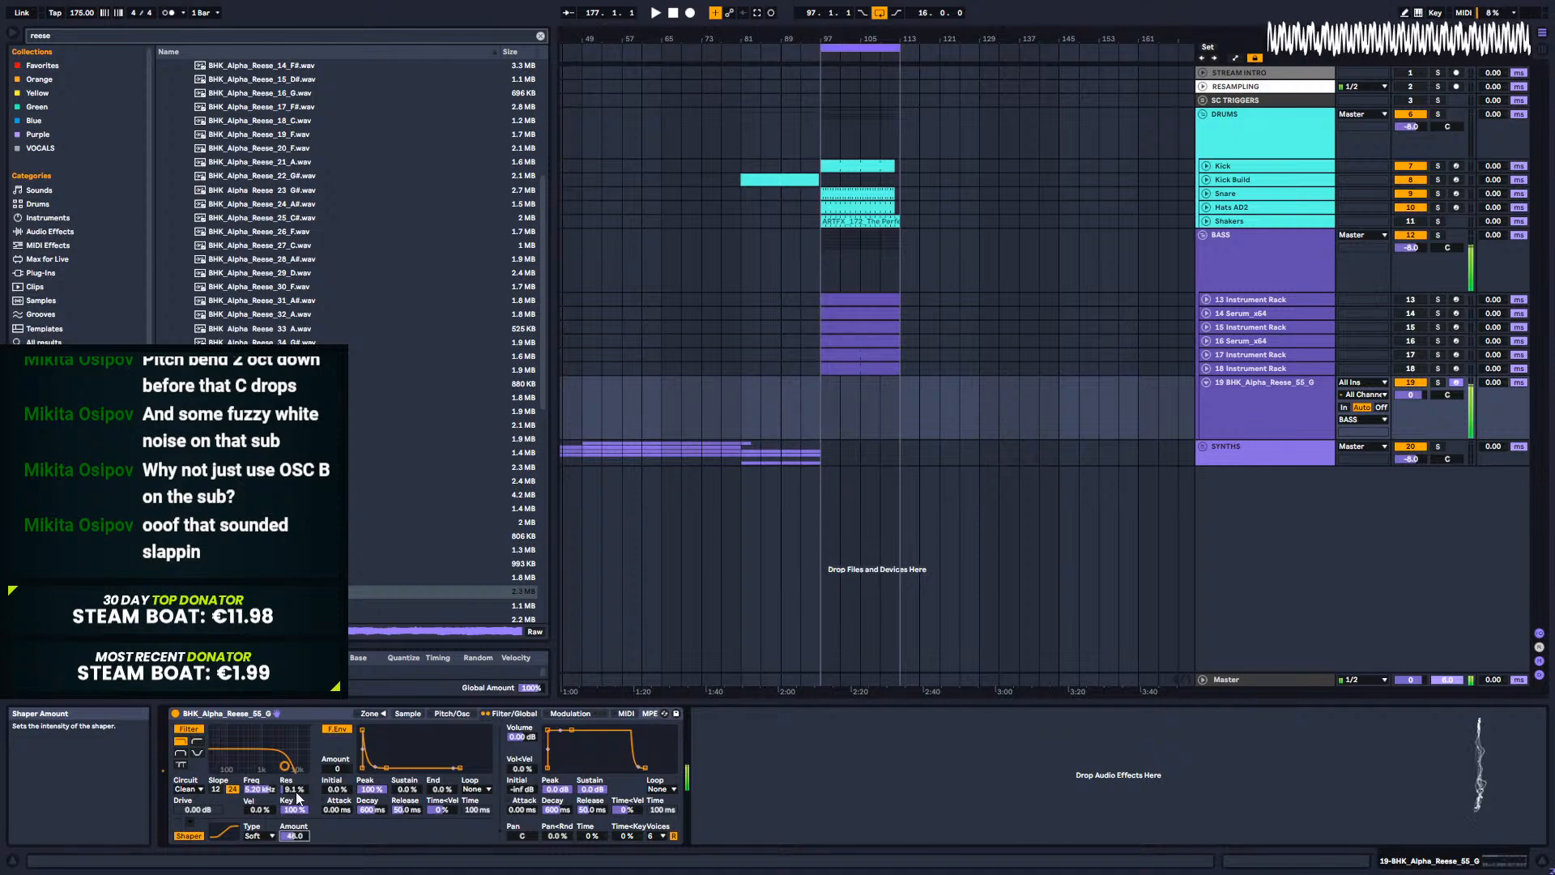
pyautogui.moveTo(260, 789); pyautogui.dragTo(302, 822)
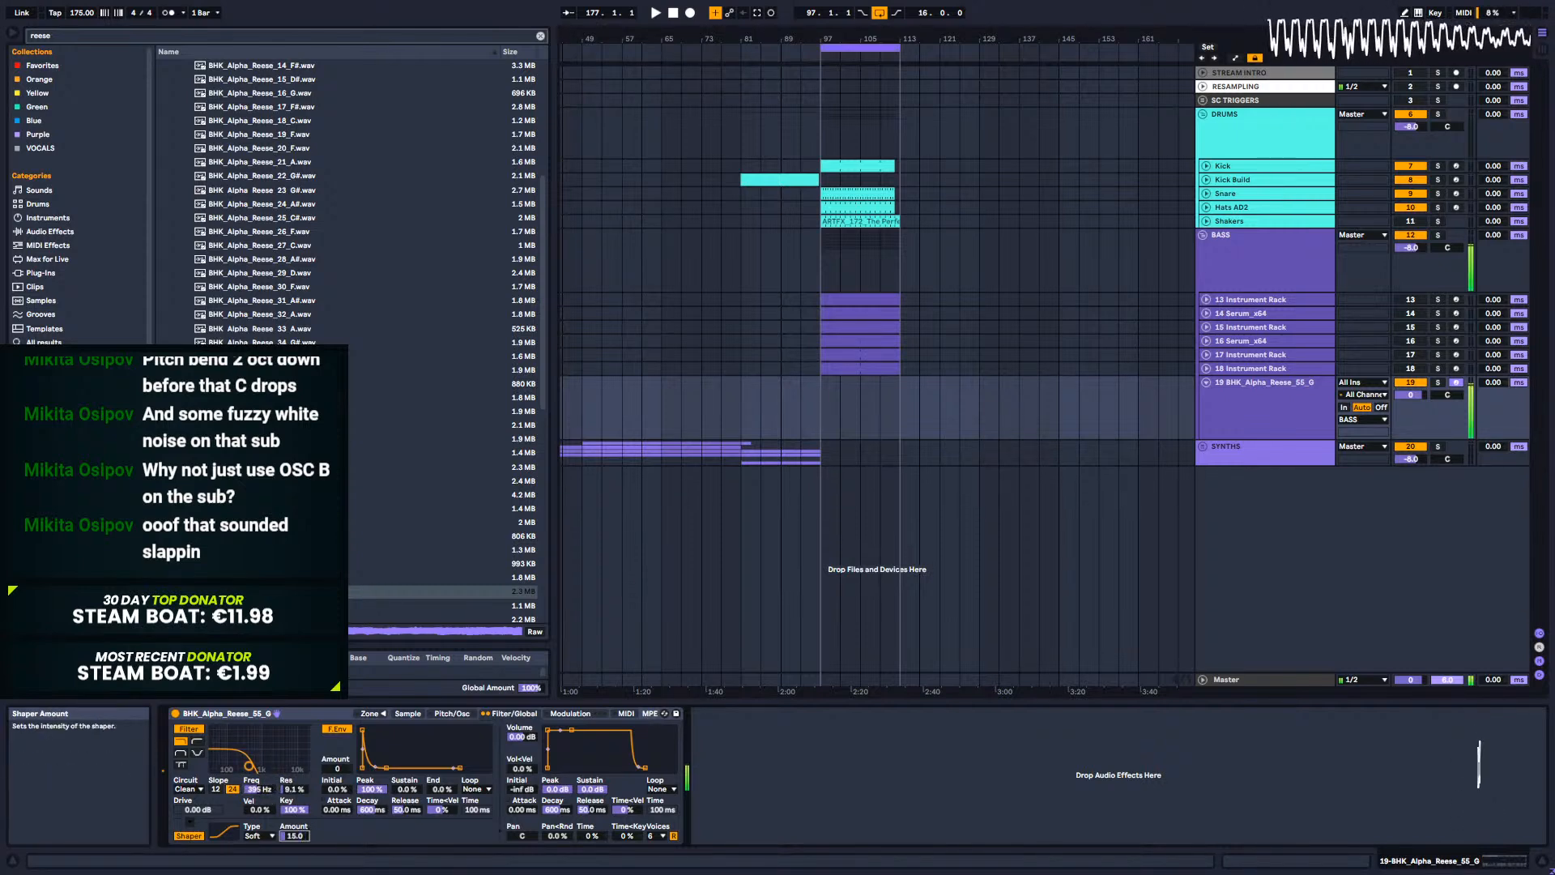
pyautogui.moveTo(294, 835); pyautogui.dragTo(259, 732)
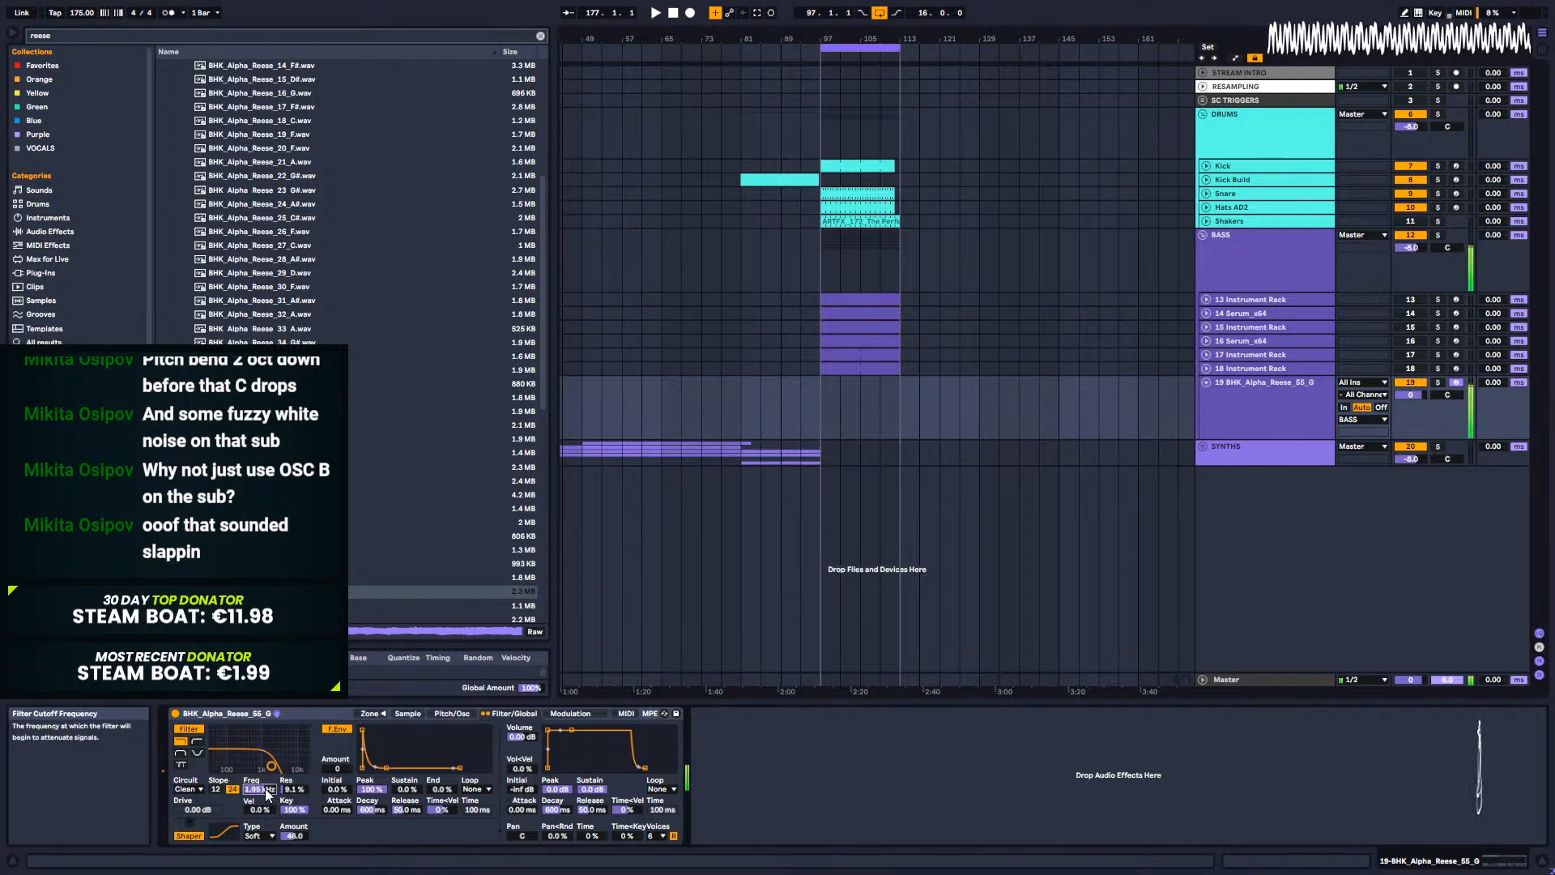
# Step: Move the sustain loop earlier so it runs from 132088 to 141991, and set its crossfade to 1621
pyautogui.click(408, 713)
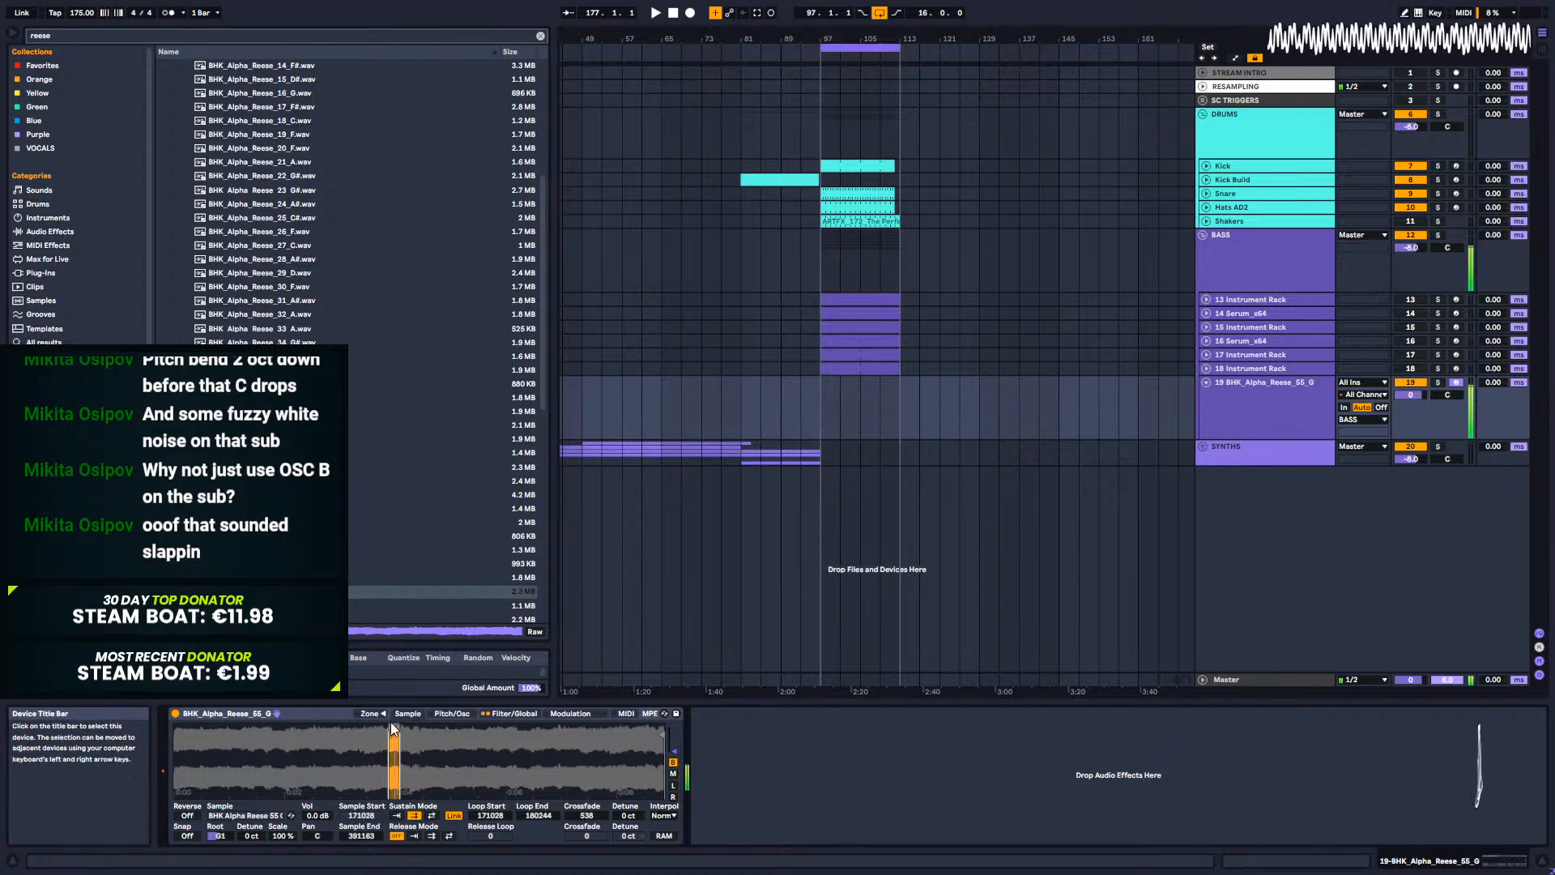
pyautogui.moveTo(394, 731)
pyautogui.mouseDown()
pyautogui.moveTo(207, 755)
pyautogui.moveTo(639, 751)
pyautogui.moveTo(349, 759)
pyautogui.mouseUp()
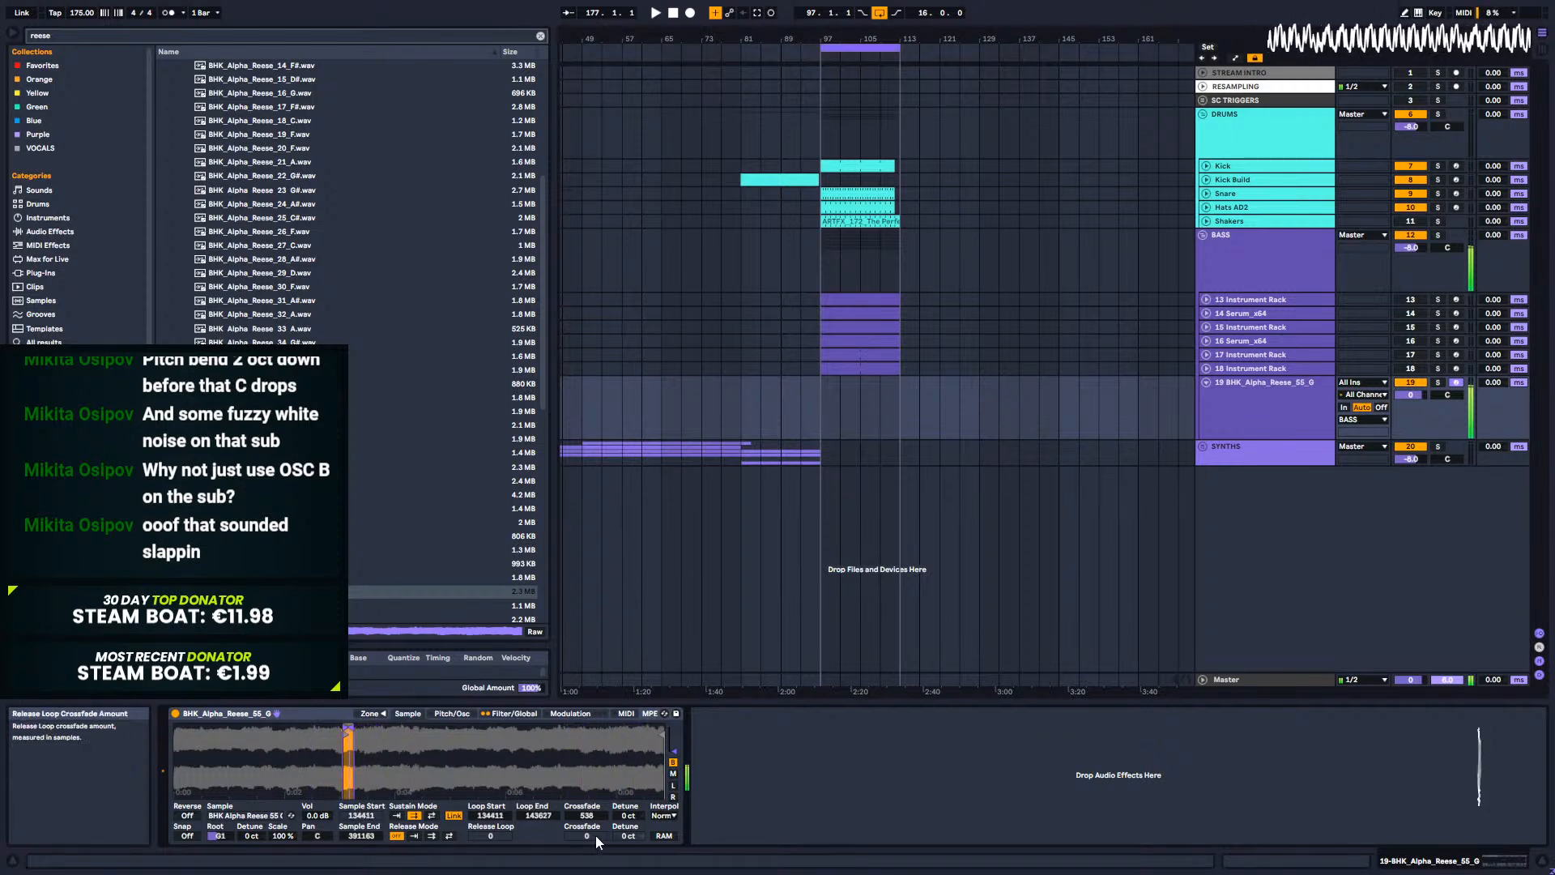
pyautogui.moveTo(586, 815)
pyautogui.mouseDown()
pyautogui.moveTo(586, 851)
pyautogui.moveTo(587, 817)
pyautogui.mouseUp()
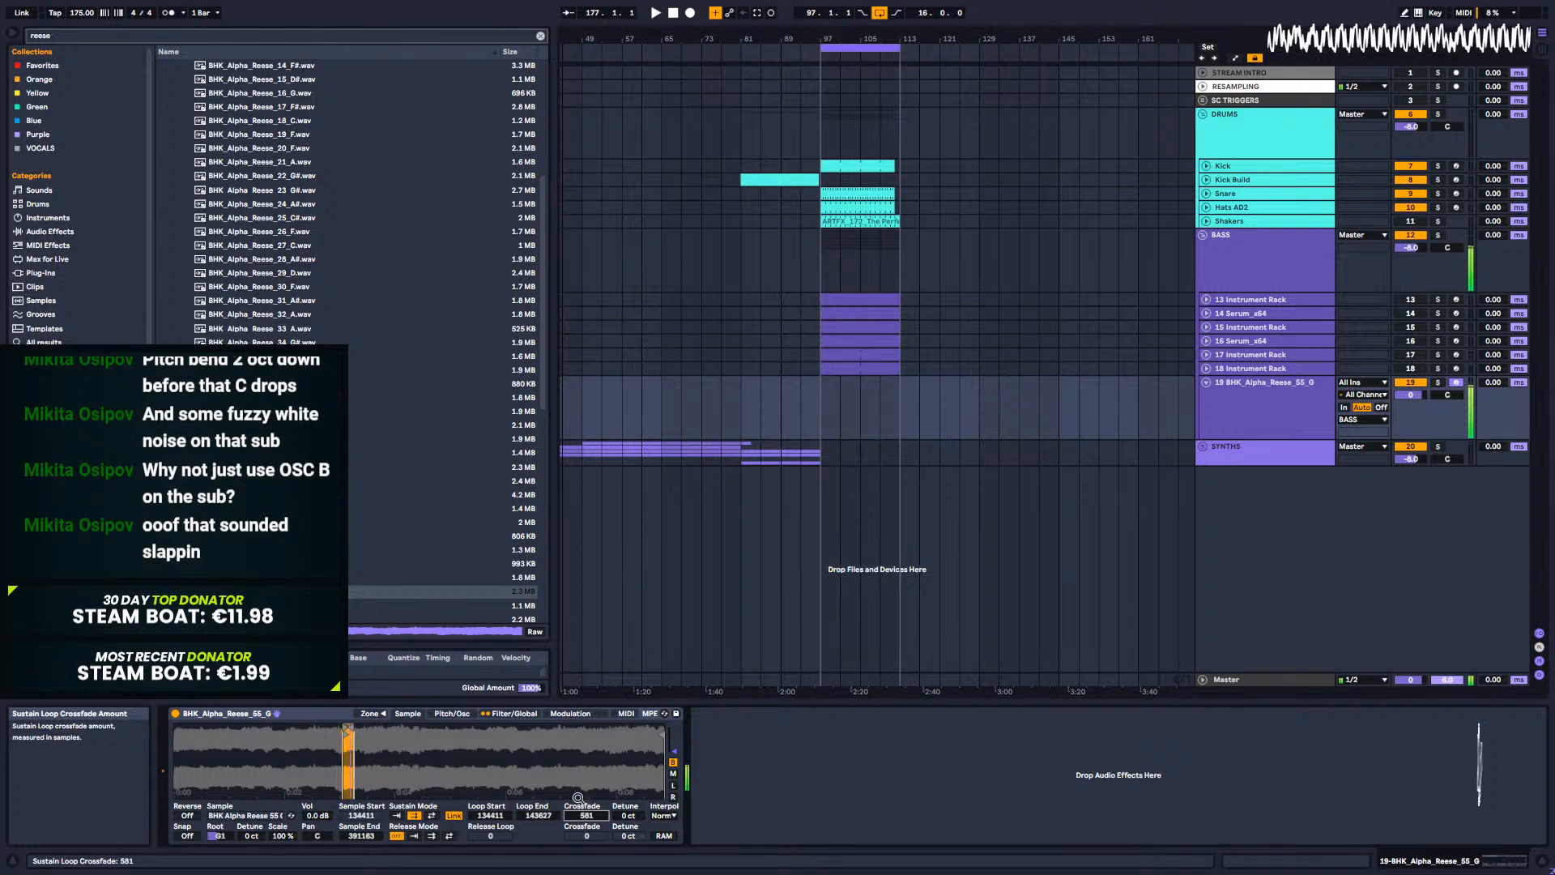
pyautogui.scroll(5, 435, 748)
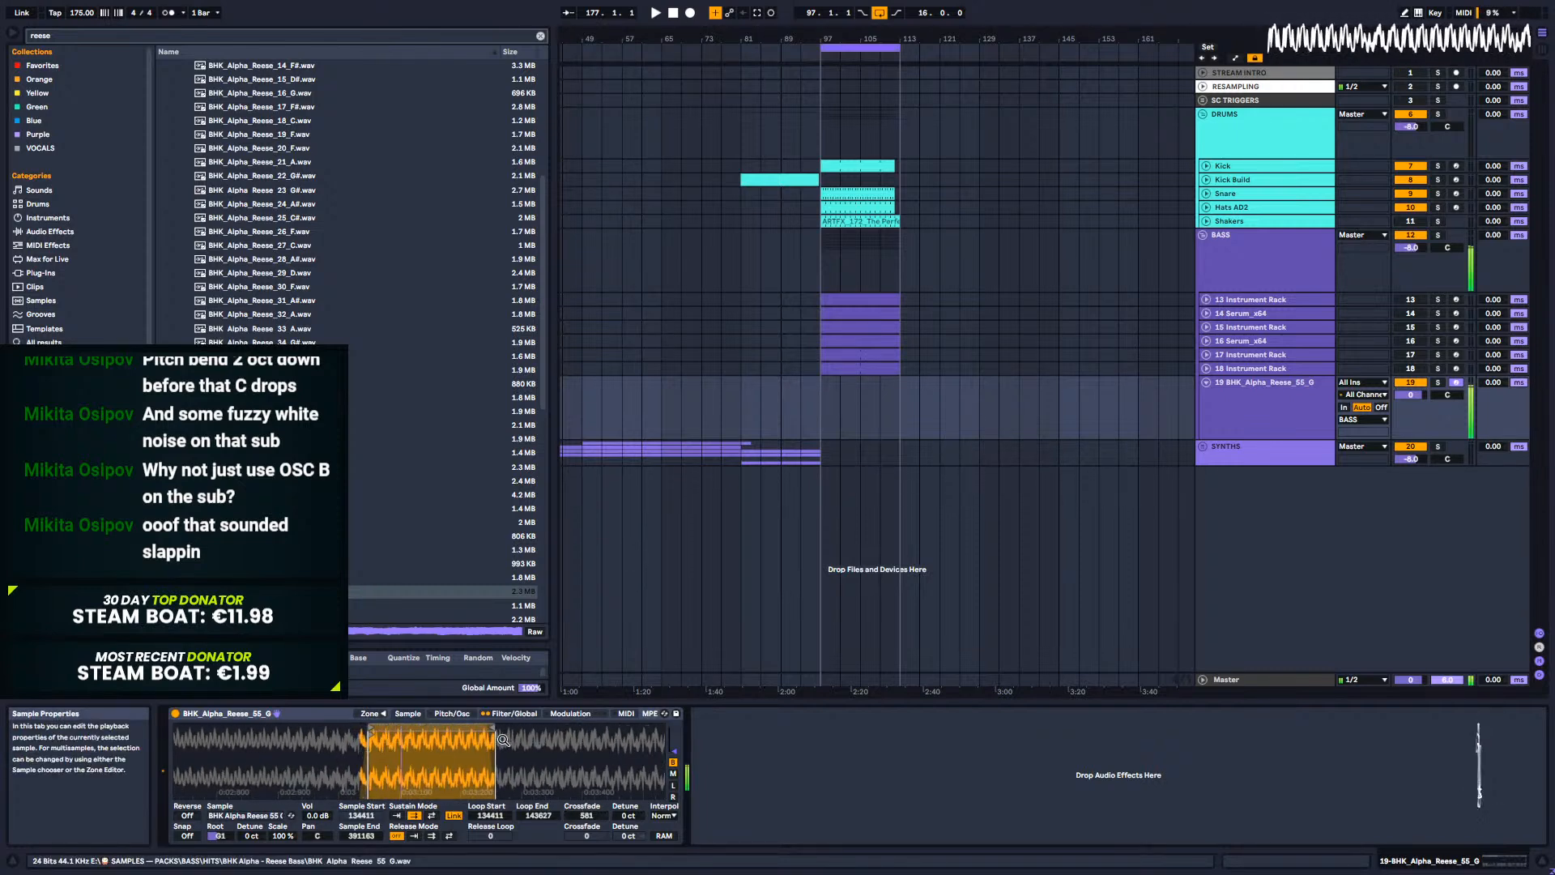
pyautogui.moveTo(488, 725)
pyautogui.mouseDown()
pyautogui.moveTo(420, 733)
pyautogui.moveTo(618, 738)
pyautogui.moveTo(493, 745)
pyautogui.moveTo(358, 724)
pyautogui.moveTo(472, 729)
pyautogui.mouseUp()
pyautogui.moveTo(593, 826); pyautogui.dragTo(590, 805)
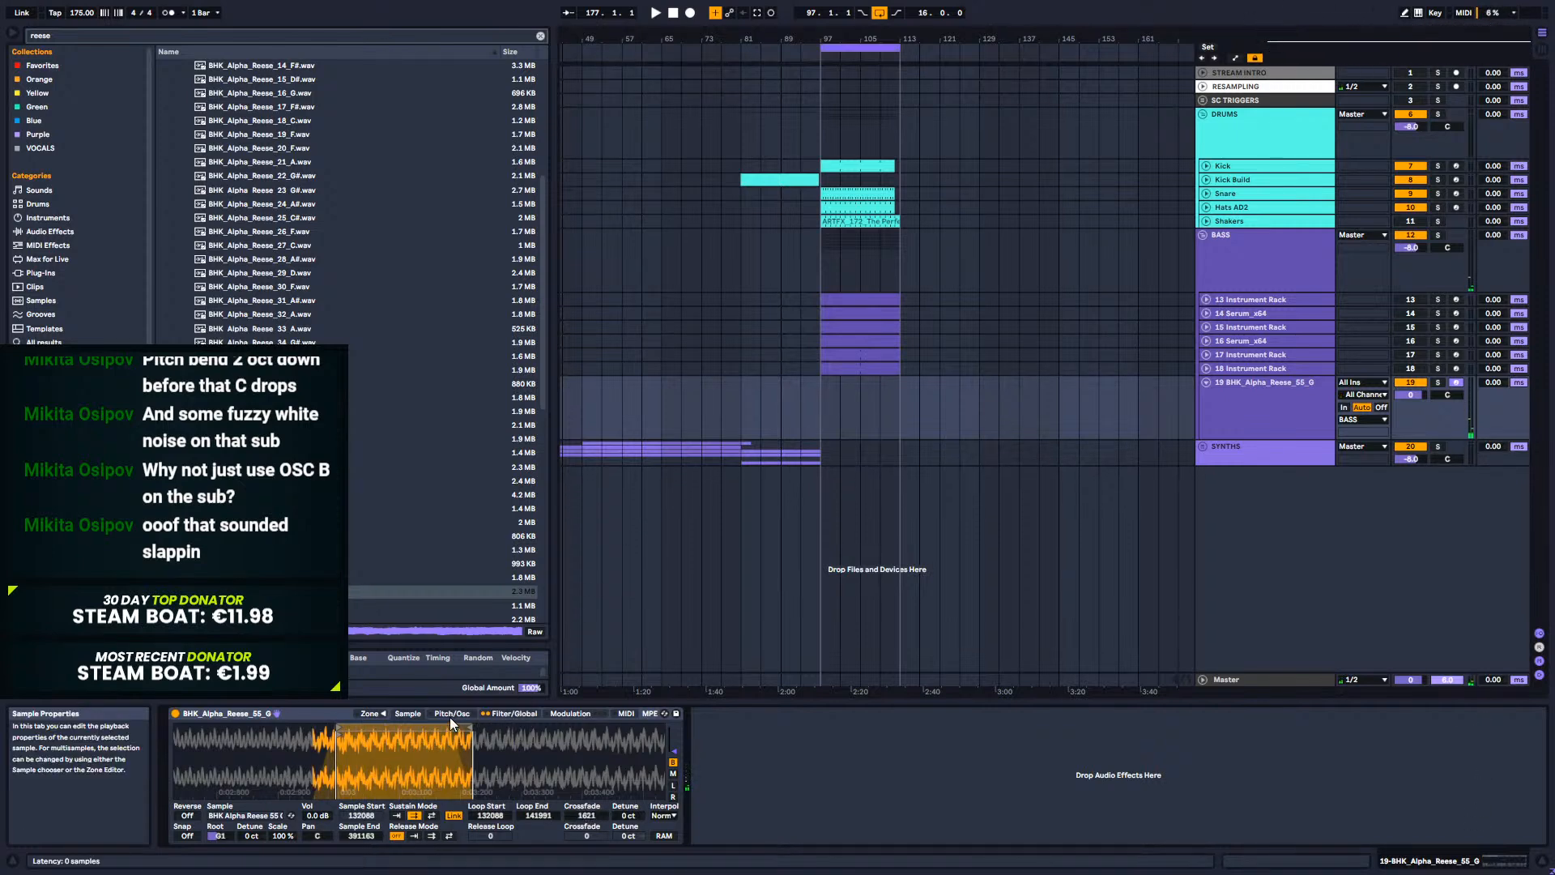
# Step: Set Sampler's pitch glide mode to Glide with a time of 250 ms and limit the voices to 1
pyautogui.click(452, 714)
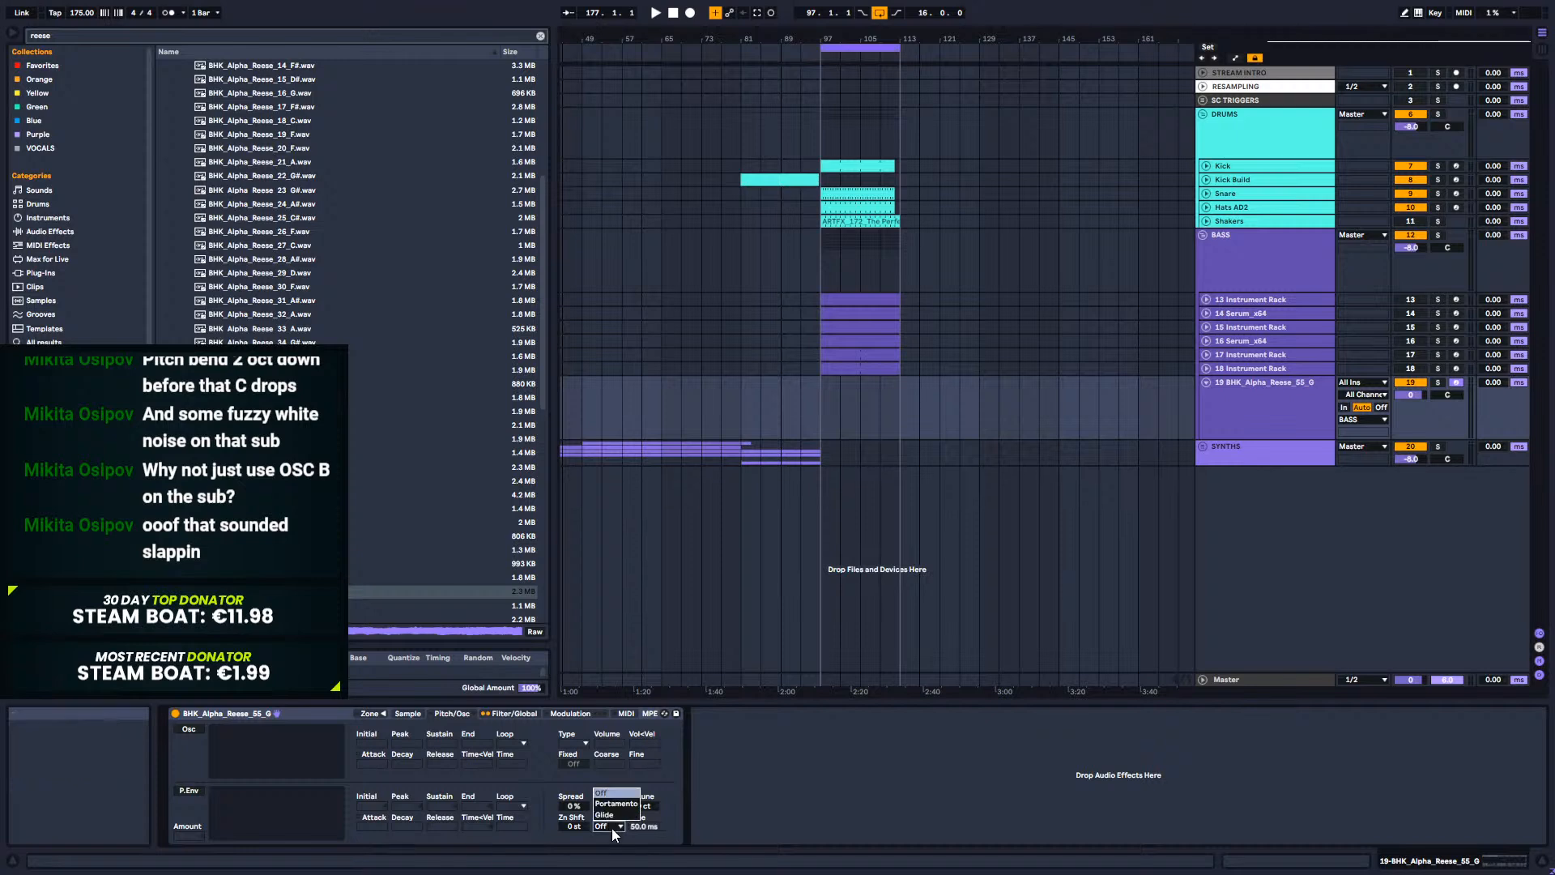
pyautogui.click(615, 813)
pyautogui.click(653, 819)
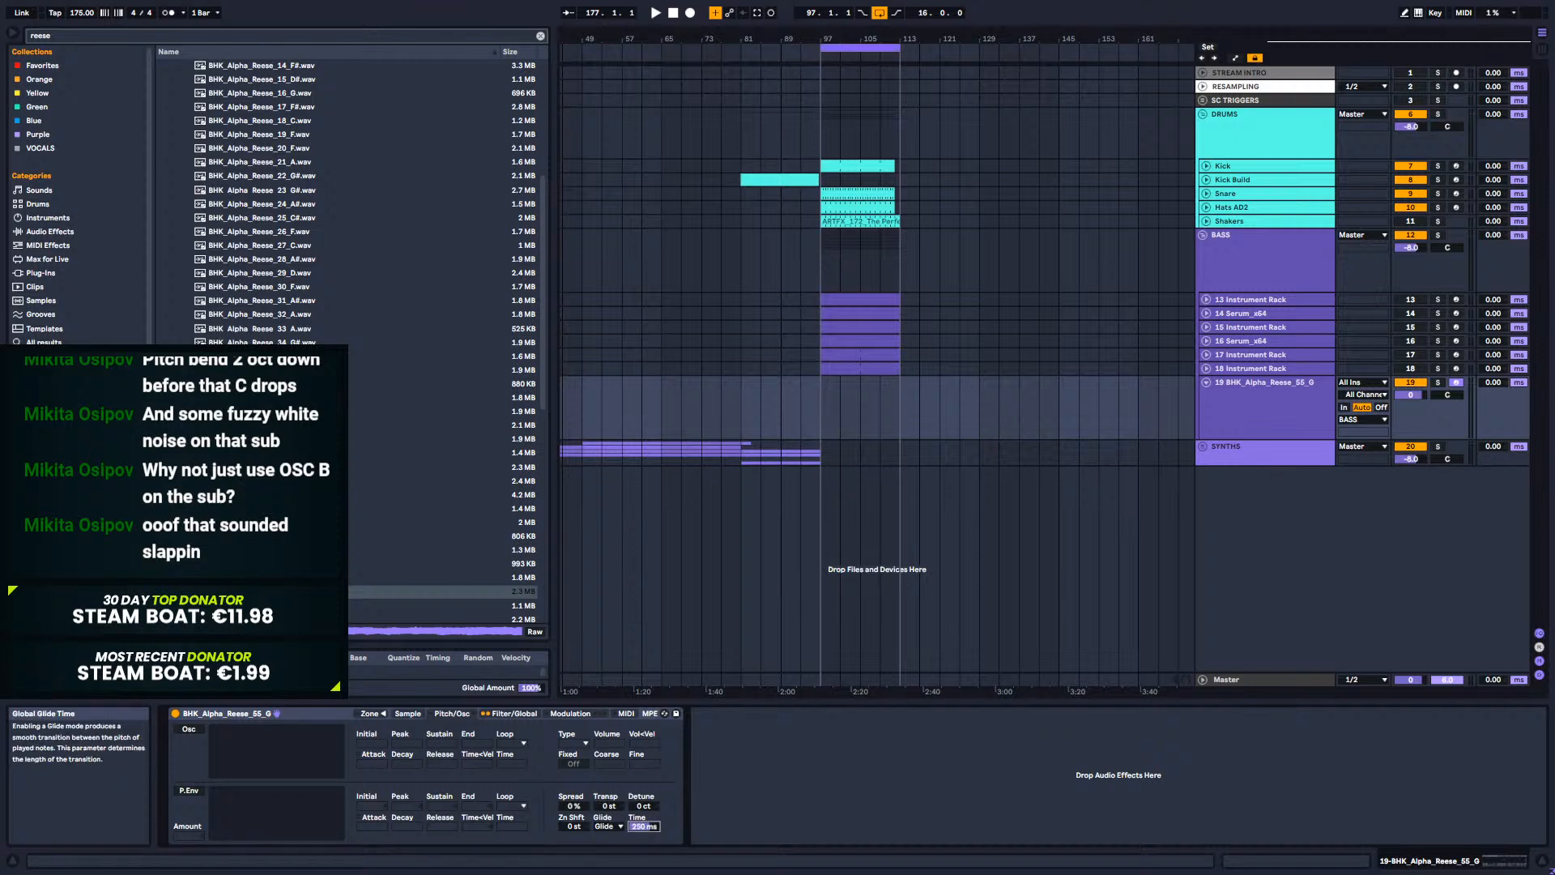
pyautogui.click(523, 715)
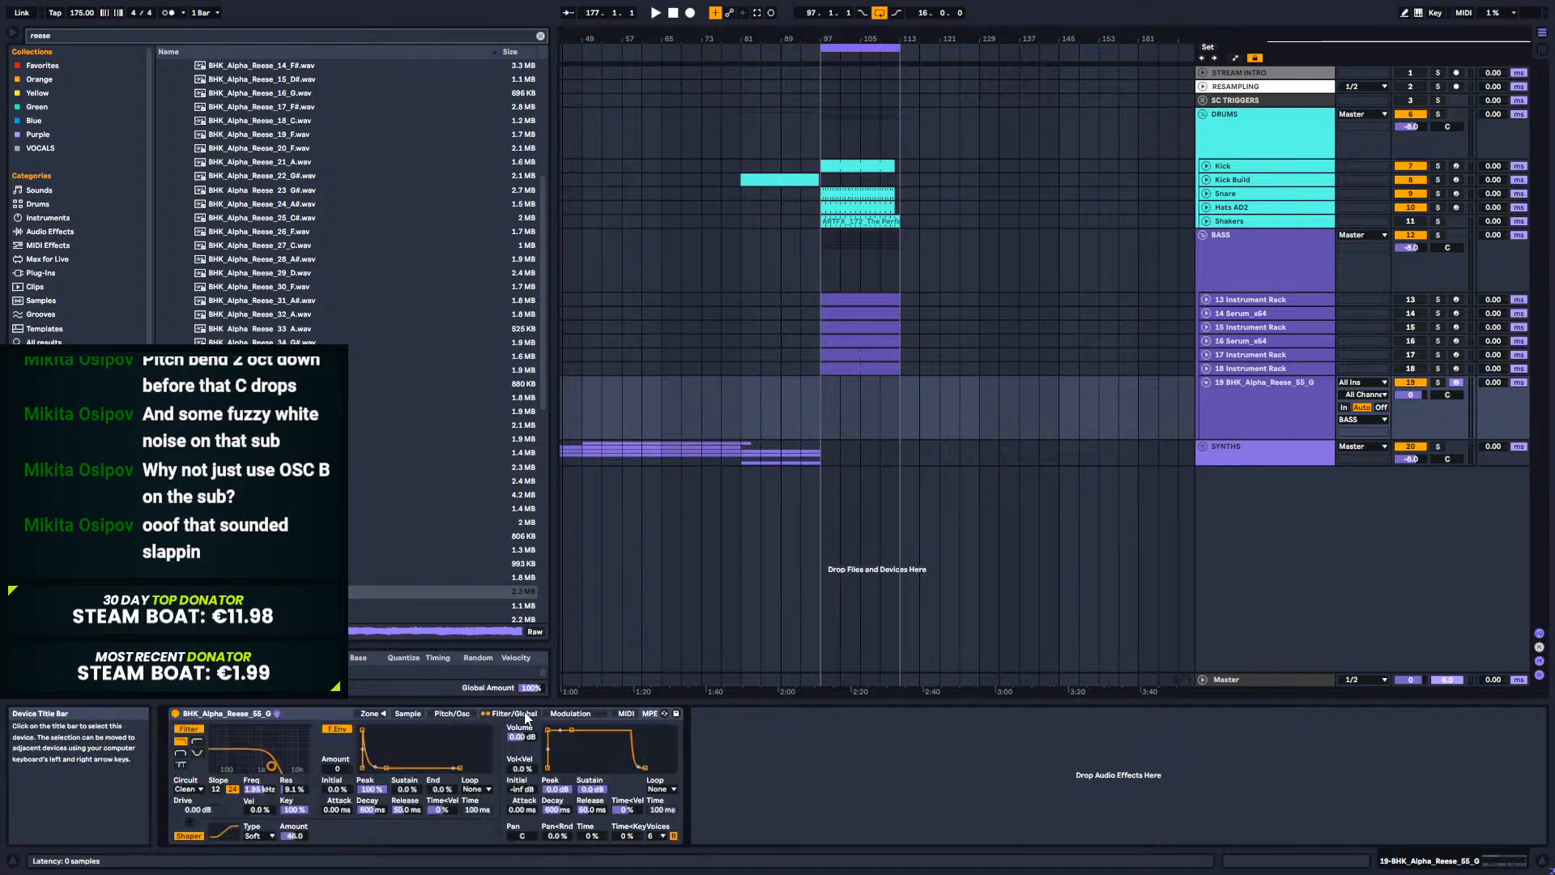
pyautogui.click(658, 835)
pyautogui.click(656, 677)
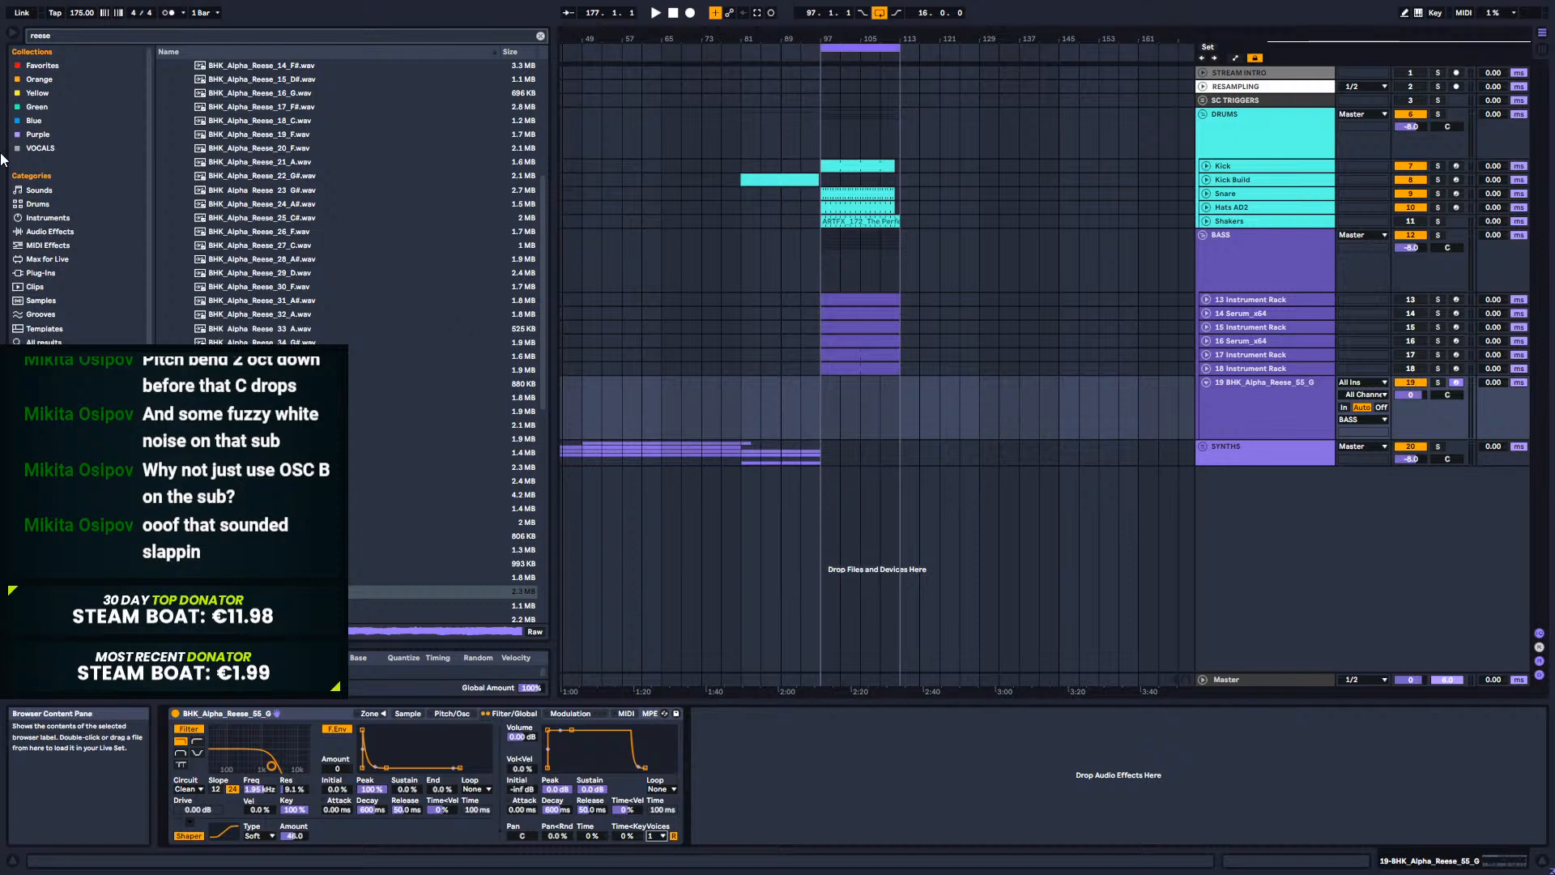
# Step: Collapse the BASS and DRUMS group tracks in the arrangement
pyautogui.click(1284, 395)
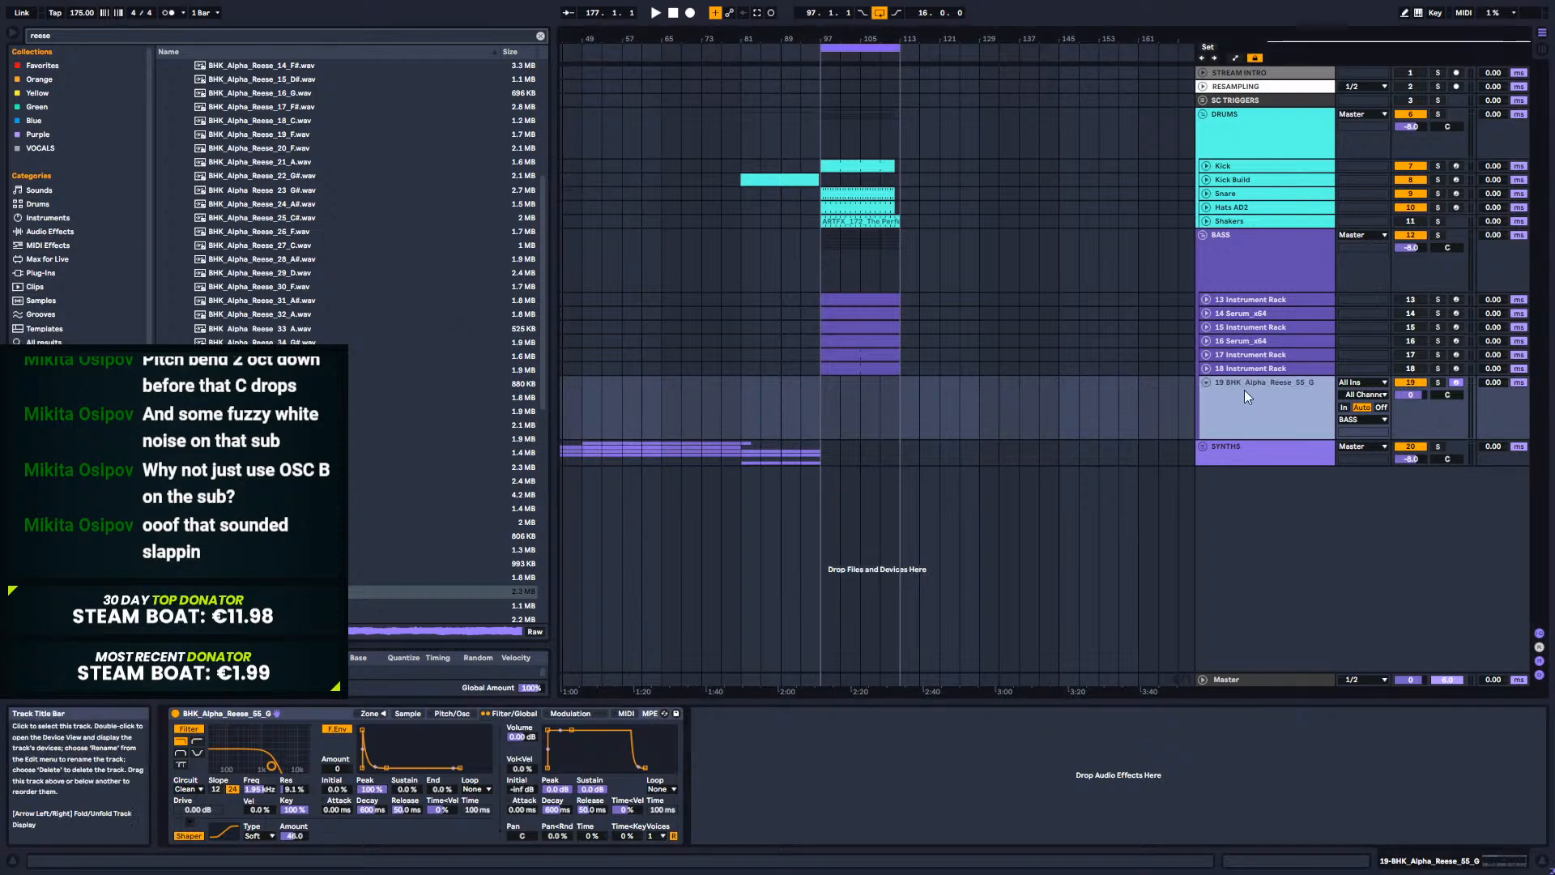
pyautogui.click(1262, 251)
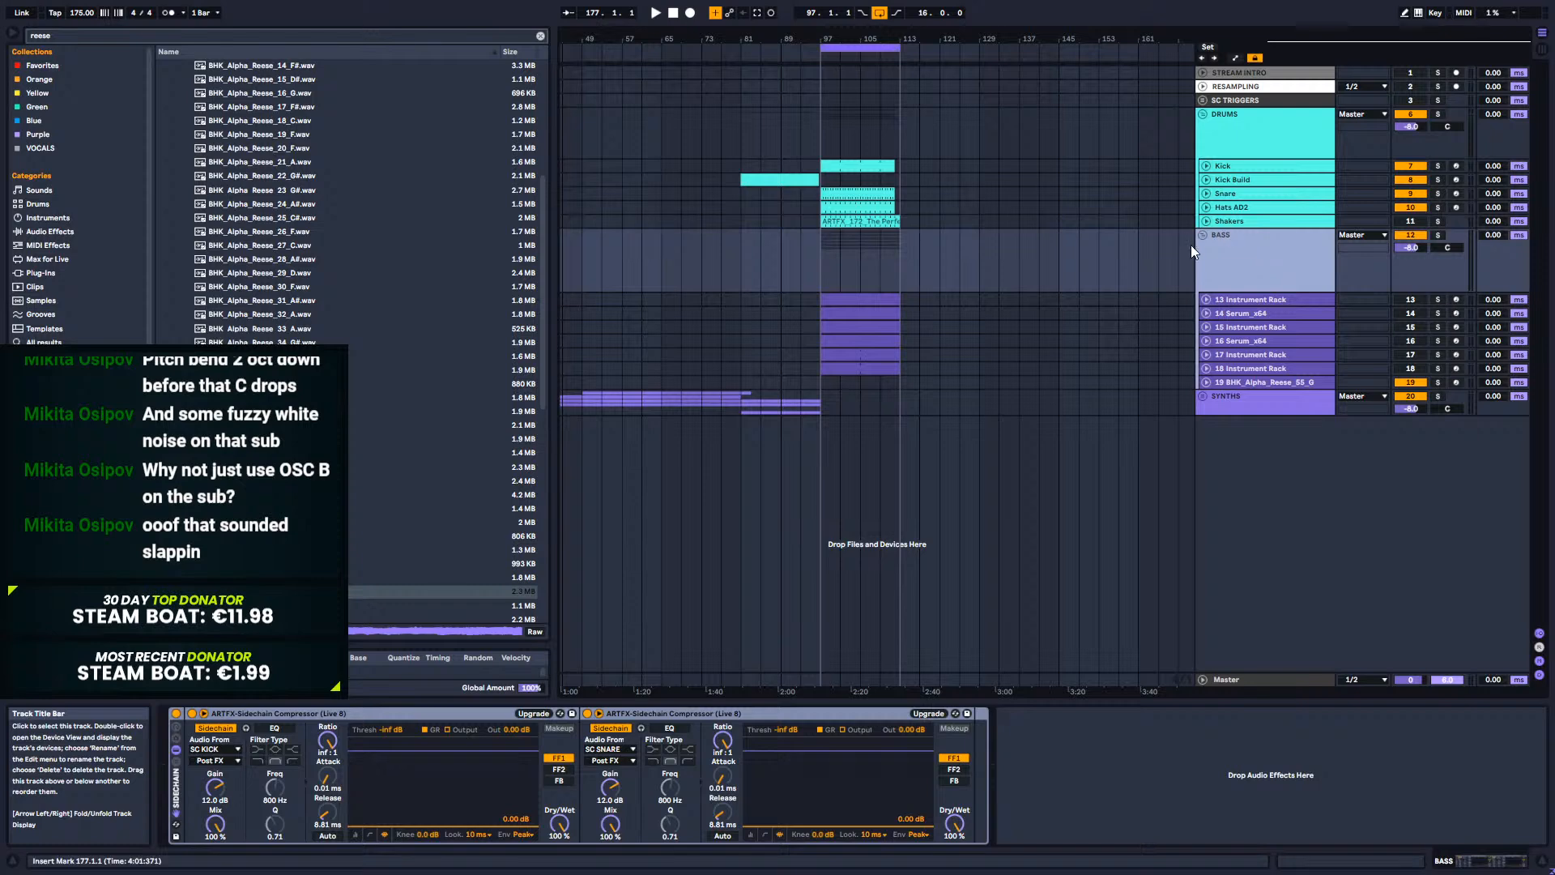
pyautogui.click(1202, 235)
pyautogui.click(1203, 115)
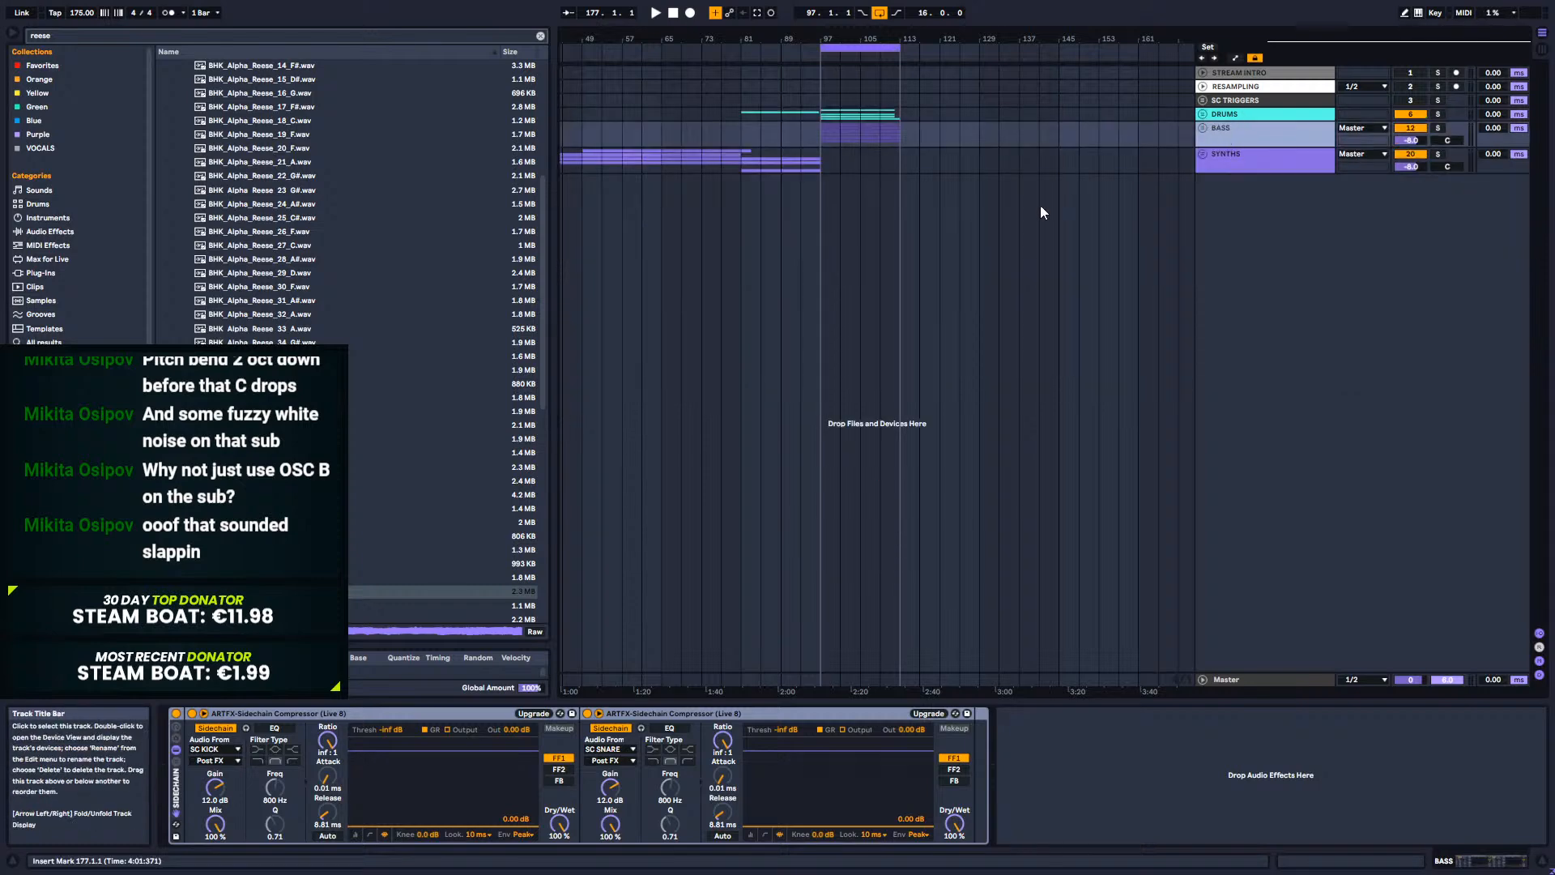
# Step: Play the arrangement from the START locator at bar 33
pyautogui.moveTo(660, 36); pyautogui.dragTo(753, 37)
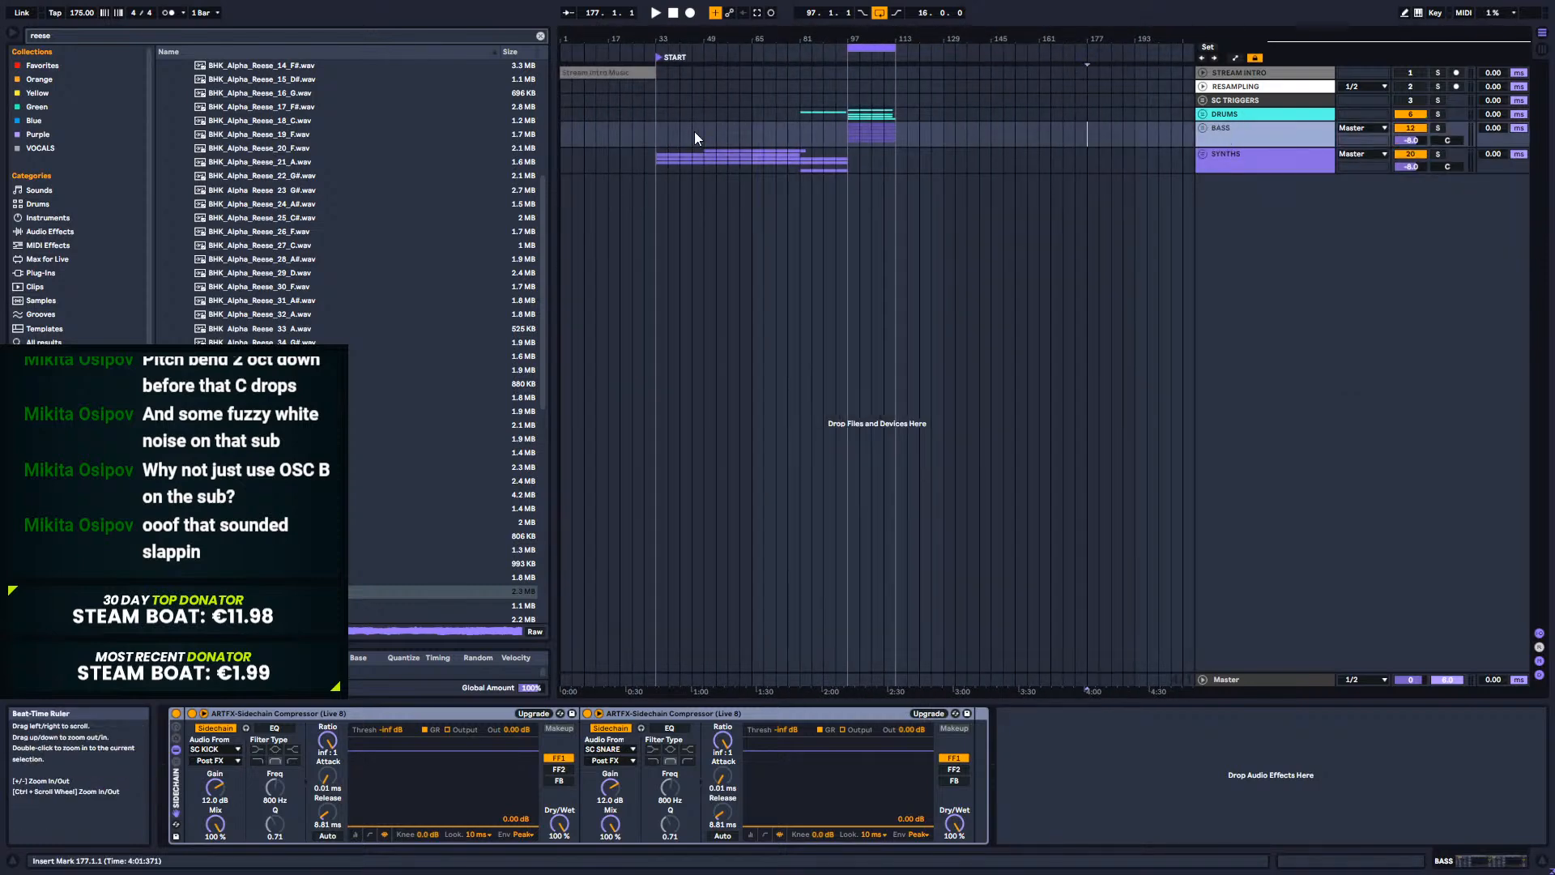
pyautogui.click(664, 137)
pyautogui.click(658, 119)
pyautogui.click(657, 132)
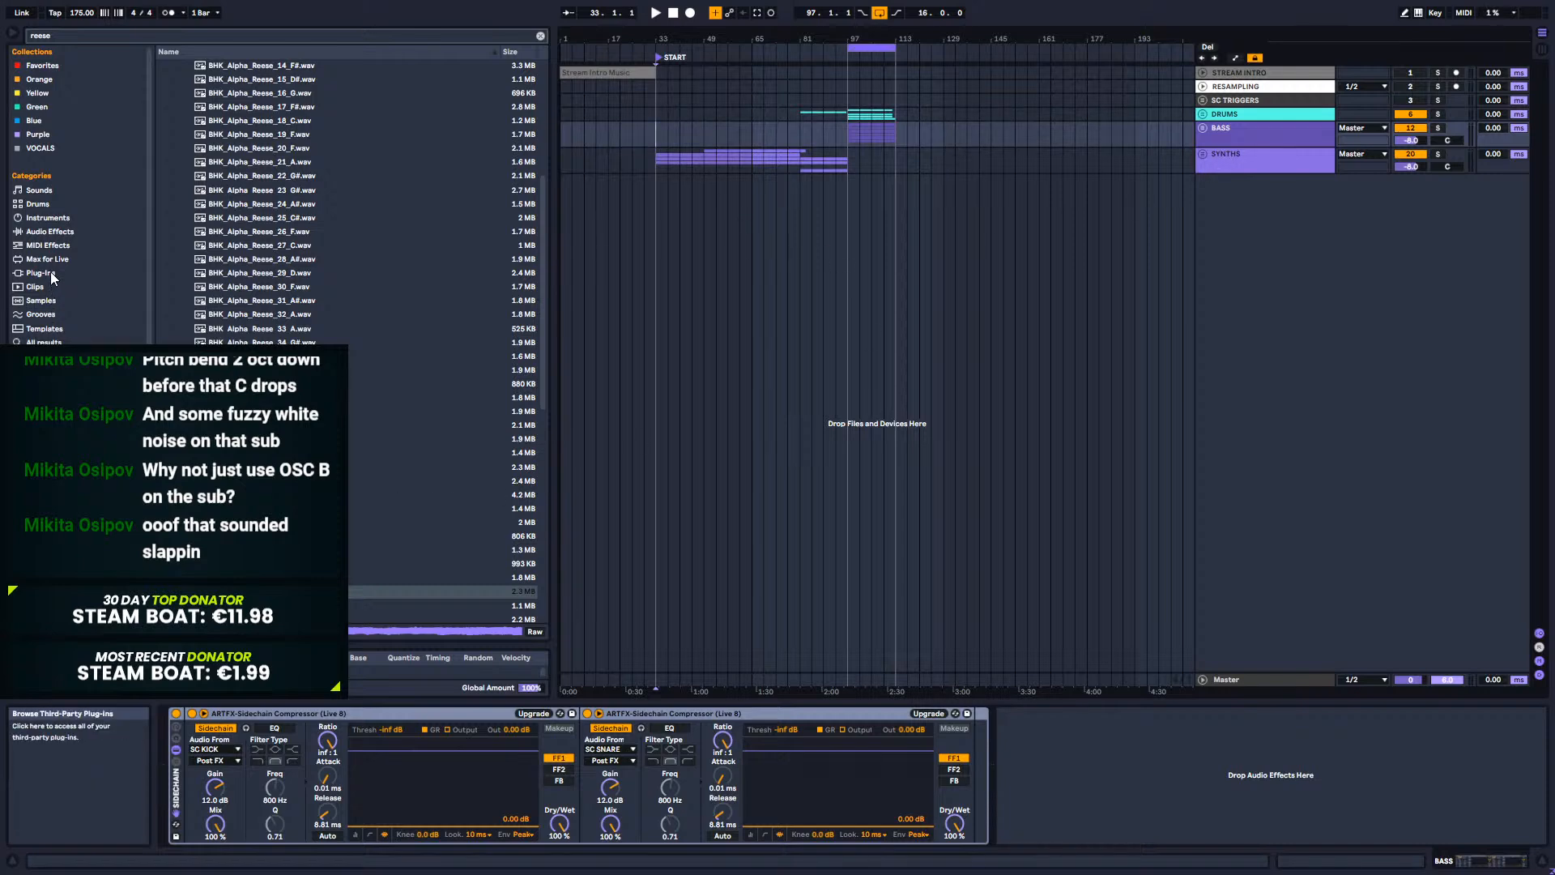
pyautogui.click(650, 150)
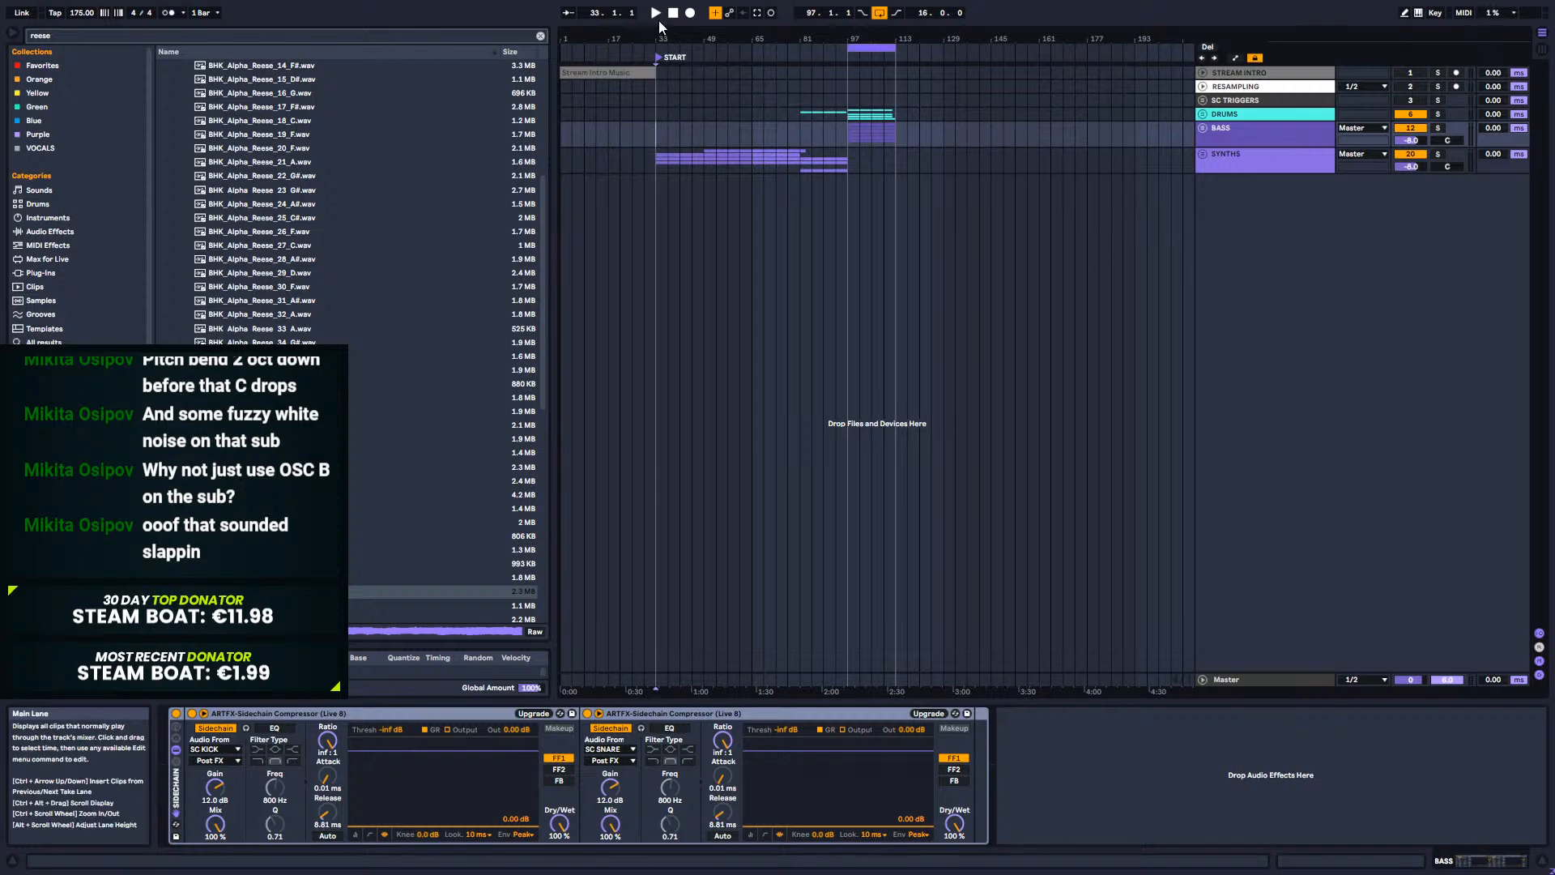
pyautogui.press('space')
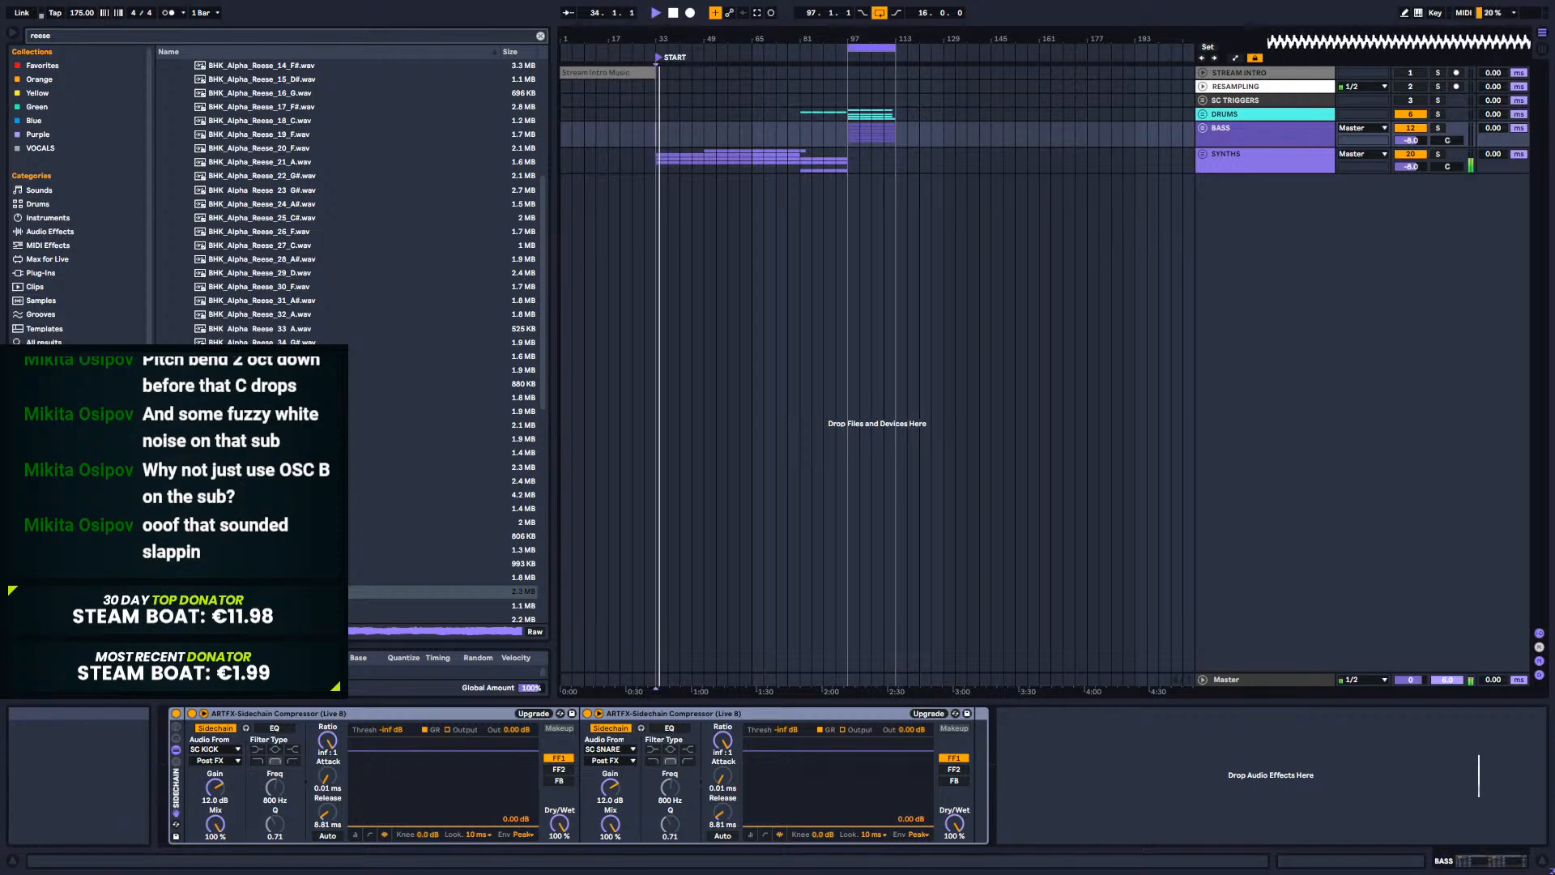